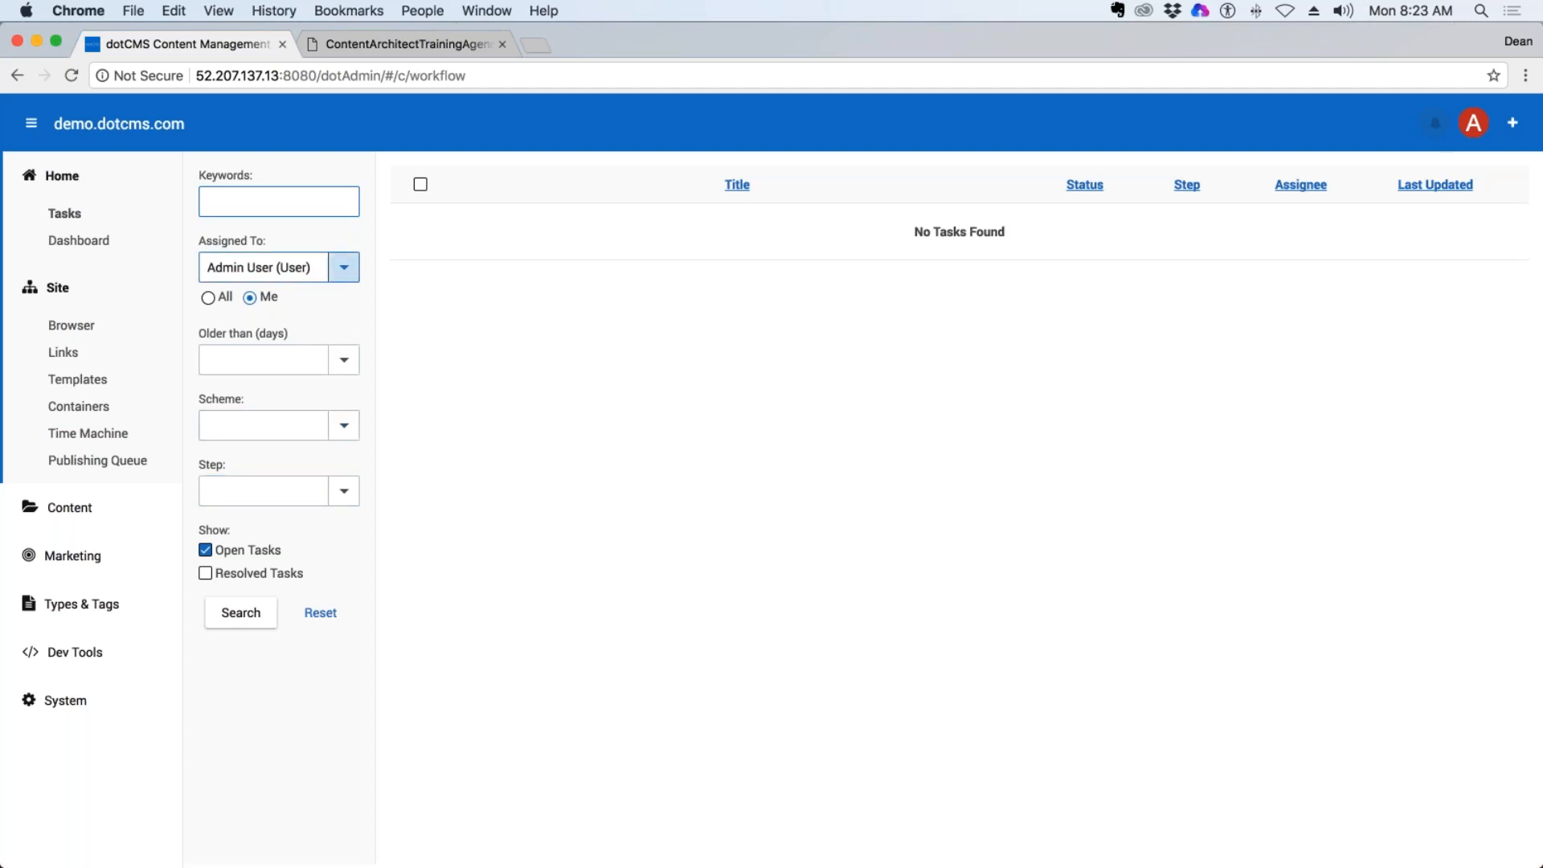
Look through the choices of the assignee and older-than filters for workflow tasks.
{"action": "left_click", "coordinate": [343, 267]}
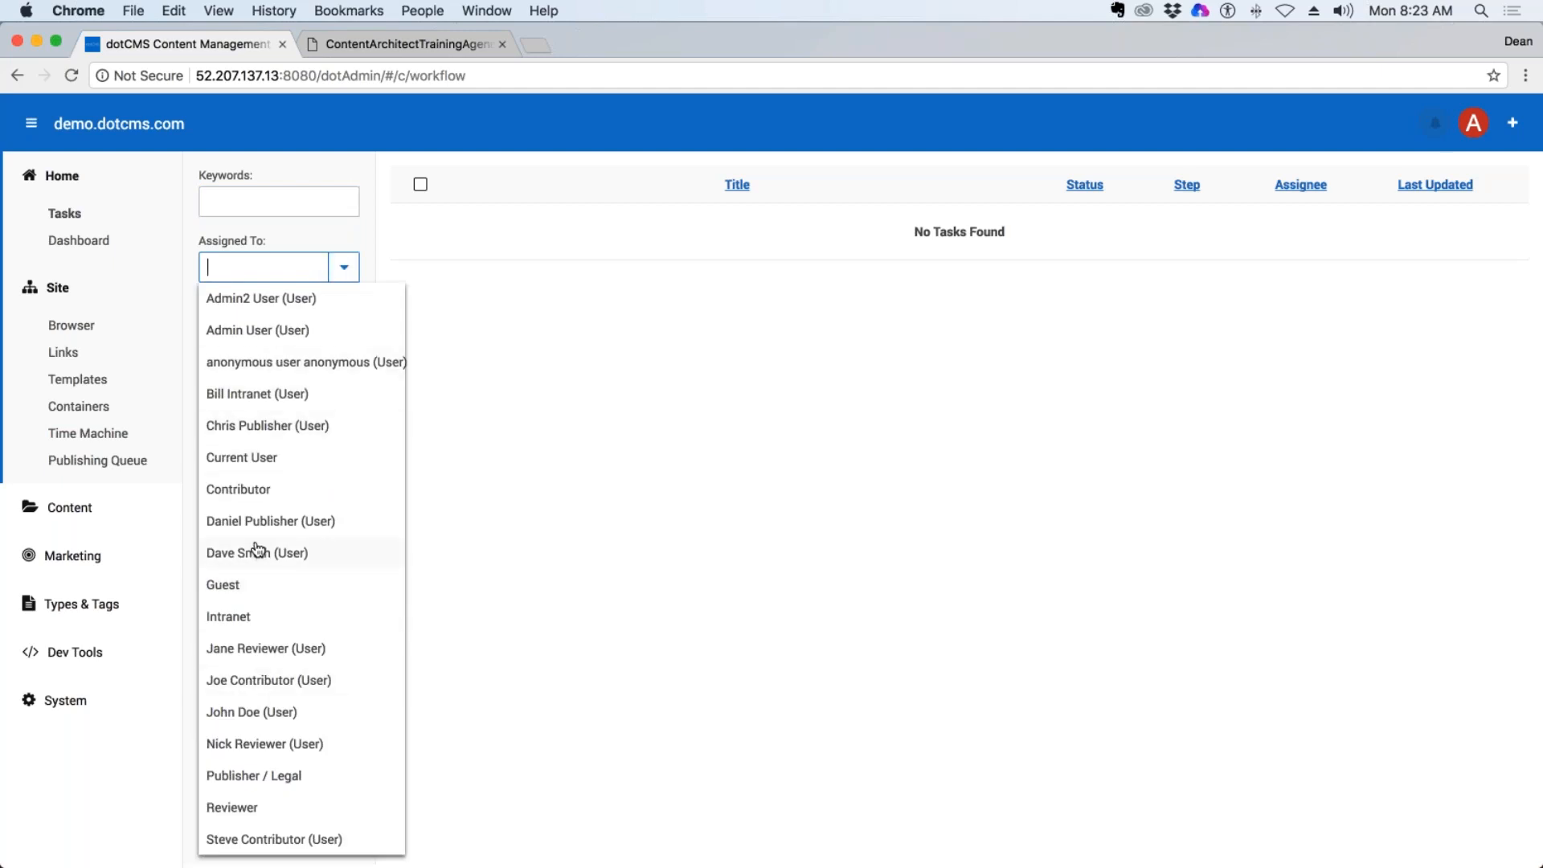
{"action": "left_click", "coordinate": [456, 516]}
{"action": "left_click", "coordinate": [344, 360]}
{"action": "left_click", "coordinate": [344, 360]}
Set the task filter's scheme to Document Management.
{"action": "left_click", "coordinate": [344, 426]}
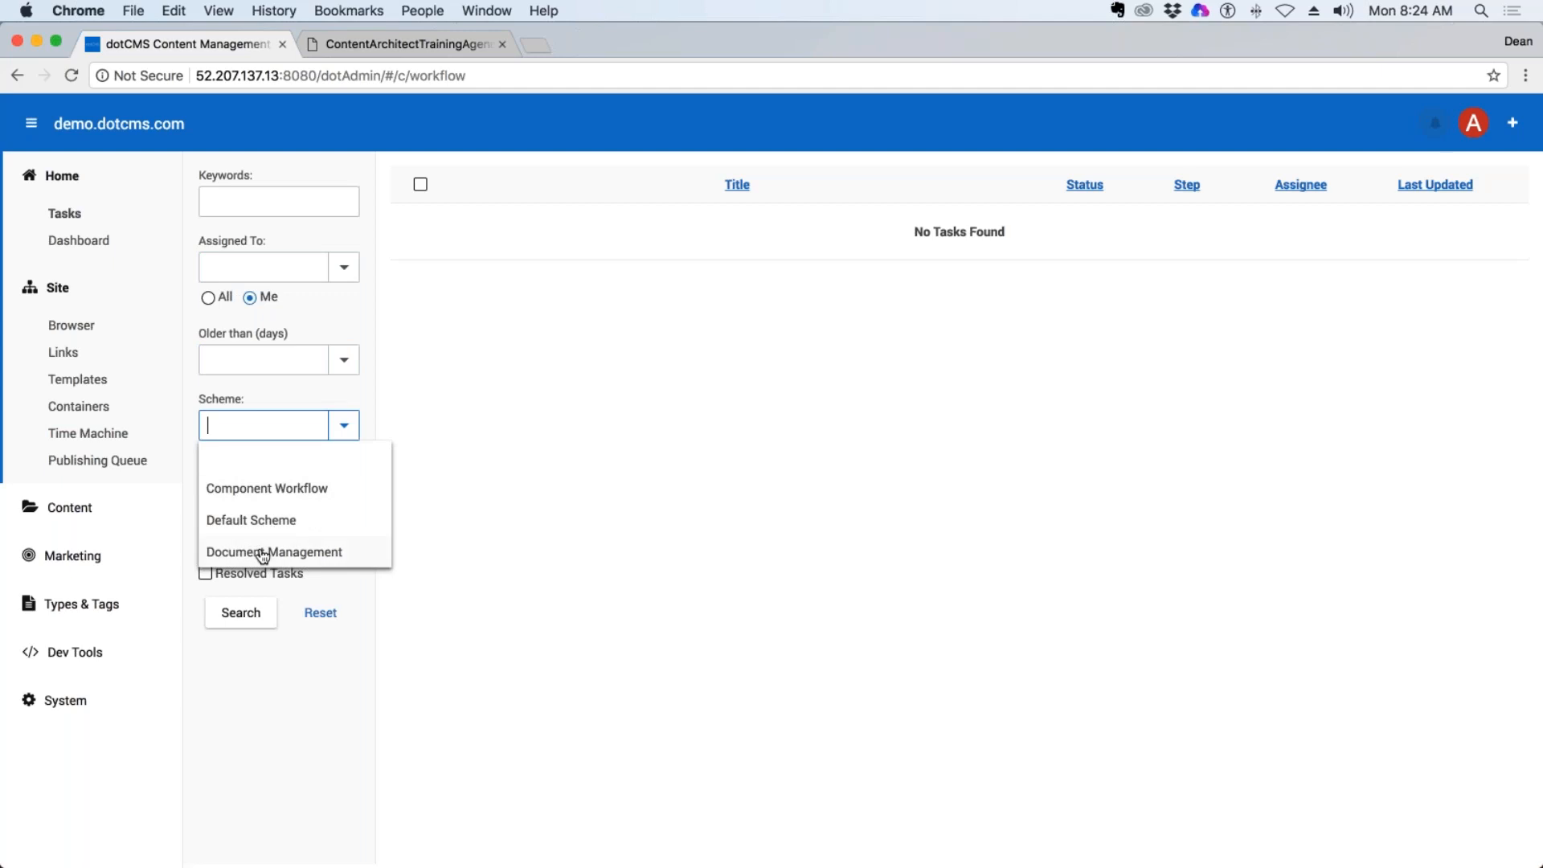
{"action": "left_click", "coordinate": [393, 495]}
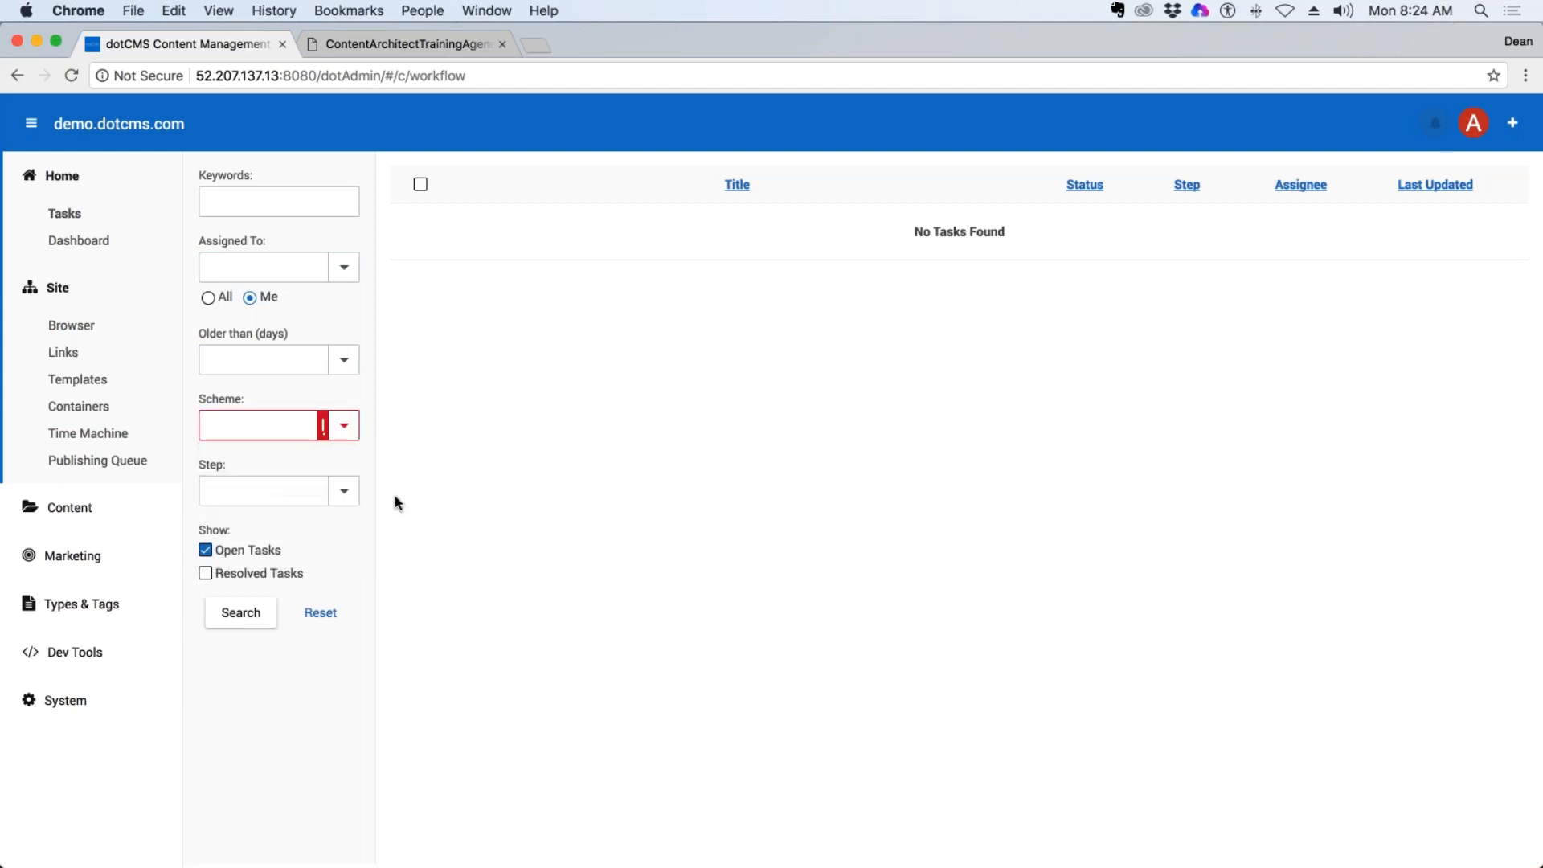
{"action": "left_click", "coordinate": [344, 426]}
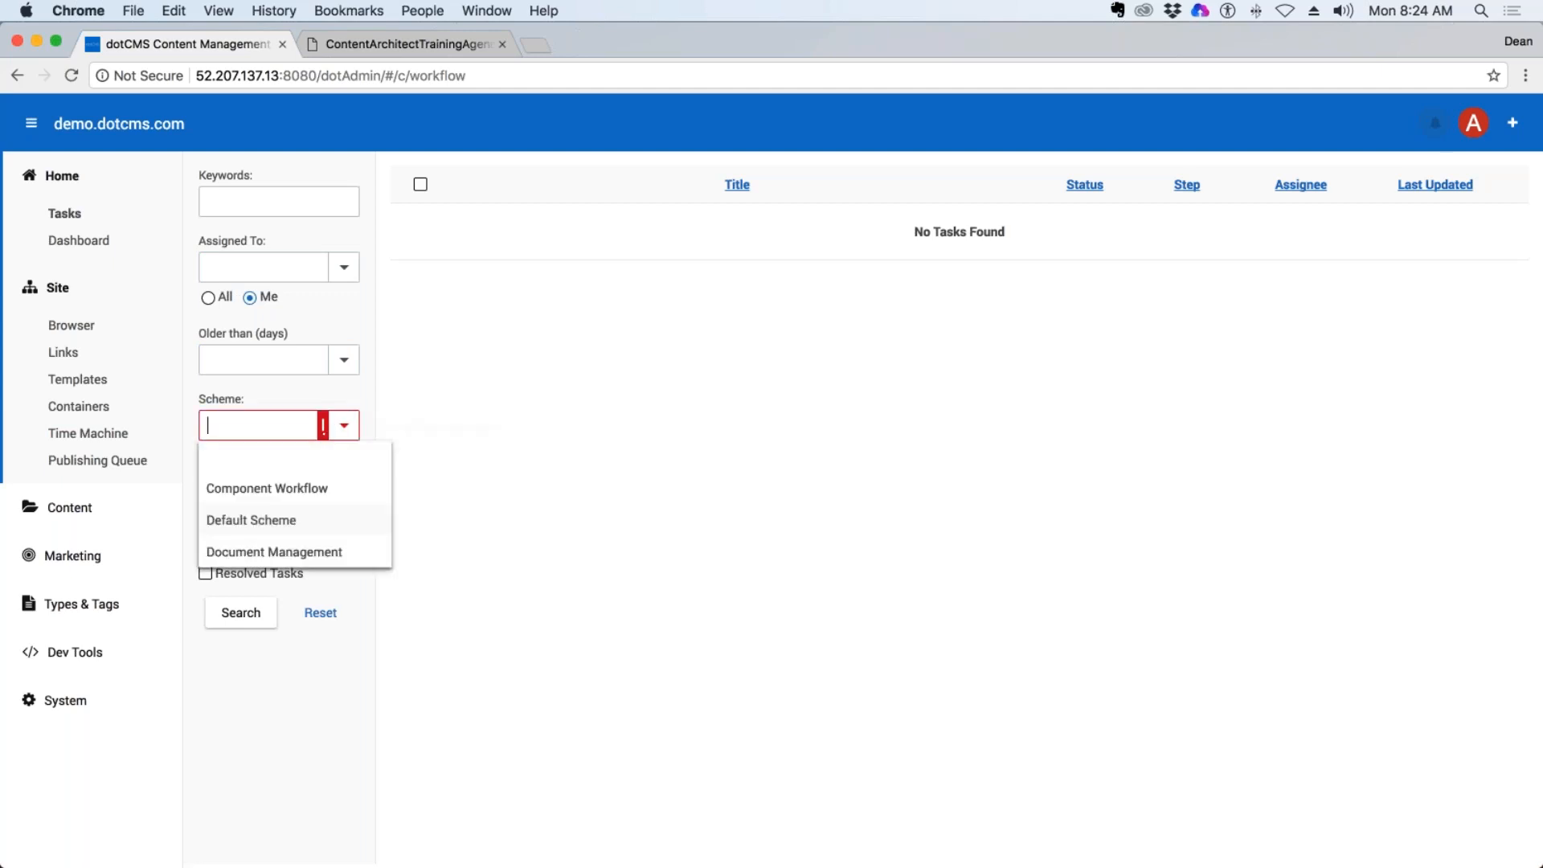
{"action": "left_click", "coordinate": [252, 552]}
View the workflow steps available for the chosen scheme, leave the step blank, and search for matching tasks.
{"action": "left_click", "coordinate": [351, 497]}
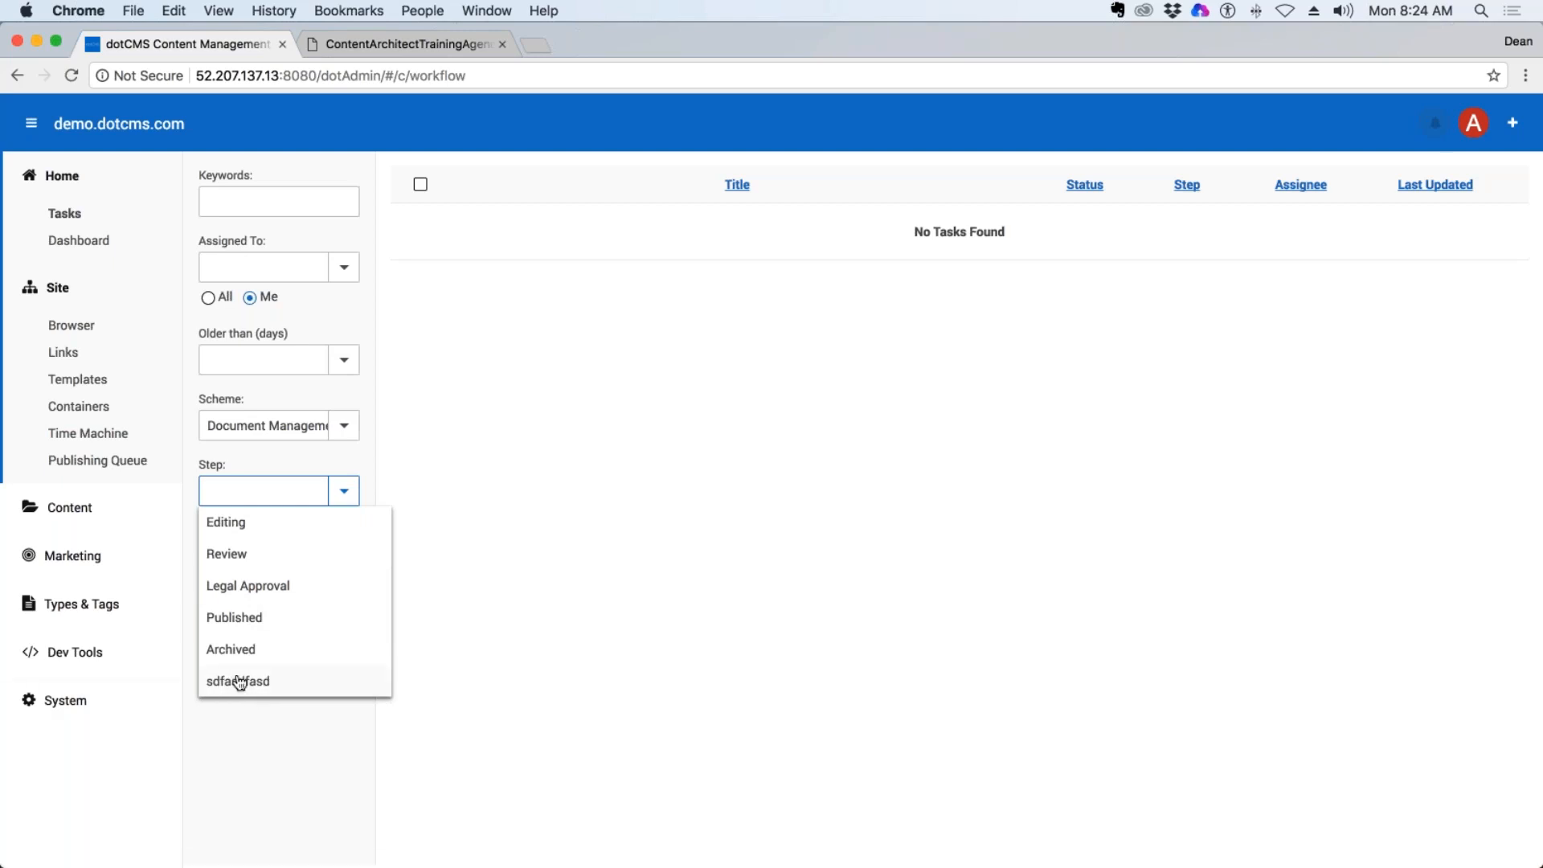
{"action": "left_click", "coordinate": [519, 449]}
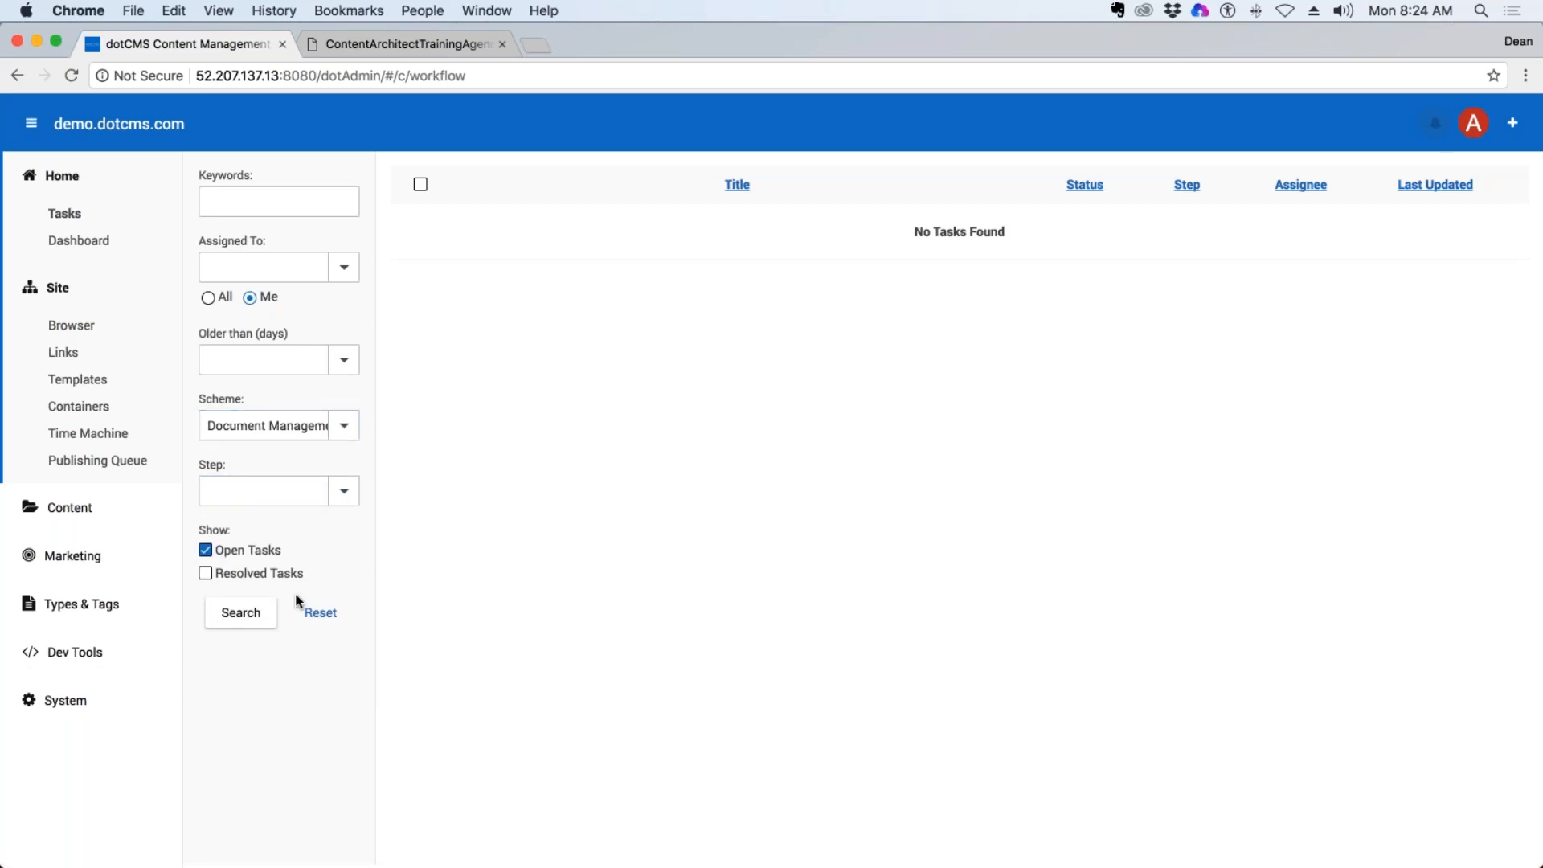
{"action": "left_click", "coordinate": [258, 621]}
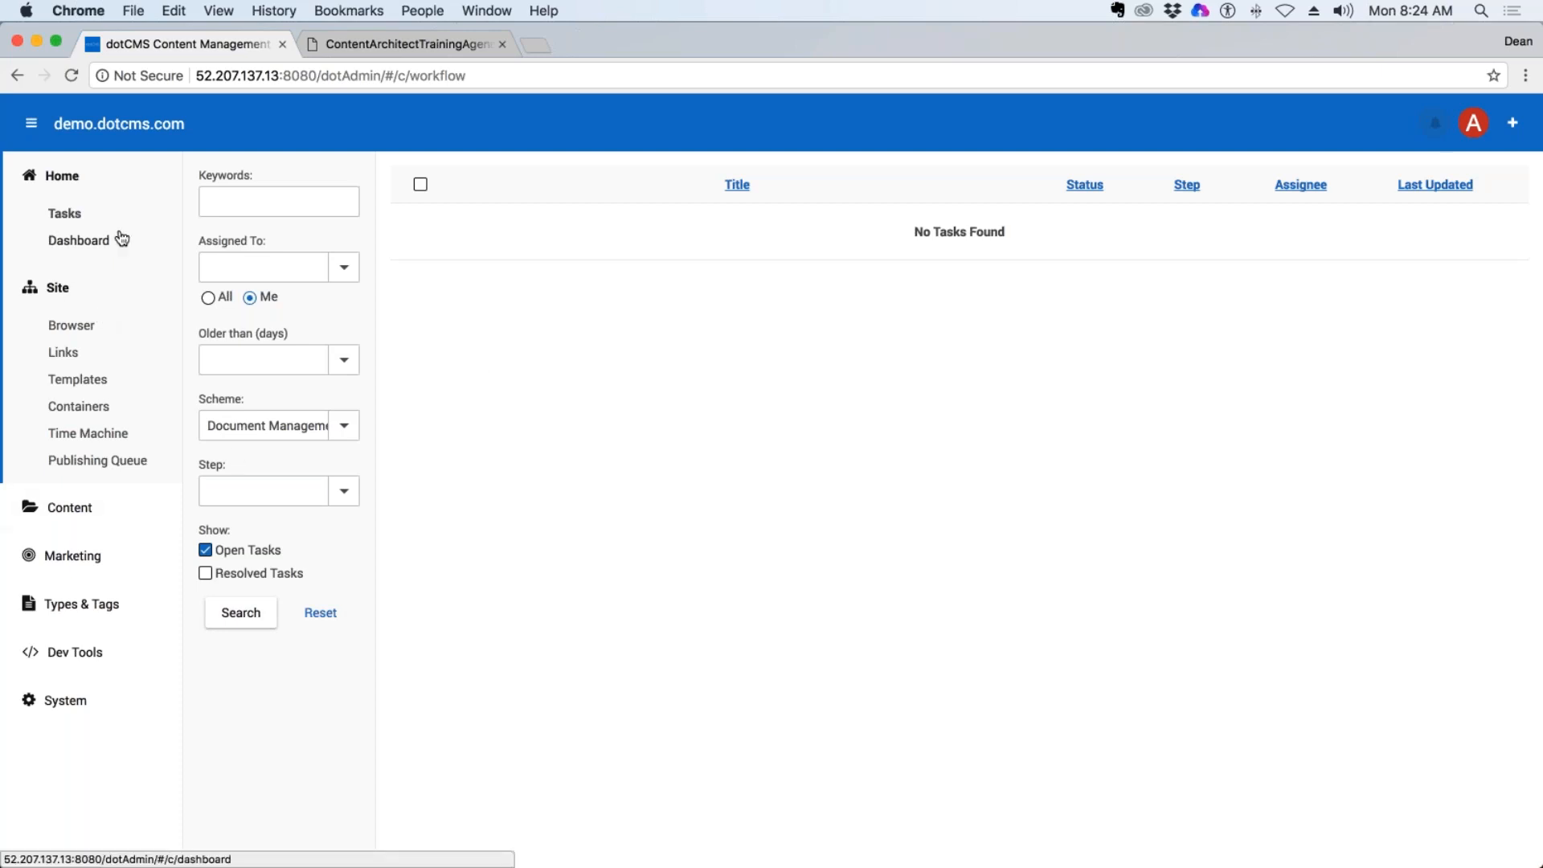
View the Dashboard, collapse the Home section, and open the site browser.
{"action": "left_click", "coordinate": [79, 241]}
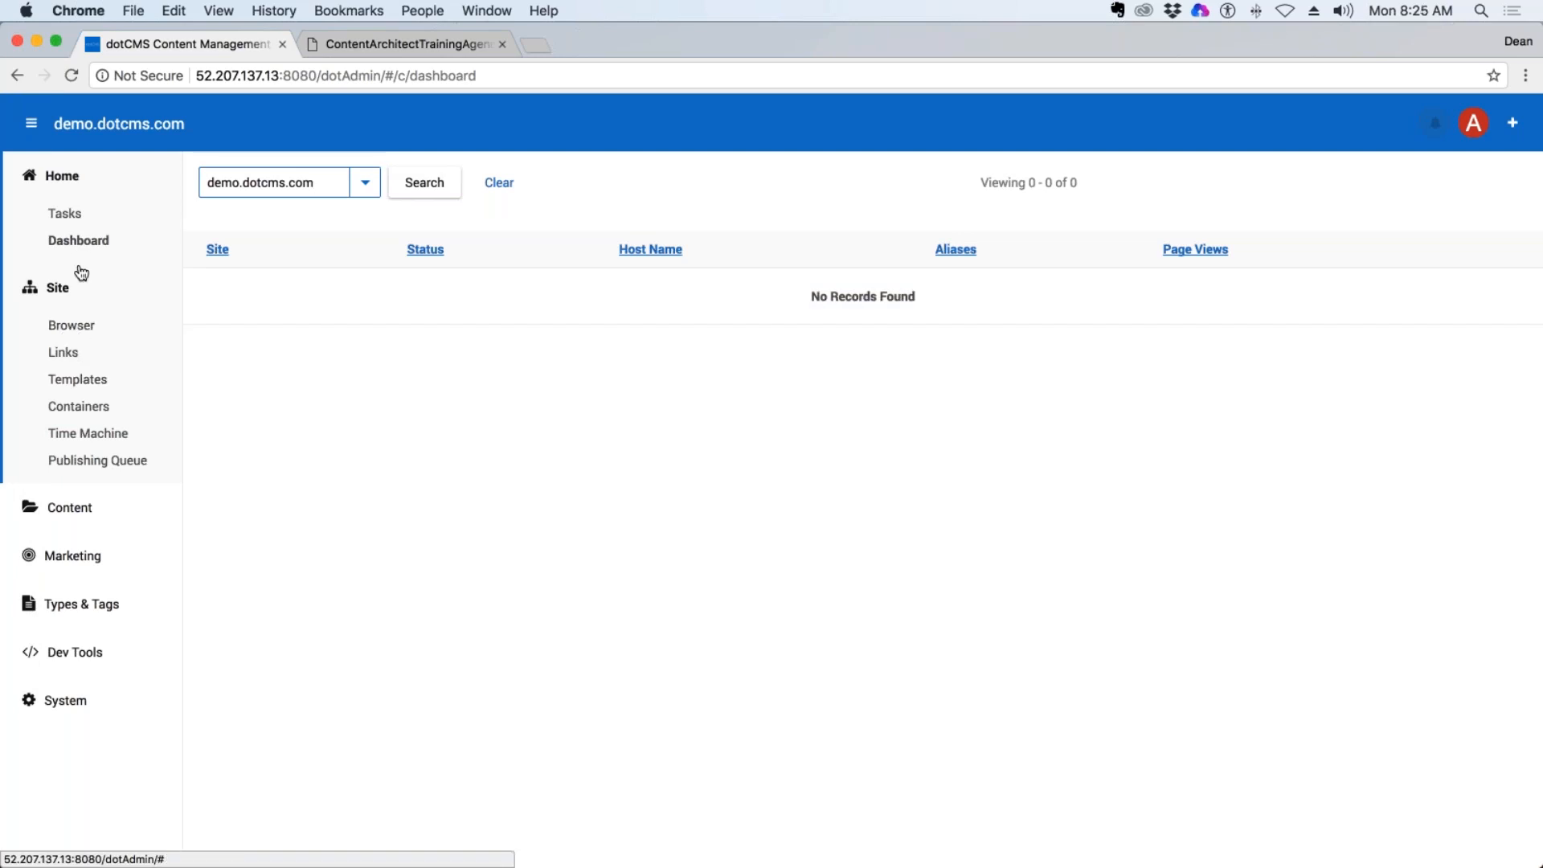
{"action": "left_click", "coordinate": [68, 191]}
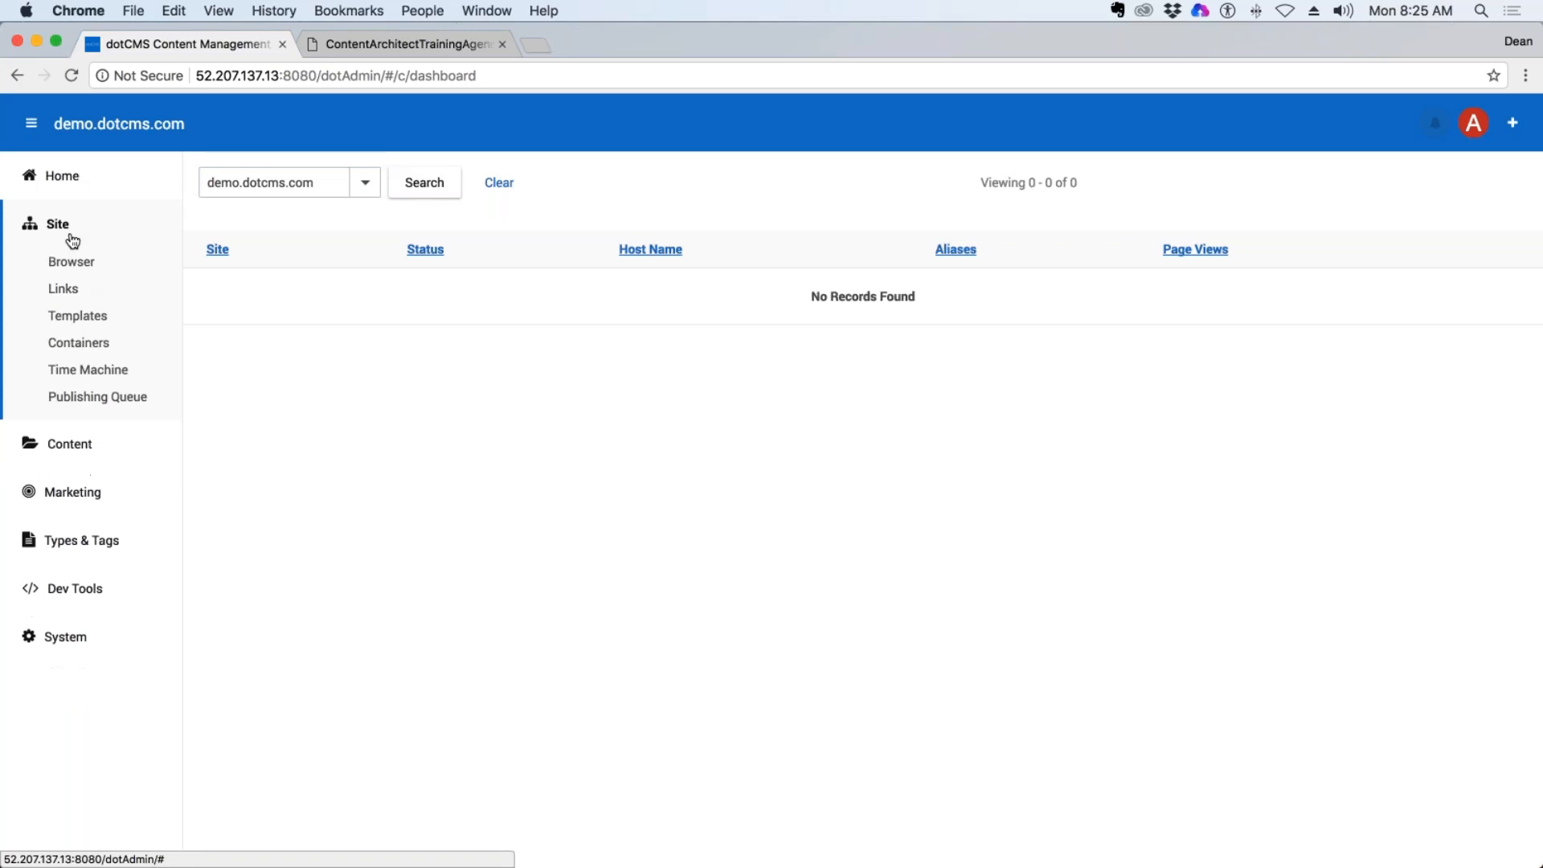
{"action": "left_click", "coordinate": [88, 264]}
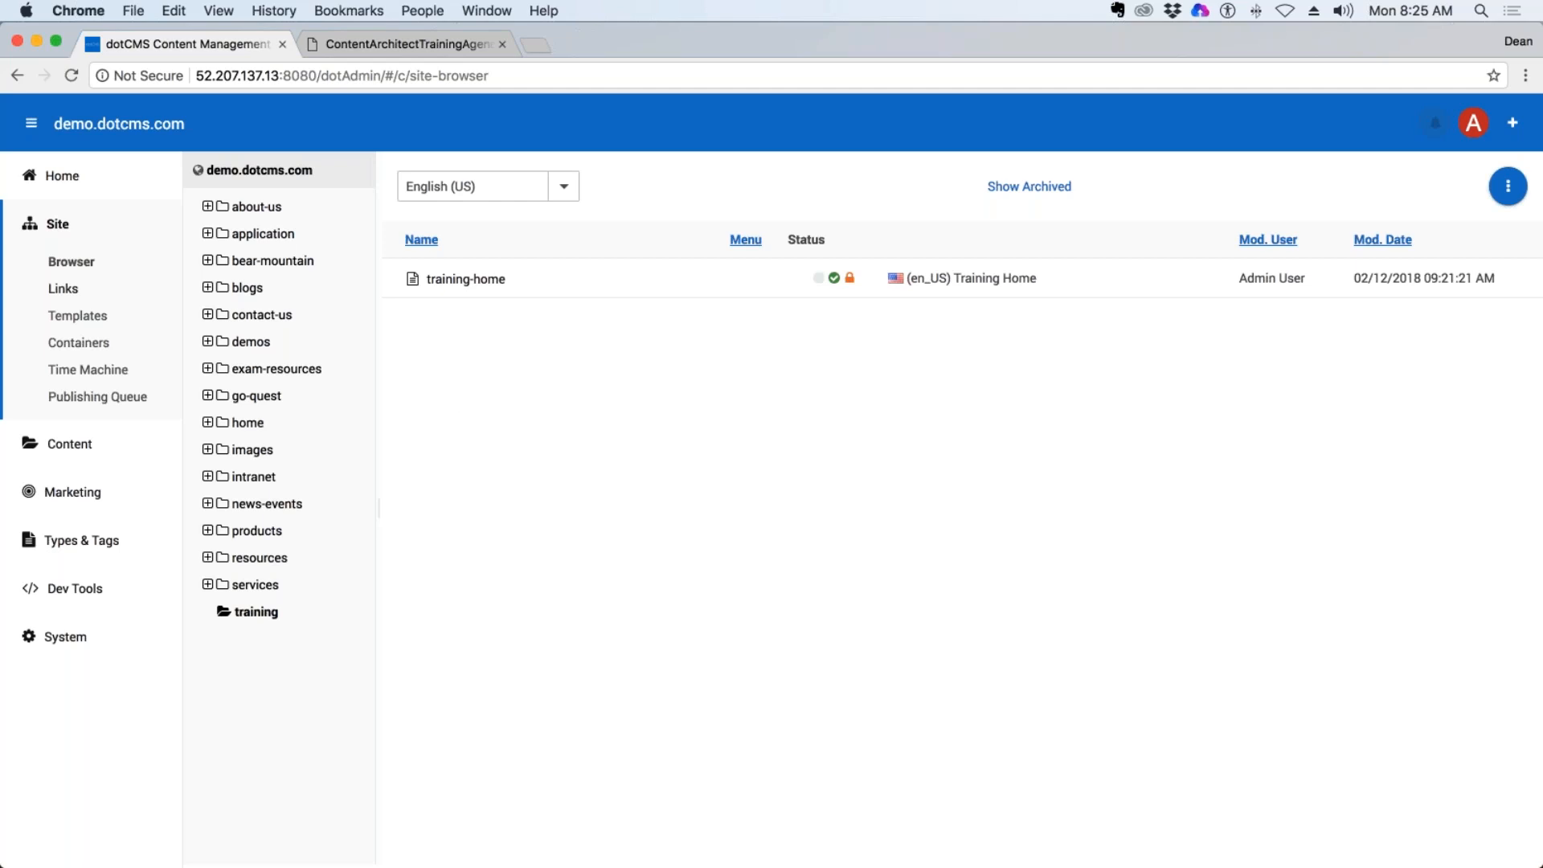
Open the One-Pagers menu link, examine its title and URL, and cancel editing.
{"action": "left_click", "coordinate": [67, 297]}
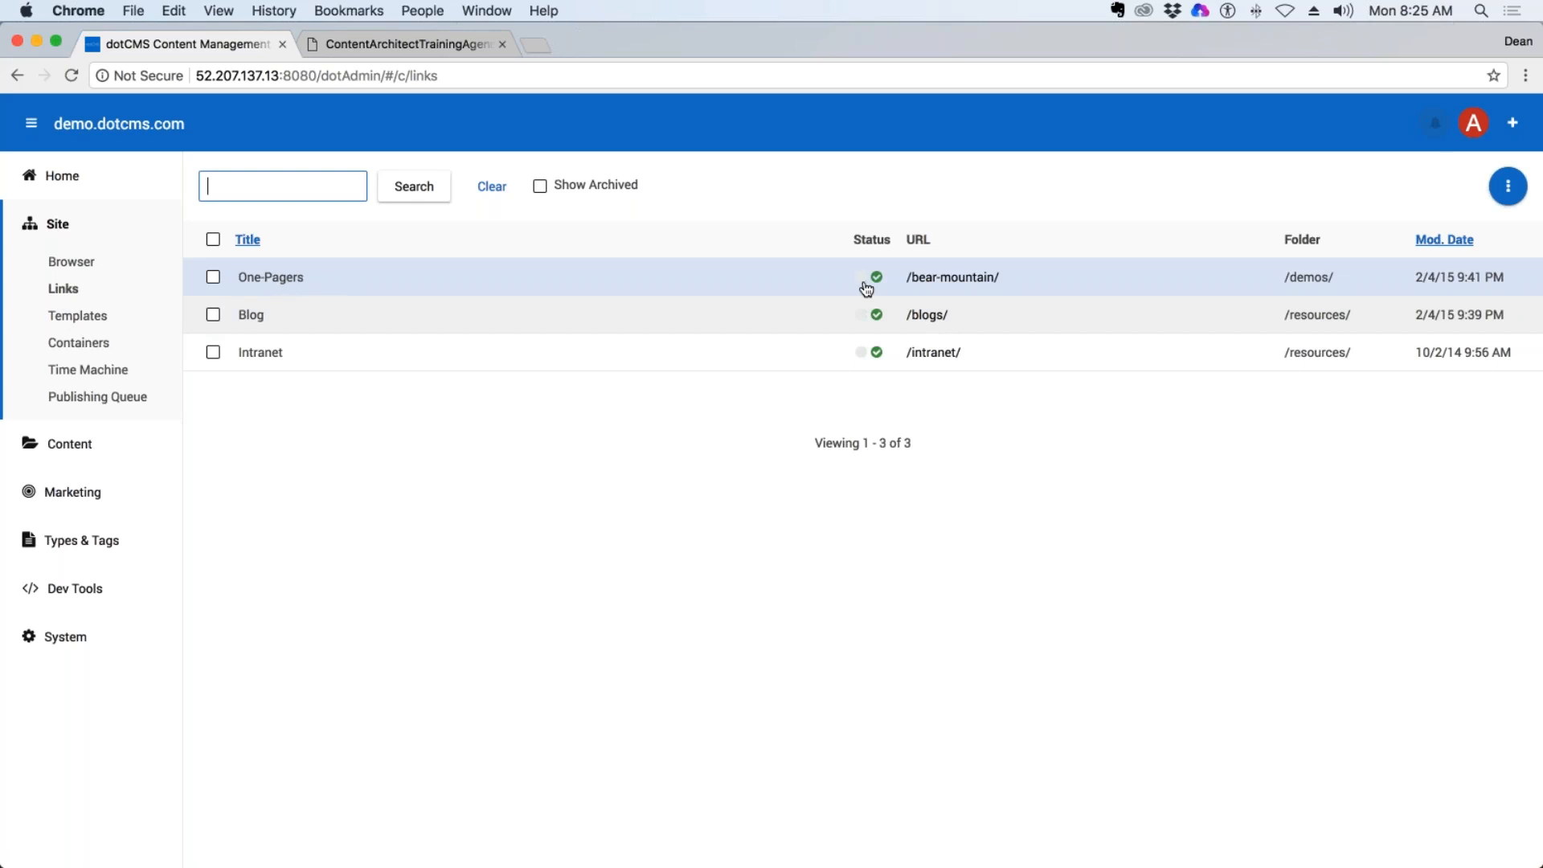
{"action": "left_click", "coordinate": [319, 285]}
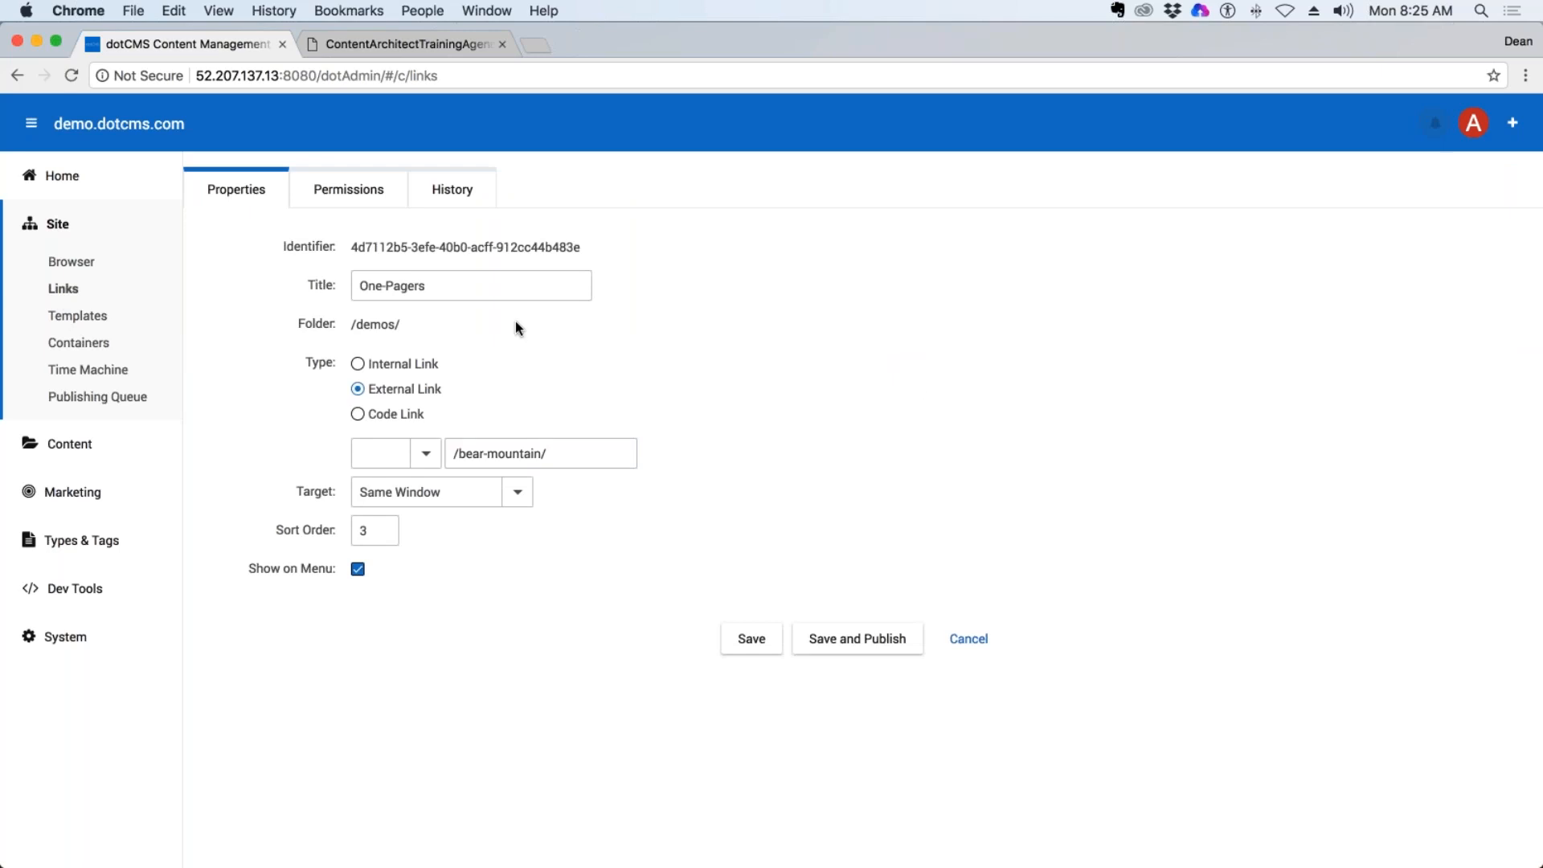
{"action": "left_click_drag", "start_coordinate": [440, 290], "coordinate": [350, 292]}
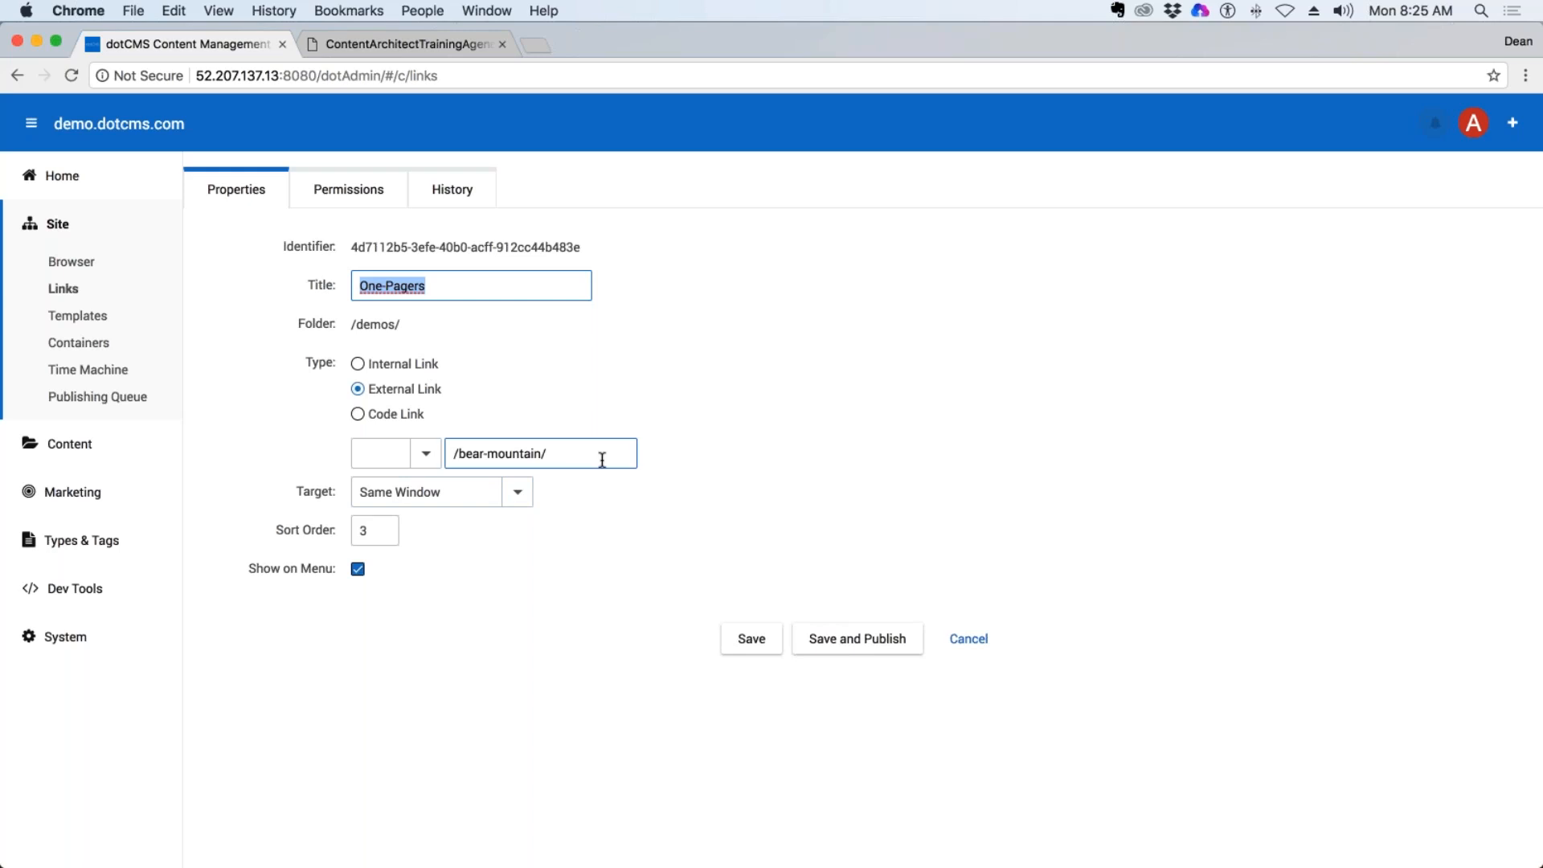
{"action": "triple_click", "coordinate": [570, 454]}
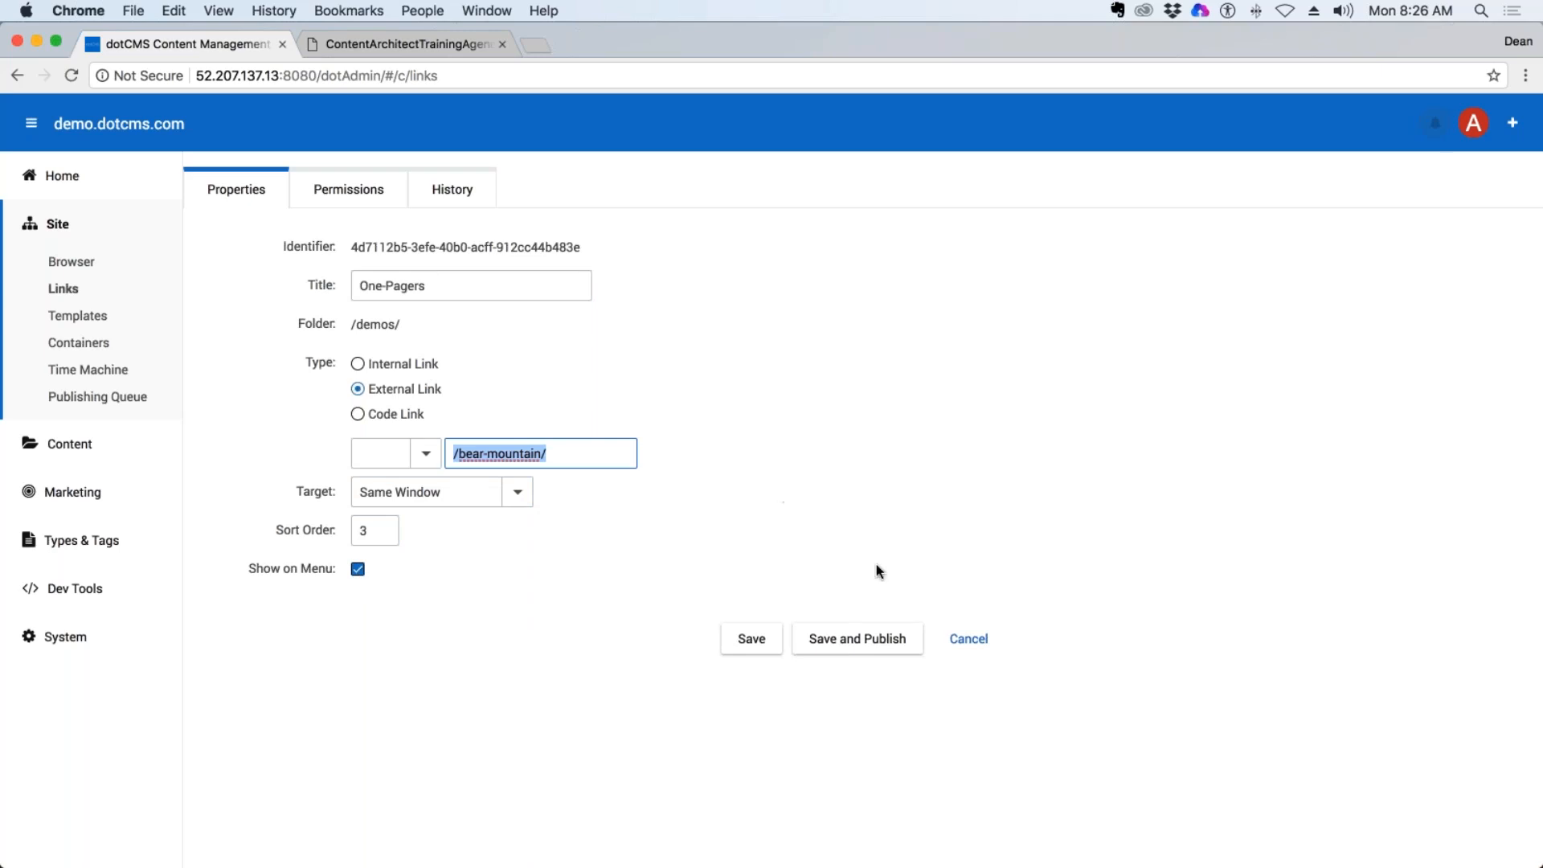
{"action": "left_click", "coordinate": [968, 638]}
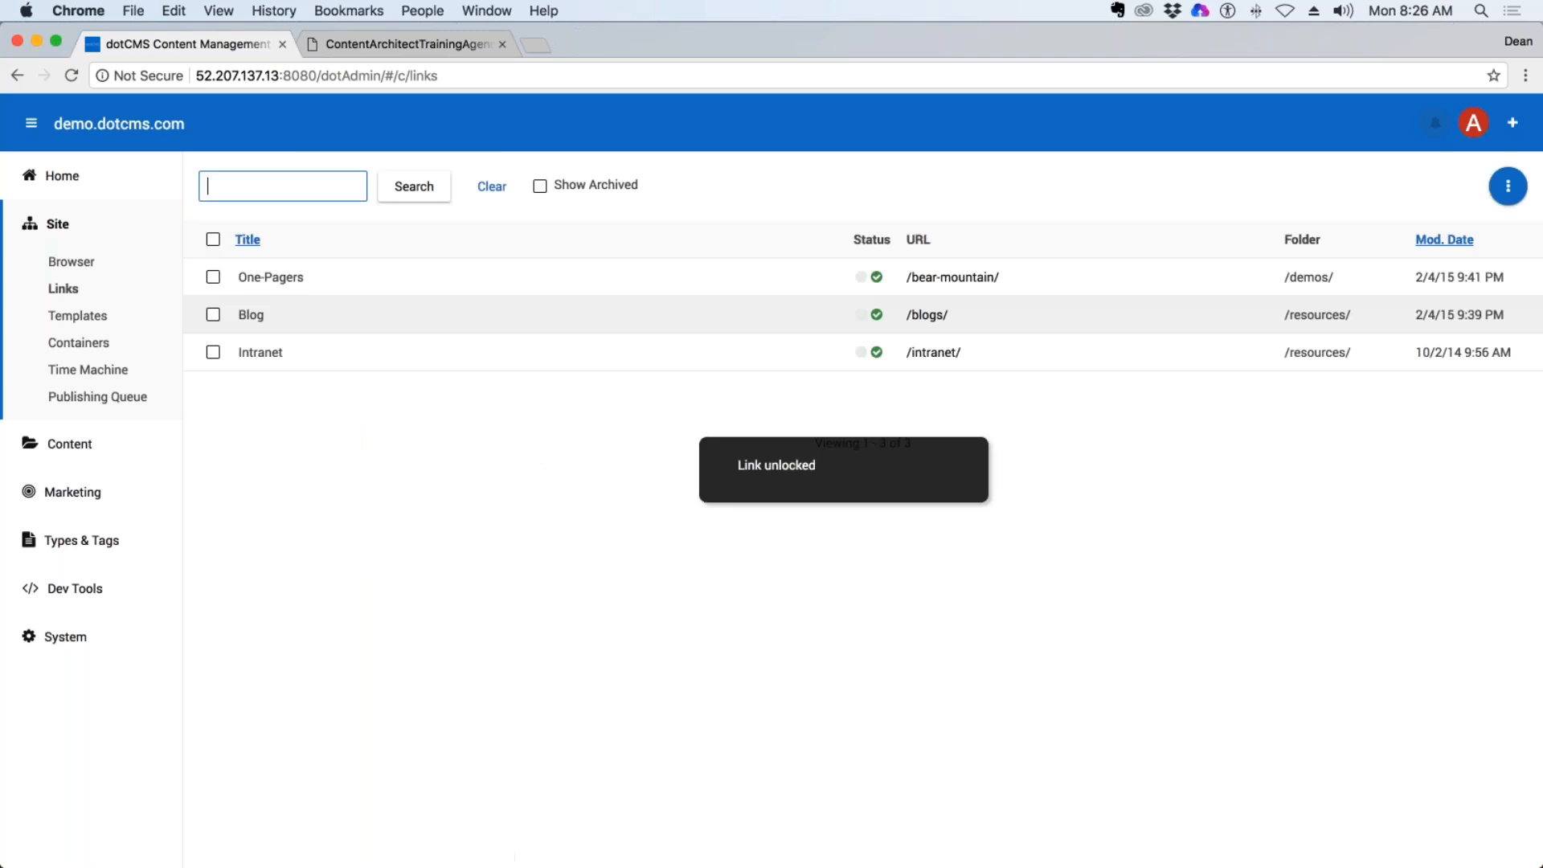
Compare the site browser with the list of menu links, ending in the site browser.
{"action": "left_click", "coordinate": [71, 262]}
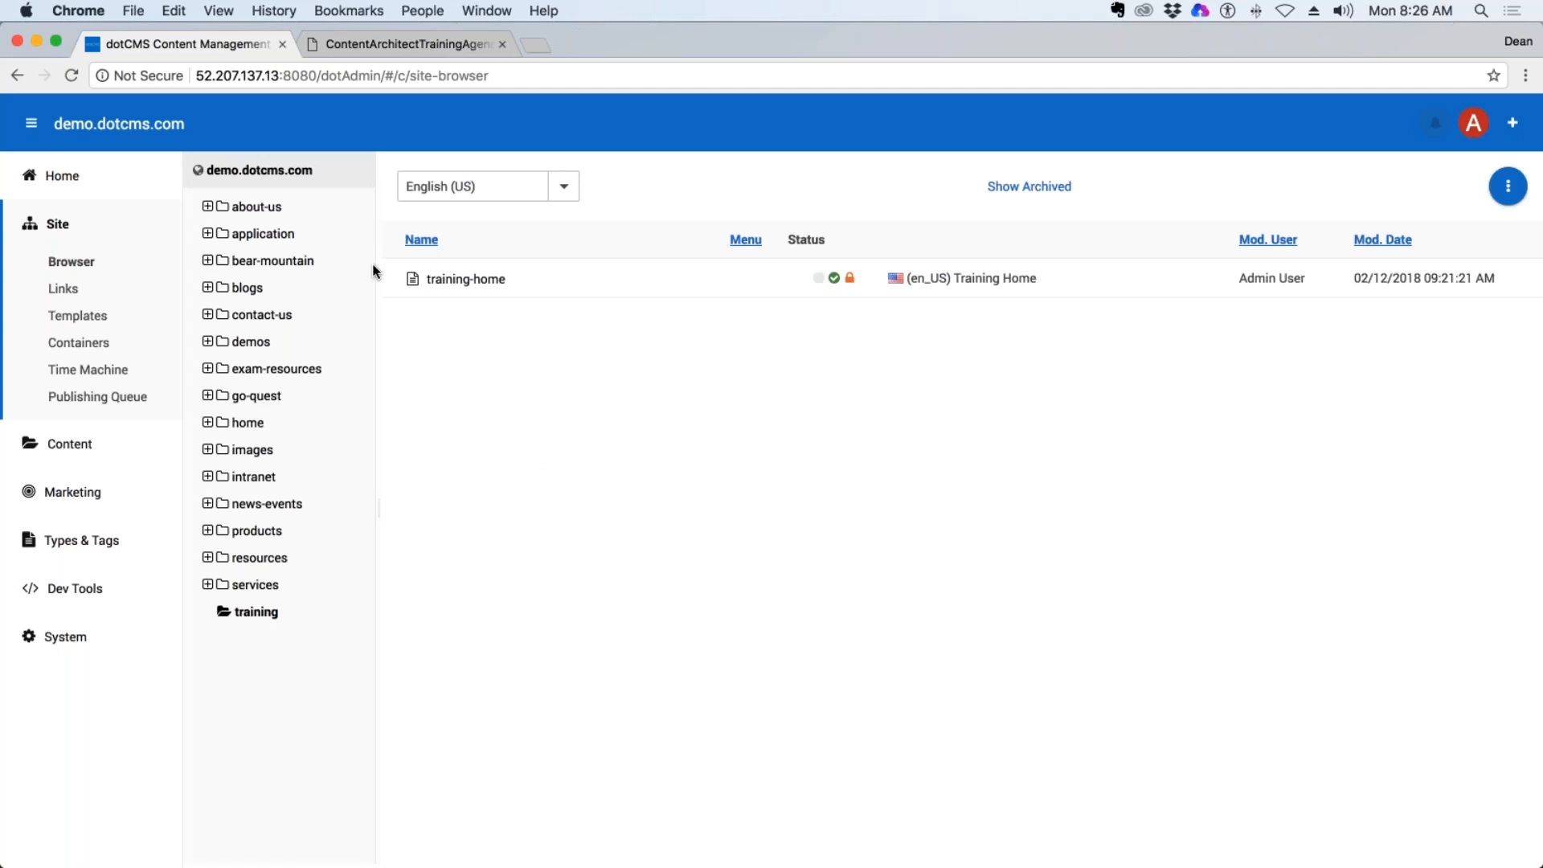
{"action": "left_click", "coordinate": [112, 299]}
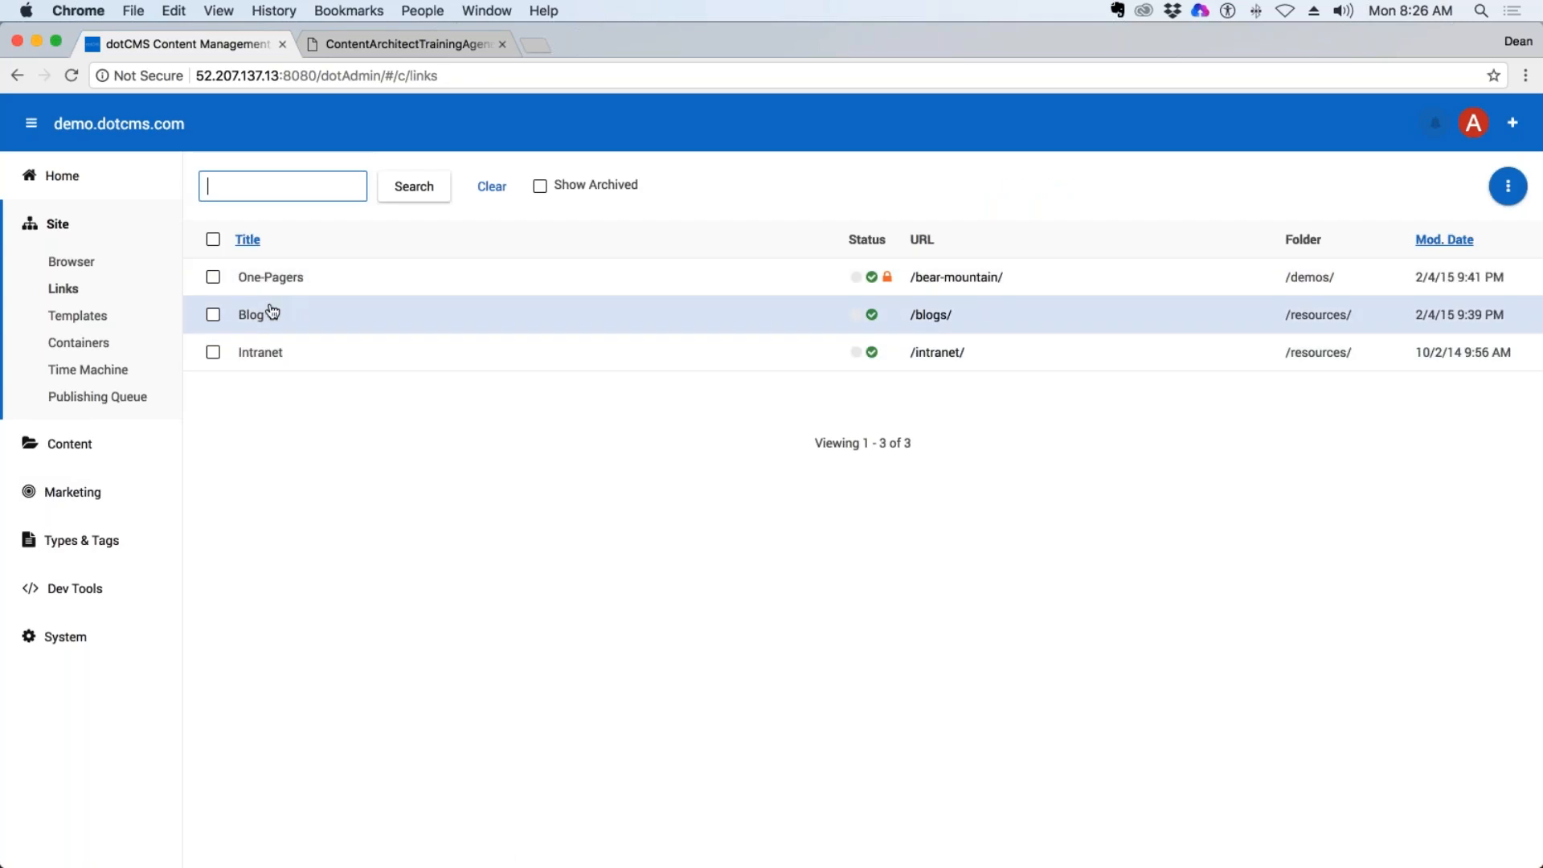
{"action": "left_click", "coordinate": [70, 261]}
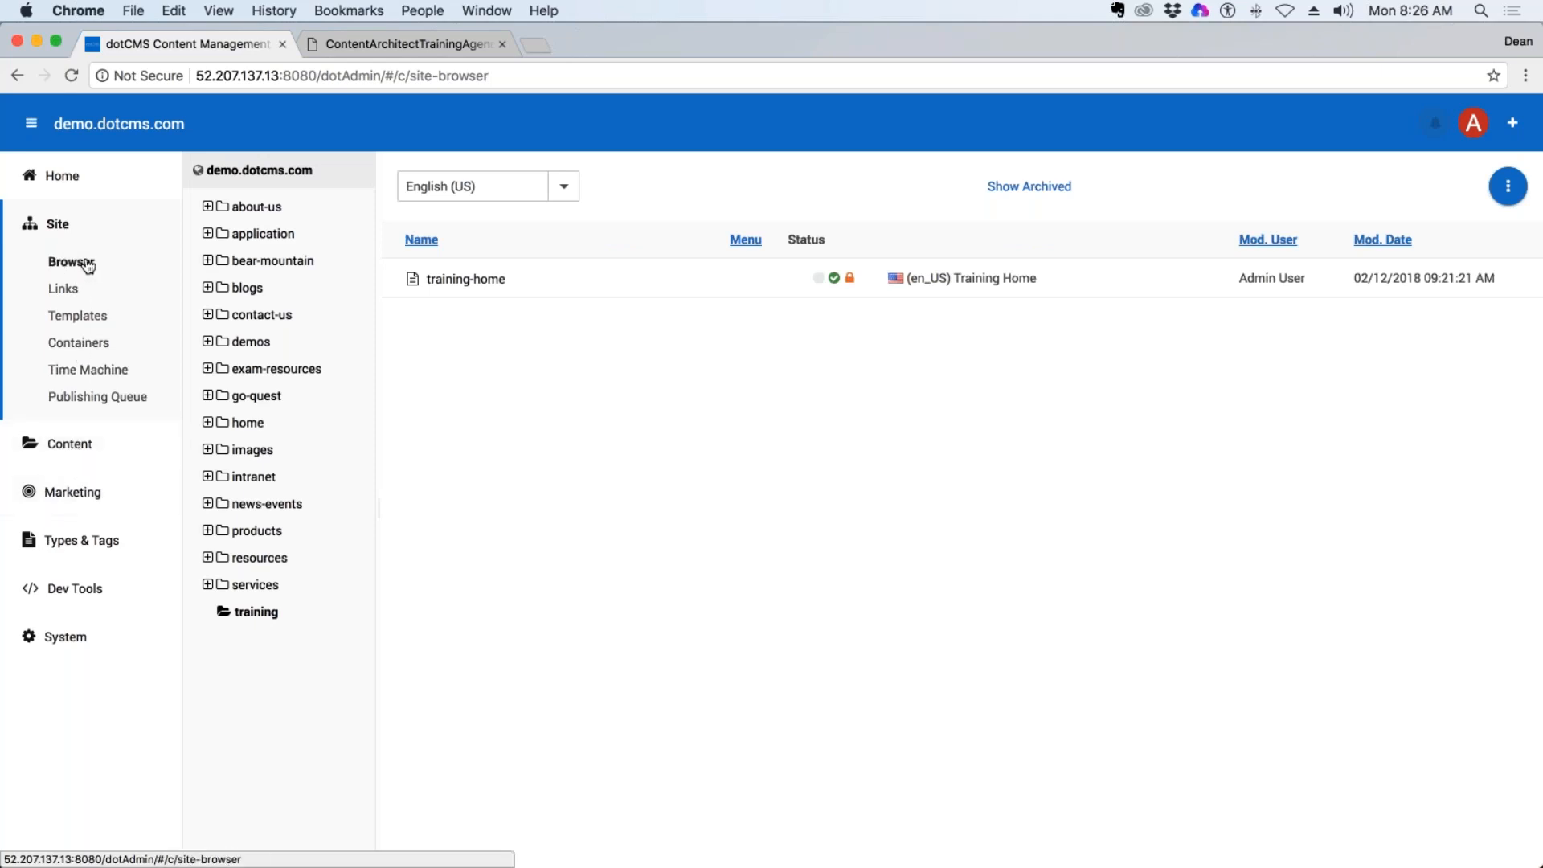
Expand the Types & Tags and Marketing navigation sections and reopen the list of menu links.
{"action": "left_click", "coordinate": [71, 545]}
{"action": "left_click", "coordinate": [74, 492]}
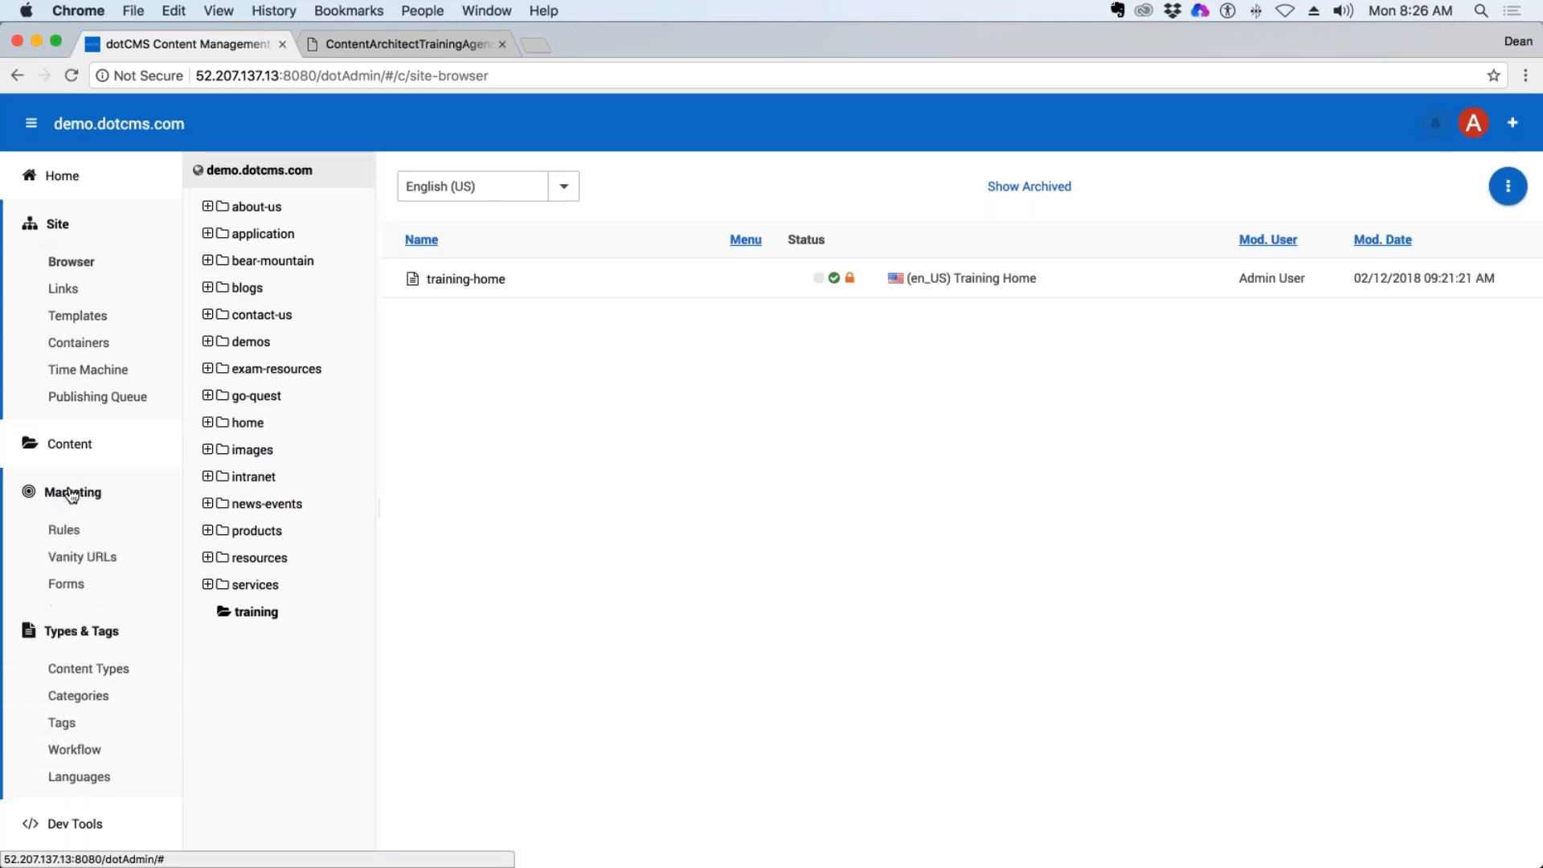
{"action": "left_click", "coordinate": [62, 289]}
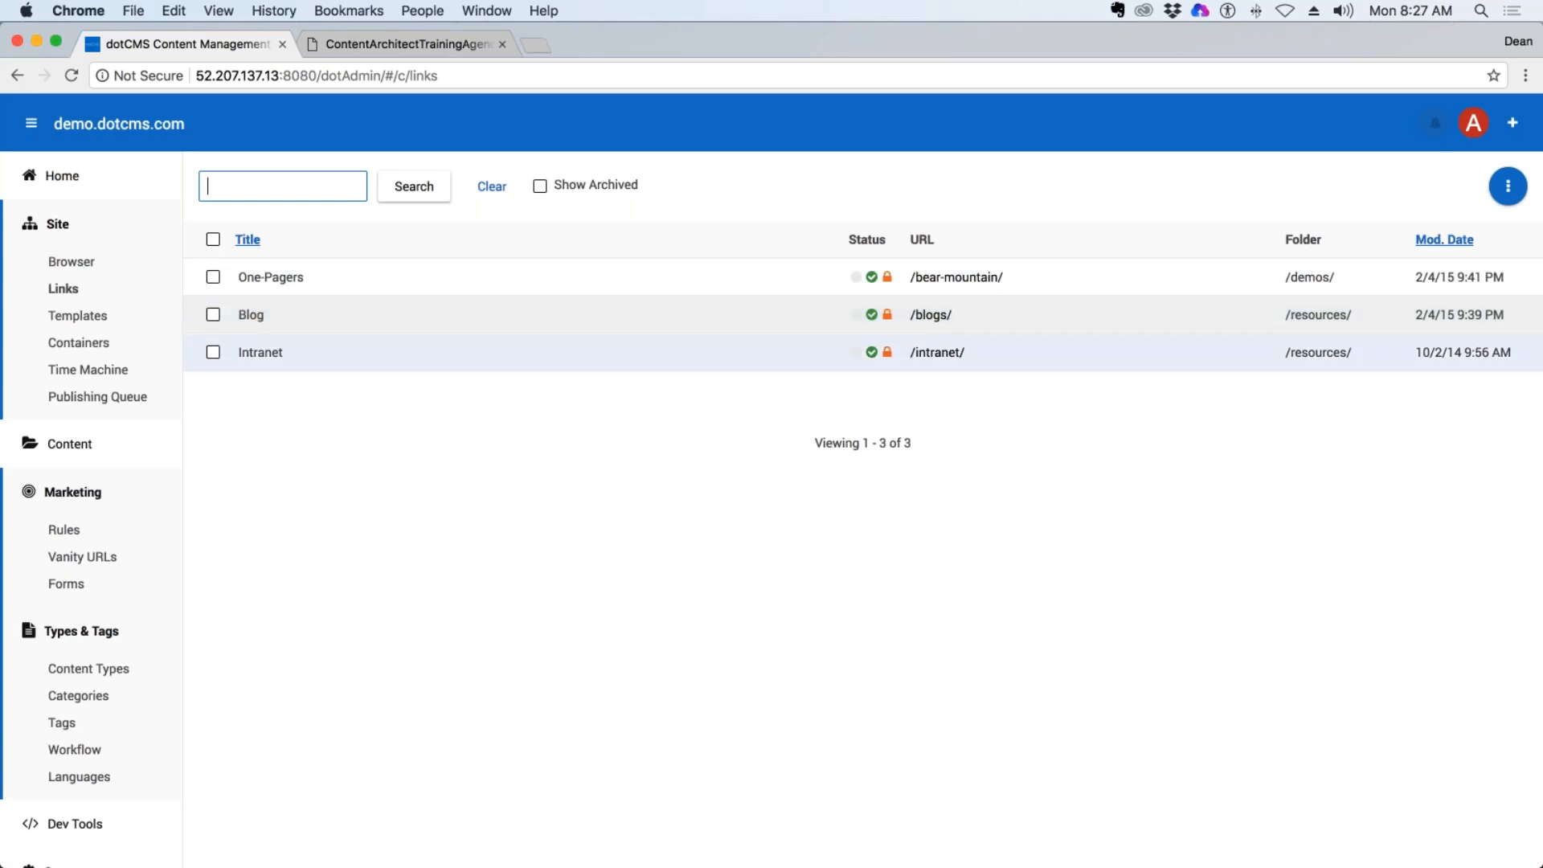
Return to the site browser and compare the contents of the resources and blogs folders.
{"action": "left_click", "coordinate": [69, 263]}
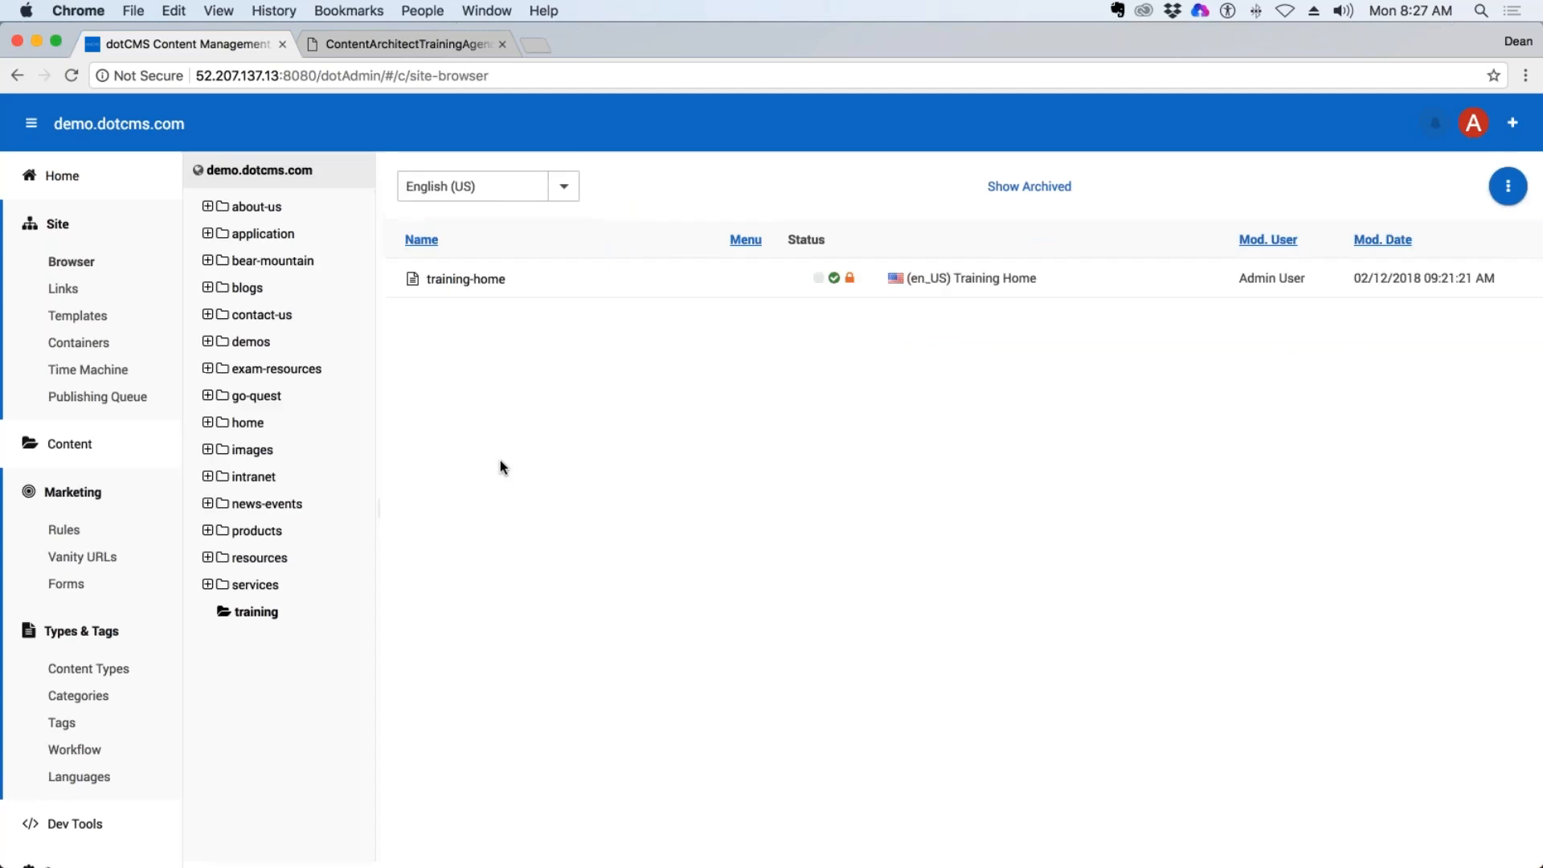
{"action": "left_click", "coordinate": [275, 560]}
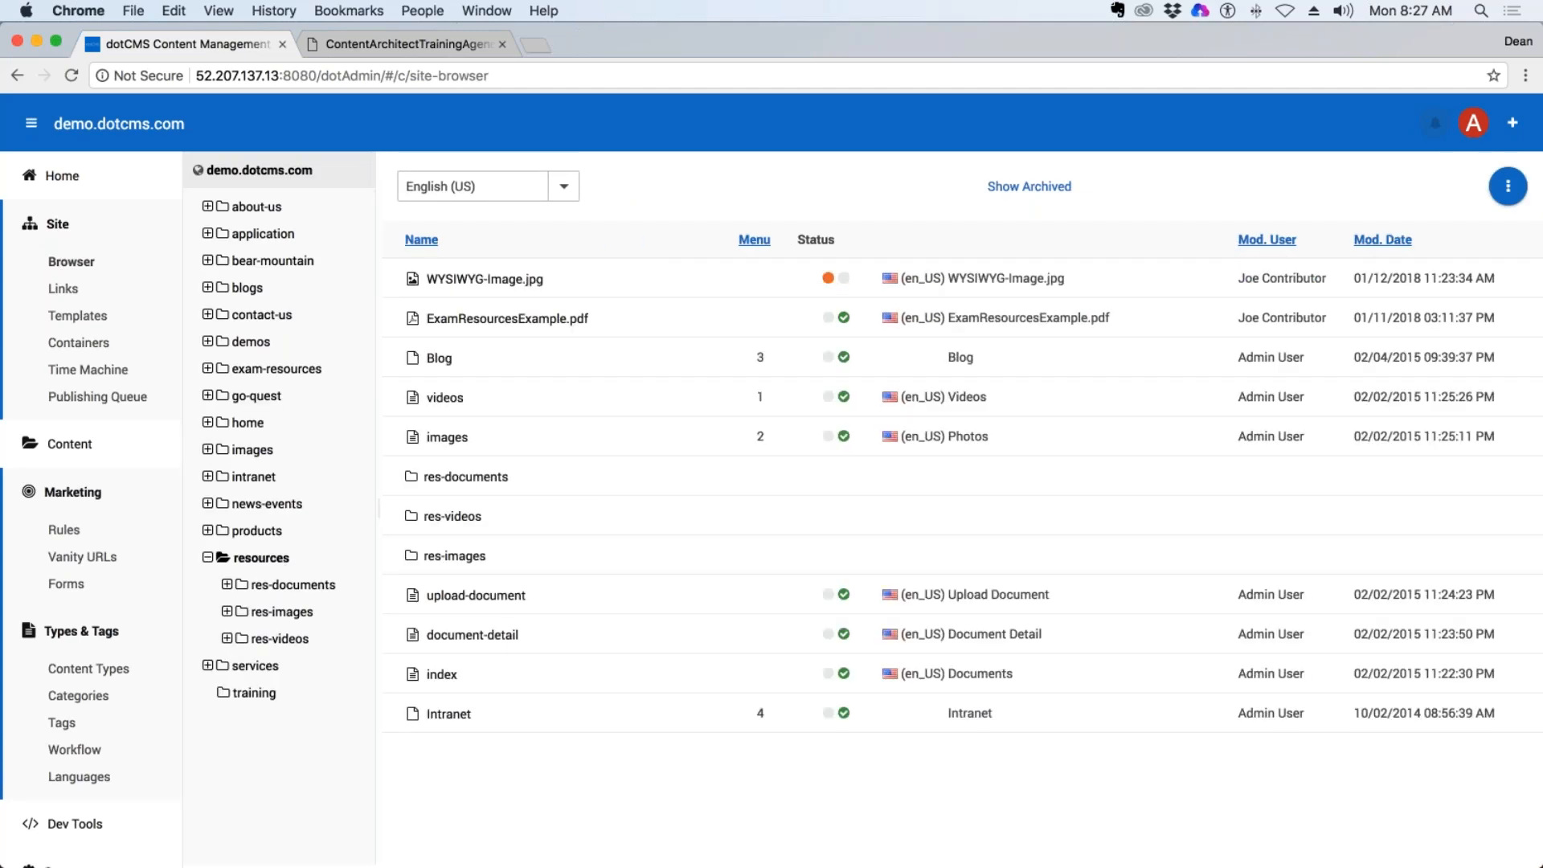
{"action": "left_click", "coordinate": [249, 288]}
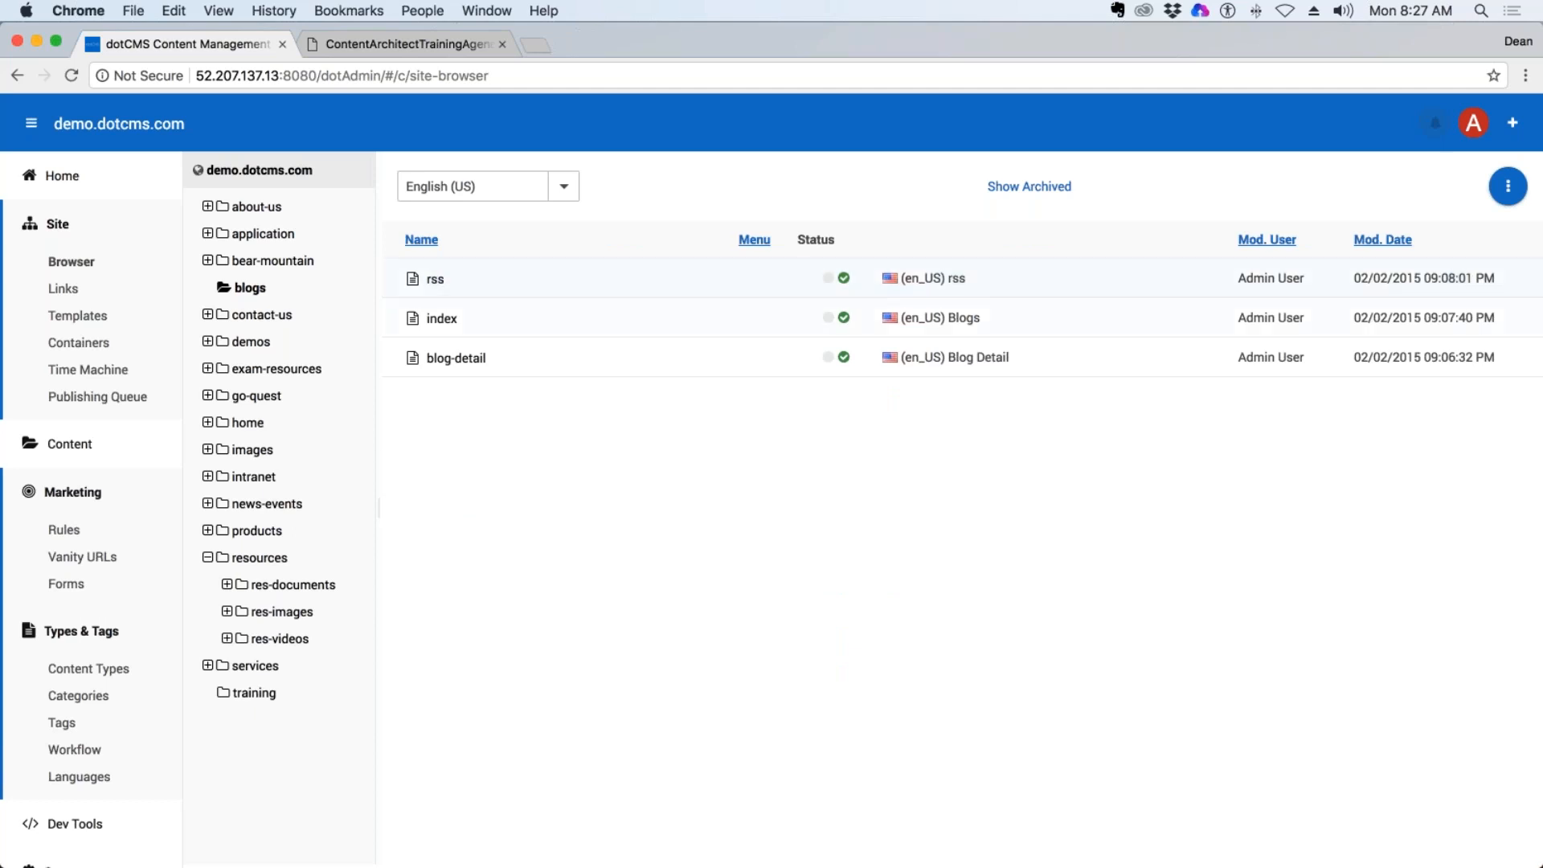
{"action": "left_click", "coordinate": [260, 558]}
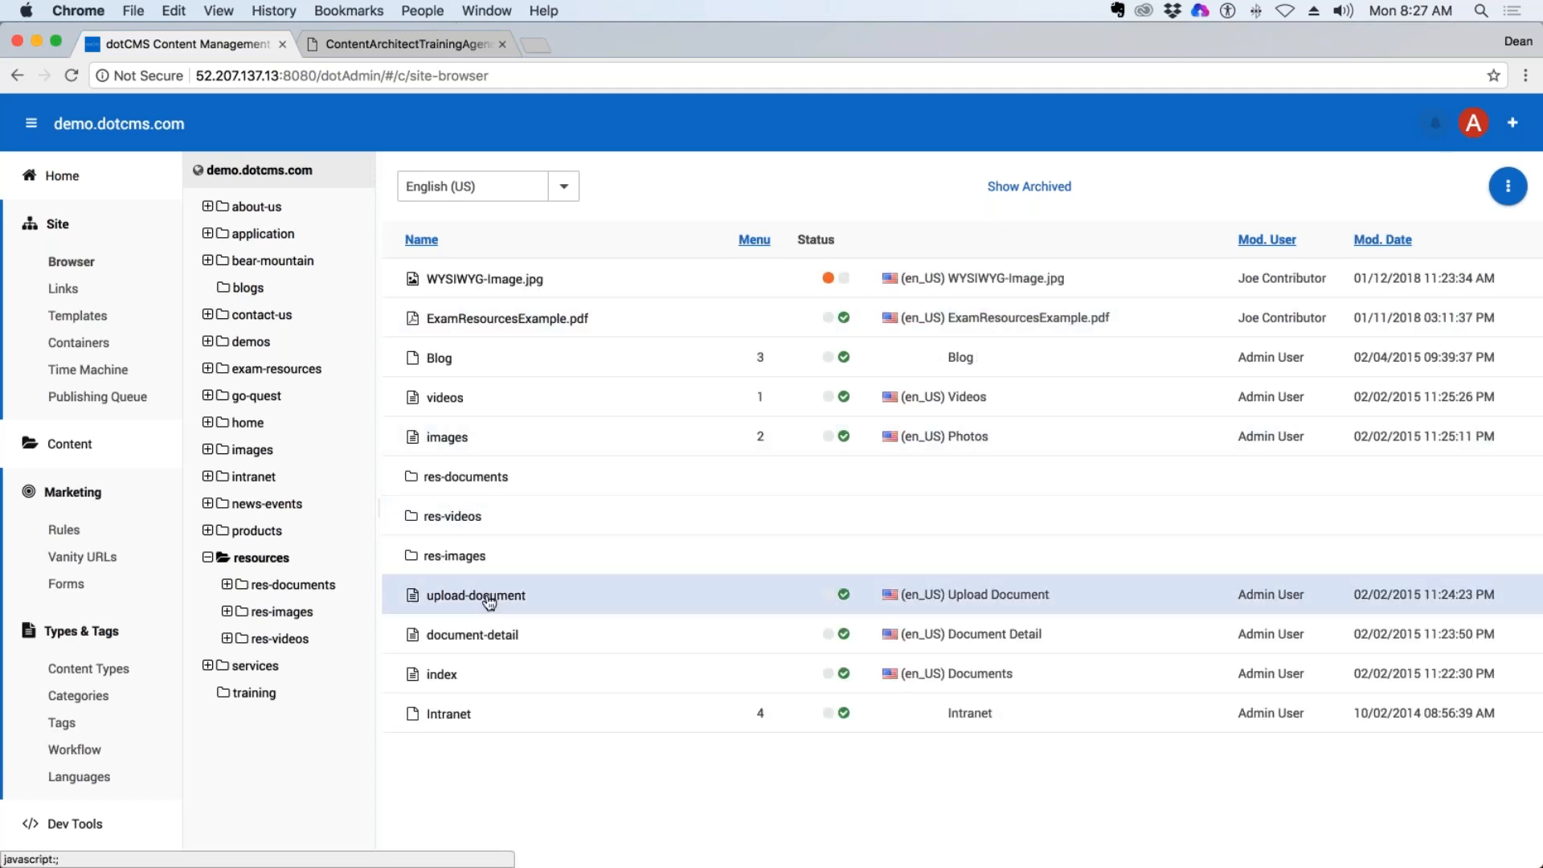
Preview the index page of the resources folder and look through its document listing.
{"action": "left_click", "coordinate": [442, 675]}
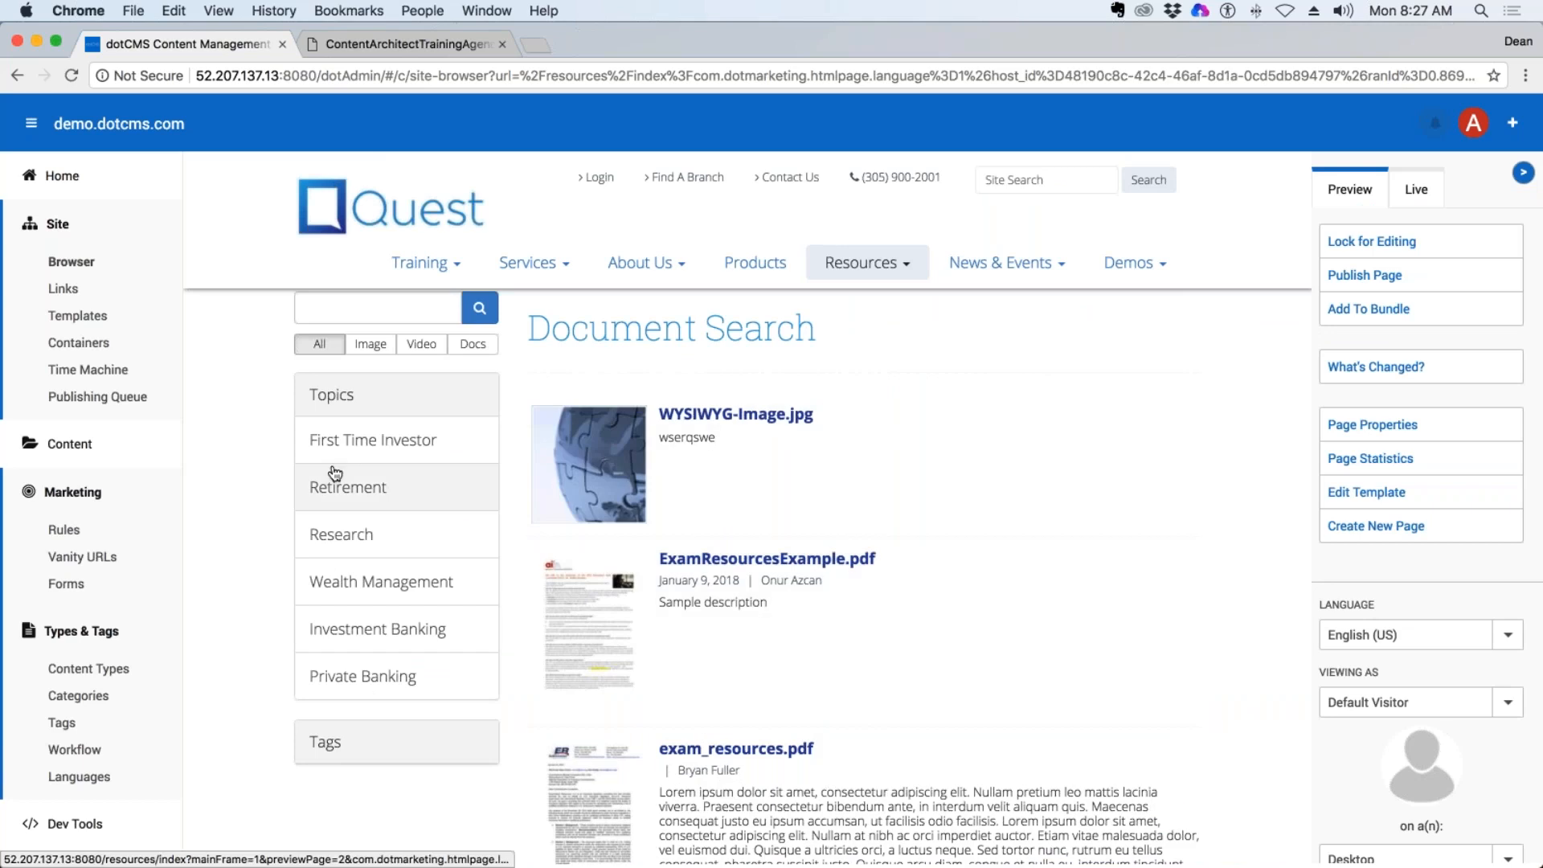
{"action": "scroll", "coordinate": [747, 506], "scroll_direction": "down", "scroll_amount": 10}
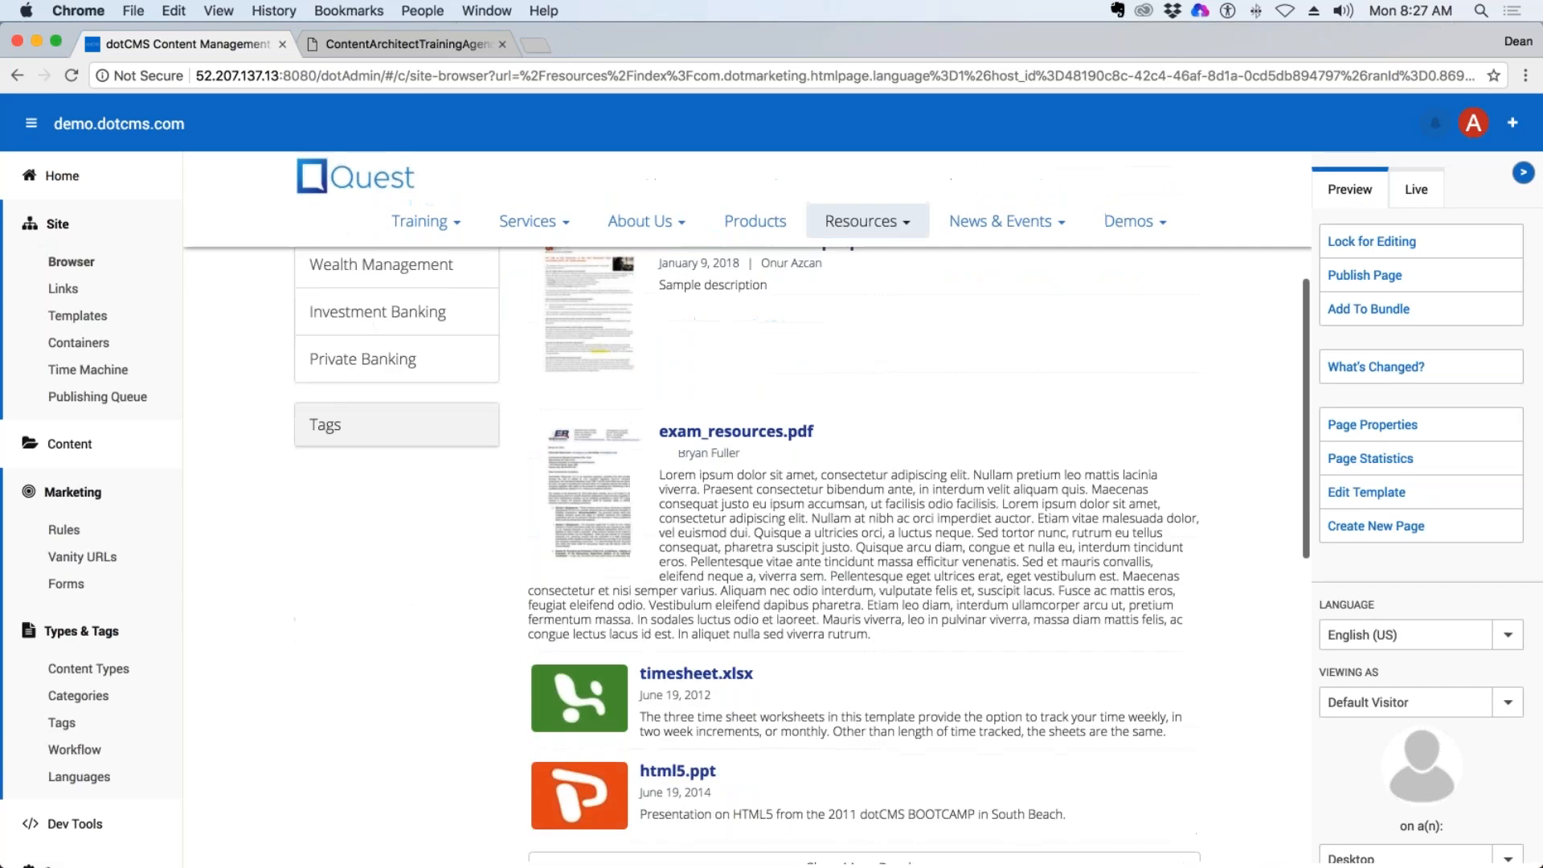
{"action": "scroll", "coordinate": [747, 506], "scroll_direction": "up", "scroll_amount": 10}
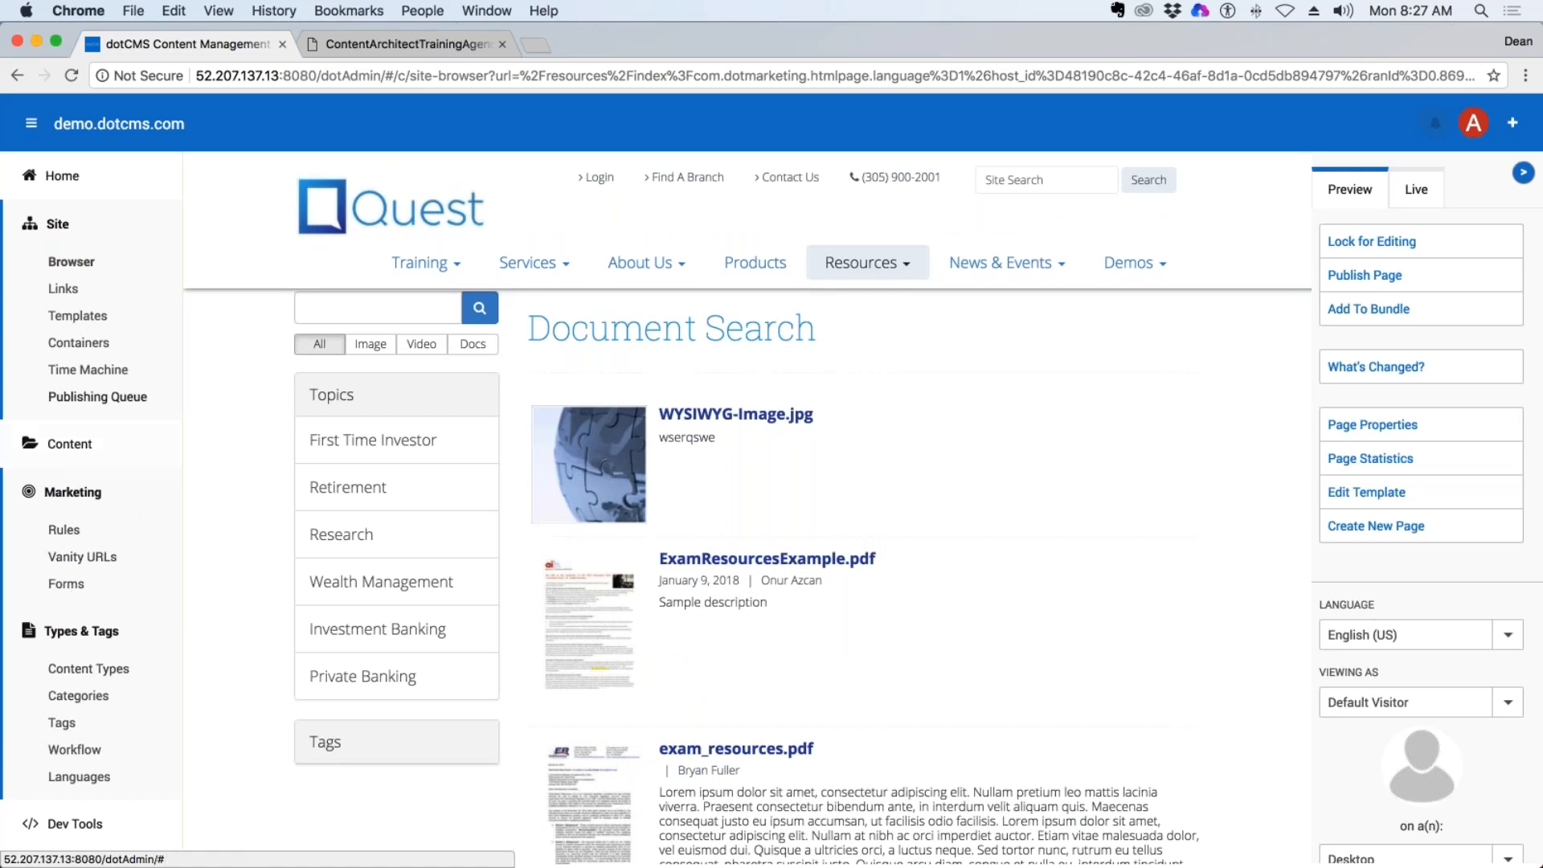
Return to the site browser and view the res-documents, res-images, res-videos and products folders.
{"action": "left_click", "coordinate": [71, 261]}
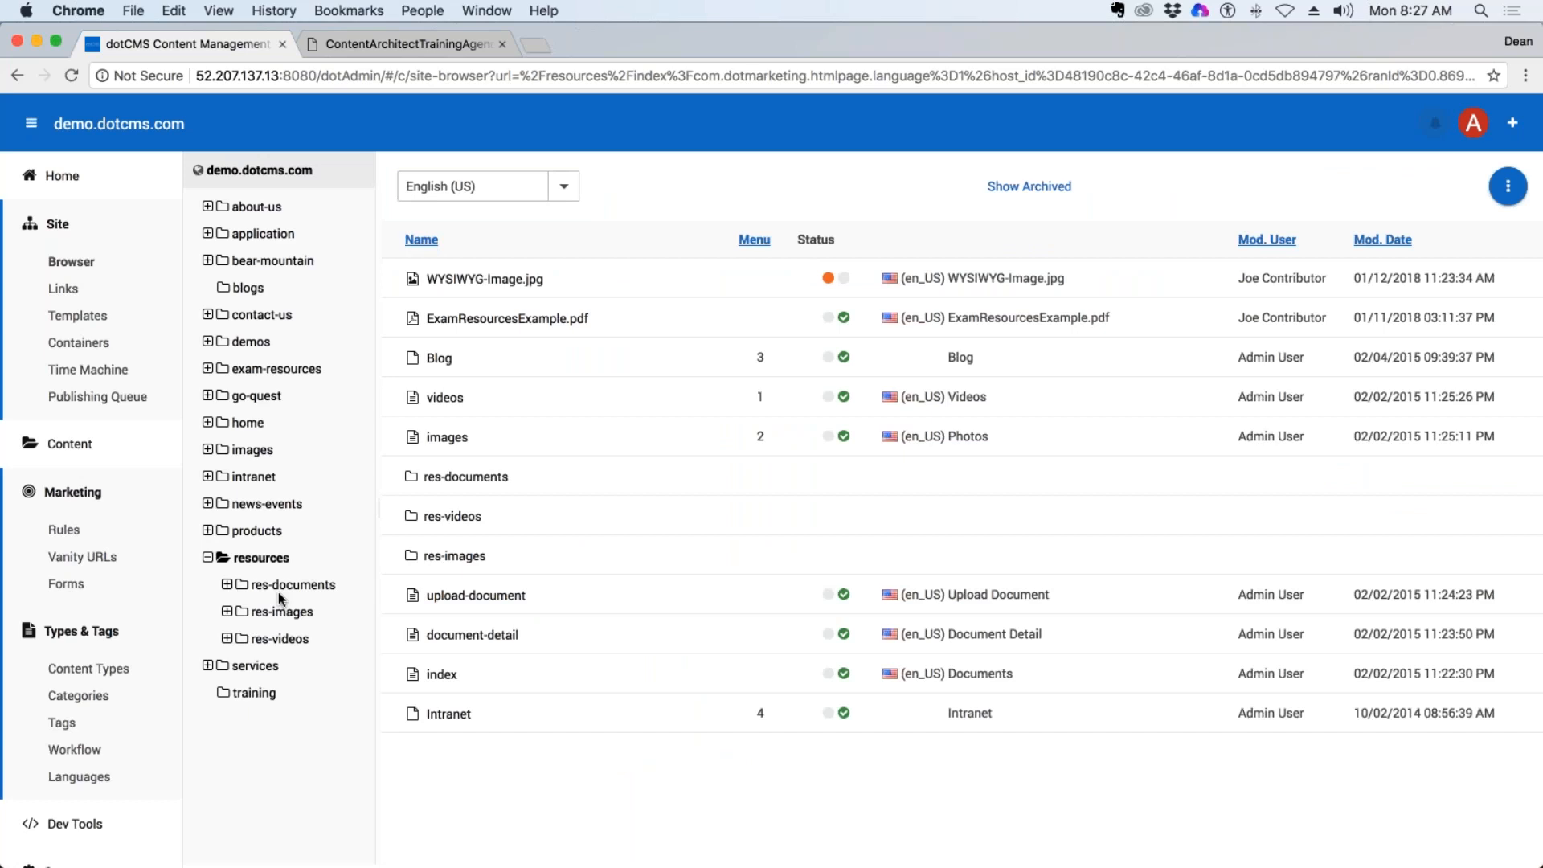
{"action": "left_click", "coordinate": [283, 592]}
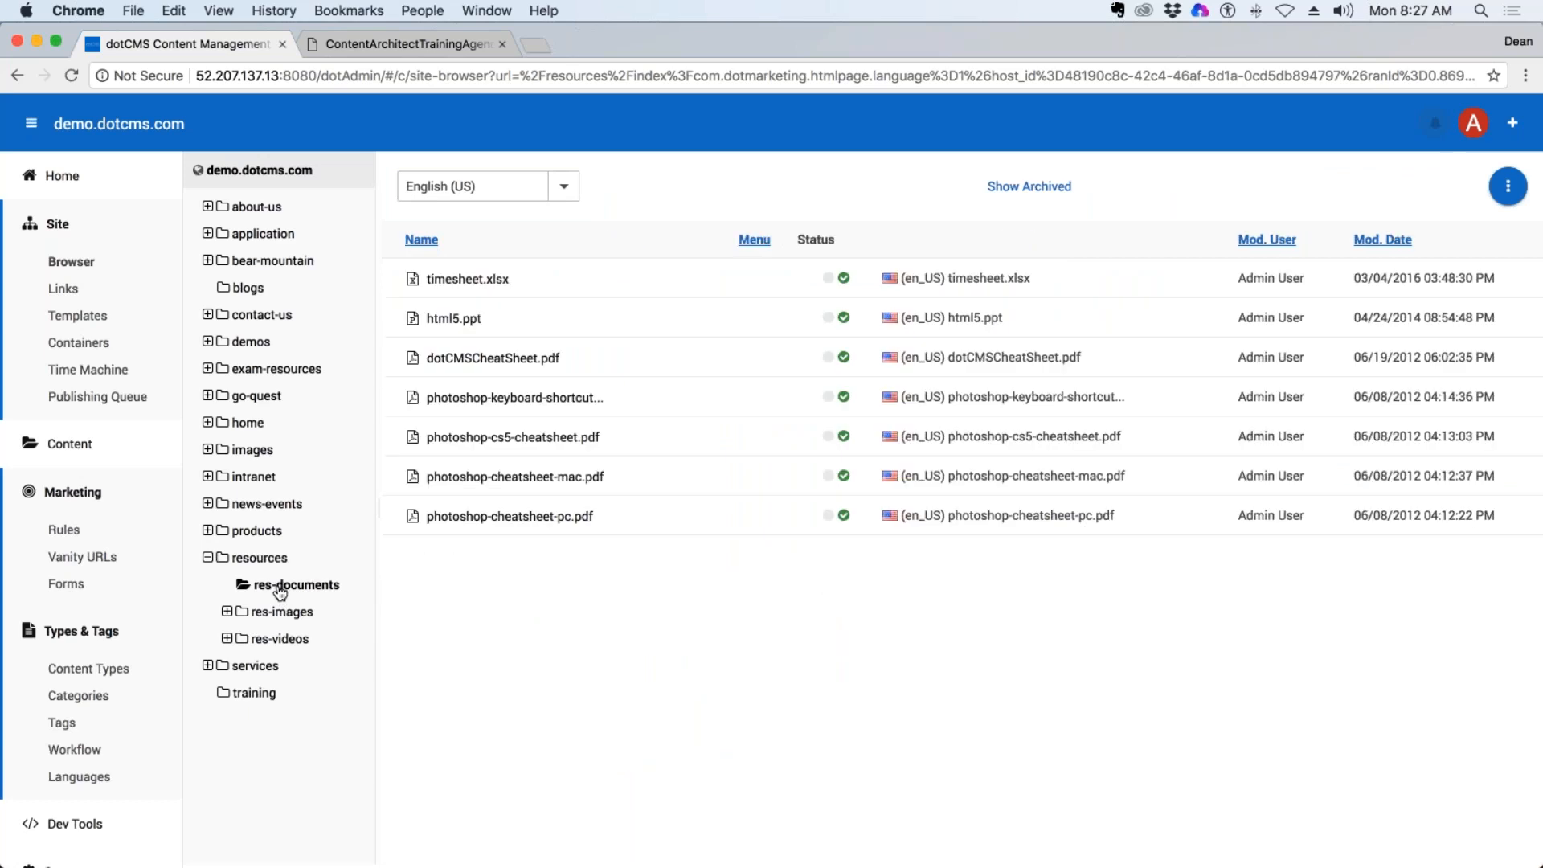
{"action": "left_click", "coordinate": [275, 614]}
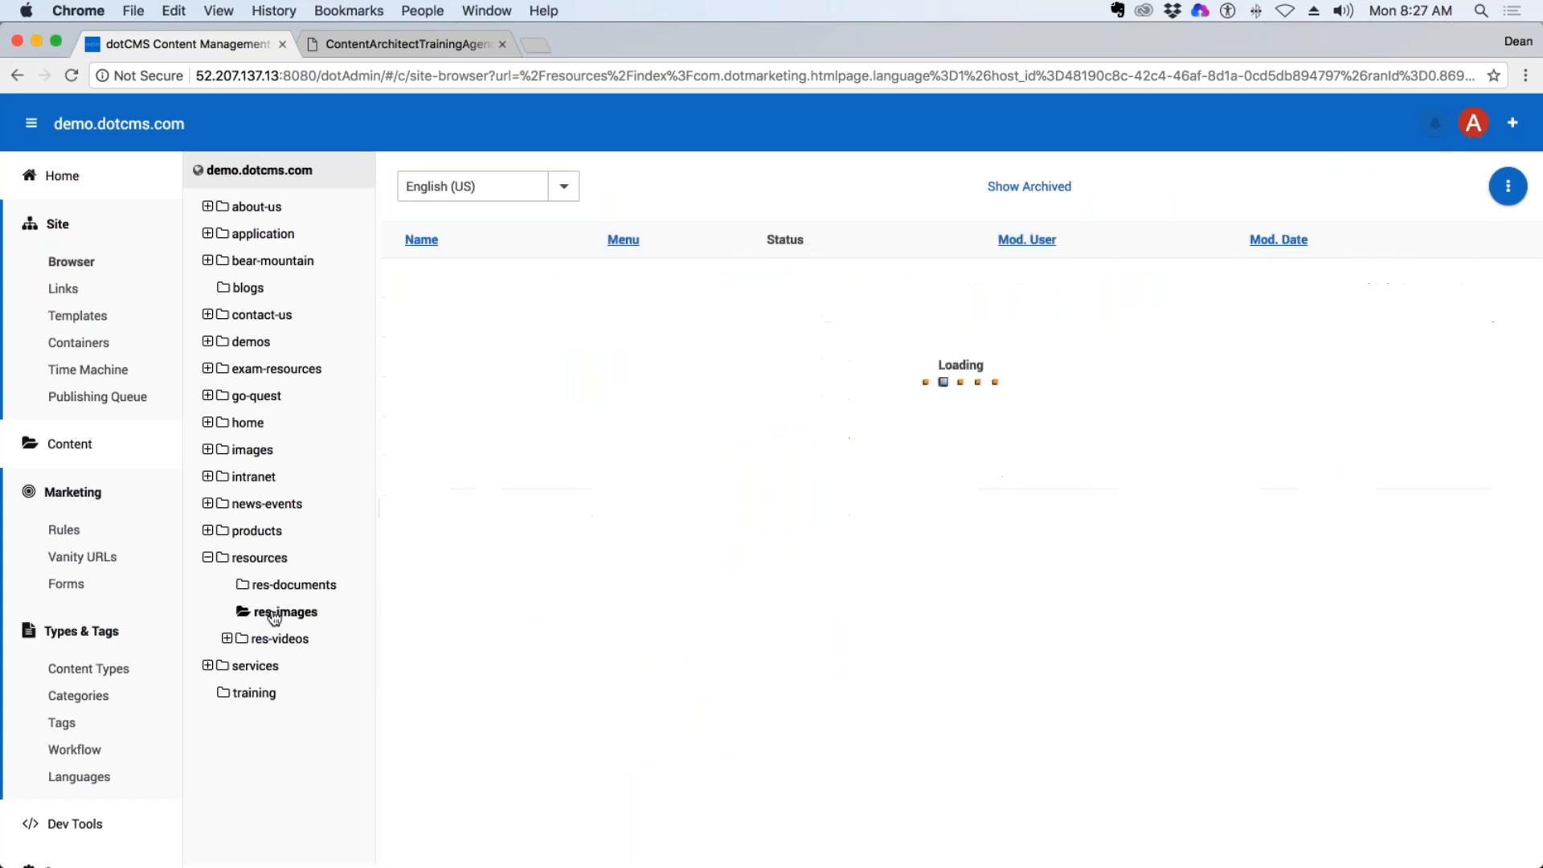
{"action": "left_click", "coordinate": [279, 640]}
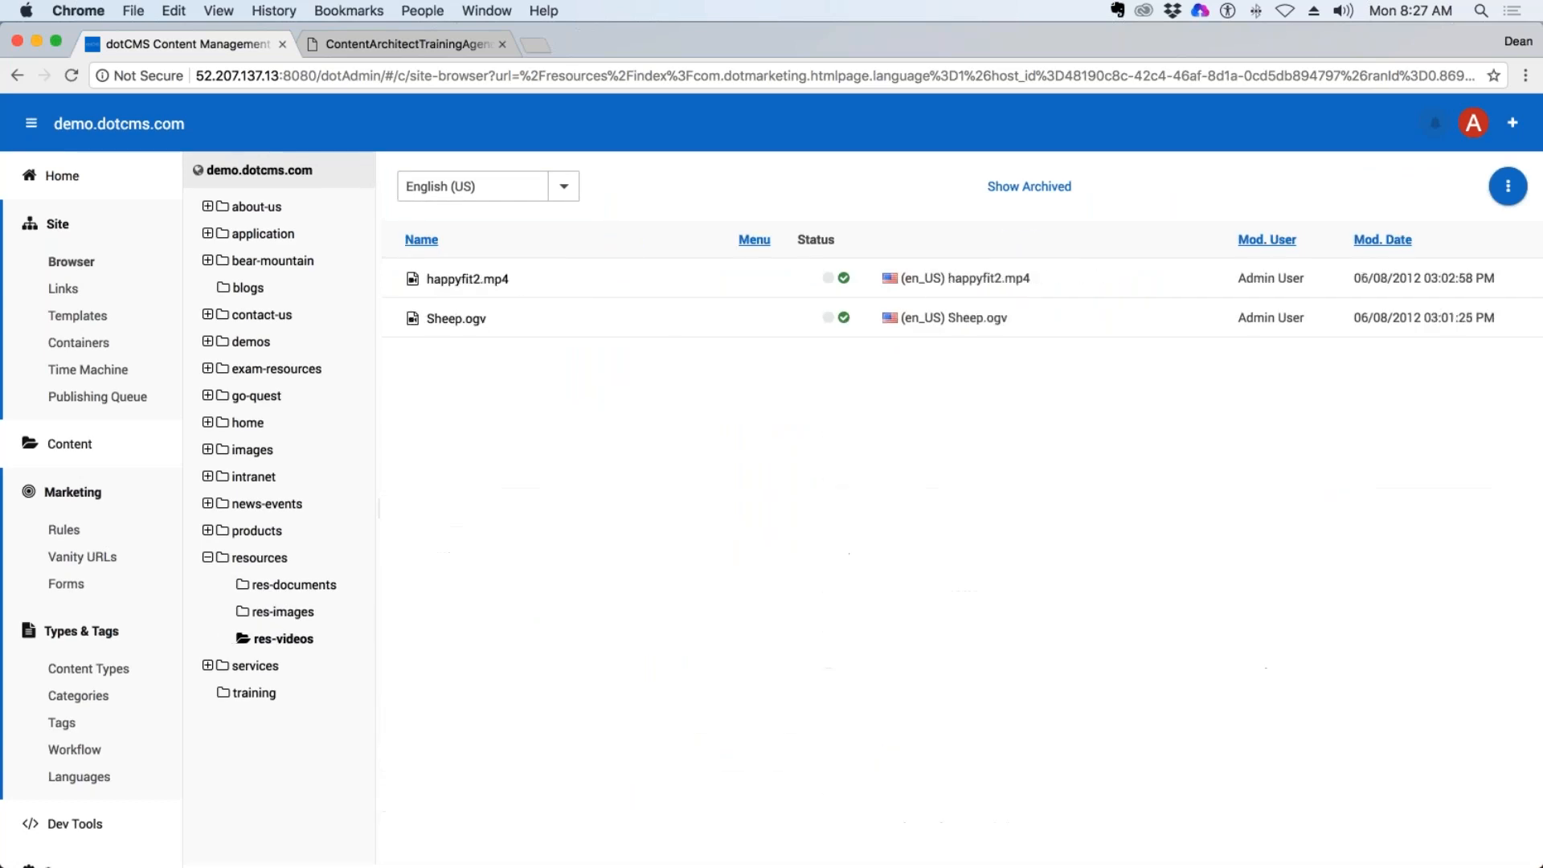
{"action": "left_click", "coordinate": [258, 558]}
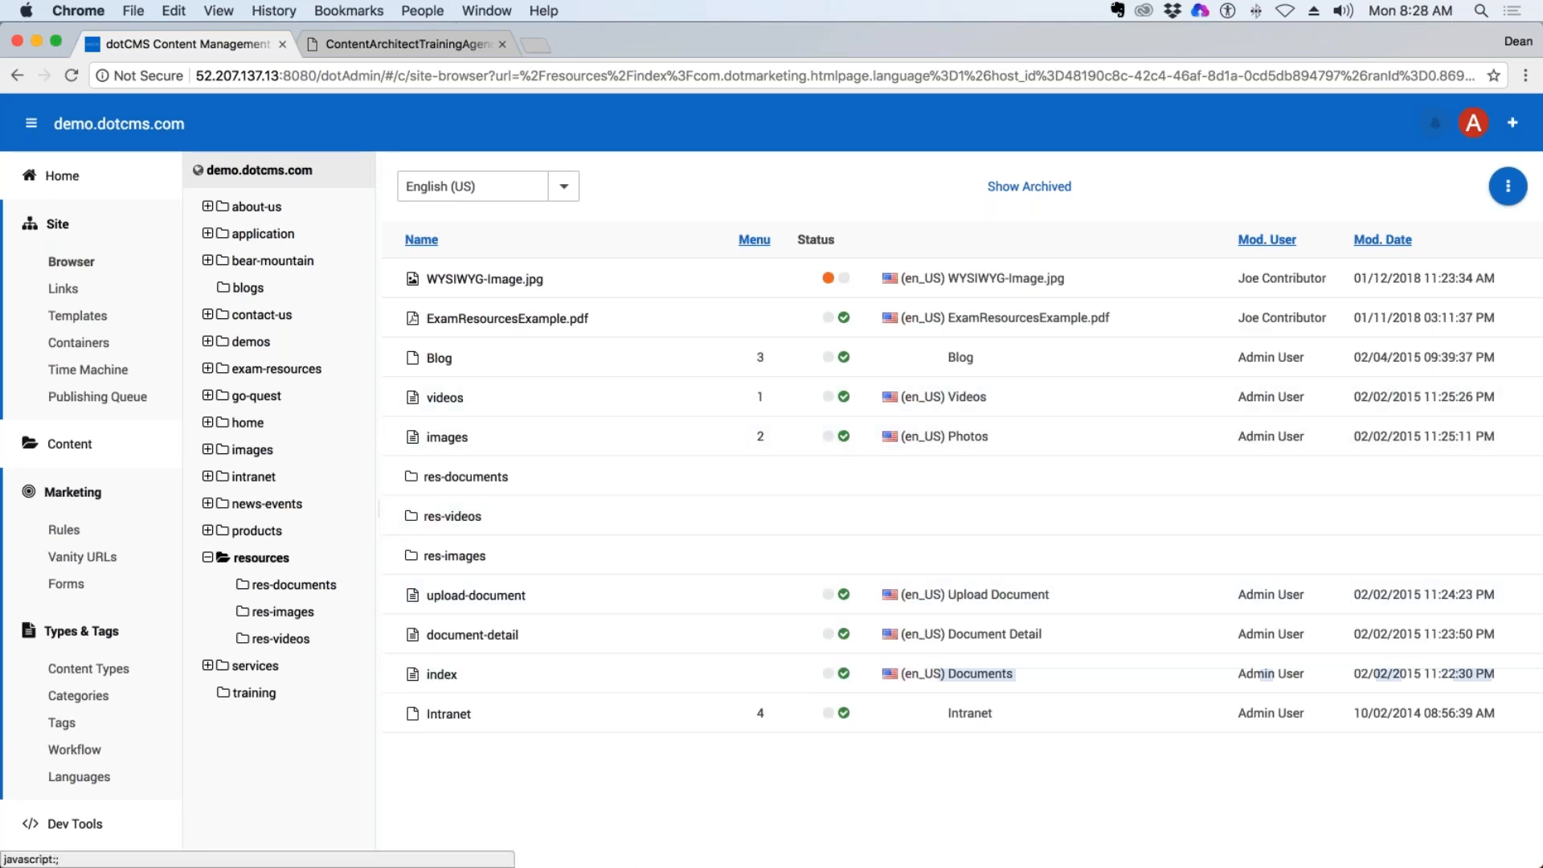
{"action": "left_click", "coordinate": [255, 532]}
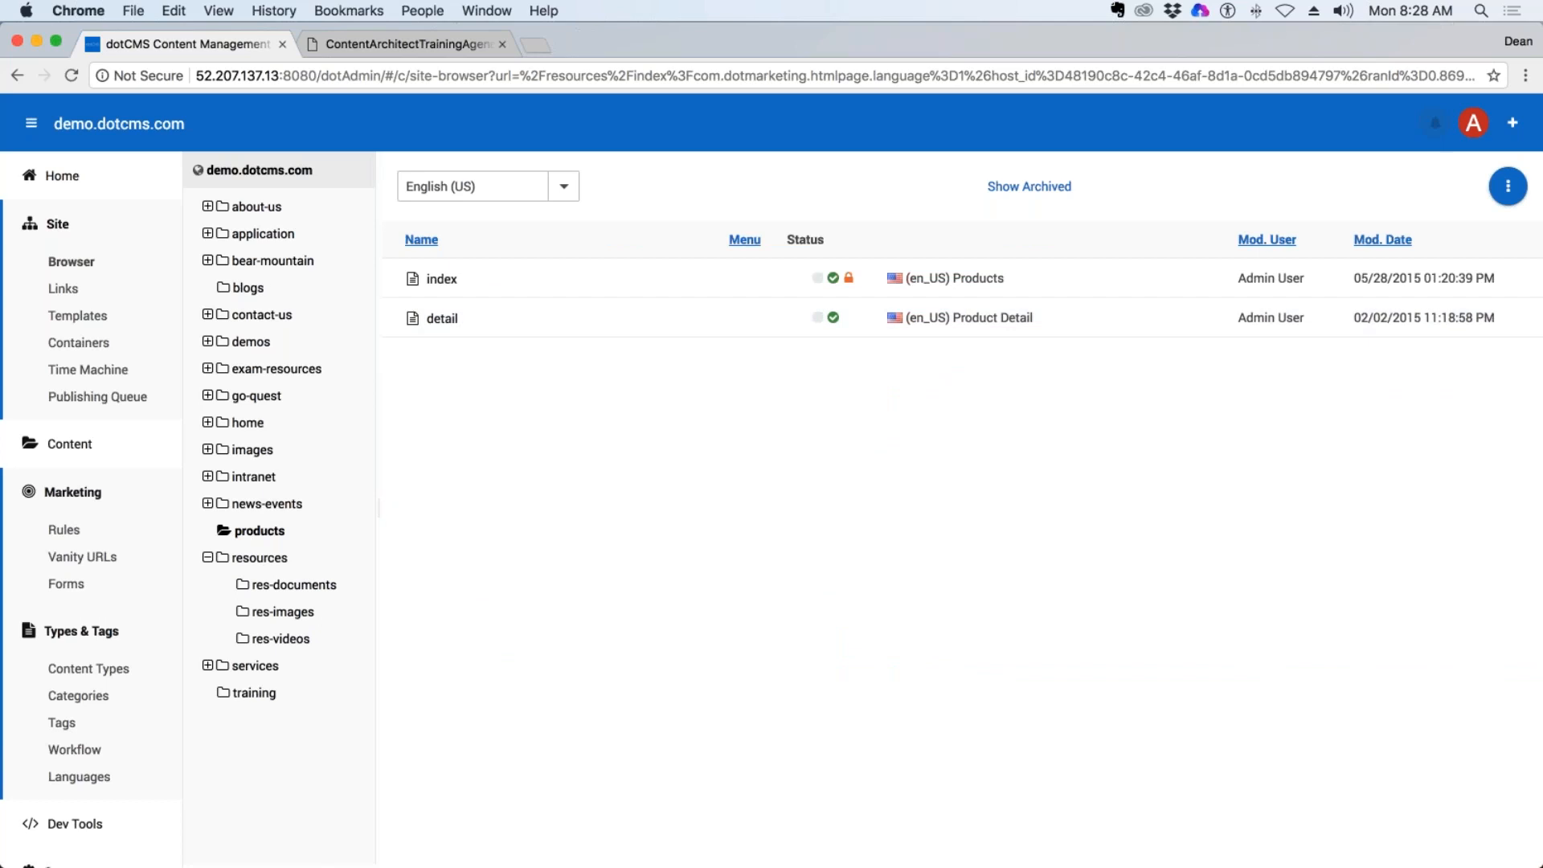
Copy the Blog menu link from the resources folder.
{"action": "left_click", "coordinate": [260, 557]}
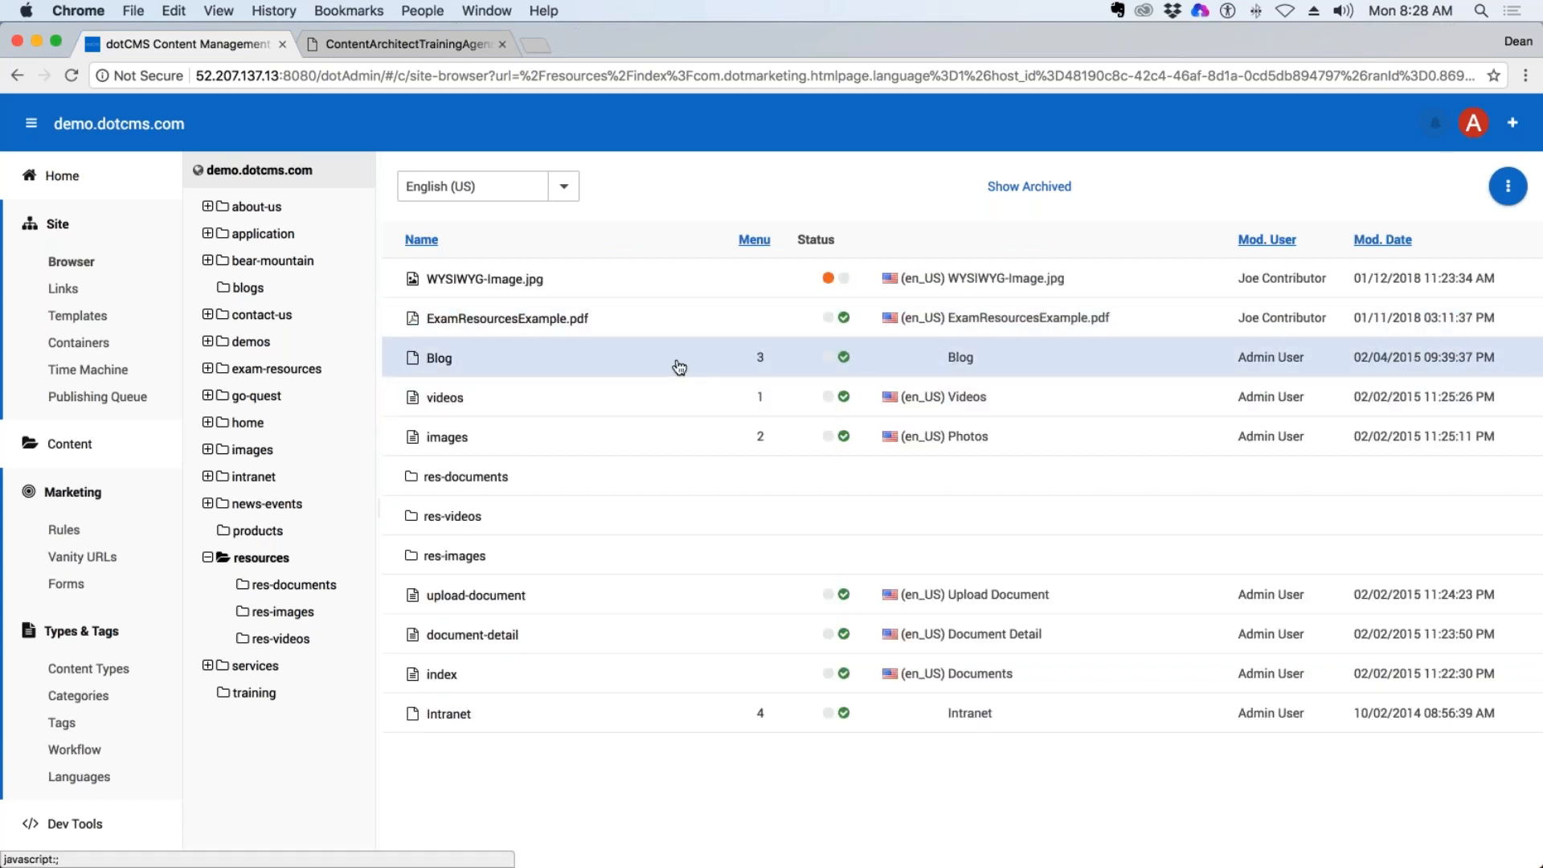
{"action": "right_click", "coordinate": [439, 359]}
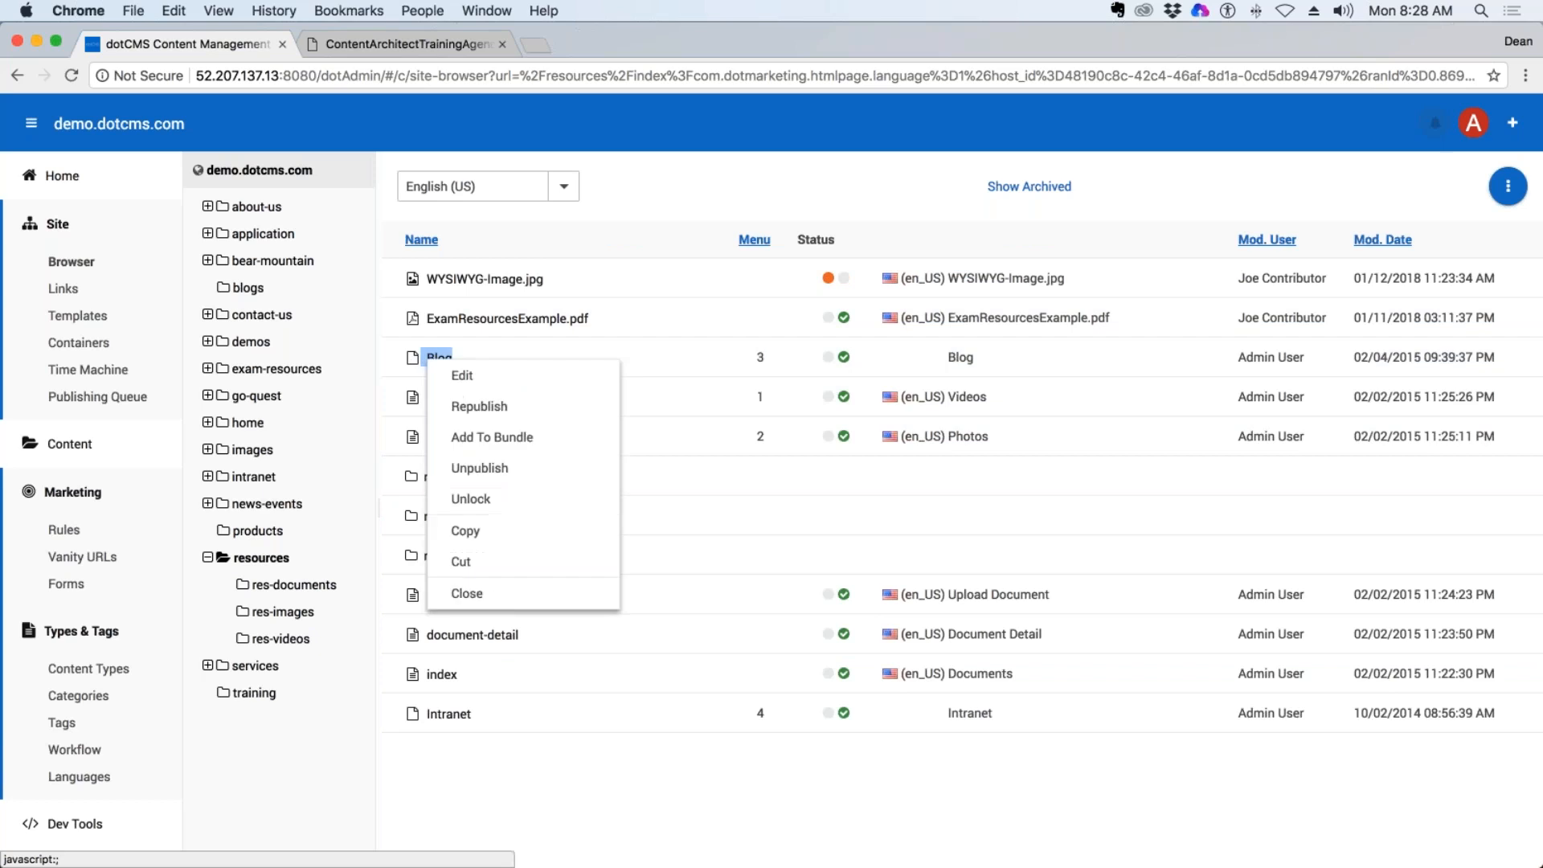
{"action": "left_click", "coordinate": [470, 530]}
Paste the copied Blog link into the about-us folder.
{"action": "left_click", "coordinate": [257, 530]}
{"action": "right_click", "coordinate": [253, 530]}
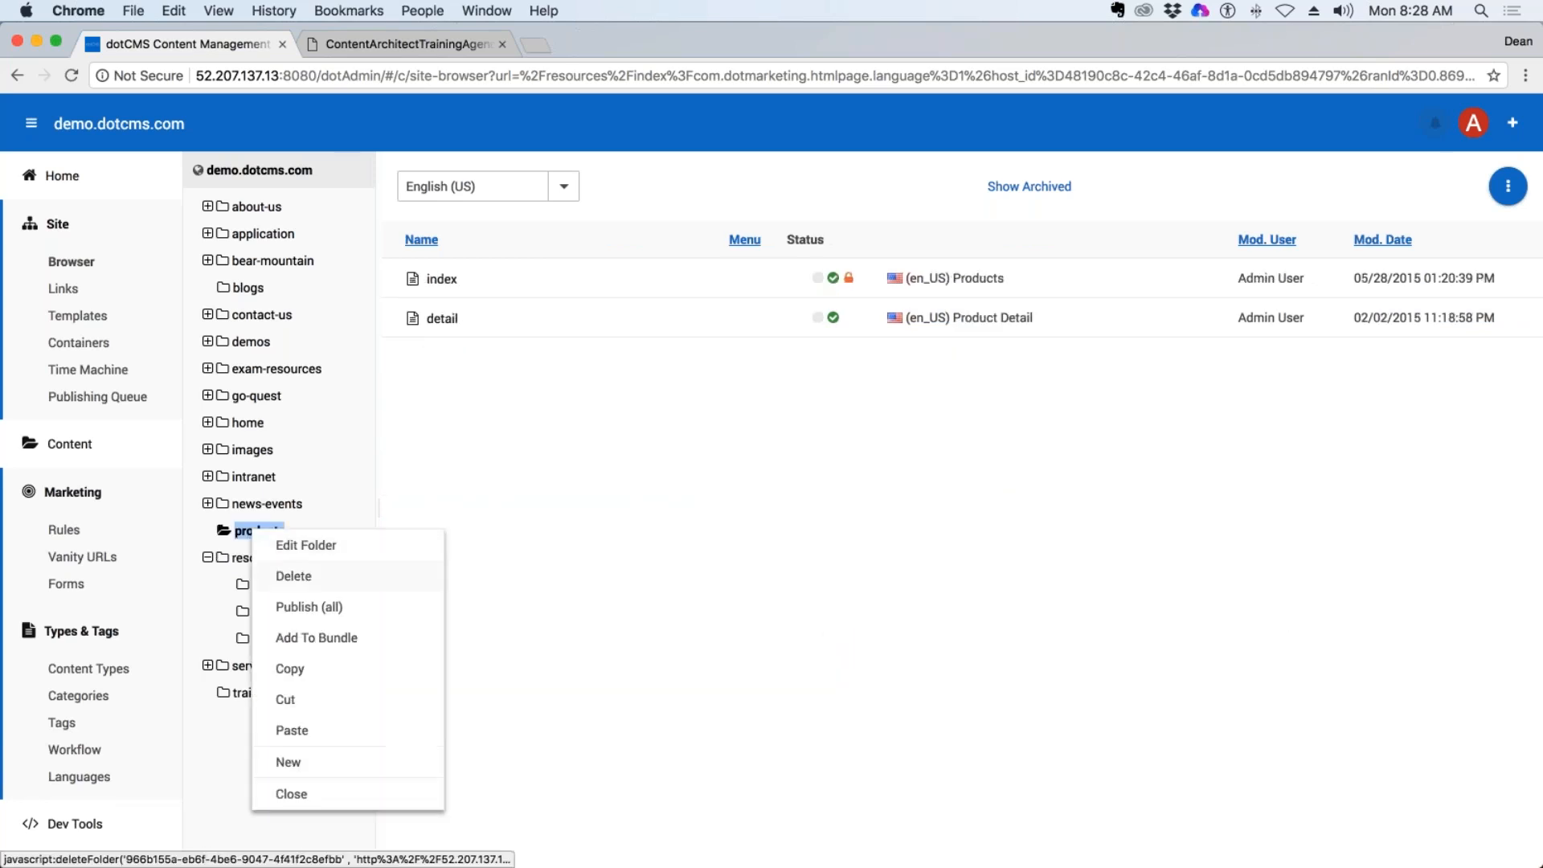
{"action": "left_click", "coordinate": [265, 368]}
{"action": "left_click", "coordinate": [257, 207]}
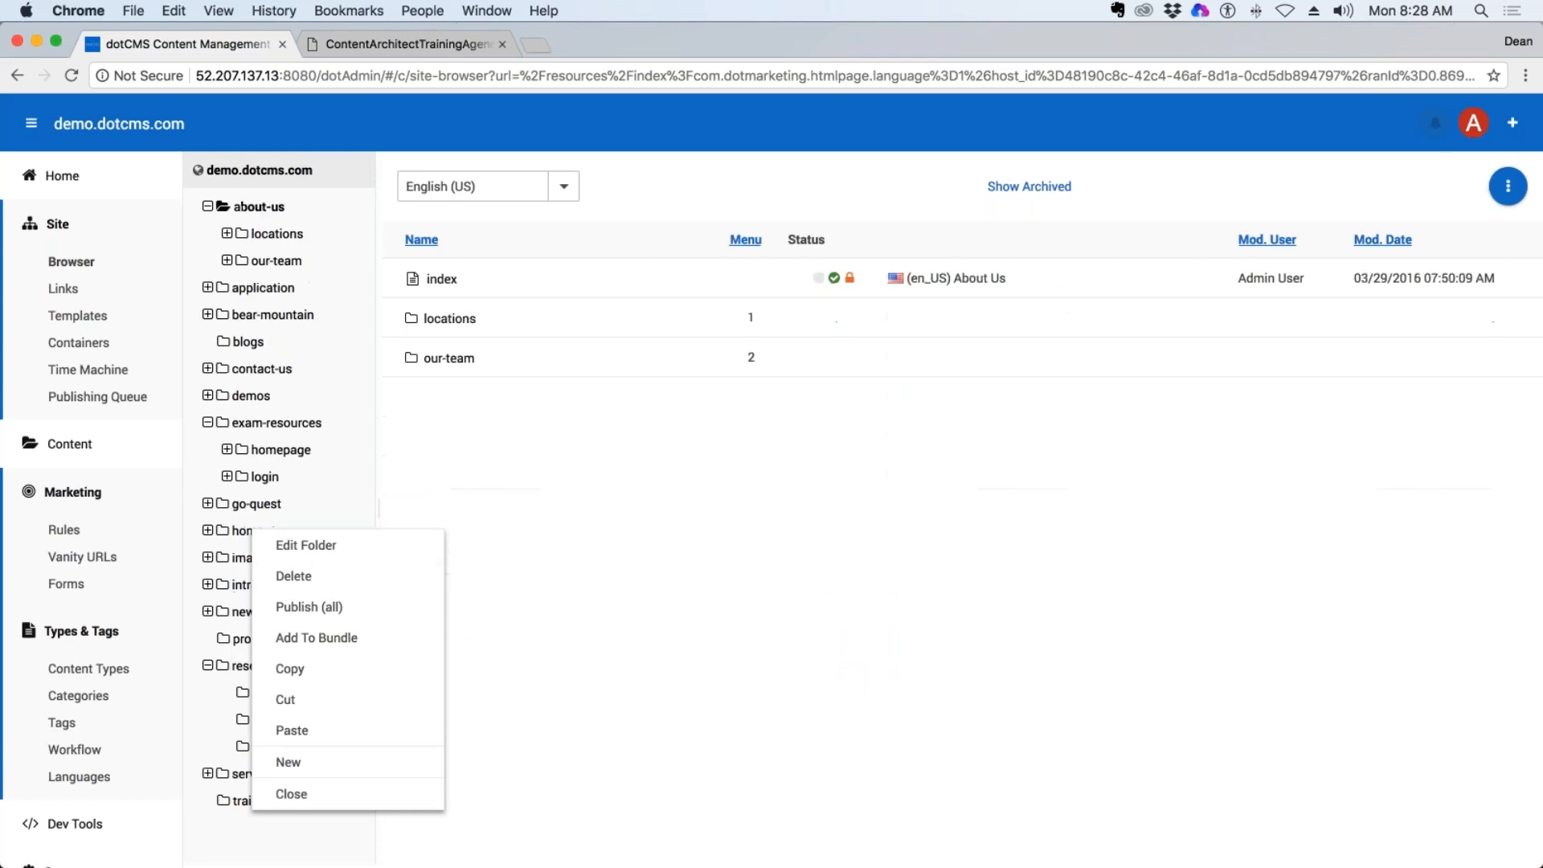
{"action": "left_click", "coordinate": [294, 793]}
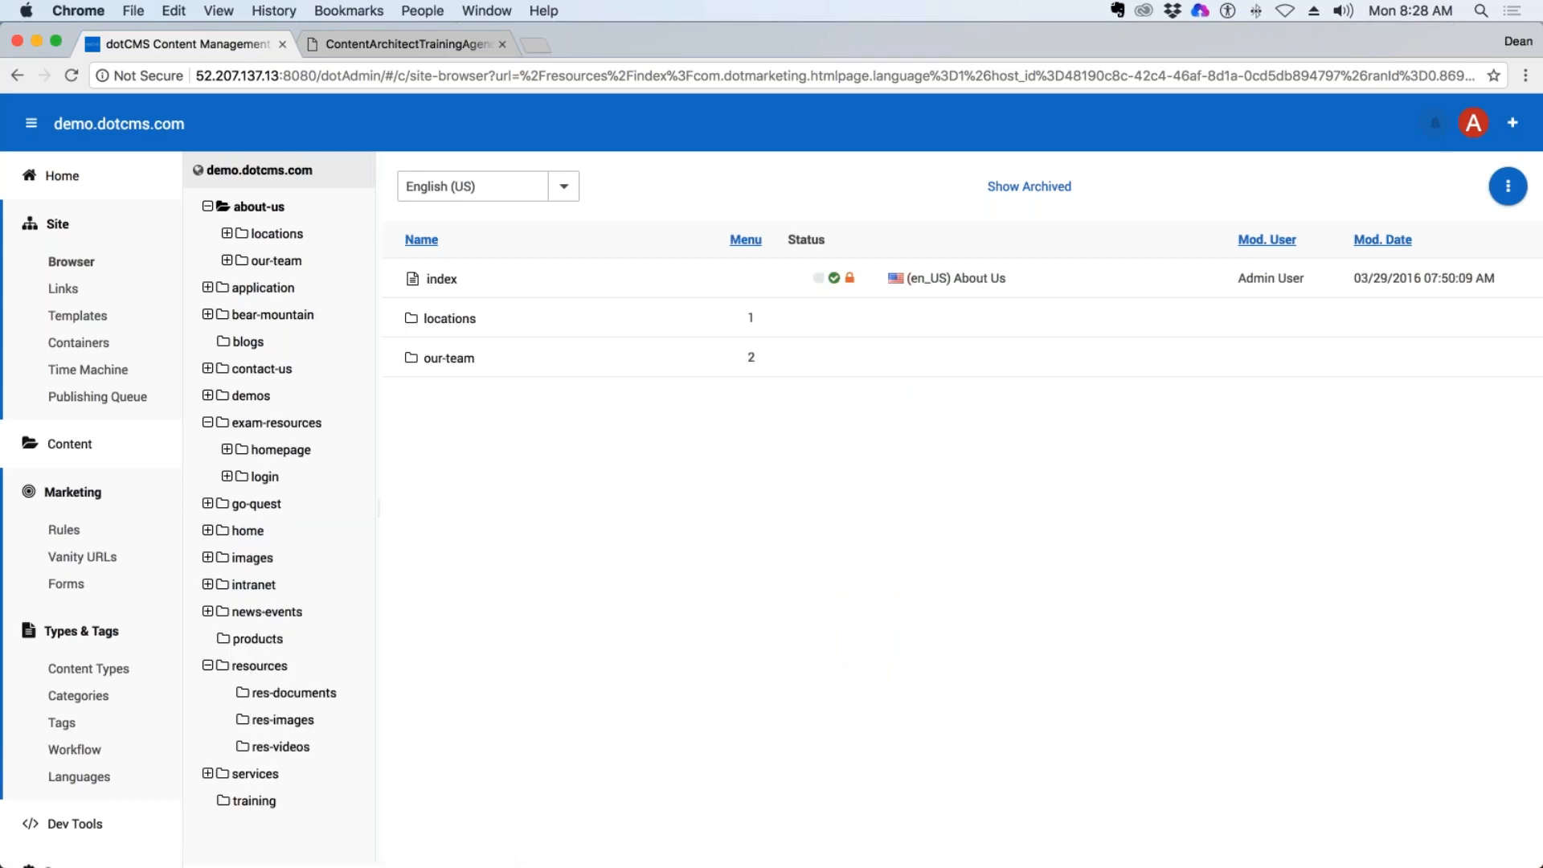
{"action": "right_click", "coordinate": [258, 211]}
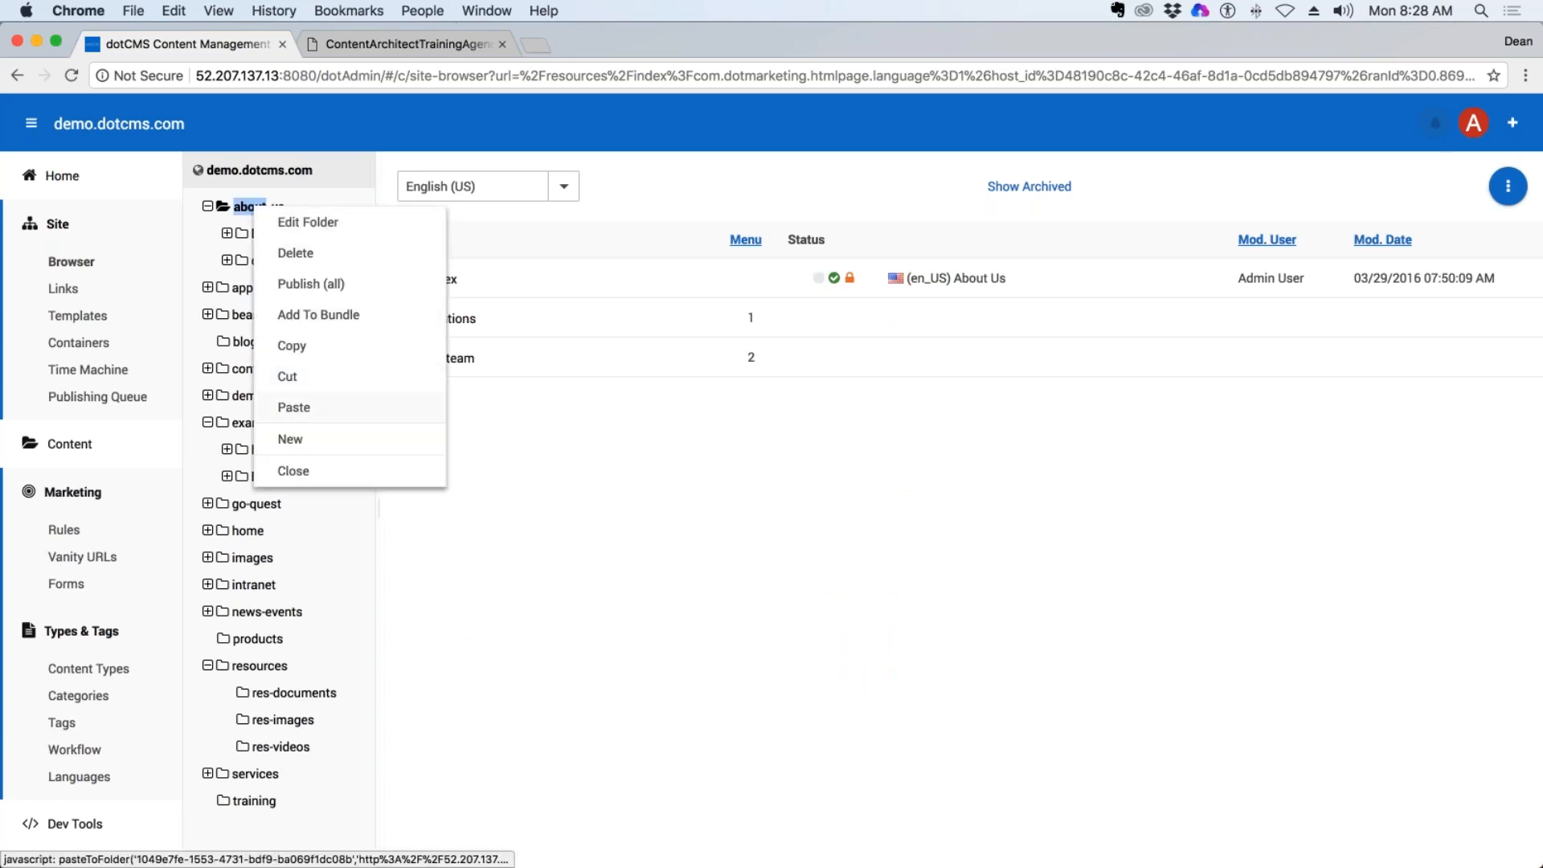
{"action": "left_click", "coordinate": [297, 406]}
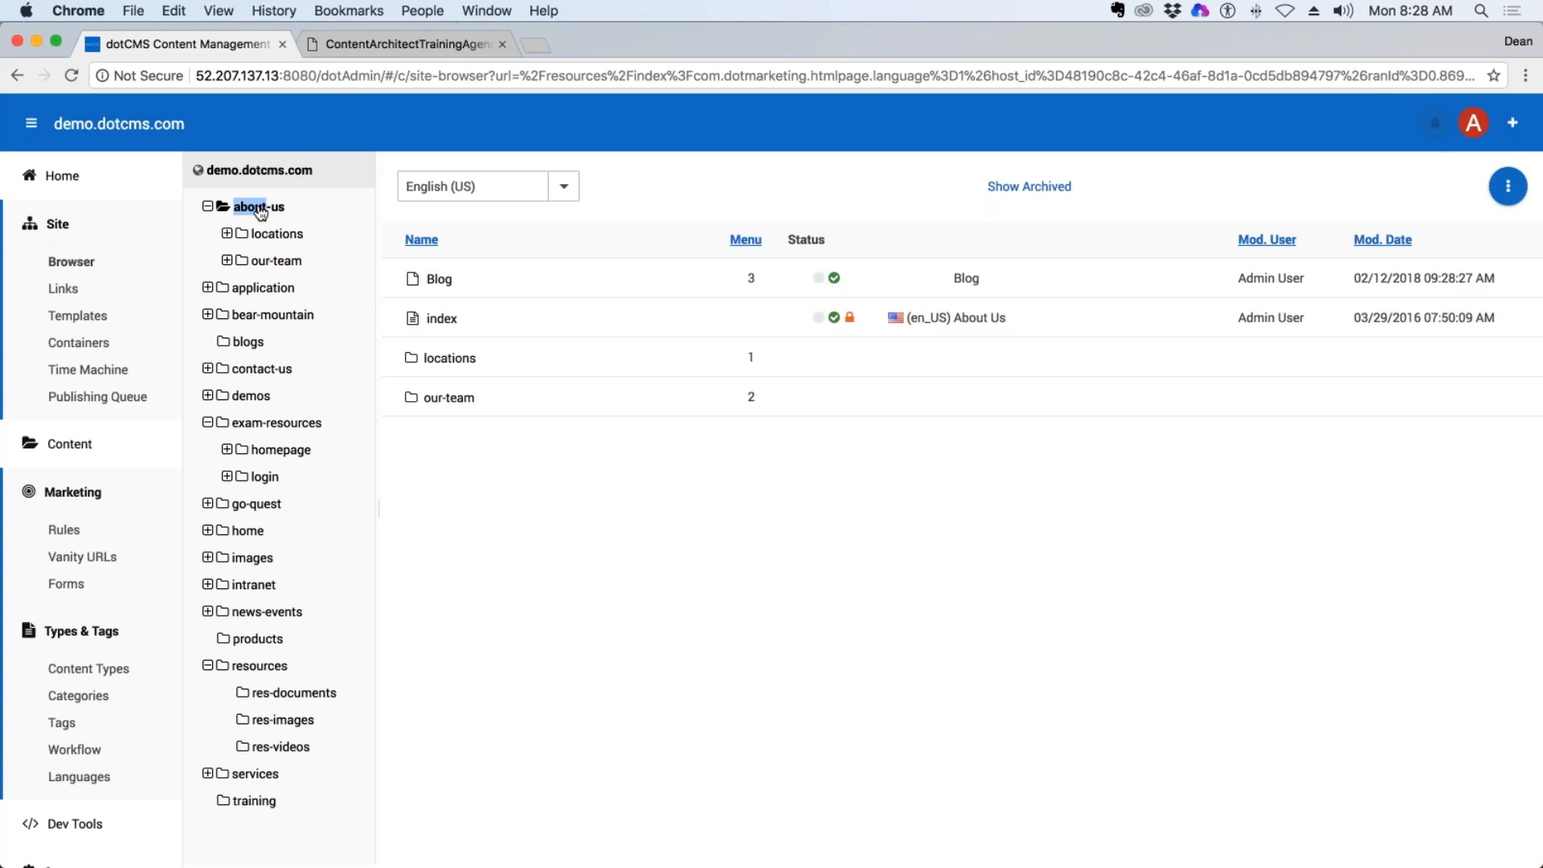
View the index page of the about-us folder and follow the site's Services navigation to the Retirees page.
{"action": "double_click", "coordinate": [745, 330]}
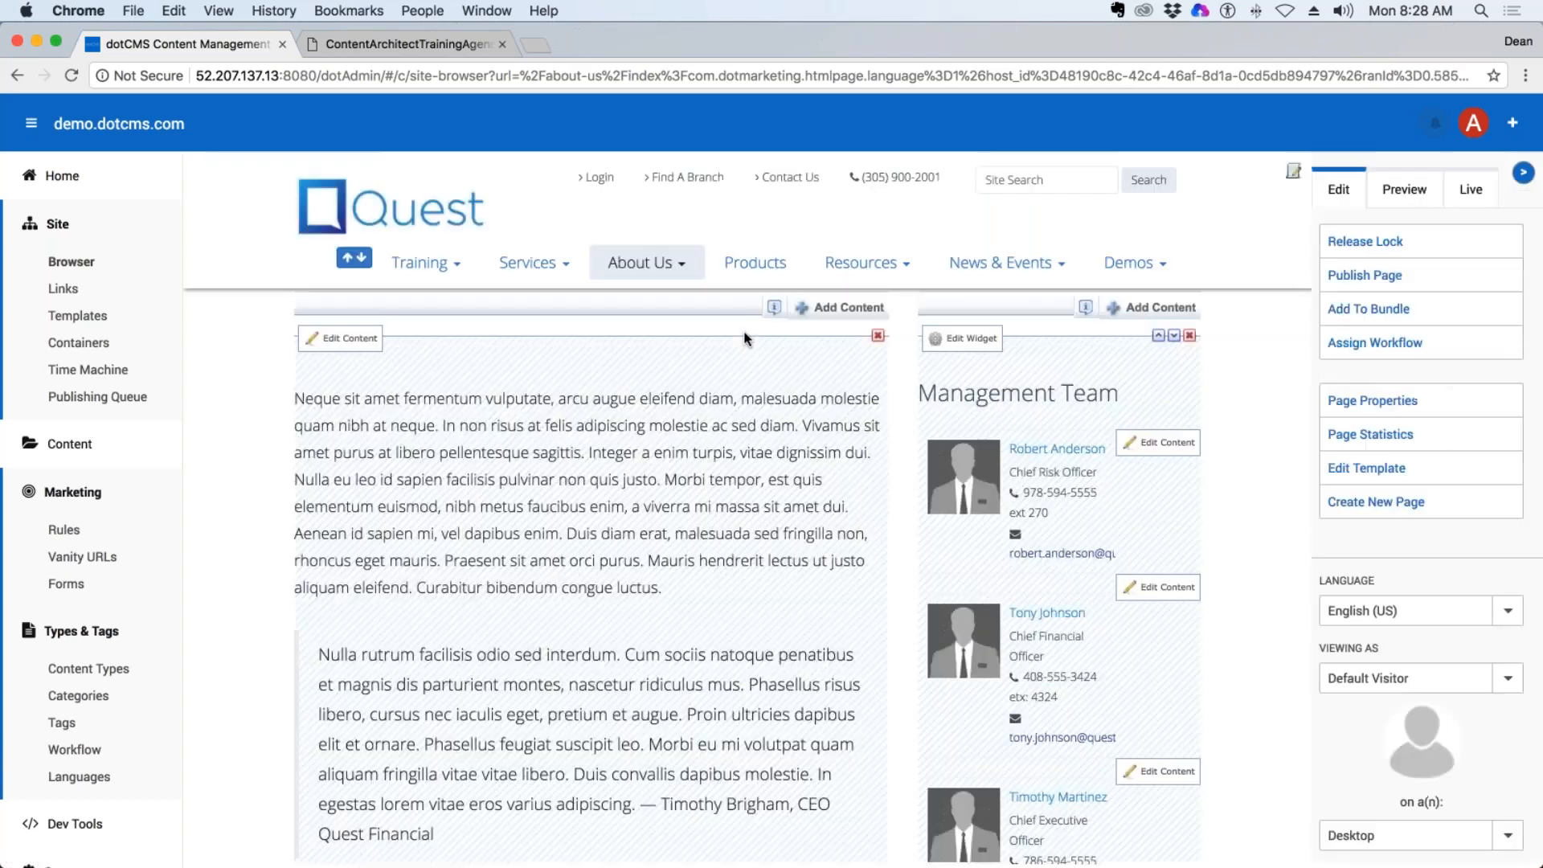
{"action": "scroll", "coordinate": [908, 461], "scroll_direction": "down", "scroll_amount": 5}
{"action": "scroll", "coordinate": [909, 460], "scroll_direction": "up", "scroll_amount": 5}
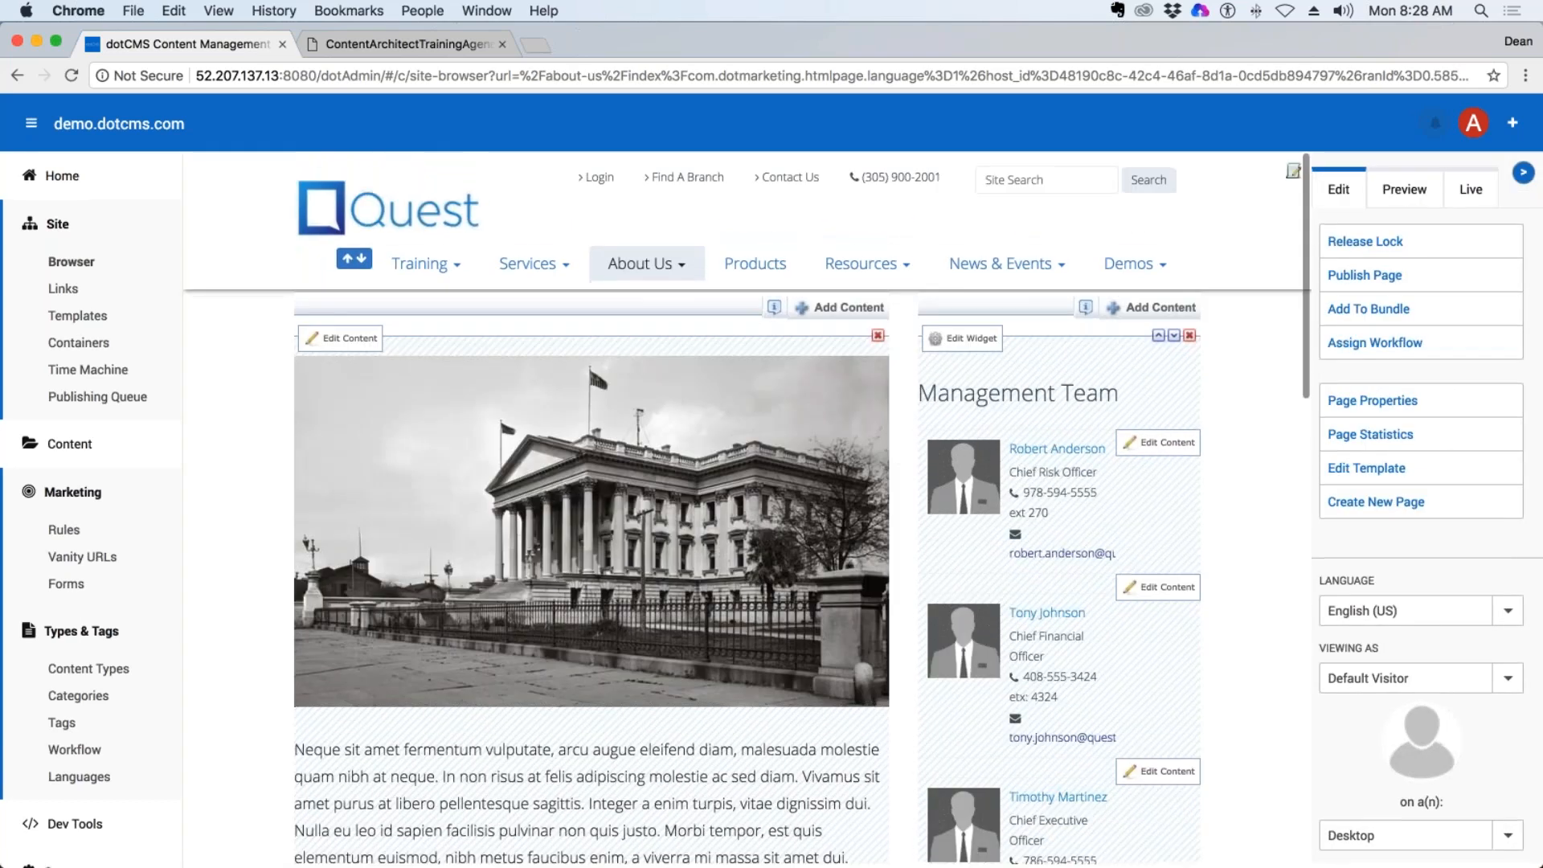
{"action": "mouse_move", "coordinate": [531, 263]}
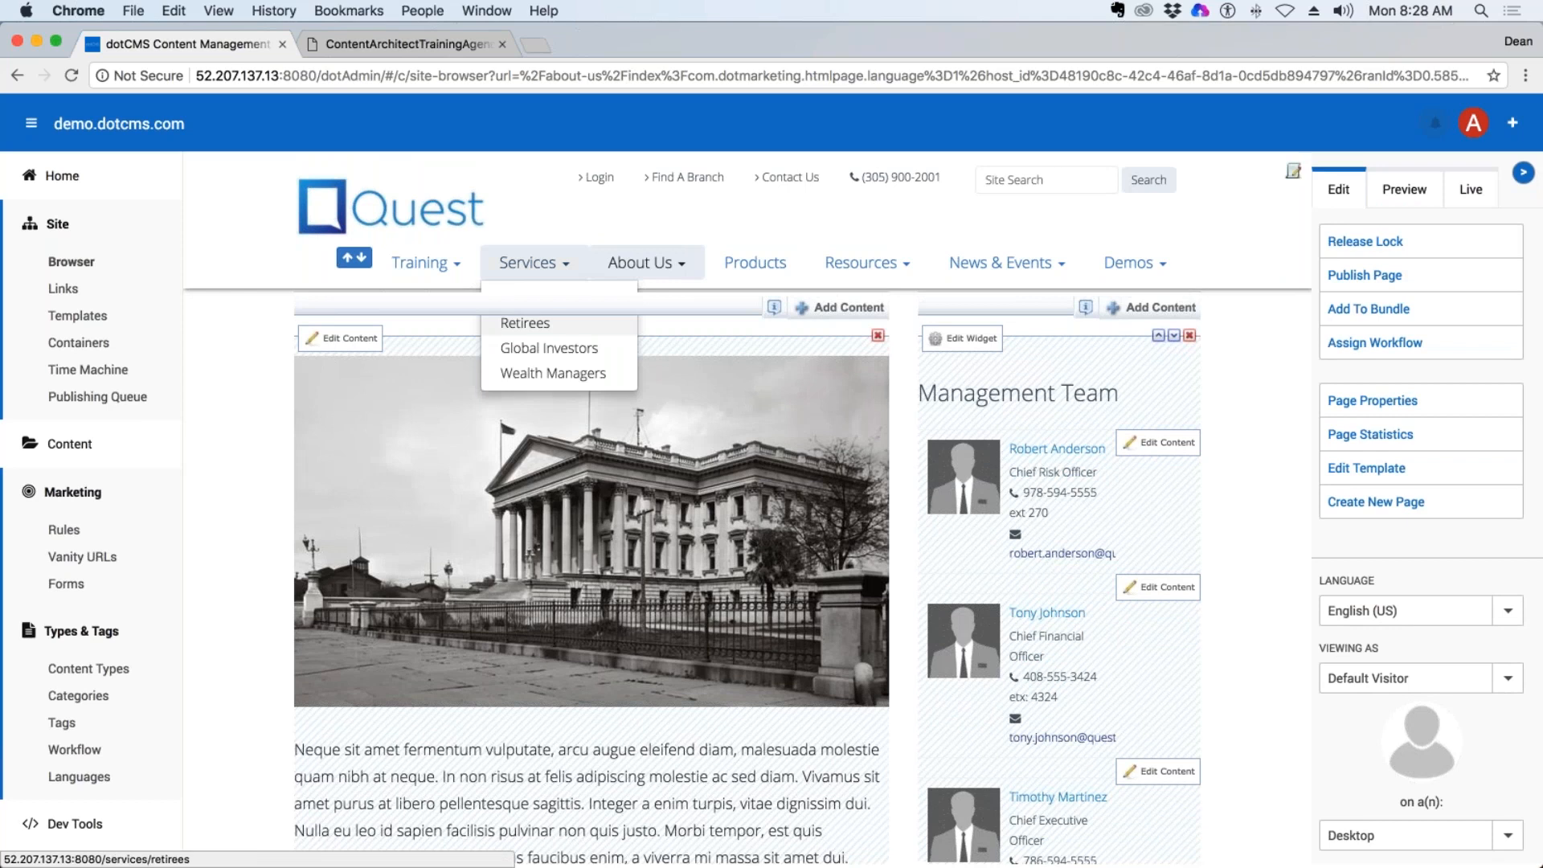
{"action": "left_click", "coordinate": [537, 325]}
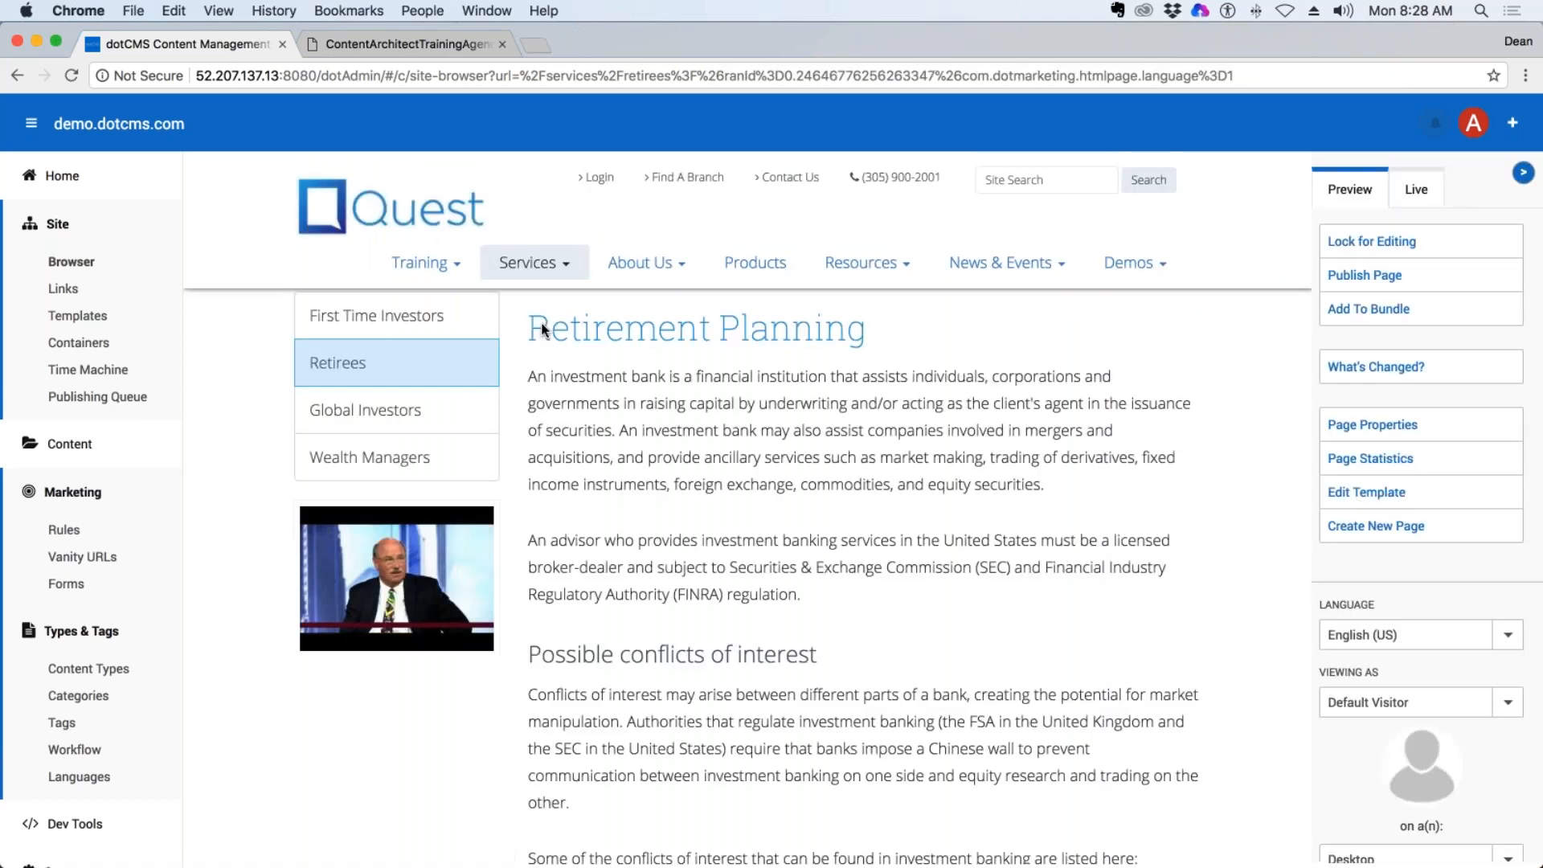
Return to the site browser, copy the Blog link from about-us and paste it into the services folder.
{"action": "left_click", "coordinate": [84, 265]}
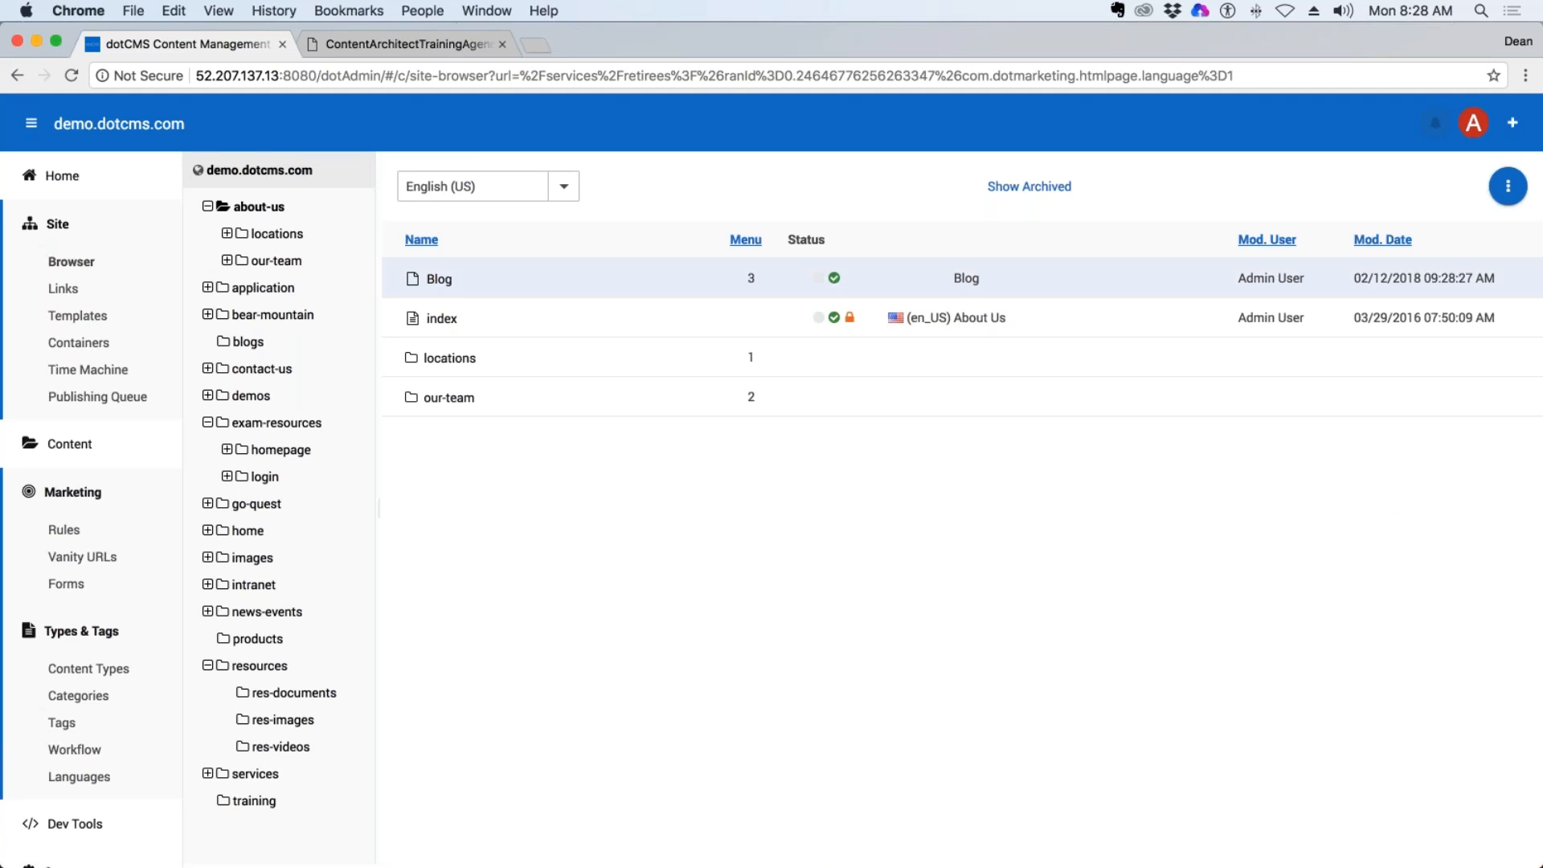
{"action": "right_click", "coordinate": [437, 279]}
{"action": "left_click", "coordinate": [485, 425]}
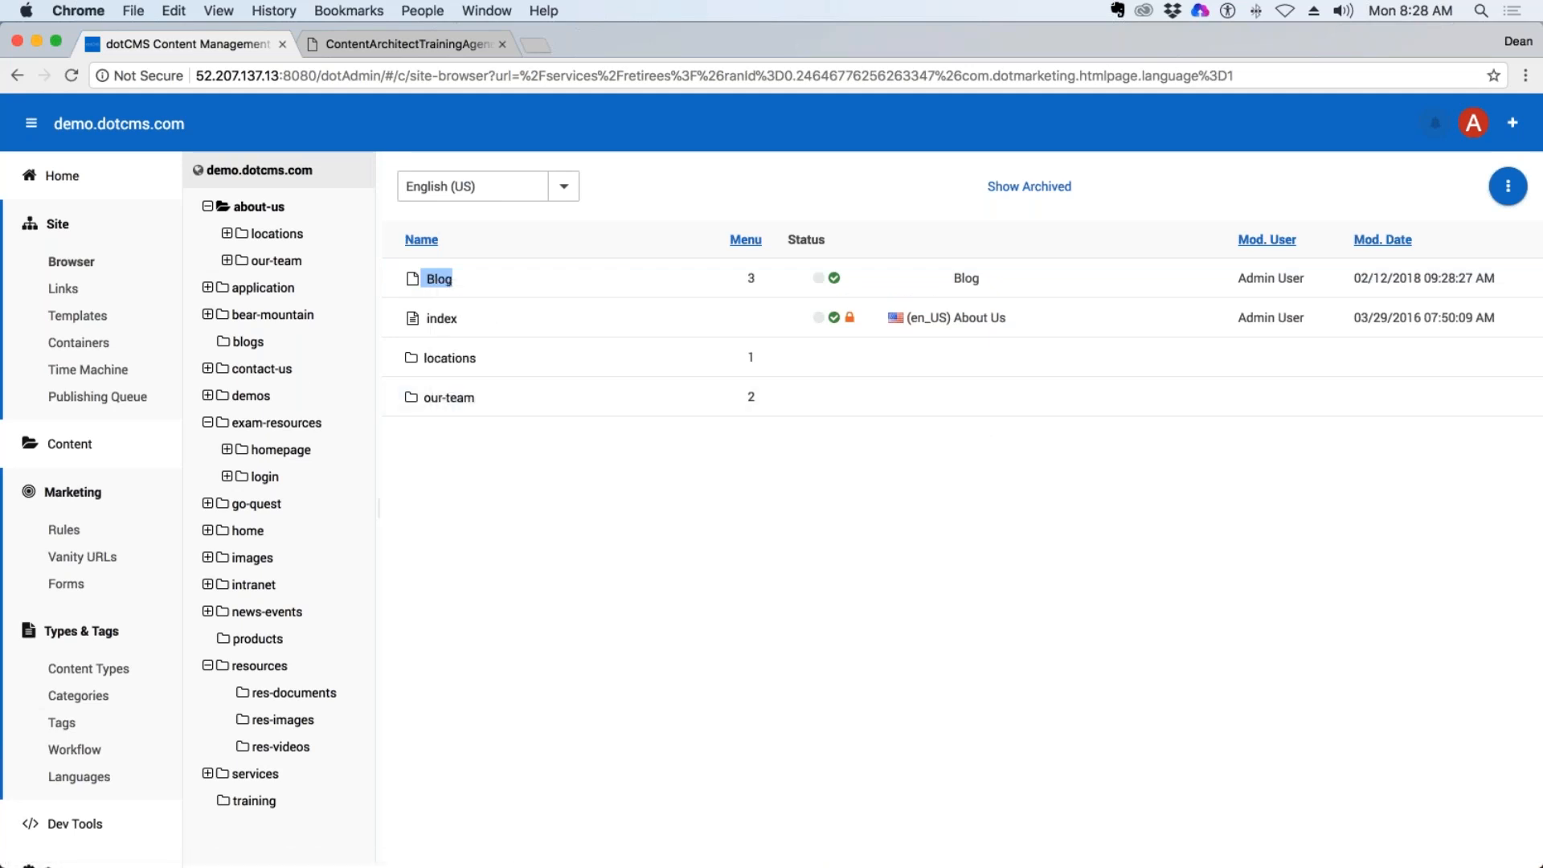
{"action": "left_click", "coordinate": [254, 774]}
{"action": "right_click", "coordinate": [250, 774]}
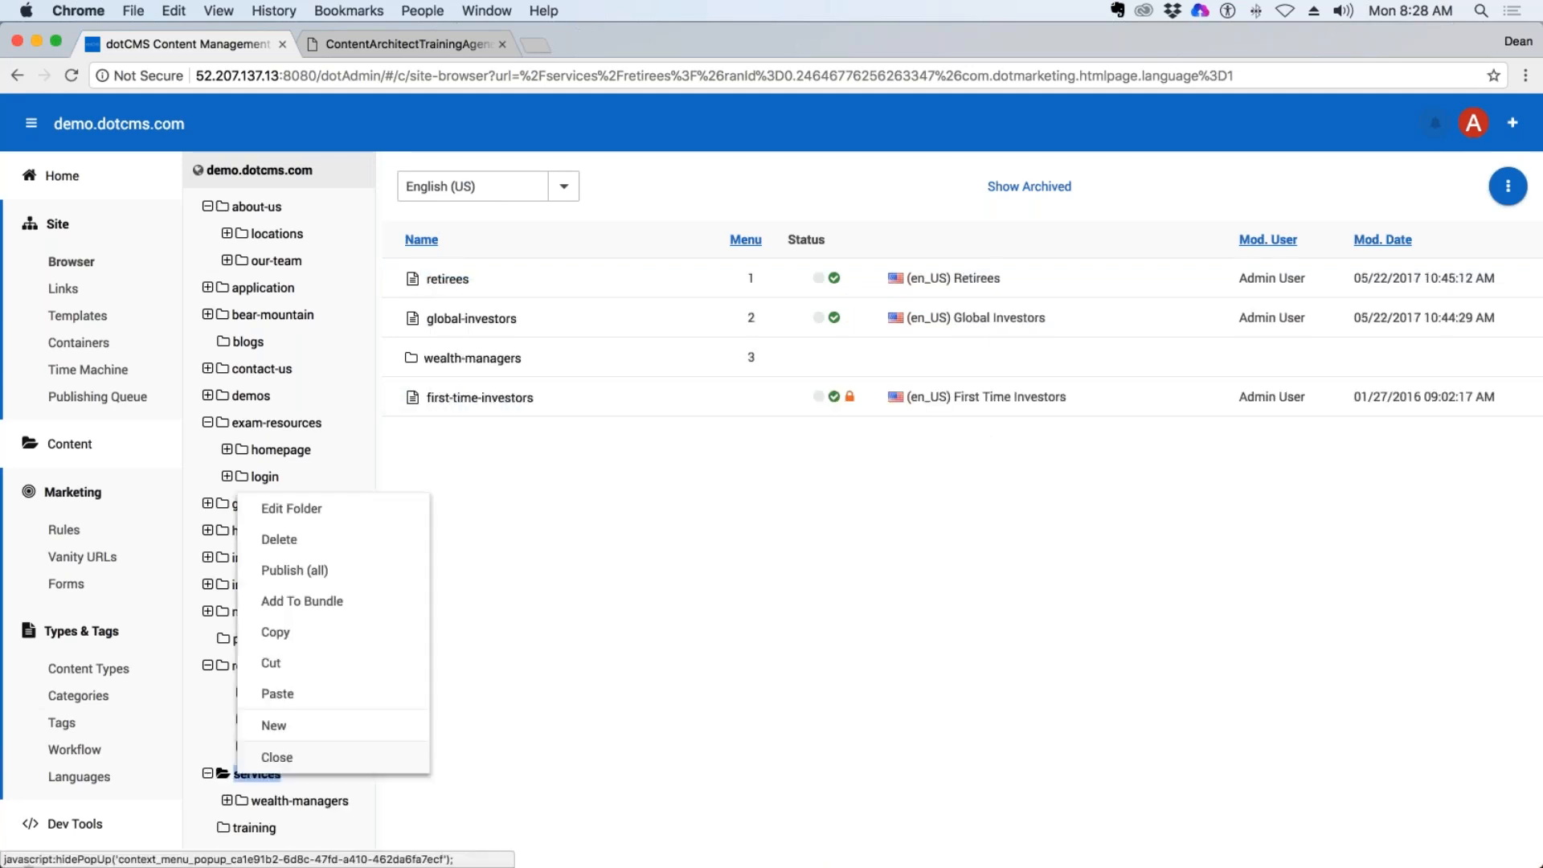
{"action": "left_click", "coordinate": [320, 704]}
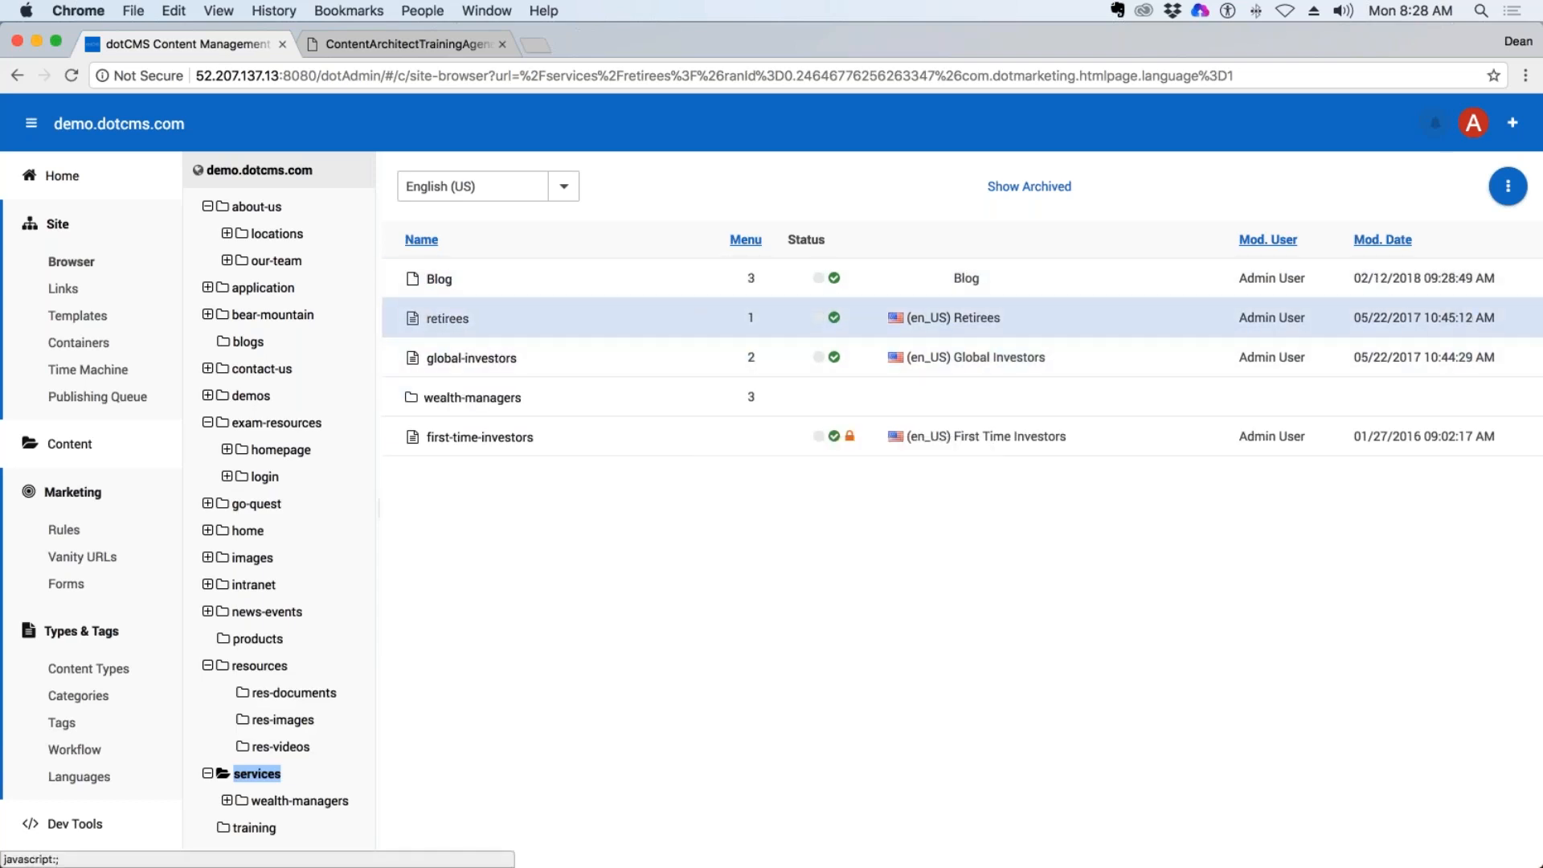
Open the retirees page from the services folder and examine its side navigation.
{"action": "left_click", "coordinate": [449, 319]}
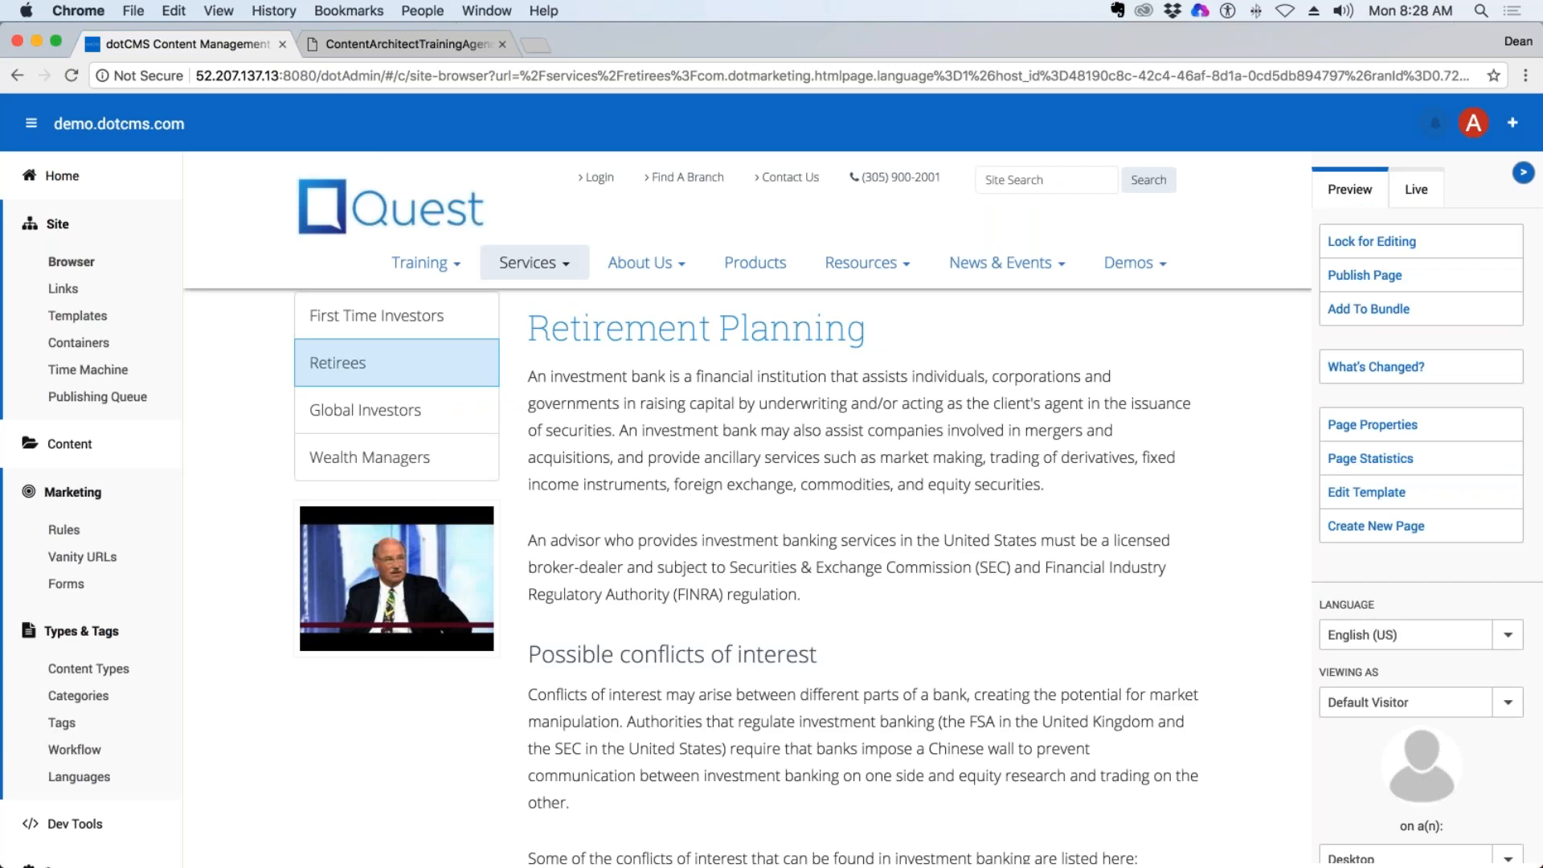
{"action": "scroll", "coordinate": [748, 508], "scroll_direction": "down", "scroll_amount": 10}
{"action": "scroll", "coordinate": [747, 509], "scroll_direction": "up", "scroll_amount": 10}
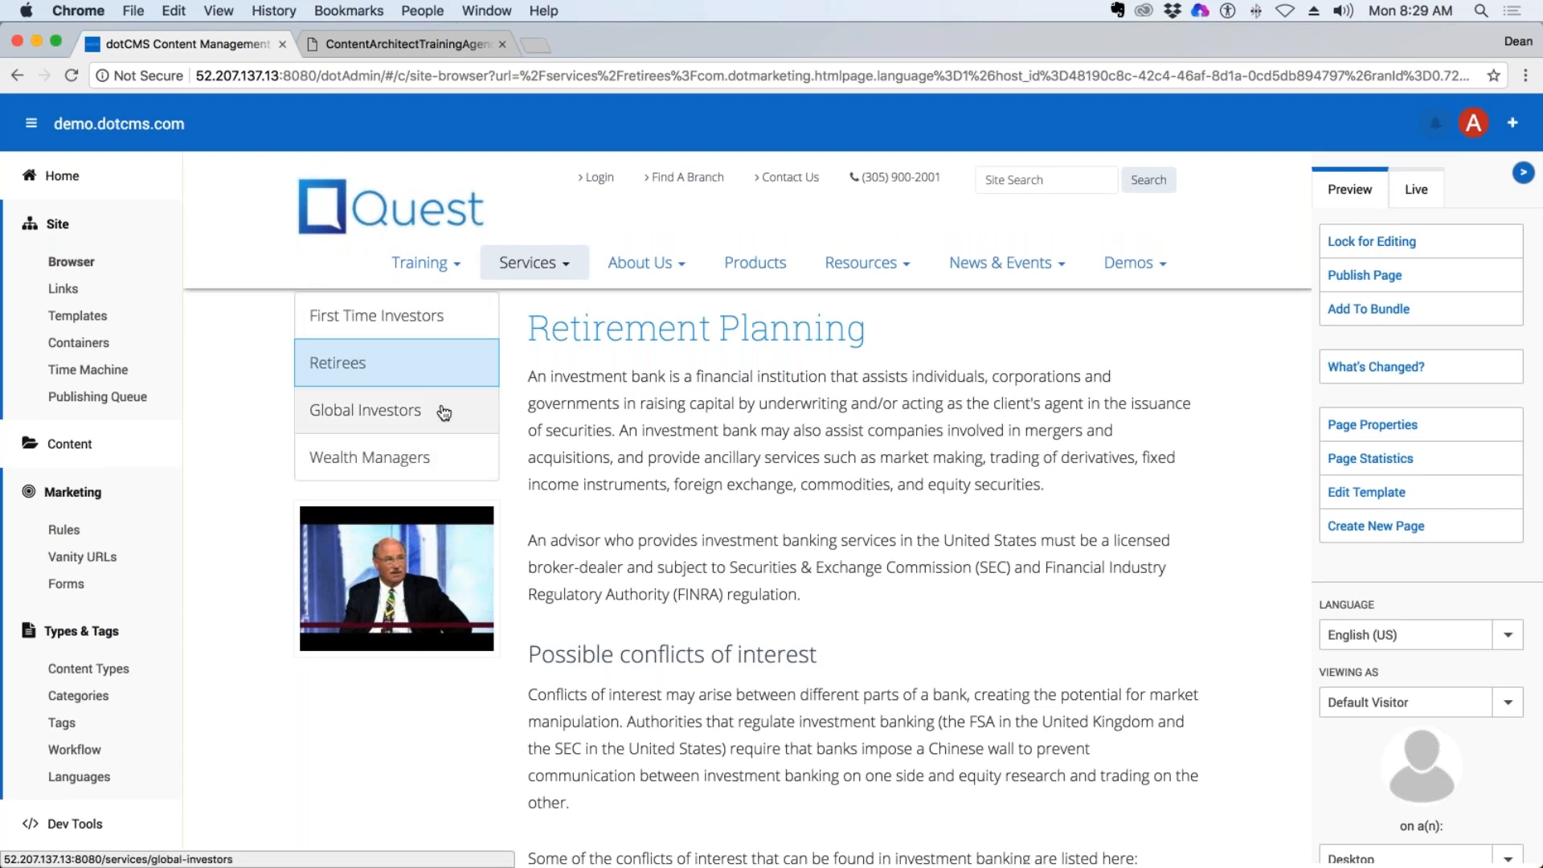
Change the Blog link in the services folder to an internal link to the Blogs page in the blogs folder, and publish it.
{"action": "left_click", "coordinate": [70, 262]}
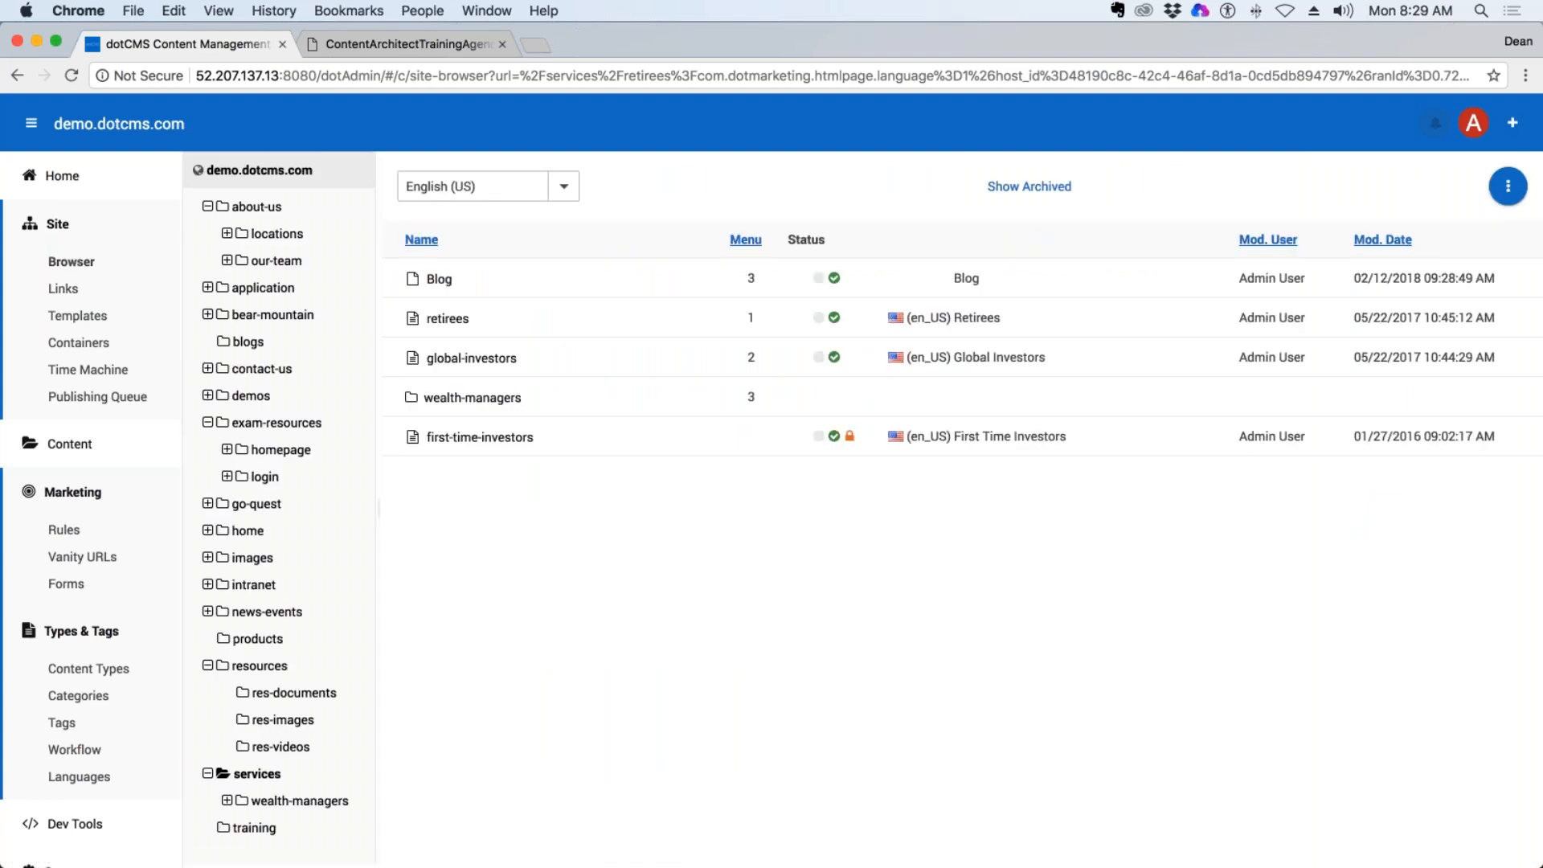
{"action": "right_click", "coordinate": [428, 278]}
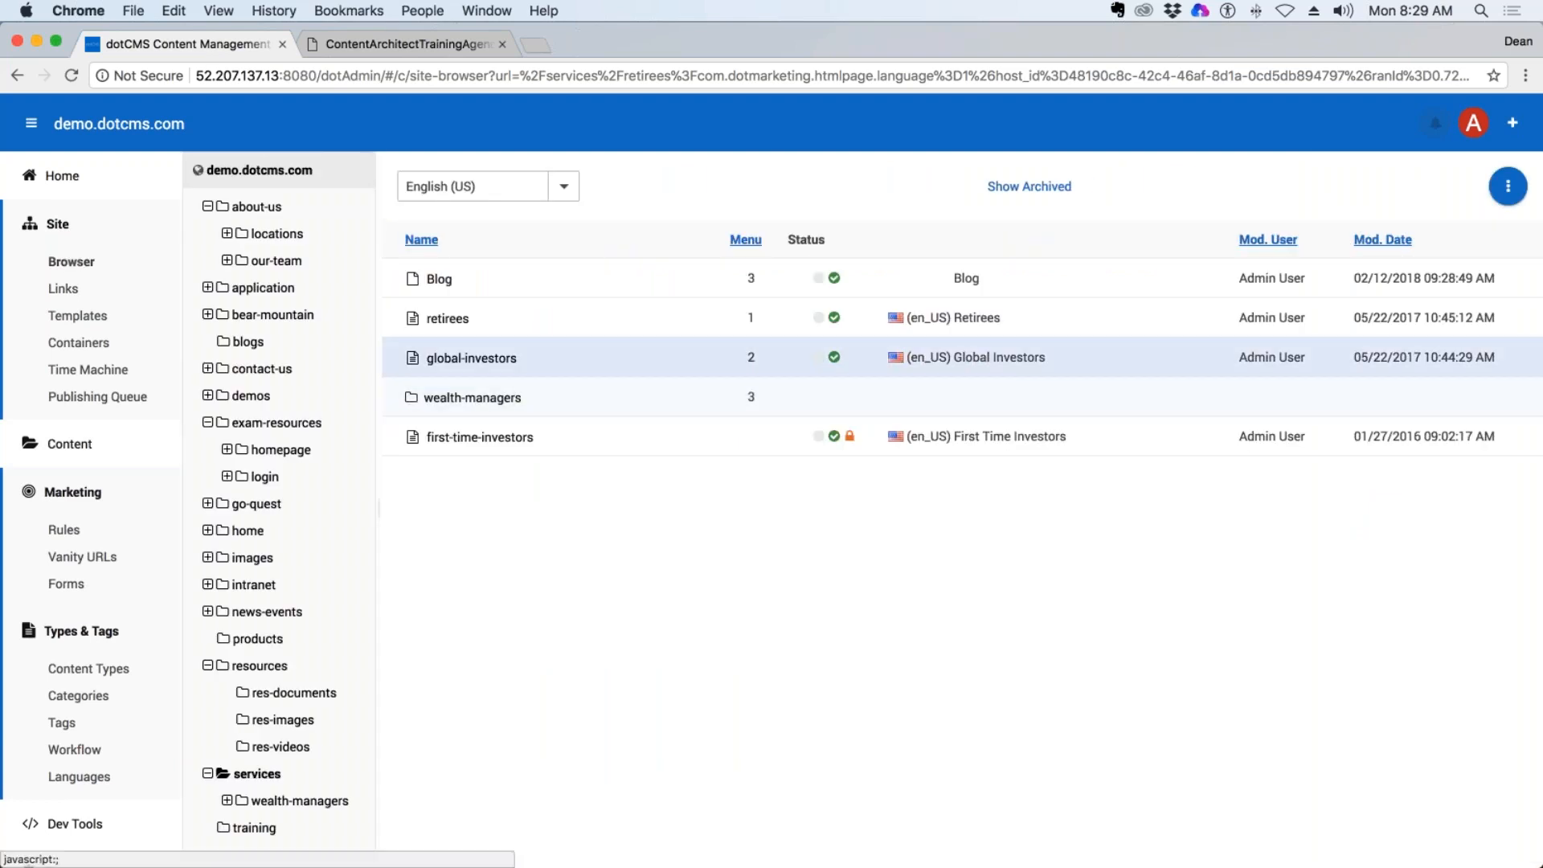
{"action": "left_click", "coordinate": [475, 294]}
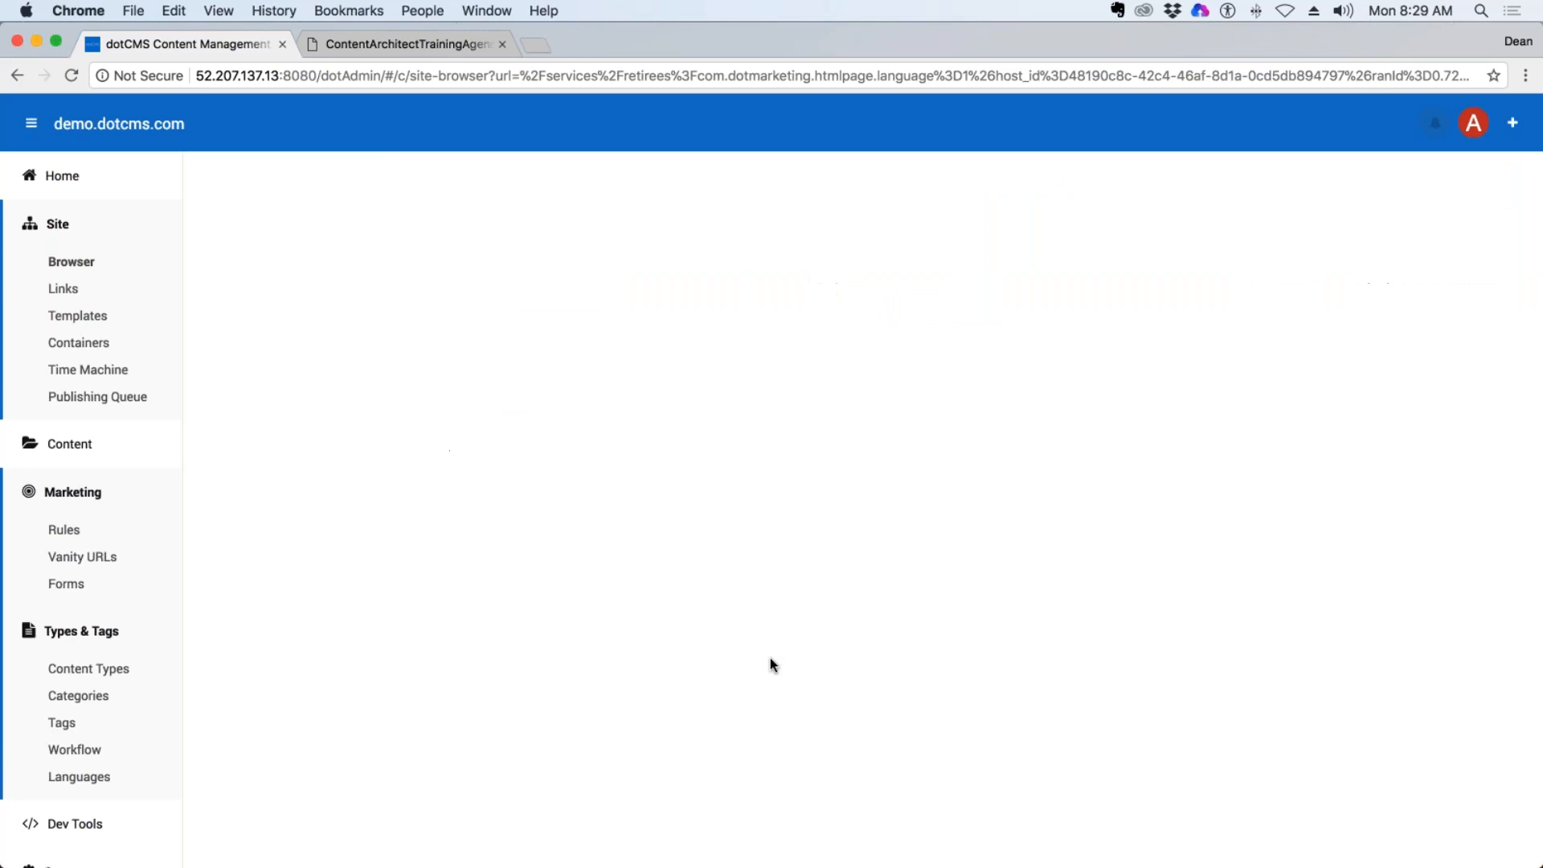
{"action": "left_click", "coordinate": [376, 530]}
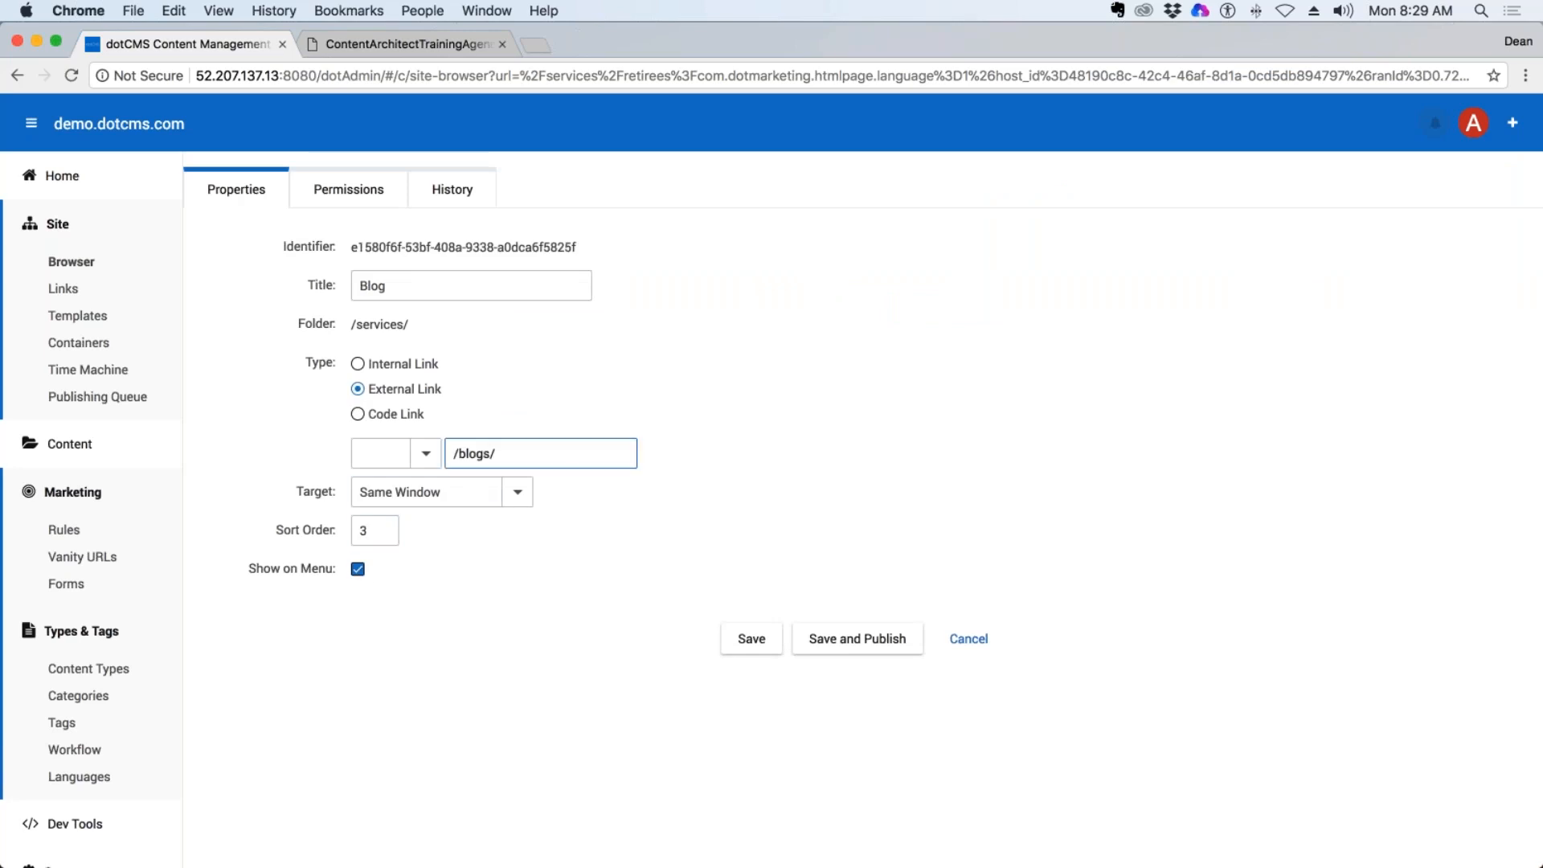
{"action": "left_click", "coordinate": [438, 368]}
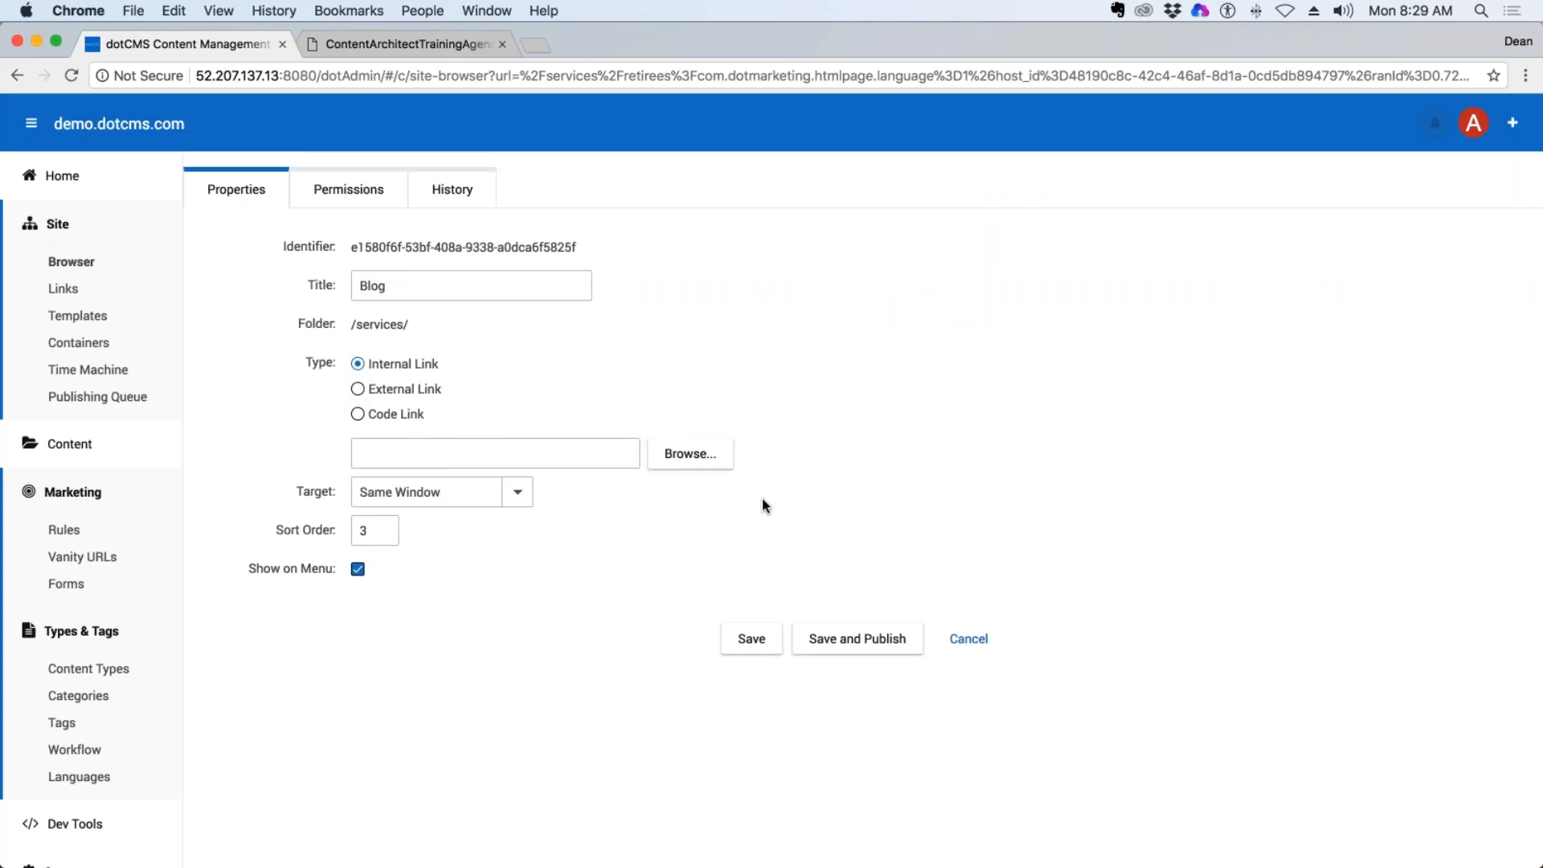
{"action": "left_click", "coordinate": [679, 458]}
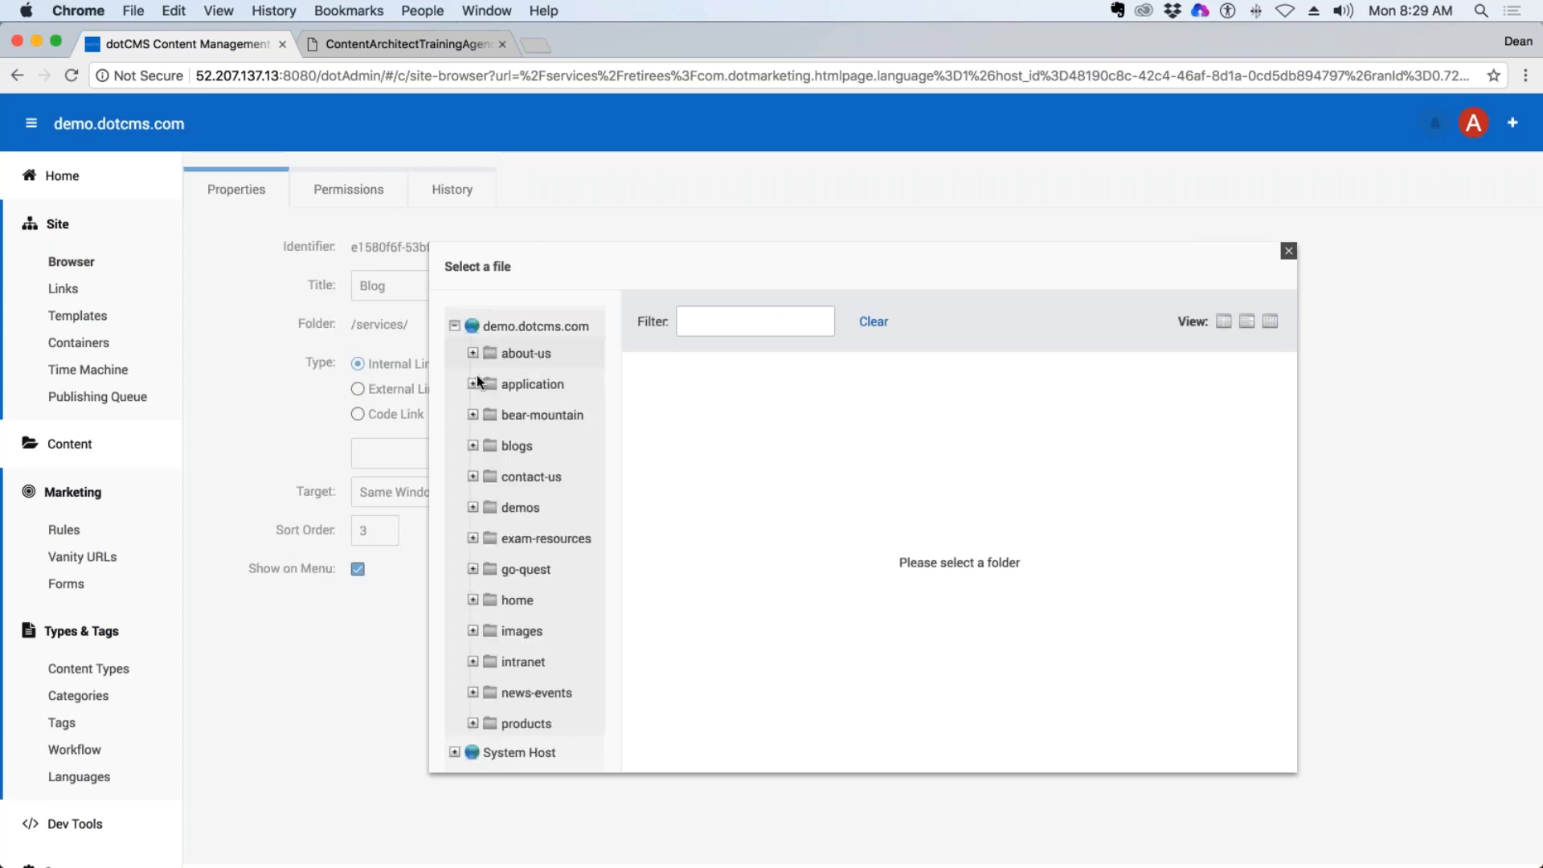
{"action": "left_click", "coordinate": [513, 445]}
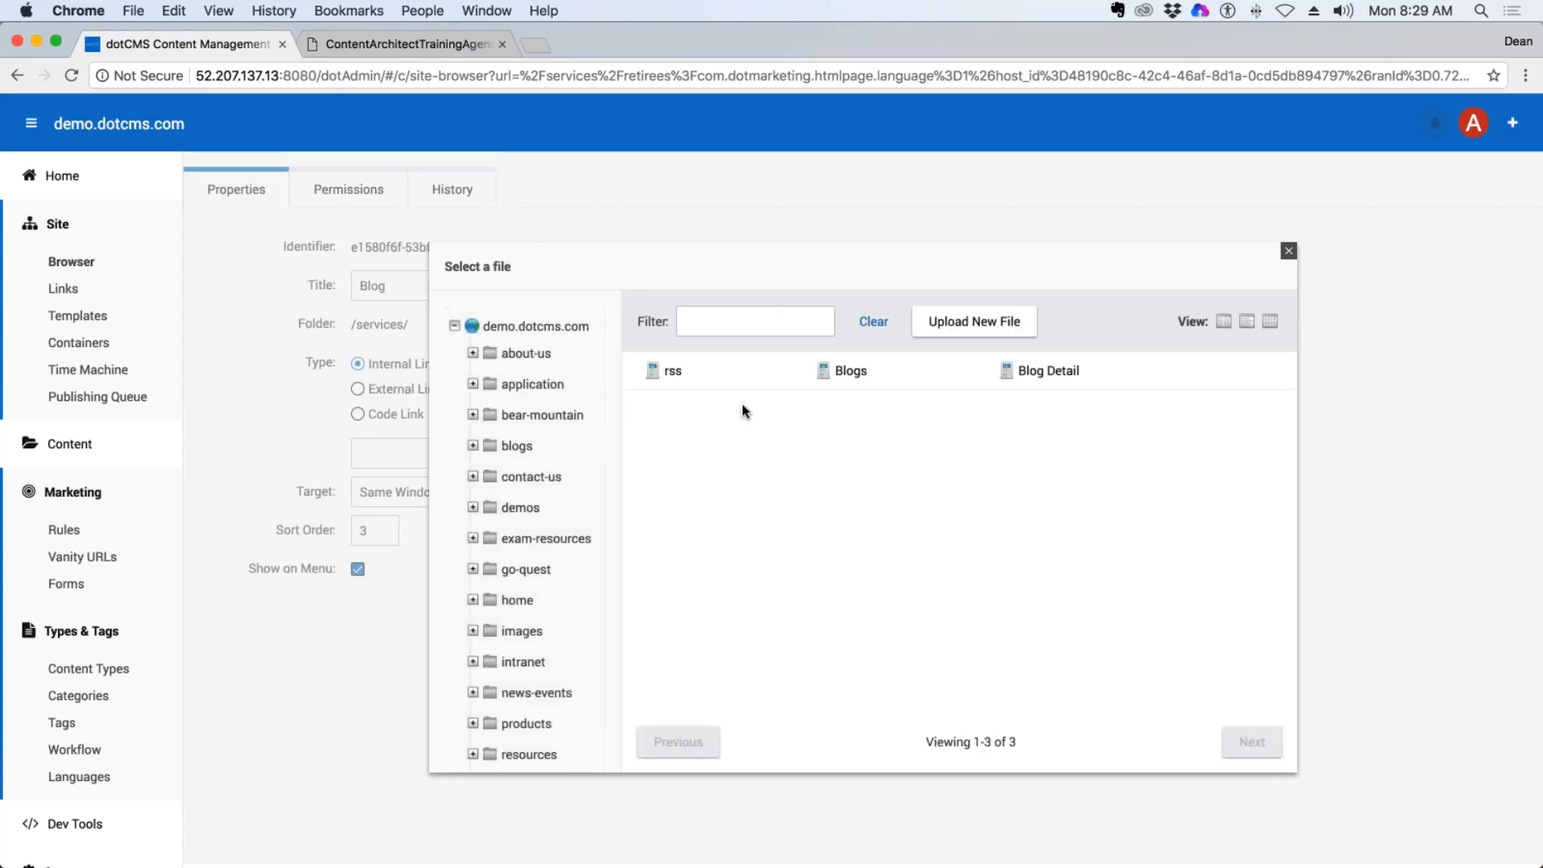
{"action": "left_click", "coordinate": [844, 370]}
{"action": "left_click", "coordinate": [819, 636]}
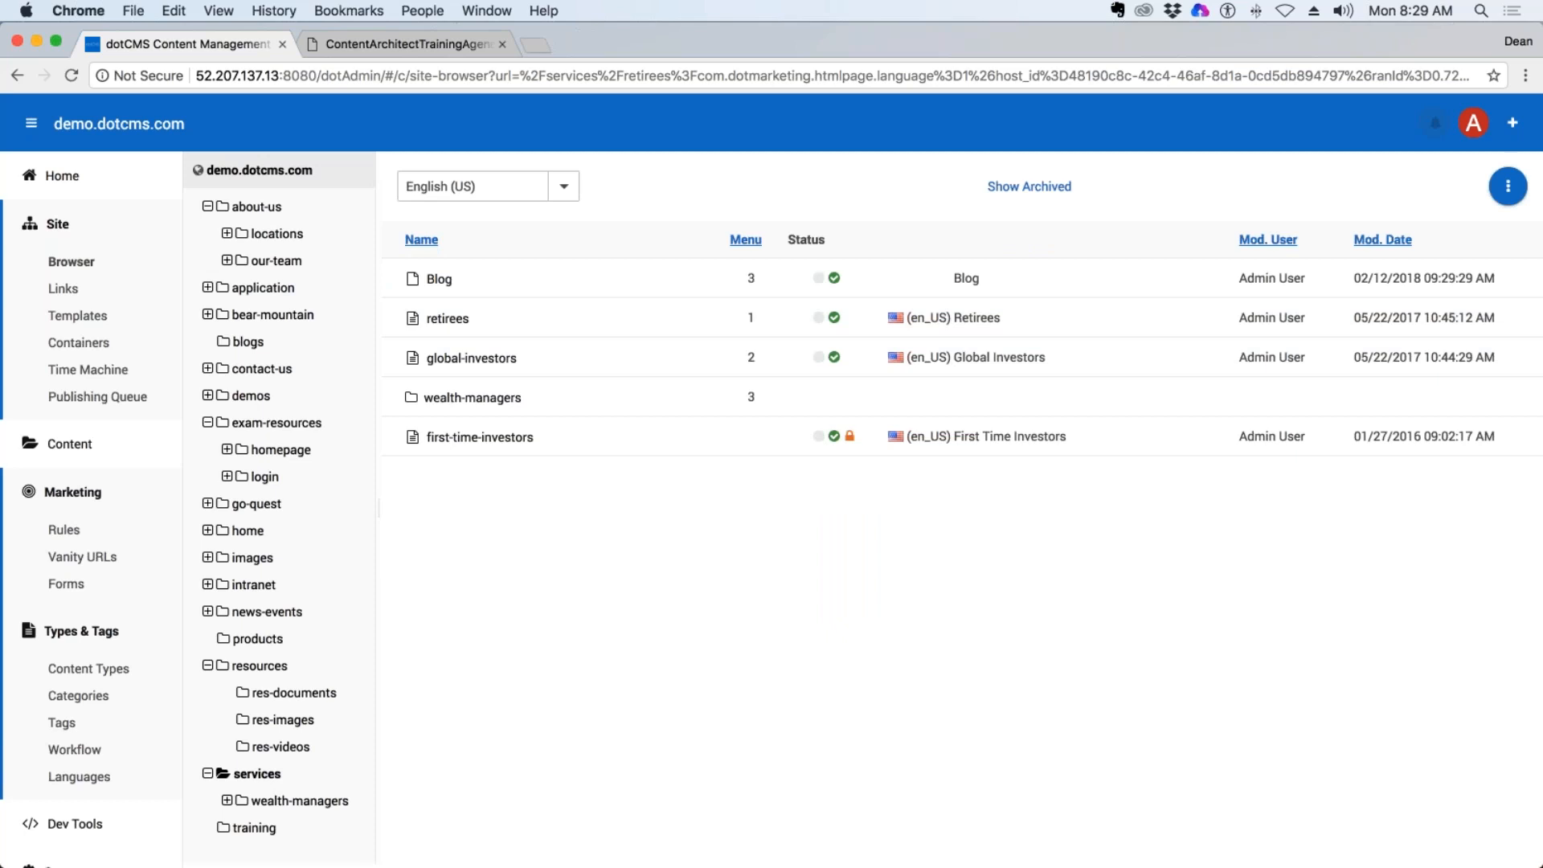
Check the retirees page's side navigation for the Blog link, return to the site browser and collapse the about-us folder.
{"action": "left_click", "coordinate": [447, 321]}
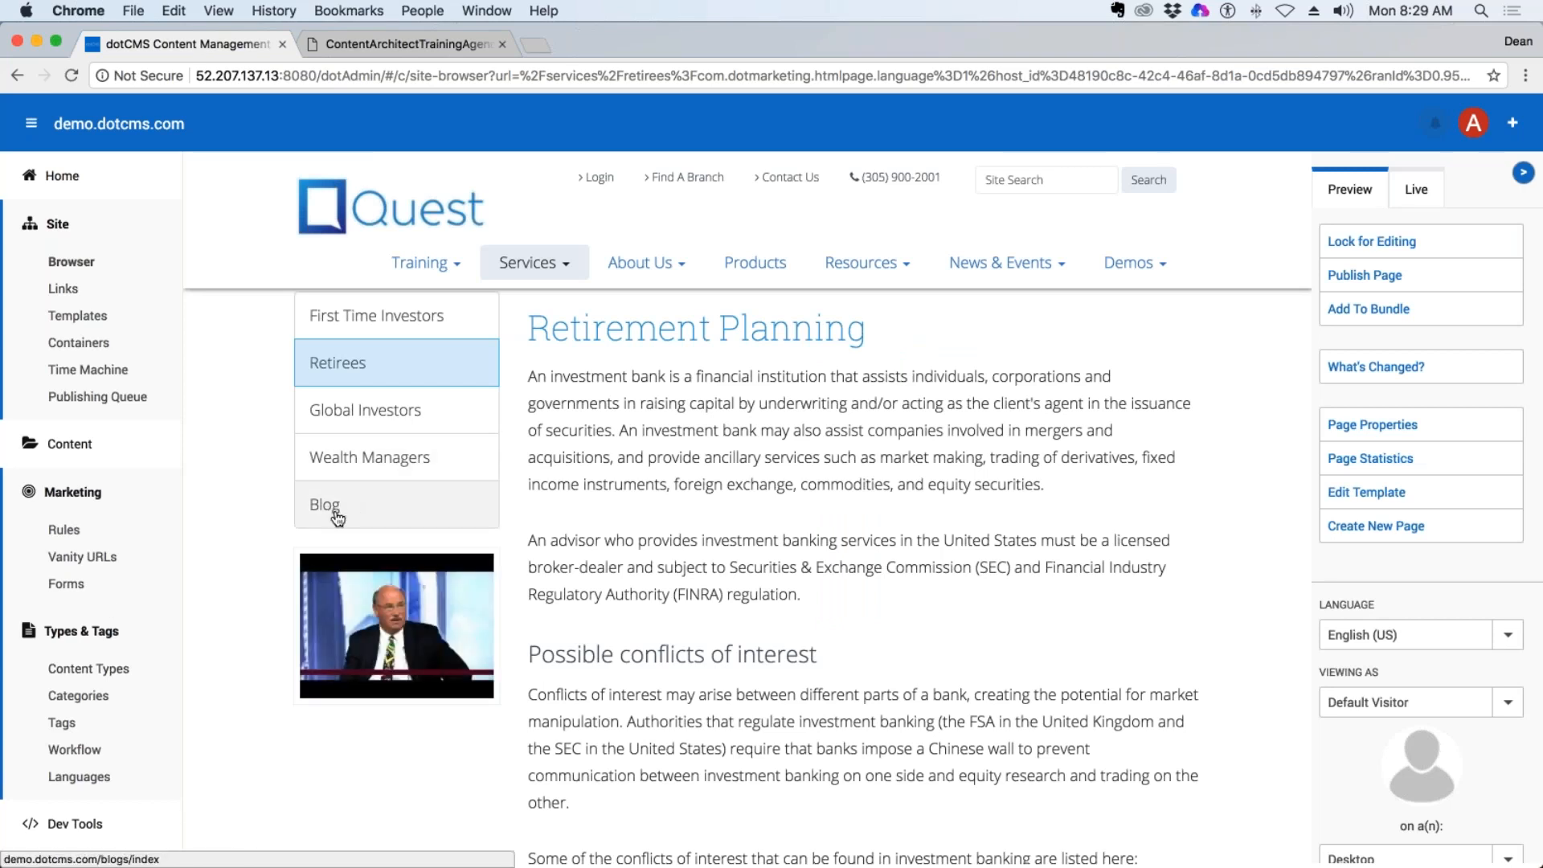
{"action": "left_click", "coordinate": [71, 262]}
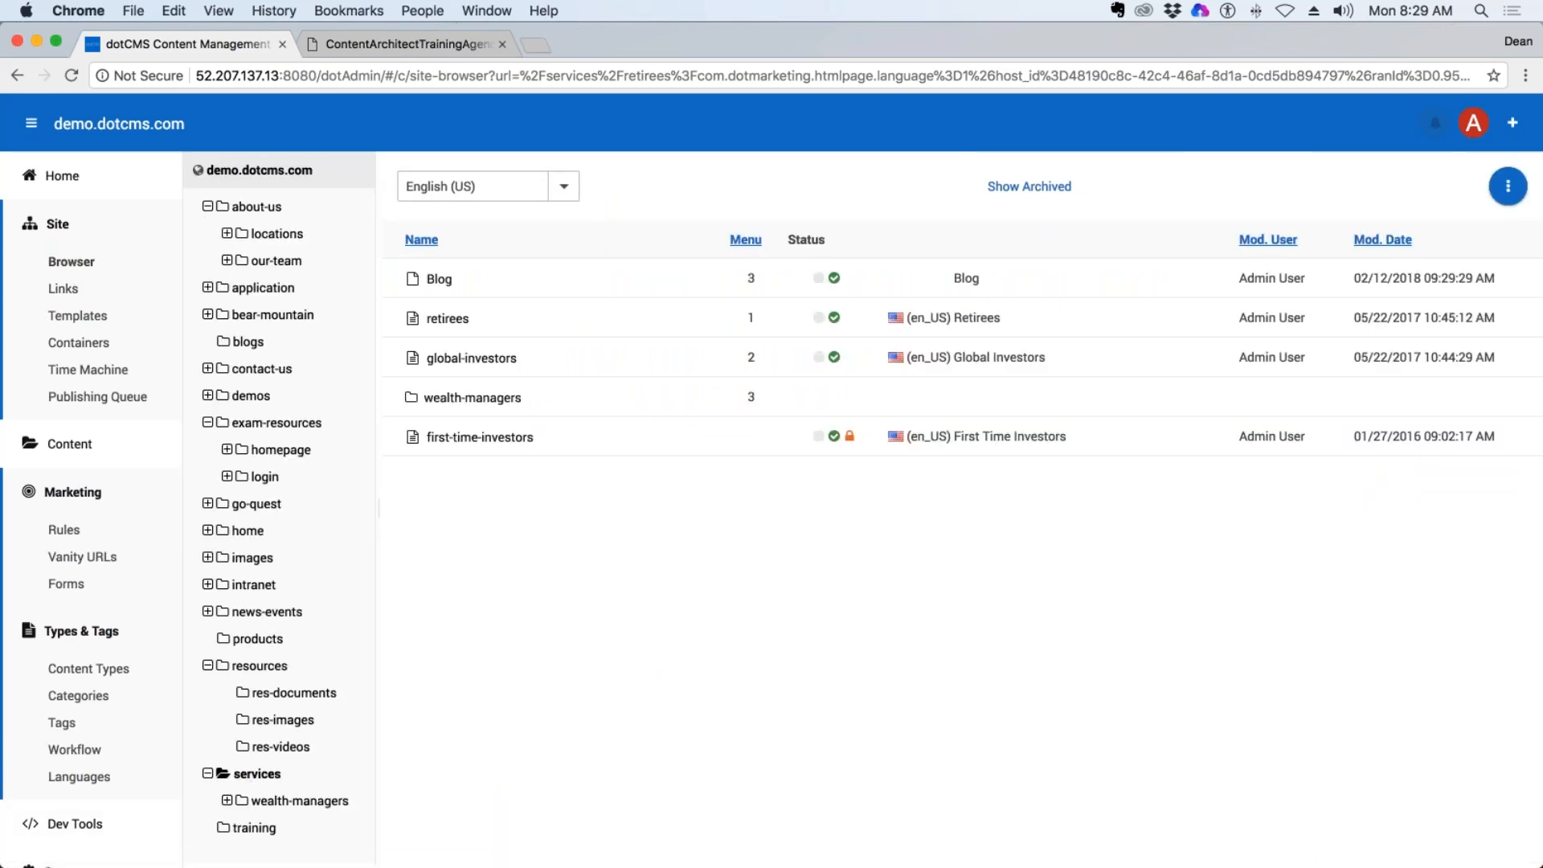
{"action": "left_click", "coordinate": [207, 207]}
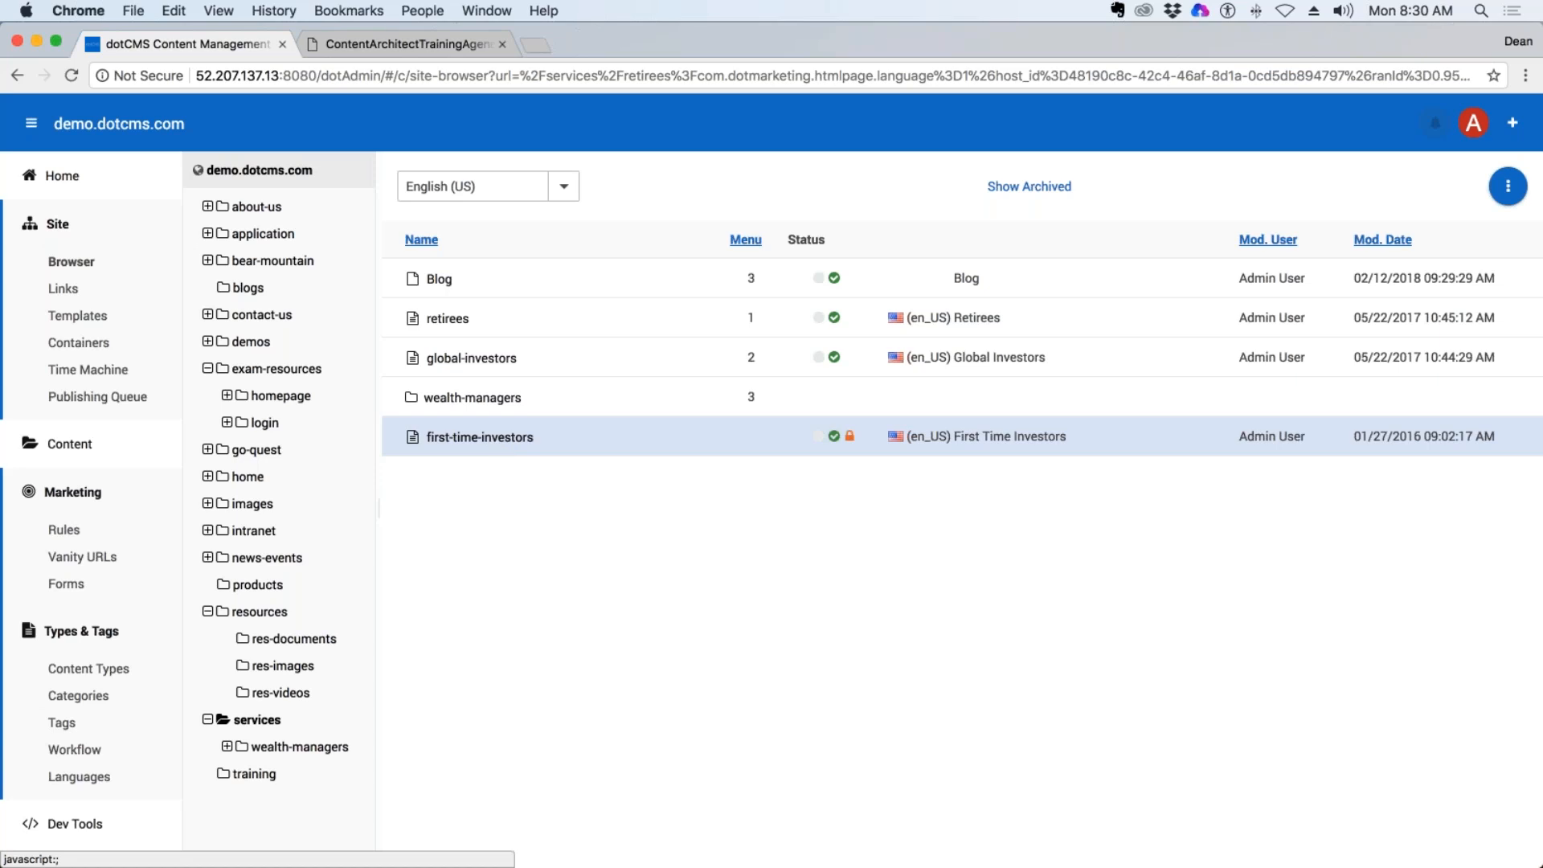
Open the first-time-investors page and examine the Show on Menu setting in its page properties, leaving without saving.
{"action": "left_click", "coordinate": [504, 443]}
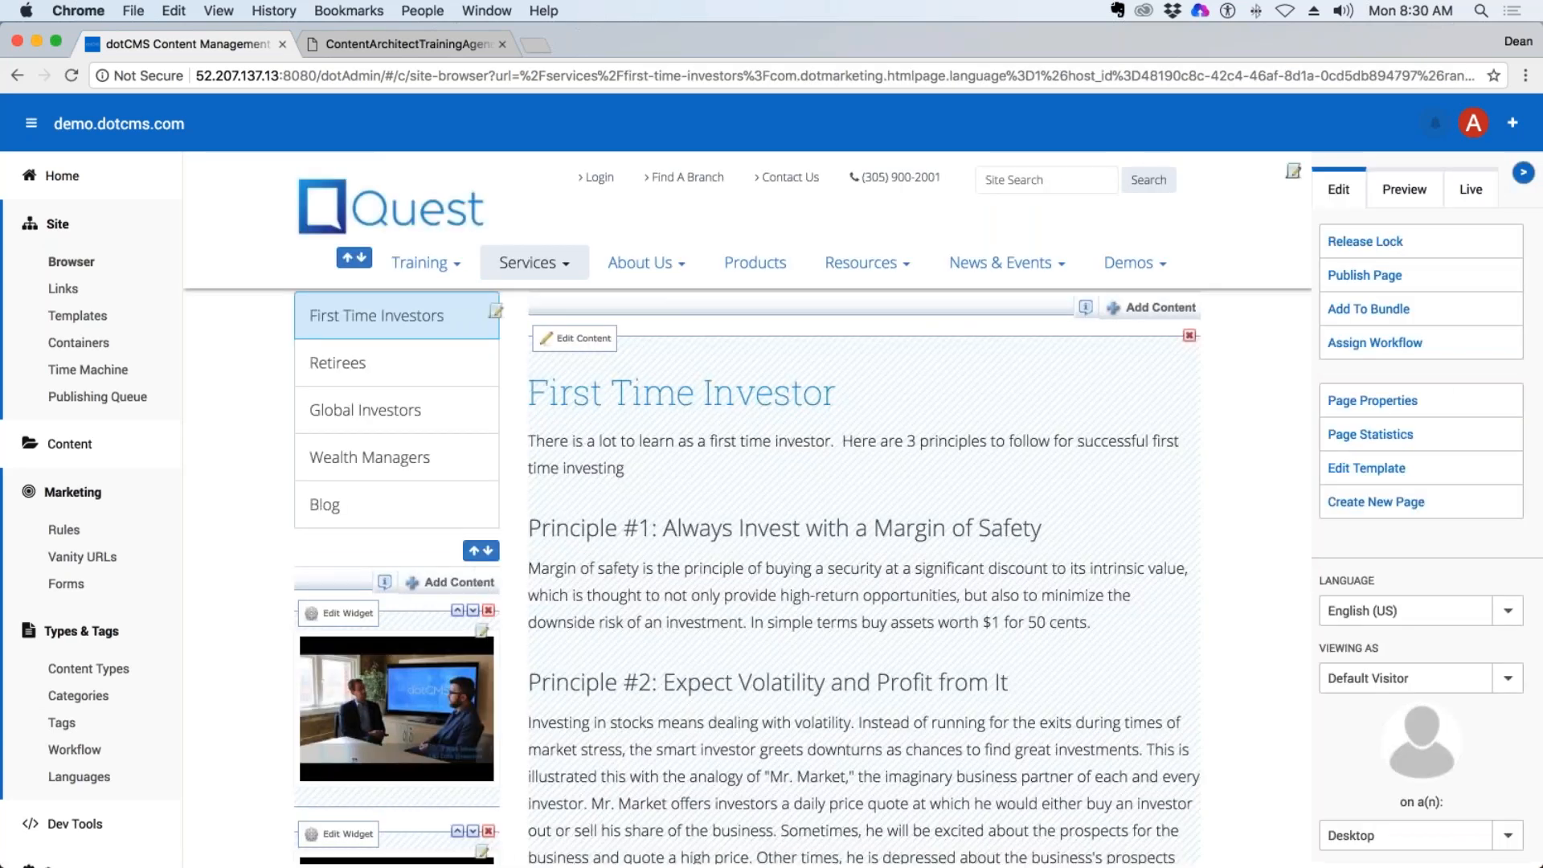
{"action": "left_click", "coordinate": [1374, 400]}
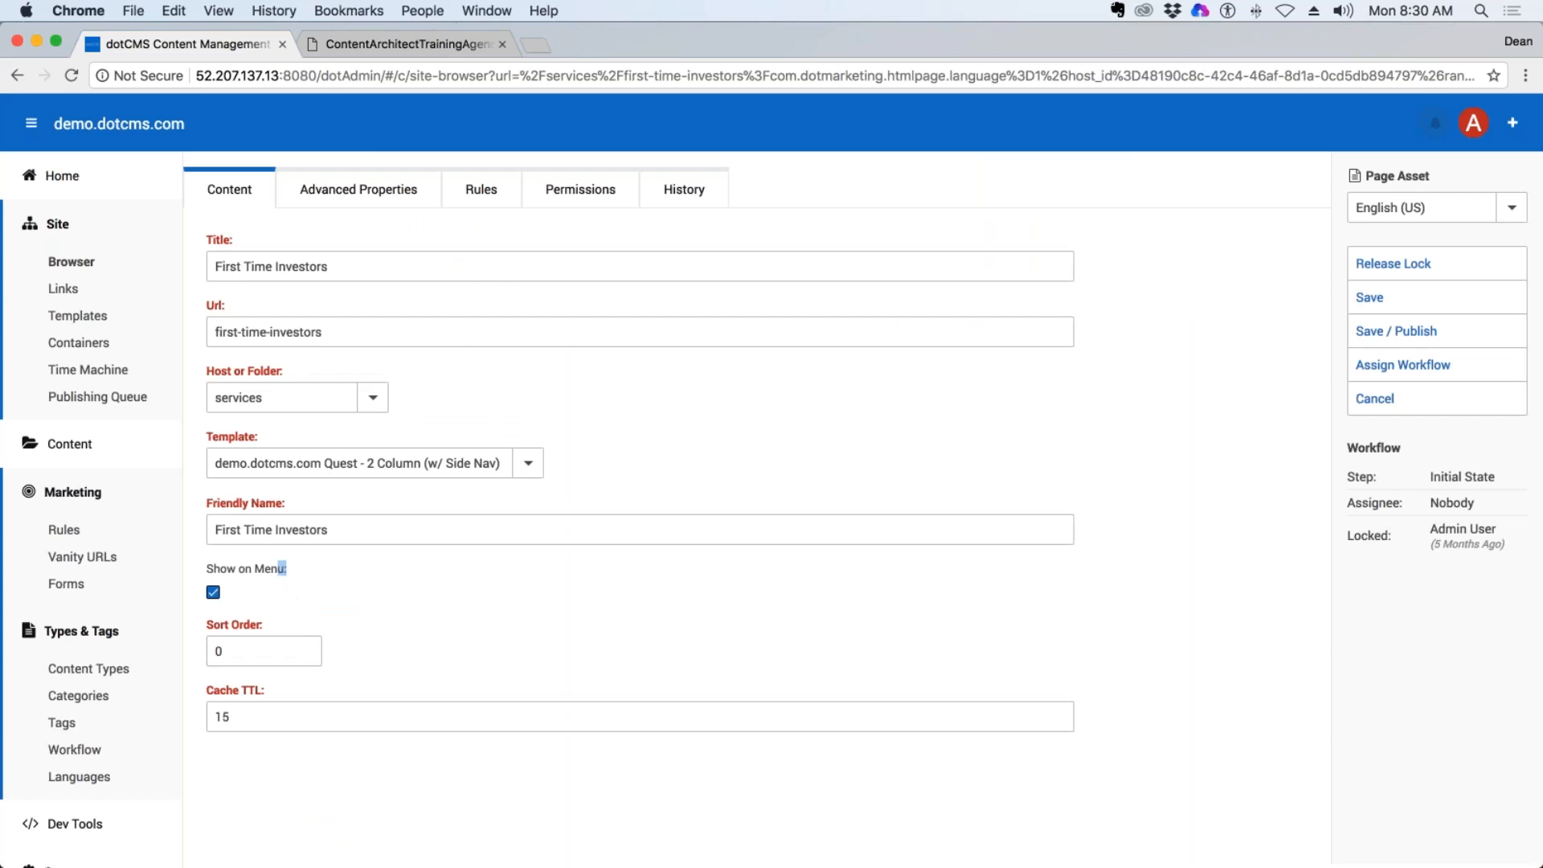
{"action": "left_click_drag", "start_coordinate": [288, 569], "coordinate": [205, 569]}
{"action": "left_click", "coordinate": [1374, 399]}
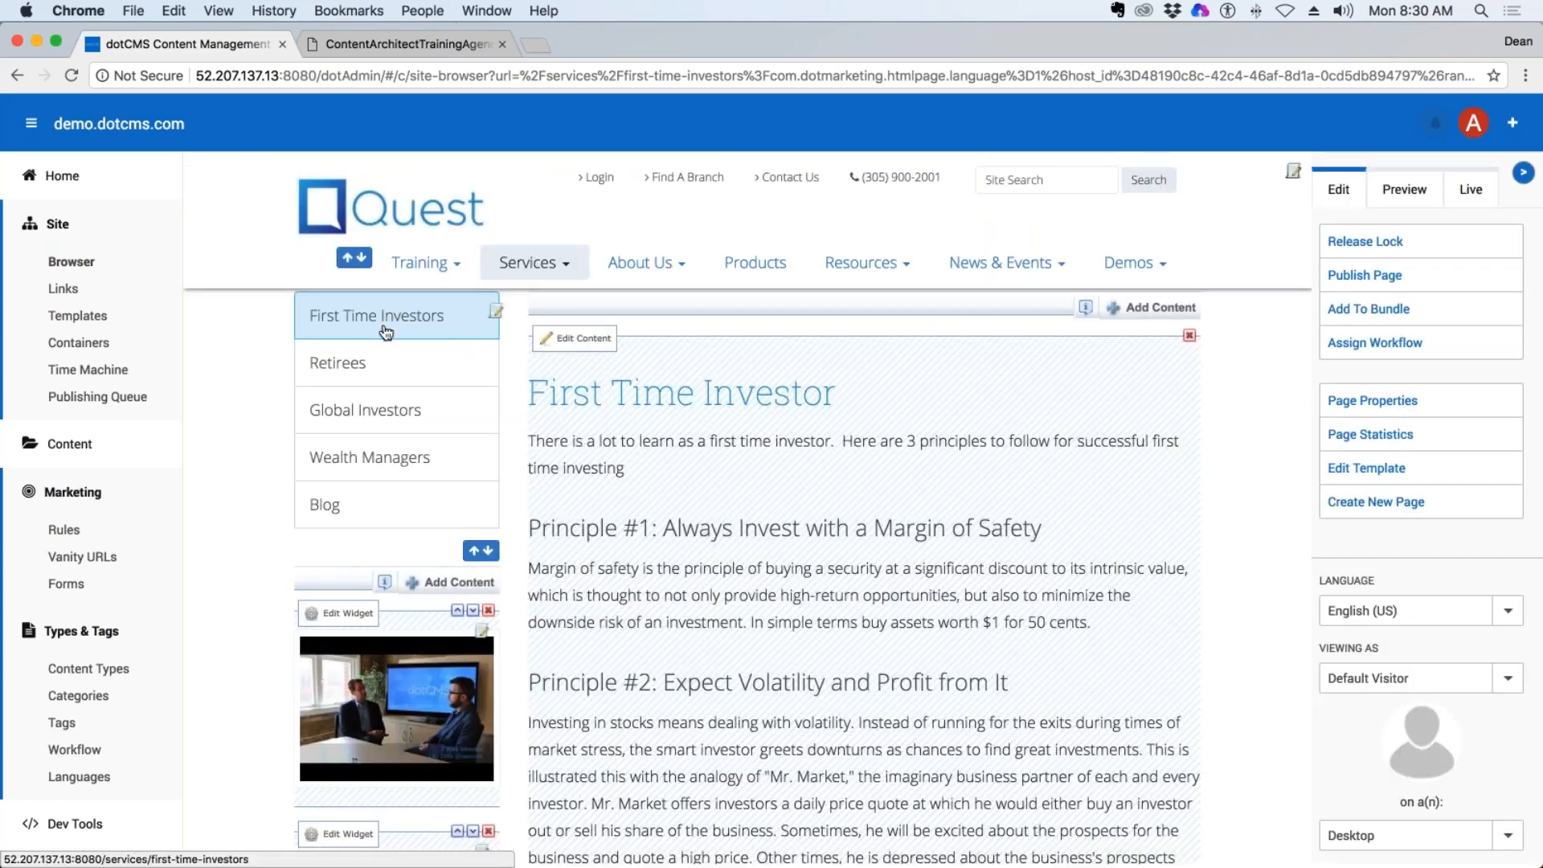
Open the side menu's item ordering, try moving Wealth Managers and For Everyone Else, and save the changes.
{"action": "left_click", "coordinate": [479, 554]}
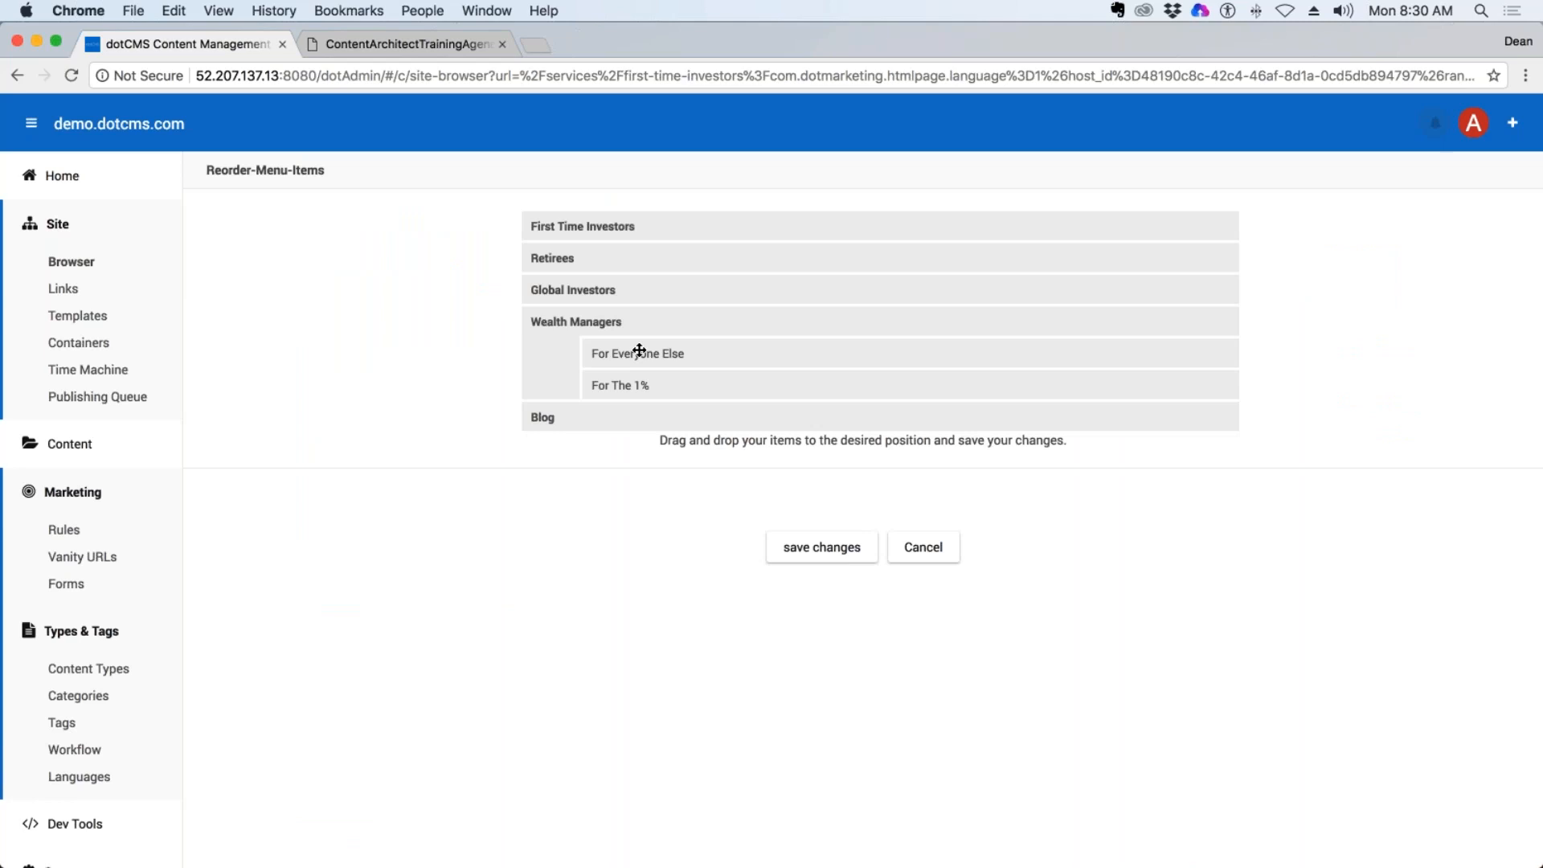
{"action": "left_click_drag", "start_coordinate": [551, 320], "coordinate": [737, 389]}
{"action": "left_click_drag", "start_coordinate": [593, 354], "coordinate": [564, 379]}
{"action": "left_click", "coordinate": [845, 553]}
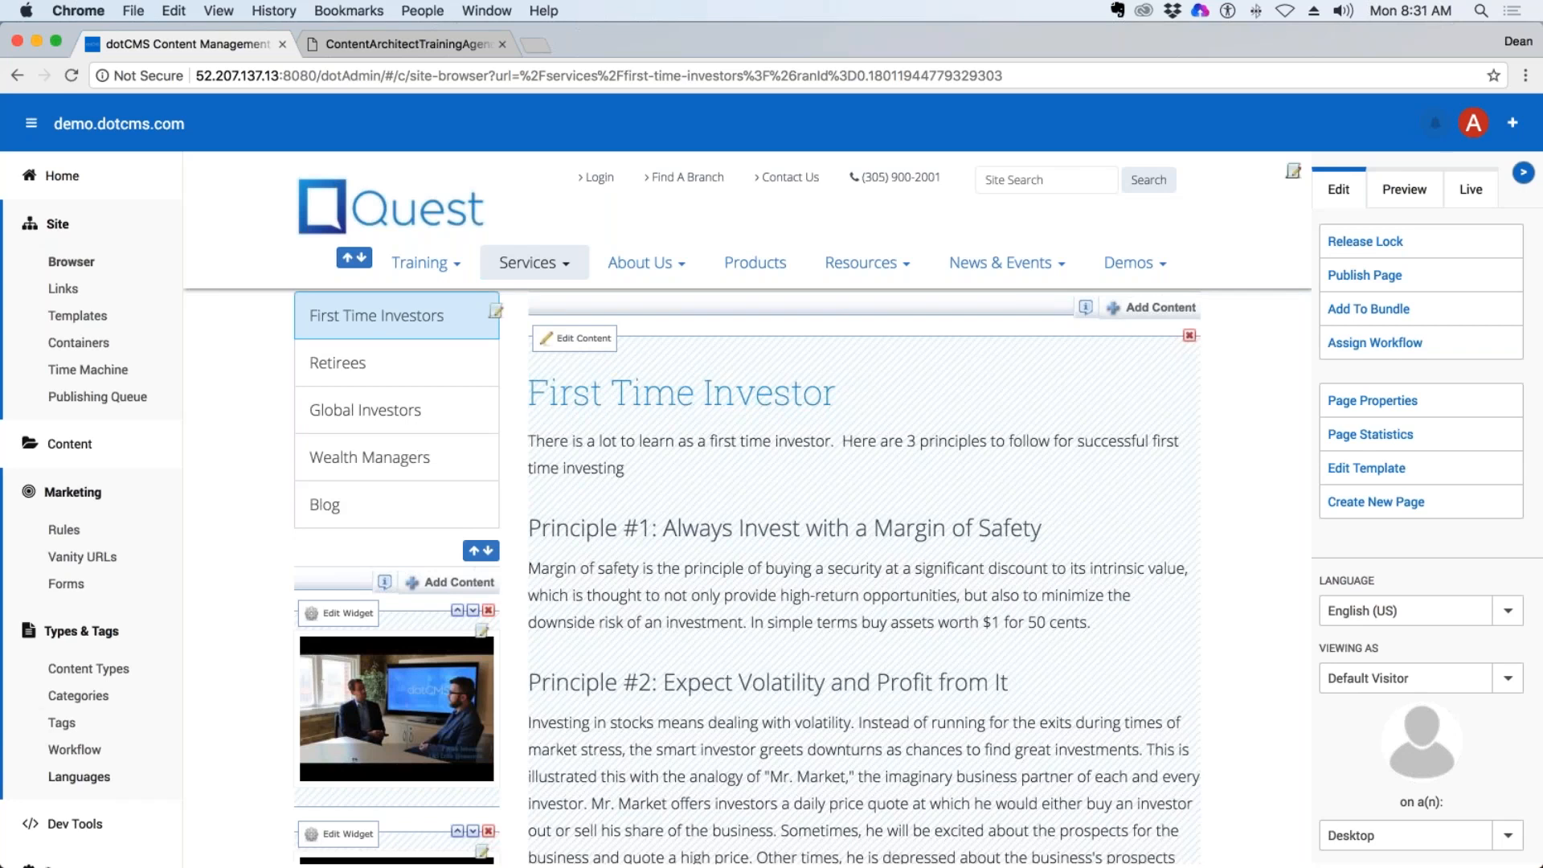
Follow the Blog entry in the page's side menu to view the blog page, and return to the site browser.
{"action": "left_click", "coordinate": [315, 503]}
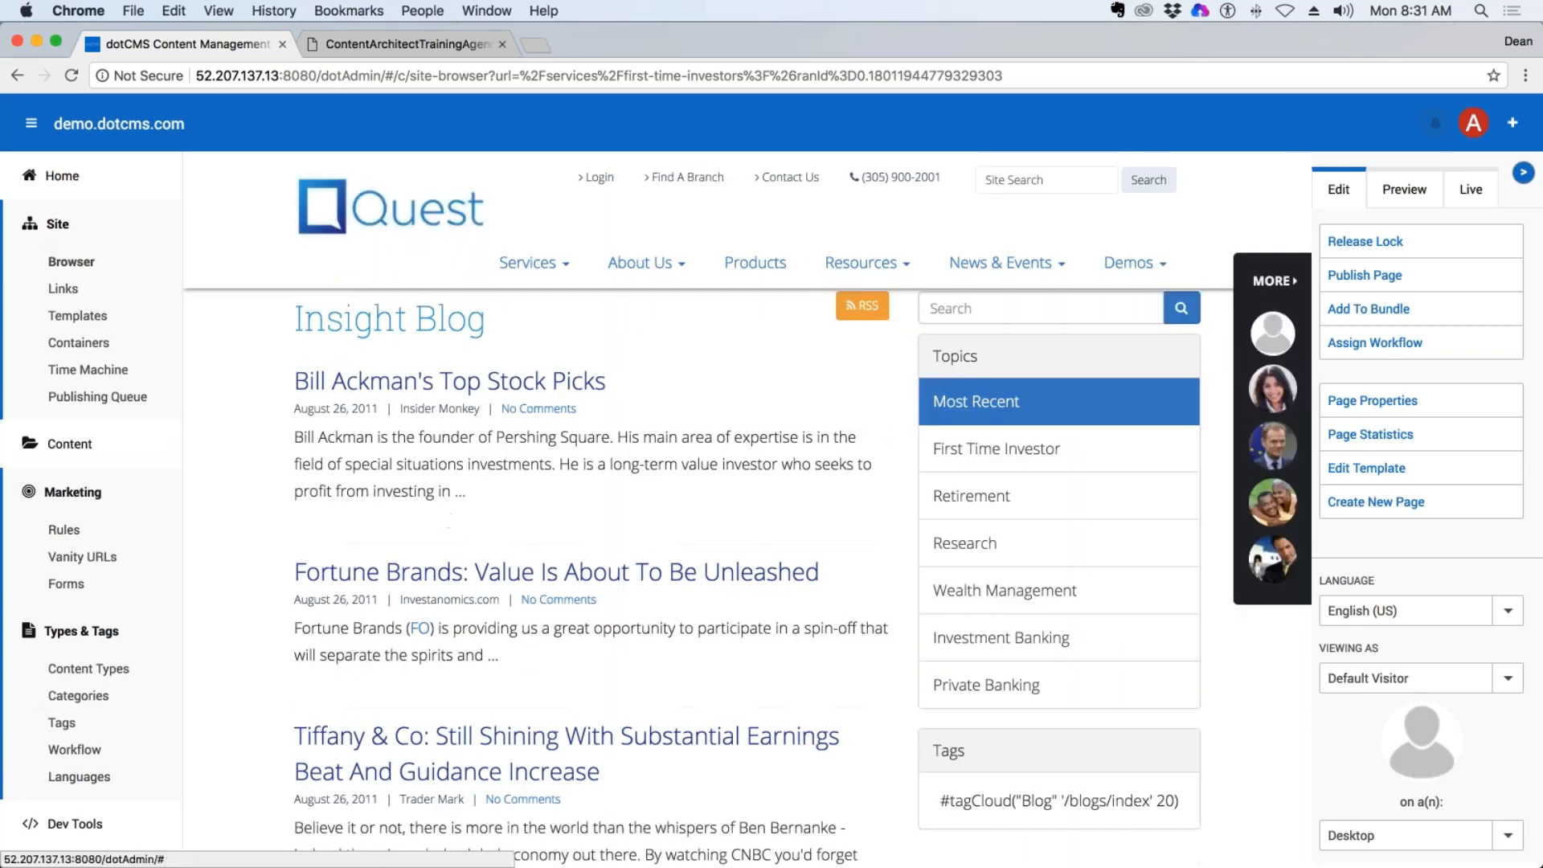
{"action": "left_click", "coordinate": [58, 265]}
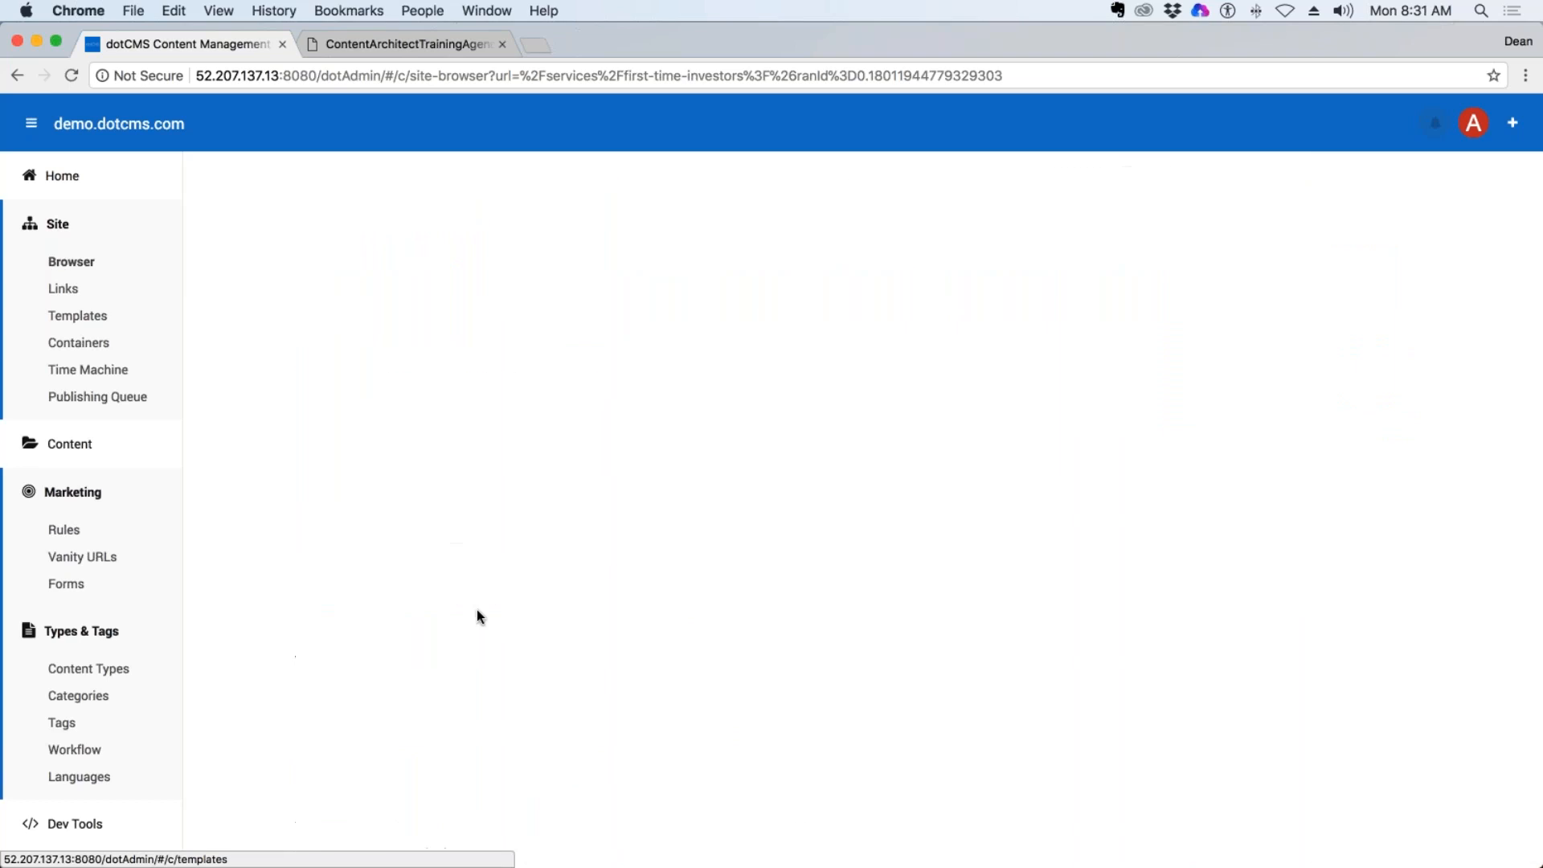
View the menu links list, open the templates list and look over the blank advanced template form, cancelling without saving.
{"action": "left_click", "coordinate": [64, 290]}
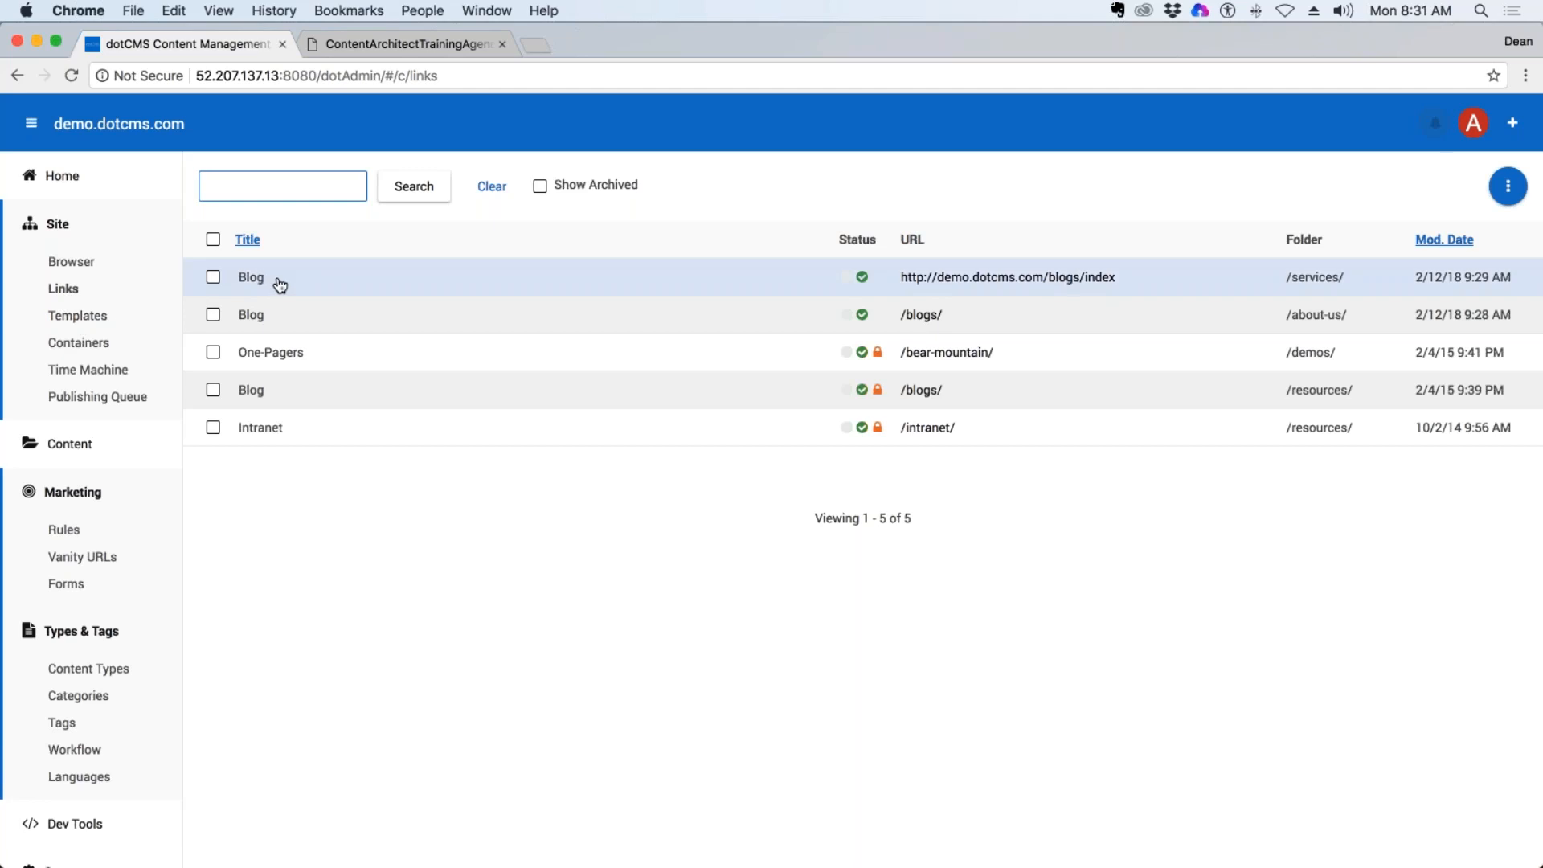
{"action": "left_click", "coordinate": [77, 315]}
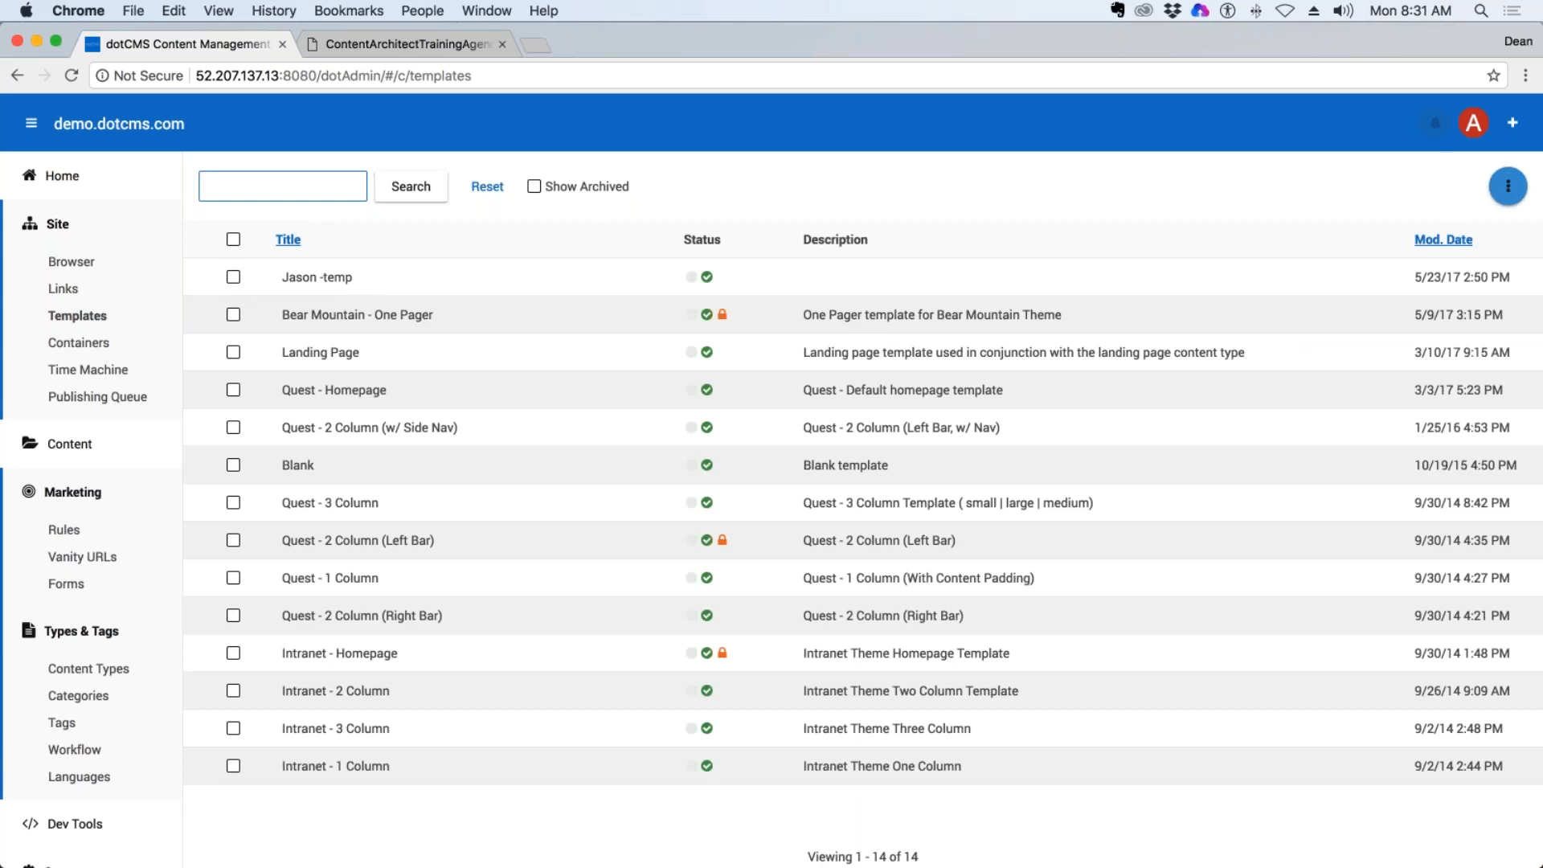
{"action": "left_click", "coordinate": [1508, 185]}
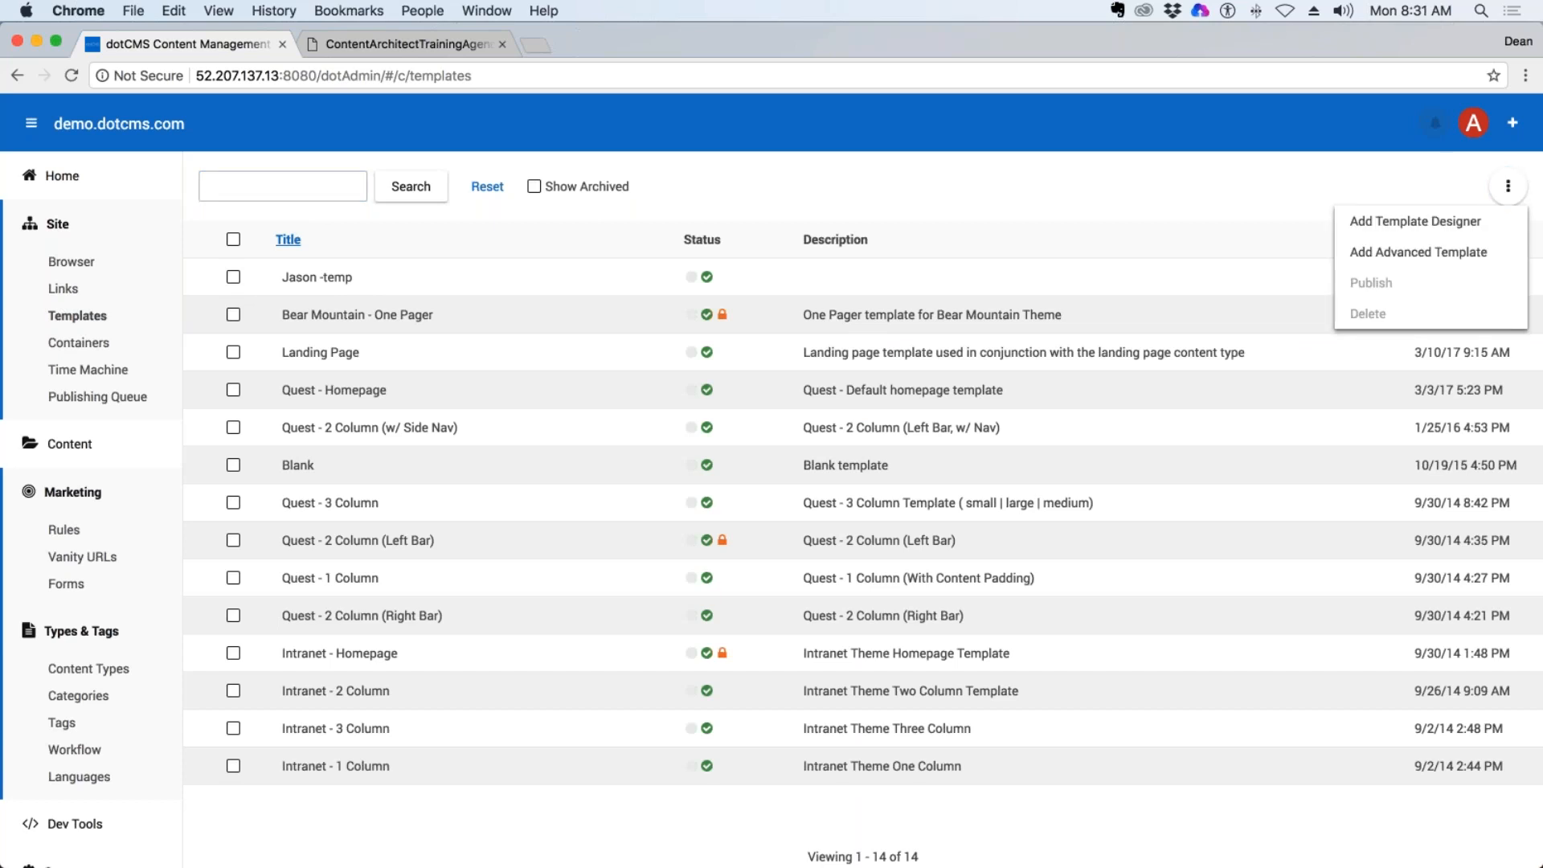
{"action": "left_click", "coordinate": [1420, 253]}
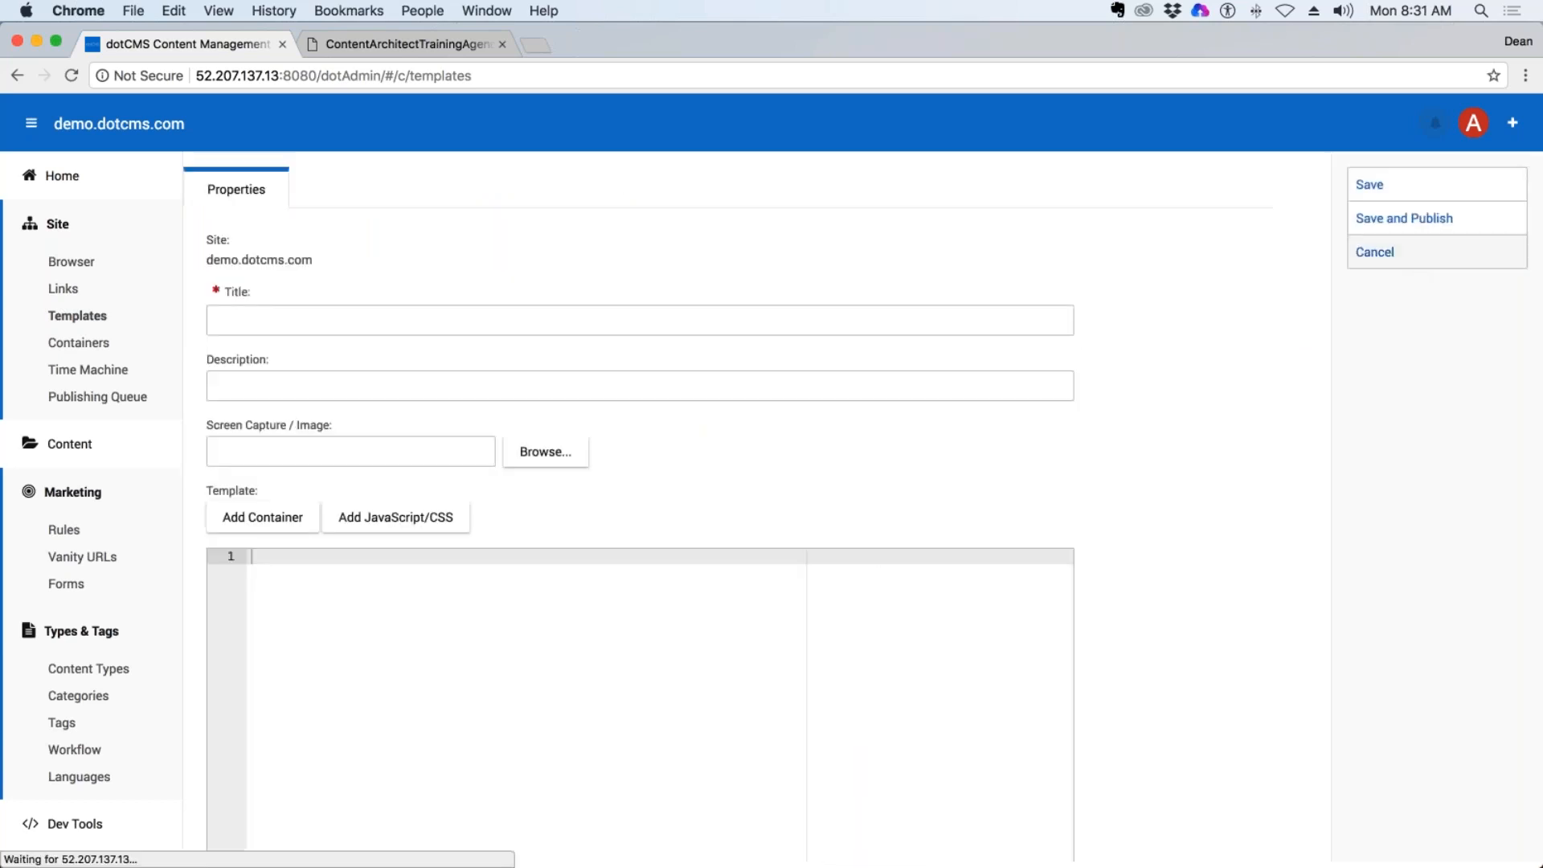
{"action": "scroll", "coordinate": [440, 602], "scroll_direction": "down", "scroll_amount": 4}
{"action": "scroll", "coordinate": [442, 602], "scroll_direction": "up", "scroll_amount": 4}
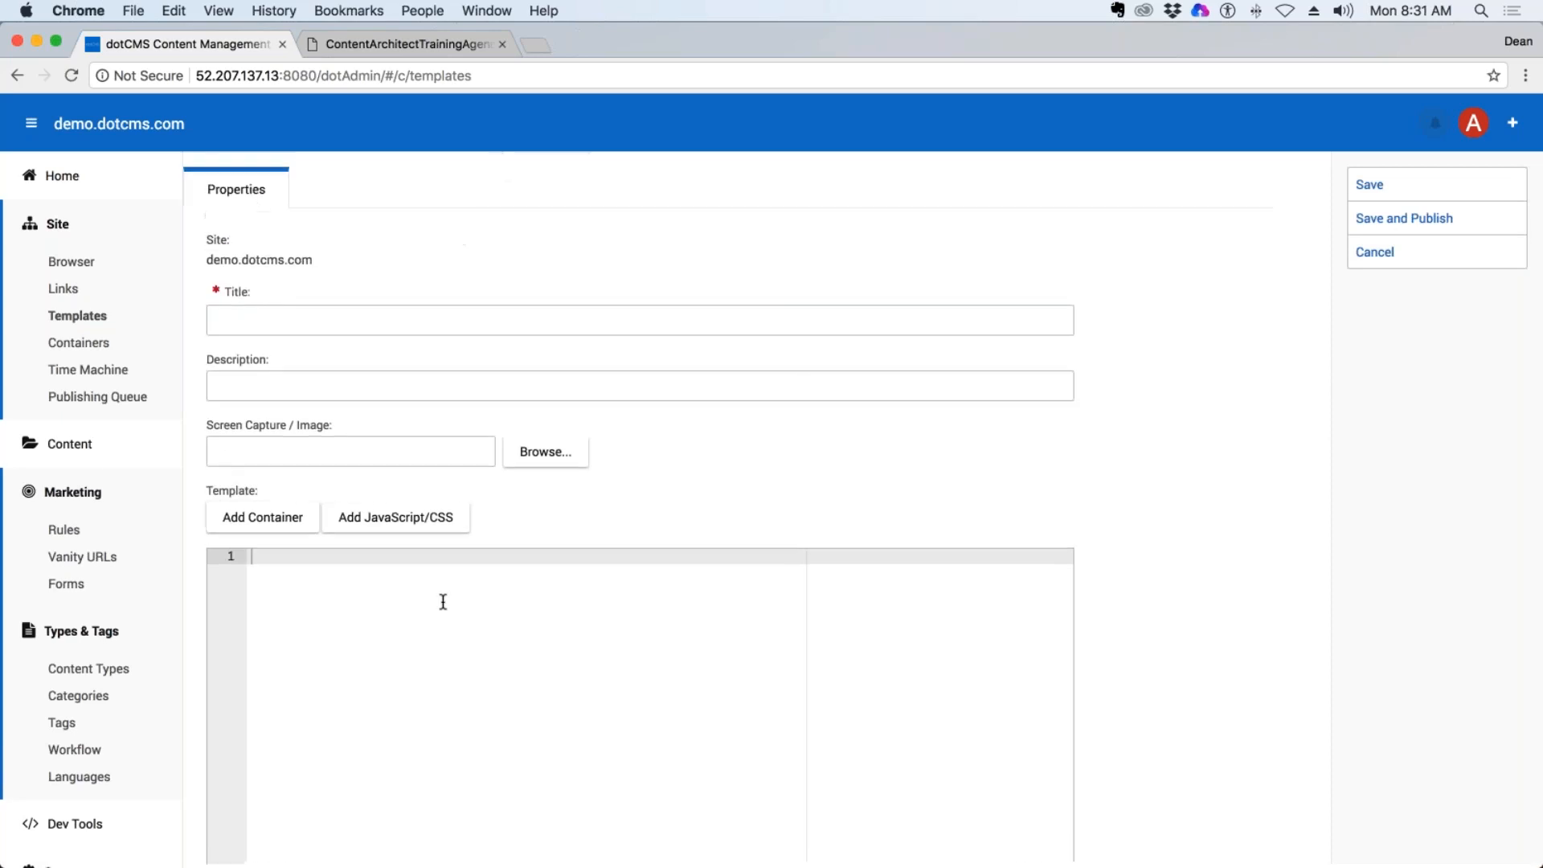
{"action": "left_click", "coordinate": [1394, 252]}
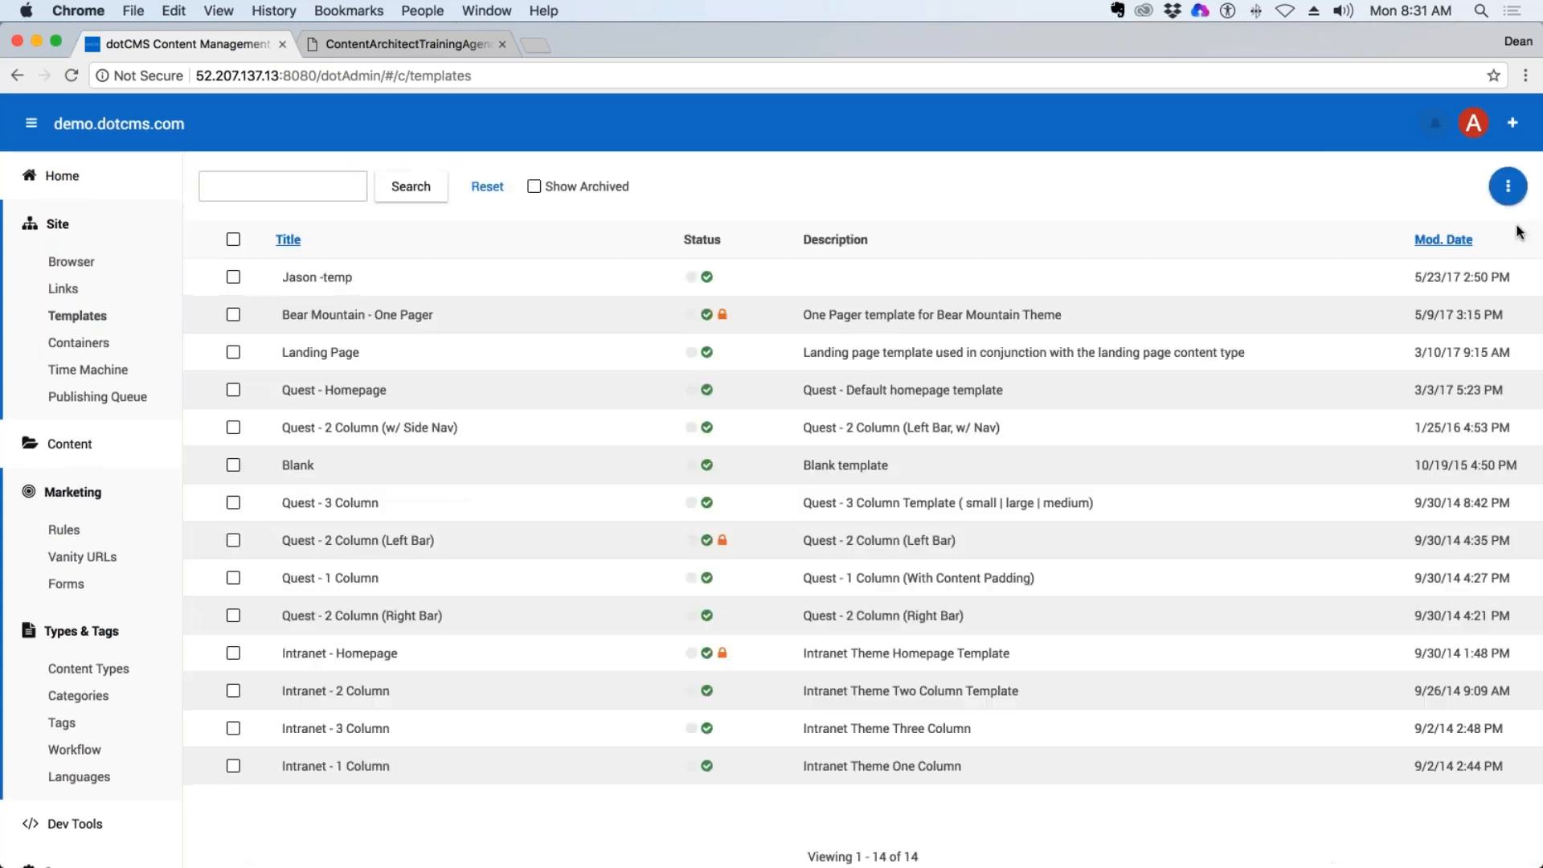
Start a new template in the template designer, examine the column layouts offered for body rows, and cancel without saving.
{"action": "left_click", "coordinate": [1507, 185]}
{"action": "left_click", "coordinate": [1416, 227]}
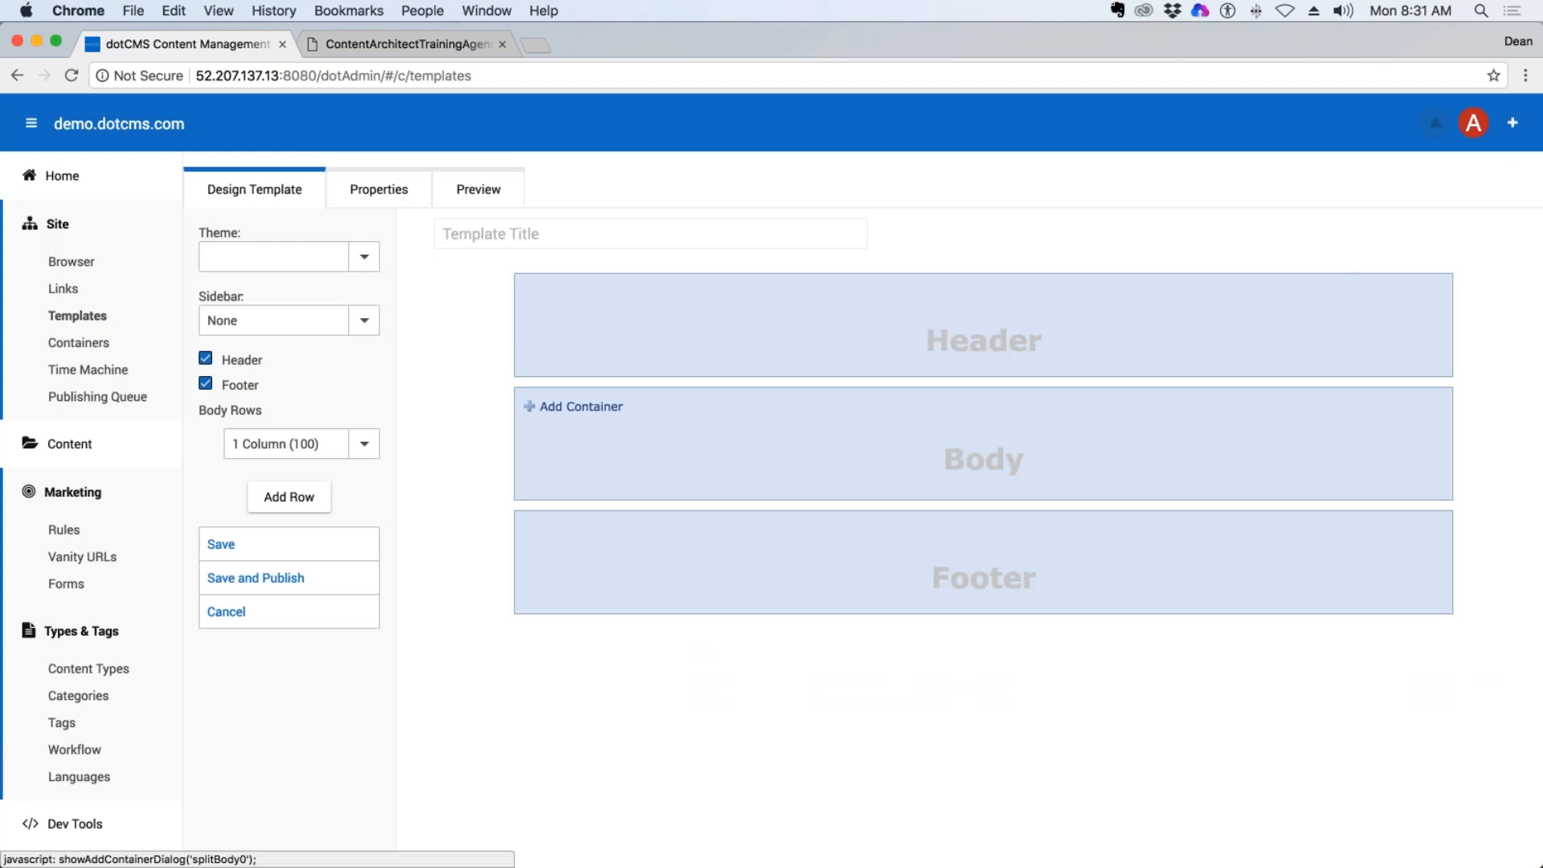
{"action": "left_click", "coordinate": [366, 446]}
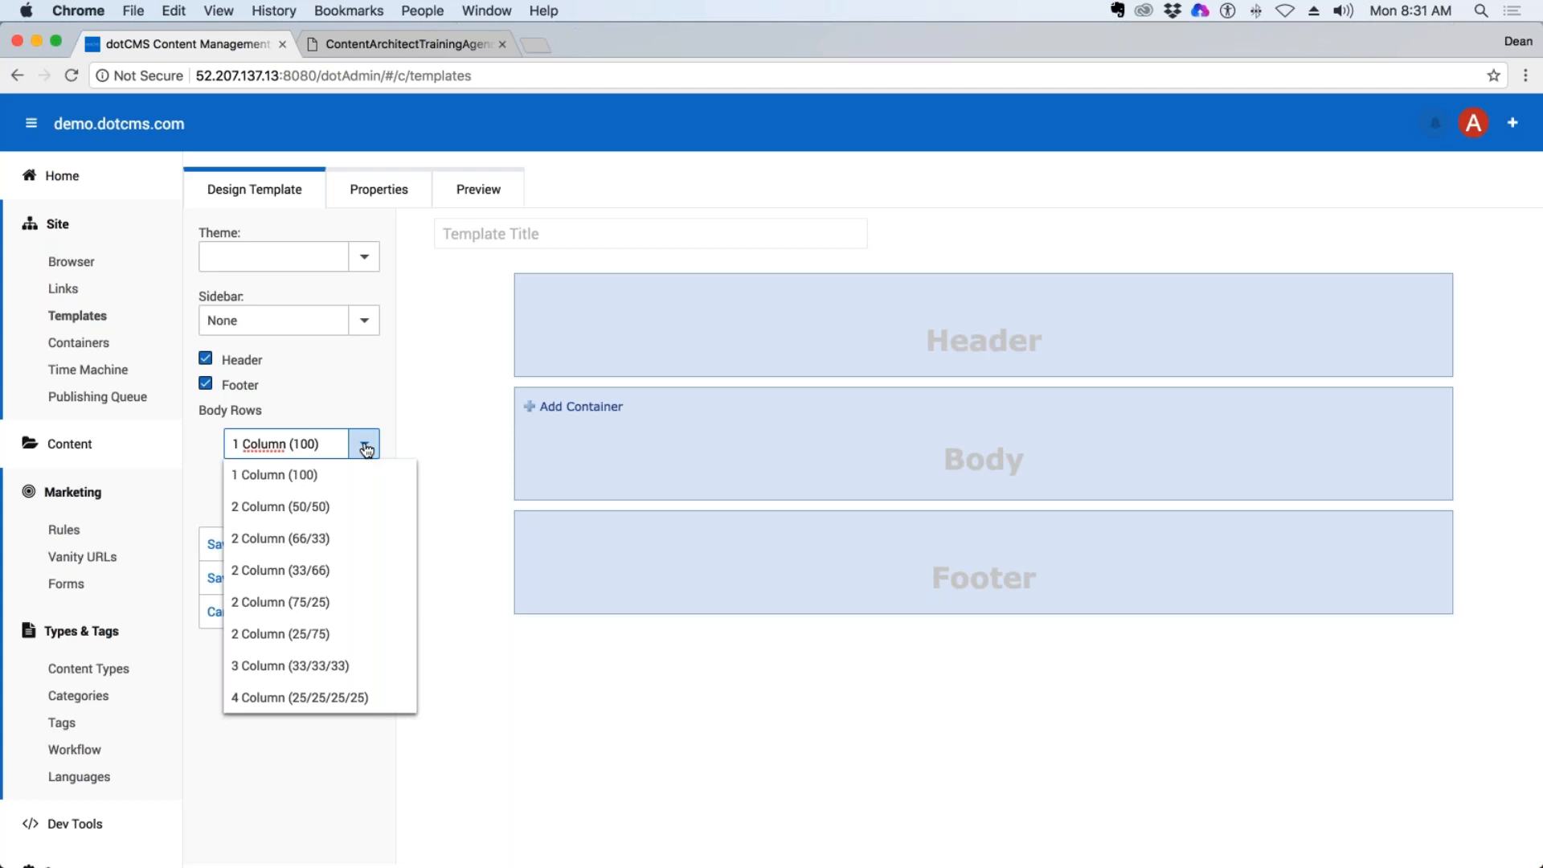
{"action": "left_click", "coordinate": [428, 400]}
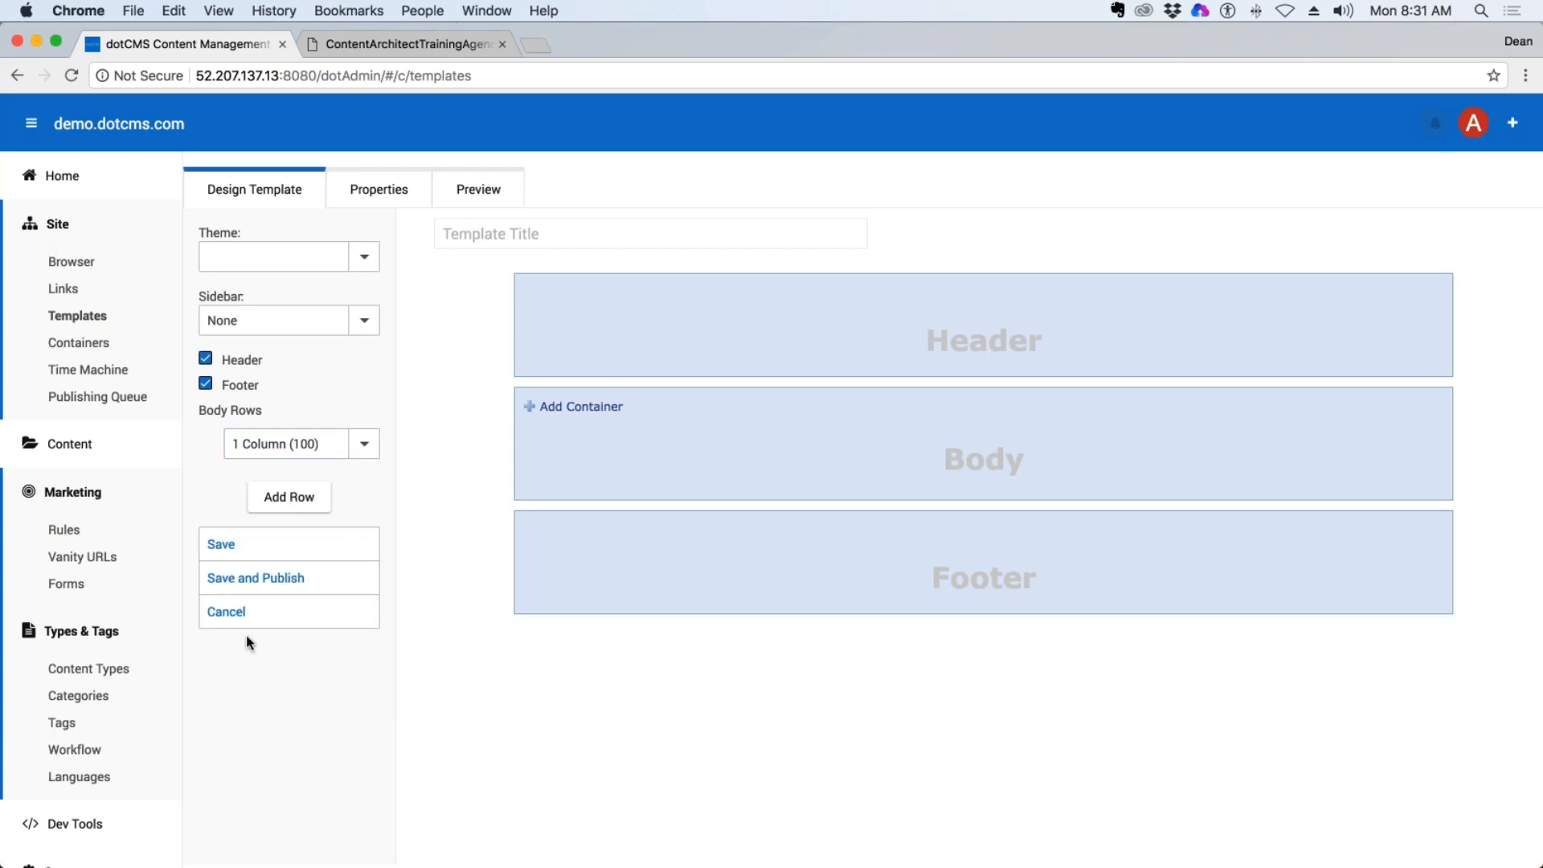
{"action": "left_click", "coordinate": [221, 615]}
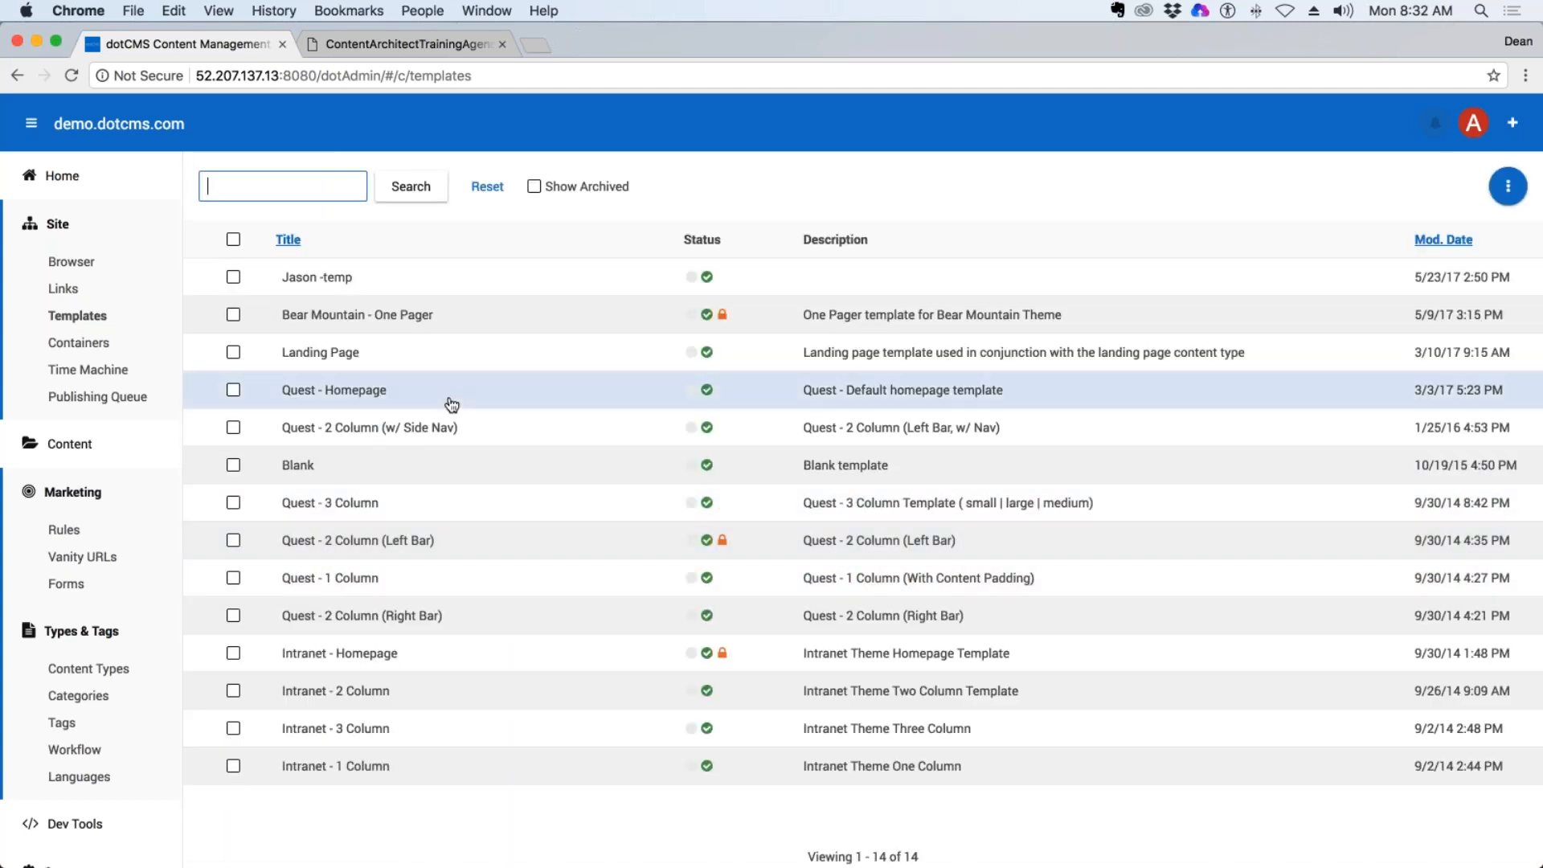
Open the Large Column (lg-1) container and examine its code for the Media, Blog, News and Content (Generic) types.
{"action": "left_click", "coordinate": [77, 346]}
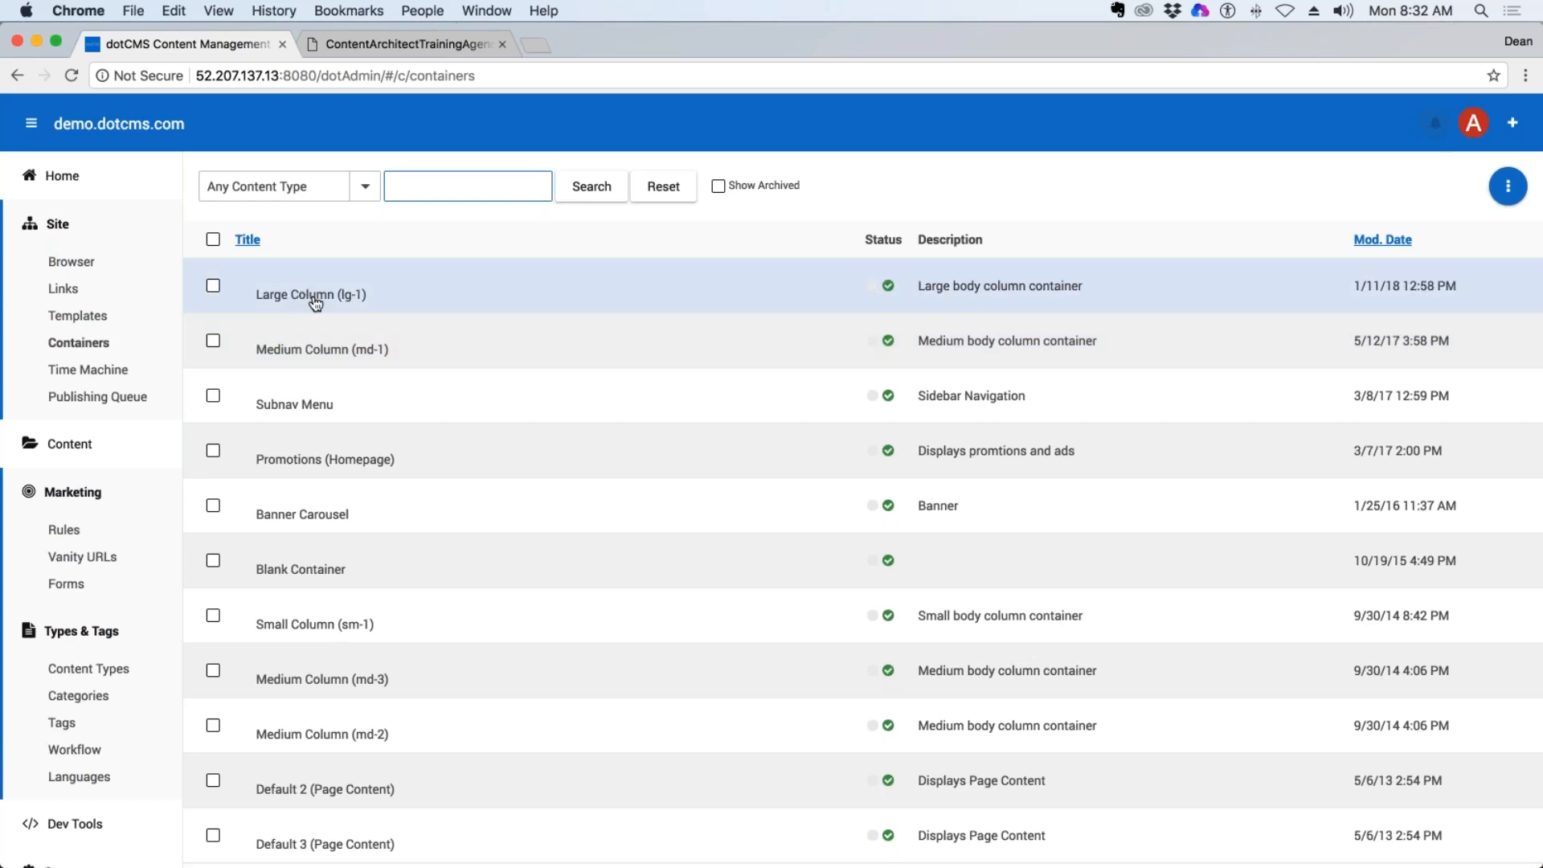
{"action": "left_click", "coordinate": [313, 303]}
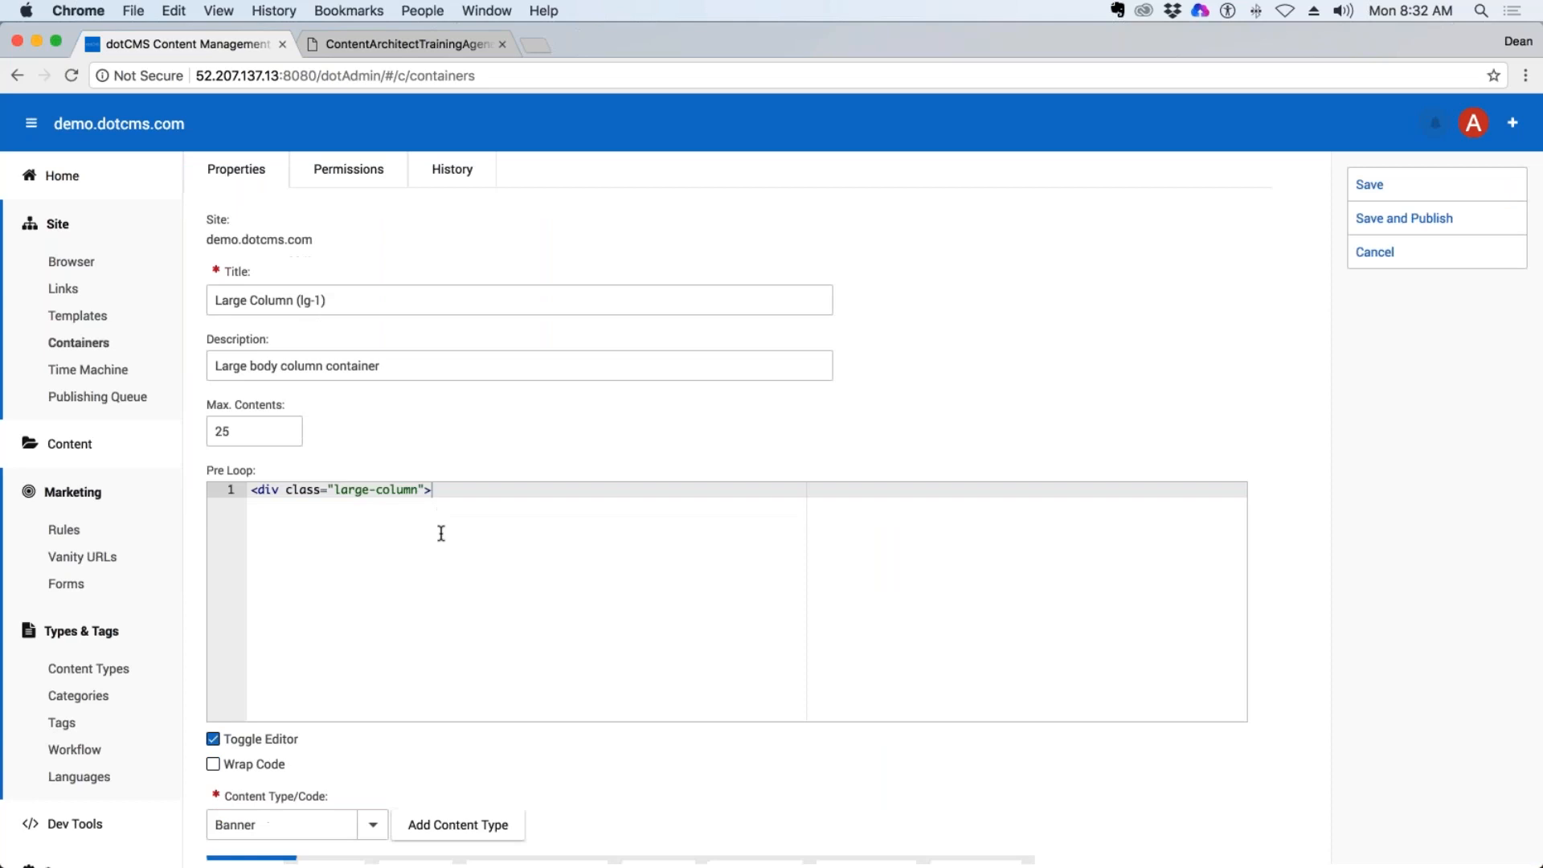
{"action": "scroll", "coordinate": [441, 530], "scroll_direction": "down", "scroll_amount": 5}
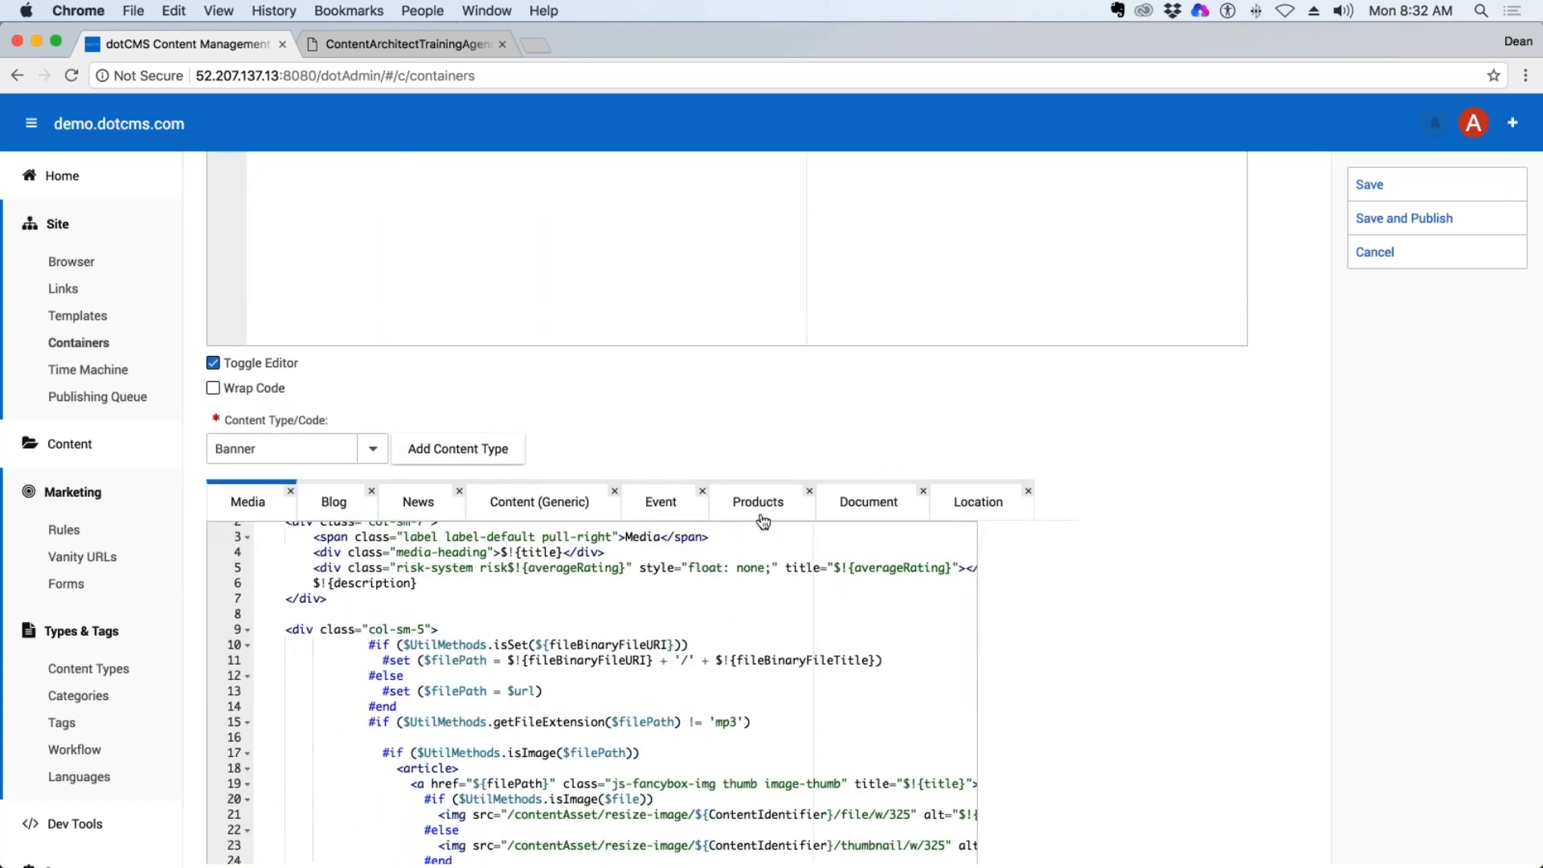
{"action": "scroll", "coordinate": [592, 653], "scroll_direction": "down", "scroll_amount": 5}
{"action": "left_click_drag", "start_coordinate": [563, 604], "coordinate": [681, 804]}
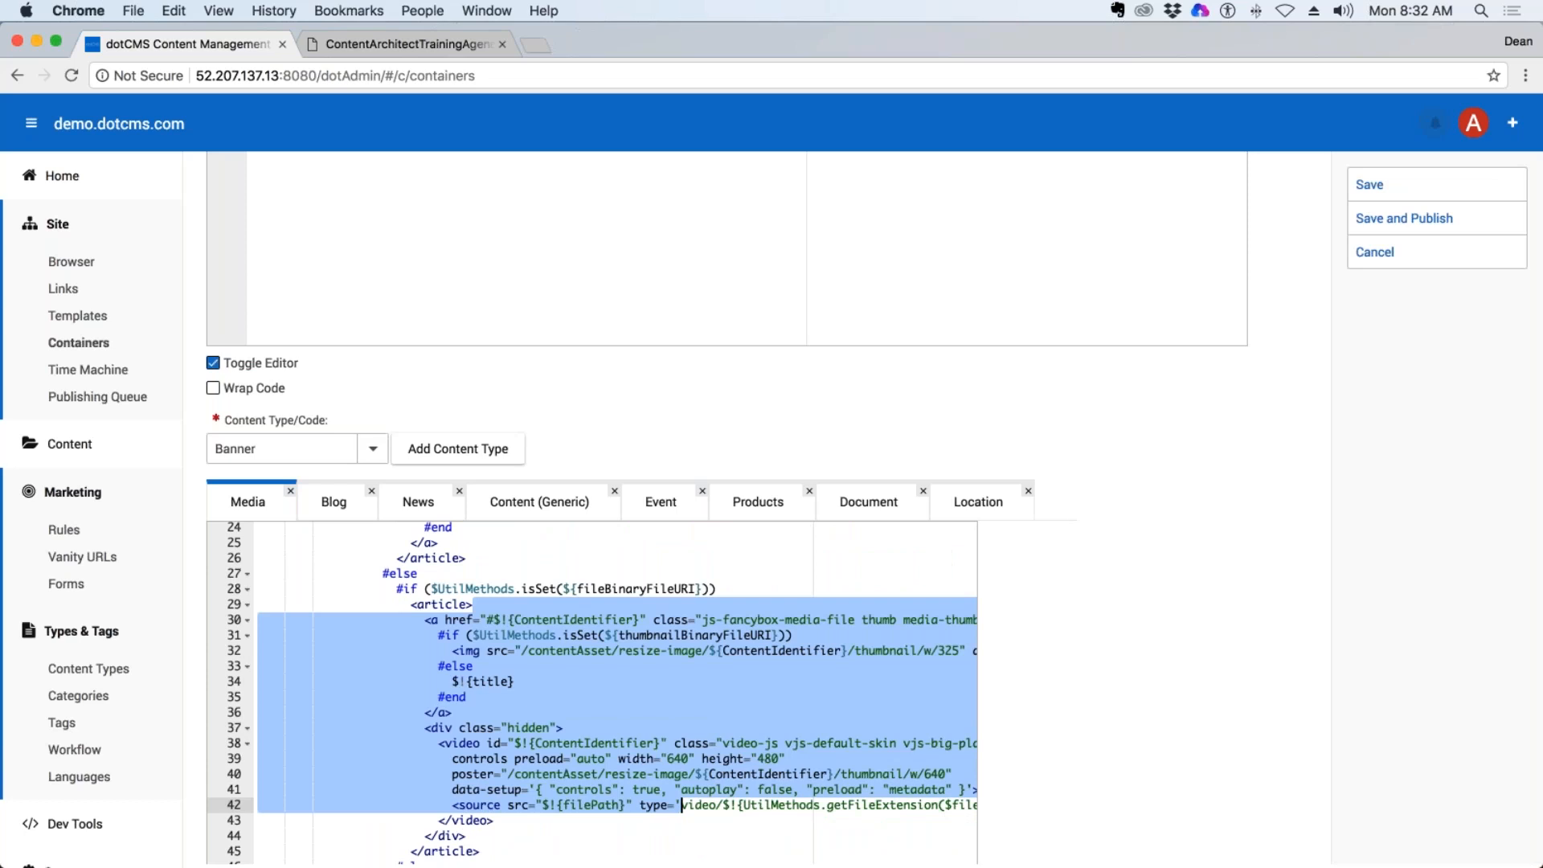
{"action": "left_click", "coordinate": [334, 503]}
{"action": "left_click", "coordinate": [418, 503]}
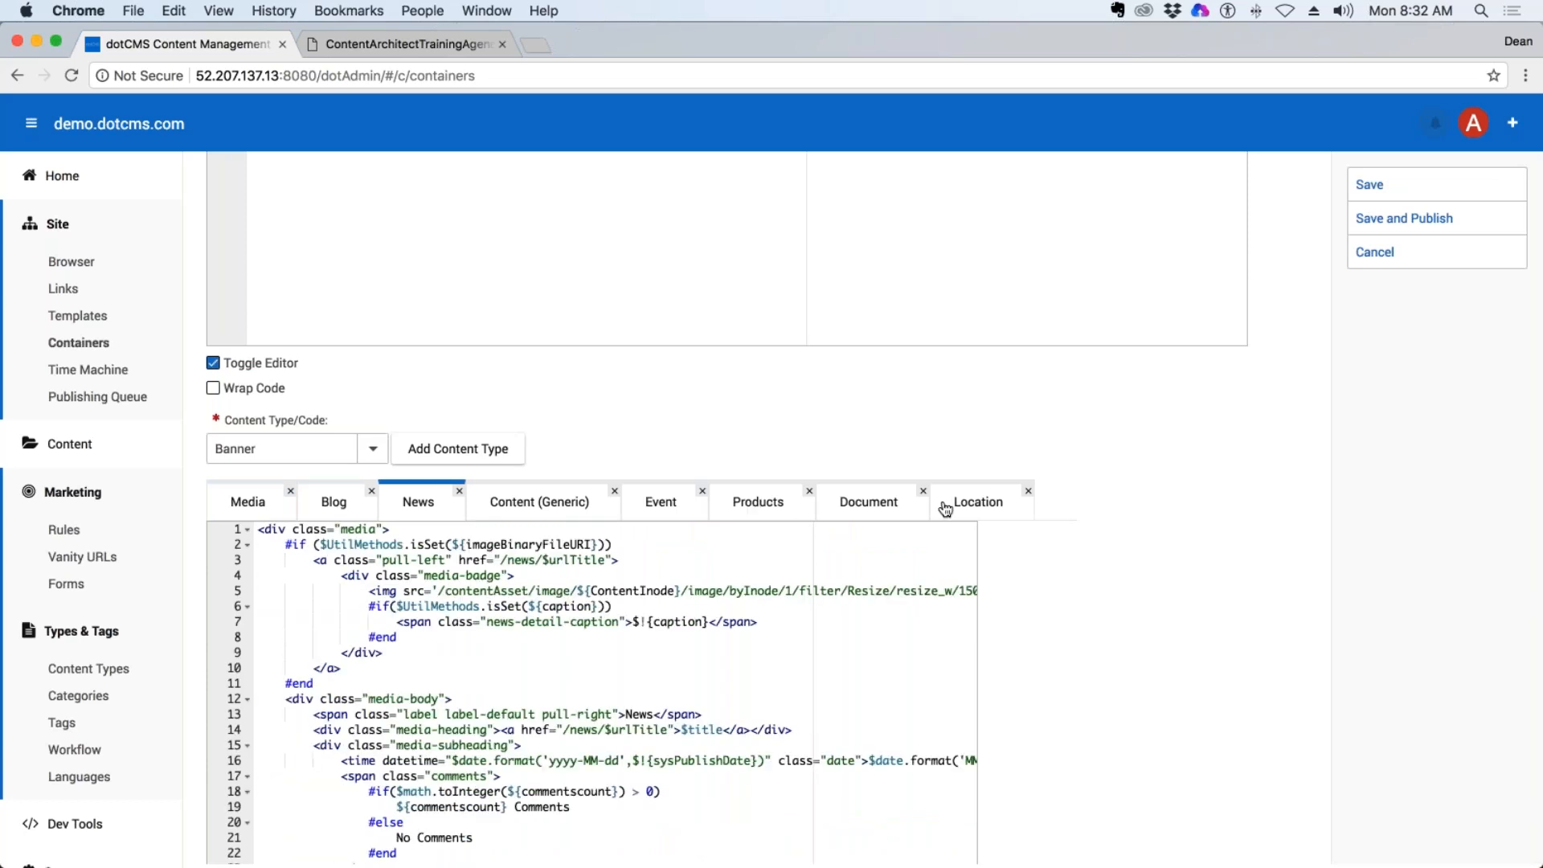
{"action": "left_click", "coordinate": [576, 506]}
{"action": "double_click", "coordinate": [268, 529]}
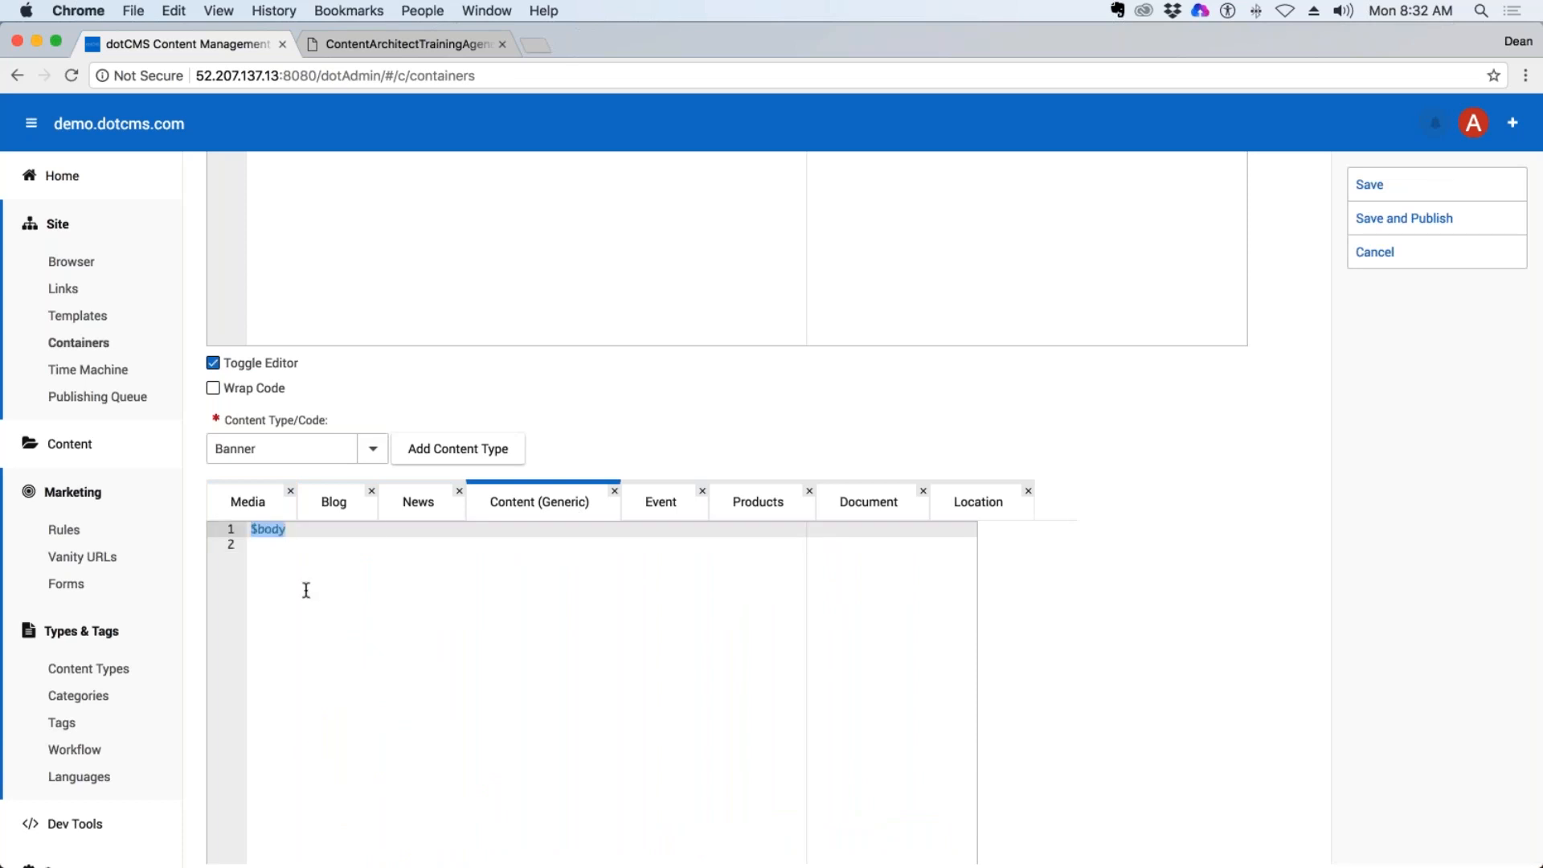
Read through the container's News code and surrounding loop sections, and close the container without saving.
{"action": "left_click", "coordinate": [461, 503]}
{"action": "scroll", "coordinate": [689, 719], "scroll_direction": "up", "scroll_amount": 3}
{"action": "scroll", "coordinate": [689, 719], "scroll_direction": "down", "scroll_amount": 3}
{"action": "scroll", "coordinate": [997, 736], "scroll_direction": "down", "scroll_amount": 1}
{"action": "scroll", "coordinate": [996, 731], "scroll_direction": "down", "scroll_amount": 10}
{"action": "scroll", "coordinate": [997, 731], "scroll_direction": "up", "scroll_amount": 5}
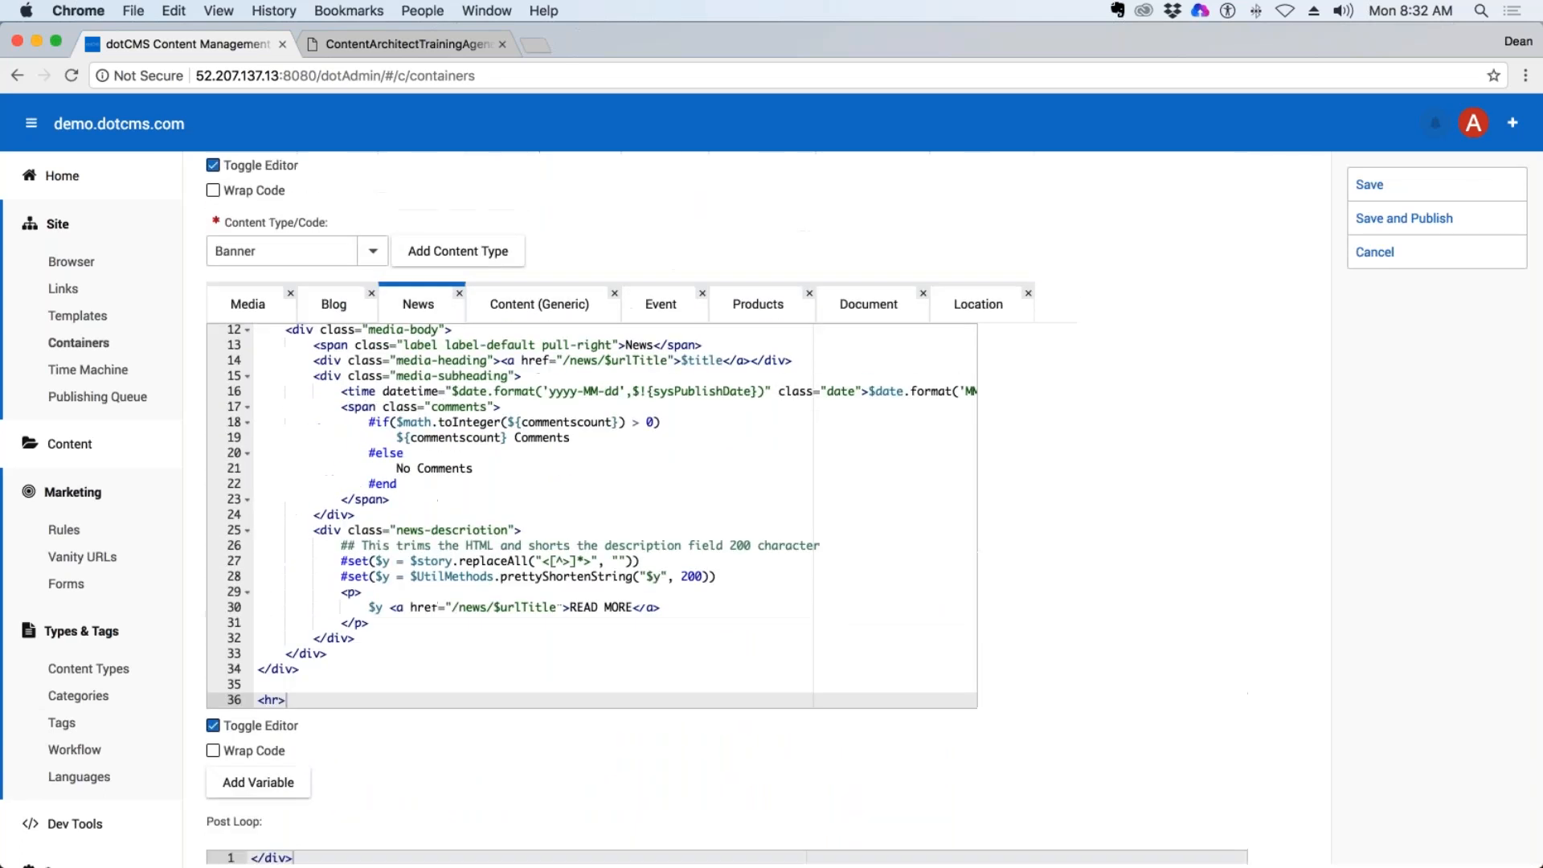
{"action": "left_click", "coordinate": [1385, 261]}
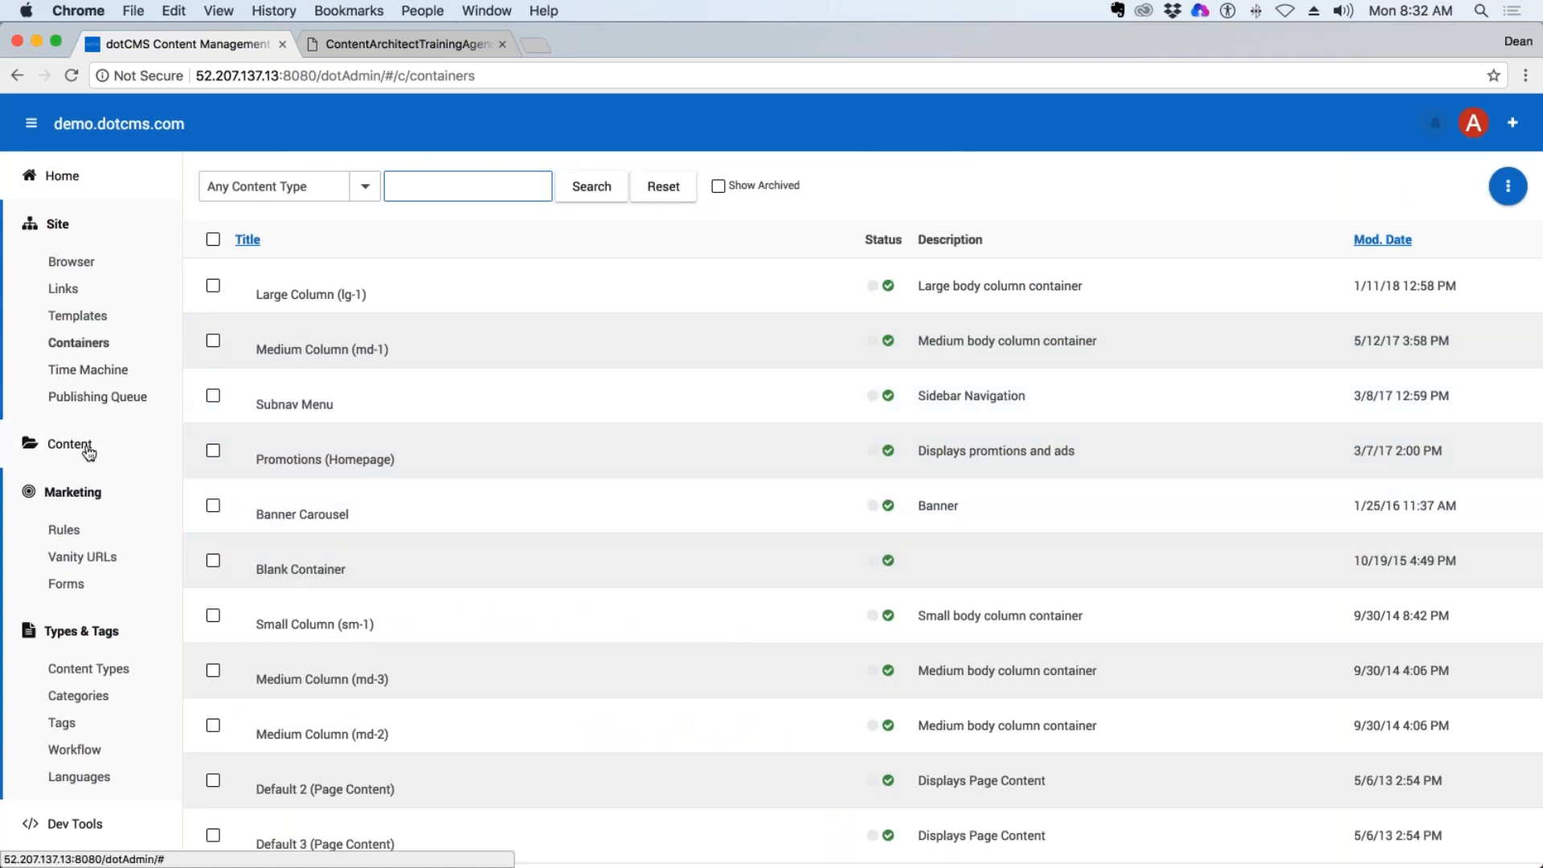
View the Time Machine, search Google in a new browser tab for "way back time machine" and open the Internet Archive Wayback Machine.
{"action": "left_click", "coordinate": [85, 370]}
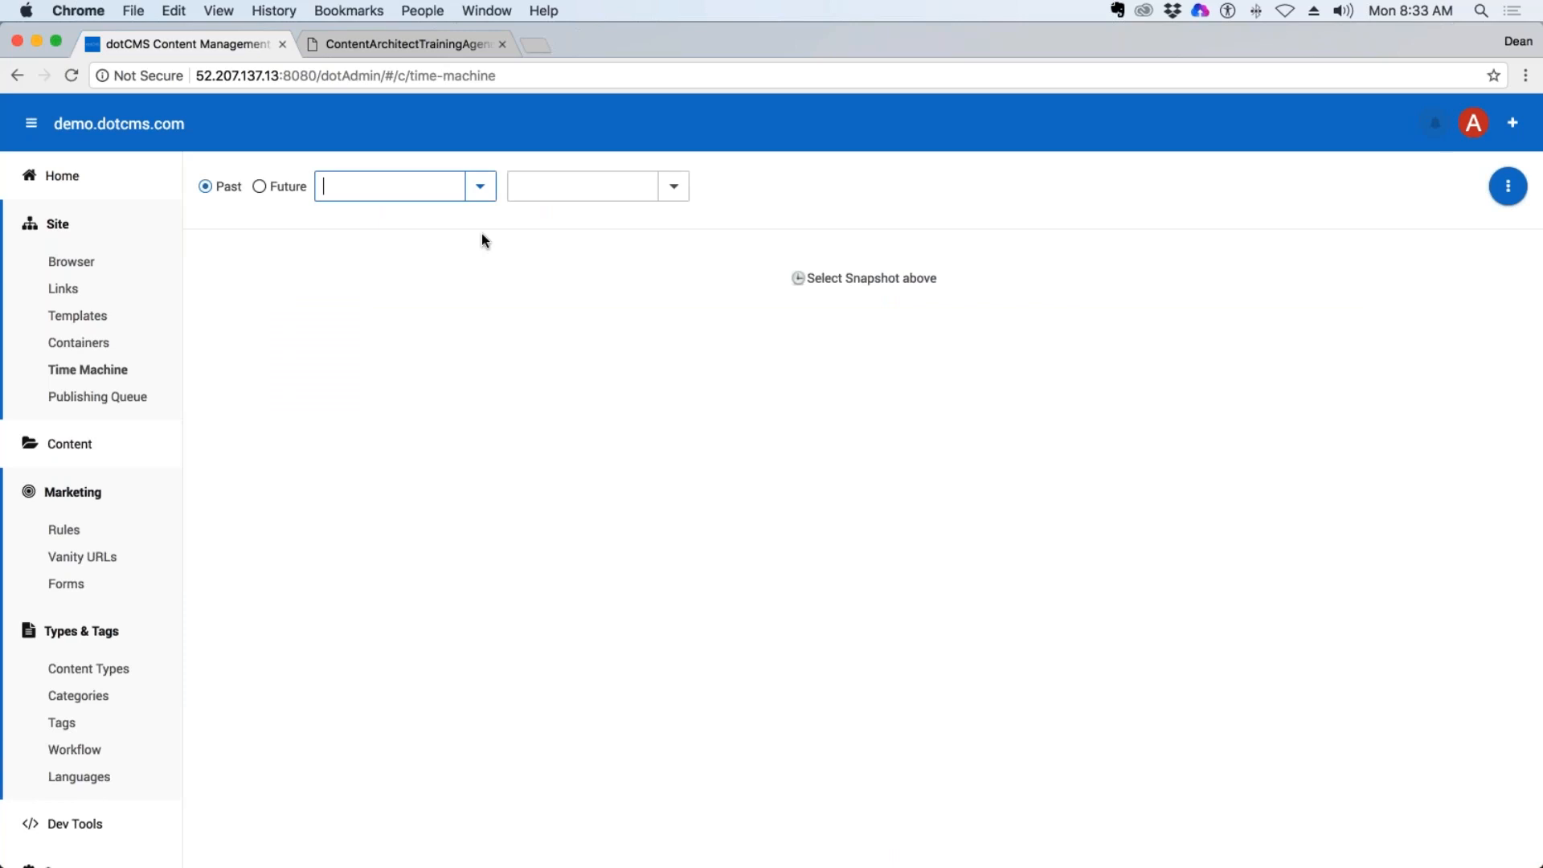
{"action": "left_click", "coordinate": [533, 46]}
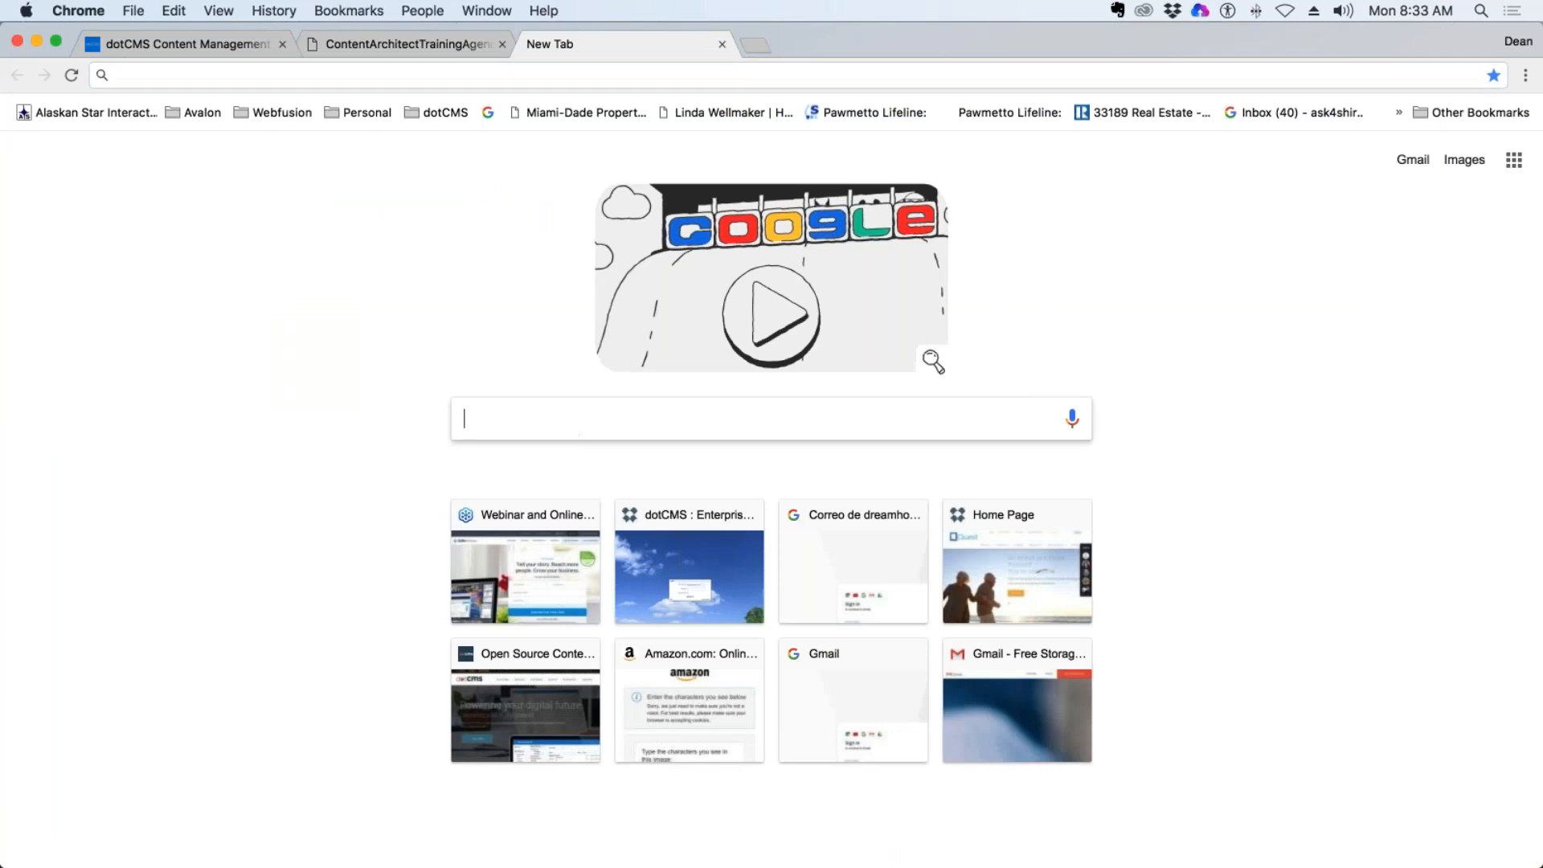
{"action": "type", "text": "way back time machein"}
{"action": "key", "text": "BackSpace"}
{"action": "key", "text": "BackSpace"}
{"action": "key", "text": "BackSpace"}
{"action": "type", "text": "ine"}
{"action": "key", "text": "Return"}
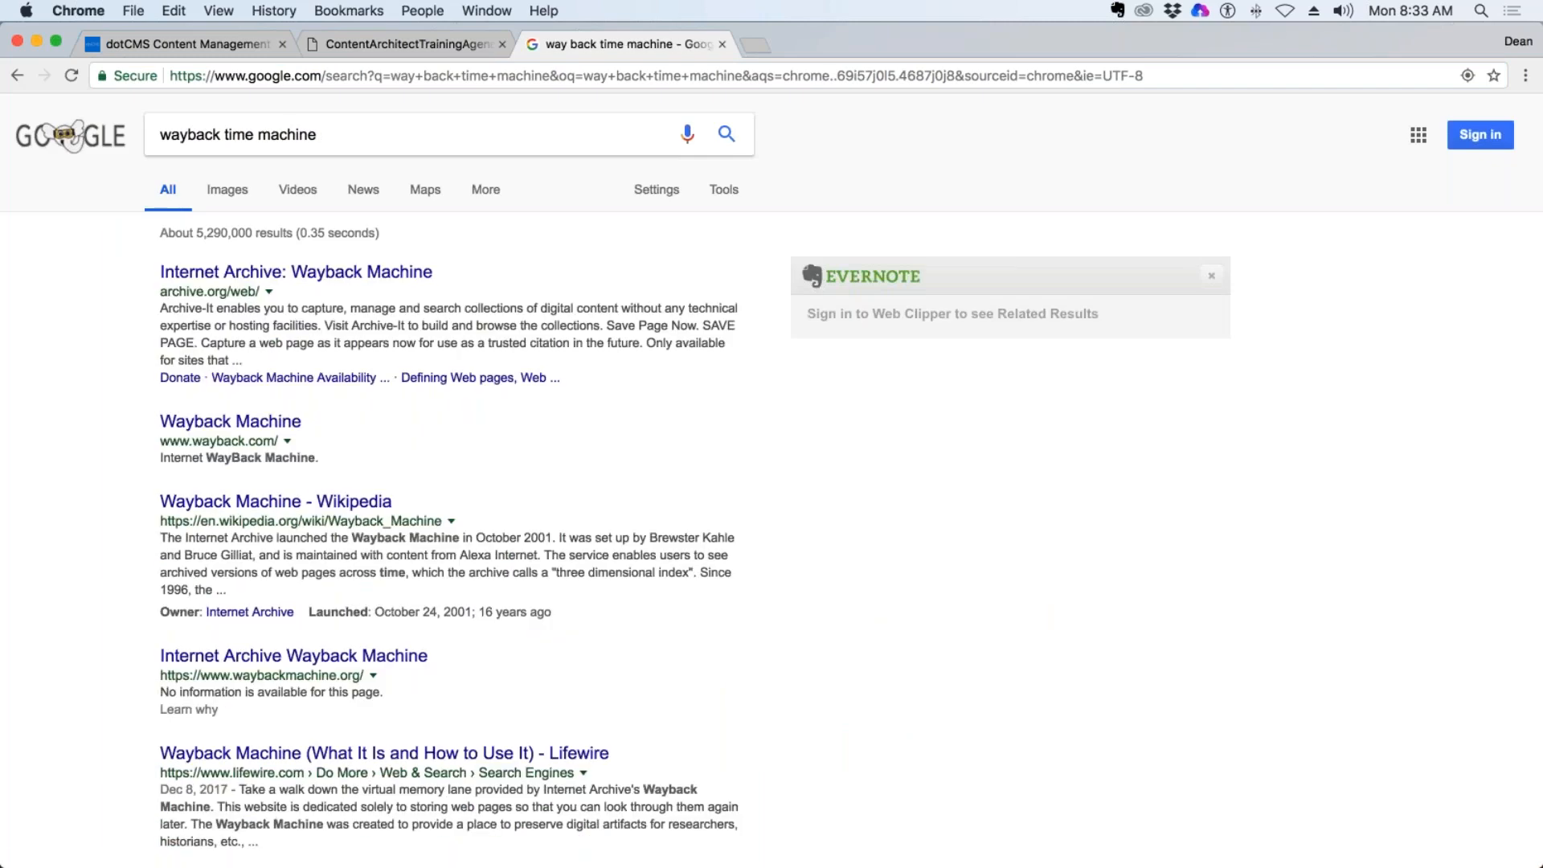
{"action": "left_click", "coordinate": [389, 271]}
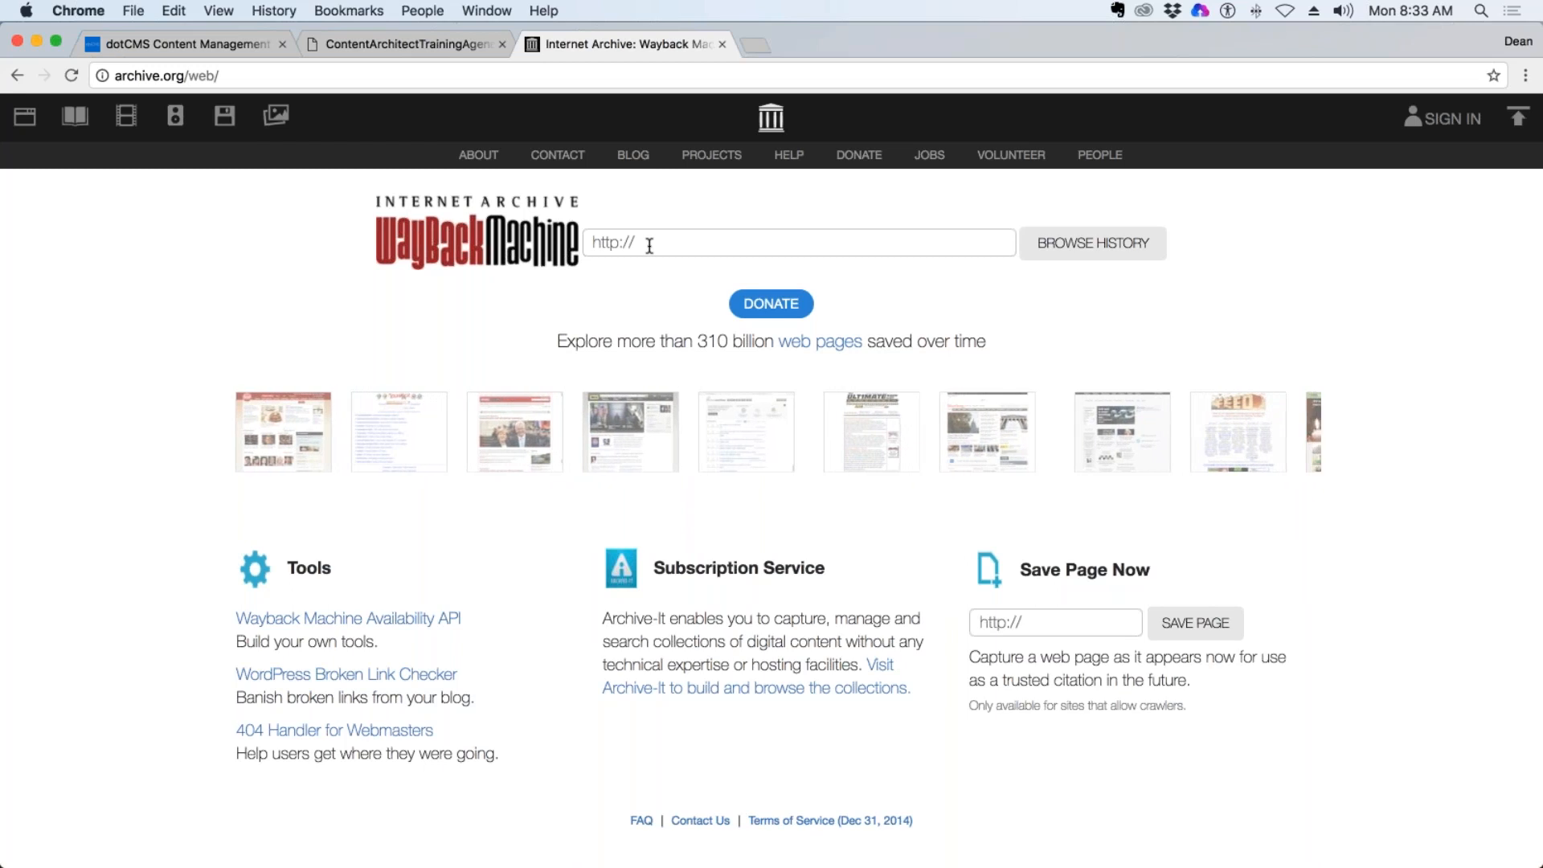
Glance at the training agenda, return to dotCMS, and switch the Time Machine to Future to view its date calendar without picking a date.
{"action": "left_click", "coordinate": [404, 48]}
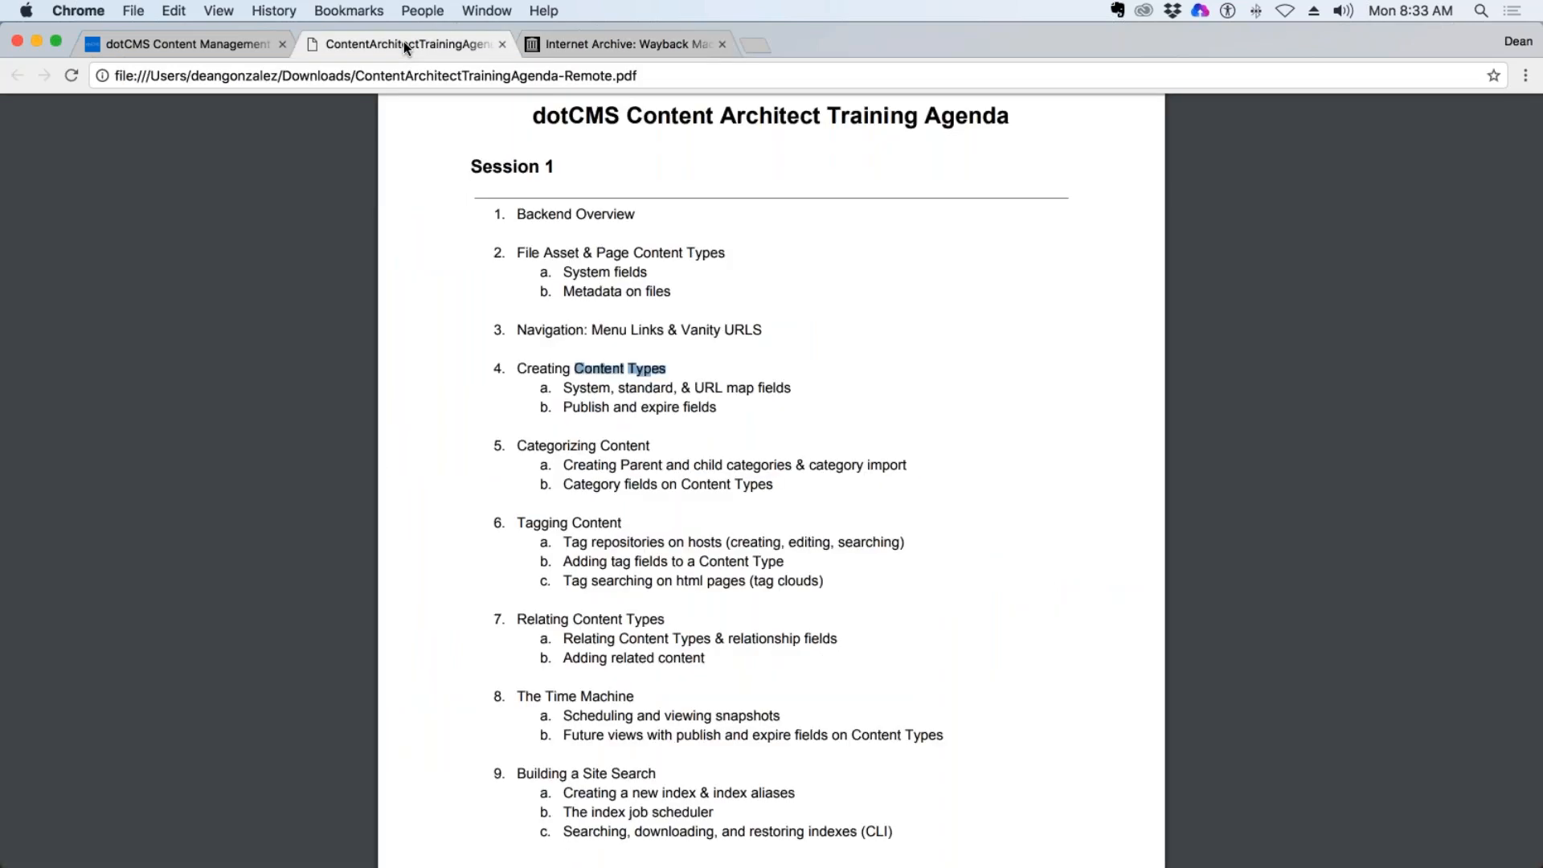
{"action": "left_click", "coordinate": [213, 44]}
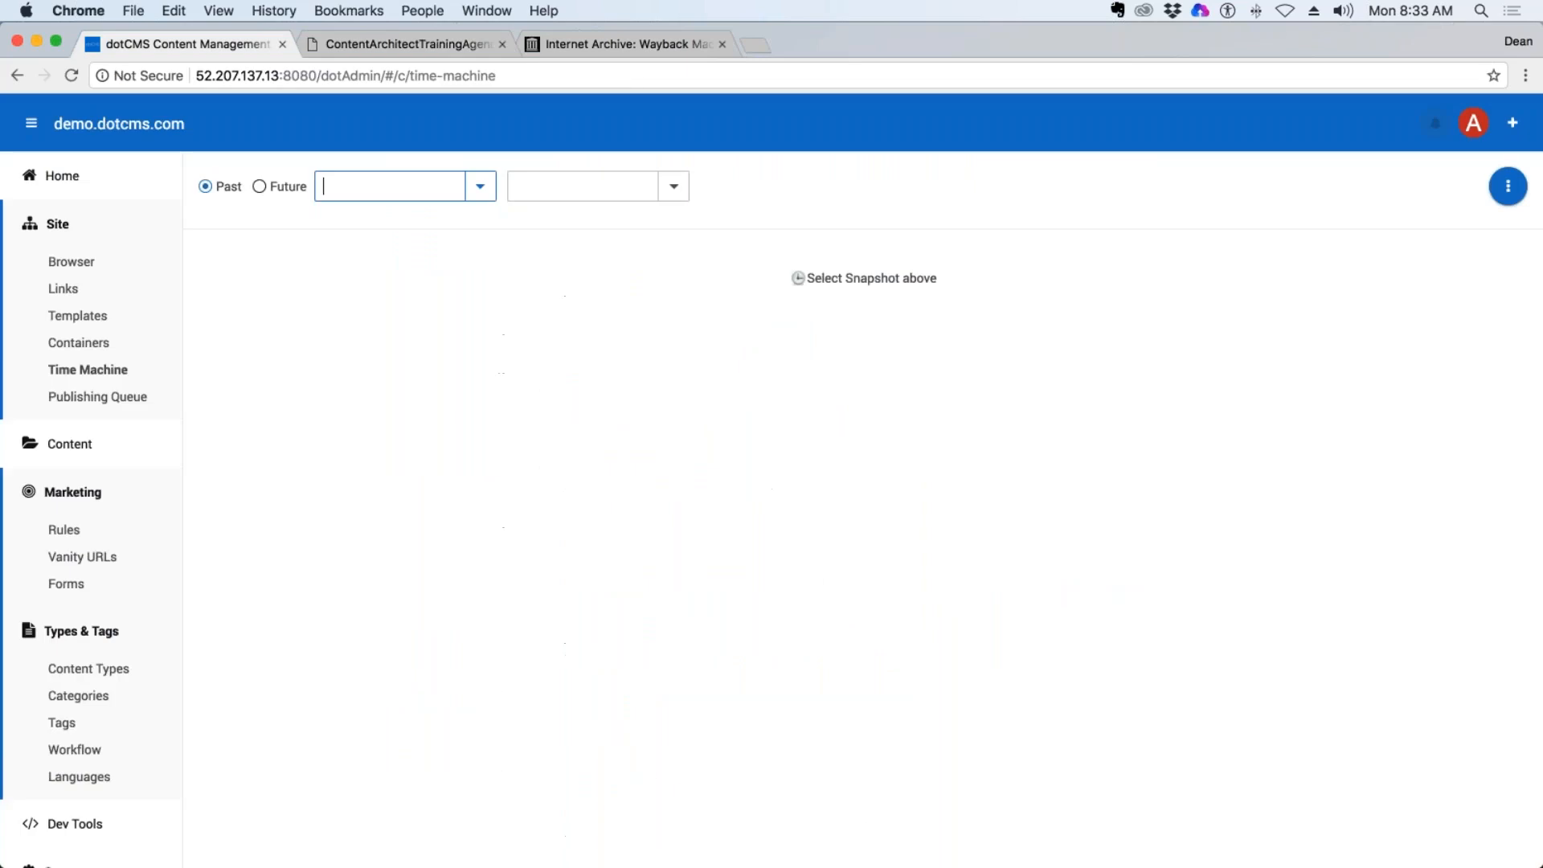
{"action": "left_click", "coordinate": [117, 371]}
{"action": "left_click", "coordinate": [273, 187]}
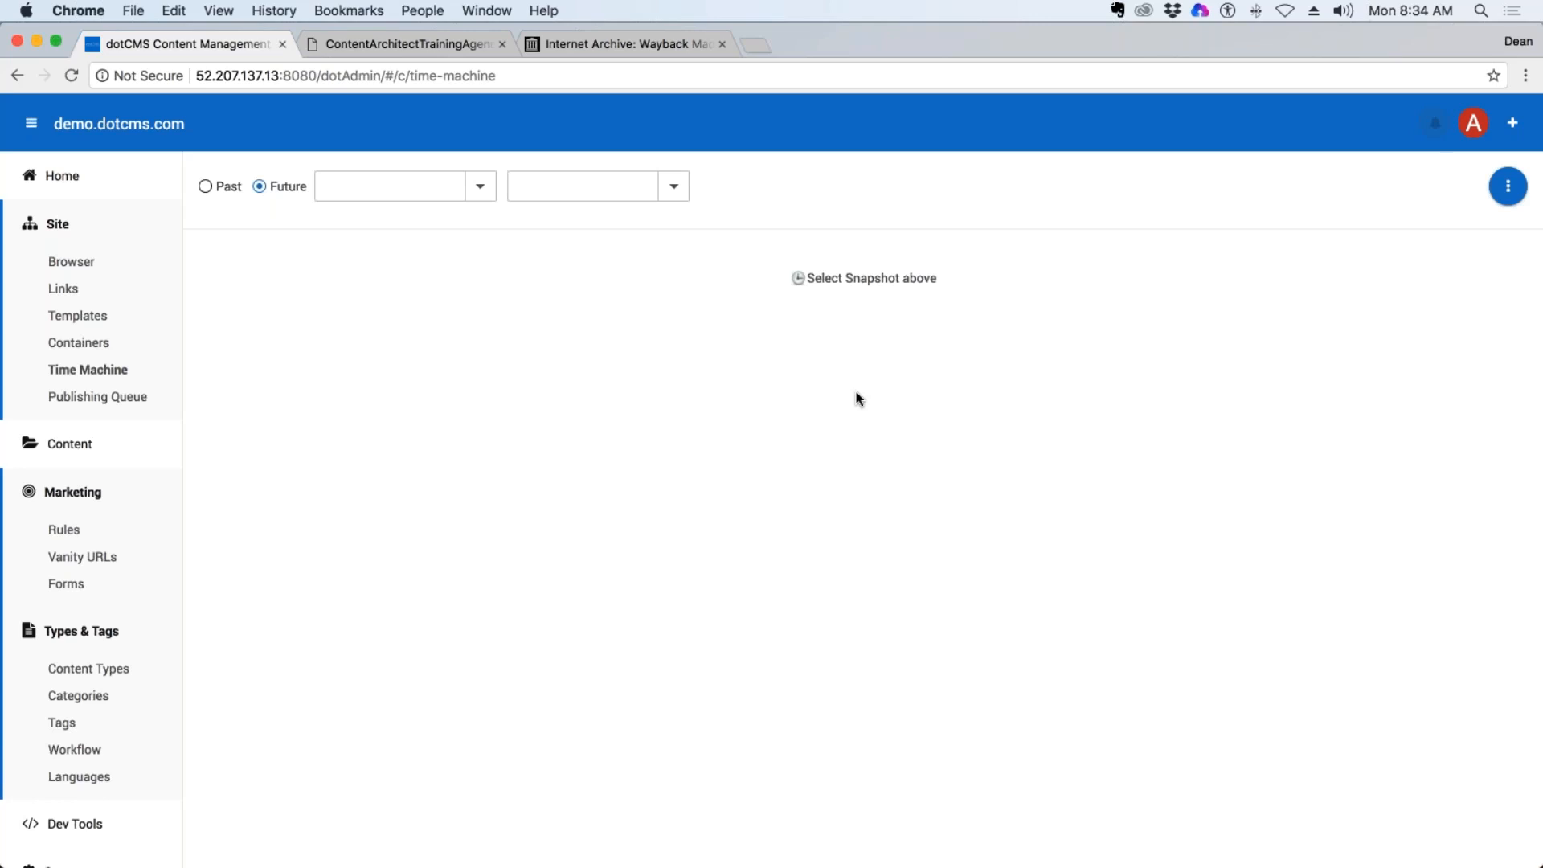
{"action": "left_click", "coordinate": [480, 186]}
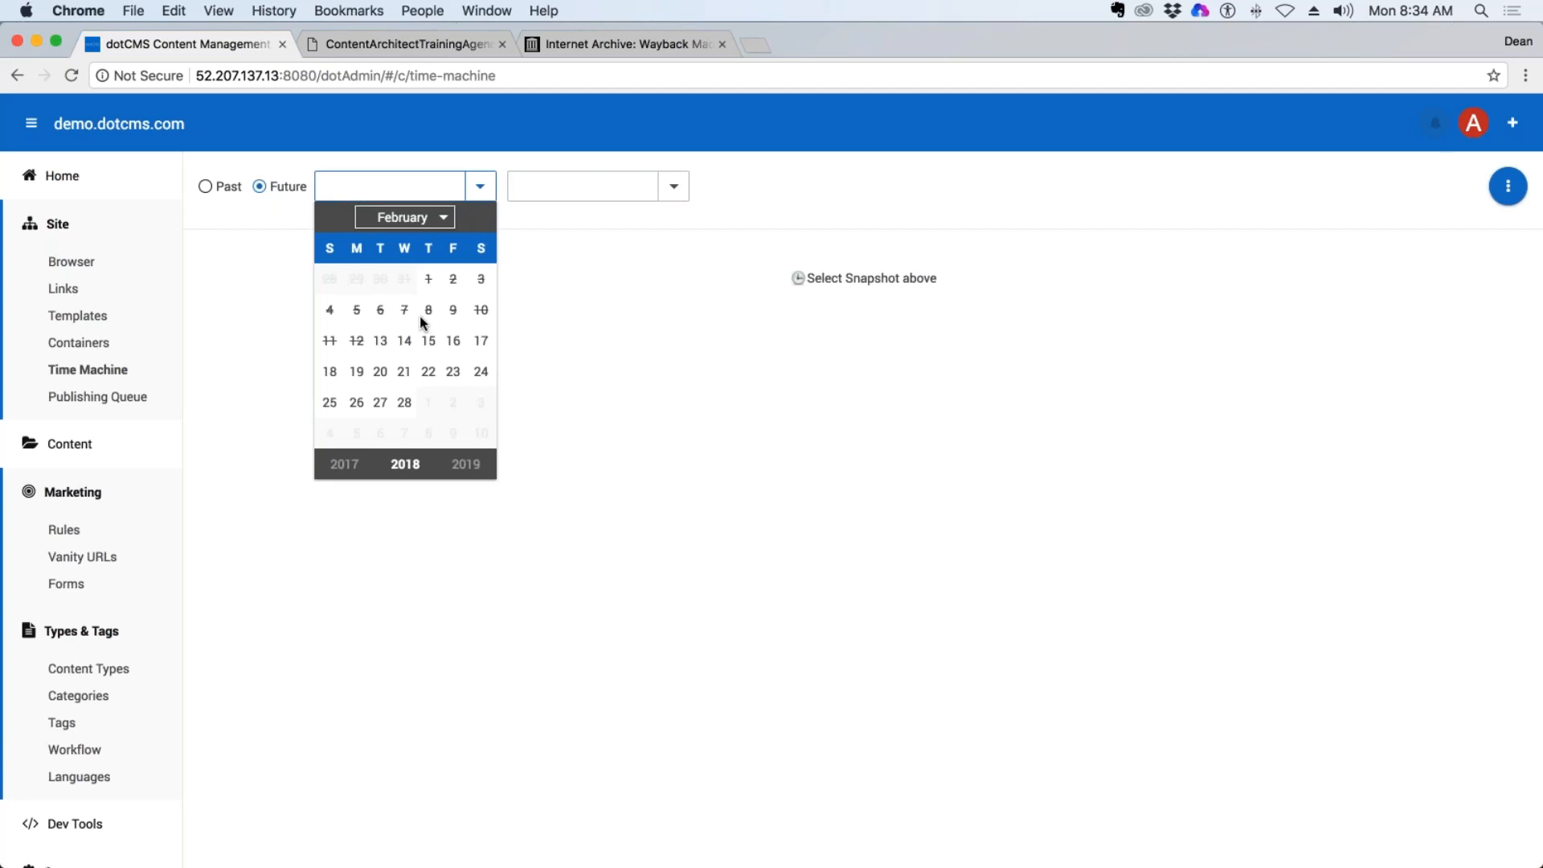
{"action": "left_click", "coordinate": [624, 309]}
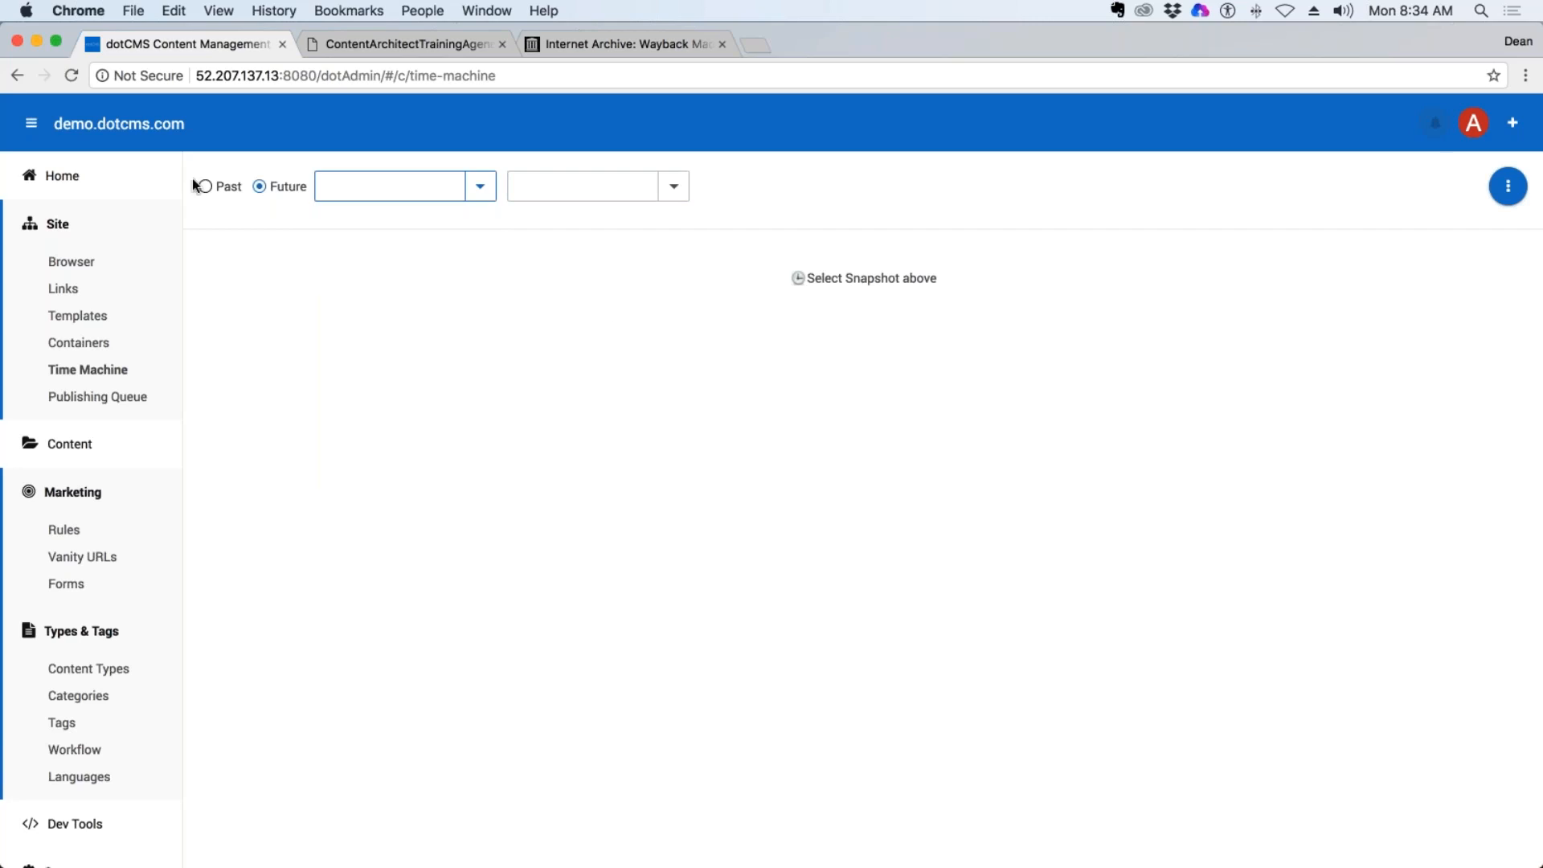
View the publishing queue's pending items, and open the content search from the Content section.
{"action": "left_click", "coordinate": [101, 395]}
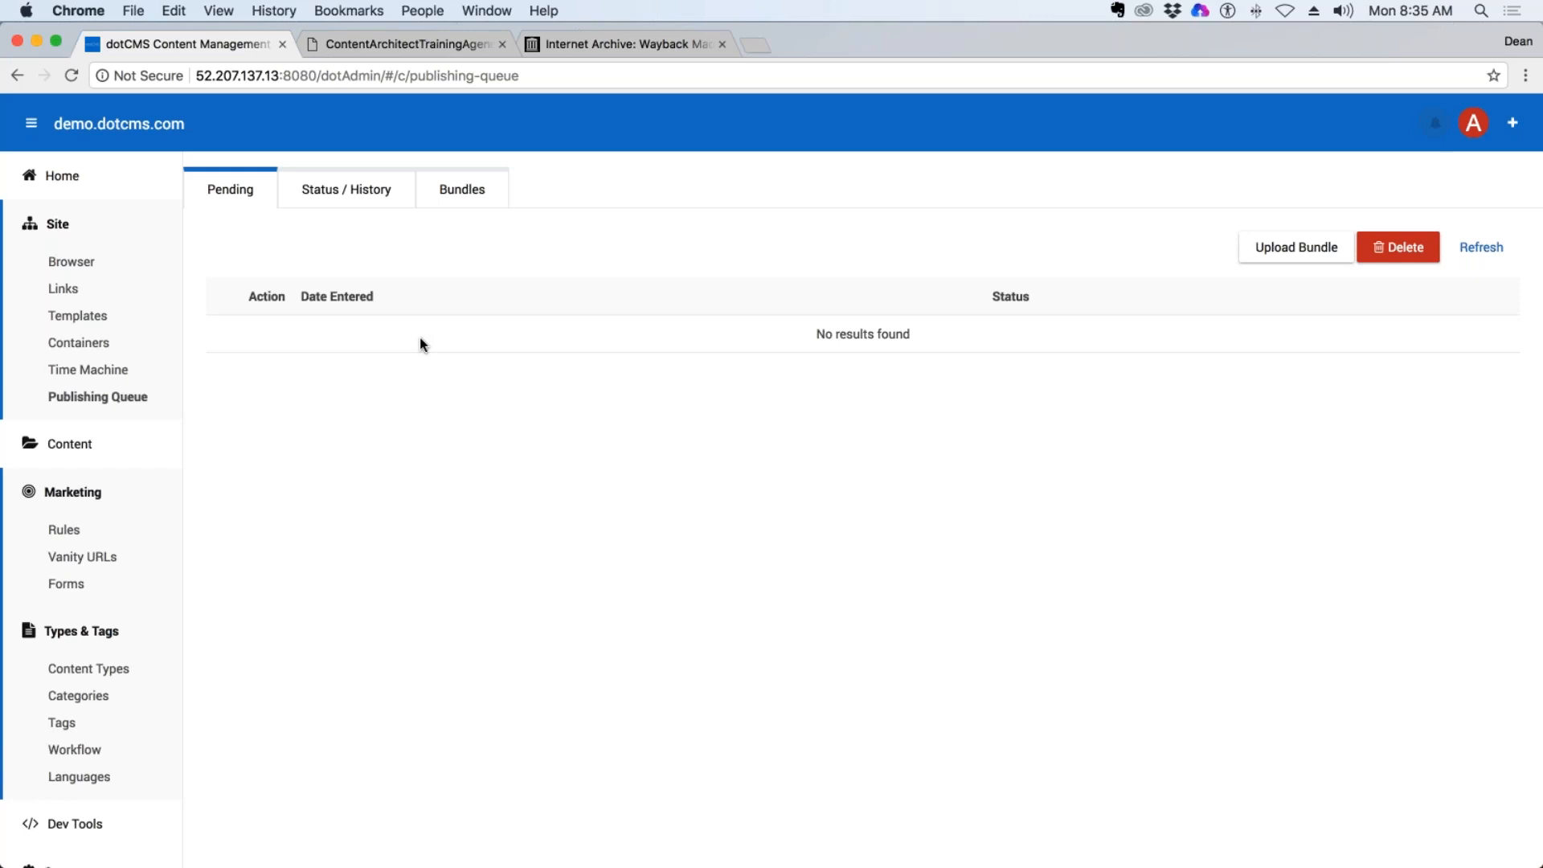
{"action": "scroll", "coordinate": [294, 474], "scroll_direction": "down", "scroll_amount": 1}
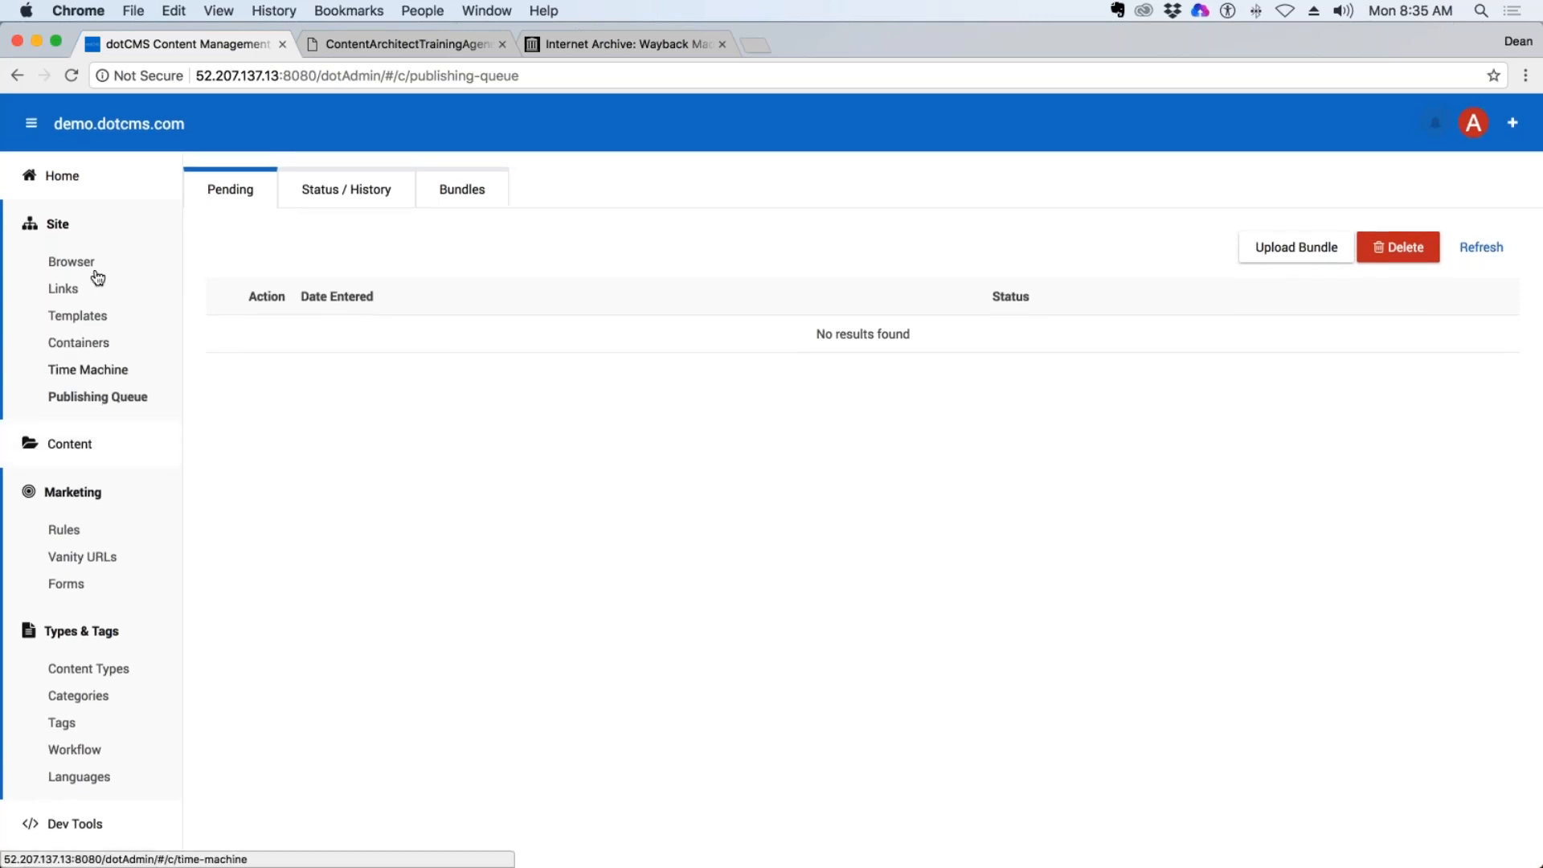
{"action": "left_click", "coordinate": [85, 239]}
{"action": "left_click", "coordinate": [77, 283]}
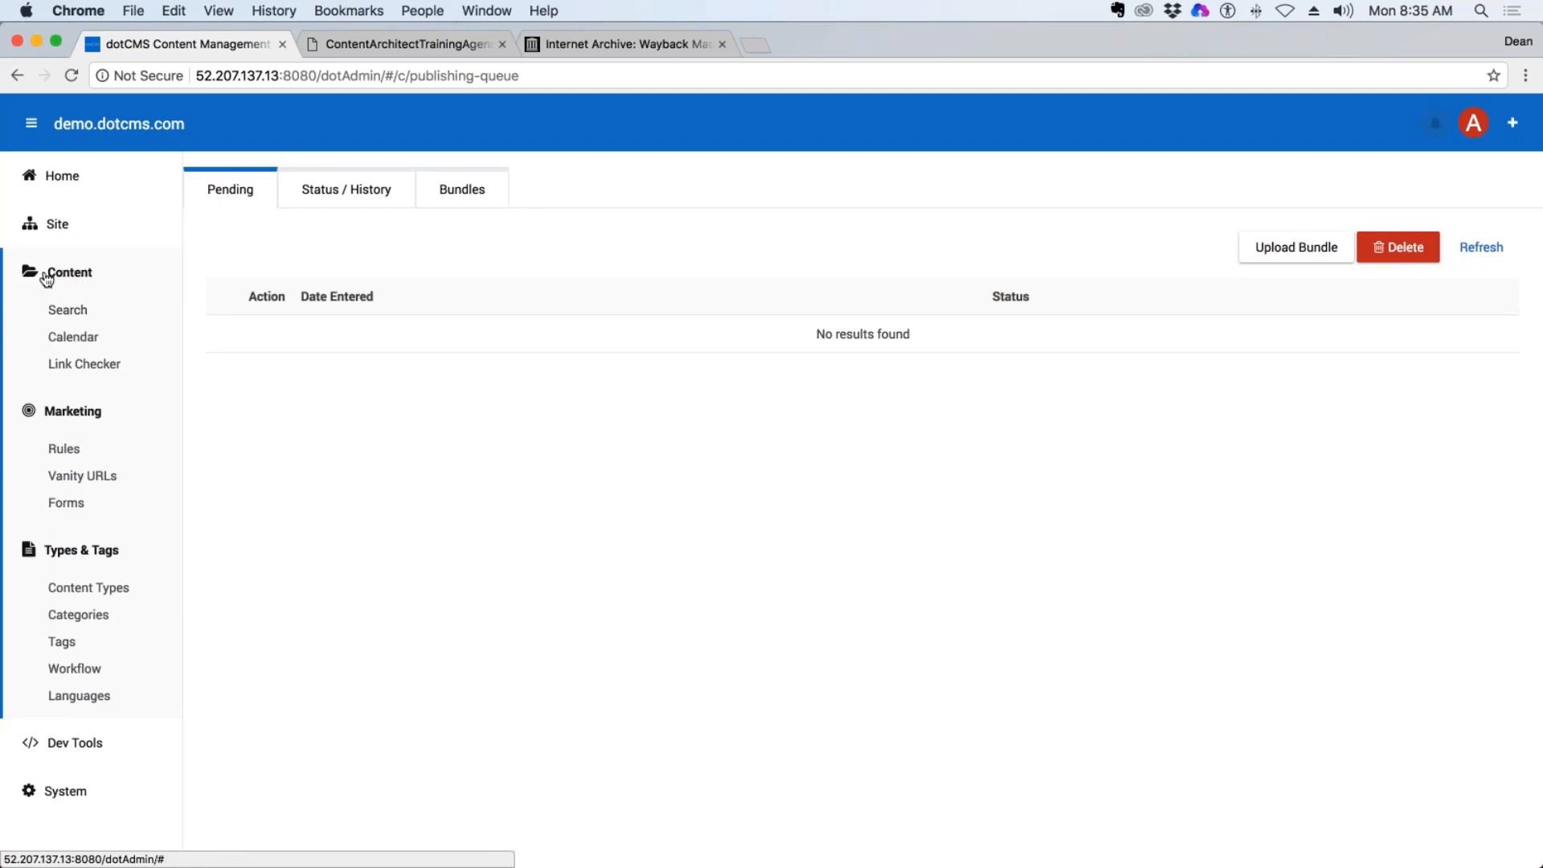
{"action": "left_click", "coordinate": [68, 309]}
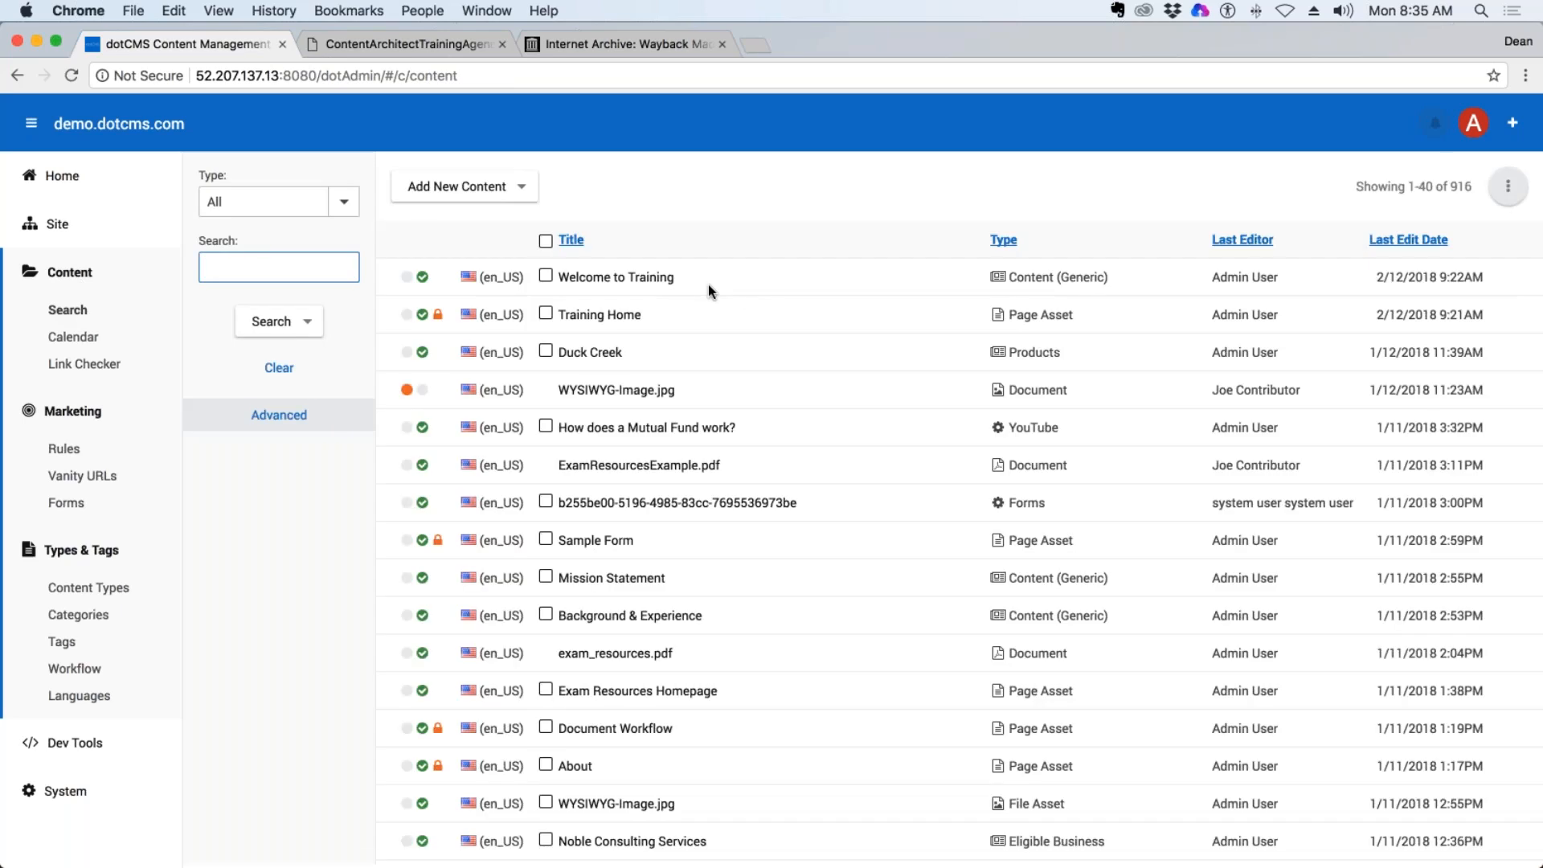
Look through the content types available for filtering the content search, keep All selected, and activate the search text field.
{"action": "left_click", "coordinate": [343, 201]}
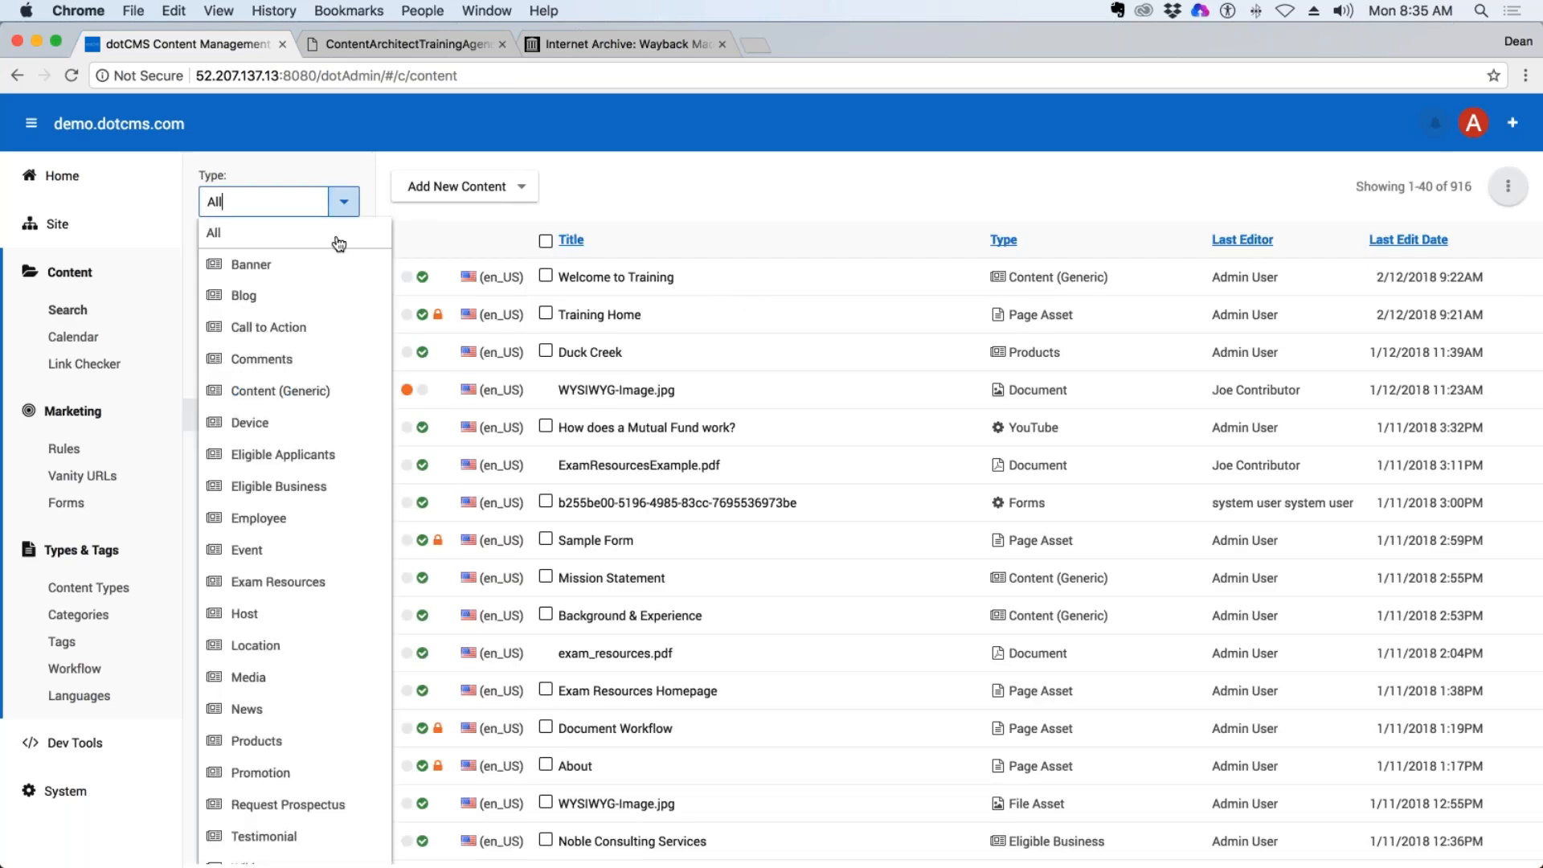
{"action": "scroll", "coordinate": [372, 359], "scroll_direction": "down", "scroll_amount": 8}
{"action": "scroll", "coordinate": [331, 490], "scroll_direction": "down", "scroll_amount": 5}
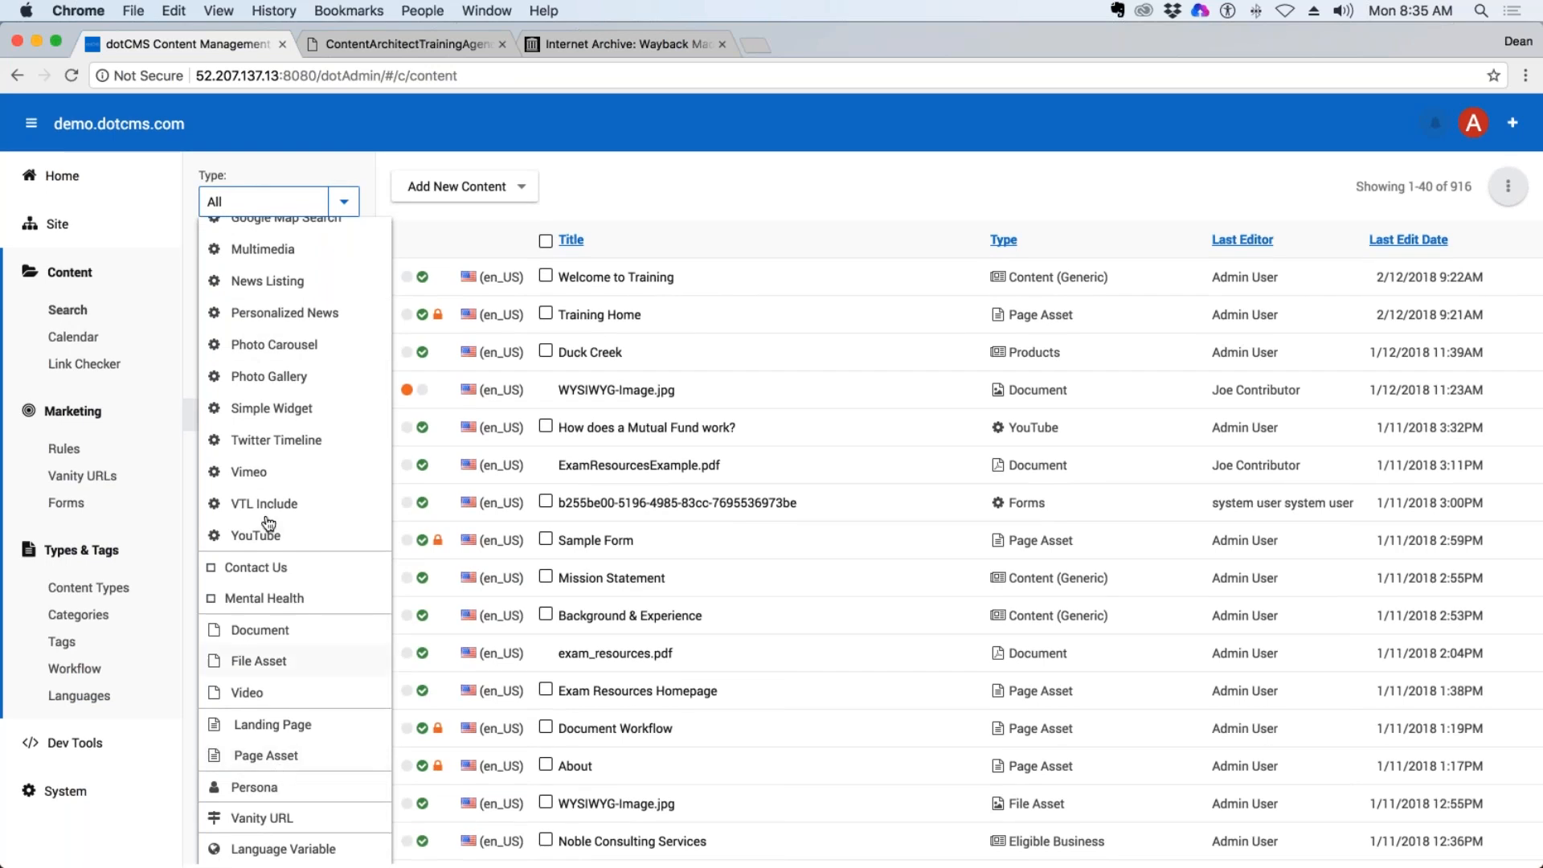
{"action": "left_click", "coordinate": [605, 161]}
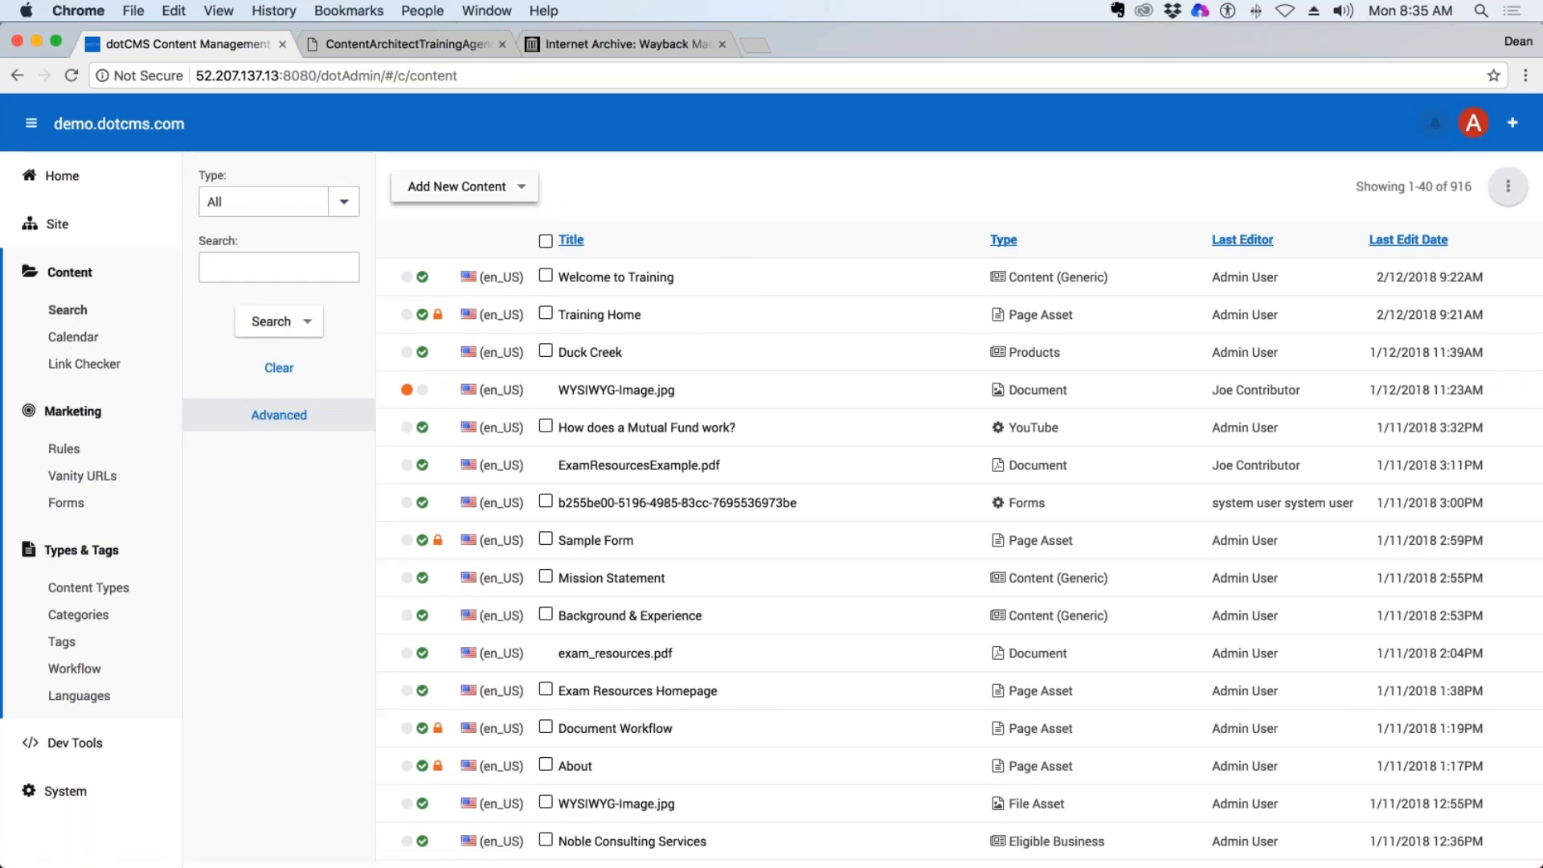
{"action": "left_click", "coordinate": [291, 274]}
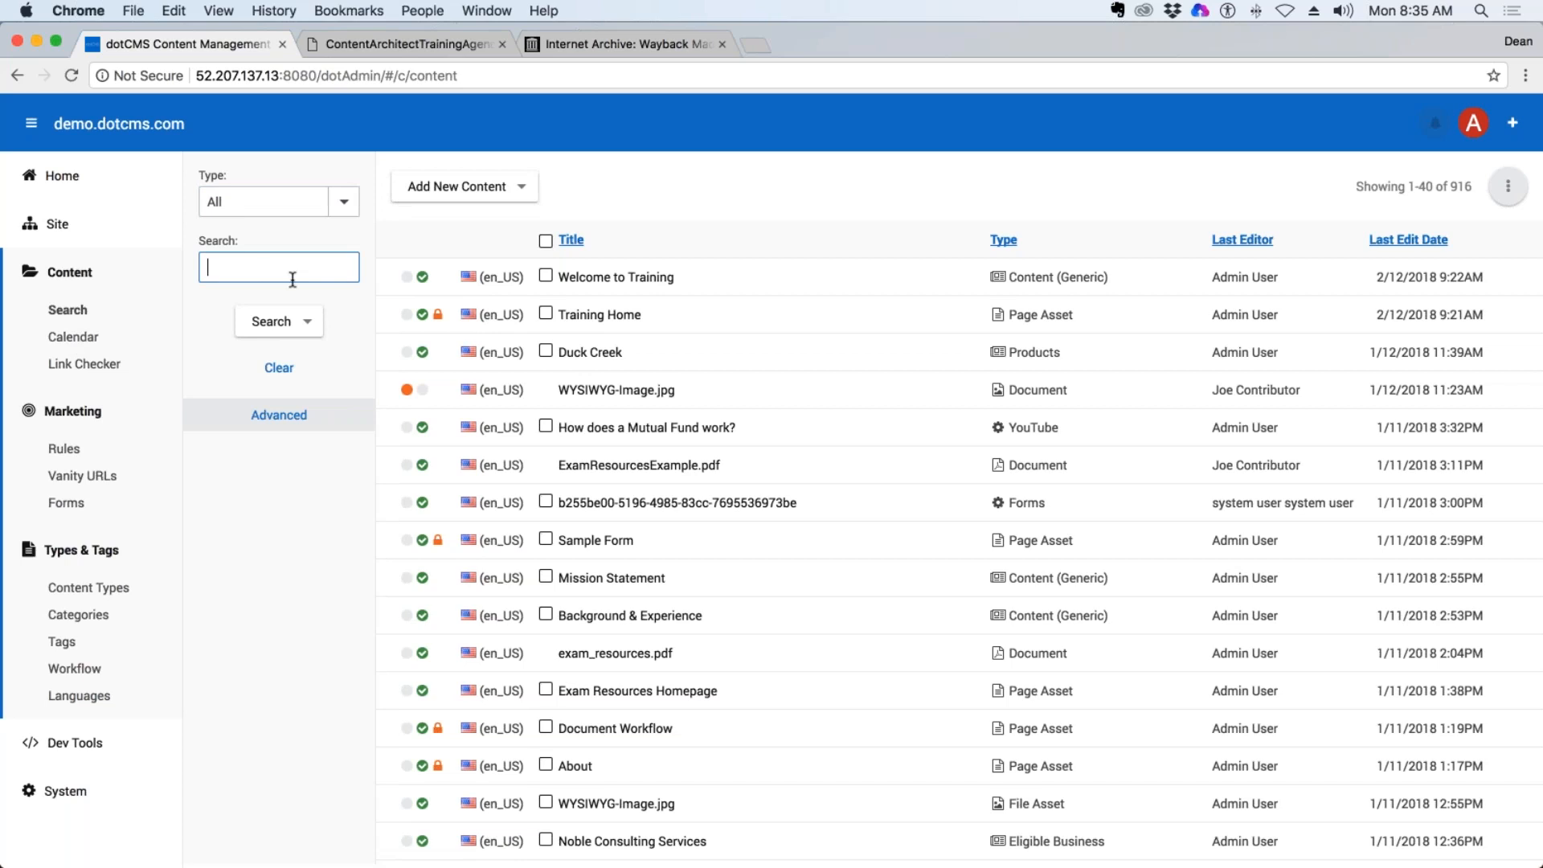
Show the advanced search fields, filter content by Eligible Business, and view the actions offered for the Noble Consulting Services entry.
{"action": "left_click", "coordinate": [284, 418]}
{"action": "left_click", "coordinate": [343, 200]}
{"action": "left_click", "coordinate": [304, 490]}
{"action": "scroll", "coordinate": [304, 547], "scroll_direction": "down", "scroll_amount": 3}
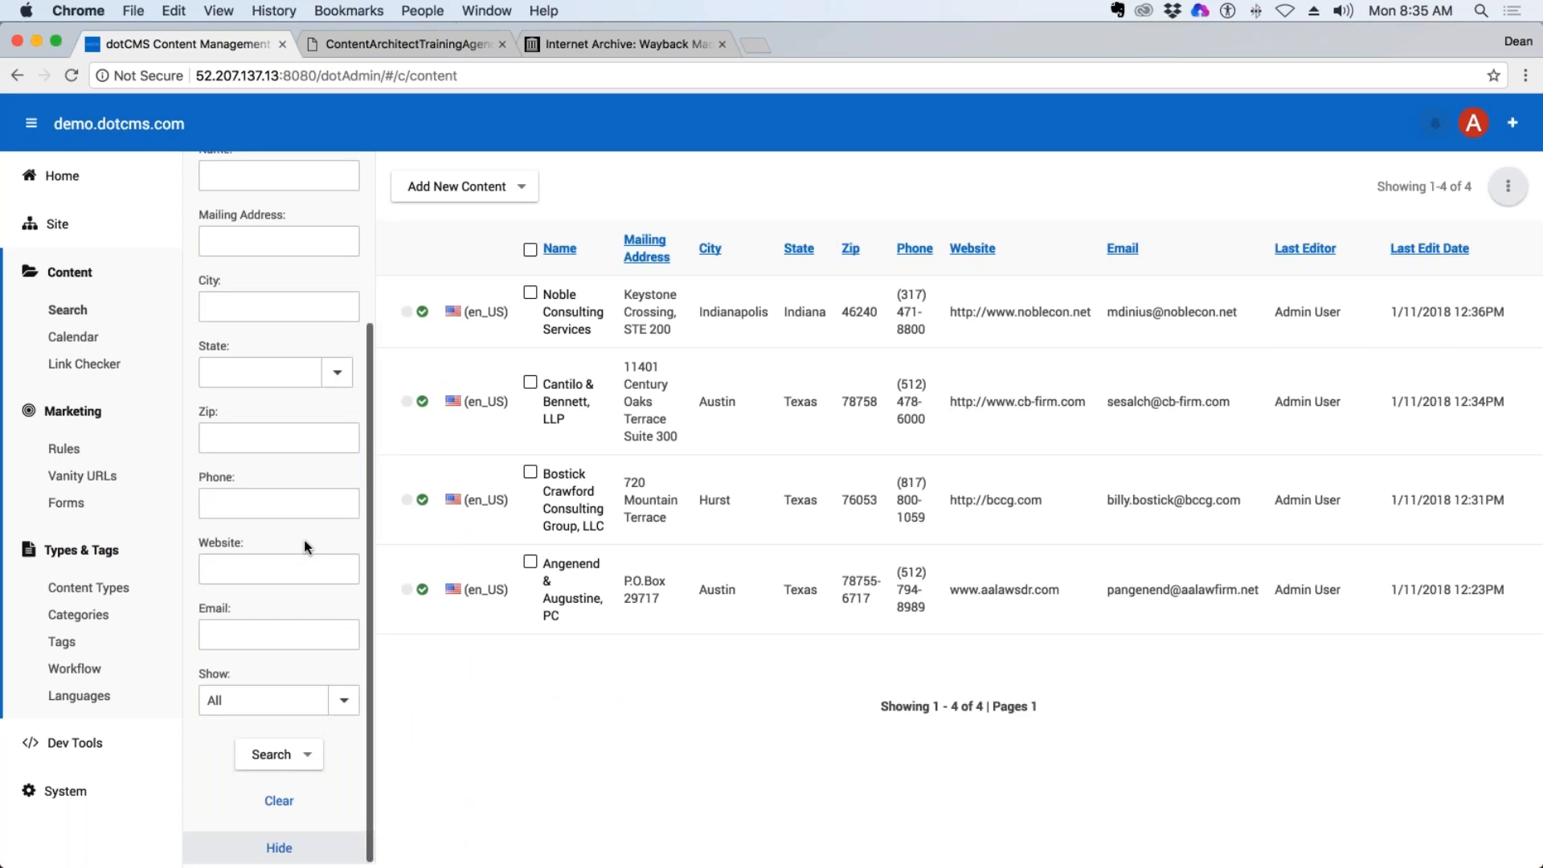
{"action": "scroll", "coordinate": [304, 538], "scroll_direction": "up", "scroll_amount": 3}
{"action": "left_click", "coordinate": [305, 529]}
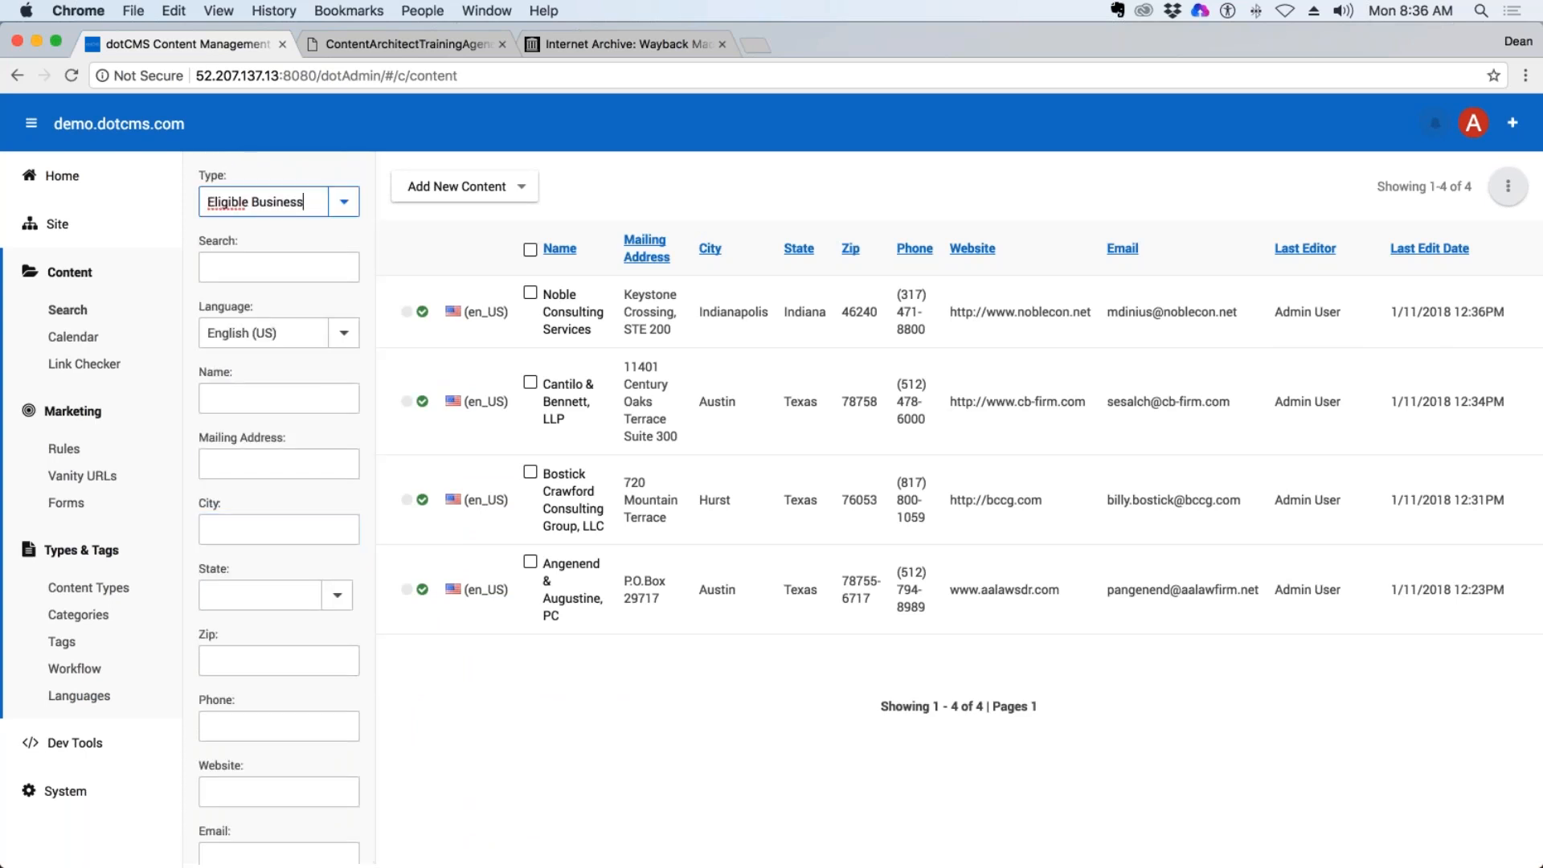
{"action": "right_click", "coordinate": [575, 302]}
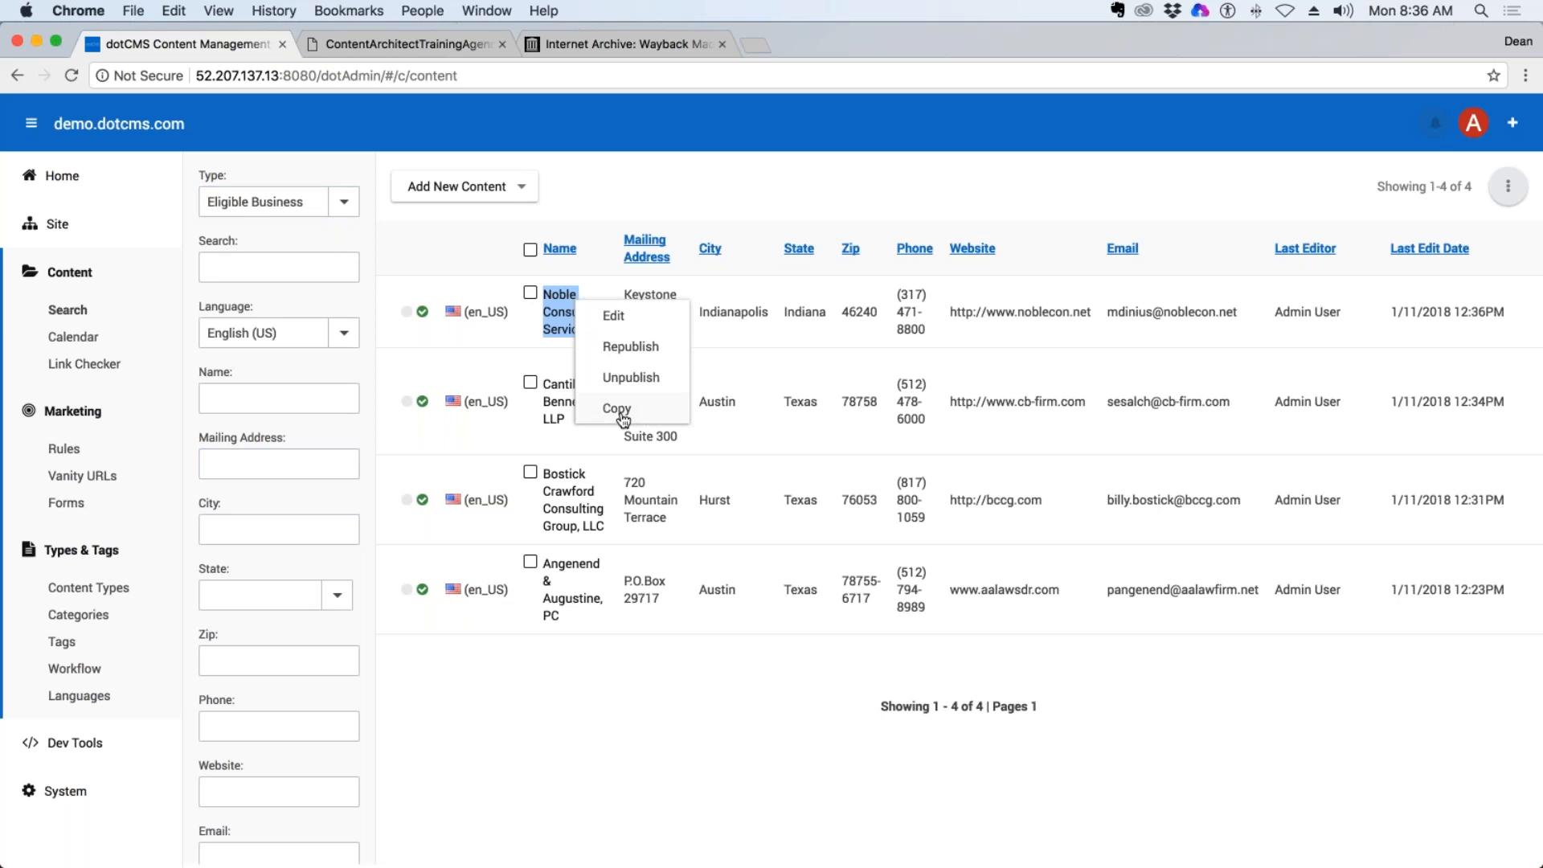
{"action": "left_click", "coordinate": [1517, 199]}
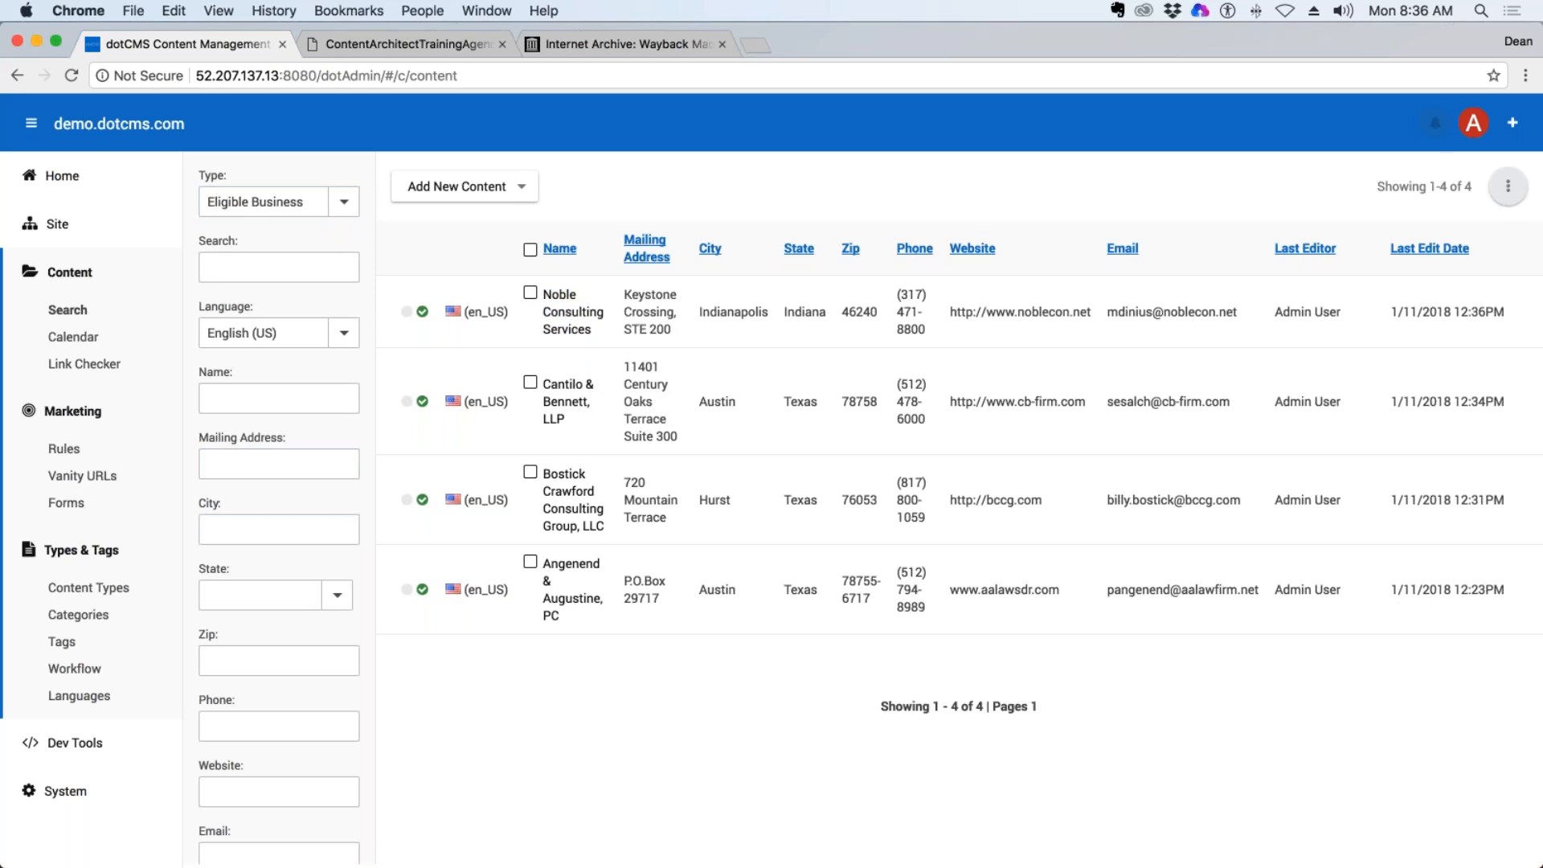
Open the content calendar and go through its day and week views, ending on the month view.
{"action": "left_click", "coordinate": [74, 337]}
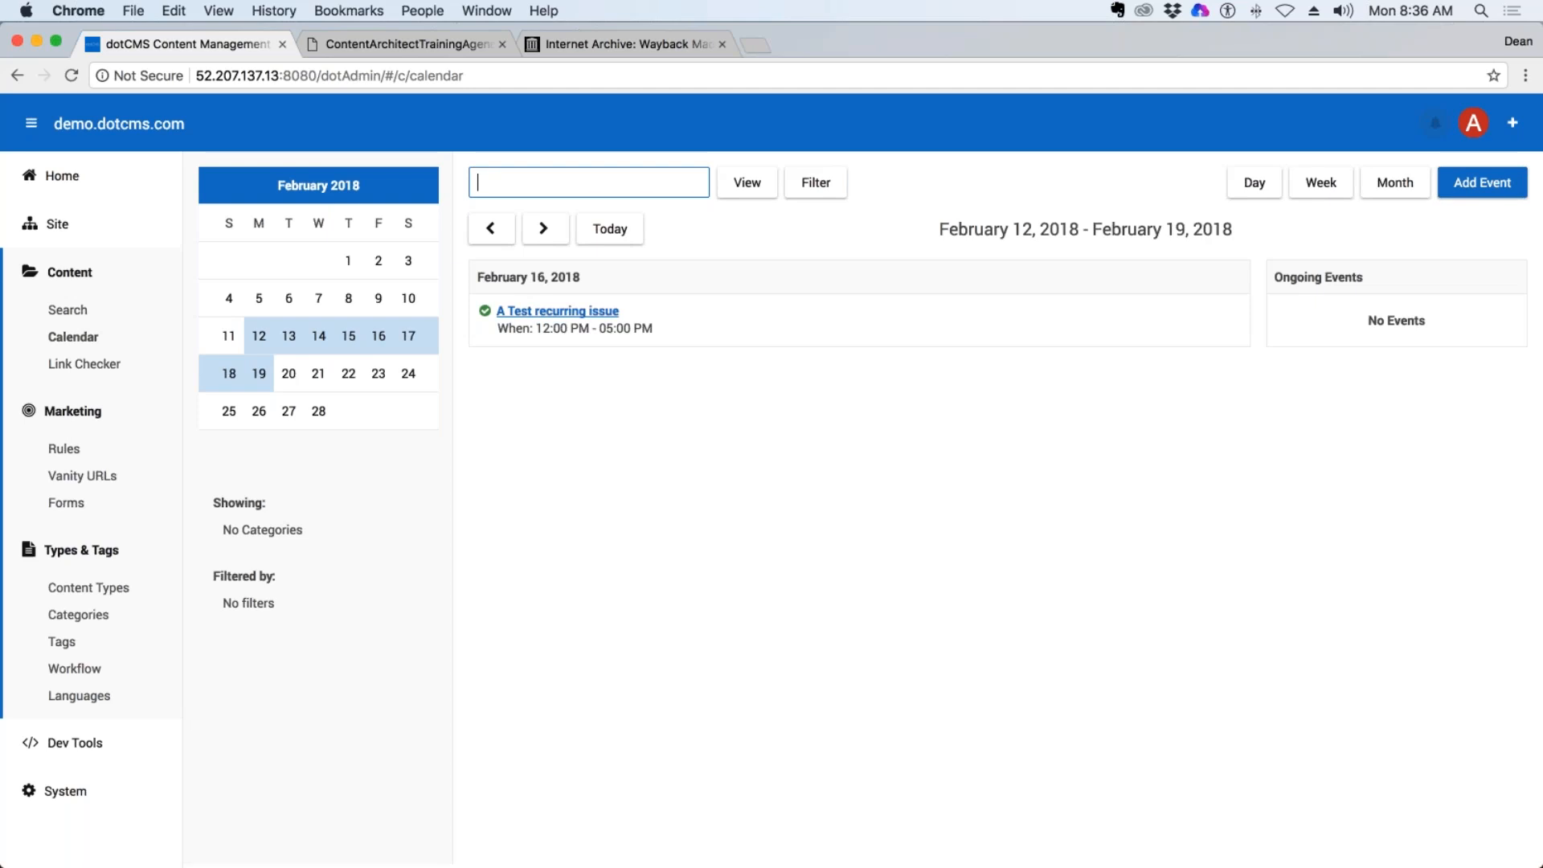
{"action": "left_click", "coordinate": [1274, 195]}
{"action": "left_click", "coordinate": [1321, 197]}
{"action": "left_click", "coordinate": [1375, 197]}
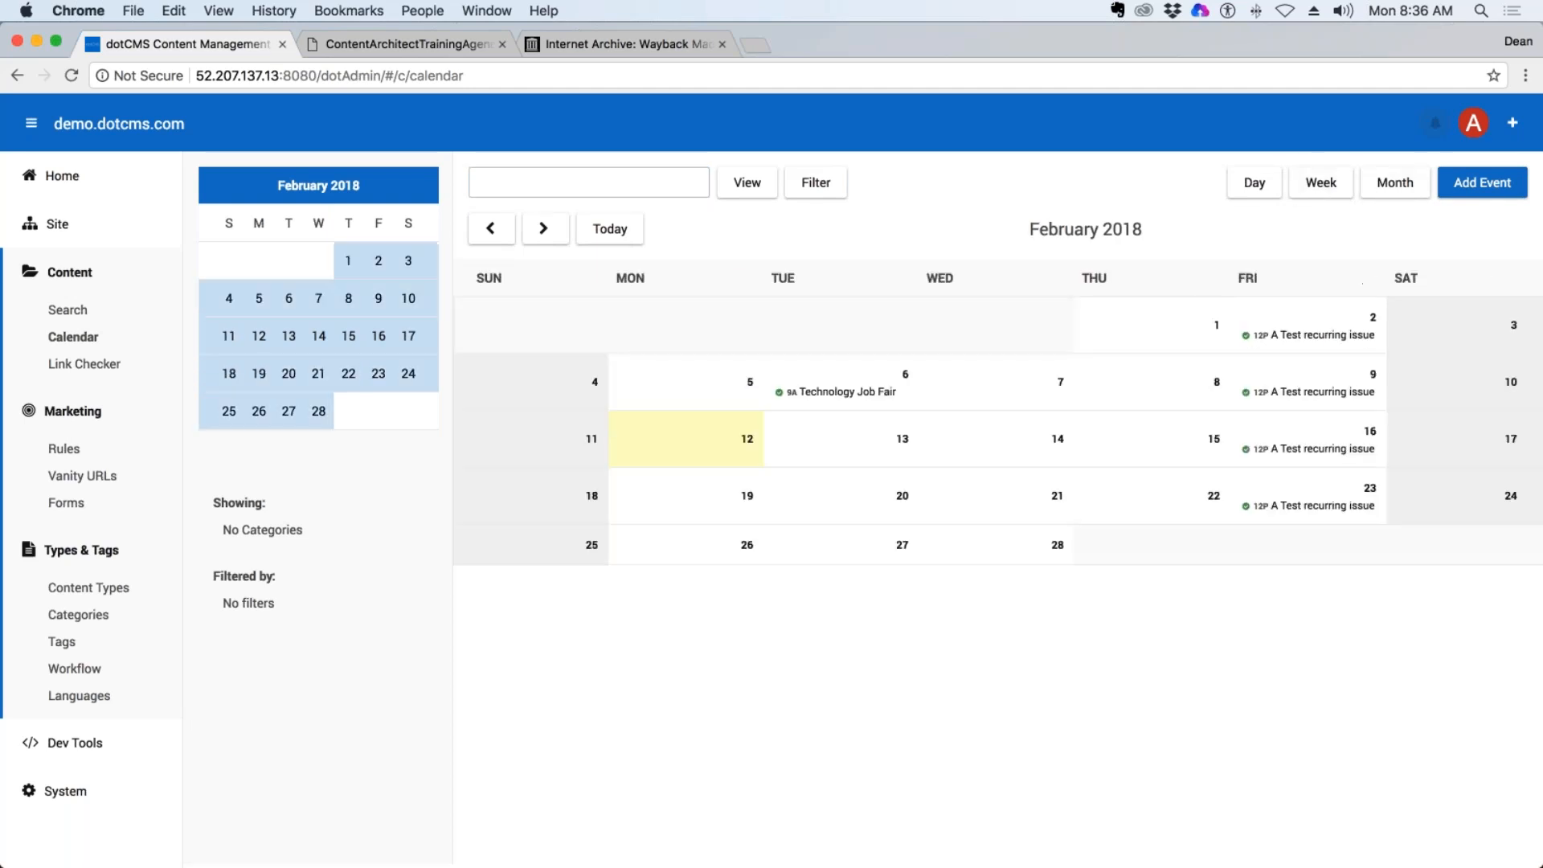
Open the Link Checker and look at its content type choices, keeping Content (Generic) selected.
{"action": "left_click", "coordinate": [85, 364]}
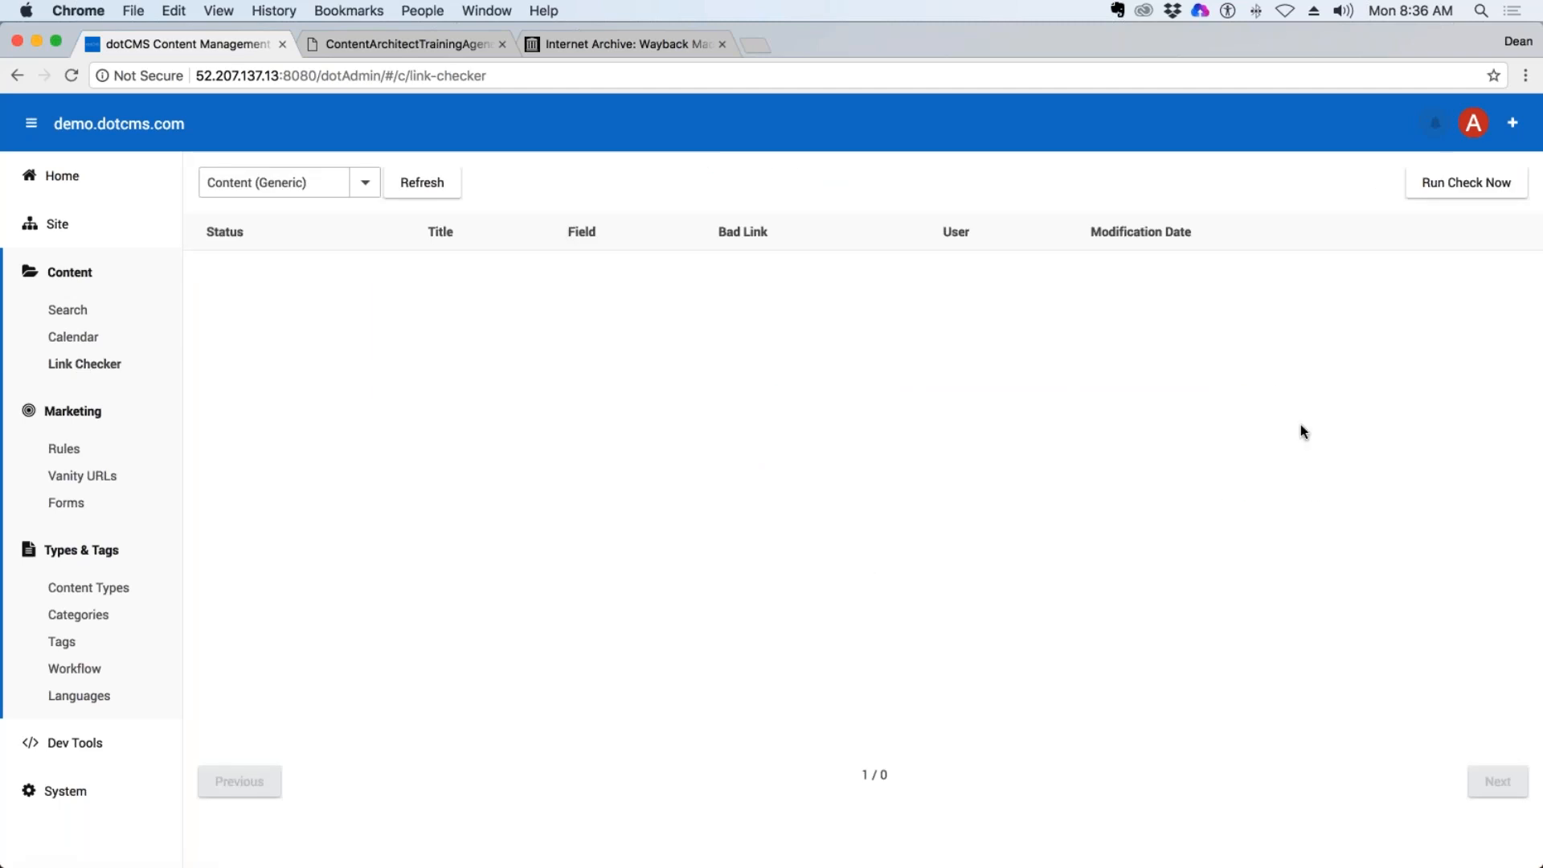
{"action": "left_click", "coordinate": [370, 191]}
{"action": "left_click", "coordinate": [370, 195]}
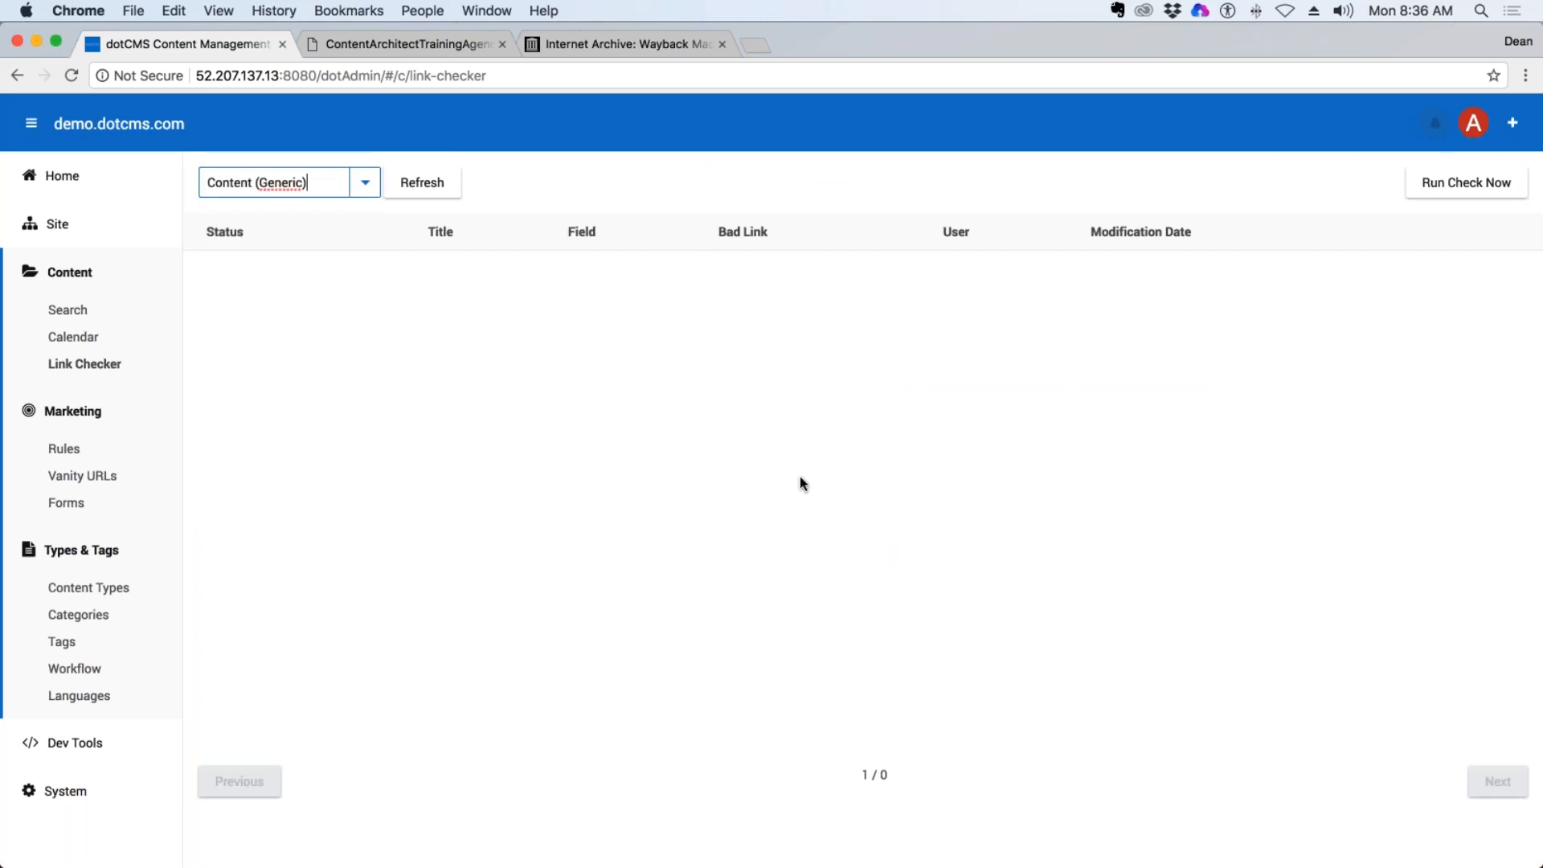
View the marketing Rules page and the Vanity URLs list.
{"action": "left_click", "coordinate": [74, 459]}
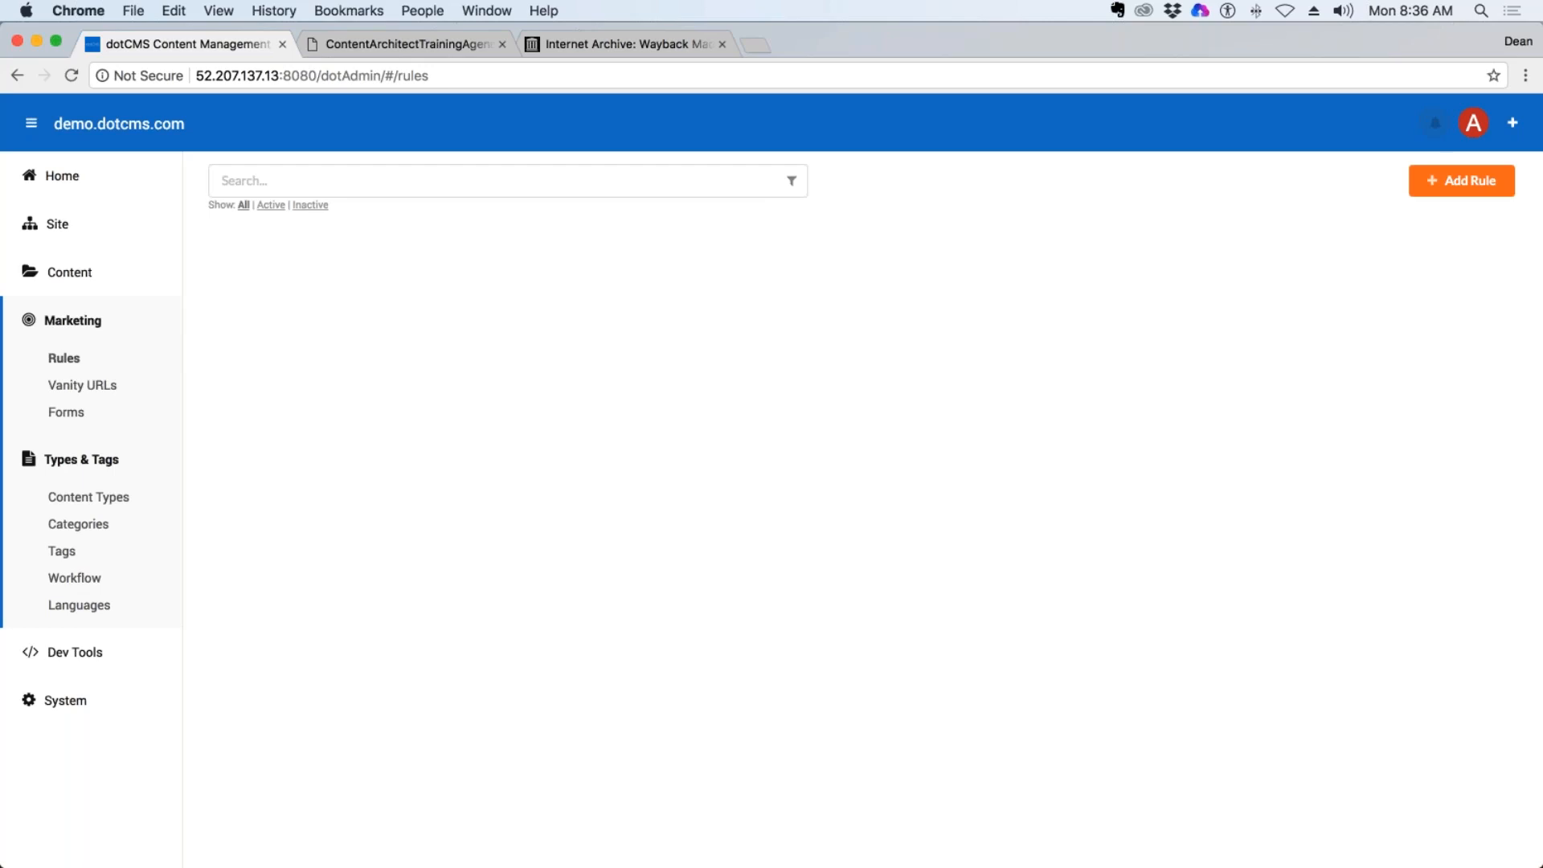
{"action": "left_click", "coordinate": [80, 389]}
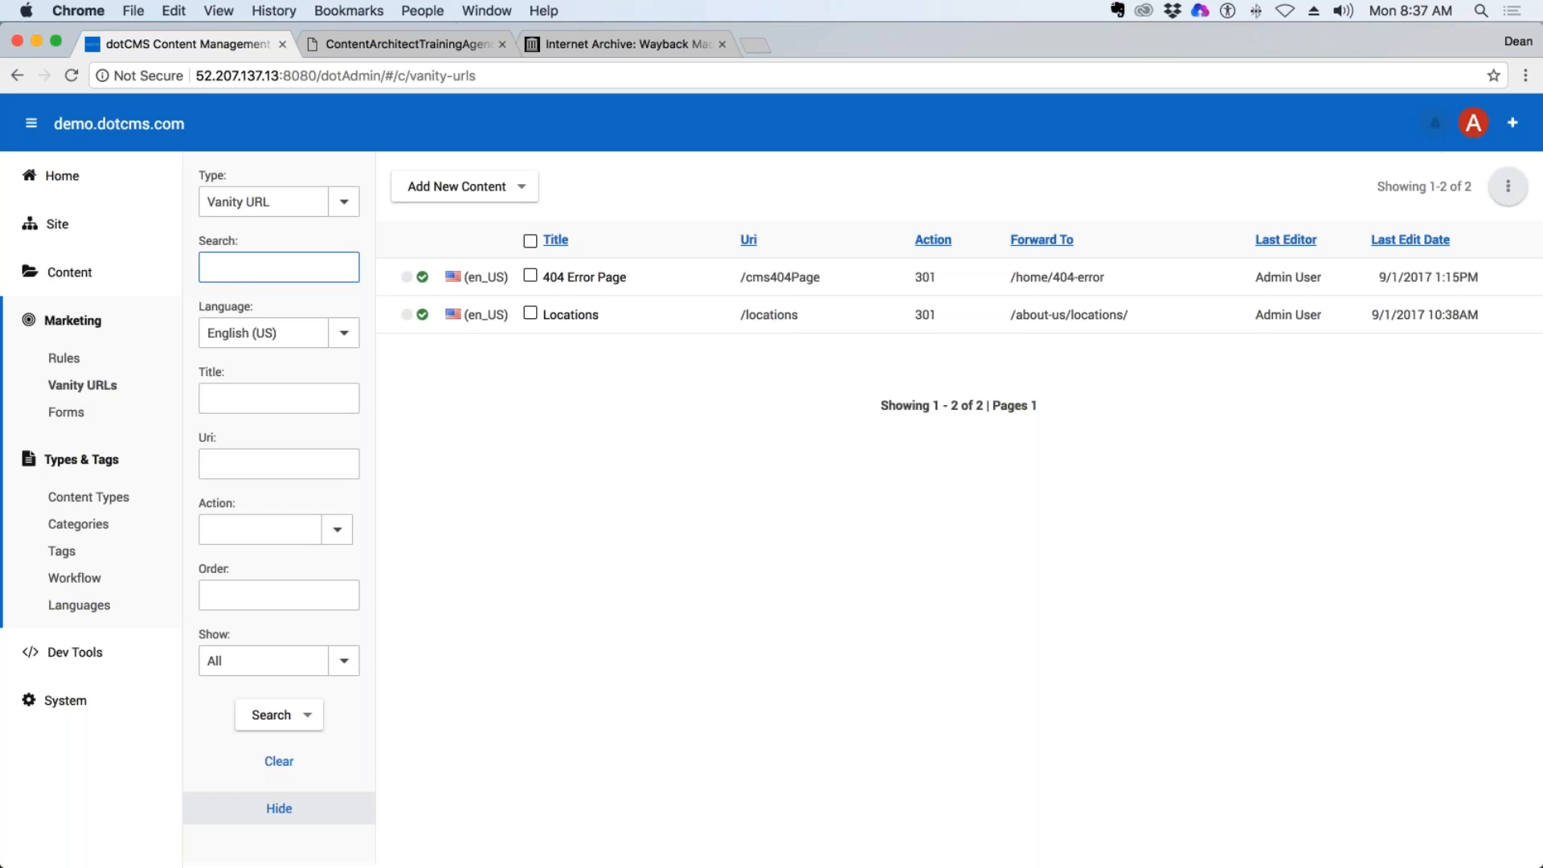
{"action": "left_click", "coordinate": [486, 76]}
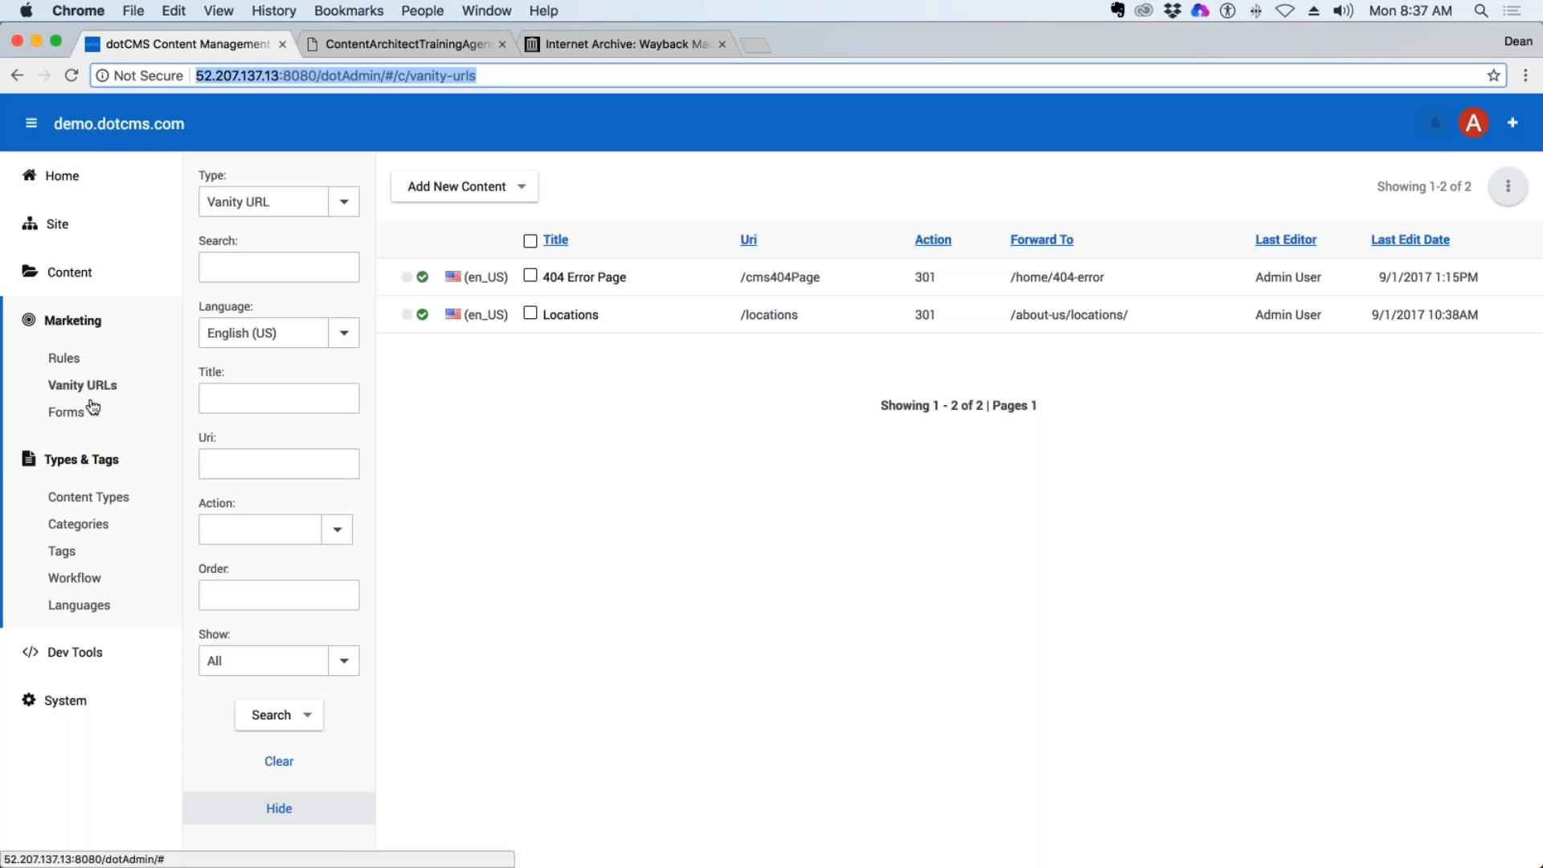
From the Forms list, view the Mental Health form's submitted content and its field definitions, and return to the list.
{"action": "left_click", "coordinate": [66, 411]}
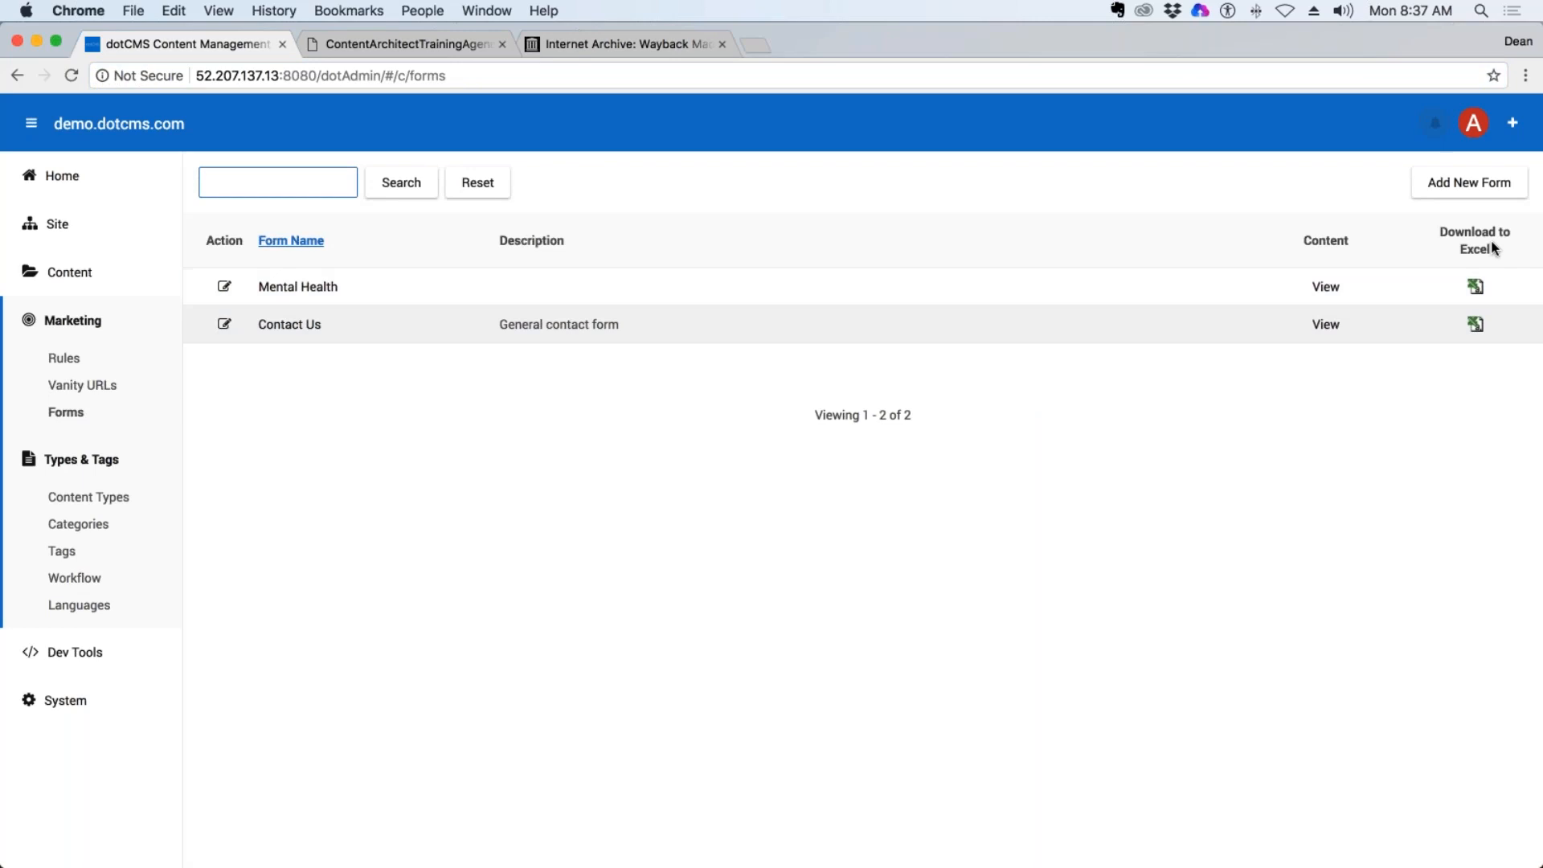
{"action": "left_click", "coordinate": [303, 293]}
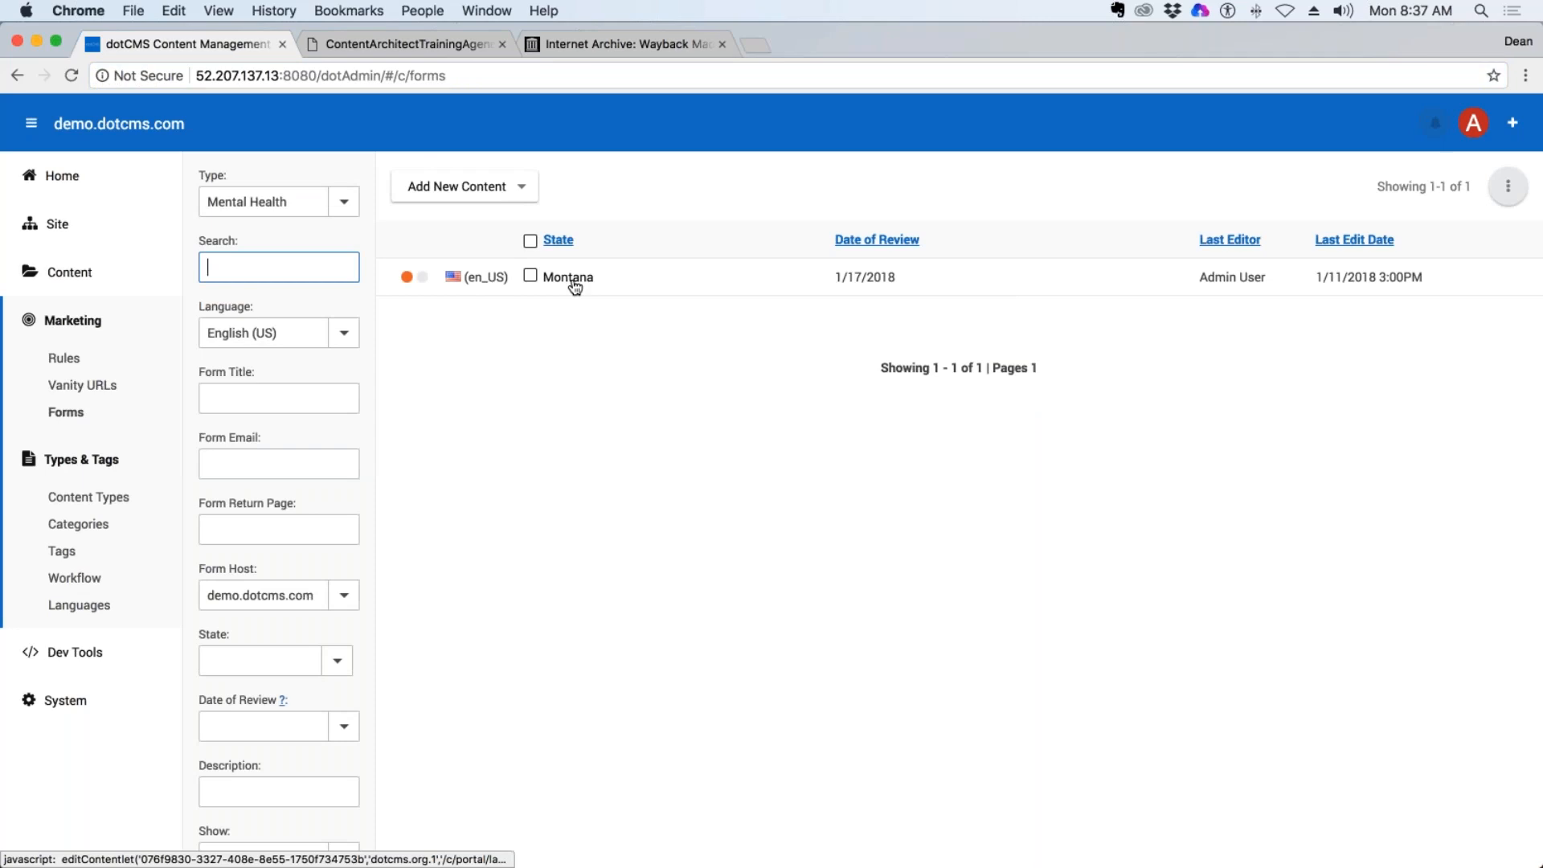
{"action": "left_click", "coordinate": [17, 75]}
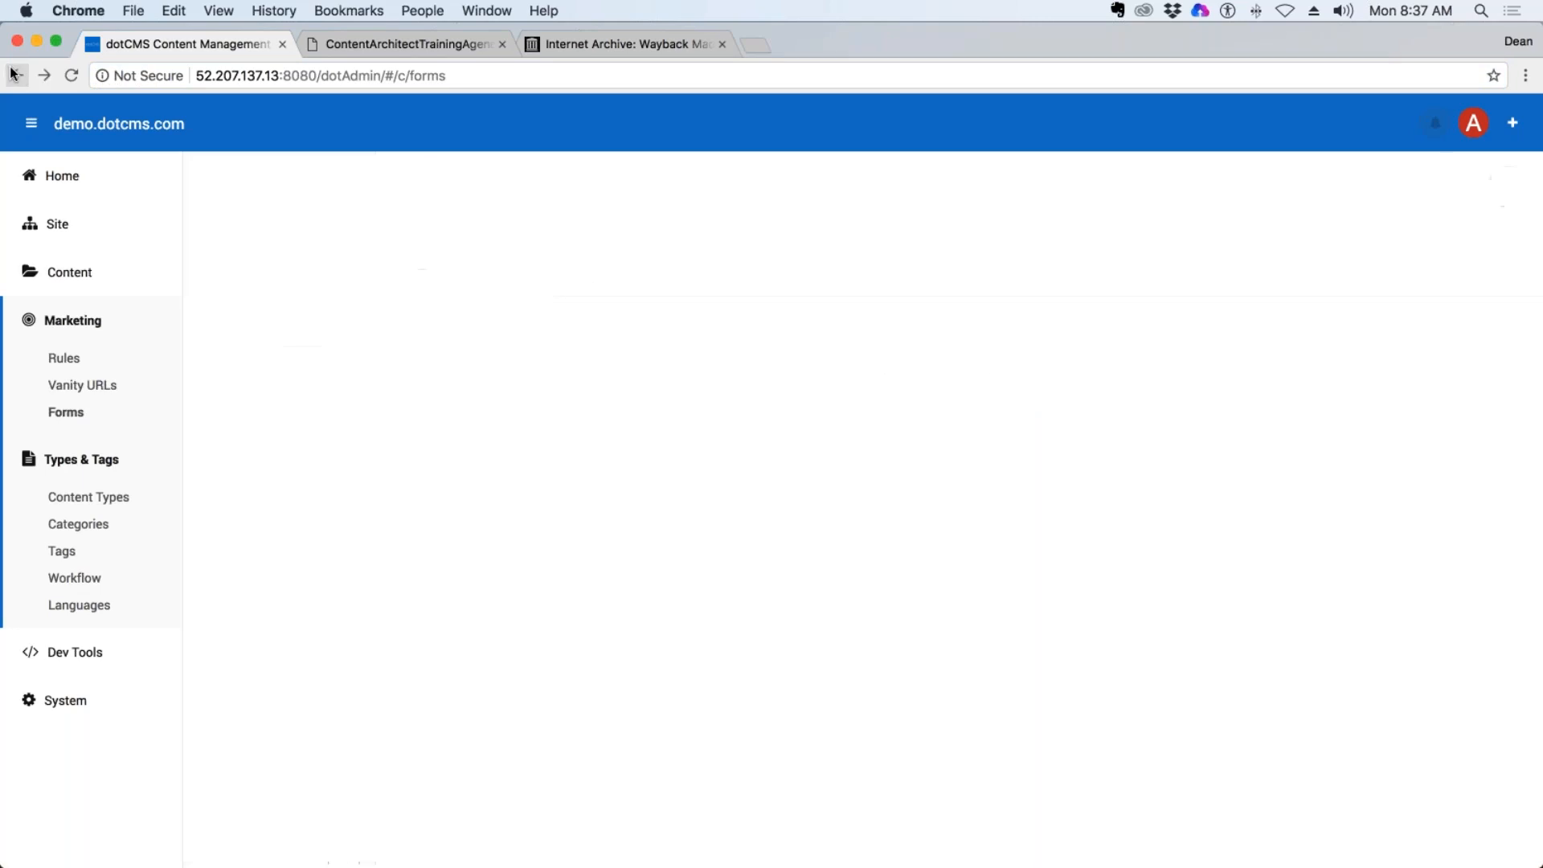
{"action": "left_click", "coordinate": [265, 286]}
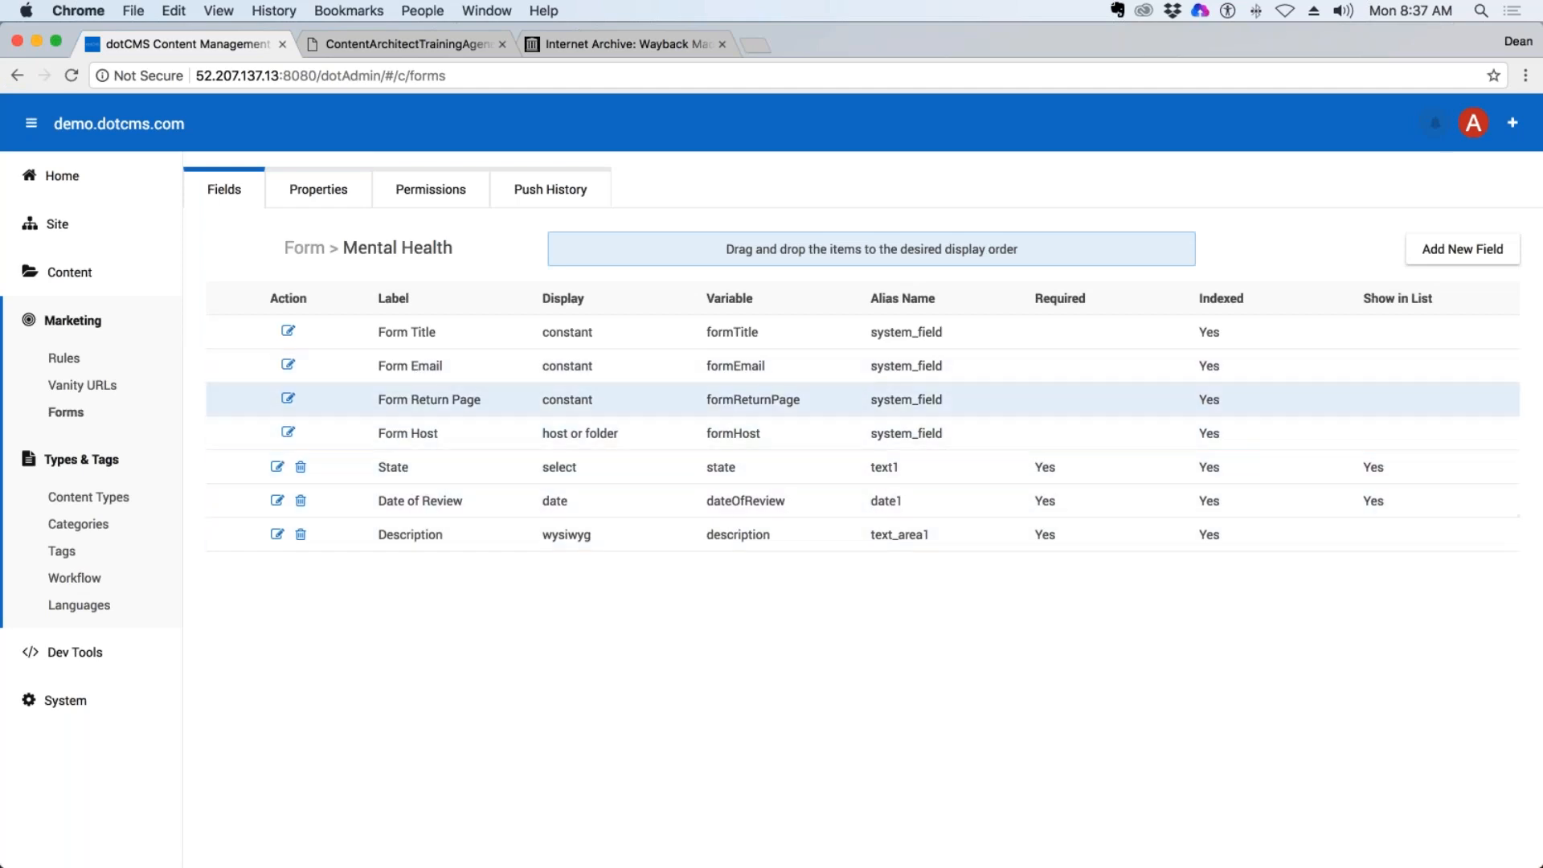
{"action": "left_click", "coordinate": [13, 75]}
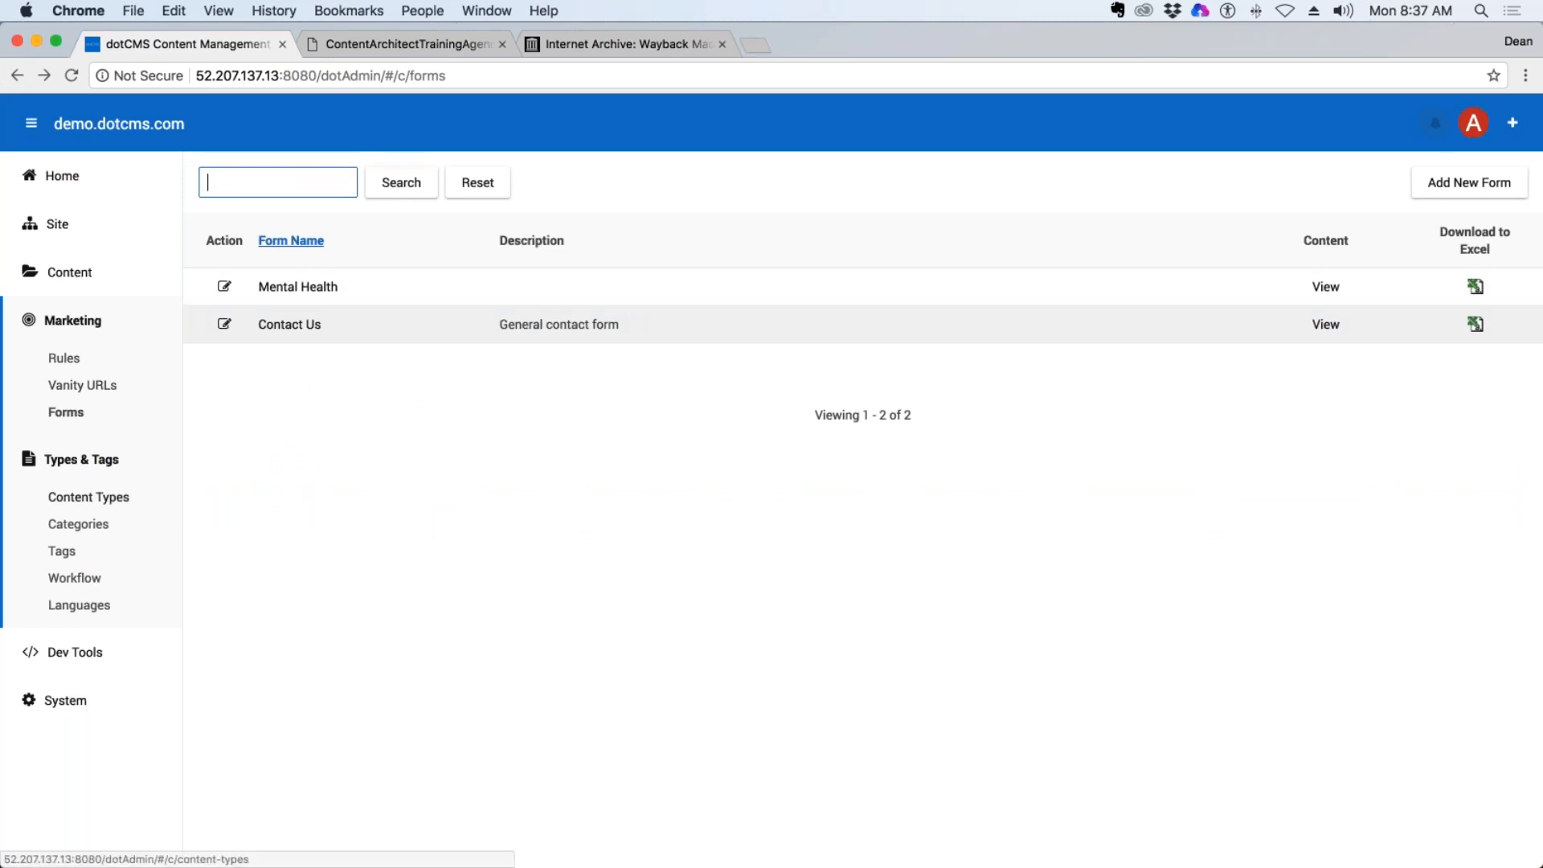
View the content types list with its base type filter choices, and view the child categories of Event Types.
{"action": "left_click", "coordinate": [86, 502]}
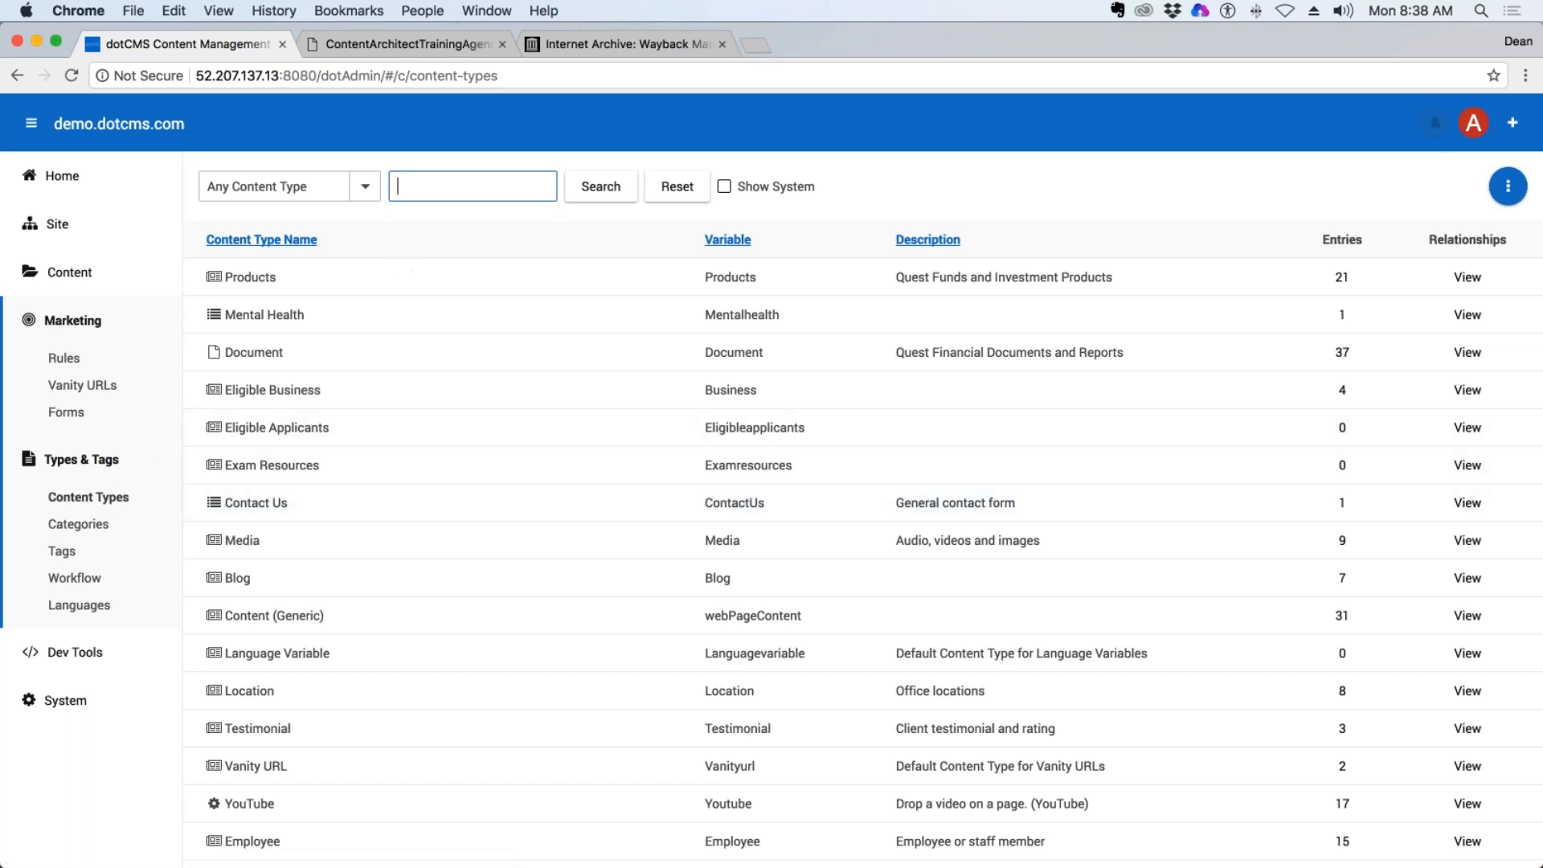
{"action": "left_click", "coordinate": [366, 187]}
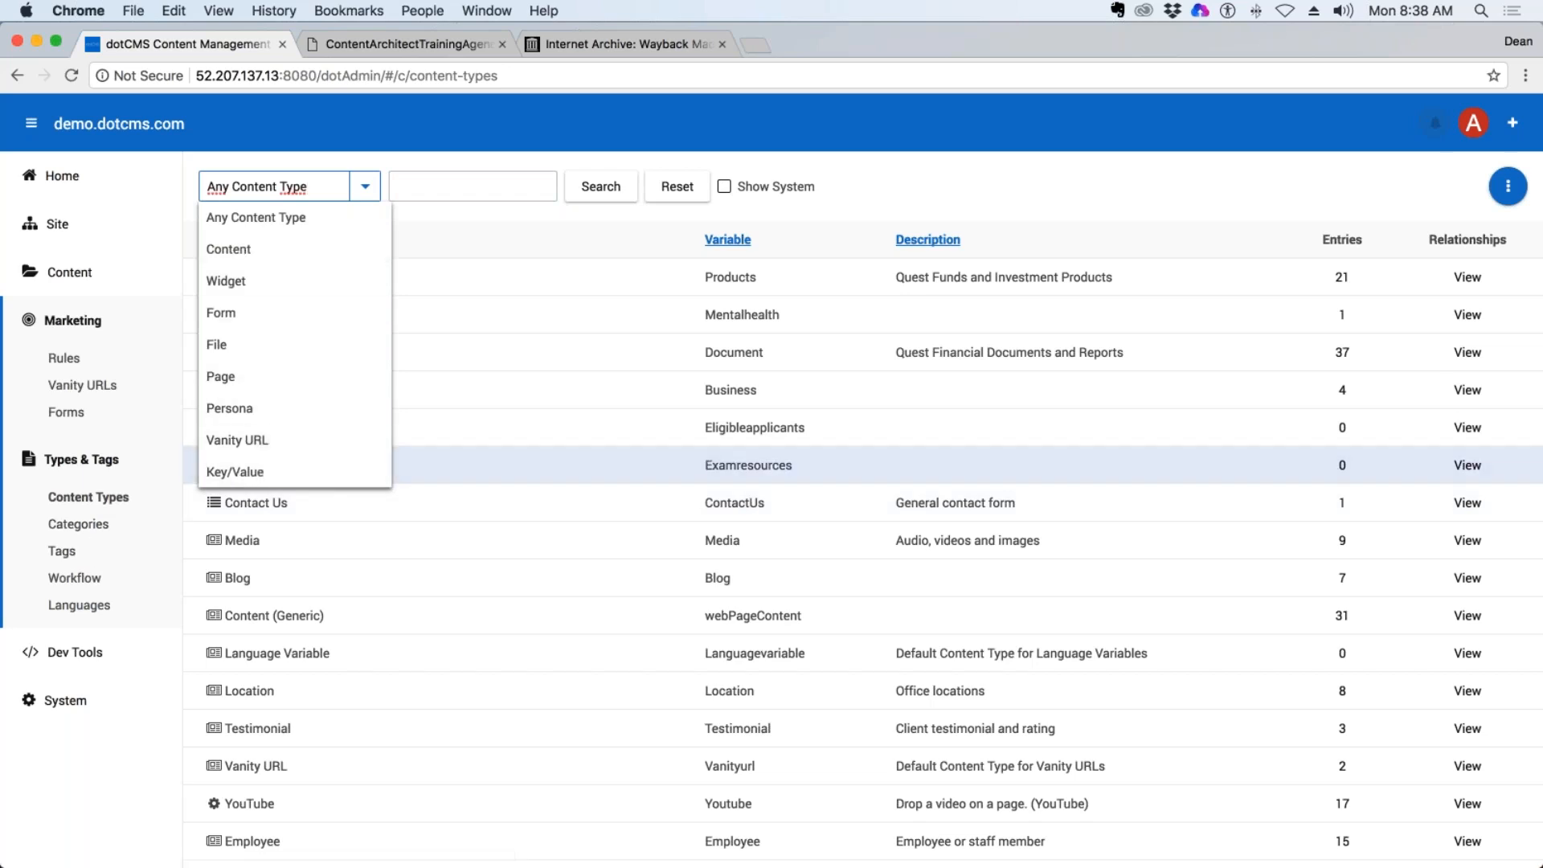
{"action": "left_click", "coordinate": [95, 524]}
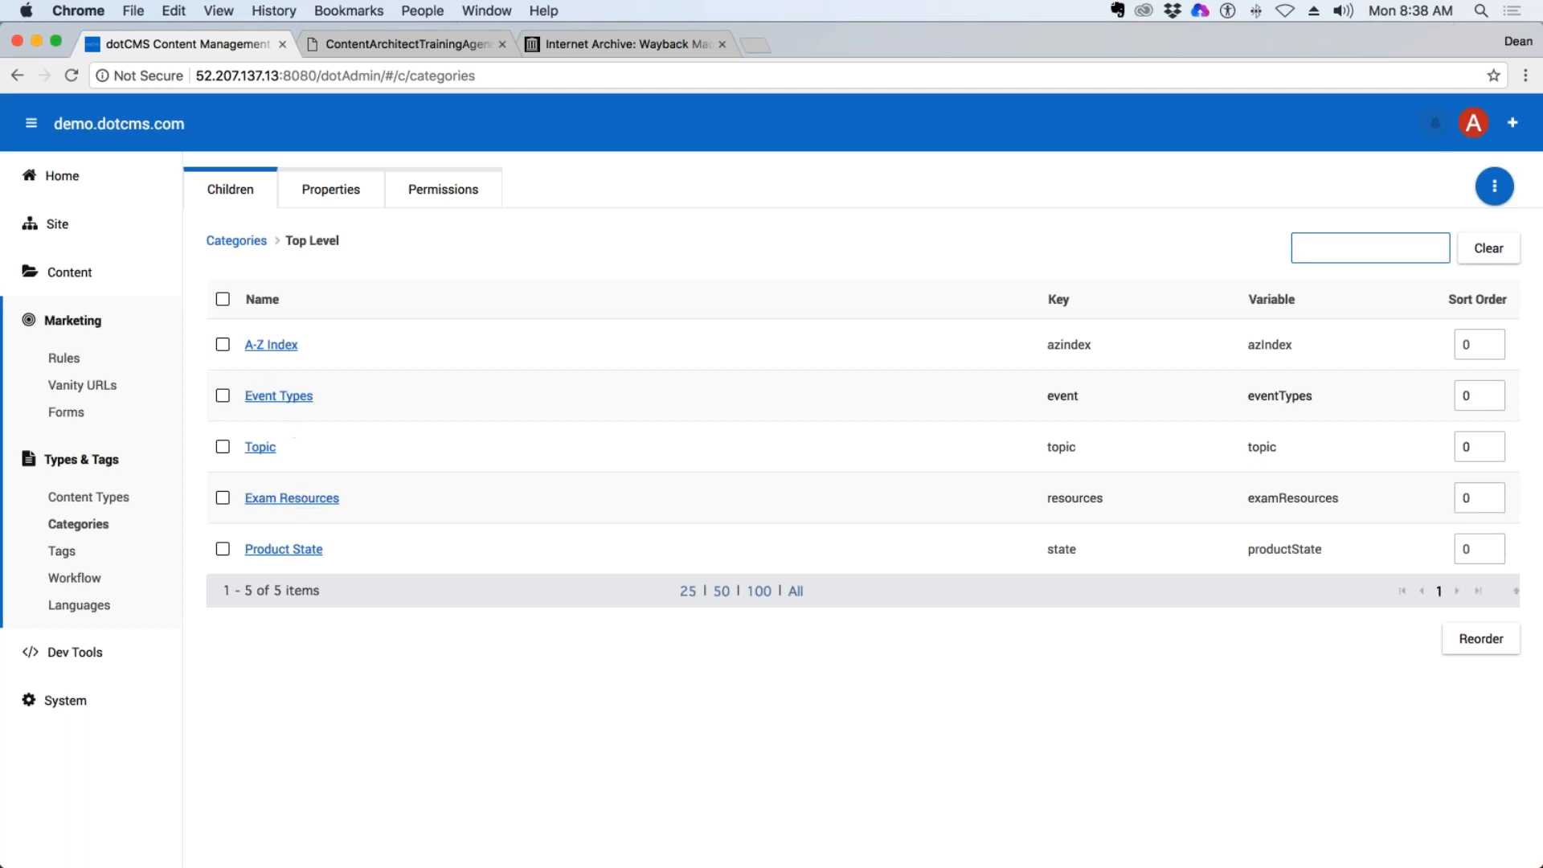
{"action": "left_click", "coordinate": [281, 397]}
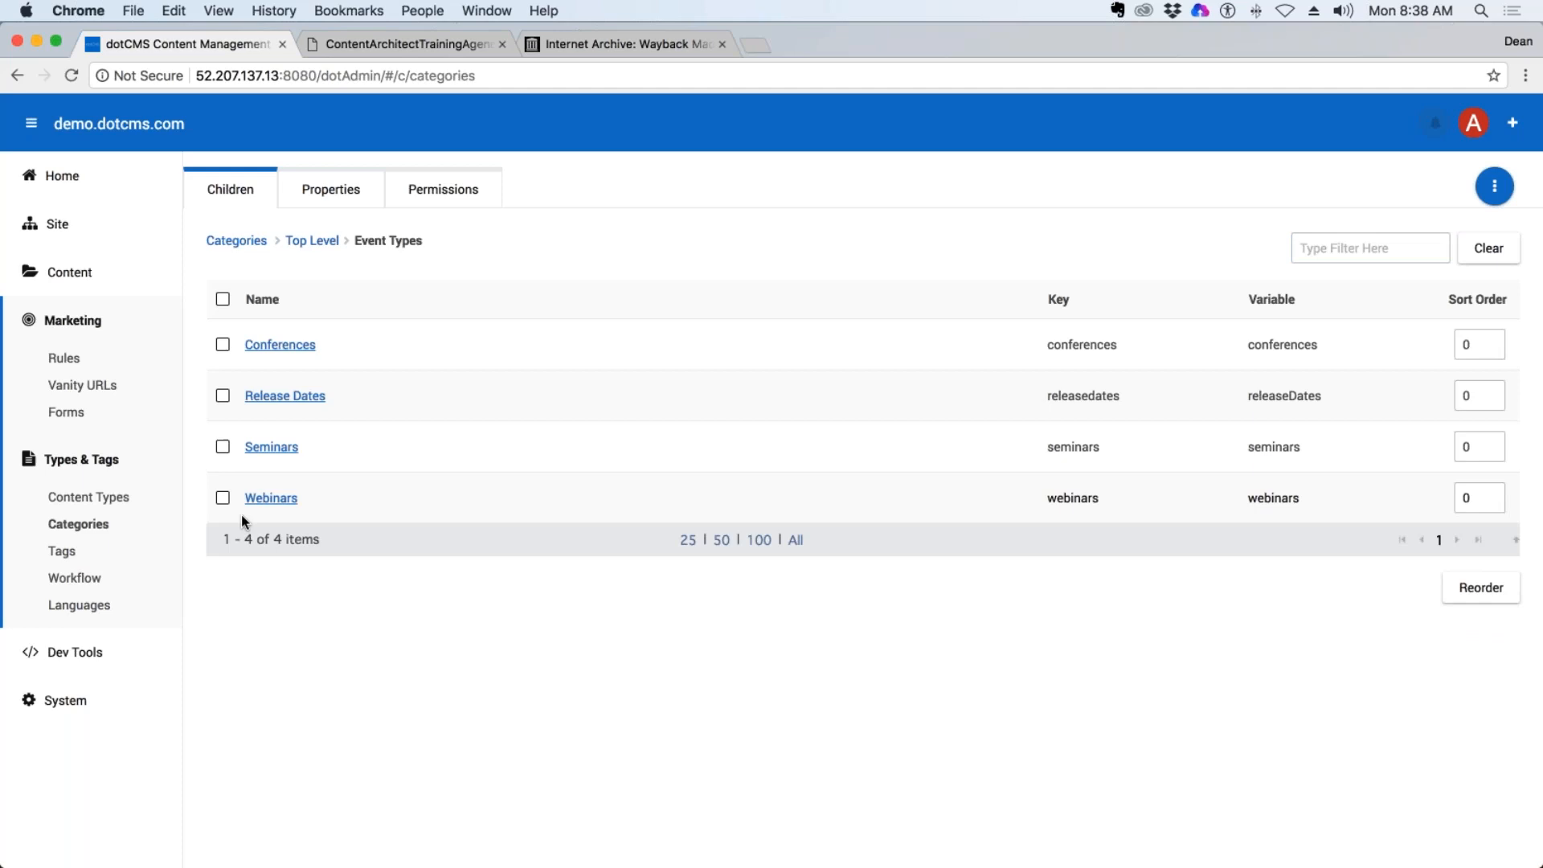
Open the Tags page and look through the list of site tags.
{"action": "left_click", "coordinate": [56, 553]}
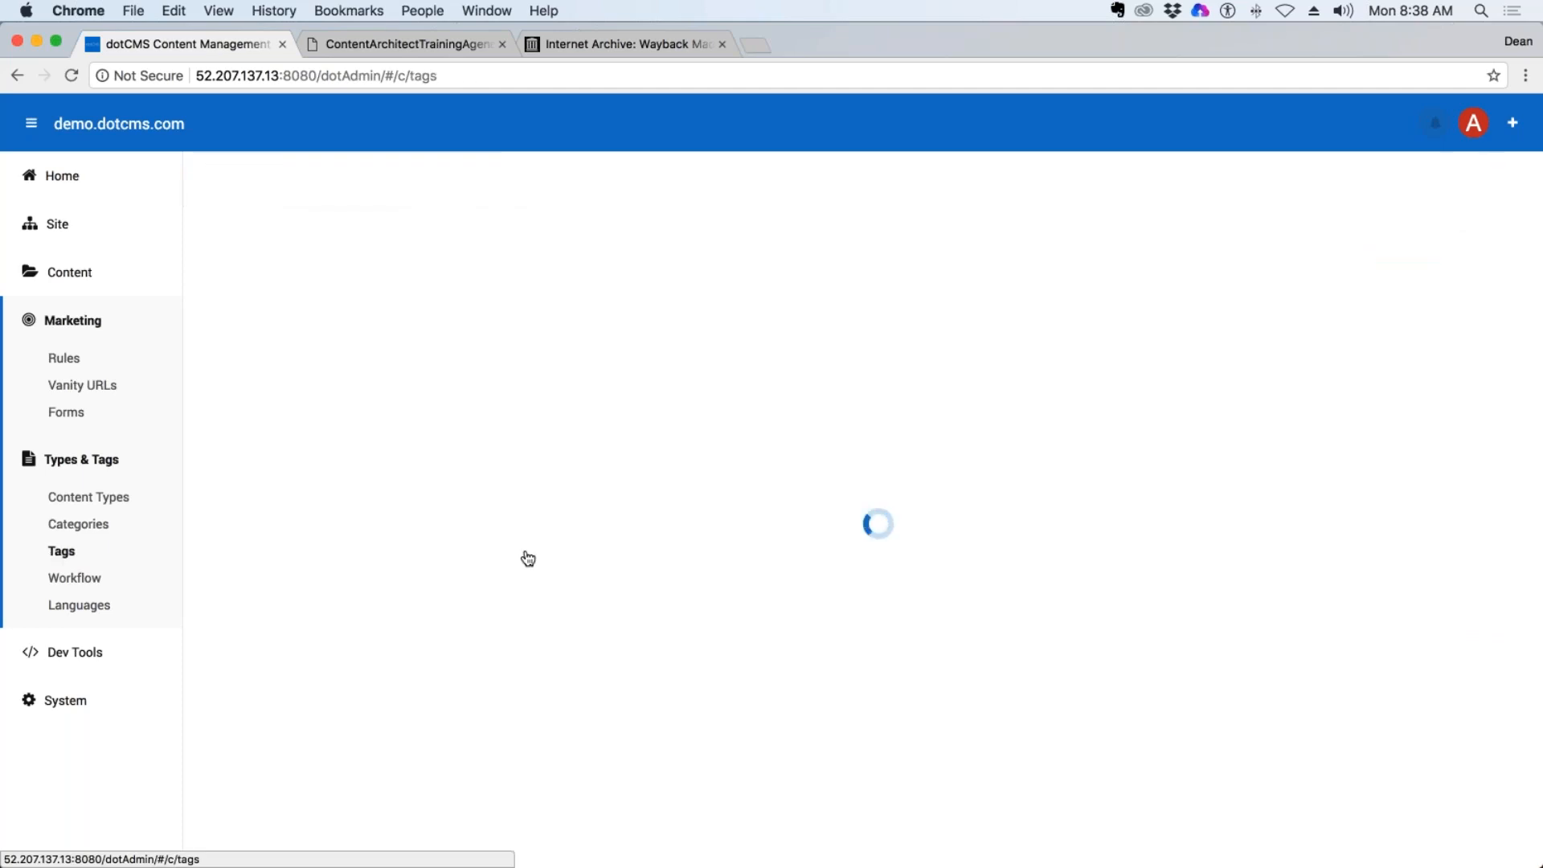
{"action": "scroll", "coordinate": [836, 609], "scroll_direction": "down", "scroll_amount": 10}
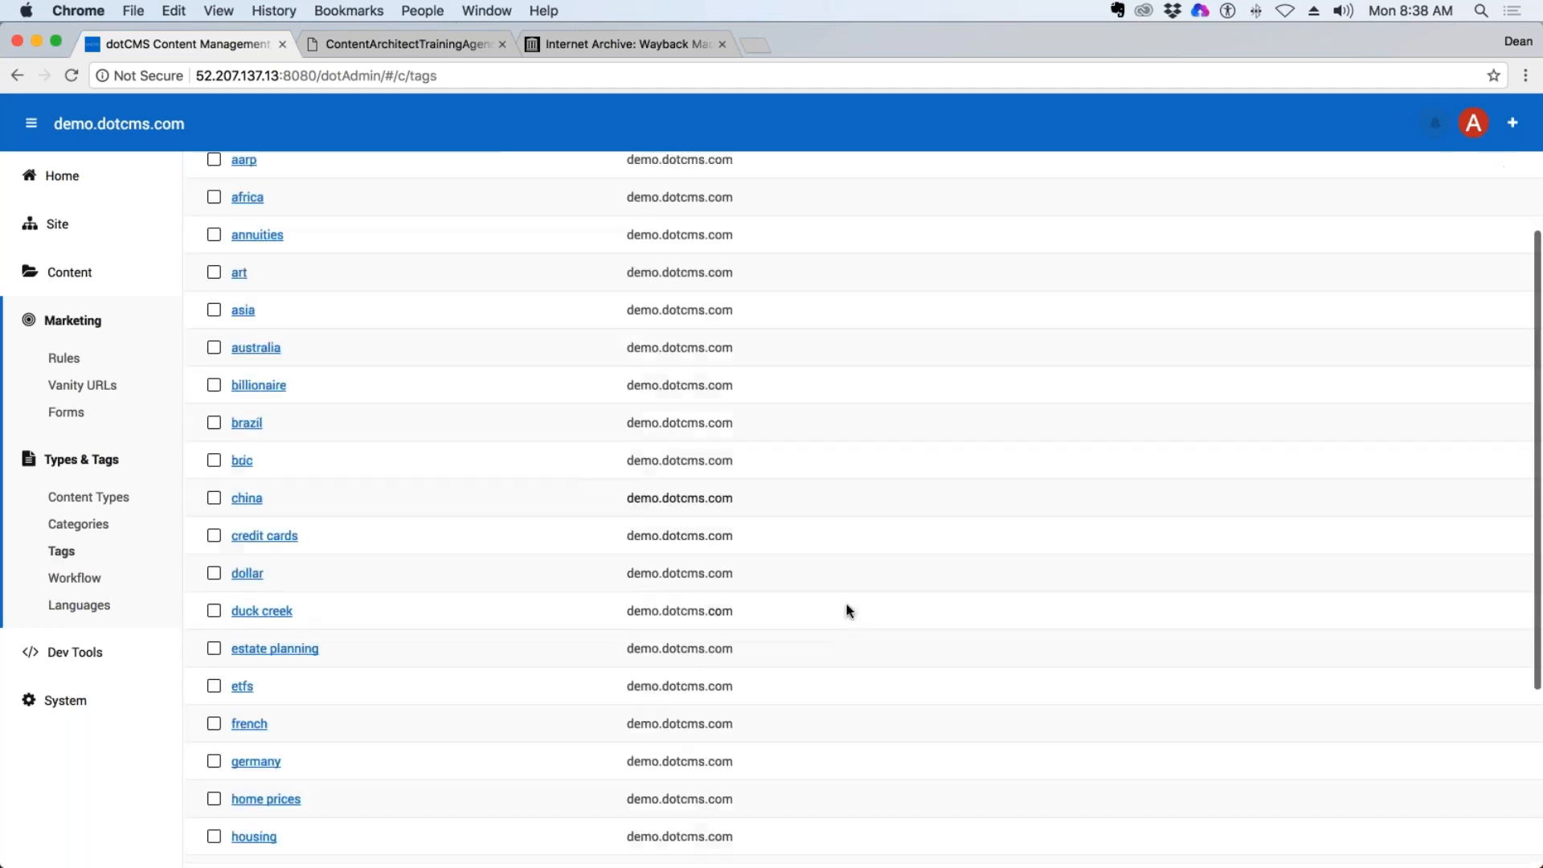
{"action": "scroll", "coordinate": [846, 604], "scroll_direction": "up", "scroll_amount": 10}
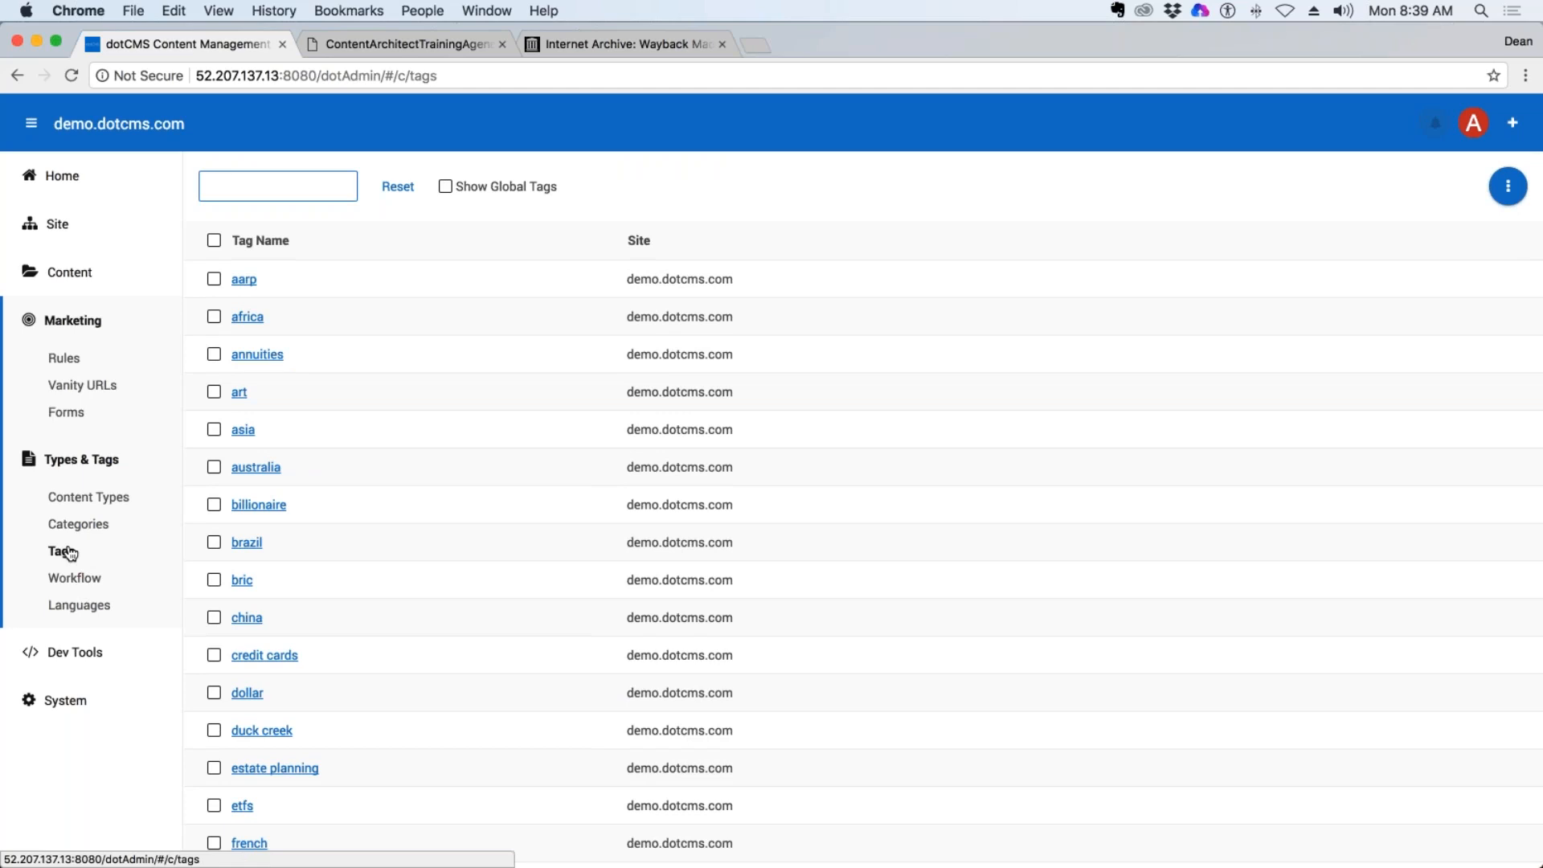
View the workflow schemes and the configured languages.
{"action": "left_click", "coordinate": [80, 578]}
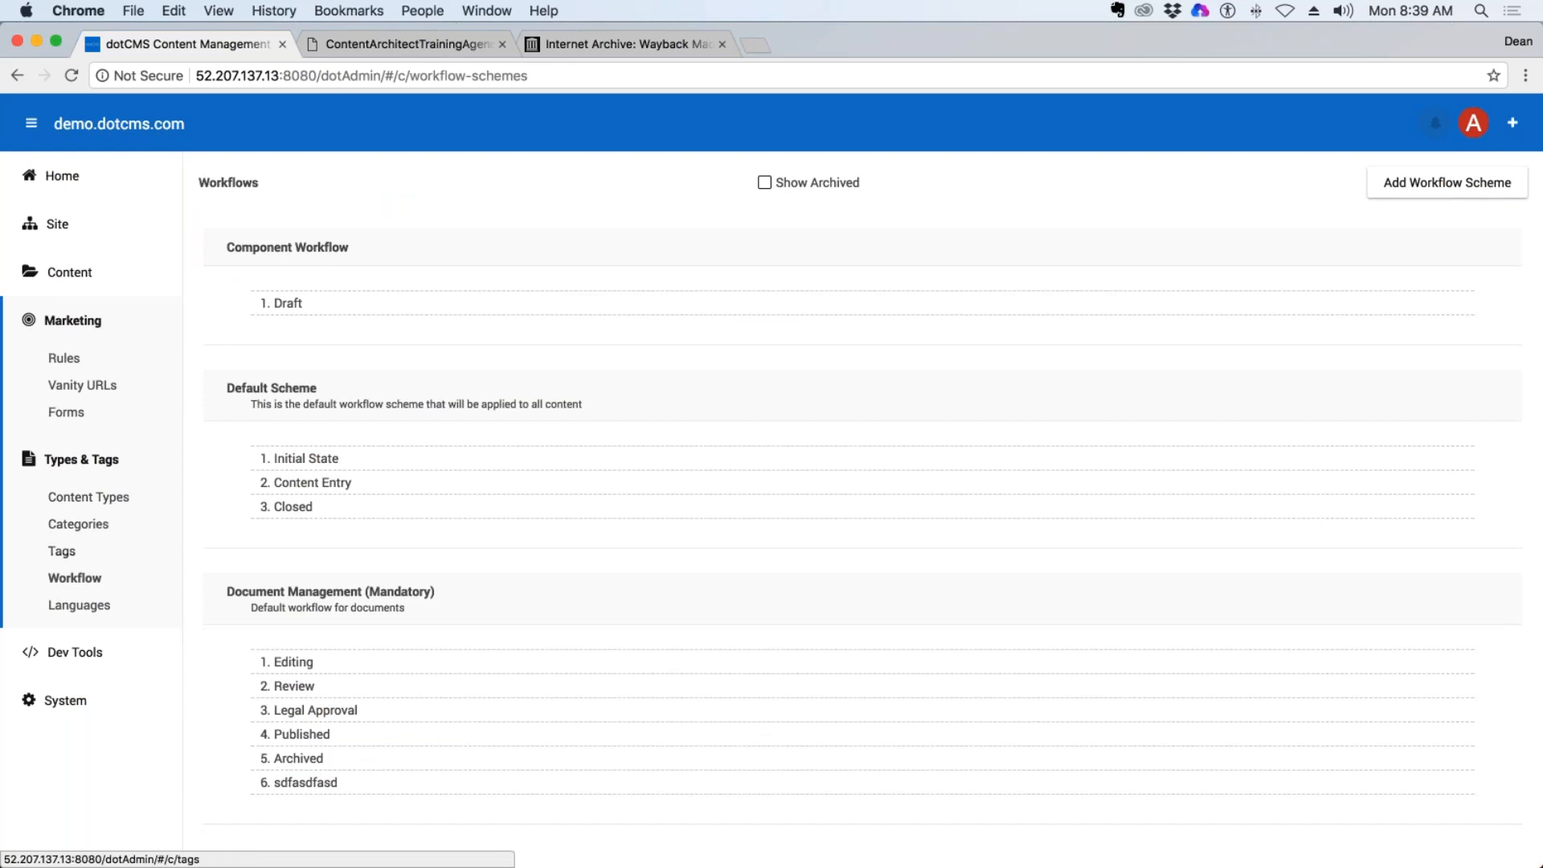
{"action": "left_click", "coordinate": [78, 605]}
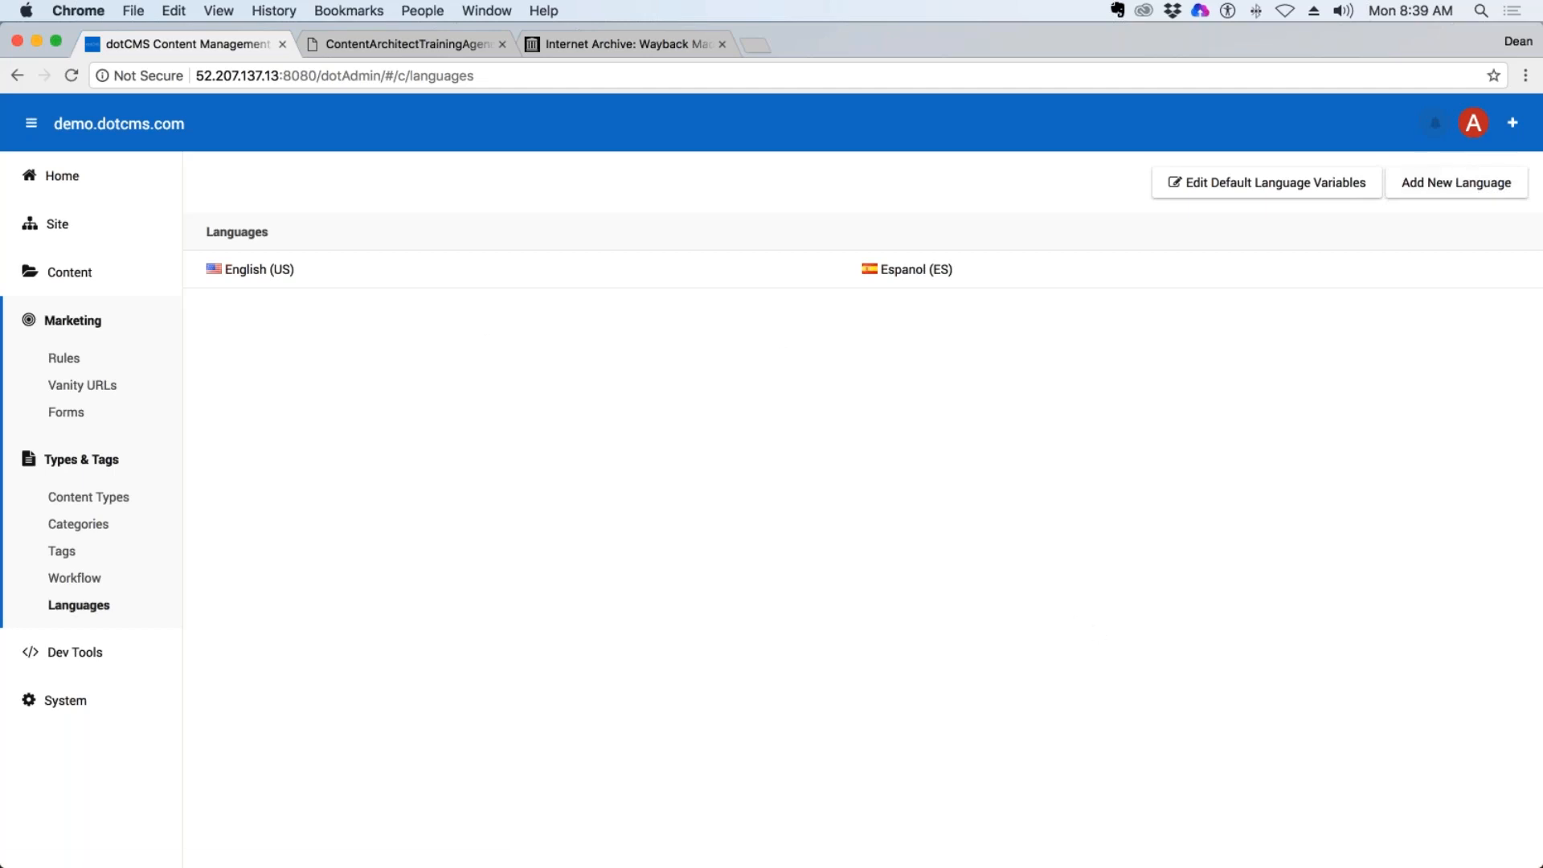
Expand the Dev Tools section, view the Plugins page, and examine the Lucene Query field in the Query Tool.
{"action": "left_click", "coordinate": [81, 652]}
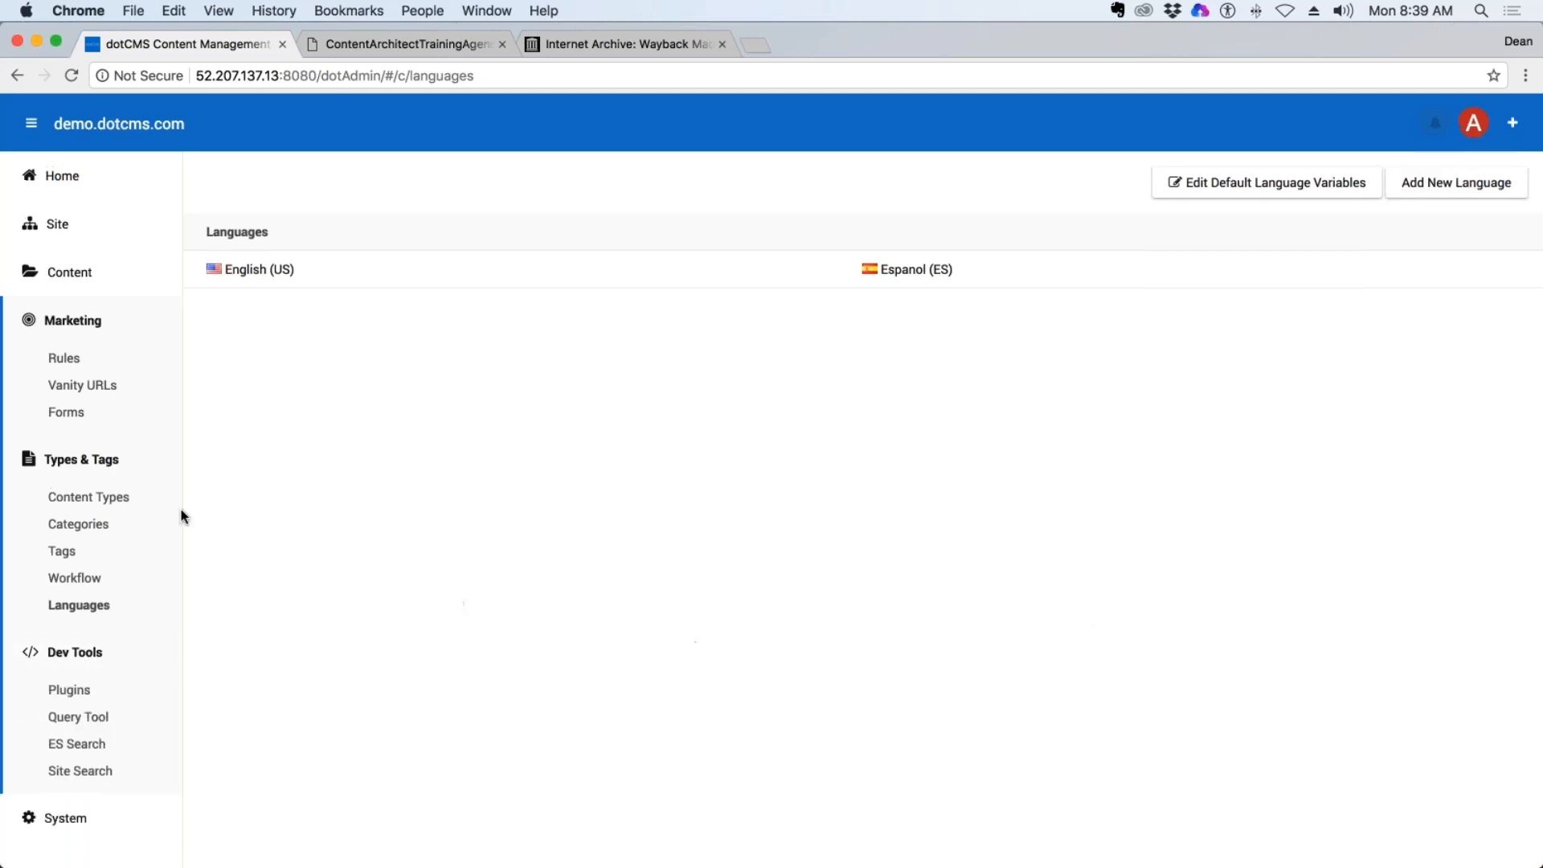
{"action": "left_click", "coordinate": [121, 460]}
{"action": "left_click", "coordinate": [122, 456]}
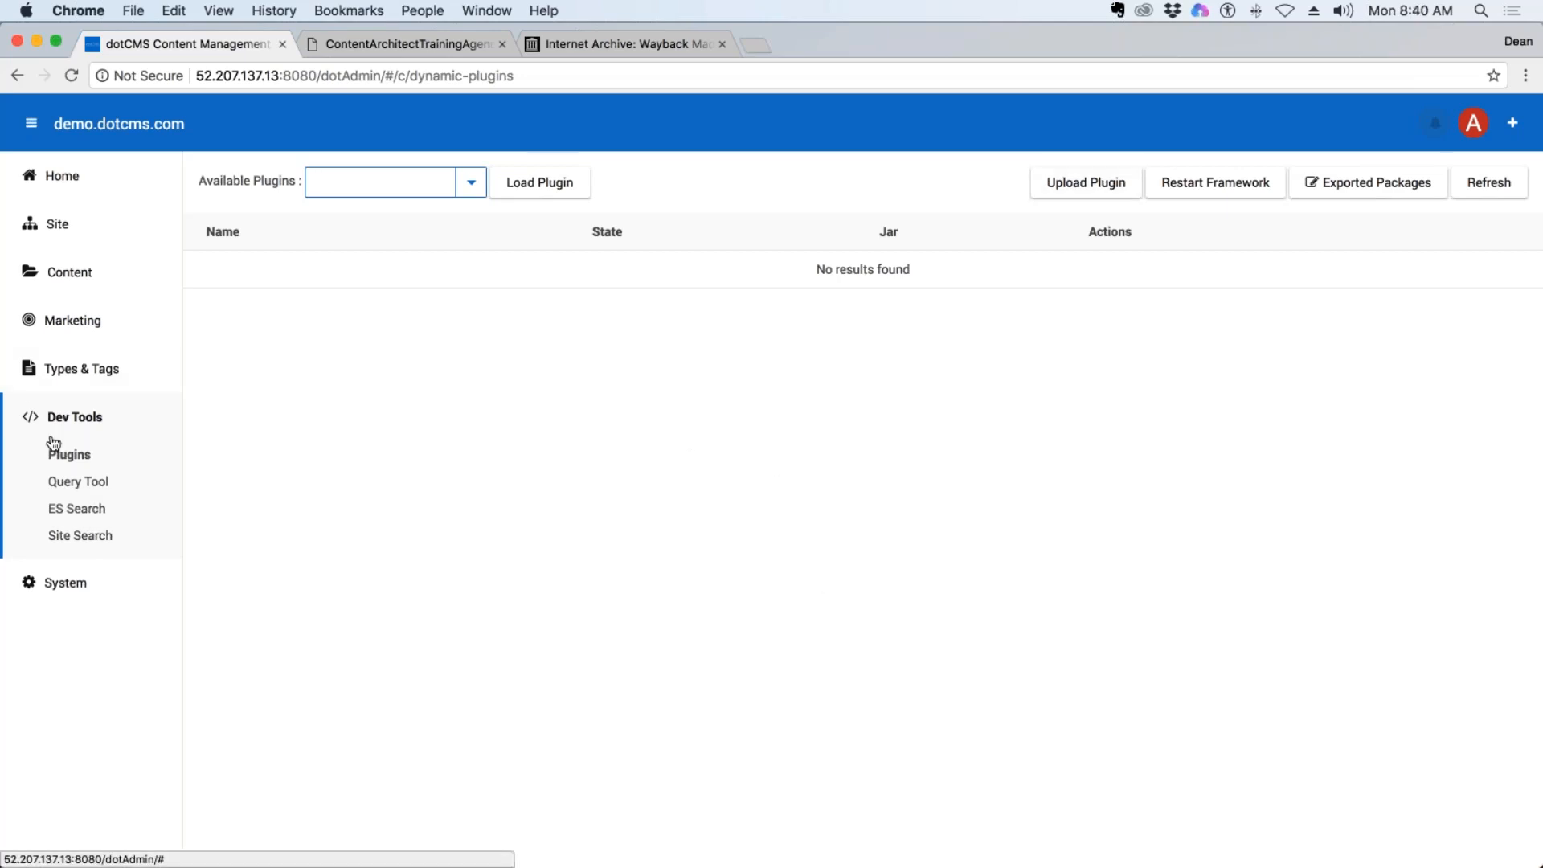
{"action": "left_click", "coordinate": [91, 486]}
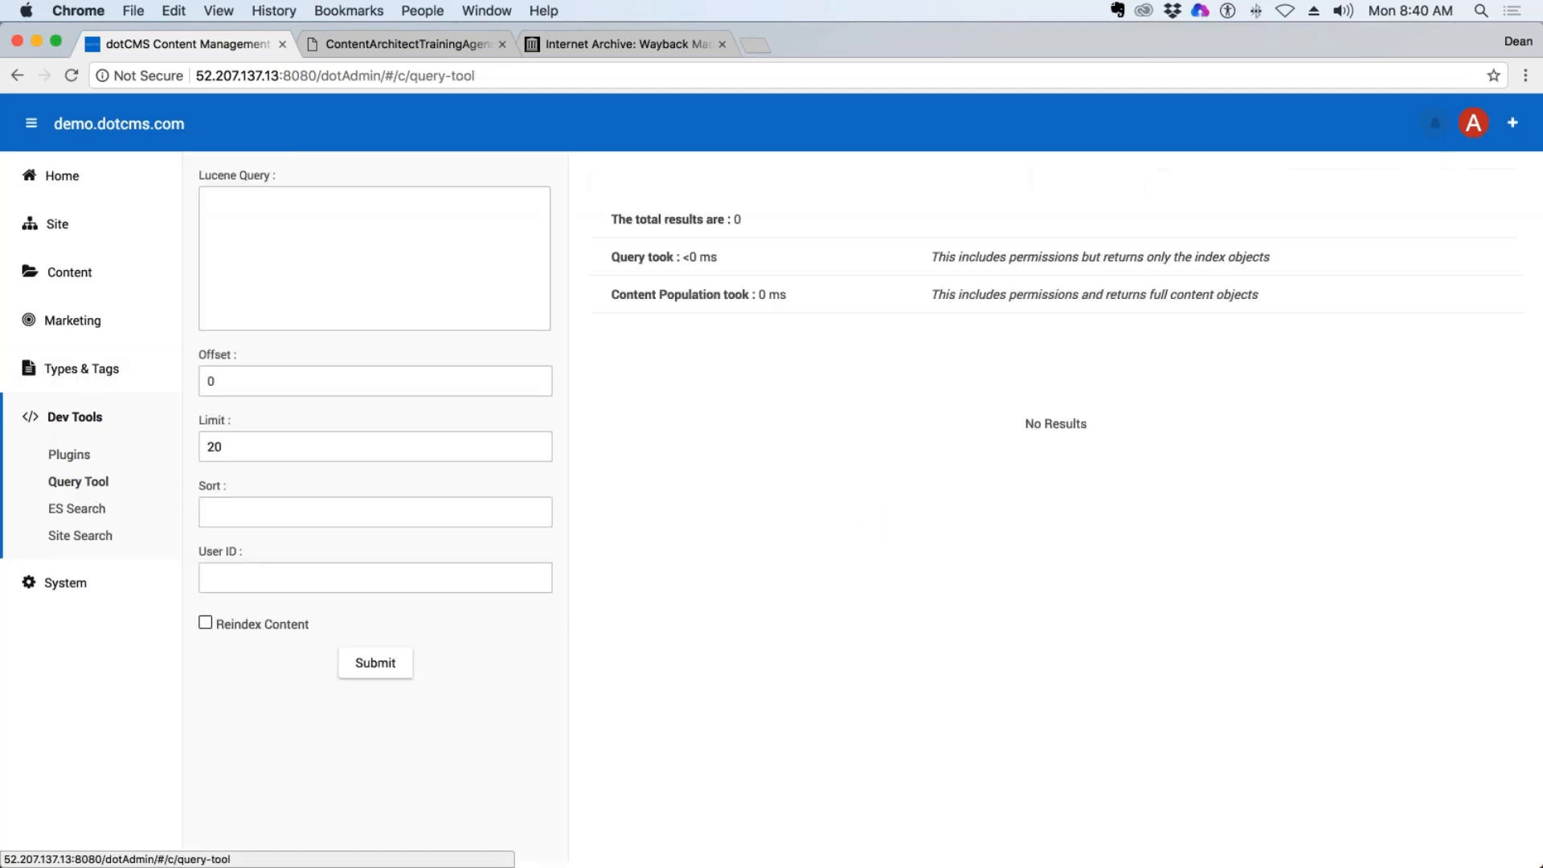
{"action": "left_click_drag", "start_coordinate": [275, 176], "coordinate": [188, 166]}
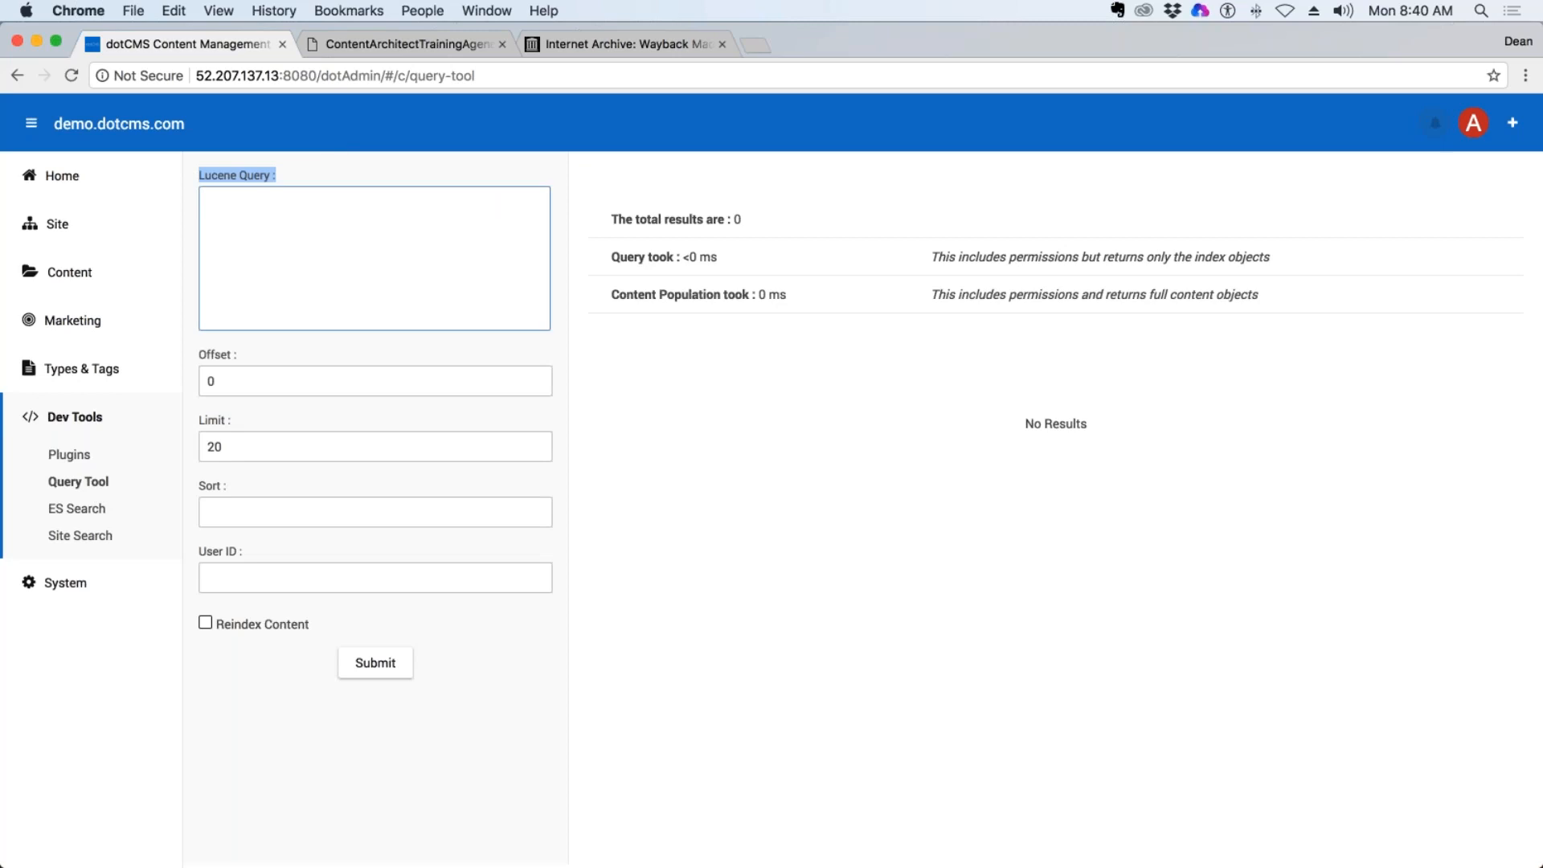
Open ES Search, read through the example queries in the ElasticSearch help, and close the help.
{"action": "left_click", "coordinate": [74, 508]}
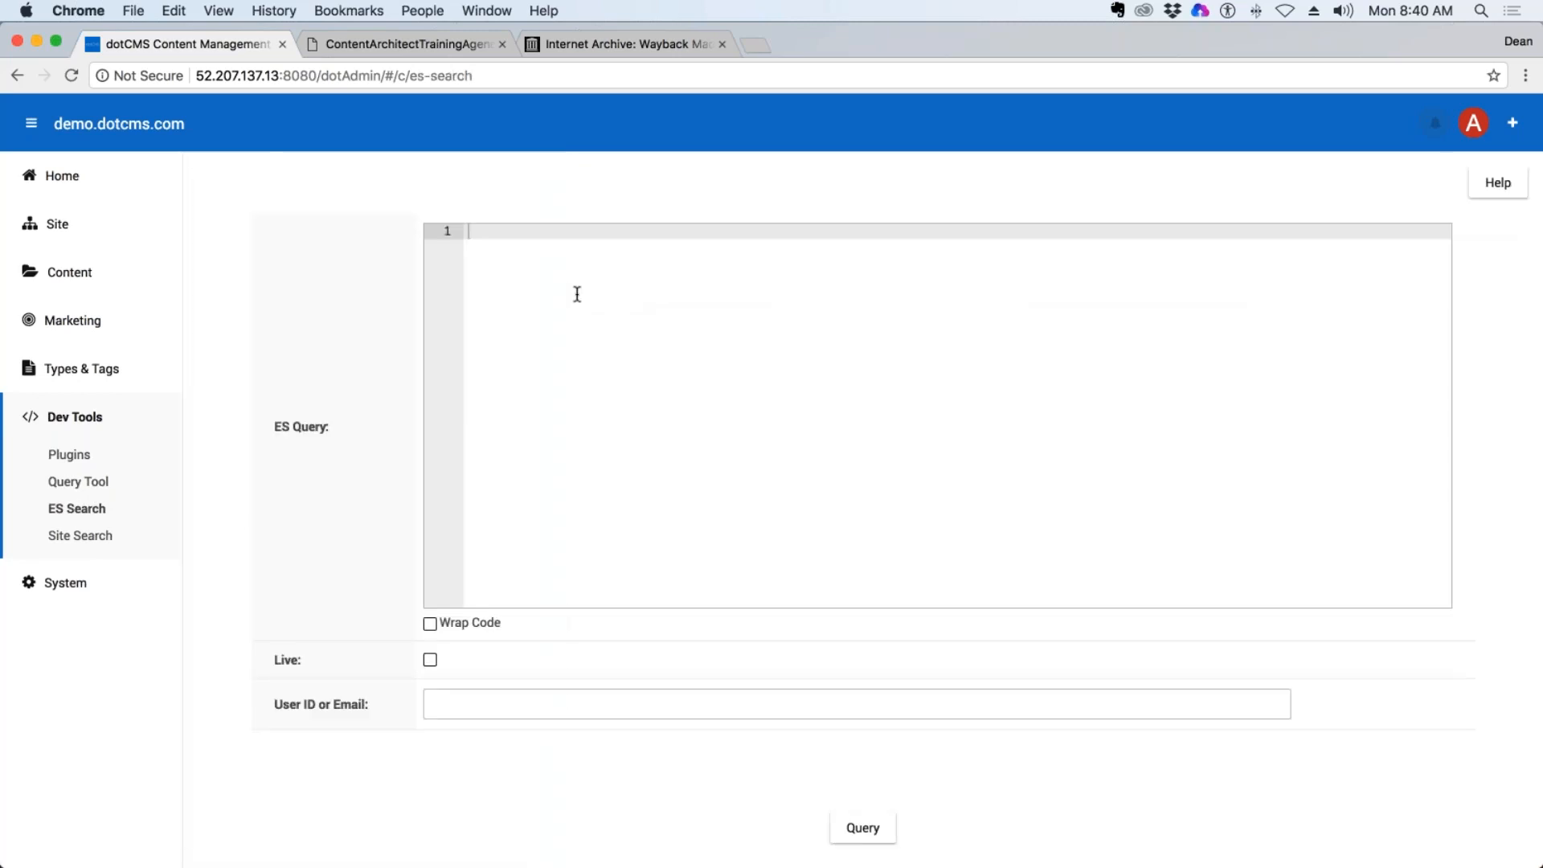
{"action": "left_click", "coordinate": [1497, 184]}
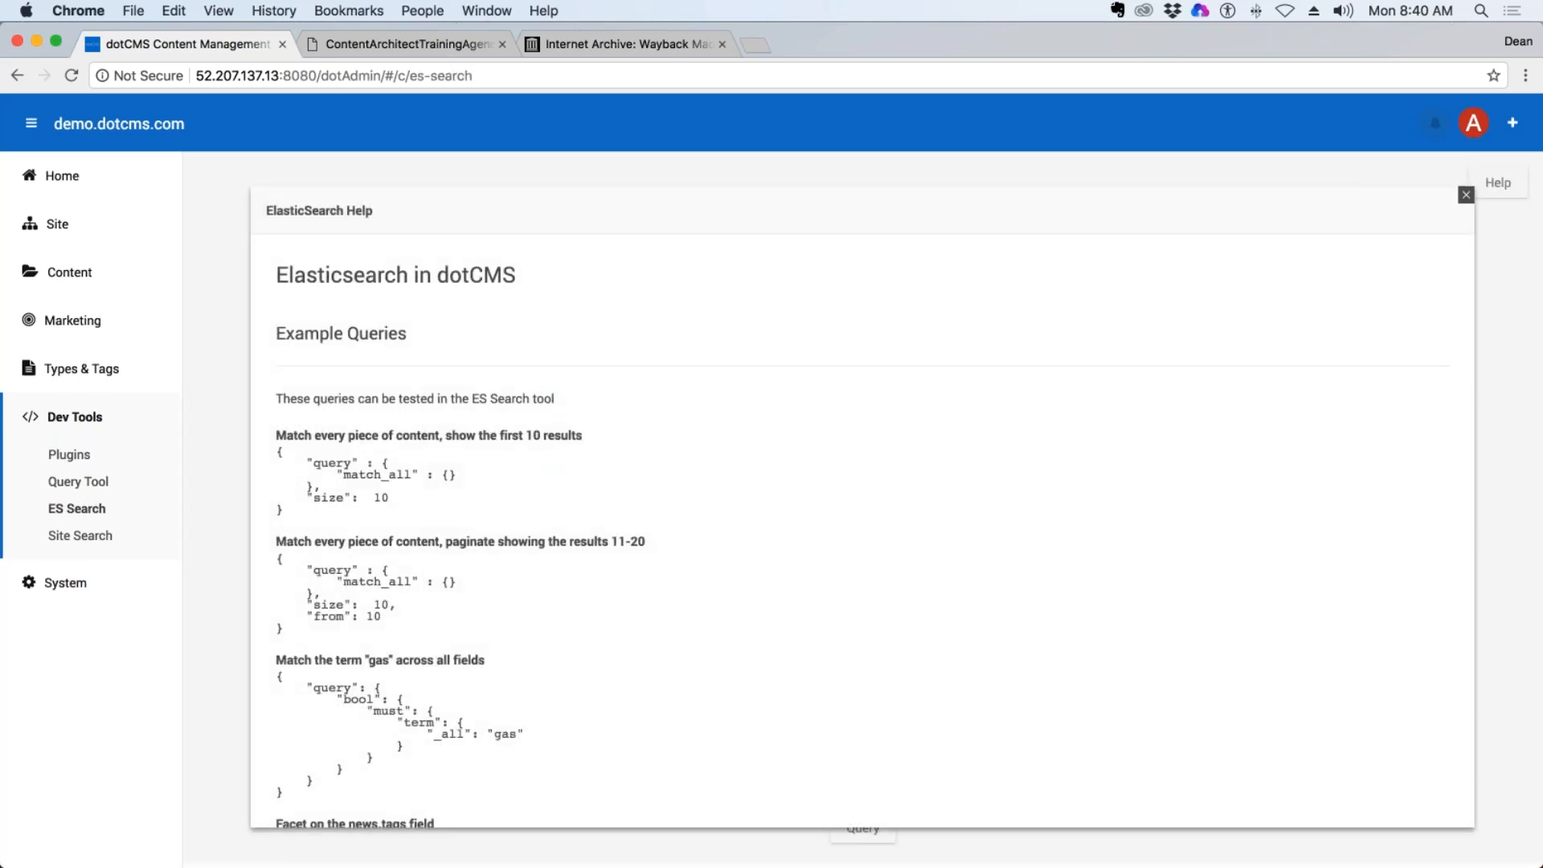
{"action": "scroll", "coordinate": [862, 530], "scroll_direction": "down", "scroll_amount": 10}
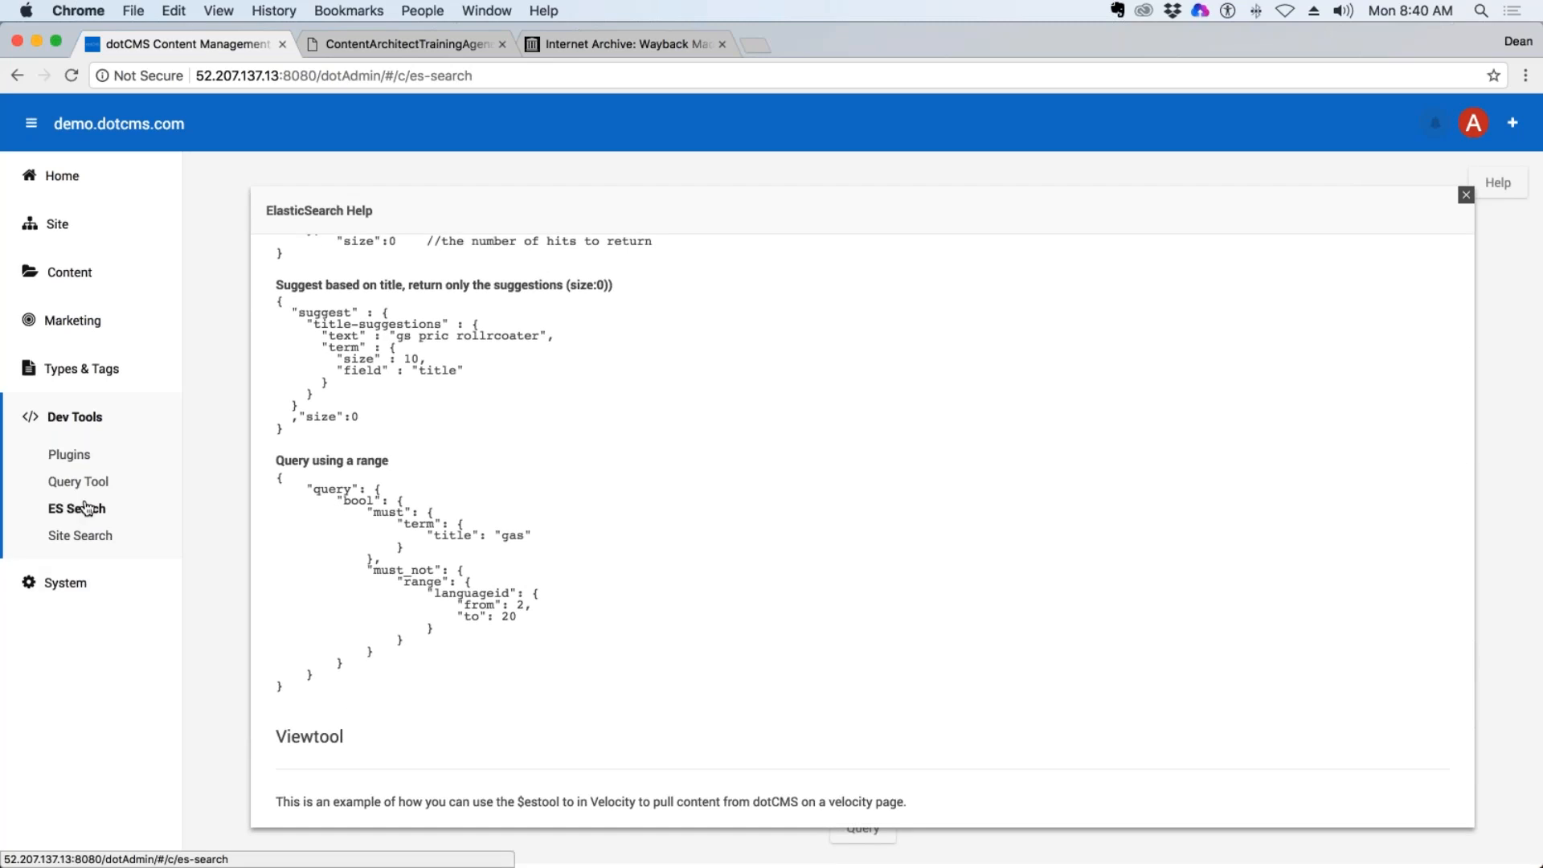
{"action": "left_click", "coordinate": [1464, 194]}
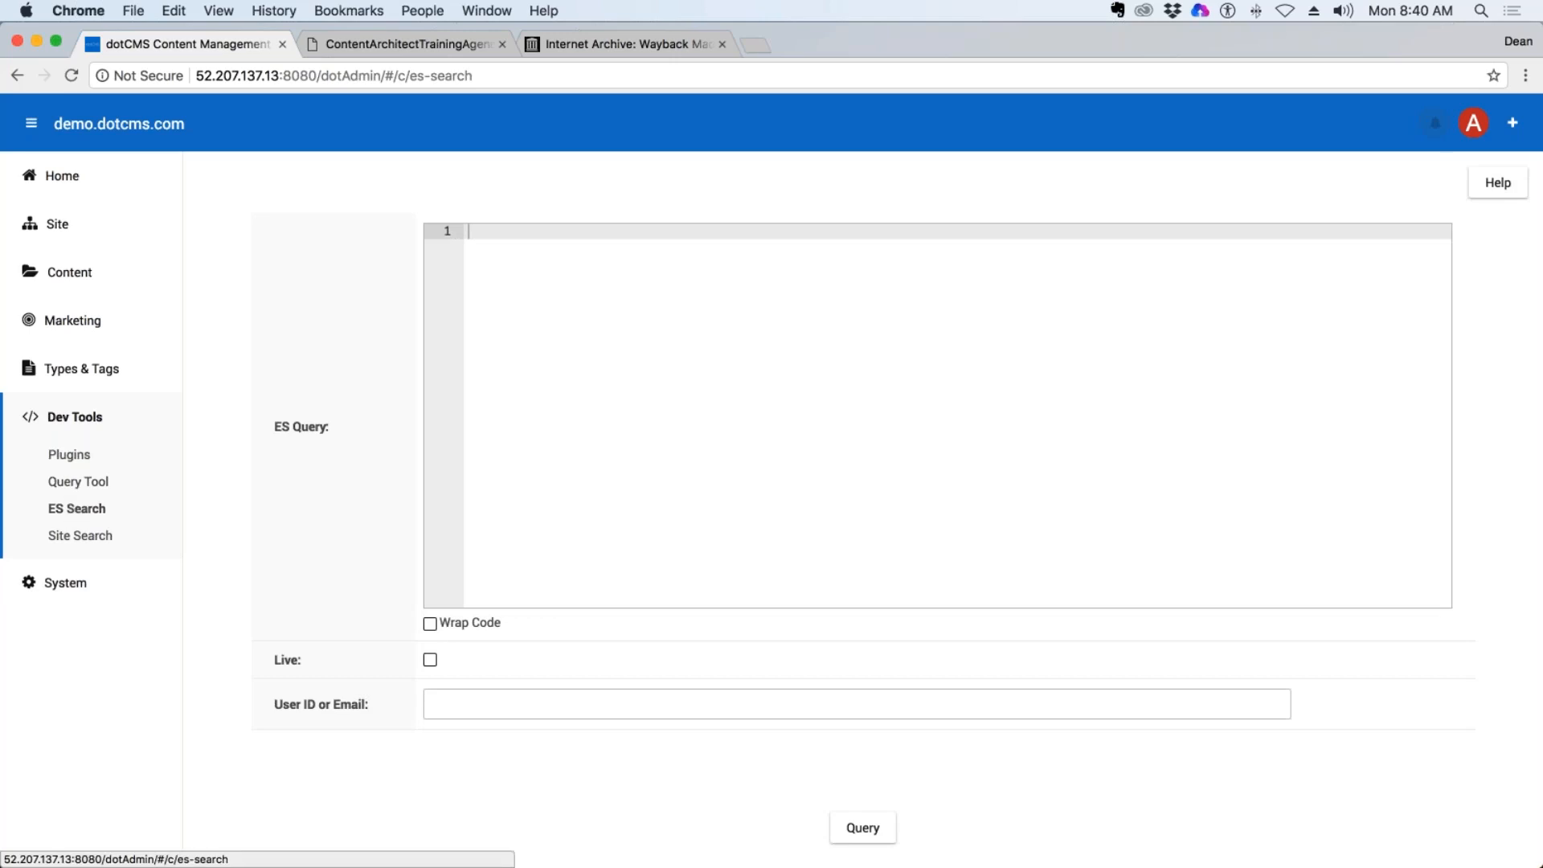
Revisit the Query Tool for comparison and return to ES Search.
{"action": "left_click", "coordinate": [91, 486]}
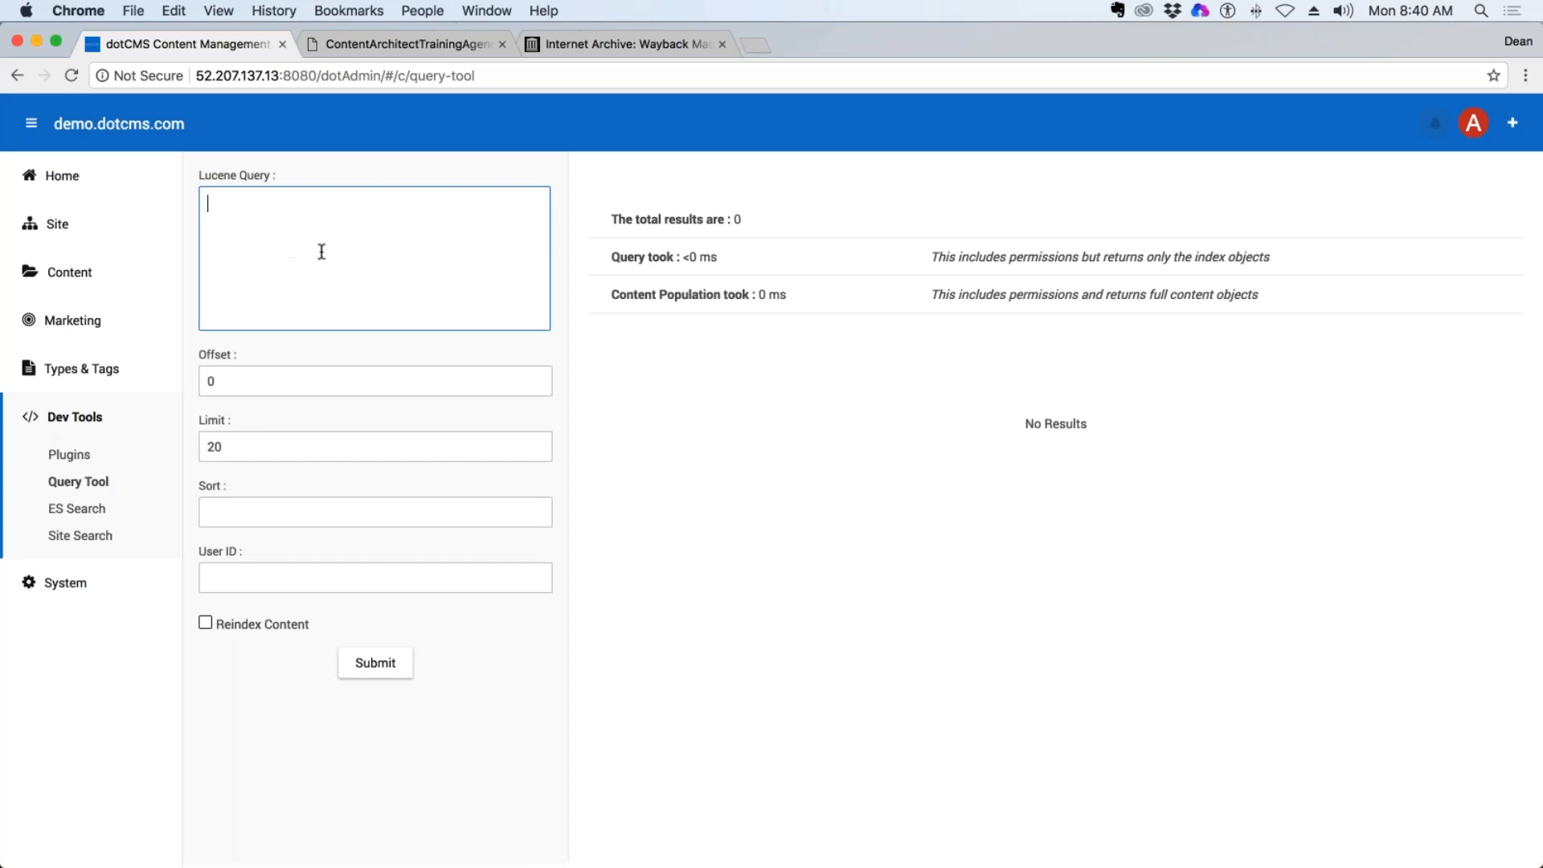
{"action": "left_click", "coordinate": [81, 515]}
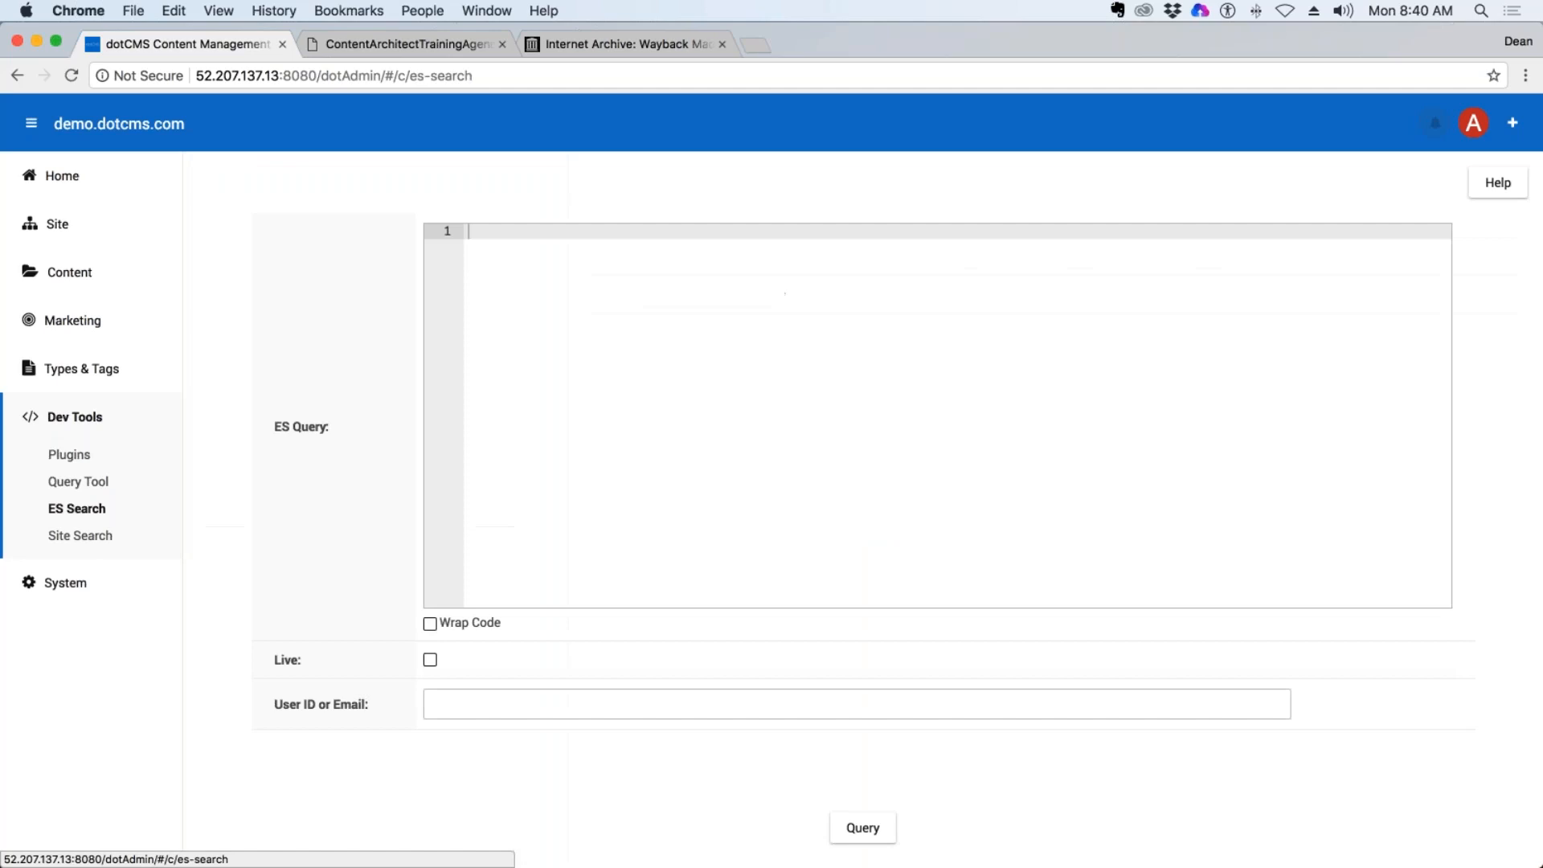
Revisit the Query Tool, and view the indices in Site Search.
{"action": "left_click", "coordinate": [90, 486]}
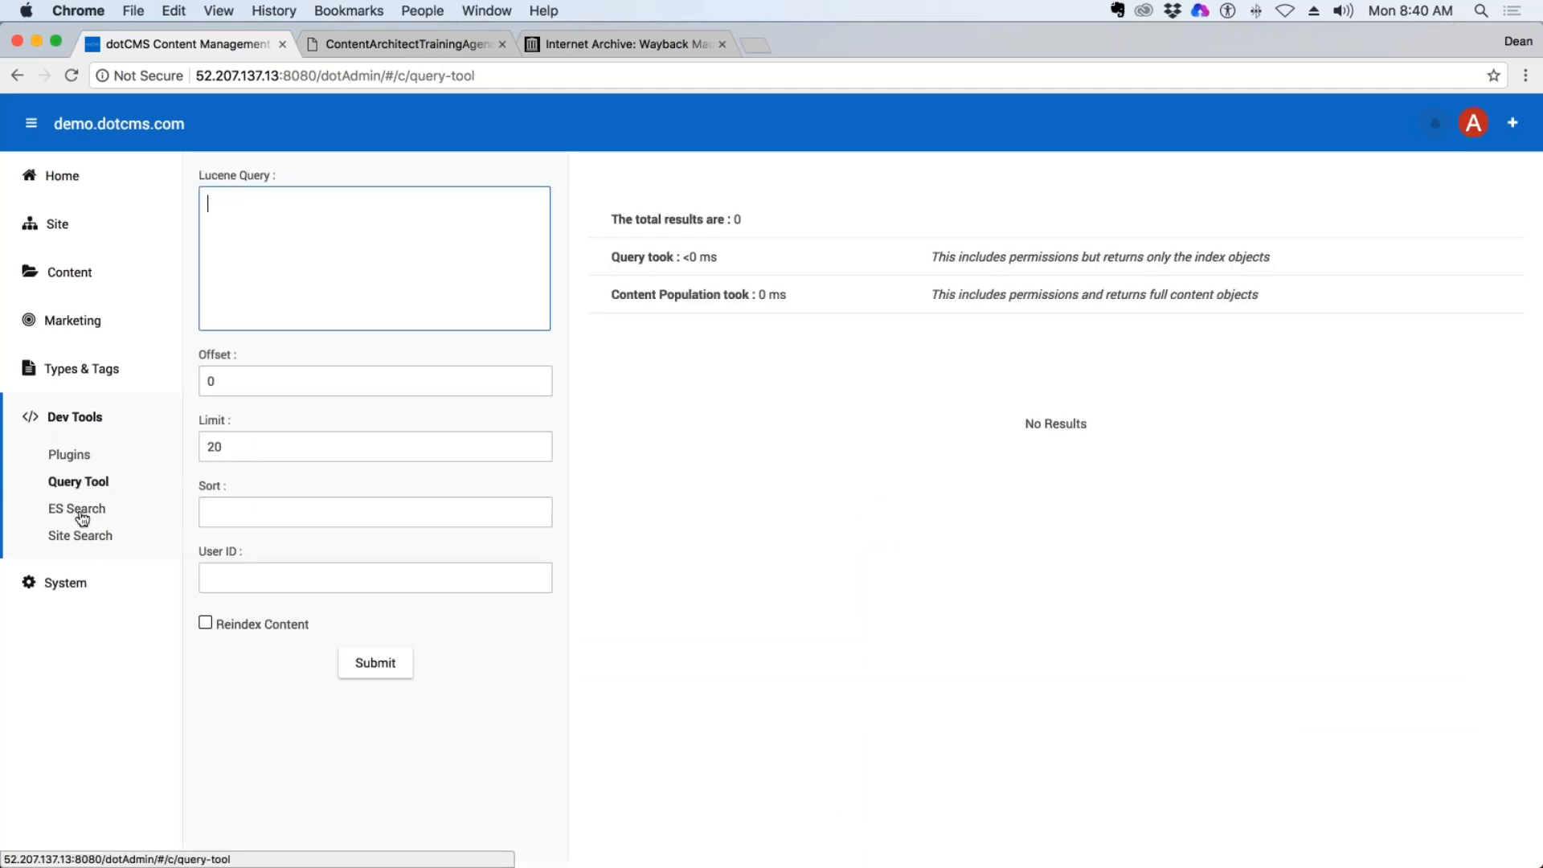
{"action": "left_click", "coordinate": [81, 536]}
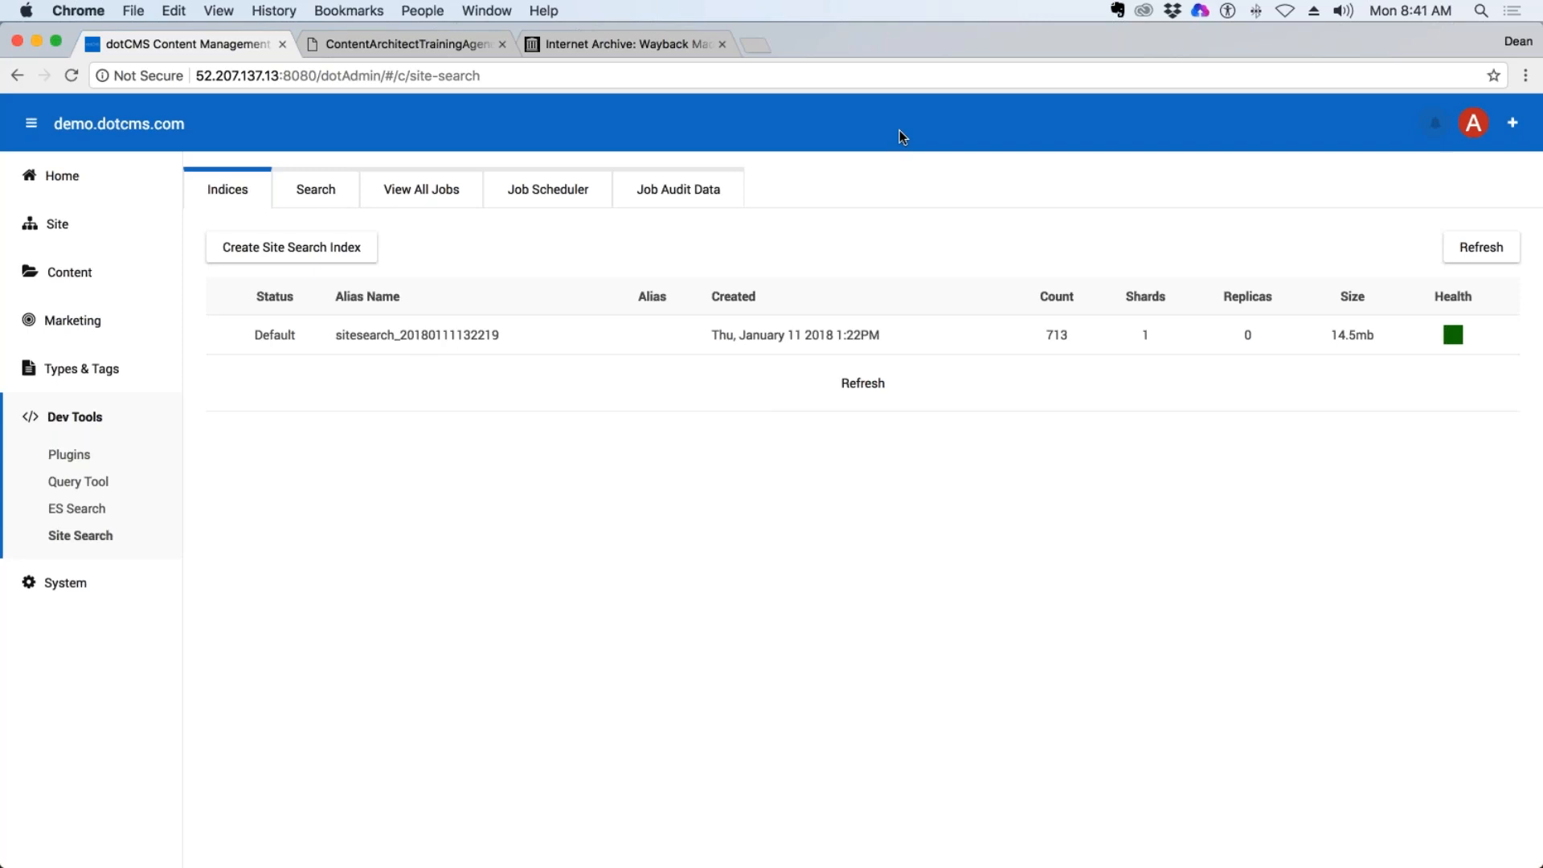
Load the authoring.dotcms.com home page in a new browser tab and view the entries under Resources.
{"action": "left_click", "coordinate": [752, 45]}
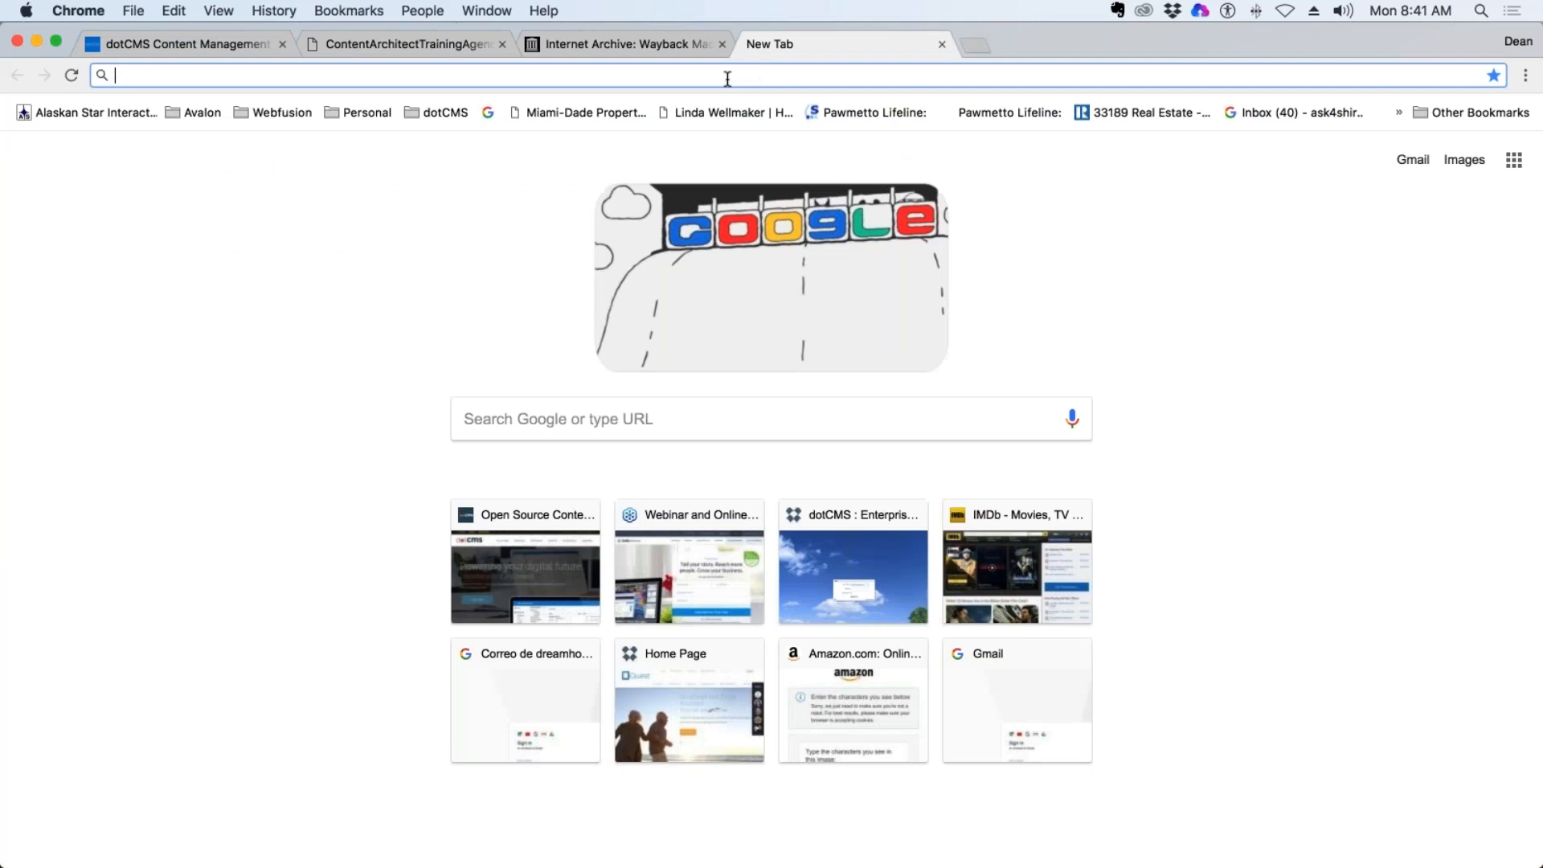
{"action": "type", "text": "authoring.dotcms.com/dotAdmin/#/"}
{"action": "key", "text": "Return"}
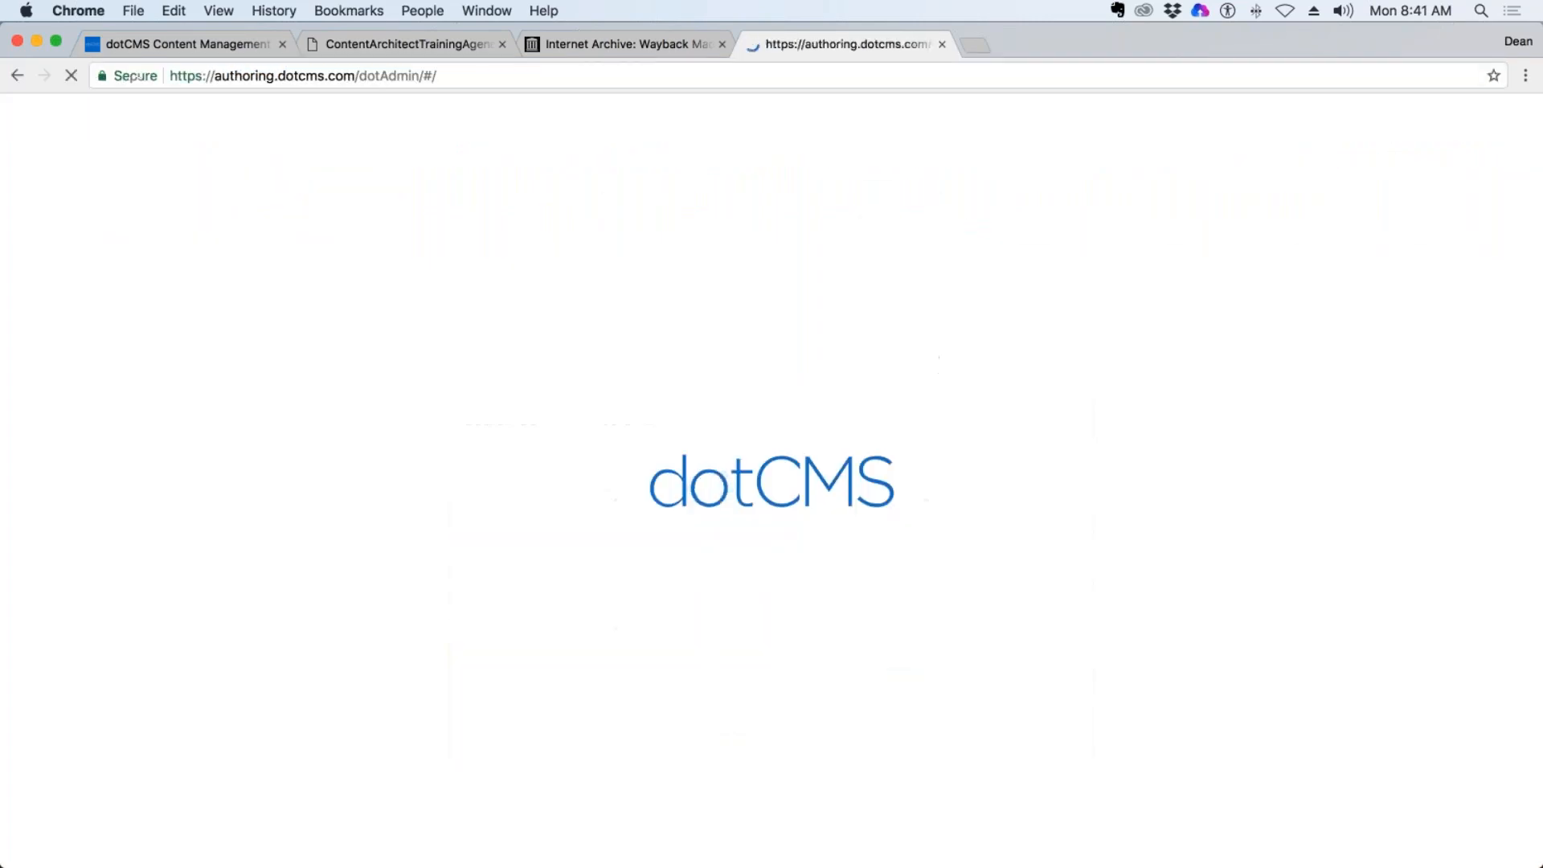
{"action": "left_click", "coordinate": [362, 76]}
{"action": "left_click", "coordinate": [358, 75]}
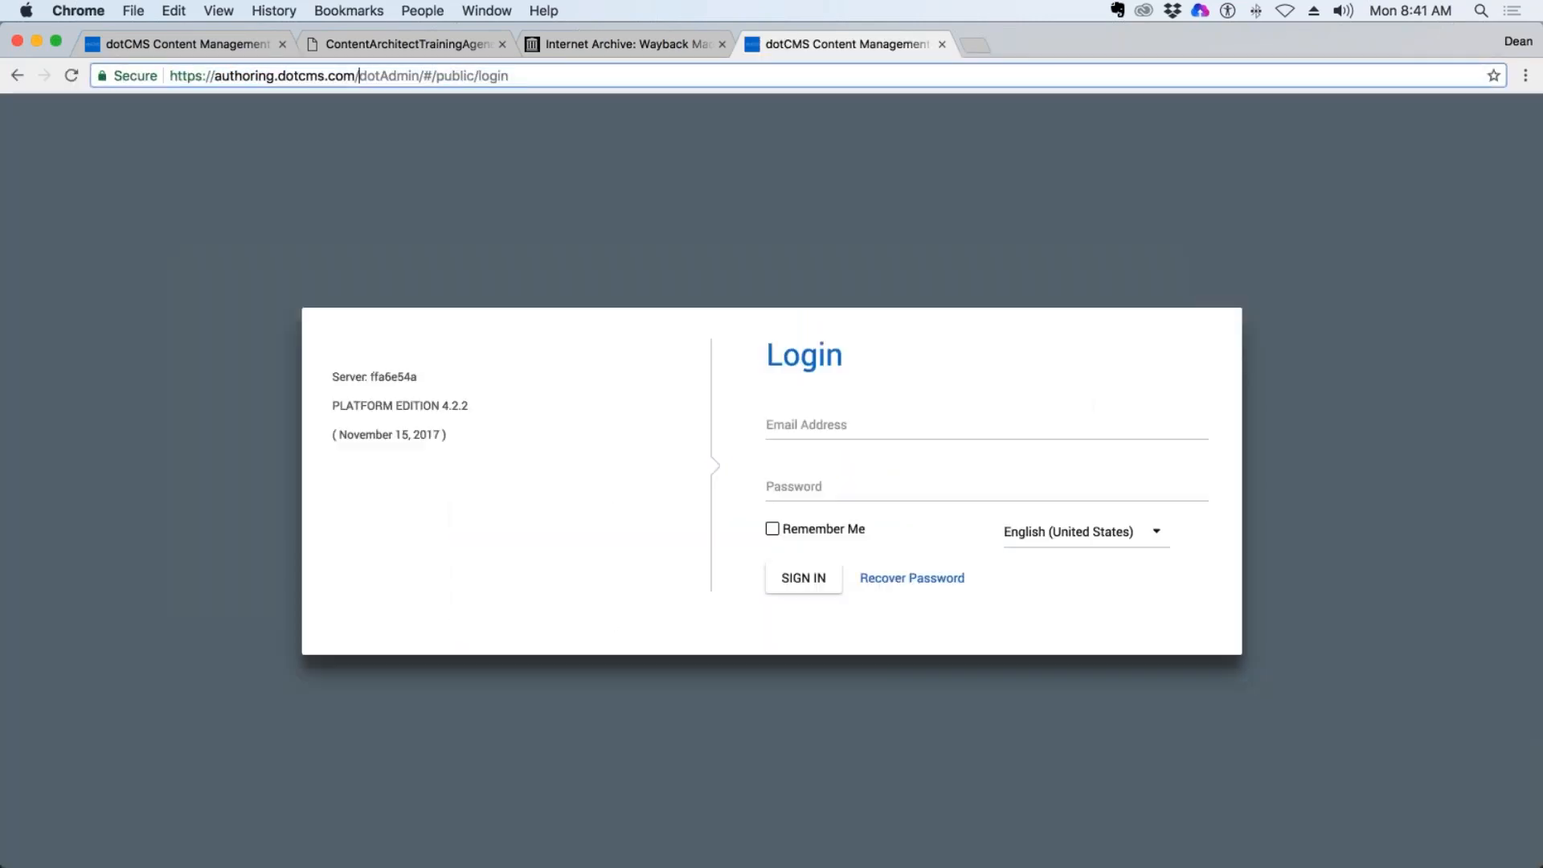
{"action": "key", "text": "shift+super+Right"}
{"action": "key", "text": "BackSpace"}
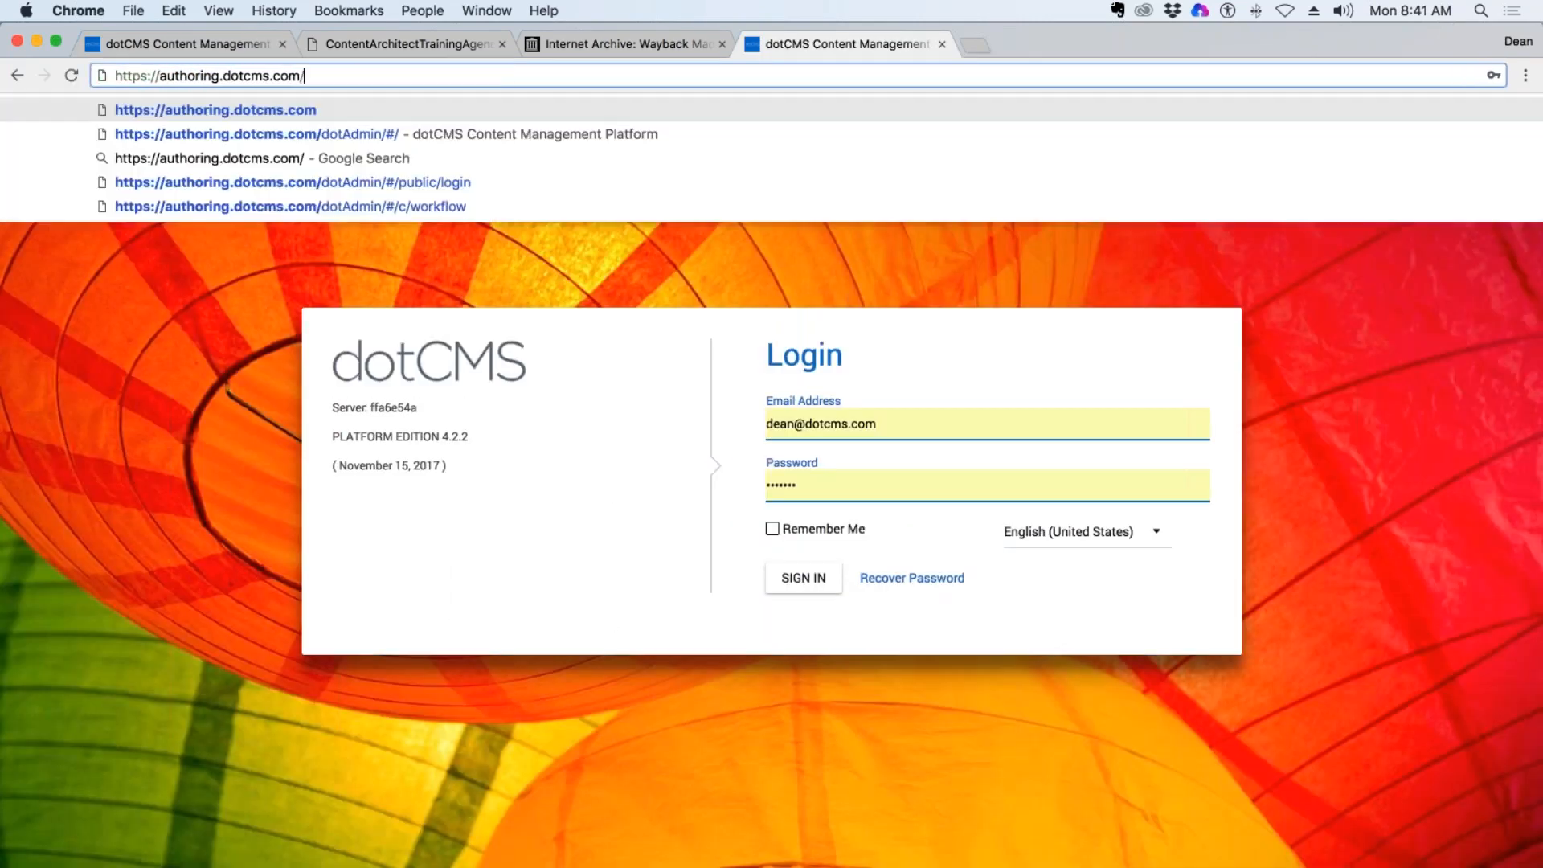
{"action": "key", "text": "Return"}
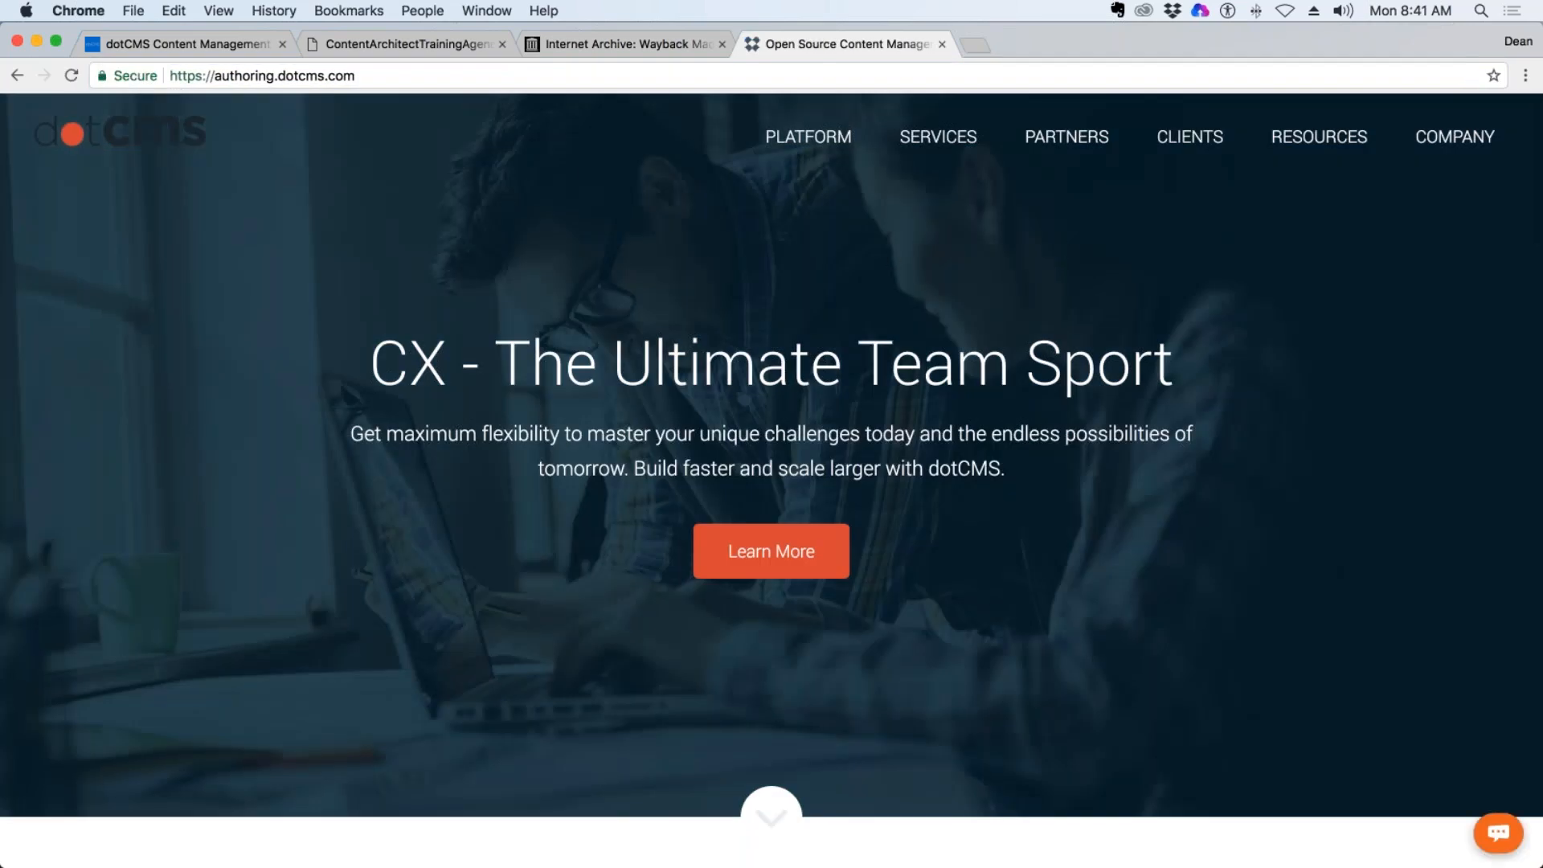
{"action": "left_click", "coordinate": [402, 74]}
{"action": "left_click", "coordinate": [406, 74]}
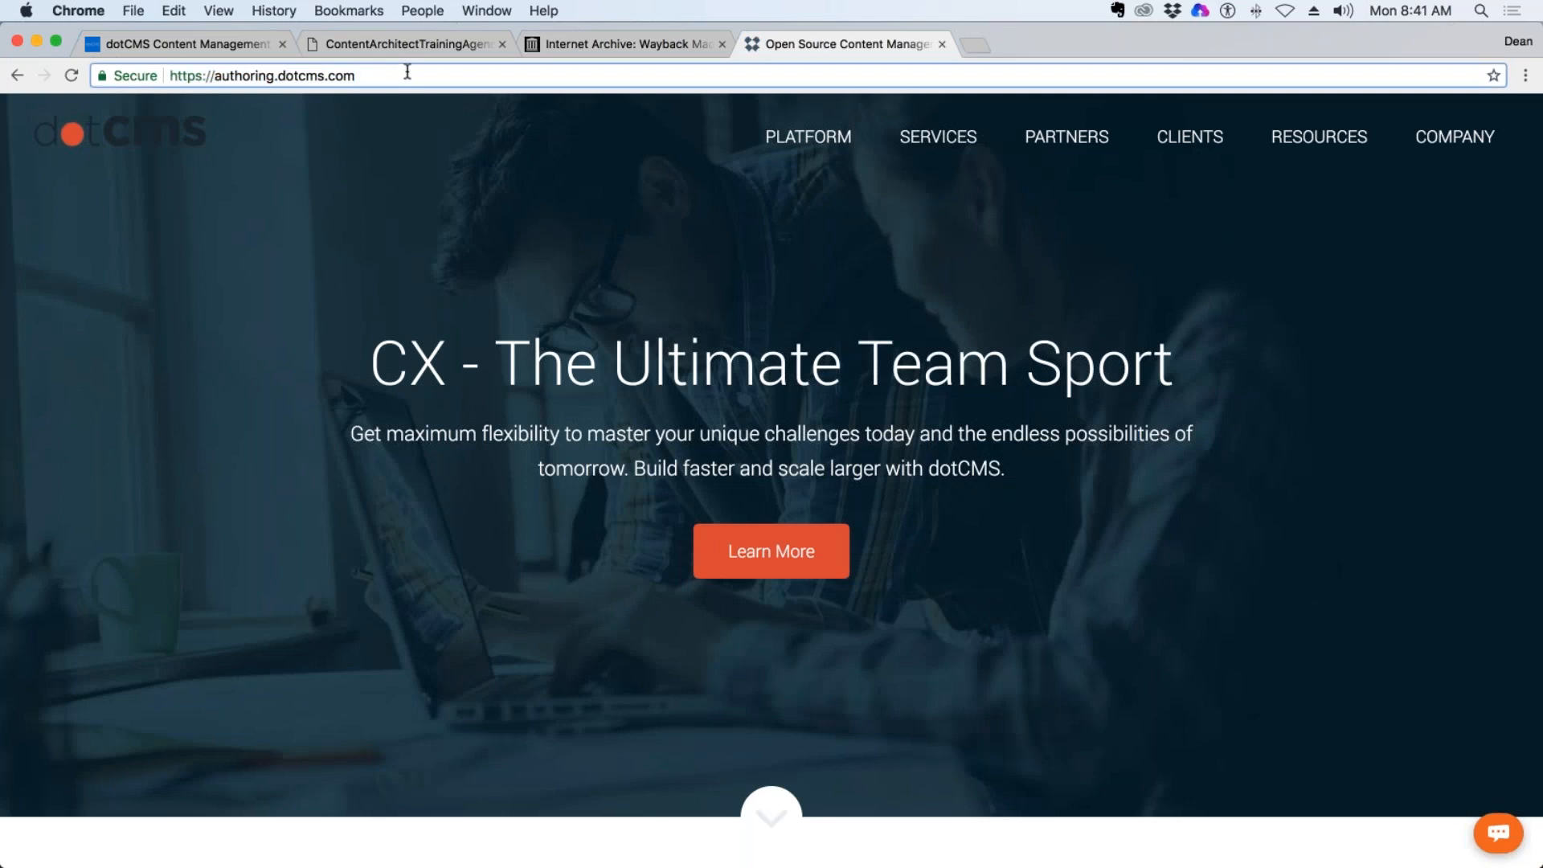
{"action": "mouse_move", "coordinate": [1318, 144]}
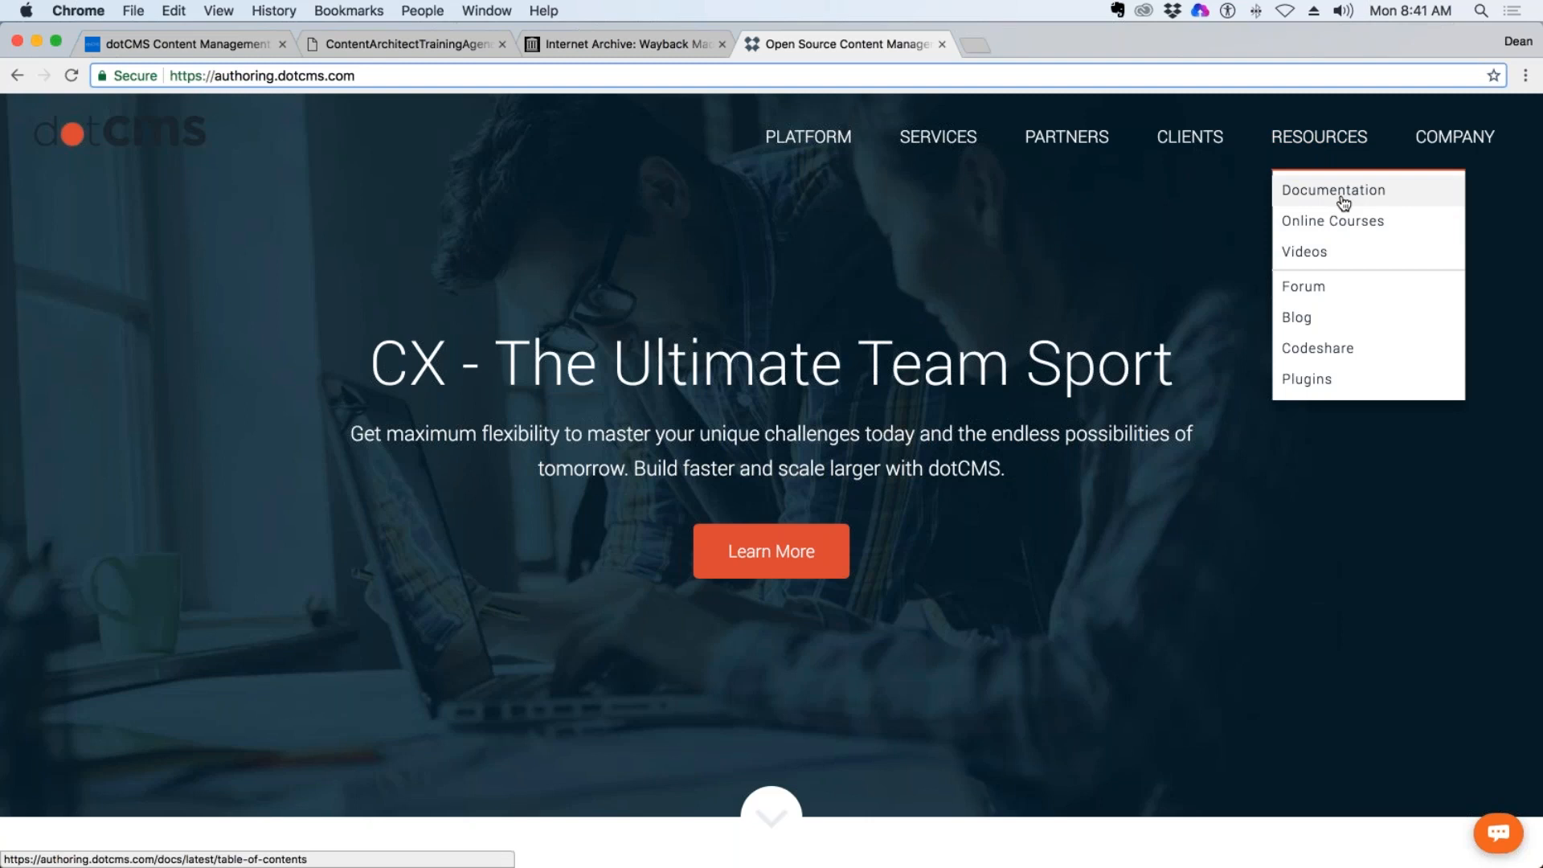
Go to authoring.dotcms.com/admin and sign in with the saved credentials.
{"action": "left_click", "coordinate": [387, 76]}
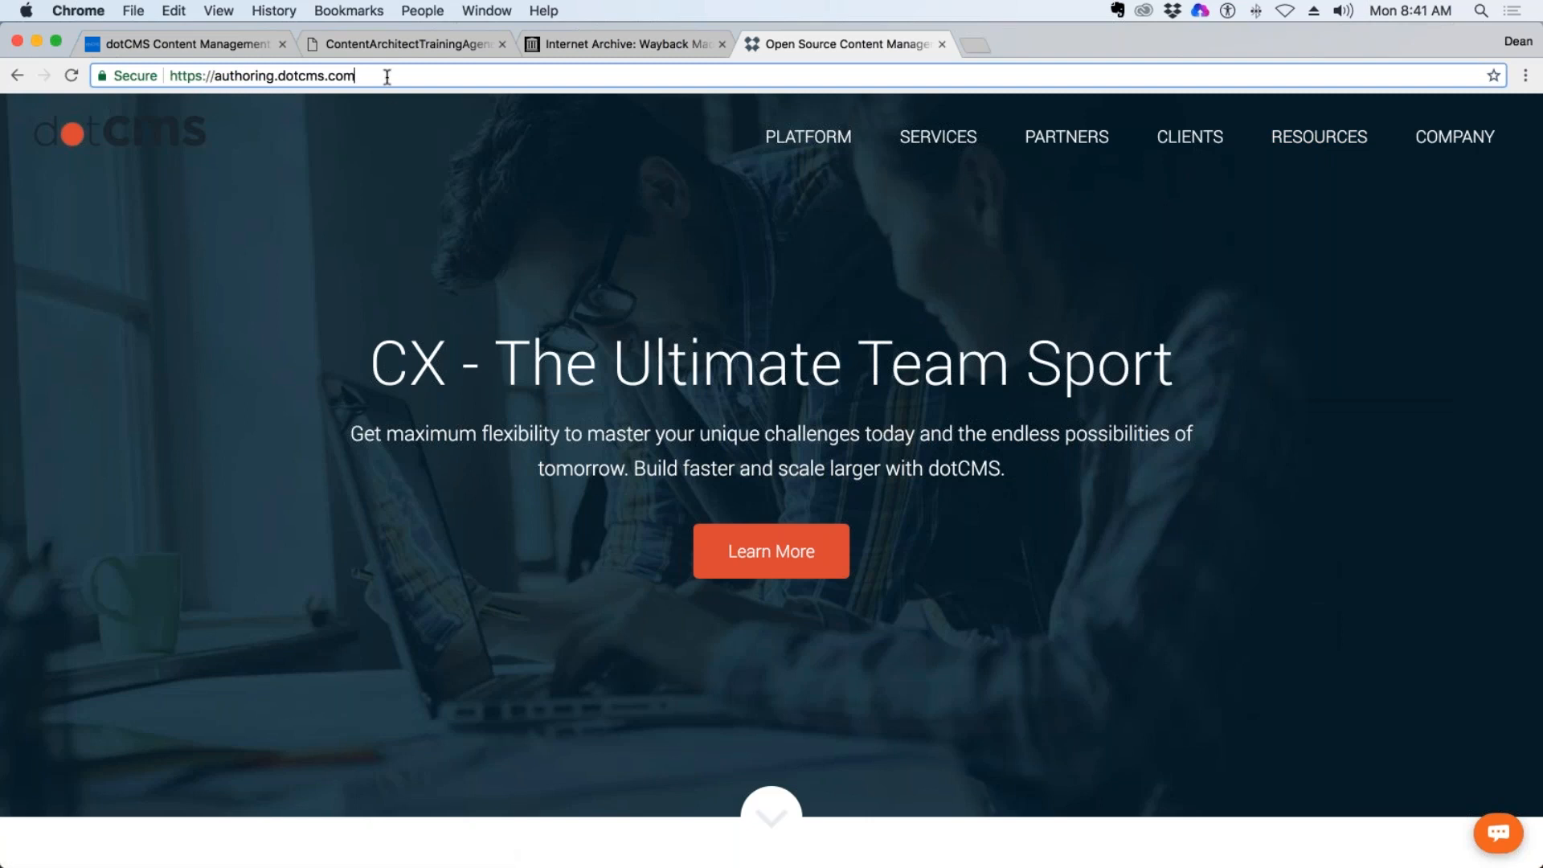
{"action": "type", "text": "/admin"}
{"action": "key", "text": "Return"}
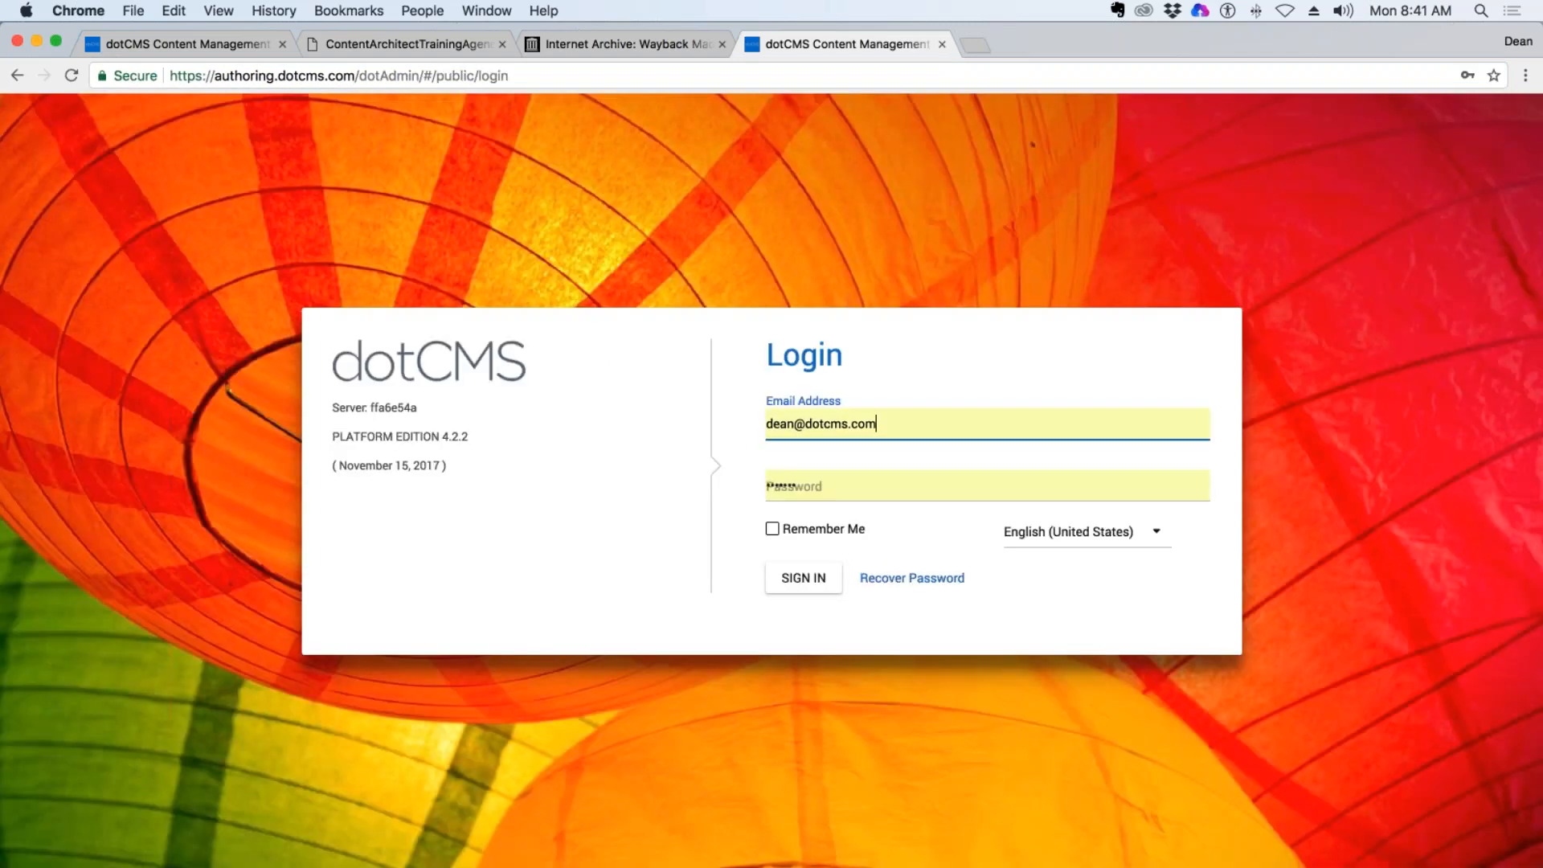
{"action": "left_click", "coordinate": [804, 577]}
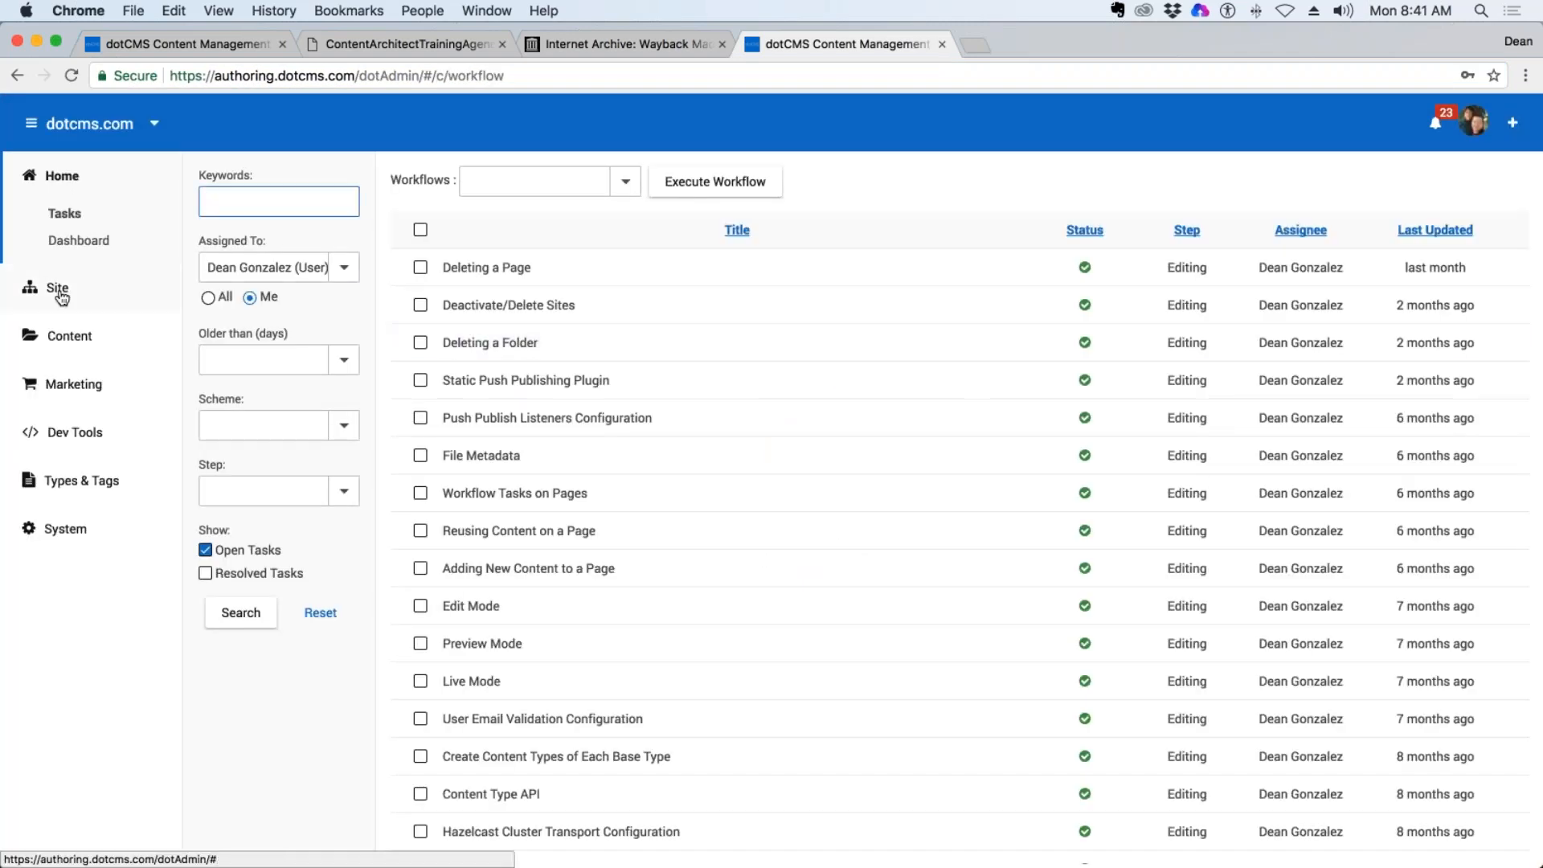
Open the index page of the developer-wiki folder in the site Browser.
{"action": "left_click", "coordinate": [56, 288]}
{"action": "left_click", "coordinate": [71, 325]}
{"action": "scroll", "coordinate": [341, 675], "scroll_direction": "down", "scroll_amount": 8}
{"action": "scroll", "coordinate": [335, 660], "scroll_direction": "down", "scroll_amount": 3}
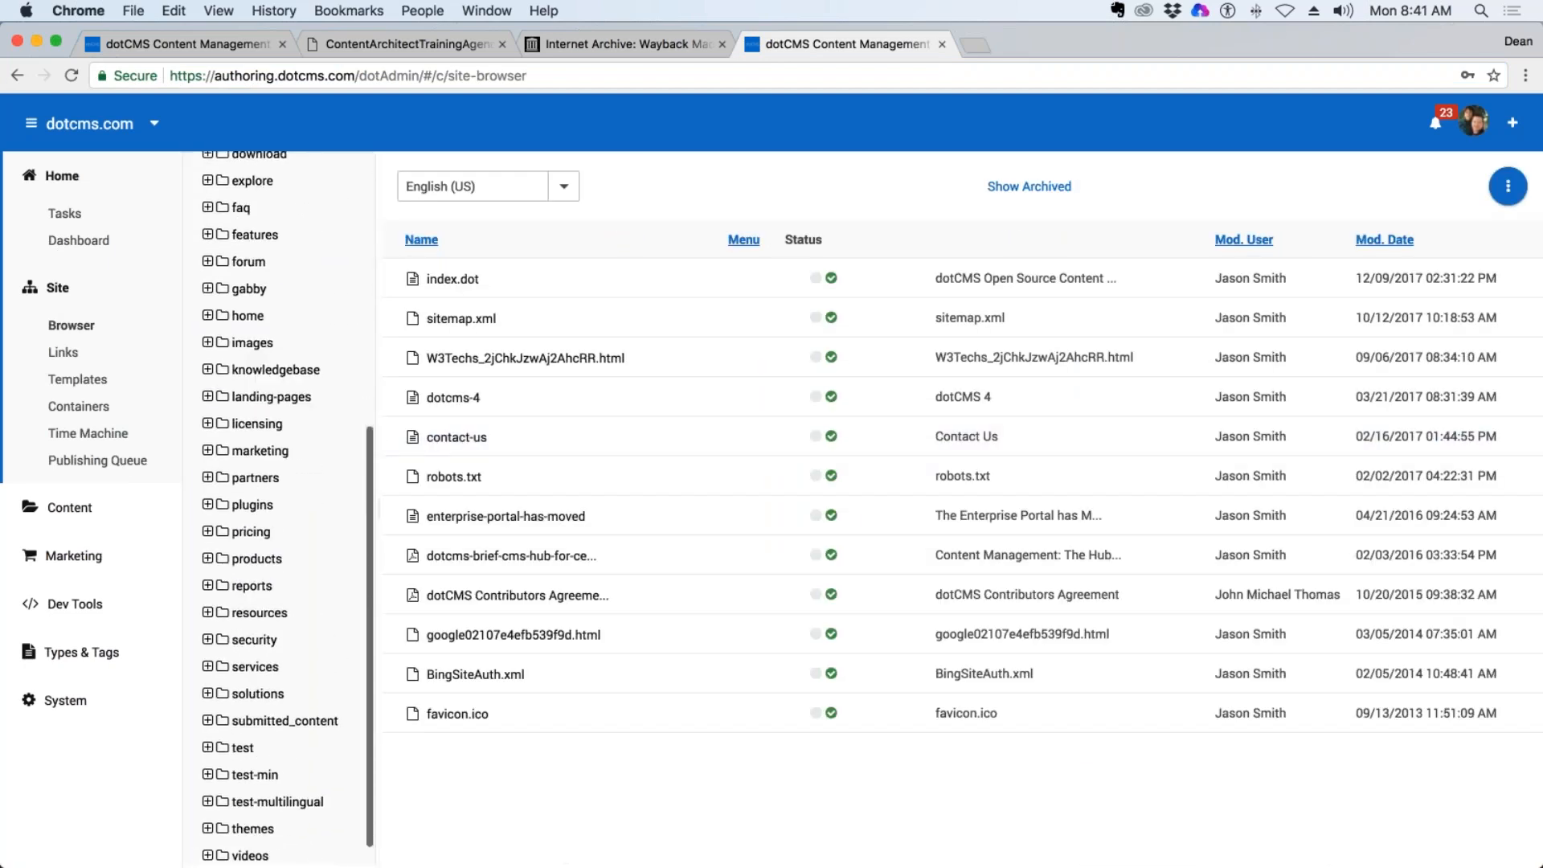
{"action": "scroll", "coordinate": [278, 503], "scroll_direction": "up", "scroll_amount": 3}
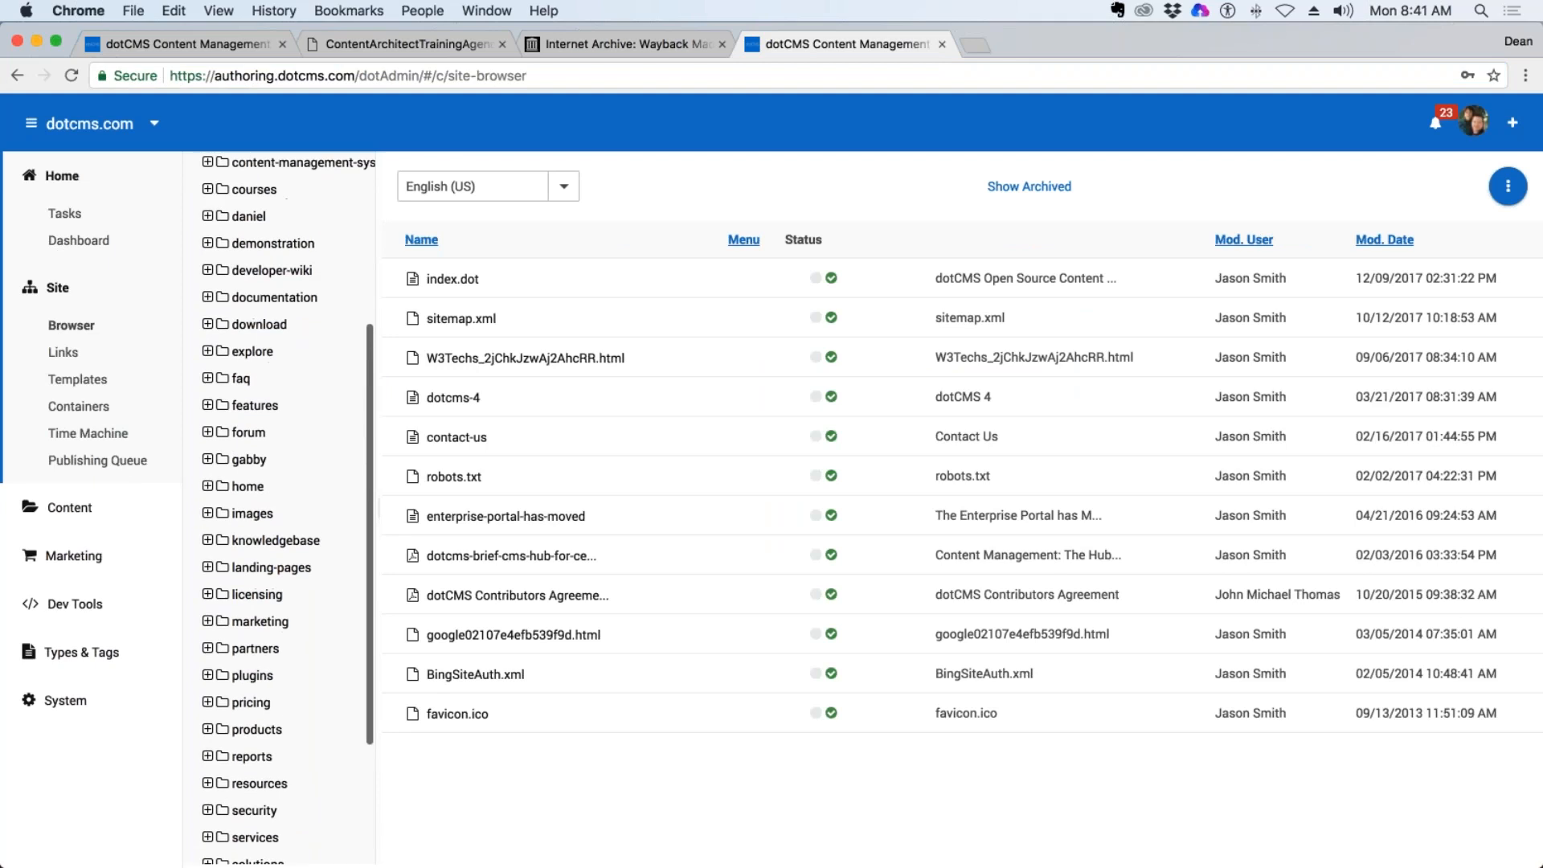
{"action": "left_click", "coordinate": [271, 270]}
{"action": "left_click", "coordinate": [441, 316]}
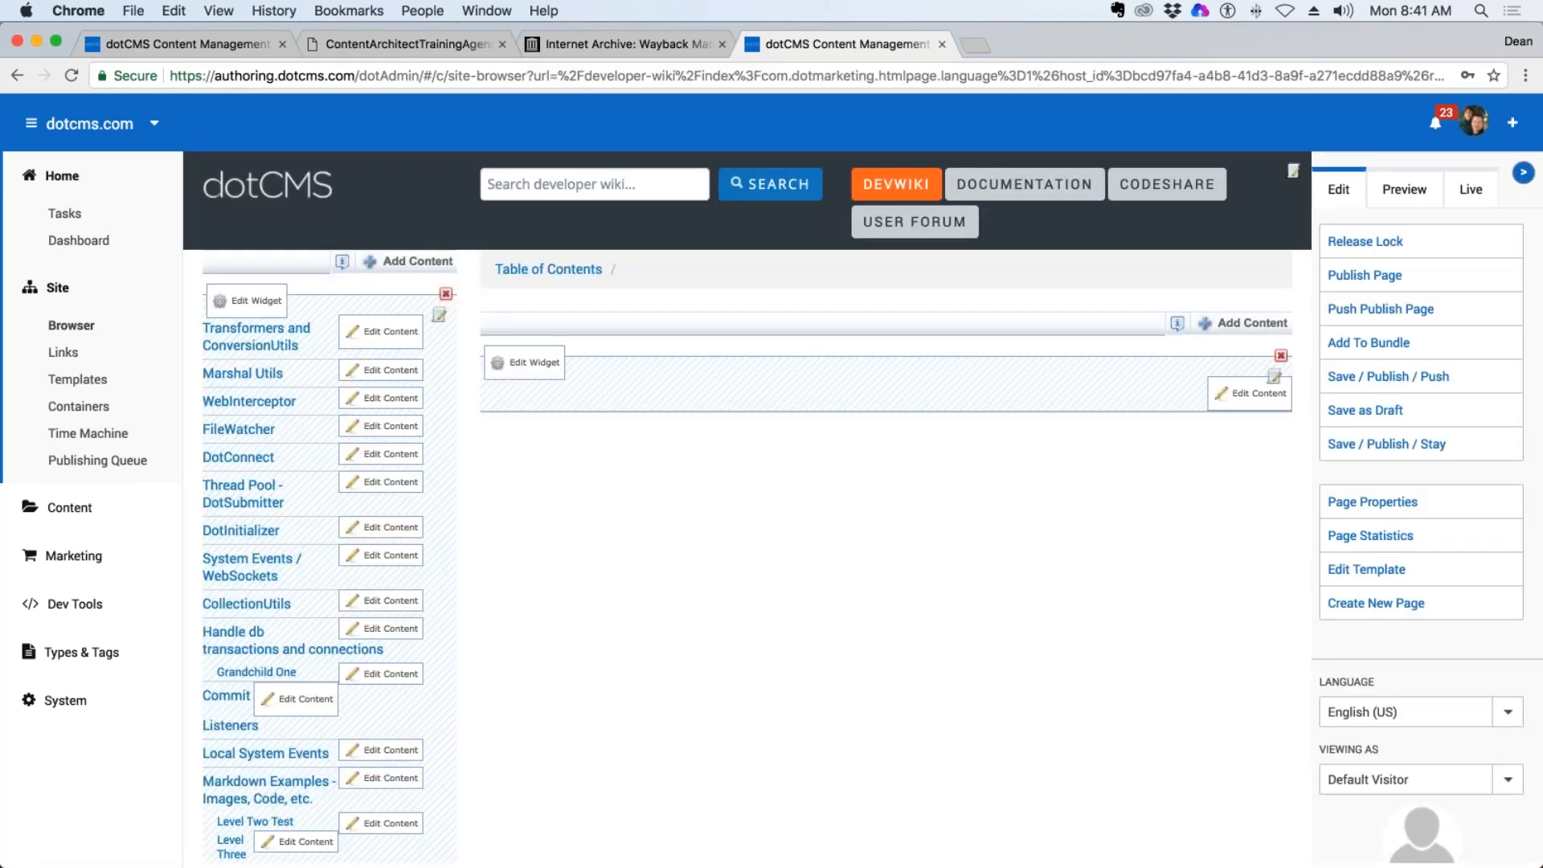
Check the list of available sites, and collapse the page actions pane to examine the developer wiki page and its search field.
{"action": "left_click", "coordinate": [153, 124]}
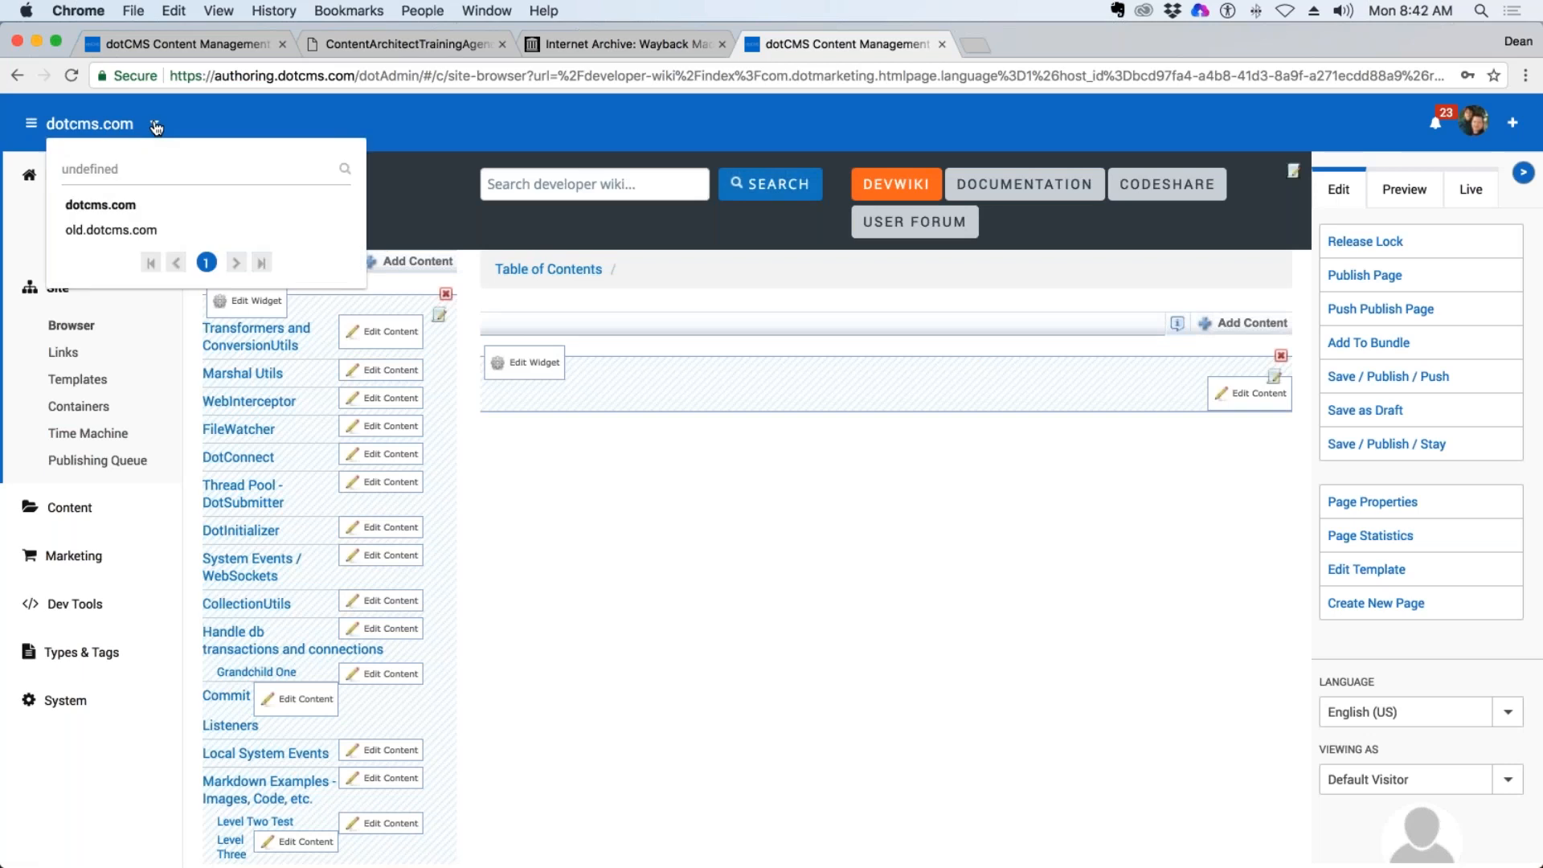
{"action": "left_click", "coordinate": [153, 124]}
{"action": "left_click", "coordinate": [17, 74]}
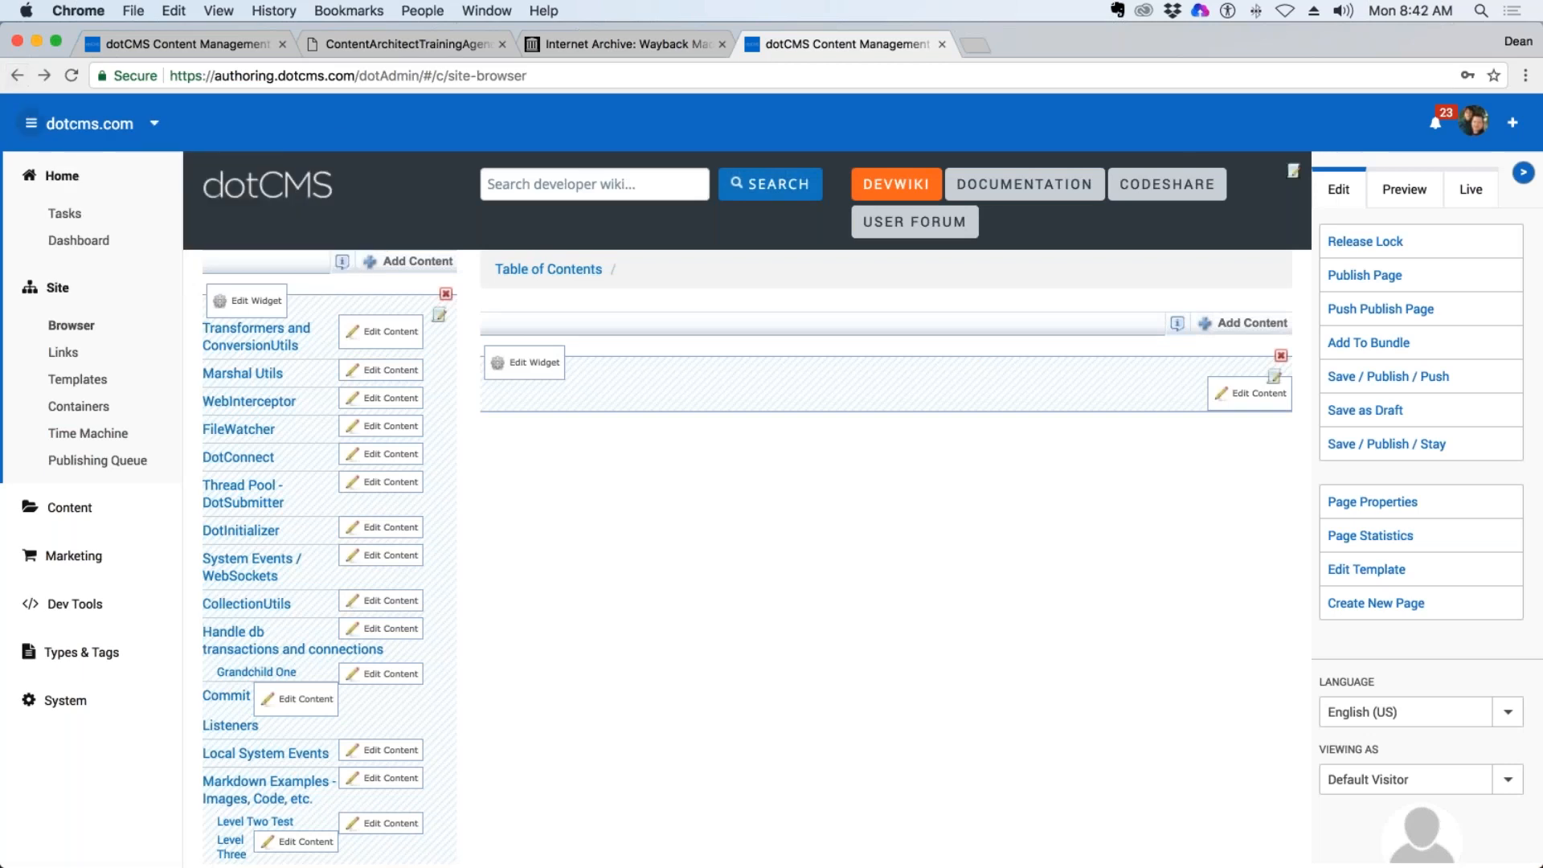
{"action": "left_click", "coordinate": [1523, 172]}
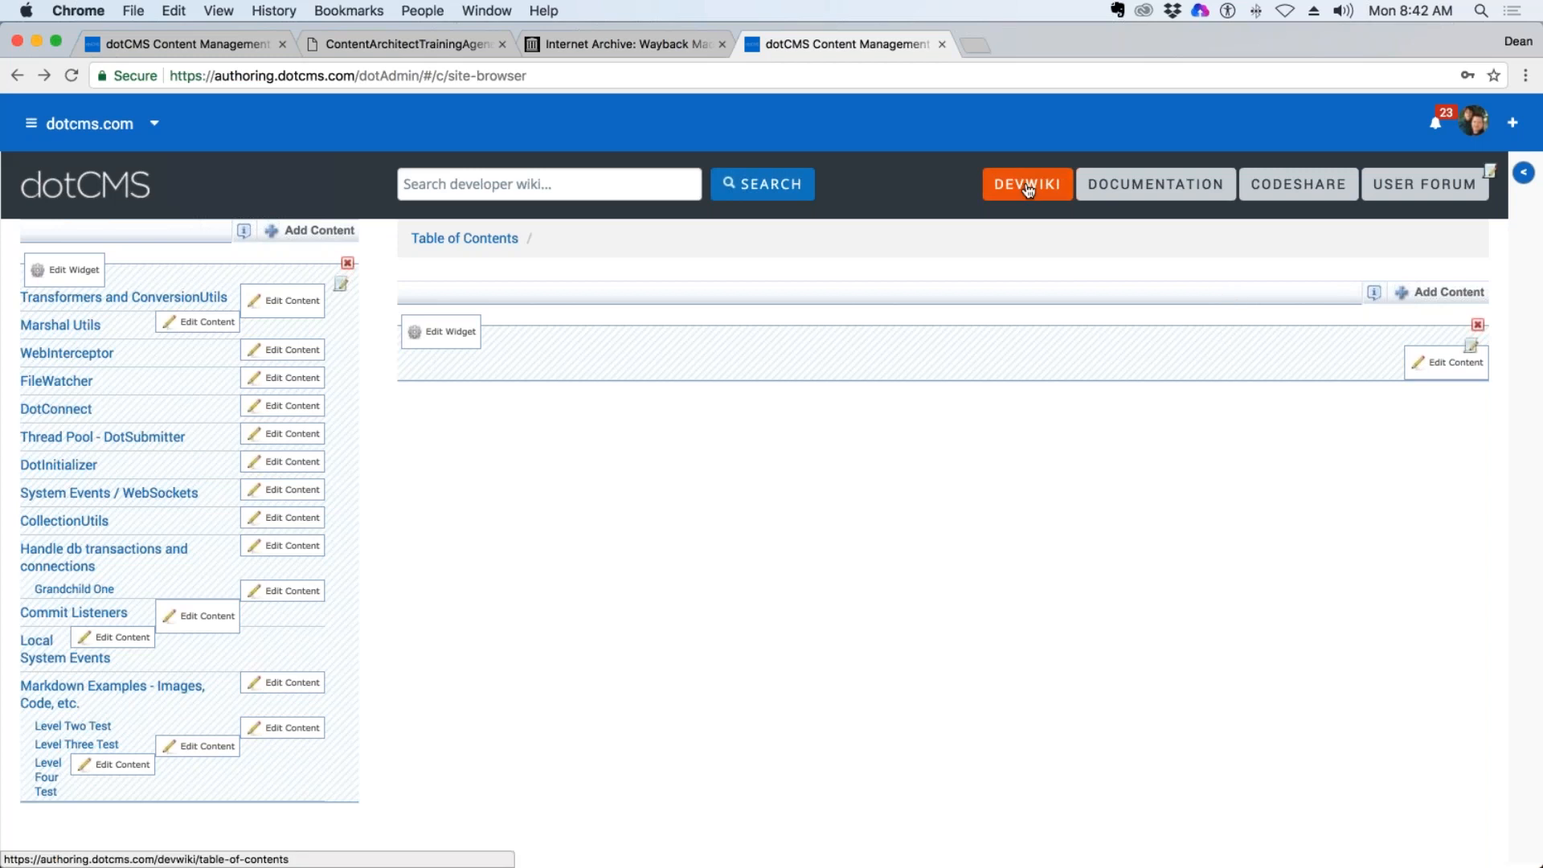
{"action": "left_click", "coordinate": [475, 189]}
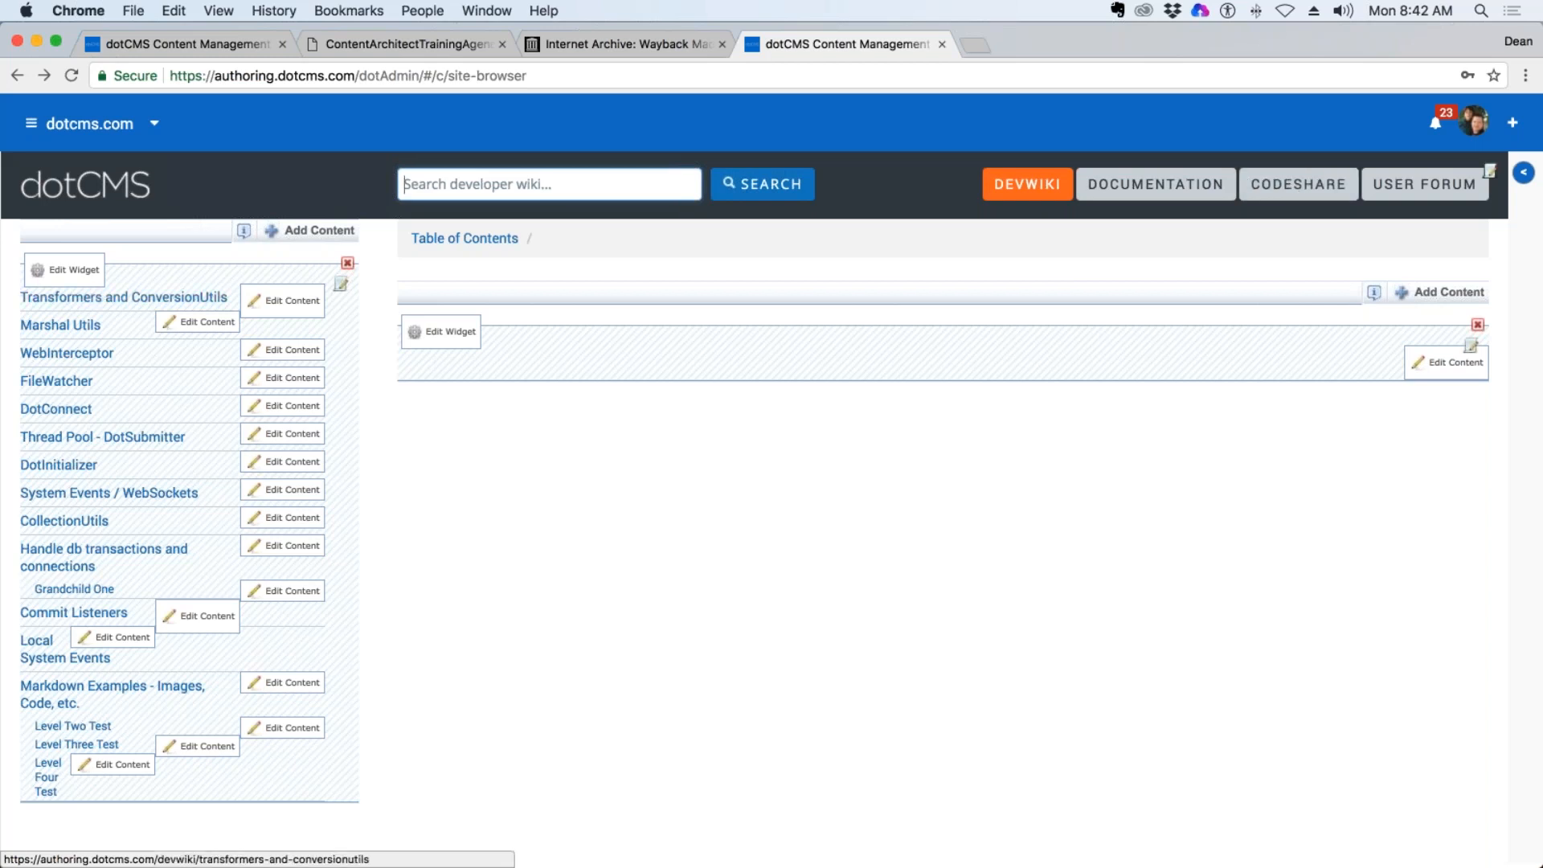
Open the DotConnect topic in the developer wiki and inspect its page heading and URL.
{"action": "left_click", "coordinate": [56, 408]}
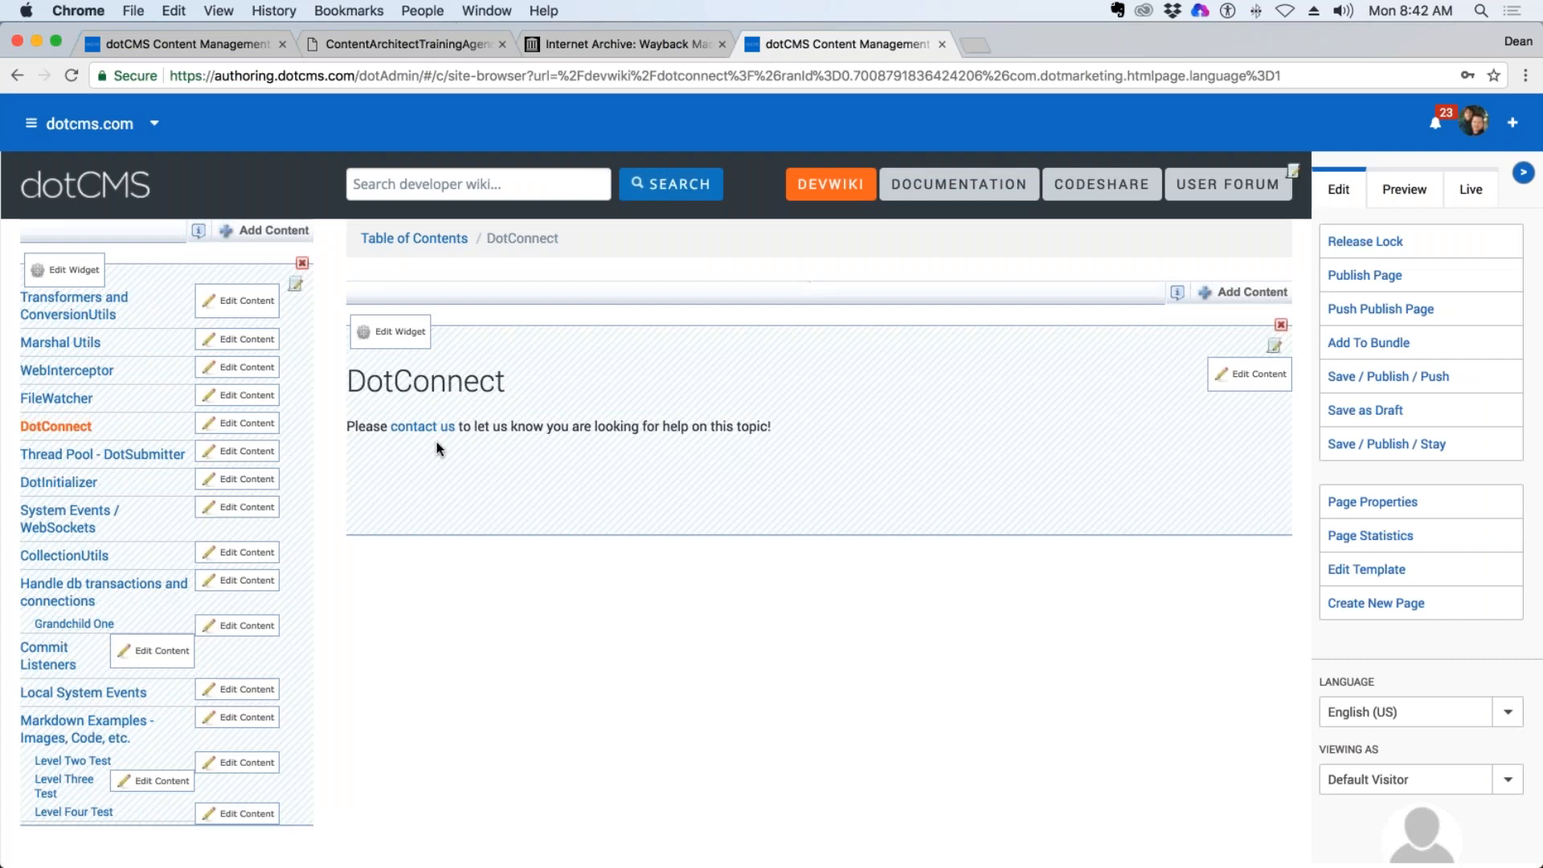
{"action": "left_click_drag", "start_coordinate": [437, 441], "coordinate": [625, 412]}
{"action": "left_click", "coordinate": [625, 412]}
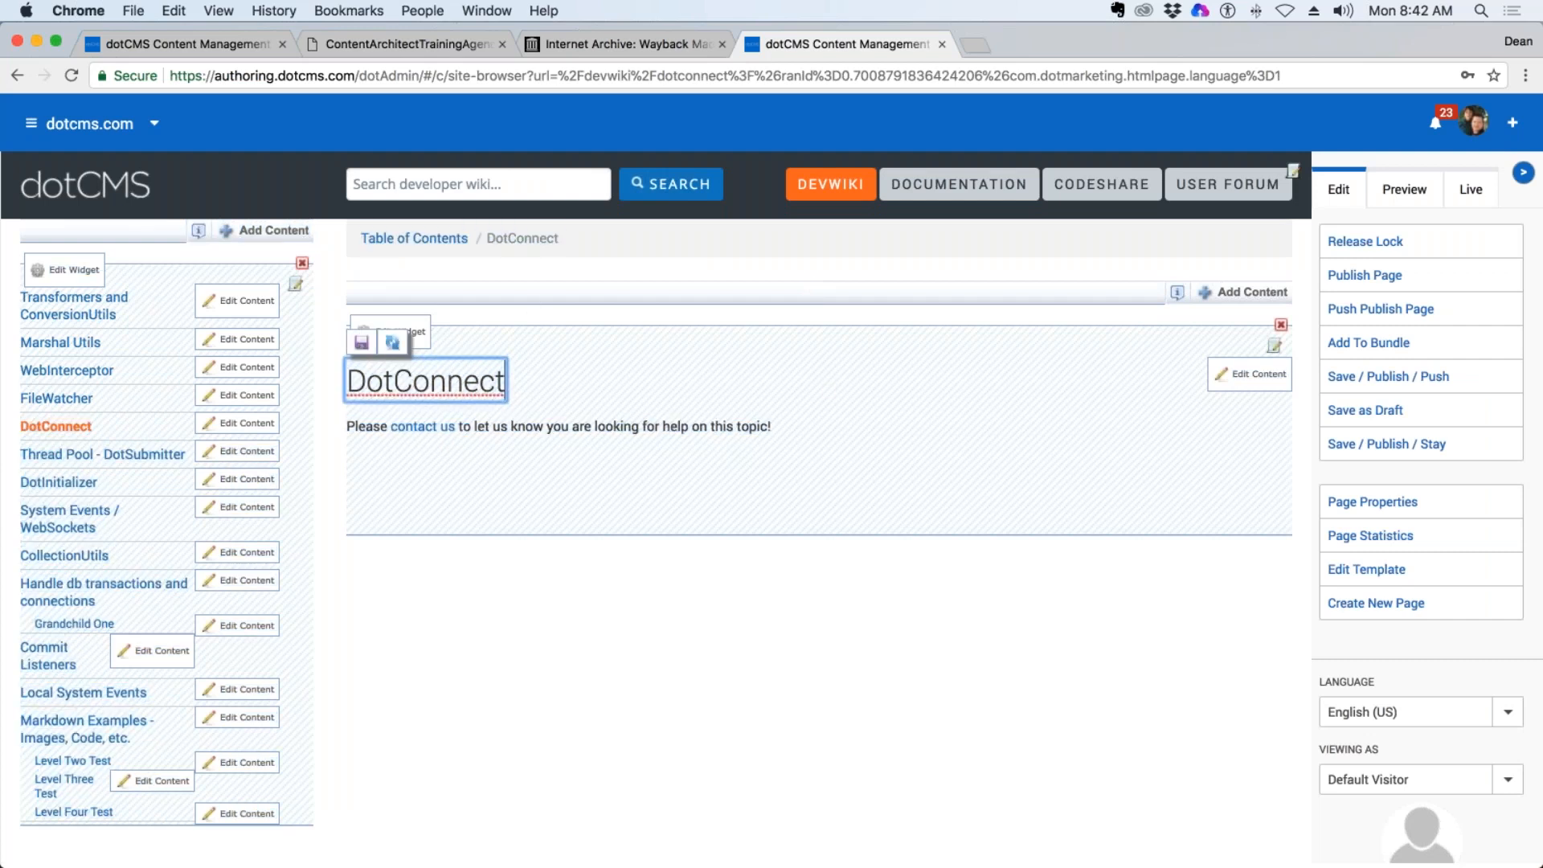
{"action": "left_click", "coordinate": [390, 76]}
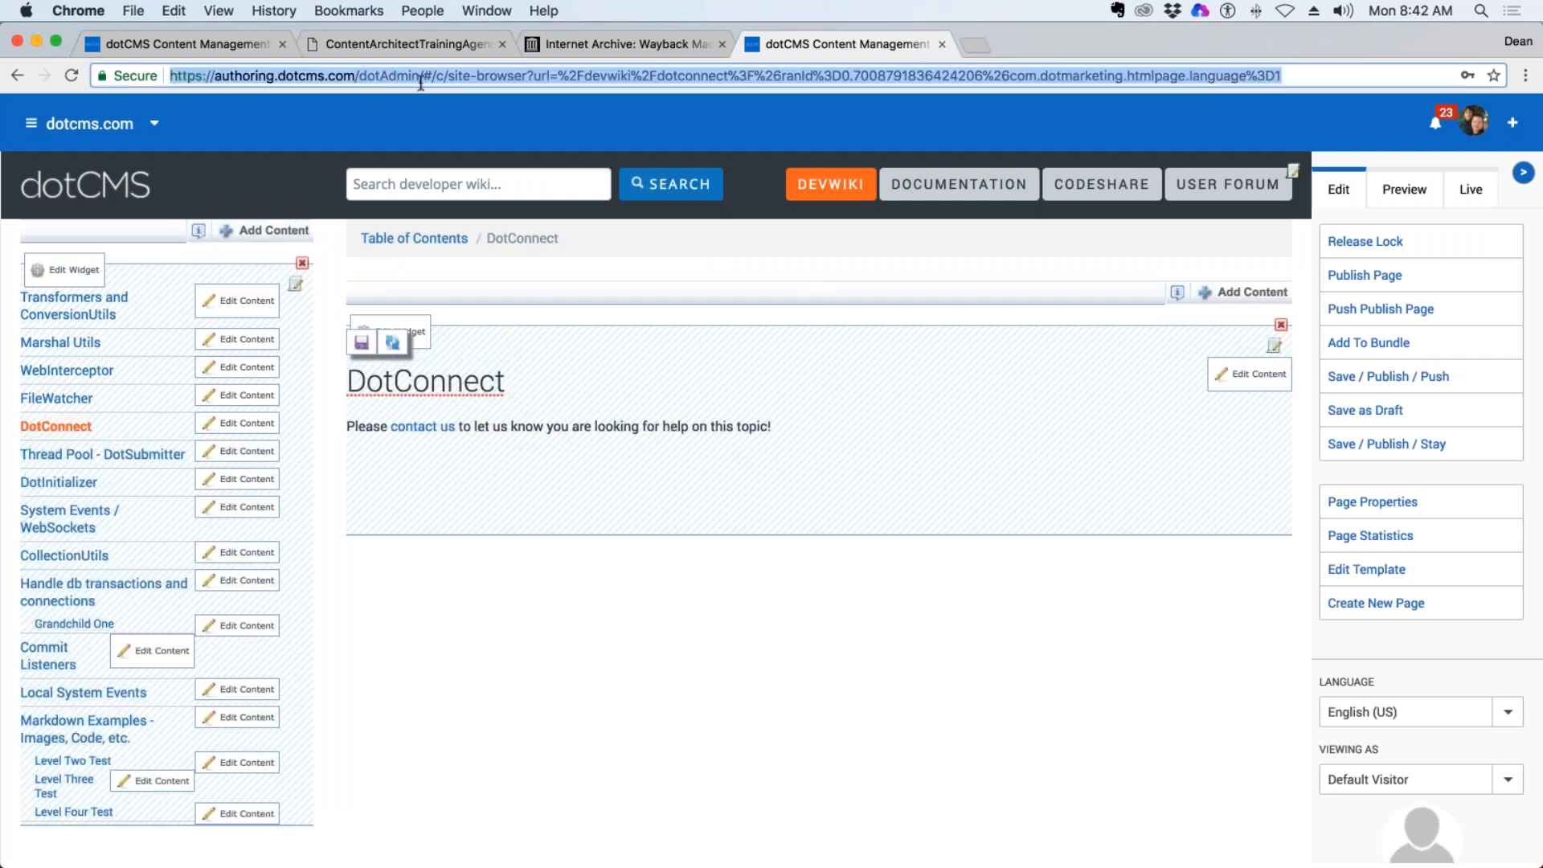
Copy the DotConnect link address into the wiki search field and highlight its devwiki/dotconnect path.
{"action": "right_click", "coordinate": [52, 422]}
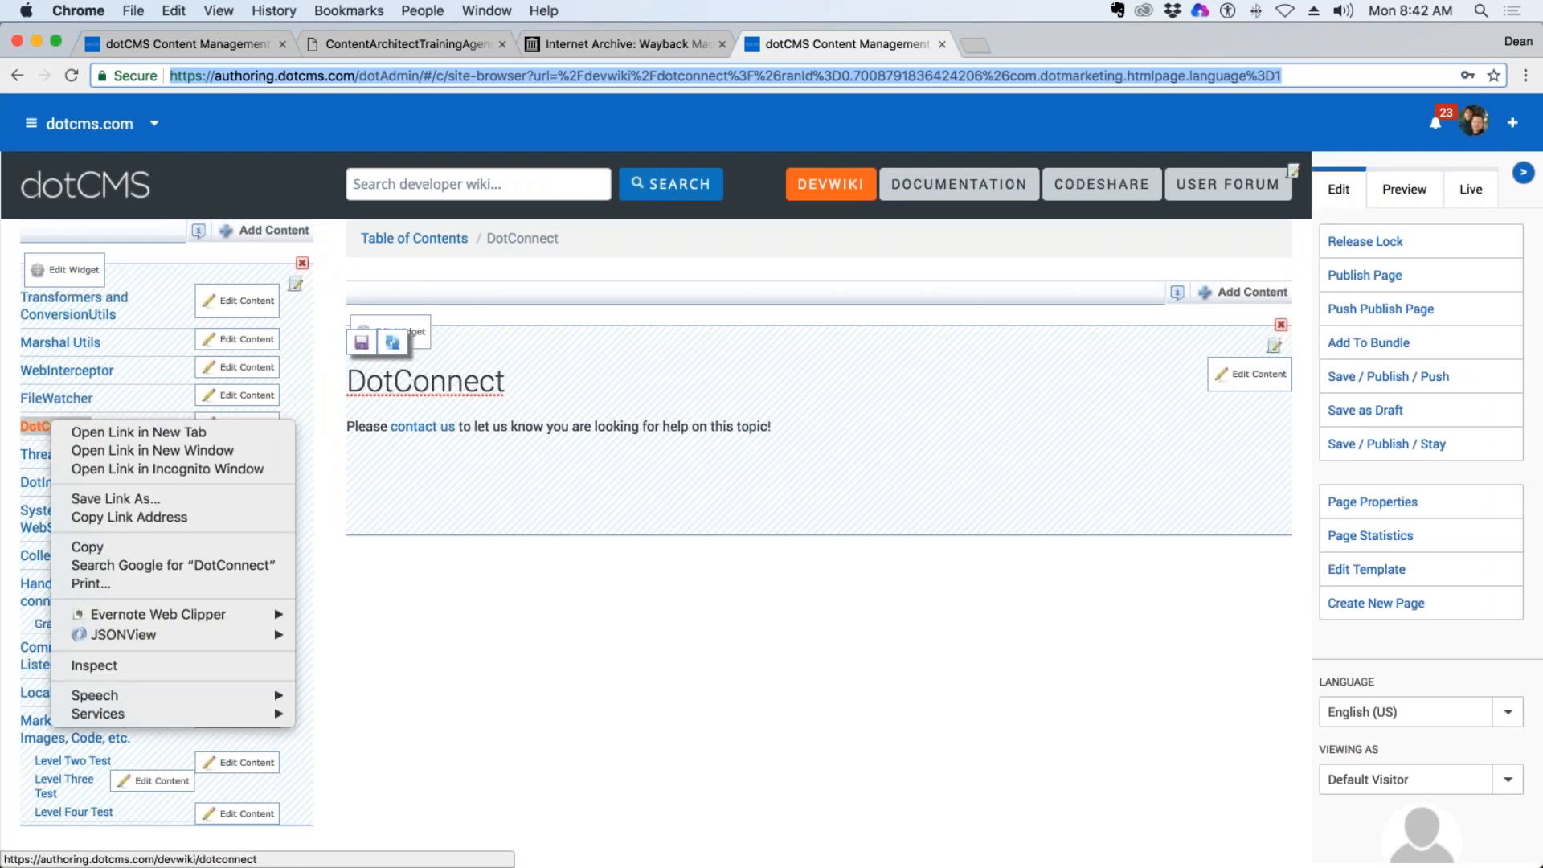
{"action": "left_click", "coordinate": [235, 518]}
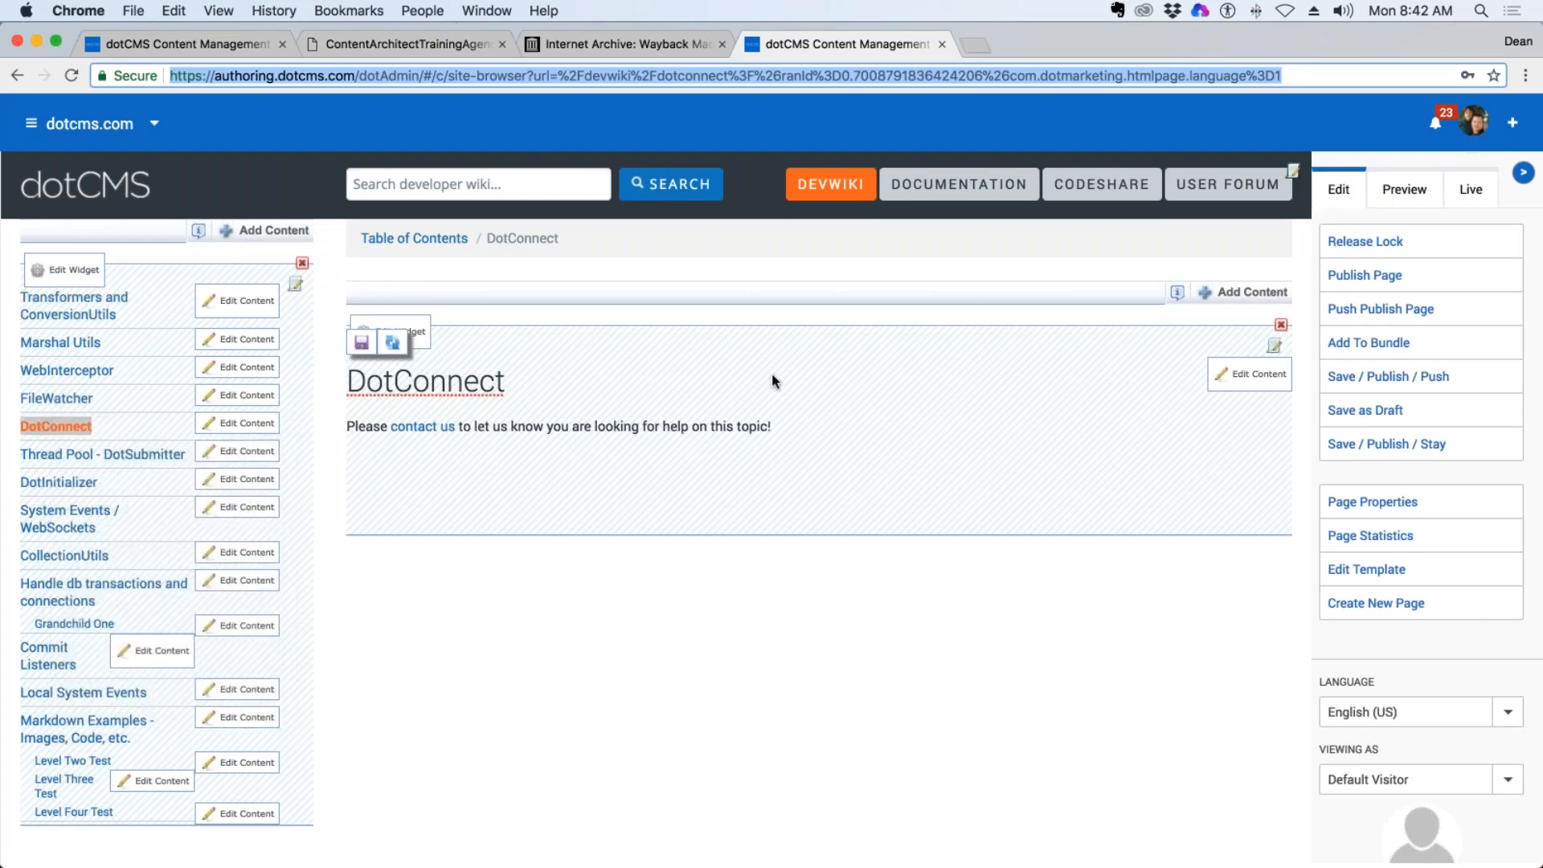
{"action": "left_click", "coordinate": [420, 184]}
{"action": "key", "text": "super+v"}
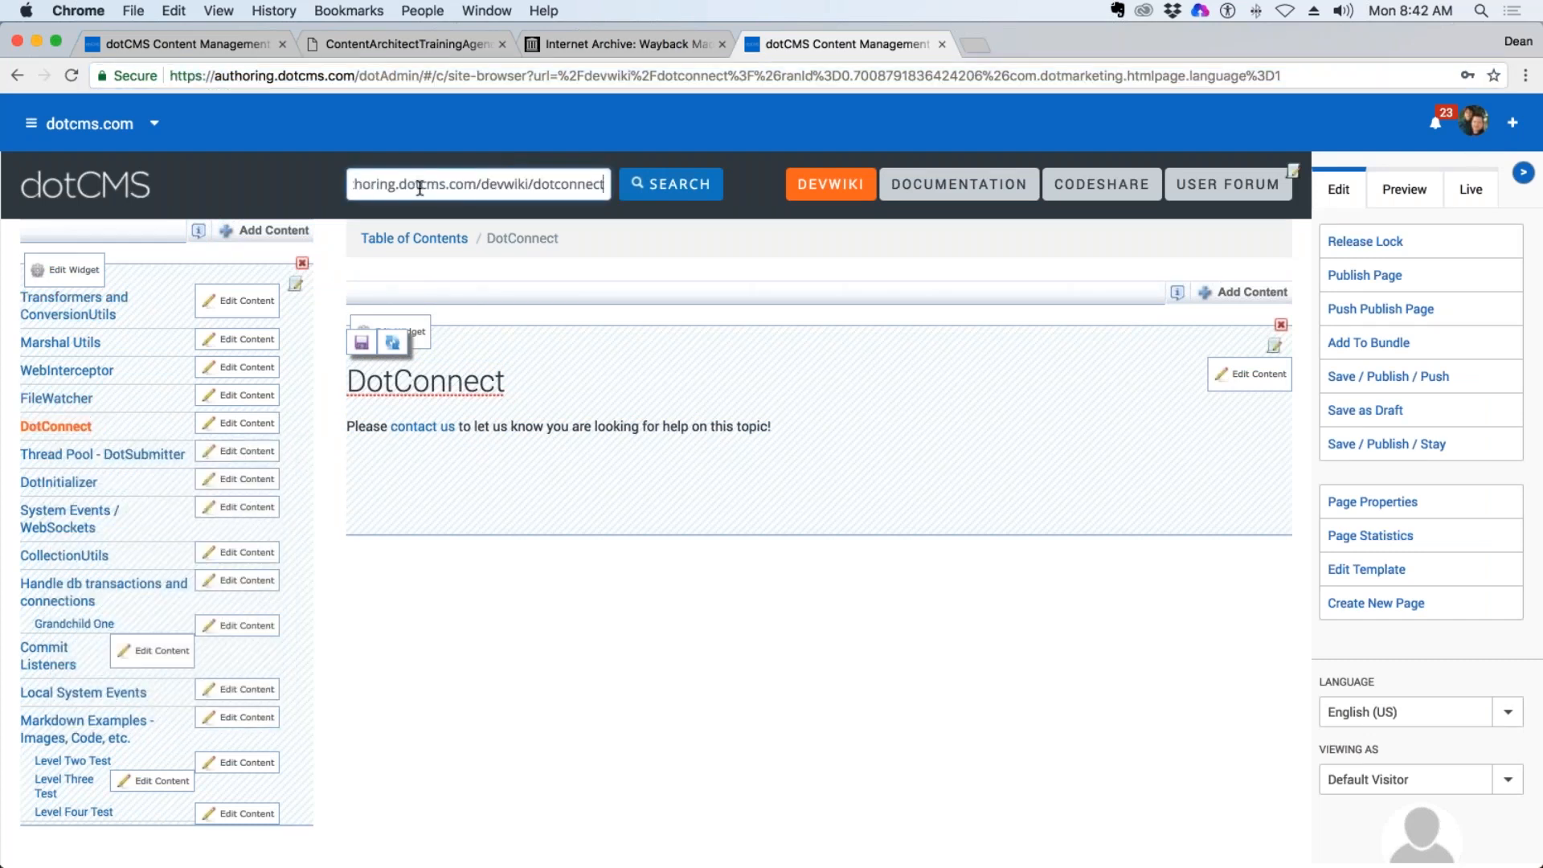
{"action": "left_click_drag", "start_coordinate": [481, 184], "coordinate": [608, 185]}
{"action": "left_click", "coordinate": [521, 183]}
{"action": "left_click_drag", "start_coordinate": [533, 183], "coordinate": [481, 184]}
{"action": "left_click", "coordinate": [531, 184]}
{"action": "left_click_drag", "start_coordinate": [531, 185], "coordinate": [477, 184]}
{"action": "left_click", "coordinate": [539, 193]}
Clear the copied link address from the wiki search field.
{"action": "left_click", "coordinate": [356, 185]}
{"action": "key", "text": "alt+shift+Right"}
{"action": "key", "text": "alt+shift+Right"}
{"action": "key", "text": "alt+shift+Right"}
{"action": "key", "text": "BackSpace"}
{"action": "key", "text": "BackSpace"}
{"action": "key", "text": "BackSpace"}
{"action": "key", "text": "BackSpace"}
{"action": "key", "text": "BackSpace"}
{"action": "key", "text": "BackSpace"}
{"action": "key", "text": "BackSpace"}
{"action": "key", "text": "BackSpace"}
{"action": "key", "text": "BackSpace"}
{"action": "key", "text": "BackSpace"}
{"action": "key", "text": "BackSpace"}
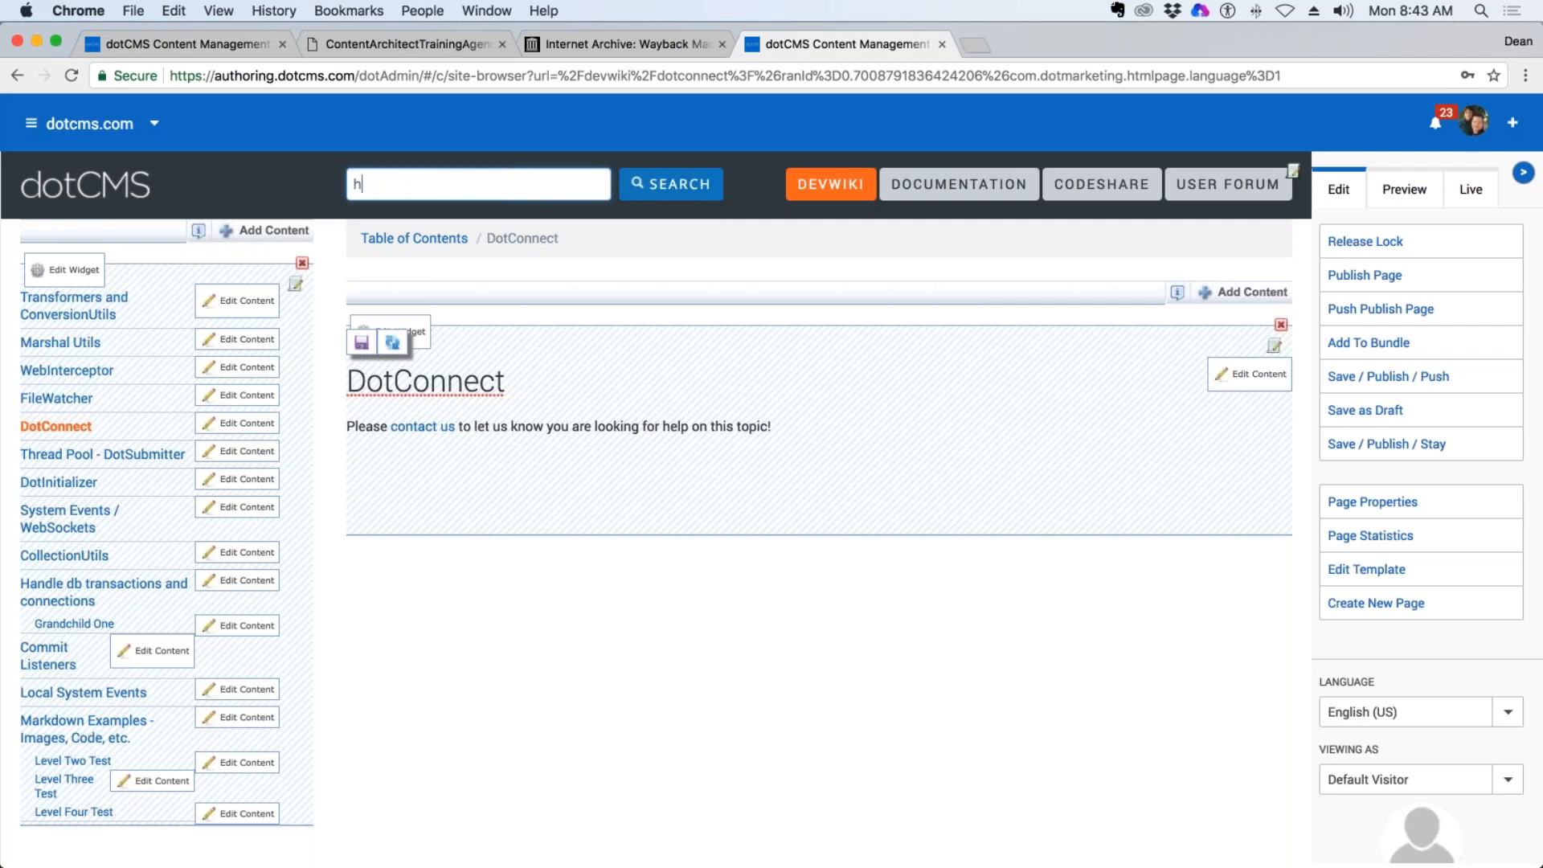
Search the developer wiki for "commit".
{"action": "left_click", "coordinate": [394, 188]}
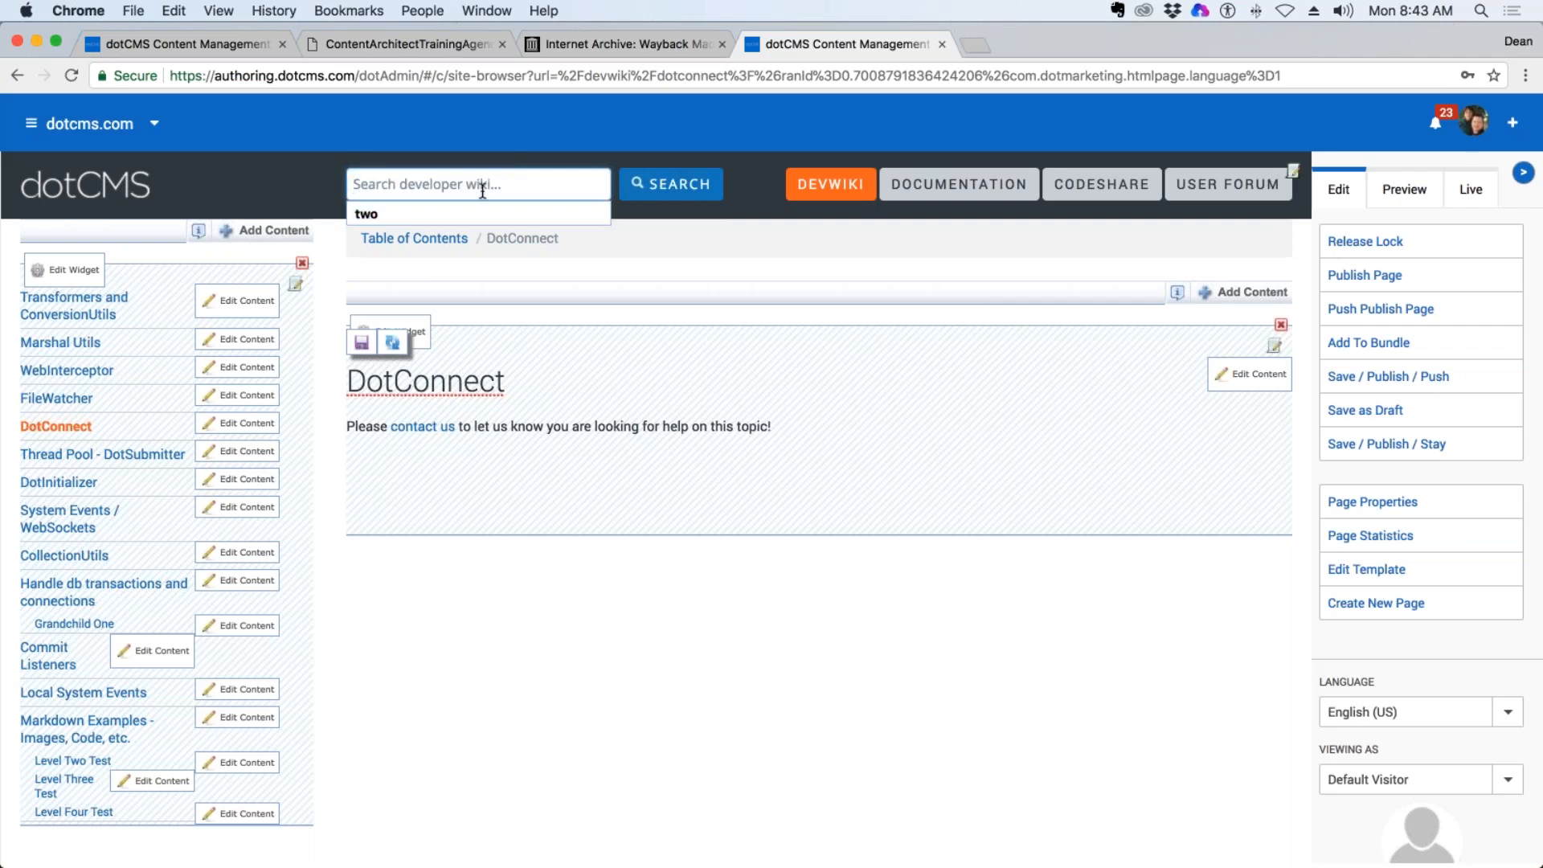
{"action": "type", "text": "commit"}
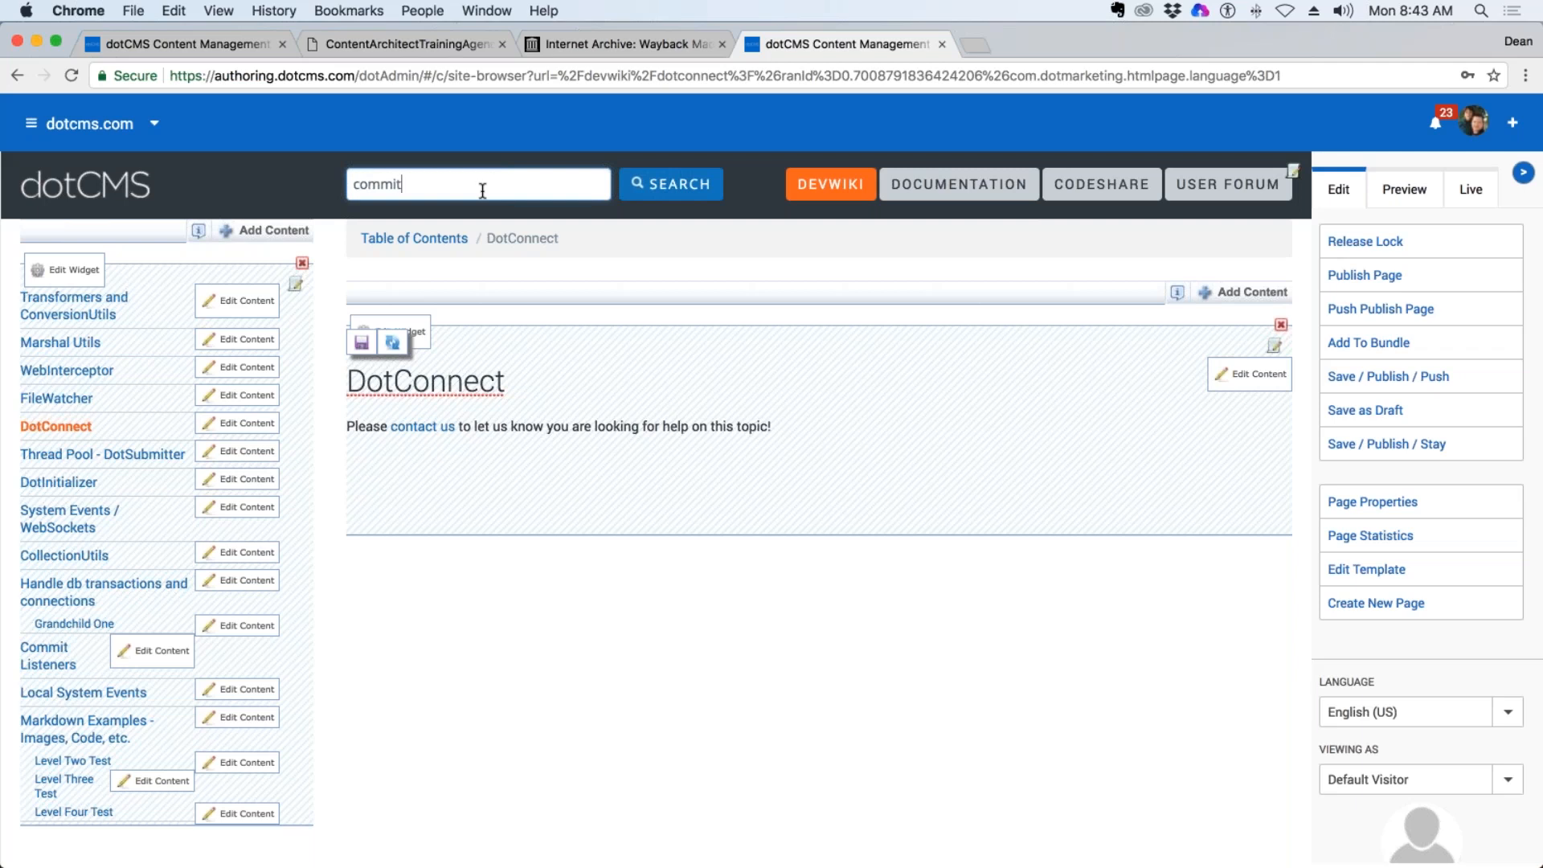
{"action": "key", "text": "Return"}
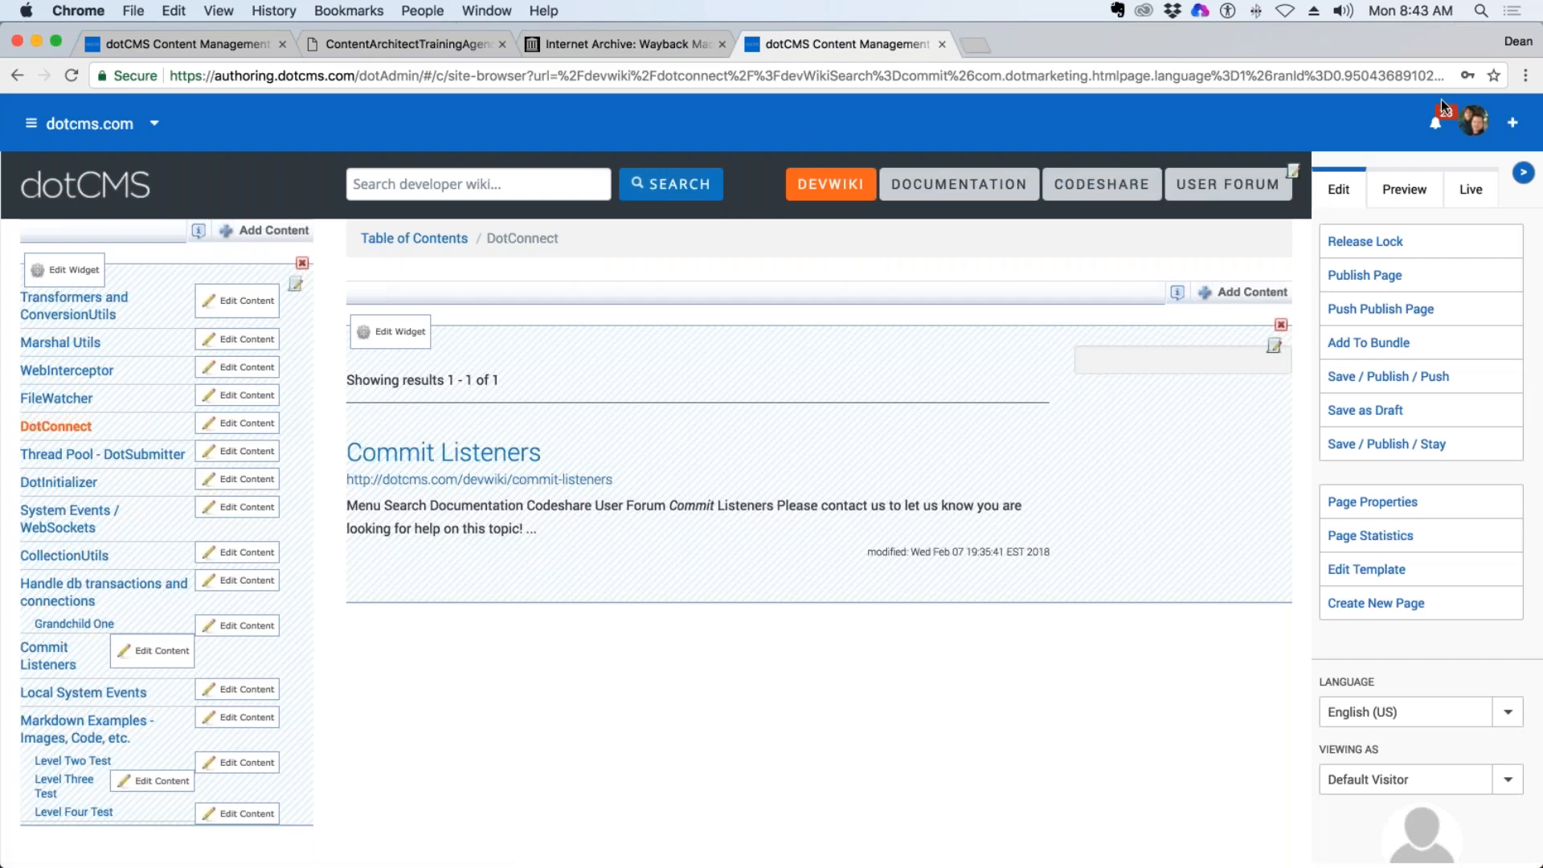
Log out of the authoring site, close its browser tab and the Wayback Machine tab, and return to the demo back end.
{"action": "left_click", "coordinate": [1473, 121]}
{"action": "left_click", "coordinate": [1283, 259]}
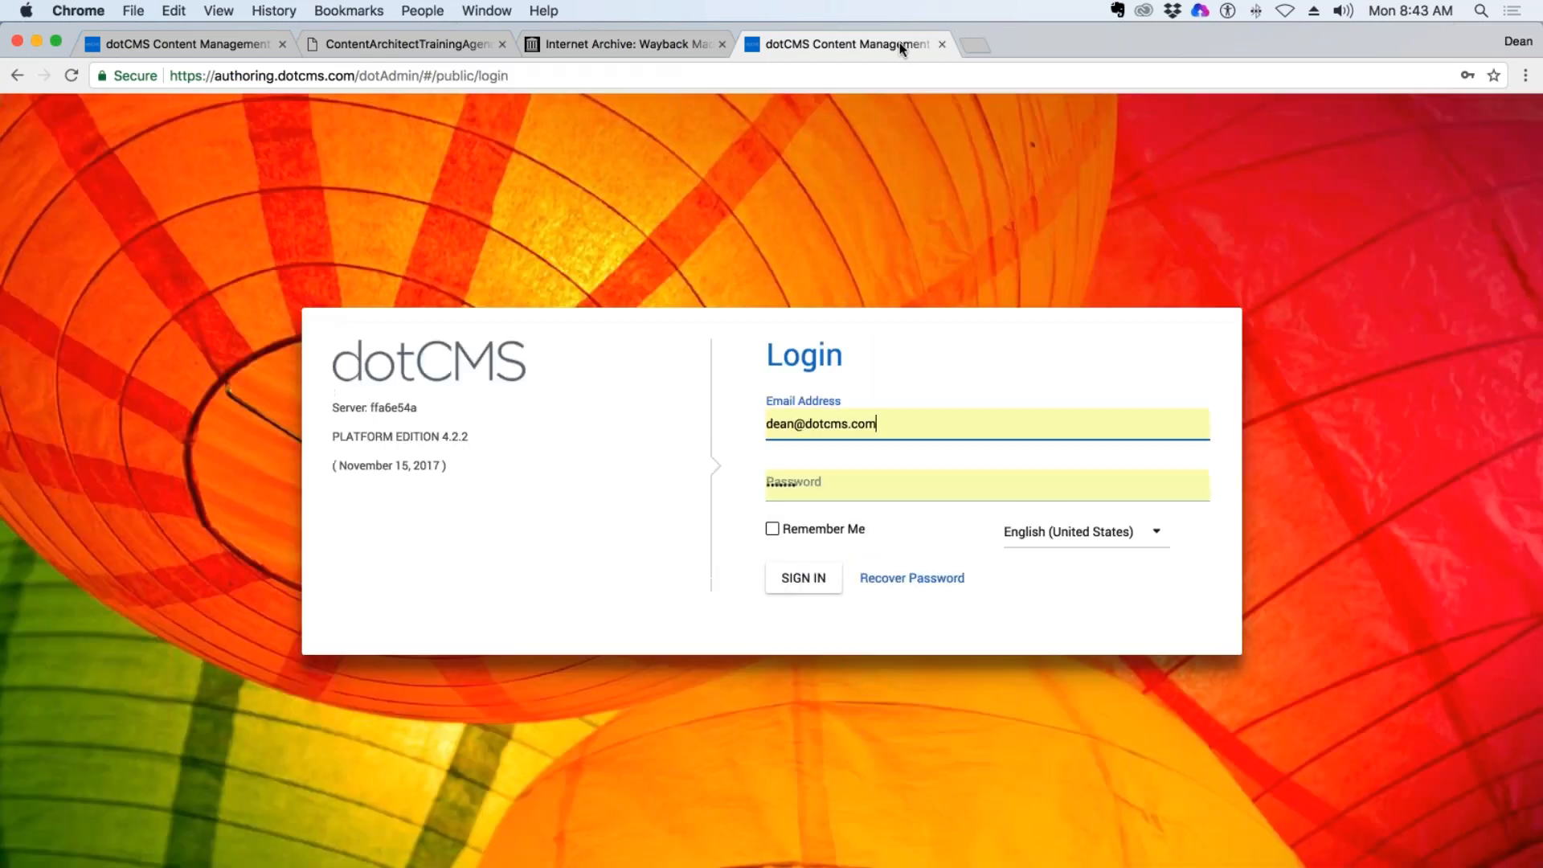
{"action": "left_click", "coordinate": [942, 43]}
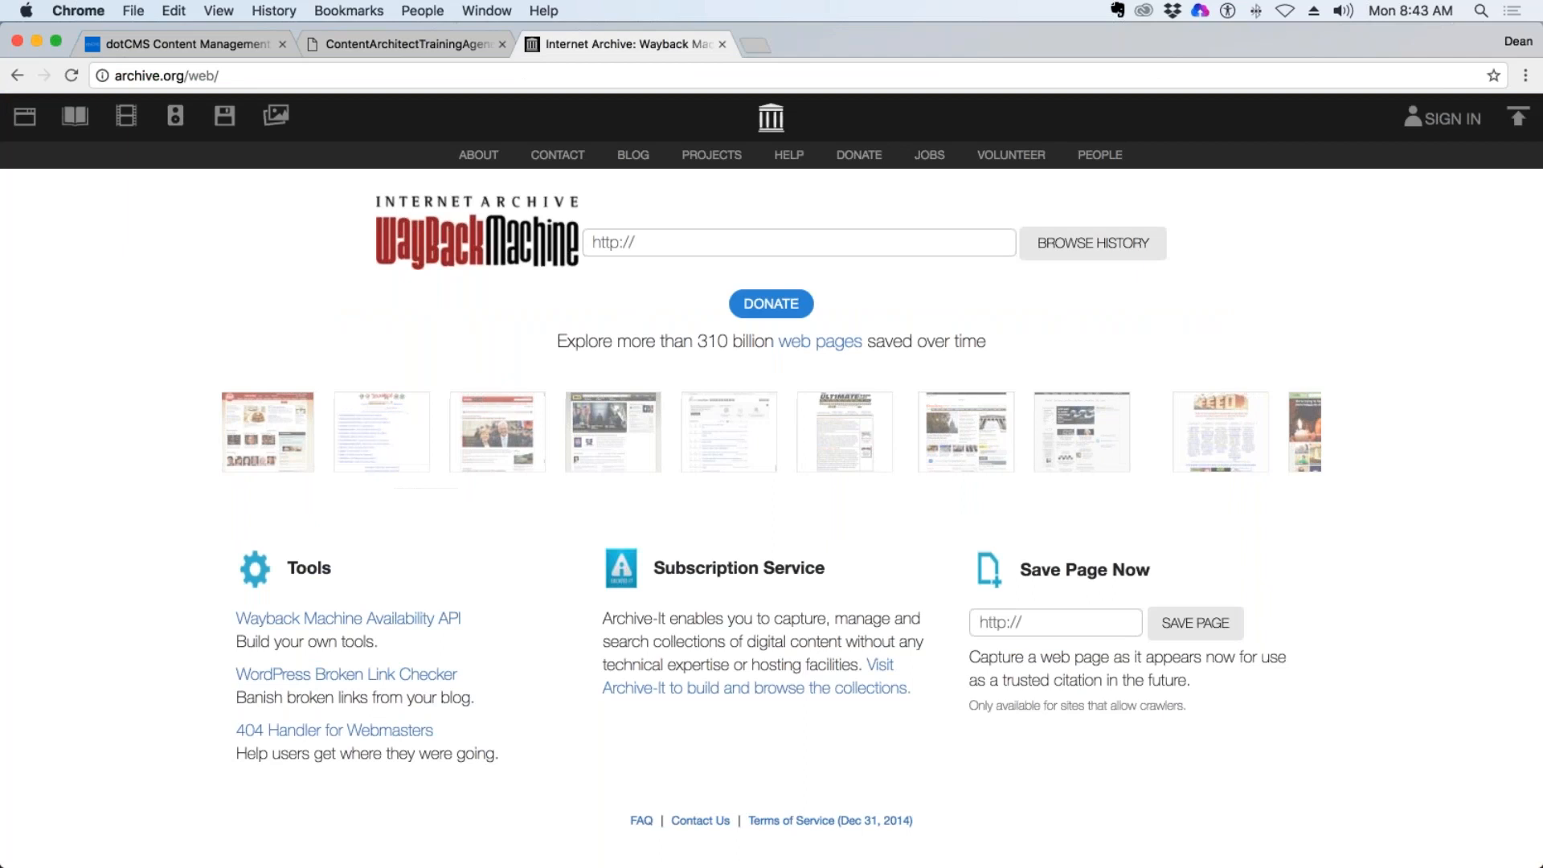
{"action": "left_click", "coordinate": [265, 45]}
{"action": "left_click", "coordinate": [721, 43]}
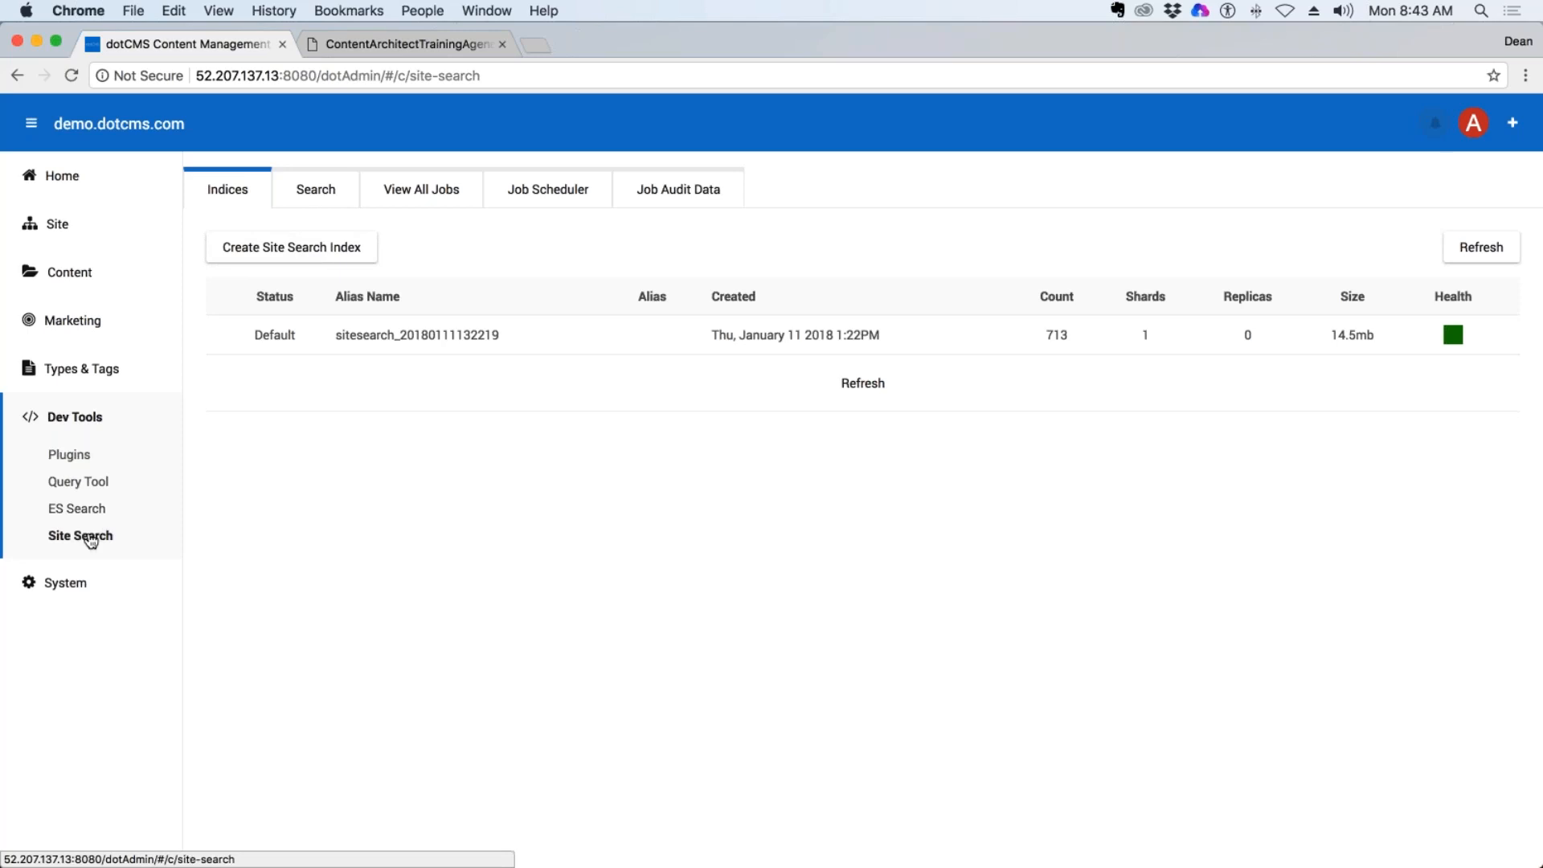
Expand the System section, view the Users list, and collapse Dev Tools.
{"action": "left_click", "coordinate": [63, 582]}
{"action": "left_click", "coordinate": [70, 622]}
{"action": "left_click", "coordinate": [59, 415]}
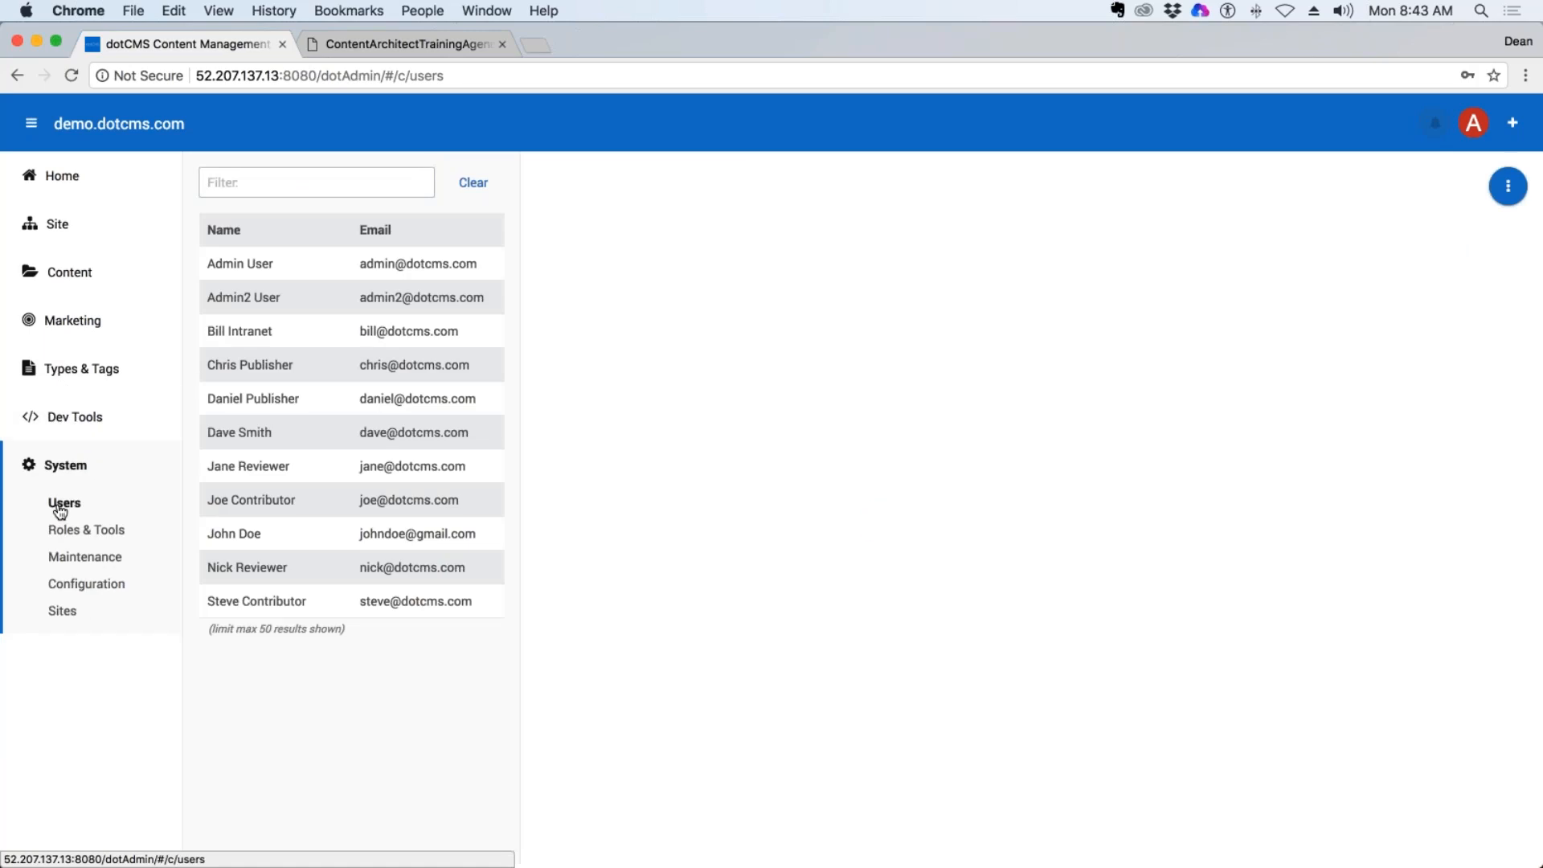
Open Roles & Tools, view the users of the Publisher / Legal role, and expand it down to the Contributor role.
{"action": "left_click", "coordinate": [102, 532]}
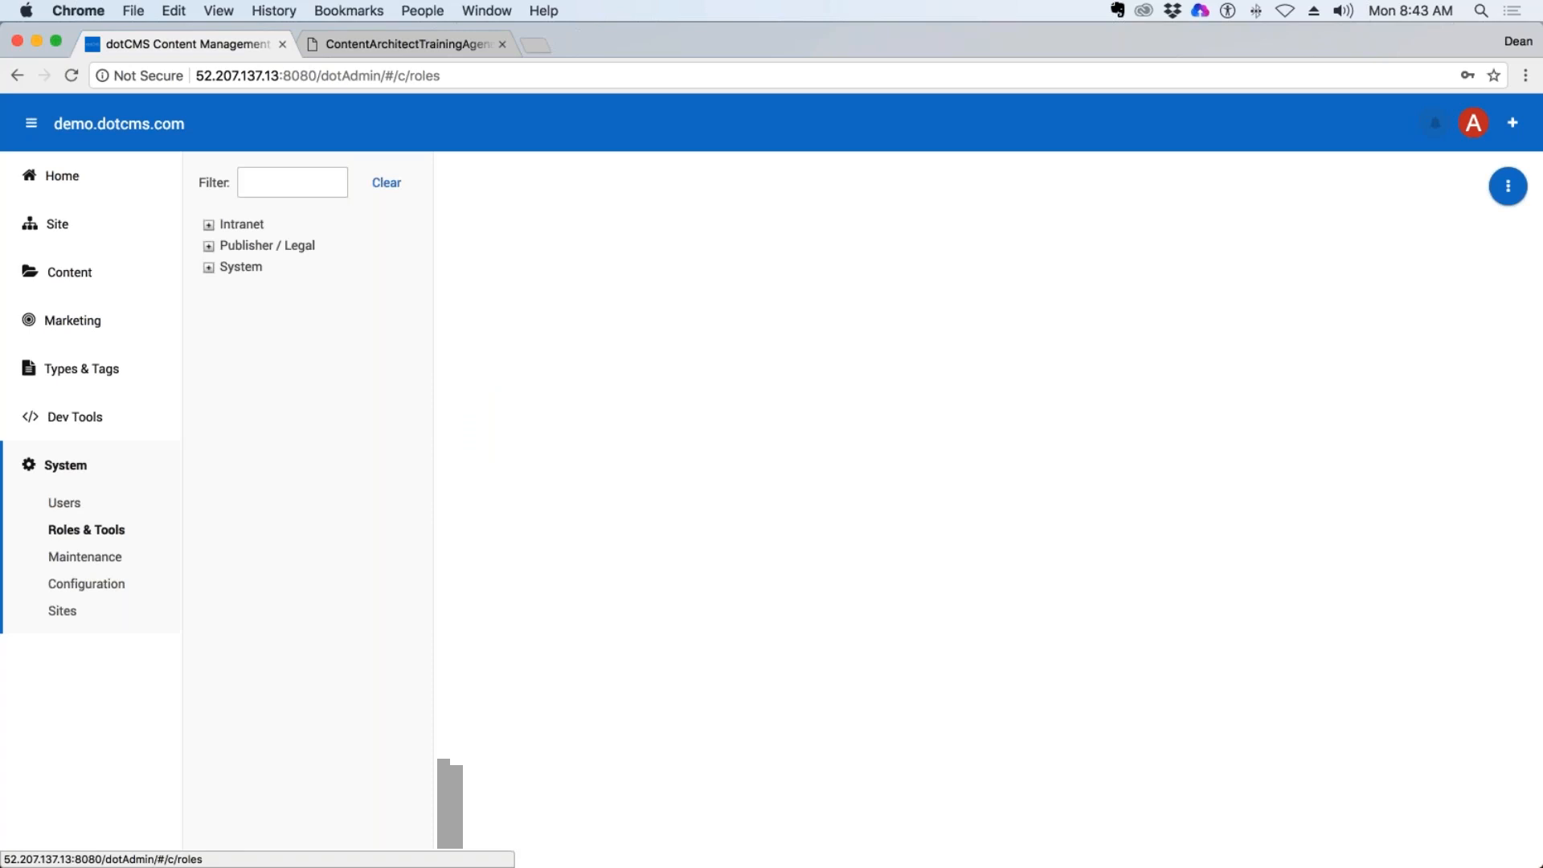
{"action": "left_click", "coordinate": [254, 245]}
{"action": "left_click", "coordinate": [207, 246]}
{"action": "left_click", "coordinate": [227, 268]}
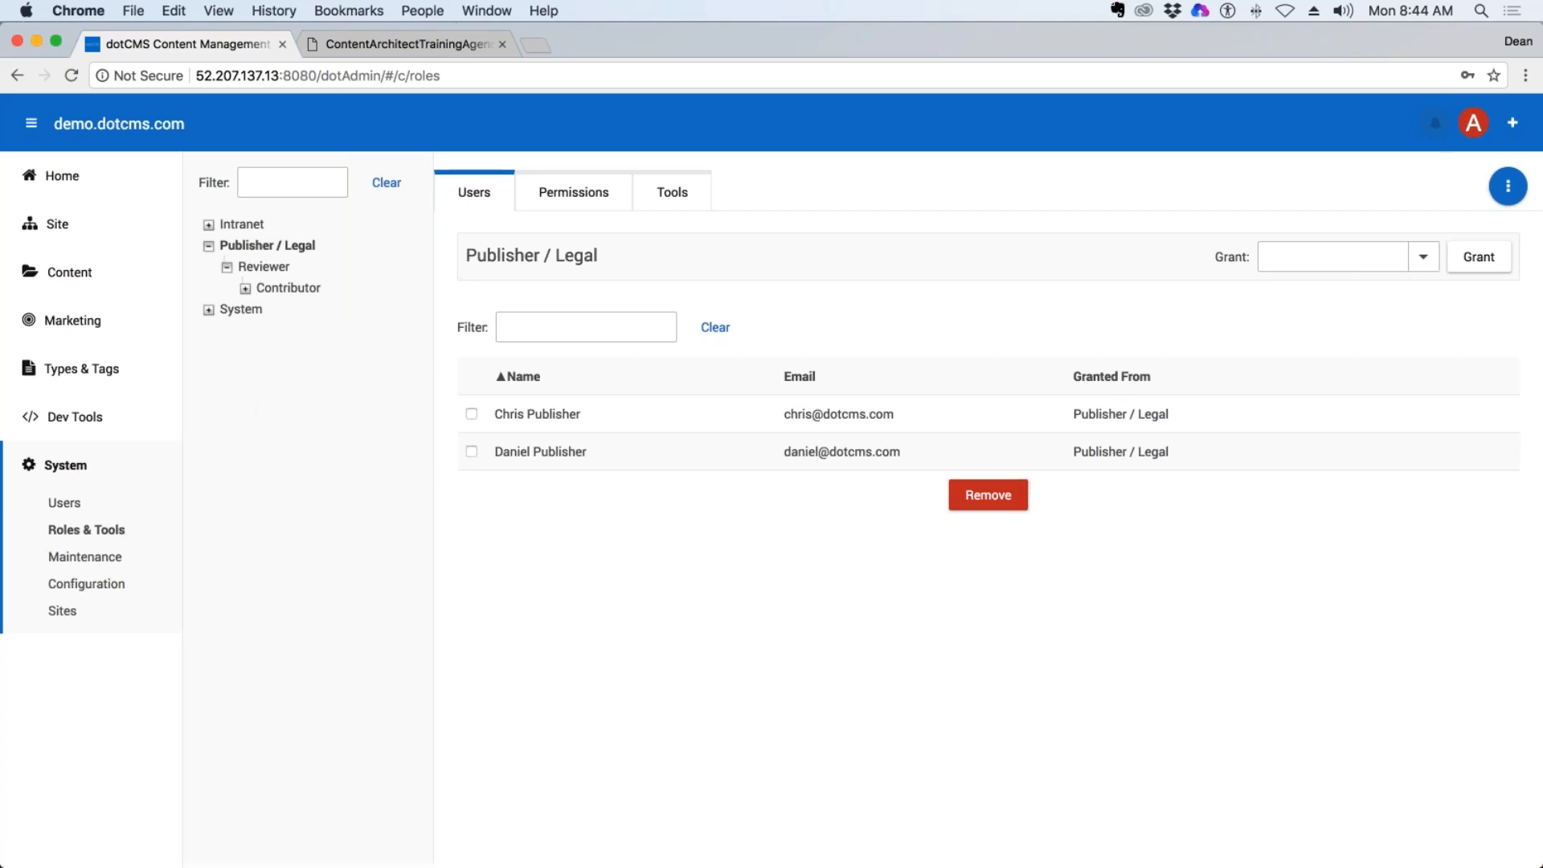
View the tools assigned to the Publisher / Legal role, and open the Maintenance section's Index information.
{"action": "left_click", "coordinate": [672, 192]}
{"action": "left_click", "coordinate": [86, 560]}
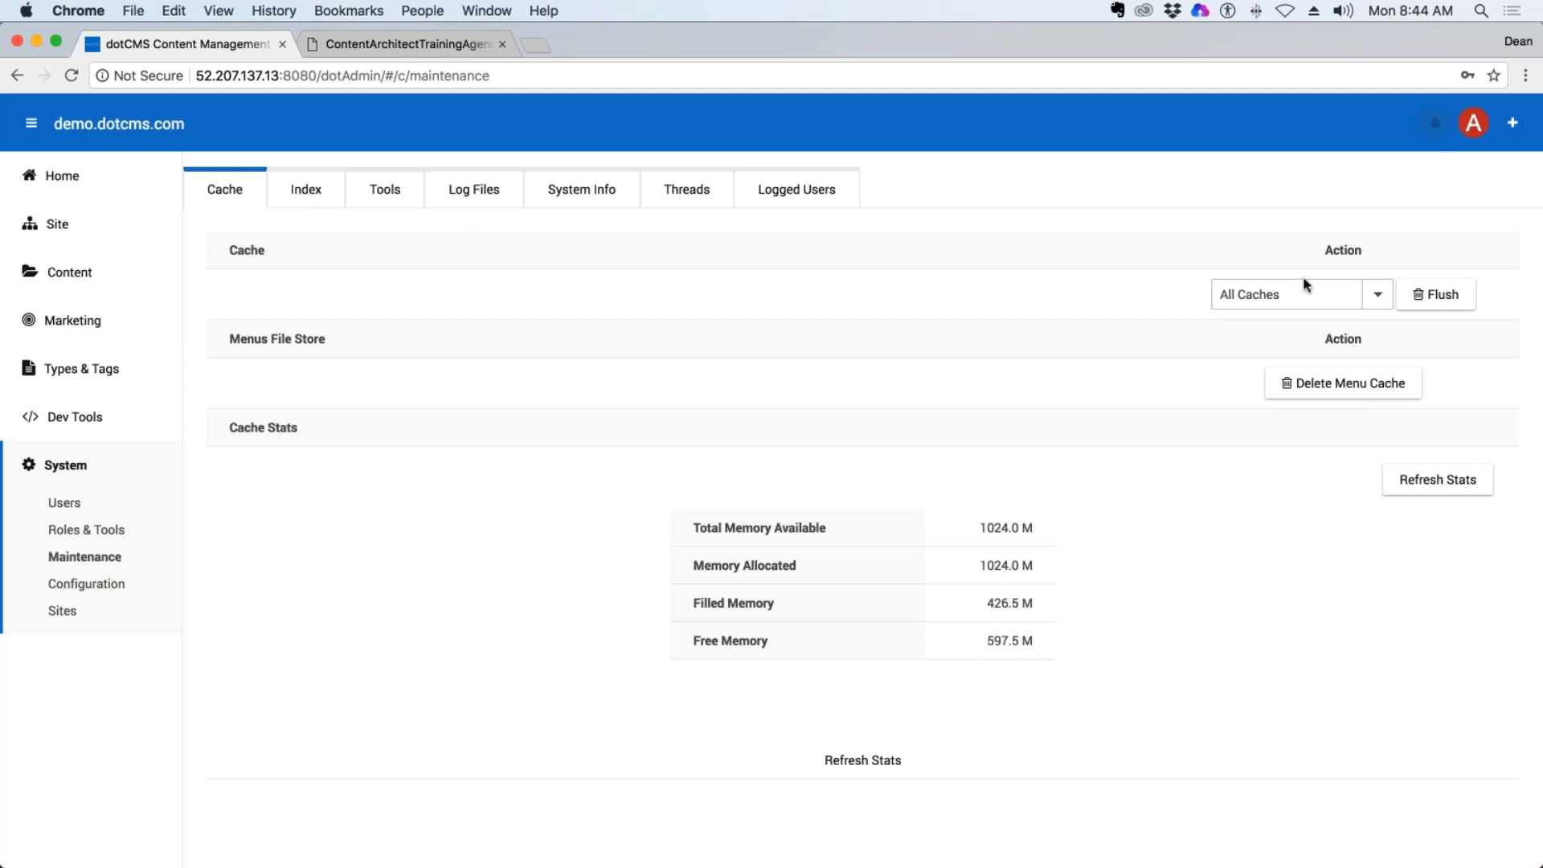
{"action": "left_click", "coordinate": [311, 193]}
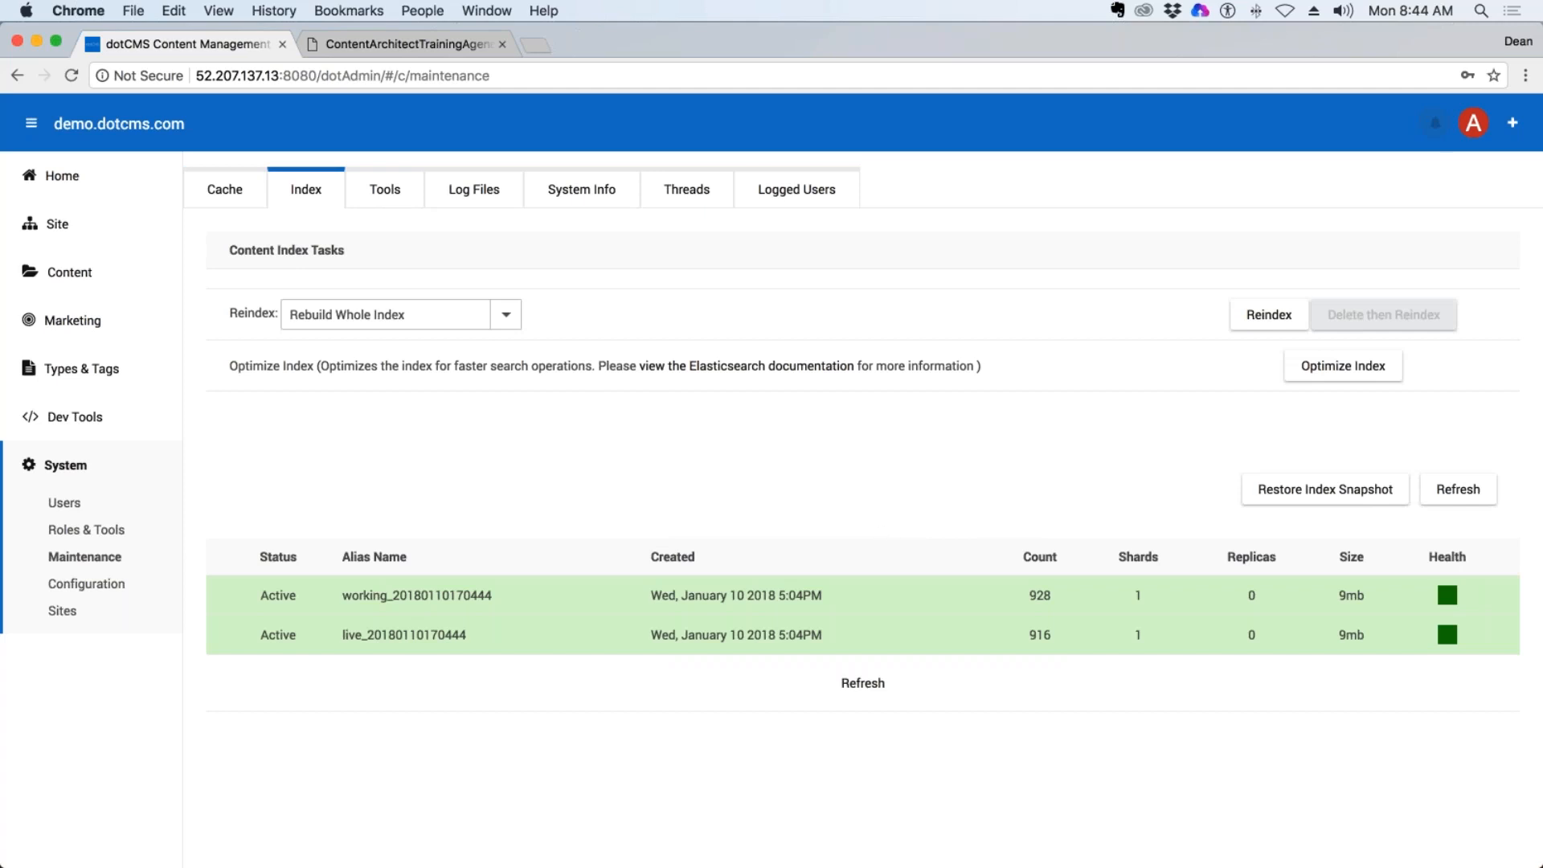
Review the Maintenance tools, from content export and search and replace through old asset removal and content deletion.
{"action": "left_click", "coordinate": [385, 191]}
{"action": "scroll", "coordinate": [958, 248], "scroll_direction": "down", "scroll_amount": 5}
{"action": "scroll", "coordinate": [959, 247], "scroll_direction": "down", "scroll_amount": 6}
{"action": "scroll", "coordinate": [958, 241], "scroll_direction": "down", "scroll_amount": 5}
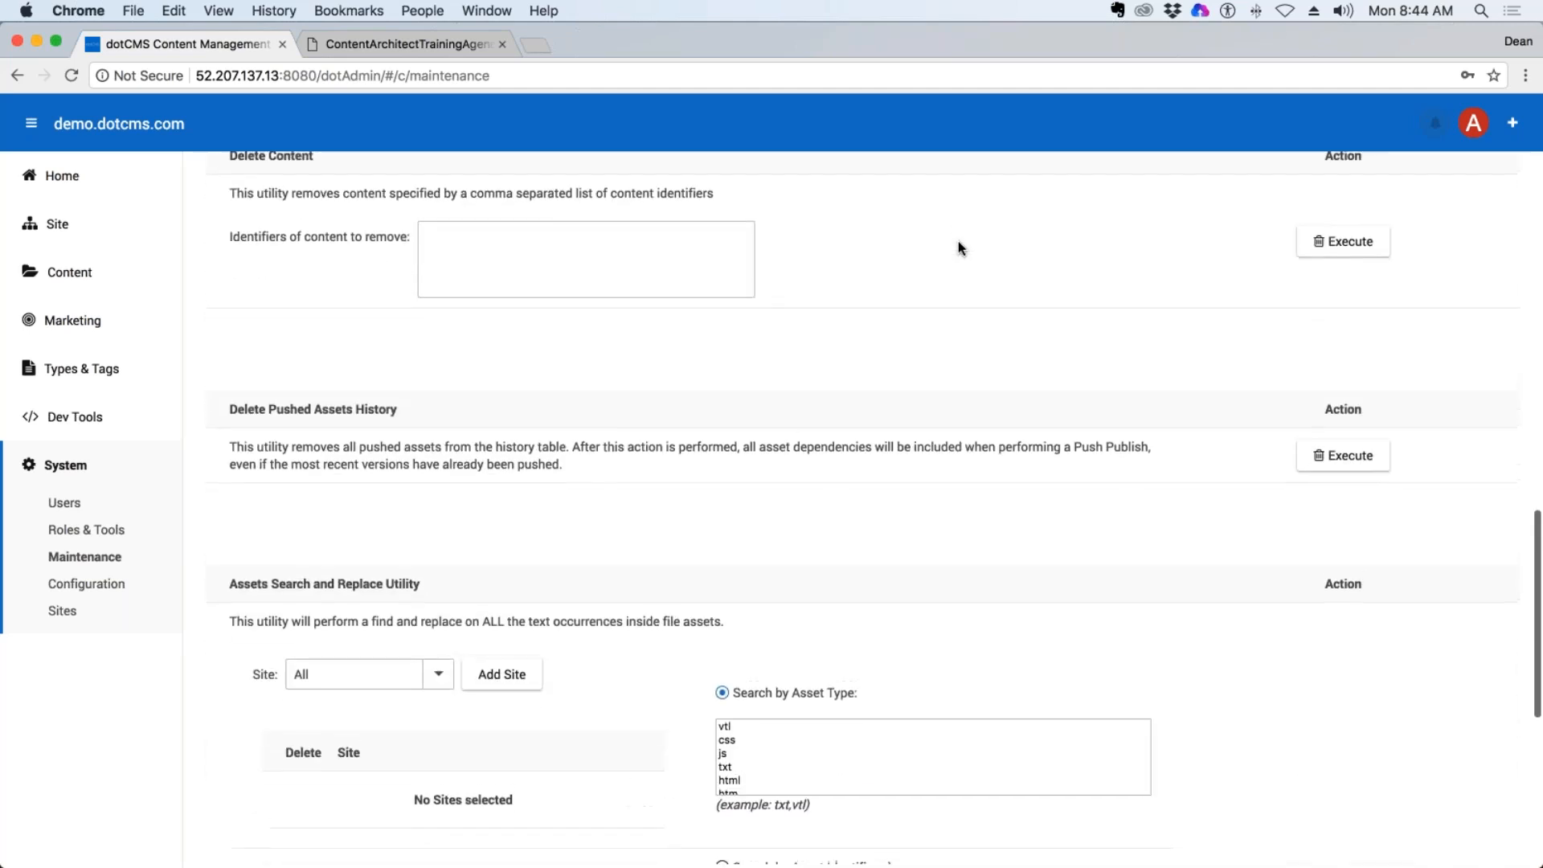
{"action": "scroll", "coordinate": [958, 247], "scroll_direction": "down", "scroll_amount": 5}
{"action": "scroll", "coordinate": [958, 241], "scroll_direction": "up", "scroll_amount": 7}
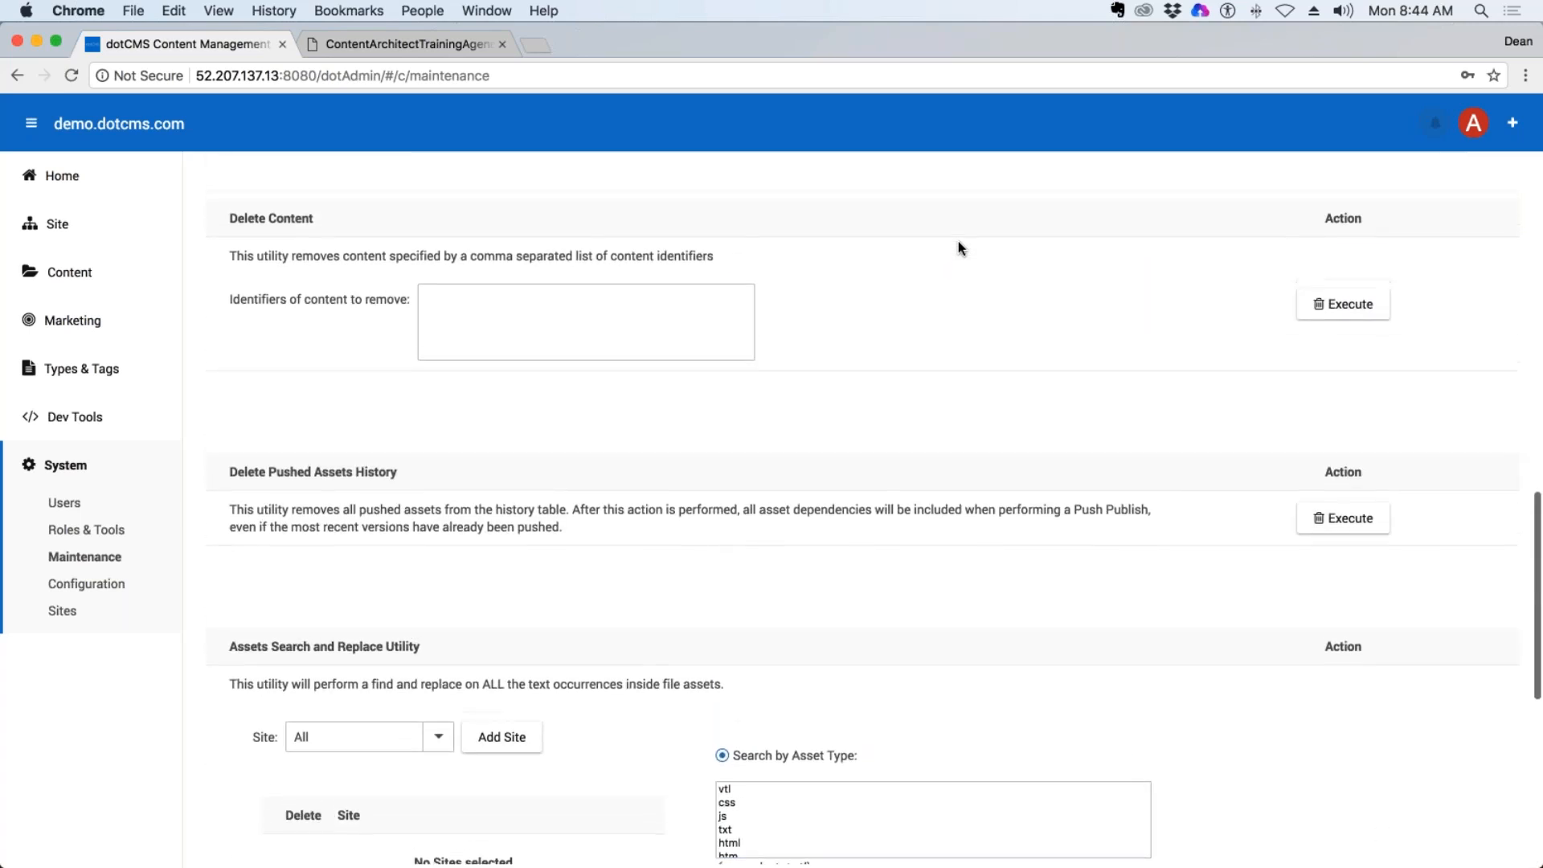
{"action": "scroll", "coordinate": [780, 435], "scroll_direction": "up", "scroll_amount": 10}
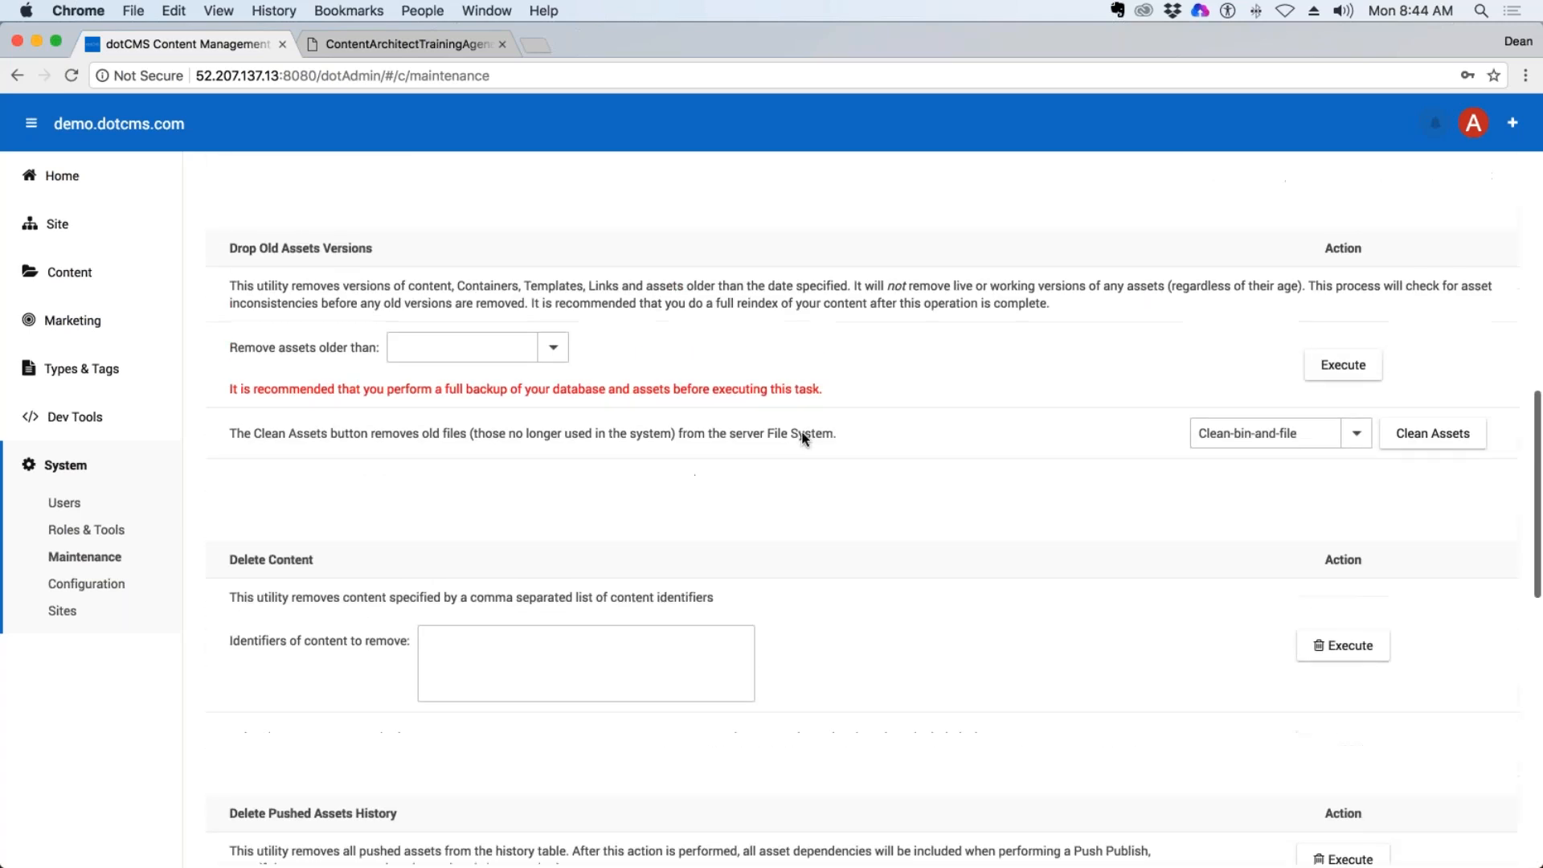
{"action": "scroll", "coordinate": [798, 410], "scroll_direction": "up", "scroll_amount": 3}
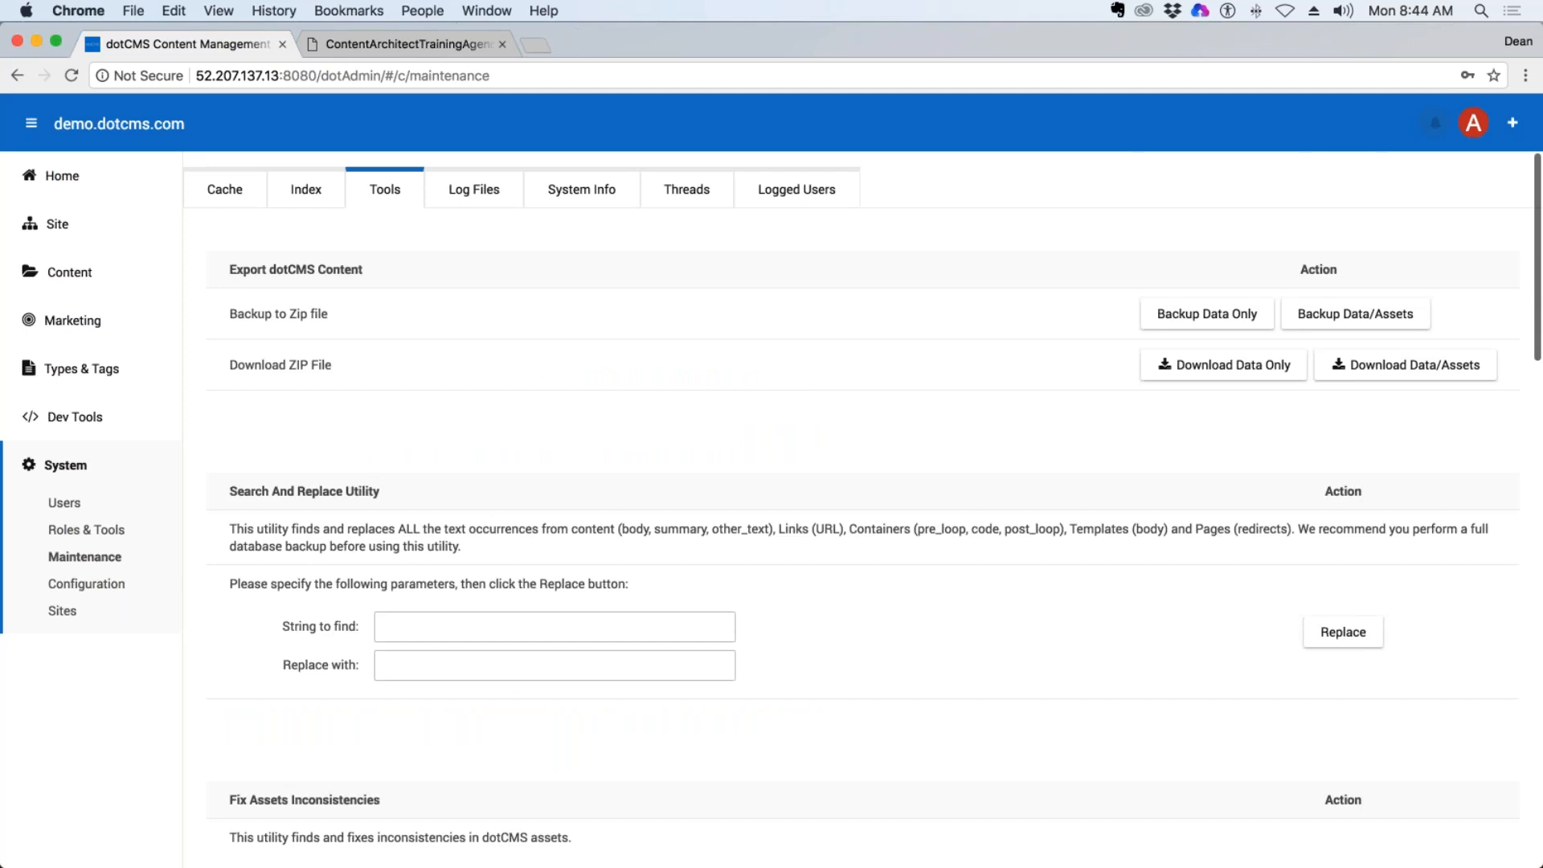
Tail dotcms.log in a popup window, move and enlarge it to read the entries, and close it.
{"action": "left_click", "coordinate": [468, 197]}
{"action": "left_click", "coordinate": [463, 247]}
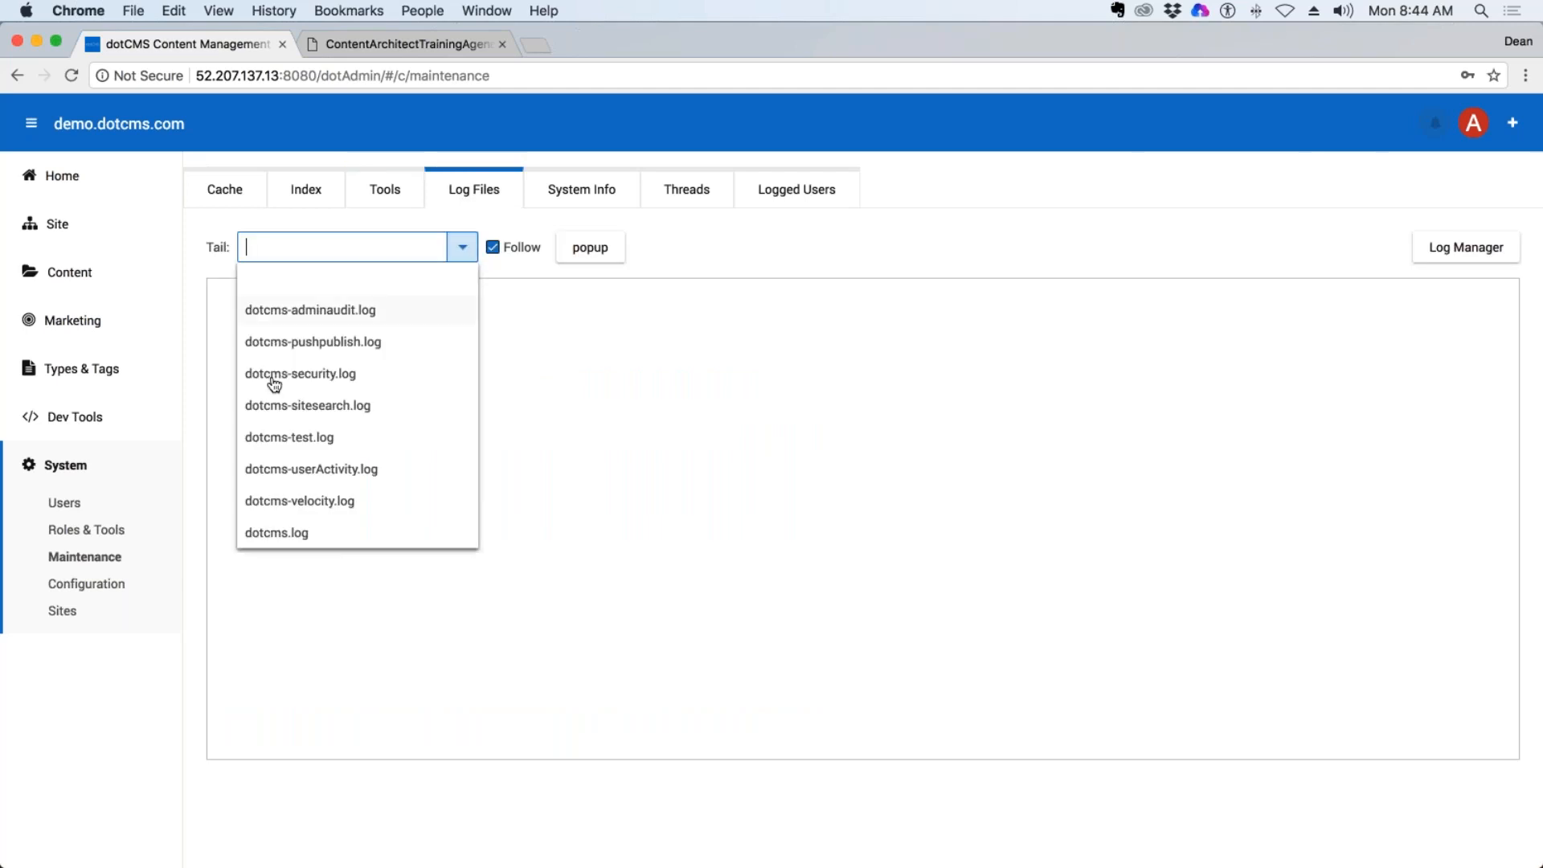
{"action": "left_click", "coordinate": [276, 532]}
{"action": "left_click", "coordinate": [588, 249]}
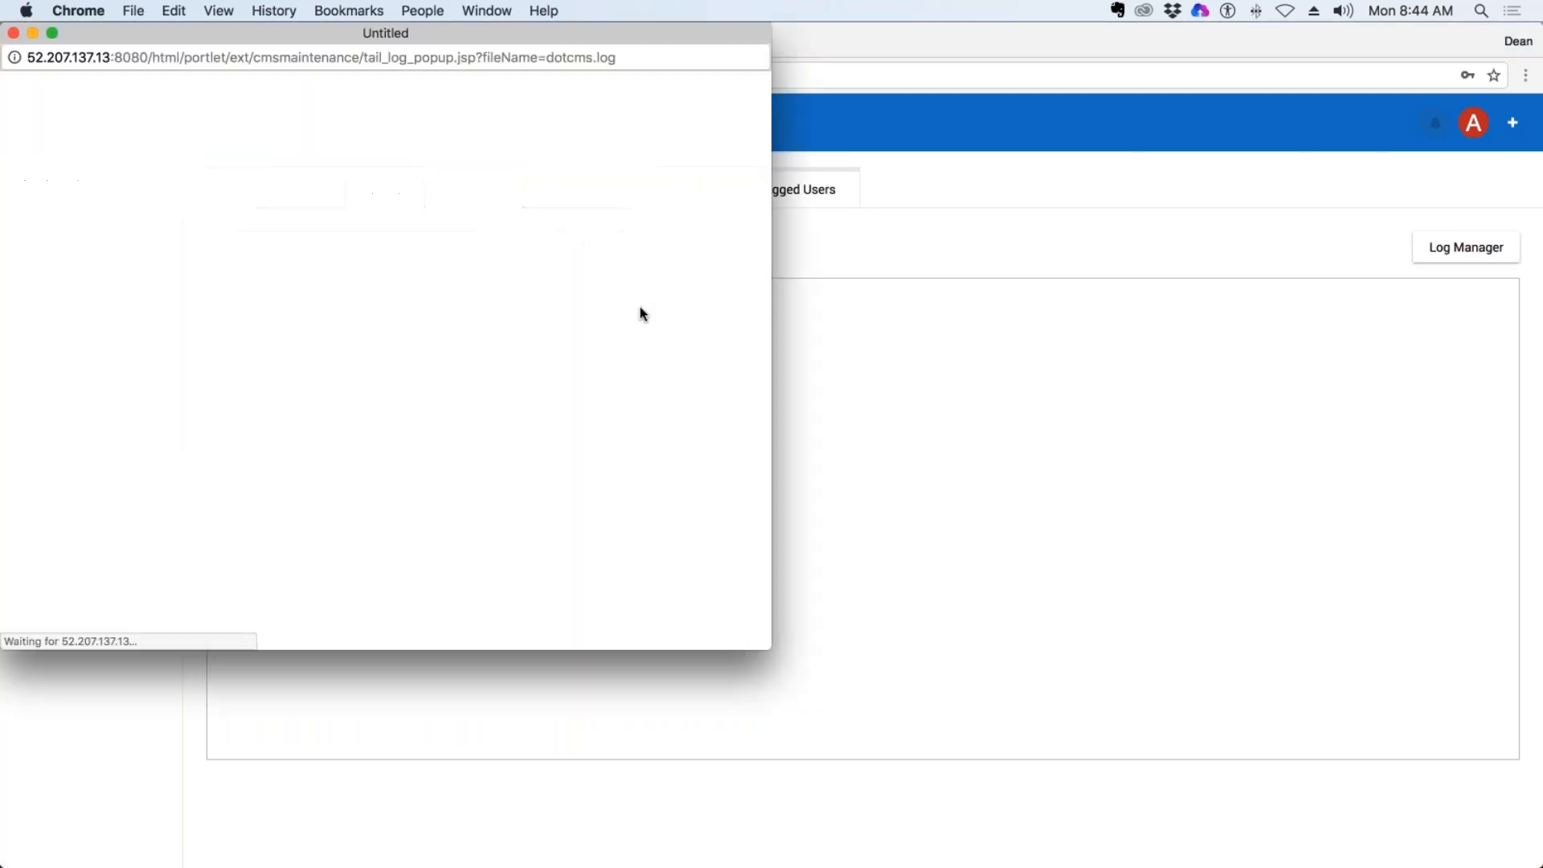
{"action": "left_click_drag", "start_coordinate": [515, 37], "coordinate": [1069, 40]}
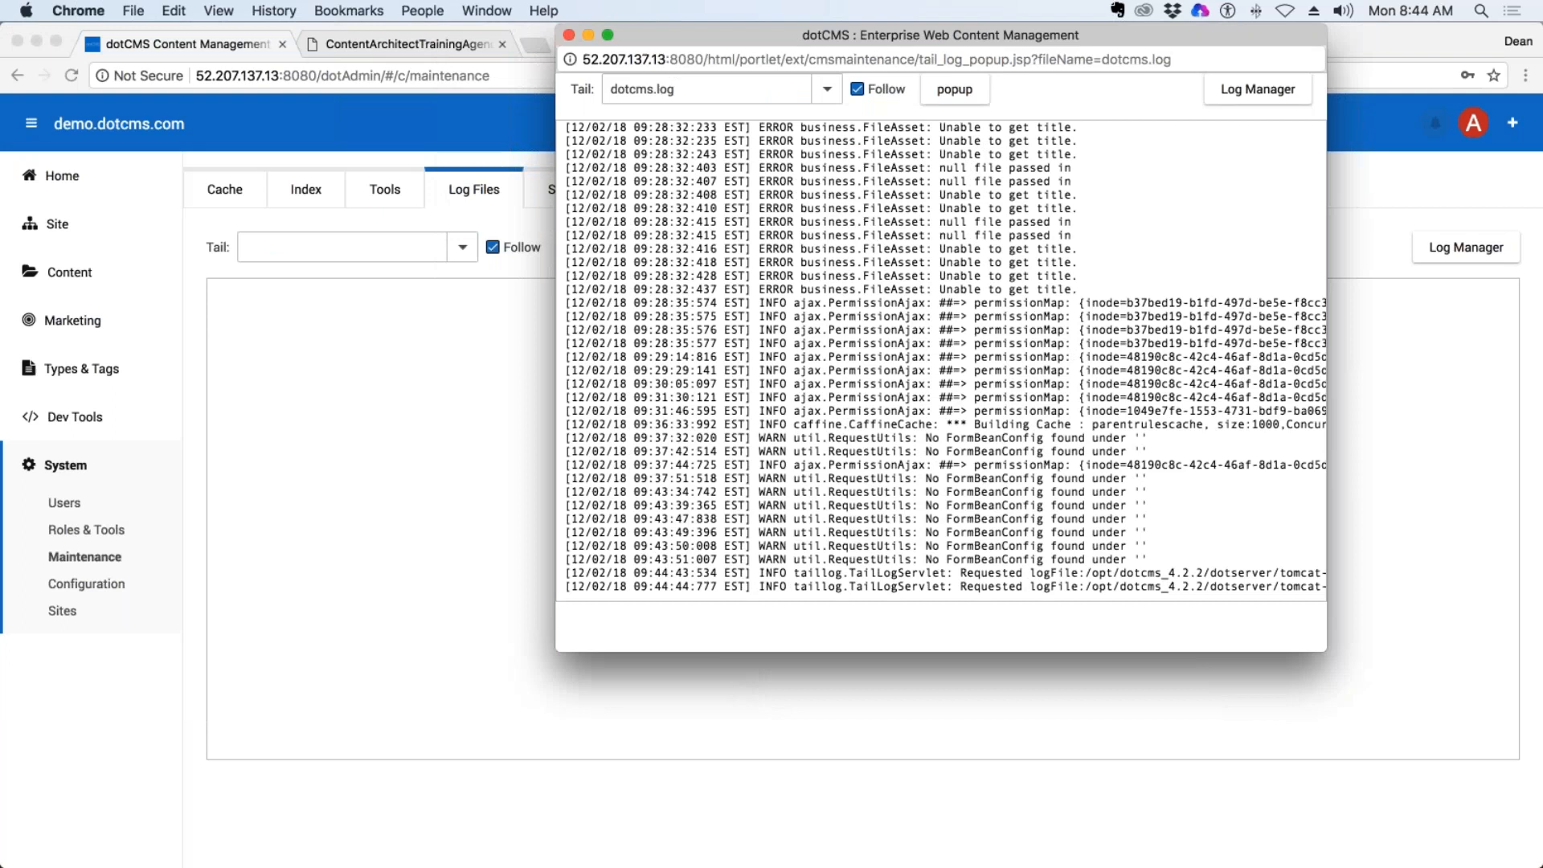
{"action": "left_click_drag", "start_coordinate": [1326, 651], "coordinate": [1535, 751]}
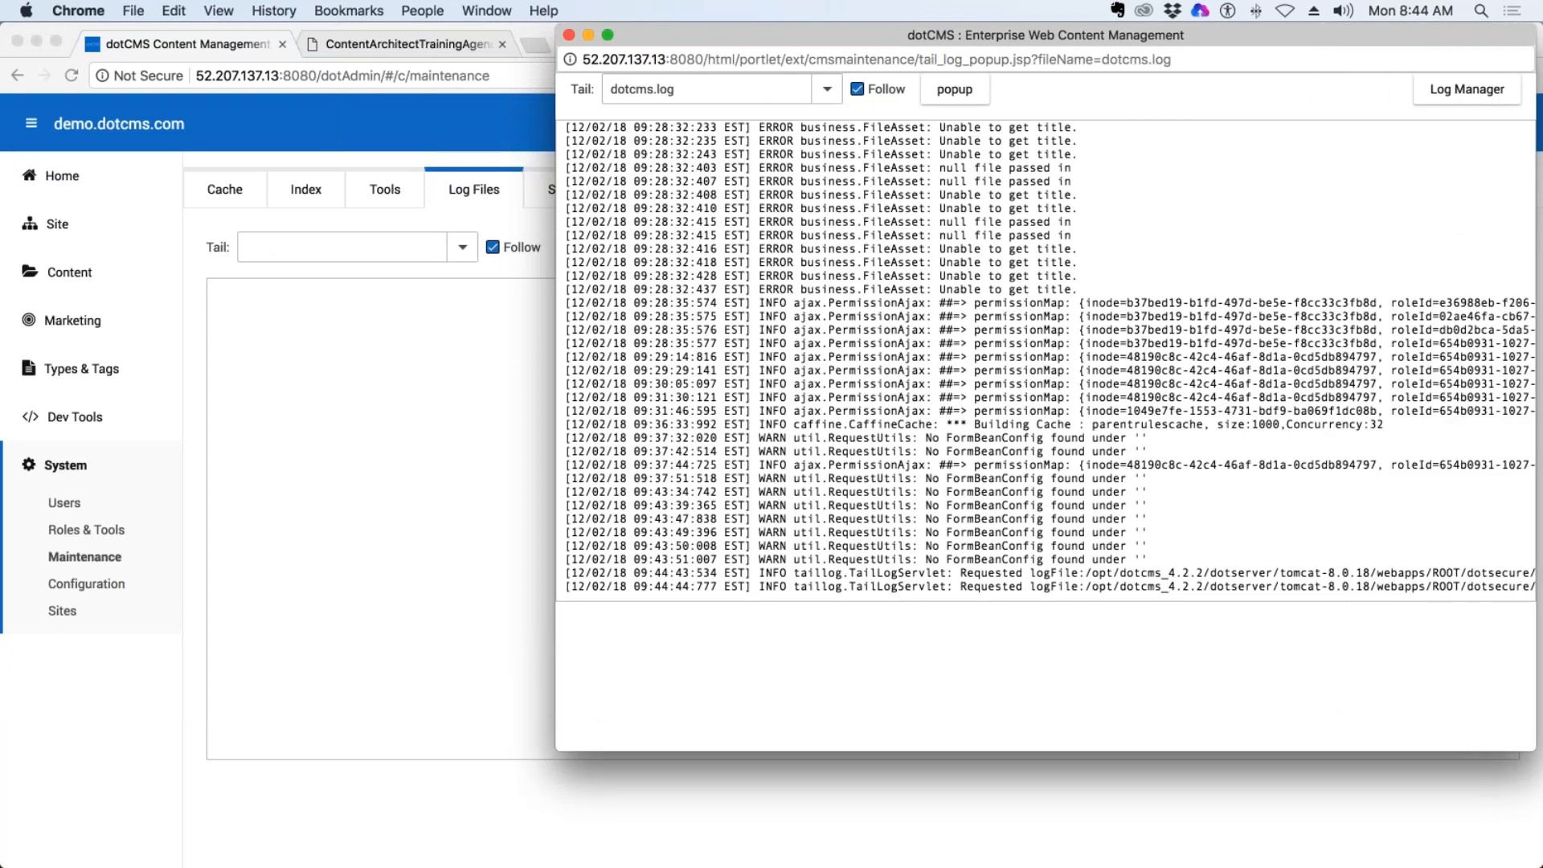
{"action": "left_click", "coordinate": [568, 36]}
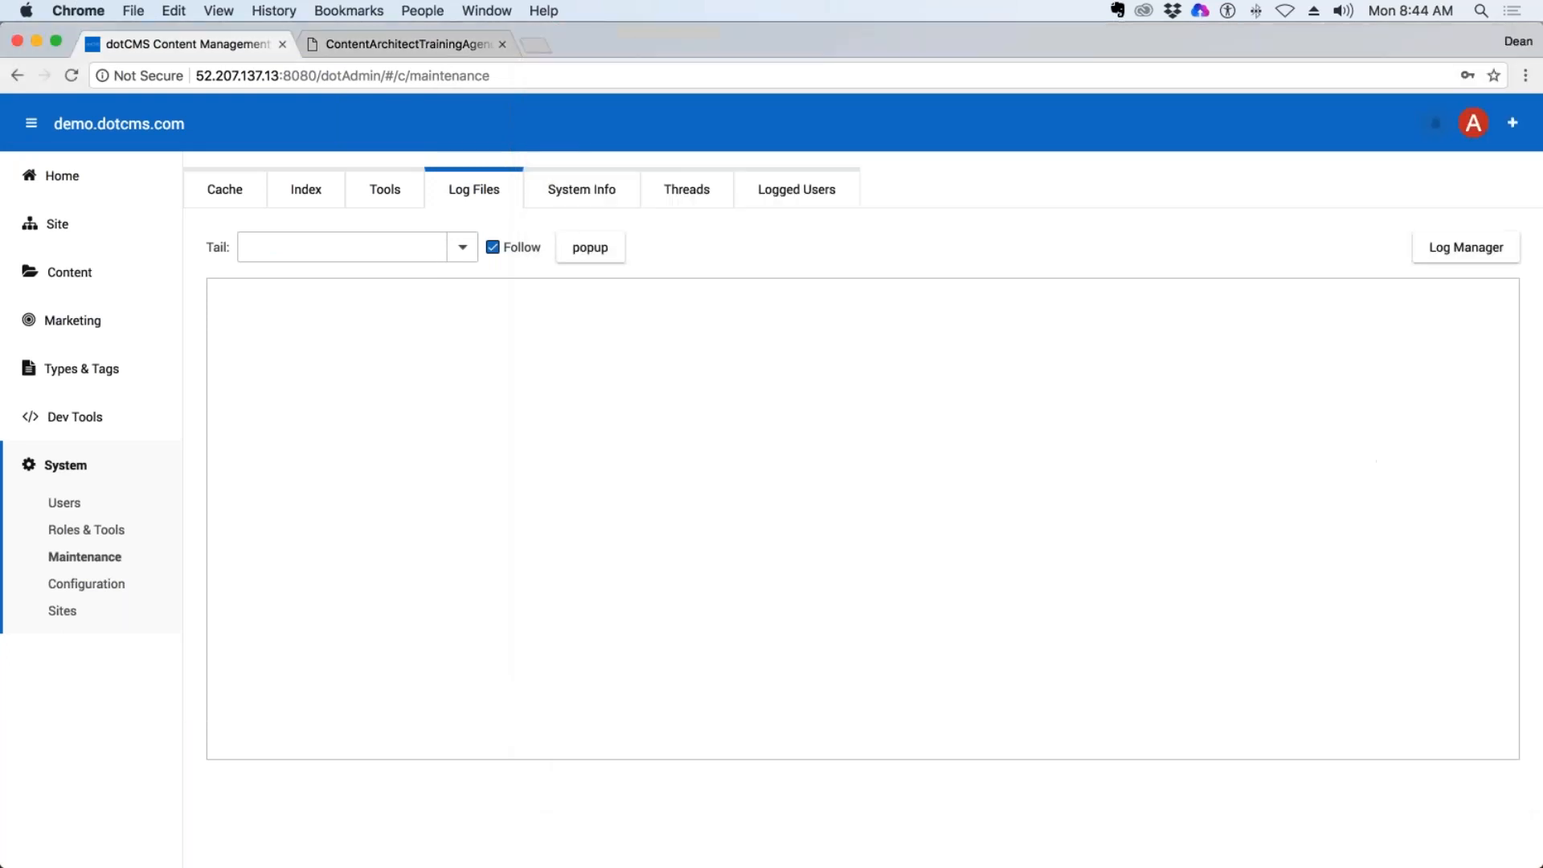
View the Maintenance System Info with the dotCMS version and environment variables.
{"action": "left_click", "coordinate": [581, 189]}
{"action": "scroll", "coordinate": [803, 262], "scroll_direction": "down", "scroll_amount": 20}
{"action": "scroll", "coordinate": [803, 261], "scroll_direction": "up", "scroll_amount": 20}
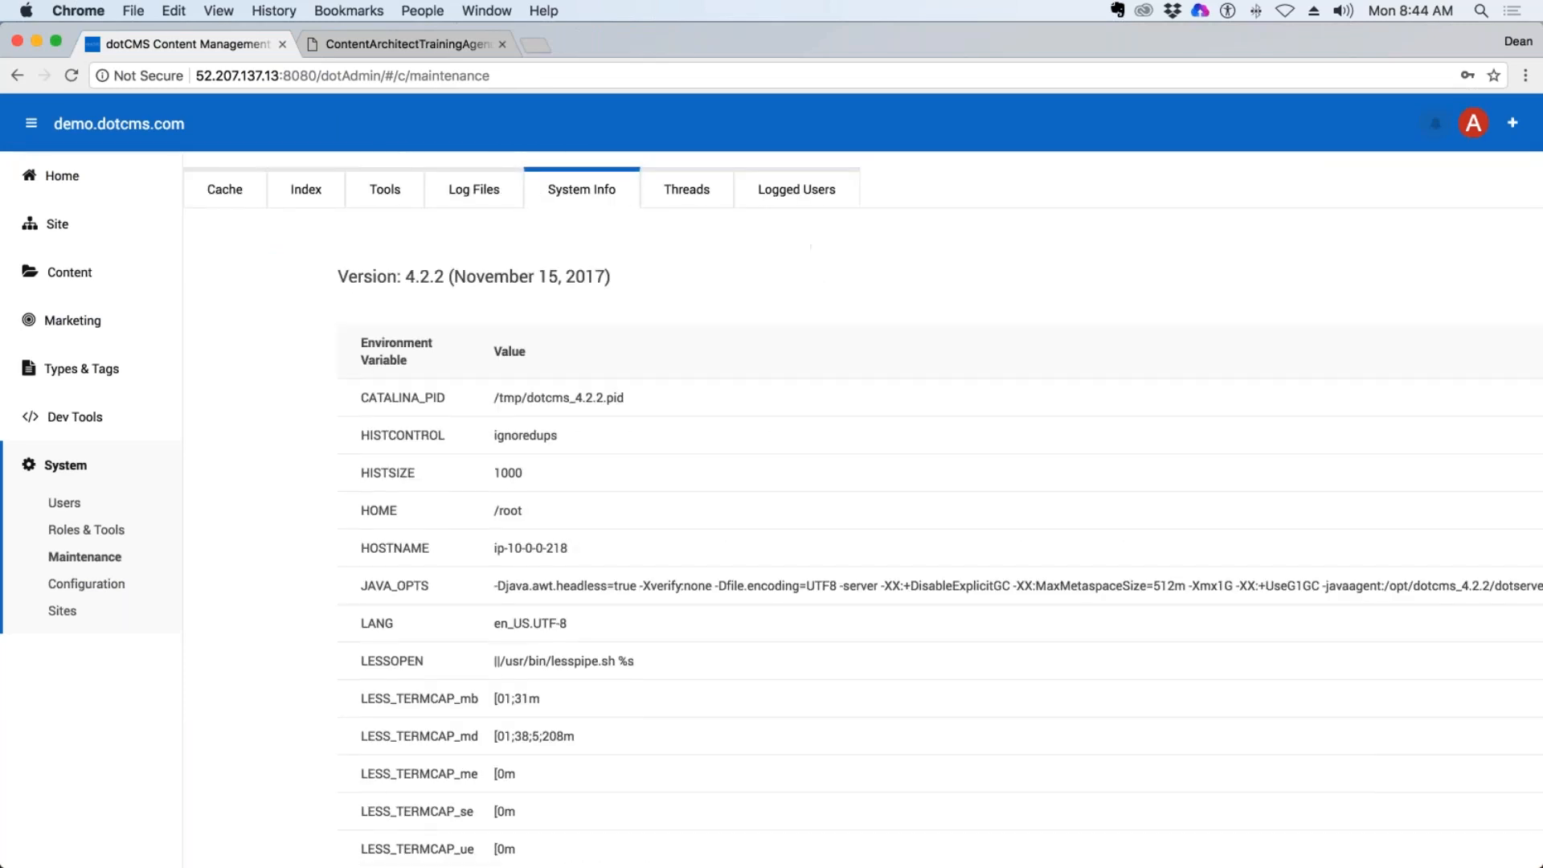
Load a thread dump in the Maintenance Threads view, reload it, and look through the entries.
{"action": "left_click", "coordinate": [692, 191]}
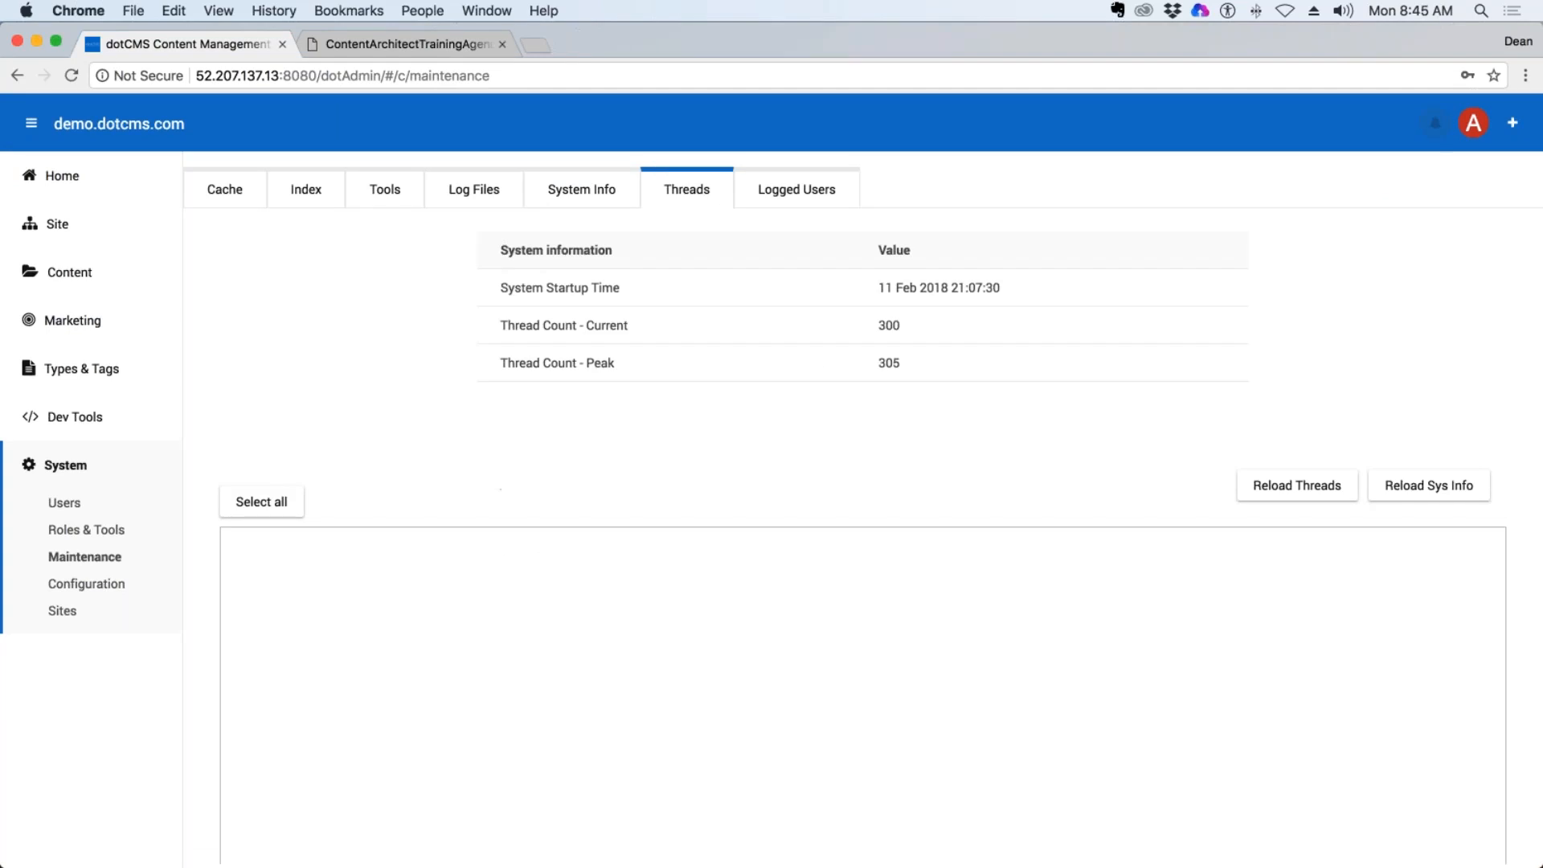
{"action": "left_click", "coordinate": [1350, 486]}
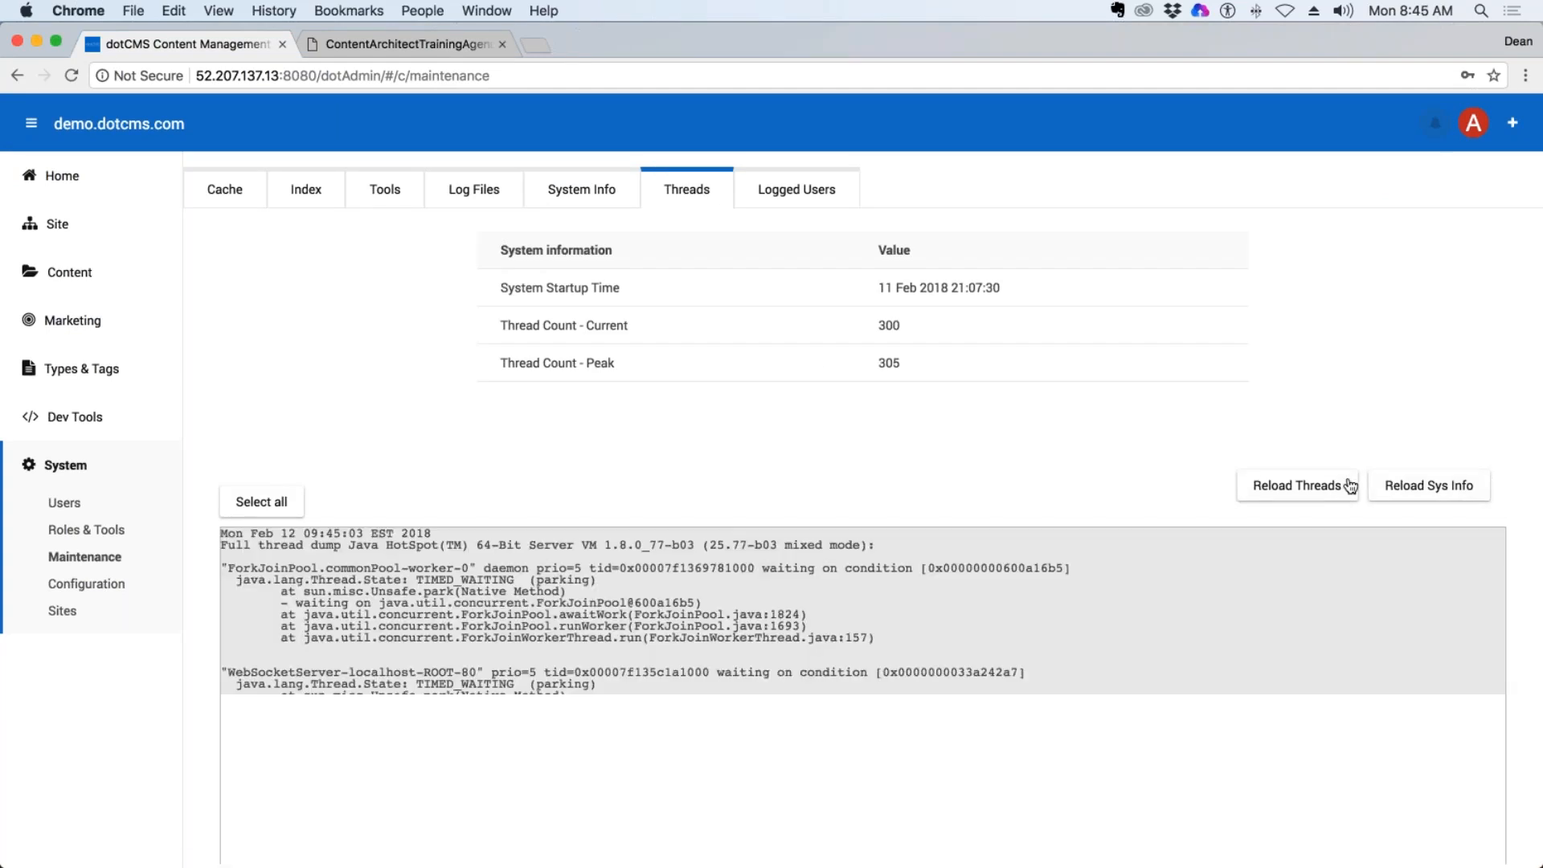
{"action": "left_click", "coordinate": [1295, 488]}
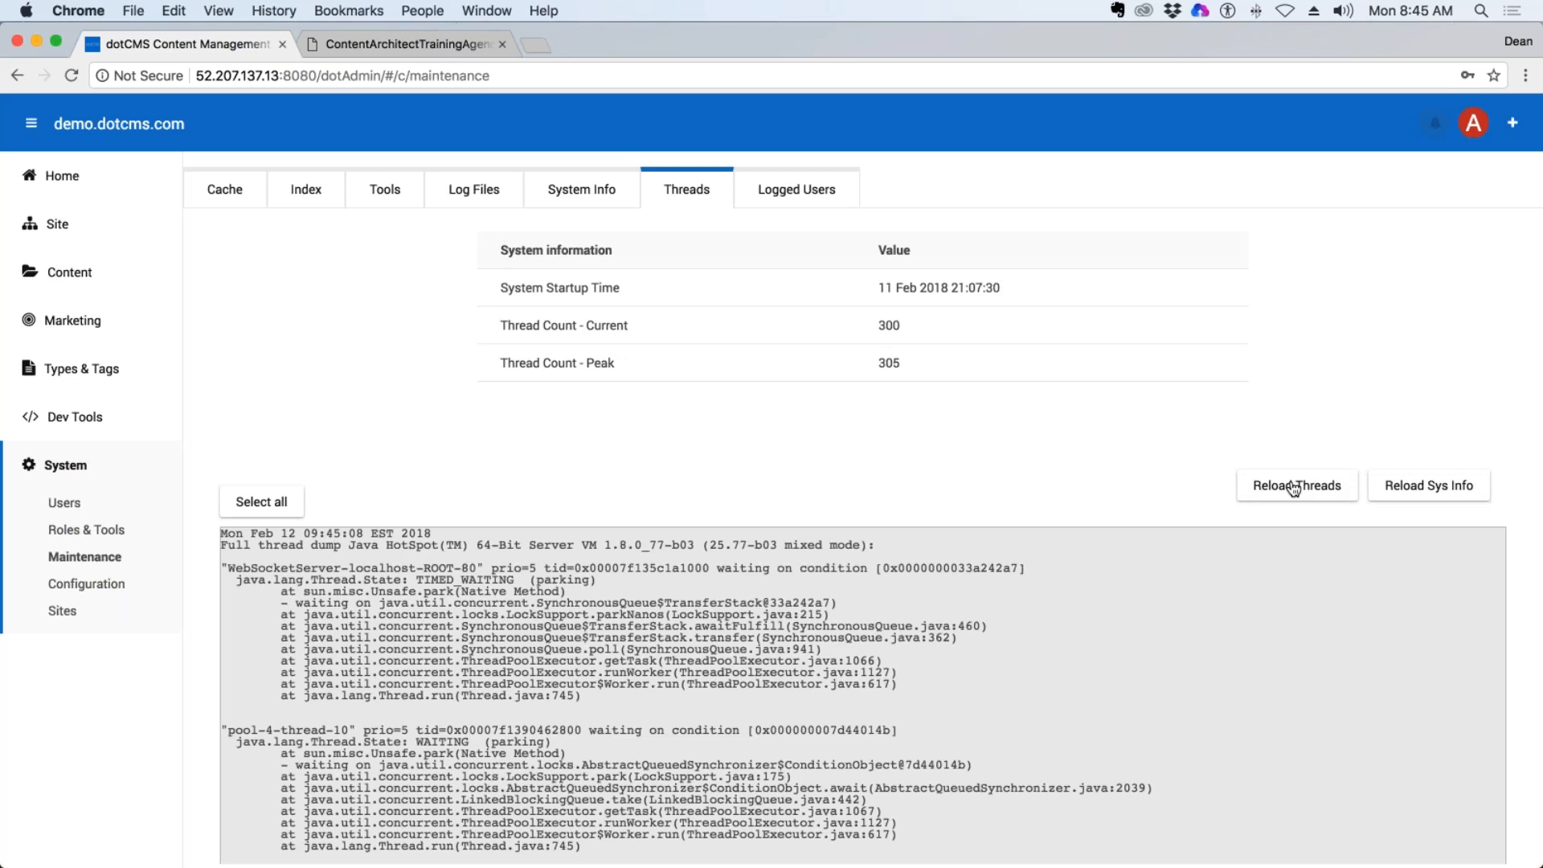
{"action": "scroll", "coordinate": [1294, 488], "scroll_direction": "down", "scroll_amount": 10}
{"action": "scroll", "coordinate": [1161, 390], "scroll_direction": "up", "scroll_amount": 10}
View the Logged Users list, highlight the user name of the second session, and return to the Cache view.
{"action": "left_click", "coordinate": [792, 190]}
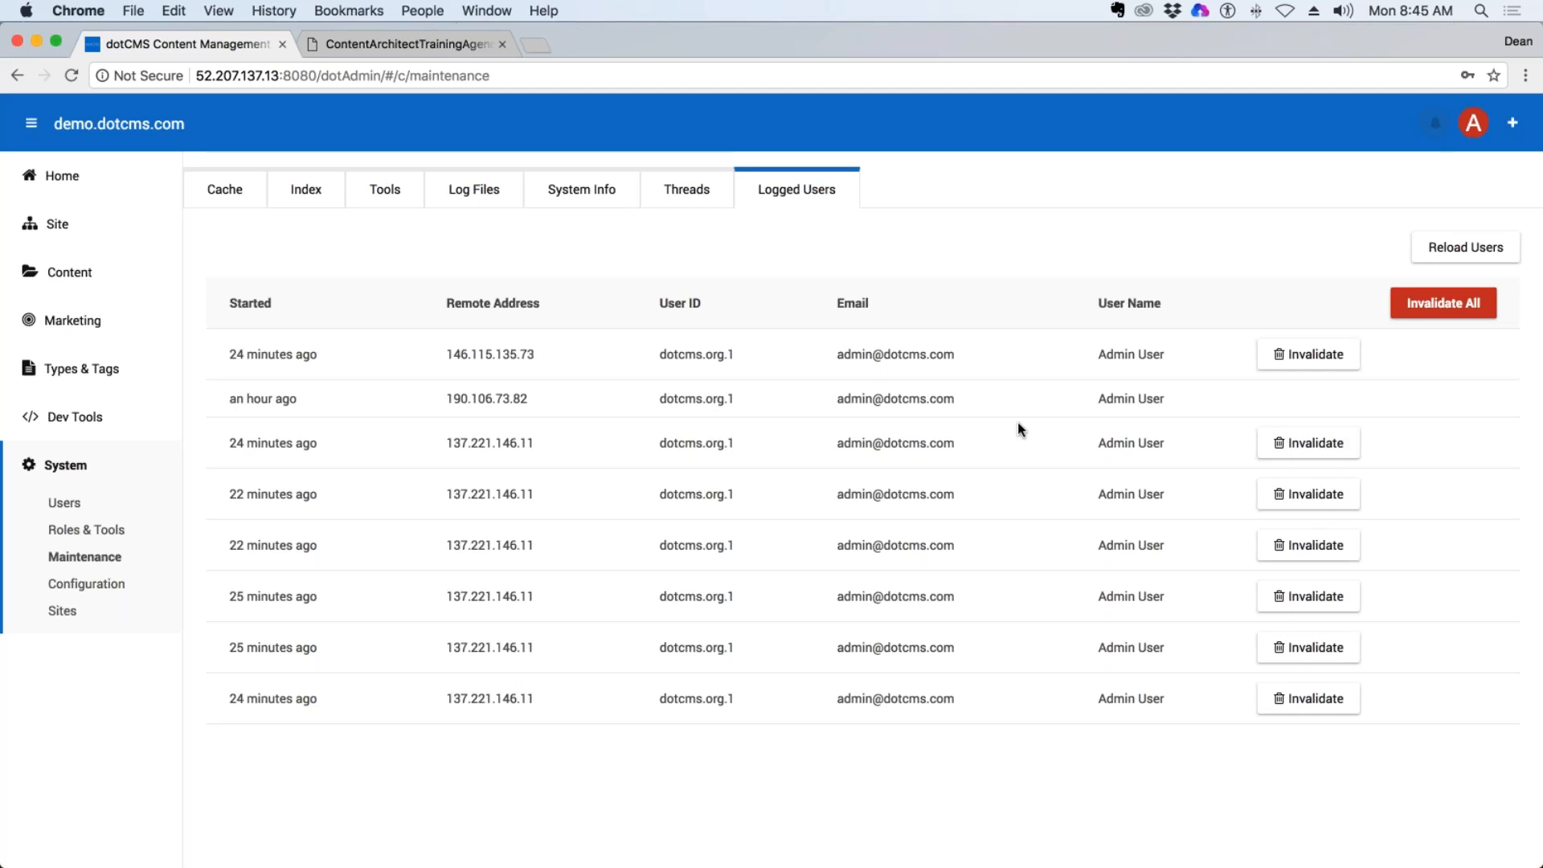
{"action": "left_click_drag", "start_coordinate": [1165, 398], "coordinate": [1094, 405]}
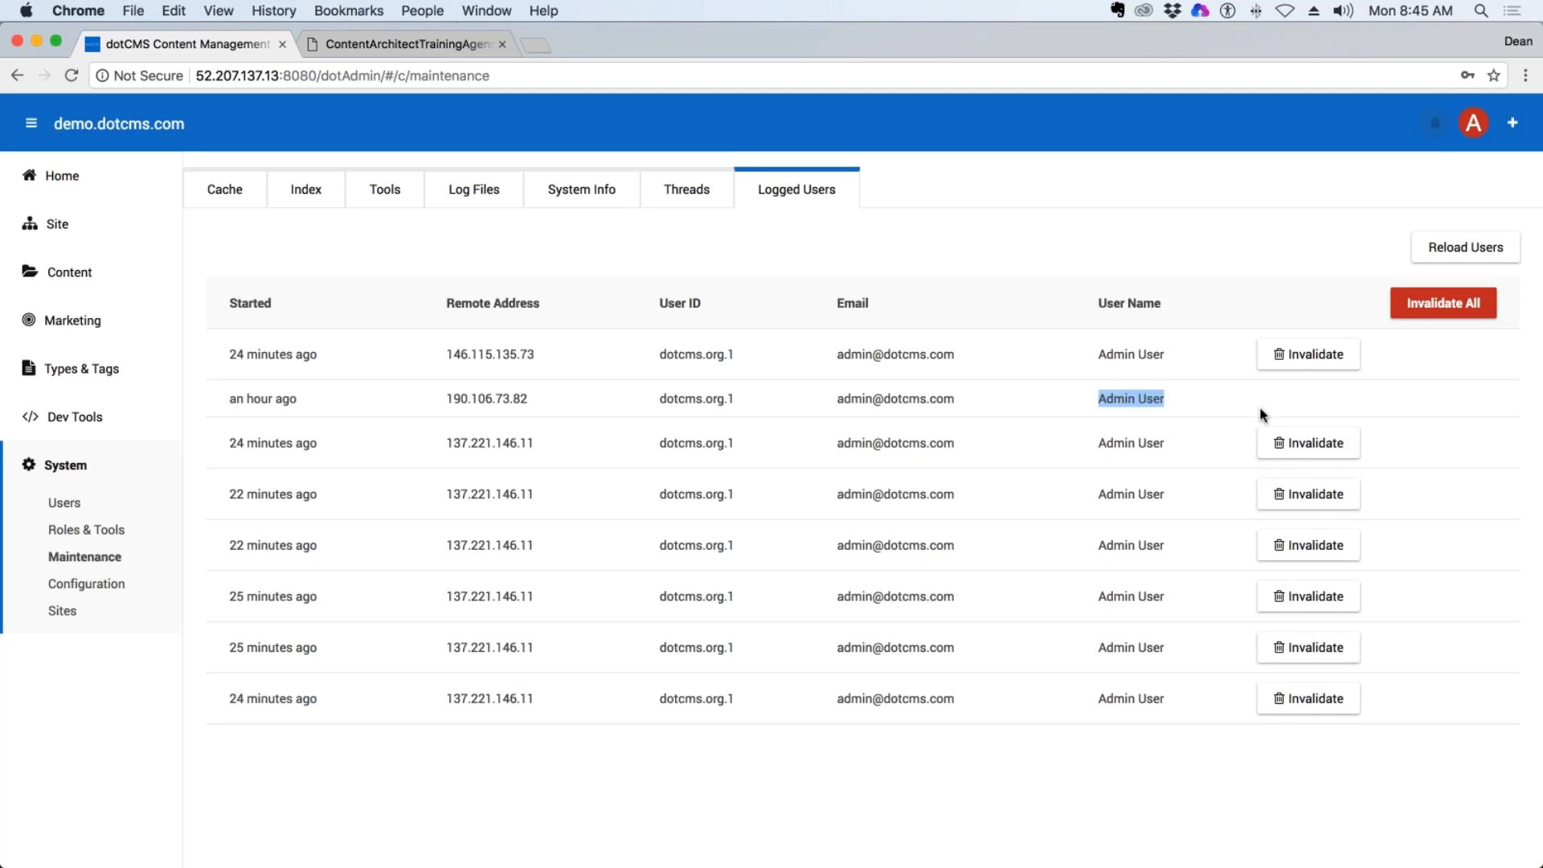
{"action": "left_click", "coordinate": [1103, 224]}
{"action": "left_click", "coordinate": [221, 190]}
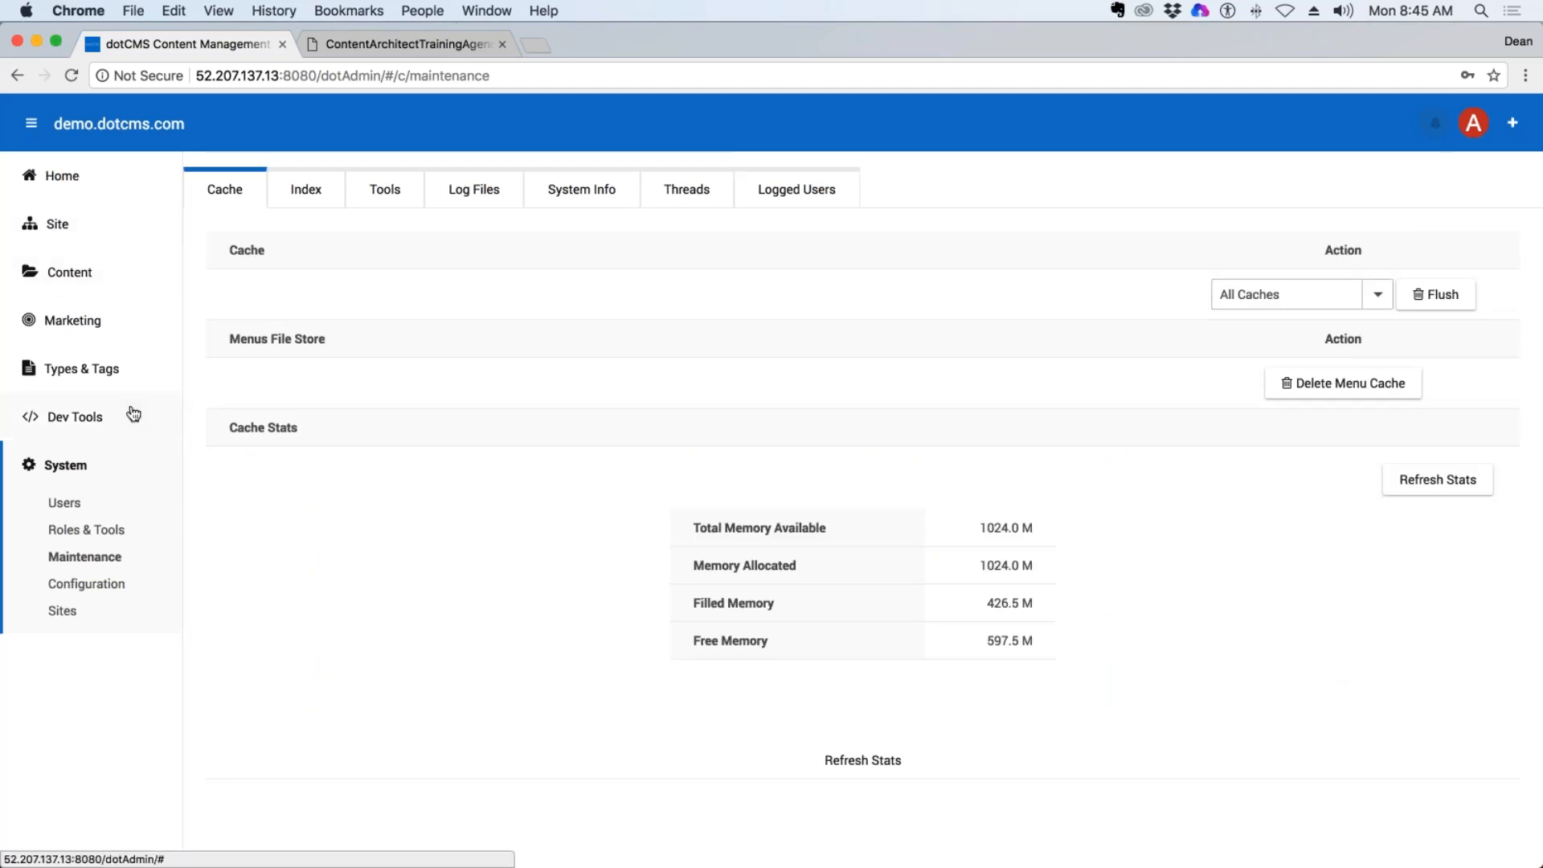
Open the system Configuration and view its Basic Config, Licensing, Network and Publishing Environments settings.
{"action": "left_click", "coordinate": [120, 584]}
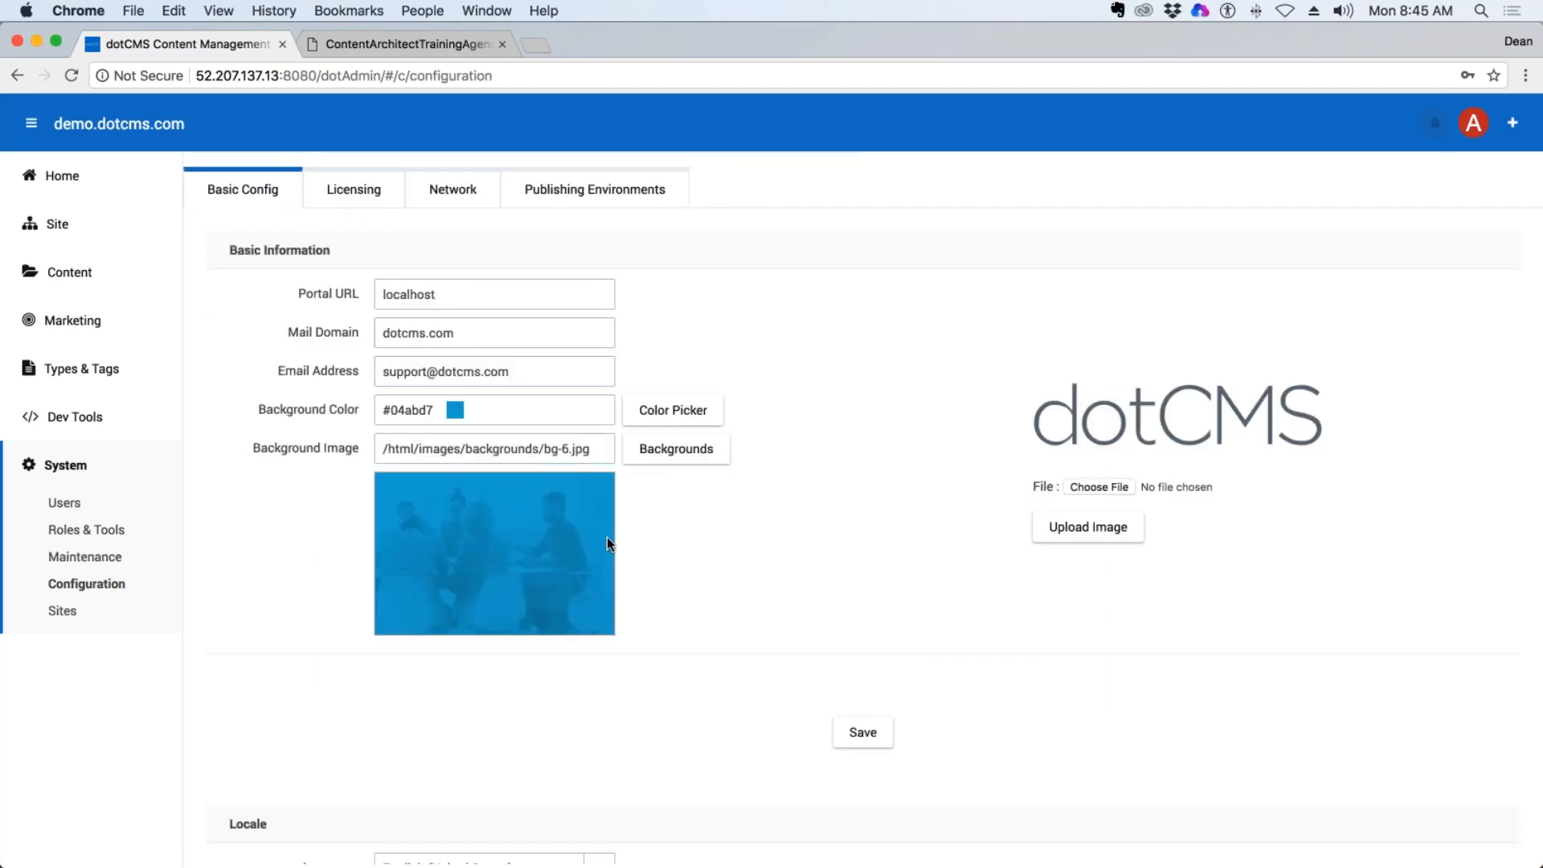
{"action": "left_click", "coordinate": [354, 191]}
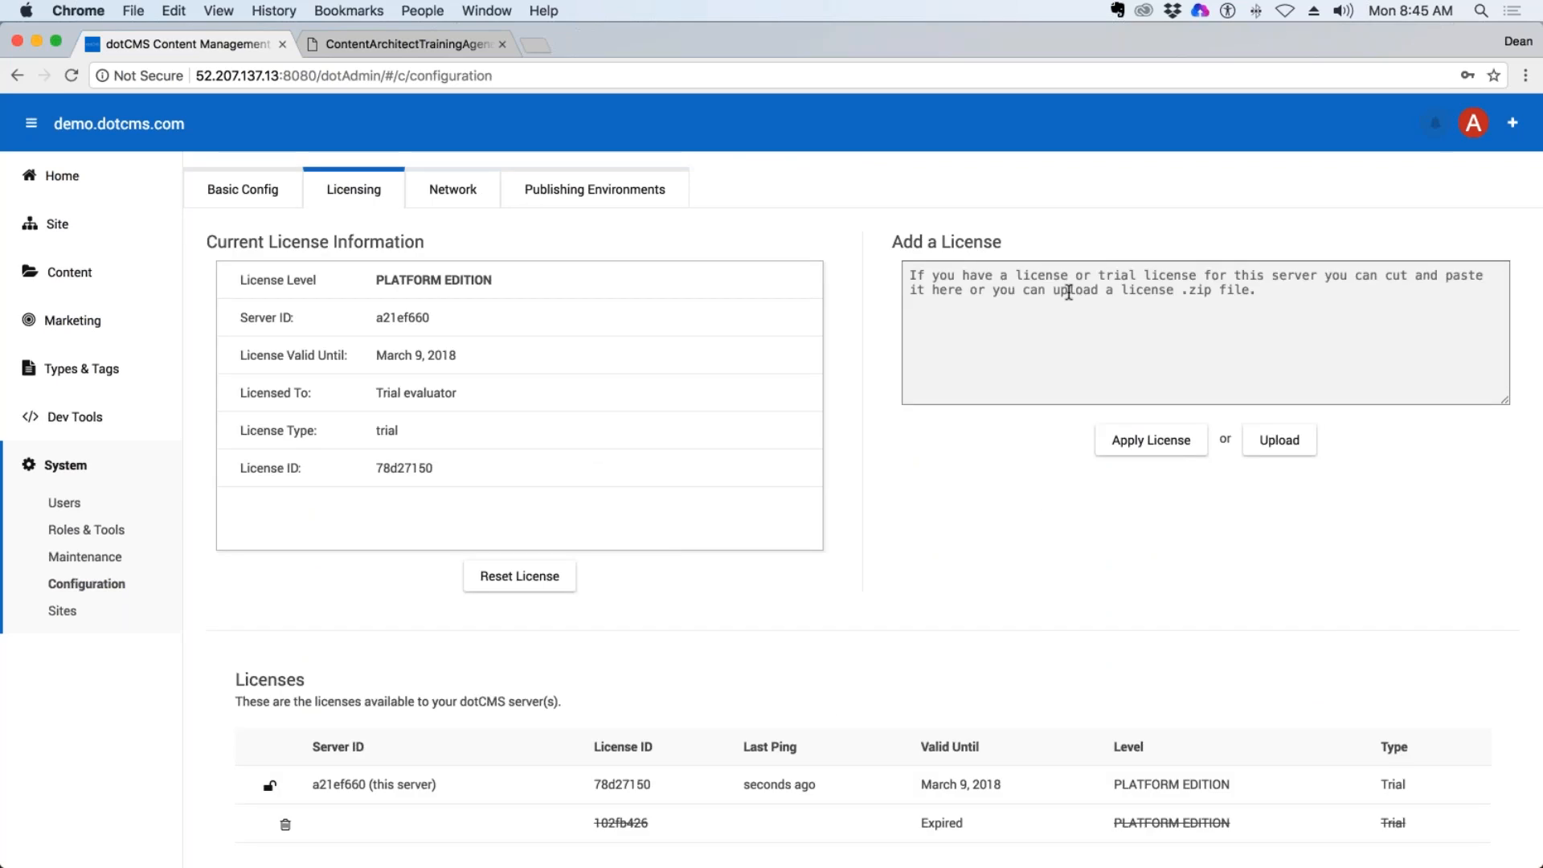
{"action": "left_click", "coordinate": [452, 191]}
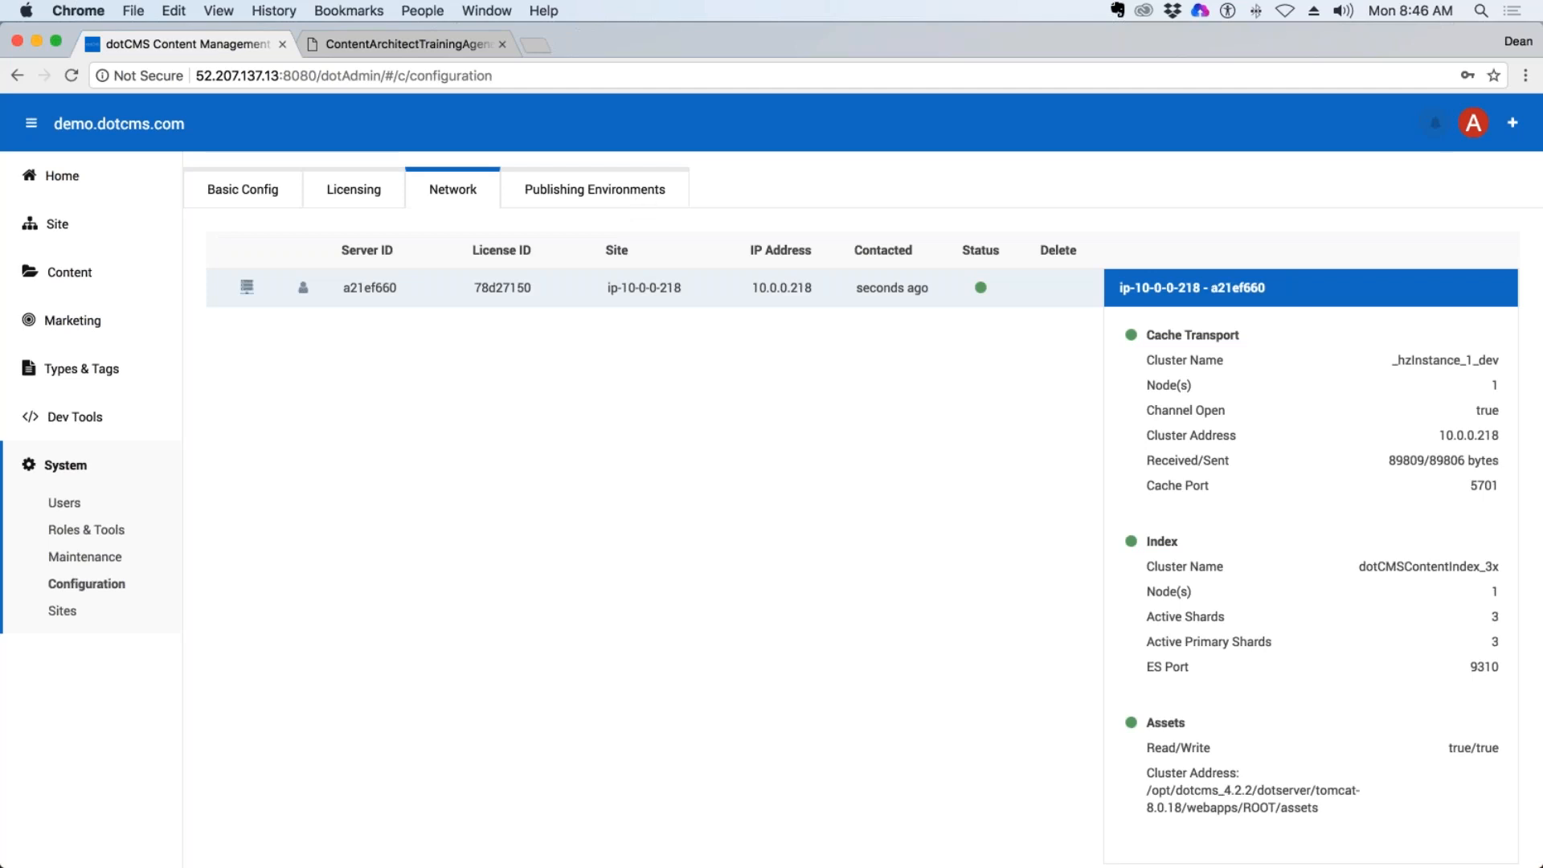
{"action": "left_click", "coordinate": [585, 193]}
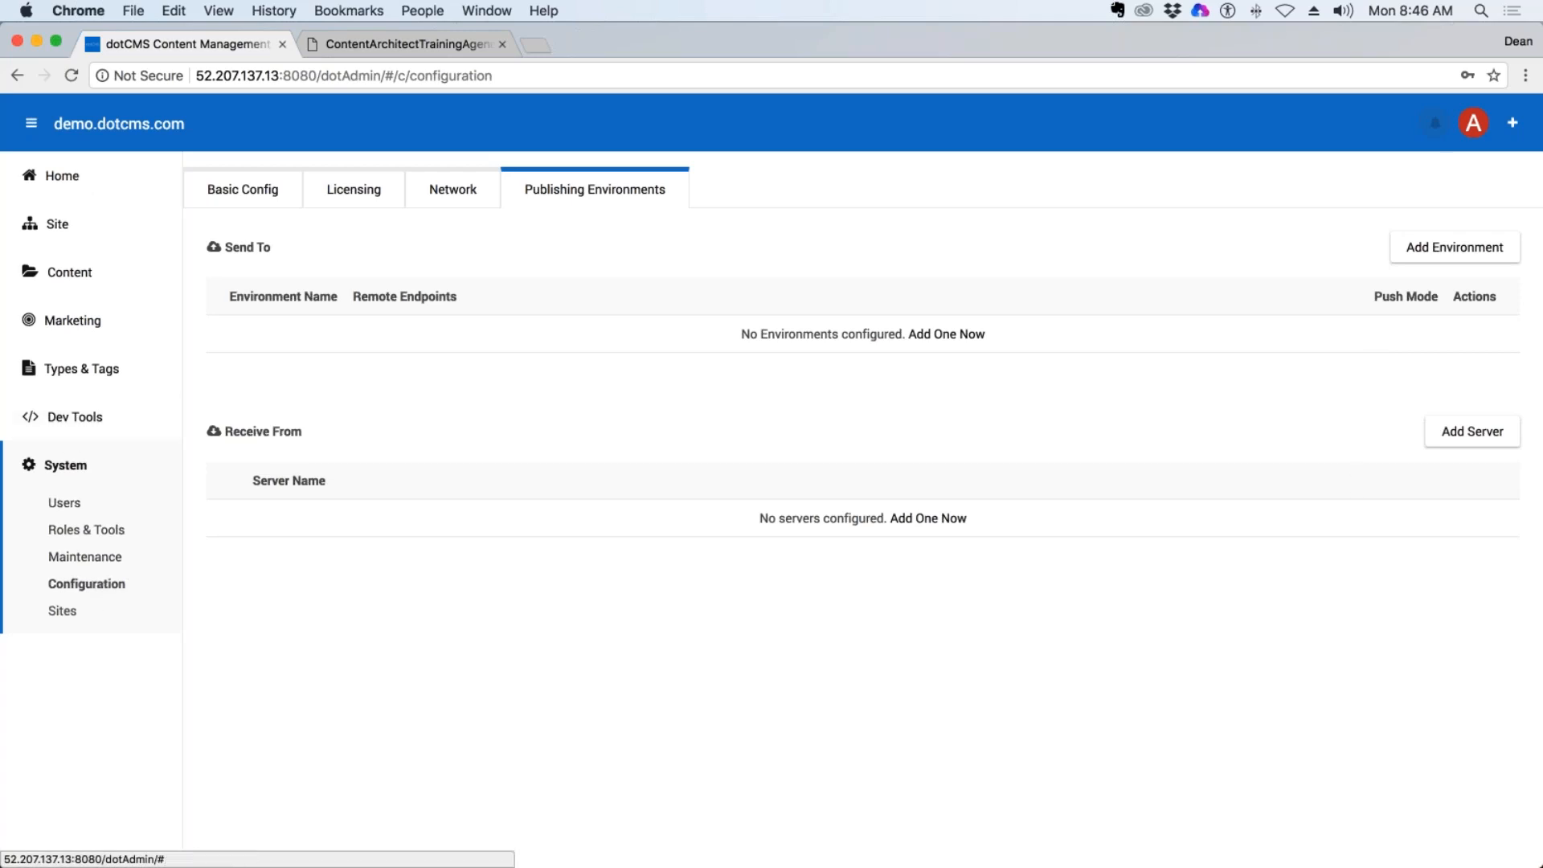
Collapse the System section and open the training home page from the training folder in the Site Browser.
{"action": "left_click", "coordinate": [63, 470]}
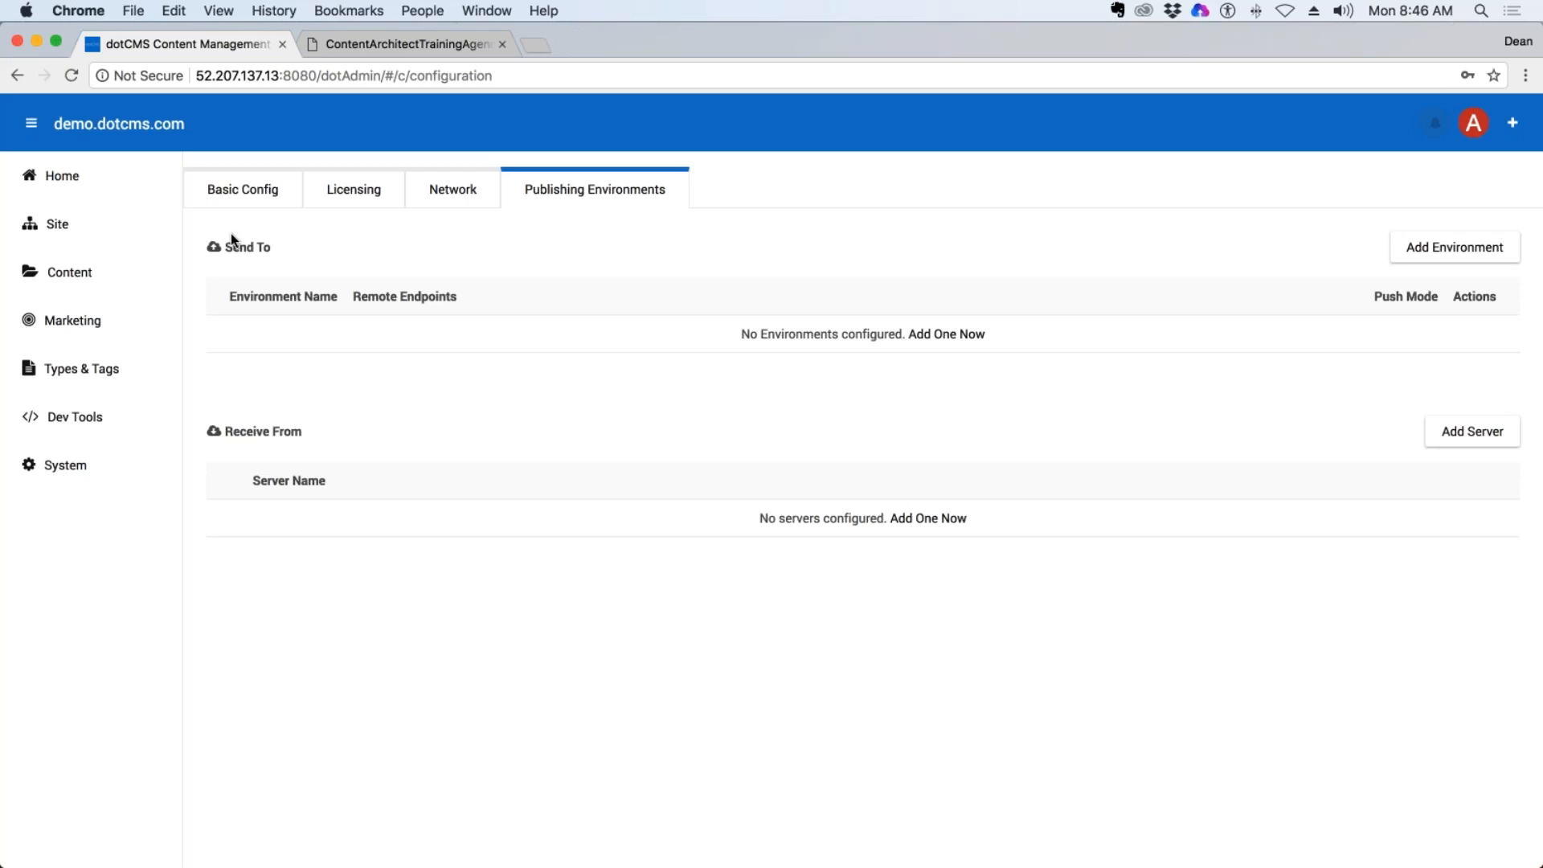
{"action": "left_click", "coordinate": [51, 223]}
{"action": "left_click", "coordinate": [77, 263]}
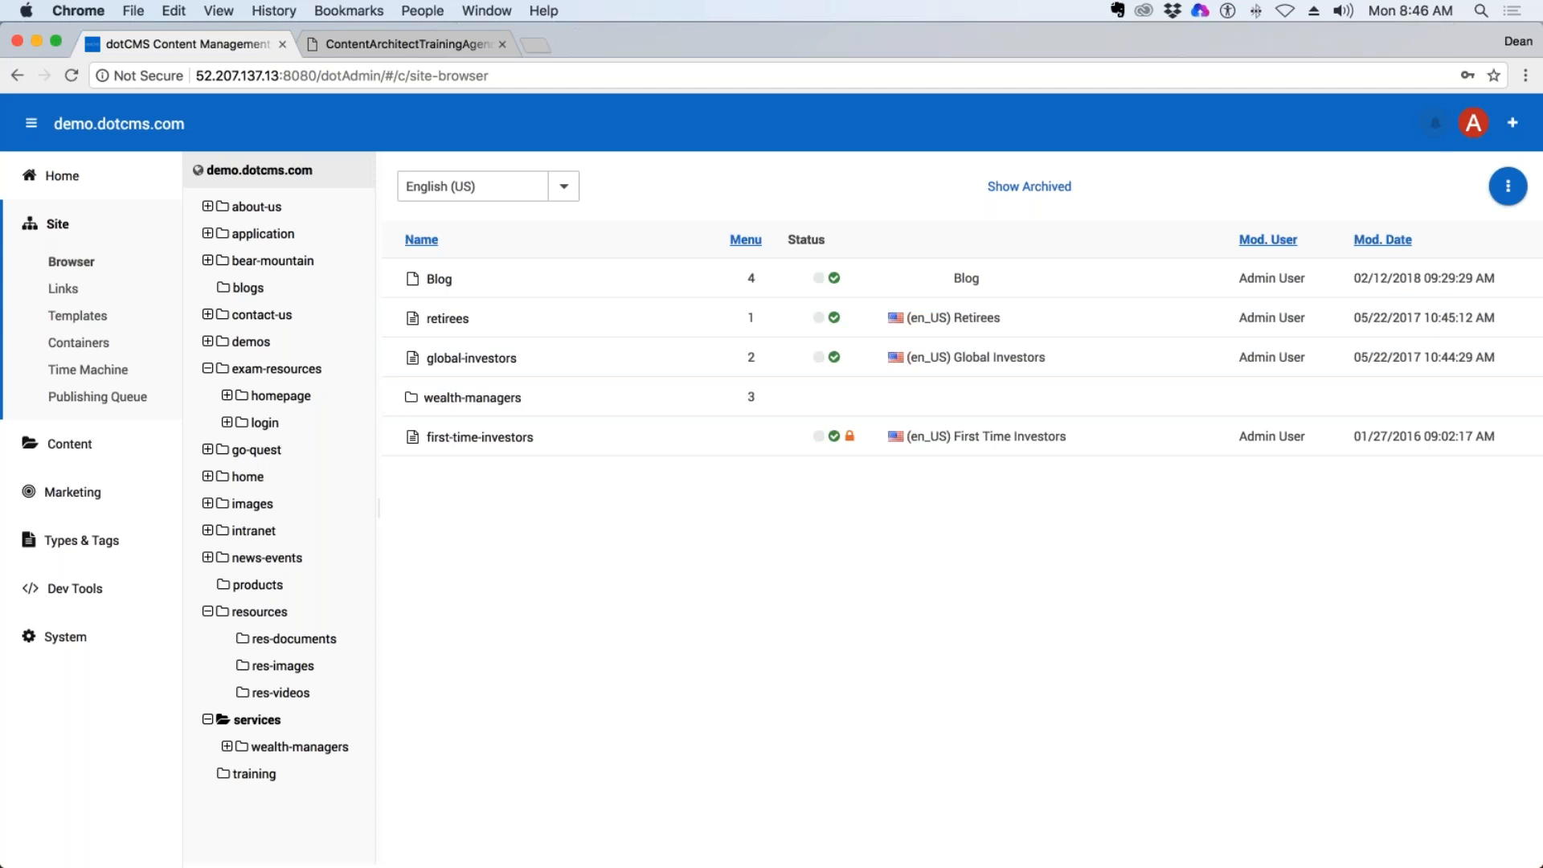
{"action": "left_click", "coordinate": [254, 774]}
{"action": "left_click", "coordinate": [444, 282]}
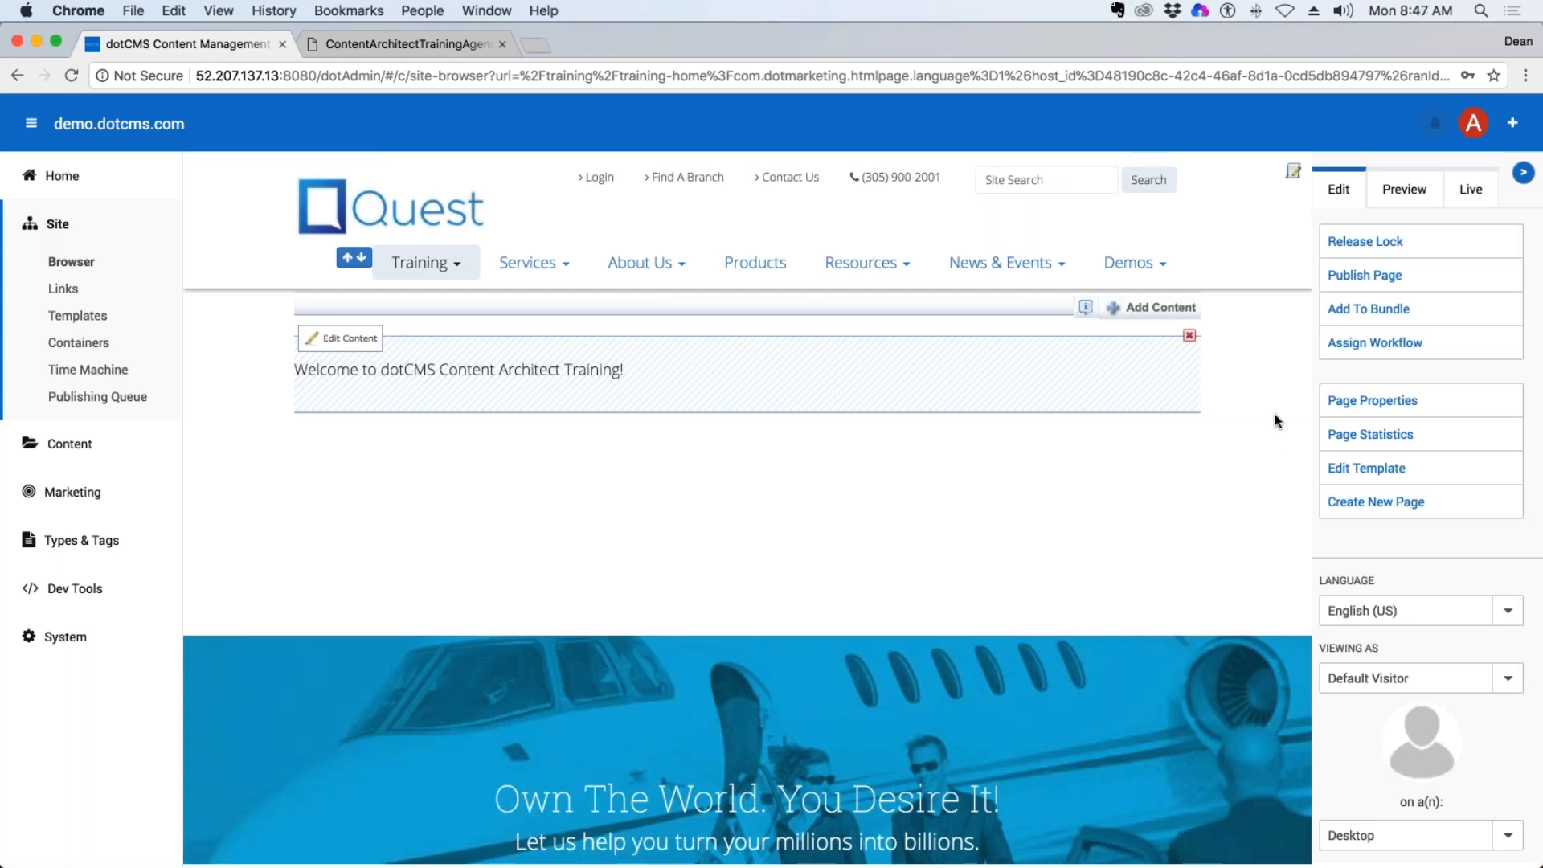
Open the Training Home page's properties and examine its title, URL, host or folder, template and friendly name fields.
{"action": "left_click", "coordinate": [1443, 412]}
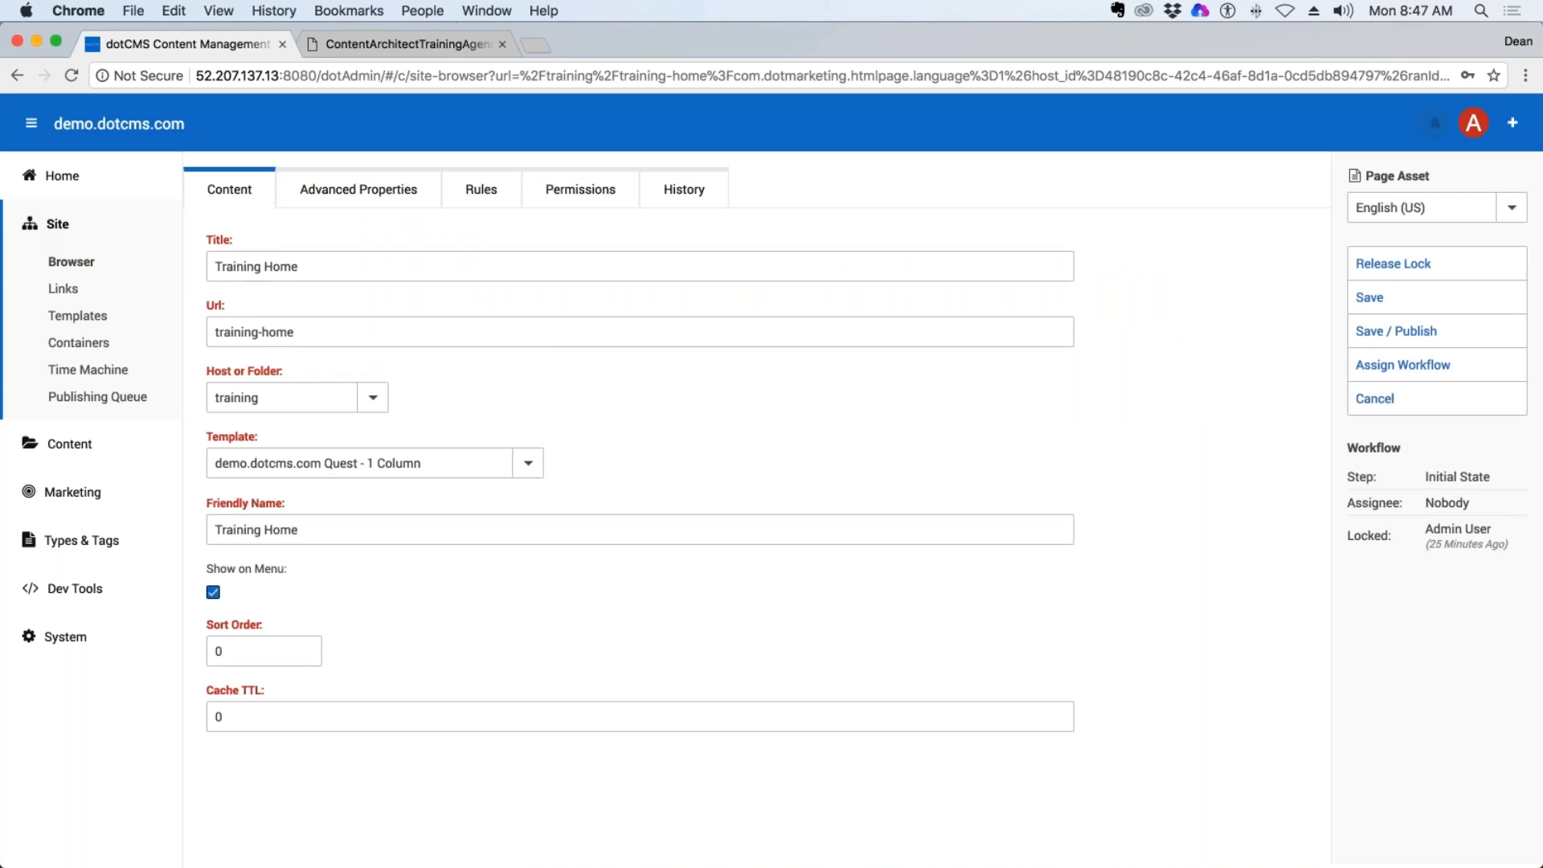
{"action": "left_click_drag", "start_coordinate": [306, 267], "coordinate": [64, 288]}
{"action": "left_click_drag", "start_coordinate": [302, 333], "coordinate": [214, 333]}
{"action": "left_click_drag", "start_coordinate": [299, 371], "coordinate": [105, 370]}
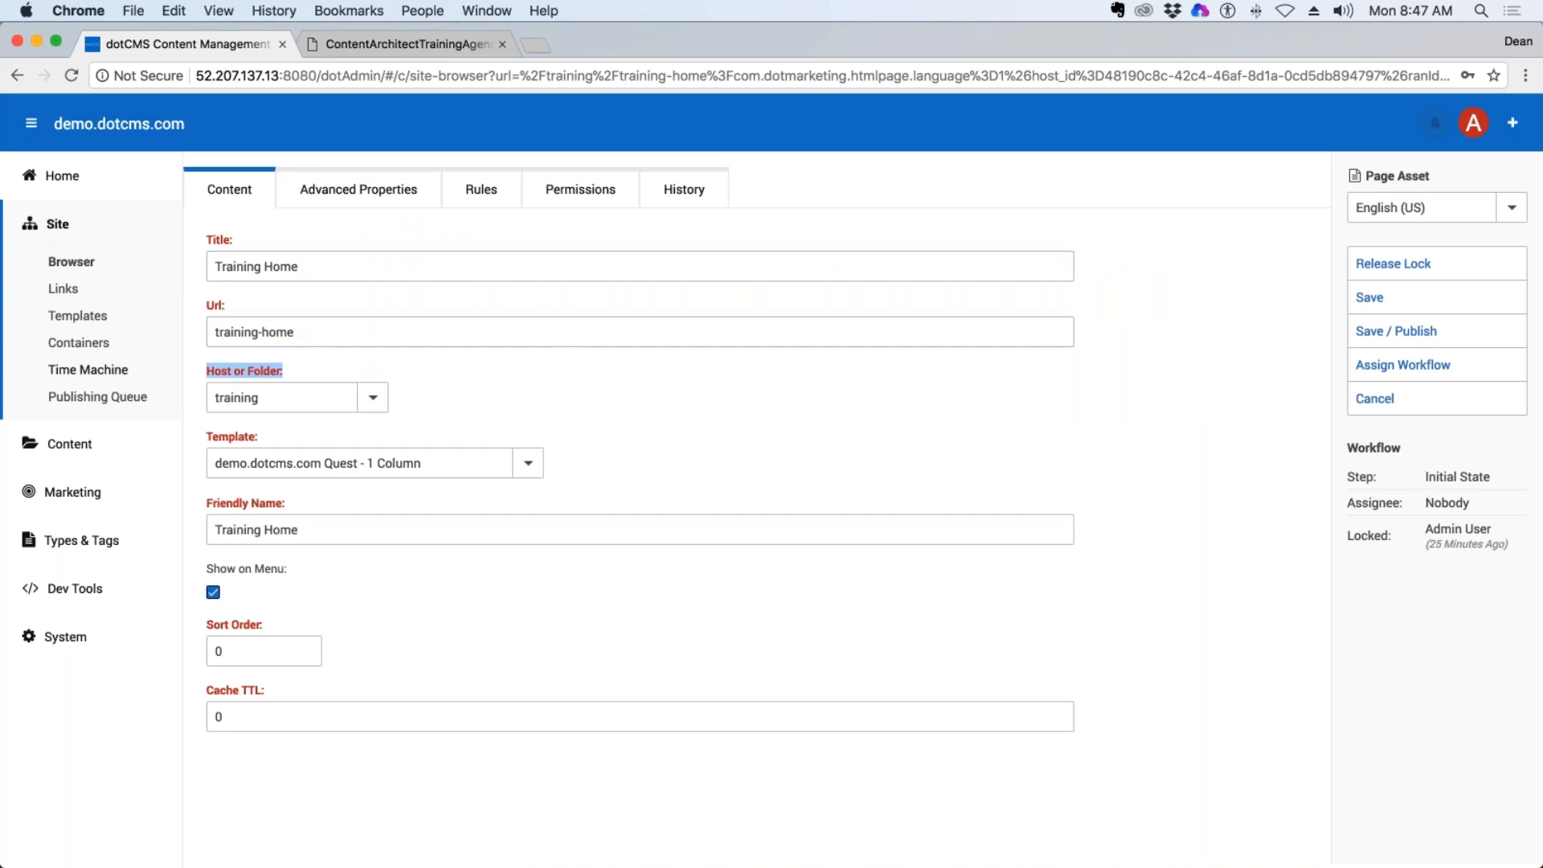
{"action": "left_click_drag", "start_coordinate": [260, 436], "coordinate": [203, 438]}
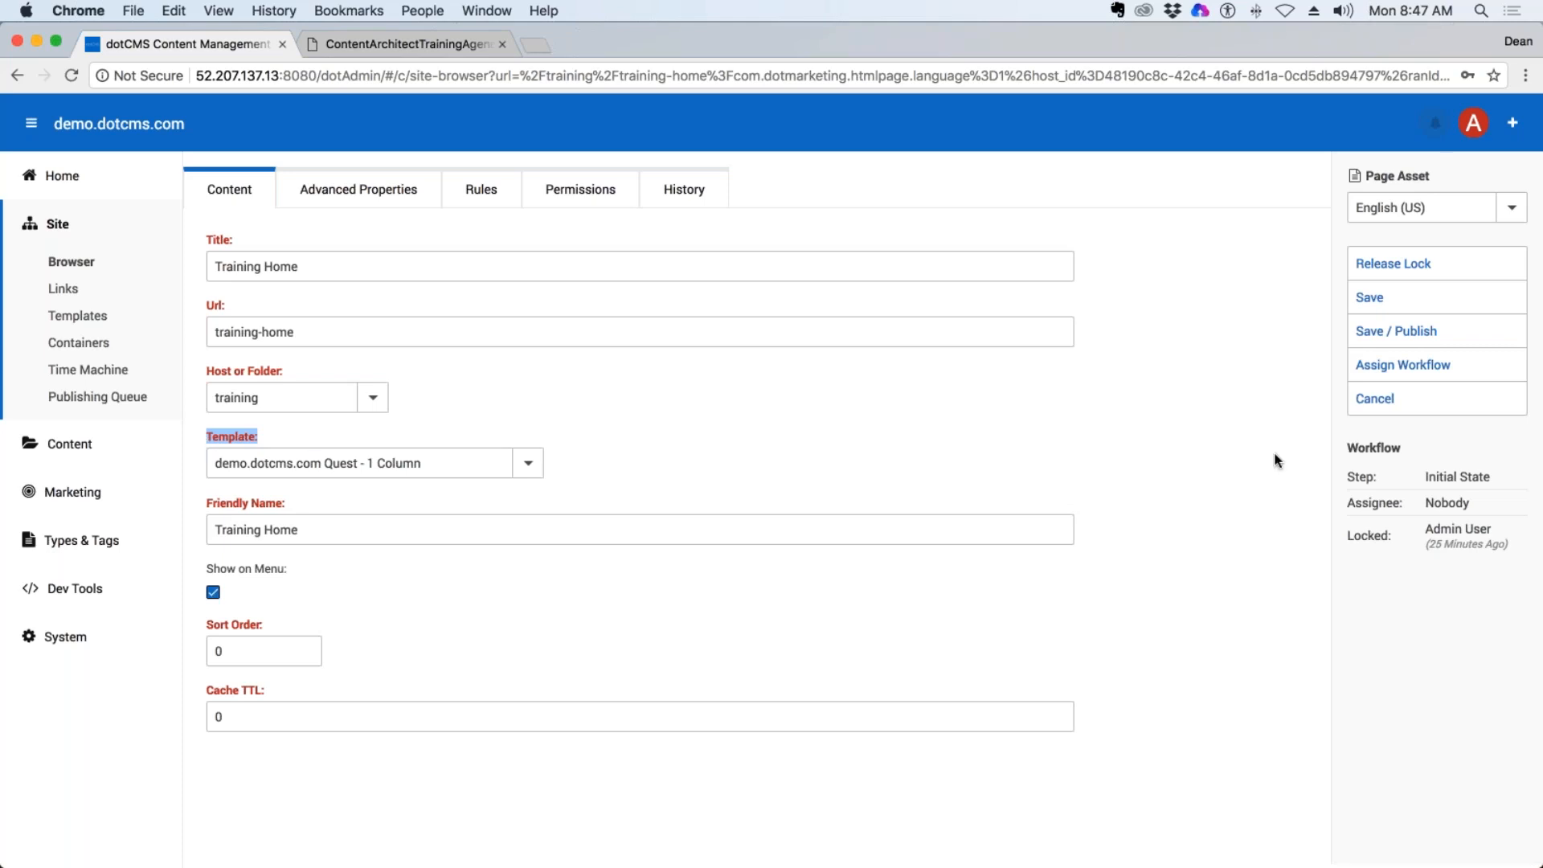
{"action": "left_click", "coordinate": [771, 531]}
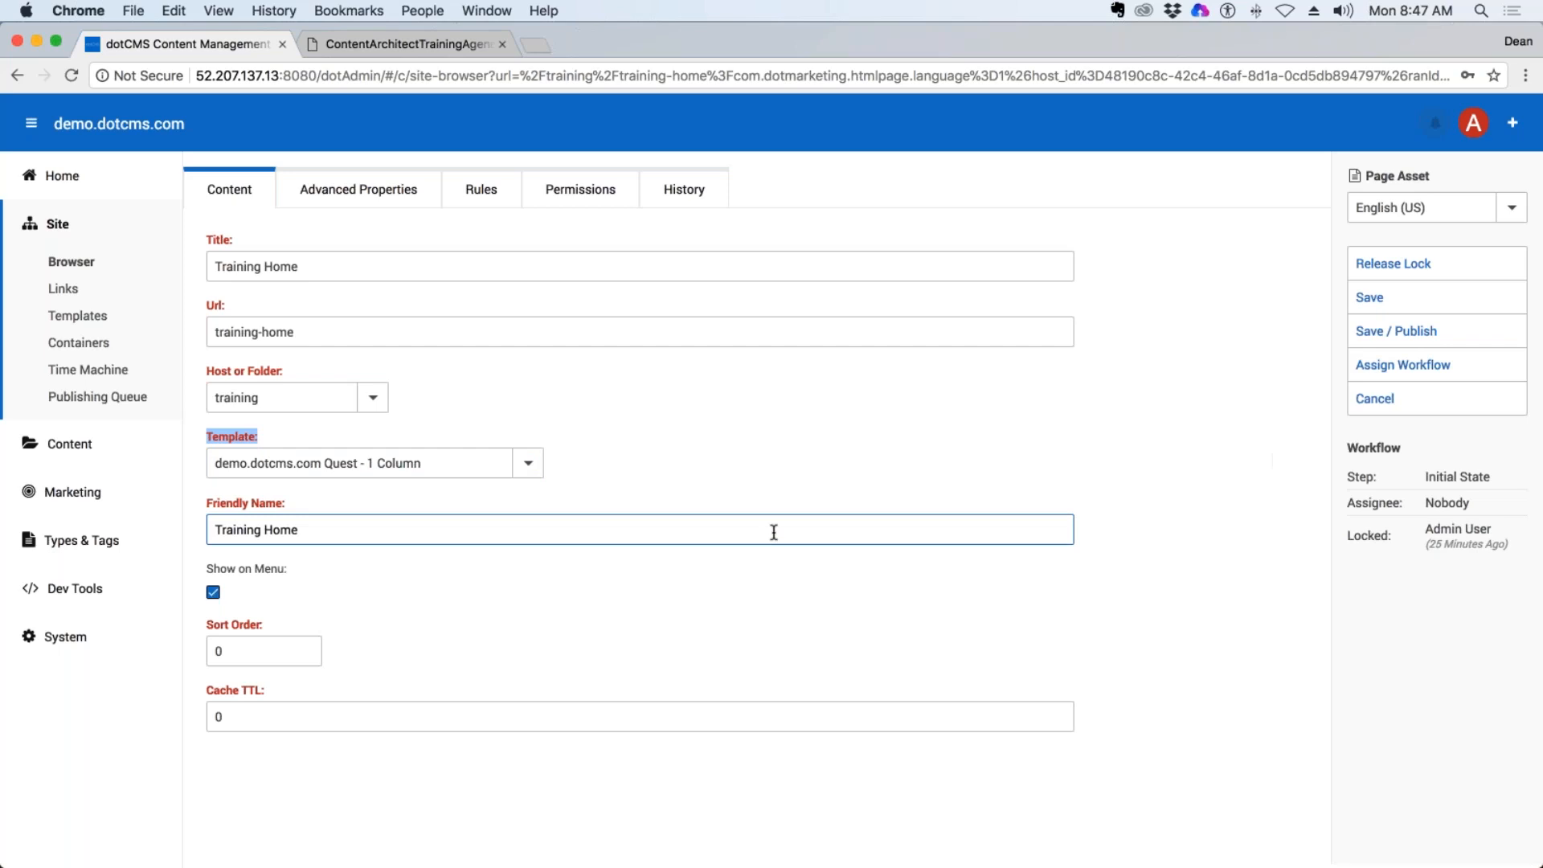
{"action": "left_click", "coordinate": [531, 422]}
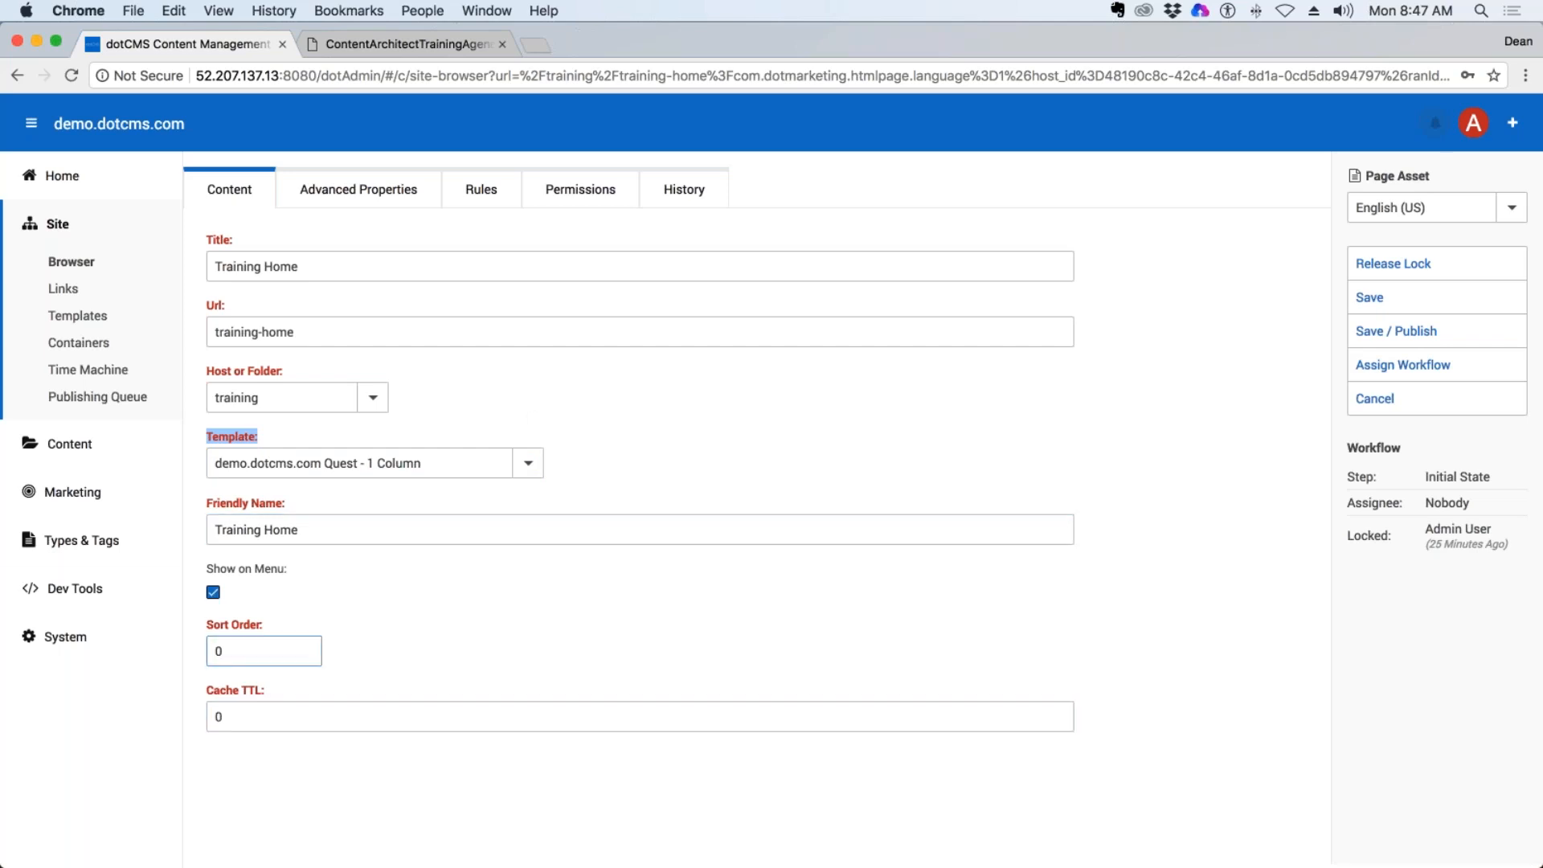
View the Training Home page's Advanced Properties with the SEO fields, its Rules and its Permissions.
{"action": "left_click", "coordinate": [330, 206]}
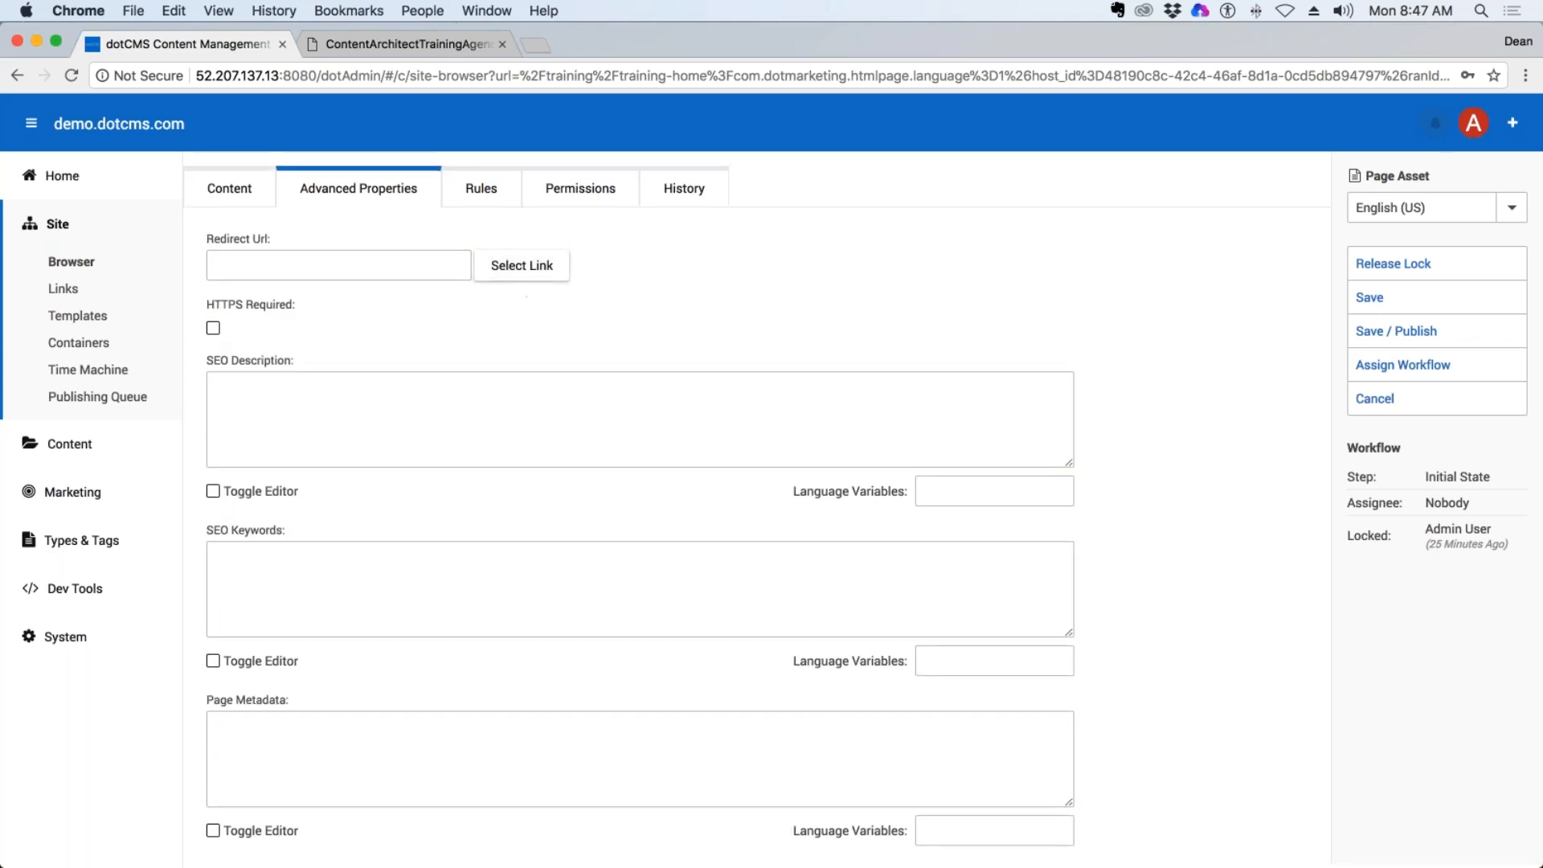
{"action": "scroll", "coordinate": [525, 314], "scroll_direction": "down", "scroll_amount": 1}
{"action": "left_click", "coordinate": [525, 323]}
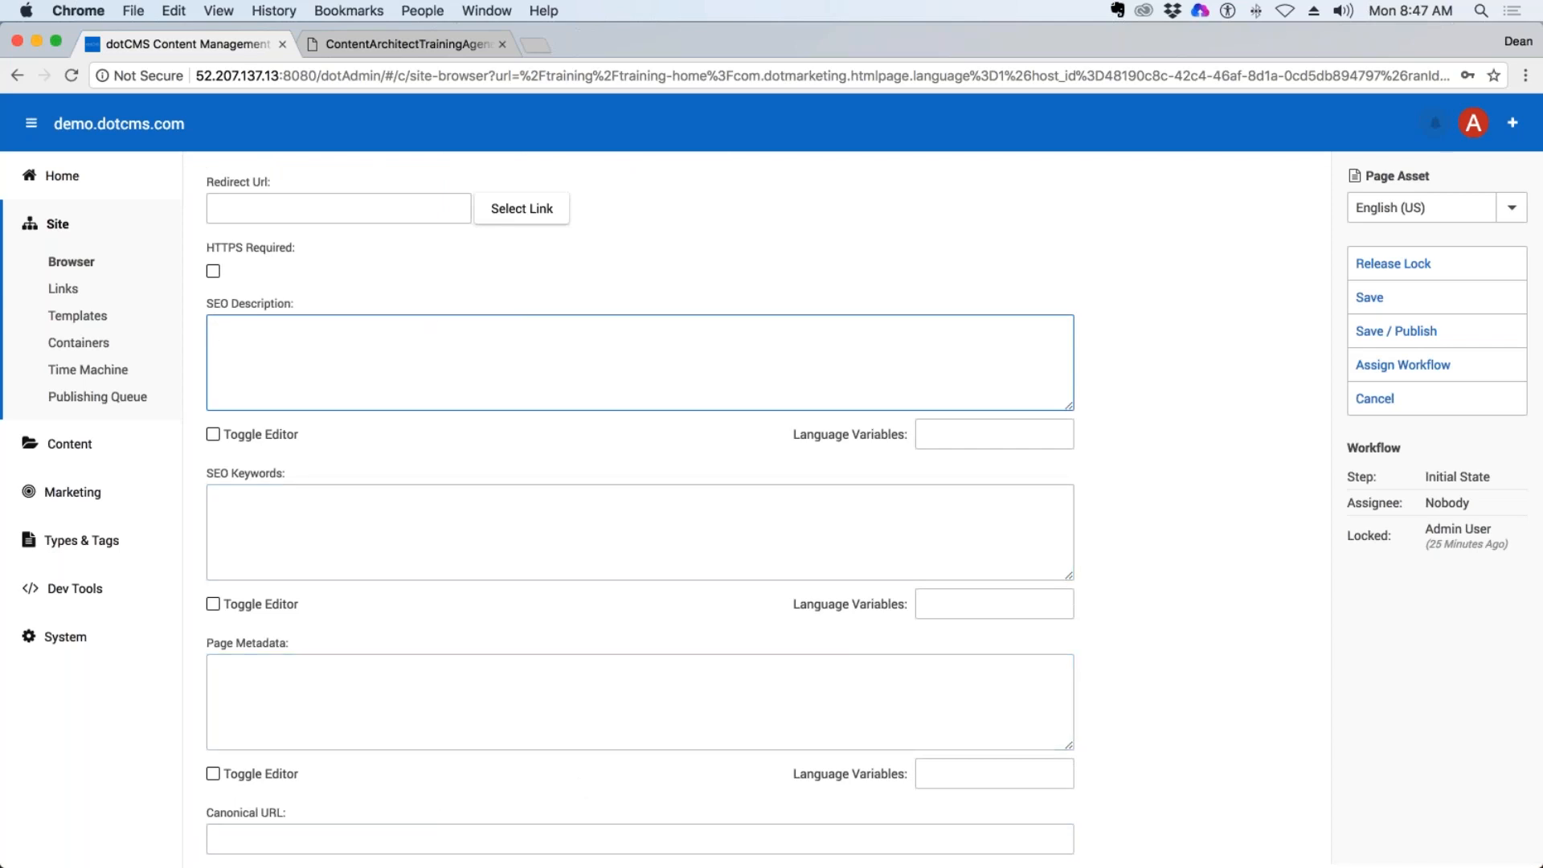
{"action": "scroll", "coordinate": [620, 434], "scroll_direction": "up", "scroll_amount": 1}
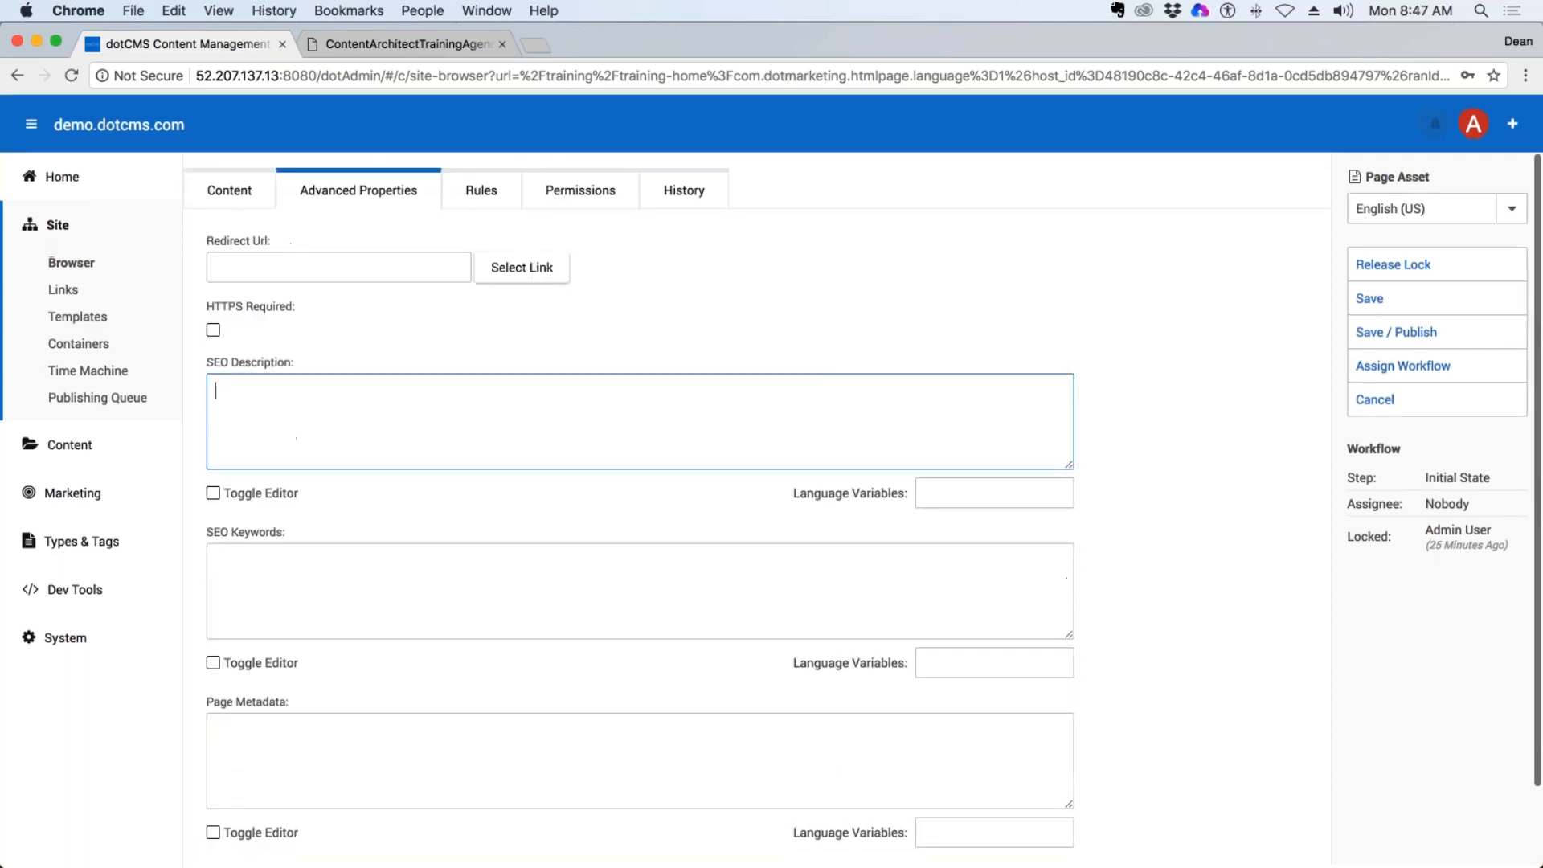
{"action": "left_click", "coordinate": [490, 193]}
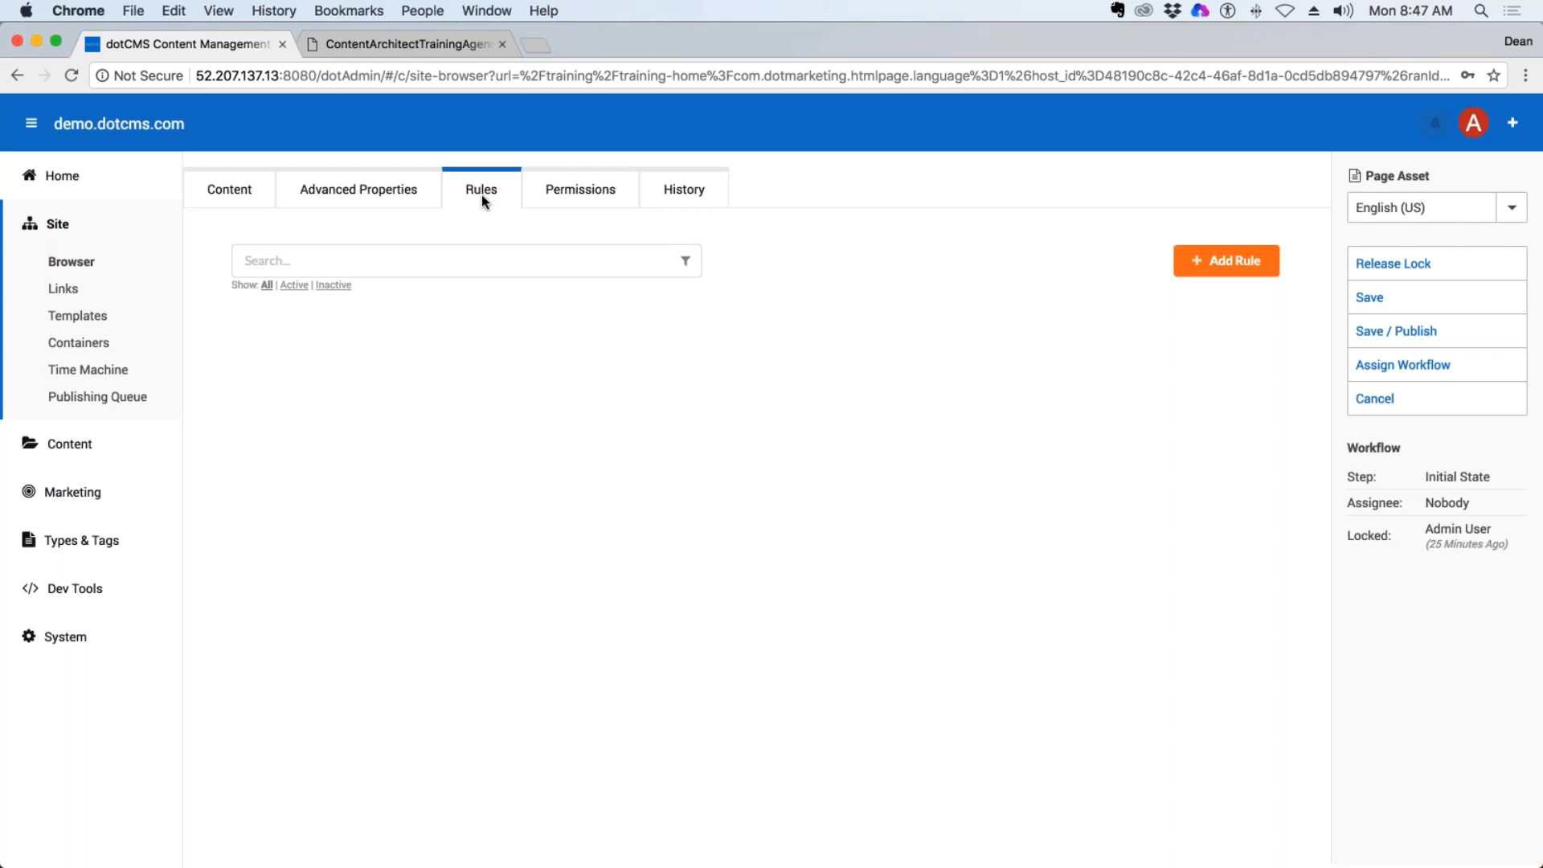
{"action": "left_click", "coordinate": [580, 189]}
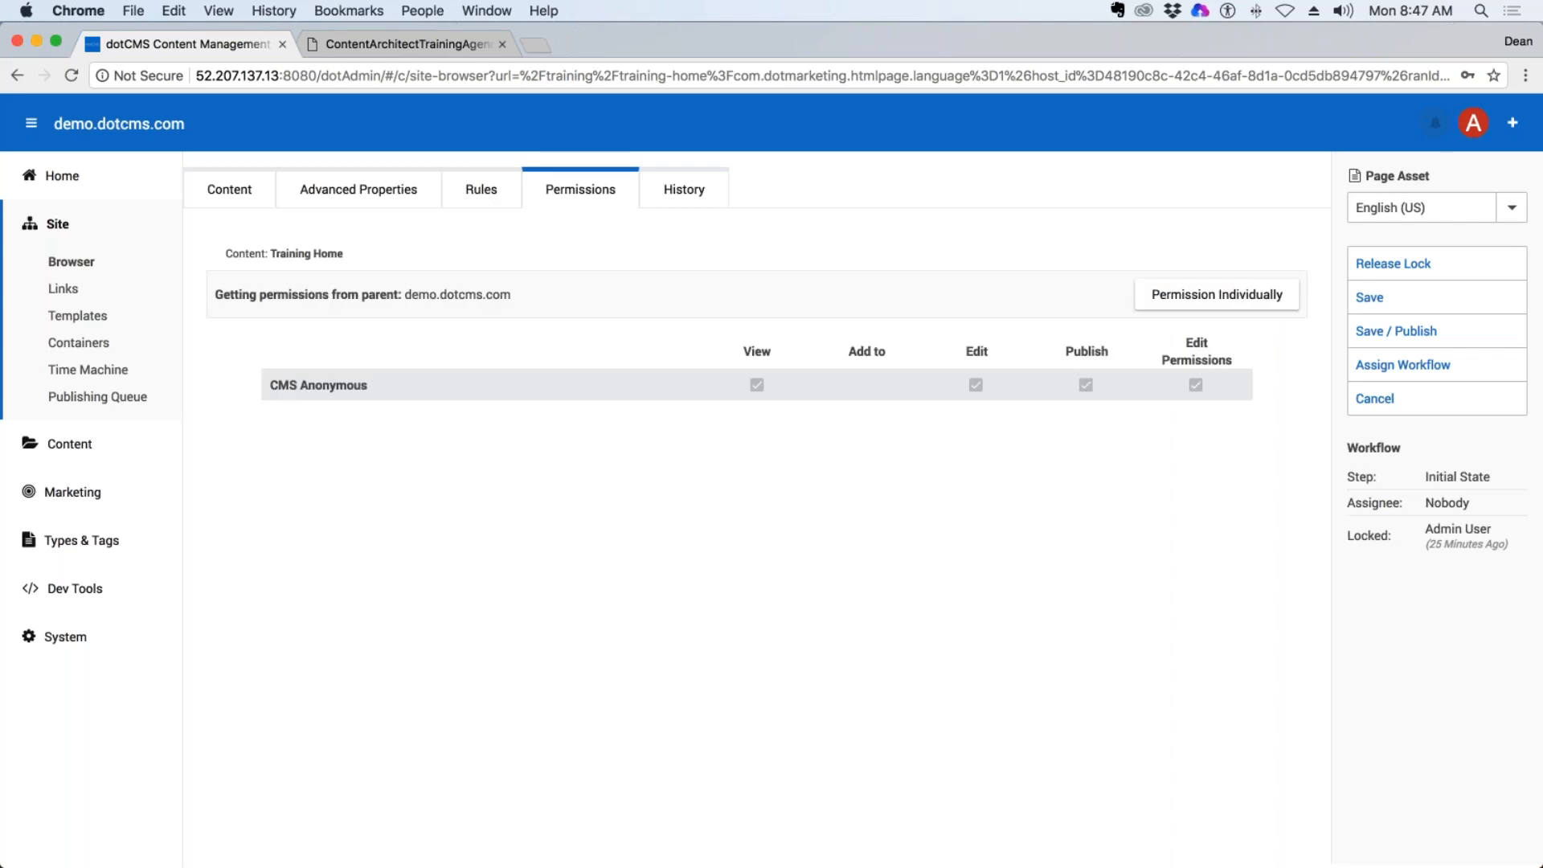
Check the Training Home page's History and close its properties without saving.
{"action": "left_click", "coordinate": [679, 200]}
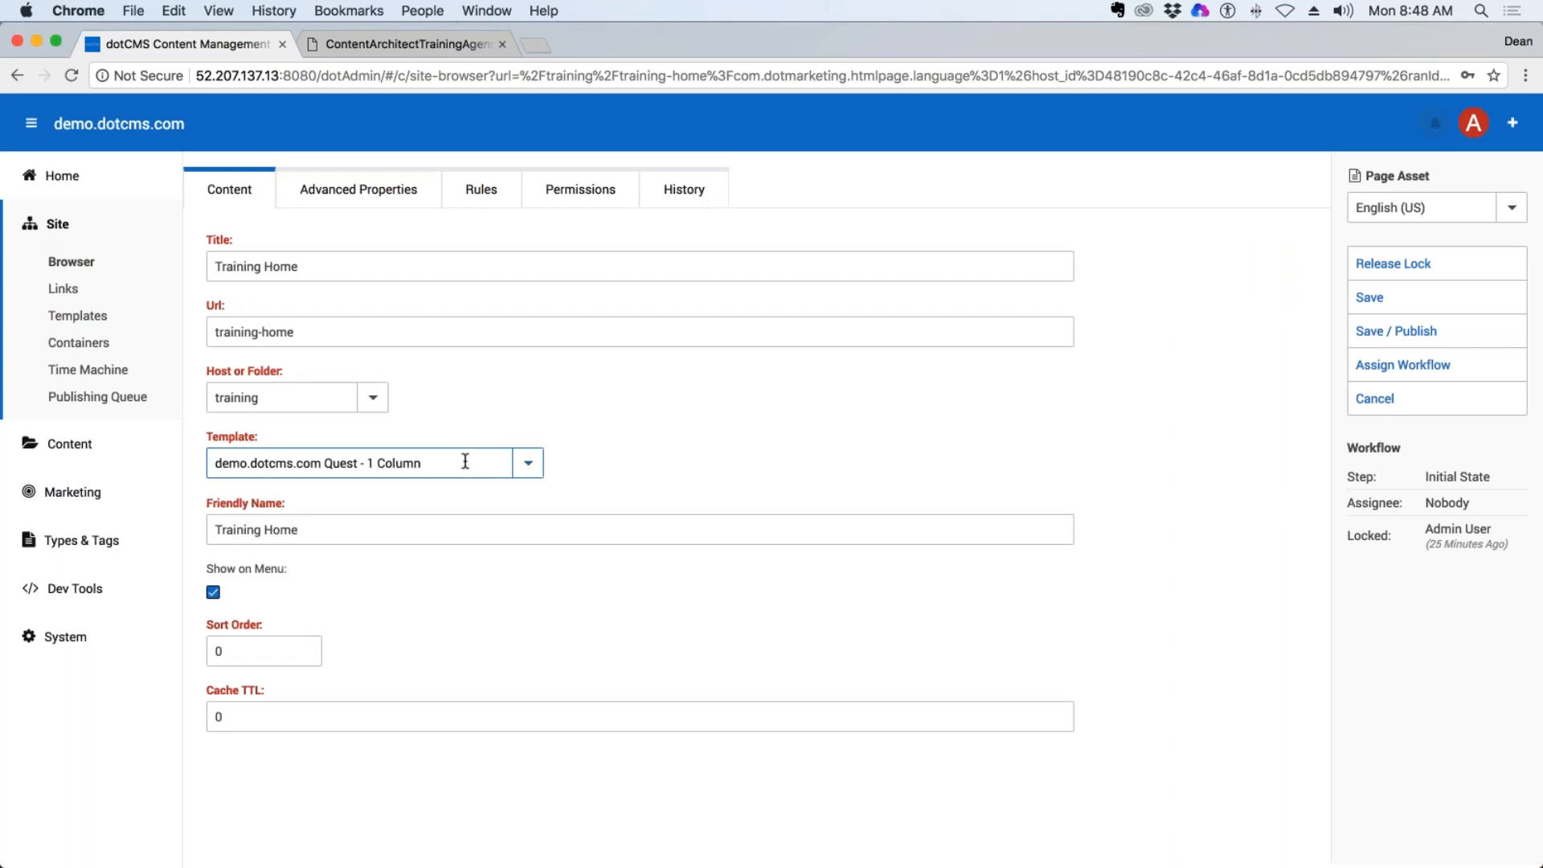
{"action": "left_click", "coordinate": [1386, 404]}
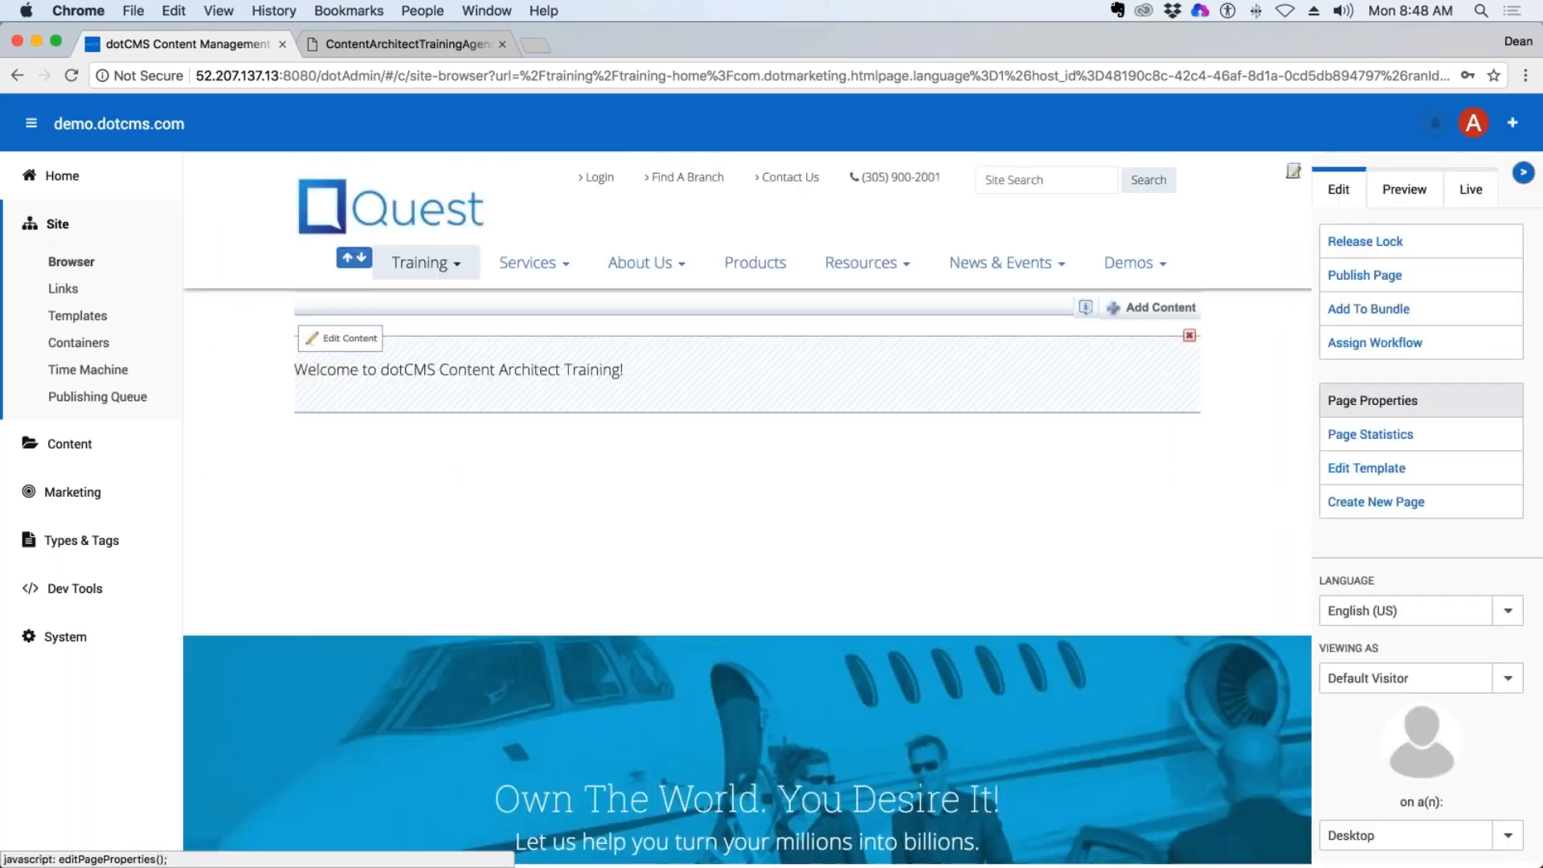
Open the Training Home page's template and view the column layouts available for its body rows.
{"action": "left_click", "coordinate": [1360, 470]}
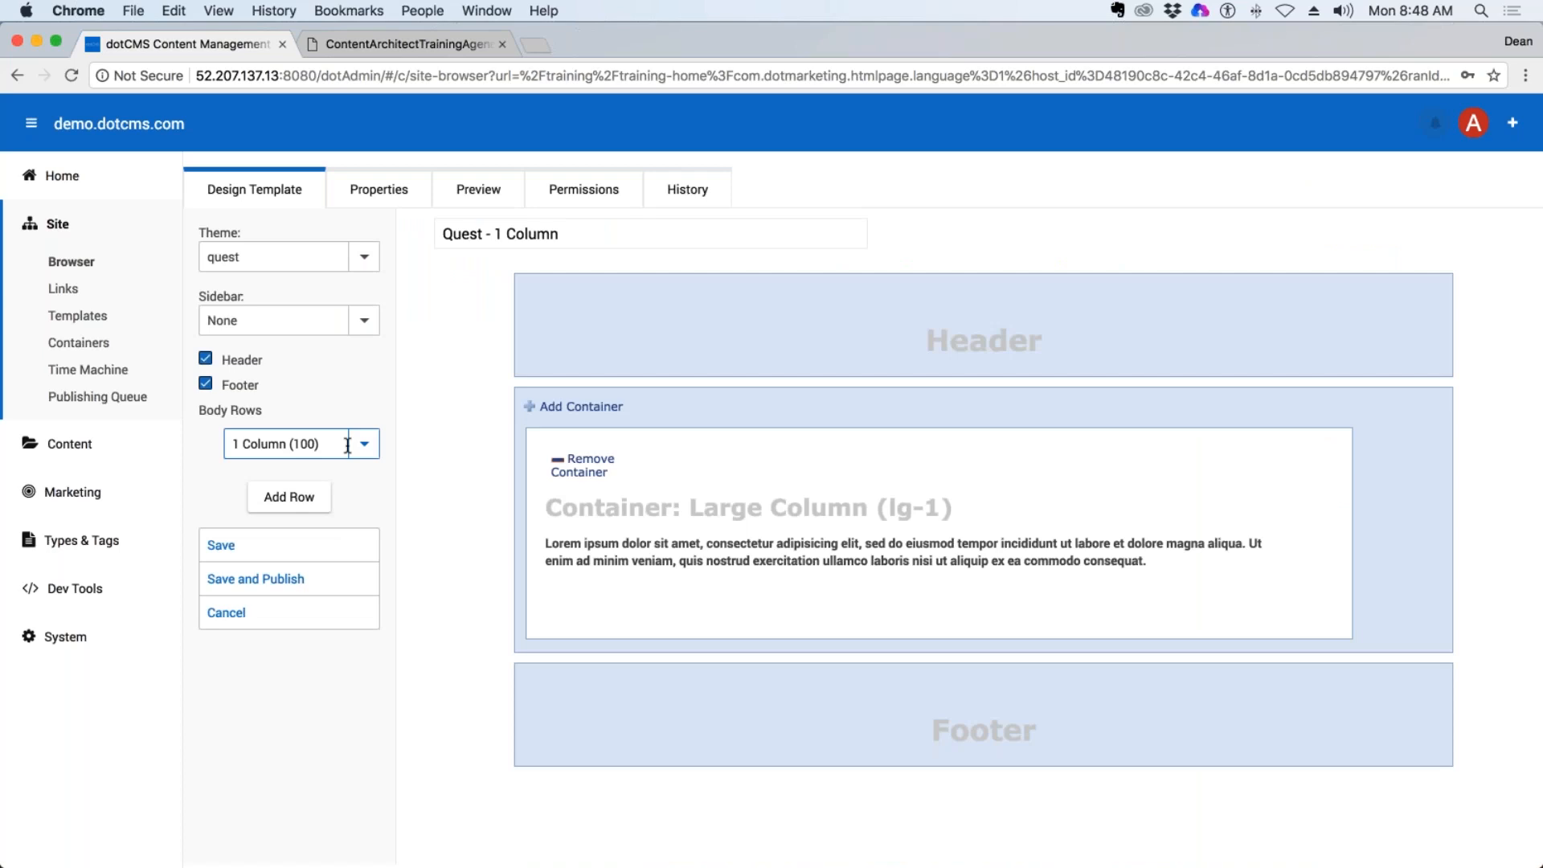
{"action": "left_click", "coordinate": [364, 444]}
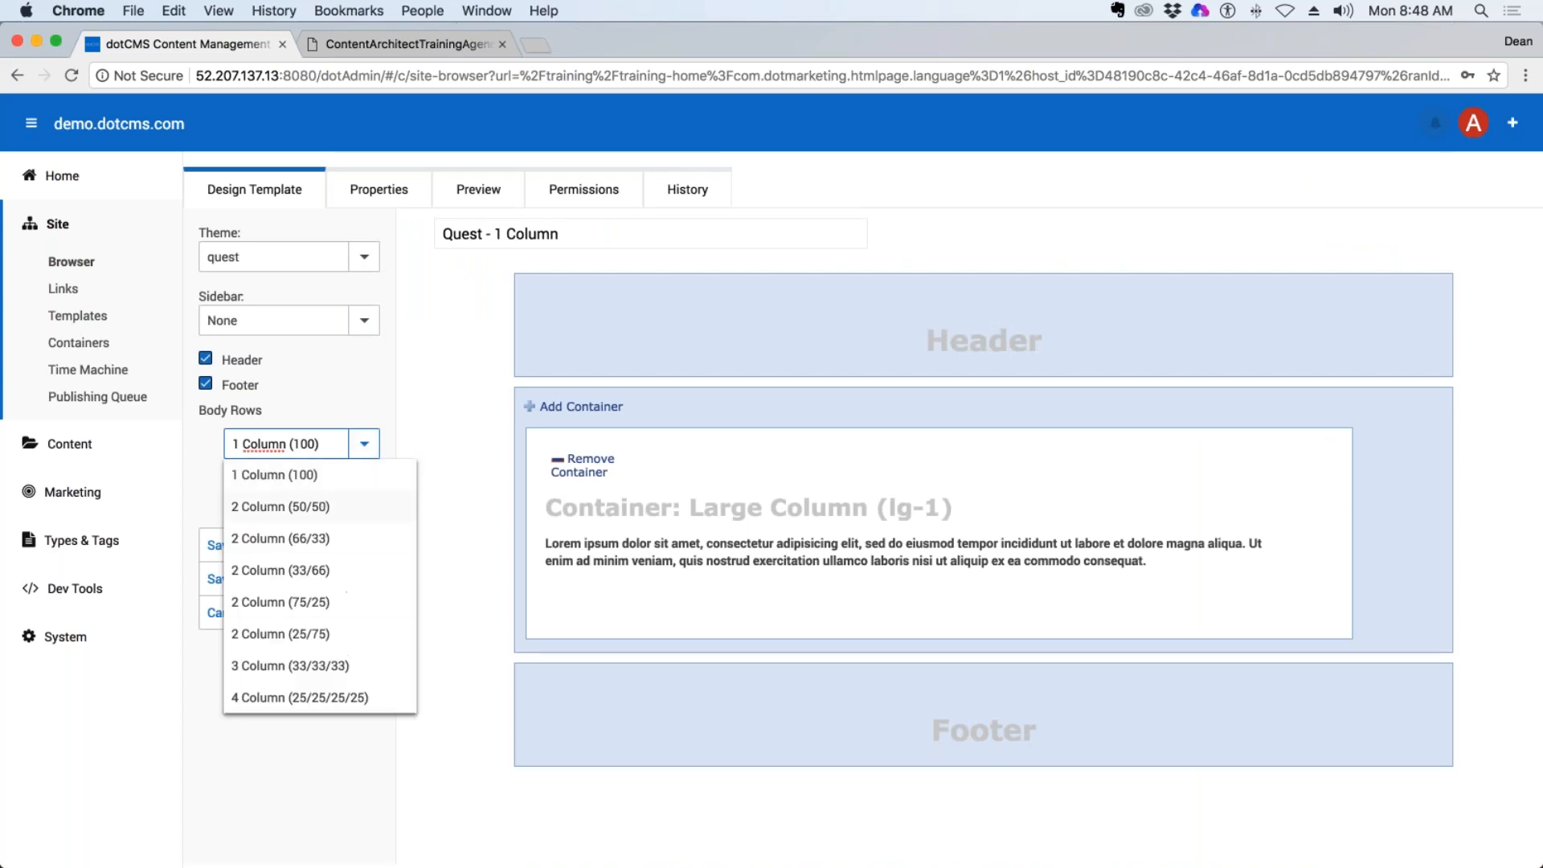
{"action": "left_click", "coordinate": [431, 344]}
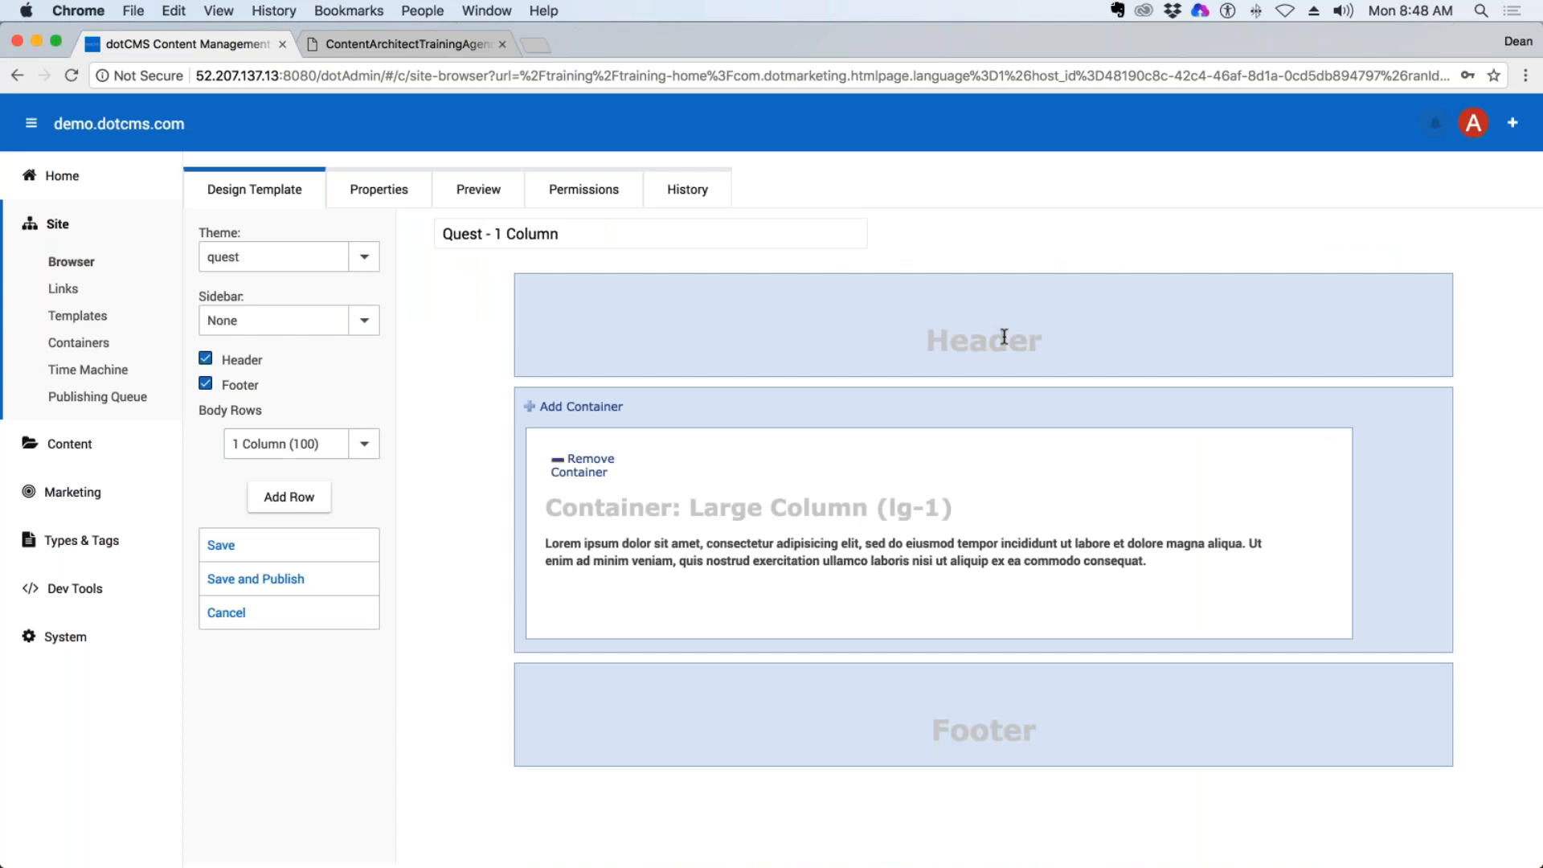
Turn the template's Header and Footer off and back on, and leave the template without saving.
{"action": "left_click", "coordinate": [205, 358]}
{"action": "left_click", "coordinate": [204, 362]}
{"action": "left_click", "coordinate": [206, 385]}
{"action": "left_click", "coordinate": [206, 385]}
{"action": "left_click", "coordinate": [235, 619]}
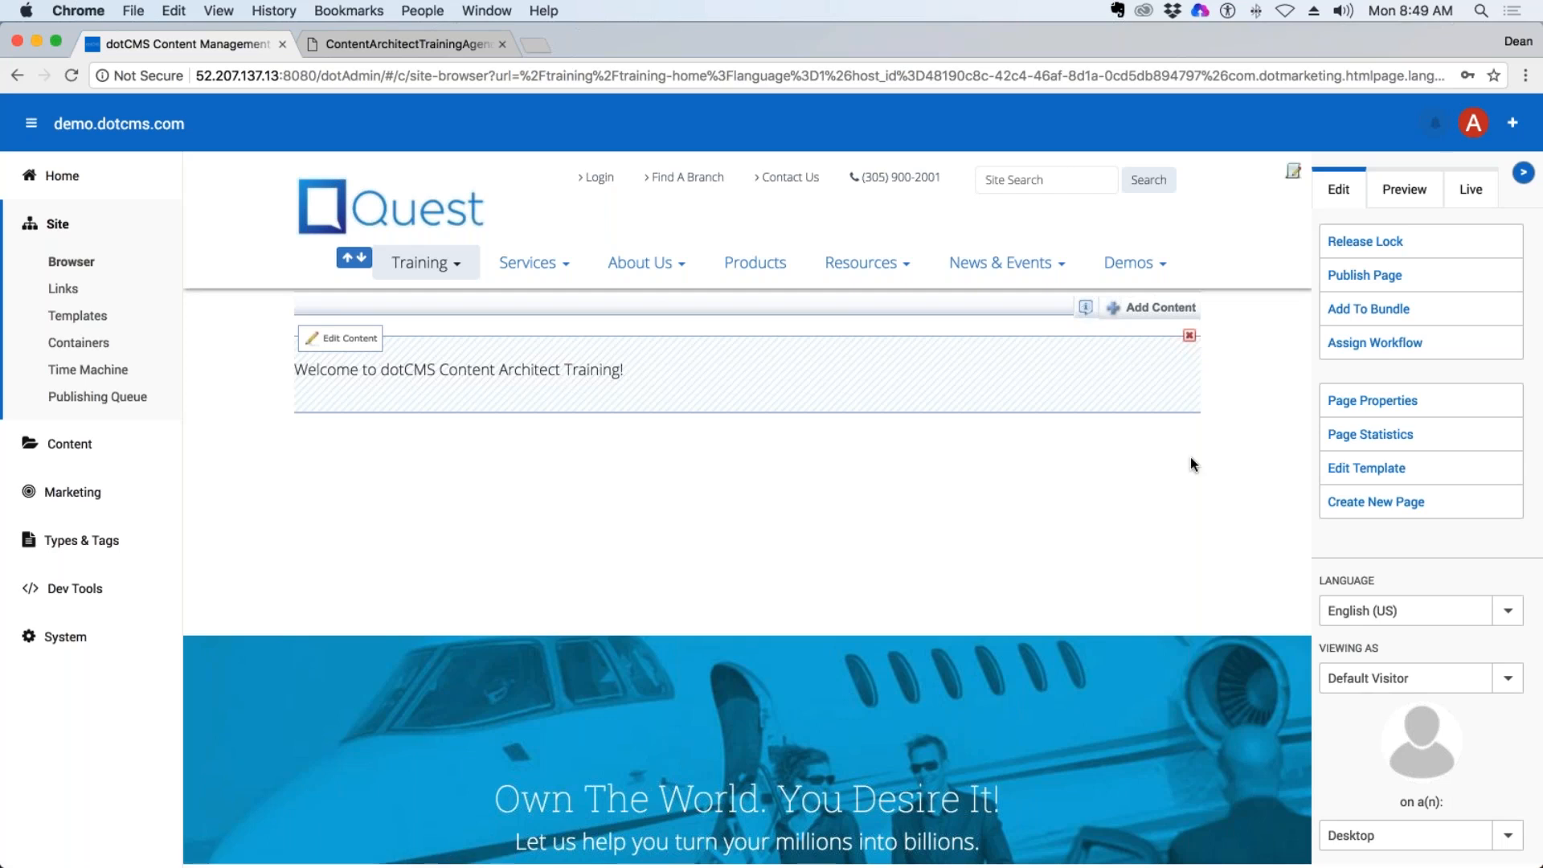
Open the page's Large Column (lg-1) container for editing and view its Content (Generic) and Event code.
{"action": "left_click", "coordinate": [1085, 308]}
{"action": "left_click", "coordinate": [1208, 550]}
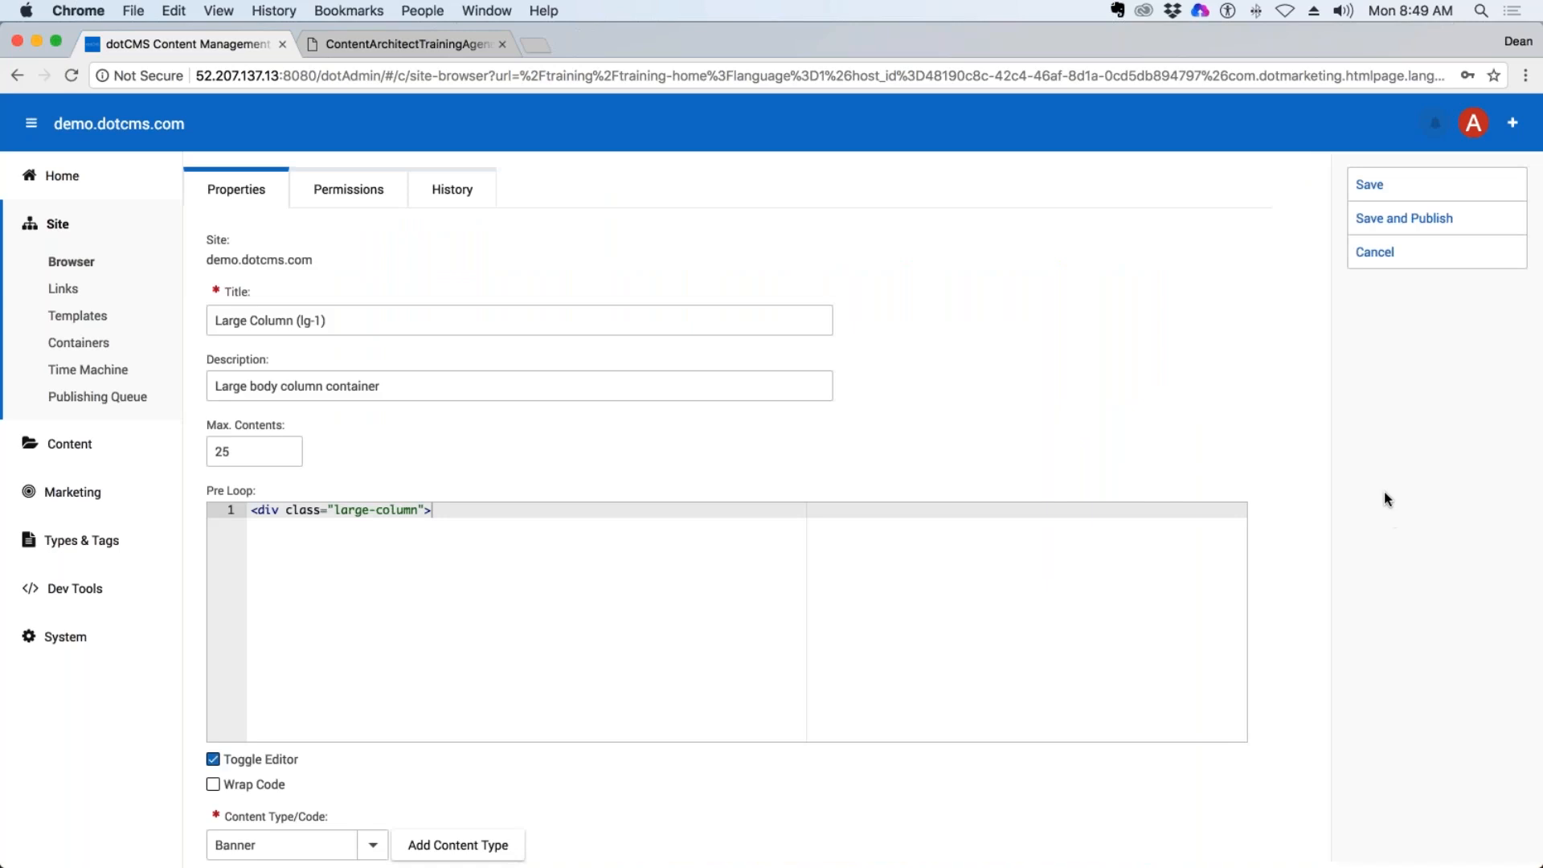
{"action": "scroll", "coordinate": [654, 544], "scroll_direction": "down", "scroll_amount": 5}
{"action": "scroll", "coordinate": [387, 306], "scroll_direction": "down", "scroll_amount": 10}
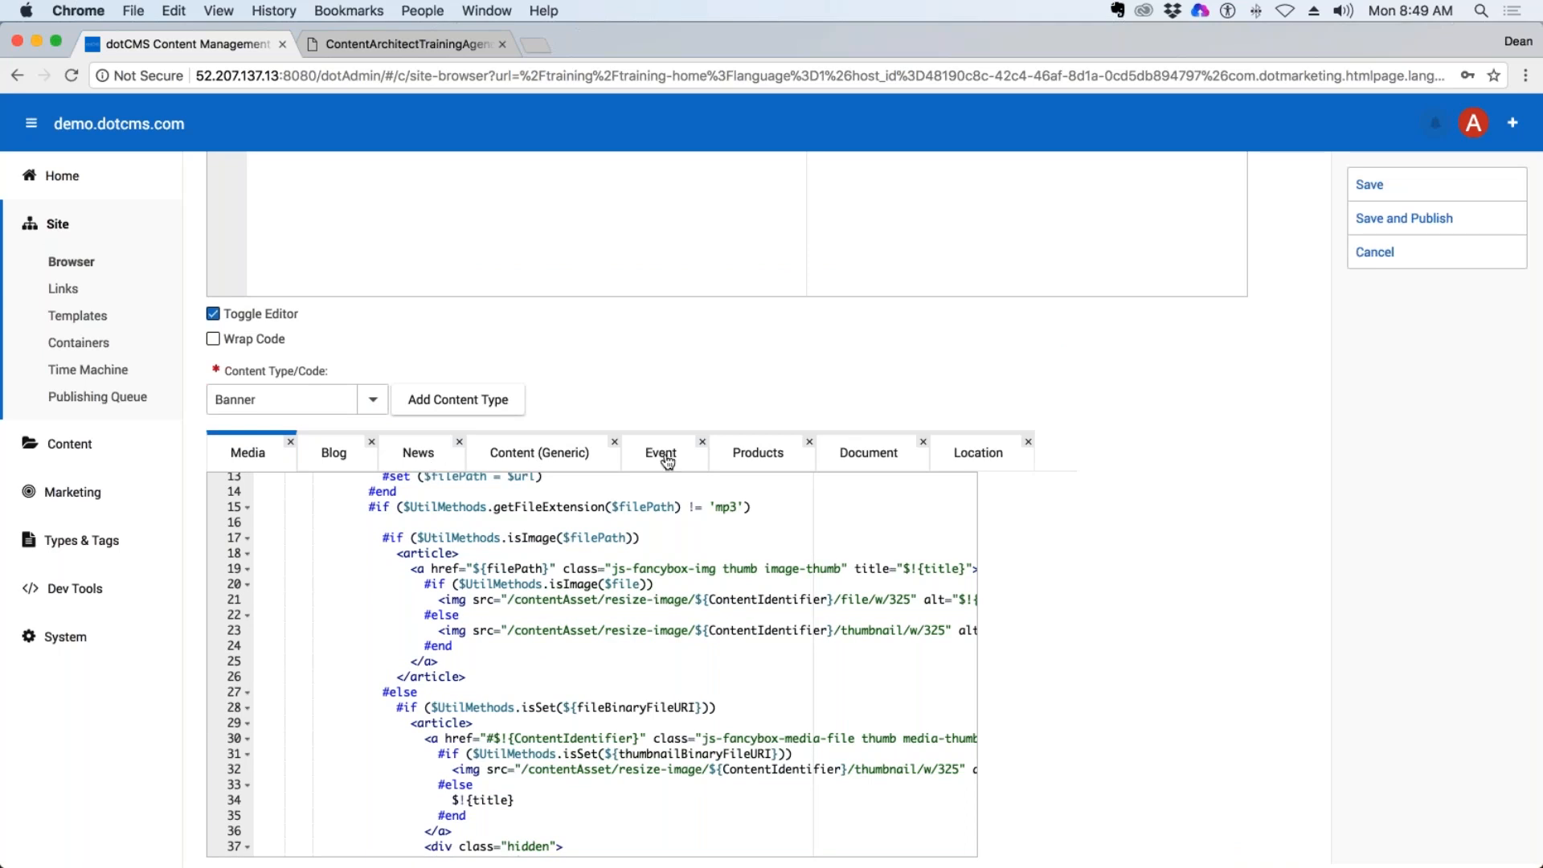
{"action": "left_click", "coordinate": [555, 455]}
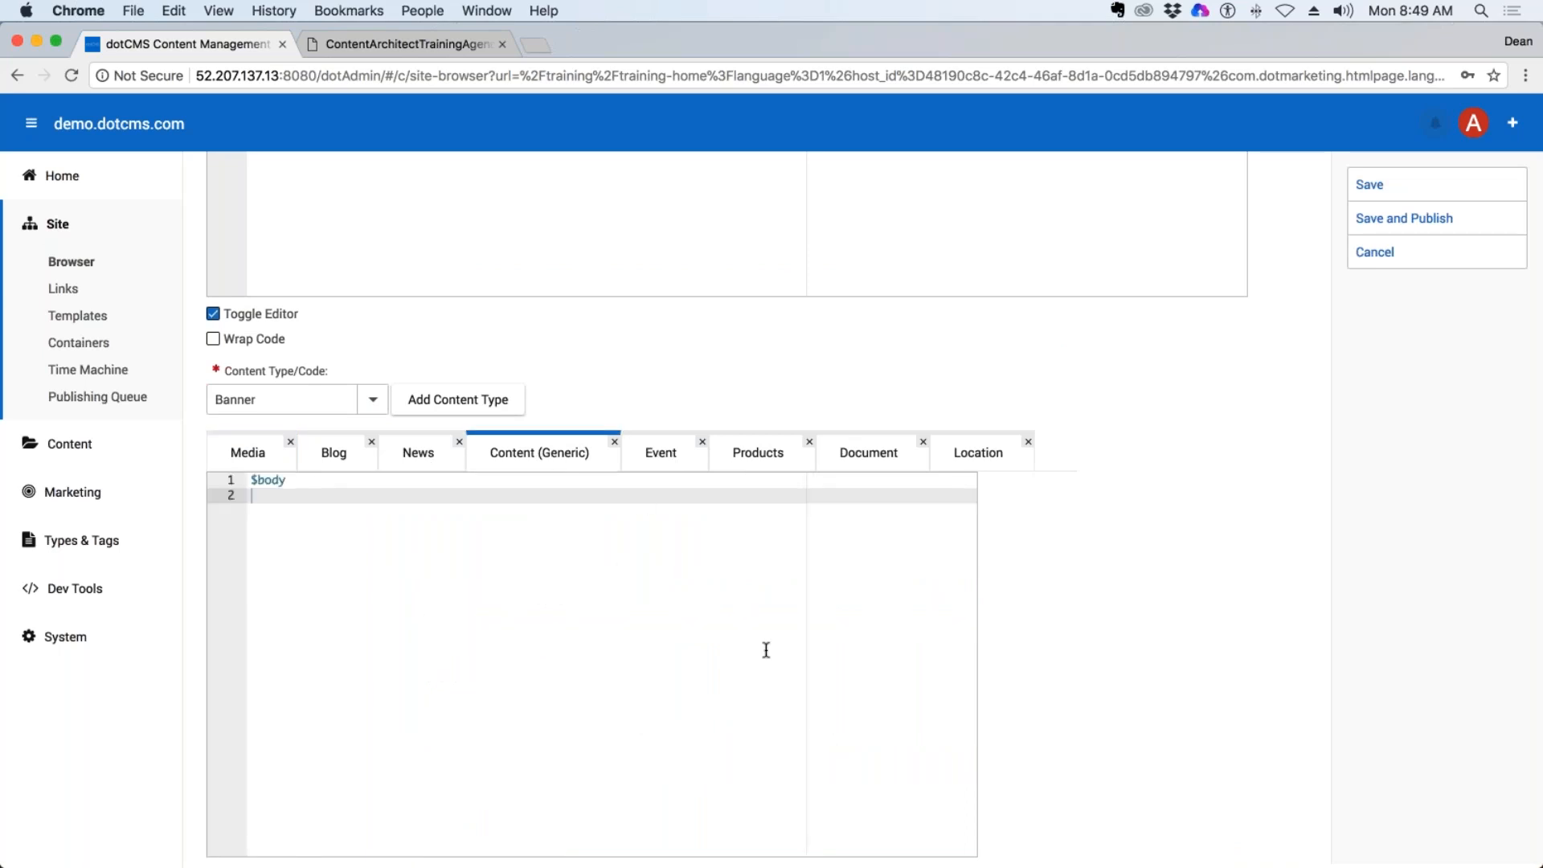
{"action": "left_click", "coordinate": [671, 450]}
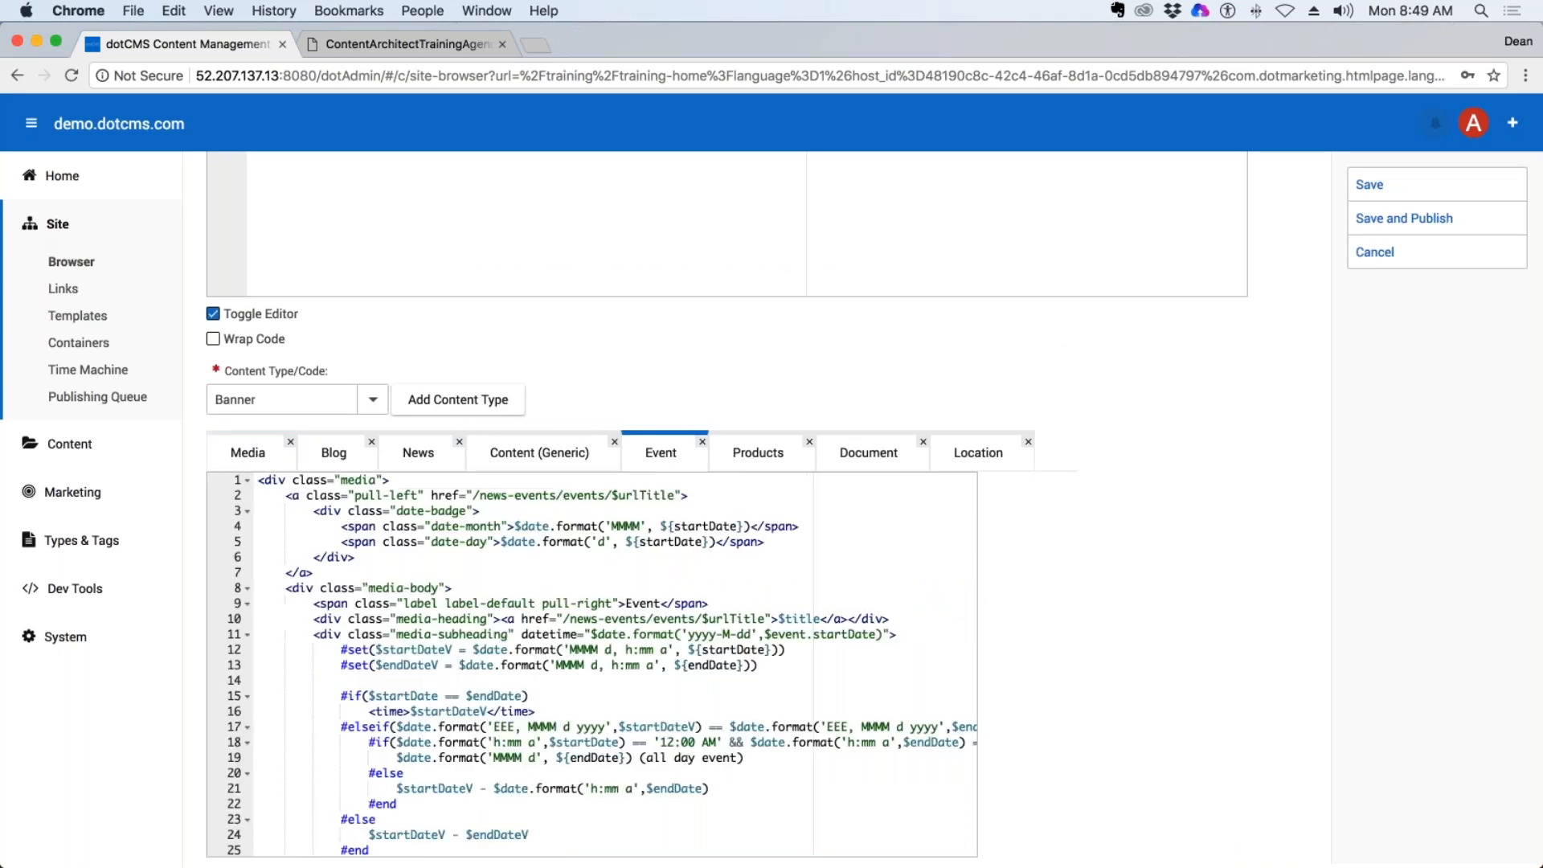
{"action": "scroll", "coordinate": [740, 531], "scroll_direction": "down", "scroll_amount": 5}
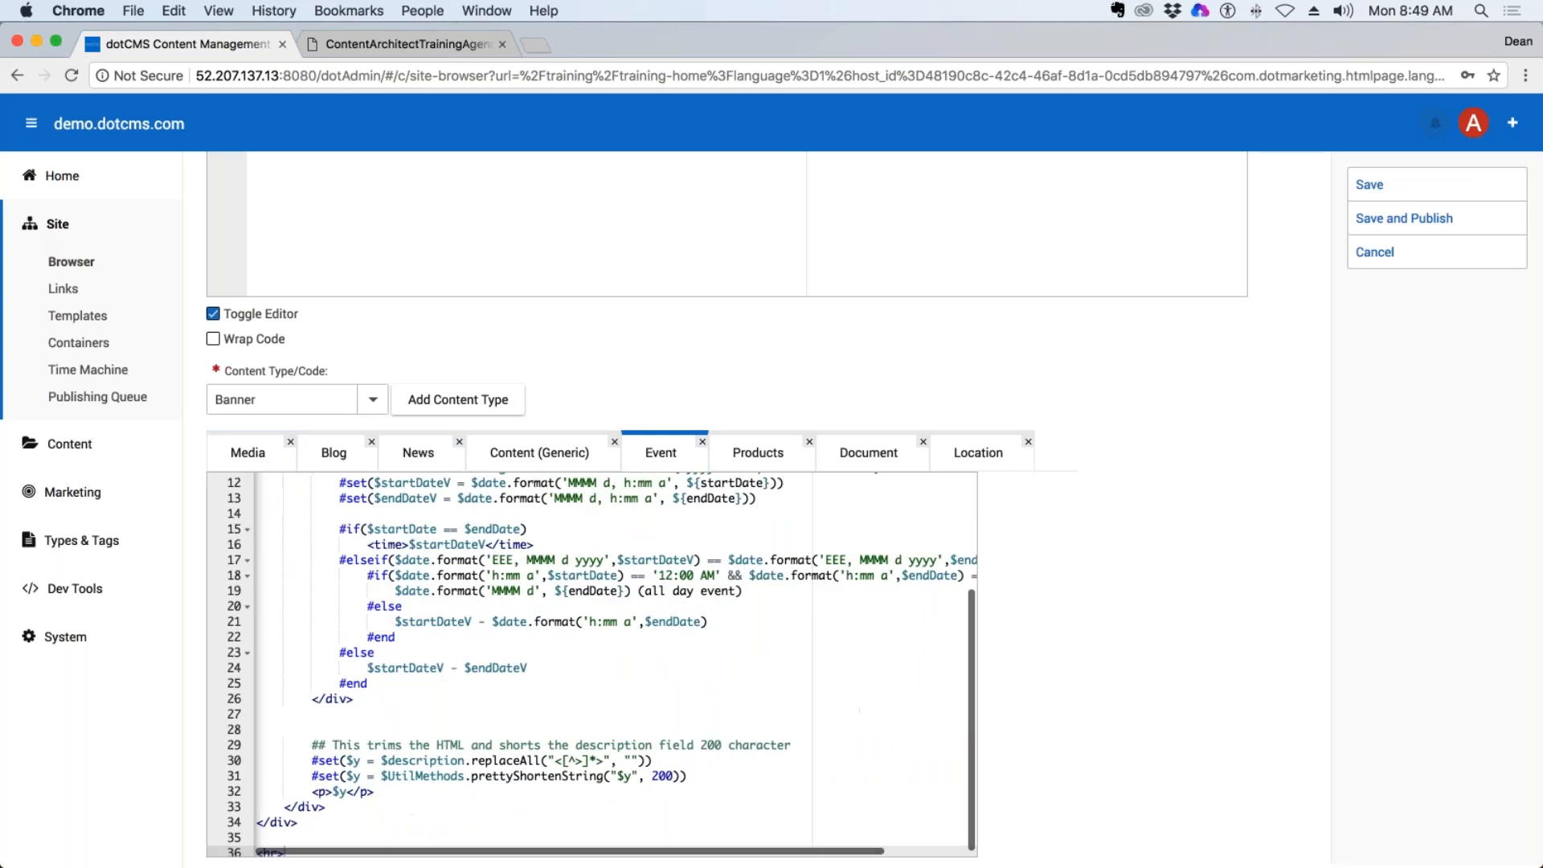
View the container's Products, Document and Location code and leave the container without saving.
{"action": "left_click", "coordinate": [758, 452]}
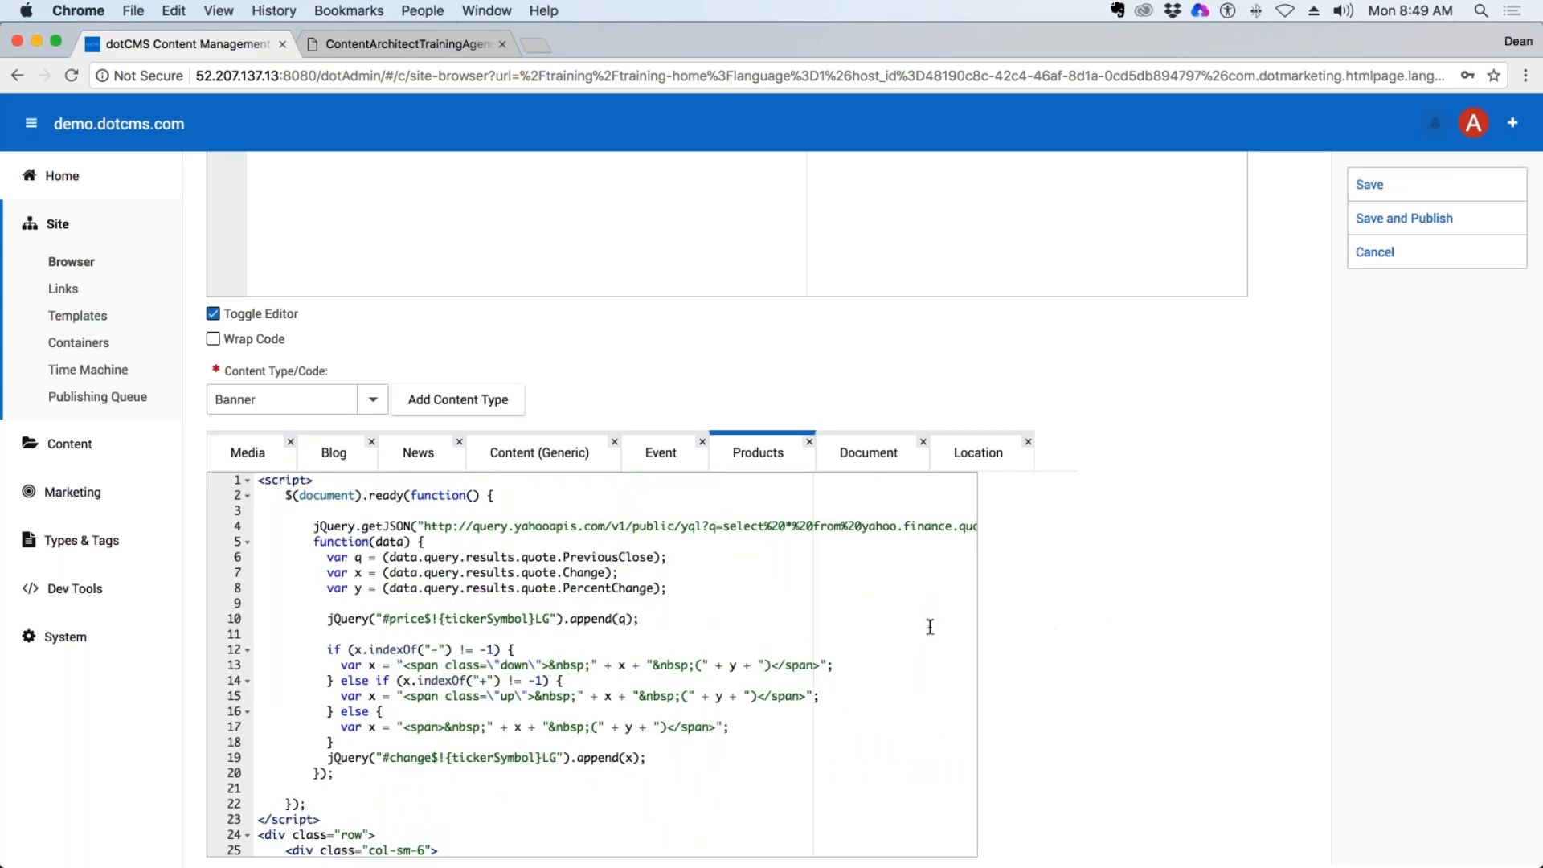
{"action": "left_click", "coordinate": [880, 454]}
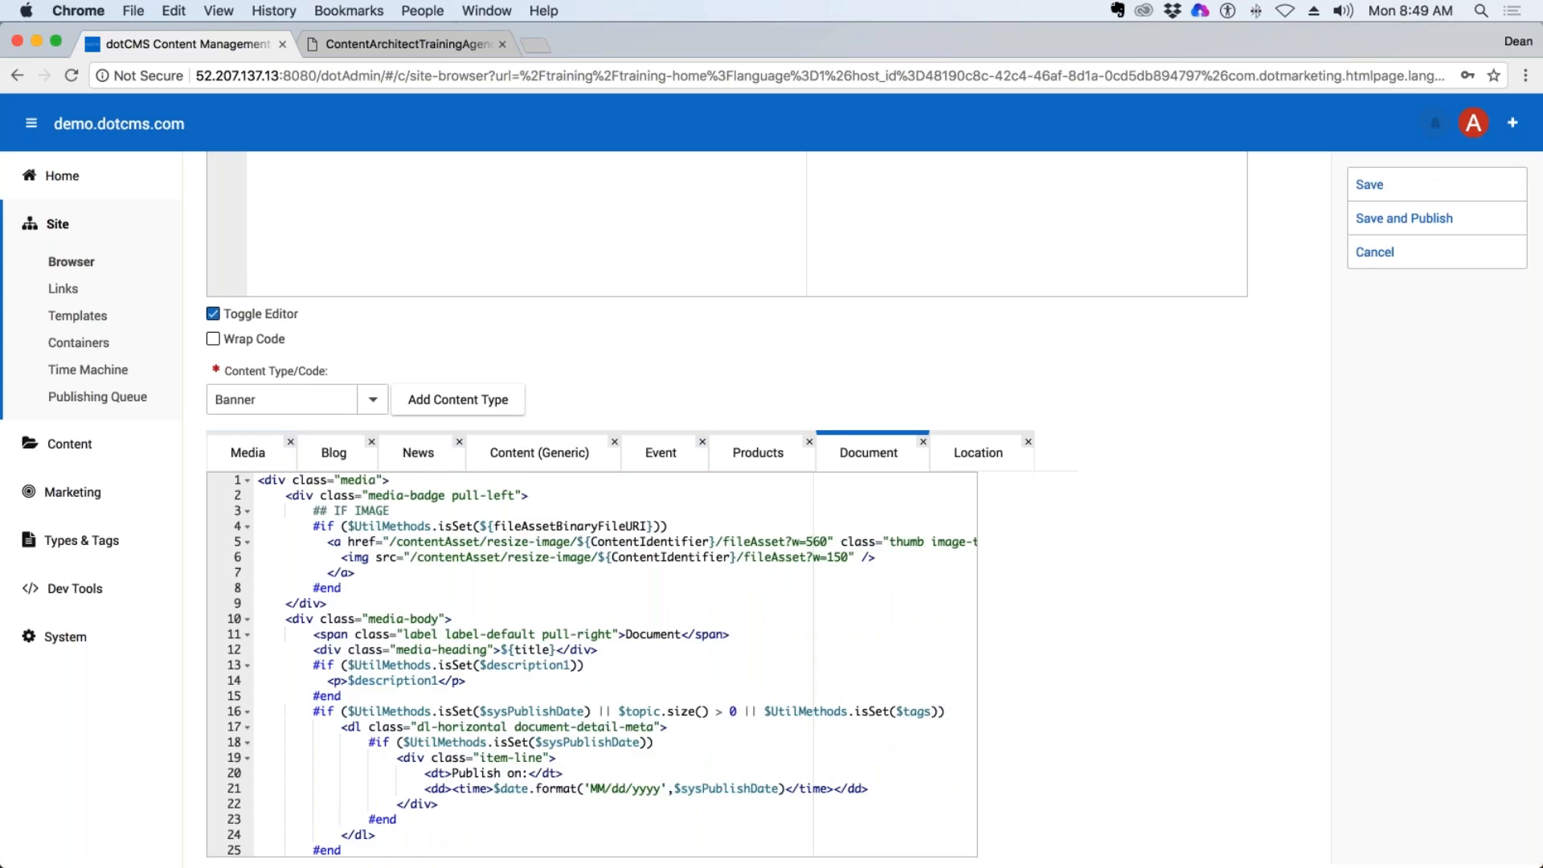
{"action": "left_click", "coordinate": [984, 451]}
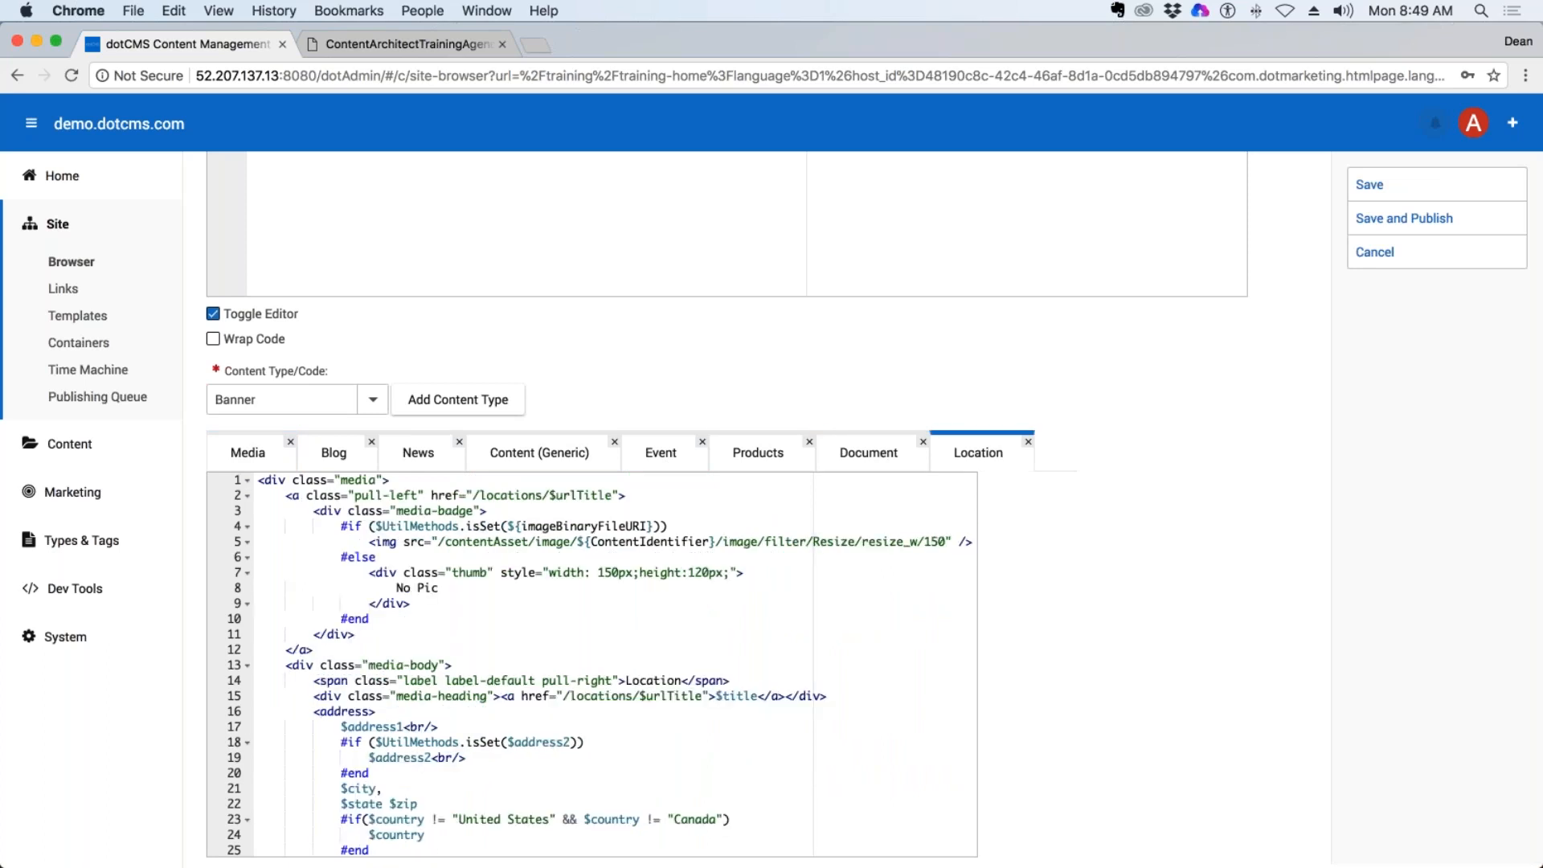
{"action": "scroll", "coordinate": [995, 540], "scroll_direction": "down", "scroll_amount": 6}
{"action": "scroll", "coordinate": [994, 541], "scroll_direction": "up", "scroll_amount": 4}
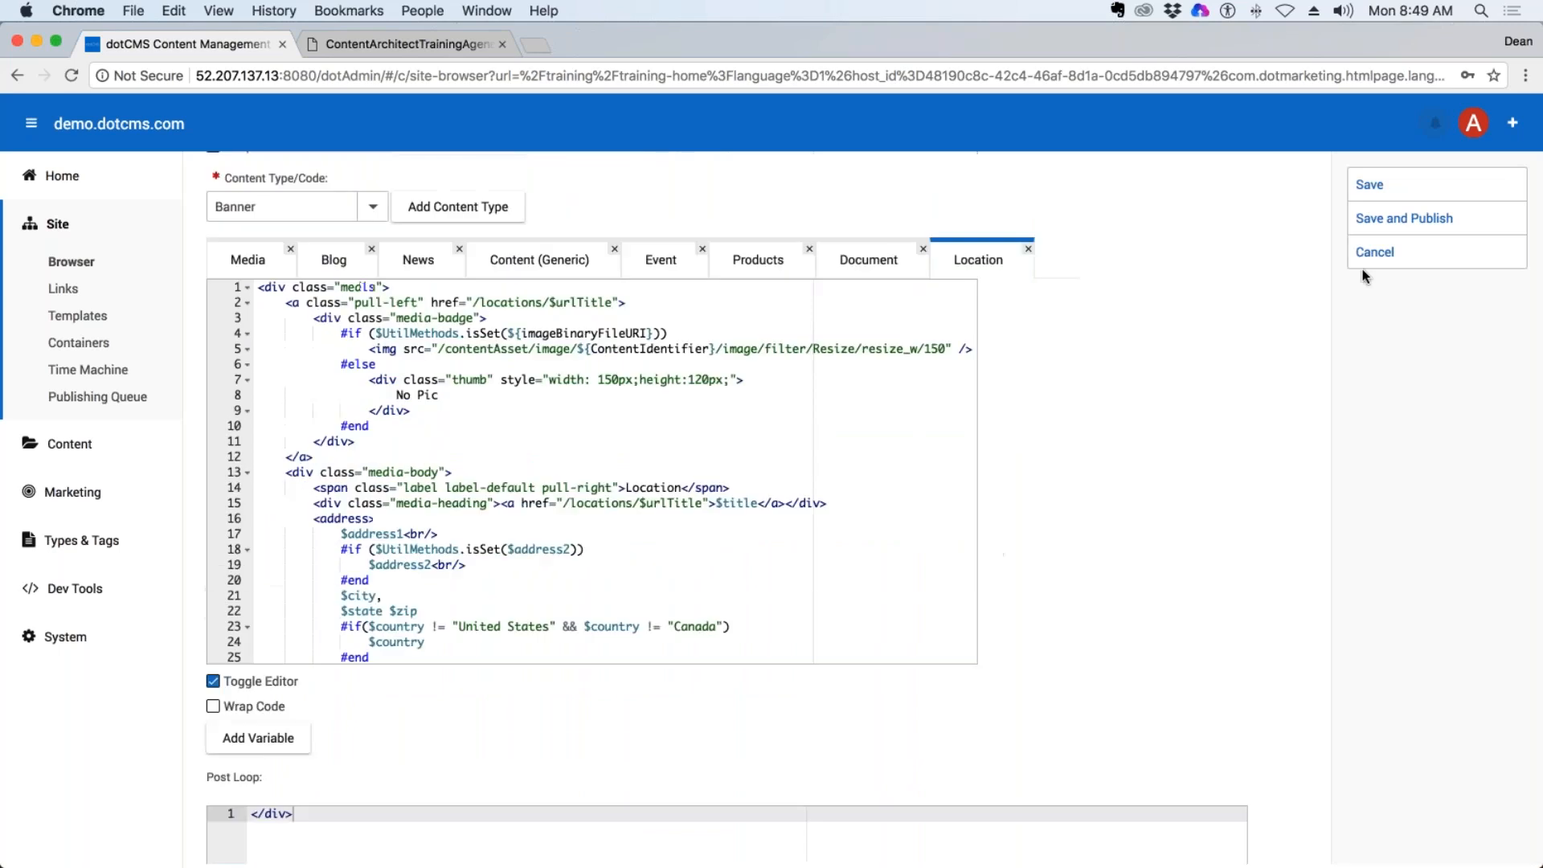
{"action": "left_click", "coordinate": [1375, 250]}
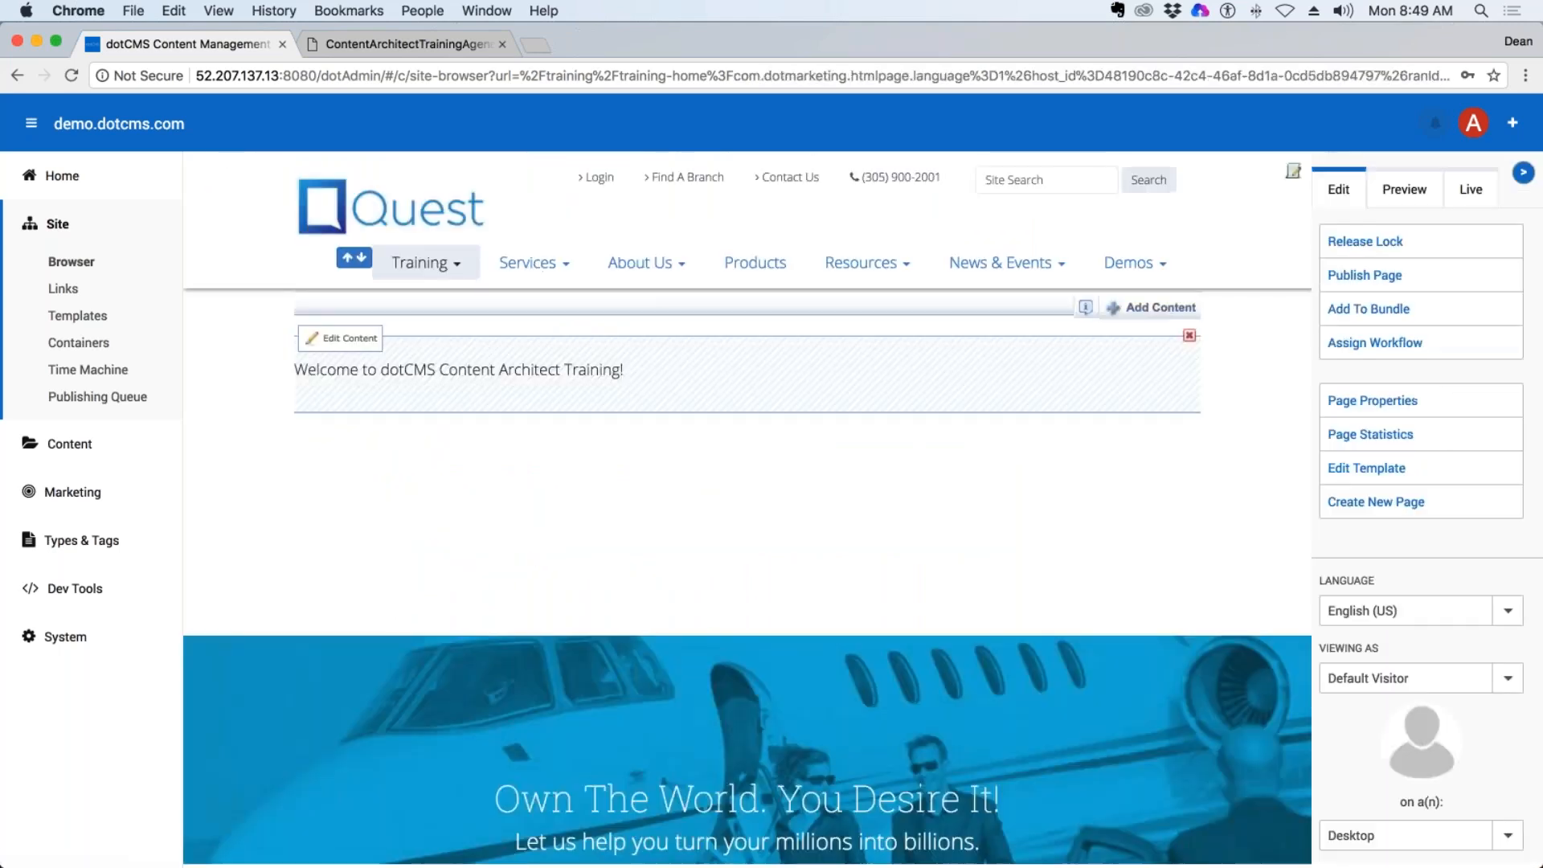
View the content types offered for new page content and the blank Content (Generic) form, closing it without saving.
{"action": "left_click", "coordinate": [1156, 309]}
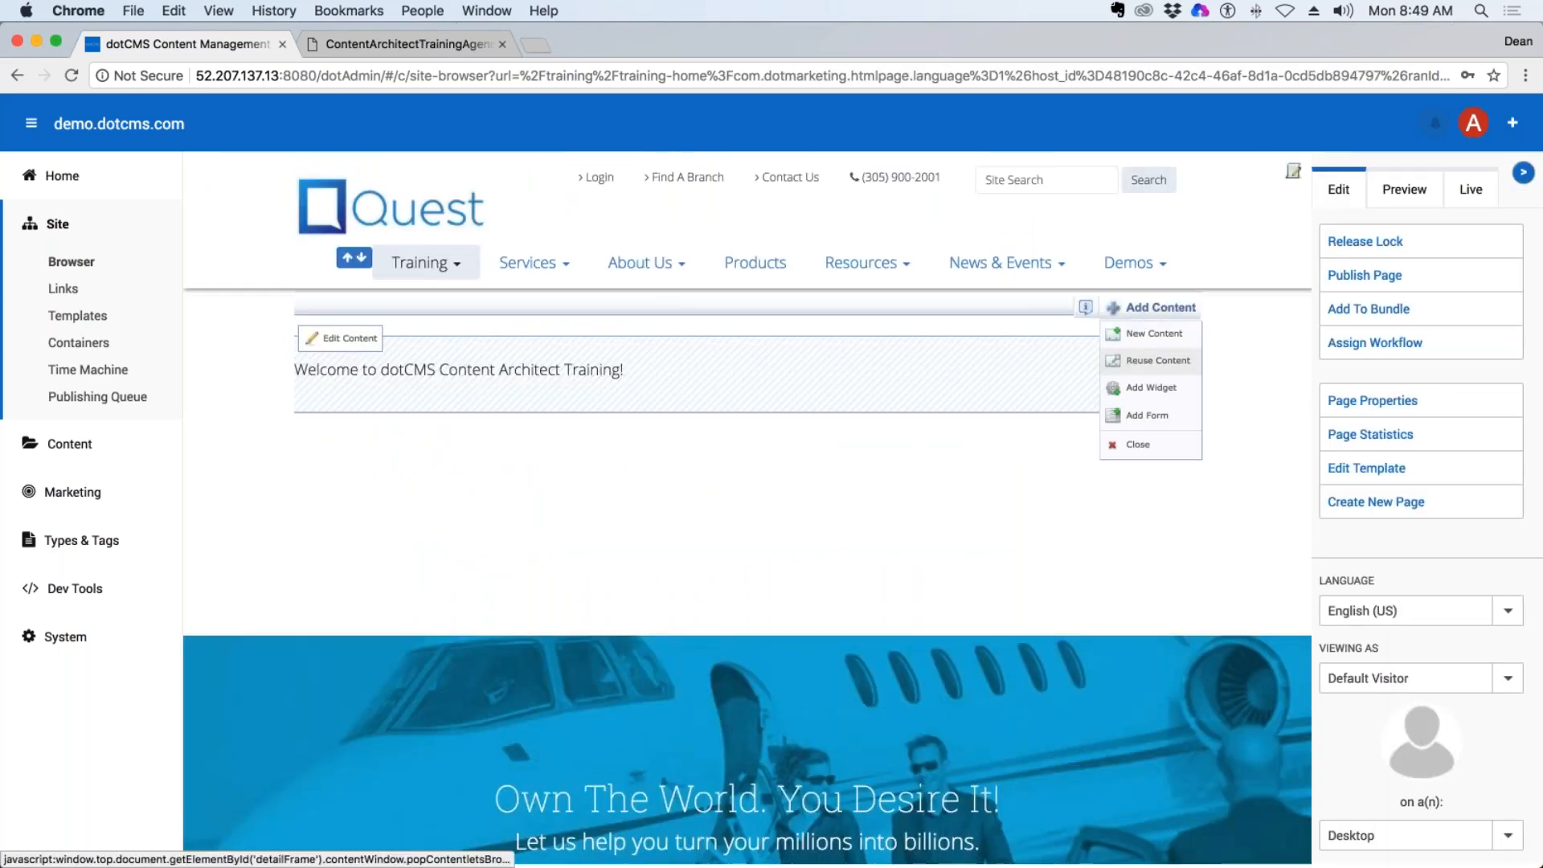
{"action": "left_click", "coordinate": [1149, 338]}
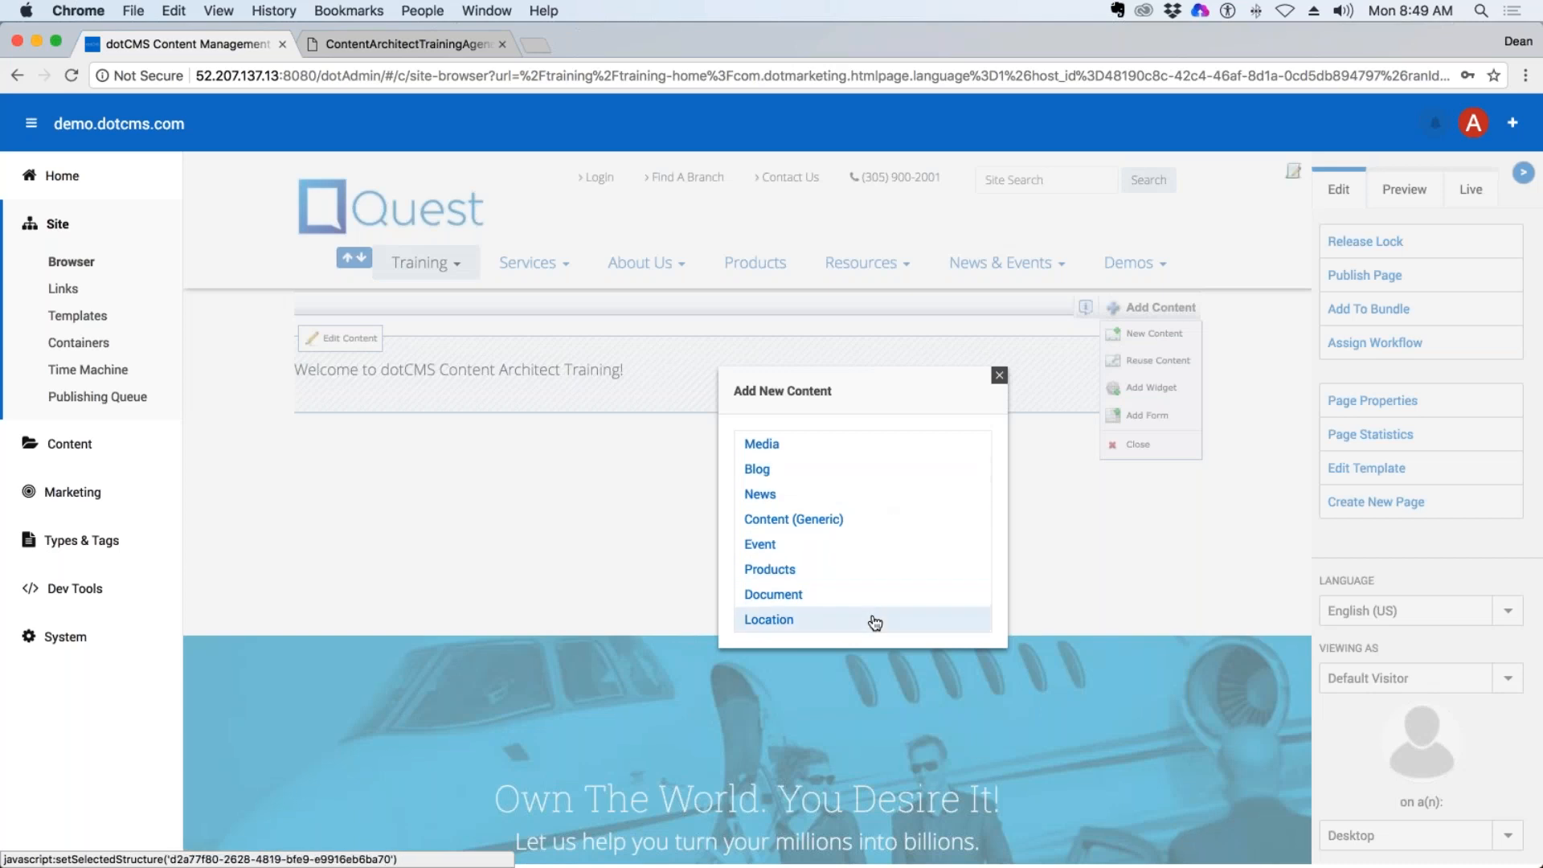
{"action": "left_click", "coordinate": [839, 529]}
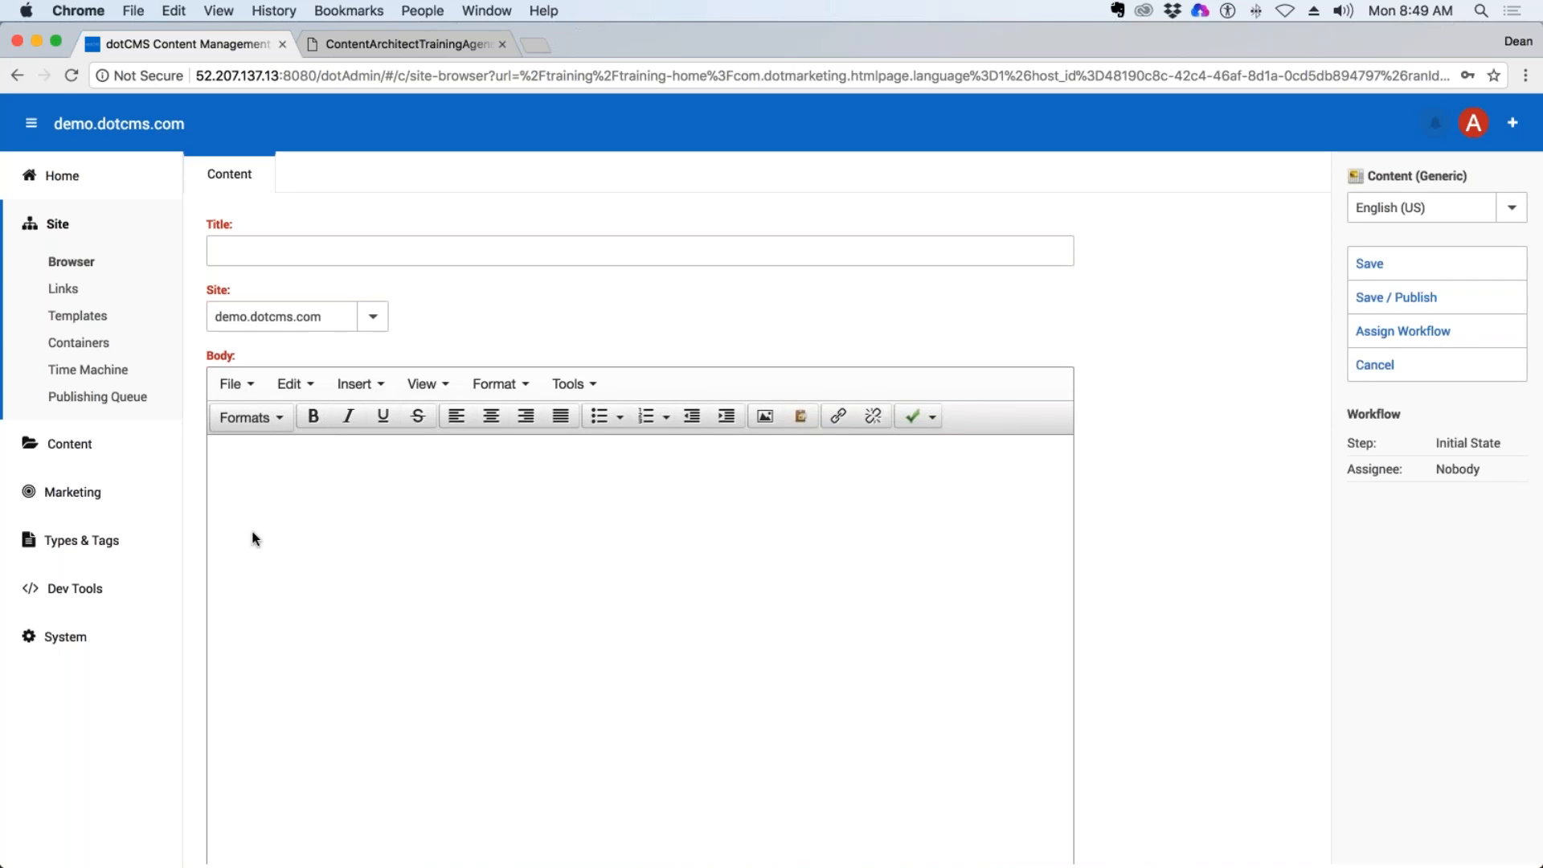
{"action": "left_click", "coordinate": [1494, 365]}
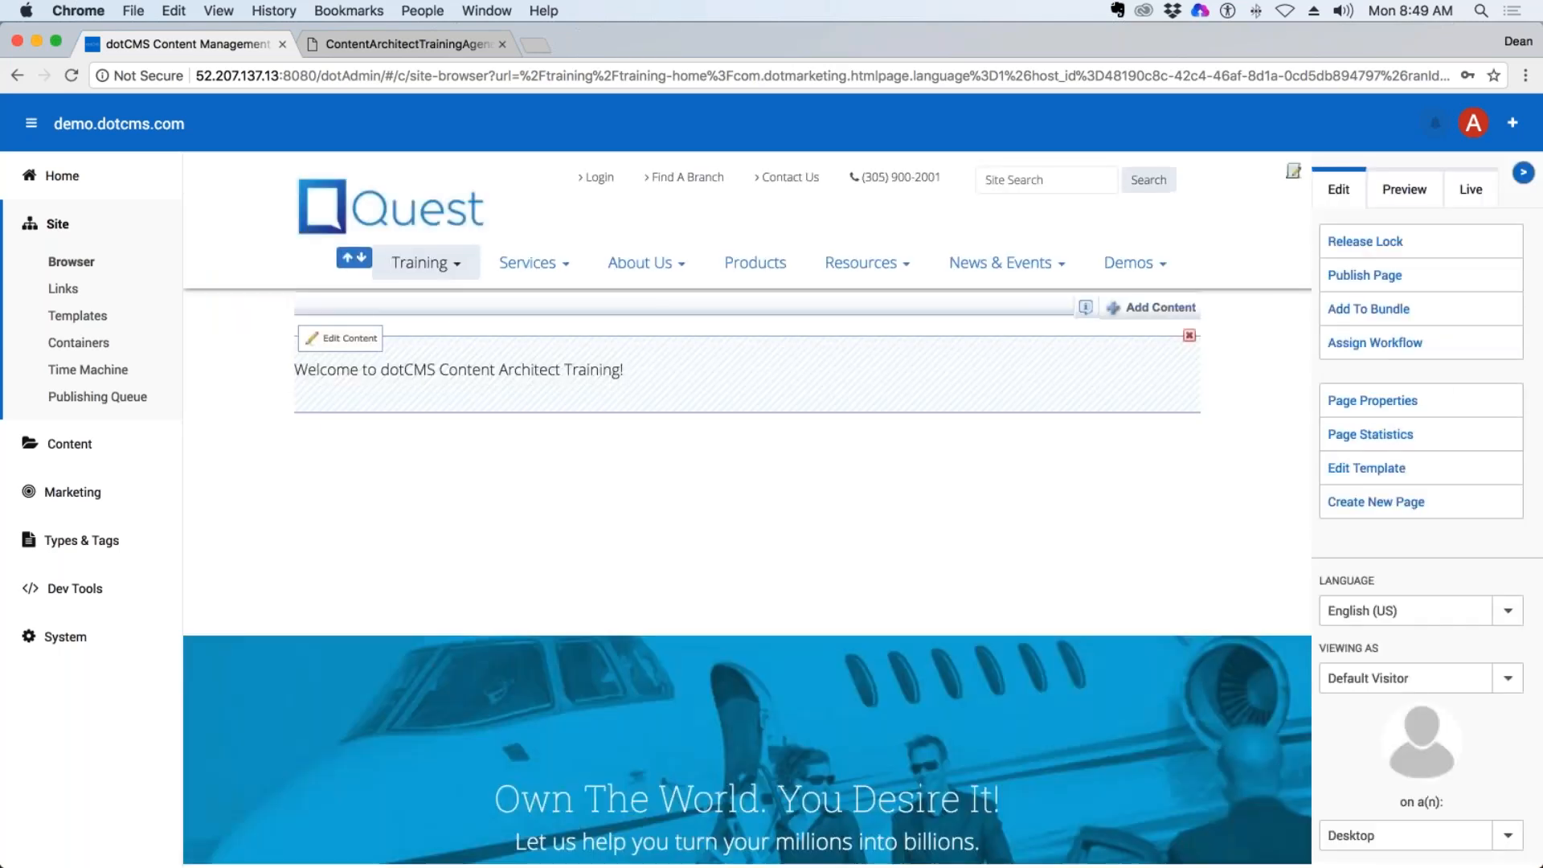
Remove the "Welcome to dotCMS Content Architect Training!" content from the page's container.
{"action": "left_click_drag", "start_coordinate": [625, 369], "coordinate": [294, 370]}
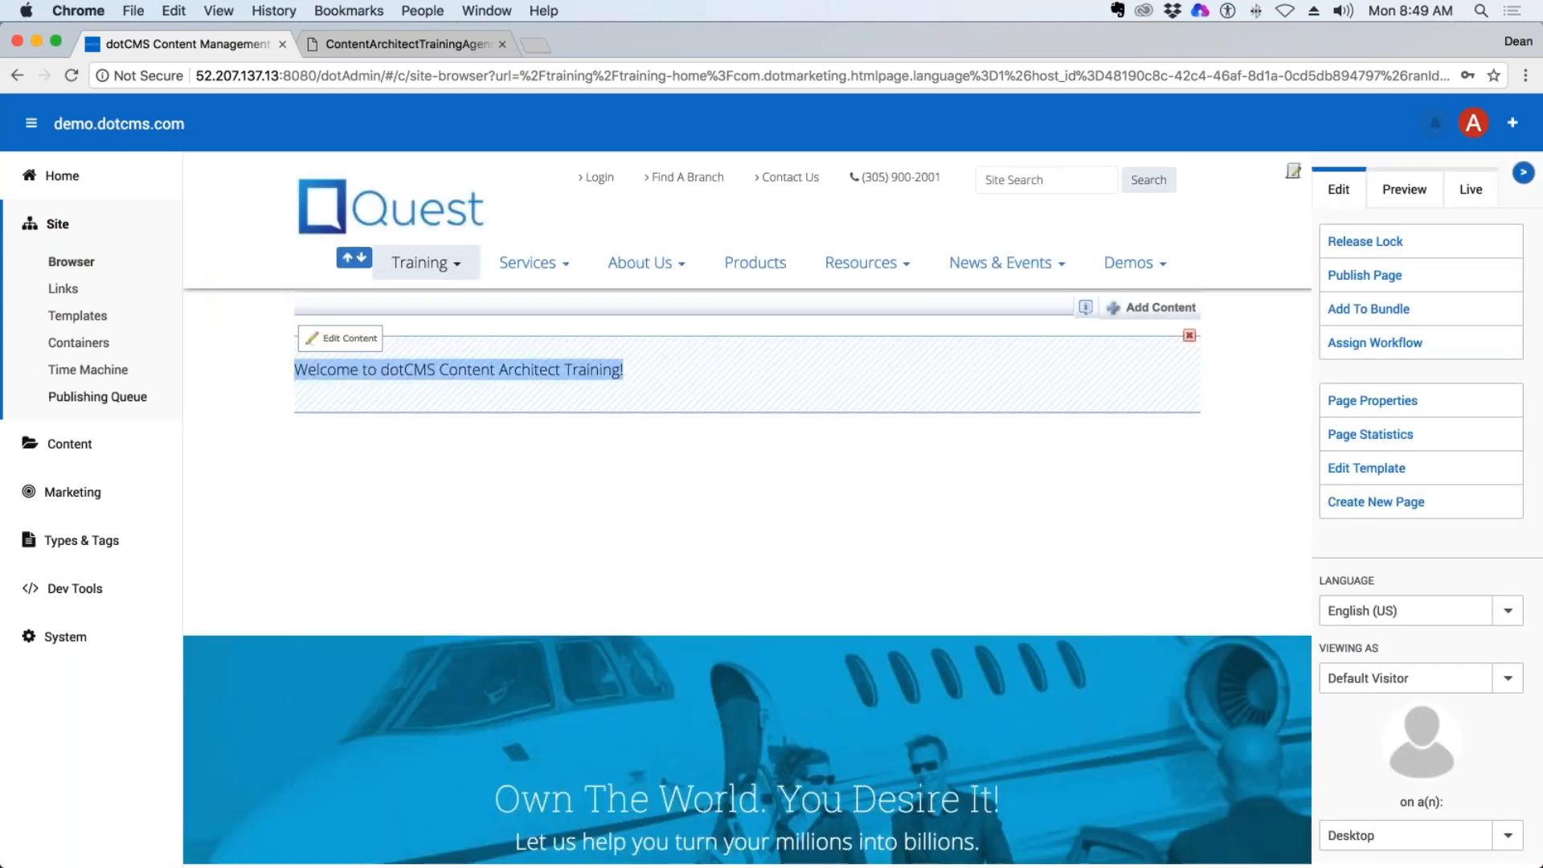
{"action": "left_click", "coordinate": [1194, 336]}
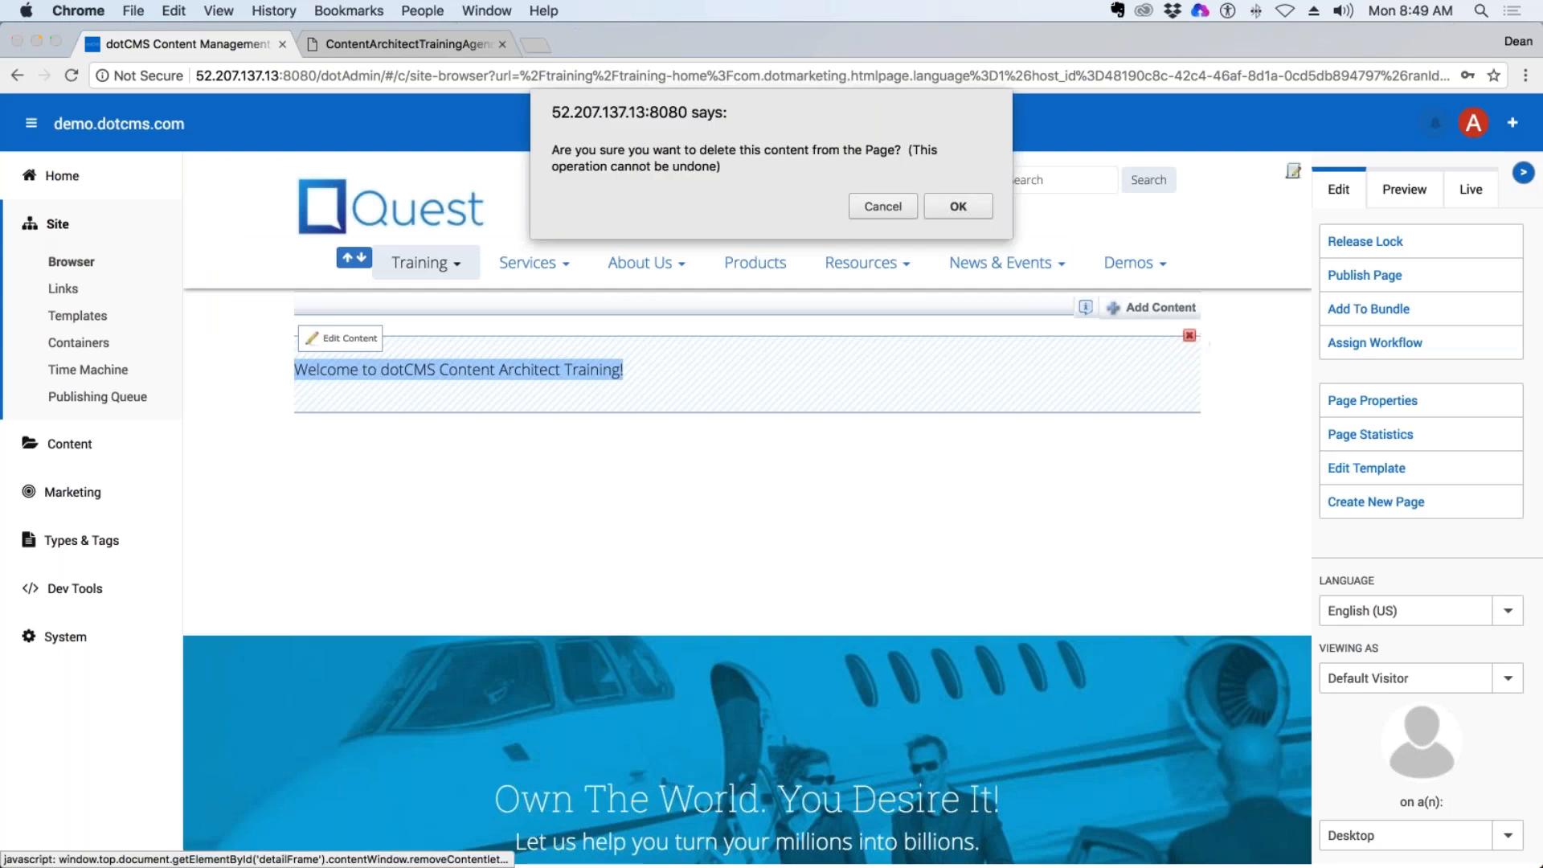
{"action": "key", "text": "Return"}
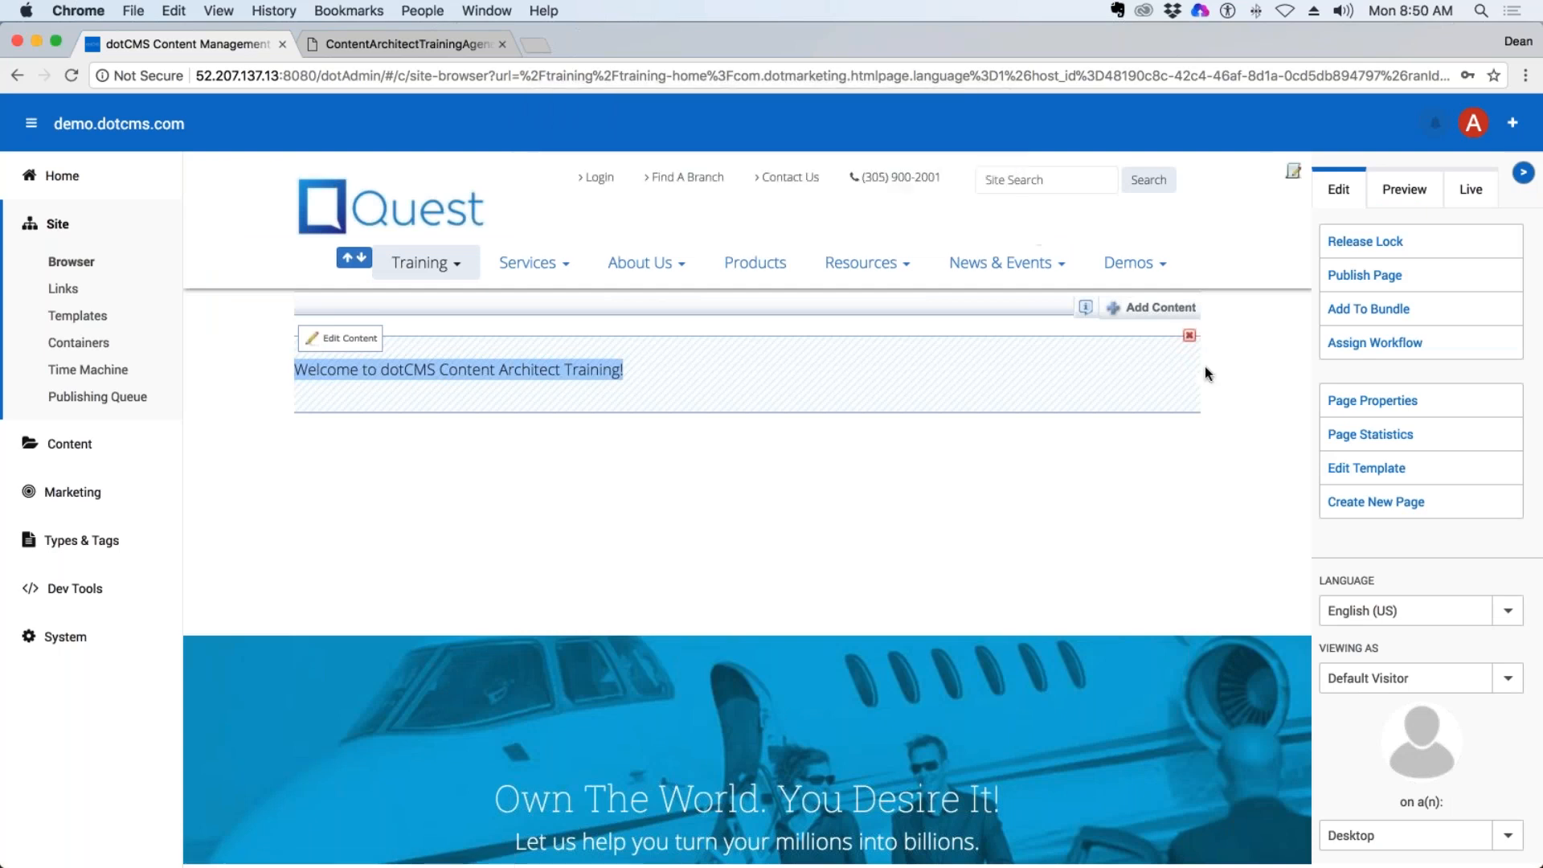
Reuse the existing Content (Generic) item "Welcome to Training" in the page's container.
{"action": "left_click", "coordinate": [1157, 307]}
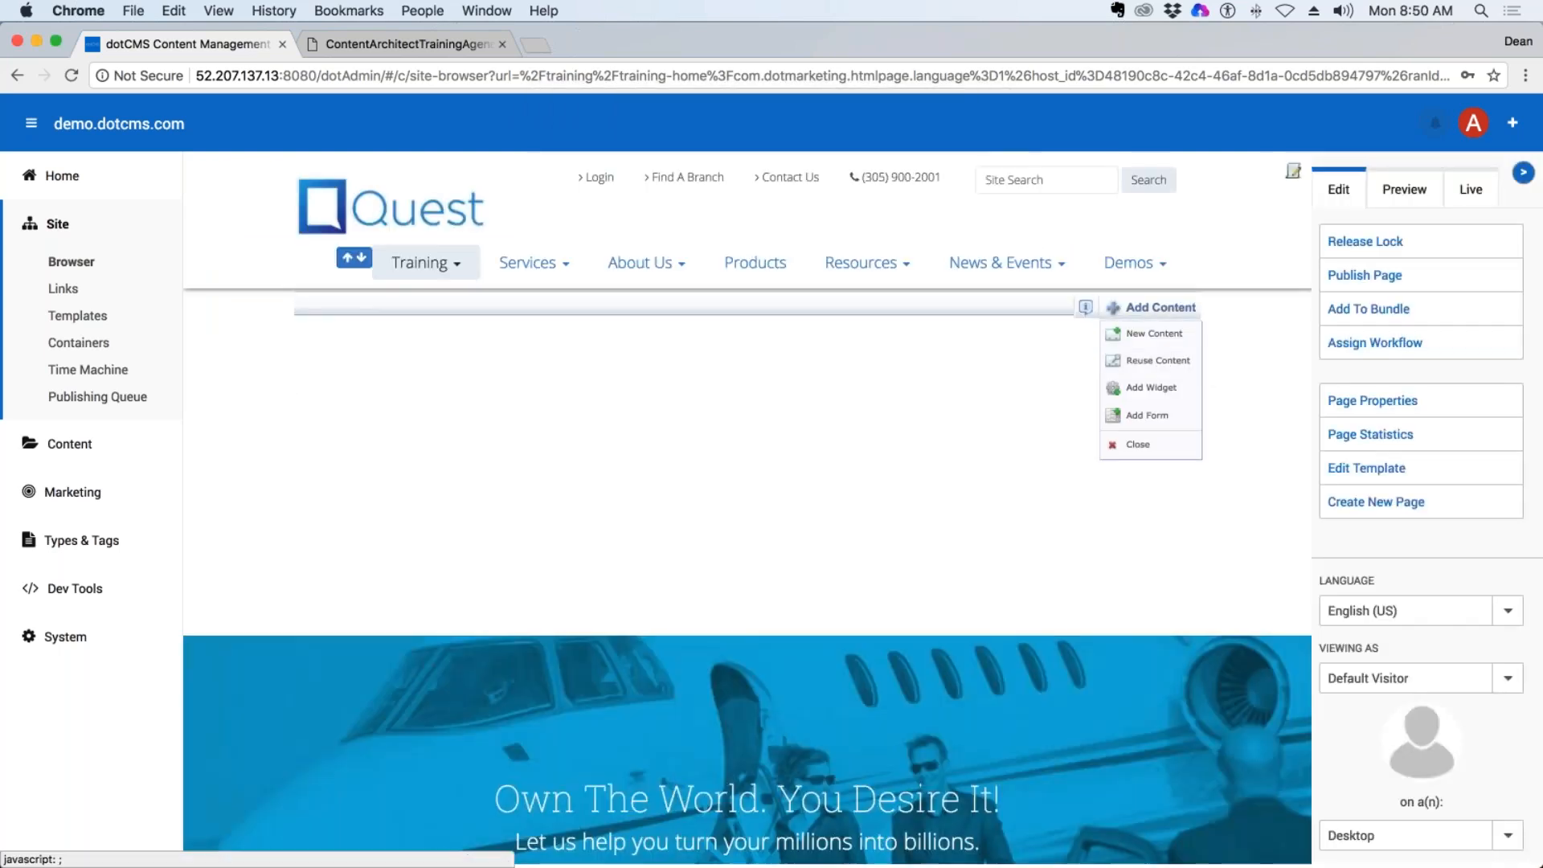
{"action": "left_click", "coordinate": [1157, 360]}
{"action": "left_click", "coordinate": [590, 340]}
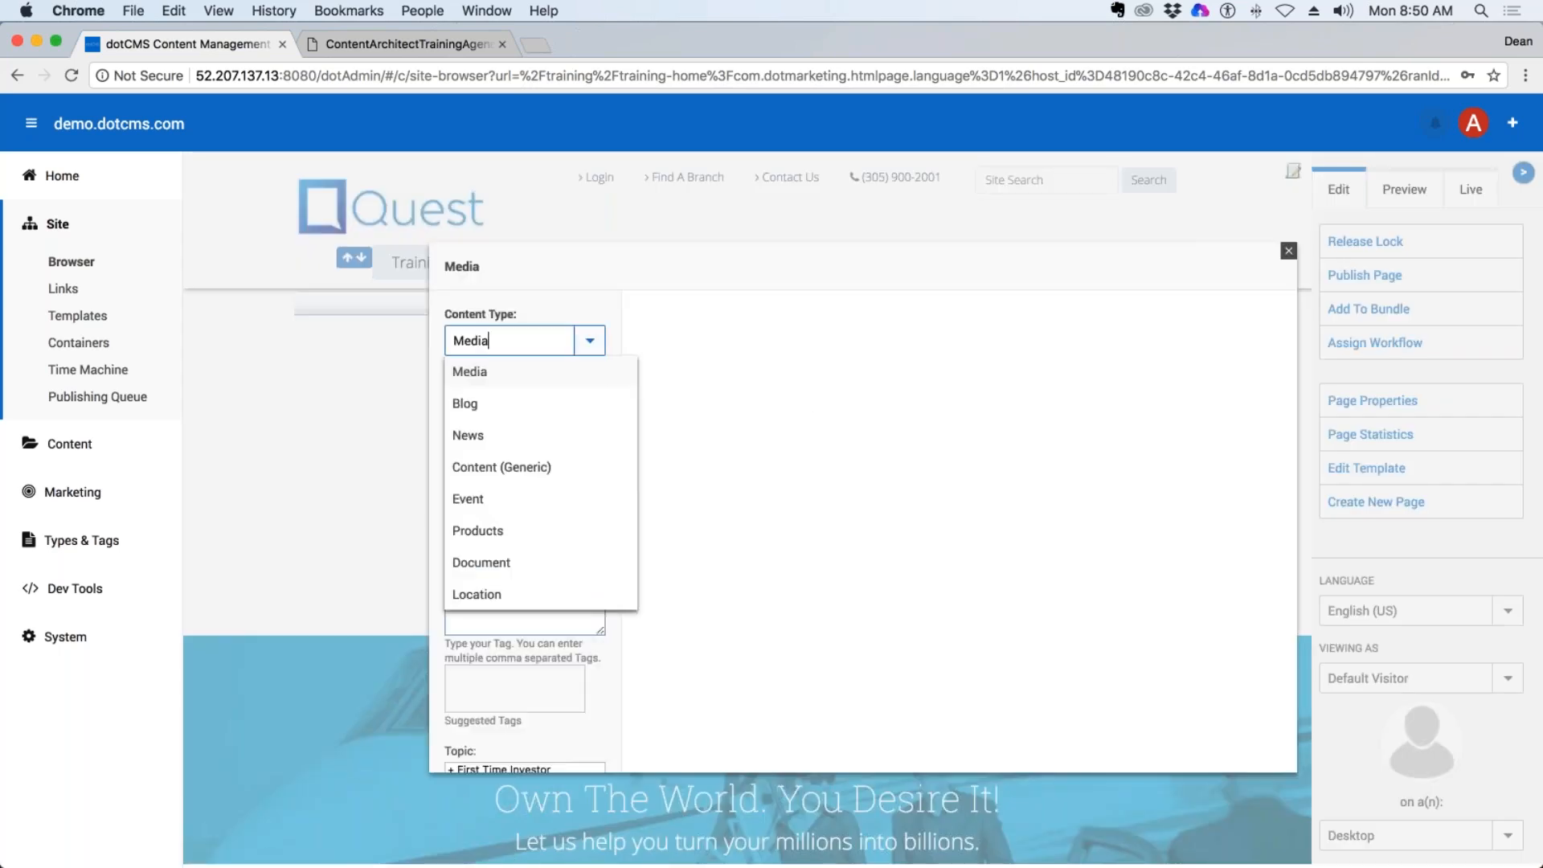
{"action": "left_click", "coordinate": [501, 467]}
{"action": "left_click", "coordinate": [492, 520]}
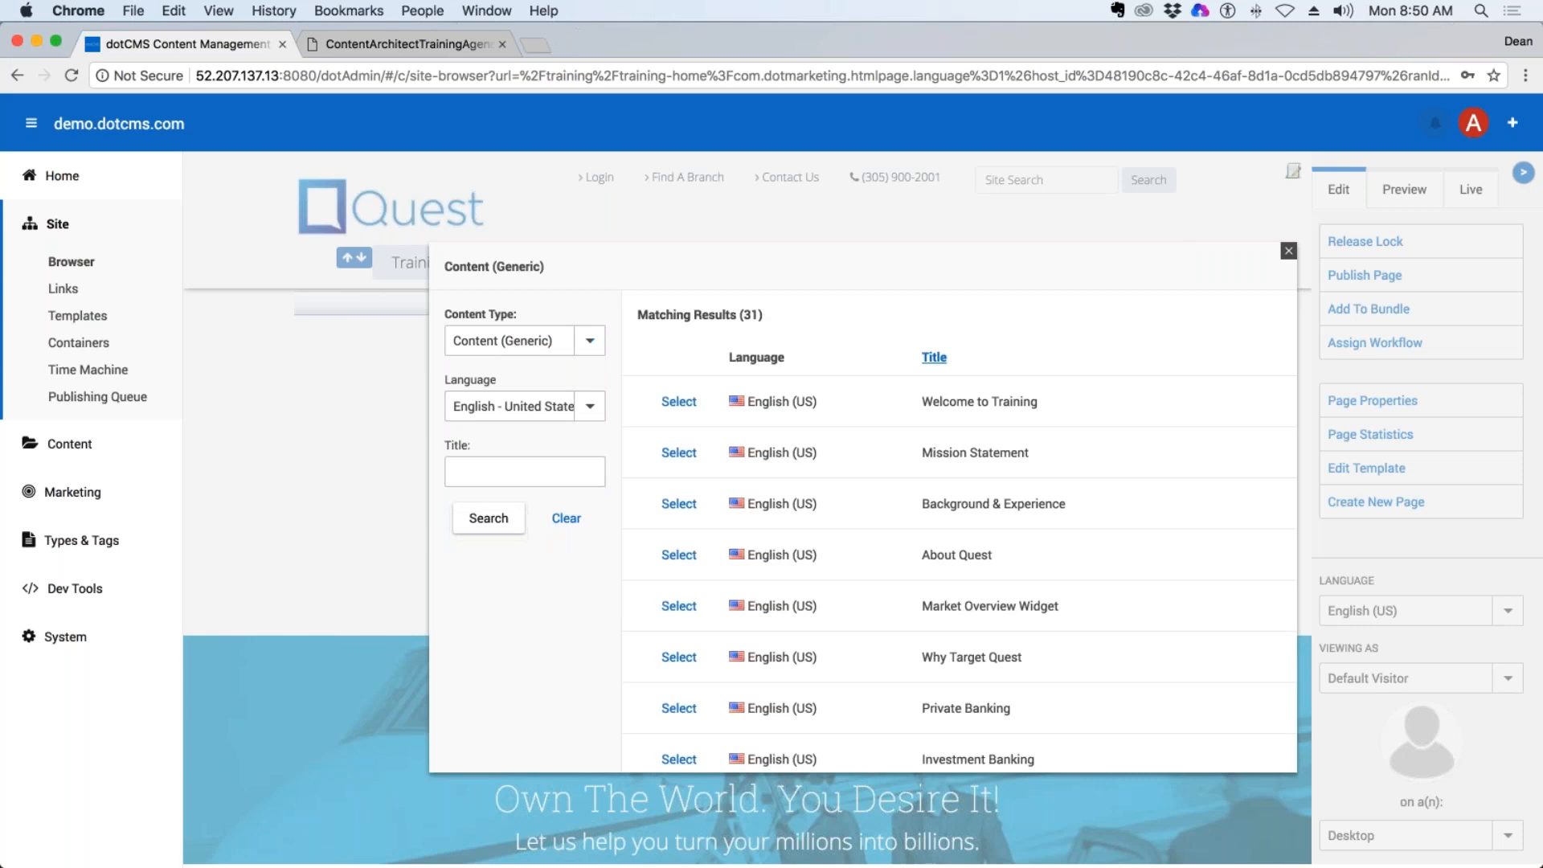
{"action": "left_click_drag", "start_coordinate": [1019, 401], "coordinate": [931, 402]}
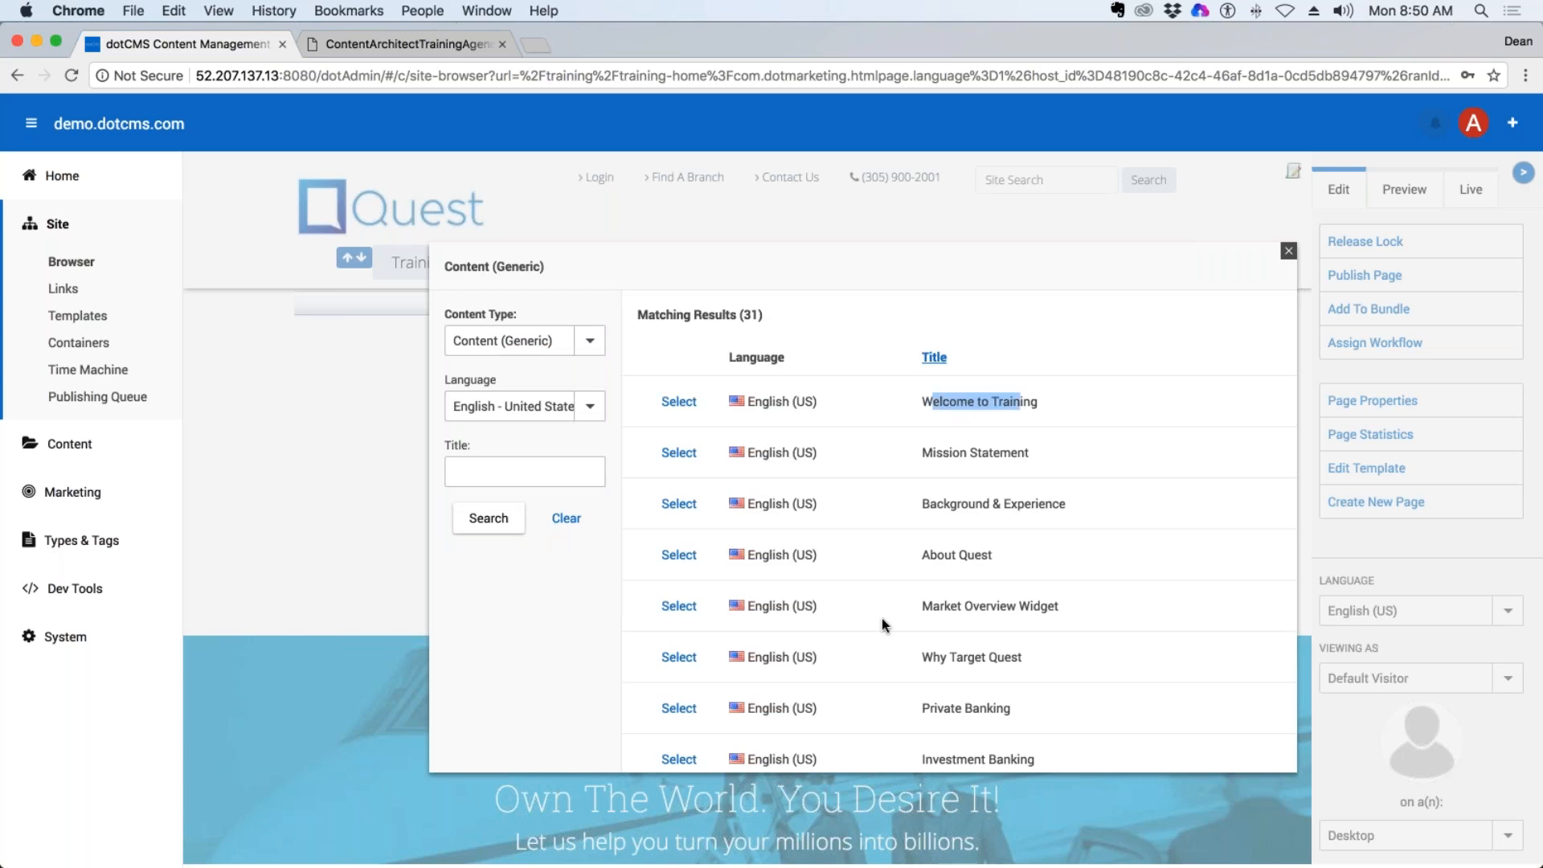
{"action": "left_click", "coordinate": [679, 401]}
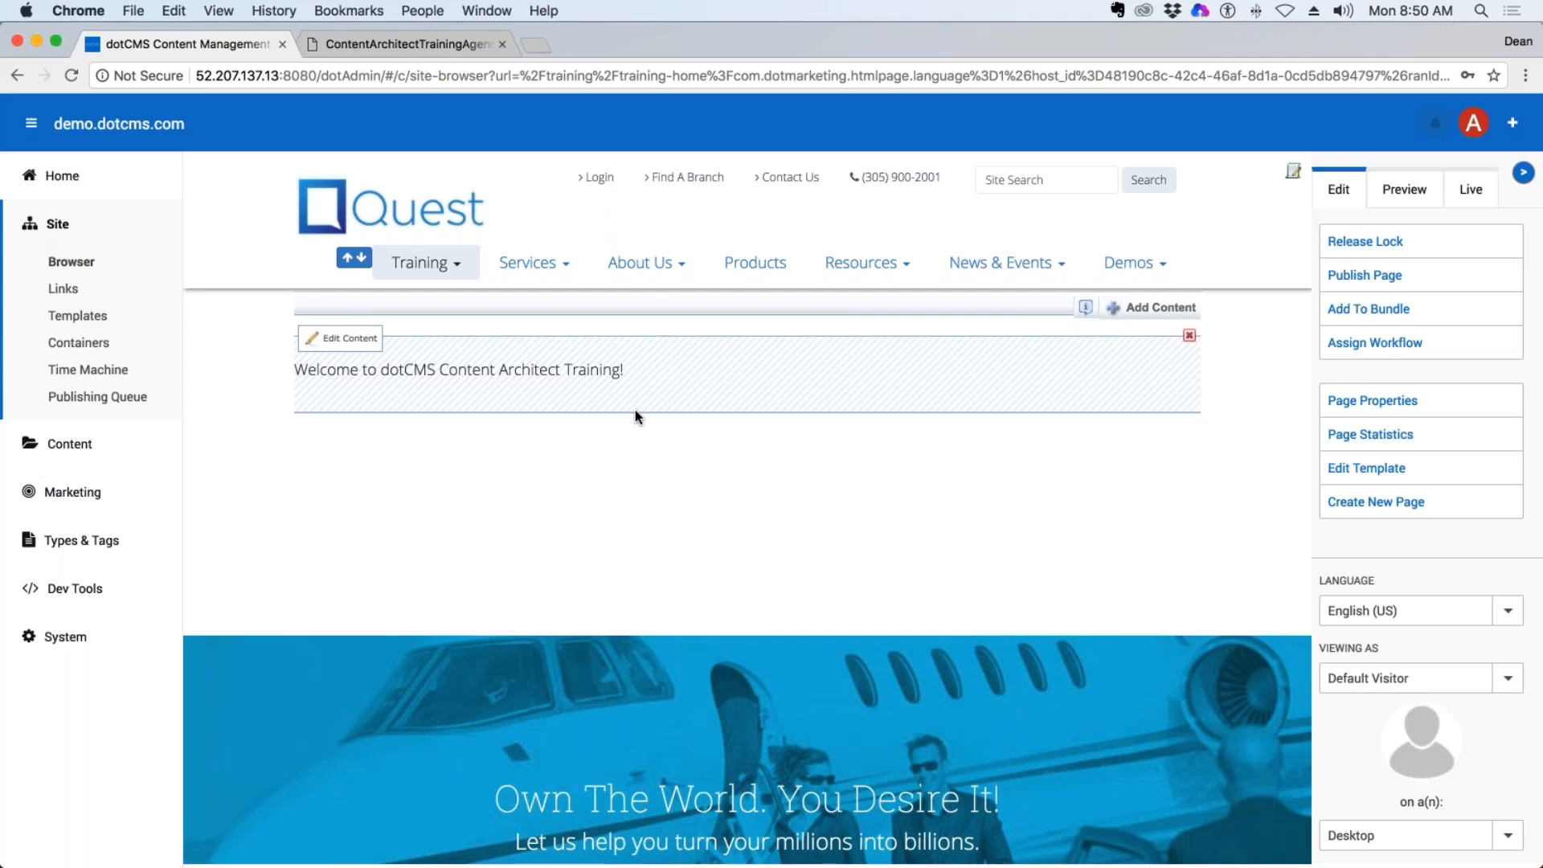
Open the welcome content from the page, check its References and close it without editing.
{"action": "left_click_drag", "start_coordinate": [635, 413], "coordinate": [283, 369]}
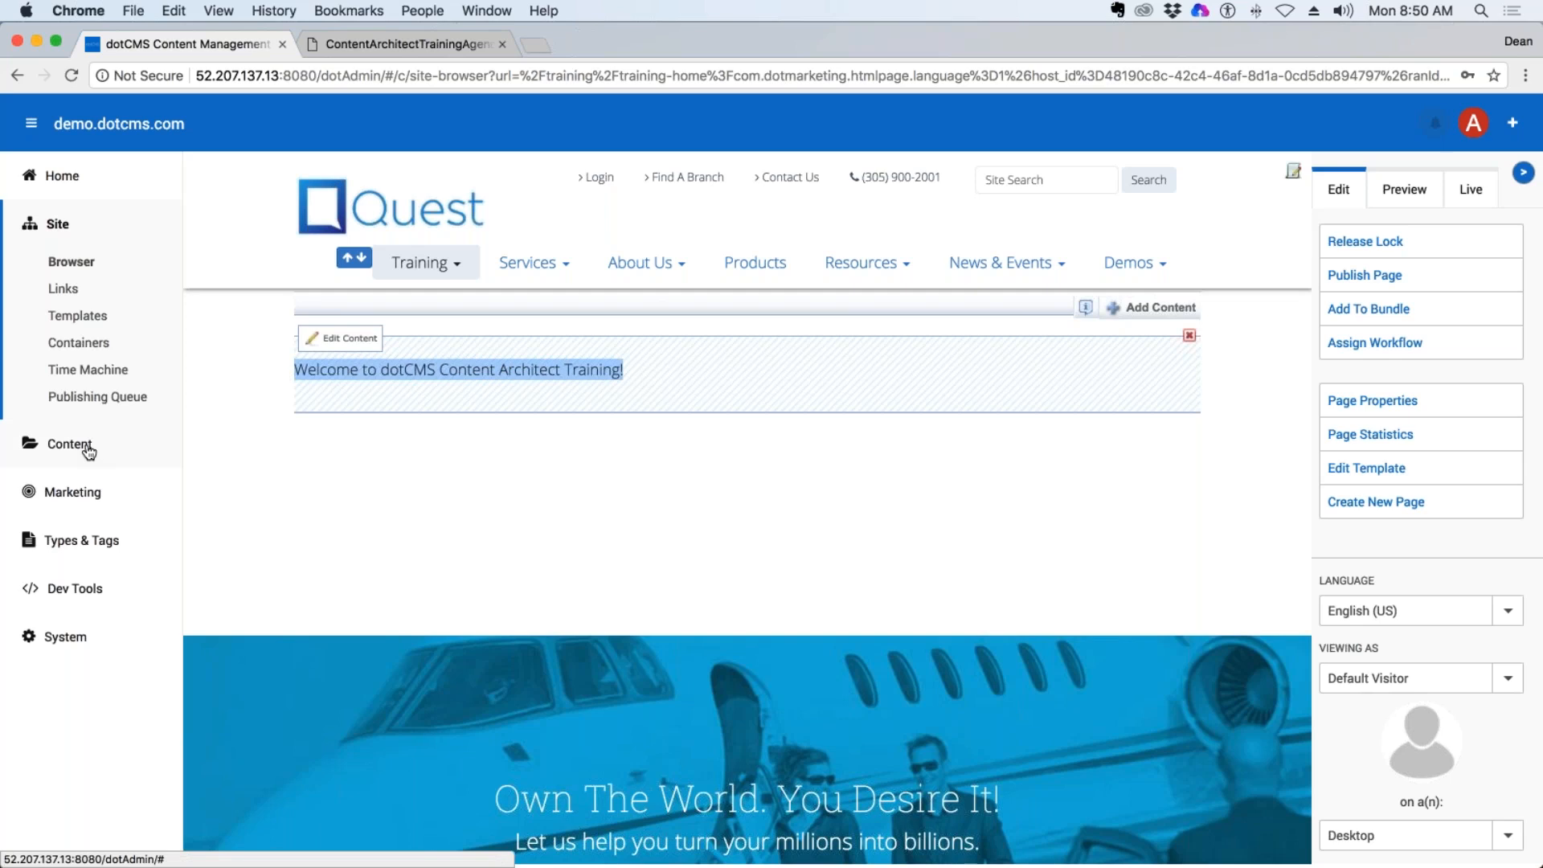
{"action": "left_click", "coordinate": [372, 341]}
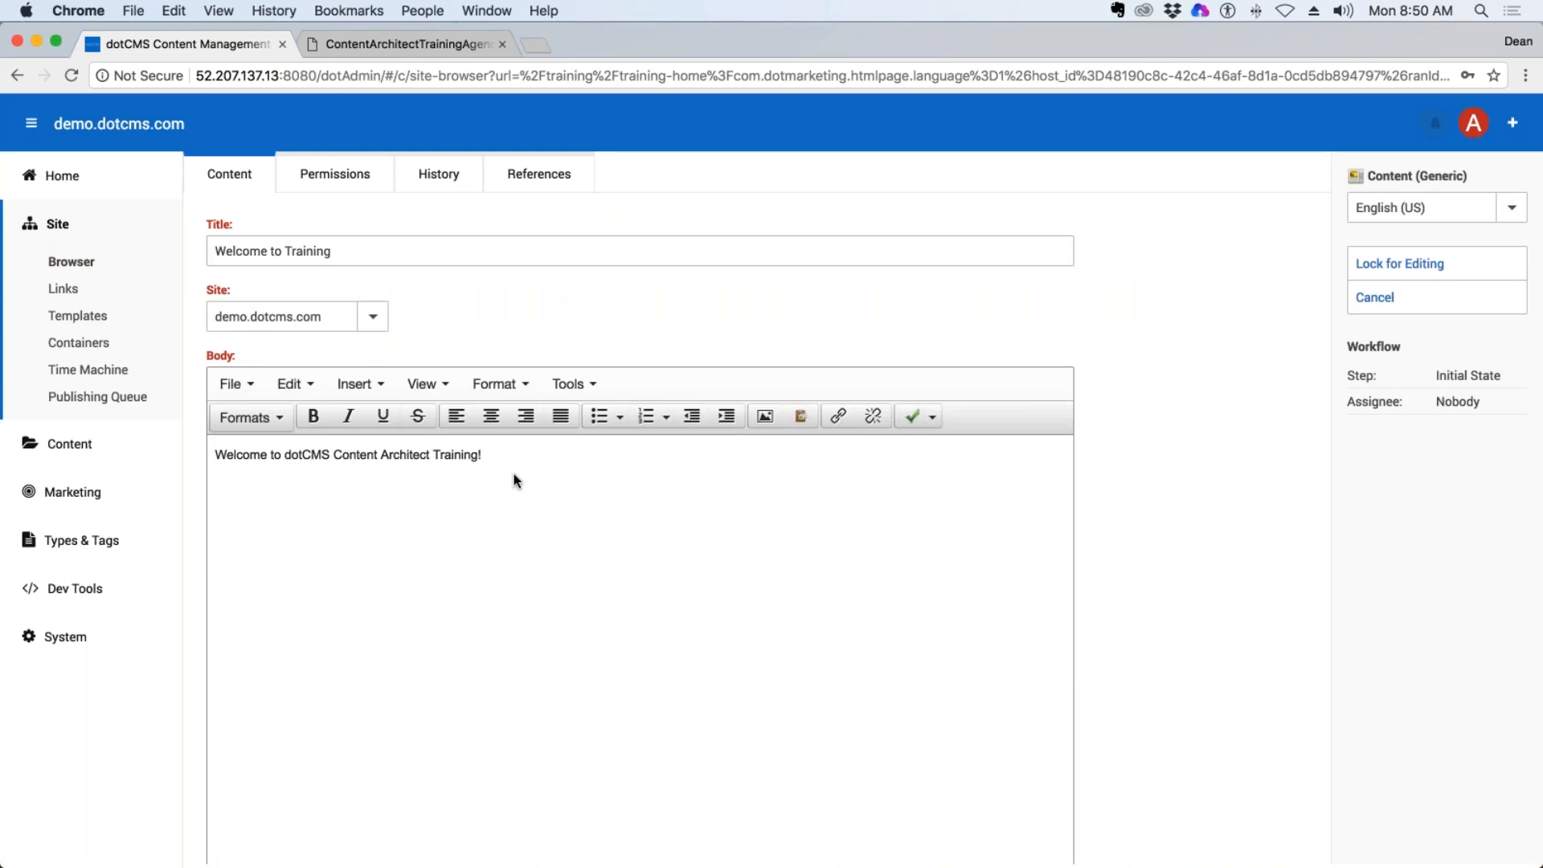
{"action": "left_click", "coordinate": [538, 174]}
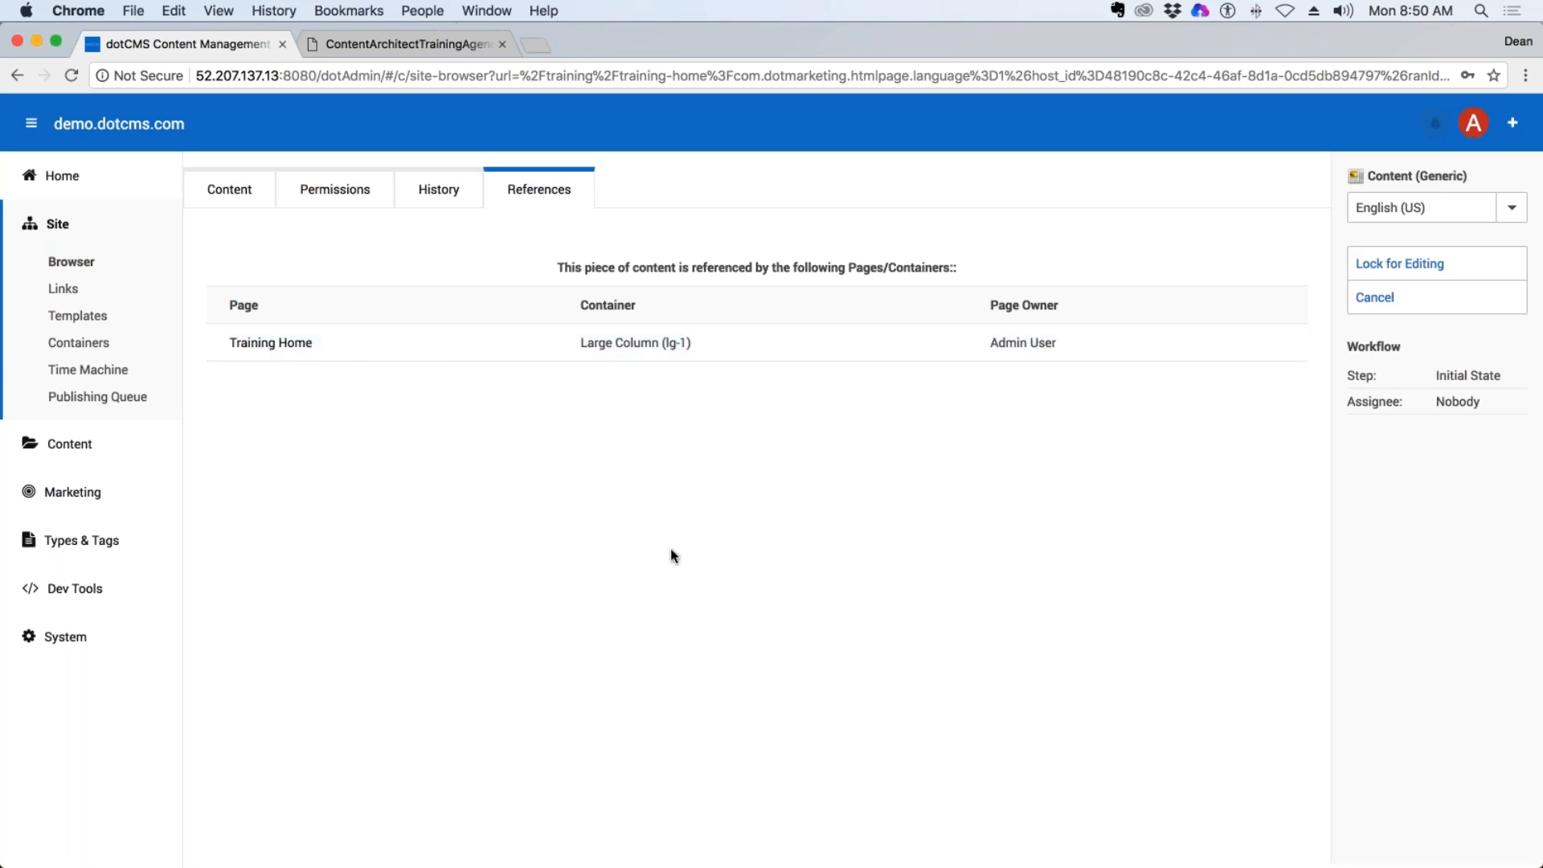
{"action": "left_click", "coordinate": [1368, 298]}
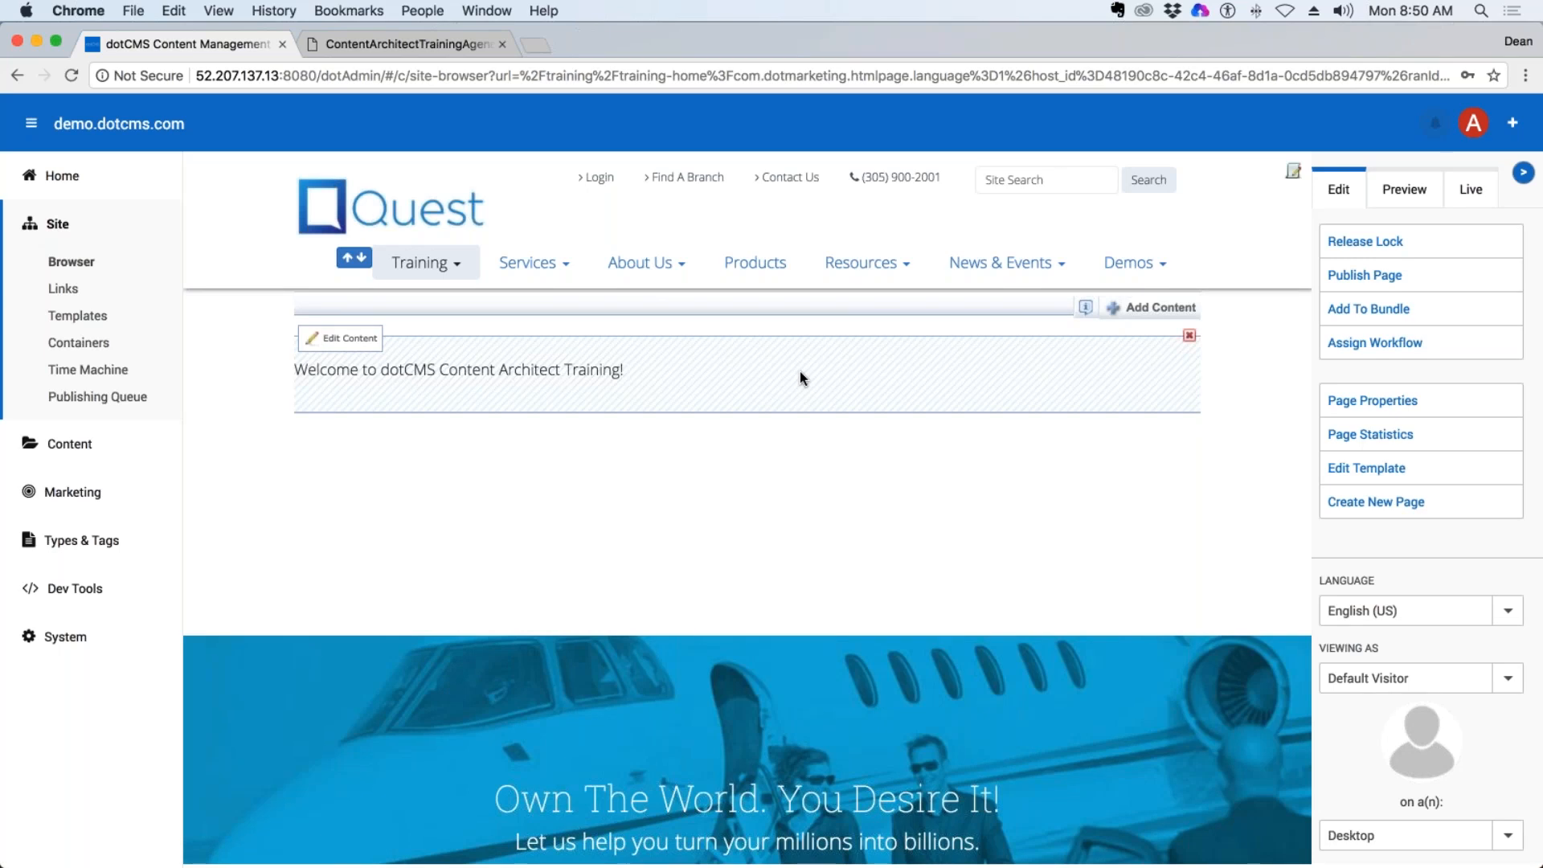
View the content types the page's container accepts and its options for adding content, closing both.
{"action": "left_click", "coordinate": [1085, 307]}
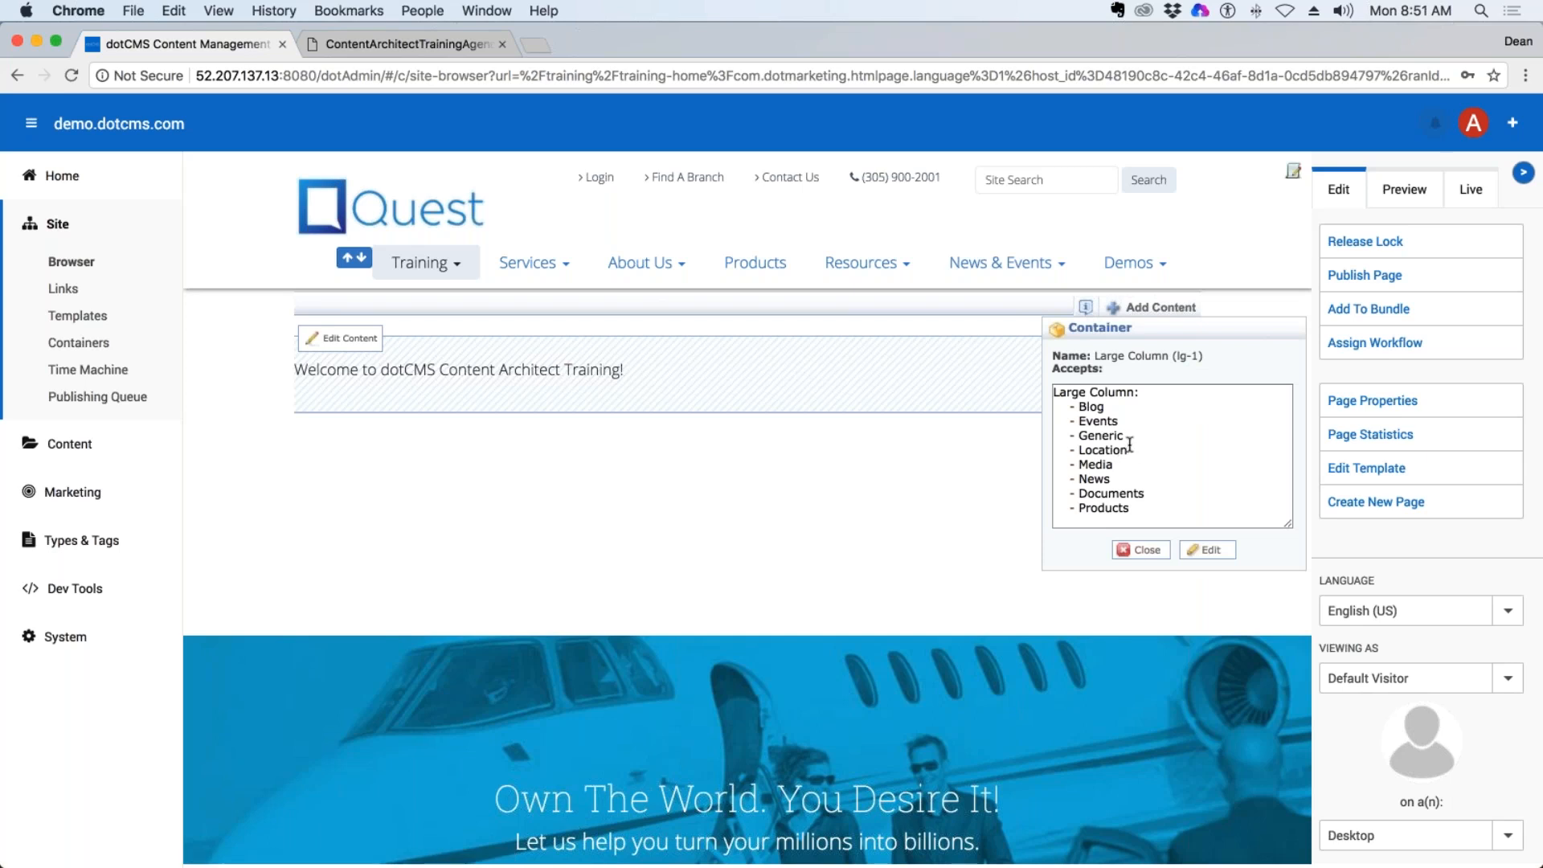
{"action": "left_click", "coordinate": [1141, 550]}
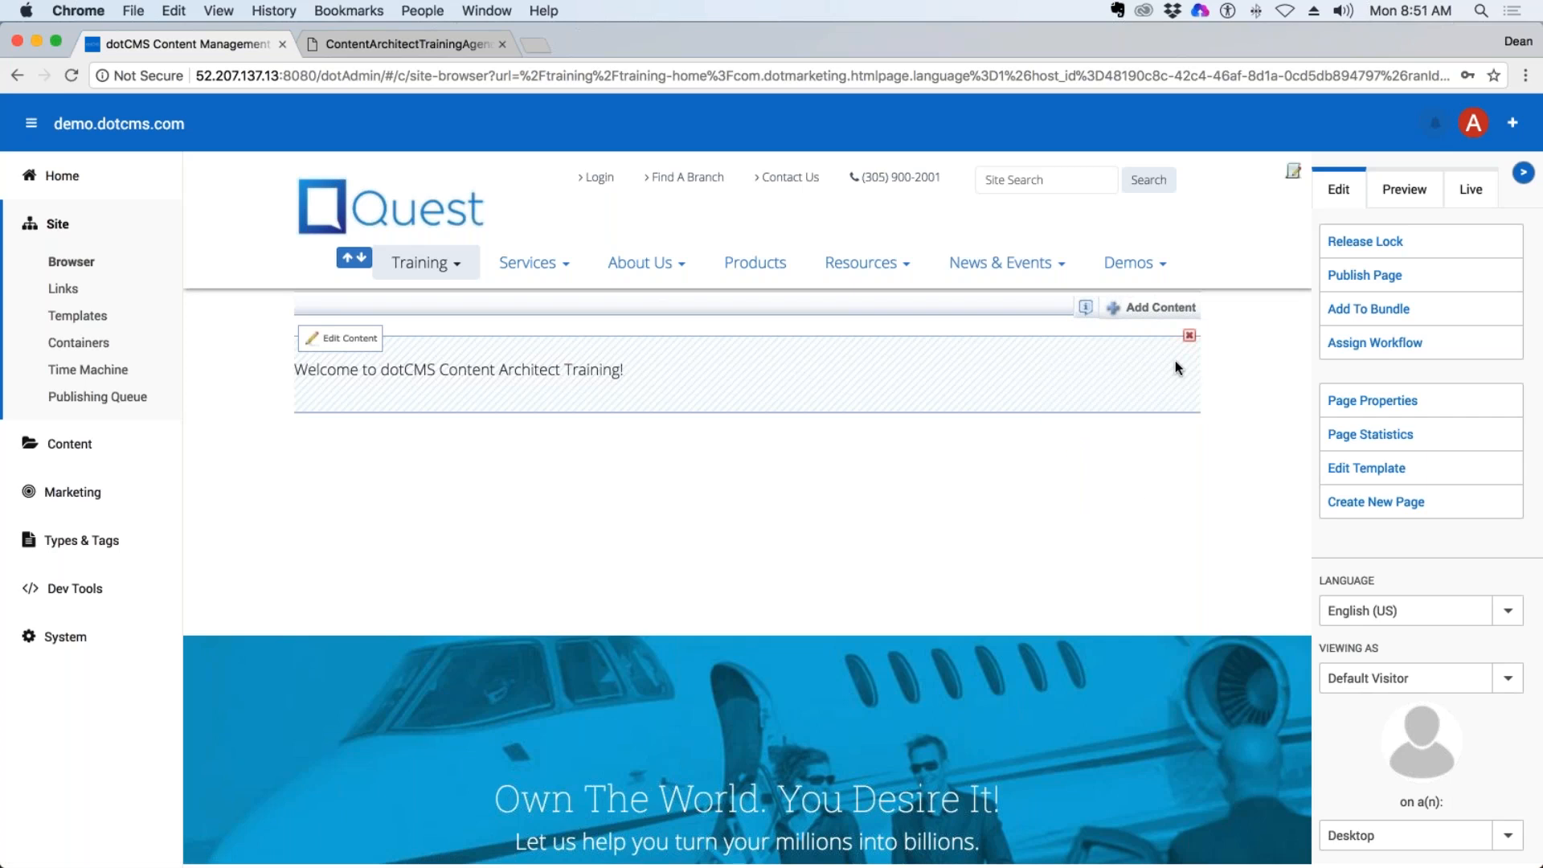
{"action": "left_click", "coordinate": [1165, 310]}
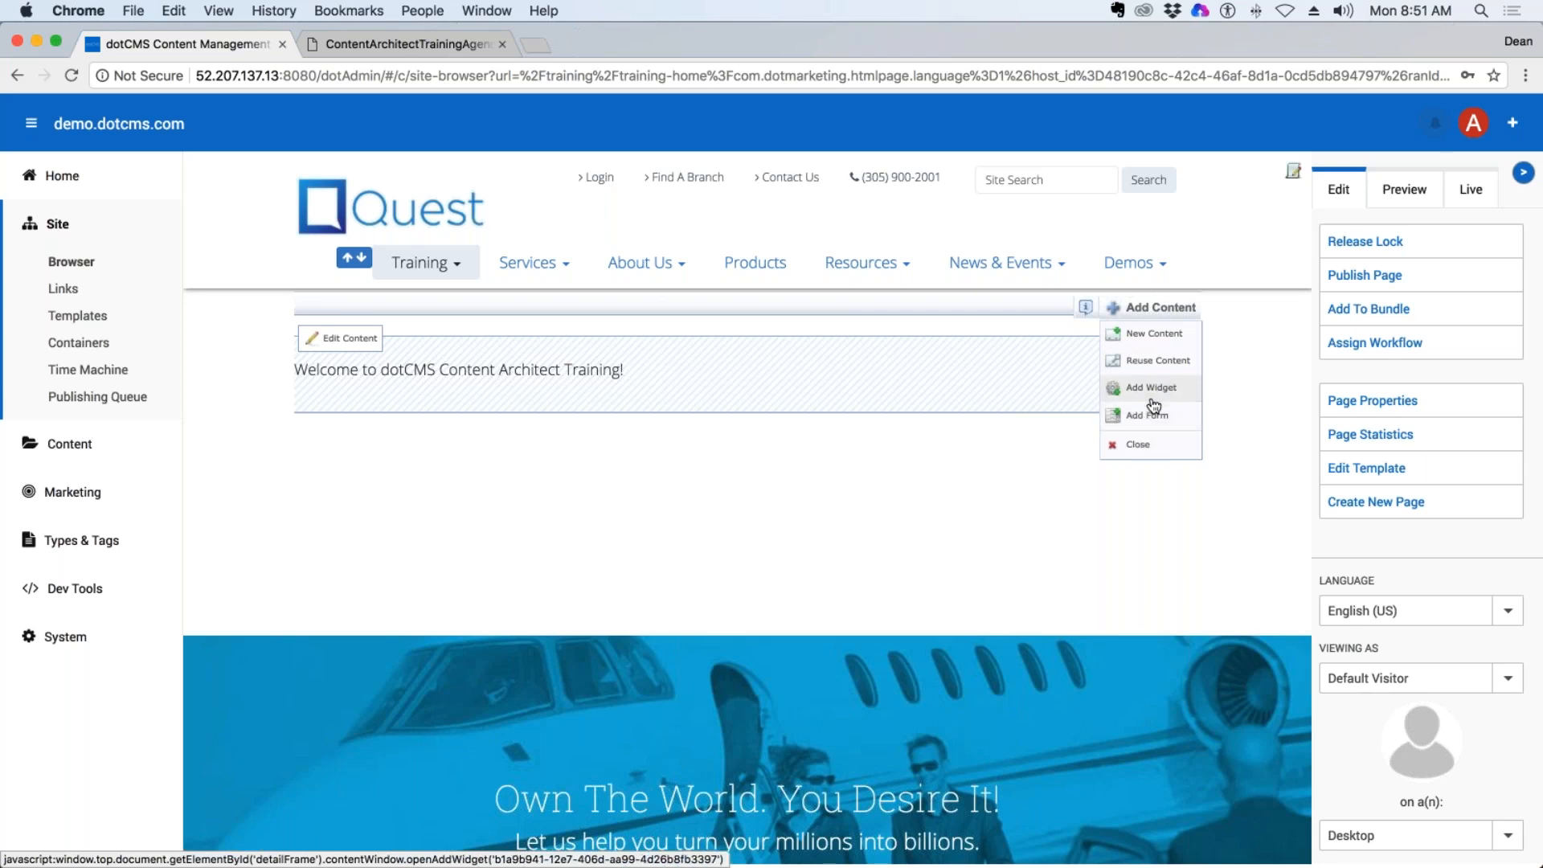
{"action": "left_click", "coordinate": [1144, 450]}
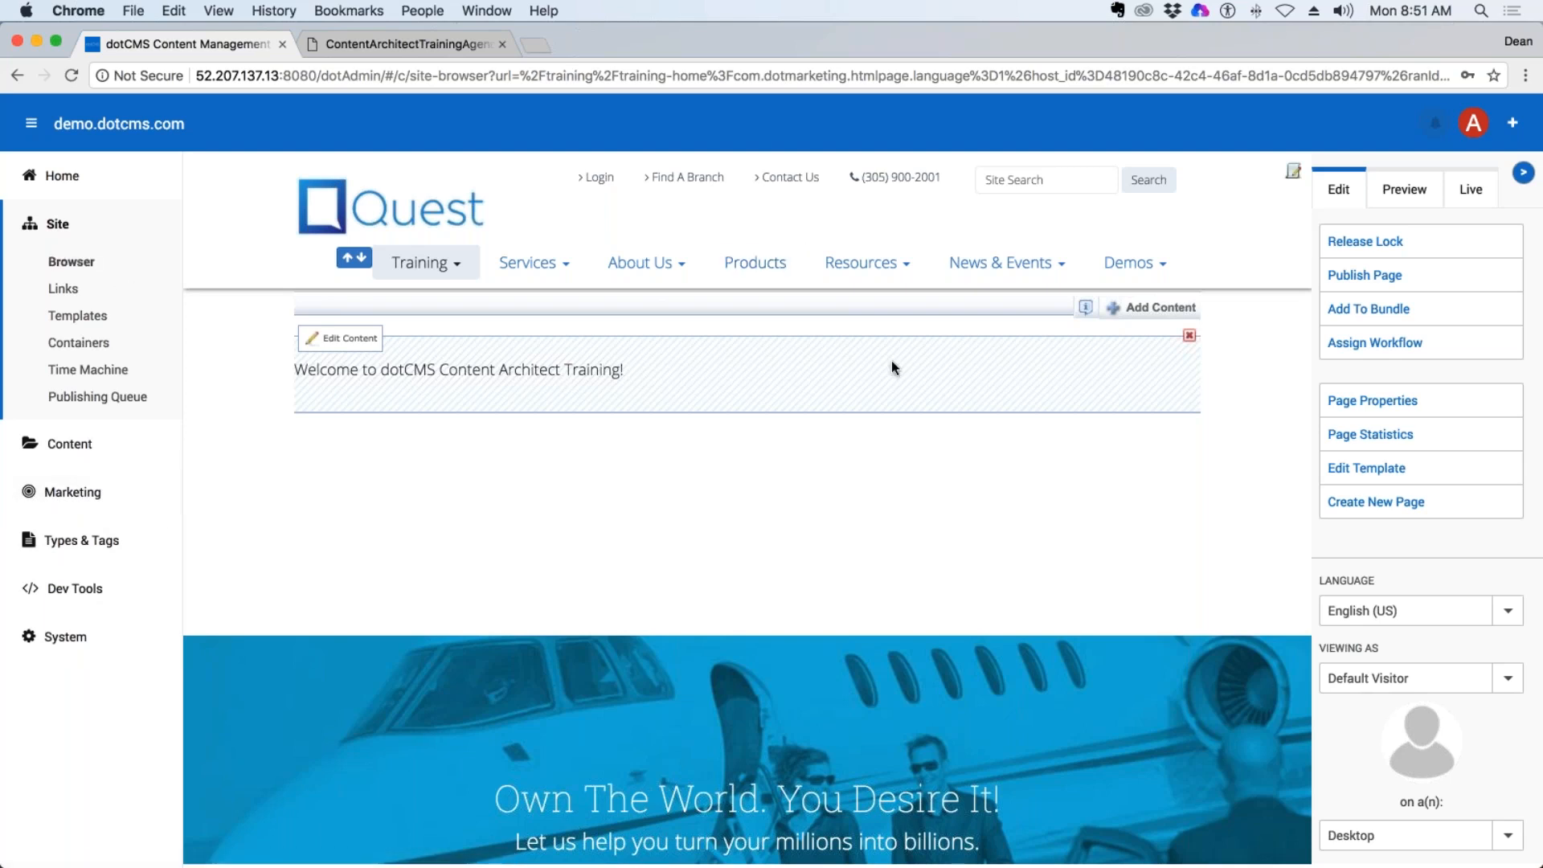
View the Content Search screen, then reopen the training-home page from the Site Browser.
{"action": "left_click", "coordinate": [71, 444]}
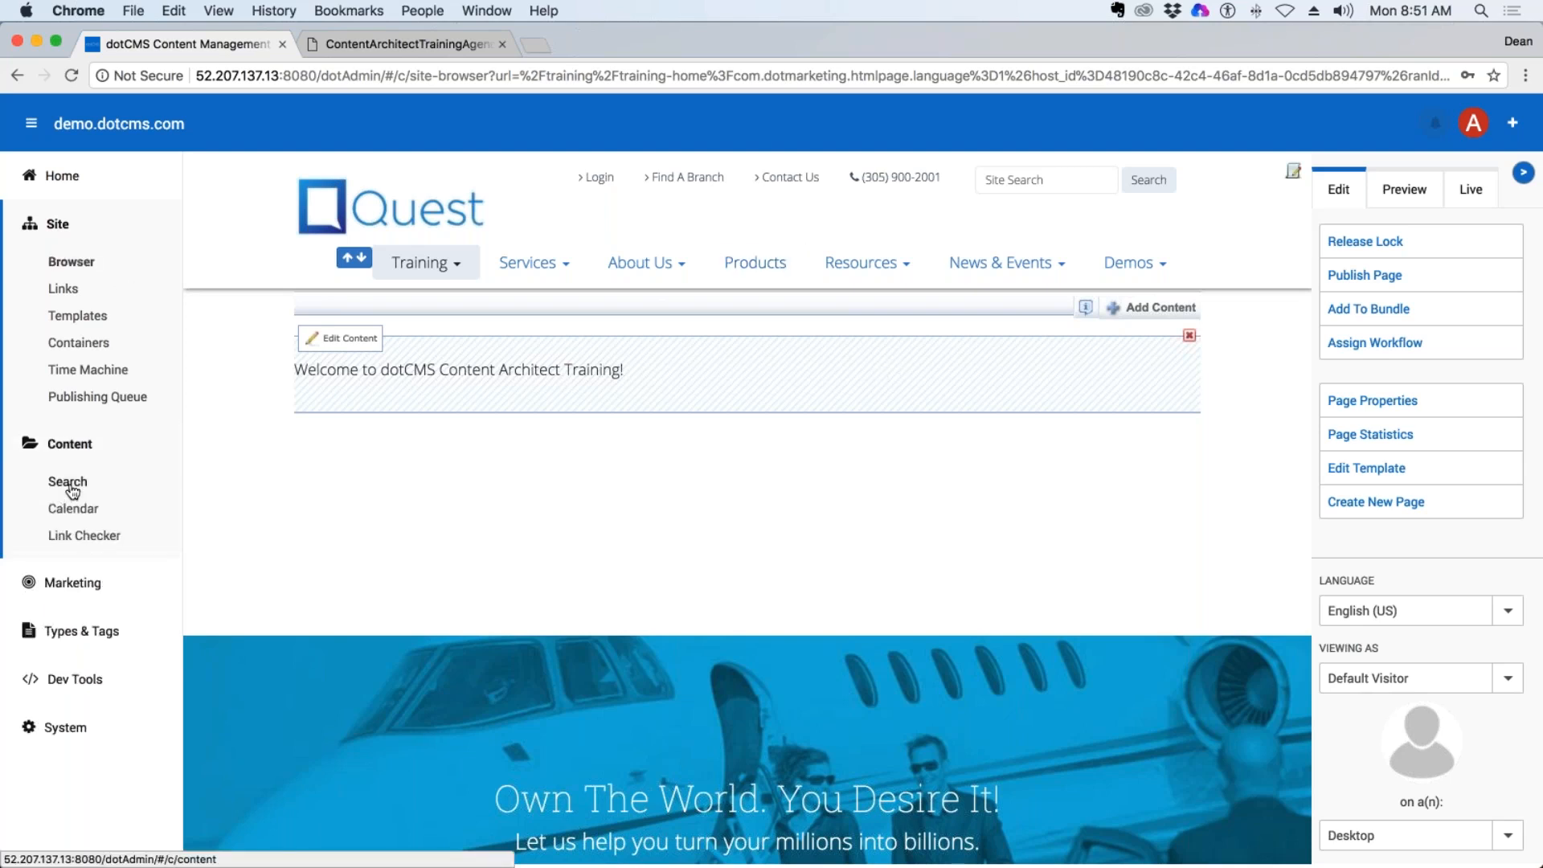
{"action": "left_click", "coordinate": [64, 485]}
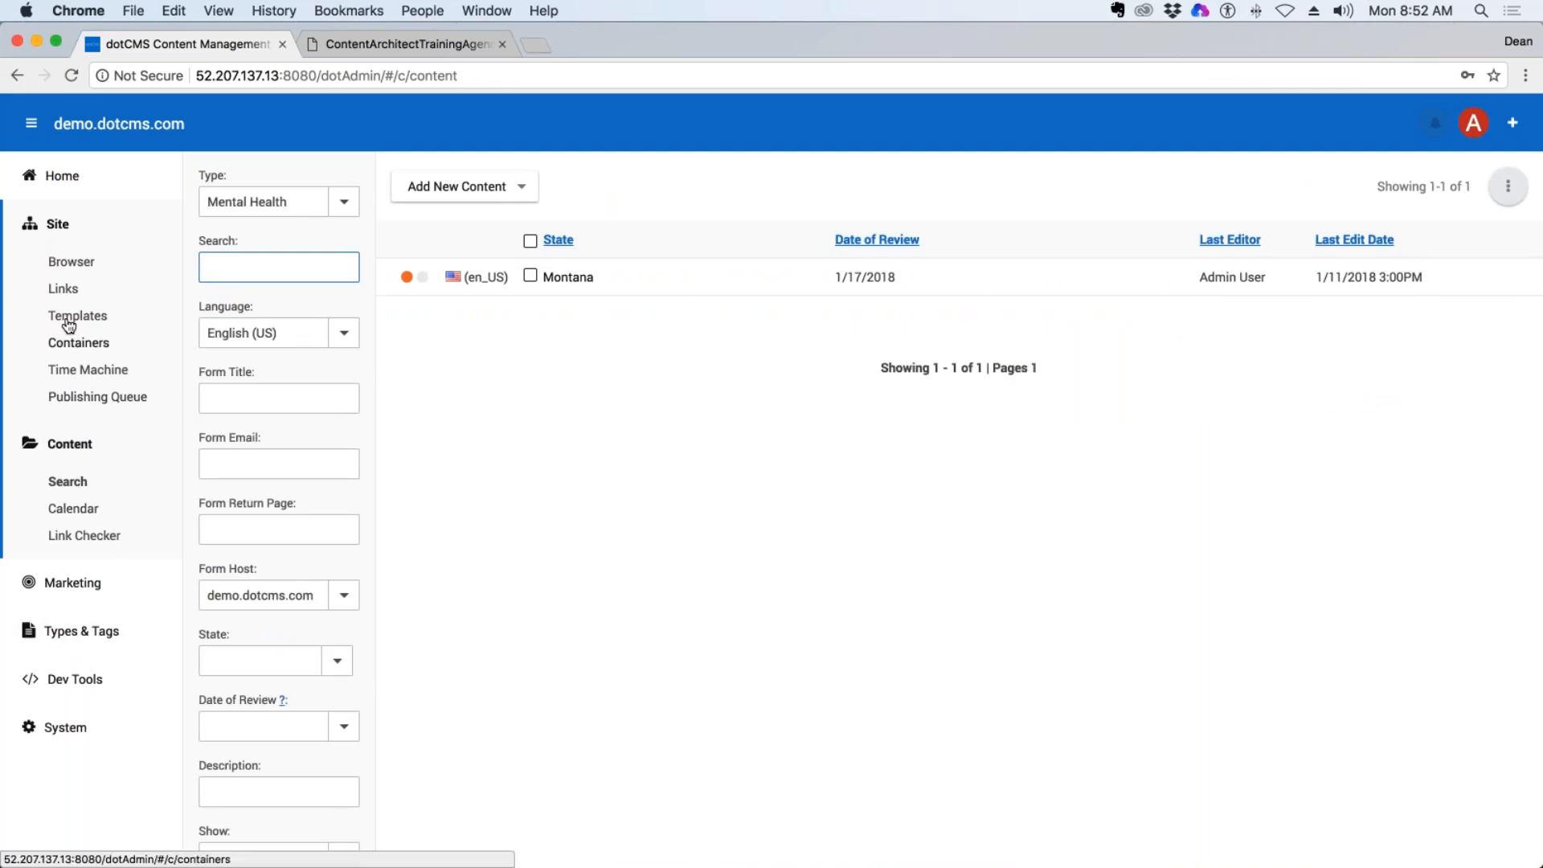
{"action": "left_click", "coordinate": [71, 259]}
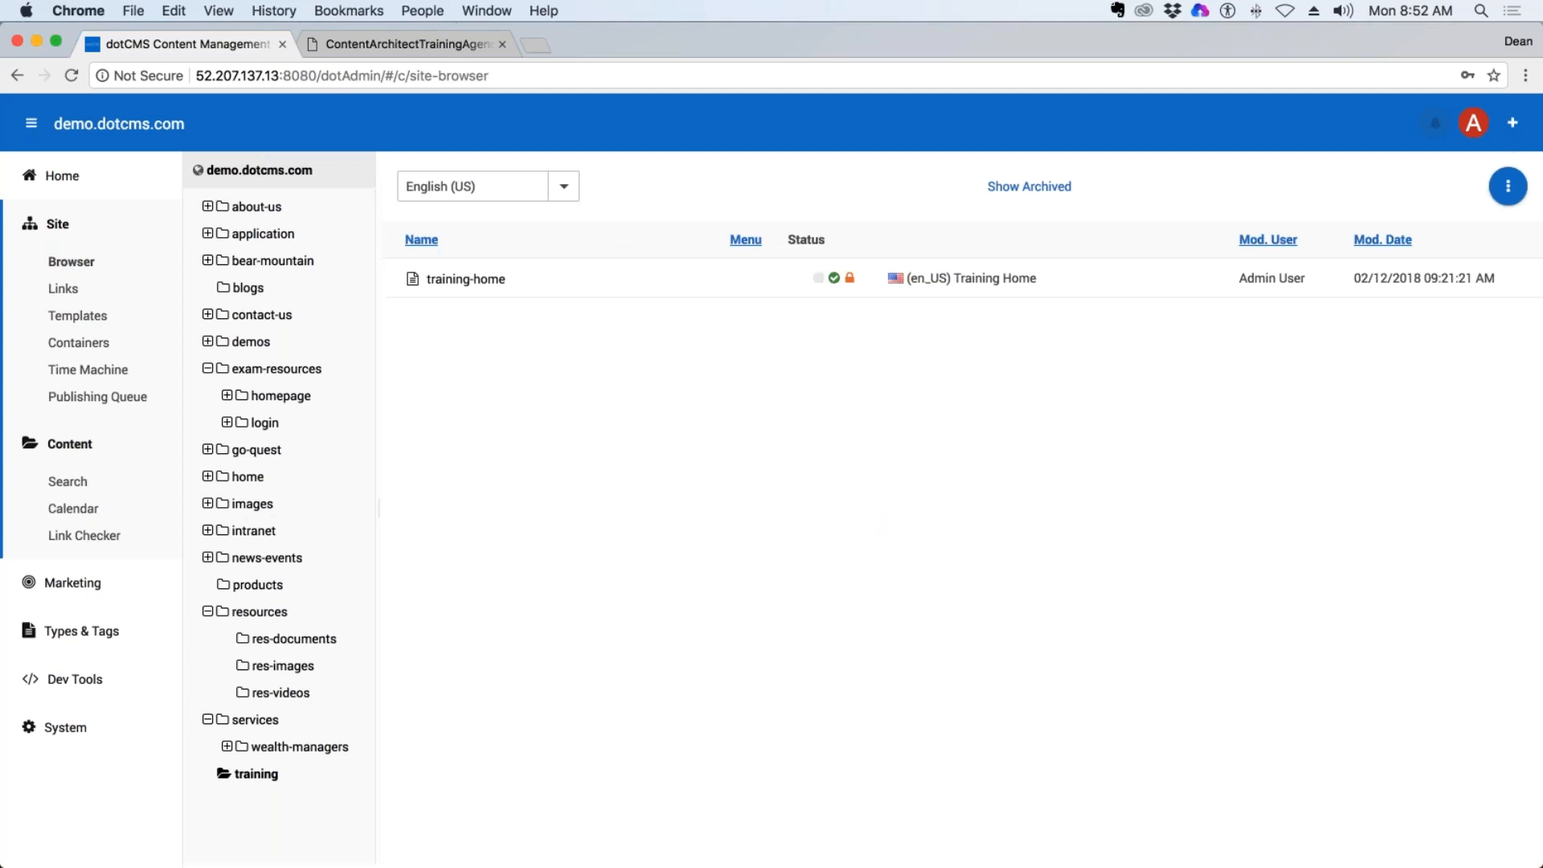
{"action": "left_click", "coordinate": [466, 279]}
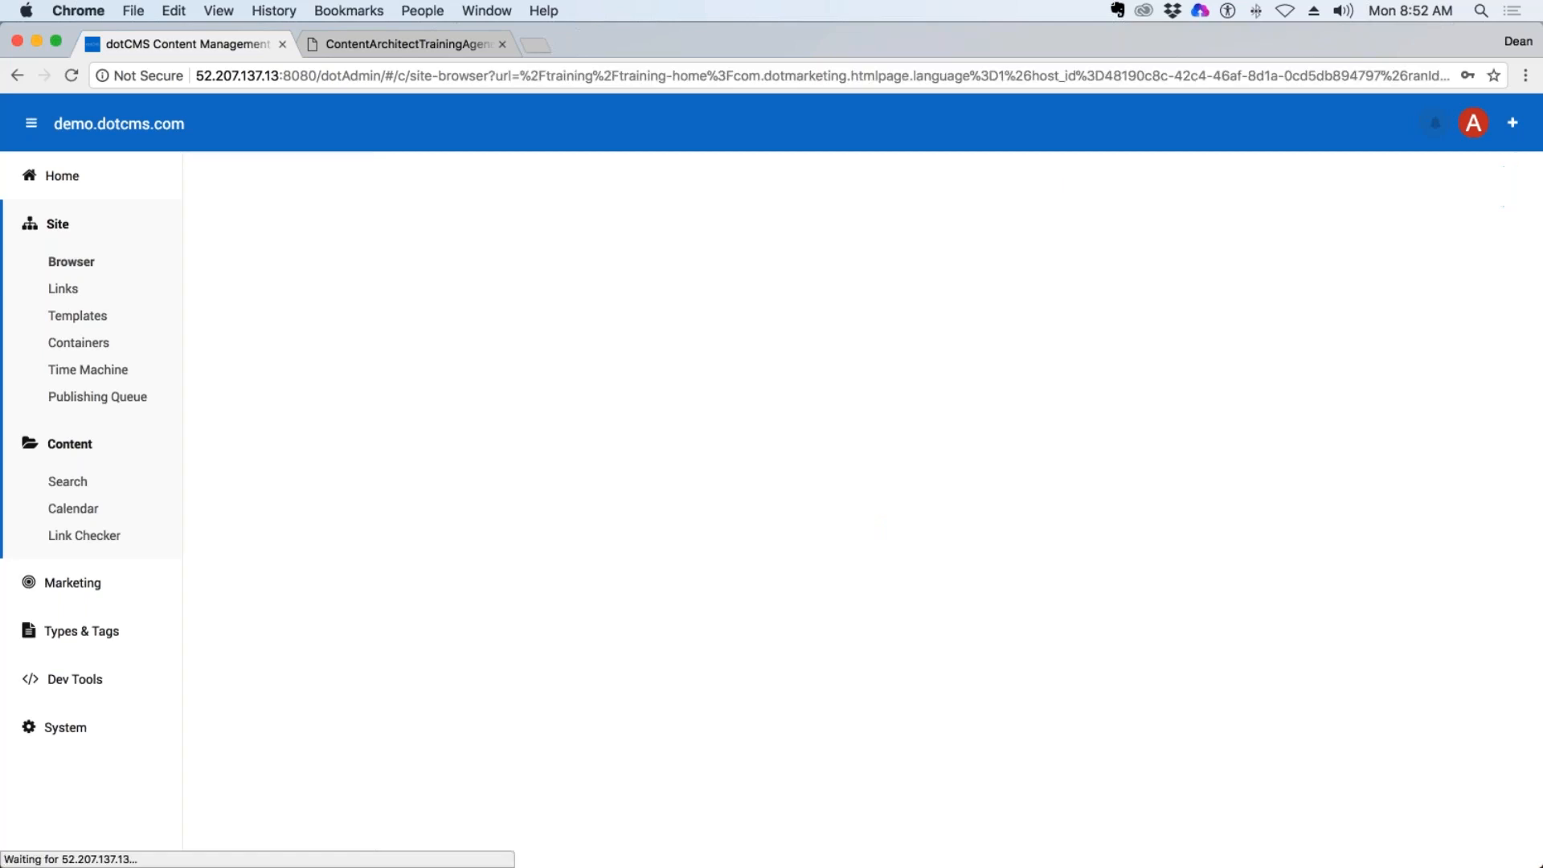
Collapse and restore the main navigation and the page's action panel to compare the editing space.
{"action": "left_click", "coordinate": [30, 123]}
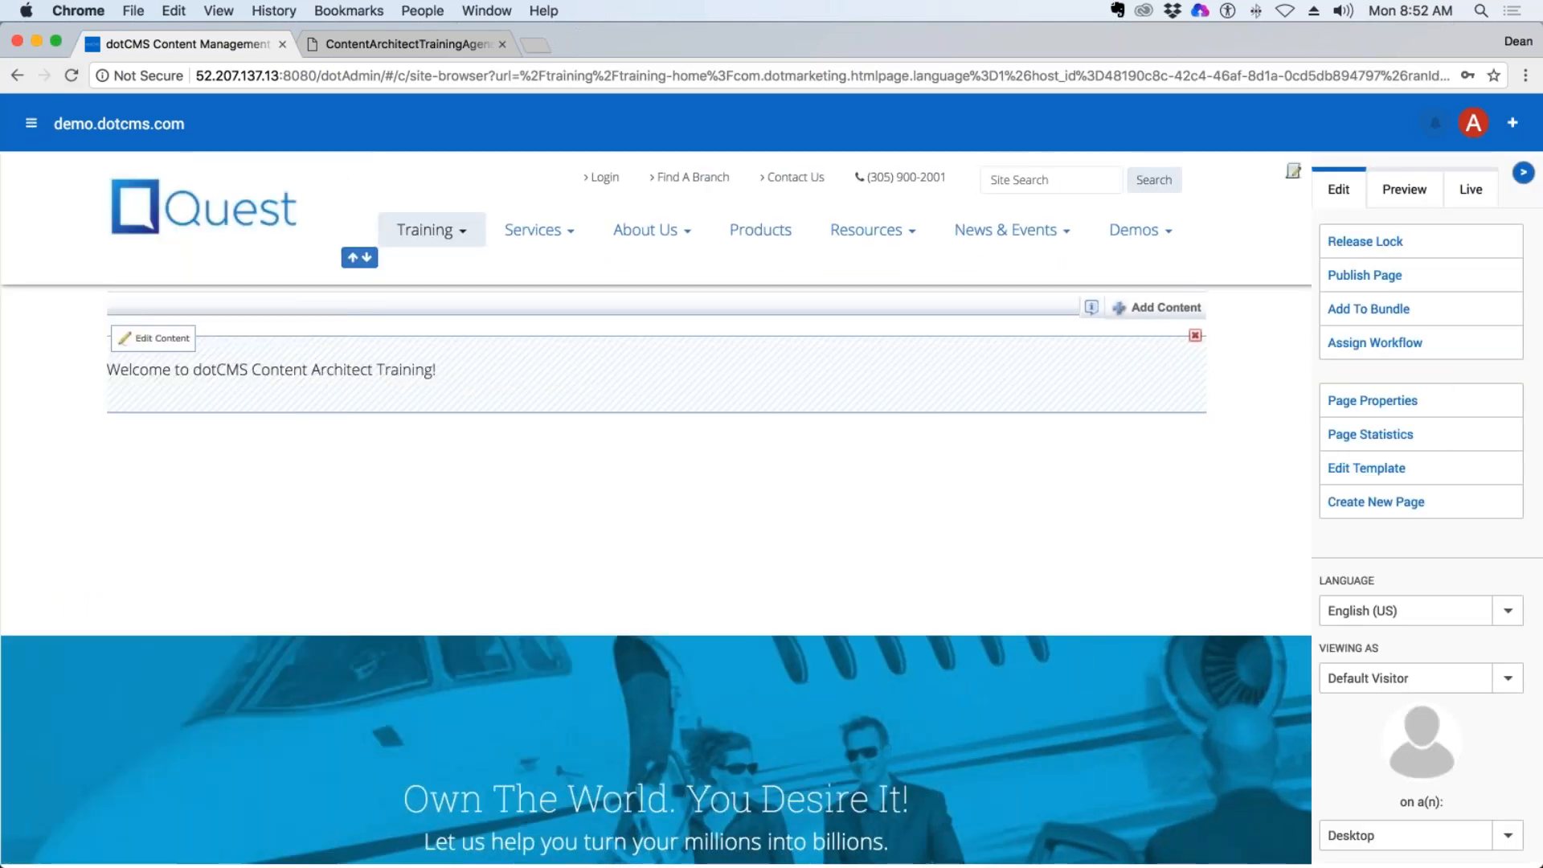
{"action": "left_click", "coordinate": [1523, 171]}
{"action": "left_click", "coordinate": [1522, 172]}
{"action": "left_click", "coordinate": [31, 123]}
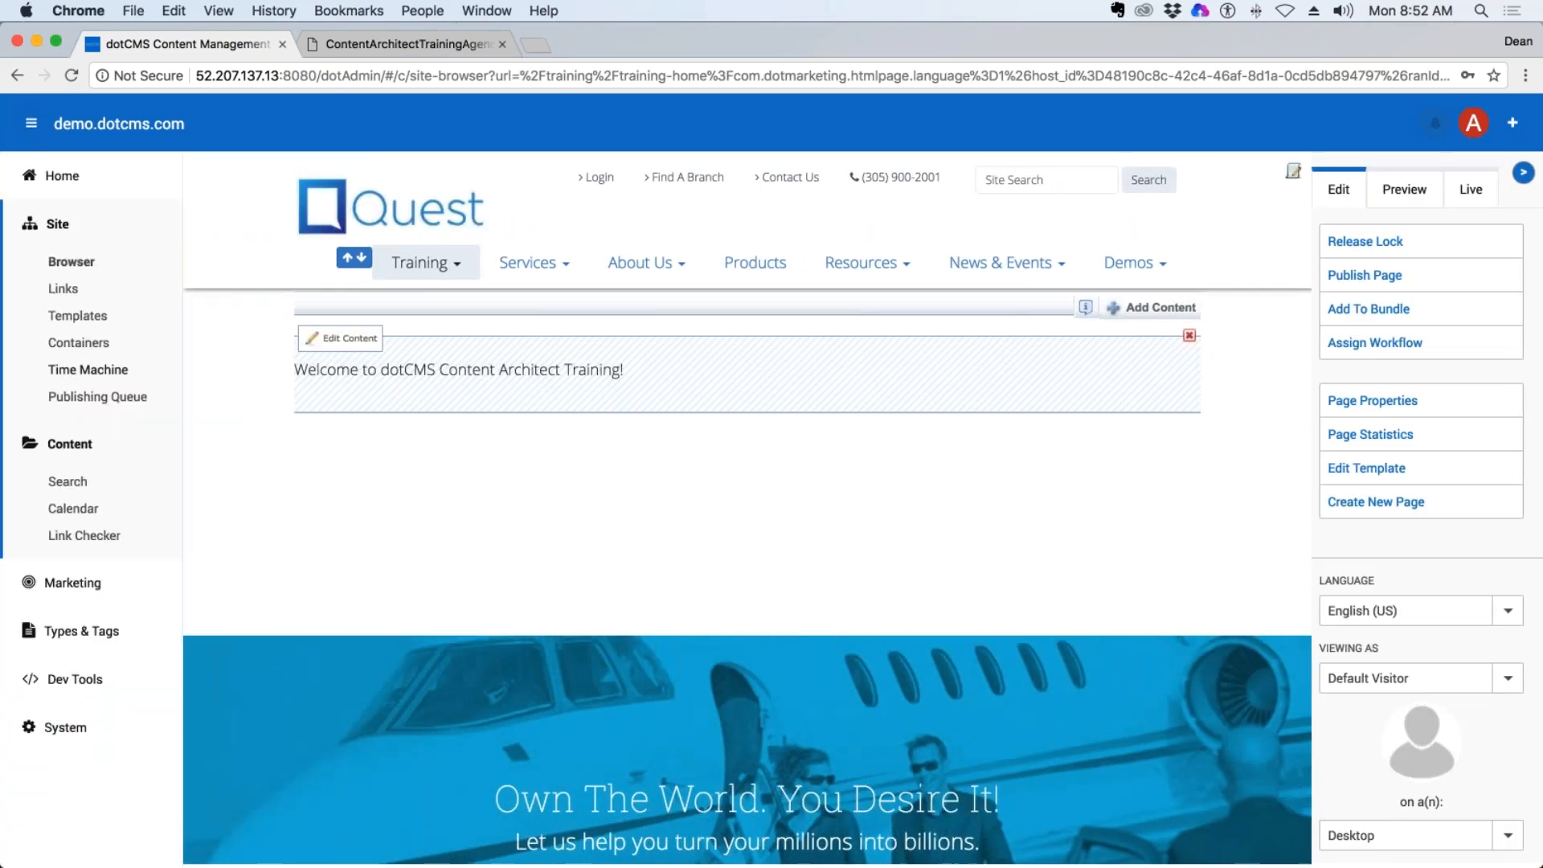
View the Marketing Rules screen, then return to the training-home page through the Site Browser.
{"action": "left_click", "coordinate": [48, 585]}
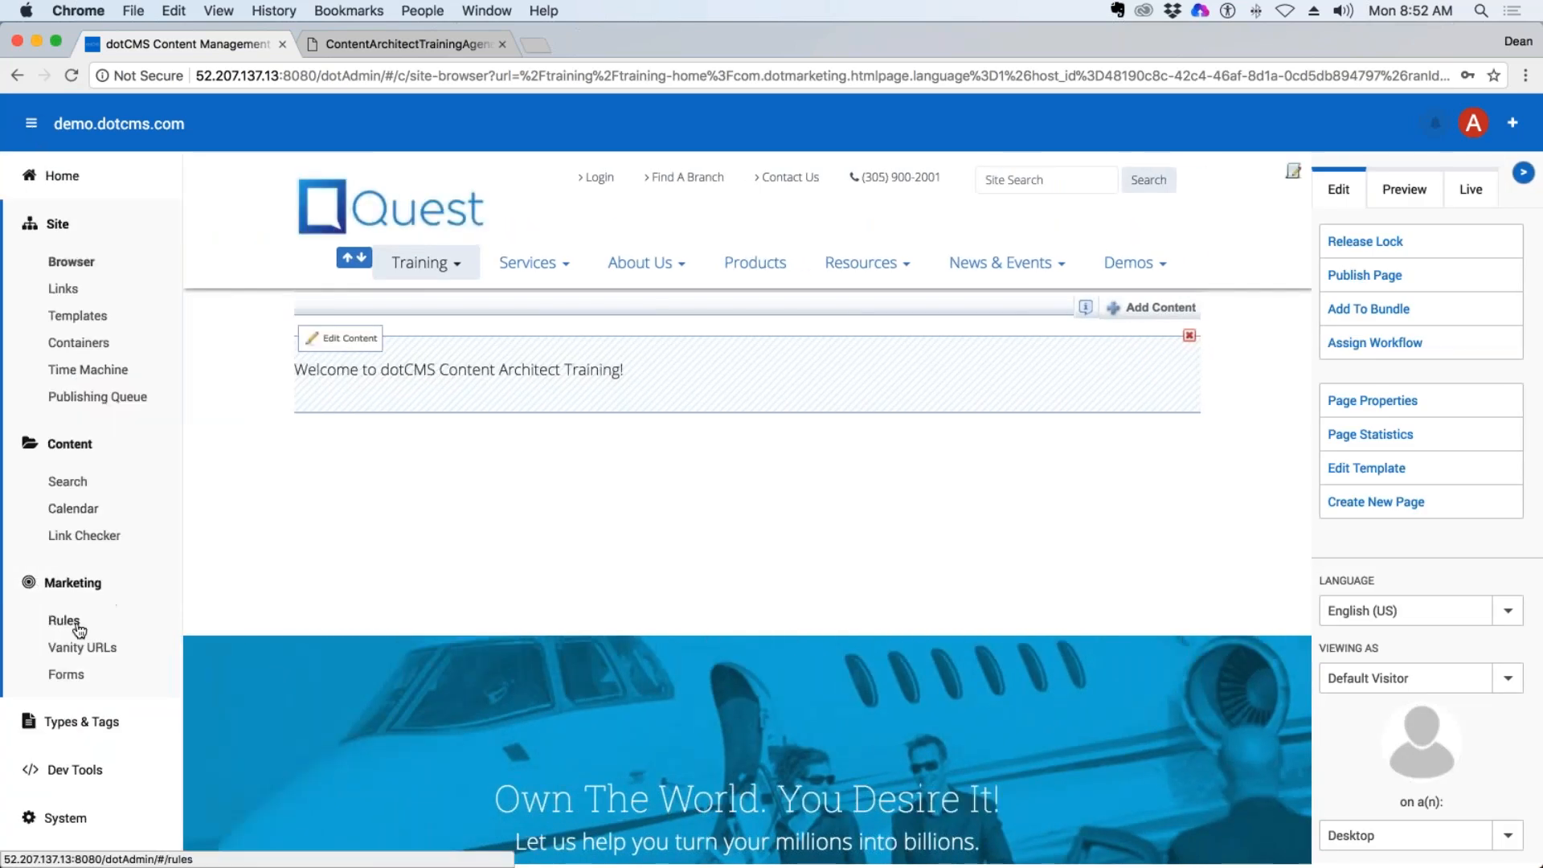
{"action": "left_click", "coordinate": [62, 621]}
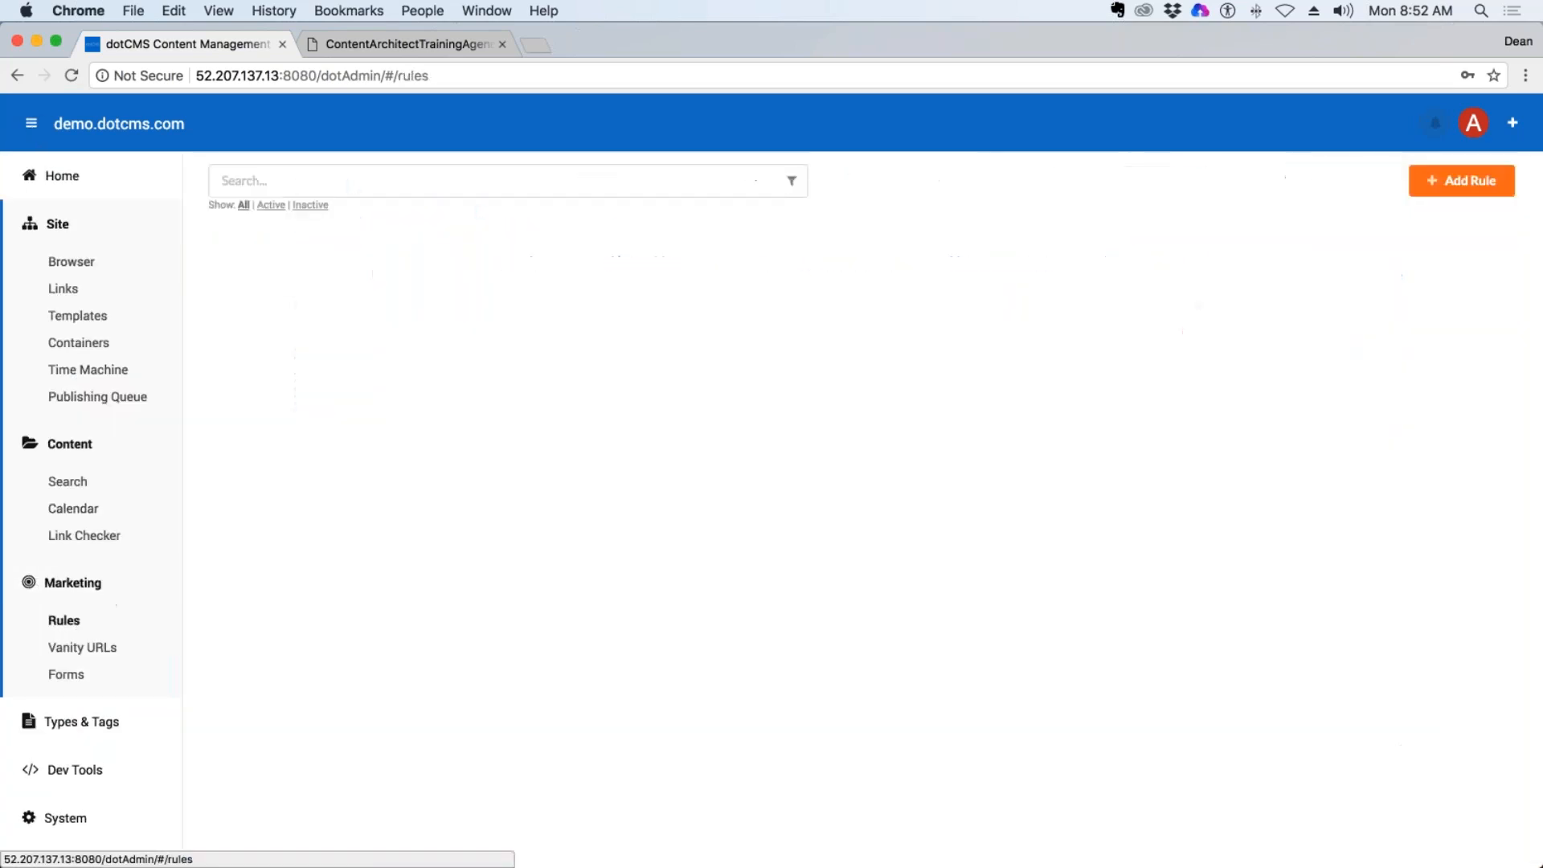
{"action": "left_click", "coordinate": [86, 276]}
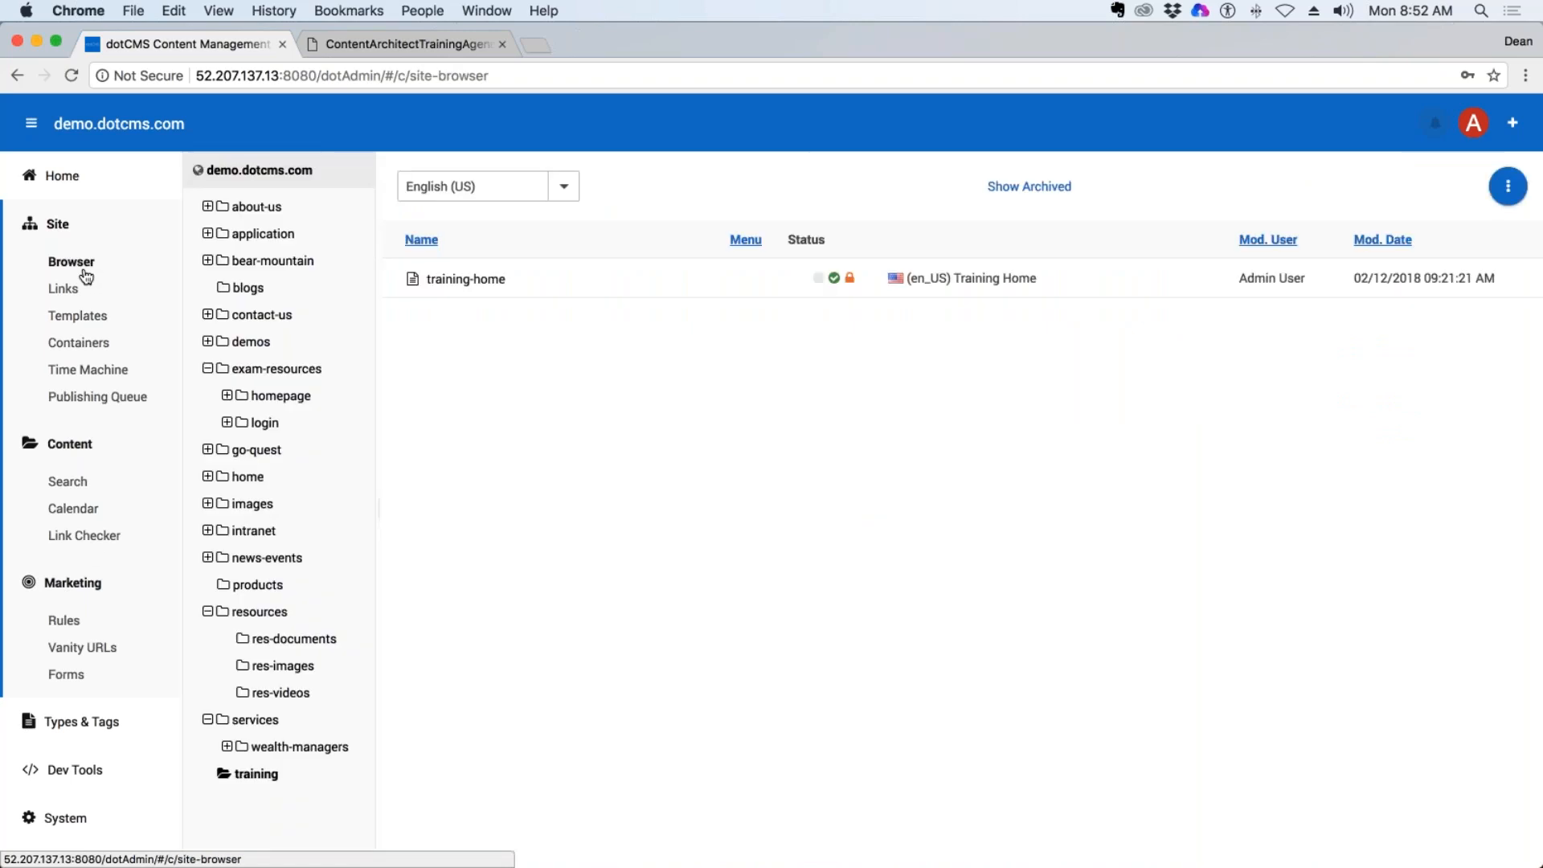
{"action": "left_click", "coordinate": [456, 280]}
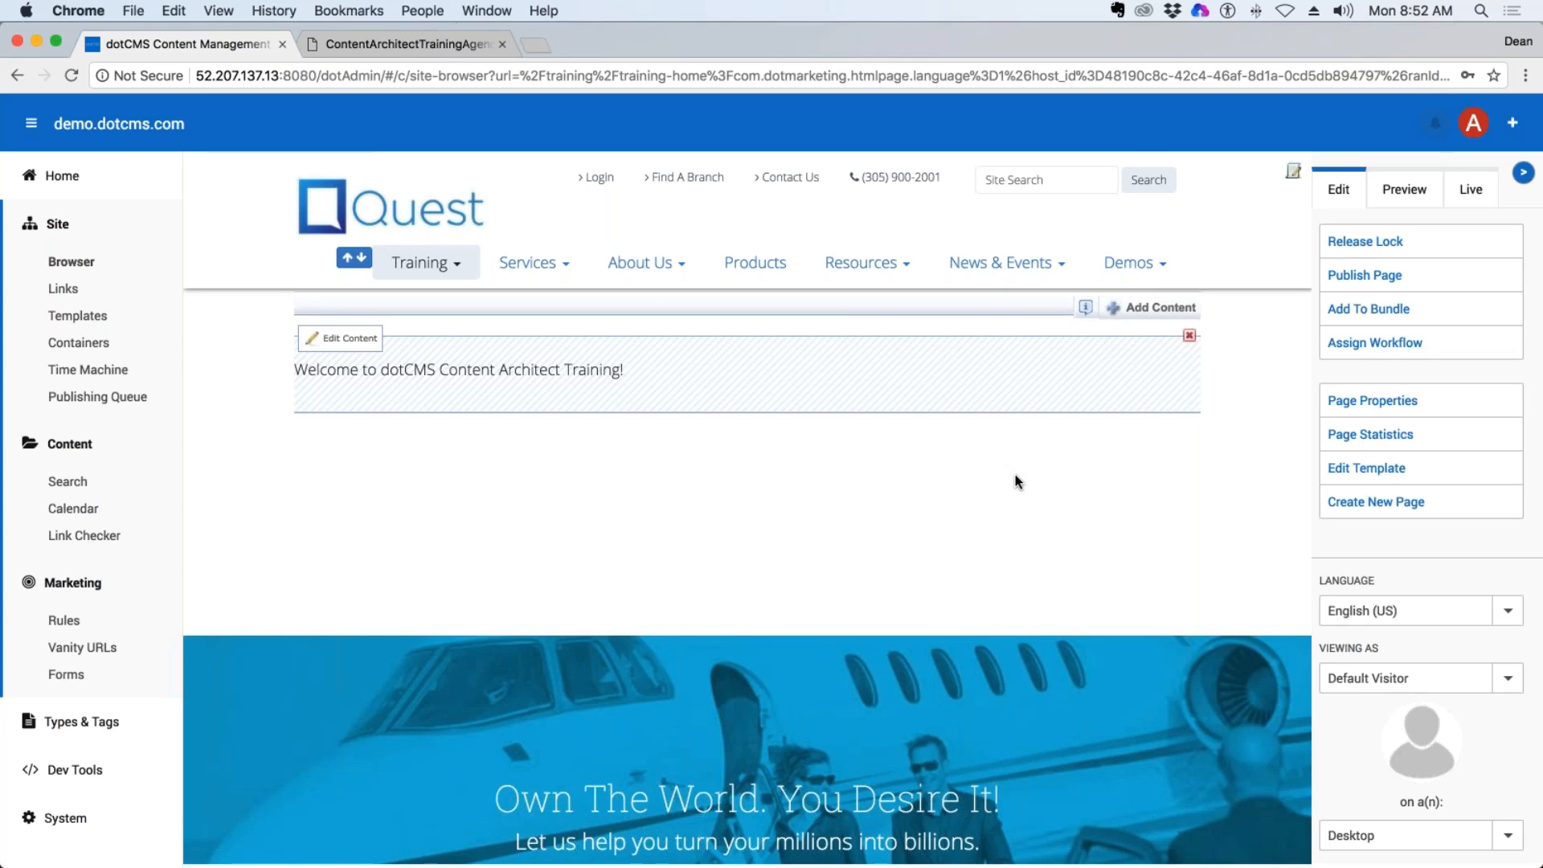
Start a new subfolder inside the training folder in the Site Browser.
{"action": "left_click", "coordinate": [61, 262]}
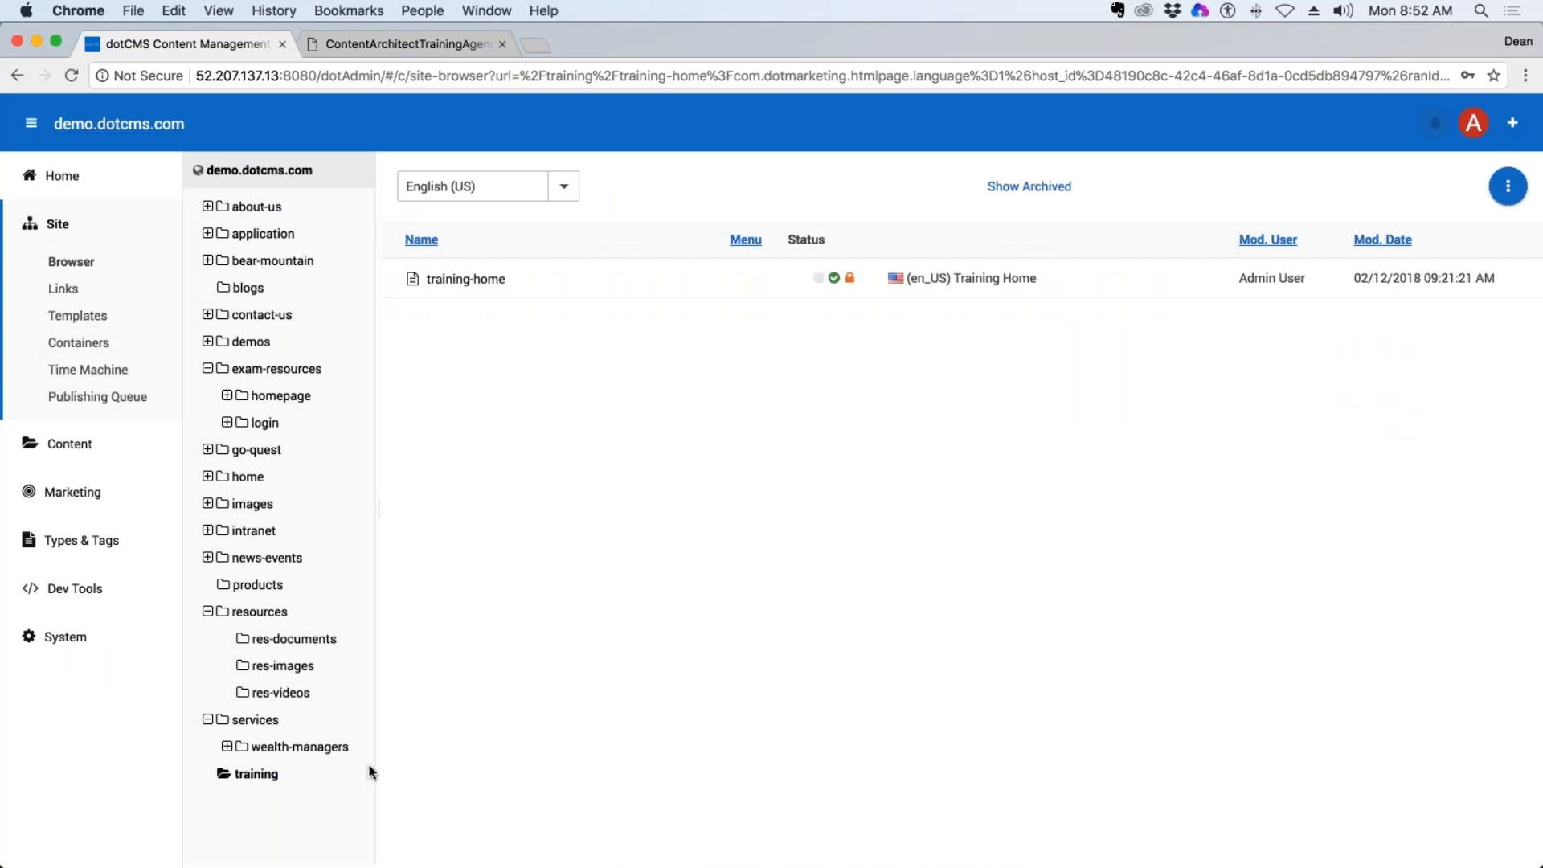
{"action": "left_click", "coordinate": [264, 776]}
{"action": "right_click", "coordinate": [264, 775]}
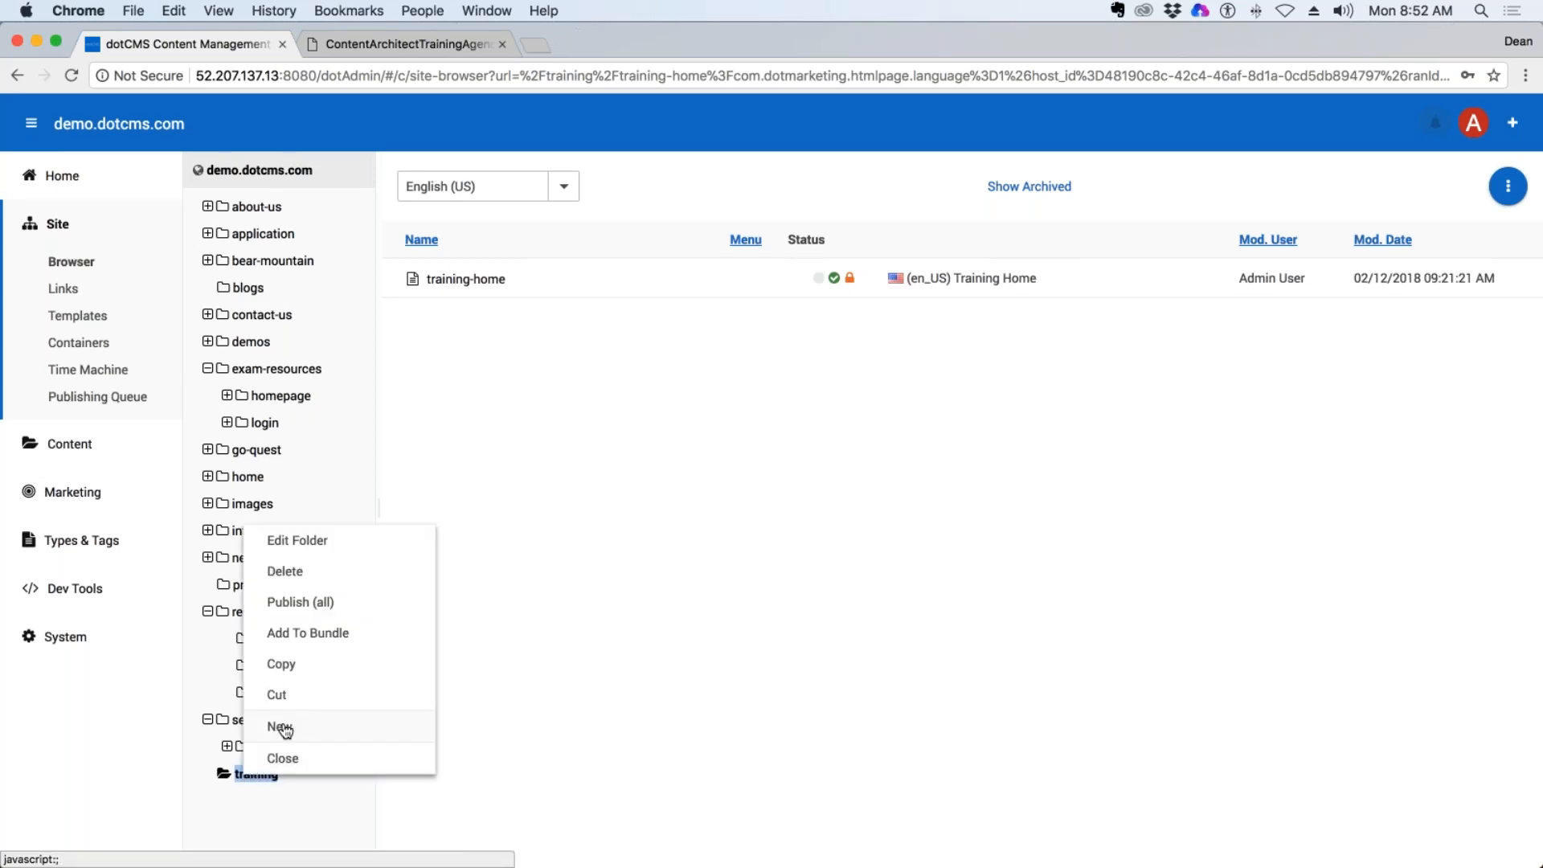
{"action": "left_click", "coordinate": [247, 782]}
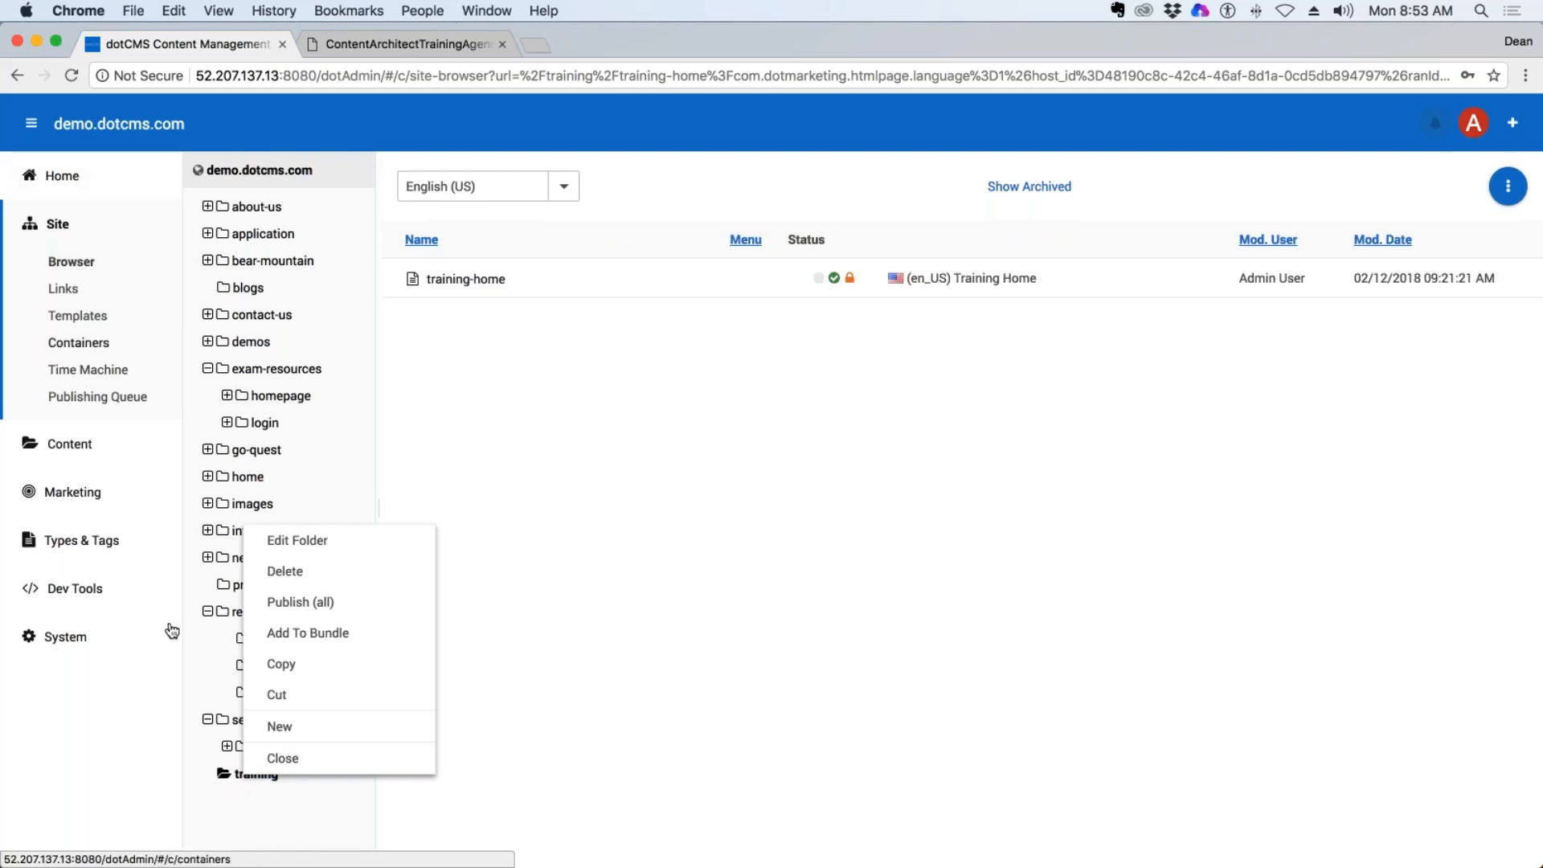
{"action": "mouse_move", "coordinate": [297, 725]}
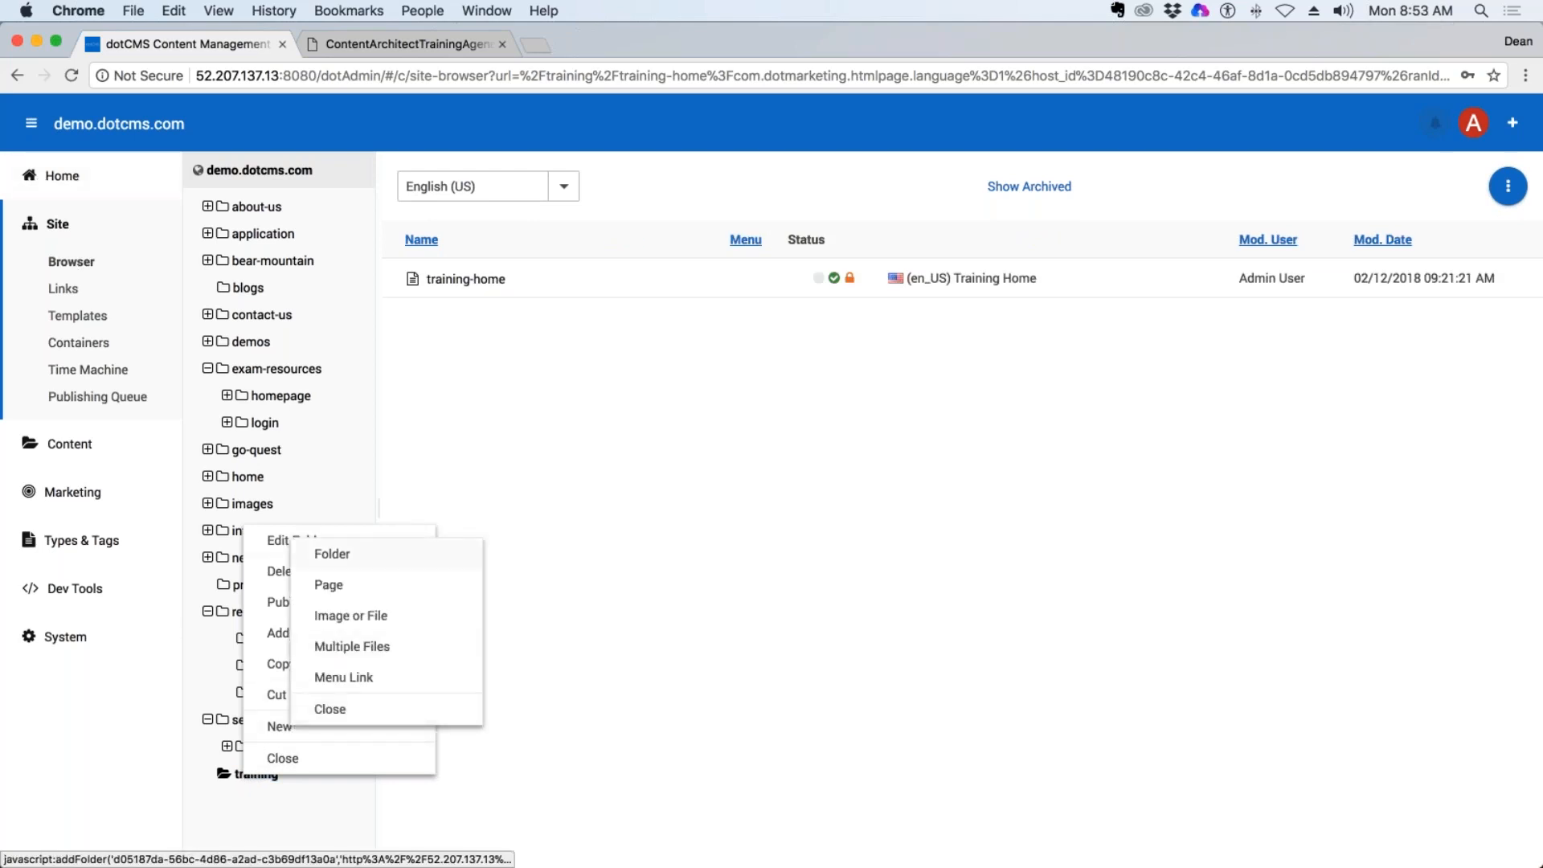
{"action": "left_click", "coordinate": [407, 547]}
Title the folder with the trainer's first name and last initial, enable Show on Menu and save it.
{"action": "left_click", "coordinate": [440, 288]}
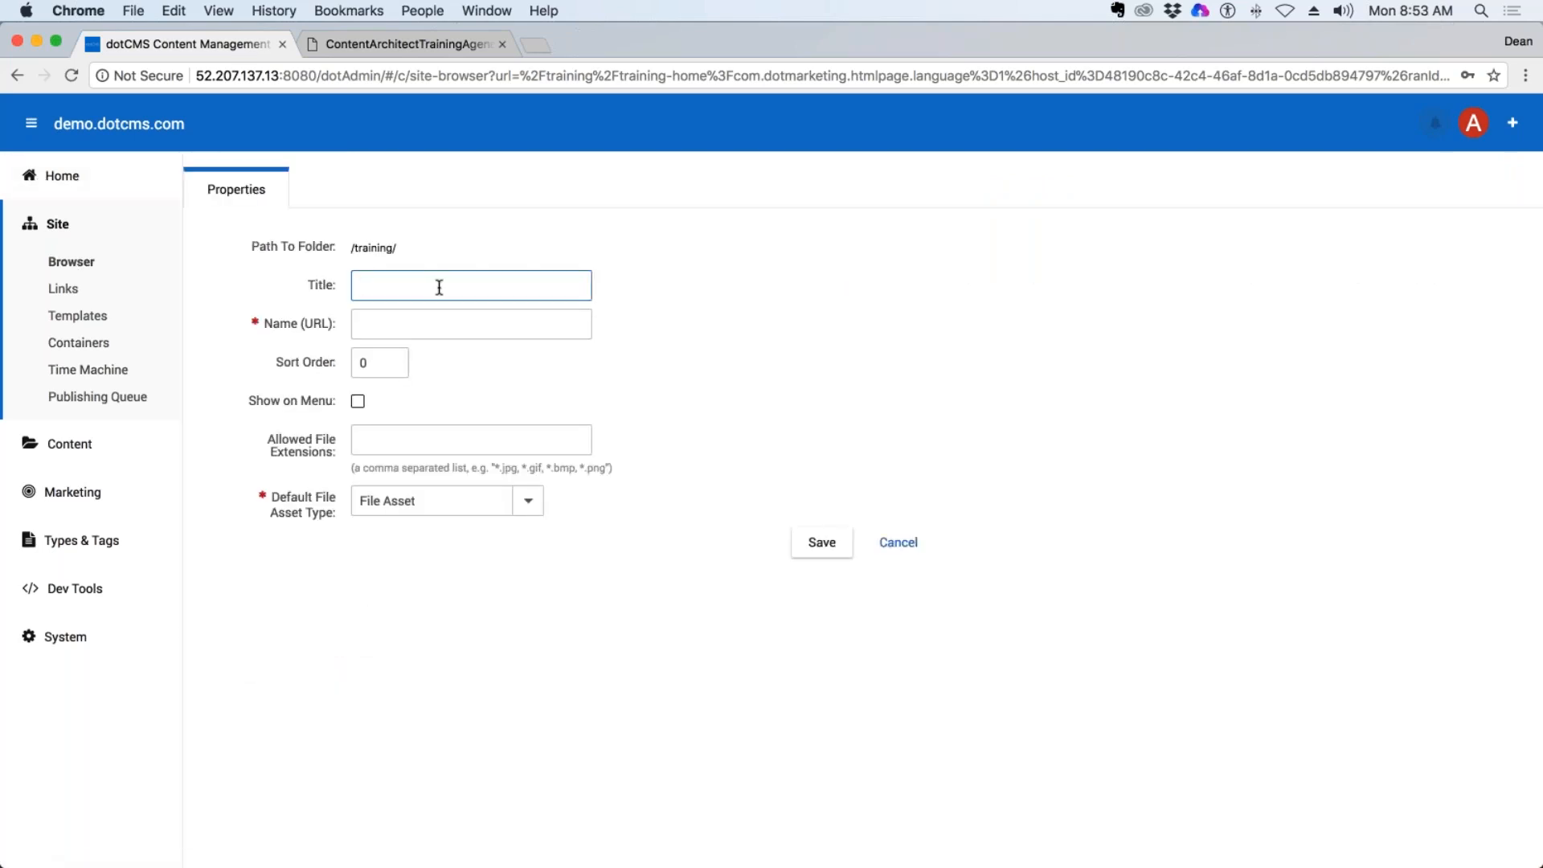
{"action": "type", "text": "DeanG"}
{"action": "key", "text": "Tab"}
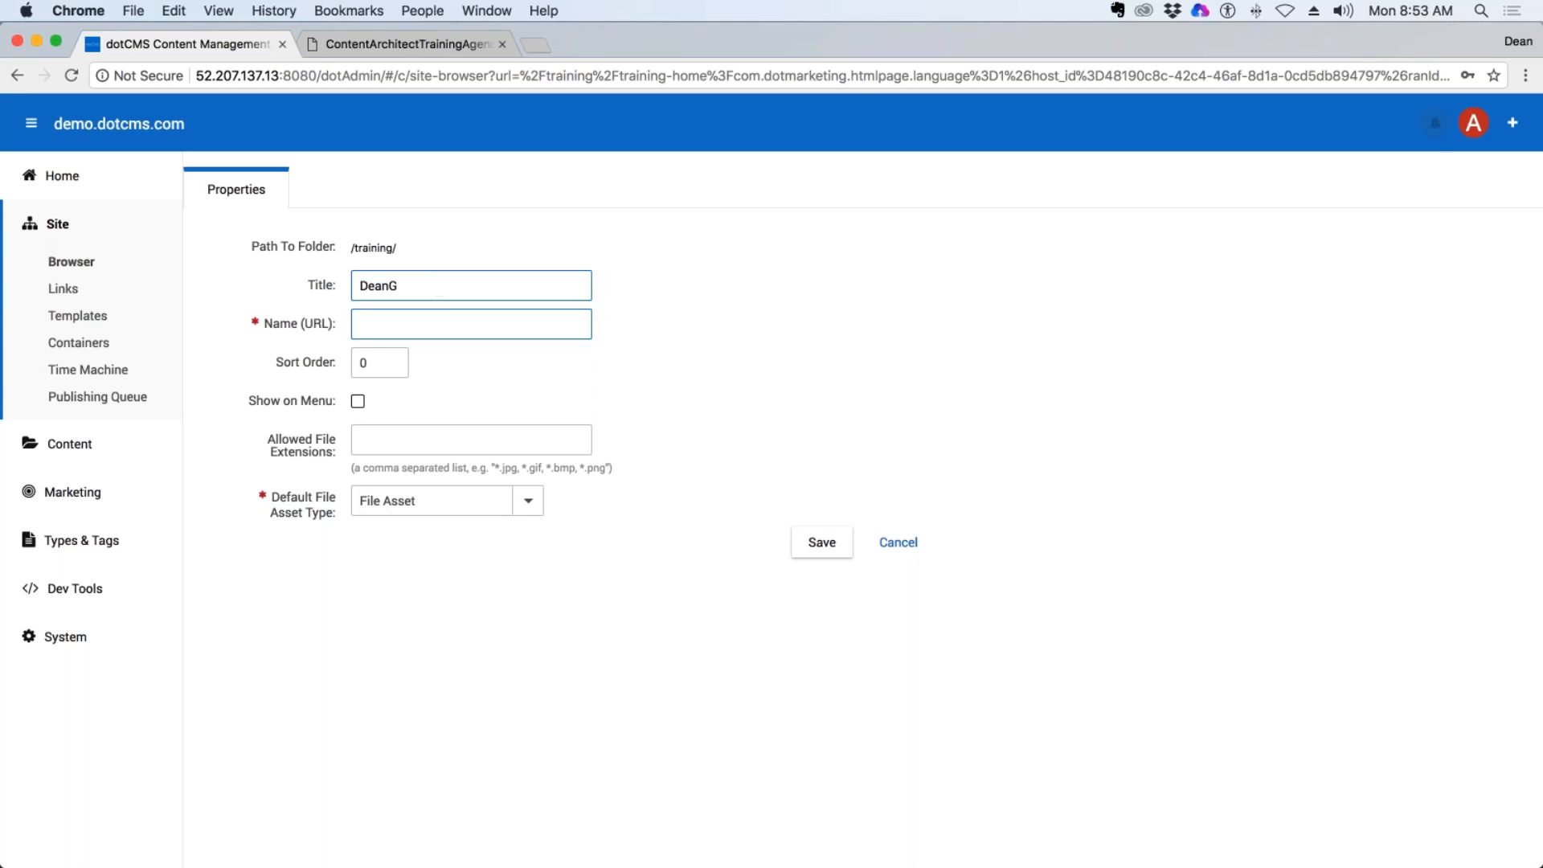
{"action": "key", "text": "Tab"}
{"action": "left_click", "coordinate": [355, 401]}
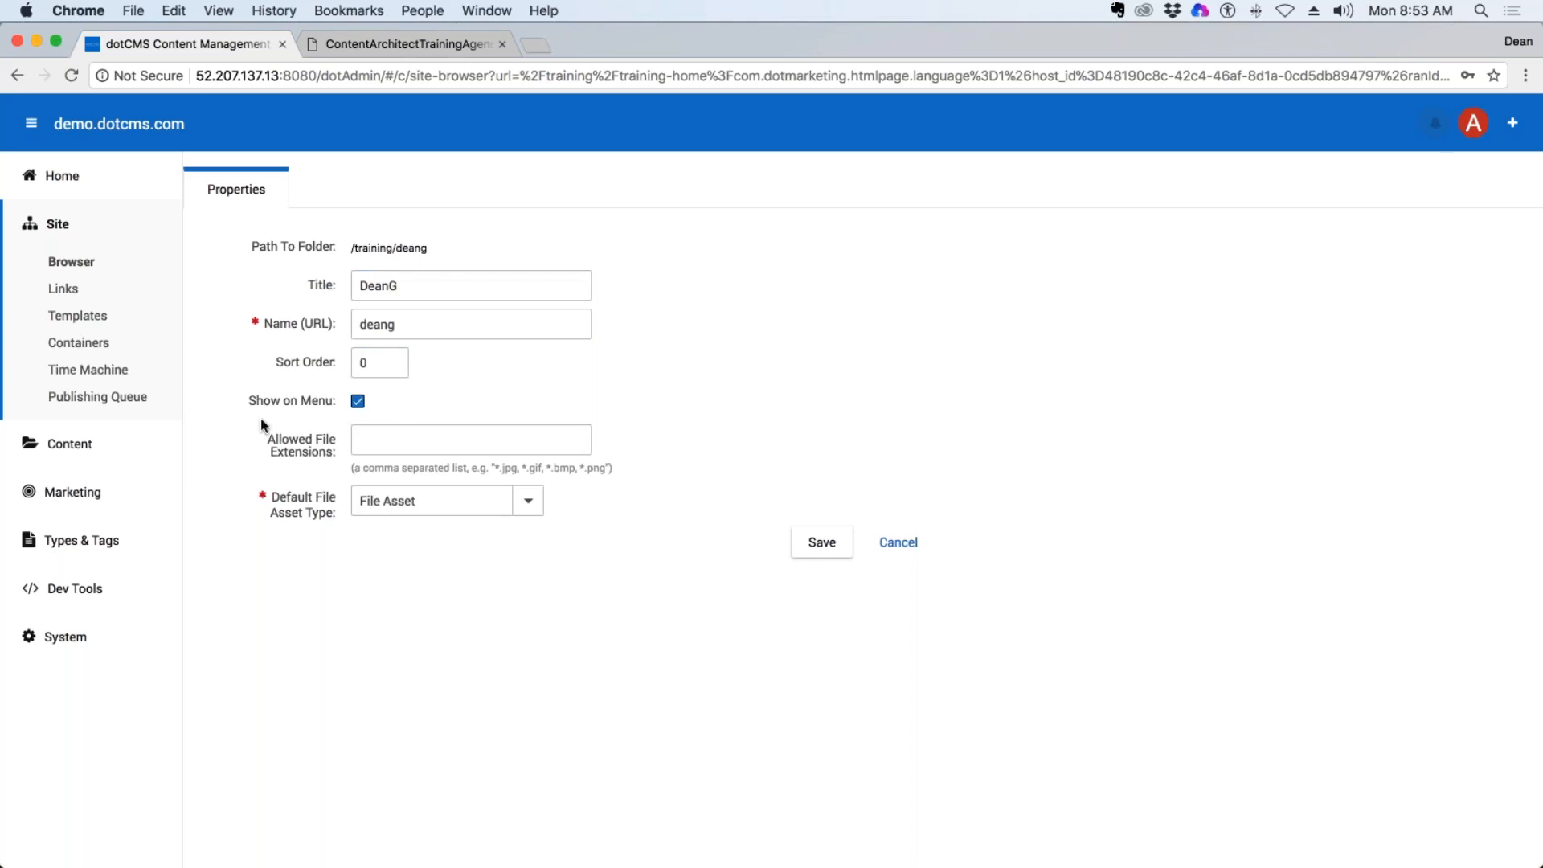
{"action": "left_click_drag", "start_coordinate": [257, 400], "coordinate": [325, 402]}
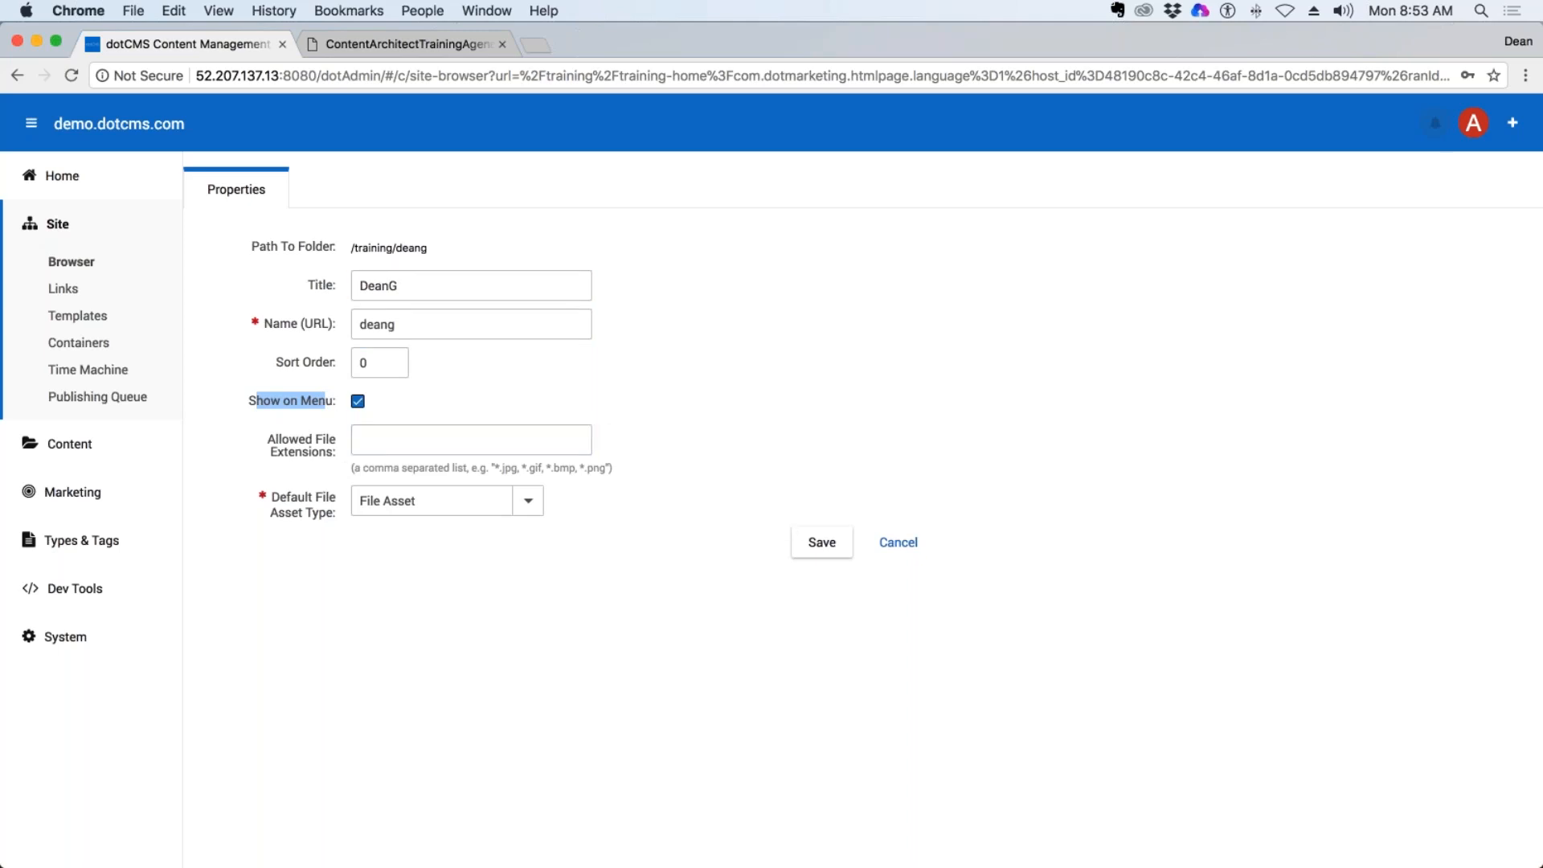
{"action": "left_click", "coordinate": [844, 543]}
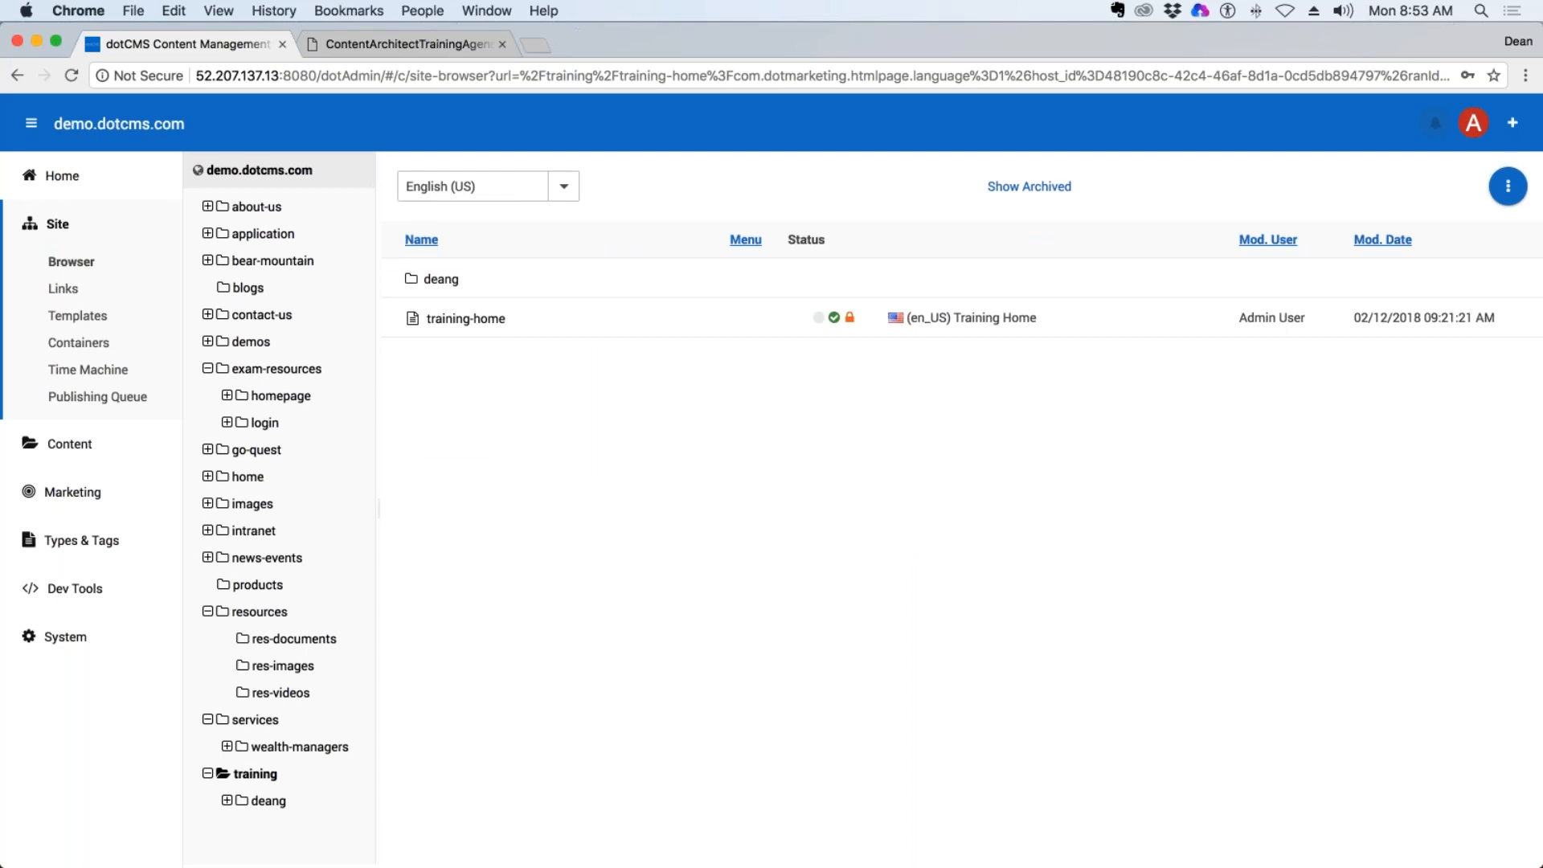
Collapse the exam-resources folder, reload the back end and list the training folder's contents in the Site Browser.
{"action": "left_click", "coordinate": [207, 368]}
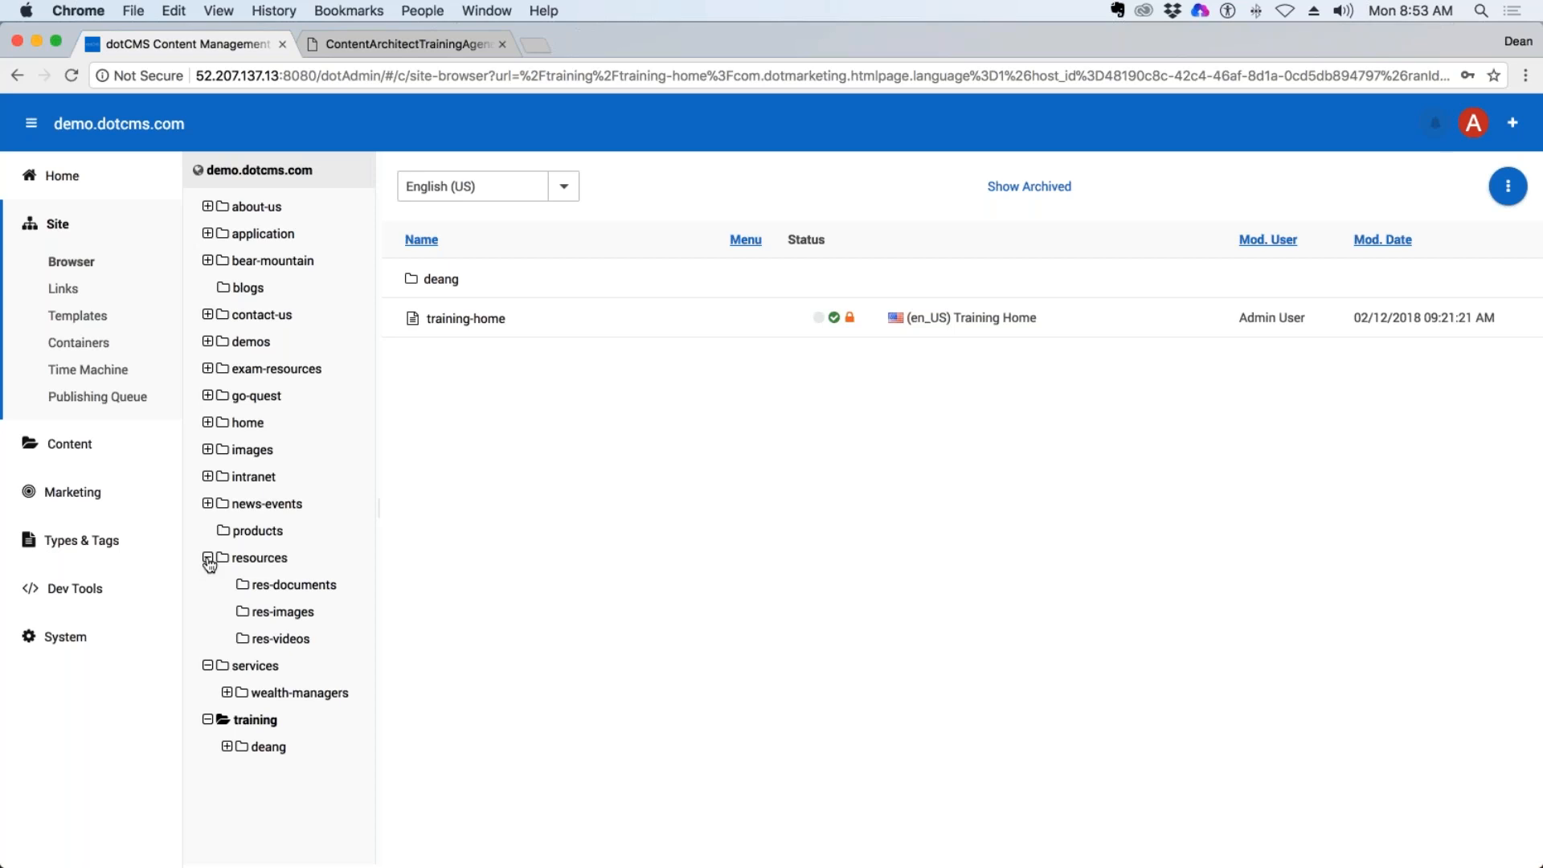
{"action": "key", "text": "super+r"}
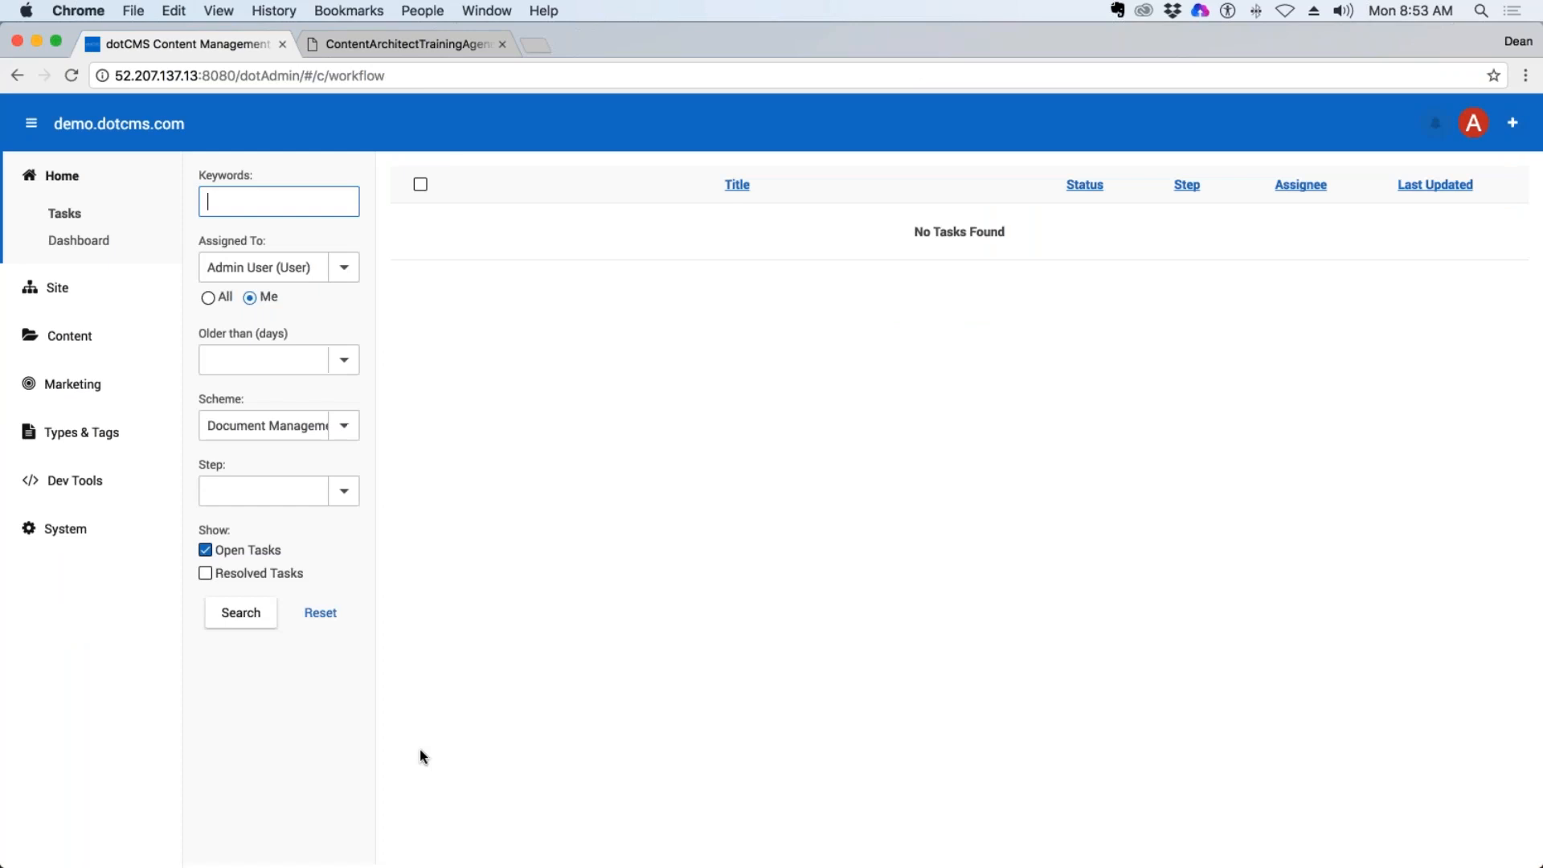
{"action": "left_click", "coordinate": [57, 288]}
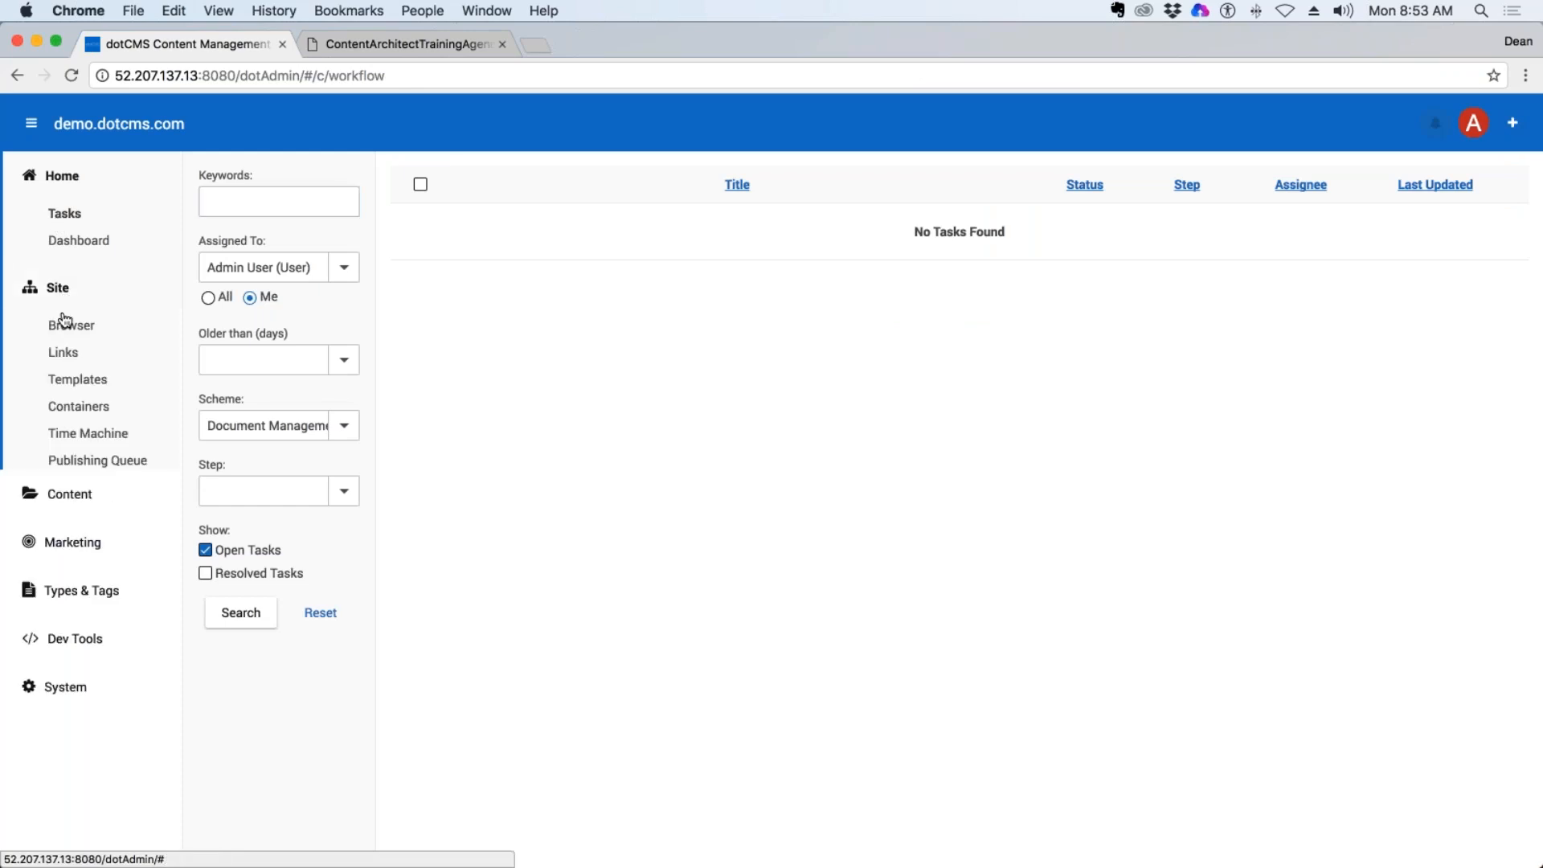
{"action": "left_click", "coordinate": [65, 326]}
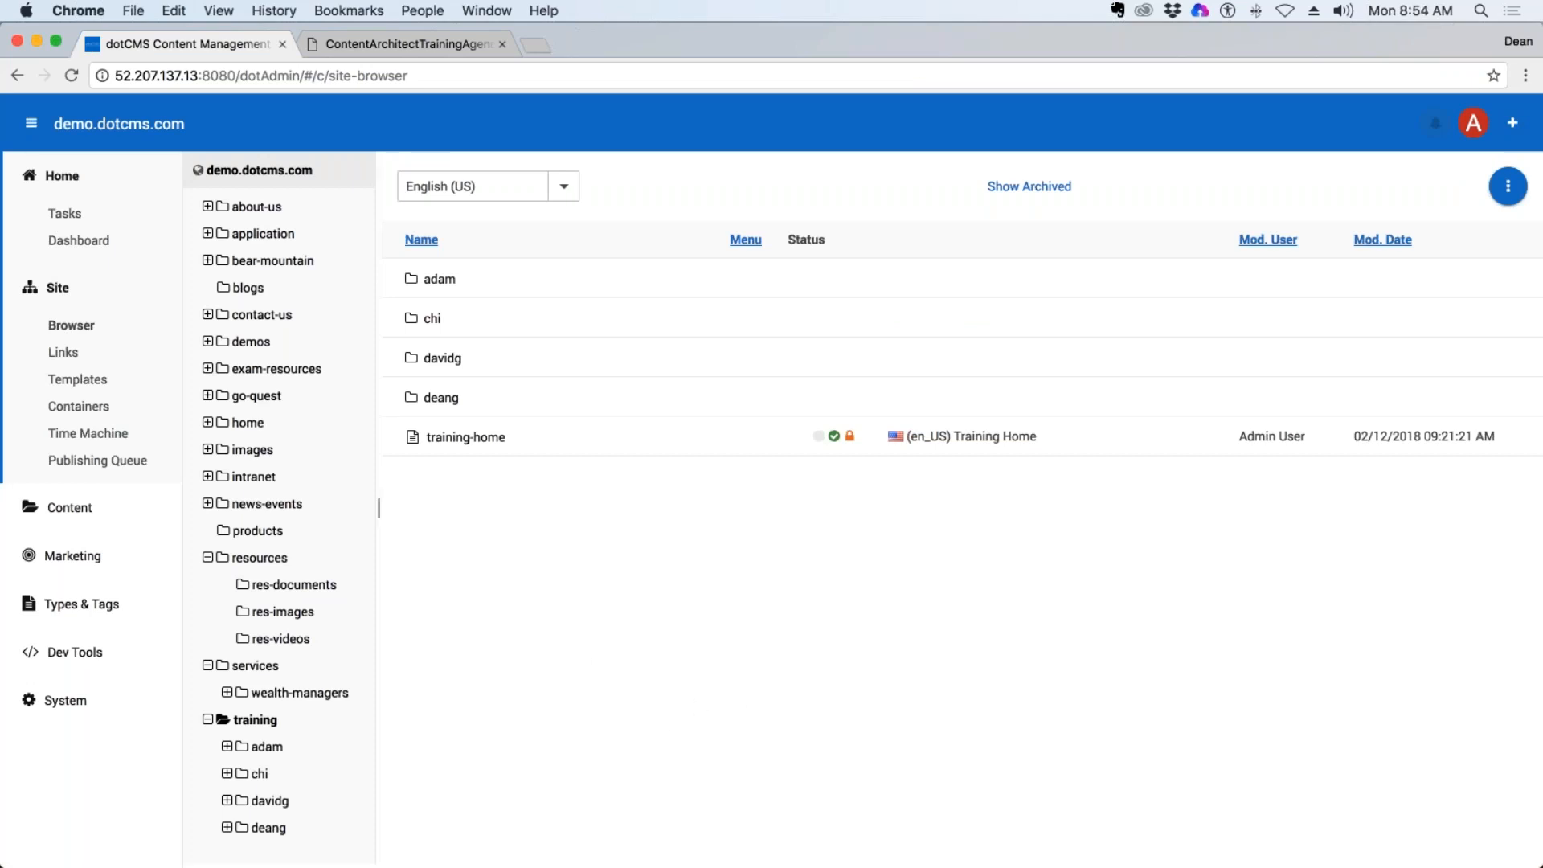
{"action": "left_click", "coordinate": [251, 723]}
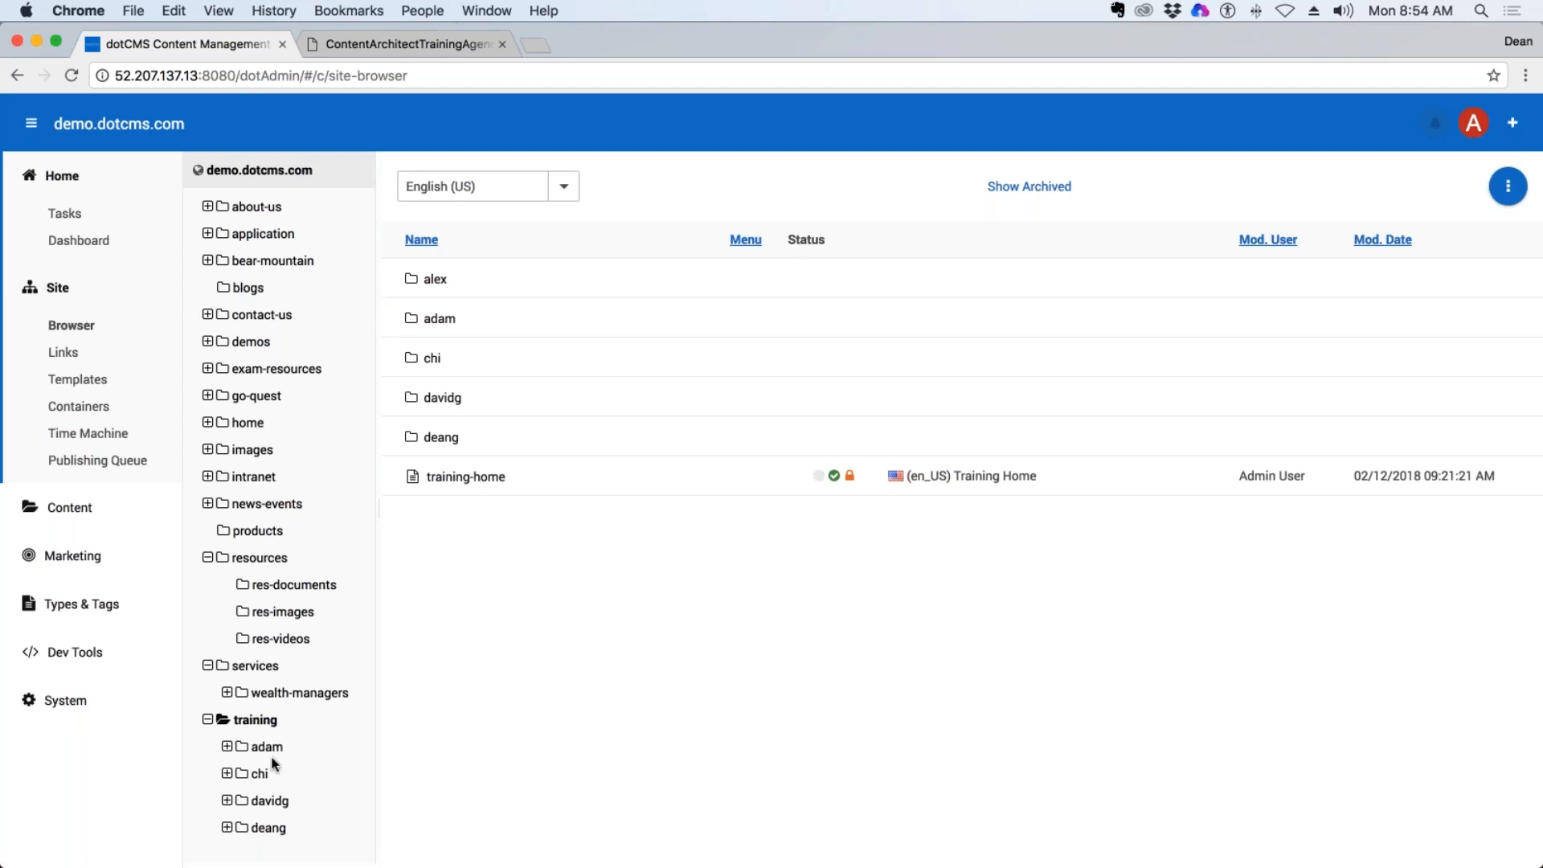
Start a new page of type Page Asset inside the trainer's own folder under training.
{"action": "left_click", "coordinate": [268, 828]}
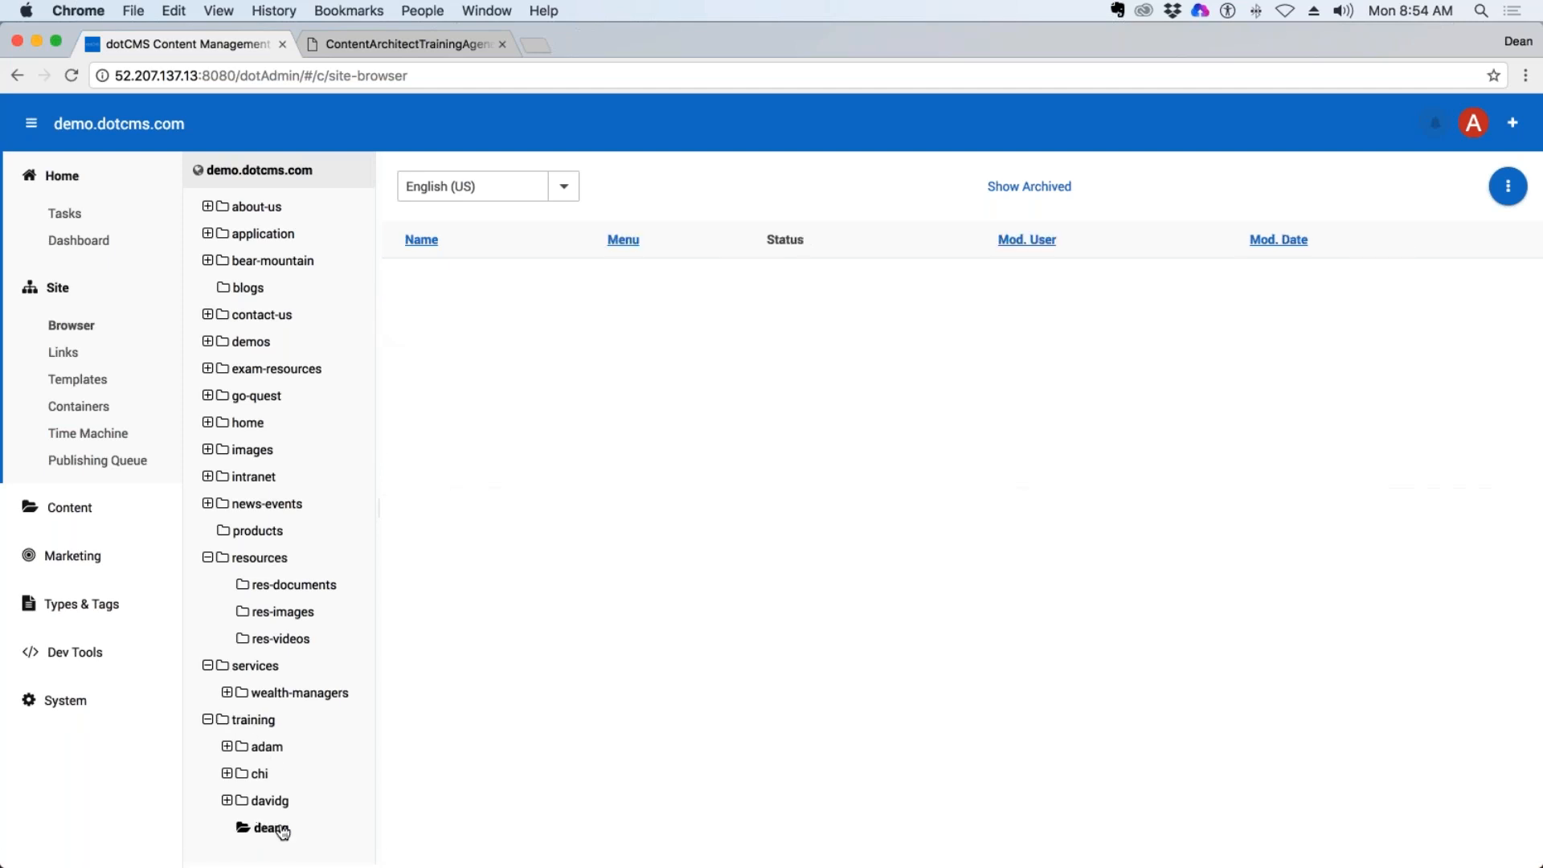
{"action": "right_click", "coordinate": [272, 827]}
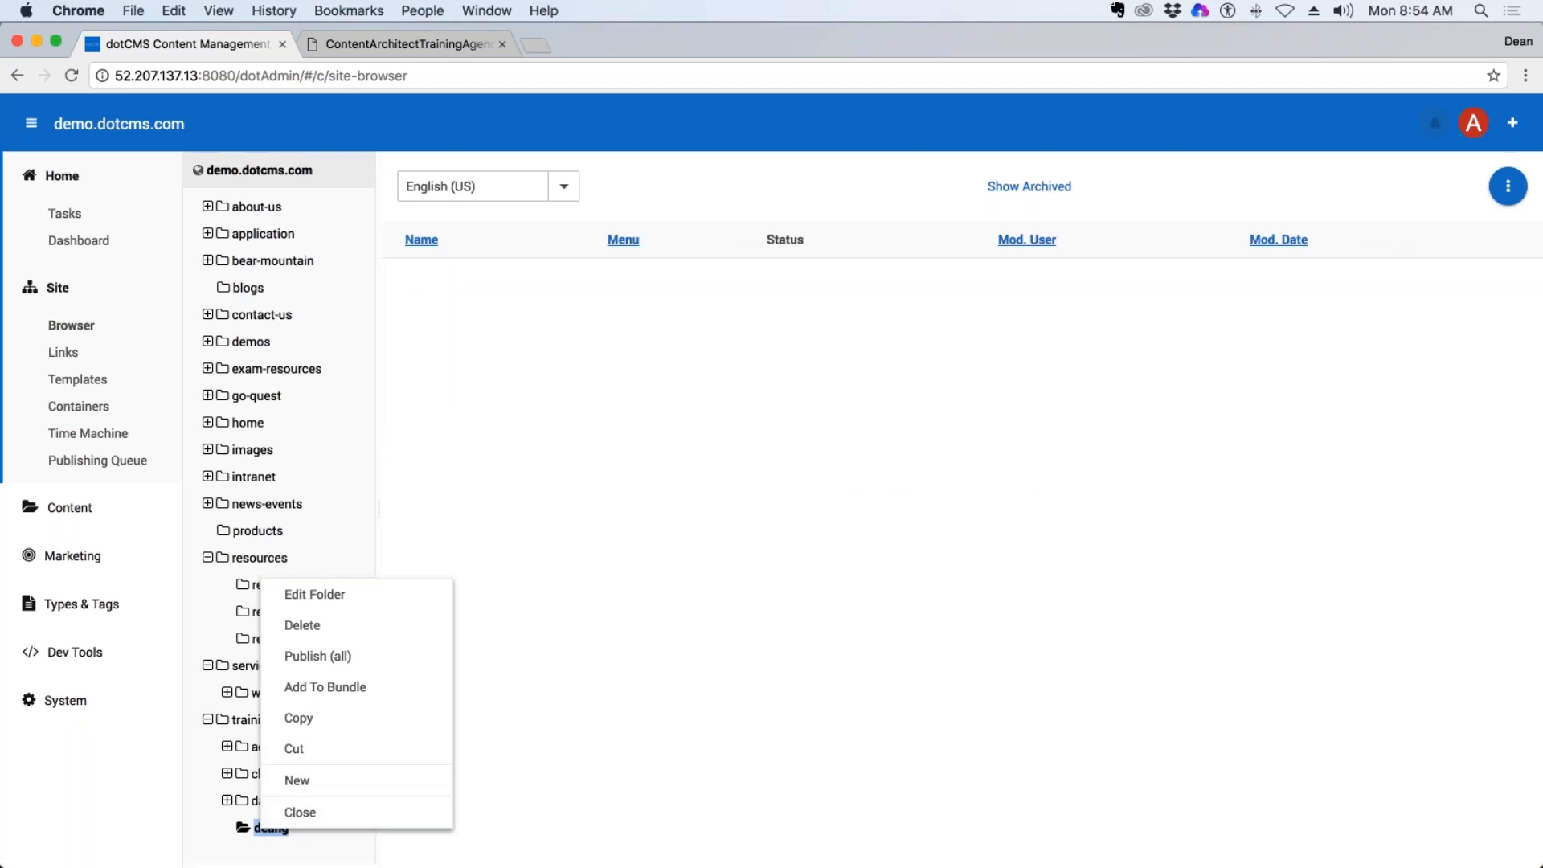
{"action": "mouse_move", "coordinate": [345, 781]}
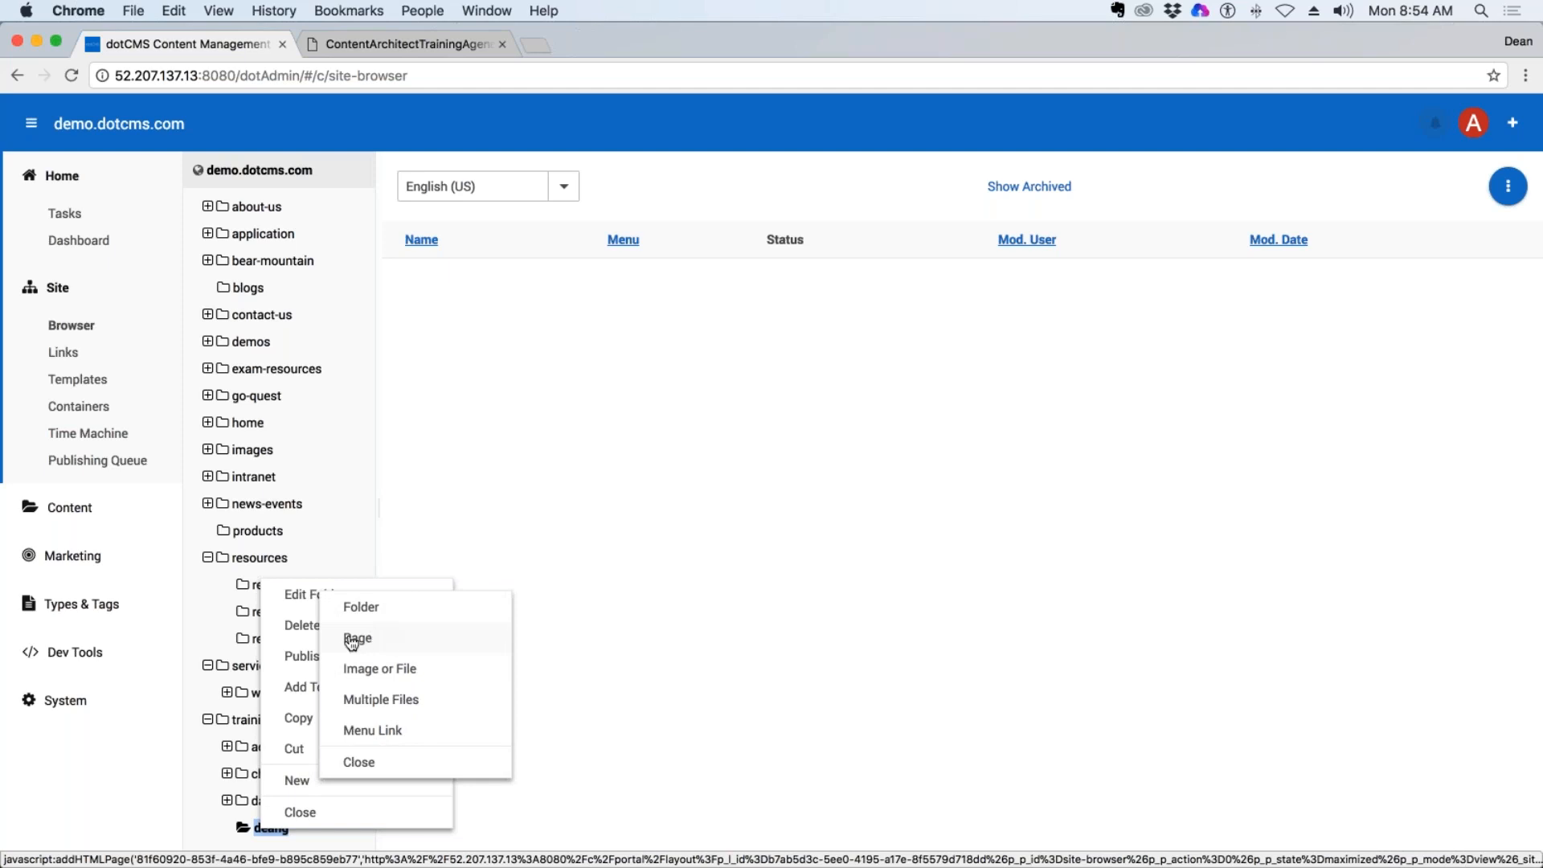
{"action": "left_click", "coordinate": [300, 810]}
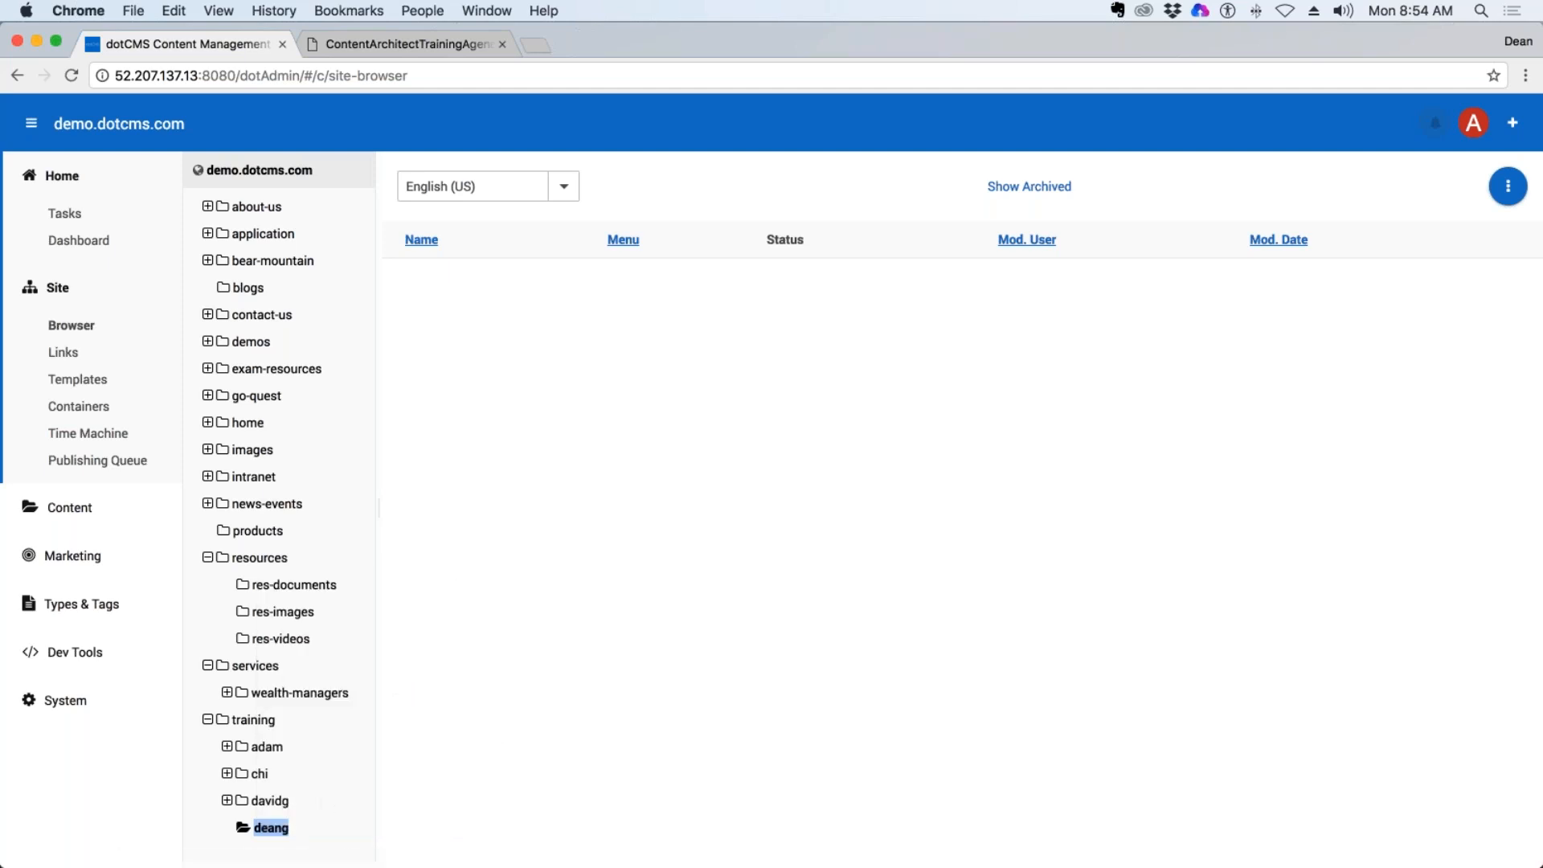
{"action": "right_click", "coordinate": [272, 828]}
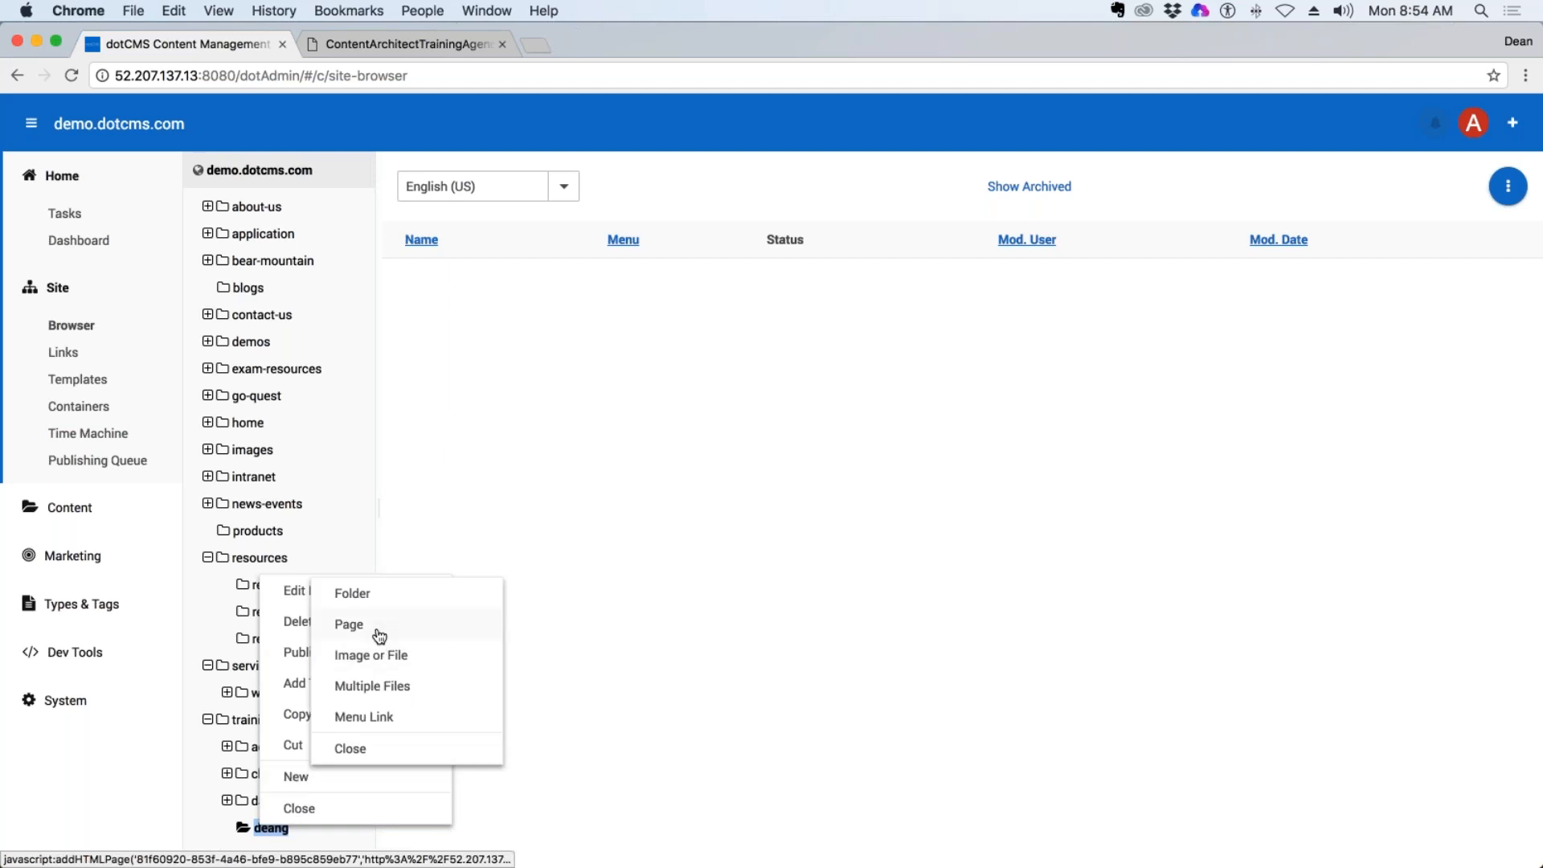
{"action": "left_click", "coordinate": [349, 625]}
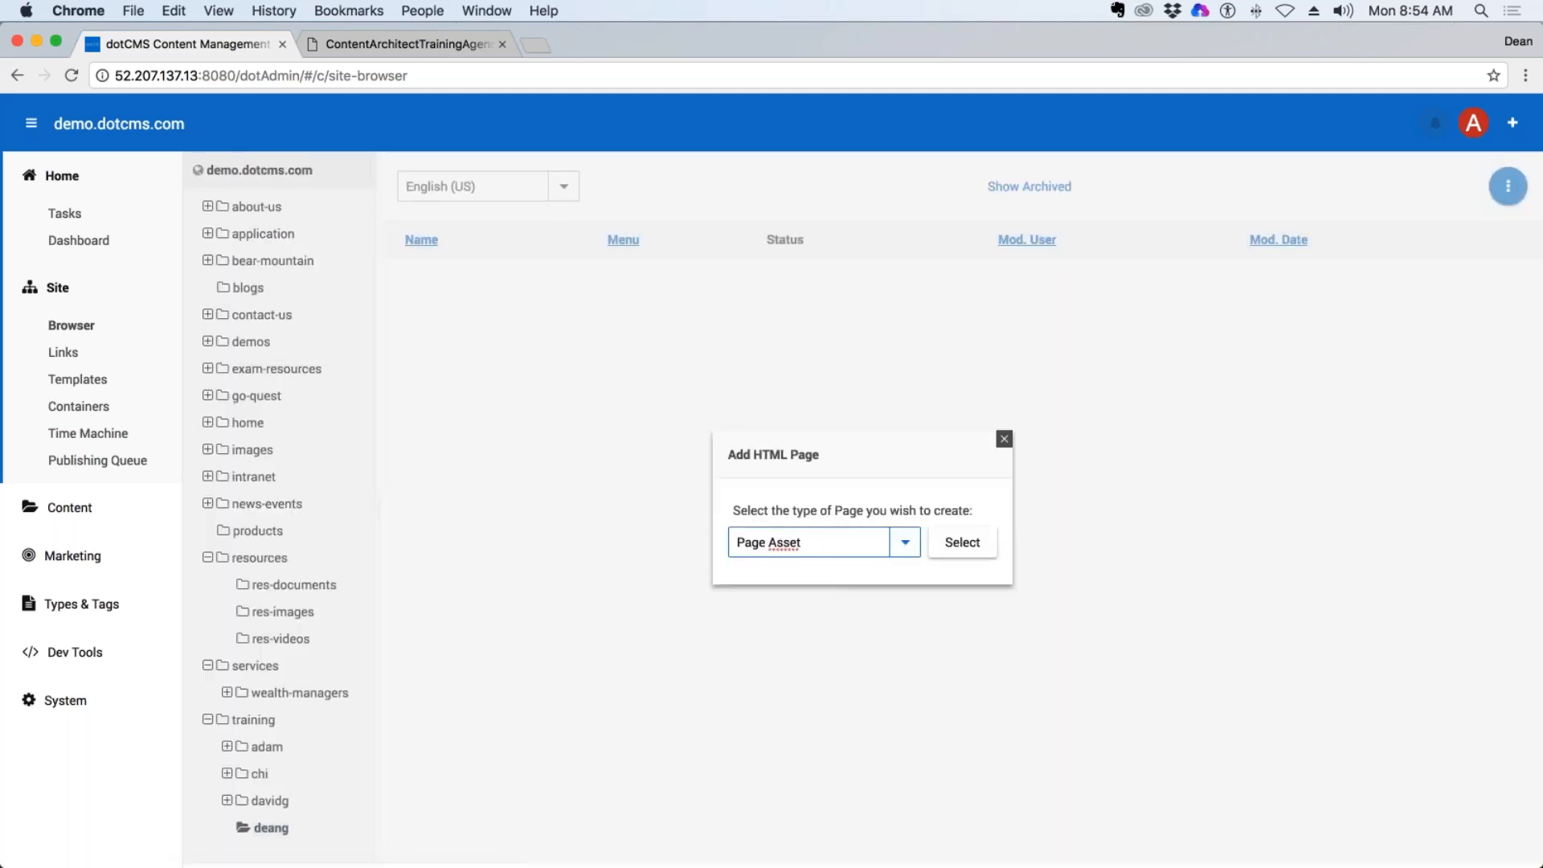
{"action": "left_click", "coordinate": [911, 547]}
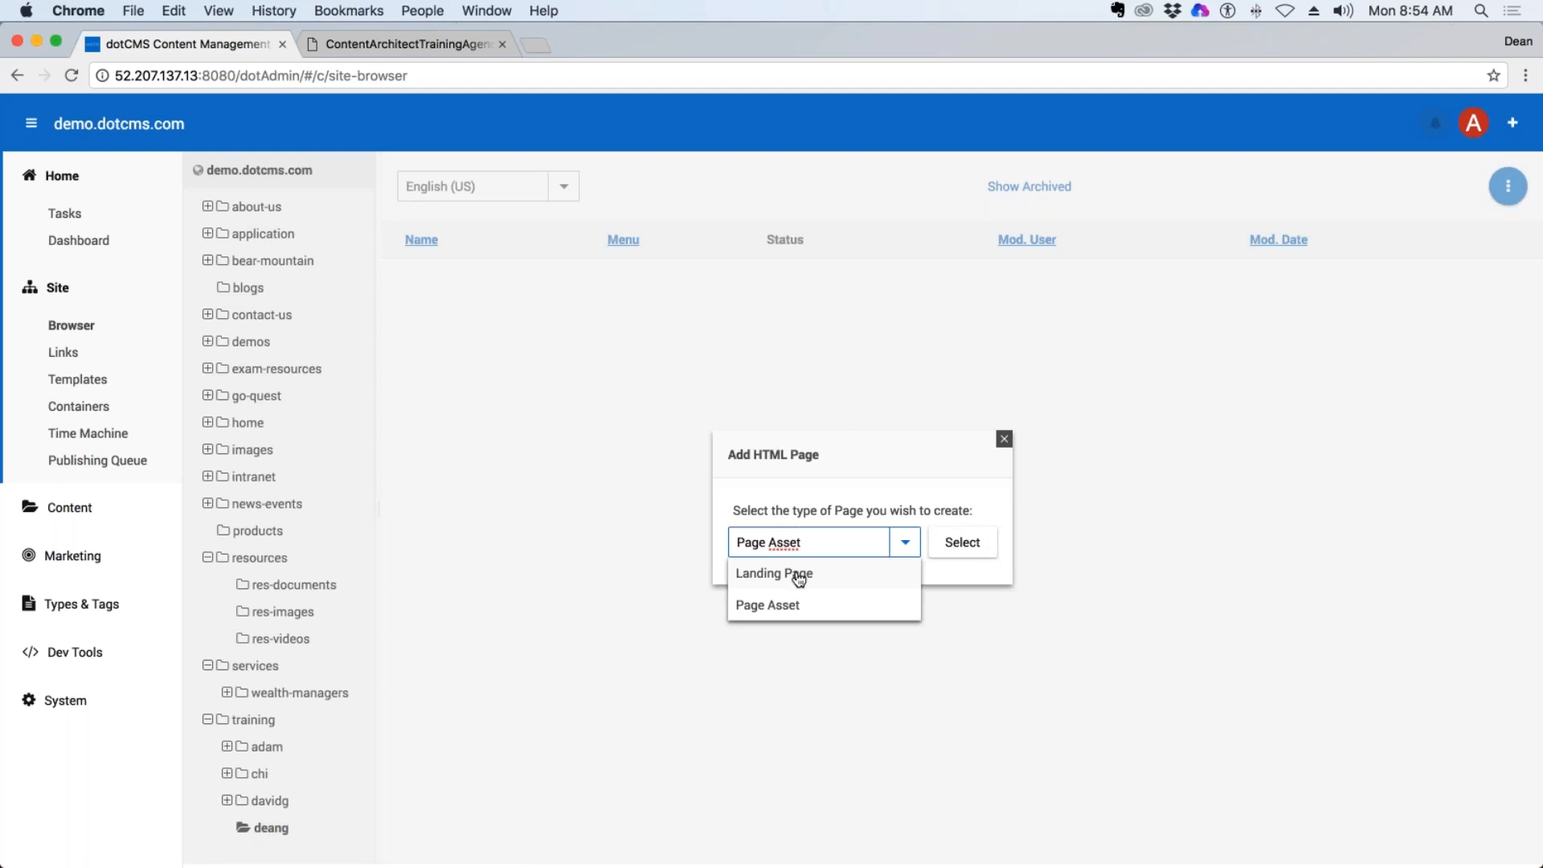
{"action": "left_click", "coordinate": [794, 613]}
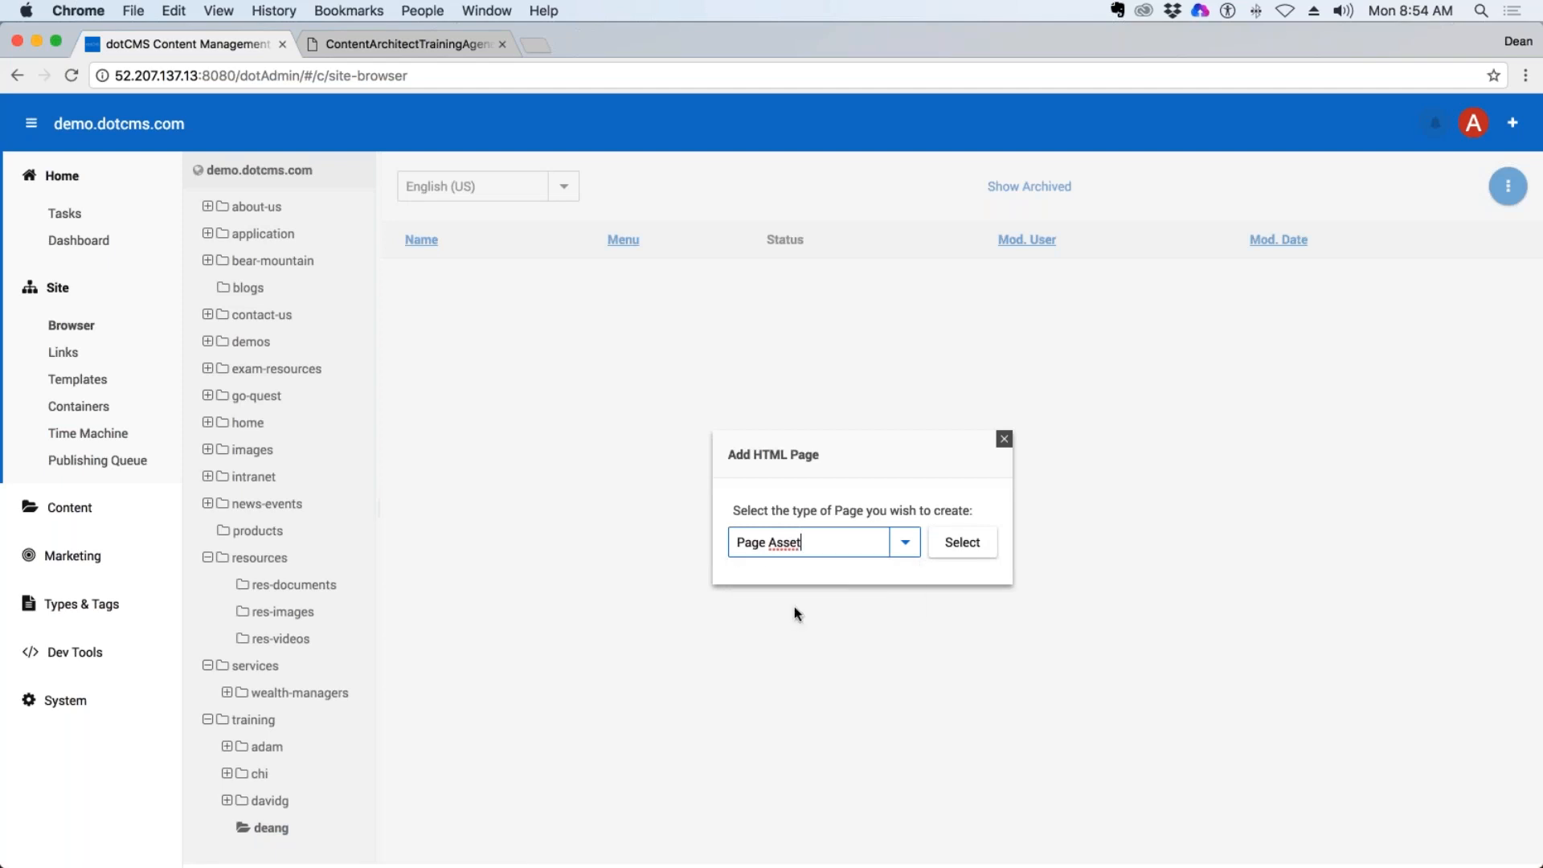
{"action": "left_click", "coordinate": [968, 544]}
Title the new page with the trainer's first name followed by "Homepage" and review the URL generated from it.
{"action": "left_click", "coordinate": [250, 262]}
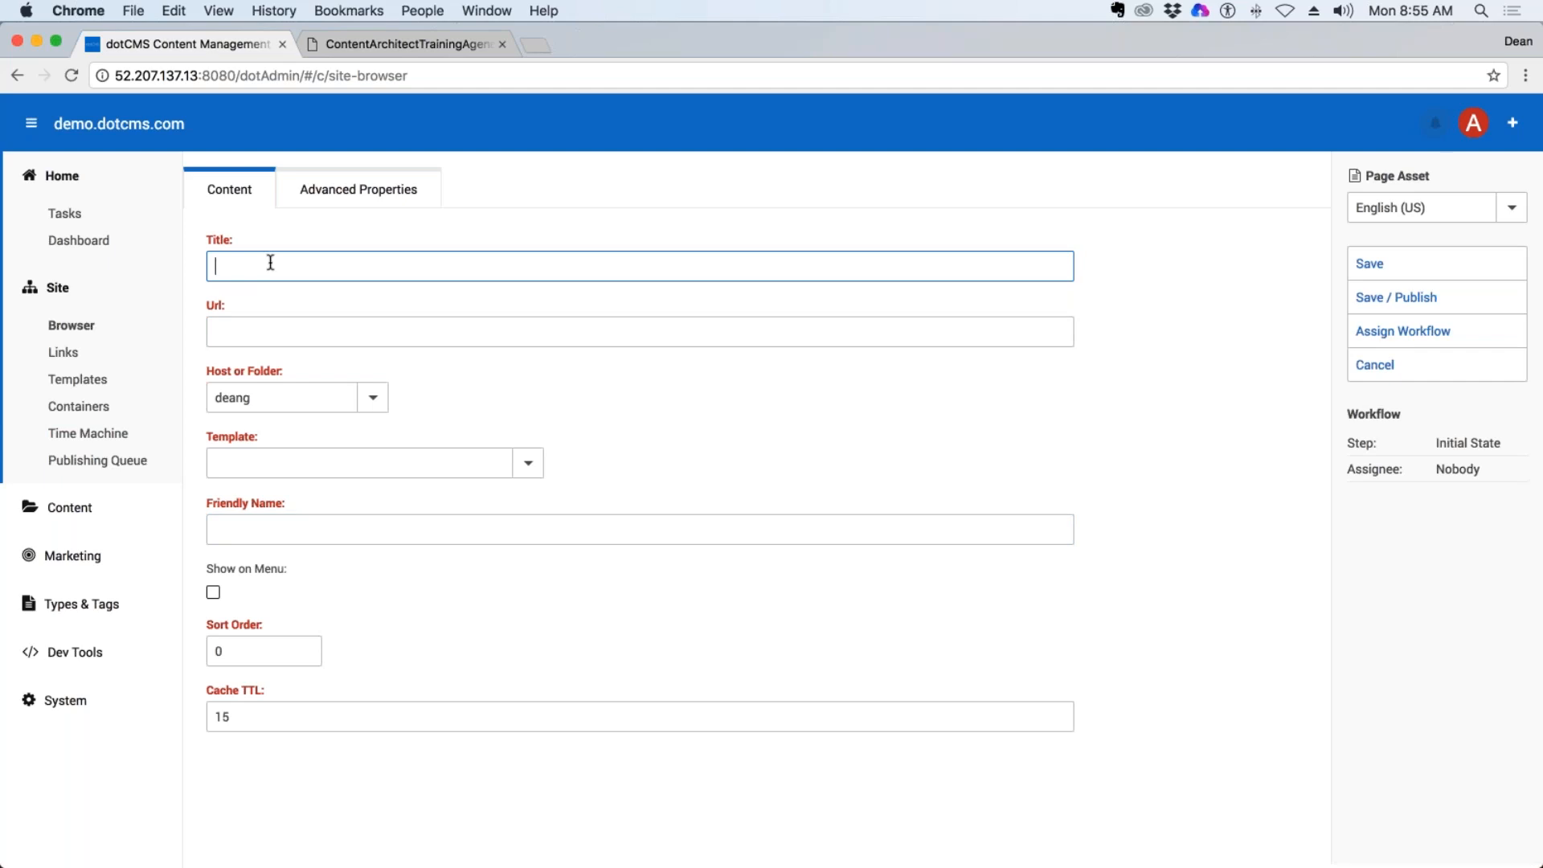
{"action": "type", "text": "De"}
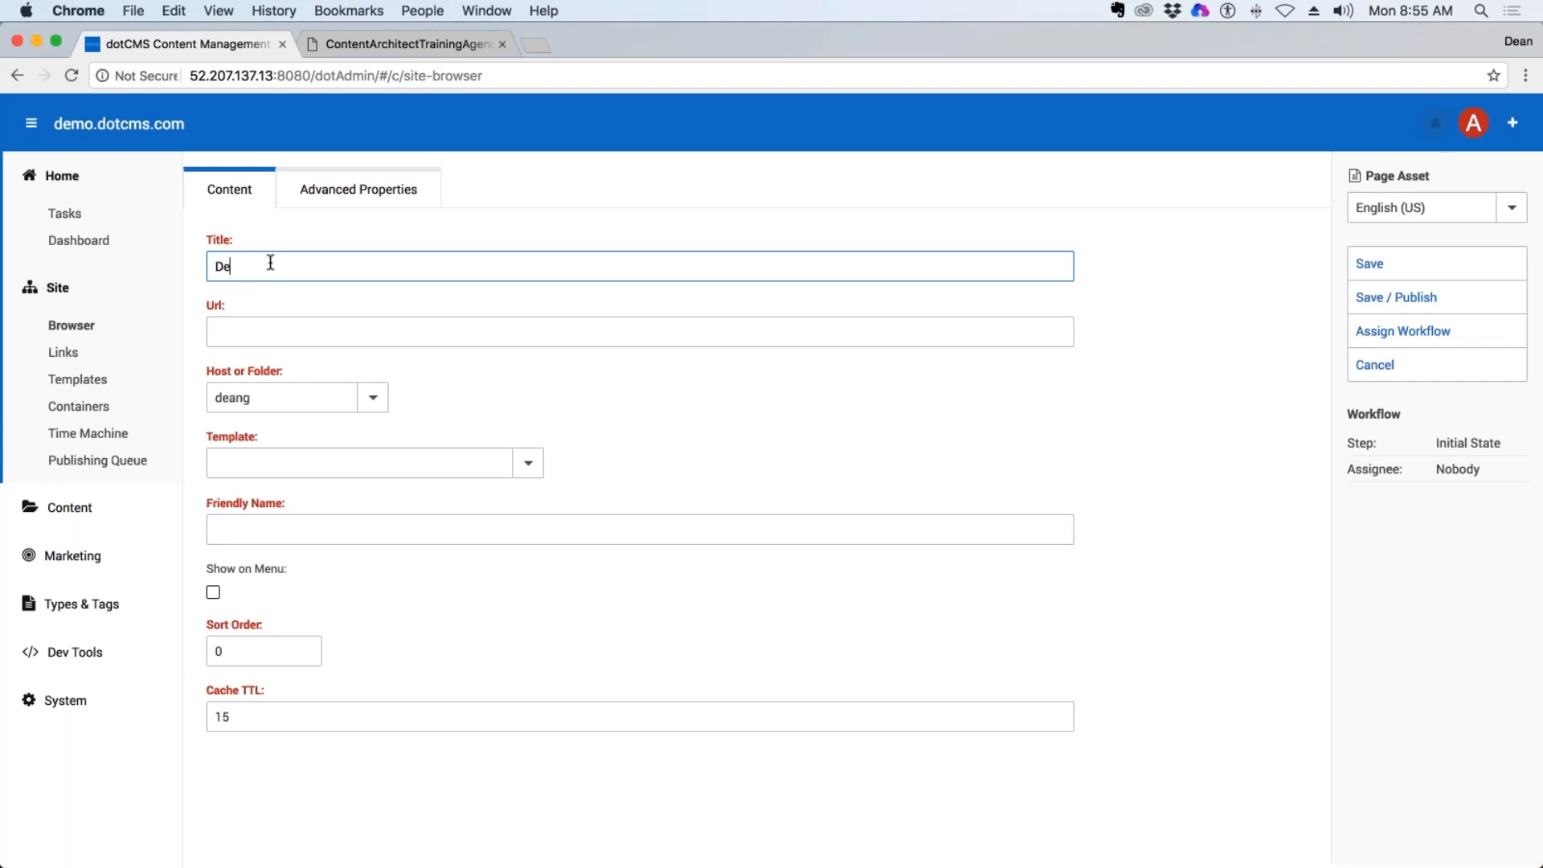
{"action": "type", "text": "ans Homepage"}
{"action": "key", "text": "Tab"}
{"action": "left_click_drag", "start_coordinate": [217, 331], "coordinate": [312, 333]}
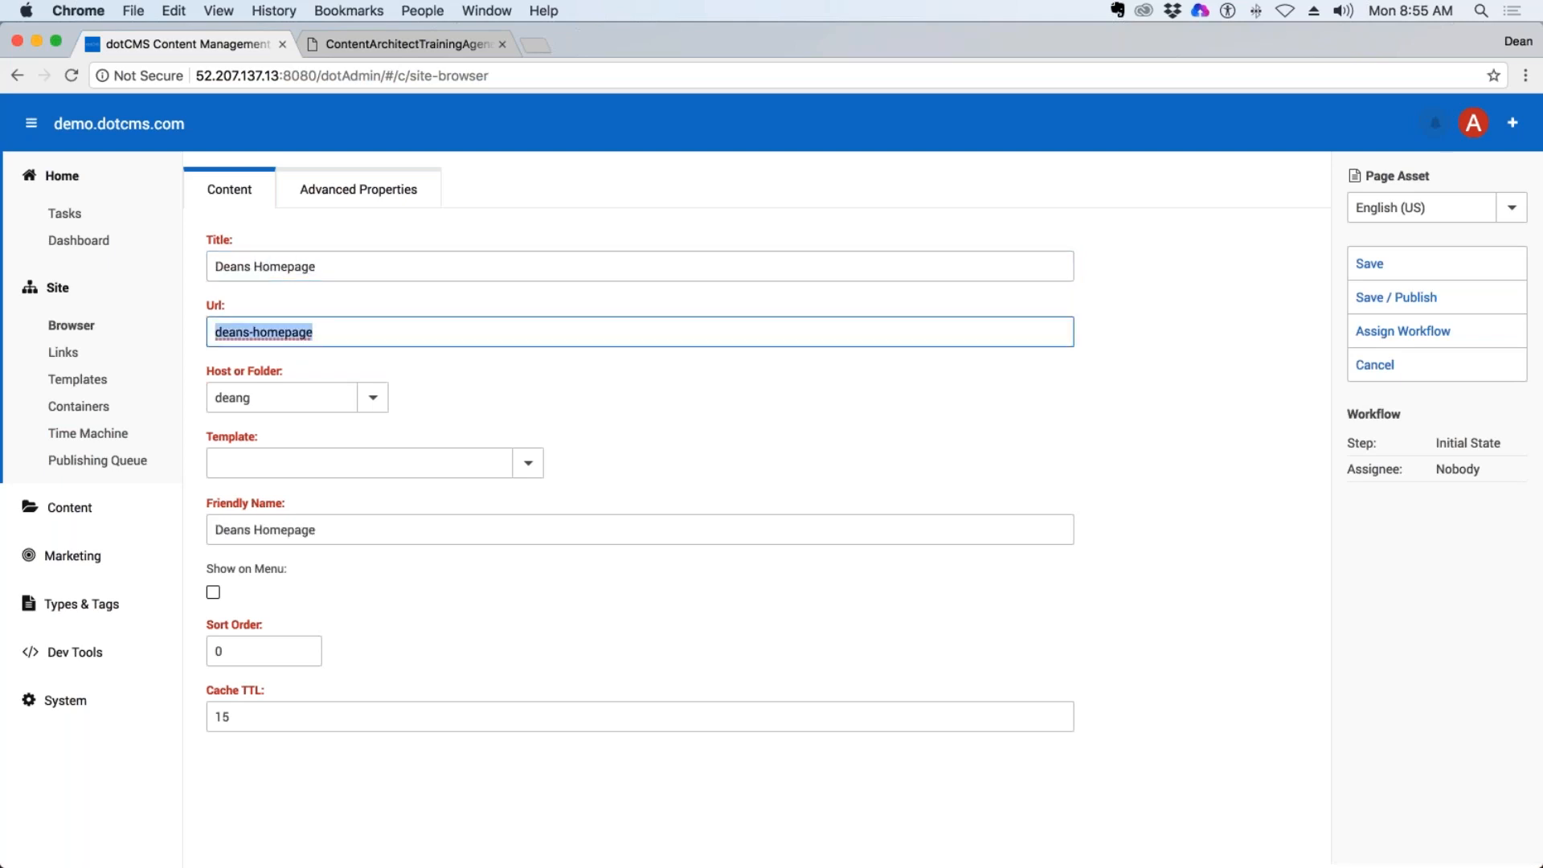
{"action": "left_click", "coordinate": [403, 335]}
Assign the demo.dotcms.com Quest - 2 Column (w/ Side Nav) template to the new page.
{"action": "left_click", "coordinate": [311, 467]}
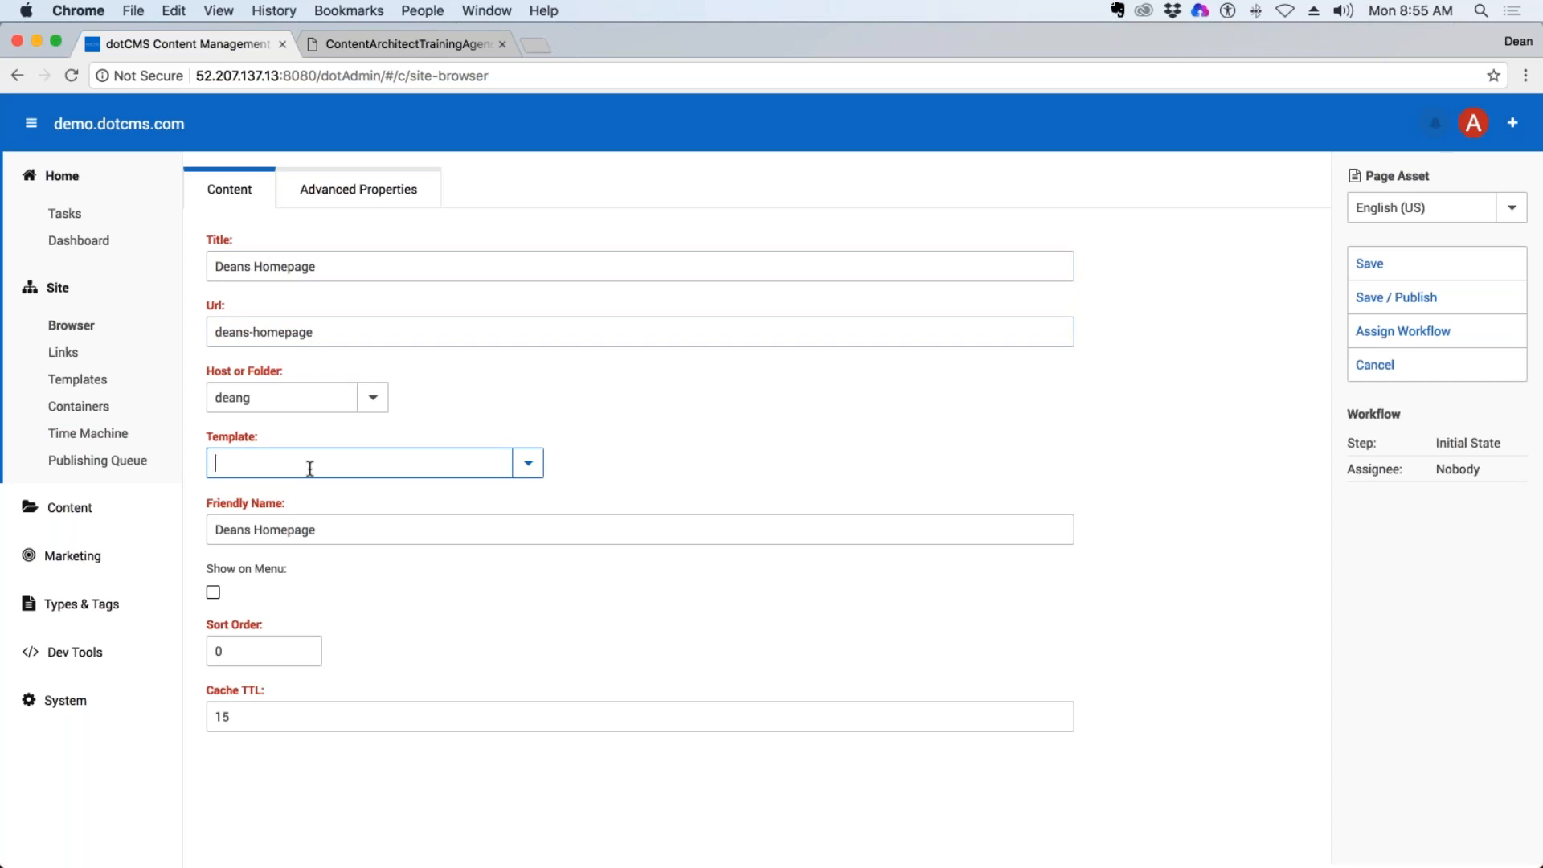
{"action": "type", "text": "2"}
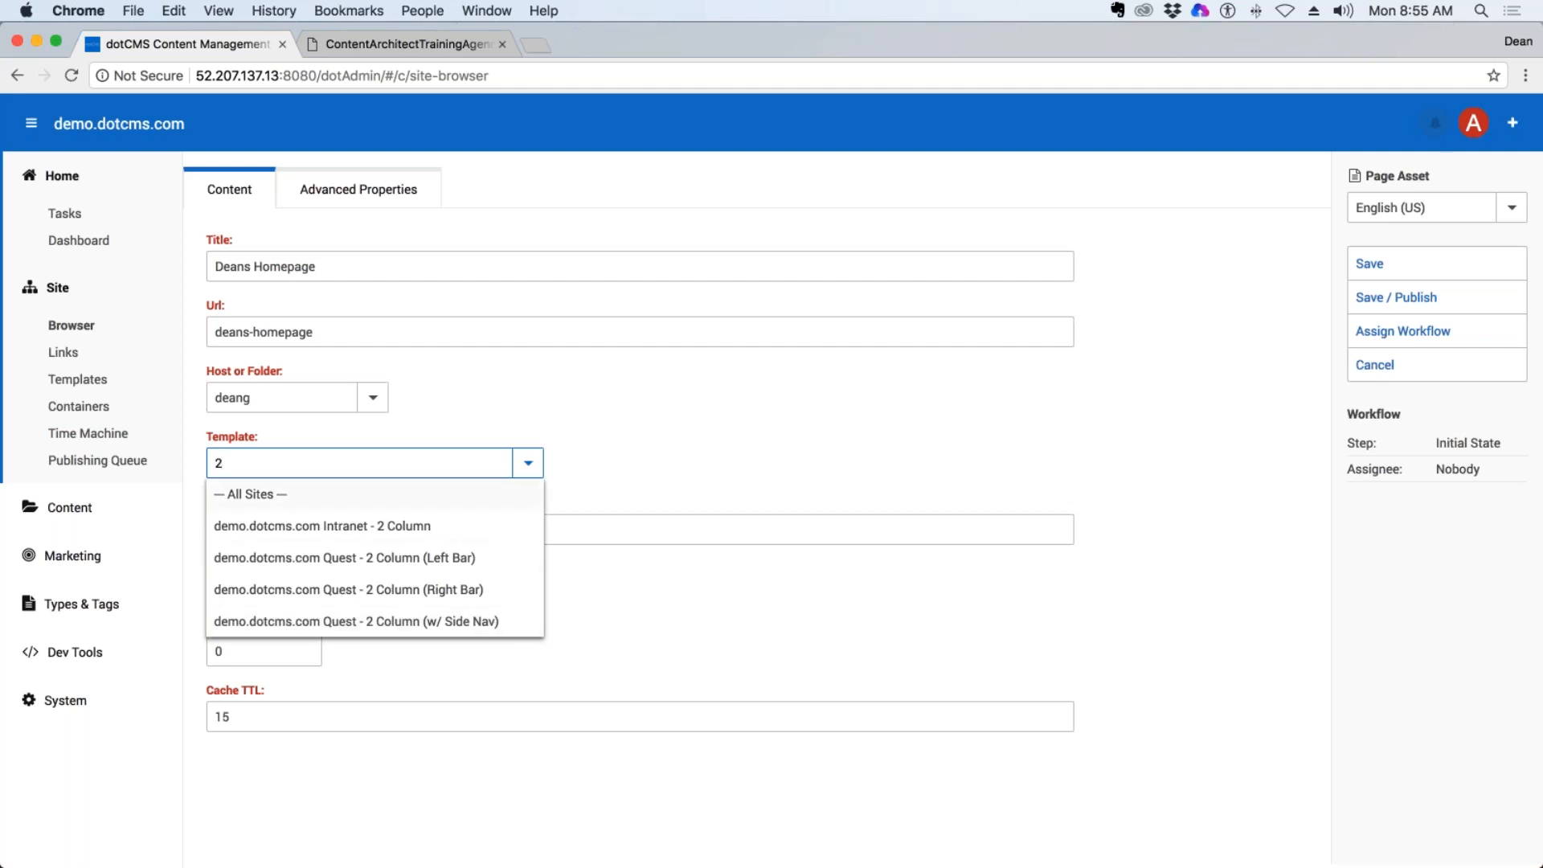
{"action": "left_click", "coordinate": [399, 624]}
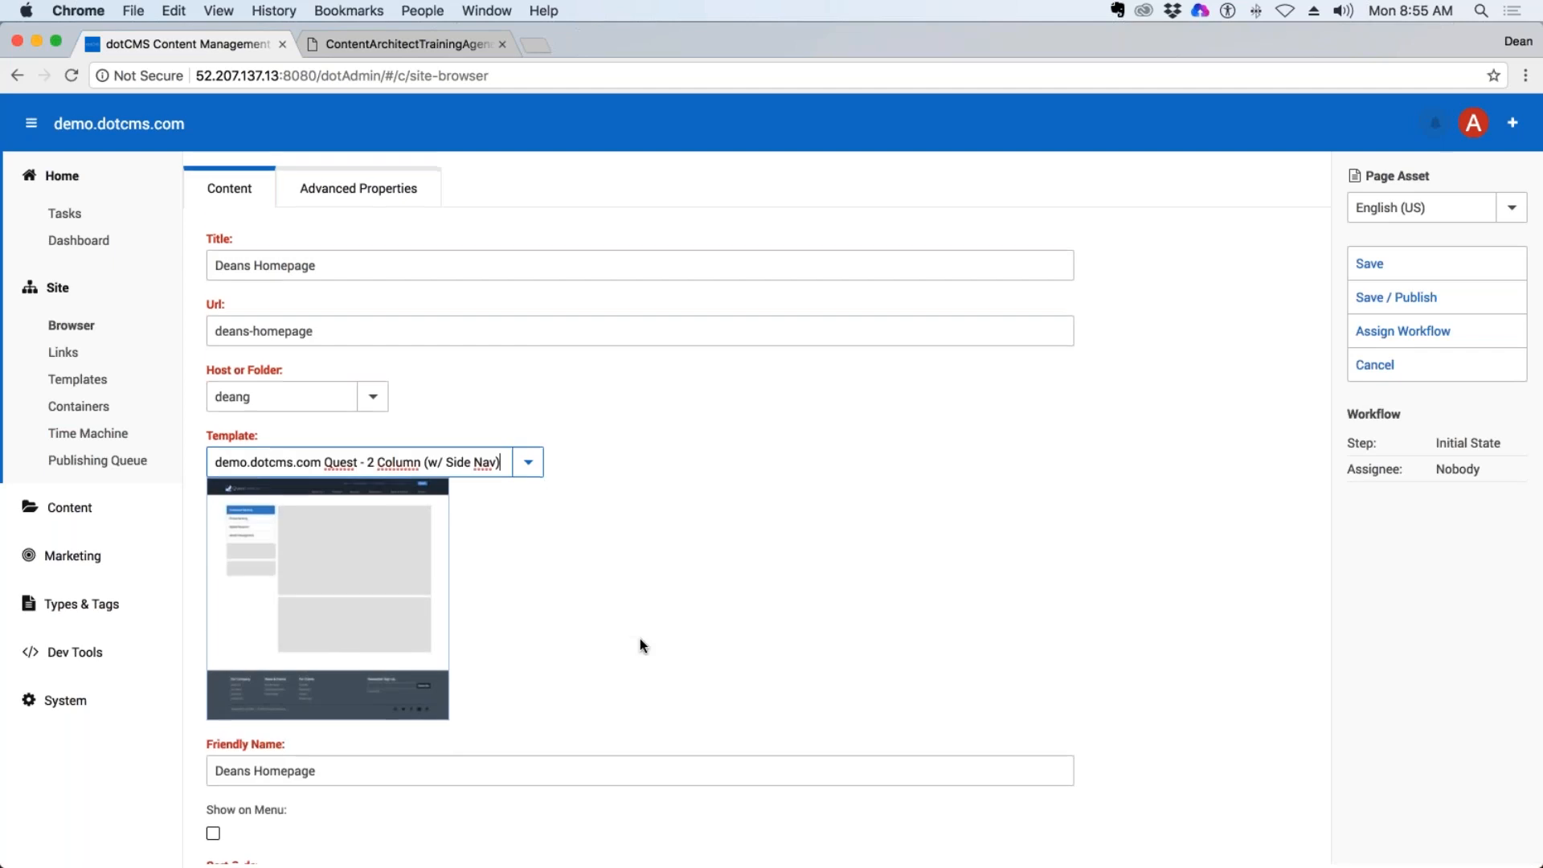
Set the page's Cache TTL to 0, then save and publish the page.
{"action": "scroll", "coordinate": [640, 638], "scroll_direction": "down", "scroll_amount": 3}
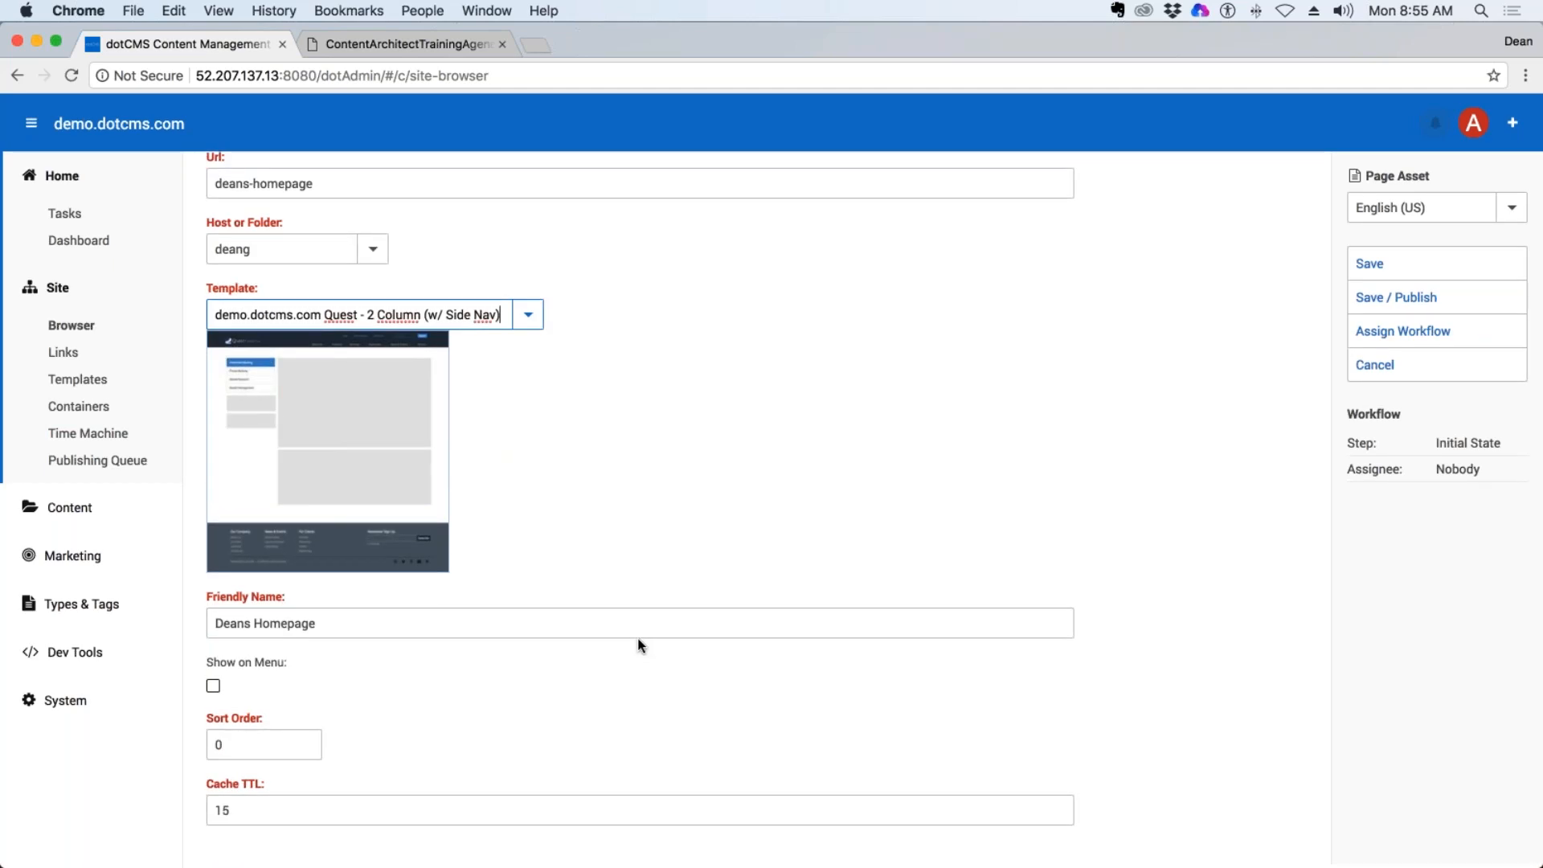
{"action": "left_click", "coordinate": [239, 811]}
{"action": "double_click", "coordinate": [239, 811]}
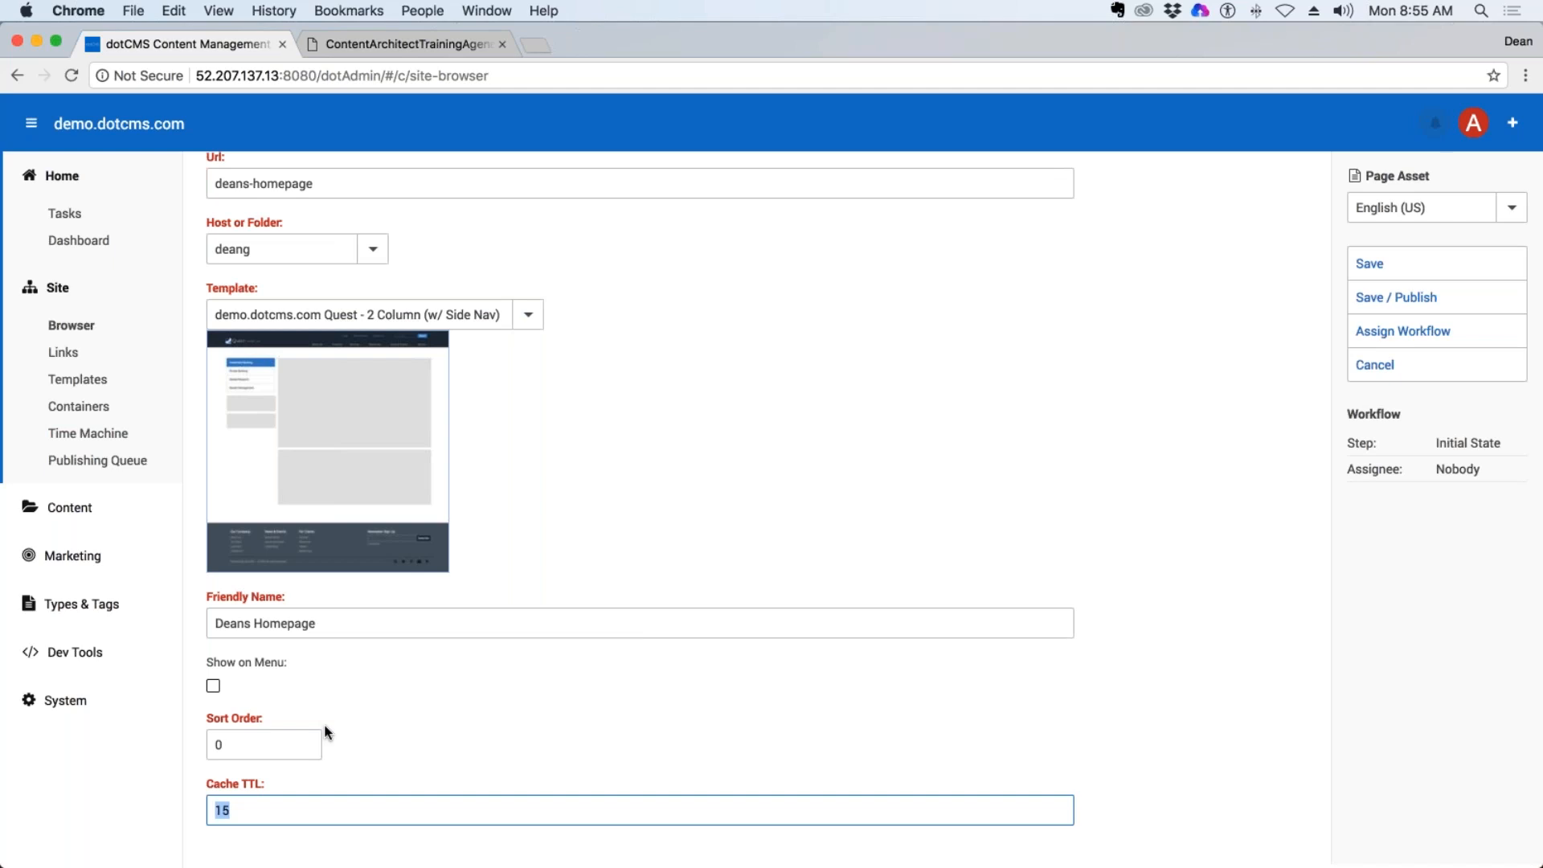
{"action": "type", "text": "0"}
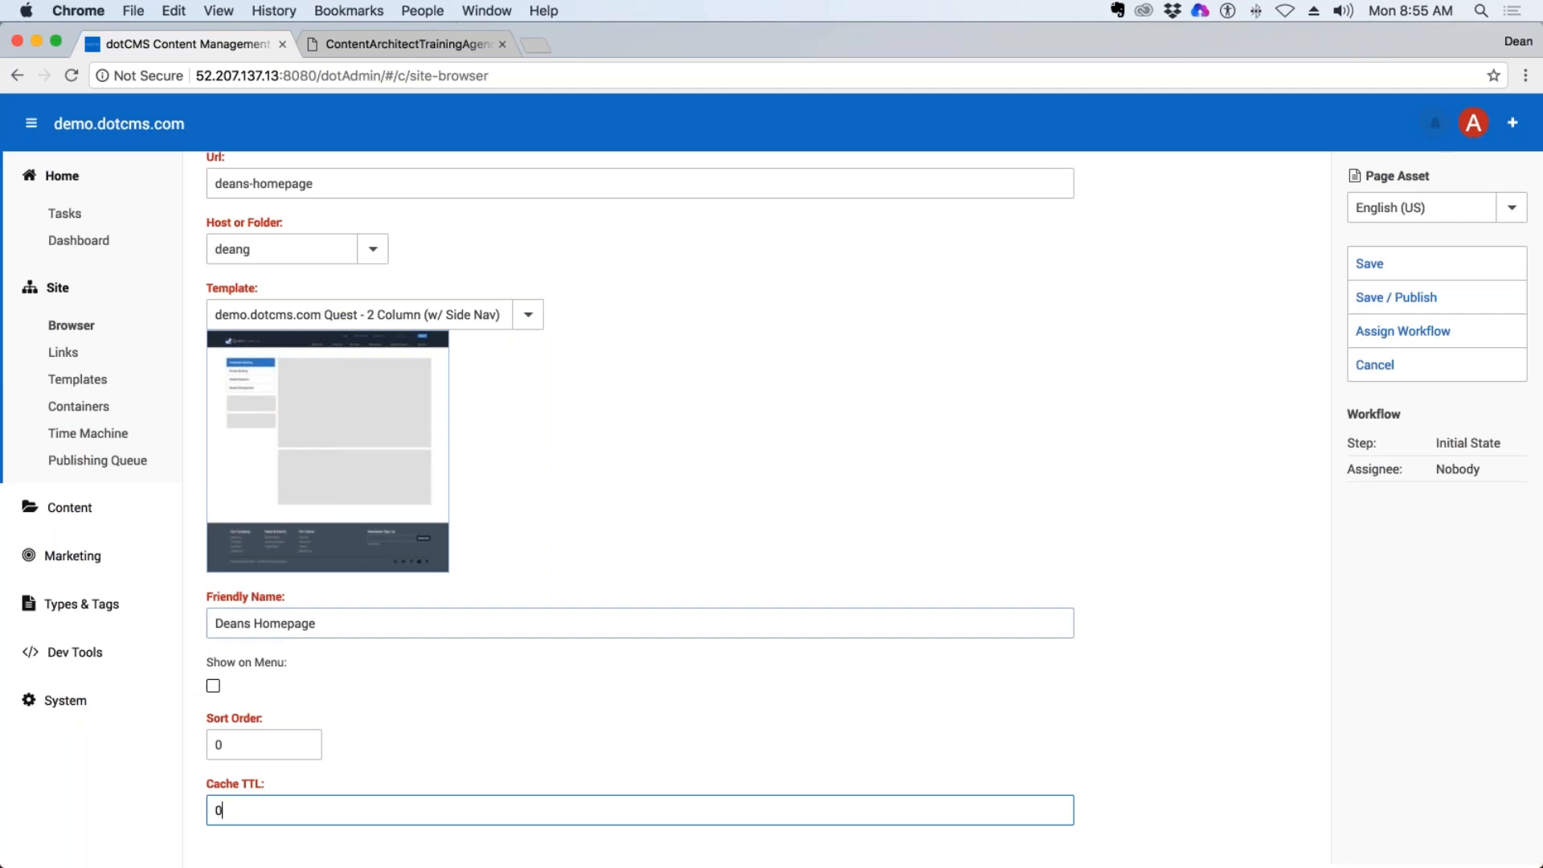
{"action": "left_click", "coordinate": [1421, 303]}
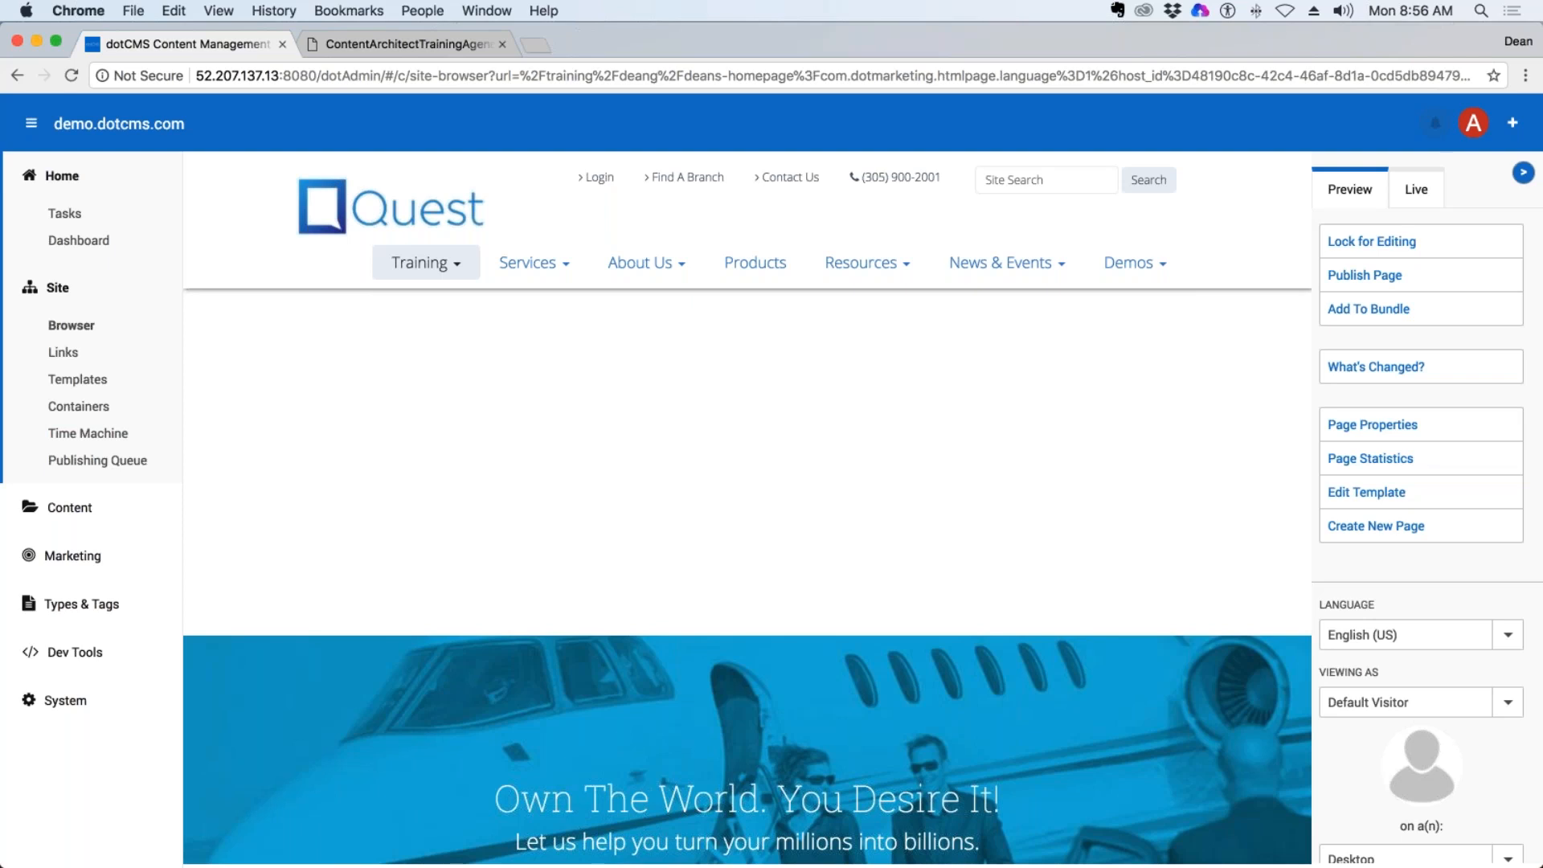
Return to the Site Browser and open the homepage in the last trainee folder under training.
{"action": "left_click", "coordinate": [80, 175]}
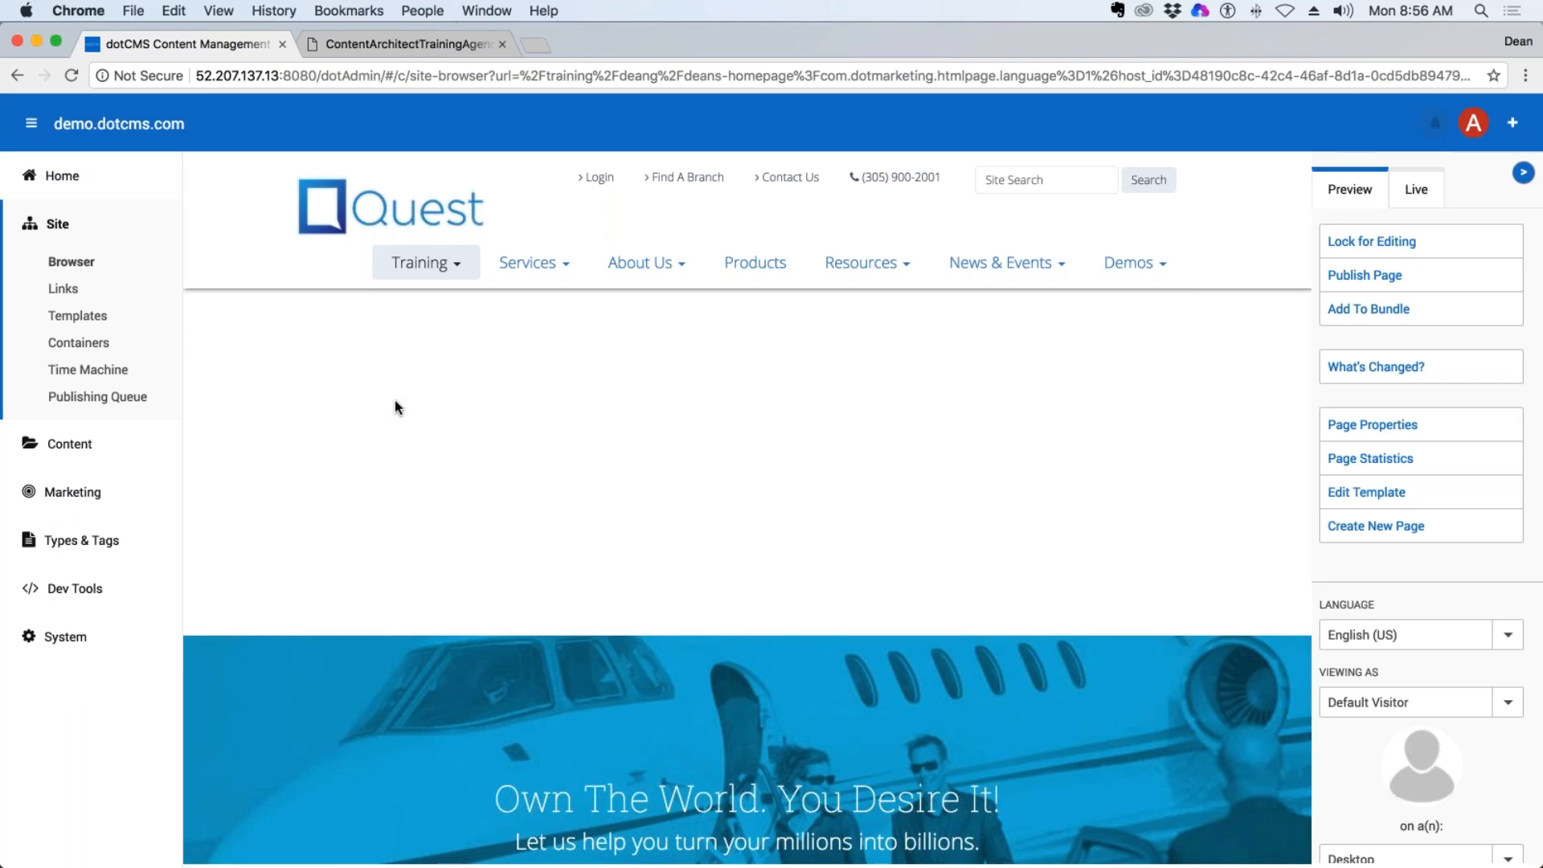
{"action": "left_click", "coordinate": [71, 262]}
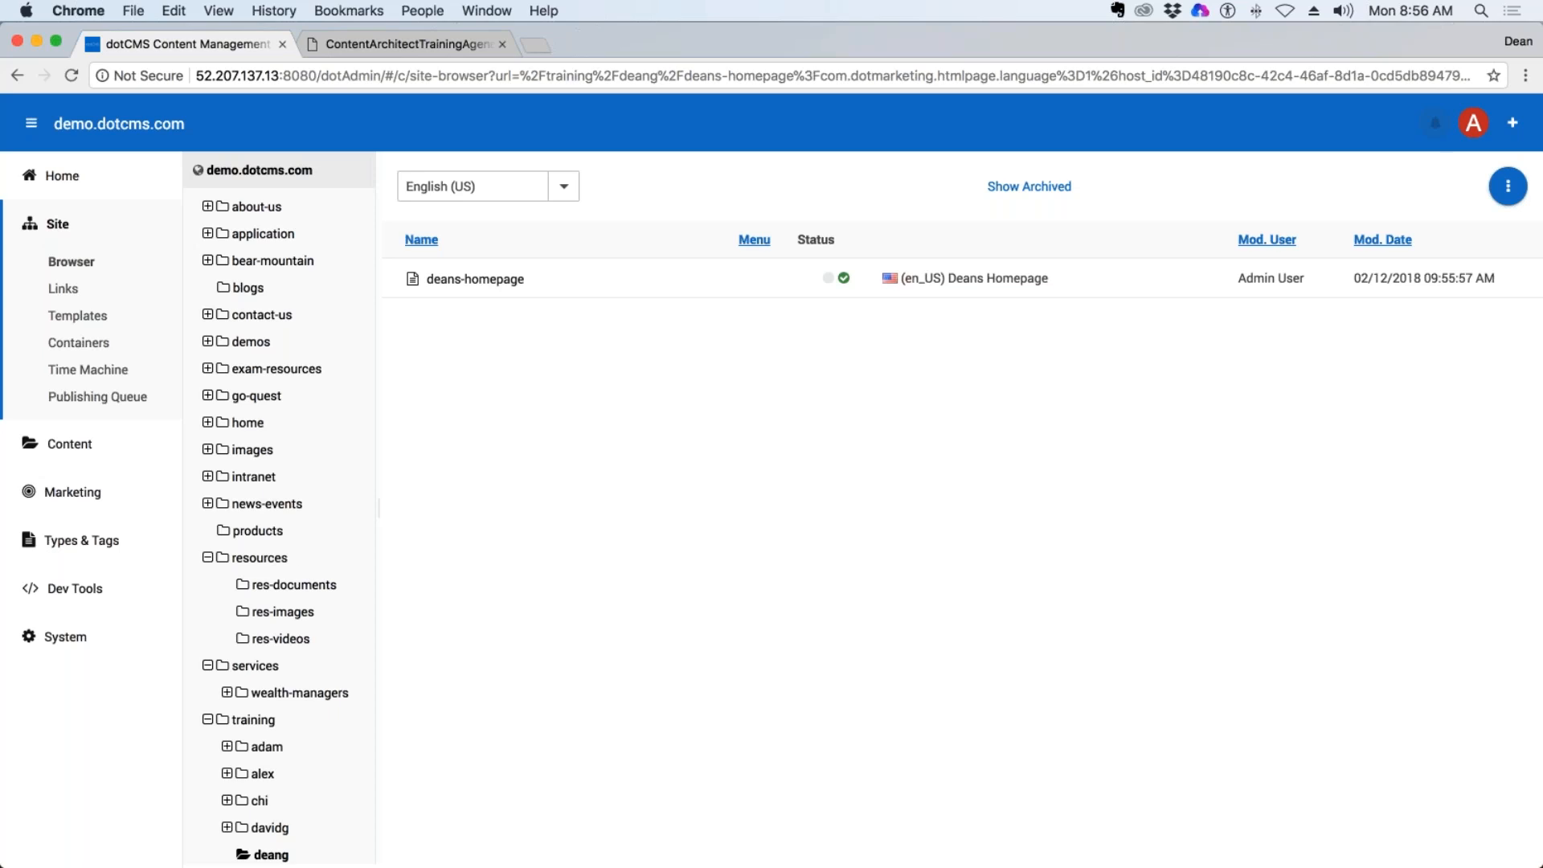
{"action": "scroll", "coordinate": [273, 562], "scroll_direction": "down", "scroll_amount": 2}
{"action": "left_click", "coordinate": [261, 855]}
{"action": "left_click", "coordinate": [488, 286]}
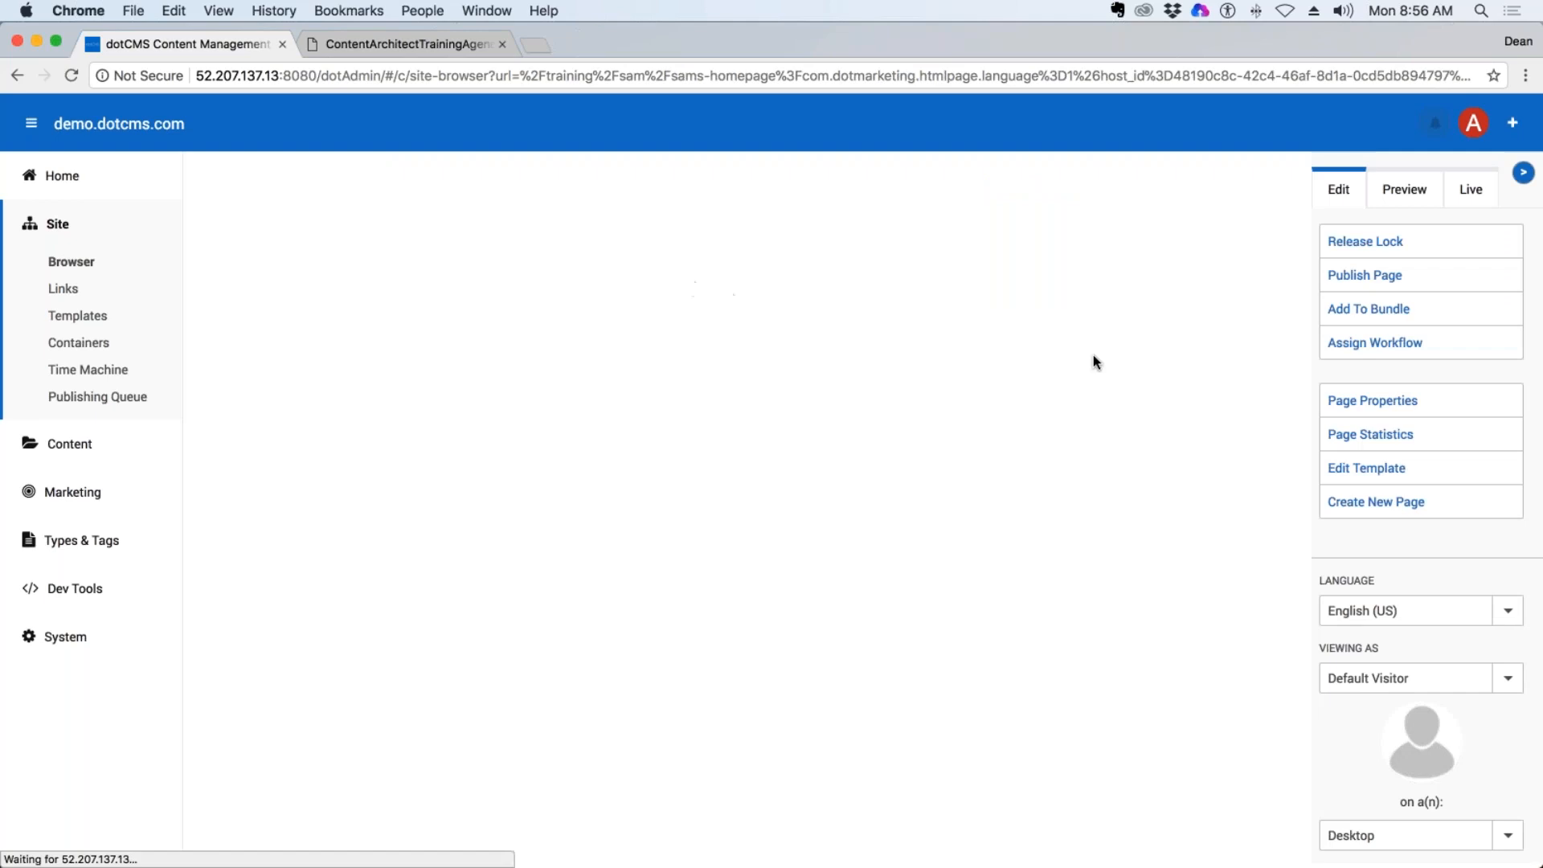
Try to open the trainee page's properties, retry loading the page and go back in the browser history.
{"action": "left_click", "coordinate": [1390, 486]}
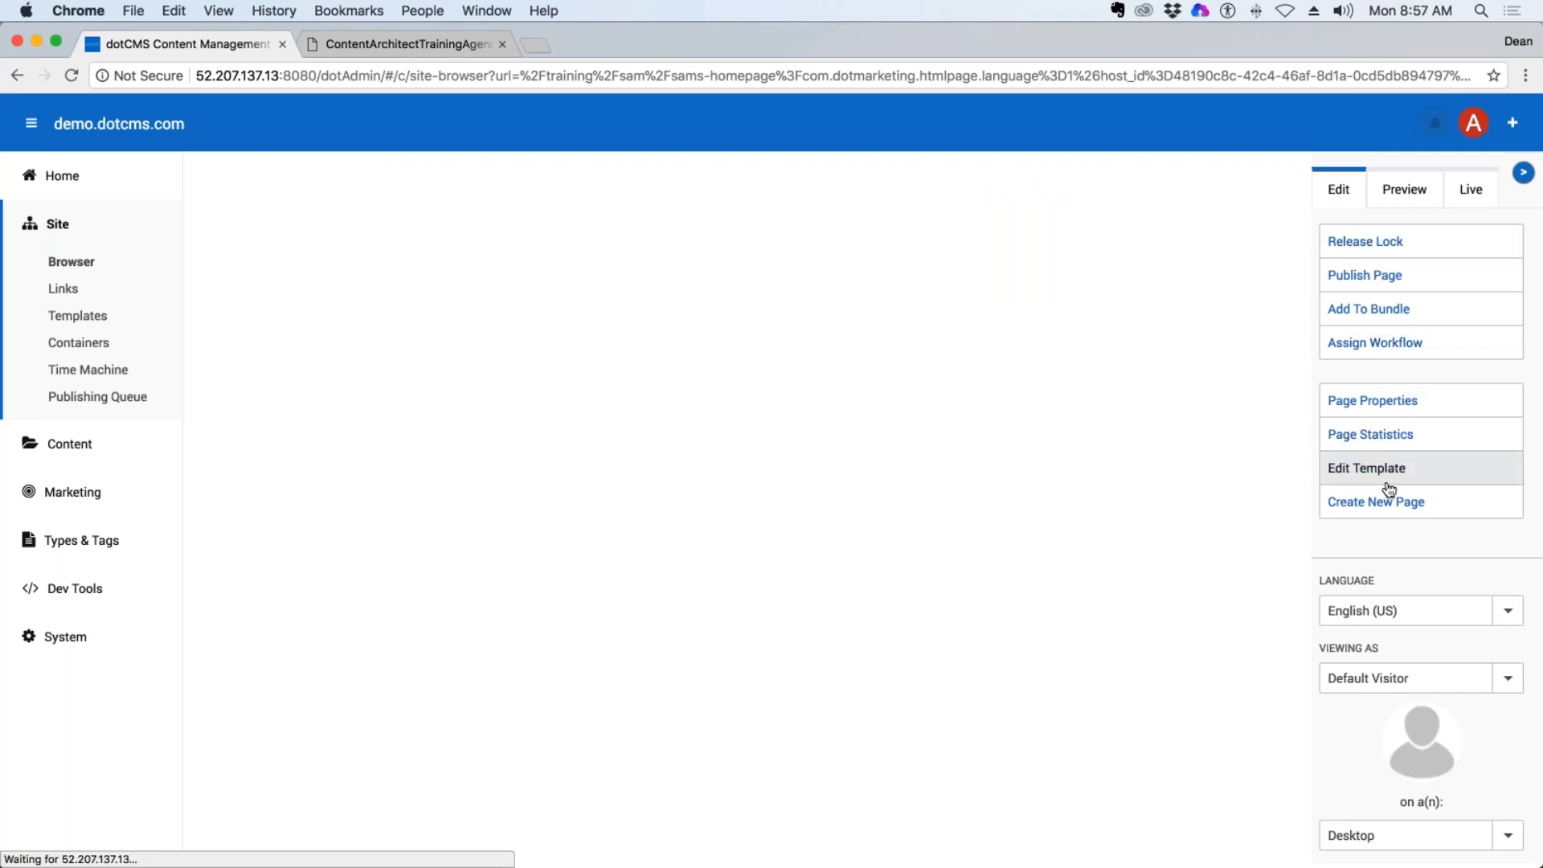
{"action": "left_click", "coordinate": [1381, 411]}
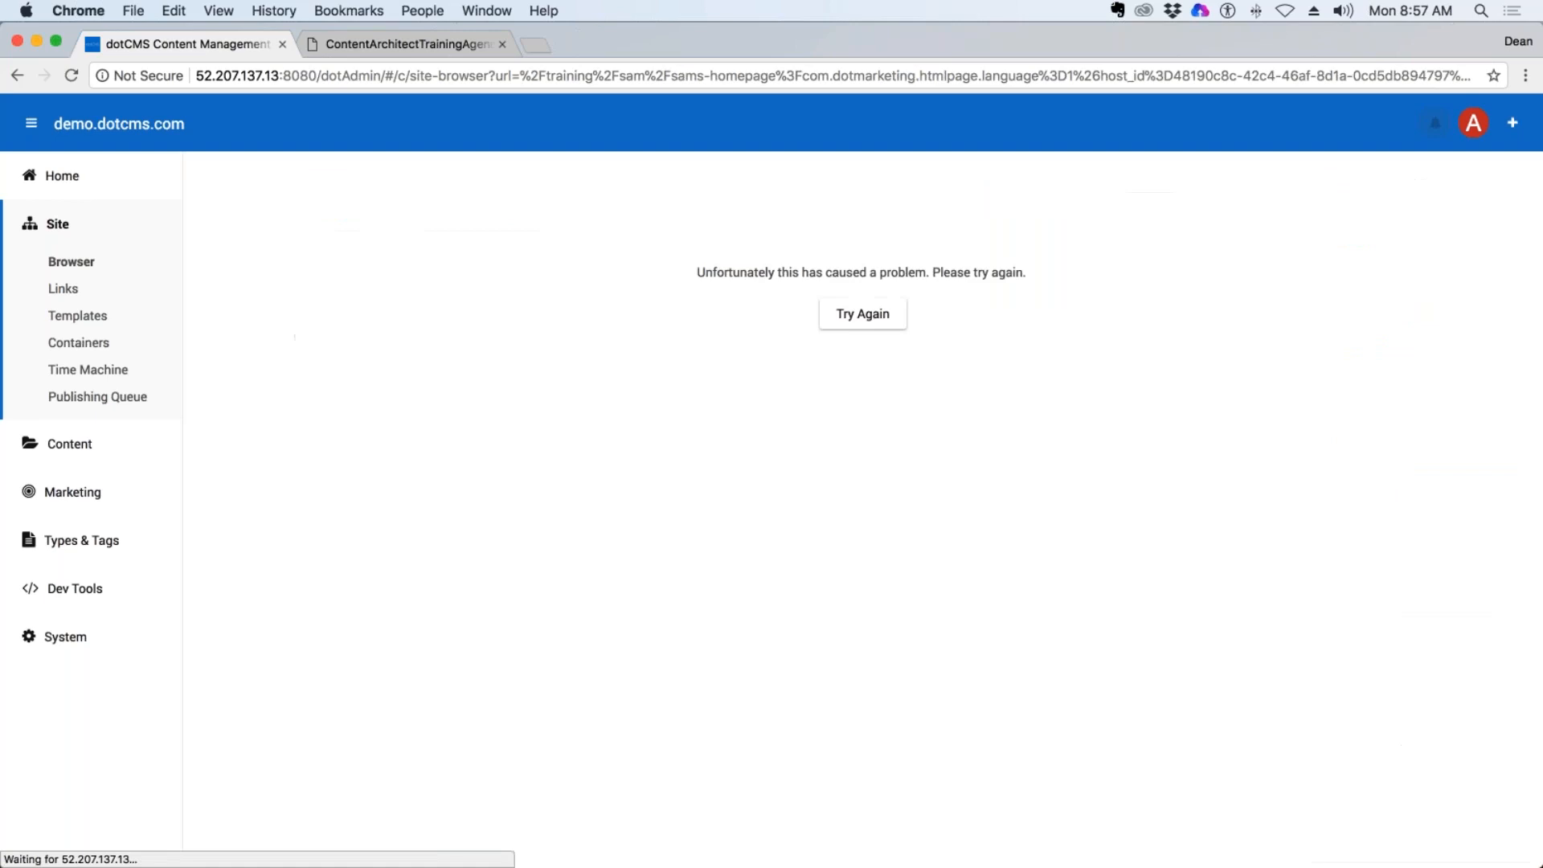
{"action": "left_click", "coordinate": [867, 316]}
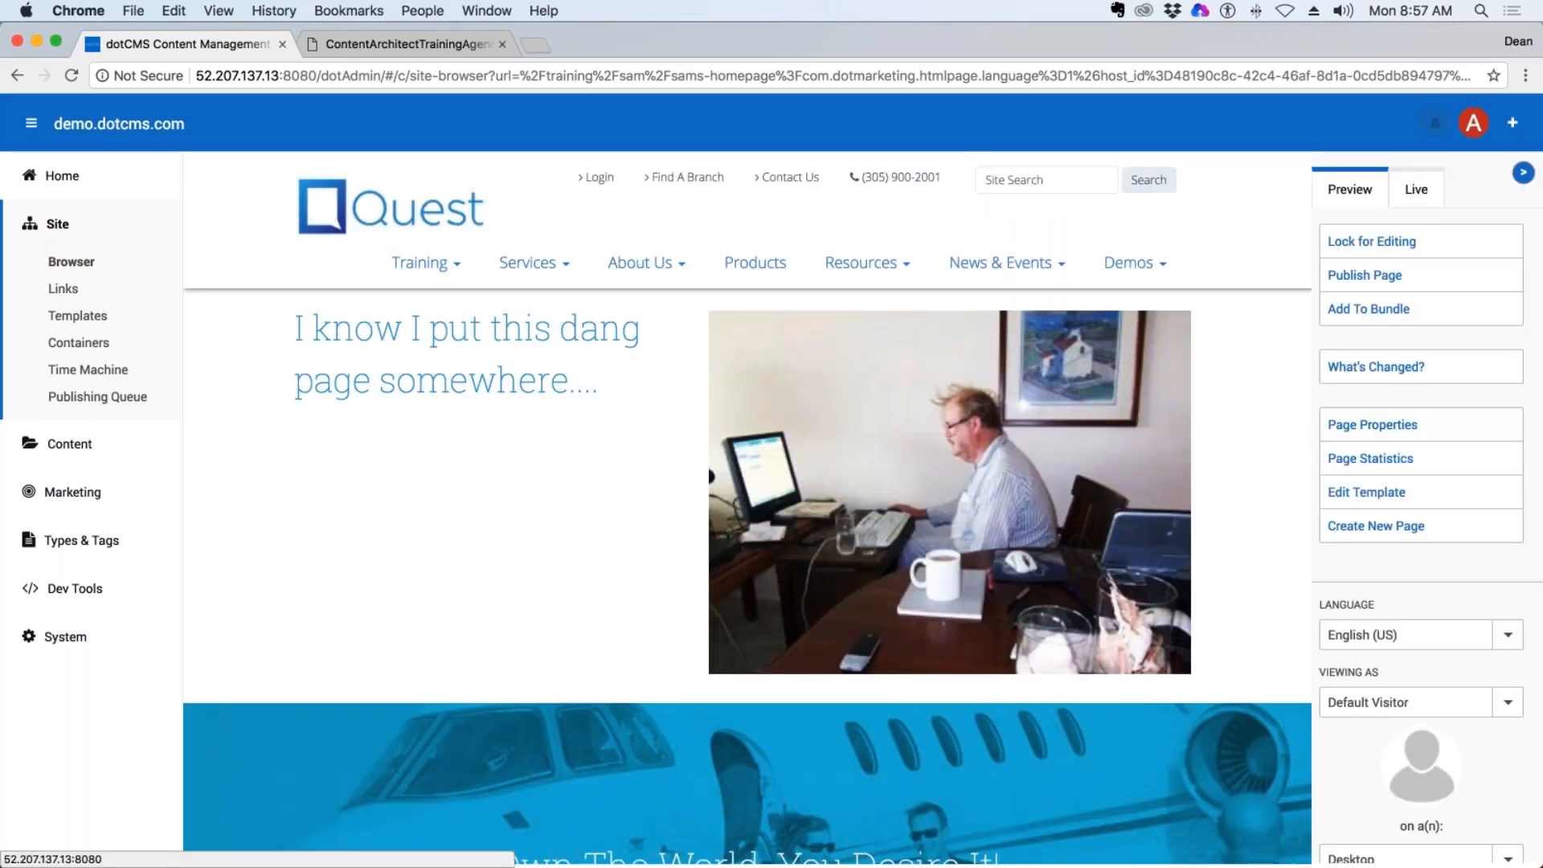
{"action": "left_click", "coordinate": [11, 75]}
{"action": "left_click", "coordinate": [11, 75]}
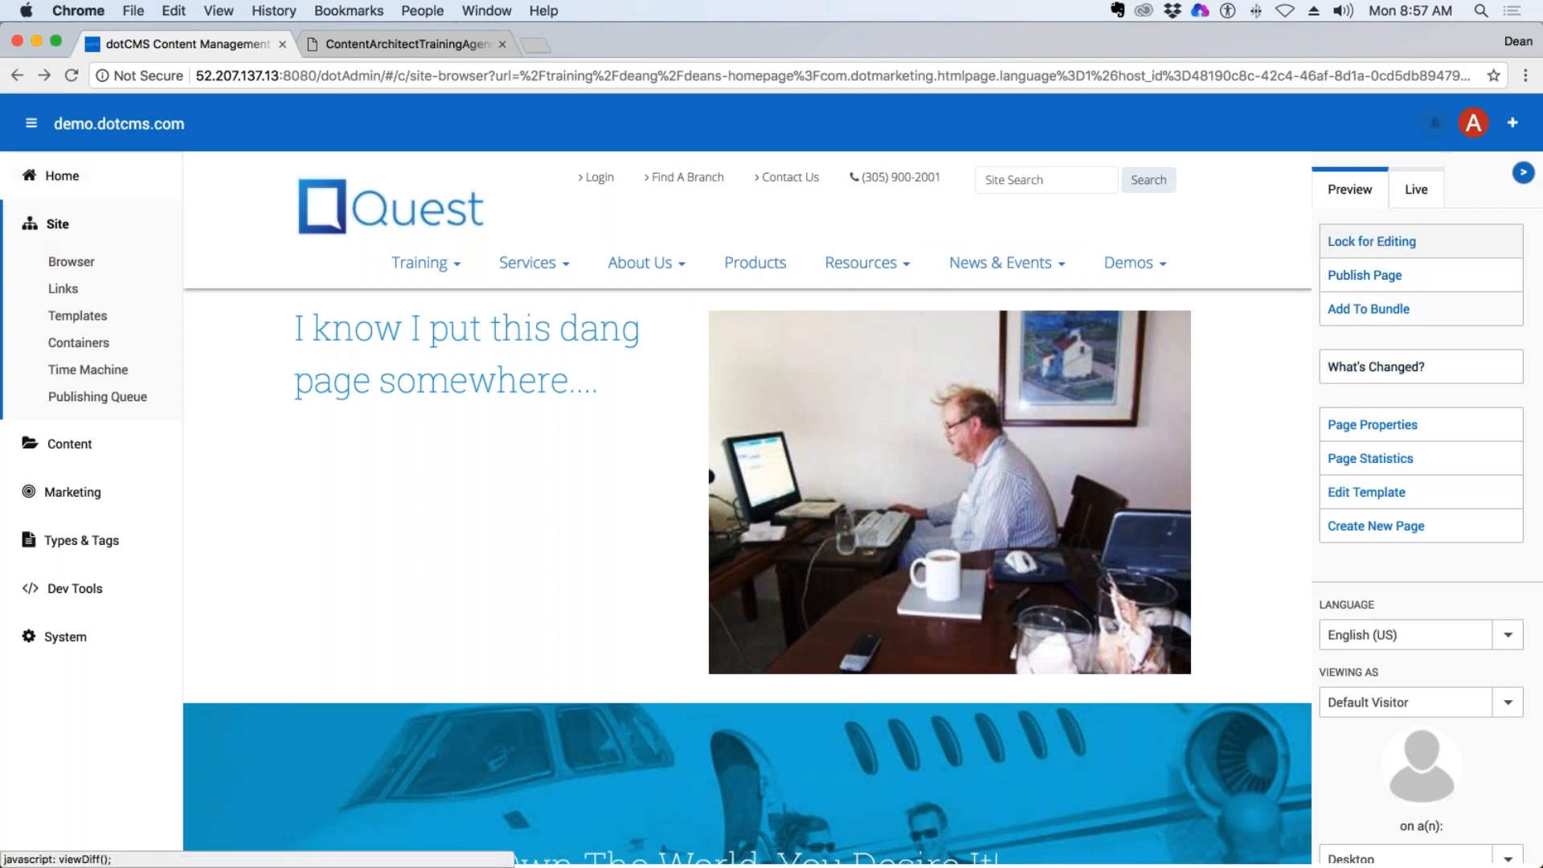
In the Site Browser, collapse the resources folder and list the contents of the last two trainee folders under training.
{"action": "left_click", "coordinate": [64, 636]}
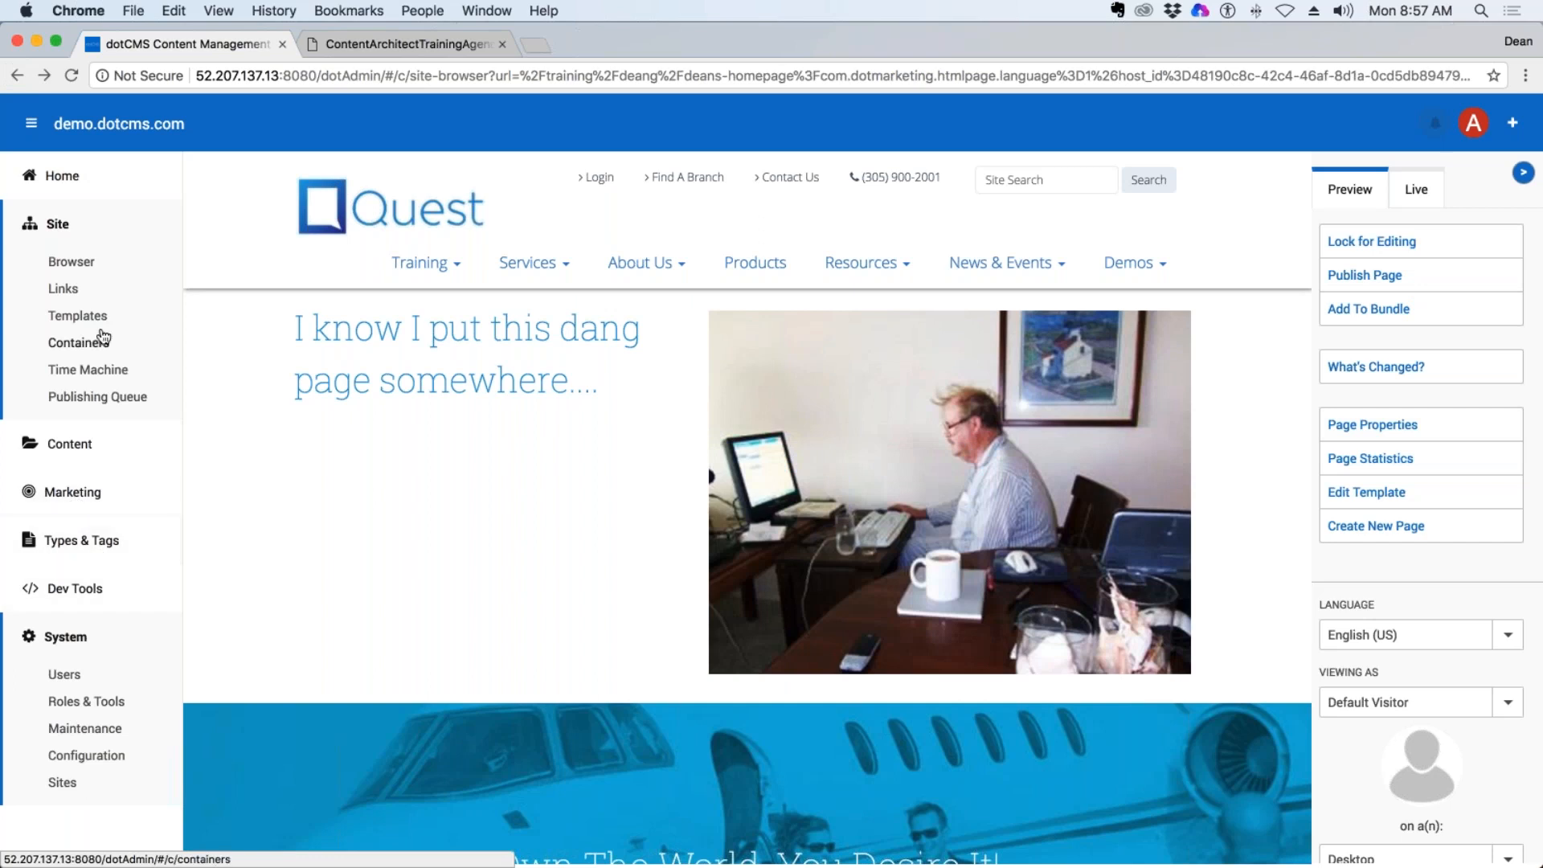
{"action": "left_click", "coordinate": [69, 271]}
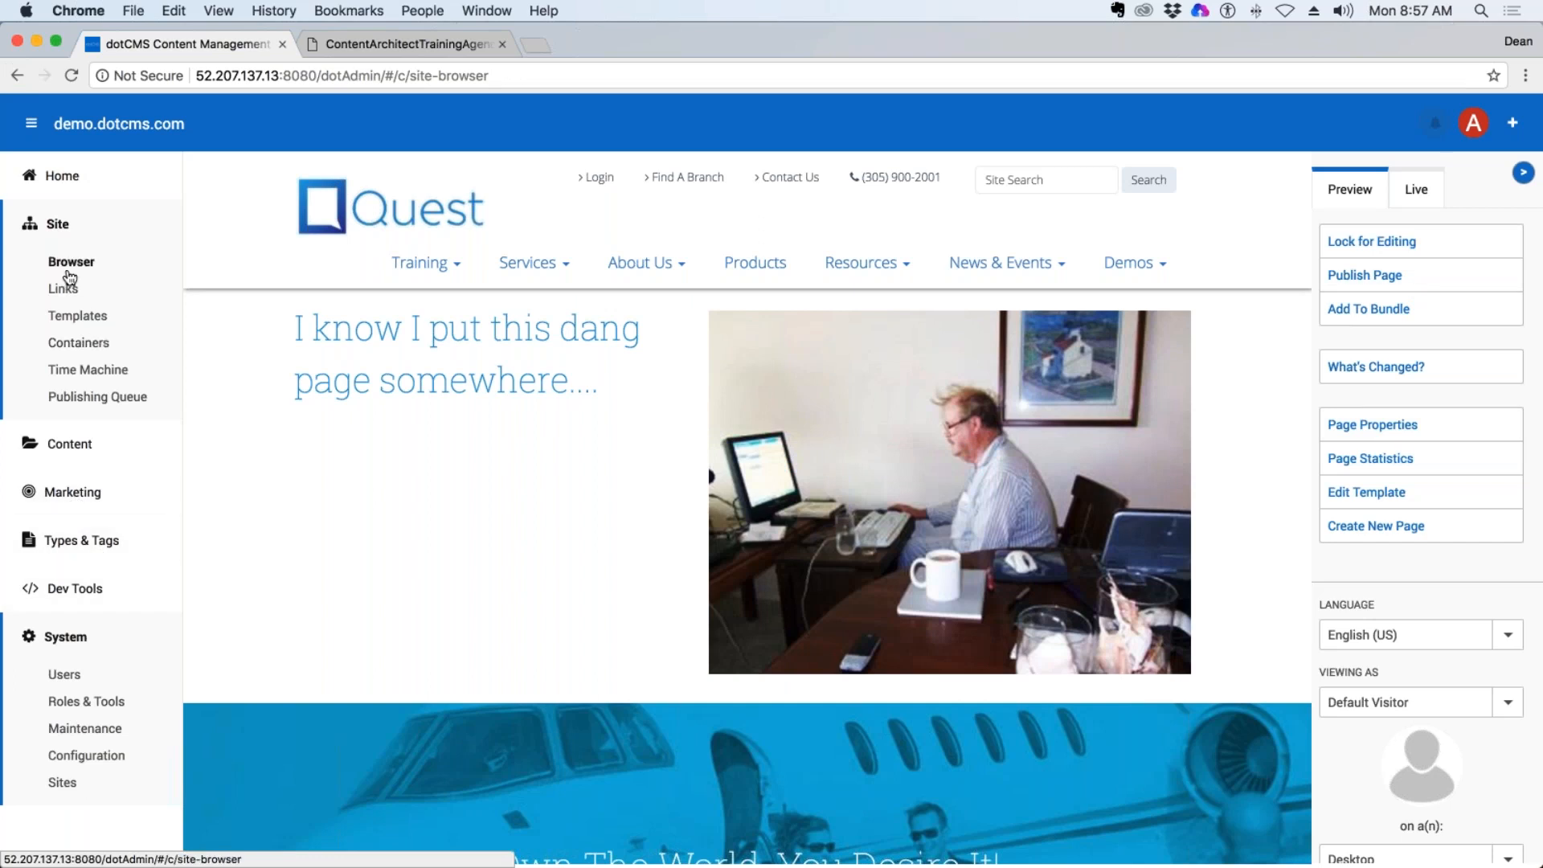
{"action": "scroll", "coordinate": [297, 784], "scroll_direction": "down", "scroll_amount": 2}
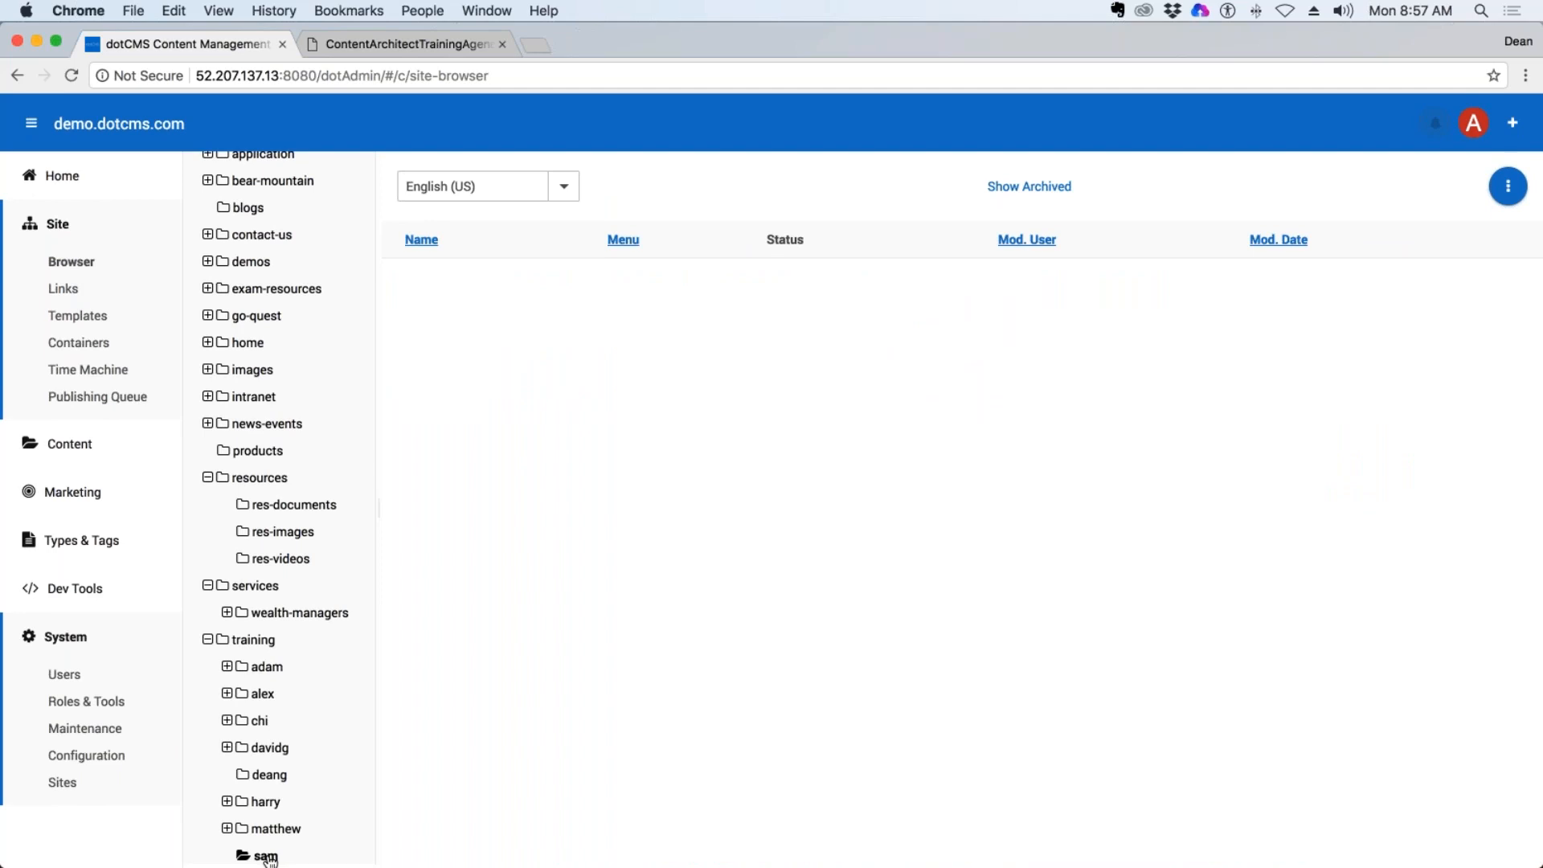
{"action": "scroll", "coordinate": [279, 852], "scroll_direction": "up", "scroll_amount": 2}
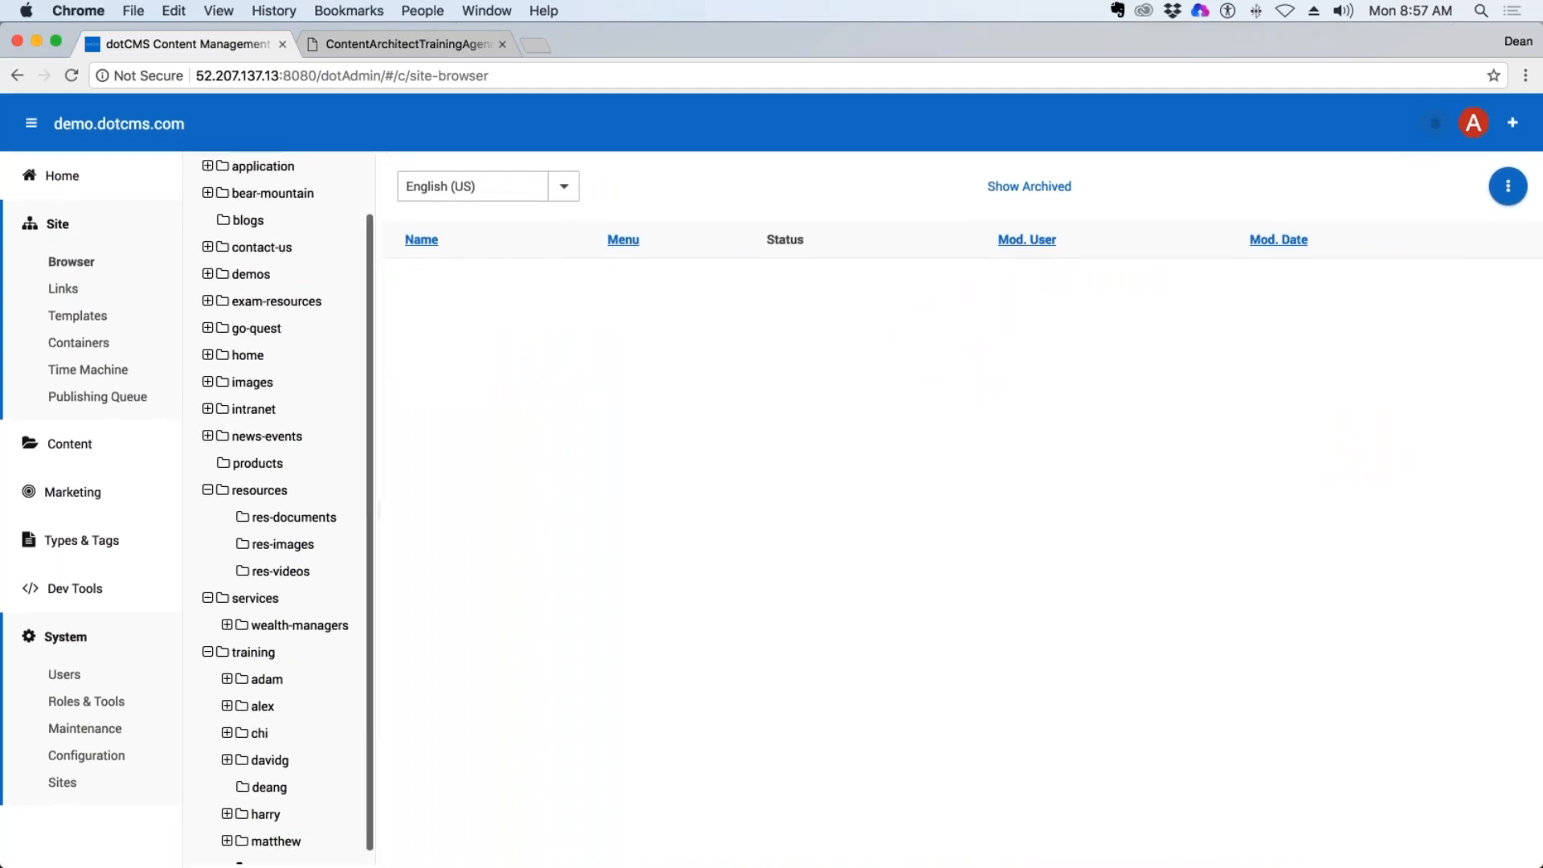
{"action": "left_click", "coordinate": [208, 490]}
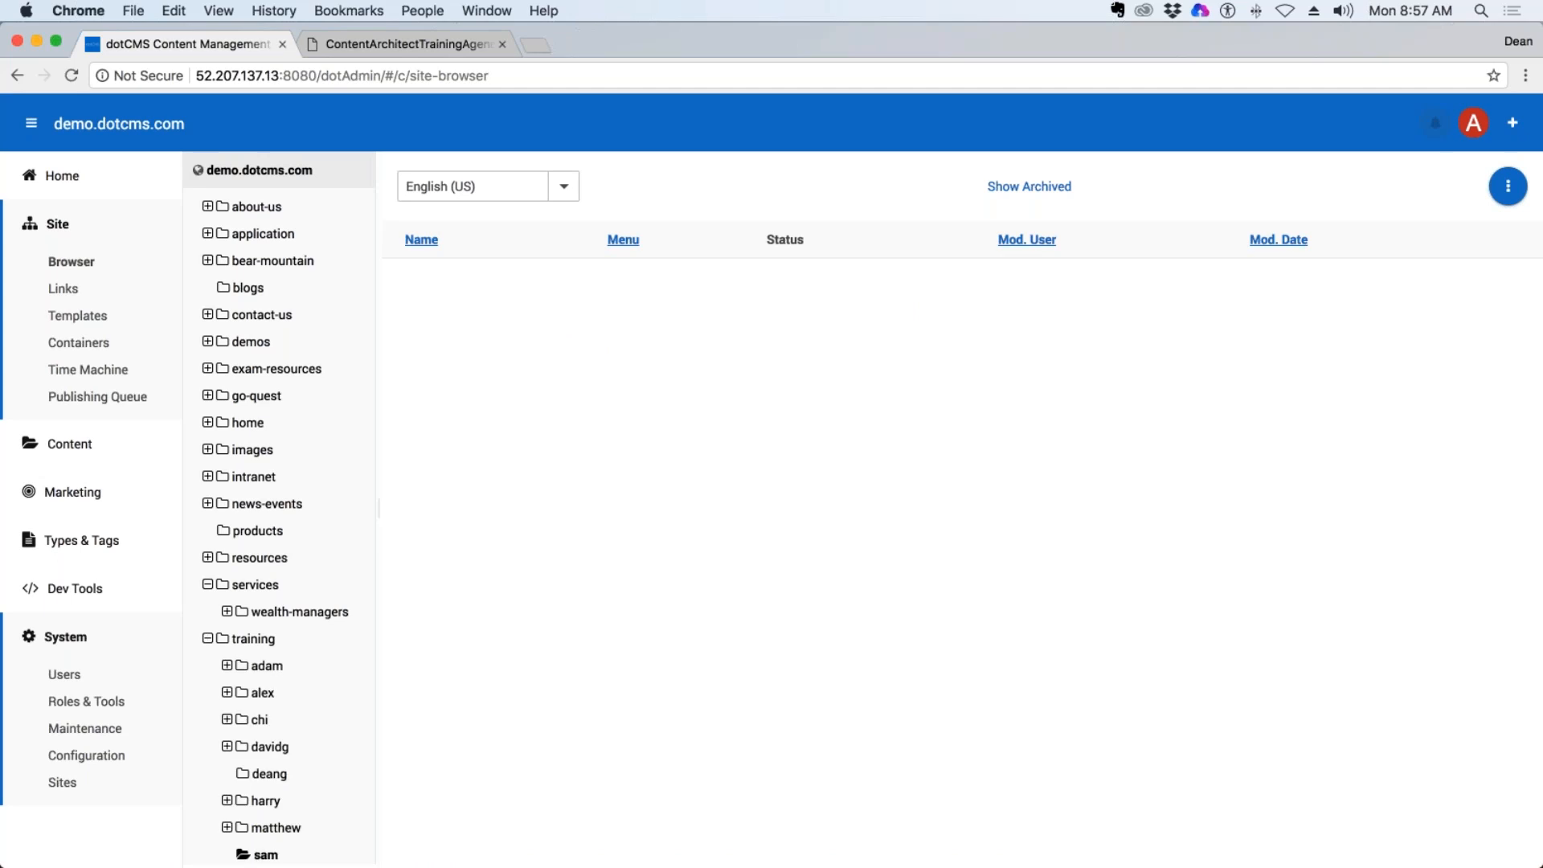
{"action": "left_click", "coordinate": [268, 829]}
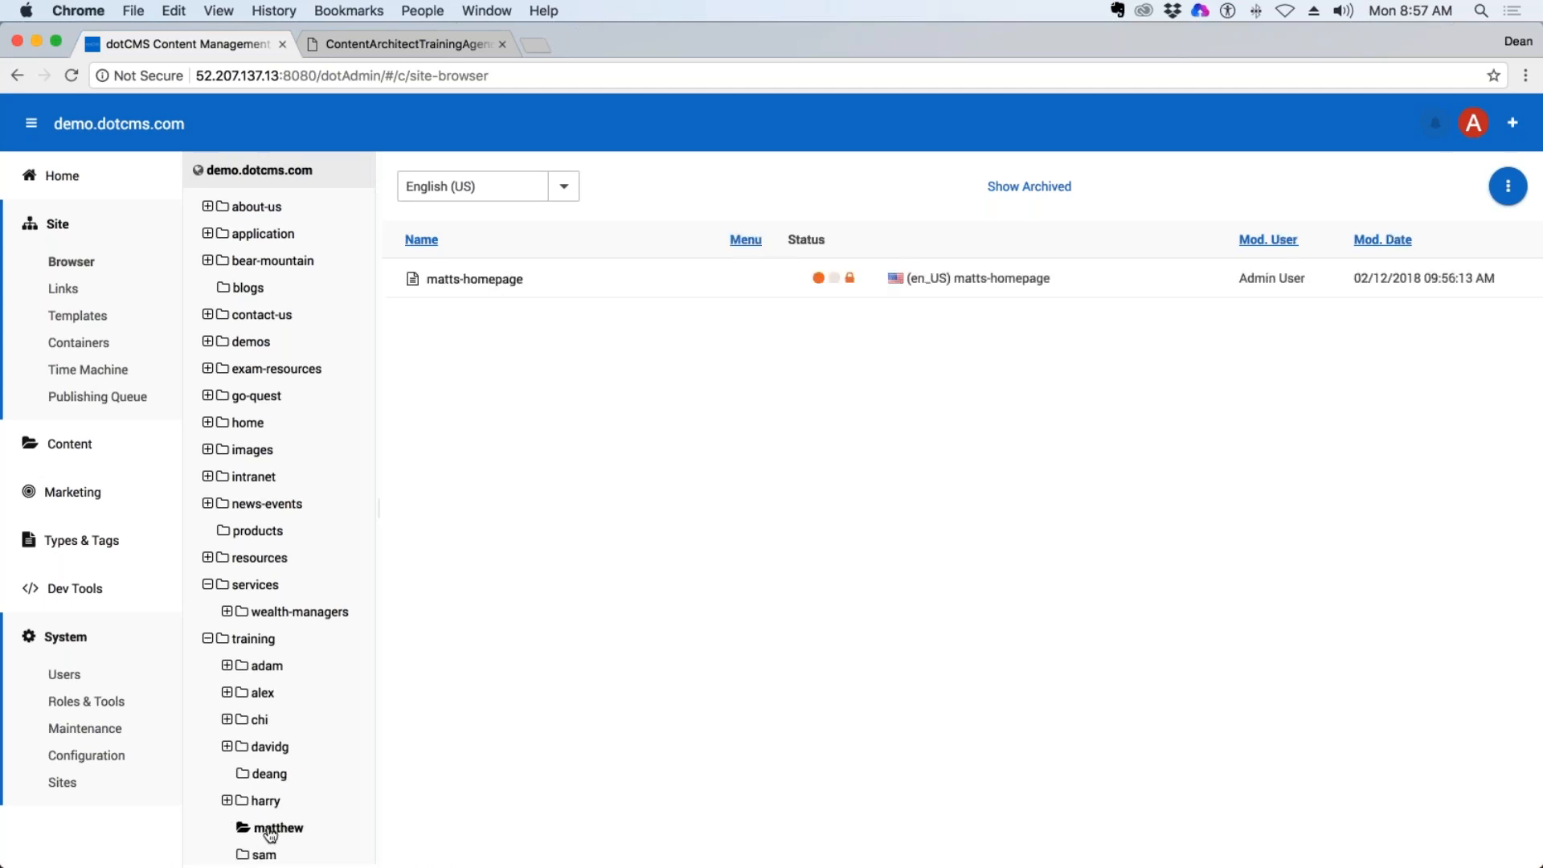
{"action": "left_click", "coordinate": [266, 855]}
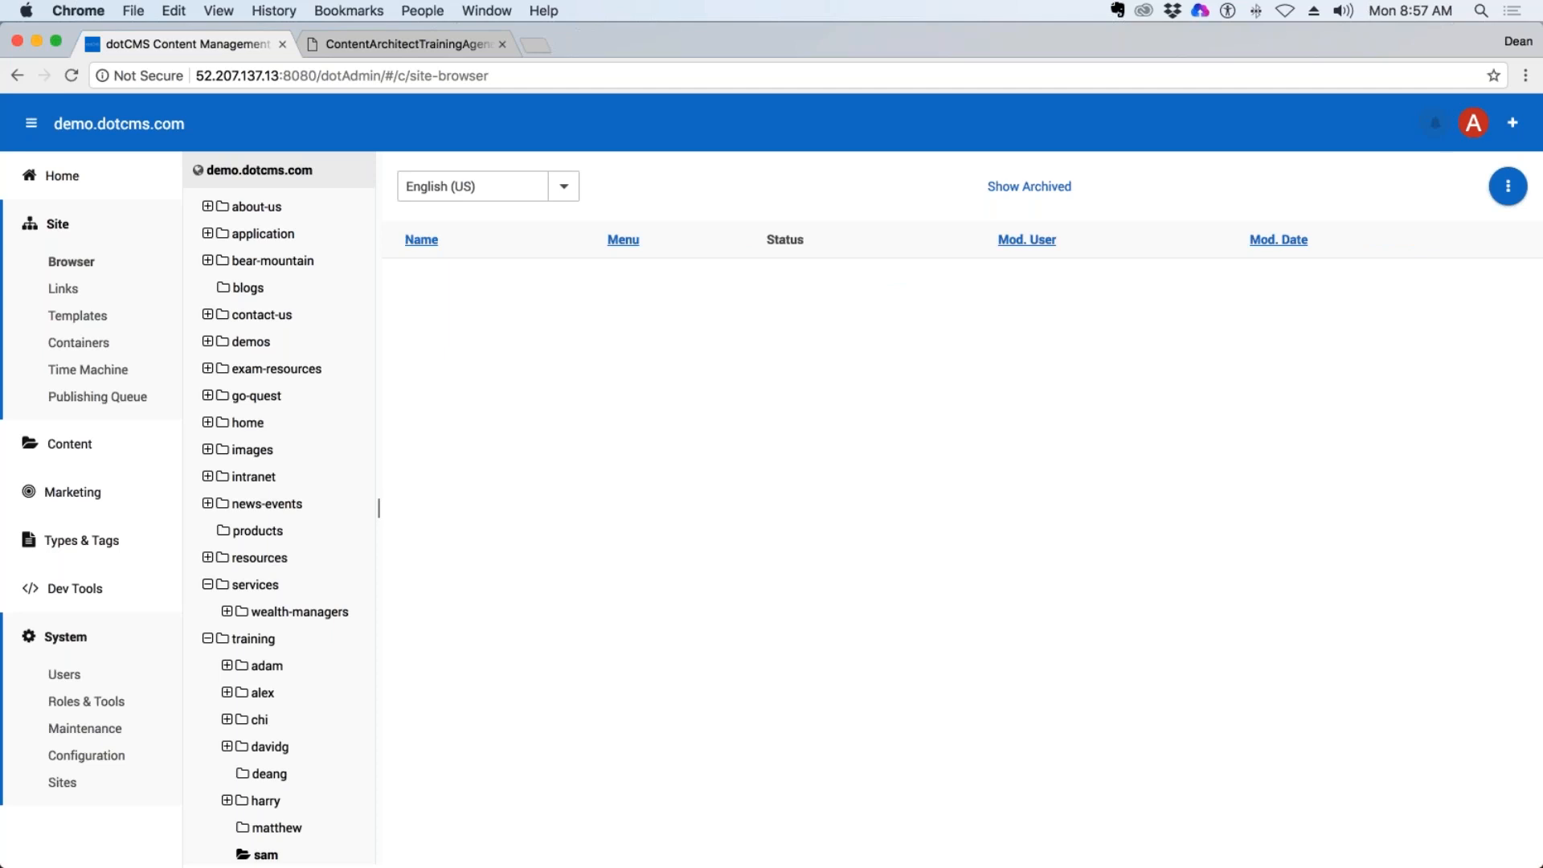
Reload the back end and preview the homepages in the last trainee folder and the one directly below the trainer's own folder.
{"action": "key", "text": "super+r"}
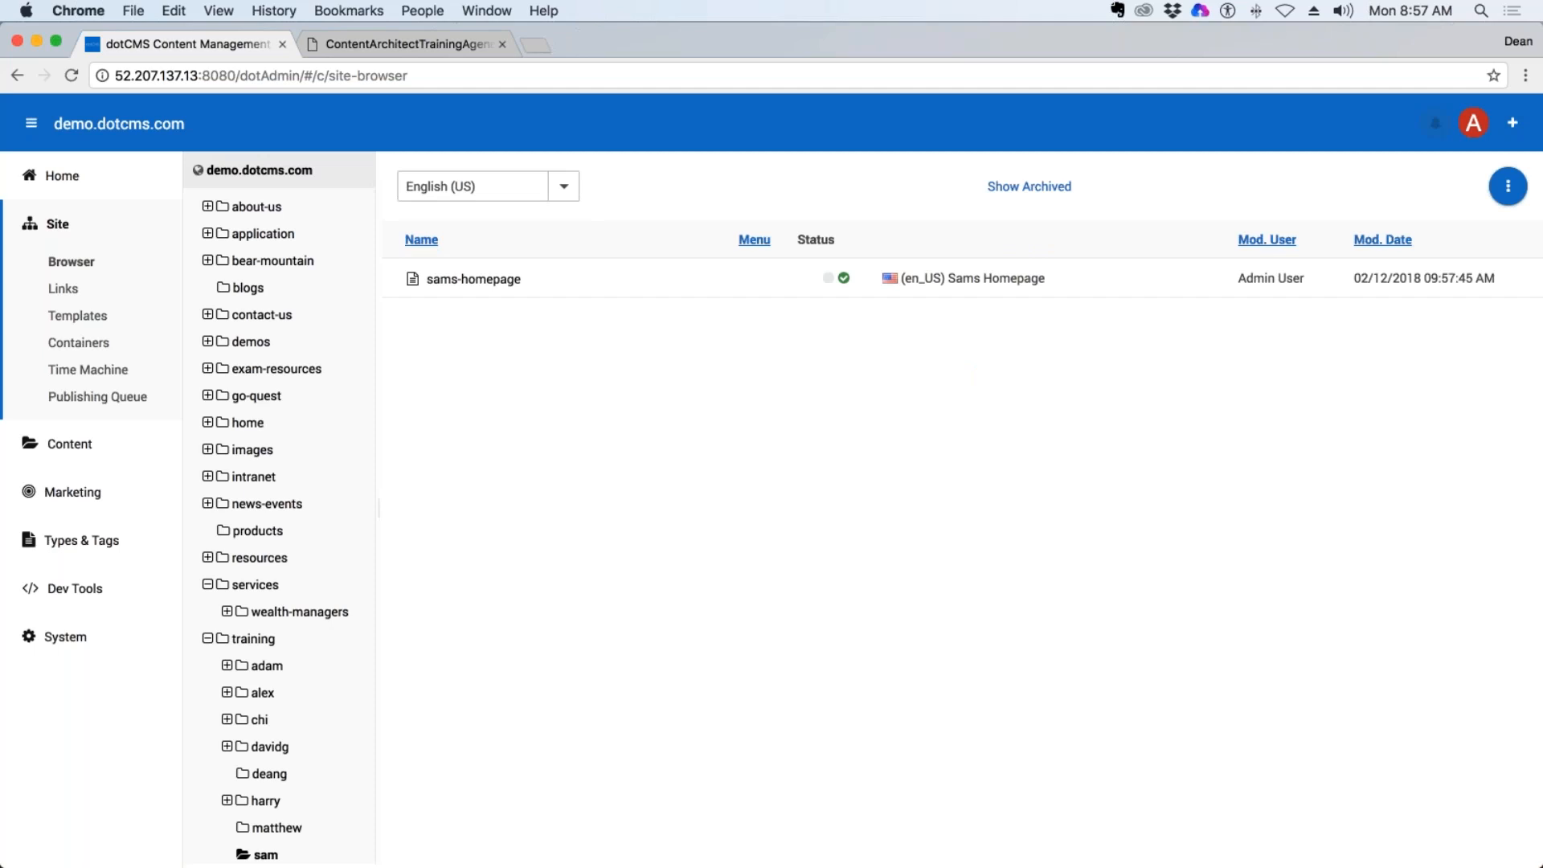
{"action": "left_click", "coordinate": [477, 278]}
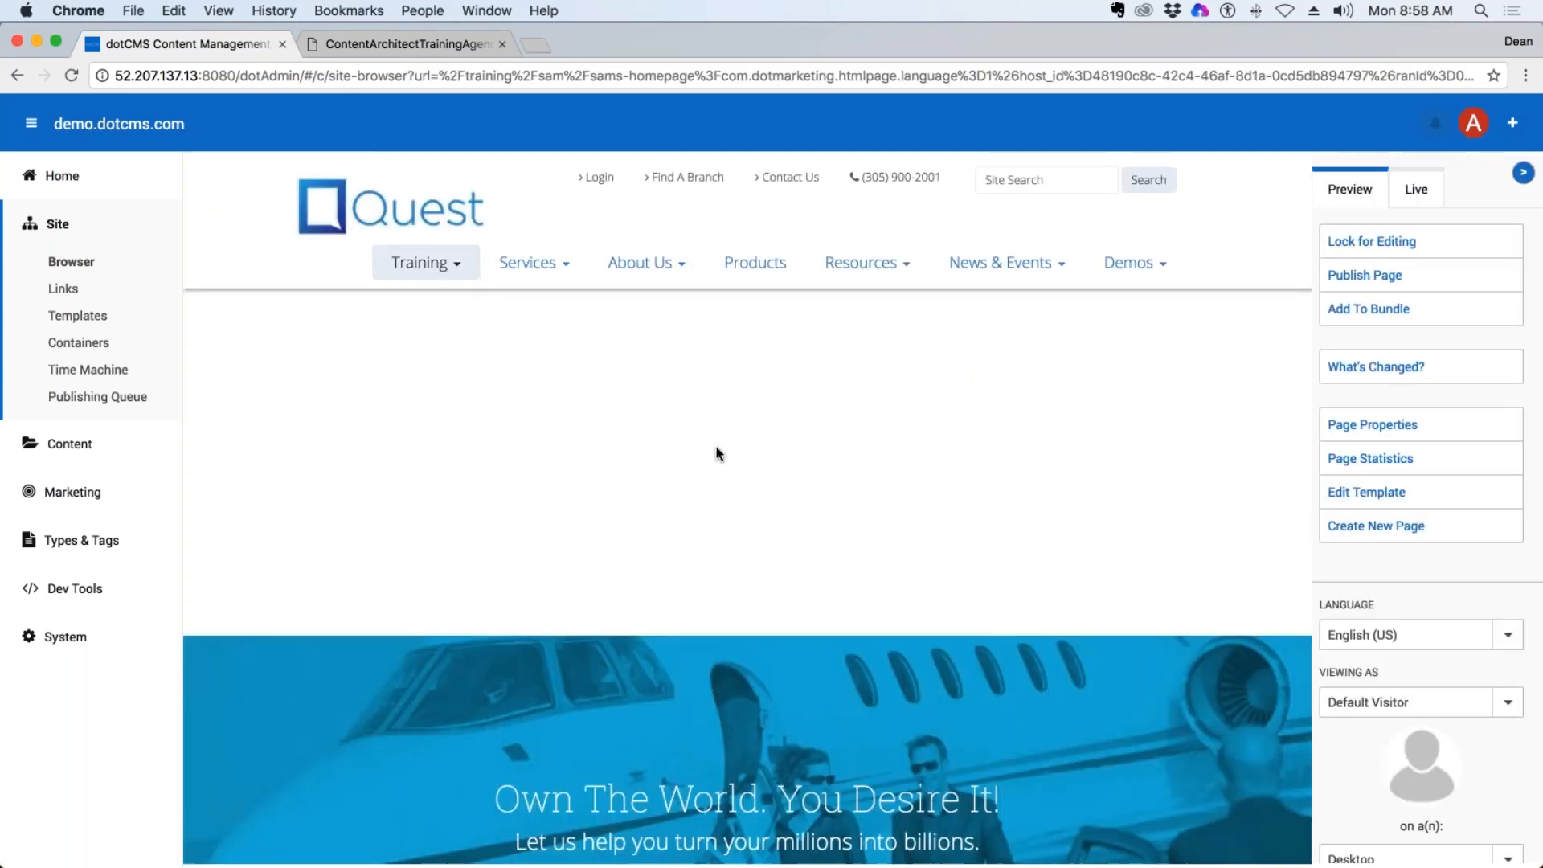
{"action": "left_click", "coordinate": [67, 267]}
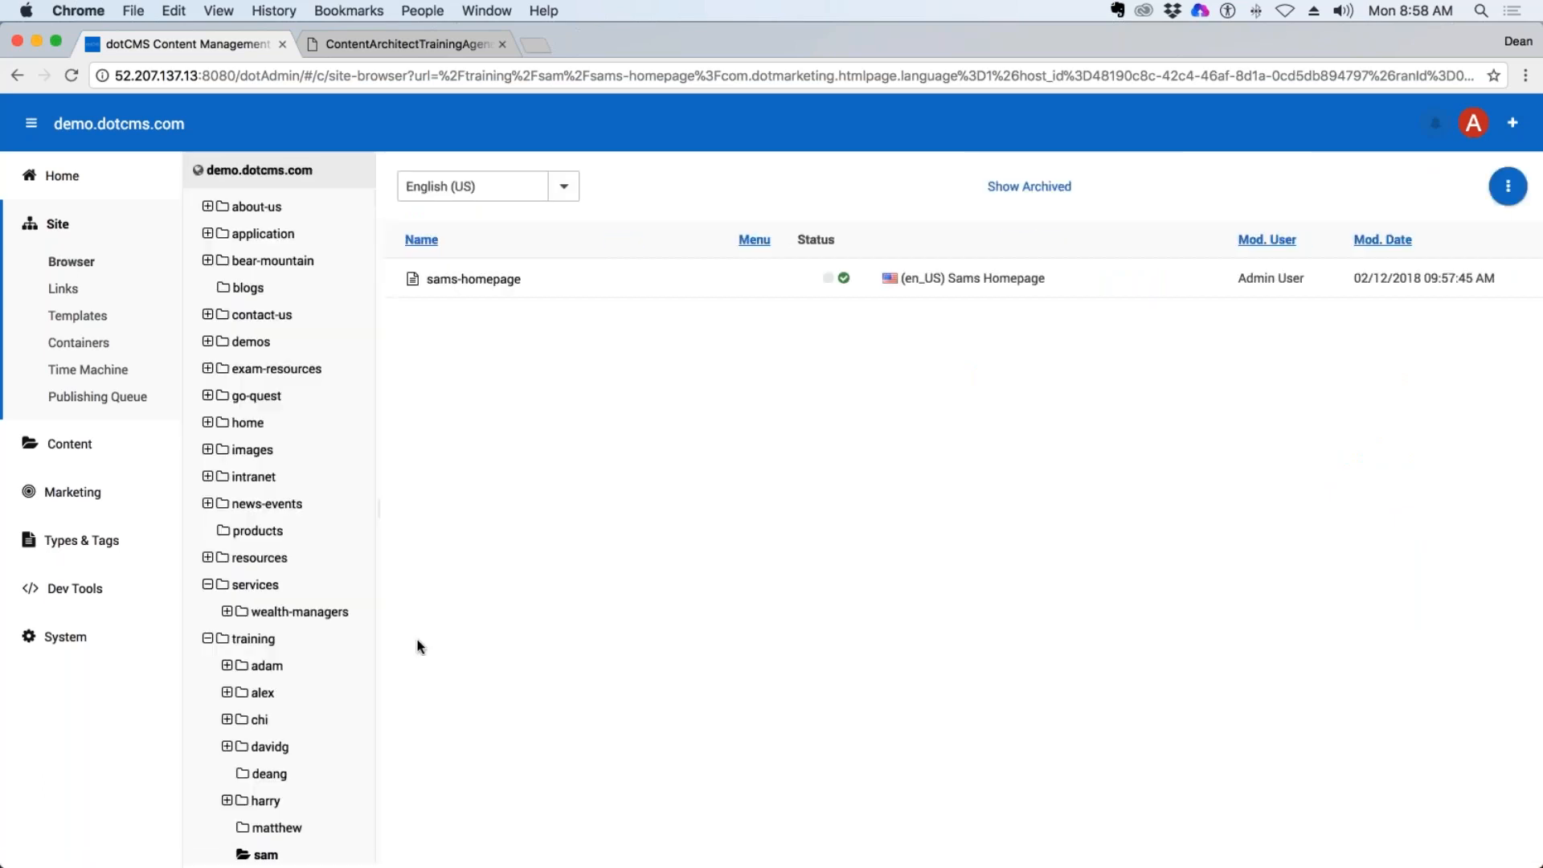
{"action": "left_click", "coordinate": [270, 801]}
{"action": "left_click", "coordinate": [492, 280]}
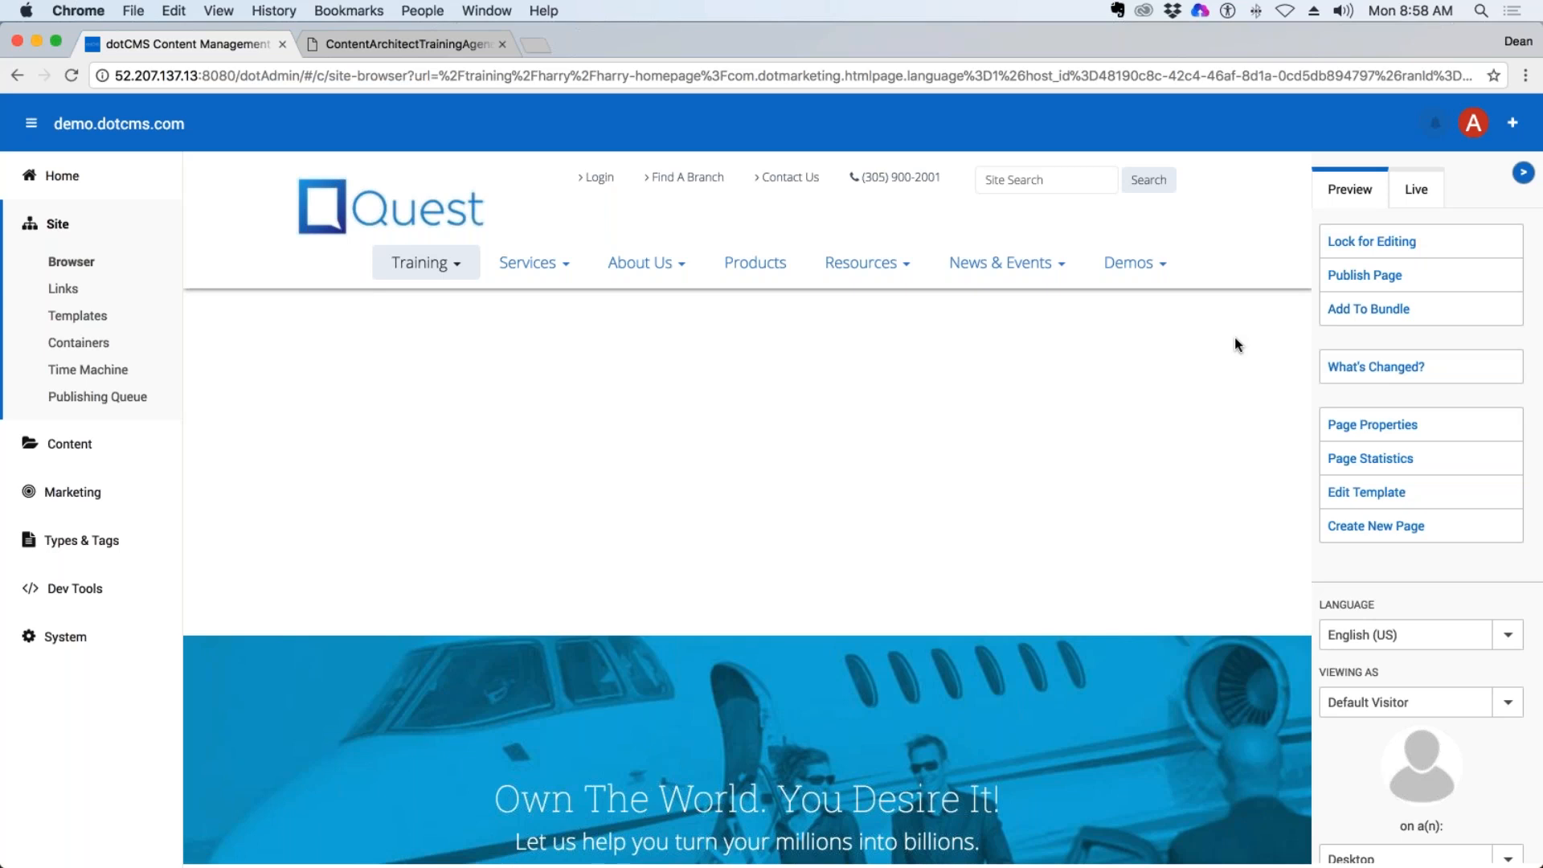
Zoom out the browser view to see more of the previewed page, then restore it to actual size.
{"action": "key", "text": "super+minus"}
{"action": "key", "text": "super+minus"}
{"action": "key", "text": "super+minus"}
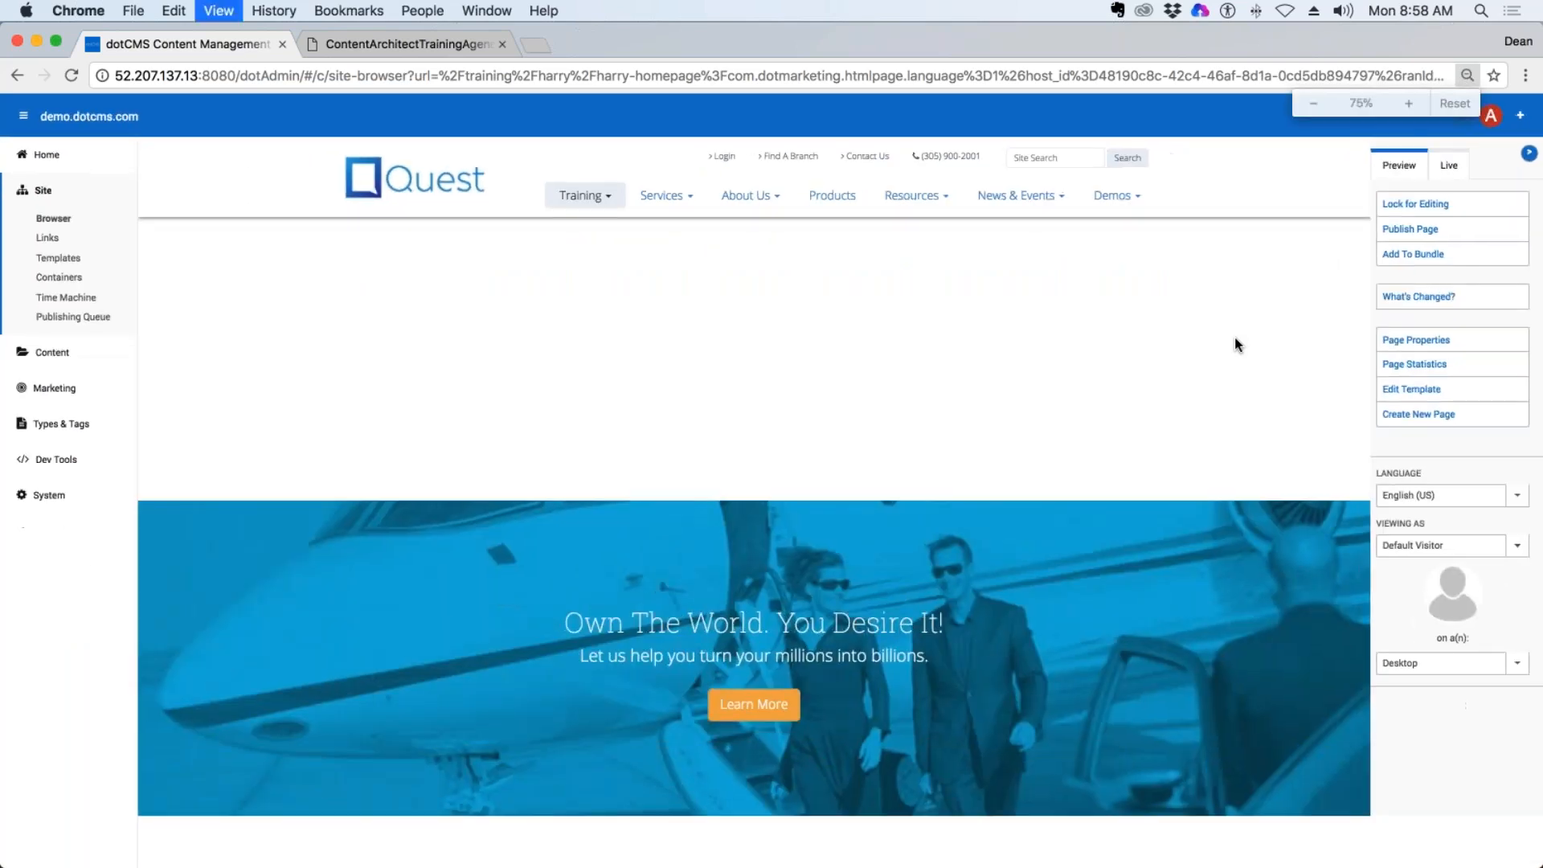
{"action": "key", "text": "super+minus"}
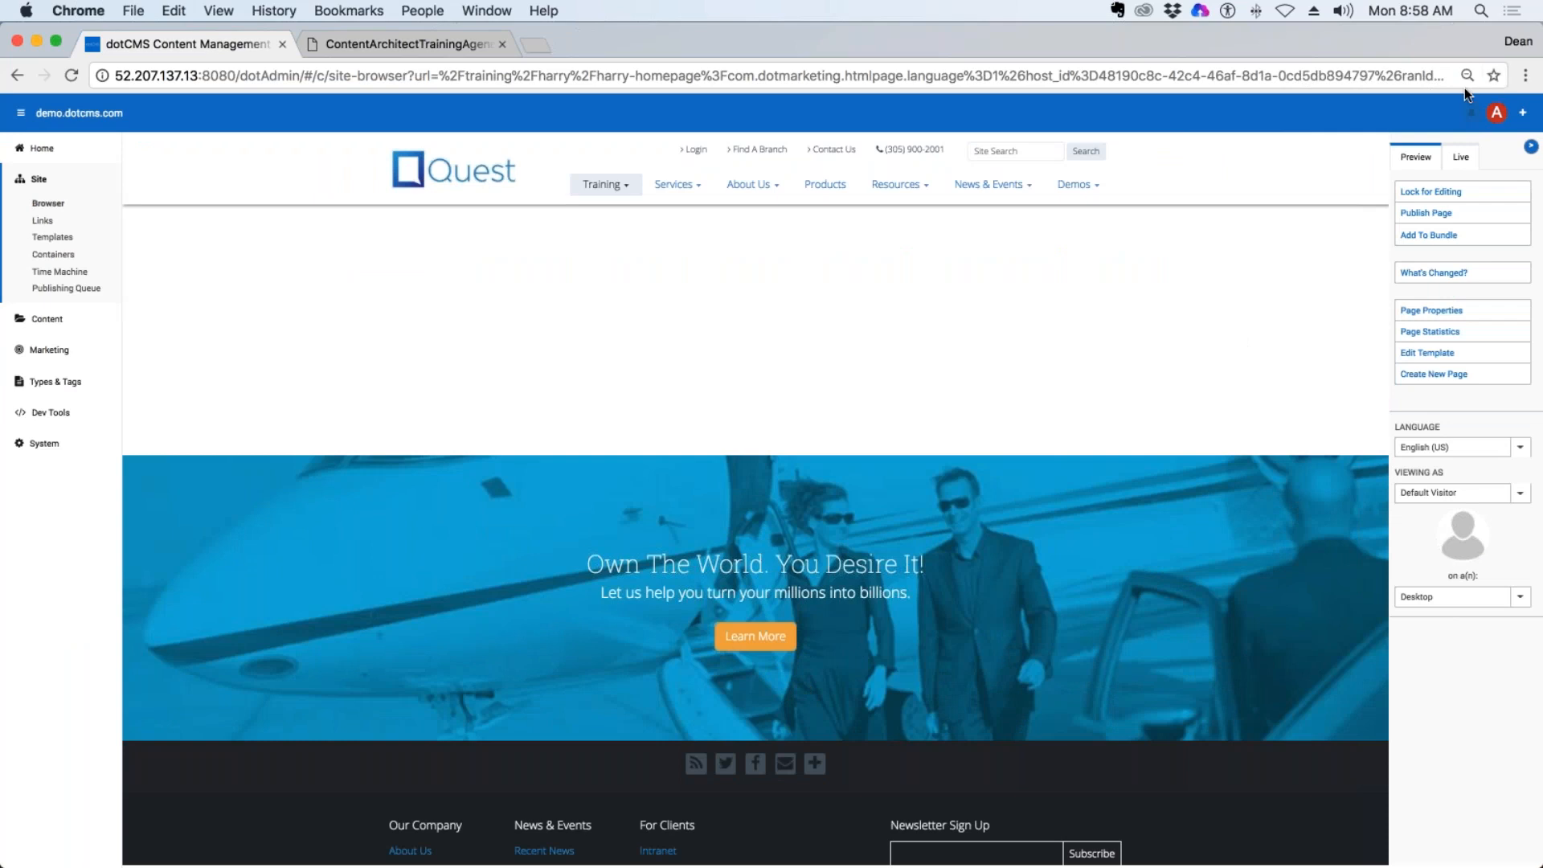
{"action": "left_click", "coordinate": [218, 11]}
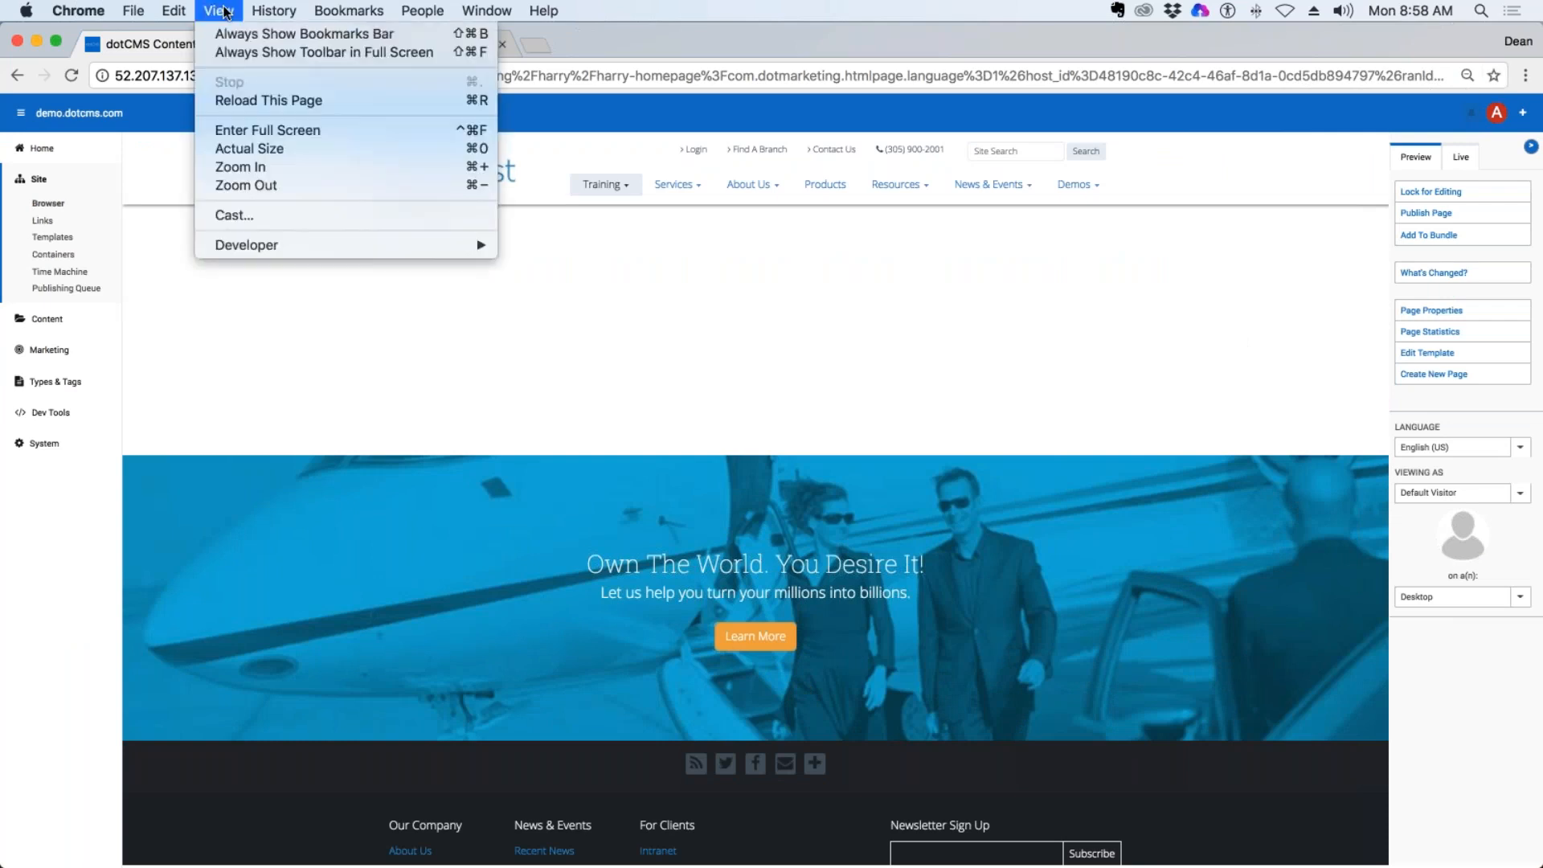
{"action": "left_click", "coordinate": [251, 148]}
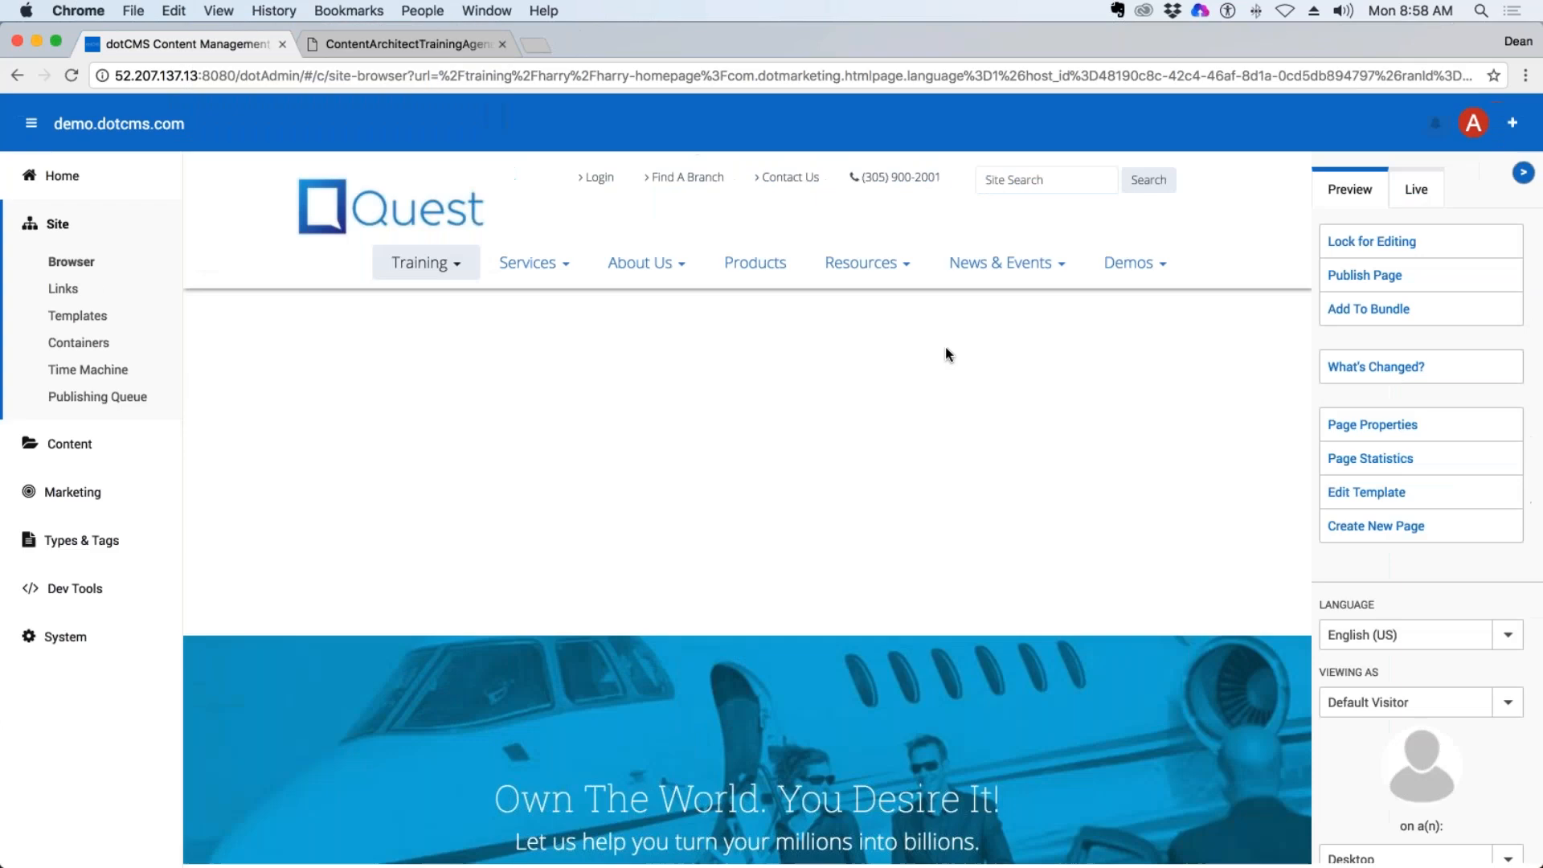
Return to the Site Browser and list the contents of the training folder and the trainer's own subfolder.
{"action": "left_click", "coordinate": [75, 265]}
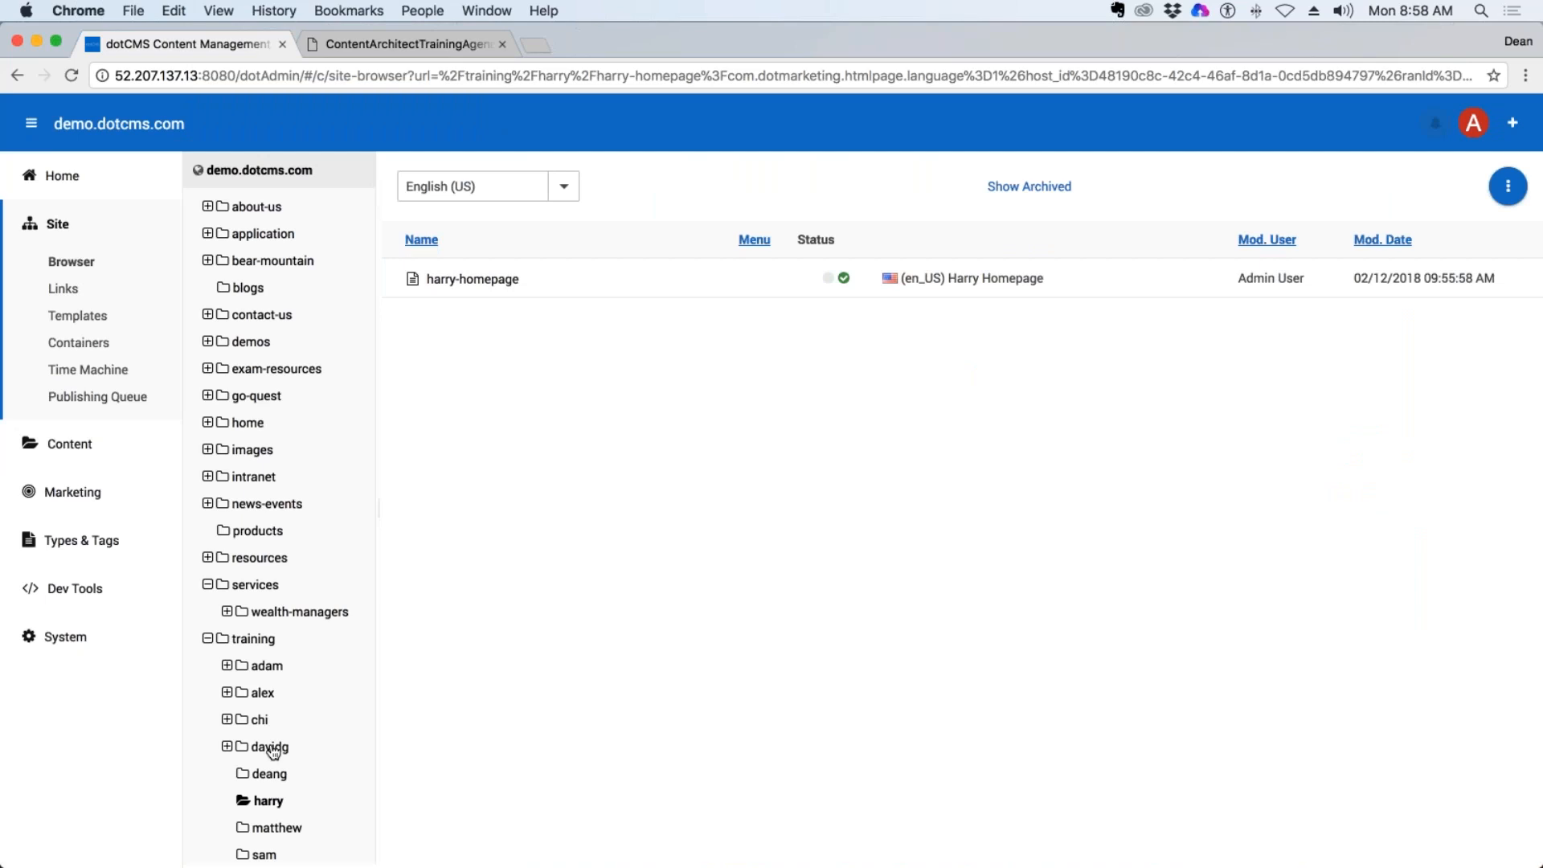
{"action": "left_click", "coordinate": [254, 641]}
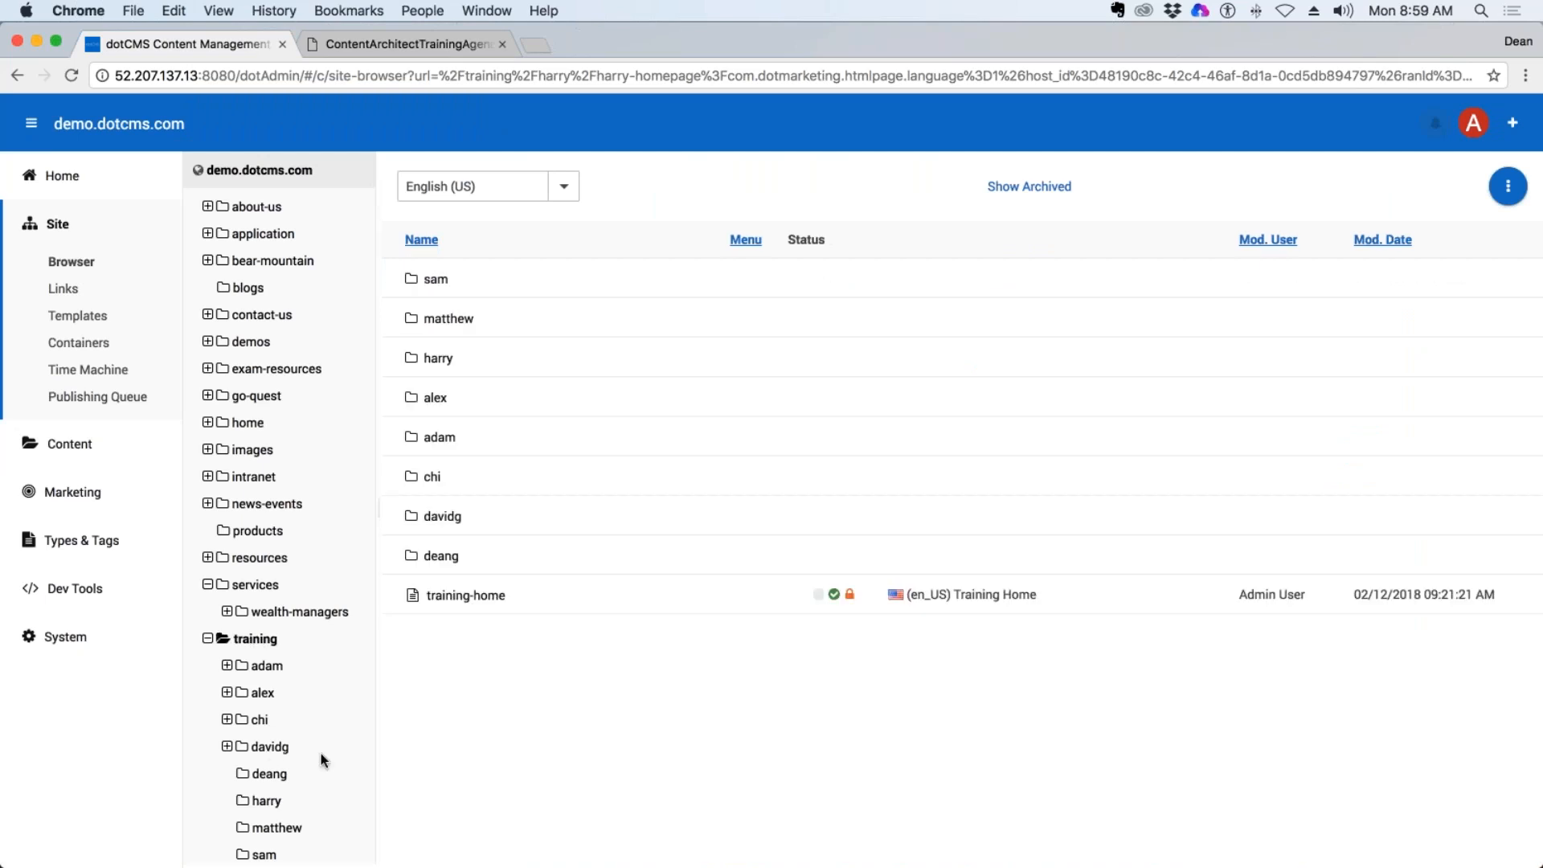
{"action": "left_click", "coordinate": [269, 774]}
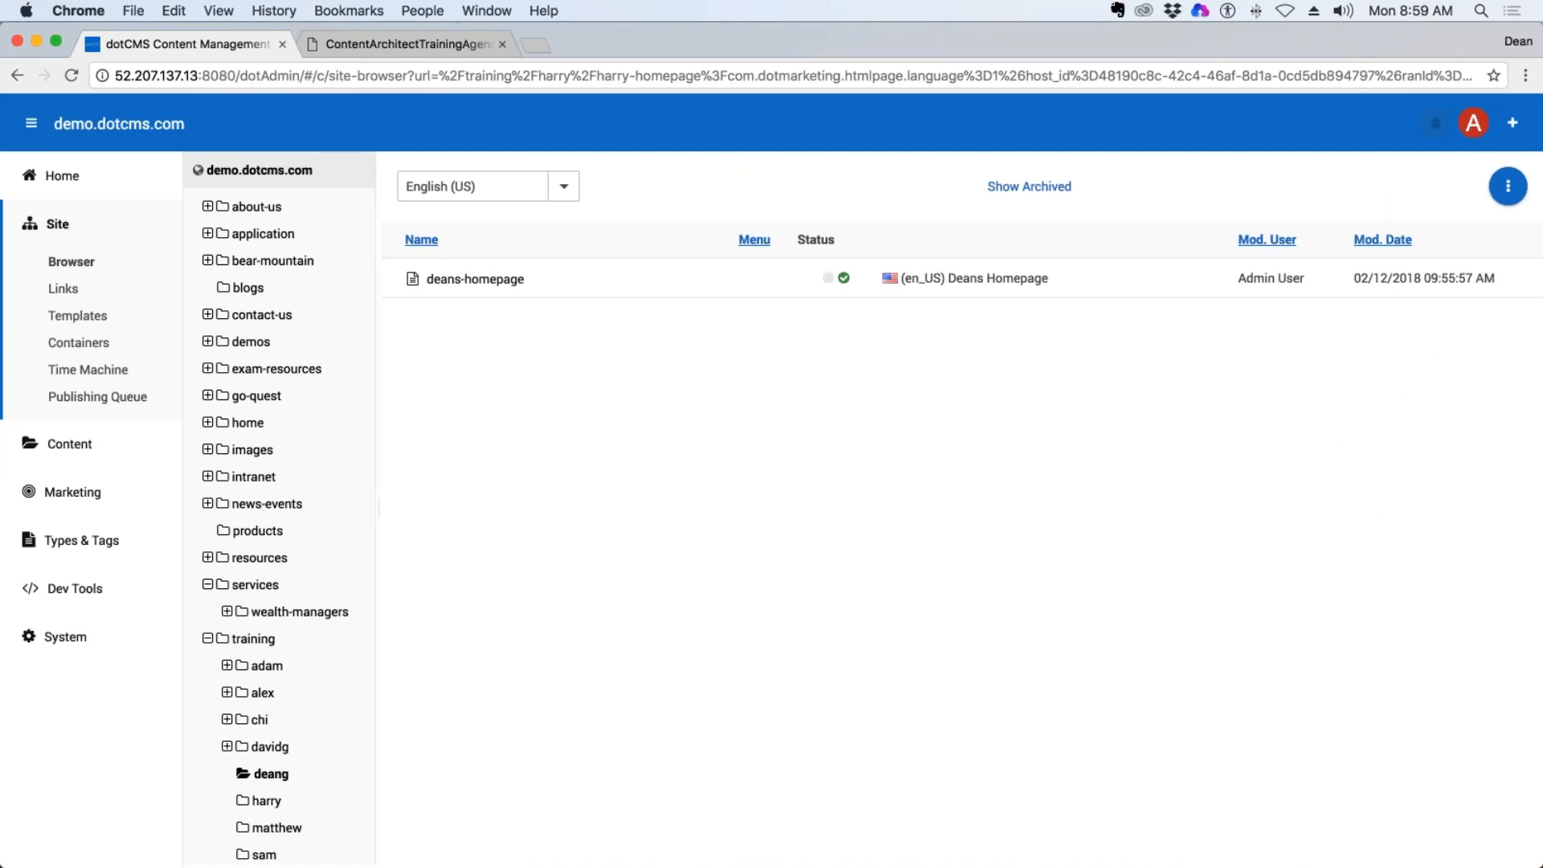
Save and publish the Quest - 2 Column (w/ Side Nav) template from the trainer's own homepage, and view the page's Training navigation menu.
{"action": "left_click", "coordinate": [474, 281]}
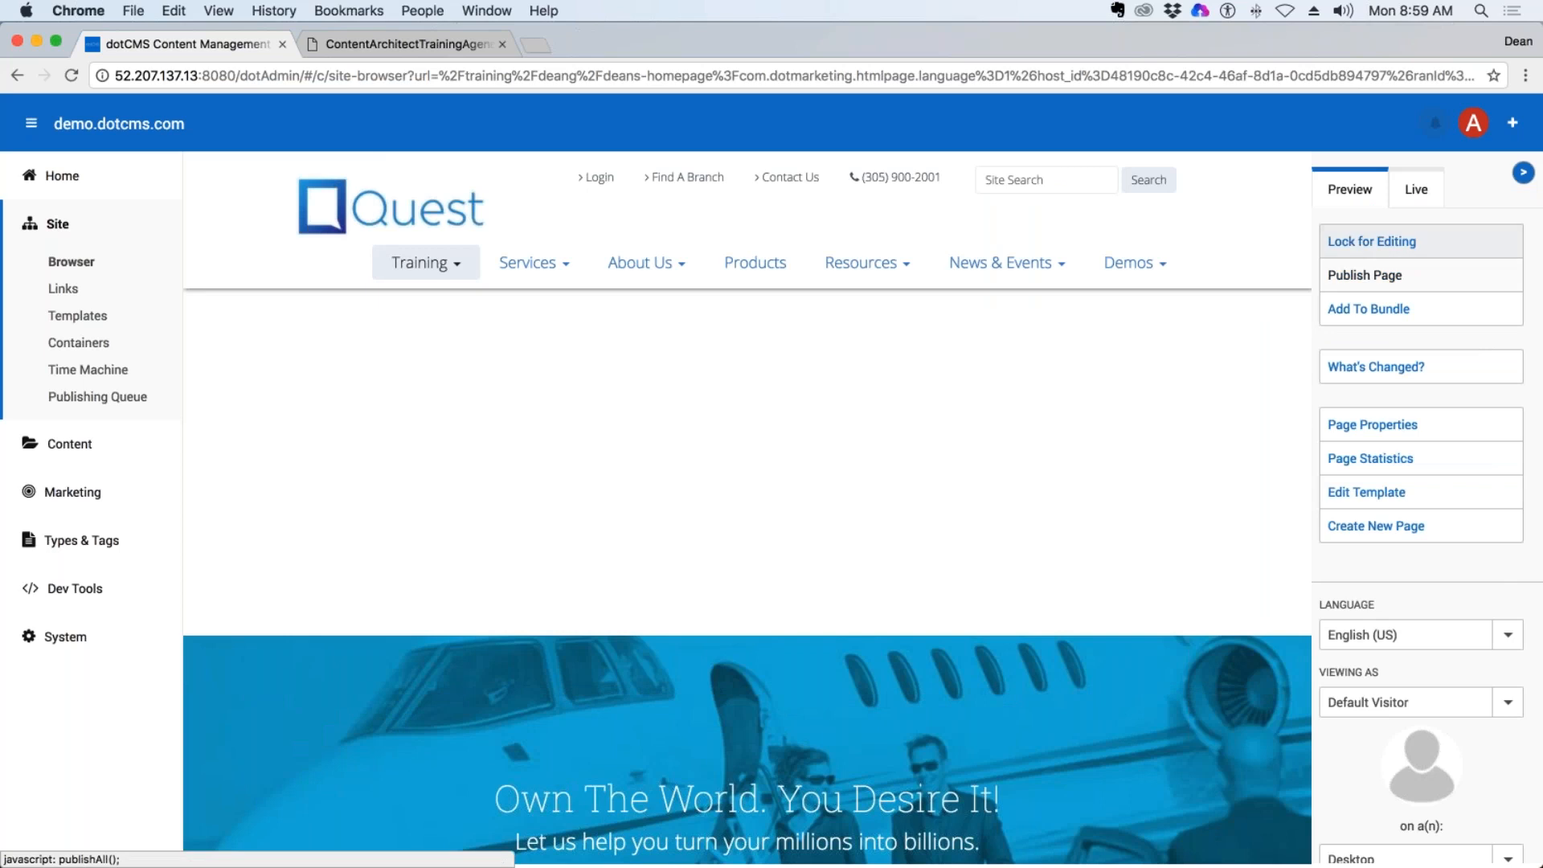
{"action": "left_click", "coordinate": [1387, 492]}
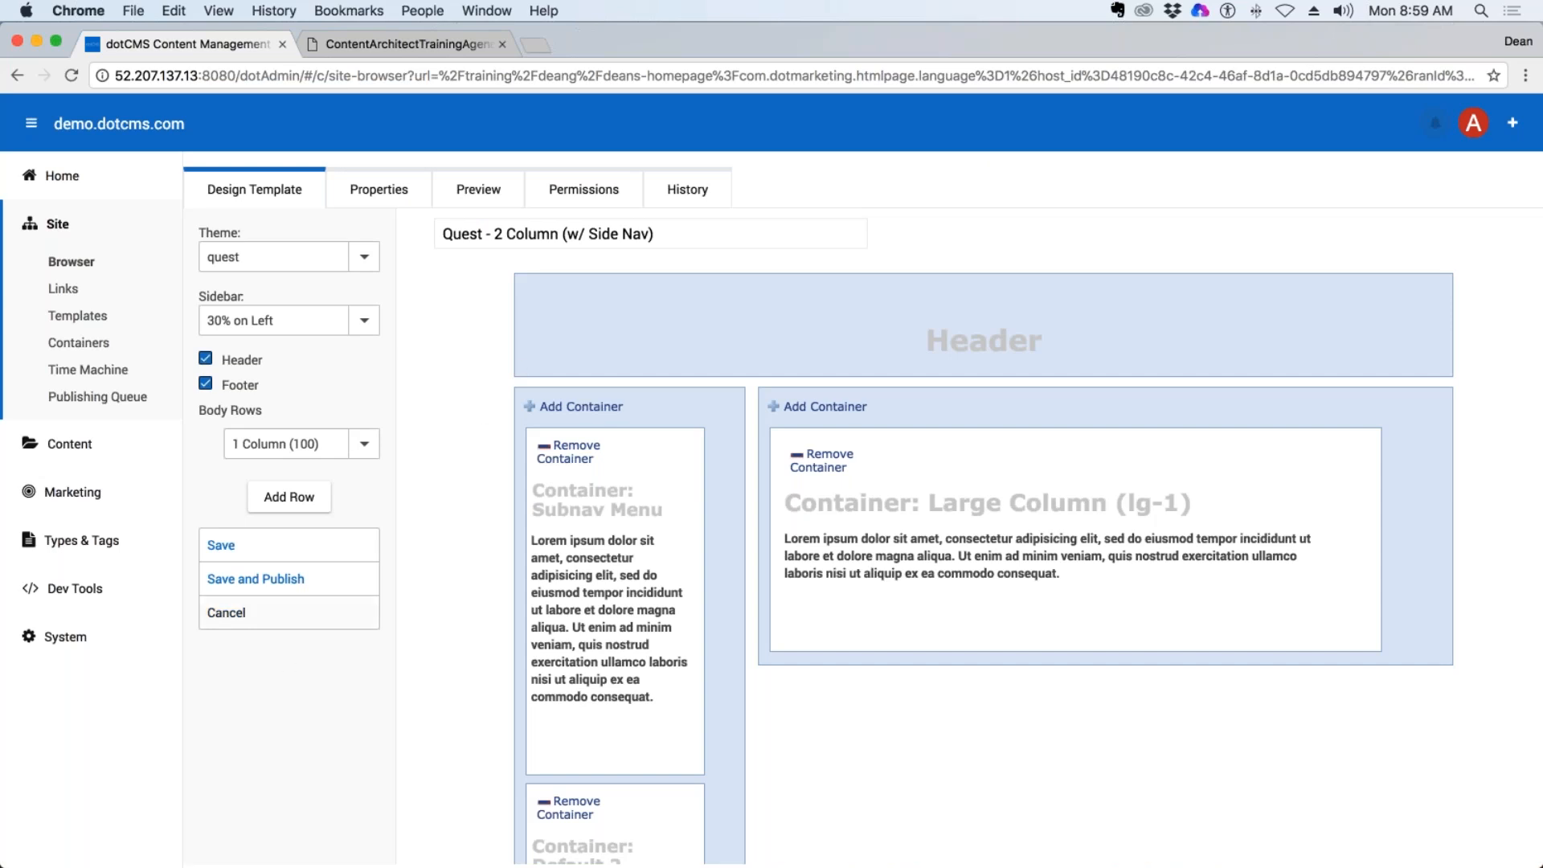
{"action": "left_click", "coordinate": [268, 580]}
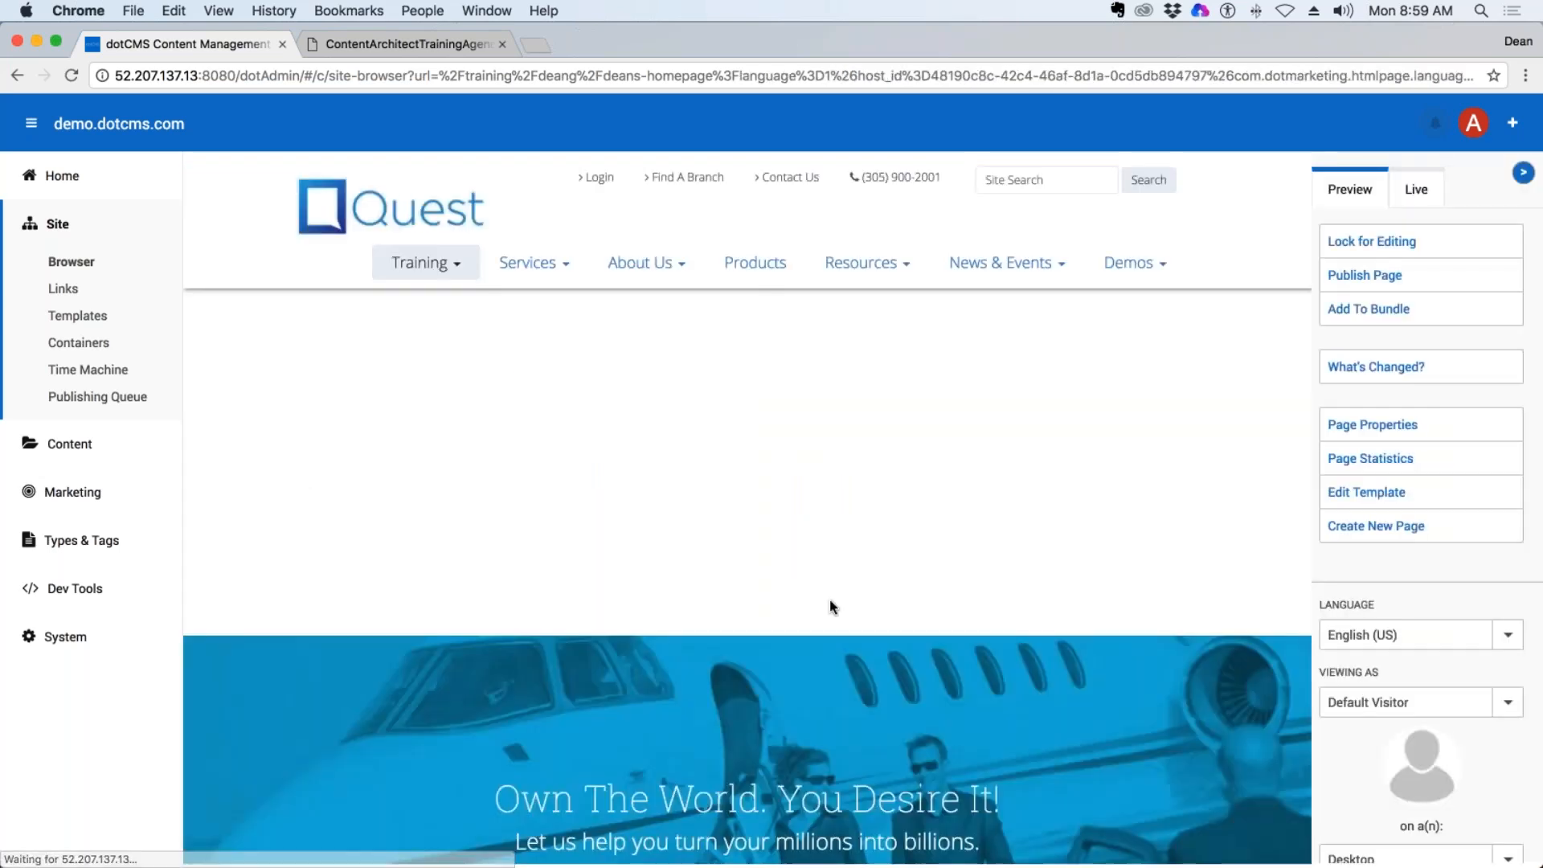
{"action": "left_click", "coordinate": [458, 269]}
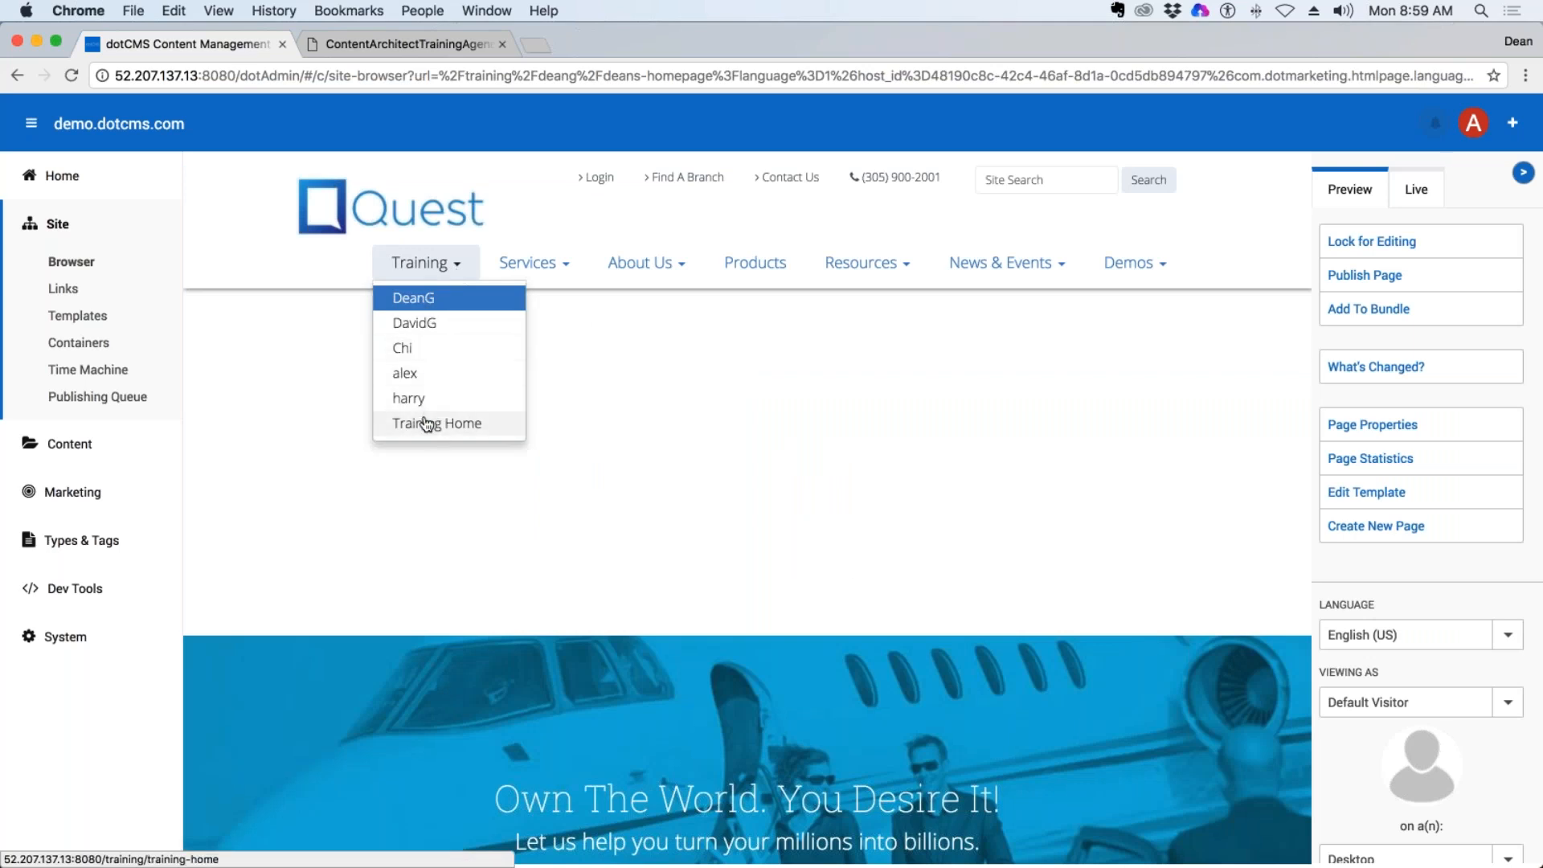
{"action": "left_click", "coordinate": [293, 458]}
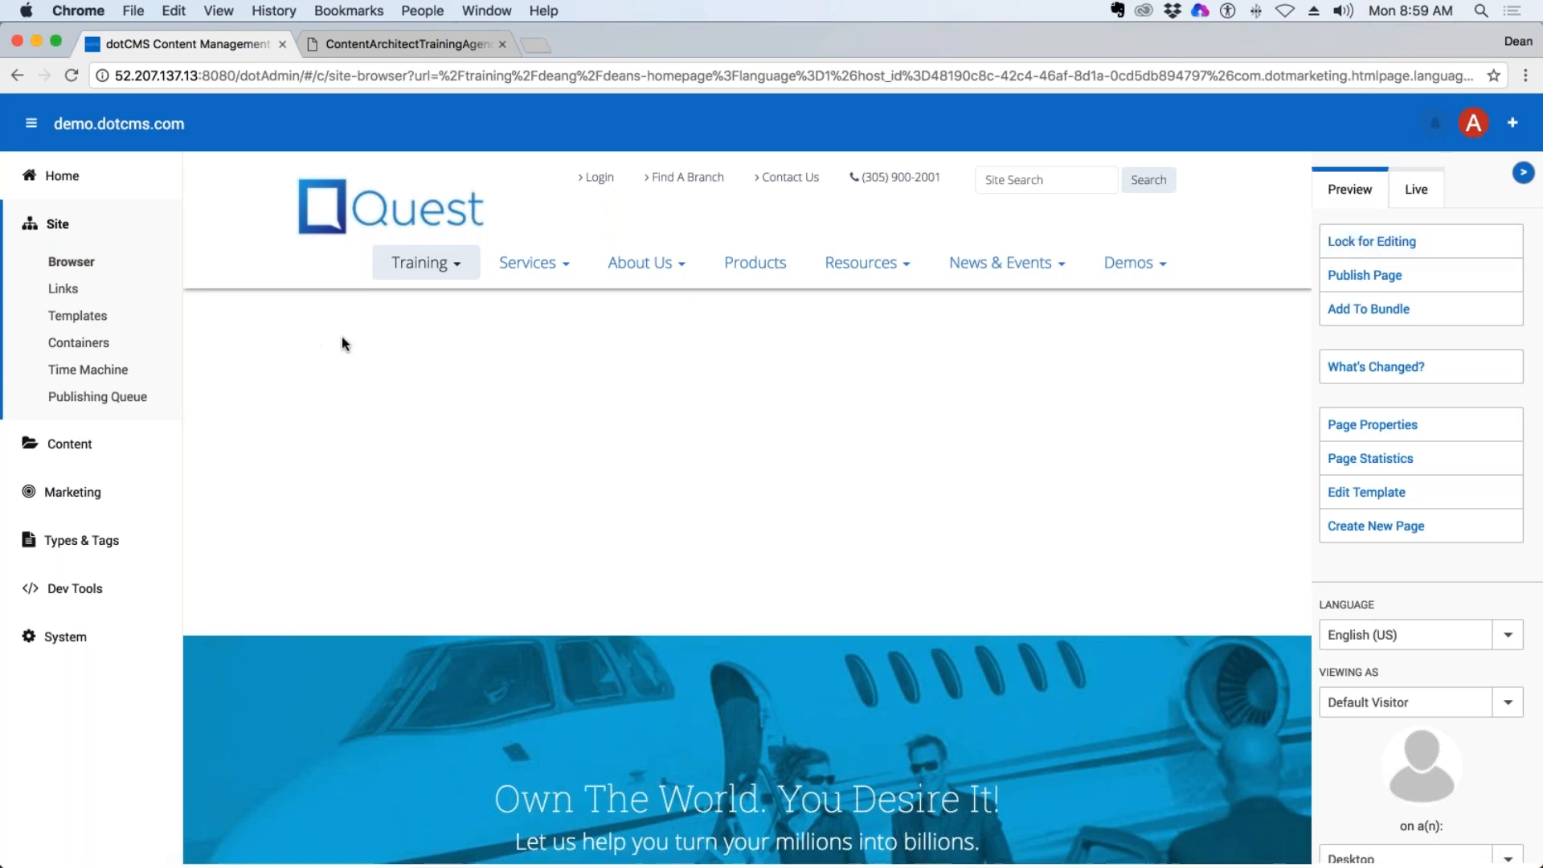
Change the template of the training-home page in the training folder to Quest - 2 Column (w/ Side Nav), and save and publish it.
{"action": "left_click", "coordinate": [70, 261]}
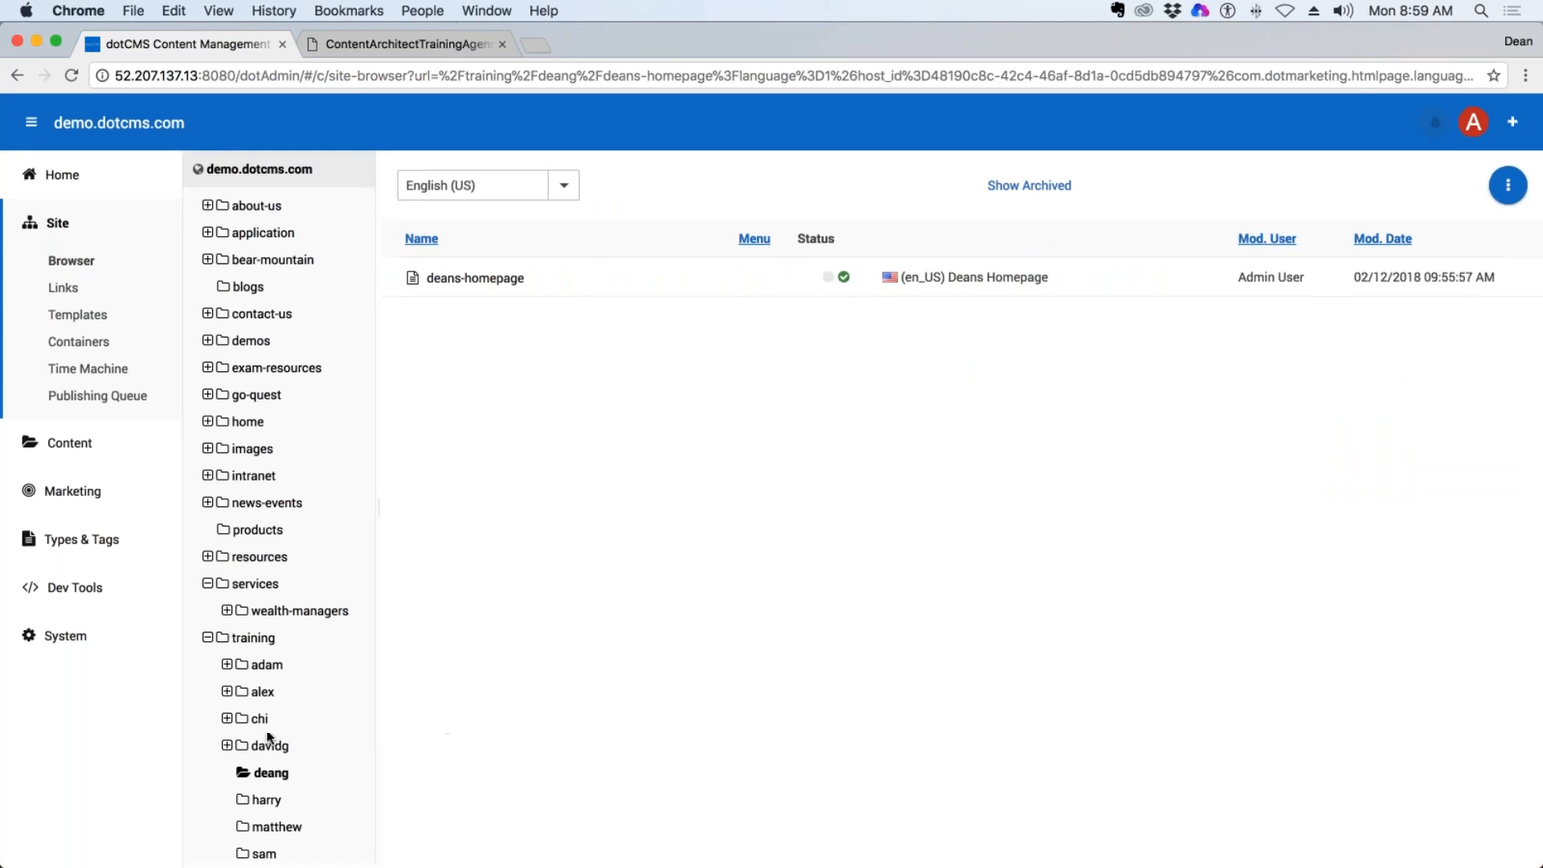
{"action": "left_click", "coordinate": [254, 640]}
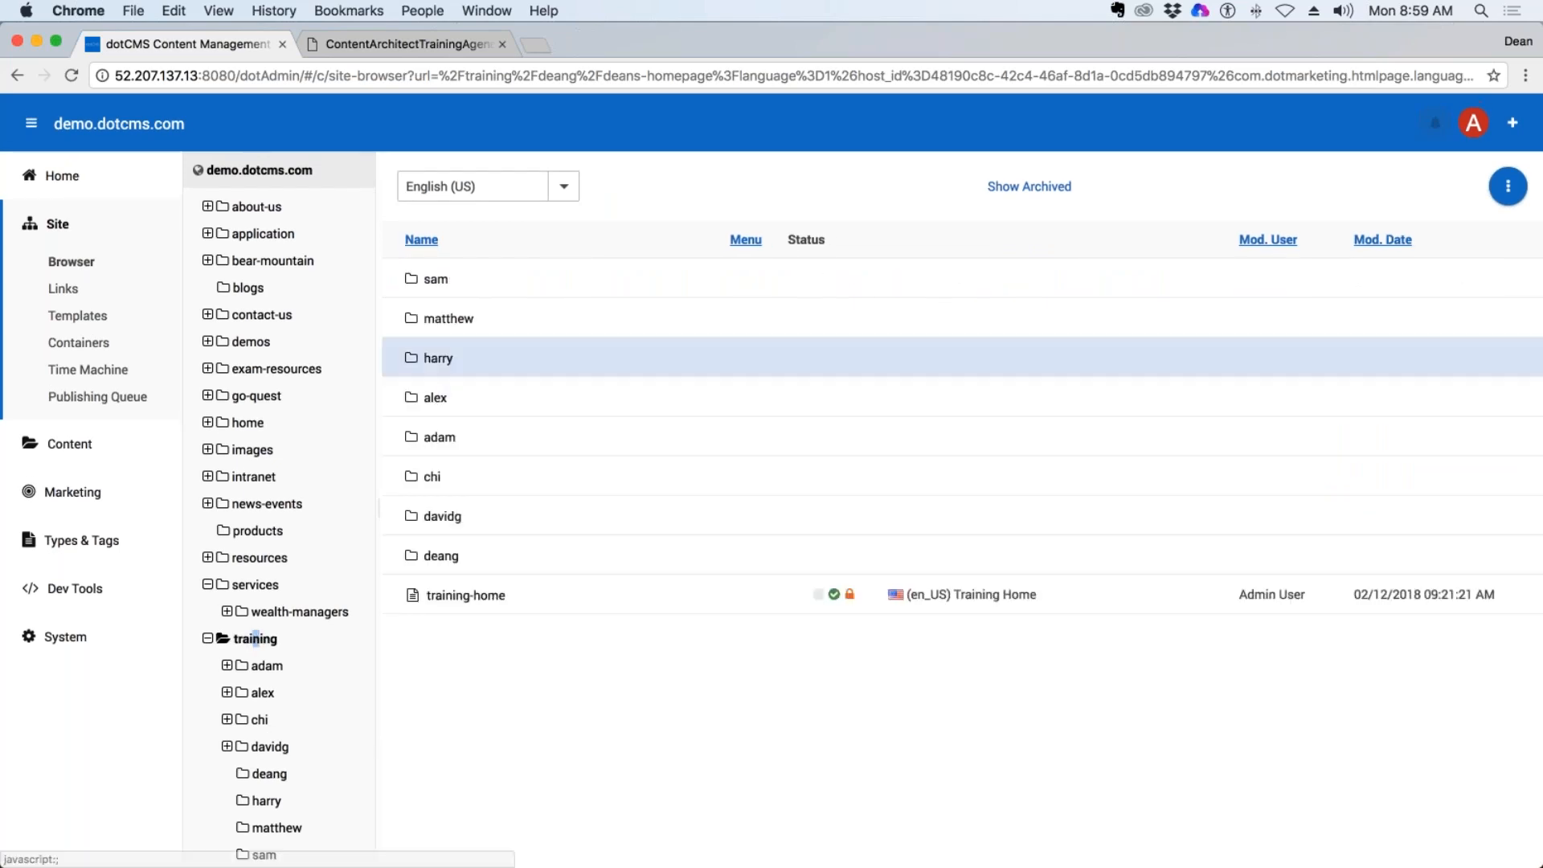
{"action": "left_click", "coordinate": [466, 597]}
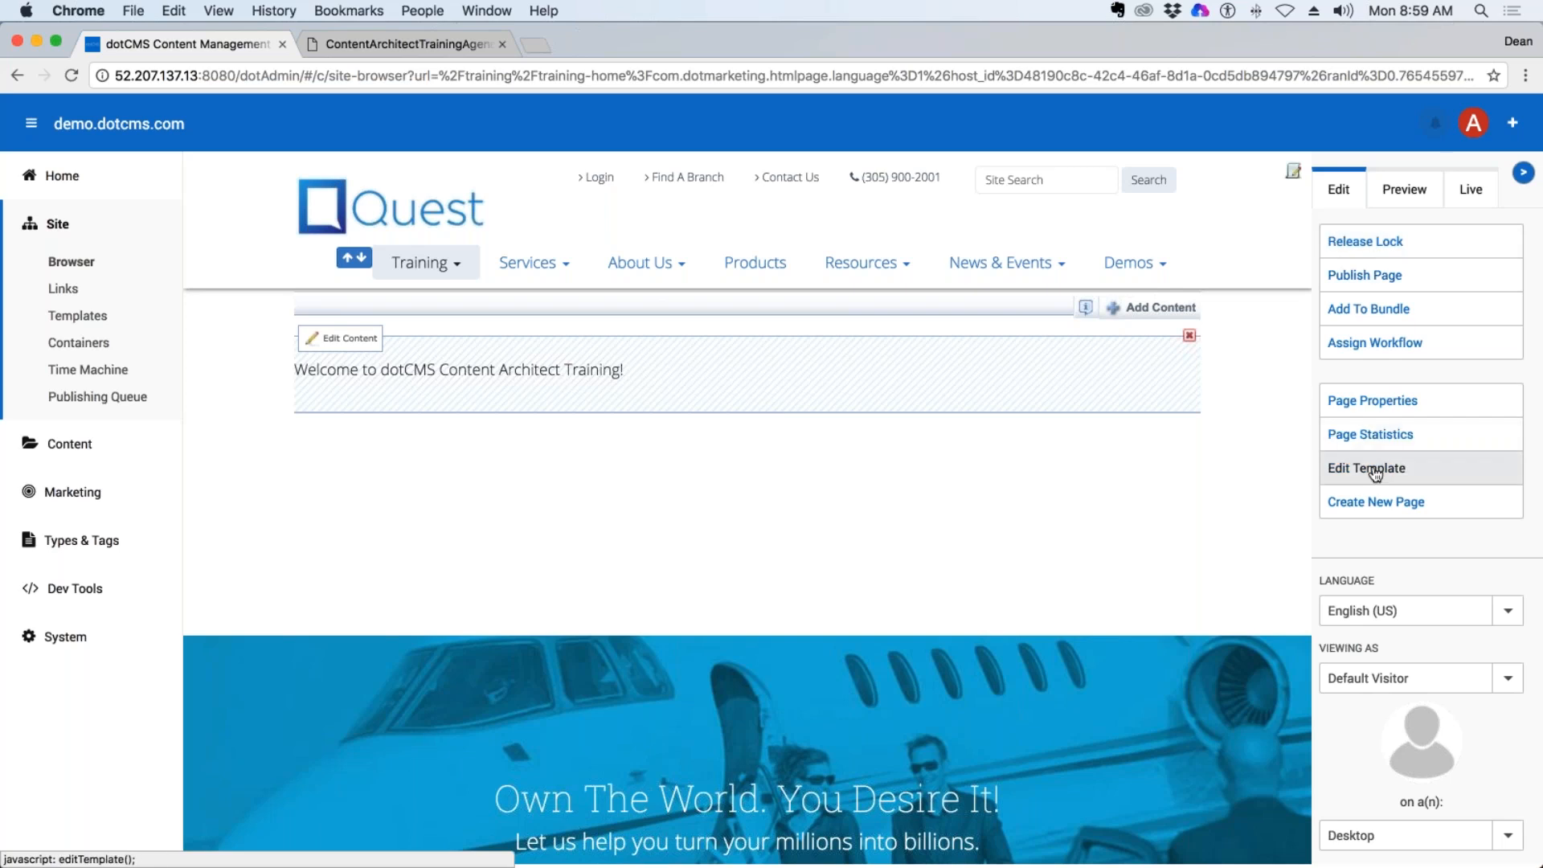
{"action": "left_click", "coordinate": [1364, 402]}
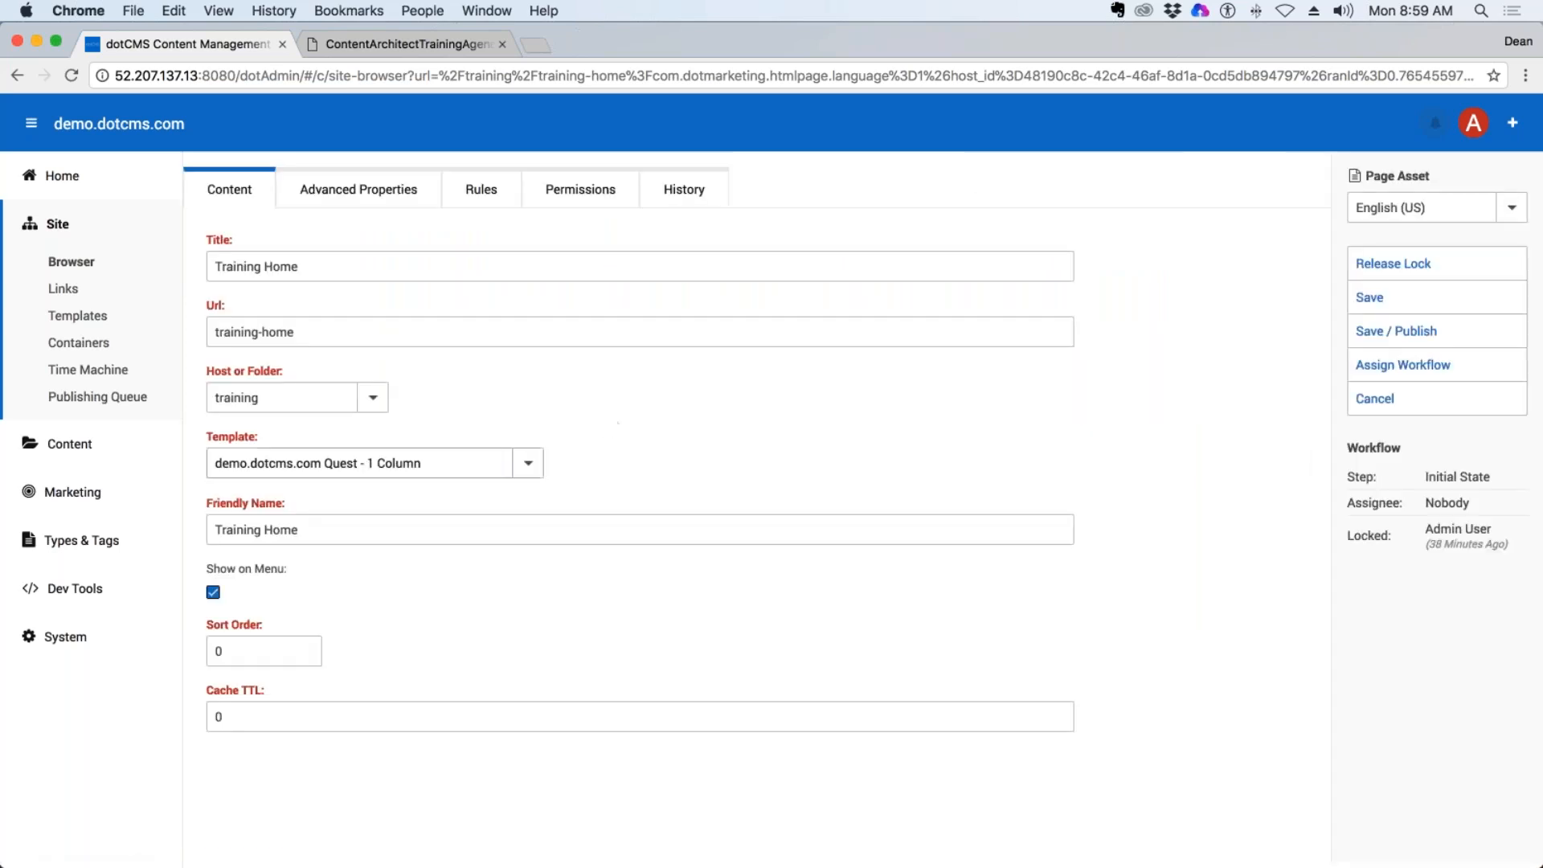
{"action": "left_click", "coordinate": [527, 460]}
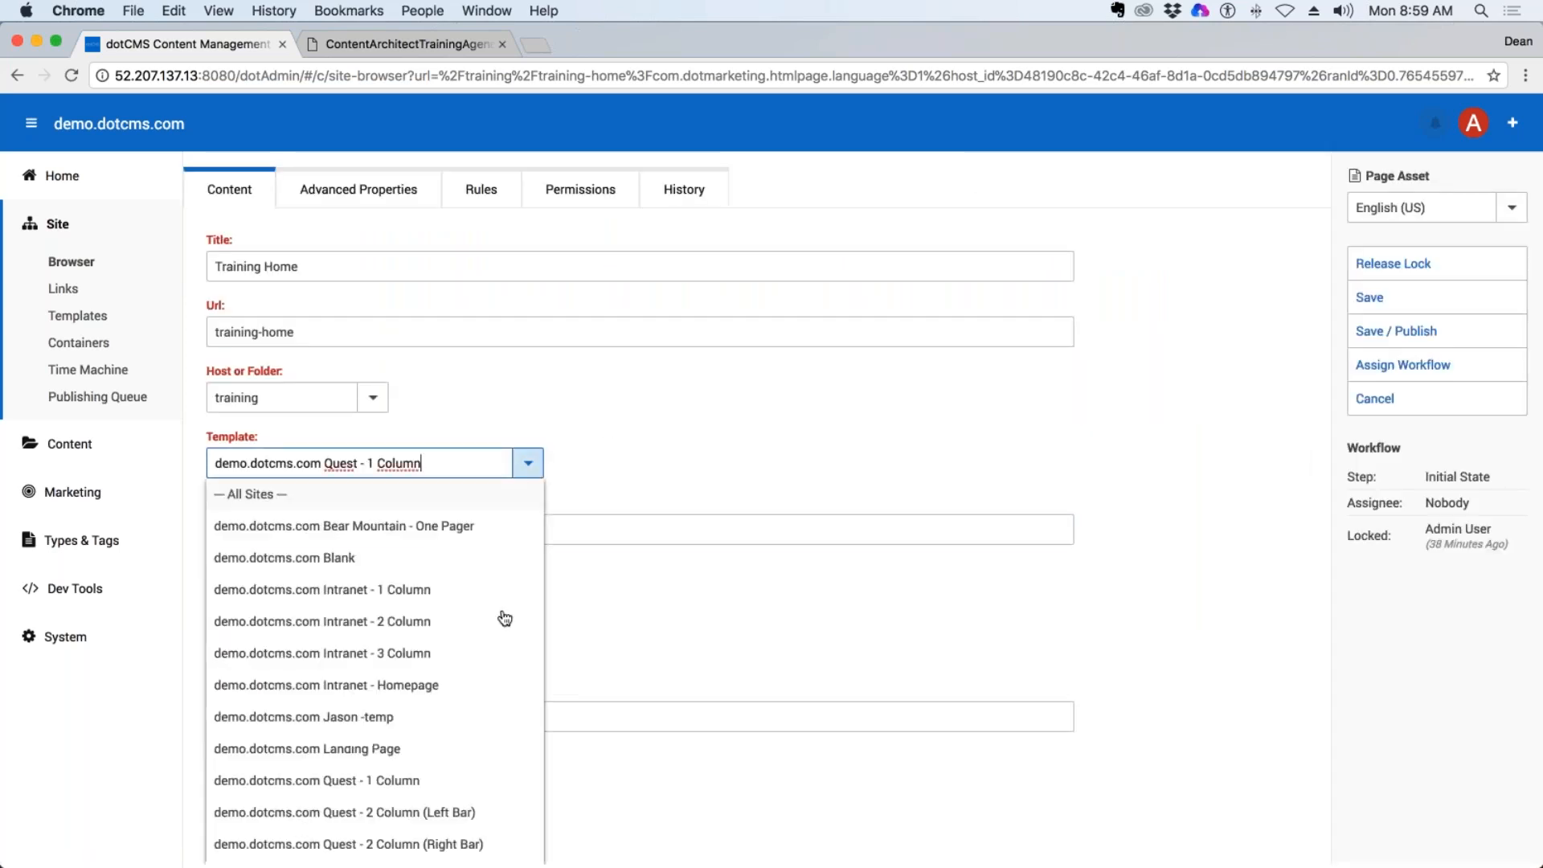
{"action": "left_click", "coordinate": [450, 783]}
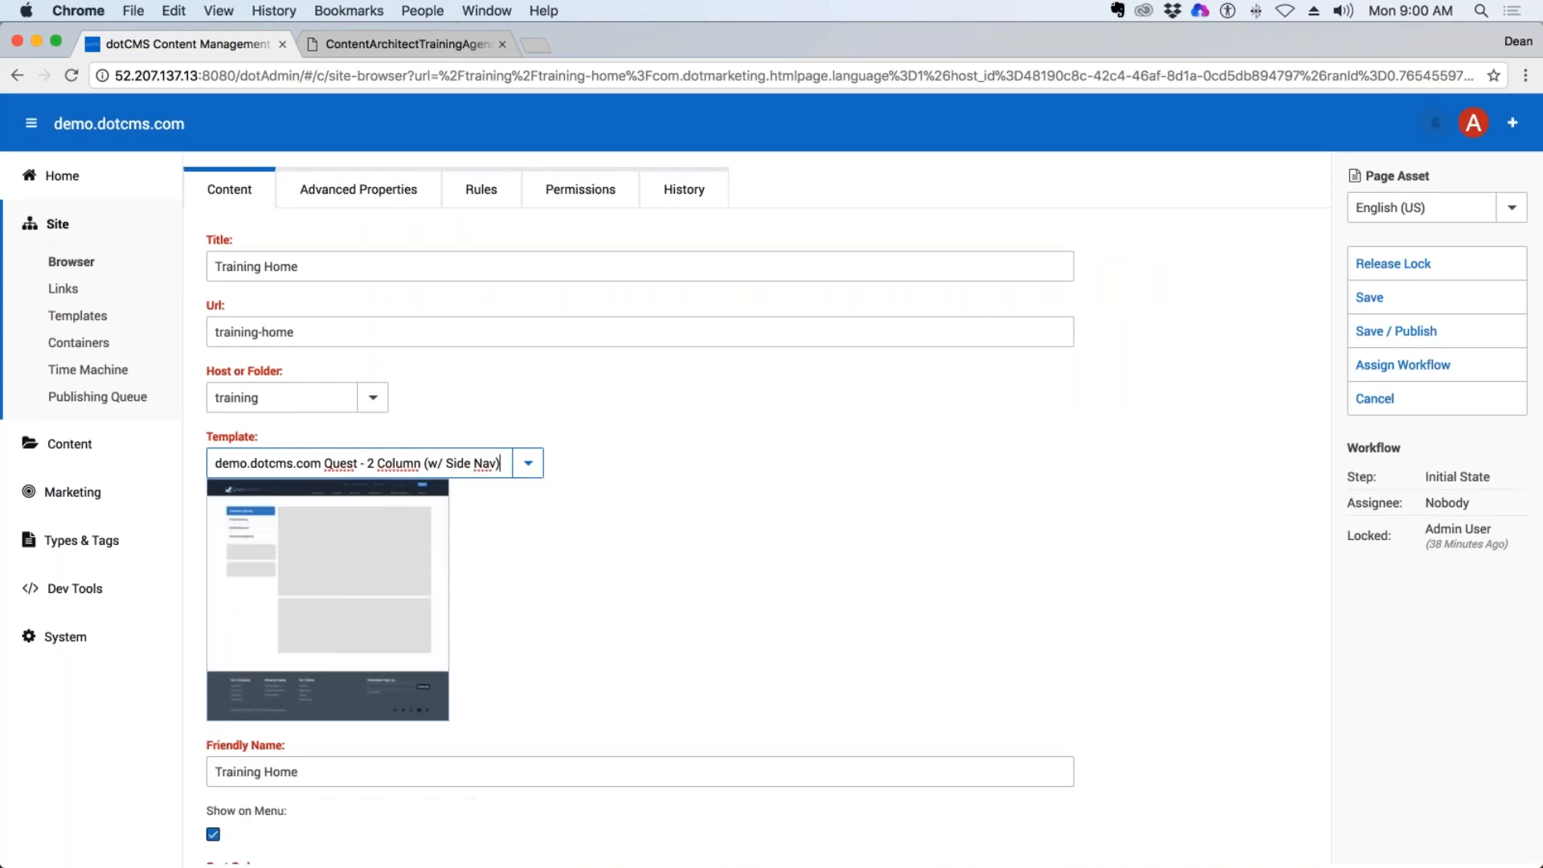
{"action": "left_click", "coordinate": [1396, 330]}
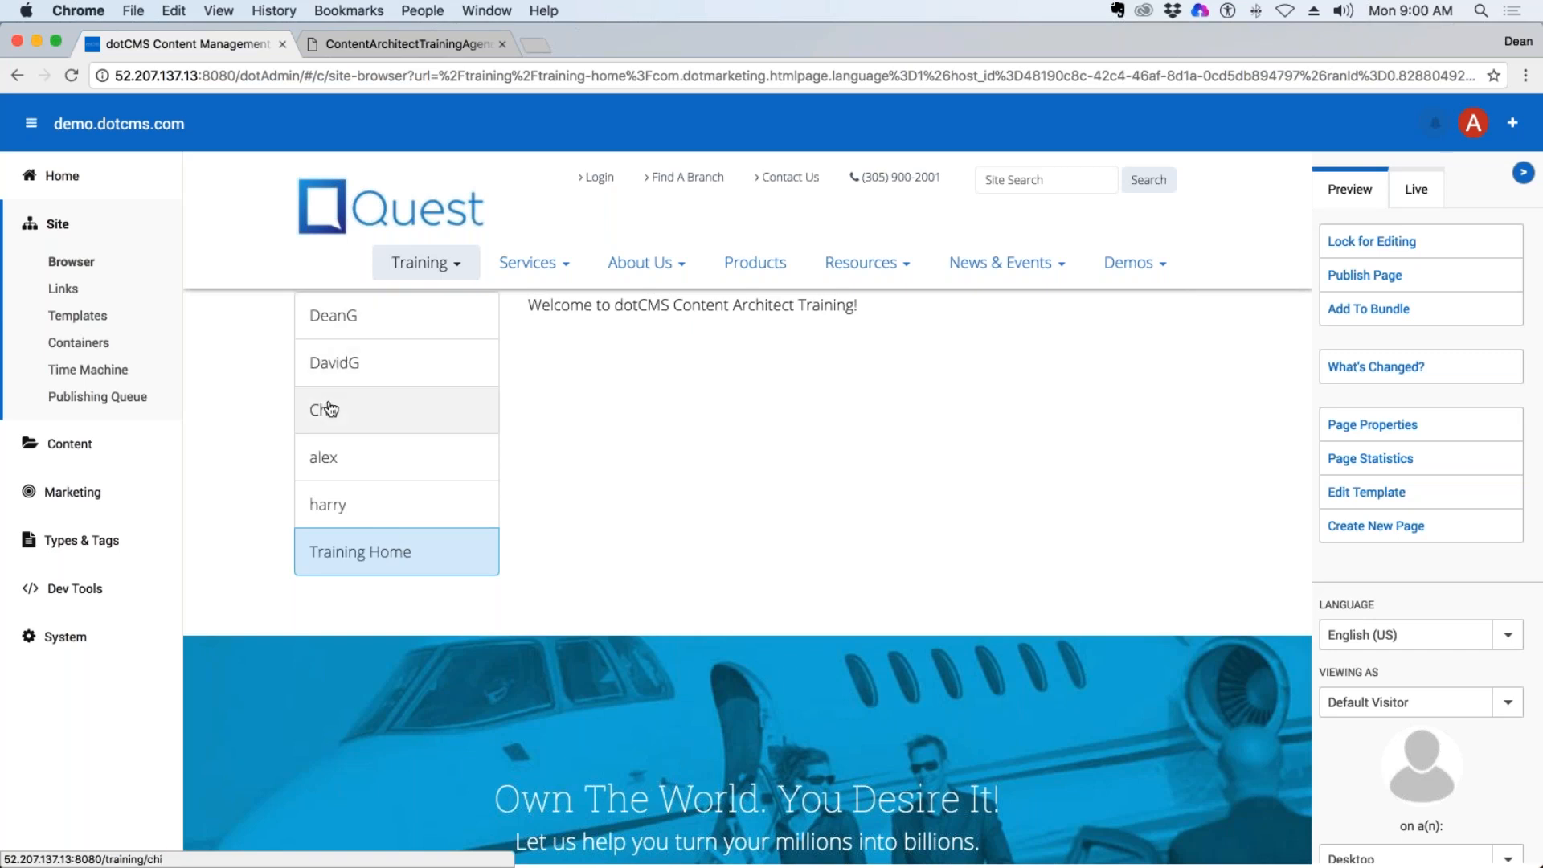
Check the trainee folder directly above the trainer's own in the Site Browser, reloading the back end to refresh the folder tree.
{"action": "left_click", "coordinate": [72, 268]}
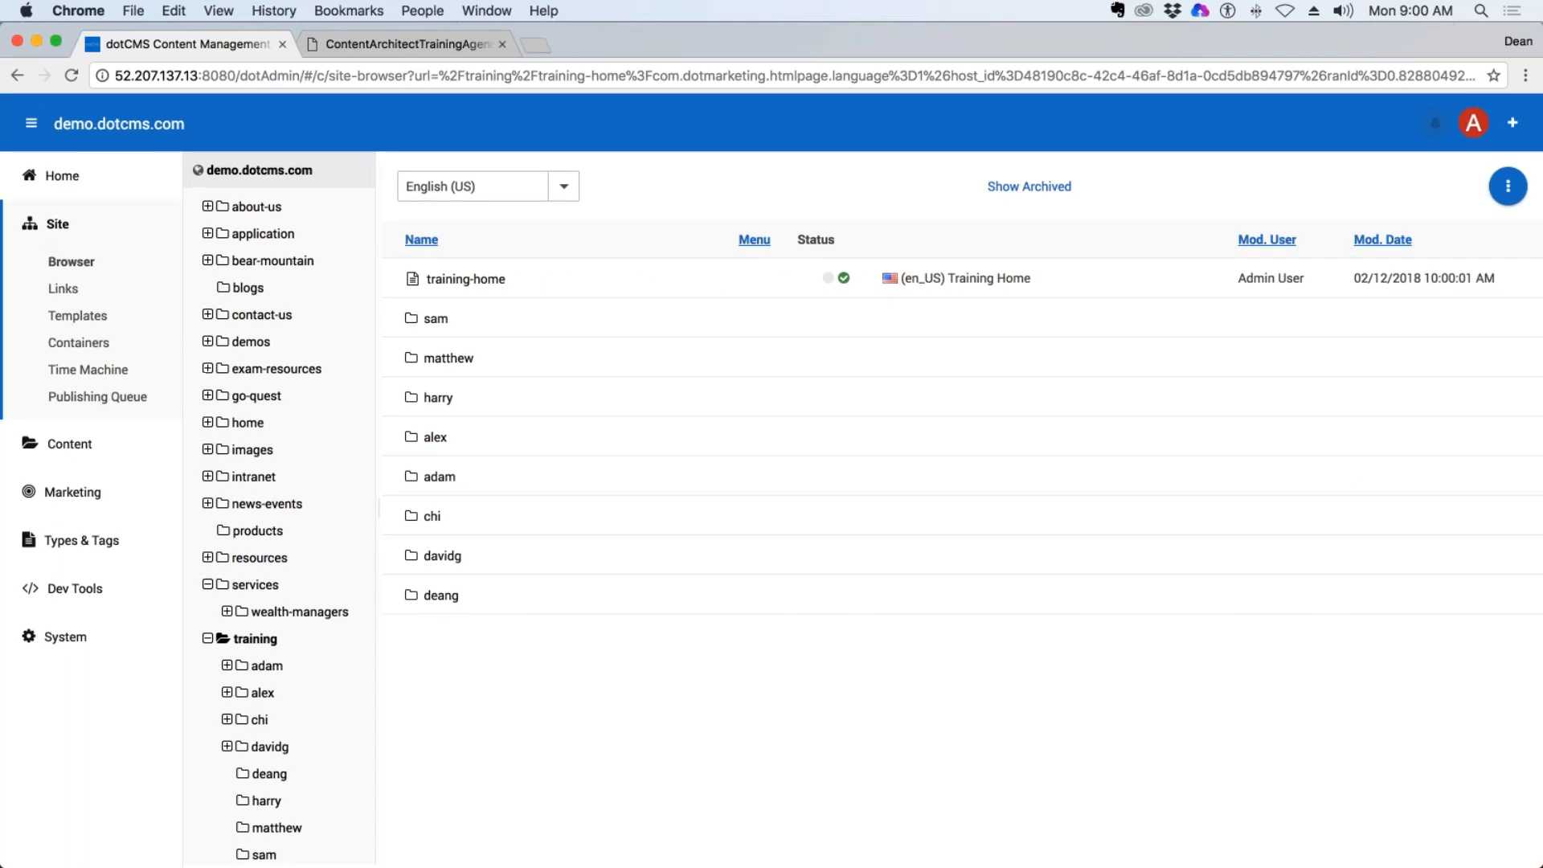
{"action": "left_click", "coordinate": [226, 747]}
{"action": "left_click", "coordinate": [241, 749]}
{"action": "key", "text": "super+r"}
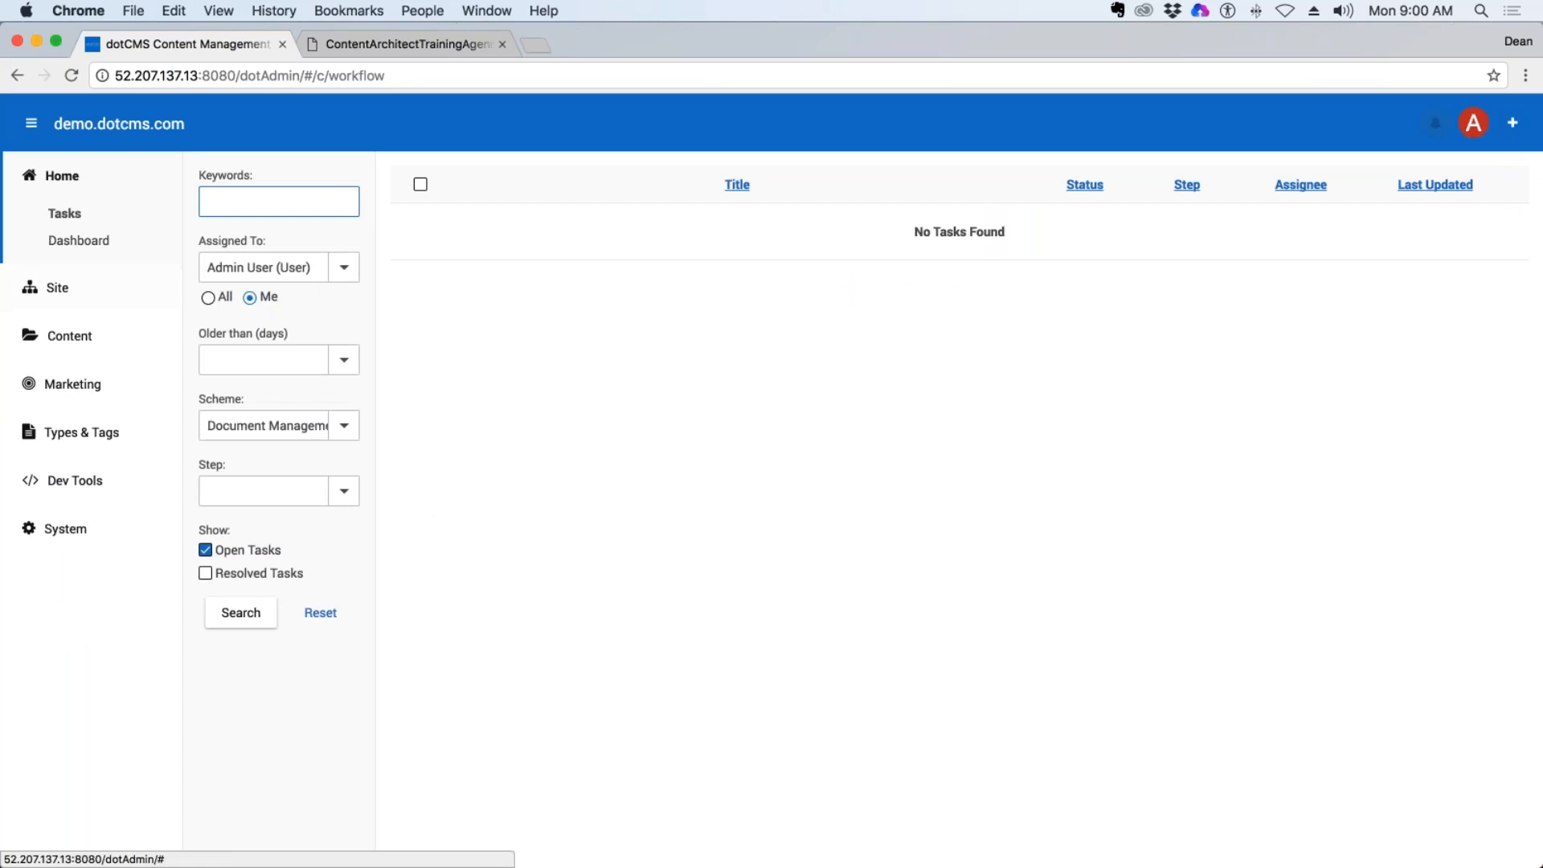
{"action": "left_click", "coordinate": [58, 291]}
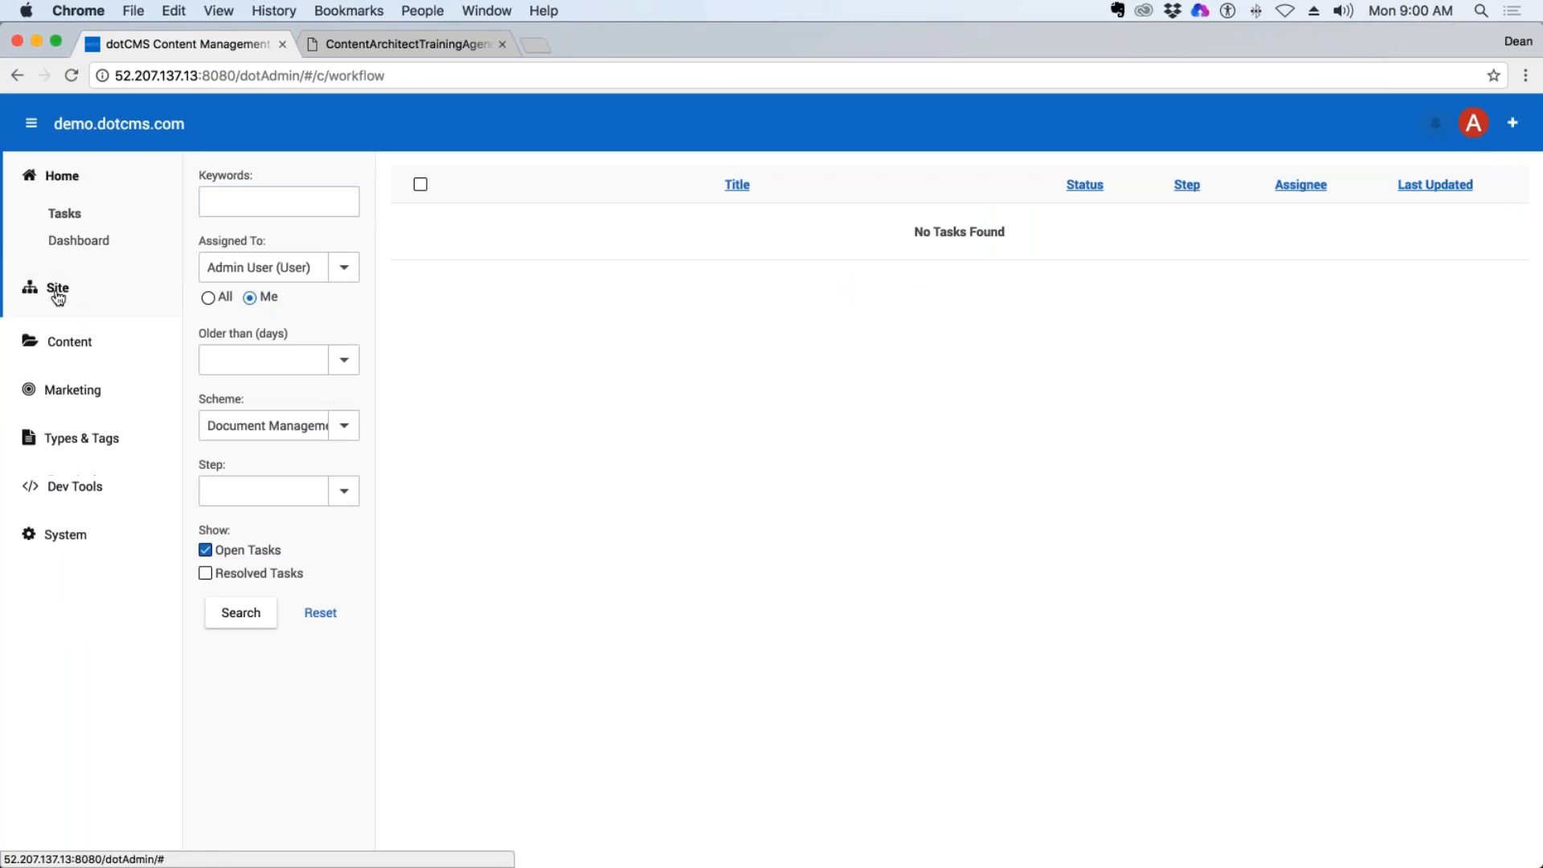
{"action": "left_click", "coordinate": [71, 330]}
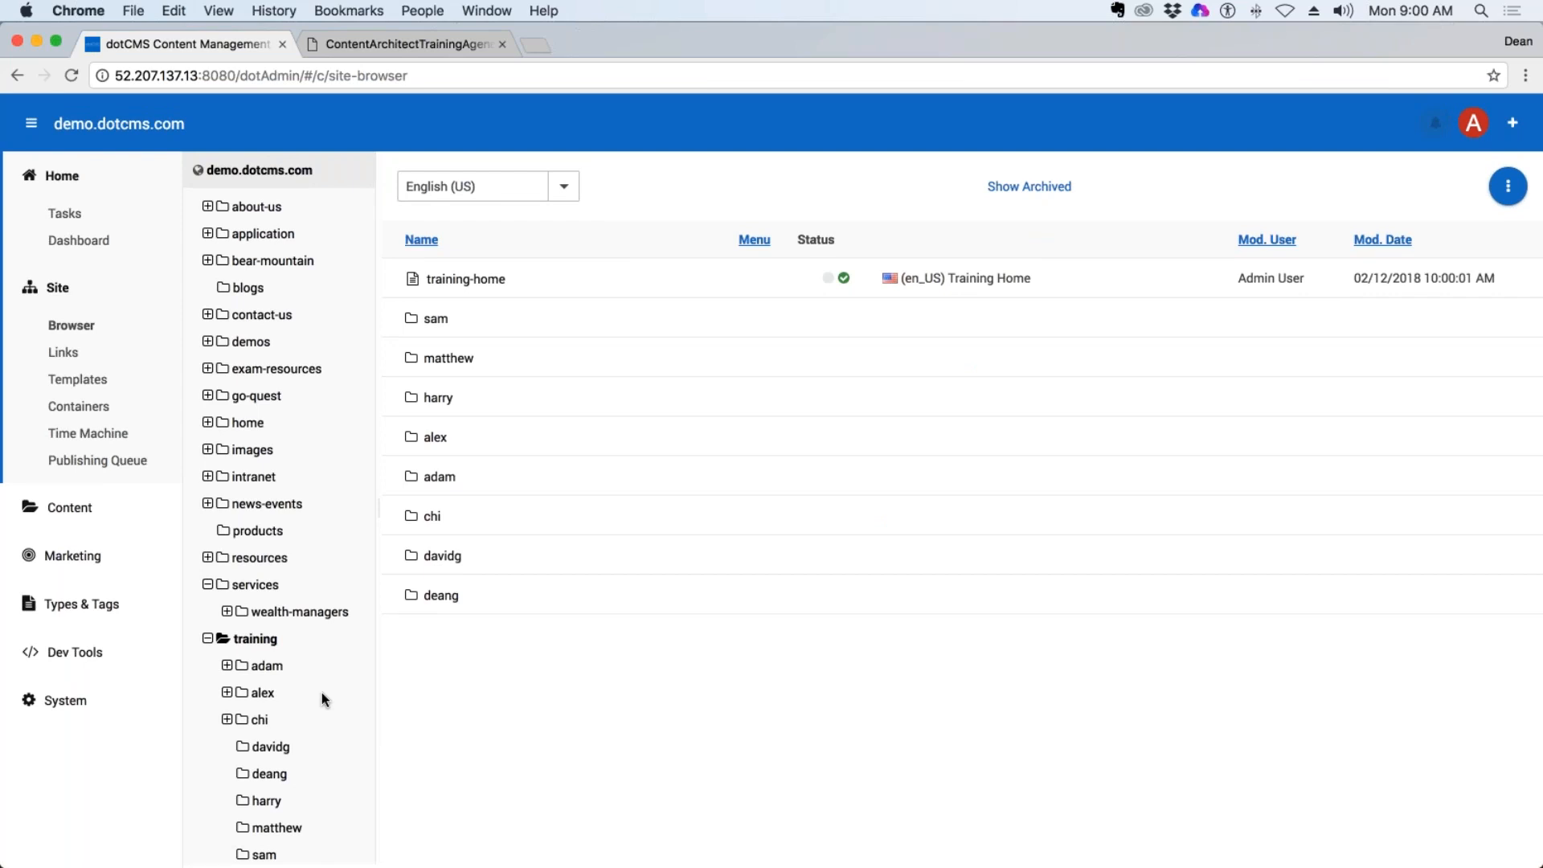
Enable Show on Menu in the properties of the last trainee folder under training and save the folder.
{"action": "right_click", "coordinate": [262, 854]}
{"action": "left_click", "coordinate": [345, 626]}
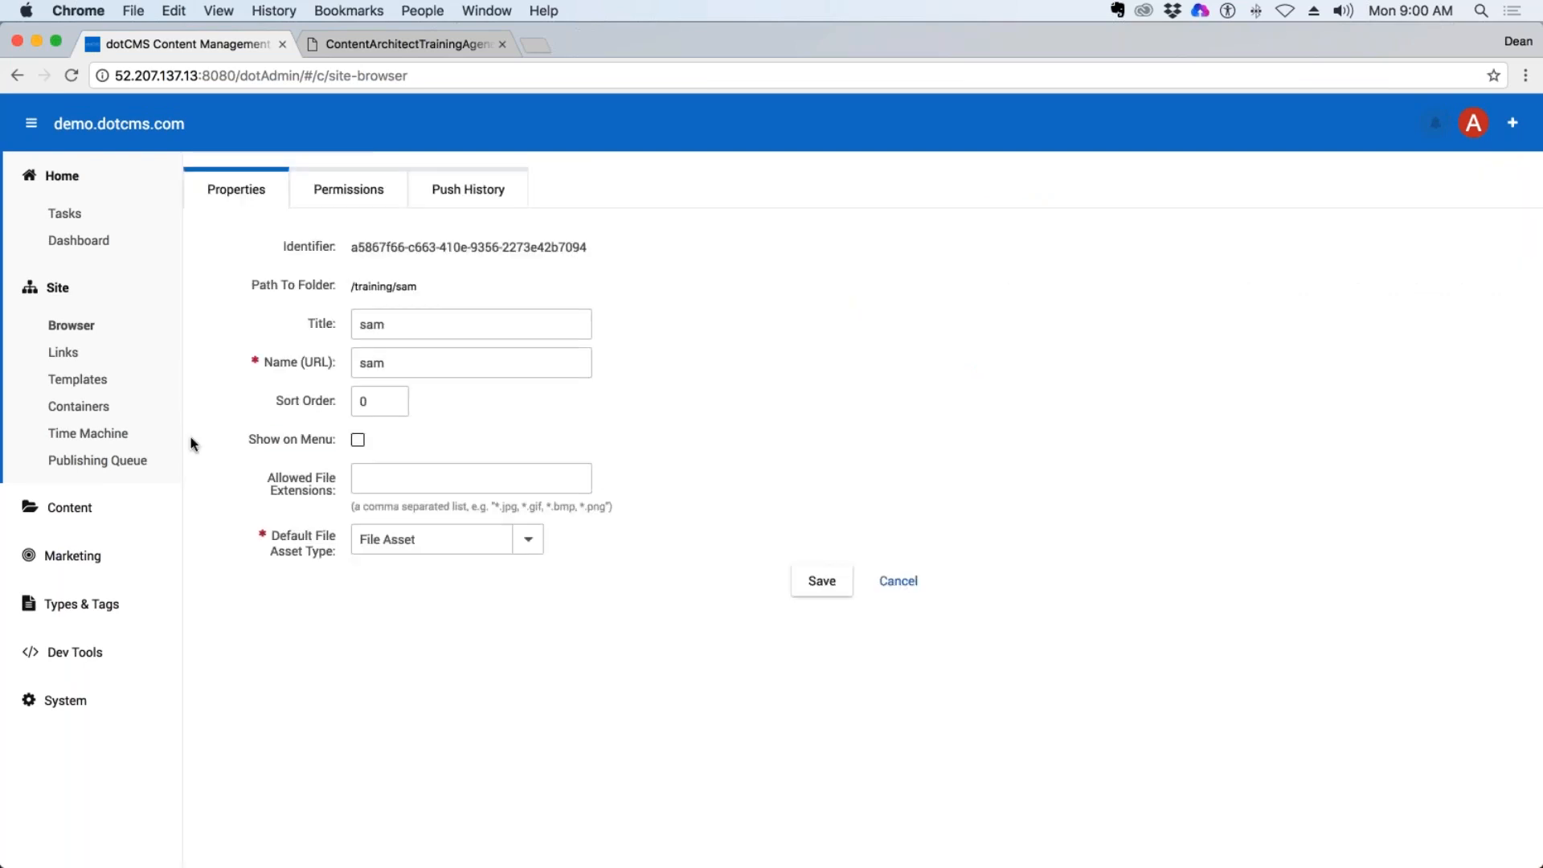
{"action": "left_click", "coordinate": [358, 440]}
{"action": "left_click", "coordinate": [821, 580]}
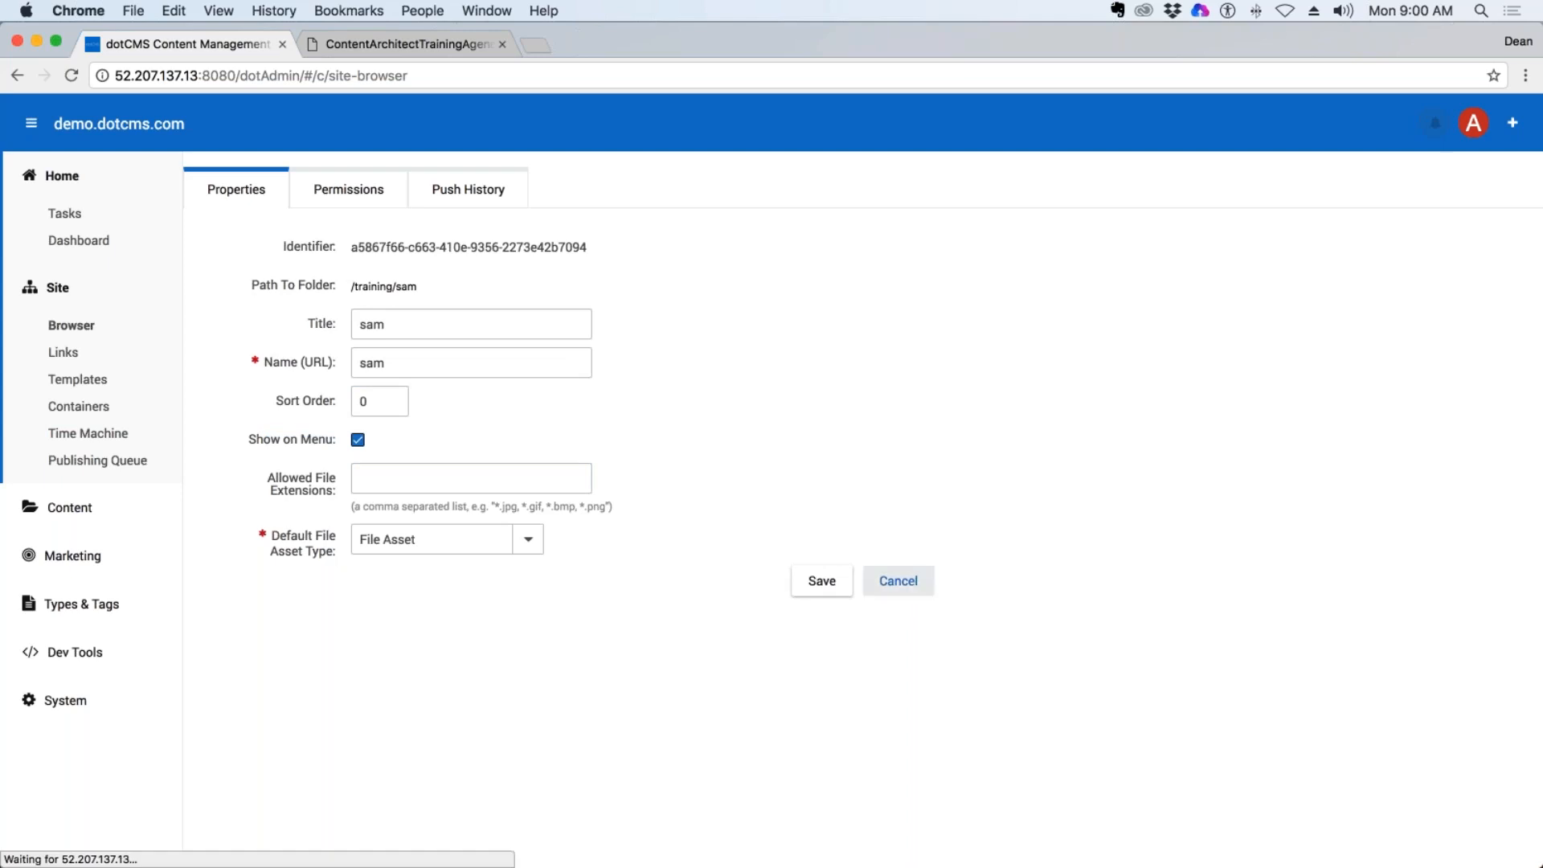
Enable Show on Menu for the second-to-last trainee folder under training and save its properties.
{"action": "left_click", "coordinate": [276, 827]}
{"action": "right_click", "coordinate": [281, 827]}
{"action": "left_click", "coordinate": [308, 598]}
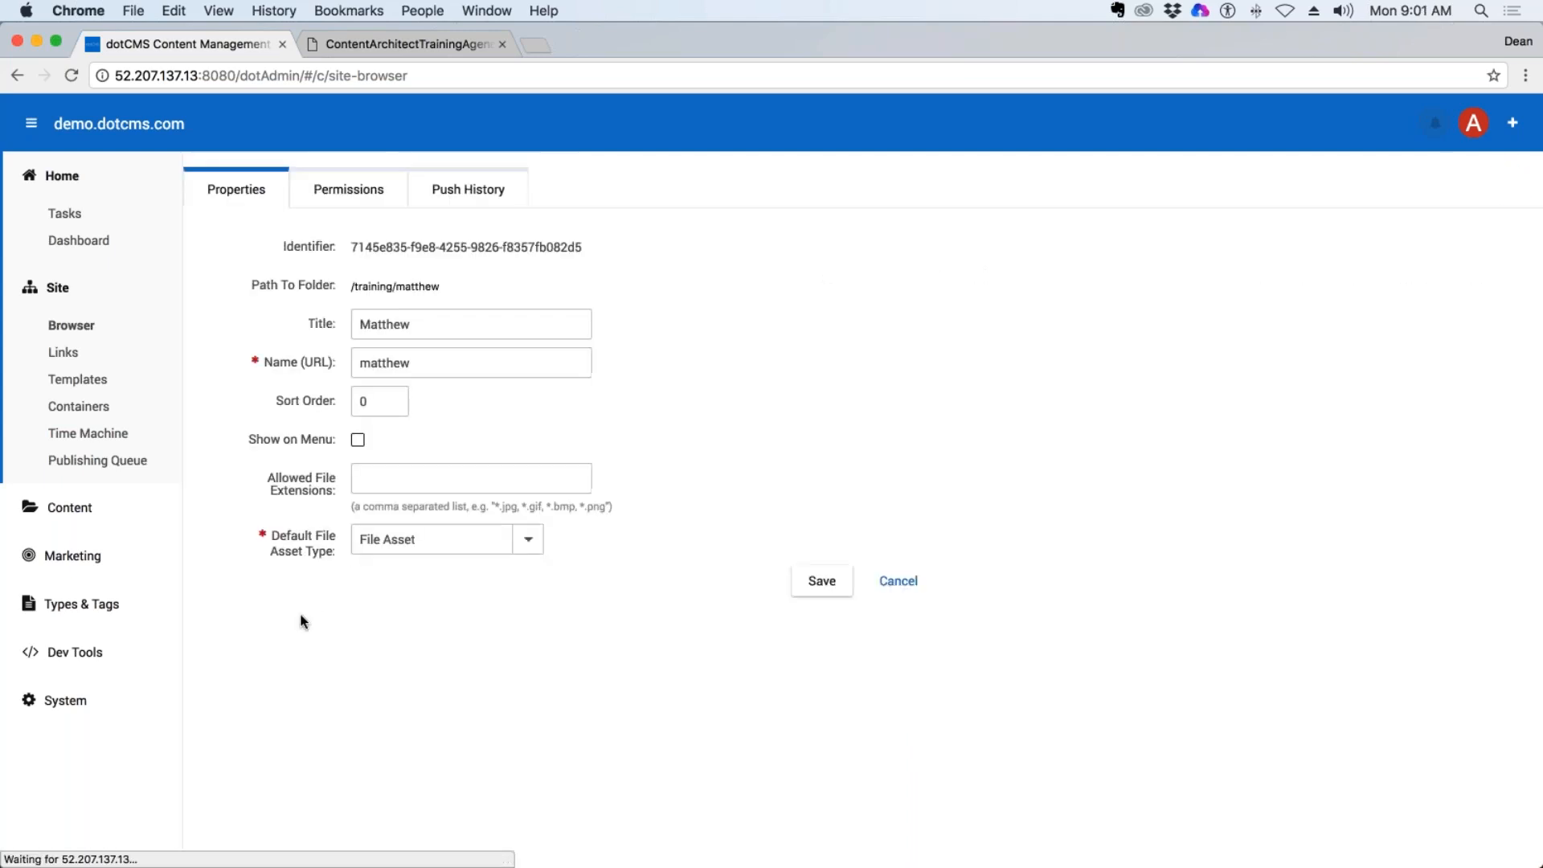
{"action": "left_click", "coordinate": [357, 439]}
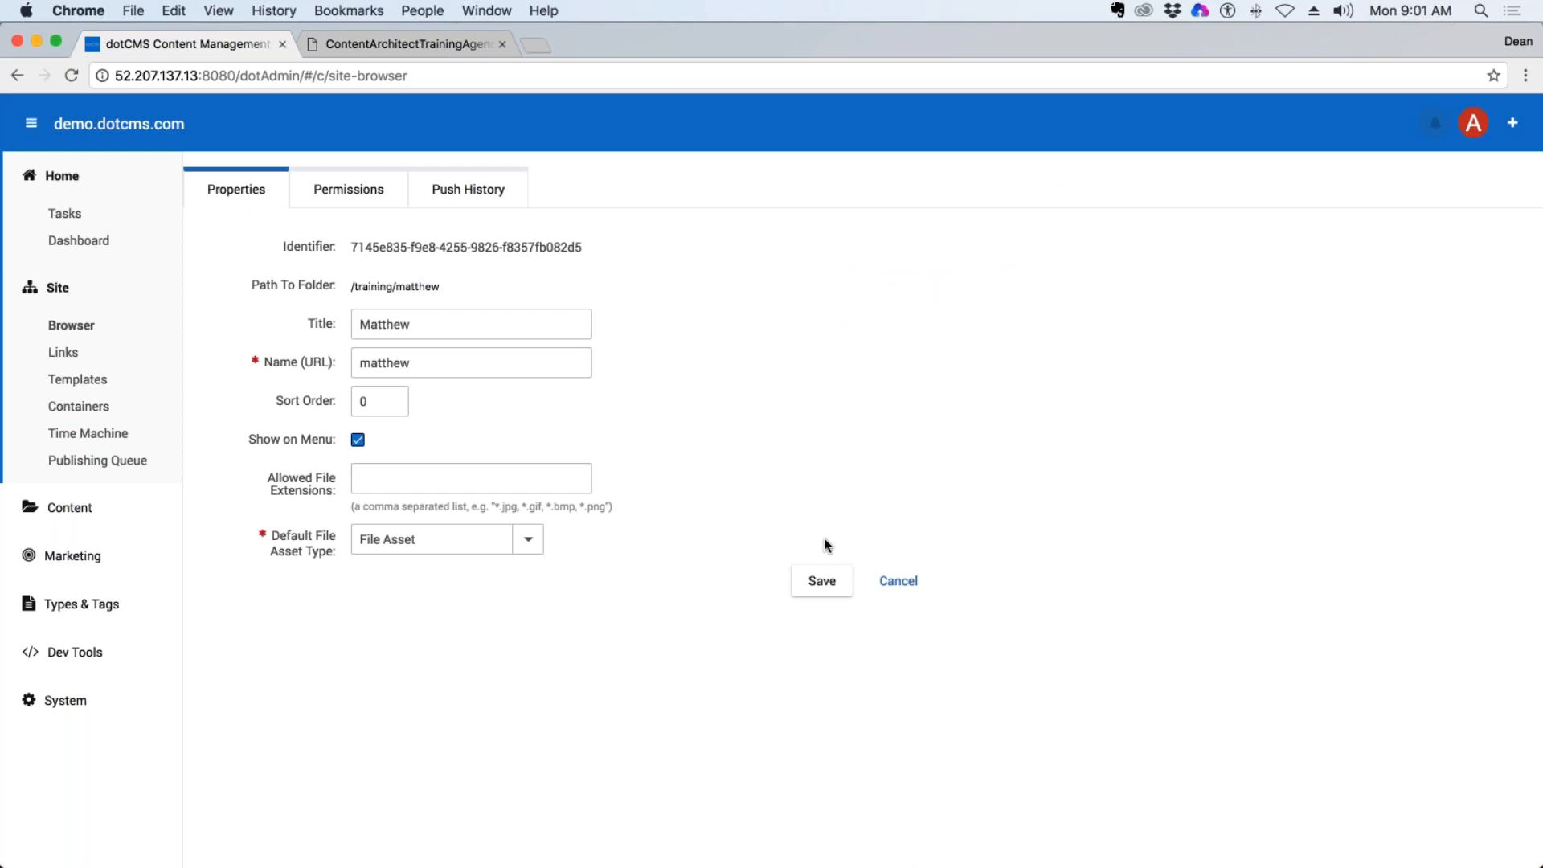
{"action": "left_click", "coordinate": [820, 582]}
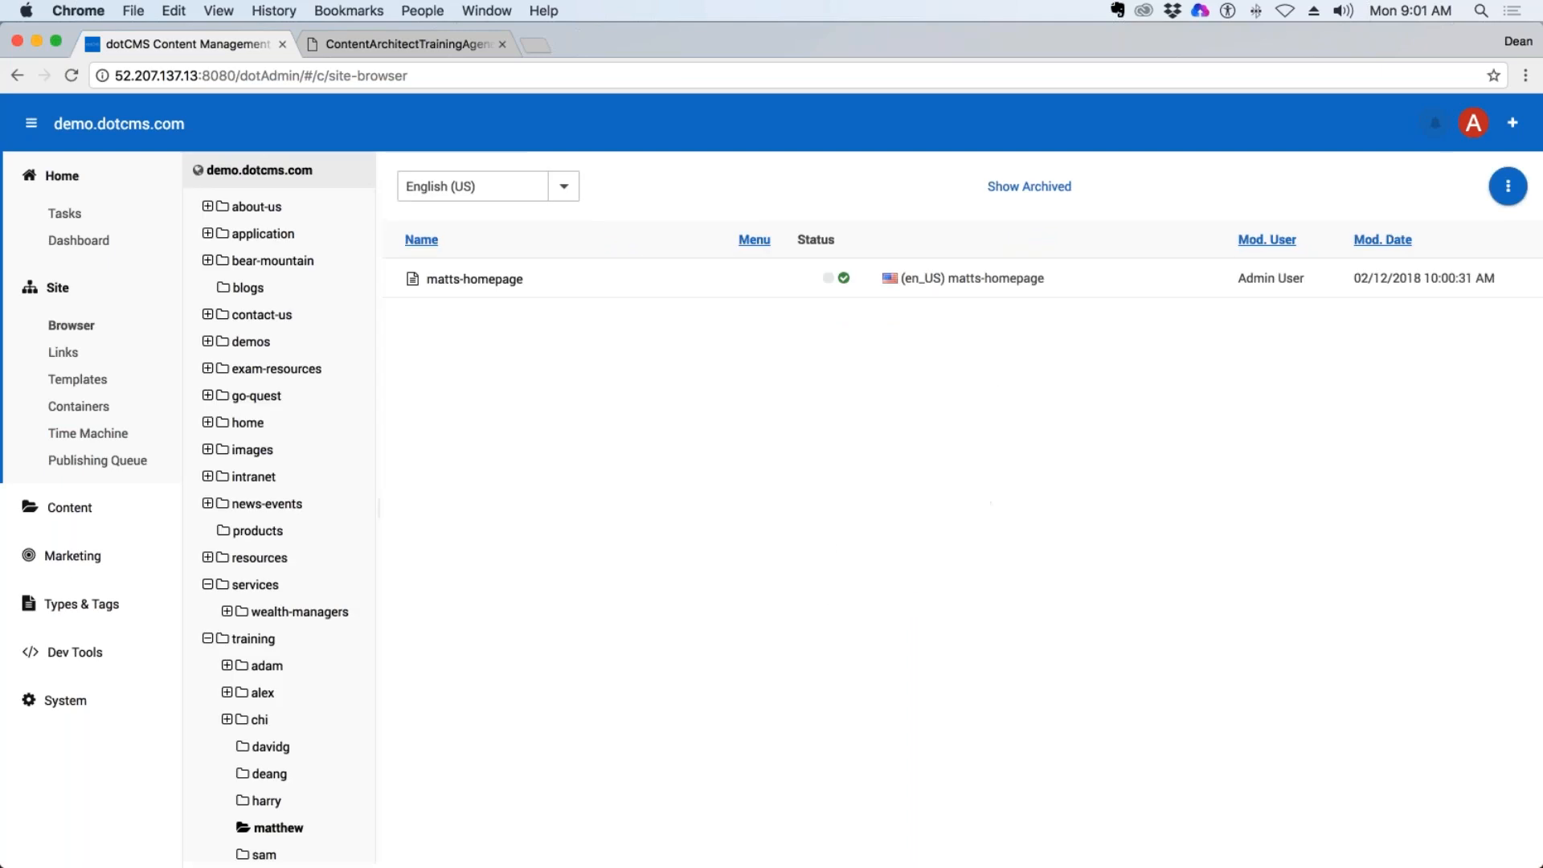
Preview the training-home page and follow its side navigation link to the last trainee folder's page.
{"action": "left_click", "coordinate": [253, 639]}
{"action": "left_click", "coordinate": [635, 357]}
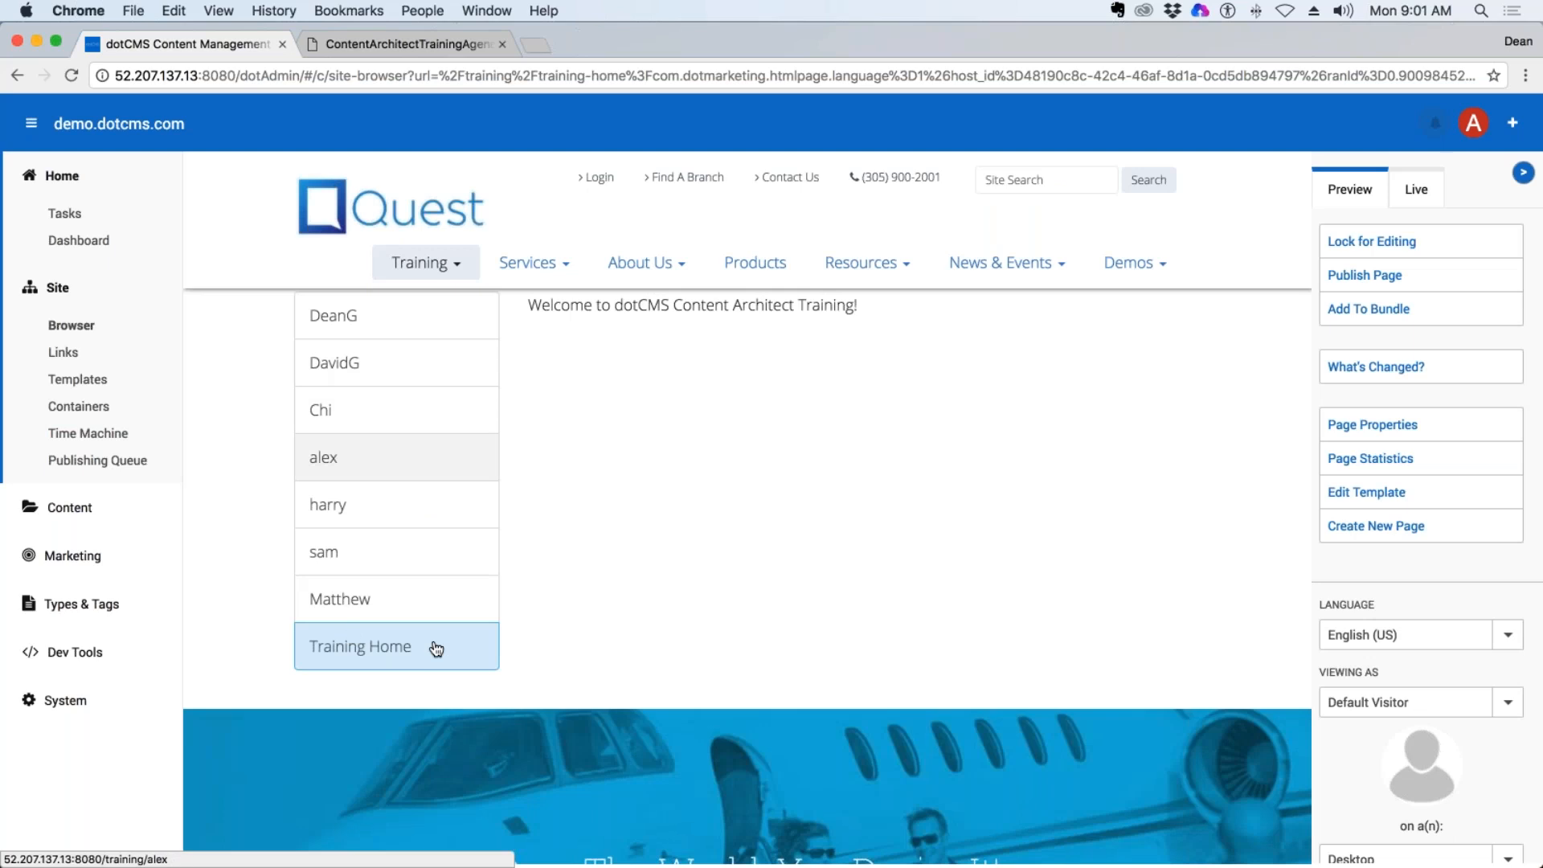
{"action": "left_click", "coordinate": [331, 555]}
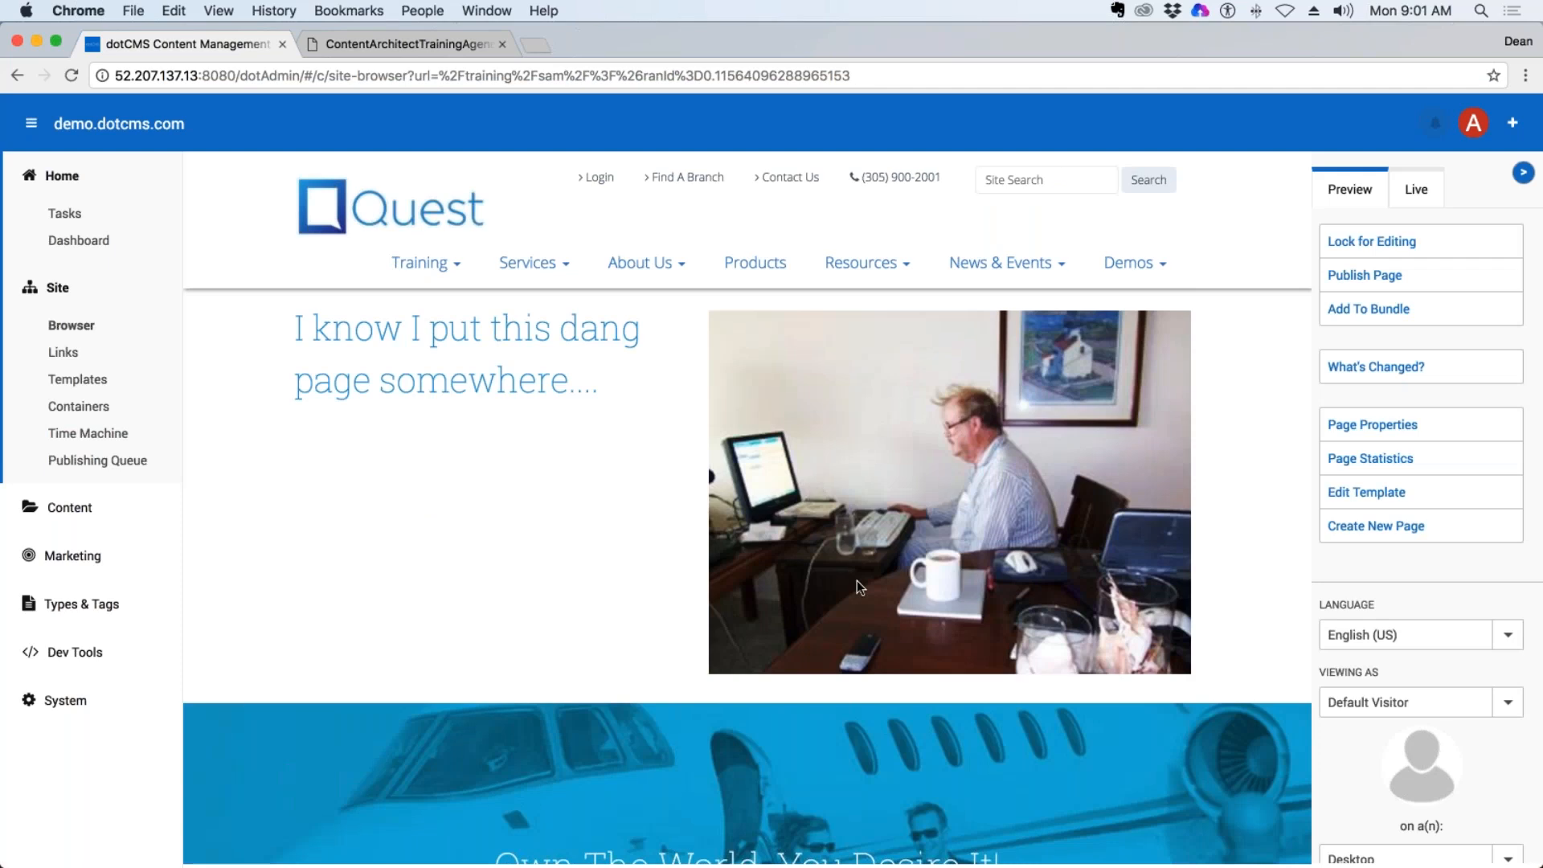
{"action": "left_click", "coordinate": [94, 694]}
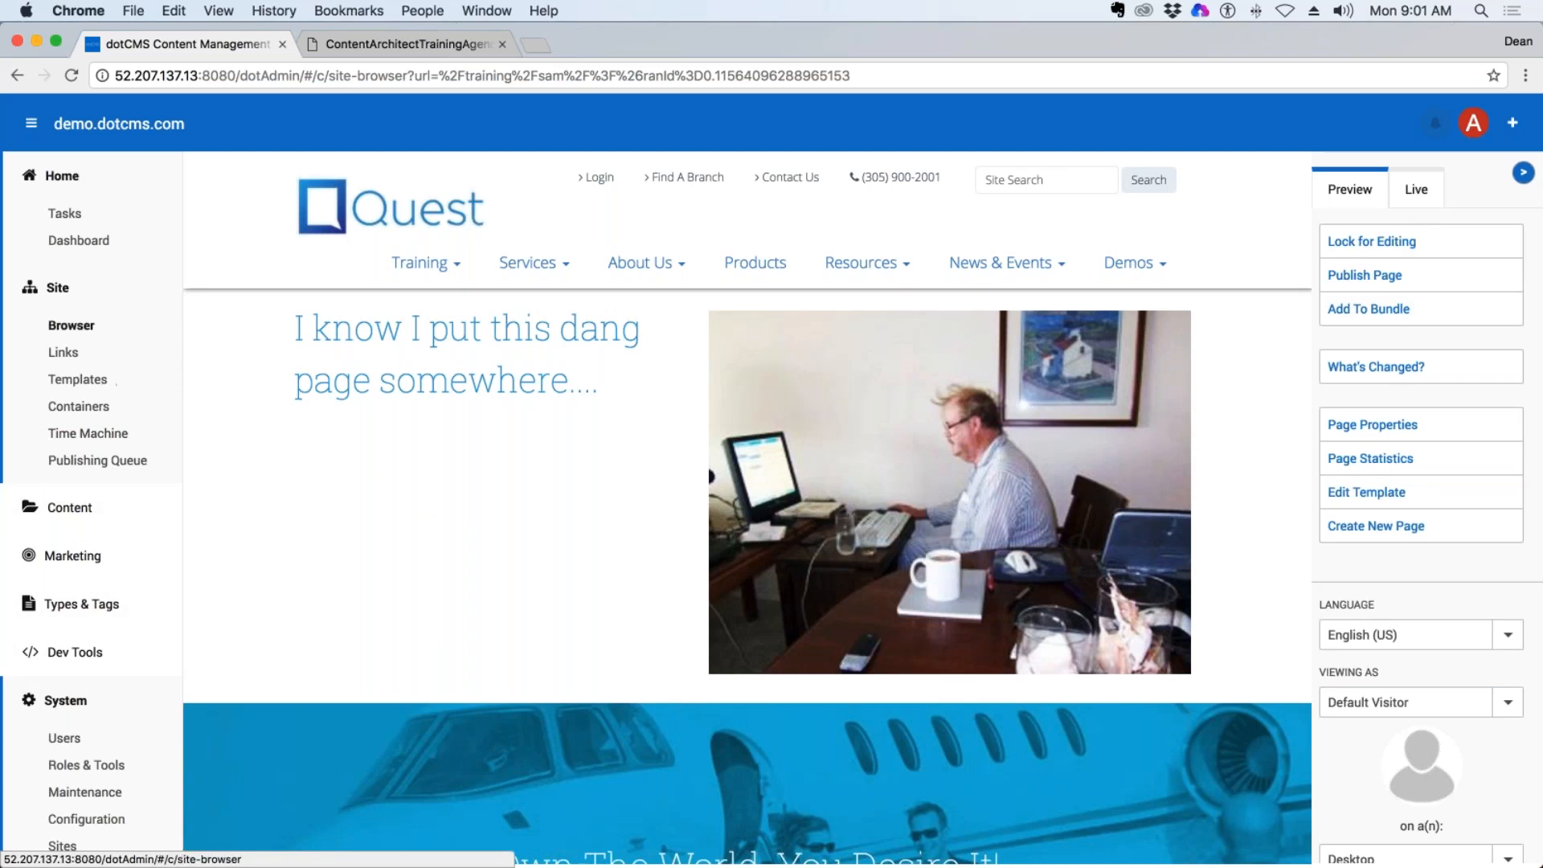
Return to the Site Browser and preview the homepage in the trainer's own folder.
{"action": "left_click", "coordinate": [71, 324]}
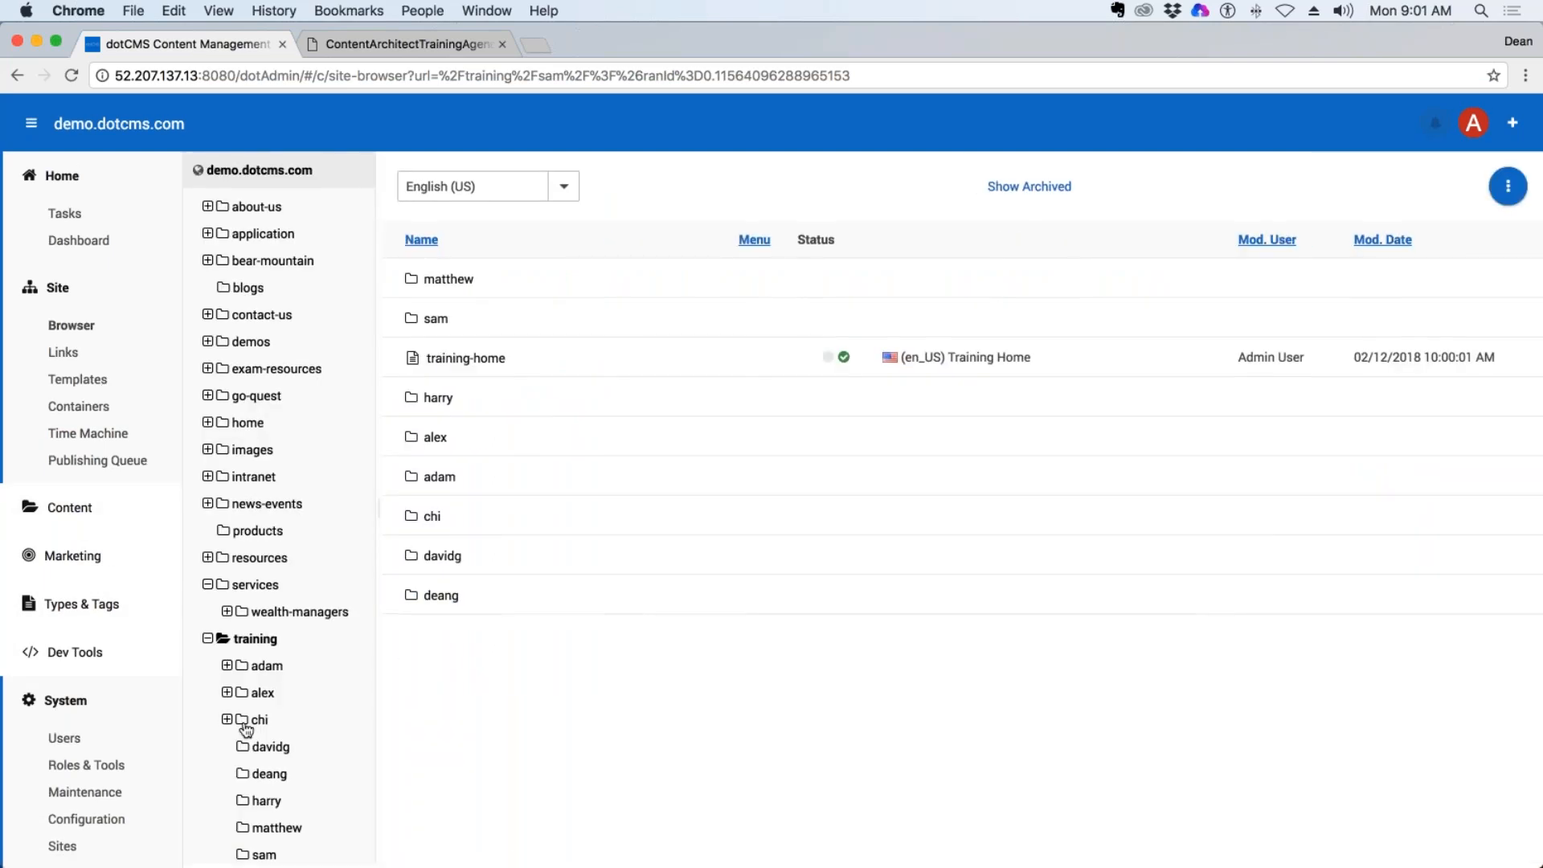
{"action": "left_click", "coordinate": [269, 776]}
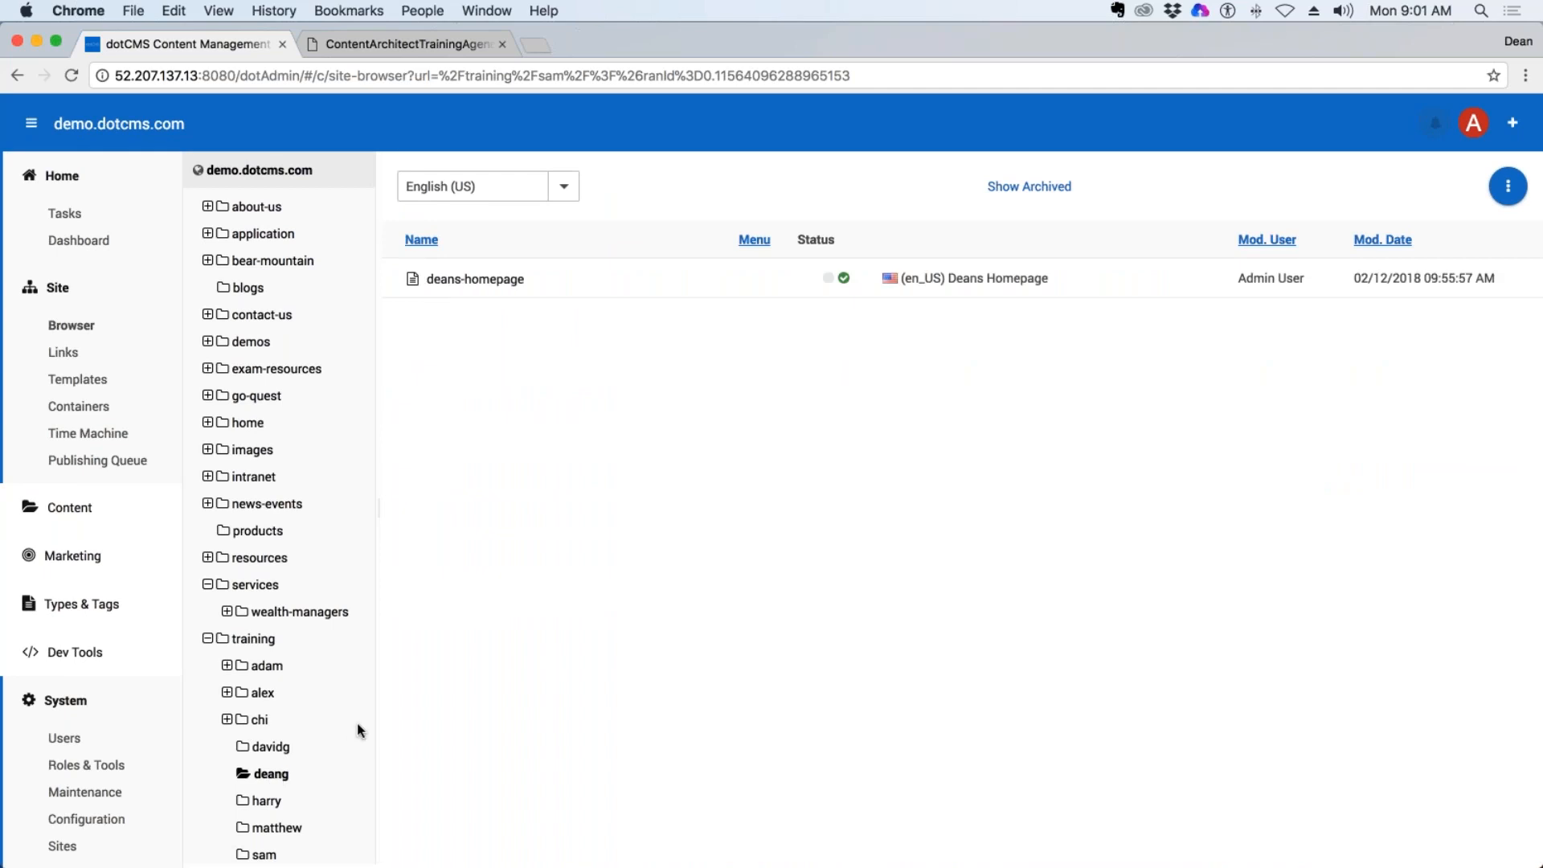
{"action": "left_click", "coordinate": [479, 280]}
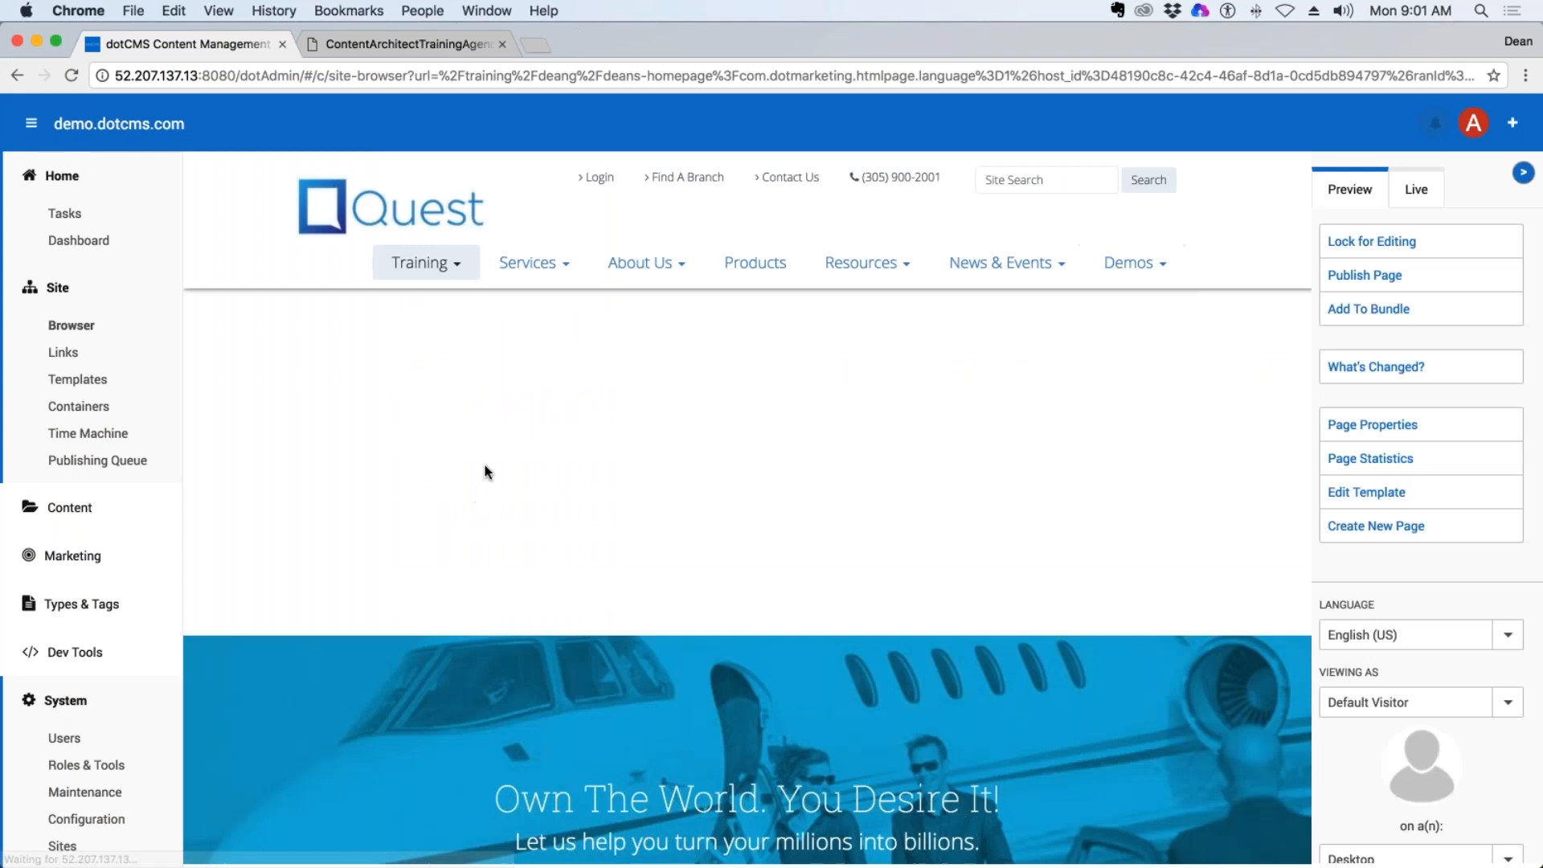
Open the page properties of the trainer's own homepage from the Site Browser.
{"action": "left_click", "coordinate": [74, 326]}
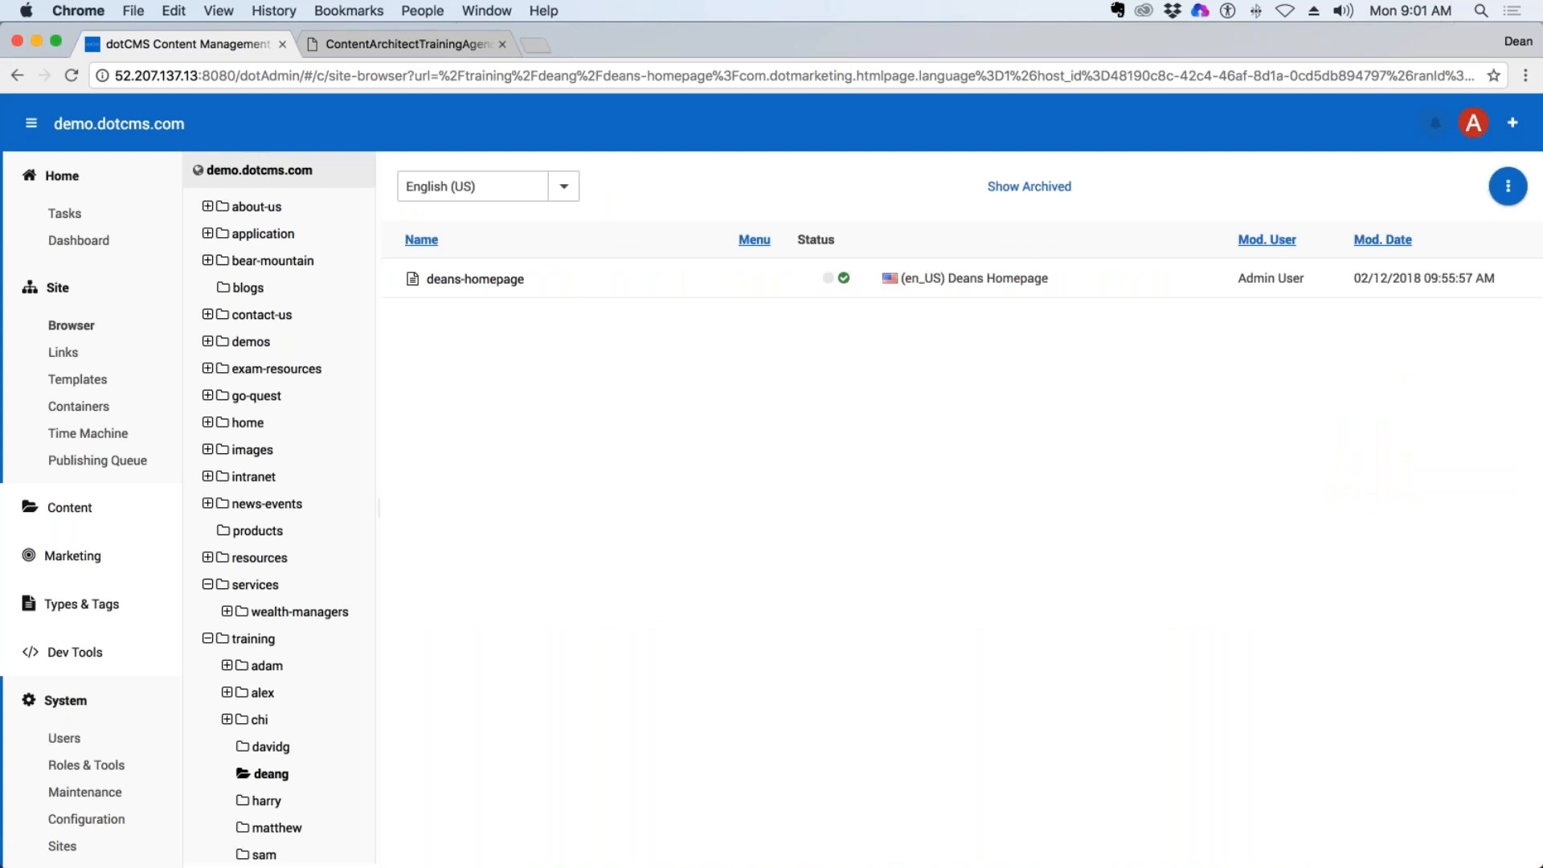
{"action": "double_click", "coordinate": [464, 279]}
{"action": "right_click", "coordinate": [476, 280]}
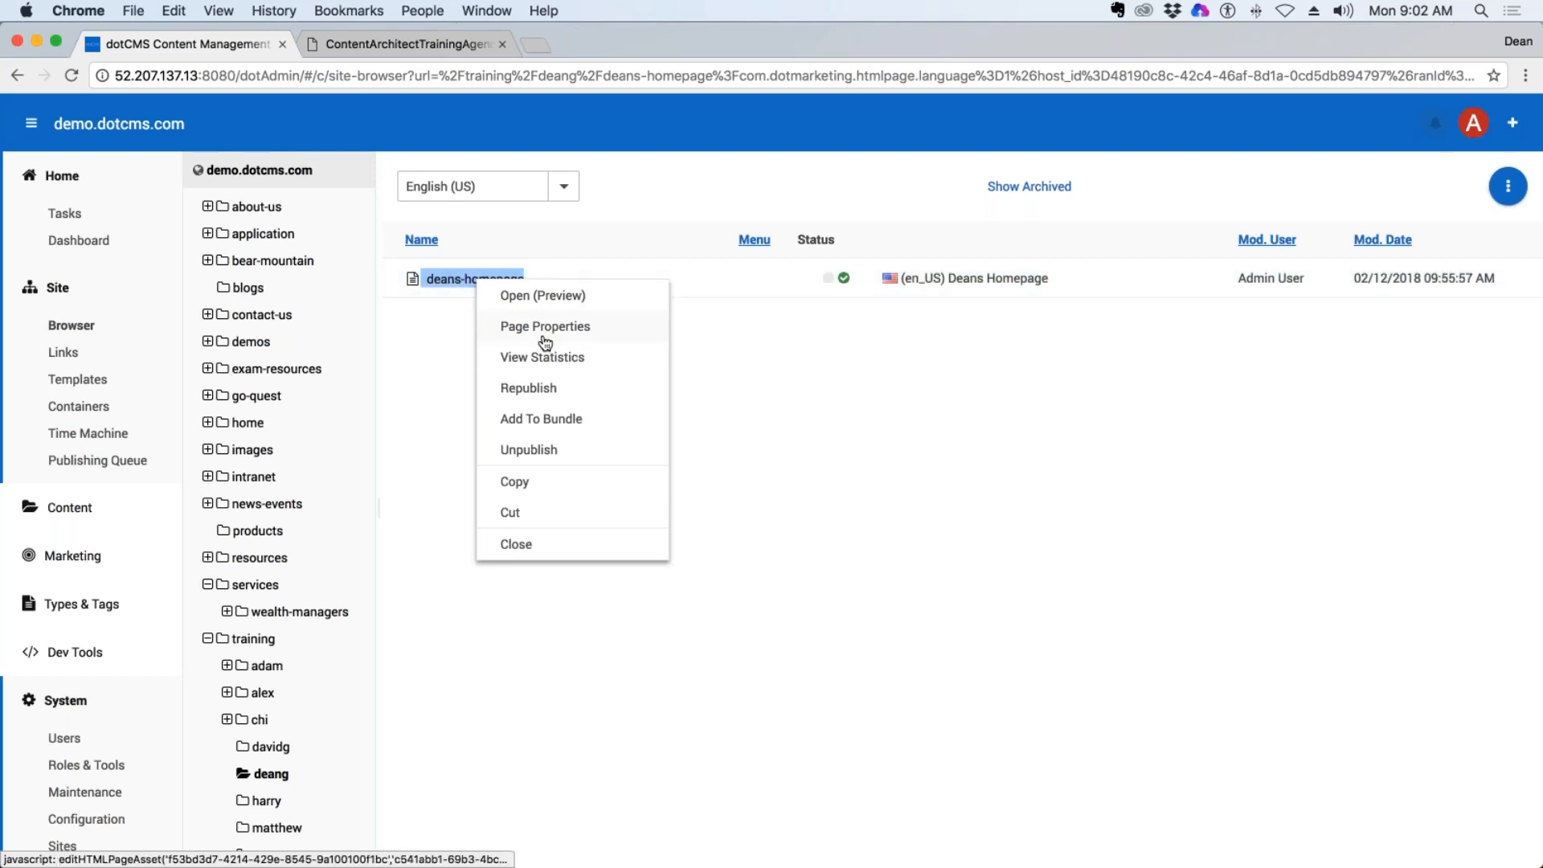
{"action": "left_click", "coordinate": [573, 327]}
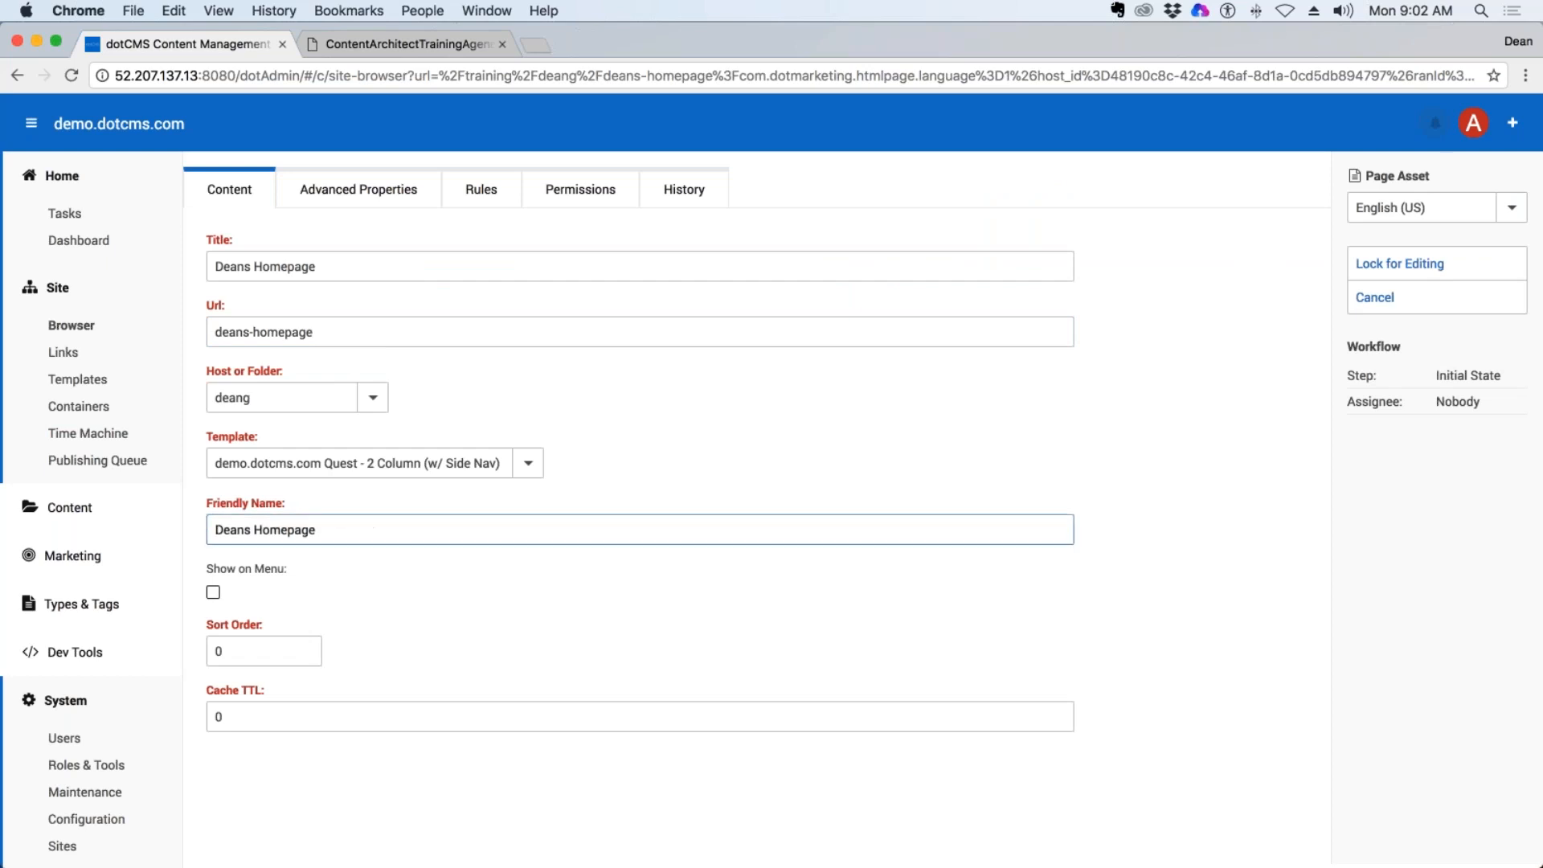
Examine the Show on Menu setting and compare the Title and Url fields in the homepage's properties.
{"action": "left_click_drag", "start_coordinate": [288, 569], "coordinate": [205, 569]}
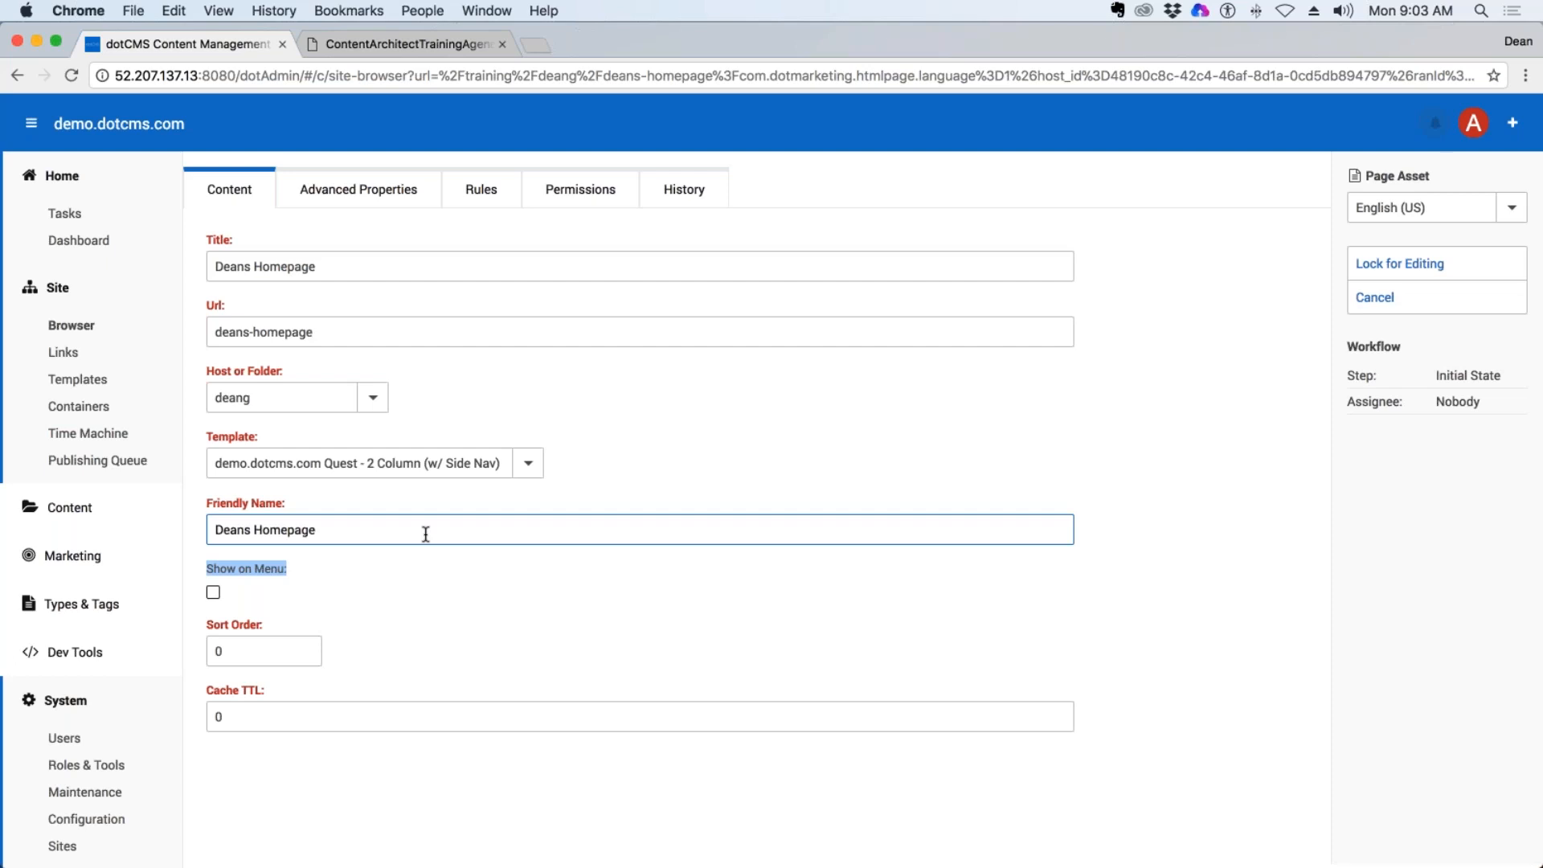
{"action": "left_click", "coordinate": [257, 332]}
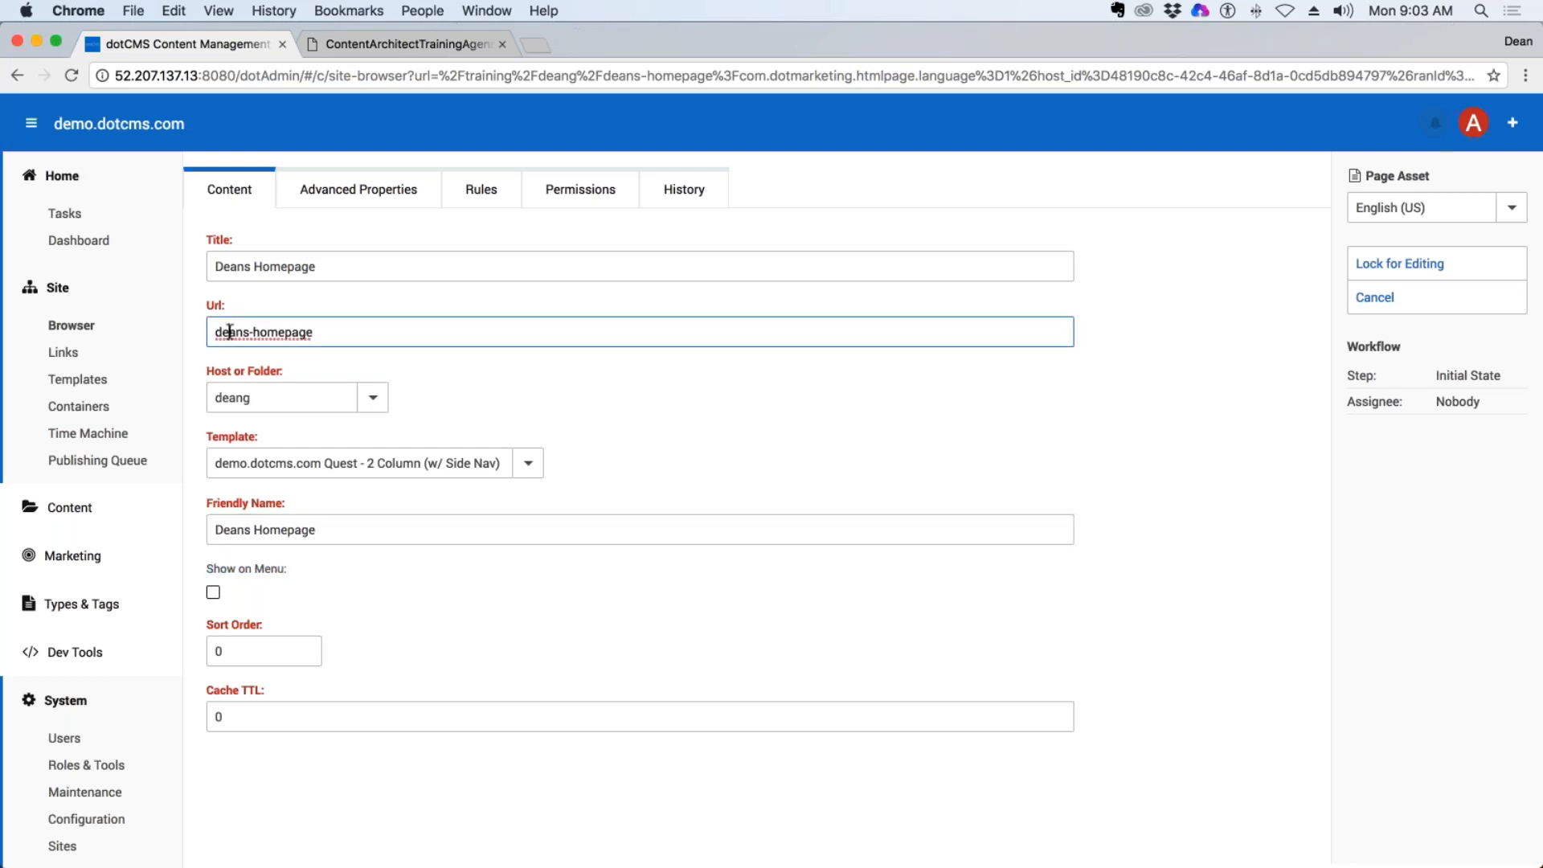
{"action": "left_click_drag", "start_coordinate": [343, 332], "coordinate": [213, 332]}
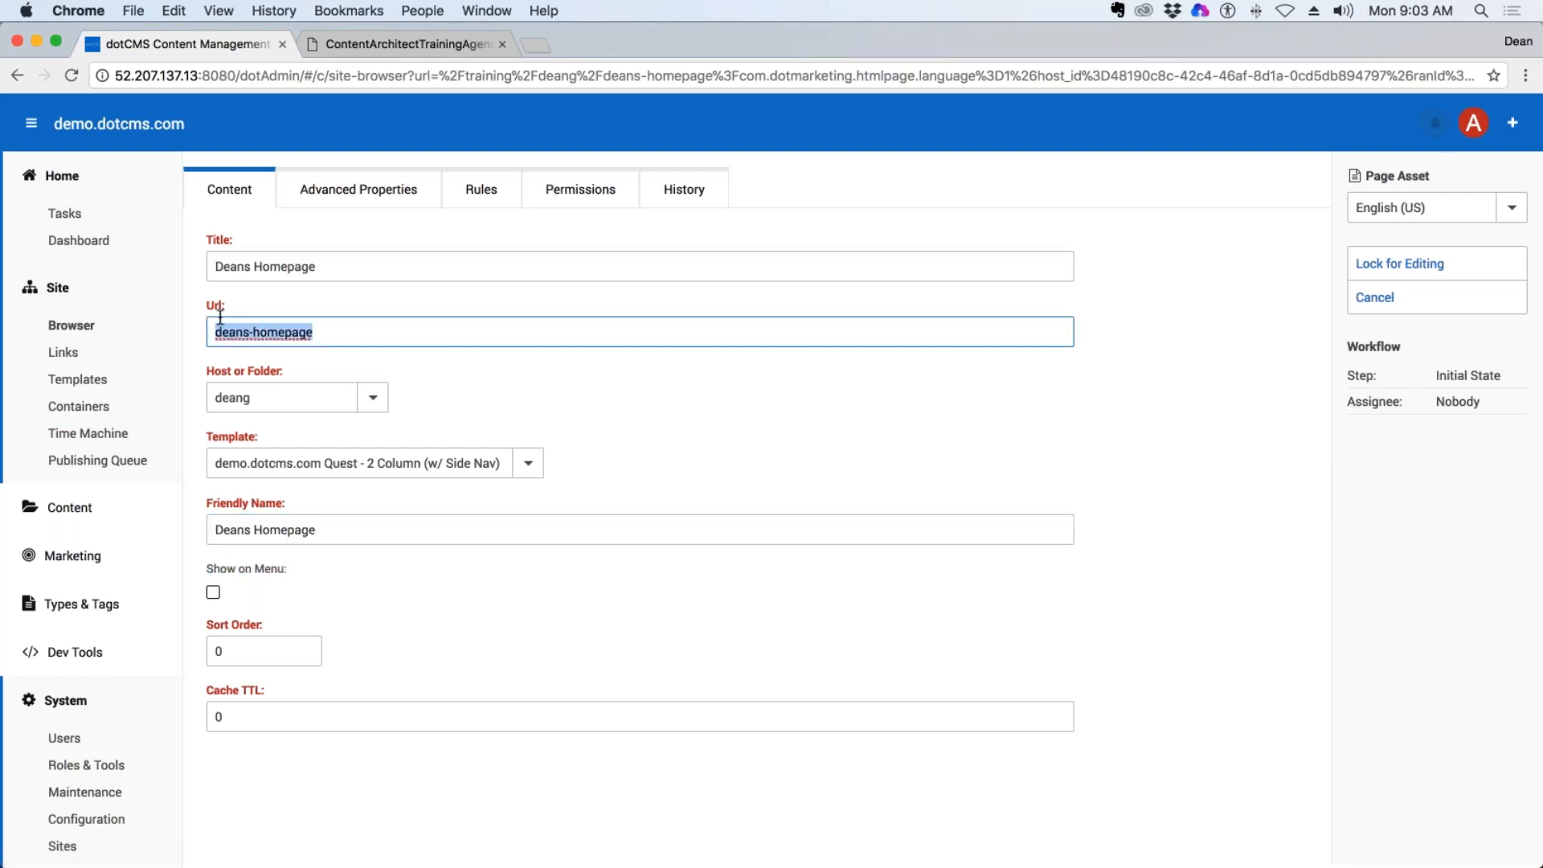
{"action": "left_click_drag", "start_coordinate": [334, 266], "coordinate": [214, 266]}
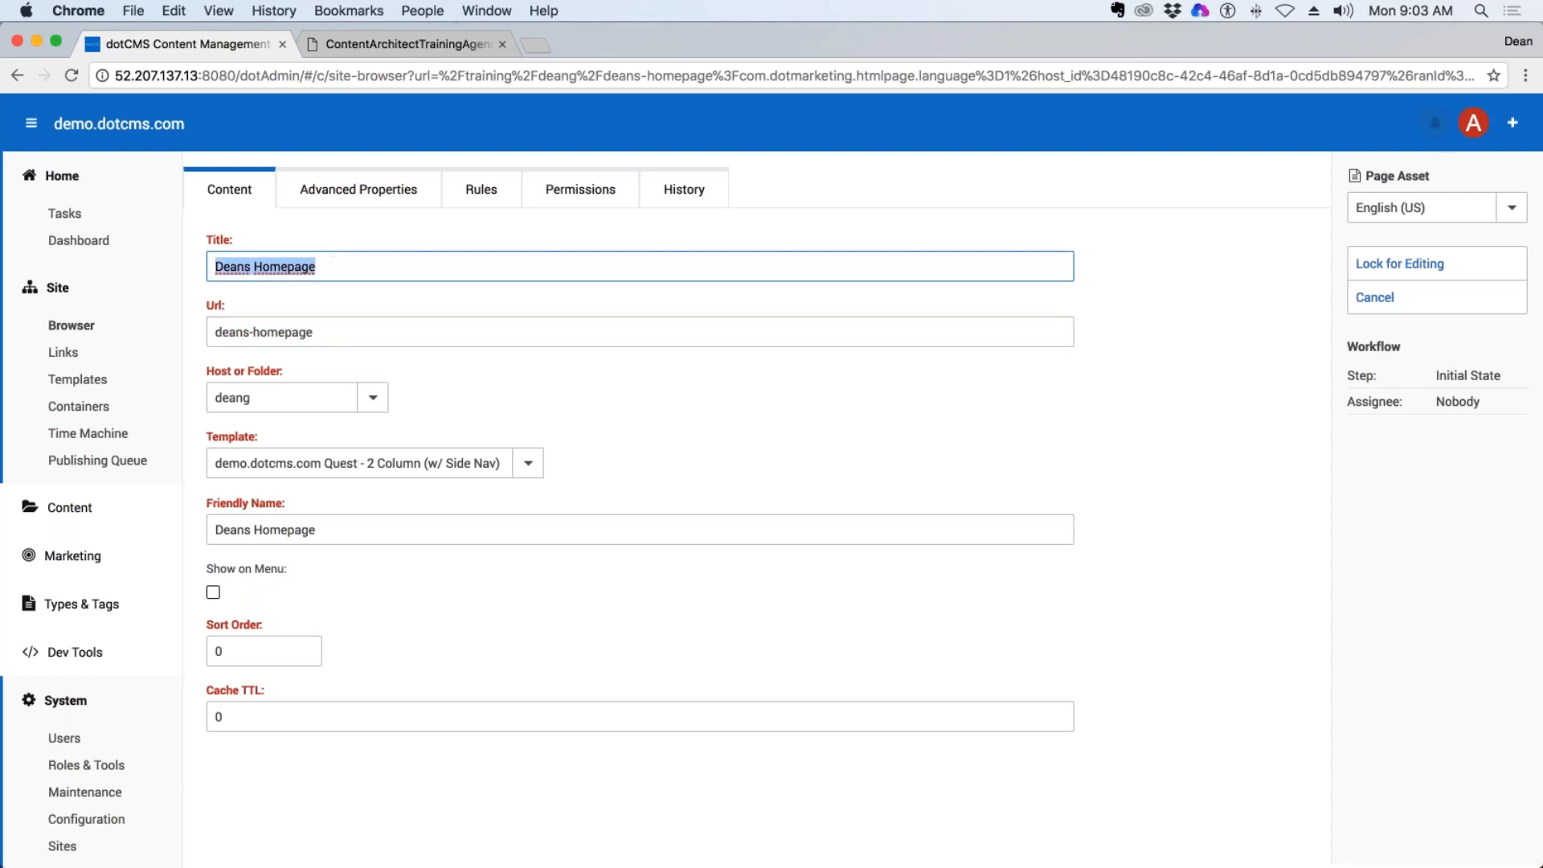
{"action": "left_click_drag", "start_coordinate": [331, 268], "coordinate": [214, 267]}
{"action": "left_click_drag", "start_coordinate": [330, 333], "coordinate": [214, 332]}
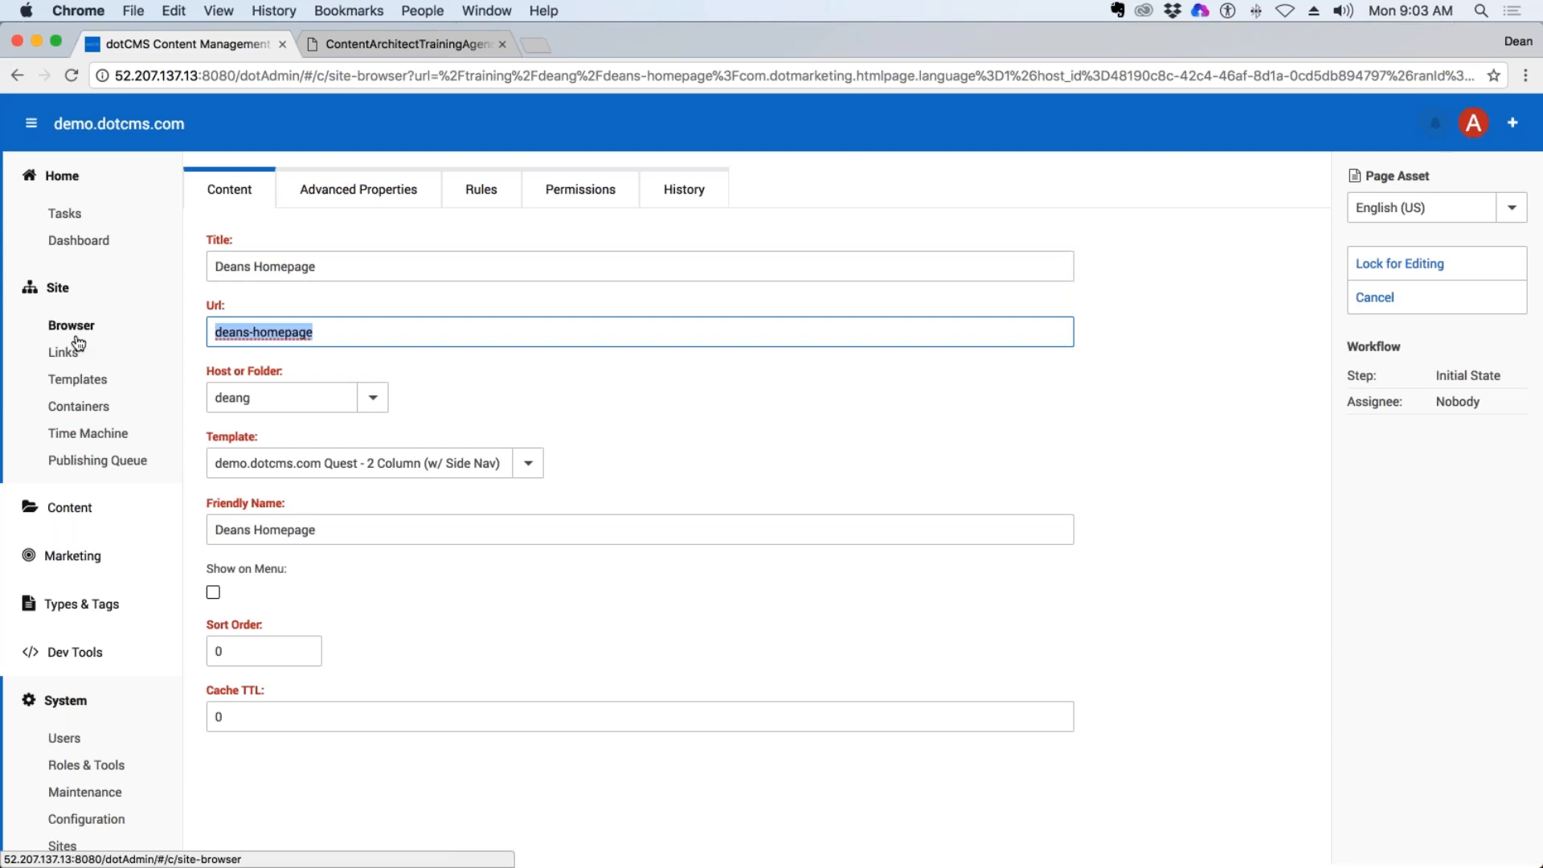
Change the Url of the trainer's own homepage to index, lock the page for editing, and save and publish it.
{"action": "type", "text": "index"}
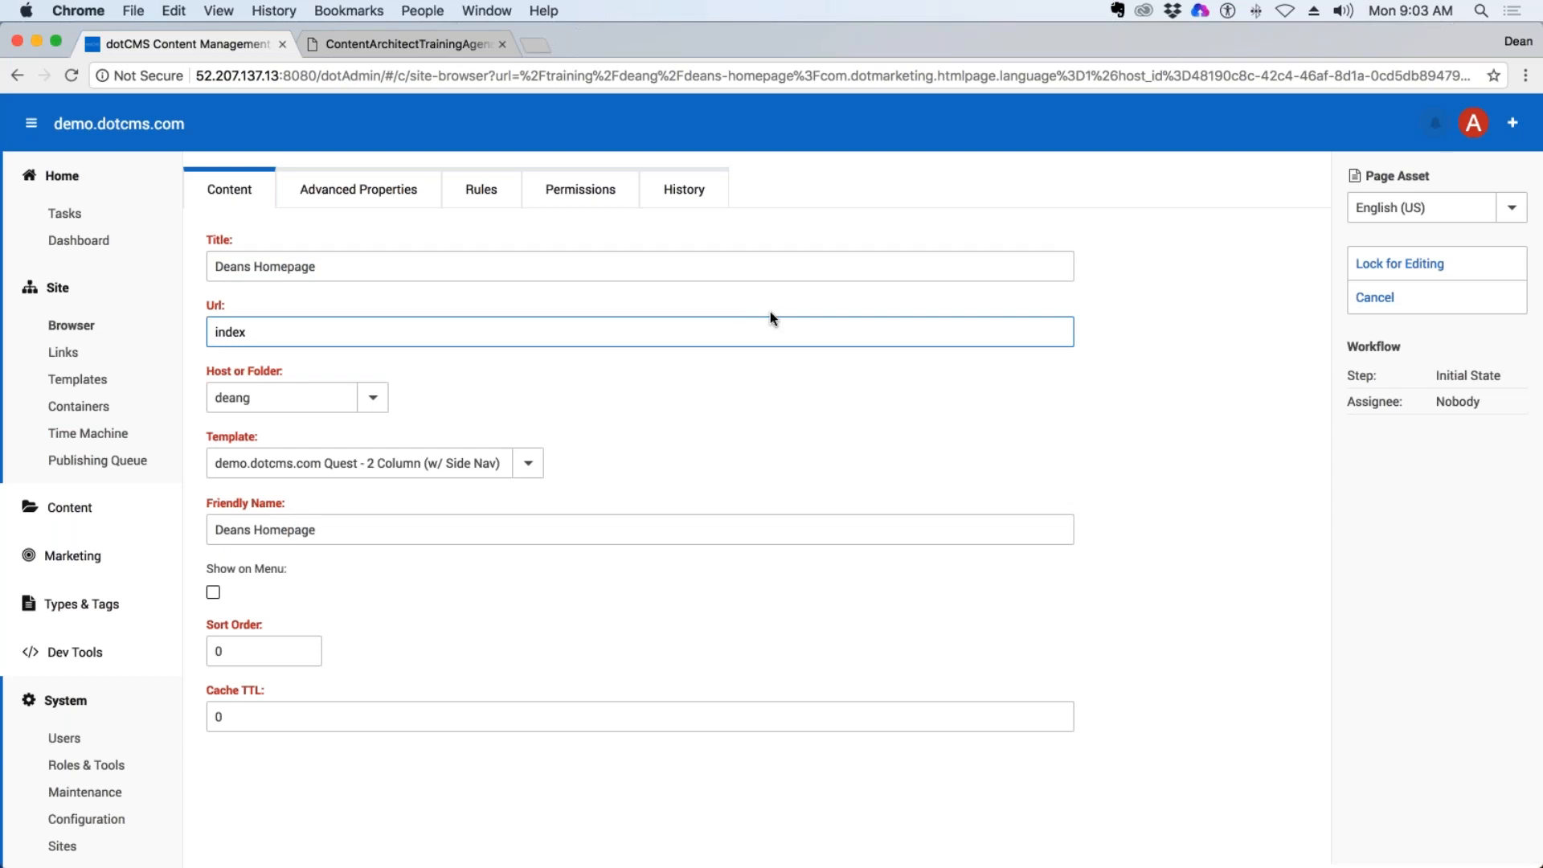
{"action": "left_click", "coordinate": [1419, 263]}
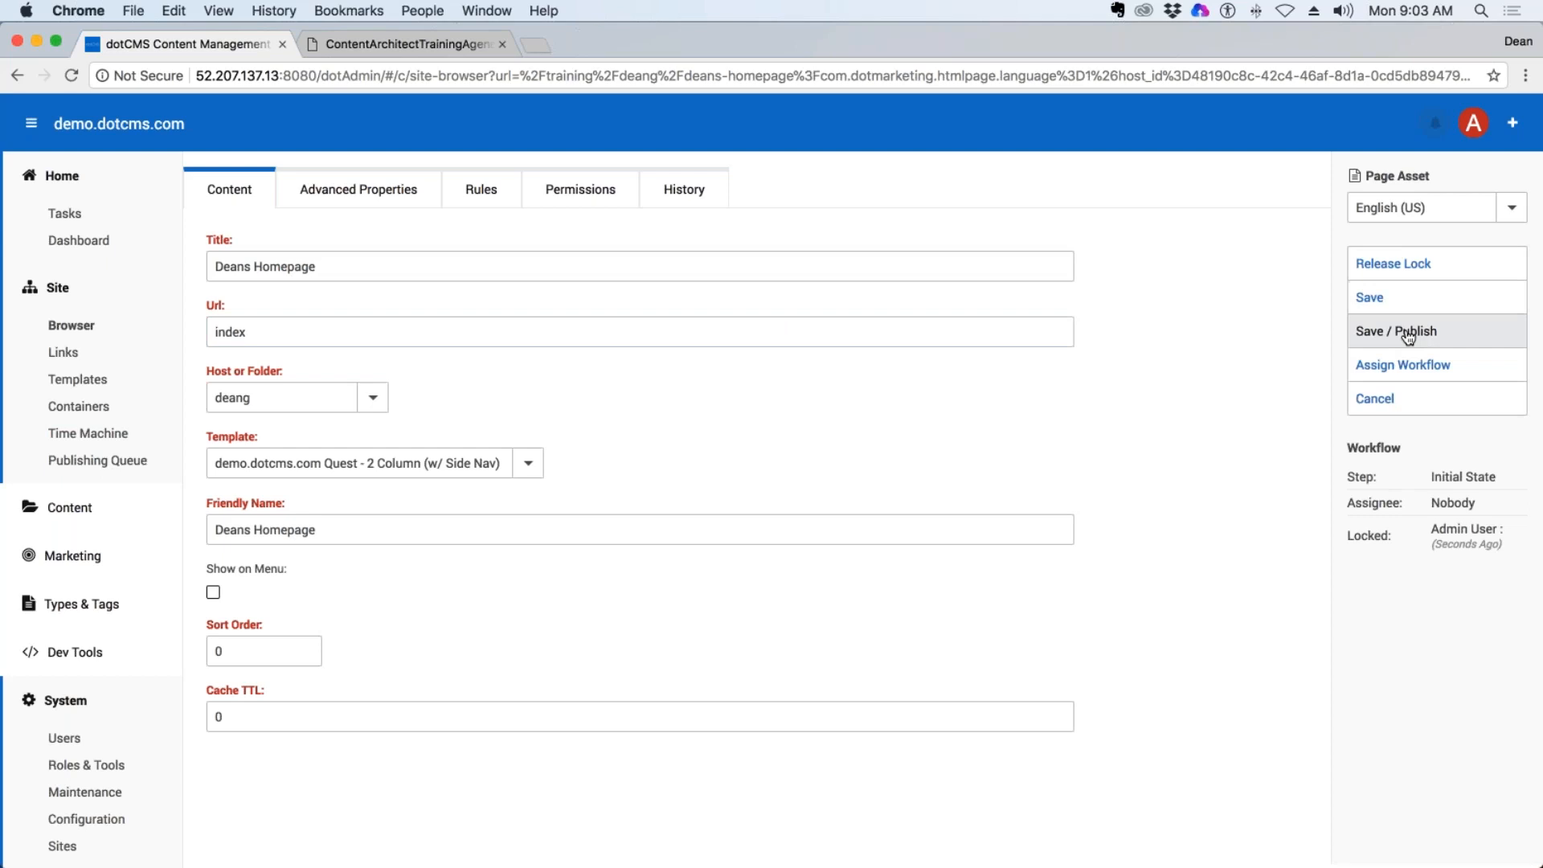
{"action": "left_click", "coordinate": [1408, 333]}
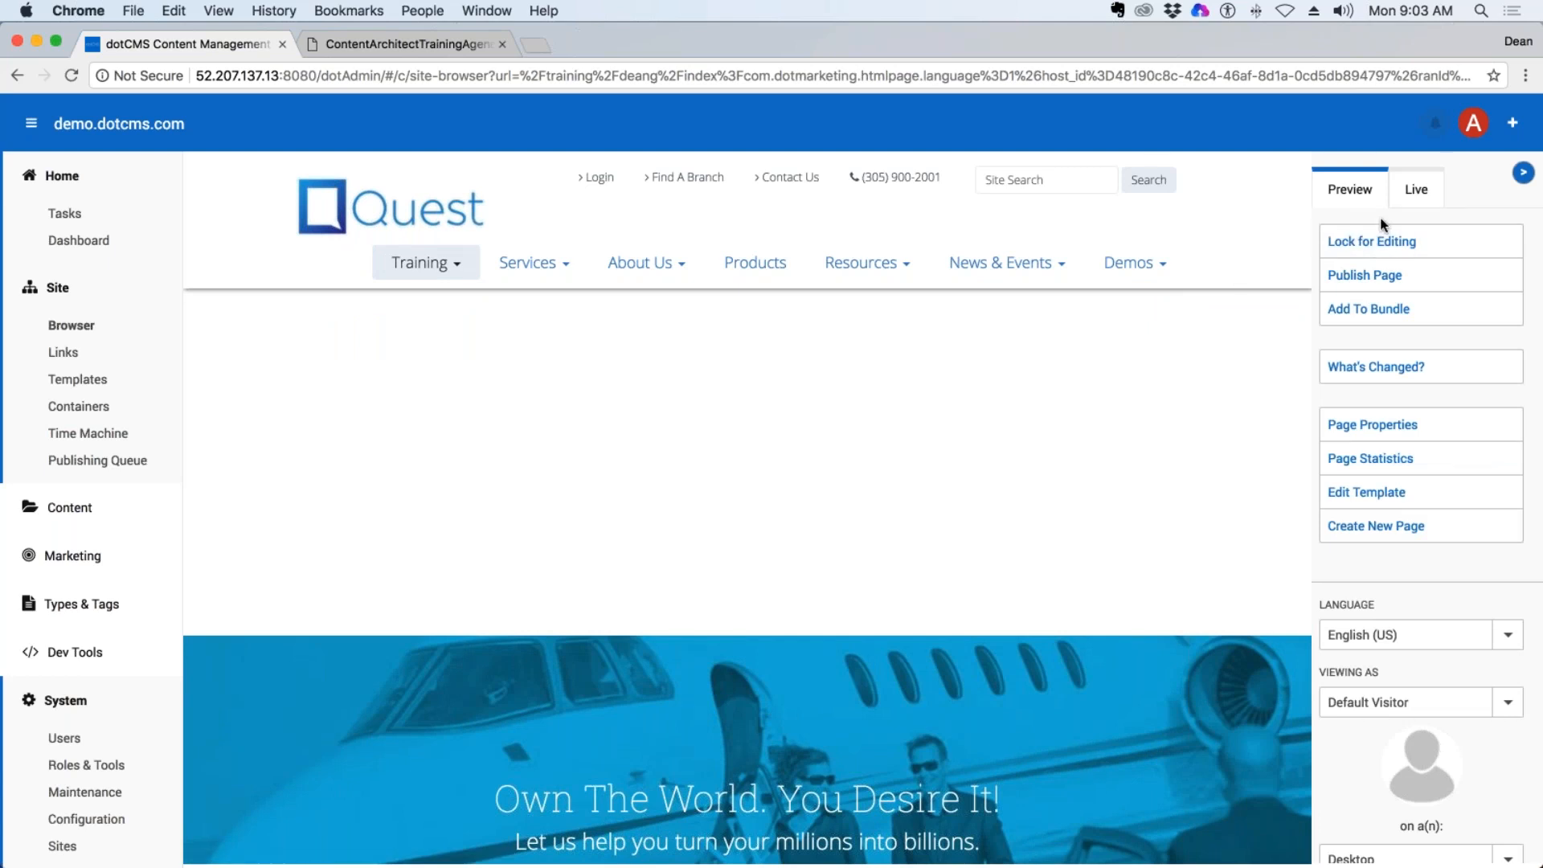
Lock the homepage for editing, examine the containers in its Quest - 2 Column (w/ Side Nav) template, and exit without saving.
{"action": "left_click", "coordinate": [1379, 244]}
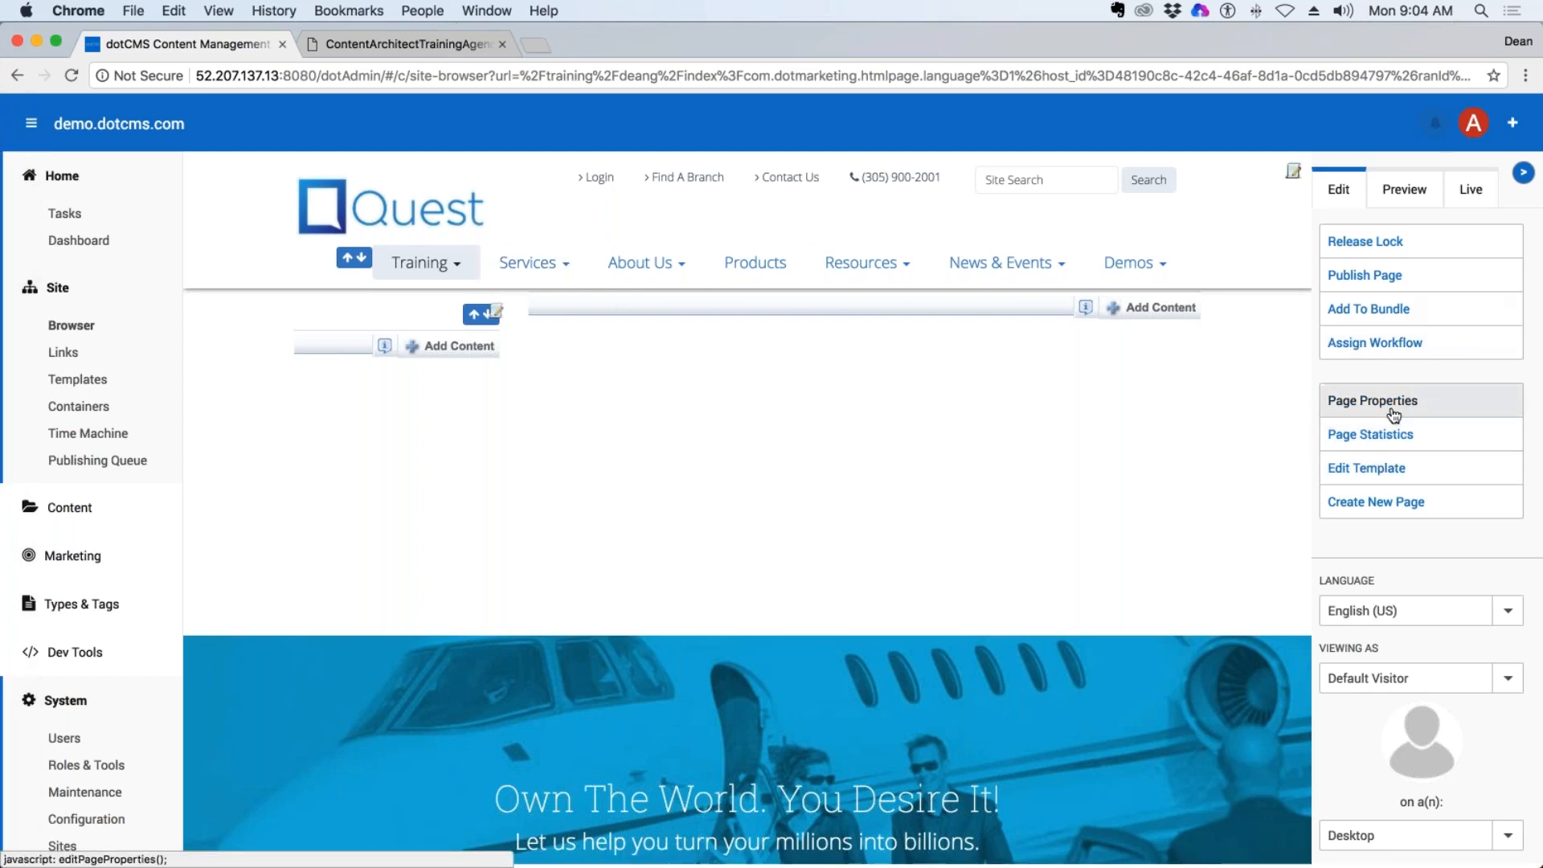
{"action": "left_click", "coordinate": [1389, 474]}
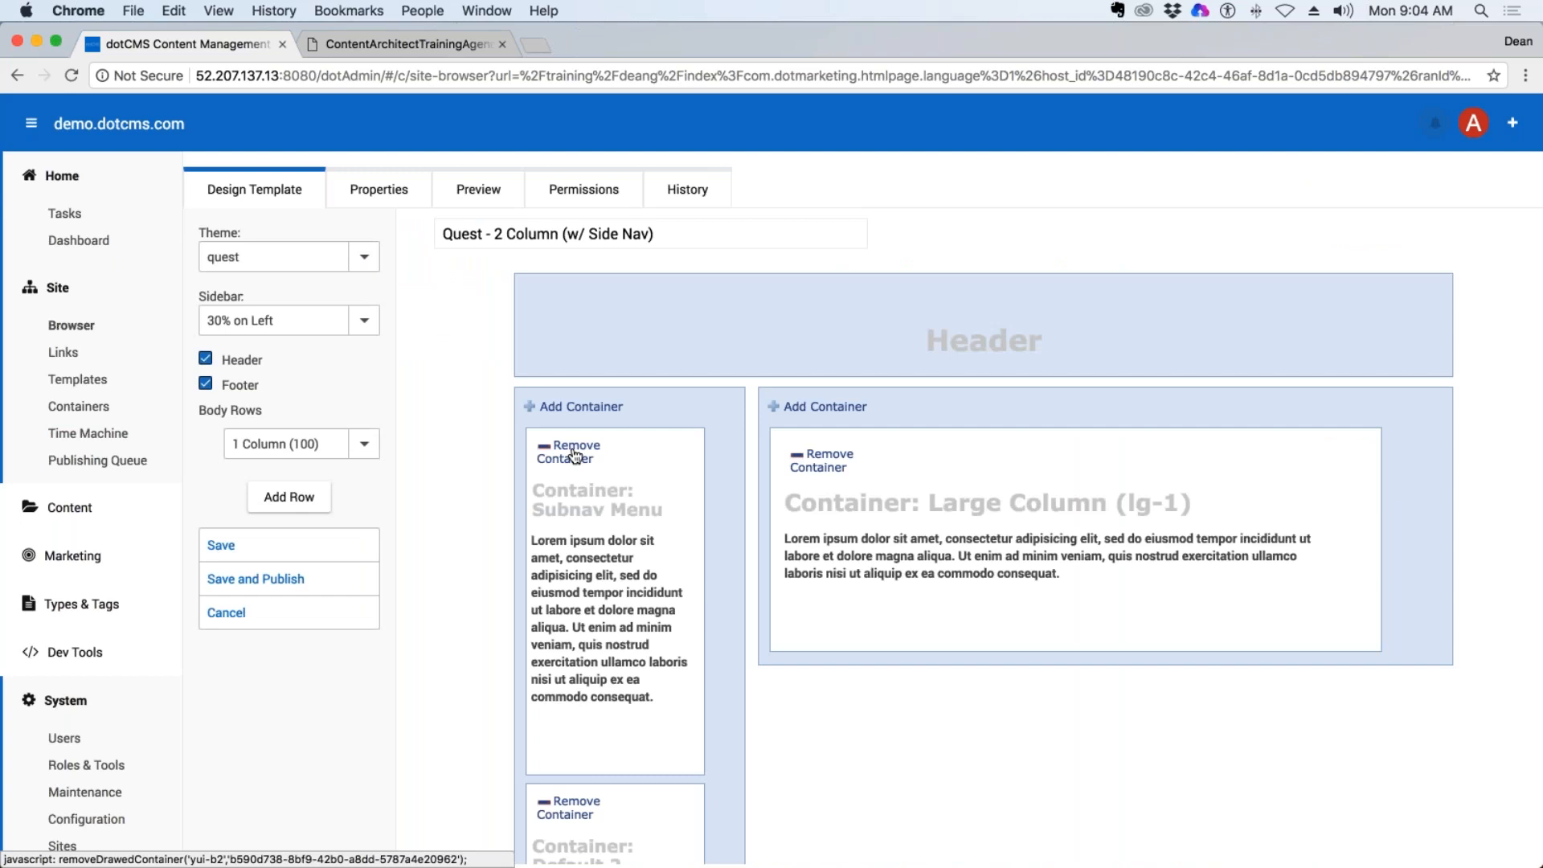
{"action": "scroll", "coordinate": [604, 465], "scroll_direction": "down", "scroll_amount": 5}
{"action": "scroll", "coordinate": [604, 464], "scroll_direction": "down", "scroll_amount": 7}
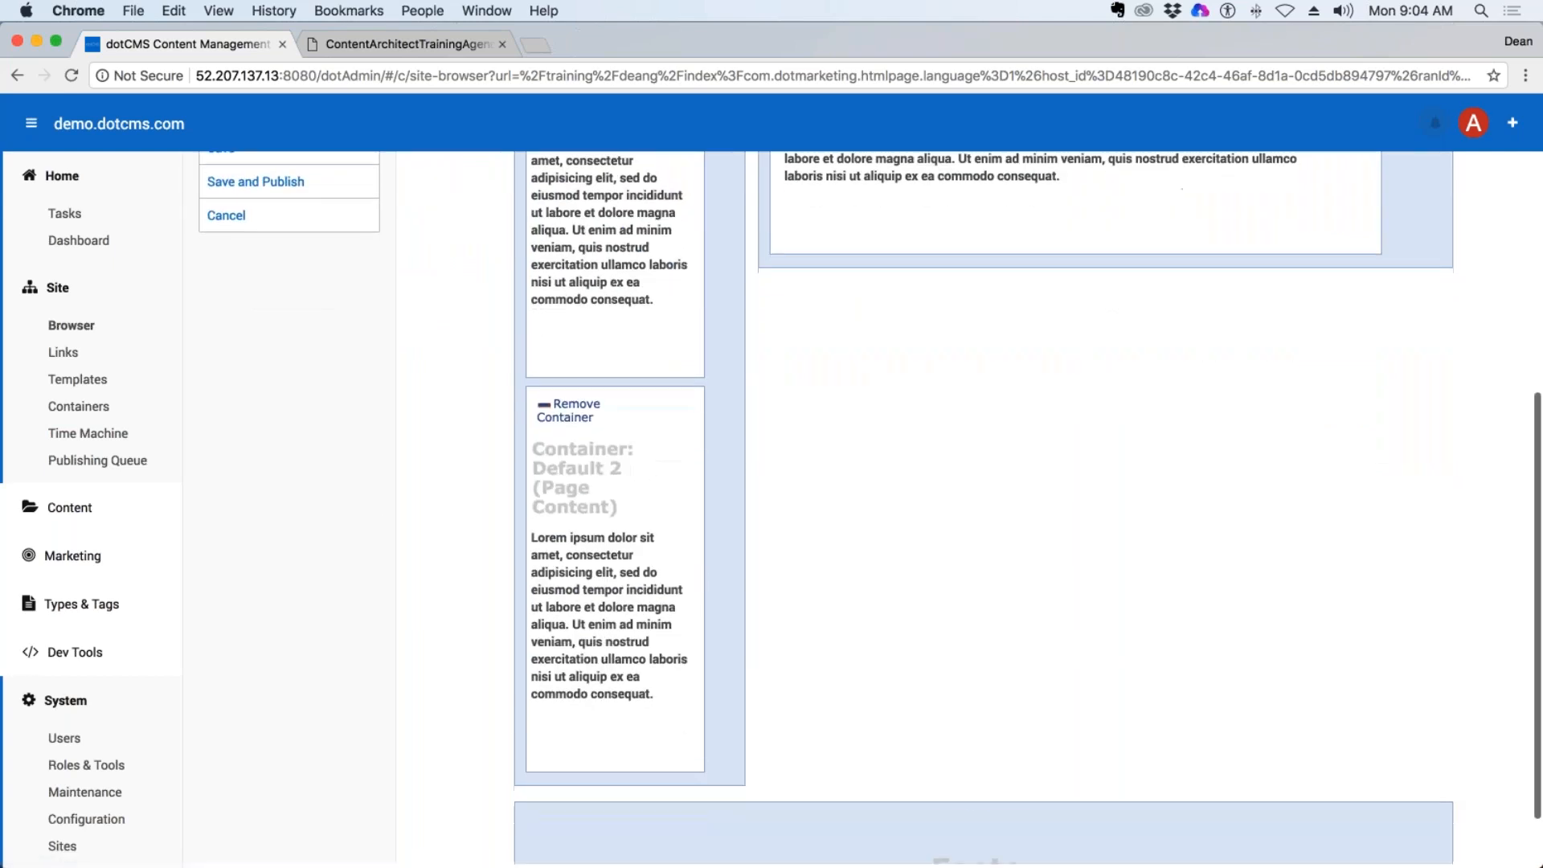
{"action": "scroll", "coordinate": [604, 464], "scroll_direction": "up", "scroll_amount": 7}
{"action": "scroll", "coordinate": [818, 508], "scroll_direction": "up", "scroll_amount": 3}
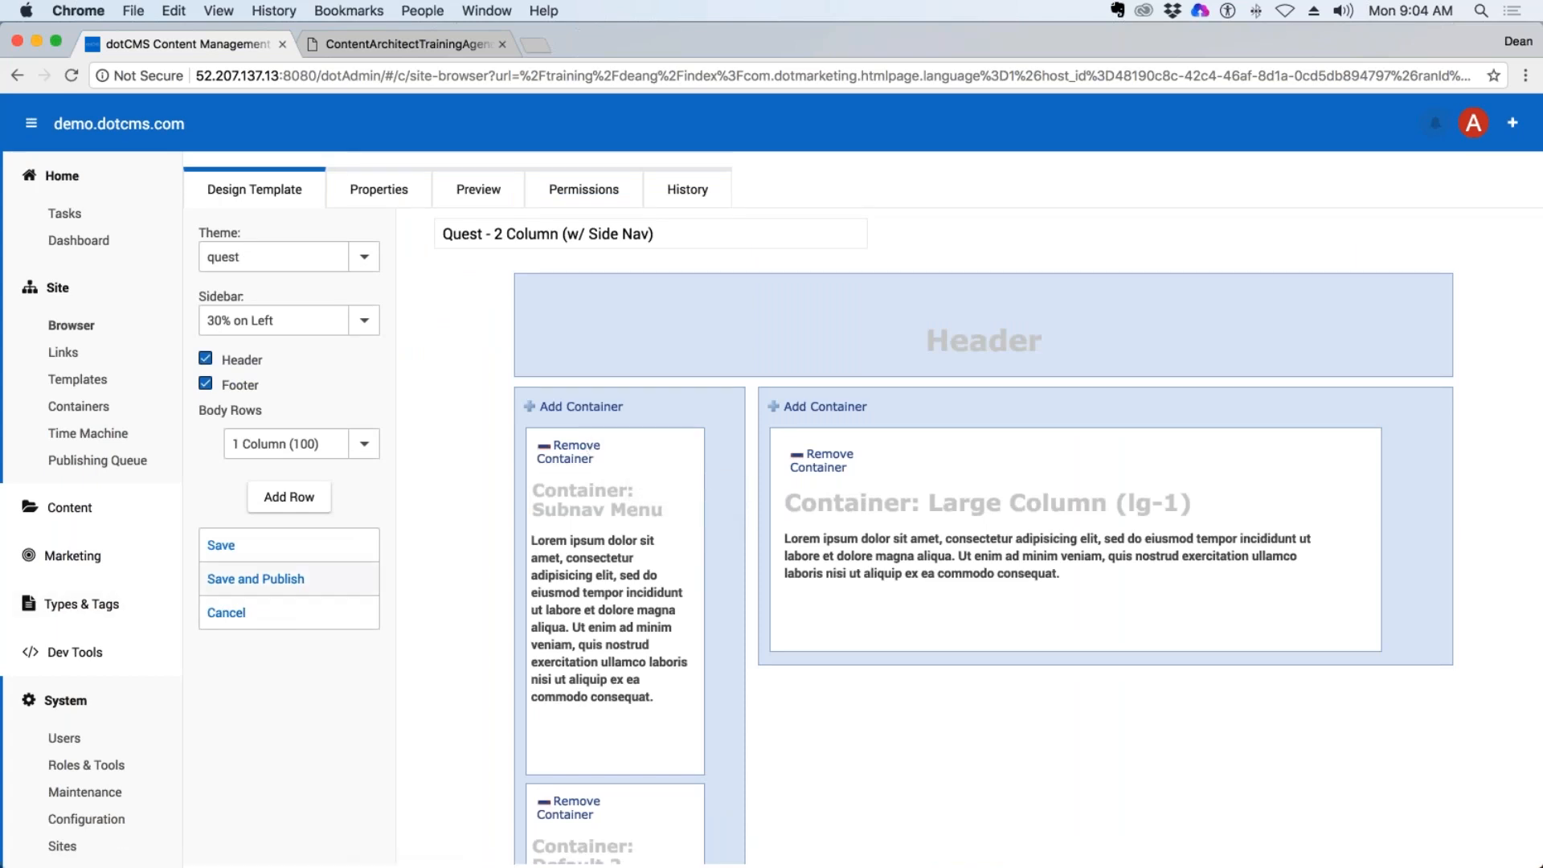
{"action": "left_click", "coordinate": [226, 614]}
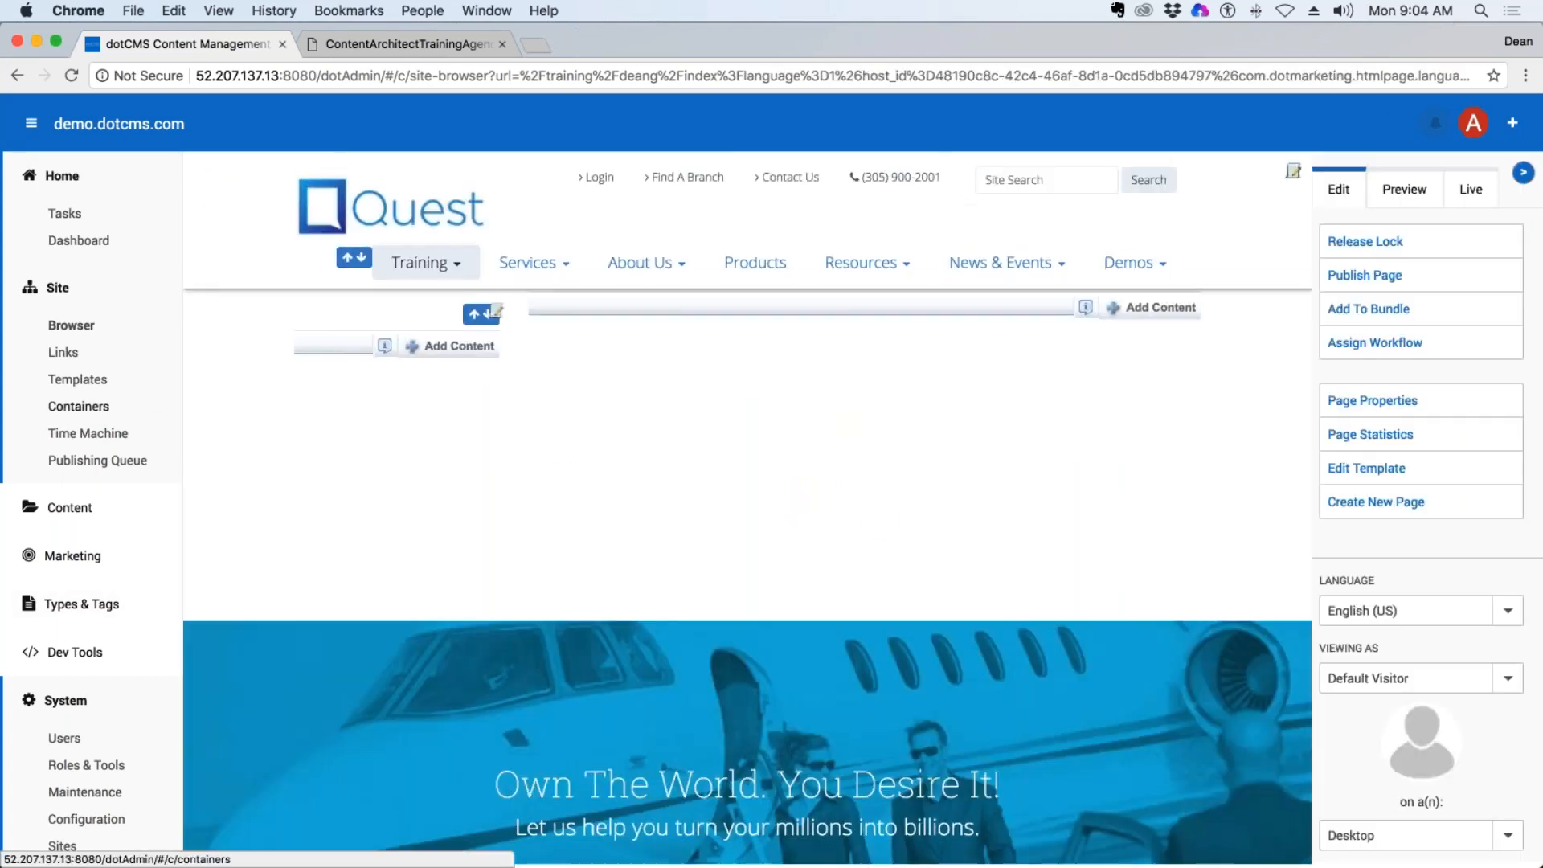
Search the containers for "sub", examine the code of the Subnav Menu container, and close it without saving.
{"action": "left_click", "coordinate": [149, 406]}
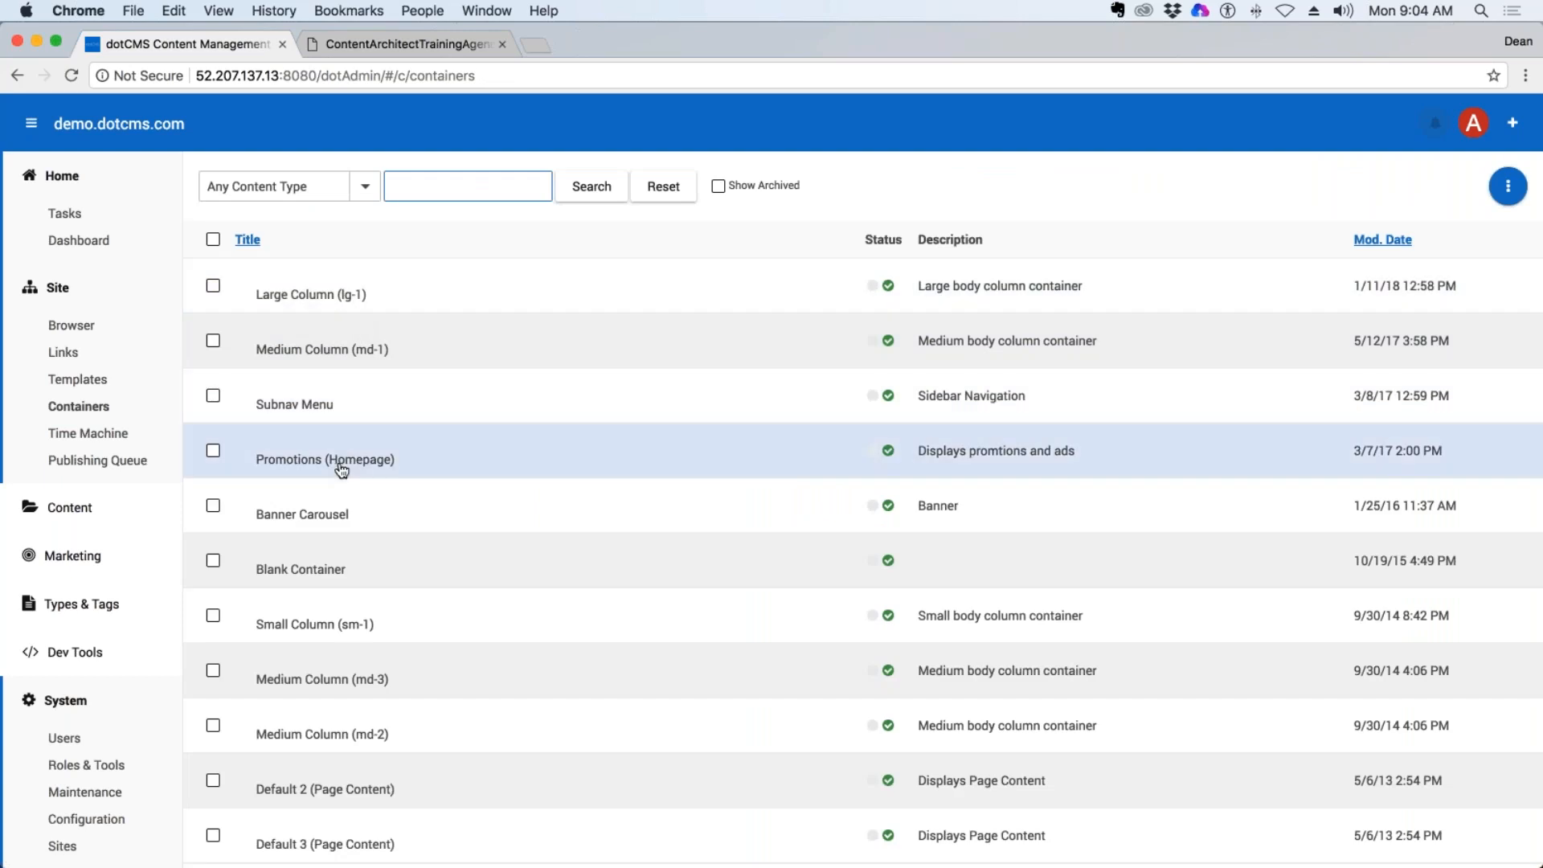
{"action": "scroll", "coordinate": [334, 454], "scroll_direction": "down", "scroll_amount": 3}
{"action": "scroll", "coordinate": [342, 471], "scroll_direction": "up", "scroll_amount": 3}
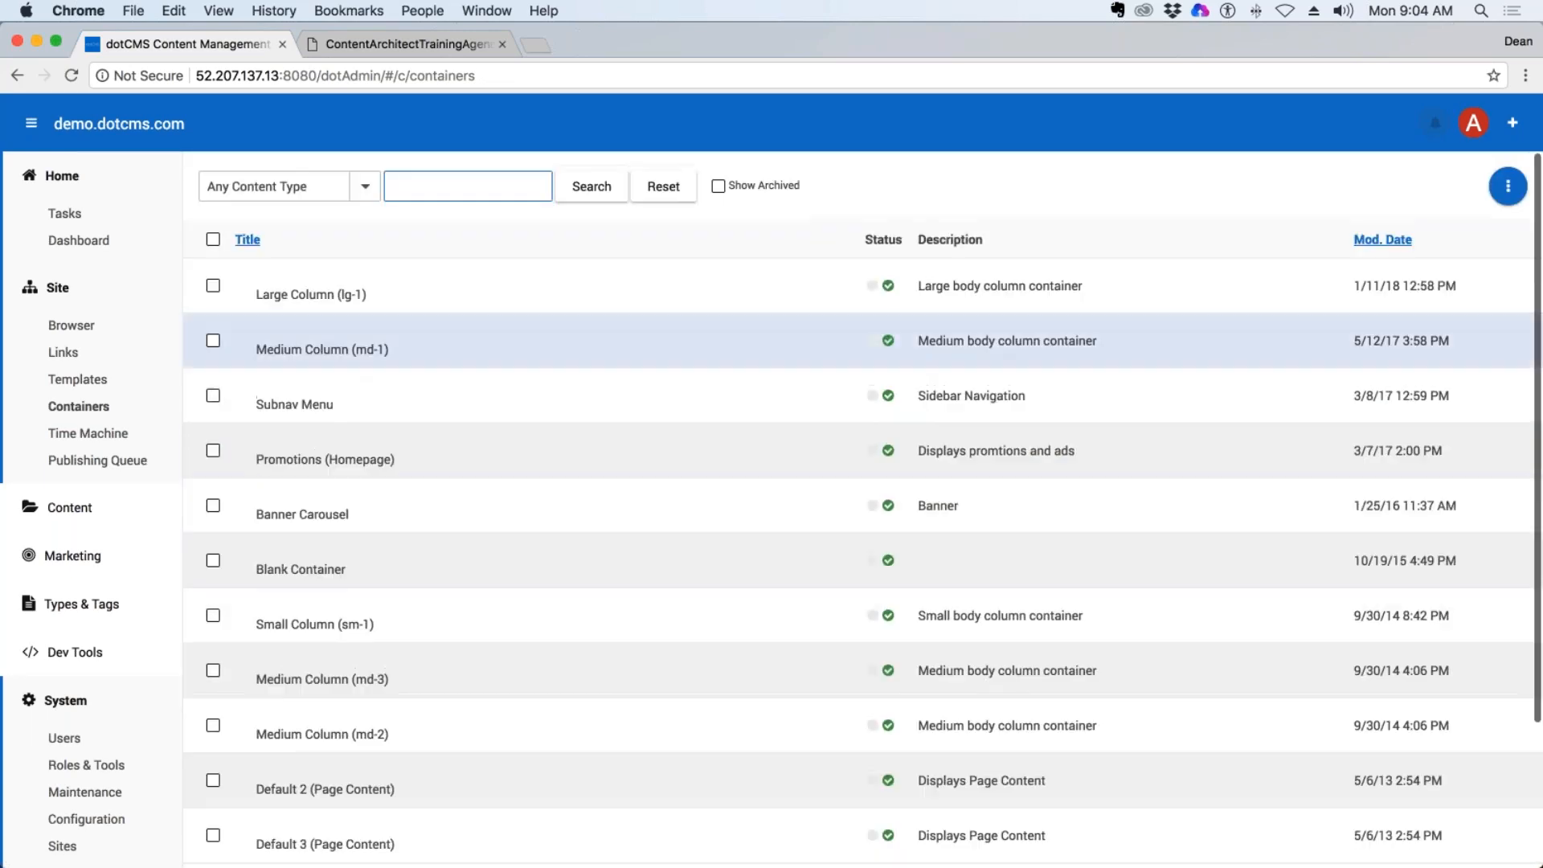
{"action": "type", "text": "sub"}
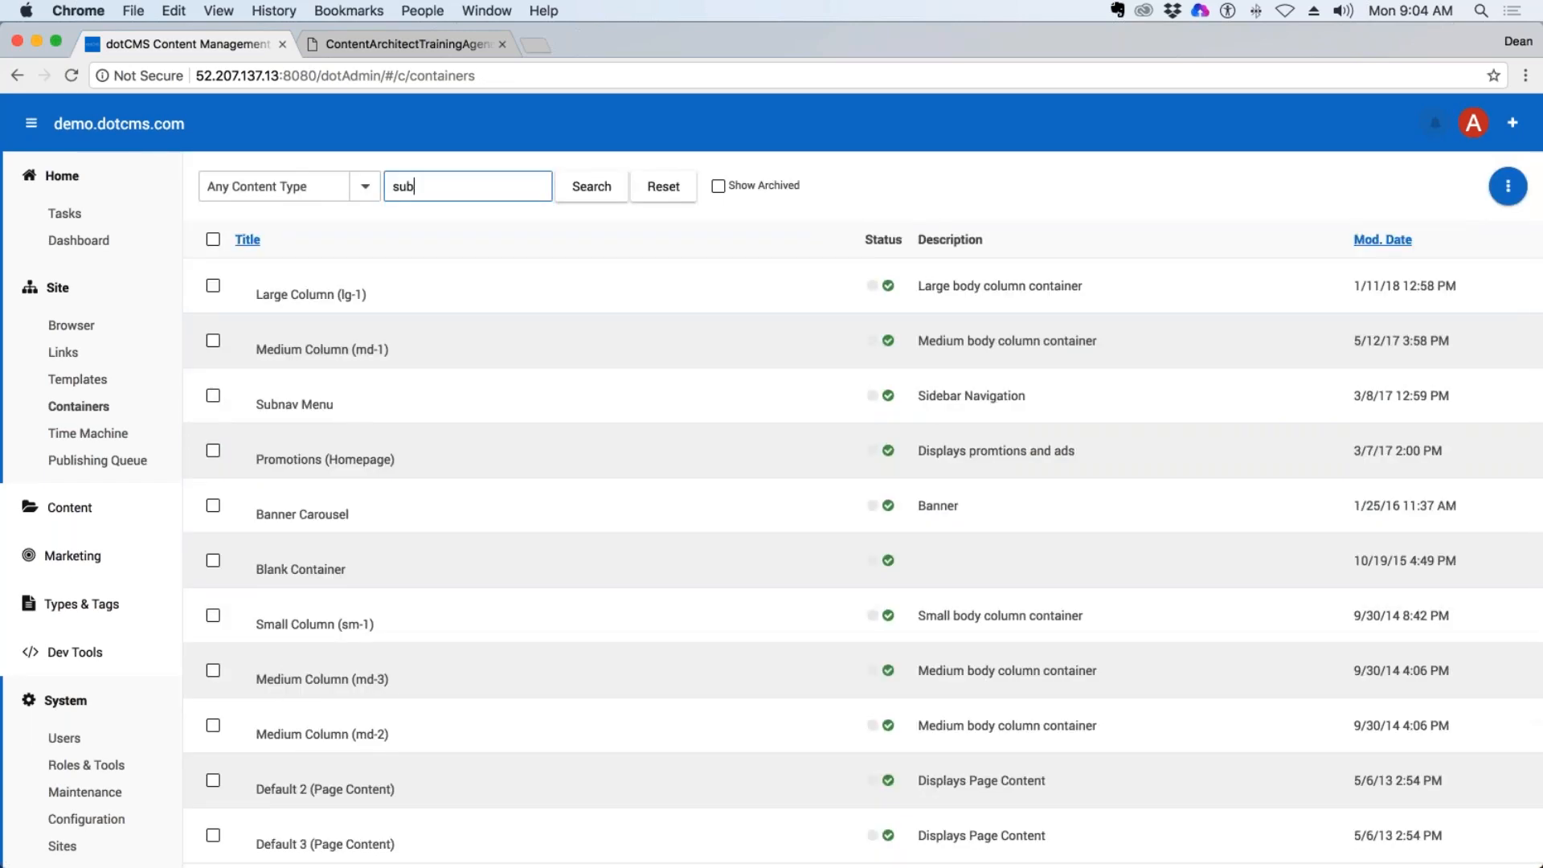
{"action": "left_click", "coordinate": [587, 190]}
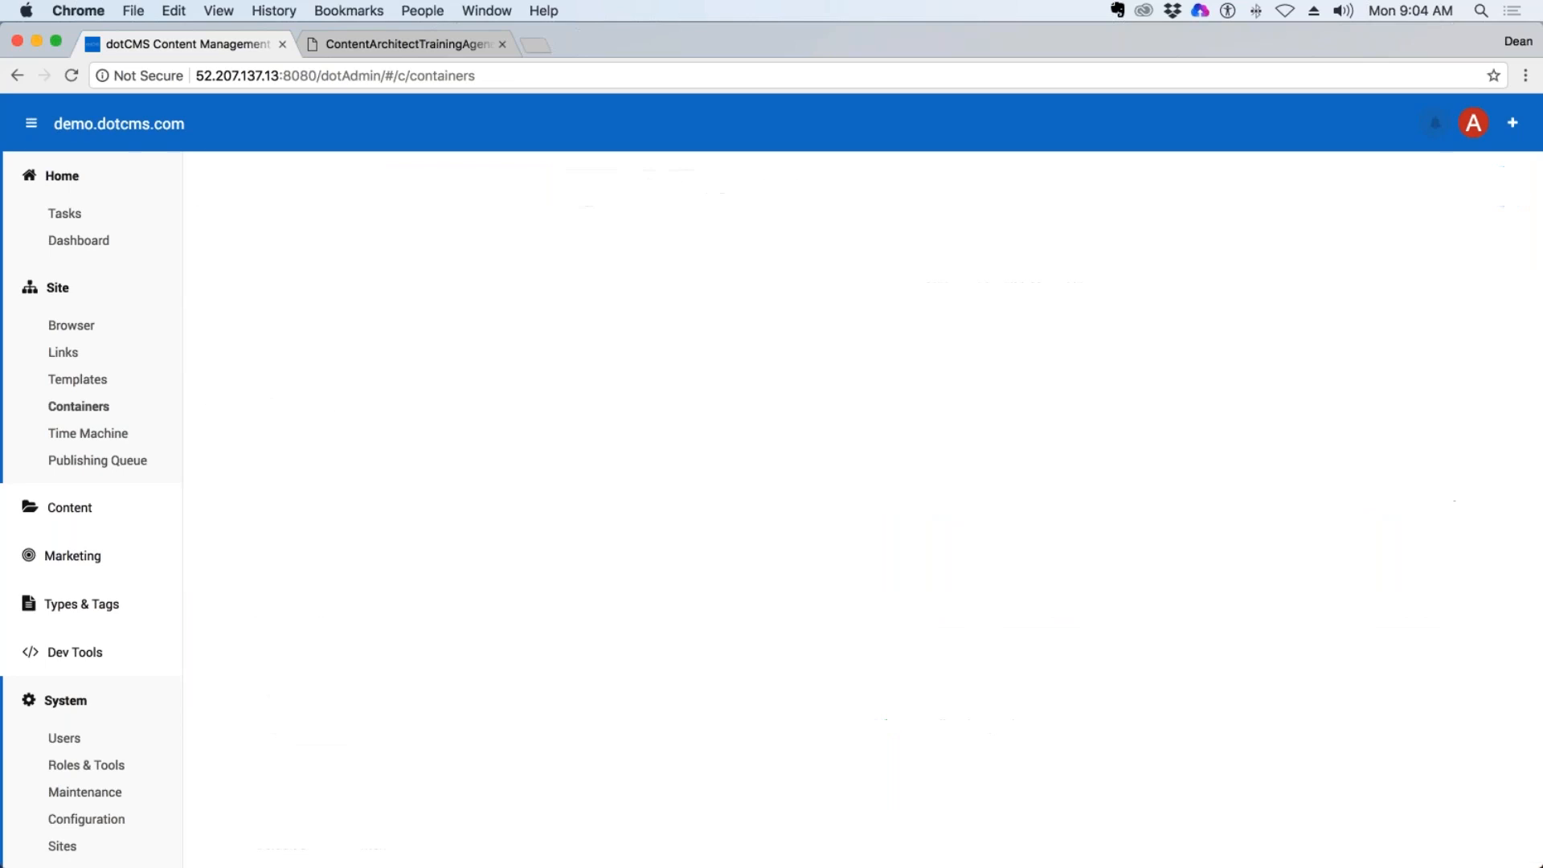
{"action": "left_click", "coordinate": [287, 293]}
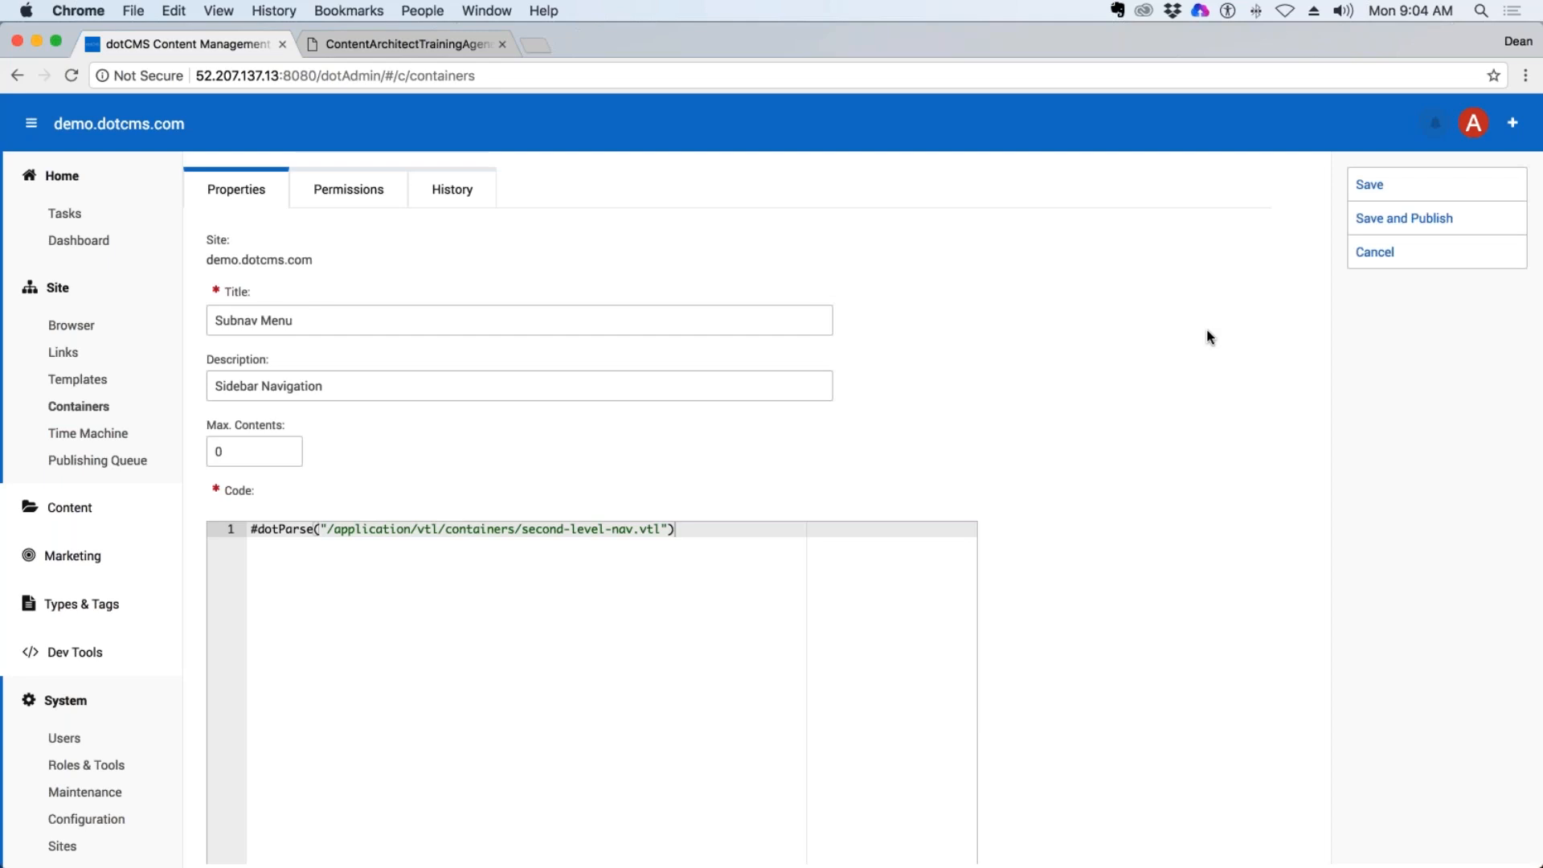
{"action": "left_click", "coordinate": [1381, 254]}
Browse the application/vtl/widgets folder in the Site Browser and look through its subfolders.
{"action": "left_click", "coordinate": [90, 328]}
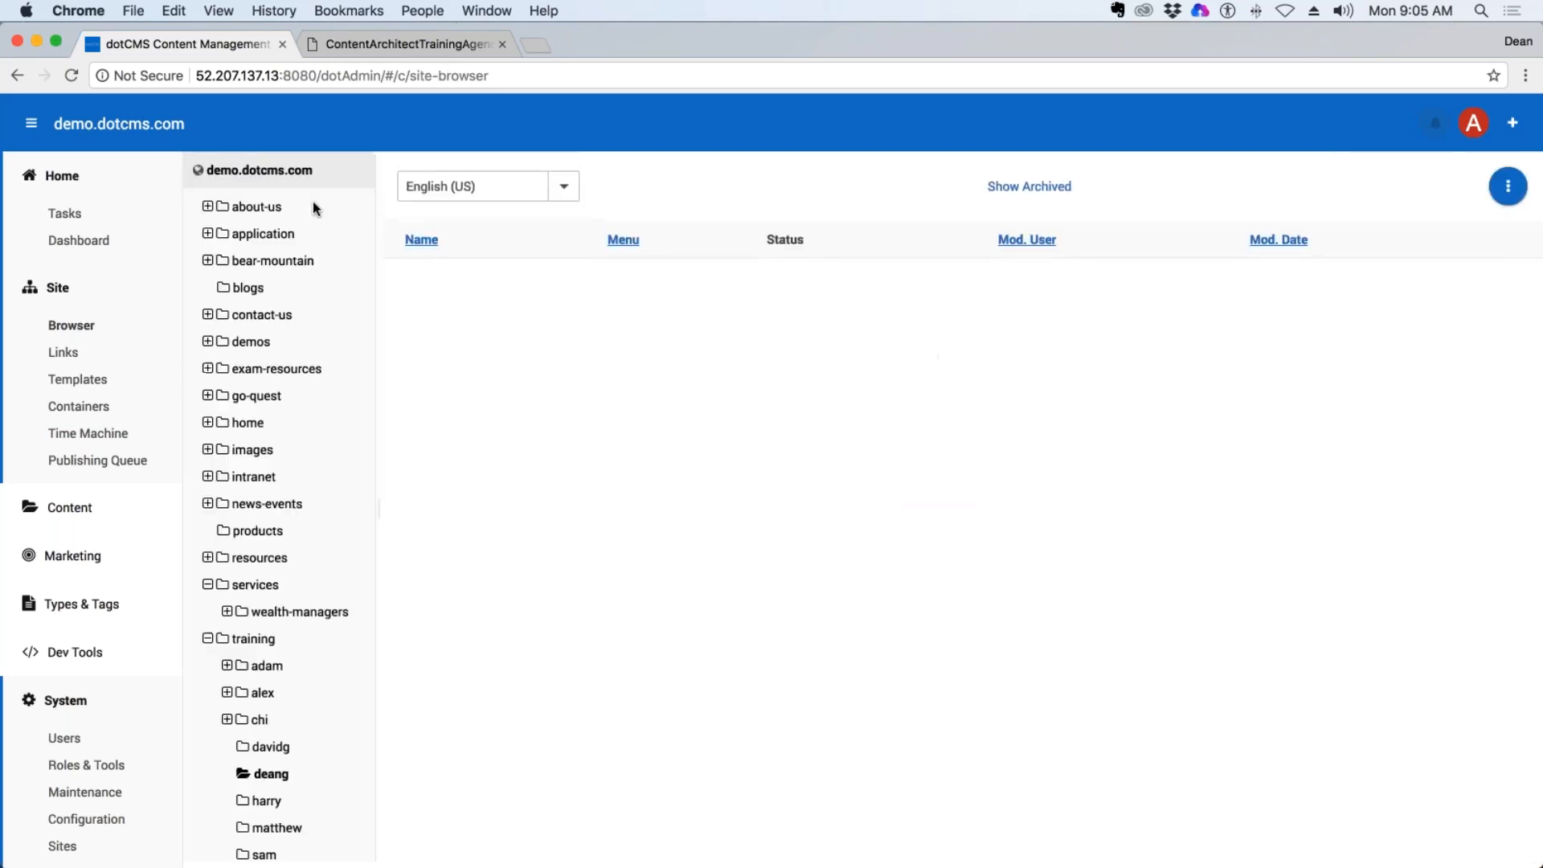
{"action": "left_click", "coordinate": [253, 239]}
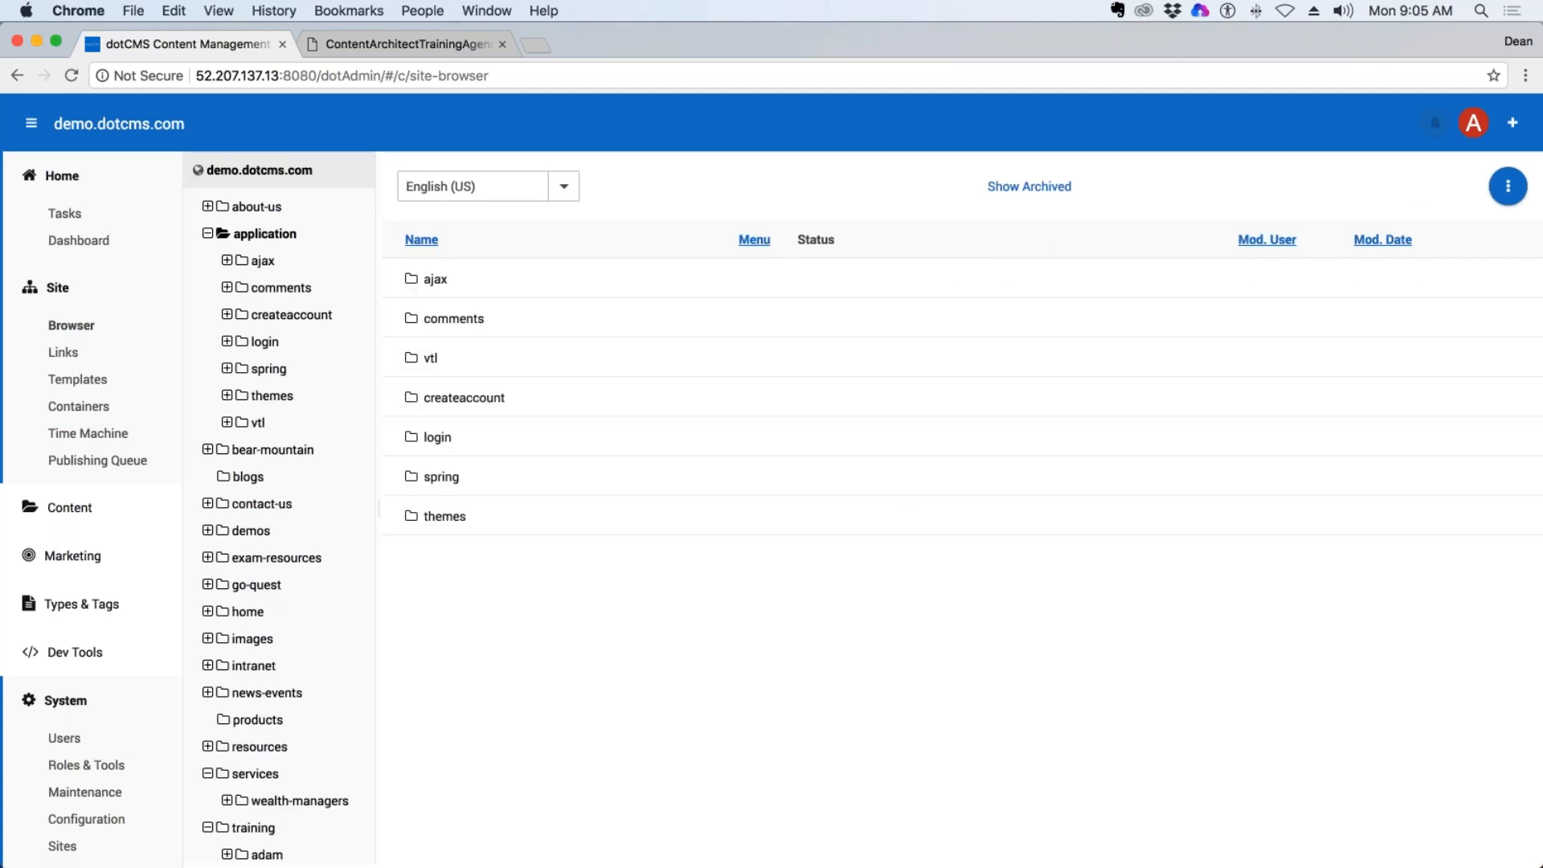
{"action": "left_click", "coordinate": [258, 423]}
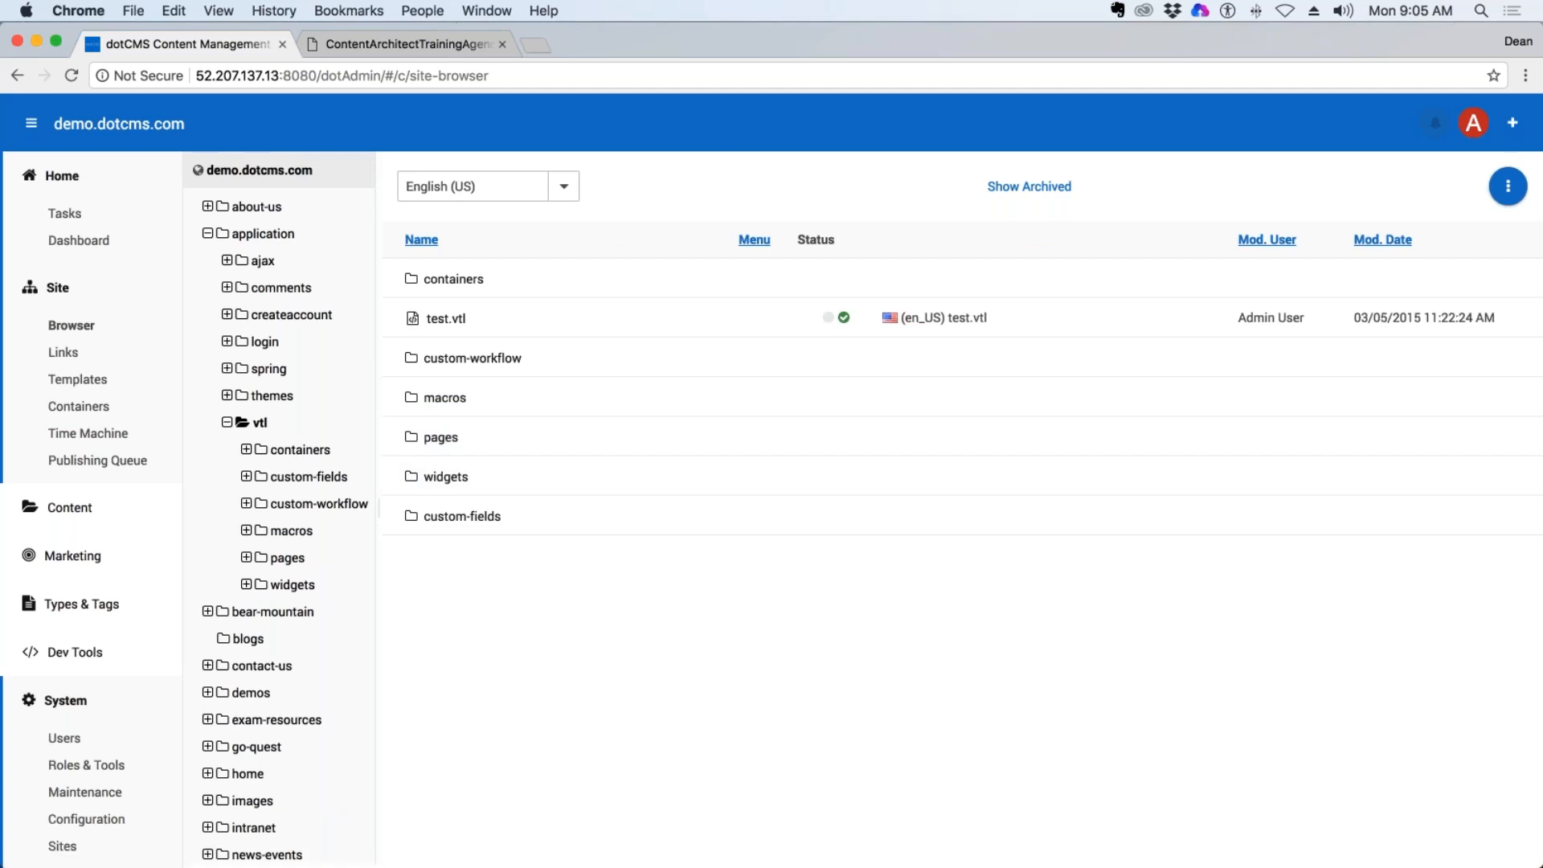
{"action": "left_click", "coordinate": [292, 584]}
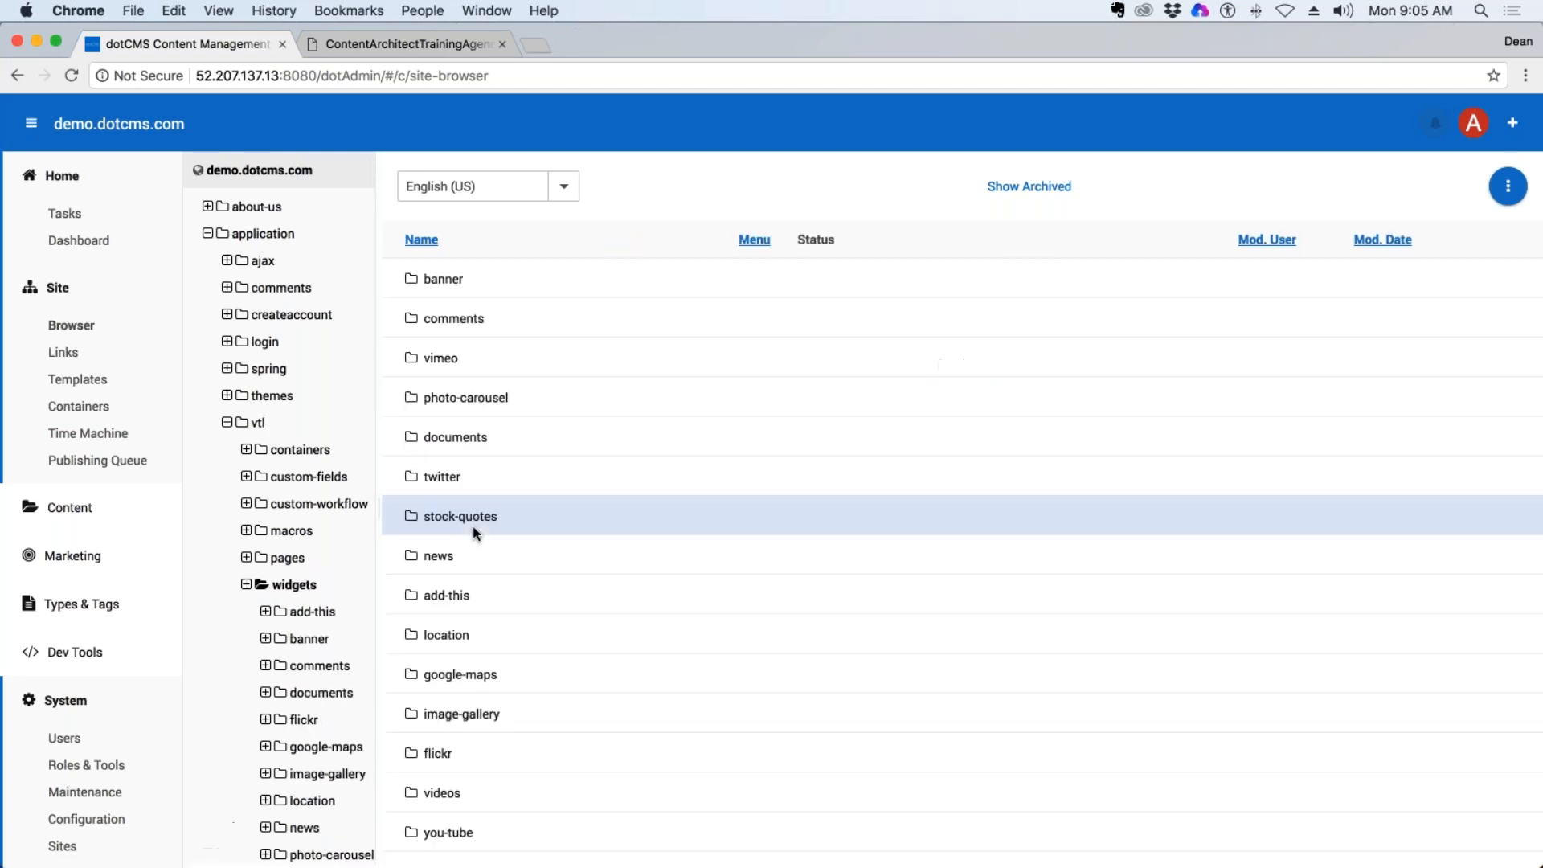
{"action": "scroll", "coordinate": [472, 527], "scroll_direction": "down", "scroll_amount": 1}
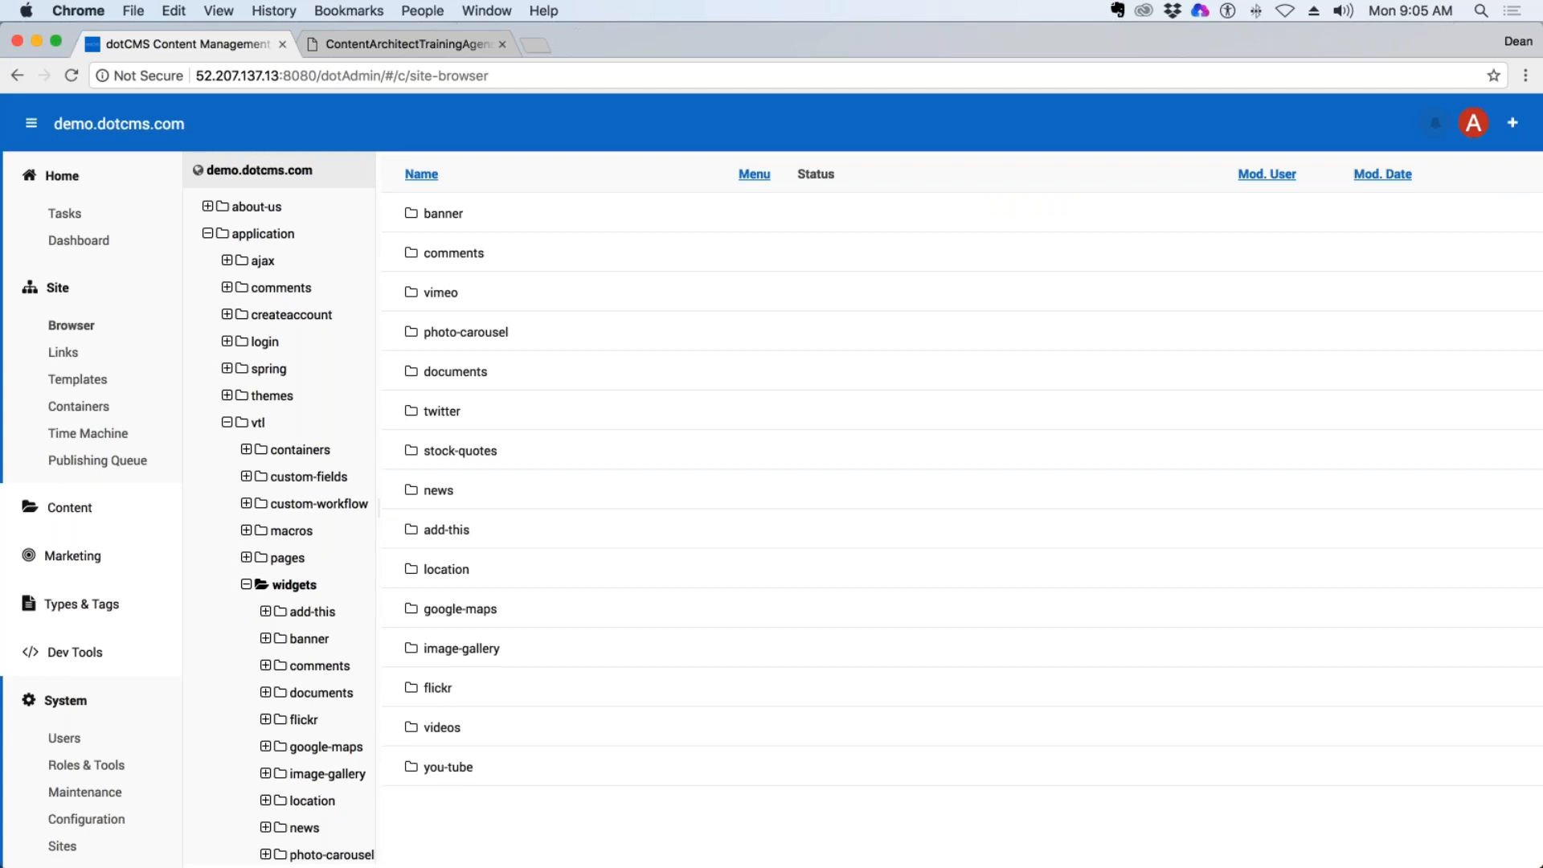
{"action": "scroll", "coordinate": [280, 506], "scroll_direction": "down", "scroll_amount": 10}
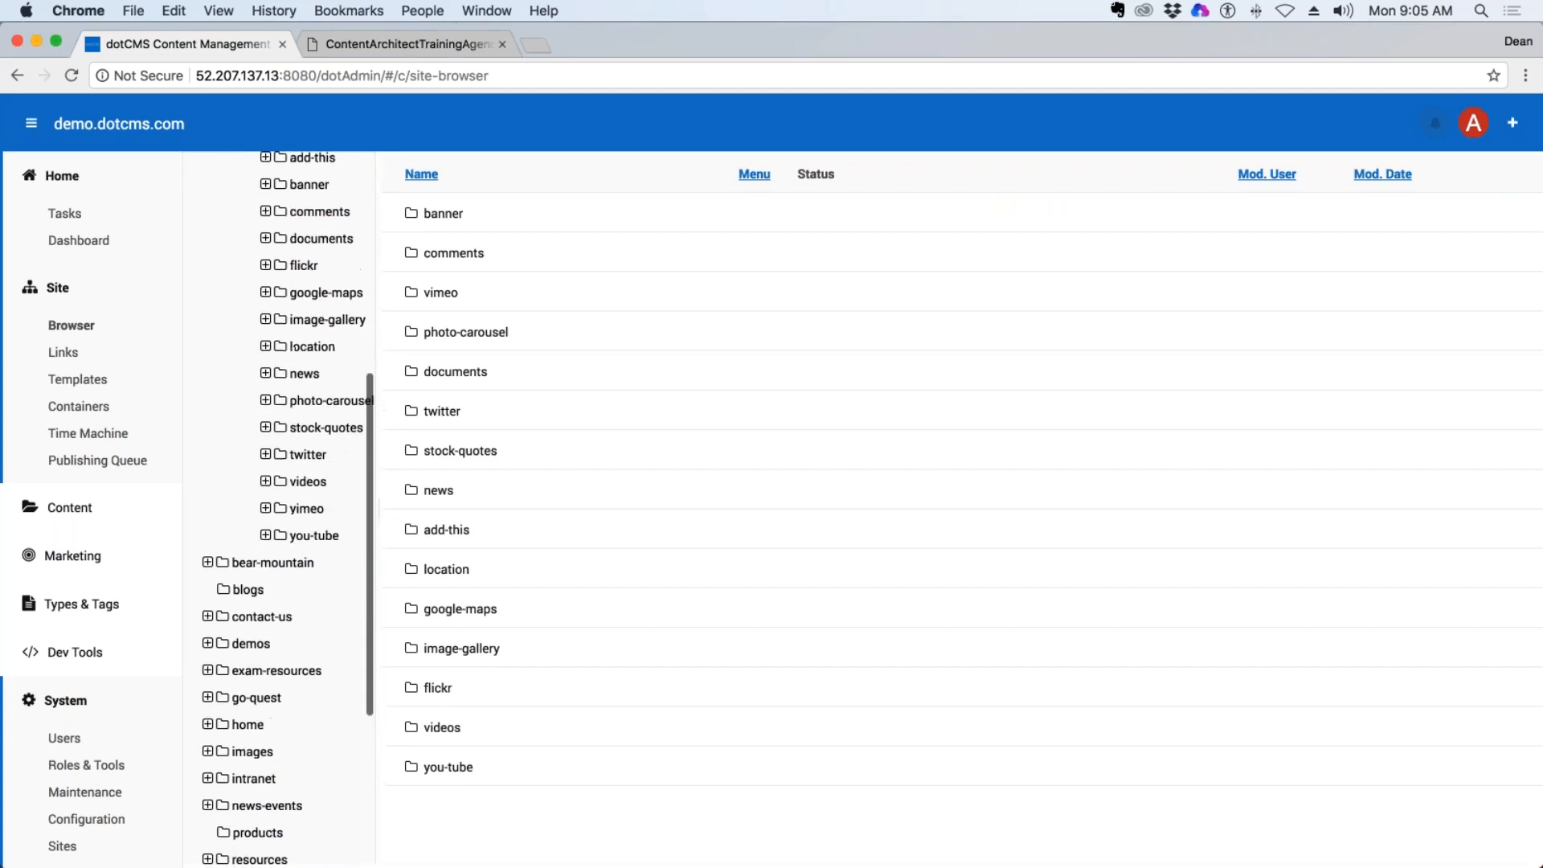
{"action": "scroll", "coordinate": [279, 507], "scroll_direction": "up", "scroll_amount": 12}
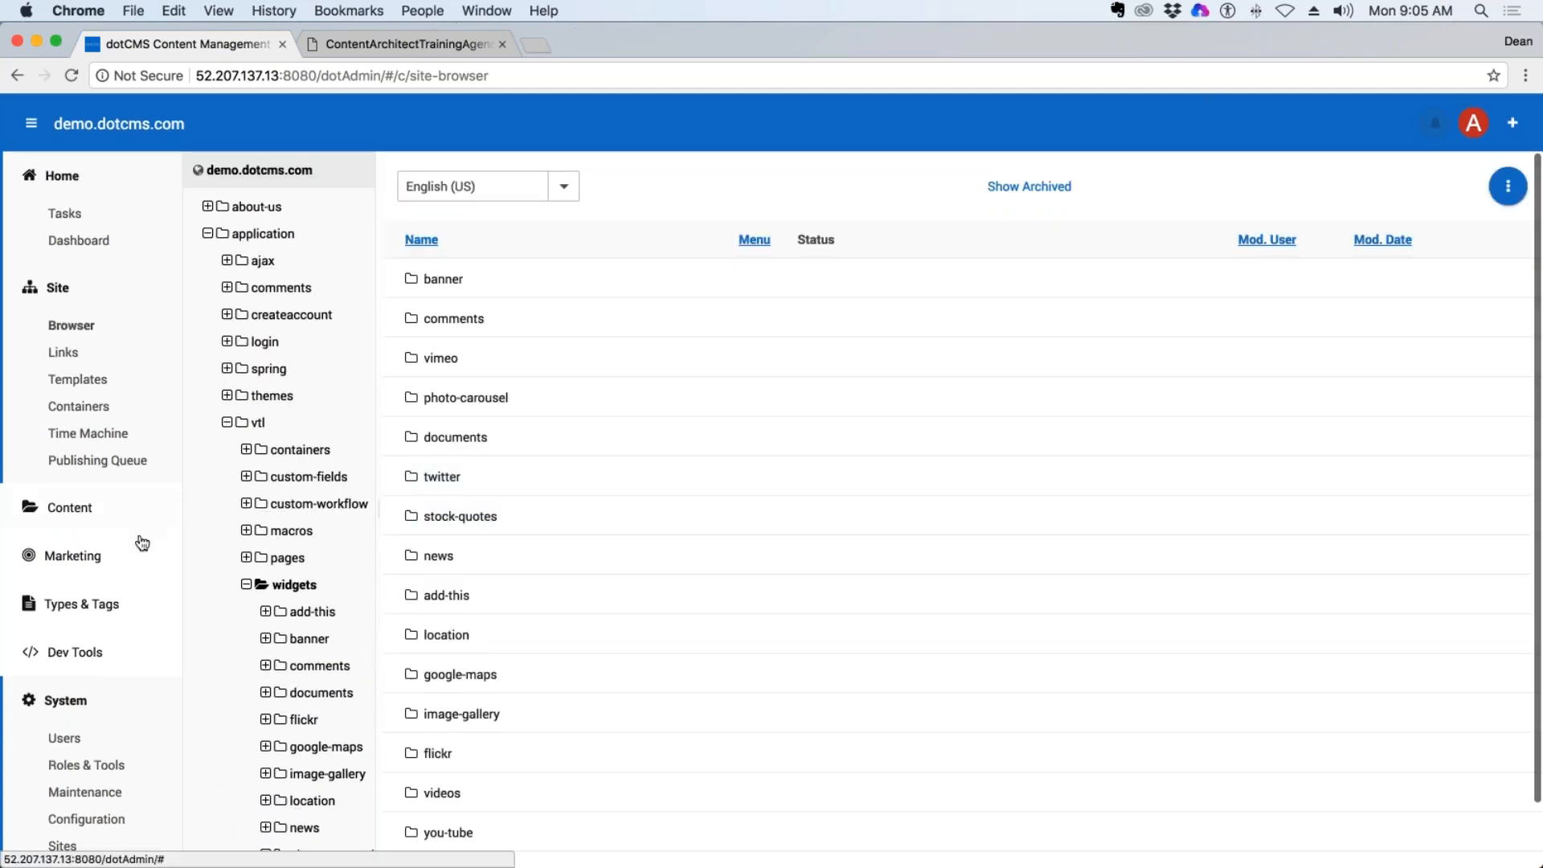
Reload the Site Browser and collapse the Home section of the navigation.
{"action": "left_click", "coordinate": [143, 543]}
{"action": "left_click", "coordinate": [81, 325]}
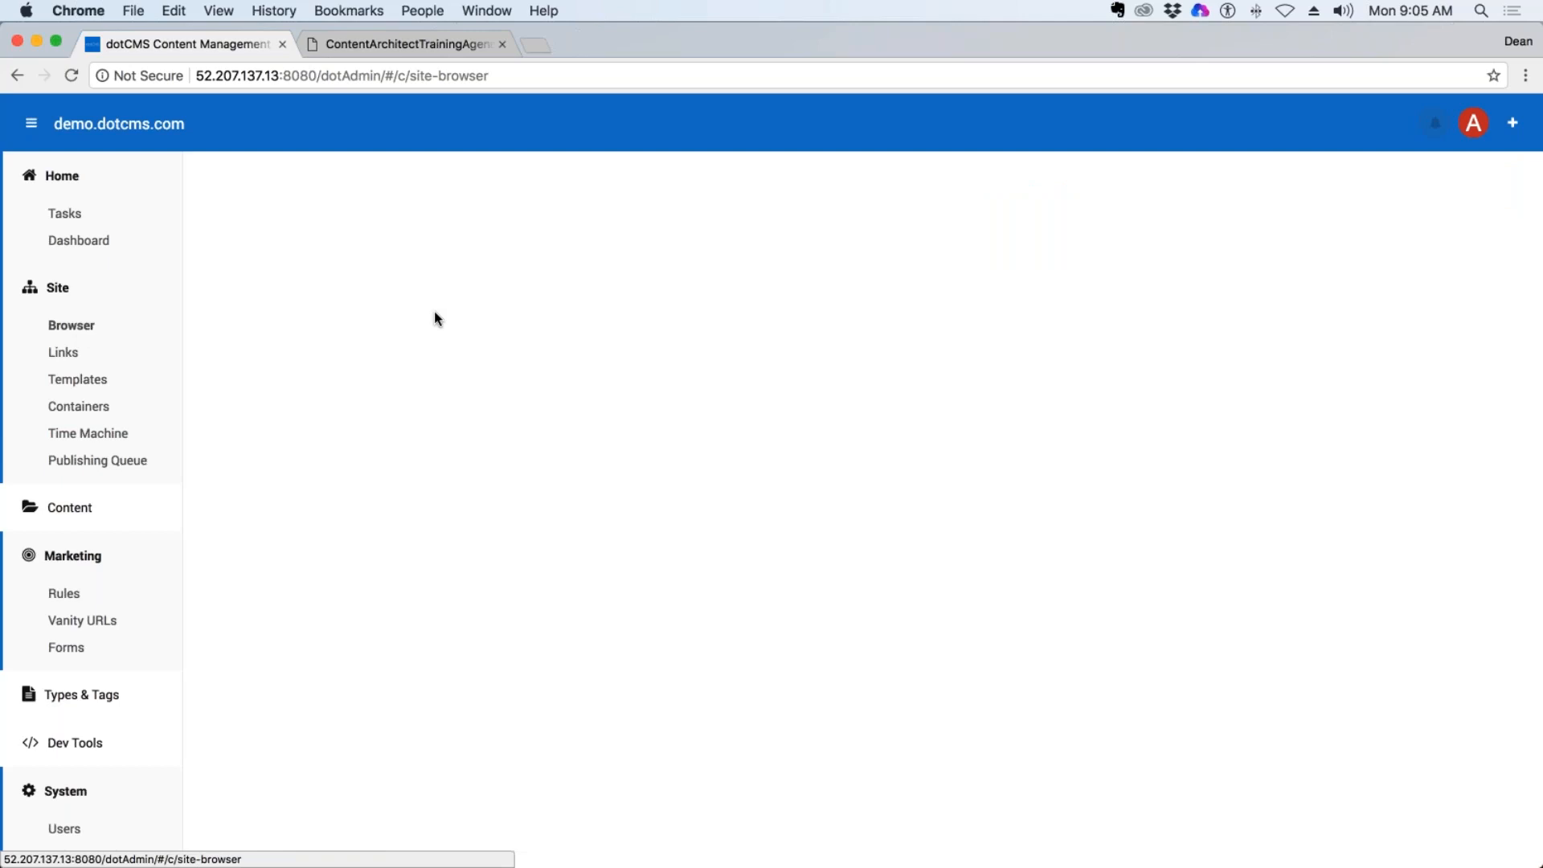
{"action": "left_click", "coordinate": [123, 563]}
{"action": "left_click", "coordinate": [73, 327]}
{"action": "left_click", "coordinate": [55, 177]}
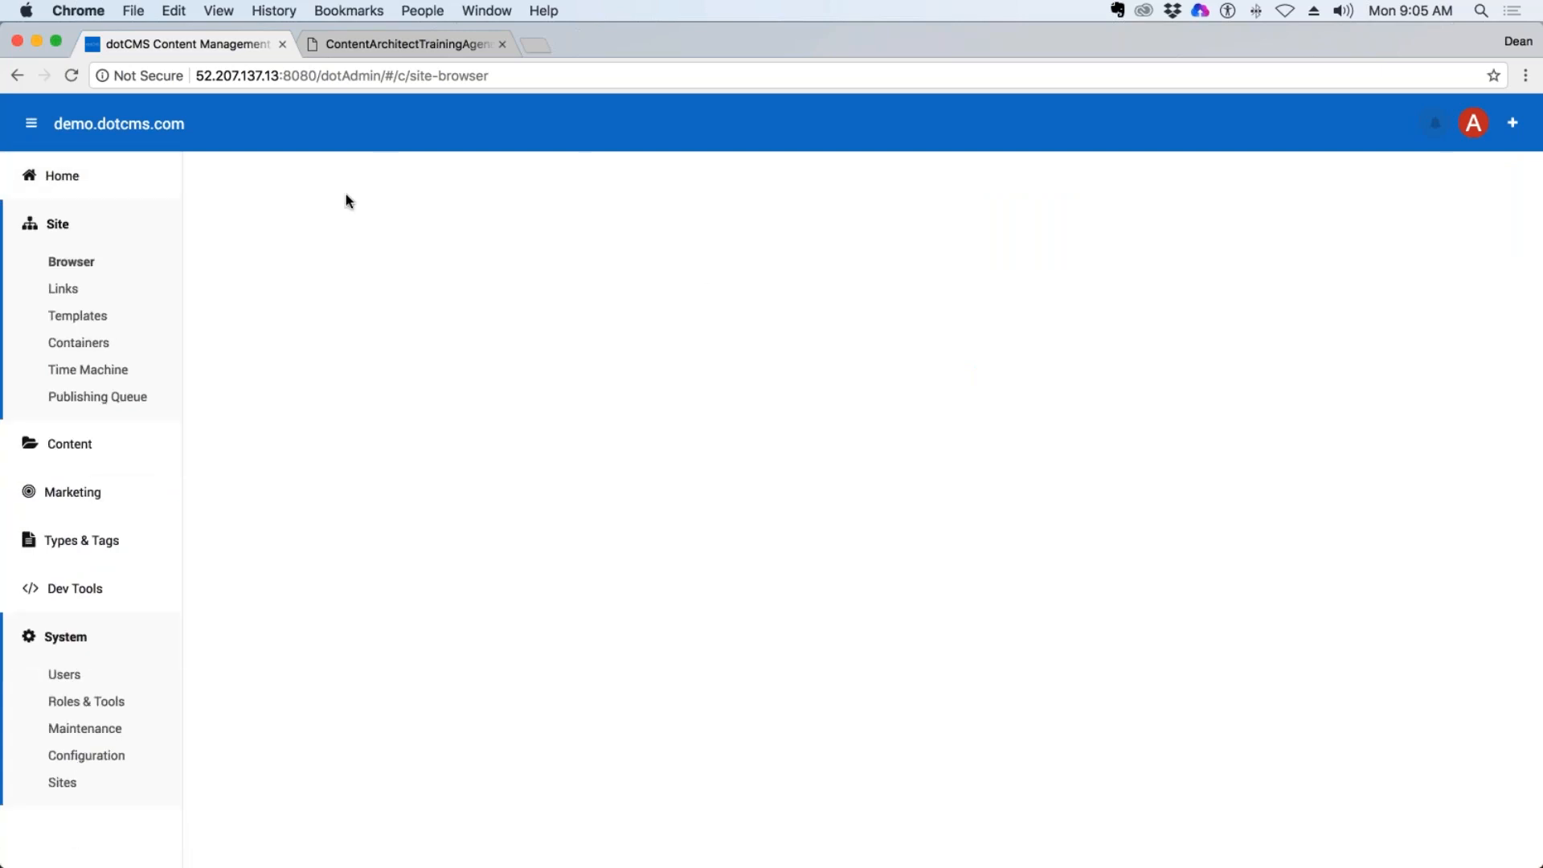
Collapse the vtl and application folders and open the trainer's own folder under training.
{"action": "scroll", "coordinate": [366, 683], "scroll_direction": "down", "scroll_amount": 4}
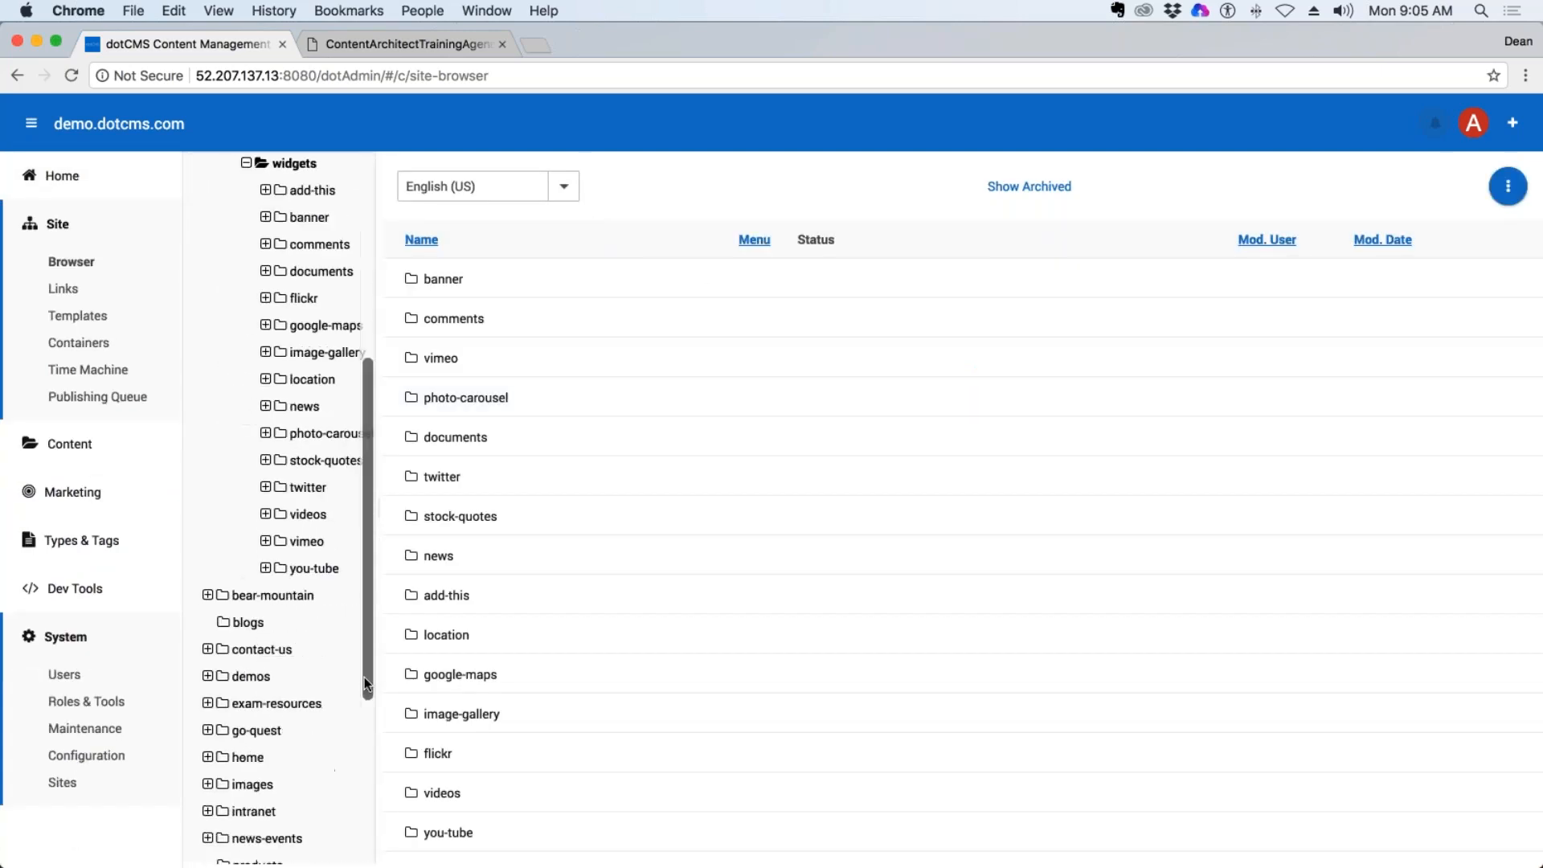
{"action": "scroll", "coordinate": [365, 683], "scroll_direction": "up", "scroll_amount": 4}
{"action": "left_click", "coordinate": [227, 422]}
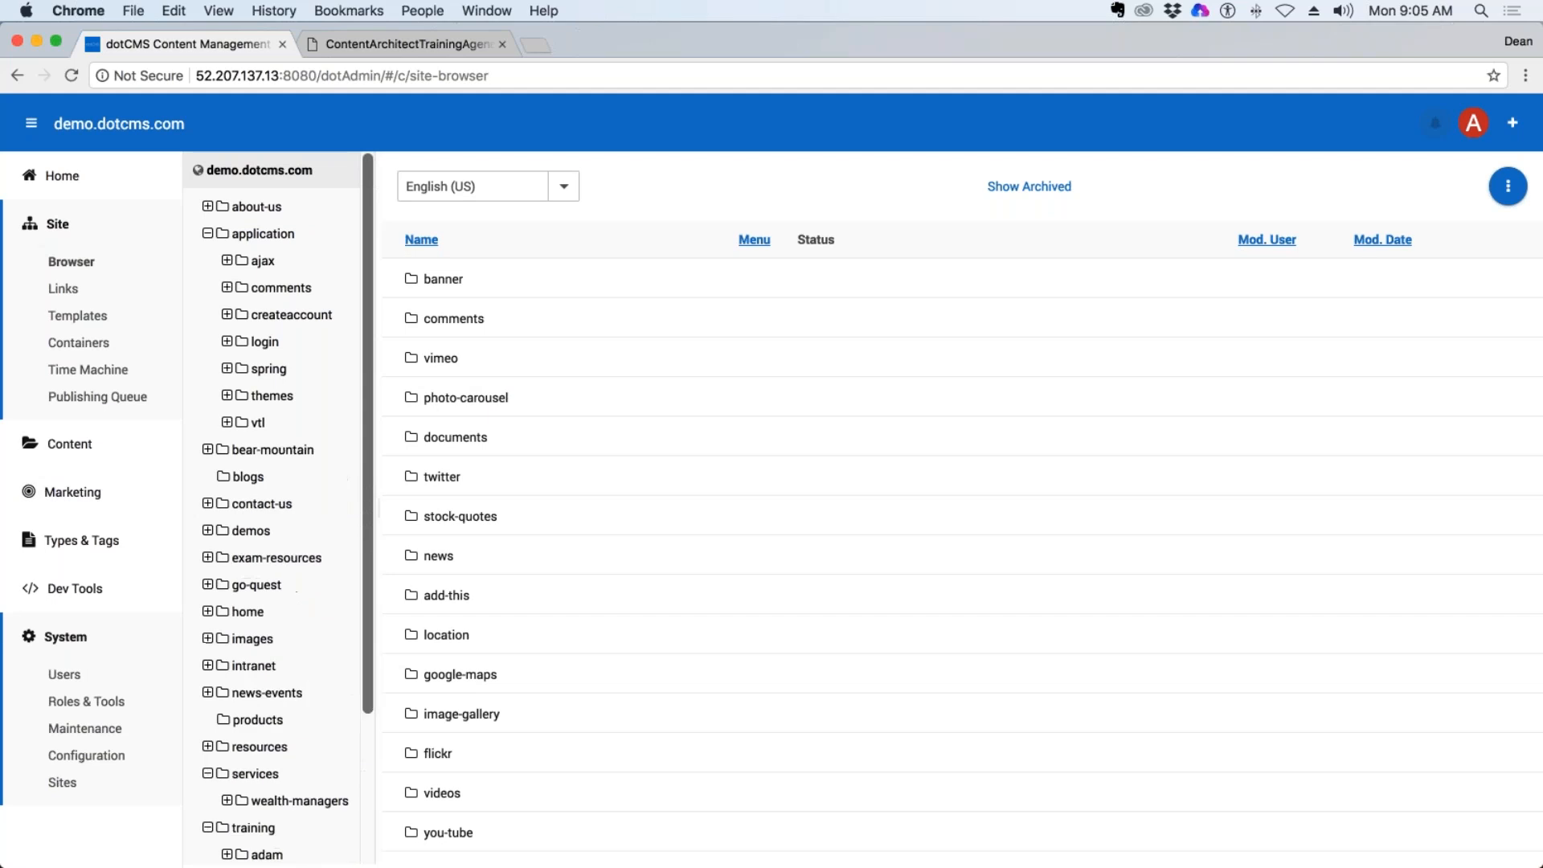
{"action": "left_click", "coordinate": [208, 234]}
{"action": "scroll", "coordinate": [369, 611], "scroll_direction": "down", "scroll_amount": 1}
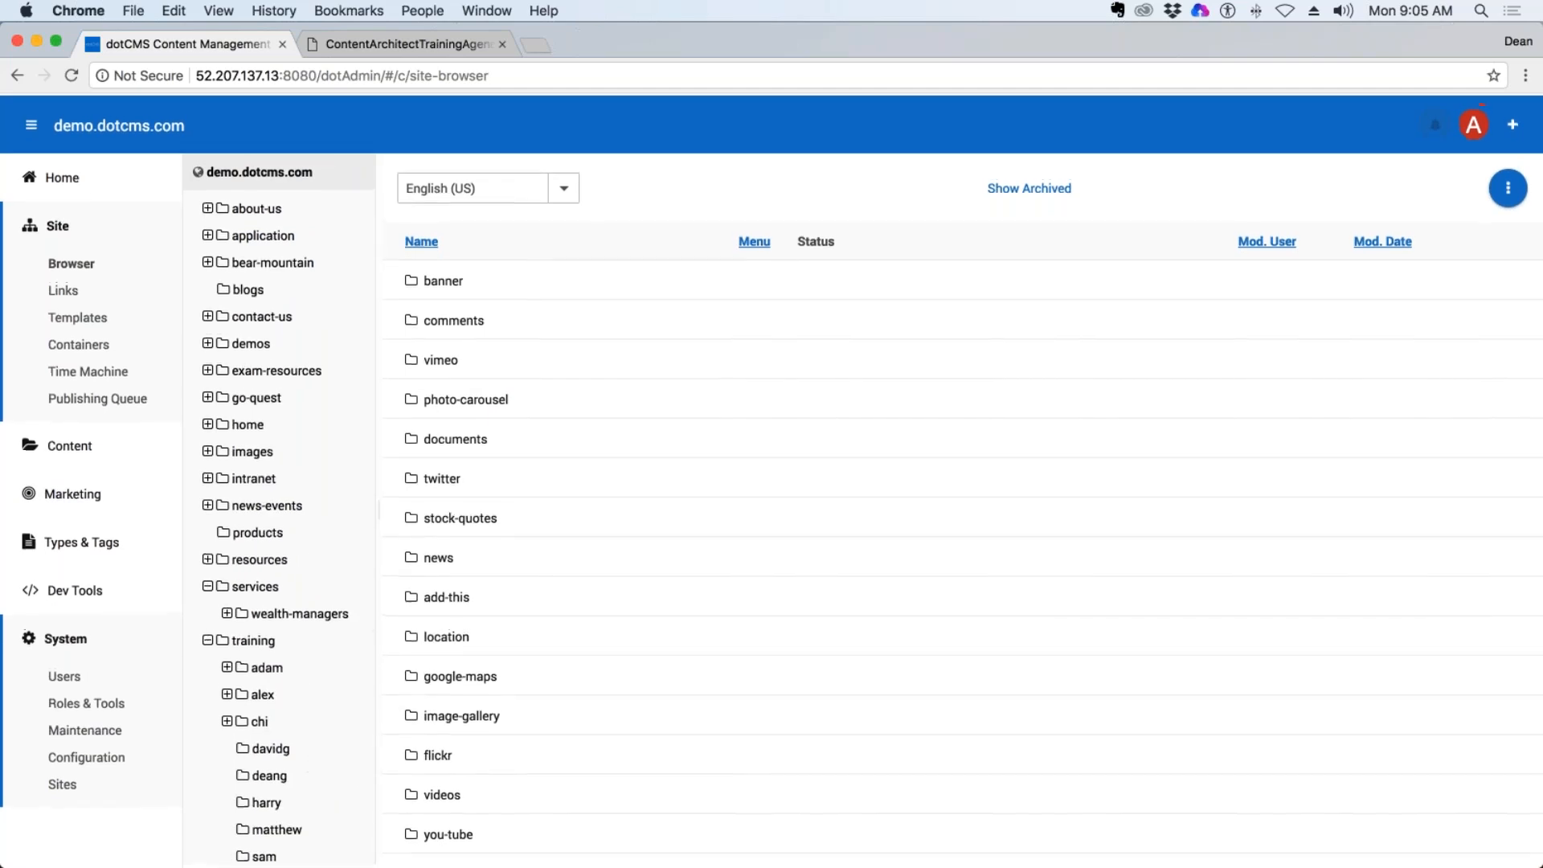
{"action": "left_click", "coordinate": [272, 772]}
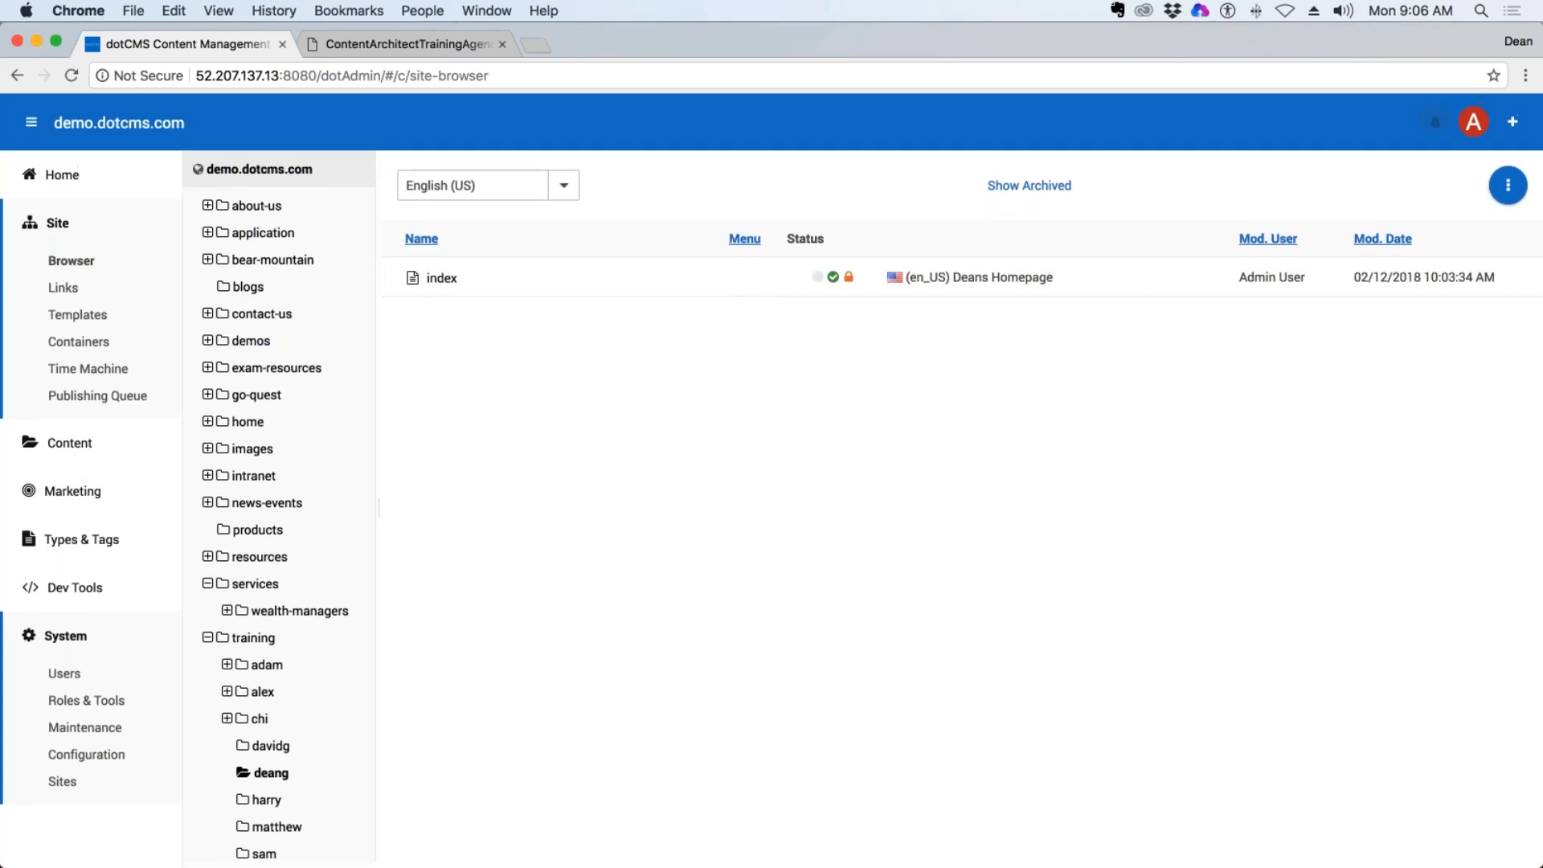
Open the index page in the trainee folder starting with m and check its Show on Menu and Template properties without changing them.
{"action": "left_click", "coordinate": [278, 830]}
{"action": "left_click", "coordinate": [444, 278]}
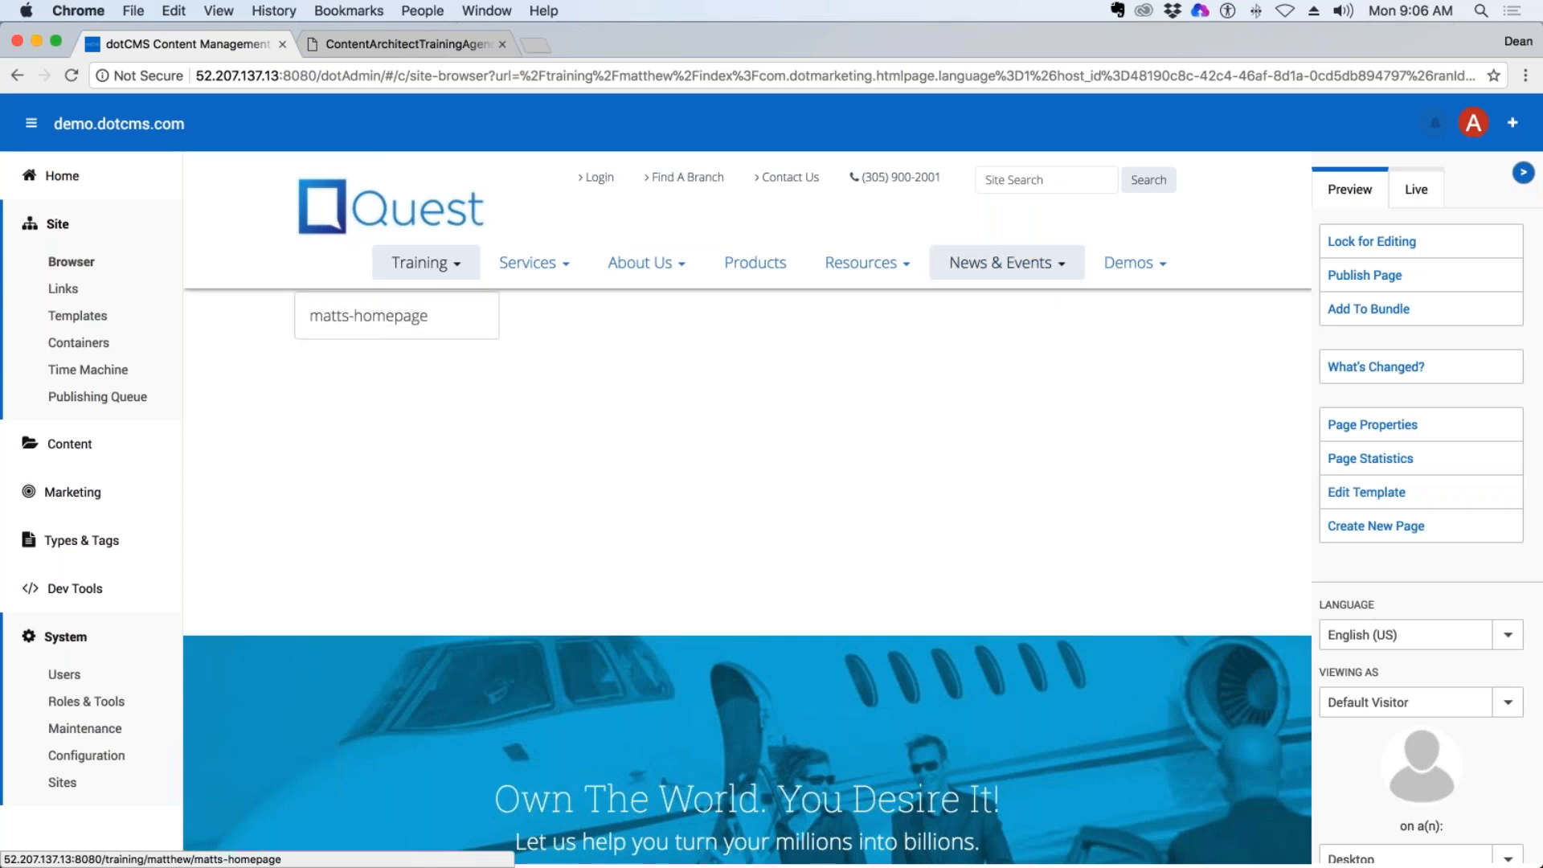
{"action": "left_click", "coordinate": [1415, 426]}
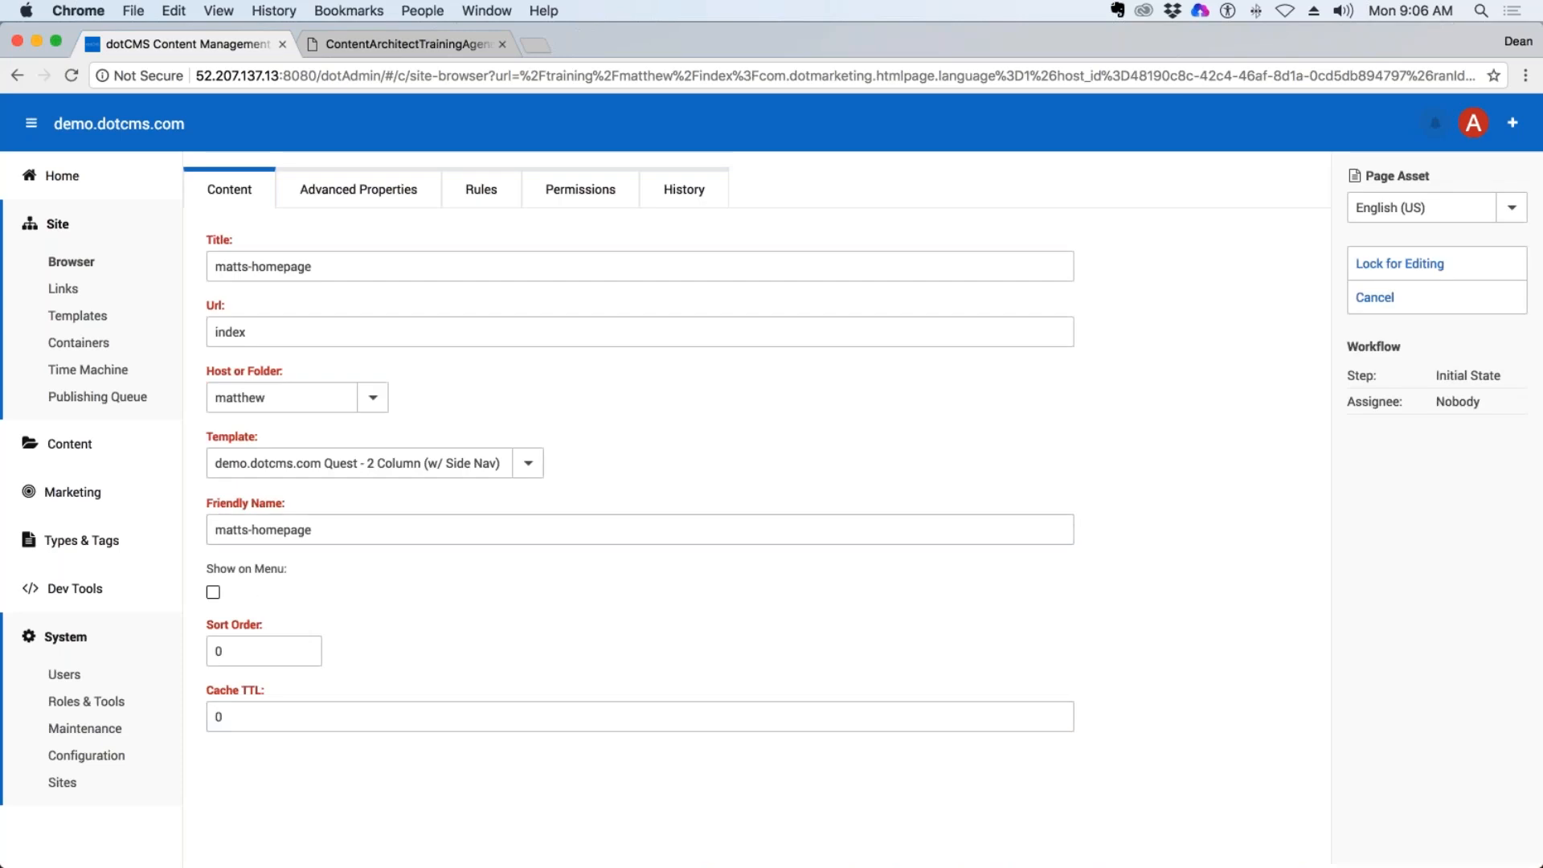
{"action": "left_click_drag", "start_coordinate": [278, 568], "coordinate": [206, 568]}
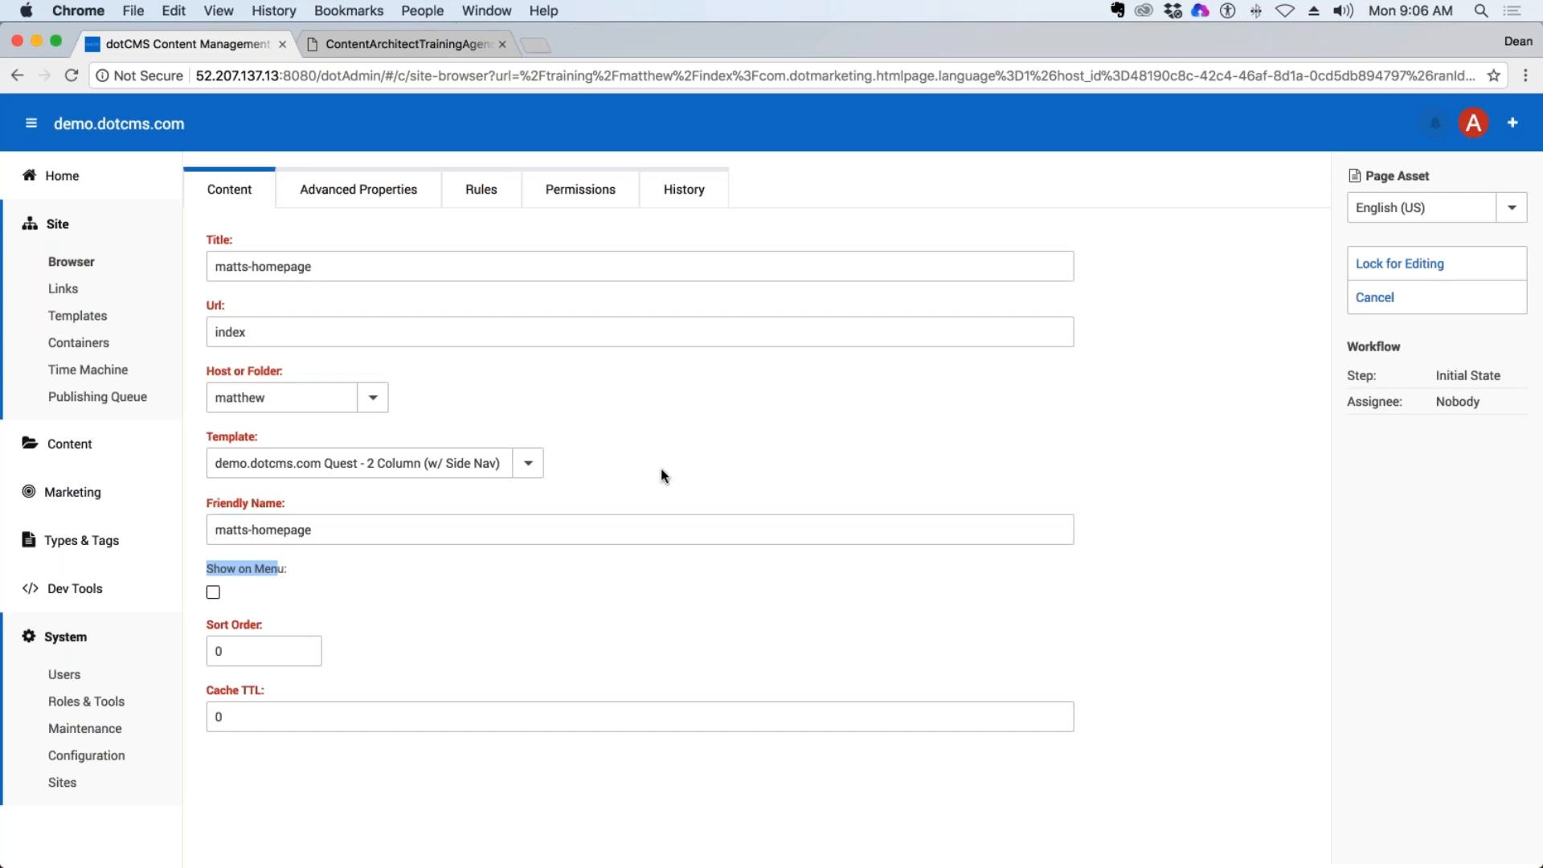
{"action": "left_click", "coordinate": [1382, 305]}
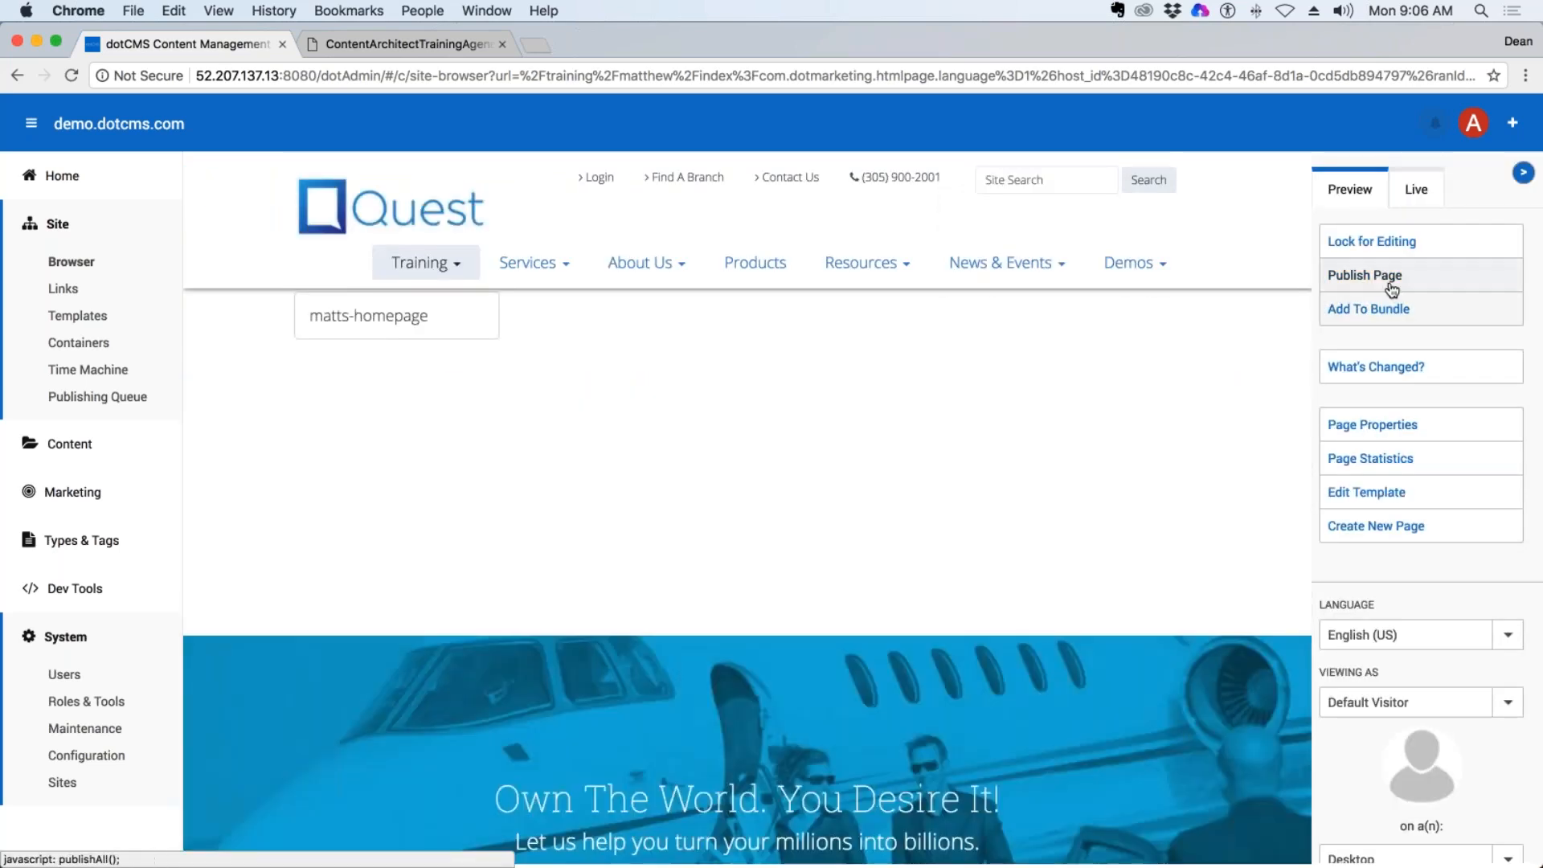
{"action": "left_click", "coordinate": [1386, 427]}
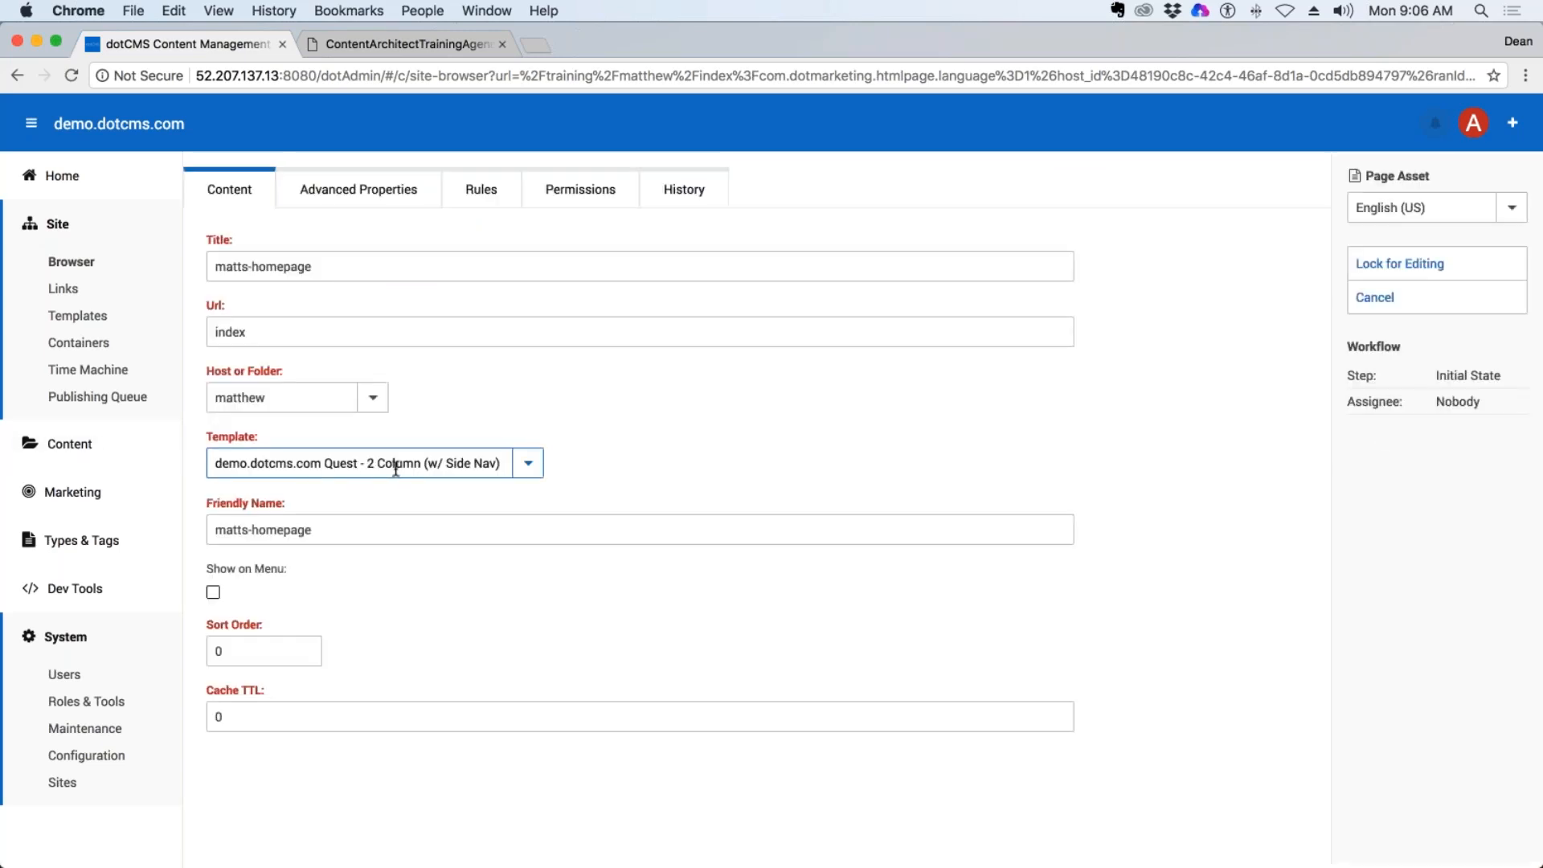
{"action": "left_click", "coordinate": [1389, 306]}
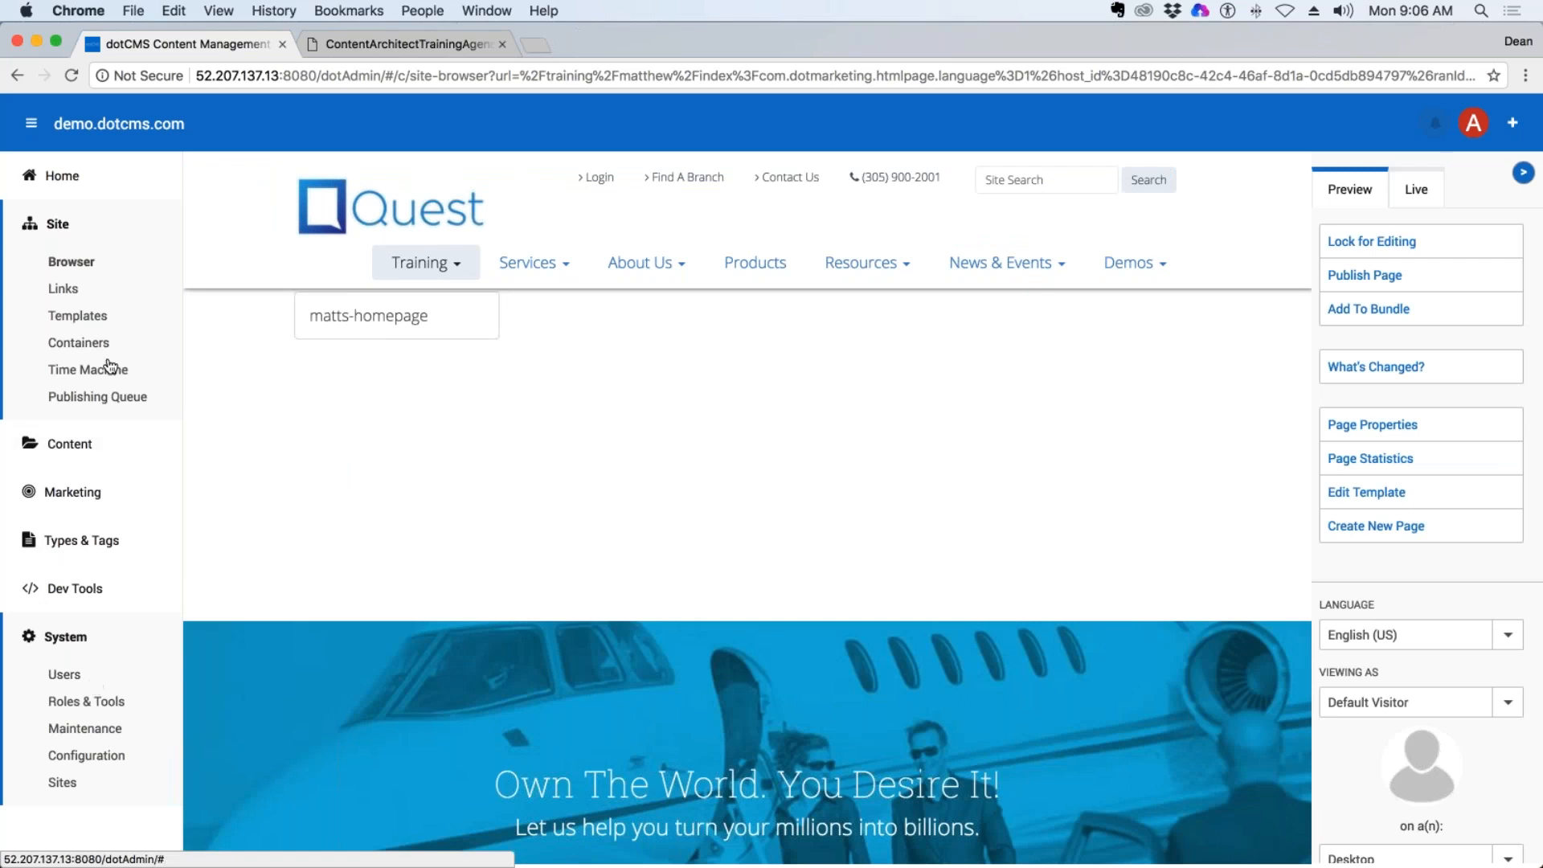
Return to the Site Browser and open the trainer's own folder under training again.
{"action": "left_click", "coordinate": [84, 265]}
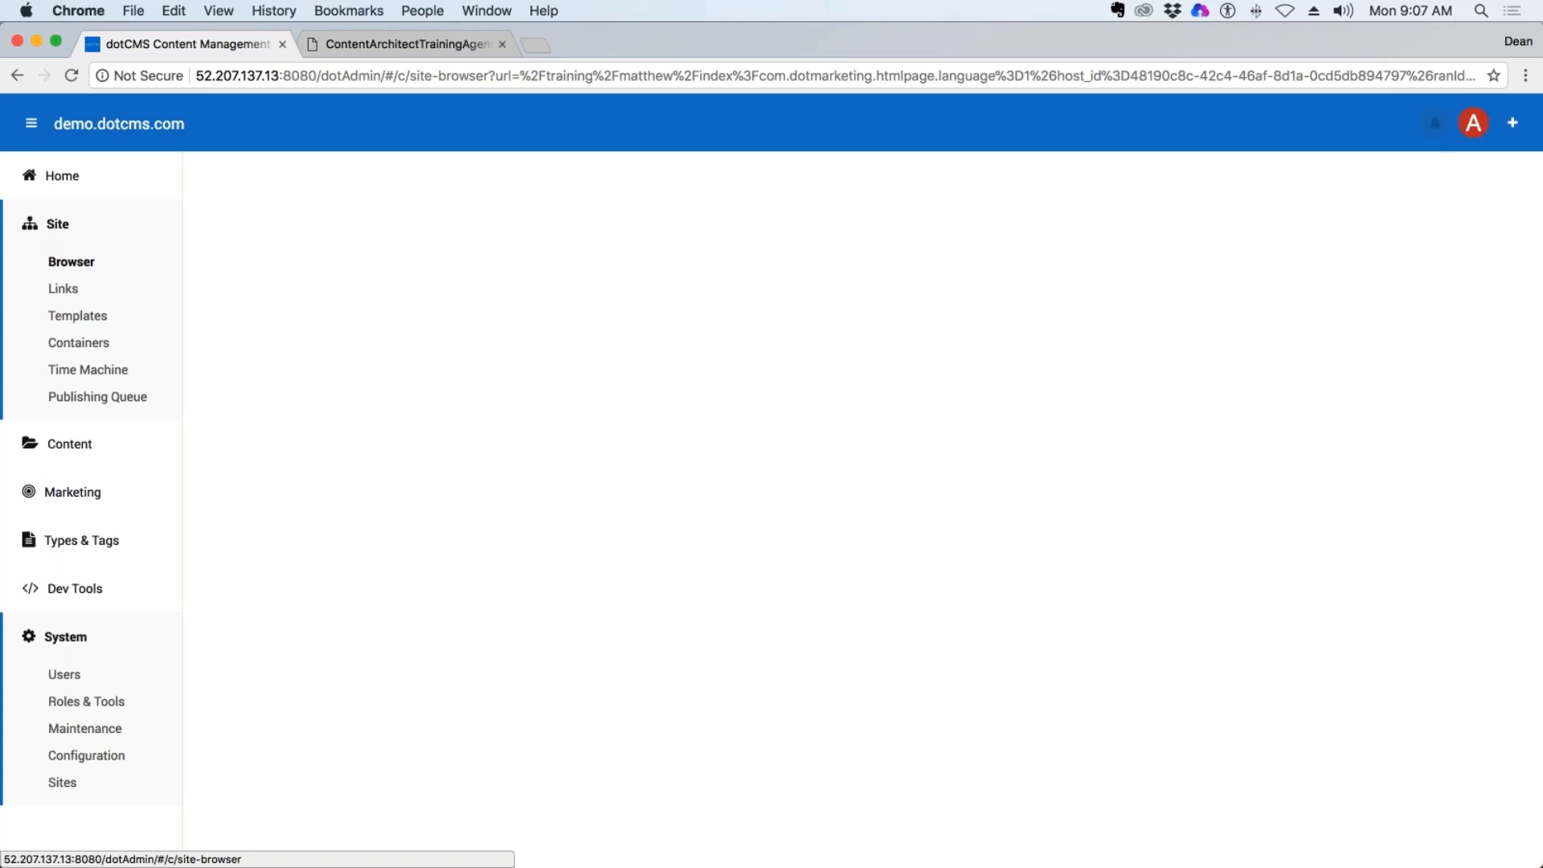
{"action": "left_click", "coordinate": [72, 261]}
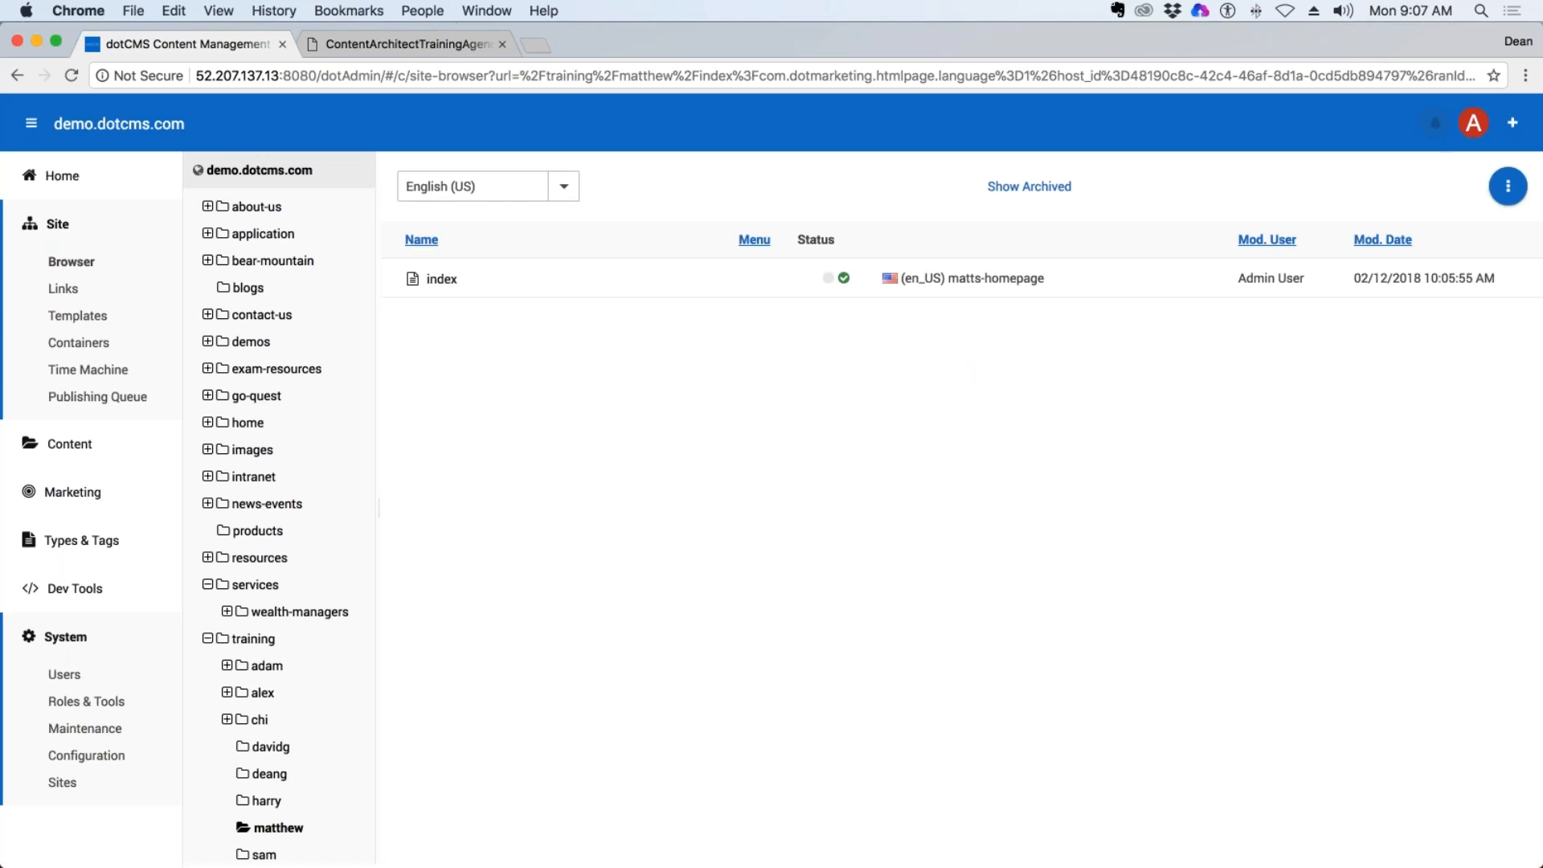
{"action": "left_click", "coordinate": [271, 773]}
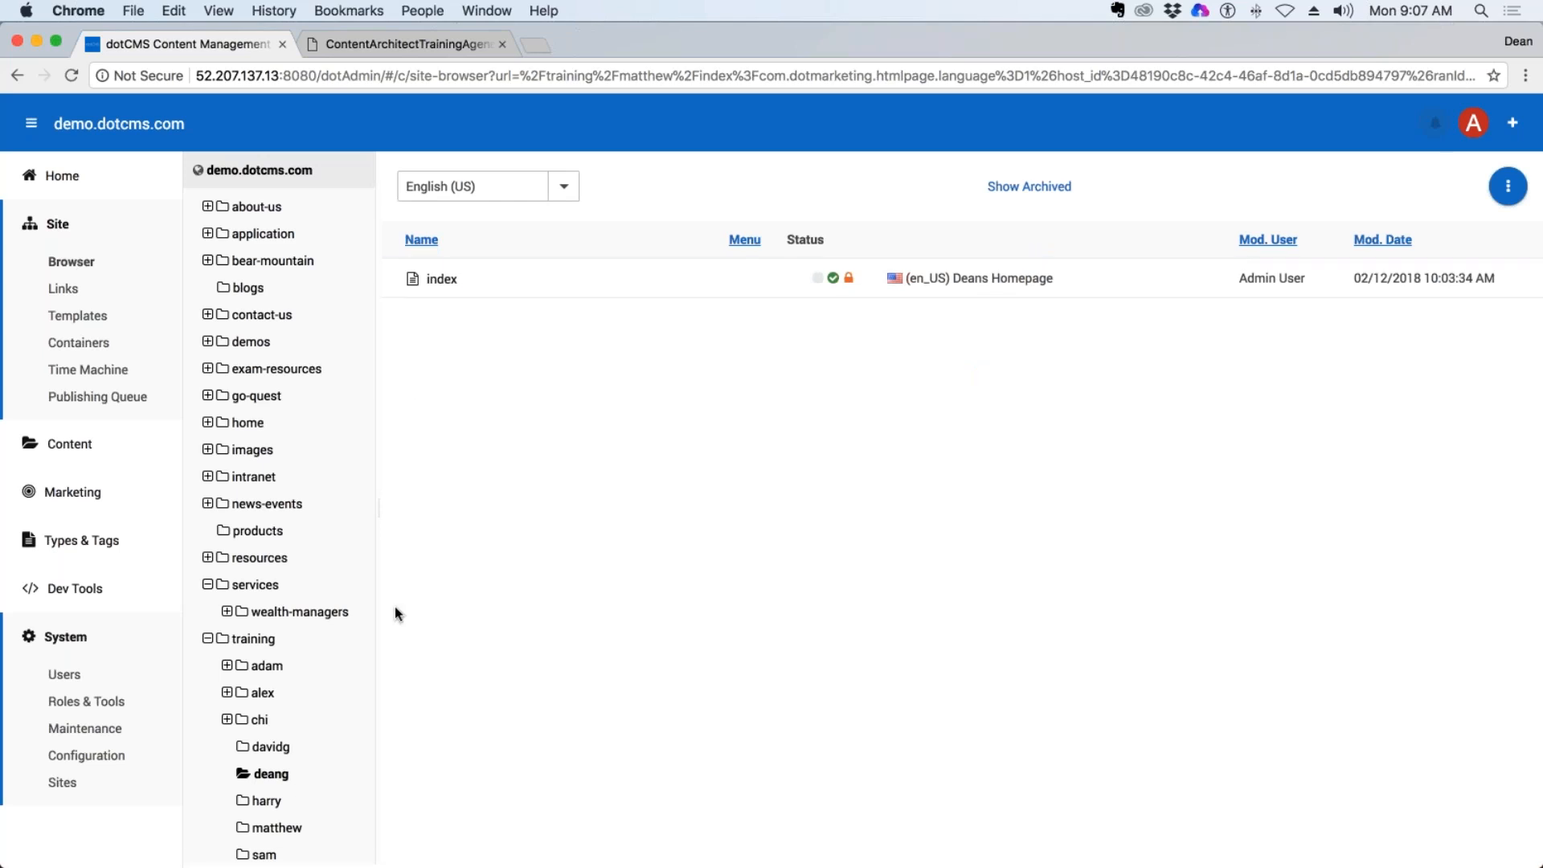
Enable Show on Menu for the index page in the trainer's own folder, and save and publish it.
{"action": "left_click", "coordinate": [440, 281]}
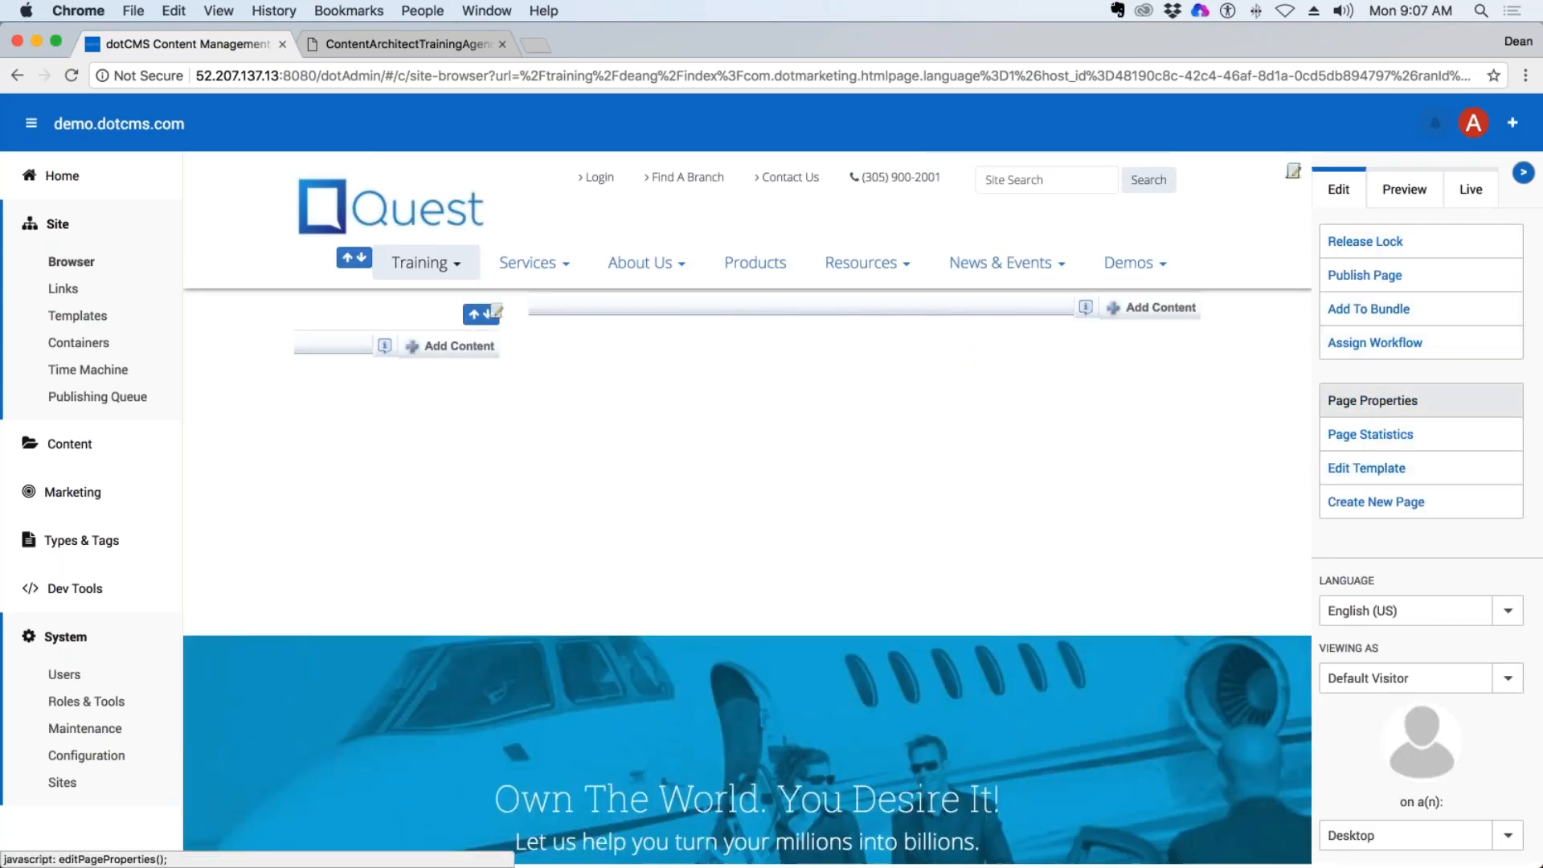
{"action": "left_click", "coordinate": [1381, 406]}
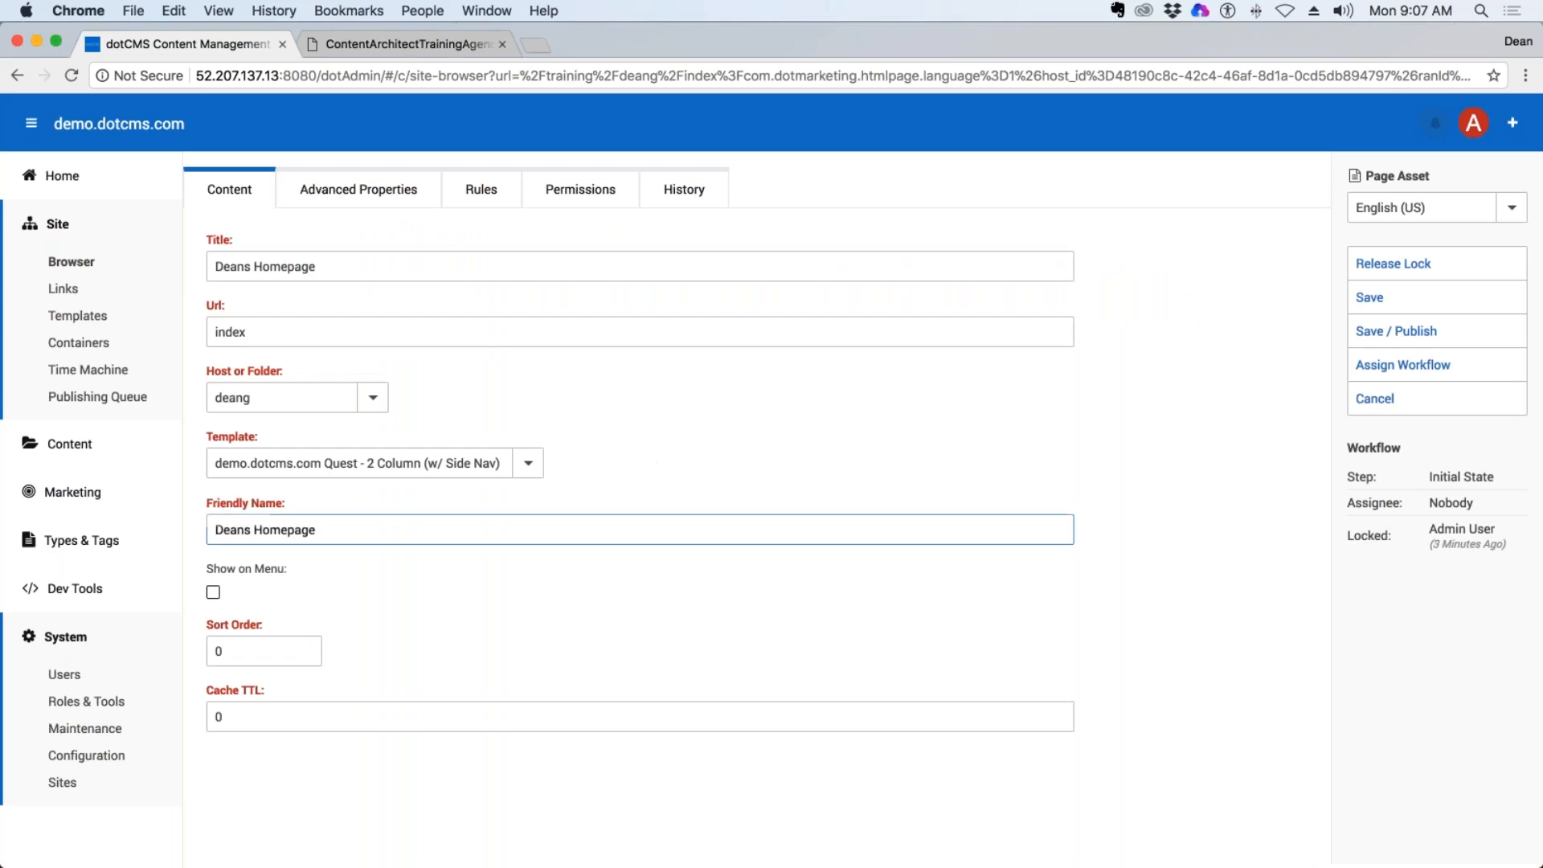
{"action": "left_click", "coordinate": [213, 593]}
{"action": "left_click", "coordinate": [1399, 330]}
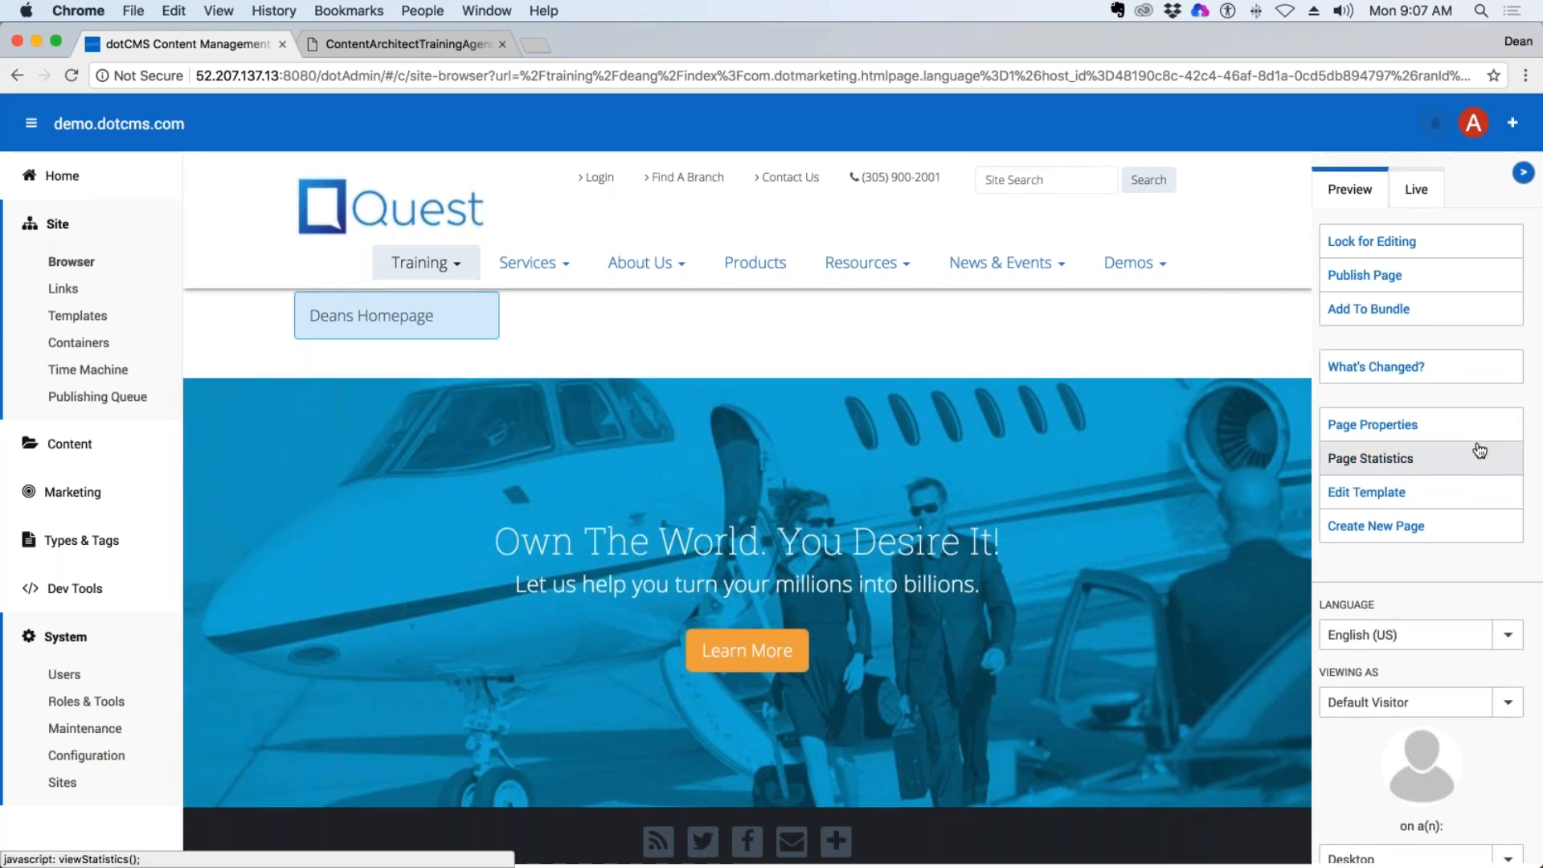
Lock the index page's properties for editing, disable Show on Menu again, and save and publish the page.
{"action": "left_click", "coordinate": [1391, 434]}
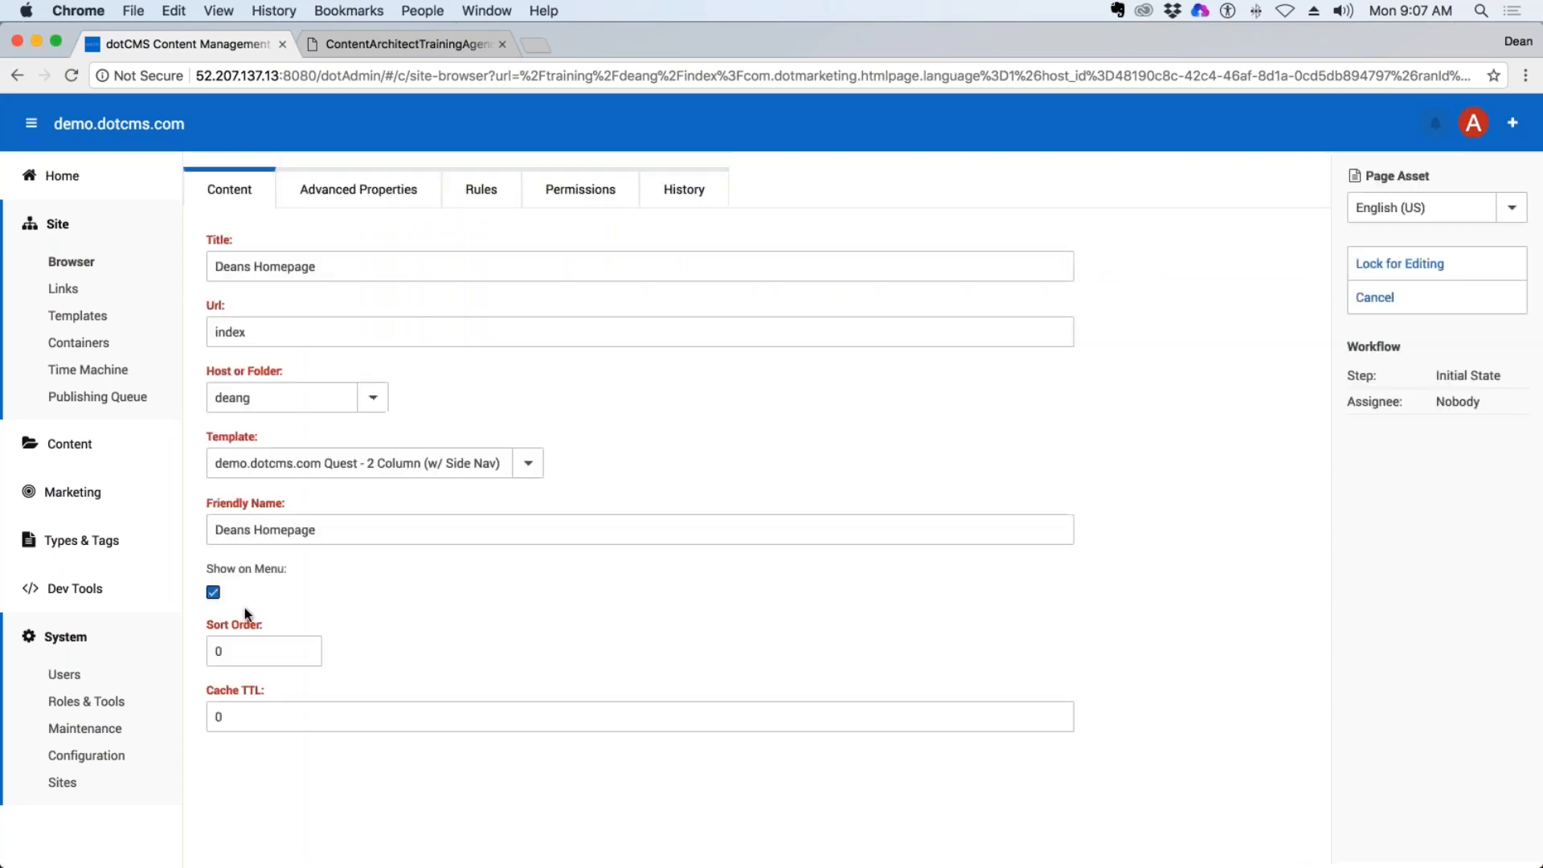
{"action": "left_click", "coordinate": [213, 592]}
{"action": "left_click", "coordinate": [1402, 264]}
{"action": "left_click", "coordinate": [1430, 331]}
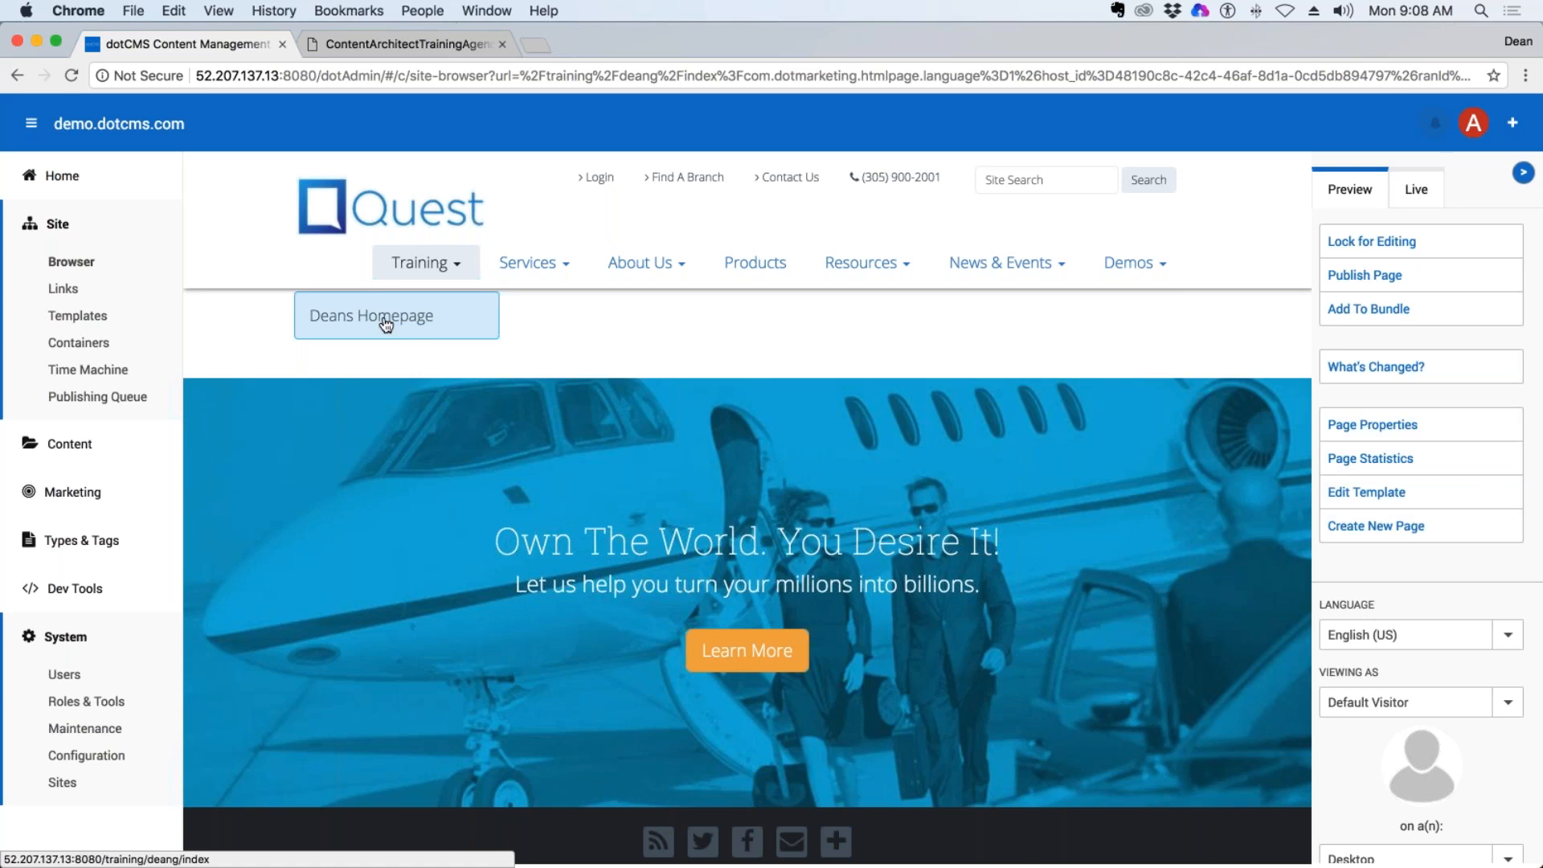
Flush all caches in system maintenance and return to the trainer's own folder in the Site Browser.
{"action": "left_click", "coordinate": [60, 730]}
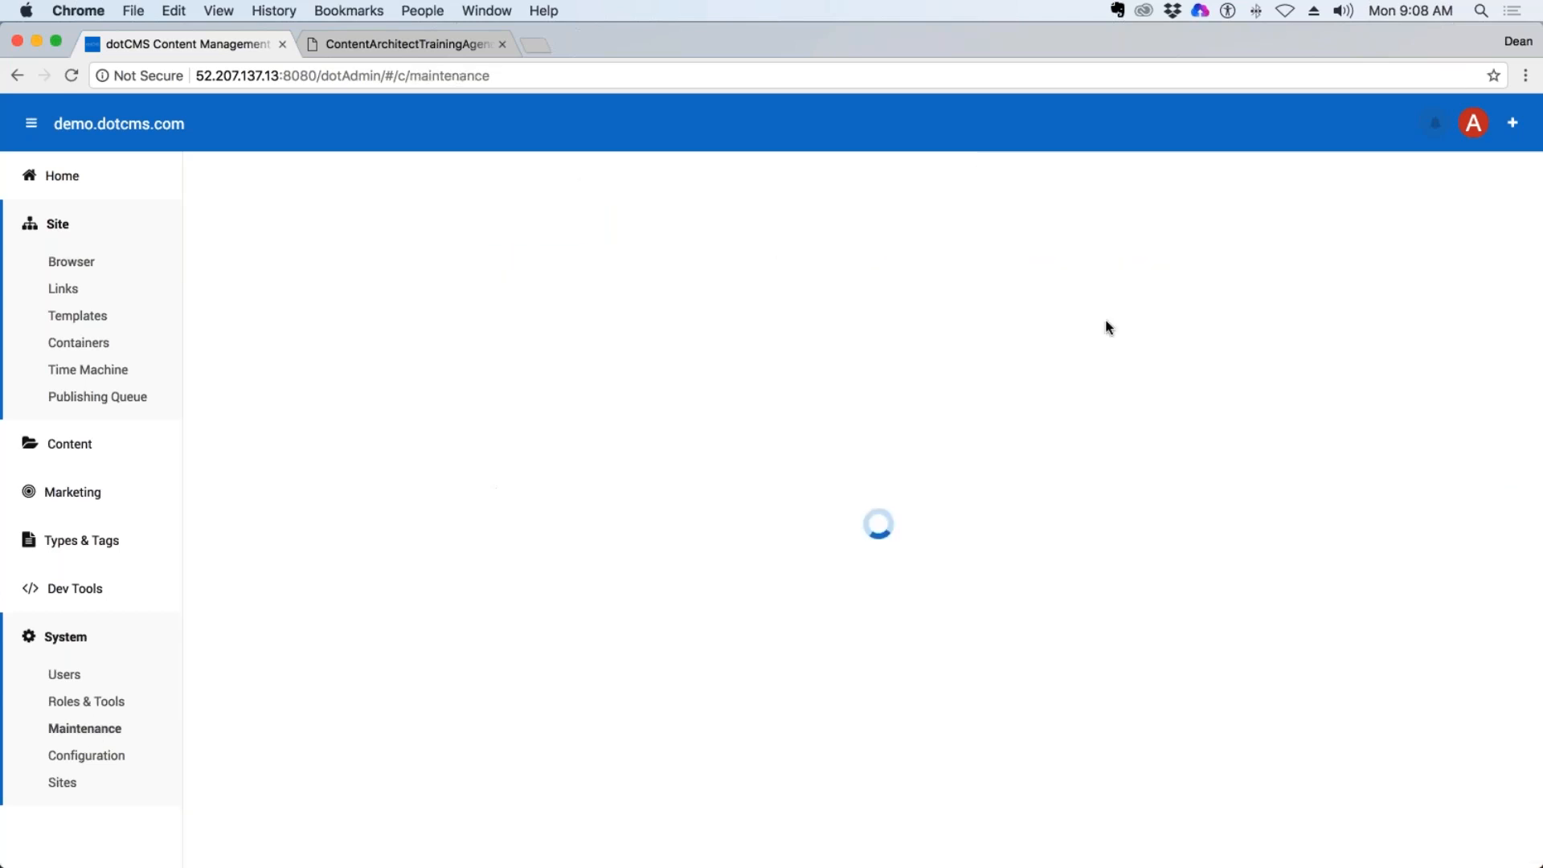
{"action": "left_click", "coordinate": [1443, 299]}
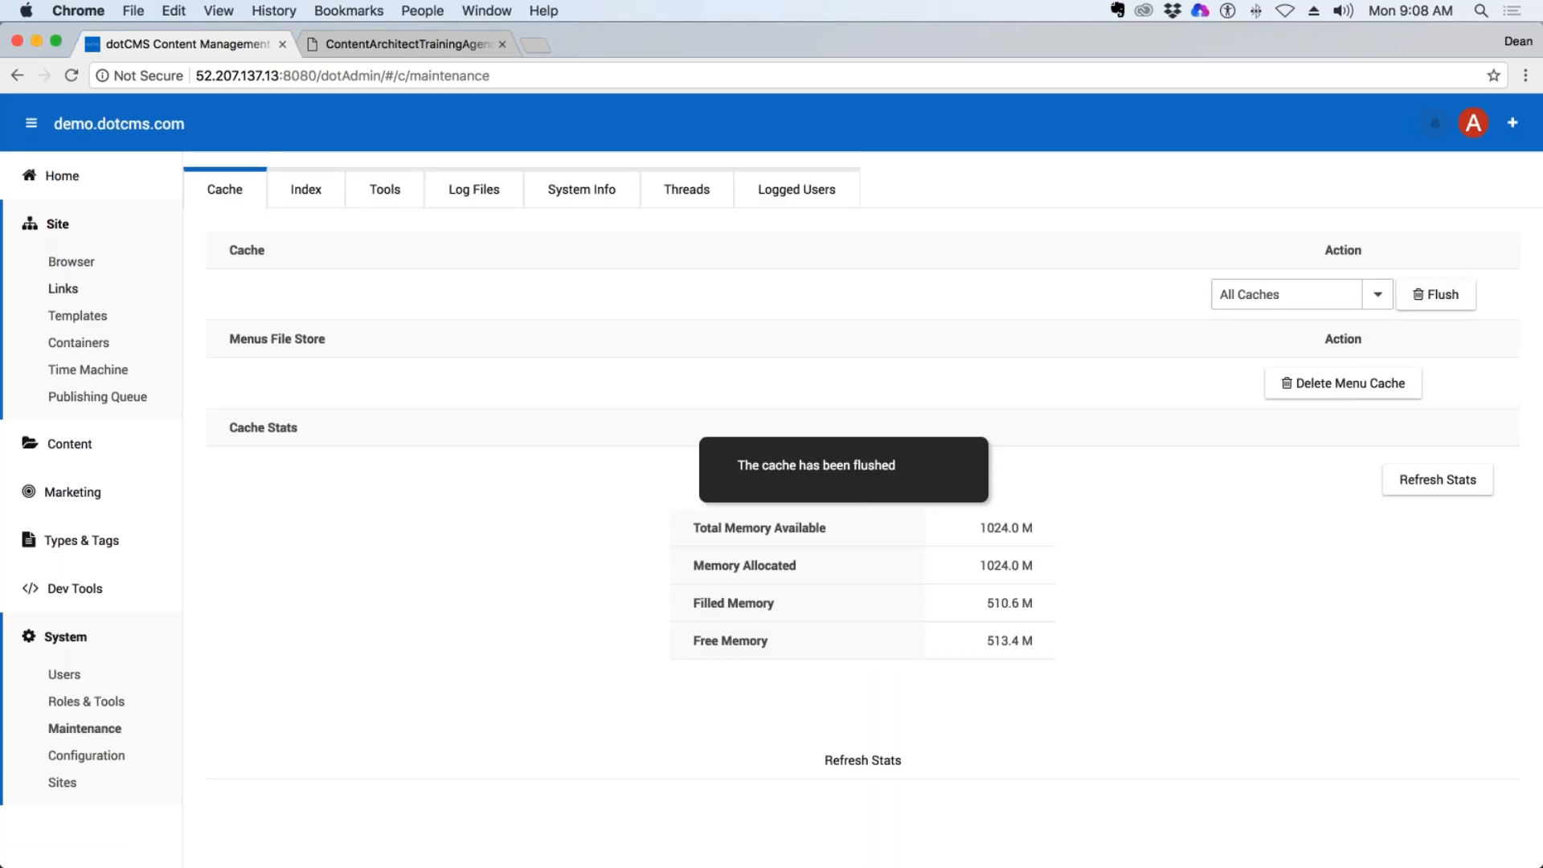
{"action": "left_click", "coordinate": [71, 262]}
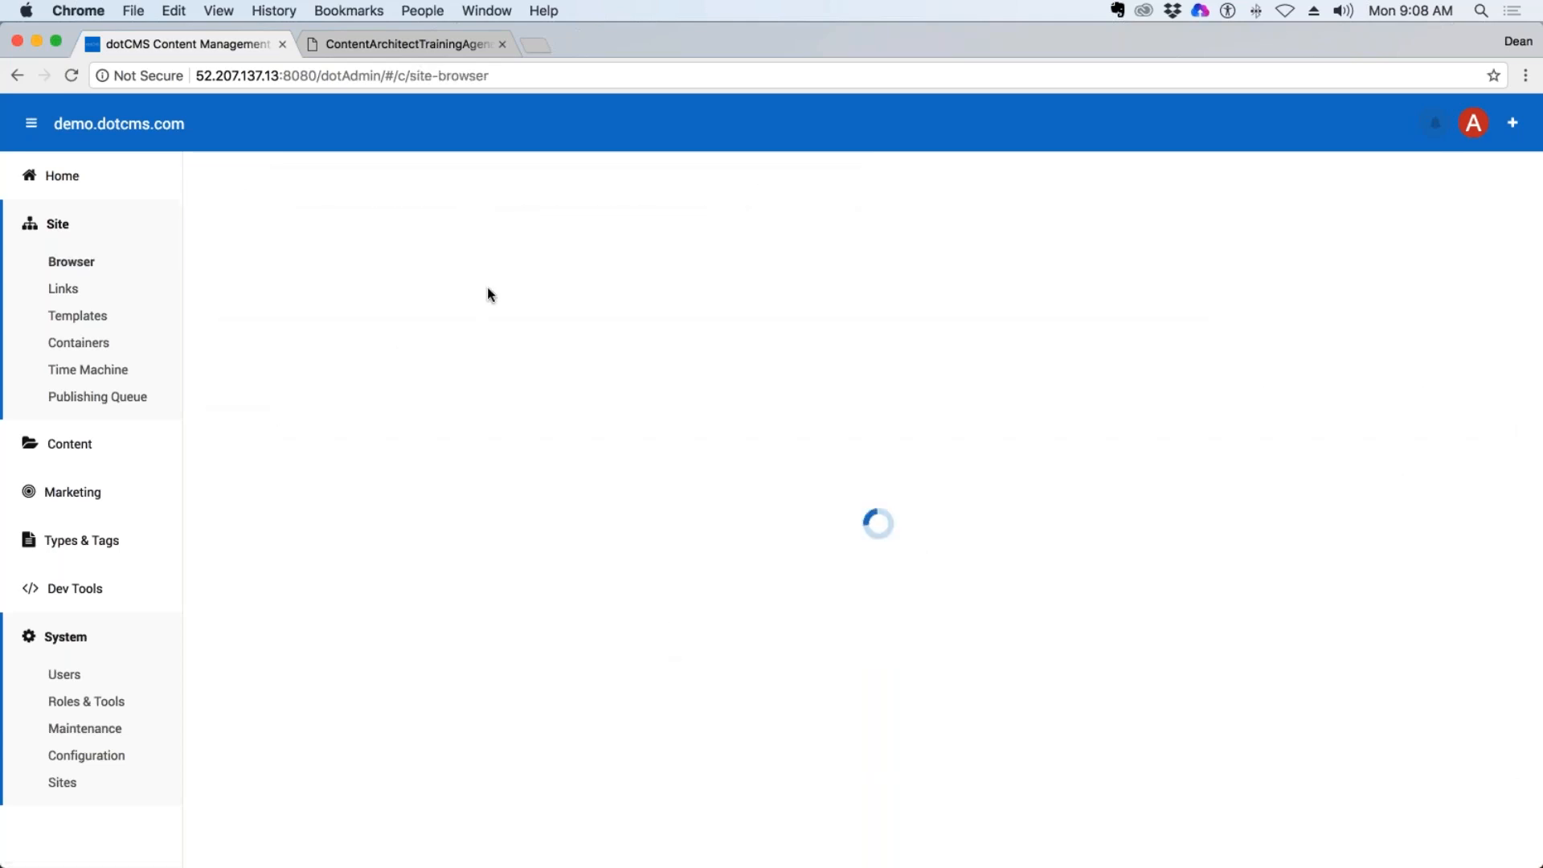
{"action": "mouse_move", "coordinate": [0, 0]}
{"action": "left_click", "coordinate": [572, 528]}
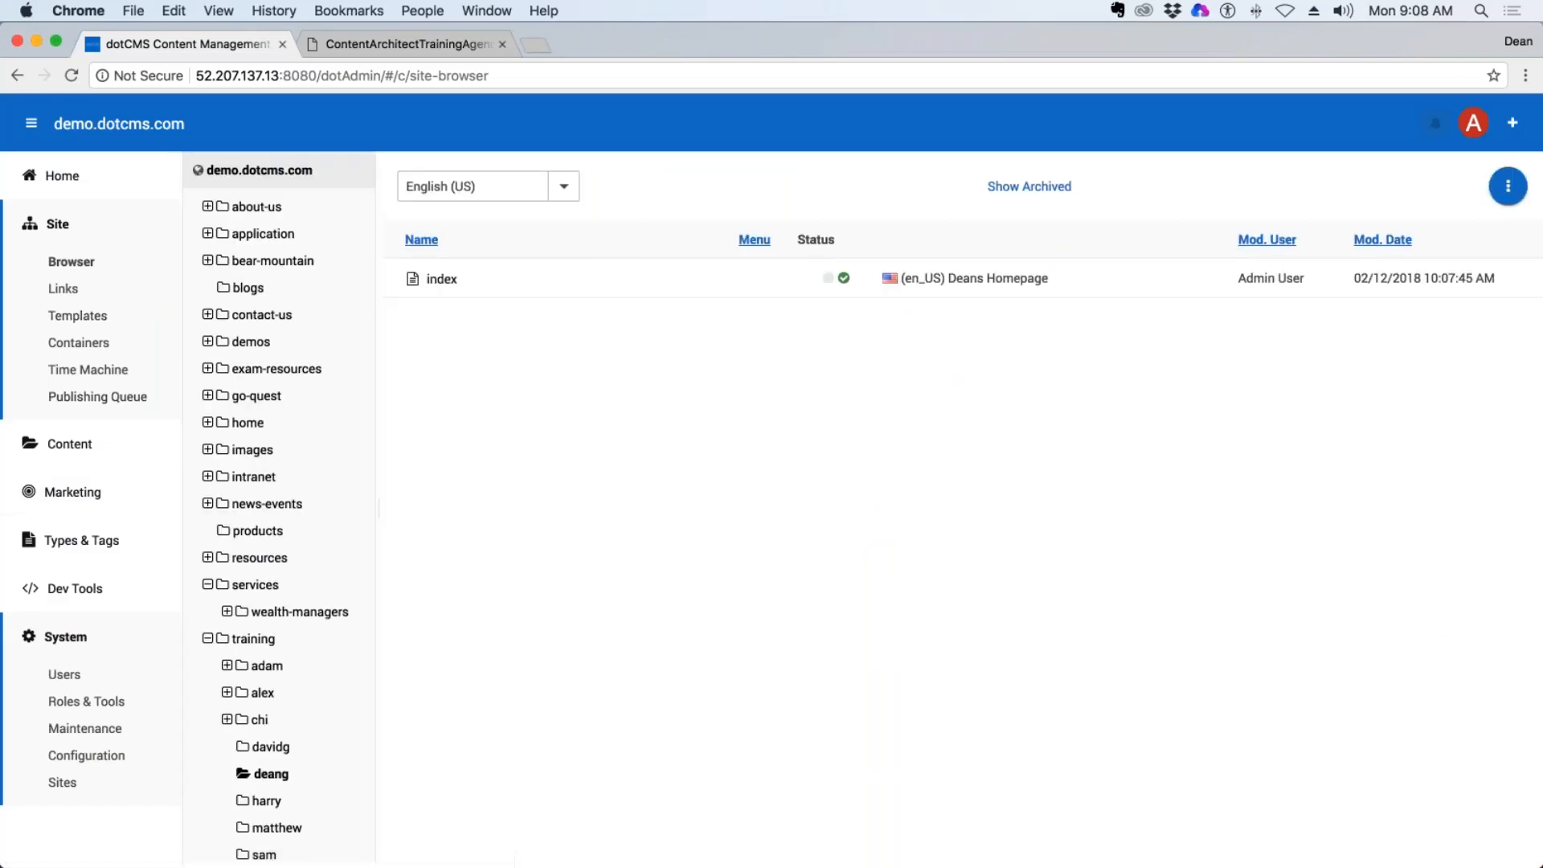
Preview the trainer's index page, visit the trainee page starting with M through the site's Training menu, and return to the Site Browser.
{"action": "left_click", "coordinate": [434, 279]}
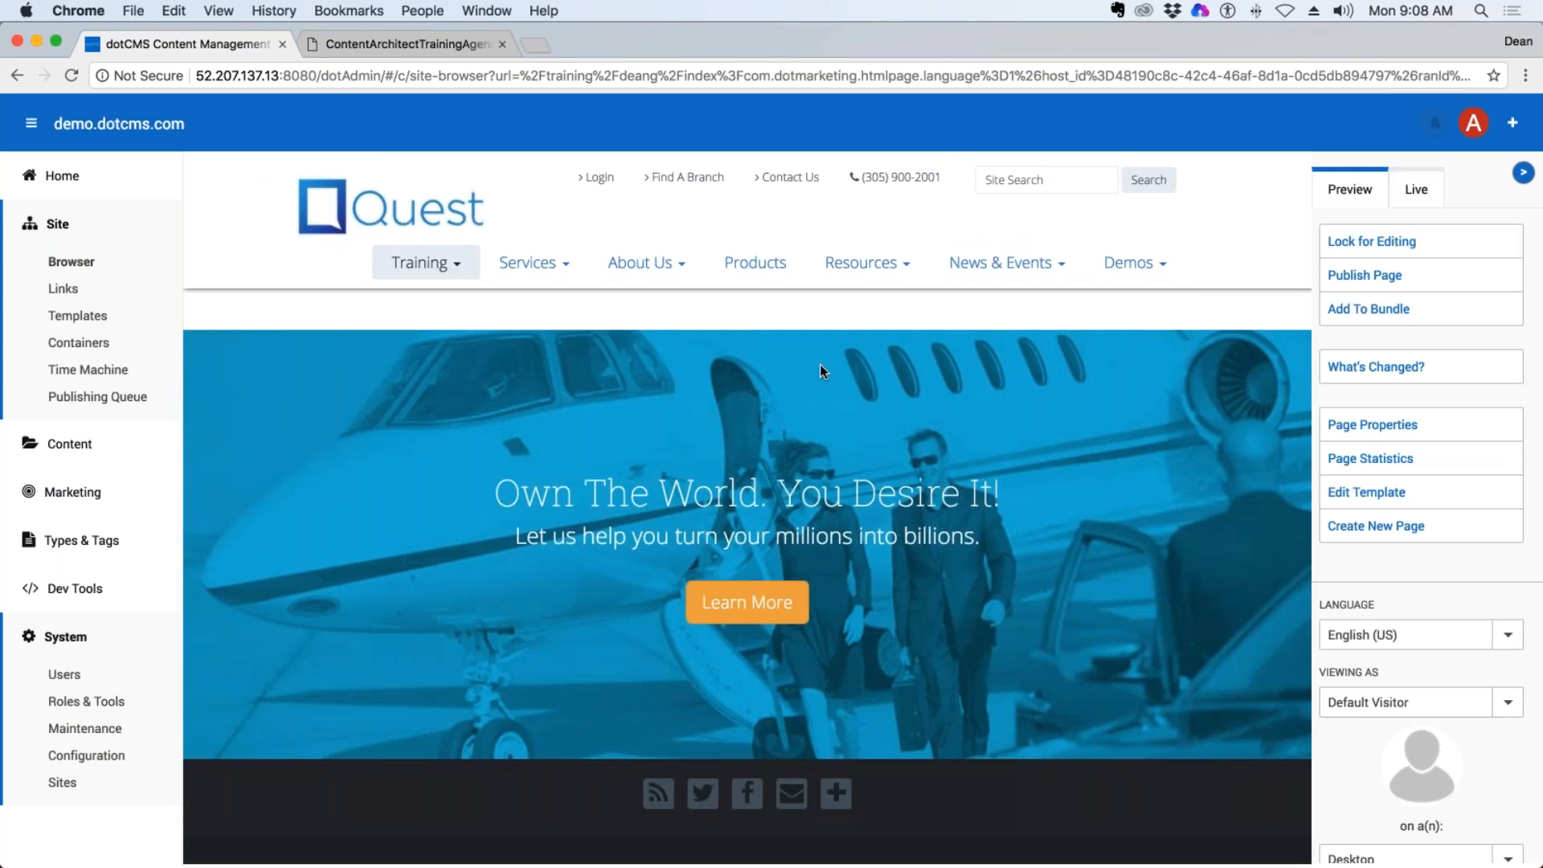
{"action": "mouse_move", "coordinate": [421, 265]}
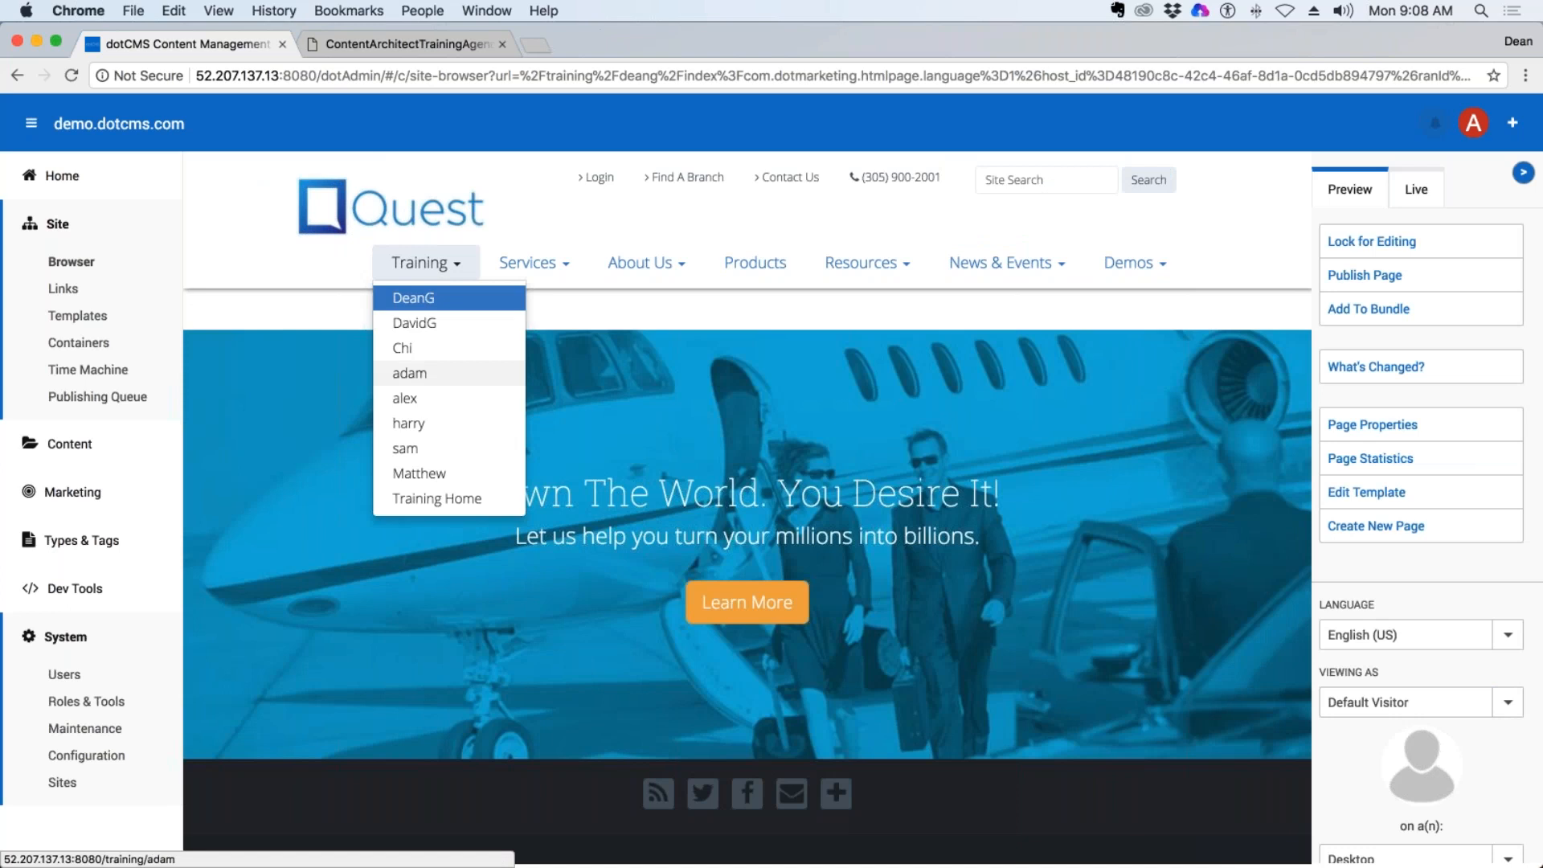
{"action": "left_click", "coordinate": [425, 476]}
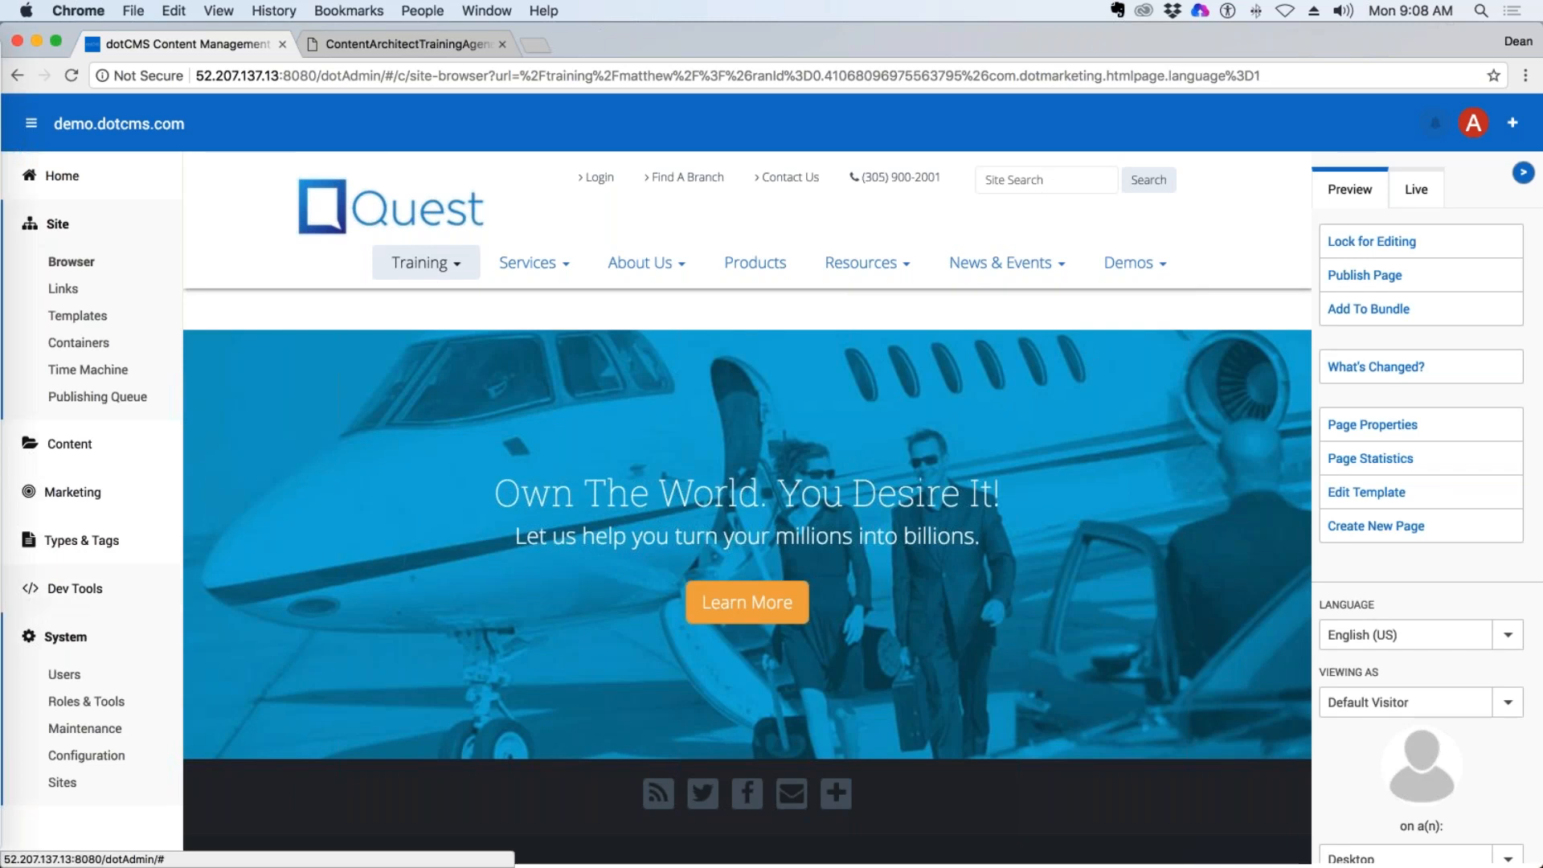
{"action": "left_click", "coordinate": [70, 268]}
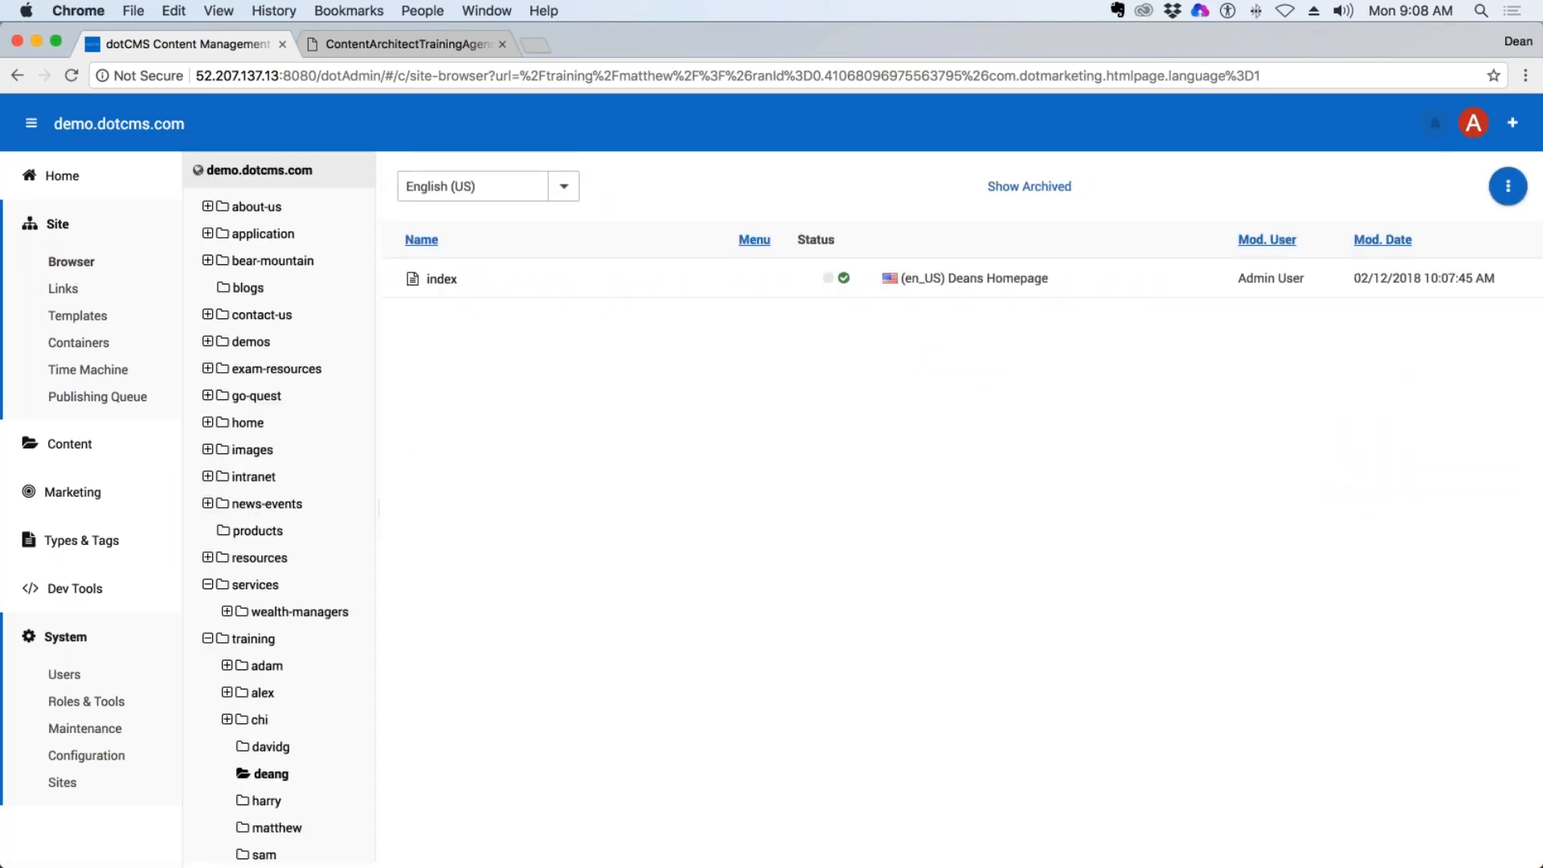
Open the trainer's index page again and navigate to the trainer's own homepage through the site's Training menu.
{"action": "left_click", "coordinate": [432, 281]}
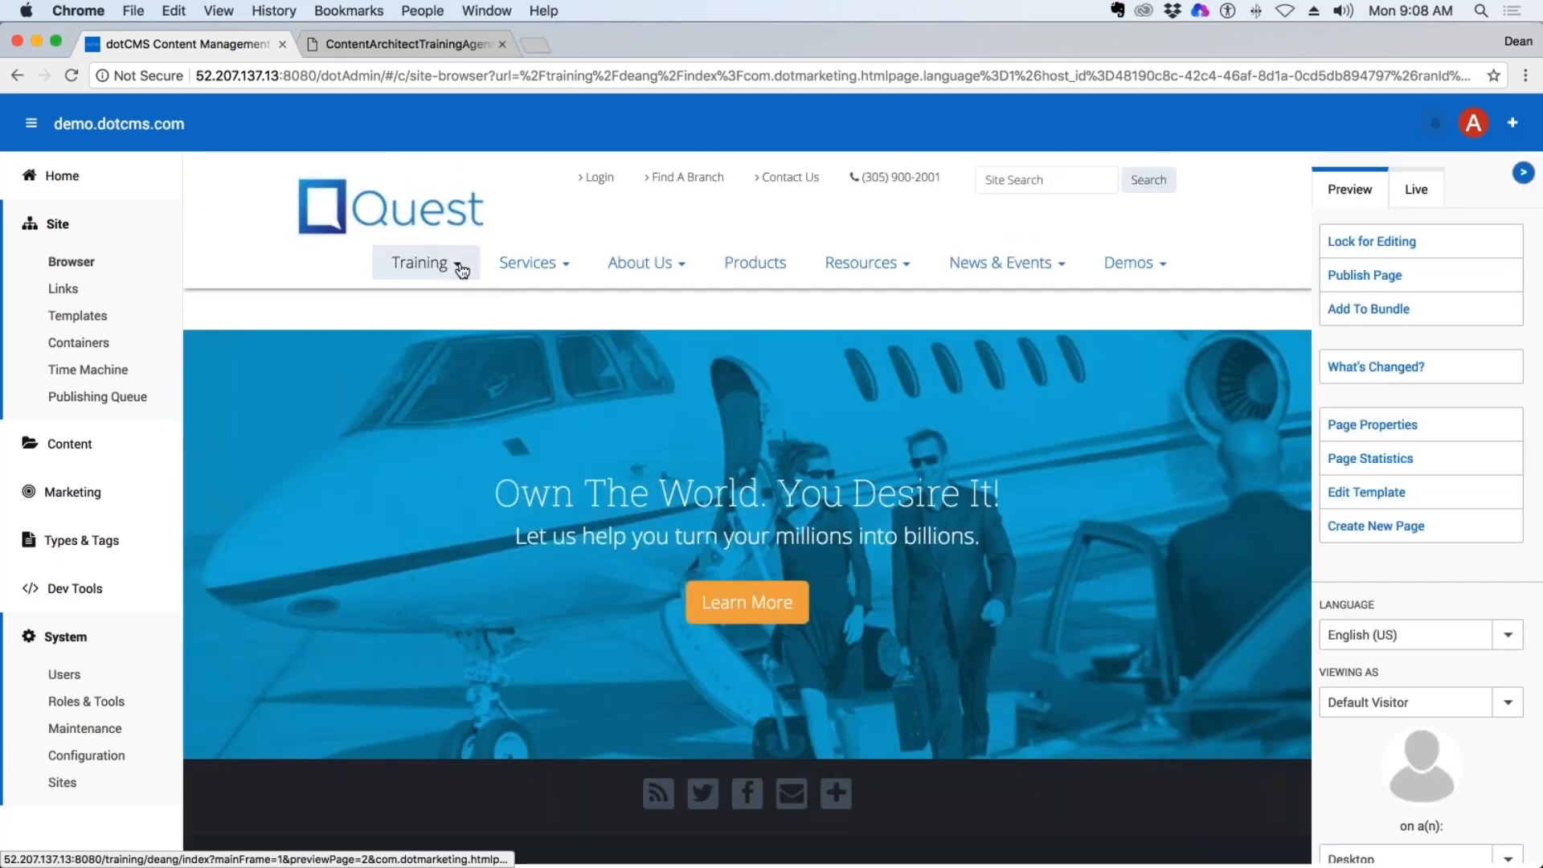
{"action": "left_click", "coordinate": [456, 267]}
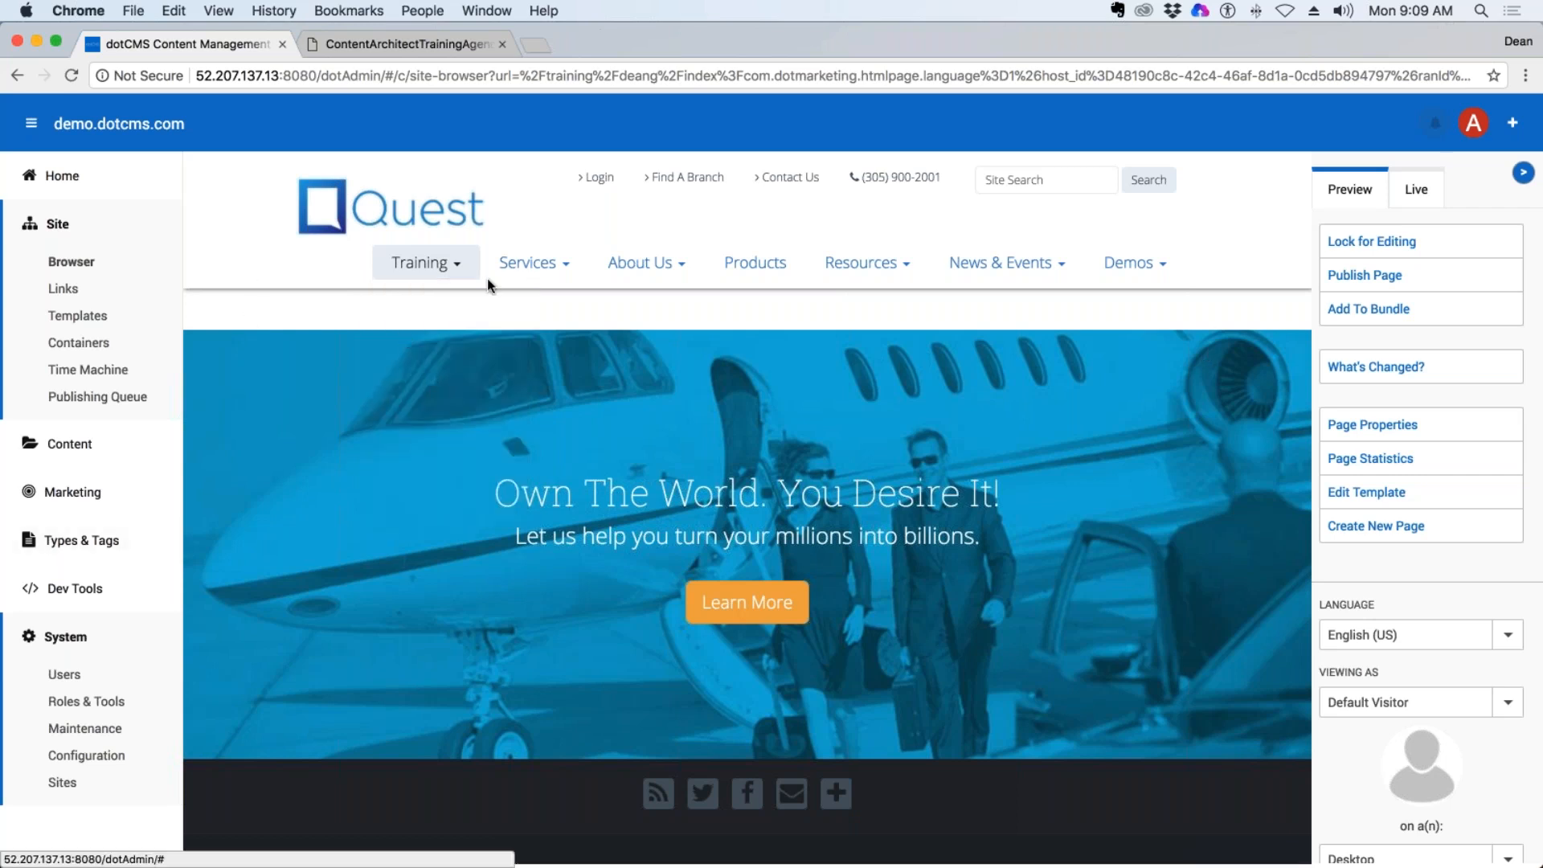
{"action": "mouse_move", "coordinate": [426, 263]}
{"action": "left_click", "coordinate": [419, 305]}
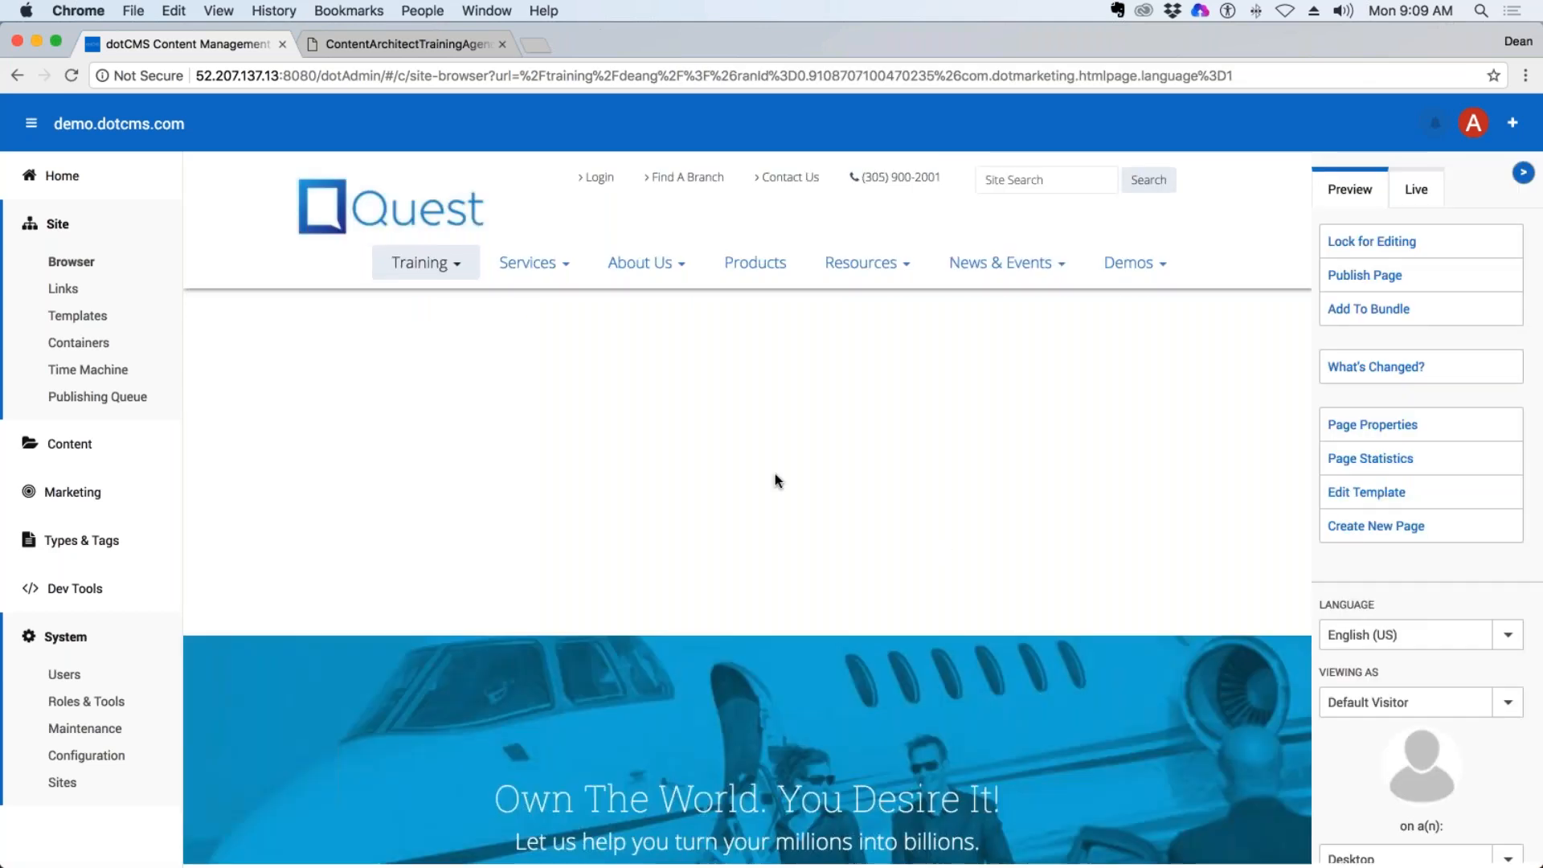
Lock the homepage and add new Content (Generic) to its wide column, titled with the trainer's first name plus "Welcome Message".
{"action": "left_click", "coordinate": [1370, 241]}
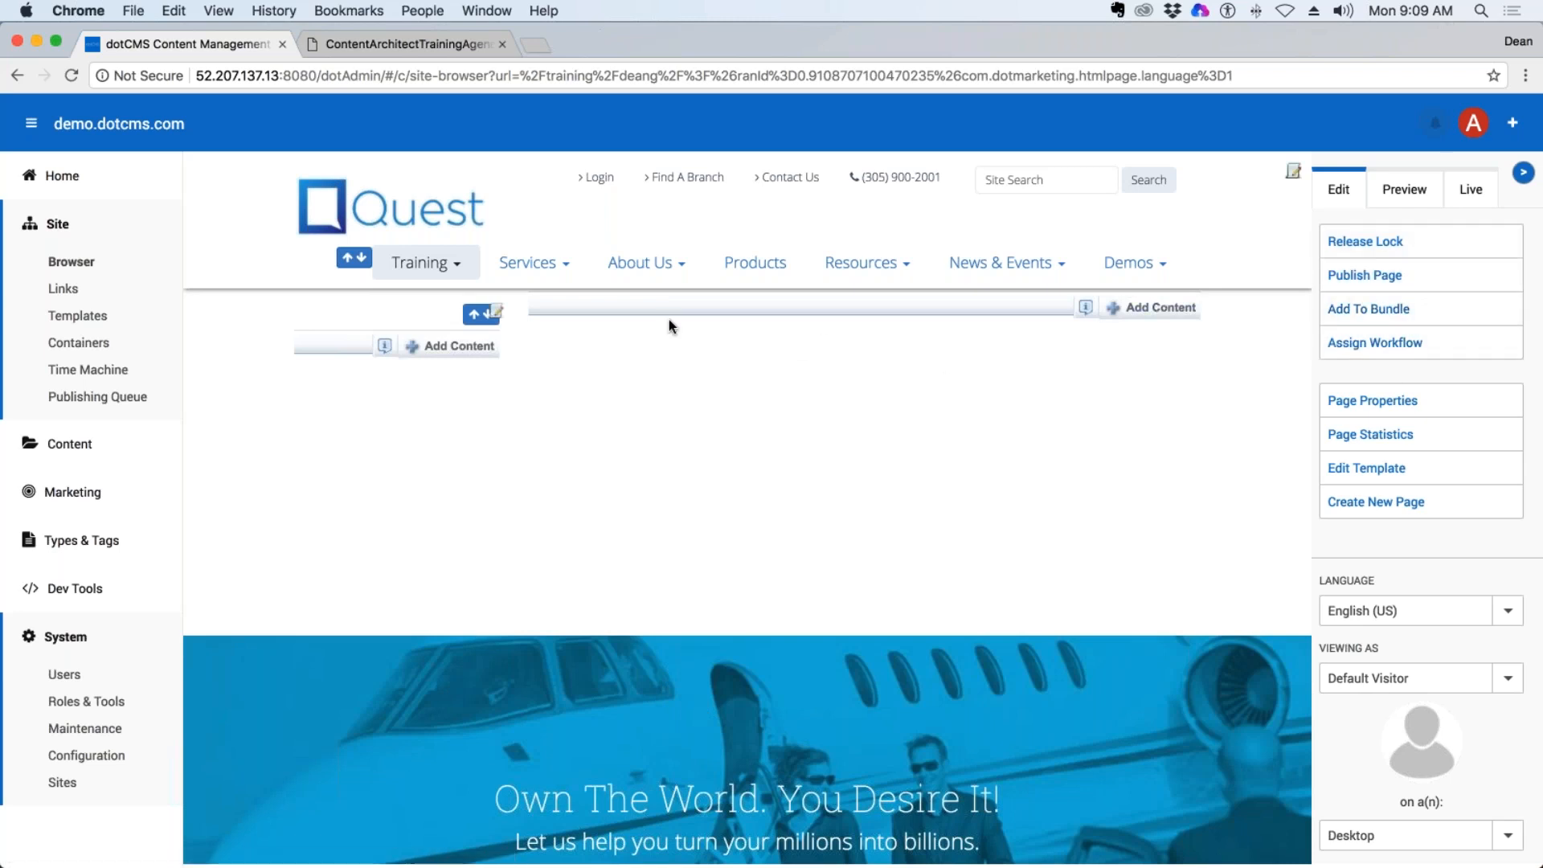
{"action": "left_click", "coordinate": [1154, 310]}
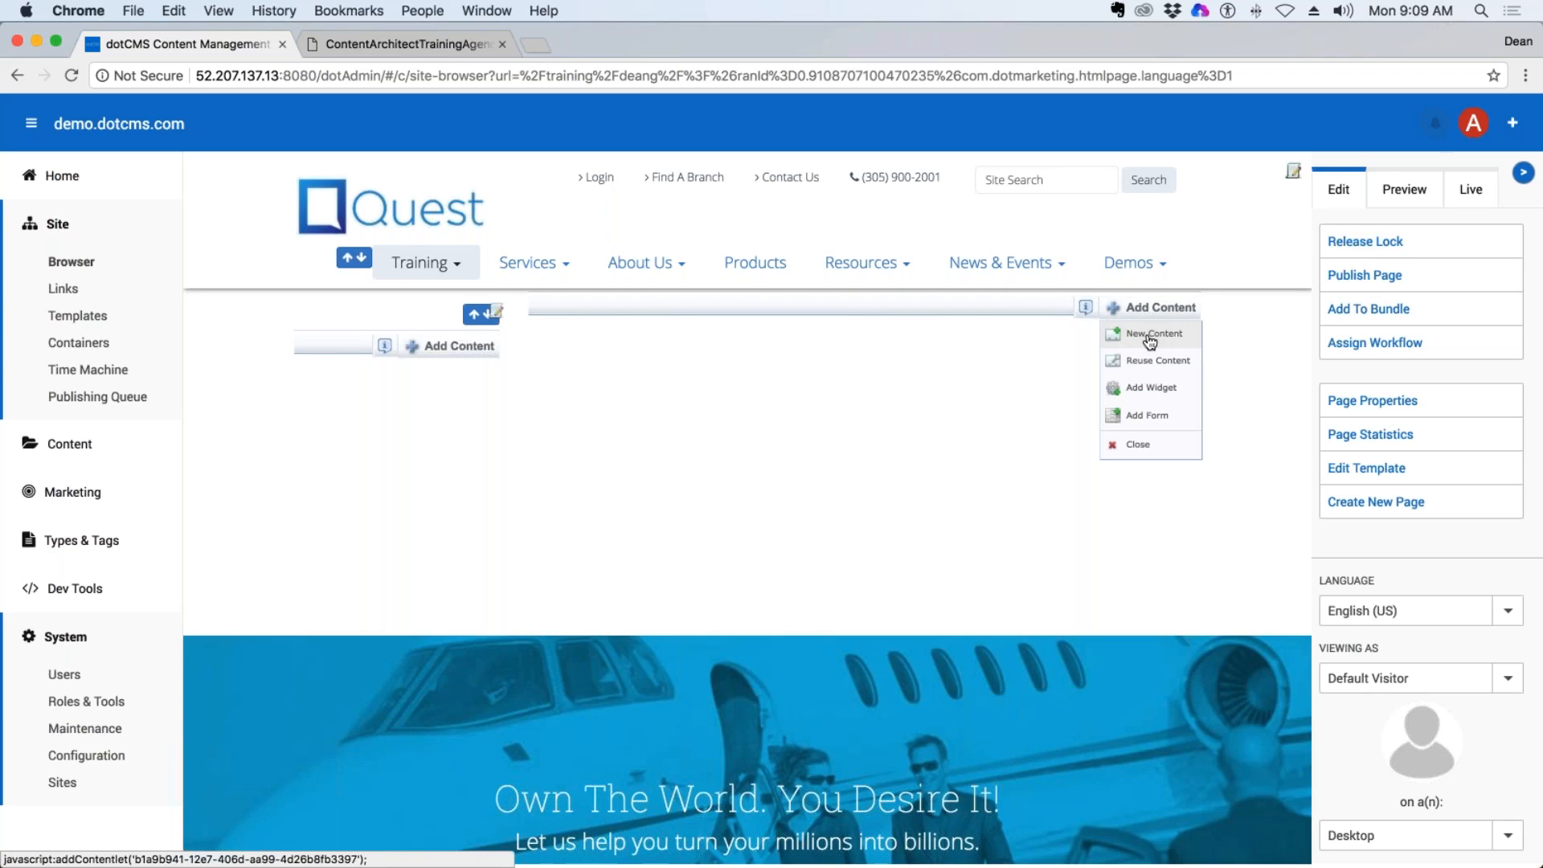
{"action": "left_click", "coordinate": [1149, 341]}
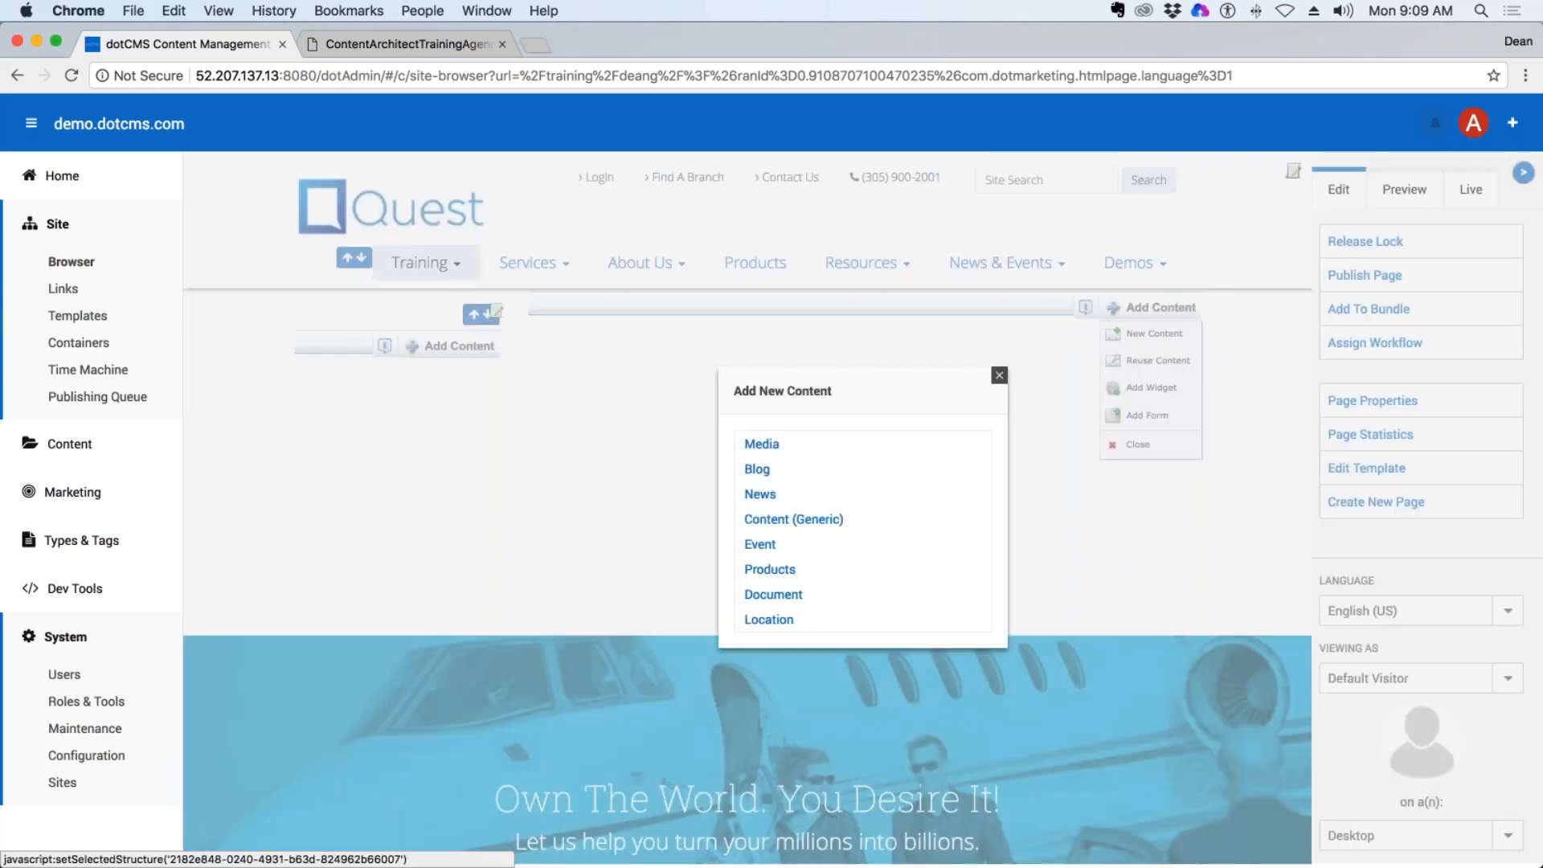
{"action": "left_click", "coordinate": [818, 522]}
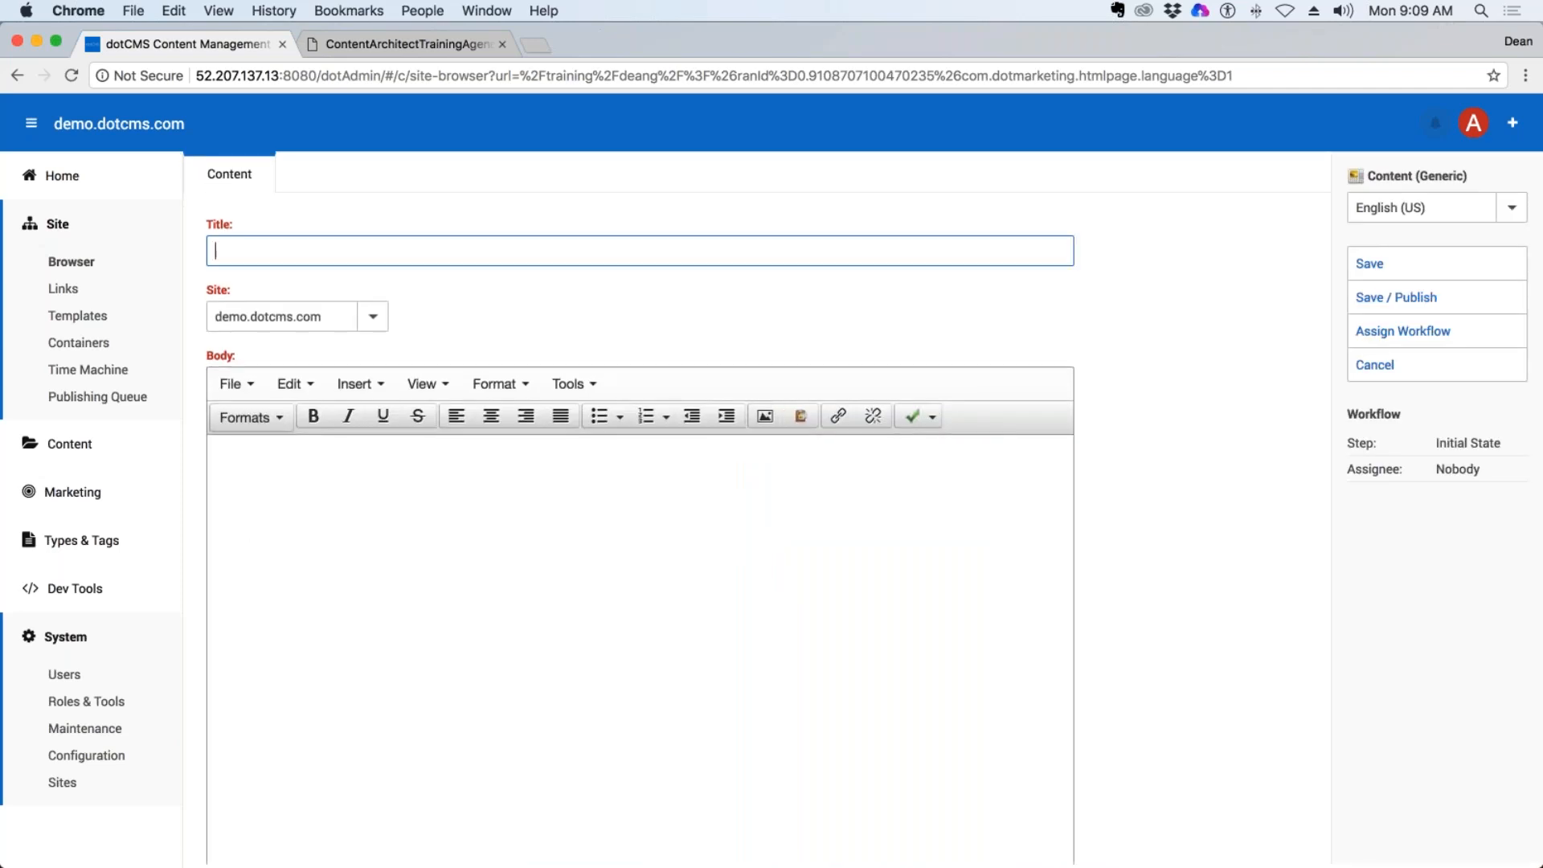
{"action": "type", "text": "Deans Welcome Message"}
Paste the placeholder paragraph starting "Mauris dui mi" into the content body, and save and publish the content.
{"action": "left_click", "coordinate": [755, 514]}
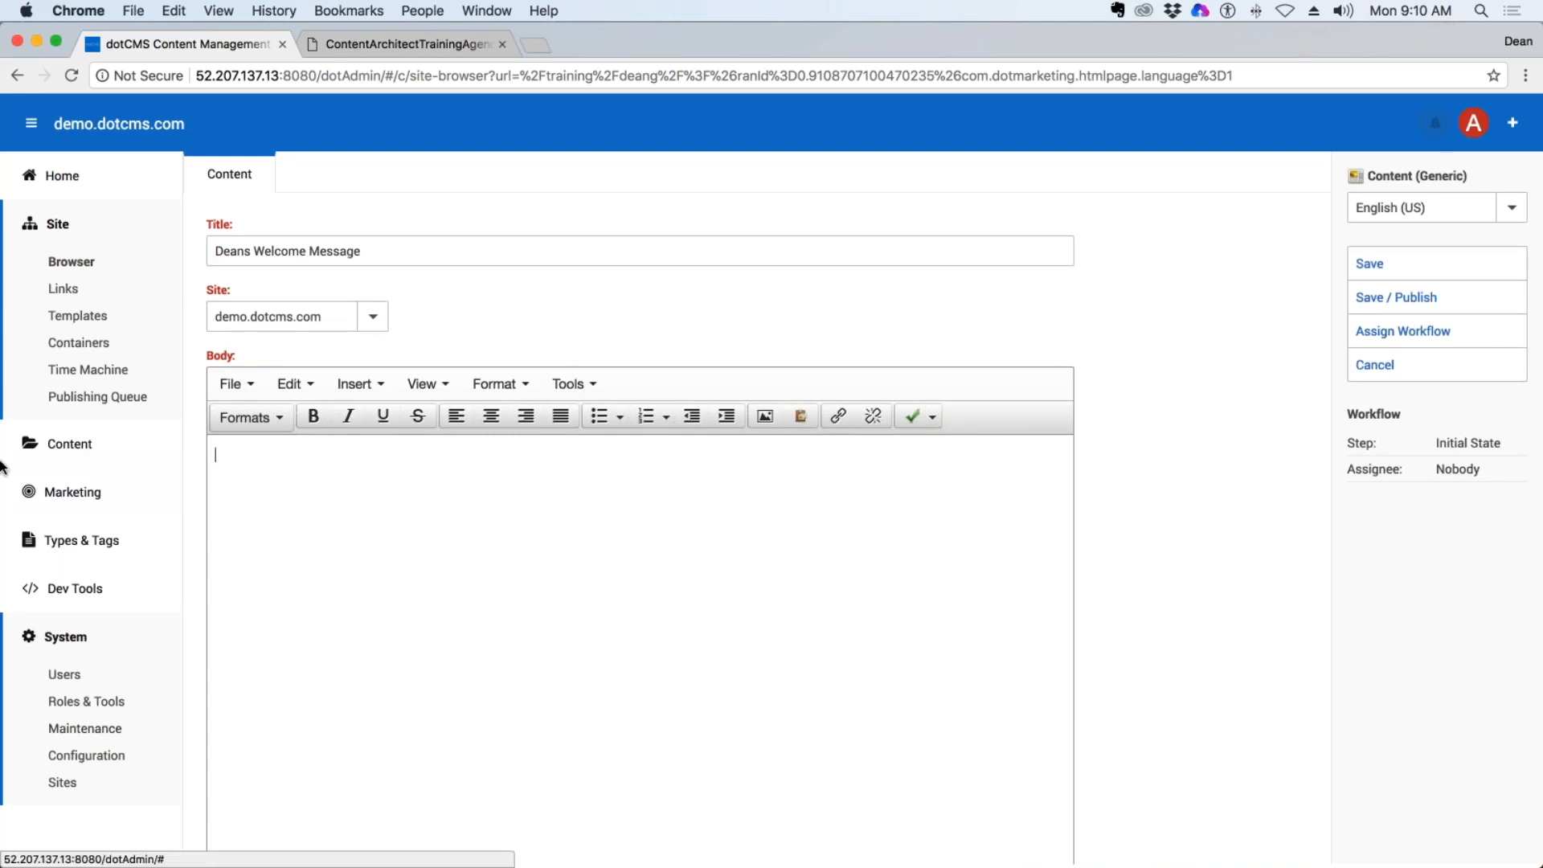
{"action": "mouse_move", "coordinate": [4, 450]}
{"action": "left_click", "coordinate": [7, 245]}
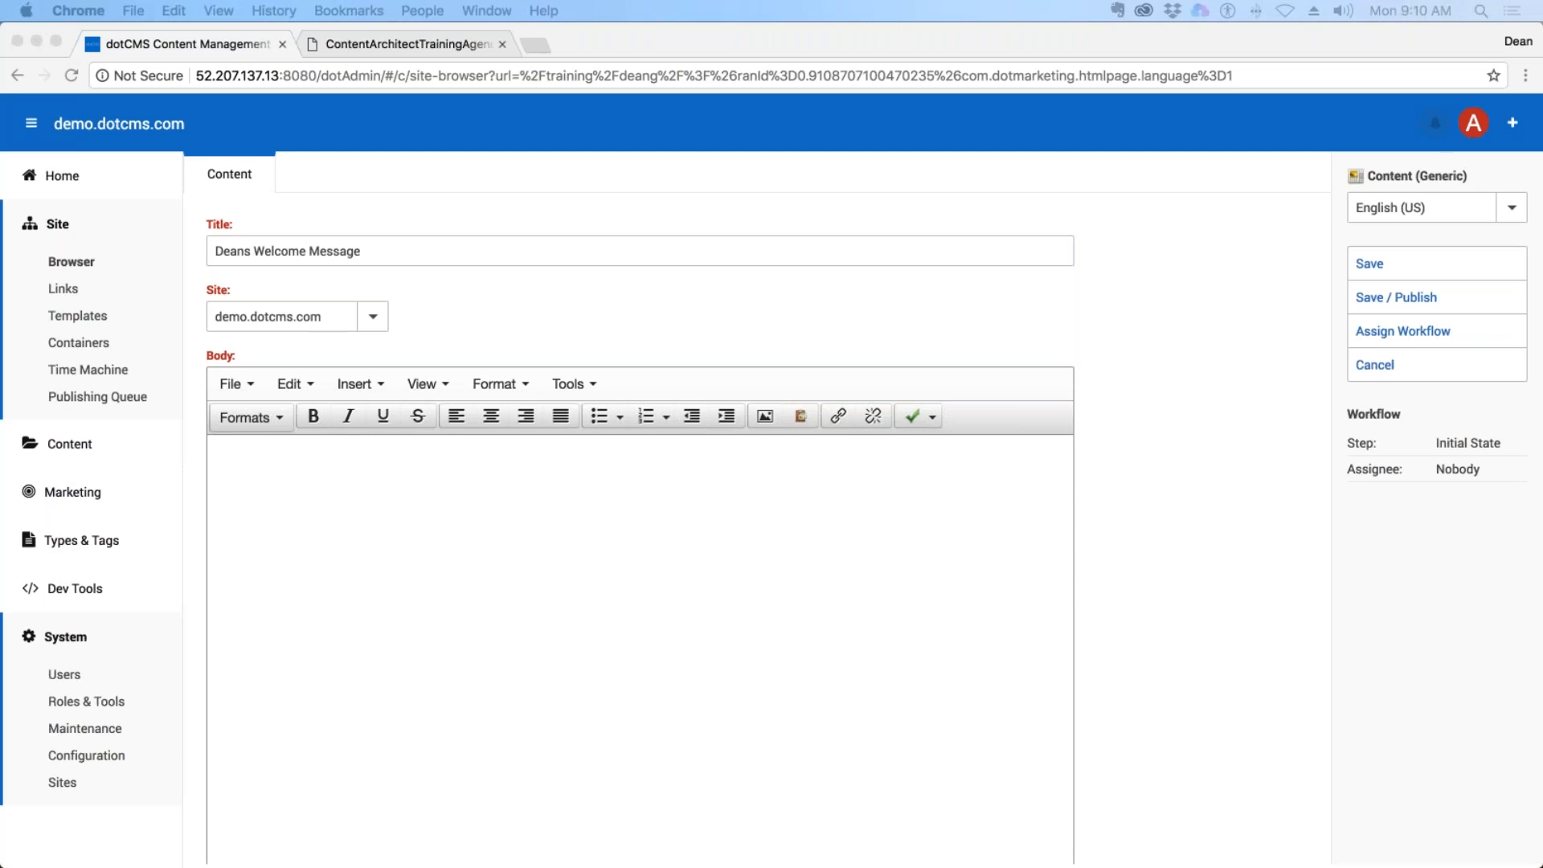
{"action": "left_click", "coordinate": [734, 620]}
{"action": "type", "text": "Mauris dui mi, sollicitudin non semper at, vestibulum nec eros. Sed pulvinar ante id ipsum eleifend ultrices. Curabitur et augue quam, et facilisis tellus. Quisque lacus tortor, gravida vel lacinia eget, blandit sit amet arcu. Phasellus nulla ipsum, consequat et suscipit vitae, suscipit vel orci. Praesent blandit, purus in tristique mattis, orci leo pulvinar ante, non scelerisque ante dolor ut erat. In hac habitasse platea dictumst. Nam elementum purus quis nisl sagittis ultricies. In id neque erat, nec varius leo. Integer nec faucibus nibh. Pellentesque faucibus felis non odio auctor eleifend. Integer leo eros, eleifend id consequat et, auctor non dui. Cum sociis natoque penatibus et magnis dis parturient montes, nascetur ridiculus mus. Pellentesque suscipit, magna et vestibulum adipiscing, risus libero iaculis diam, sit amet suscipit arcu felis ac lorem. Nullam felis enim, blandit ut lobortis et, tincidunt quis ligula. Sed sed odio enim. Sed id nulla orci. Etiam dictum enim ac urna lobortis ultrices."}
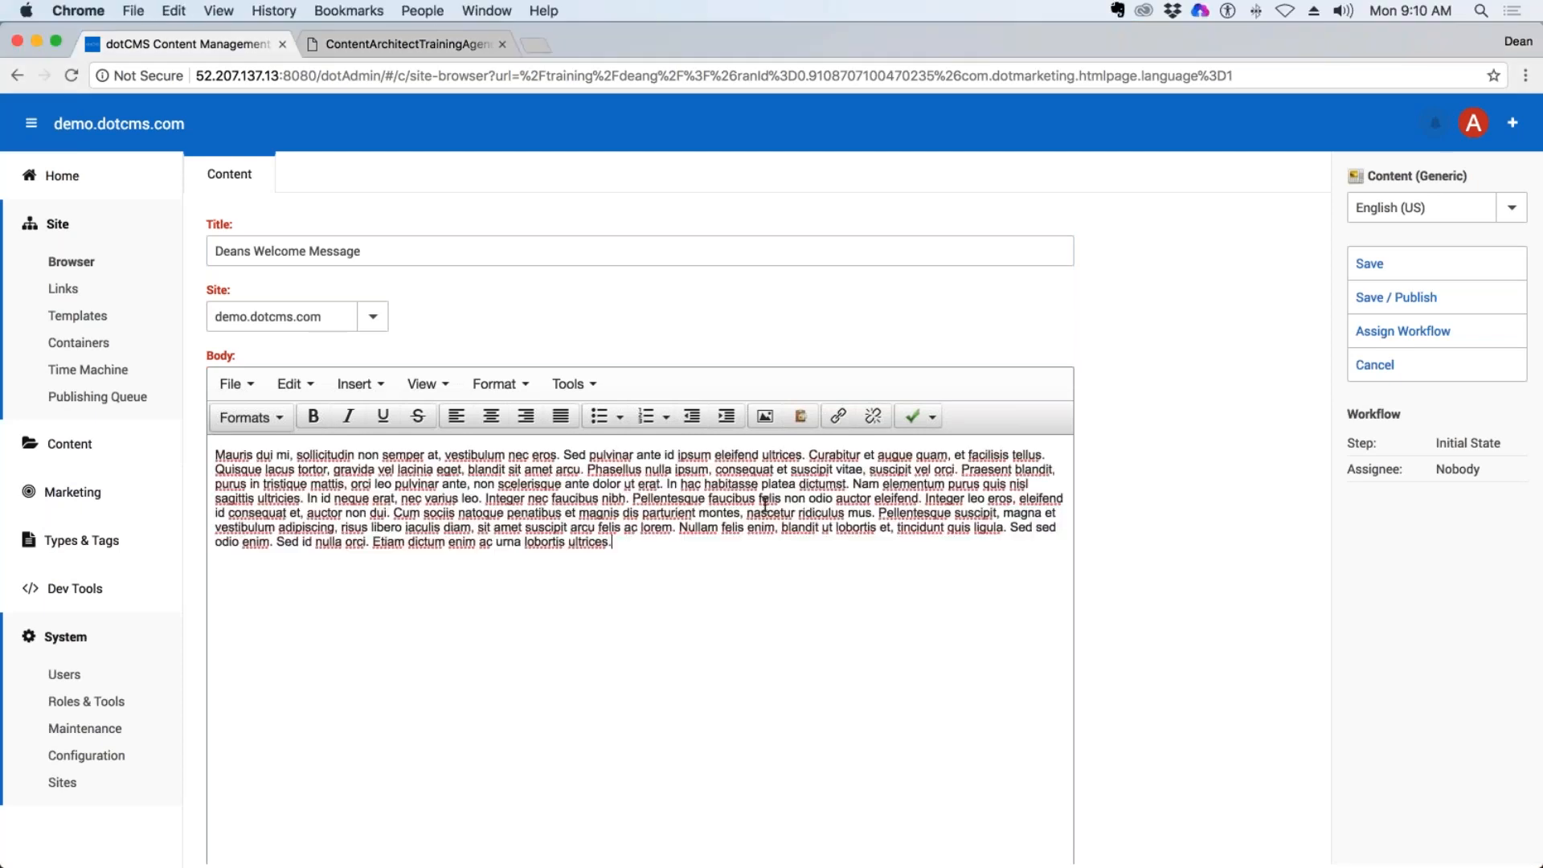
{"action": "left_click", "coordinate": [1435, 296]}
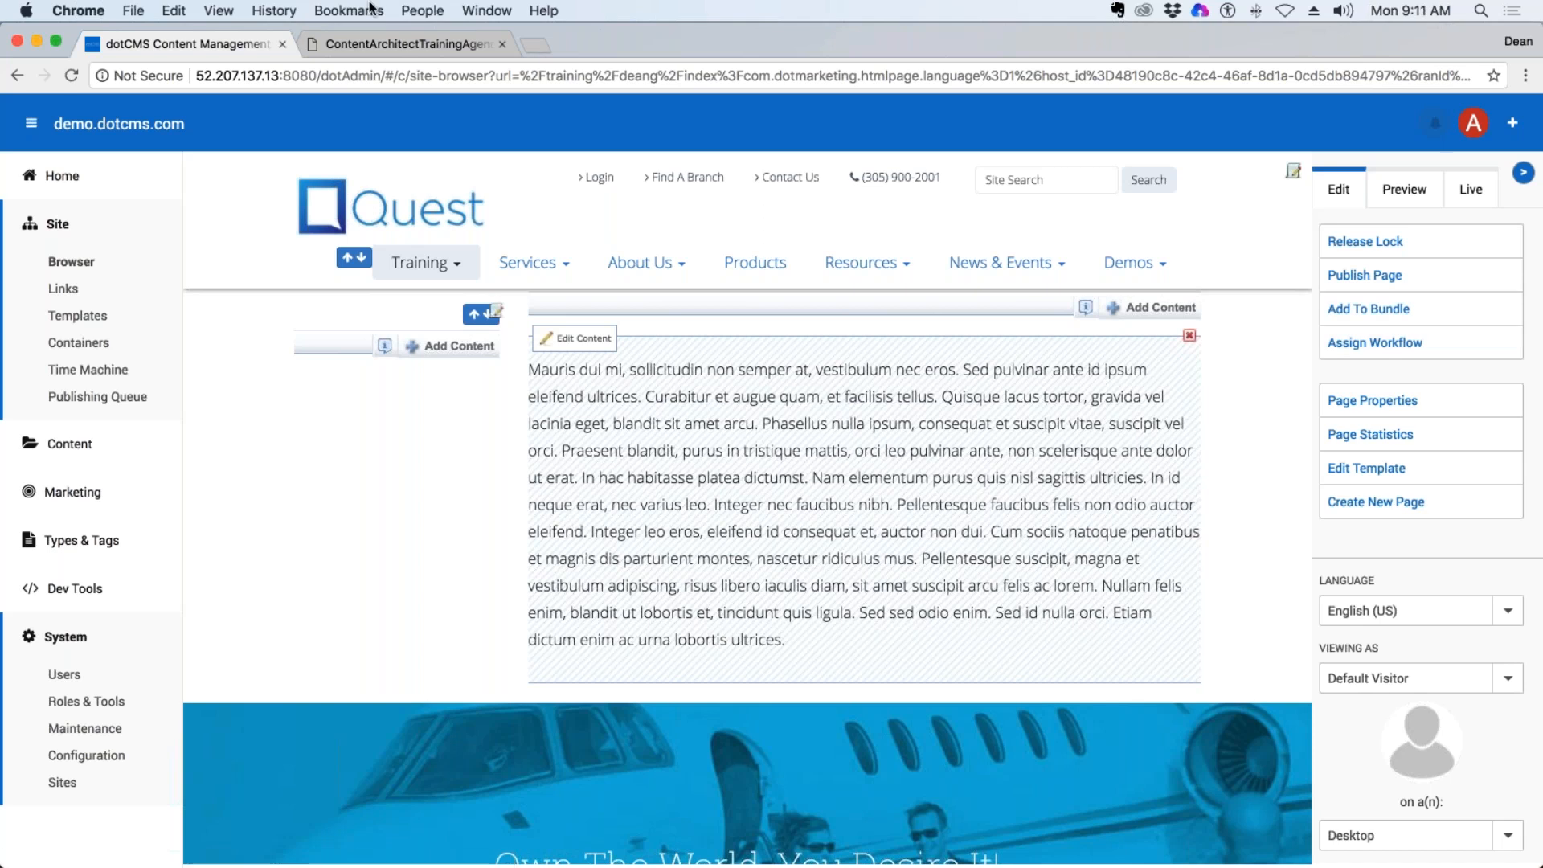
{"action": "left_click", "coordinate": [1001, 452]}
{"action": "left_click_drag", "start_coordinate": [528, 368], "coordinate": [842, 651]}
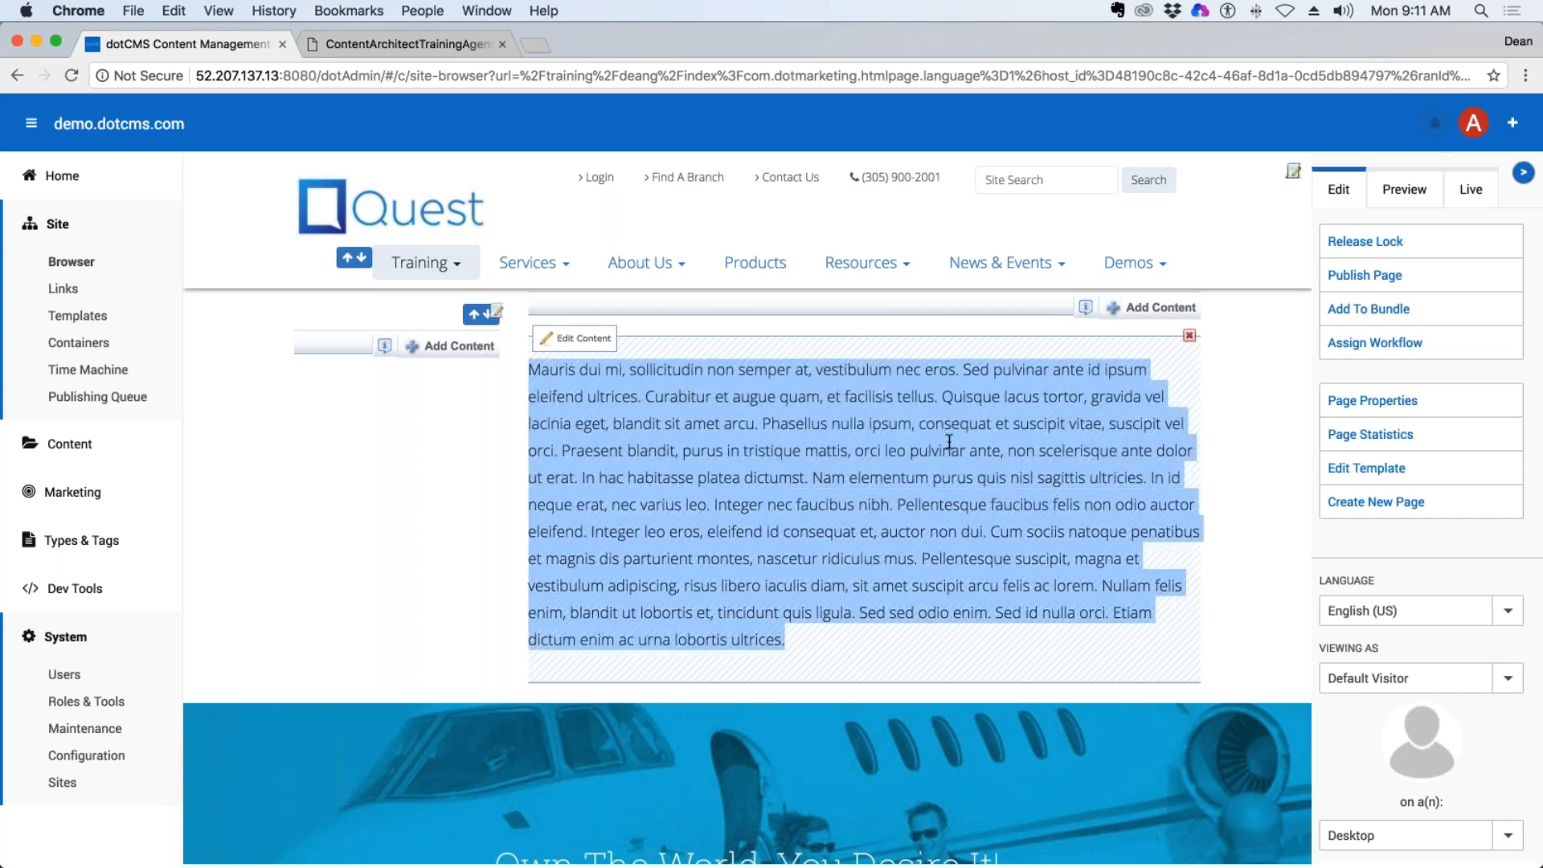
{"action": "left_click", "coordinate": [1007, 577]}
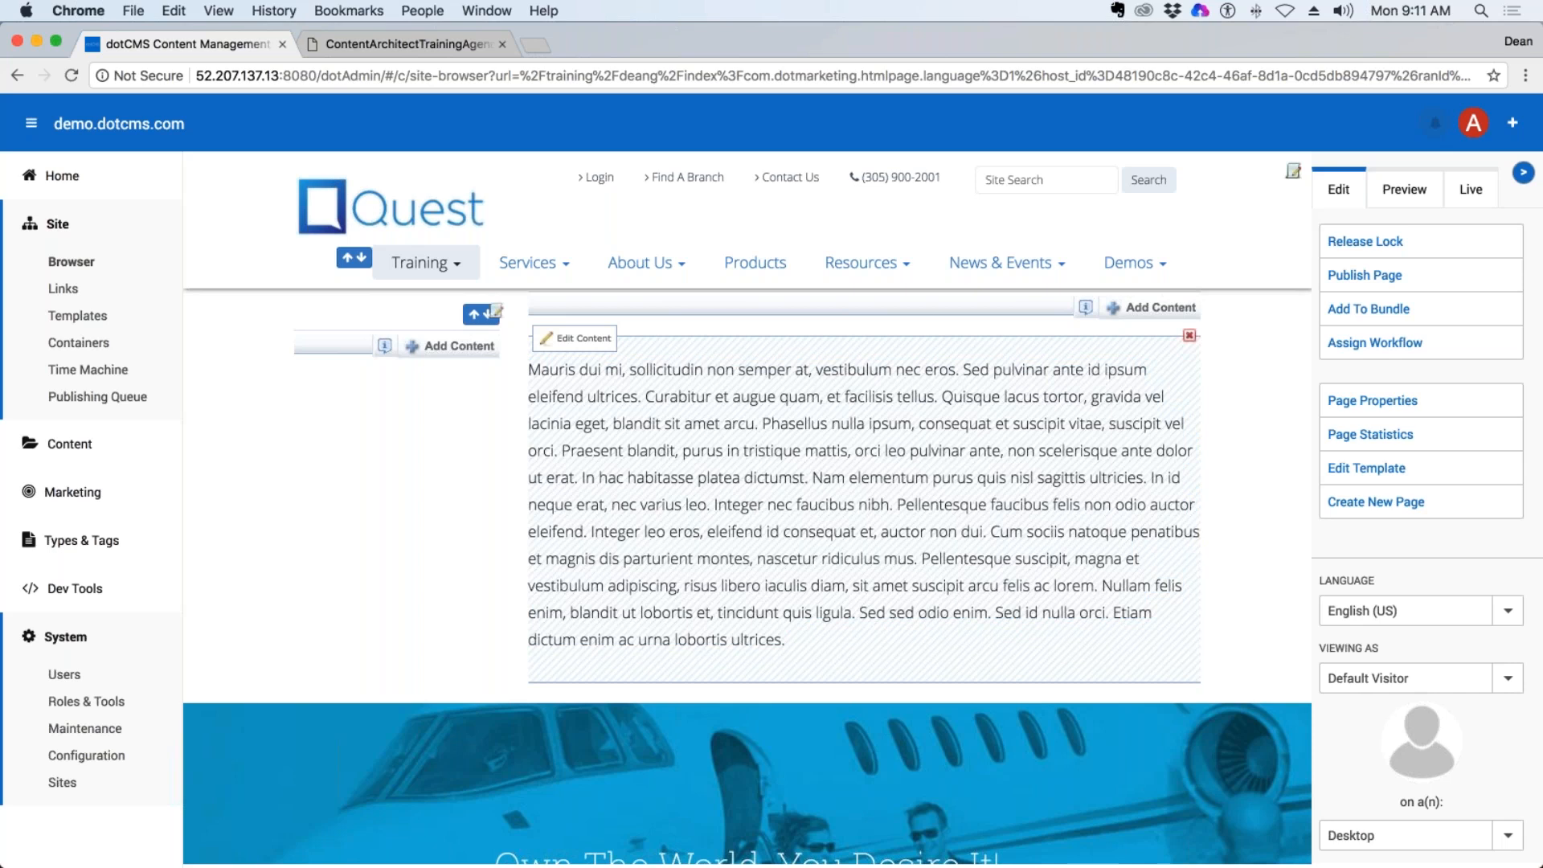
{"action": "left_click_drag", "start_coordinate": [528, 371], "coordinate": [765, 532]}
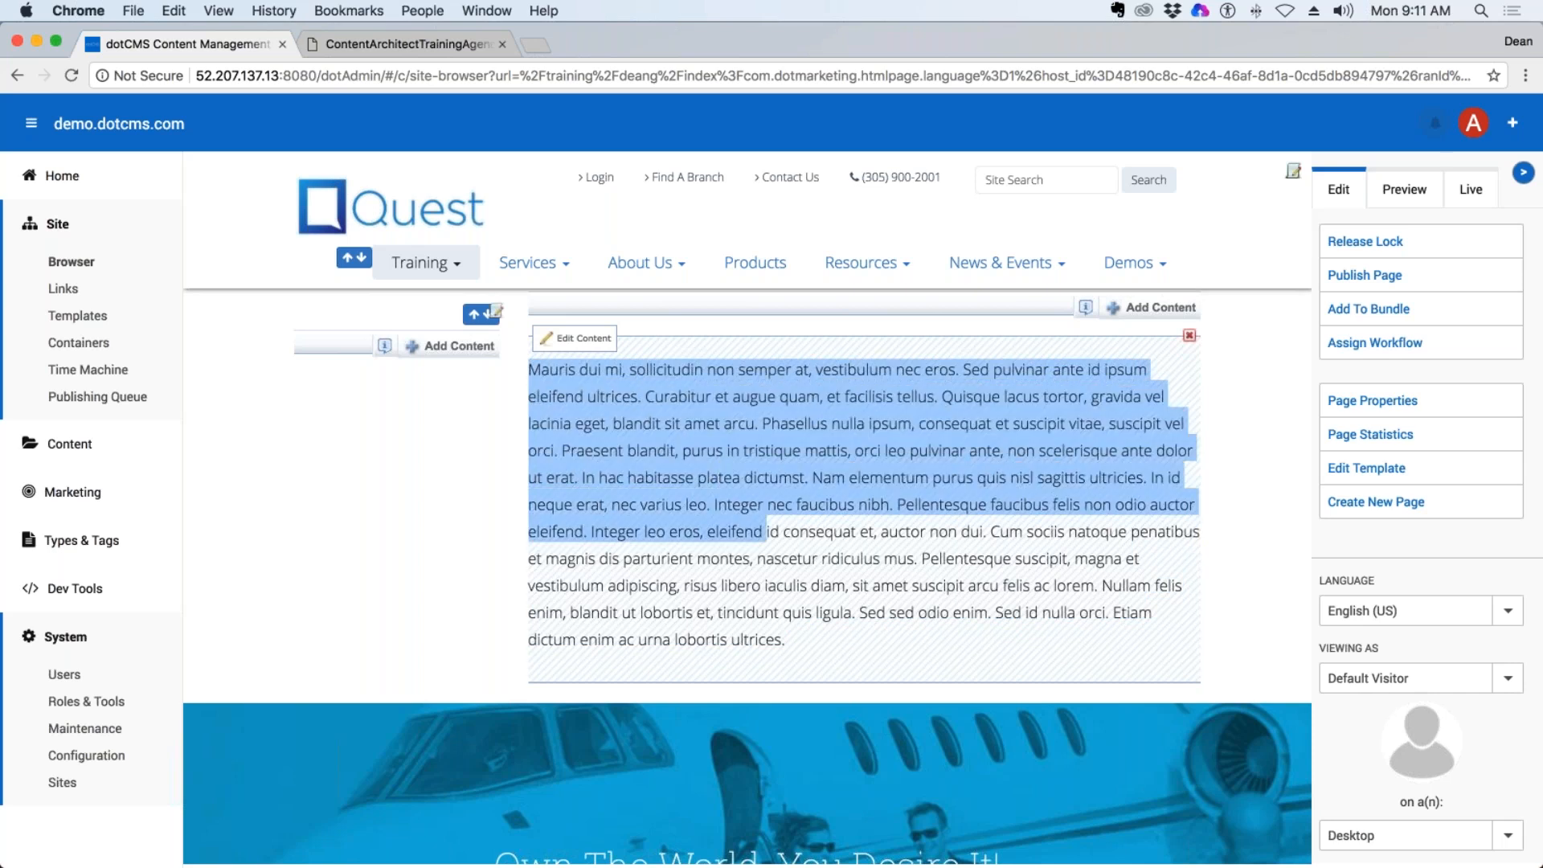
{"action": "left_click", "coordinate": [765, 515]}
{"action": "left_click_drag", "start_coordinate": [786, 639], "coordinate": [528, 369]}
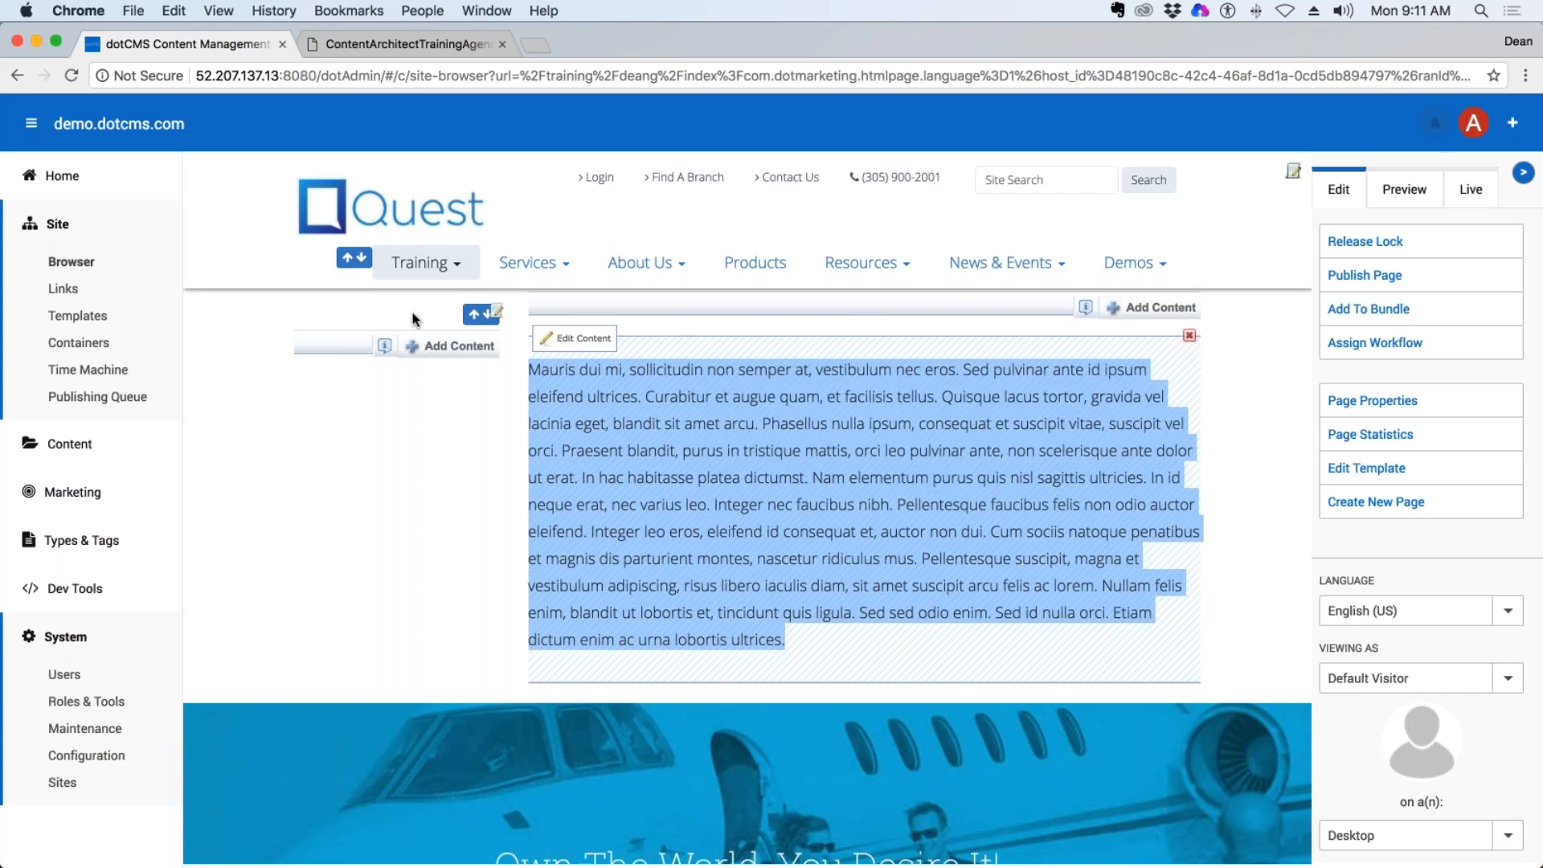
Start a new file in the trainer's own folder from the Site Browser, using the Document file asset type.
{"action": "left_click", "coordinate": [68, 264]}
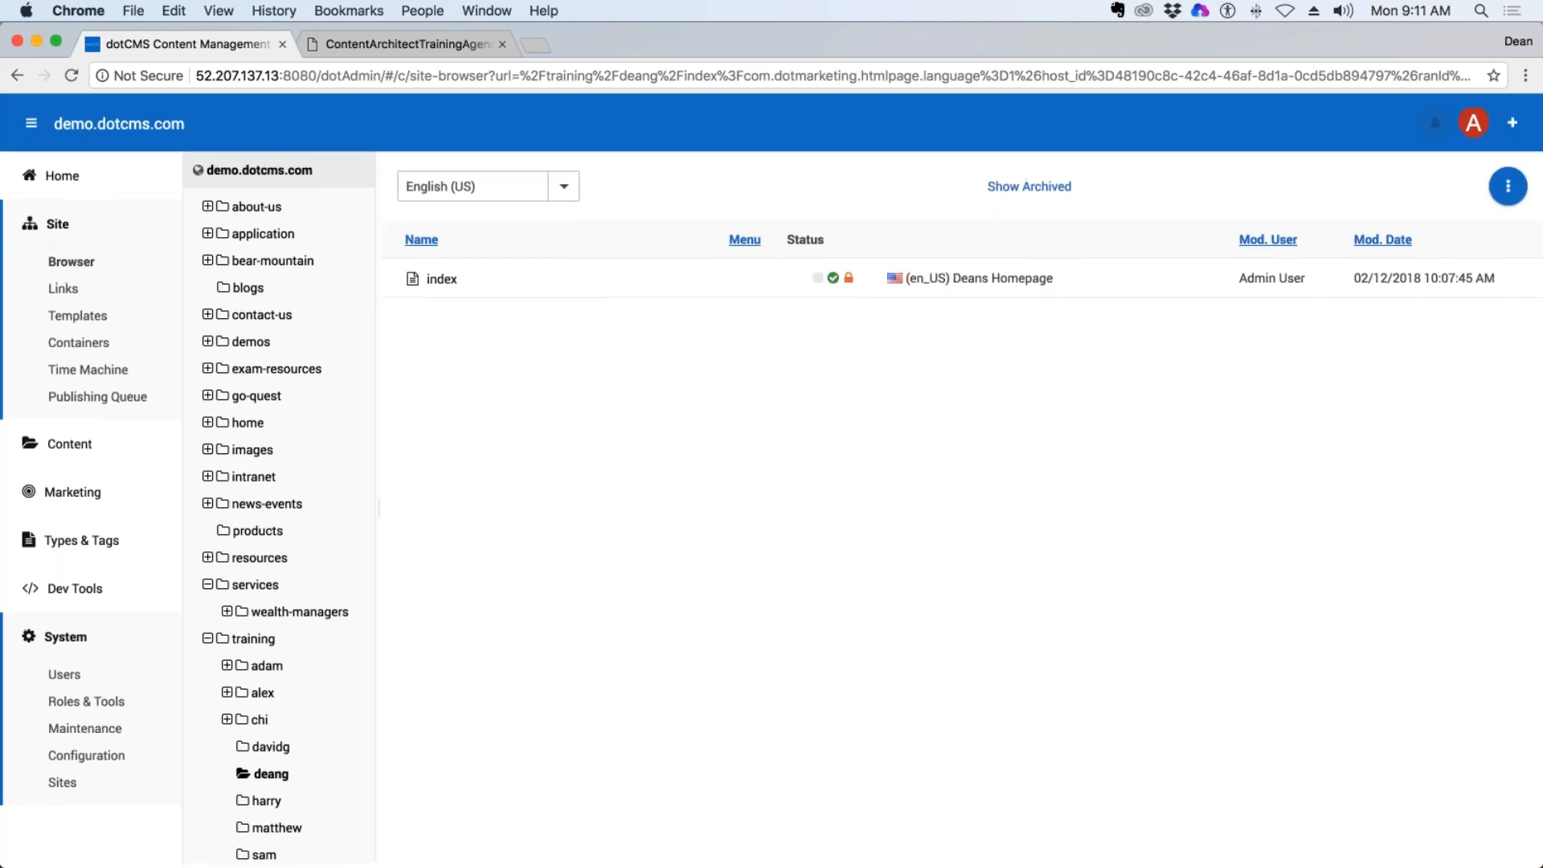
{"action": "right_click", "coordinate": [275, 779]}
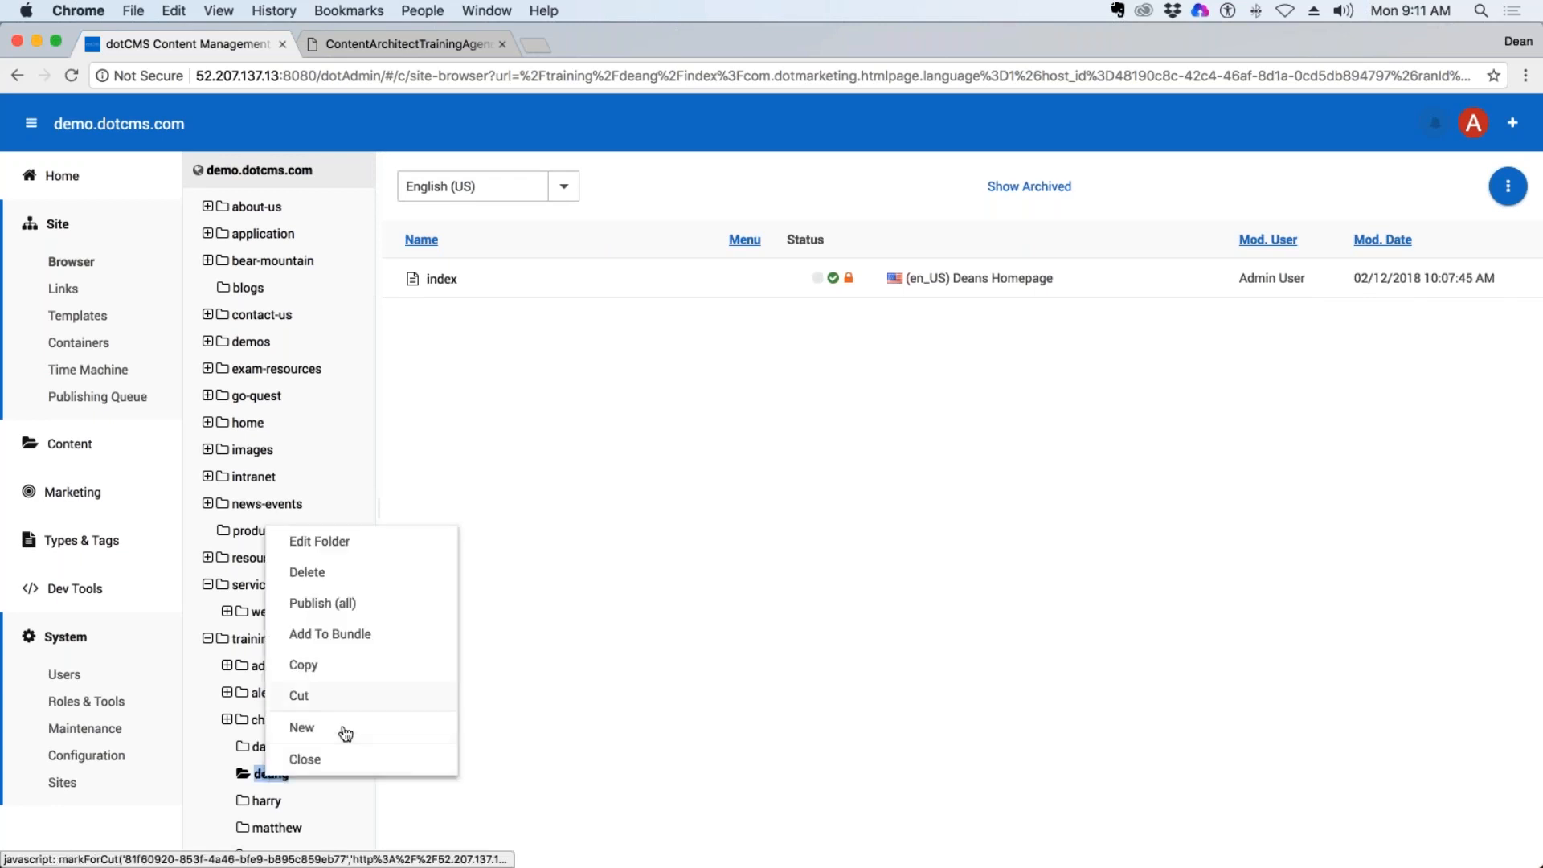
{"action": "mouse_move", "coordinate": [351, 720]}
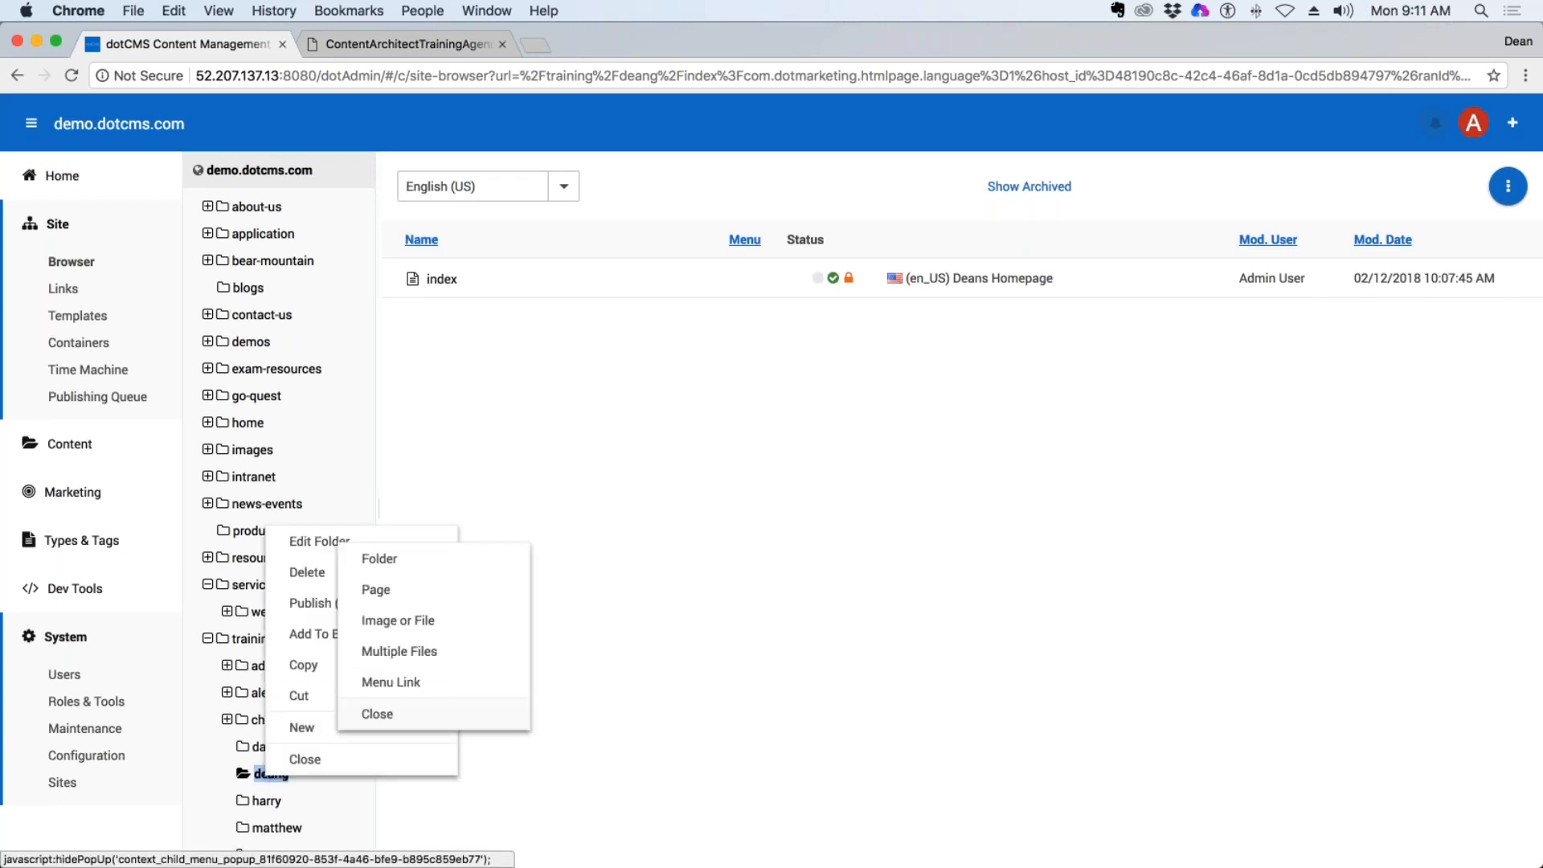
{"action": "left_click", "coordinate": [410, 625]}
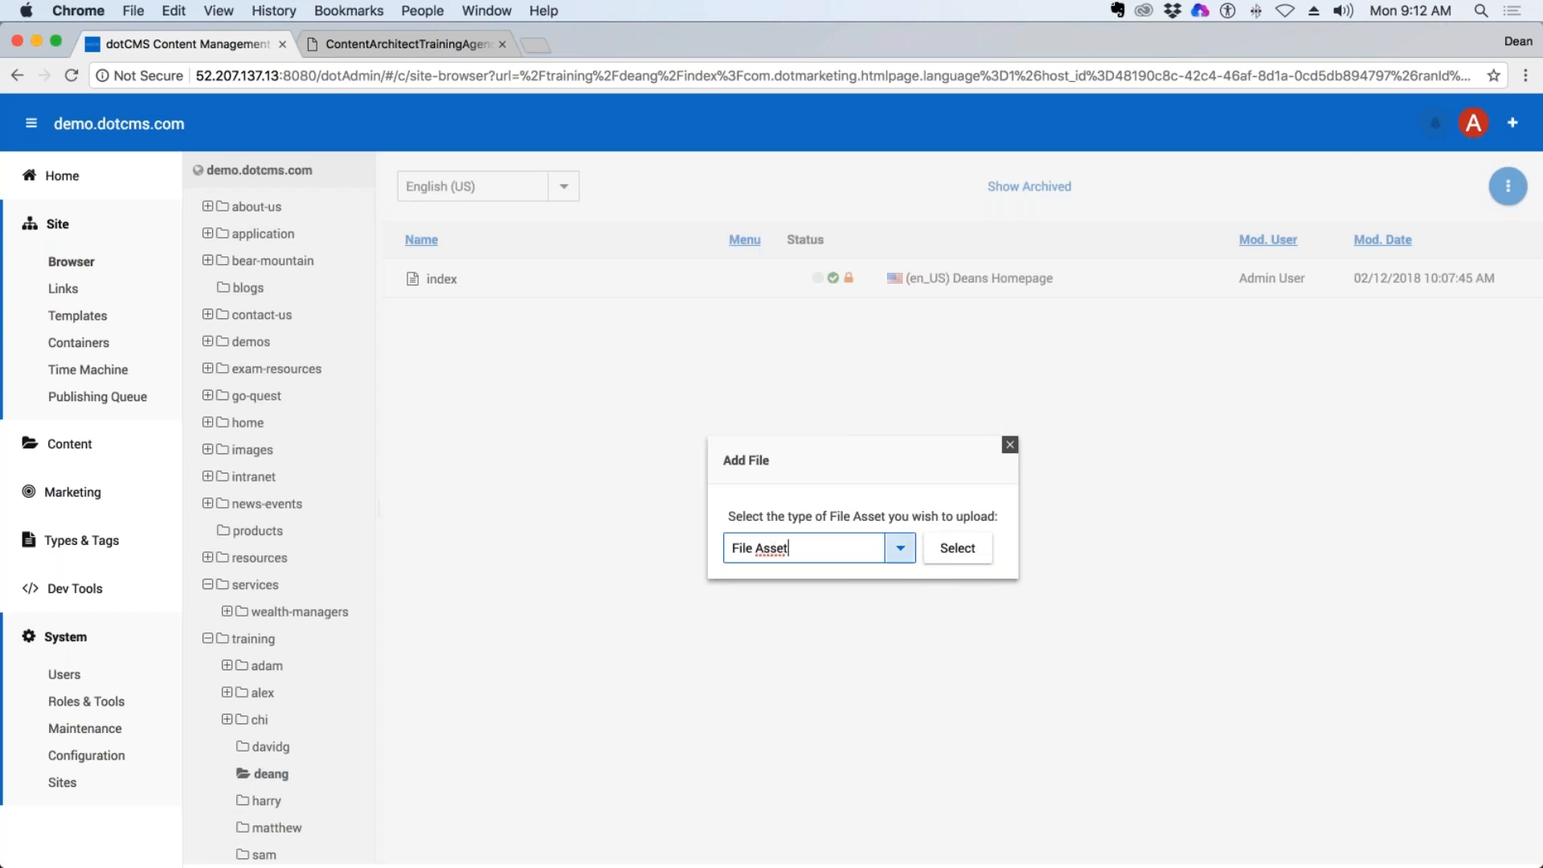
{"action": "left_click", "coordinate": [900, 552]}
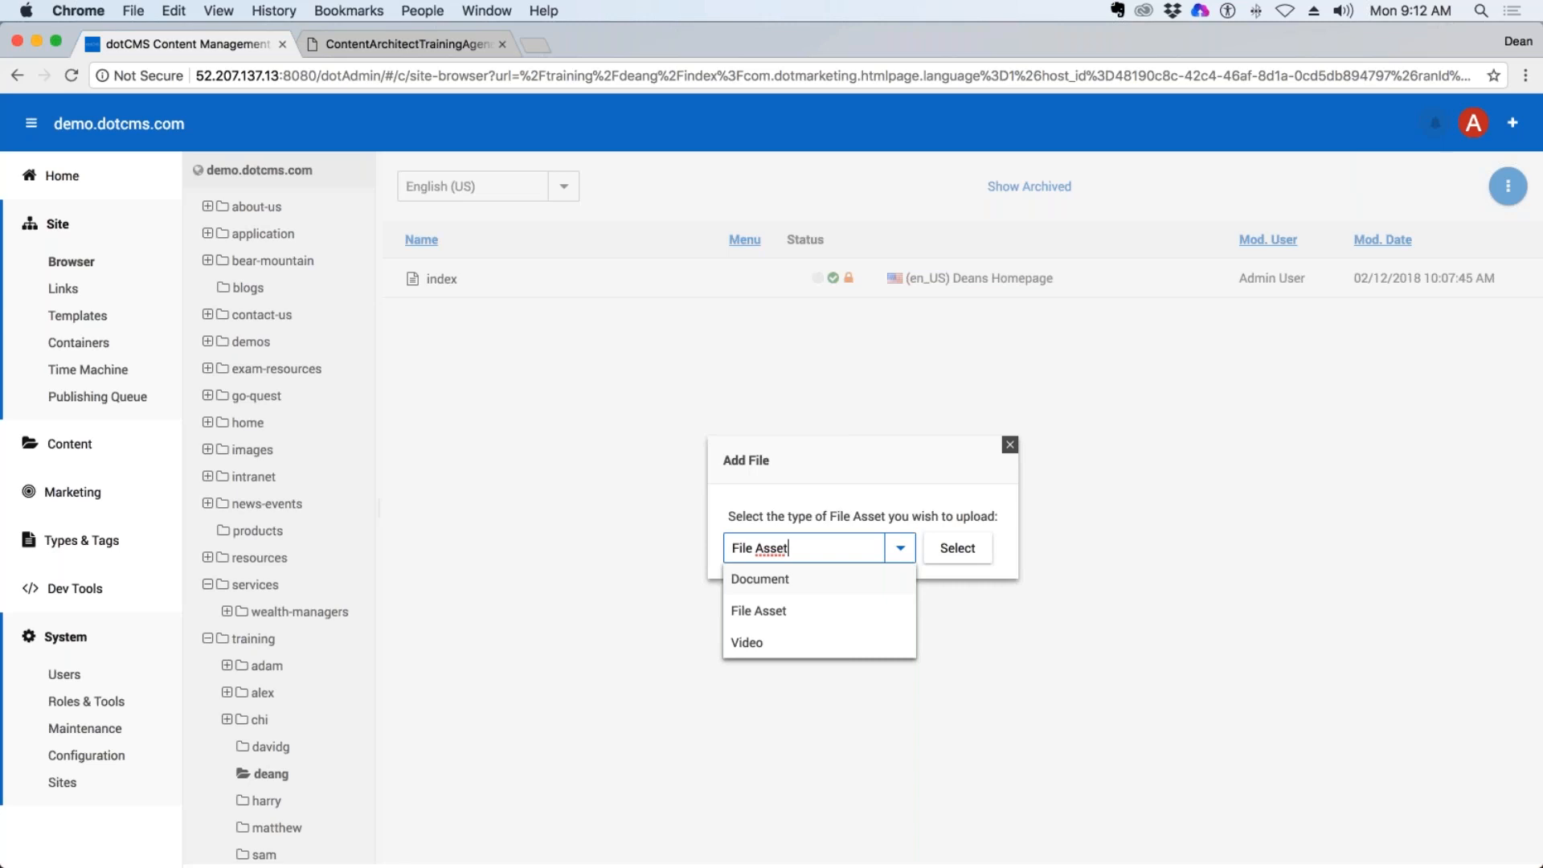
{"action": "left_click", "coordinate": [765, 580]}
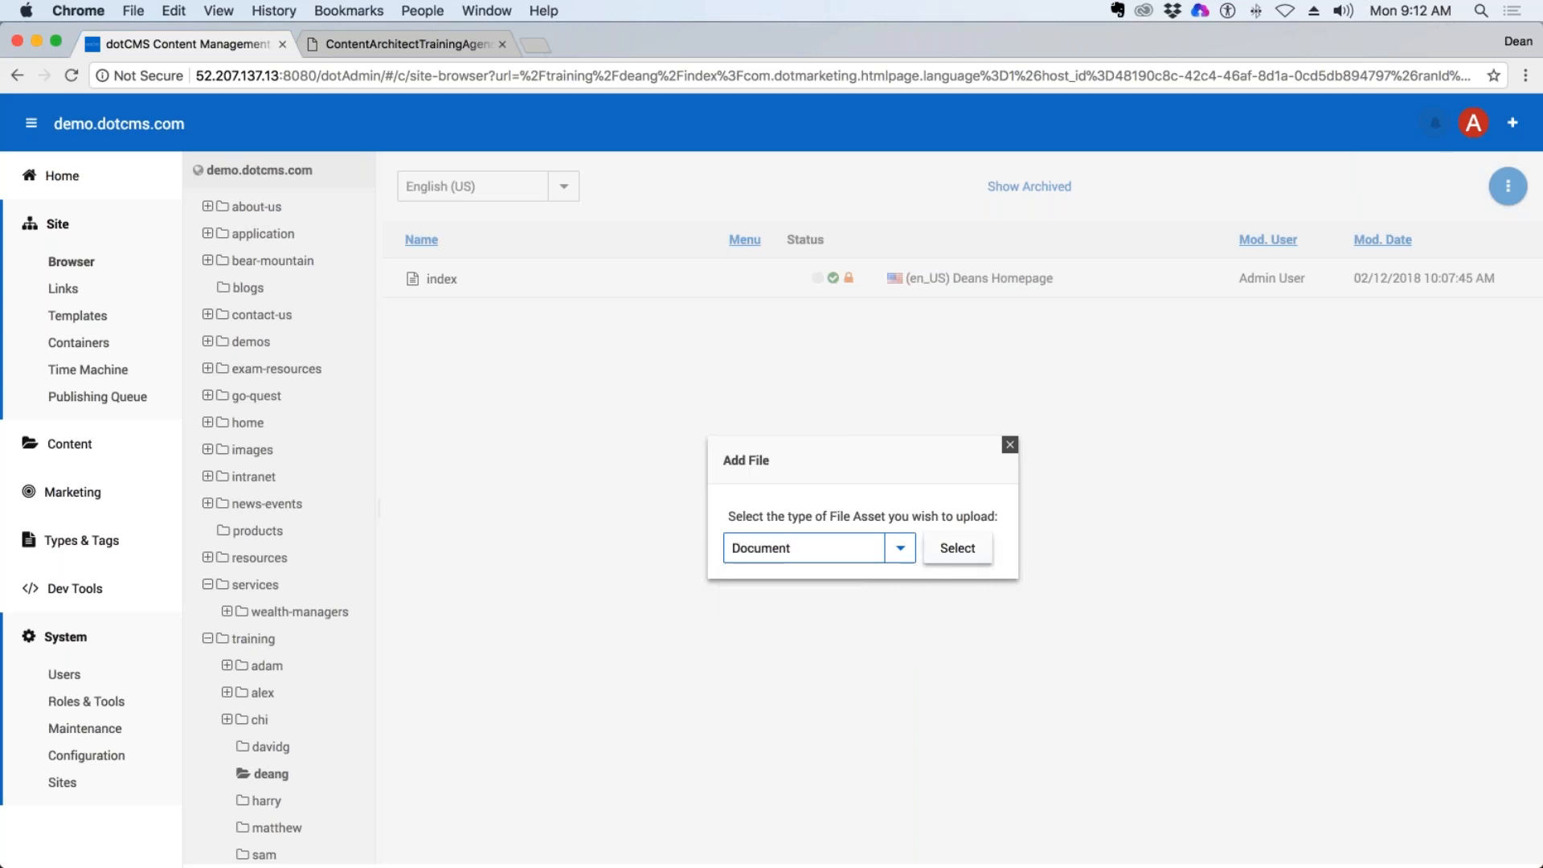
{"action": "left_click", "coordinate": [968, 554]}
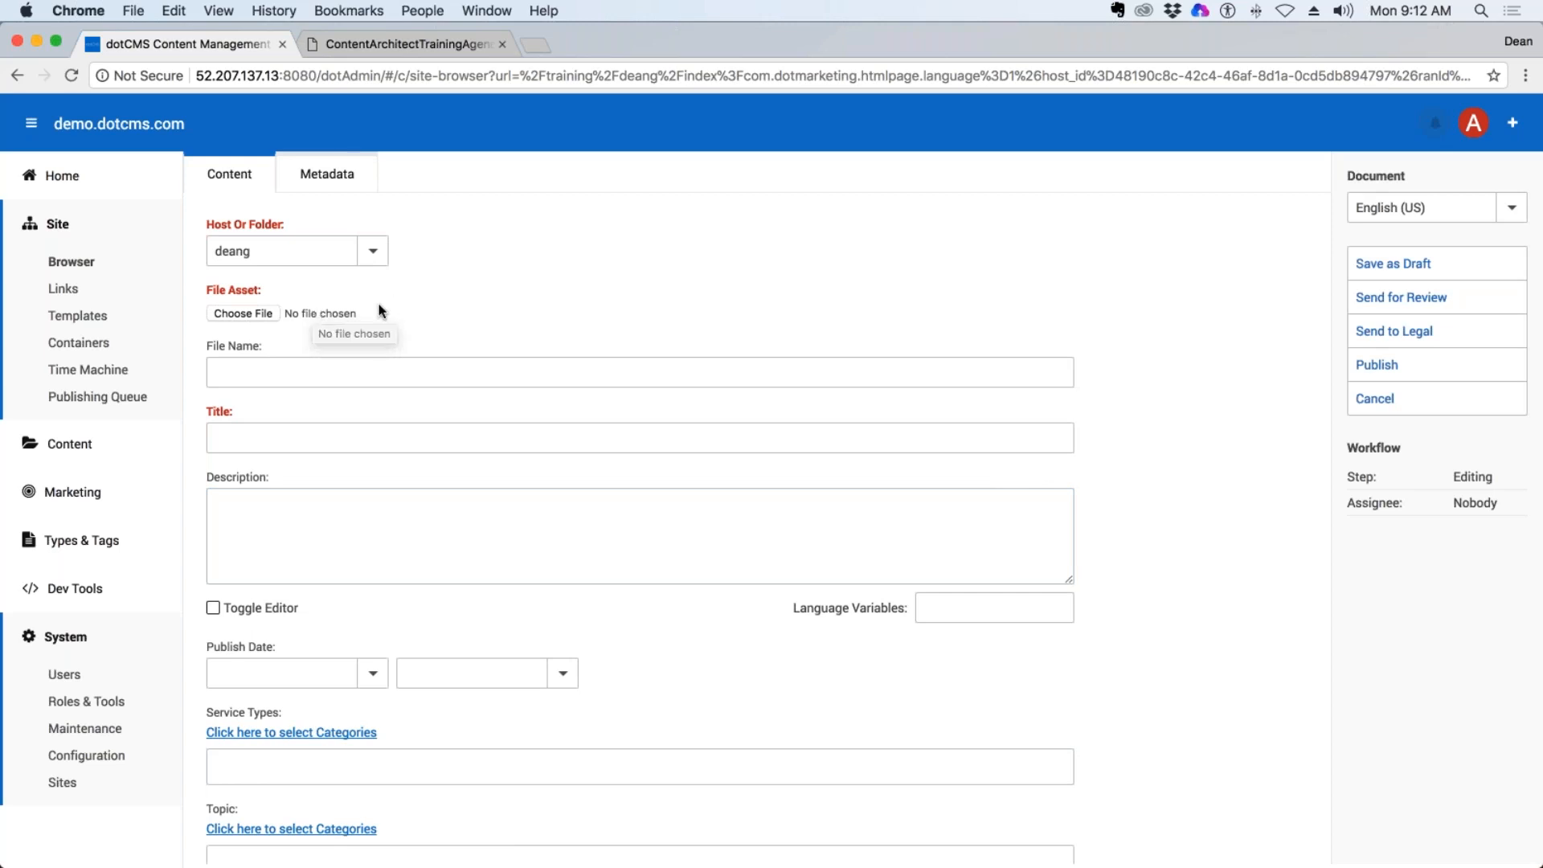
Attach ContentArchitectTrainingAgenda-Remote.pdf from the Downloads folder as the document's file asset.
{"action": "left_click", "coordinate": [249, 314]}
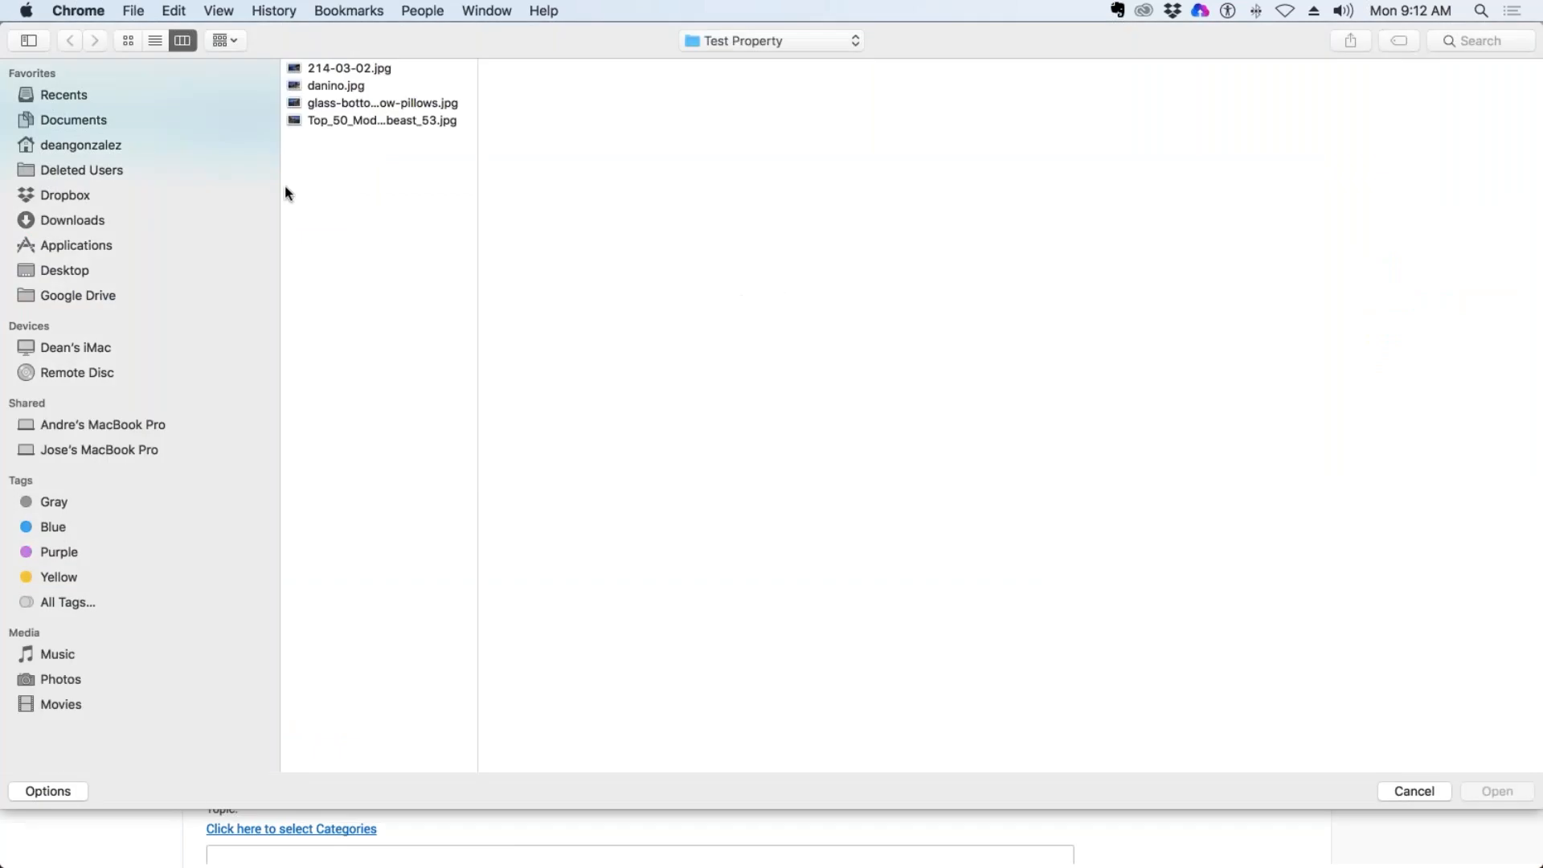
{"action": "left_click", "coordinate": [84, 222]}
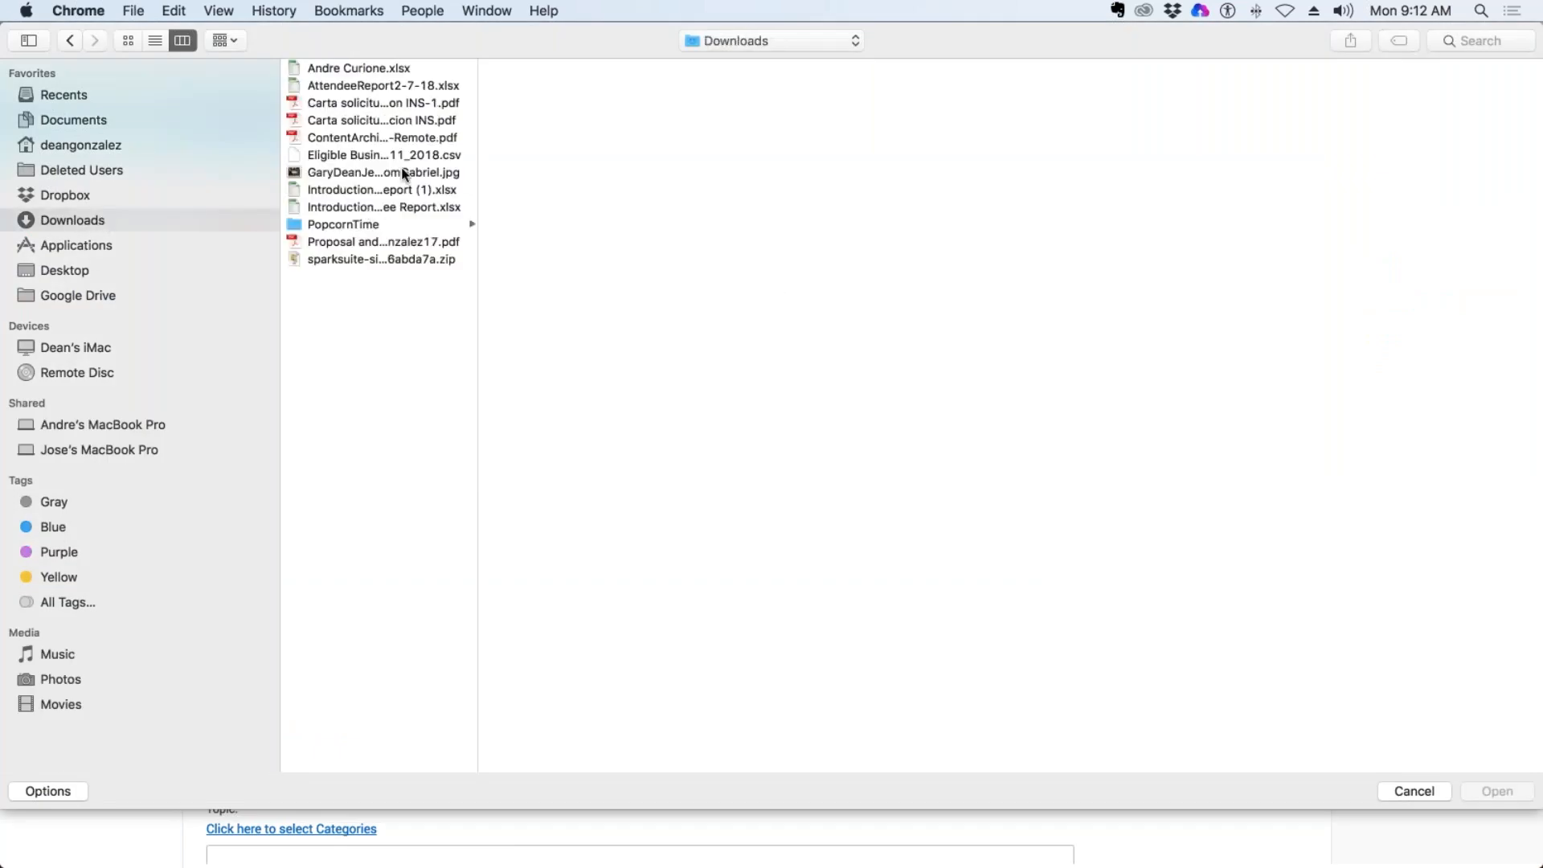
{"action": "left_click", "coordinate": [409, 142]}
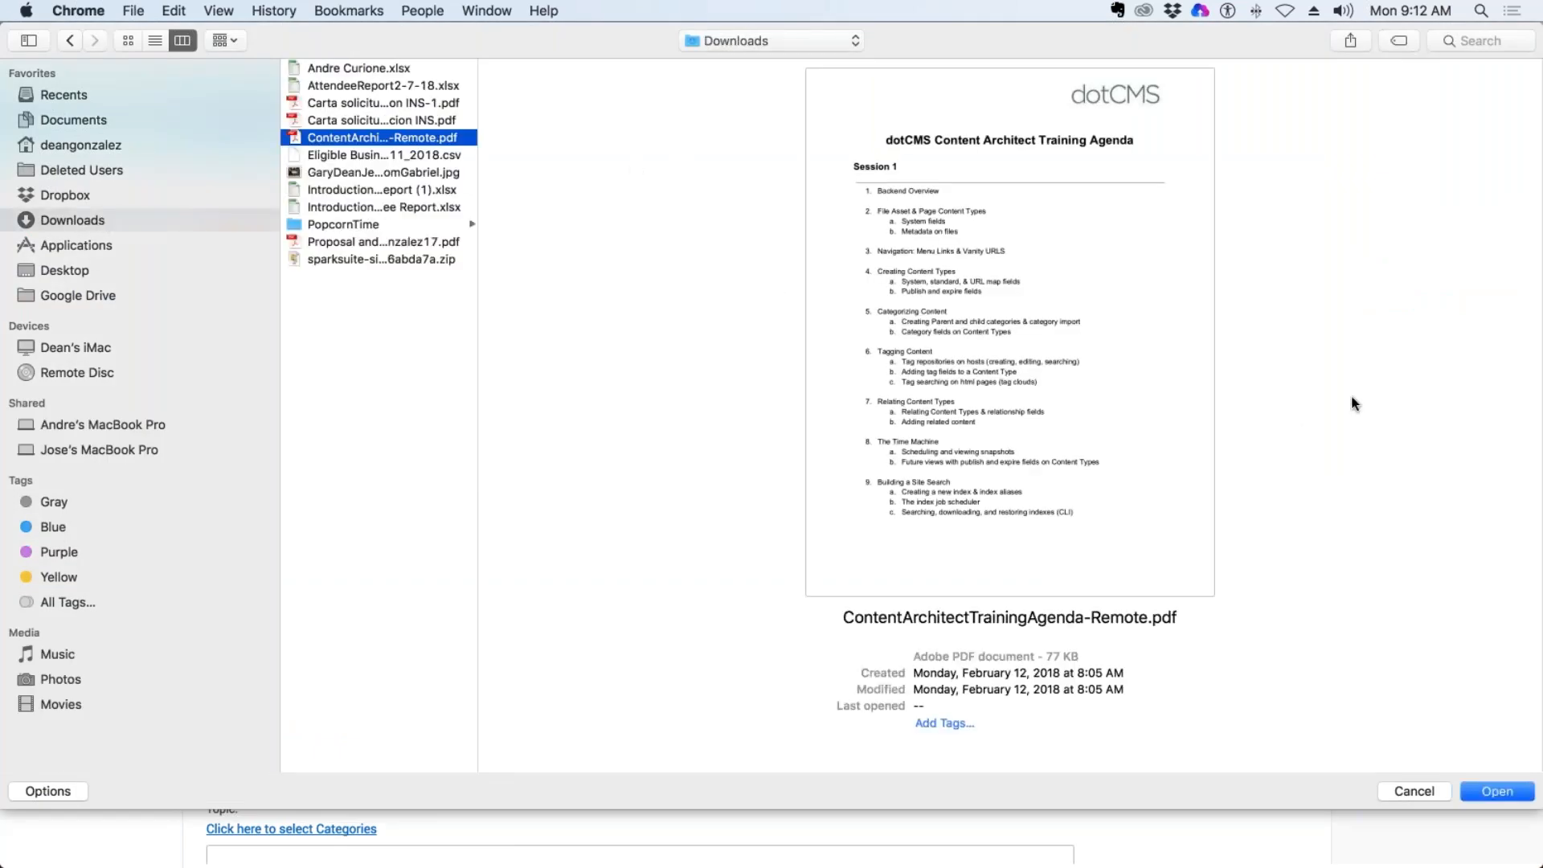
{"action": "left_click", "coordinate": [1492, 790]}
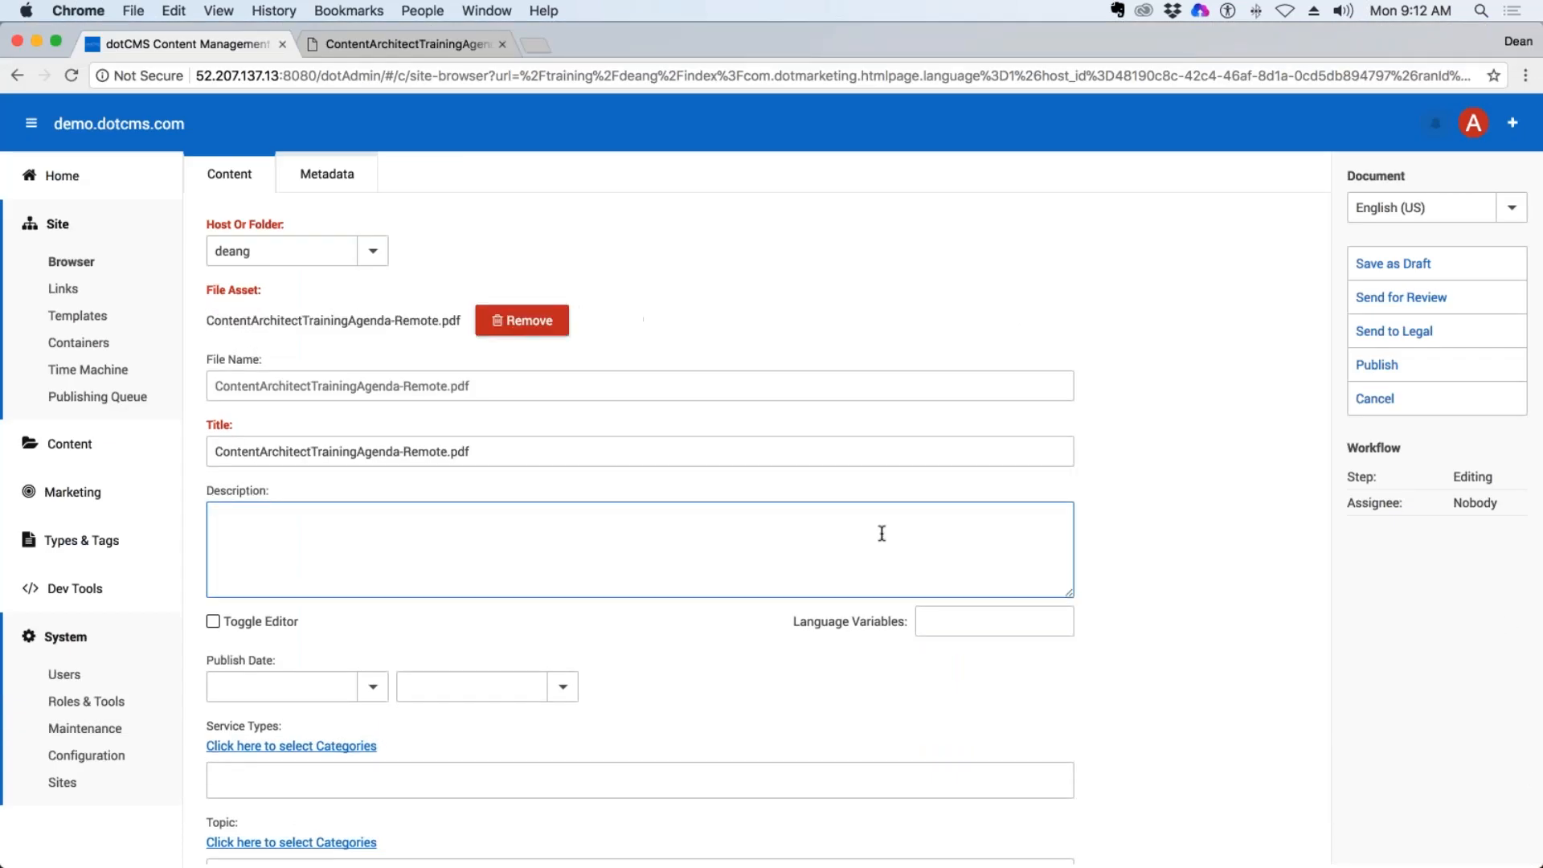
Paste the placeholder paragraph into the document's description, cut it off after "Integer nec faucibus nibh.", and publish the document.
{"action": "scroll", "coordinate": [836, 498], "scroll_direction": "down", "scroll_amount": 1}
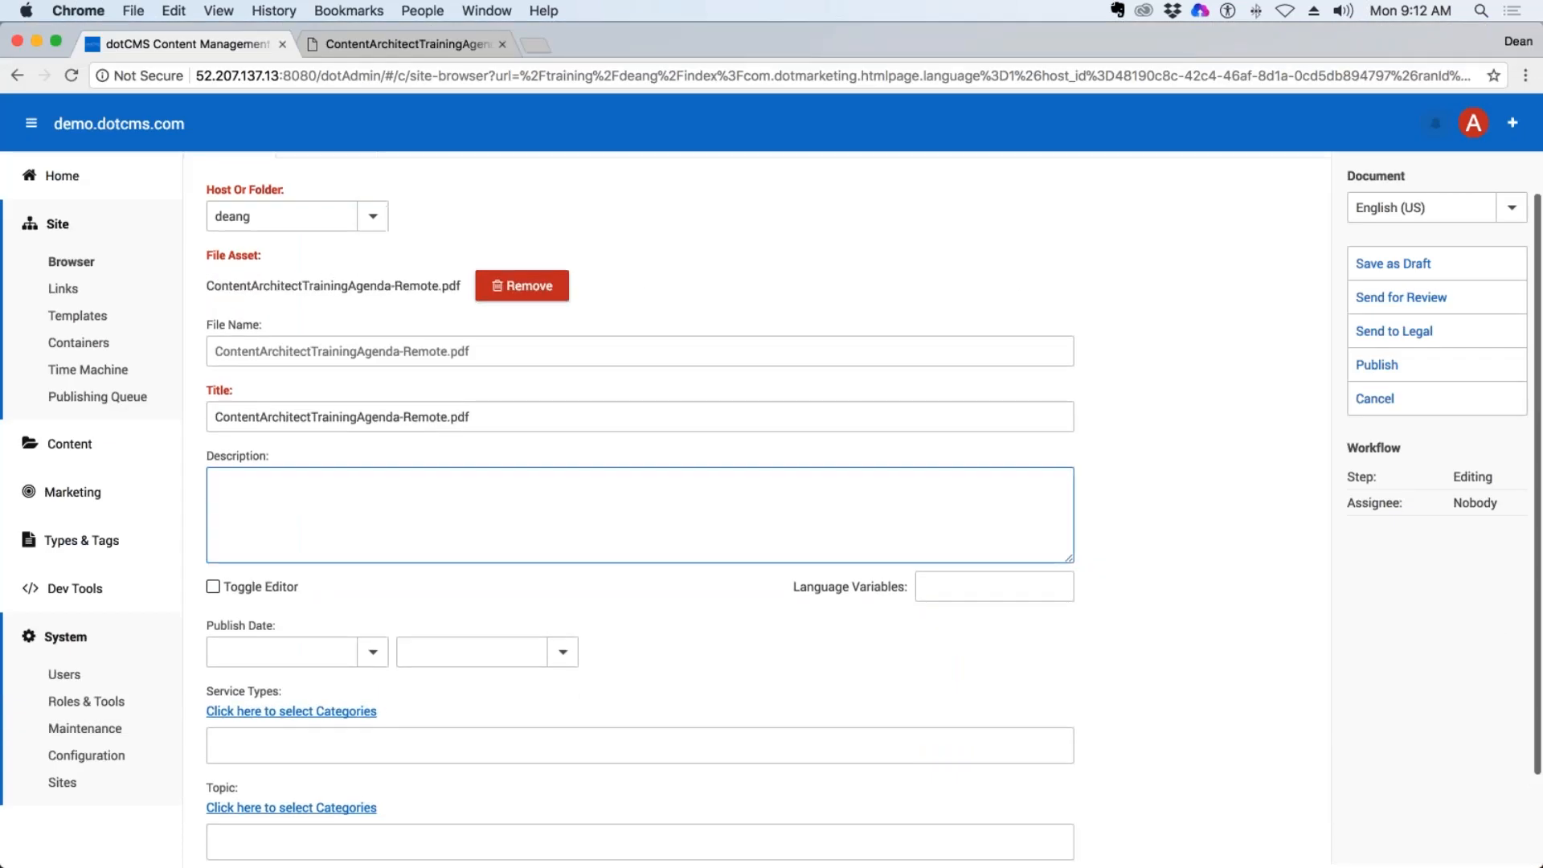
{"action": "scroll", "coordinate": [830, 478], "scroll_direction": "down", "scroll_amount": 1}
{"action": "left_click", "coordinate": [266, 444]}
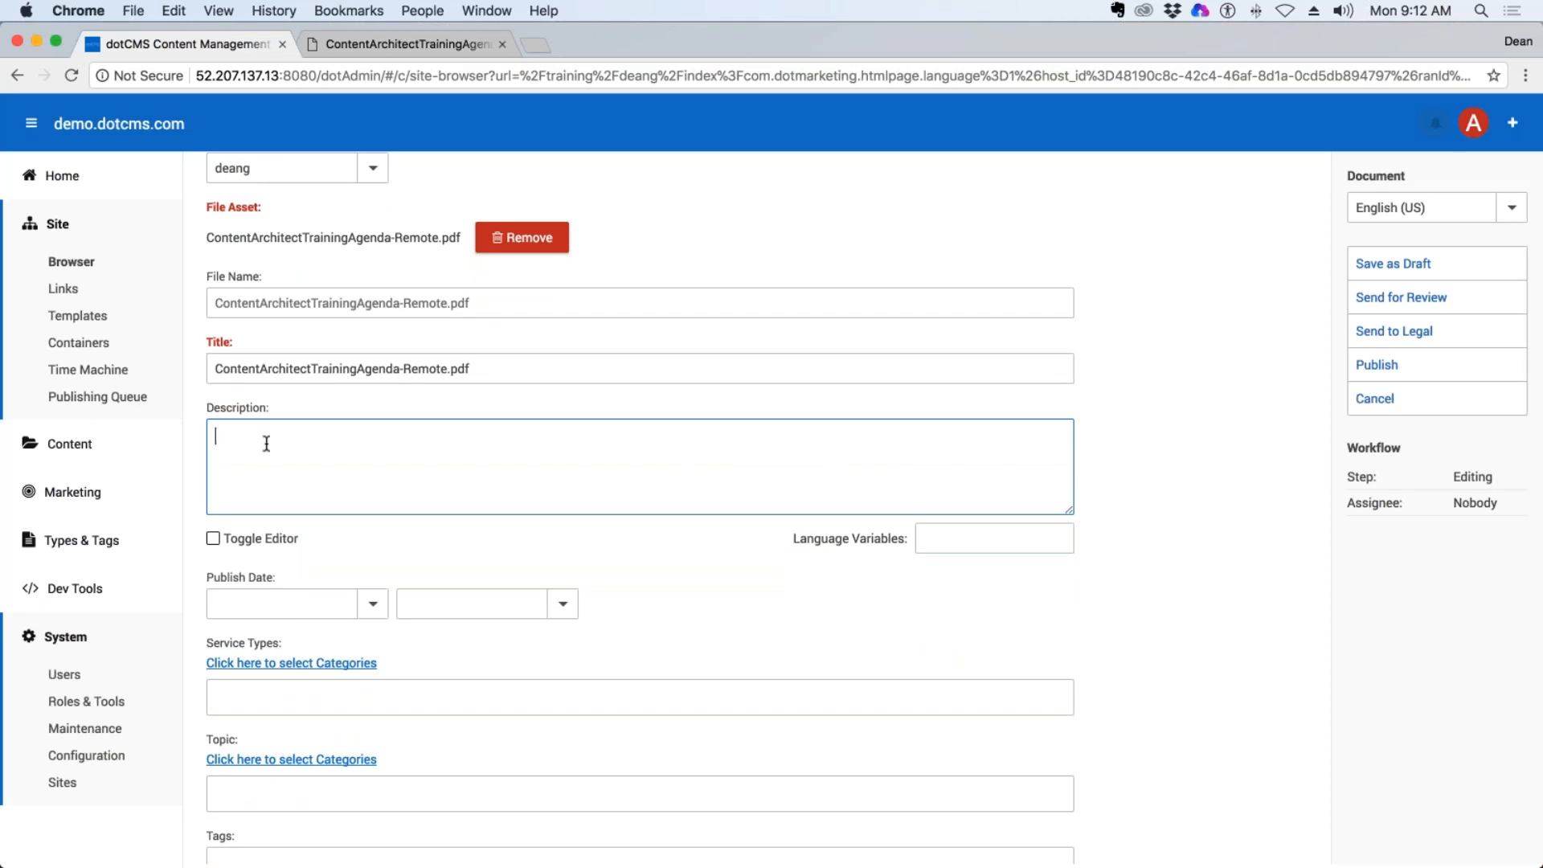
{"action": "key", "text": "super+v"}
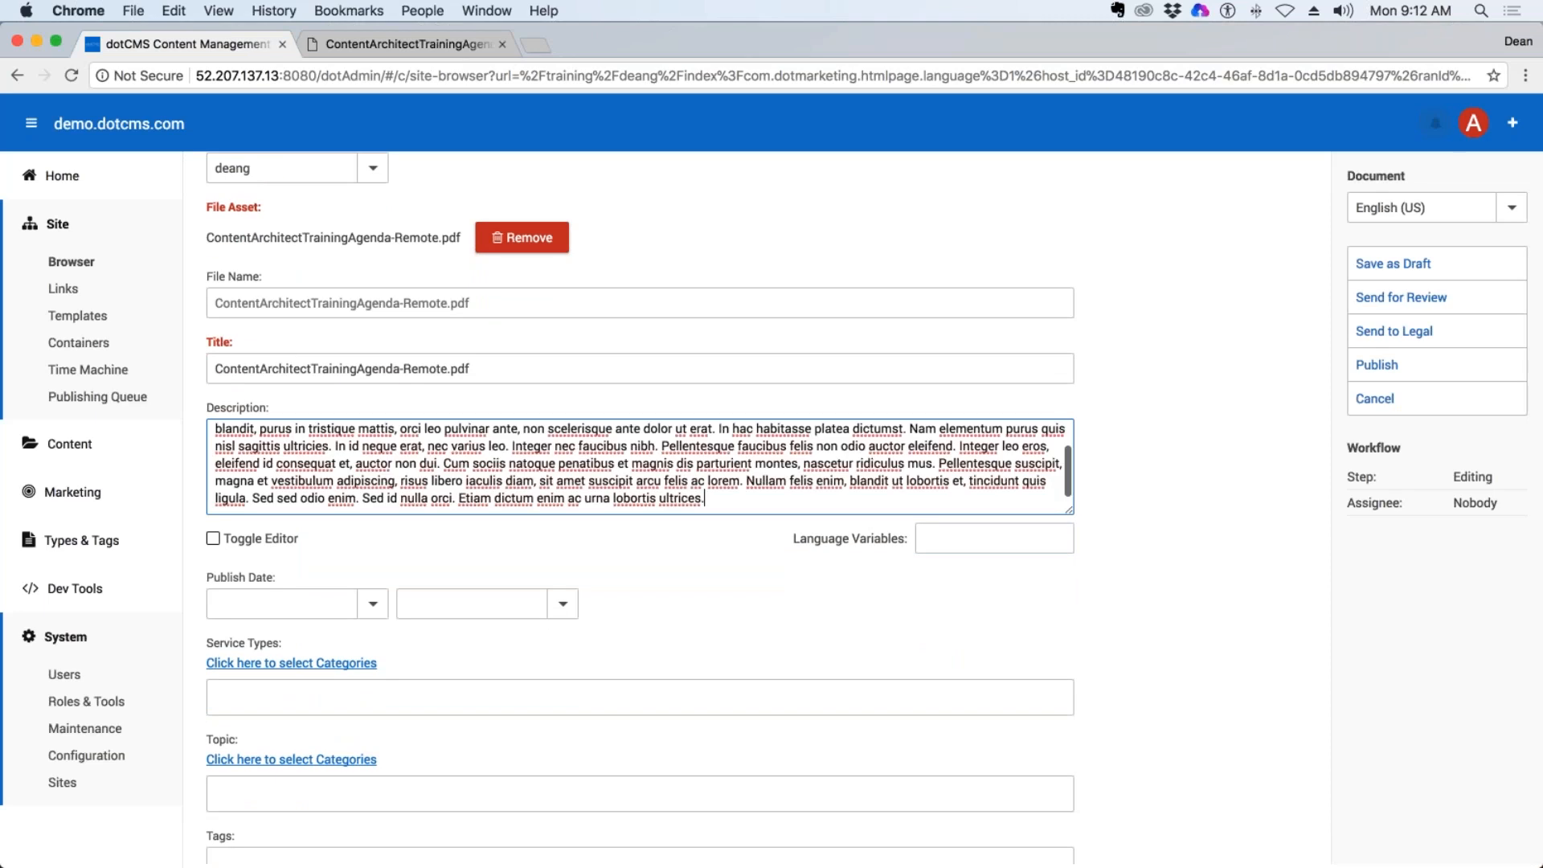
{"action": "left_click_drag", "start_coordinate": [697, 496], "coordinate": [662, 446]}
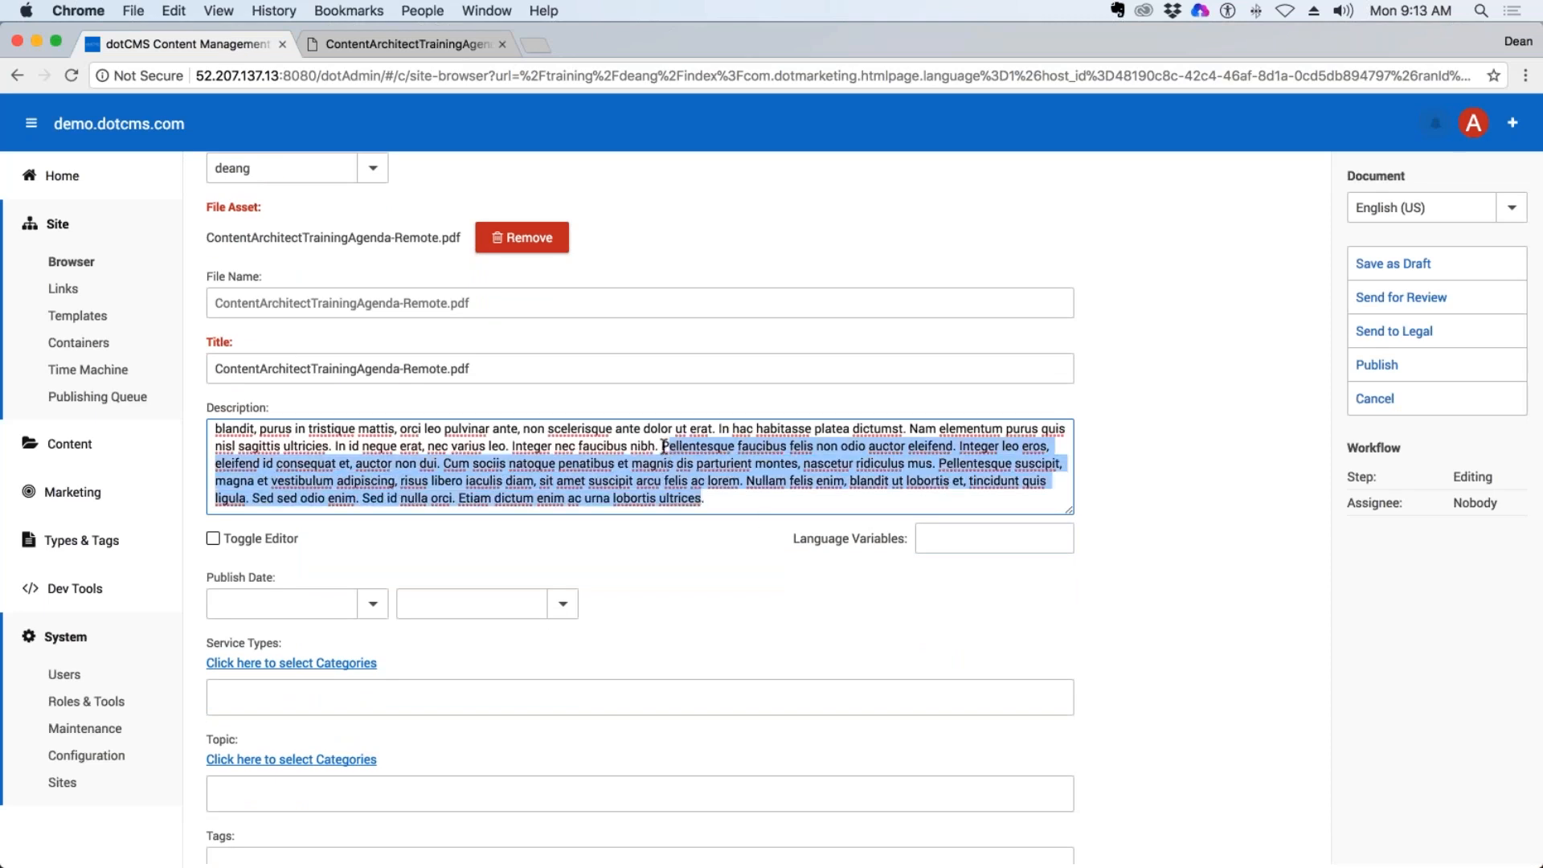
{"action": "key", "text": "BackSpace"}
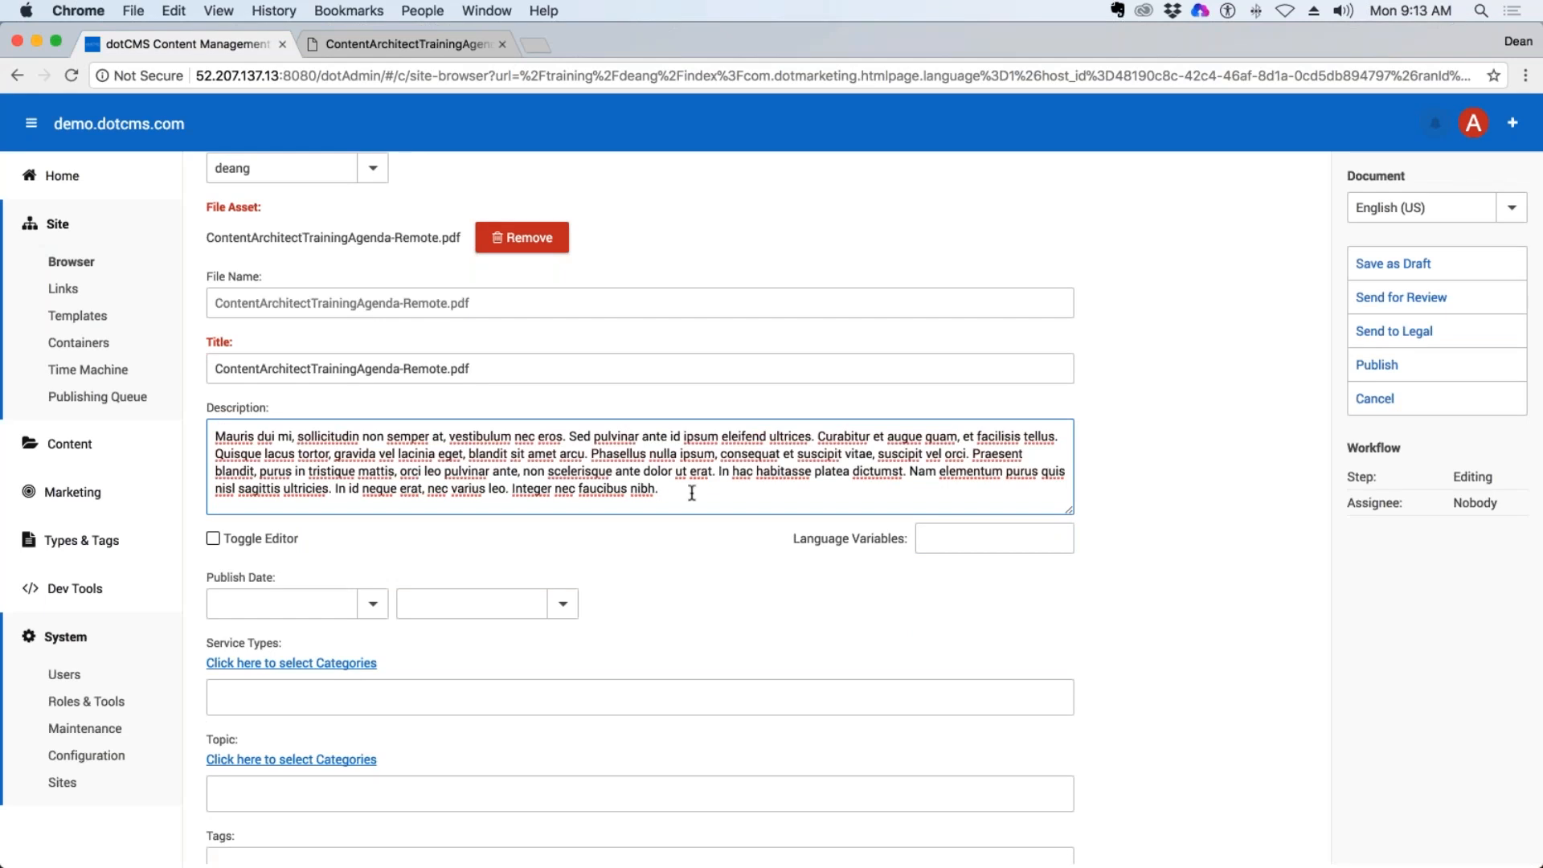
{"action": "scroll", "coordinate": [692, 493], "scroll_direction": "down", "scroll_amount": 2}
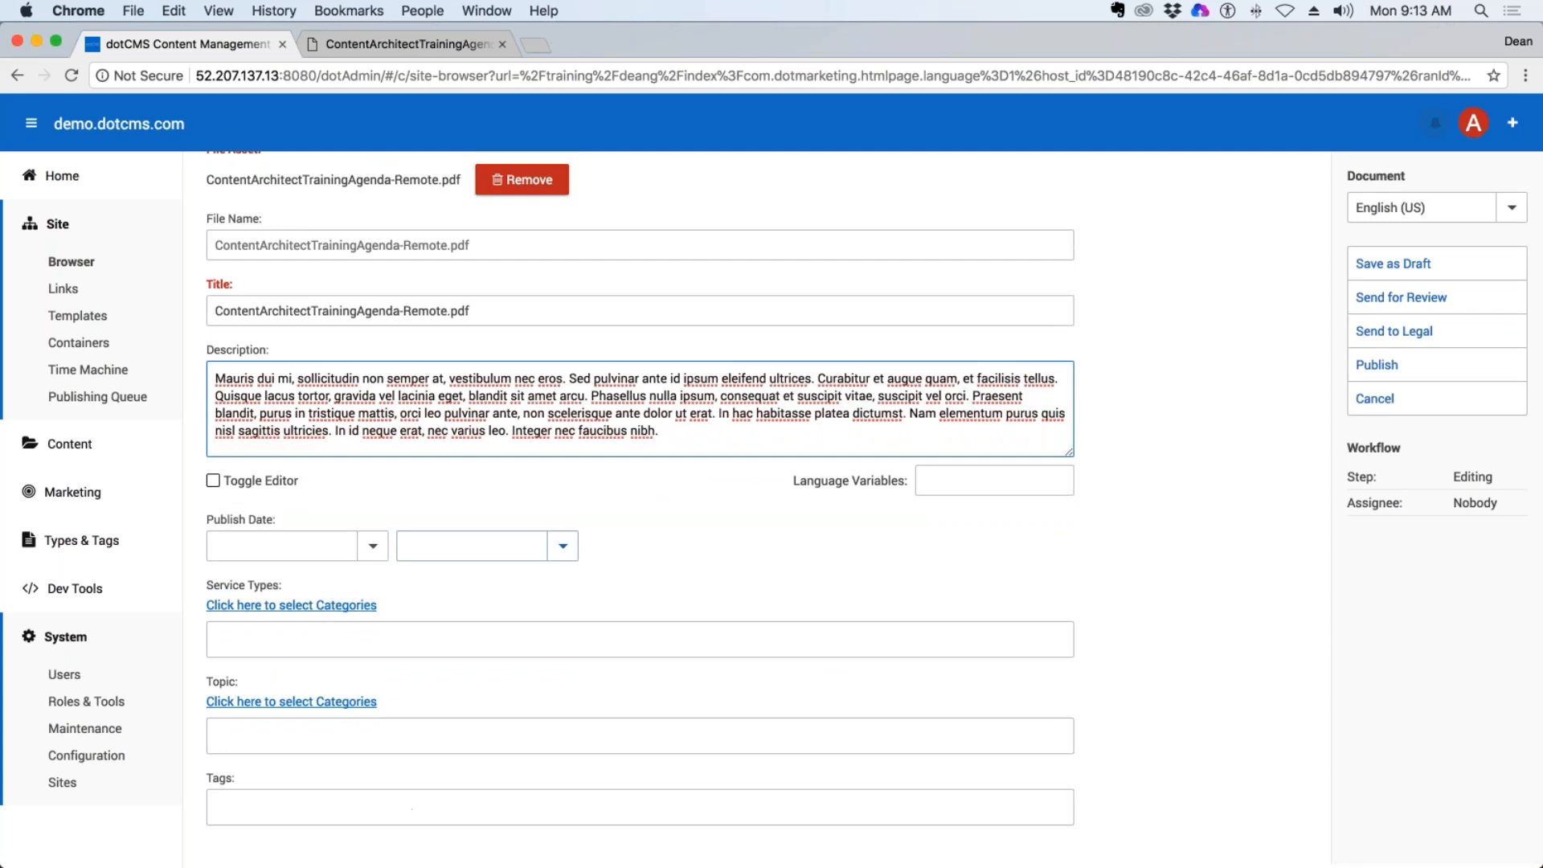
{"action": "scroll", "coordinate": [494, 534], "scroll_direction": "up", "scroll_amount": 3}
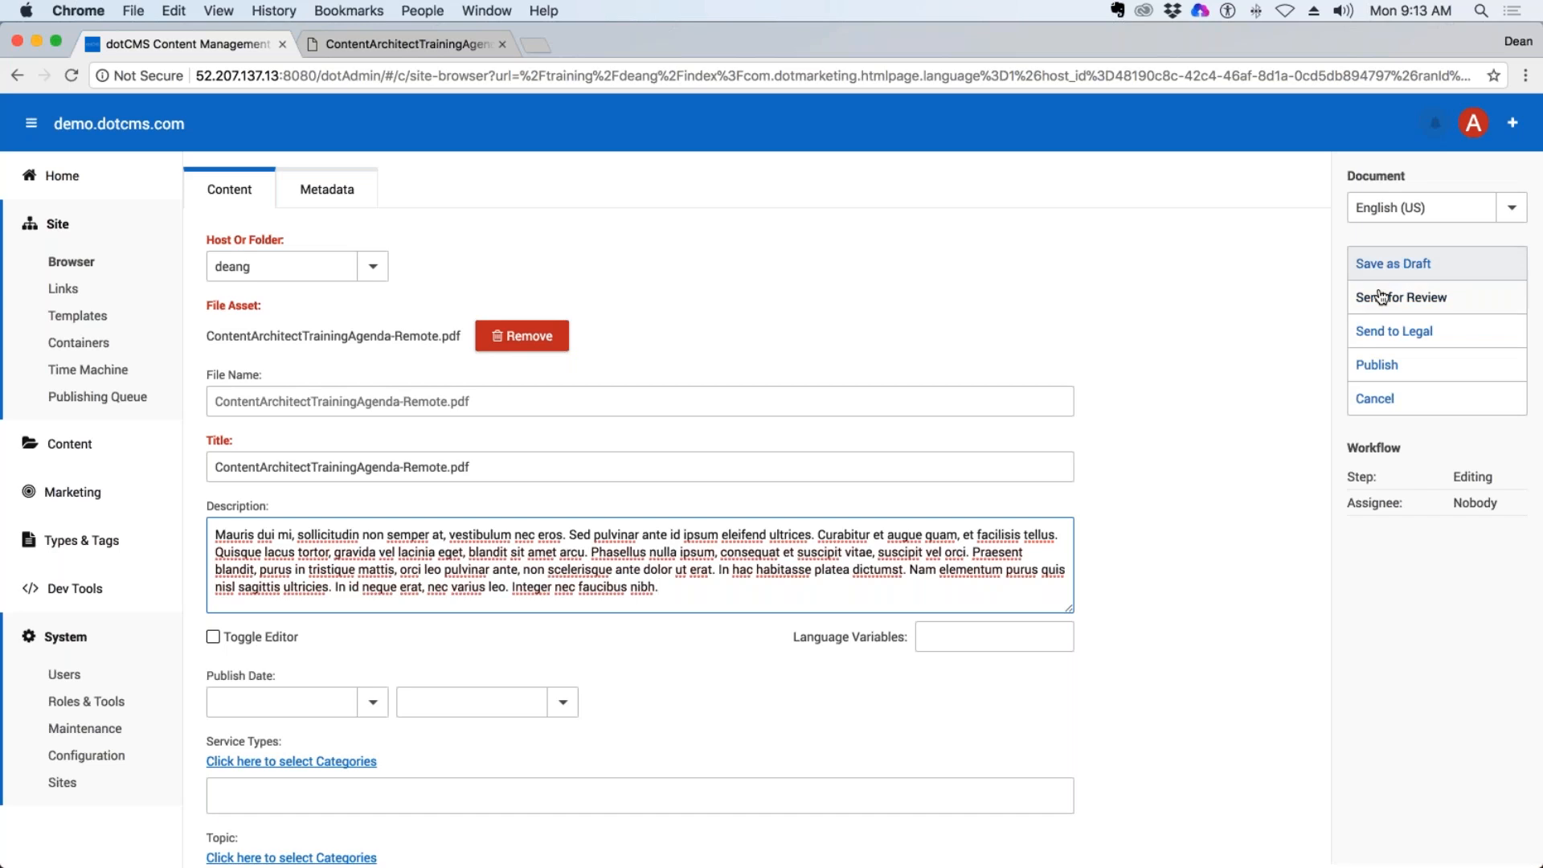
{"action": "left_click", "coordinate": [1379, 366]}
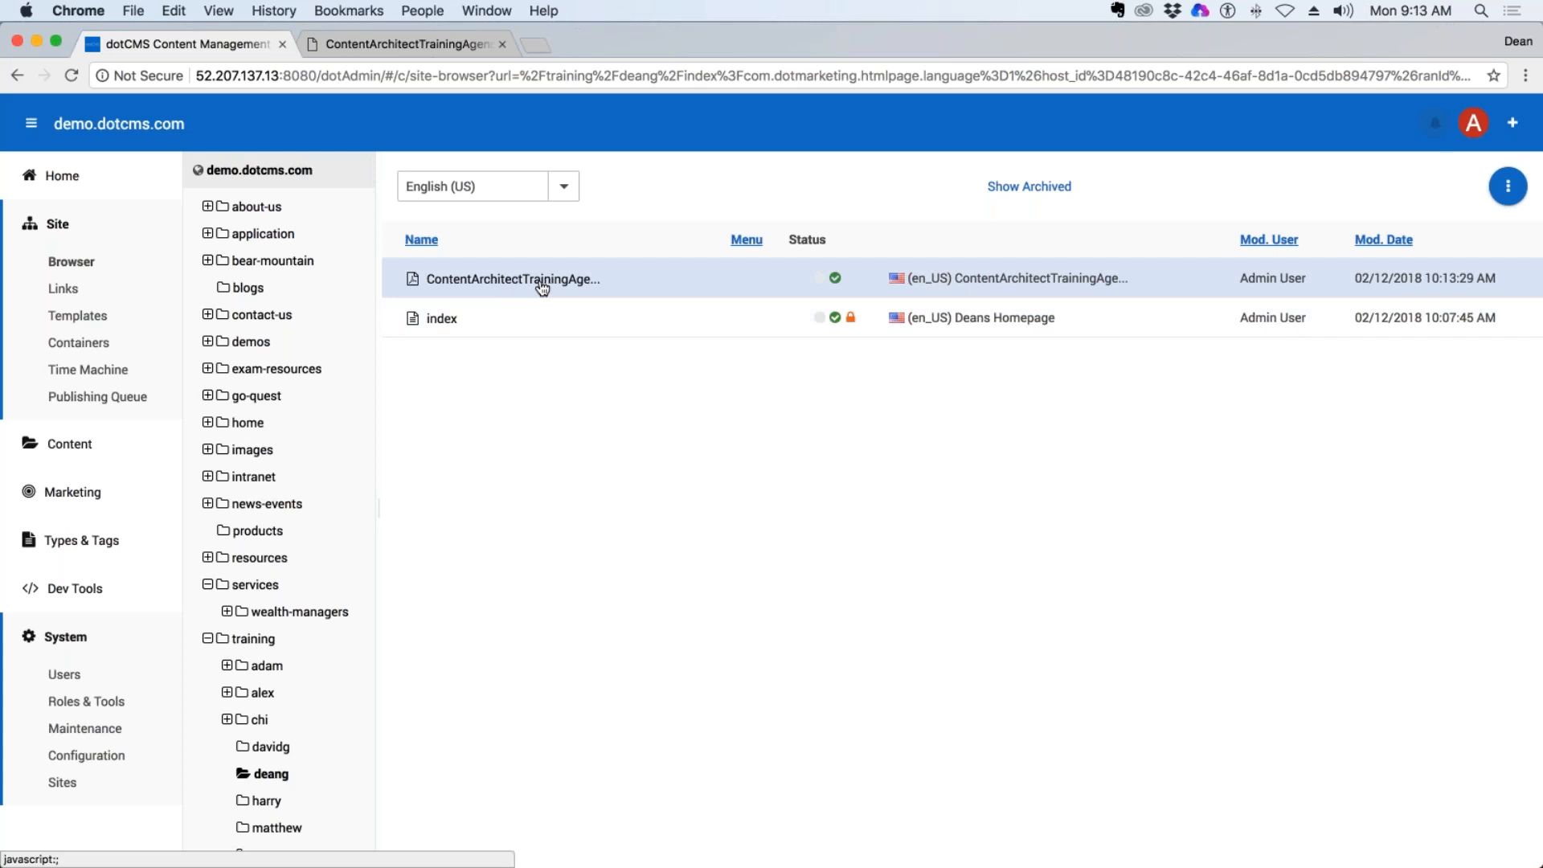
Open the training agenda PDF's asset and lock it for editing, enable Show On Menu in its metadata, and republish it.
{"action": "right_click", "coordinate": [500, 279]}
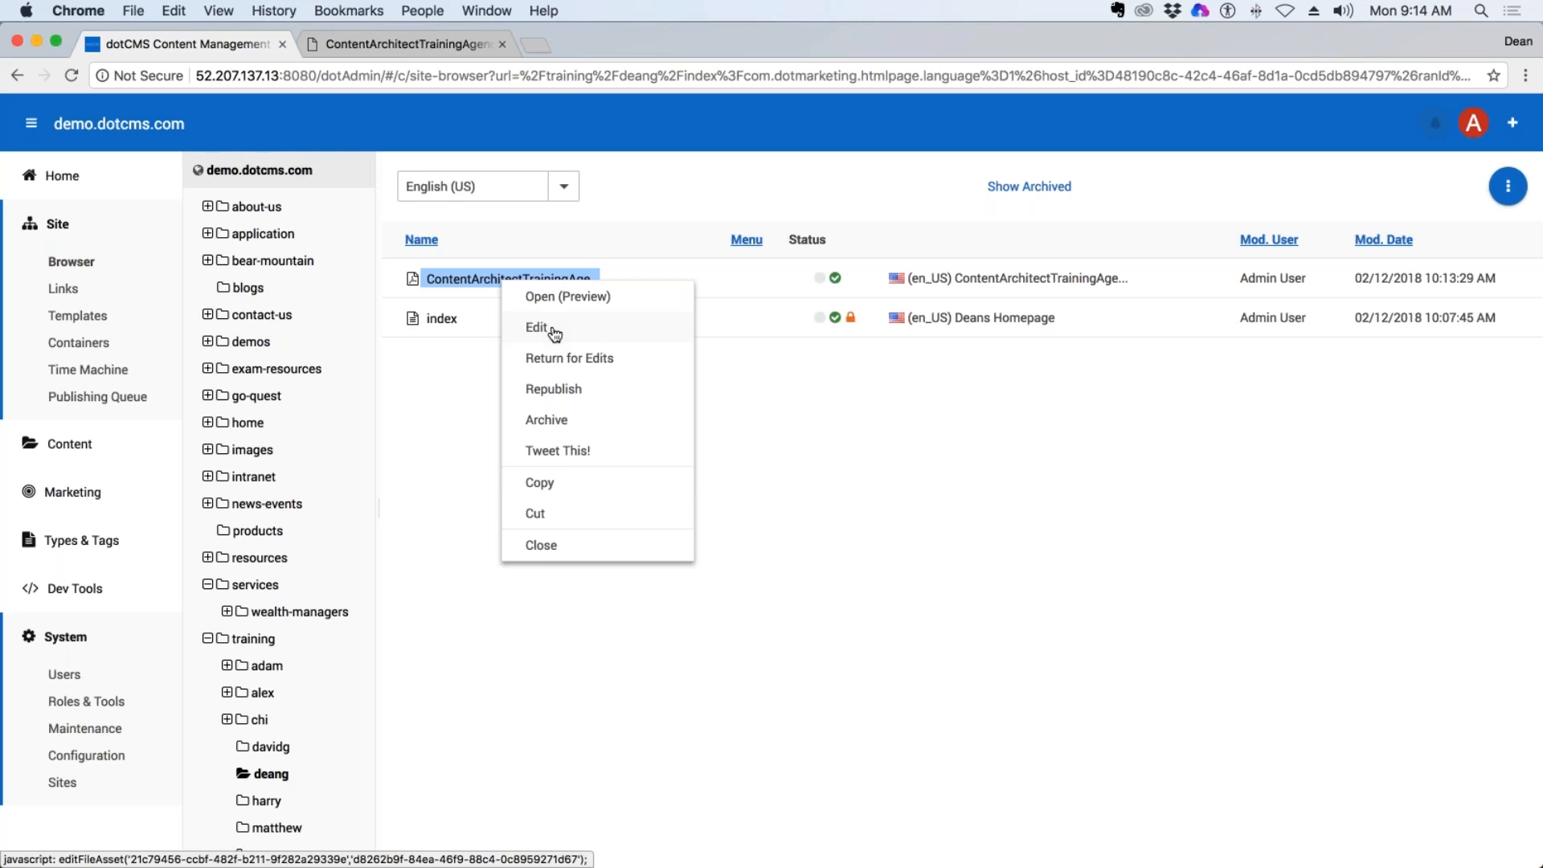
{"action": "left_click", "coordinate": [555, 333]}
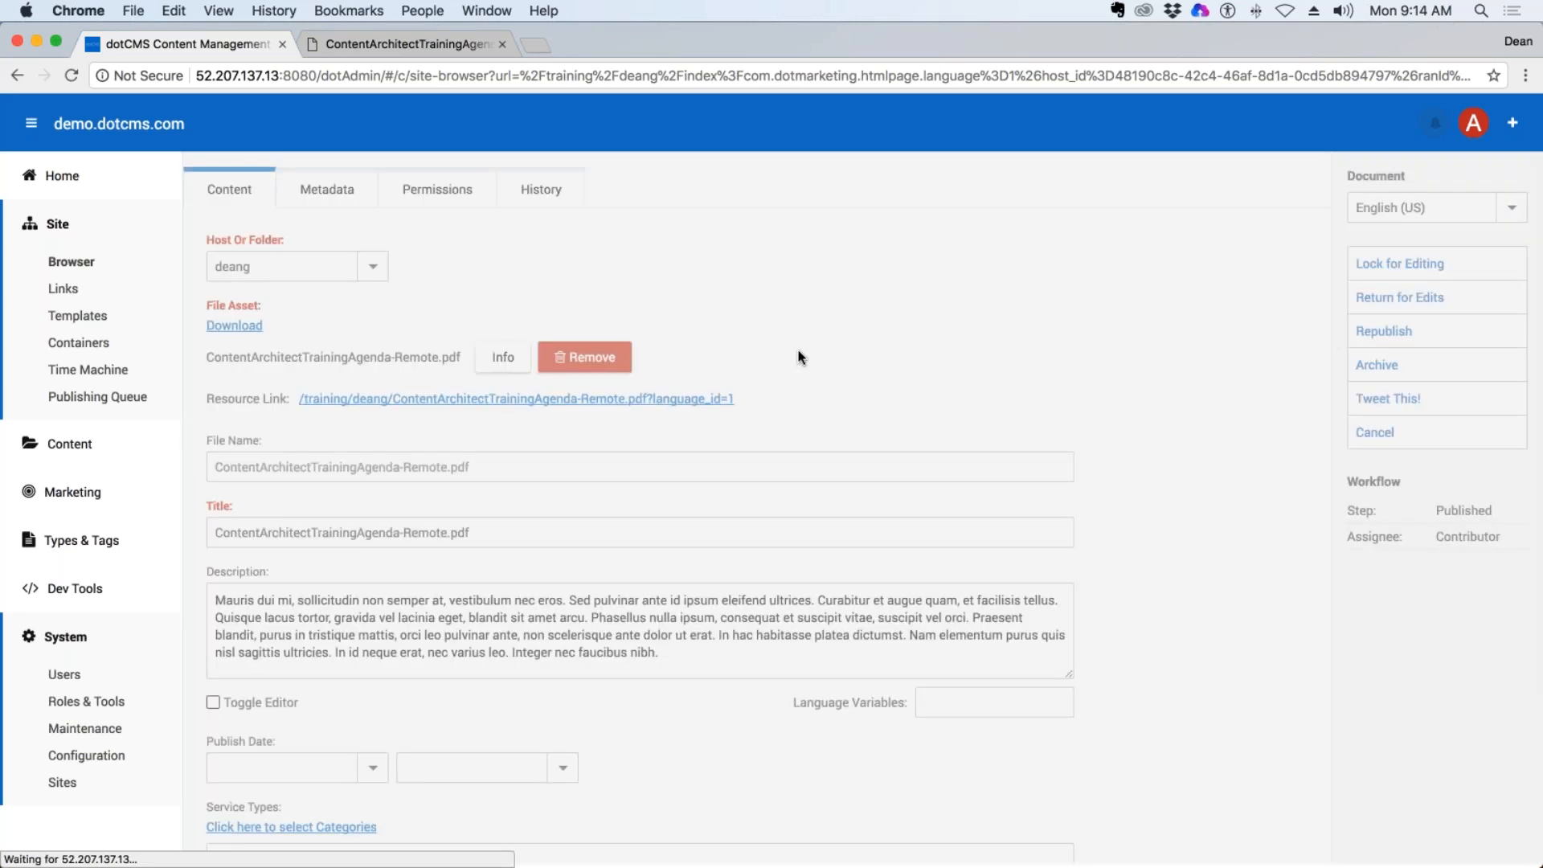
{"action": "scroll", "coordinate": [575, 346], "scroll_direction": "down", "scroll_amount": 3}
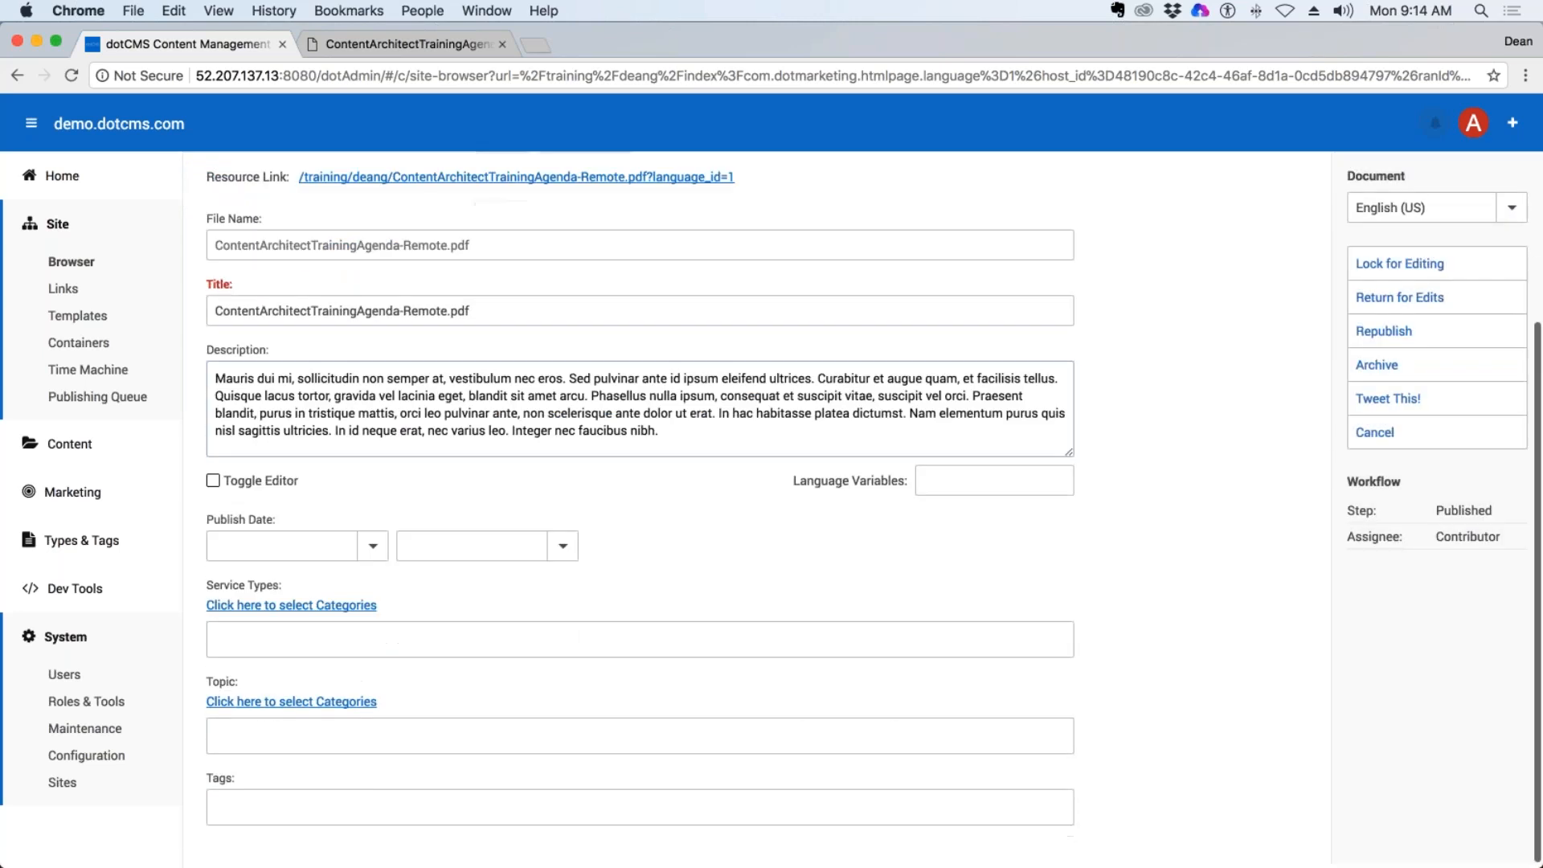
{"action": "scroll", "coordinate": [576, 345], "scroll_direction": "up", "scroll_amount": 3}
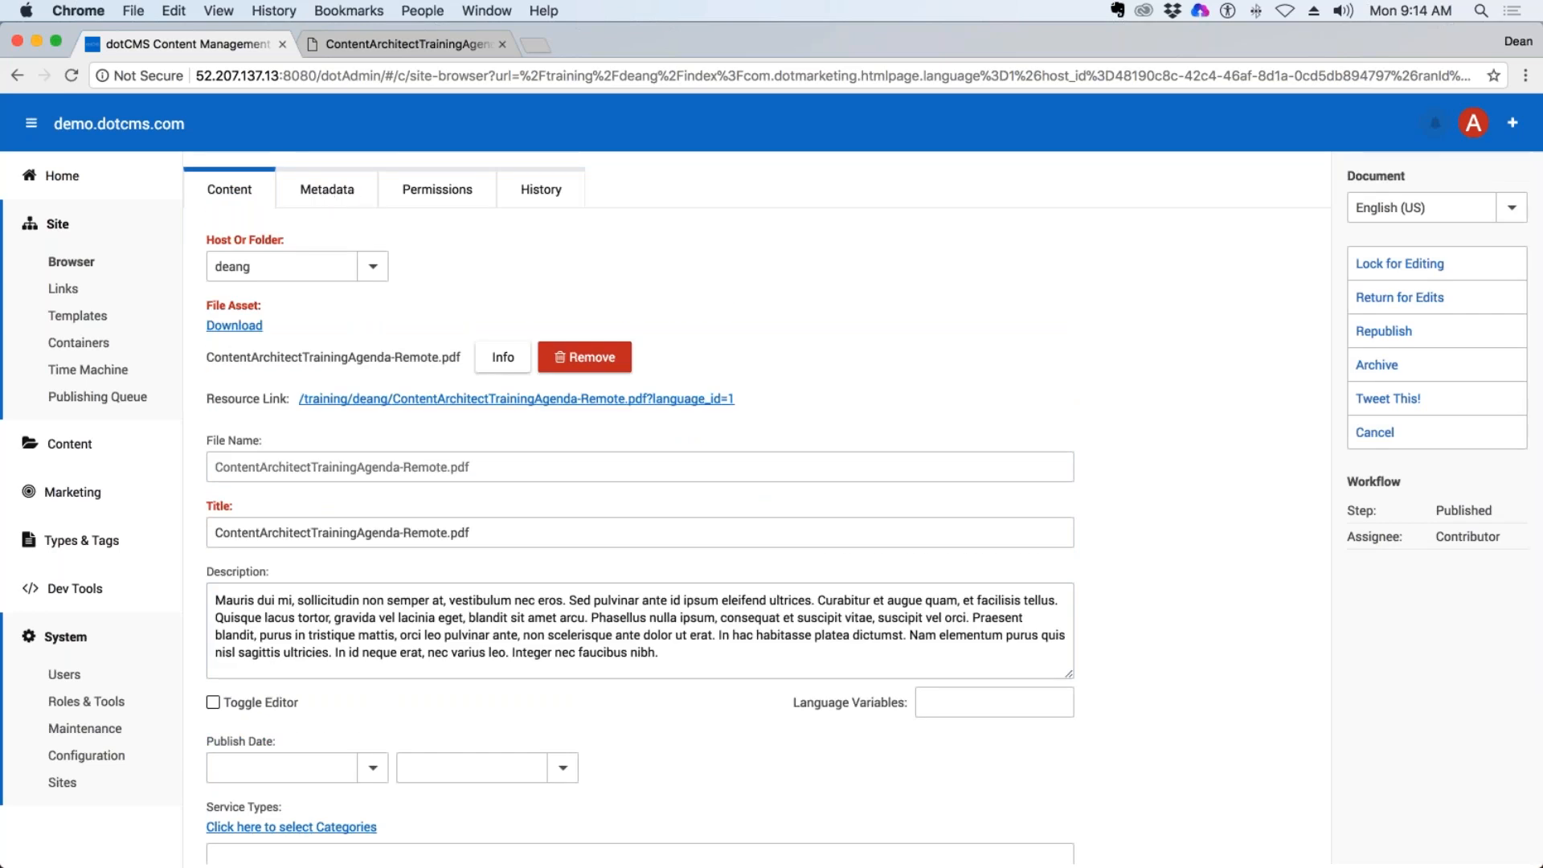
{"action": "left_click", "coordinate": [326, 193]}
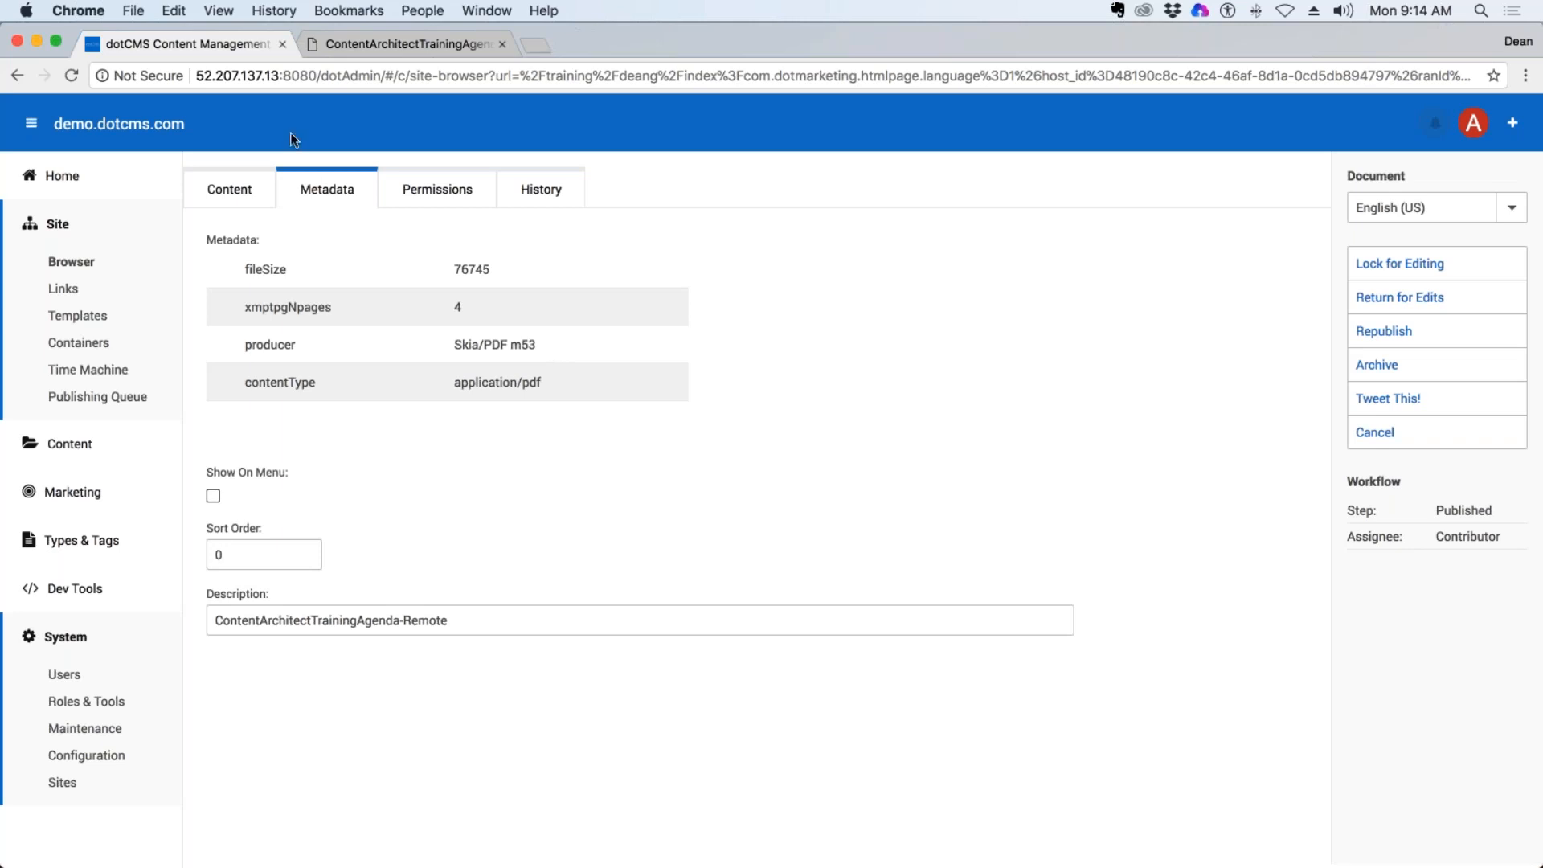
{"action": "left_click", "coordinate": [213, 493]}
{"action": "left_click", "coordinate": [1400, 264]}
{"action": "left_click", "coordinate": [213, 496]}
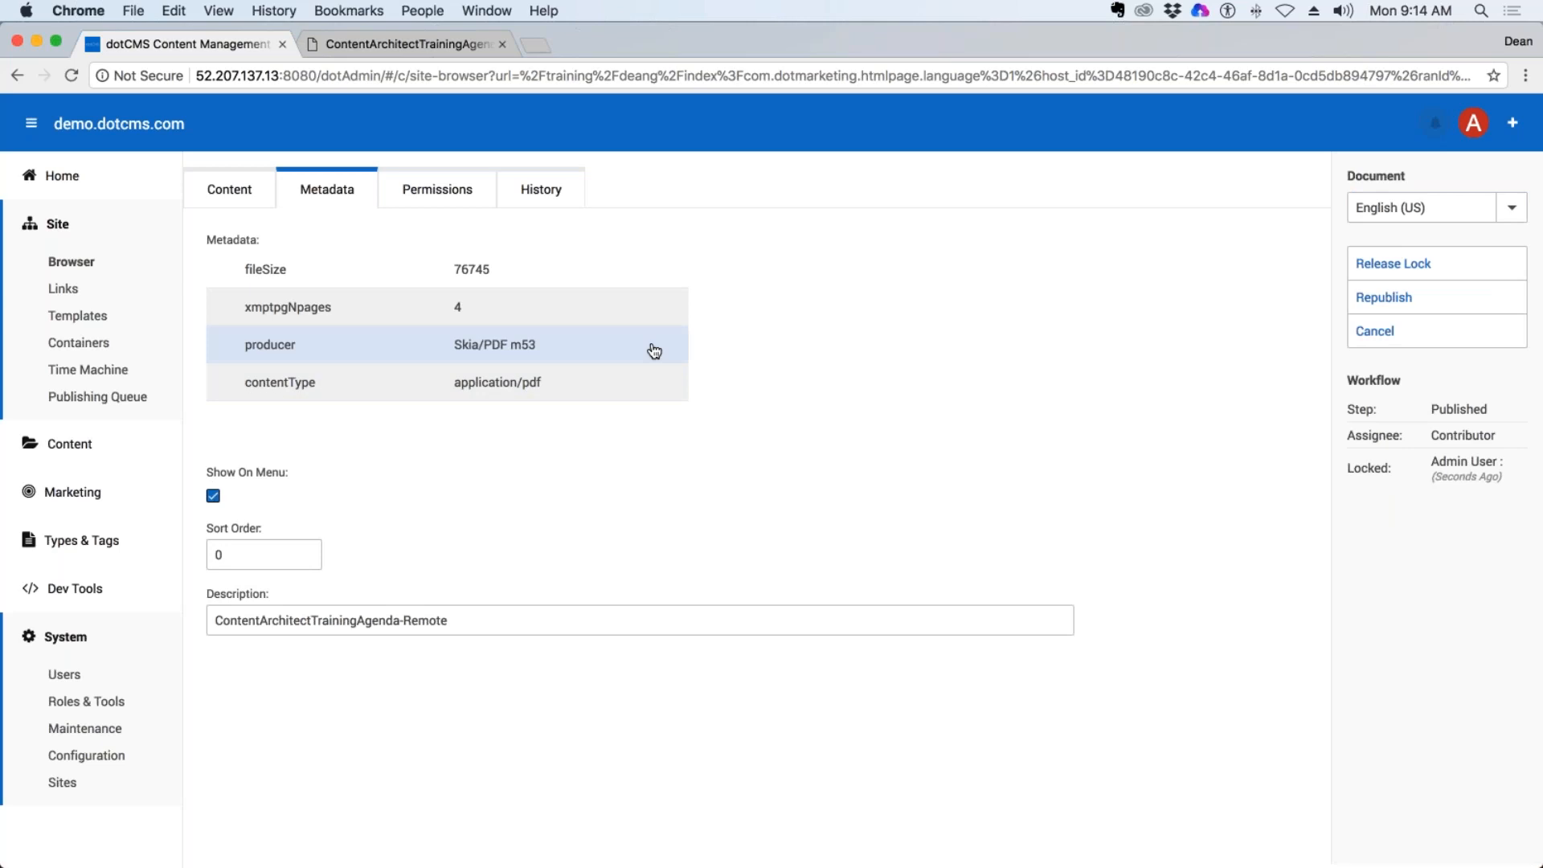
{"action": "left_click", "coordinate": [1375, 308]}
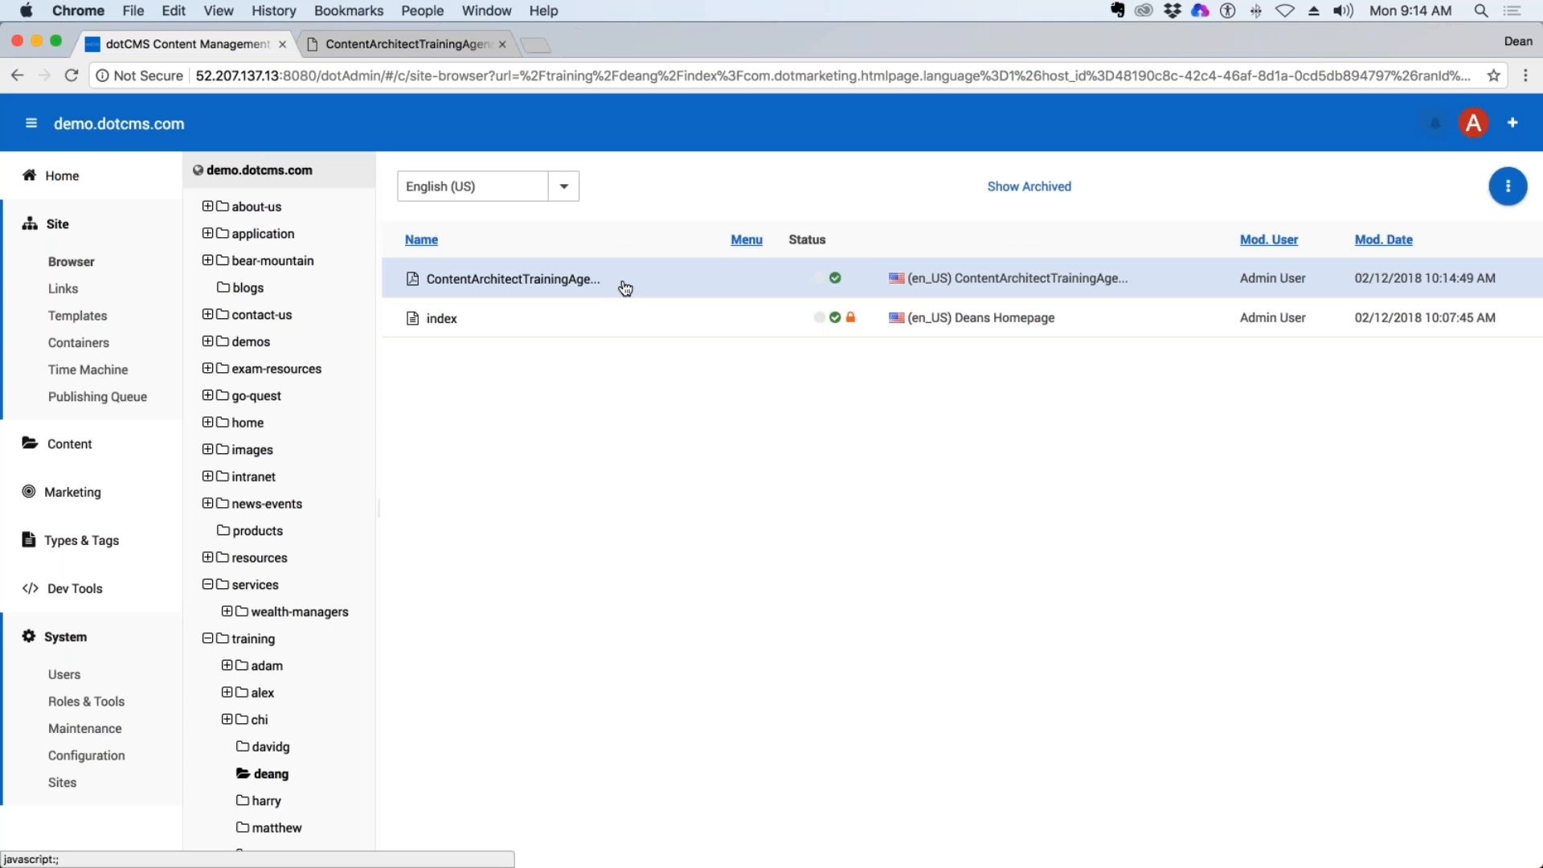
Open the trainer's index page, view the training agenda PDF through its side menu link, and return to the page.
{"action": "left_click", "coordinate": [449, 321]}
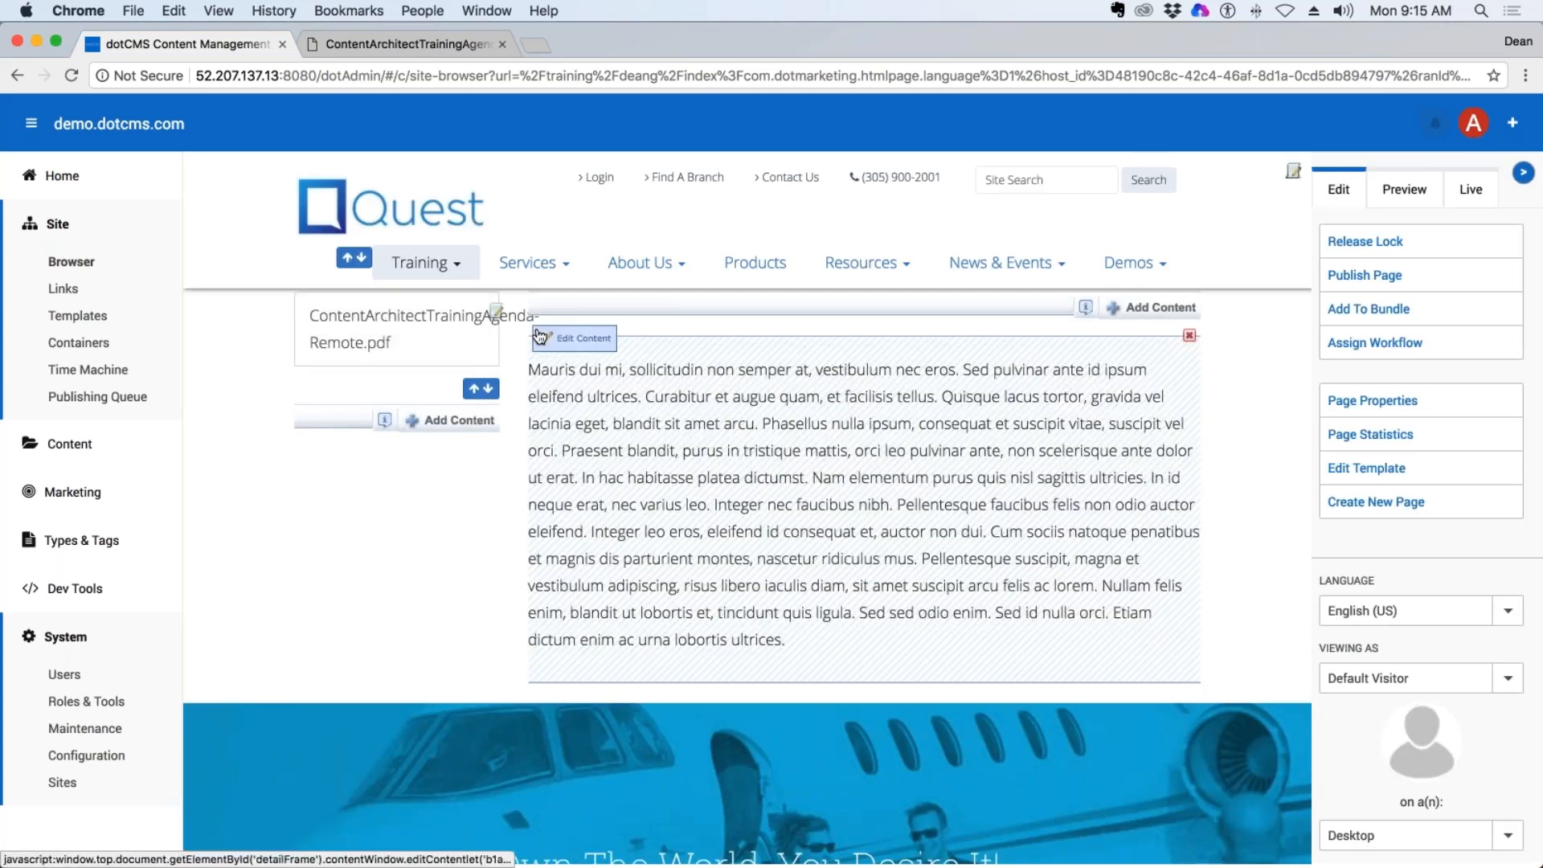
{"action": "left_click", "coordinate": [352, 323]}
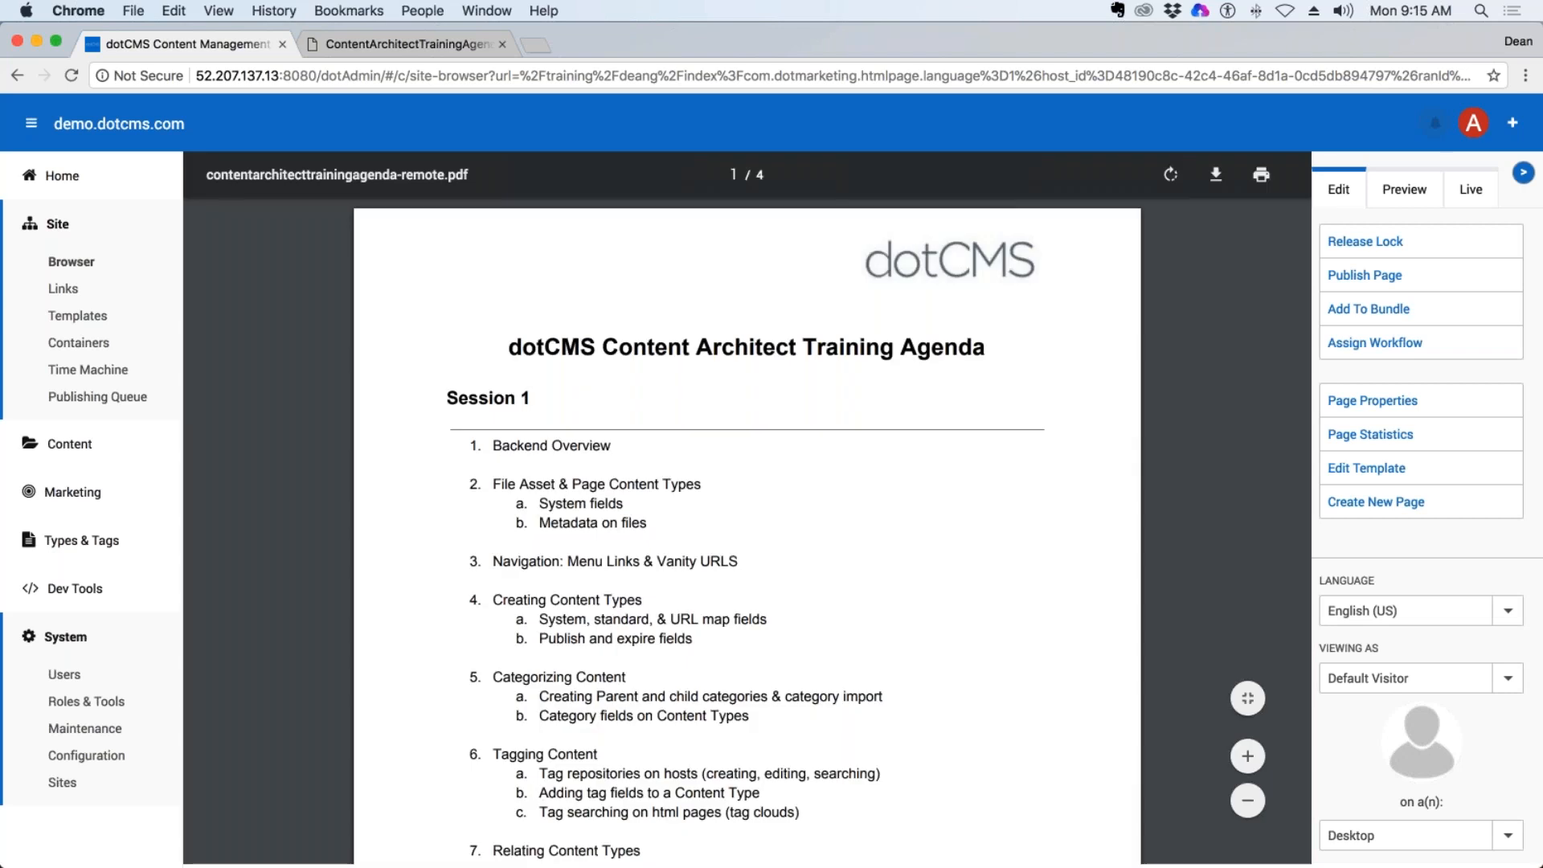
{"action": "scroll", "coordinate": [1242, 411], "scroll_direction": "down", "scroll_amount": 10}
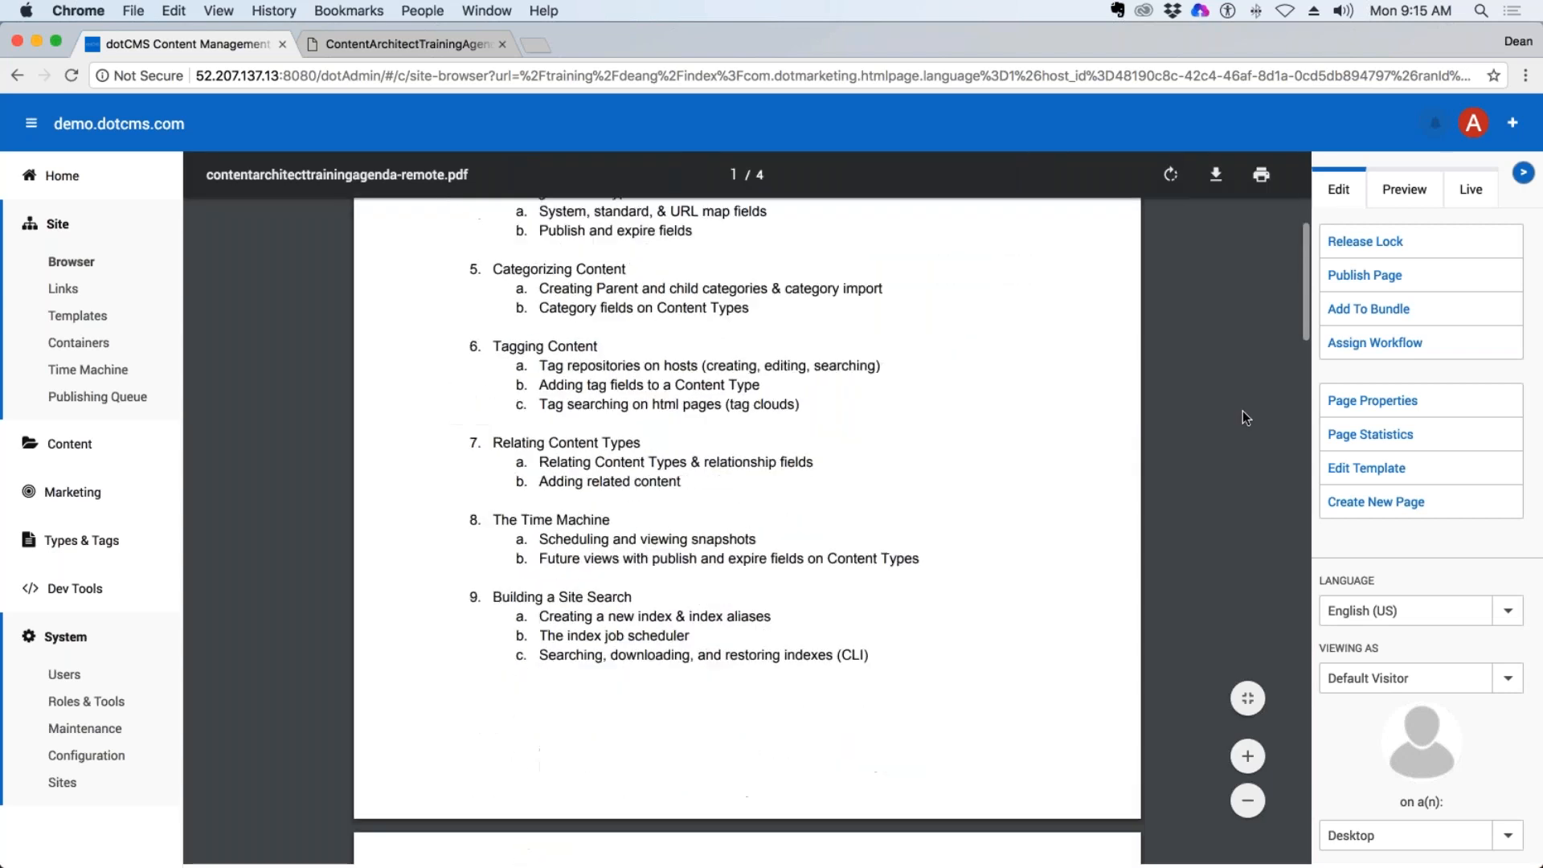
{"action": "scroll", "coordinate": [1242, 411], "scroll_direction": "up", "scroll_amount": 5}
{"action": "scroll", "coordinate": [1242, 418], "scroll_direction": "up", "scroll_amount": 3}
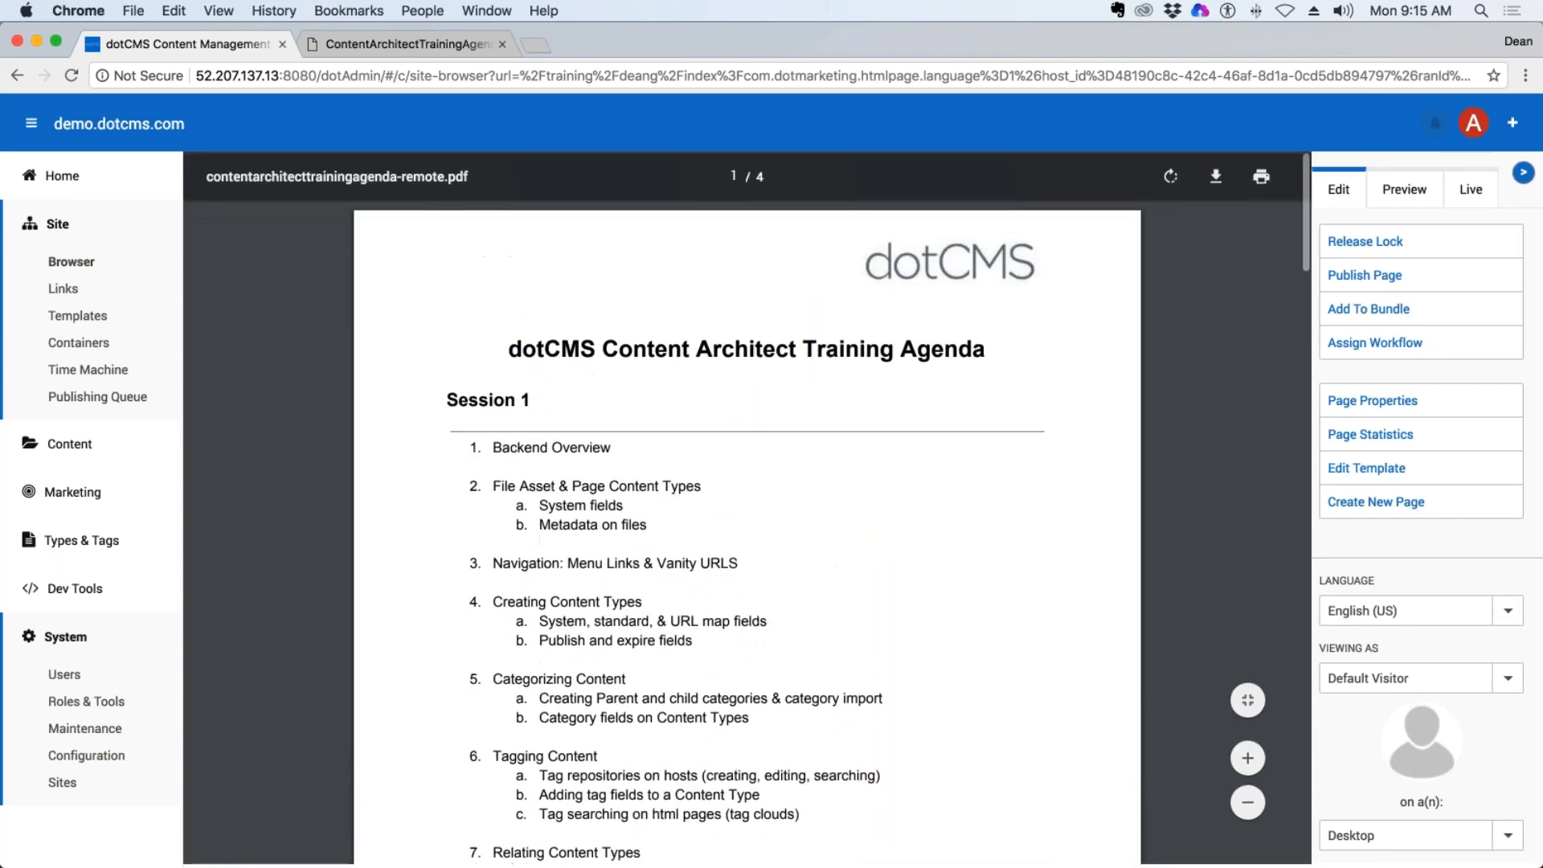
{"action": "left_click", "coordinate": [16, 76]}
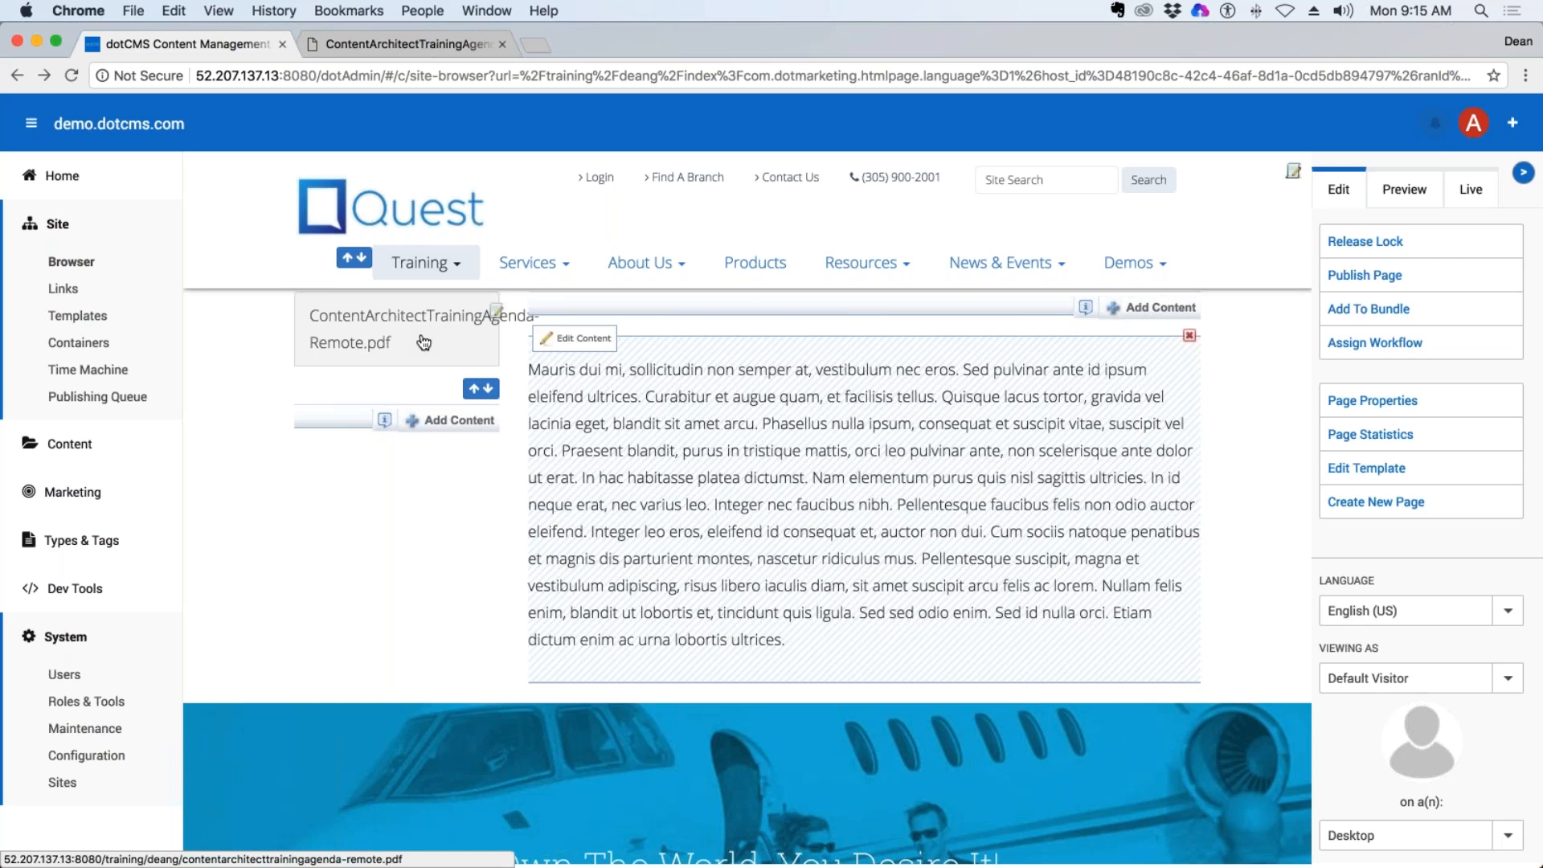
Return to the Site Browser and check the attendees' folders under training for their uploaded documents, ending in the trainer's own folder.
{"action": "mouse_move", "coordinate": [12, 274]}
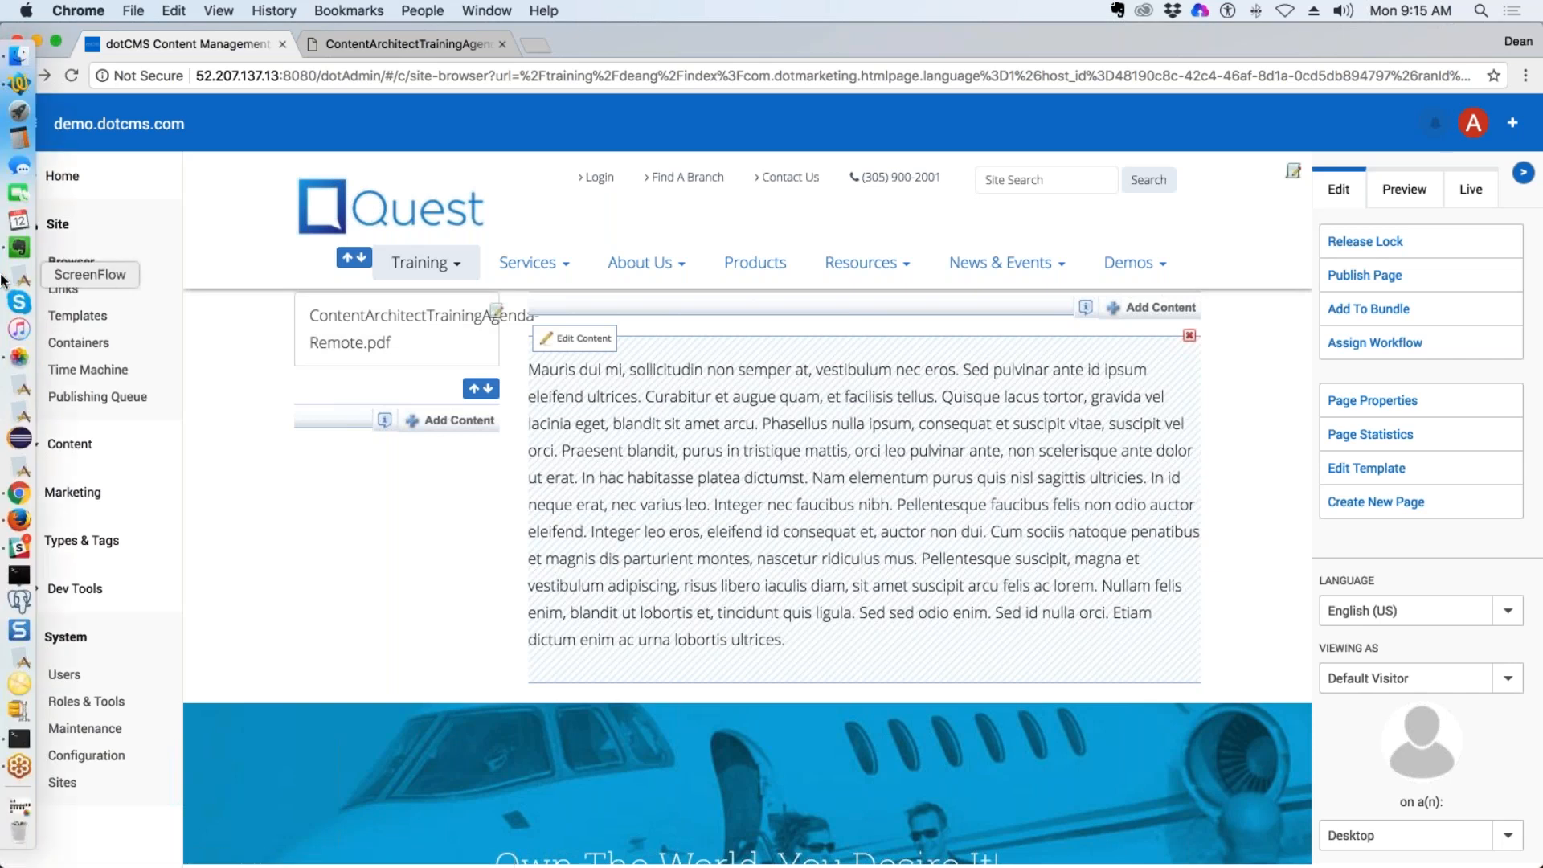
{"action": "left_click", "coordinate": [113, 268]}
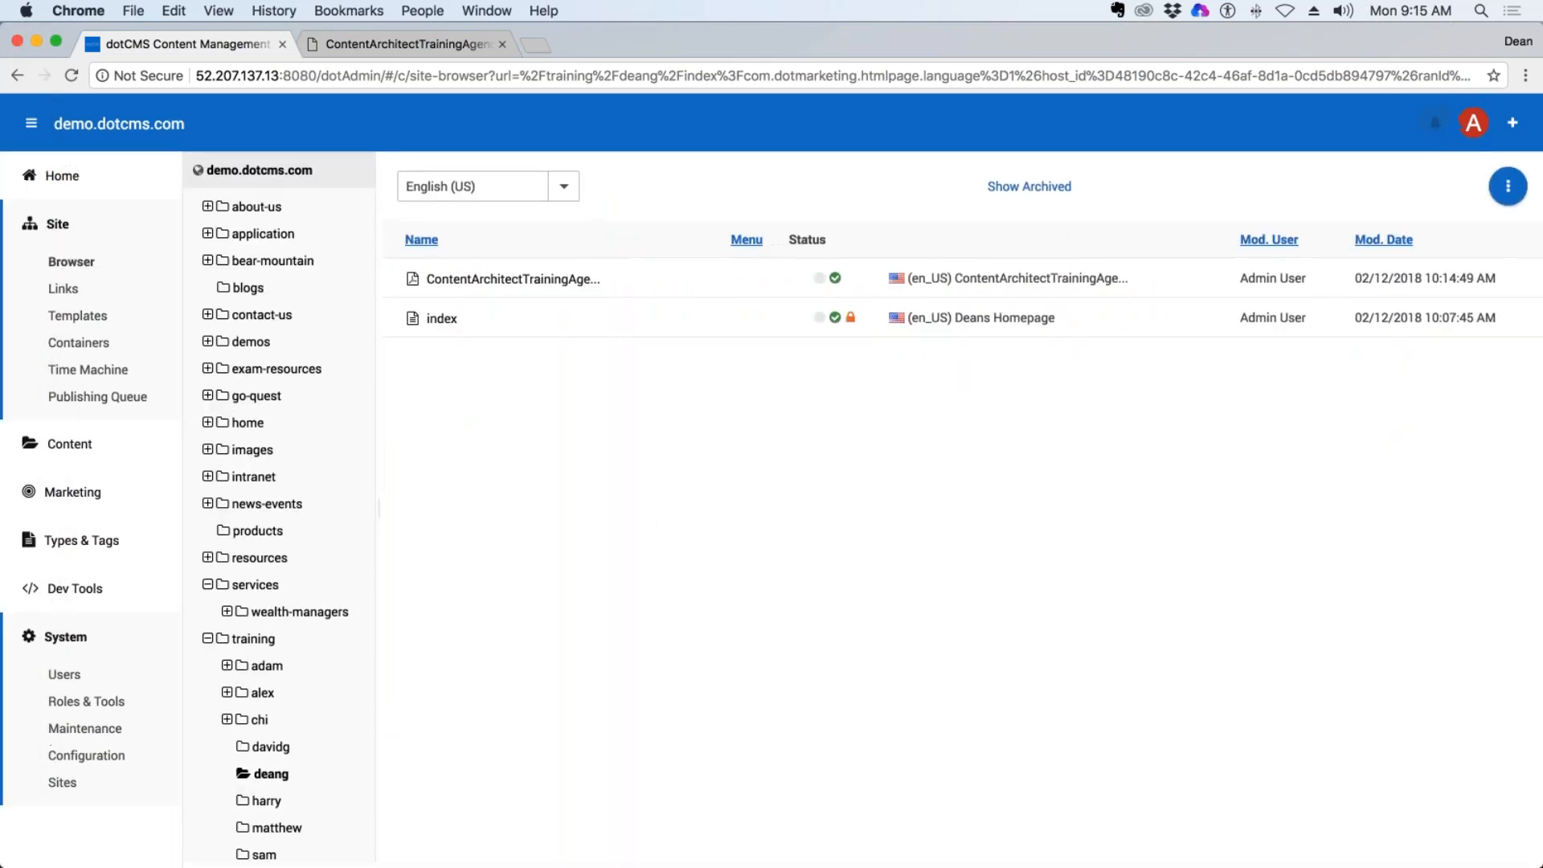
{"action": "left_click", "coordinate": [271, 747]}
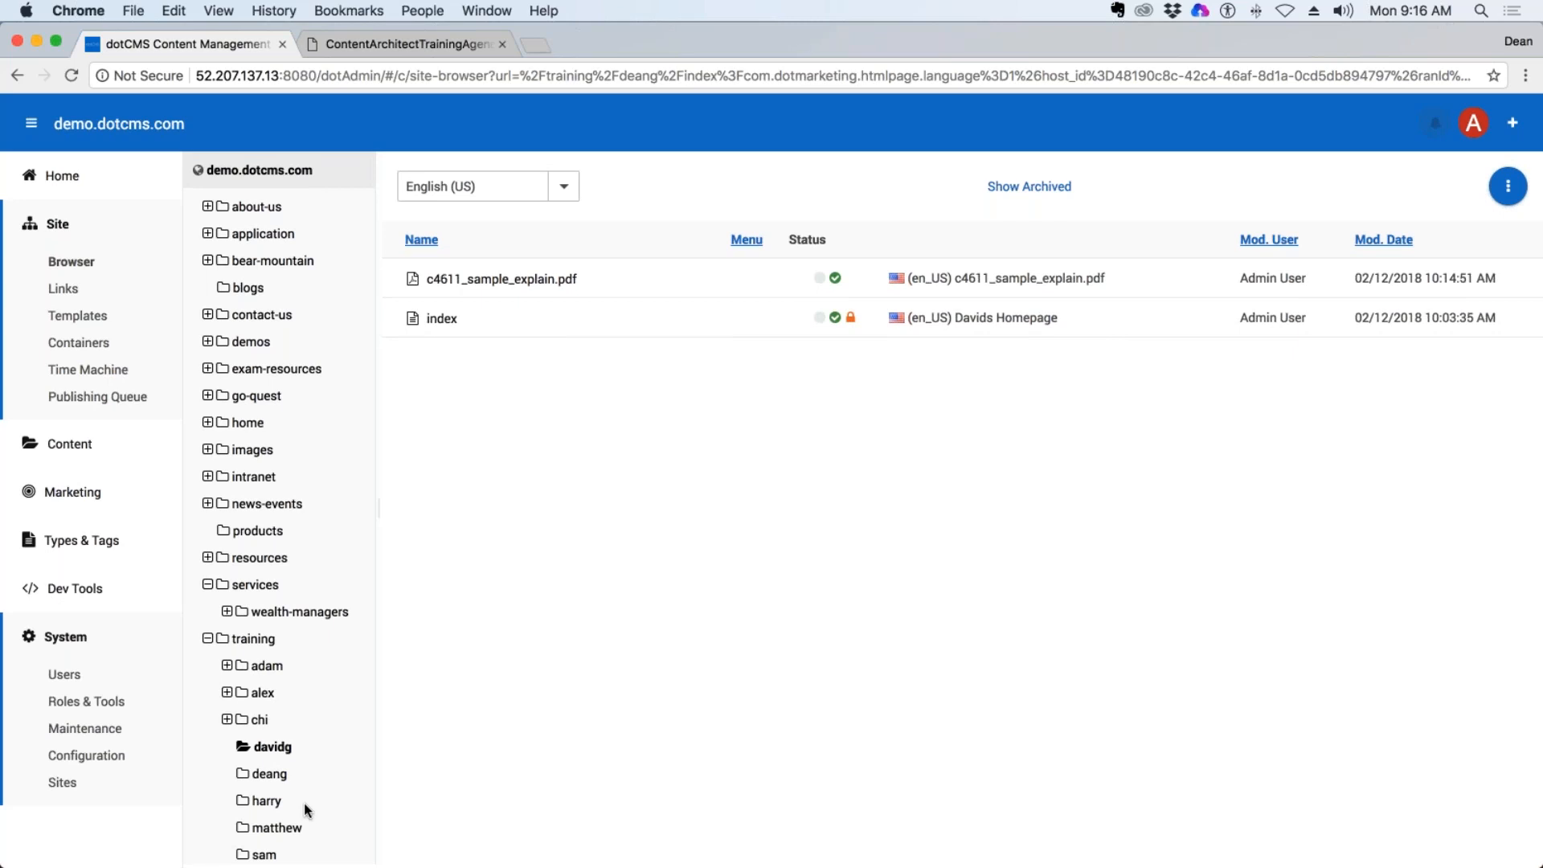
{"action": "left_click", "coordinate": [271, 775]}
{"action": "left_click", "coordinate": [268, 801]}
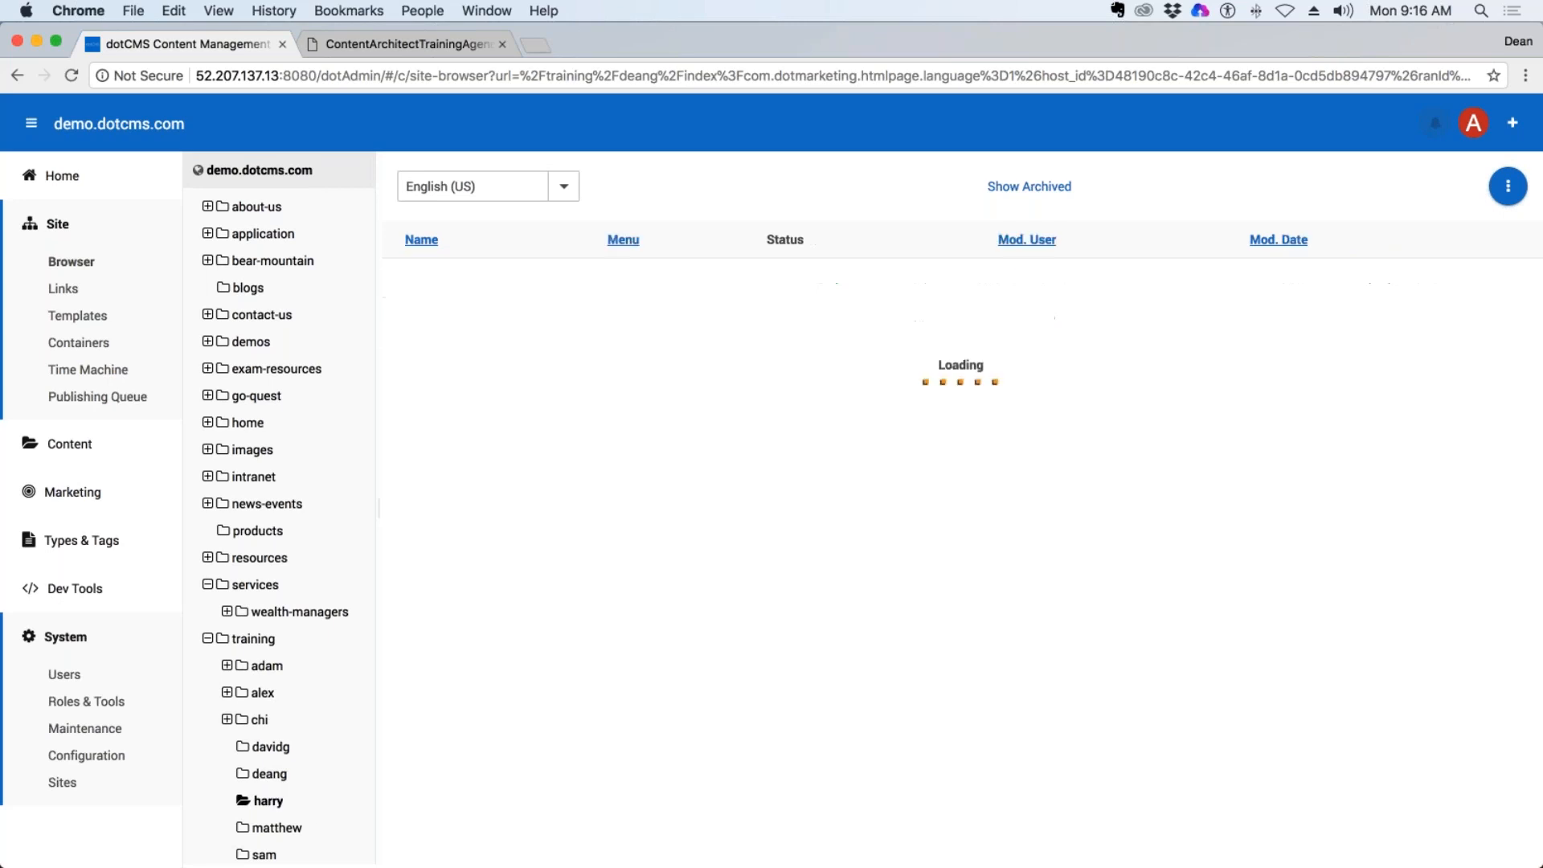
{"action": "left_click", "coordinate": [276, 828]}
{"action": "left_click", "coordinate": [266, 855]}
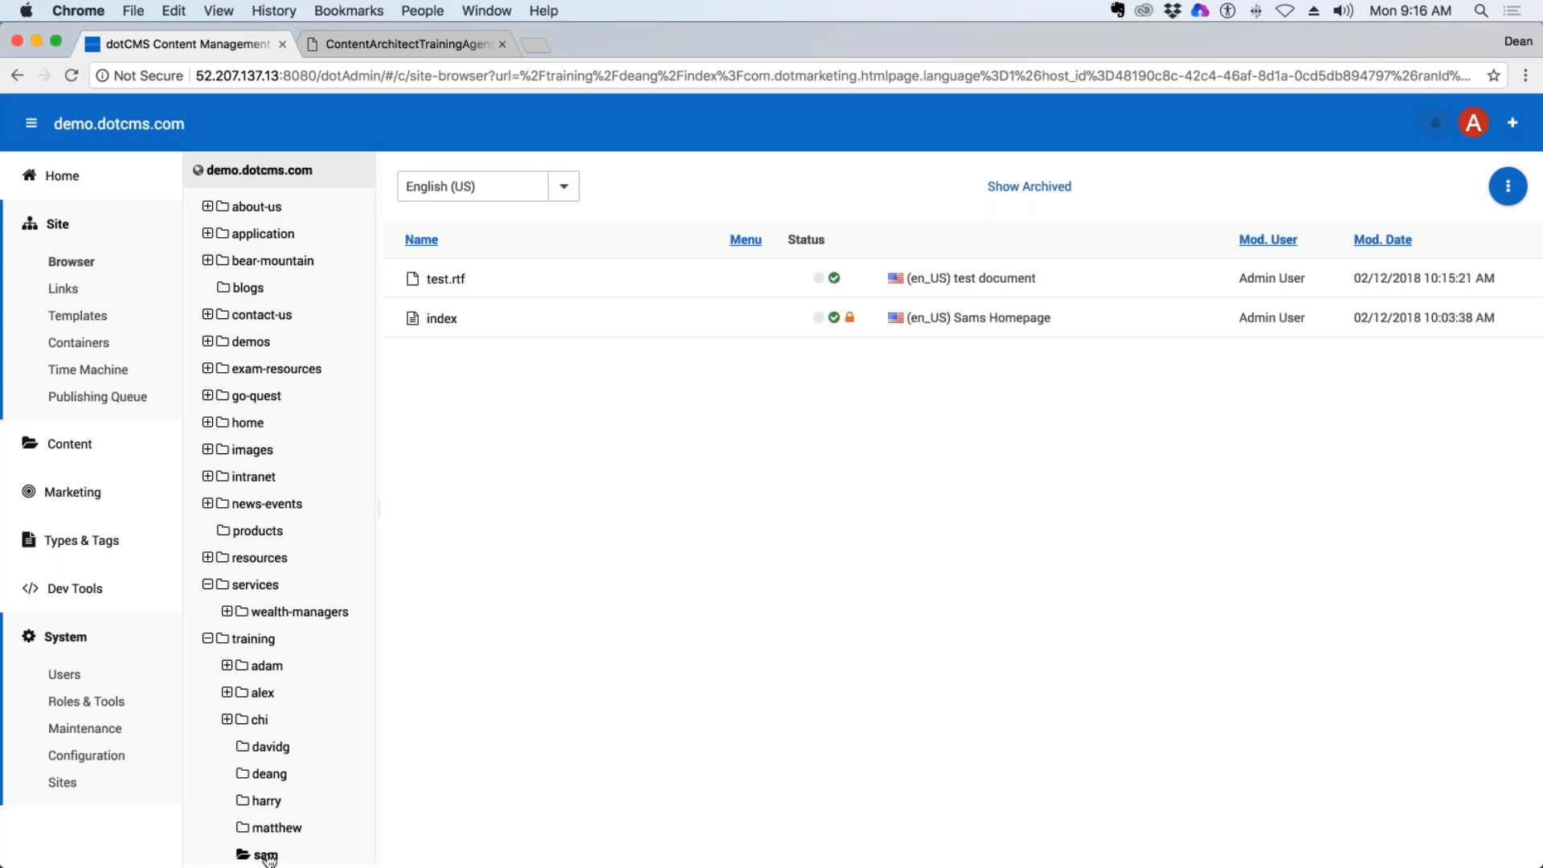
{"action": "left_click", "coordinate": [278, 827]}
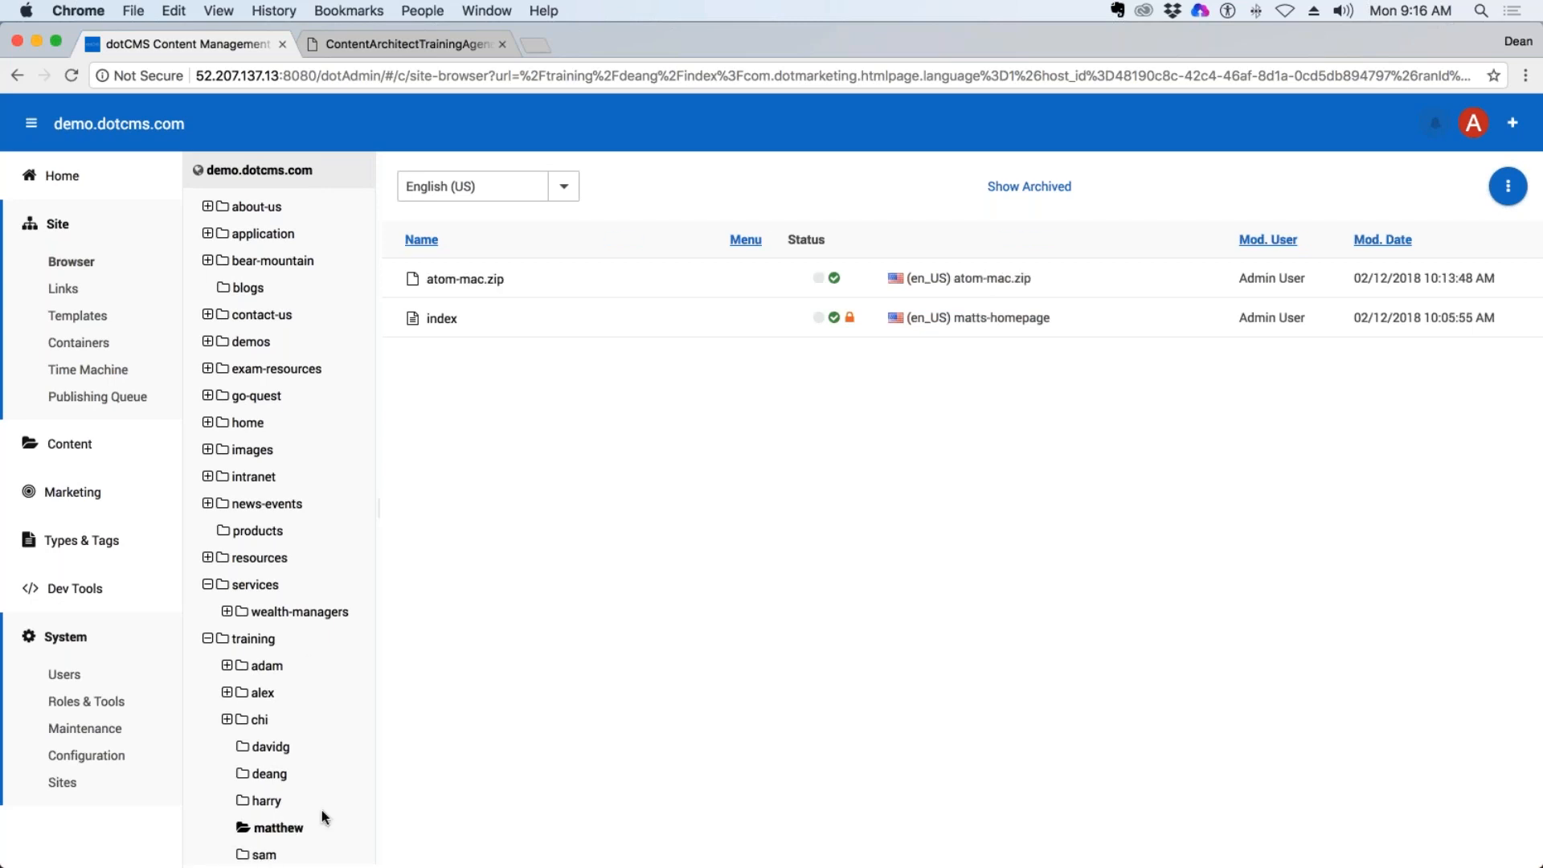
{"action": "left_click", "coordinate": [266, 855]}
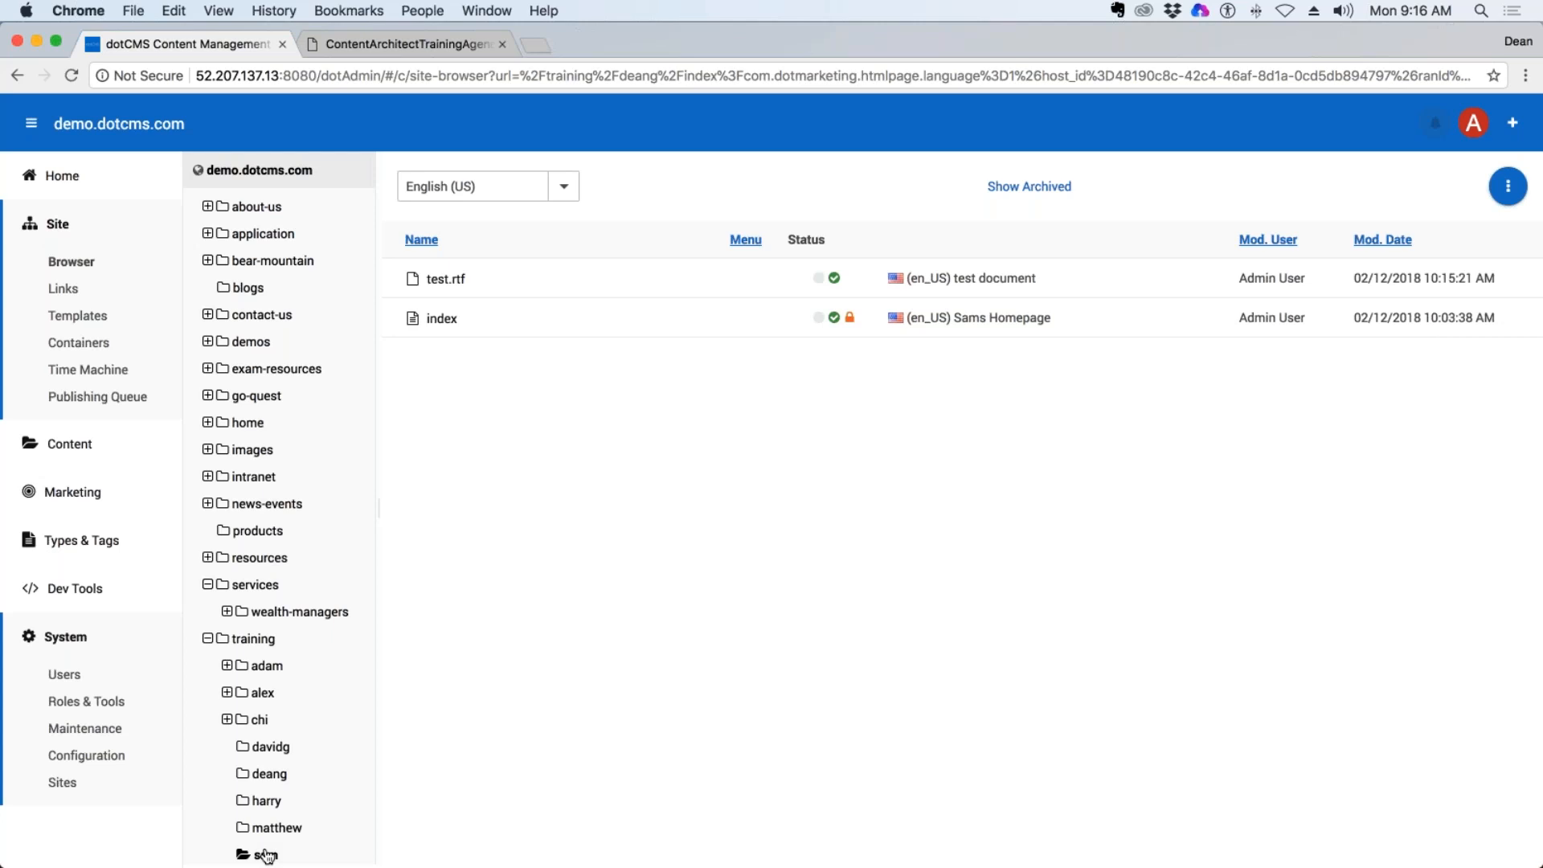
{"action": "left_click", "coordinate": [266, 800]}
{"action": "left_click", "coordinate": [269, 773]}
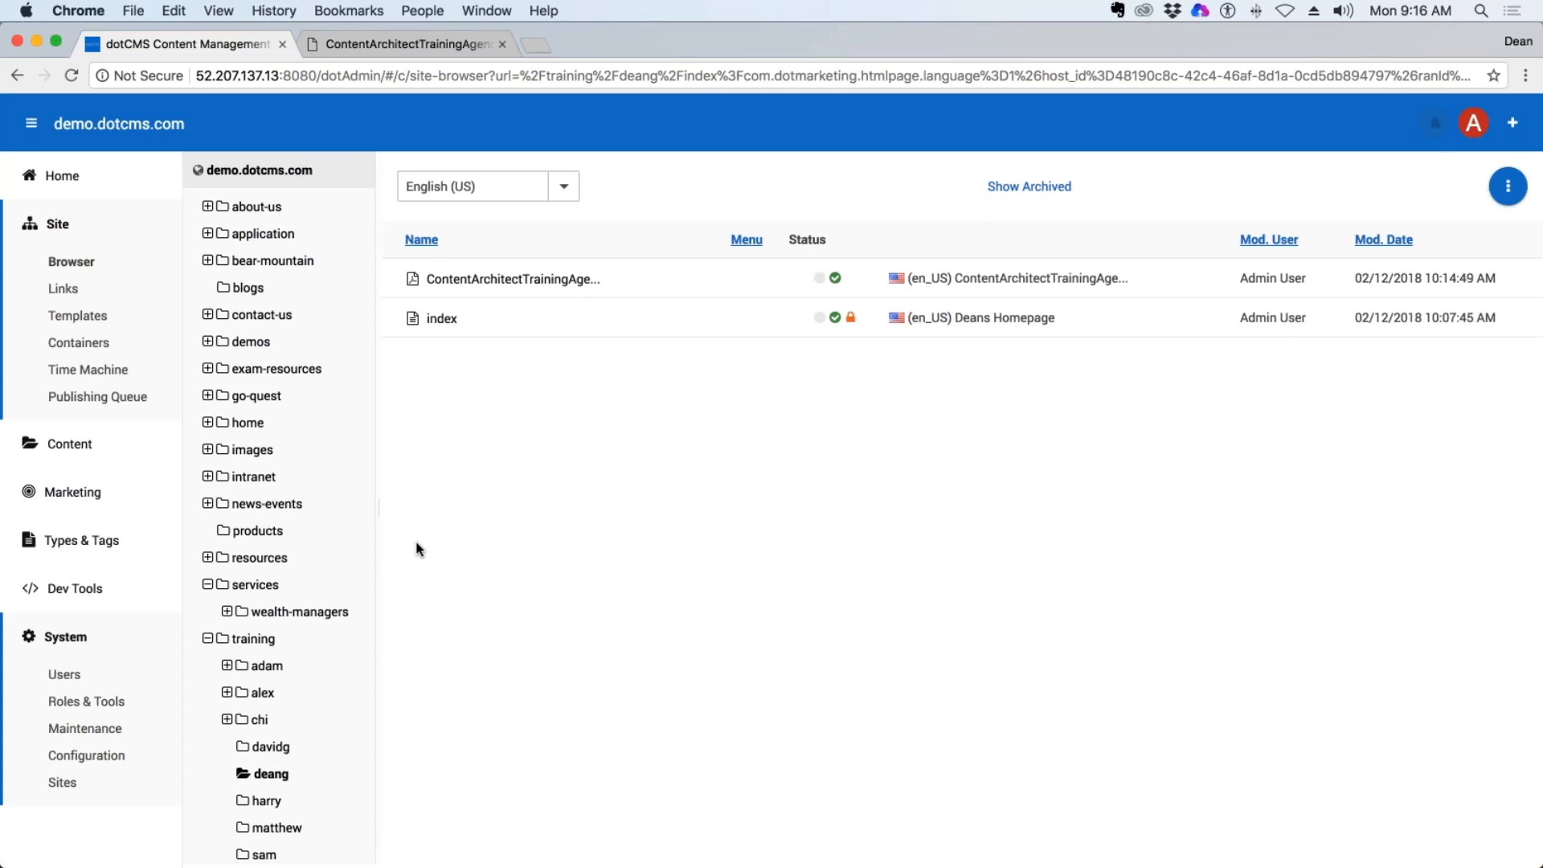
{"action": "left_click", "coordinate": [273, 749]}
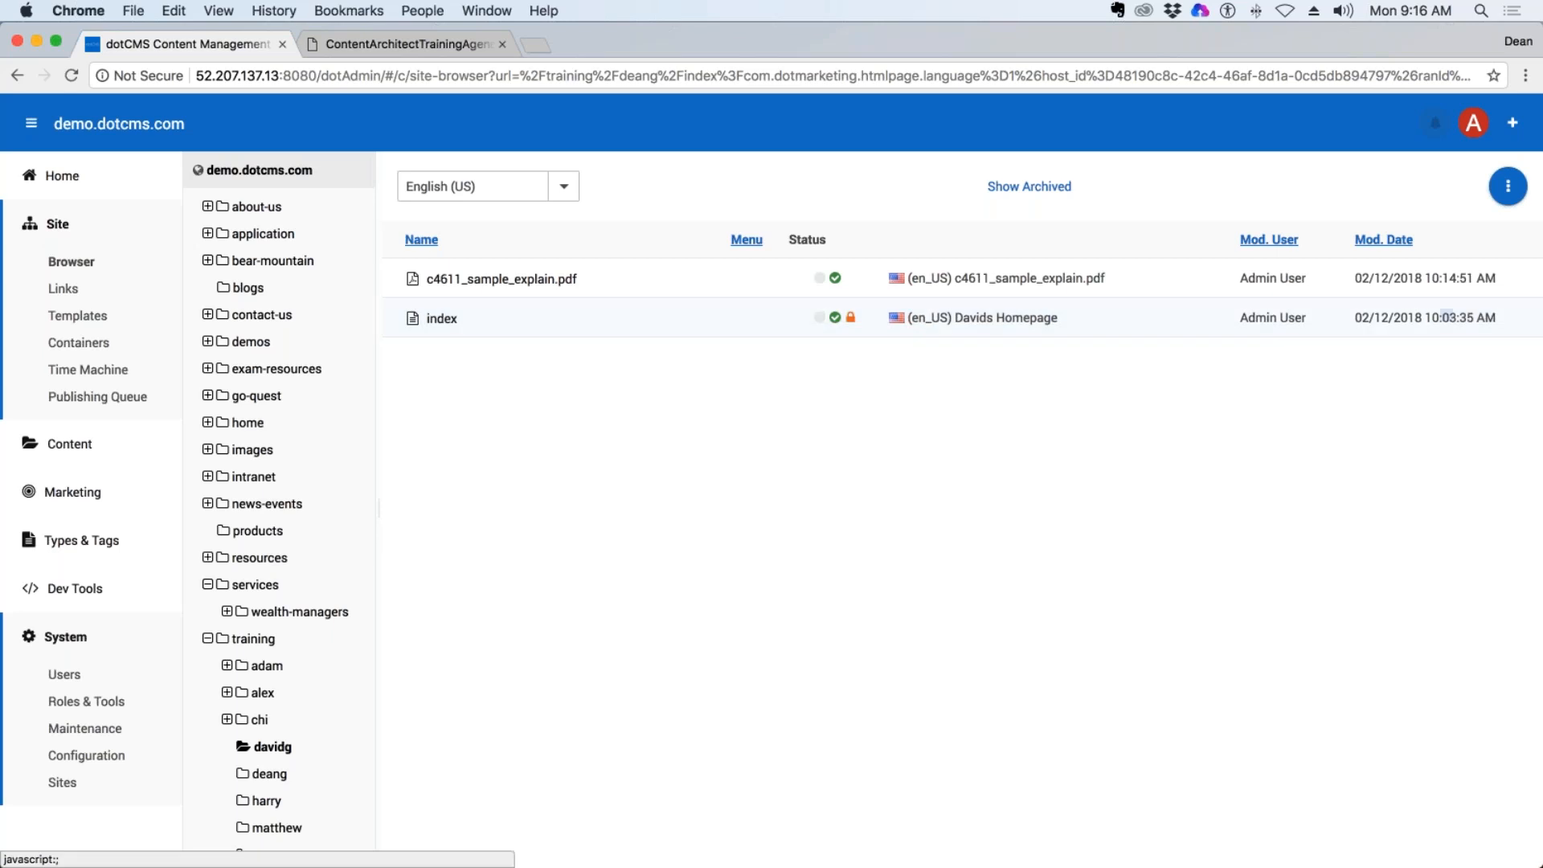
{"action": "left_click", "coordinate": [270, 774]}
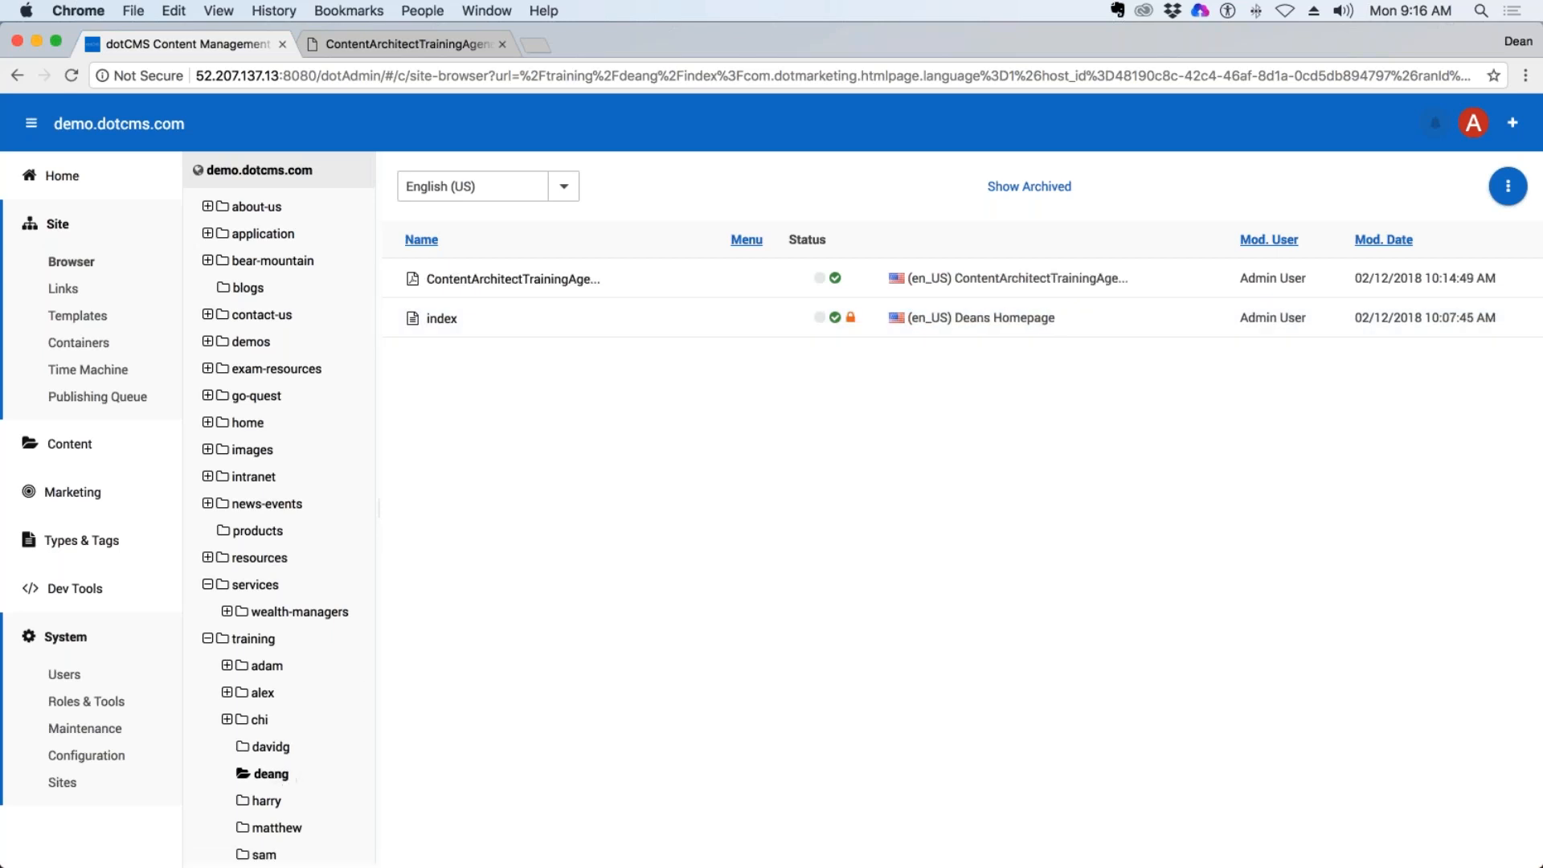
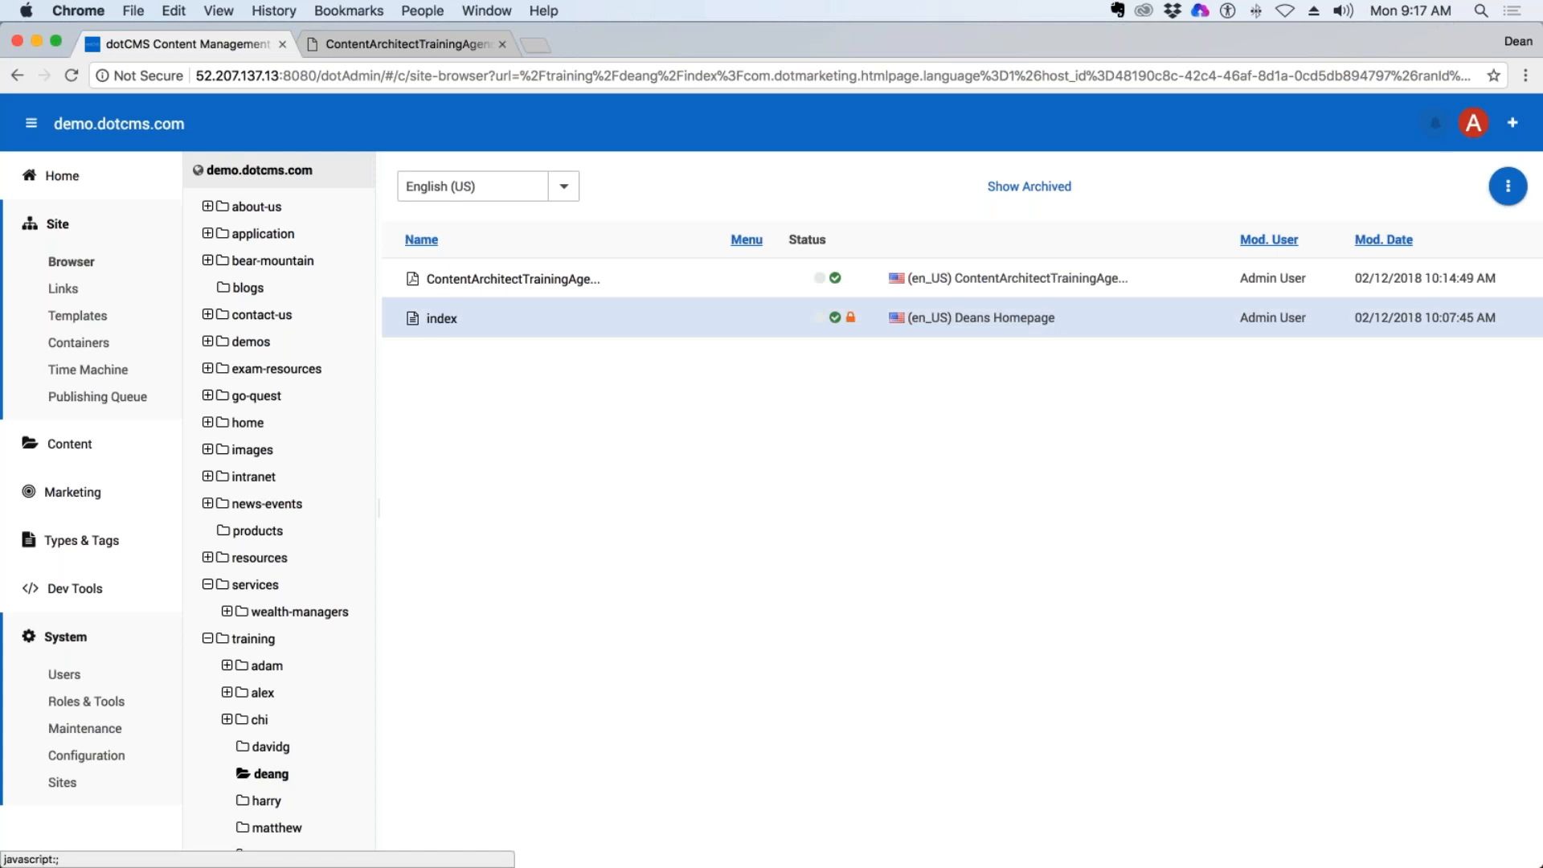
Start a new Page Asset in the trainer's folder under training, titled Movies with the URL movies.
{"action": "right_click", "coordinate": [271, 773]}
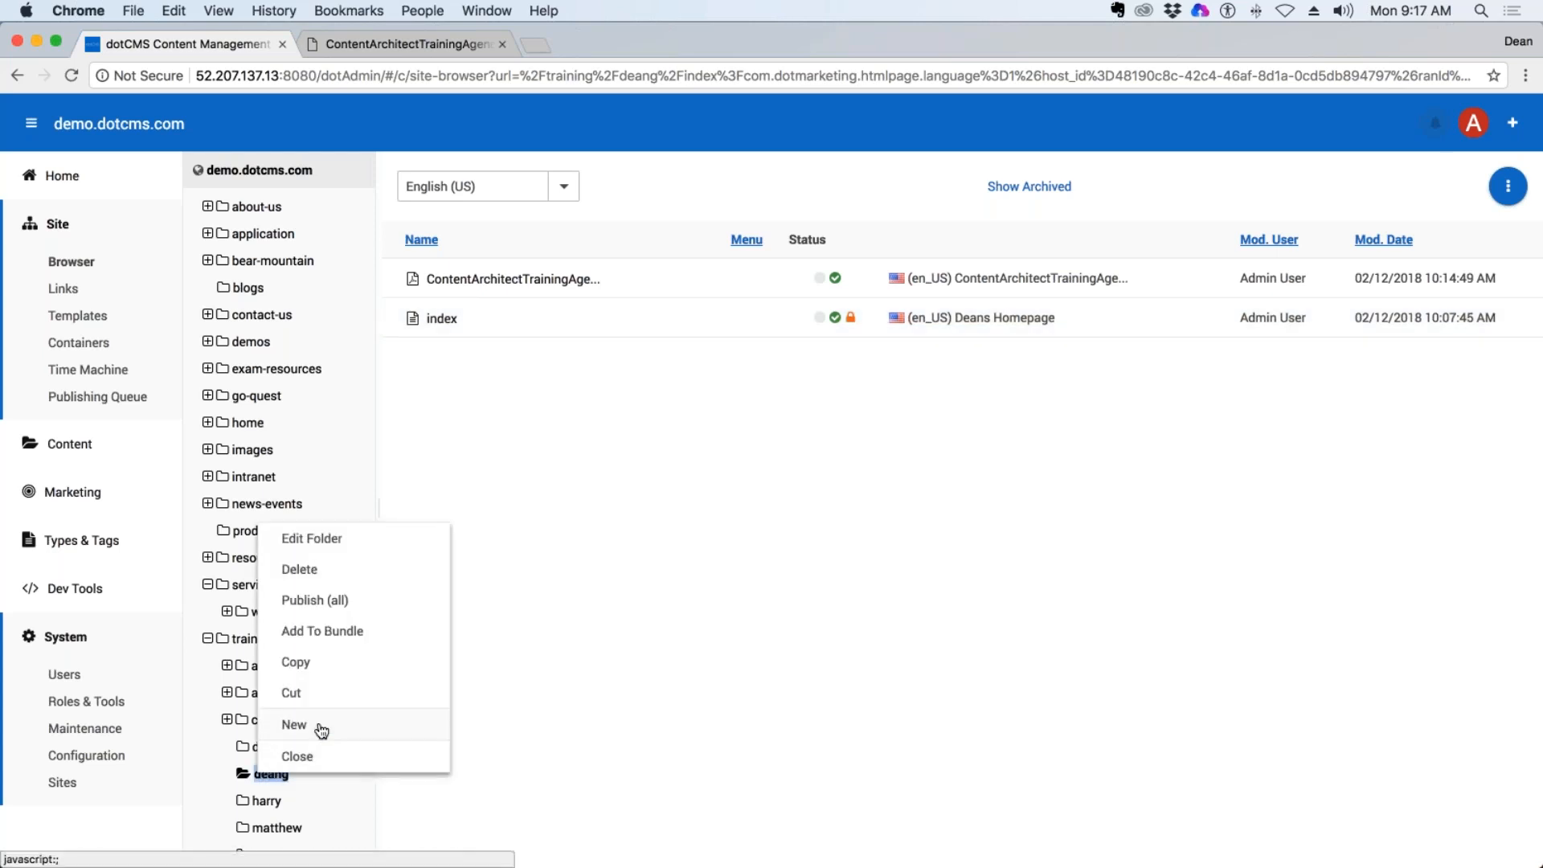
{"action": "mouse_move", "coordinate": [321, 727]}
{"action": "left_click", "coordinate": [383, 580]}
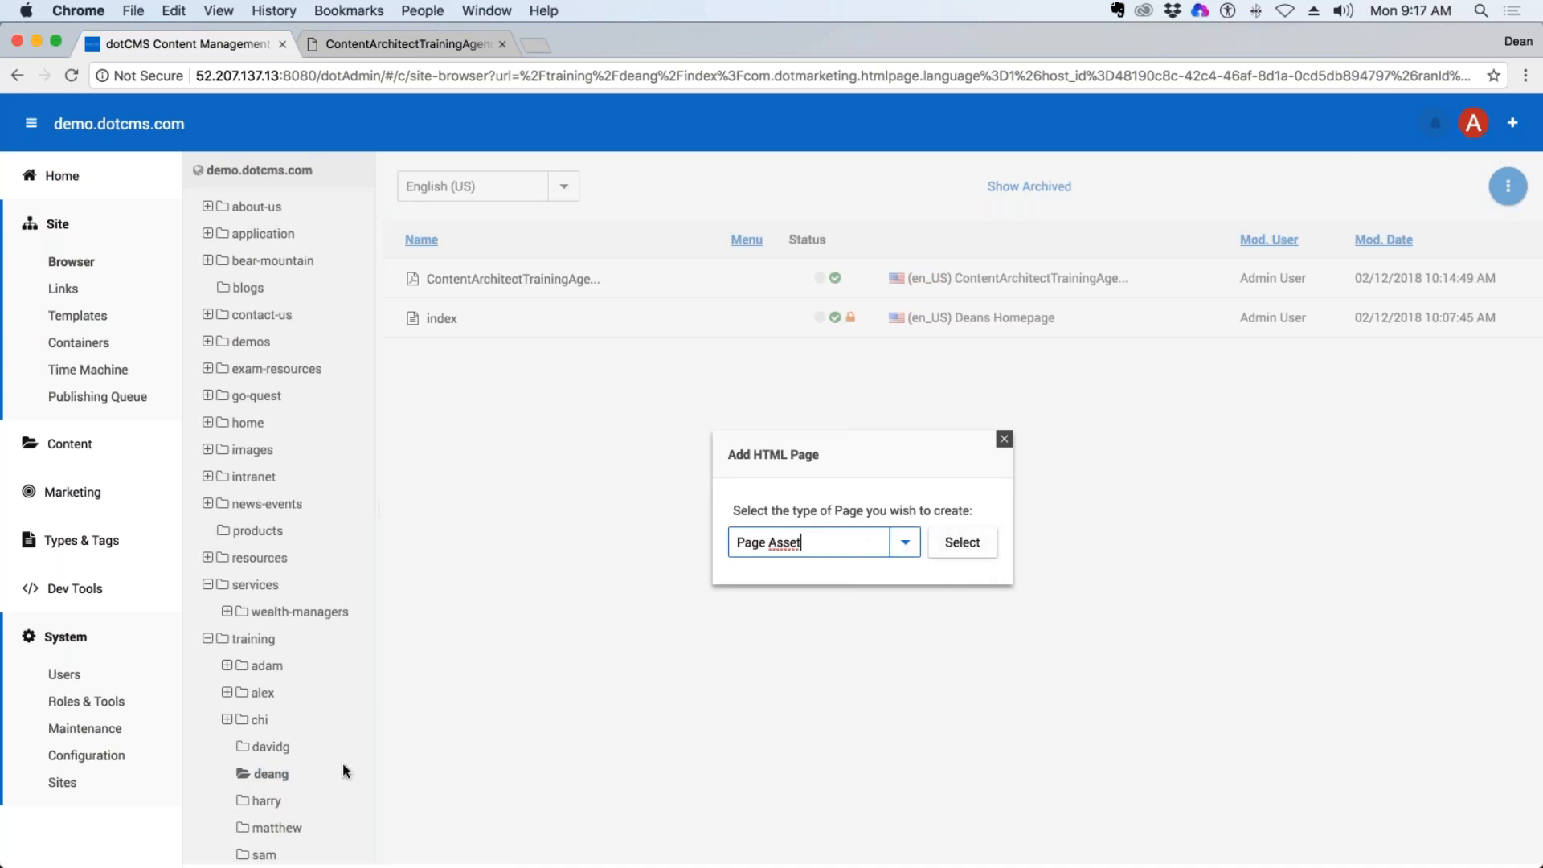
{"action": "left_click", "coordinate": [987, 551]}
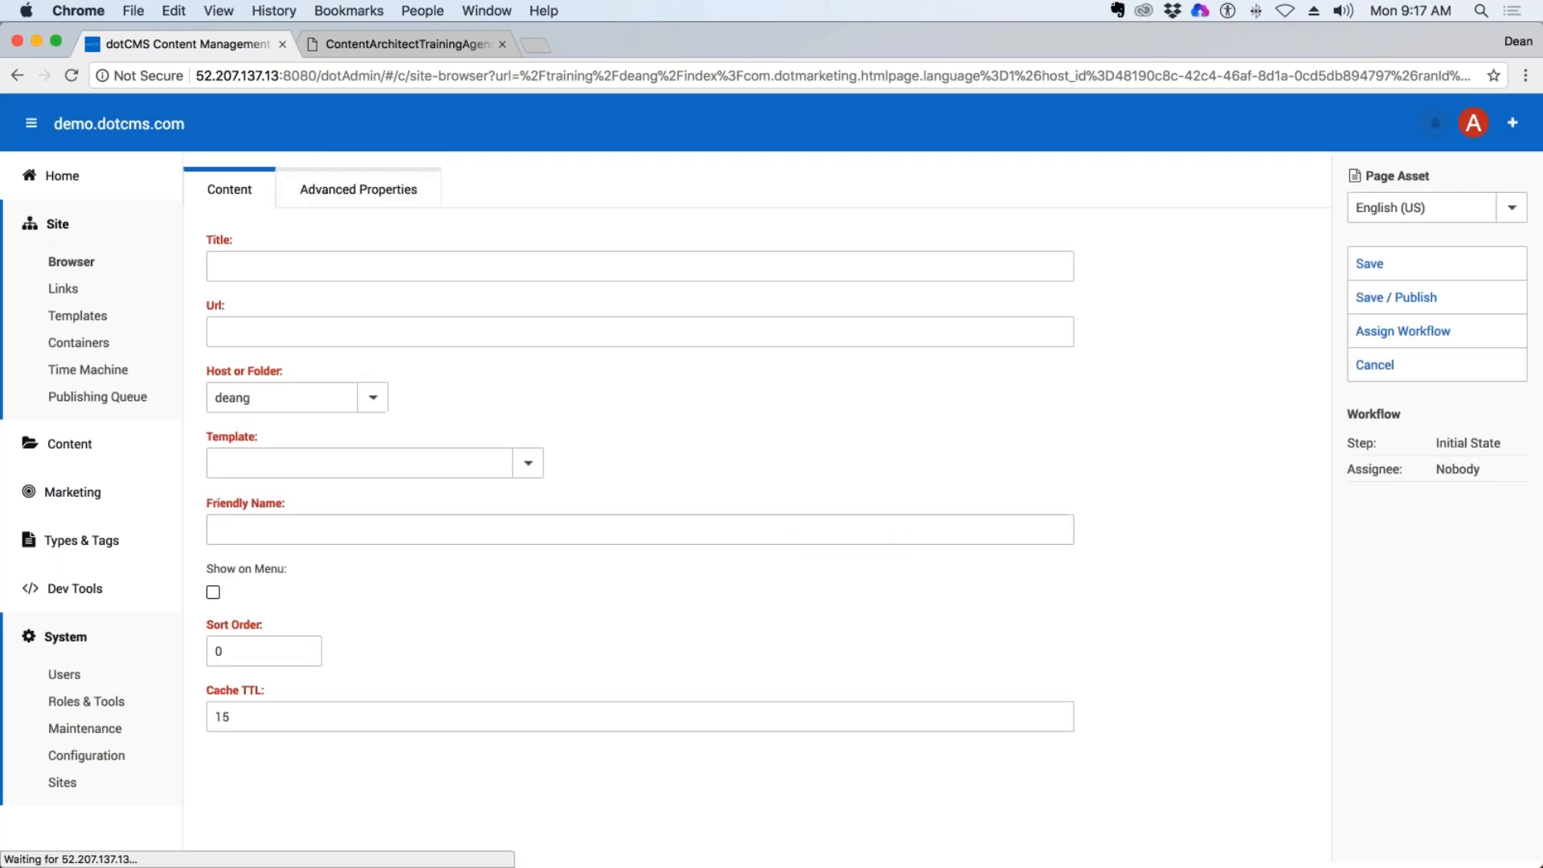
{"action": "left_click", "coordinate": [313, 260]}
{"action": "type", "text": "Movies"}
{"action": "left_click", "coordinate": [363, 332]}
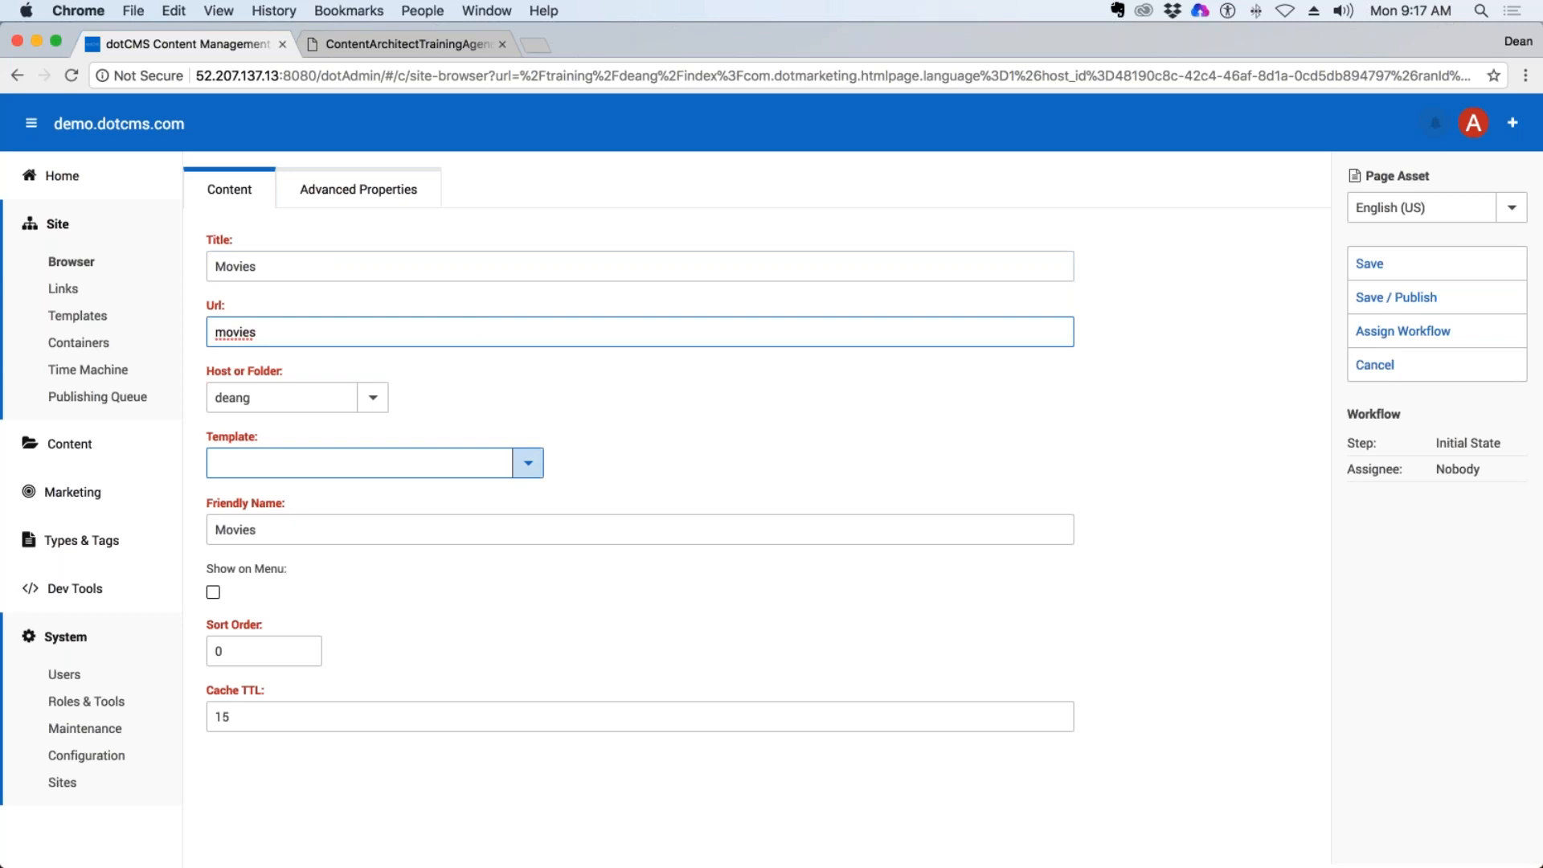
Assign the Quest - 2 Column (w/ Side Nav) template to the Movies page and enable Show on Menu.
{"action": "left_click", "coordinate": [440, 466]}
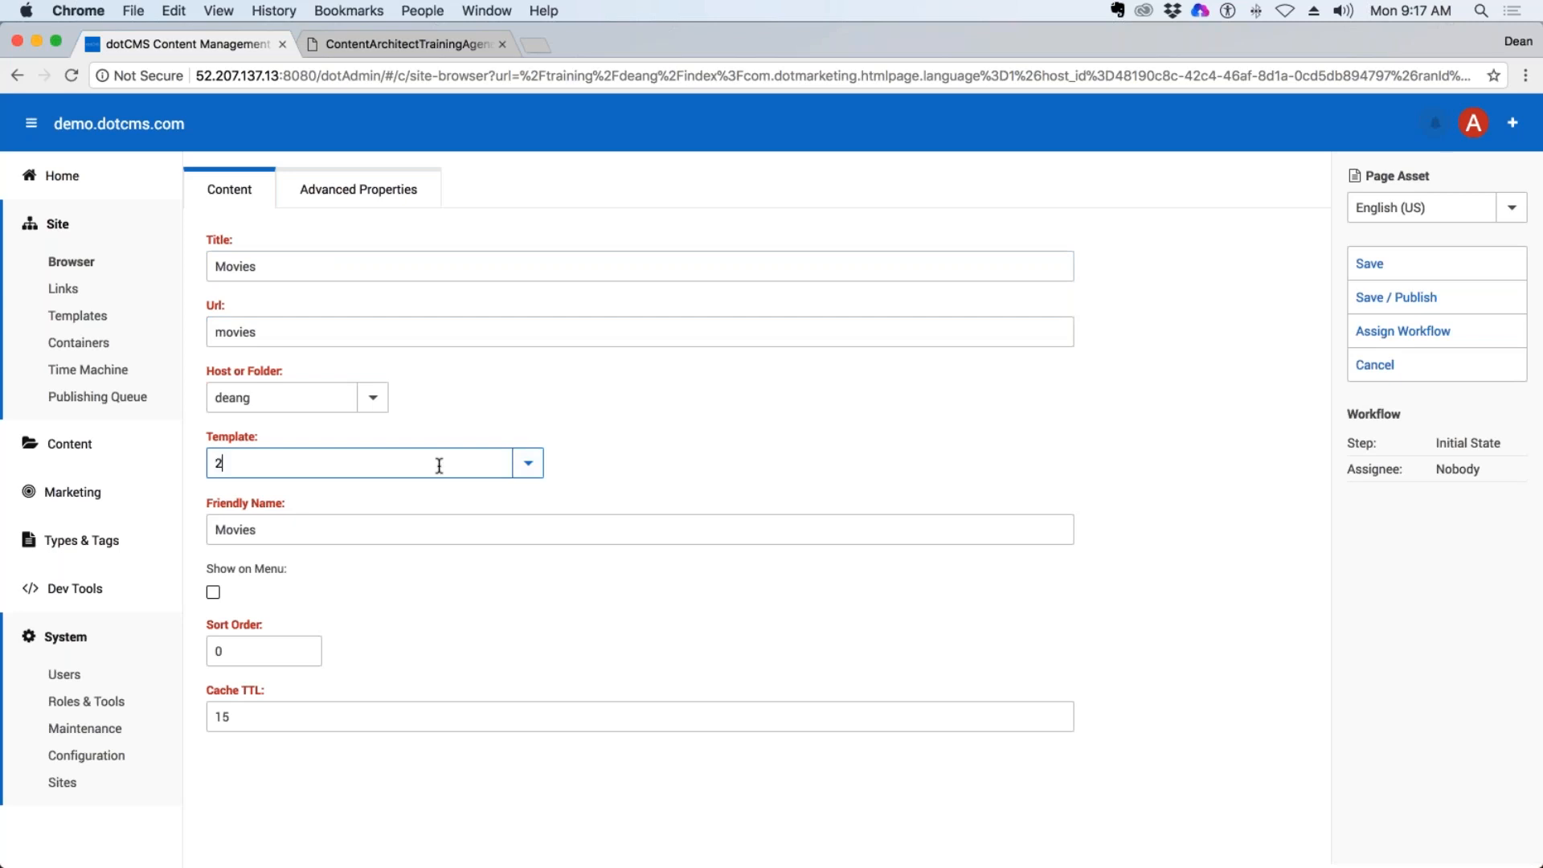
{"action": "type", "text": "2"}
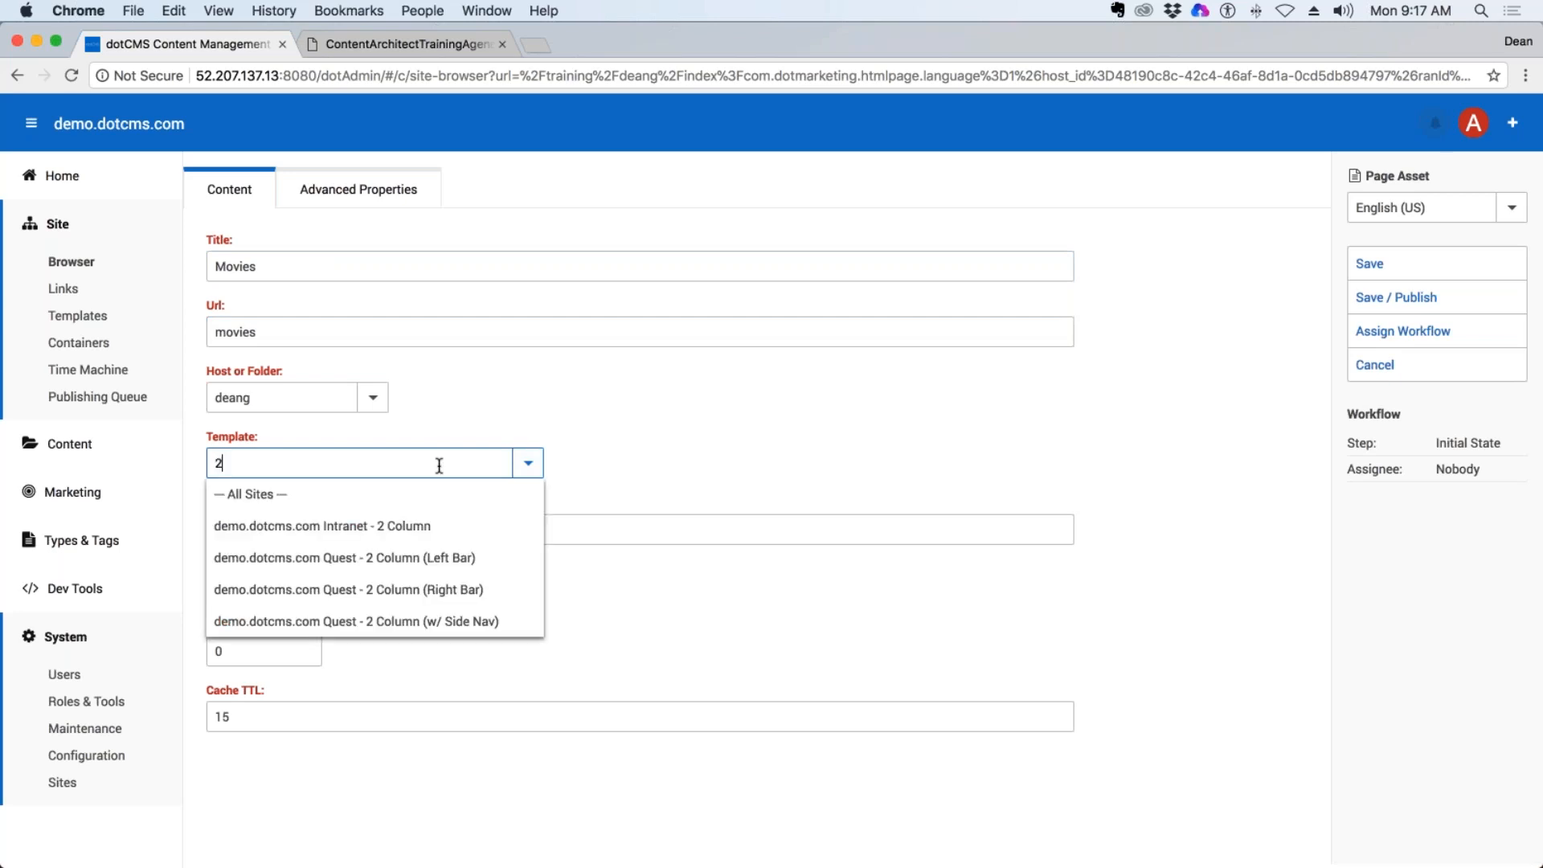
{"action": "left_click", "coordinate": [447, 629]}
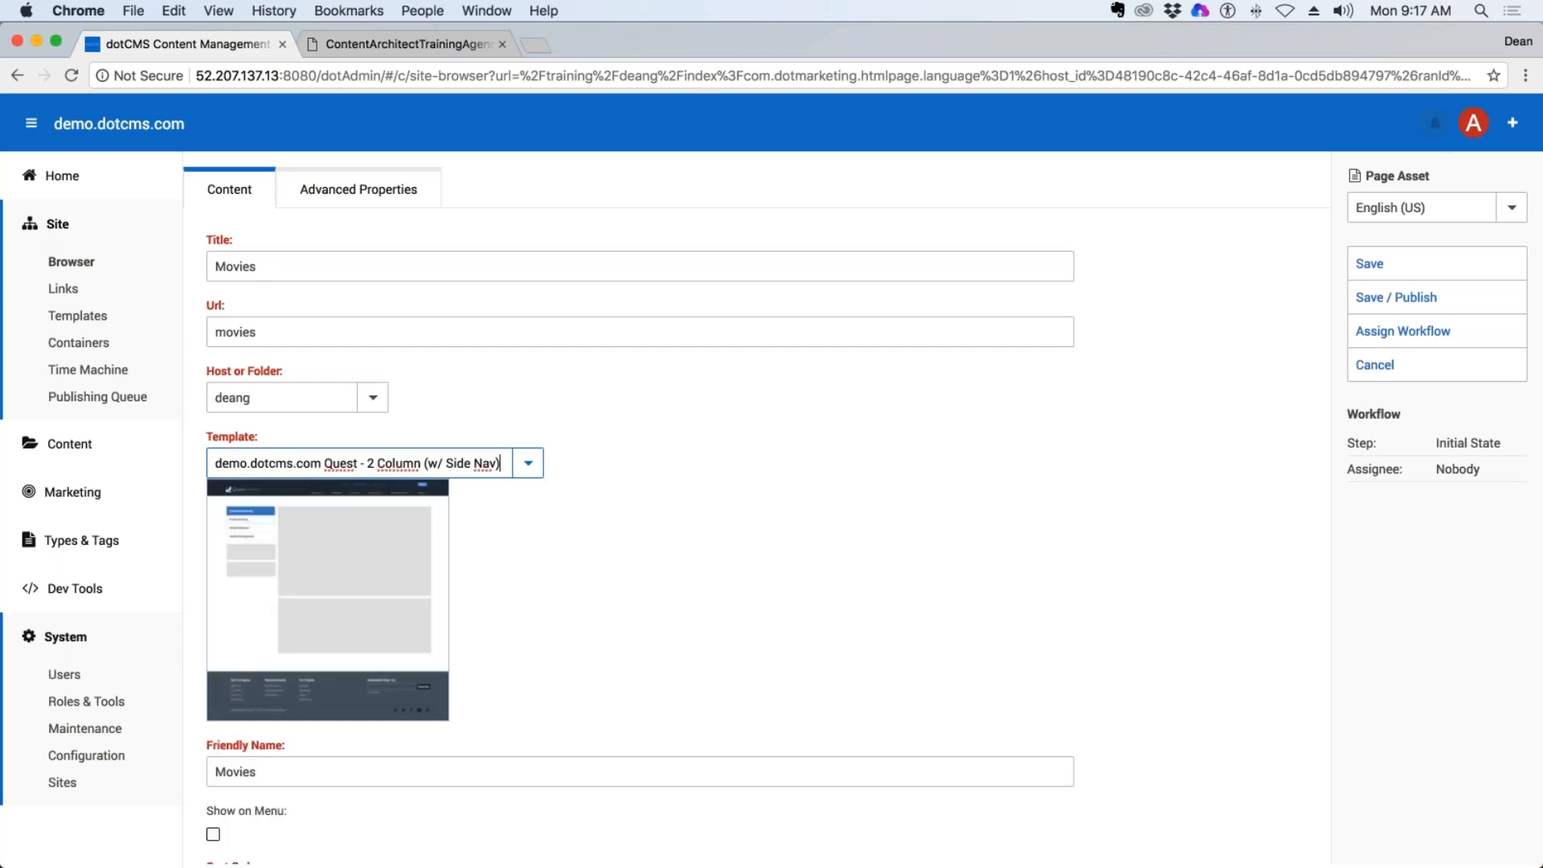
{"action": "scroll", "coordinate": [643, 483], "scroll_direction": "down", "scroll_amount": 3}
{"action": "left_click", "coordinate": [213, 686]}
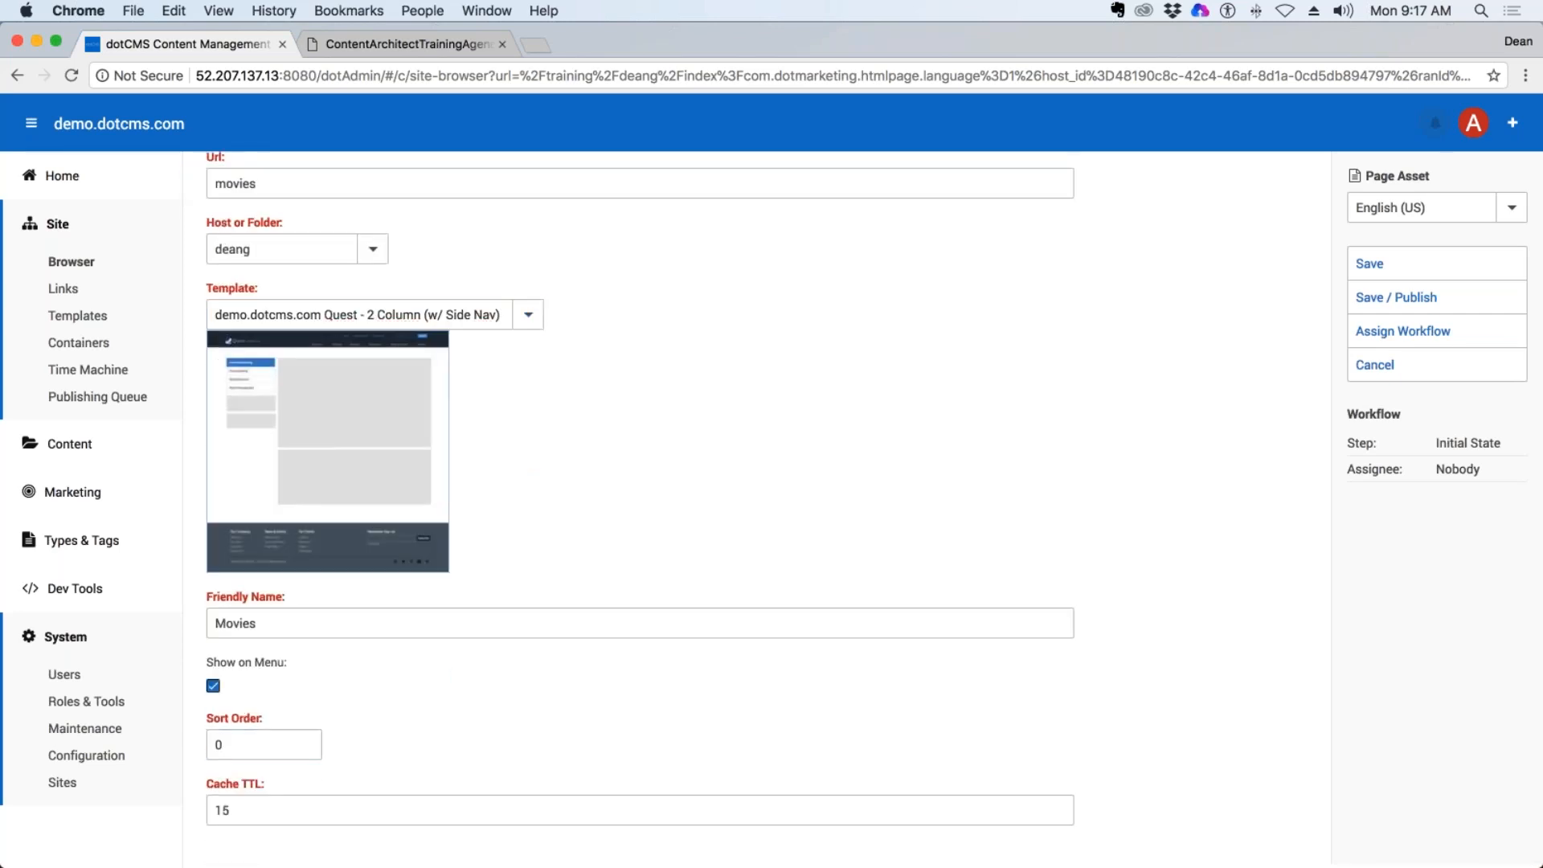
Set the Movies page's Cache TTL to 0, review its properties, and save and publish it.
{"action": "left_click", "coordinate": [289, 810]}
{"action": "double_click", "coordinate": [273, 810]}
{"action": "type", "text": "0"}
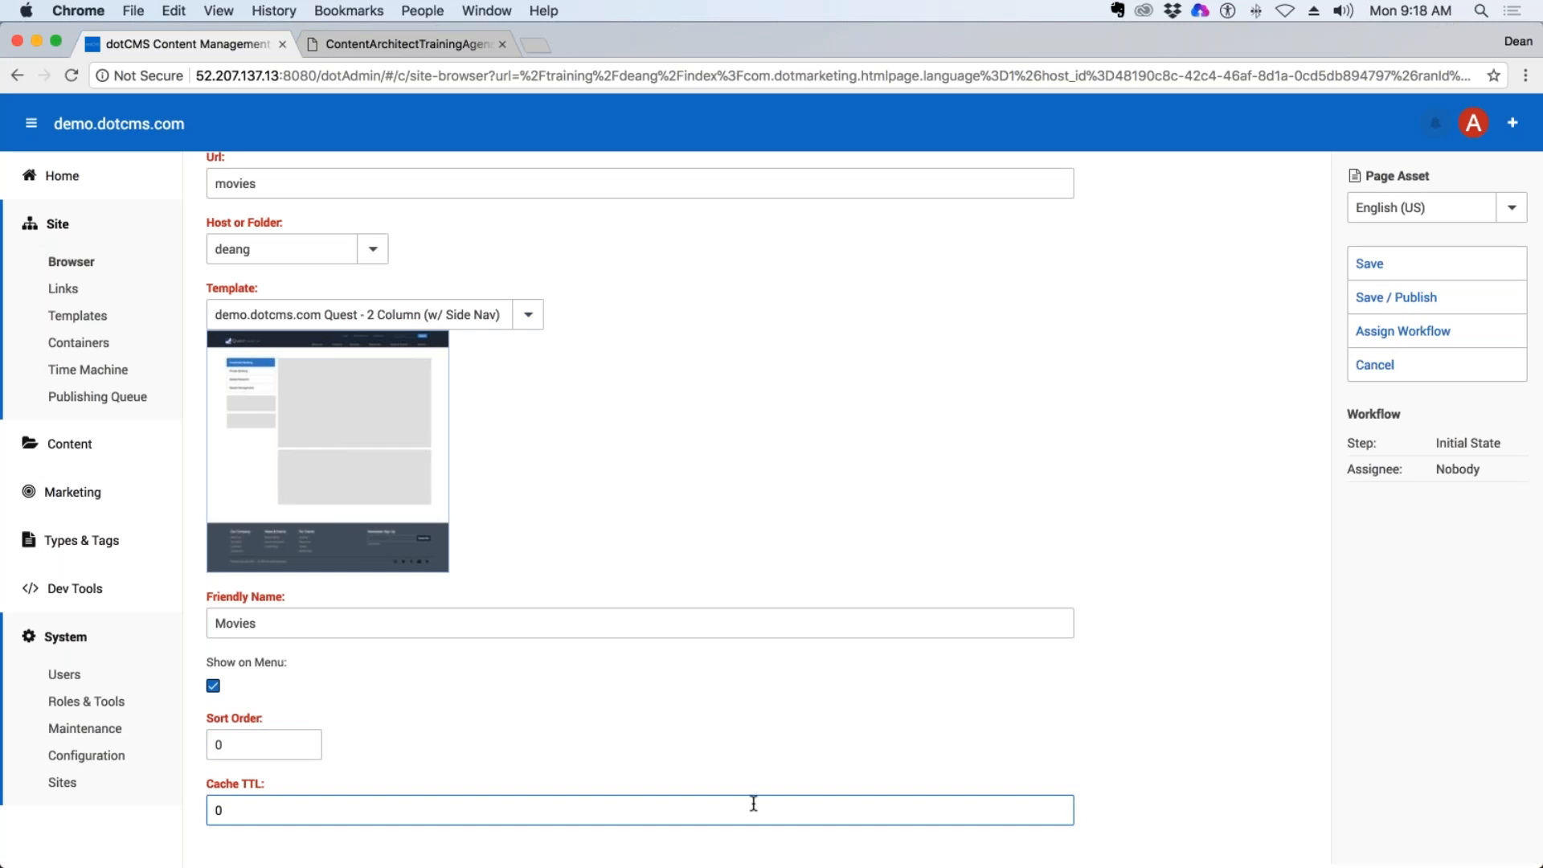
{"action": "scroll", "coordinate": [753, 804], "scroll_direction": "up", "scroll_amount": 4}
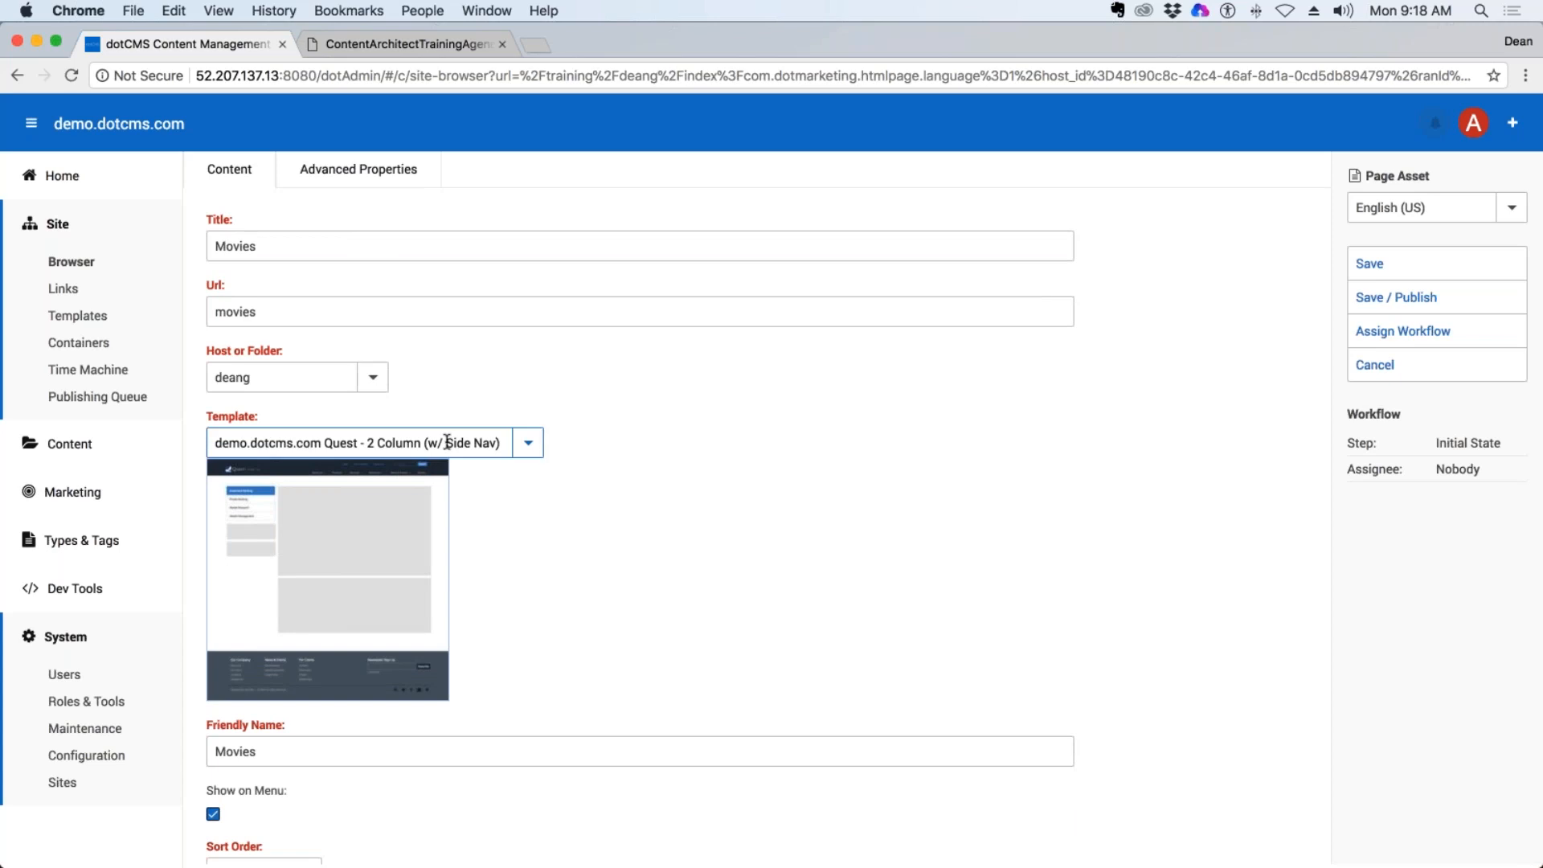
{"action": "scroll", "coordinate": [422, 440], "scroll_direction": "down", "scroll_amount": 3}
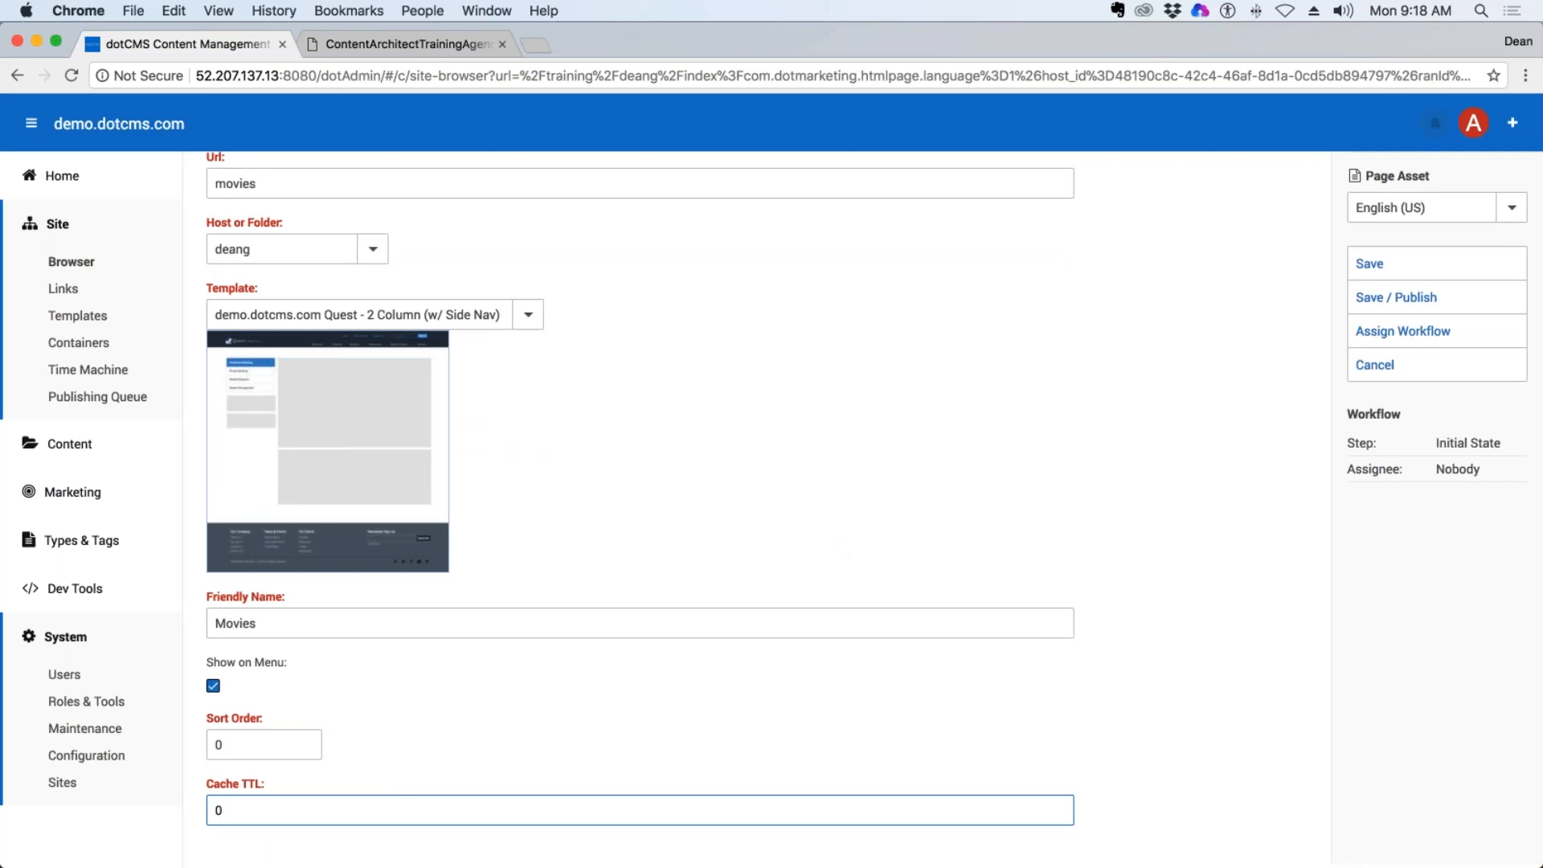
{"action": "left_click", "coordinate": [1451, 300]}
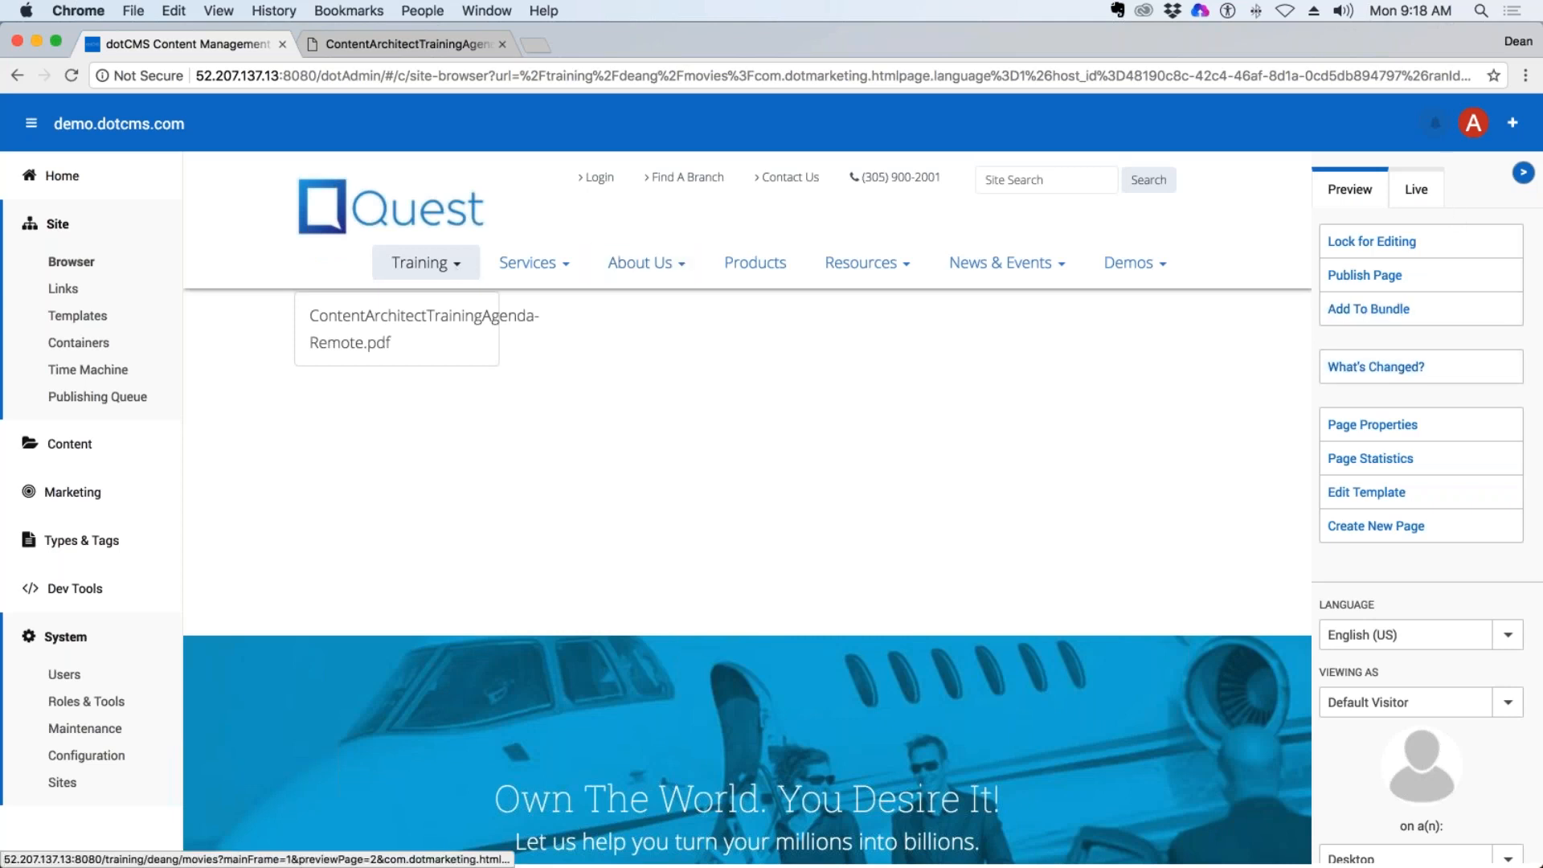
Open the trainer's homepage from the site's Training navigation, and flush all caches in the system maintenance area.
{"action": "left_click", "coordinate": [470, 273]}
{"action": "left_click", "coordinate": [444, 304]}
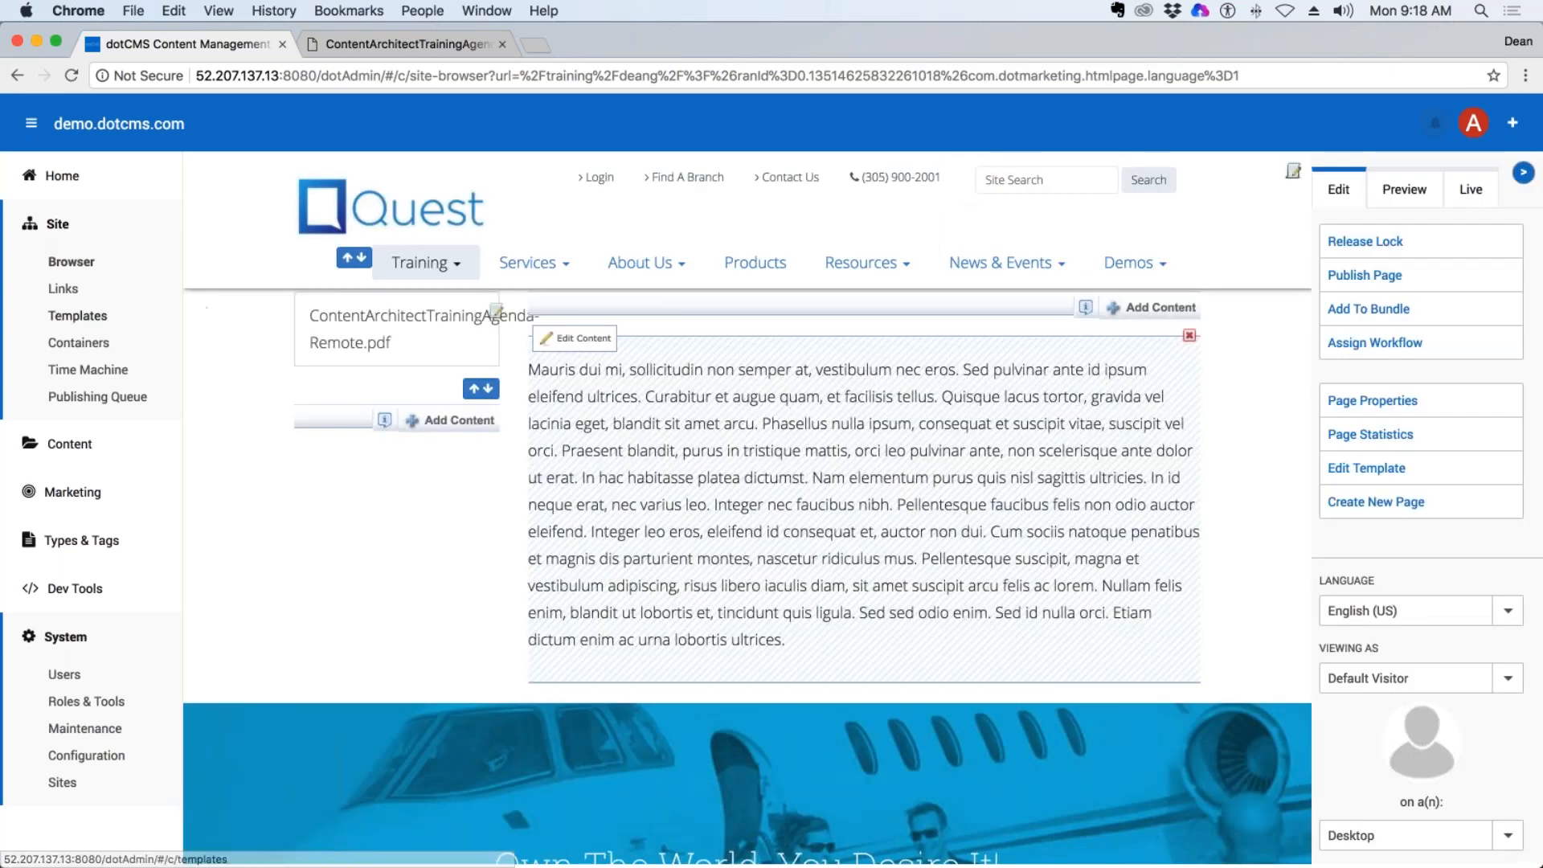
{"action": "left_click", "coordinate": [84, 728]}
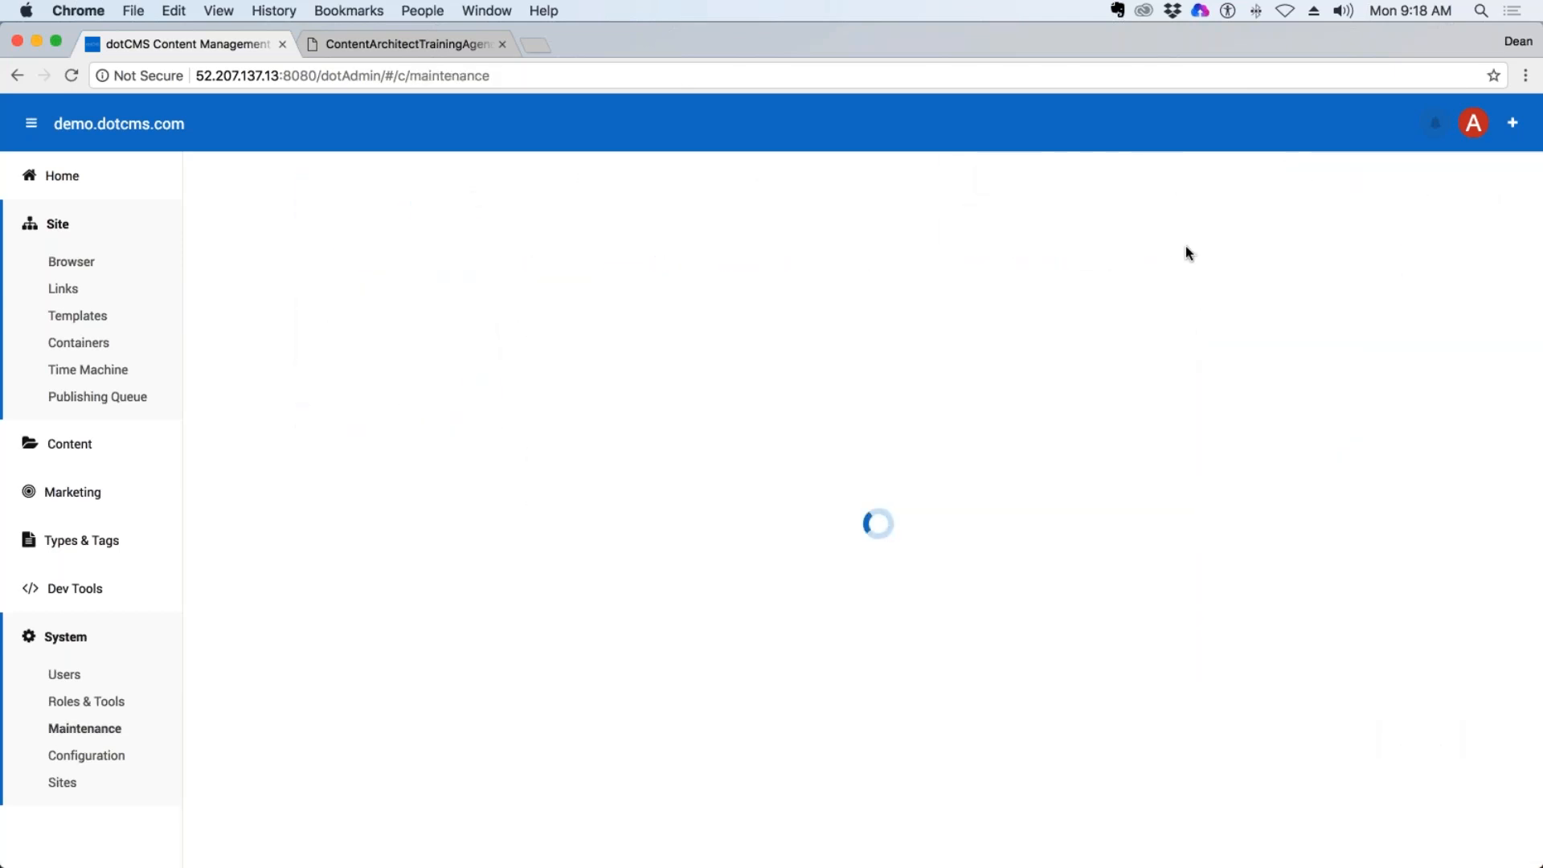
{"action": "left_click", "coordinate": [1438, 298]}
{"action": "left_click", "coordinate": [84, 728]}
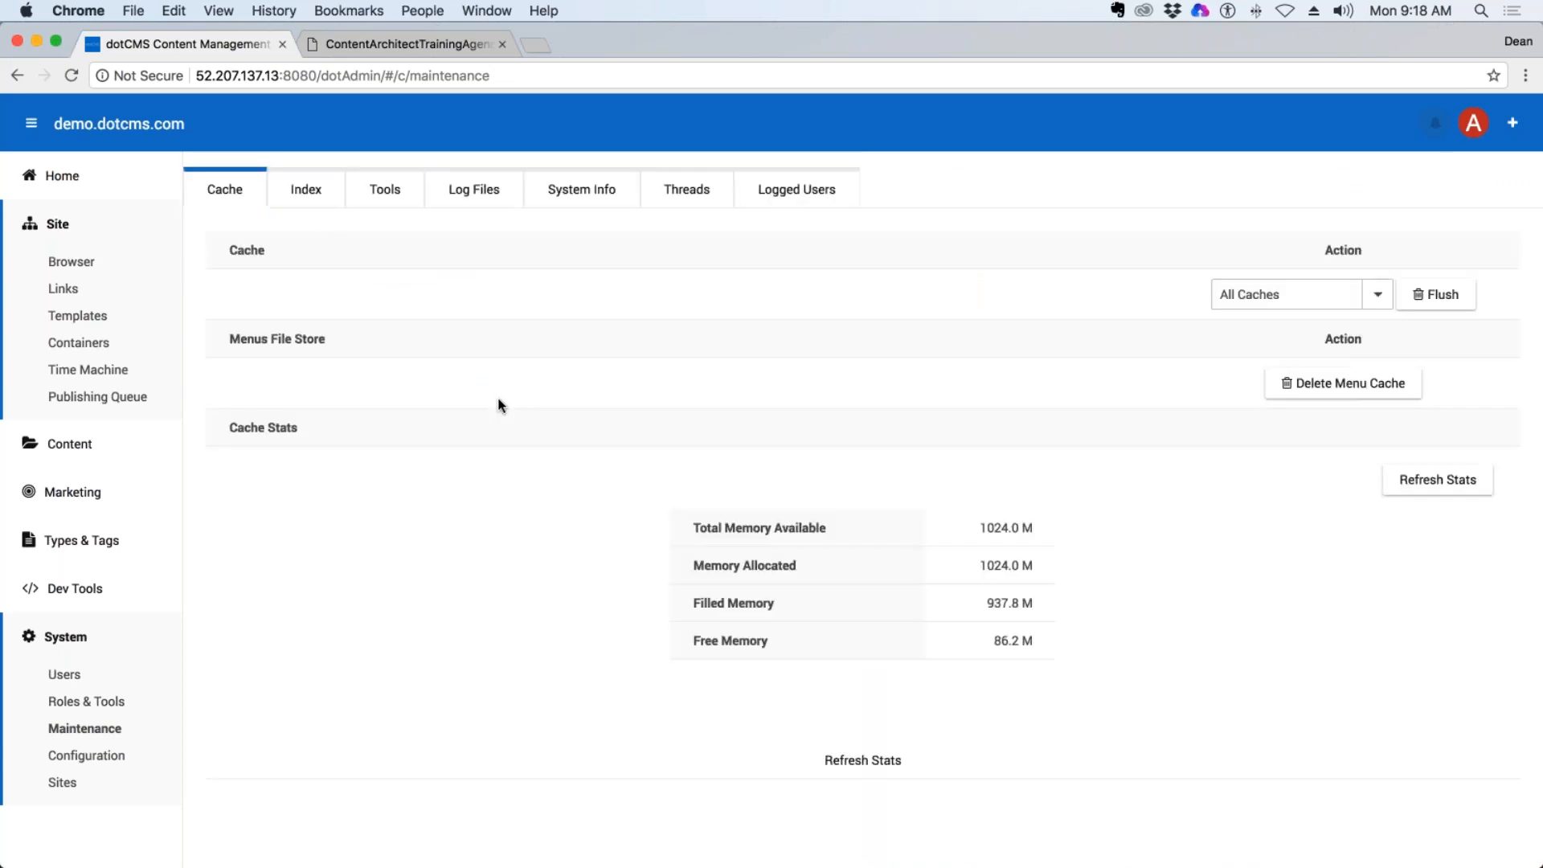
Reopen the trainer's index page from the Site Browser, follow its side menu link to Movies, and lock that page for editing.
{"action": "left_click", "coordinate": [80, 261]}
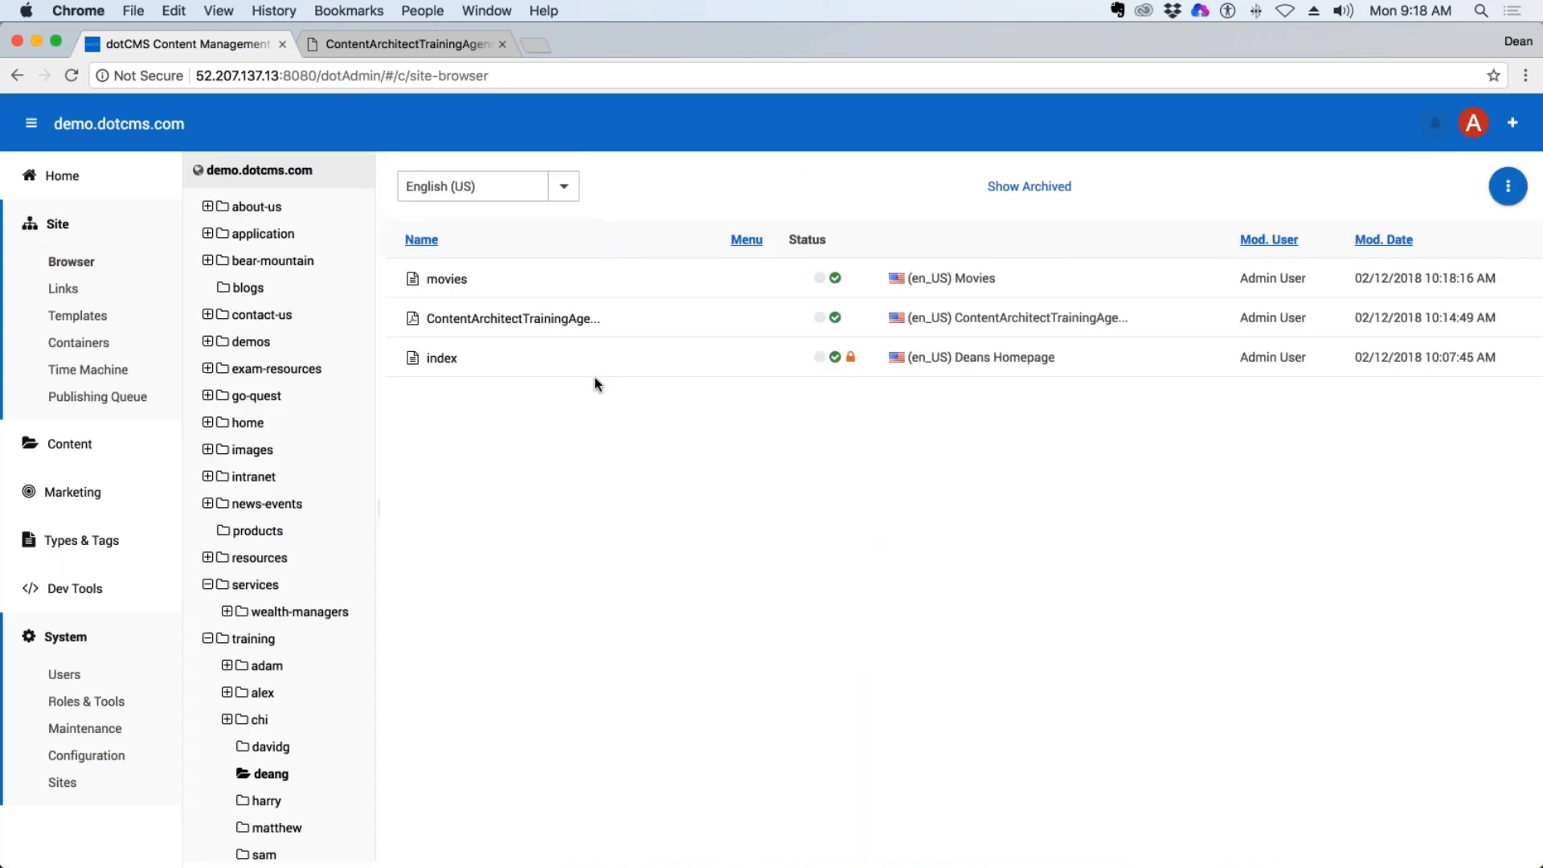
{"action": "left_click", "coordinate": [441, 357]}
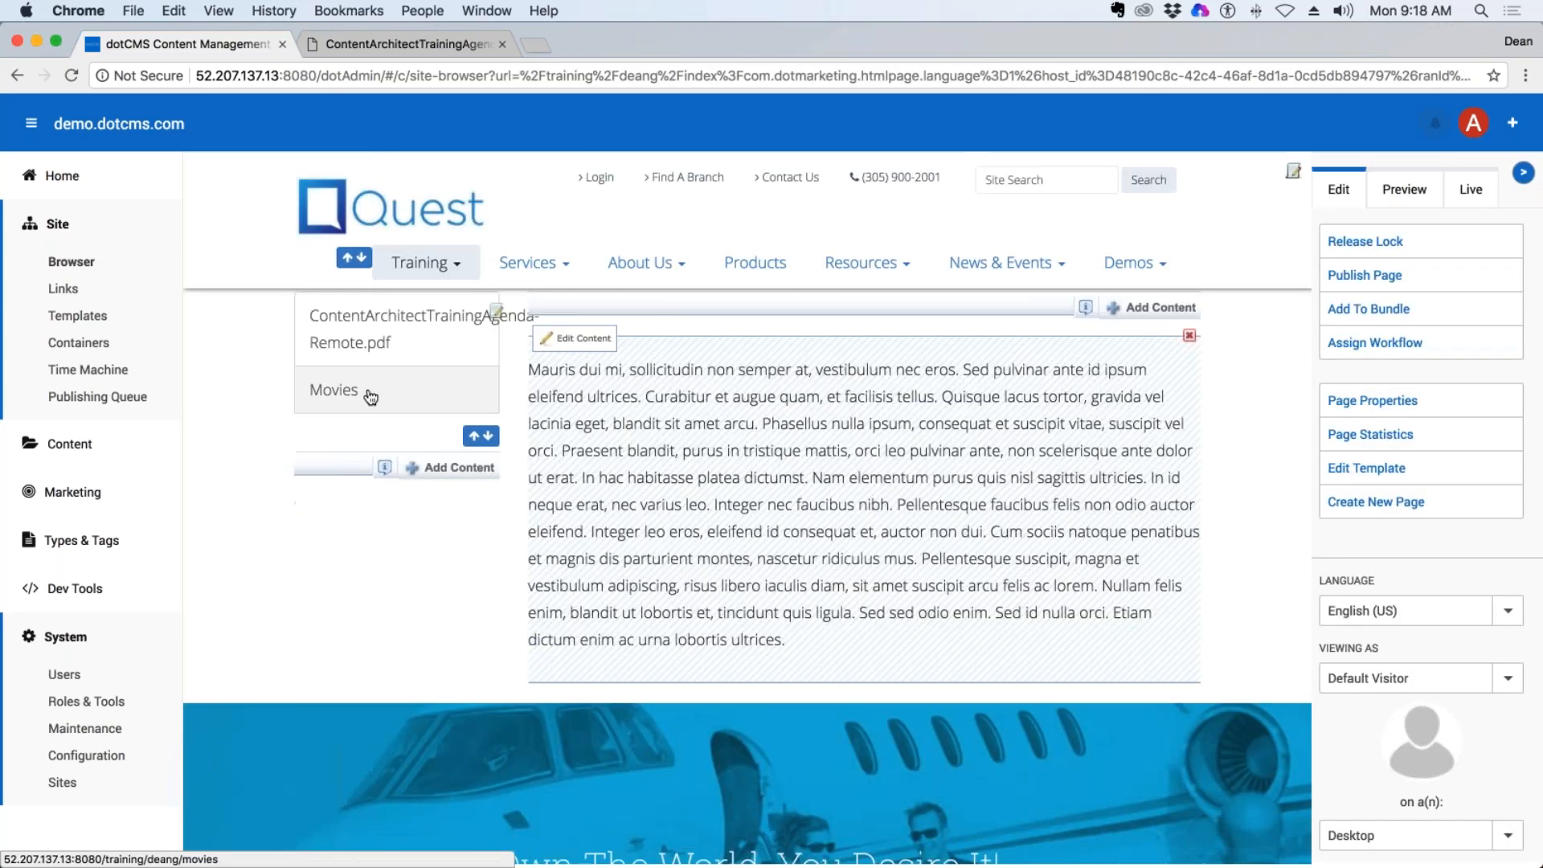
{"action": "left_click", "coordinate": [361, 390]}
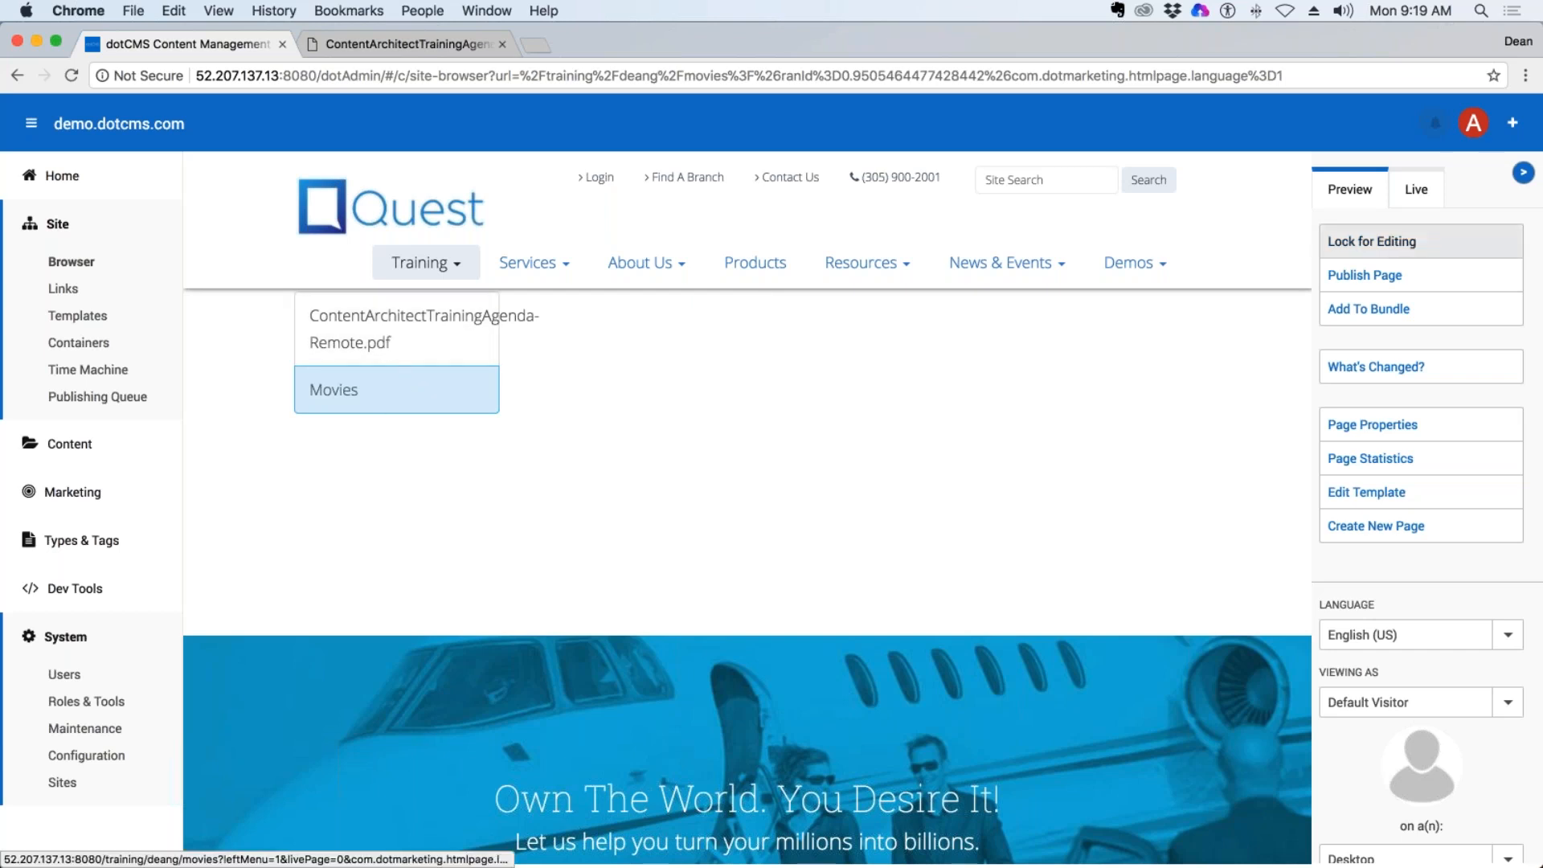
{"action": "left_click", "coordinate": [1382, 241]}
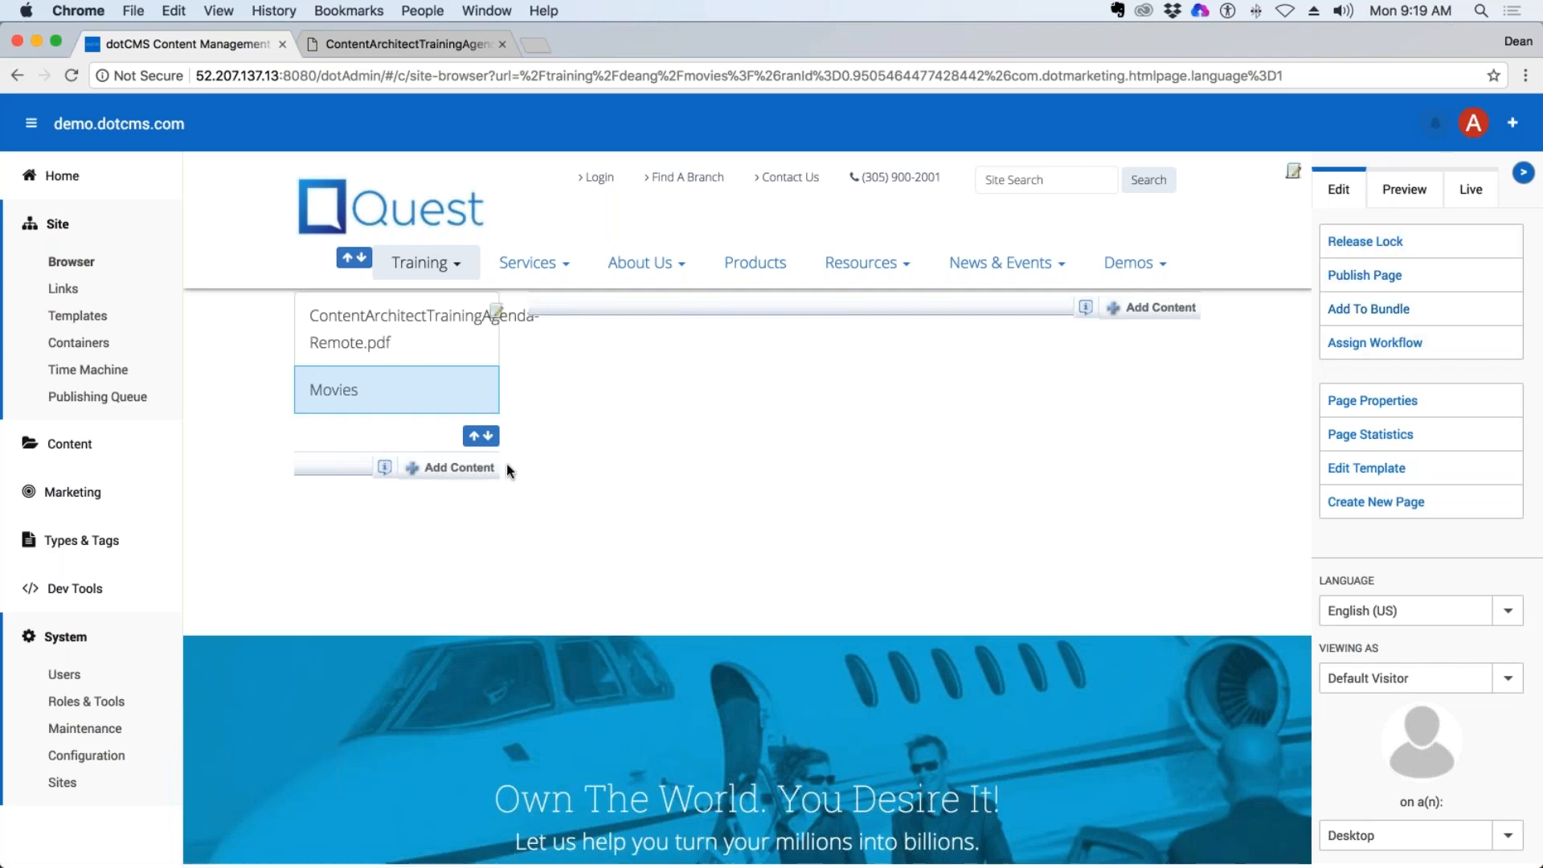
Reorder the side menu so Movies comes before the training agenda PDF in the trainer's section, and save the changes.
{"action": "left_click", "coordinate": [474, 439]}
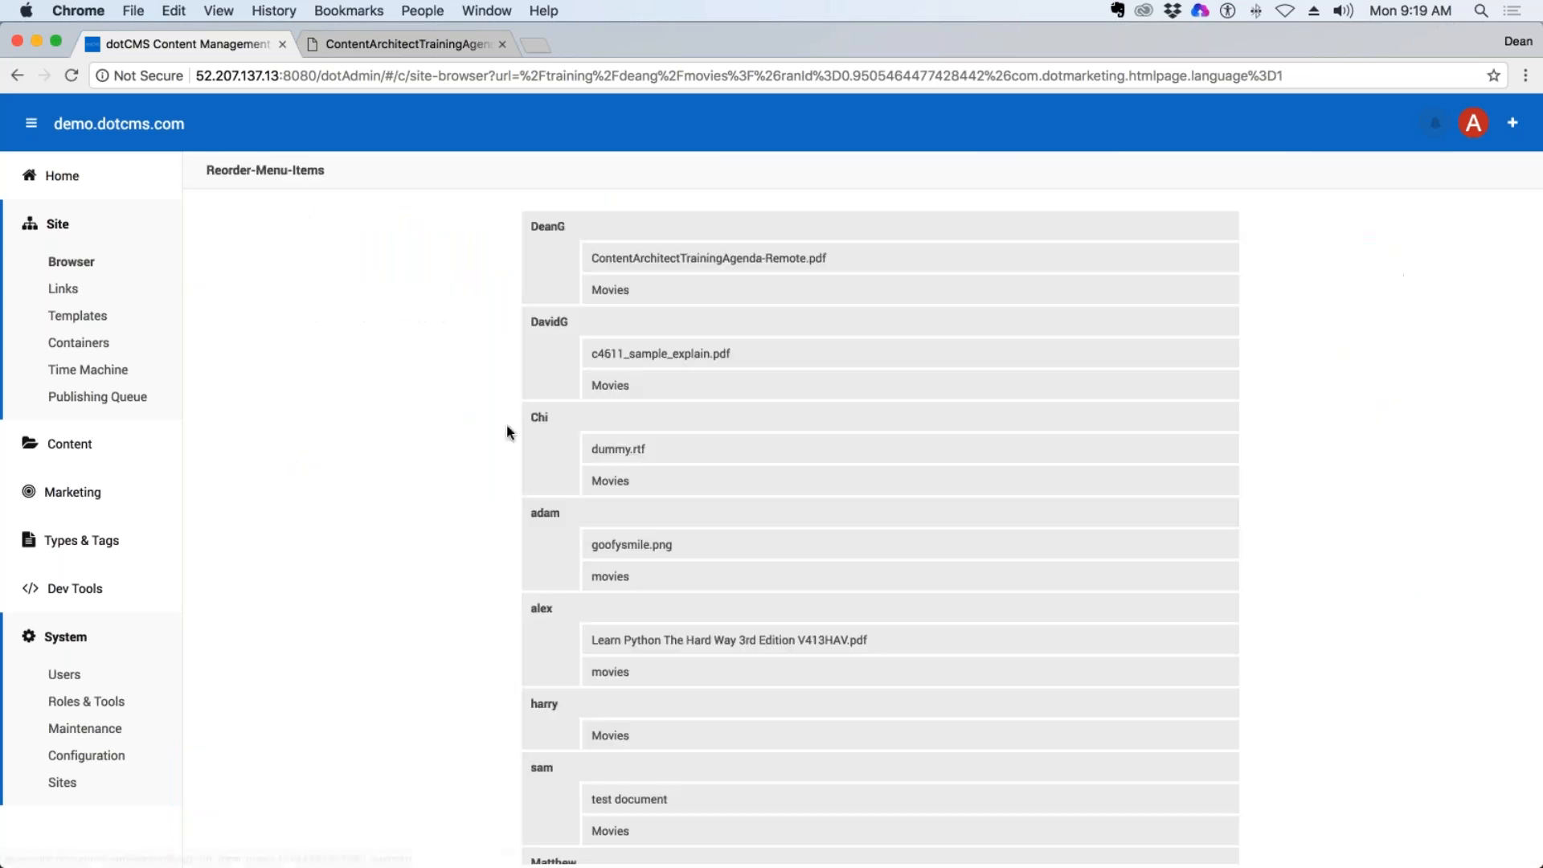
{"action": "scroll", "coordinate": [703, 396], "scroll_direction": "down", "scroll_amount": 5}
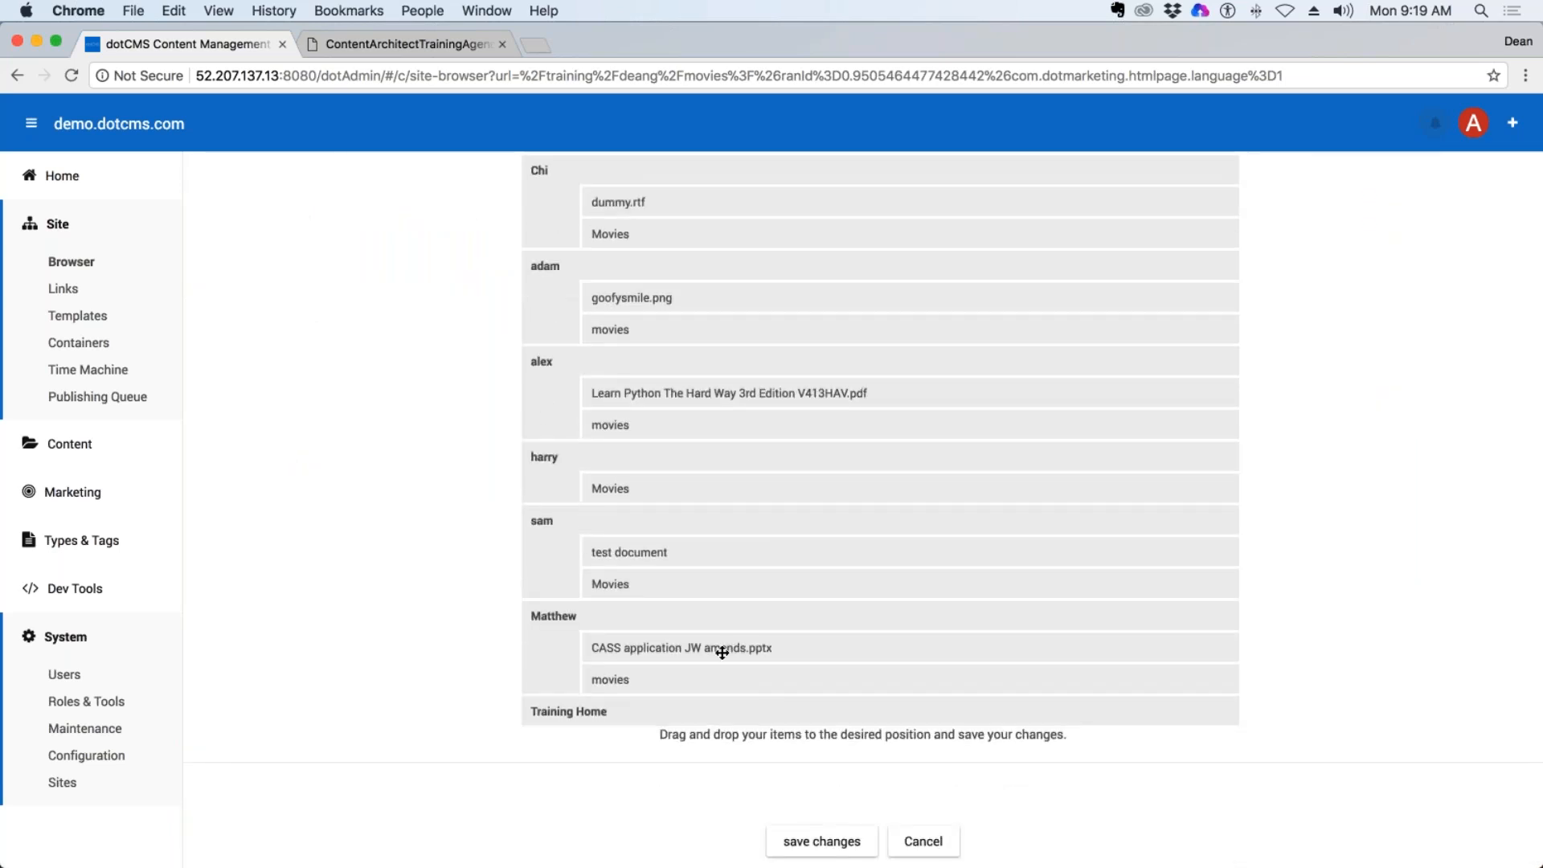
{"action": "scroll", "coordinate": [722, 652], "scroll_direction": "up", "scroll_amount": 5}
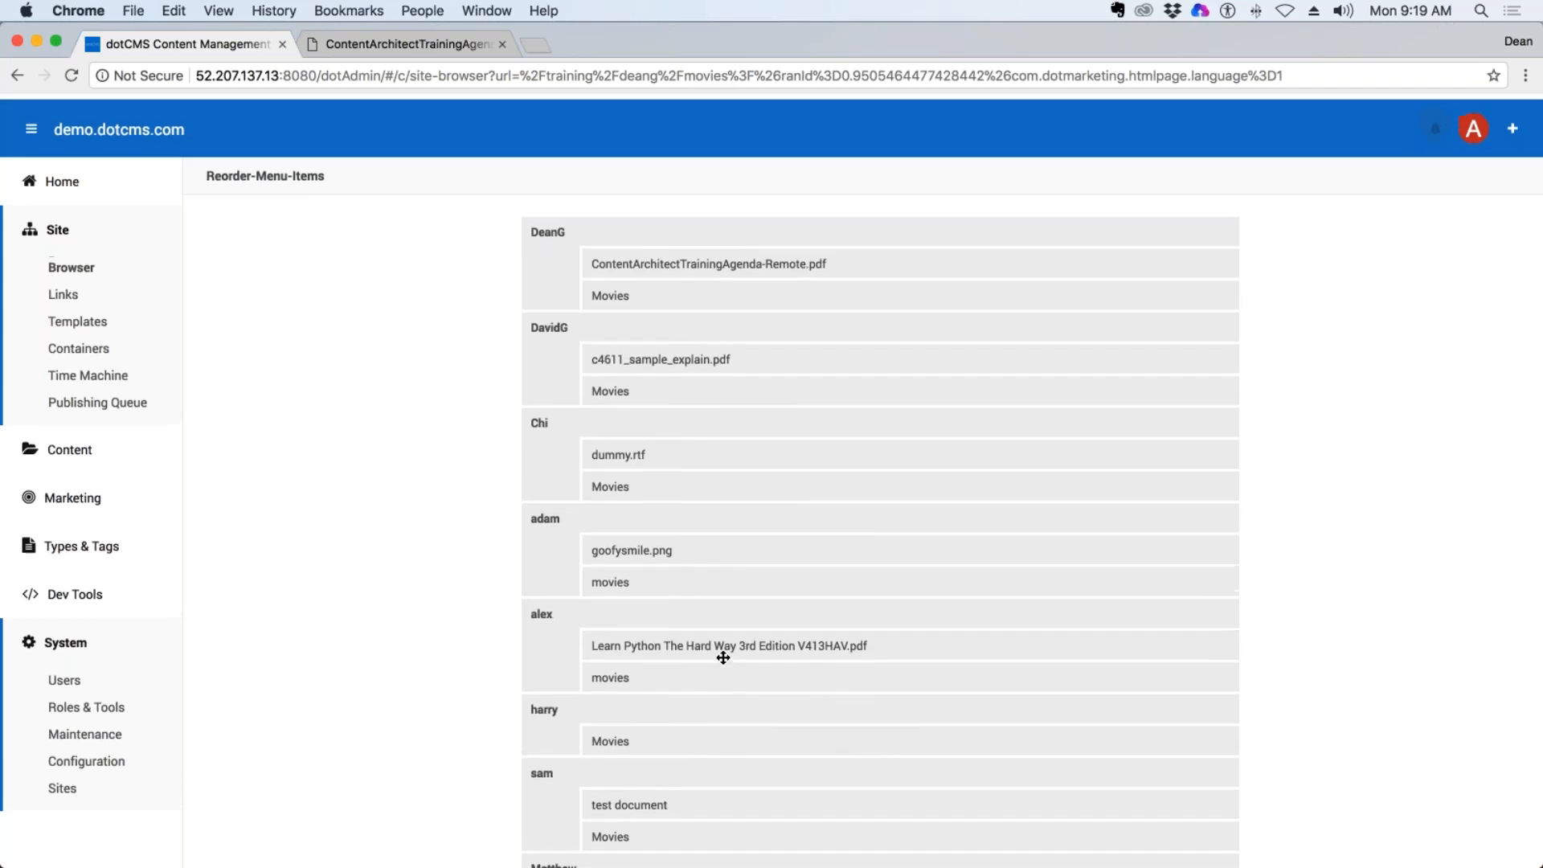
{"action": "left_click_drag", "start_coordinate": [640, 257], "coordinate": [635, 294]}
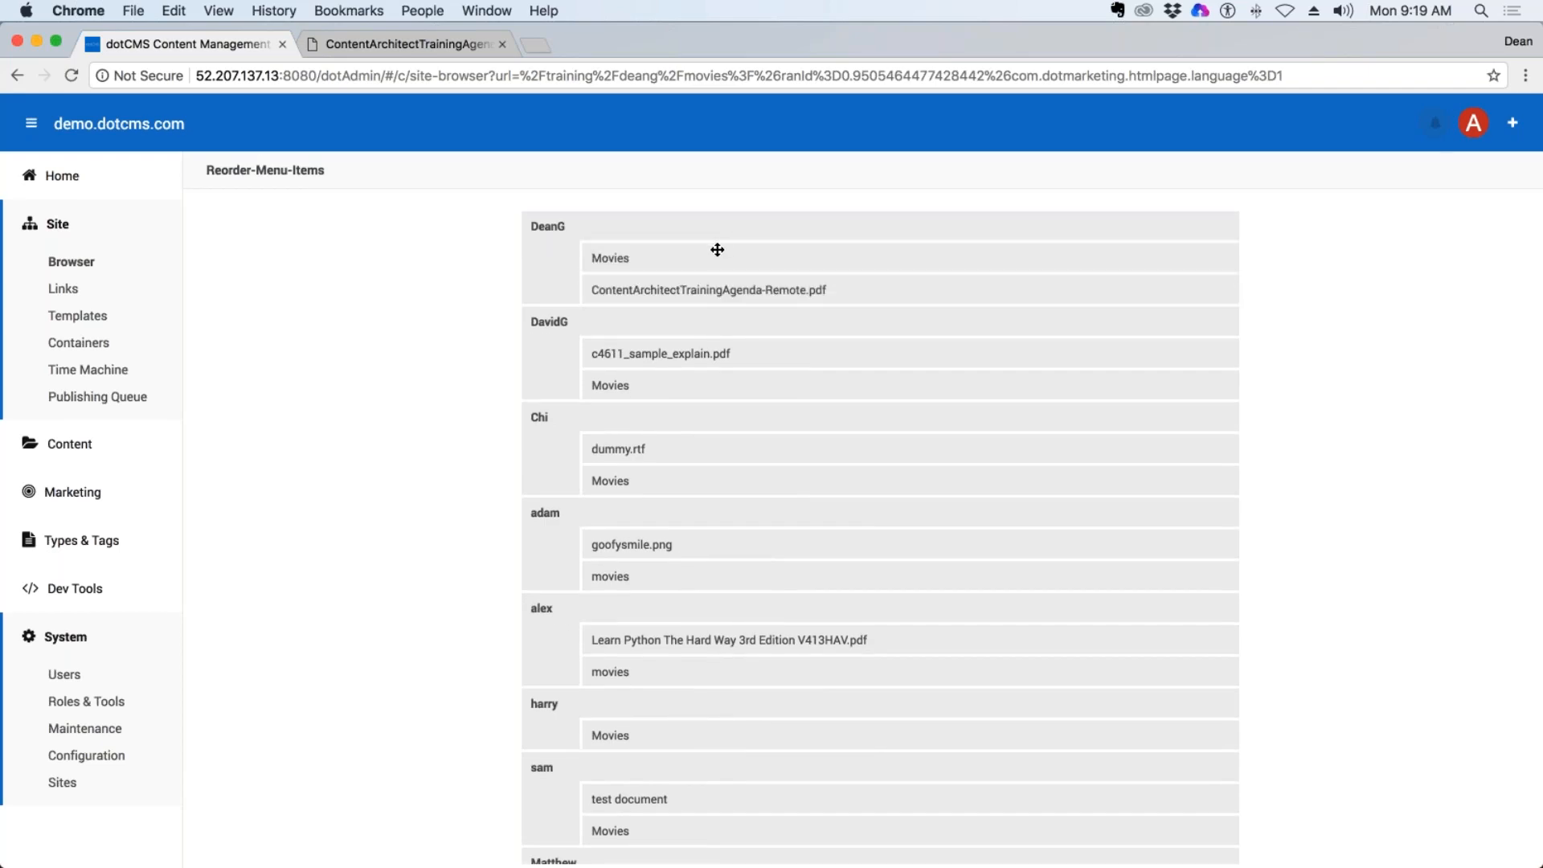
{"action": "scroll", "coordinate": [717, 250], "scroll_direction": "down", "scroll_amount": 5}
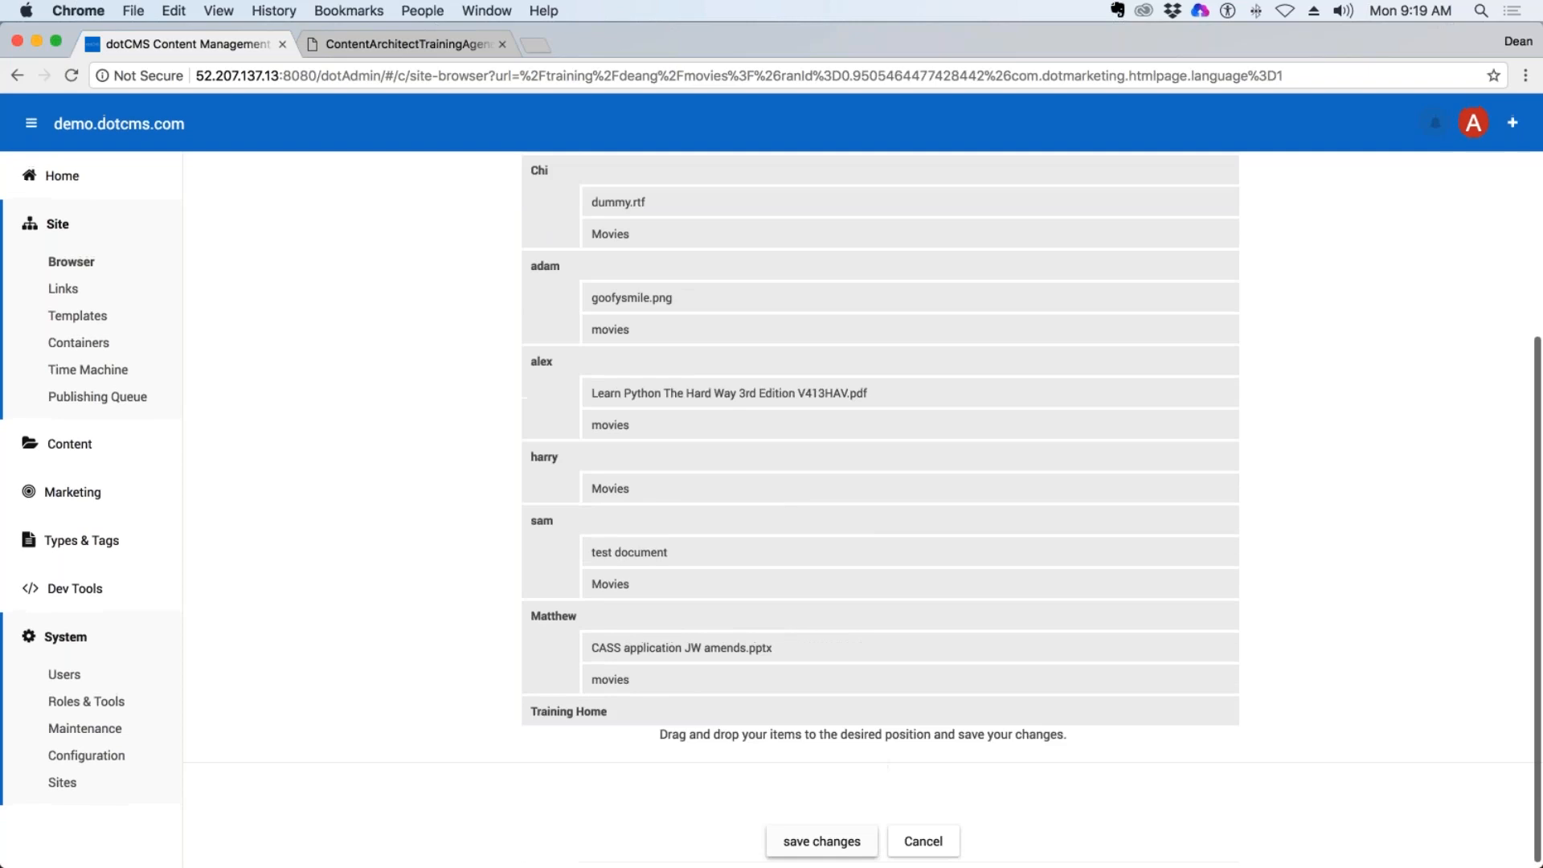
{"action": "left_click", "coordinate": [823, 841]}
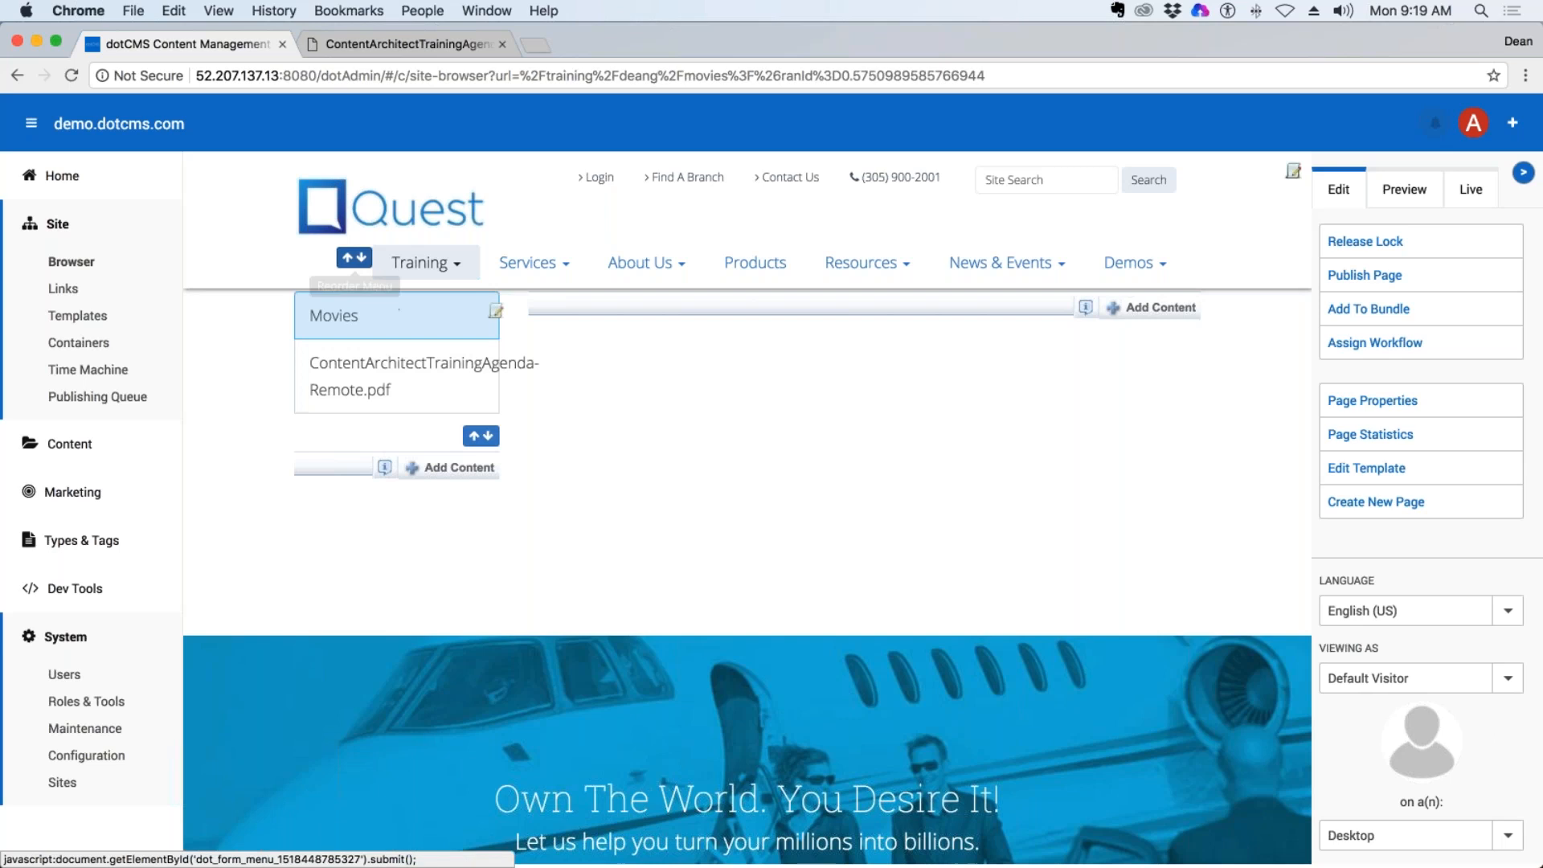
Open the main navigation's menu ordering and move the Resources section directly below Training.
{"action": "left_click", "coordinate": [392, 308]}
{"action": "scroll", "coordinate": [806, 459], "scroll_direction": "down", "scroll_amount": 5}
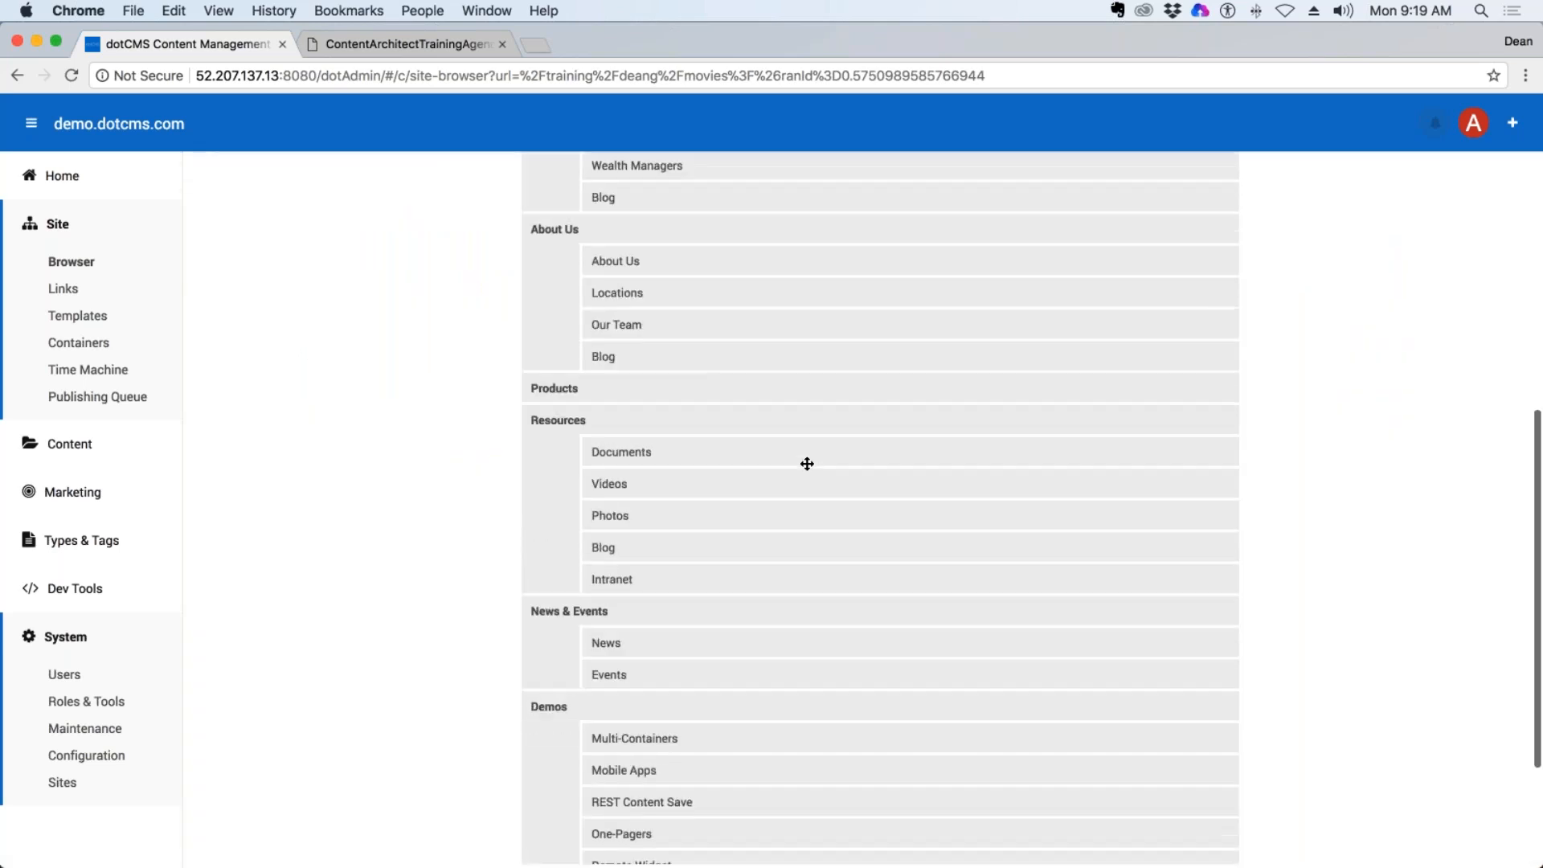
{"action": "scroll", "coordinate": [806, 464], "scroll_direction": "up", "scroll_amount": 5}
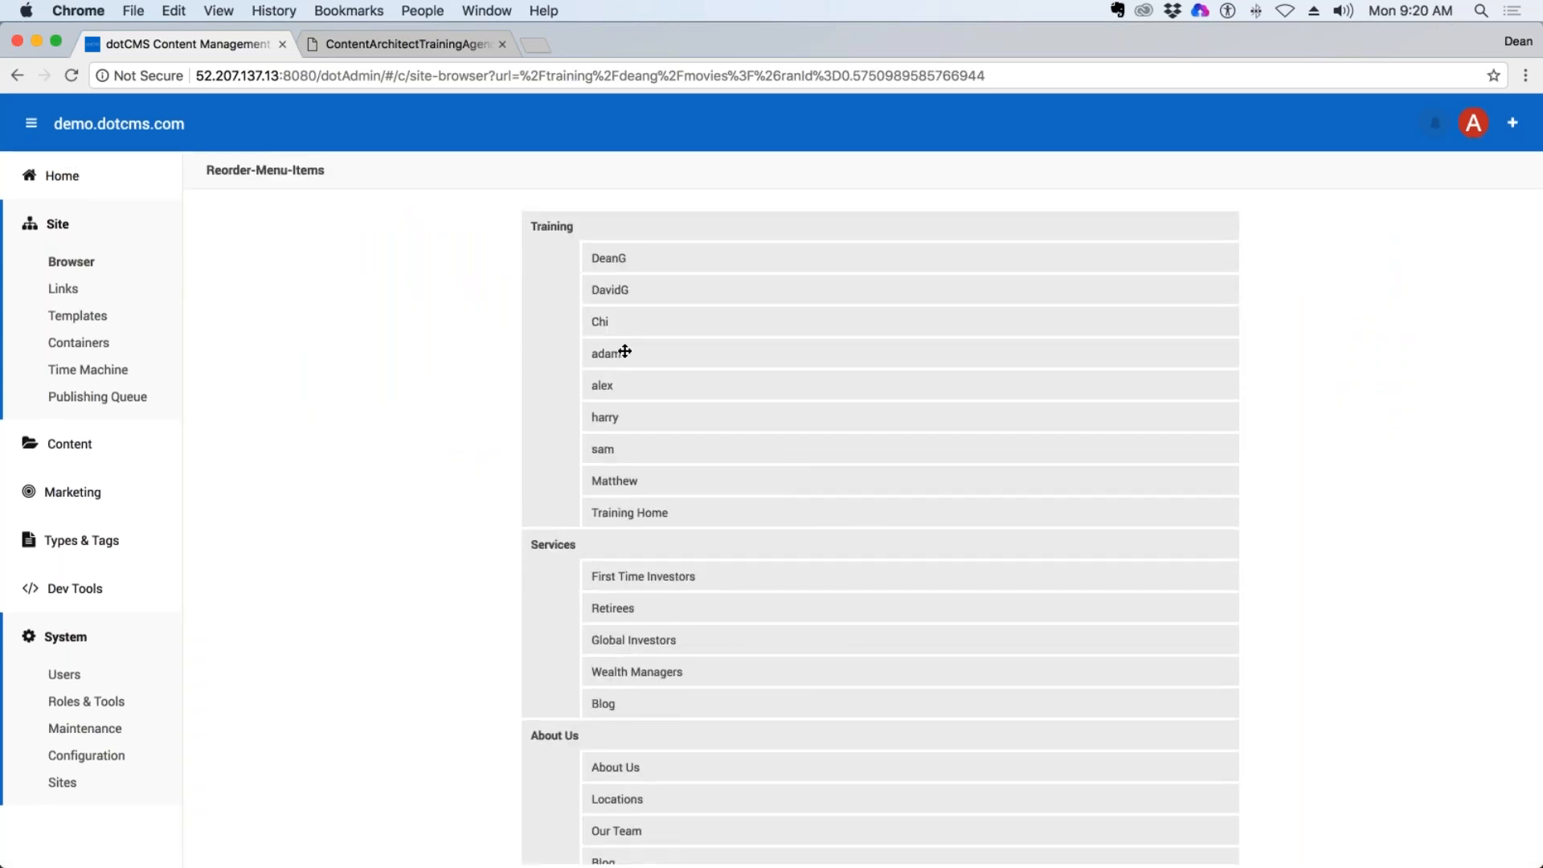
{"action": "scroll", "coordinate": [695, 503], "scroll_direction": "down", "scroll_amount": 5}
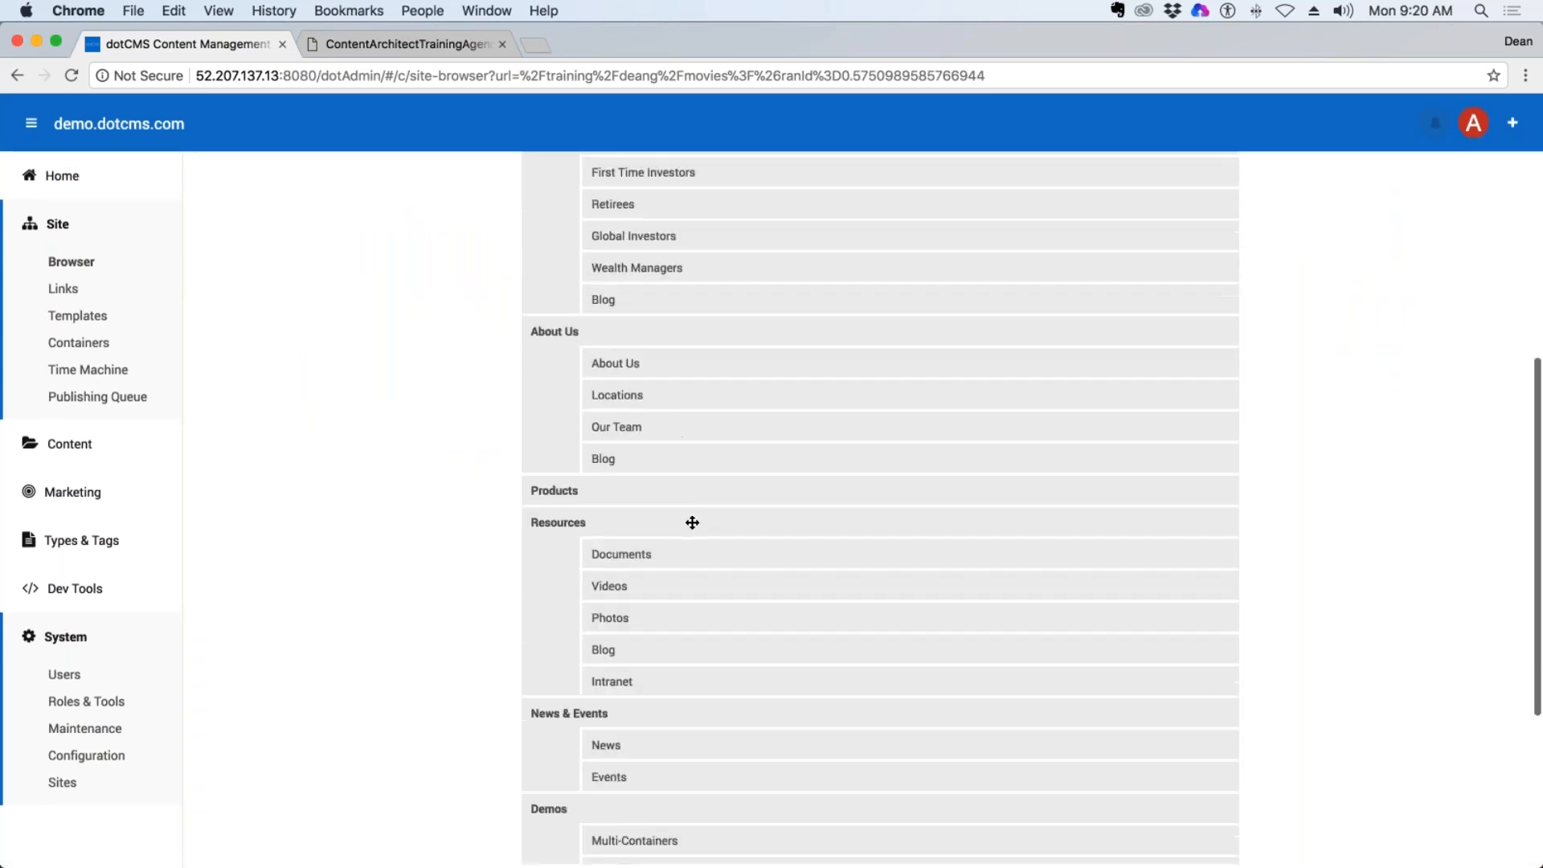
{"action": "left_click_drag", "start_coordinate": [561, 417], "coordinate": [471, 371]}
{"action": "left_click_drag", "start_coordinate": [485, 518], "coordinate": [599, 520]}
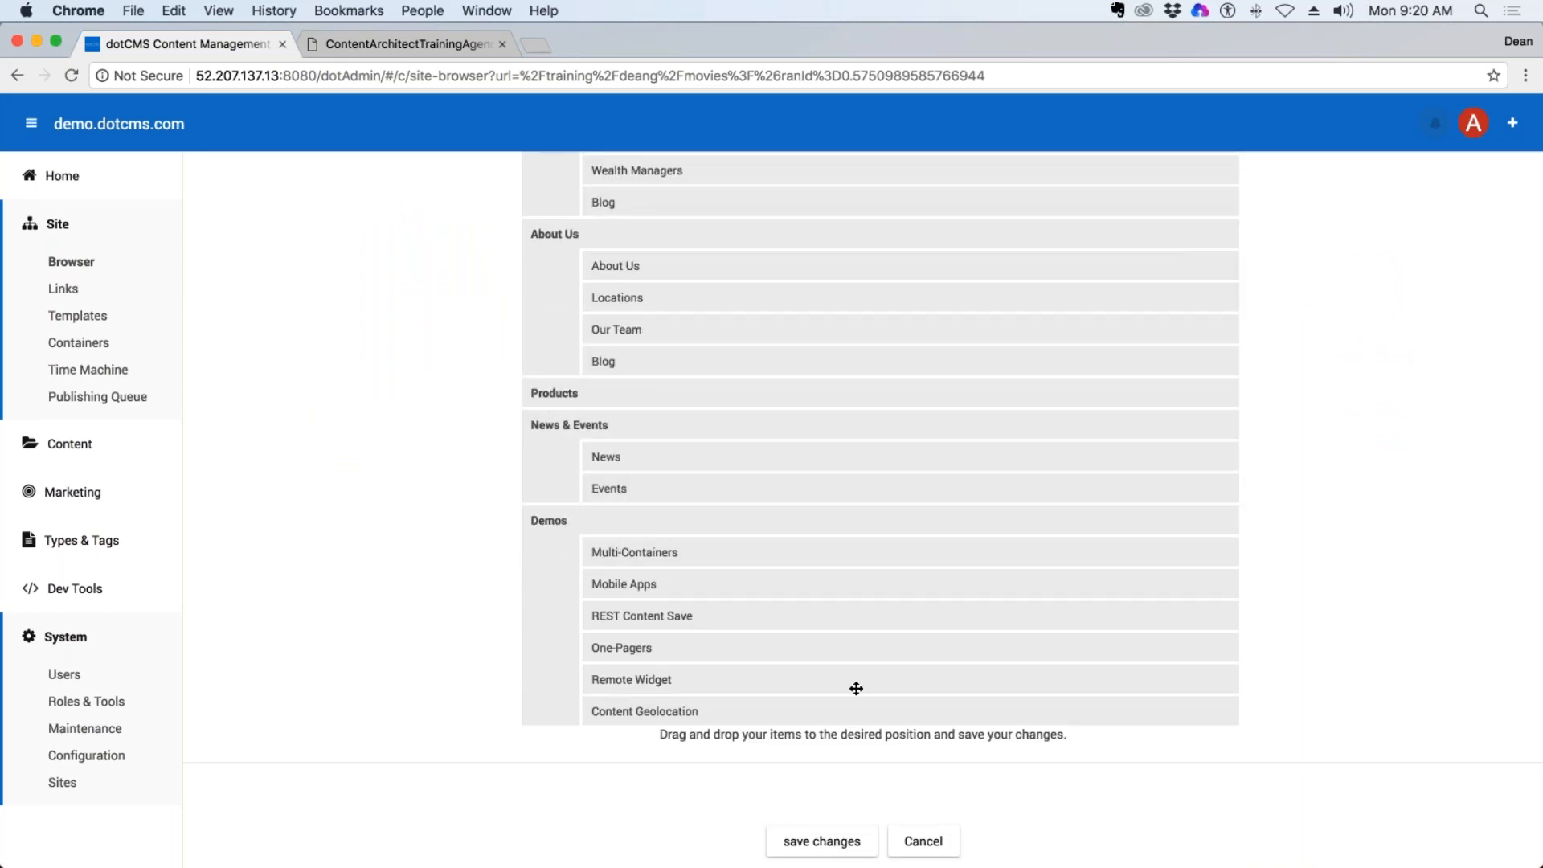
{"action": "scroll", "coordinate": [909, 648], "scroll_direction": "up", "scroll_amount": 8}
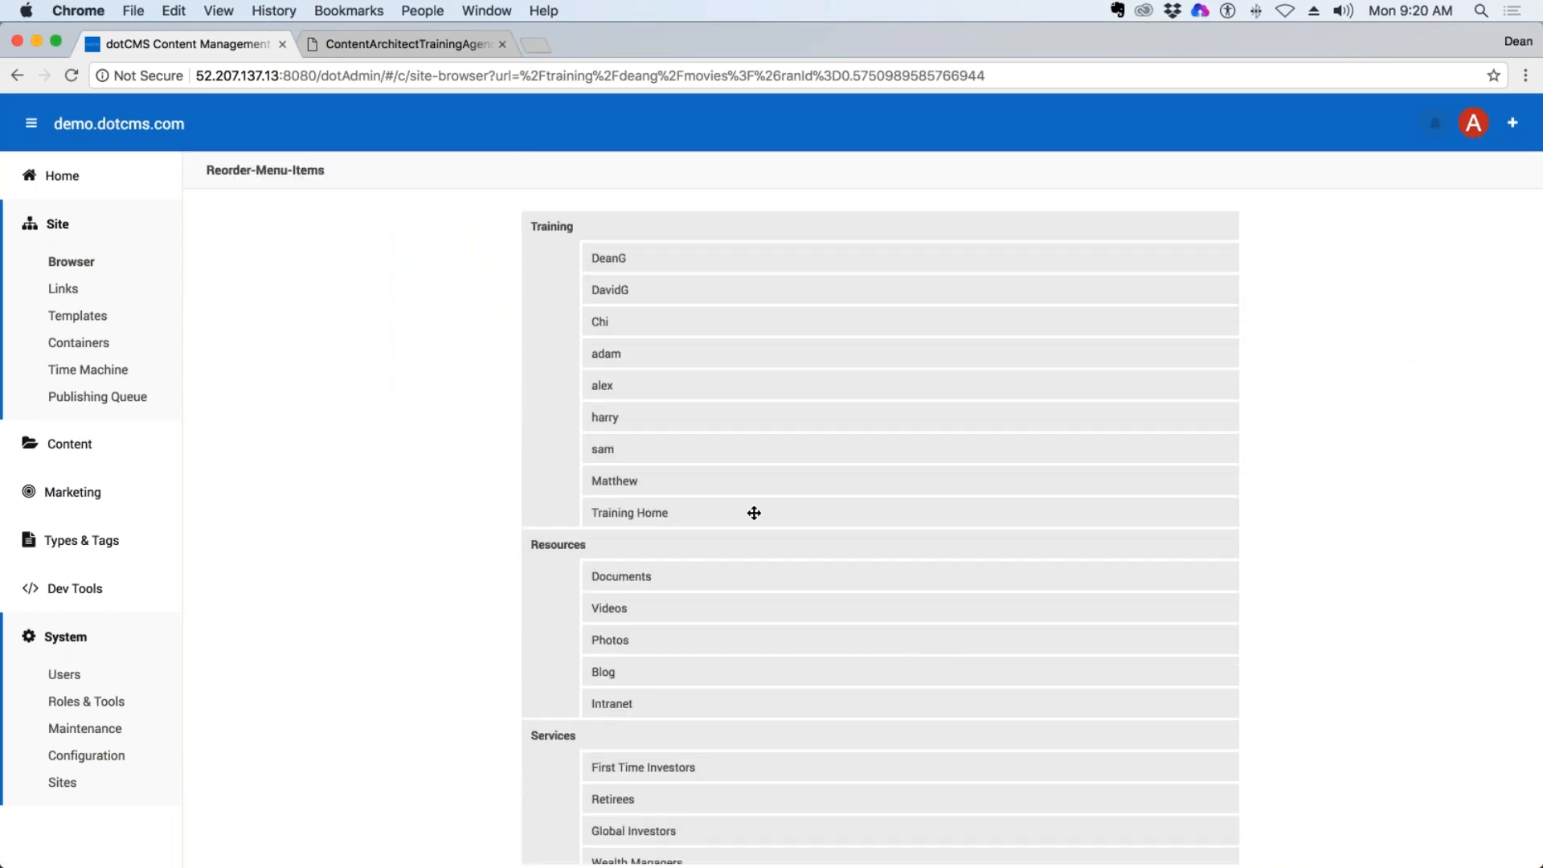
Try to move the Resources section down below Services in the main navigation order.
{"action": "scroll", "coordinate": [525, 347], "scroll_direction": "down", "scroll_amount": 3}
{"action": "left_click_drag", "start_coordinate": [534, 434], "coordinate": [544, 748]}
{"action": "scroll", "coordinate": [642, 724], "scroll_direction": "down", "scroll_amount": 5}
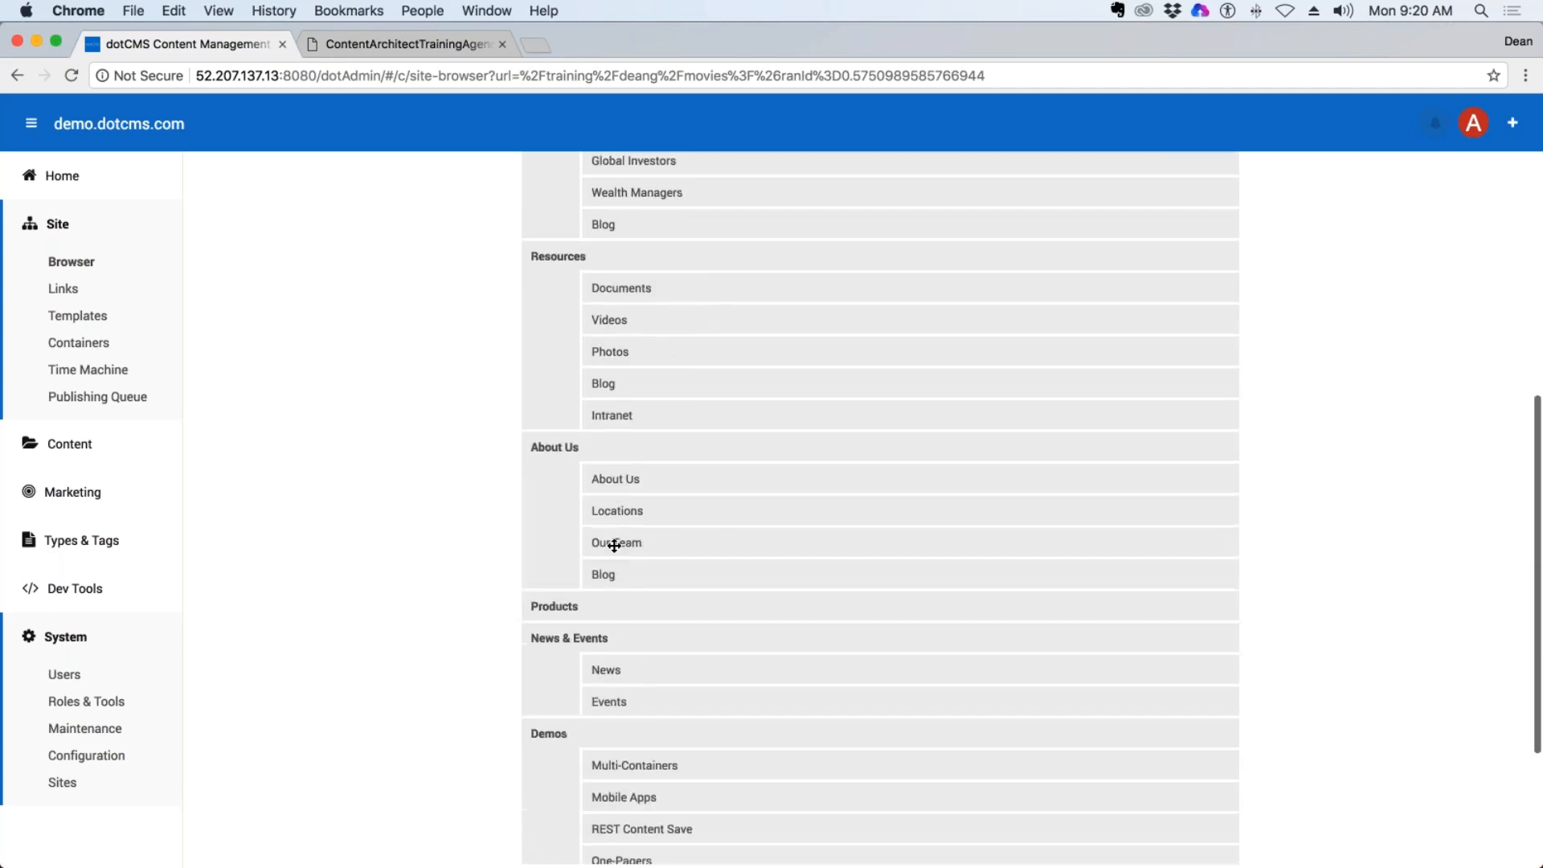
{"action": "left_click_drag", "start_coordinate": [569, 347], "coordinate": [544, 637]}
{"action": "scroll", "coordinate": [696, 516], "scroll_direction": "up", "scroll_amount": 5}
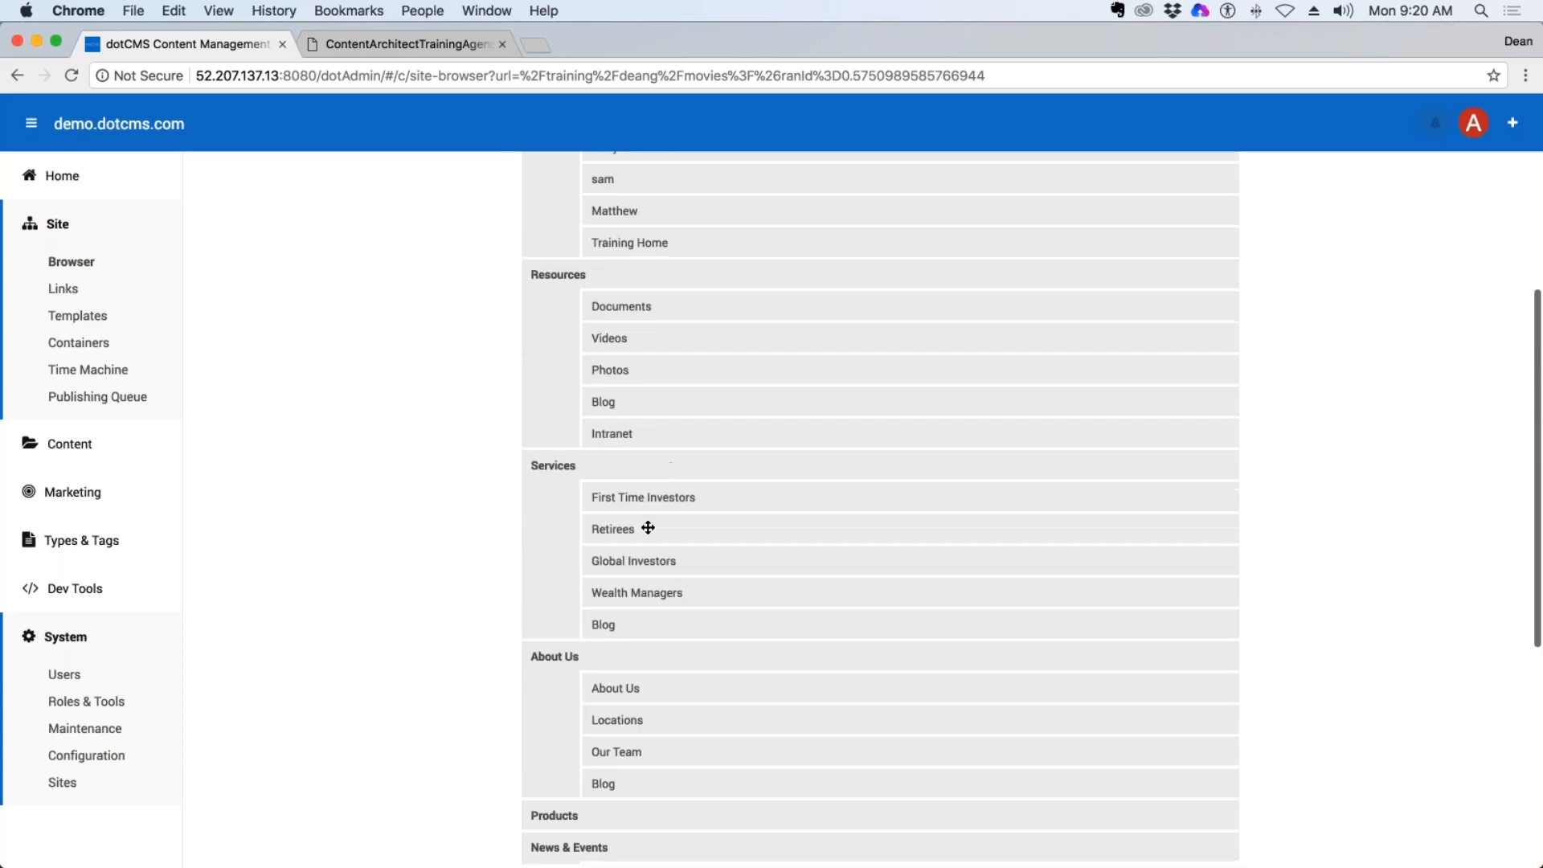
Try moving About Us to the top and Resources directly above Products in the main navigation order, and discard the reordering.
{"action": "left_click_drag", "start_coordinate": [552, 656], "coordinate": [575, 703]}
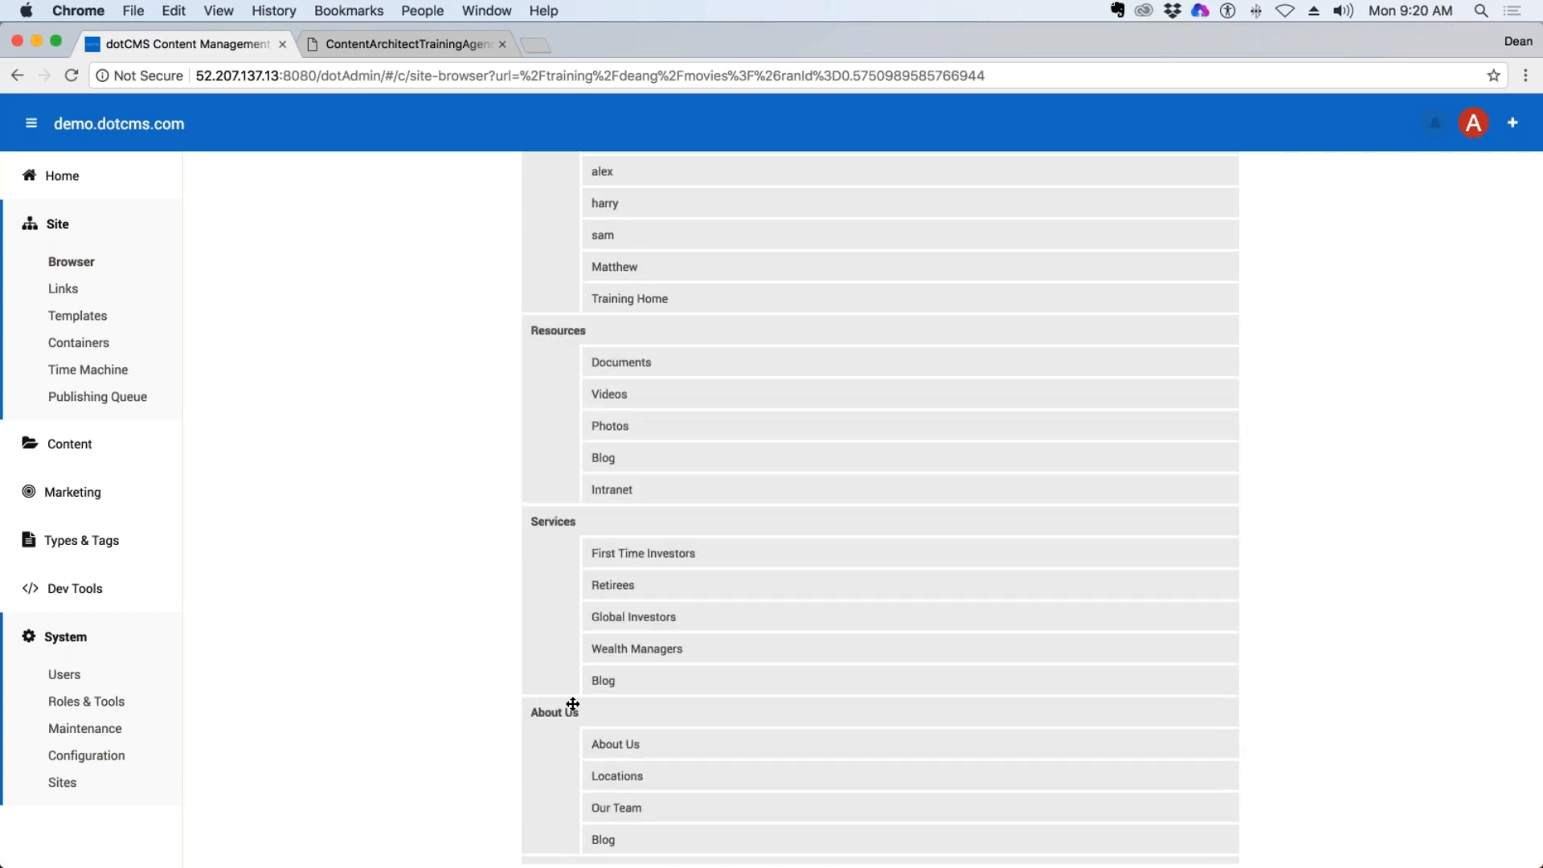
{"action": "left_click_drag", "start_coordinate": [557, 627], "coordinate": [530, 393]}
{"action": "scroll", "coordinate": [657, 485], "scroll_direction": "down", "scroll_amount": 5}
{"action": "left_click_drag", "start_coordinate": [553, 513], "coordinate": [529, 450]}
{"action": "scroll", "coordinate": [683, 491], "scroll_direction": "up", "scroll_amount": 3}
{"action": "scroll", "coordinate": [603, 604], "scroll_direction": "down", "scroll_amount": 5}
{"action": "scroll", "coordinate": [784, 537], "scroll_direction": "up", "scroll_amount": 10}
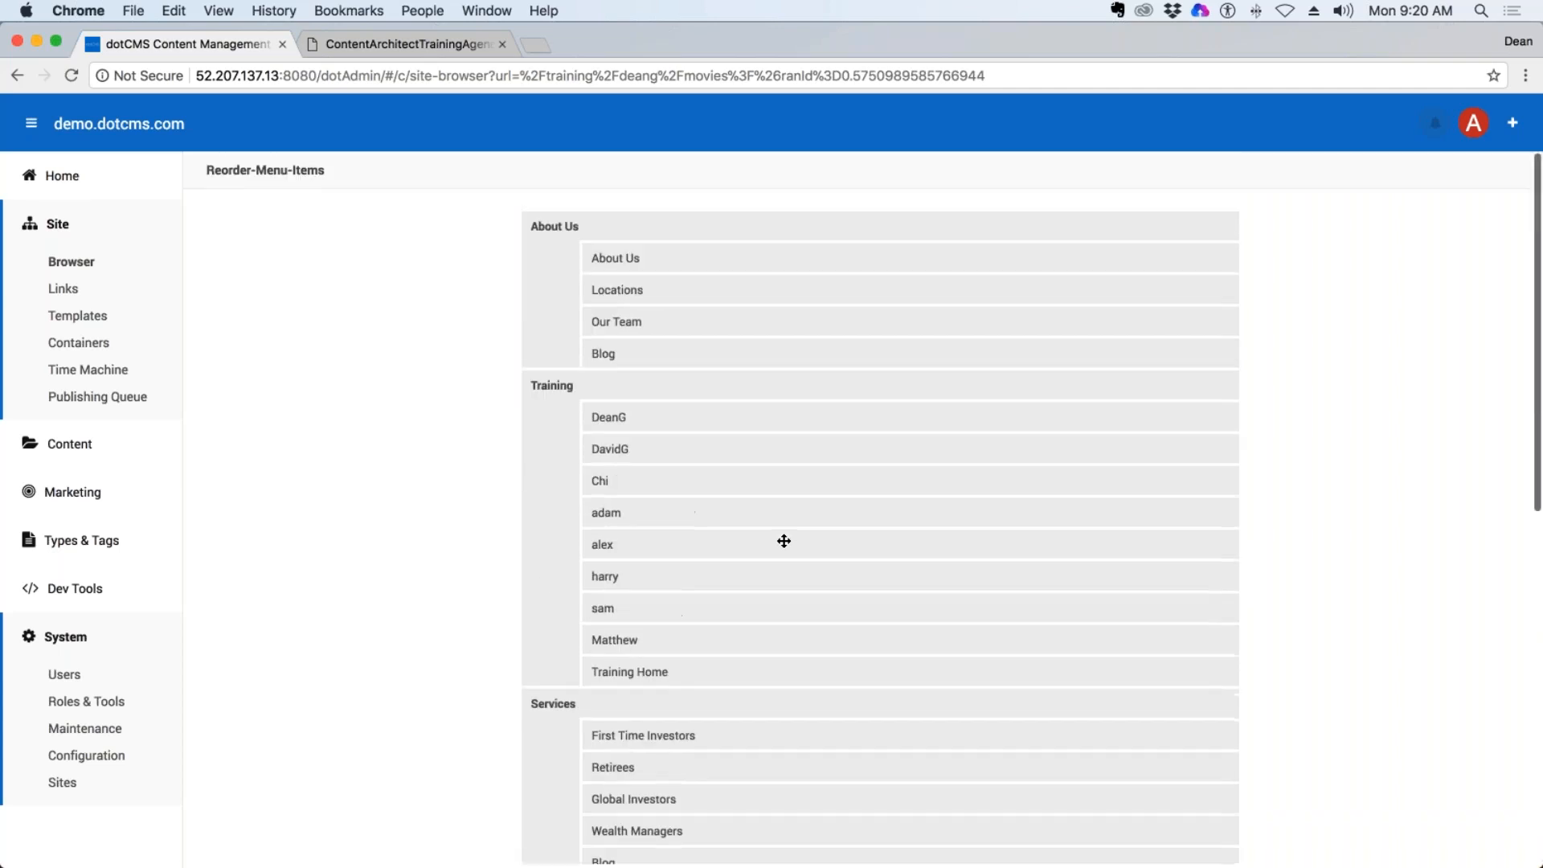
{"action": "scroll", "coordinate": [1483, 695], "scroll_direction": "down", "scroll_amount": 10}
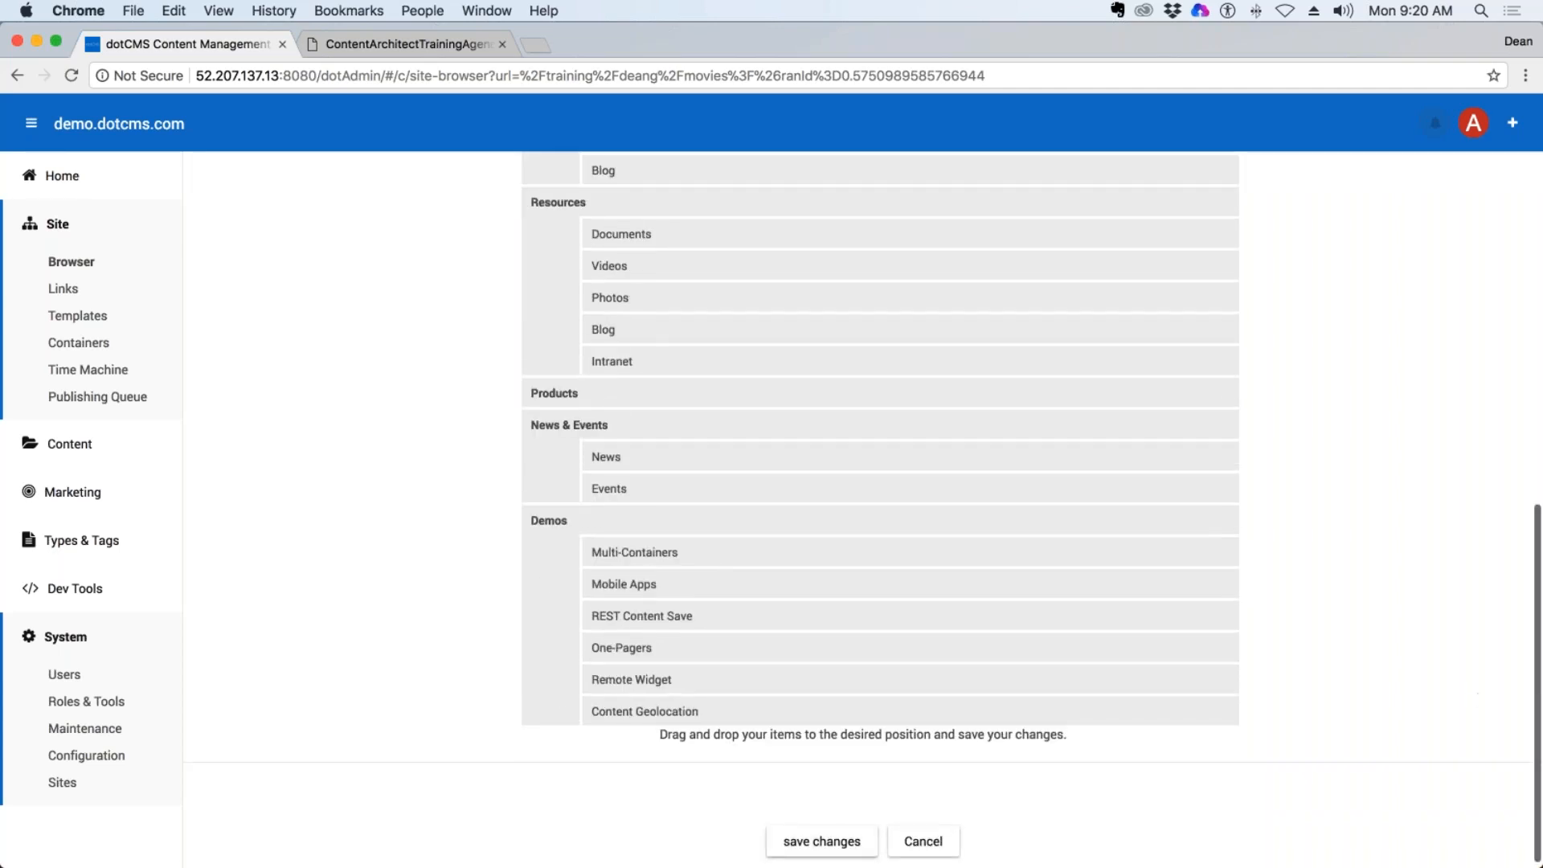
{"action": "left_click", "coordinate": [948, 841]}
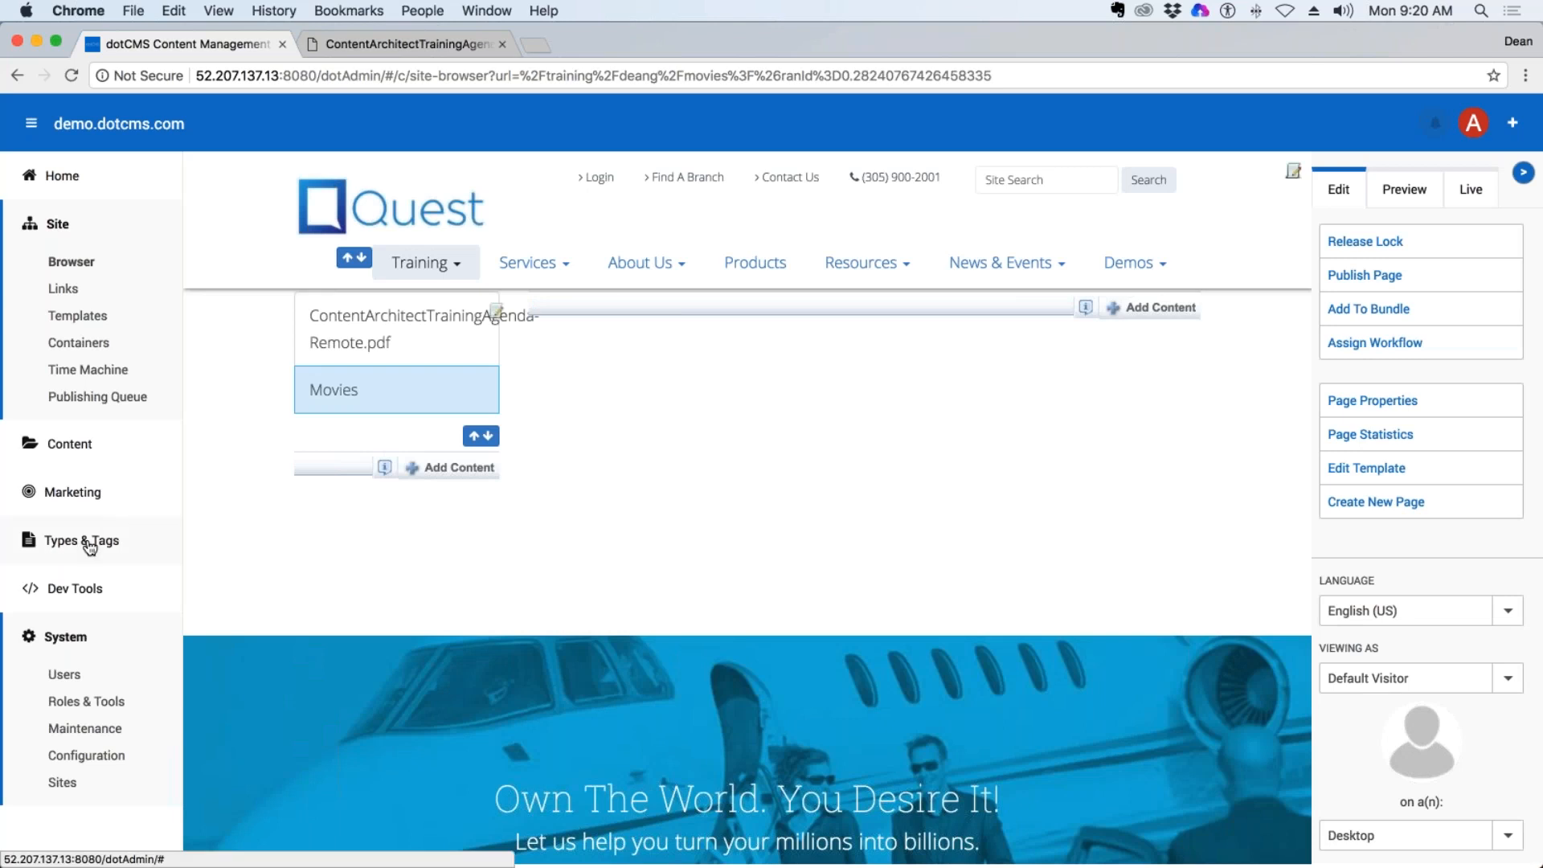
Leave the Movies page and open the list of content types.
{"action": "left_click", "coordinate": [1084, 307]}
{"action": "left_click", "coordinate": [1141, 550]}
{"action": "left_click", "coordinate": [75, 546]}
{"action": "left_click", "coordinate": [80, 581]}
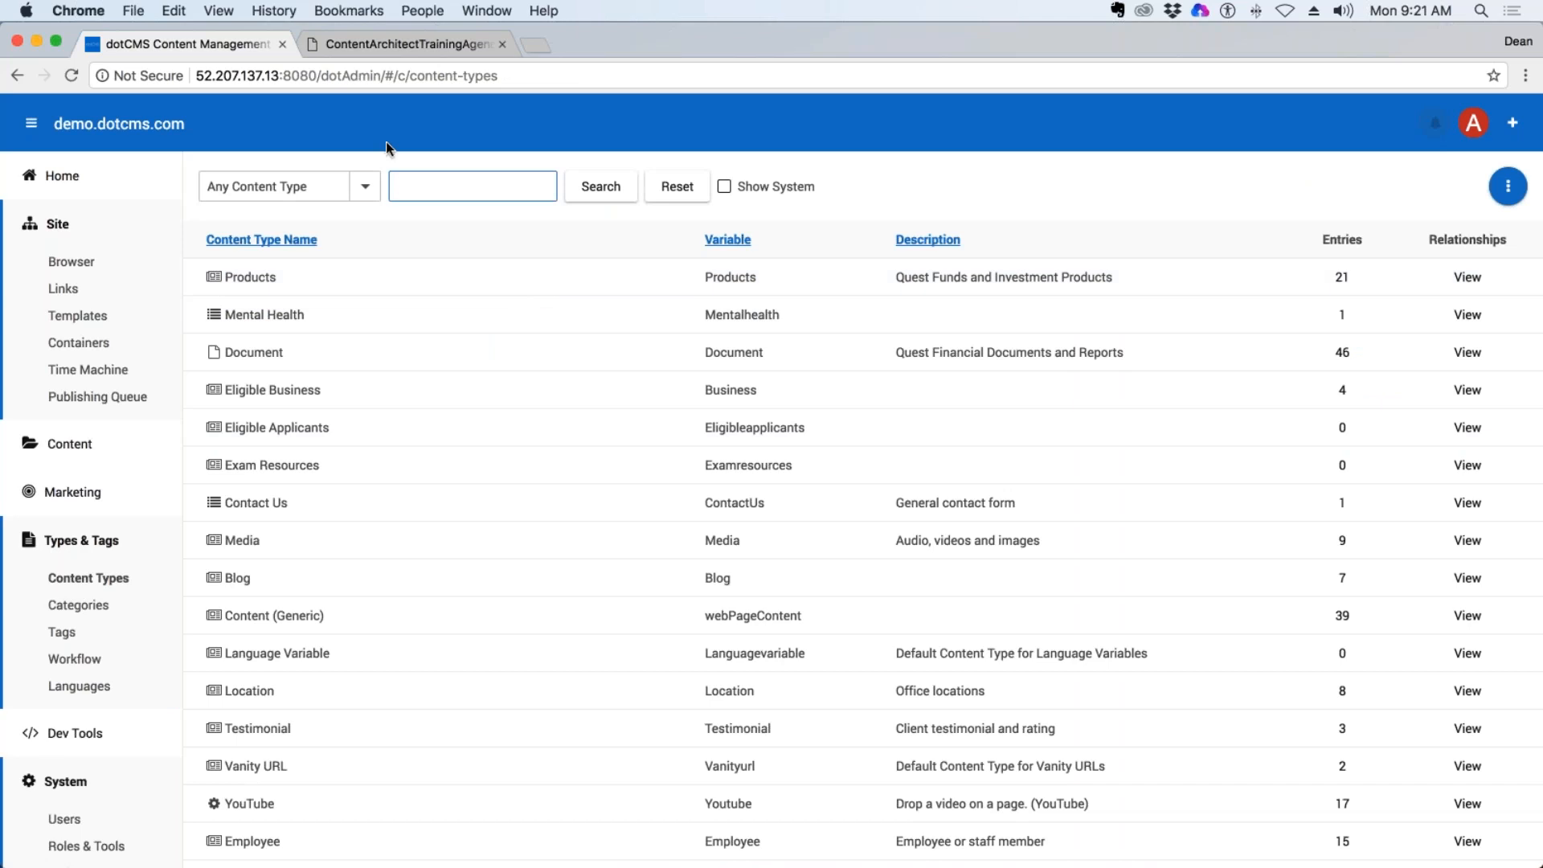
Filter the content types list to show only the File base type.
{"action": "left_click", "coordinate": [364, 189]}
{"action": "left_click", "coordinate": [364, 189]}
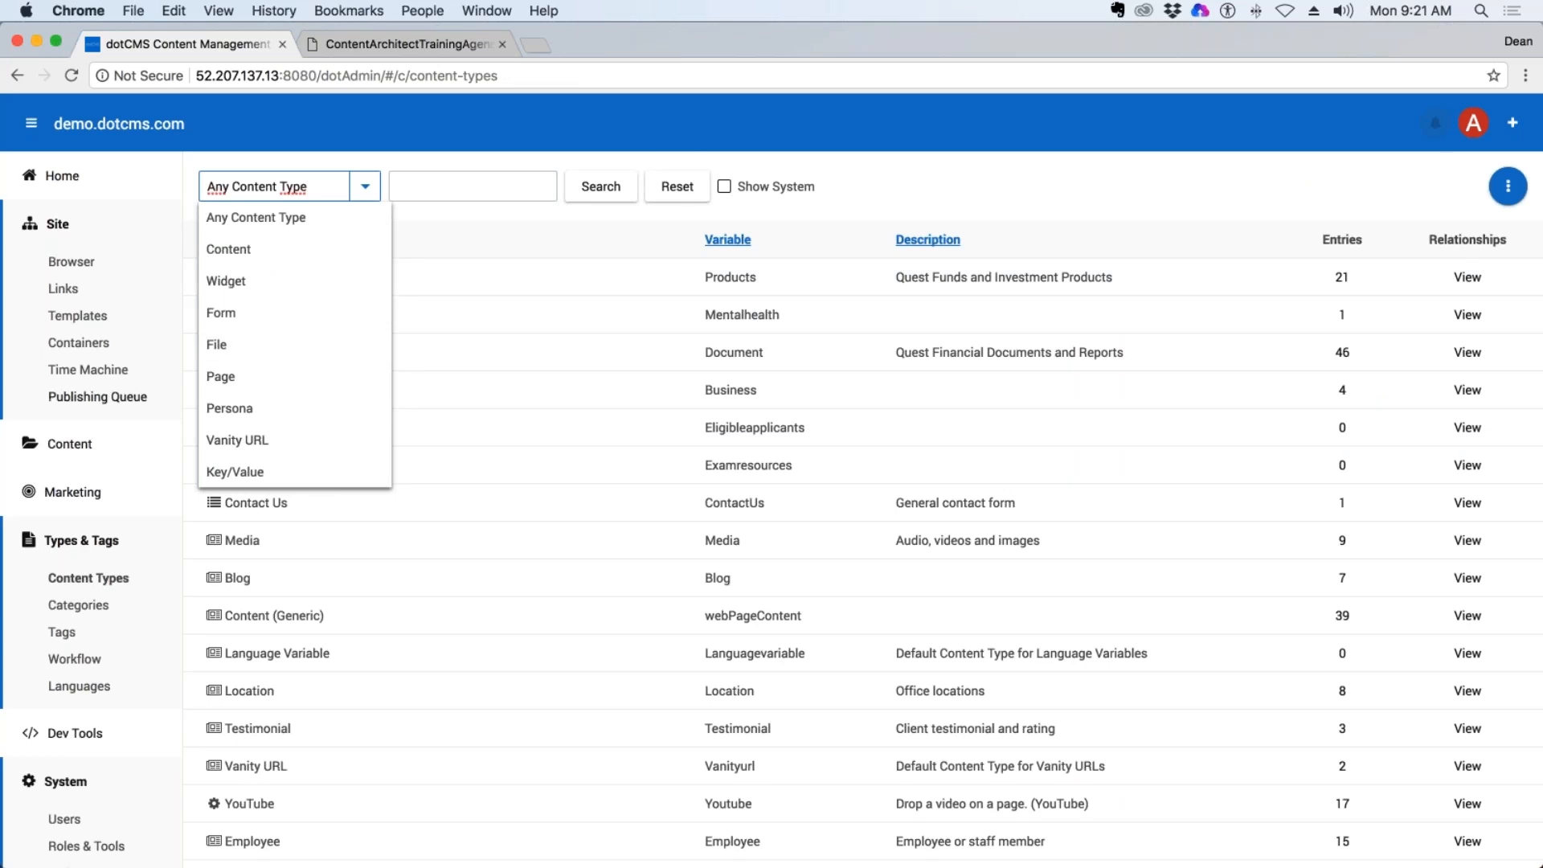
{"action": "left_click", "coordinate": [81, 540]}
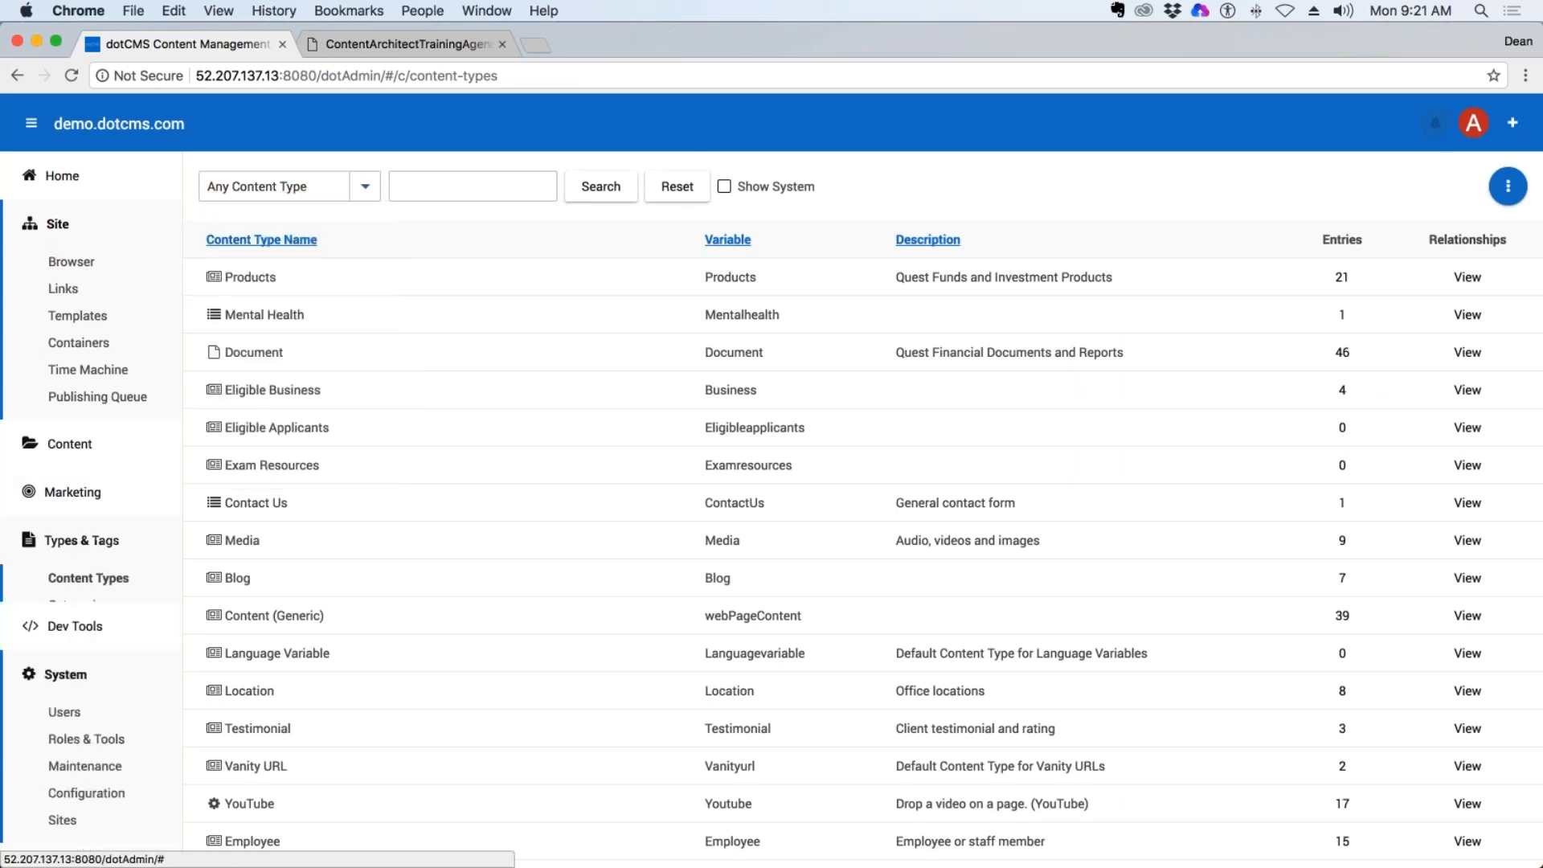
{"action": "left_click", "coordinate": [80, 540]}
{"action": "left_click", "coordinate": [100, 580]}
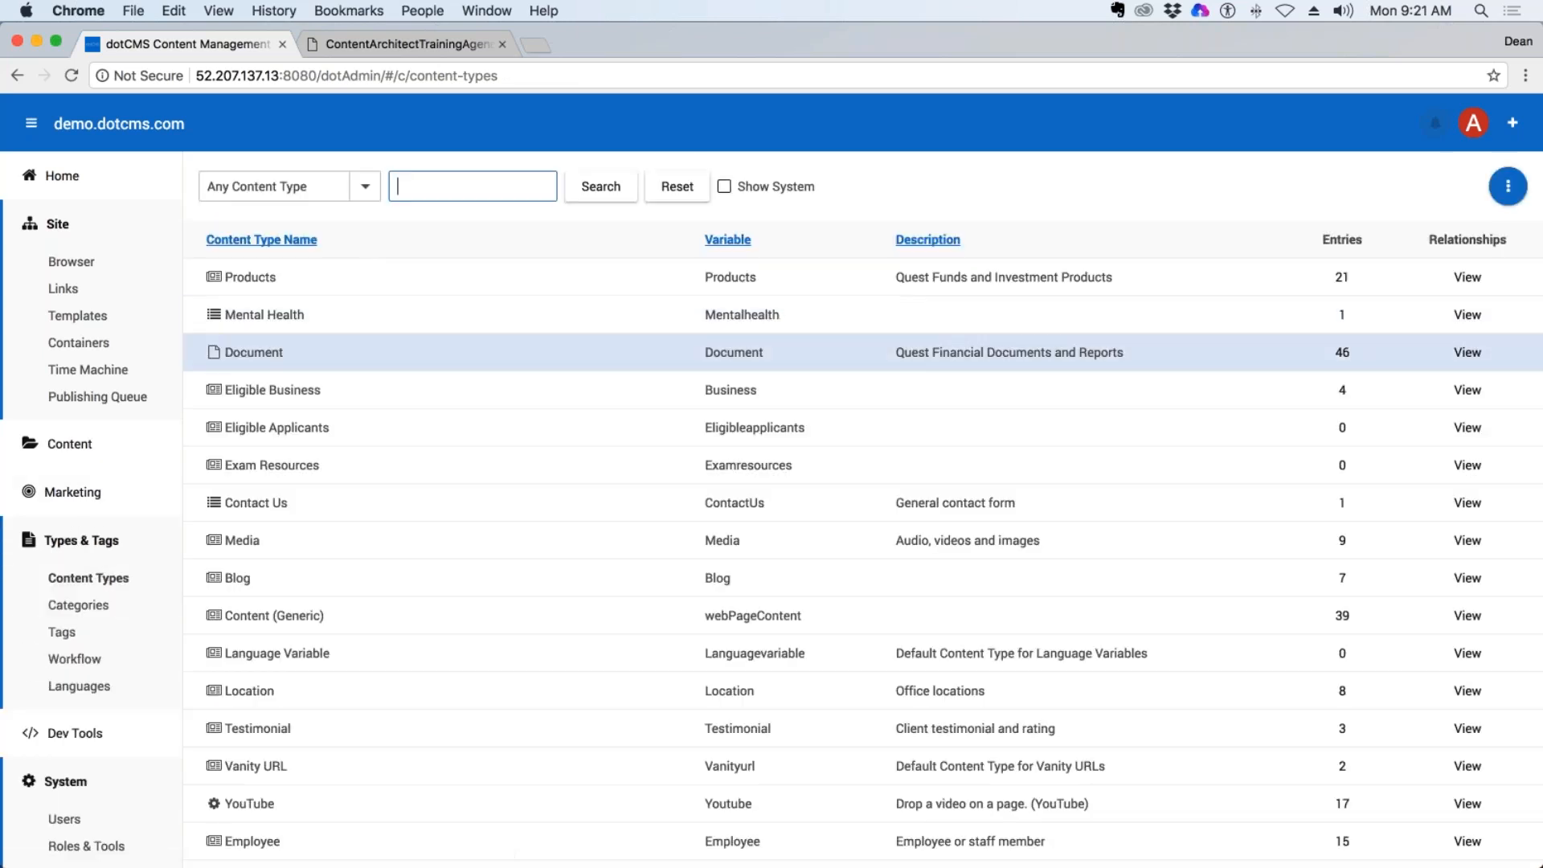
{"action": "left_click", "coordinate": [369, 187]}
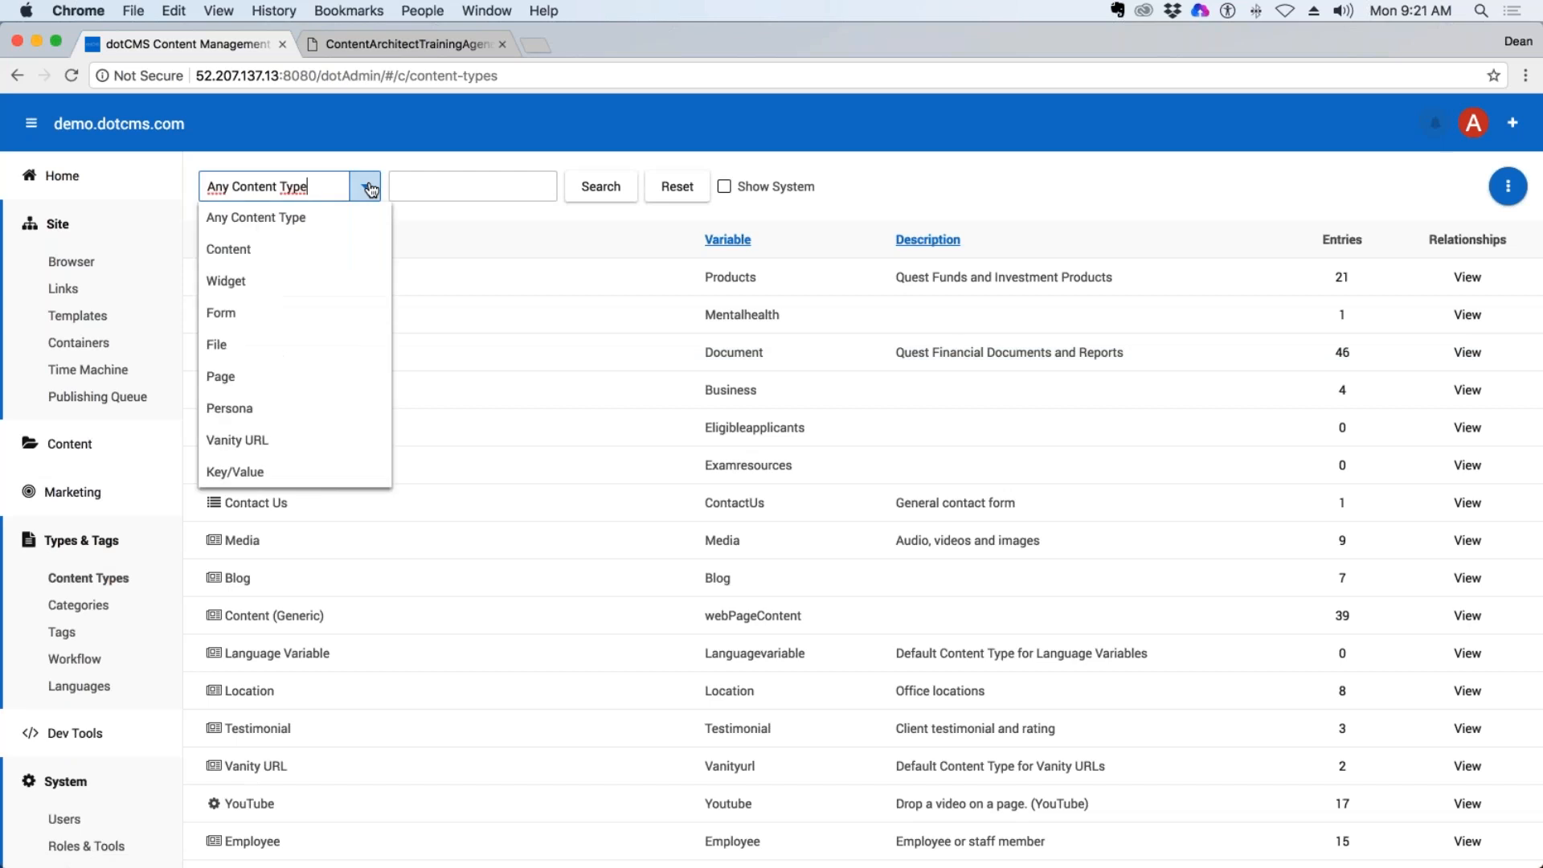
{"action": "left_click", "coordinate": [369, 187]}
{"action": "left_click", "coordinate": [367, 190]}
{"action": "left_click", "coordinate": [221, 345]}
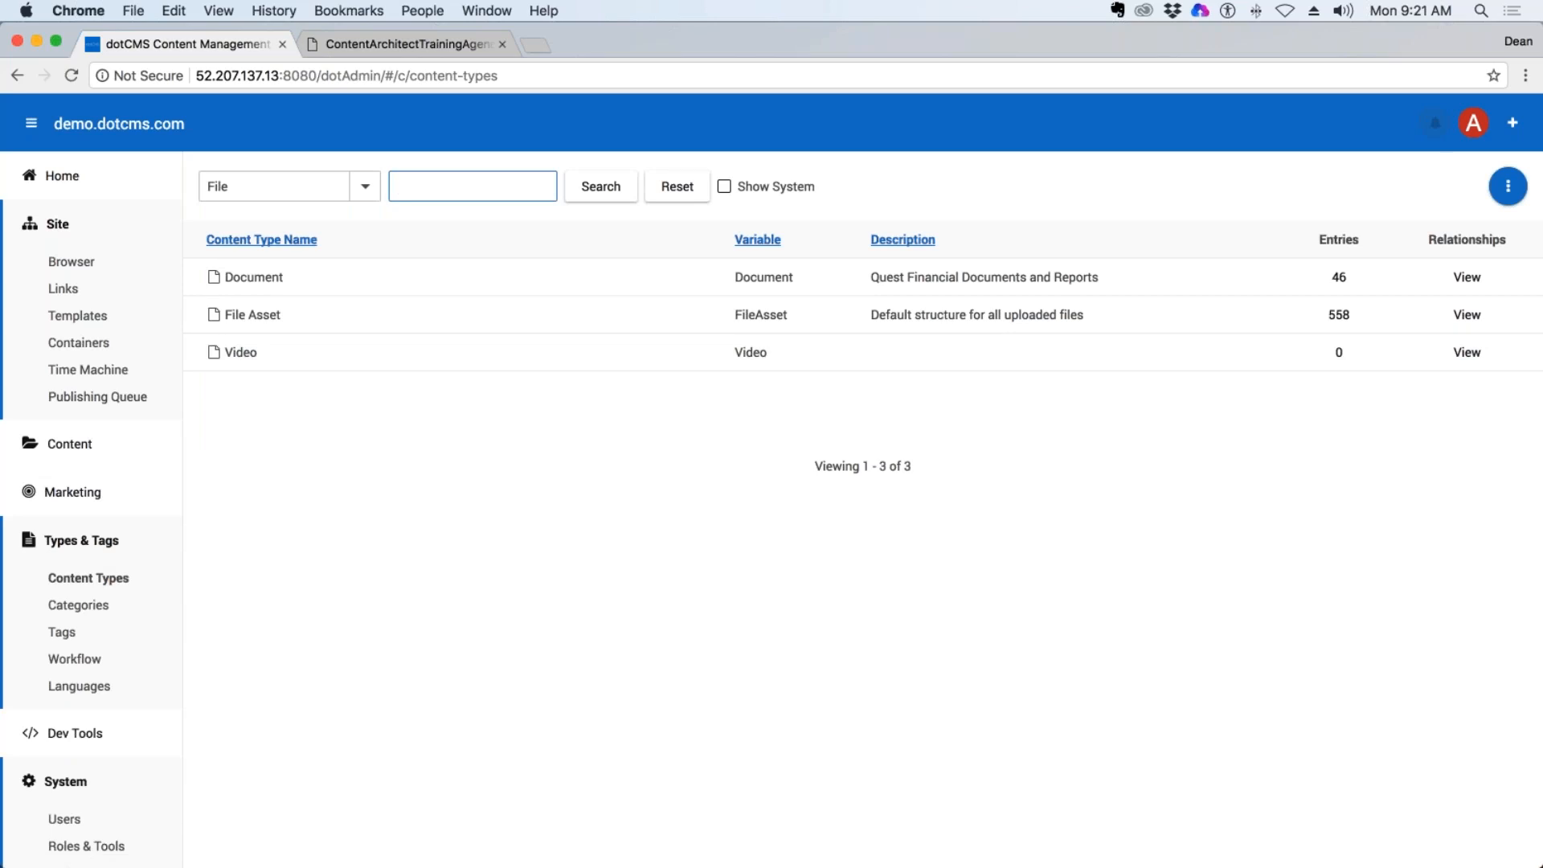
Open the Document content type and review its full list of fields.
{"action": "left_click", "coordinate": [254, 278]}
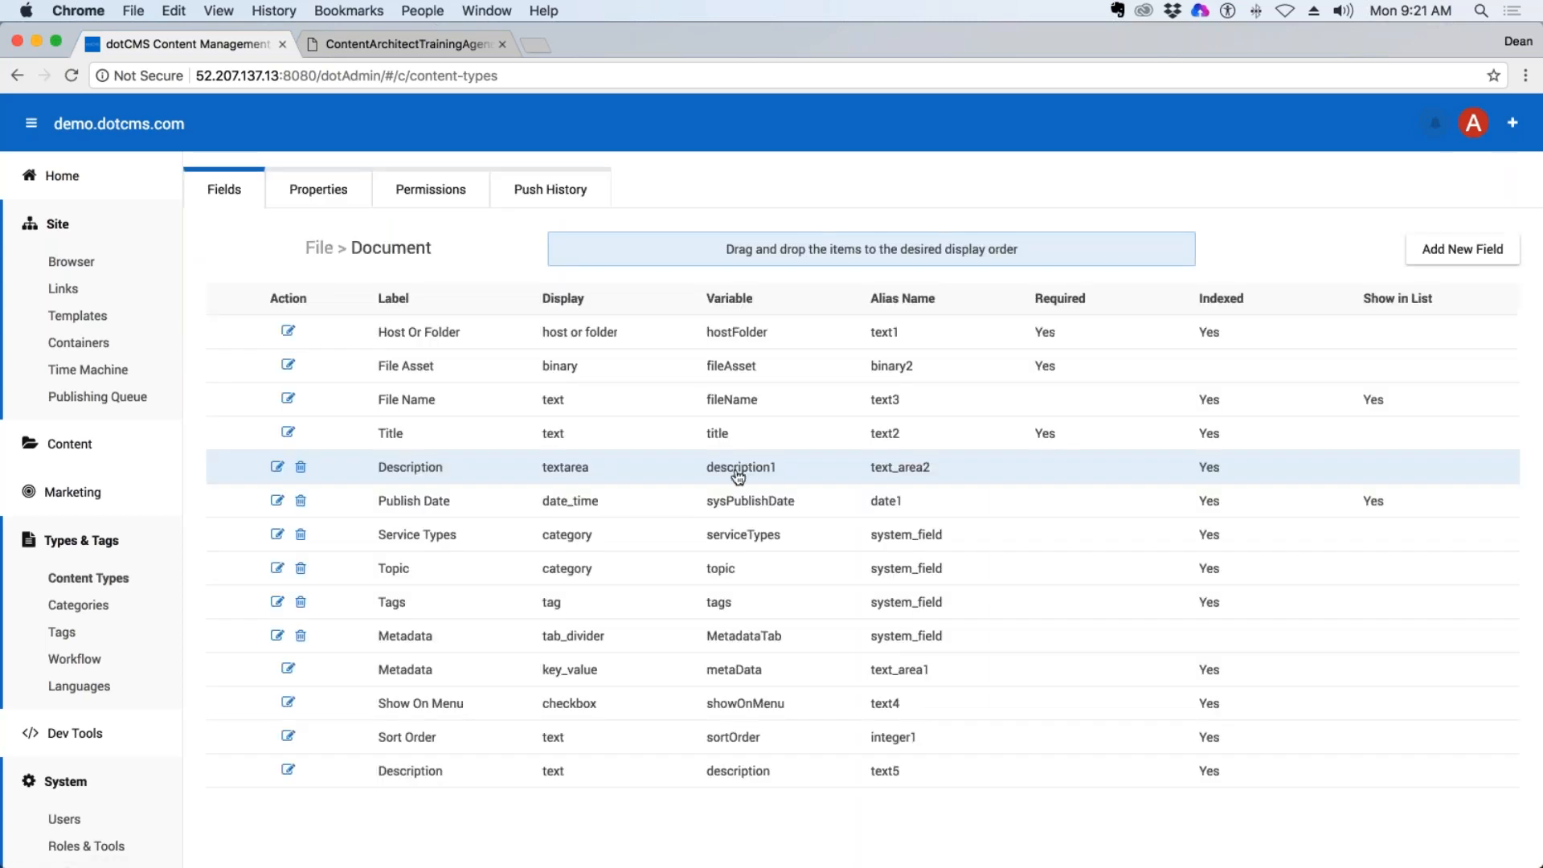
{"action": "scroll", "coordinate": [737, 478], "scroll_direction": "down", "scroll_amount": 2}
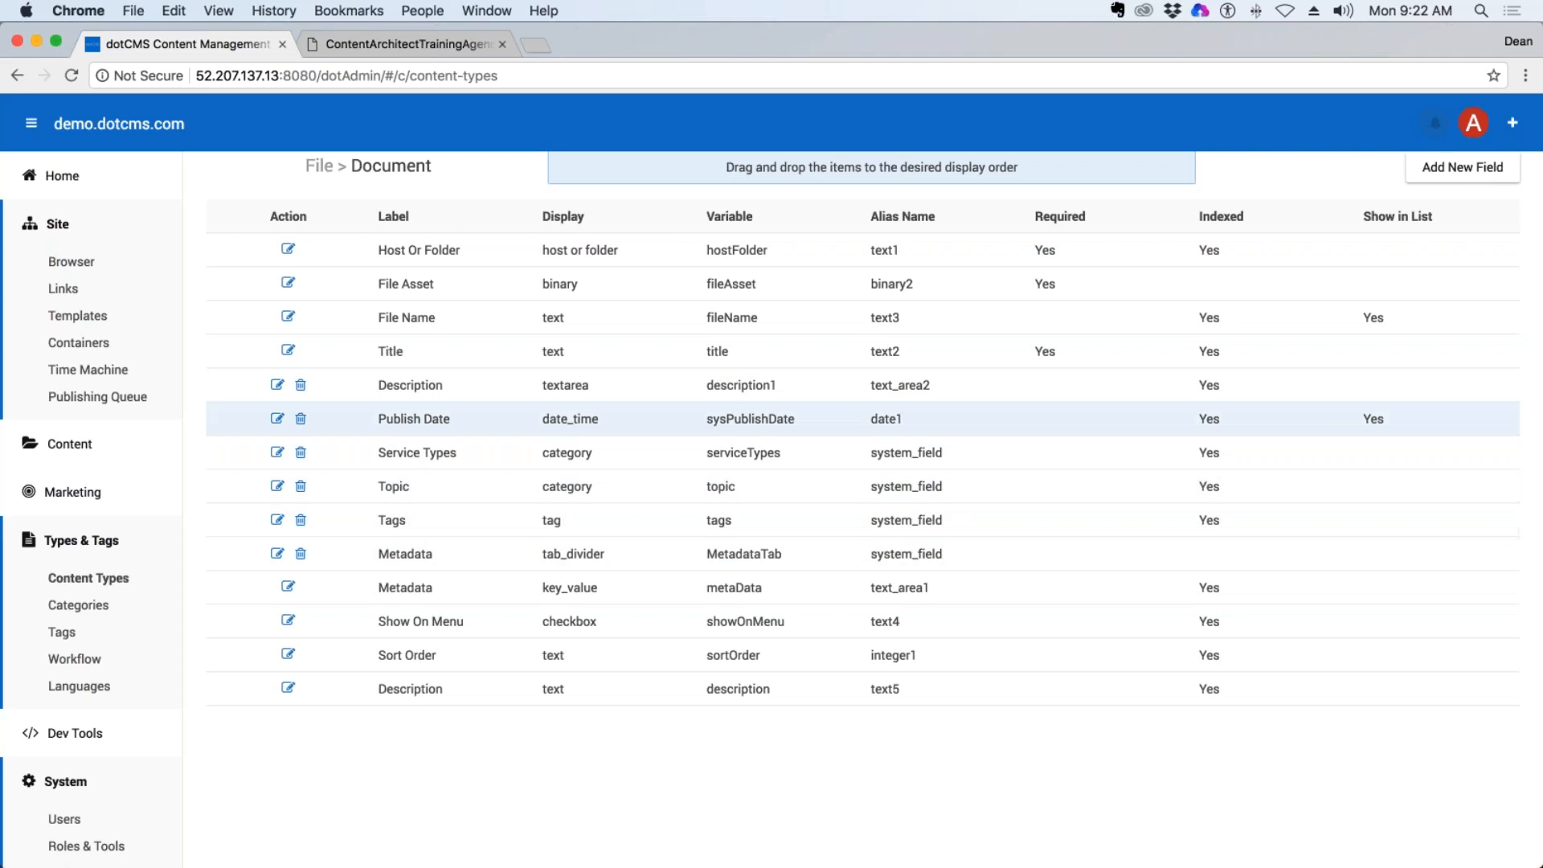
{"action": "scroll", "coordinate": [843, 402], "scroll_direction": "up", "scroll_amount": 2}
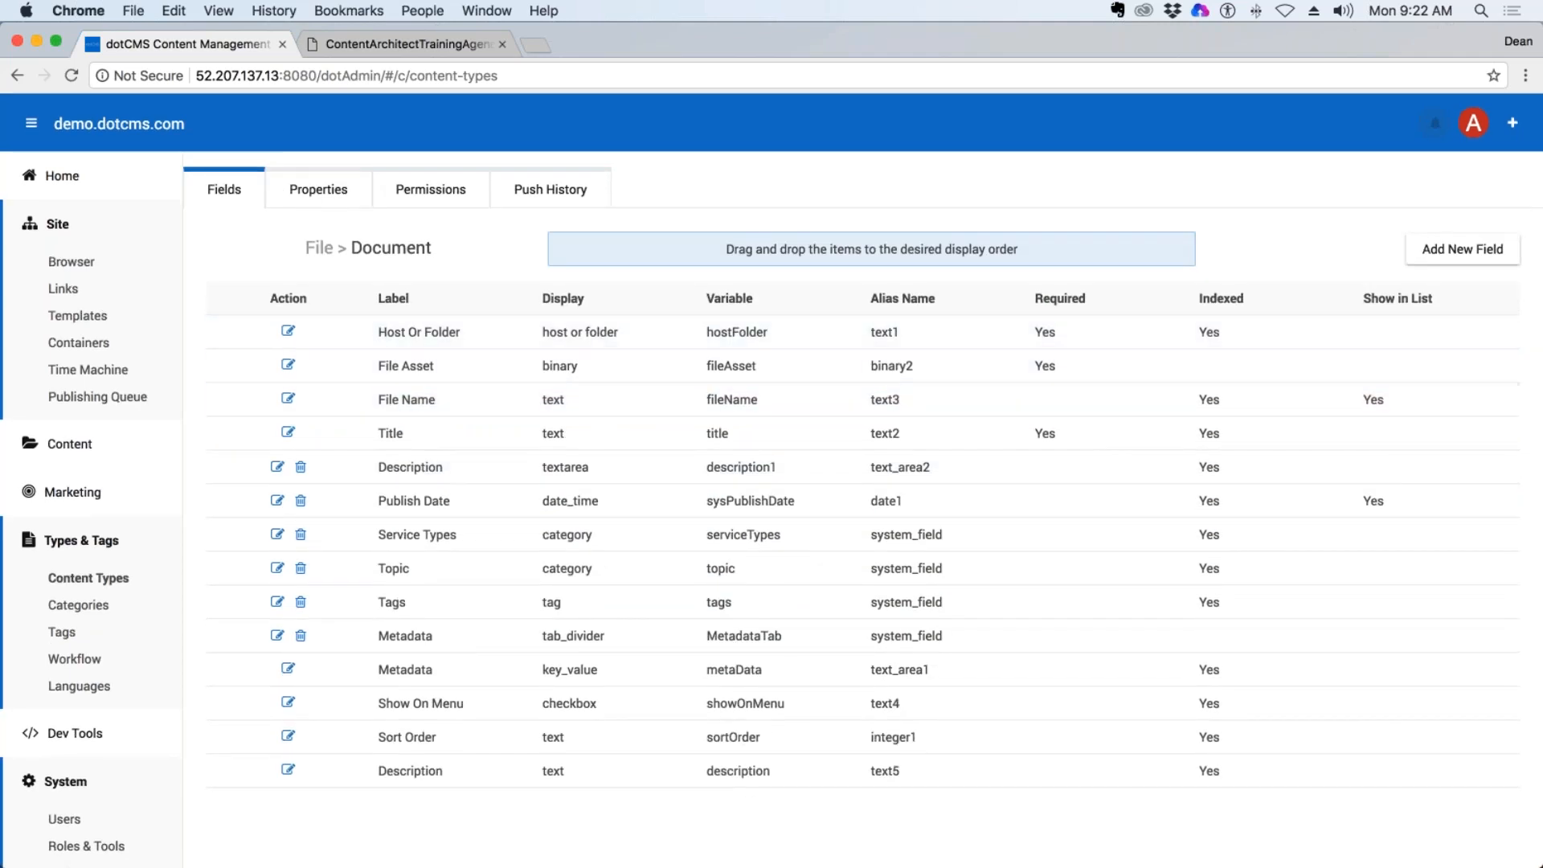
Return to the content types list and open the Video content type to review its fields.
{"action": "left_click", "coordinate": [16, 77]}
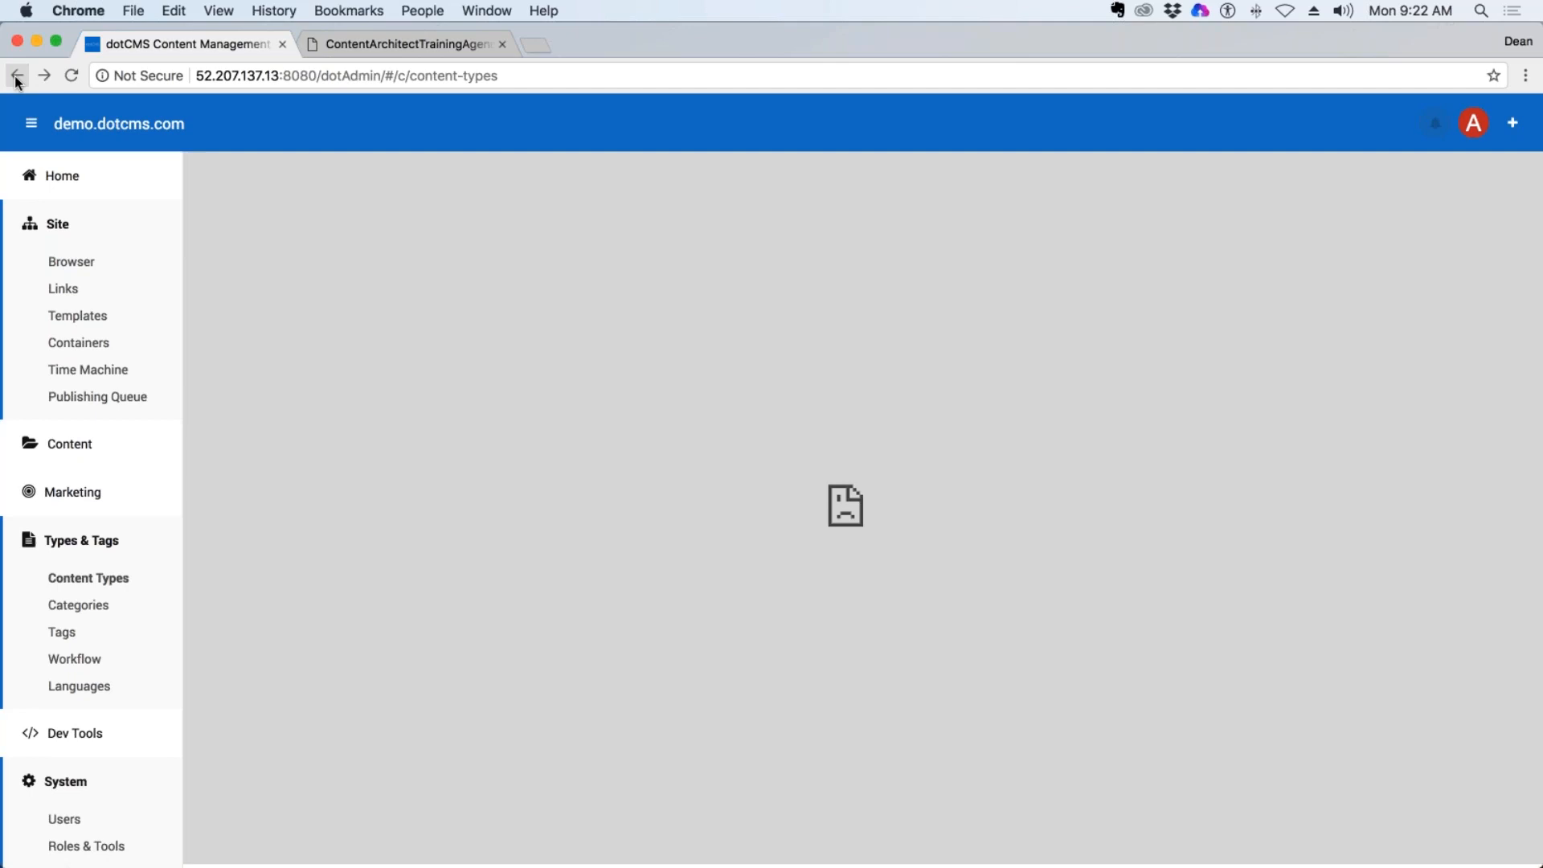
{"action": "left_click", "coordinate": [70, 587]}
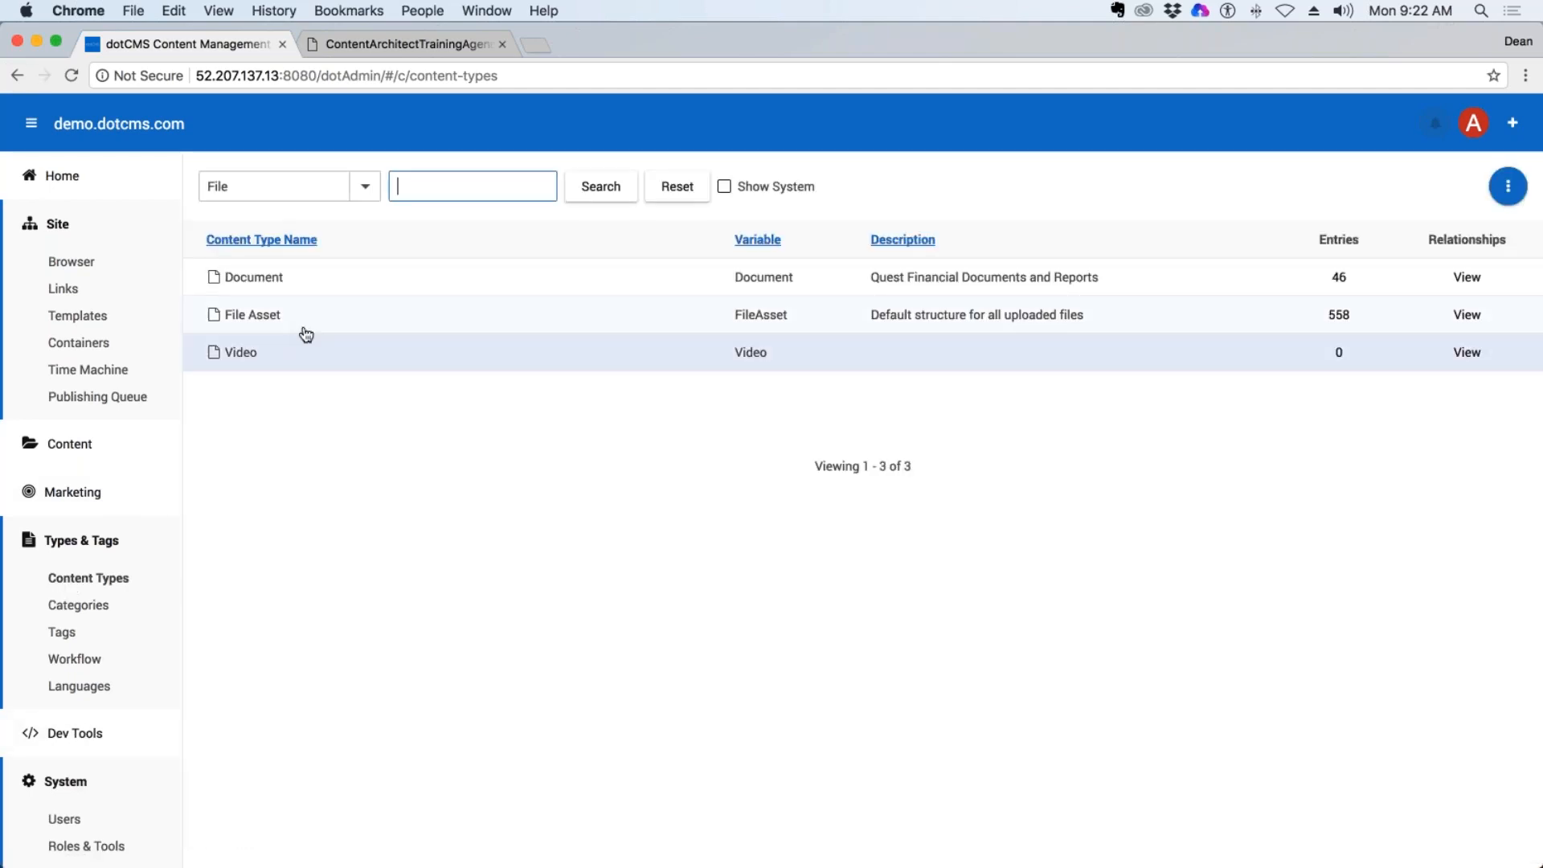
{"action": "left_click", "coordinate": [234, 351]}
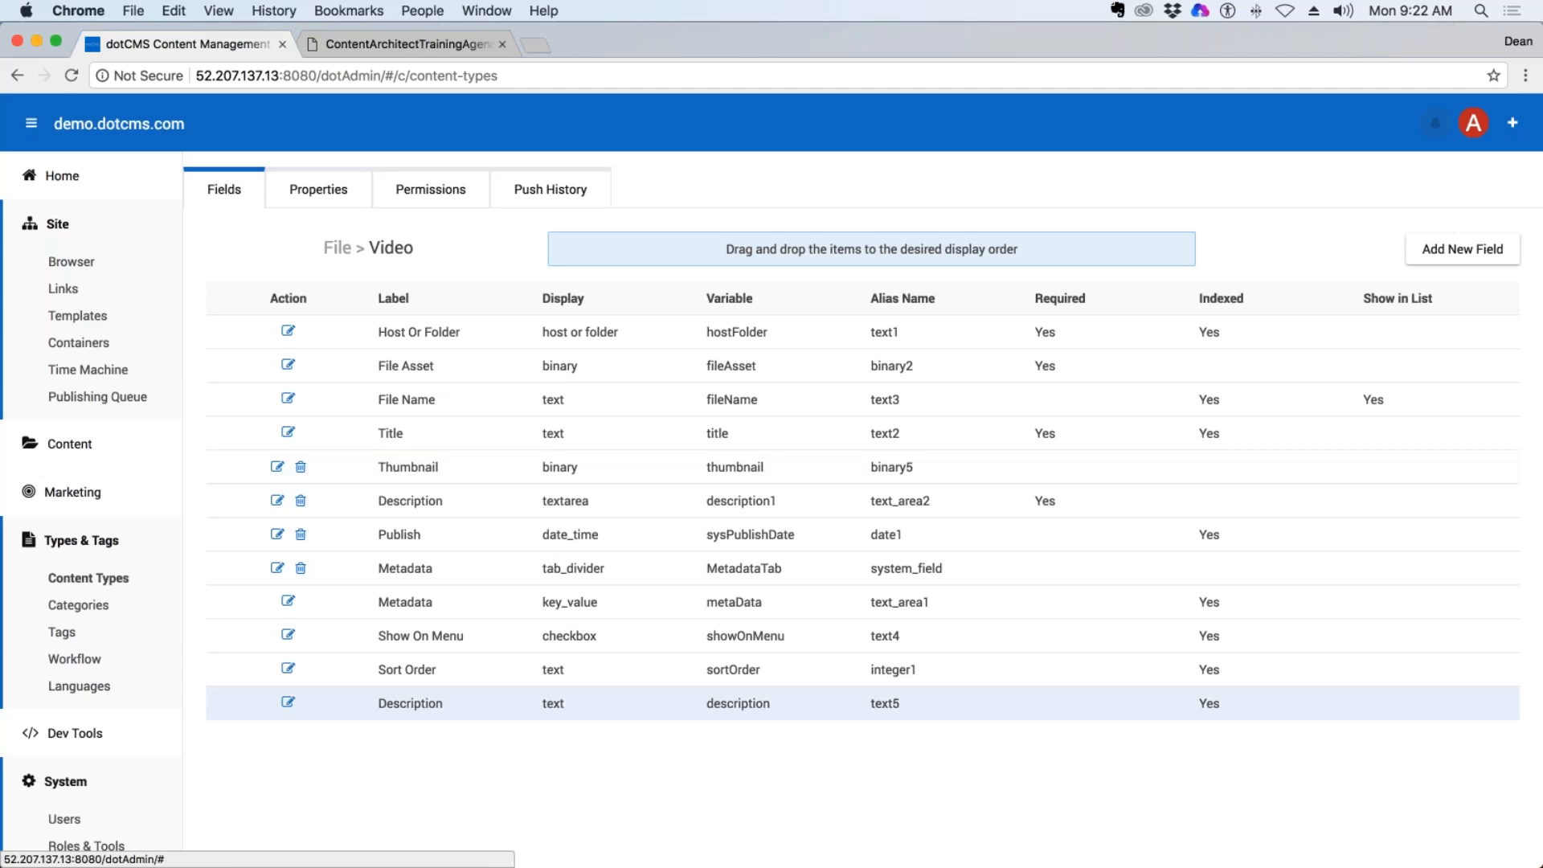
Create and save a new content type of type File named "Audio Files" on demo.dotcms.com with the Default Scheme workflow.
{"action": "left_click", "coordinate": [113, 577]}
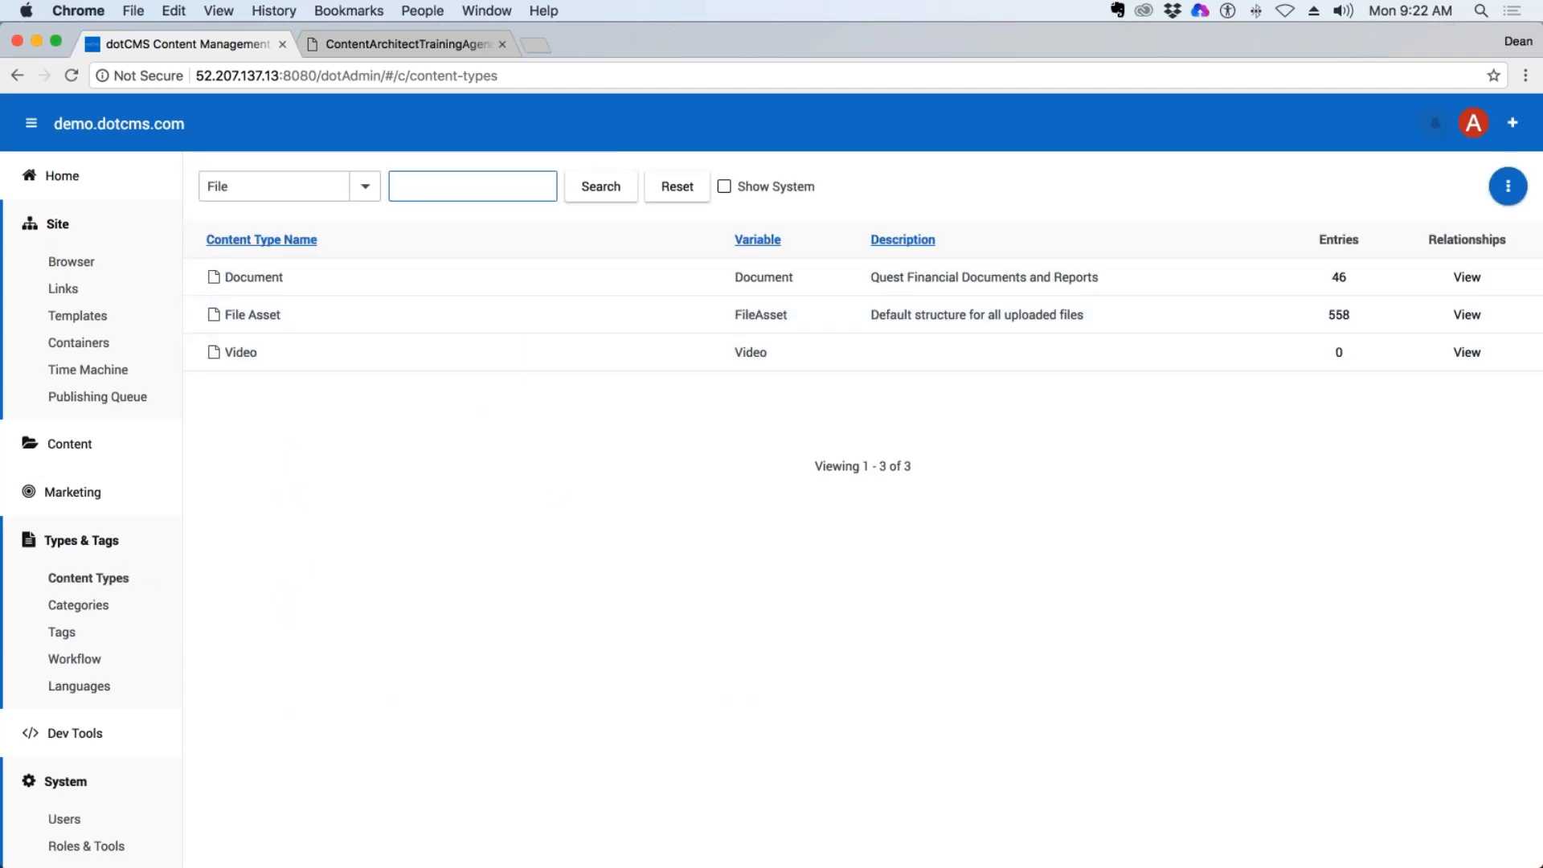
{"action": "left_click", "coordinate": [1507, 186]}
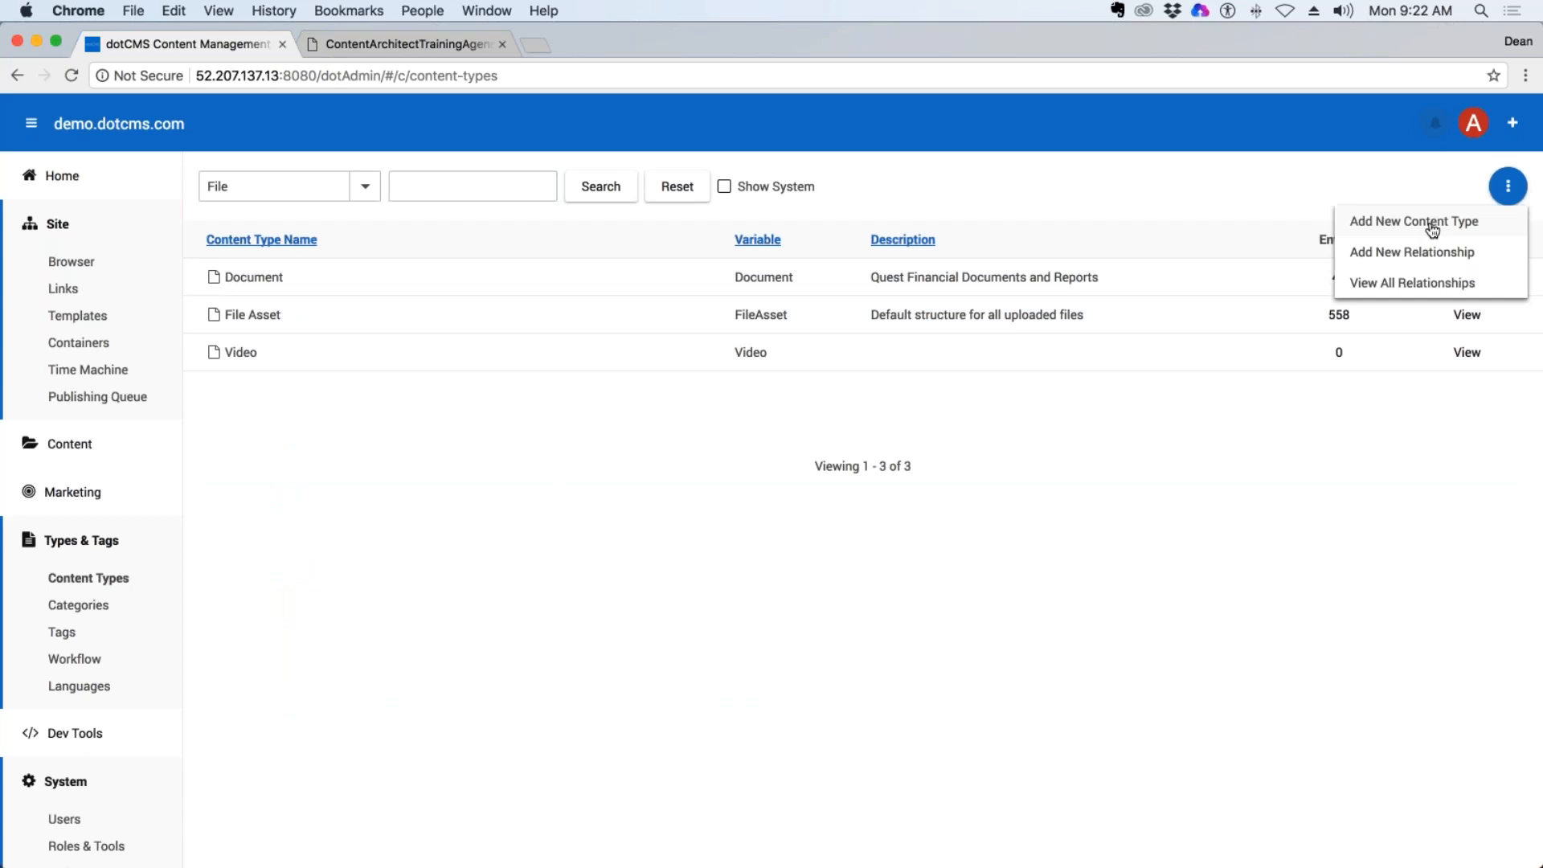
{"action": "left_click", "coordinate": [1429, 223]}
{"action": "left_click_drag", "start_coordinate": [400, 244], "coordinate": [343, 246]}
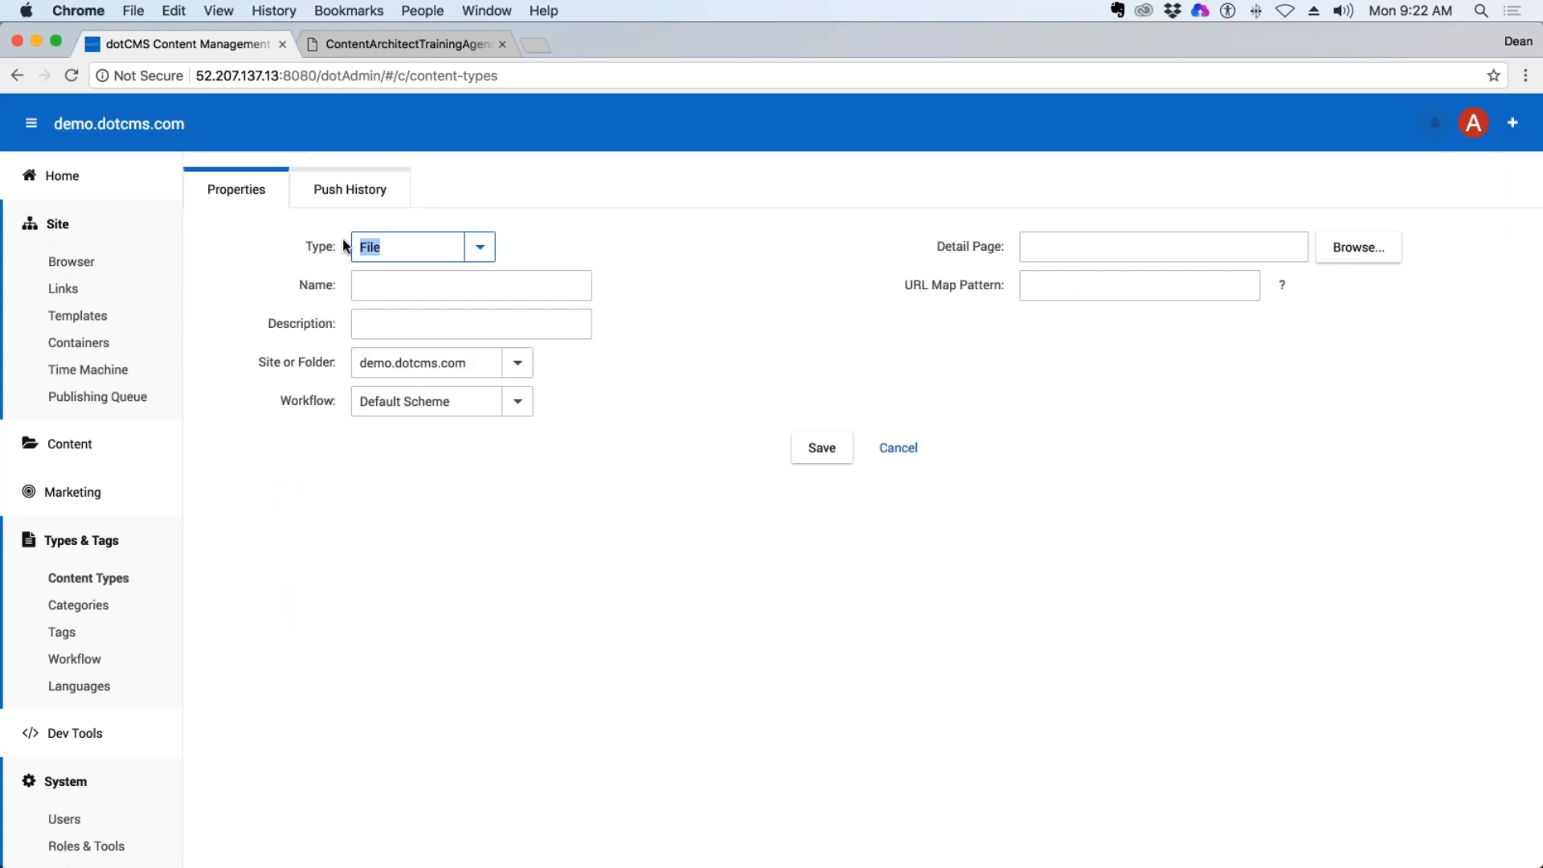
{"action": "left_click", "coordinate": [460, 283]}
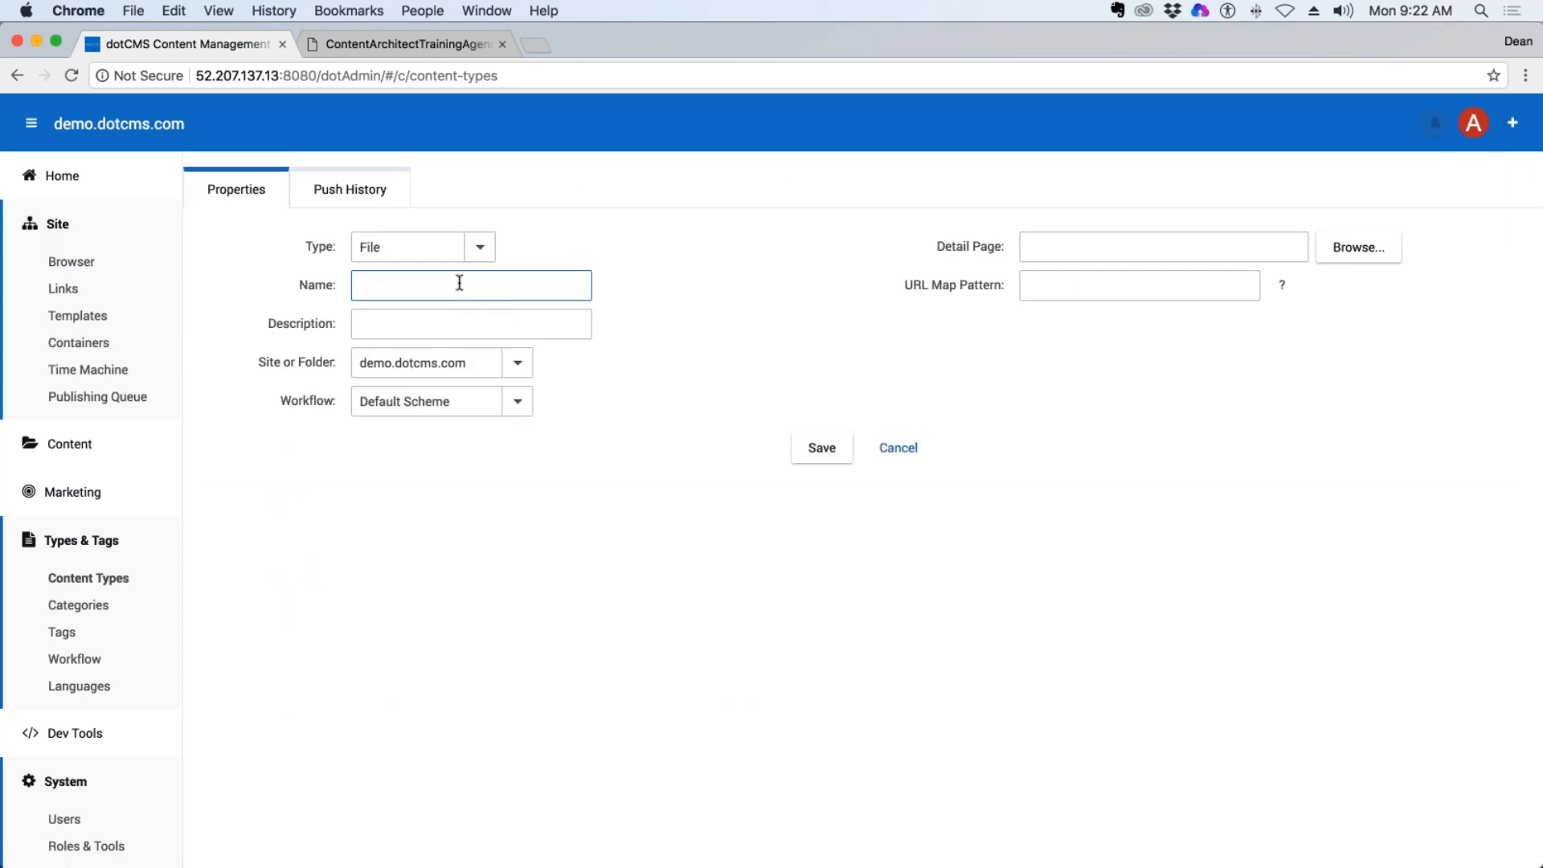
{"action": "type", "text": "Audio Files"}
{"action": "left_click", "coordinate": [821, 448]}
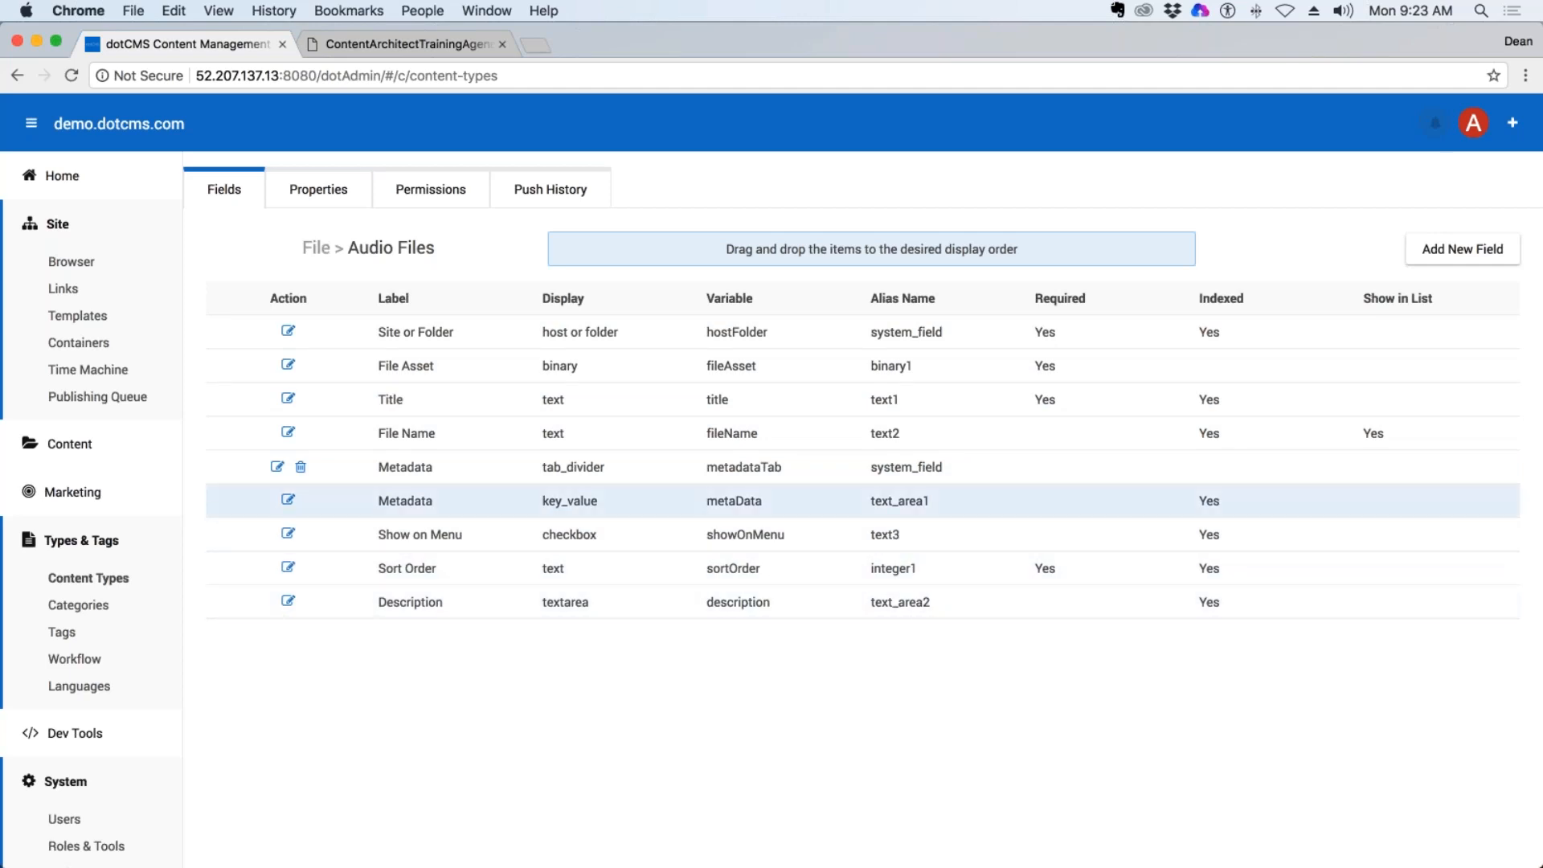
Add a Text field to Audio Files labelled "Duration" with the hint "1:25 is One minute 25 seconds".
{"action": "left_click", "coordinate": [1492, 255]}
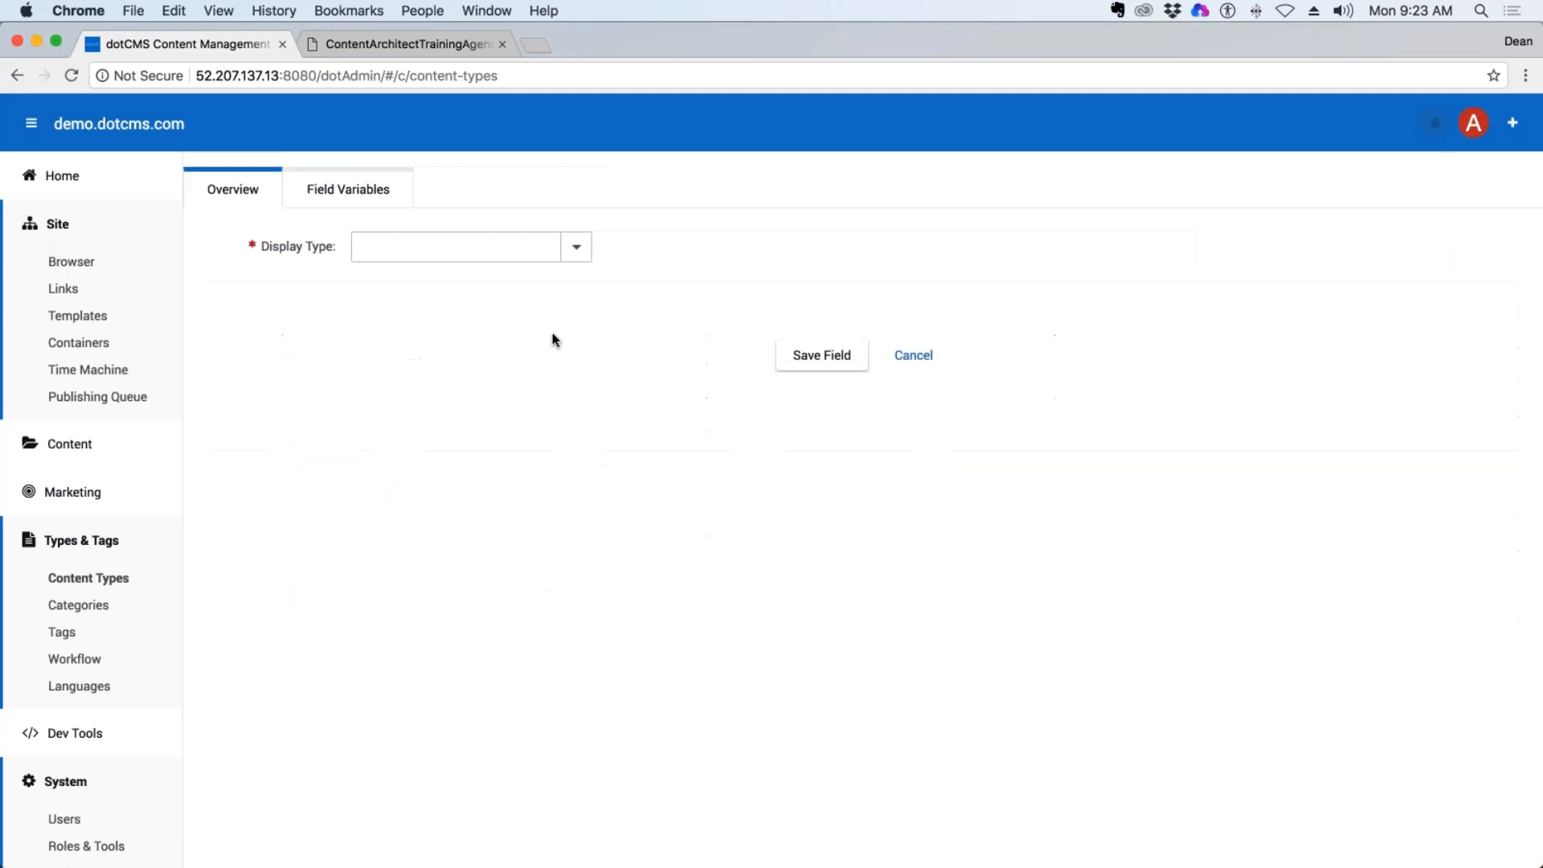
{"action": "left_click", "coordinate": [589, 247]}
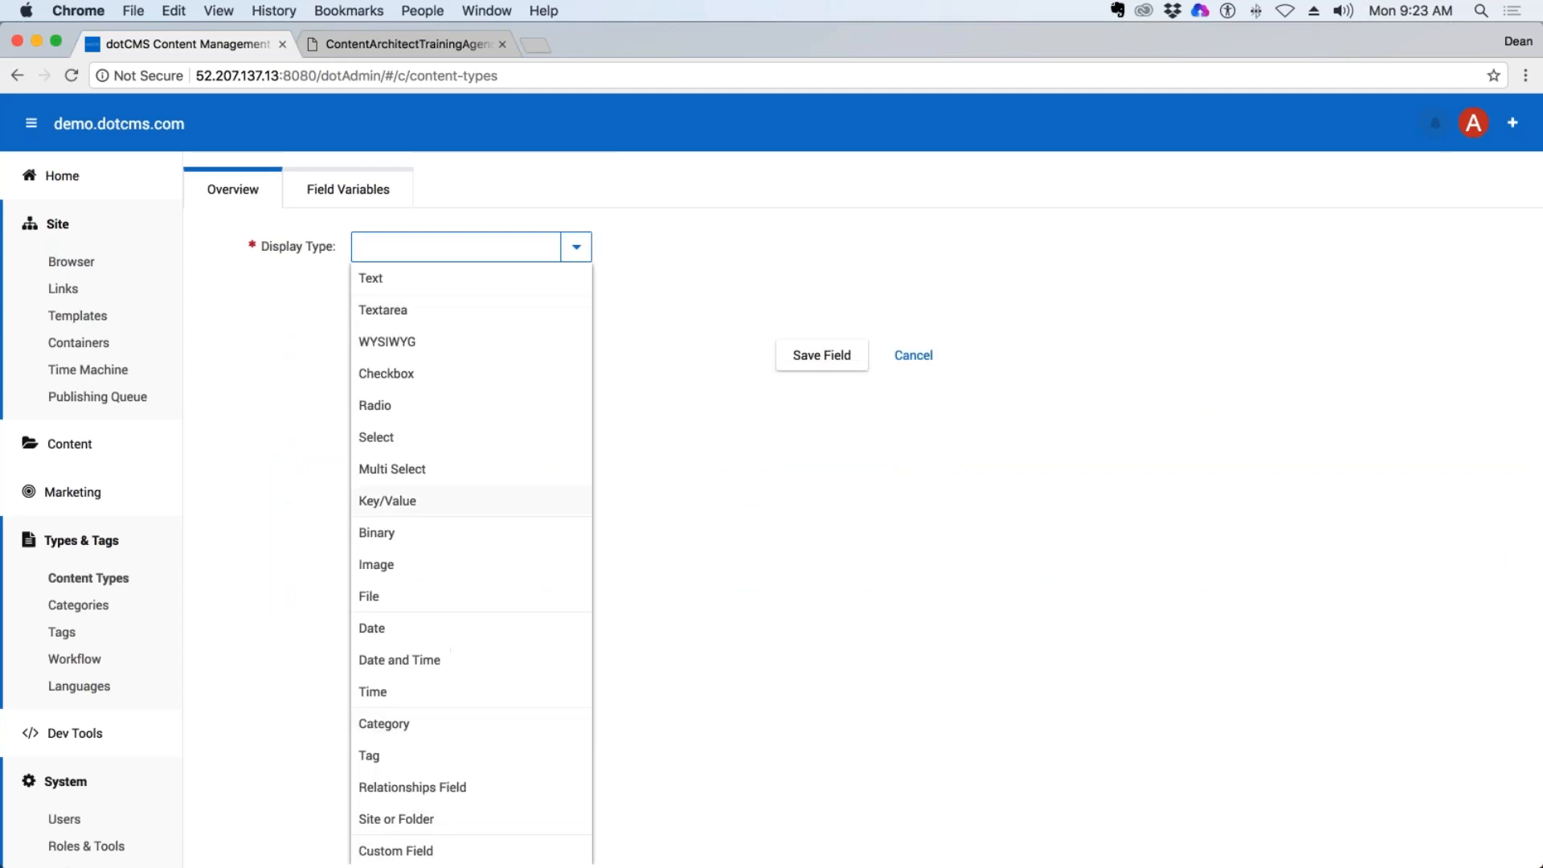
{"action": "left_click", "coordinate": [400, 281]}
{"action": "left_click", "coordinate": [401, 287]}
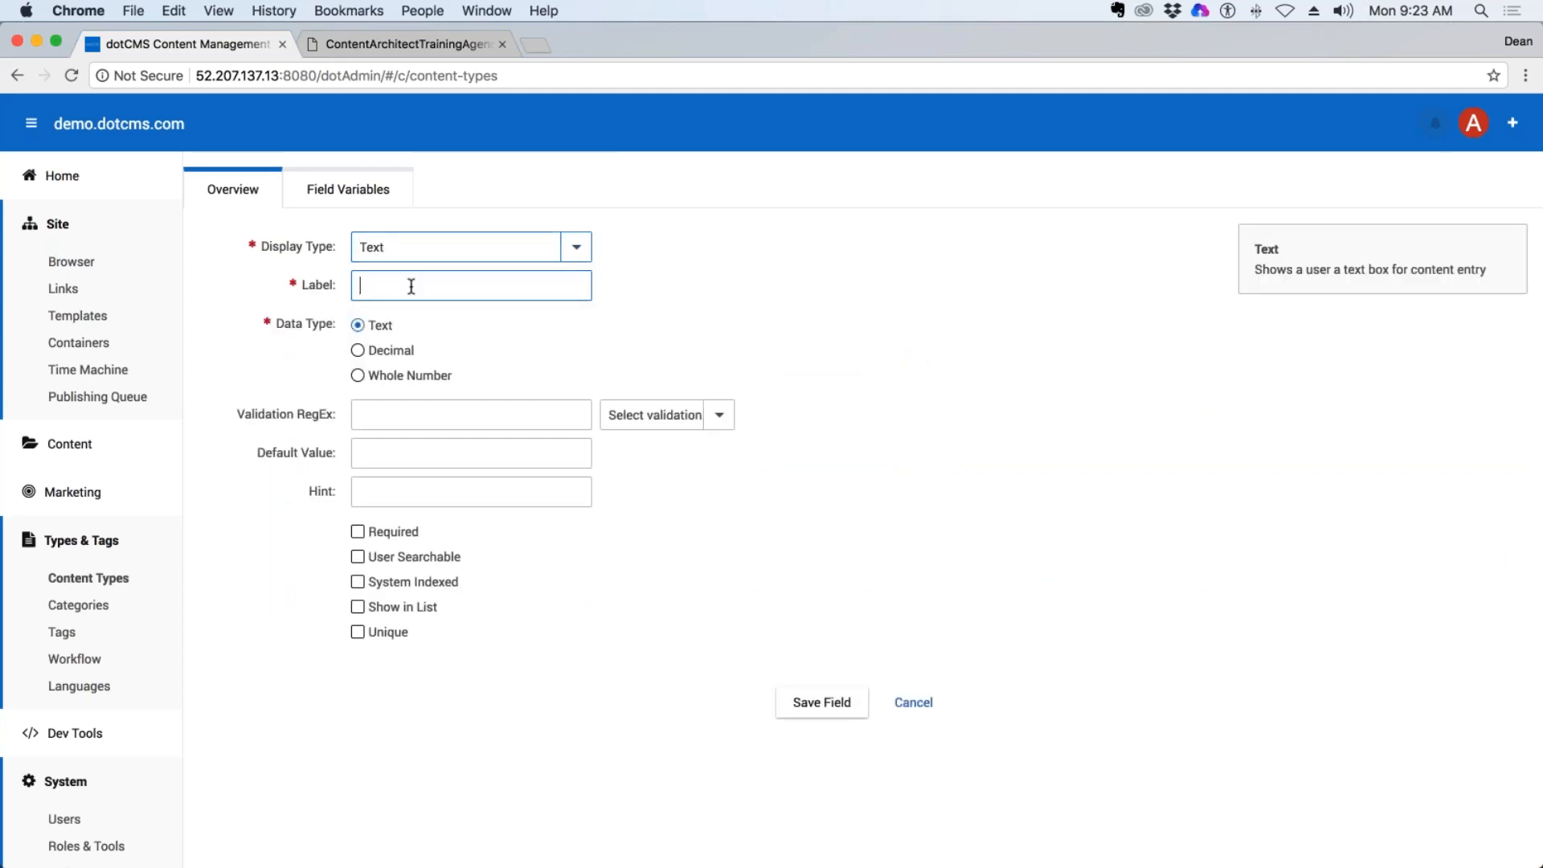
{"action": "type", "text": "Duration"}
{"action": "left_click", "coordinate": [407, 486]}
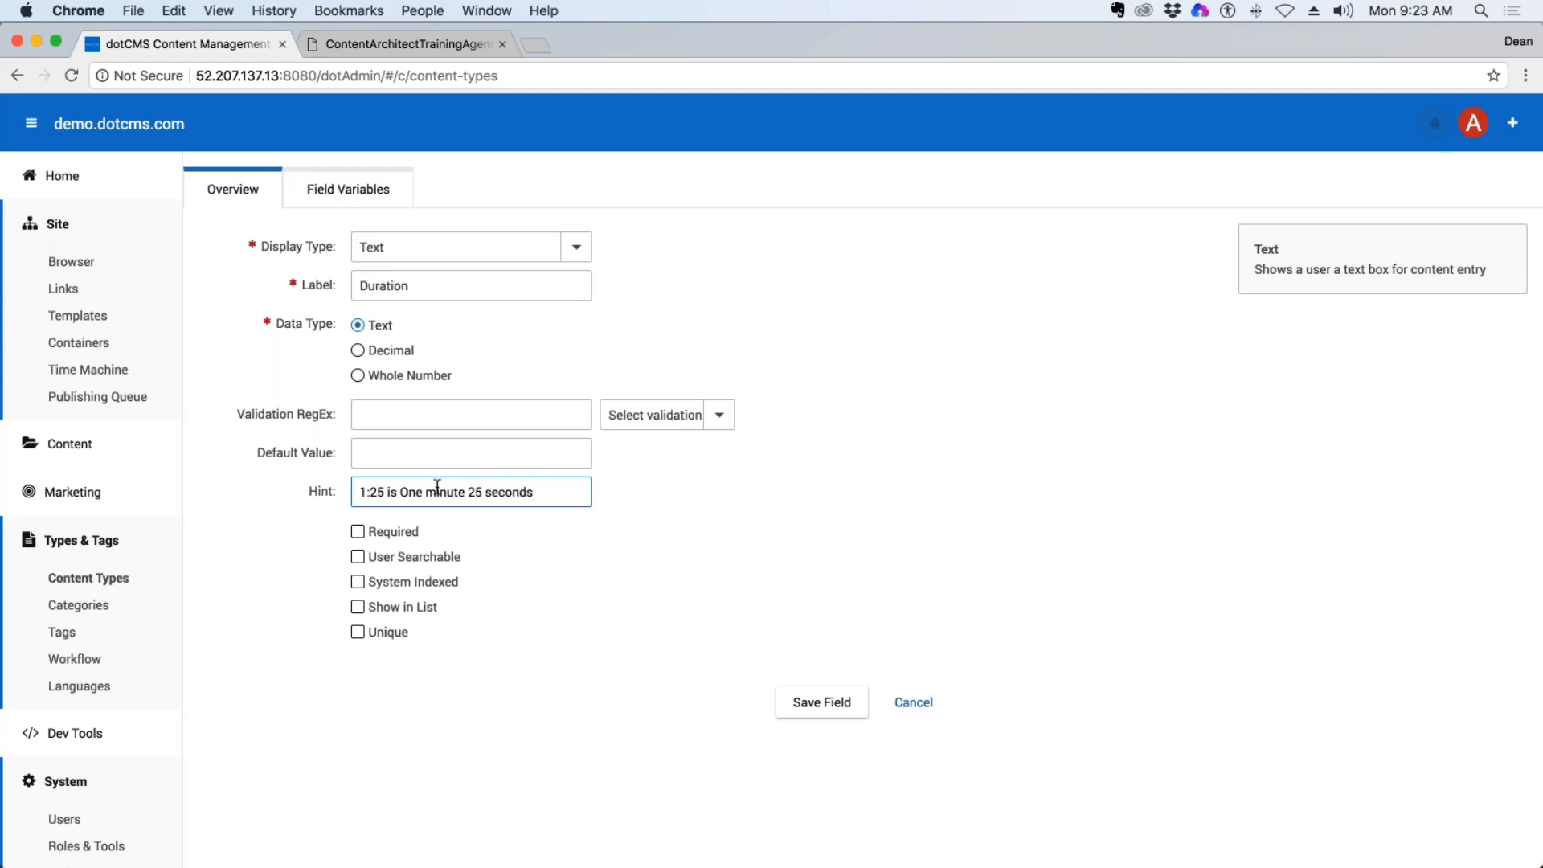
Try the US Phone validation preset on the Duration field and clear the resulting validation expression.
{"action": "triple_click", "coordinate": [548, 490]}
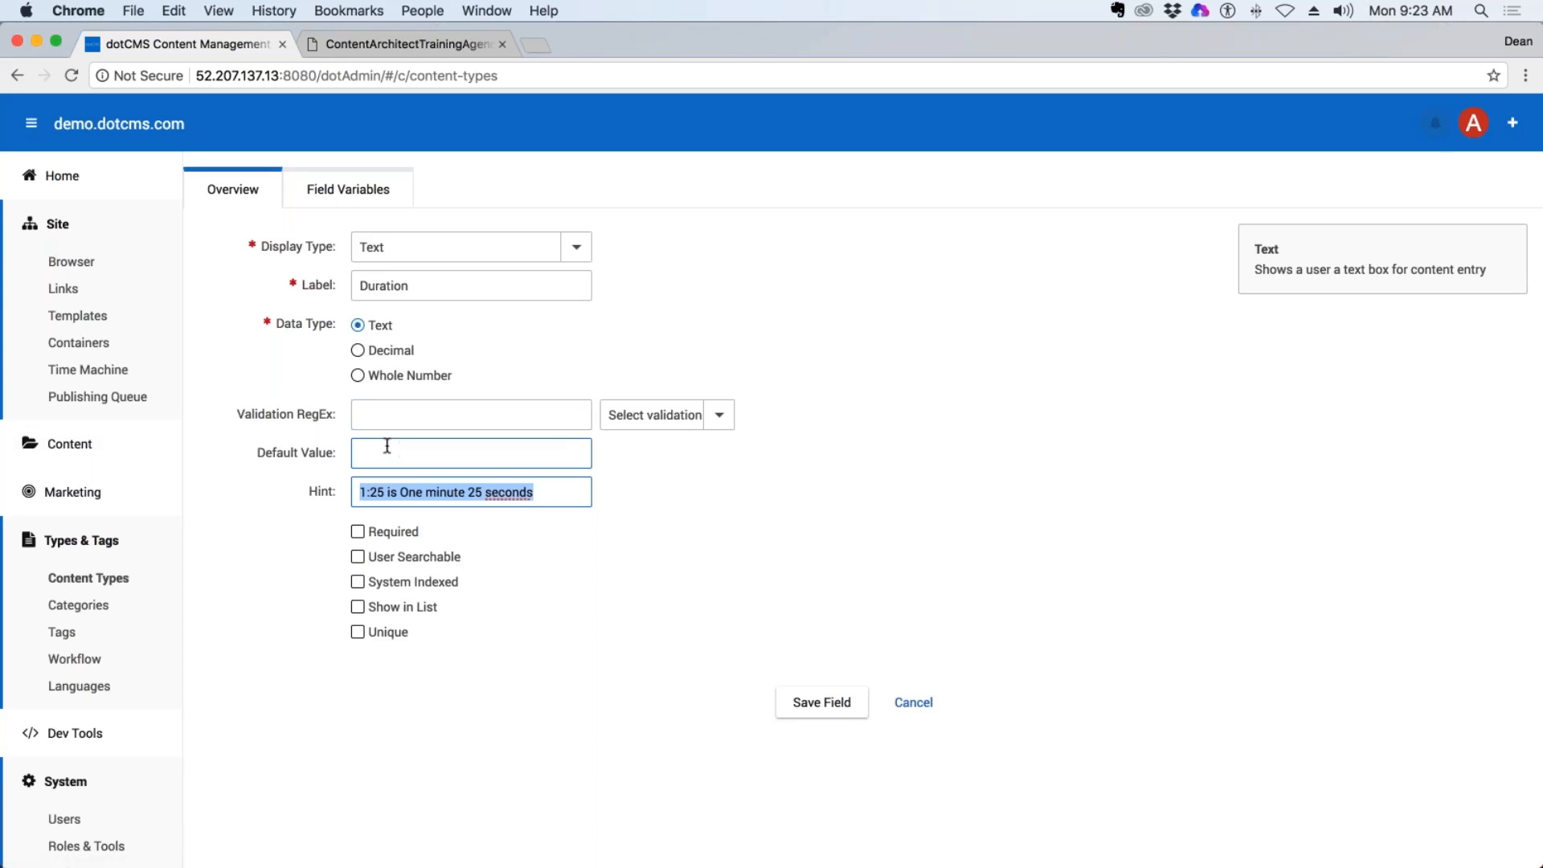
{"action": "left_click_drag", "start_coordinate": [337, 413], "coordinate": [162, 403]}
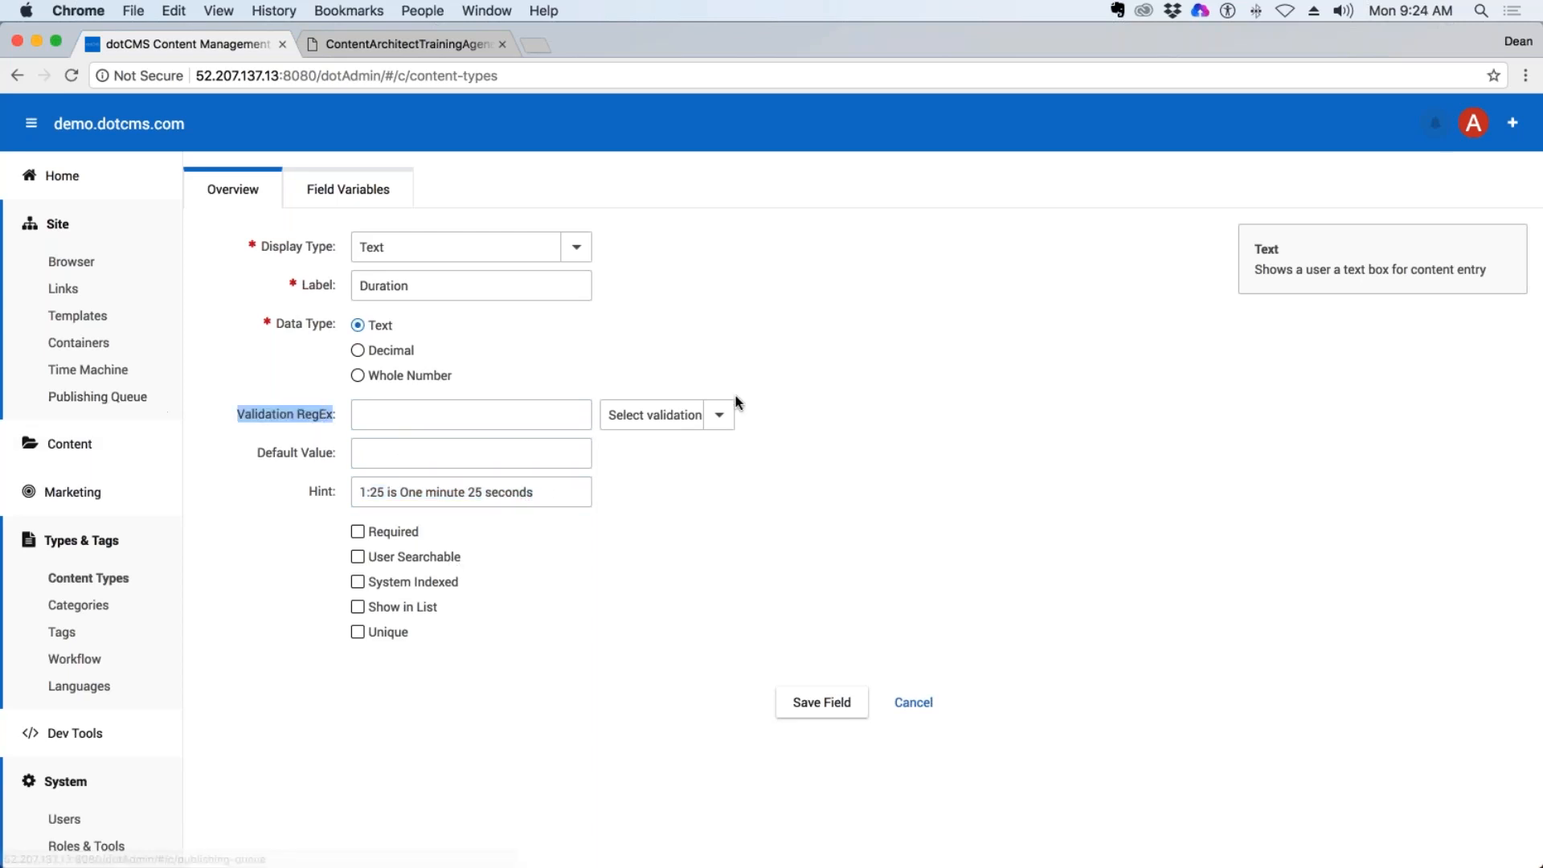
{"action": "left_click", "coordinate": [716, 417]}
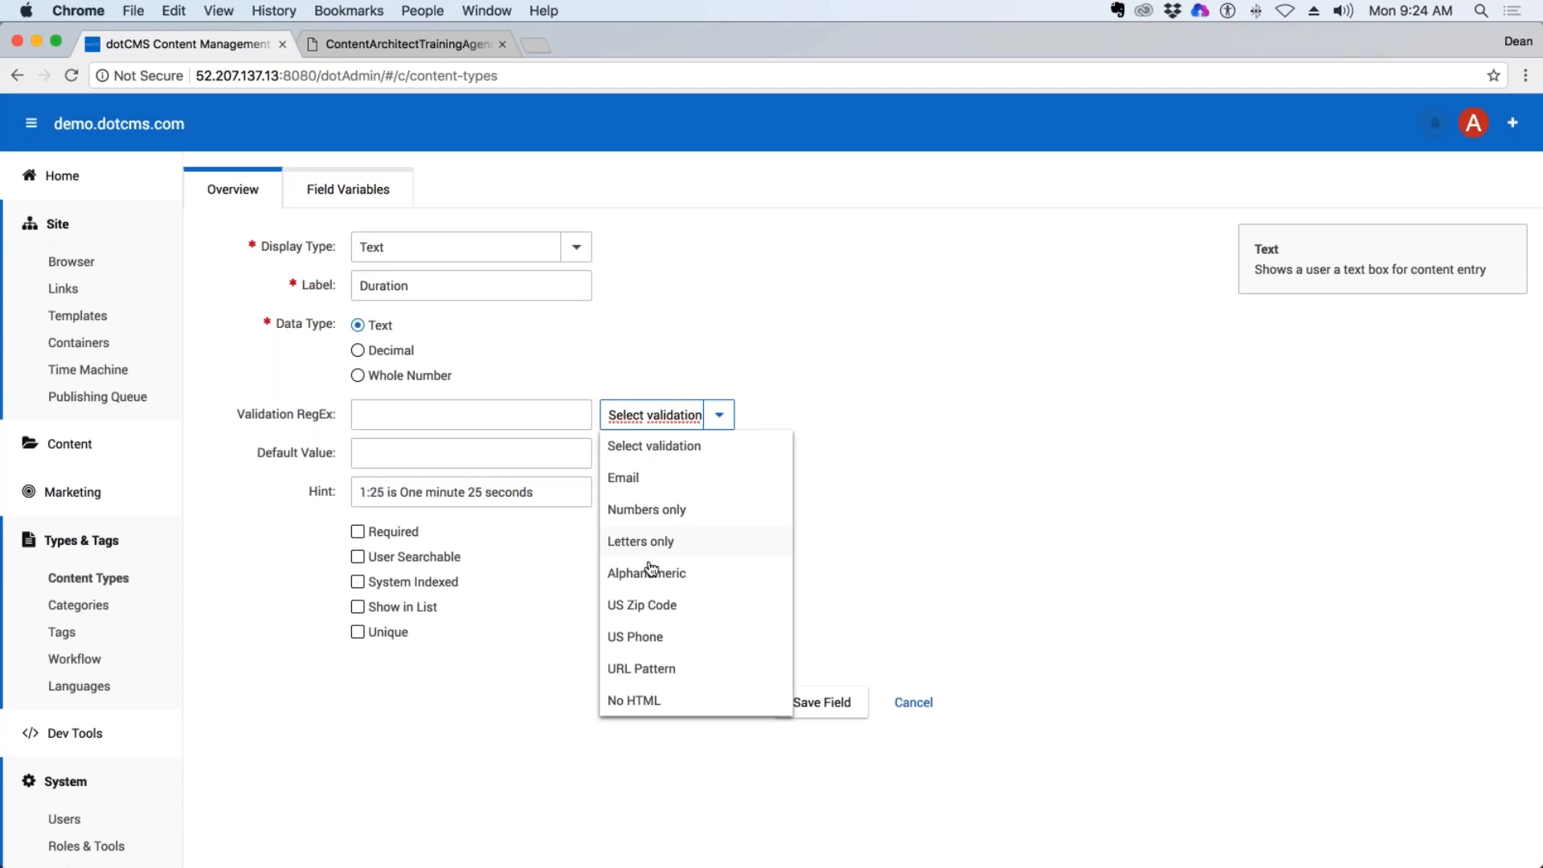
{"action": "left_click", "coordinate": [648, 635]}
{"action": "left_click_drag", "start_coordinate": [567, 415], "coordinate": [89, 398]}
{"action": "key", "text": "BackSpace"}
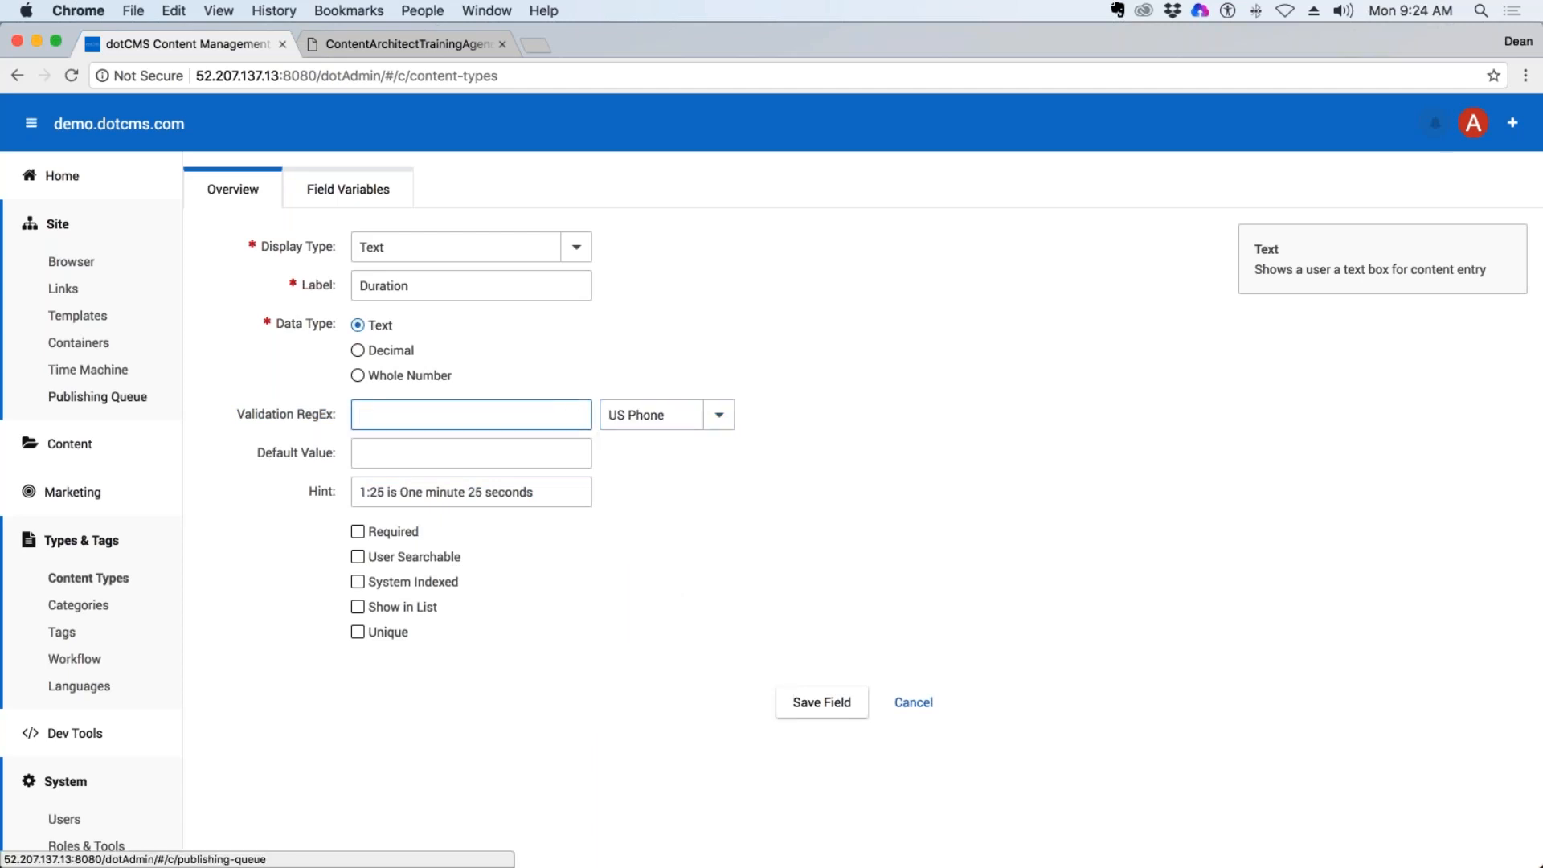
{"action": "key", "text": "Tab"}
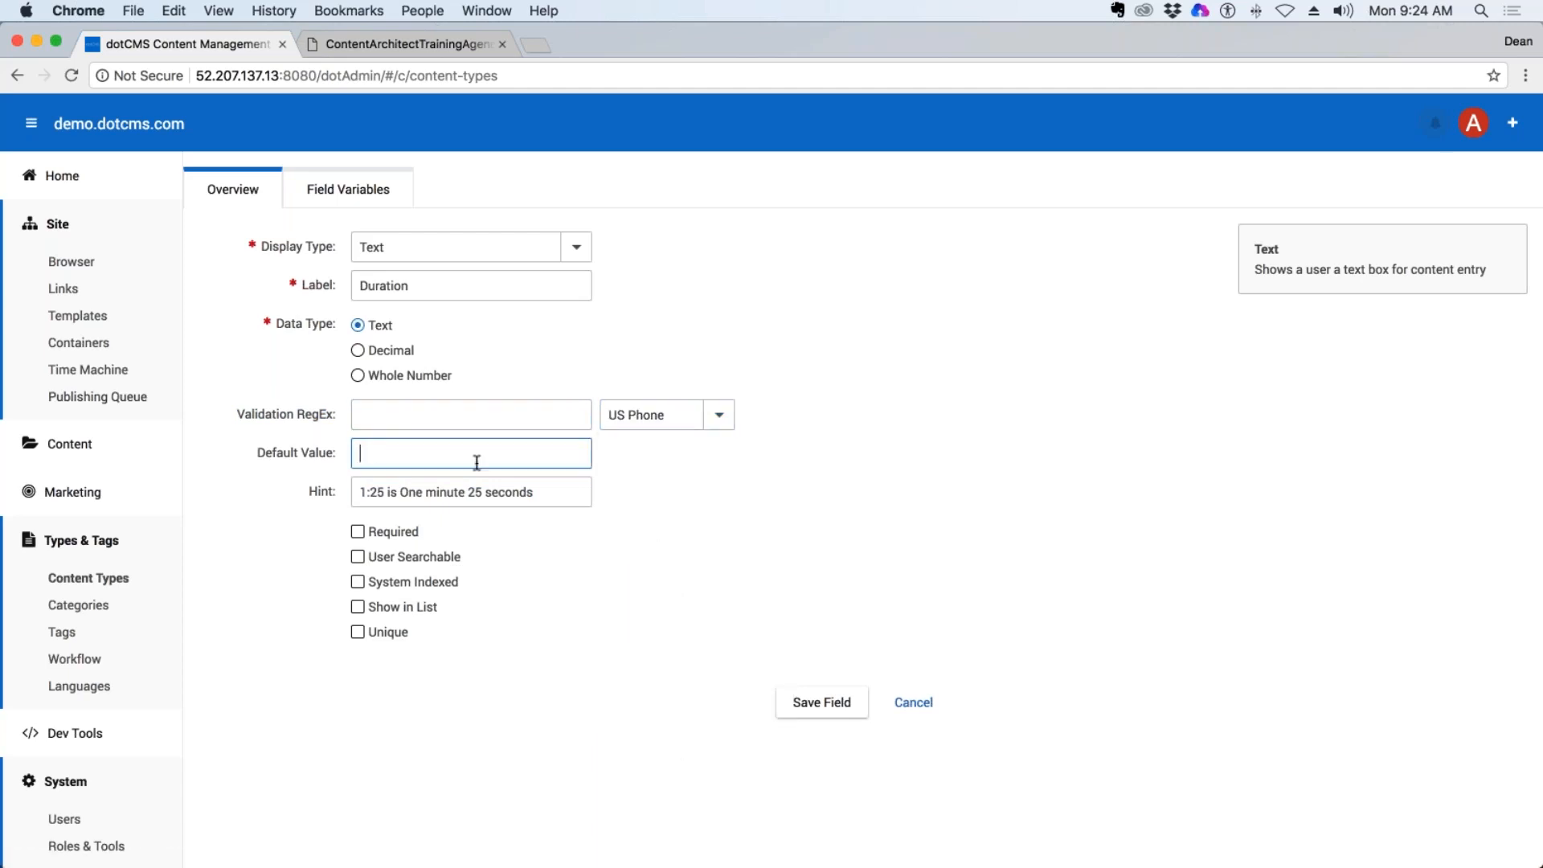
Mark the Duration field as required, shown in list, unique and user searchable, and cancel adding the field.
{"action": "left_click", "coordinate": [360, 533]}
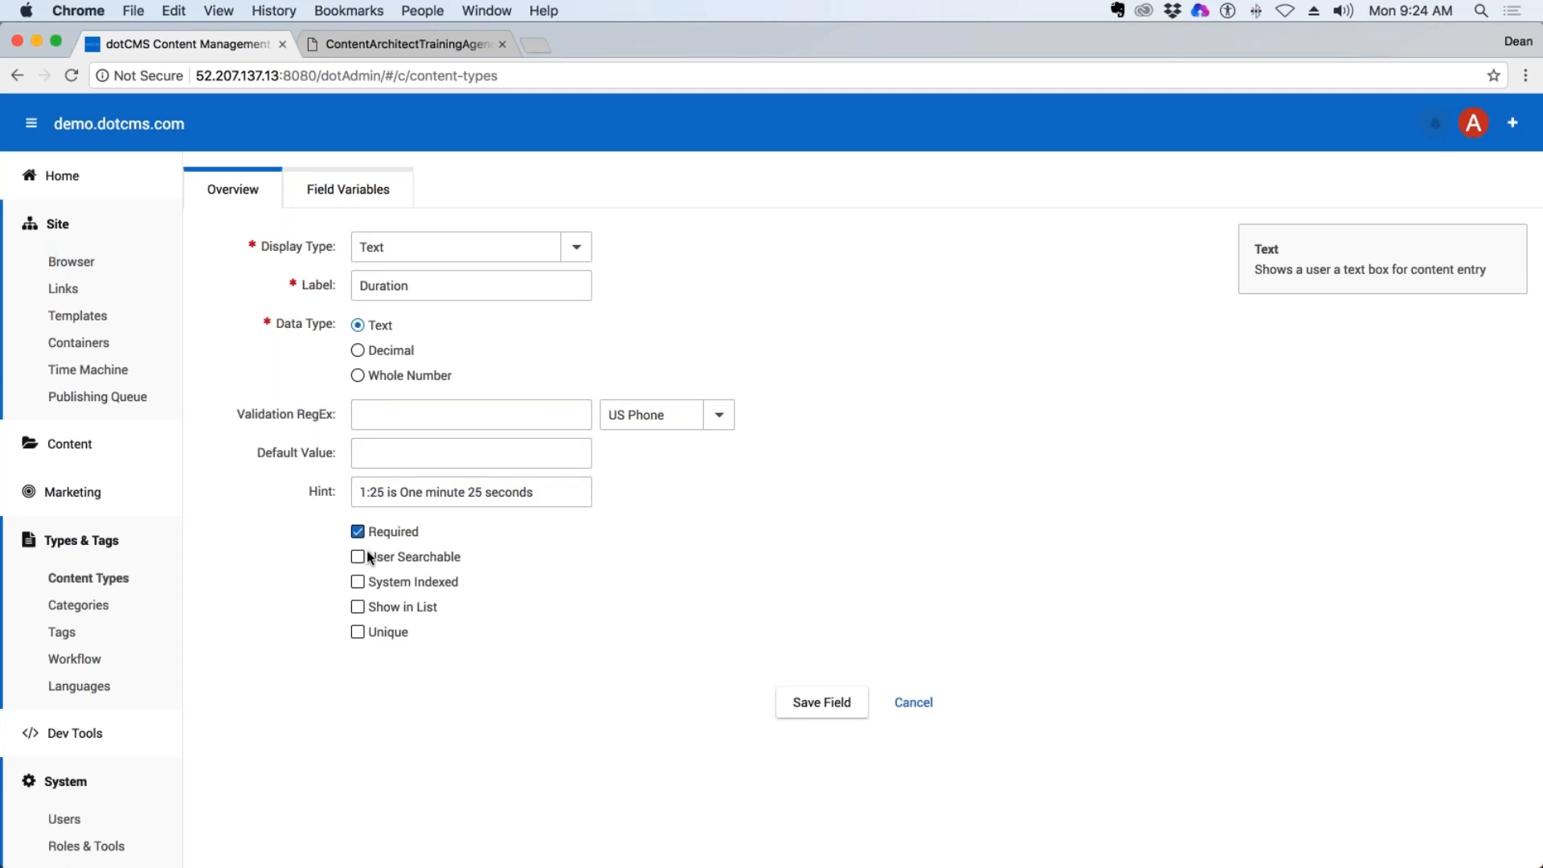
{"action": "left_click", "coordinate": [371, 609]}
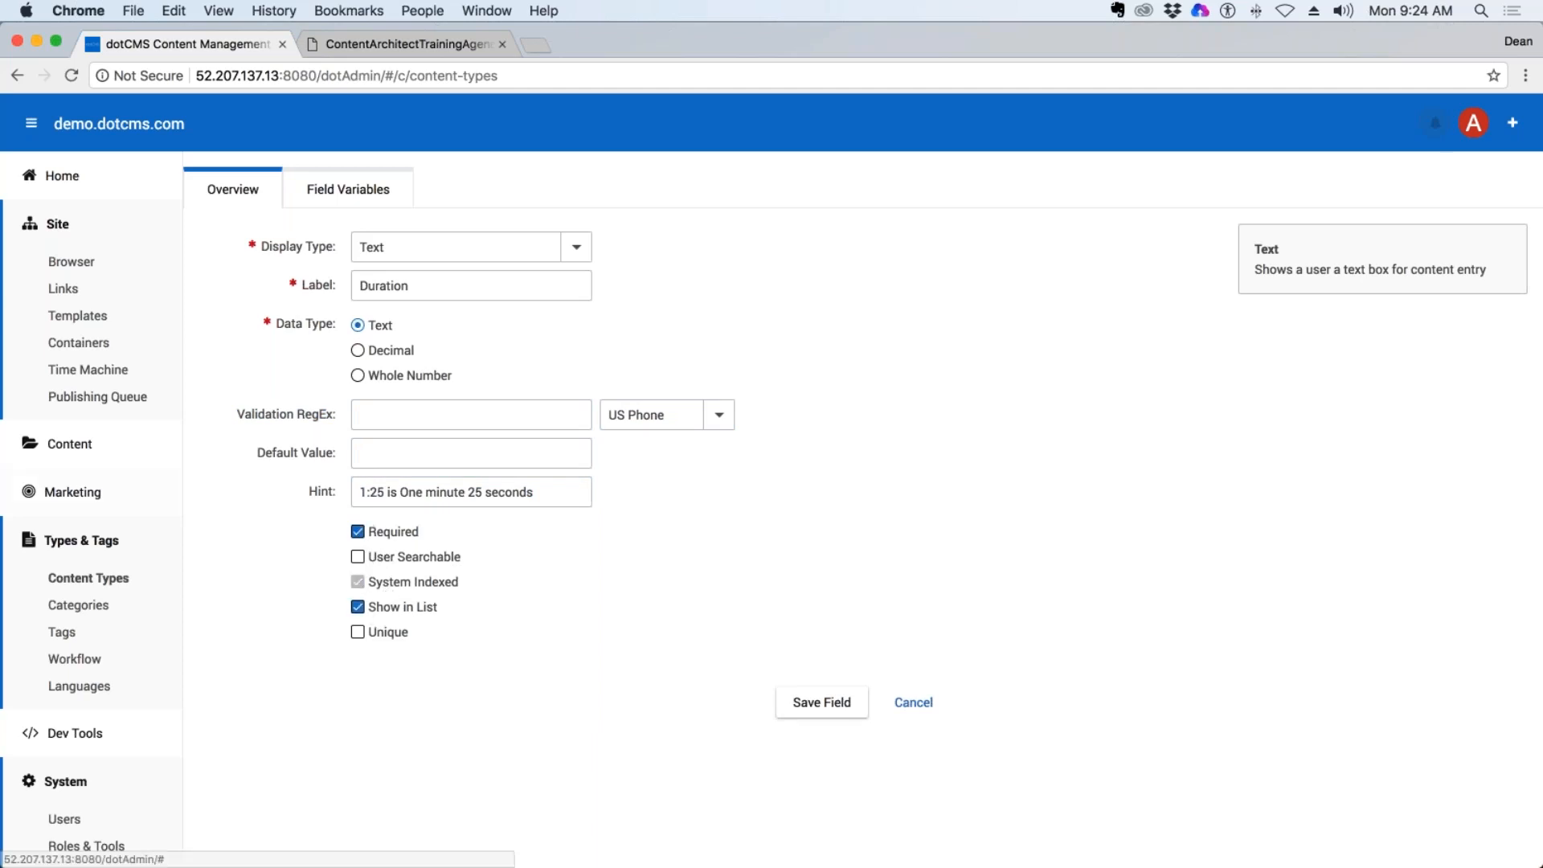
{"action": "left_click", "coordinate": [359, 633]}
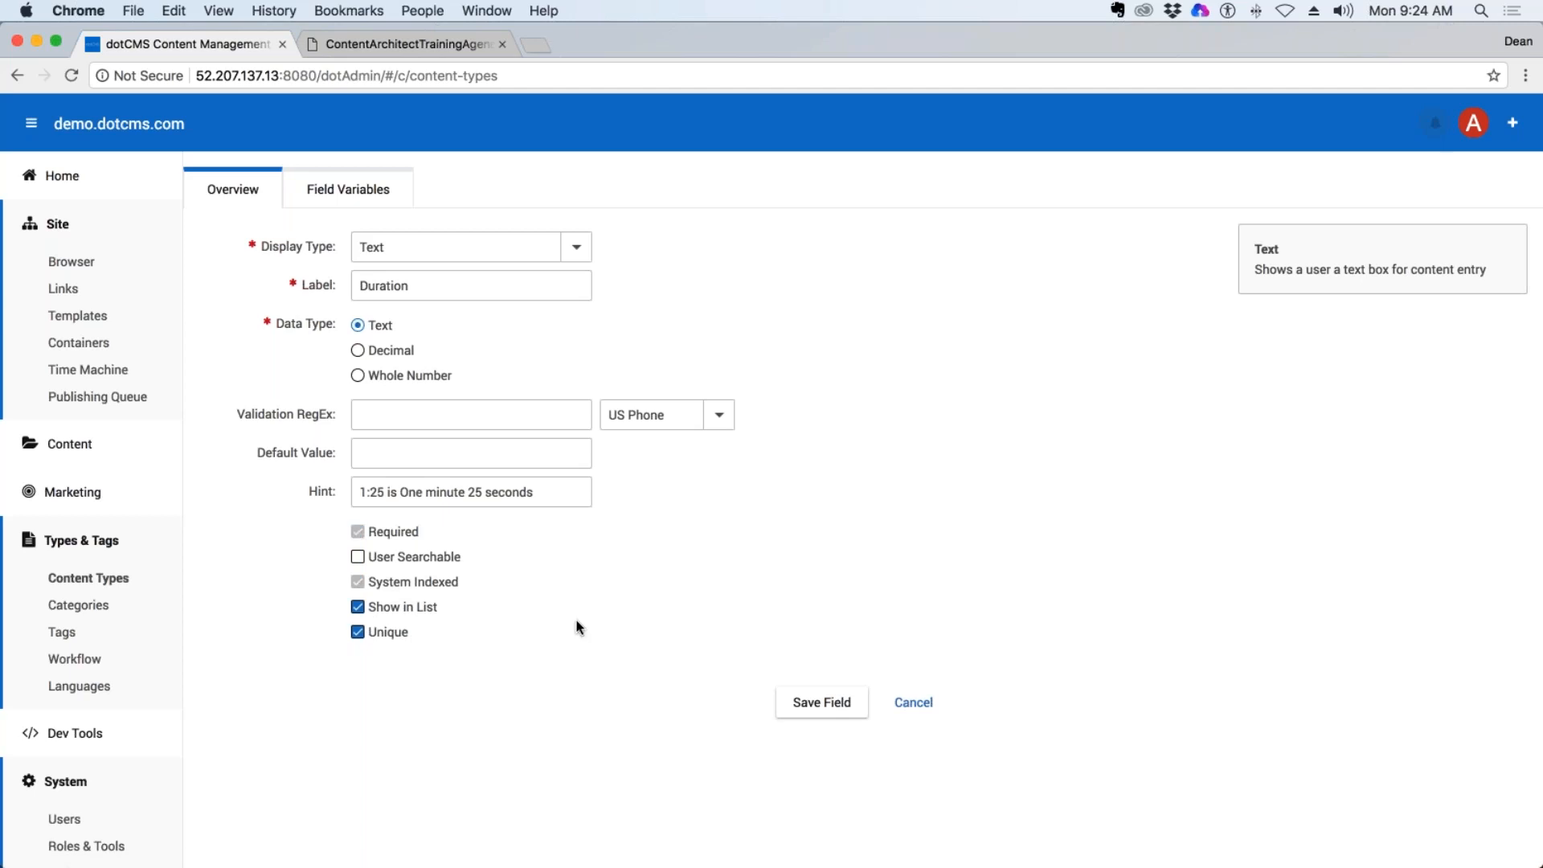
{"action": "left_click", "coordinate": [379, 562]}
{"action": "key", "text": "ctrl+Up"}
{"action": "left_click", "coordinate": [938, 687]}
{"action": "left_click", "coordinate": [904, 704]}
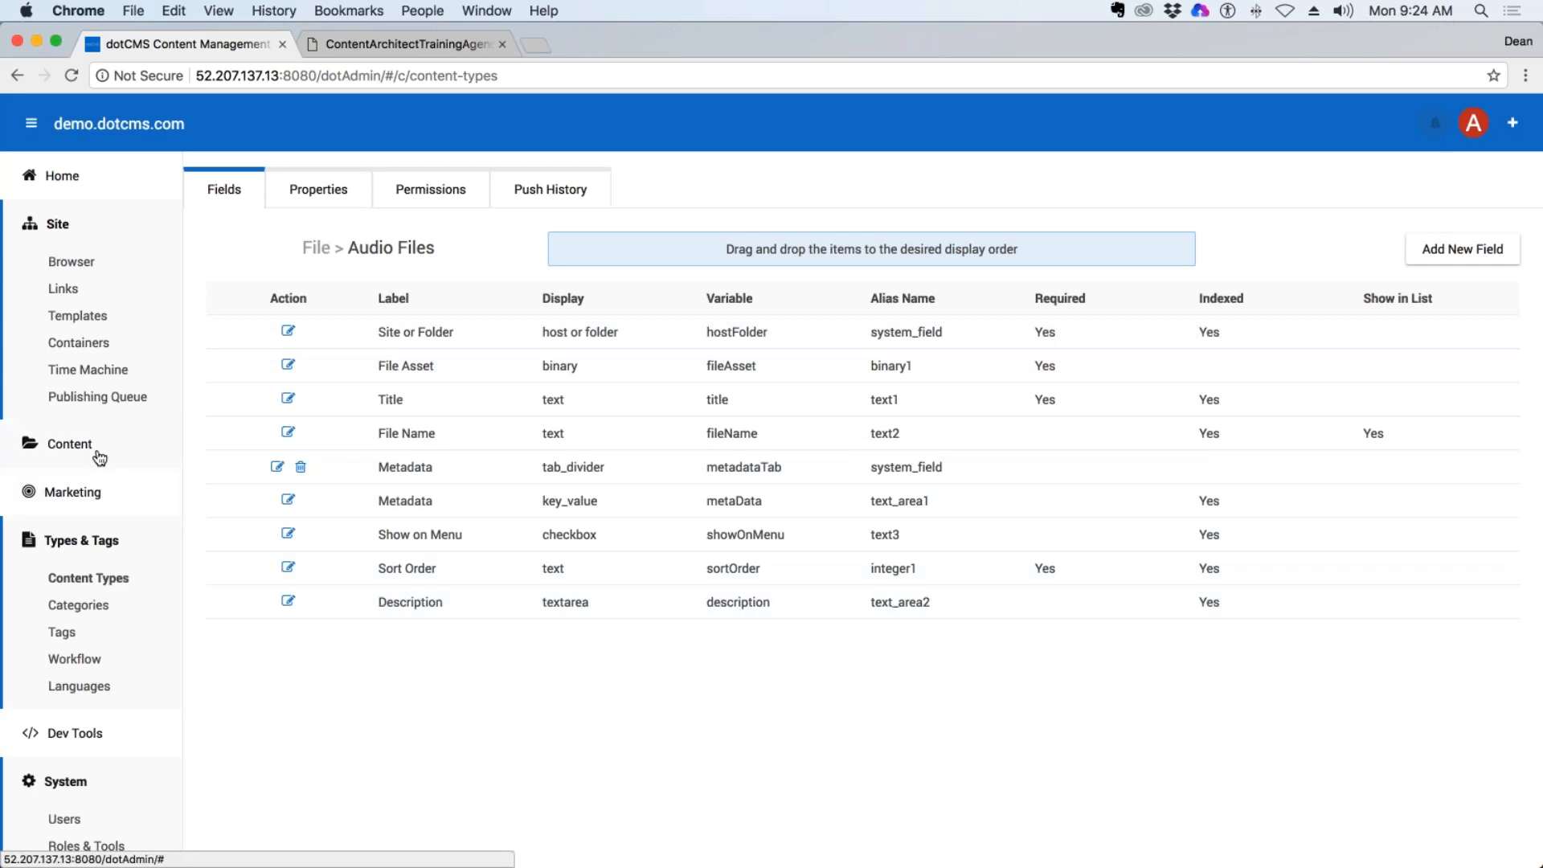
Open a new Audio Files content form, examine its Metadata fields, and cancel without saving.
{"action": "left_click", "coordinate": [72, 444]}
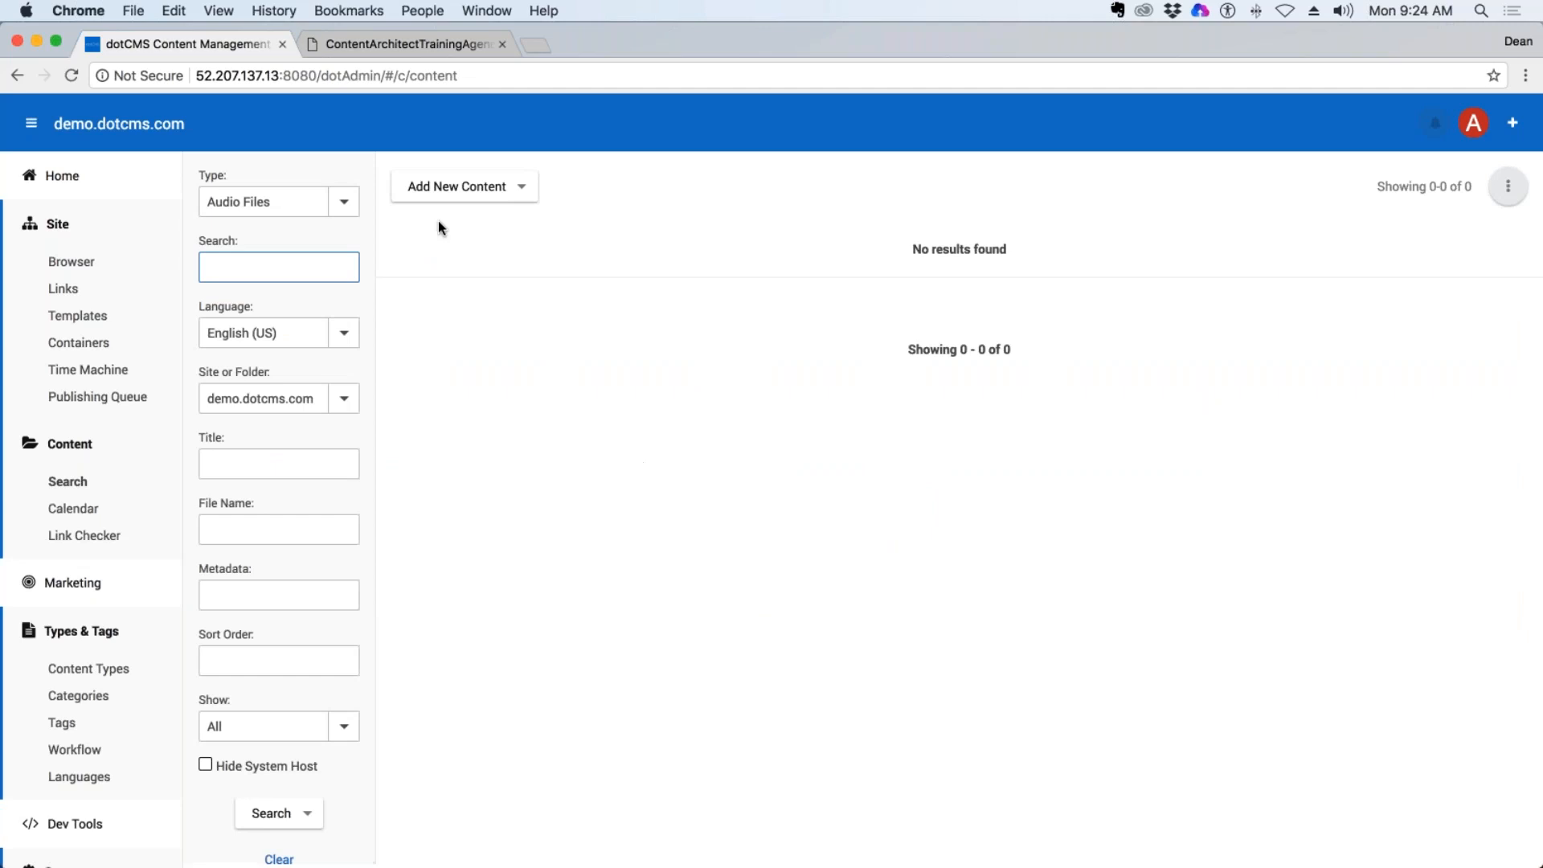
{"action": "left_click", "coordinate": [466, 186]}
{"action": "left_click", "coordinate": [472, 221]}
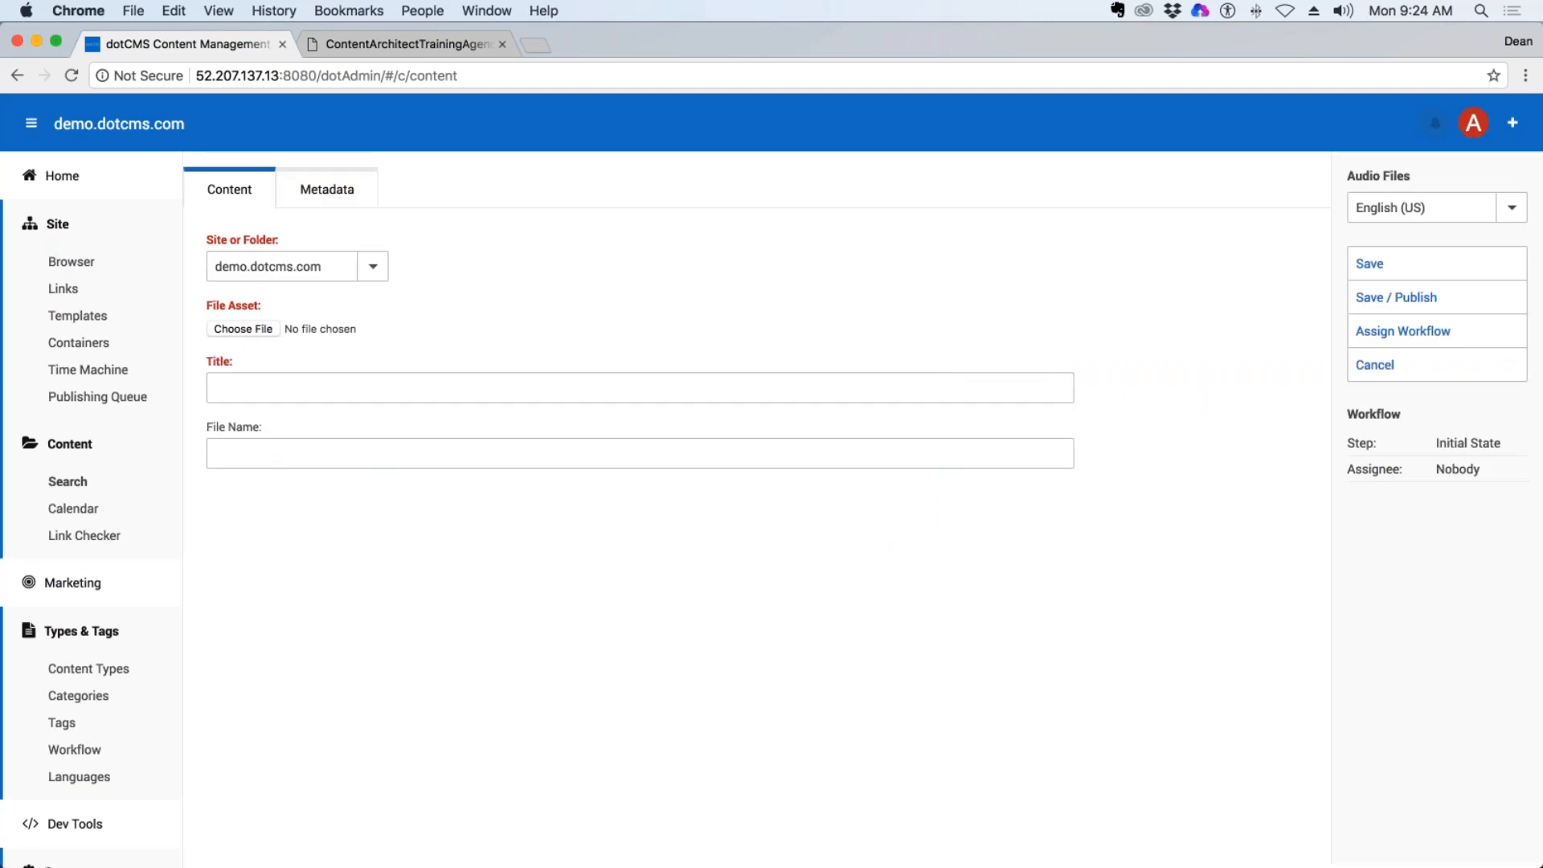
{"action": "left_click", "coordinate": [327, 189]}
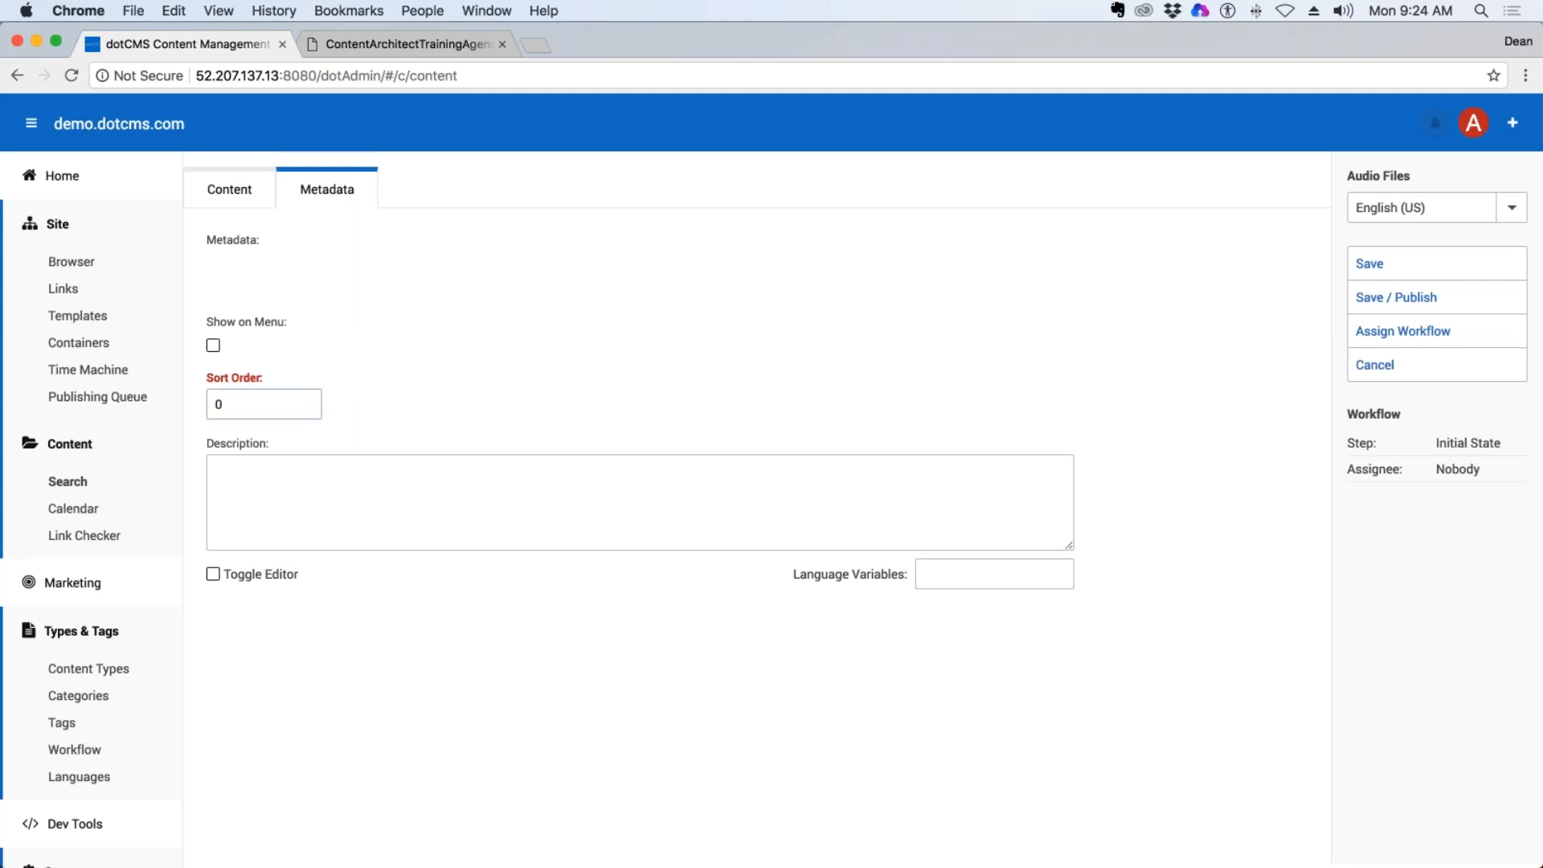
{"action": "left_click", "coordinate": [562, 542]}
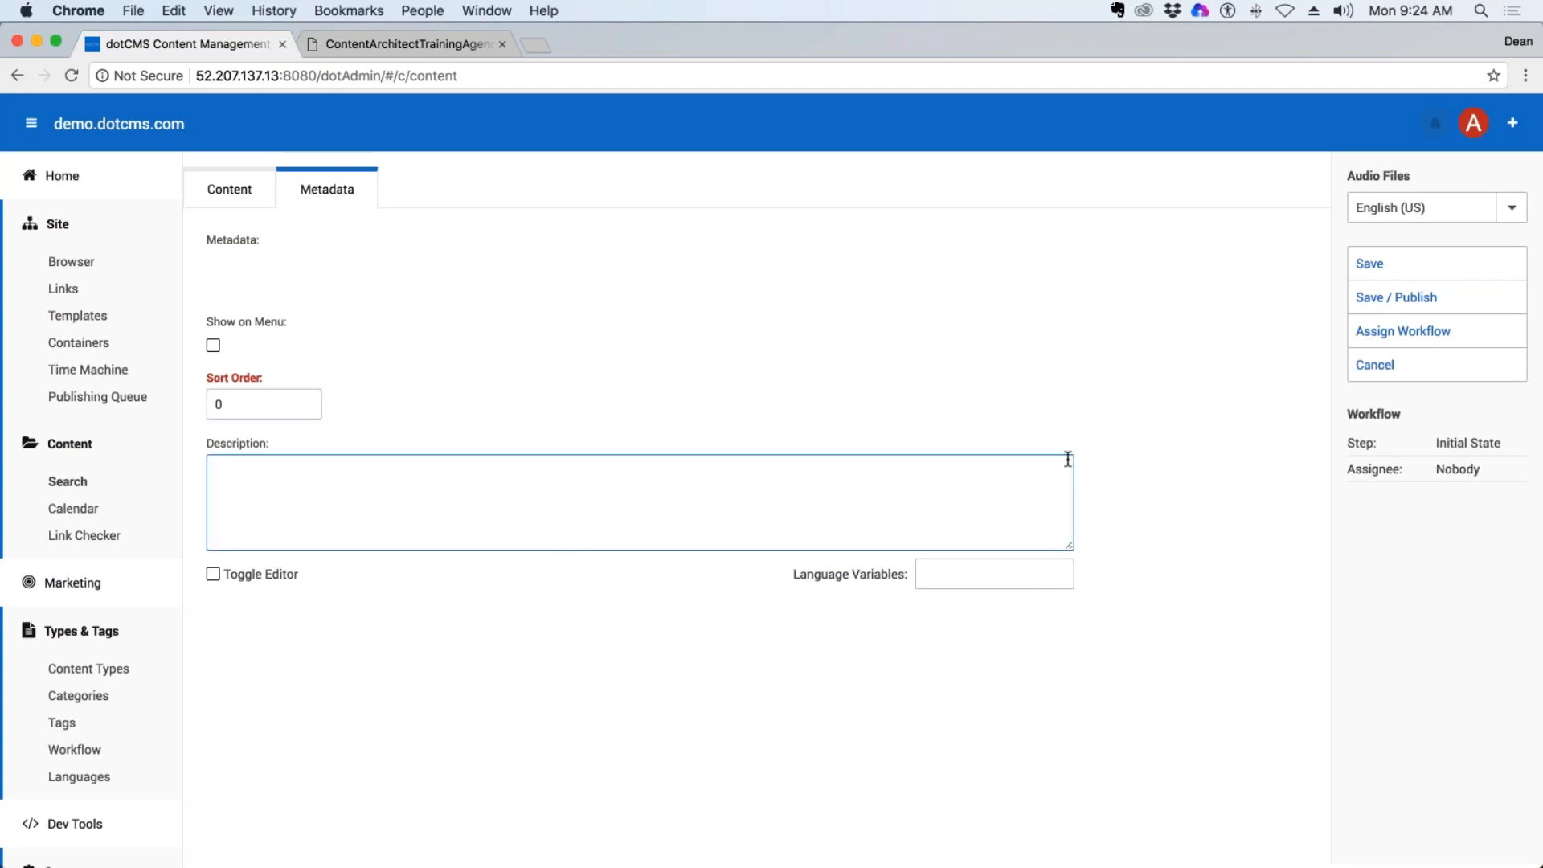
{"action": "left_click", "coordinate": [1364, 365]}
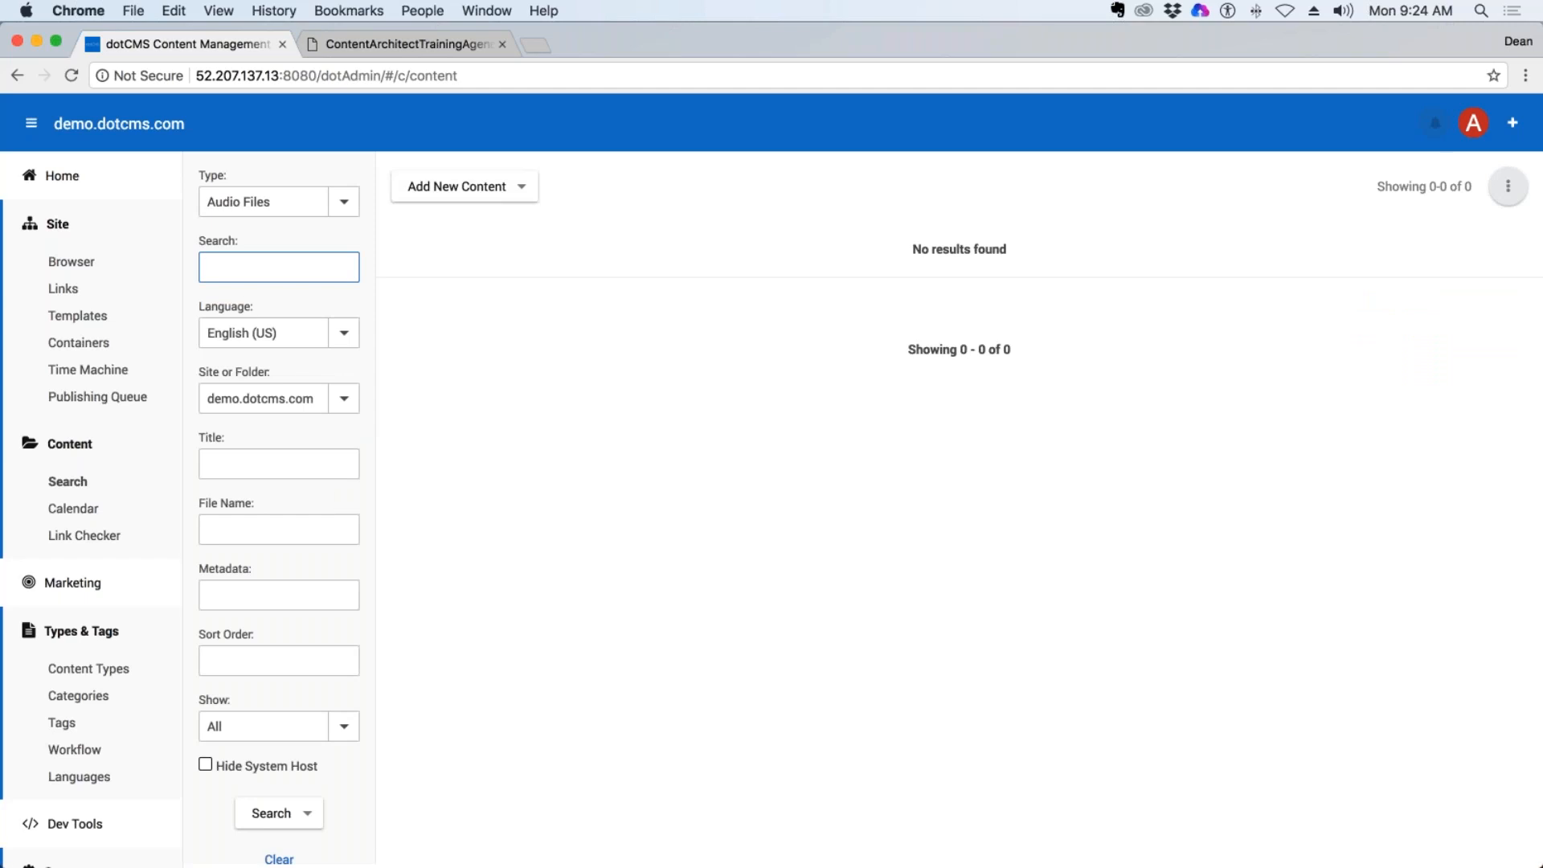
Start a new file of type Audio Files in the personal folder under training in the site browser, inspect its form, and cancel.
{"action": "left_click", "coordinate": [85, 670]}
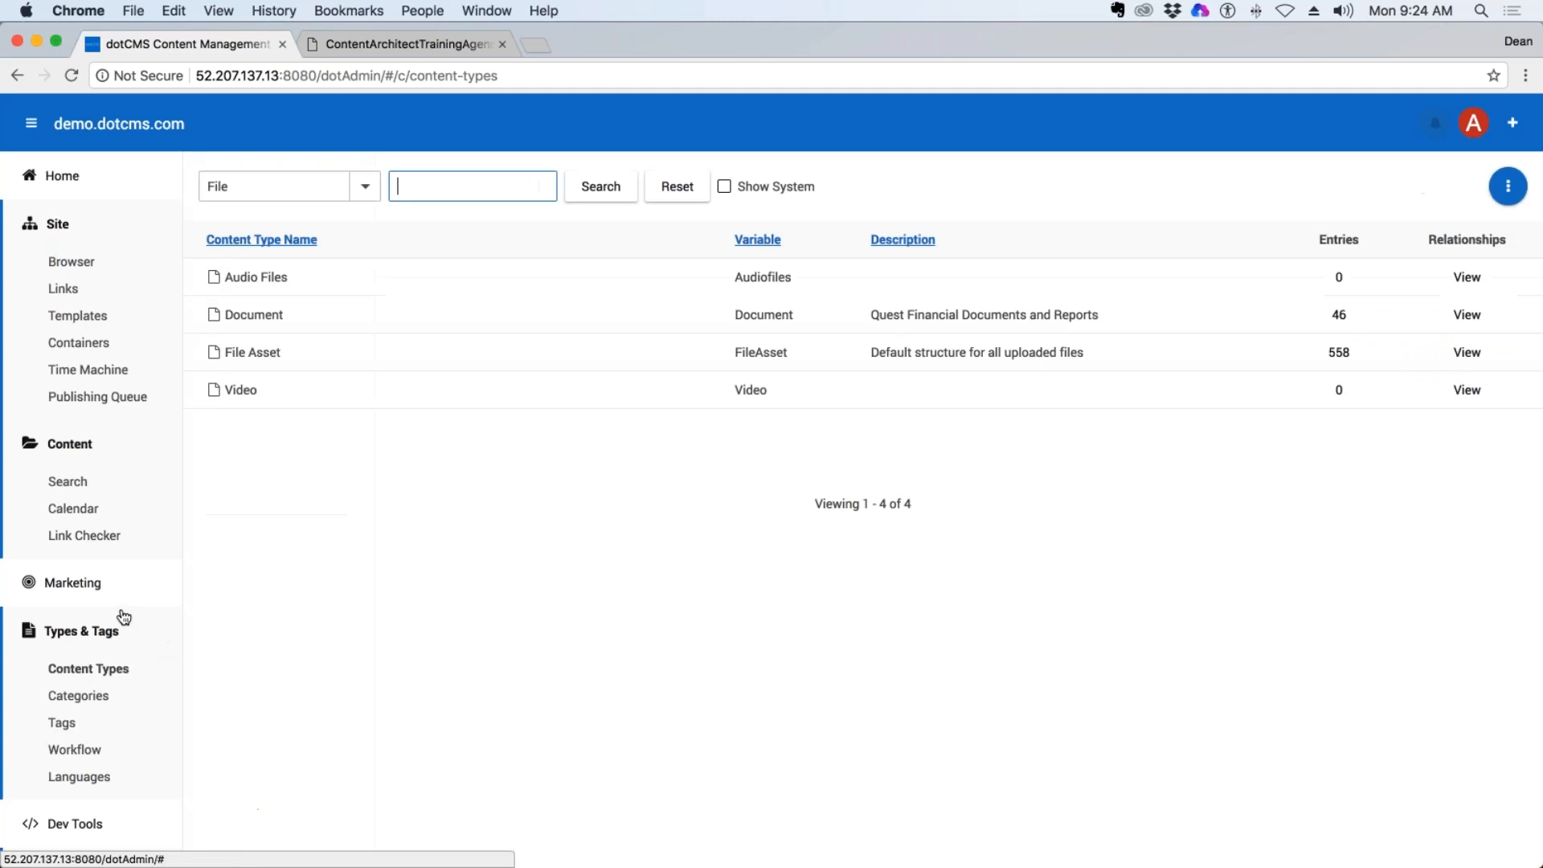
{"action": "left_click", "coordinate": [71, 261]}
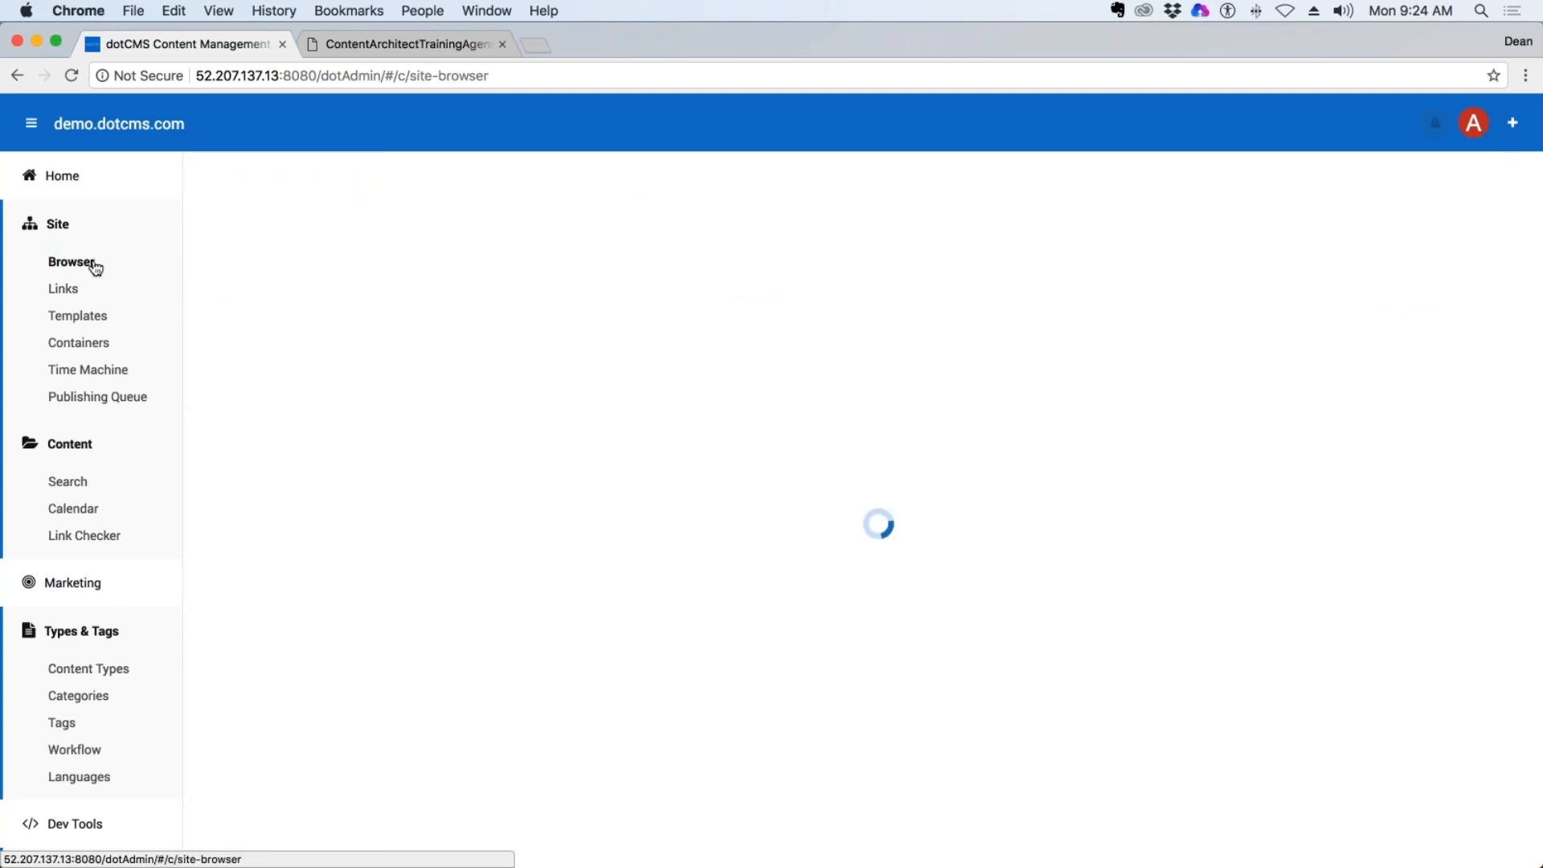
{"action": "right_click", "coordinate": [271, 773]}
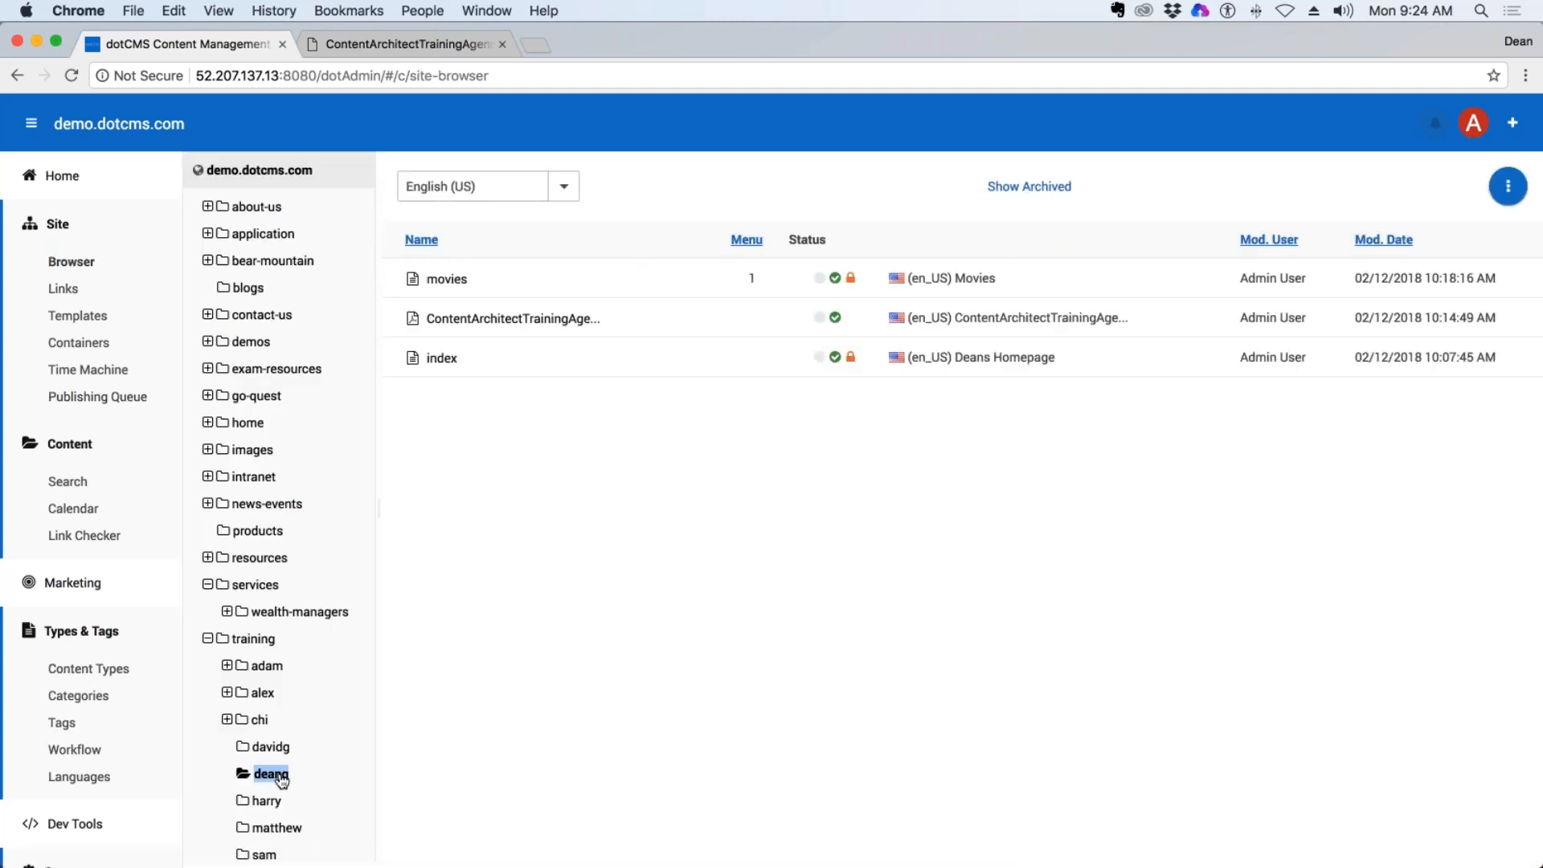
{"action": "mouse_move", "coordinate": [306, 726]}
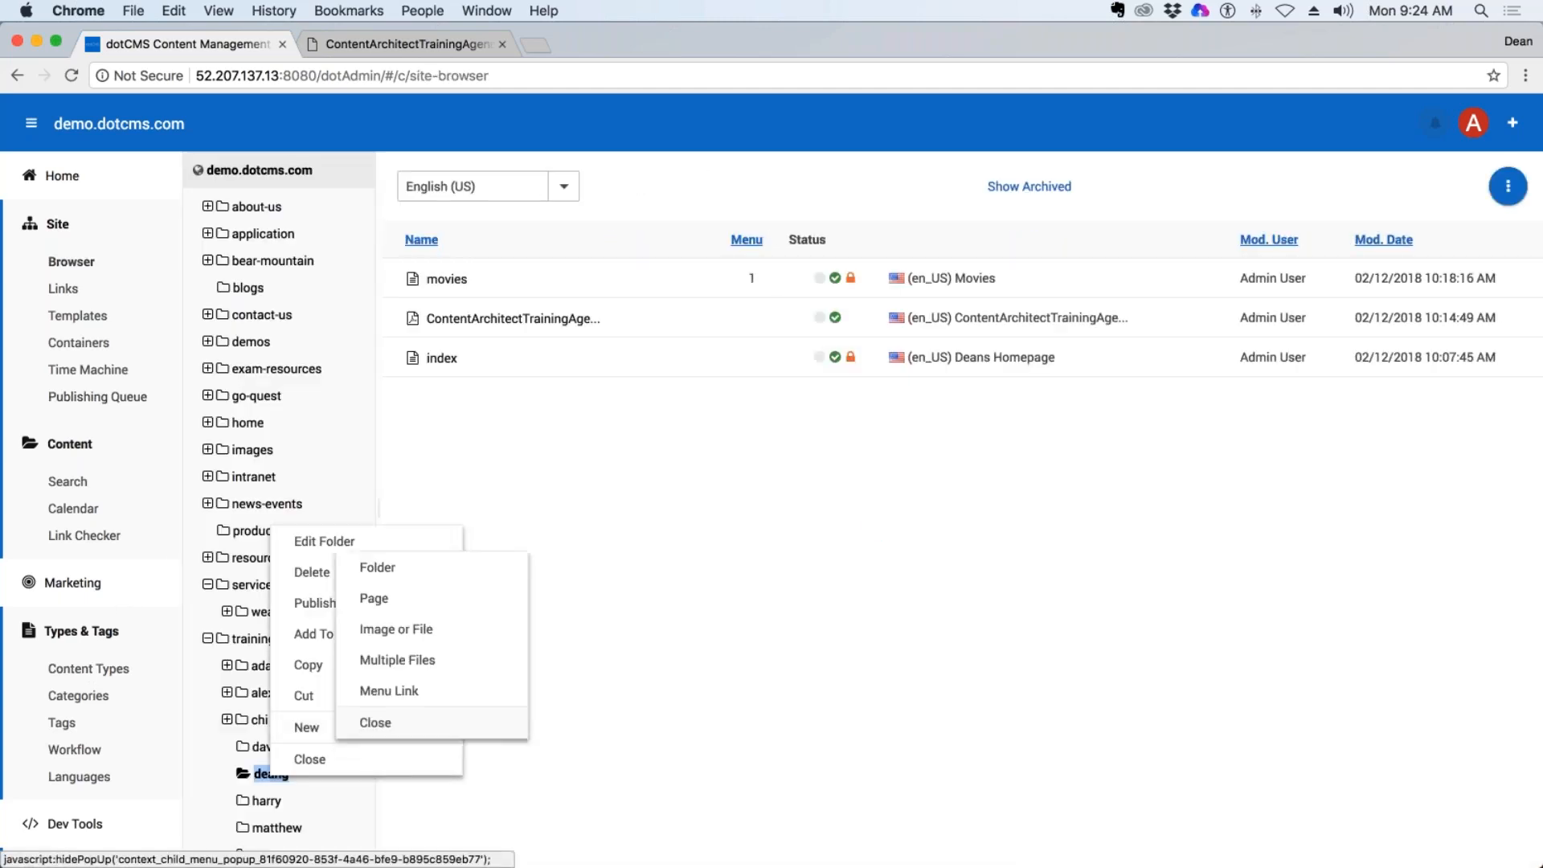
{"action": "left_click", "coordinate": [438, 629]}
{"action": "left_click", "coordinate": [788, 547]}
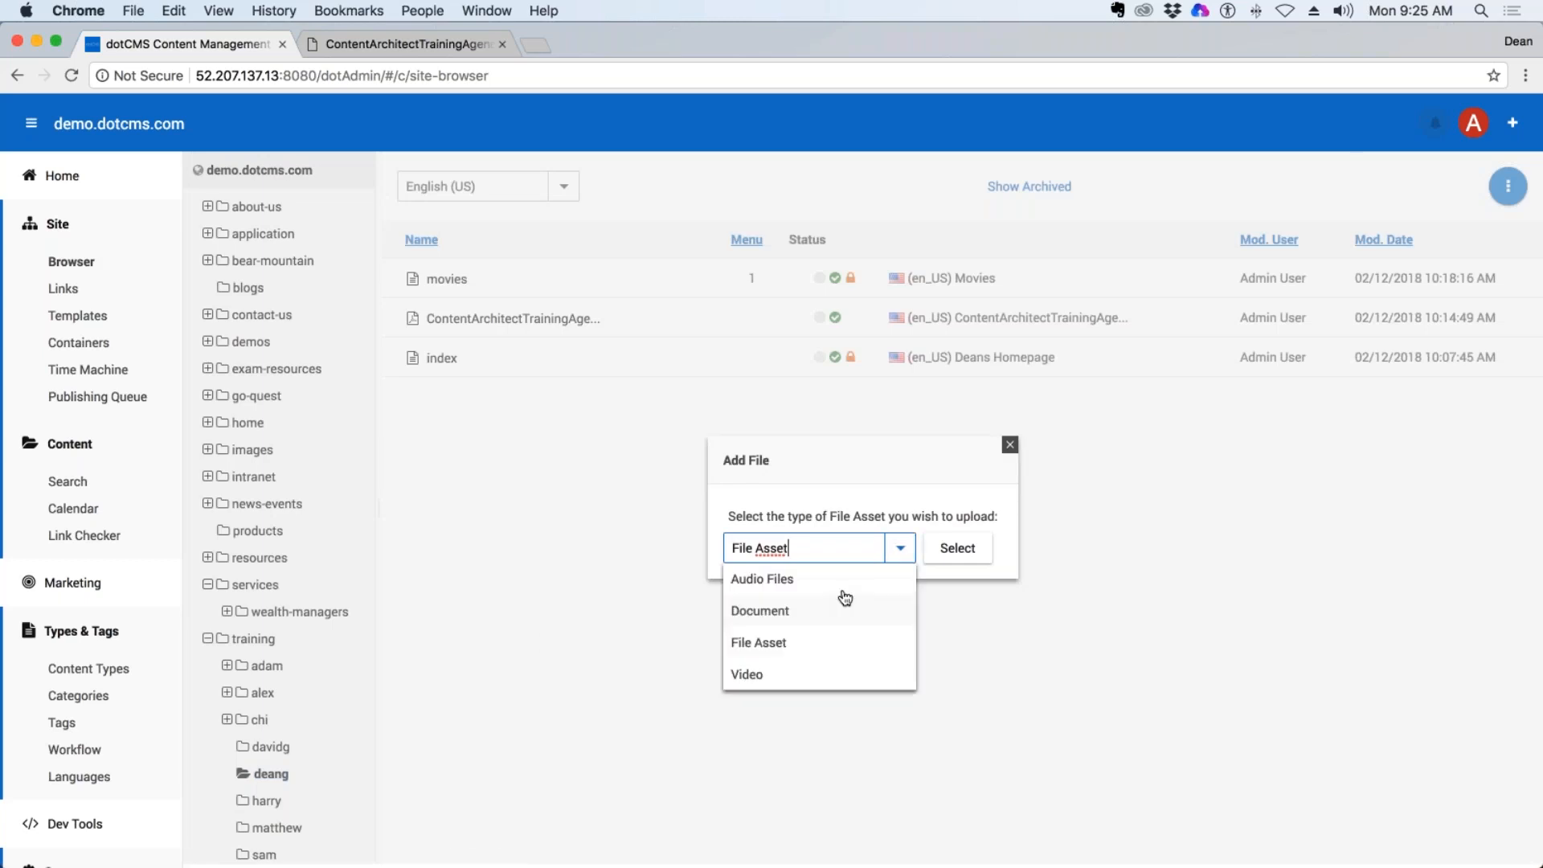
{"action": "left_click", "coordinate": [779, 579]}
{"action": "left_click", "coordinate": [955, 547]}
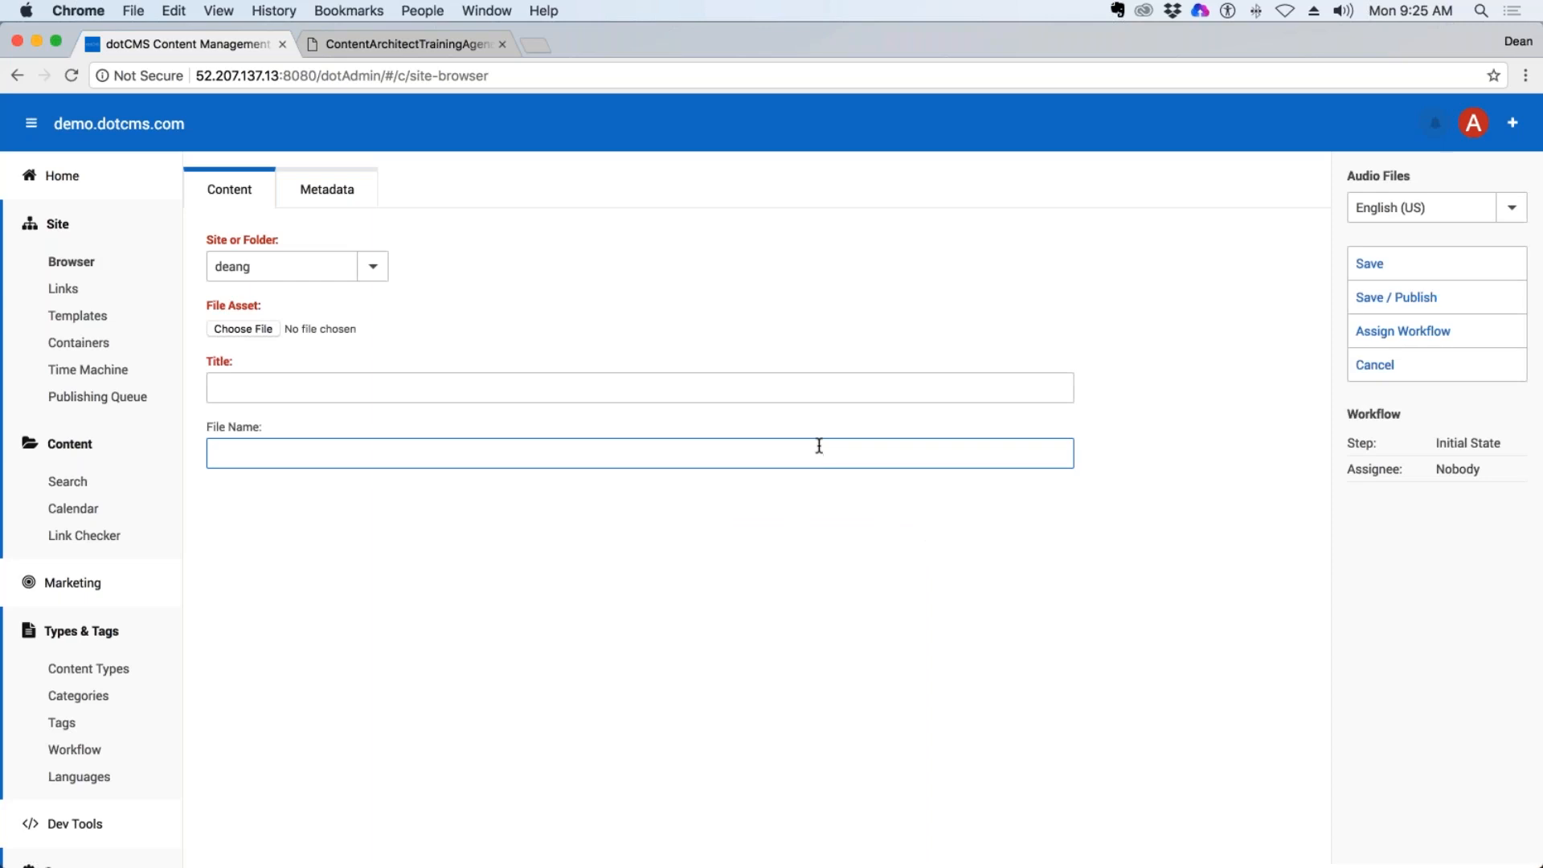
{"action": "left_click", "coordinate": [1375, 364]}
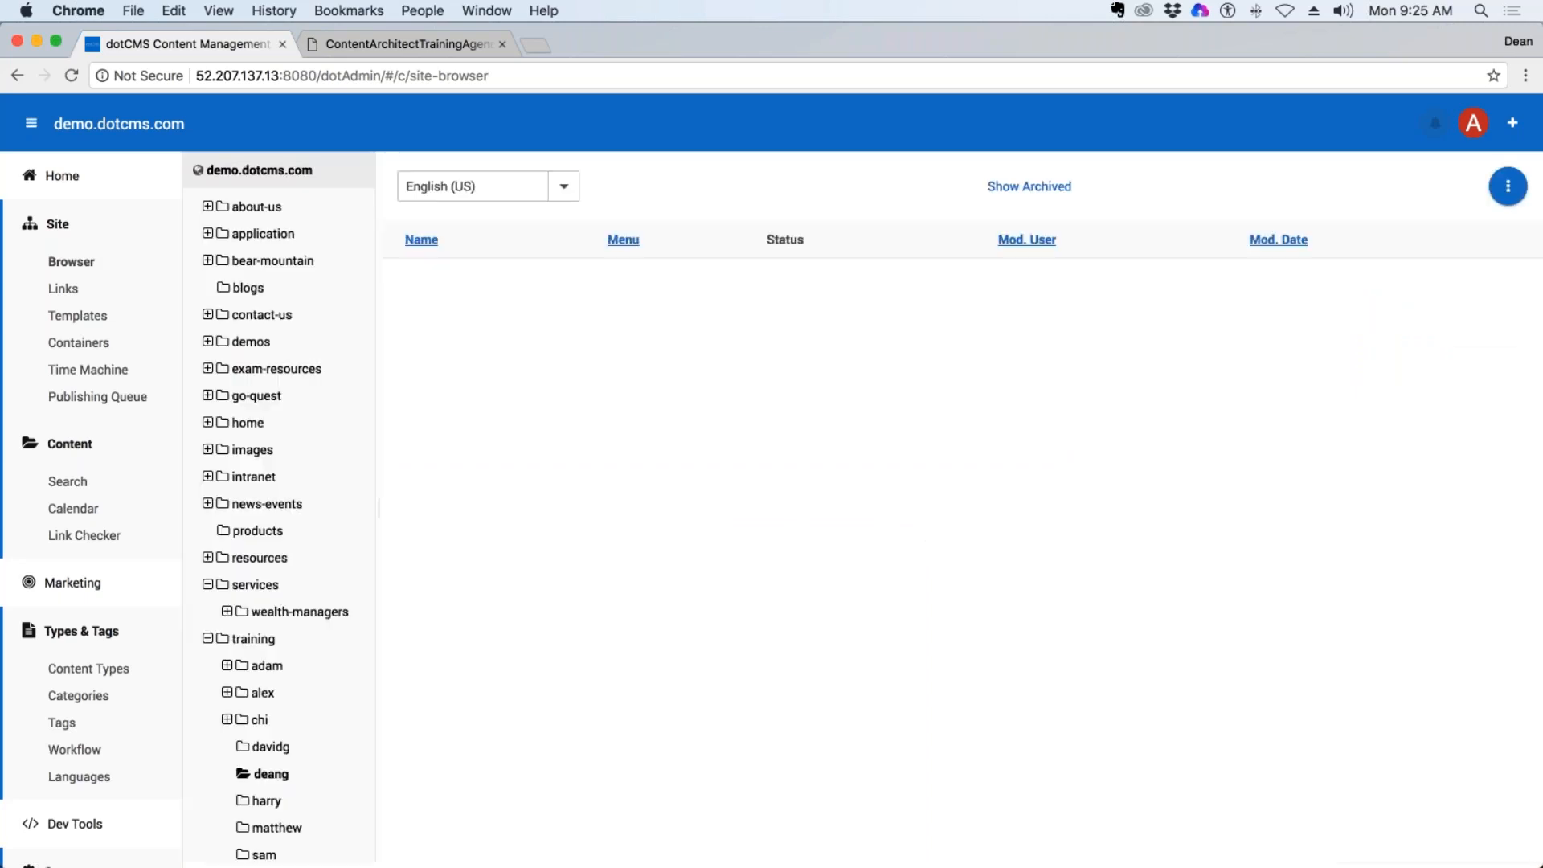
Add a user-searchable Text field labelled "Duration", shown in list, to Audio Files and place it directly above the Metadata tab divider.
{"action": "left_click", "coordinate": [89, 668]}
{"action": "double_click", "coordinate": [274, 276]}
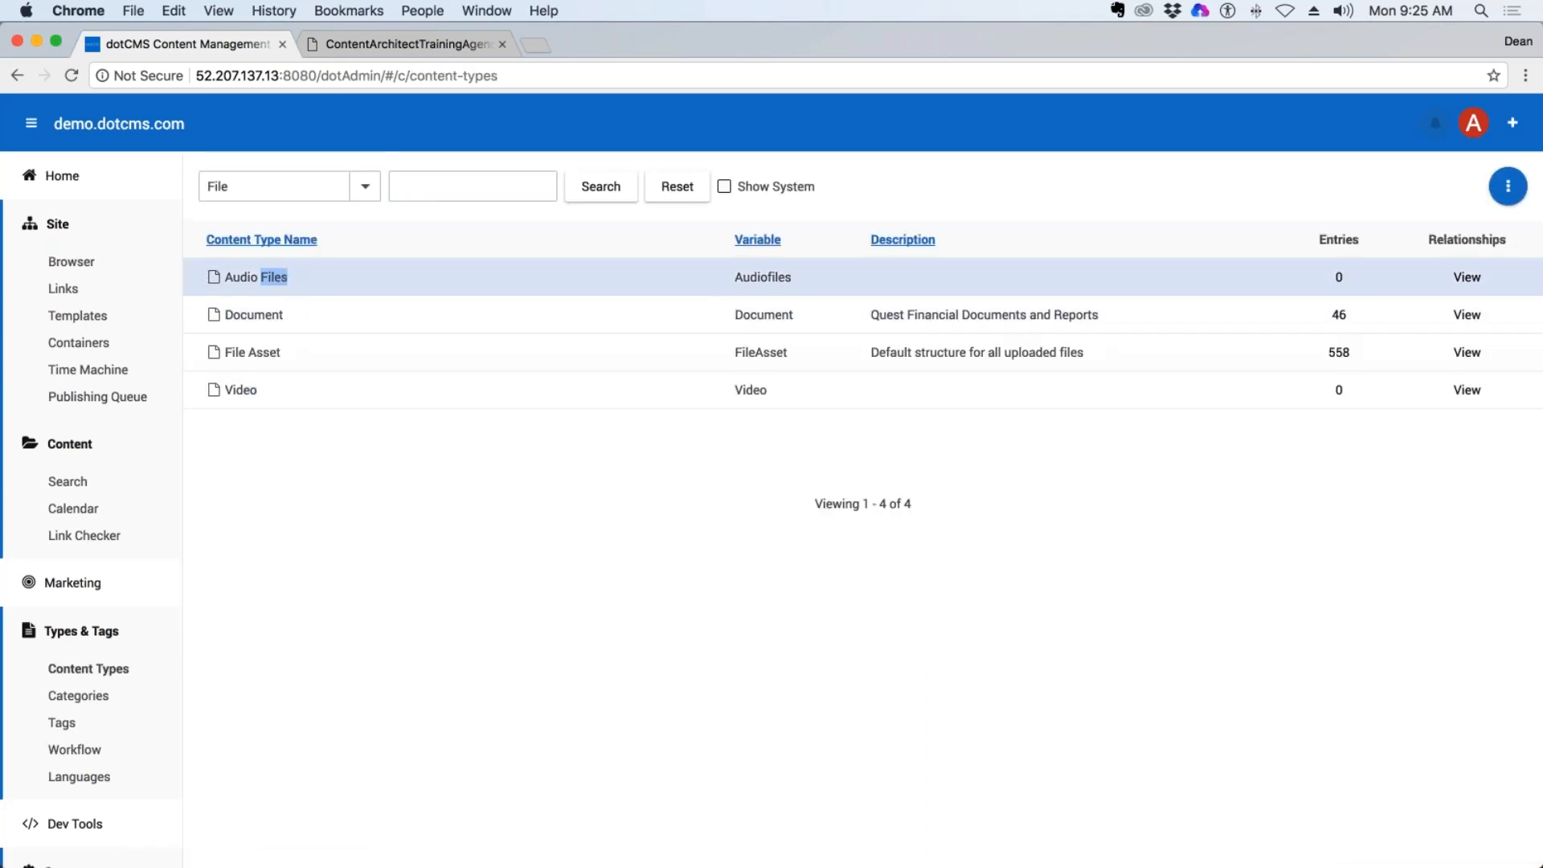
{"action": "left_click", "coordinate": [1464, 255]}
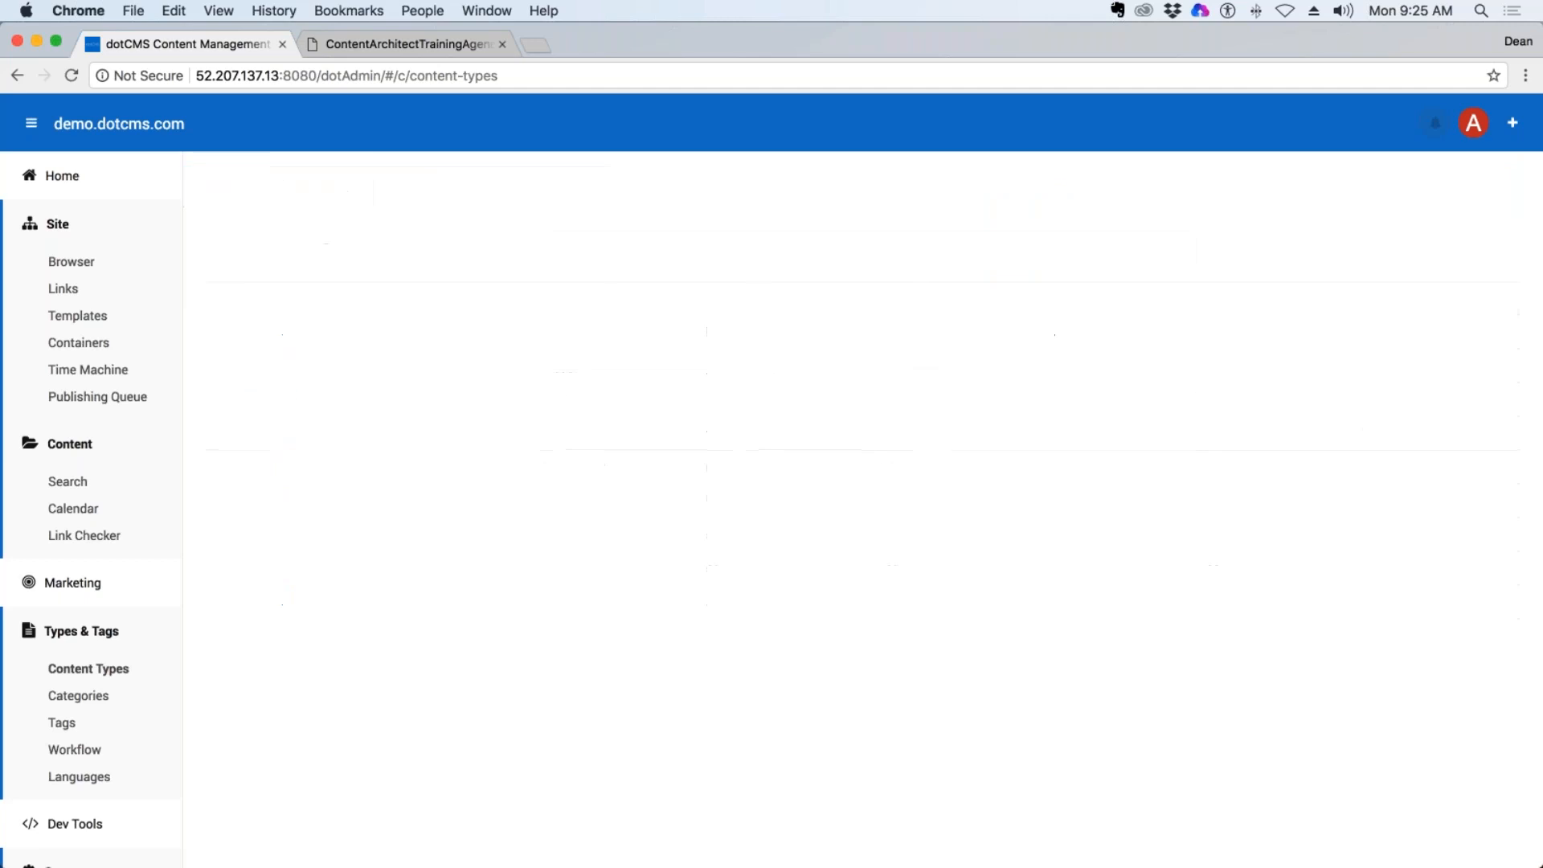
{"action": "left_click", "coordinate": [576, 247]}
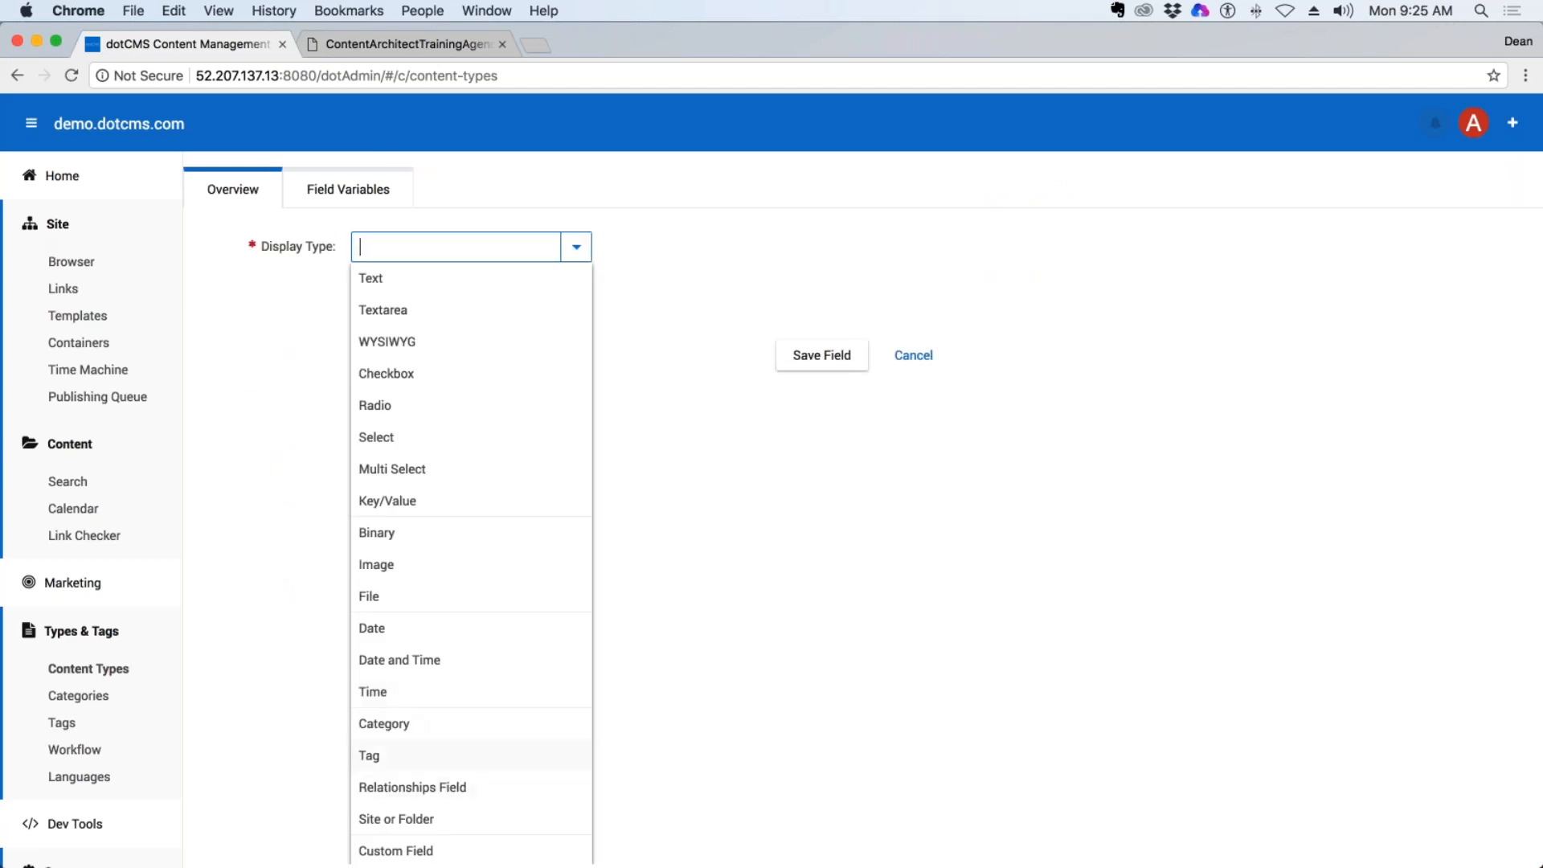
{"action": "left_click", "coordinate": [372, 278]}
{"action": "left_click", "coordinate": [451, 287]}
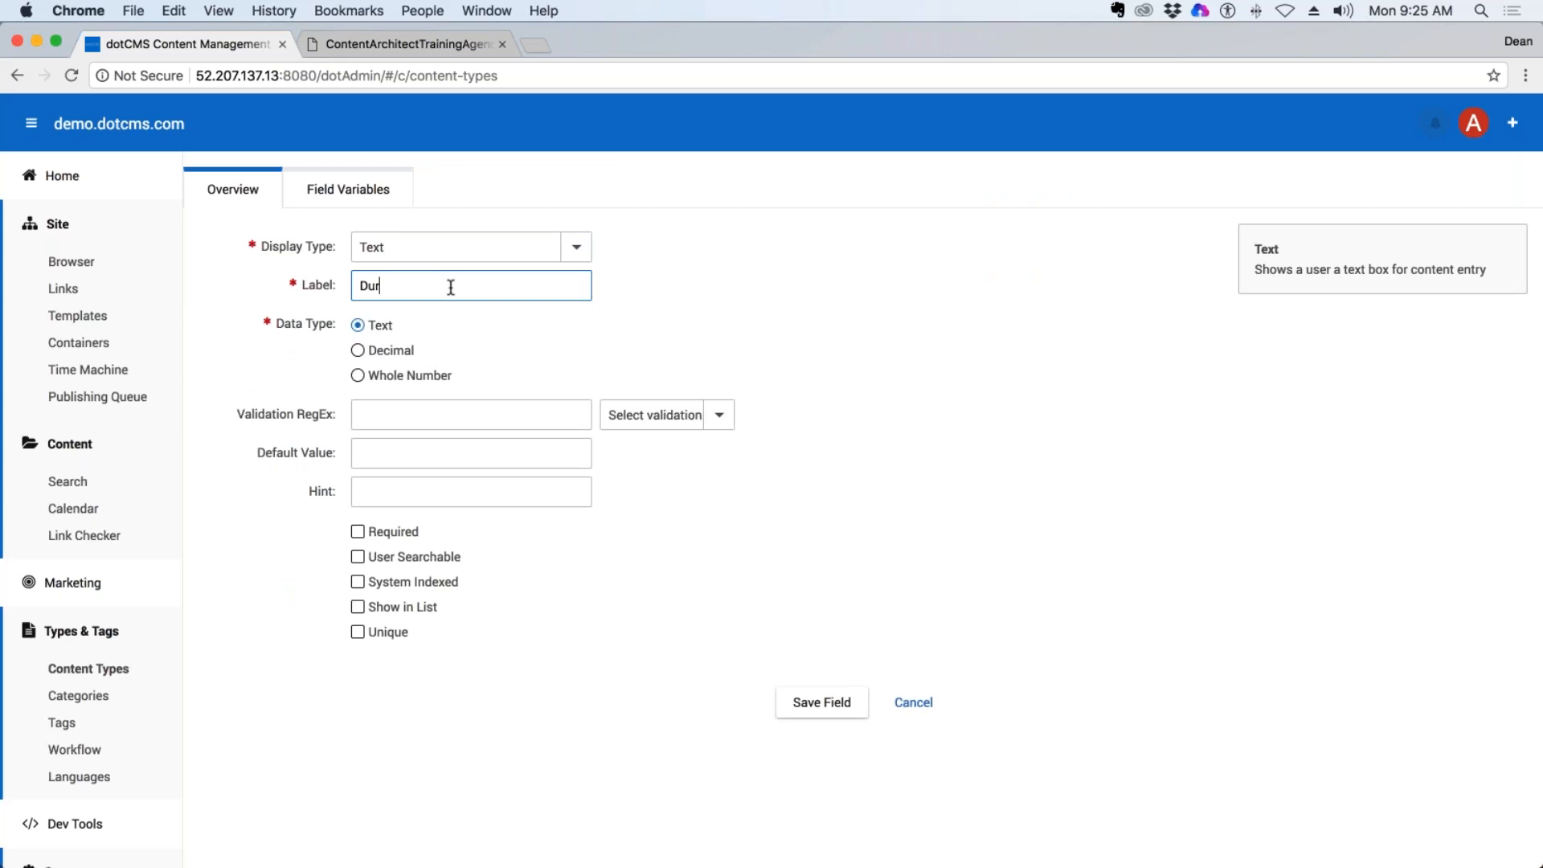
{"action": "left_click", "coordinate": [325, 502]}
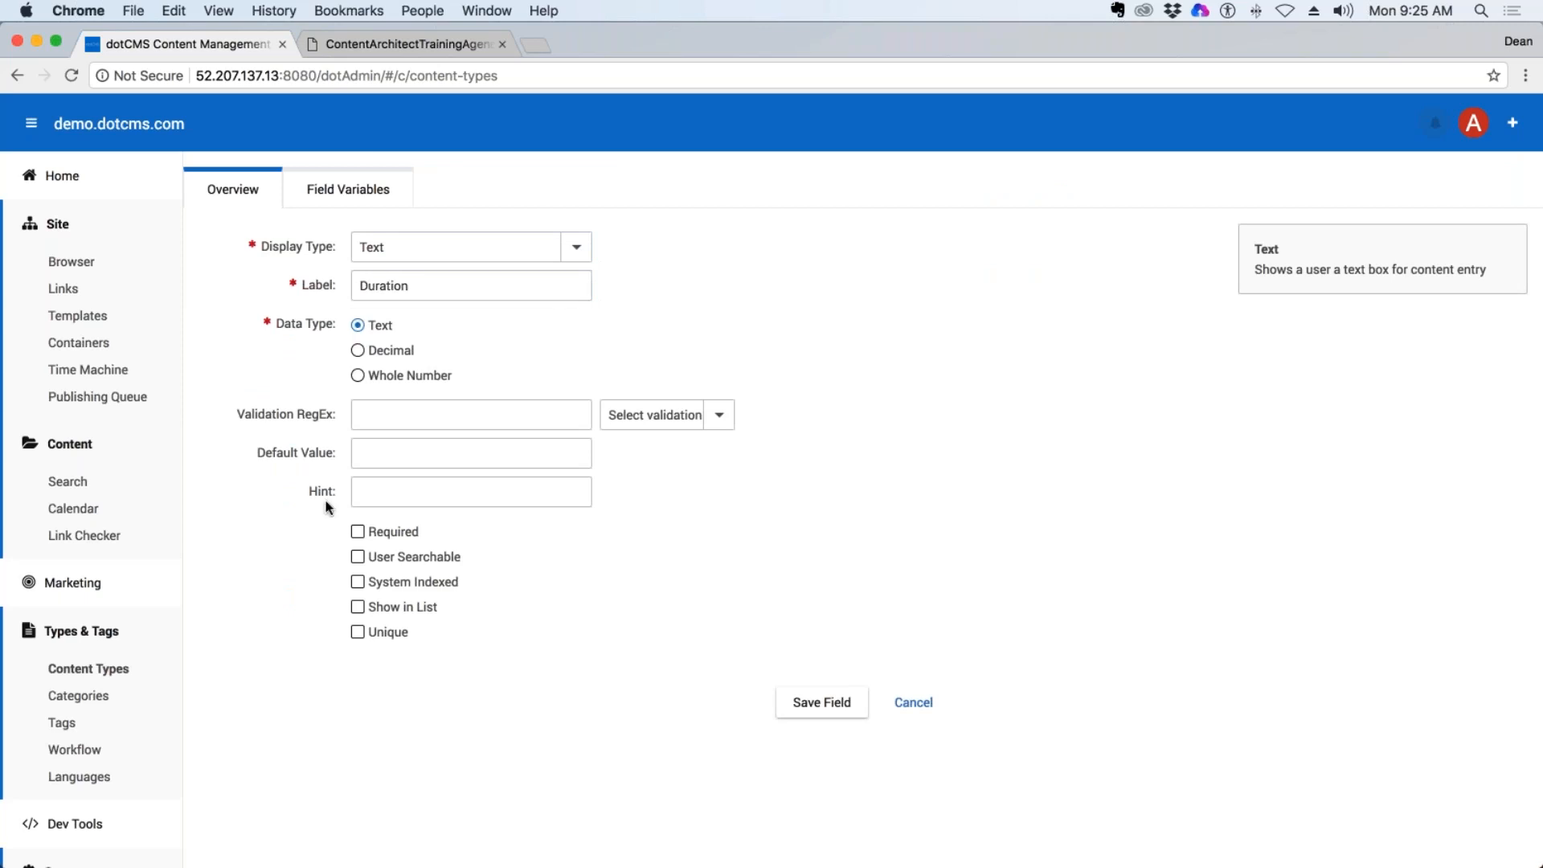
{"action": "left_click", "coordinate": [357, 556]}
{"action": "left_click", "coordinate": [358, 606]}
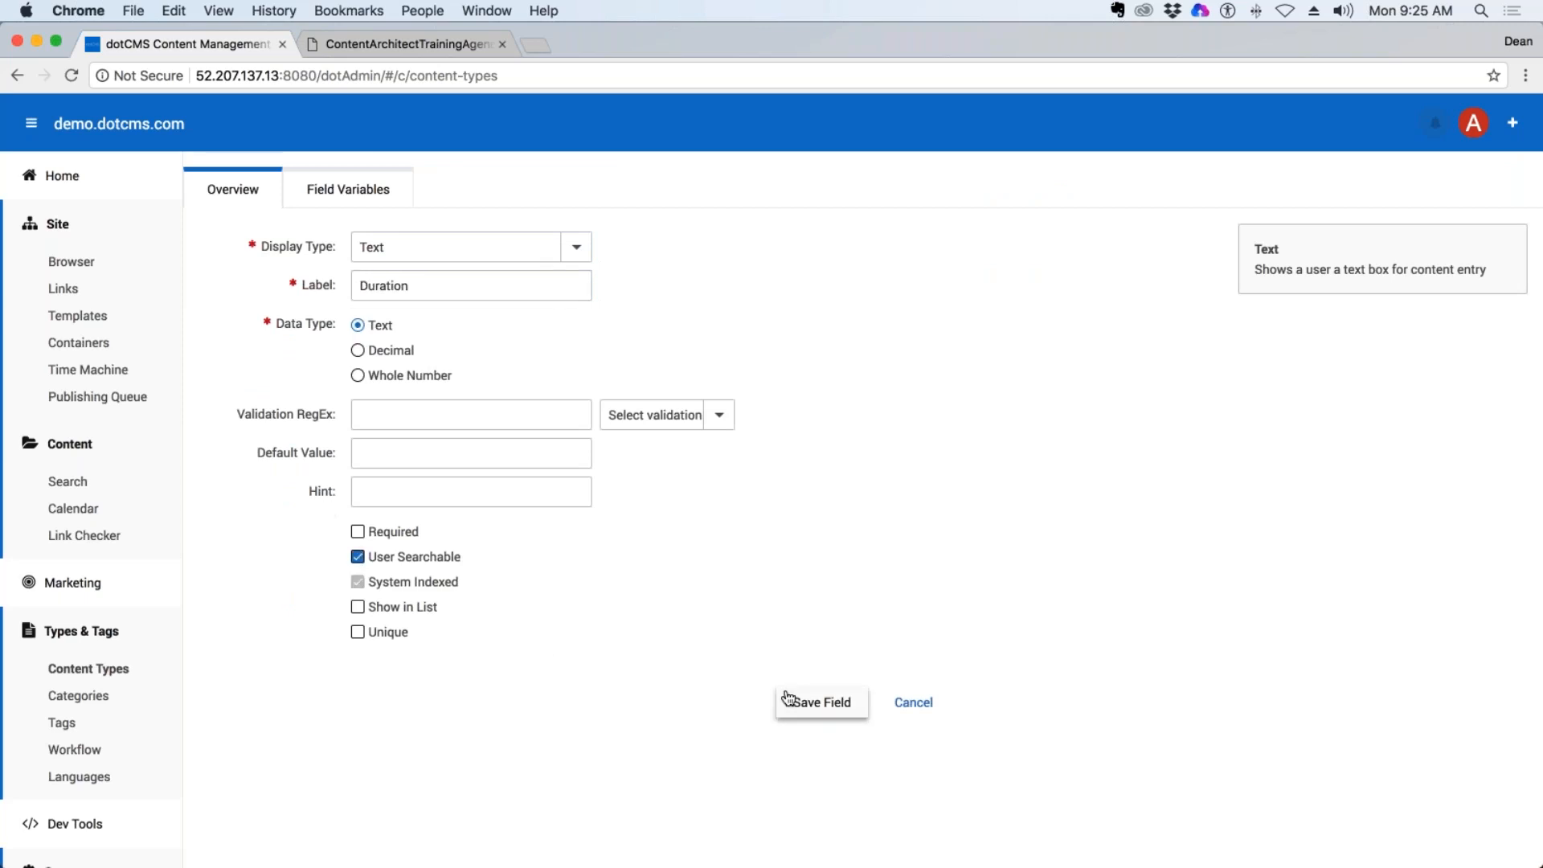
{"action": "left_click", "coordinate": [821, 702]}
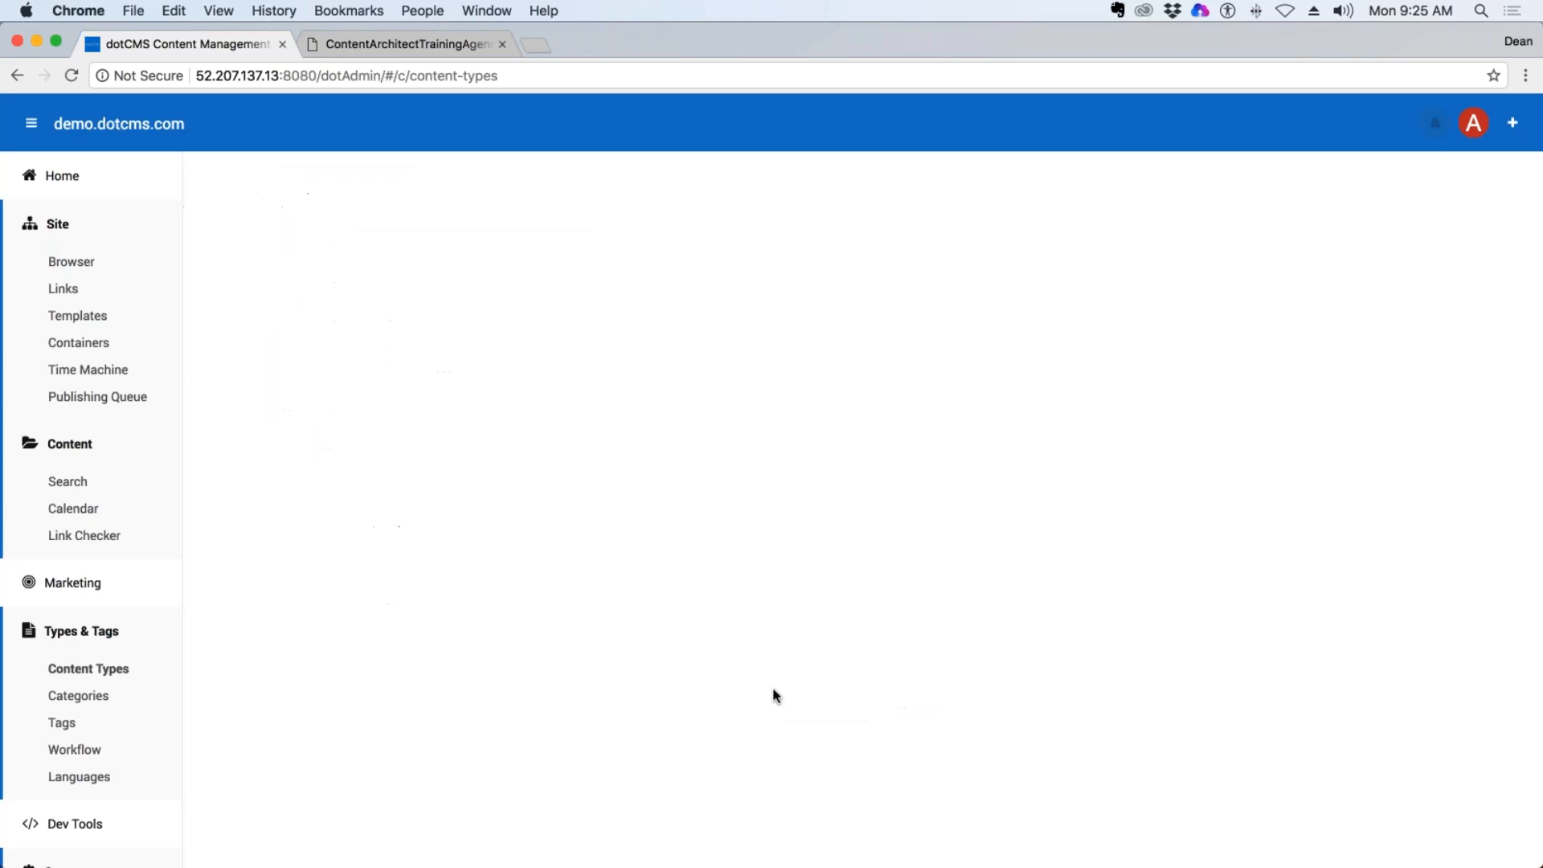
{"action": "left_click_drag", "start_coordinate": [360, 639], "coordinate": [423, 471]}
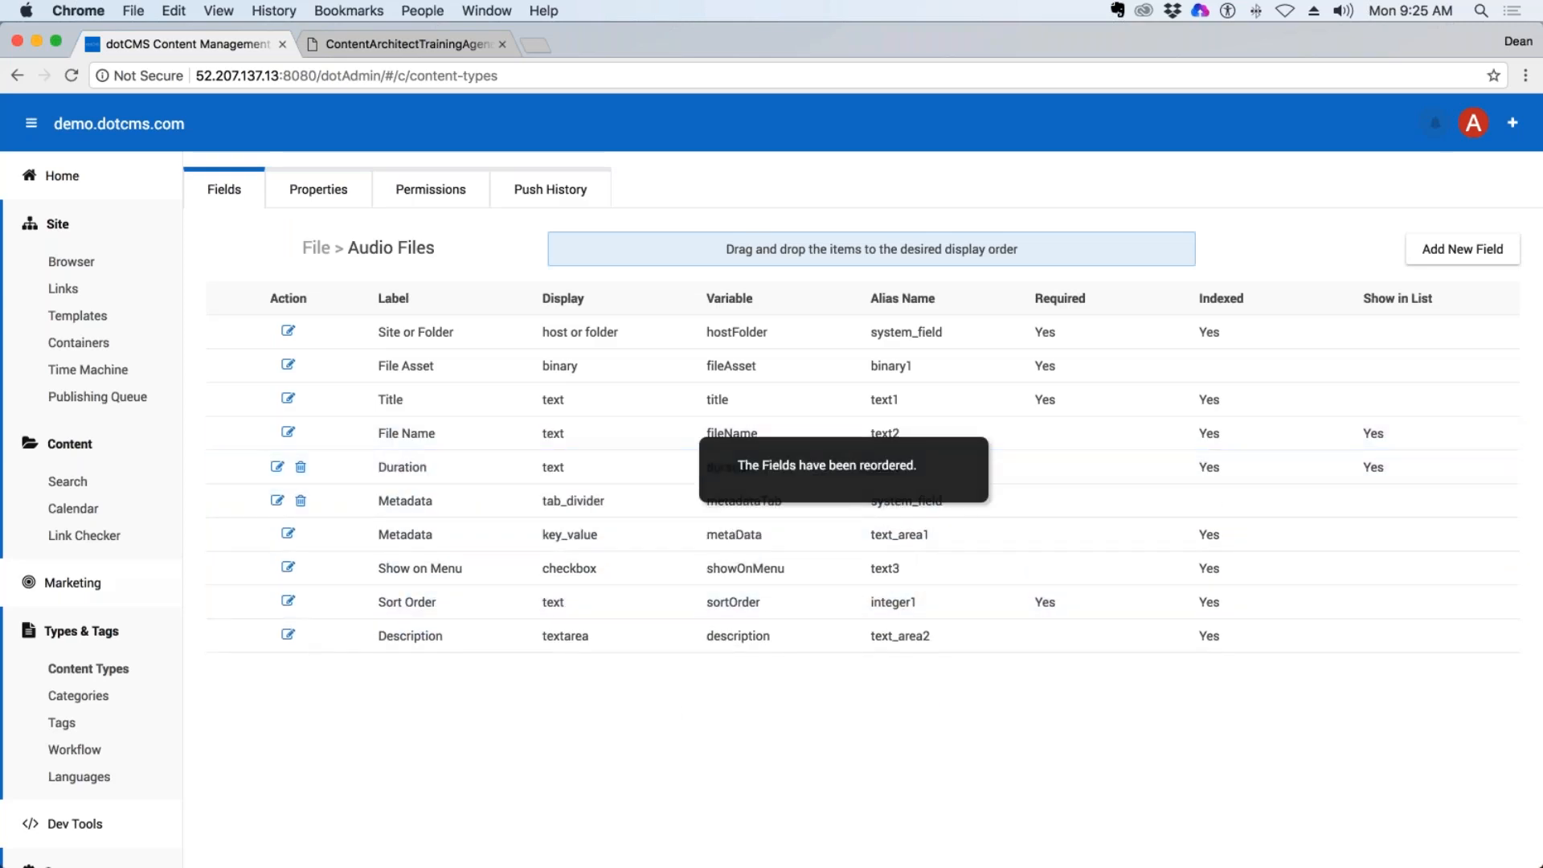
Create a new Audio Files content item and attach AttendeeReport2-7-18.xlsx from Downloads as its file asset.
{"action": "left_click", "coordinate": [68, 481]}
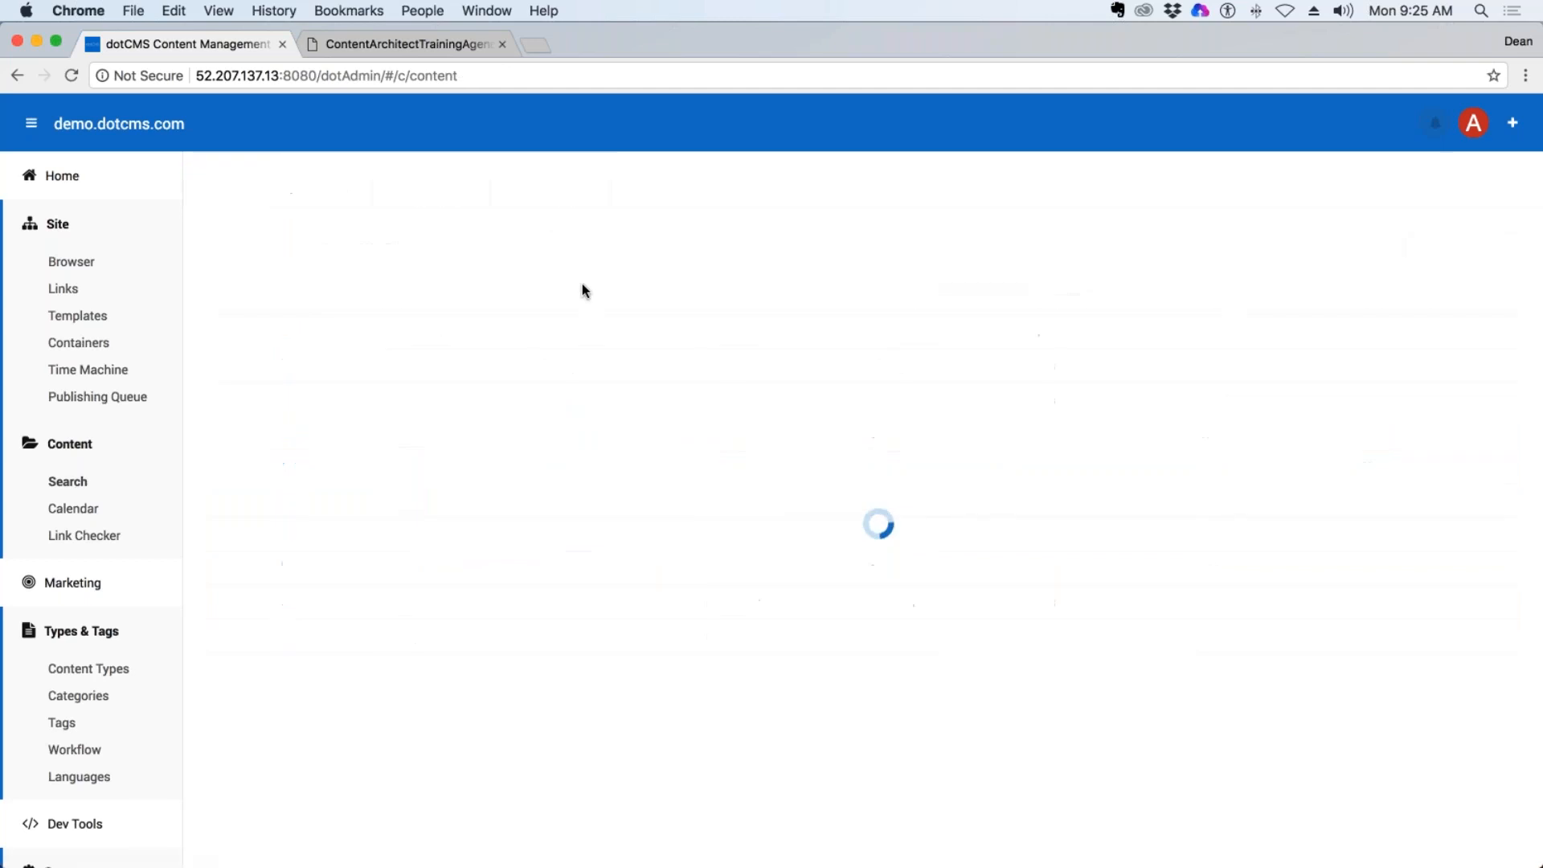
{"action": "left_click", "coordinate": [464, 186]}
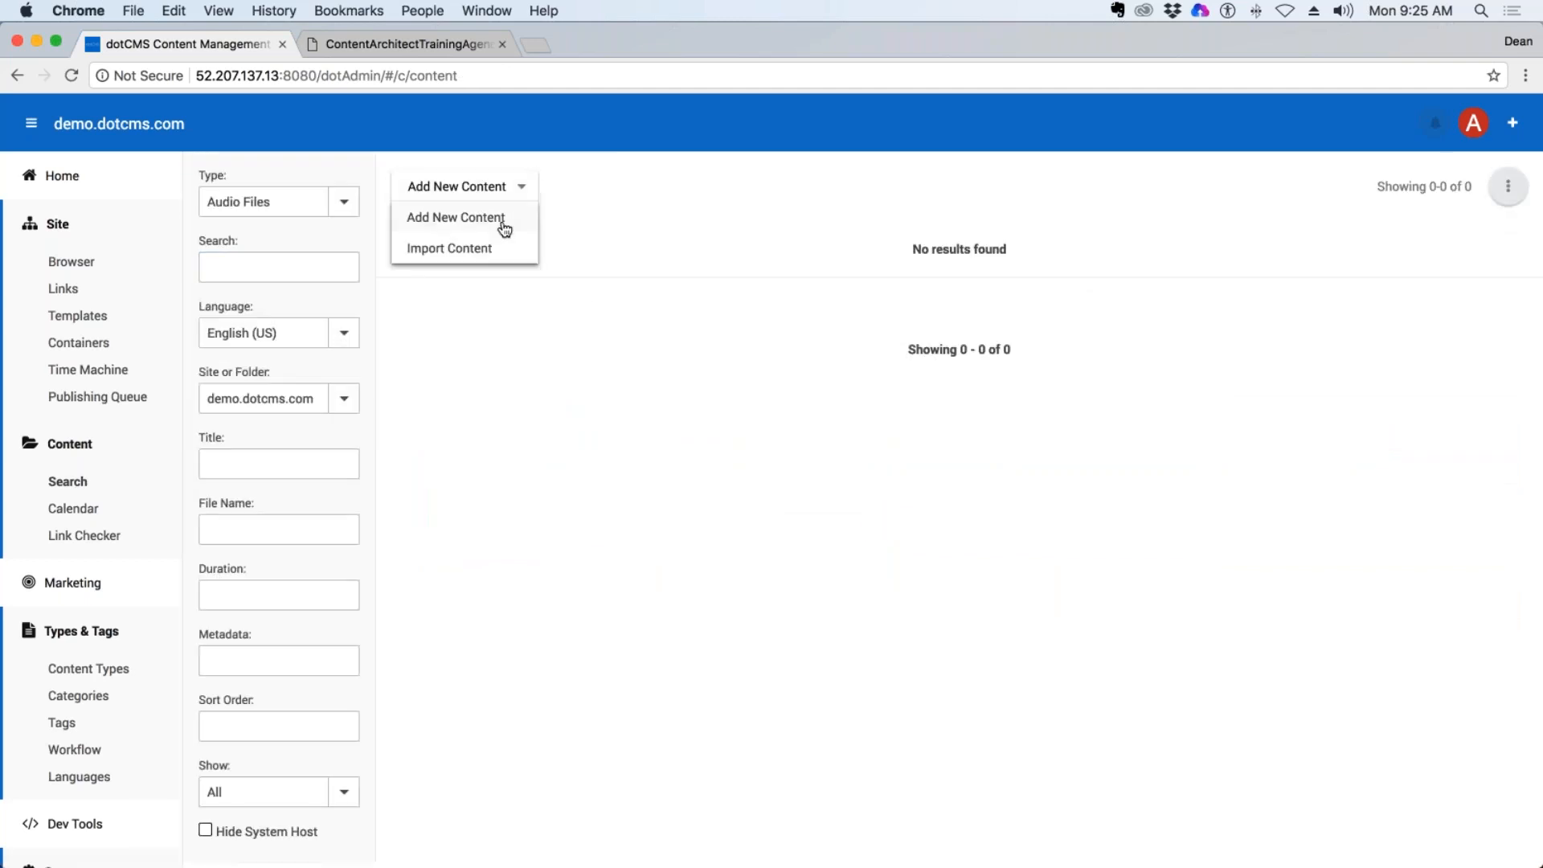
{"action": "left_click", "coordinate": [503, 221]}
{"action": "left_click_drag", "start_coordinate": [255, 492], "coordinate": [206, 493]}
{"action": "left_click", "coordinate": [271, 328]}
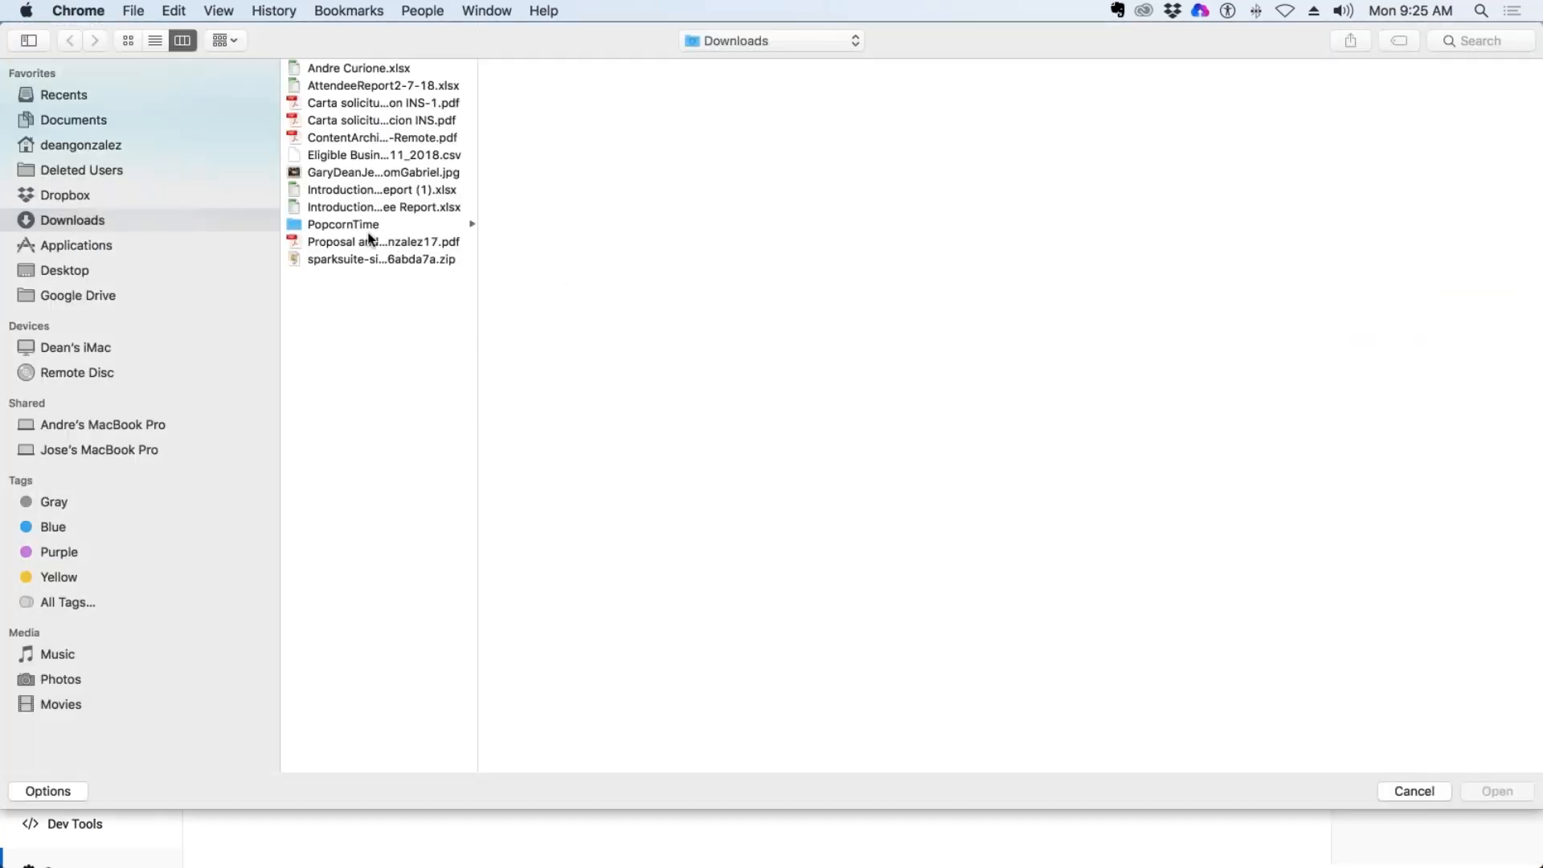
{"action": "left_click", "coordinate": [449, 85]}
{"action": "key", "text": "Return"}
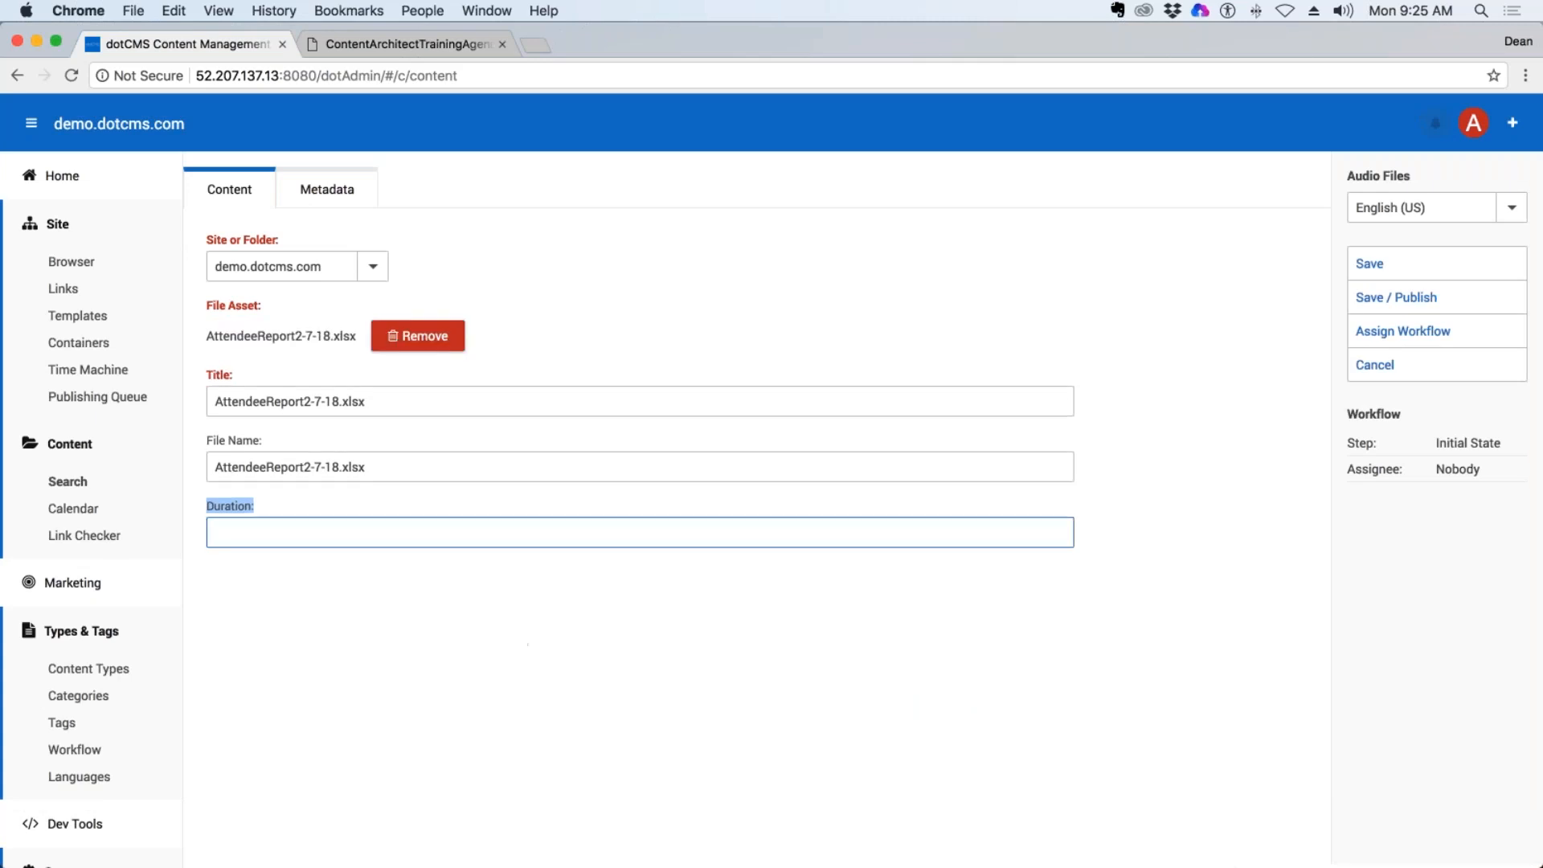
Set the Audio Files item's Duration to 1:12, then save and publish it.
{"action": "left_click", "coordinate": [211, 532]}
{"action": "left_click", "coordinate": [1293, 328]}
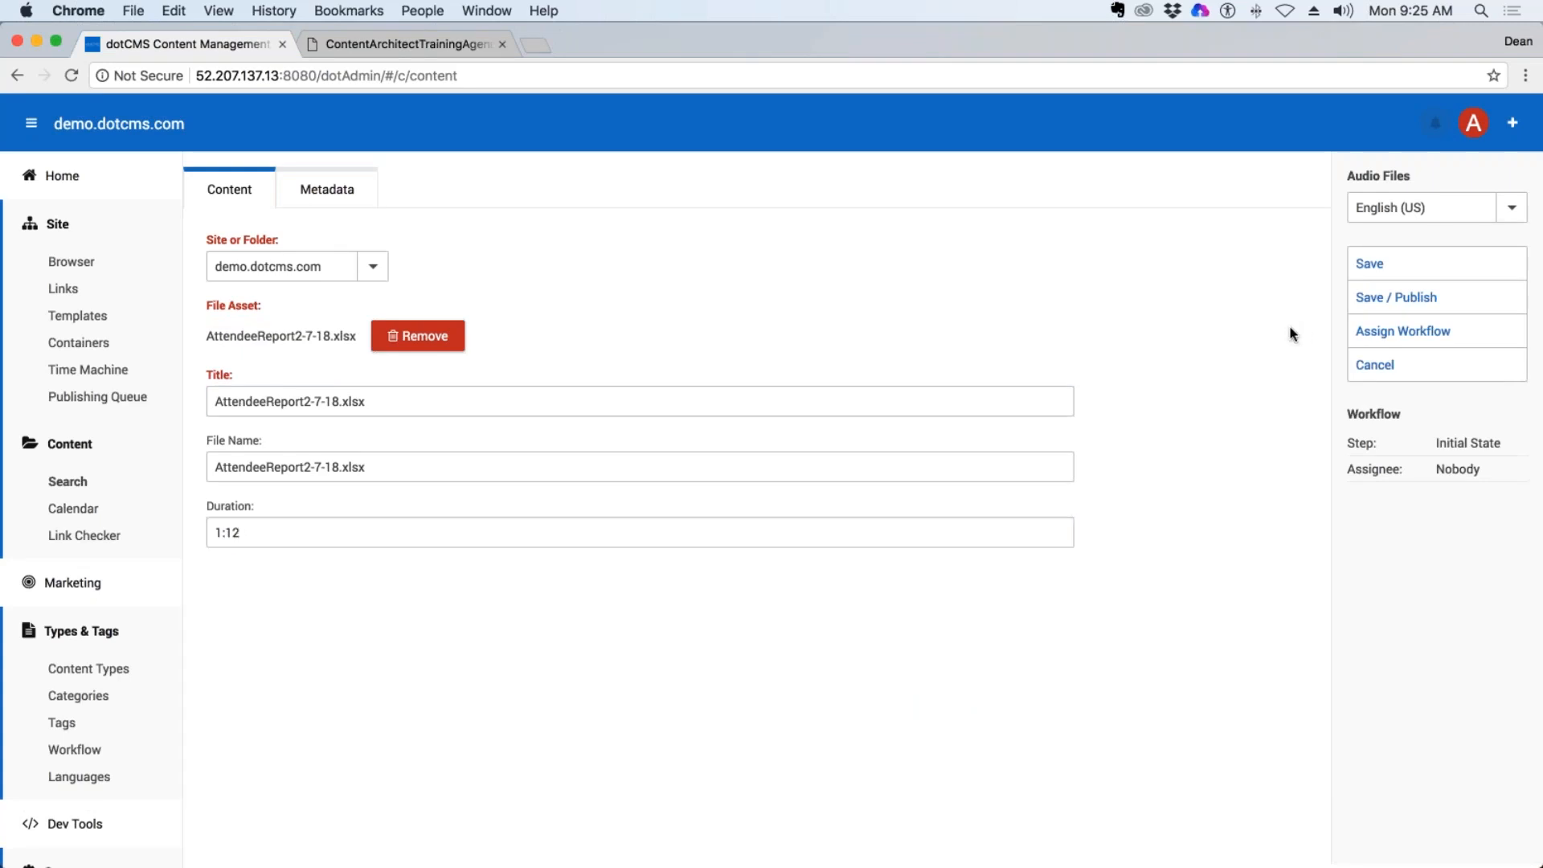
{"action": "left_click", "coordinate": [1390, 298]}
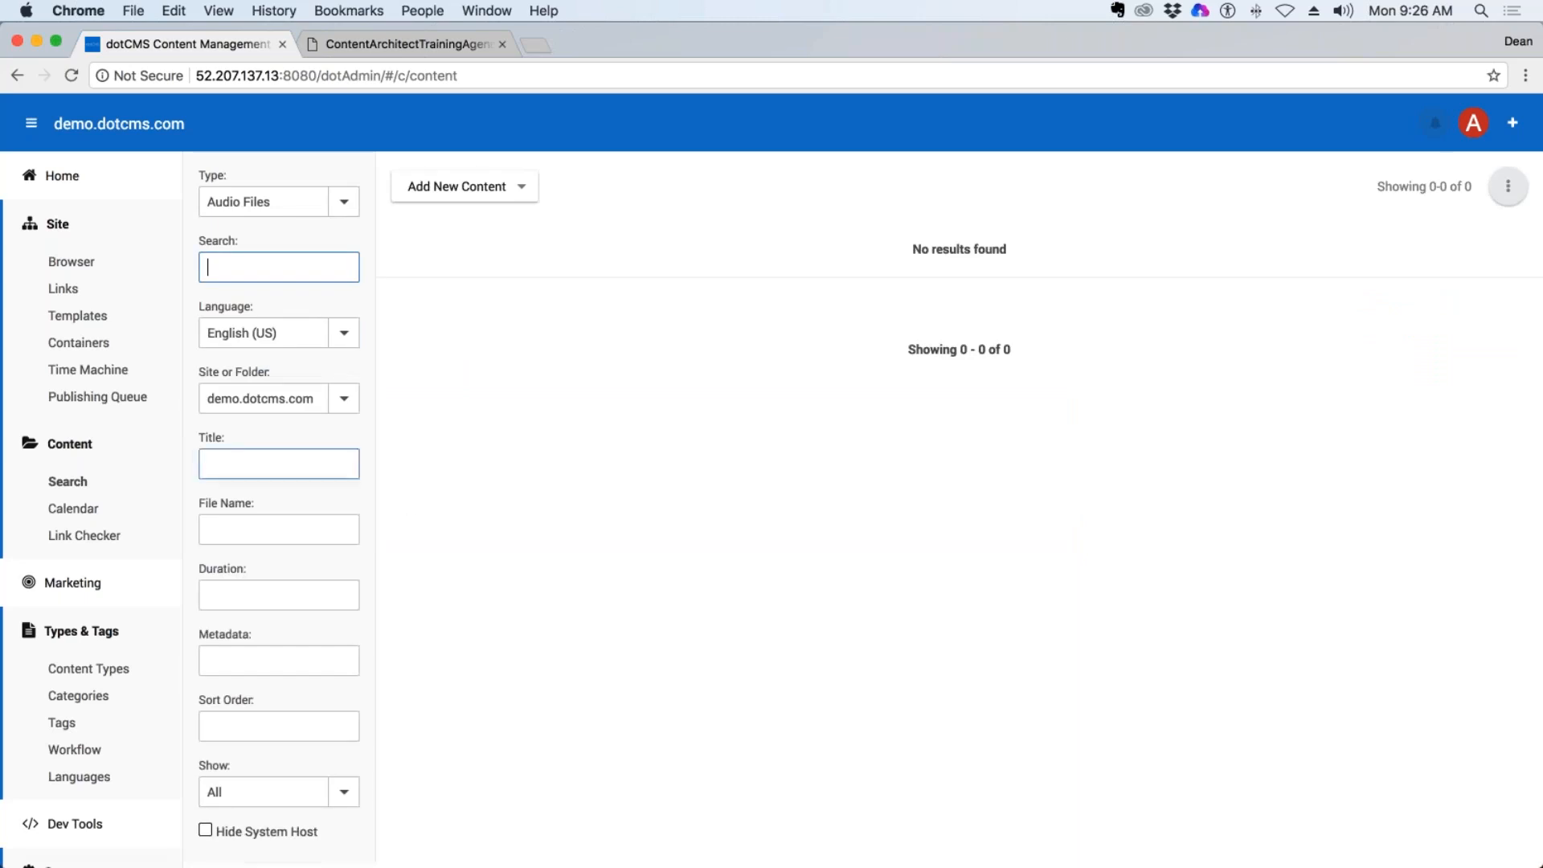
Filter the content types to Page and examine the fields of the Landing Page content type.
{"action": "left_click", "coordinate": [76, 664]}
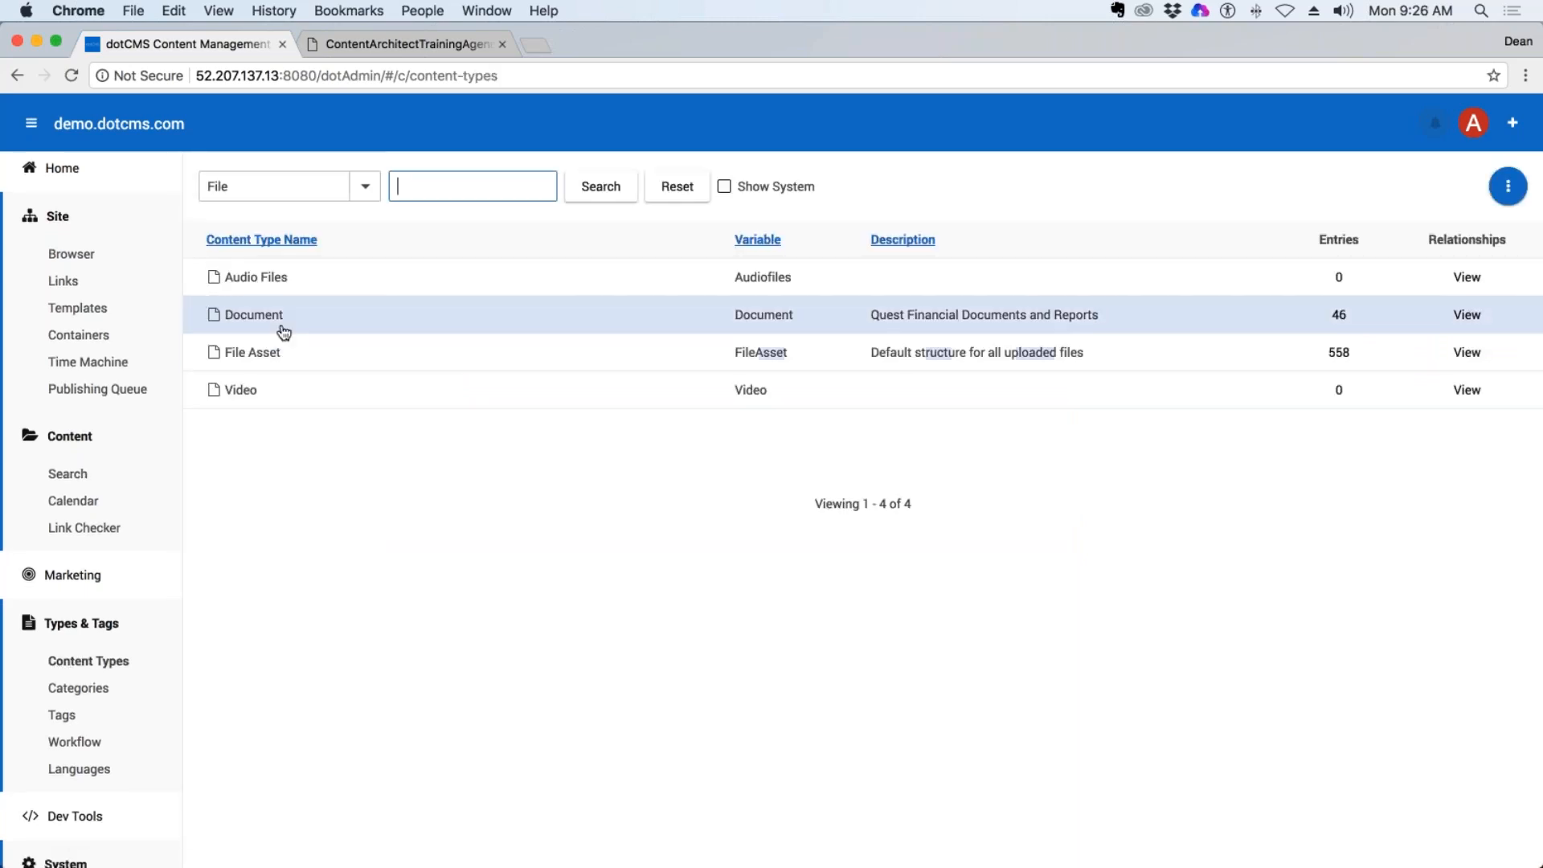
{"action": "left_click", "coordinate": [365, 186]}
{"action": "left_click", "coordinate": [232, 377]}
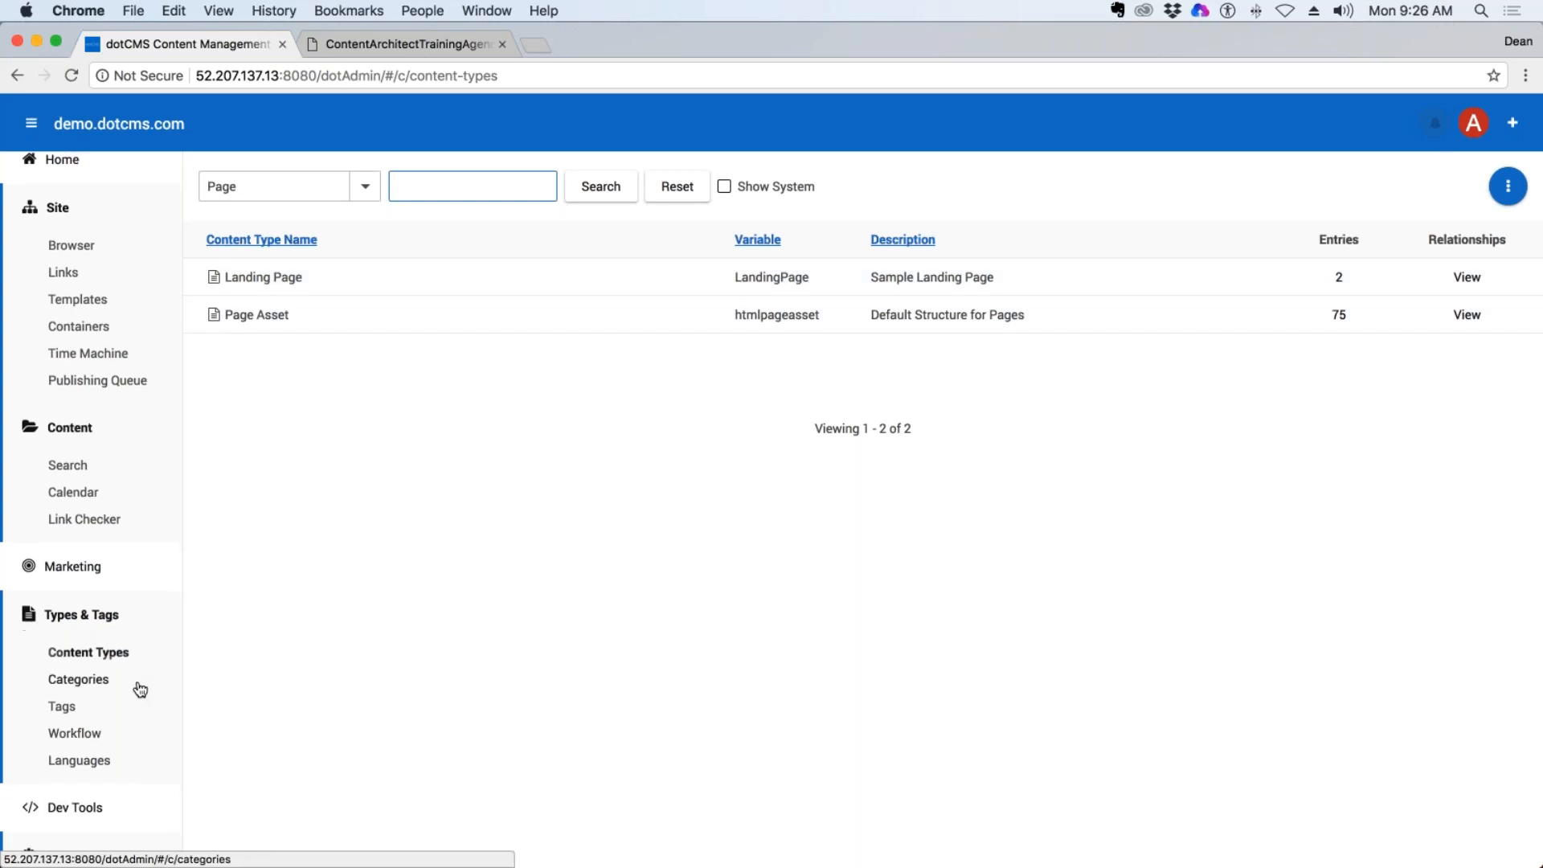
{"action": "scroll", "coordinate": [138, 688], "scroll_direction": "down", "scroll_amount": 4}
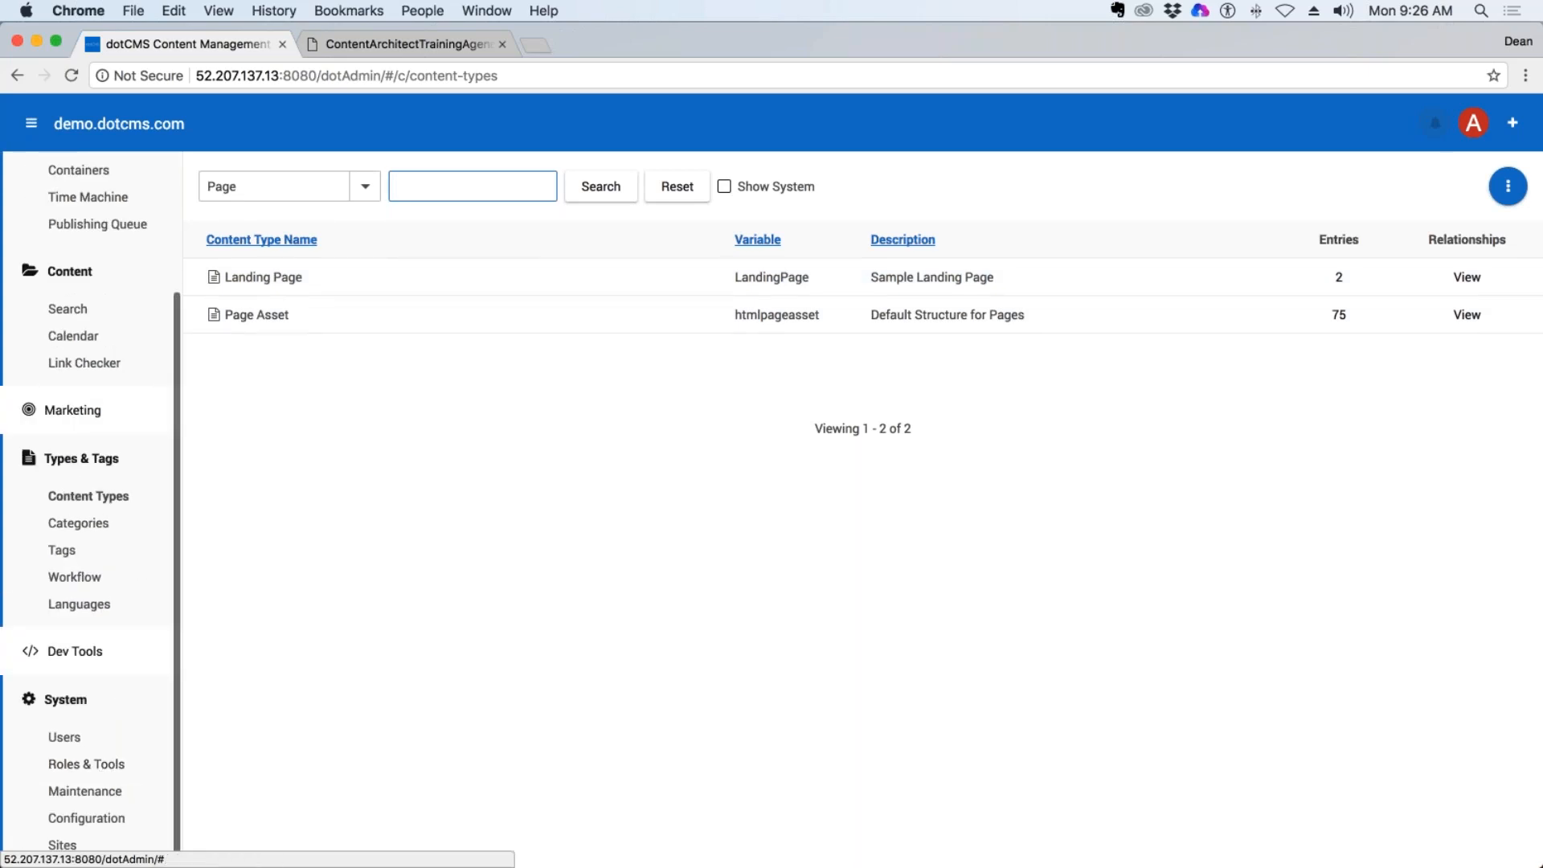
{"action": "left_click", "coordinate": [265, 278]}
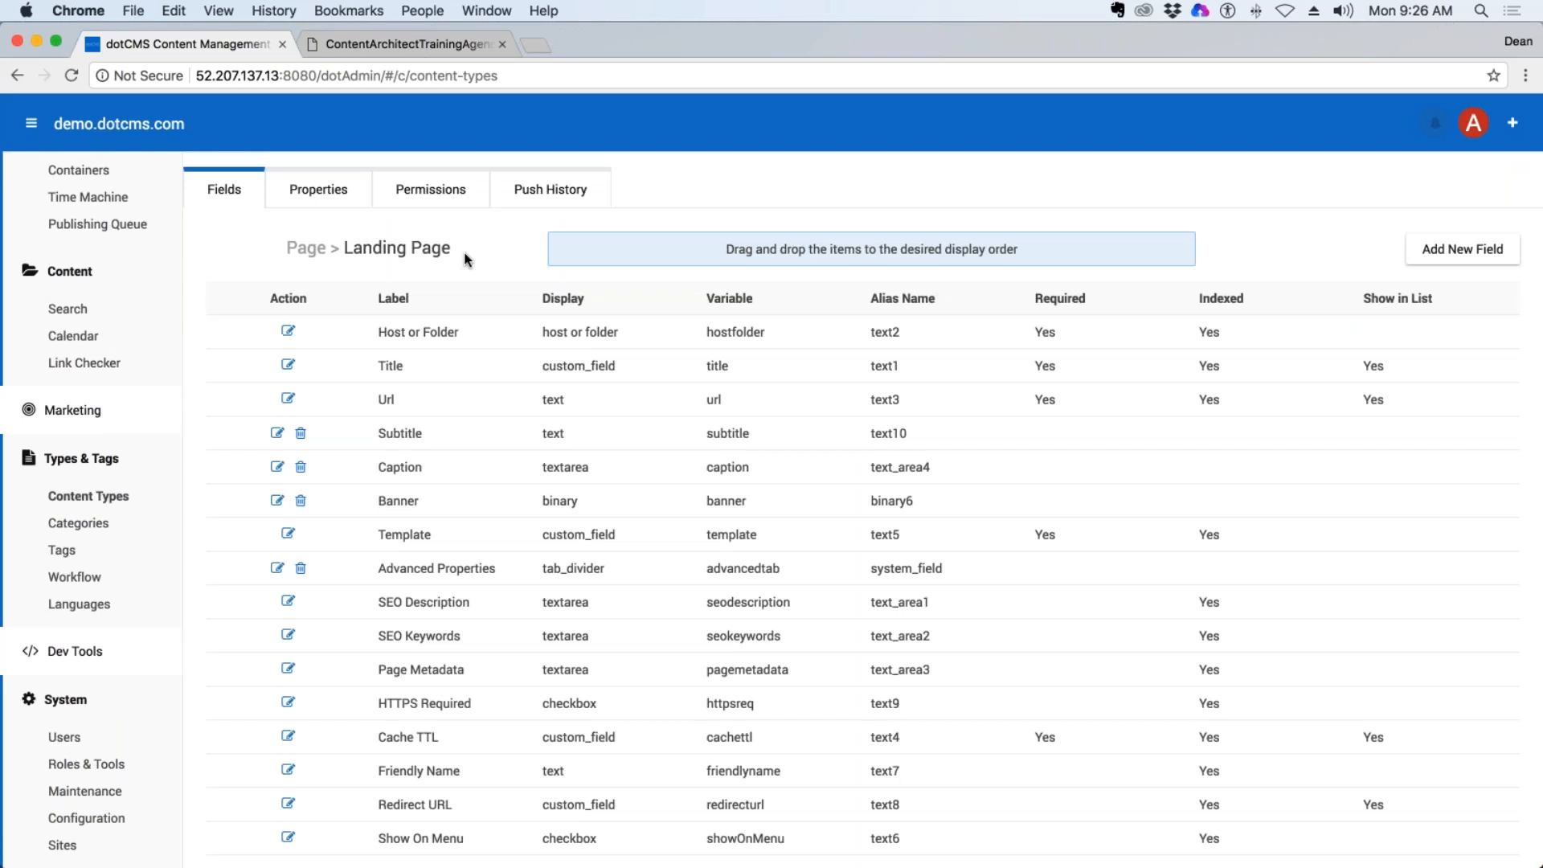
{"action": "scroll", "coordinate": [562, 361], "scroll_direction": "down", "scroll_amount": 5}
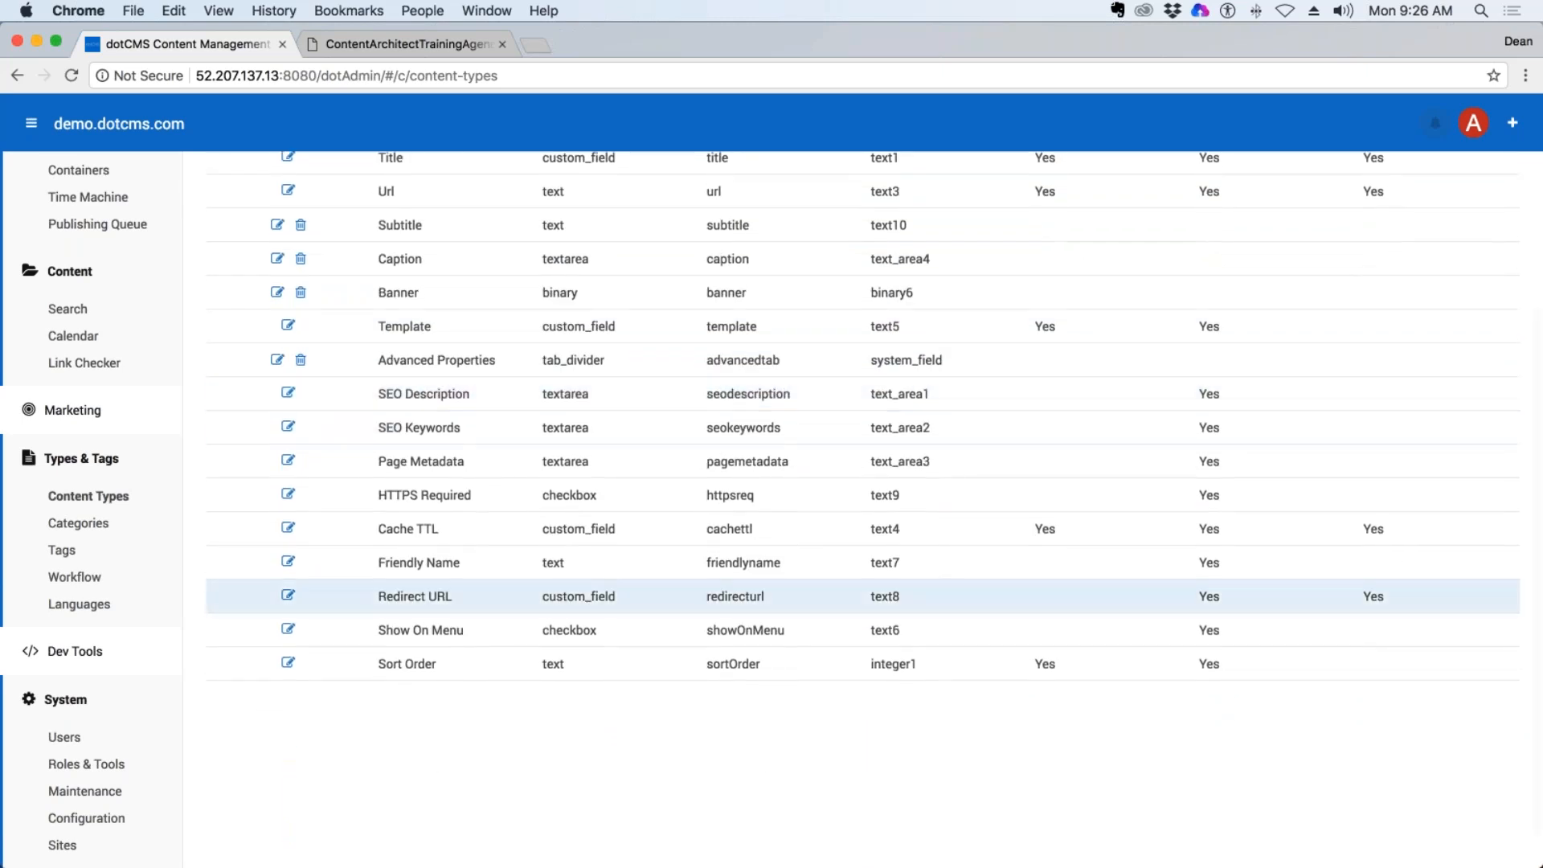
{"action": "scroll", "coordinate": [448, 474], "scroll_direction": "up", "scroll_amount": 3}
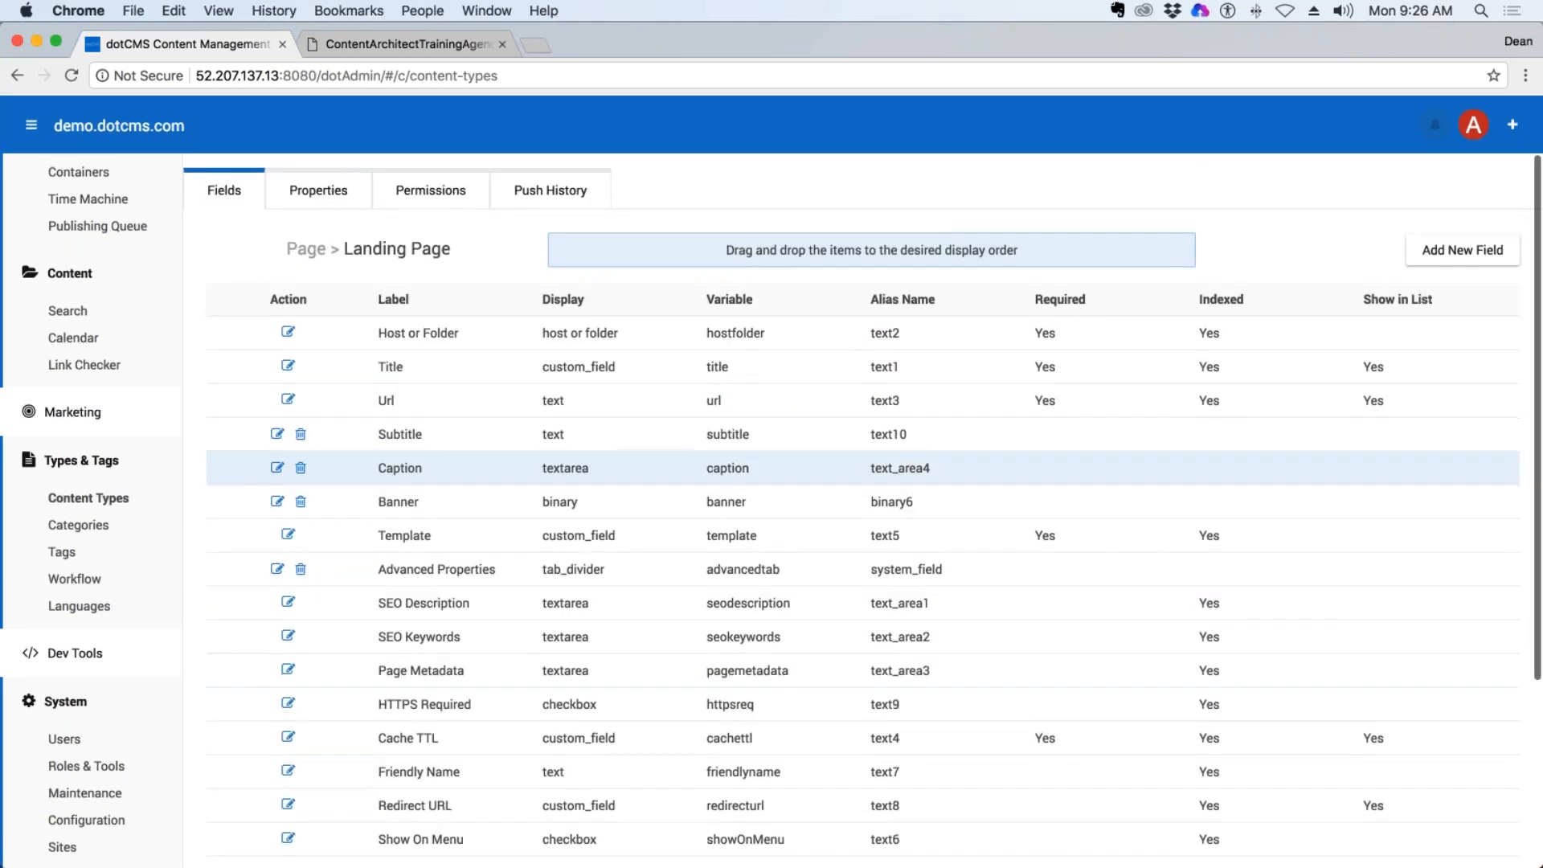
{"action": "scroll", "coordinate": [804, 469], "scroll_direction": "down", "scroll_amount": 1}
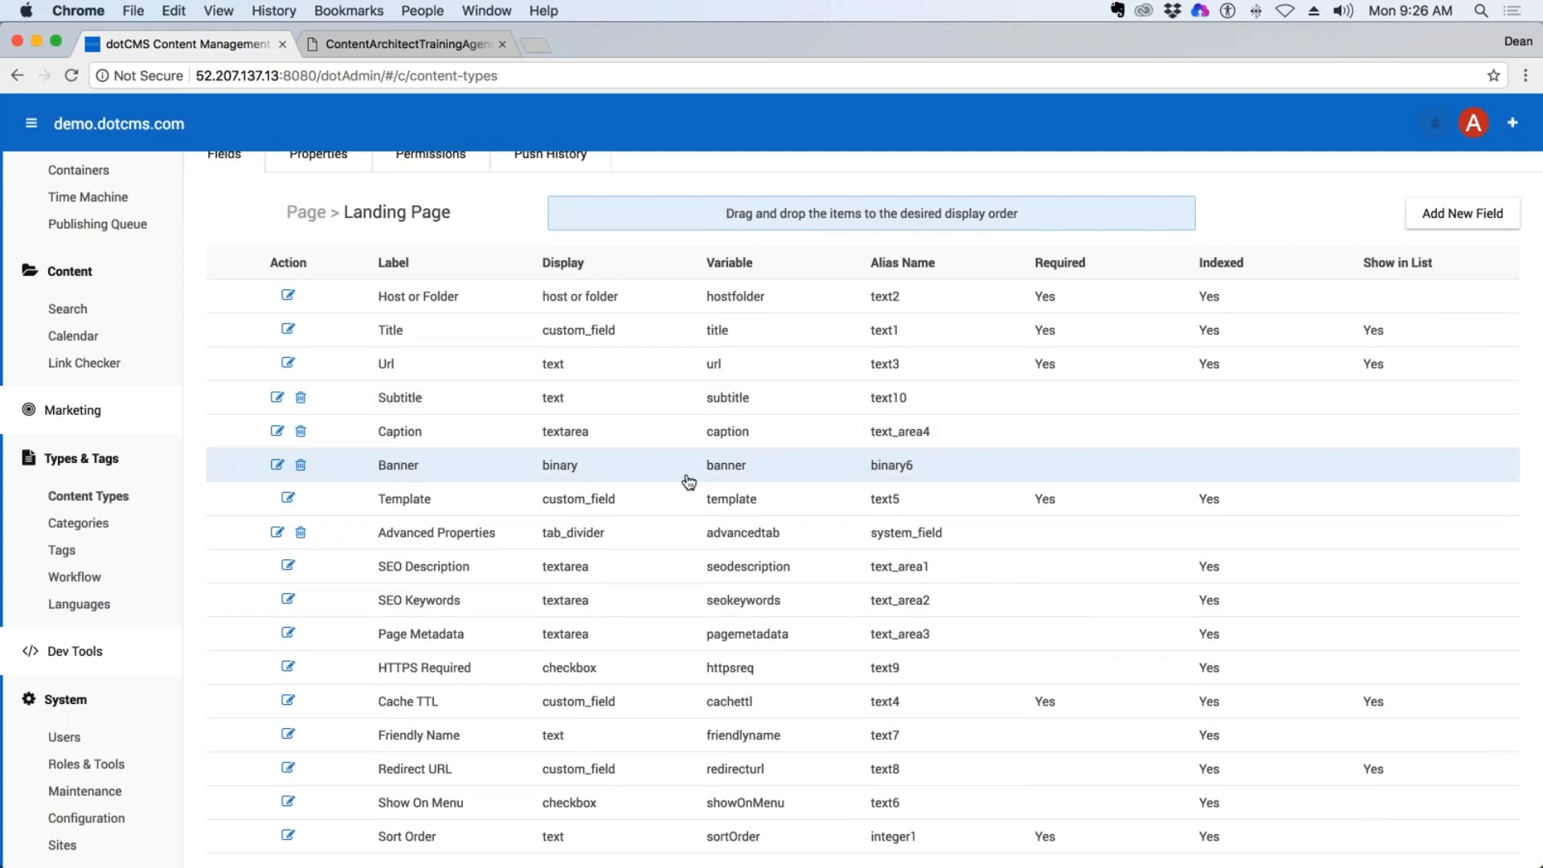
{"action": "scroll", "coordinate": [619, 482], "scroll_direction": "down", "scroll_amount": 1}
{"action": "scroll", "coordinate": [390, 482], "scroll_direction": "down", "scroll_amount": 1}
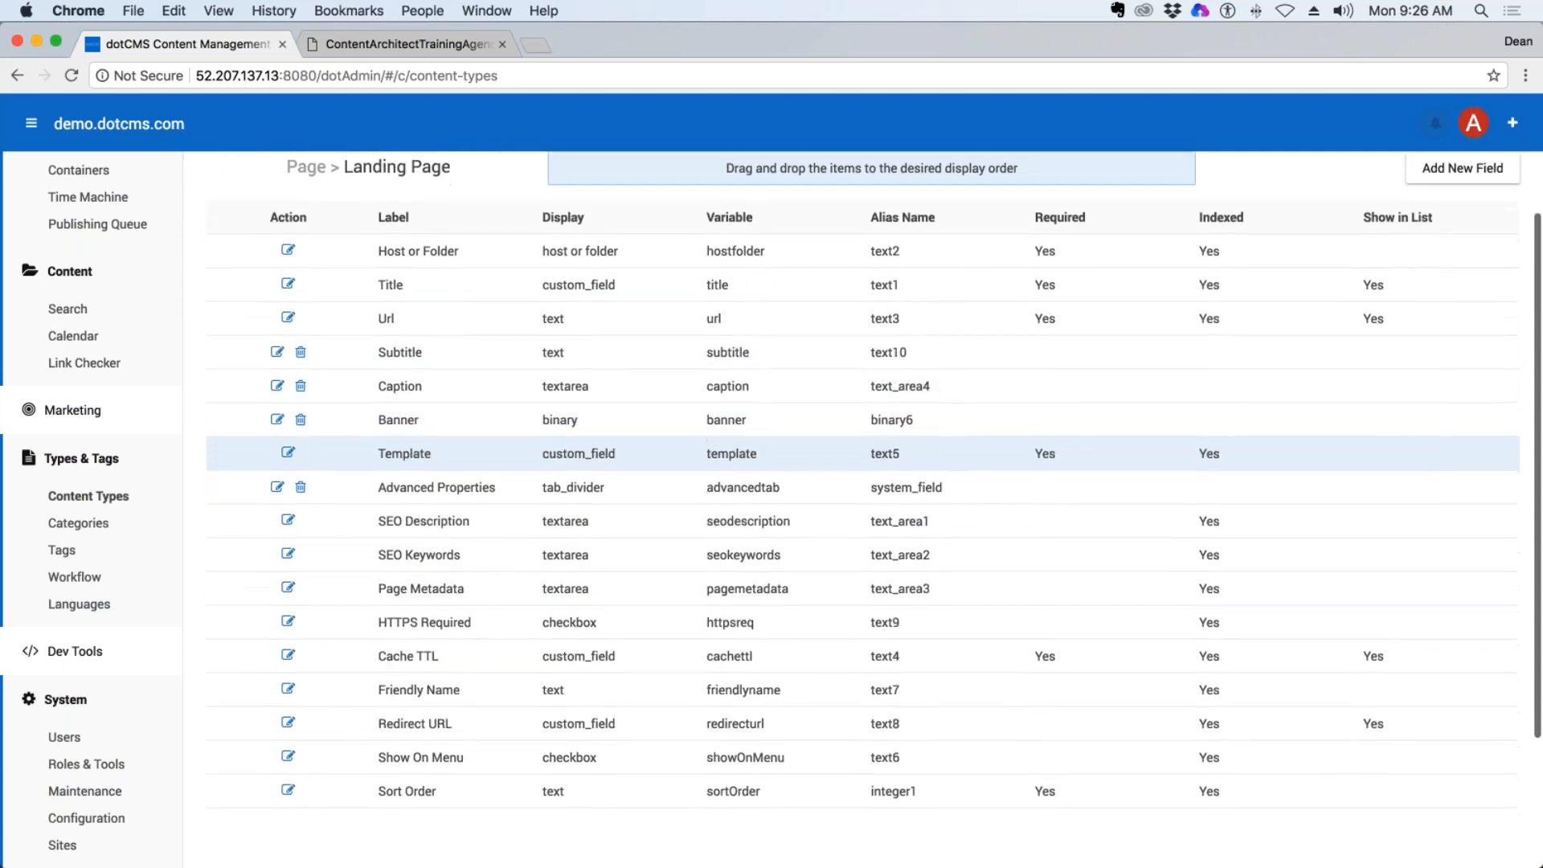
{"action": "scroll", "coordinate": [390, 506], "scroll_direction": "up", "scroll_amount": 3}
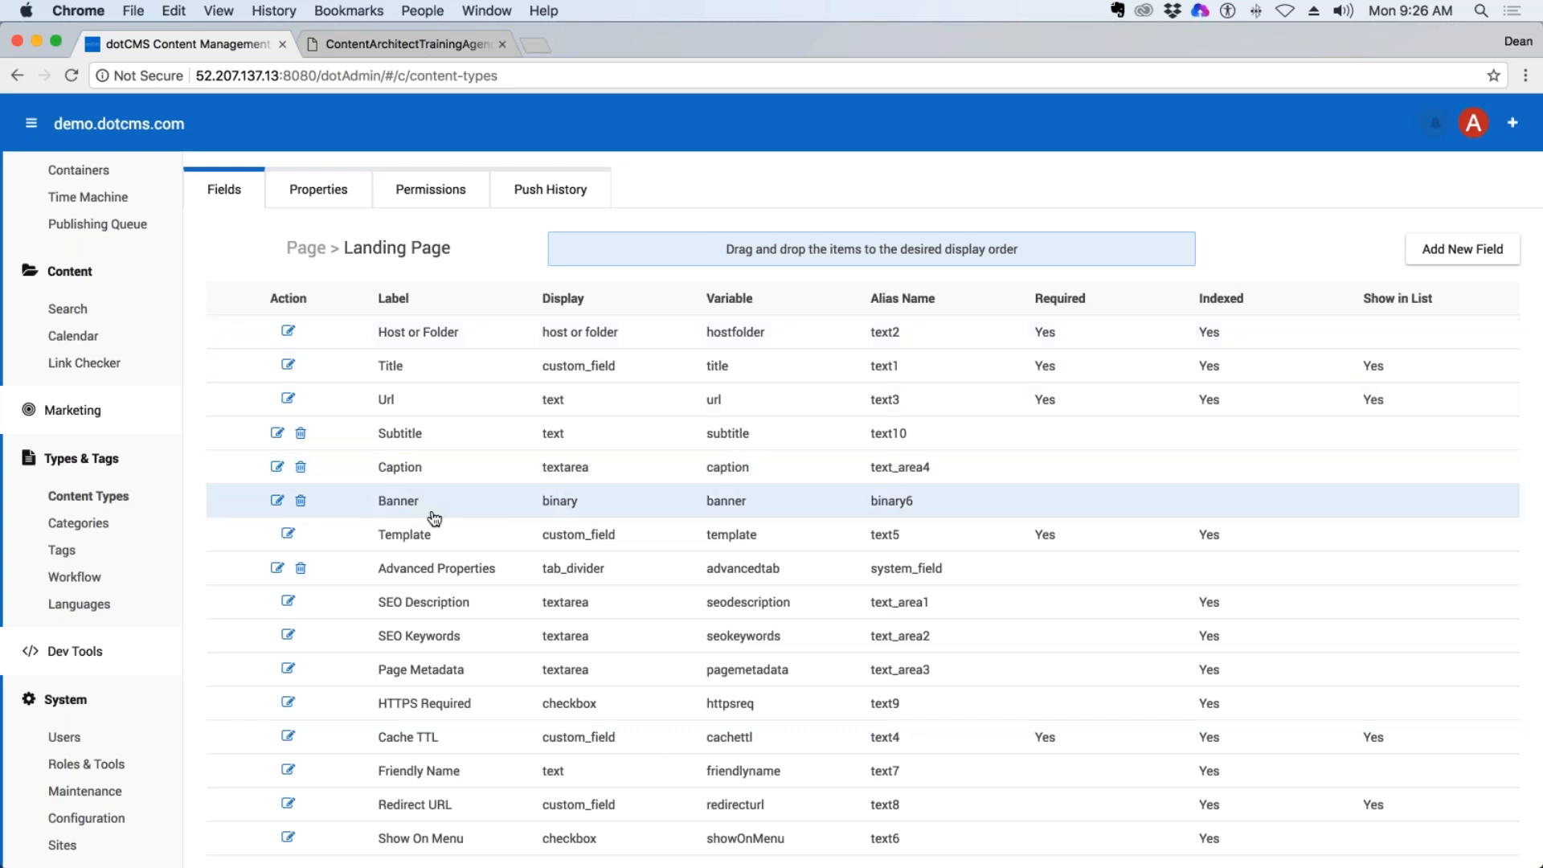
Review the remaining fields of the Landing Page content type and return to the site browser.
{"action": "scroll", "coordinate": [434, 531], "scroll_direction": "down", "scroll_amount": 3}
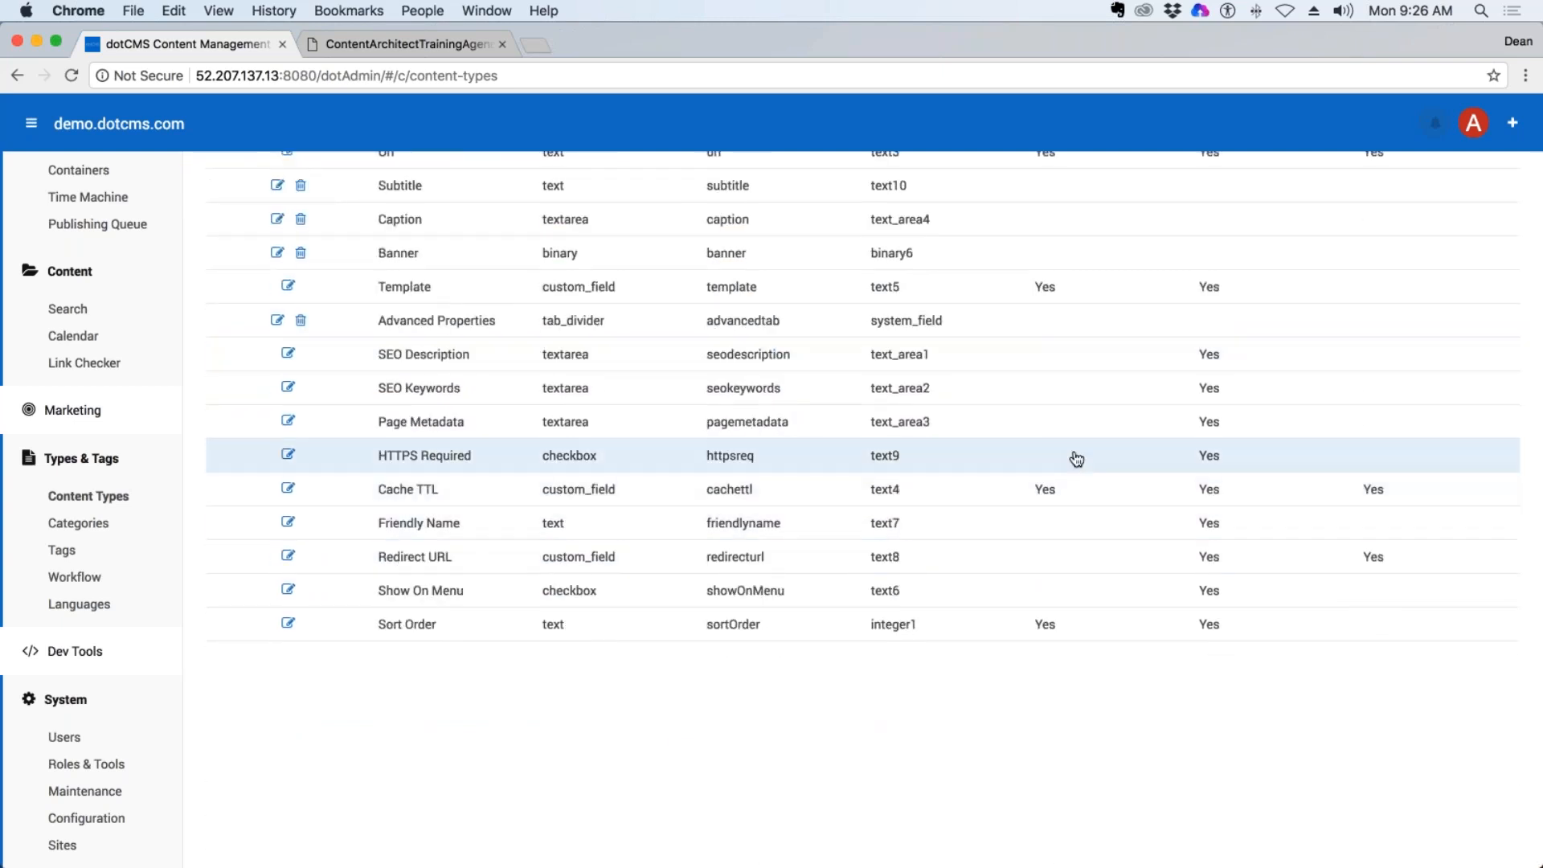
{"action": "scroll", "coordinate": [245, 559], "scroll_direction": "up", "scroll_amount": 3}
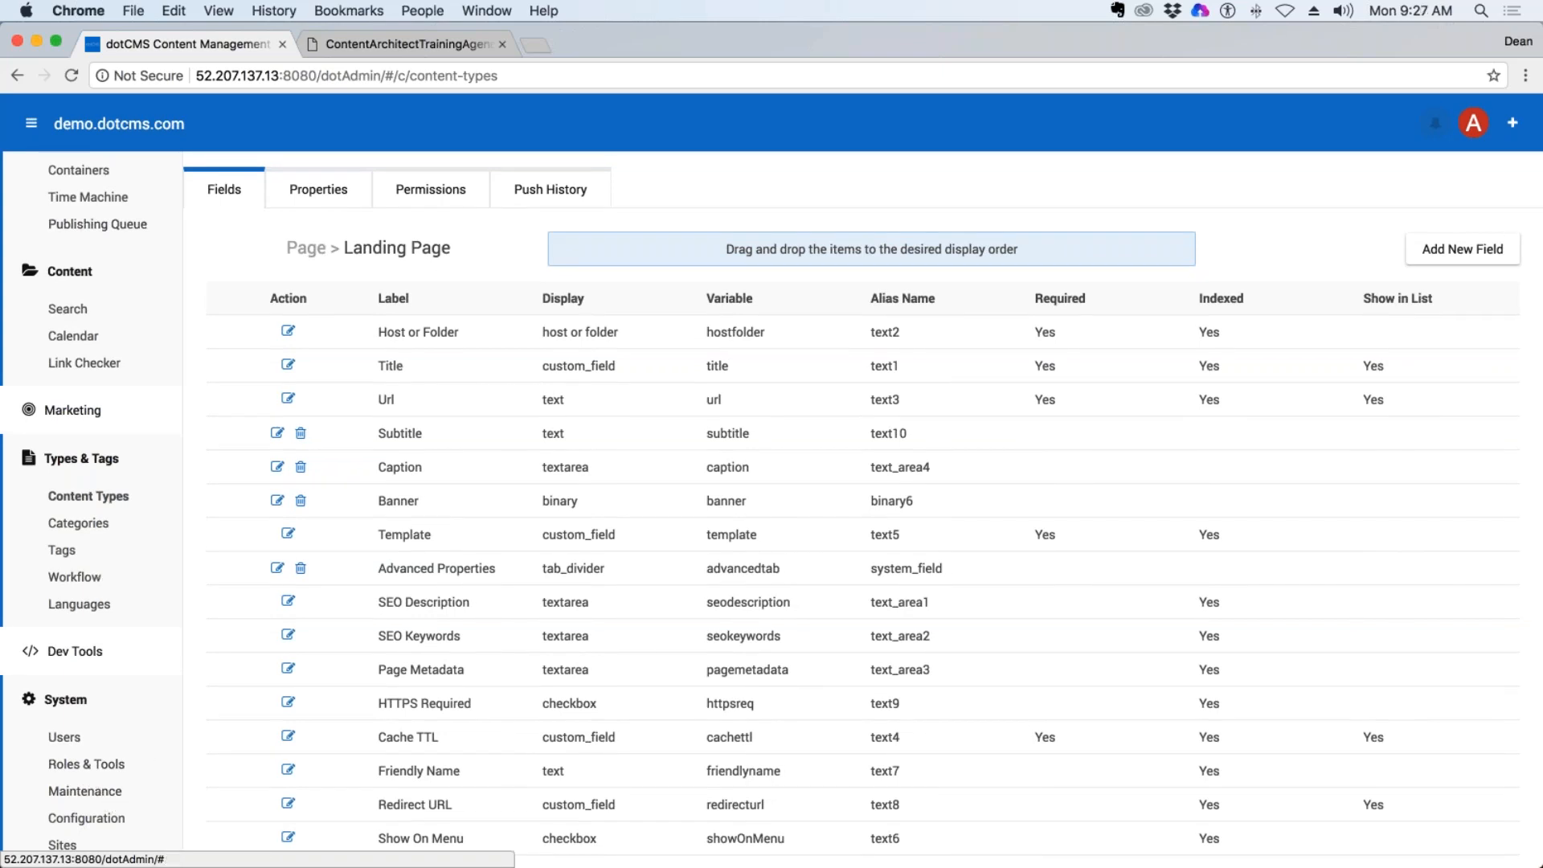
{"action": "scroll", "coordinate": [93, 321], "scroll_direction": "up", "scroll_amount": 5}
{"action": "left_click", "coordinate": [90, 251]}
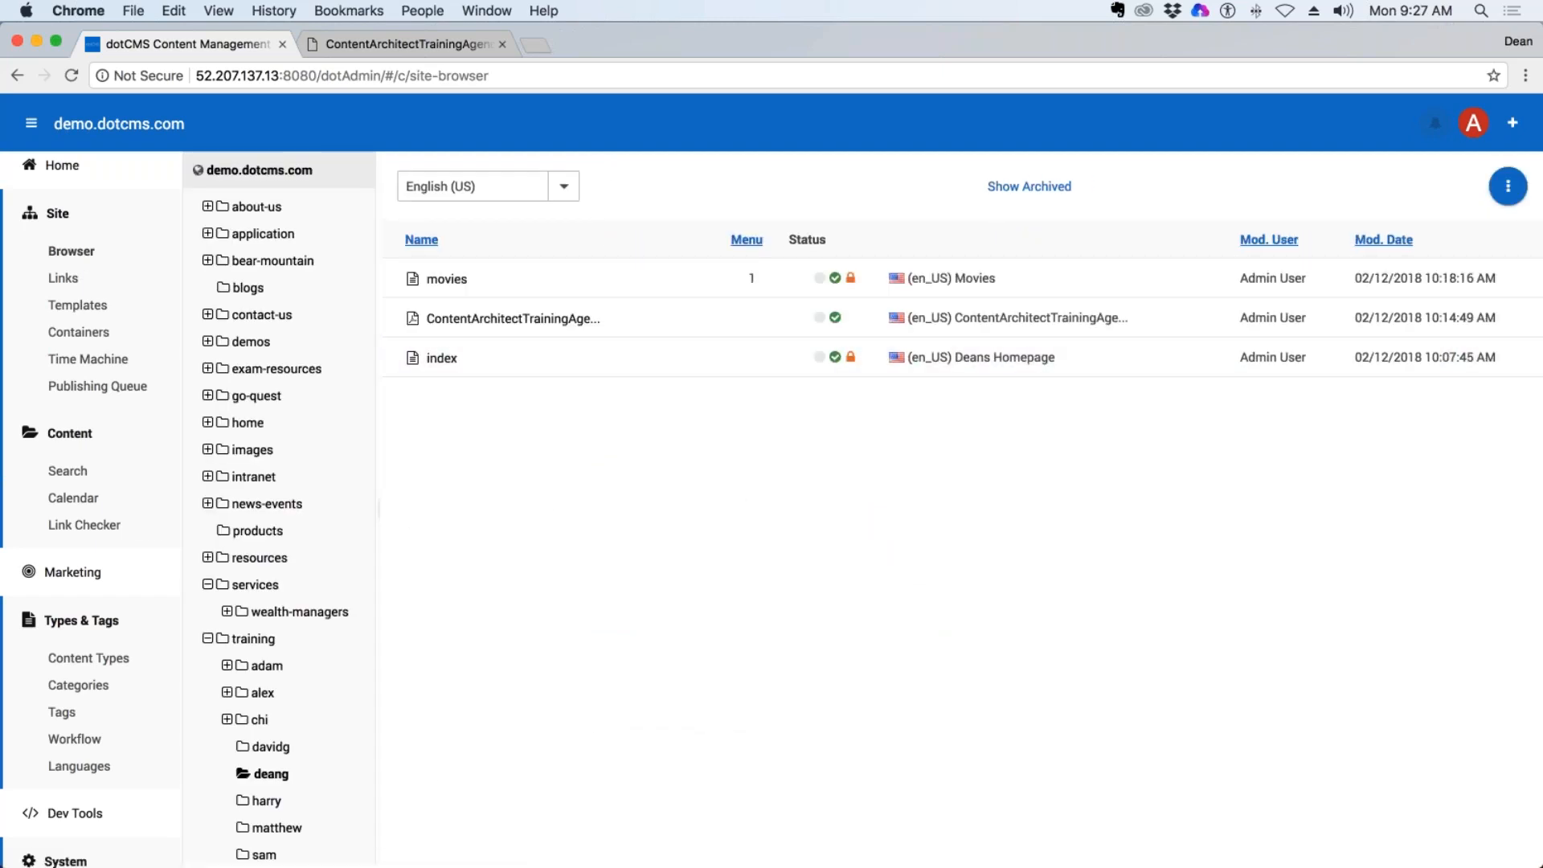
{"action": "right_click", "coordinate": [273, 773]}
{"action": "mouse_move", "coordinate": [378, 725]}
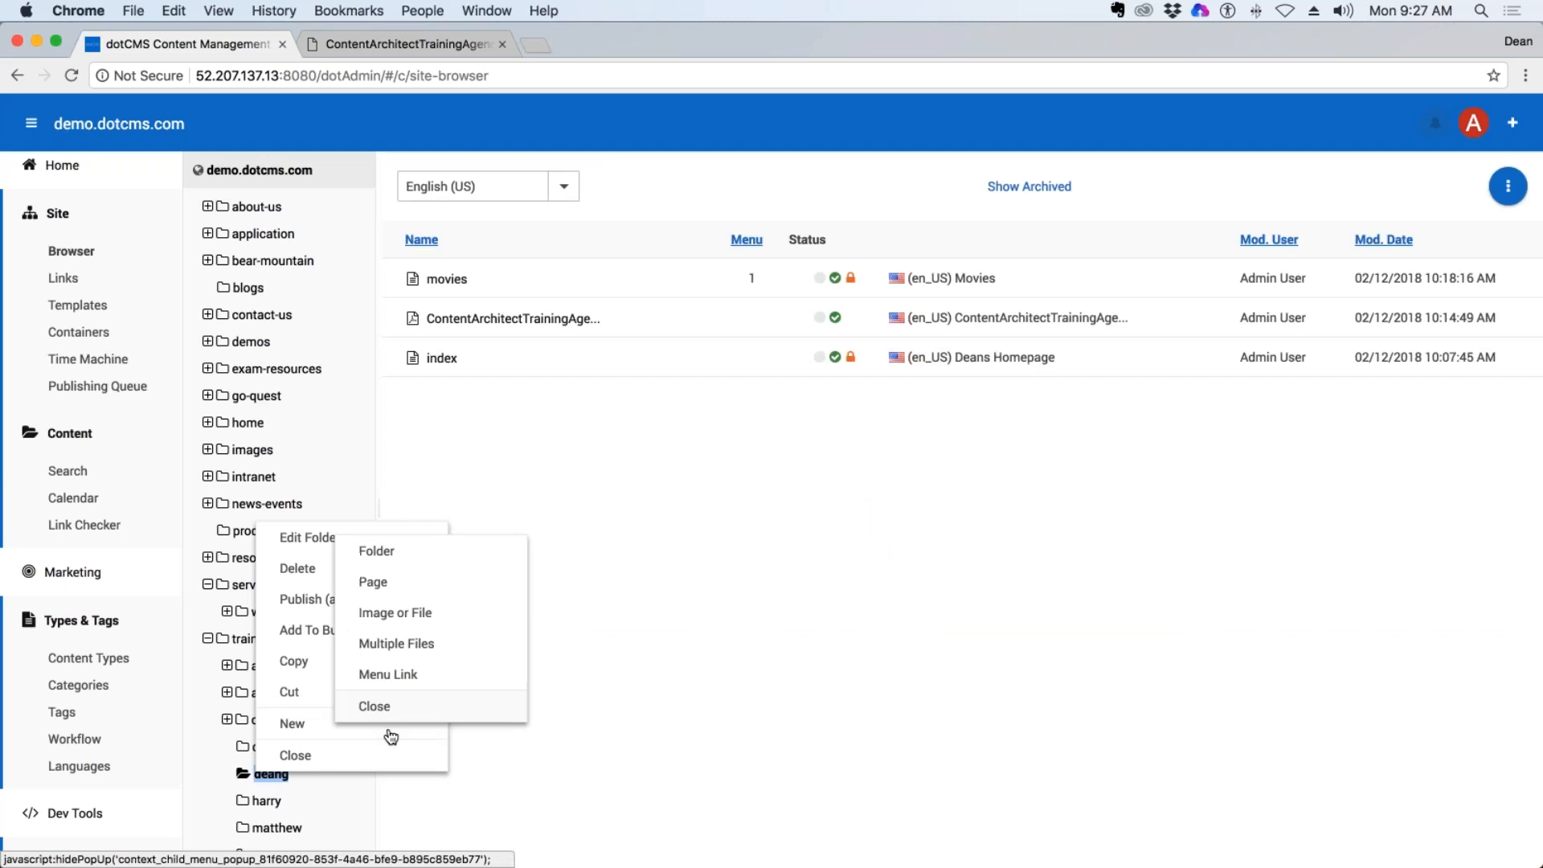
{"action": "left_click", "coordinate": [417, 588]}
{"action": "left_click", "coordinate": [956, 542]}
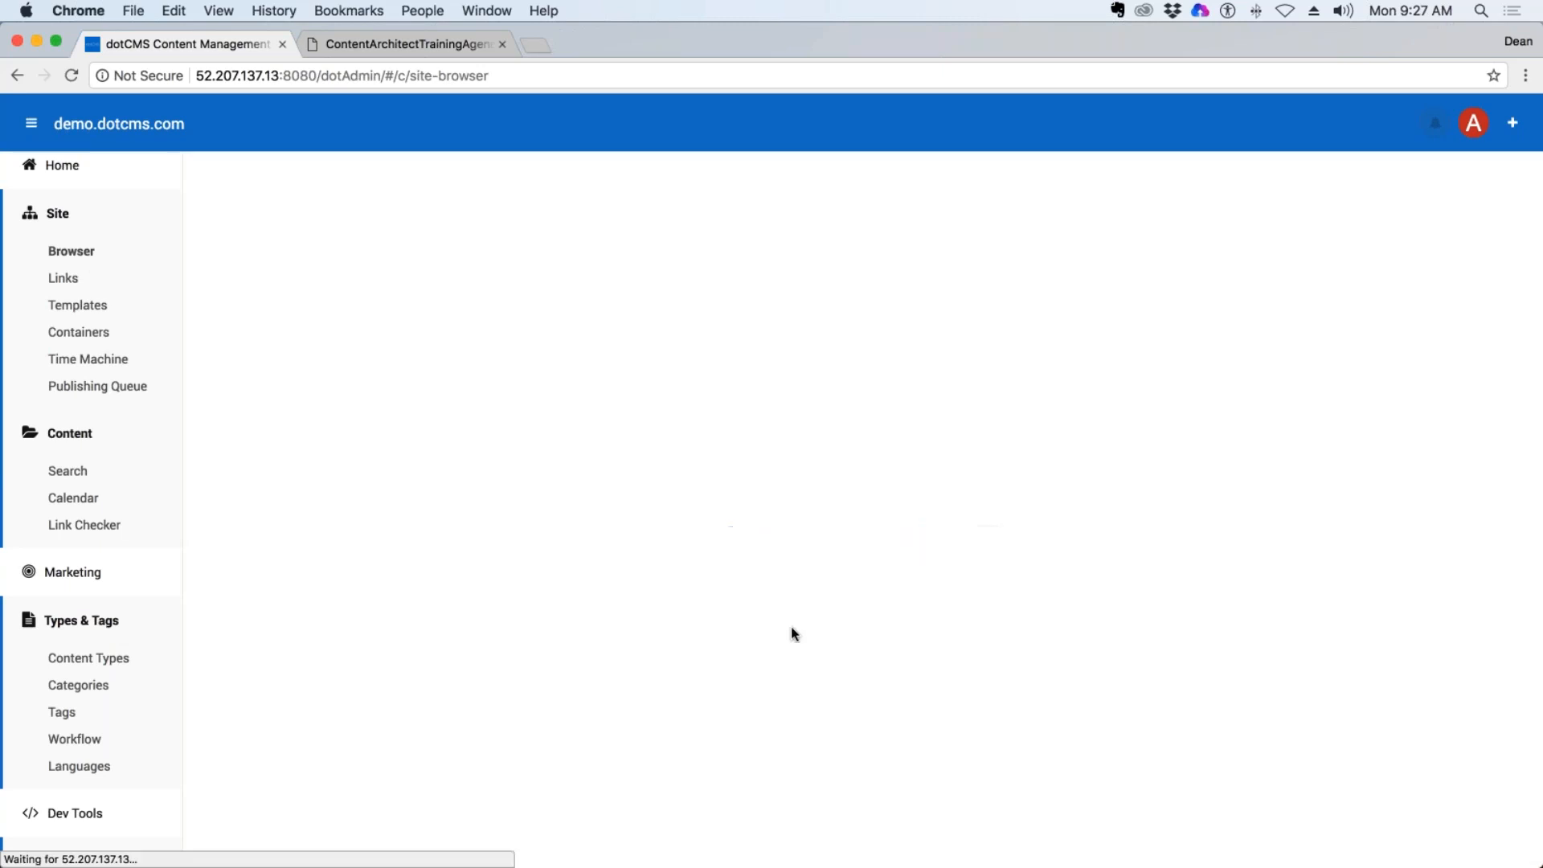
{"action": "left_click", "coordinate": [1378, 366]}
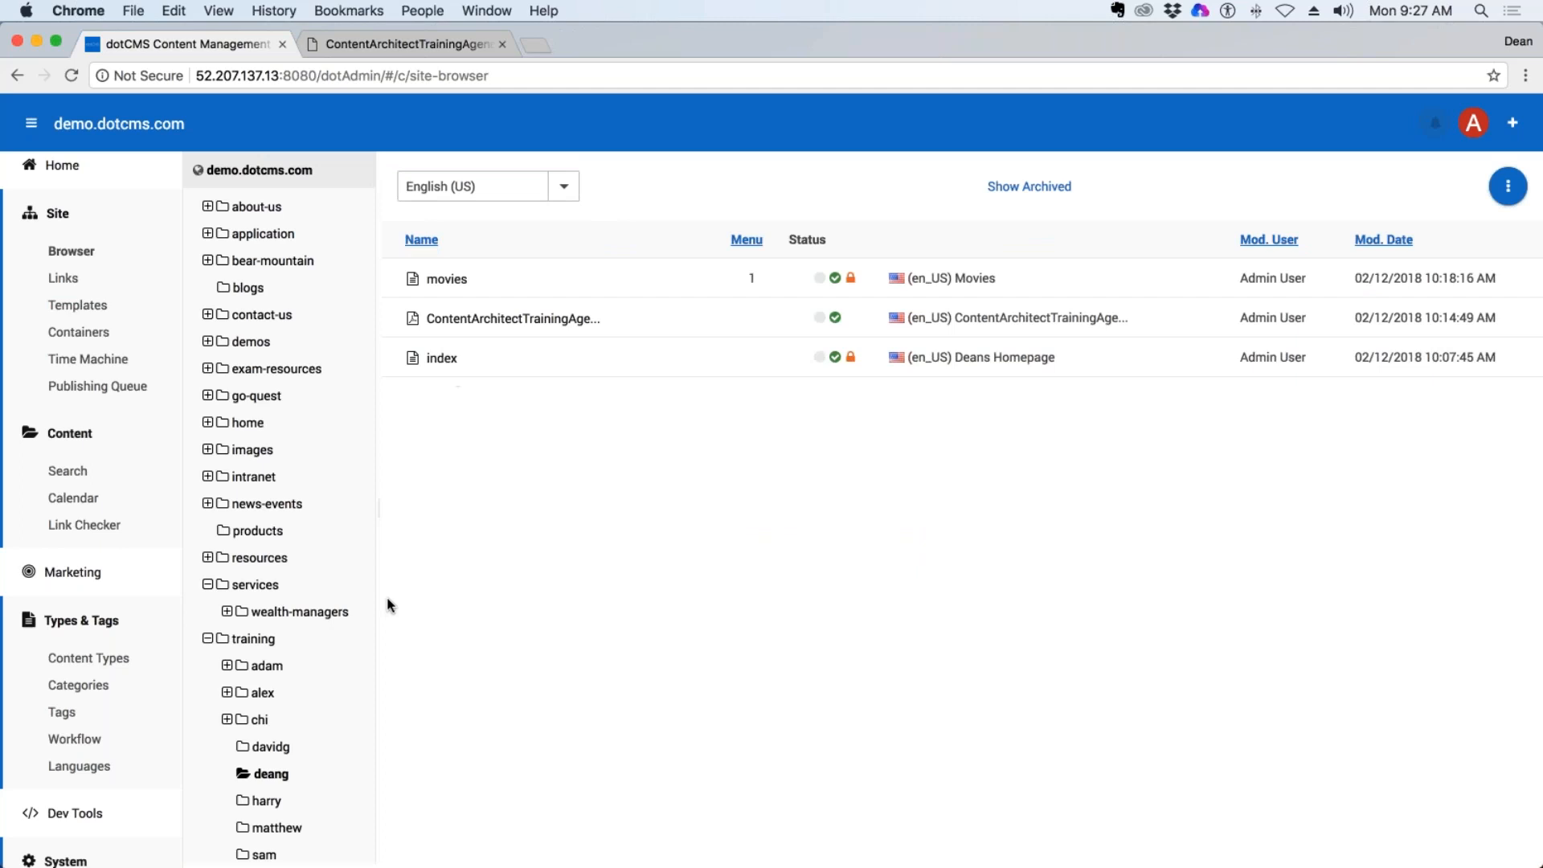
Start a new page of type Landing Page in the personal folder under training.
{"action": "right_click", "coordinate": [270, 773]}
{"action": "mouse_move", "coordinate": [317, 722]}
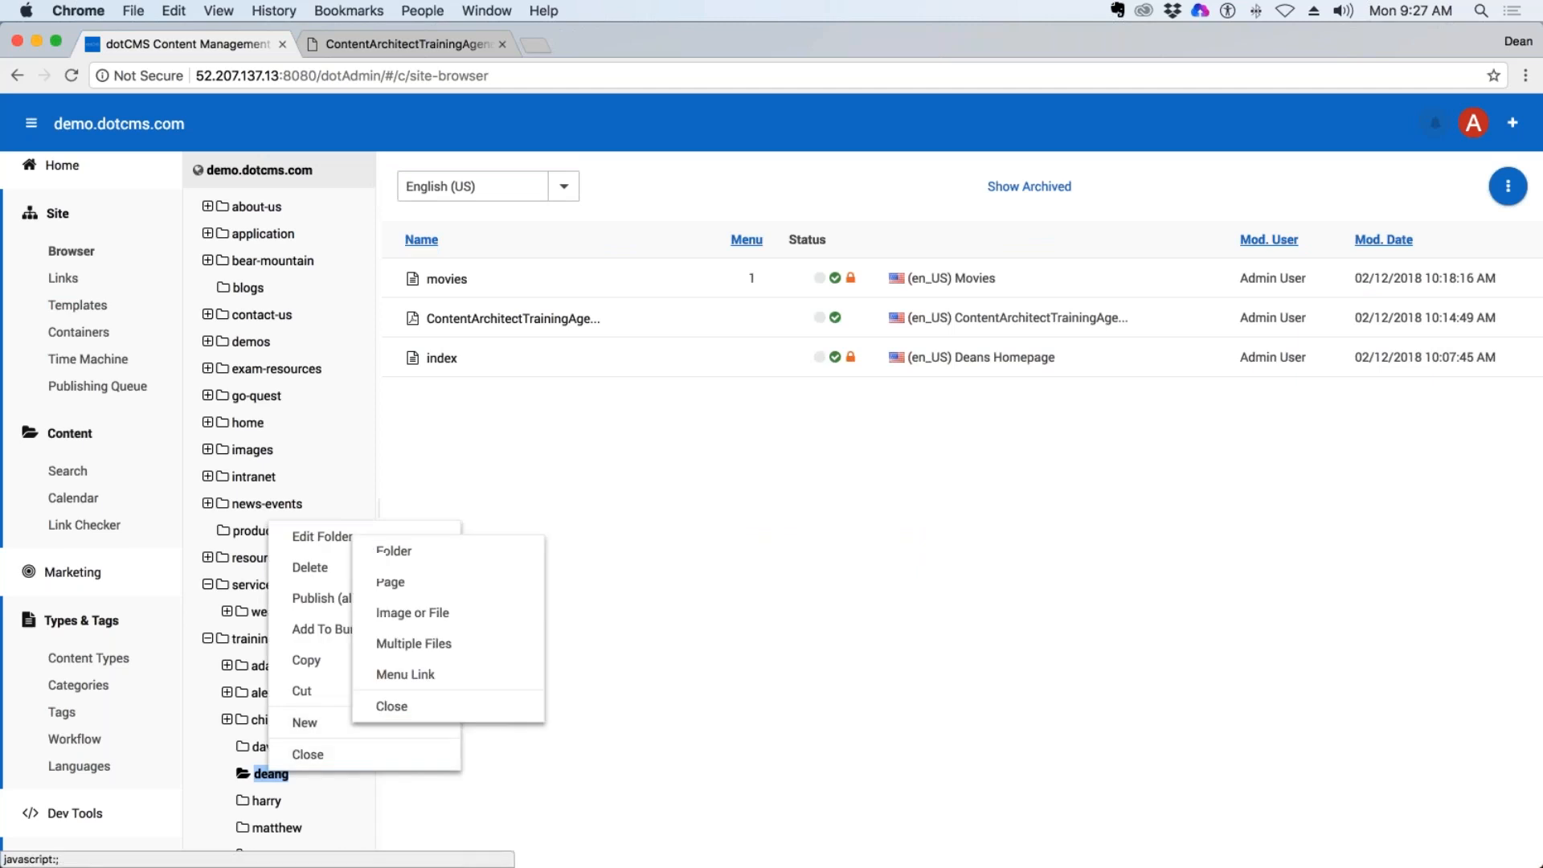
{"action": "left_click", "coordinate": [436, 583]}
{"action": "left_click", "coordinate": [905, 541]}
{"action": "left_click", "coordinate": [774, 572]}
{"action": "left_click", "coordinate": [957, 544]}
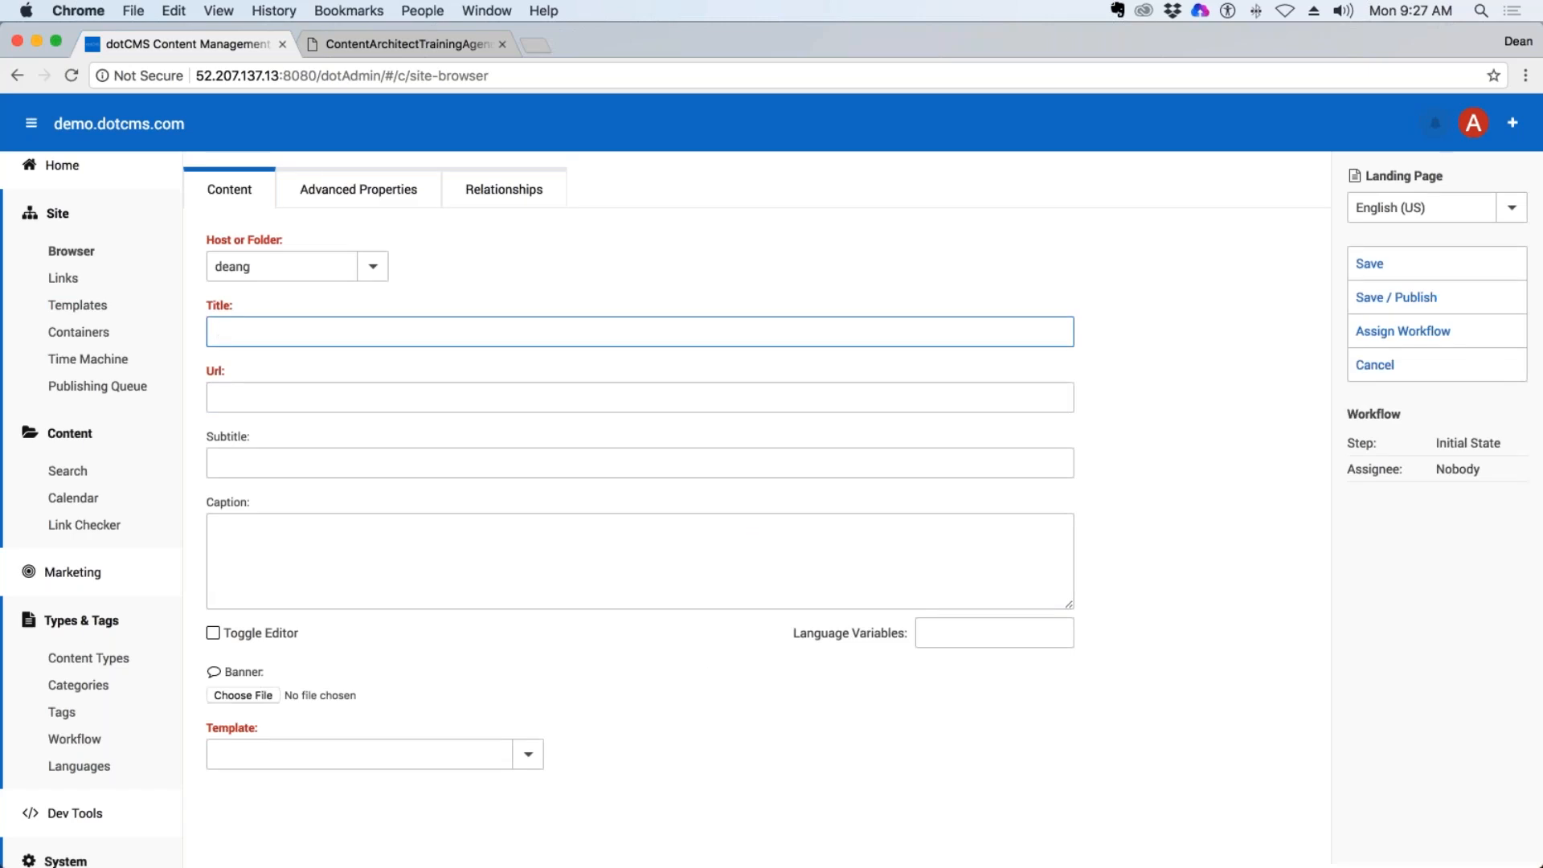
Give the page the title "Banner Page Example", the subtitle "Boat banner page" and the caption "I love boating".
{"action": "type", "text": "Banner Page Example"}
{"action": "left_click", "coordinate": [476, 583]}
{"action": "left_click", "coordinate": [284, 457]}
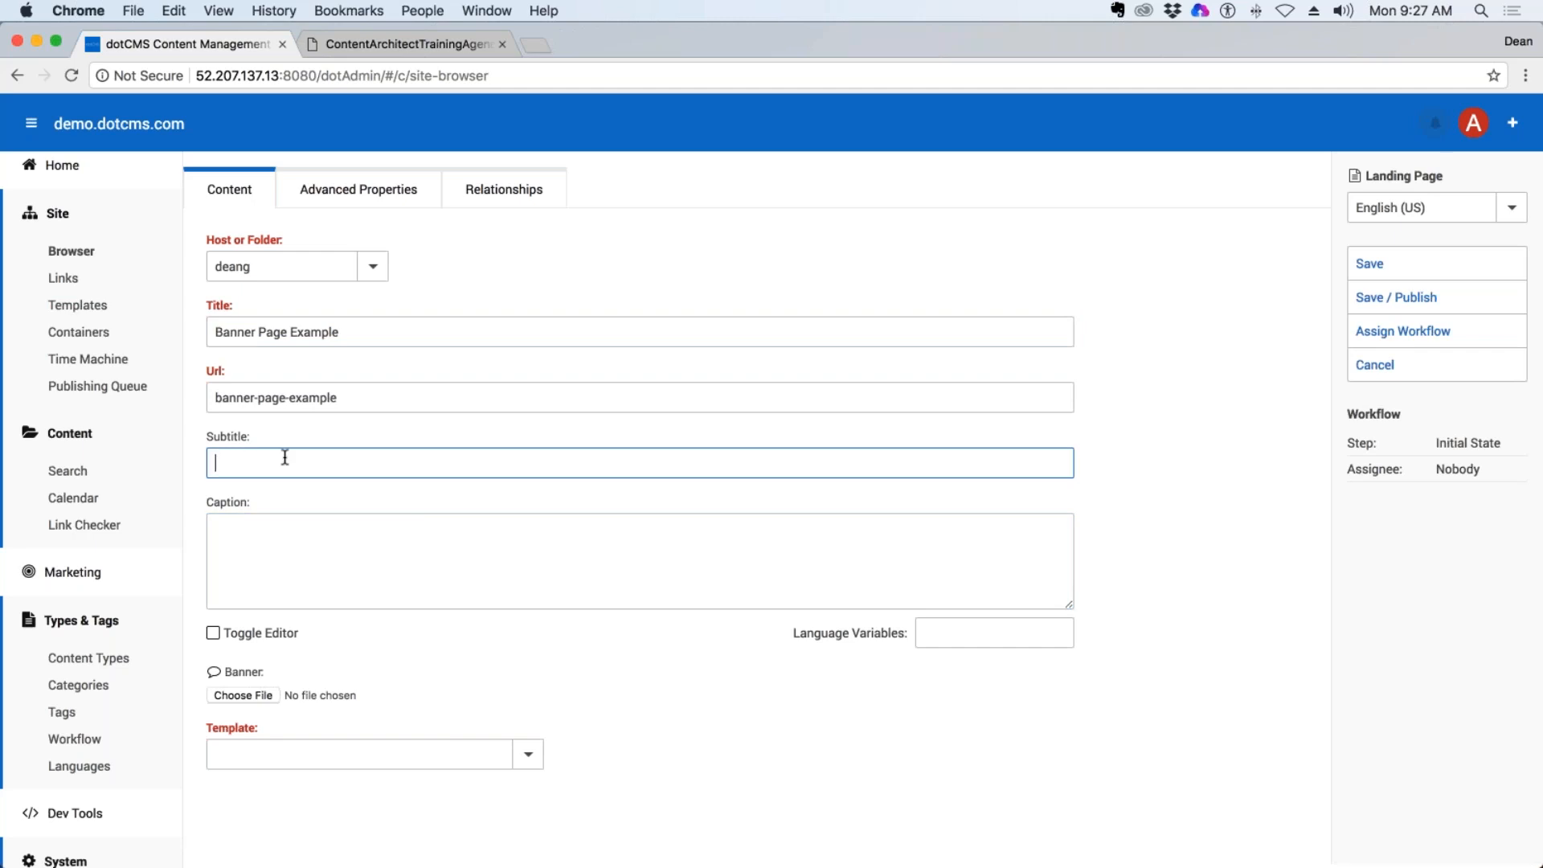
{"action": "type", "text": "Boat banner page"}
{"action": "left_click", "coordinate": [432, 558]}
{"action": "type", "text": "I love boating"}
Assign the demo.dotcms.com Landing Page template to the new page.
{"action": "left_click", "coordinate": [299, 721]}
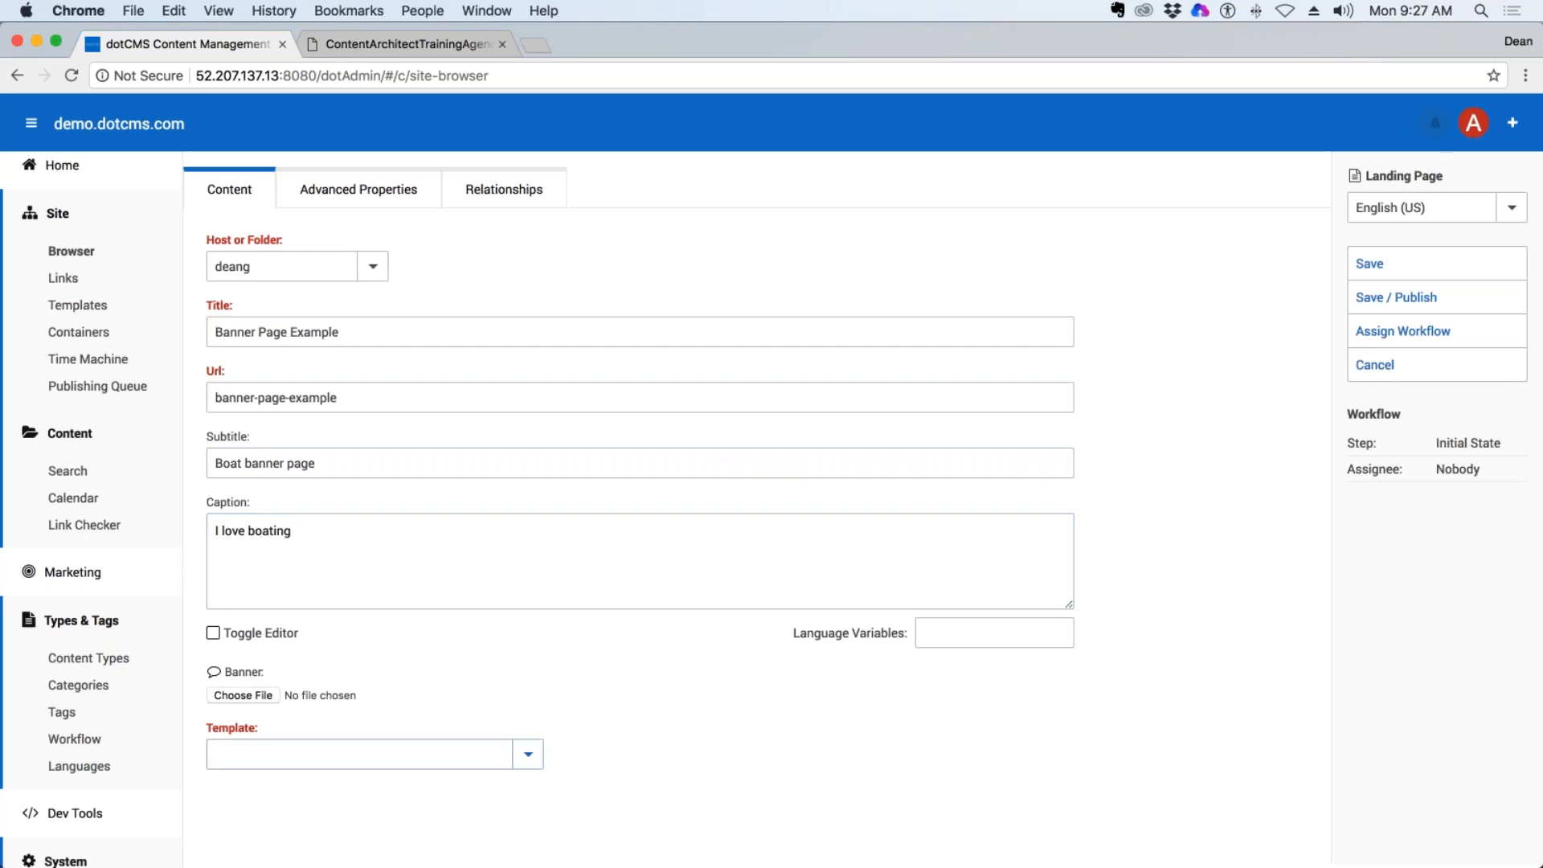
{"action": "left_click", "coordinate": [528, 754]}
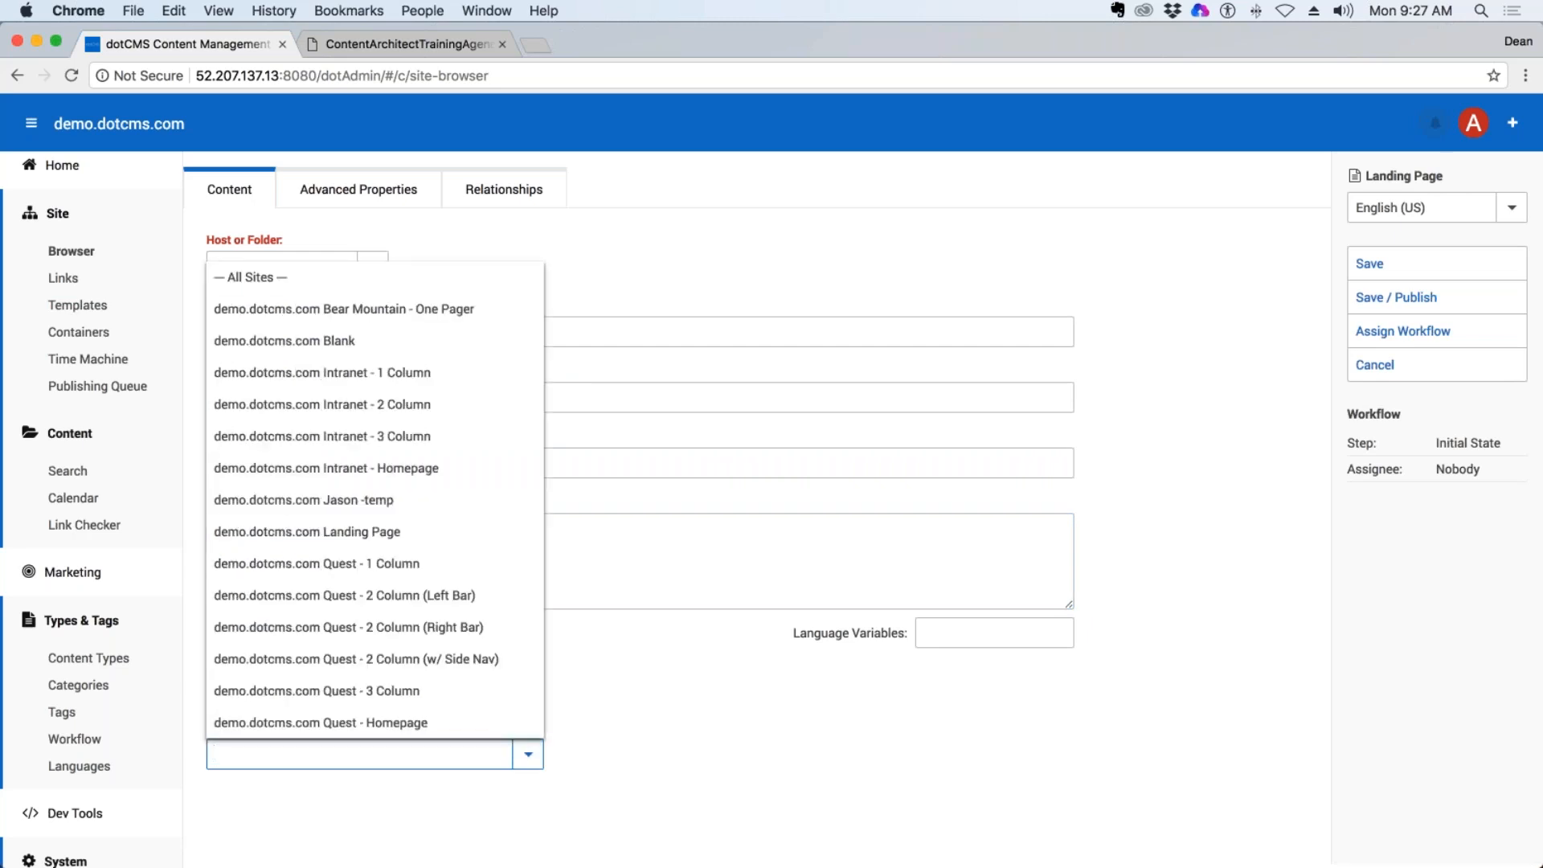
{"action": "left_click", "coordinate": [337, 538]}
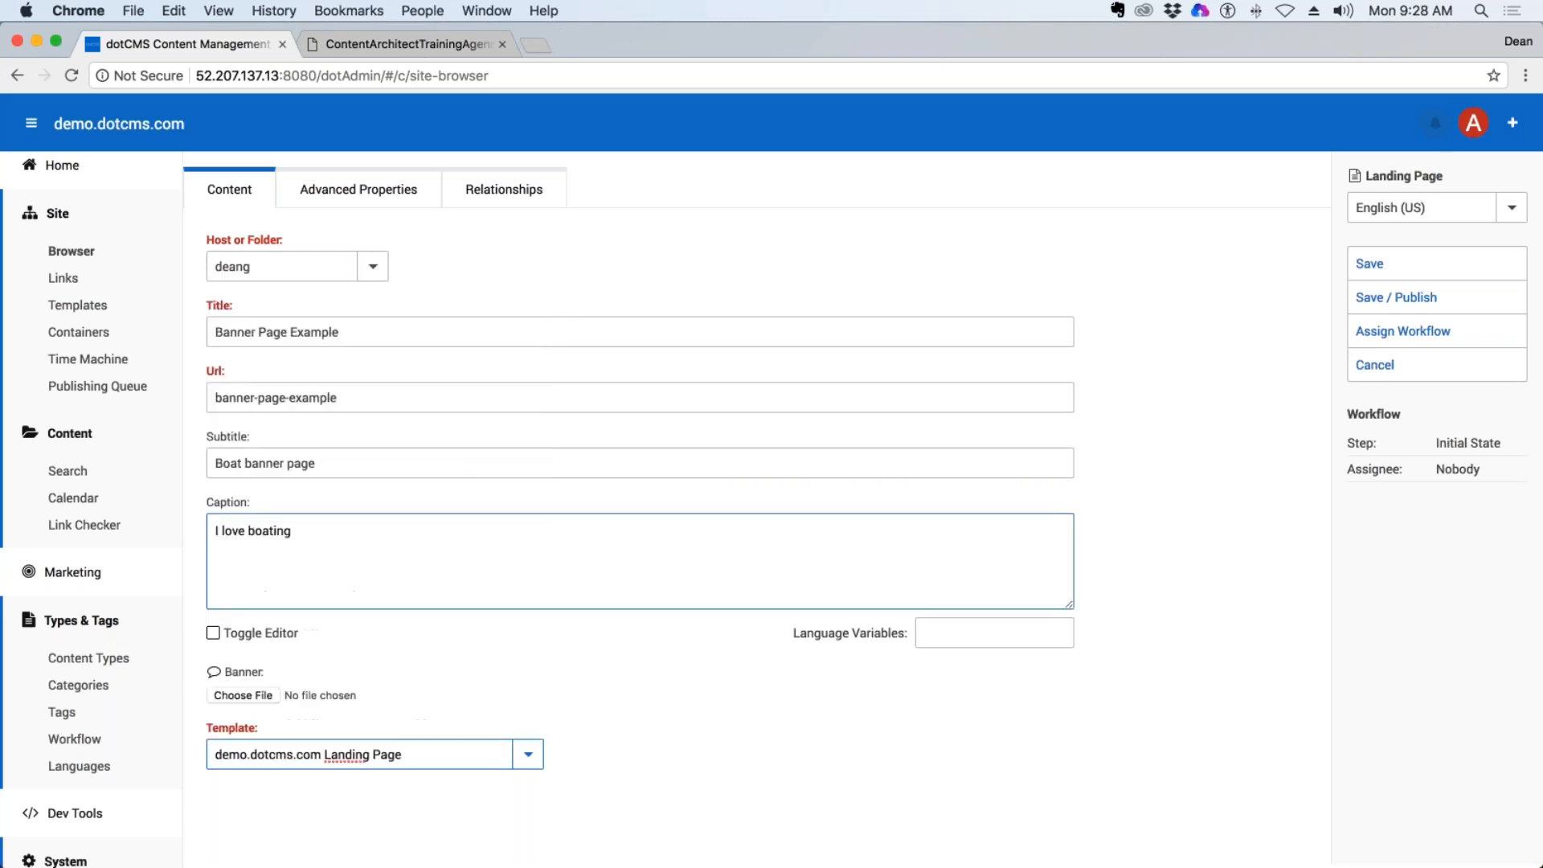
Attach BoatOnLake.jpg from the Demo folder as the banner, and save and publish the page.
{"action": "left_click_drag", "start_coordinate": [266, 672], "coordinate": [223, 671]}
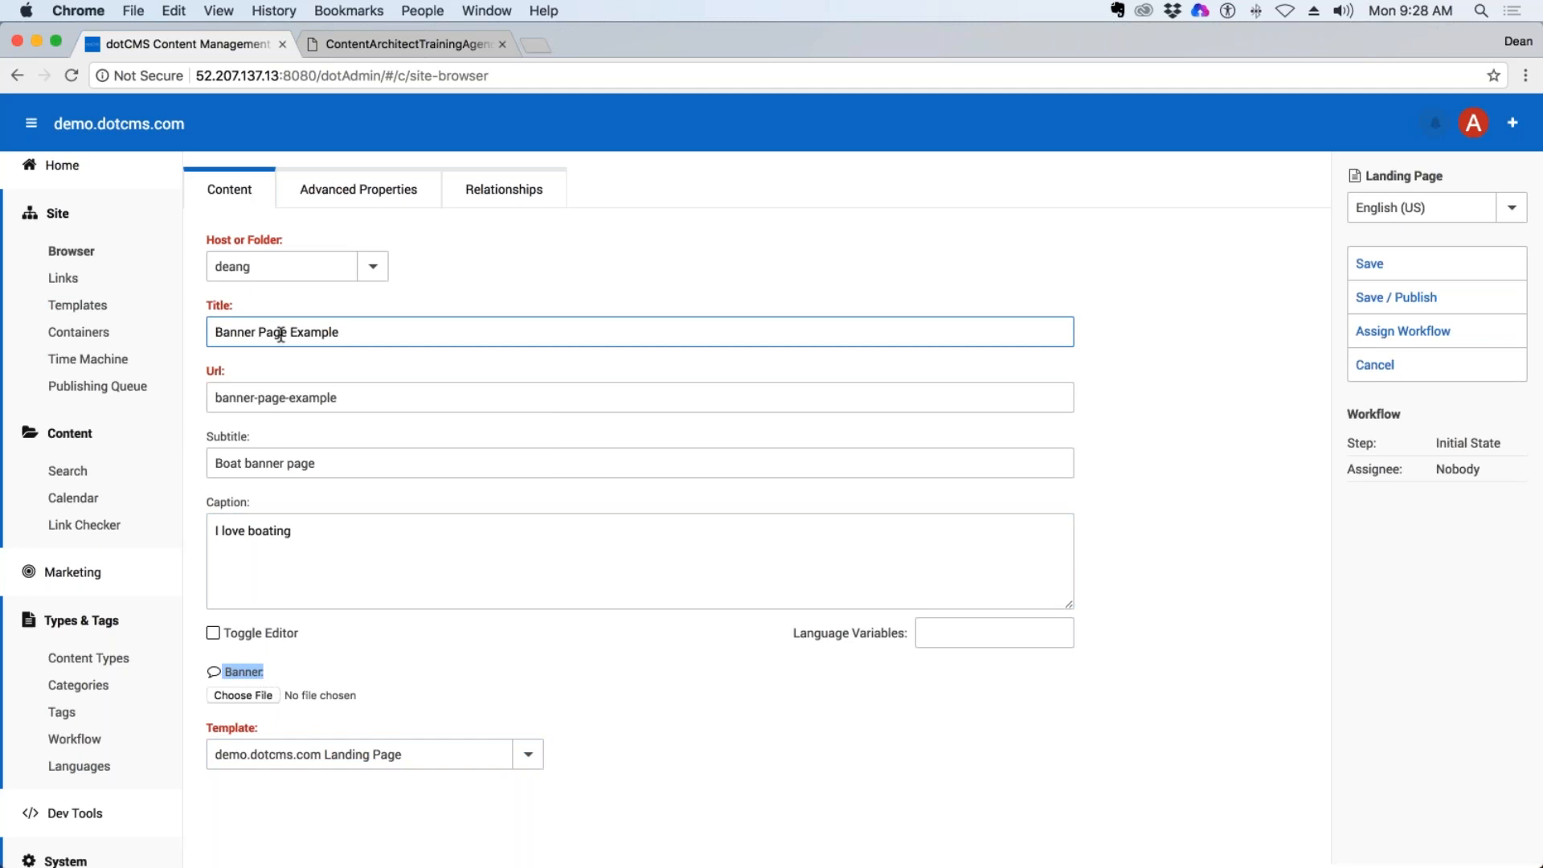
{"action": "left_click", "coordinate": [277, 696]}
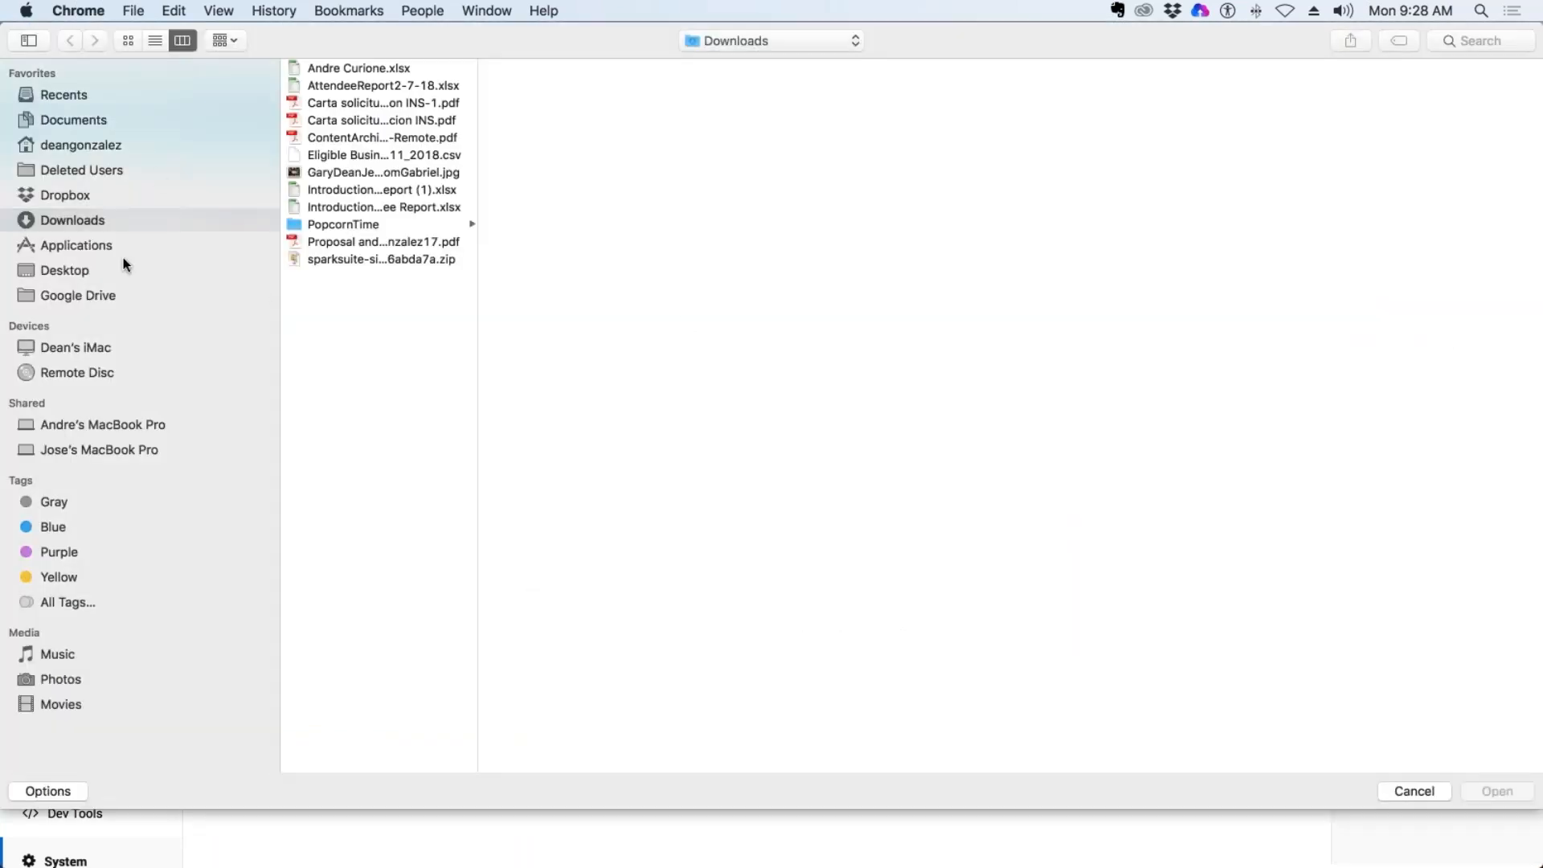
{"action": "left_click", "coordinate": [94, 271]}
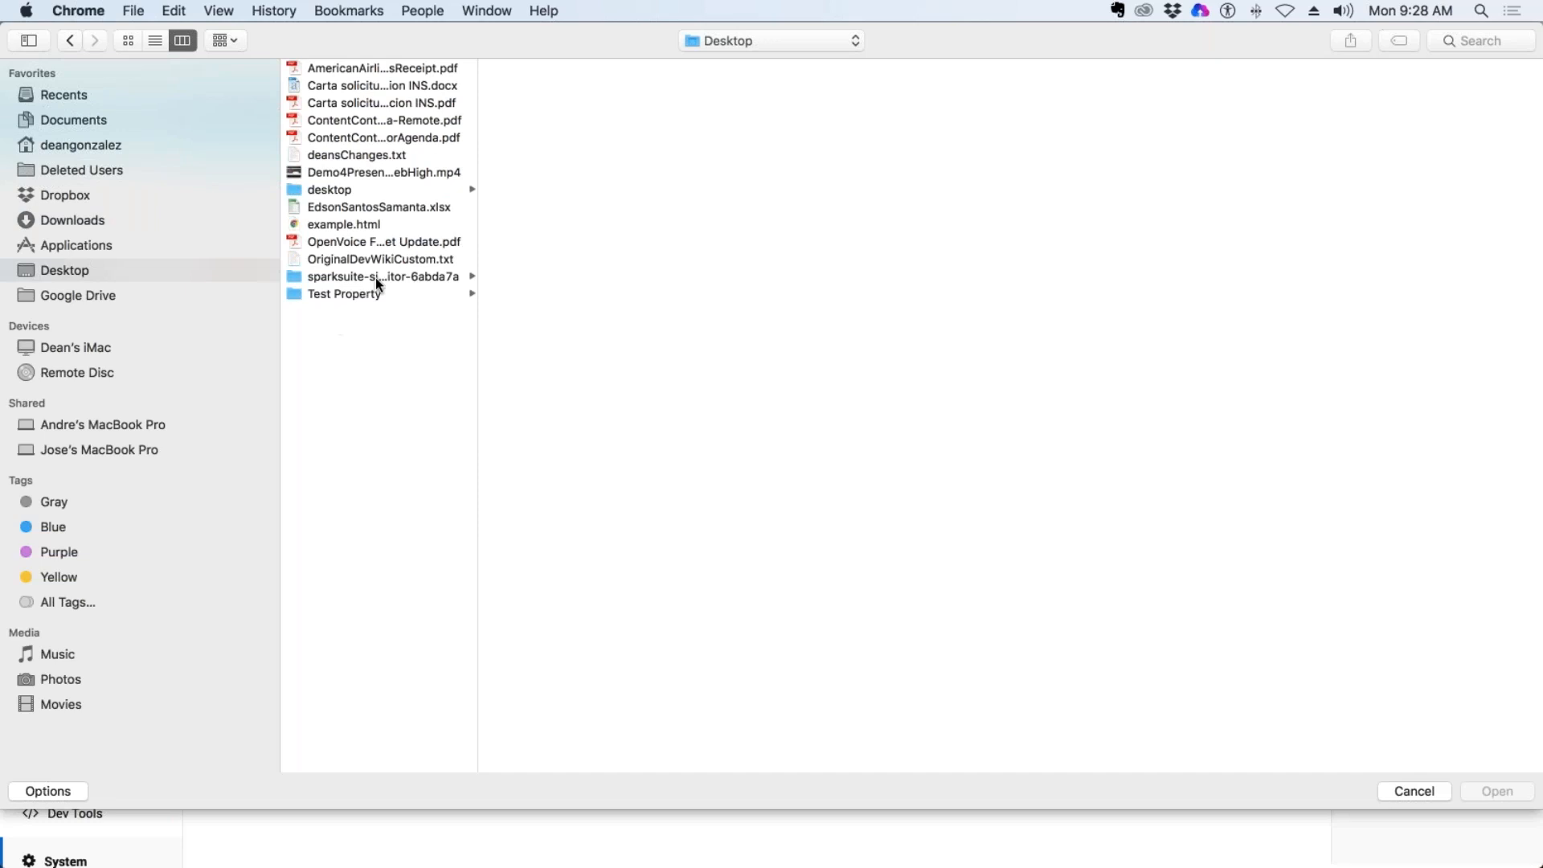
{"action": "left_click", "coordinate": [370, 189]}
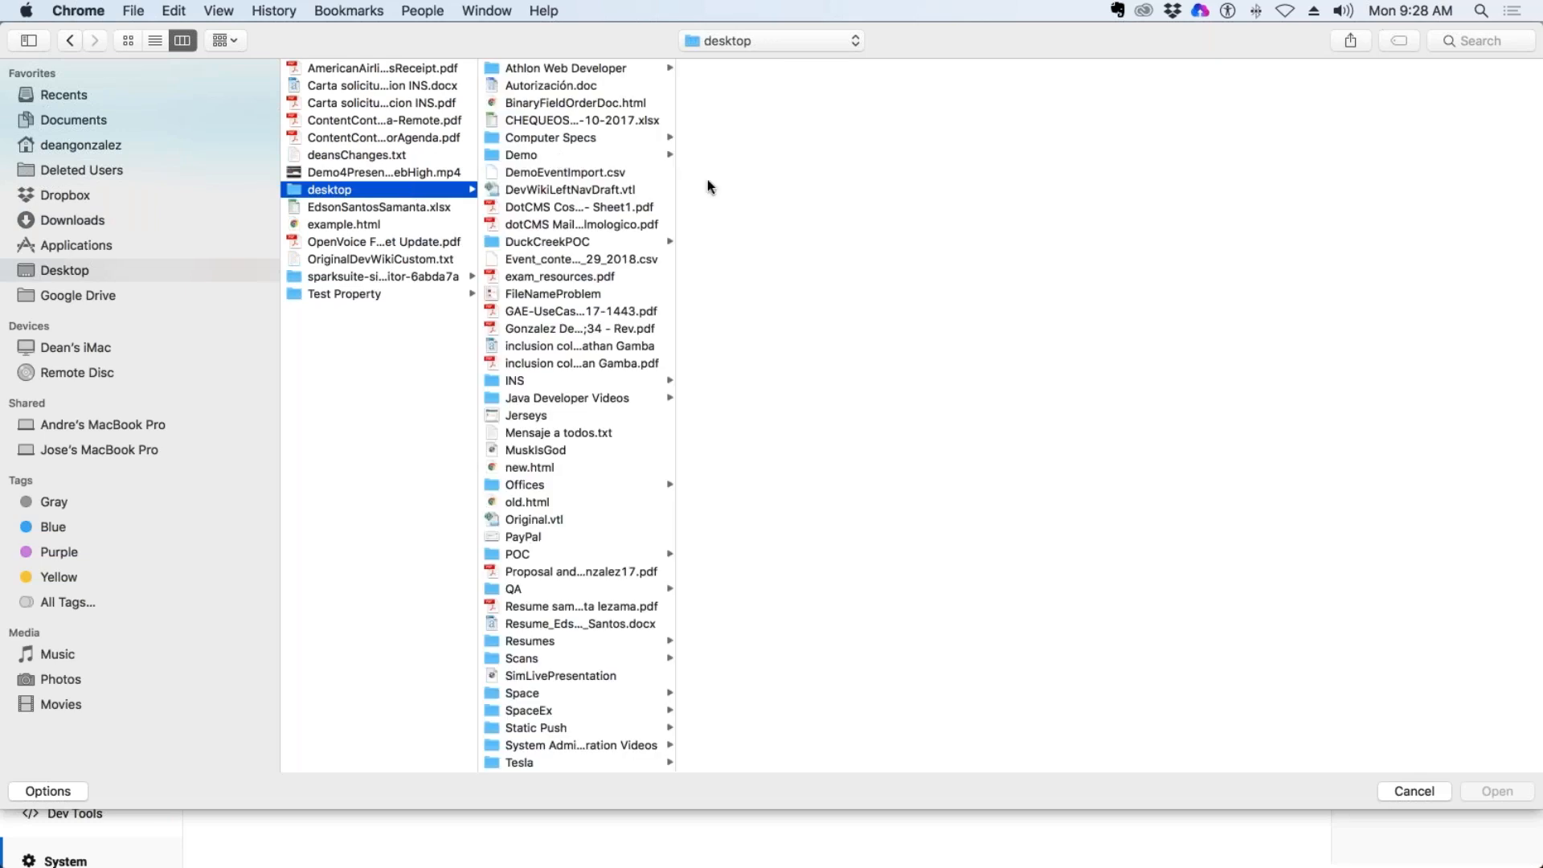
{"action": "left_click", "coordinate": [560, 156]}
{"action": "double_click", "coordinate": [747, 119]}
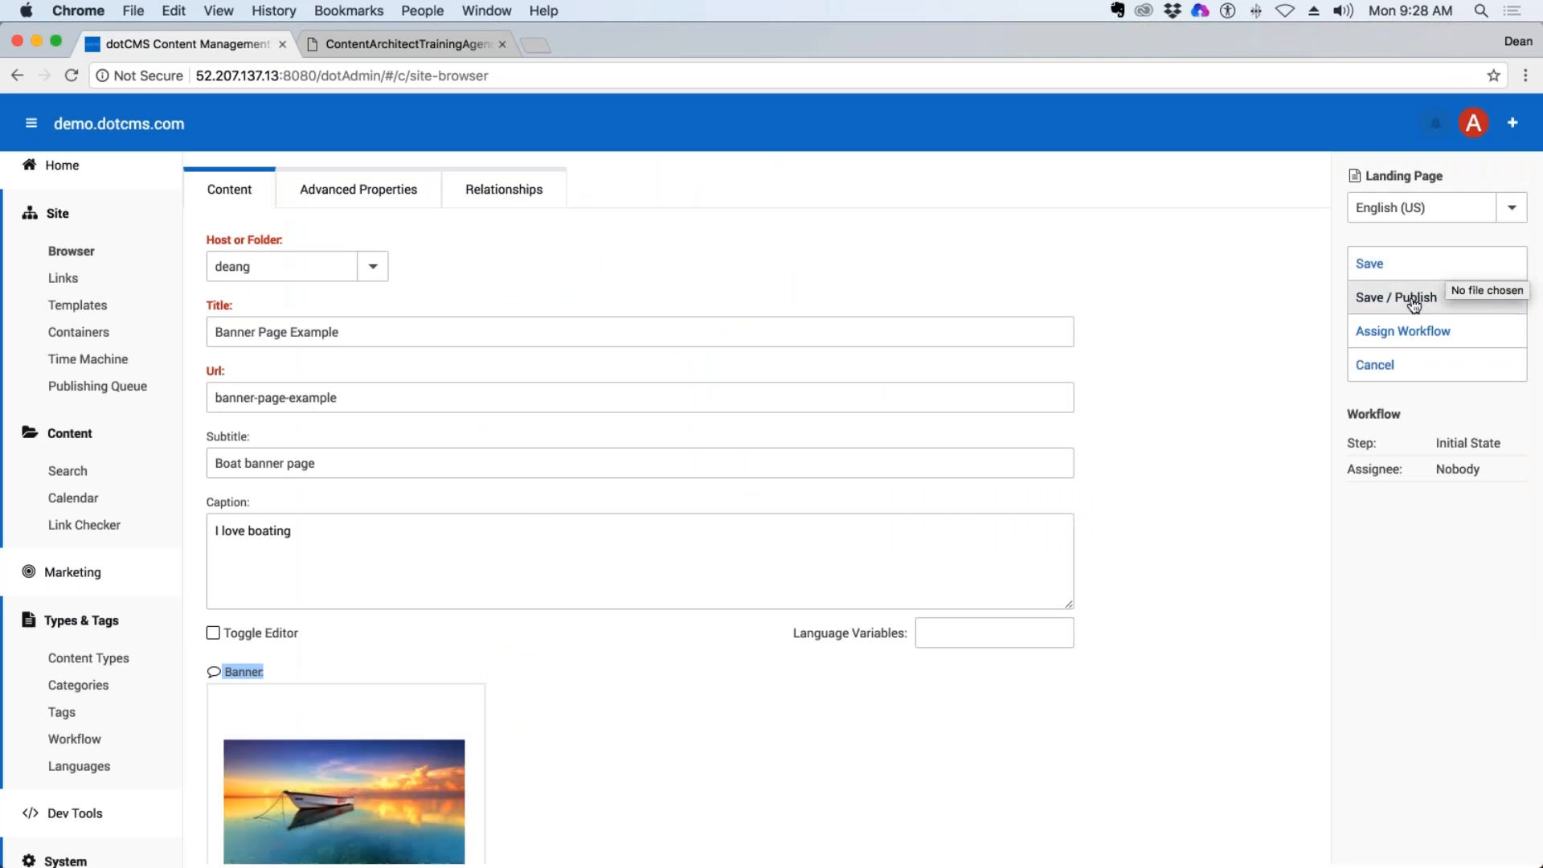
{"action": "scroll", "coordinate": [683, 528], "scroll_direction": "down", "scroll_amount": 5}
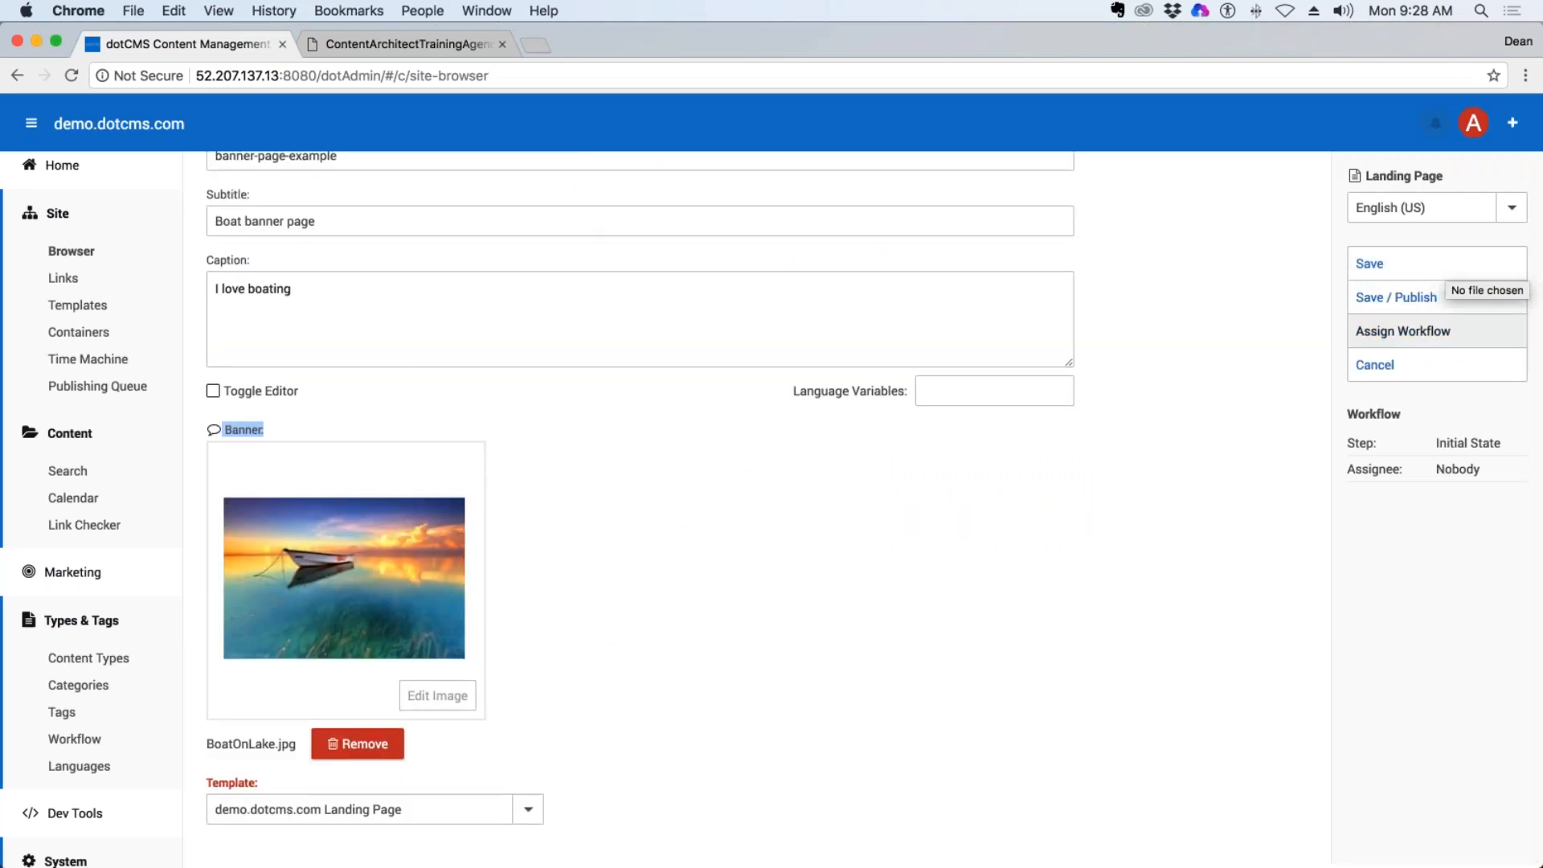
{"action": "left_click", "coordinate": [1394, 298]}
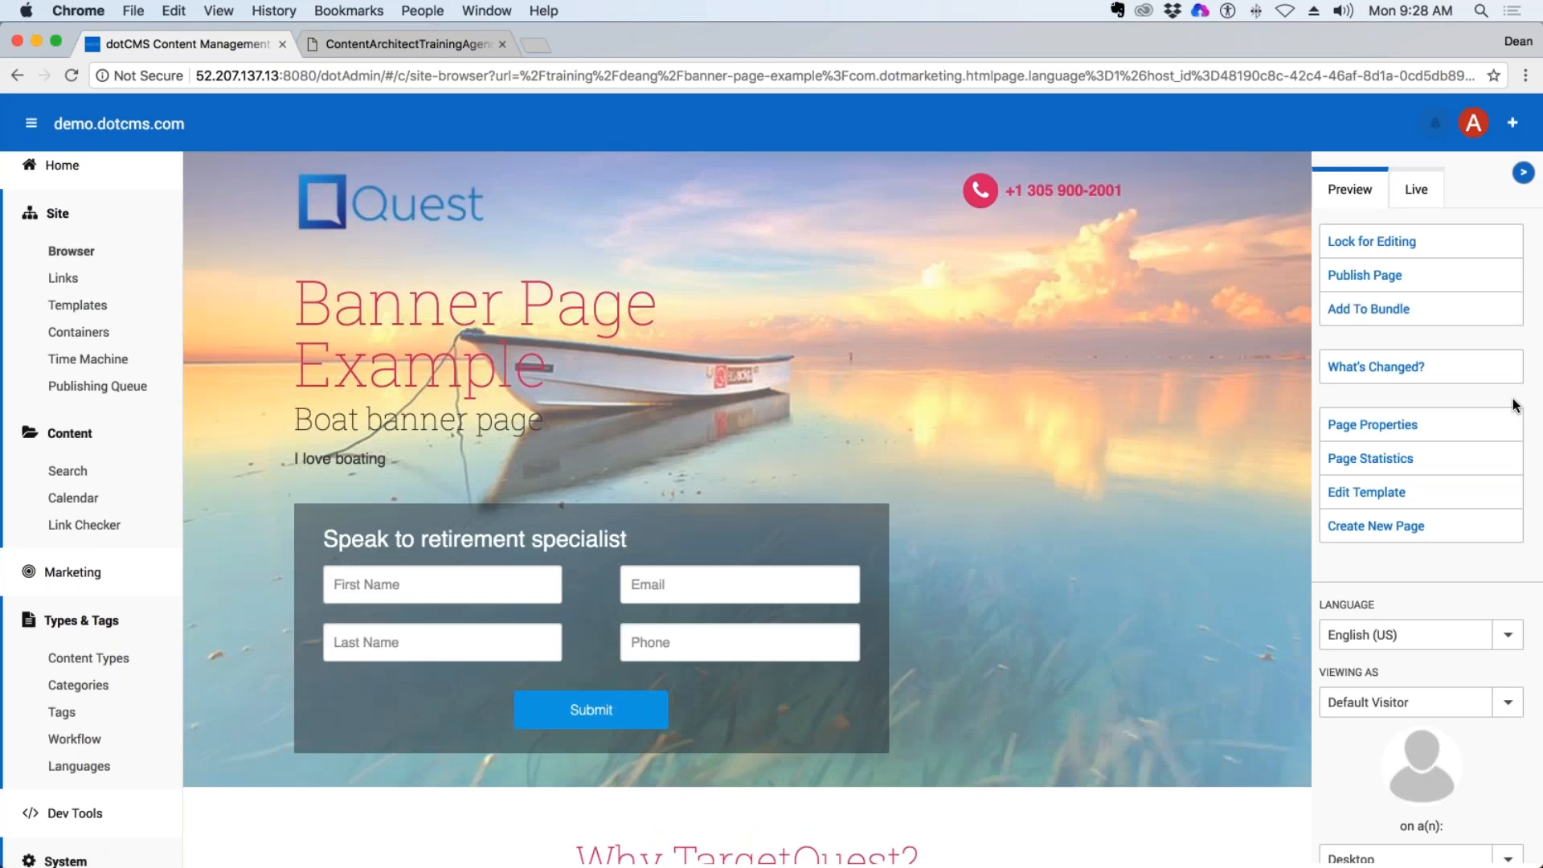
Lock the Banner Page Example page for editing and look over its layout.
{"action": "scroll", "coordinate": [1035, 492], "scroll_direction": "down", "scroll_amount": 6}
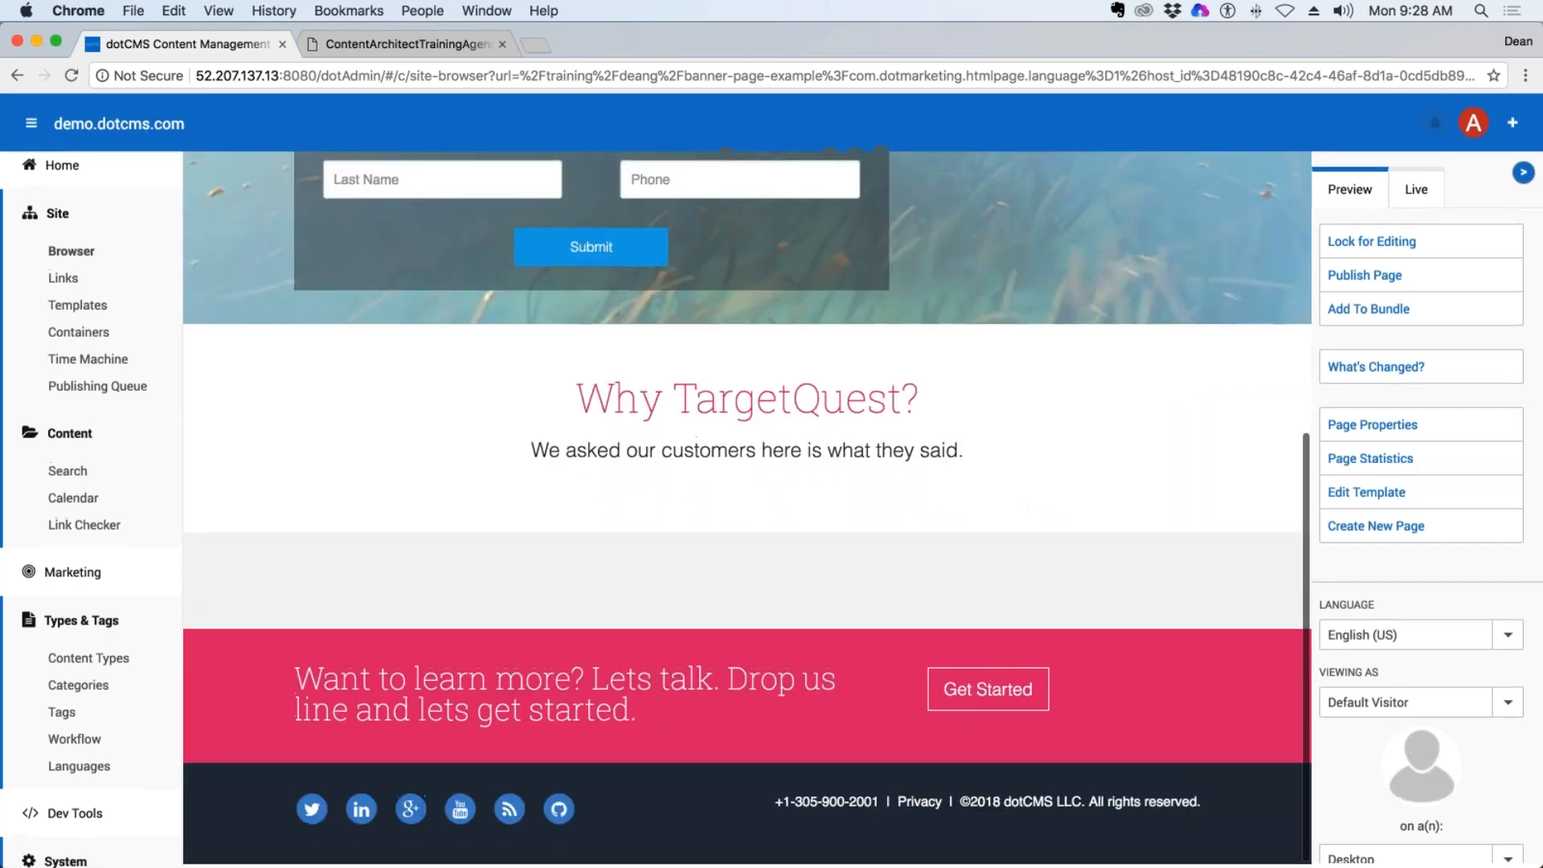
{"action": "left_click", "coordinate": [1370, 235]}
{"action": "scroll", "coordinate": [987, 556], "scroll_direction": "down", "scroll_amount": 5}
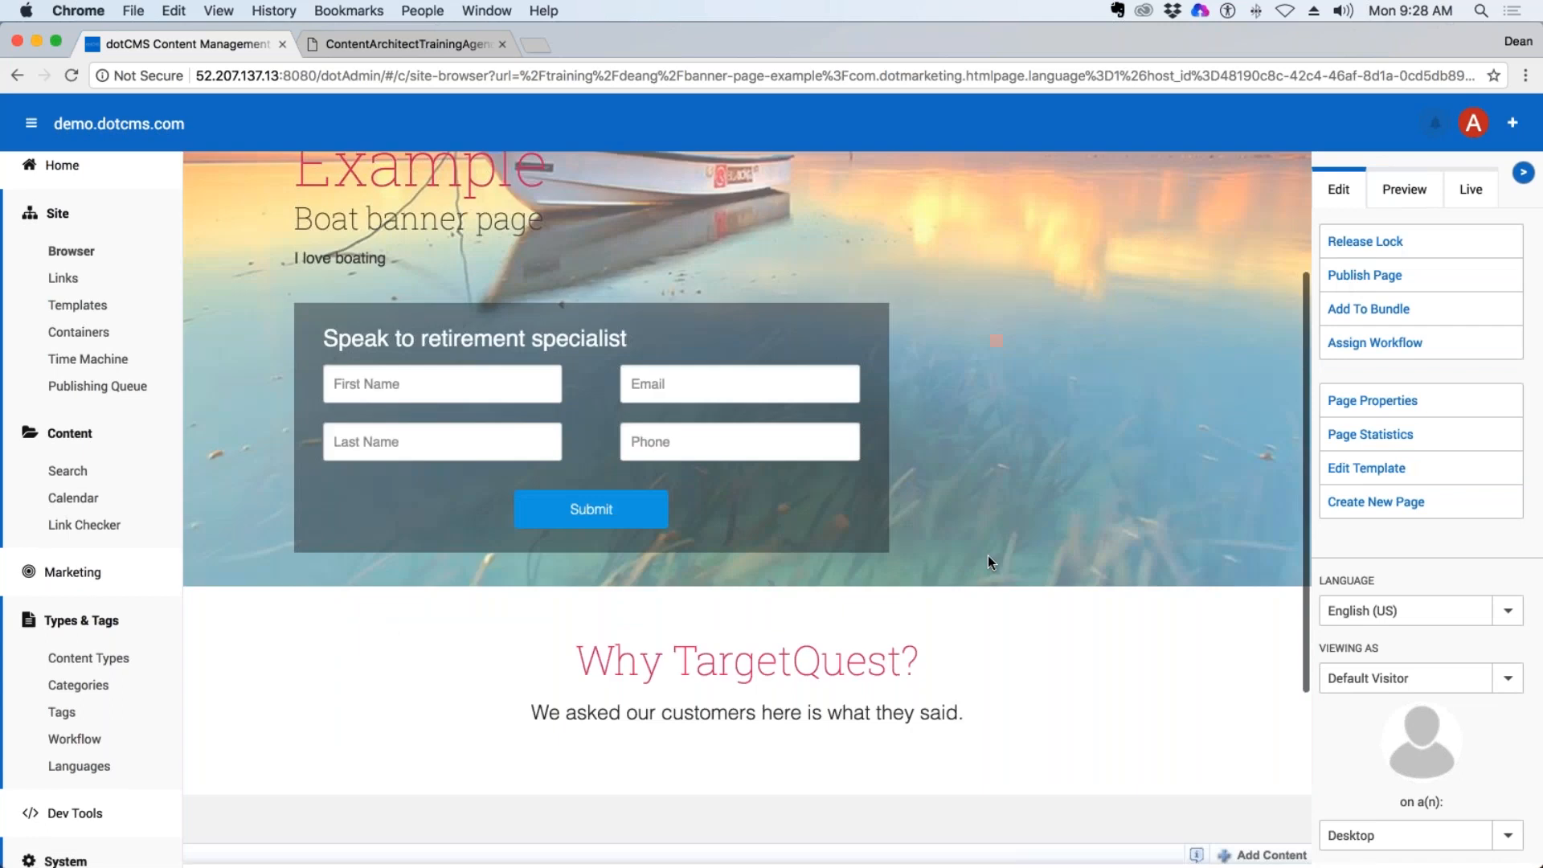
{"action": "scroll", "coordinate": [977, 572], "scroll_direction": "up", "scroll_amount": 5}
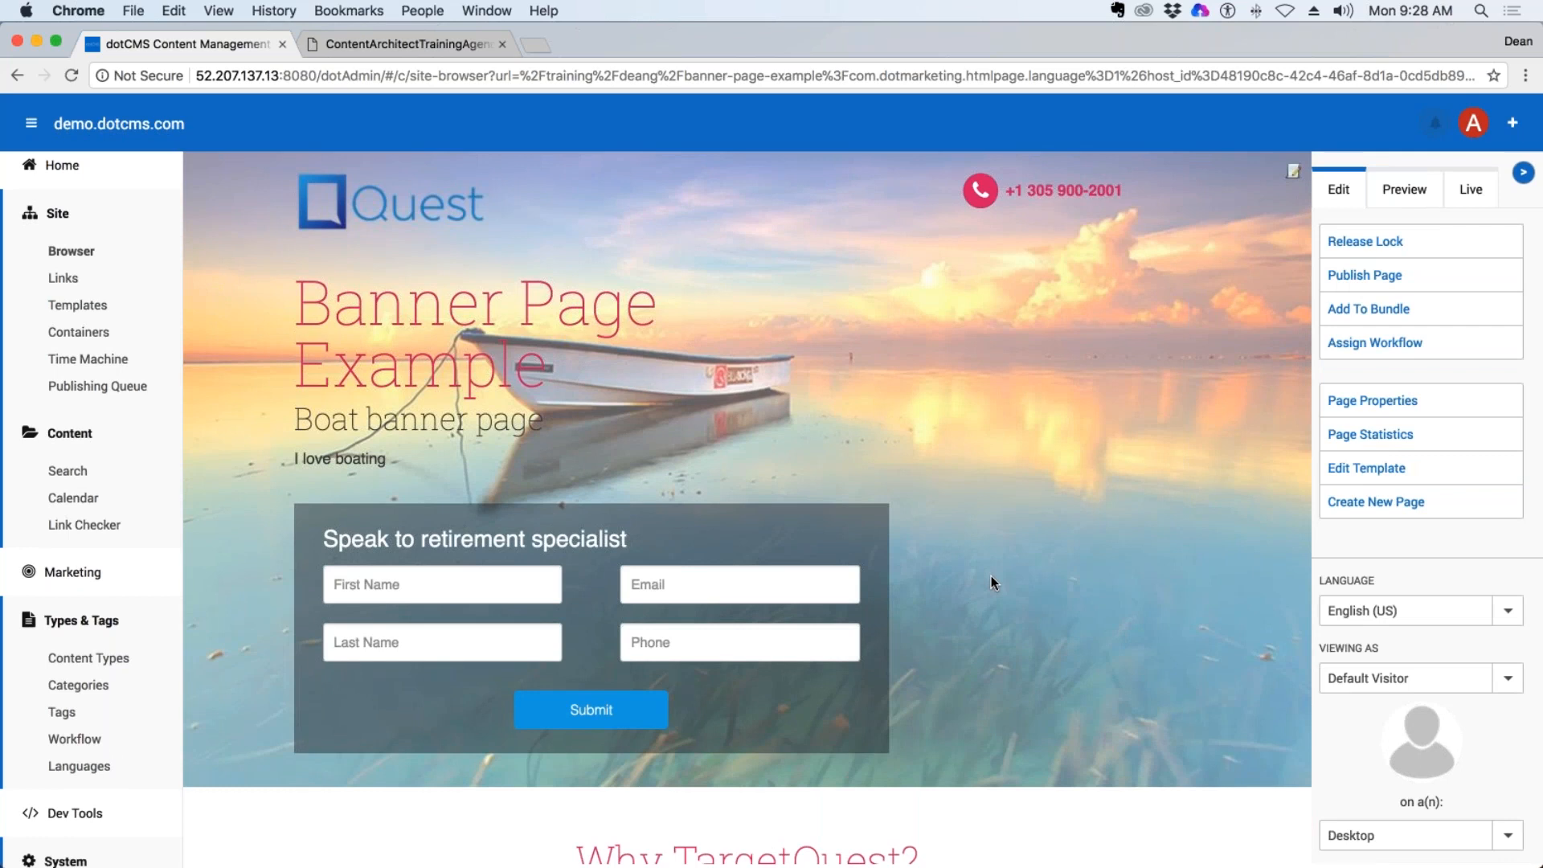
{"action": "scroll", "coordinate": [991, 576], "scroll_direction": "down", "scroll_amount": 5}
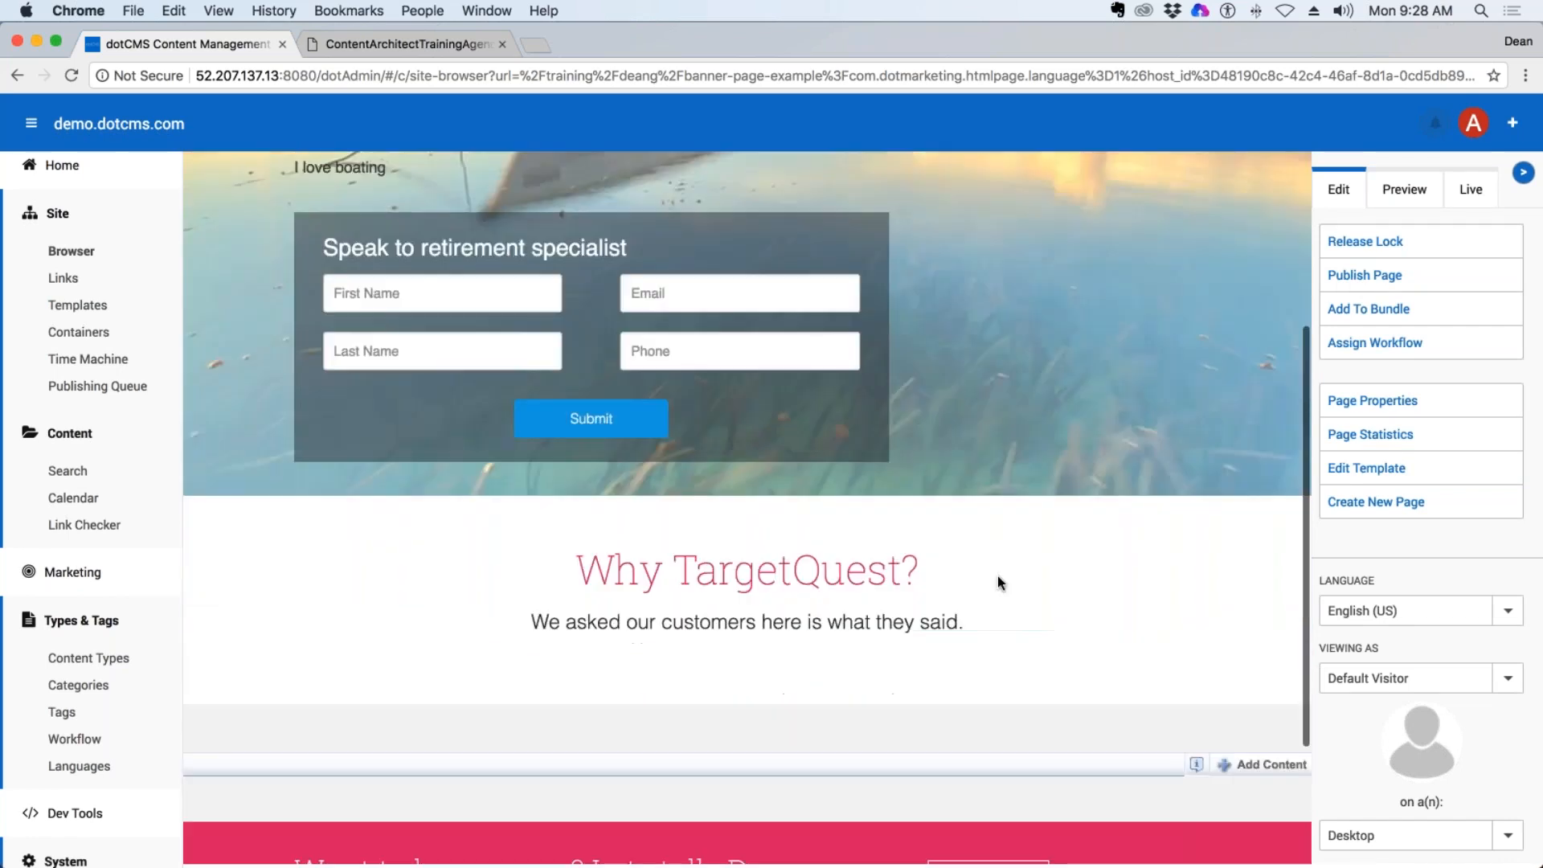
Show the options for adding content below the "Why TargetQuest?" section and examine the banner, title and caption area.
{"action": "left_click", "coordinate": [1272, 571]}
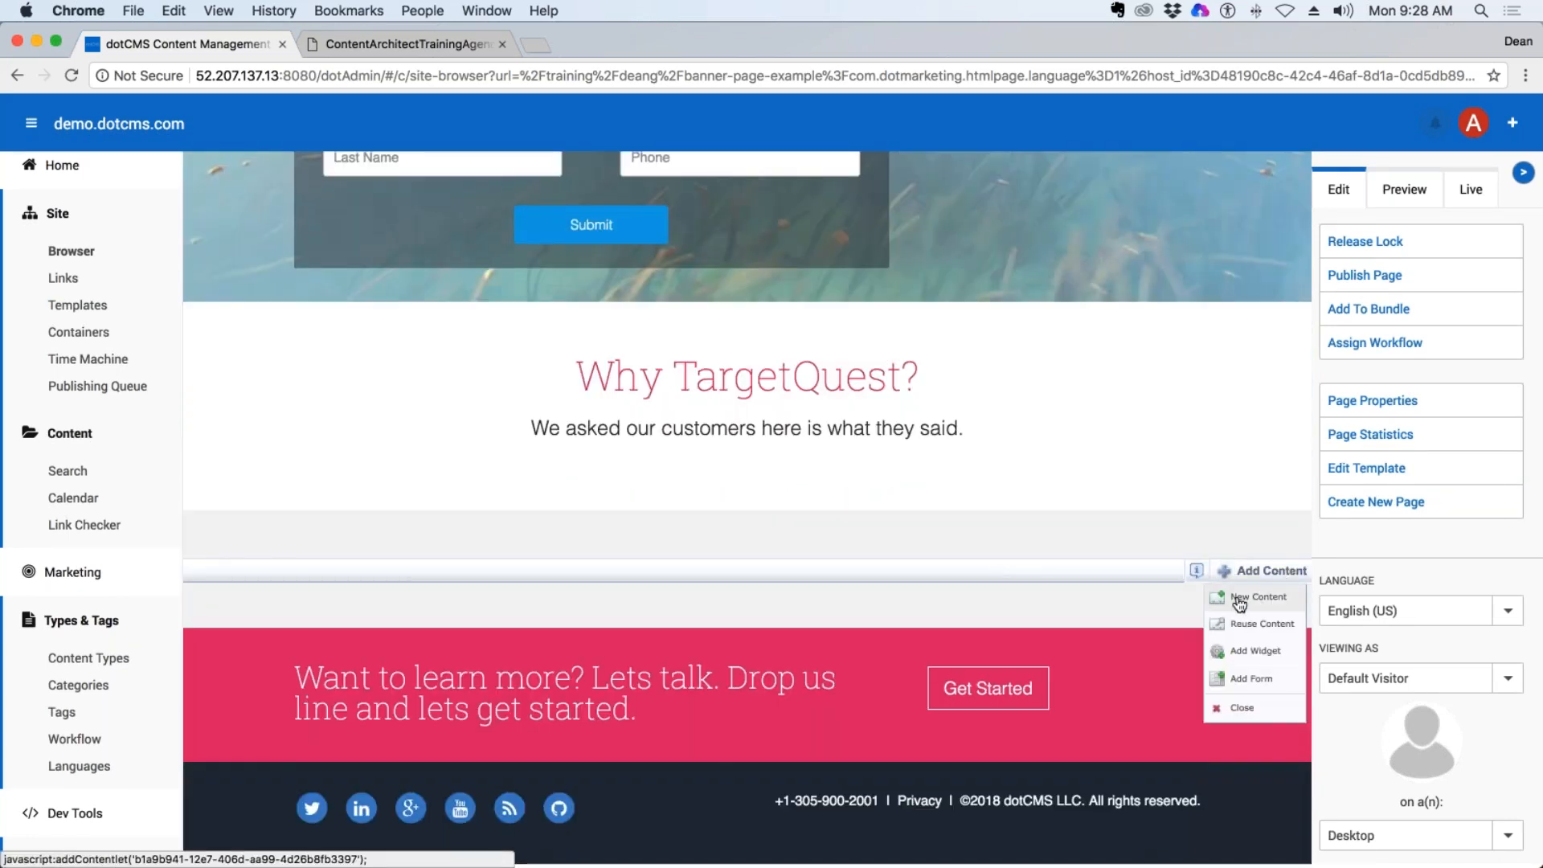
{"action": "scroll", "coordinate": [905, 595], "scroll_direction": "up", "scroll_amount": 3}
{"action": "scroll", "coordinate": [842, 523], "scroll_direction": "up", "scroll_amount": 3}
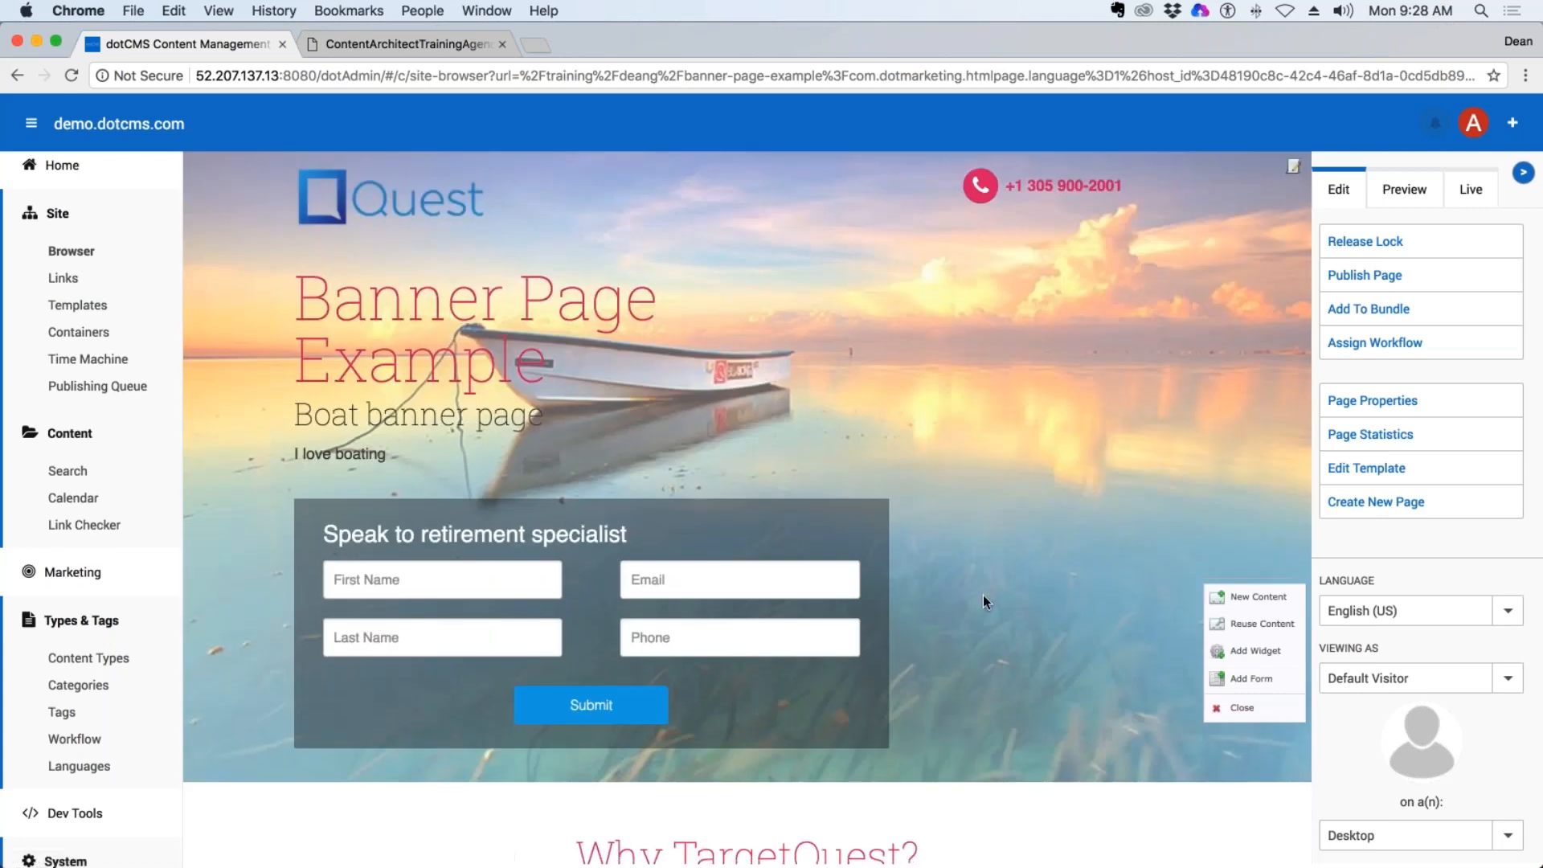
{"action": "scroll", "coordinate": [982, 595], "scroll_direction": "down", "scroll_amount": 6}
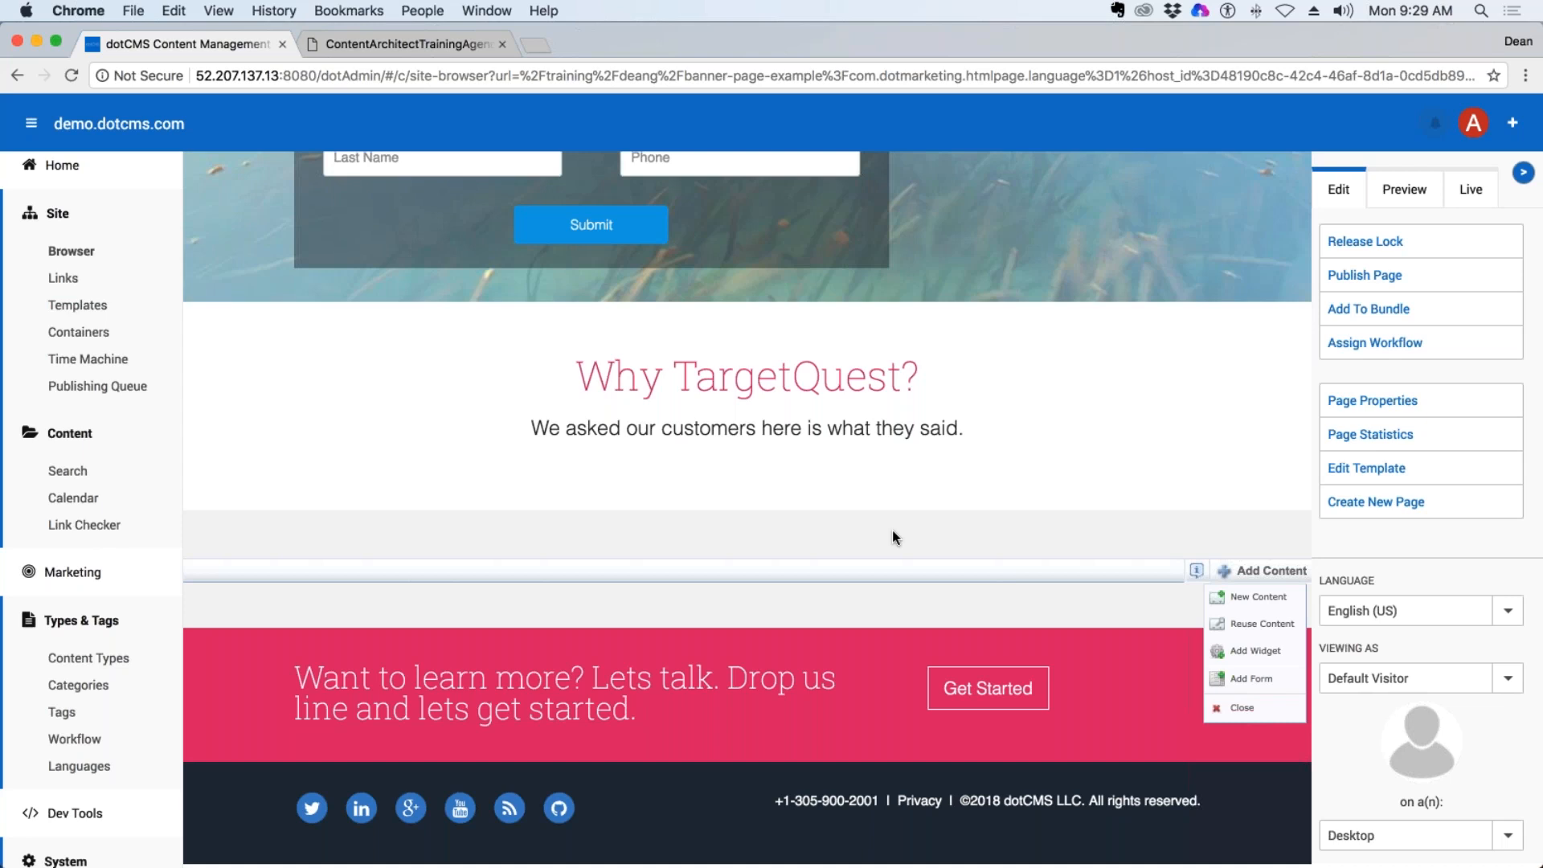
{"action": "scroll", "coordinate": [900, 538], "scroll_direction": "up", "scroll_amount": 6}
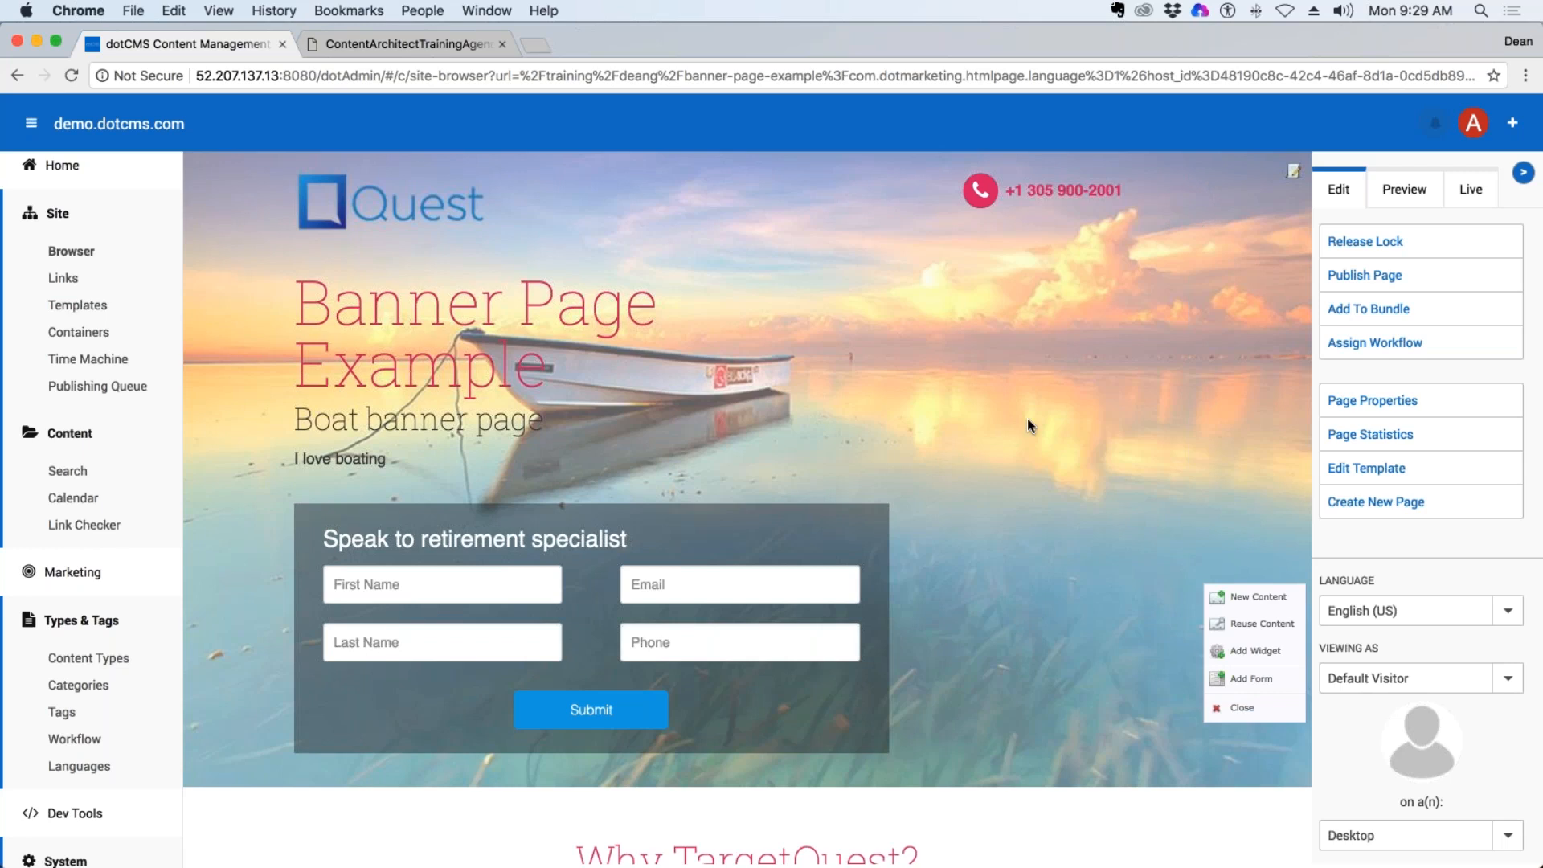
{"action": "left_click_drag", "start_coordinate": [390, 460], "coordinate": [293, 459]}
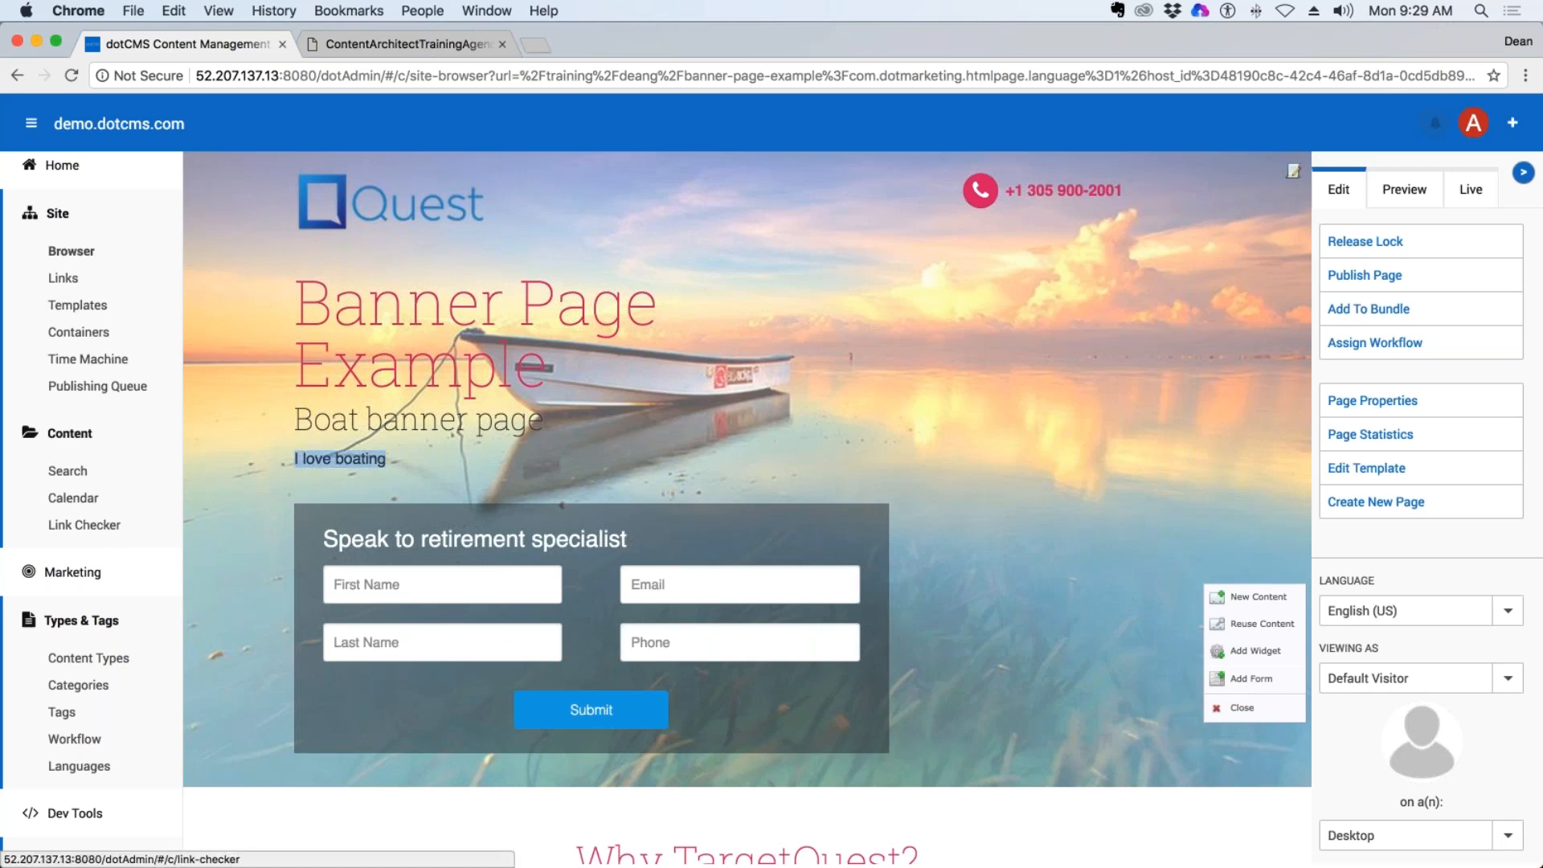
{"action": "scroll", "coordinate": [215, 680], "scroll_direction": "down", "scroll_amount": 5}
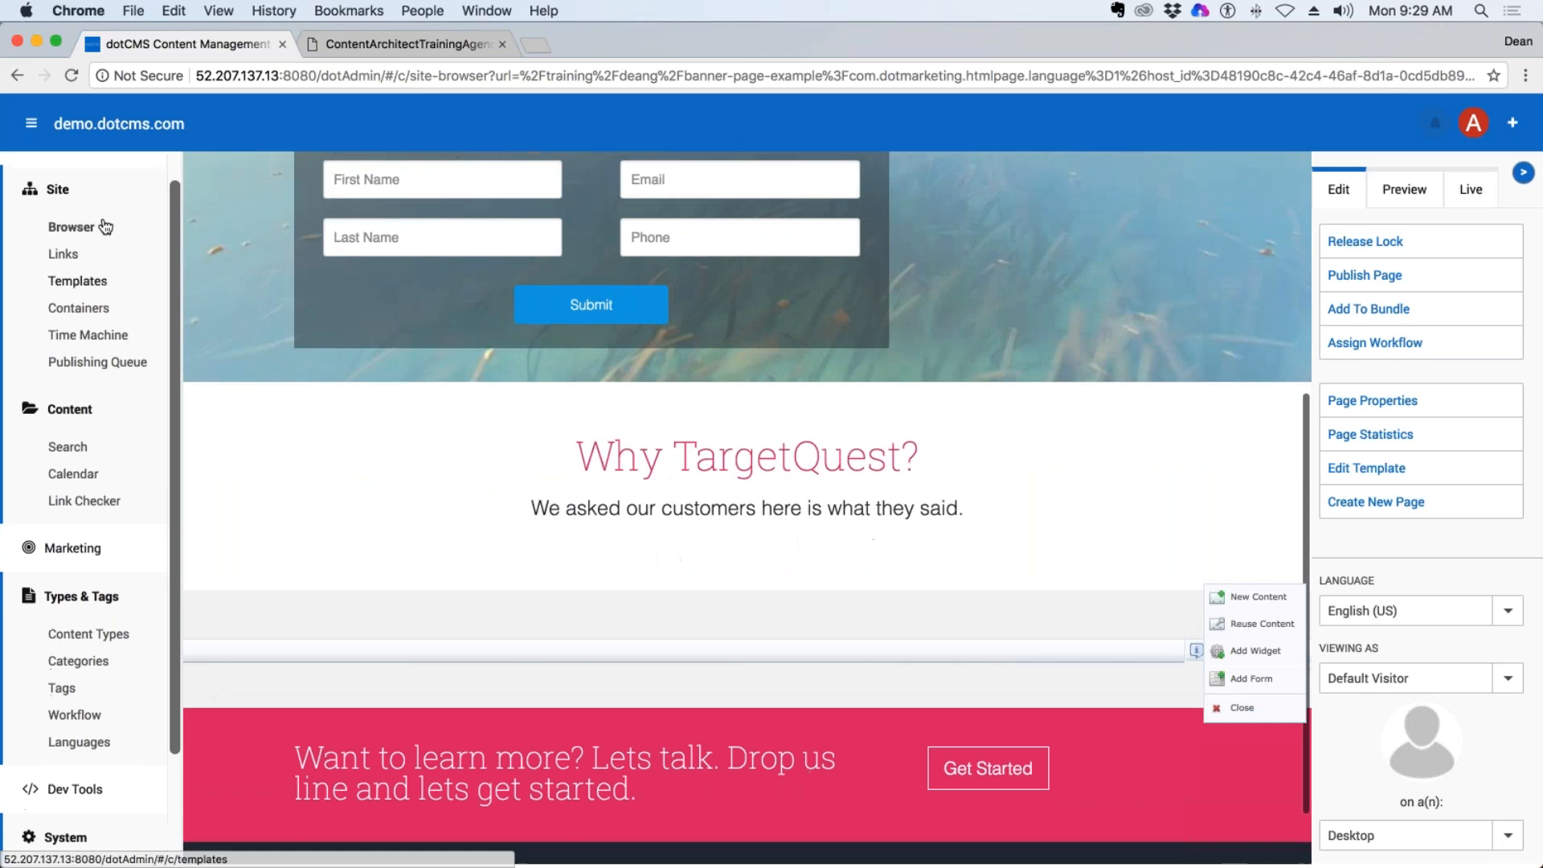
Check the page list of the personal training folder and compare the fields of the Landing Page and Page Asset content types.
{"action": "left_click", "coordinate": [153, 238]}
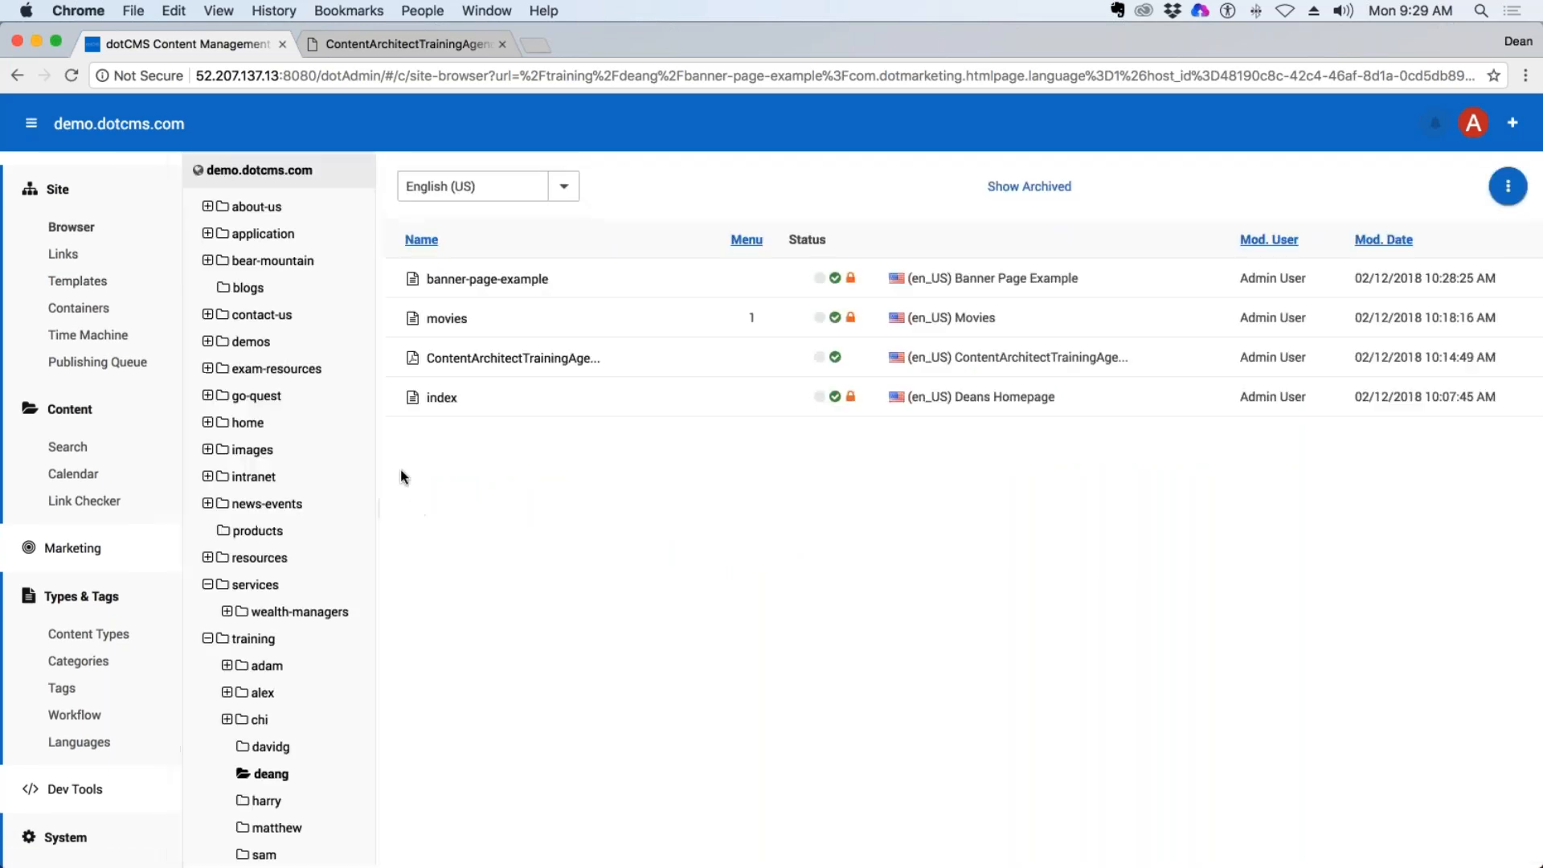
{"action": "left_click", "coordinate": [95, 638]}
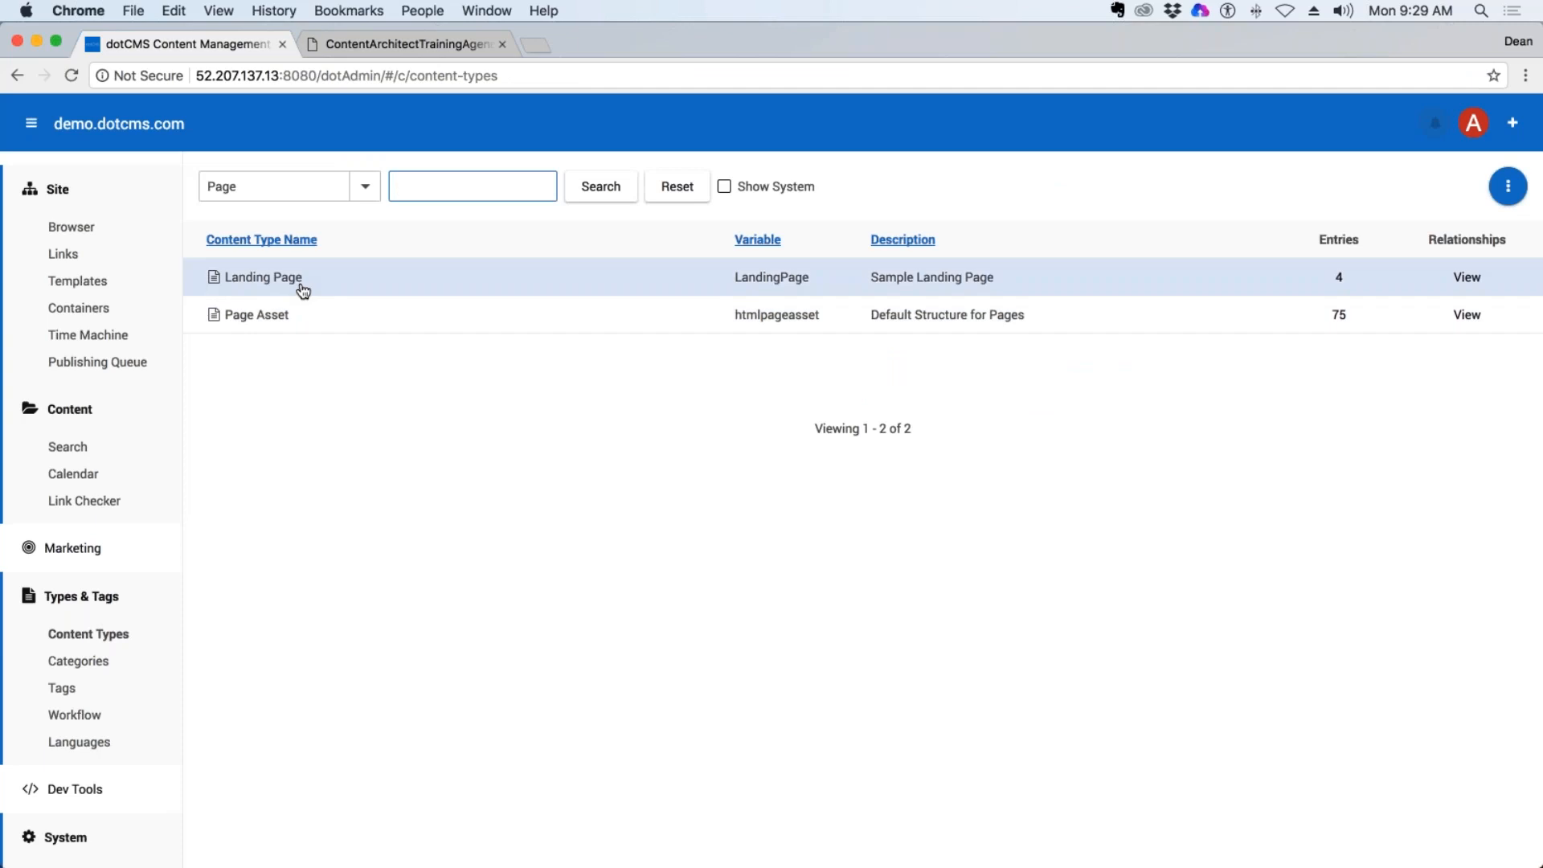
{"action": "left_click", "coordinate": [285, 286]}
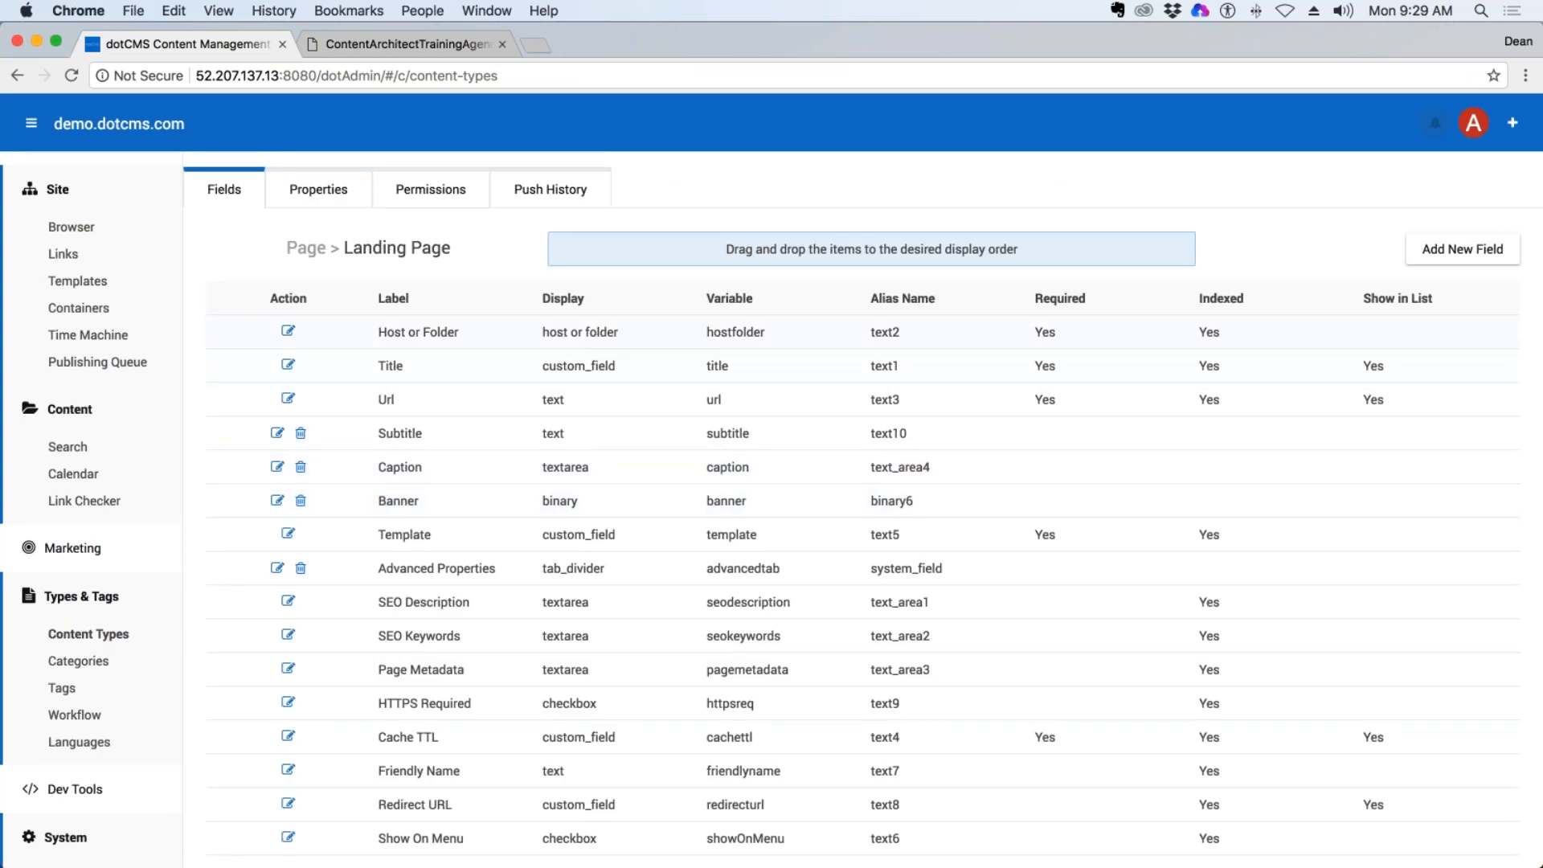
{"action": "left_click", "coordinate": [17, 78]}
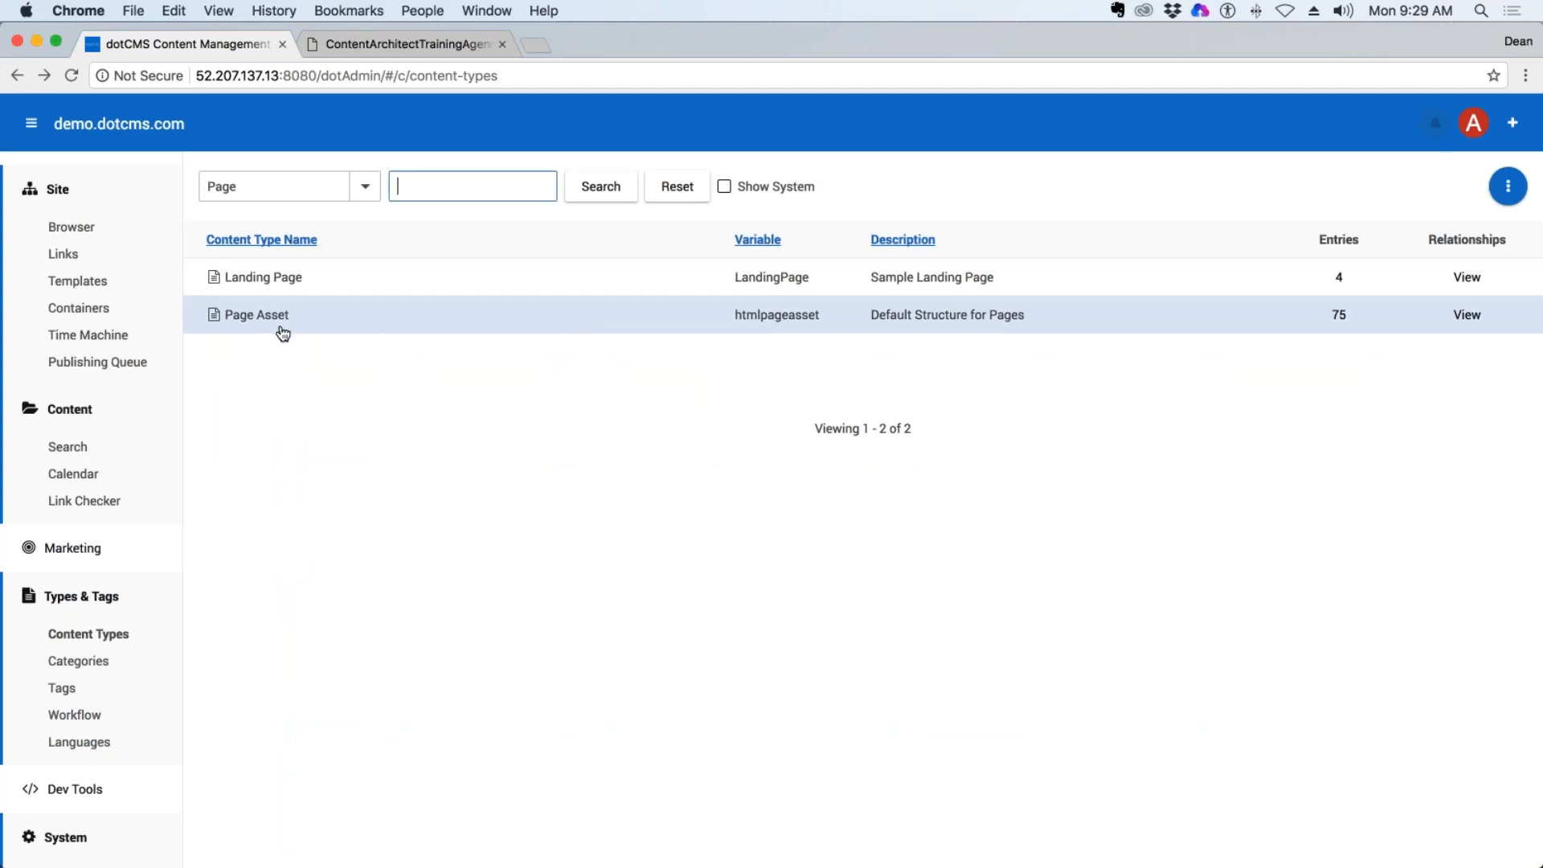
{"action": "left_click", "coordinate": [268, 321]}
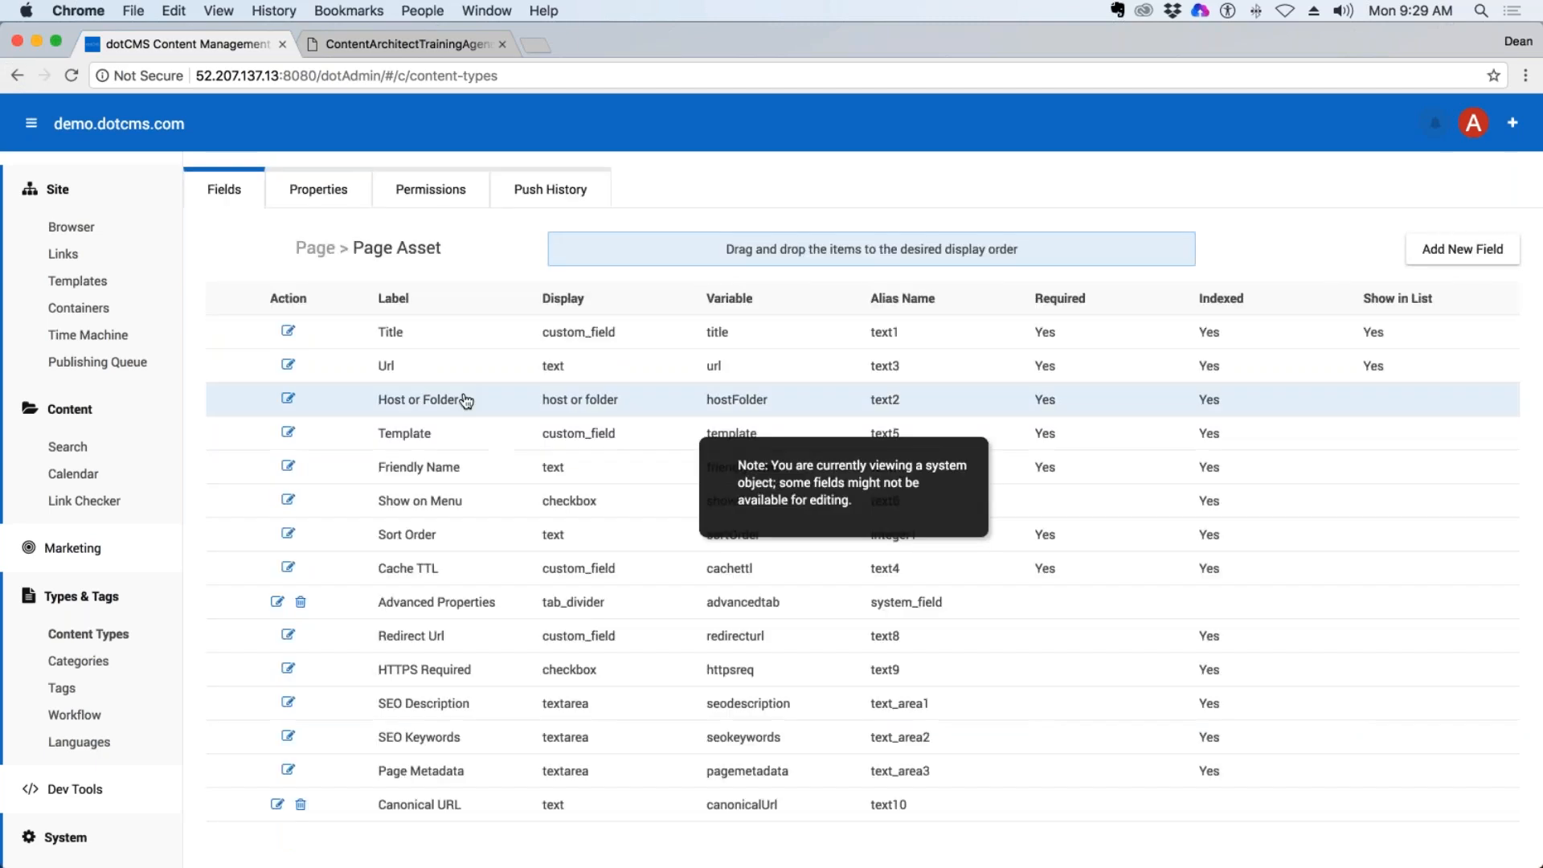
{"action": "scroll", "coordinate": [863, 487], "scroll_direction": "down", "scroll_amount": 3}
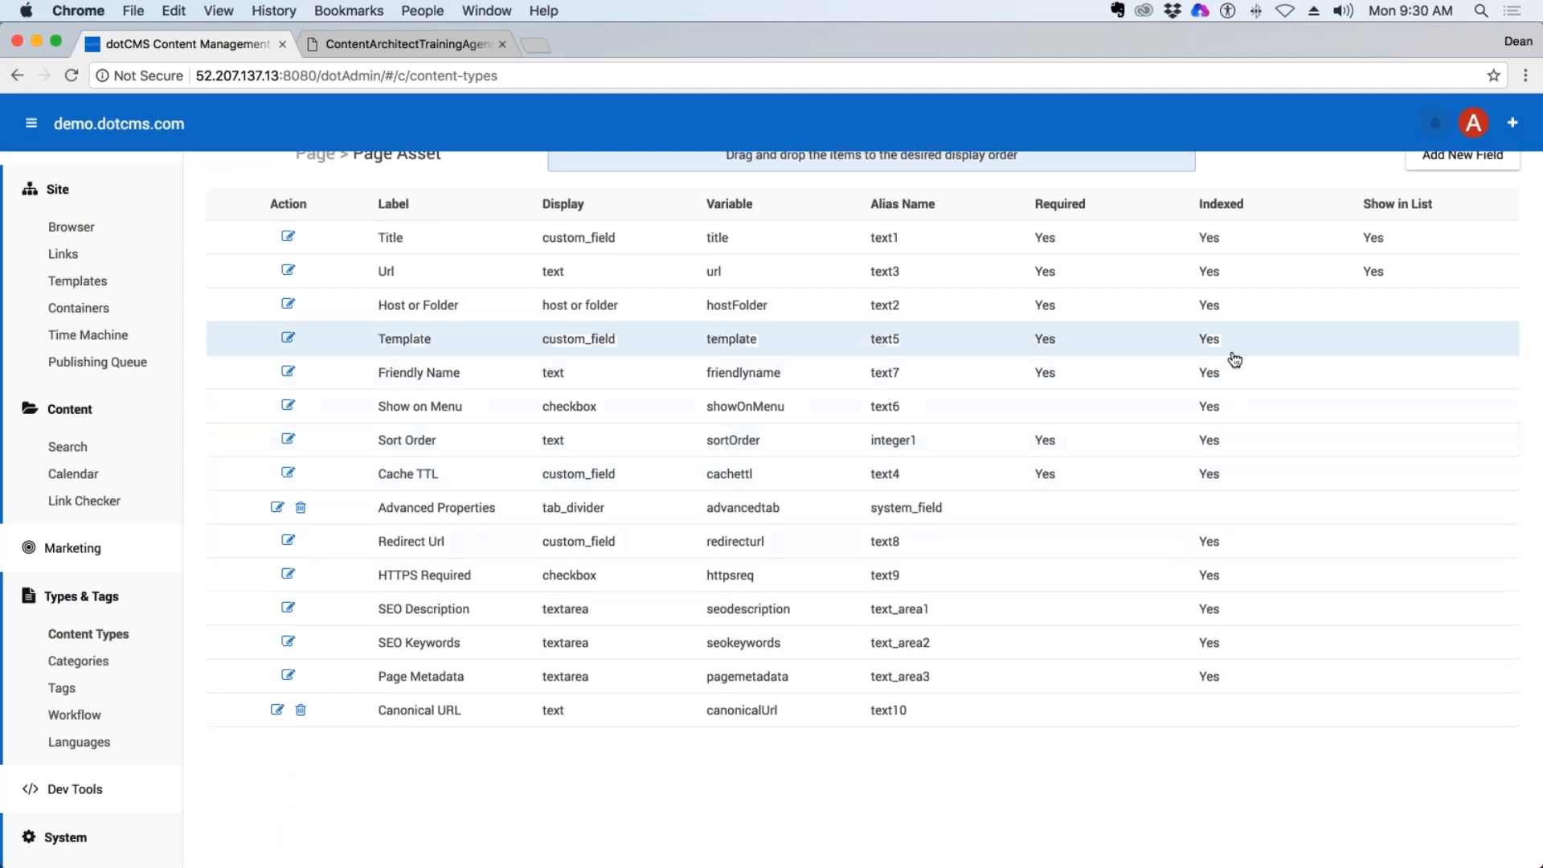
Return to the content types list, filter it to the Content type, and look through the listed types.
{"action": "scroll", "coordinate": [1230, 354], "scroll_direction": "up", "scroll_amount": 3}
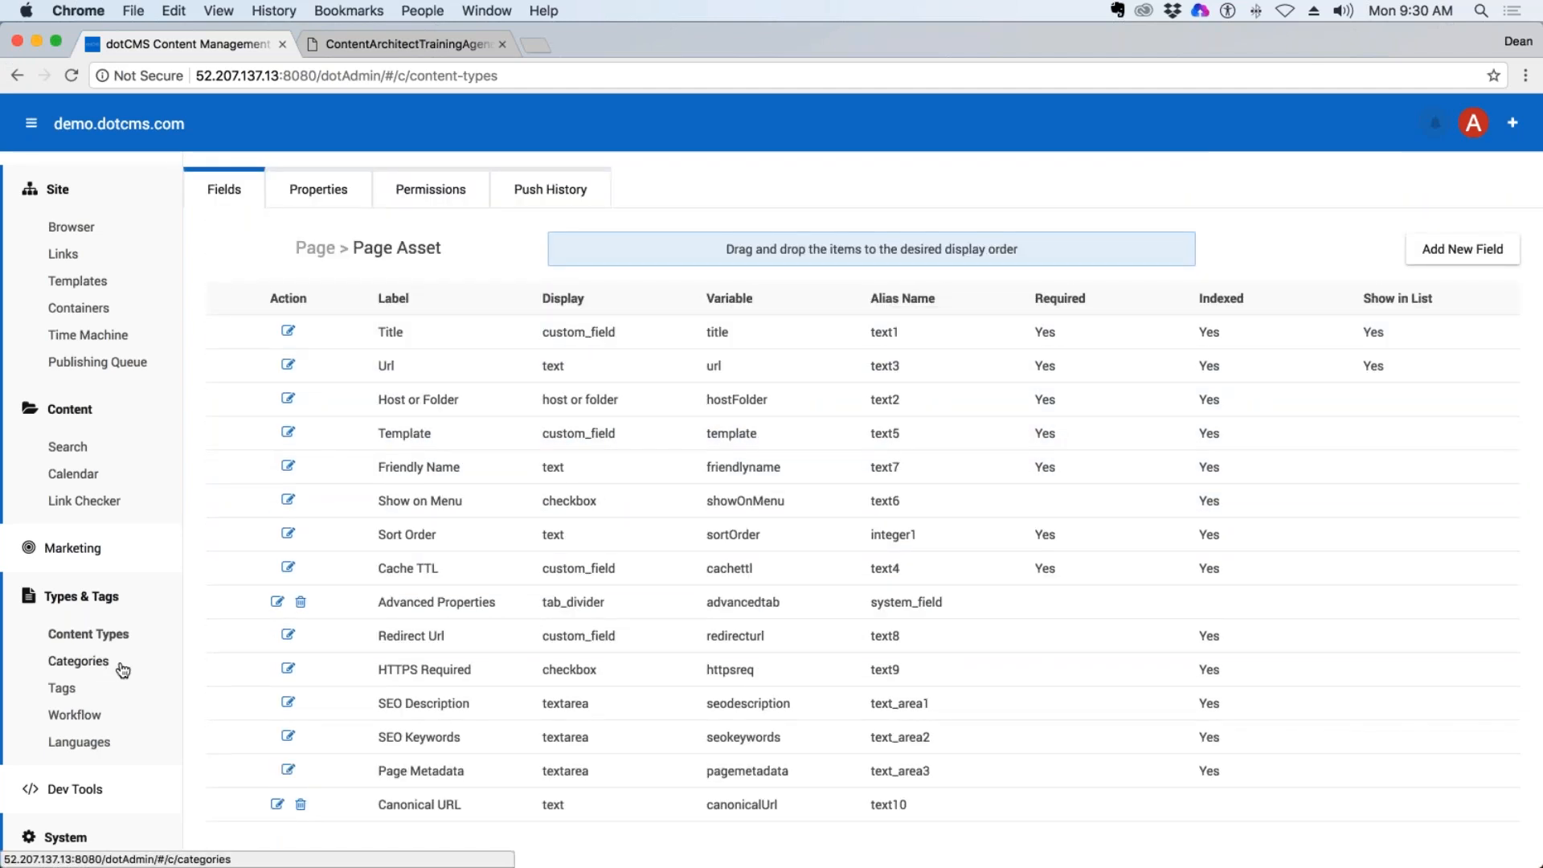
{"action": "left_click", "coordinate": [95, 635]}
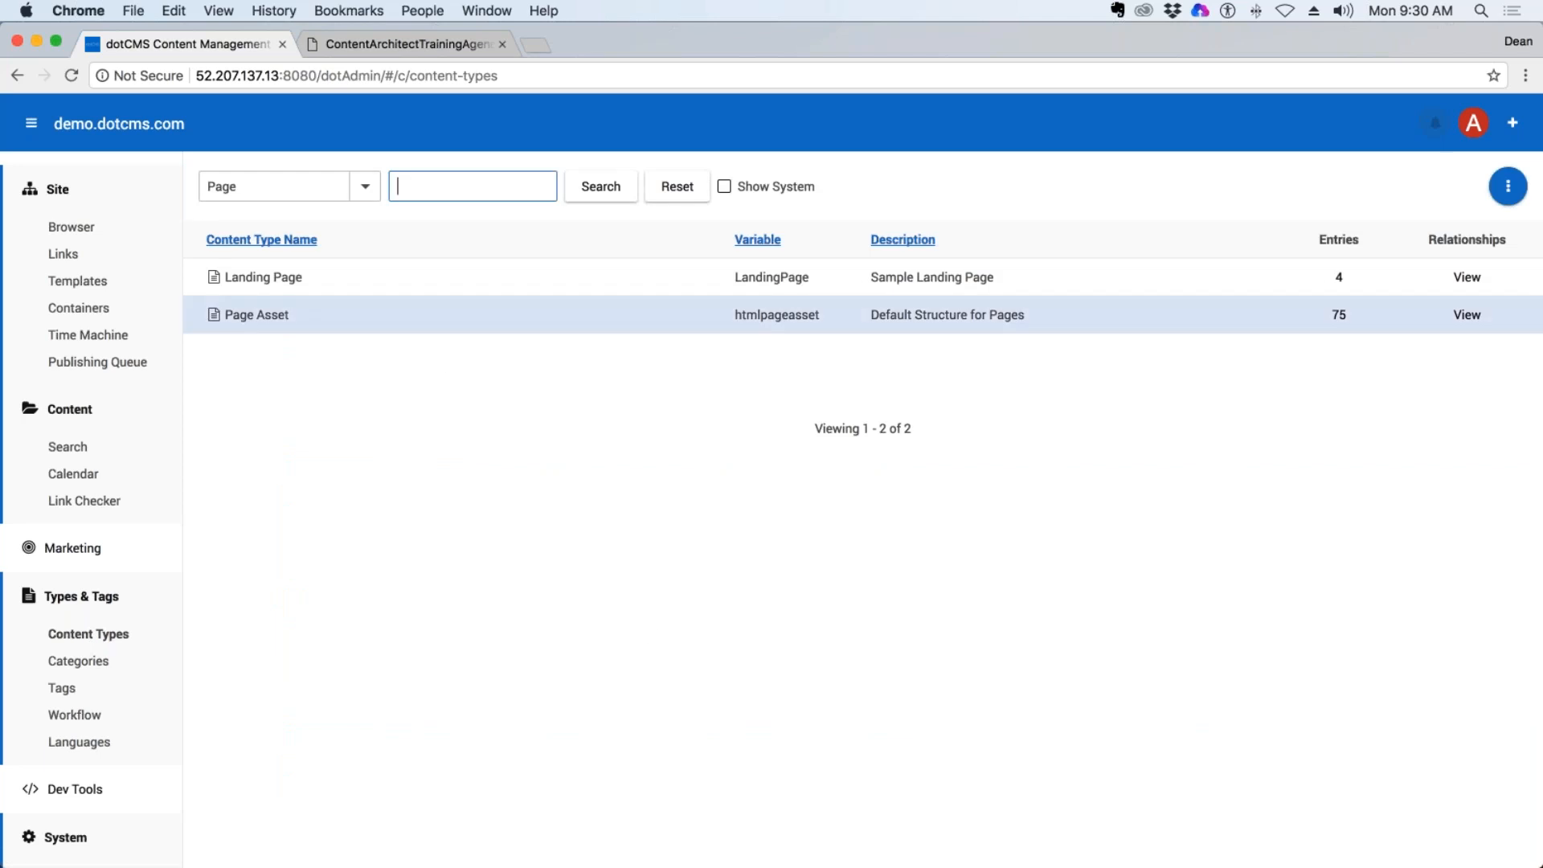
{"action": "left_click", "coordinate": [371, 192]}
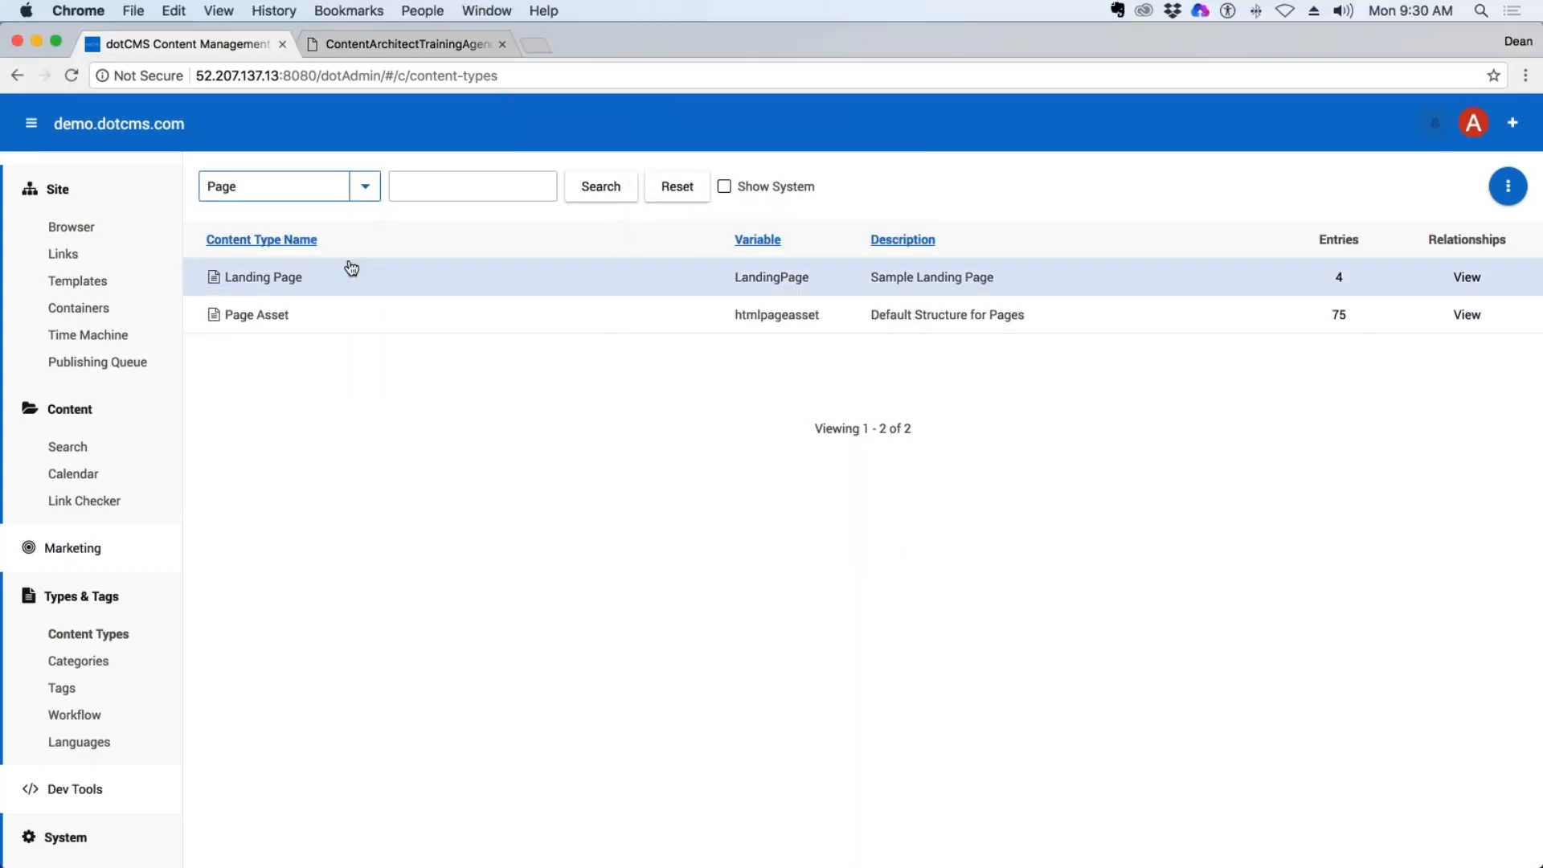
{"action": "left_click", "coordinate": [364, 186]}
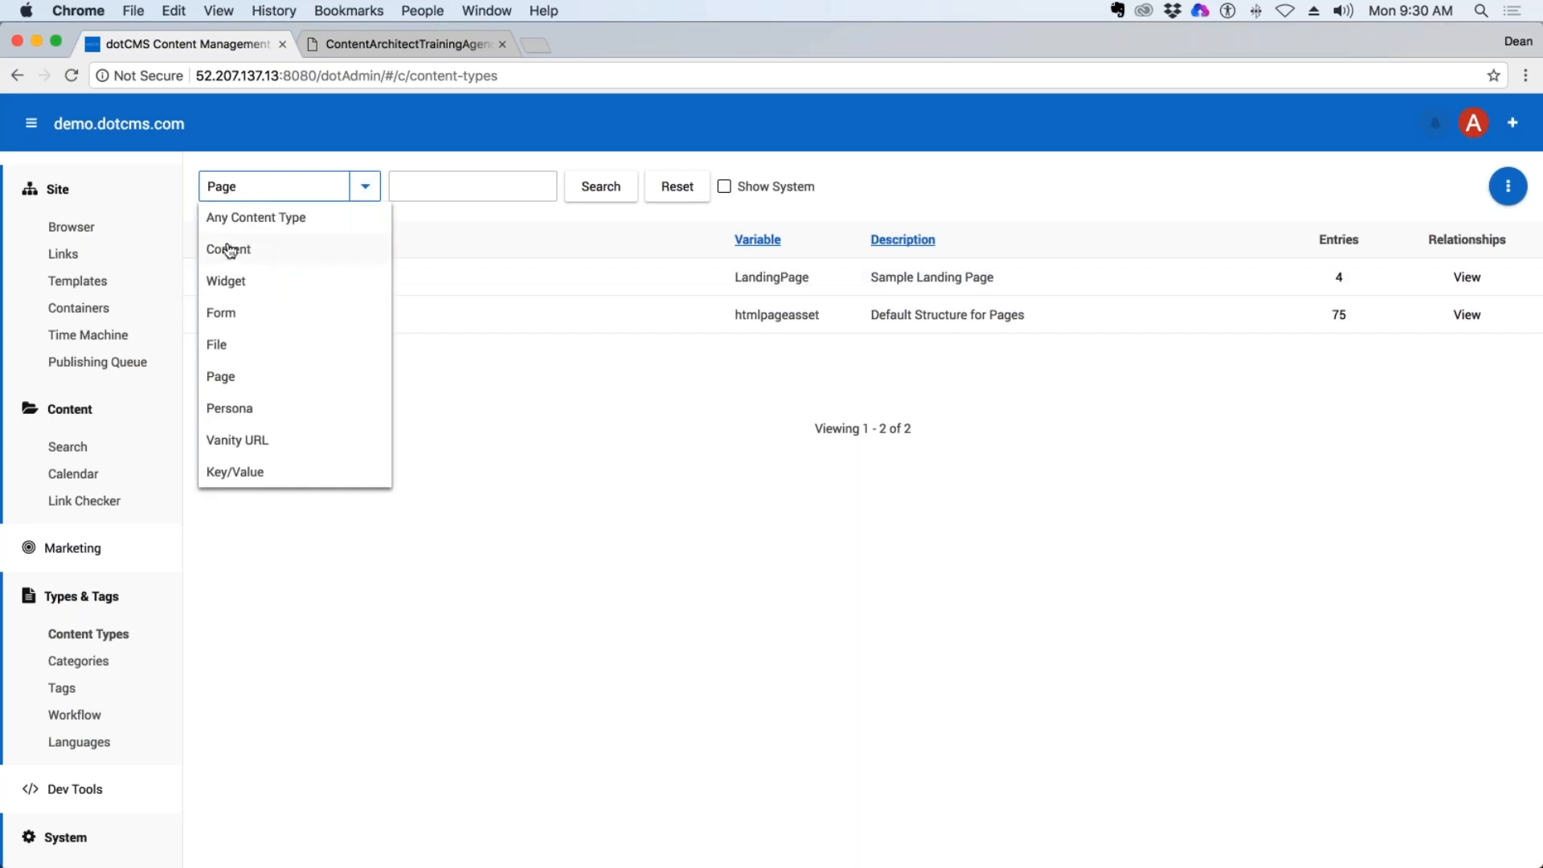
{"action": "key", "text": "Up"}
{"action": "left_click", "coordinate": [229, 252]}
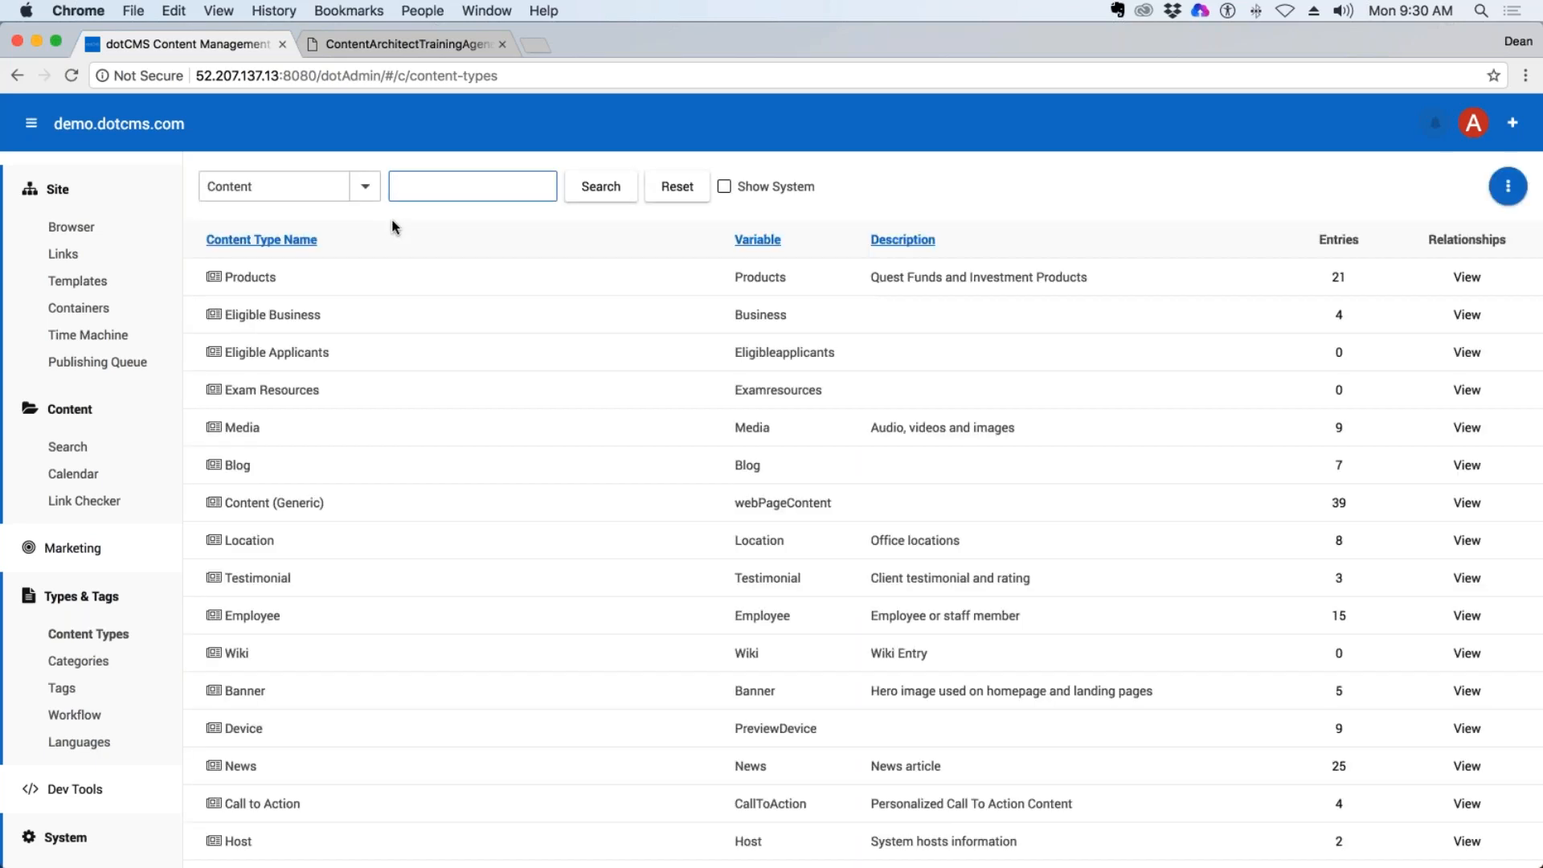
{"action": "double_click", "coordinate": [257, 186]}
{"action": "scroll", "coordinate": [344, 406], "scroll_direction": "down", "scroll_amount": 5}
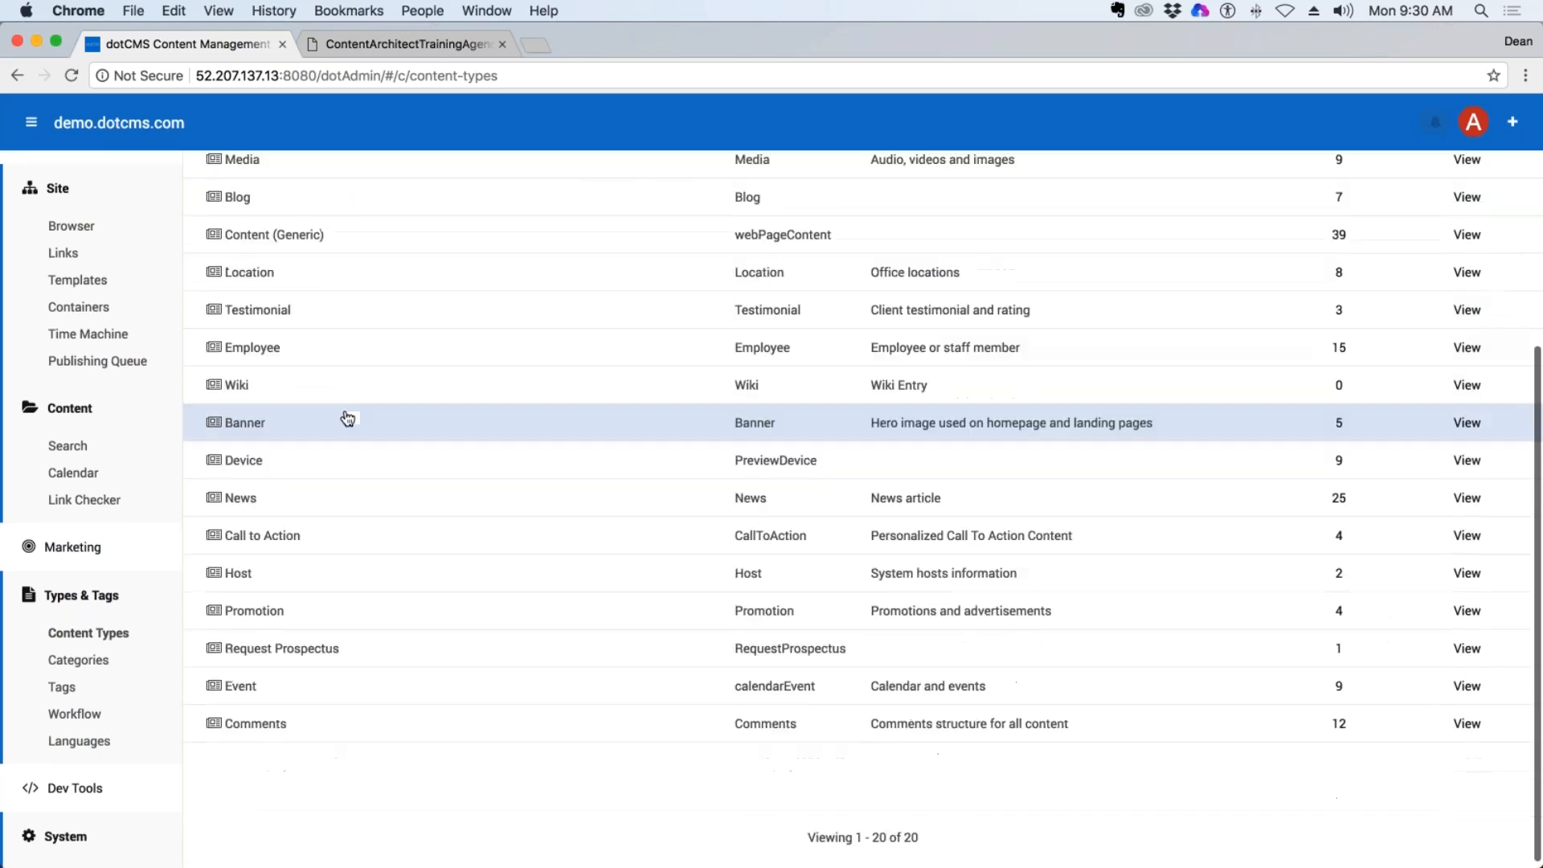
{"action": "scroll", "coordinate": [368, 590], "scroll_direction": "up", "scroll_amount": 5}
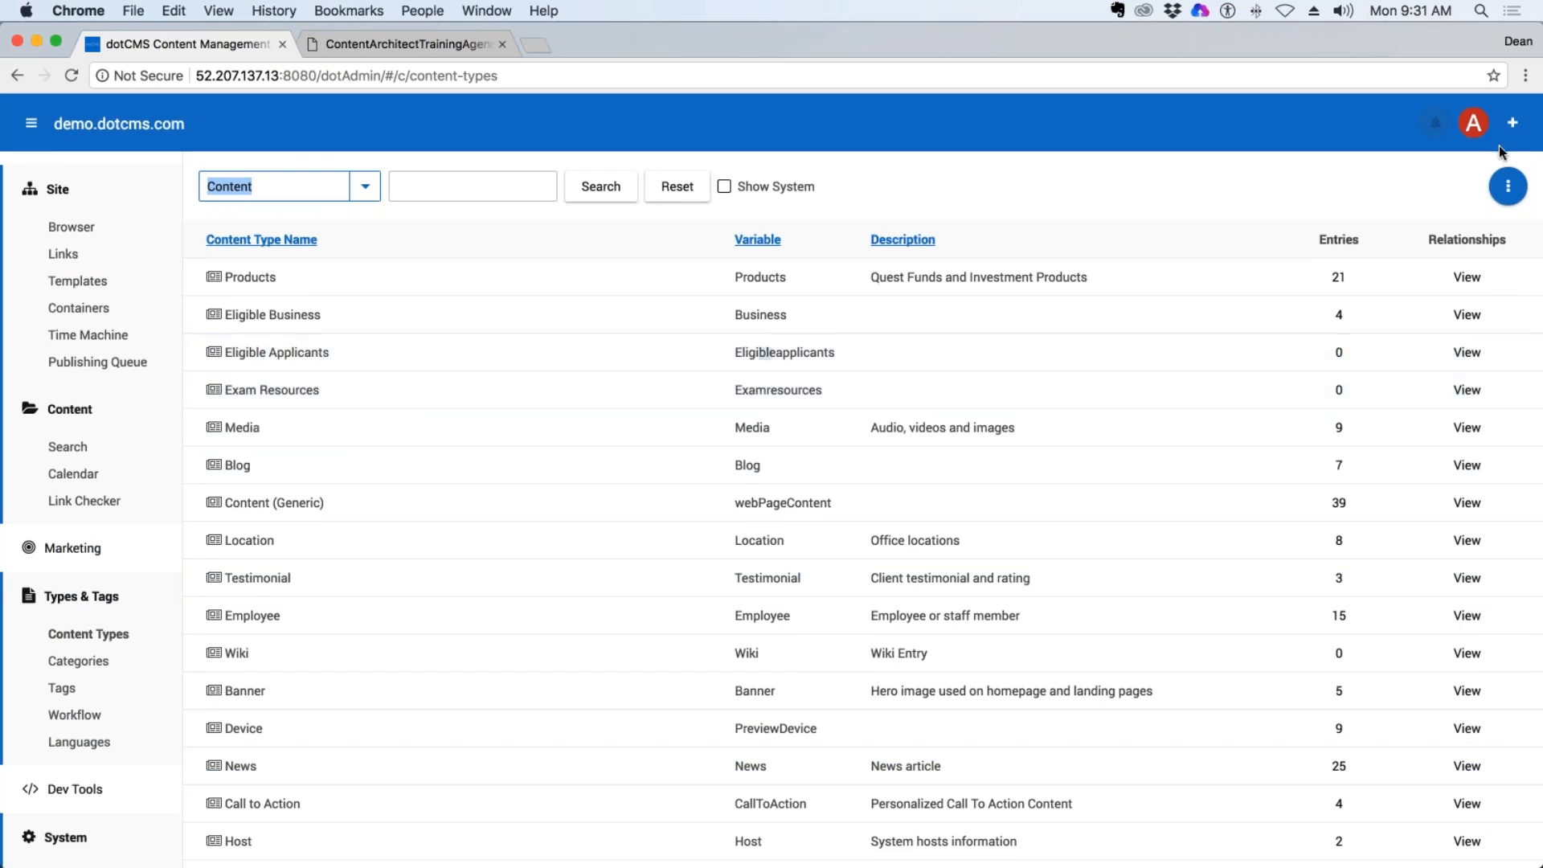
Keep the content types list filtered to Content and start adding a new content type.
{"action": "left_click", "coordinate": [1508, 186]}
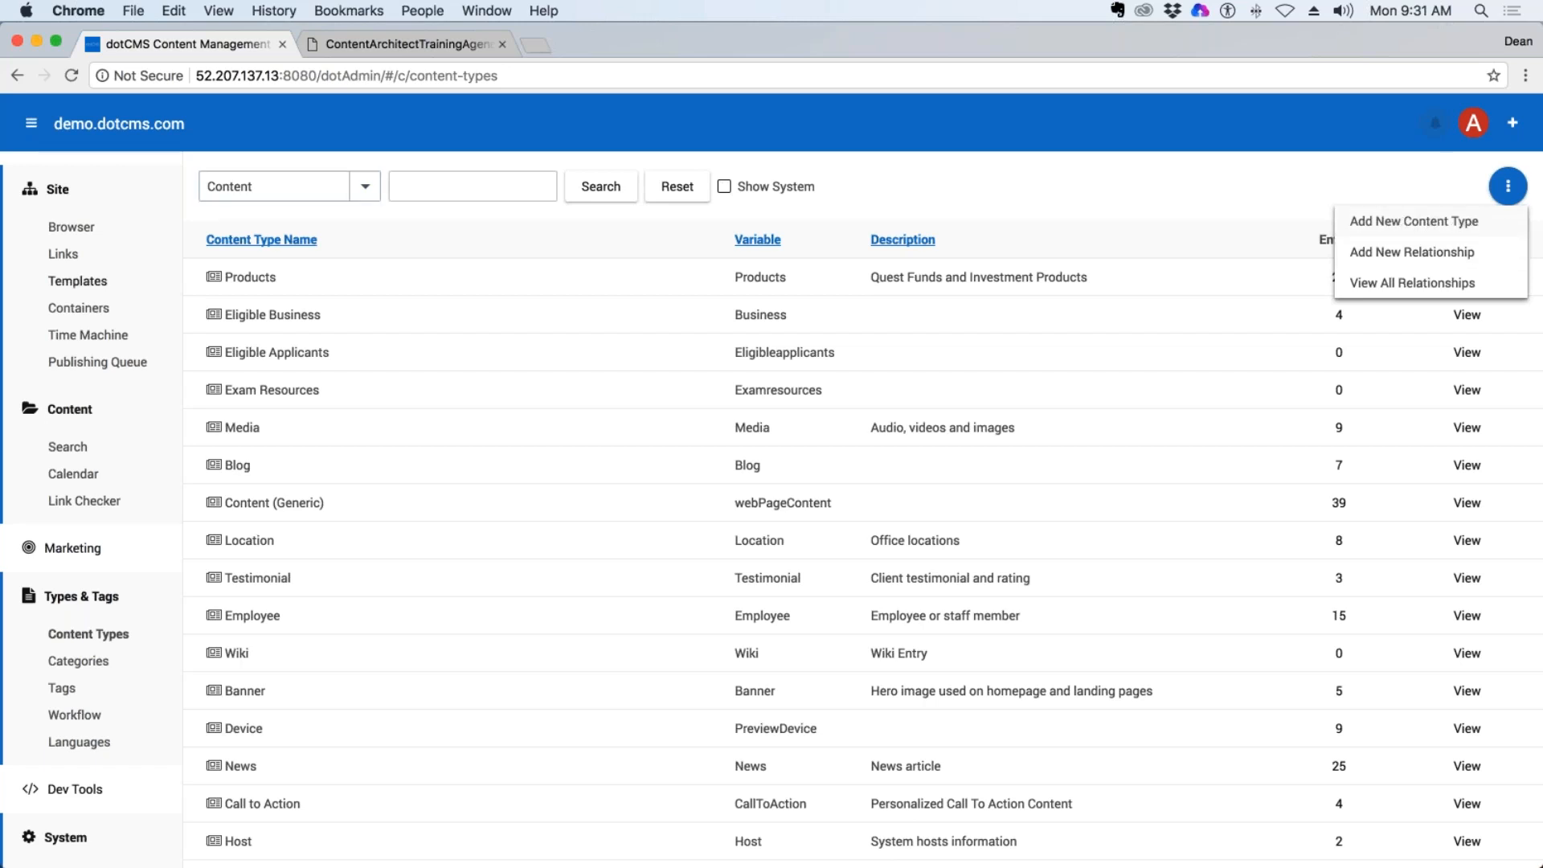
{"action": "left_click", "coordinate": [120, 636]}
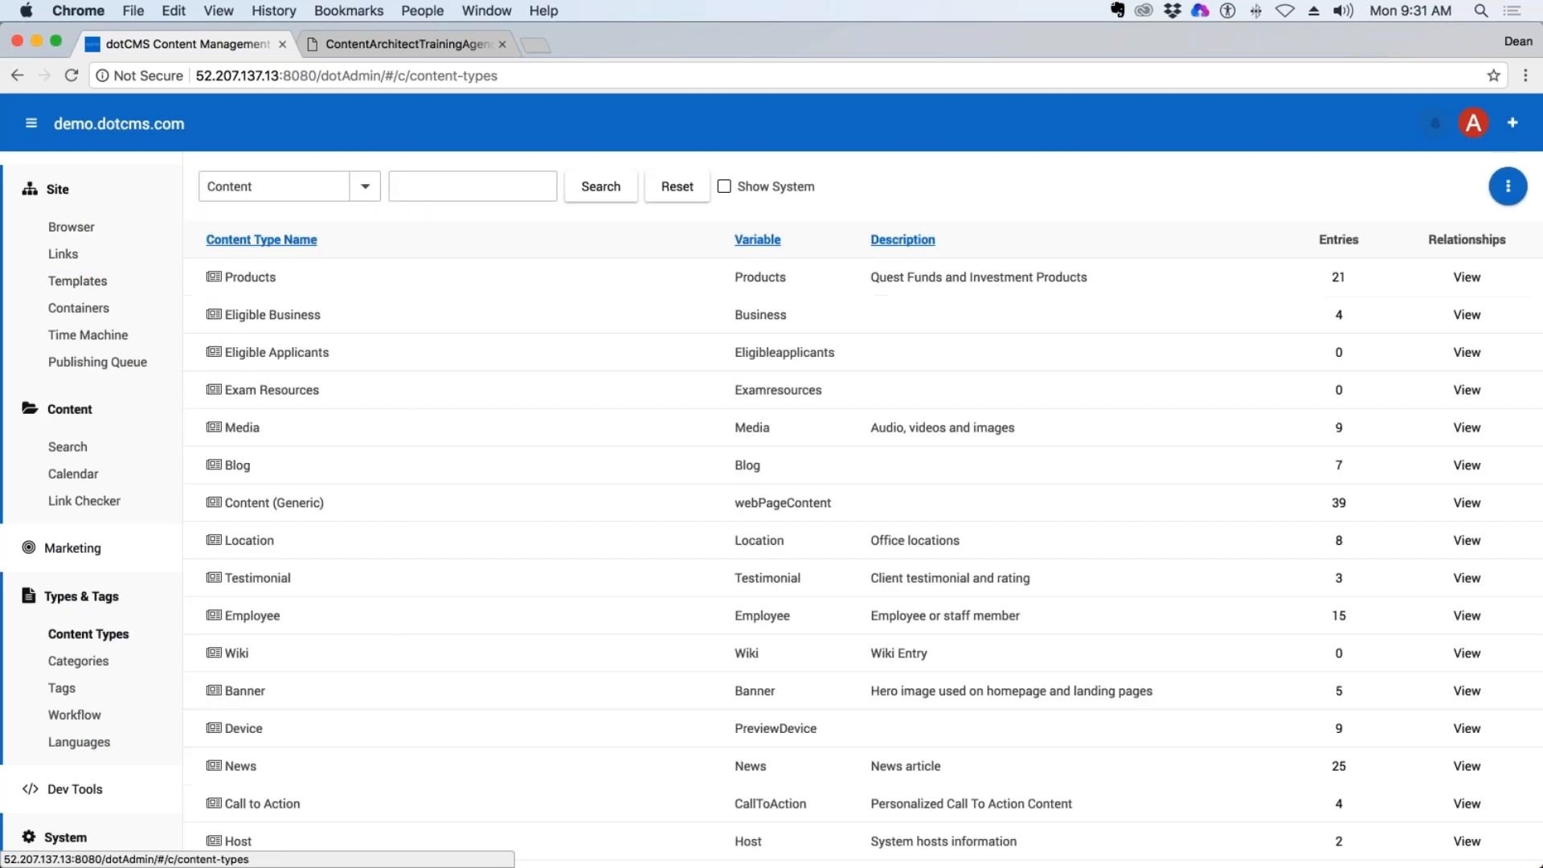
{"action": "left_click", "coordinate": [365, 186]}
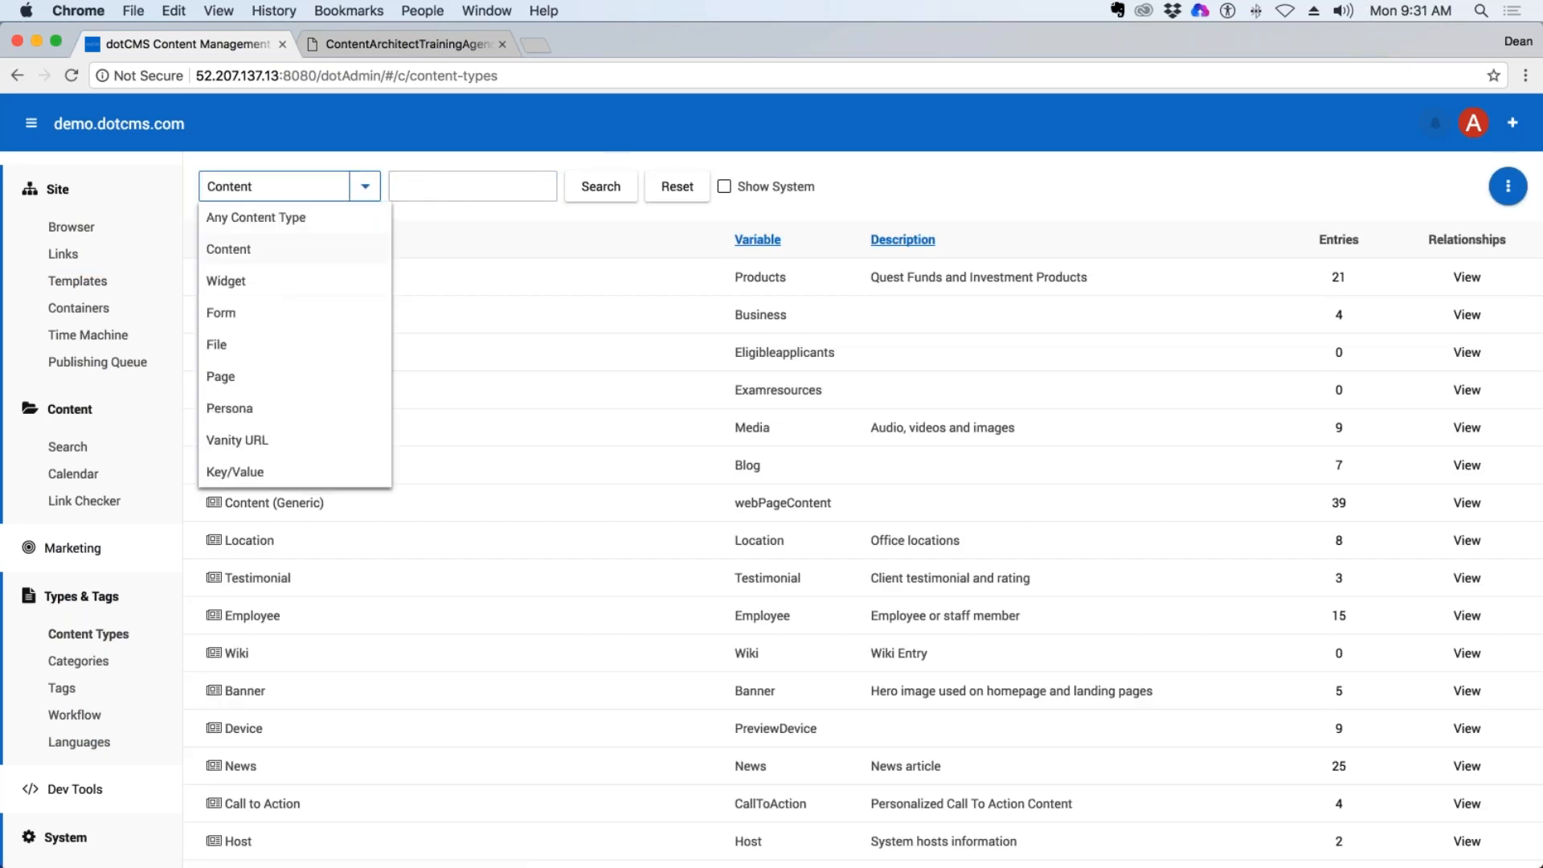
{"action": "left_click", "coordinate": [226, 255]}
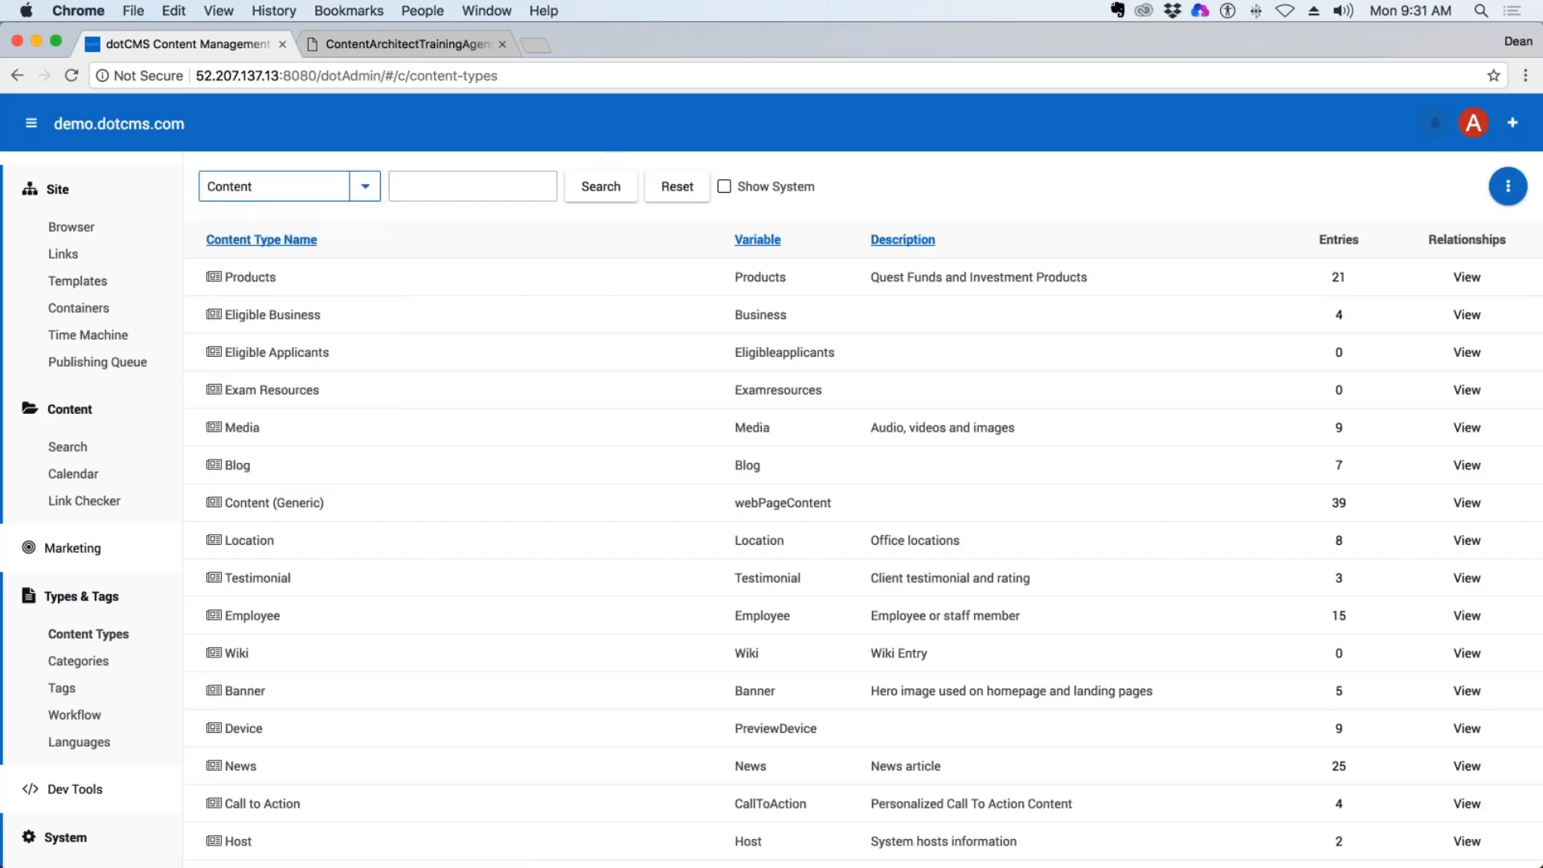
{"action": "left_click", "coordinate": [1507, 186]}
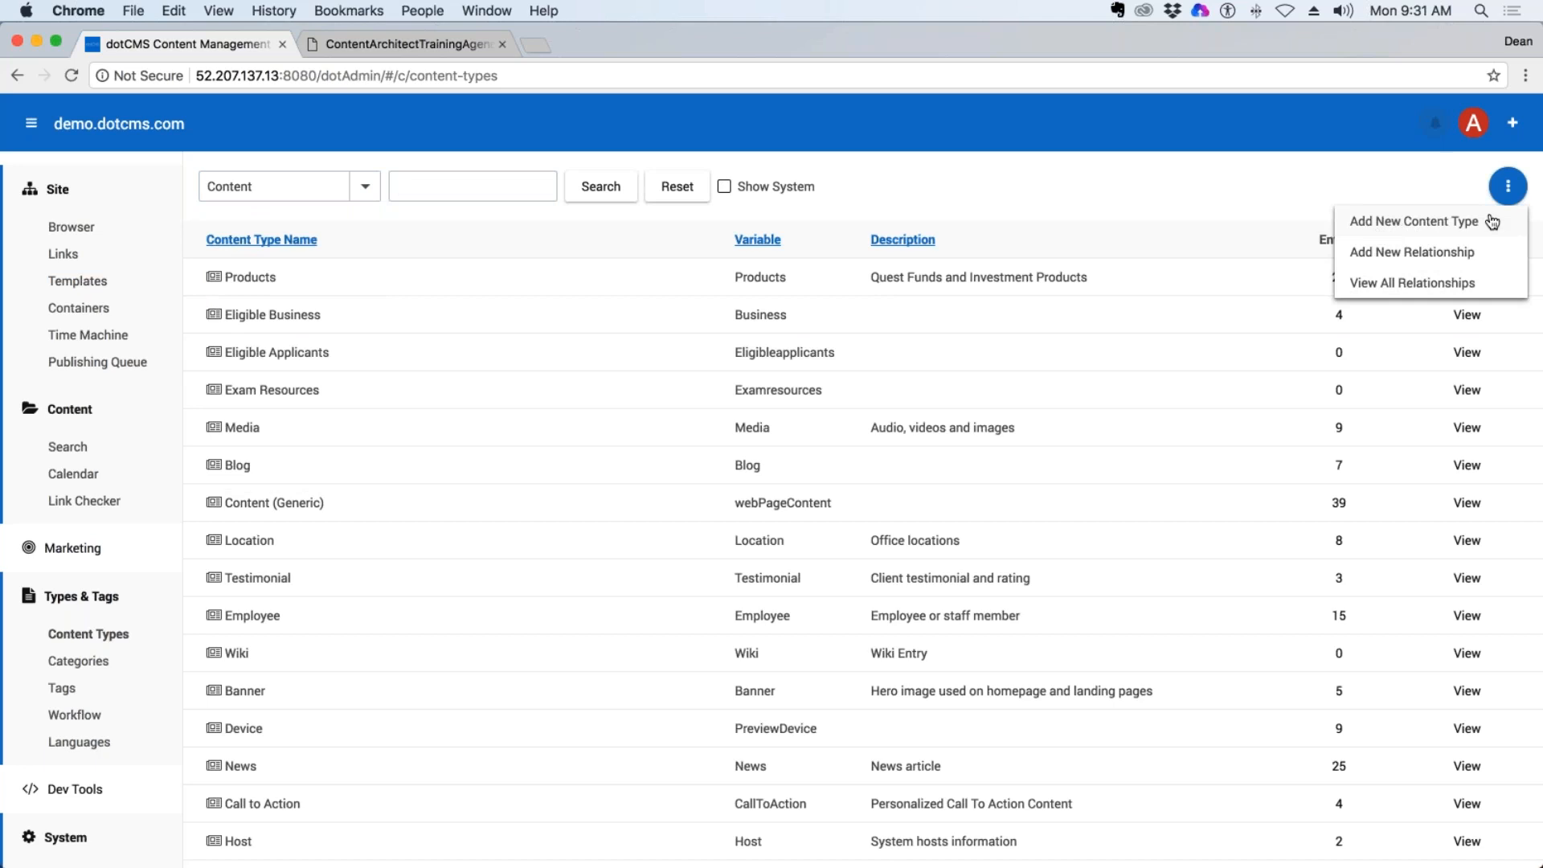
{"action": "left_click", "coordinate": [1406, 228]}
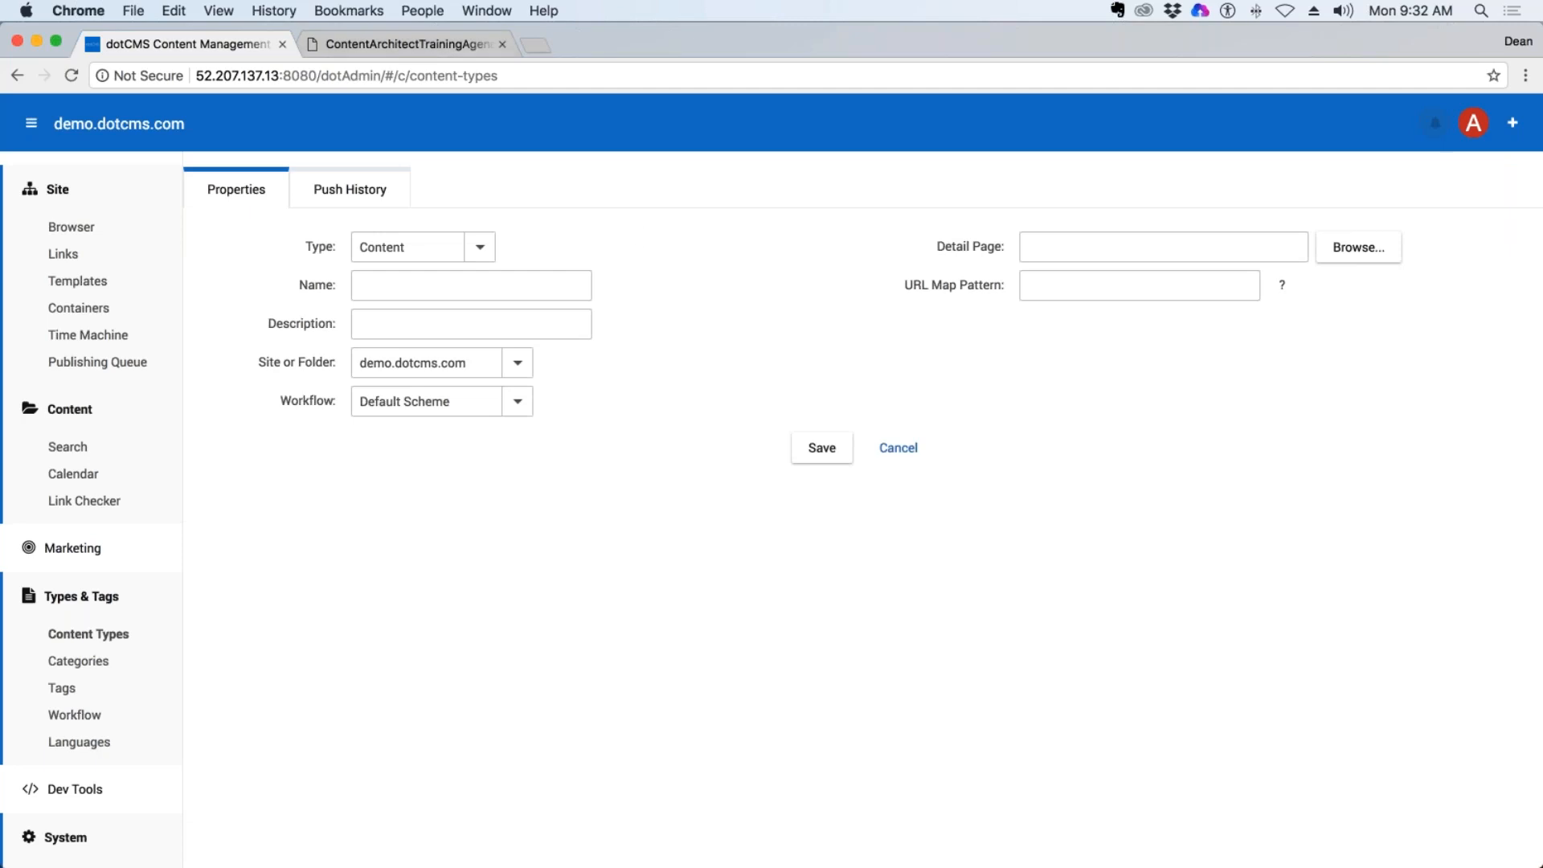
Open the IMDb website in a new browser tab and look over its home page.
{"action": "left_click", "coordinate": [388, 35]}
{"action": "left_click", "coordinate": [534, 44]}
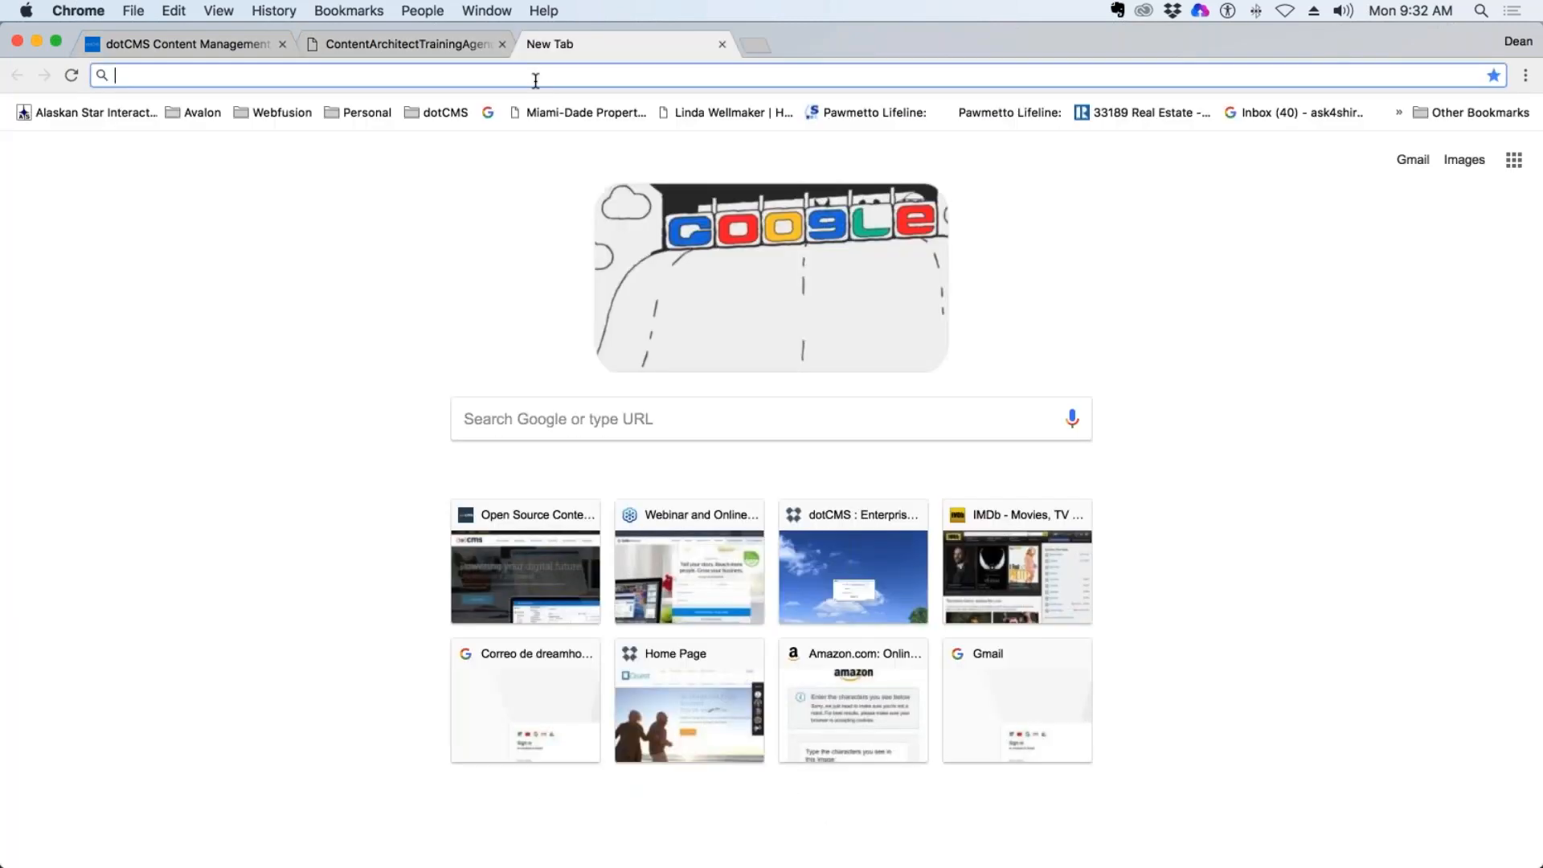
{"action": "type", "text": "imdb"}
{"action": "key", "text": "Return"}
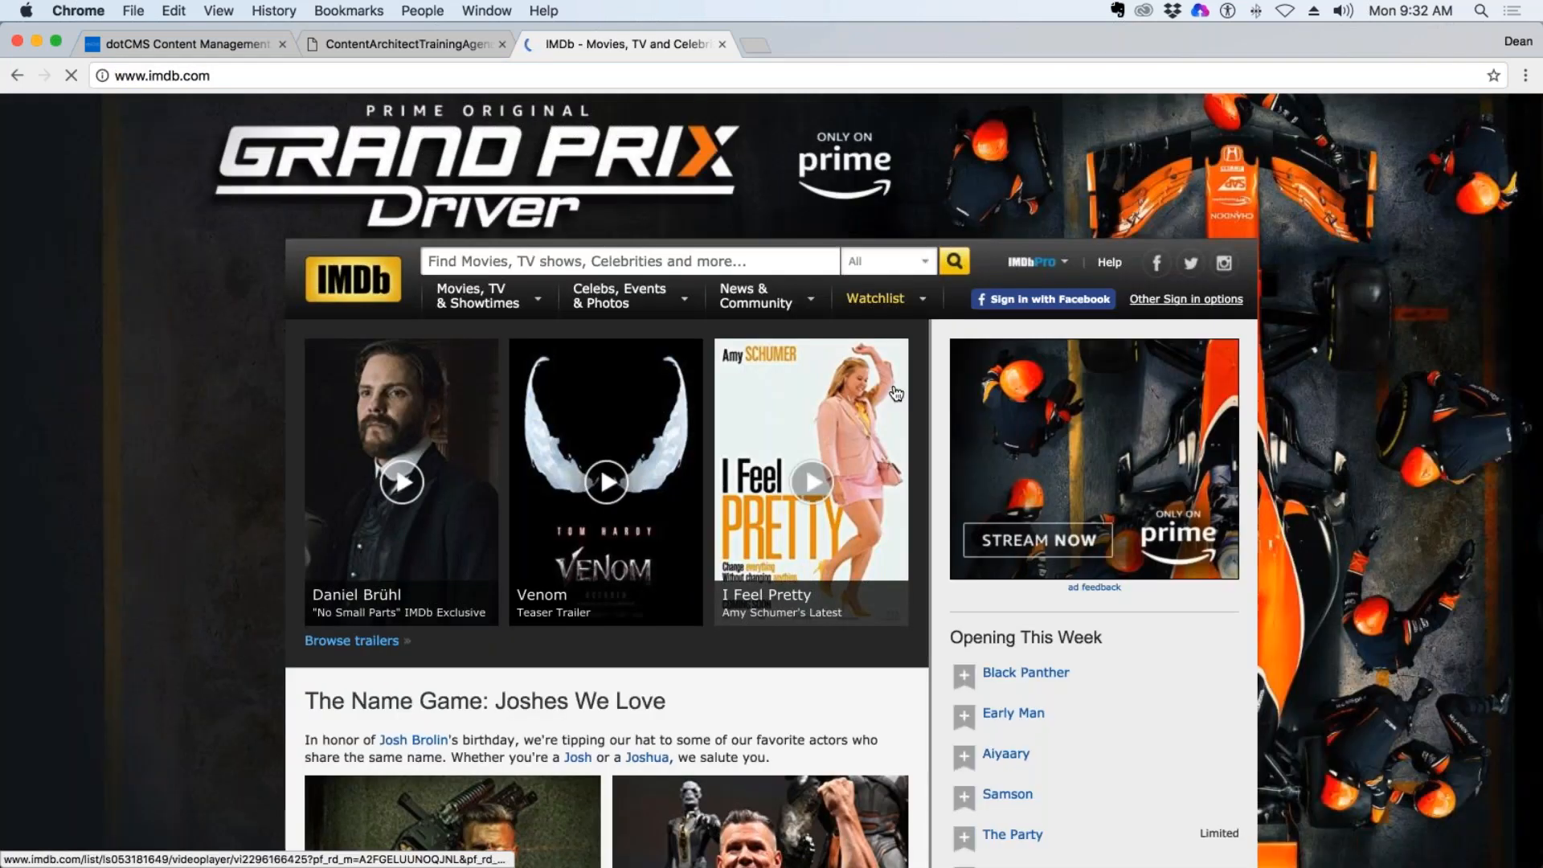
{"action": "scroll", "coordinate": [892, 402], "scroll_direction": "down", "scroll_amount": 3}
{"action": "scroll", "coordinate": [879, 476], "scroll_direction": "down", "scroll_amount": 9}
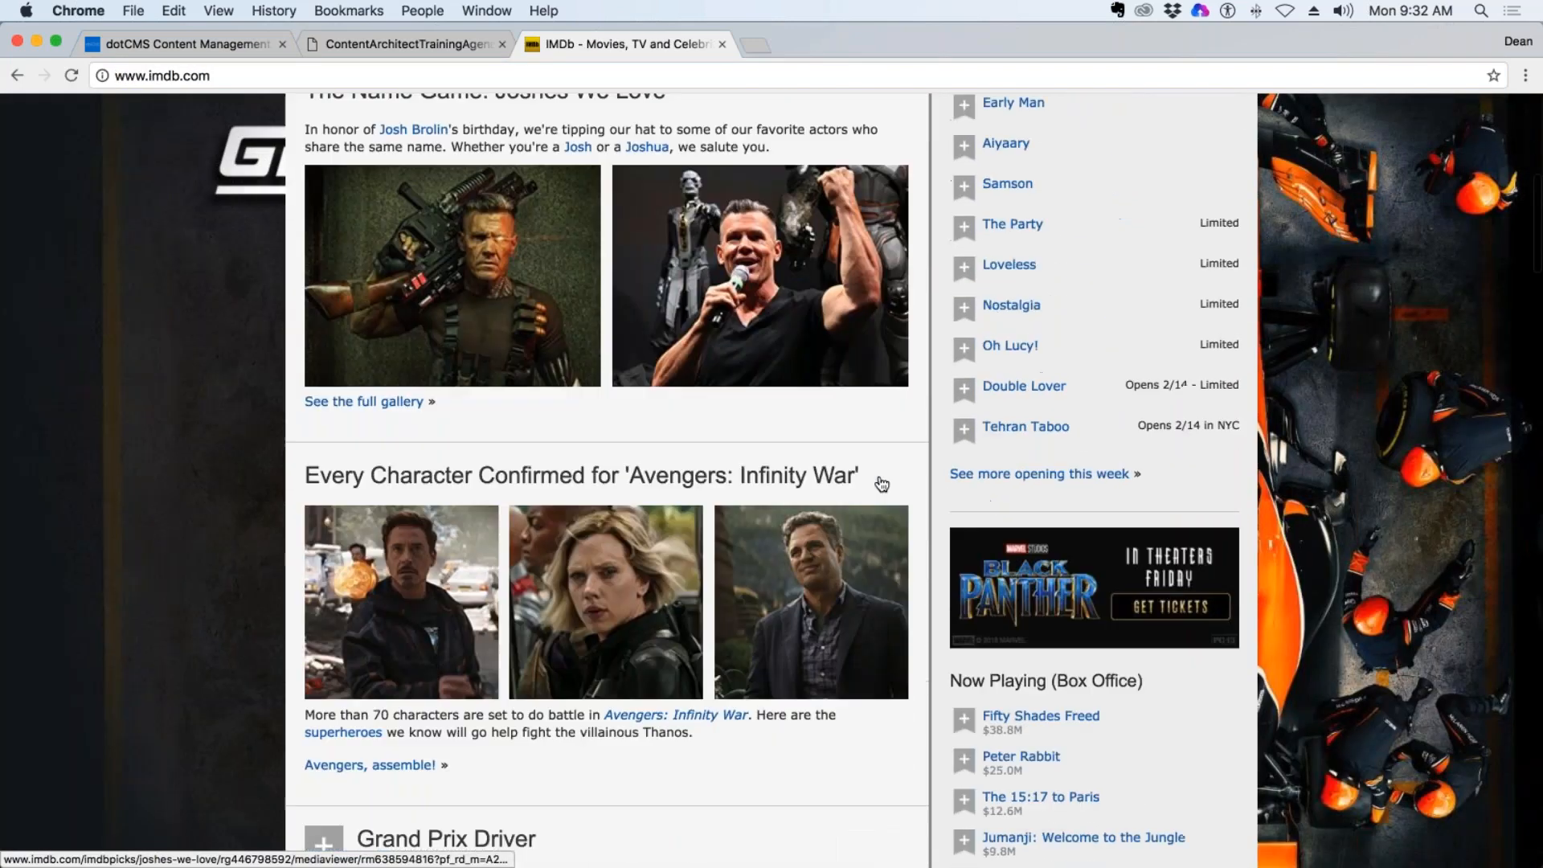
{"action": "scroll", "coordinate": [879, 475], "scroll_direction": "down", "scroll_amount": 5}
{"action": "scroll", "coordinate": [879, 476], "scroll_direction": "up", "scroll_amount": 17}
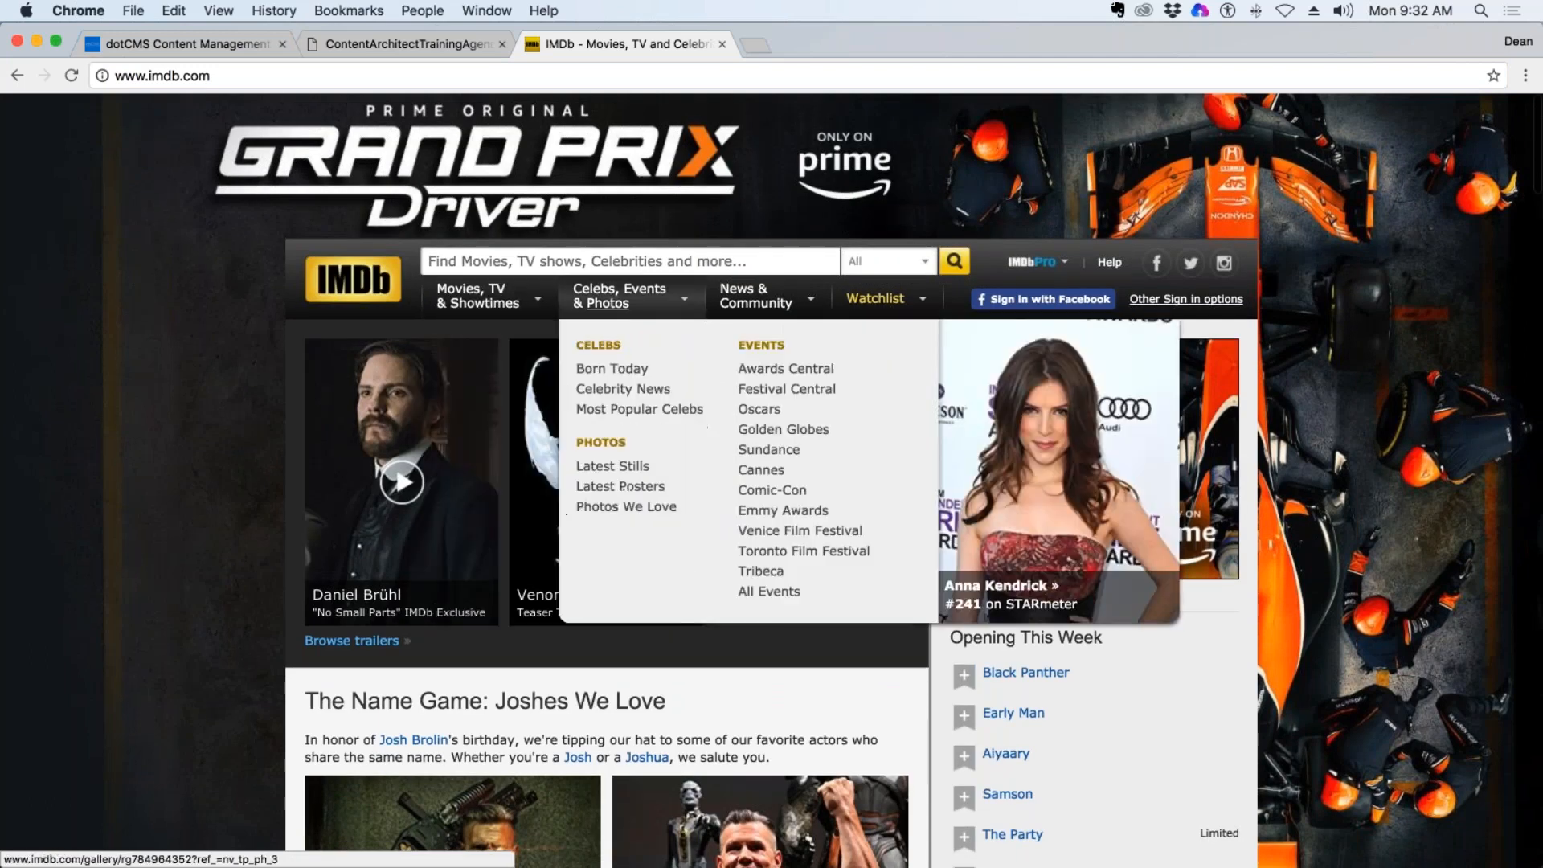
Open IMDb's page for browsing movies and TV by genre and look through its genre lists.
{"action": "mouse_move", "coordinate": [514, 291]}
{"action": "left_click", "coordinate": [523, 609]}
{"action": "scroll", "coordinate": [811, 466], "scroll_direction": "down", "scroll_amount": 7}
{"action": "scroll", "coordinate": [702, 640], "scroll_direction": "down", "scroll_amount": 4}
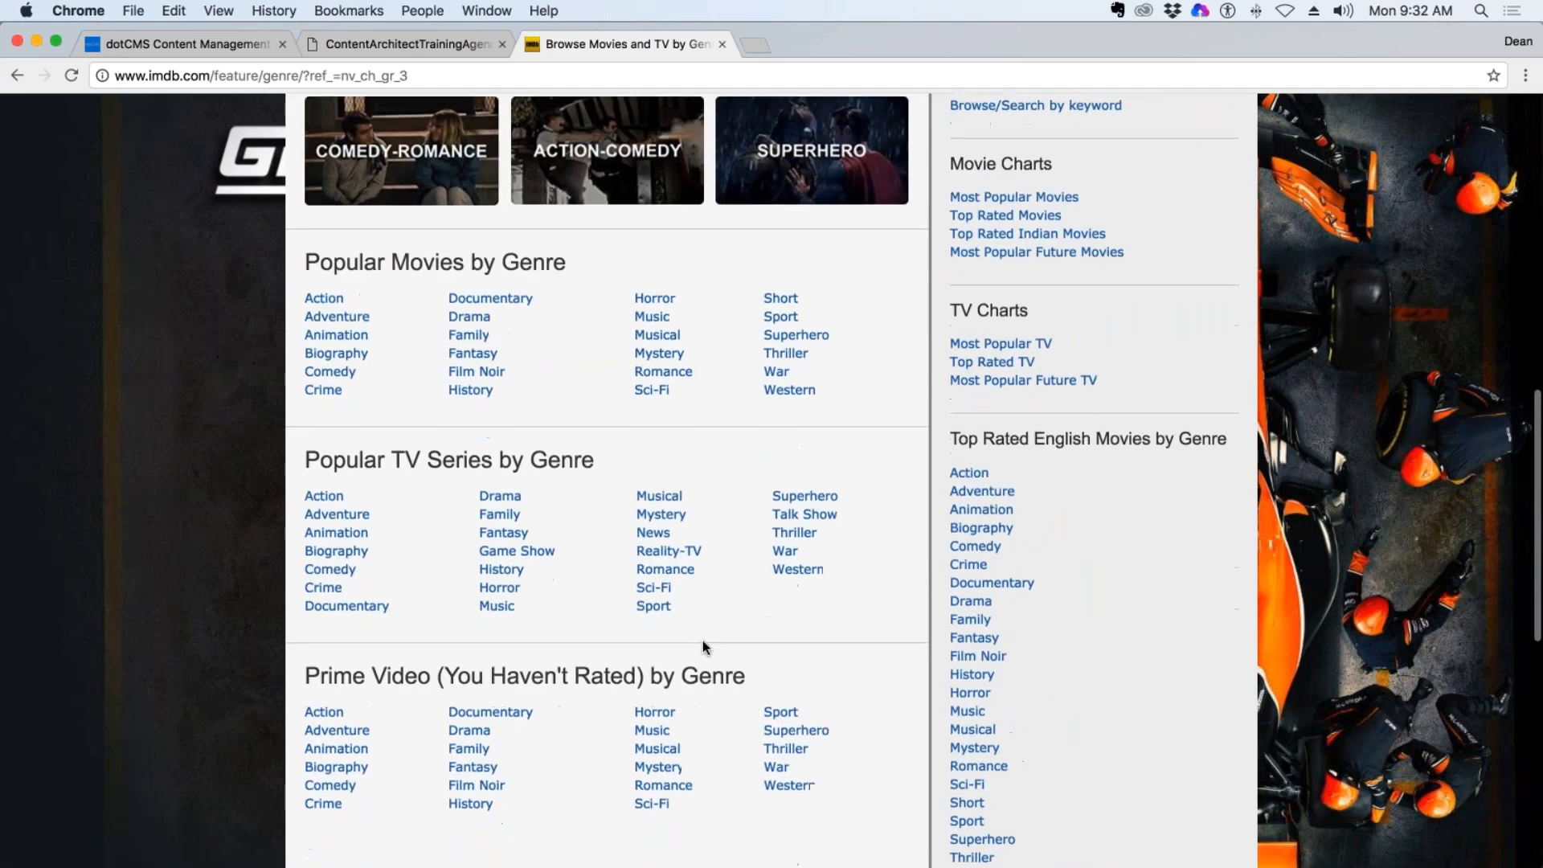
{"action": "scroll", "coordinate": [693, 636], "scroll_direction": "up", "scroll_amount": 11}
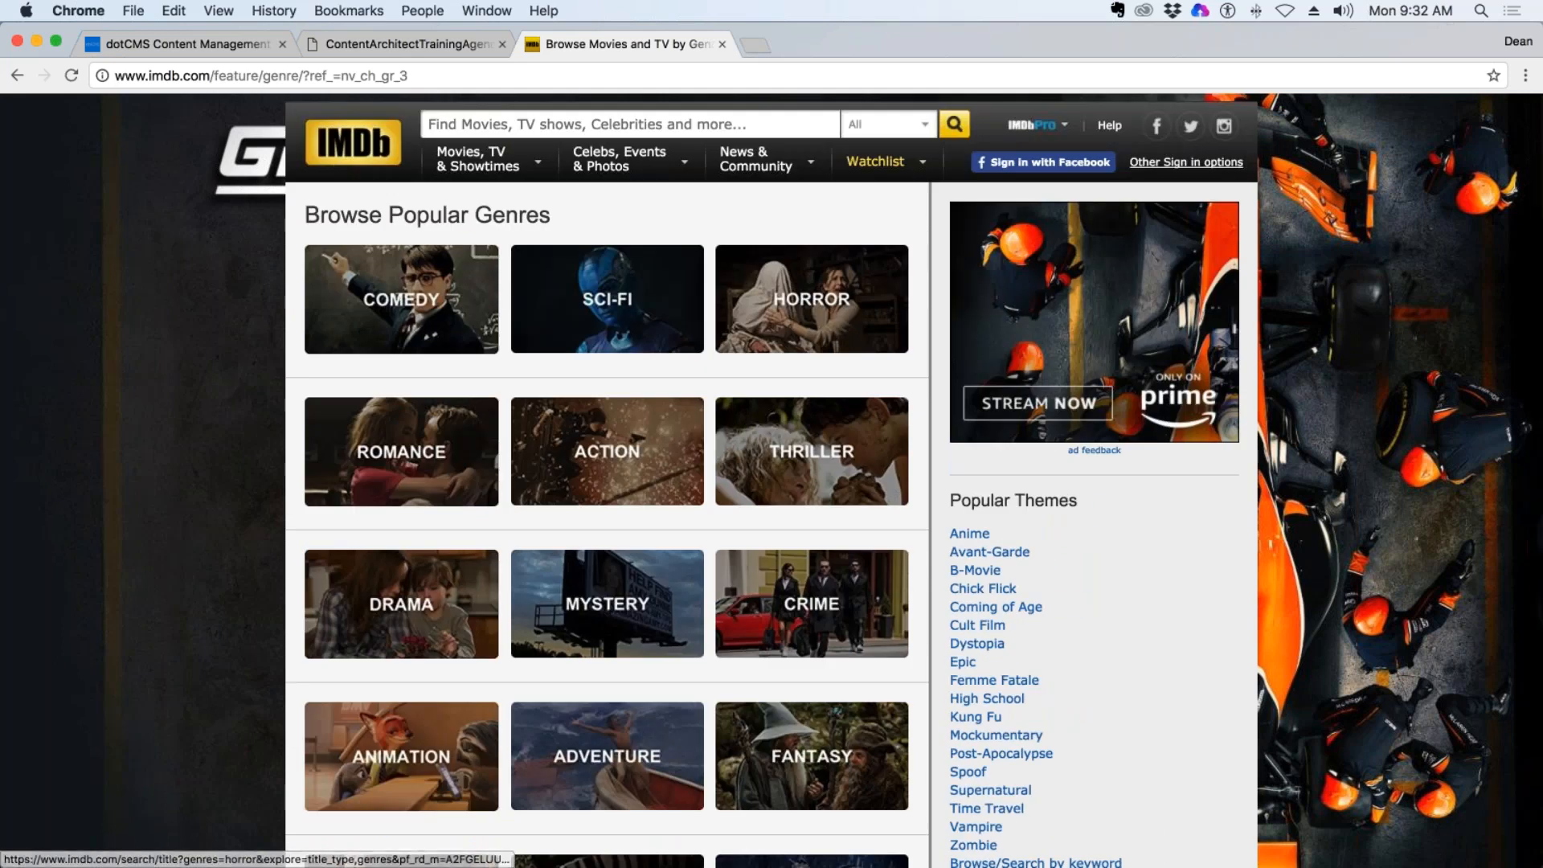
Show the most popular Sci-Fi titles on IMDb and open the Black Panther (2018) page.
{"action": "left_click", "coordinate": [655, 305]}
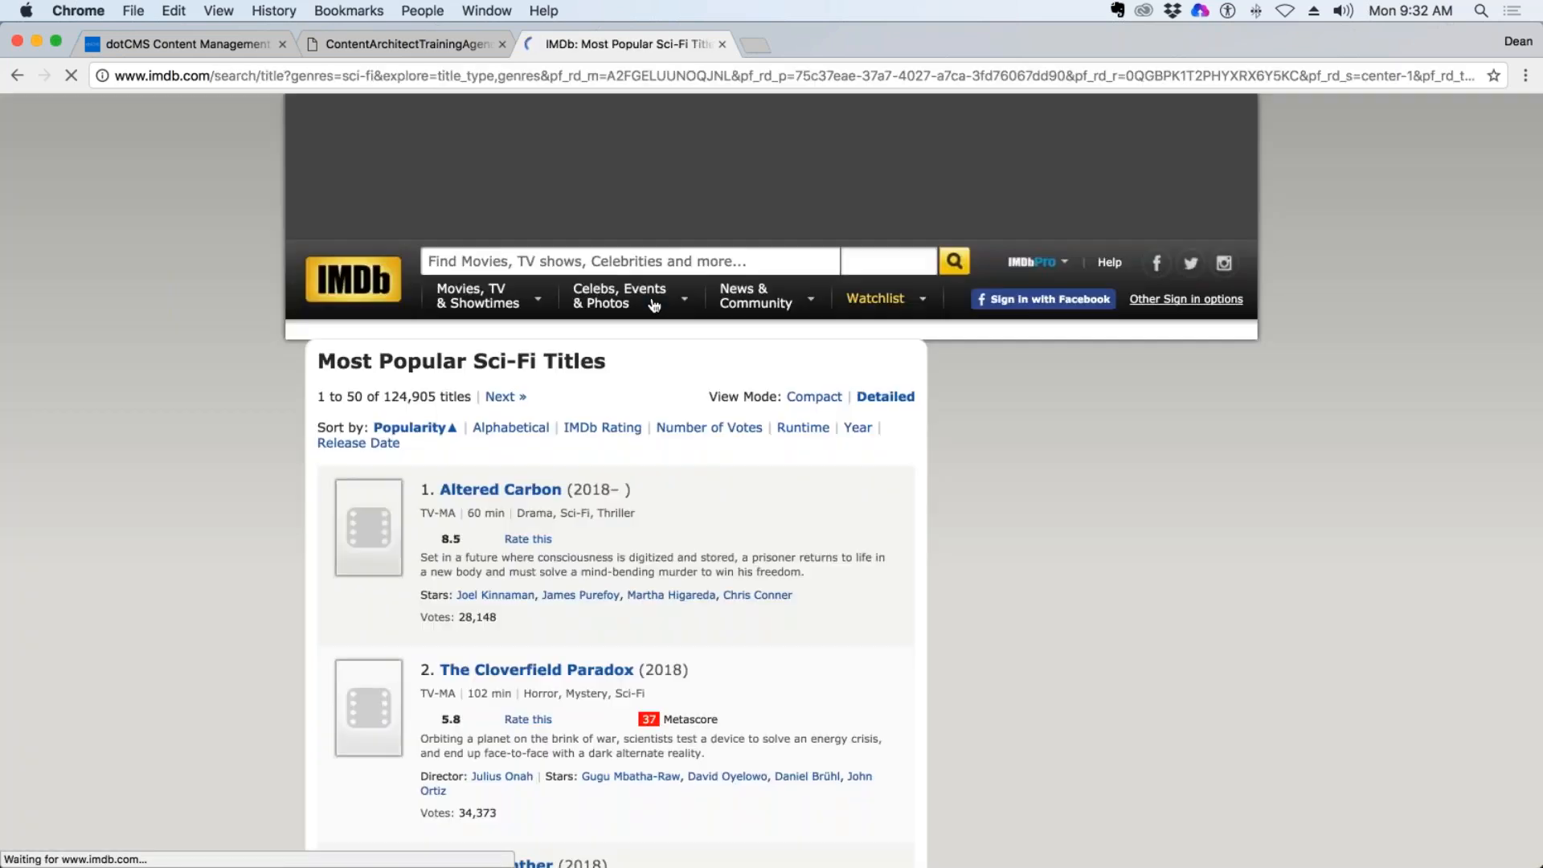
{"action": "scroll", "coordinate": [655, 306], "scroll_direction": "down", "scroll_amount": 4}
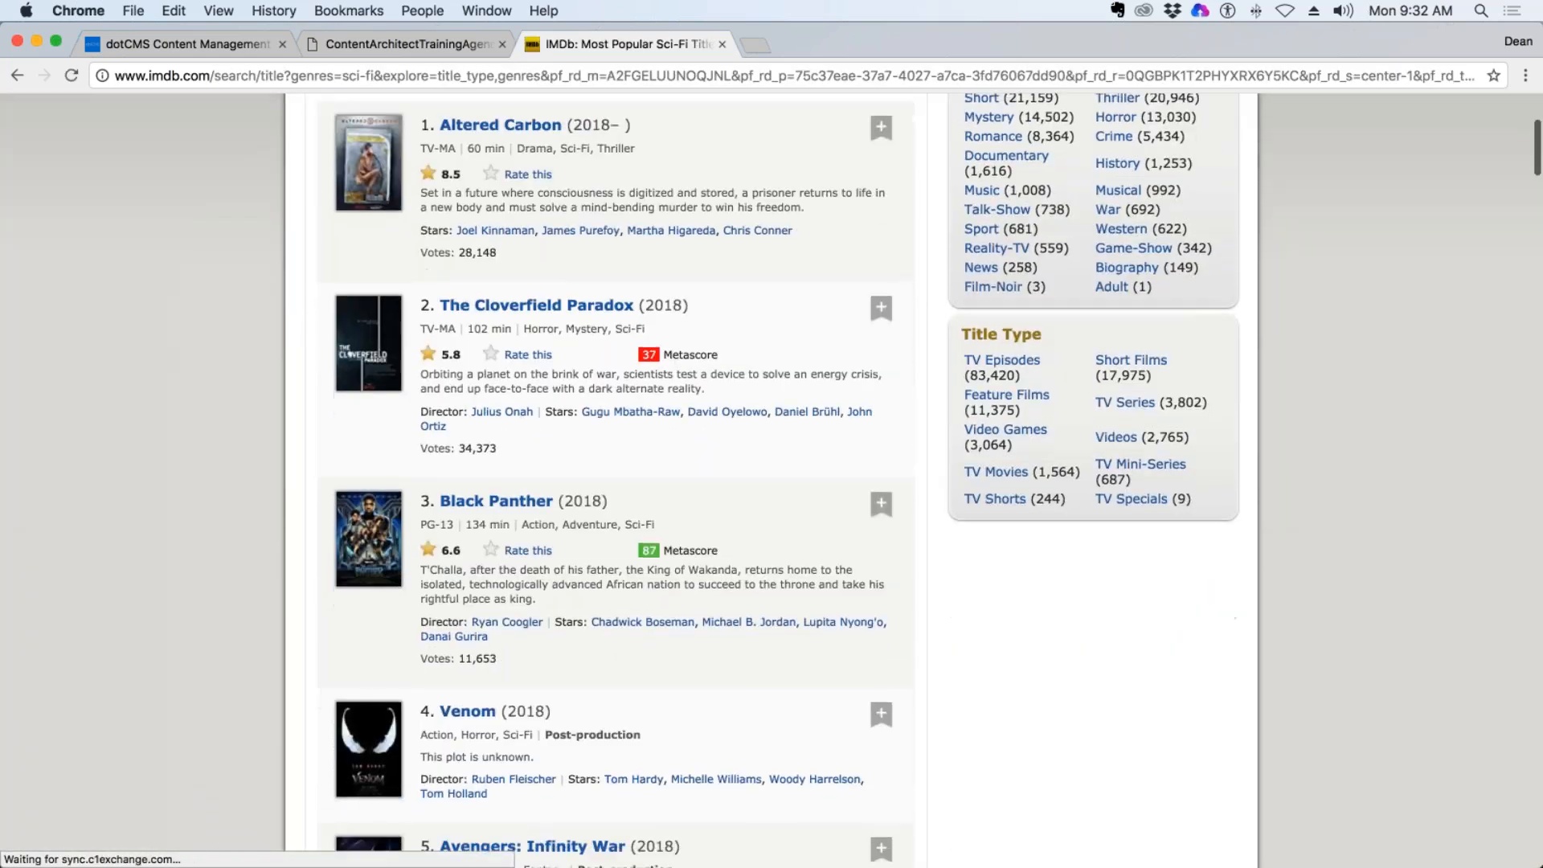
{"action": "scroll", "coordinate": [669, 483], "scroll_direction": "down", "scroll_amount": 2}
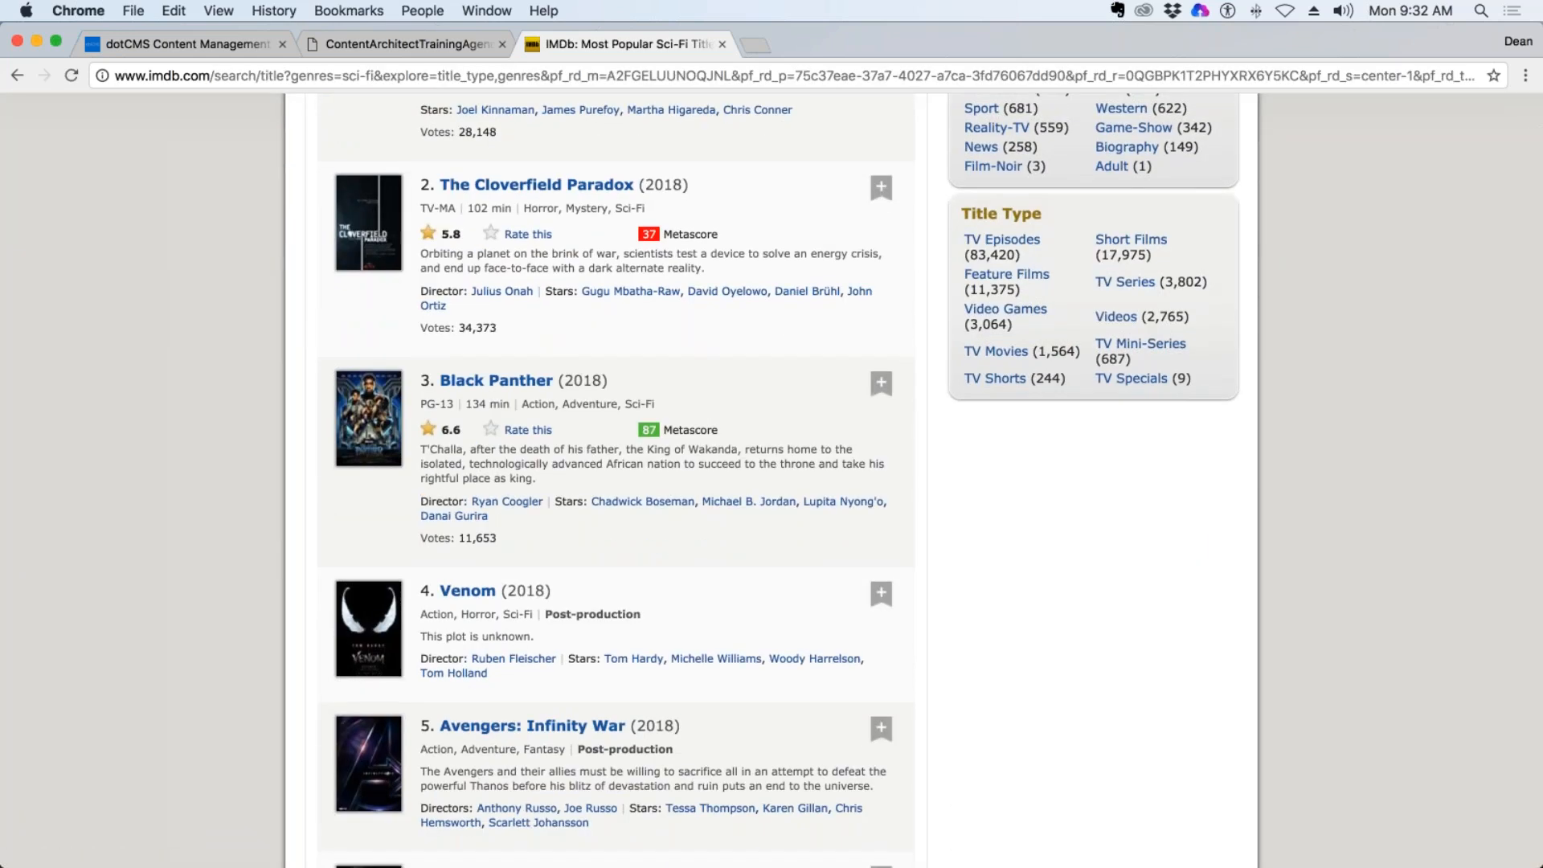
{"action": "left_click", "coordinate": [495, 381]}
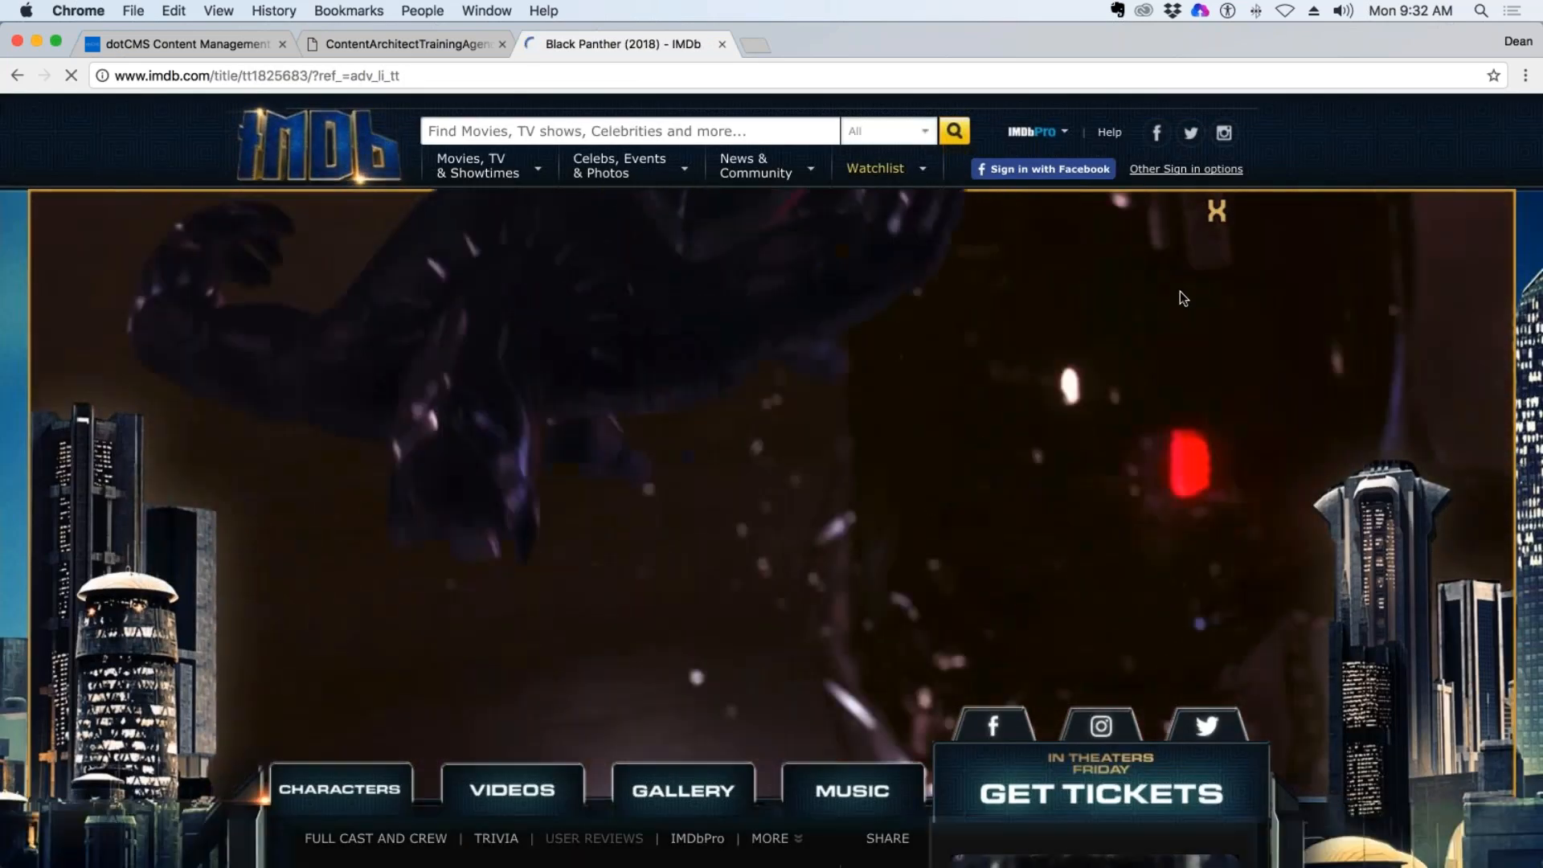
Examine the Black Panther page's movie details, highlighting the title and the release year as separate pieces of content.
{"action": "scroll", "coordinate": [1178, 295], "scroll_direction": "down", "scroll_amount": 3}
{"action": "scroll", "coordinate": [976, 326], "scroll_direction": "down", "scroll_amount": 5}
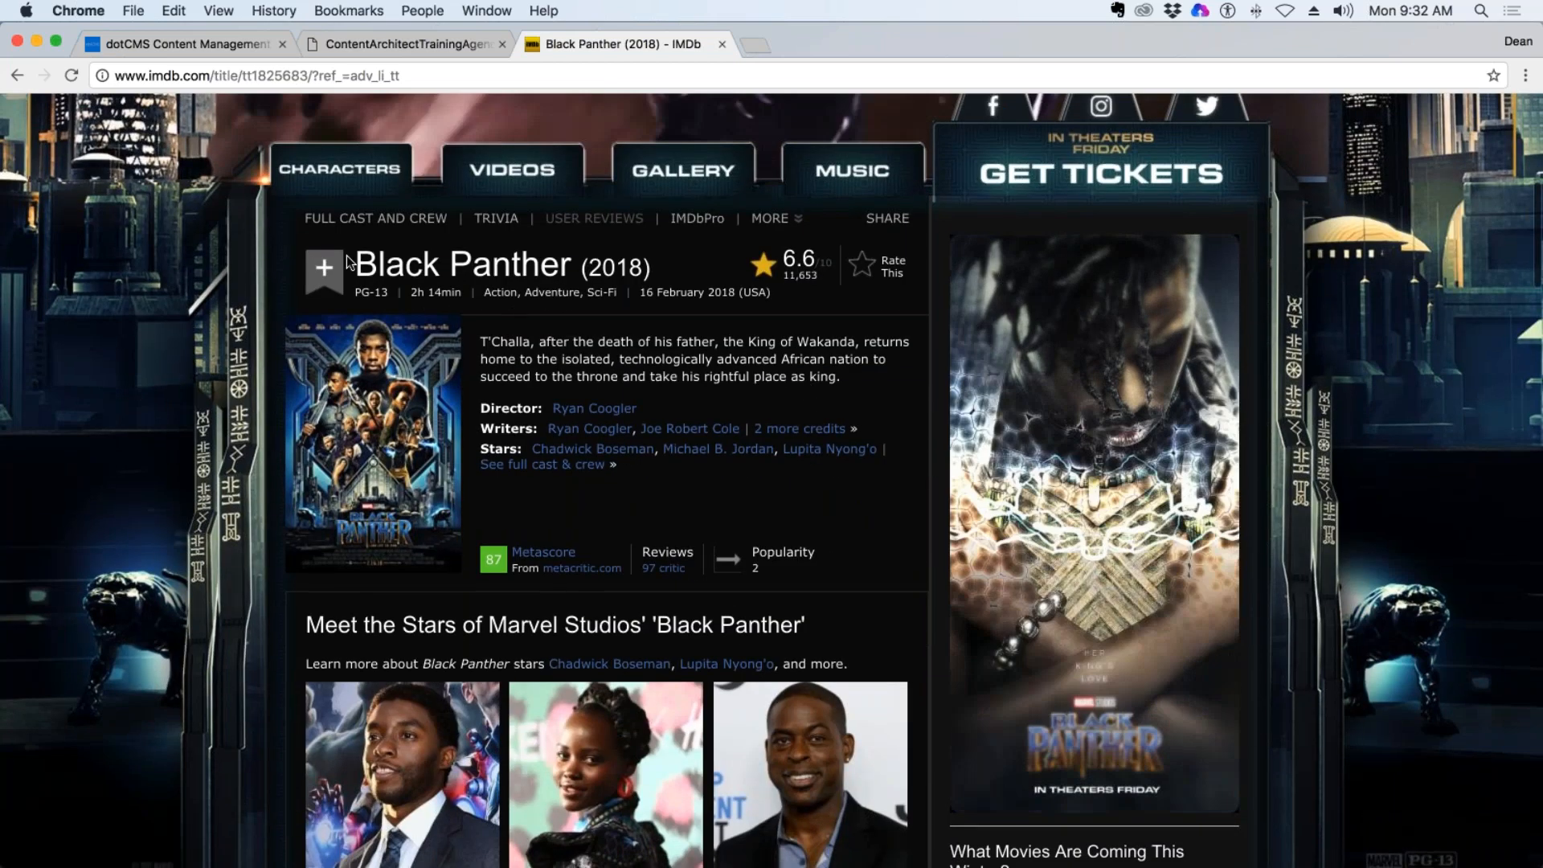
{"action": "left_click_drag", "start_coordinate": [354, 256], "coordinate": [799, 511]}
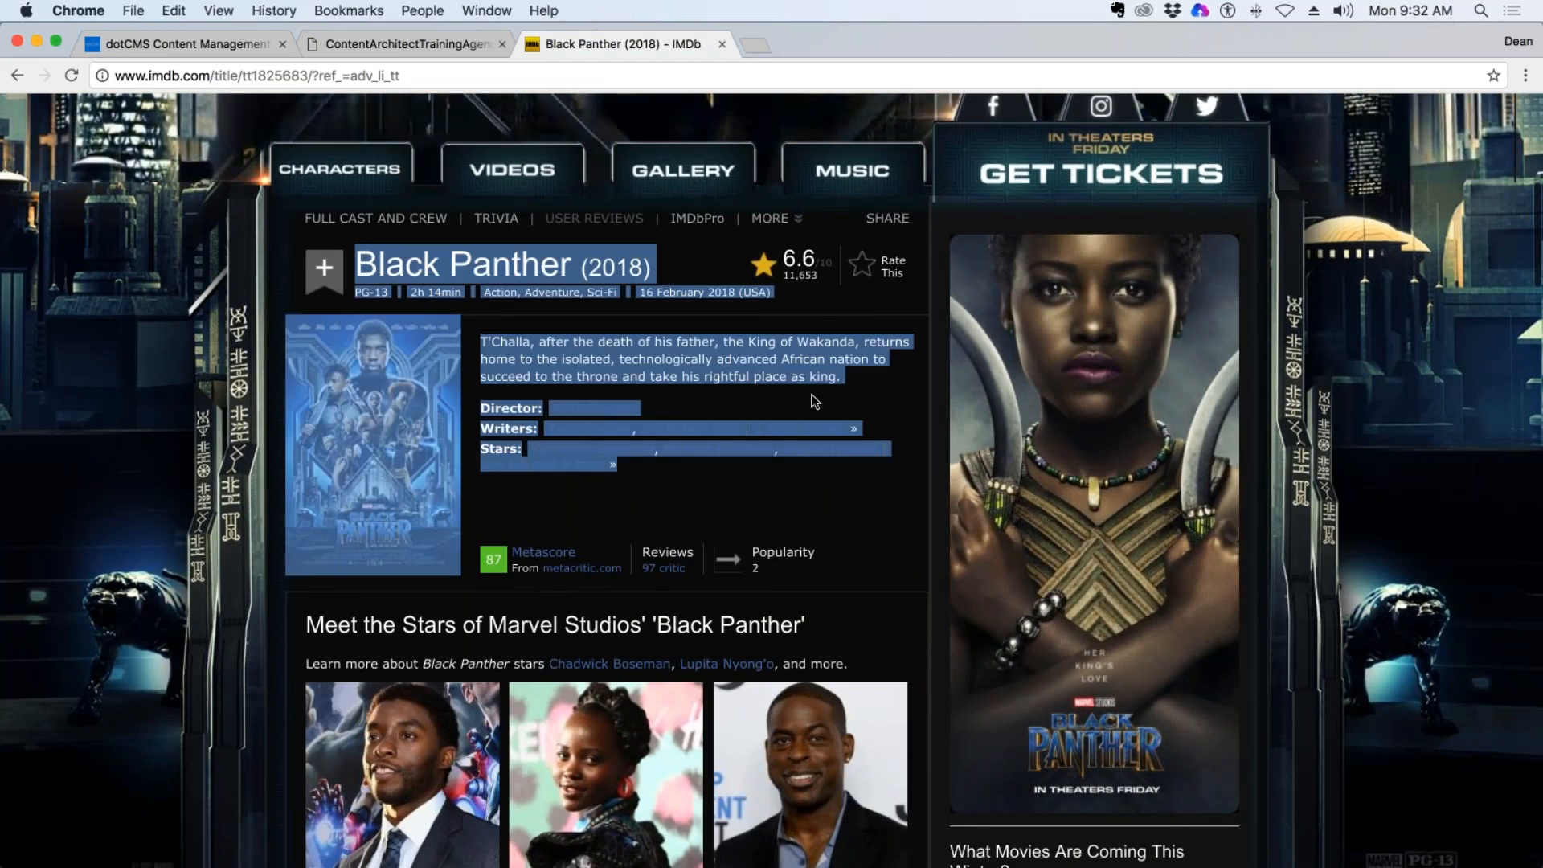
{"action": "left_click", "coordinate": [858, 396]}
{"action": "left_click_drag", "start_coordinate": [573, 267], "coordinate": [355, 266]}
{"action": "left_click_drag", "start_coordinate": [653, 269], "coordinate": [577, 270]}
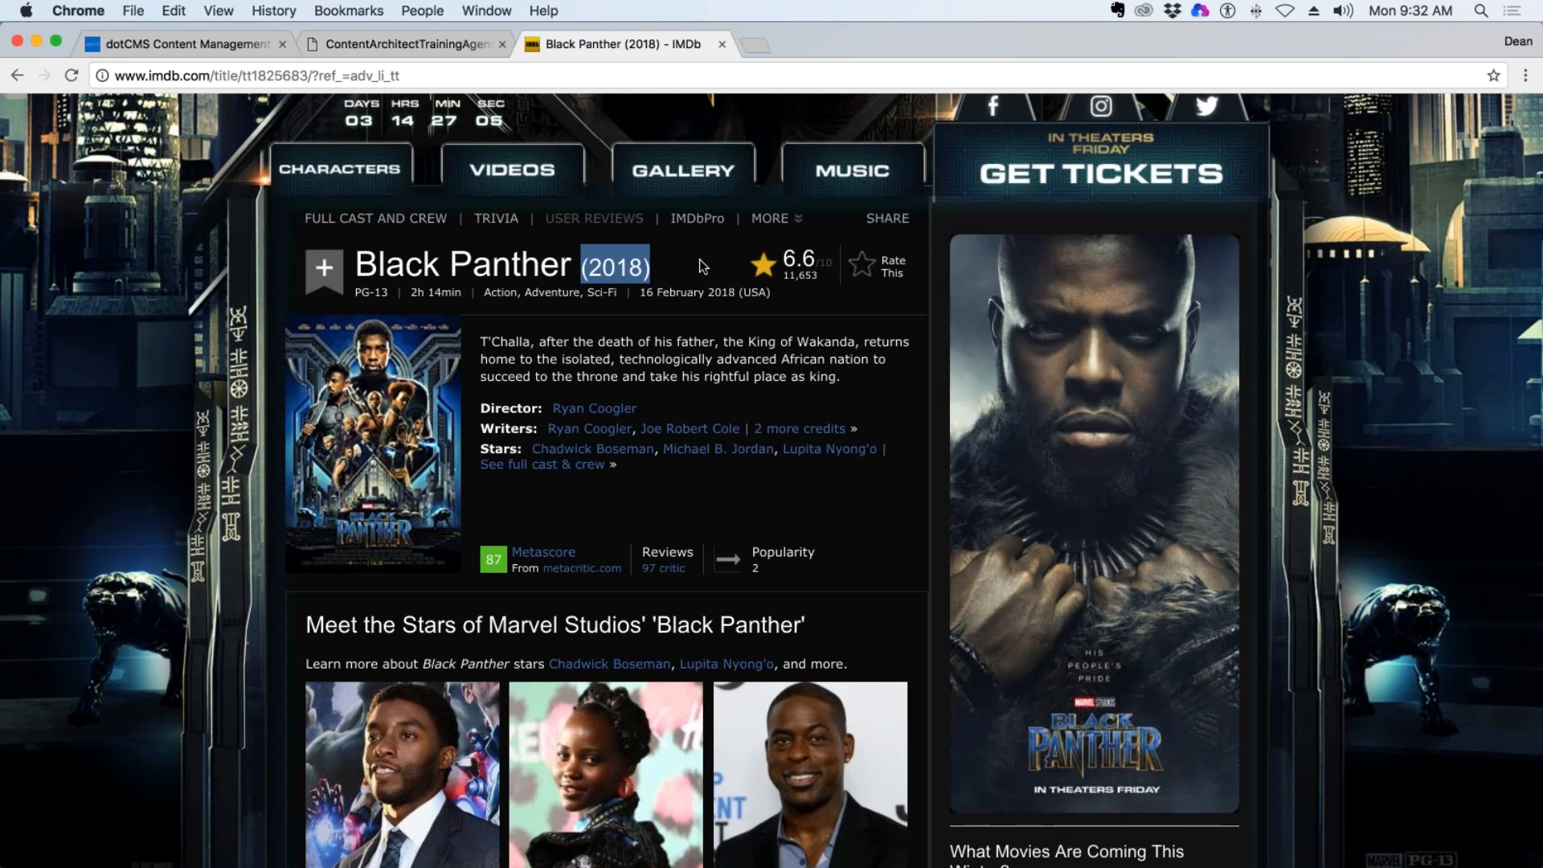
{"action": "left_click", "coordinate": [662, 274]}
{"action": "left_click_drag", "start_coordinate": [653, 271], "coordinate": [576, 269]}
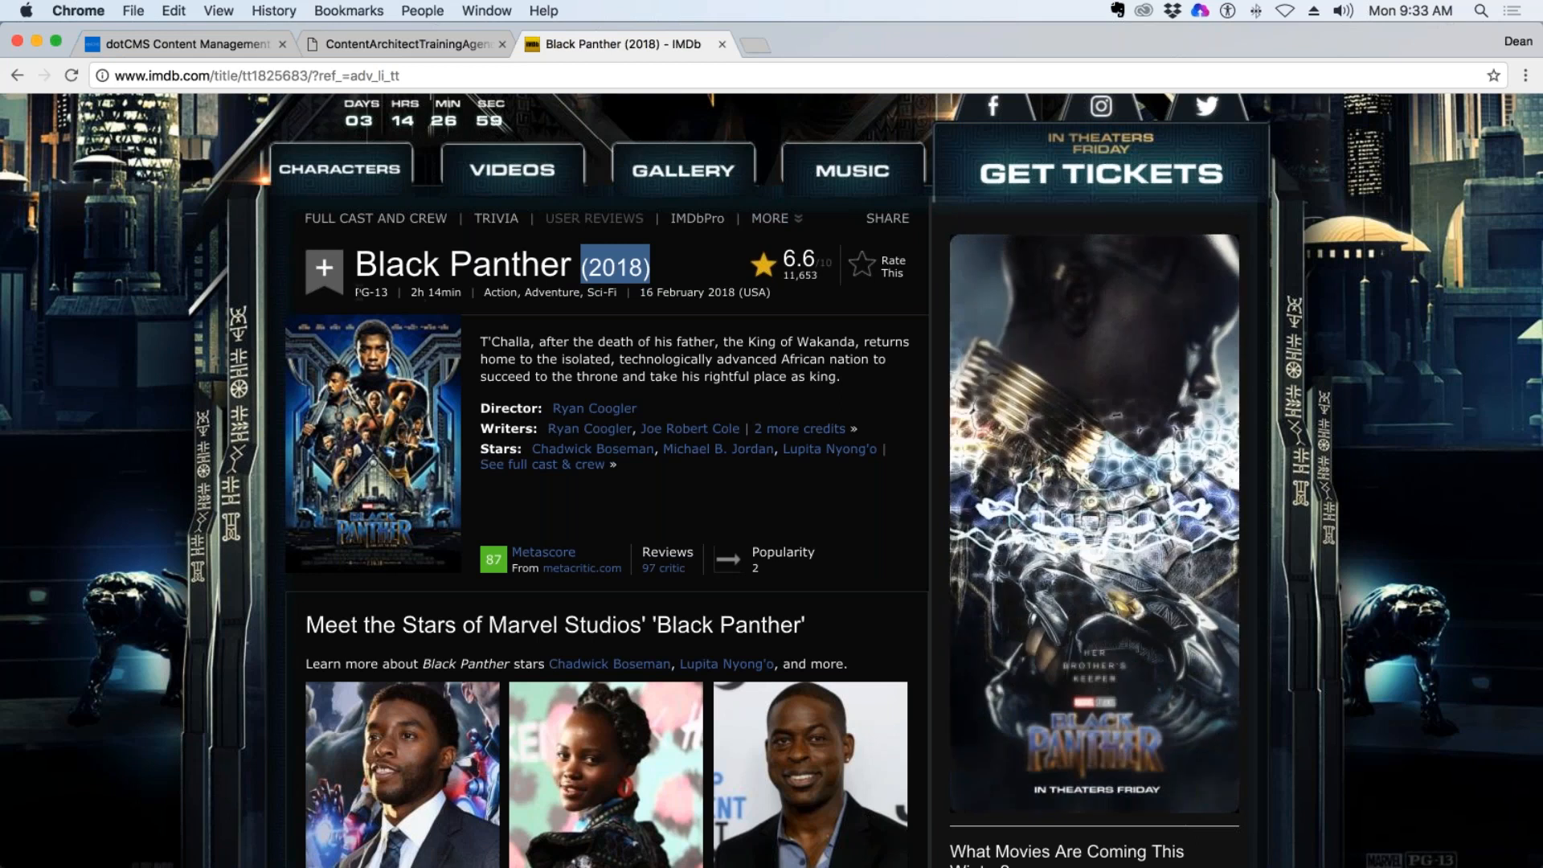
Examine the movie's rating, running time, plot summary, credits and images as candidates for content fields.
{"action": "left_click_drag", "start_coordinate": [362, 292], "coordinate": [456, 293]}
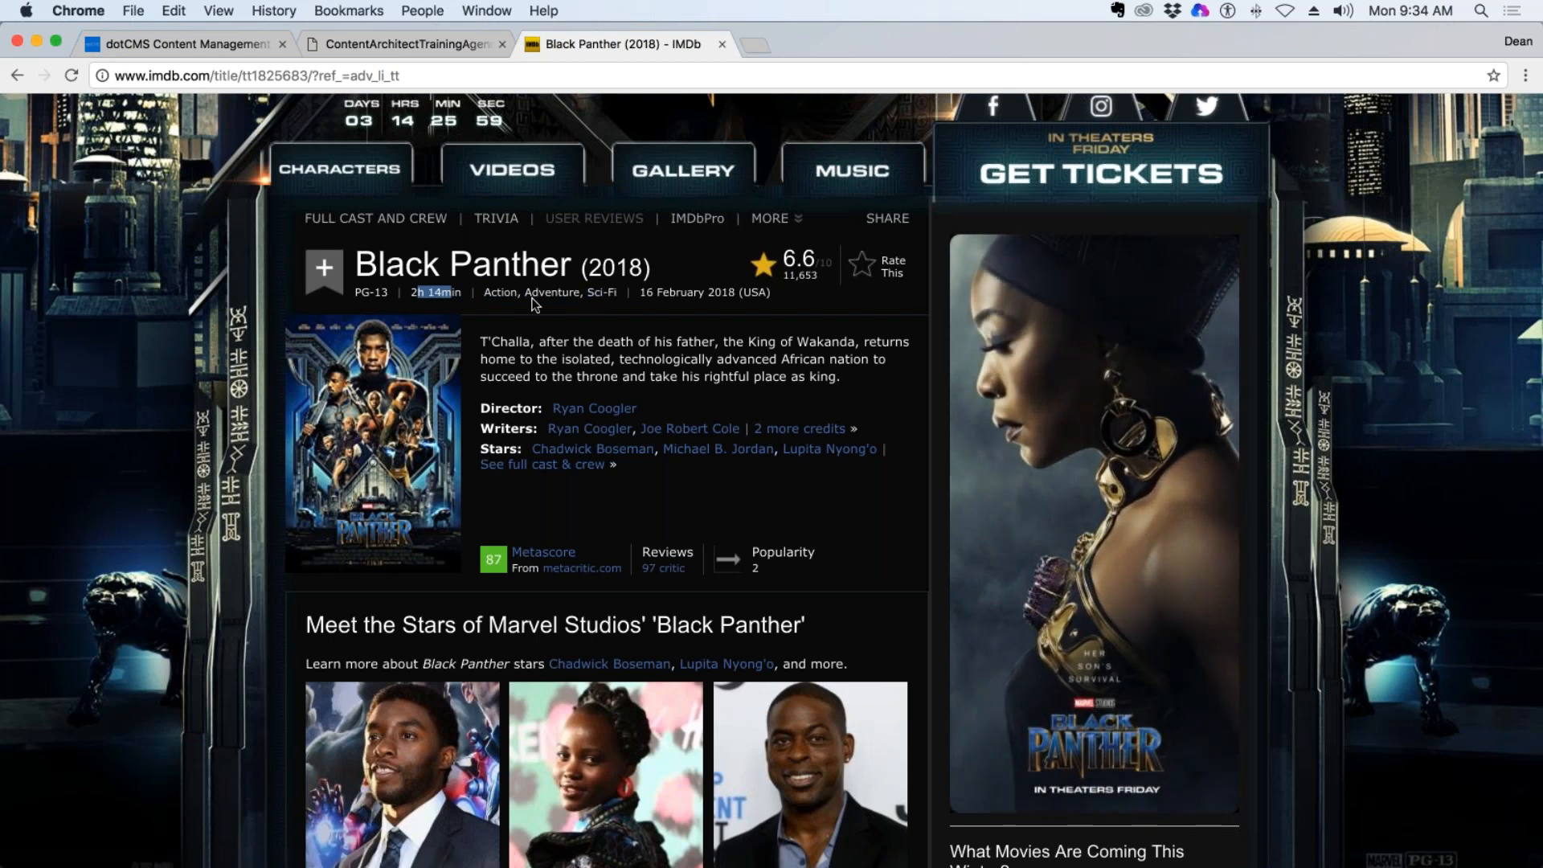
{"action": "left_click_drag", "start_coordinate": [843, 379], "coordinate": [480, 344]}
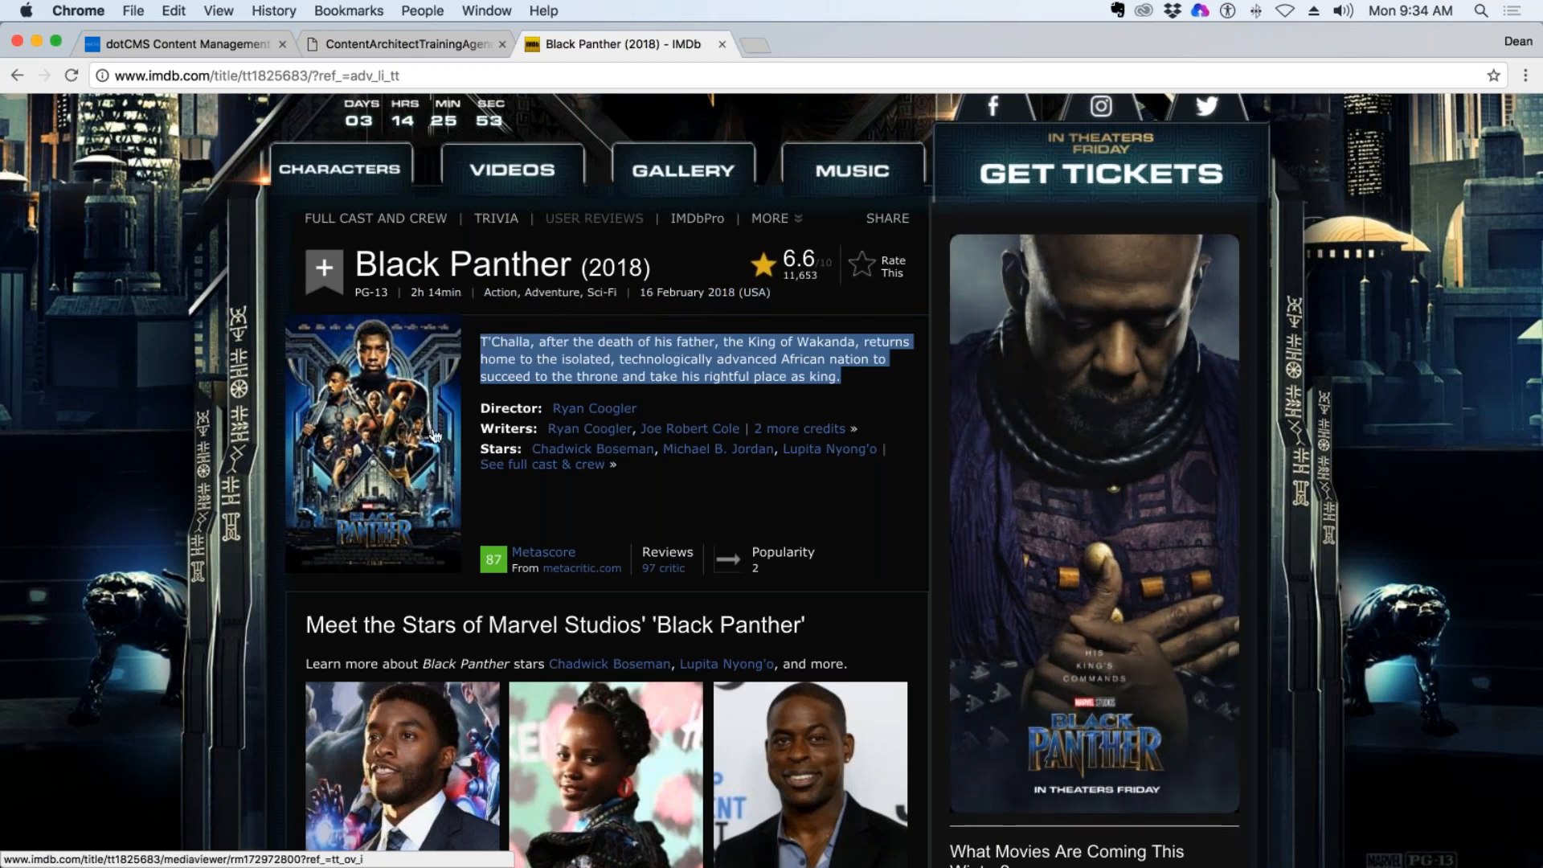
{"action": "left_click_drag", "start_coordinate": [481, 408], "coordinate": [619, 472]}
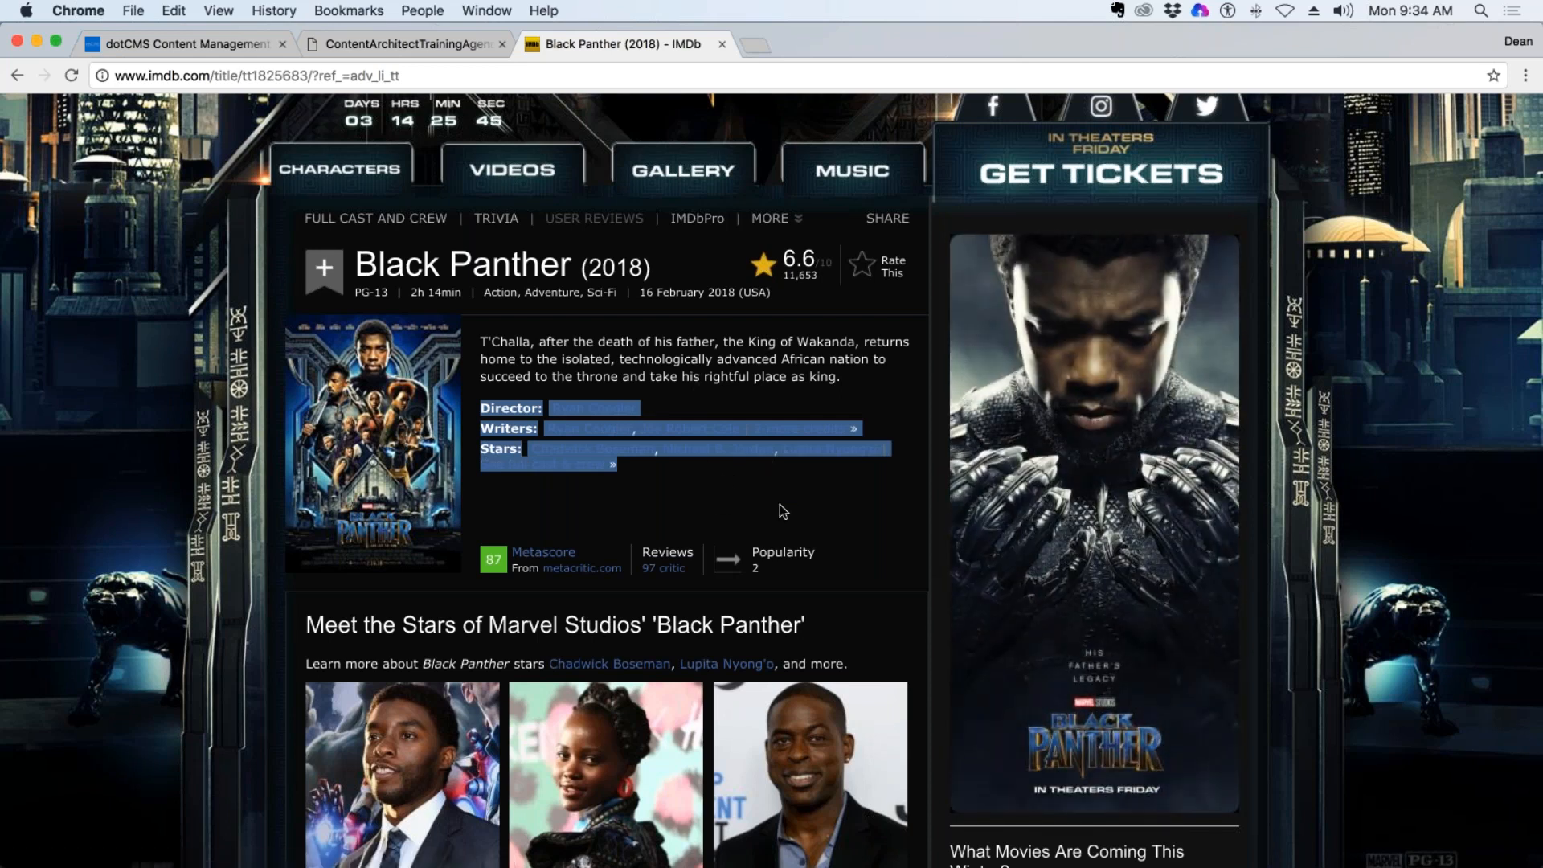
{"action": "scroll", "coordinate": [779, 517], "scroll_direction": "down", "scroll_amount": 5}
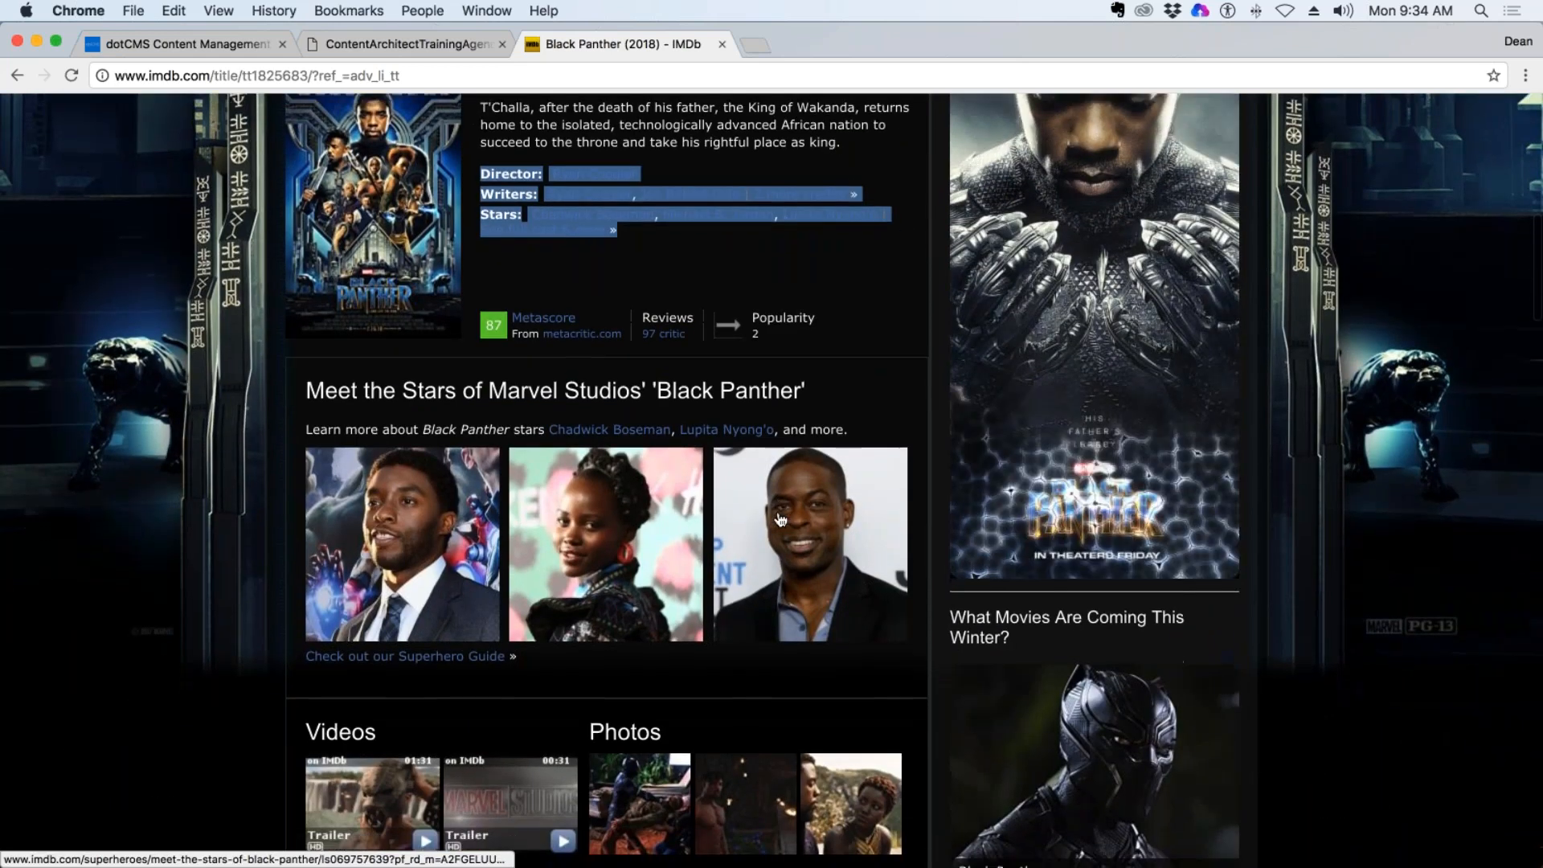
{"action": "scroll", "coordinate": [779, 518], "scroll_direction": "up", "scroll_amount": 10}
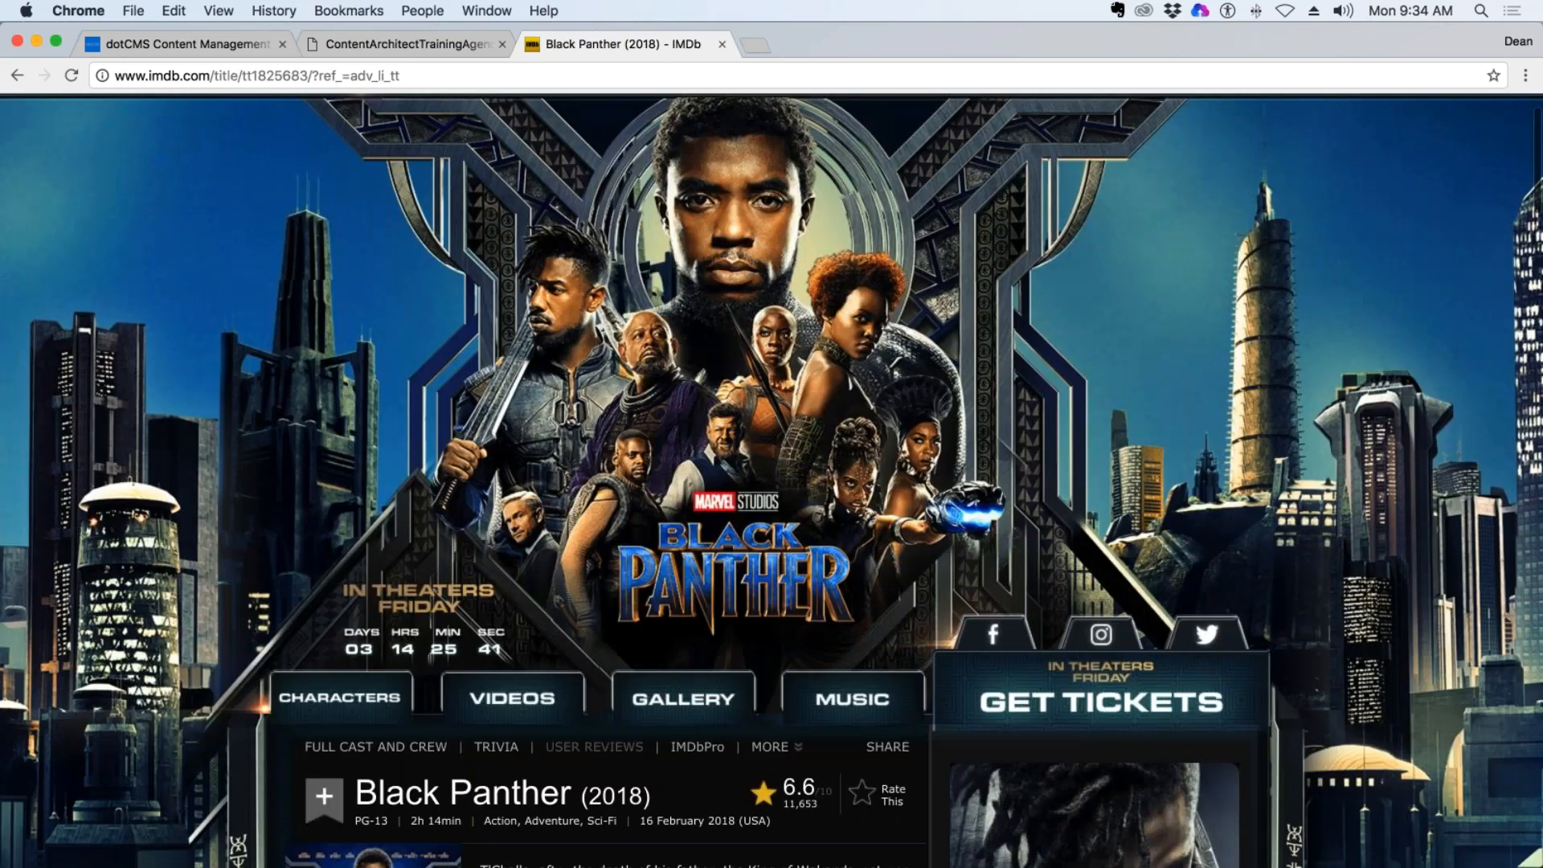
{"action": "scroll", "coordinate": [374, 562], "scroll_direction": "down", "scroll_amount": 3}
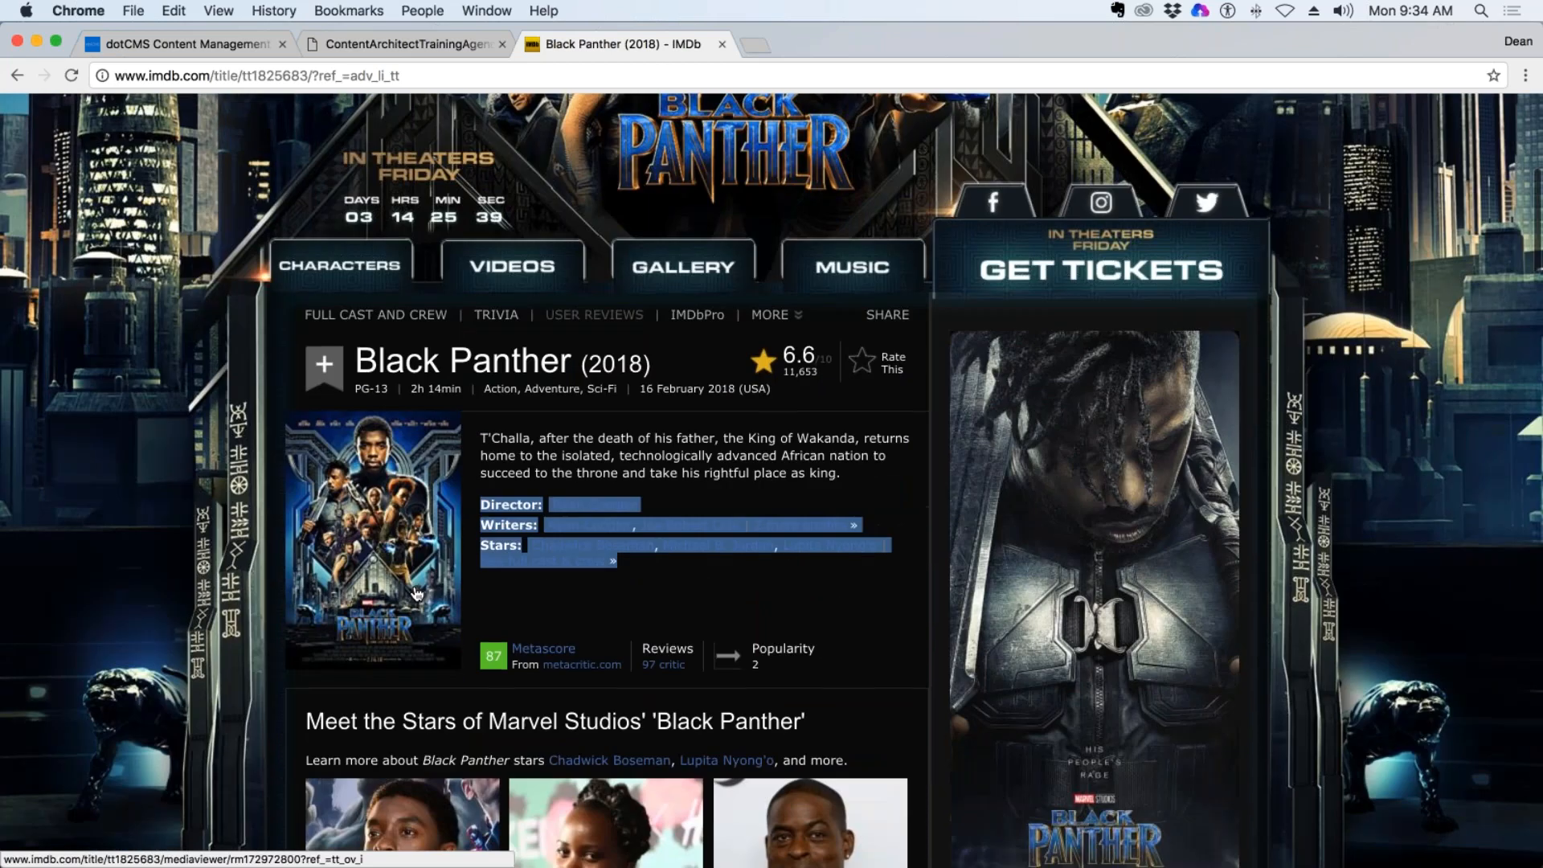
Return to dotCMS, name the new Content type with the trainer's name prefix plus "Movies", and save it.
{"action": "left_click", "coordinate": [406, 44]}
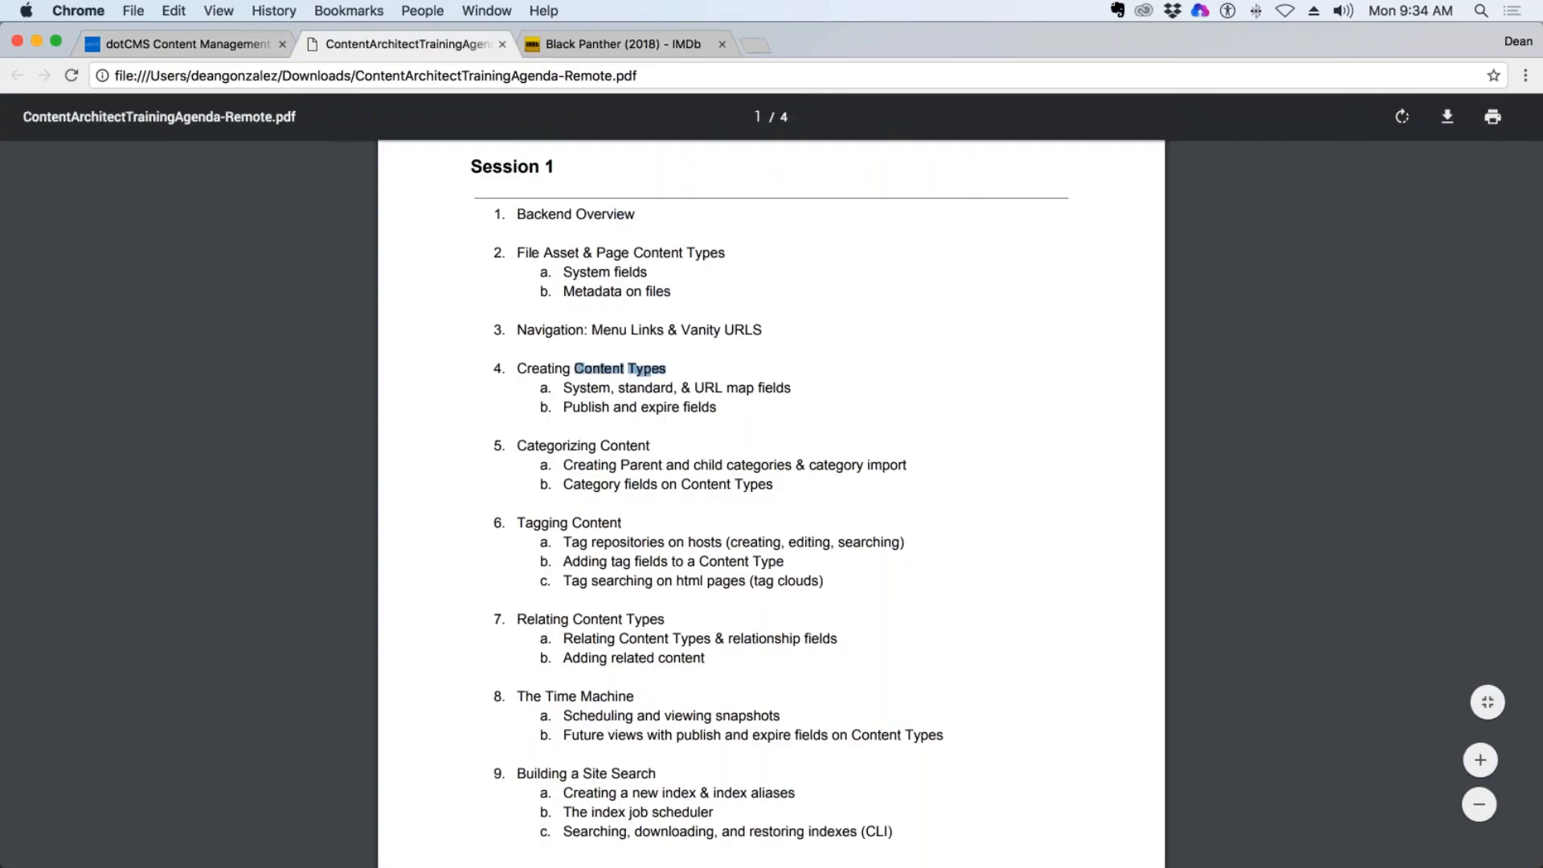
{"action": "left_click", "coordinate": [231, 46]}
{"action": "left_click", "coordinate": [434, 296]}
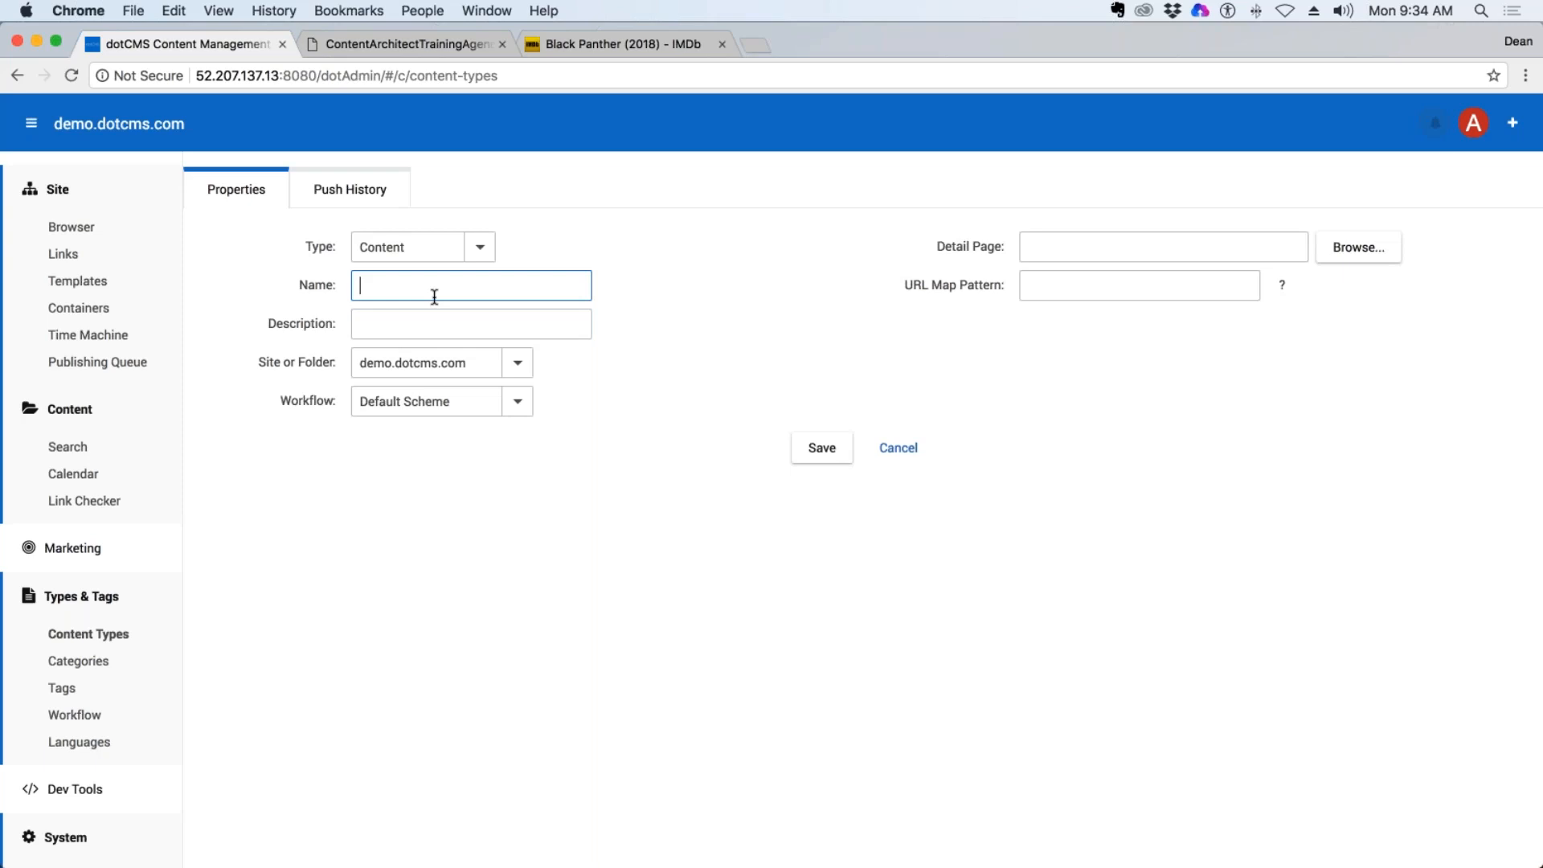
{"action": "type", "text": "DeanG Movies"}
{"action": "left_click", "coordinate": [827, 451]}
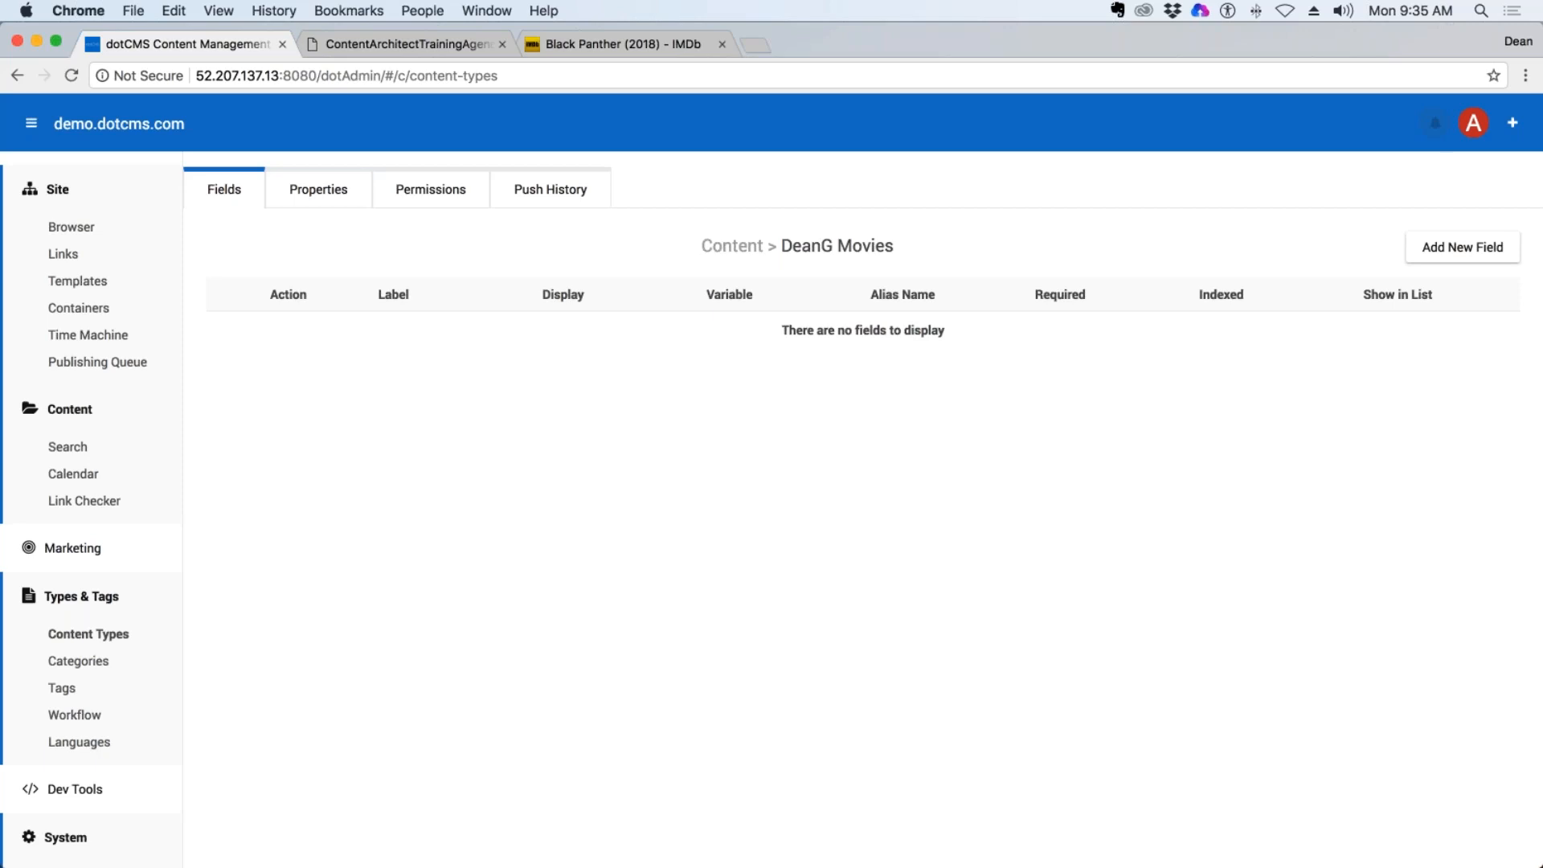
Start a new Text field labelled Title for the movie content type, keeping Text as its data type.
{"action": "left_click", "coordinate": [1462, 246]}
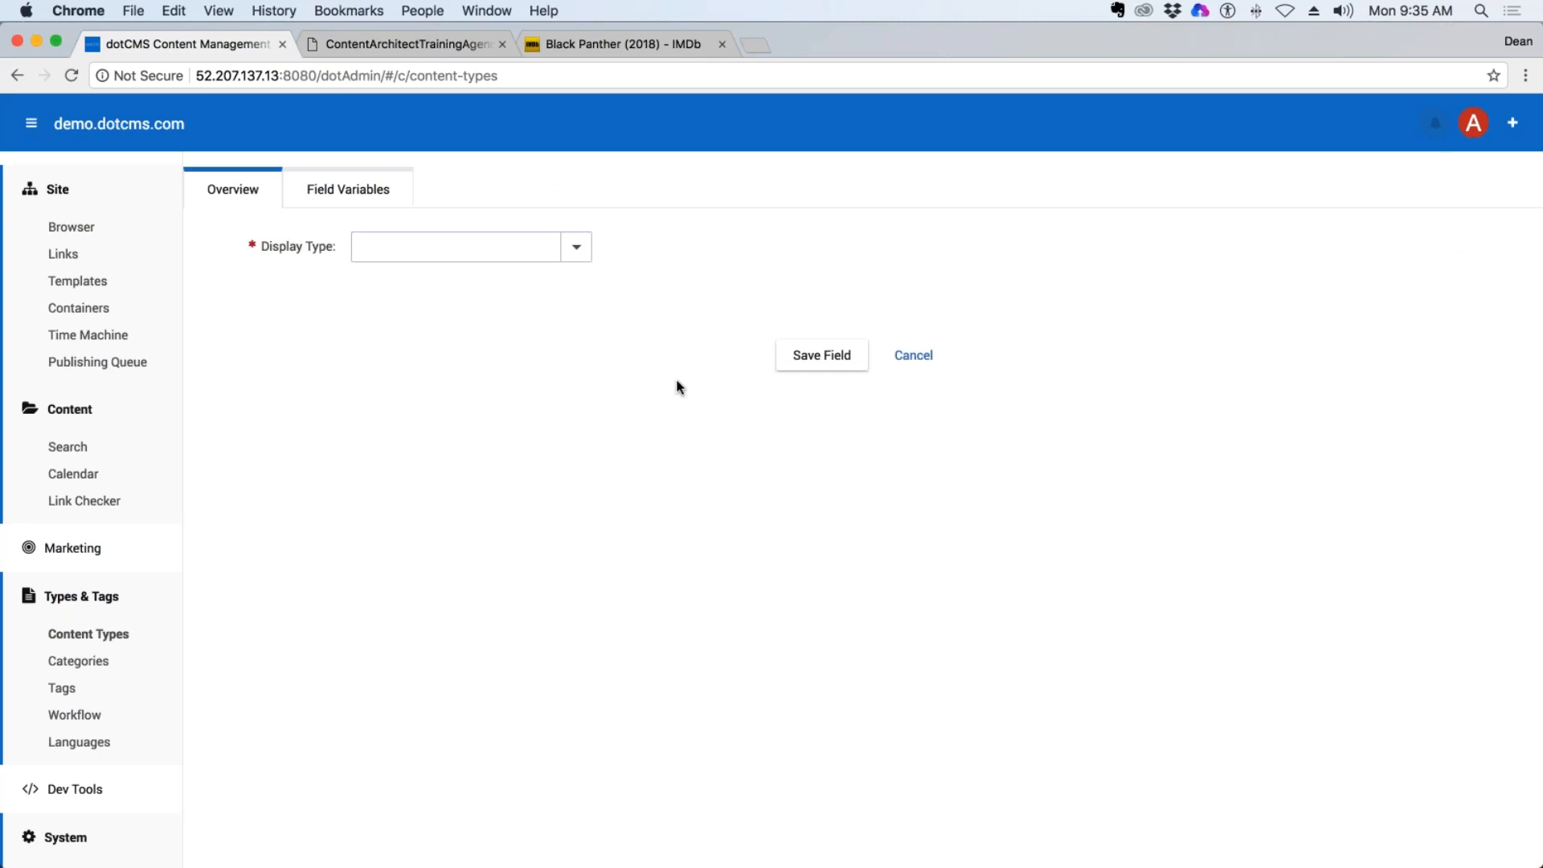
{"action": "left_click", "coordinate": [575, 249]}
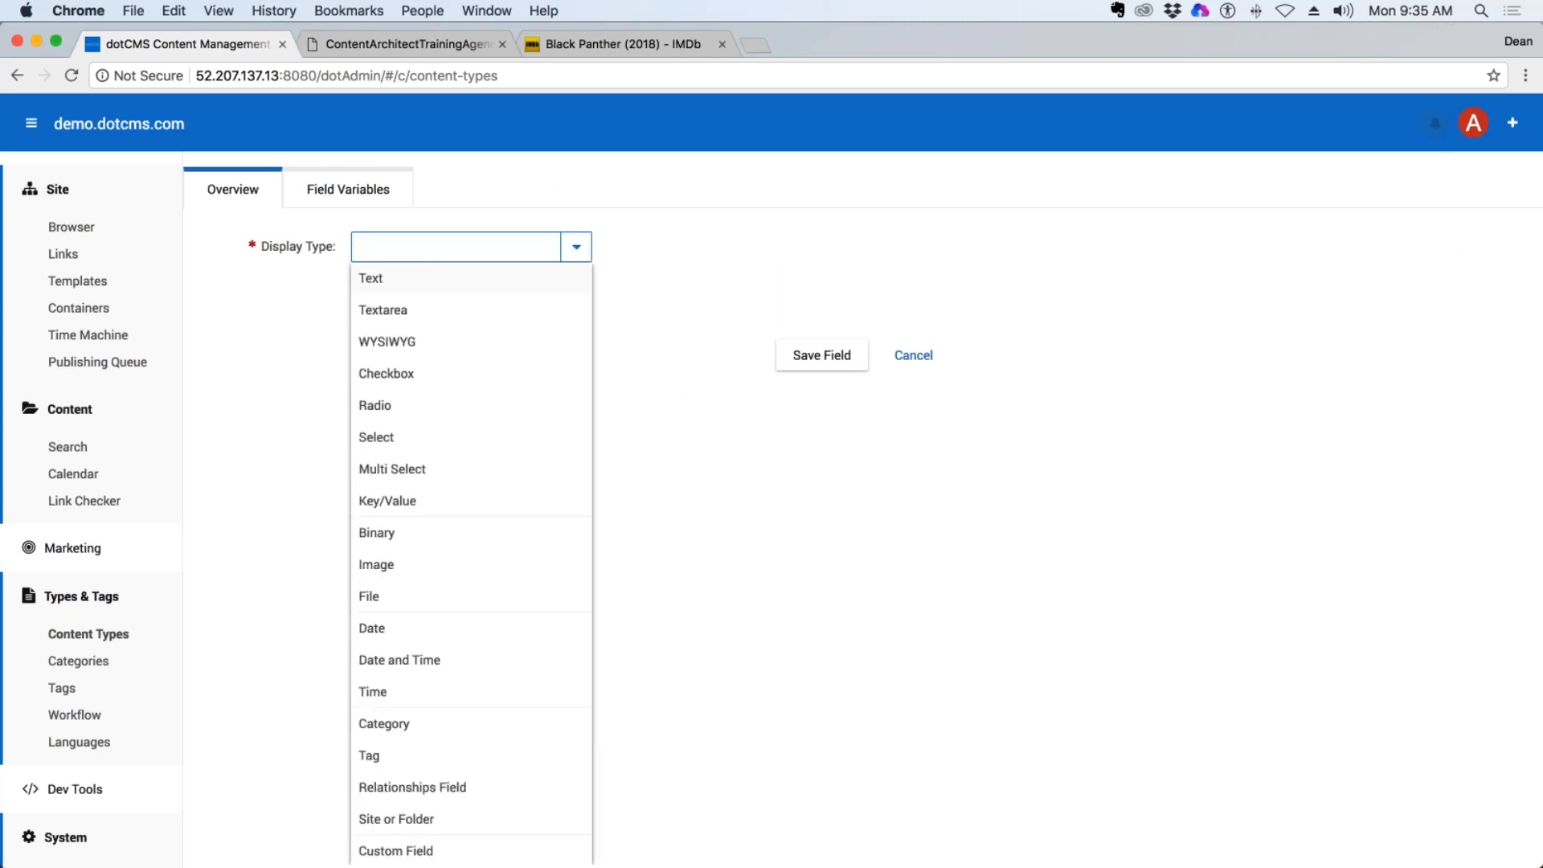
{"action": "left_click", "coordinate": [384, 288]}
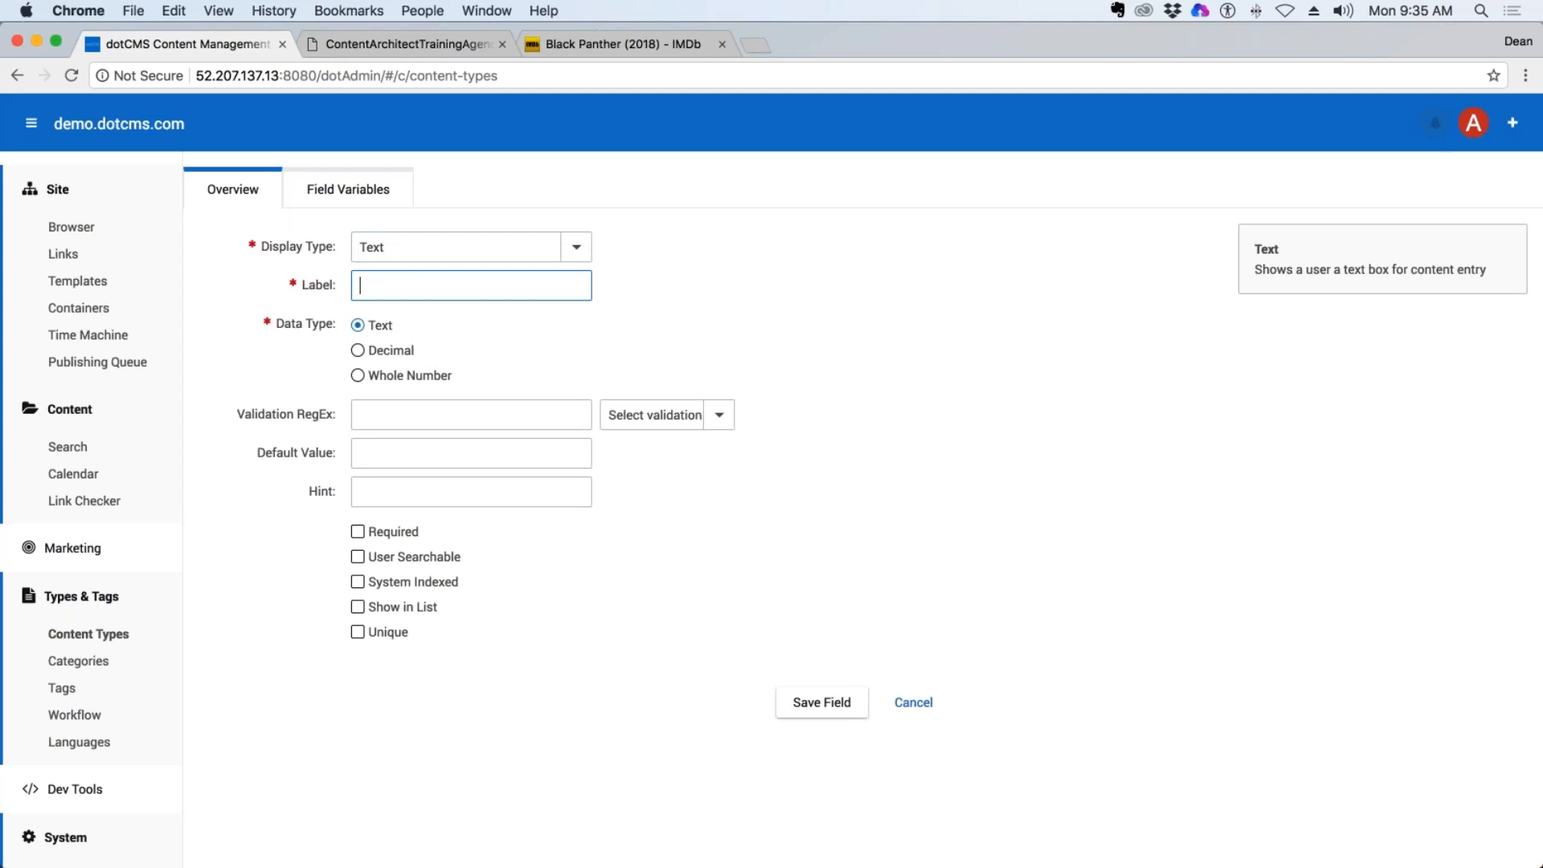
{"action": "type", "text": "Title"}
{"action": "left_click", "coordinate": [619, 303]}
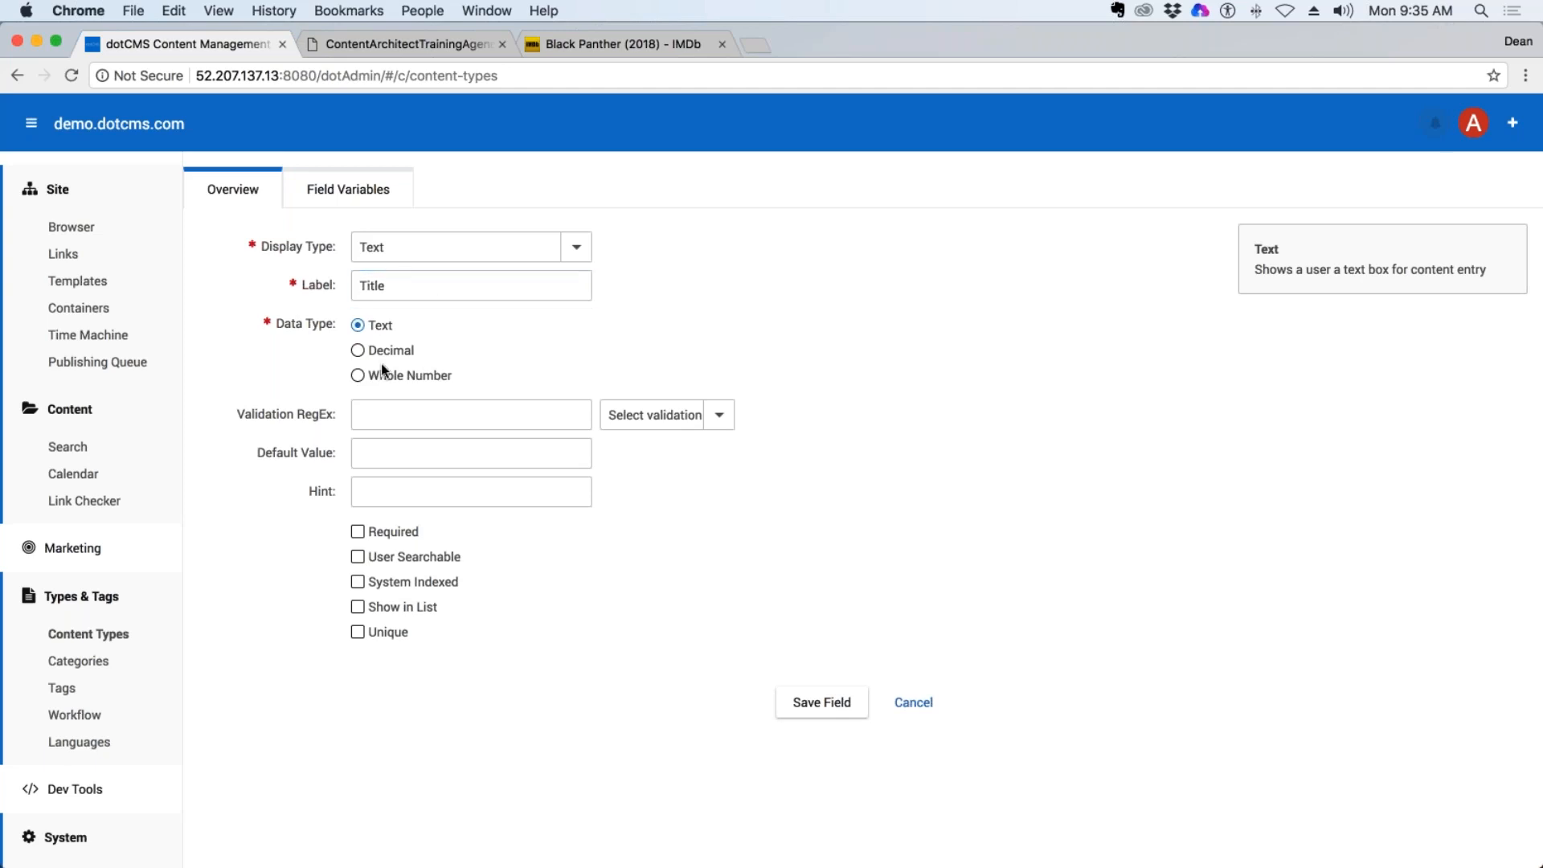
{"action": "left_click_drag", "start_coordinate": [394, 326], "coordinate": [394, 376]}
{"action": "left_click", "coordinate": [376, 336]}
Make the Title field required, user searchable, shown in list and unique.
{"action": "left_click", "coordinate": [361, 531]}
{"action": "left_click", "coordinate": [358, 556]}
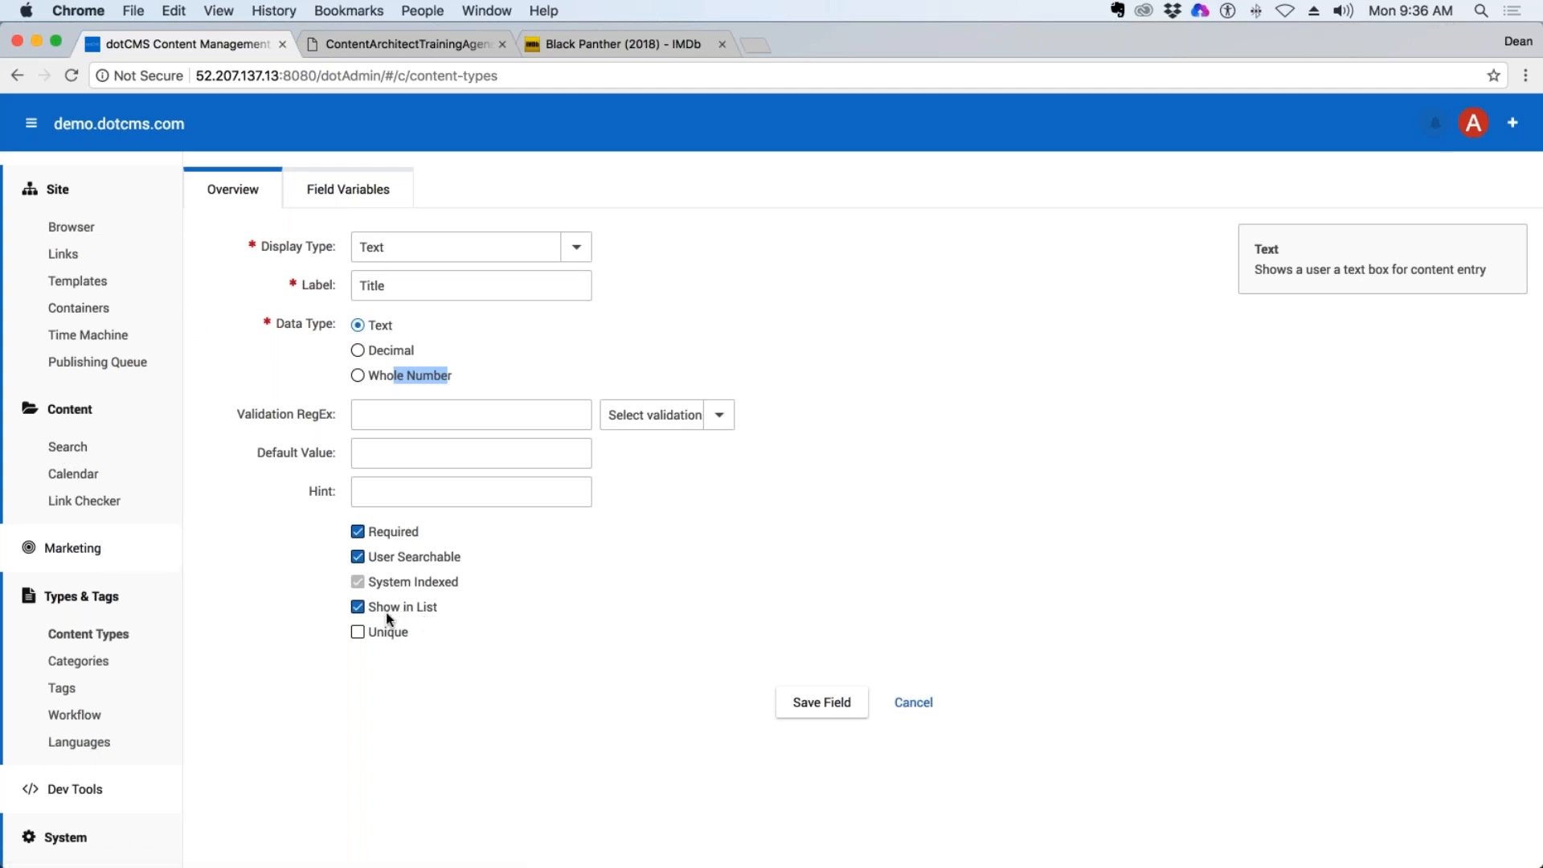
{"action": "left_click", "coordinate": [358, 632]}
Compare the Black Panther title with and without its year on IMDb, and save the Title field in dotCMS.
{"action": "left_click", "coordinate": [601, 47]}
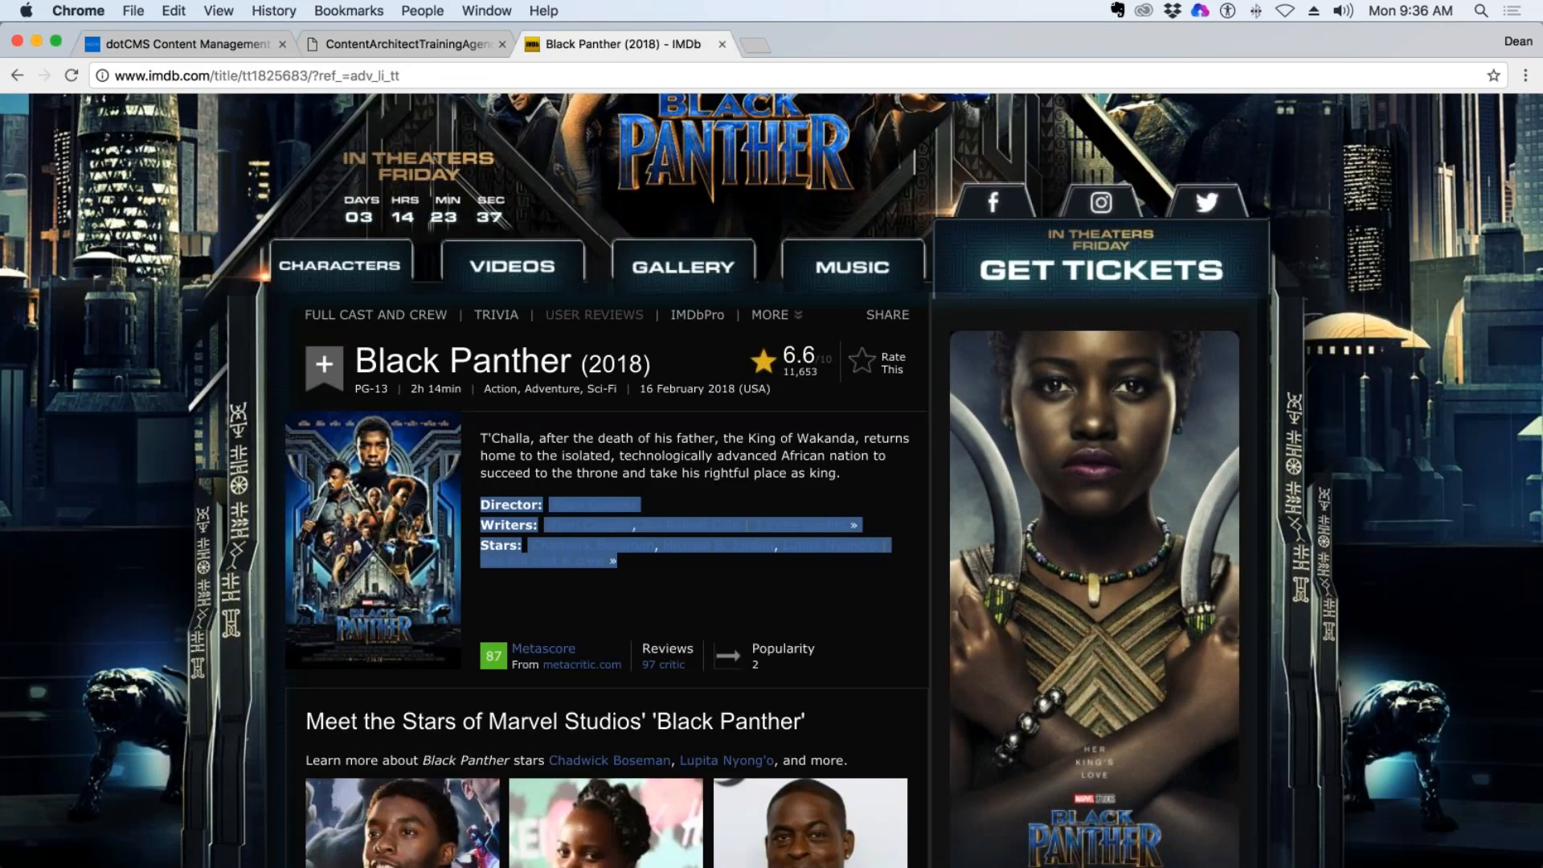
{"action": "left_click_drag", "start_coordinate": [572, 362], "coordinate": [354, 362]}
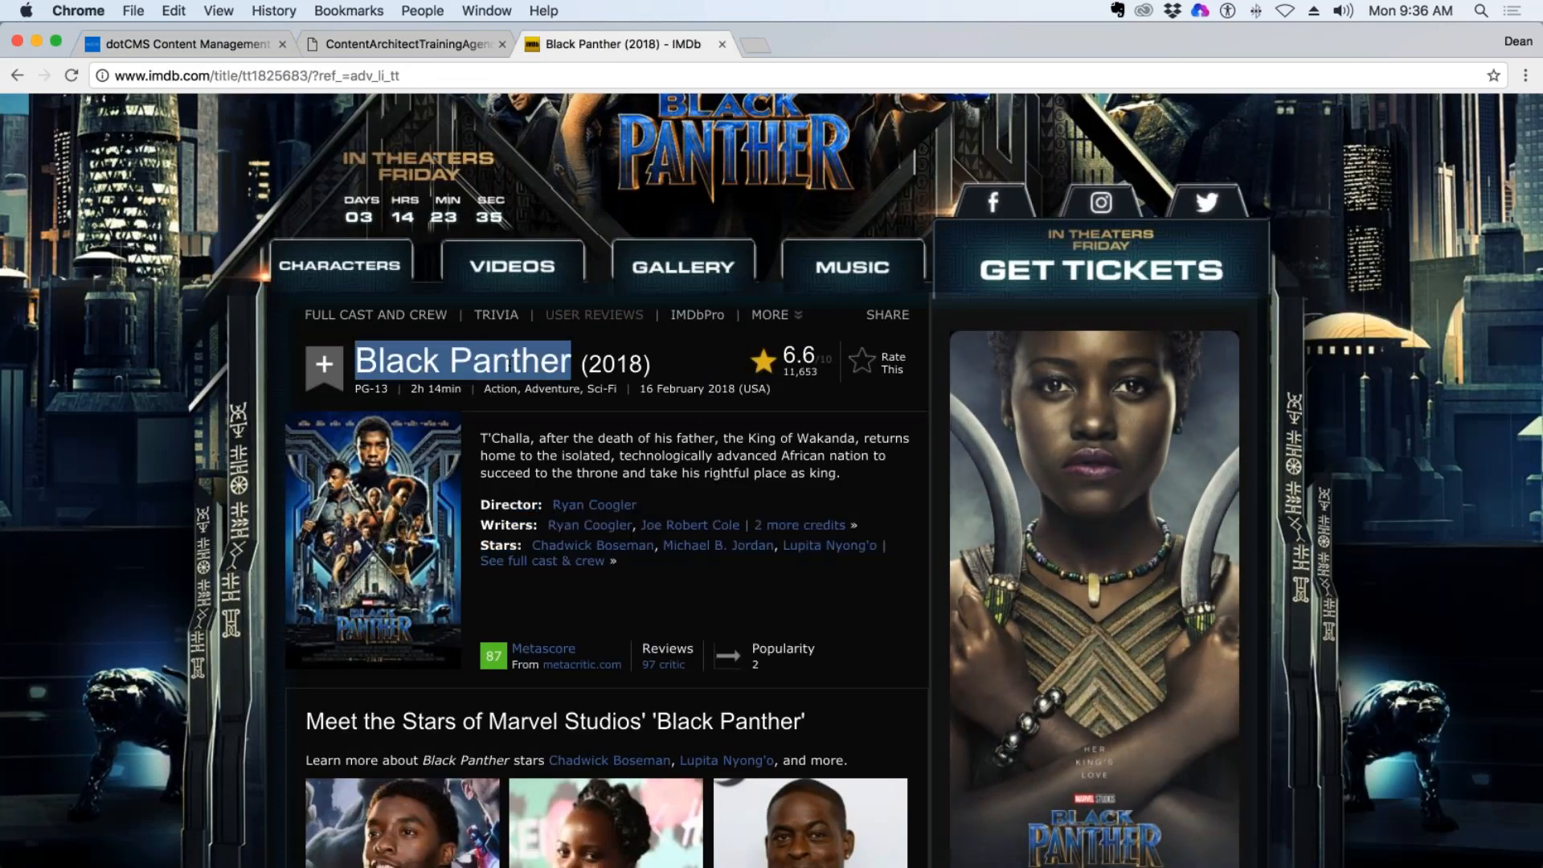
{"action": "left_click_drag", "start_coordinate": [671, 367], "coordinate": [356, 363]}
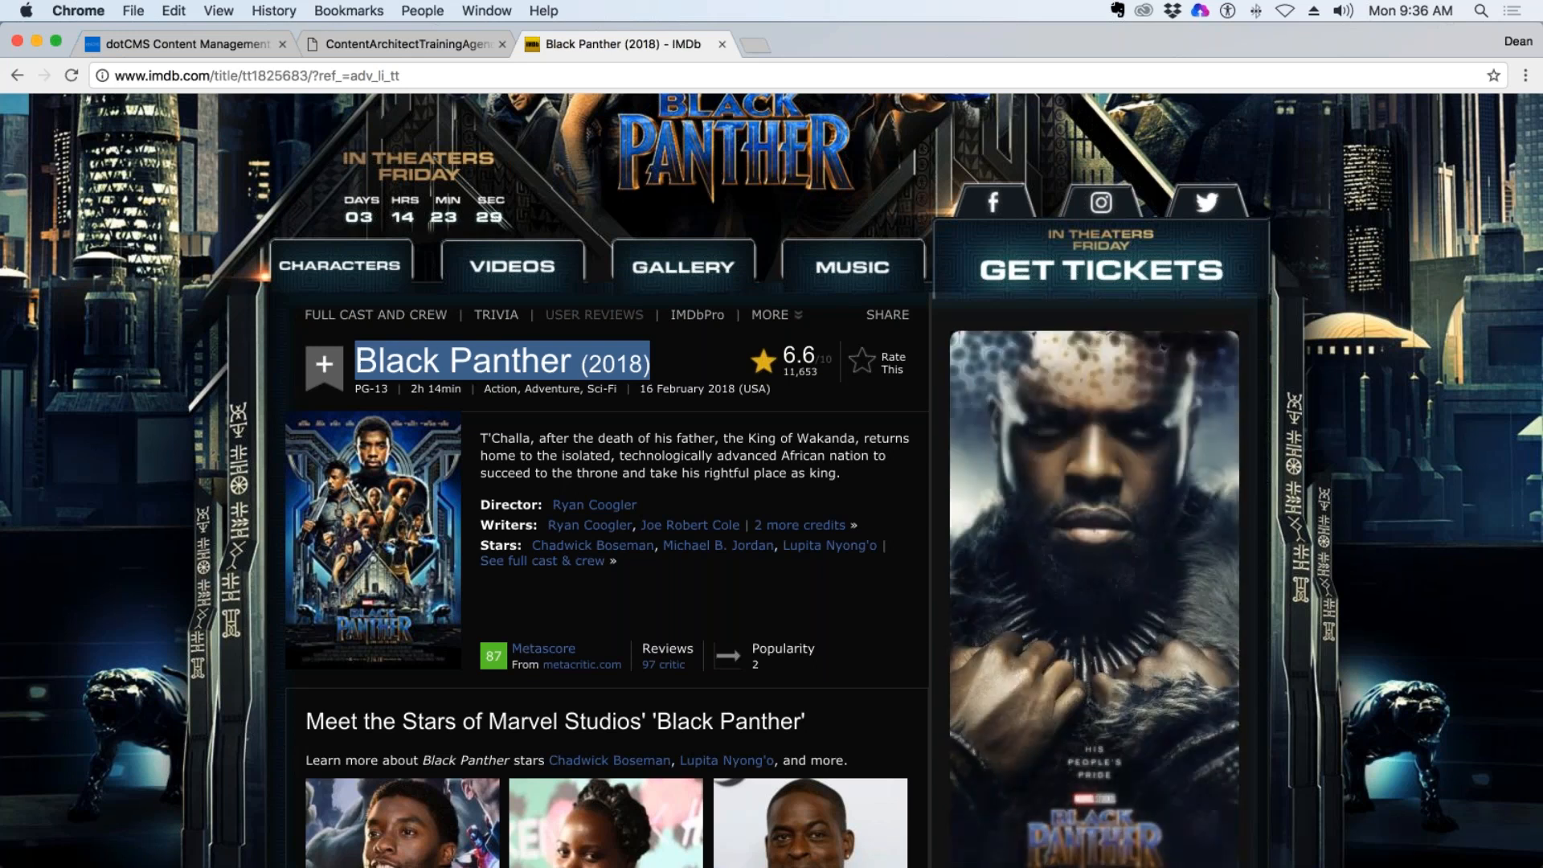
{"action": "left_click", "coordinate": [402, 43]}
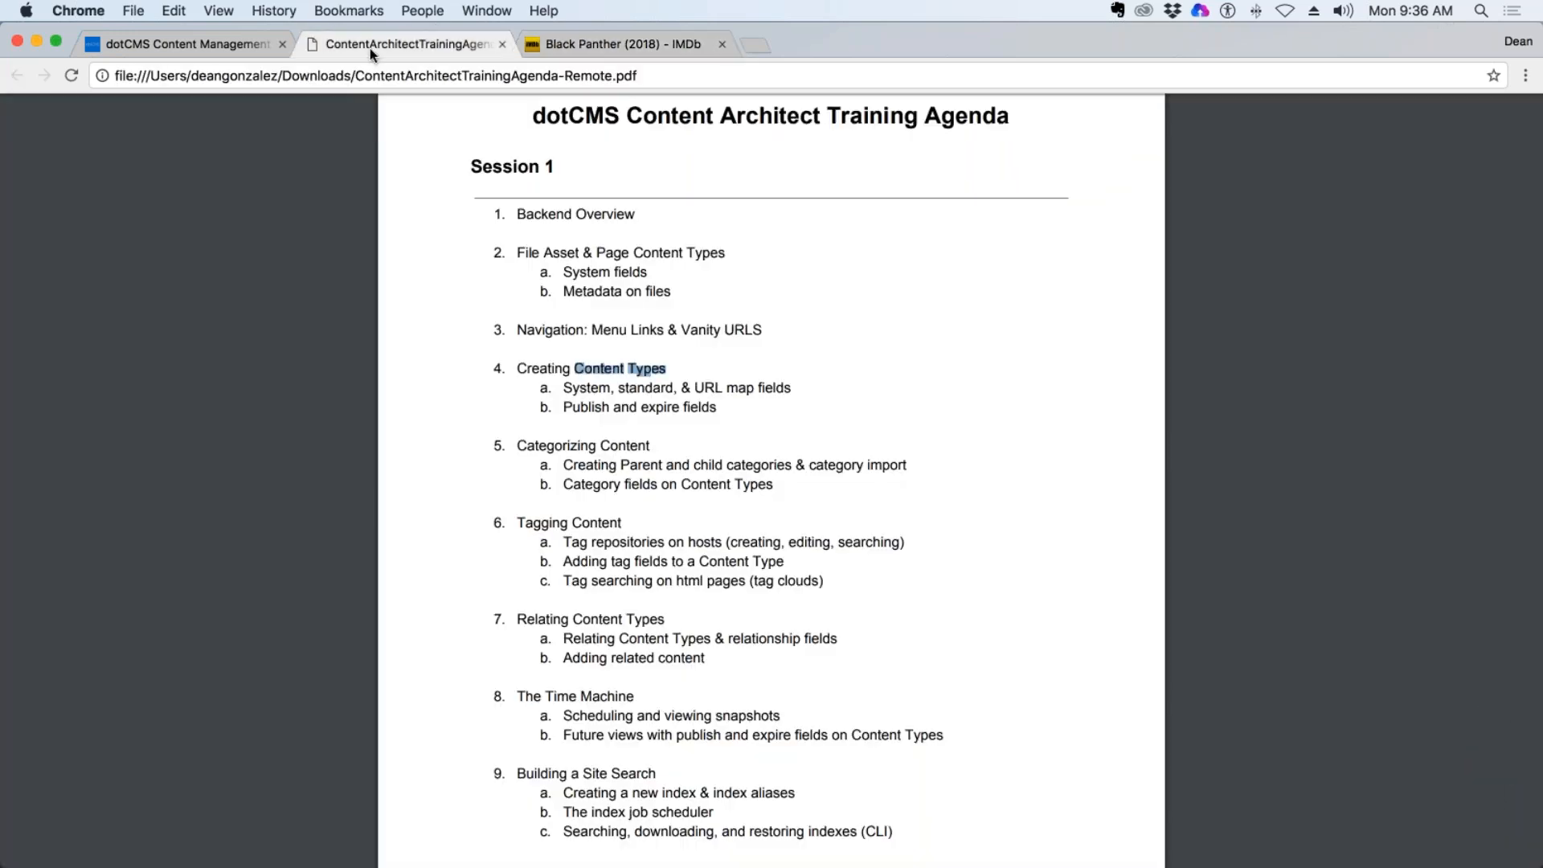
{"action": "left_click", "coordinate": [185, 44]}
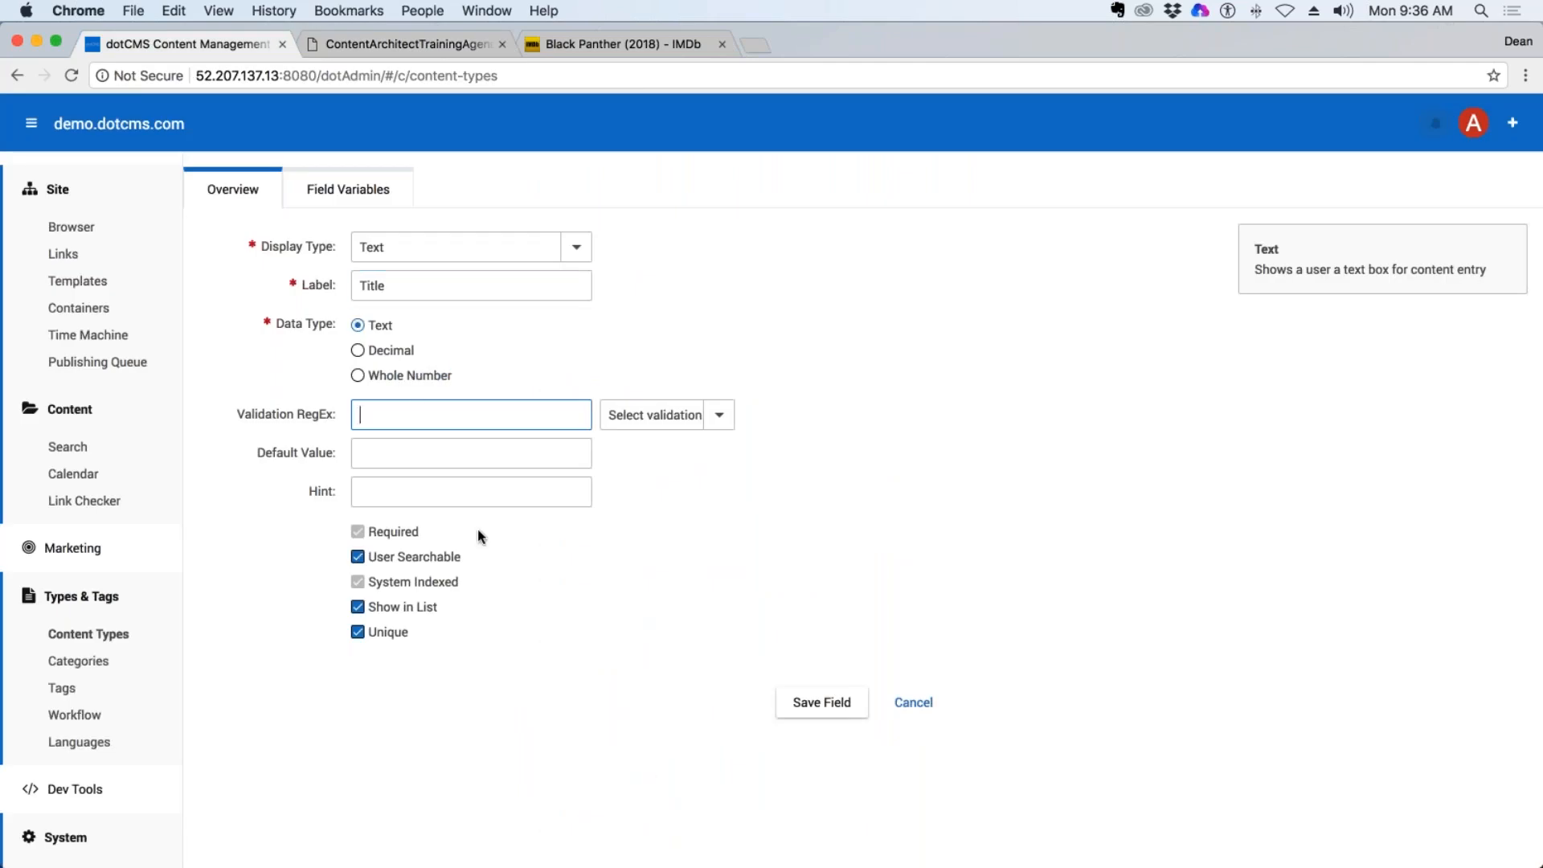
{"action": "left_click", "coordinate": [823, 711]}
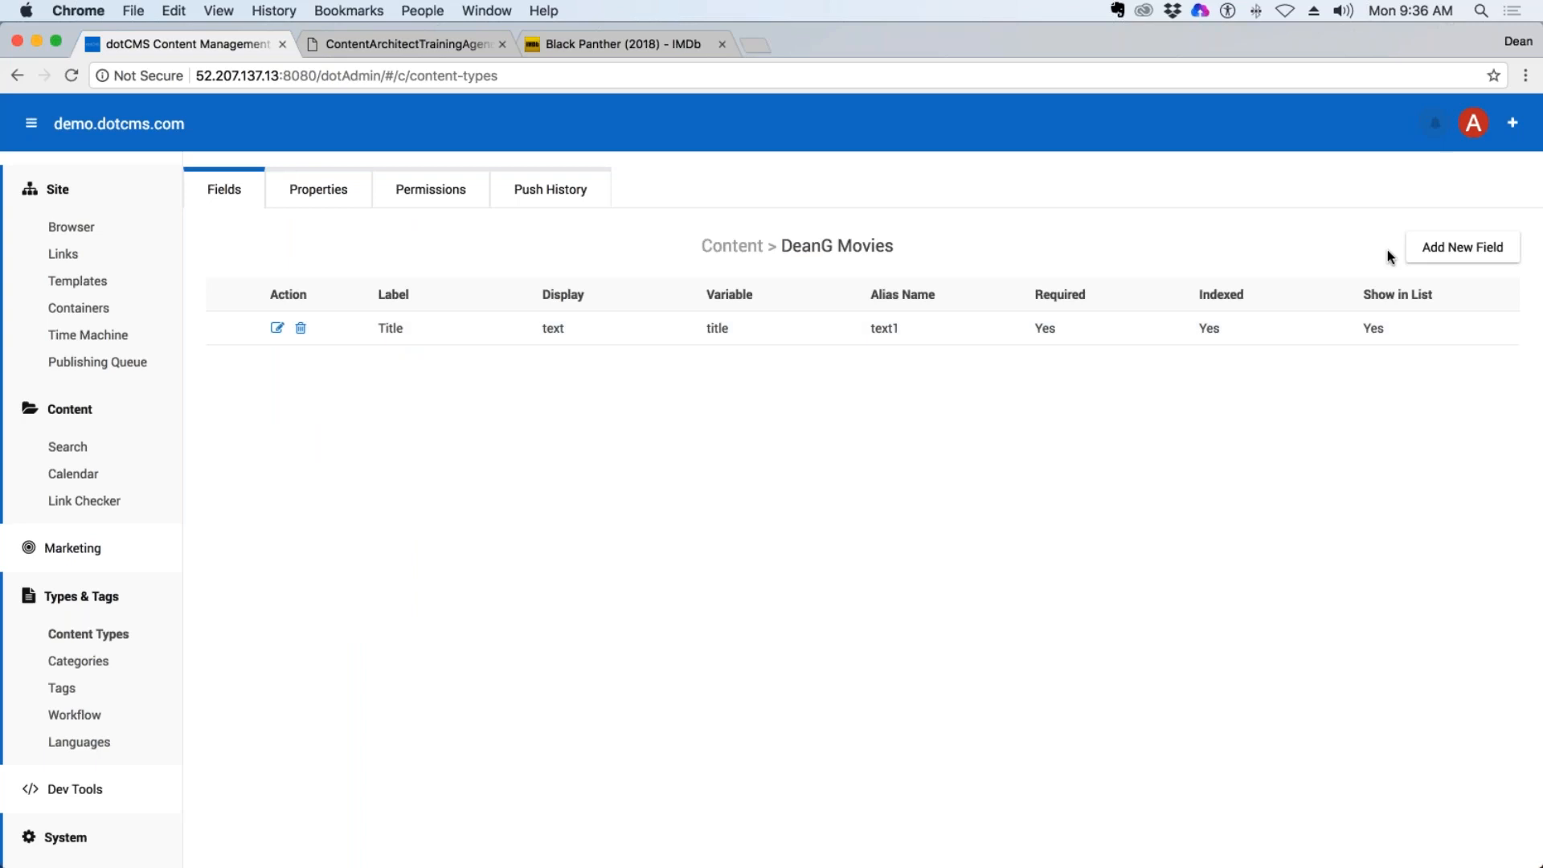
Start a new Textarea field labelled Description for the movie content type.
{"action": "left_click", "coordinate": [1448, 248]}
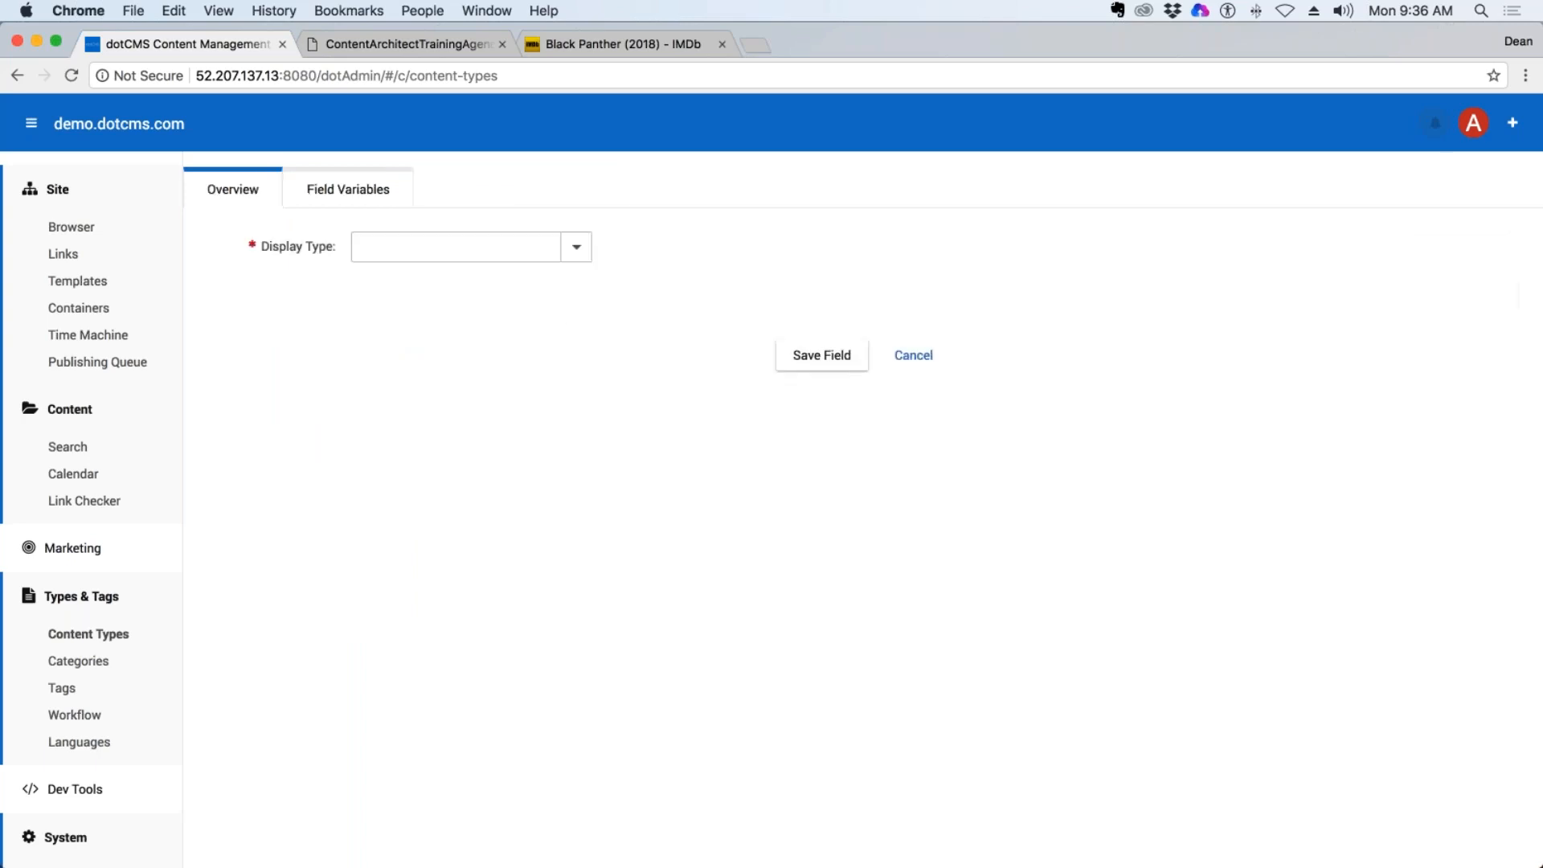
{"action": "left_click", "coordinate": [572, 248]}
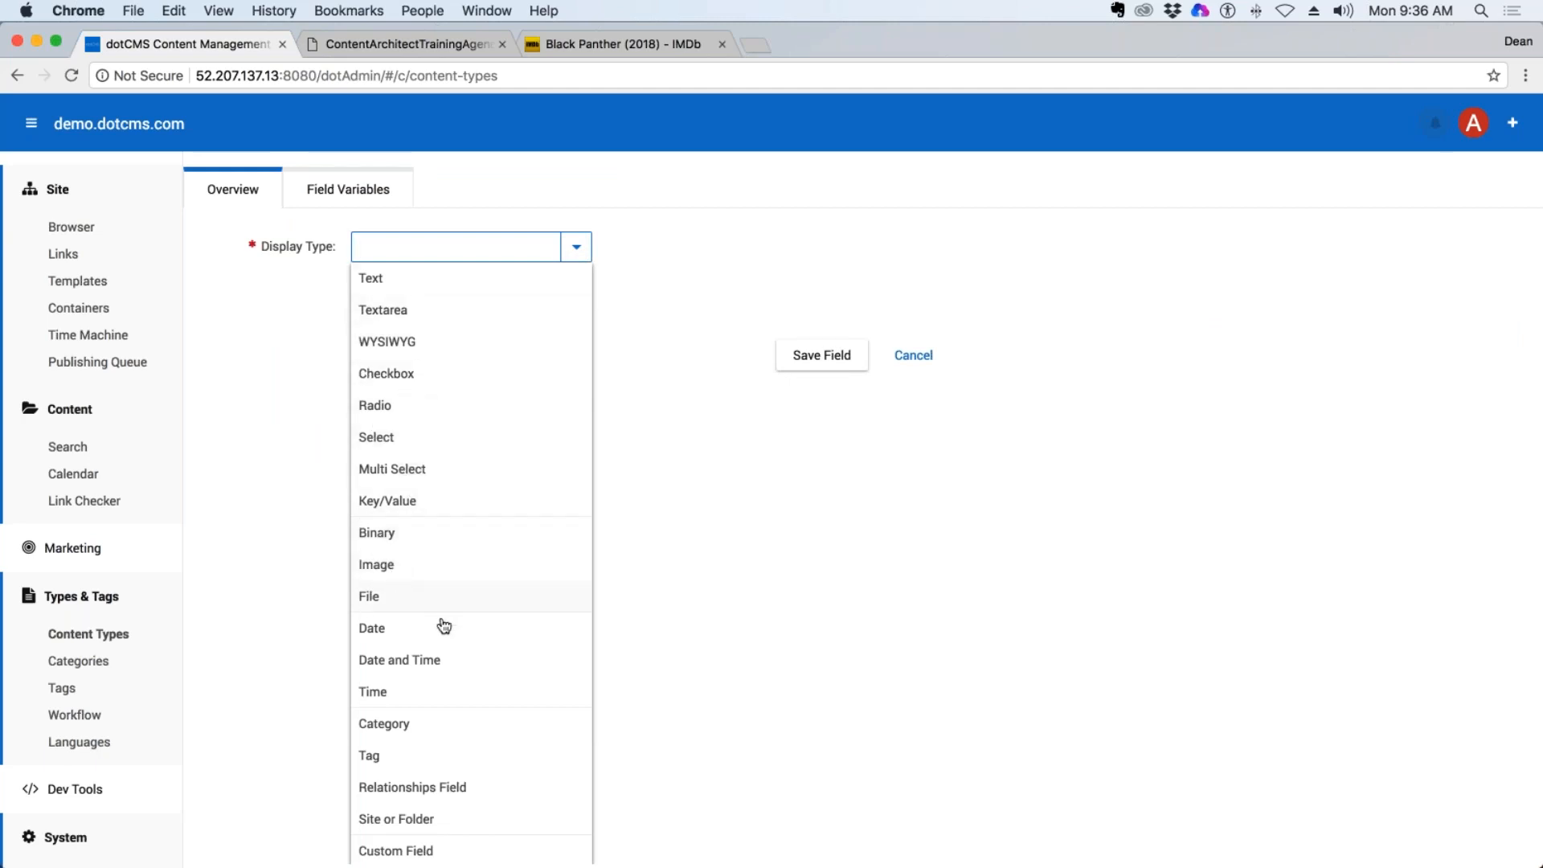
{"action": "scroll", "coordinate": [427, 673], "scroll_direction": "down", "scroll_amount": 5}
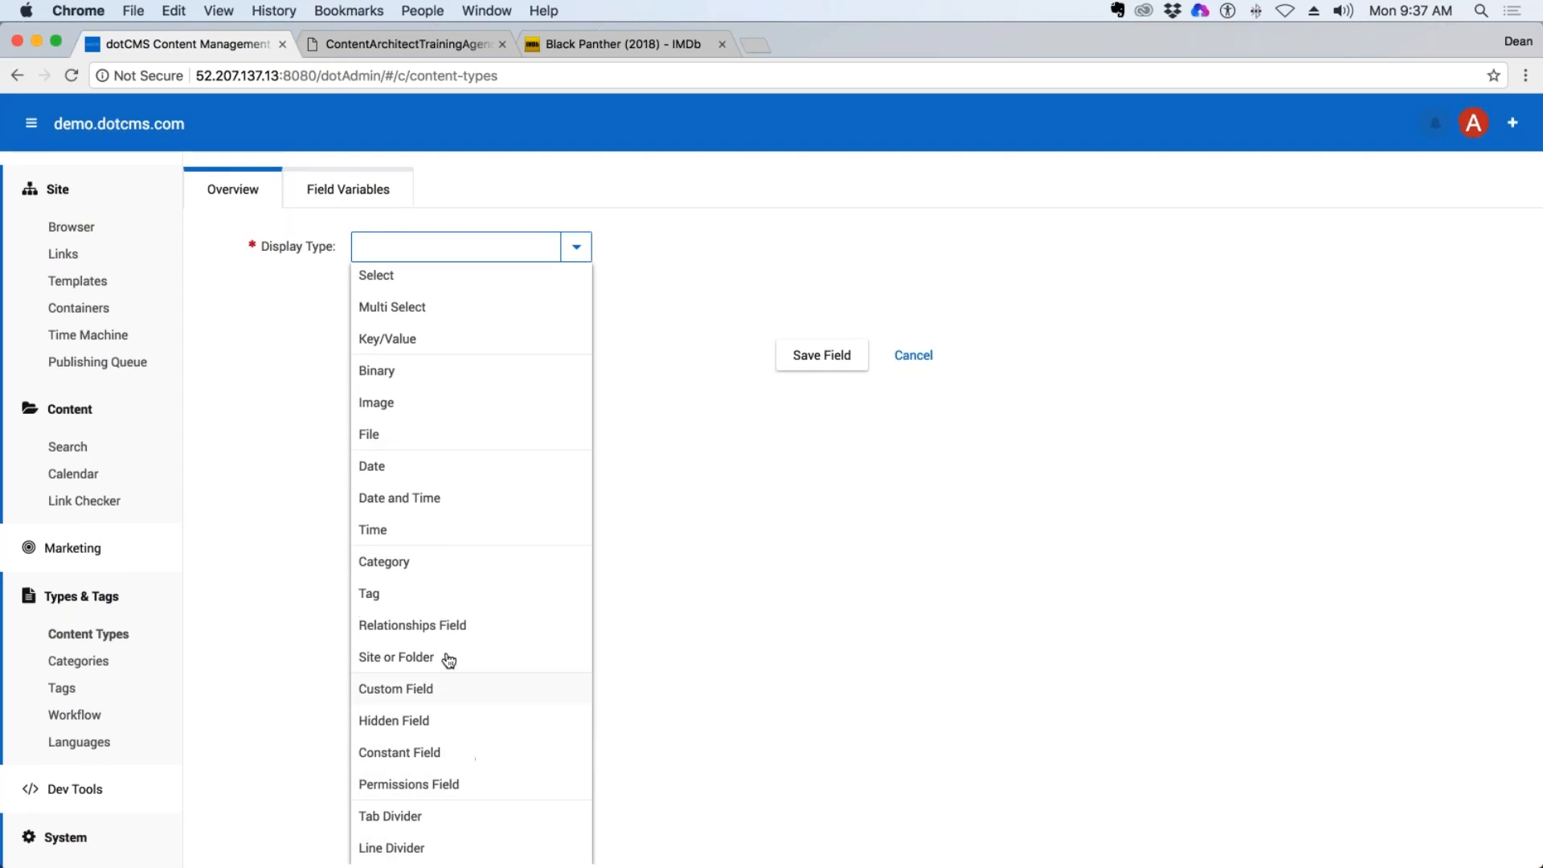
{"action": "scroll", "coordinate": [491, 404], "scroll_direction": "up", "scroll_amount": 4}
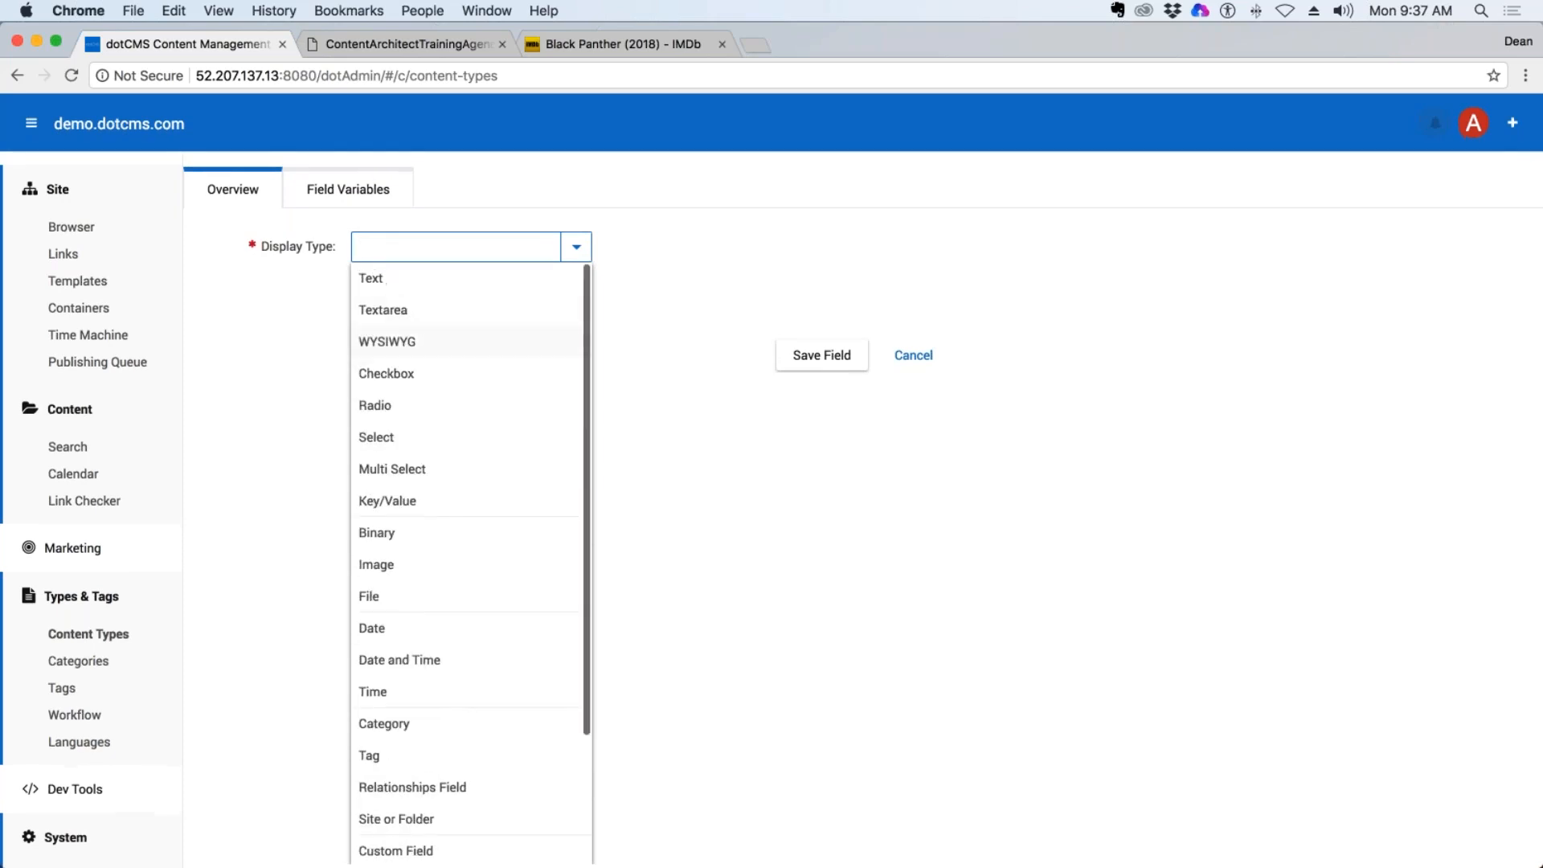
{"action": "left_click", "coordinate": [415, 319]}
{"action": "left_click", "coordinate": [402, 285]}
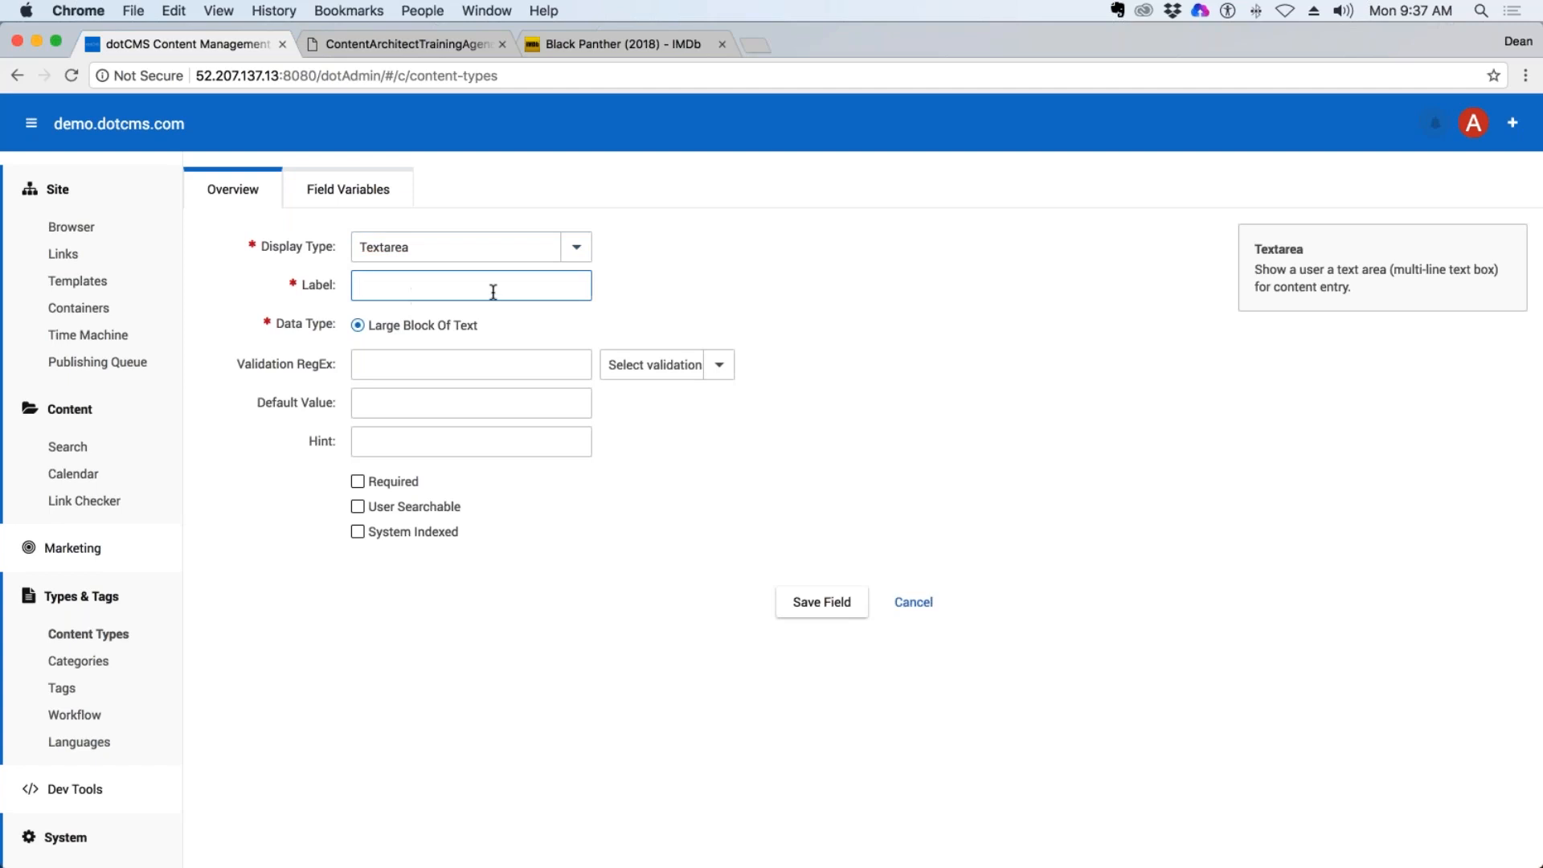
{"action": "type", "text": "Description"}
Mark the Description field as required and user searchable.
{"action": "left_click", "coordinate": [358, 482]}
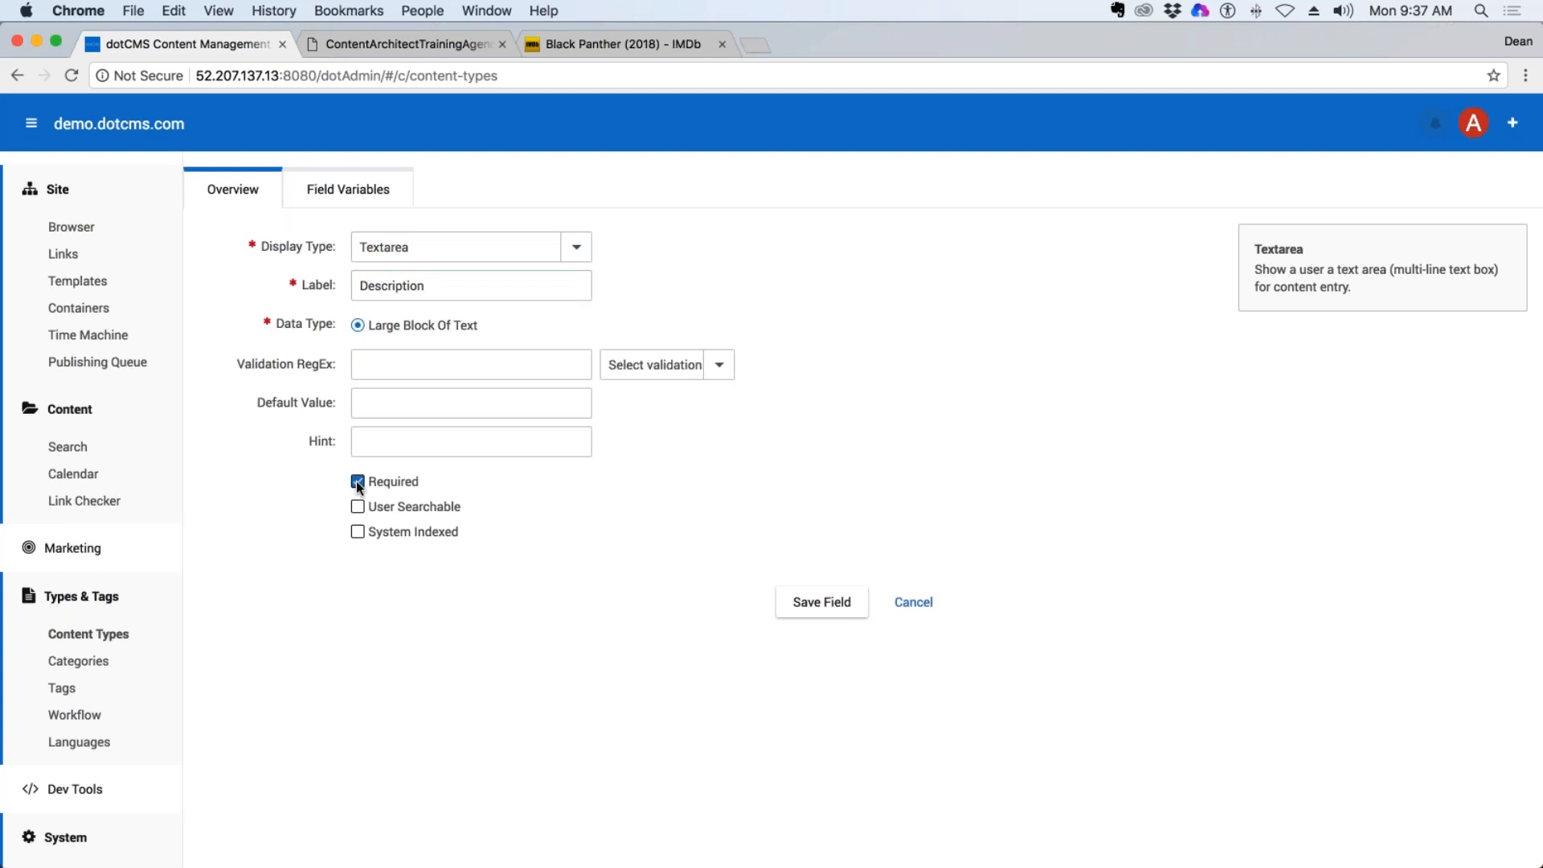
{"action": "left_click", "coordinate": [358, 507]}
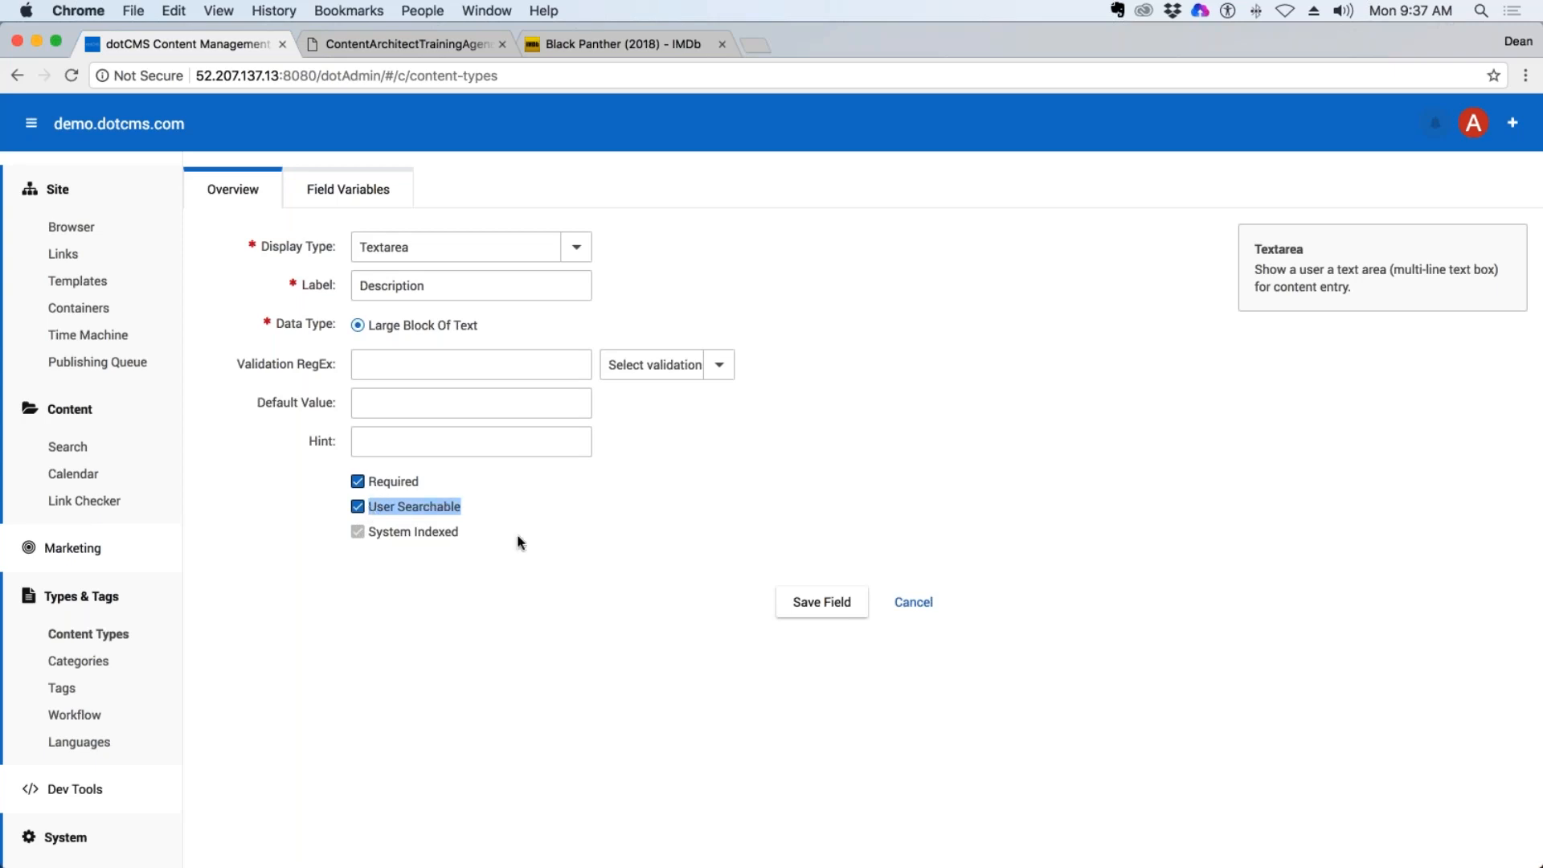
{"action": "left_click", "coordinate": [471, 537]}
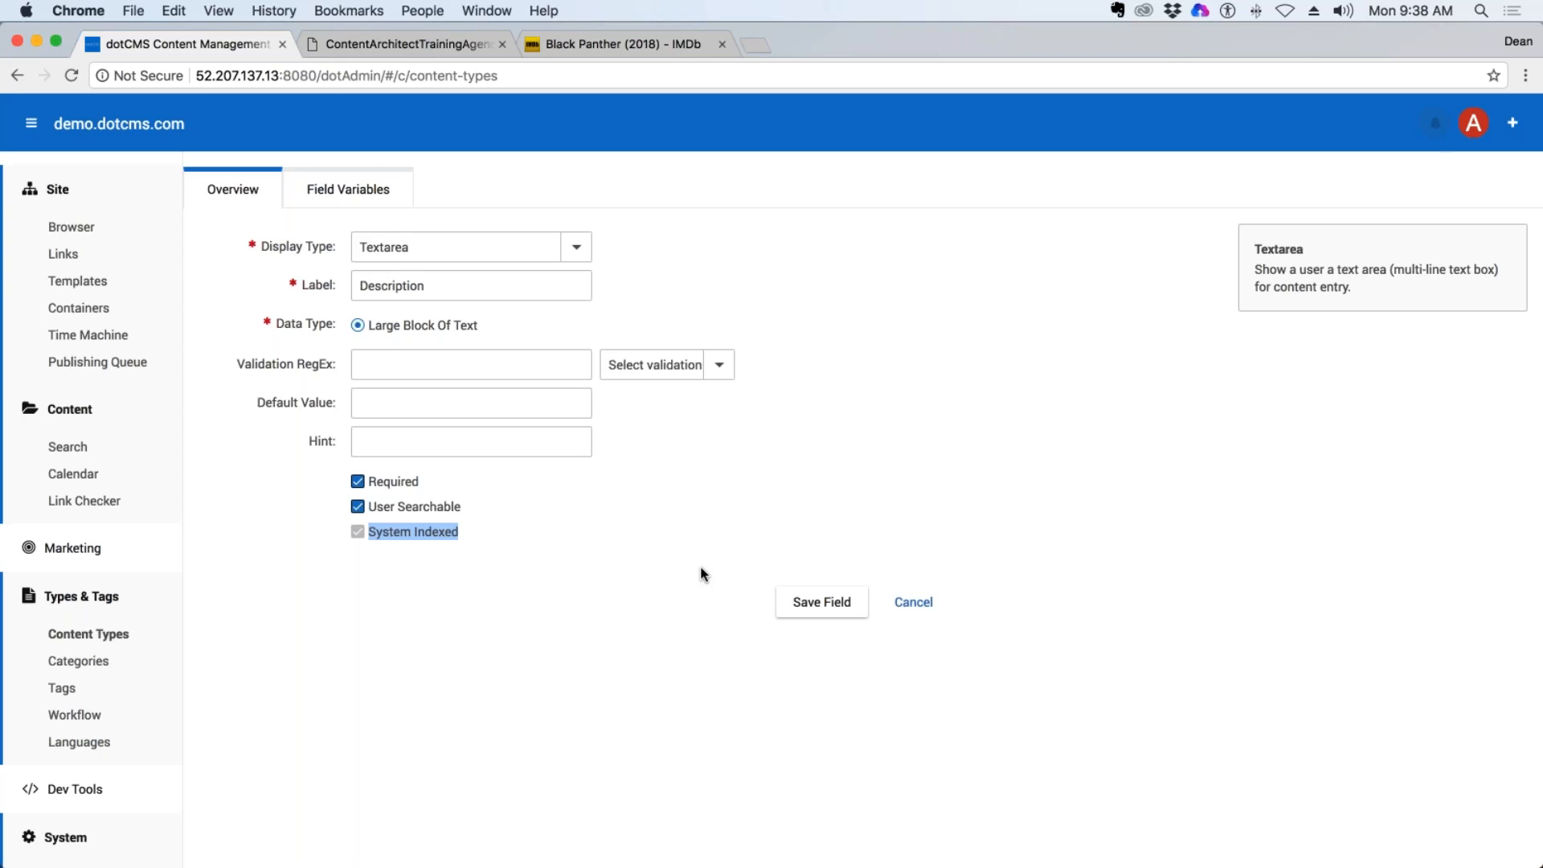
{"action": "left_click", "coordinate": [423, 521]}
{"action": "double_click", "coordinate": [414, 286]}
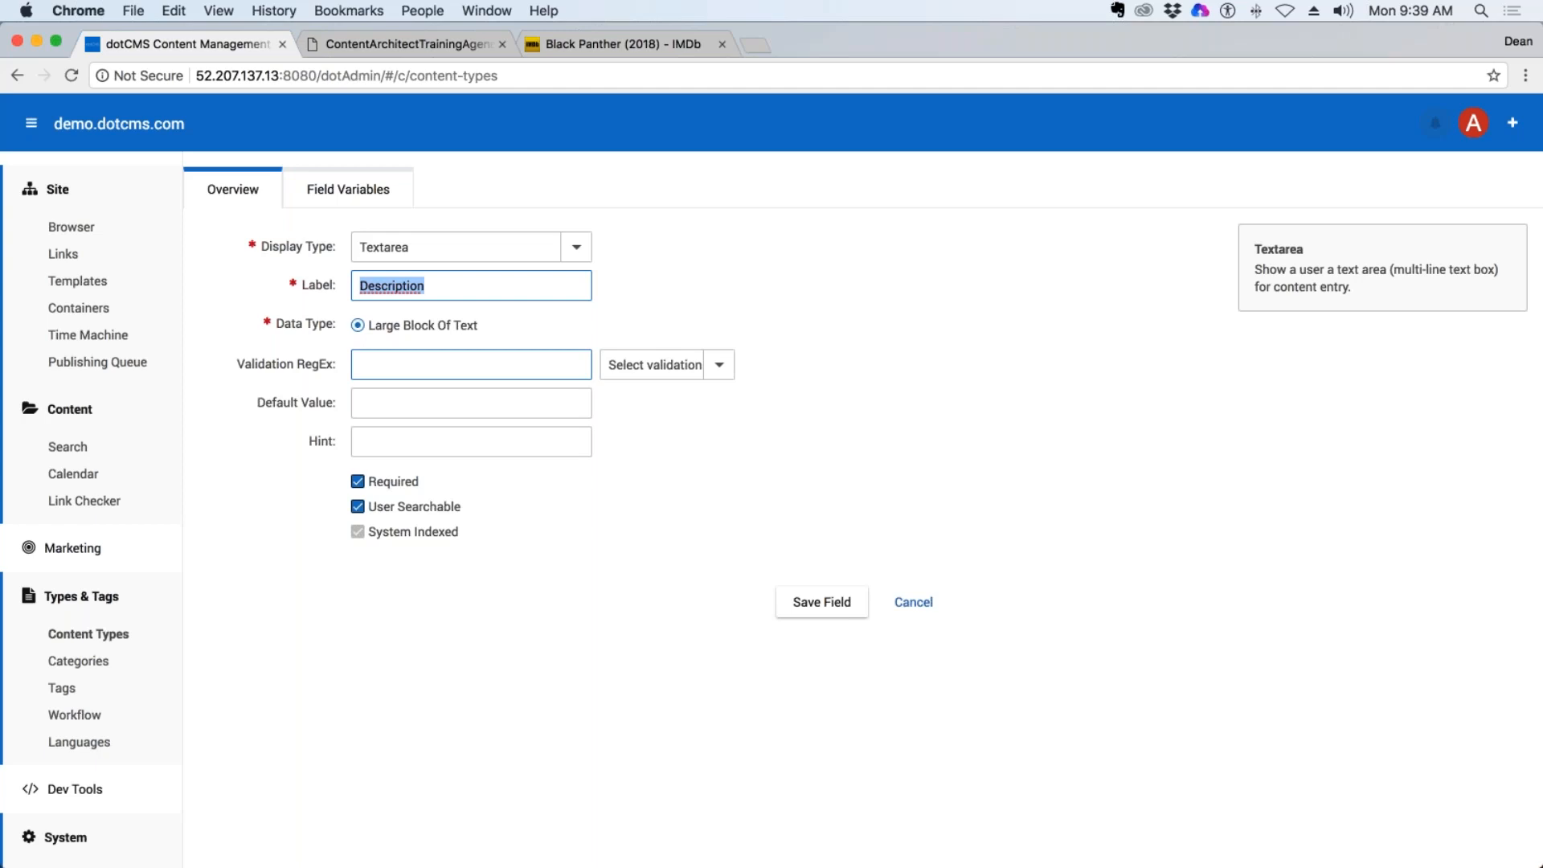
Turn off User Searchable and System Indexed for the Description field and save the field.
{"action": "left_click", "coordinate": [358, 506]}
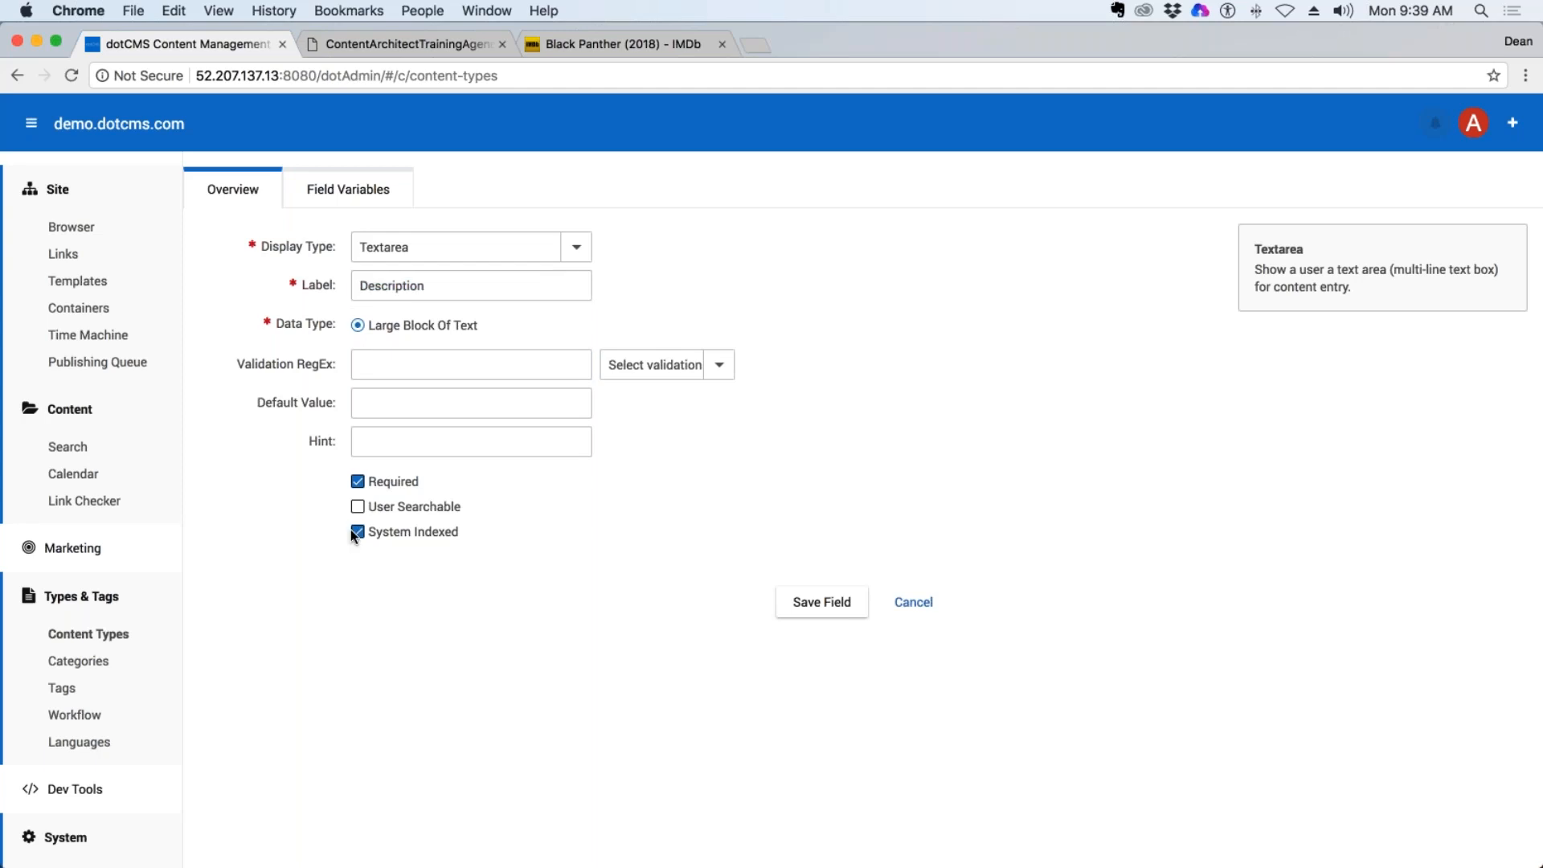
{"action": "left_click", "coordinate": [406, 534]}
{"action": "left_click", "coordinate": [838, 615]}
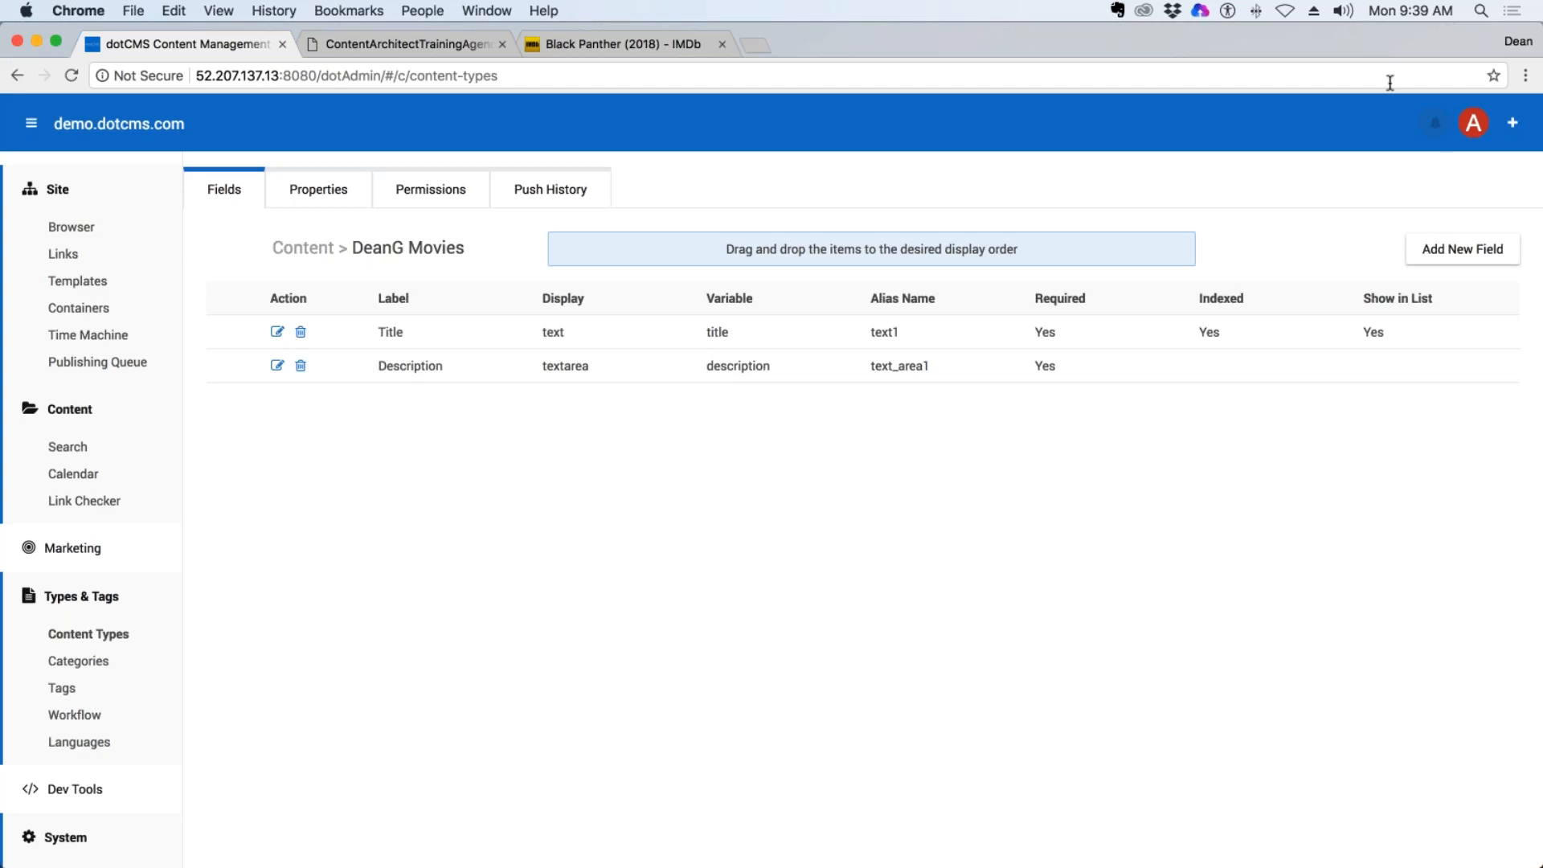
Add a Binary field labelled Poster to the movie content type and save it.
{"action": "left_click", "coordinate": [1451, 255]}
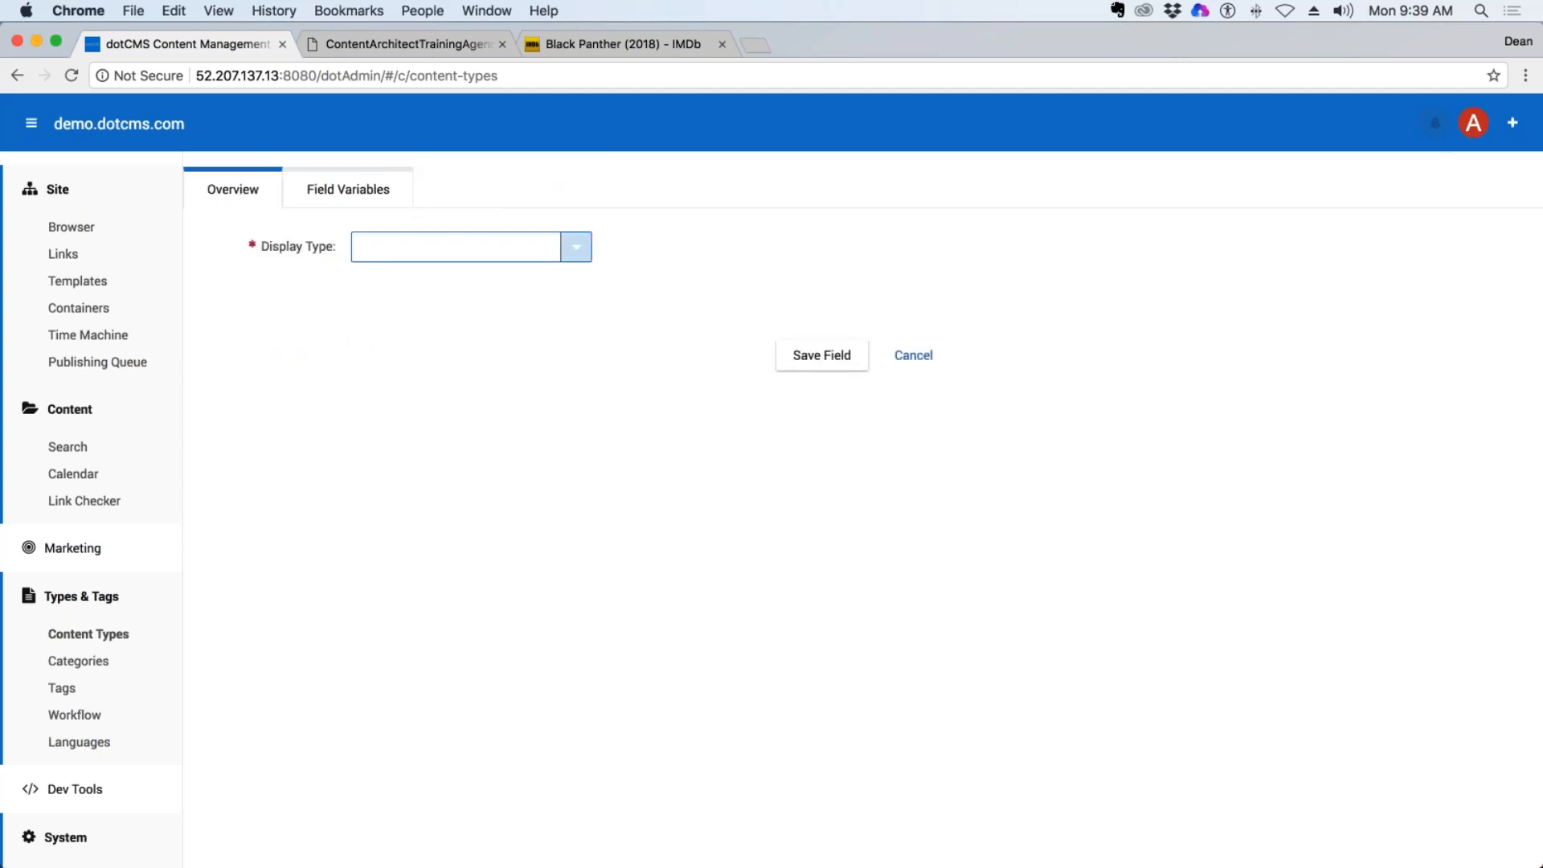
{"action": "left_click", "coordinate": [576, 247]}
{"action": "scroll", "coordinate": [516, 534], "scroll_direction": "down", "scroll_amount": 3}
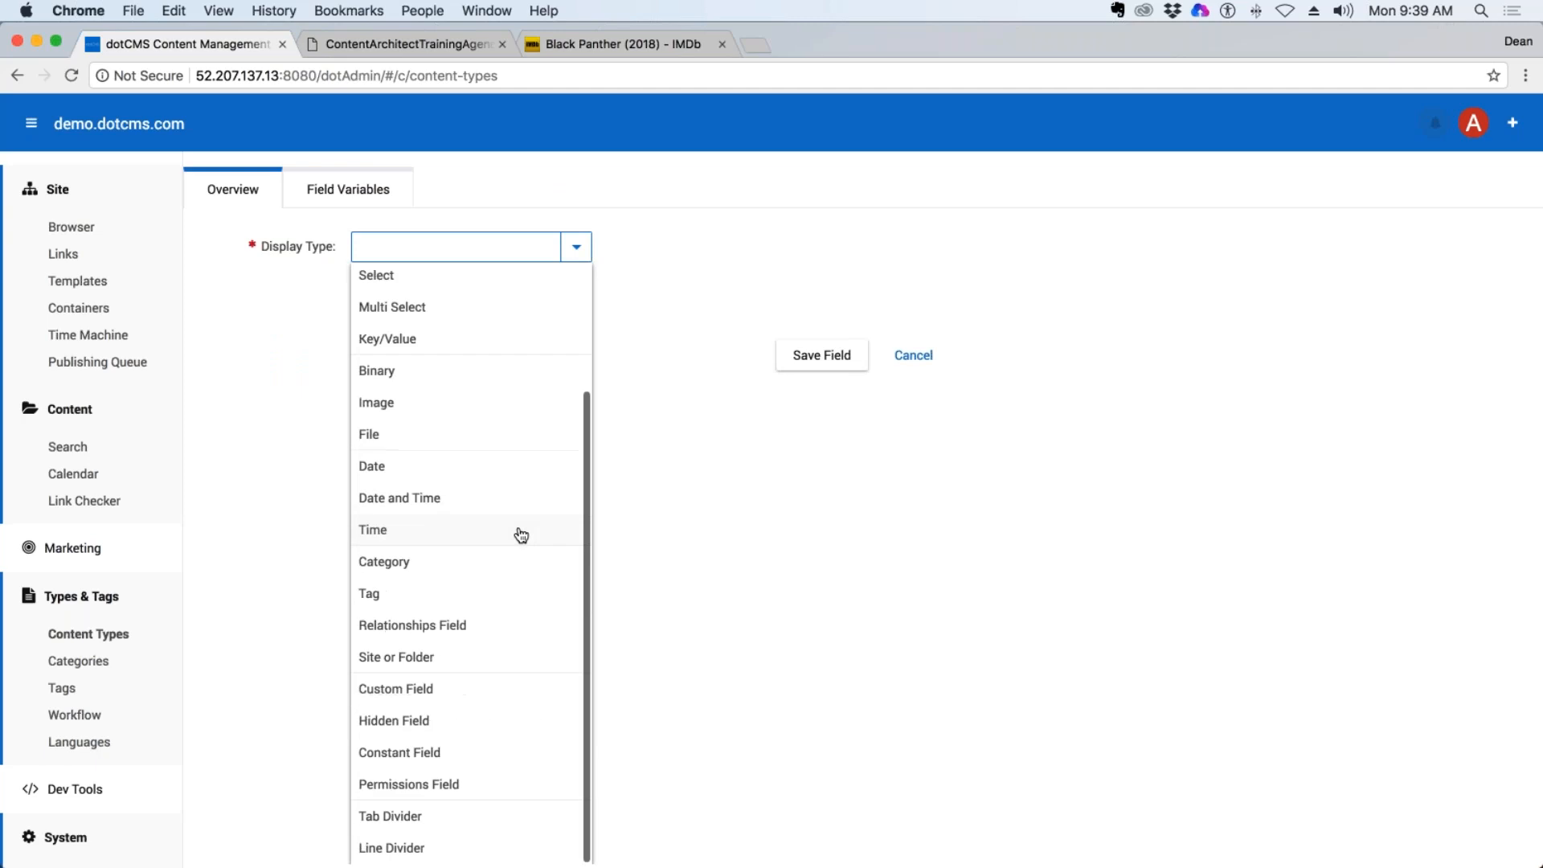
{"action": "scroll", "coordinate": [517, 458], "scroll_direction": "up", "scroll_amount": 3}
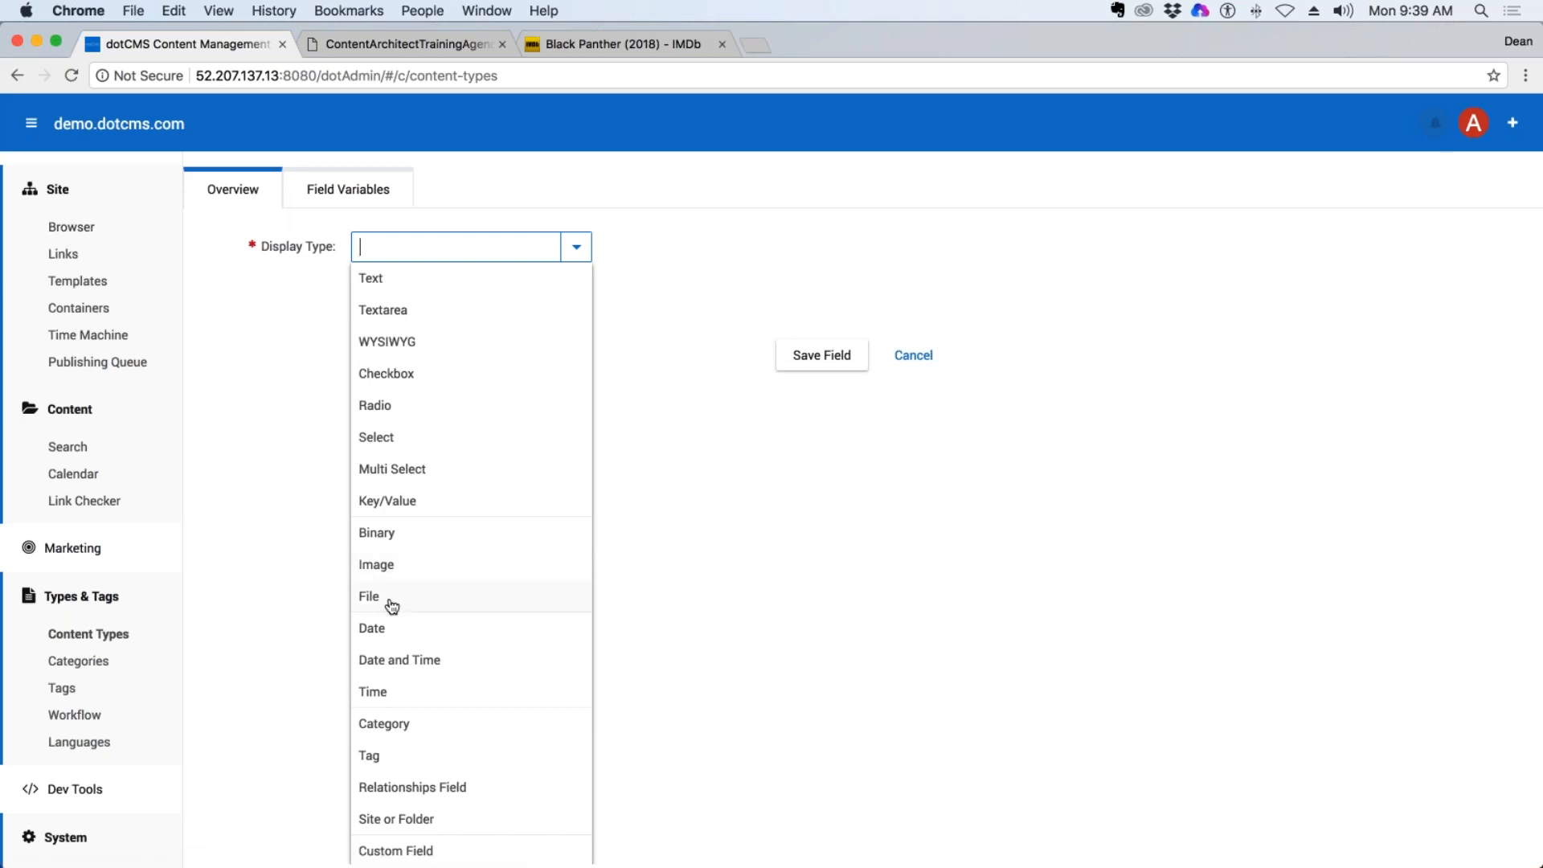
{"action": "left_click", "coordinate": [404, 542]}
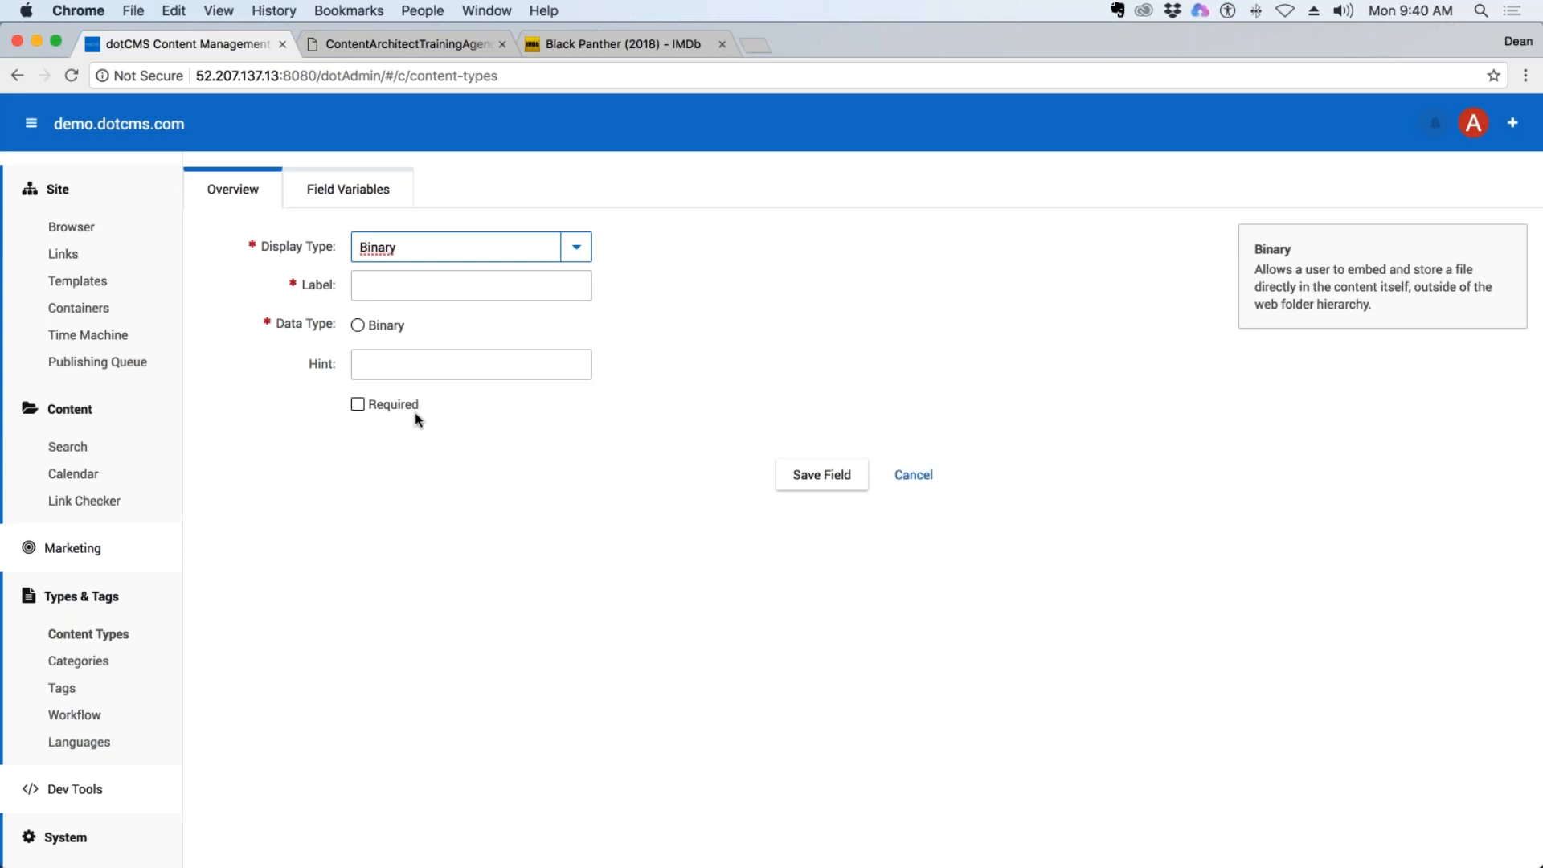
{"action": "left_click", "coordinate": [405, 287]}
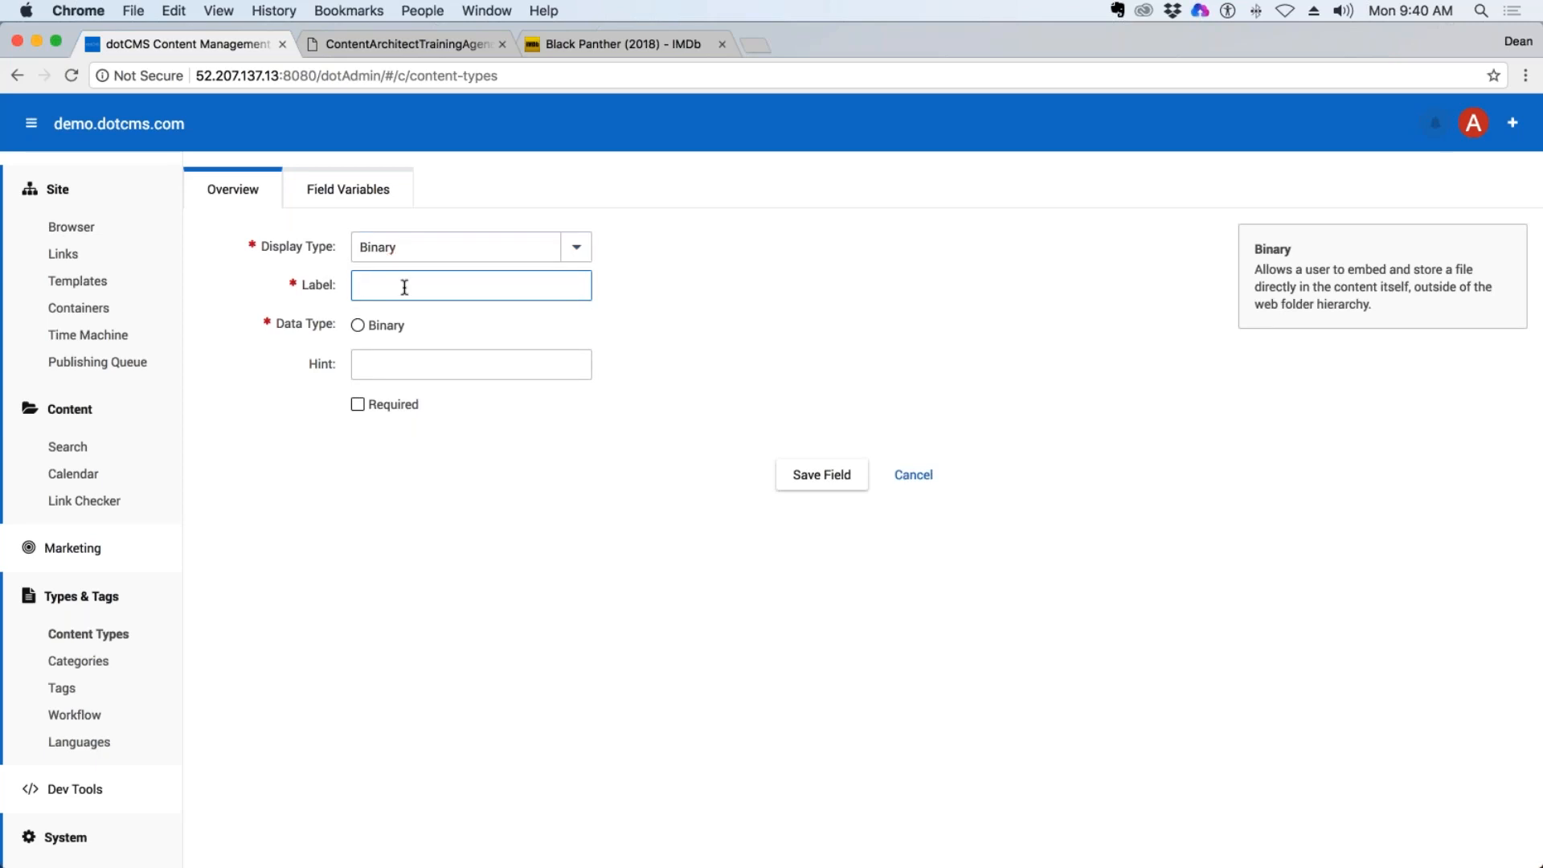
{"action": "type", "text": "Poster"}
{"action": "left_click", "coordinate": [821, 474]}
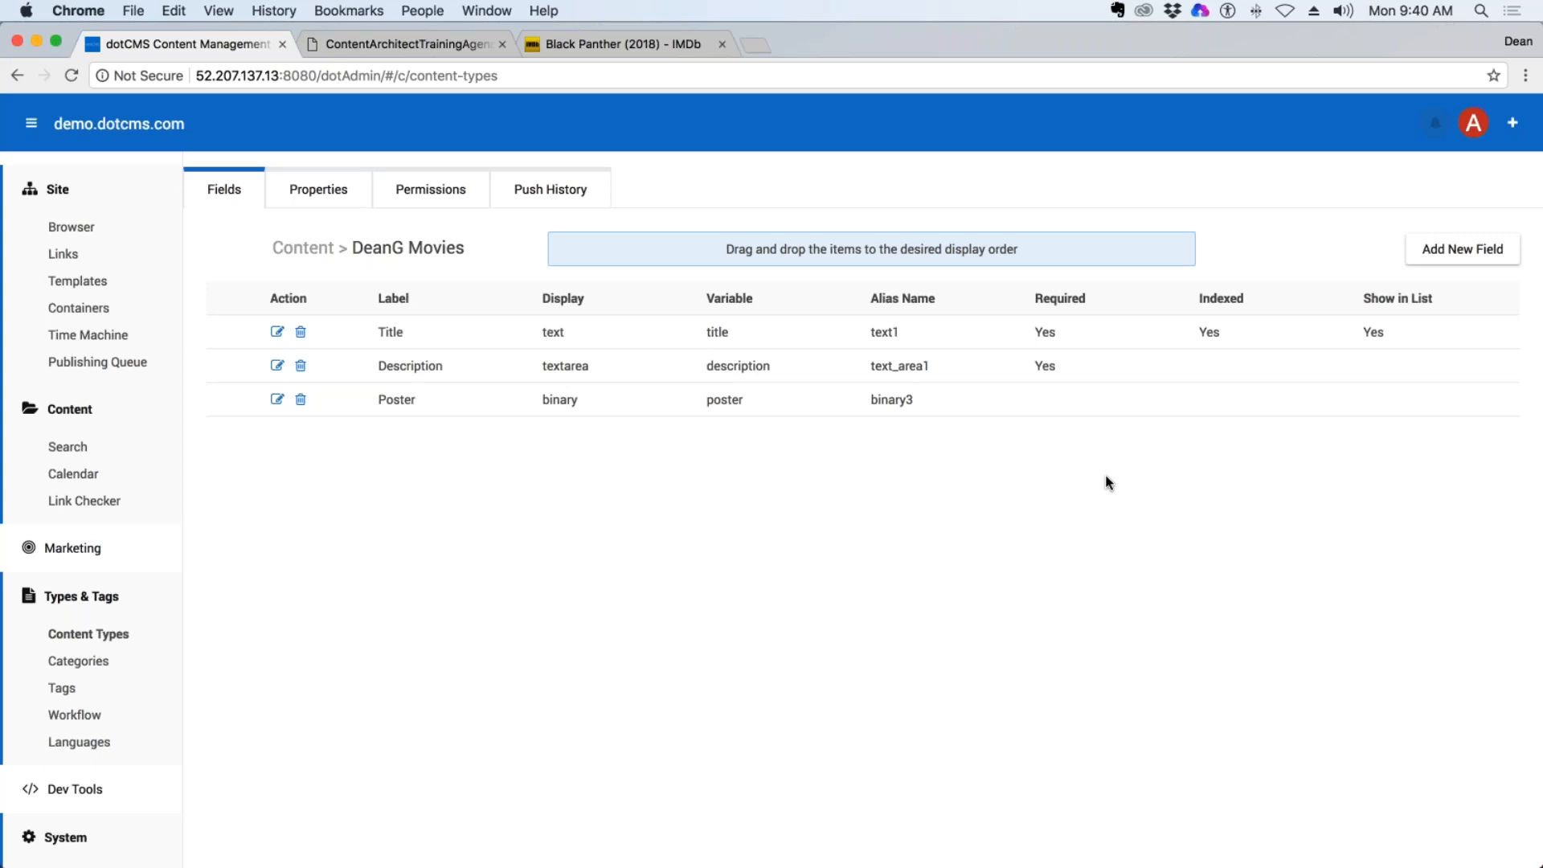
Start a new Date field labelled Release Date for the movie content type.
{"action": "left_click", "coordinate": [1463, 249]}
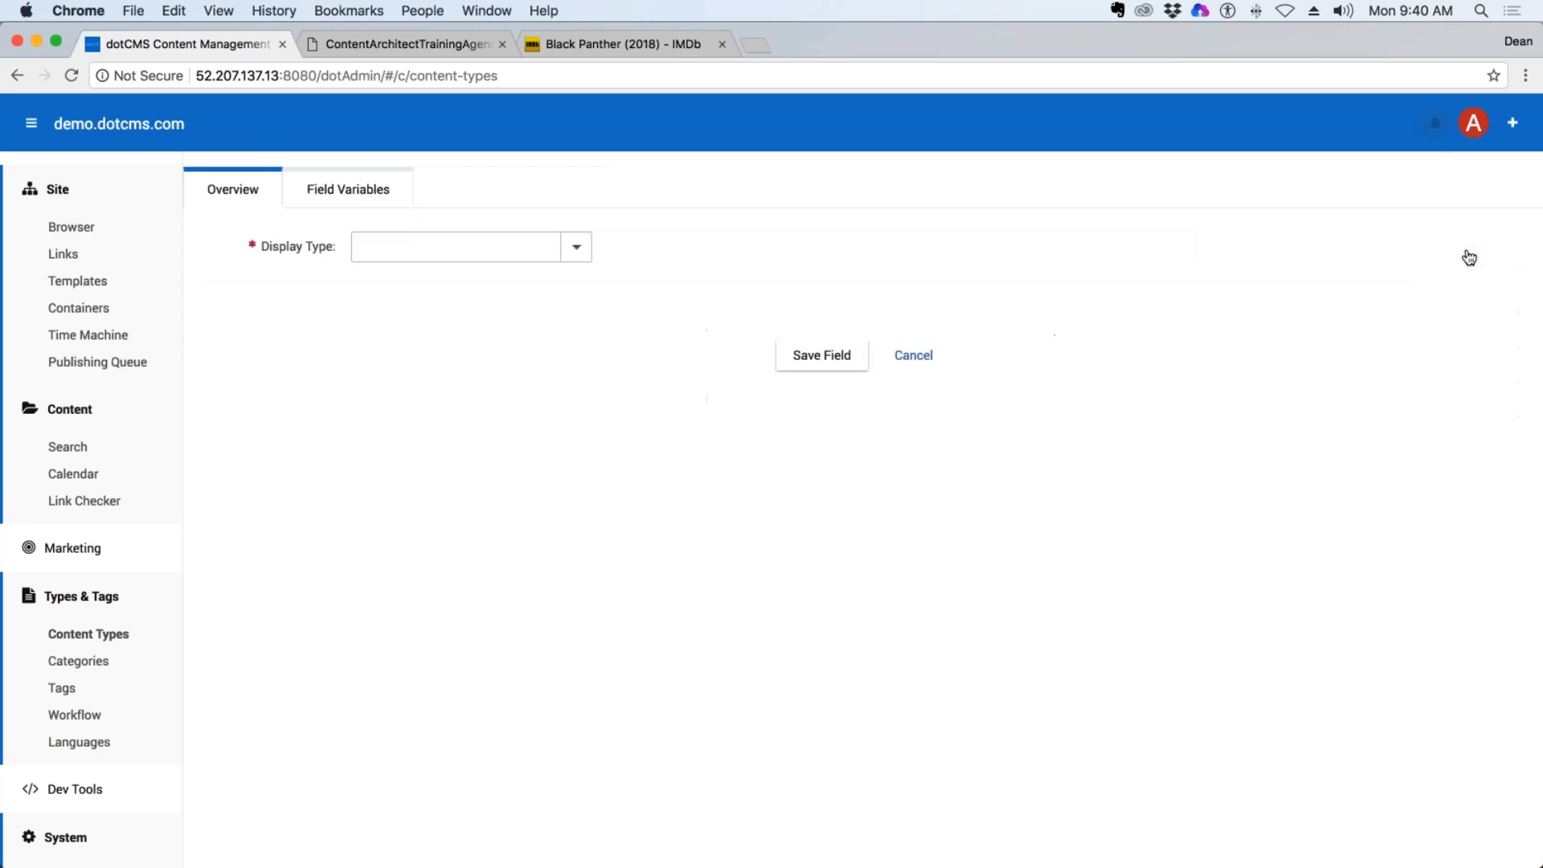
{"action": "left_click", "coordinate": [576, 249]}
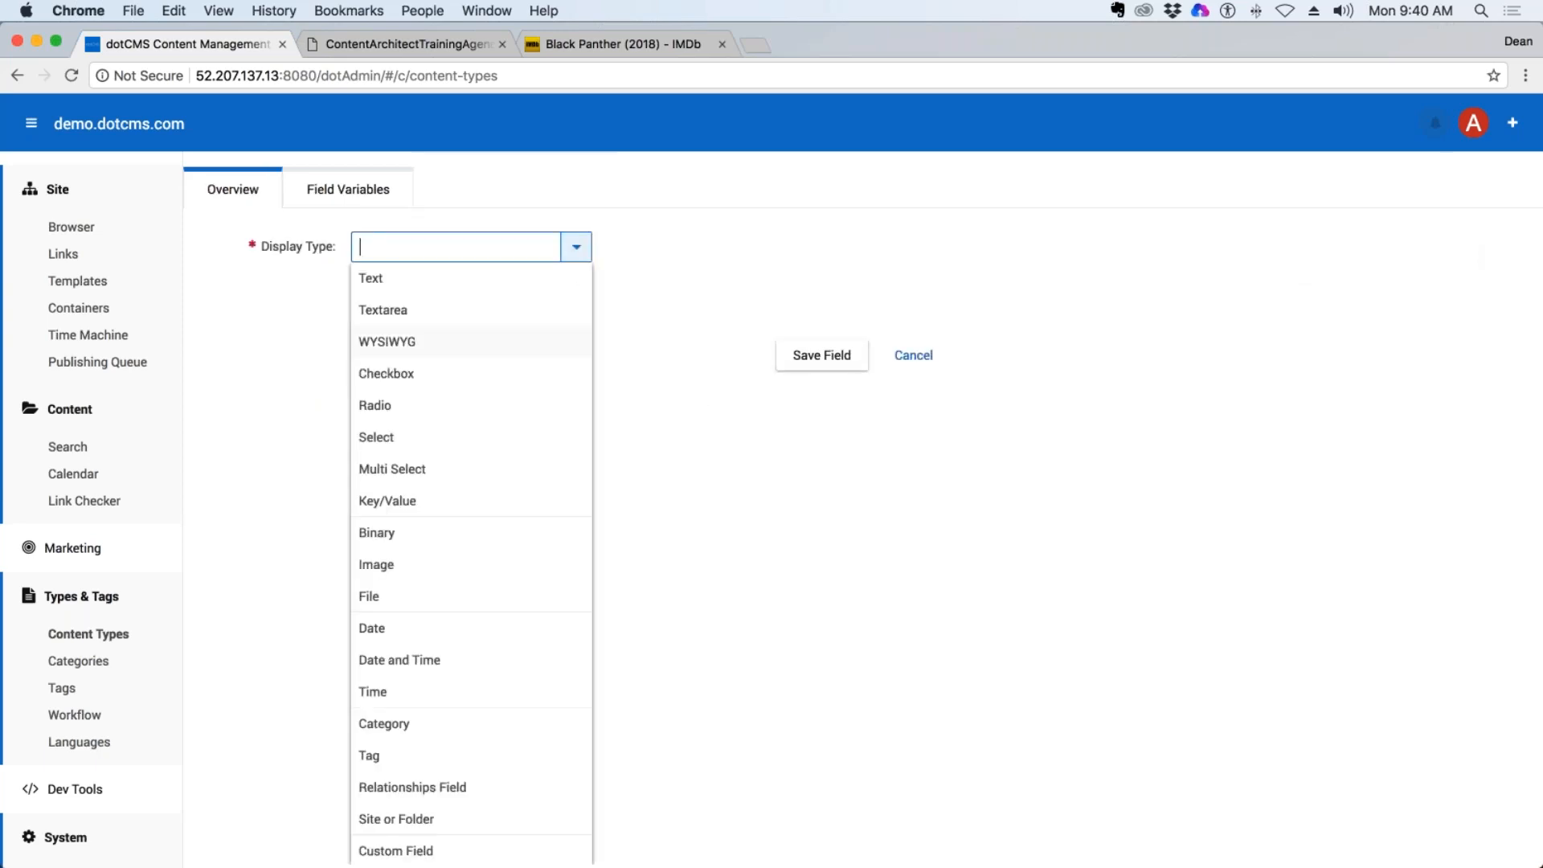
{"action": "left_click", "coordinate": [396, 631]}
{"action": "left_click", "coordinate": [526, 294]}
{"action": "type", "text": "Re"}
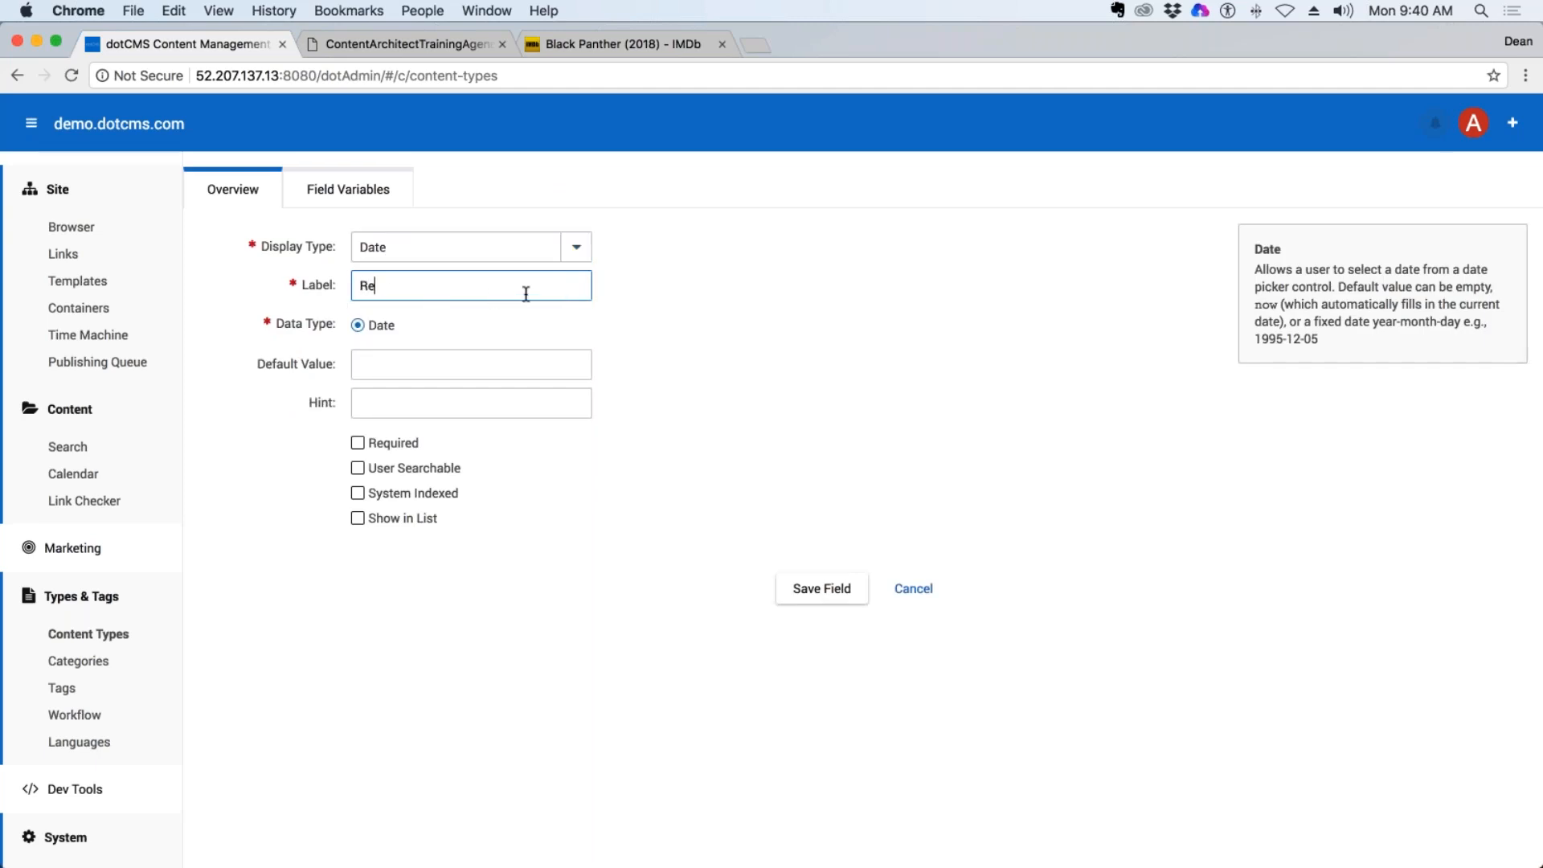
{"action": "type", "text": "lease DAte"}
{"action": "key", "text": "BackSpace"}
{"action": "key", "text": "BackSpace"}
{"action": "key", "text": "BackSpace"}
{"action": "type", "text": "ate"}
{"action": "key", "text": "shift+Tab"}
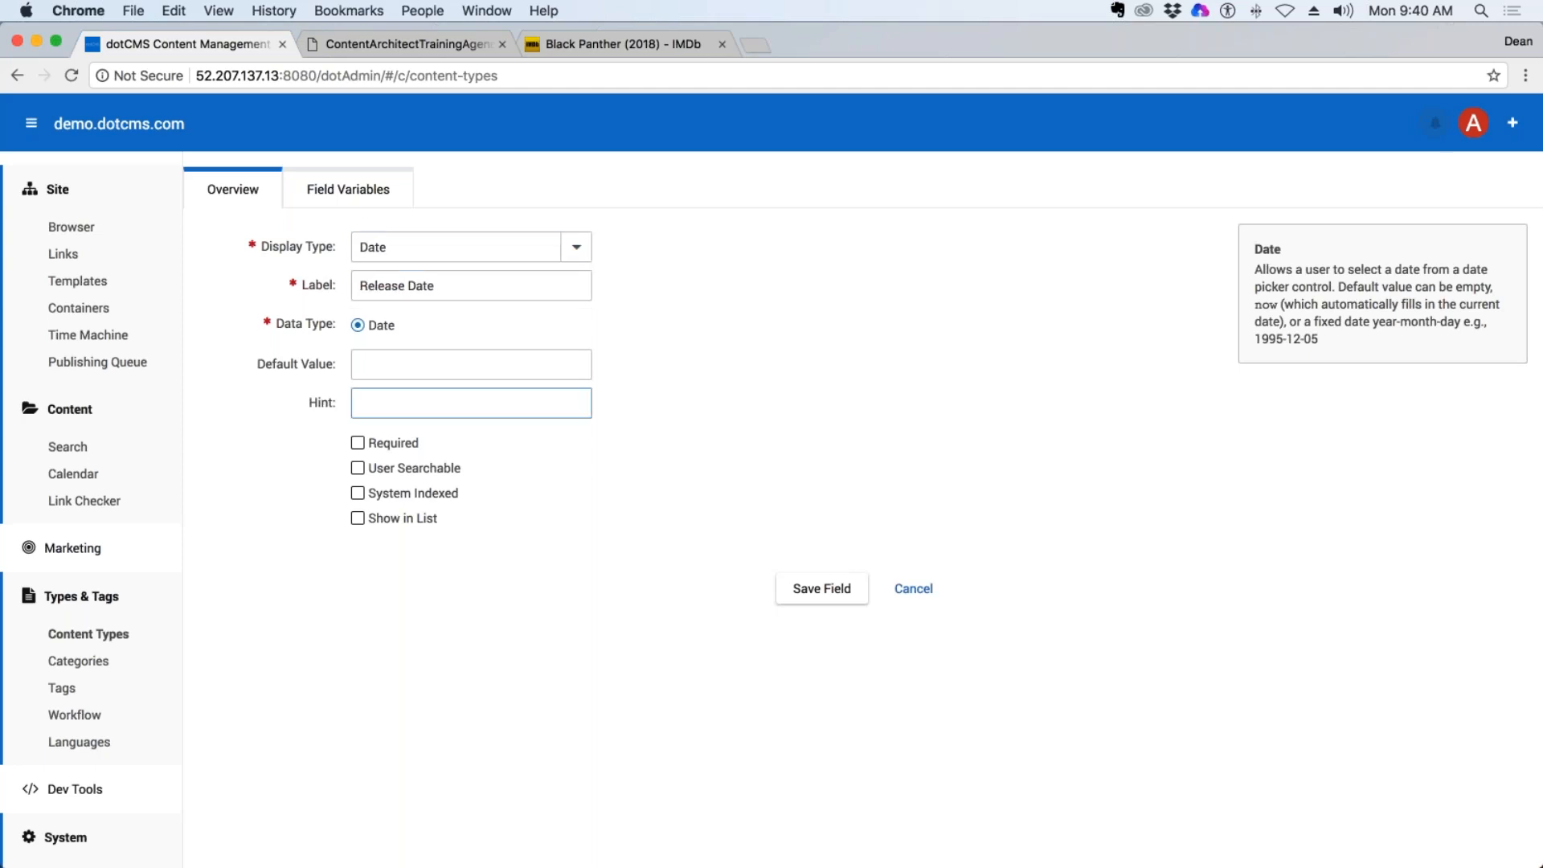
Mark the Release Date field as Required, User Searchable and Show in List, and save the field.
{"action": "left_click", "coordinate": [358, 444]}
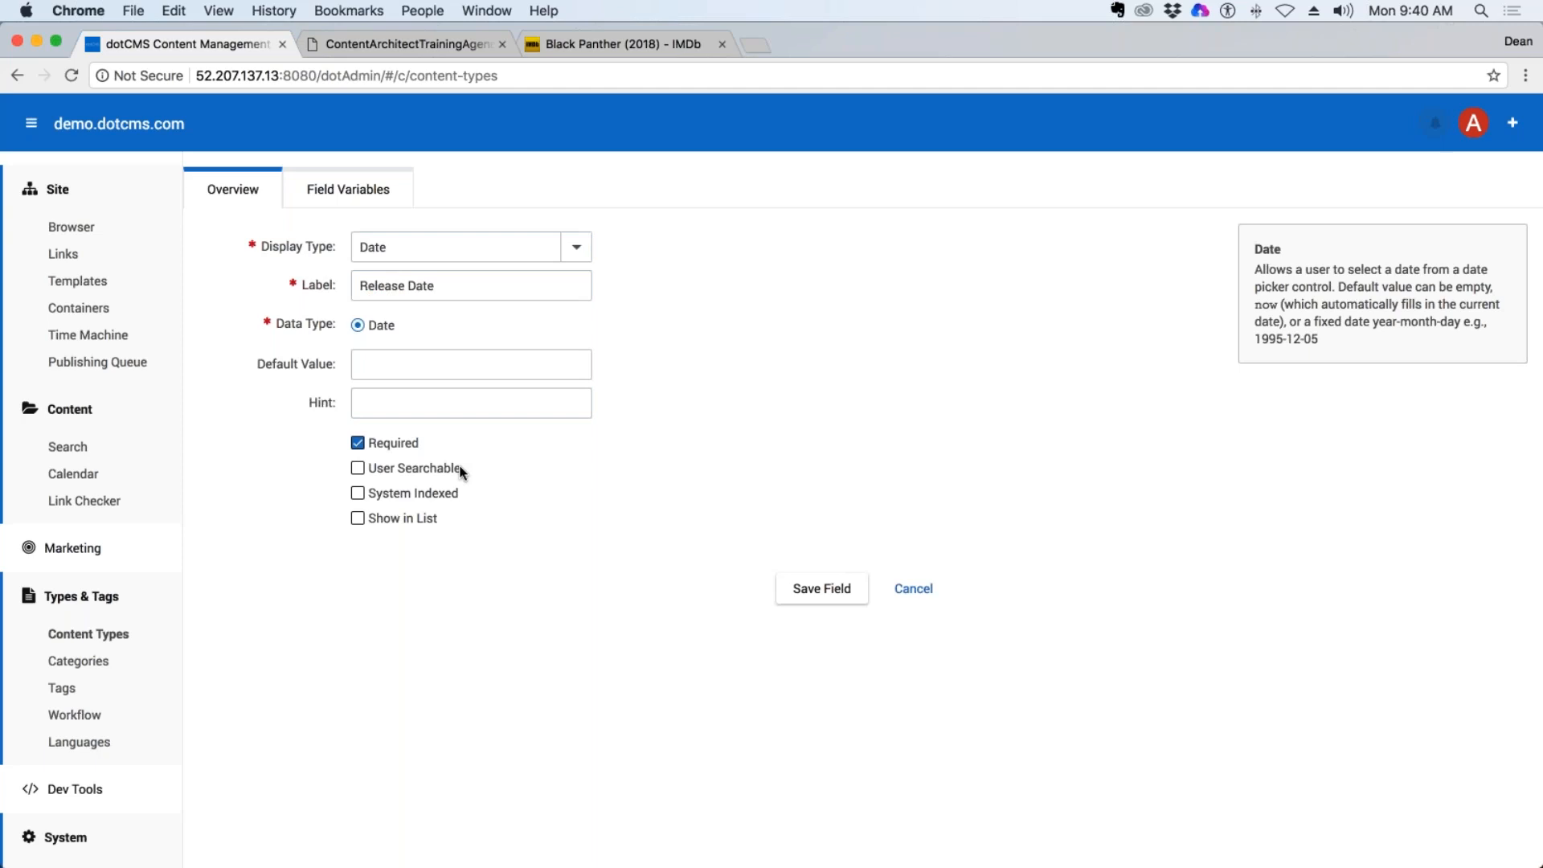
{"action": "left_click", "coordinate": [358, 468]}
{"action": "left_click", "coordinate": [354, 519]}
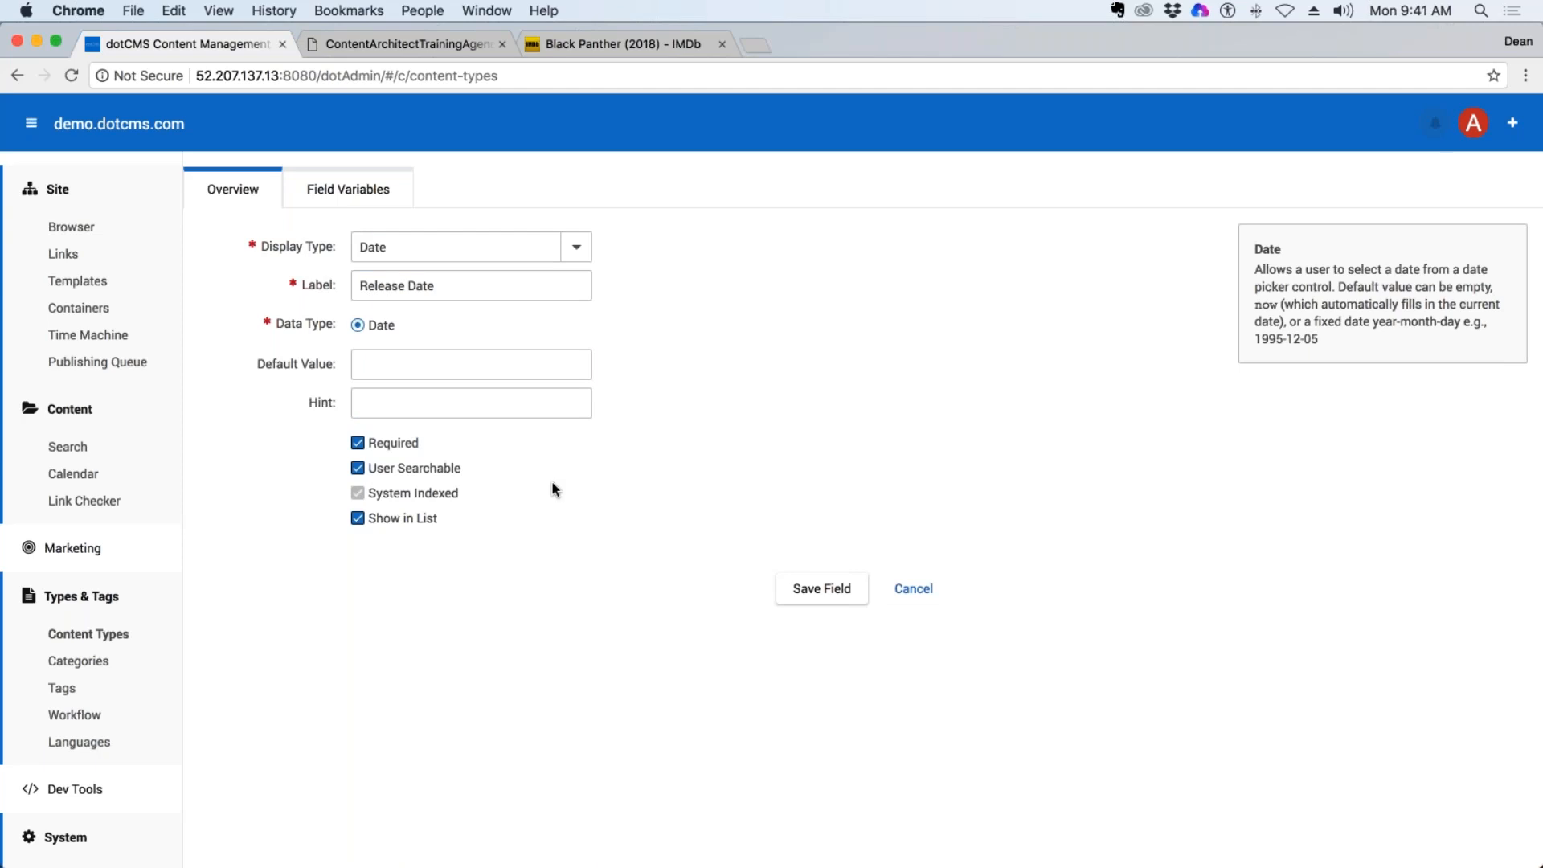
{"action": "left_click", "coordinate": [822, 591]}
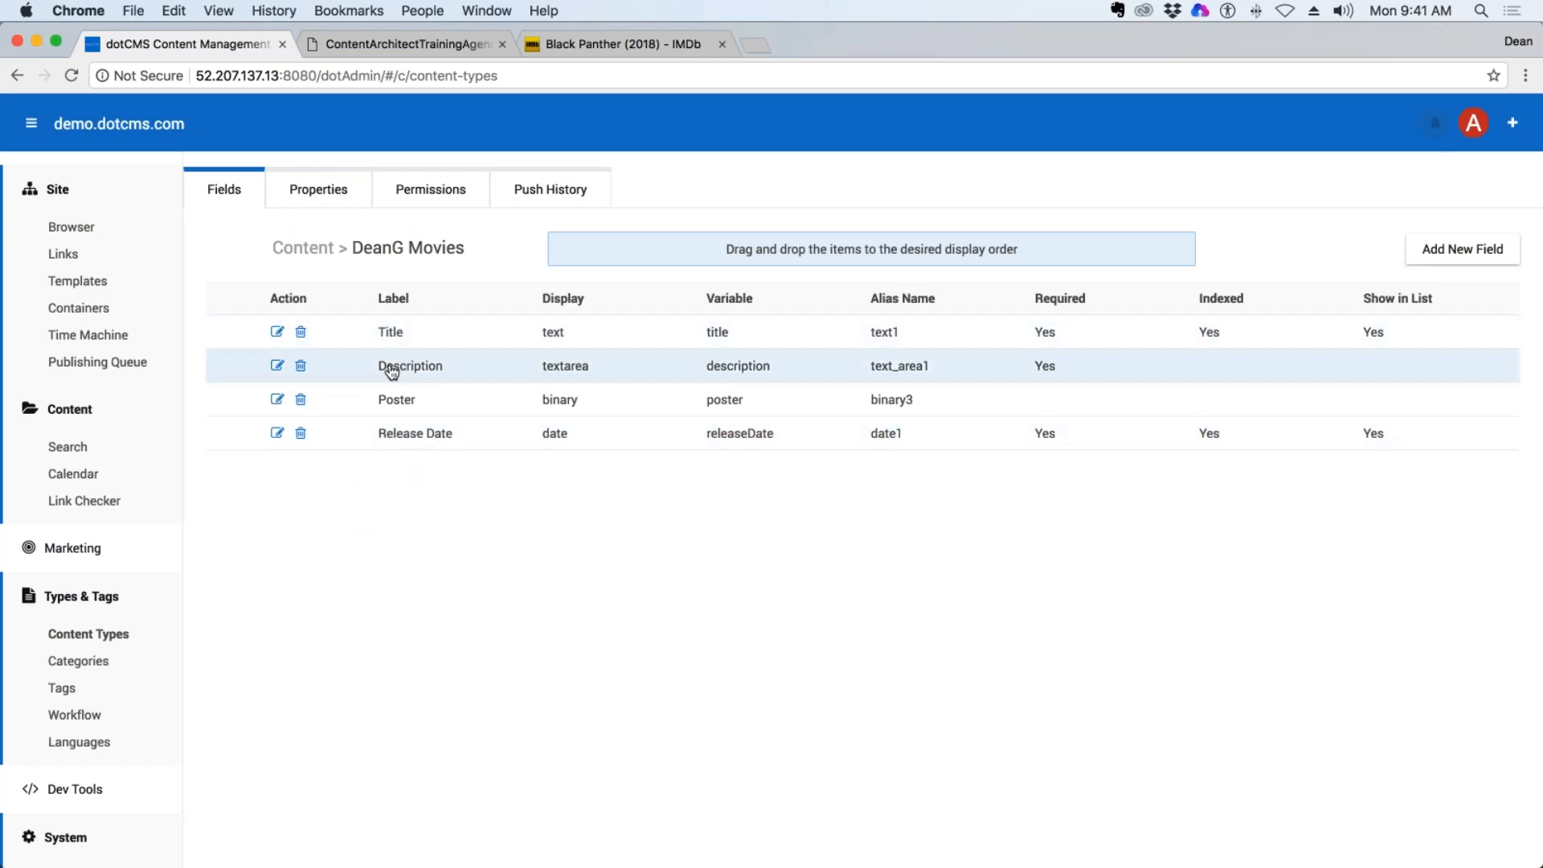
Reorder the movie fields to Title, Release Date, Poster, Description, and compare them with the Black Panther IMDb page.
{"action": "left_click_drag", "start_coordinate": [410, 448], "coordinate": [410, 363]}
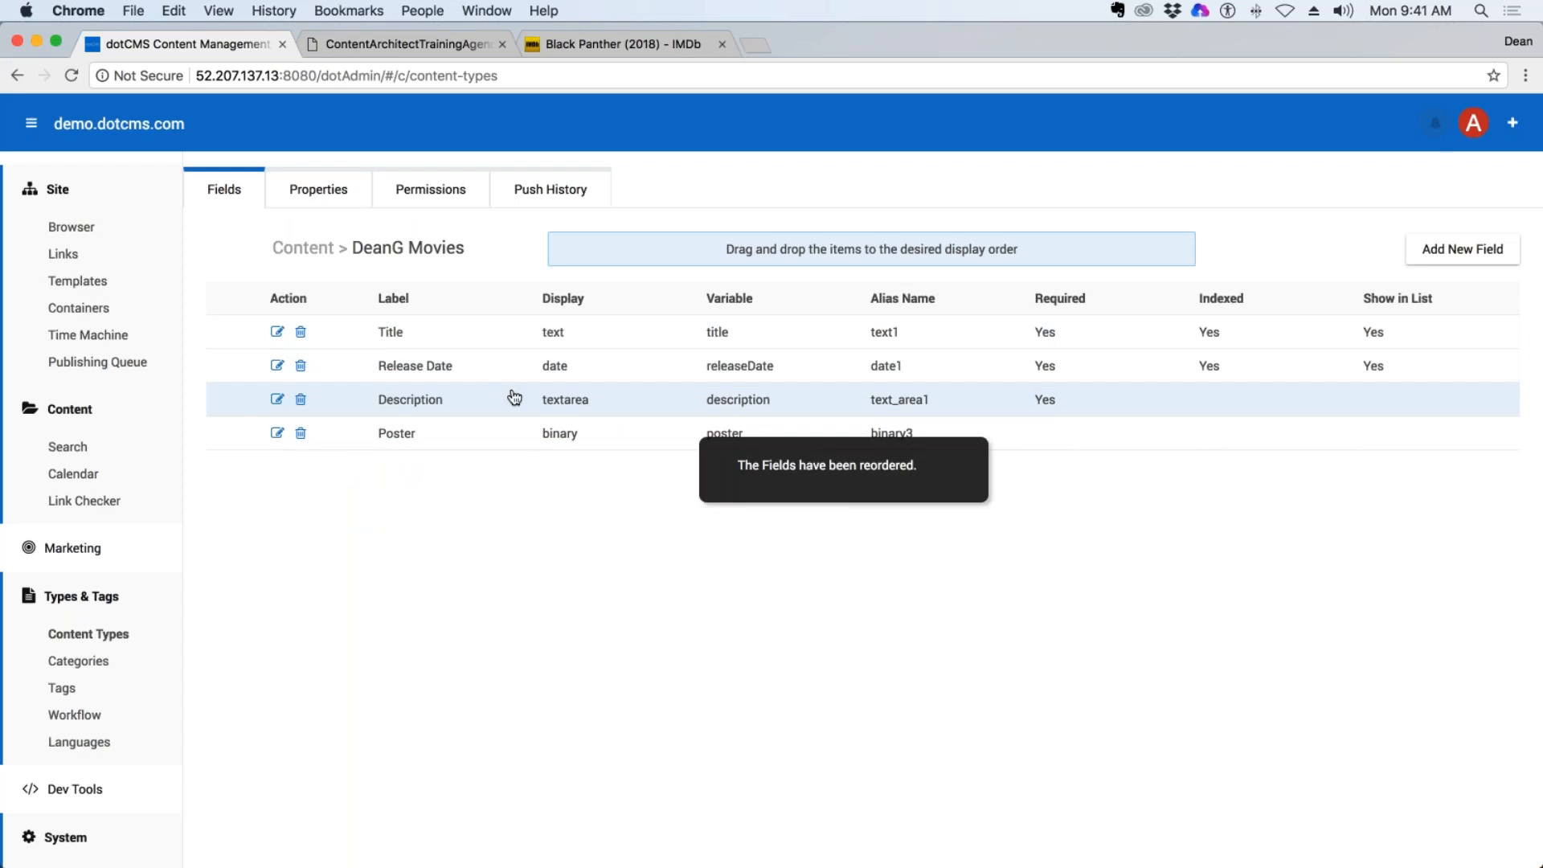
{"action": "left_click_drag", "start_coordinate": [408, 439], "coordinate": [413, 399]}
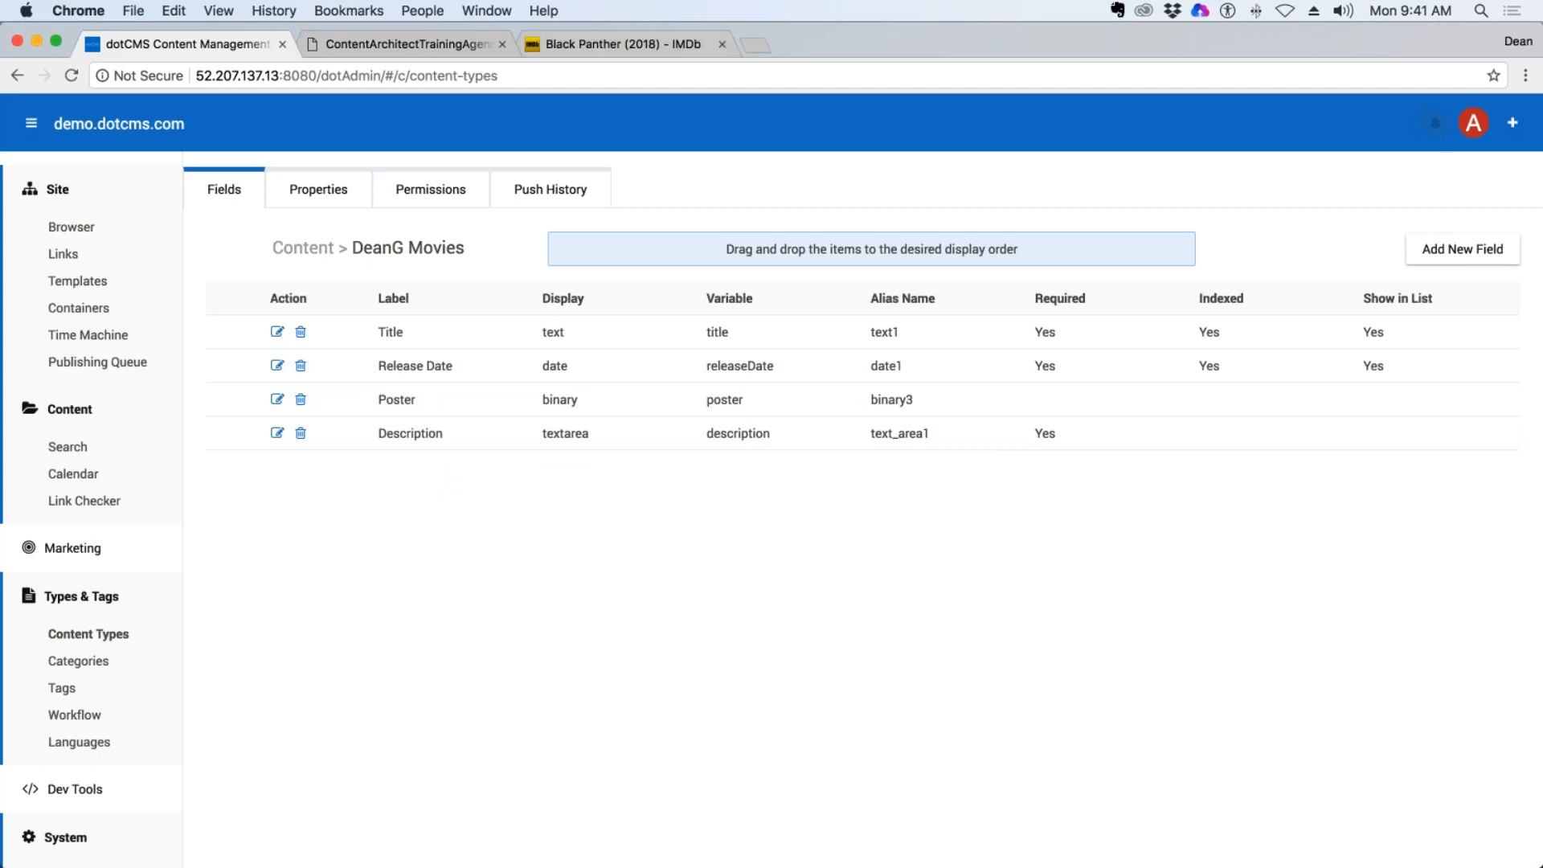
{"action": "left_click", "coordinate": [588, 50]}
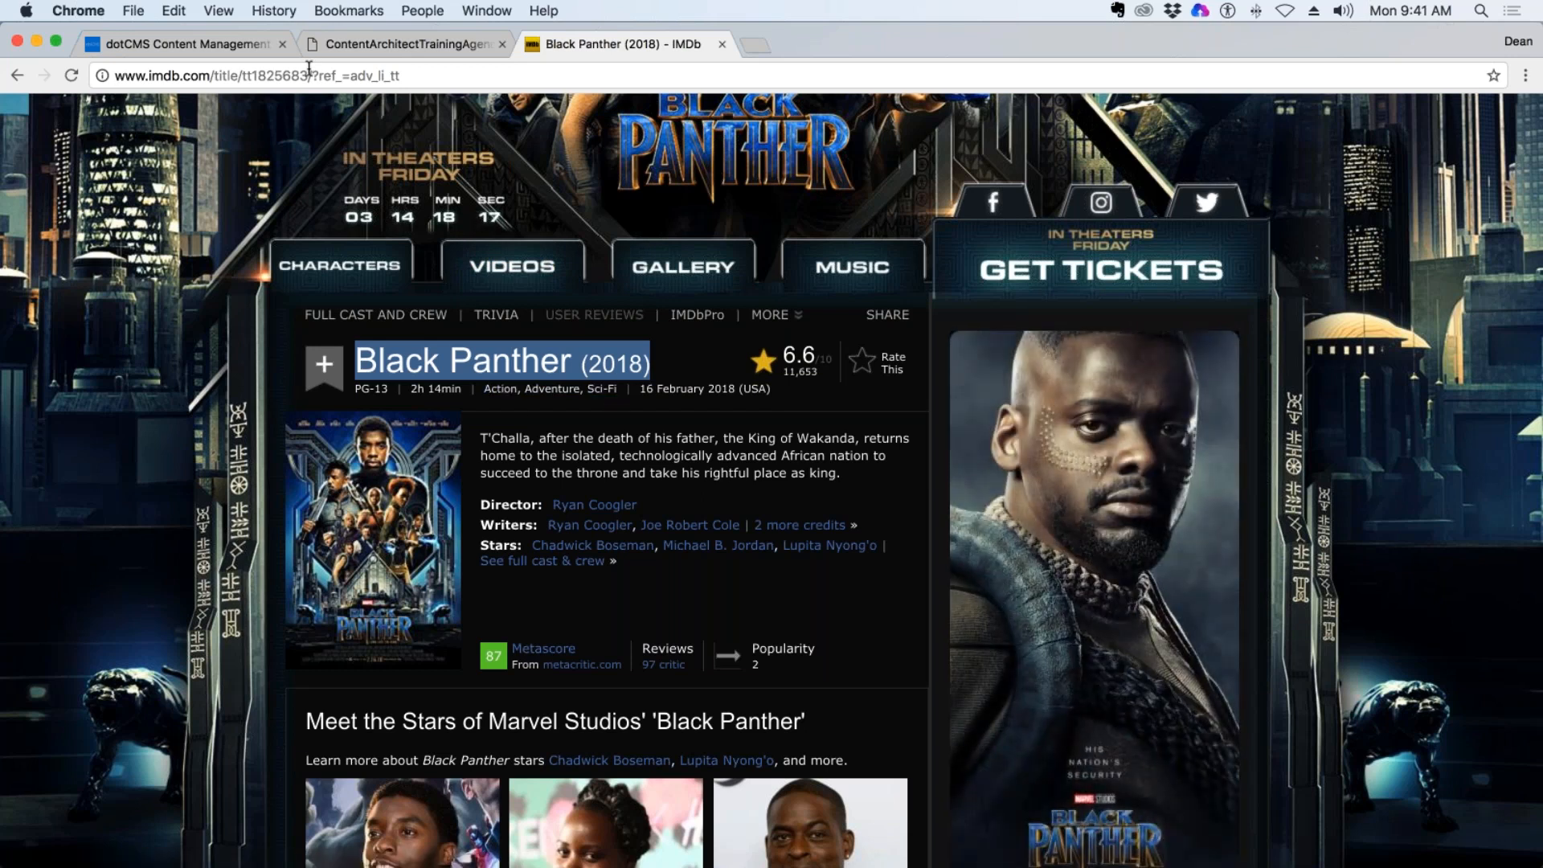
{"action": "left_click", "coordinate": [249, 44]}
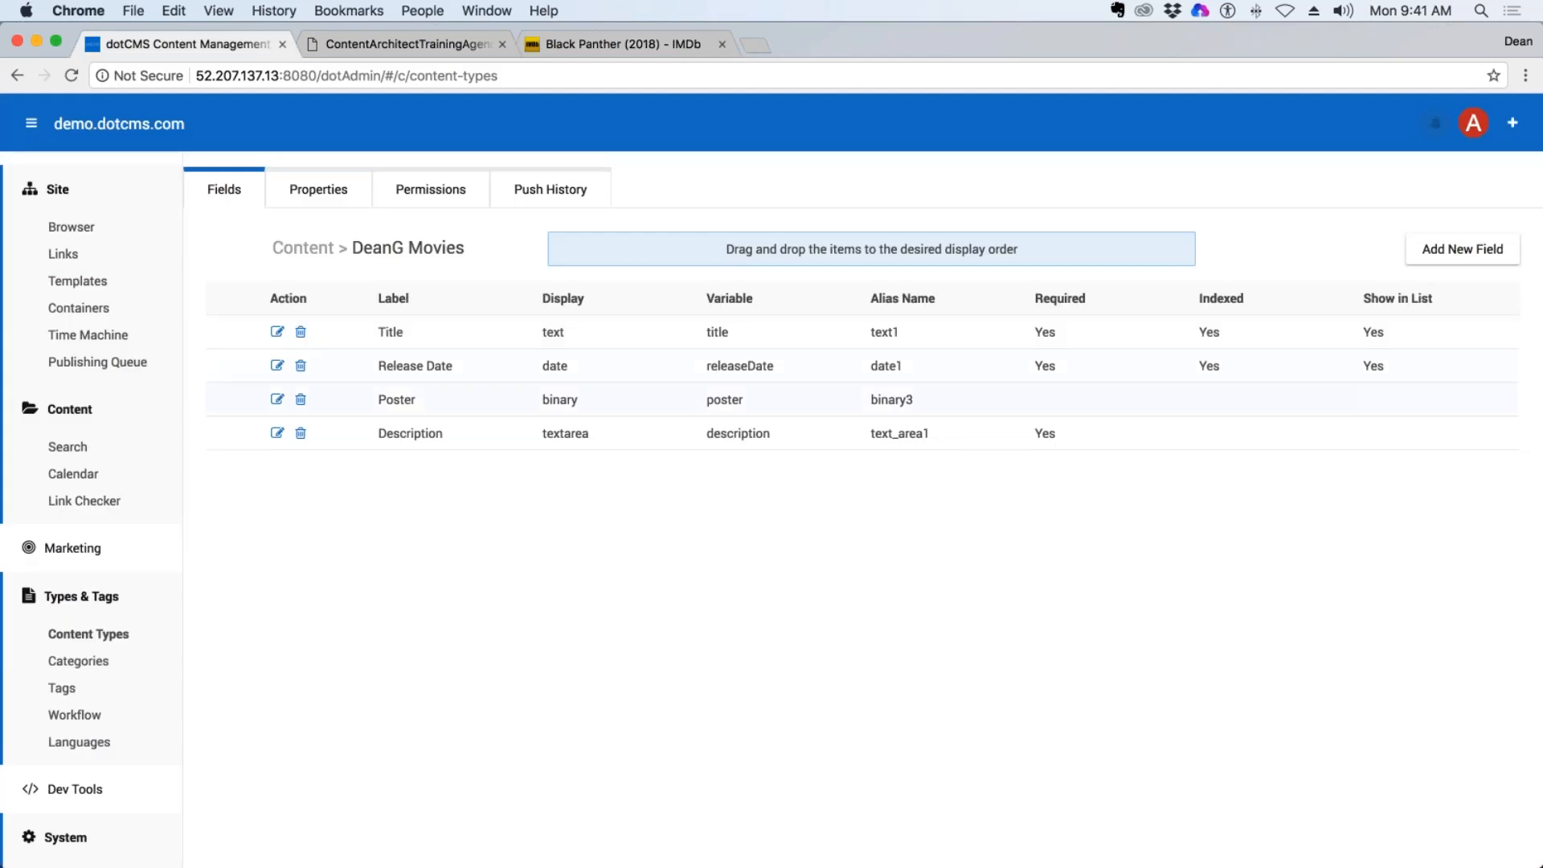
Switch to Finder and open the Demo folder inside the desktop folder on the Desktop.
{"action": "key", "text": "F11"}
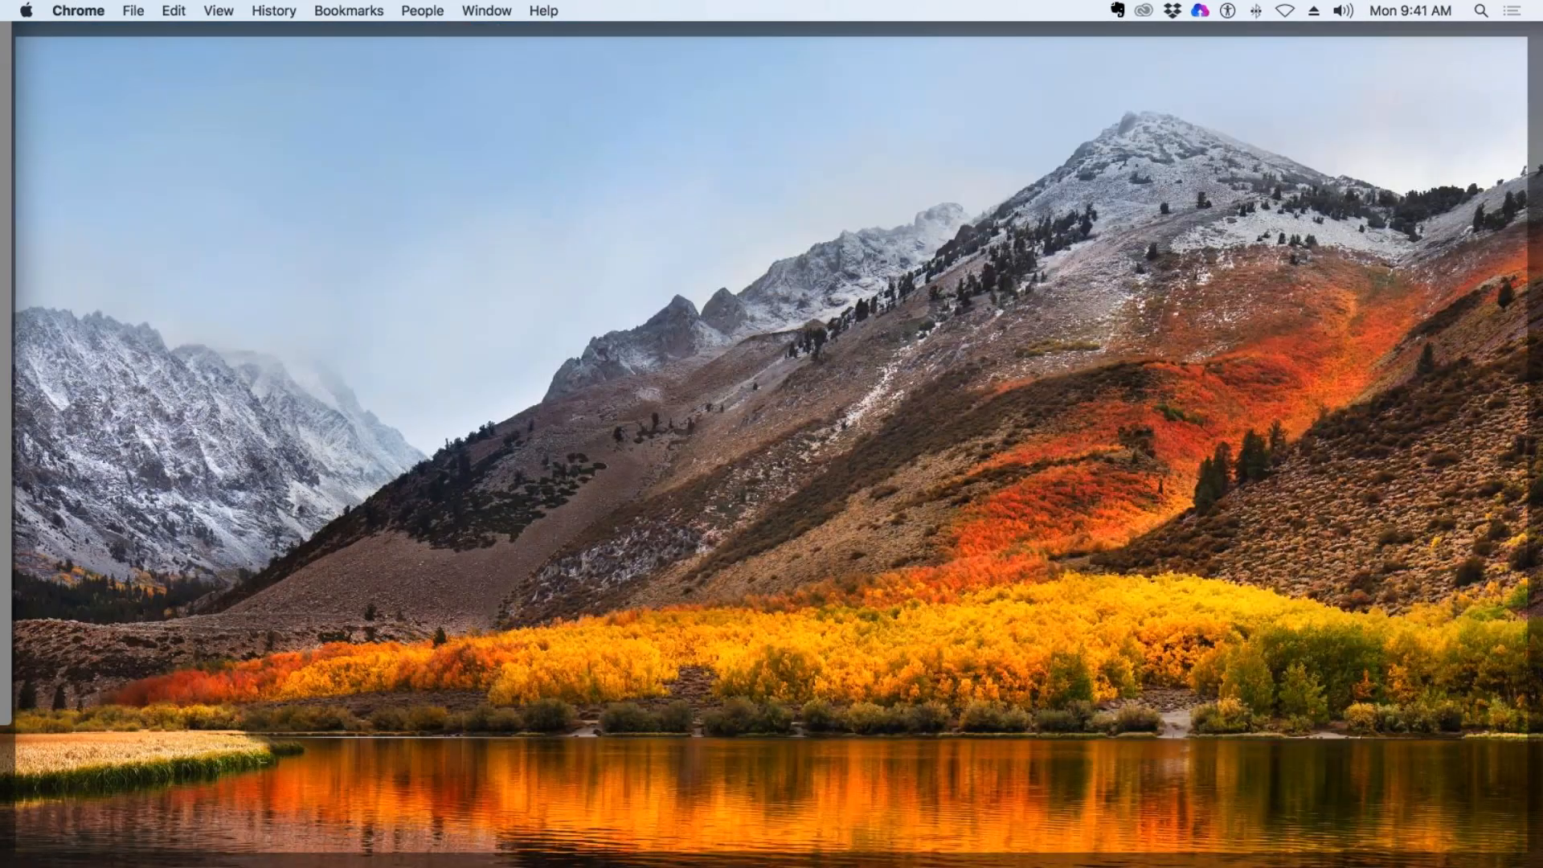
{"action": "left_click_drag", "start_coordinate": [1542, 482], "coordinate": [527, 53]}
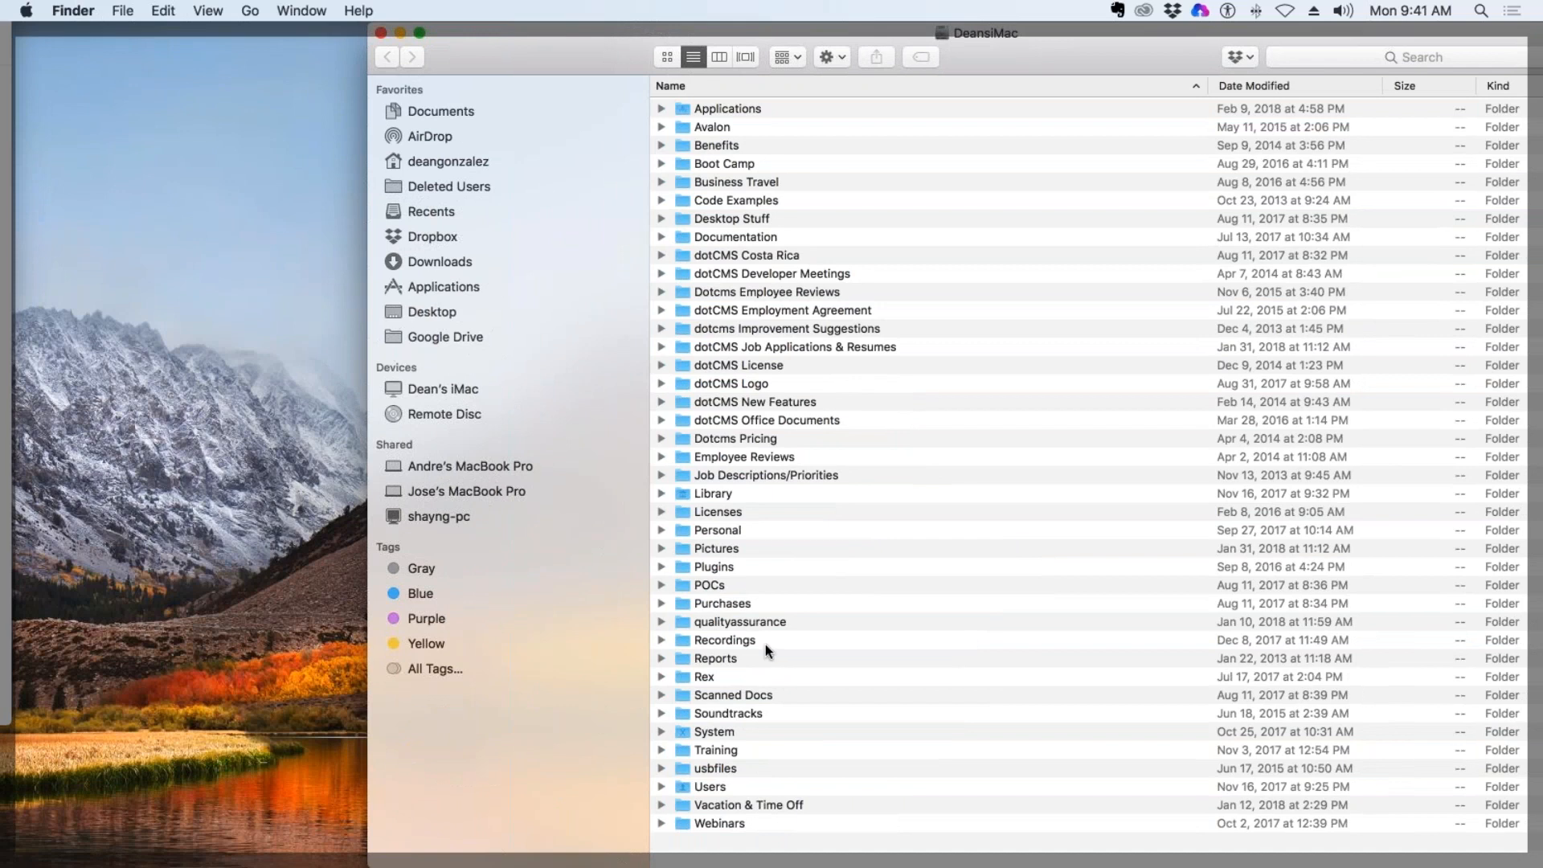
{"action": "left_click", "coordinate": [439, 311]}
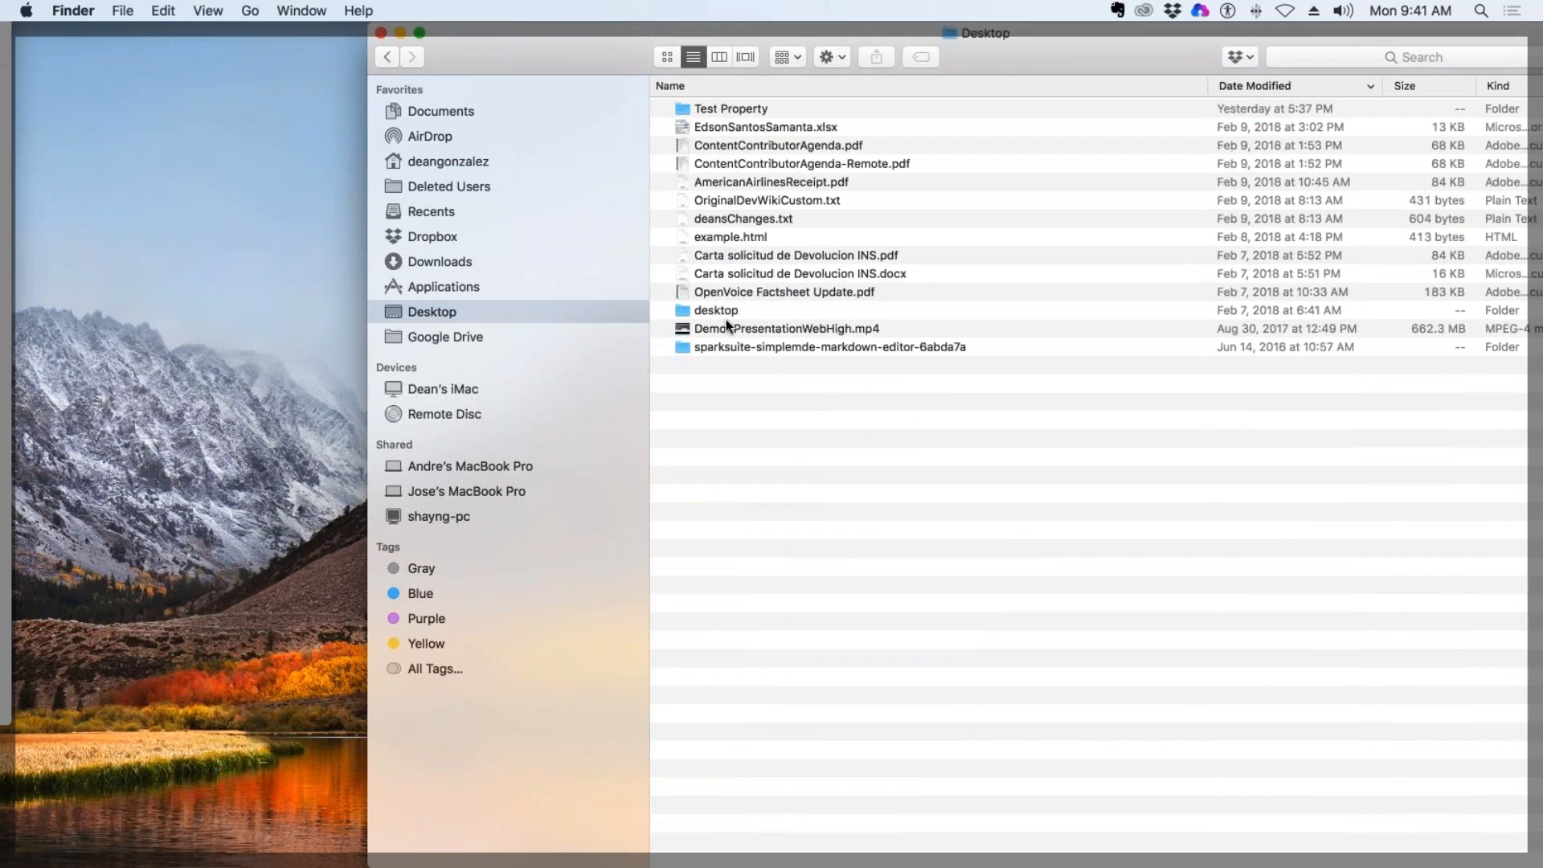
{"action": "left_click", "coordinate": [728, 313]}
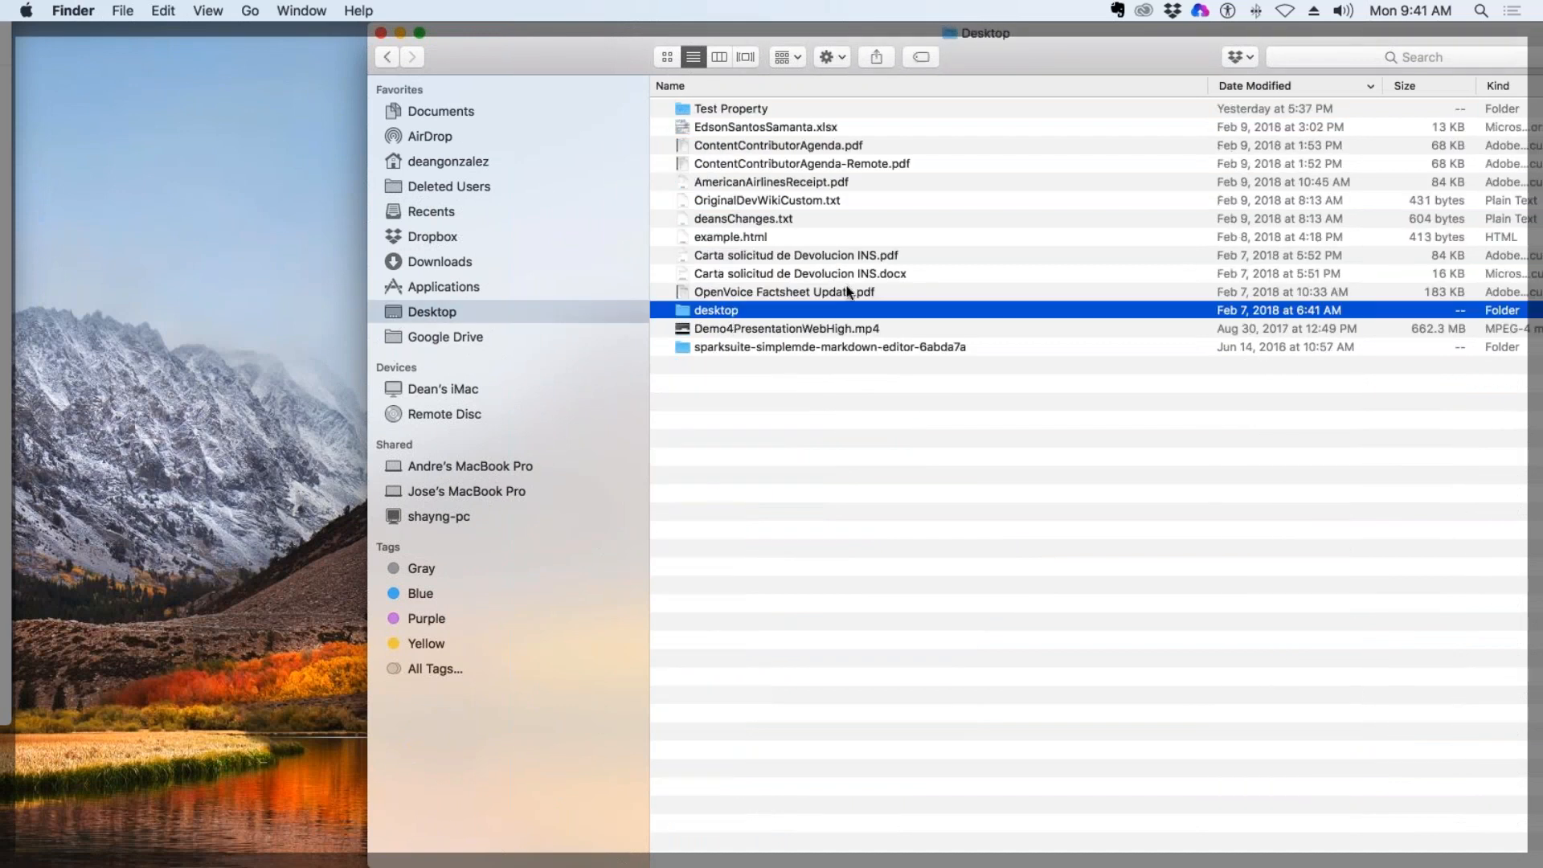
{"action": "double_click", "coordinate": [724, 309]}
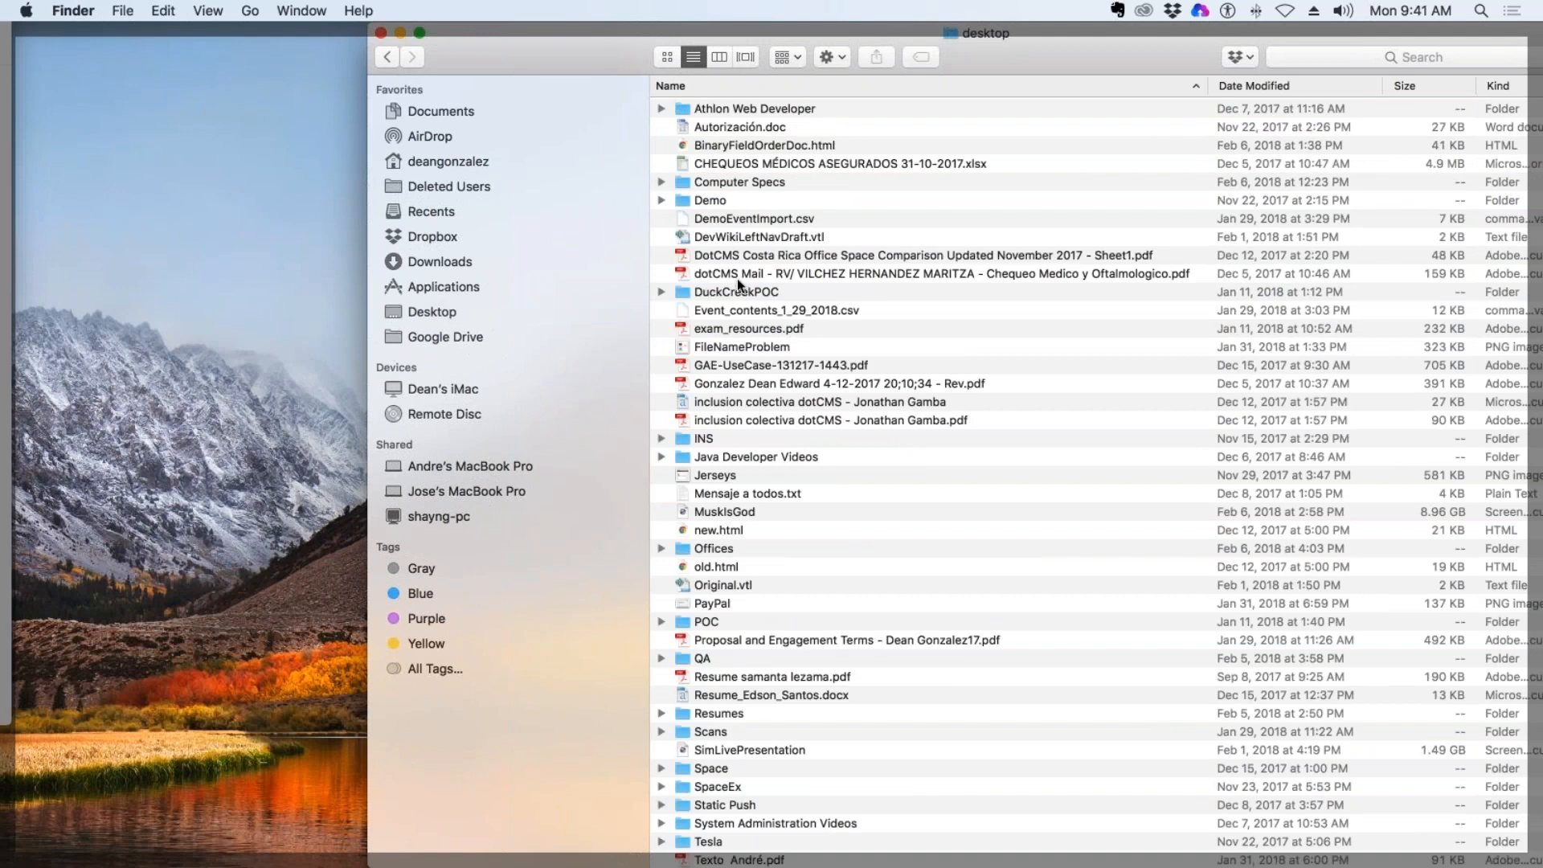
{"action": "left_click", "coordinate": [730, 199]}
{"action": "double_click", "coordinate": [731, 199]}
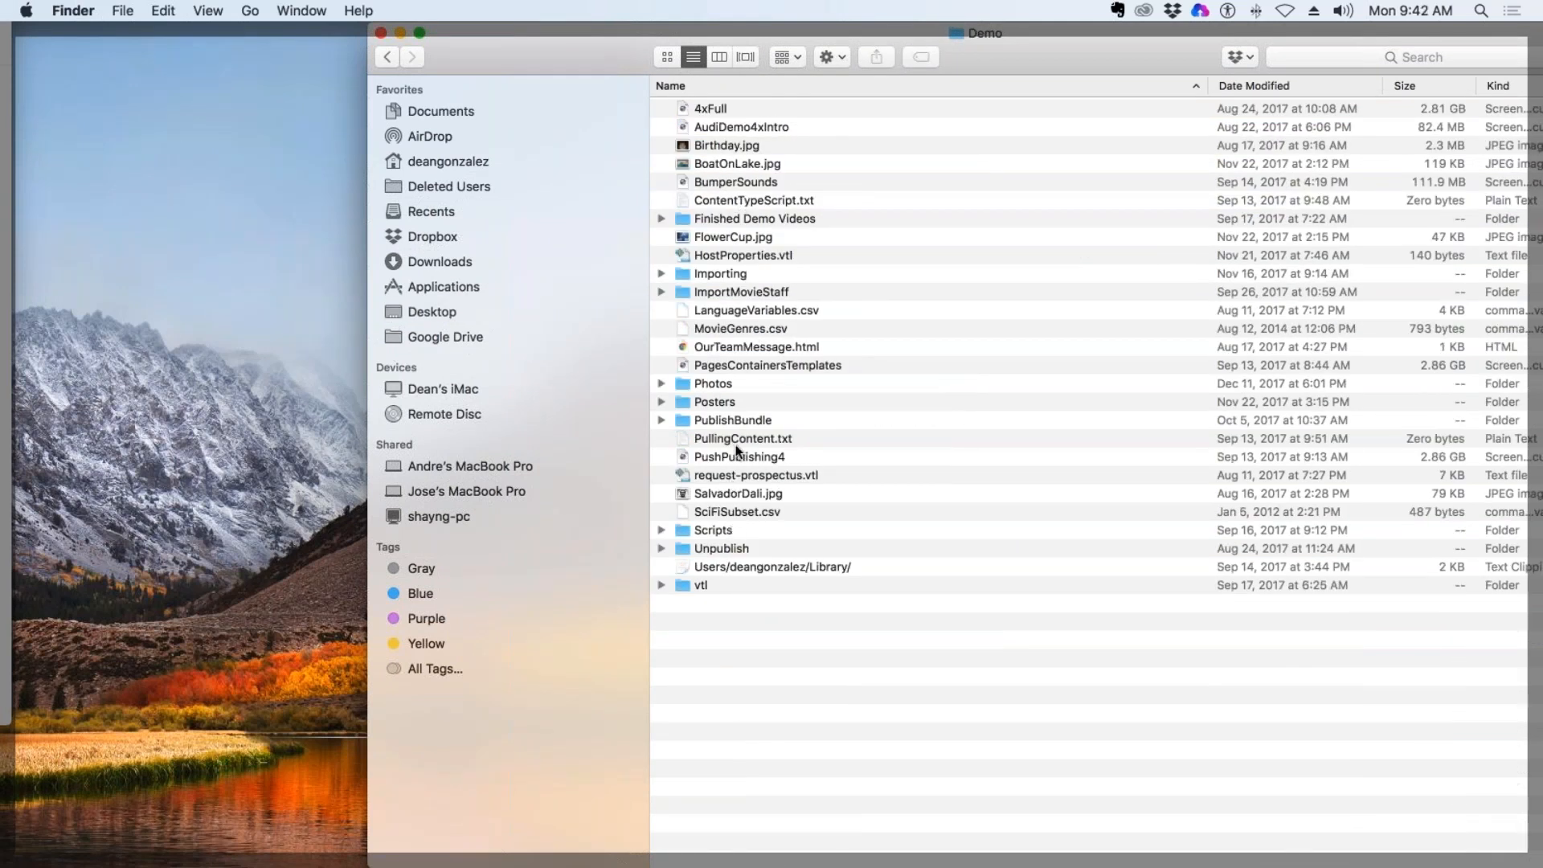
Open MovieGenres.csv in Excel and fit the name, key and variable columns to their contents.
{"action": "left_click", "coordinate": [754, 328]}
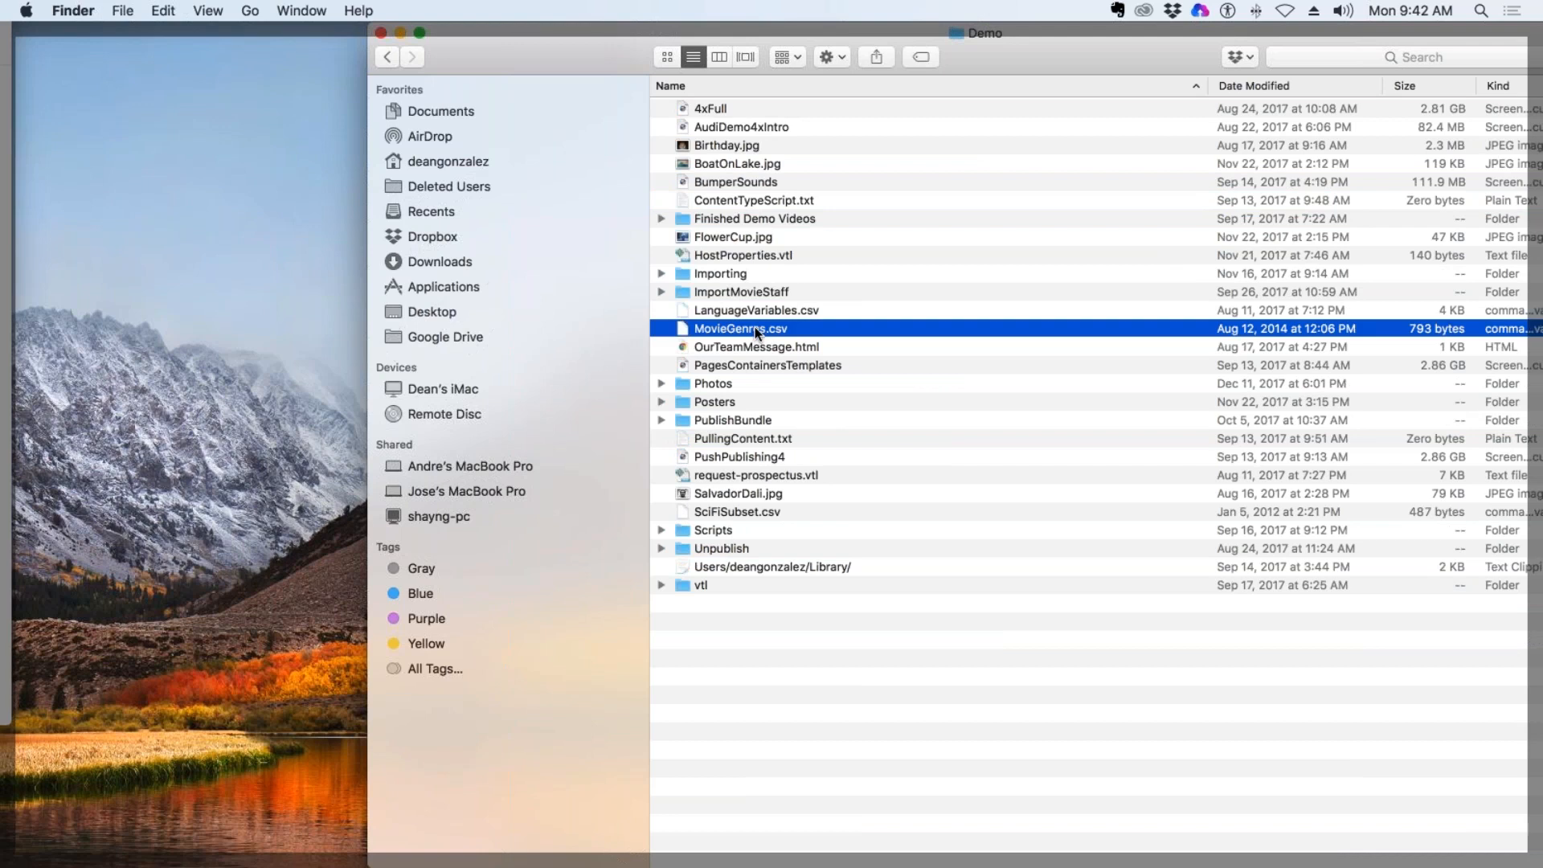
{"action": "right_click", "coordinate": [757, 326]}
{"action": "mouse_move", "coordinate": [812, 354]}
{"action": "left_click", "coordinate": [1085, 355]}
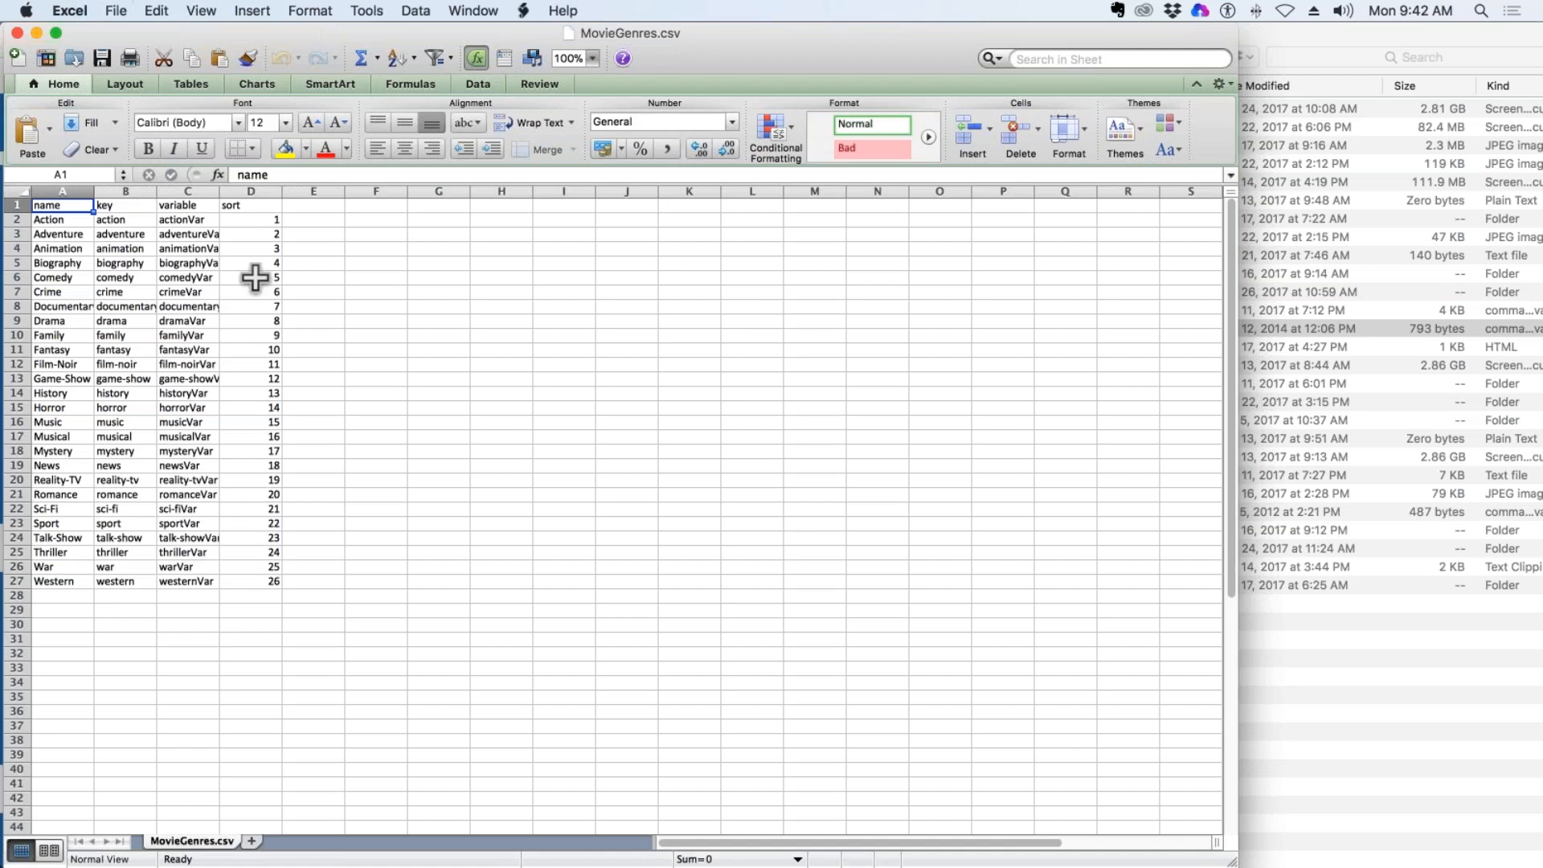
{"action": "double_click", "coordinate": [219, 191]}
{"action": "double_click", "coordinate": [156, 191]}
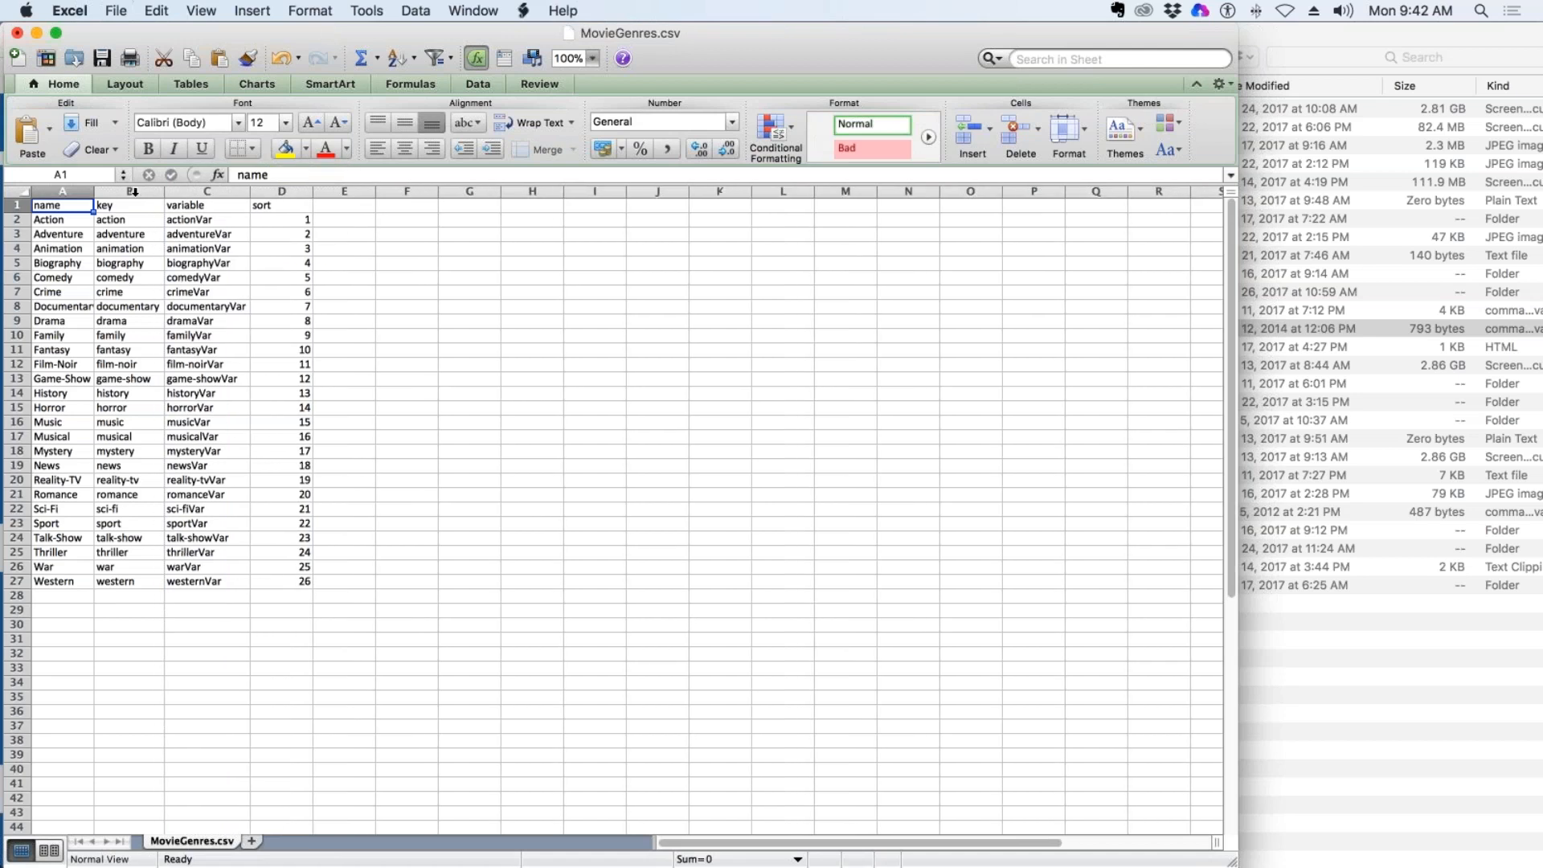
{"action": "double_click", "coordinate": [94, 191]}
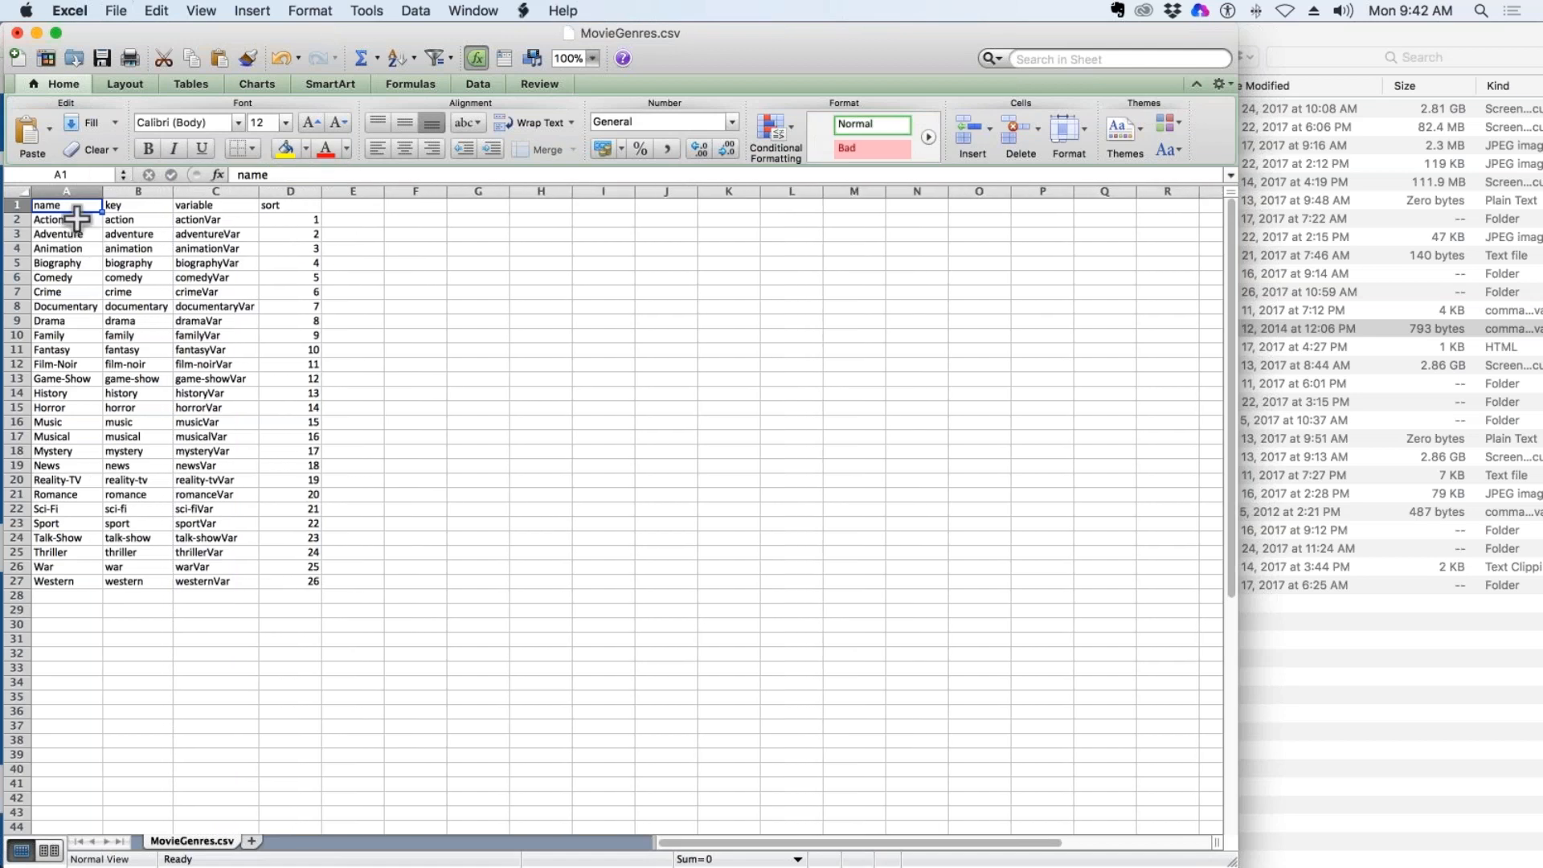
Review the name, key, variable and sort columns of the genre list, and quit Excel without saving the changes.
{"action": "left_click_drag", "start_coordinate": [53, 205], "coordinate": [61, 575]}
{"action": "left_click_drag", "start_coordinate": [140, 207], "coordinate": [153, 579]}
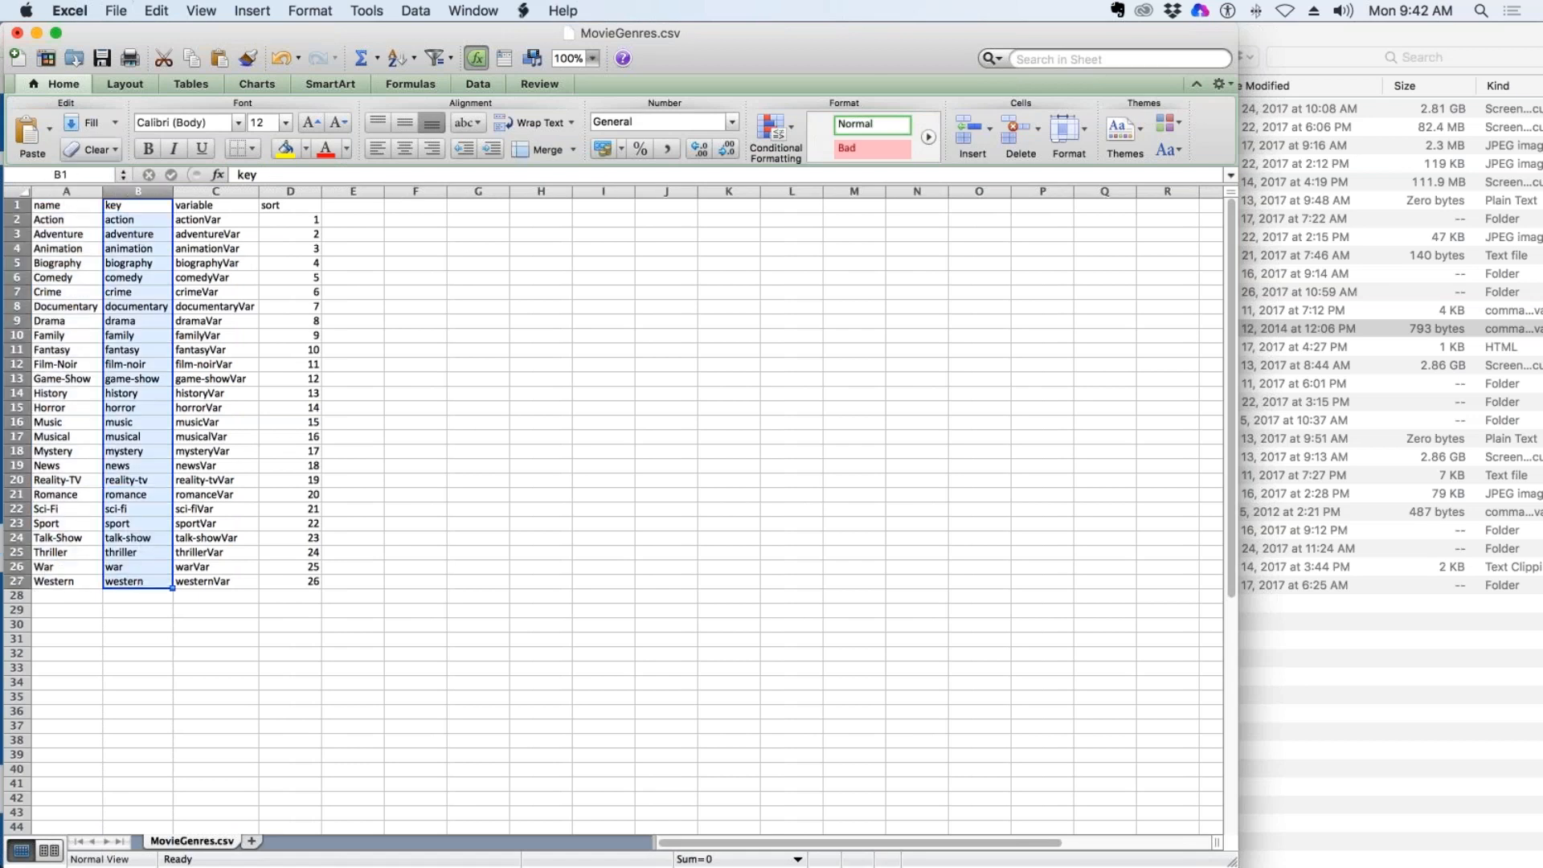
{"action": "left_click_drag", "start_coordinate": [207, 207], "coordinate": [212, 580]}
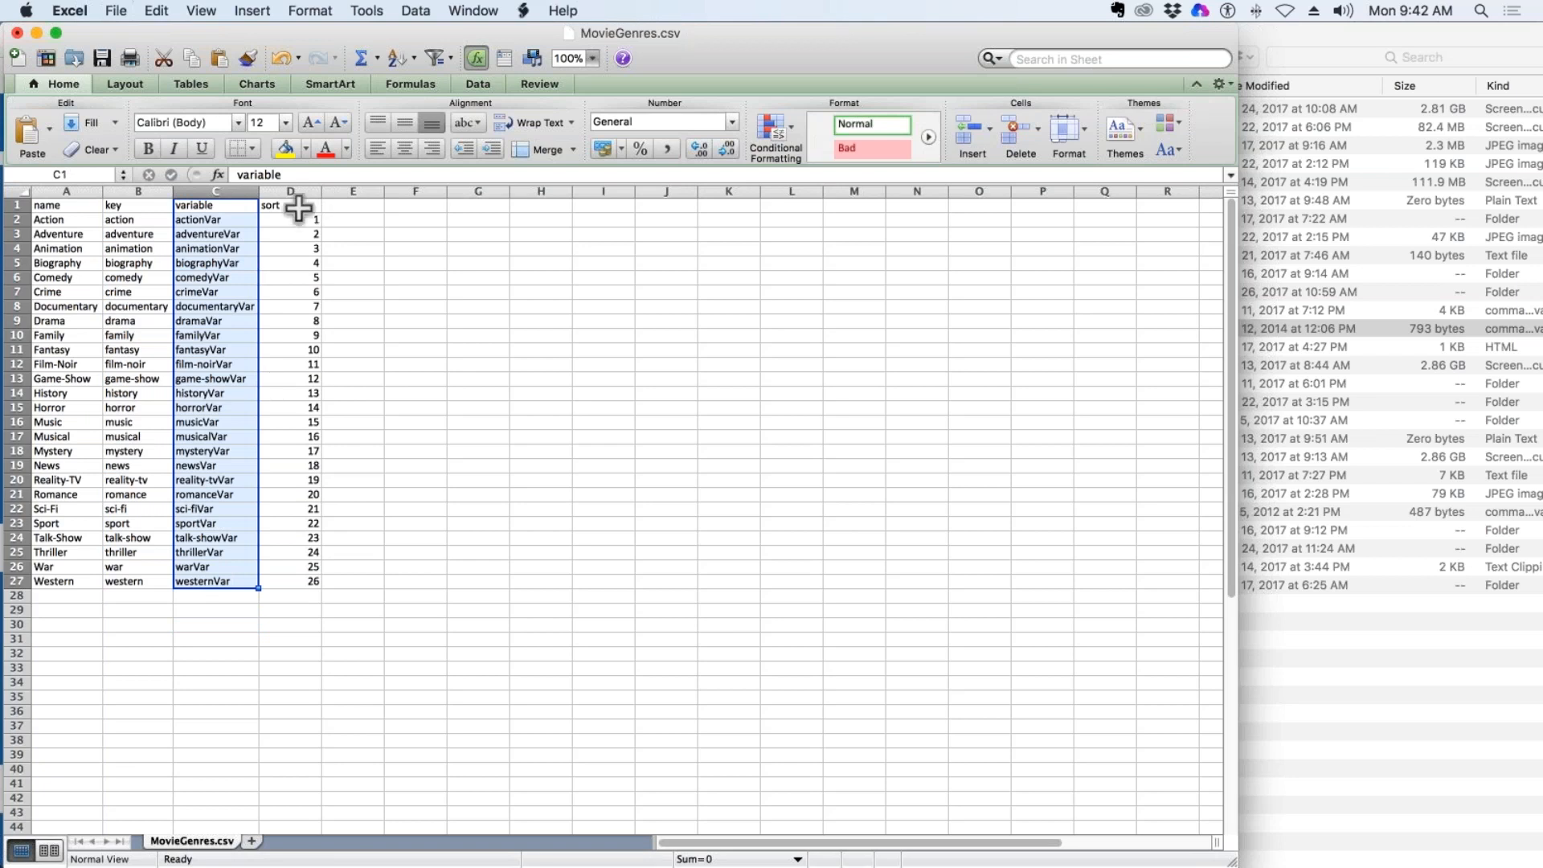
{"action": "left_click_drag", "start_coordinate": [298, 207], "coordinate": [297, 577]}
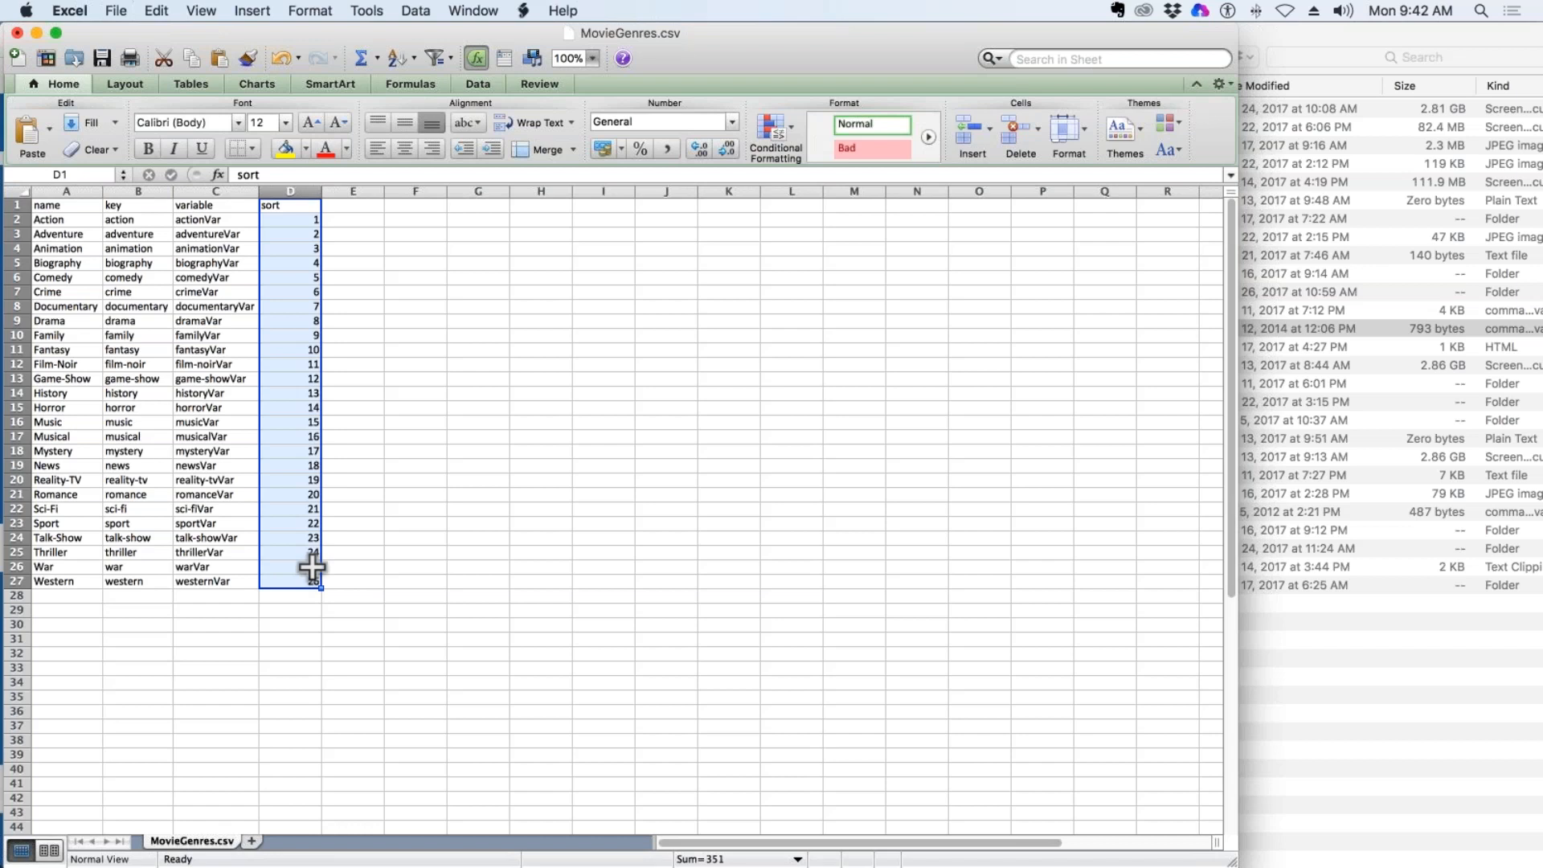
{"action": "left_click", "coordinate": [58, 11]}
{"action": "left_click", "coordinate": [88, 212]}
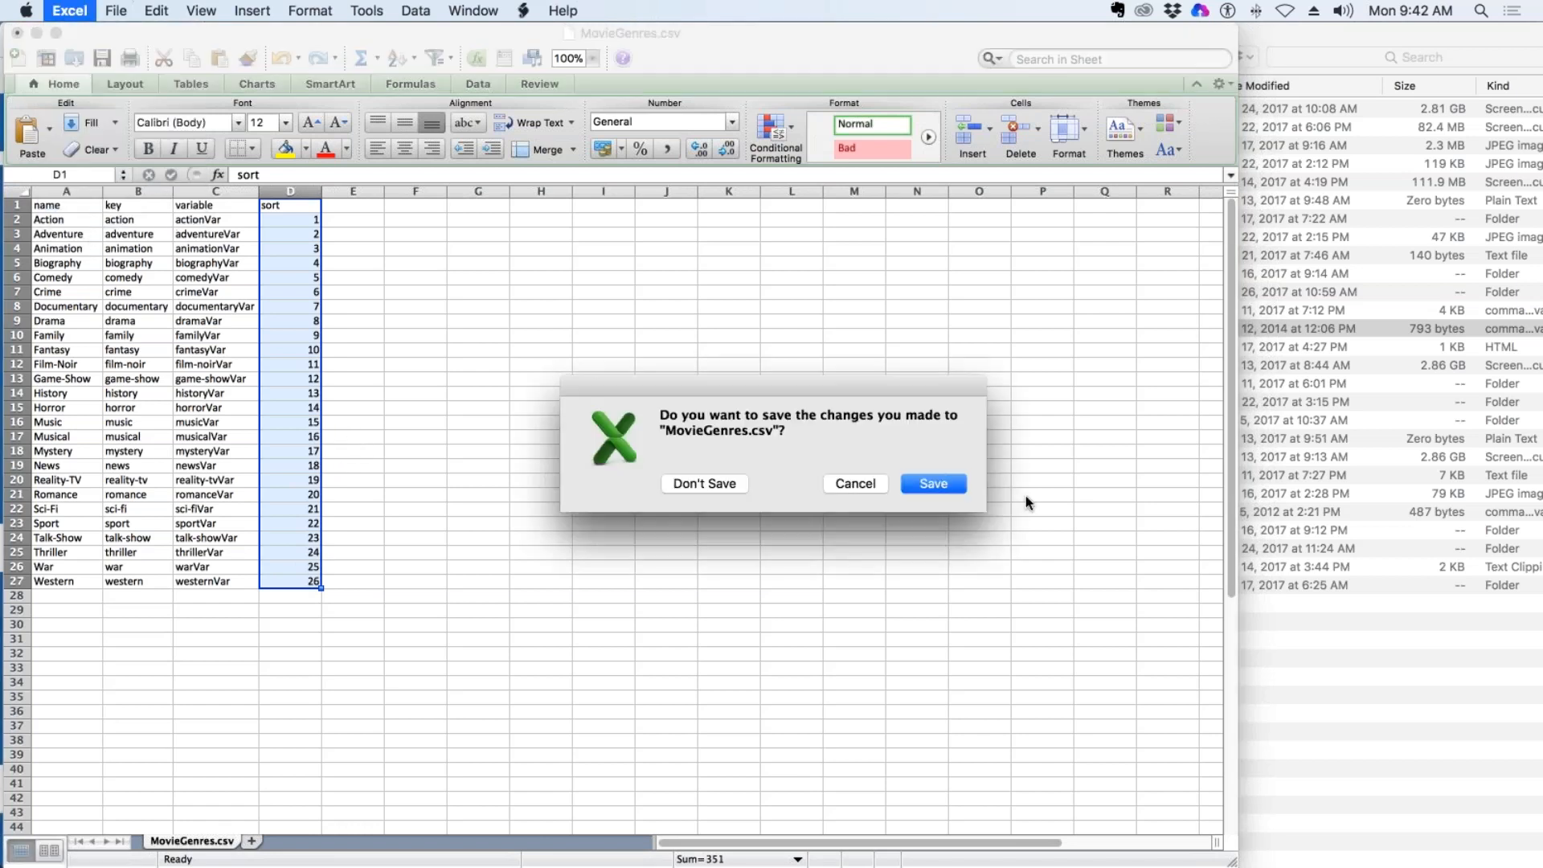
{"action": "left_click", "coordinate": [694, 484]}
{"action": "left_click", "coordinate": [273, 527]}
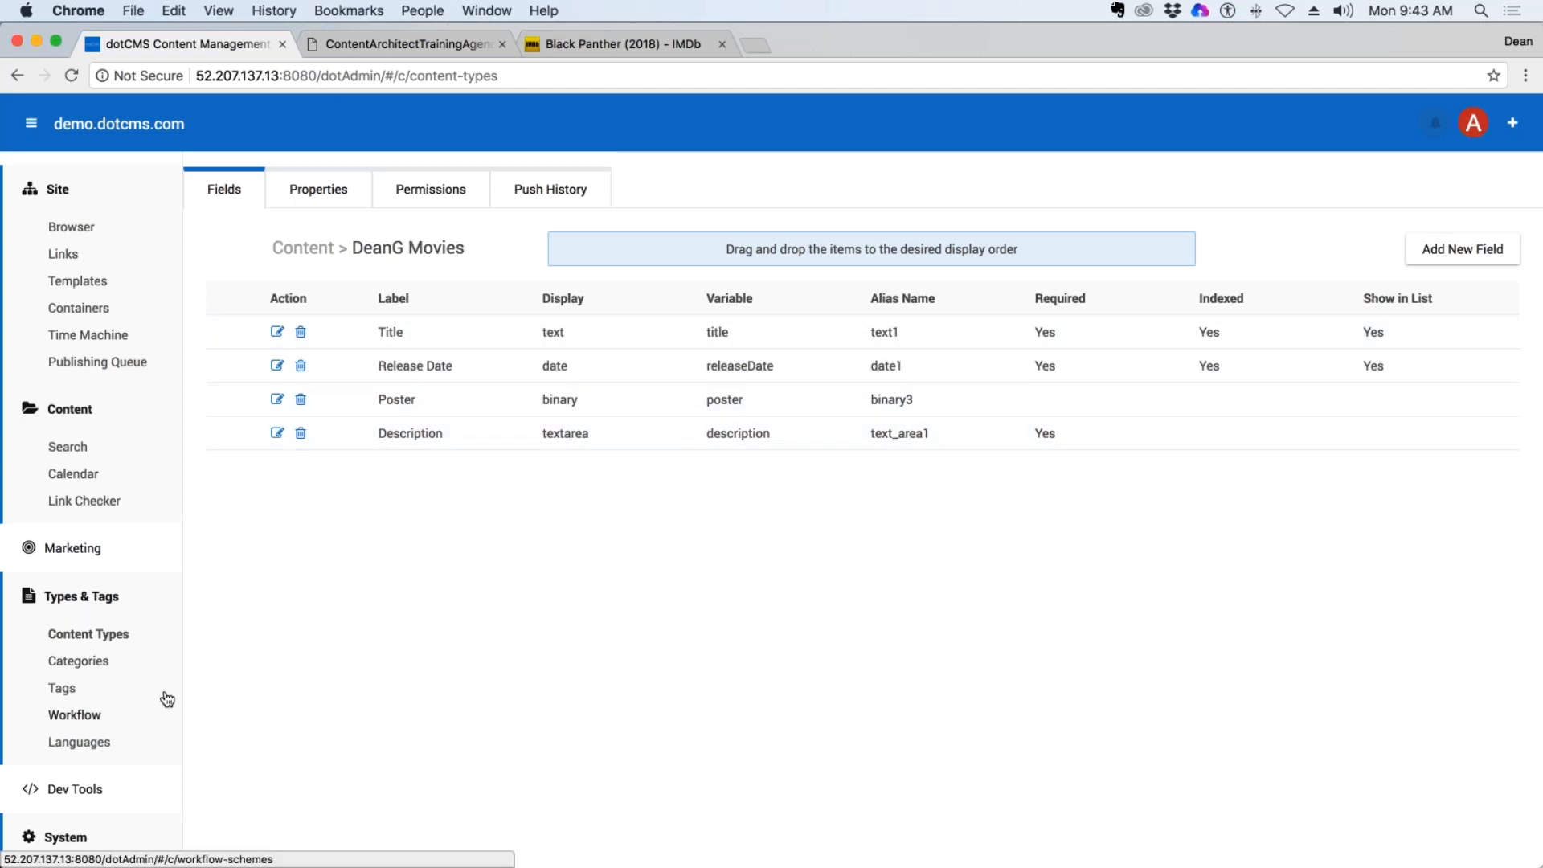
Open the dotCMS Categories page in a separate browser tab and switch to it.
{"action": "right_click", "coordinate": [81, 664]}
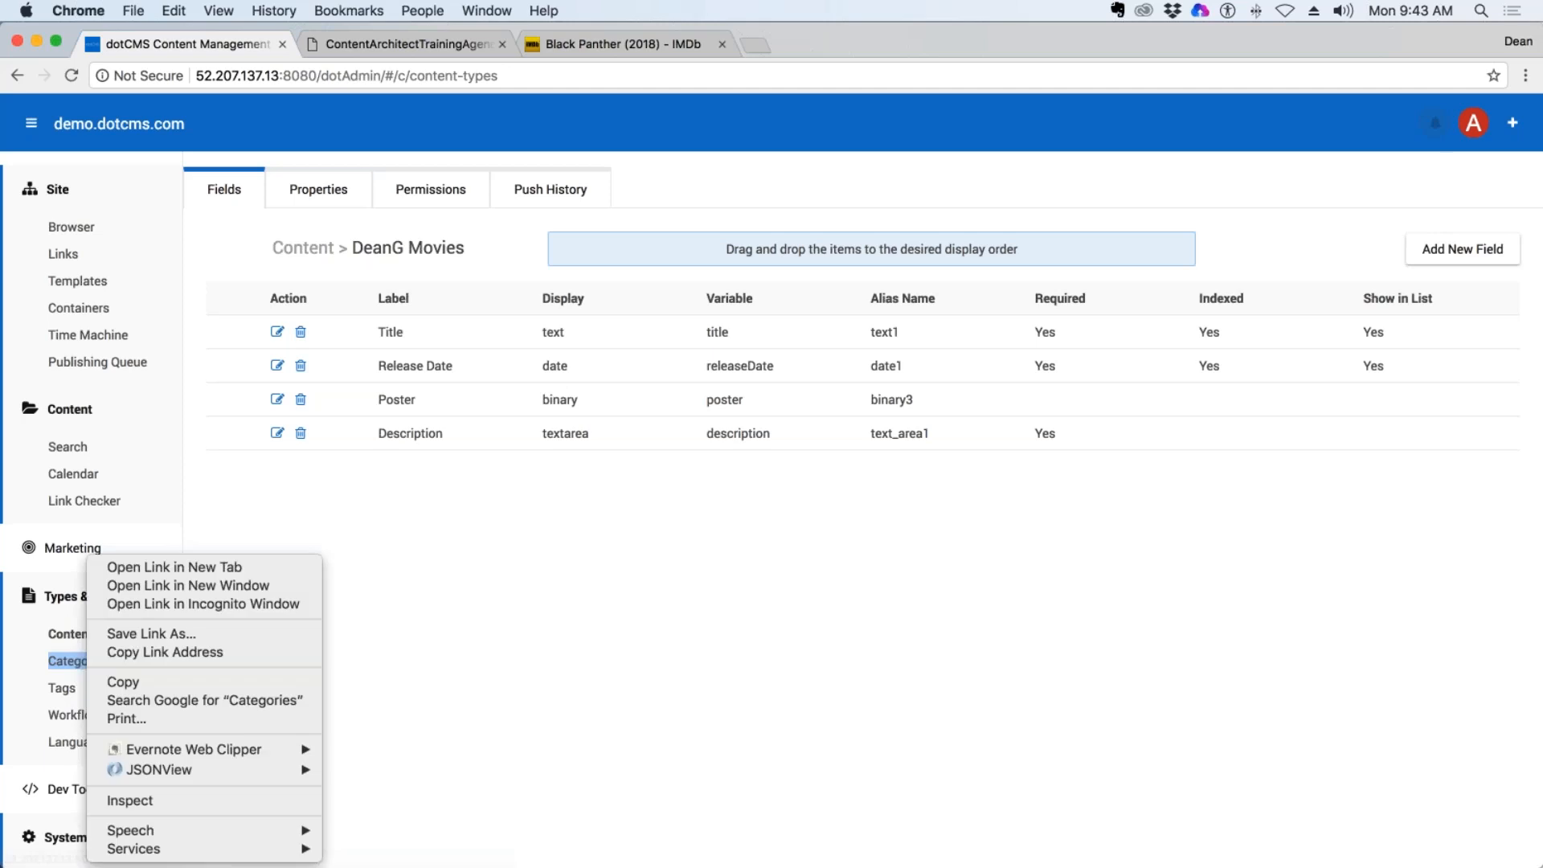
{"action": "left_click", "coordinate": [244, 568]}
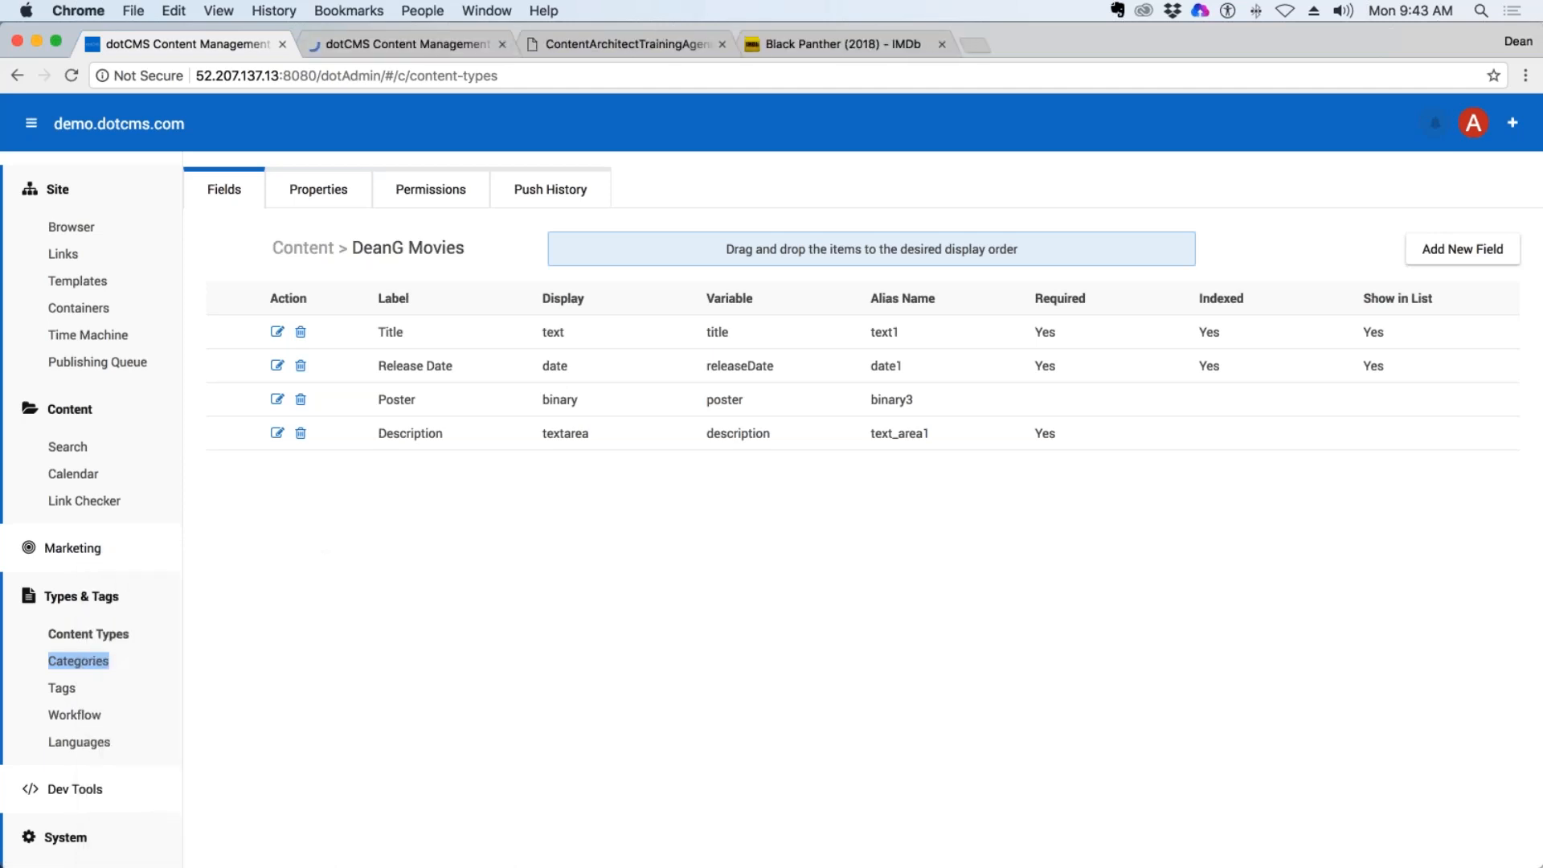
{"action": "left_click", "coordinate": [431, 51]}
{"action": "left_click", "coordinate": [249, 43]}
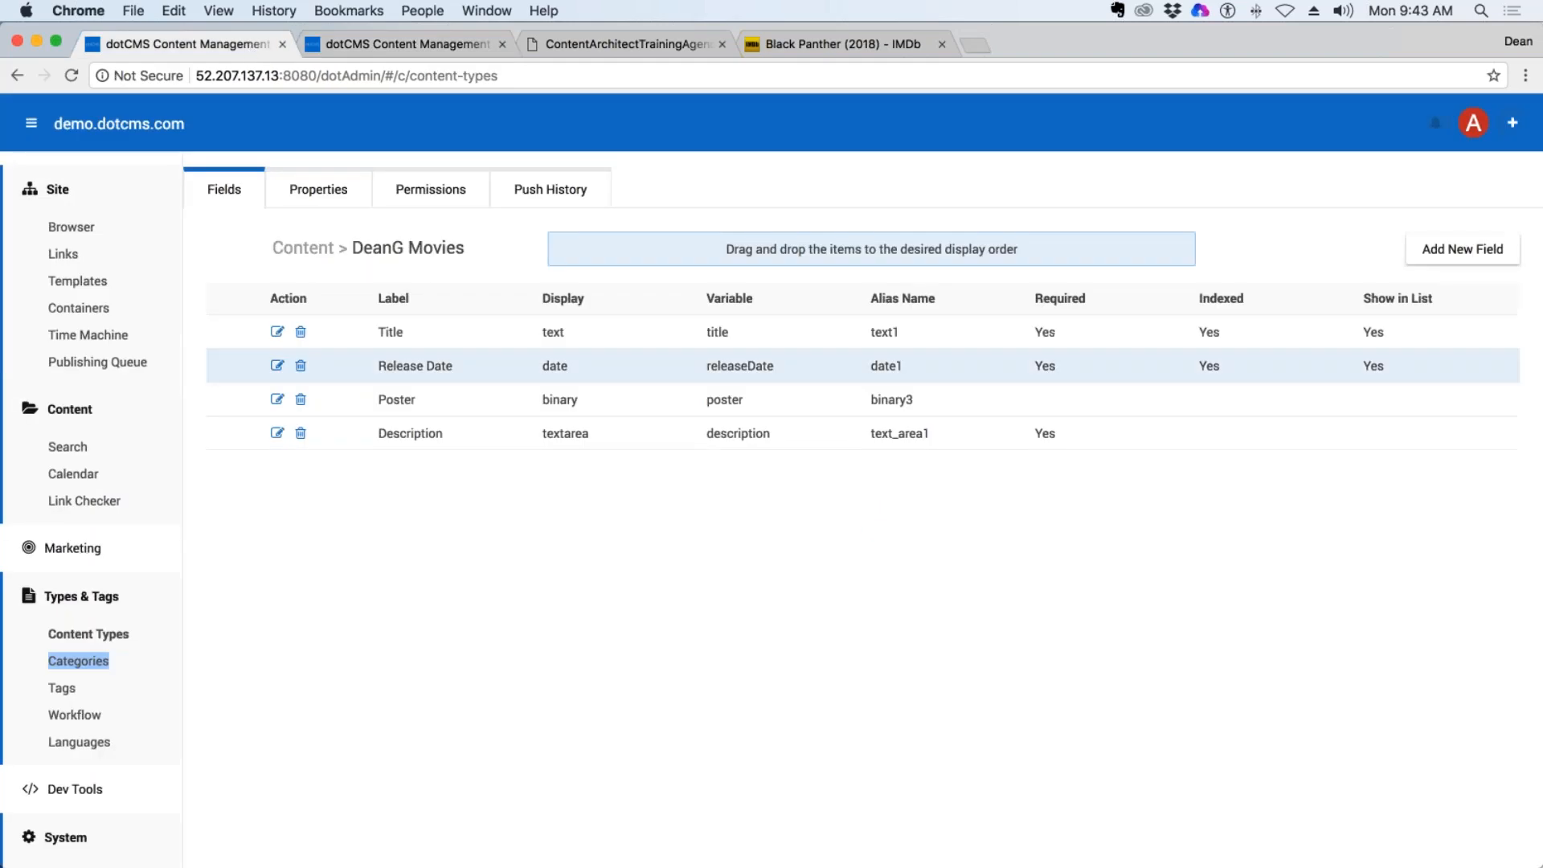
{"action": "left_click", "coordinate": [402, 44]}
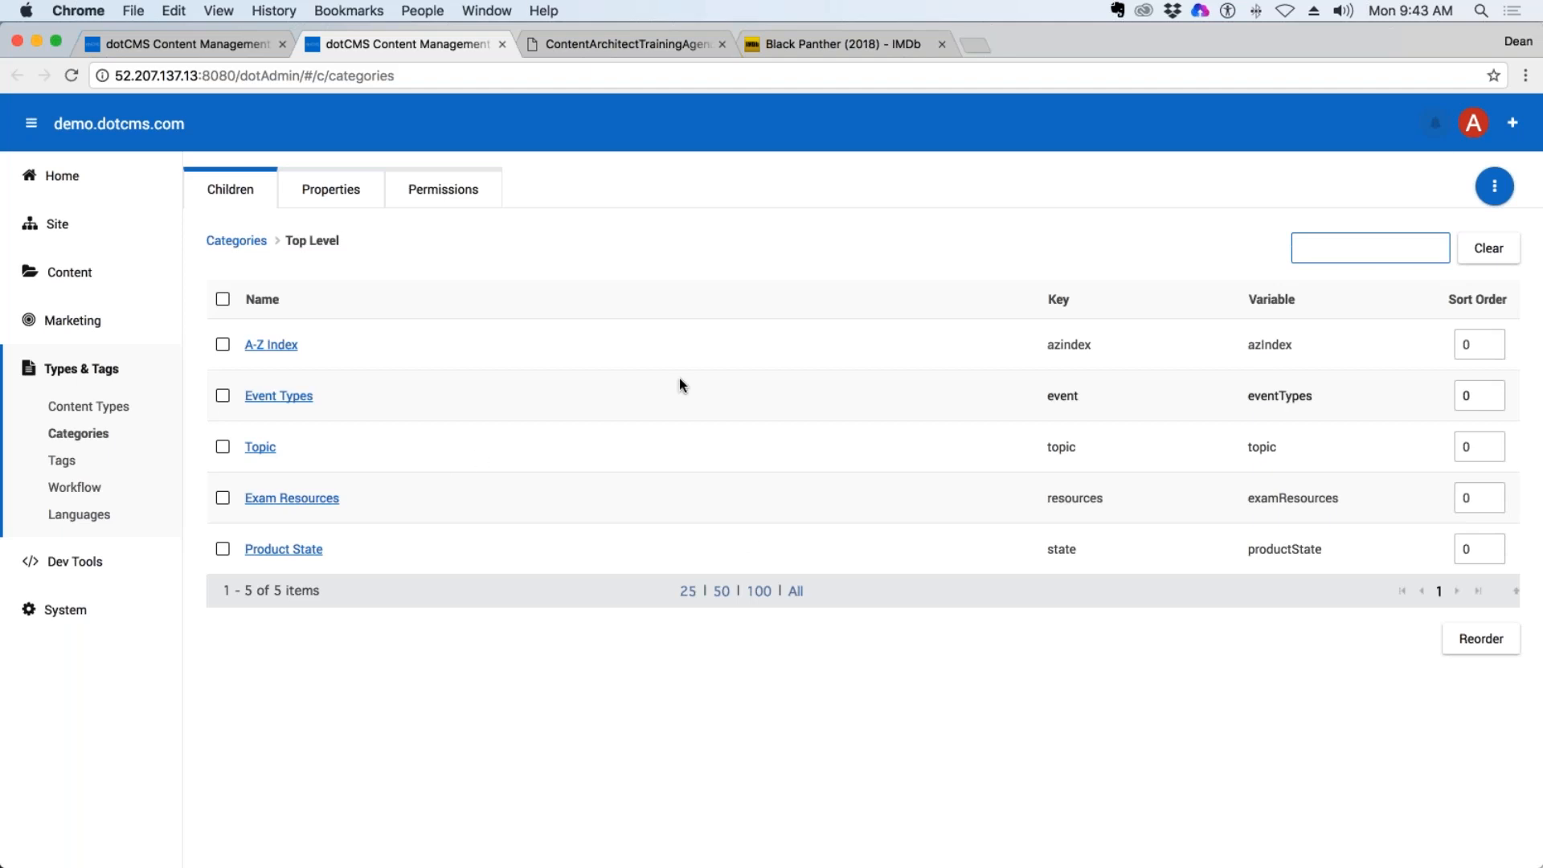
Add a top-level category named Genre with the key genre and close the dialog.
{"action": "left_click", "coordinate": [1495, 191]}
{"action": "left_click", "coordinate": [1496, 188]}
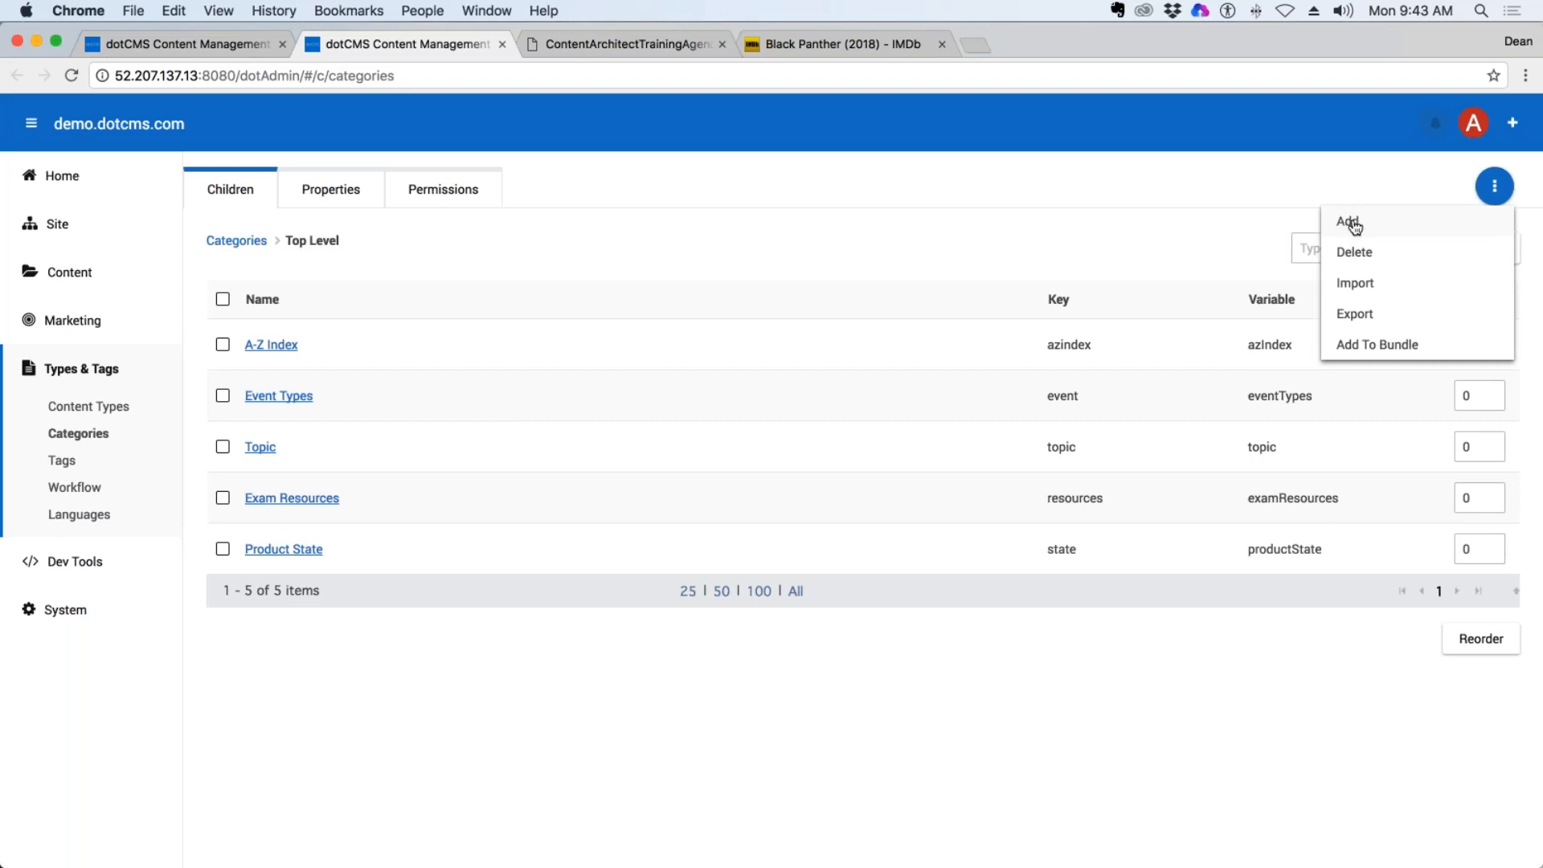
{"action": "left_click", "coordinate": [1354, 228]}
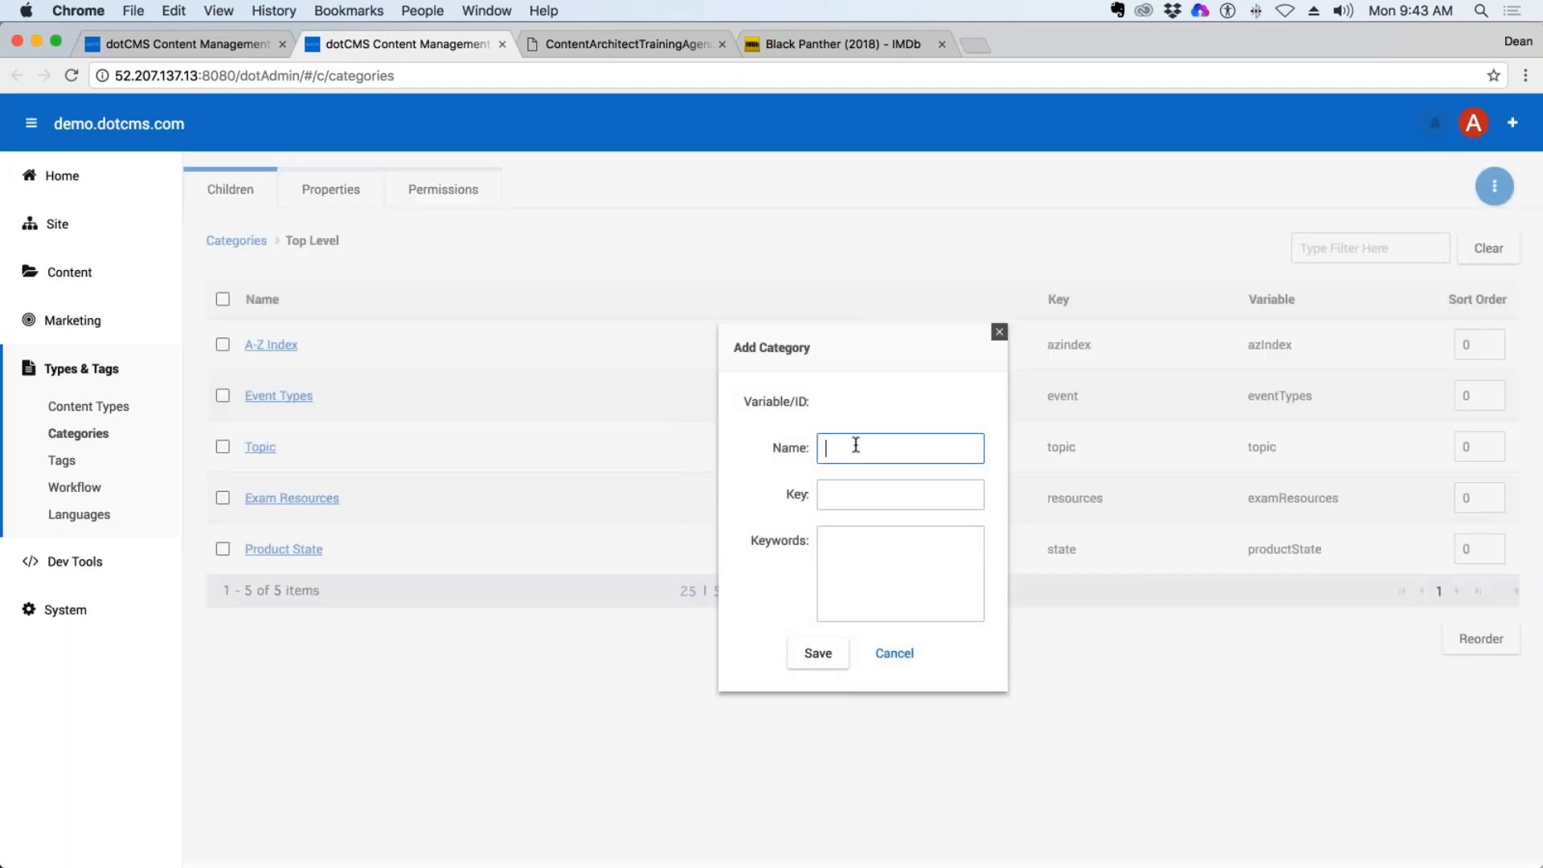
{"action": "type", "text": "Genre"}
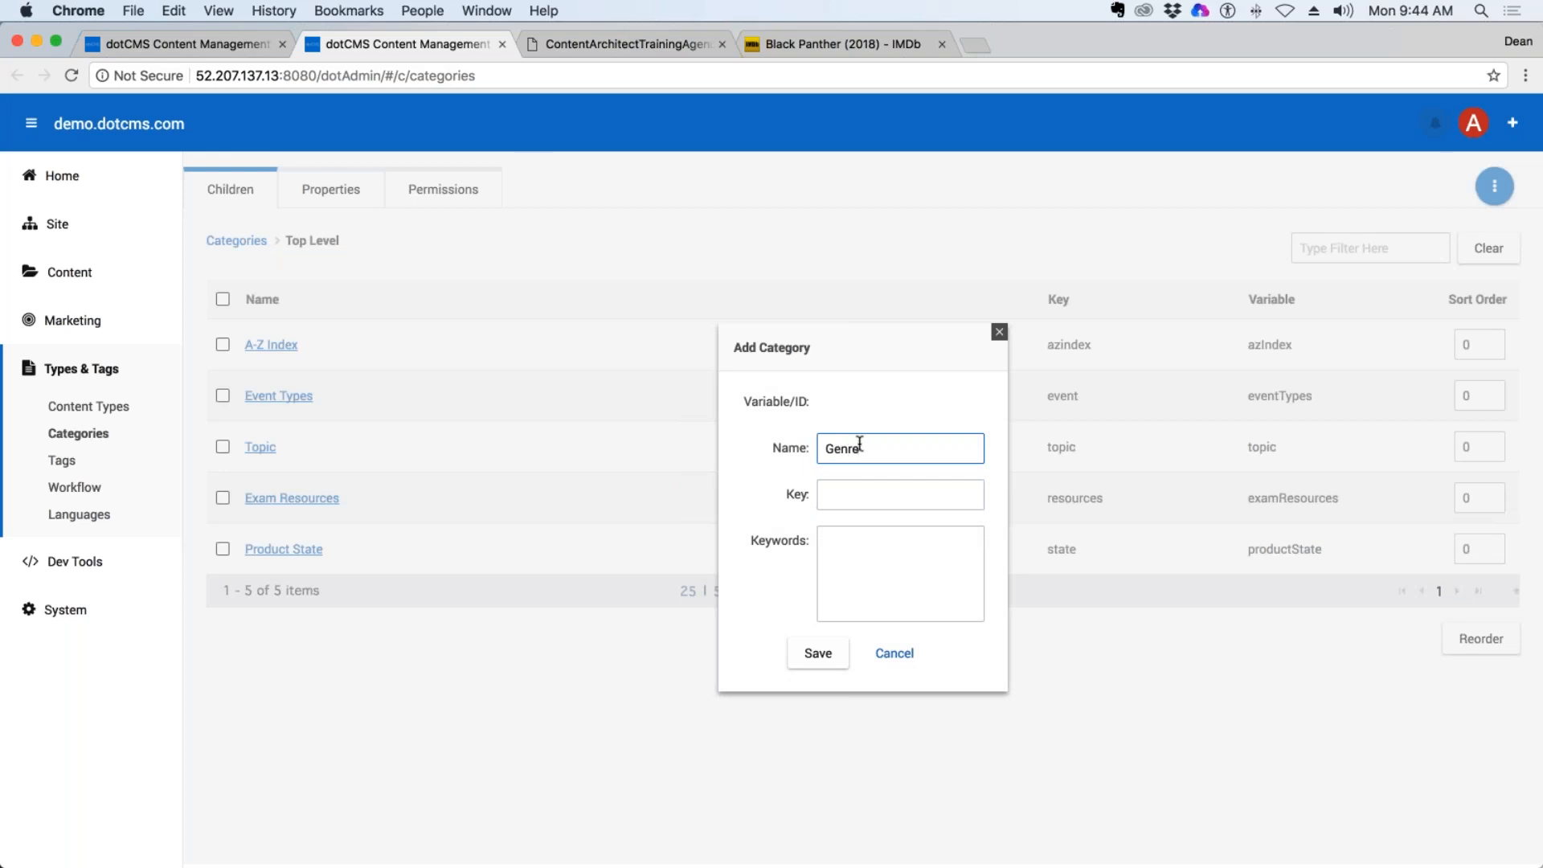
{"action": "left_click", "coordinate": [866, 492]}
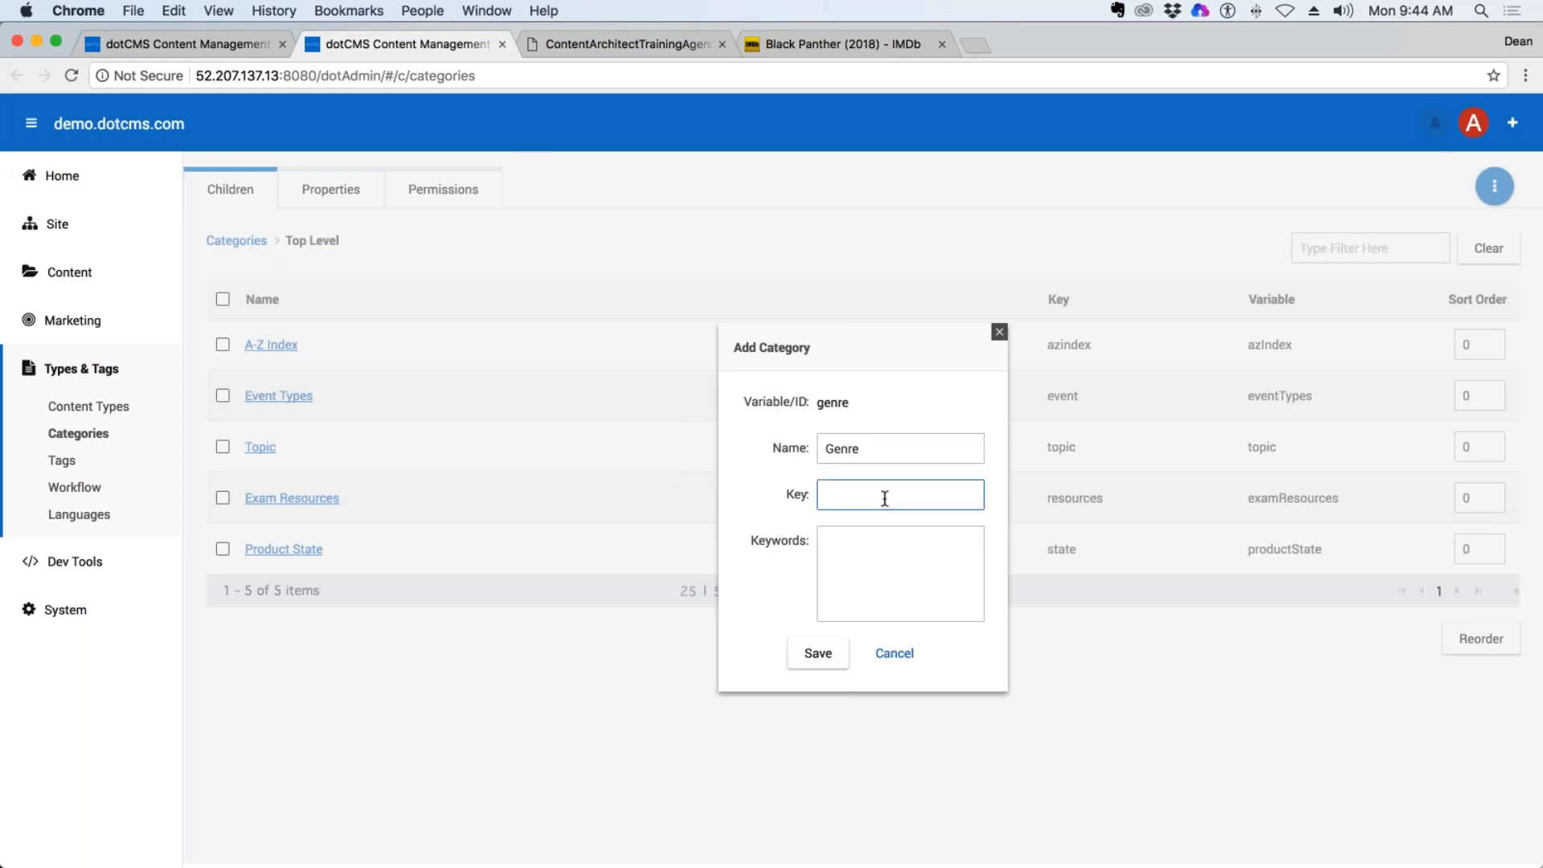
{"action": "type", "text": "genre"}
{"action": "left_click", "coordinate": [899, 539]}
{"action": "left_click", "coordinate": [818, 653]}
{"action": "left_click", "coordinate": [998, 332]}
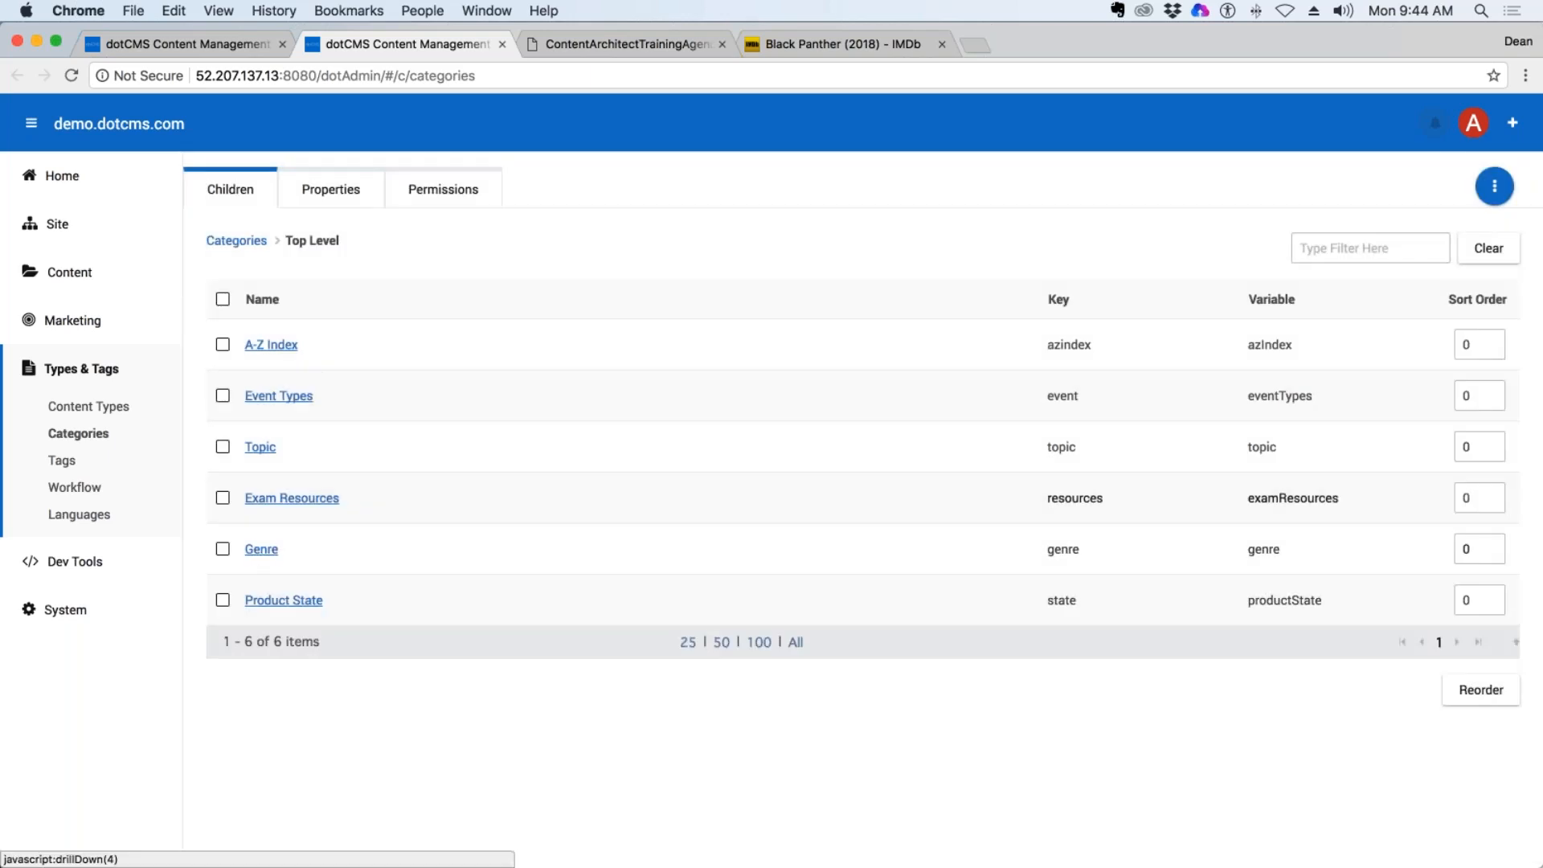
Open the list of child categories of Genre.
{"action": "left_click", "coordinate": [273, 548]}
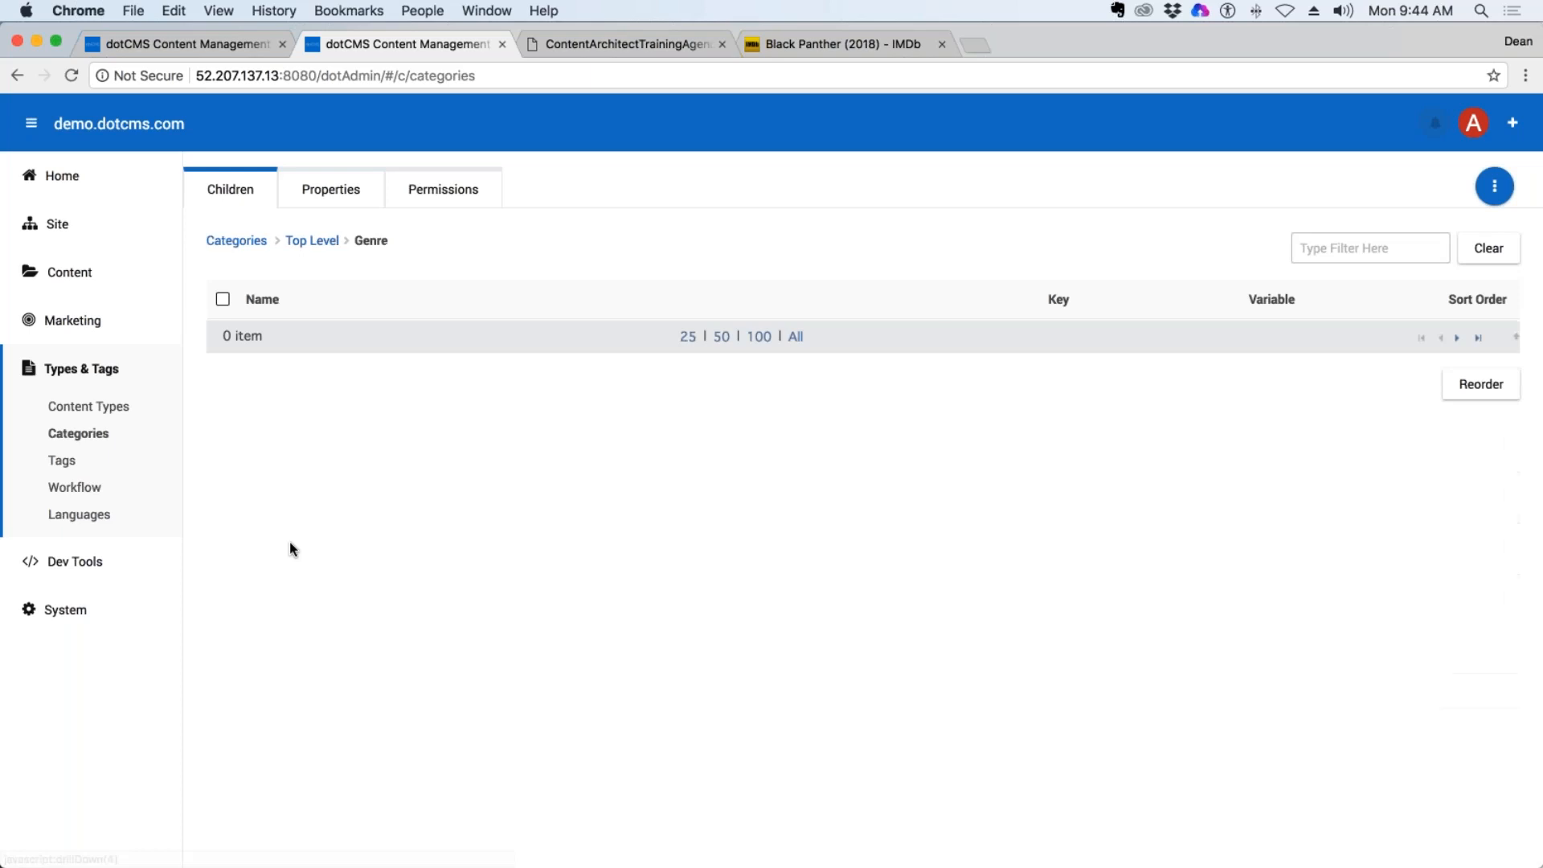
Add a child category named trash with the key thrash under Genre and close the dialog.
{"action": "left_click", "coordinate": [1493, 186]}
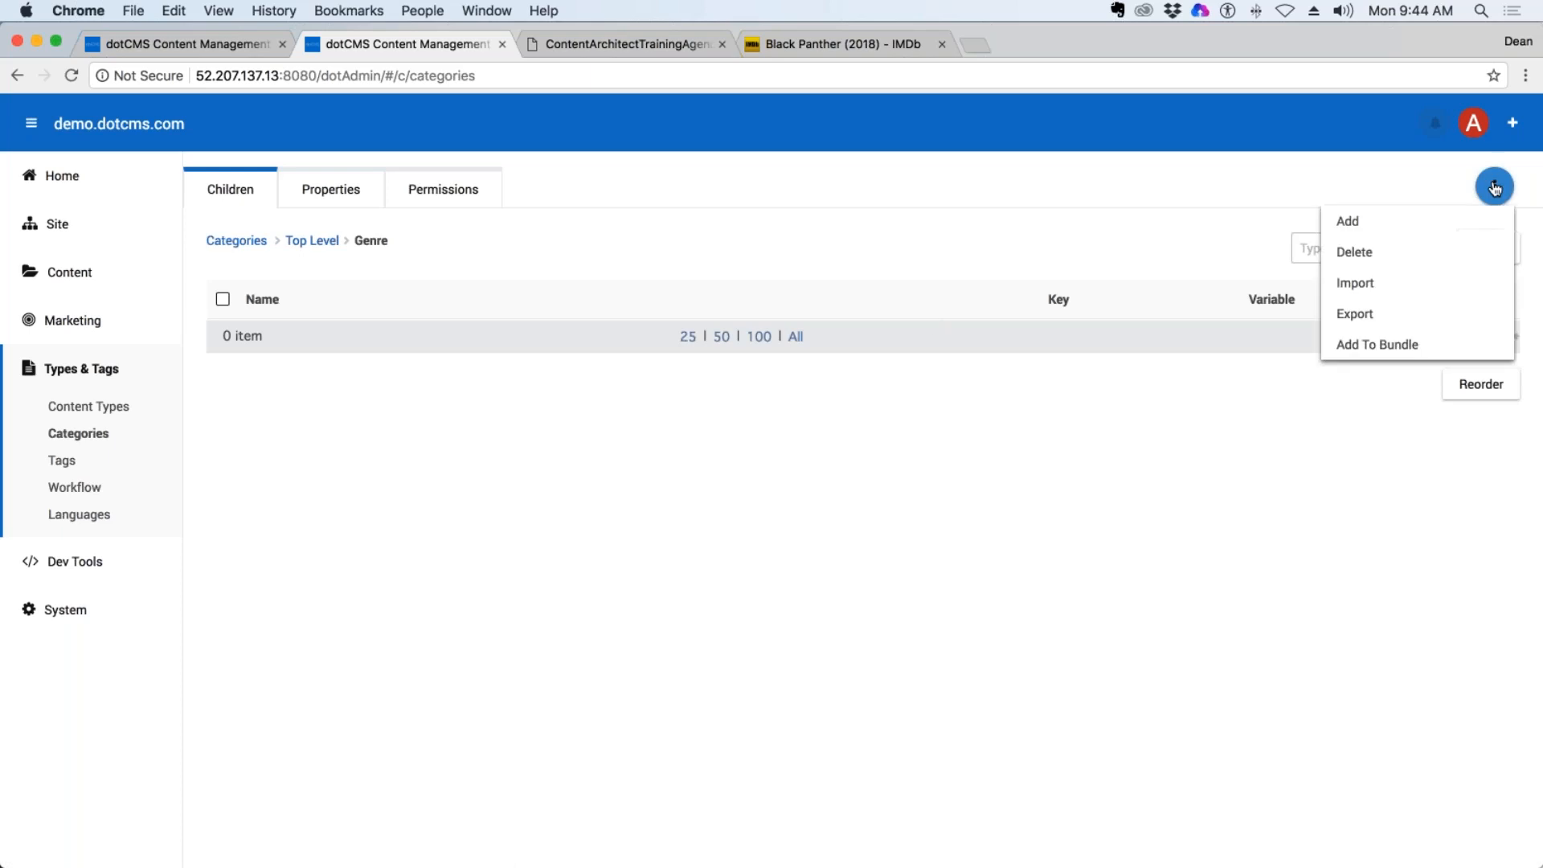
{"action": "left_click", "coordinate": [1346, 221]}
{"action": "type", "text": "trash"}
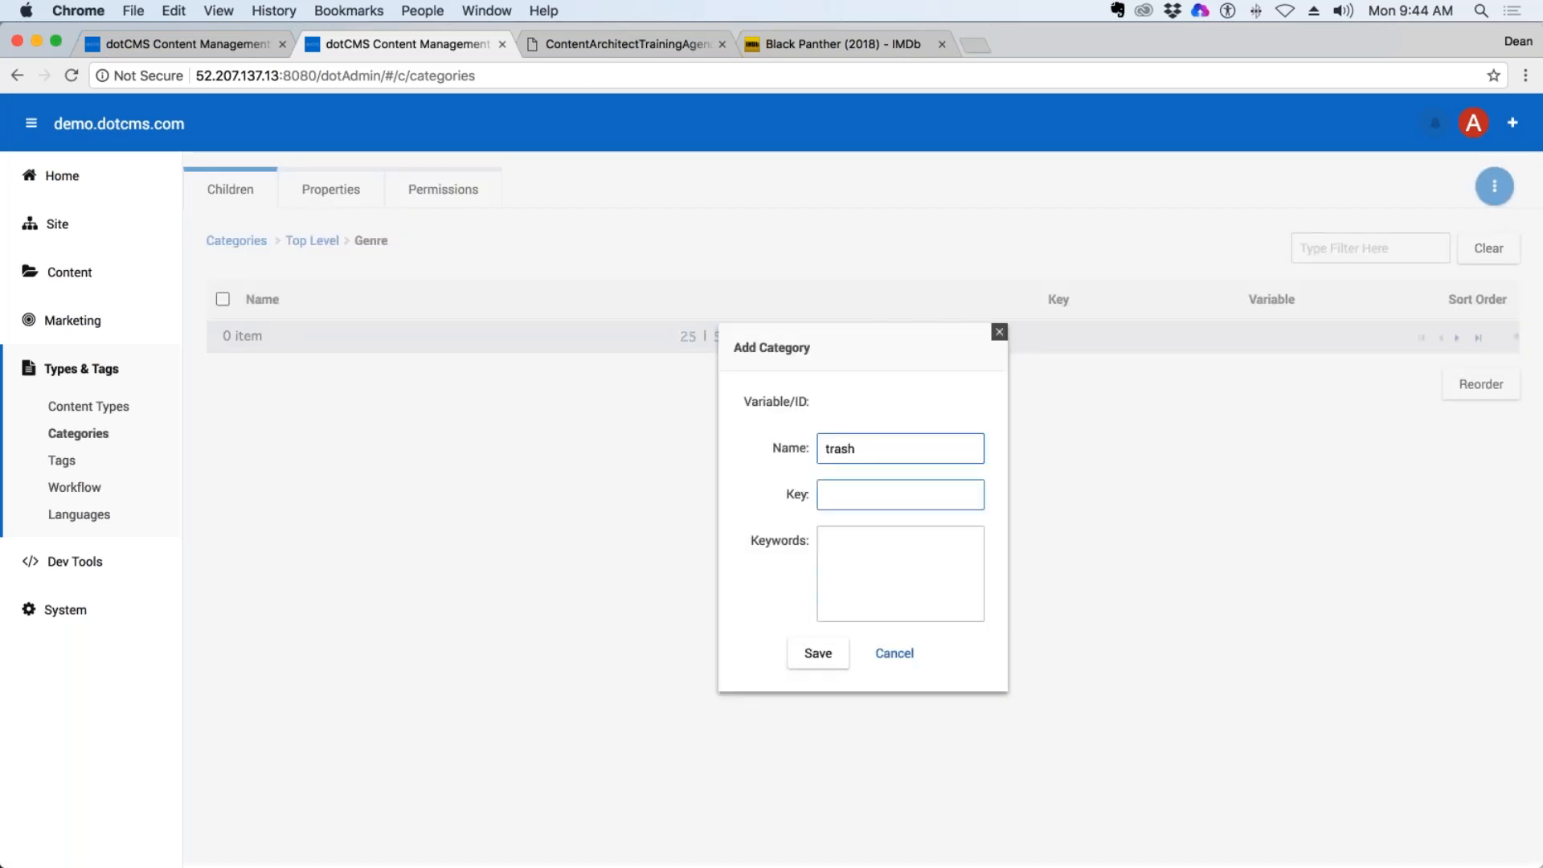
{"action": "left_click", "coordinate": [876, 495]}
{"action": "type", "text": "thrash"}
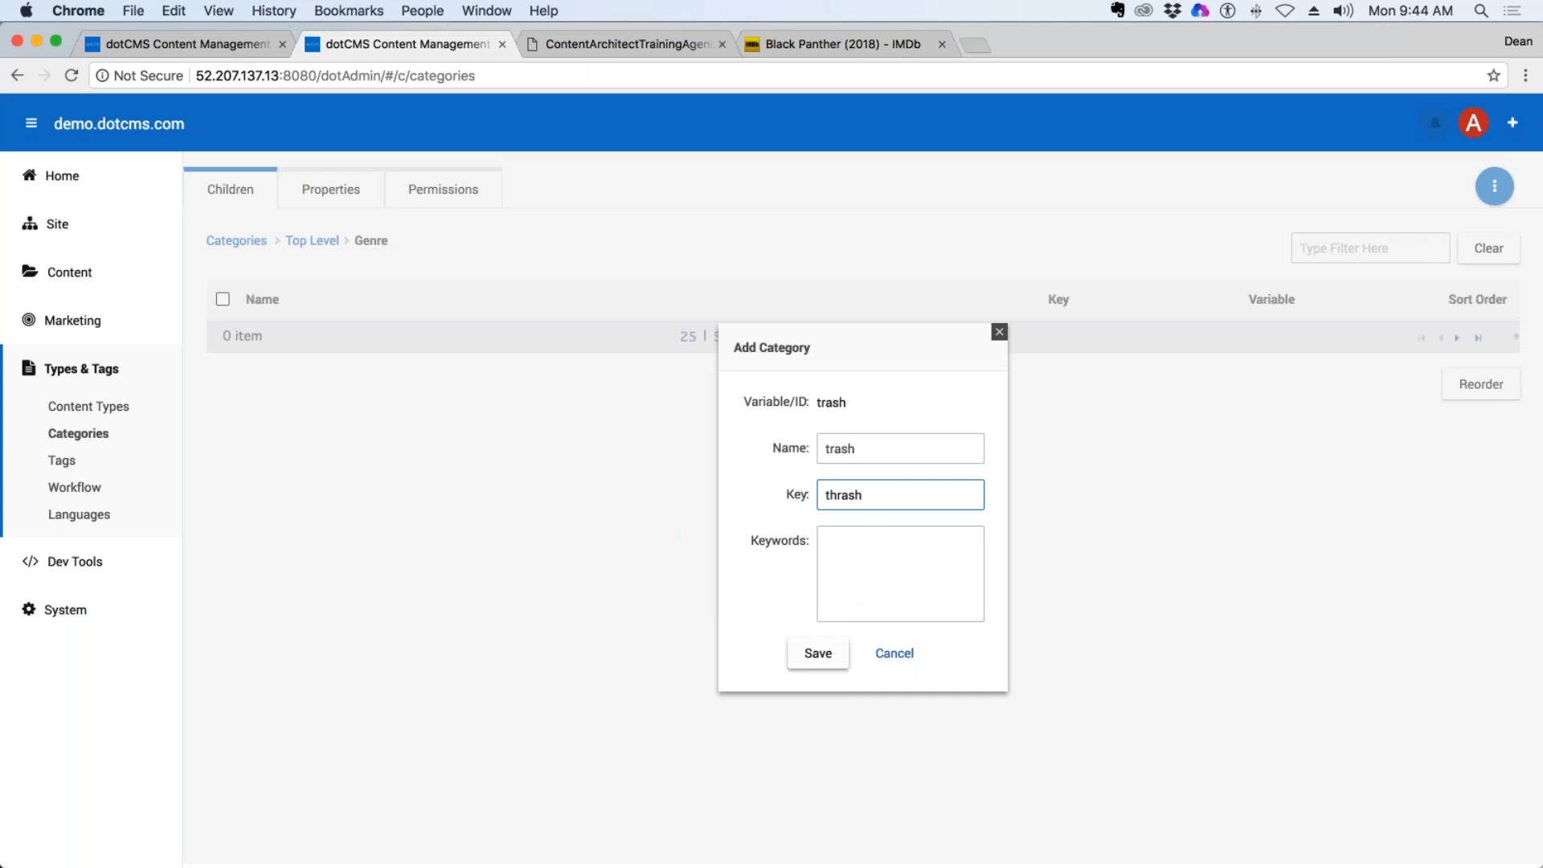
{"action": "key", "text": "Return"}
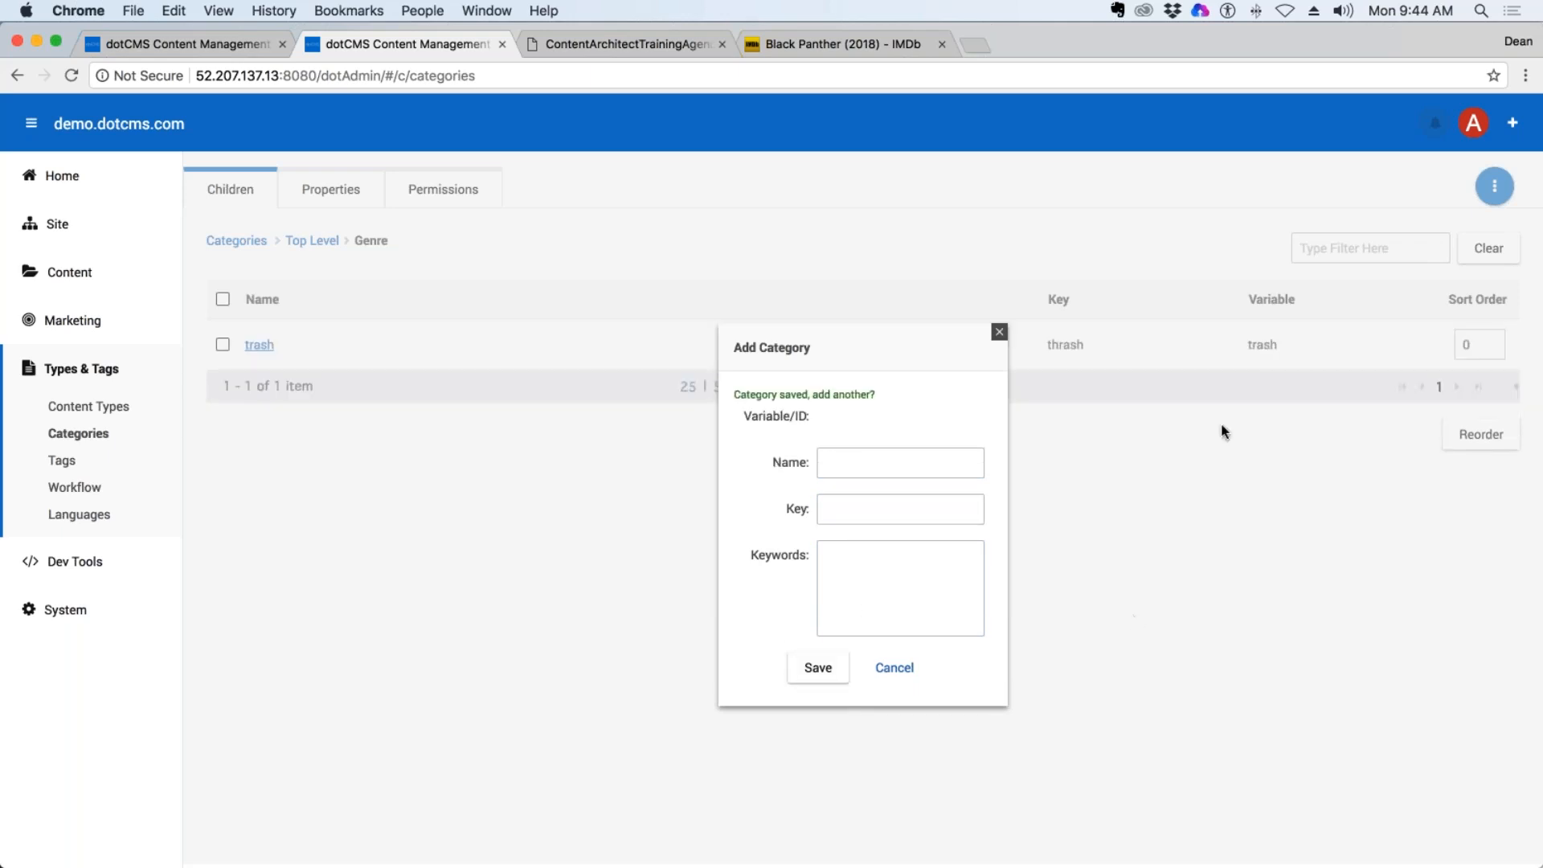
{"action": "key", "text": "Escape"}
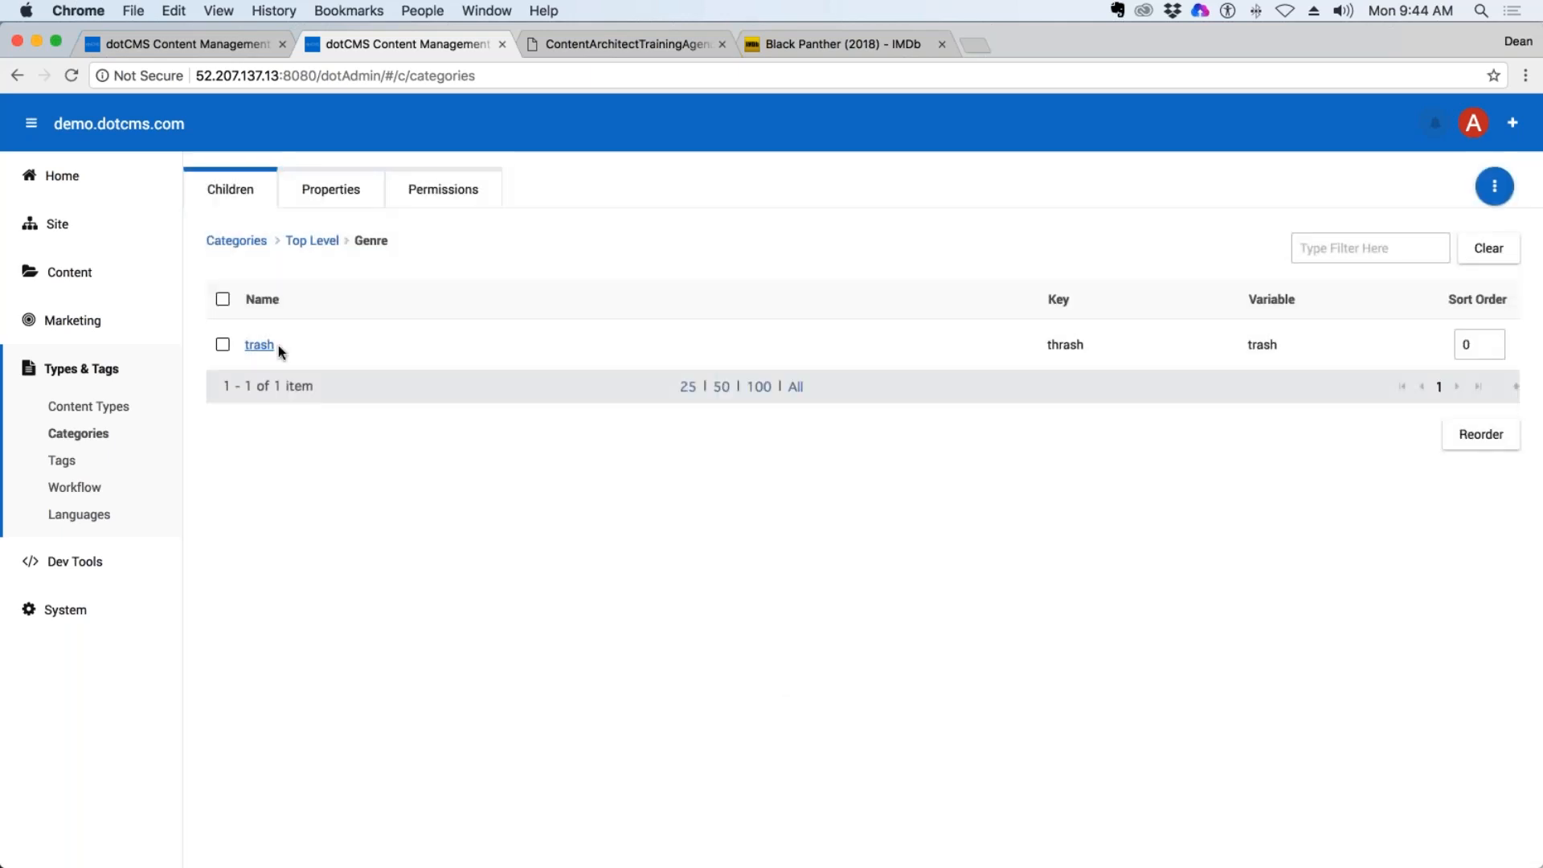
Start a category import into Genre that replaces the existing child categories.
{"action": "left_click", "coordinate": [260, 346]}
{"action": "left_click", "coordinate": [1489, 190]}
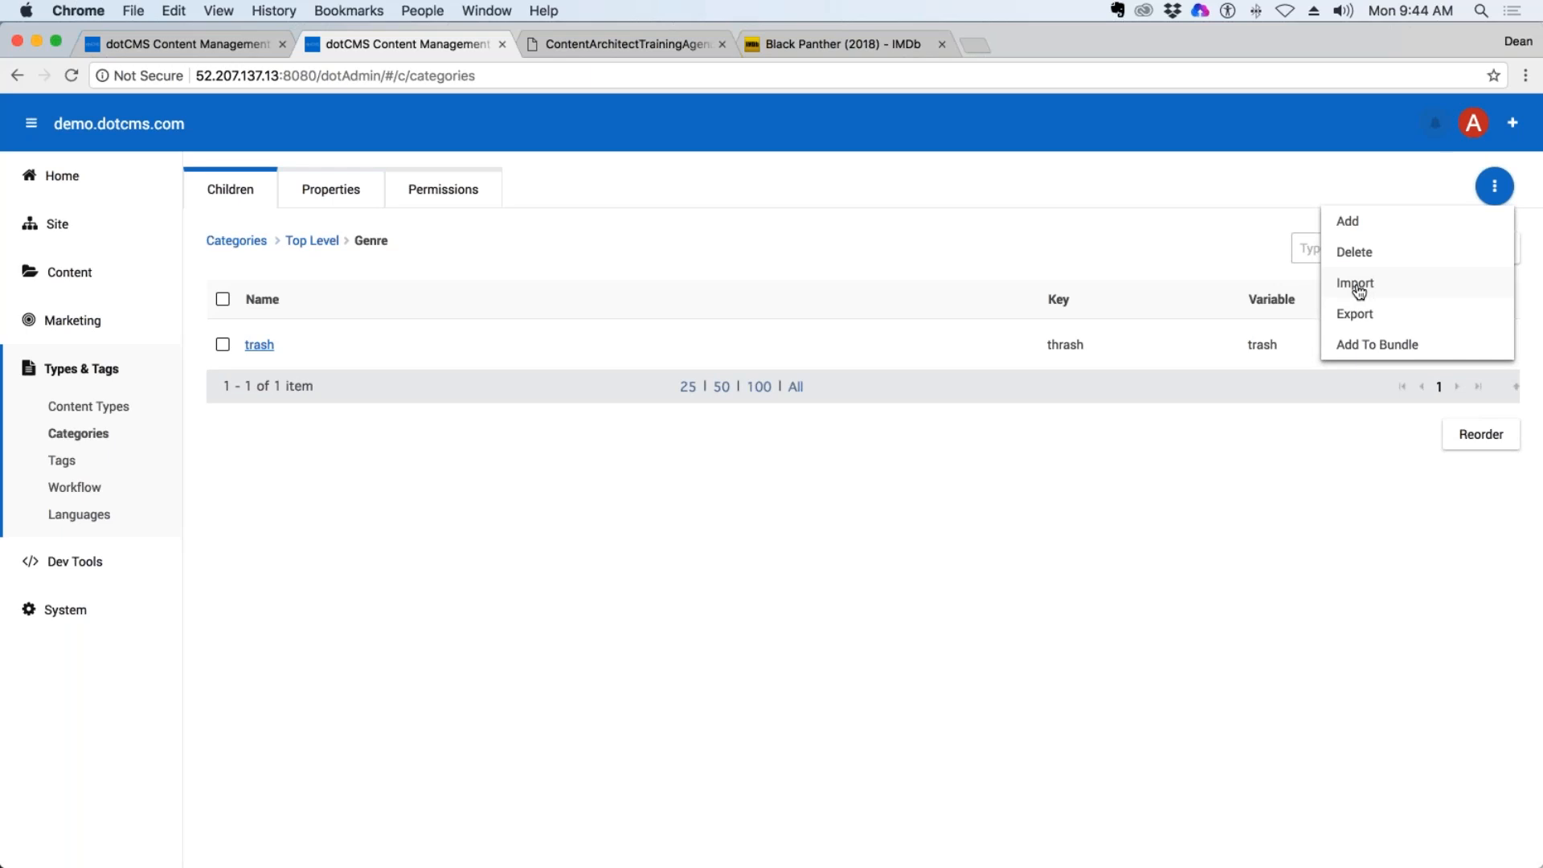
{"action": "left_click", "coordinate": [1357, 286]}
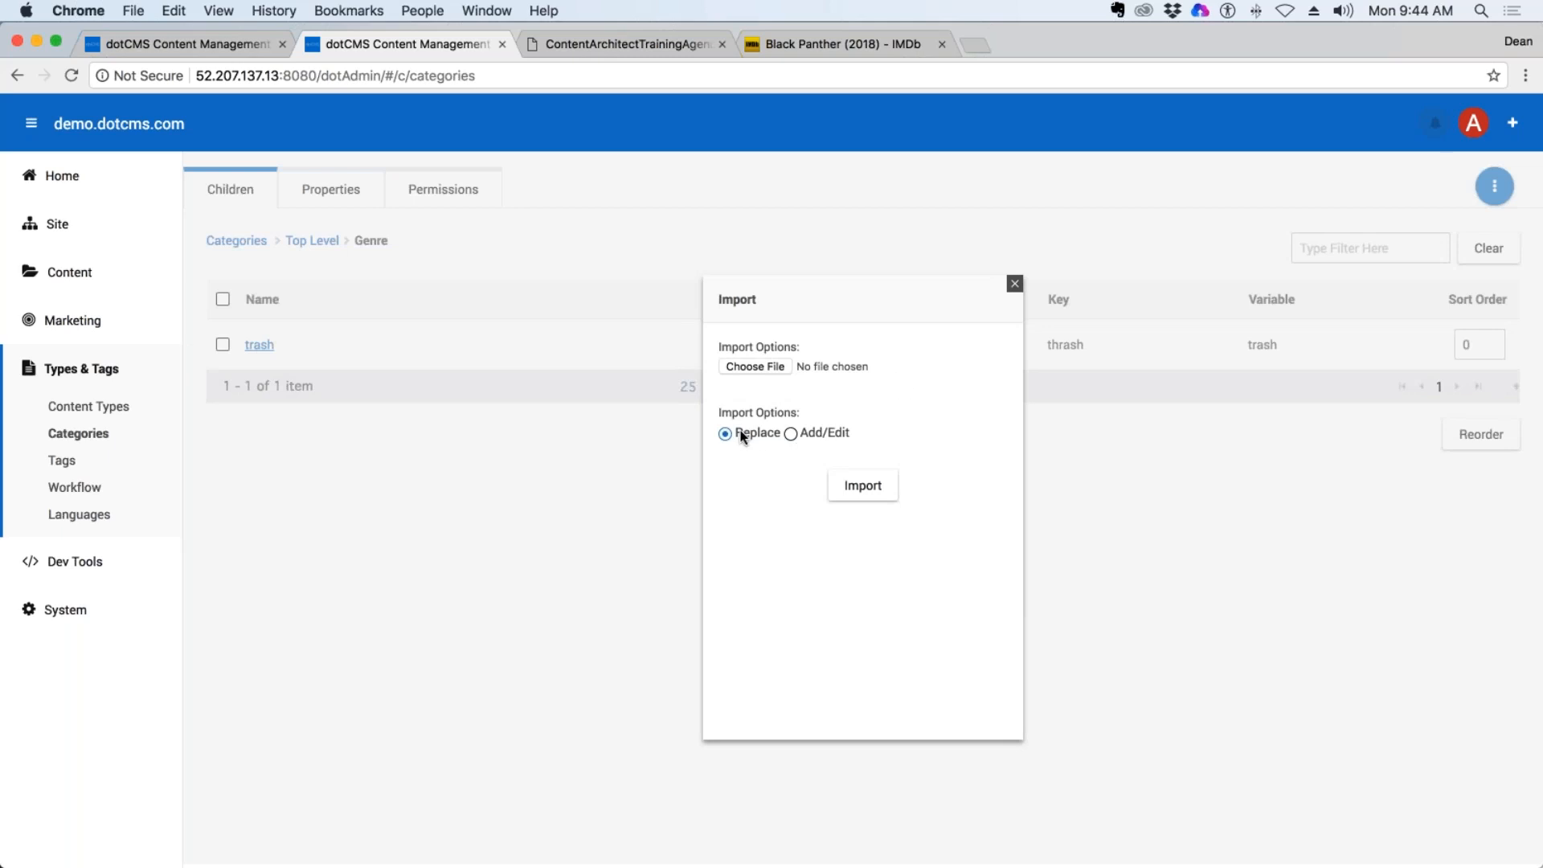
{"action": "double_click", "coordinate": [763, 433]}
{"action": "left_click", "coordinate": [804, 433]}
{"action": "left_click", "coordinate": [741, 434]}
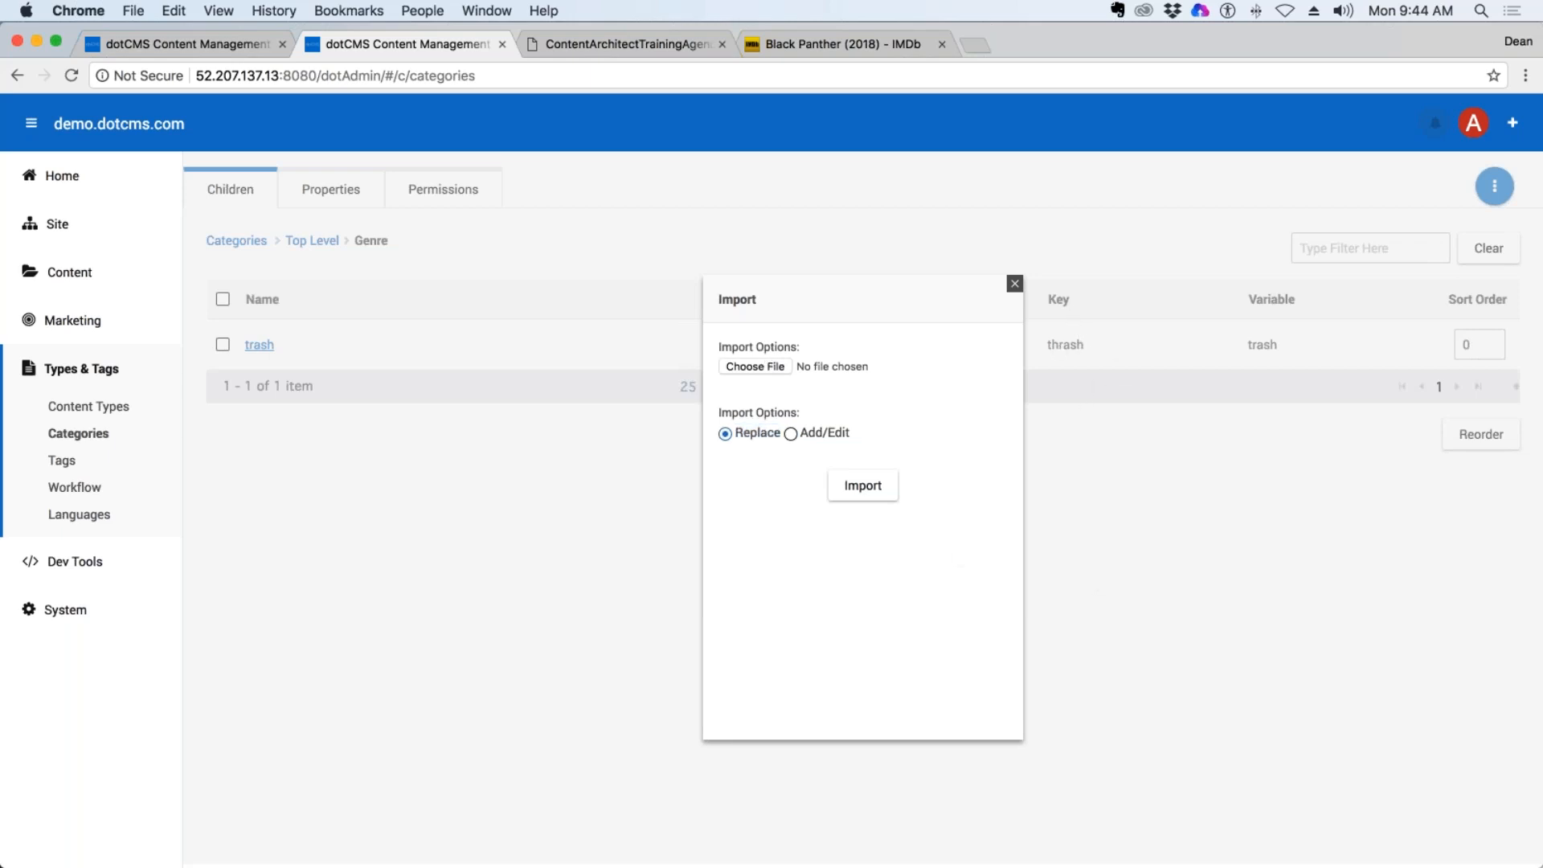
Import MovieGenres.csv from the Demo folder on the desktop into Genre and close the import dialog.
{"action": "left_click", "coordinate": [752, 366]}
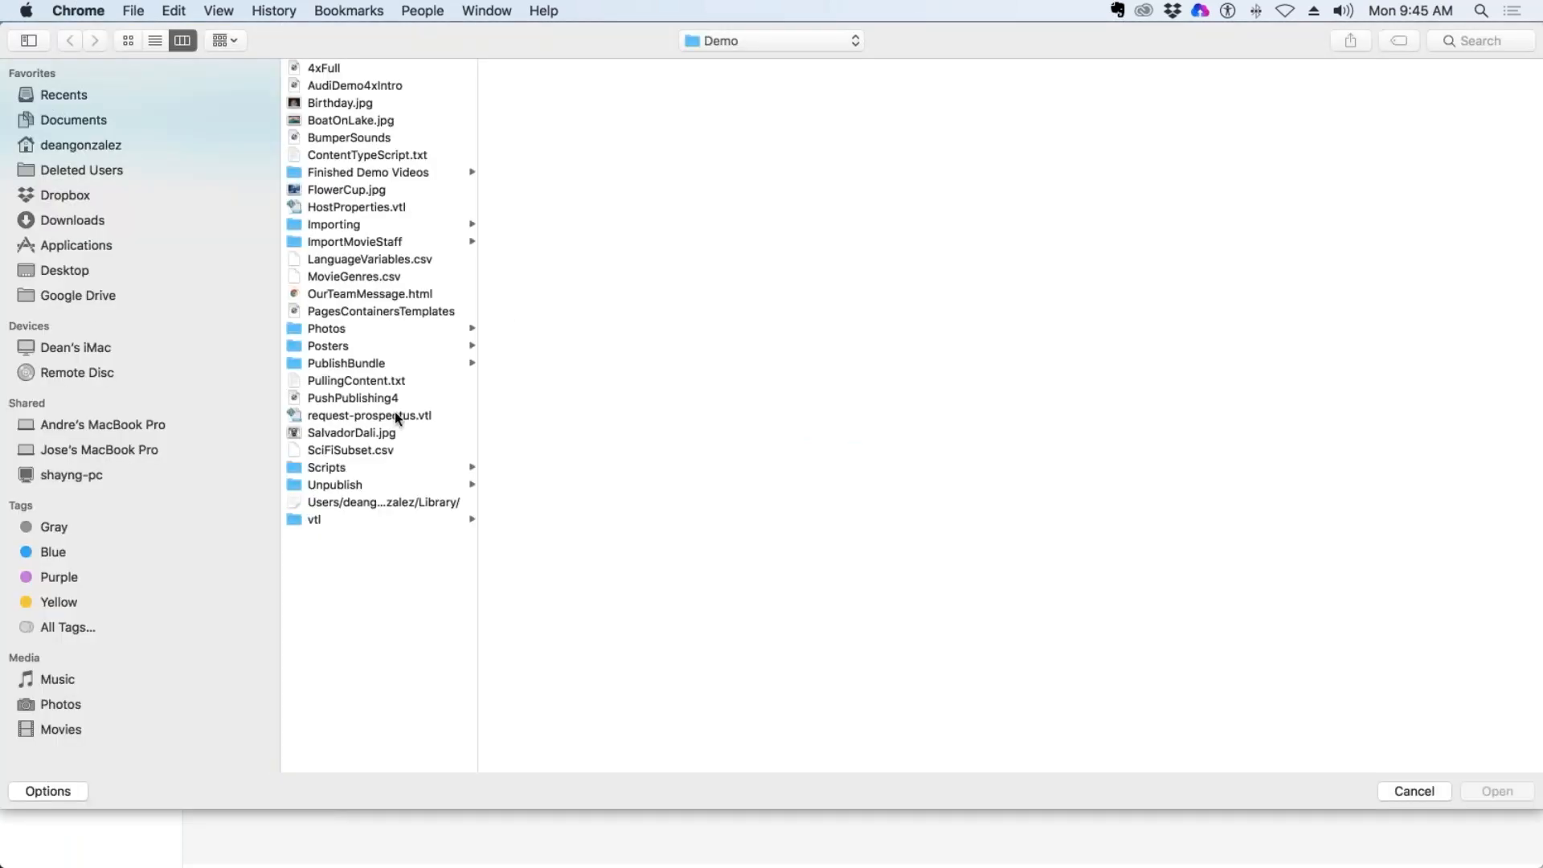
{"action": "left_click", "coordinate": [75, 269]}
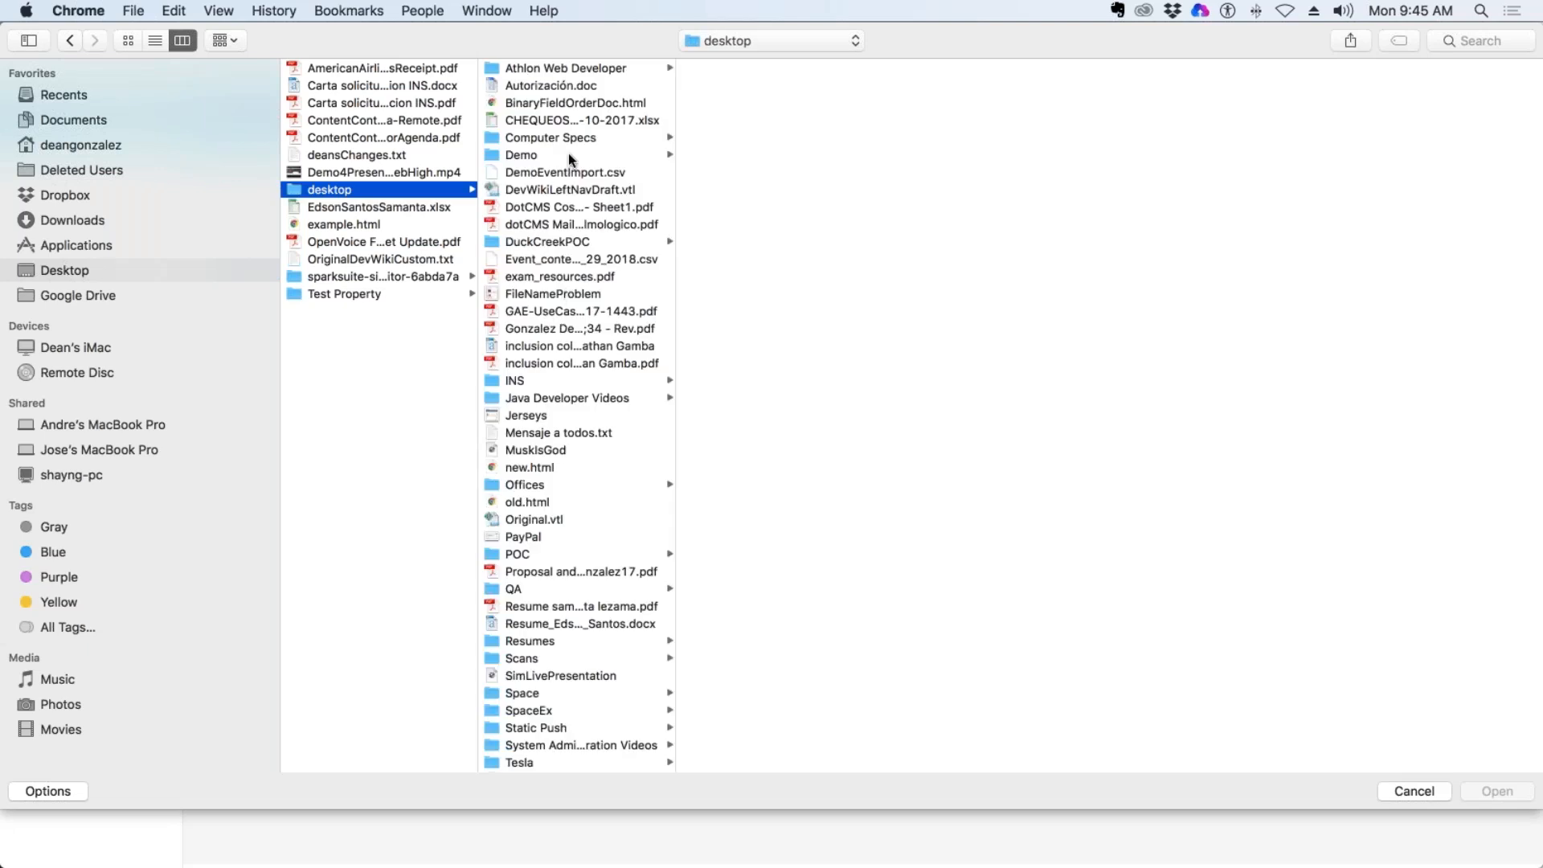
{"action": "left_click", "coordinate": [567, 157]}
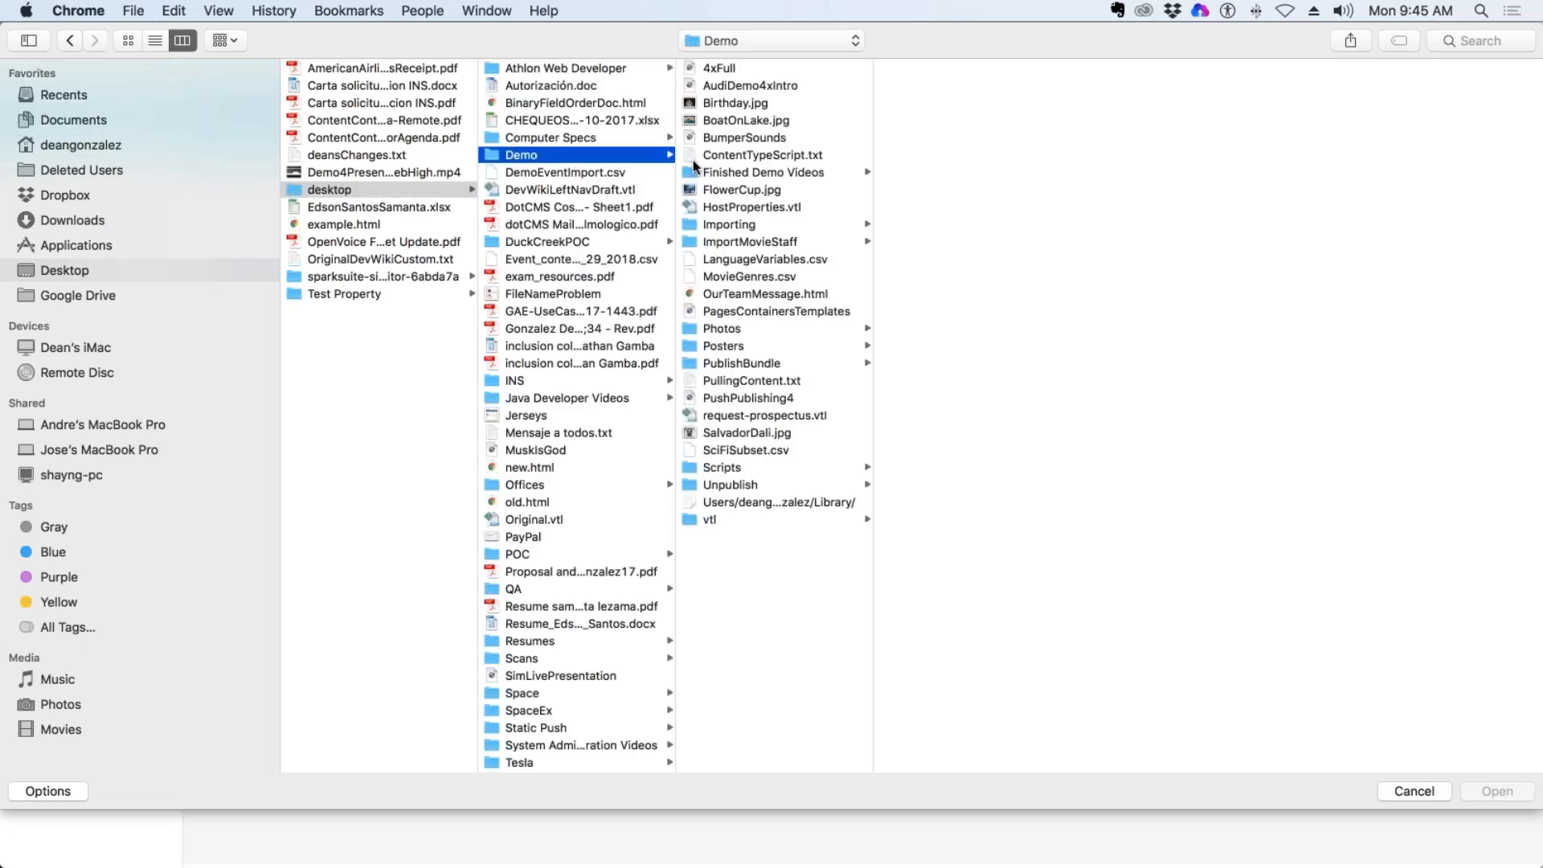
{"action": "left_click", "coordinate": [779, 276]}
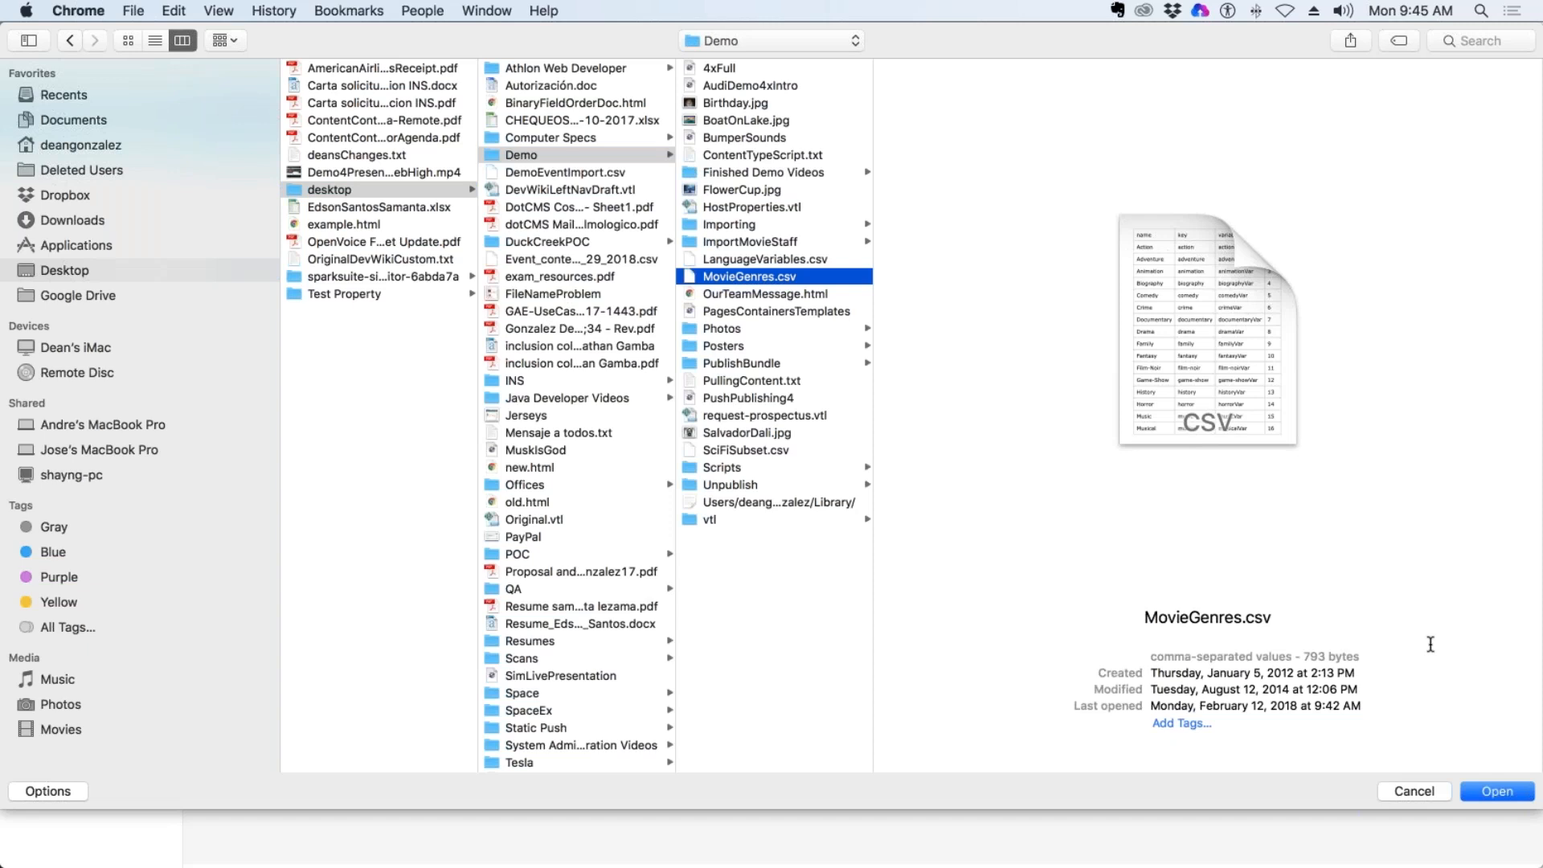
{"action": "left_click", "coordinate": [748, 451]}
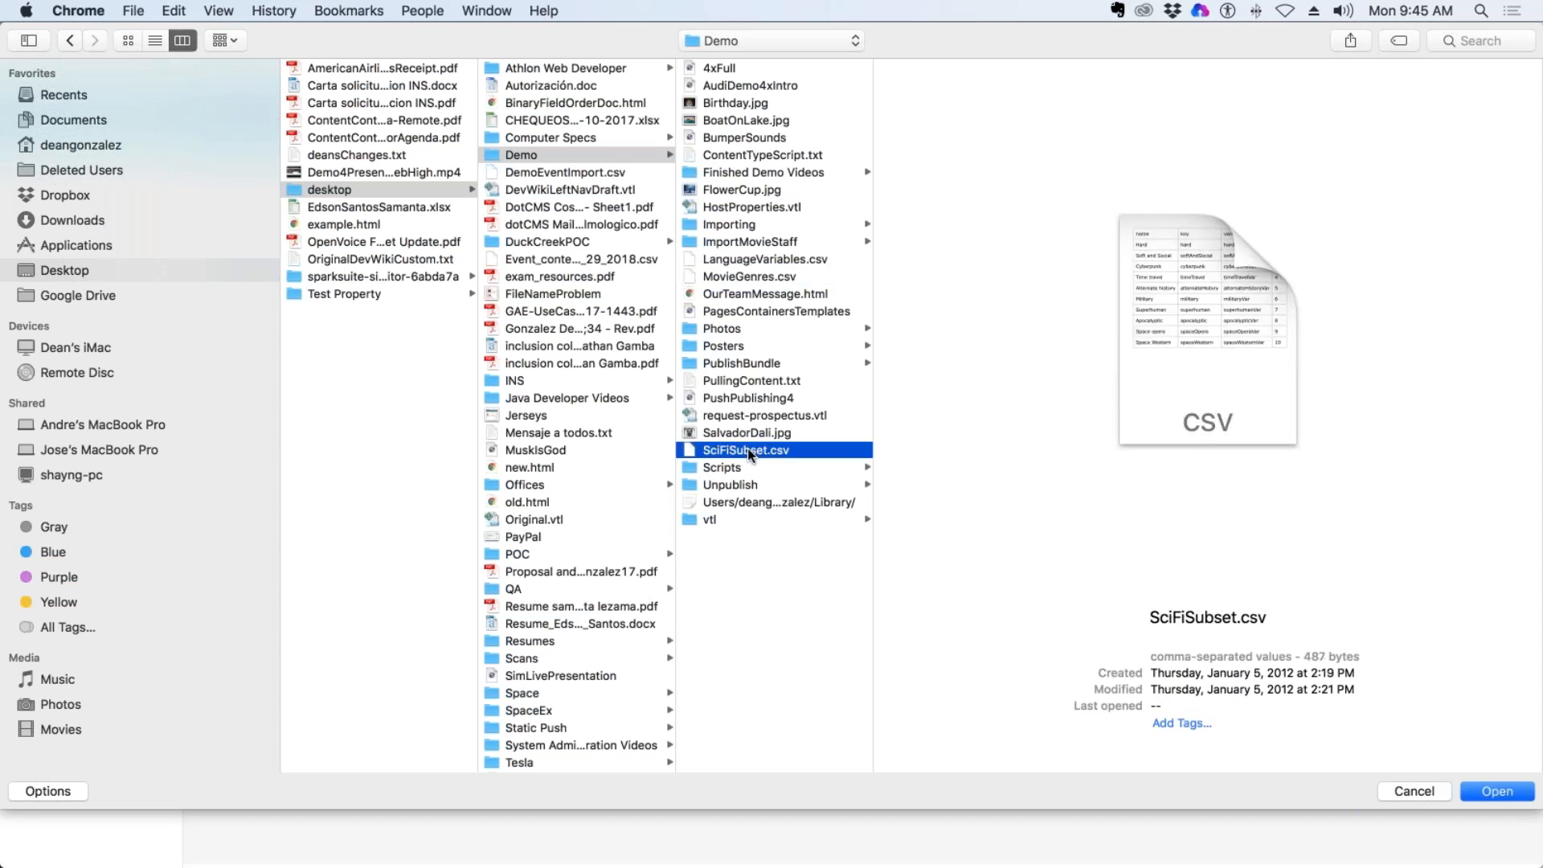
{"action": "left_click", "coordinate": [759, 277]}
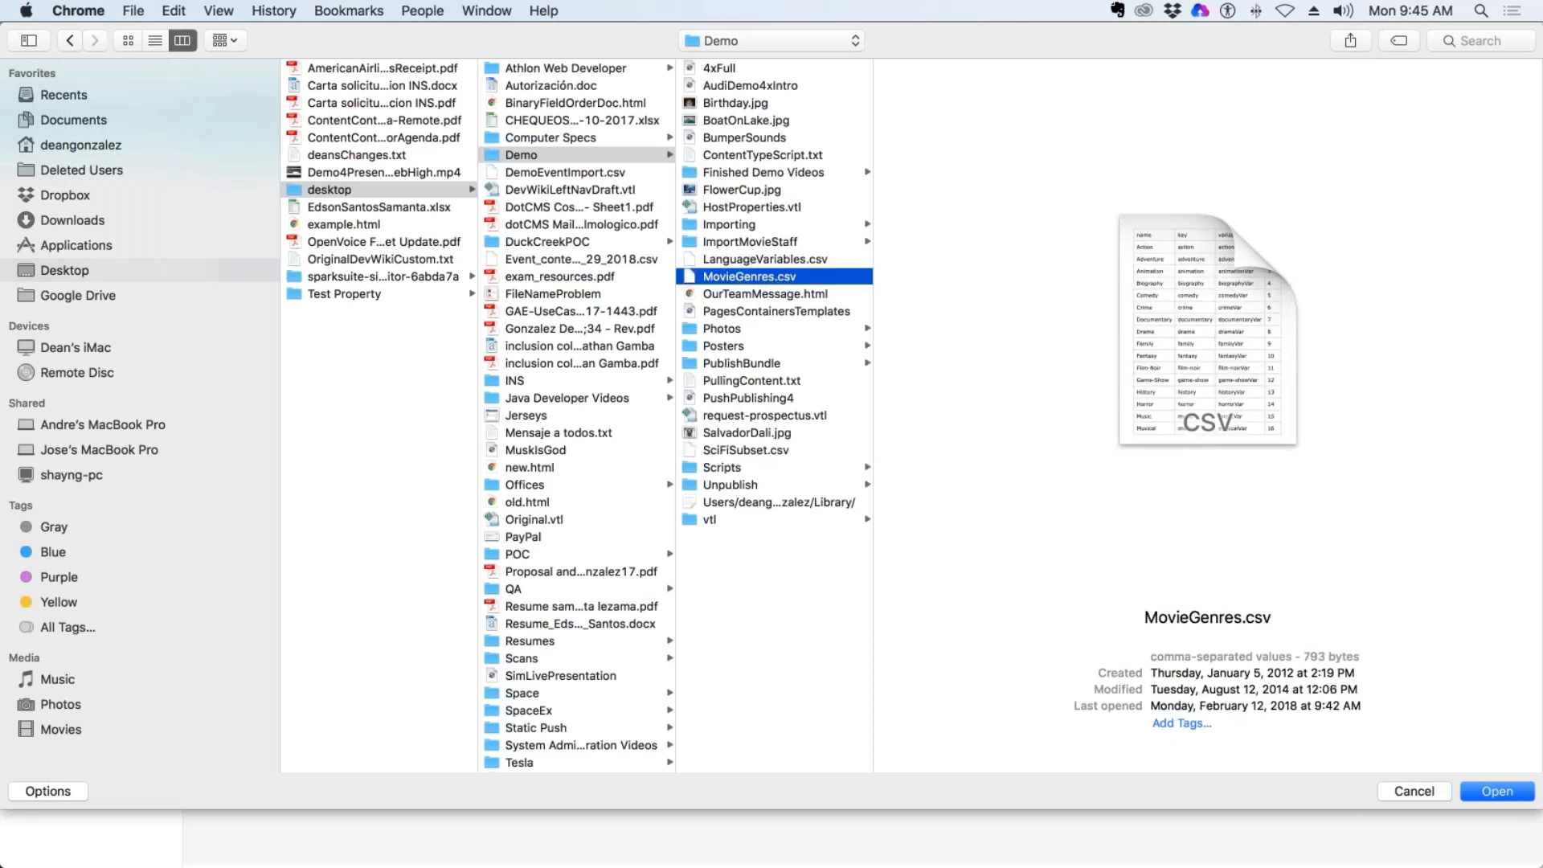
{"action": "left_click", "coordinate": [1499, 789]}
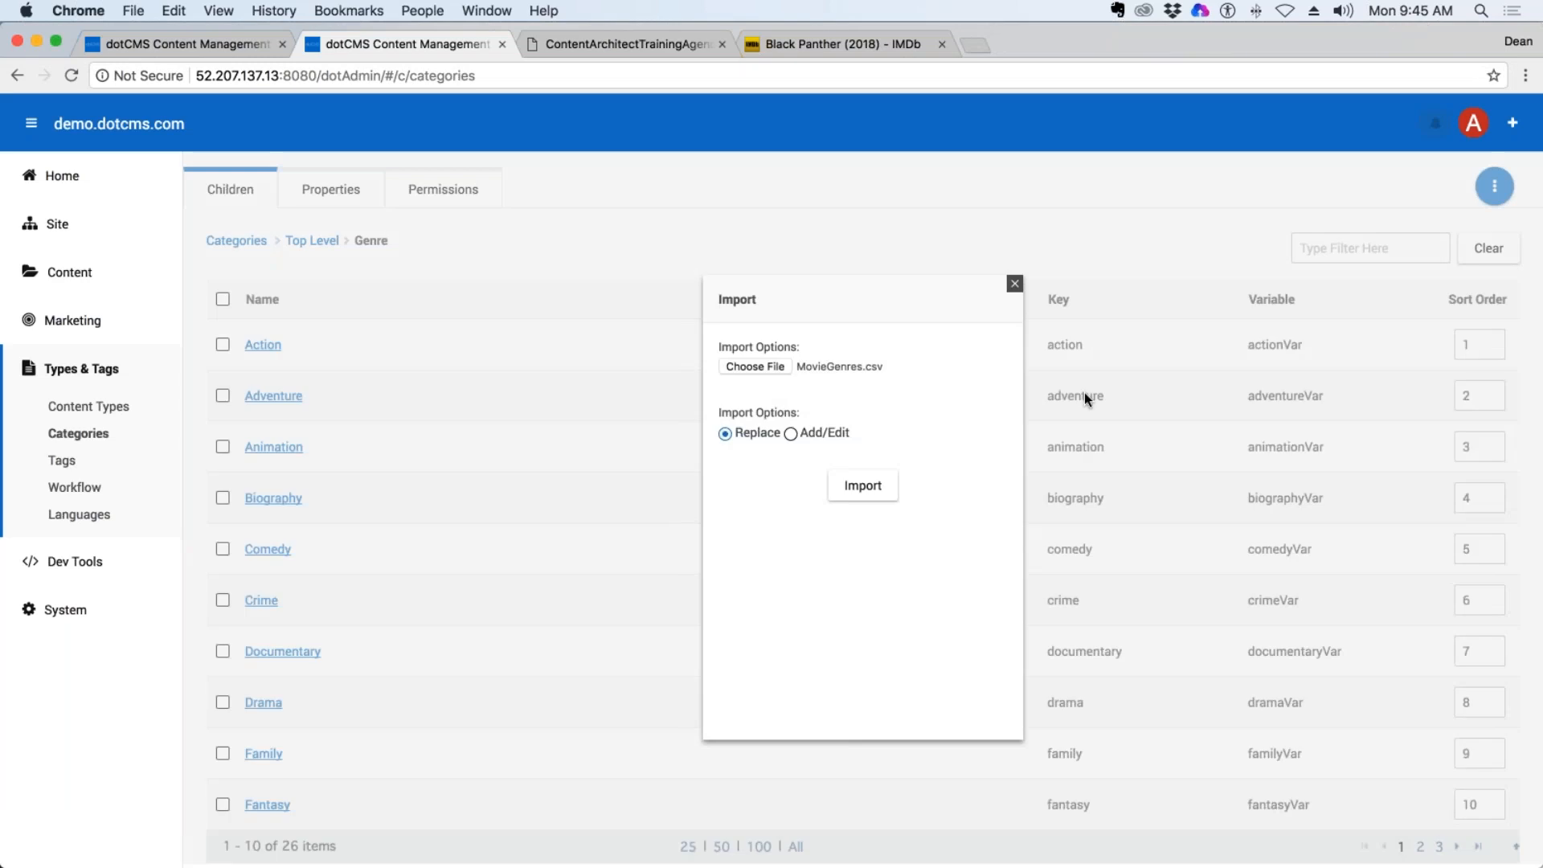
{"action": "left_click", "coordinate": [1014, 283]}
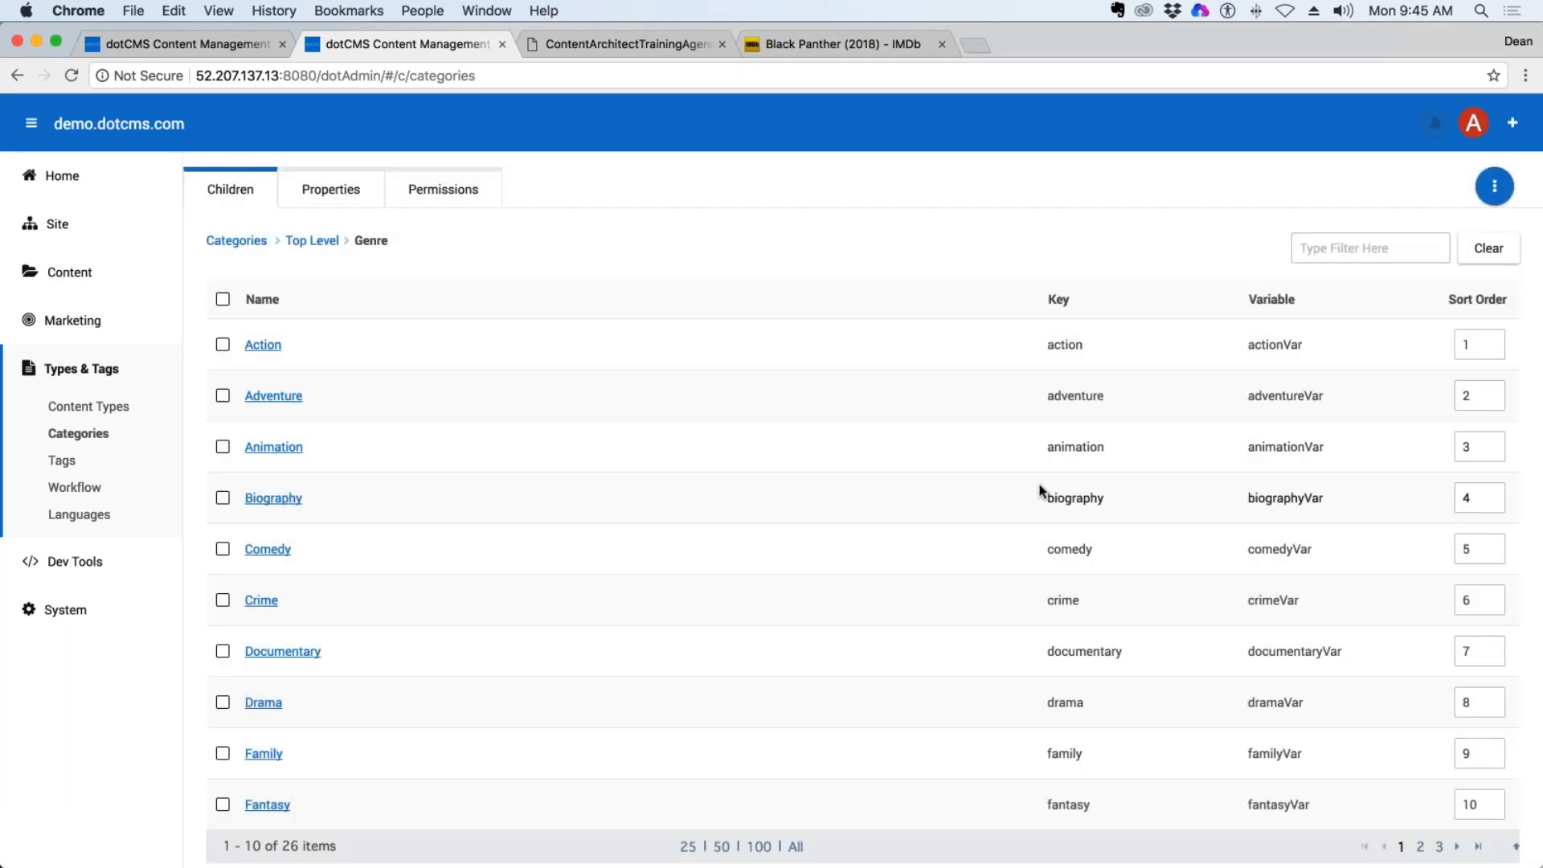
Show 50 categories per page and look through the imported genres to the end of the list.
{"action": "scroll", "coordinate": [1039, 484], "scroll_direction": "down", "scroll_amount": 2}
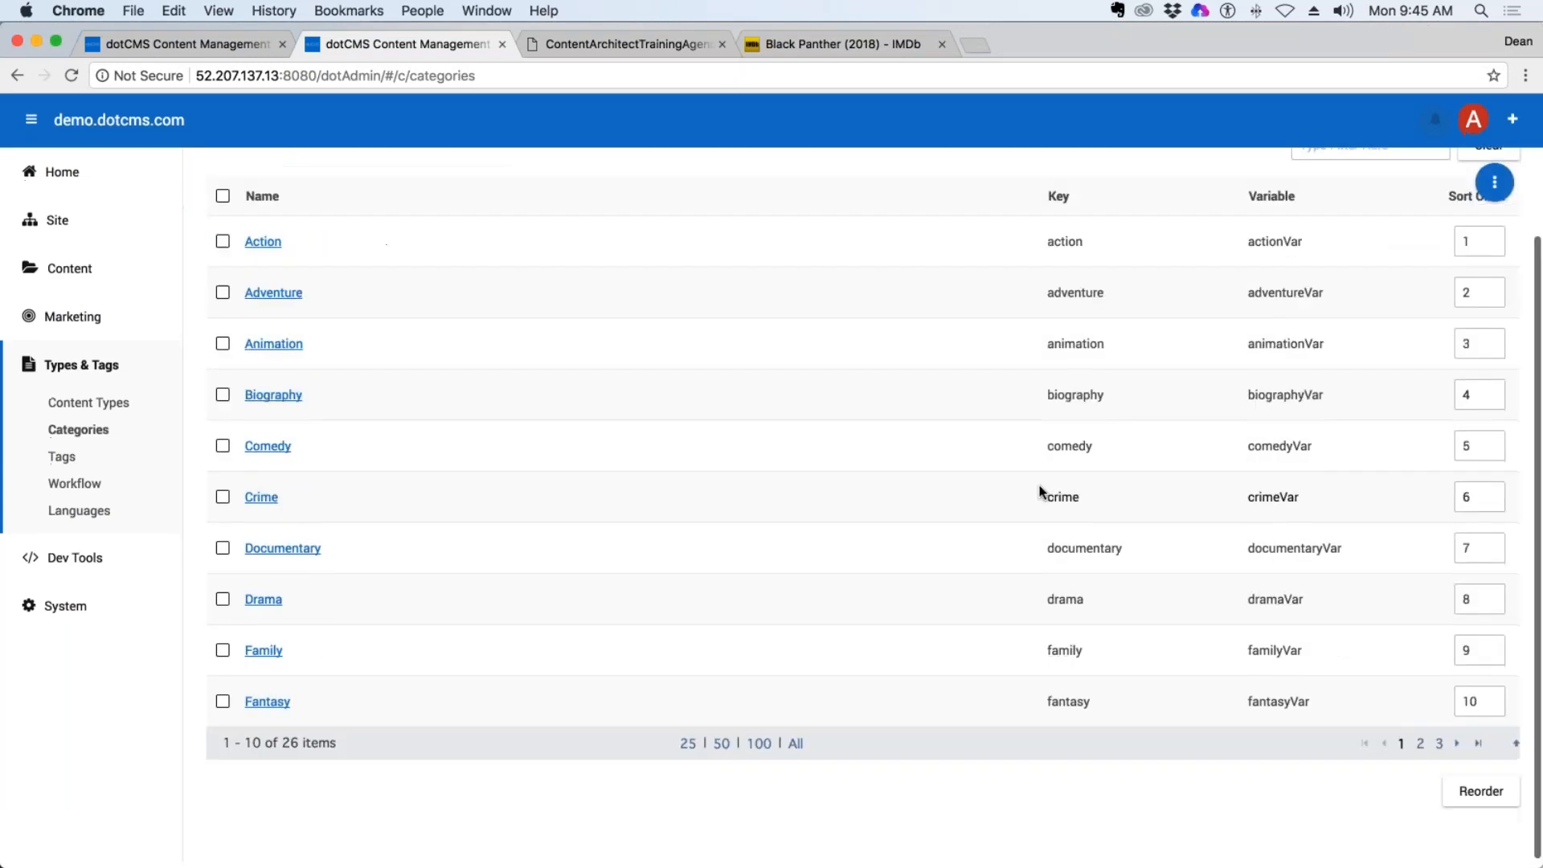
{"action": "left_click", "coordinate": [718, 739]}
{"action": "scroll", "coordinate": [789, 688], "scroll_direction": "down", "scroll_amount": 15}
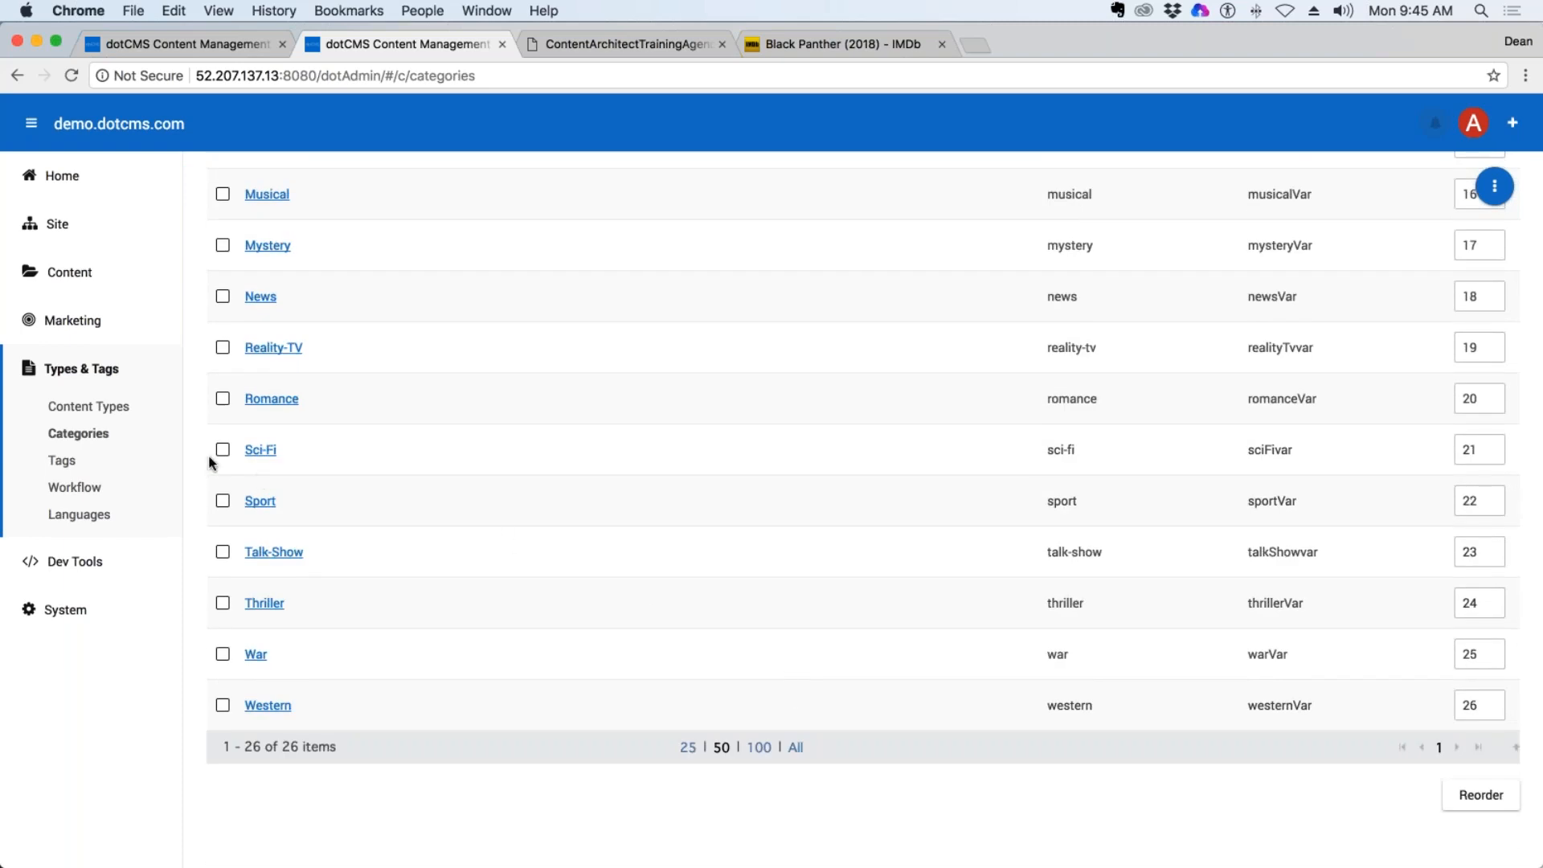
Import SciFiSubset.csv as the child categories of Sci-Fi with the Replace option and review the imported subgenres.
{"action": "left_click", "coordinate": [262, 451]}
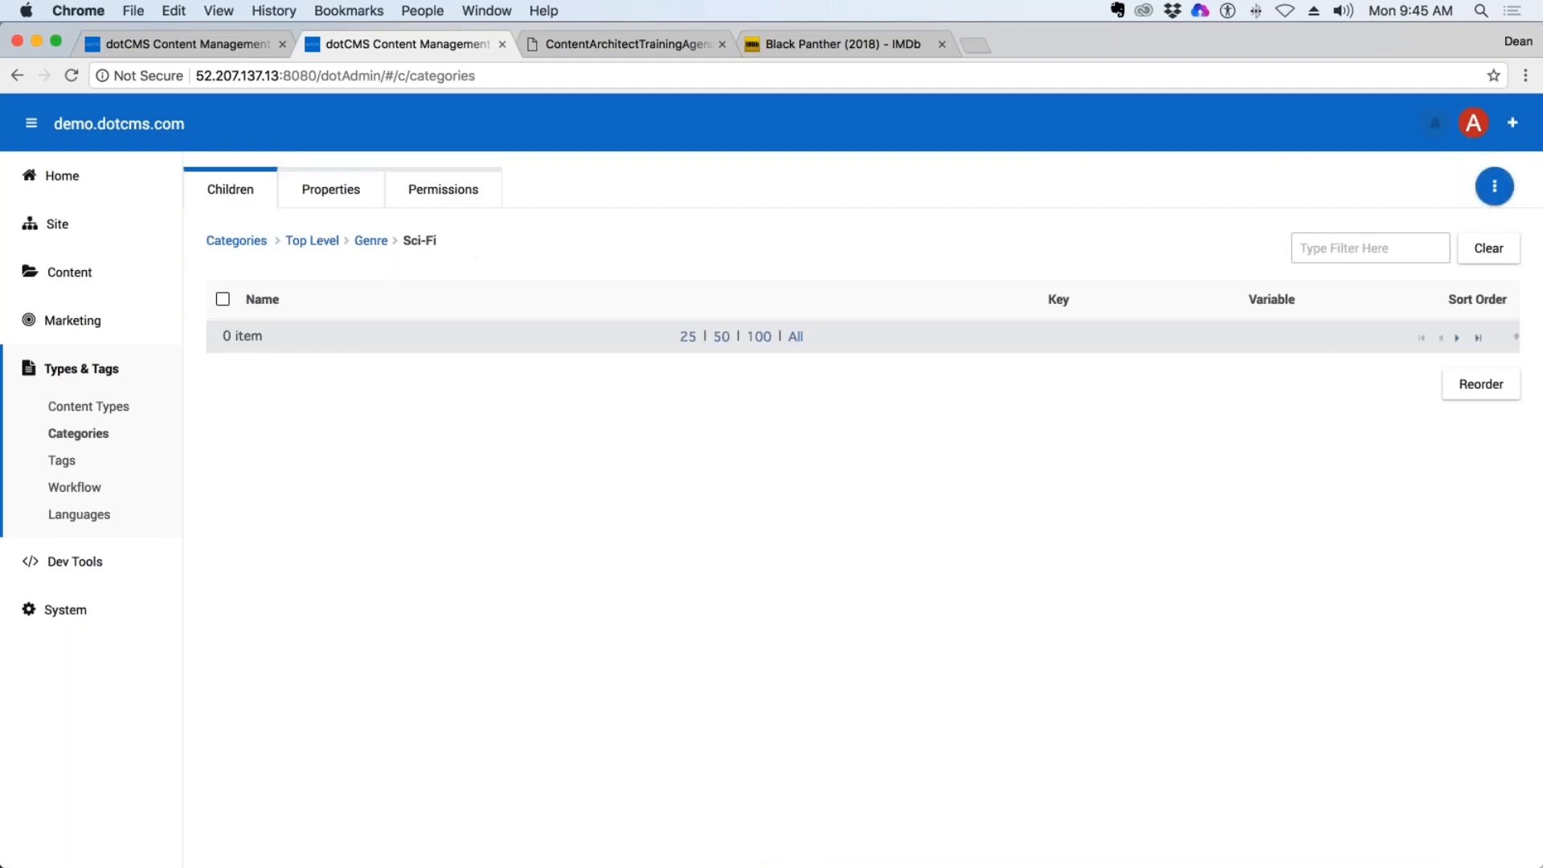
{"action": "left_click", "coordinate": [1494, 187]}
{"action": "left_click", "coordinate": [1355, 282]}
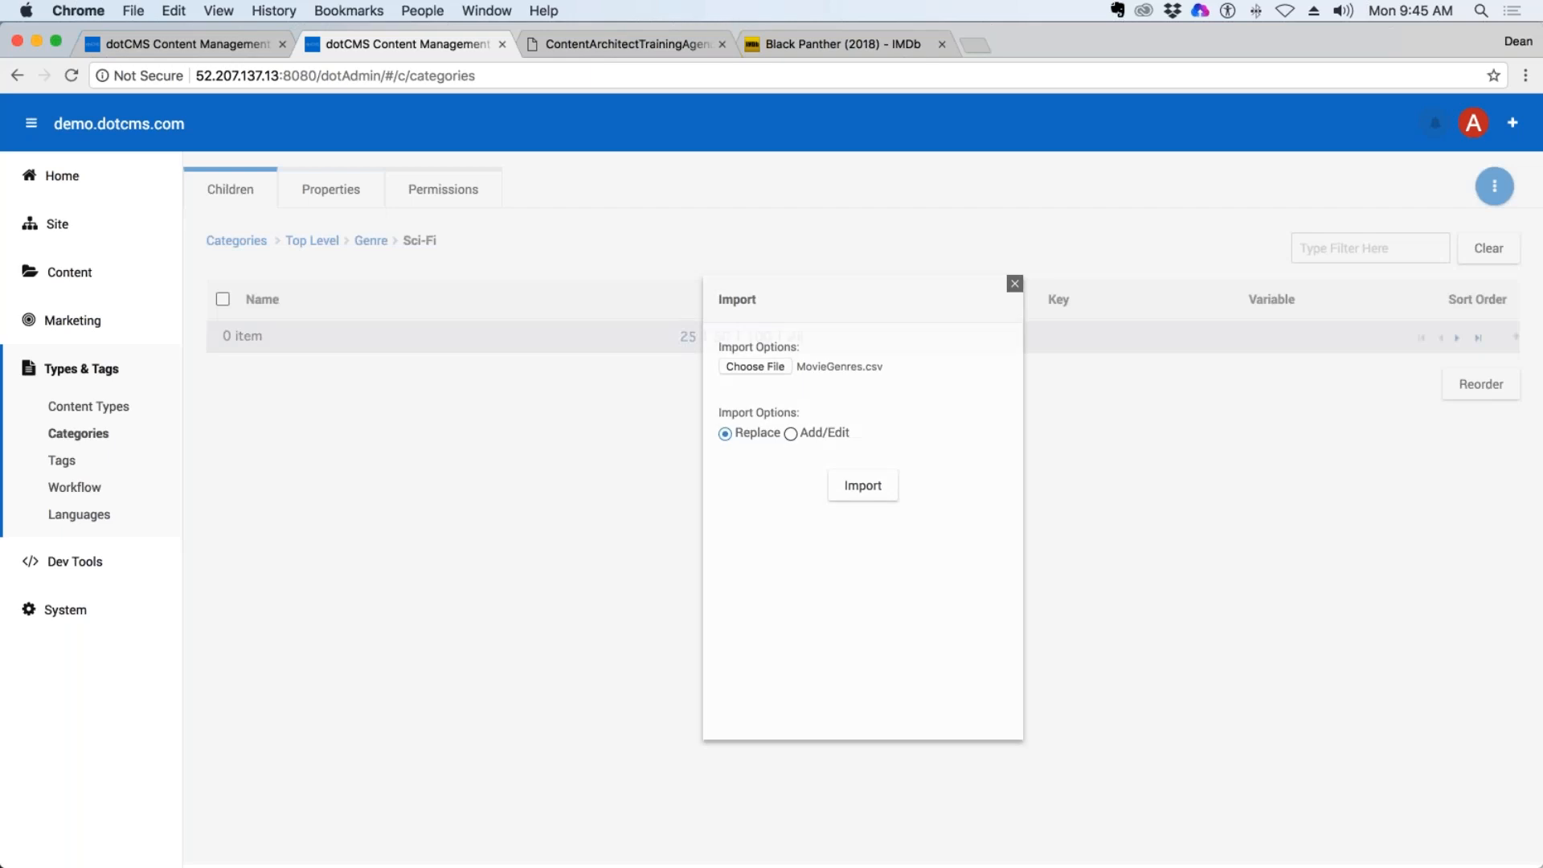
{"action": "left_click", "coordinate": [762, 366]}
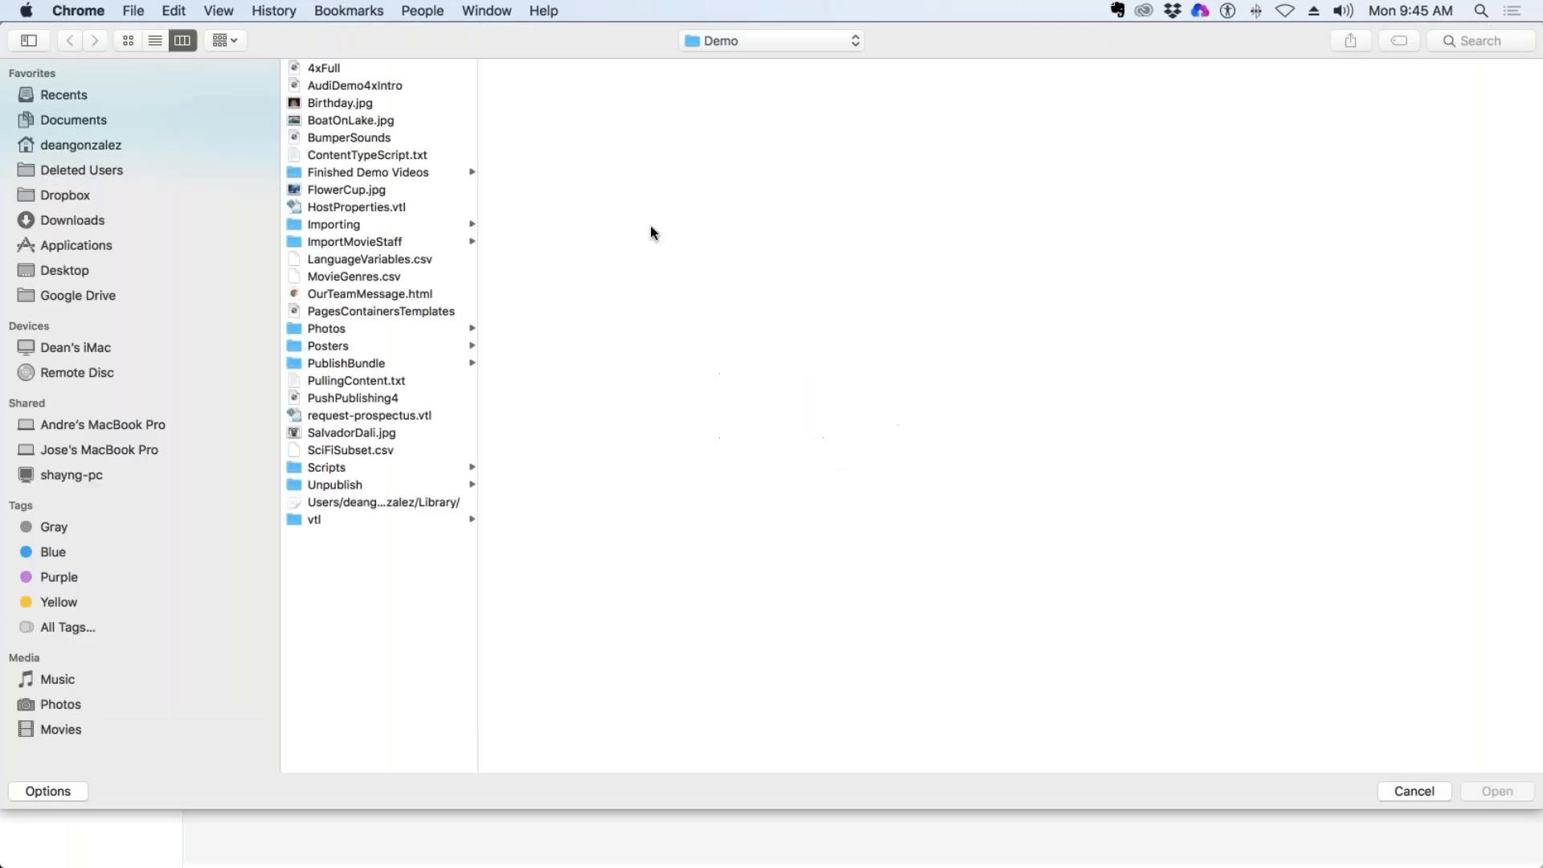
{"action": "double_click", "coordinate": [350, 450]}
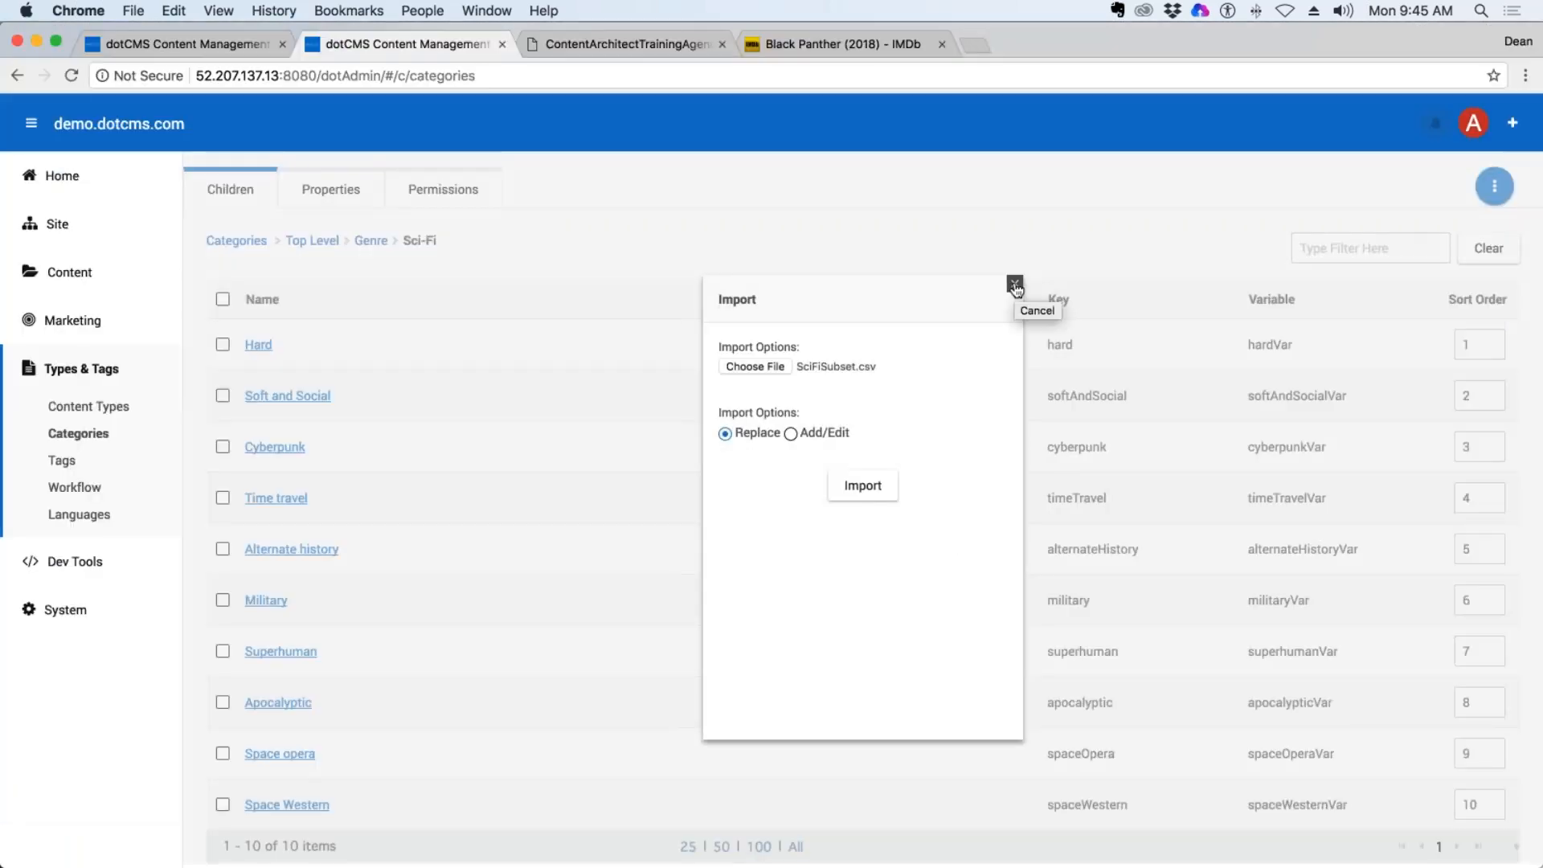
{"action": "left_click", "coordinate": [1015, 284]}
{"action": "scroll", "coordinate": [494, 838], "scroll_direction": "down", "scroll_amount": 2}
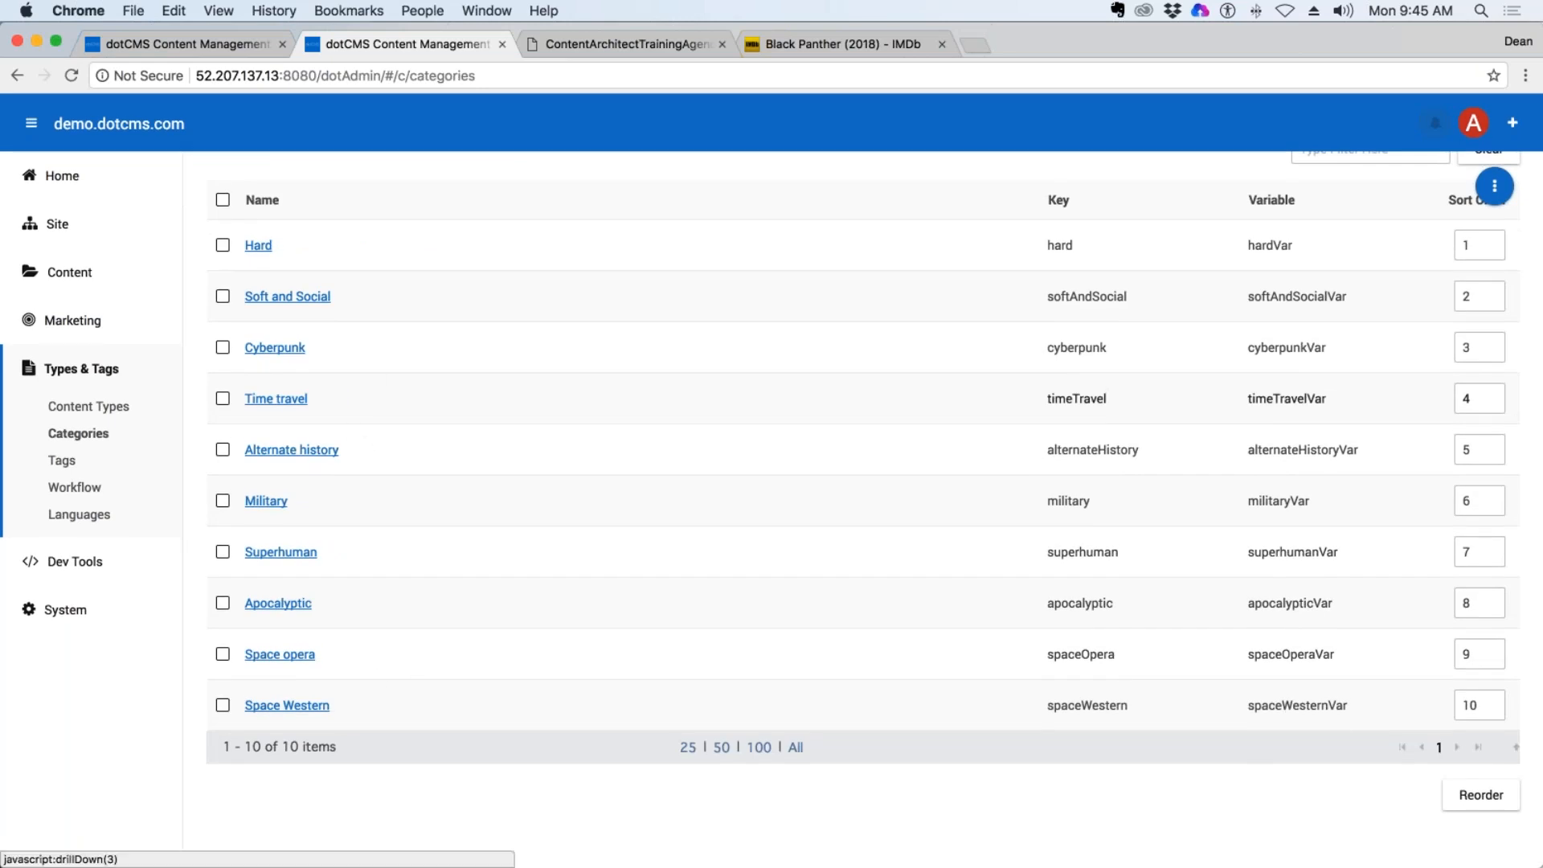
{"action": "scroll", "coordinate": [948, 201], "scroll_direction": "up", "scroll_amount": 2}
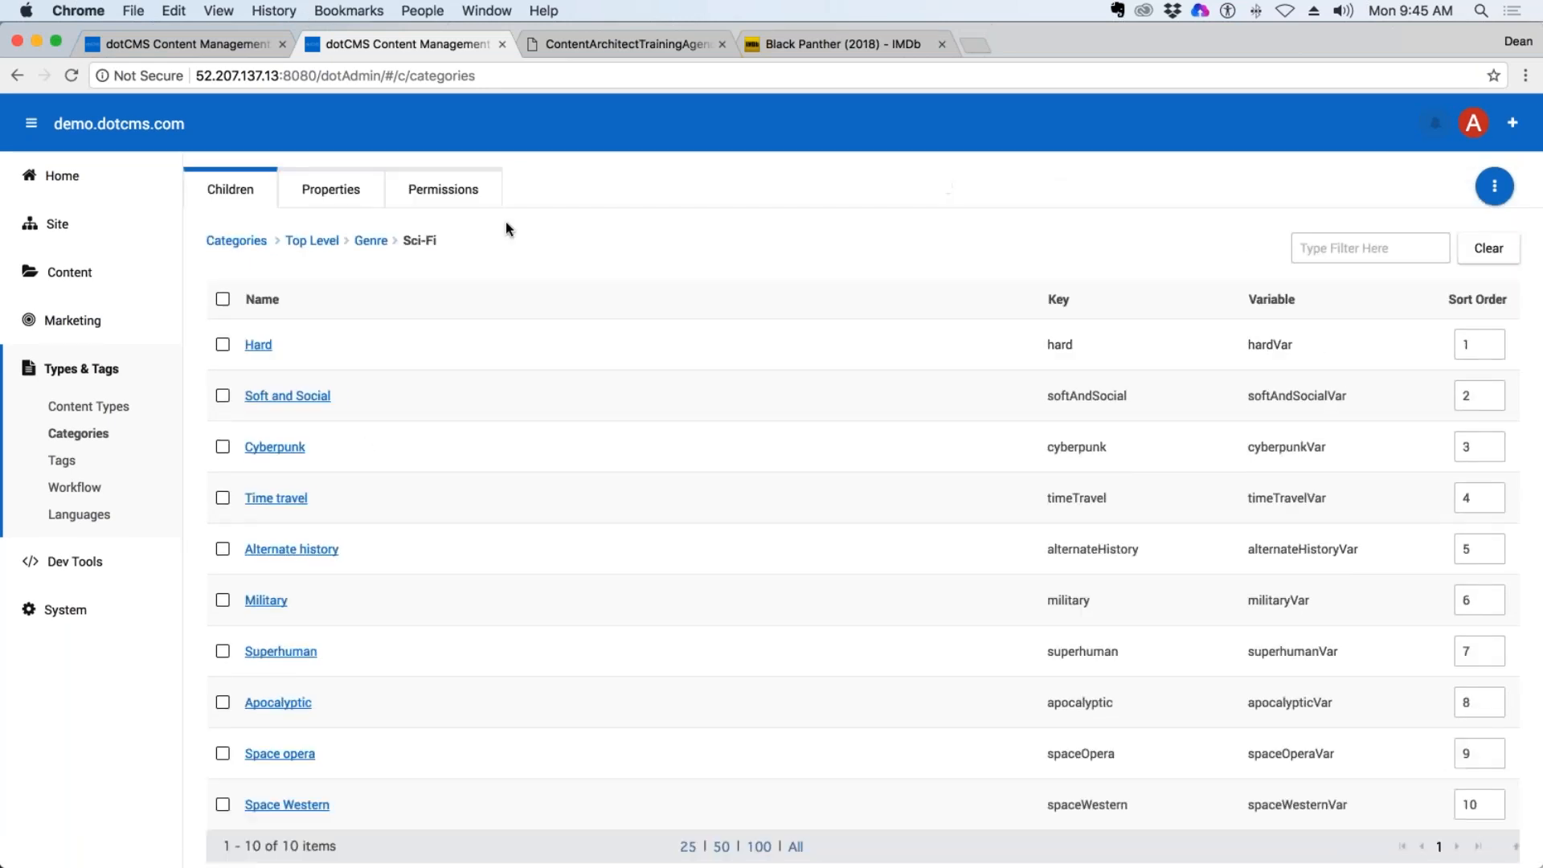
Return to the movies content type and define a new Category field labelled Genre that uses the Genre category.
{"action": "left_click", "coordinate": [240, 40]}
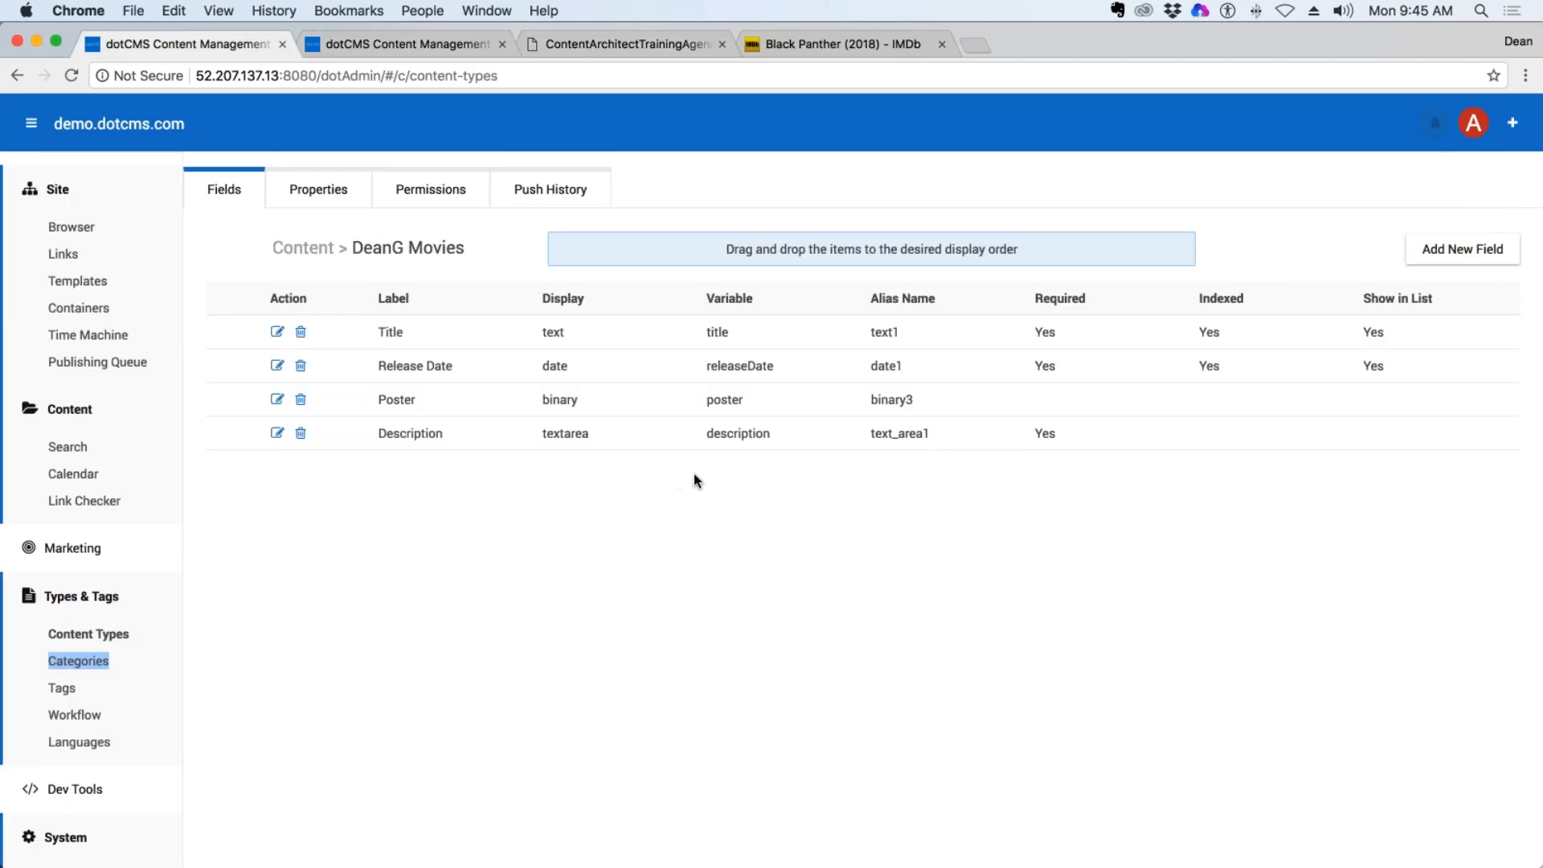
{"action": "left_click", "coordinate": [1461, 249]}
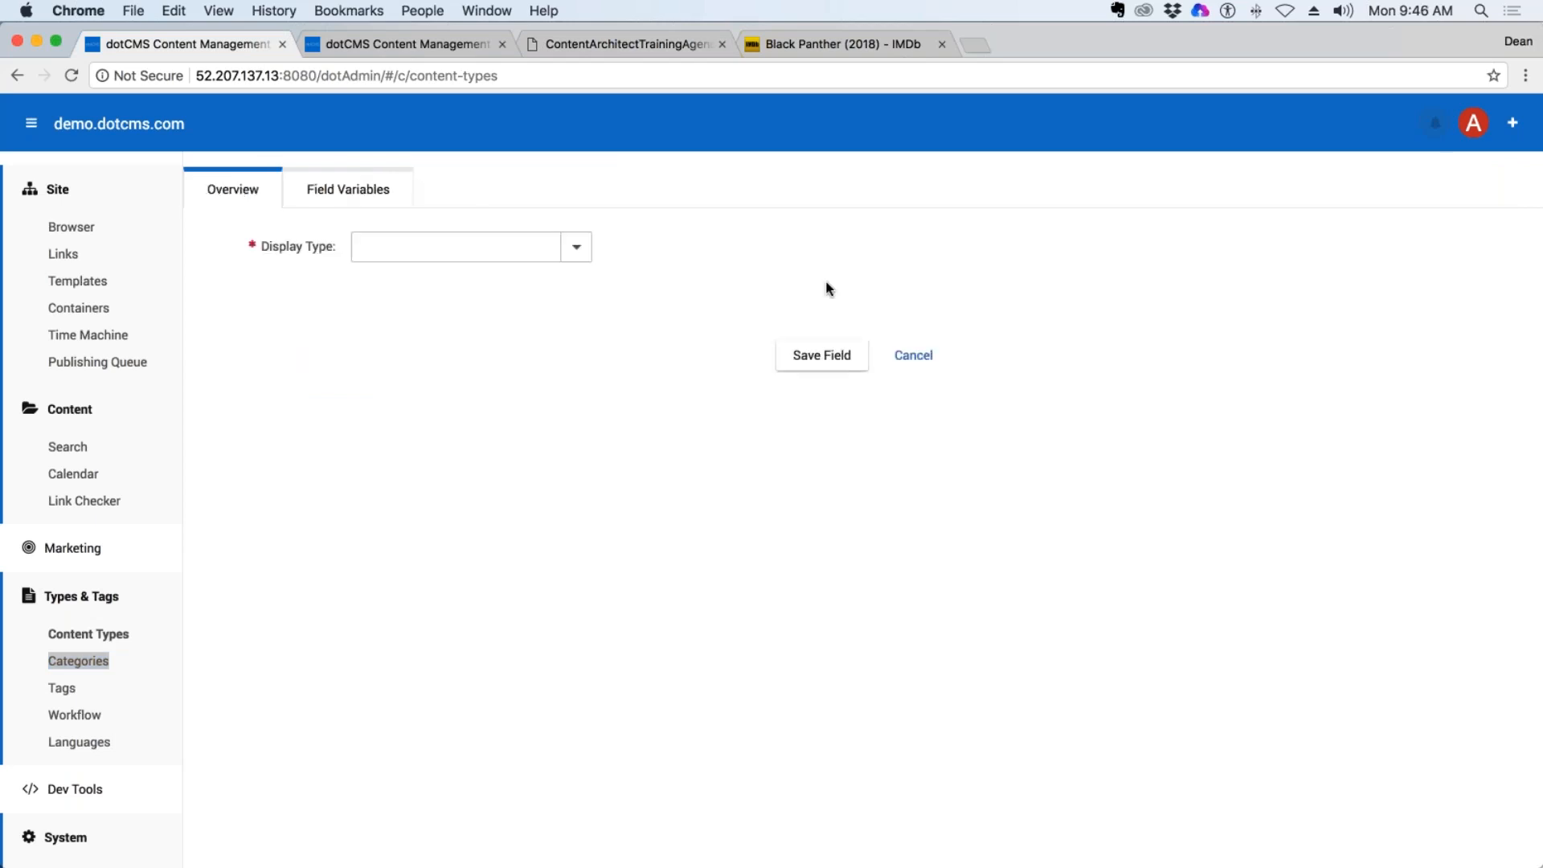
{"action": "left_click", "coordinate": [576, 248]}
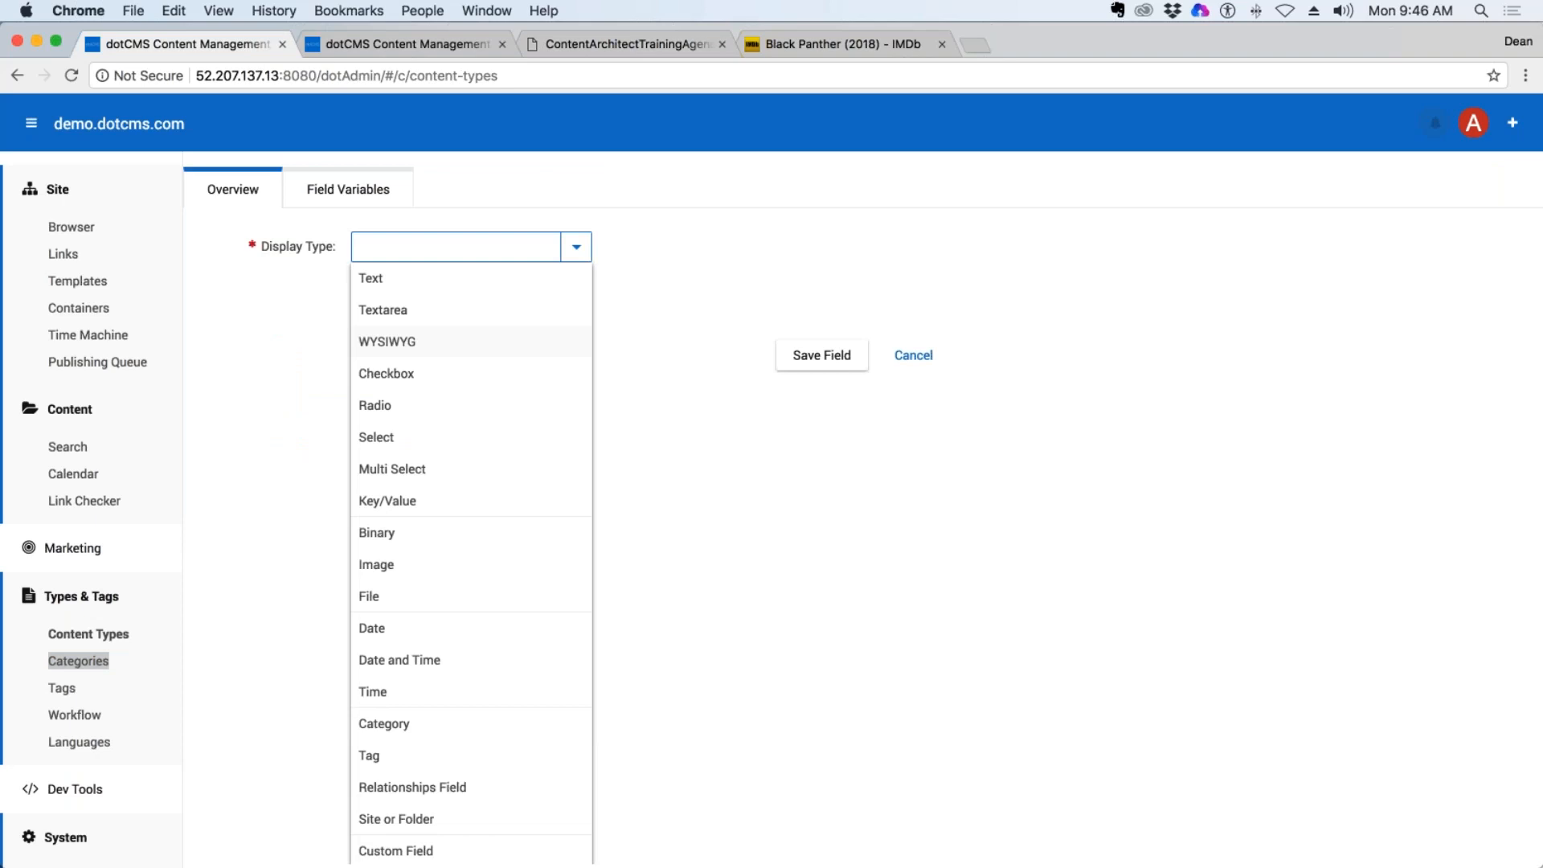
{"action": "scroll", "coordinate": [434, 485], "scroll_direction": "down", "scroll_amount": 2}
{"action": "scroll", "coordinate": [420, 558], "scroll_direction": "down", "scroll_amount": 3}
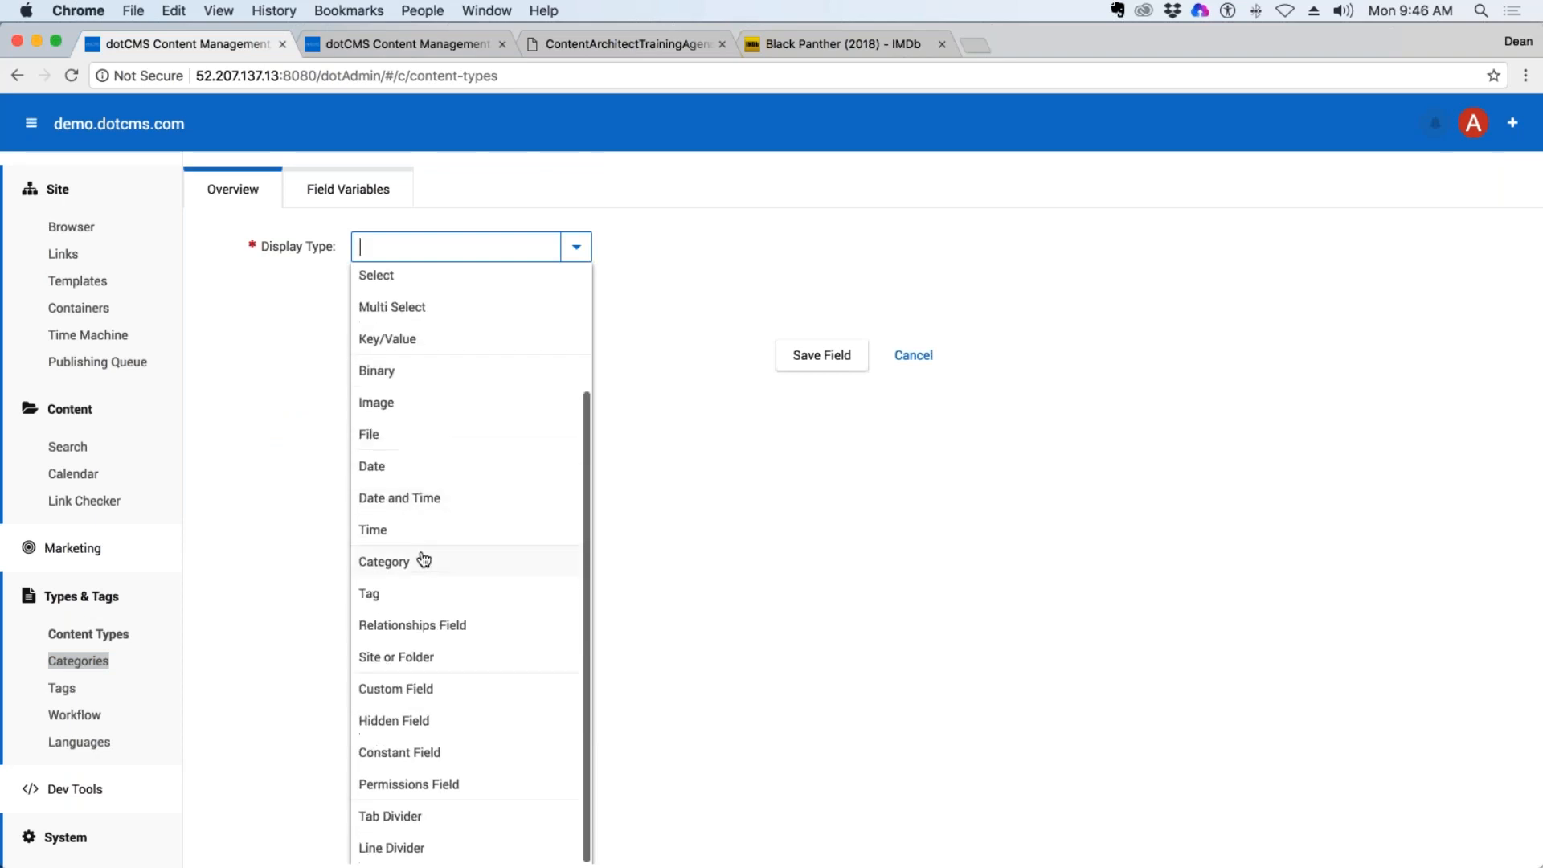
{"action": "left_click", "coordinate": [386, 569]}
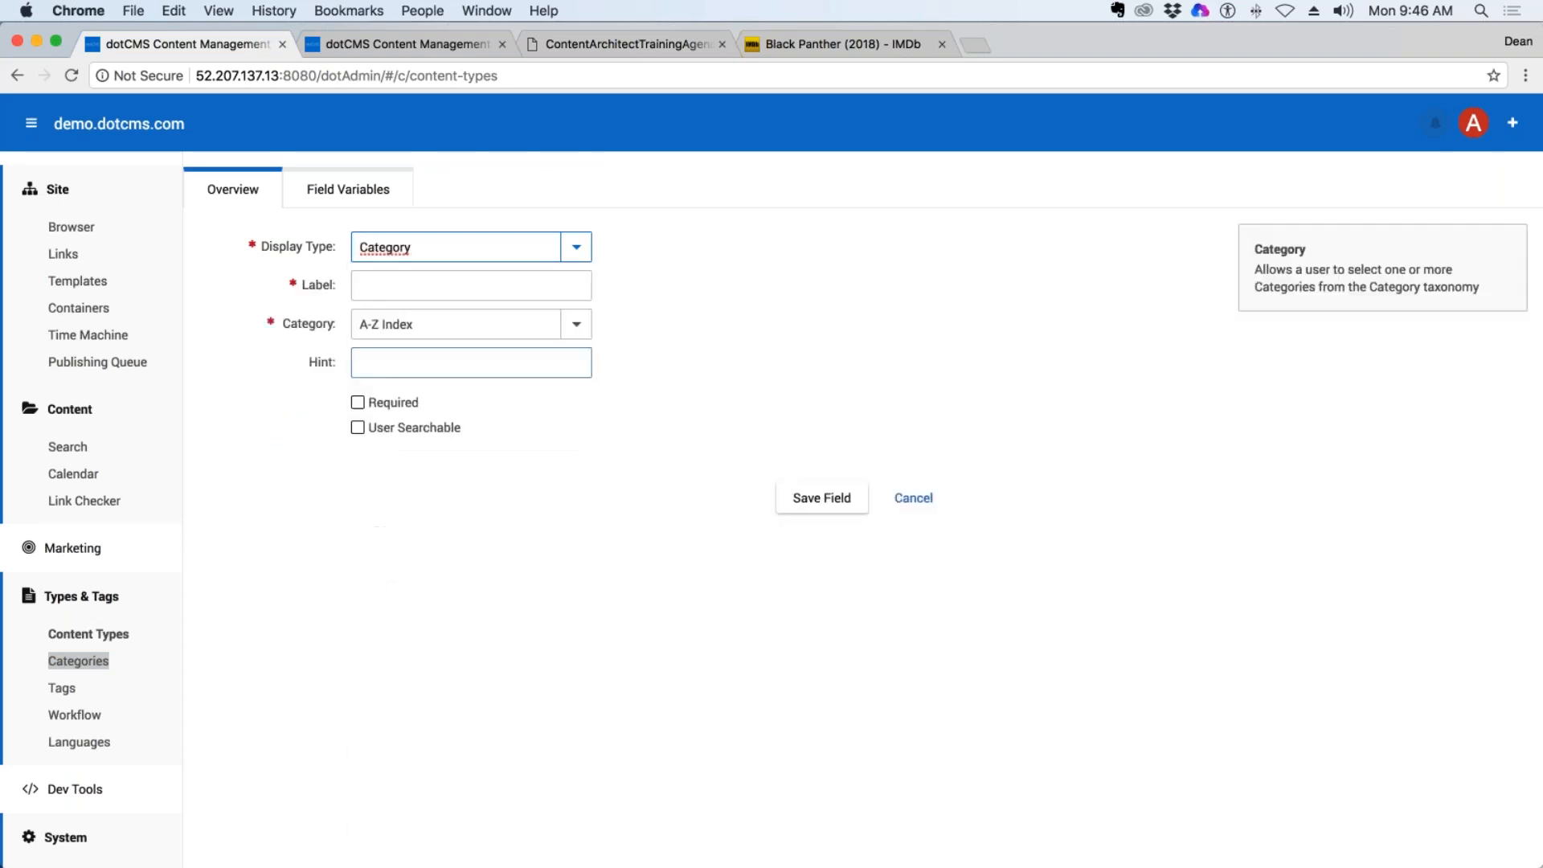
{"action": "left_click", "coordinate": [409, 284]}
{"action": "type", "text": "Genre"}
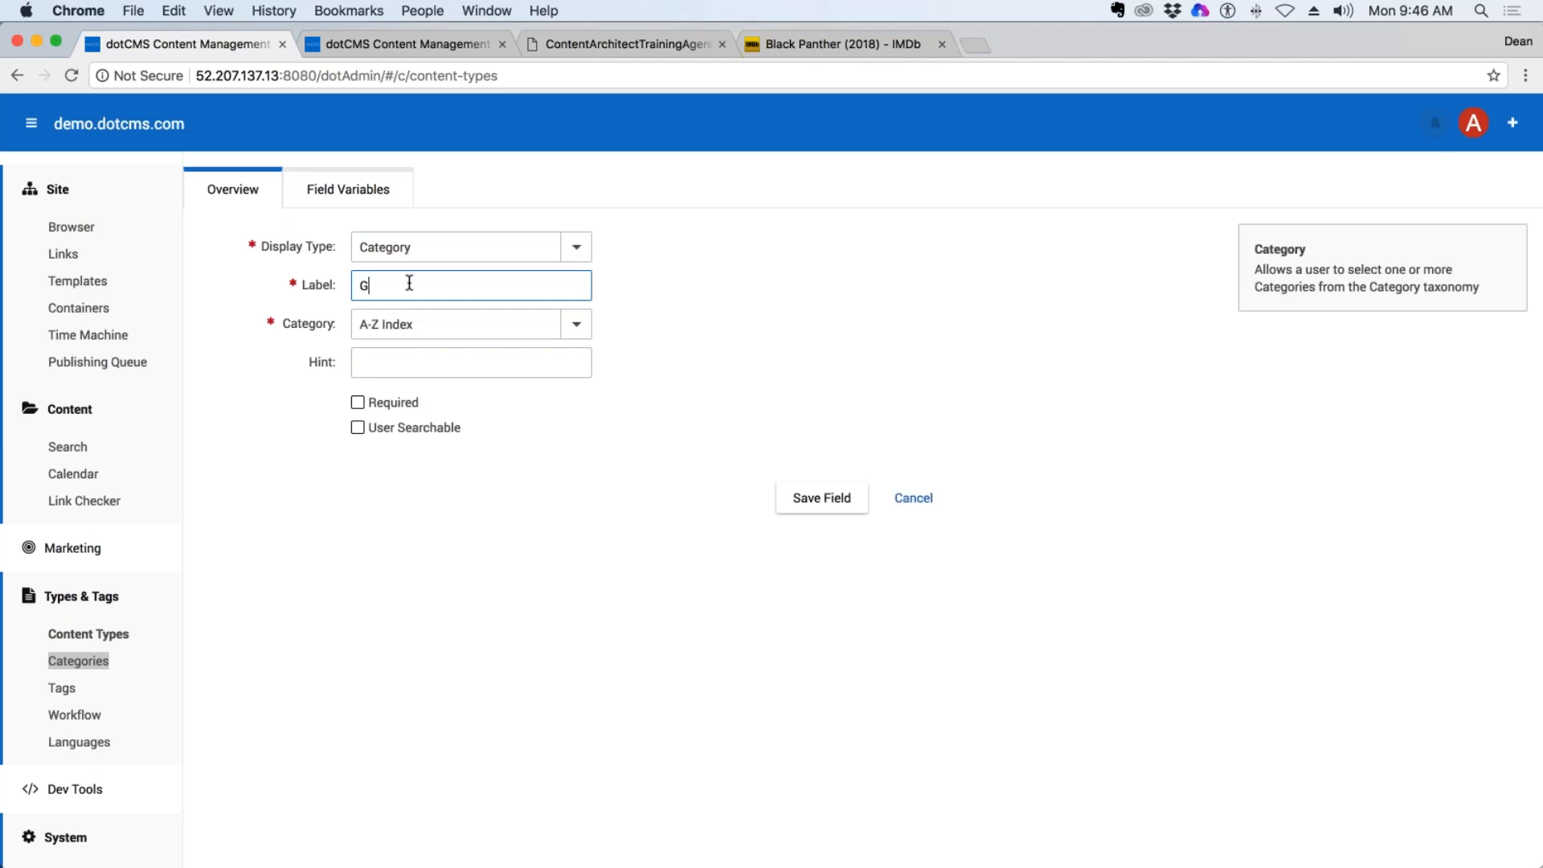
{"action": "left_click", "coordinate": [576, 326]}
{"action": "left_click", "coordinate": [474, 481]}
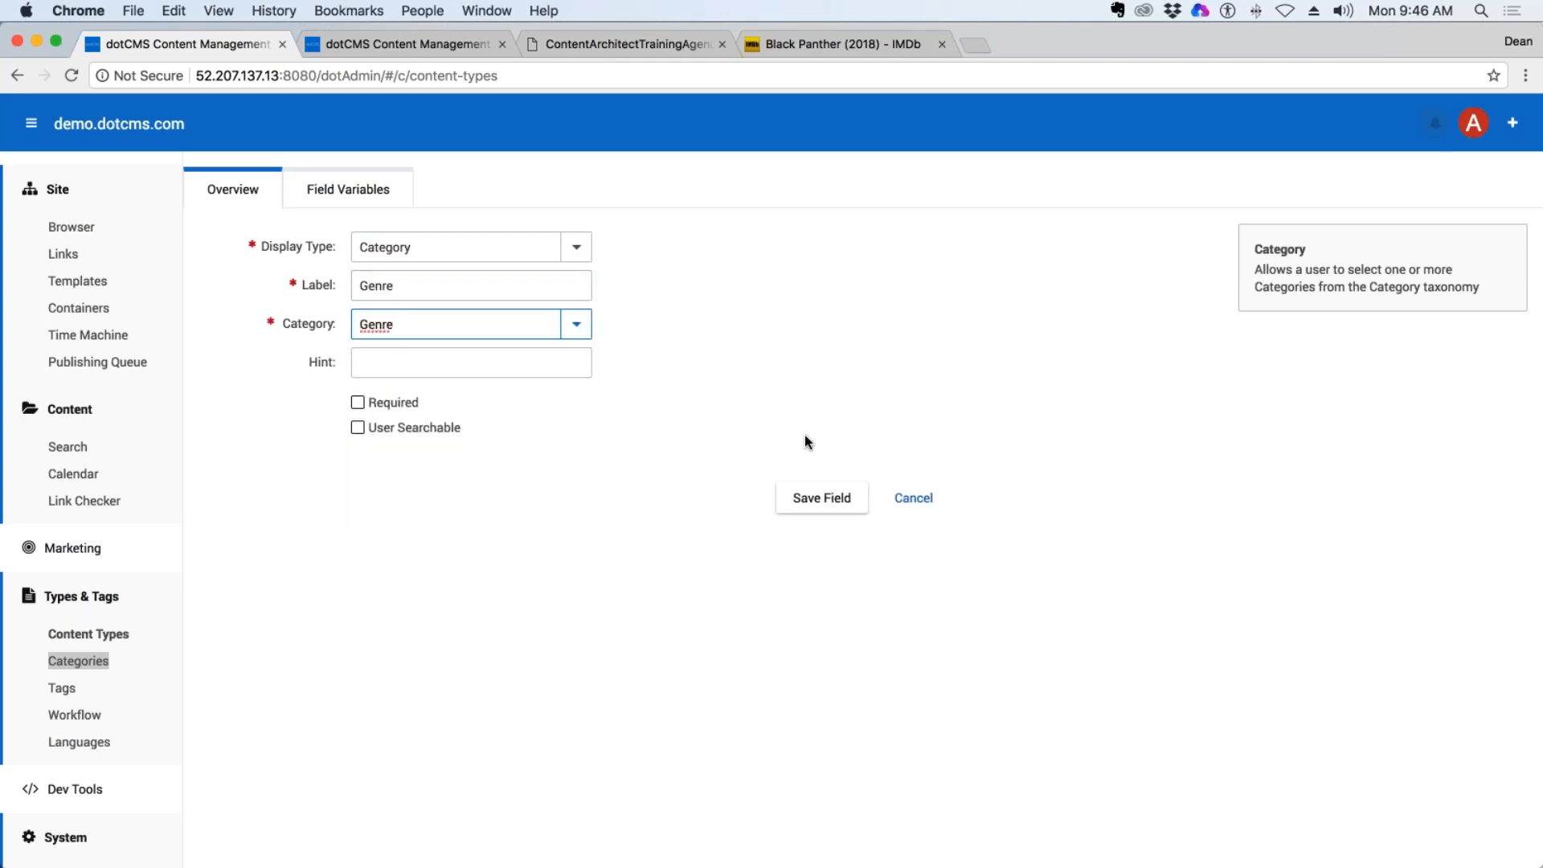
Make the Genre field required and user searchable, save it, and place it directly below the Title field.
{"action": "left_click_drag", "start_coordinate": [335, 325], "coordinate": [278, 324]}
{"action": "left_click", "coordinate": [576, 325]}
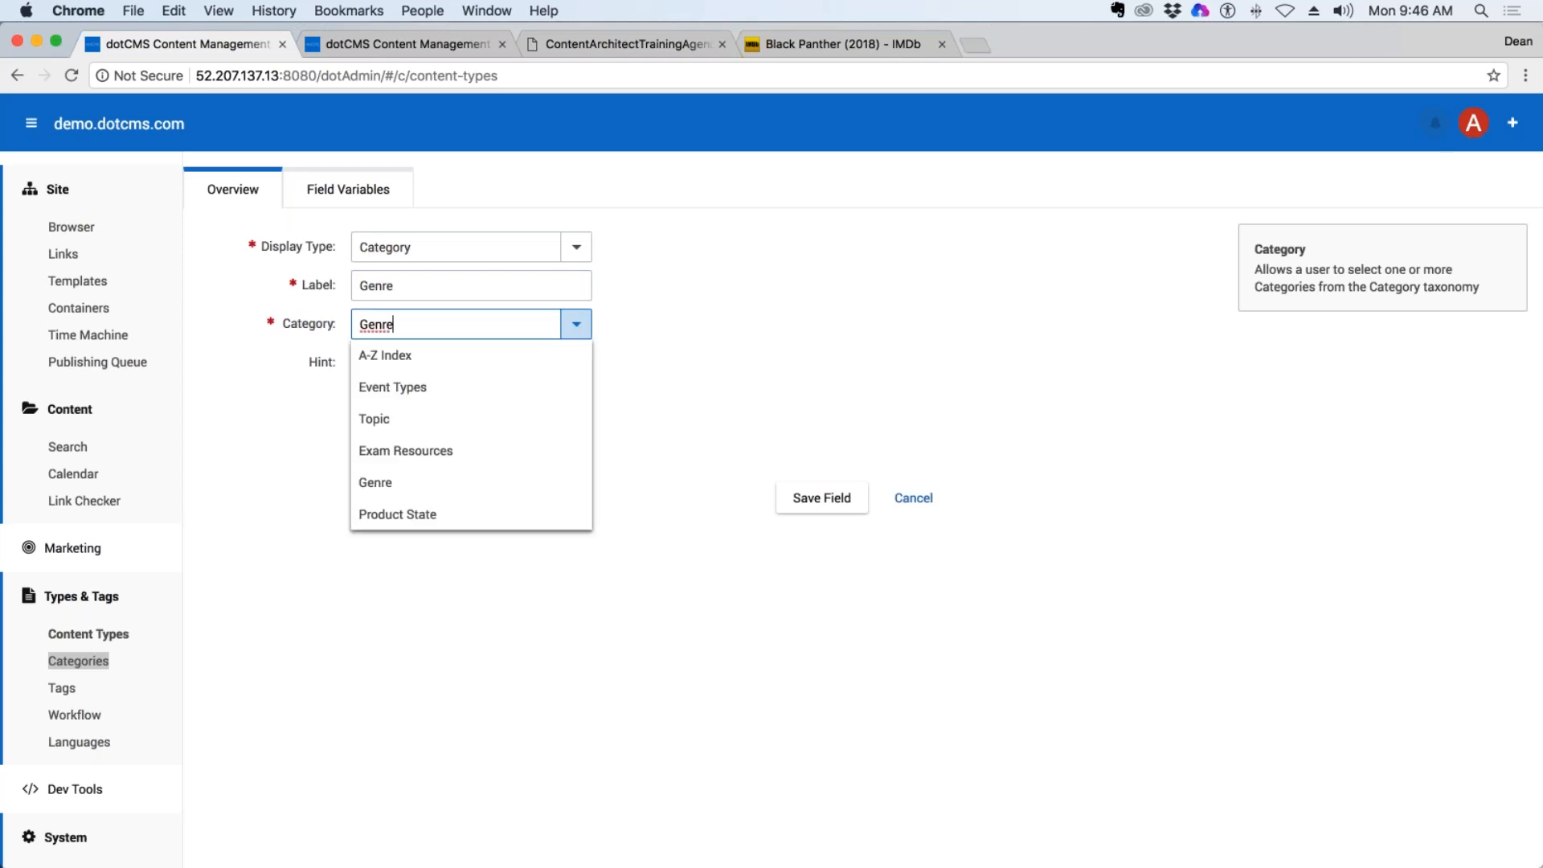
{"action": "left_click", "coordinate": [385, 493]}
{"action": "left_click", "coordinate": [358, 405]}
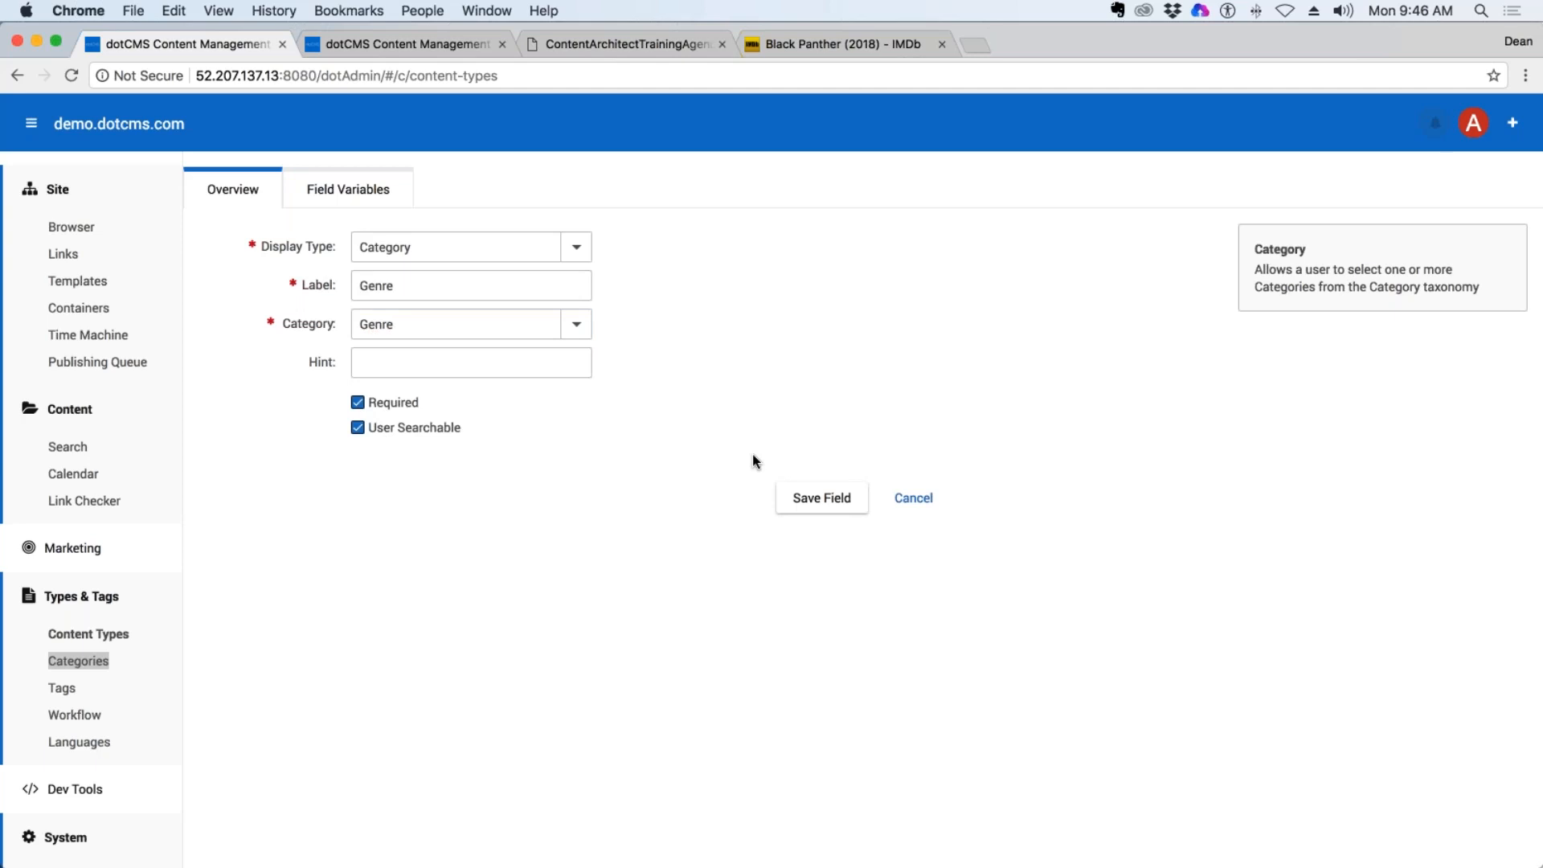
{"action": "left_click", "coordinate": [821, 499]}
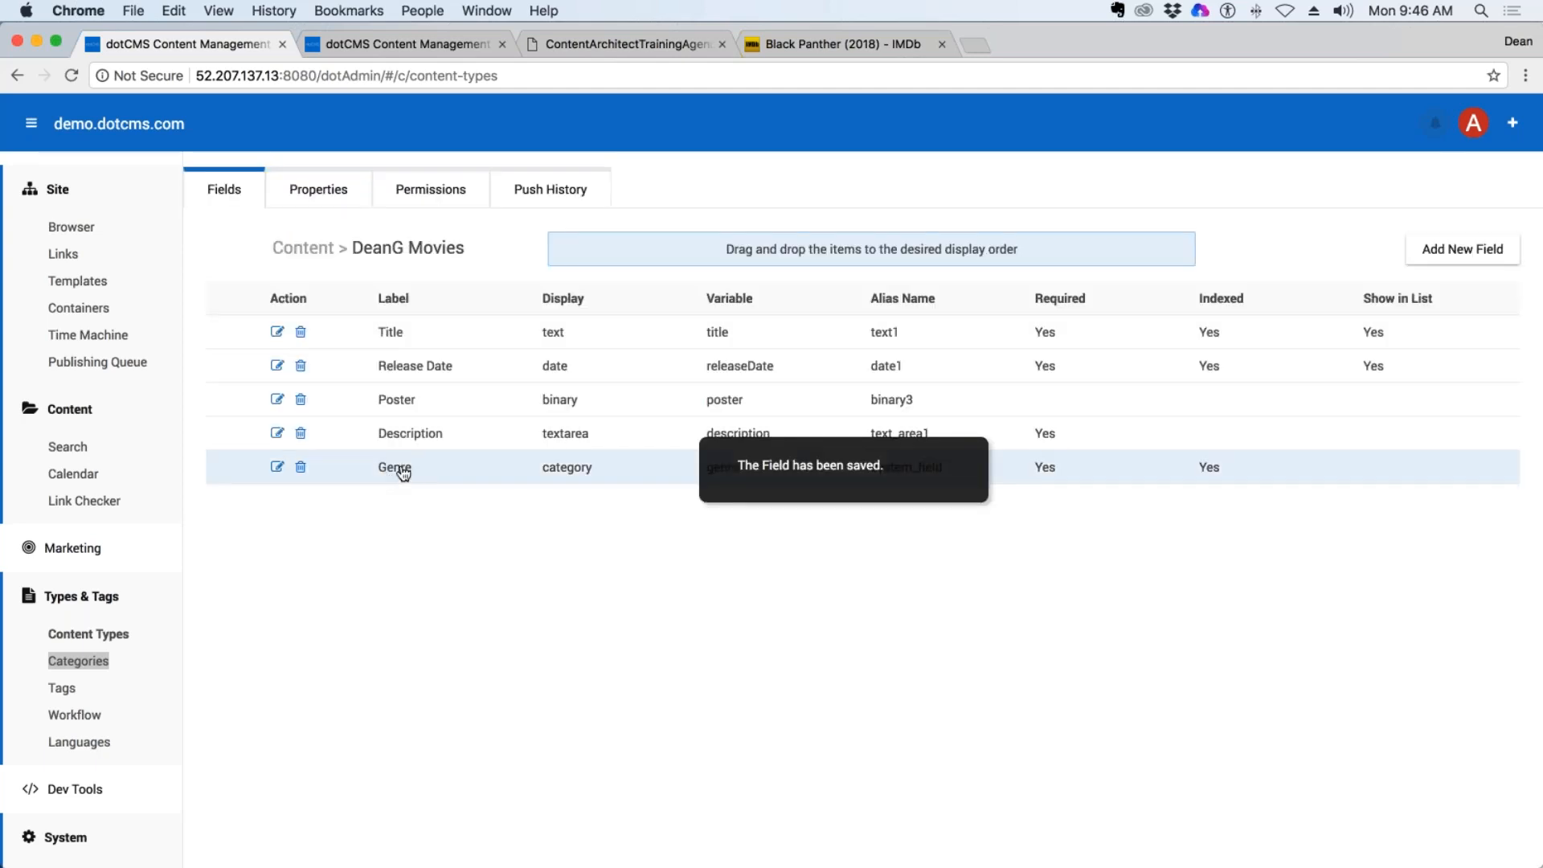
{"action": "left_click_drag", "start_coordinate": [396, 480], "coordinate": [412, 363]}
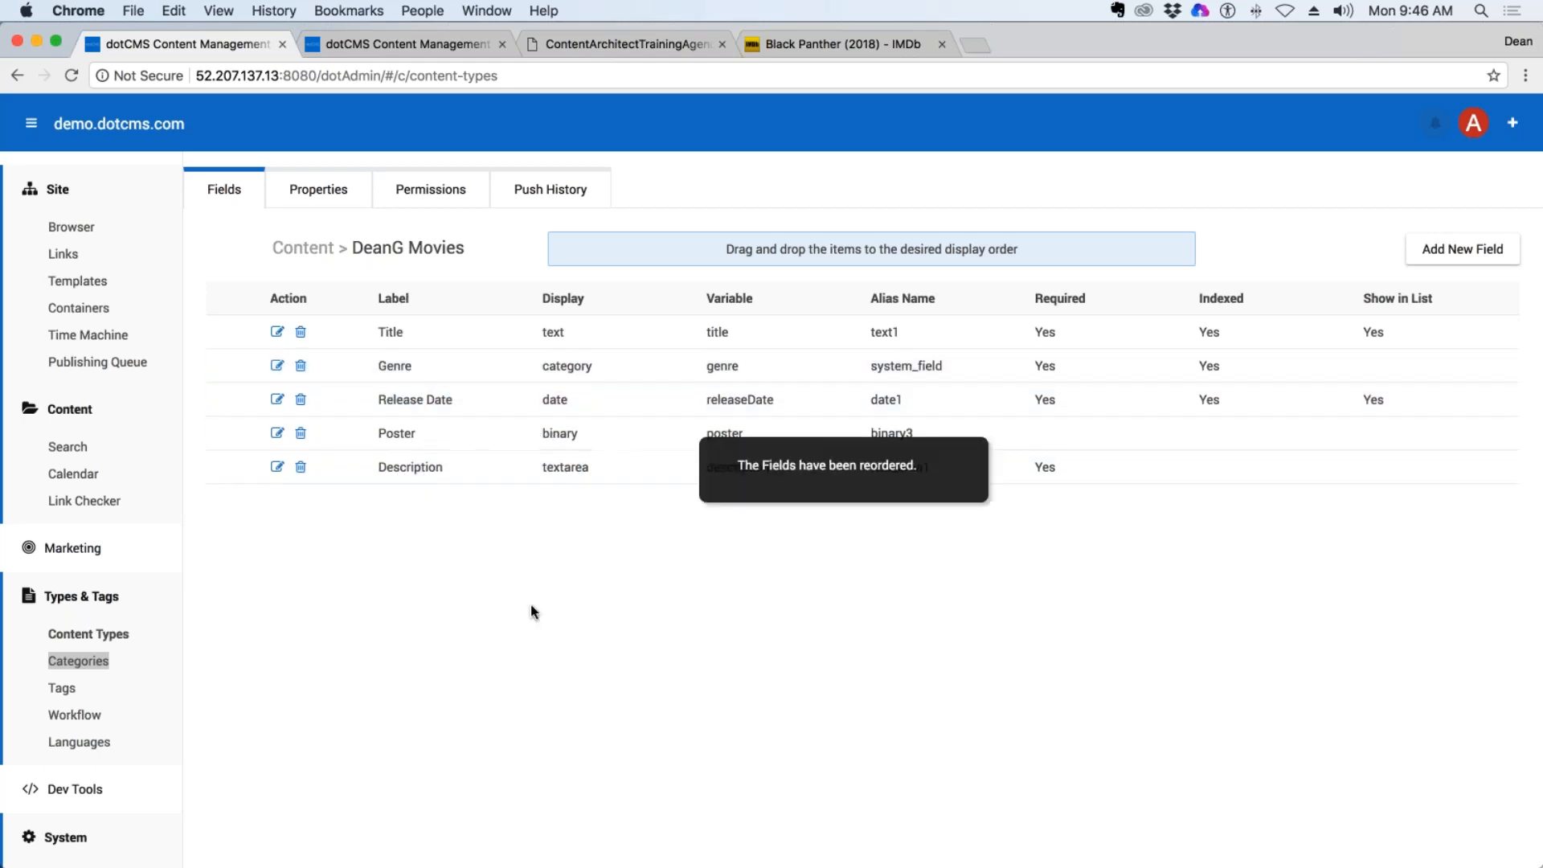
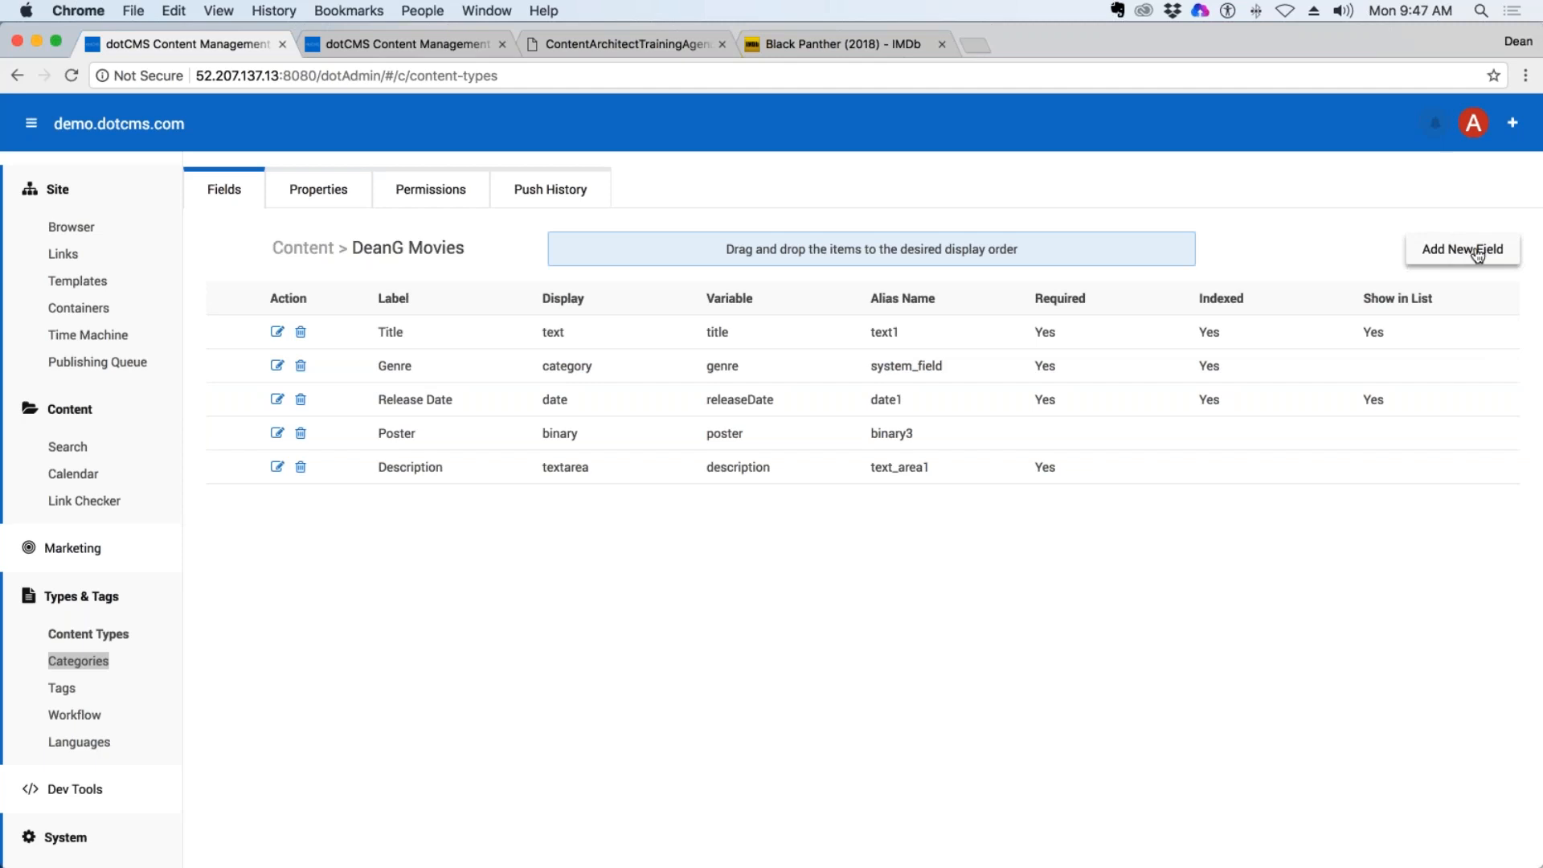
Define a new Date and Time field labelled Publish Date that is required, user searchable and shown in the list.
{"action": "left_click", "coordinate": [1469, 251]}
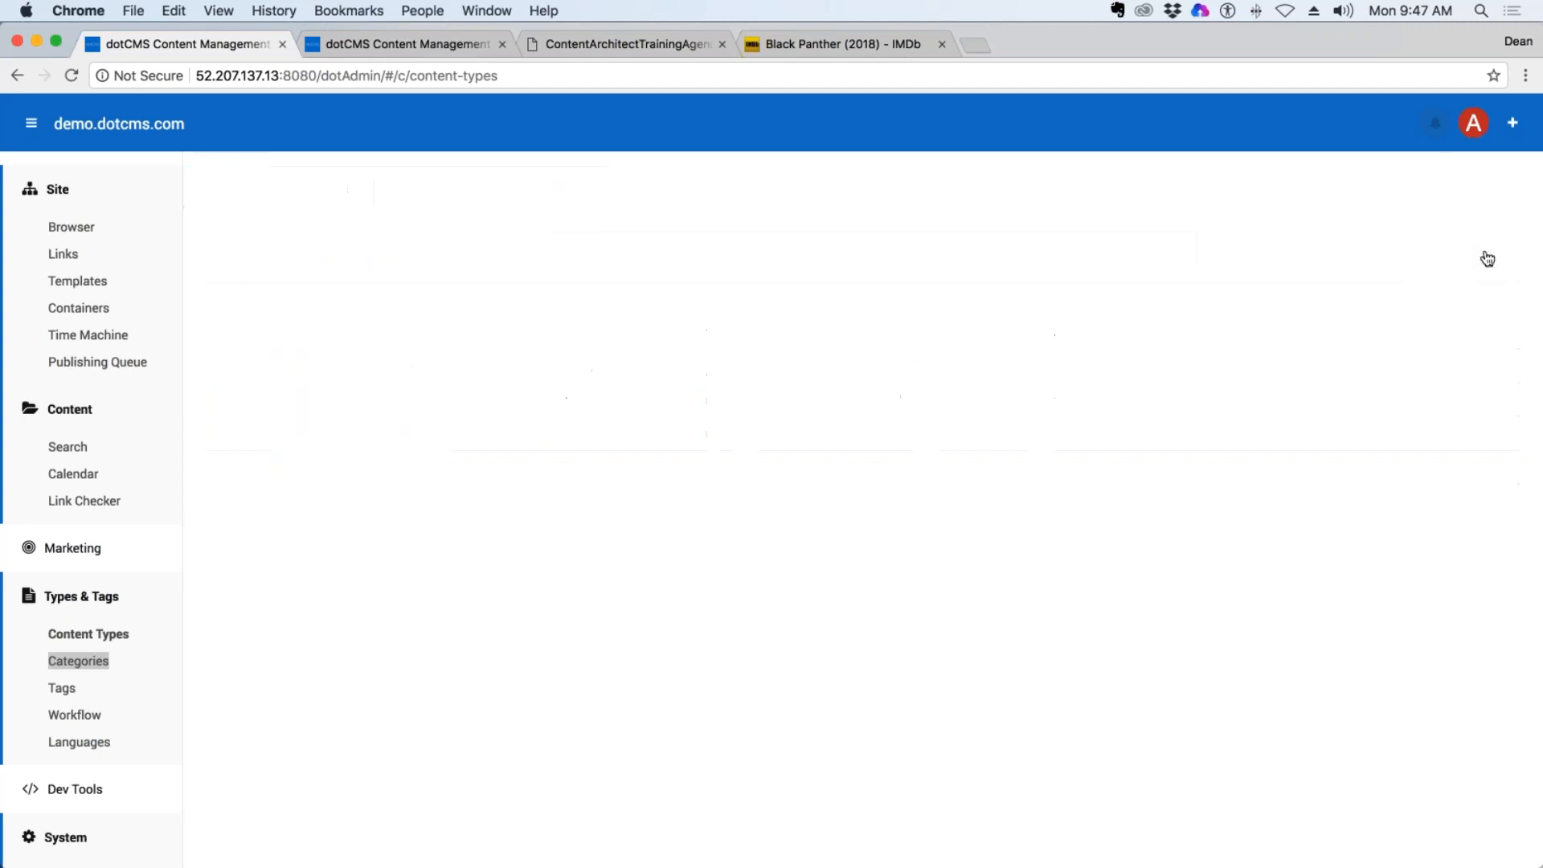
{"action": "left_click", "coordinate": [576, 247]}
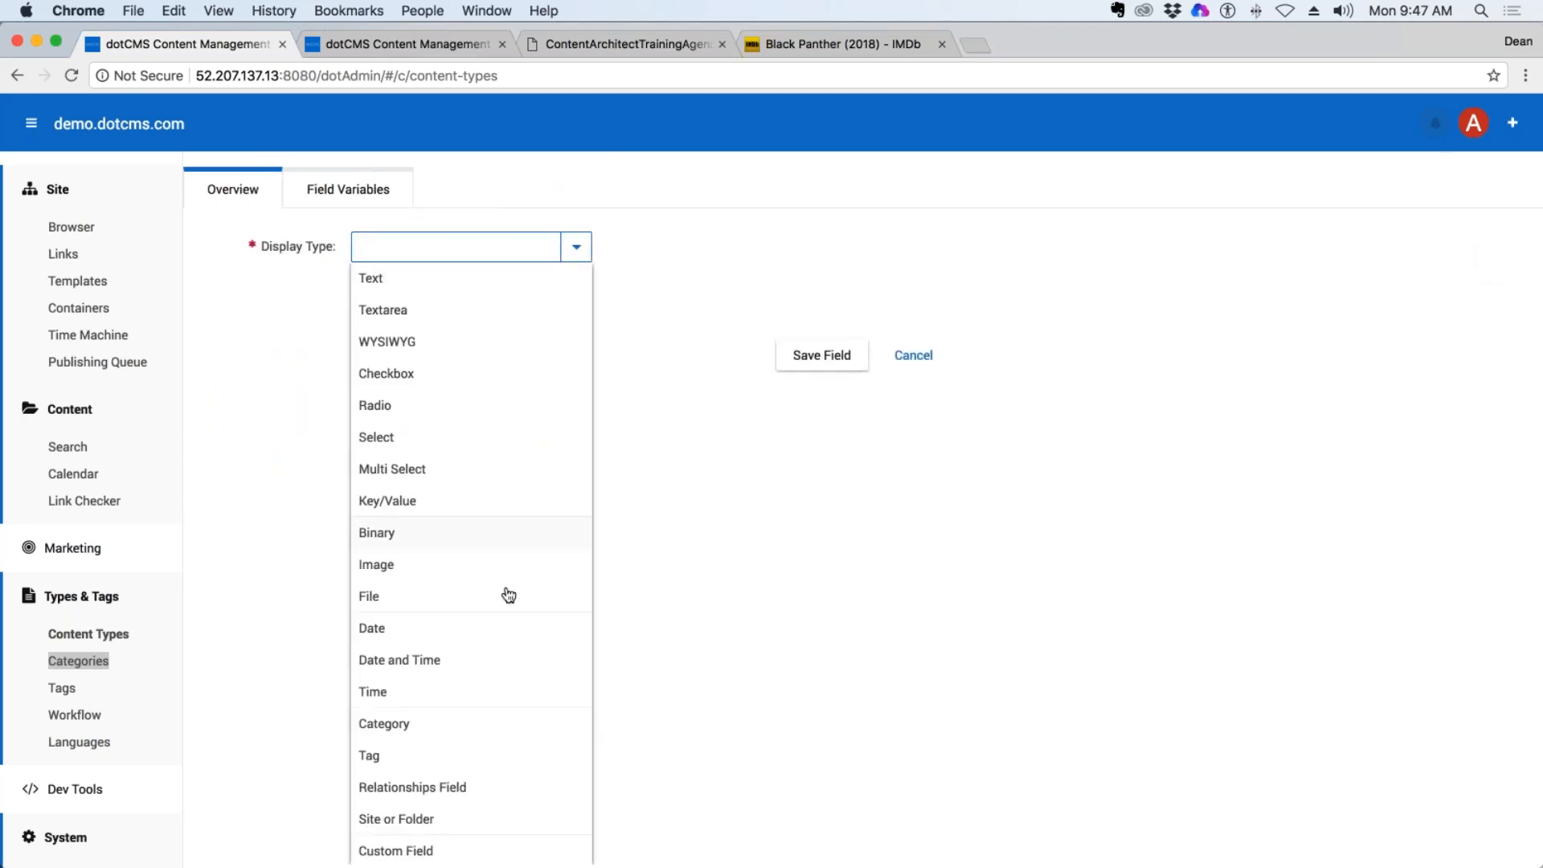
{"action": "scroll", "coordinate": [518, 660], "scroll_direction": "down", "scroll_amount": 1}
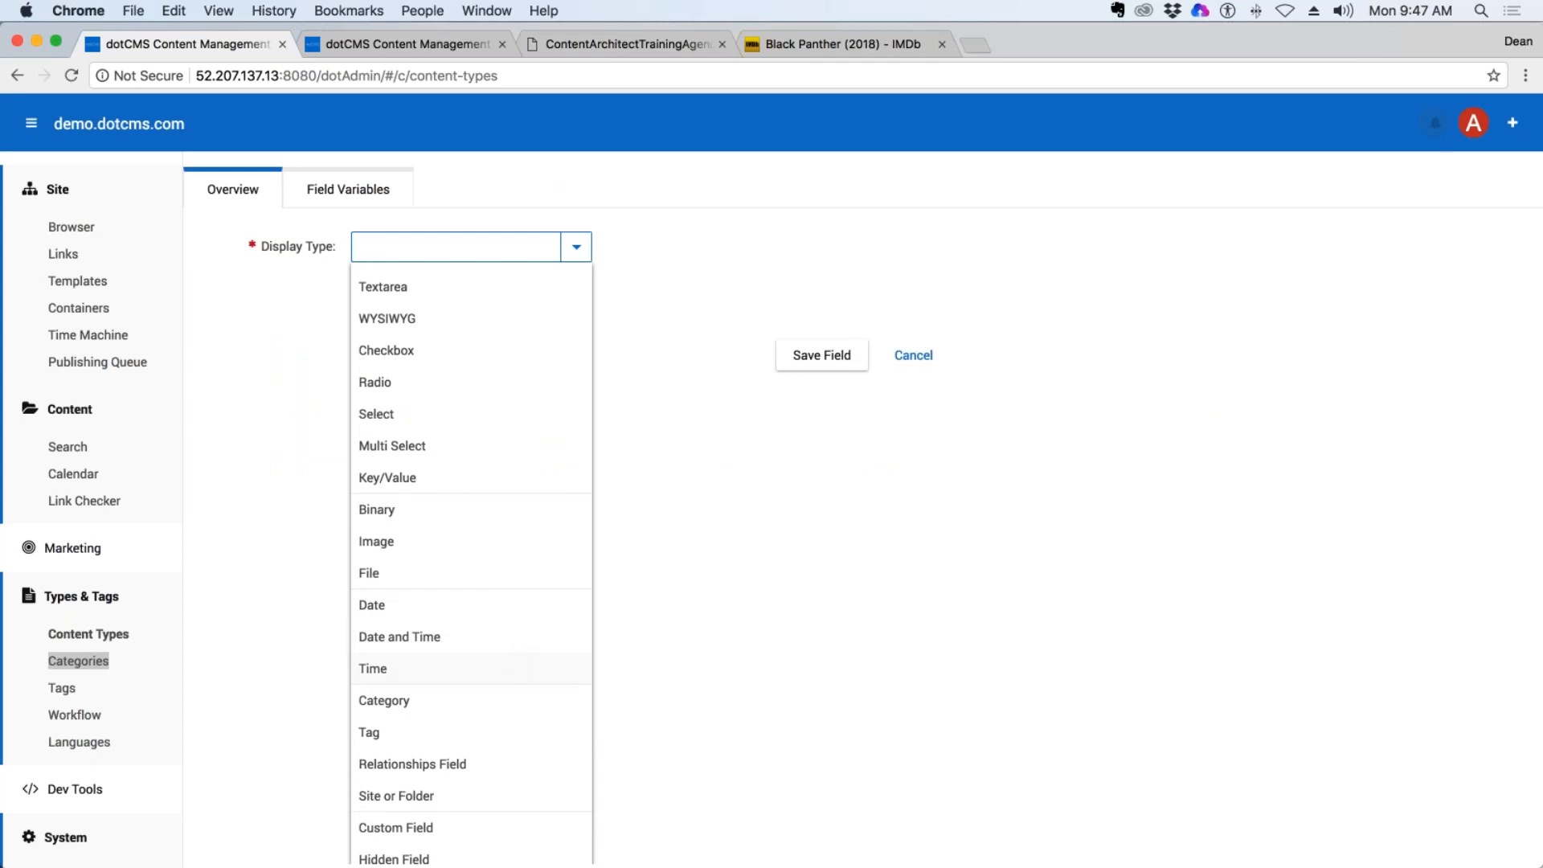
{"action": "left_click", "coordinate": [419, 640]}
{"action": "left_click", "coordinate": [427, 289]}
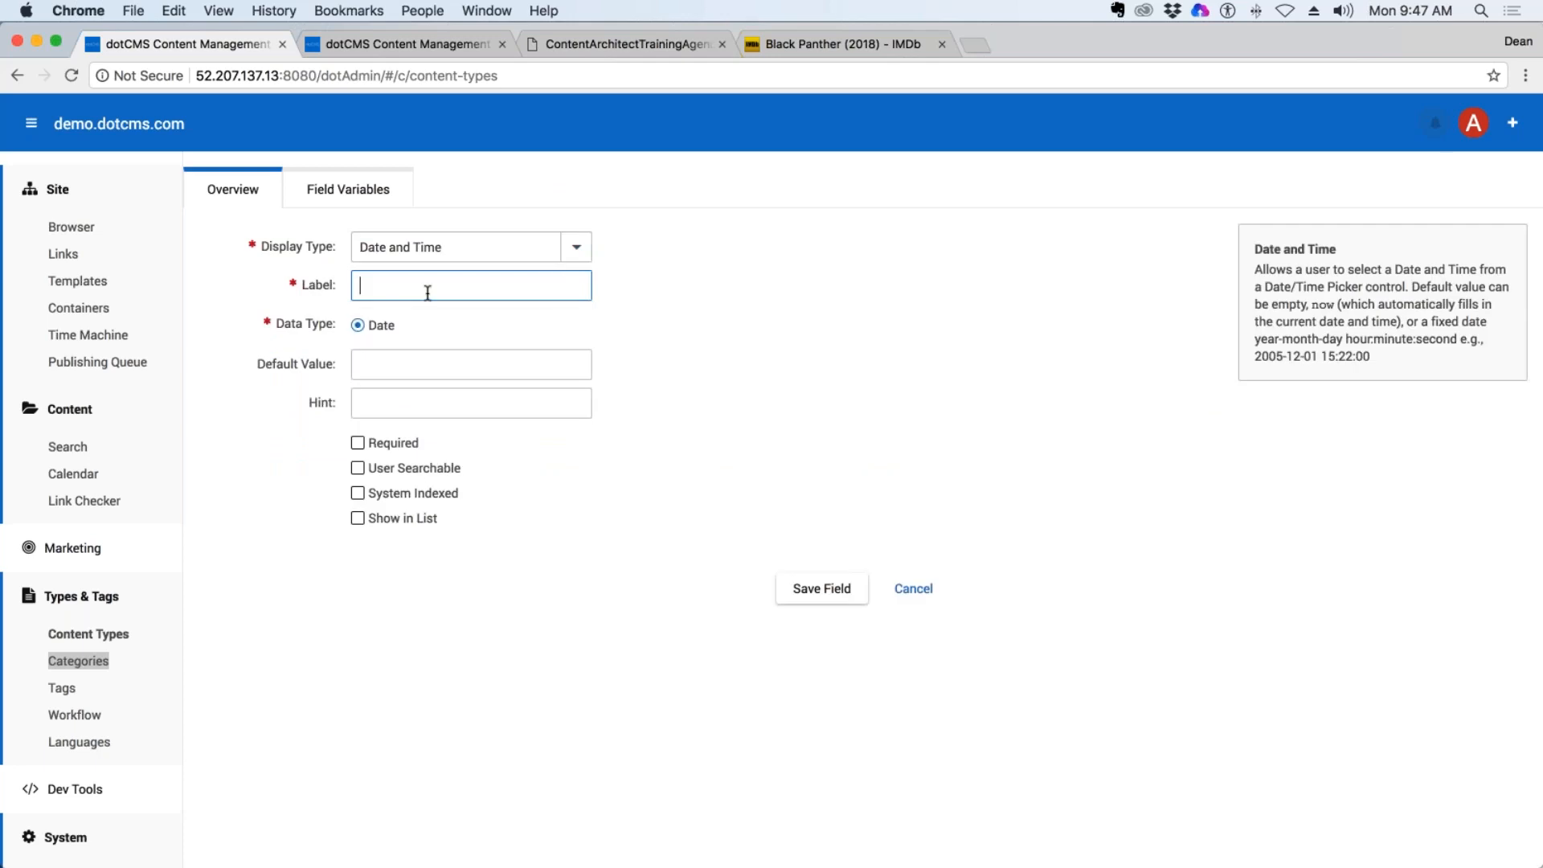
{"action": "type", "text": "Publish Date"}
{"action": "key", "text": "Tab"}
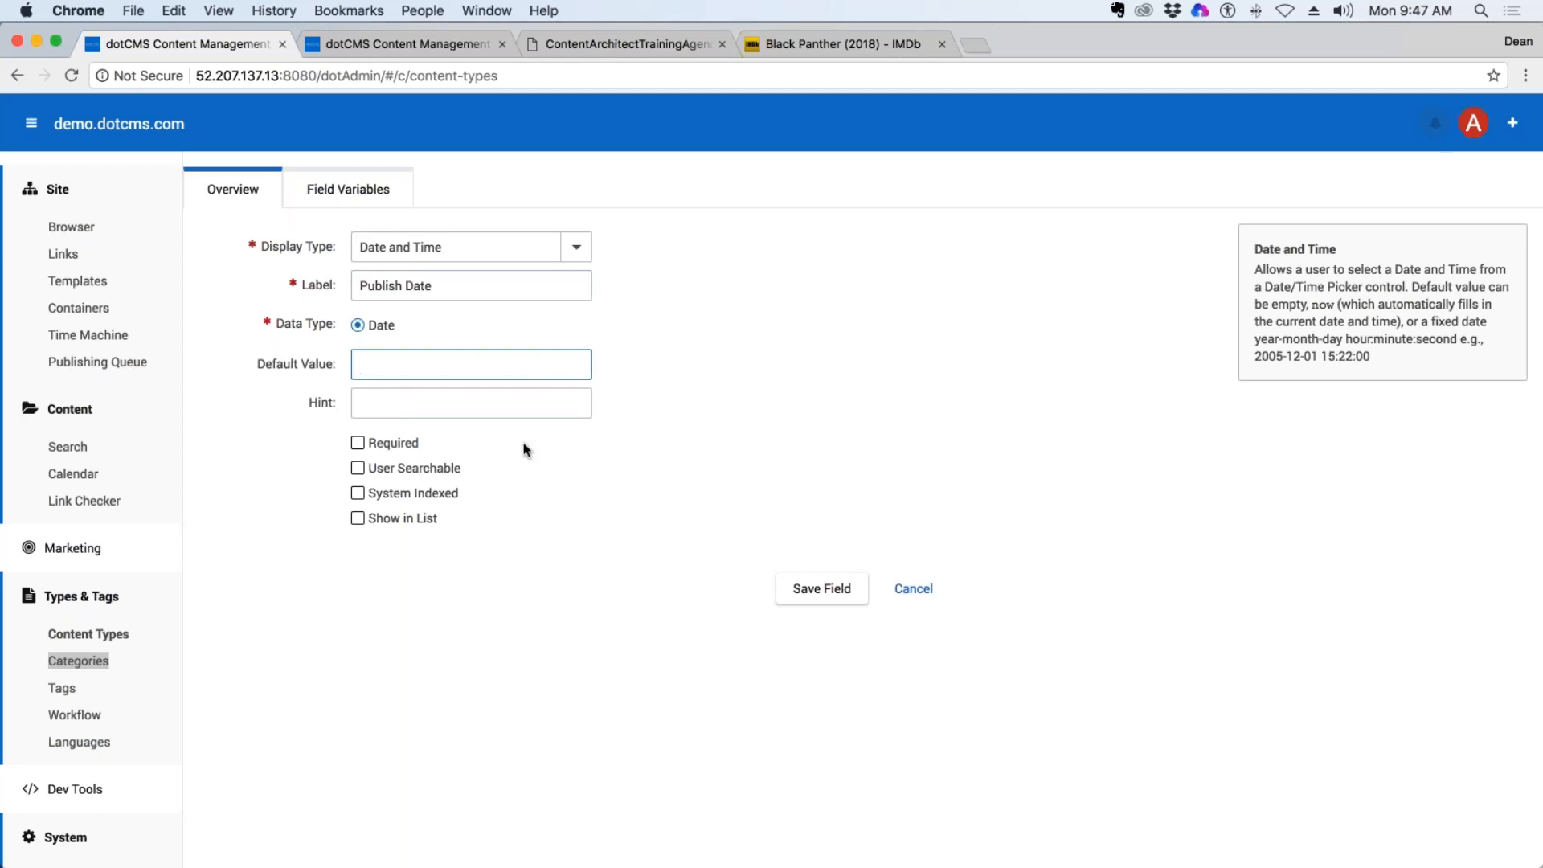
{"action": "left_click", "coordinate": [361, 443]}
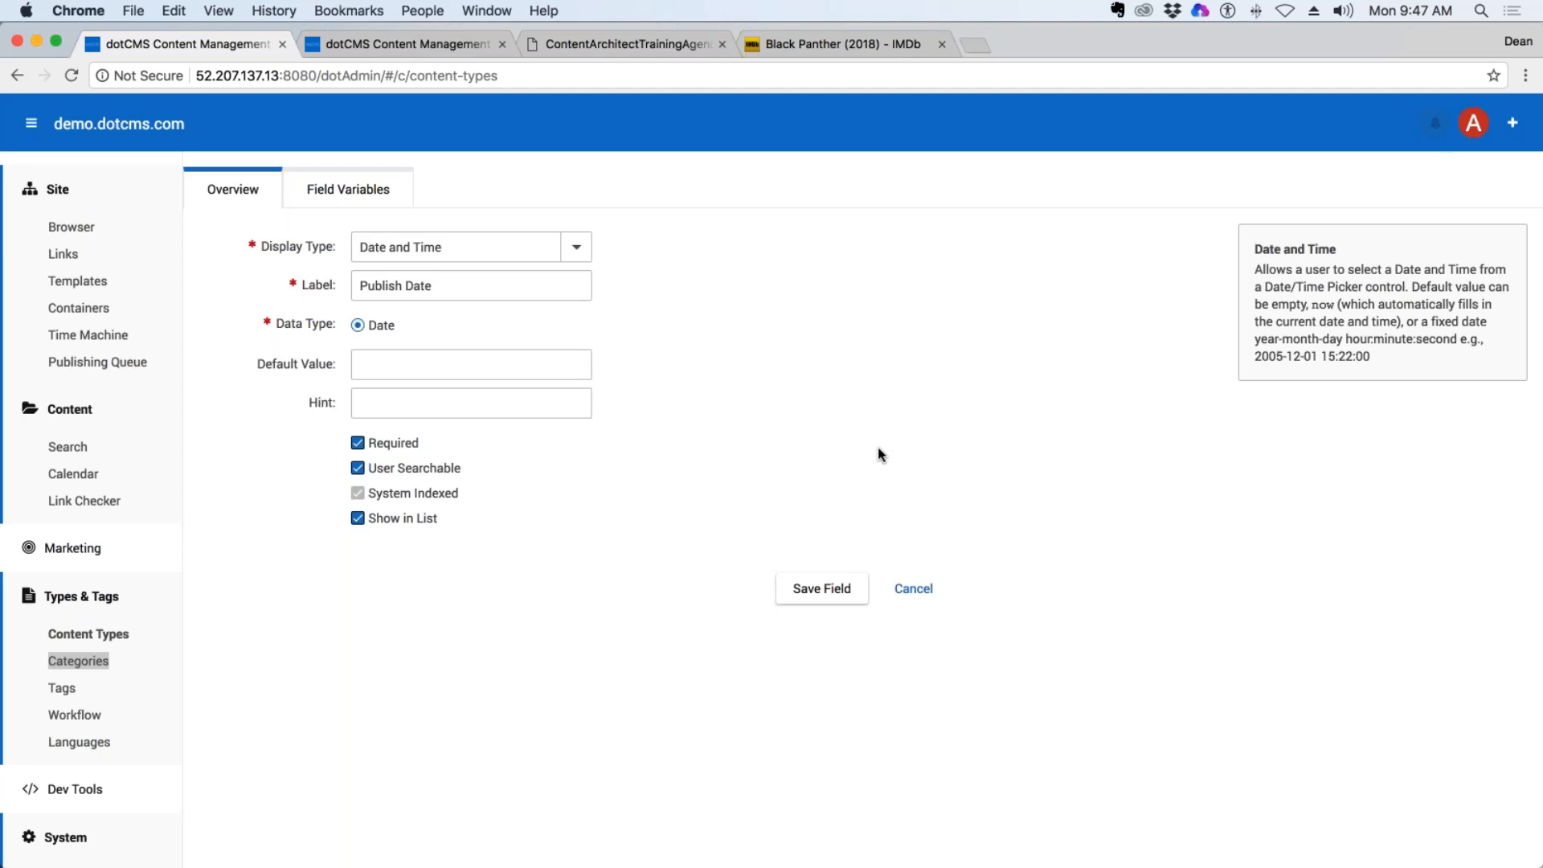
{"action": "left_click", "coordinate": [413, 364]}
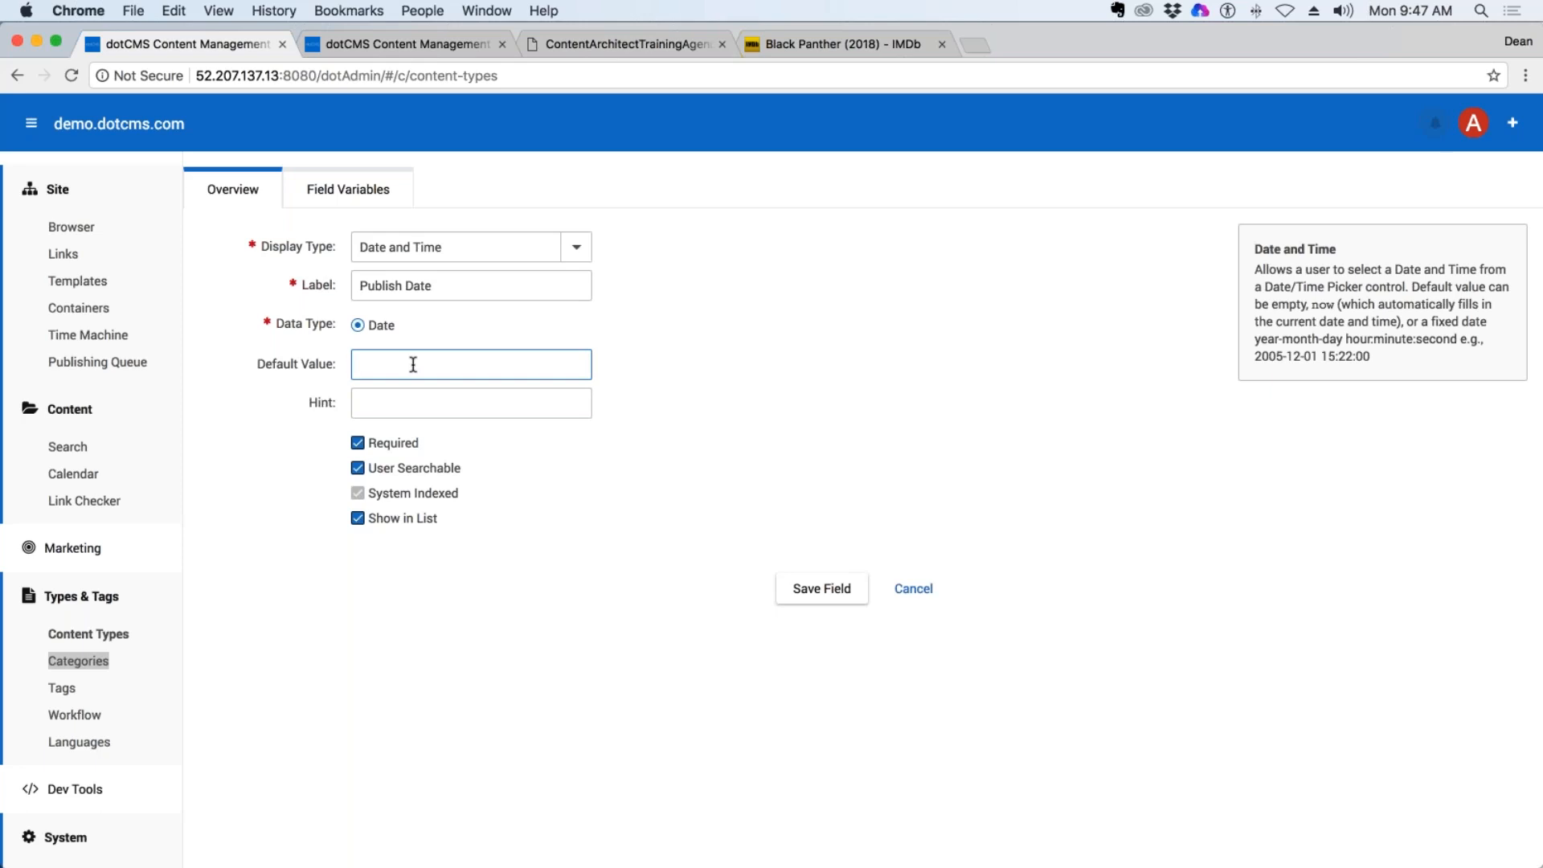
{"action": "type", "text": "now"}
{"action": "key", "text": "BackSpace"}
{"action": "key", "text": "BackSpace"}
{"action": "key", "text": "BackSpace"}
Save the Publish Date field and place it directly below Release Date.
{"action": "left_click", "coordinate": [843, 596]}
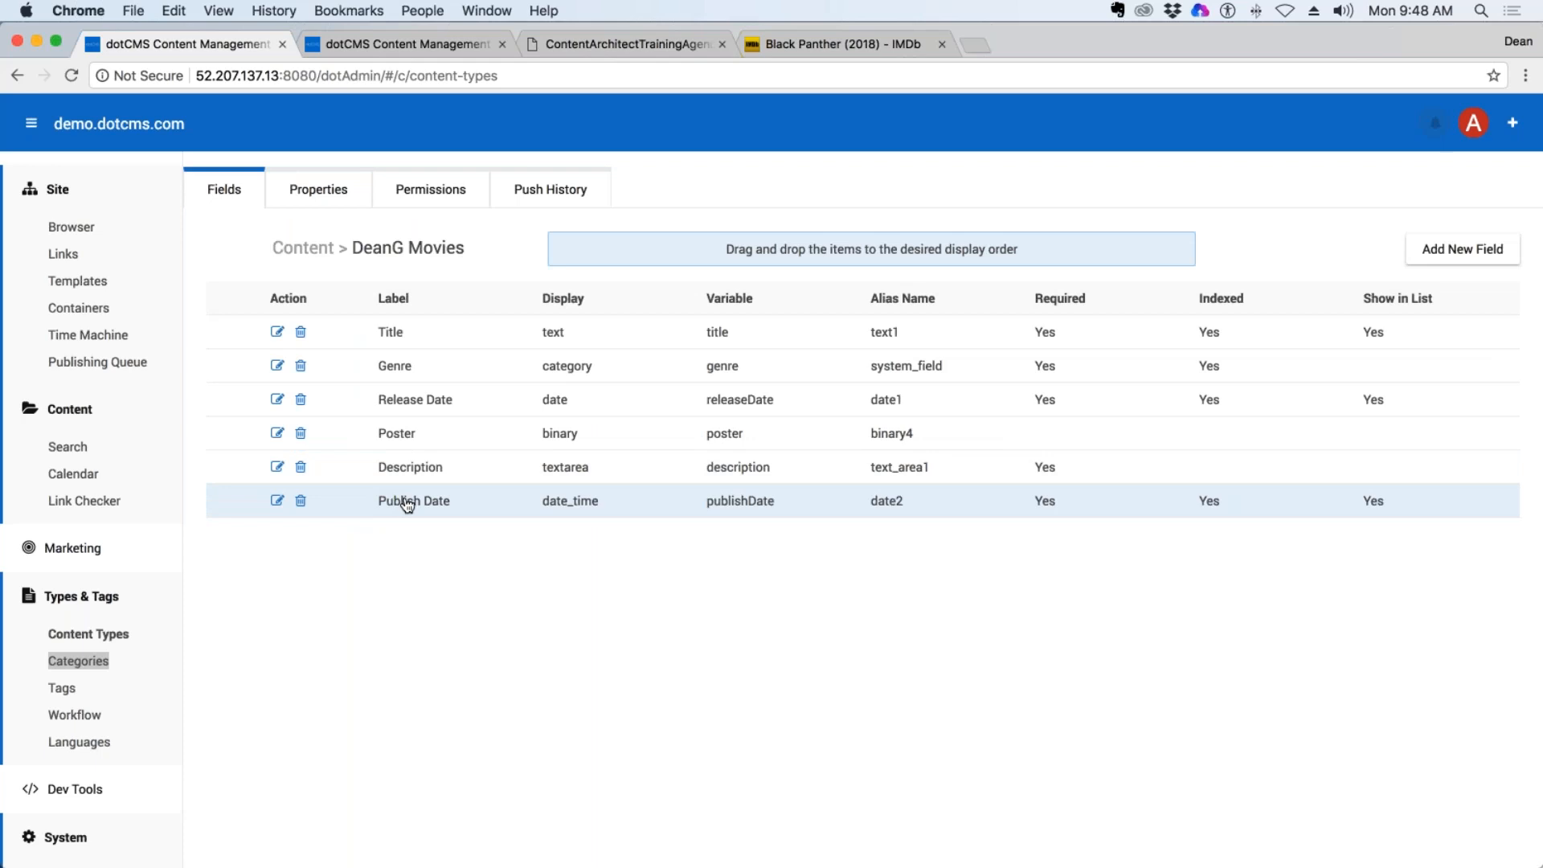
{"action": "left_click_drag", "start_coordinate": [441, 503], "coordinate": [438, 436]}
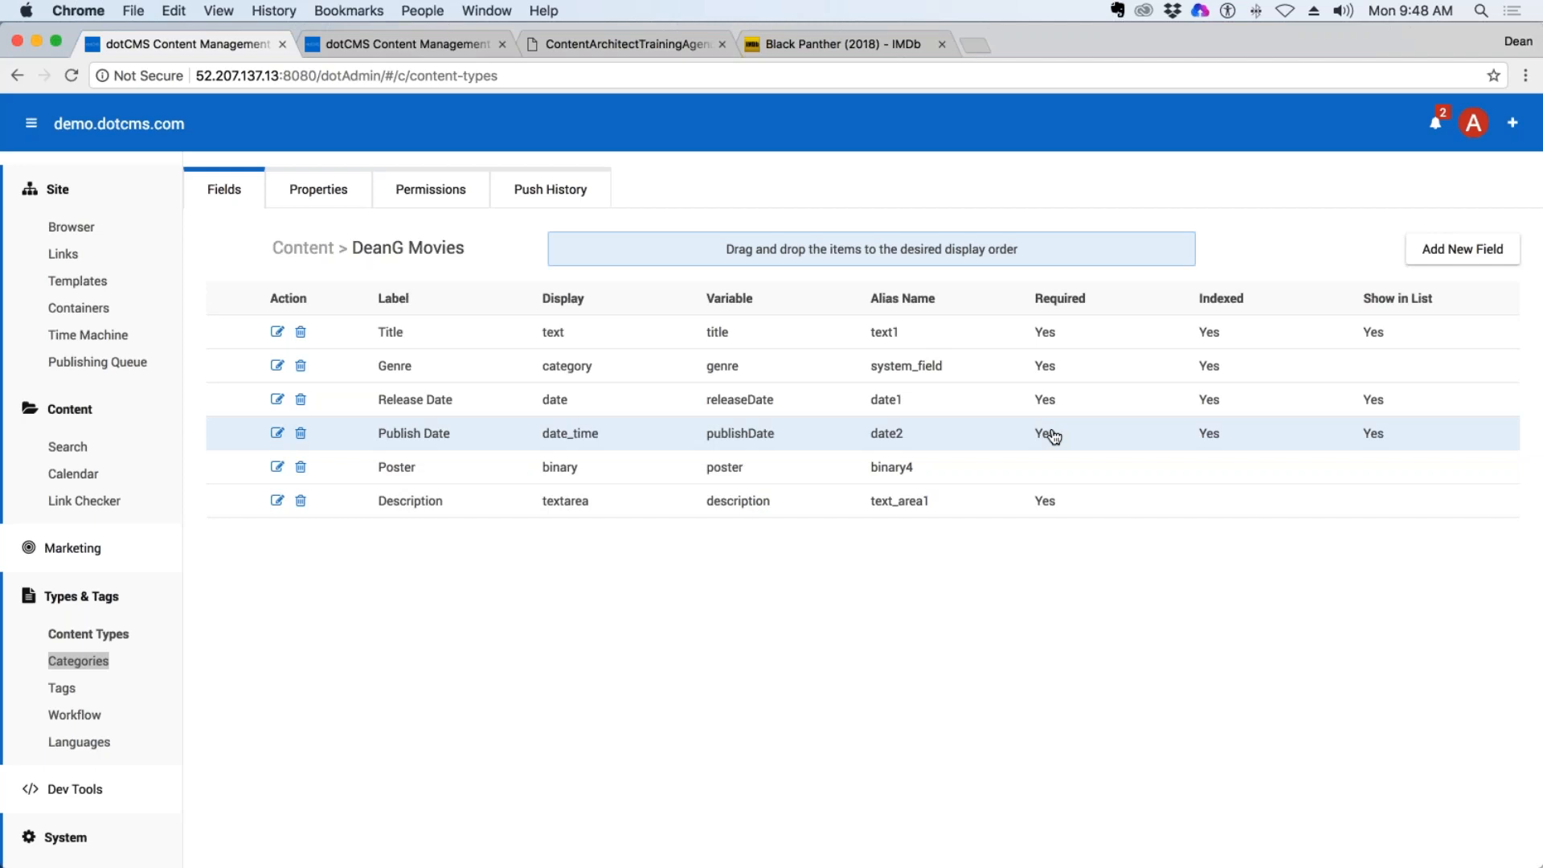
Define another Date and Time field for the movies content type, labelled Unpublish Date.
{"action": "left_click", "coordinate": [1460, 251]}
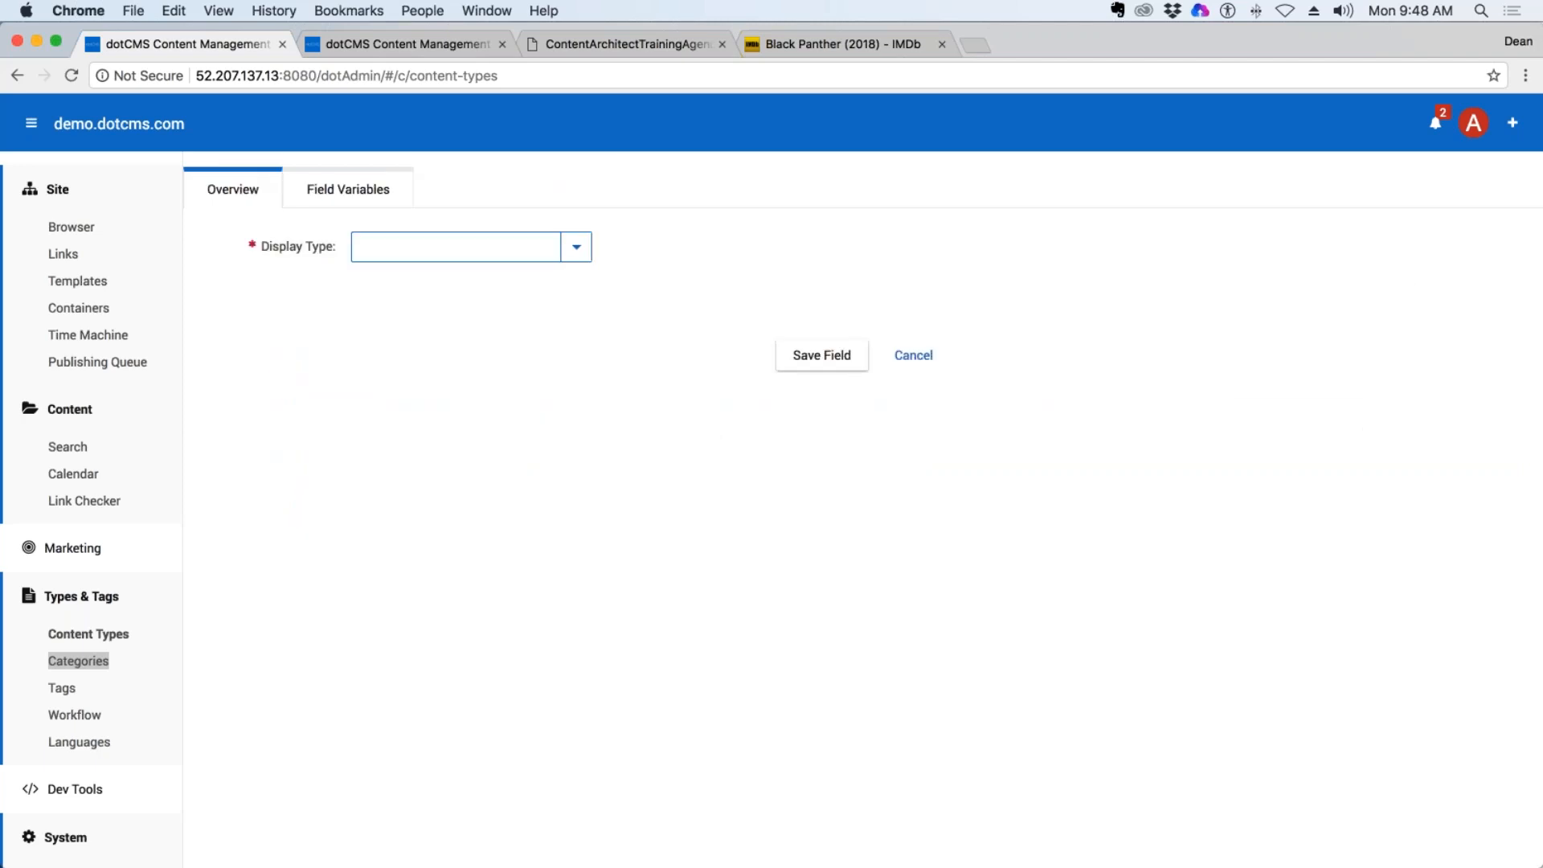
{"action": "left_click", "coordinate": [576, 247]}
{"action": "scroll", "coordinate": [466, 727], "scroll_direction": "down", "scroll_amount": 2}
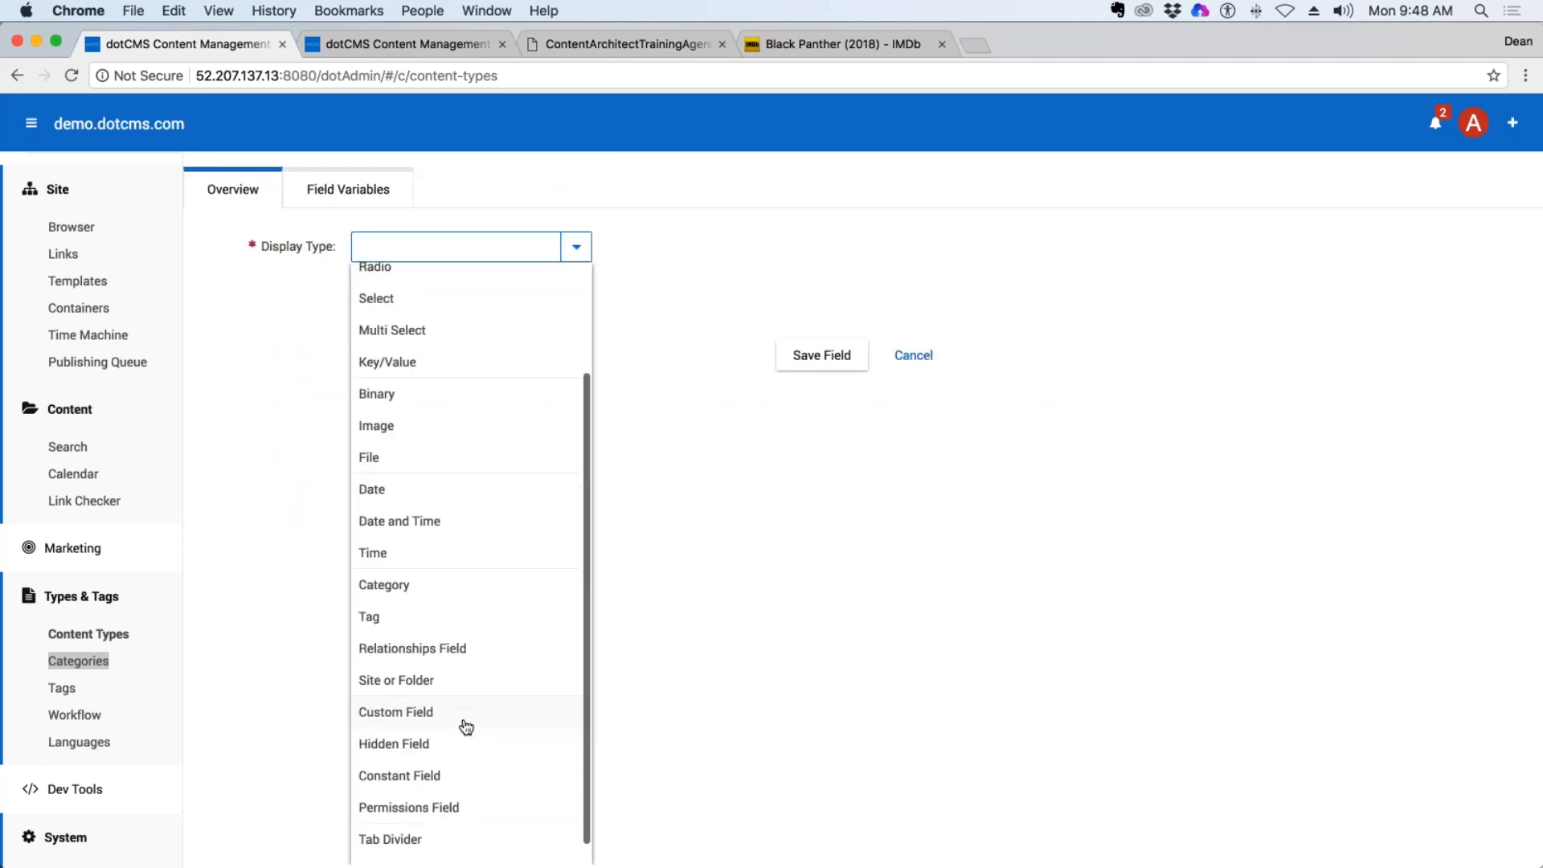
{"action": "left_click", "coordinate": [472, 521]}
{"action": "left_click", "coordinate": [431, 290]}
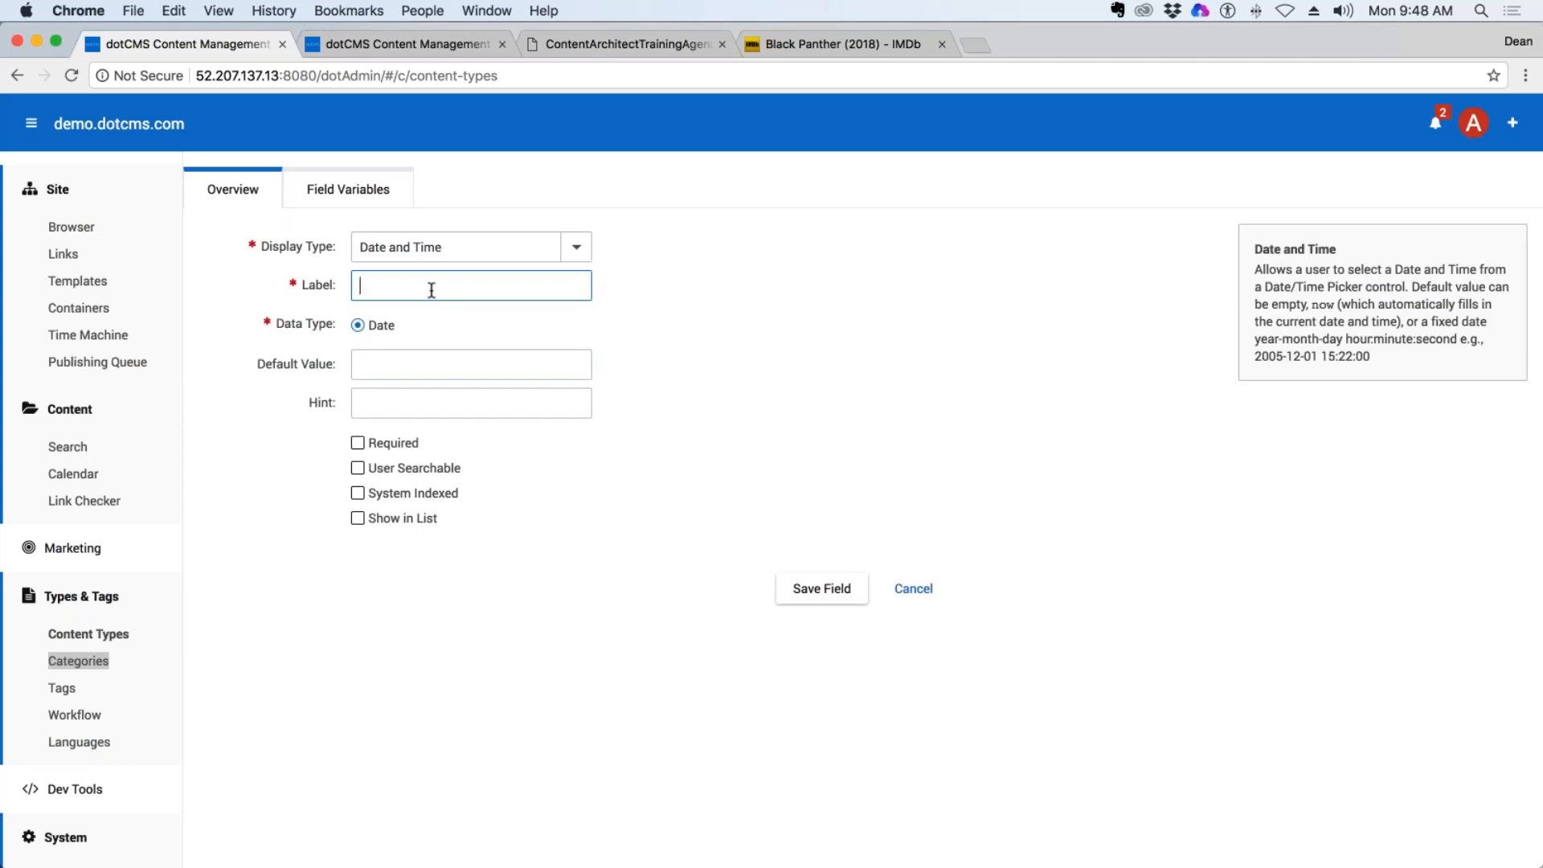
{"action": "type", "text": "Unpublish Date"}
{"action": "left_click", "coordinate": [799, 400]}
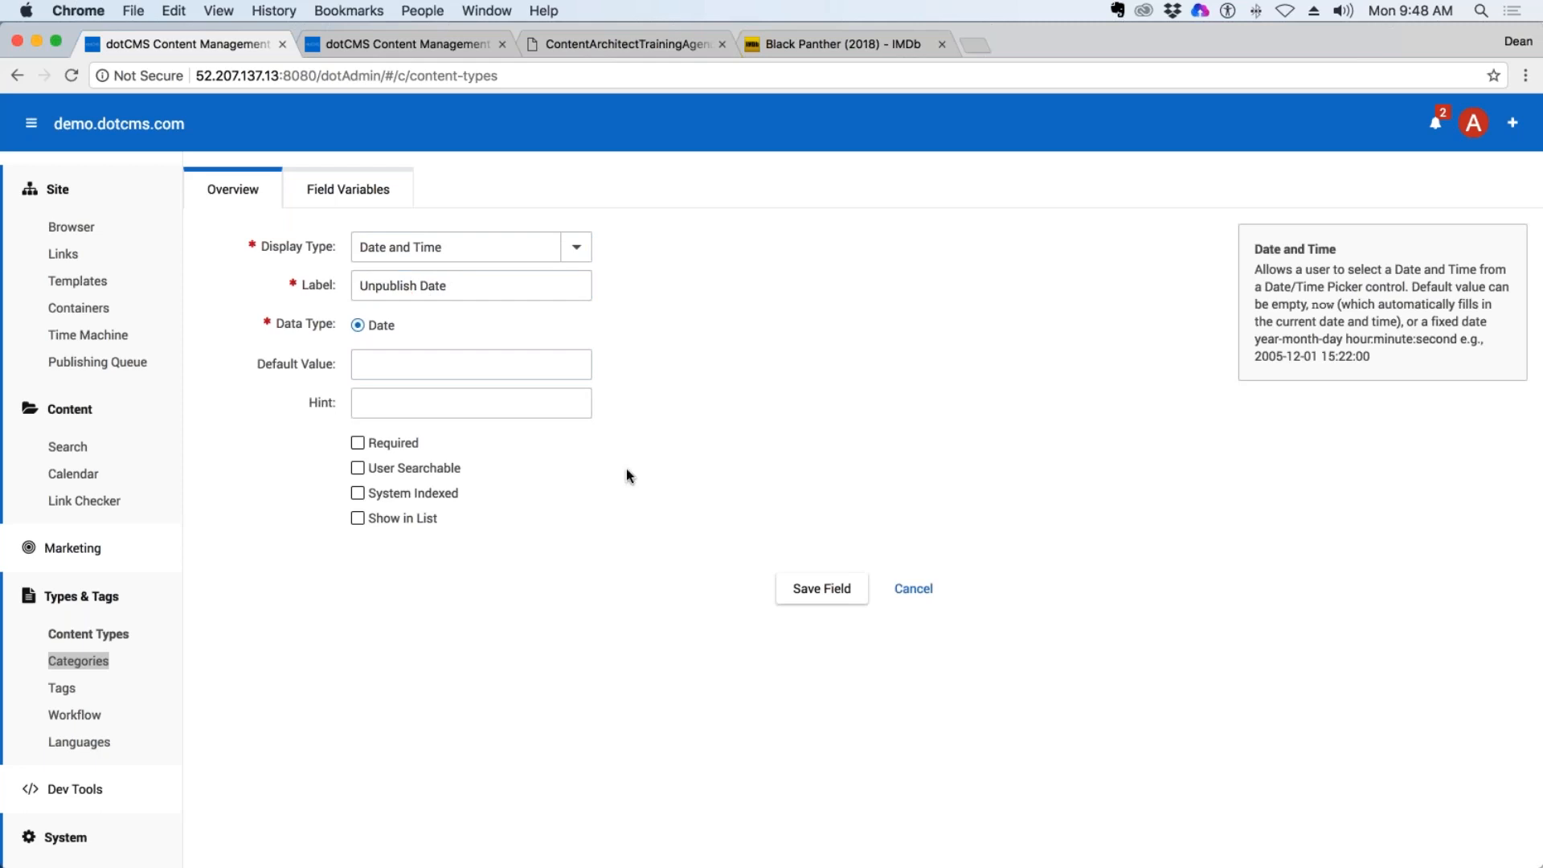
Make Unpublish Date required, user searchable and shown in the list, save it, and place it directly below Publish Date.
{"action": "left_click", "coordinate": [358, 443]}
{"action": "left_click", "coordinate": [357, 468]}
{"action": "left_click", "coordinate": [430, 518]}
{"action": "left_click", "coordinate": [809, 589]}
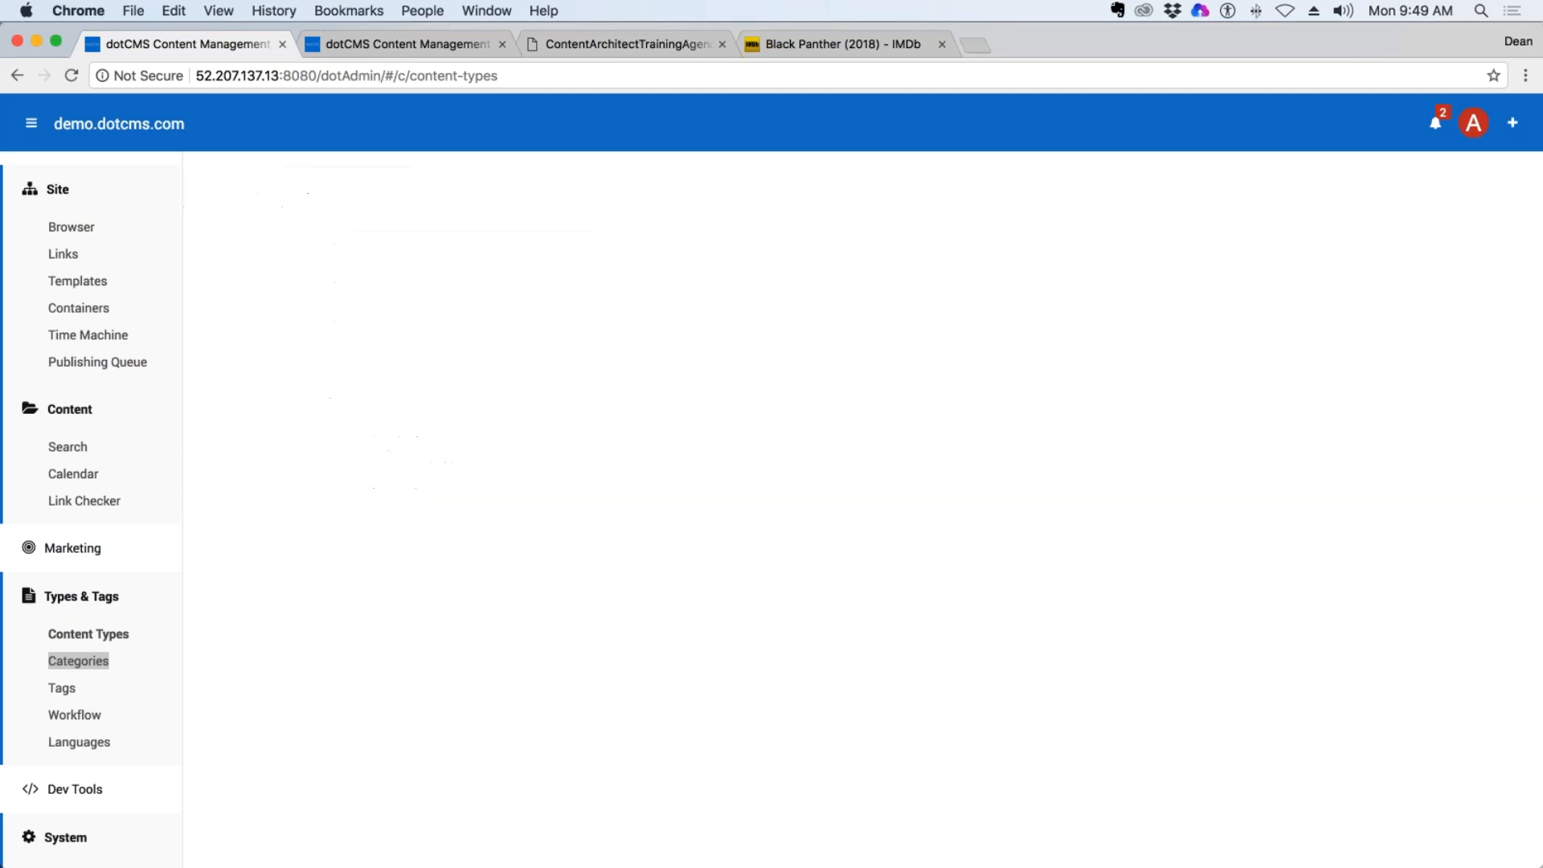
{"action": "left_click_drag", "start_coordinate": [403, 536], "coordinate": [426, 478]}
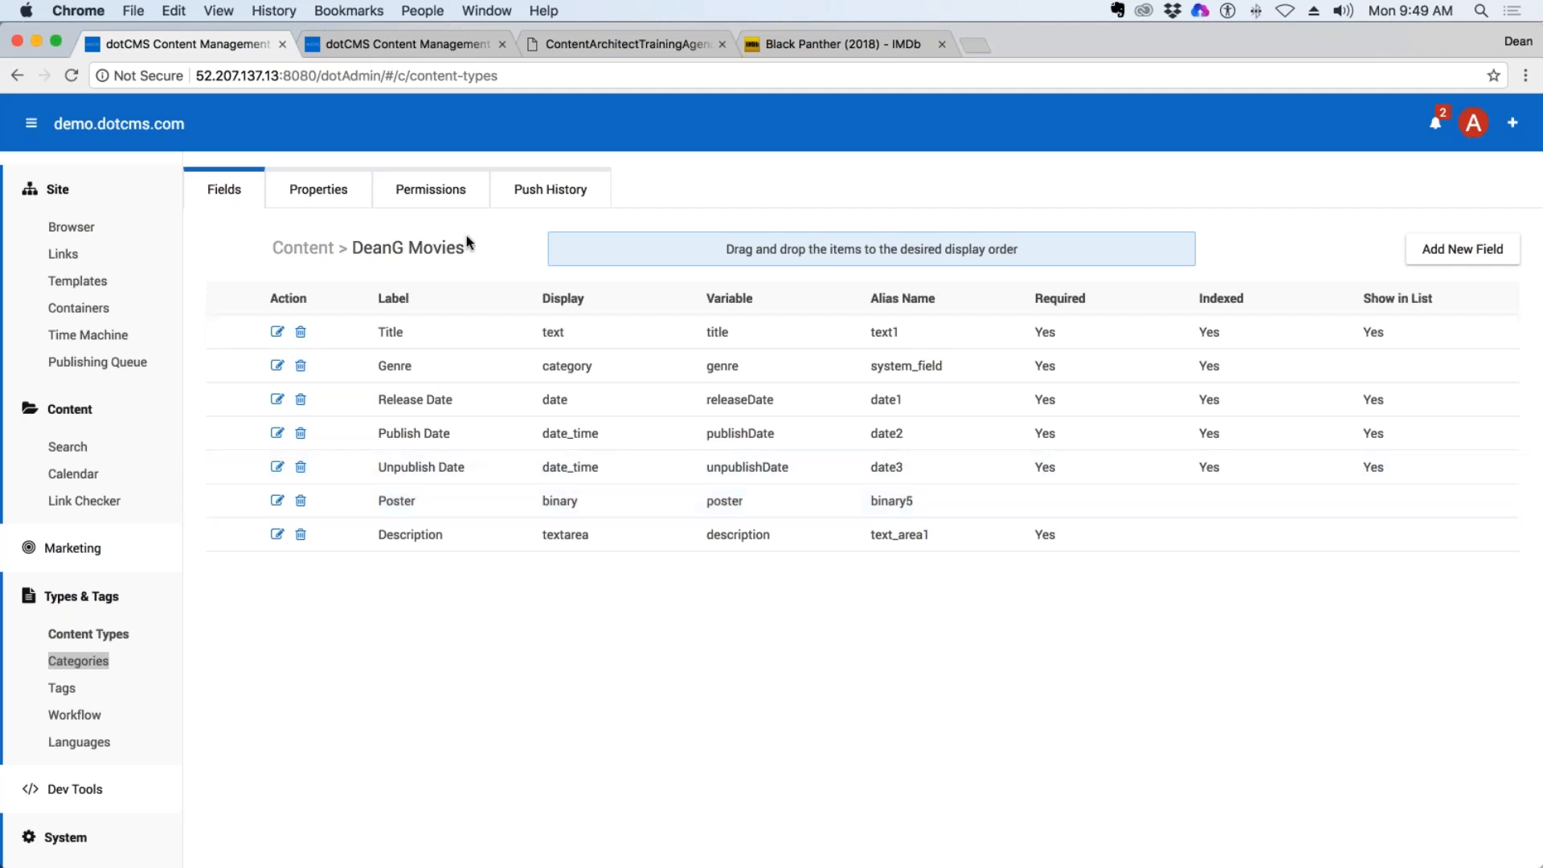
In the content type's properties, assign Publish Date as the publish date field and Unpublish Date as the expire date field.
{"action": "left_click", "coordinate": [325, 201]}
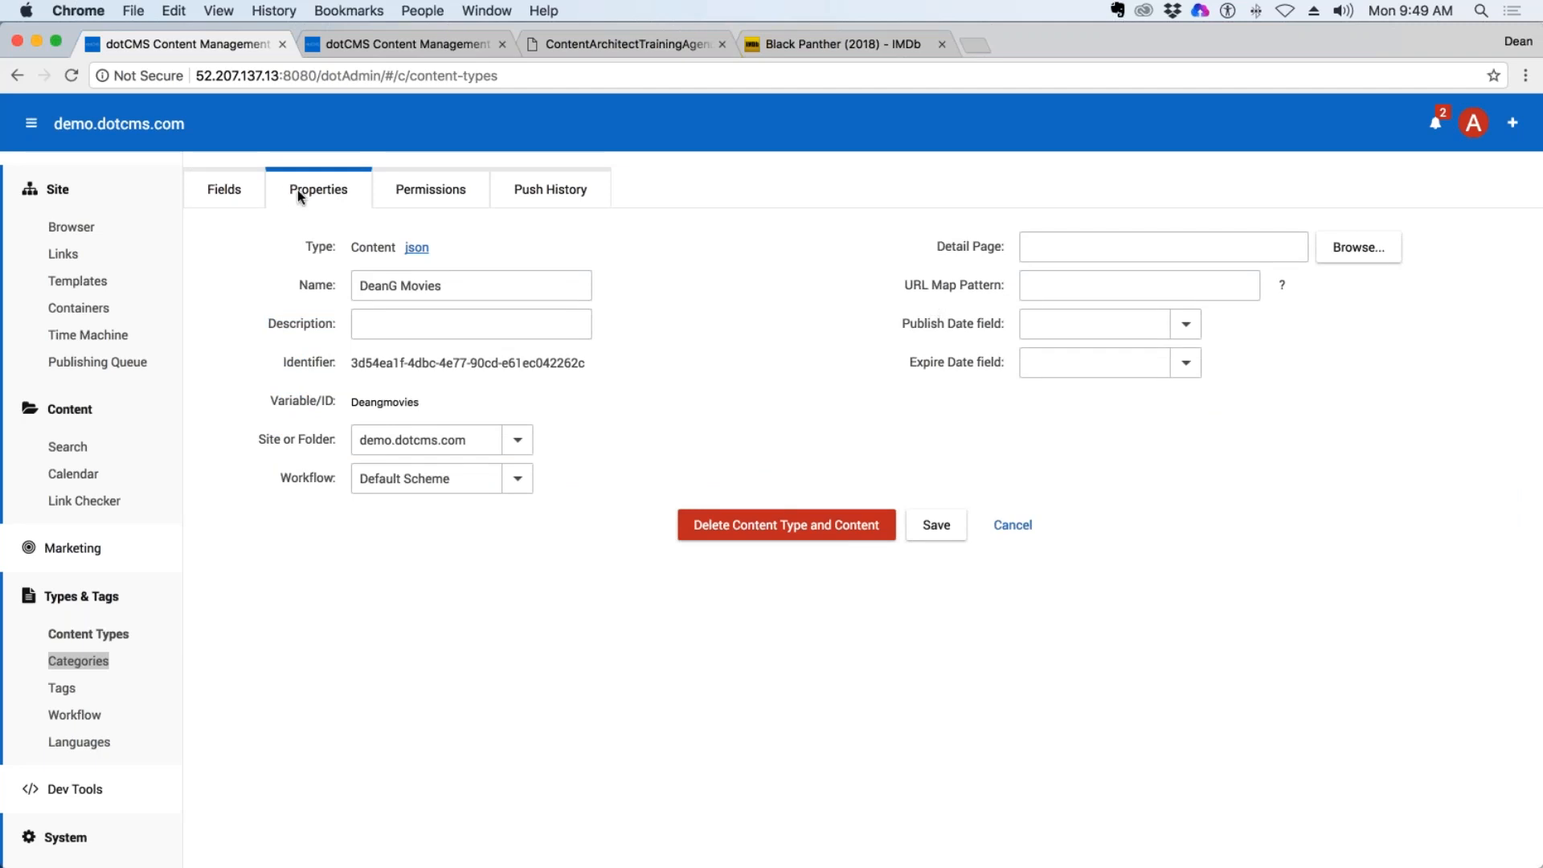
{"action": "left_click_drag", "start_coordinate": [911, 323], "coordinate": [995, 324]}
{"action": "left_click_drag", "start_coordinate": [910, 362], "coordinate": [997, 363]}
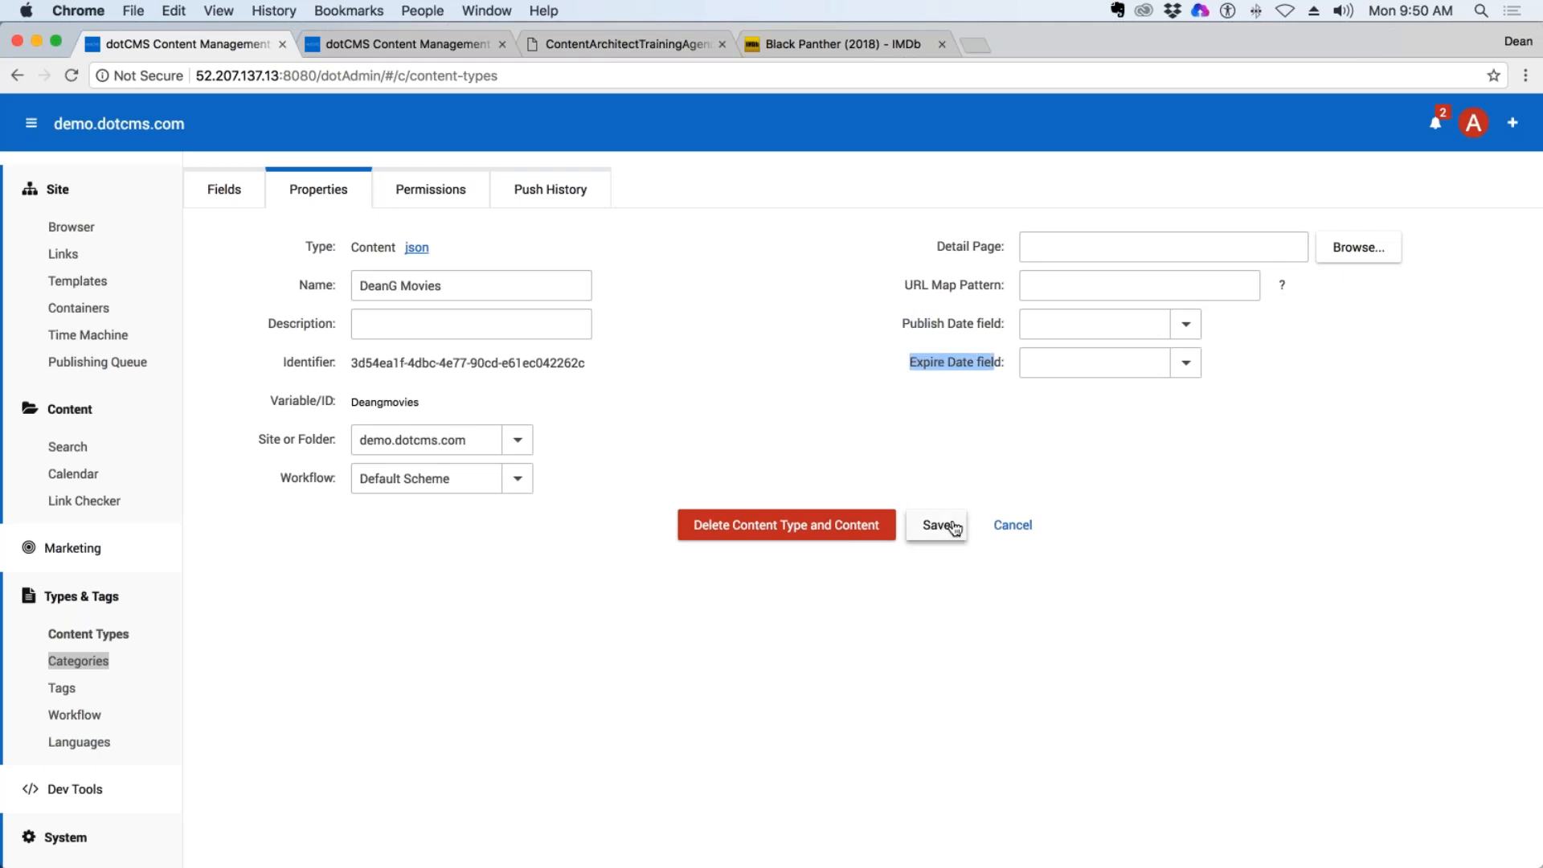
{"action": "left_click", "coordinate": [1185, 324]}
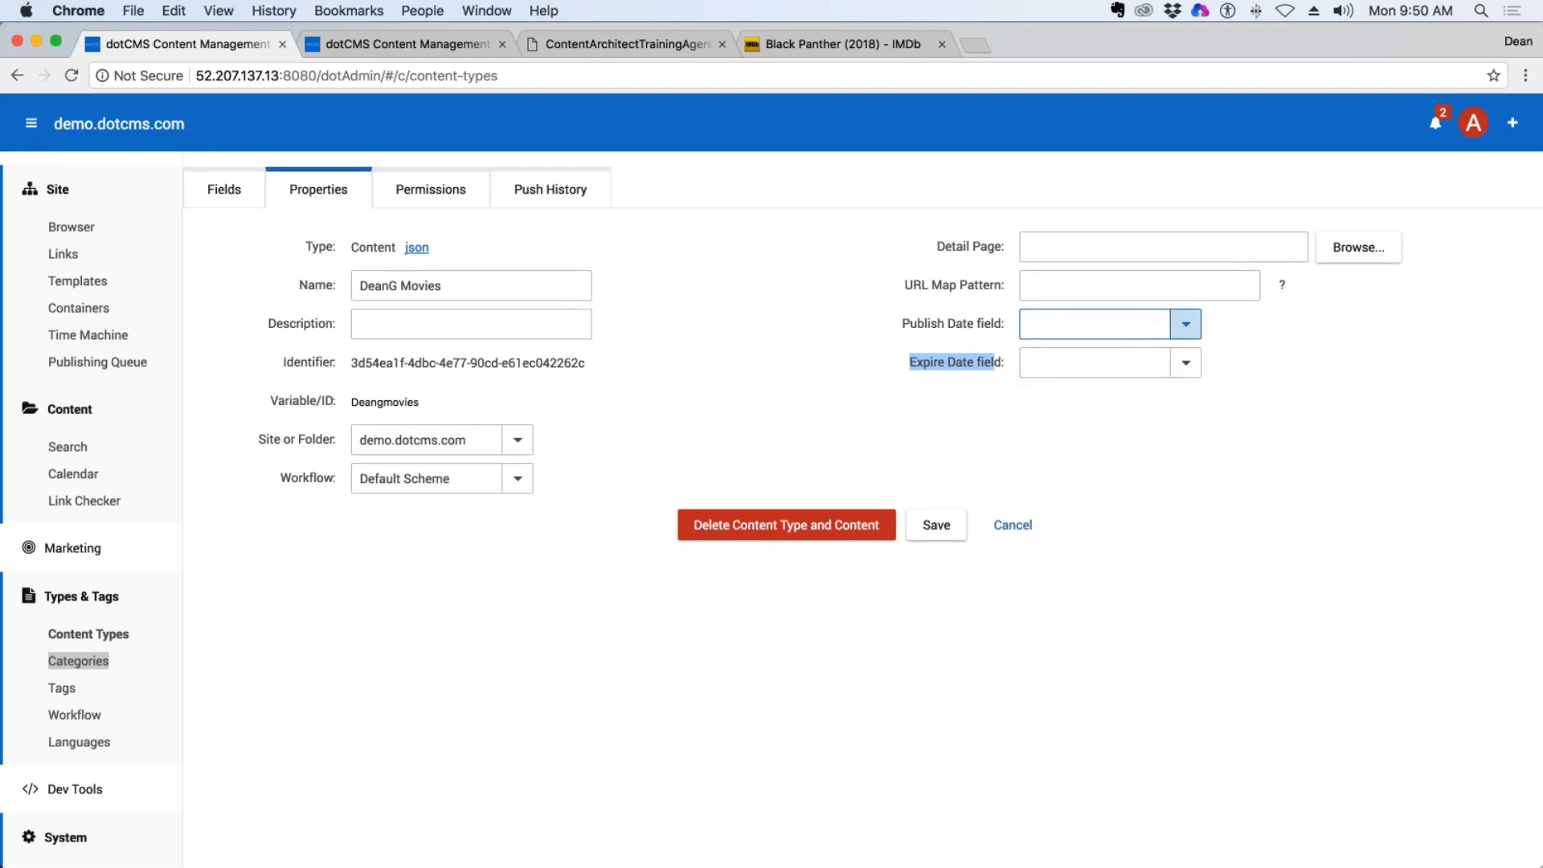
{"action": "left_click", "coordinate": [1186, 324]}
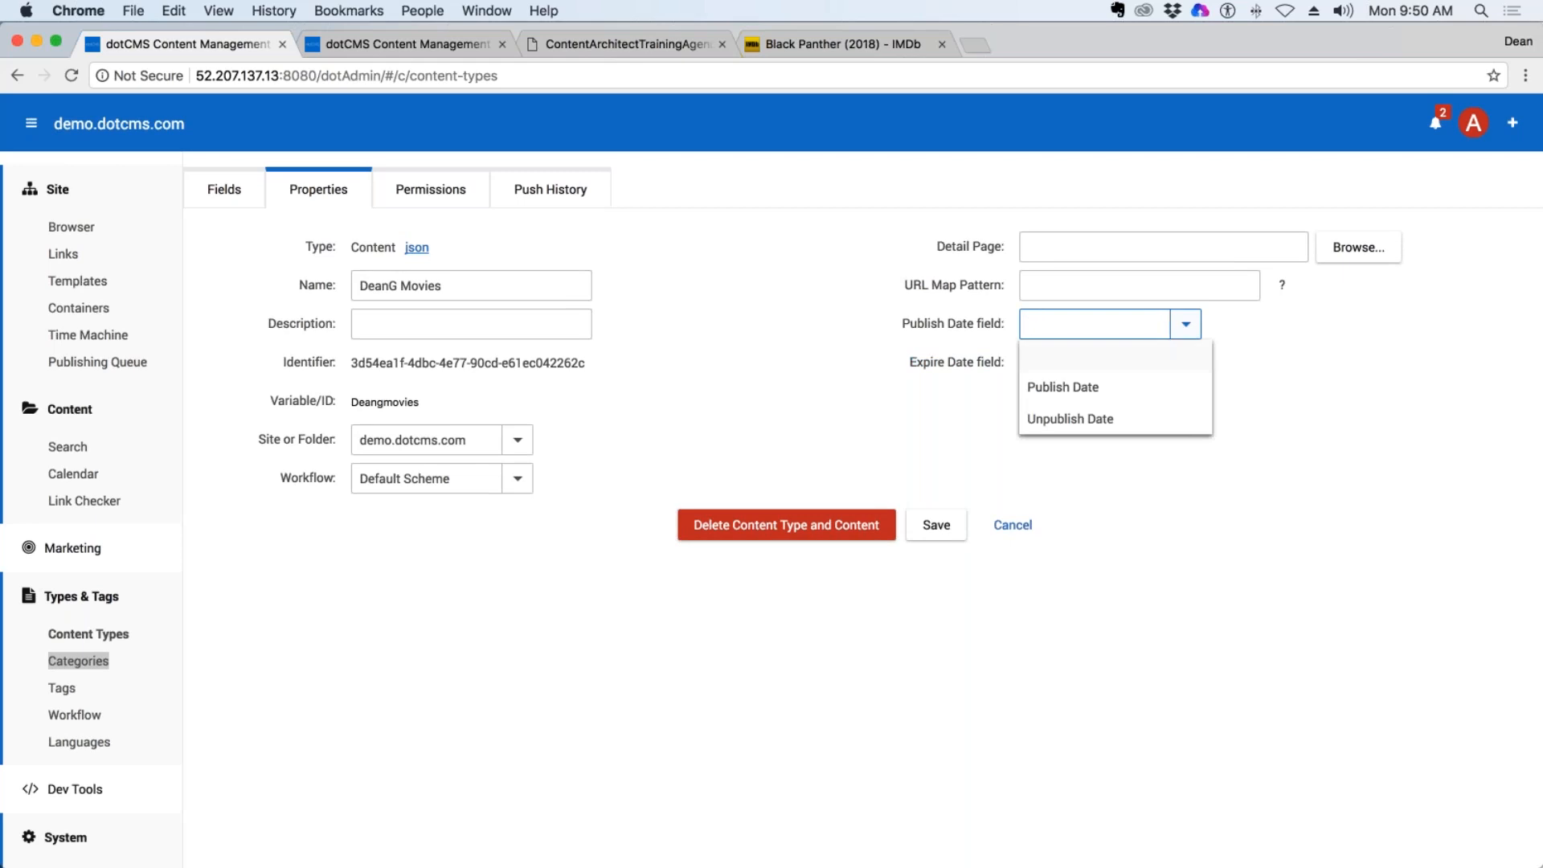
{"action": "left_click", "coordinate": [1086, 388]}
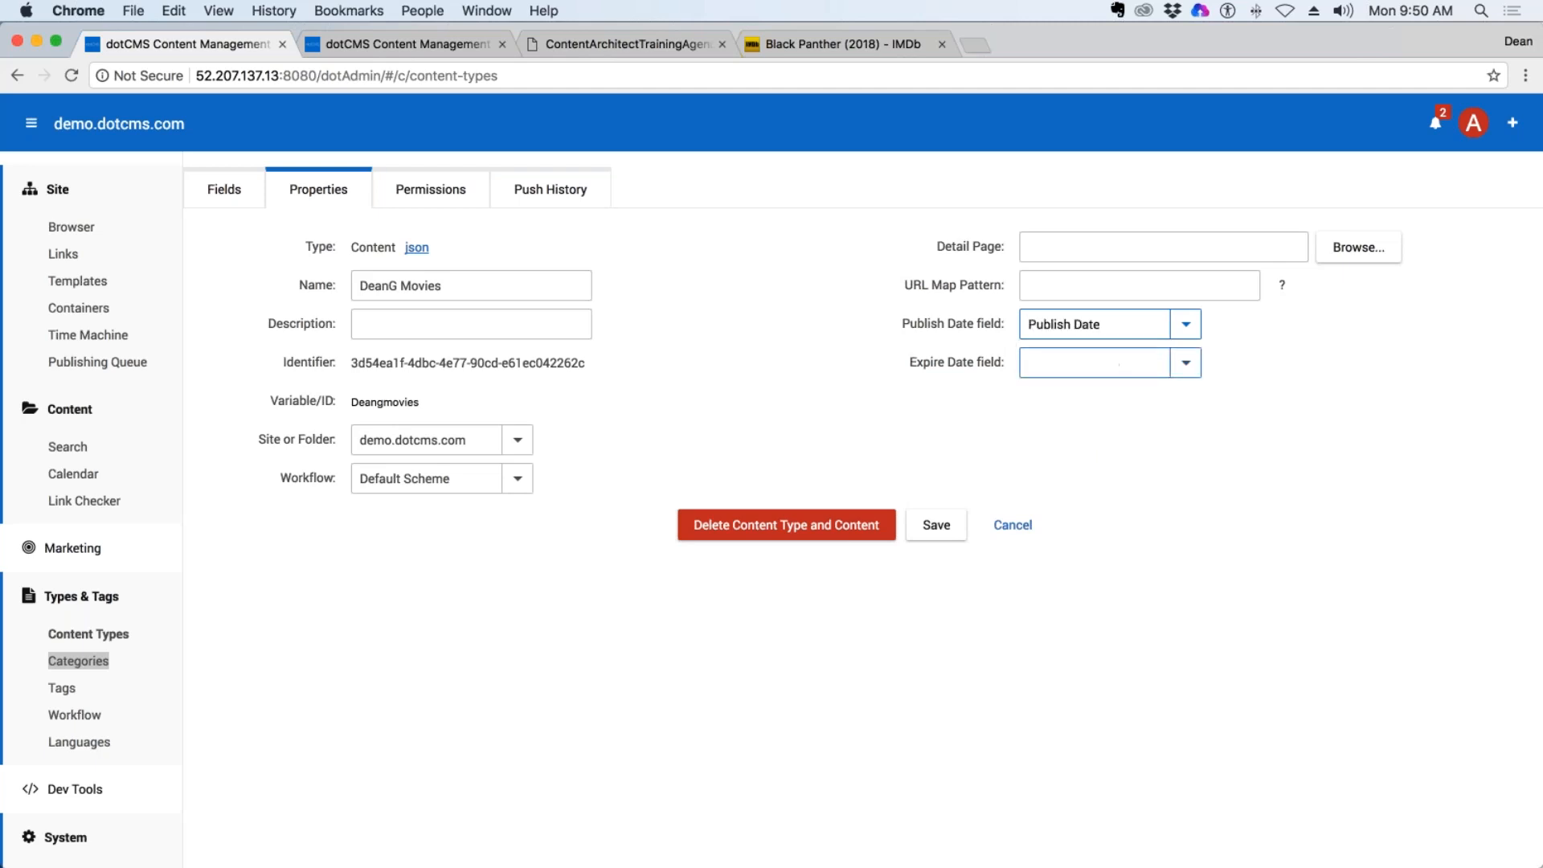
{"action": "left_click", "coordinate": [1185, 363]}
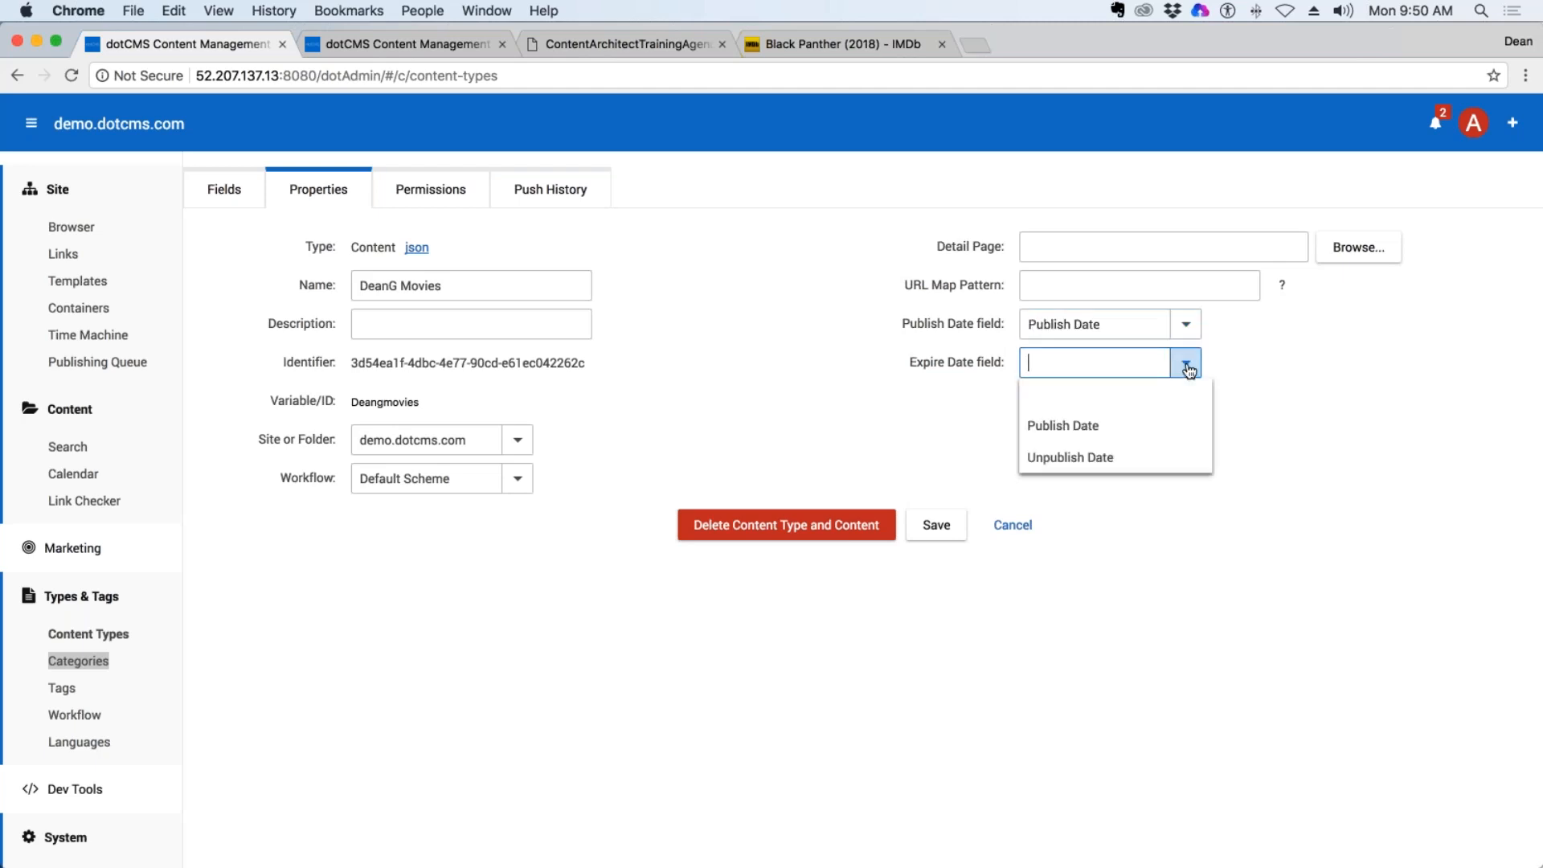
{"action": "left_click", "coordinate": [1075, 459]}
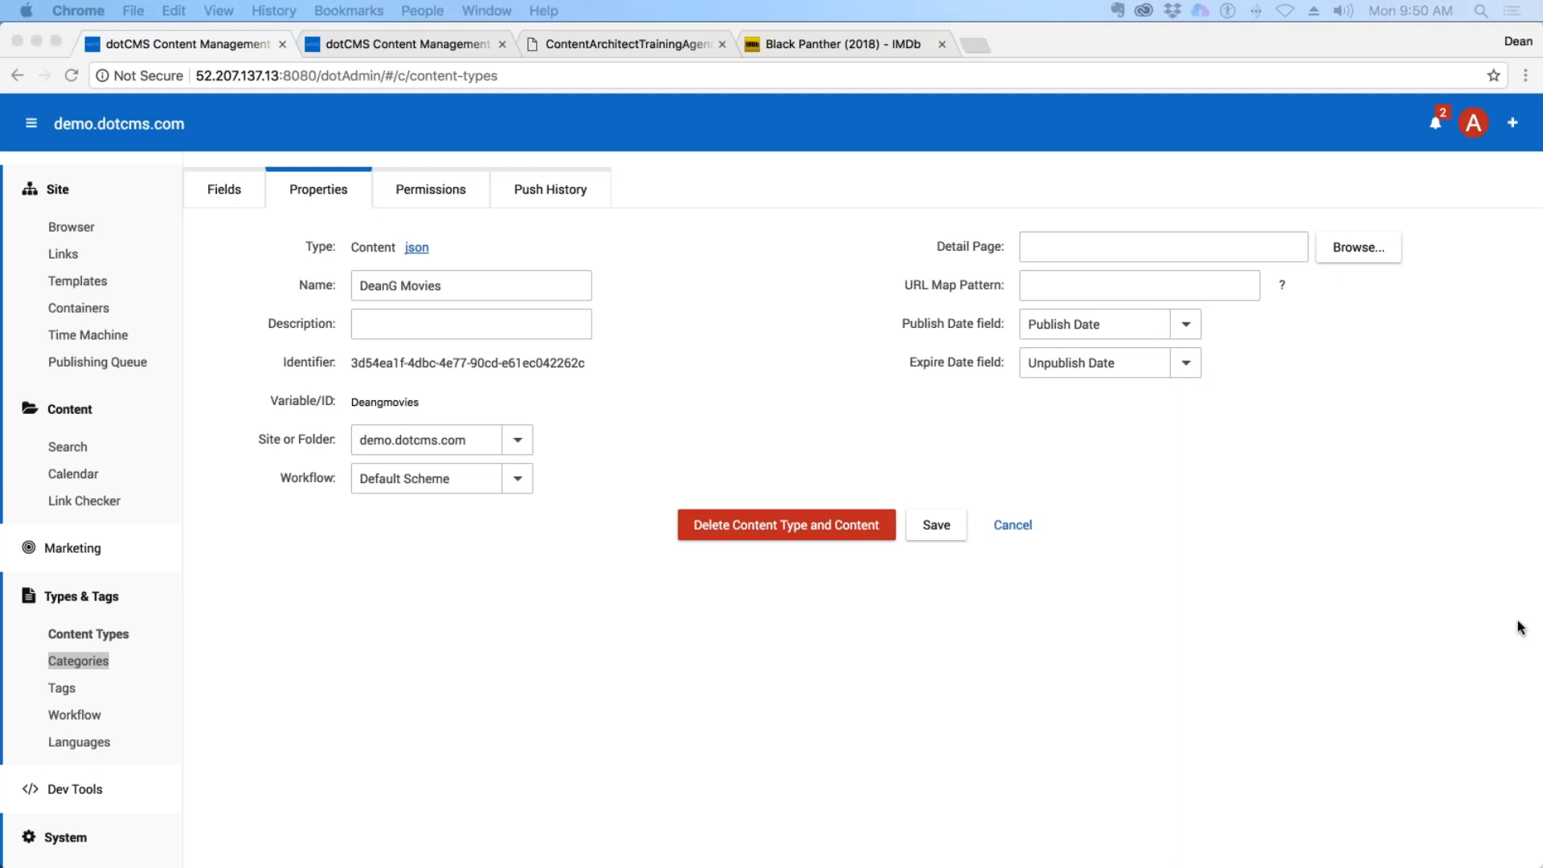
Save the content type's properties and accept updating all of its identifiers.
{"action": "left_click", "coordinate": [852, 437]}
{"action": "left_click", "coordinate": [936, 525]}
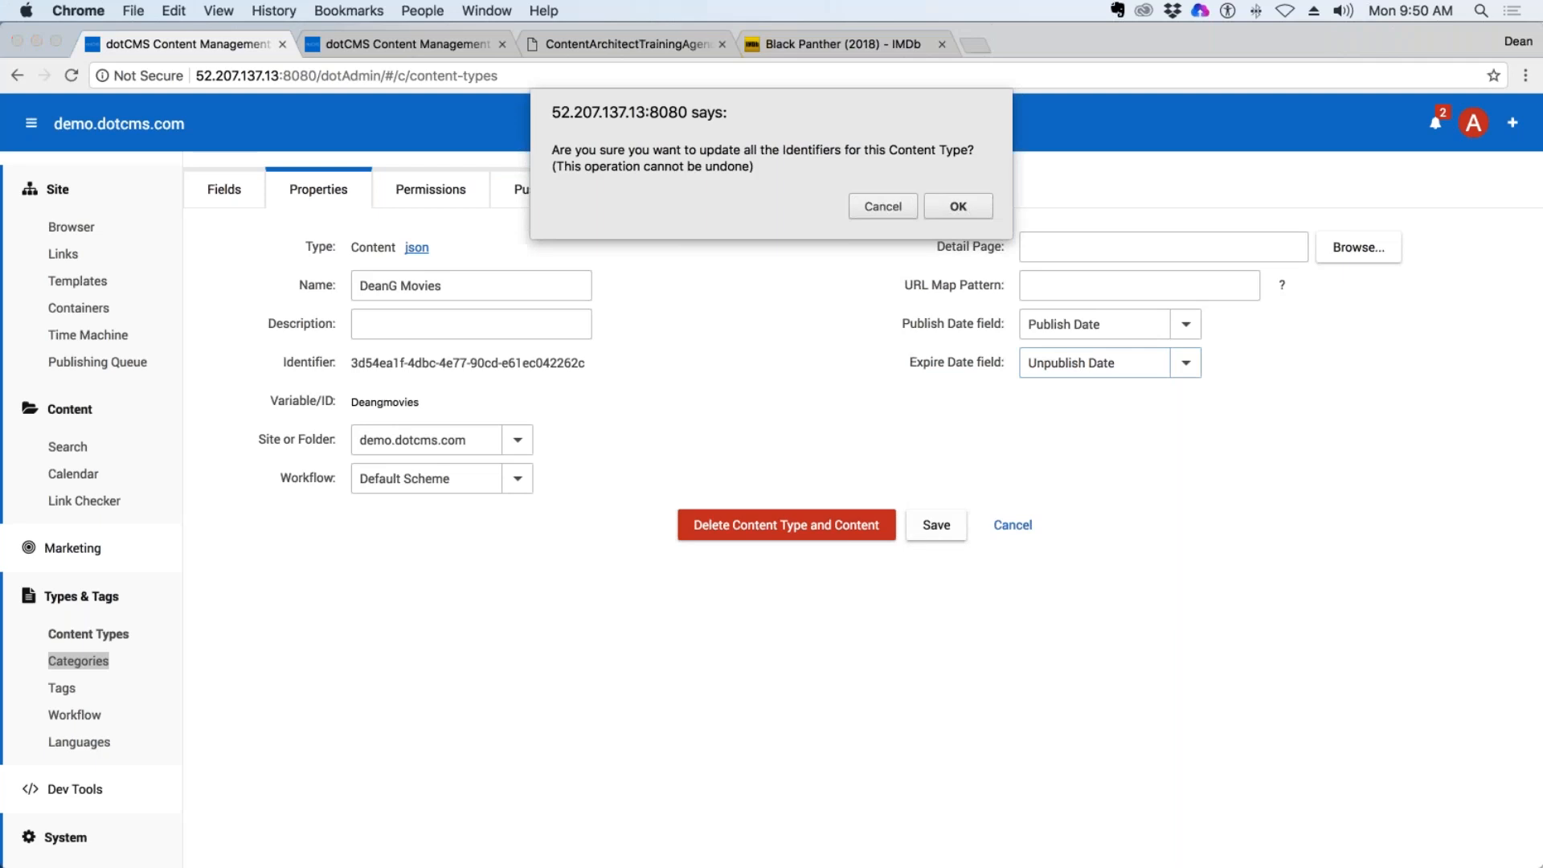
{"action": "left_click", "coordinate": [967, 206]}
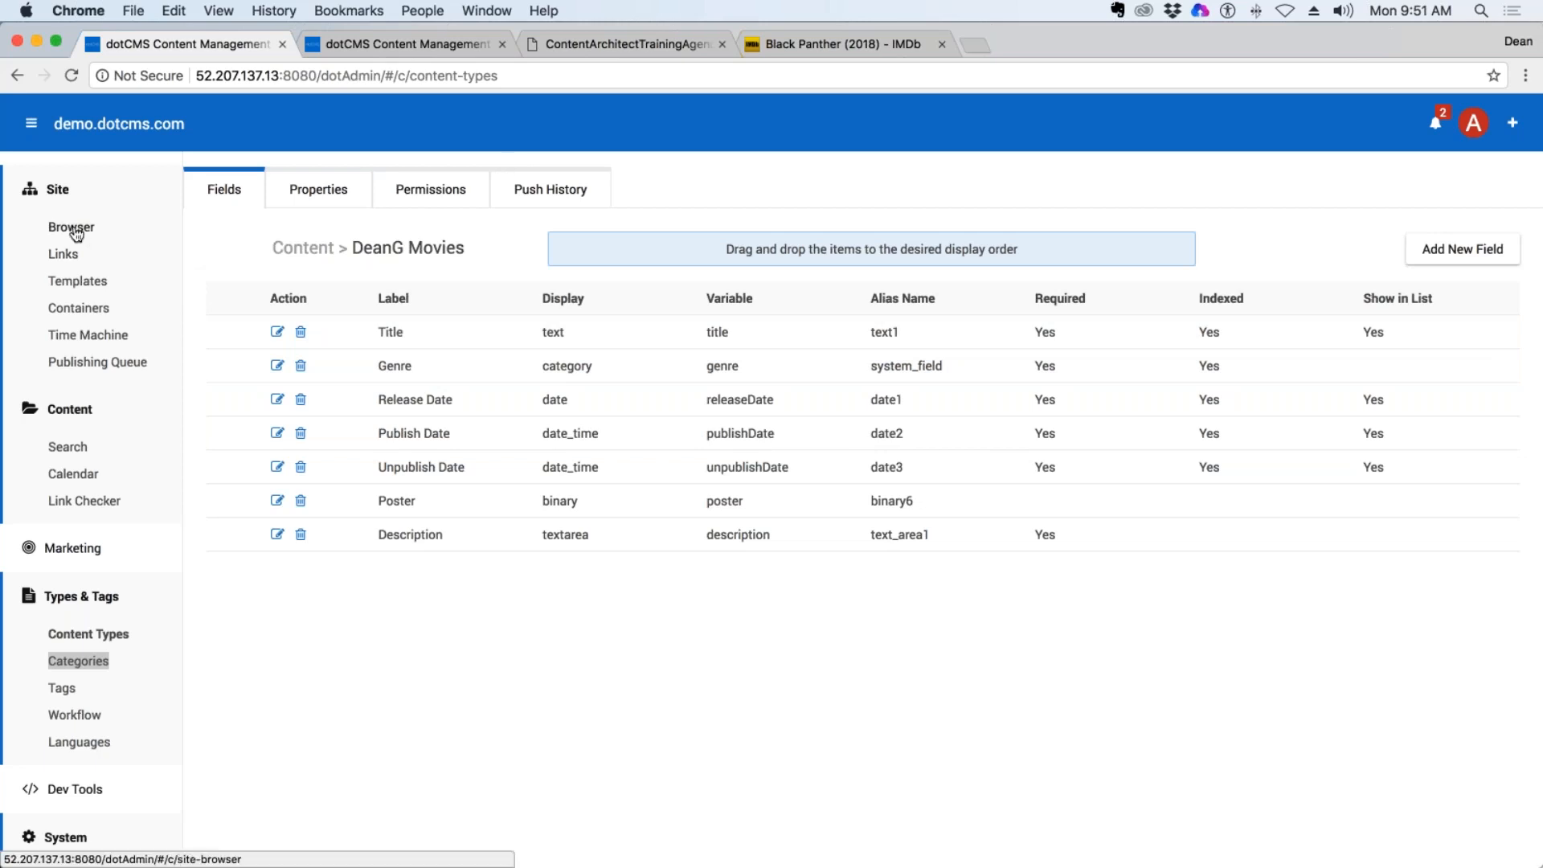
Switch to the second dotCMS tab and browse the site to the application/vtl/custom-fields folder.
{"action": "left_click", "coordinate": [386, 45]}
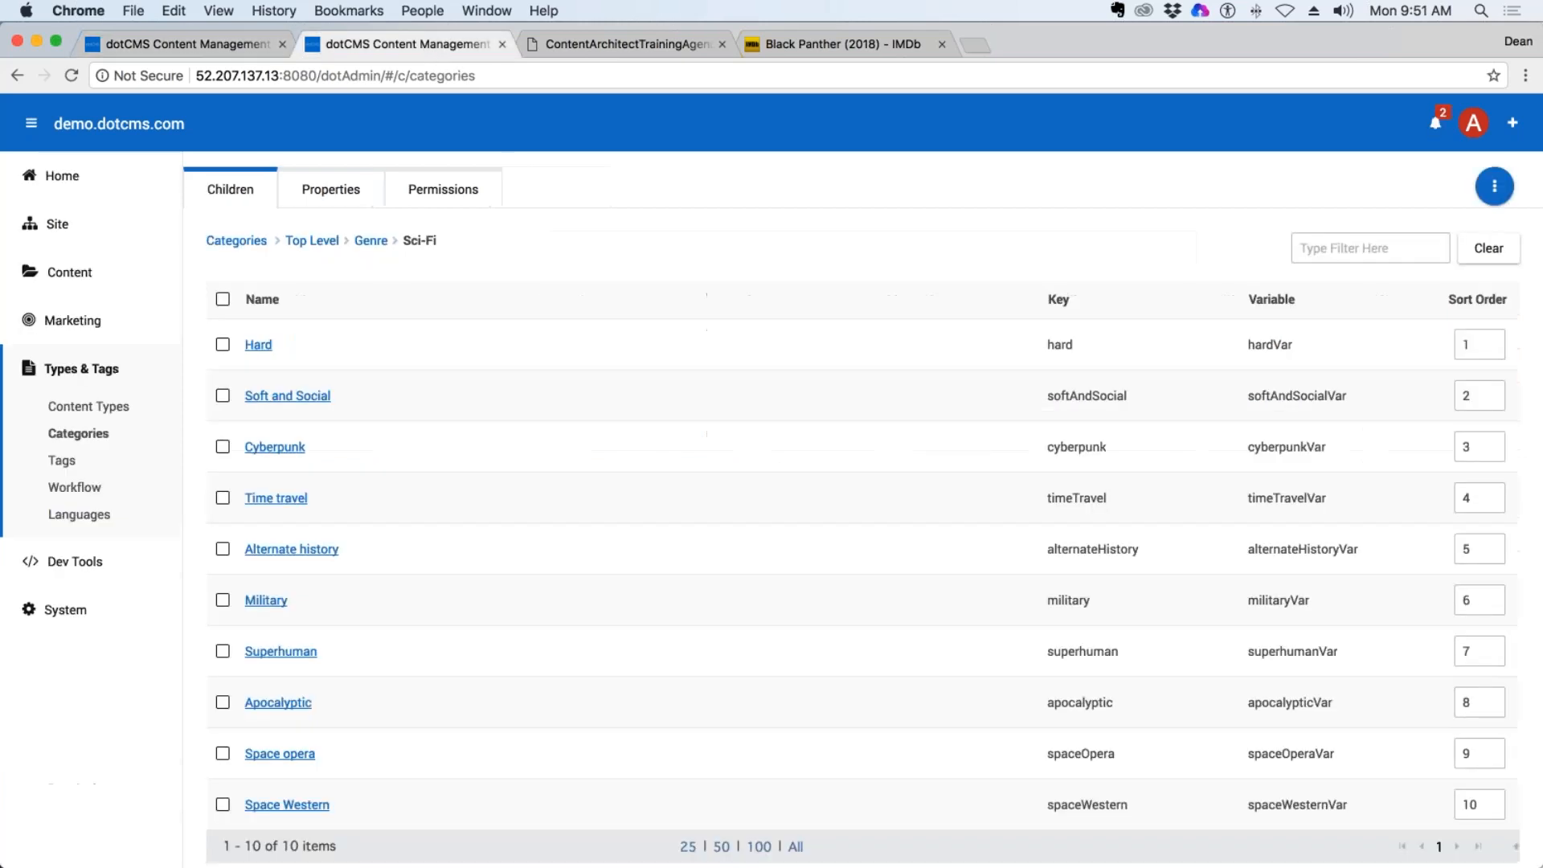
{"action": "left_click", "coordinate": [63, 225]}
{"action": "left_click", "coordinate": [71, 262]}
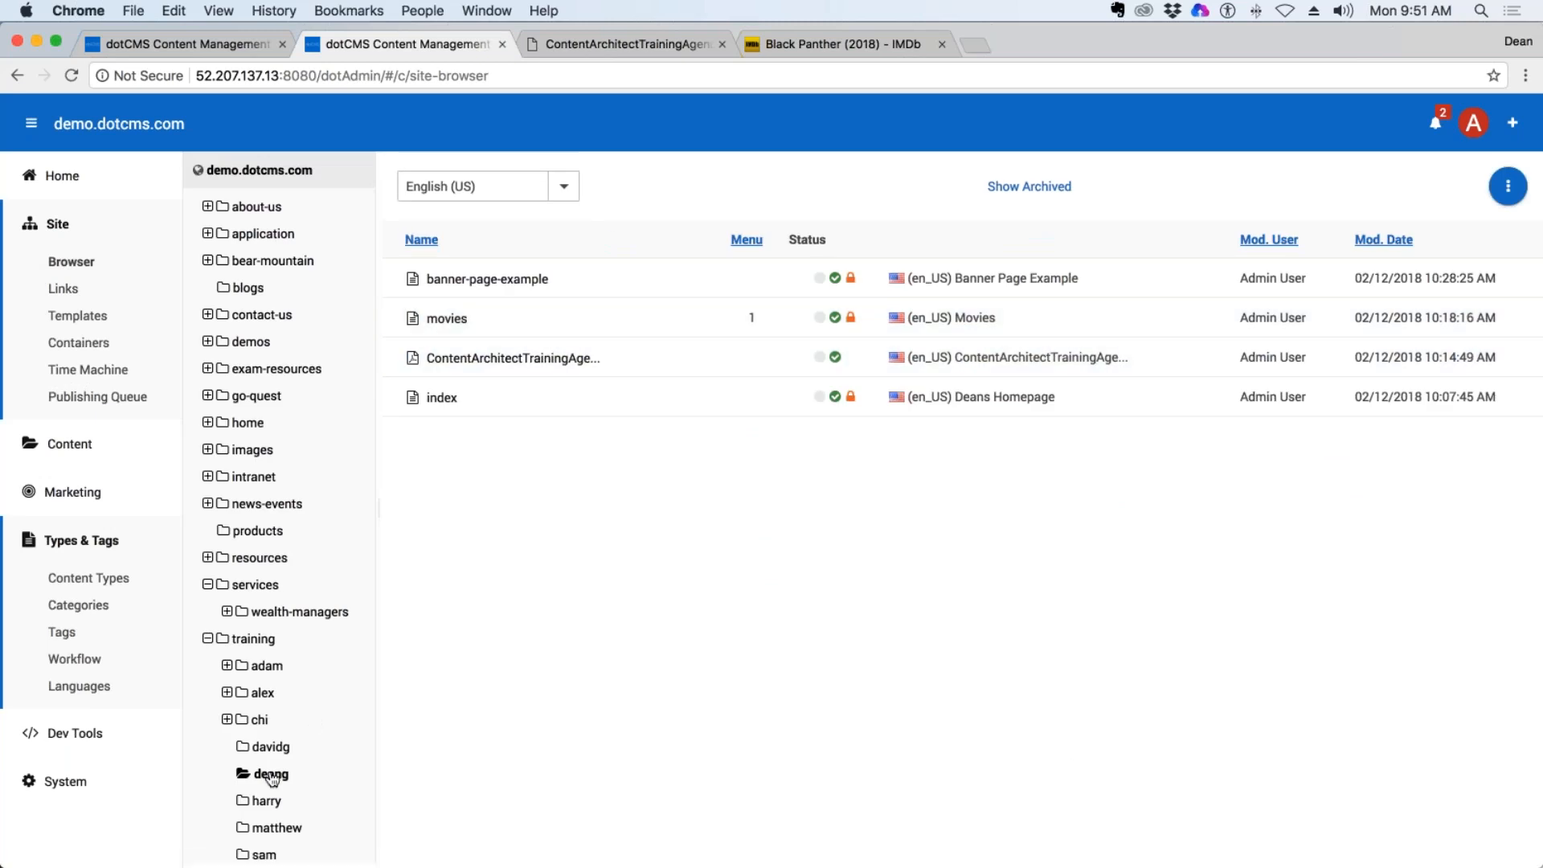
{"action": "left_click", "coordinate": [264, 233]}
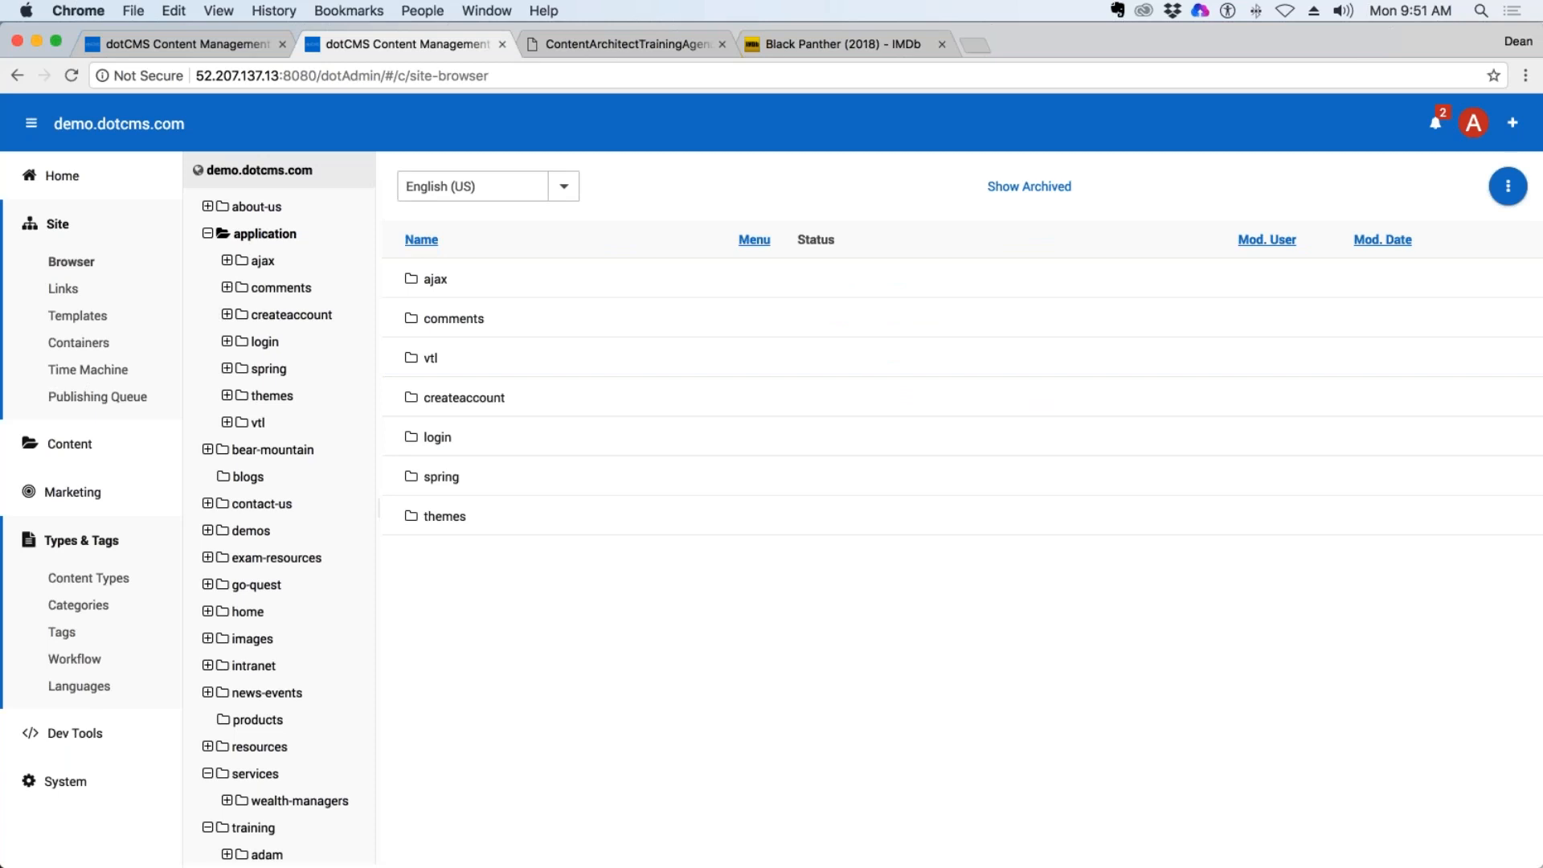
{"action": "left_click", "coordinate": [438, 358]}
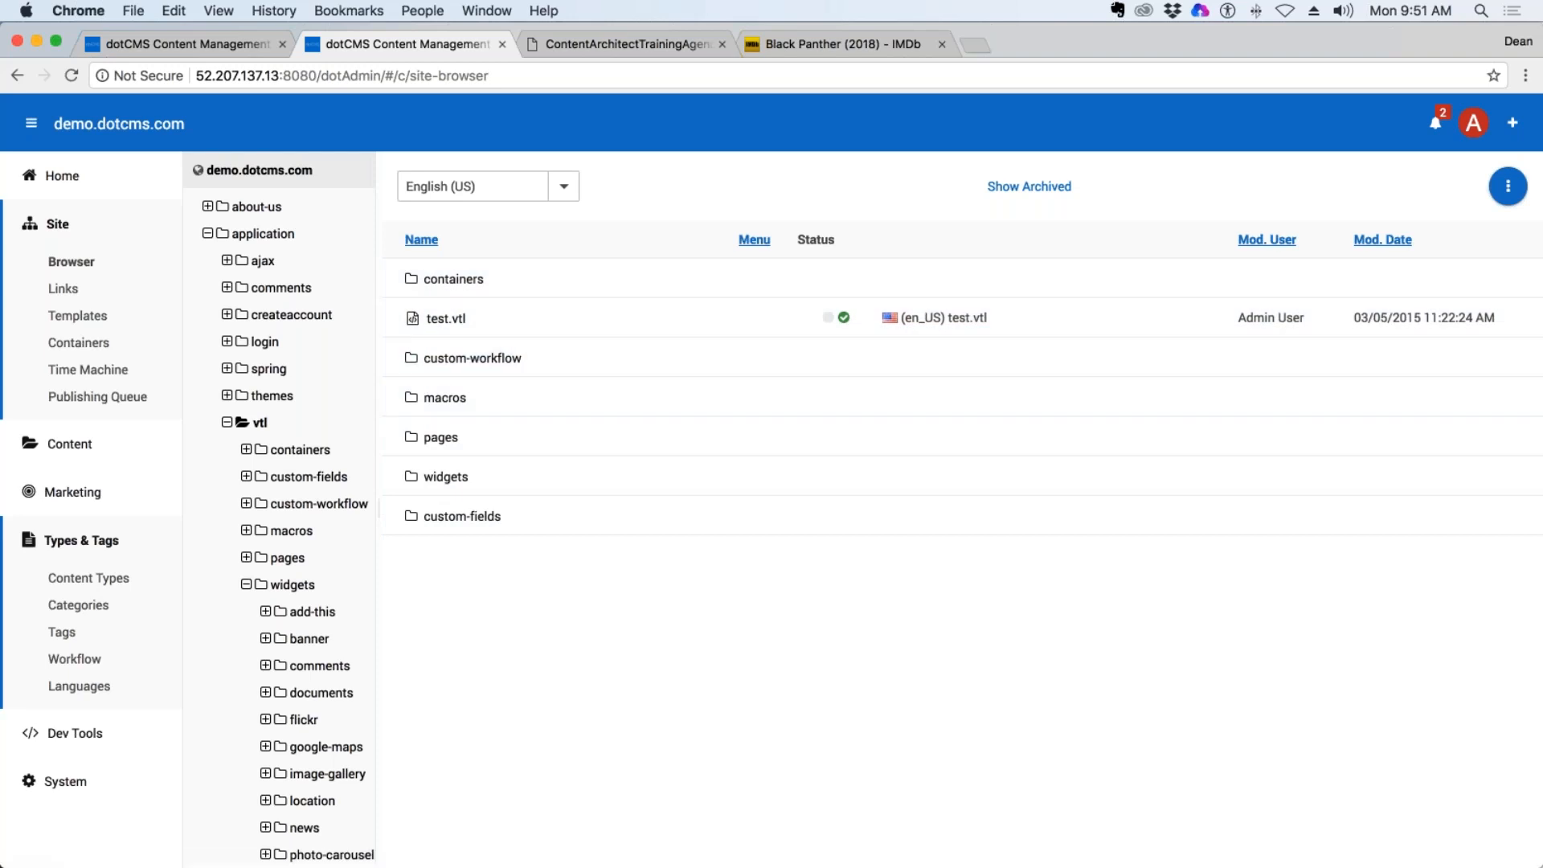
{"action": "scroll", "coordinate": [279, 506], "scroll_direction": "down", "scroll_amount": 5}
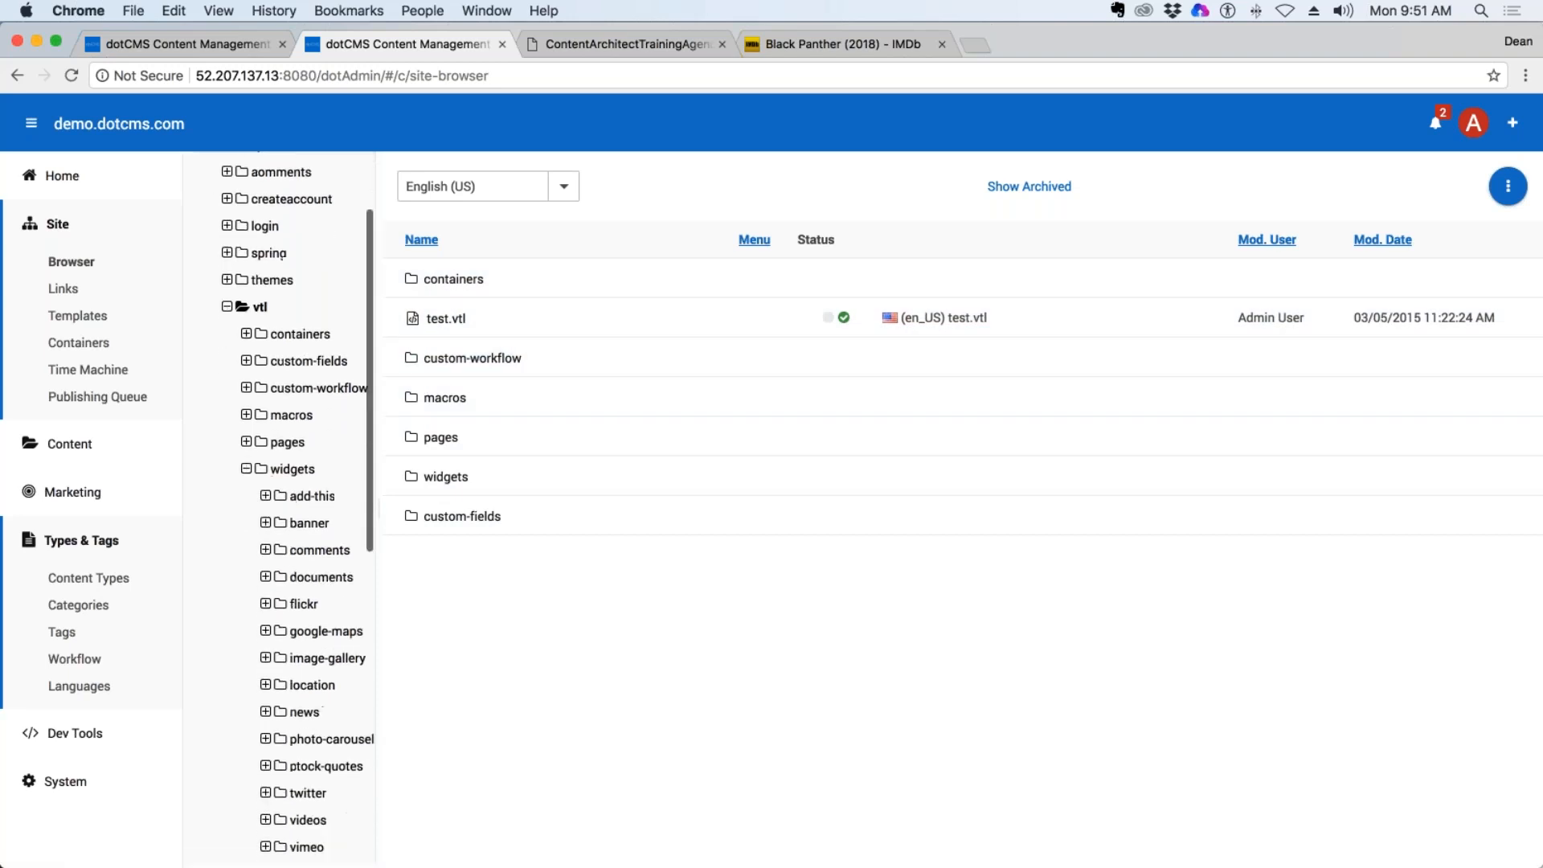
{"action": "scroll", "coordinate": [279, 506], "scroll_direction": "up", "scroll_amount": 3}
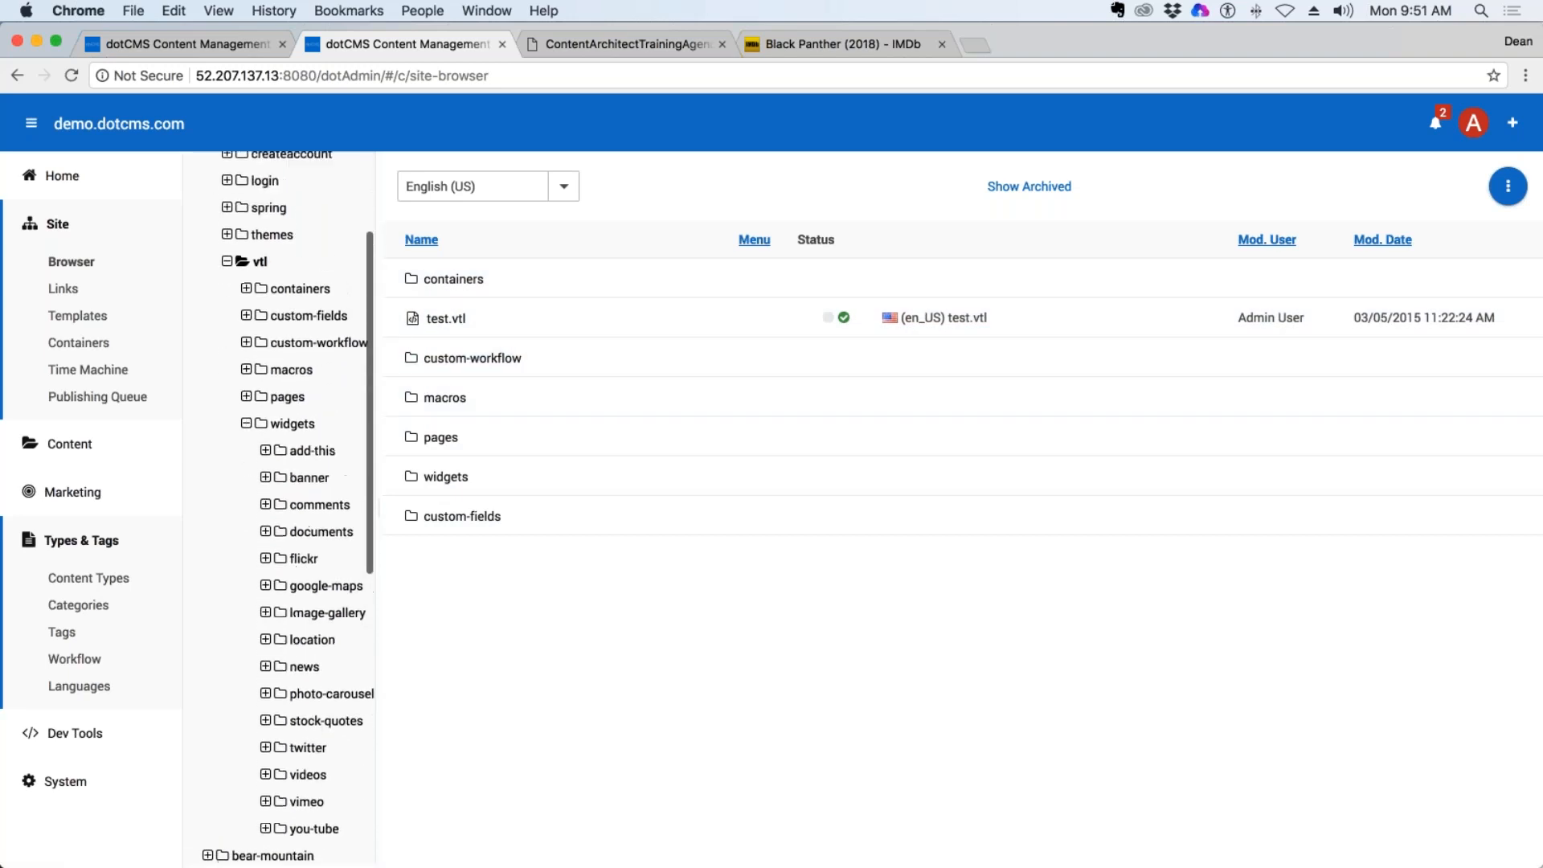
{"action": "left_click", "coordinate": [310, 387]}
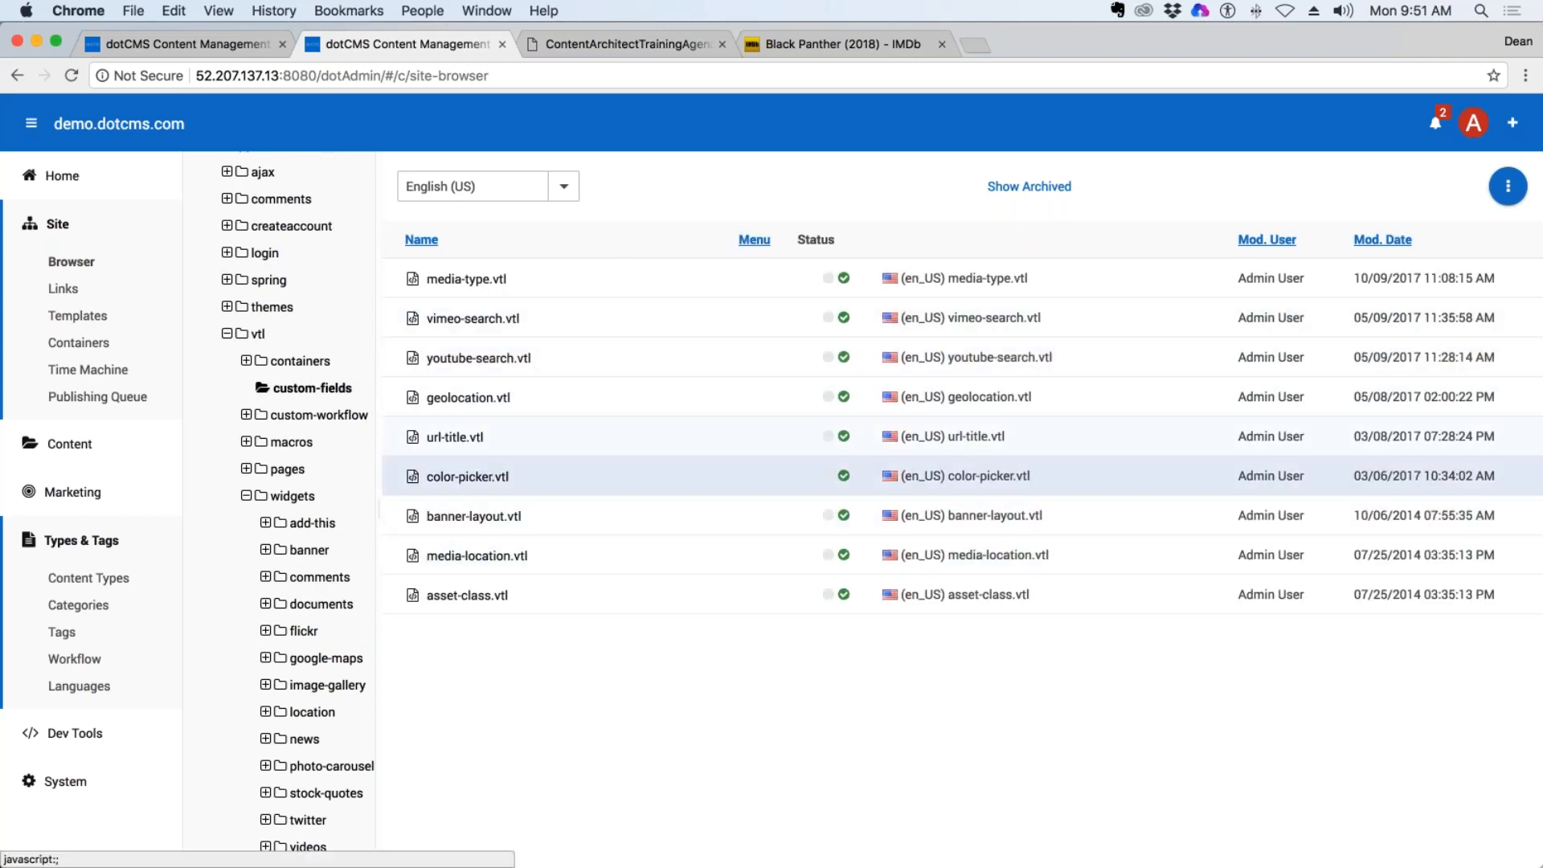
Open url-title.vtl and select the full path of its resource link.
{"action": "left_click", "coordinate": [516, 437]}
{"action": "scroll", "coordinate": [516, 403], "scroll_direction": "down", "scroll_amount": 1}
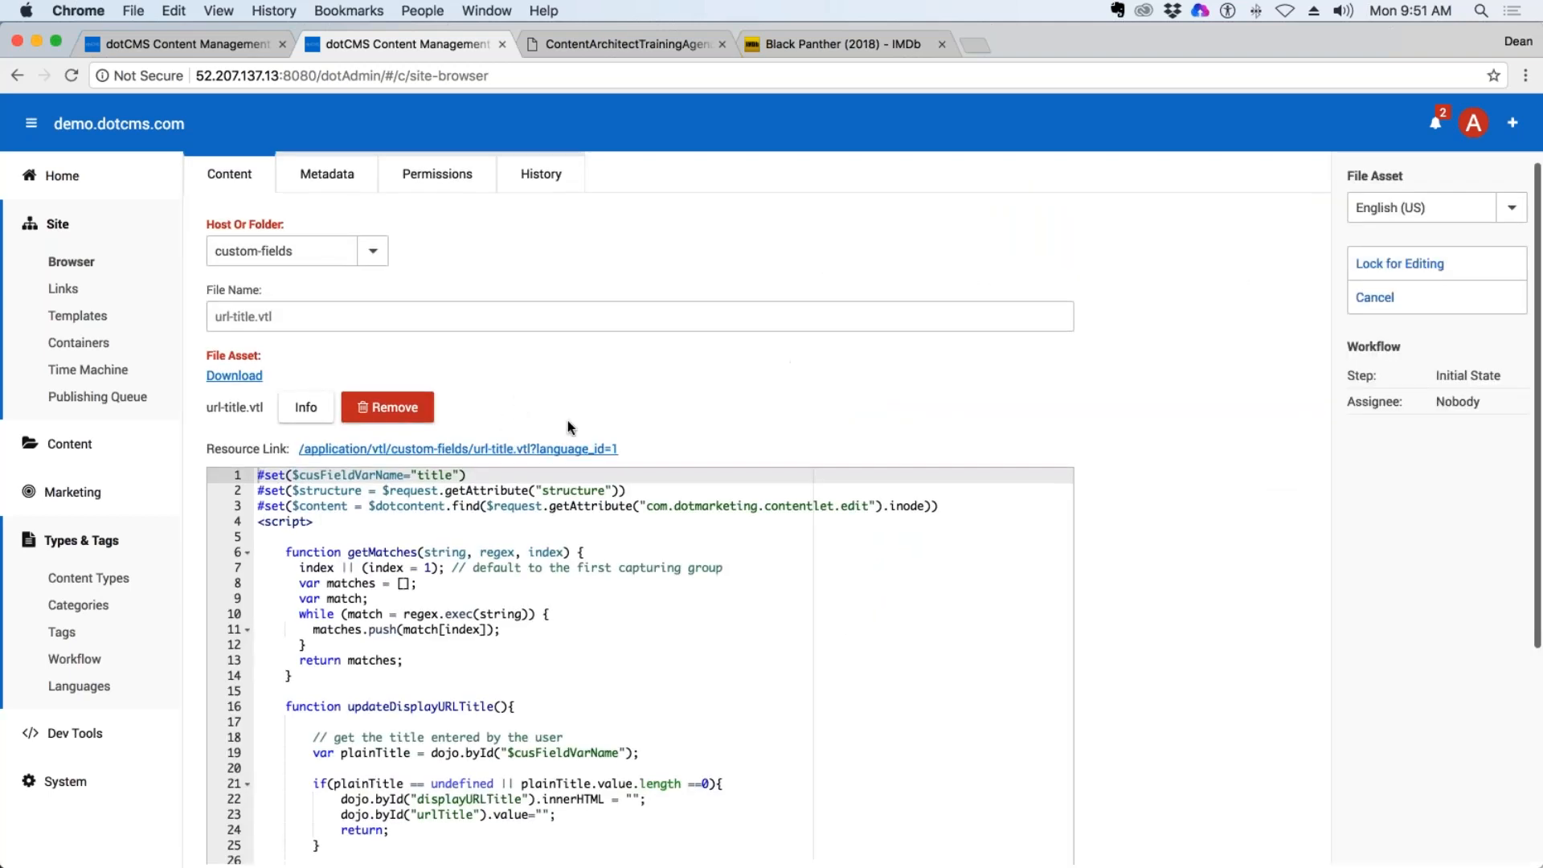
{"action": "left_click_drag", "start_coordinate": [635, 449], "coordinate": [300, 448]}
{"action": "key", "text": "super+c"}
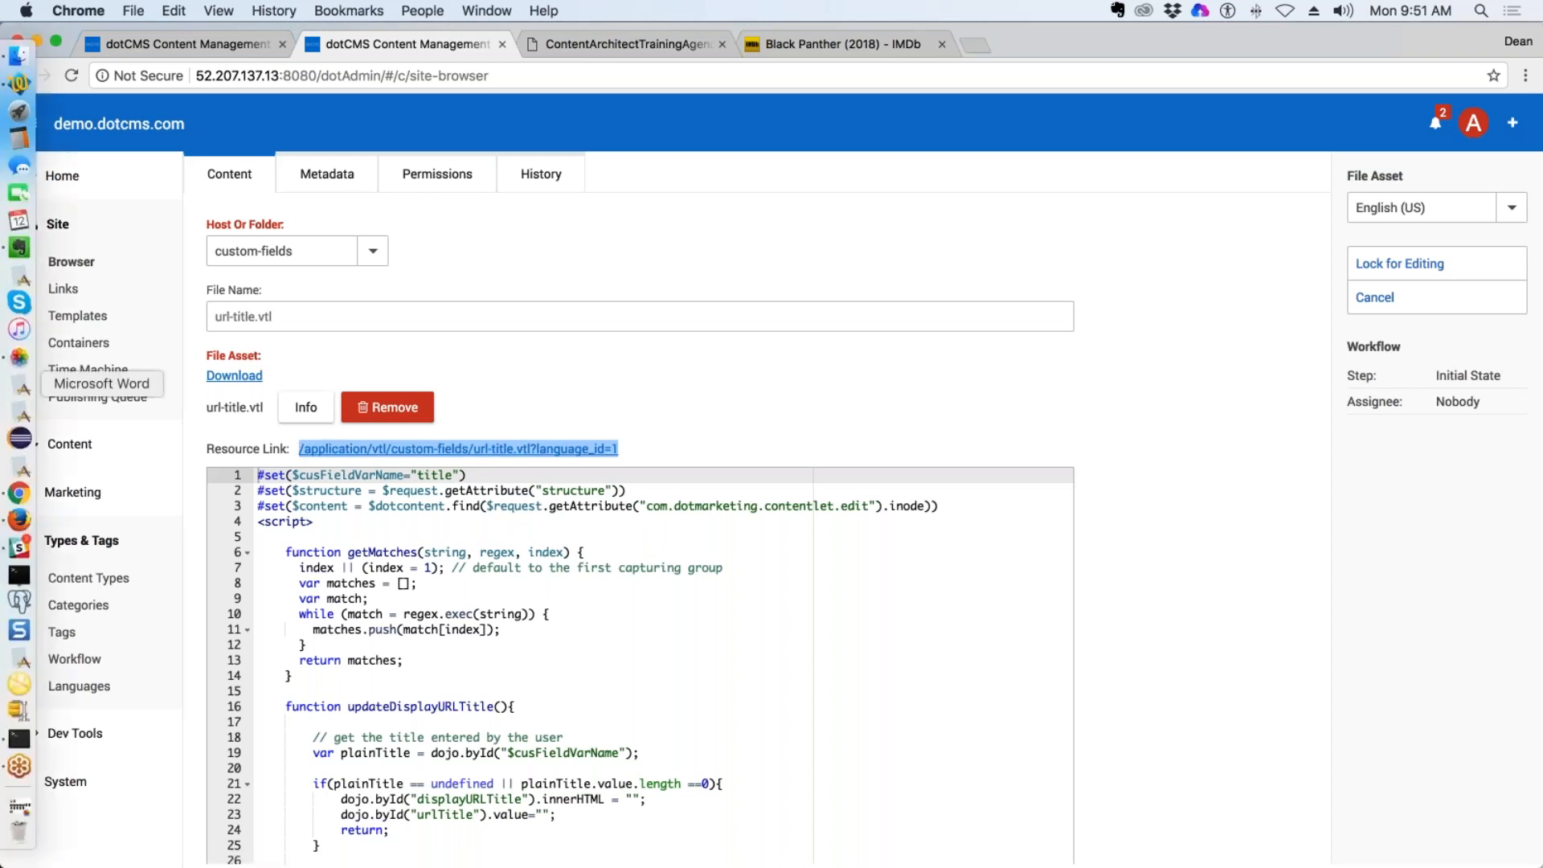
Switch to TextWrangler, paste the copied resource link into a new document, and remove ?language_id=1 from its end.
{"action": "left_click", "coordinate": [19, 83]}
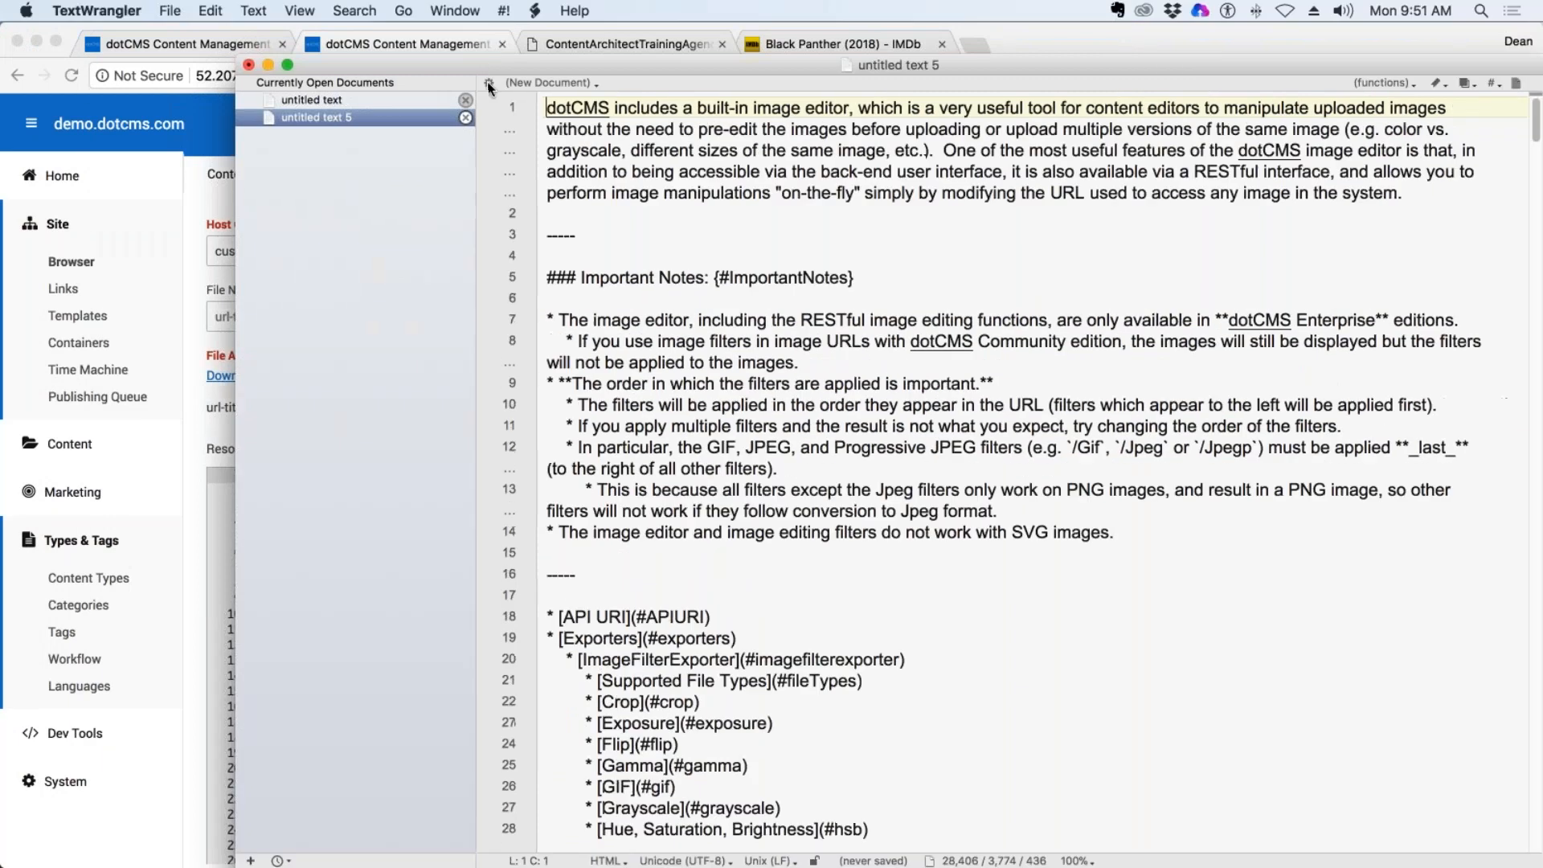
{"action": "key", "text": "super+n"}
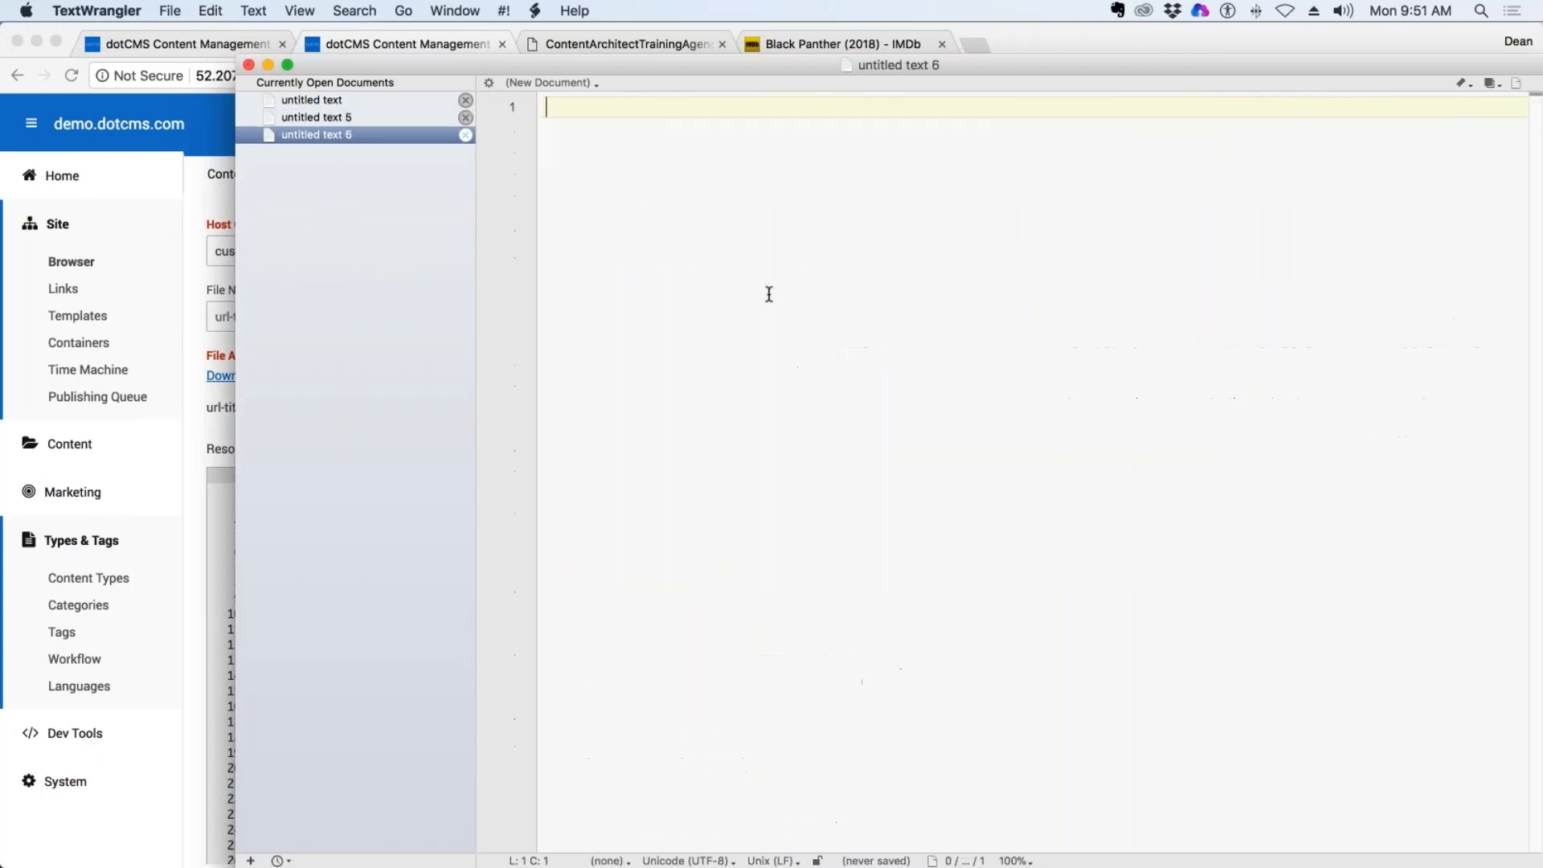
{"action": "key", "text": "super+v"}
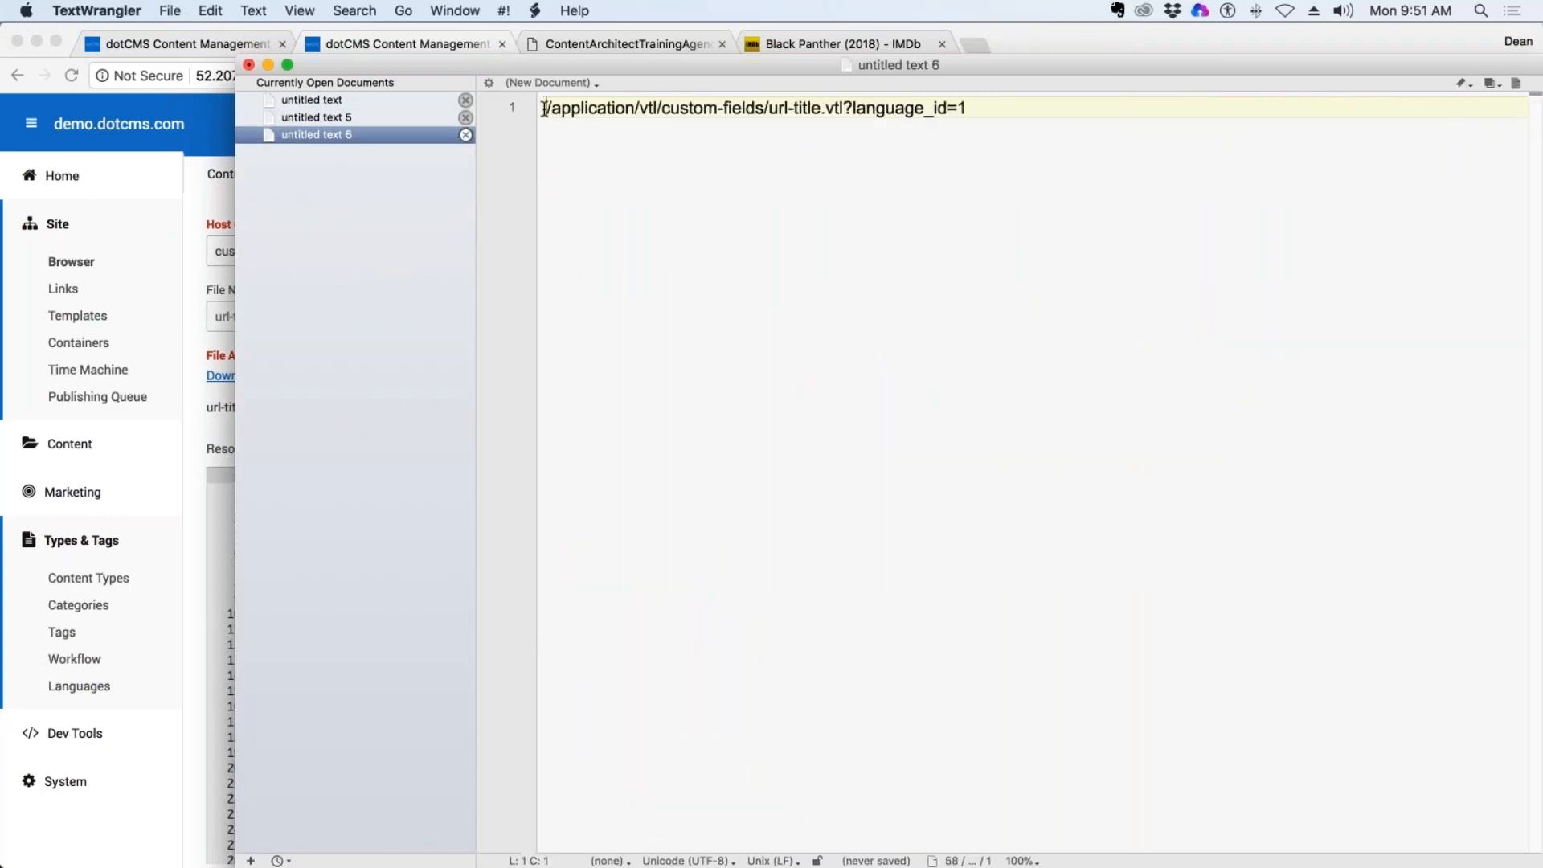
{"action": "left_click_drag", "start_coordinate": [973, 109], "coordinate": [844, 115]}
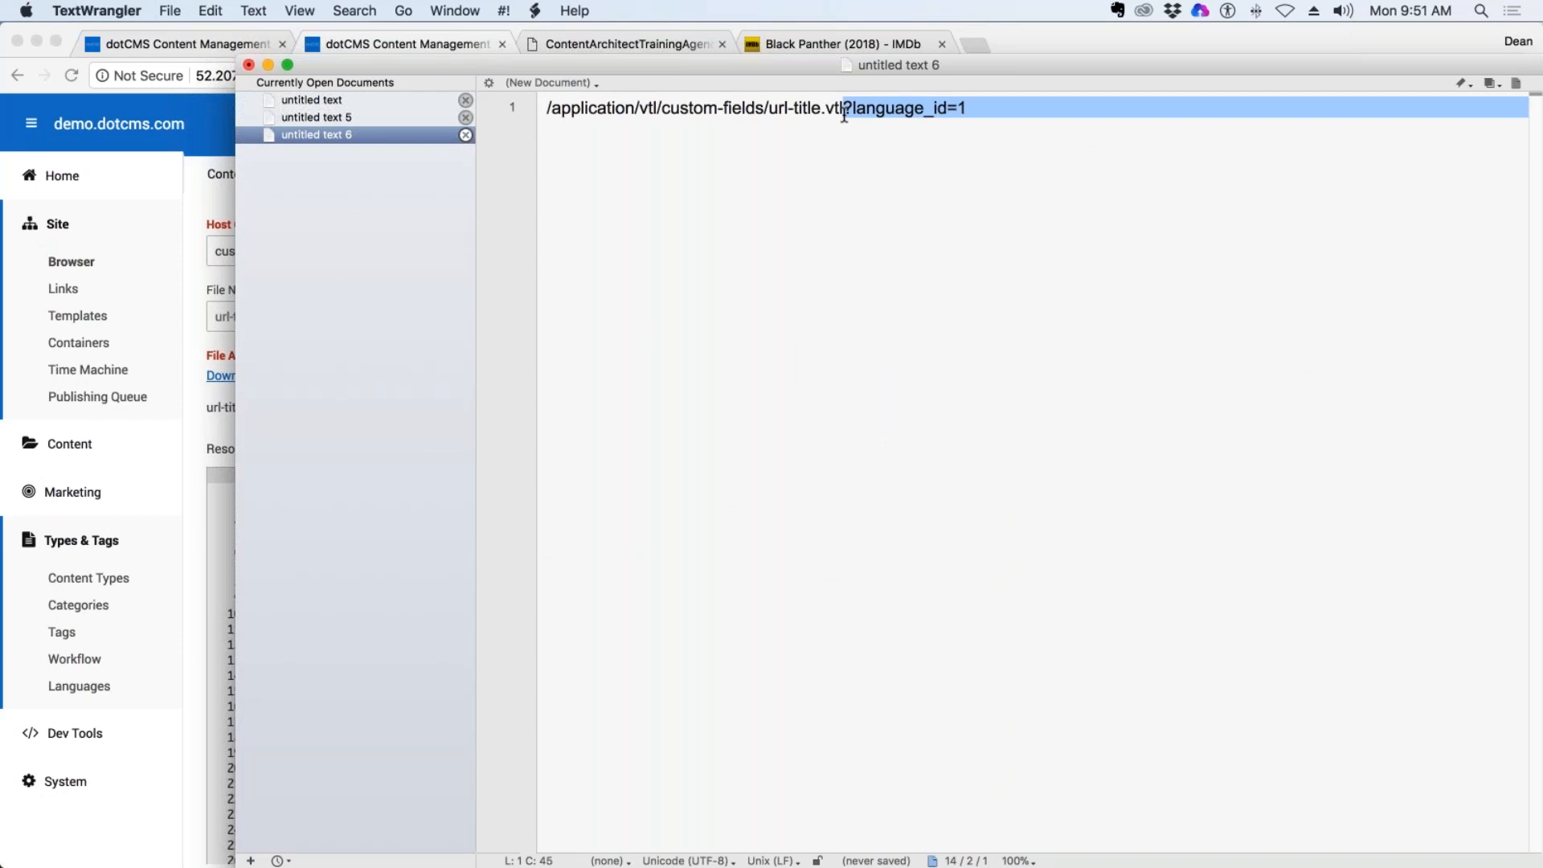
{"action": "key", "text": "BackSpace"}
Wrap the path as #dotParse("/application/vtl/custom-fields/url-title.vtl") and copy the whole line.
{"action": "left_click", "coordinate": [545, 111]}
{"action": "type", "text": "#dotPar"}
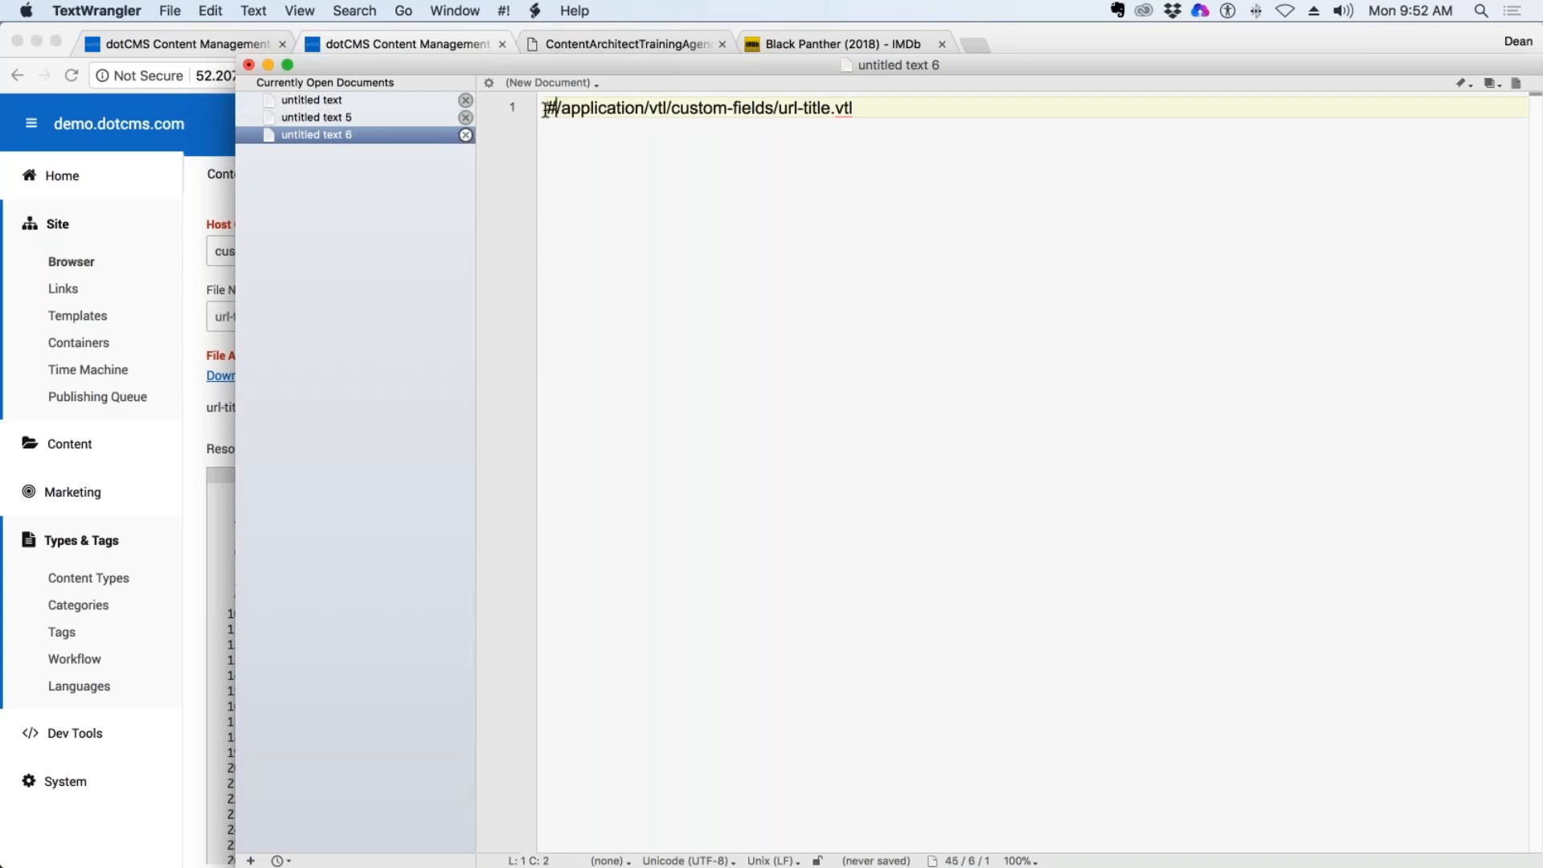
{"action": "type", "text": "se"}
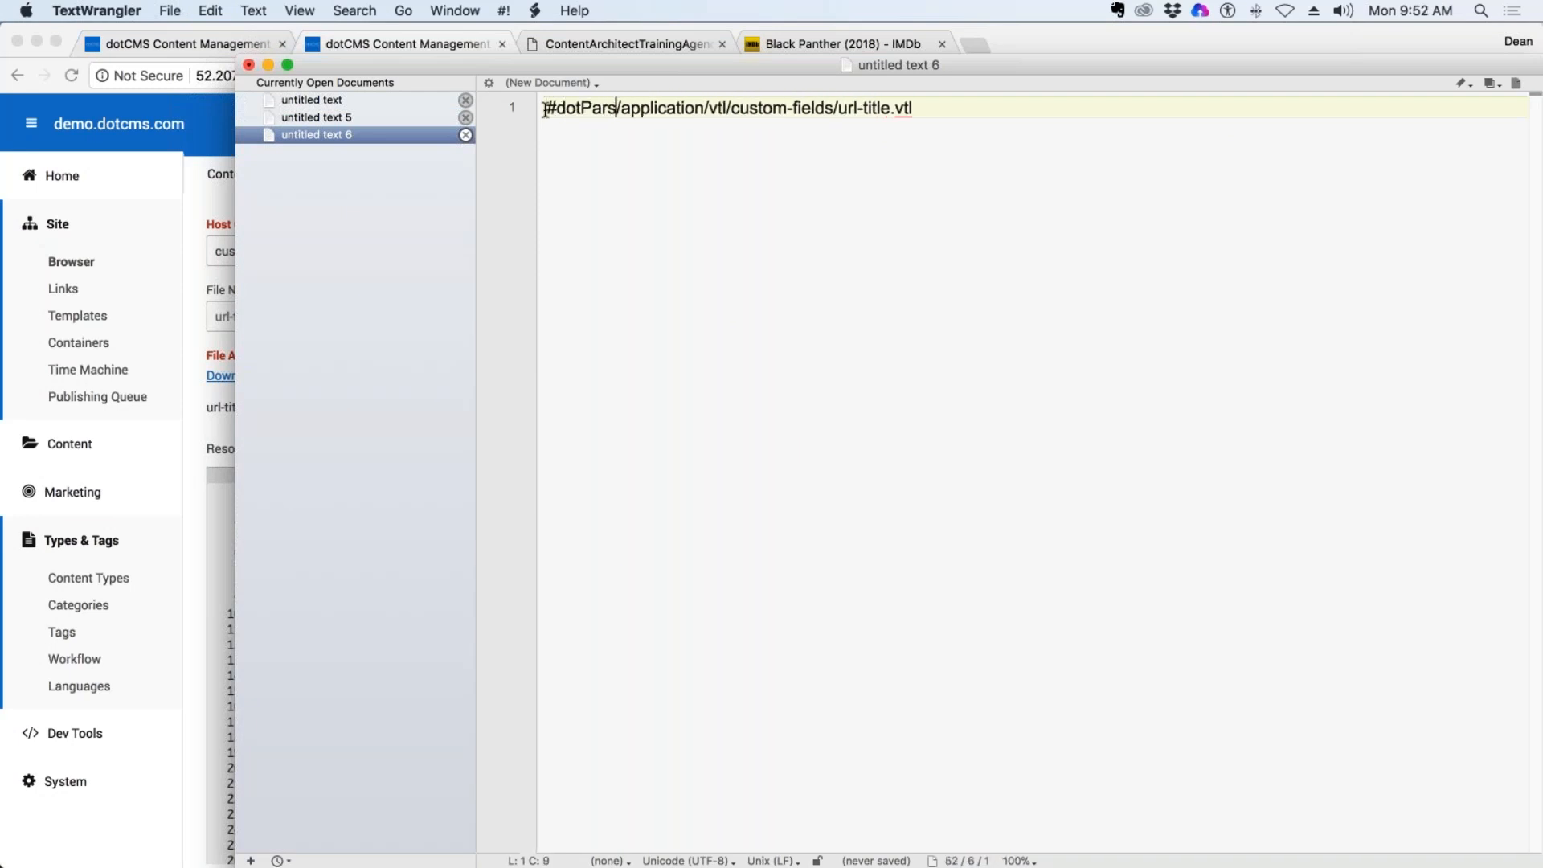
{"action": "type", "text": "(\""}
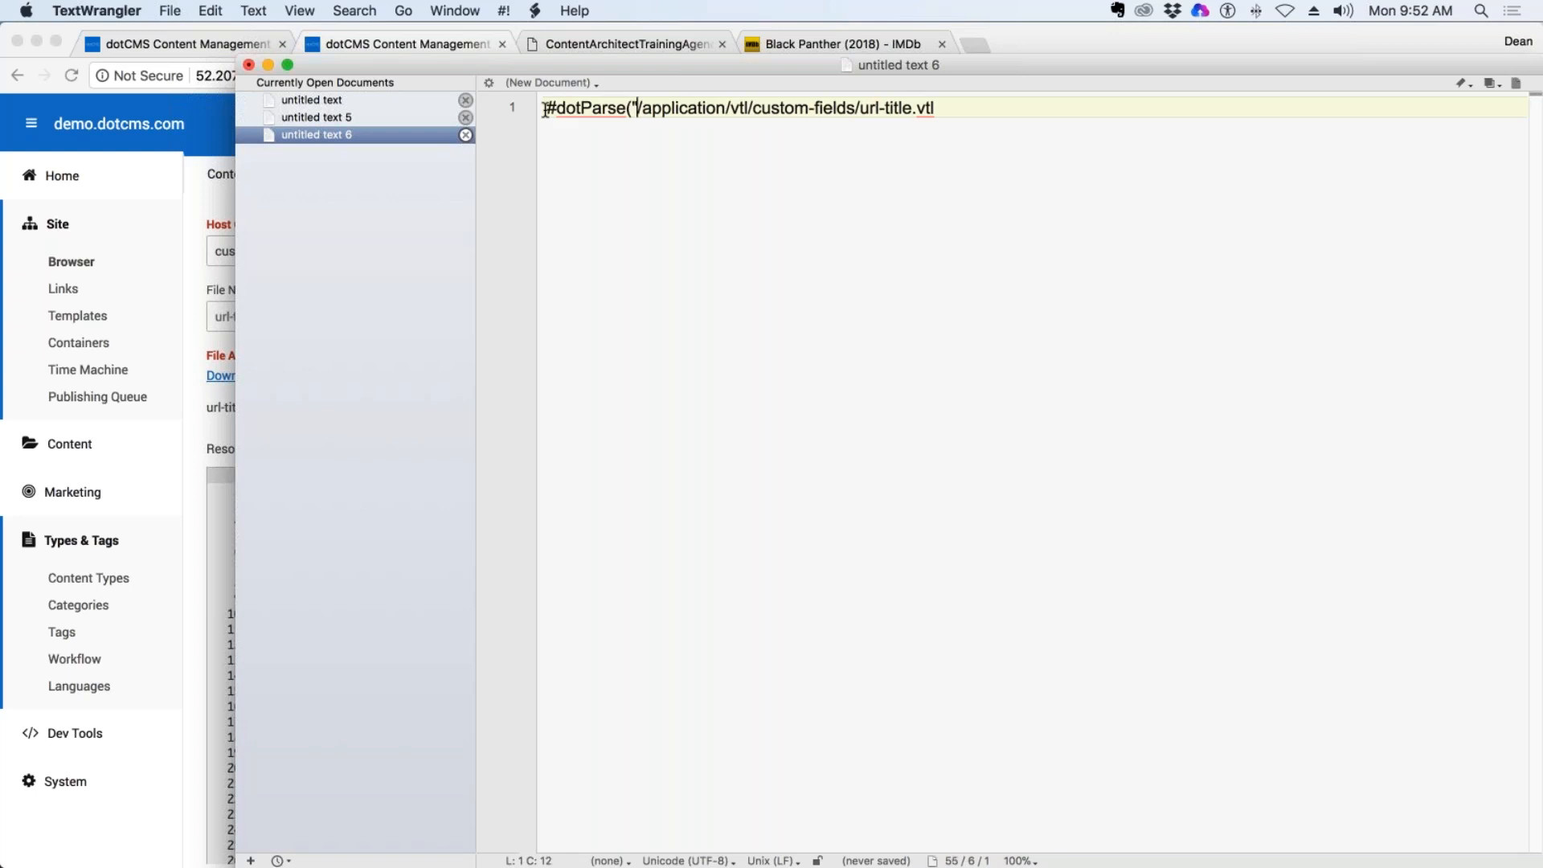
{"action": "left_click", "coordinate": [970, 116]}
{"action": "type", "text": "\")"}
{"action": "left_click_drag", "start_coordinate": [968, 112], "coordinate": [441, 98]}
{"action": "key", "text": "super+c"}
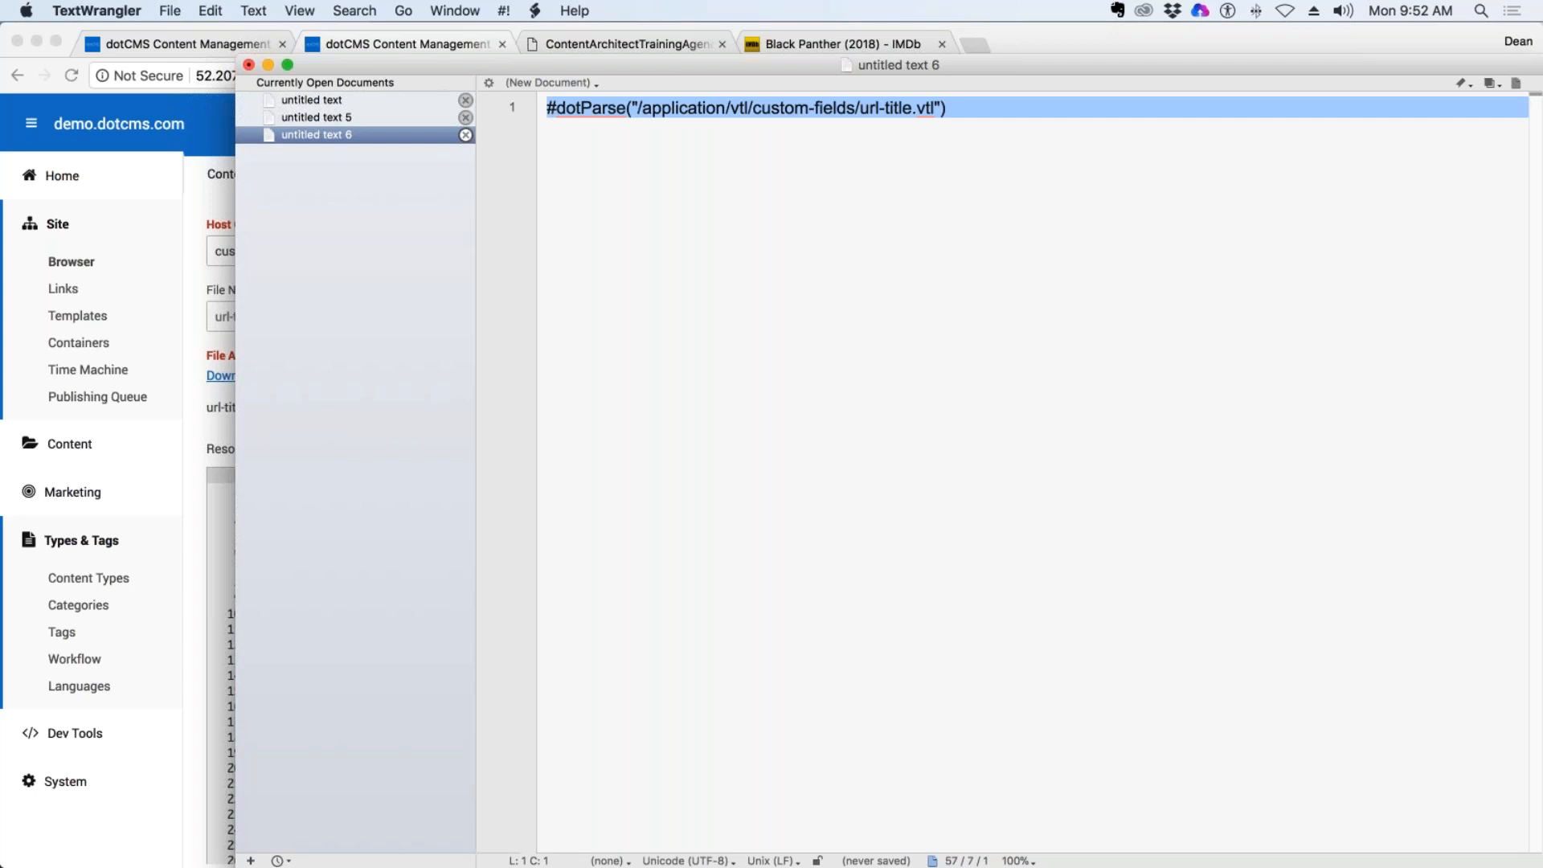
Minimize the text editor, switch back to the first dotCMS tab in Chrome, and add a new Custom Field to the movies content type.
{"action": "key", "text": "super+Tab"}
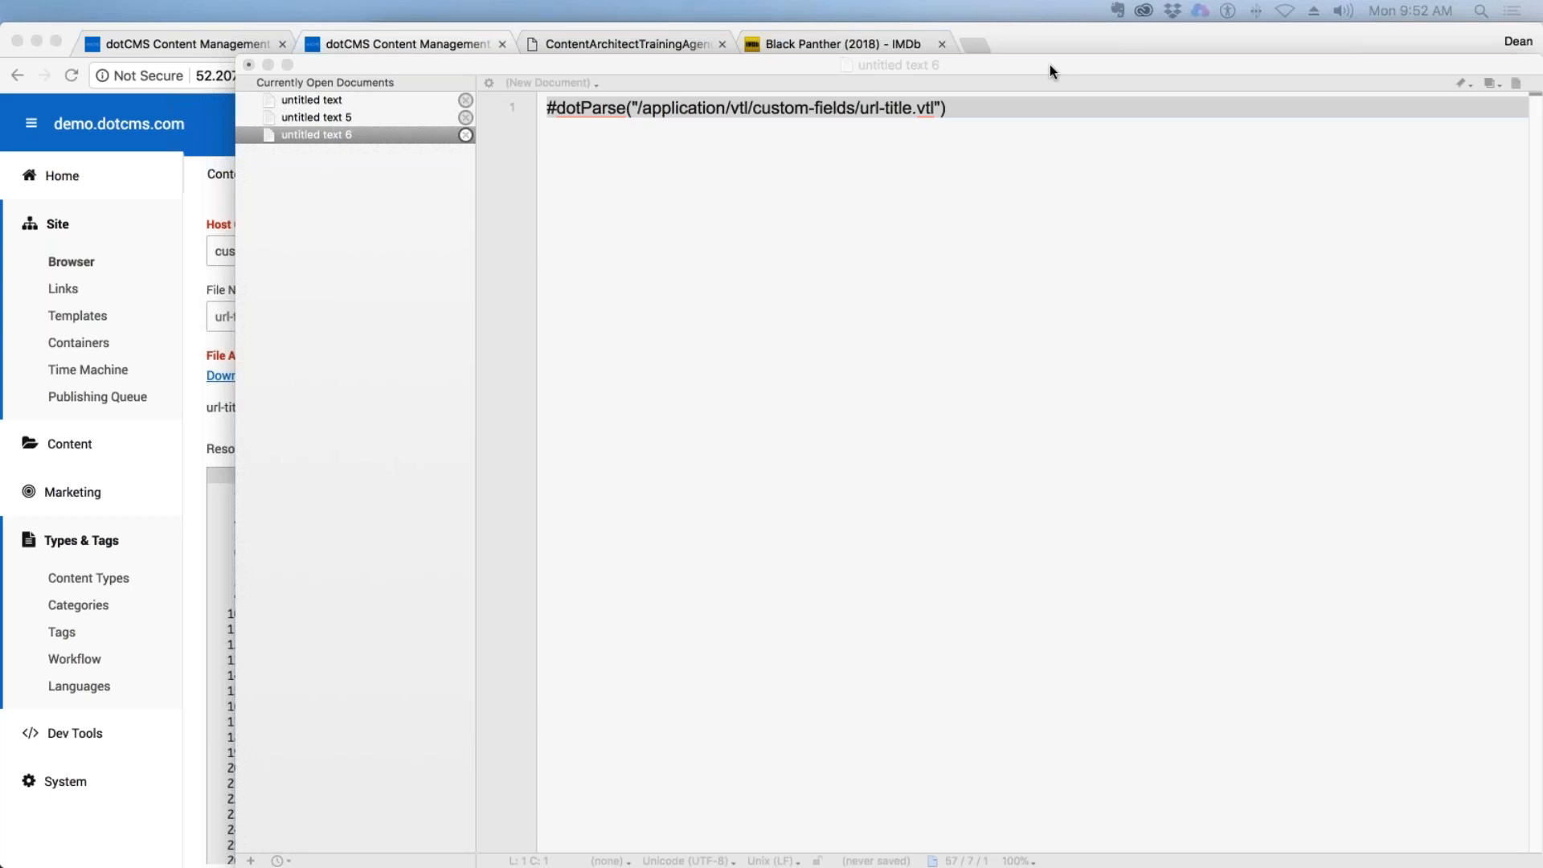
{"action": "left_click", "coordinate": [267, 65]}
{"action": "left_click", "coordinate": [1029, 325]}
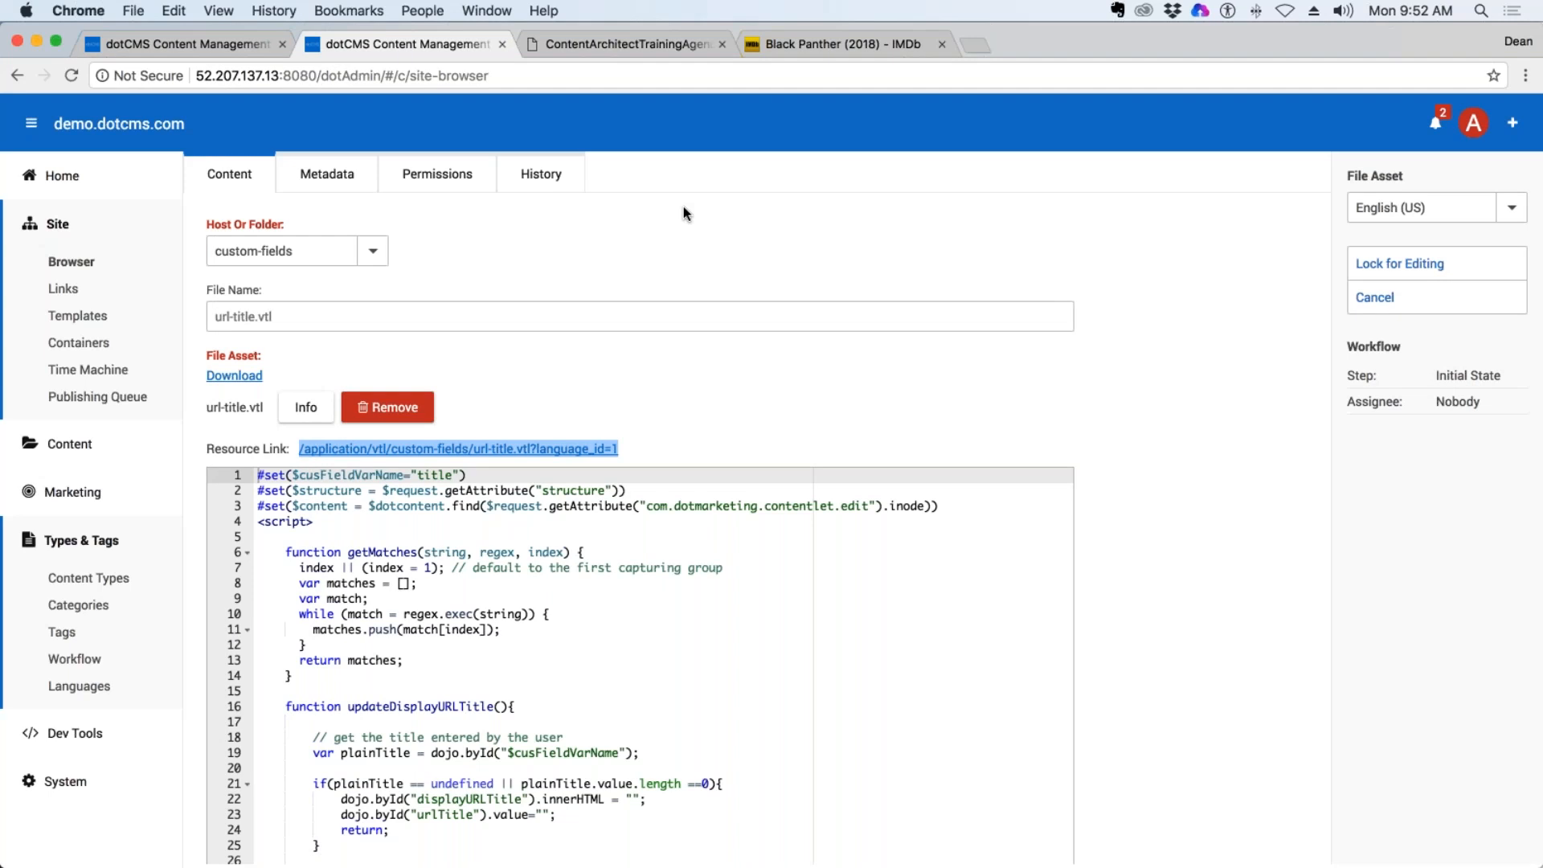
{"action": "left_click", "coordinate": [268, 47]}
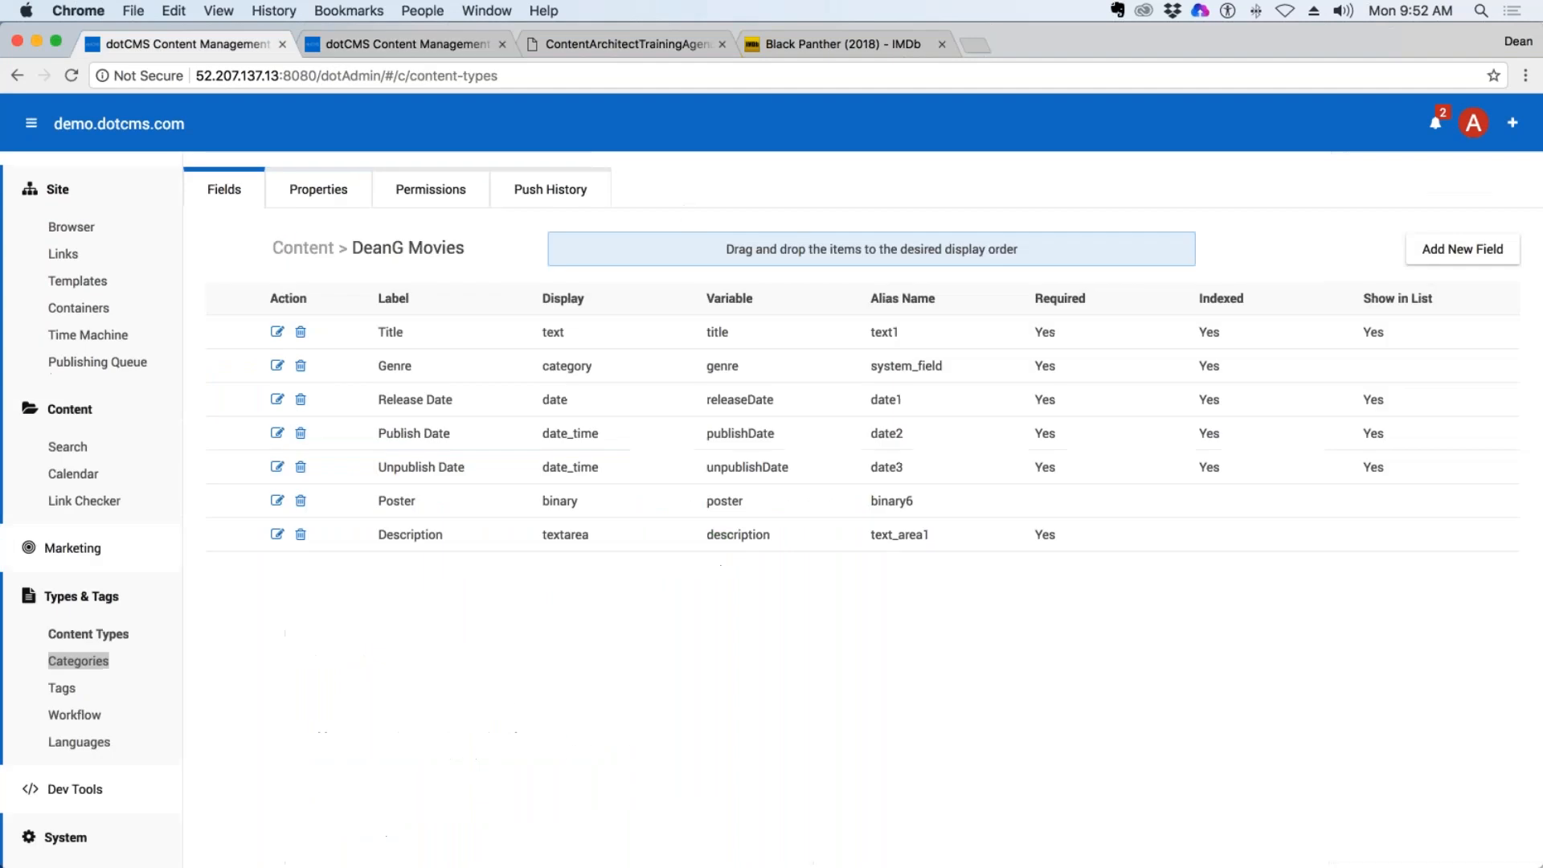
{"action": "left_click", "coordinate": [1464, 252]}
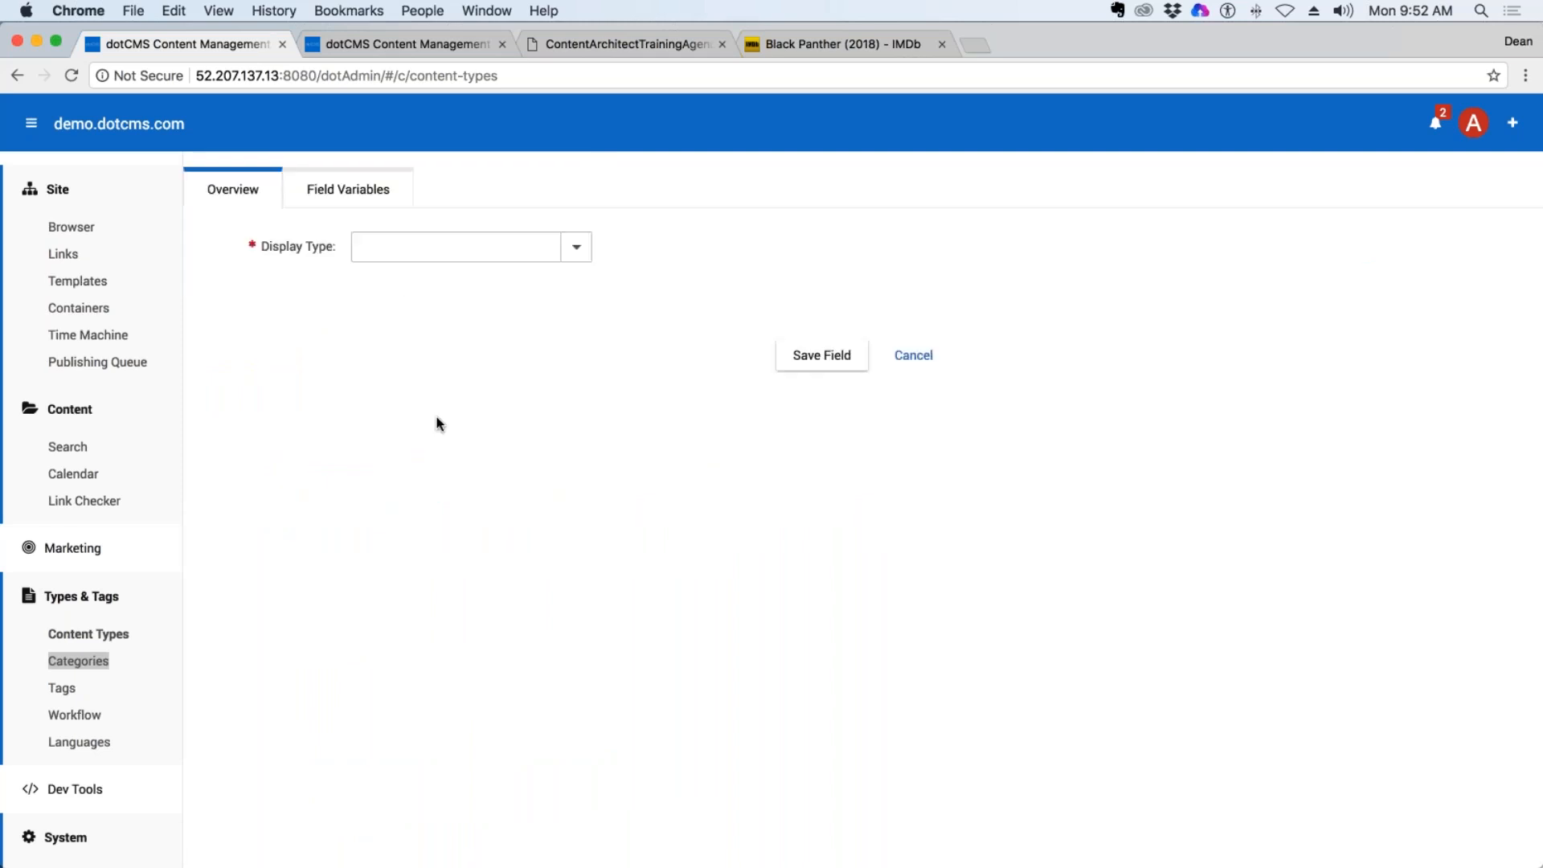
{"action": "left_click", "coordinate": [576, 247]}
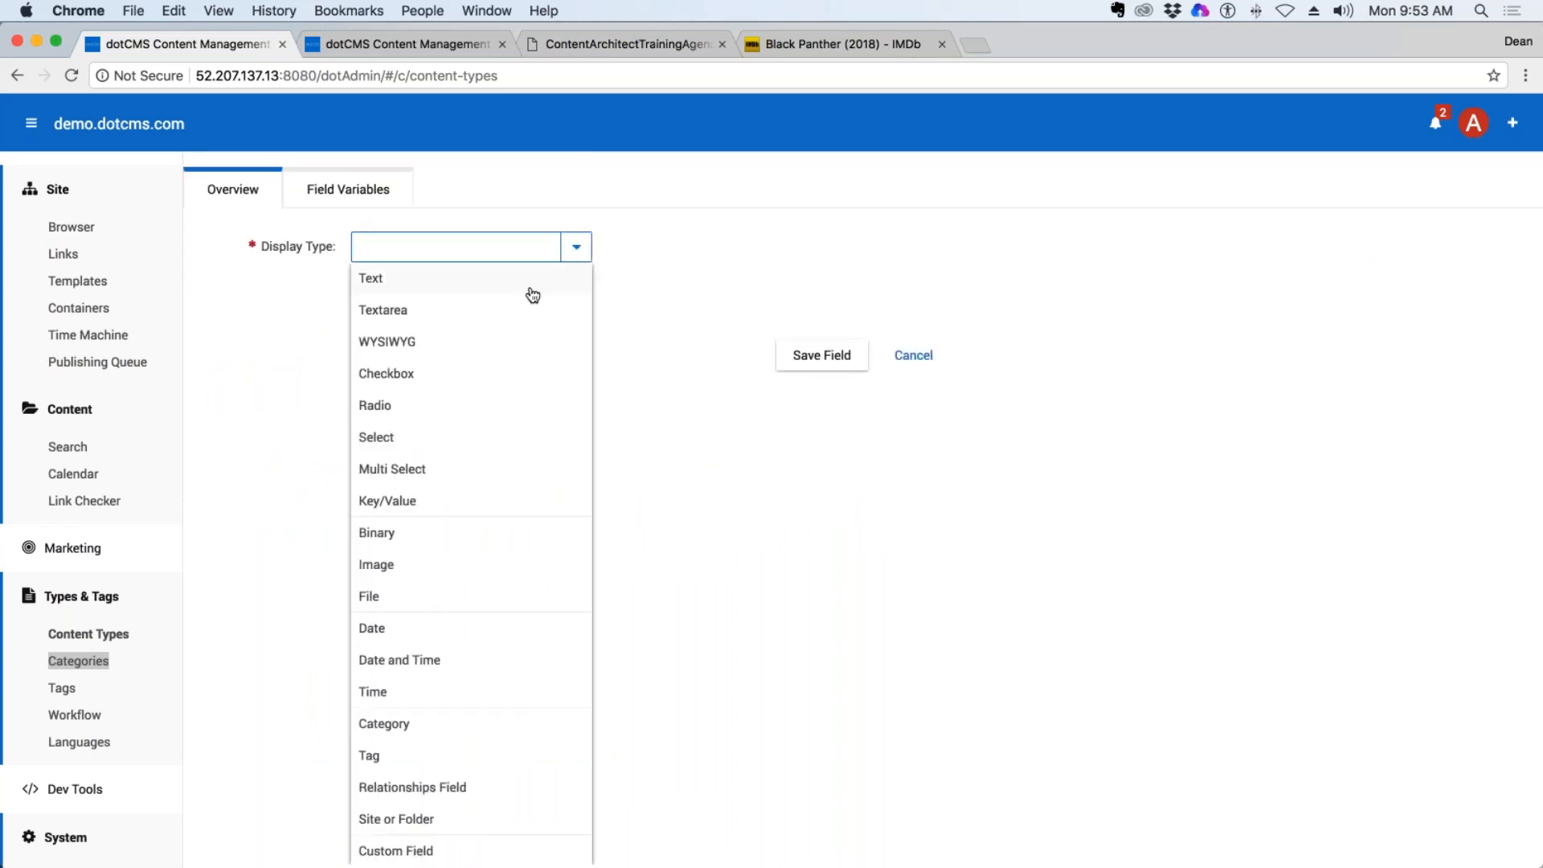
{"action": "scroll", "coordinate": [530, 494], "scroll_direction": "down", "scroll_amount": 3}
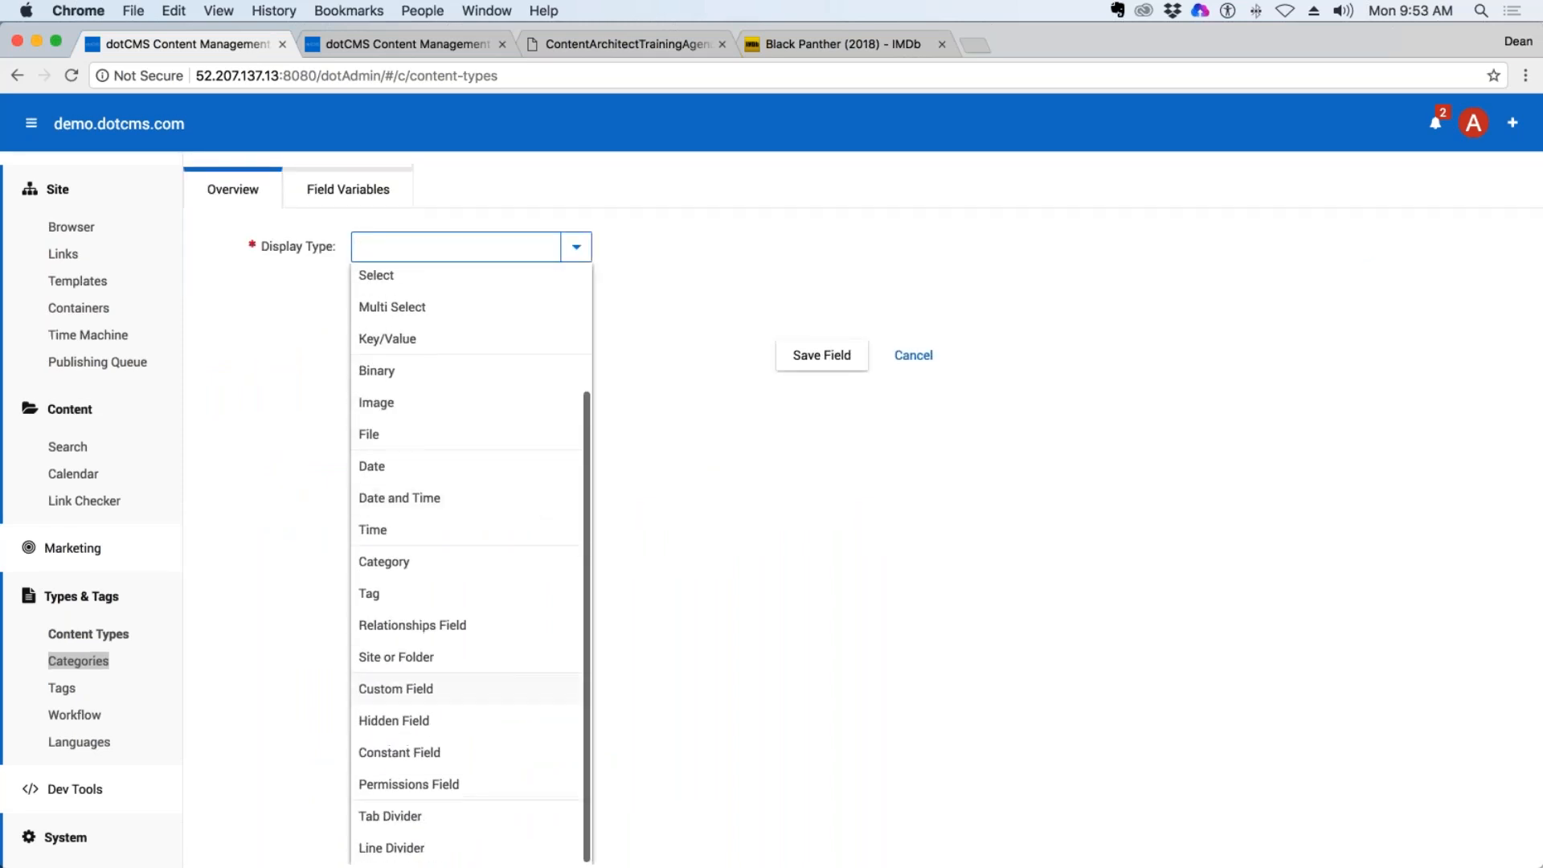
{"action": "left_click", "coordinate": [434, 691]}
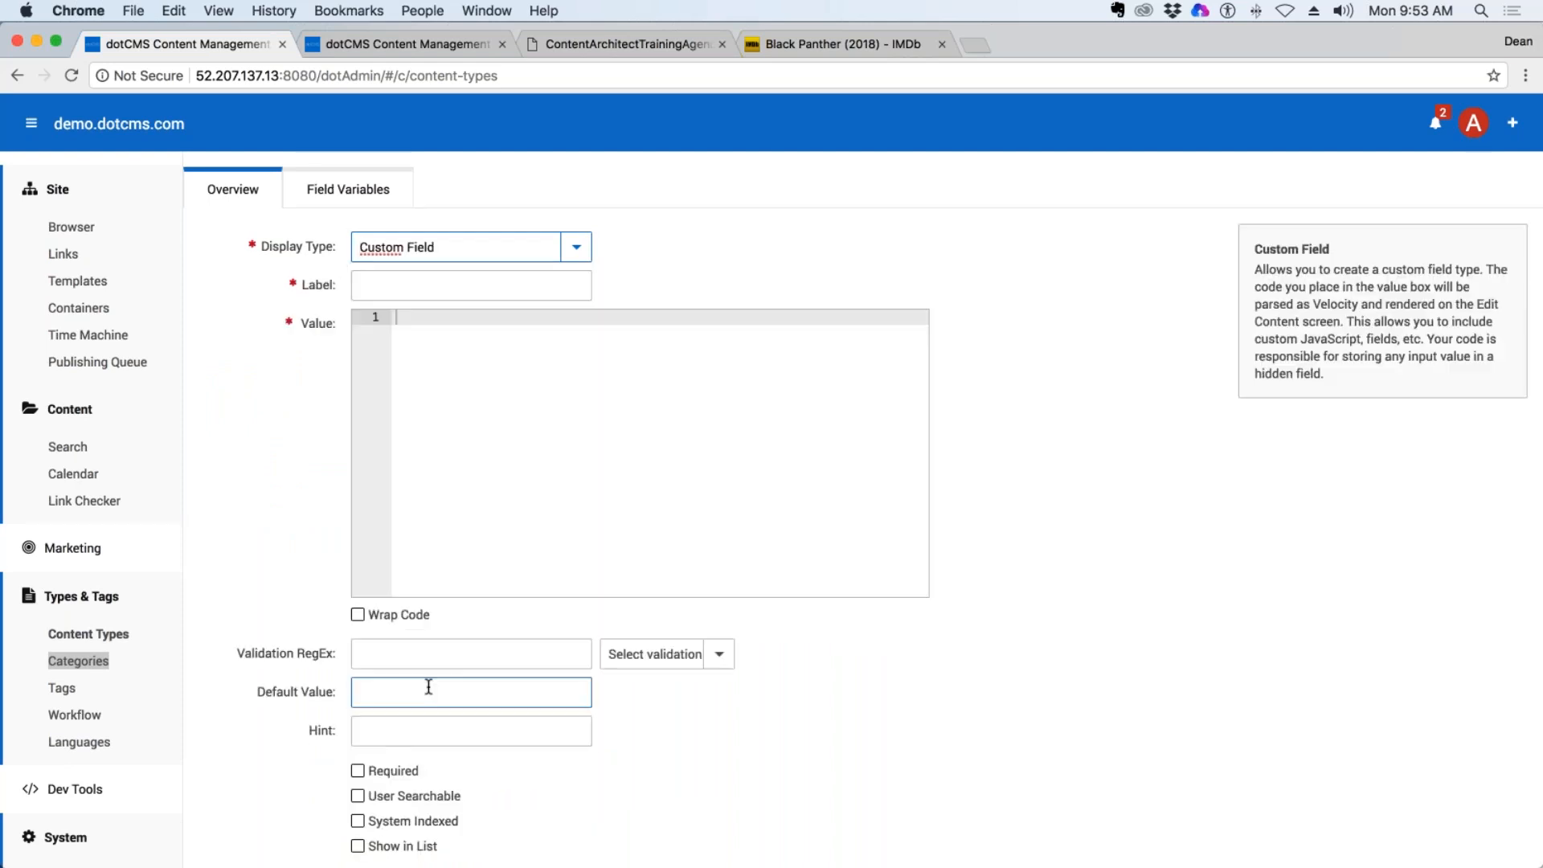
Paste the copied #dotParse line as the custom field's value and label the field URL Title.
{"action": "left_click", "coordinate": [399, 282]}
{"action": "left_click", "coordinate": [428, 348]}
{"action": "type", "text": "#dotParse(\"/application/vtl/custom-fields/url-title.vtl\")"}
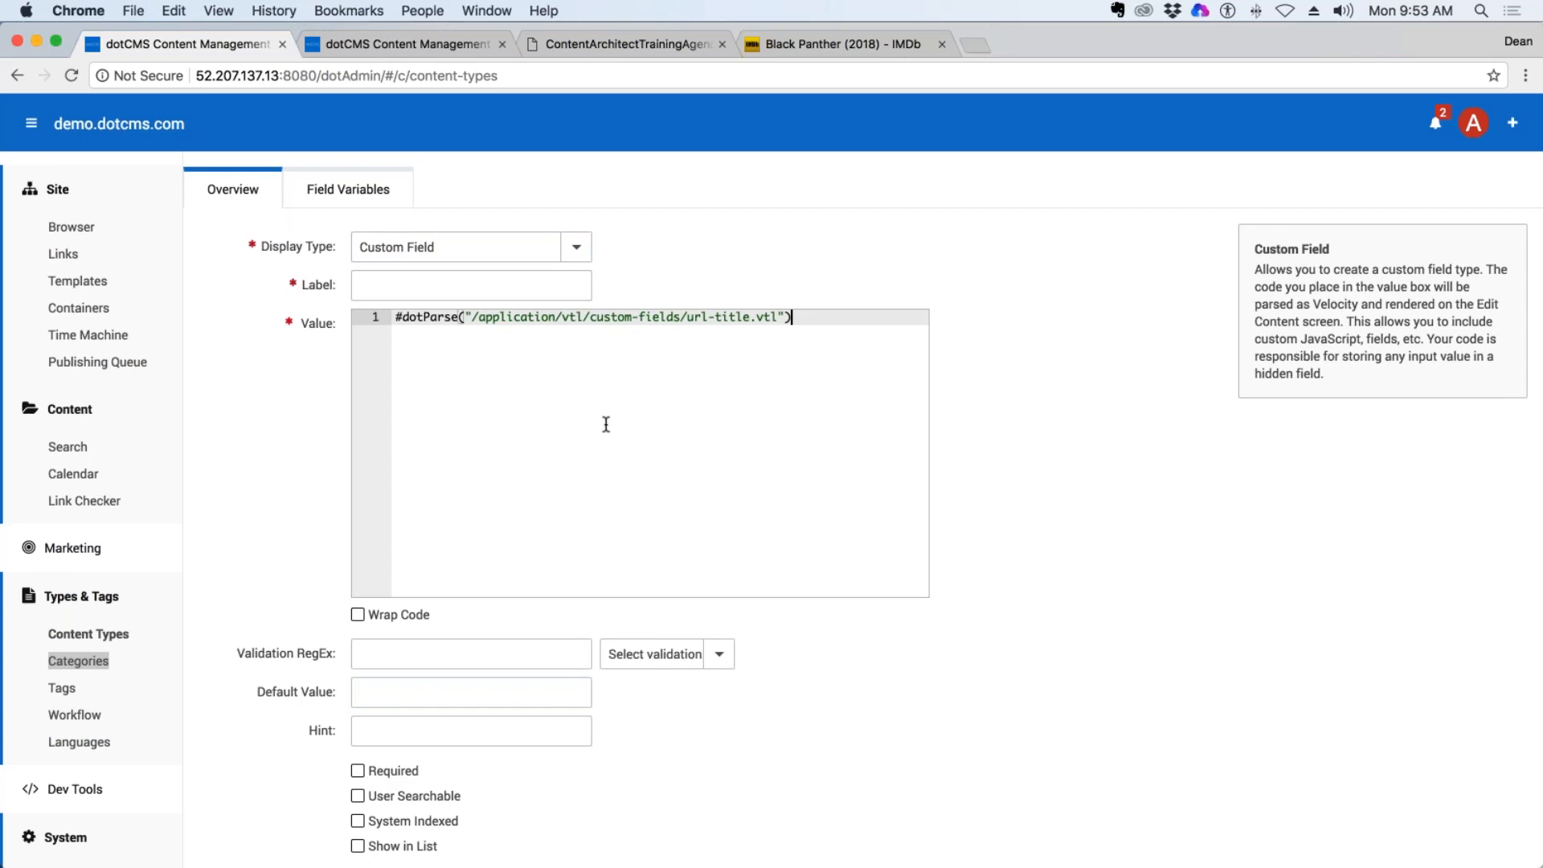
{"action": "key", "text": "shift+Tab"}
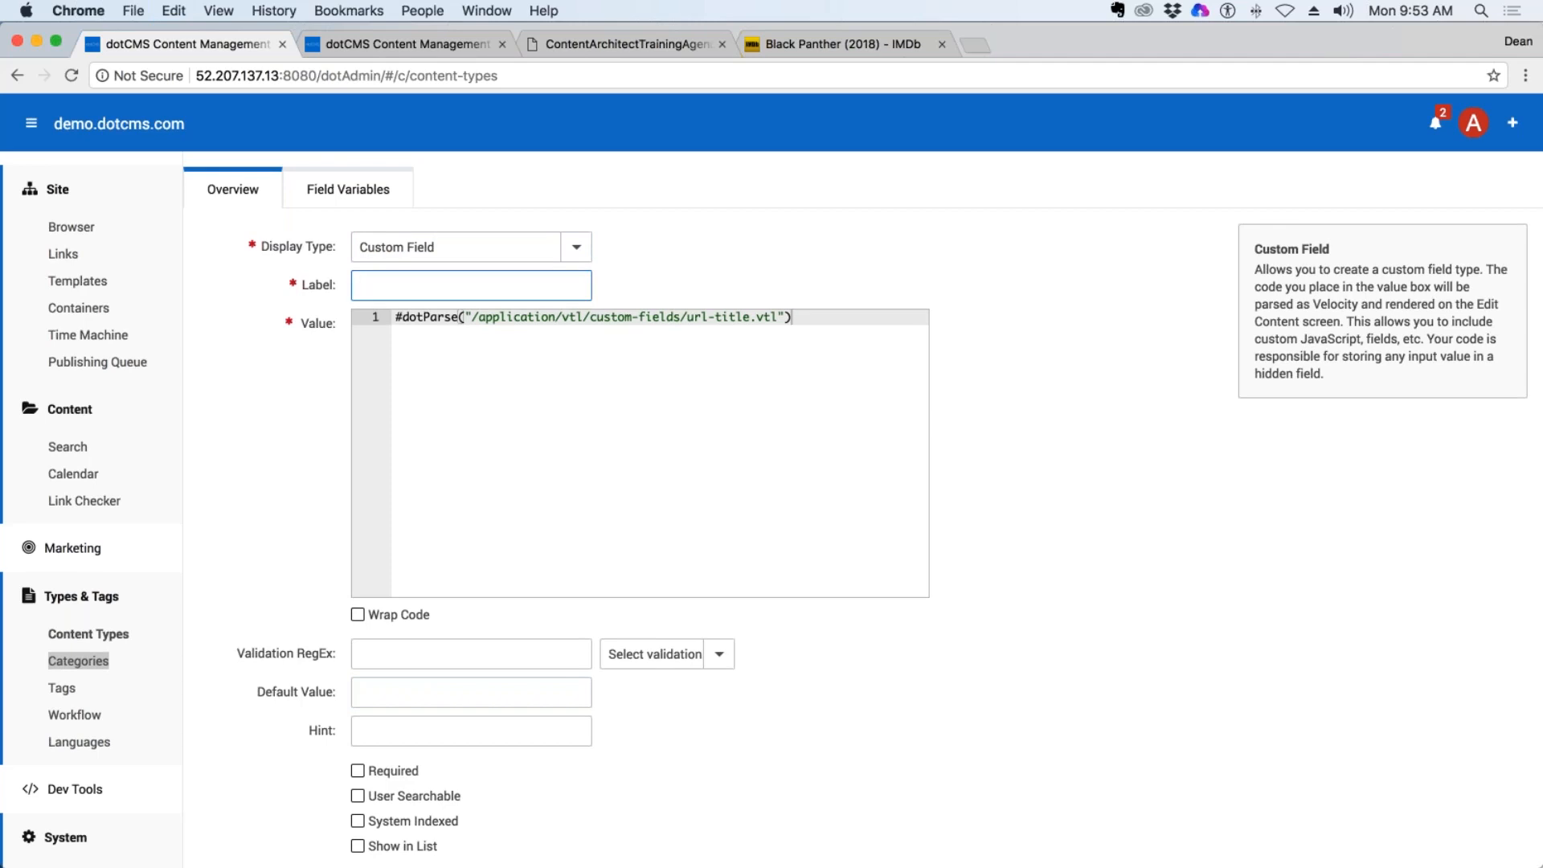
{"action": "type", "text": "URL Title"}
{"action": "scroll", "coordinate": [935, 291], "scroll_direction": "down", "scroll_amount": 2}
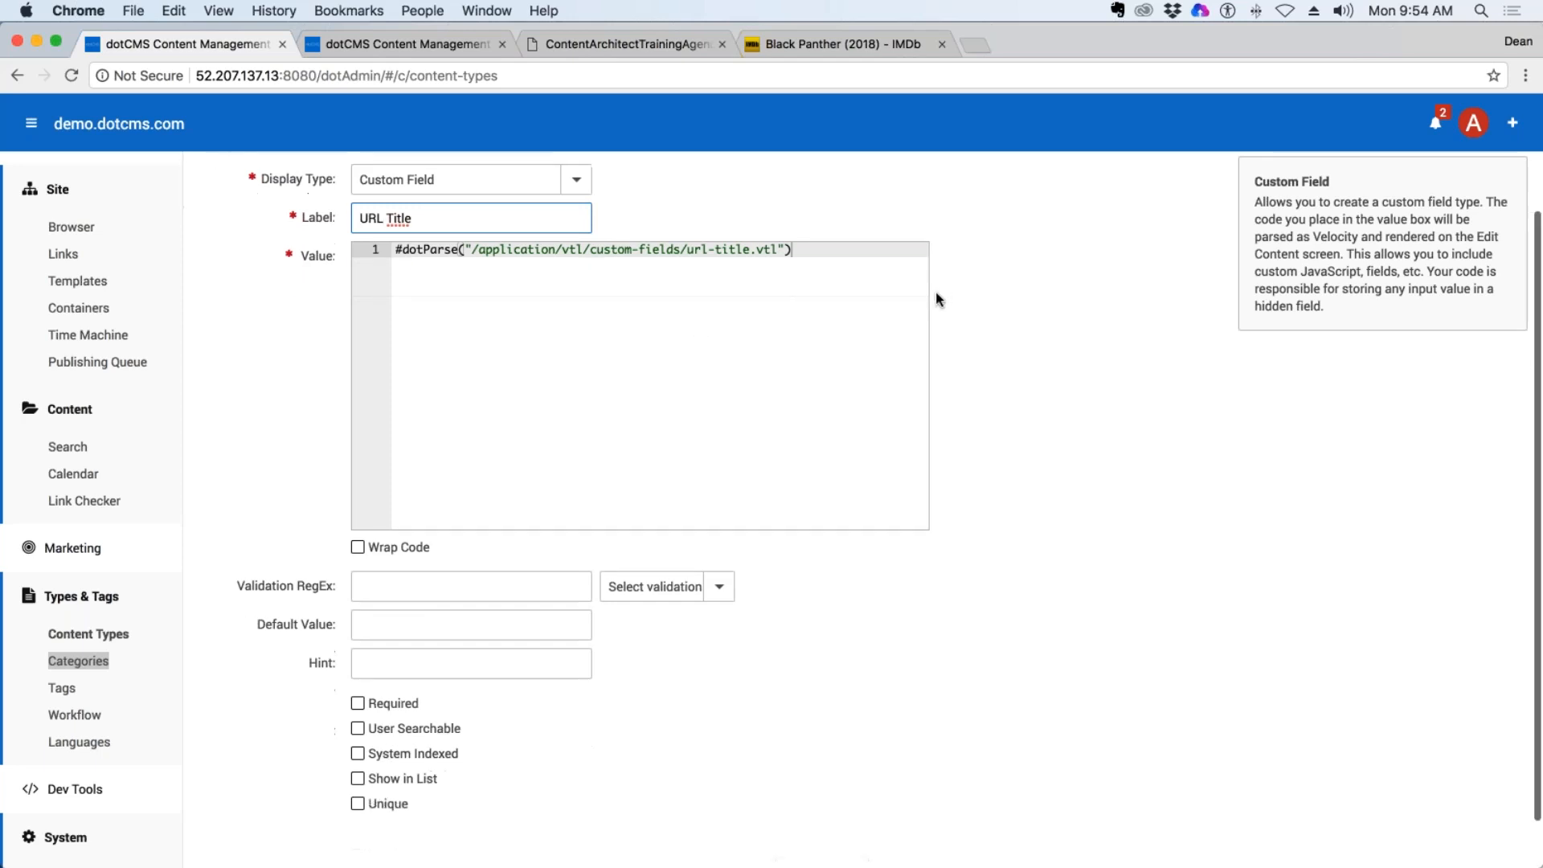
Open dotcms.com in a new browser tab and go to its documentation.
{"action": "left_click", "coordinate": [970, 43]}
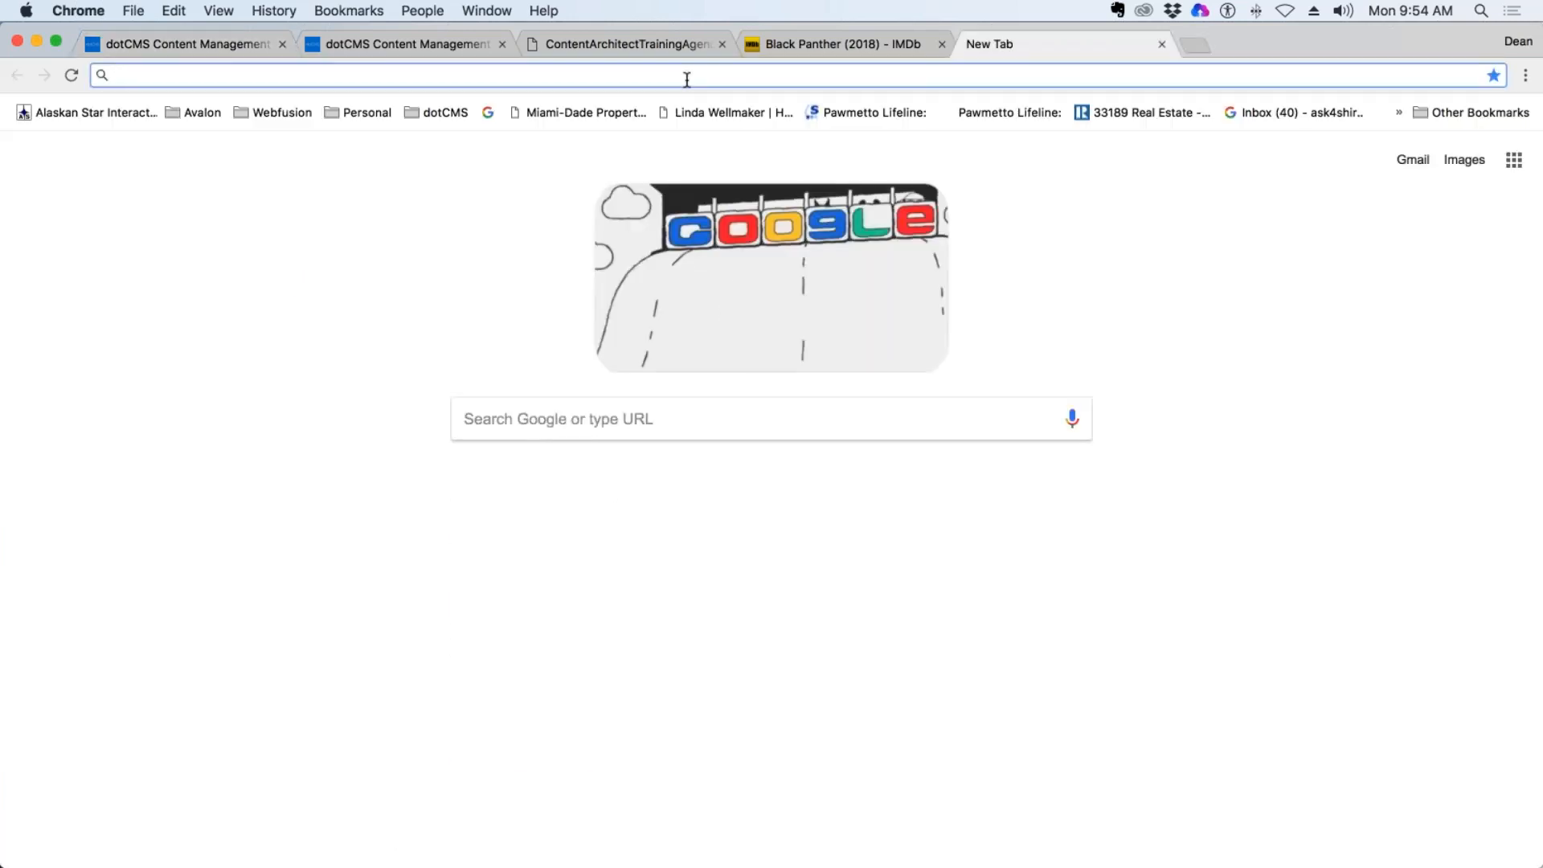
{"action": "type", "text": "do"}
{"action": "key", "text": "Return"}
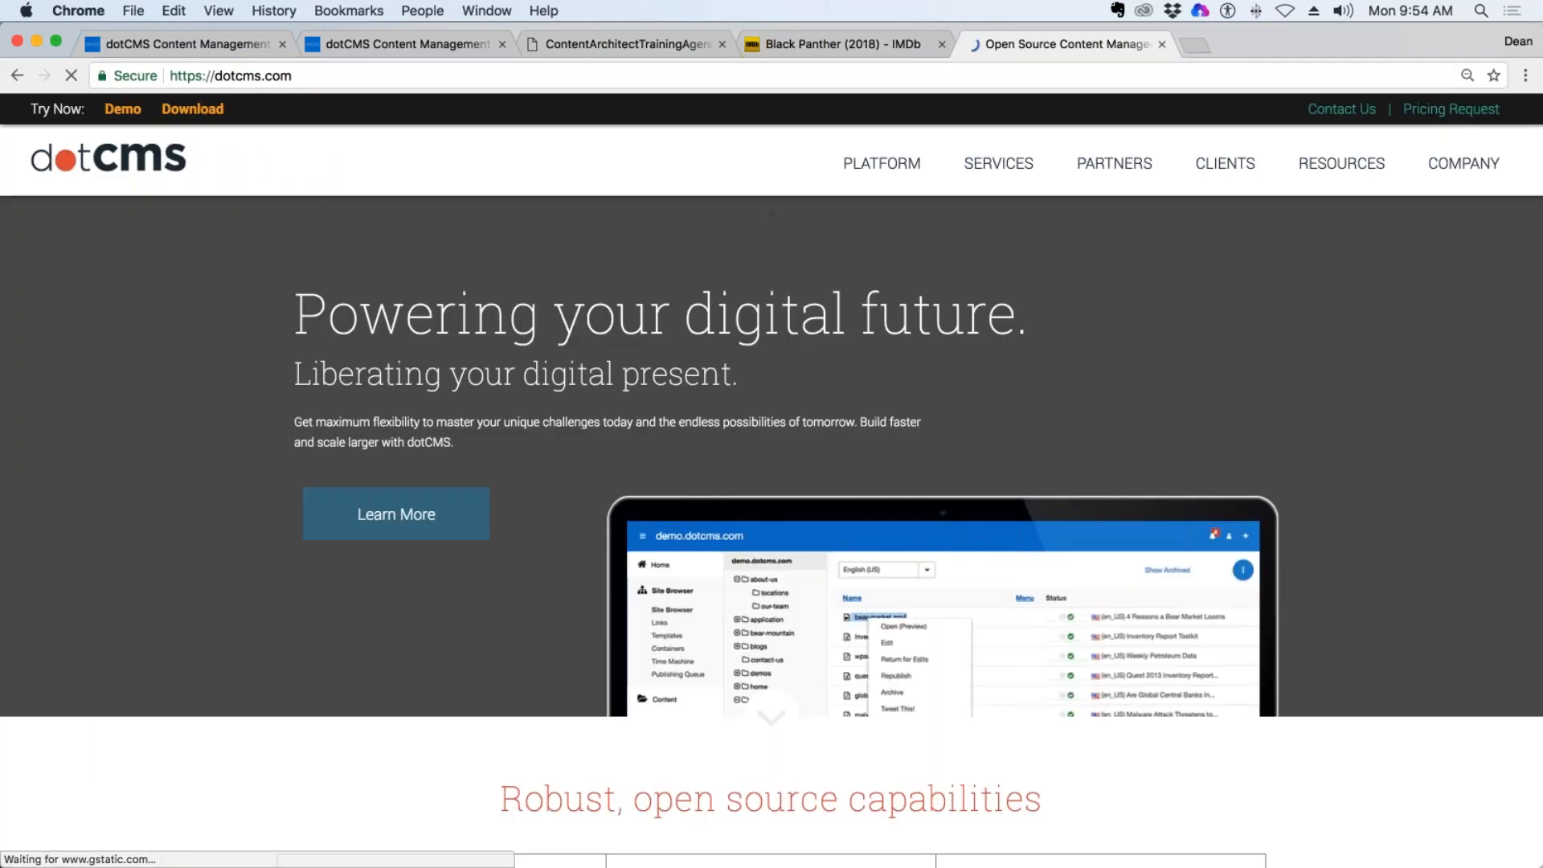
{"action": "mouse_move", "coordinate": [1341, 163]}
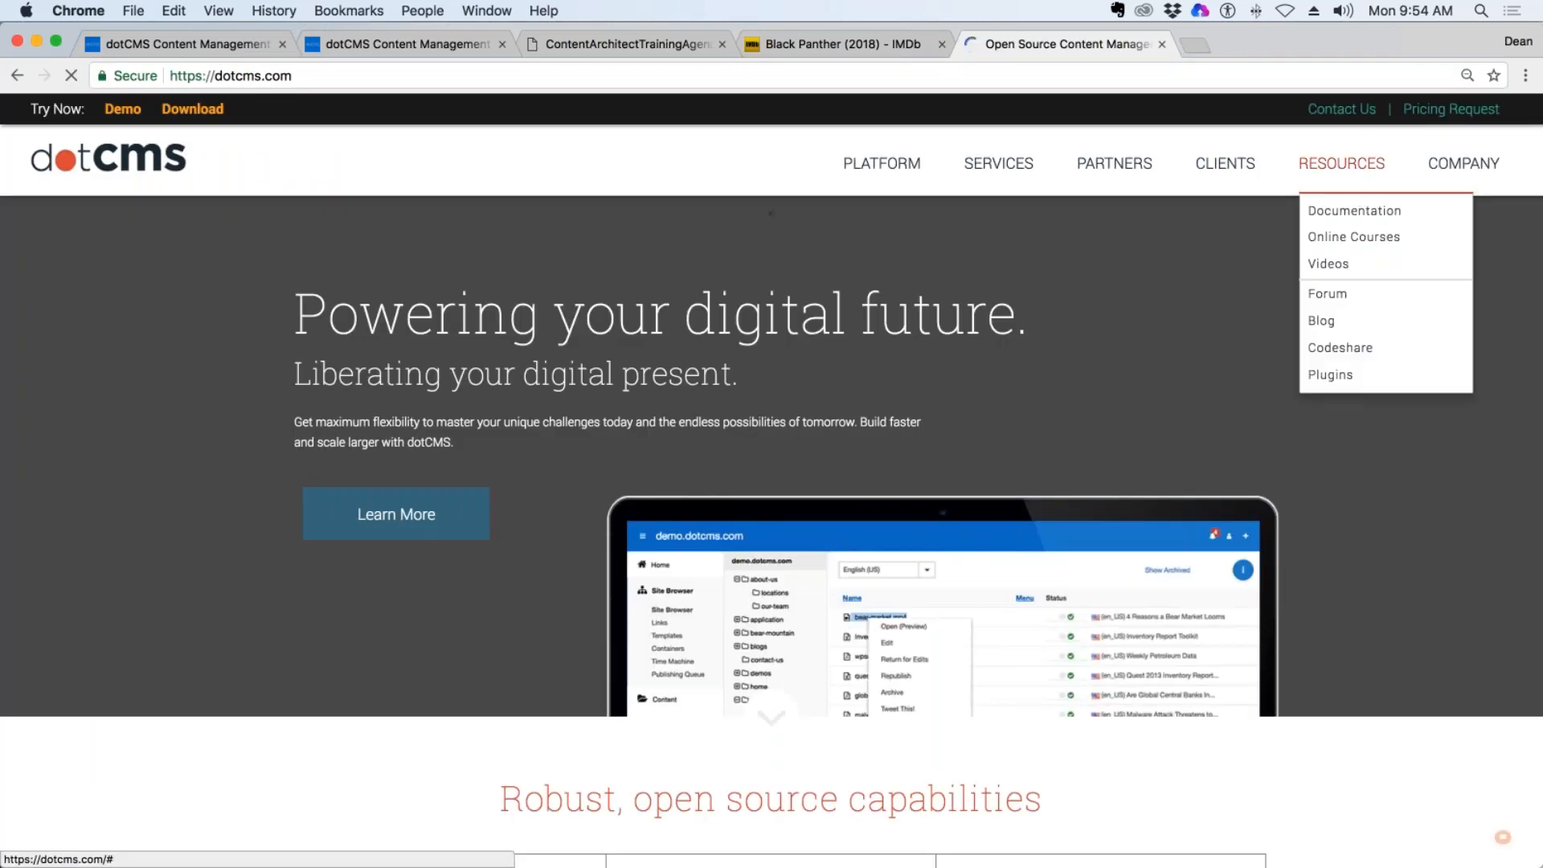
{"action": "left_click", "coordinate": [1350, 211]}
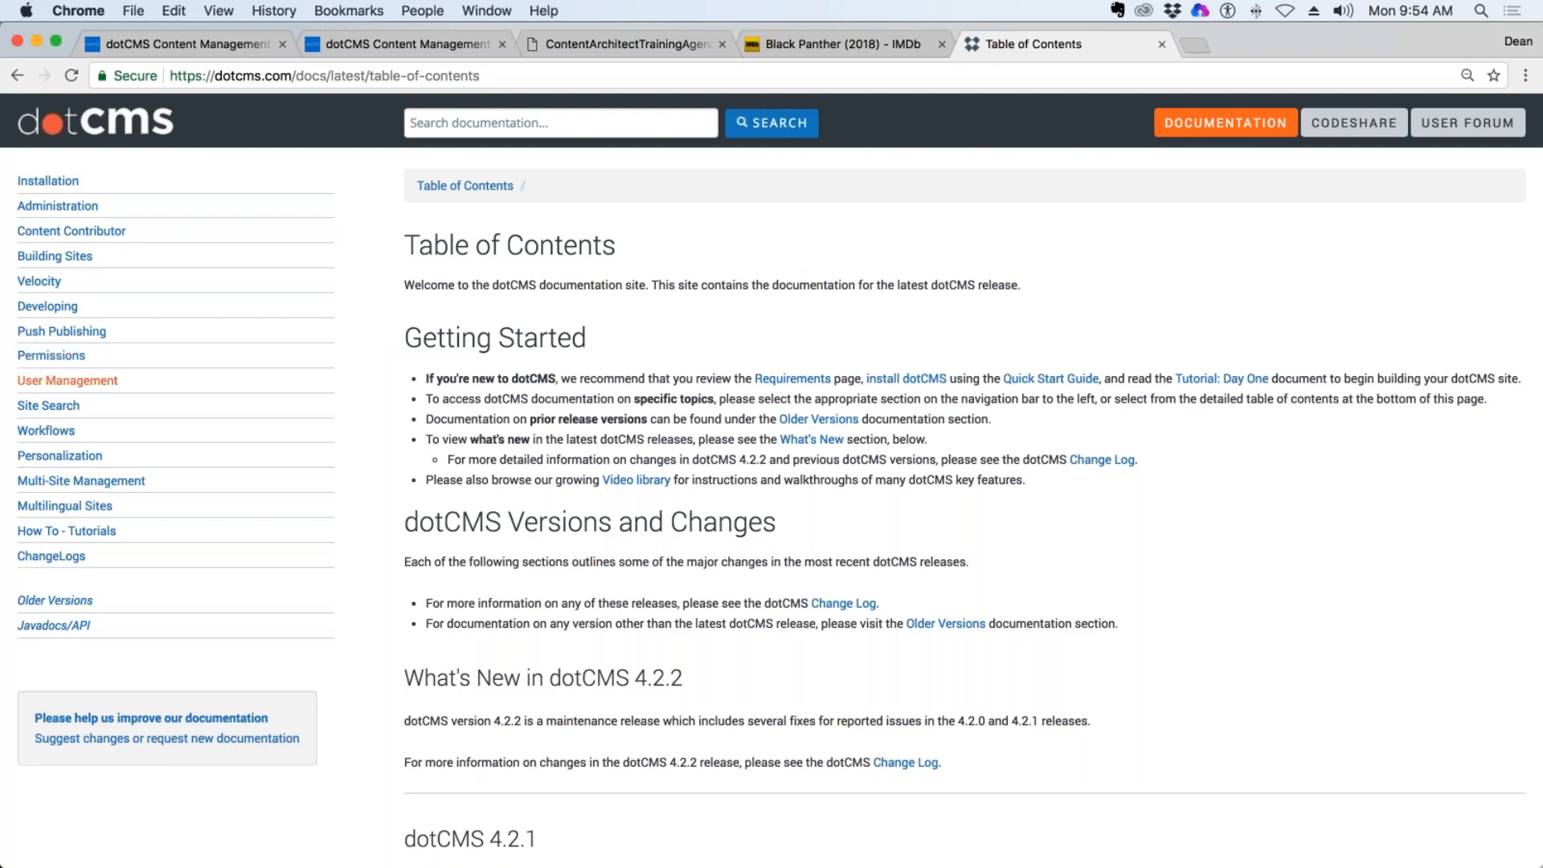
Compare page titles with their URLs on the User Management, User Email Validation Configuration and User Permissions Tab documentation pages.
{"action": "left_click", "coordinate": [65, 381]}
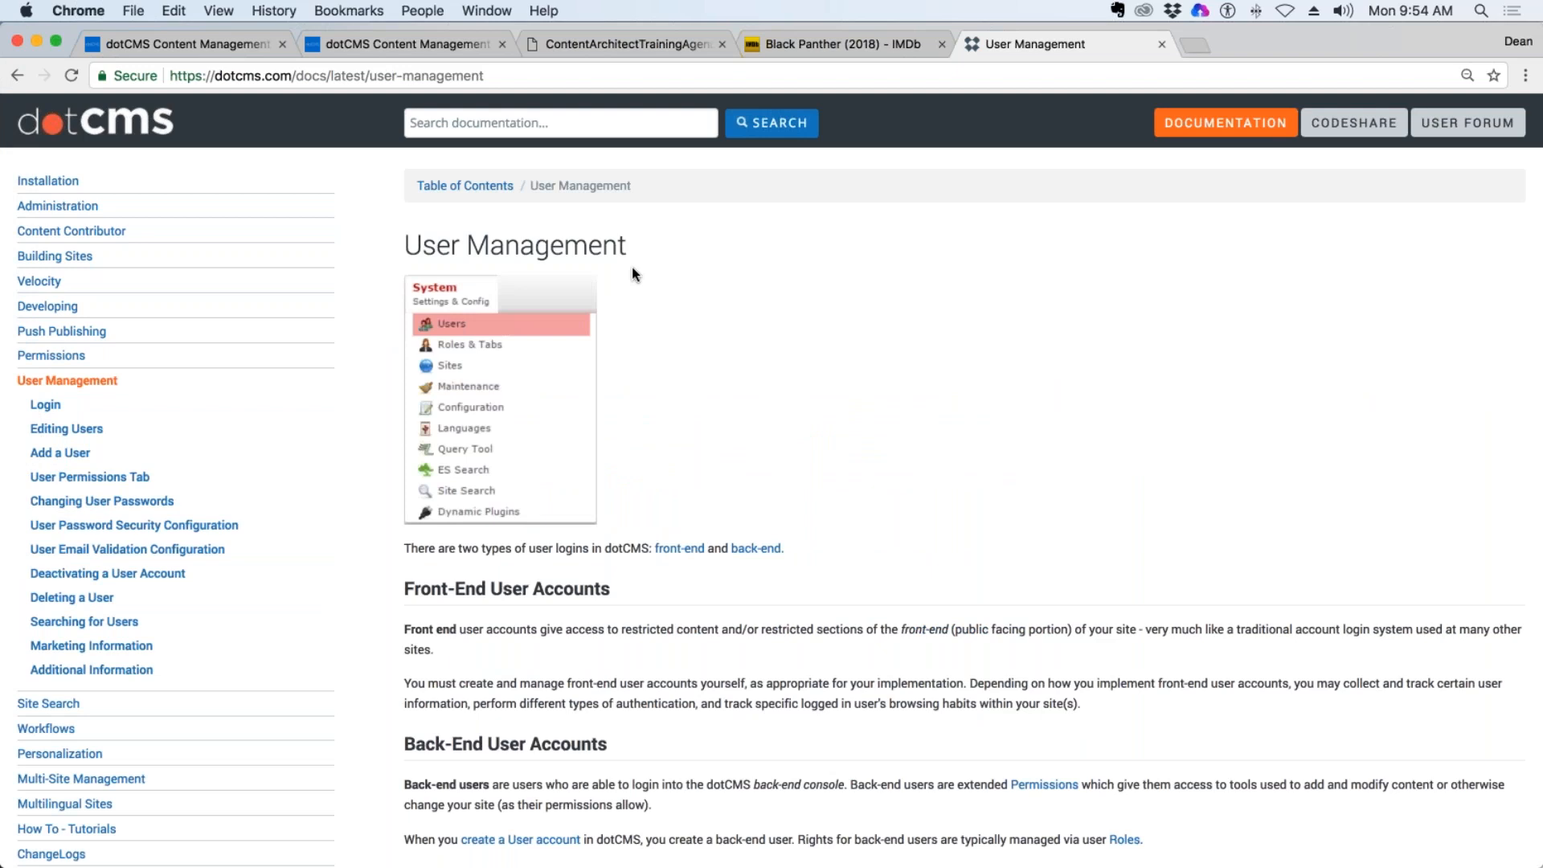
{"action": "left_click", "coordinate": [504, 74]}
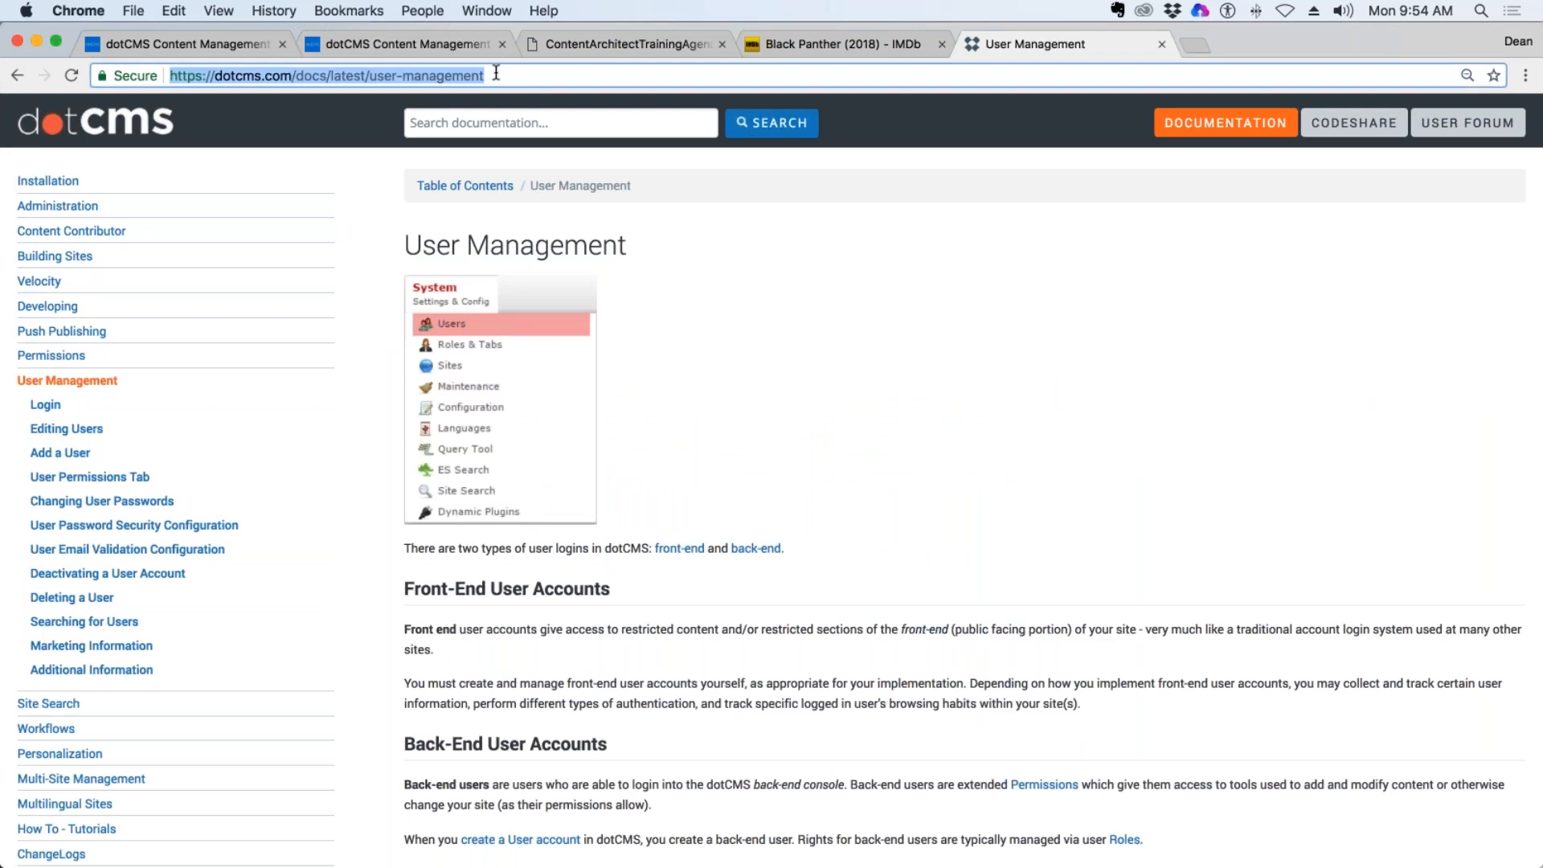
{"action": "left_click_drag", "start_coordinate": [504, 75], "coordinate": [378, 73]}
{"action": "left_click_drag", "start_coordinate": [617, 246], "coordinate": [404, 245]}
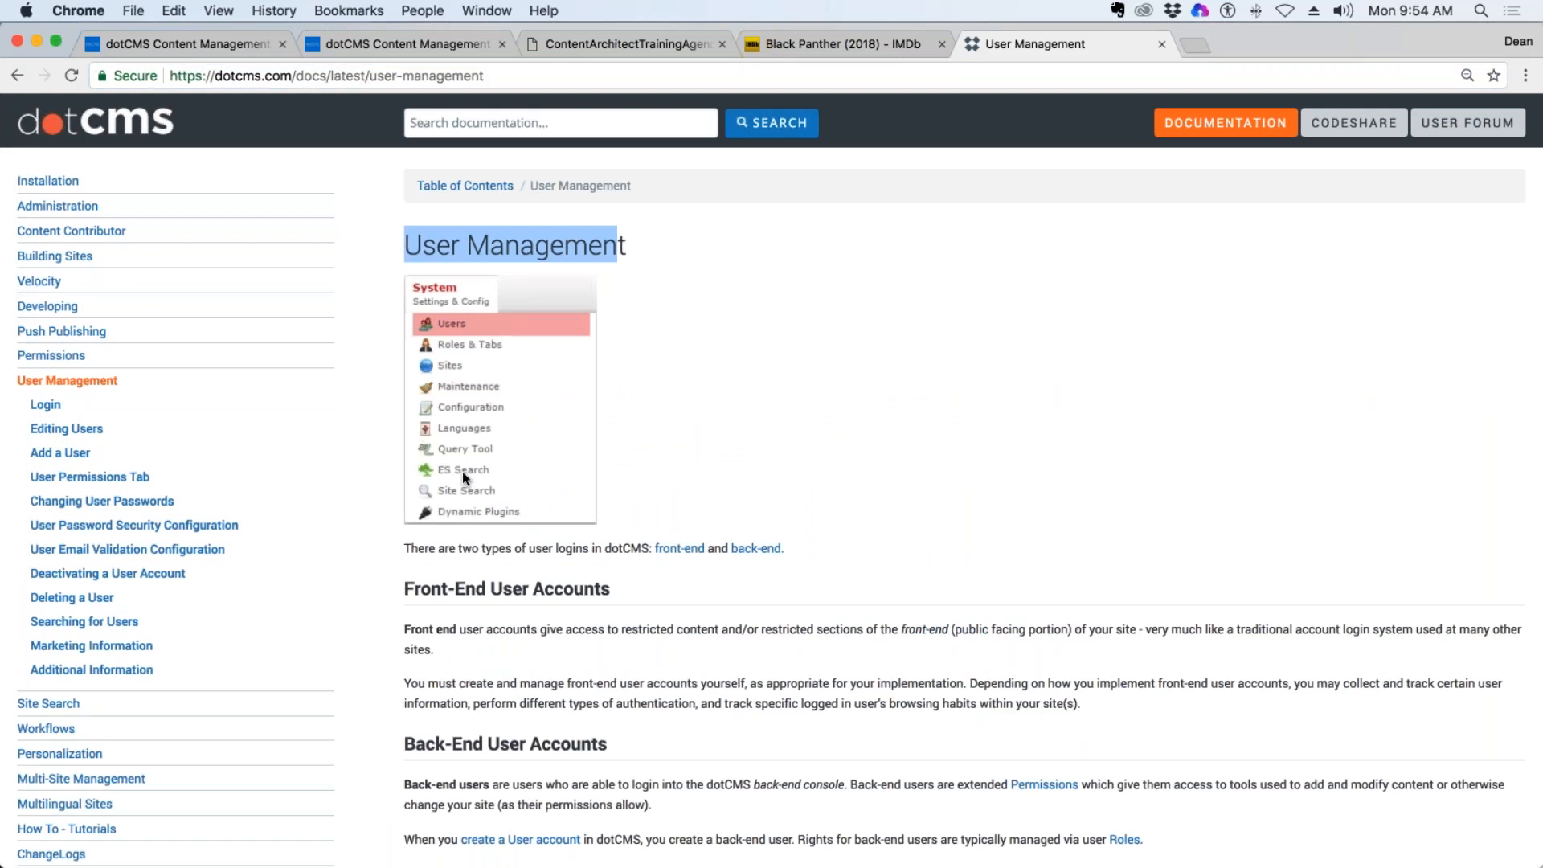
{"action": "left_click", "coordinate": [301, 549]}
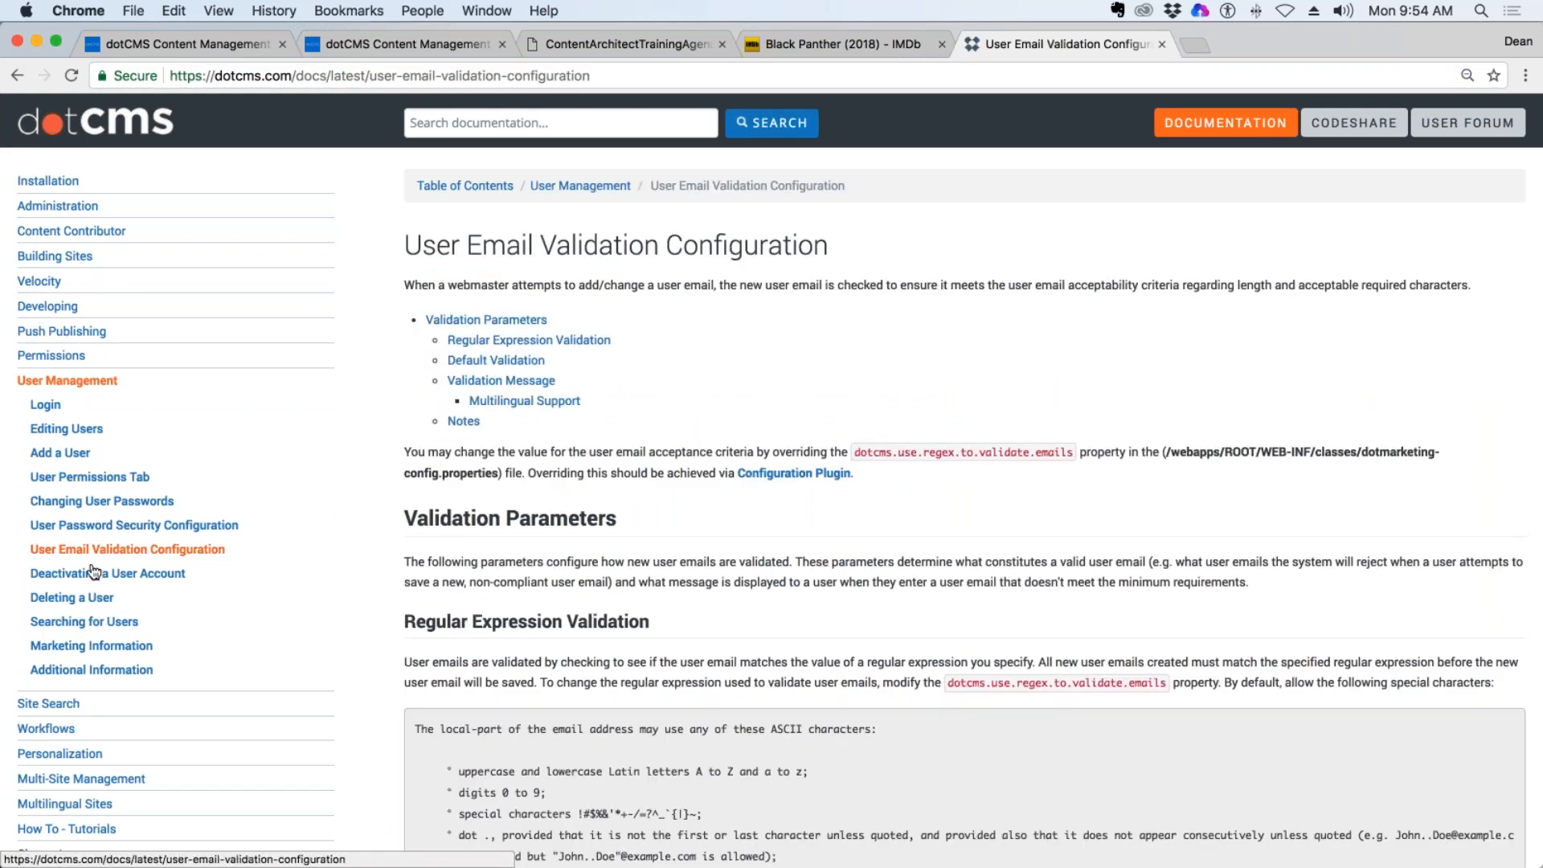
{"action": "left_click", "coordinate": [92, 482]}
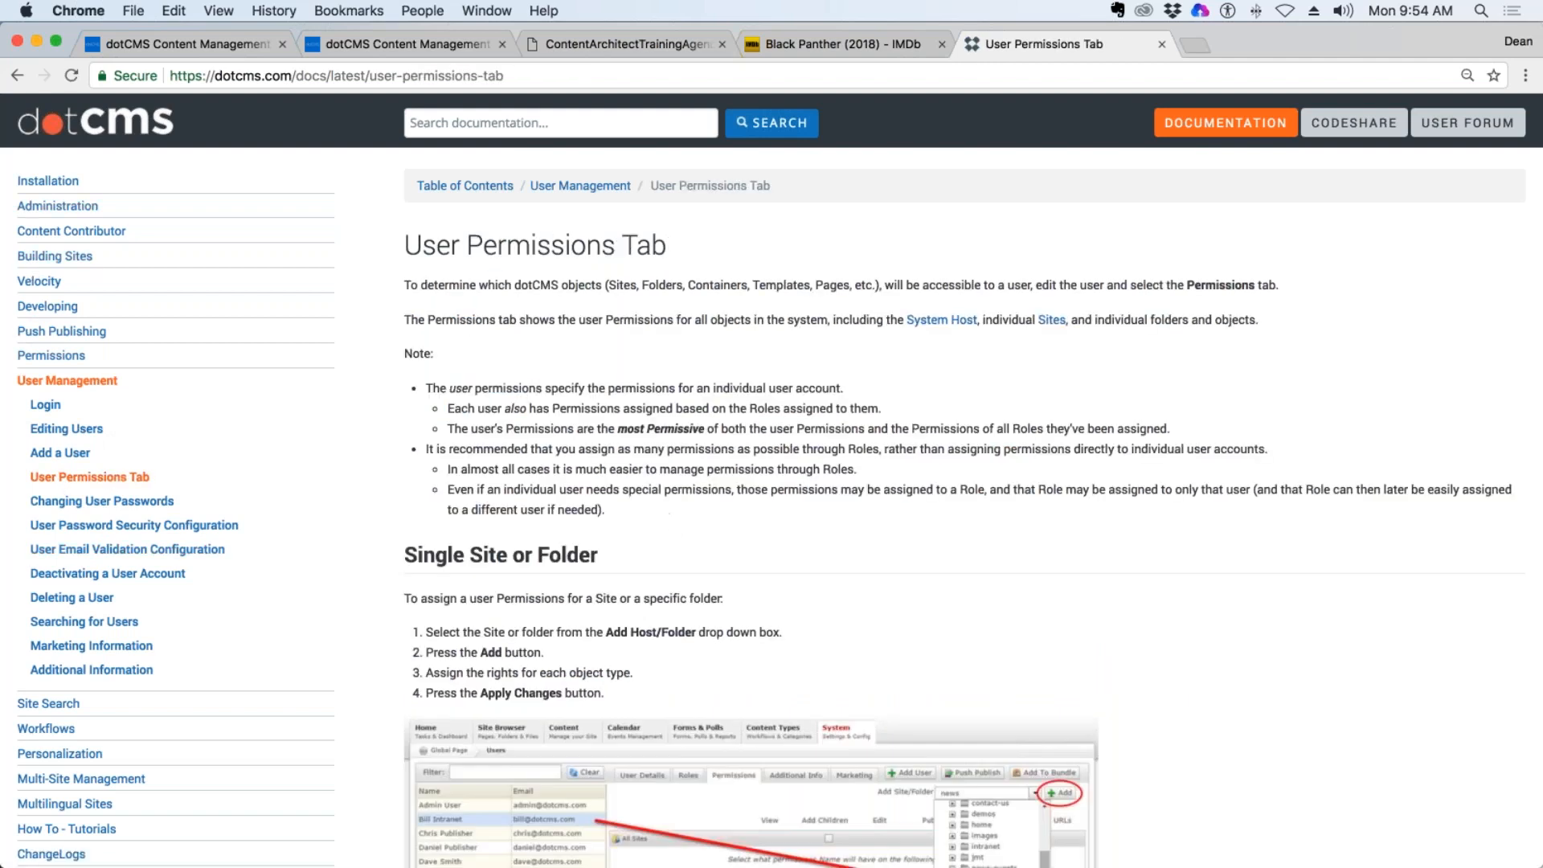
Back in the first dotCMS tab, make the URL Title field required, user searchable, system indexed, shown in list and unique.
{"action": "left_click", "coordinate": [217, 42]}
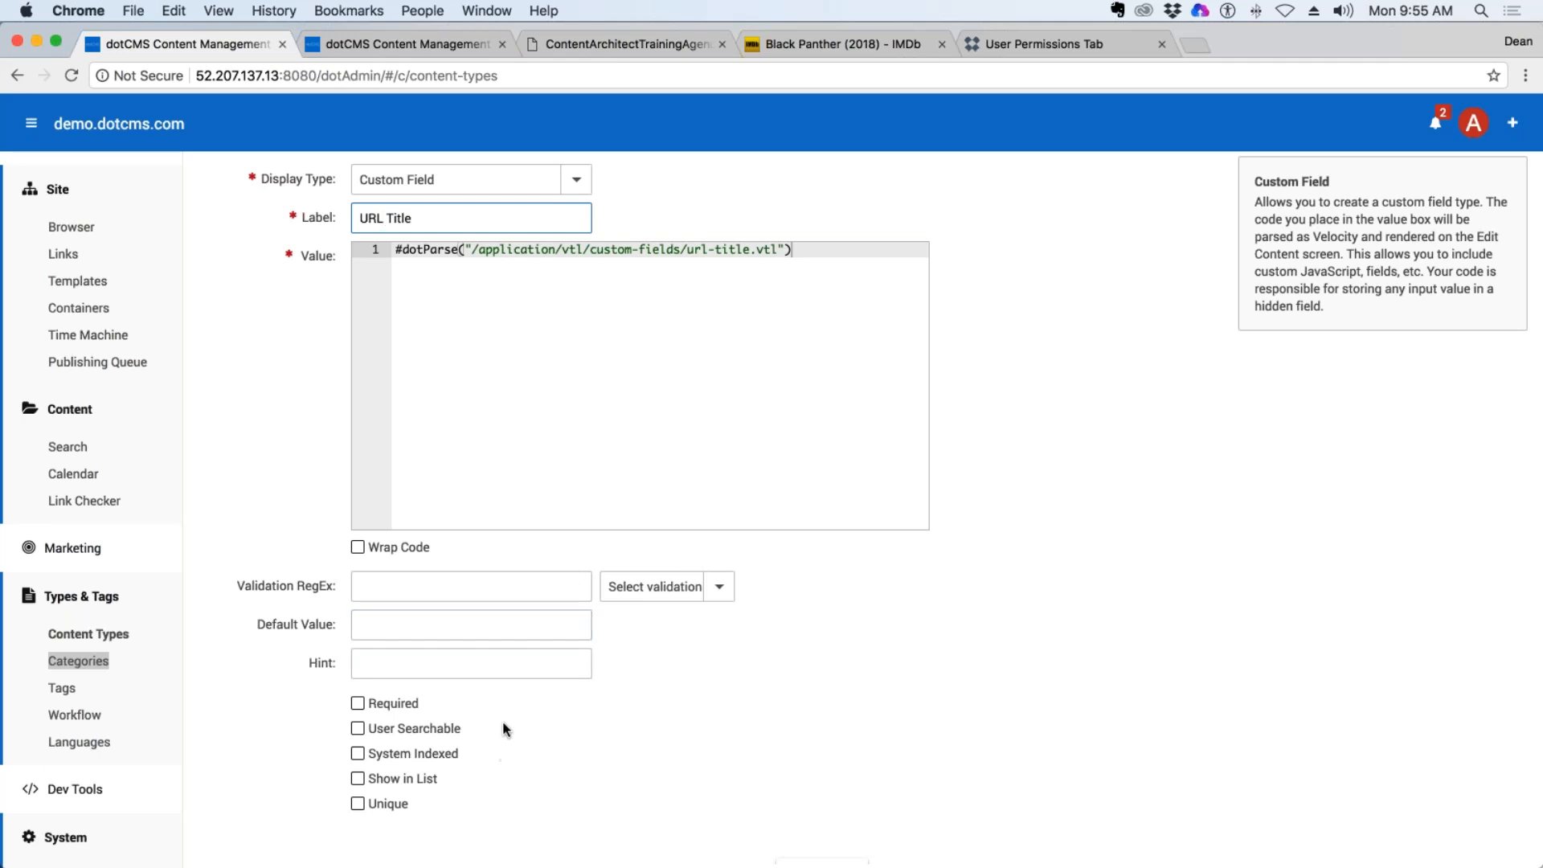
{"action": "scroll", "coordinate": [503, 726], "scroll_direction": "down", "scroll_amount": 2}
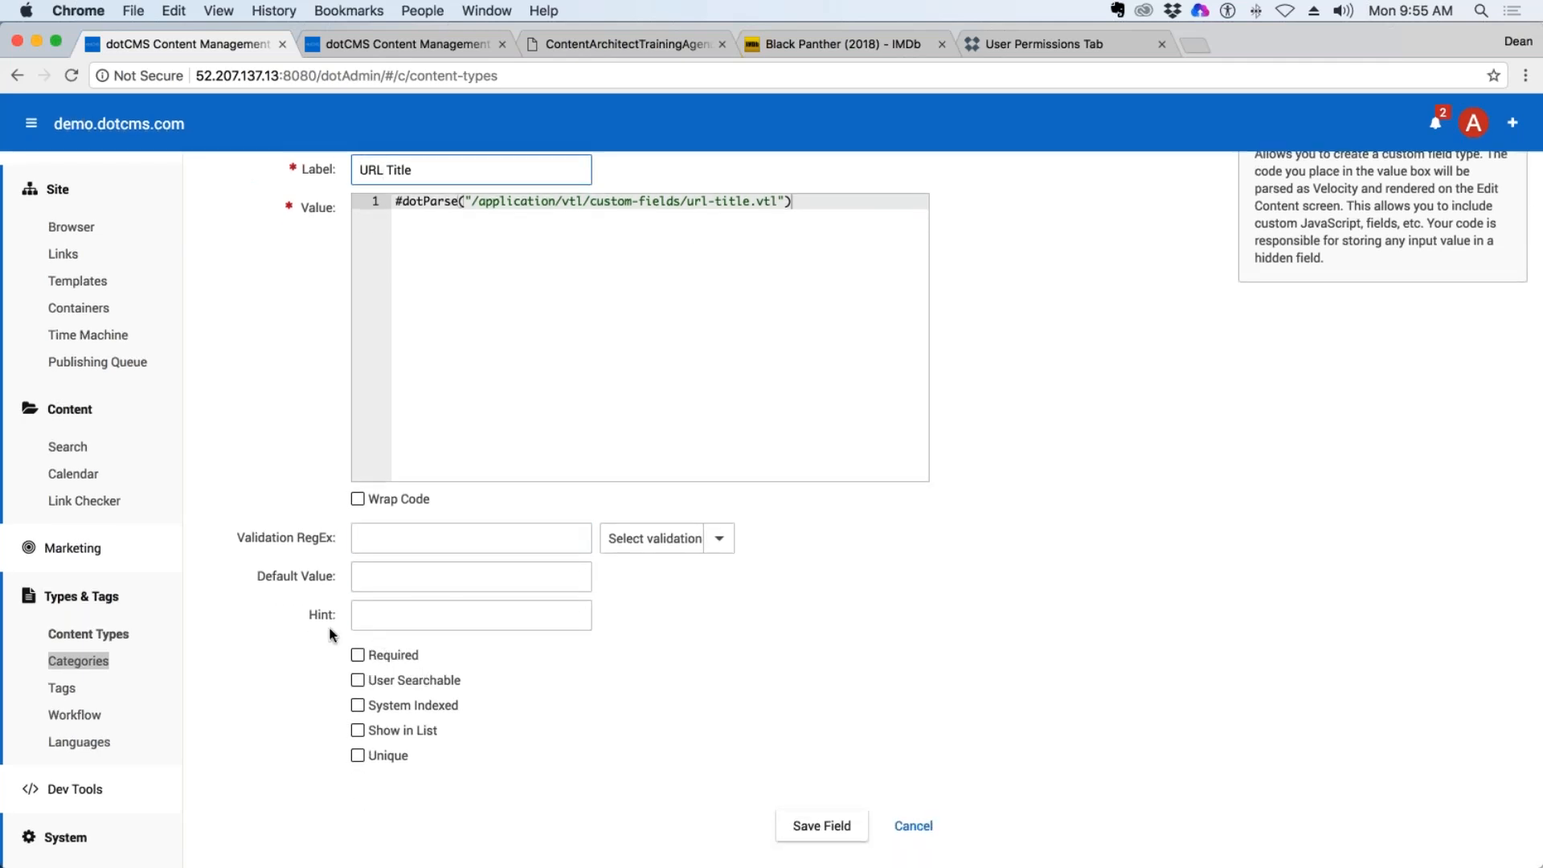
{"action": "left_click", "coordinate": [357, 706]}
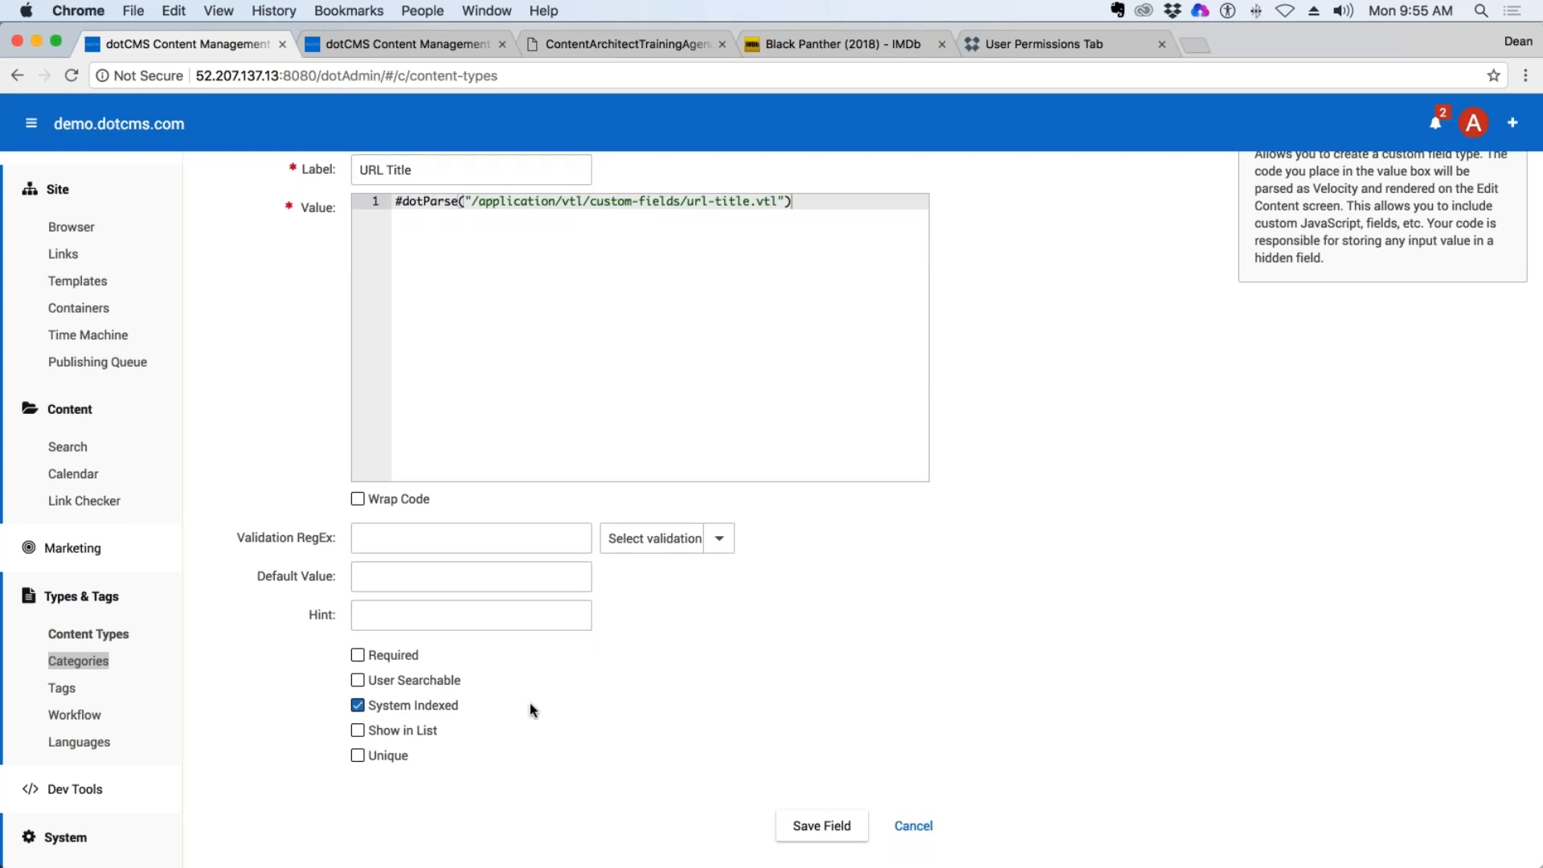
{"action": "left_click", "coordinate": [357, 681]}
{"action": "left_click", "coordinate": [357, 654]}
{"action": "left_click", "coordinate": [357, 729]}
{"action": "left_click", "coordinate": [358, 756]}
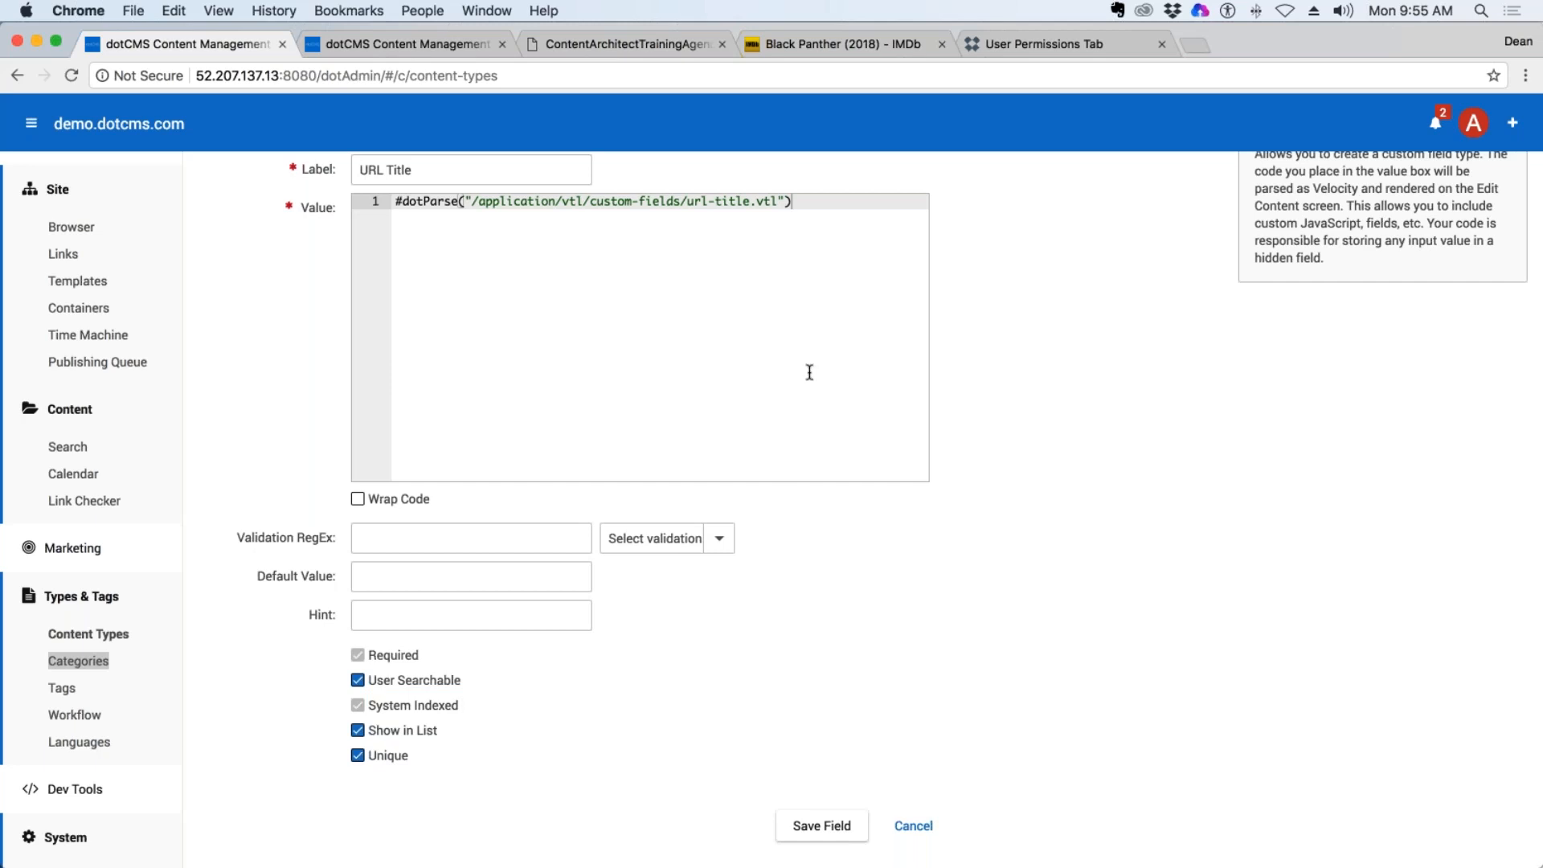
Save the URL Title field and move it directly below Title in the content type's field order.
{"action": "left_click", "coordinate": [824, 826]}
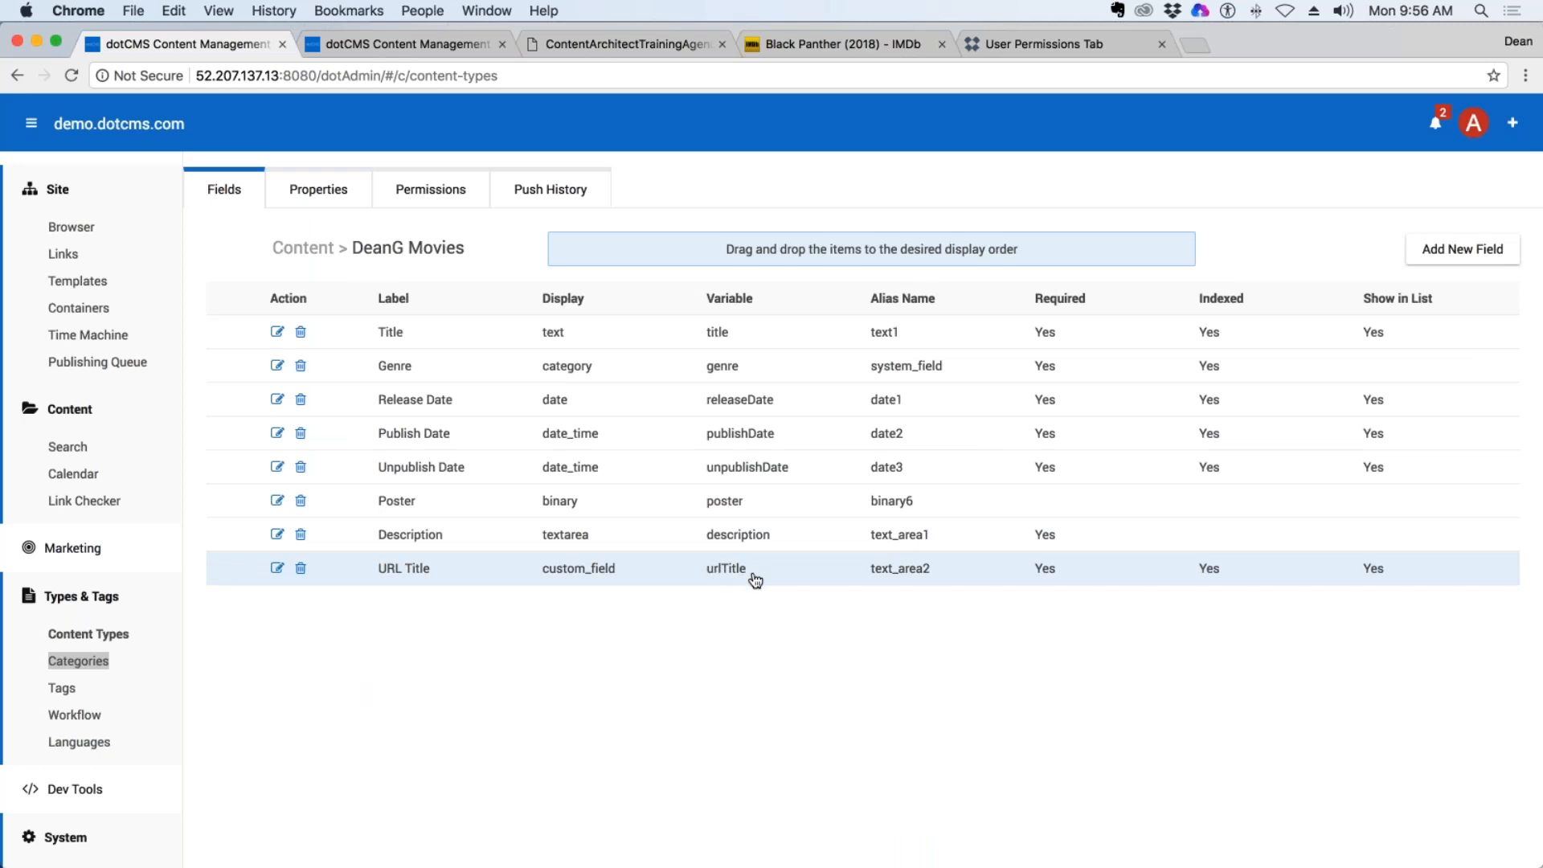
{"action": "left_click_drag", "start_coordinate": [701, 576], "coordinate": [715, 360]}
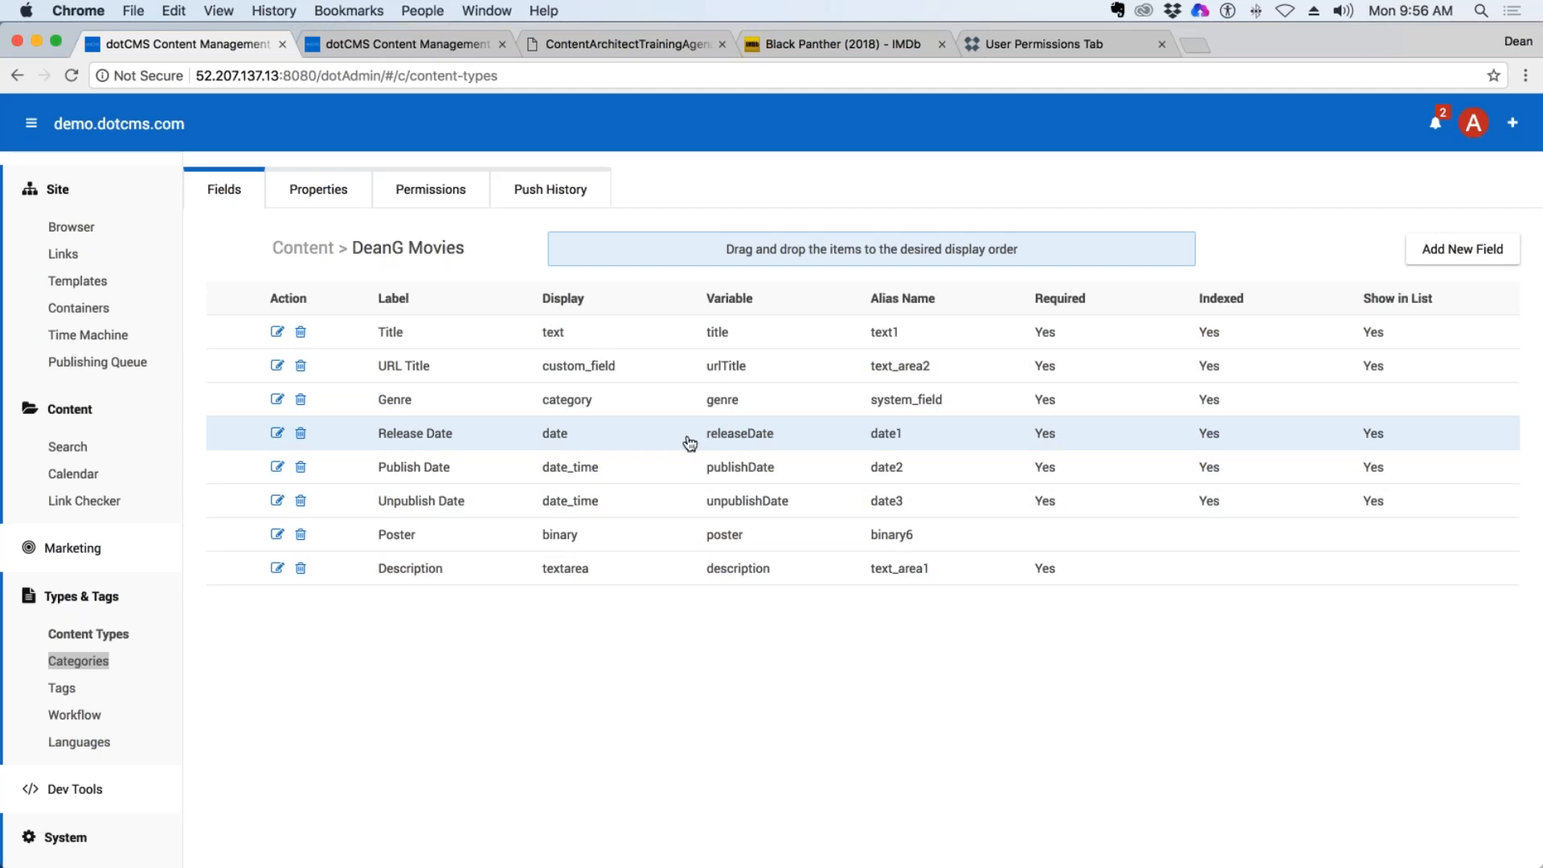
Open the content search and examine the type filter and search fields for the movies content type.
{"action": "left_click", "coordinate": [73, 450]}
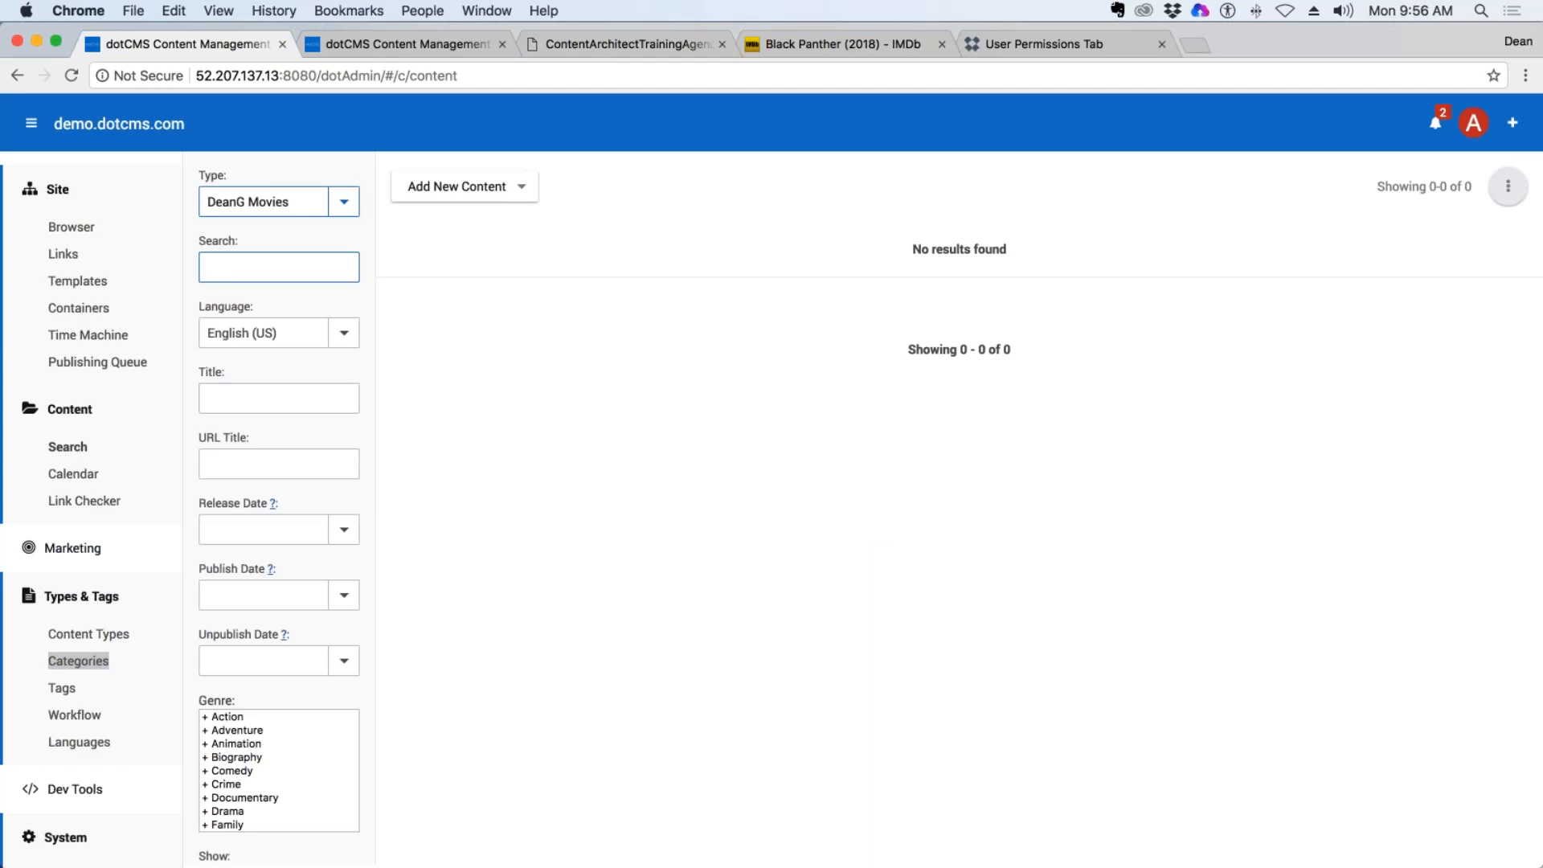
{"action": "left_click_drag", "start_coordinate": [230, 172], "coordinate": [196, 171]}
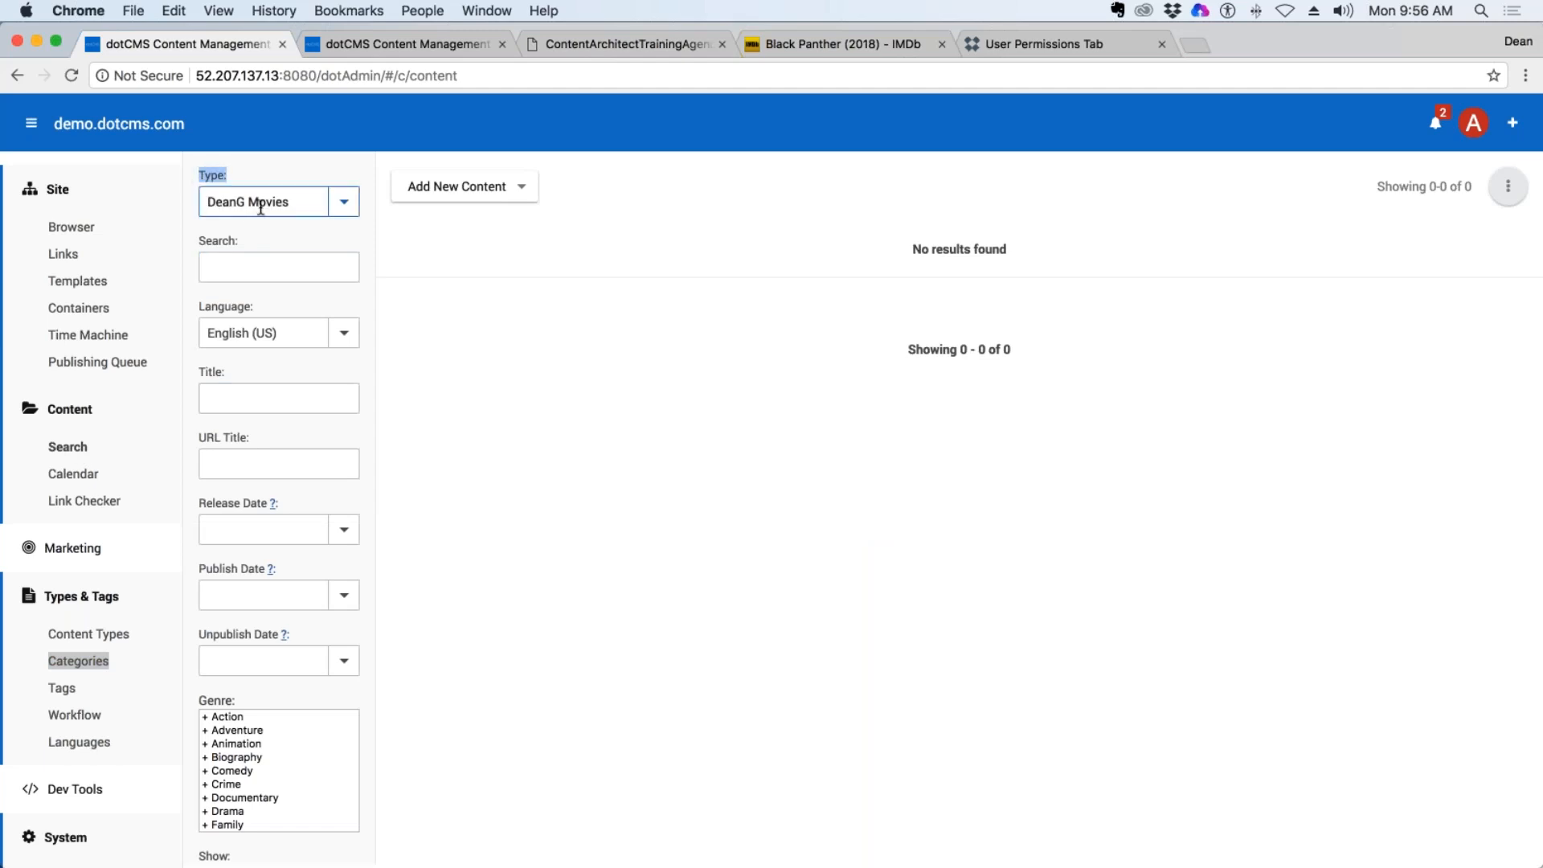
Review the movies search fields and the full Genre list, and start a new DeanG Movies content item.
{"action": "scroll", "coordinate": [249, 665], "scroll_direction": "down", "scroll_amount": 5}
{"action": "scroll", "coordinate": [257, 755], "scroll_direction": "up", "scroll_amount": 5}
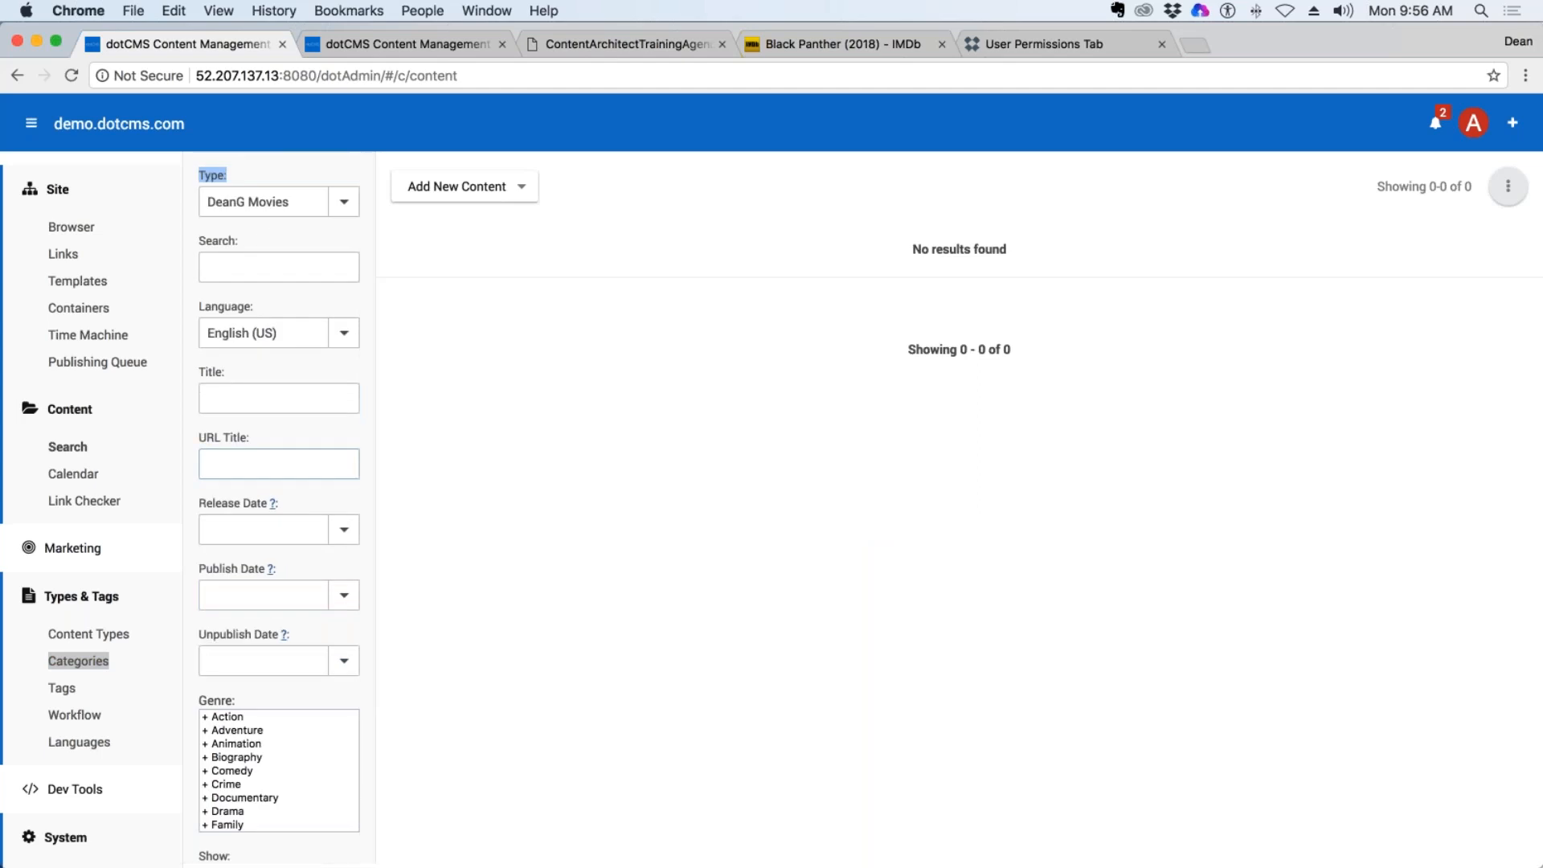
{"action": "scroll", "coordinate": [244, 744], "scroll_direction": "down", "scroll_amount": 5}
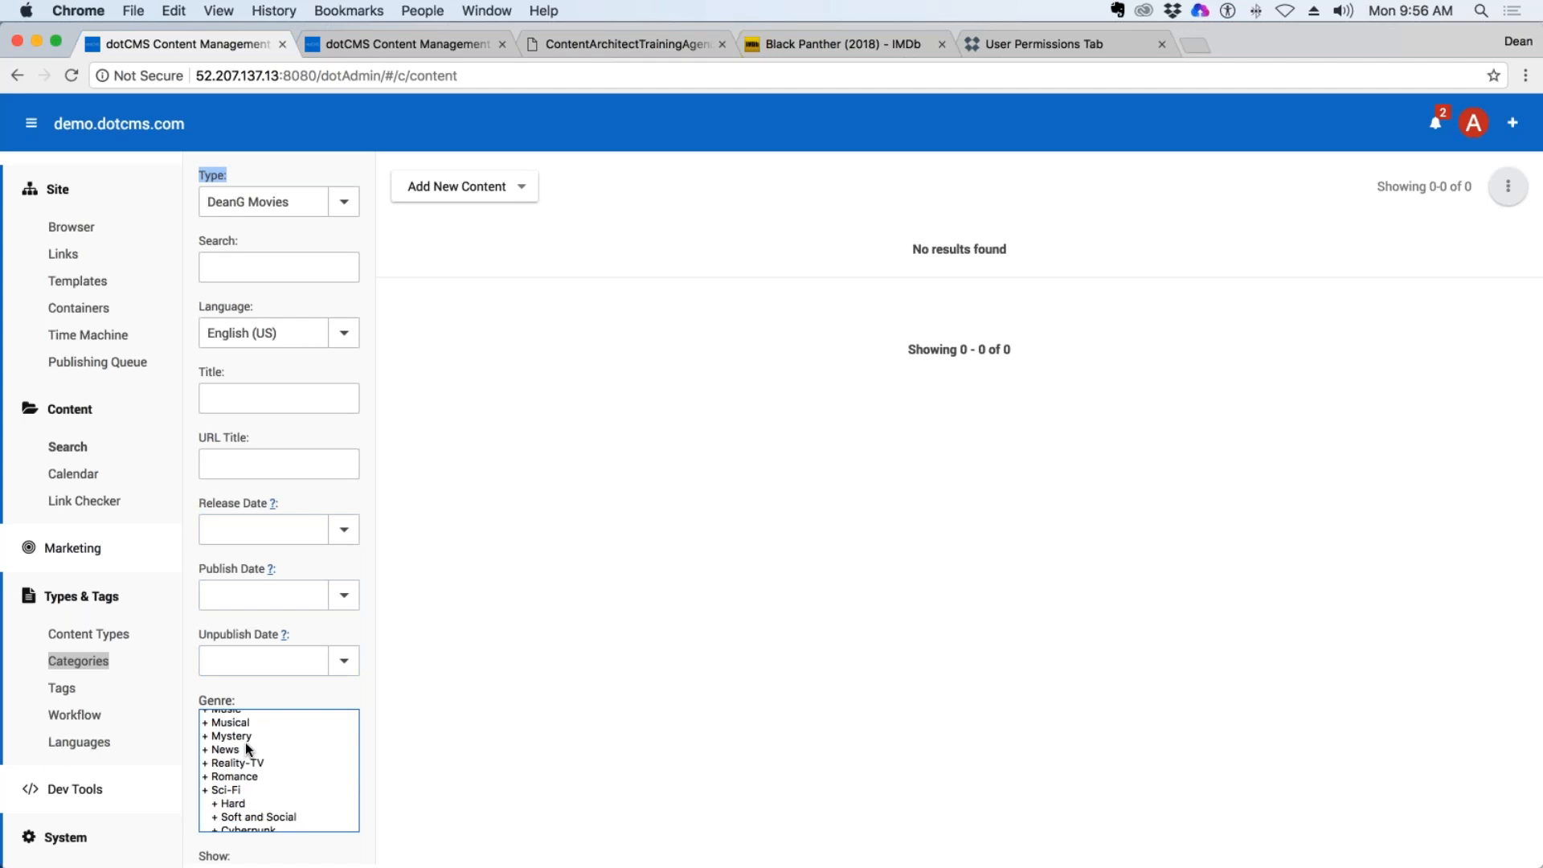
{"action": "scroll", "coordinate": [292, 715], "scroll_direction": "down", "scroll_amount": 6}
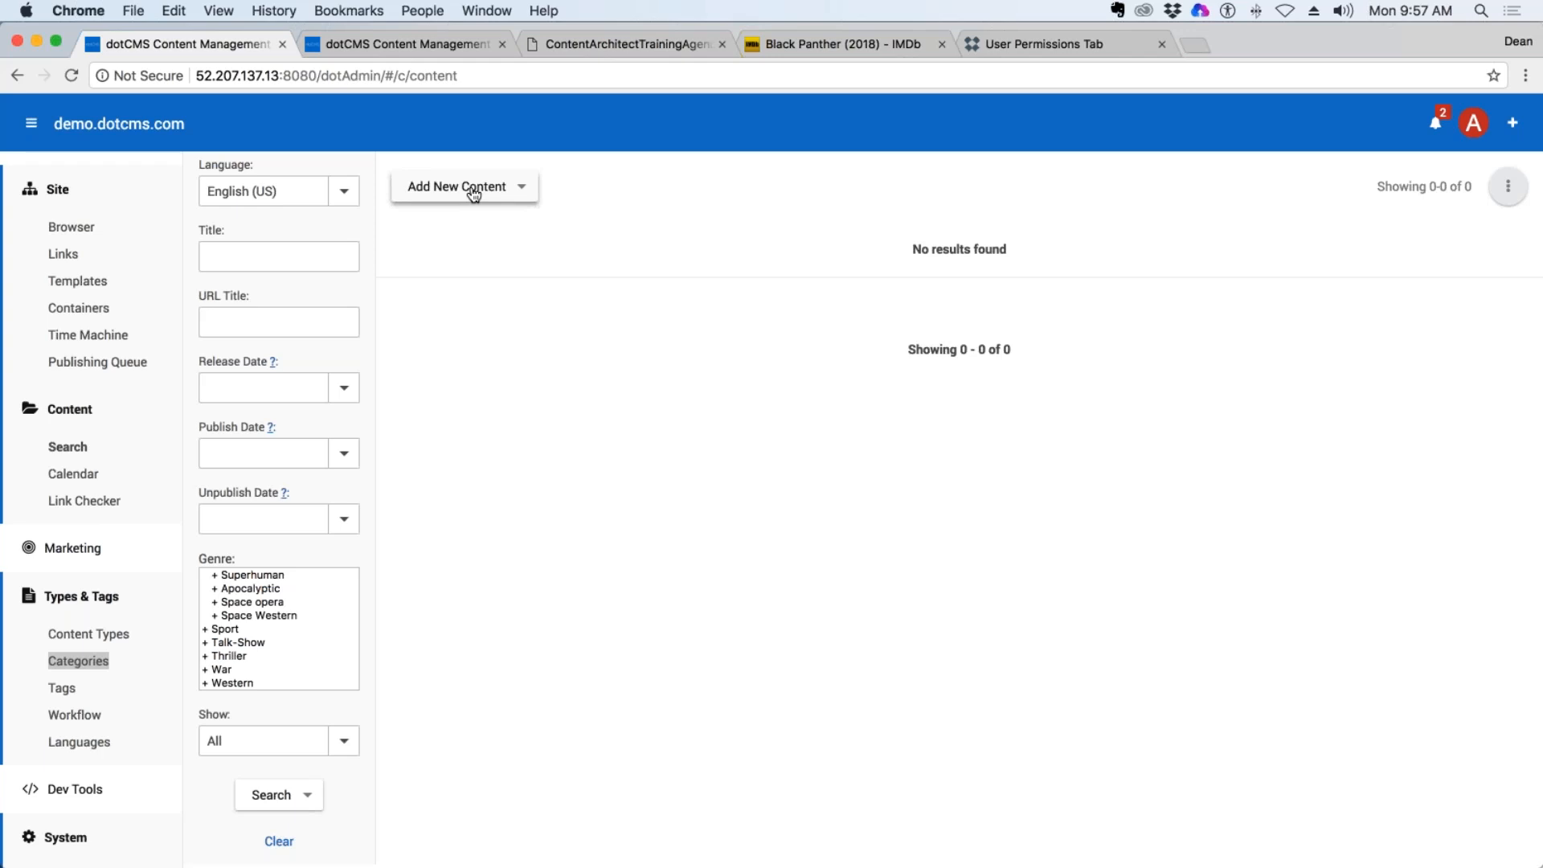
{"action": "left_click", "coordinate": [473, 194]}
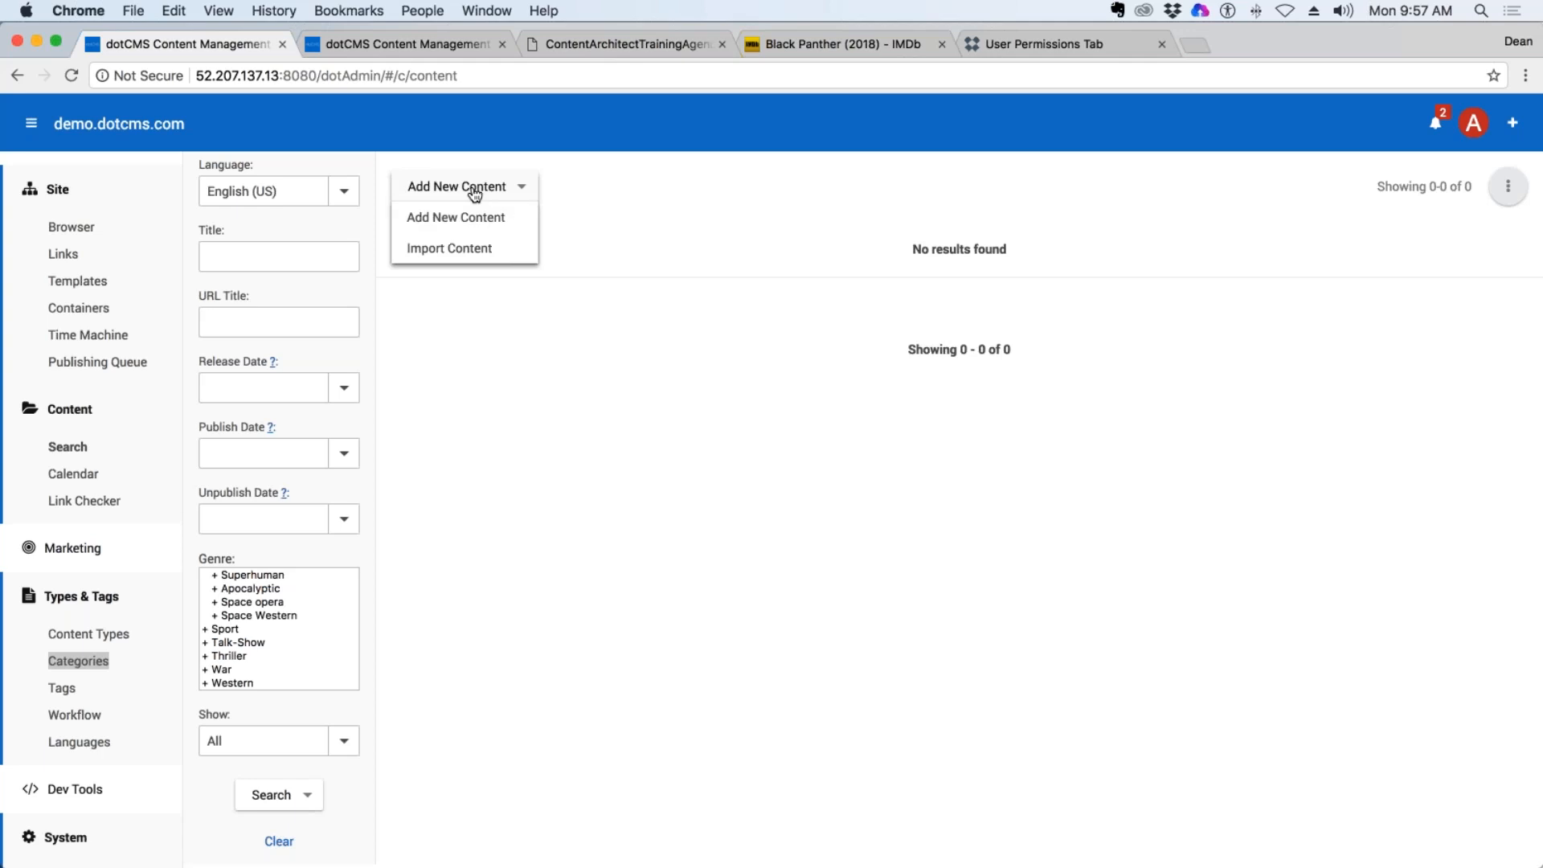
{"action": "left_click", "coordinate": [467, 217]}
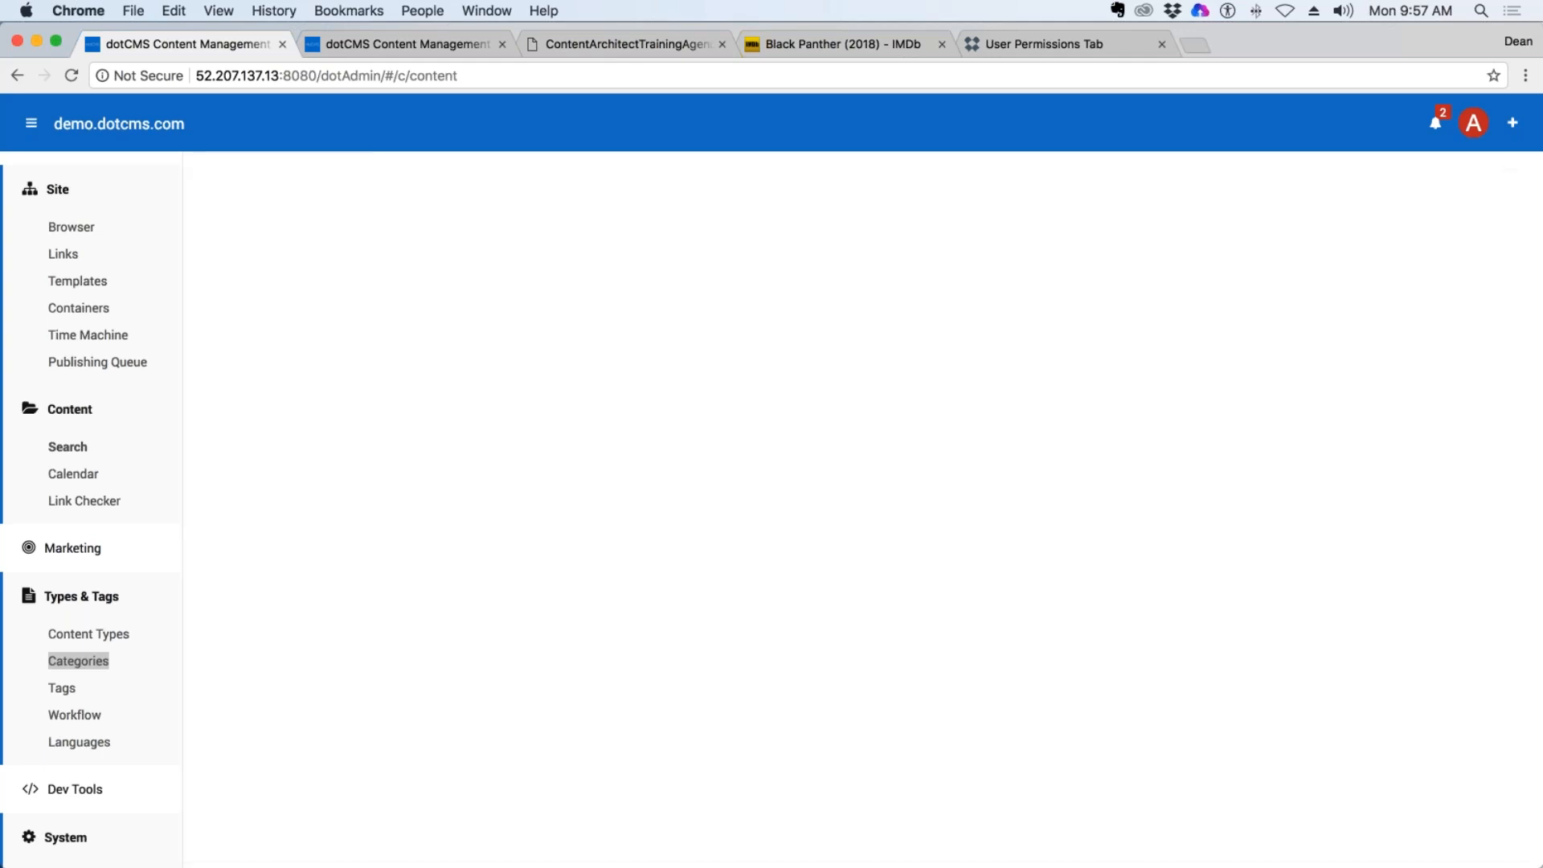
Copy the movie title "Black Panther (2018)" from its IMDb page.
{"action": "left_click", "coordinate": [827, 41]}
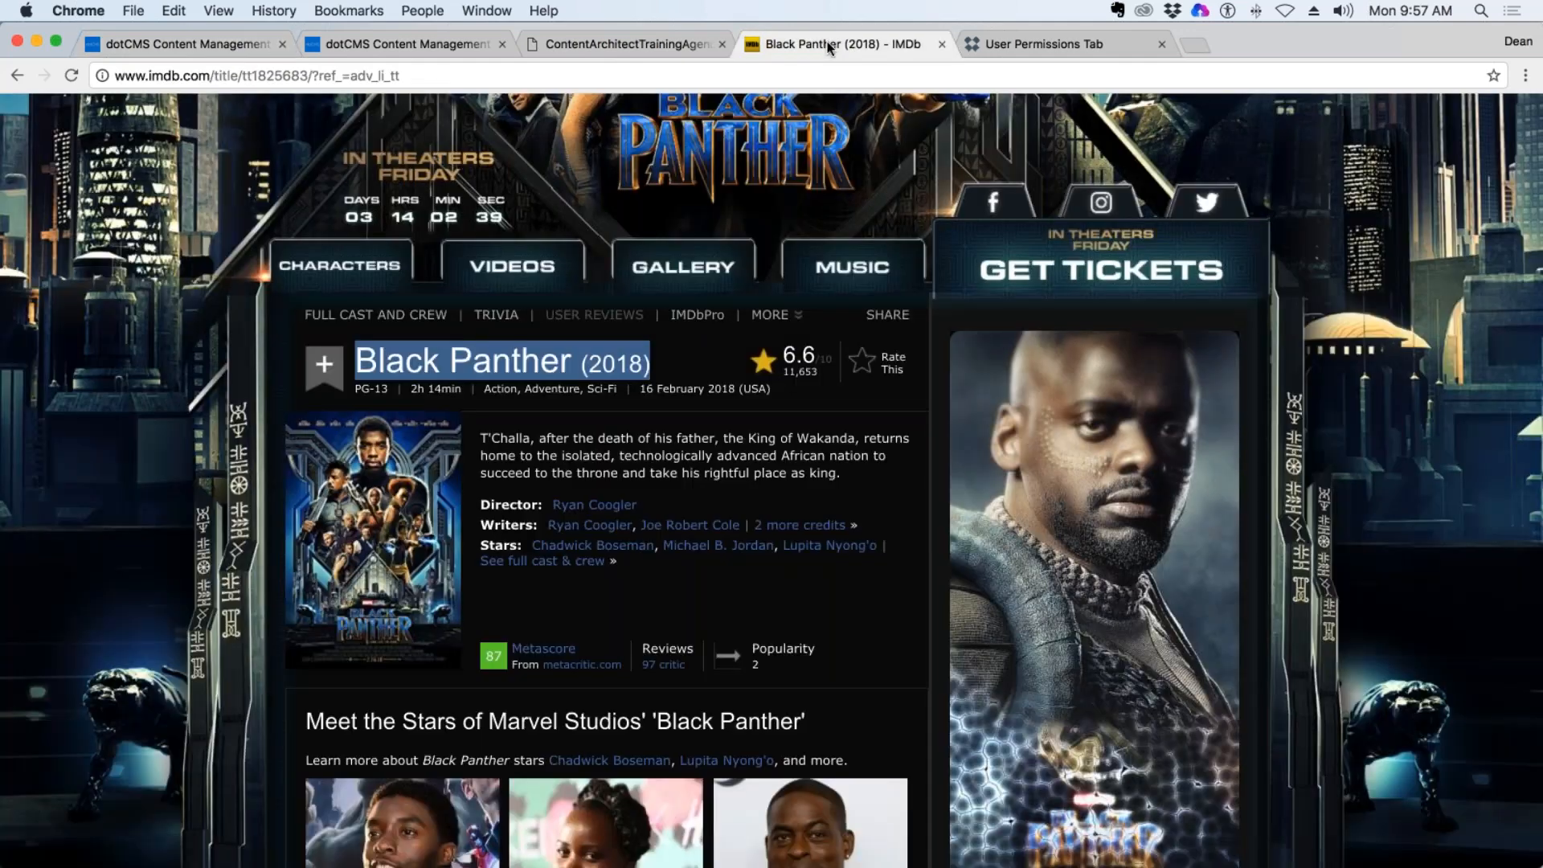
{"action": "left_click", "coordinate": [660, 363]}
{"action": "left_click_drag", "start_coordinate": [660, 364], "coordinate": [330, 366]}
{"action": "key", "text": "super+c"}
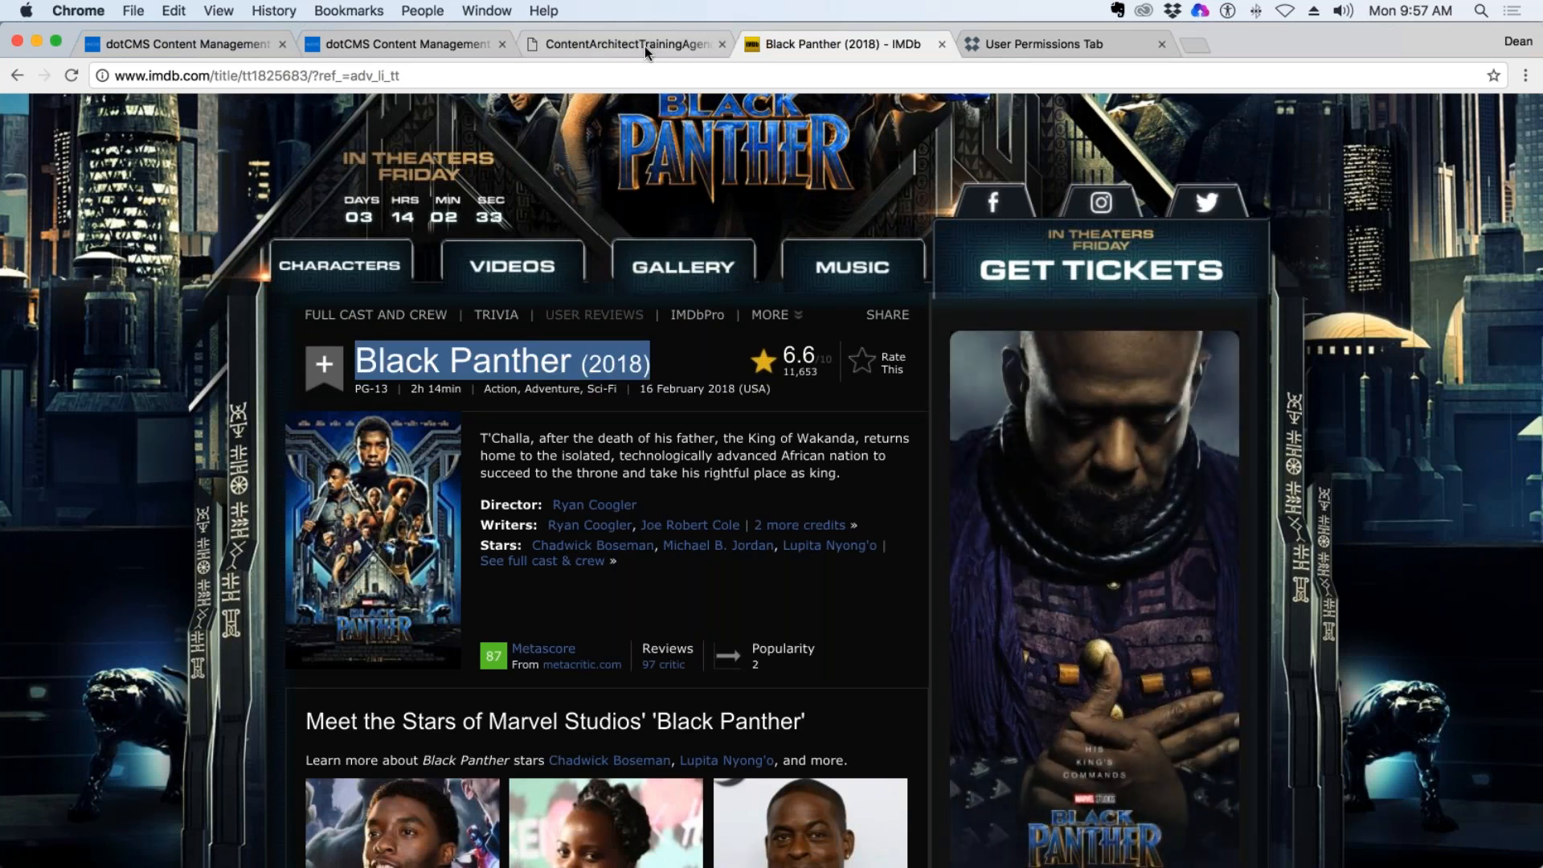
Try to generate the URL Title by giving the new dotCMS item the title "Black Panther (2018)", and cancel the item.
{"action": "left_click", "coordinate": [243, 41]}
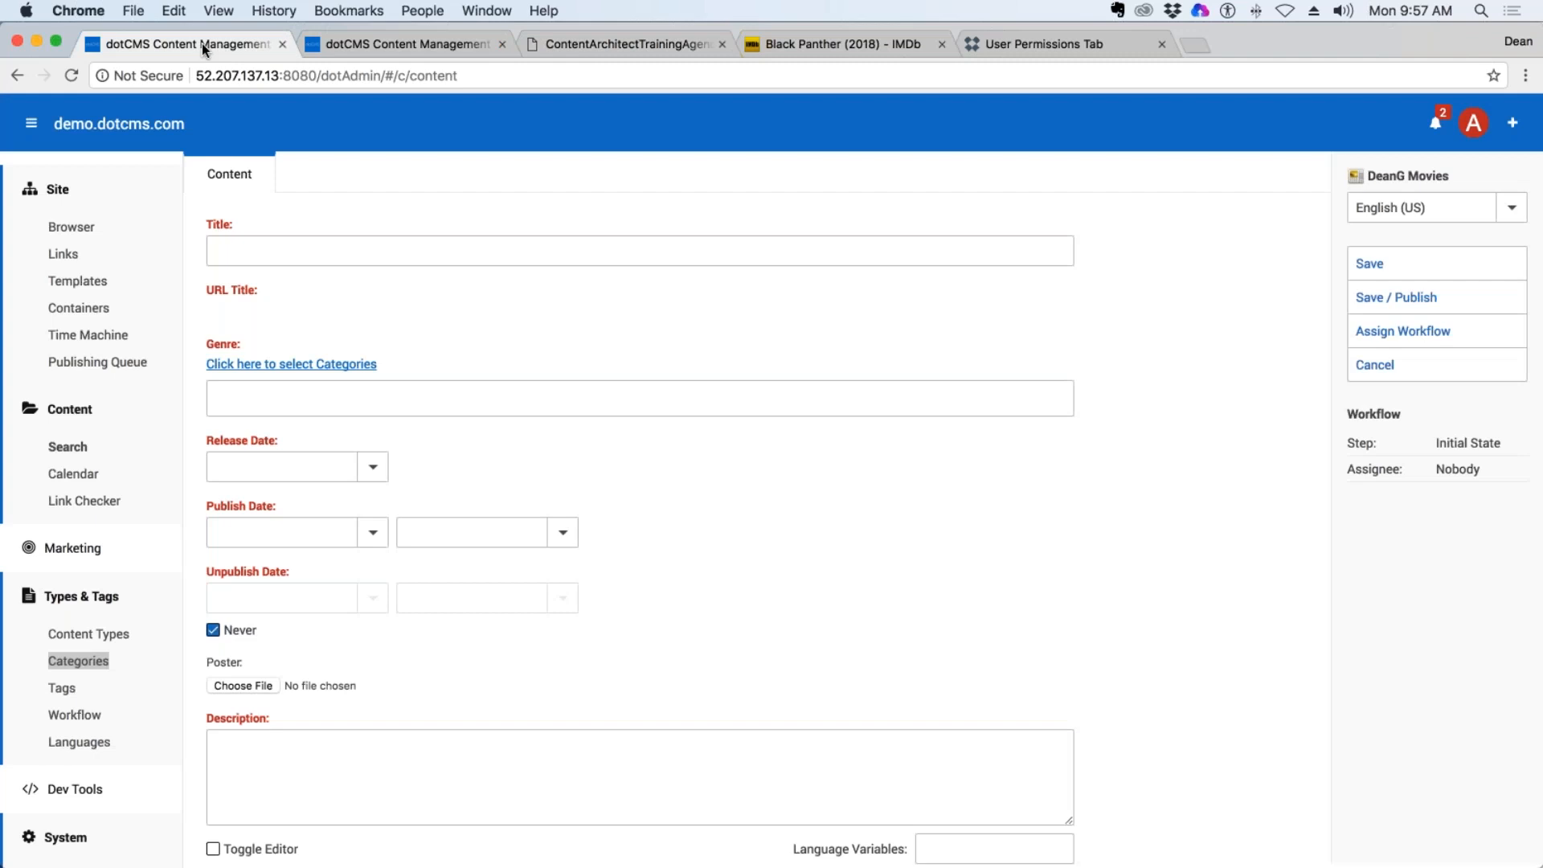
{"action": "left_click", "coordinate": [496, 40]}
{"action": "left_click_drag", "start_coordinate": [497, 40], "coordinate": [702, 45]}
{"action": "left_click", "coordinate": [304, 248]}
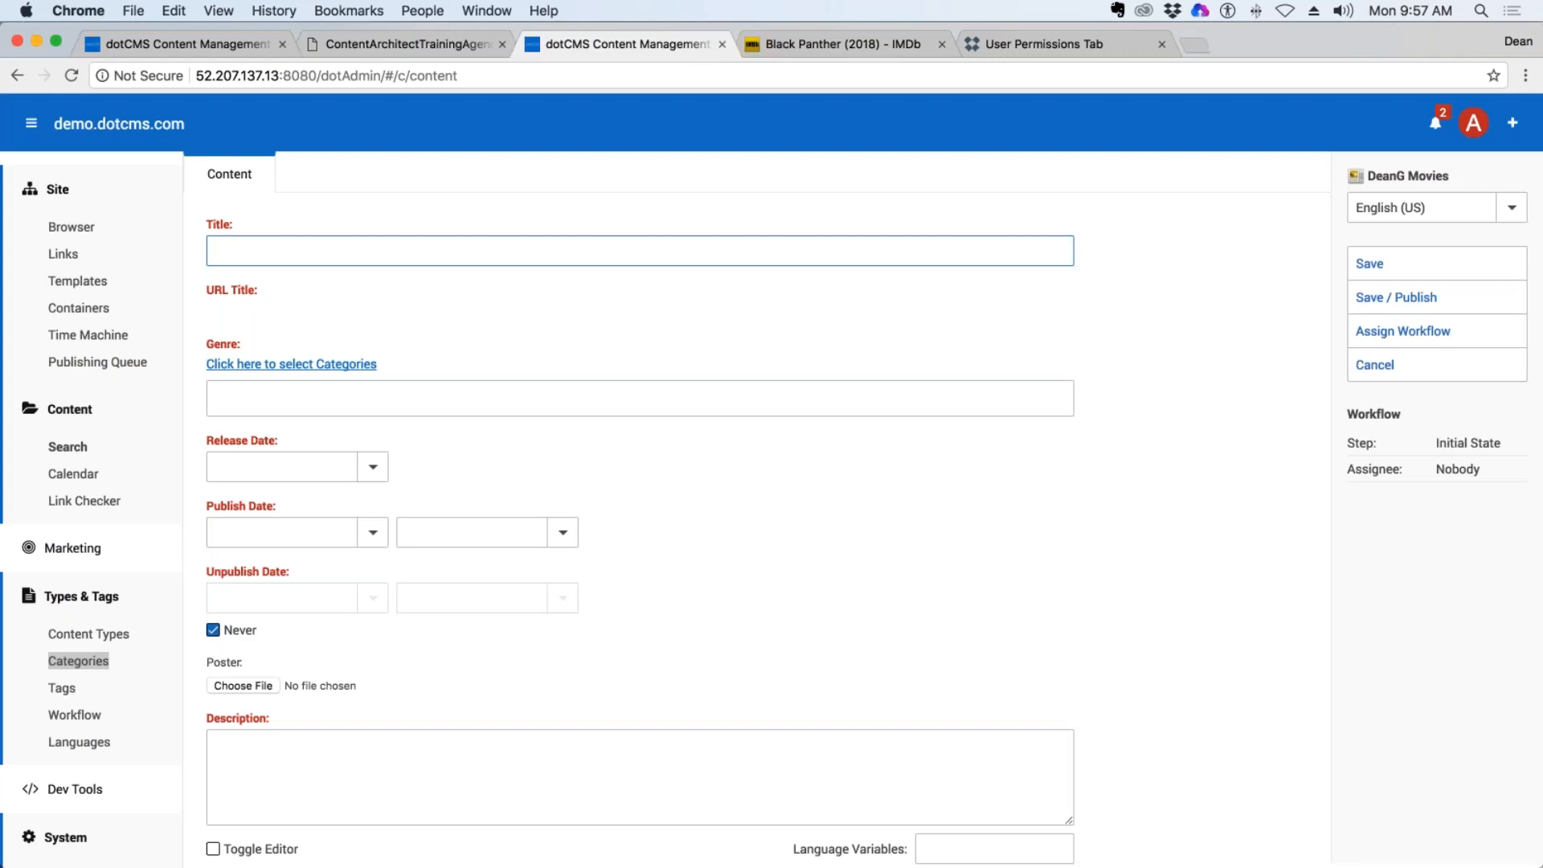
{"action": "key", "text": "super+v"}
{"action": "left_click", "coordinate": [519, 315]}
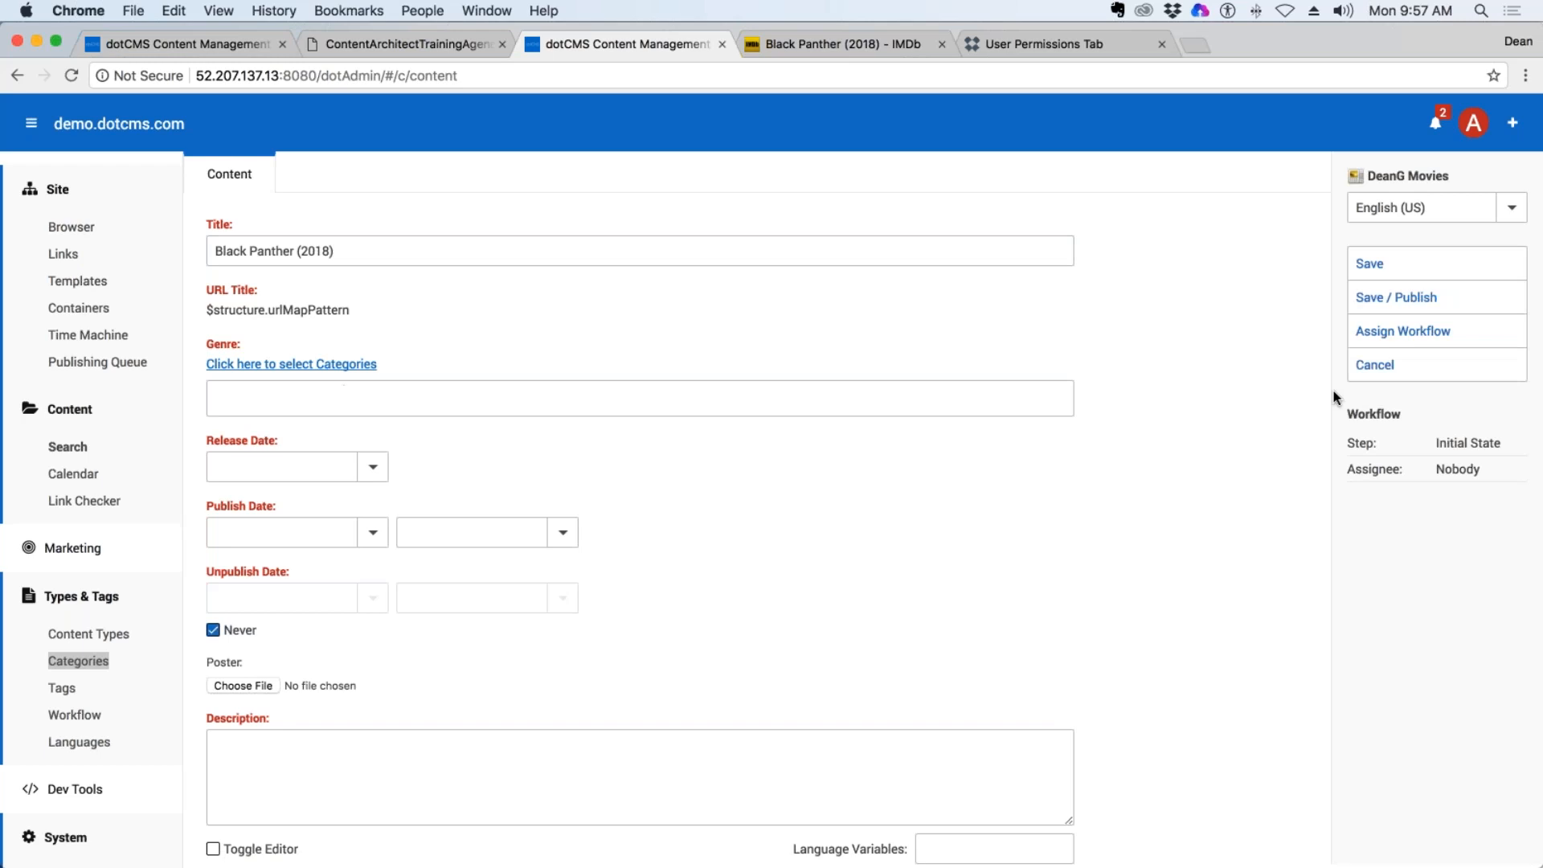
{"action": "left_click", "coordinate": [1377, 367]}
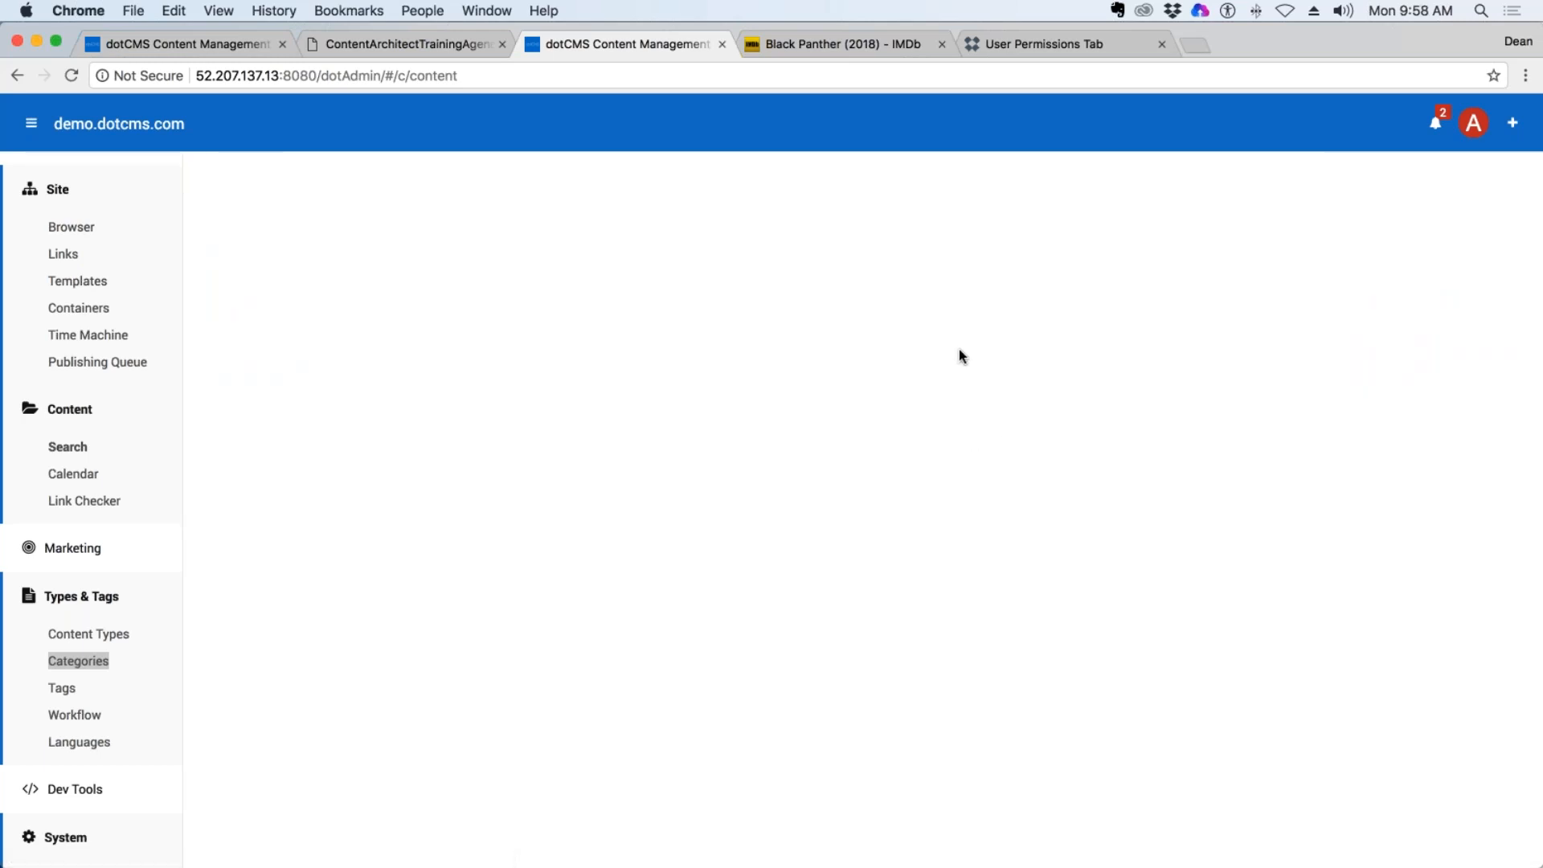
Open the properties of the DeanG Movies content type and examine its Detail Page and URL Map Pattern settings.
{"action": "left_click", "coordinate": [104, 634]}
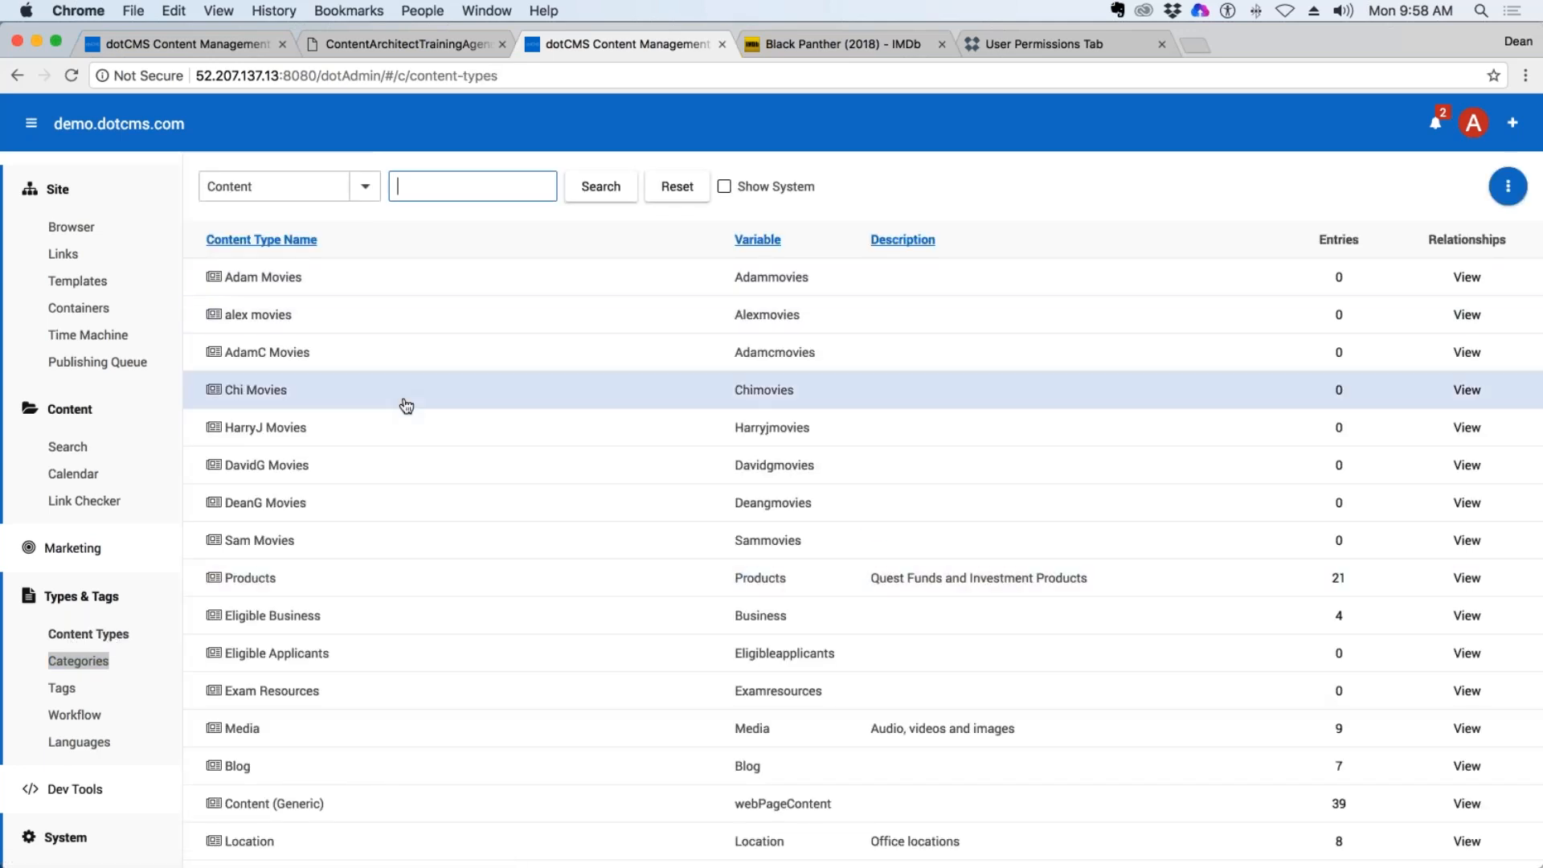
{"action": "left_click", "coordinate": [271, 506]}
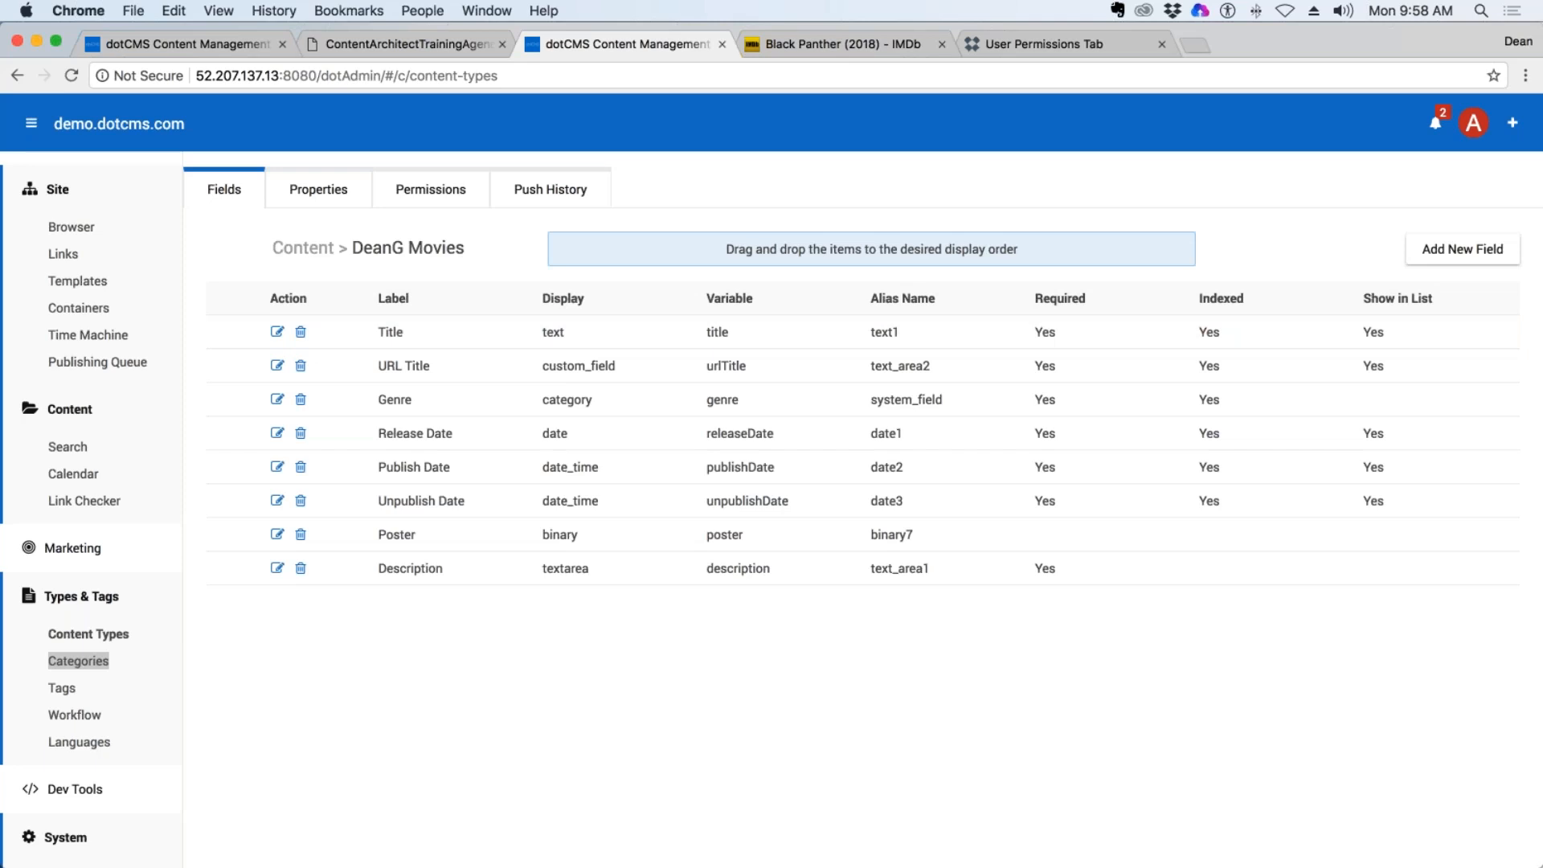
{"action": "left_click", "coordinate": [318, 197]}
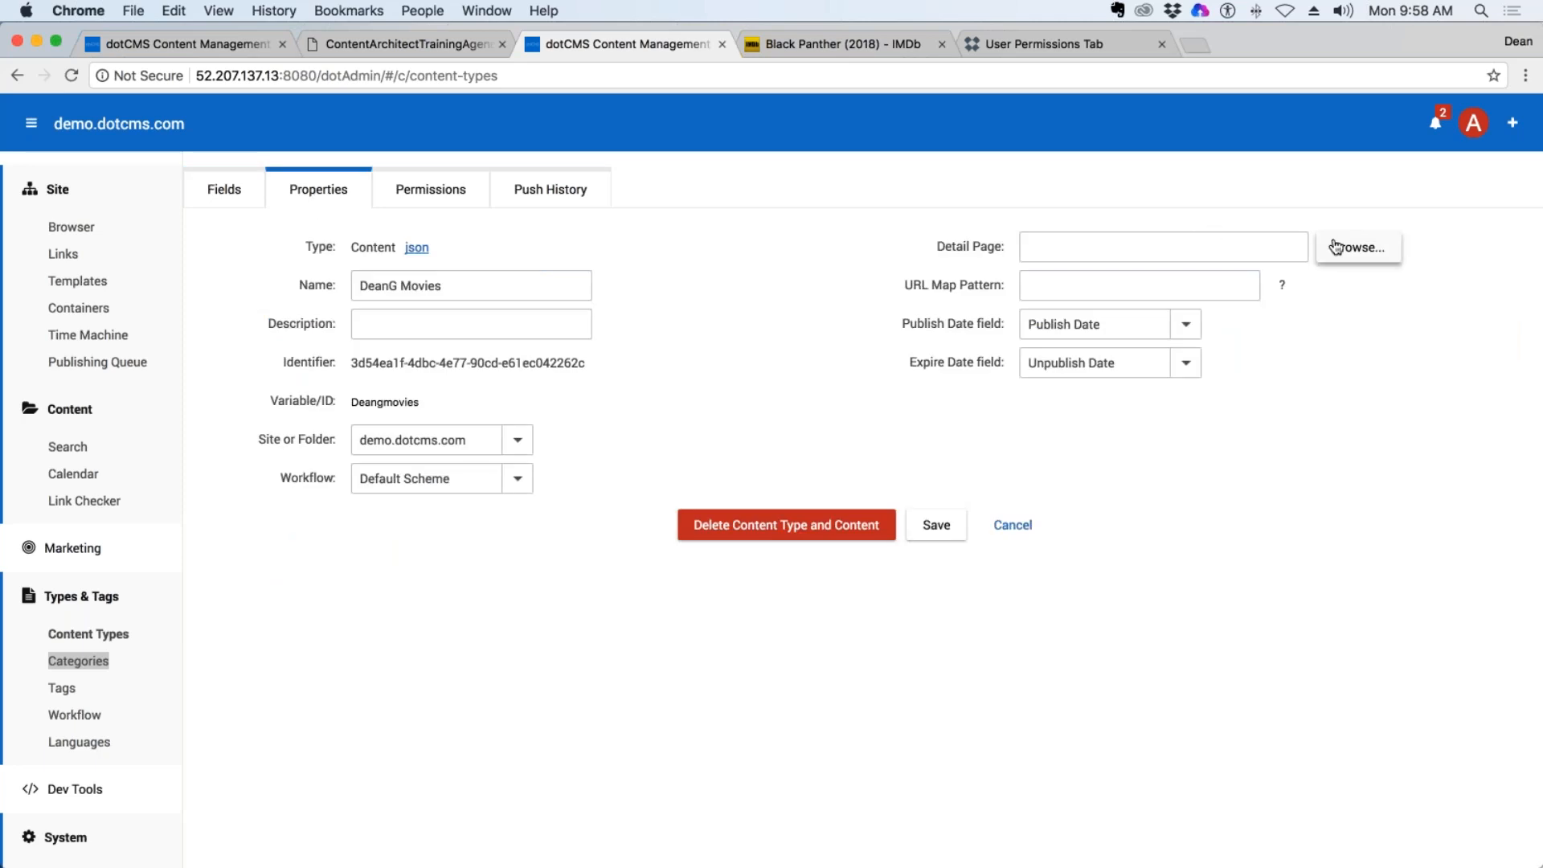
{"action": "left_click_drag", "start_coordinate": [936, 246], "coordinate": [1002, 248]}
{"action": "left_click_drag", "start_coordinate": [912, 285], "coordinate": [1003, 277]}
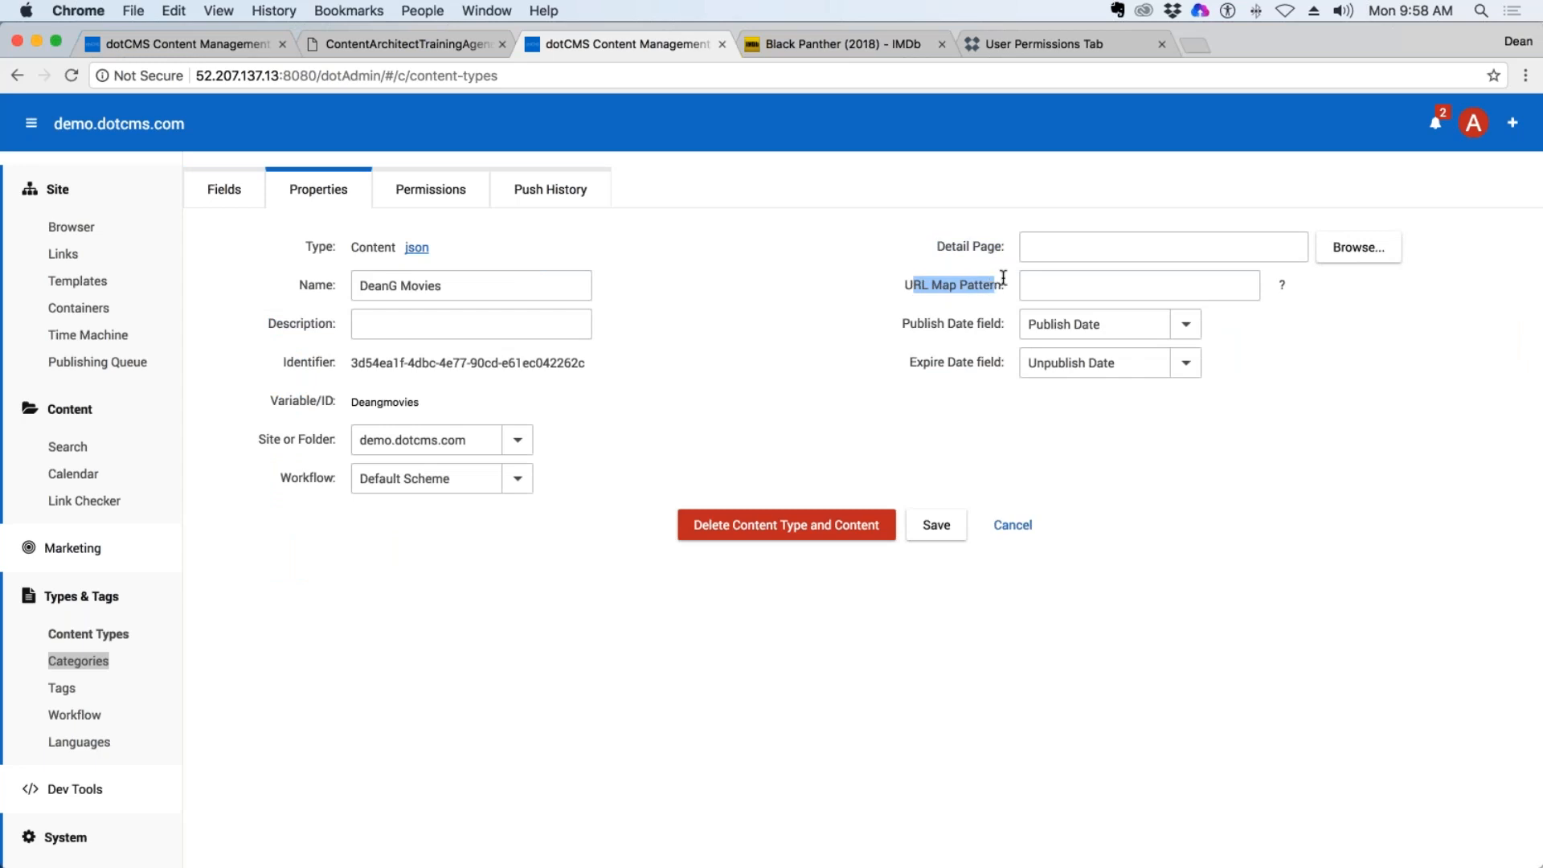
{"action": "left_click_drag", "start_coordinate": [936, 245], "coordinate": [1002, 247]}
{"action": "left_click_drag", "start_coordinate": [913, 286], "coordinate": [1003, 286]}
{"action": "left_click", "coordinate": [1358, 248]}
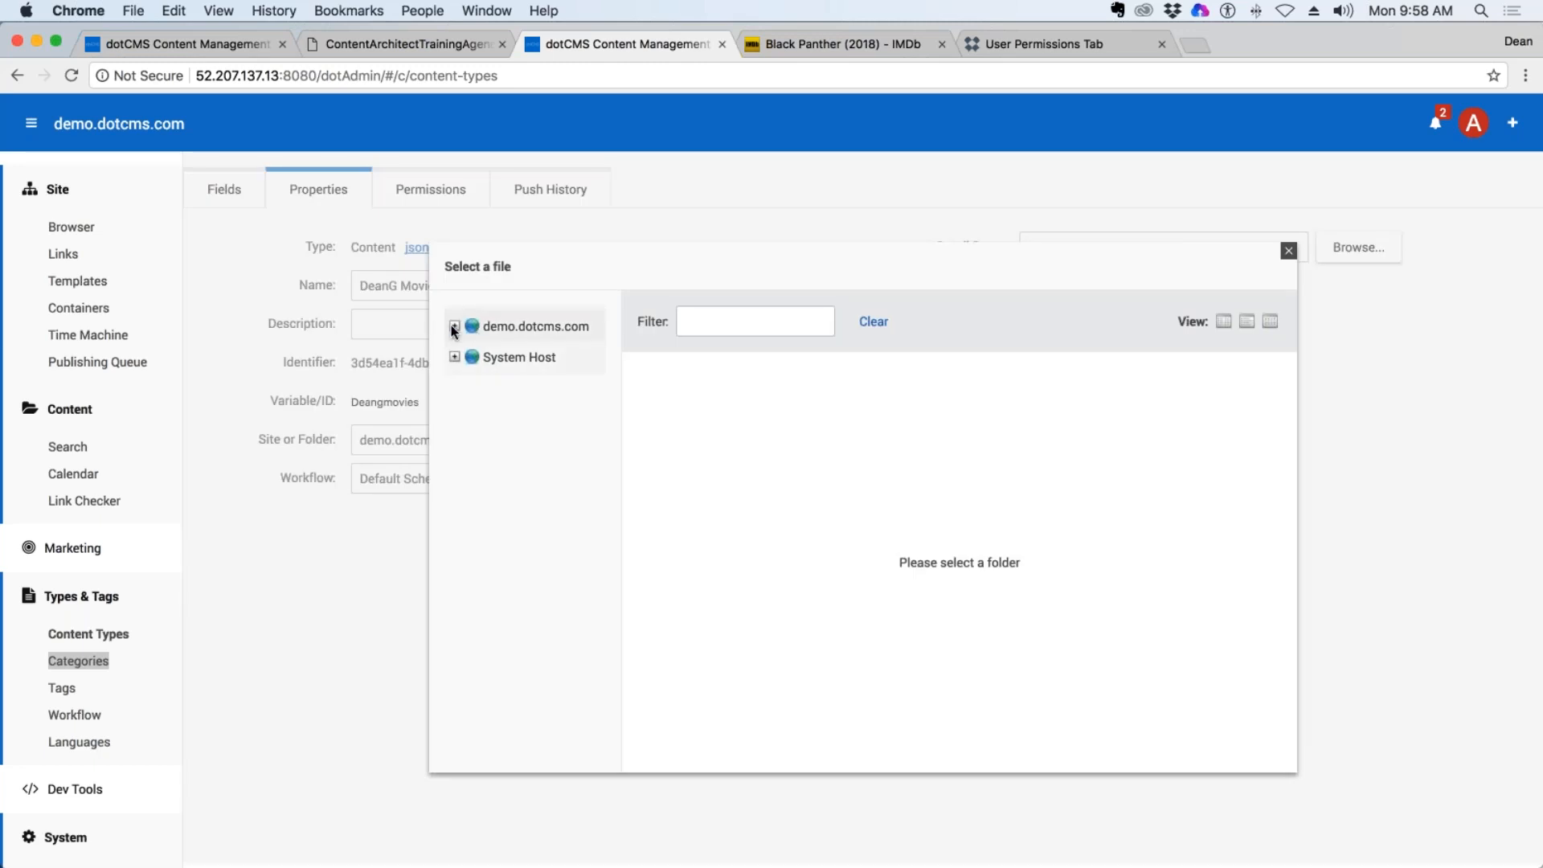
{"action": "left_click", "coordinate": [1289, 252]}
{"action": "left_click_drag", "start_coordinate": [1002, 246], "coordinate": [935, 248]}
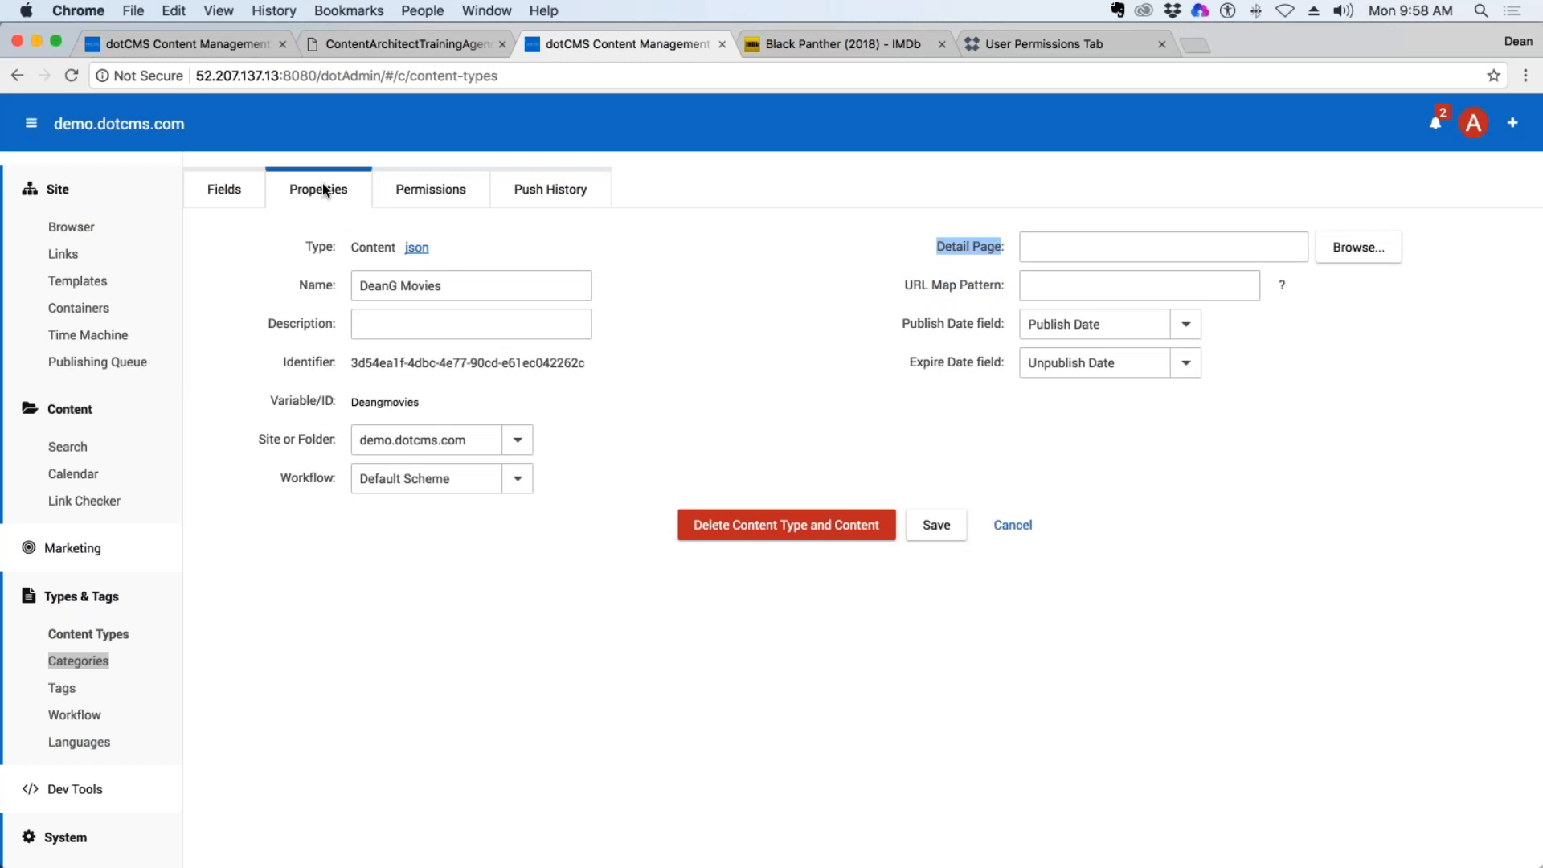
{"action": "left_click_drag", "start_coordinate": [444, 286], "coordinate": [311, 272]}
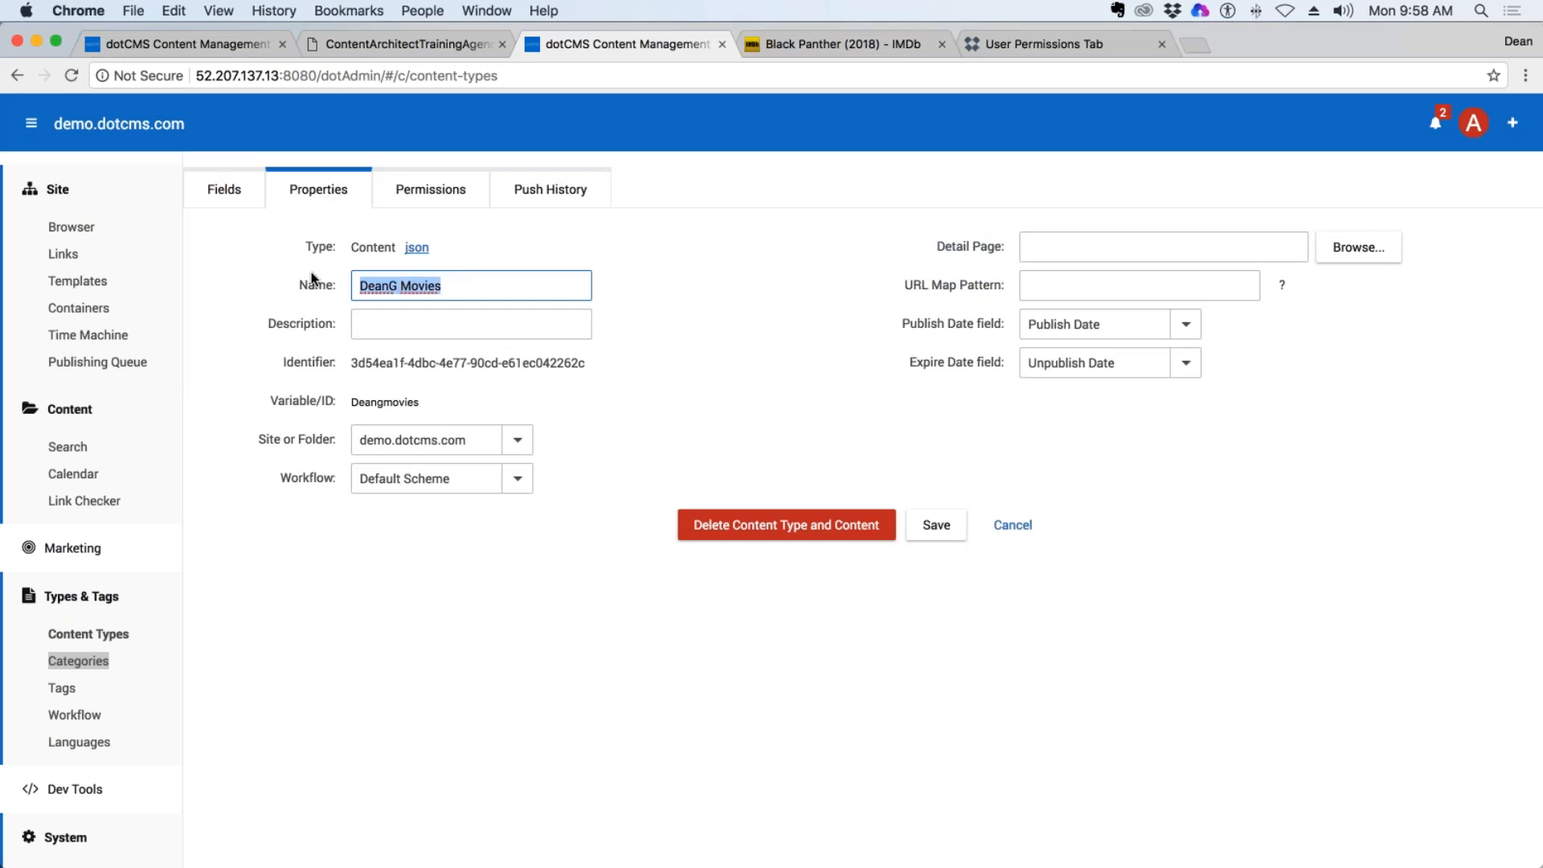
{"action": "left_click_drag", "start_coordinate": [1004, 247], "coordinate": [935, 248]}
Set the content type's detail page to the Movies page in the training/deang folder of demo.dotcms.com.
{"action": "left_click", "coordinate": [1358, 248]}
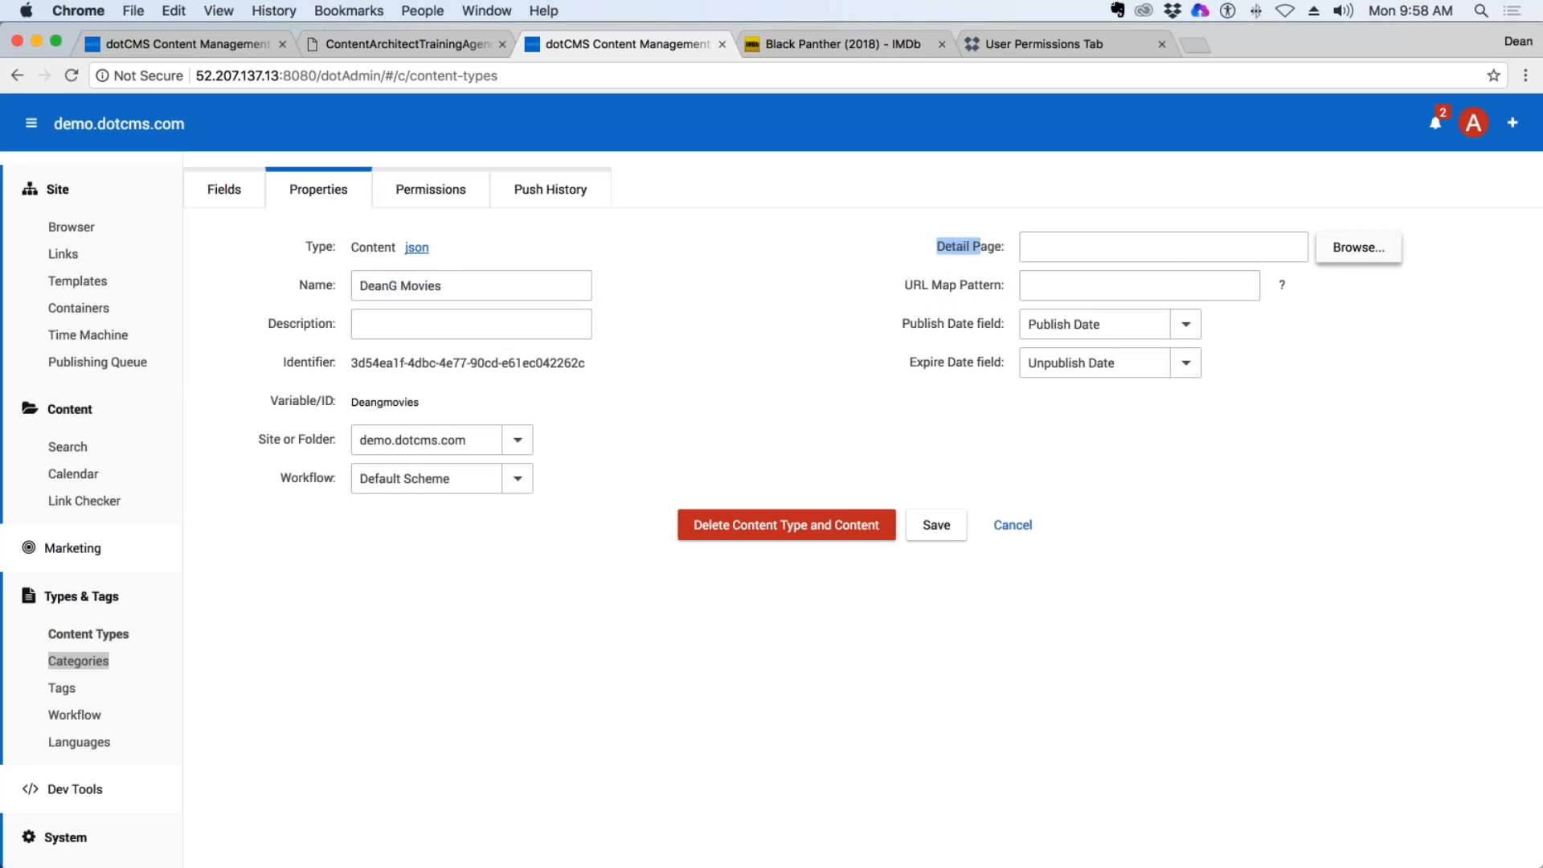
{"action": "left_click", "coordinate": [454, 327]}
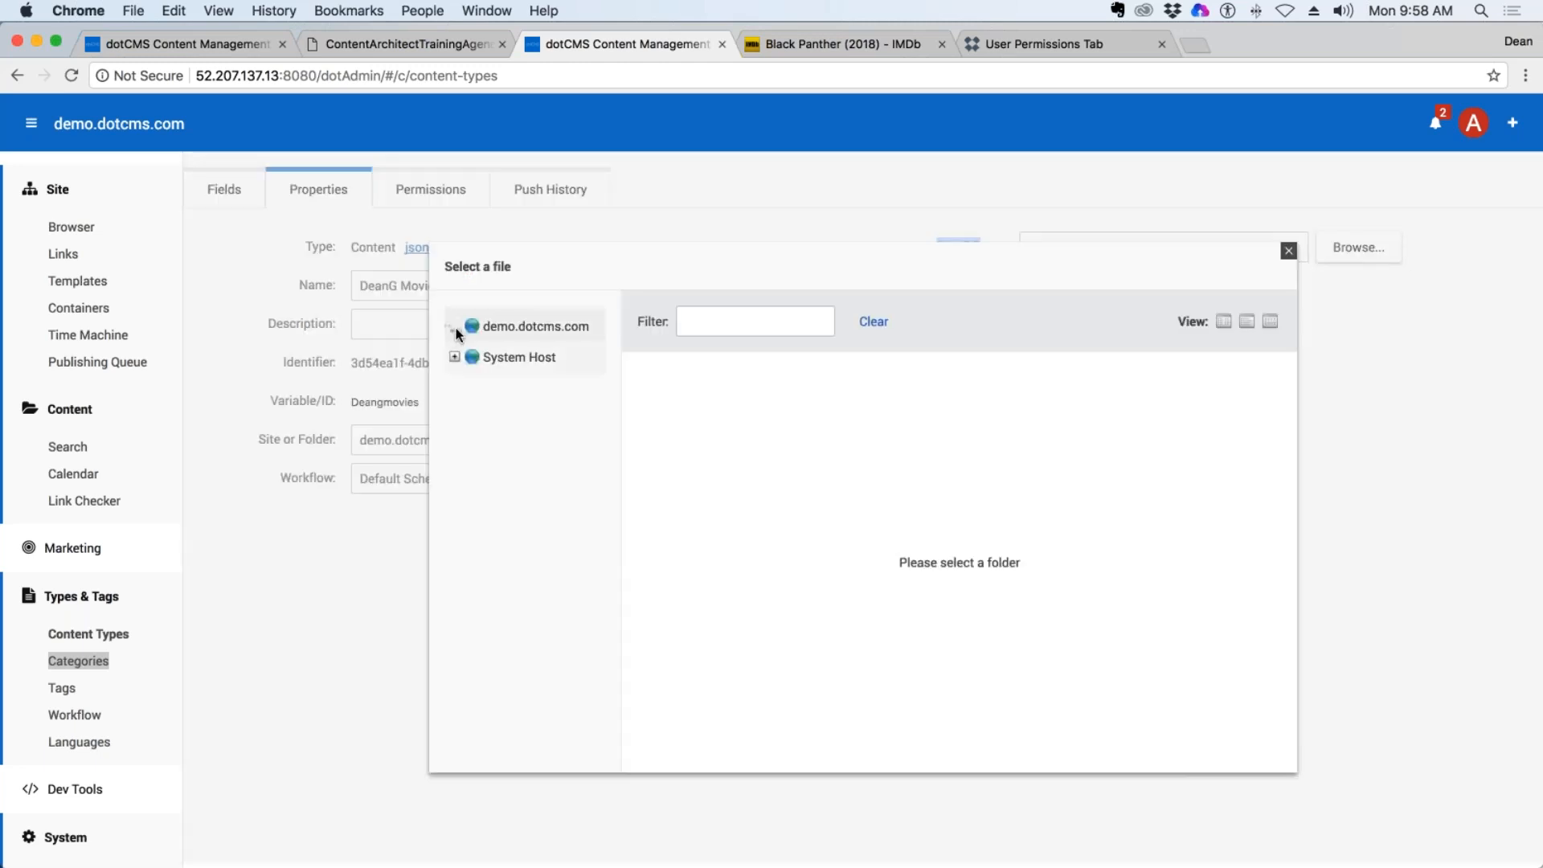
{"action": "left_click", "coordinate": [454, 327]}
{"action": "left_click", "coordinate": [454, 326]}
{"action": "left_click", "coordinate": [454, 326]}
{"action": "left_click", "coordinate": [454, 326]}
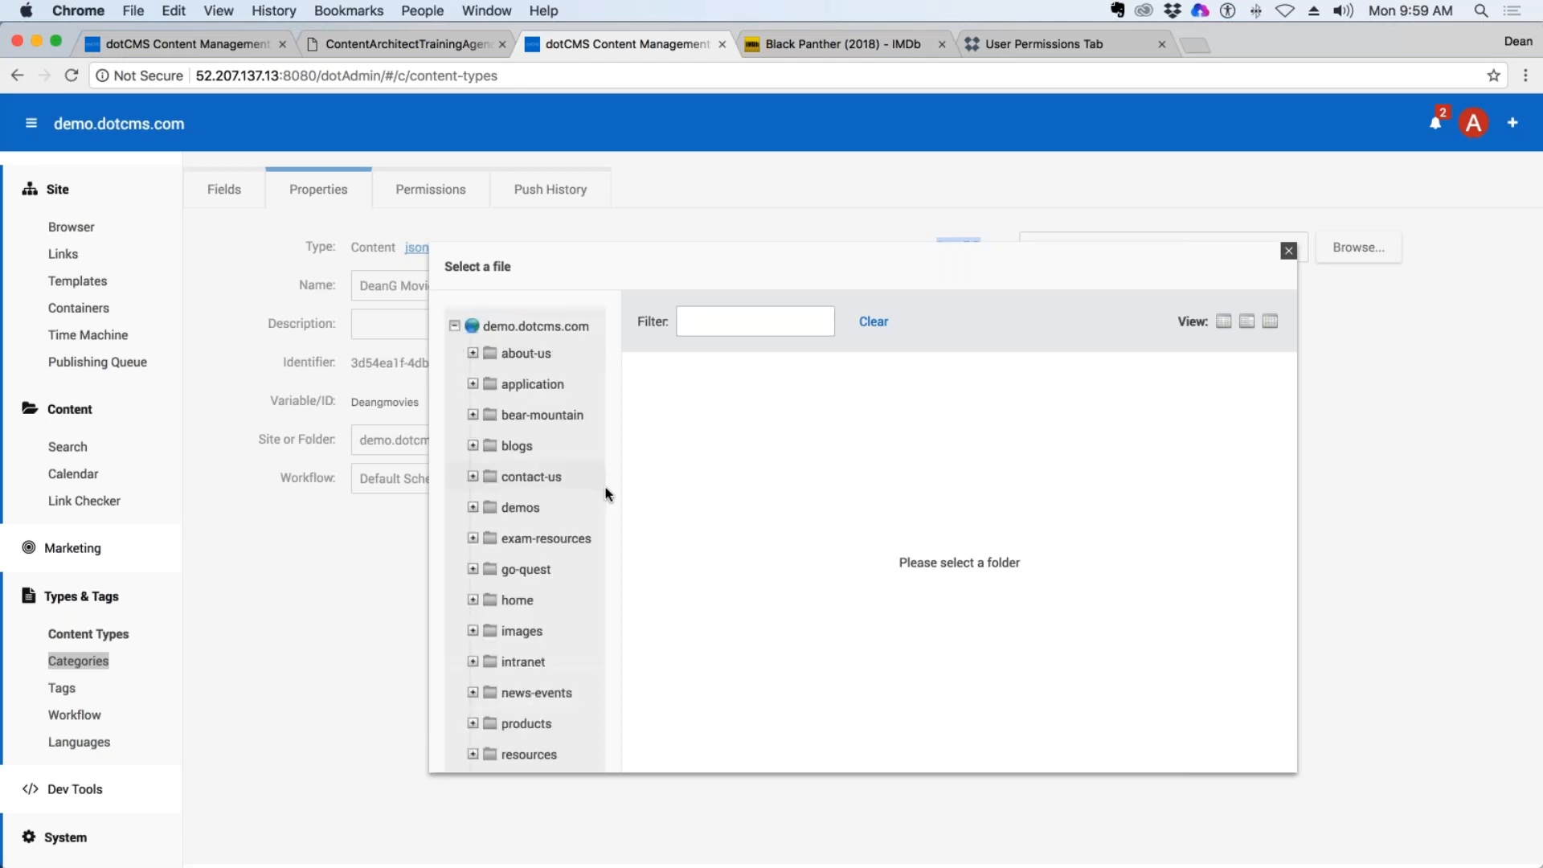
{"action": "scroll", "coordinate": [594, 498], "scroll_direction": "down", "scroll_amount": 3}
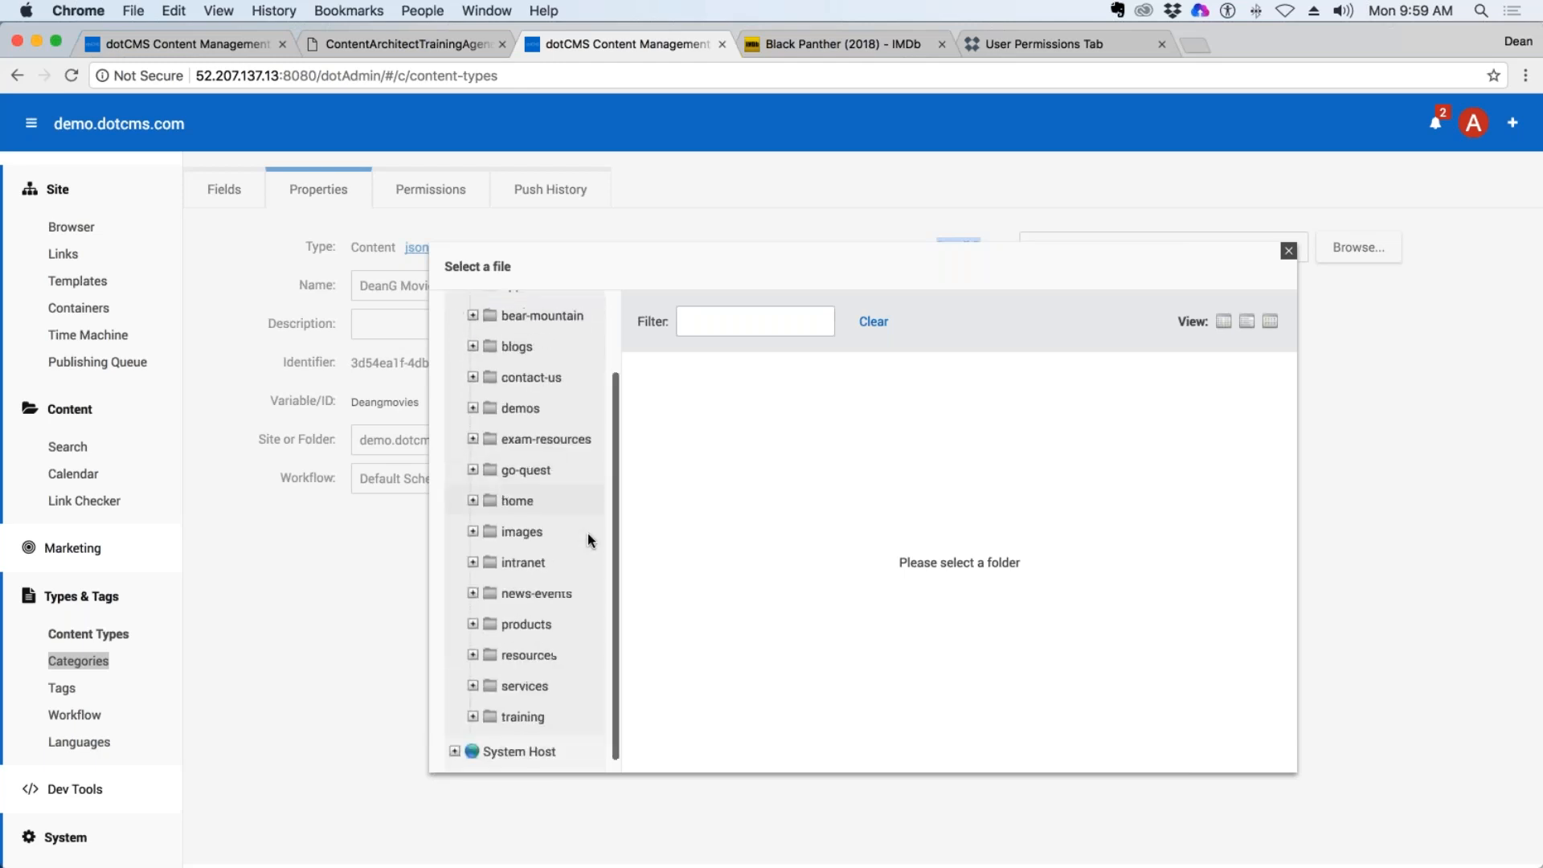
{"action": "left_click", "coordinate": [473, 703]}
{"action": "scroll", "coordinate": [554, 697], "scroll_direction": "down", "scroll_amount": 2}
{"action": "scroll", "coordinate": [559, 695], "scroll_direction": "down", "scroll_amount": 3}
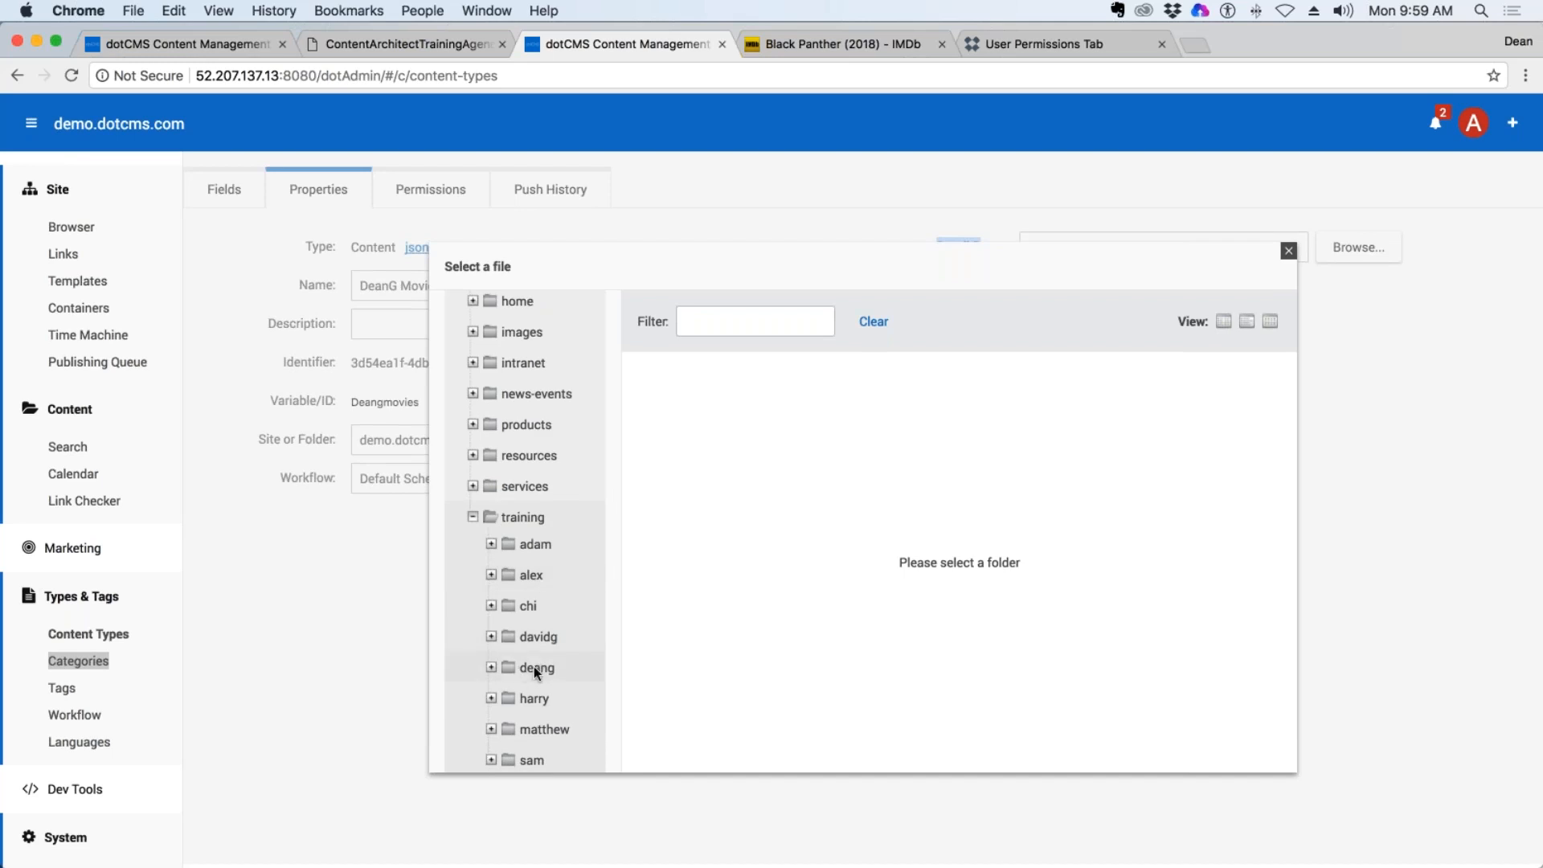
{"action": "left_click", "coordinate": [475, 516]}
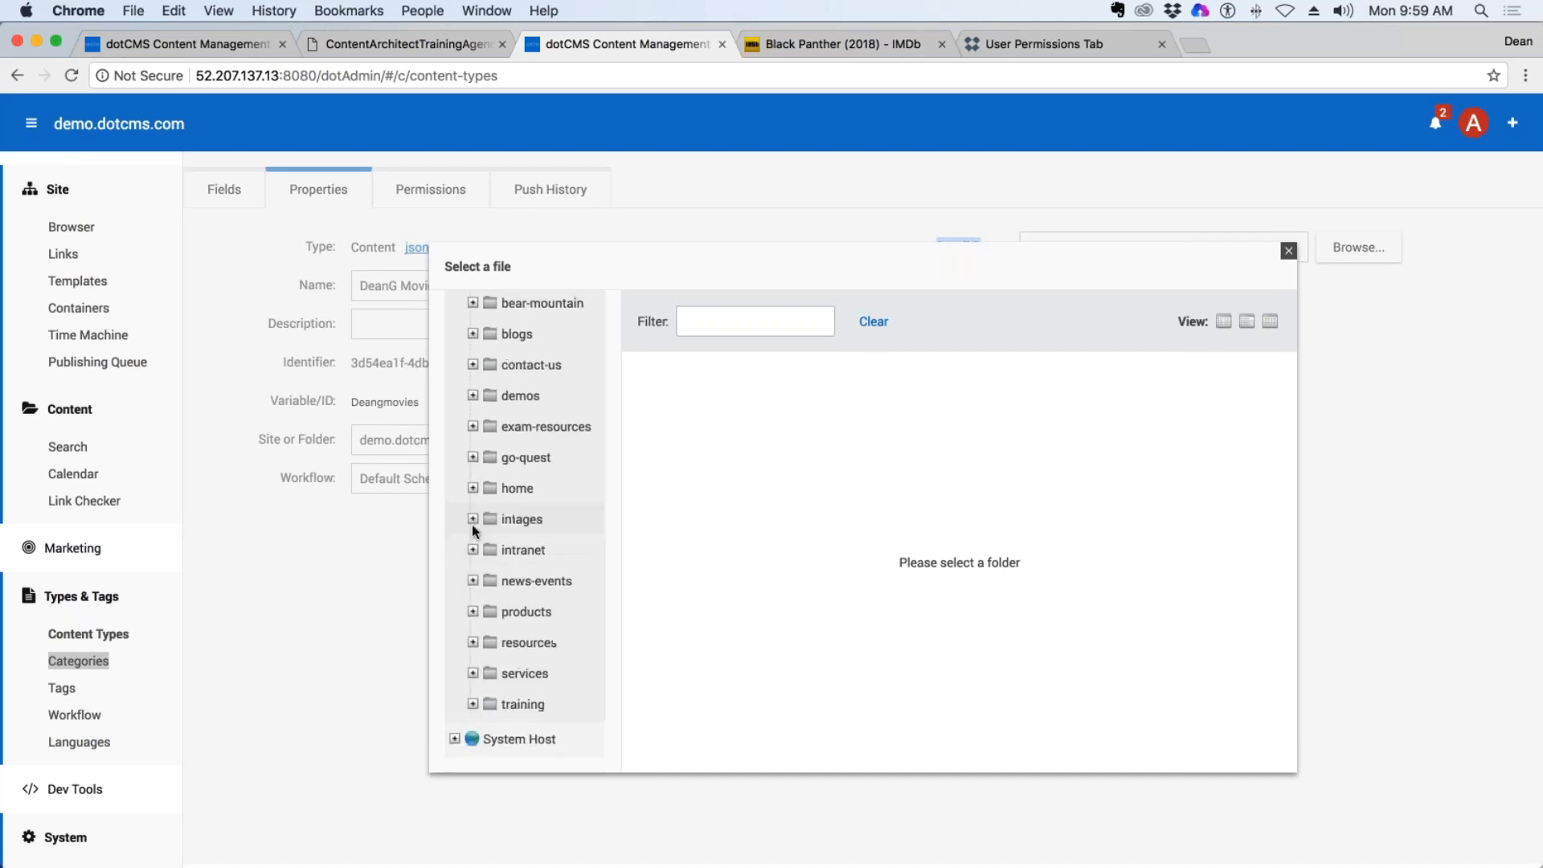
{"action": "left_click", "coordinate": [477, 700]}
{"action": "scroll", "coordinate": [538, 615], "scroll_direction": "down", "scroll_amount": 3}
{"action": "scroll", "coordinate": [539, 615], "scroll_direction": "down", "scroll_amount": 1}
{"action": "left_click", "coordinate": [543, 609]}
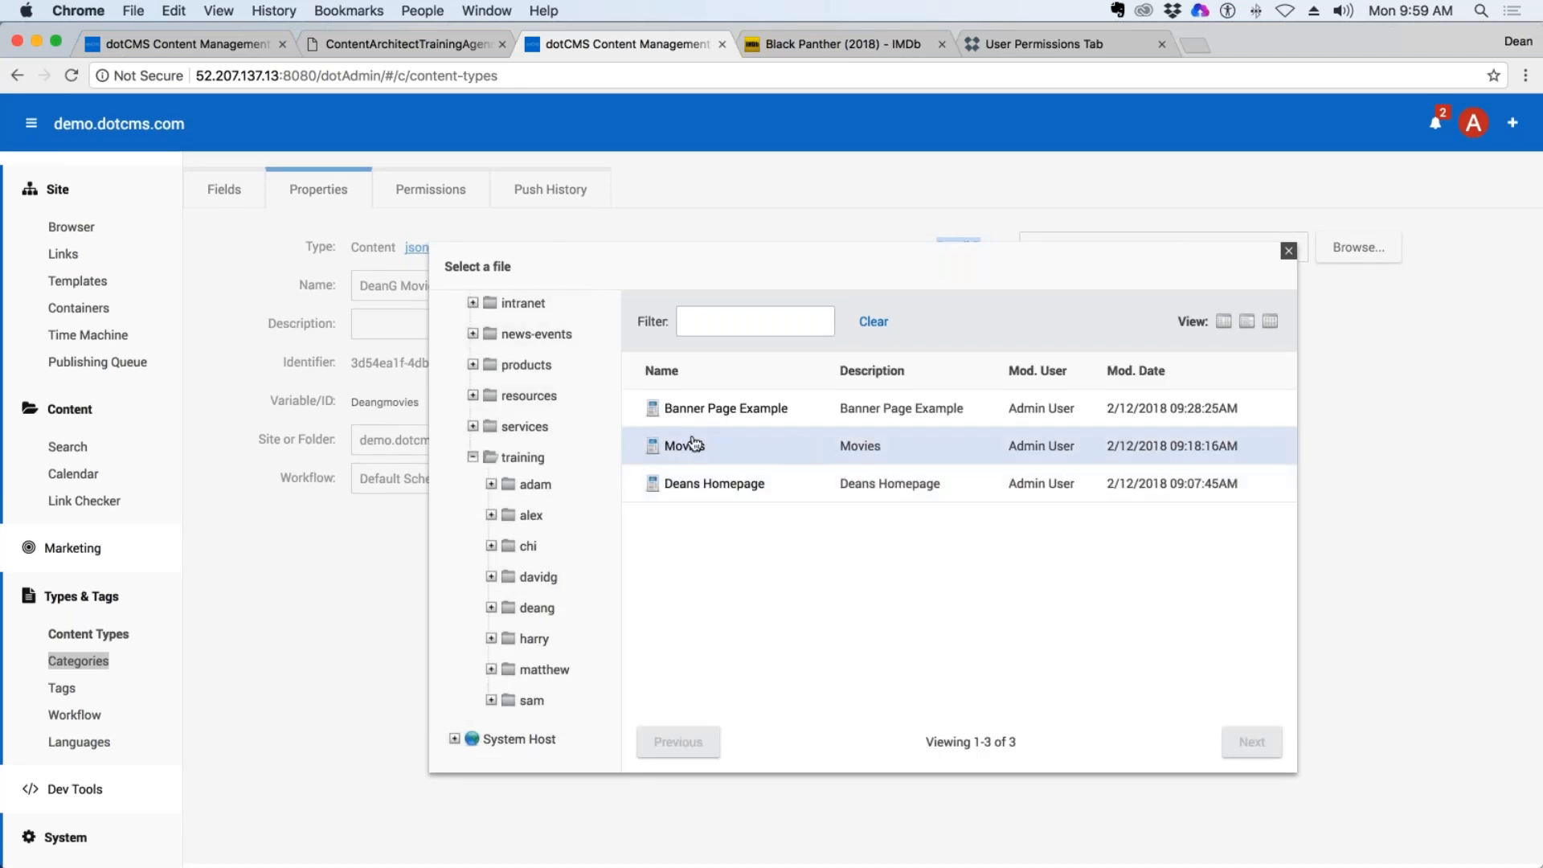
{"action": "left_click", "coordinate": [680, 450]}
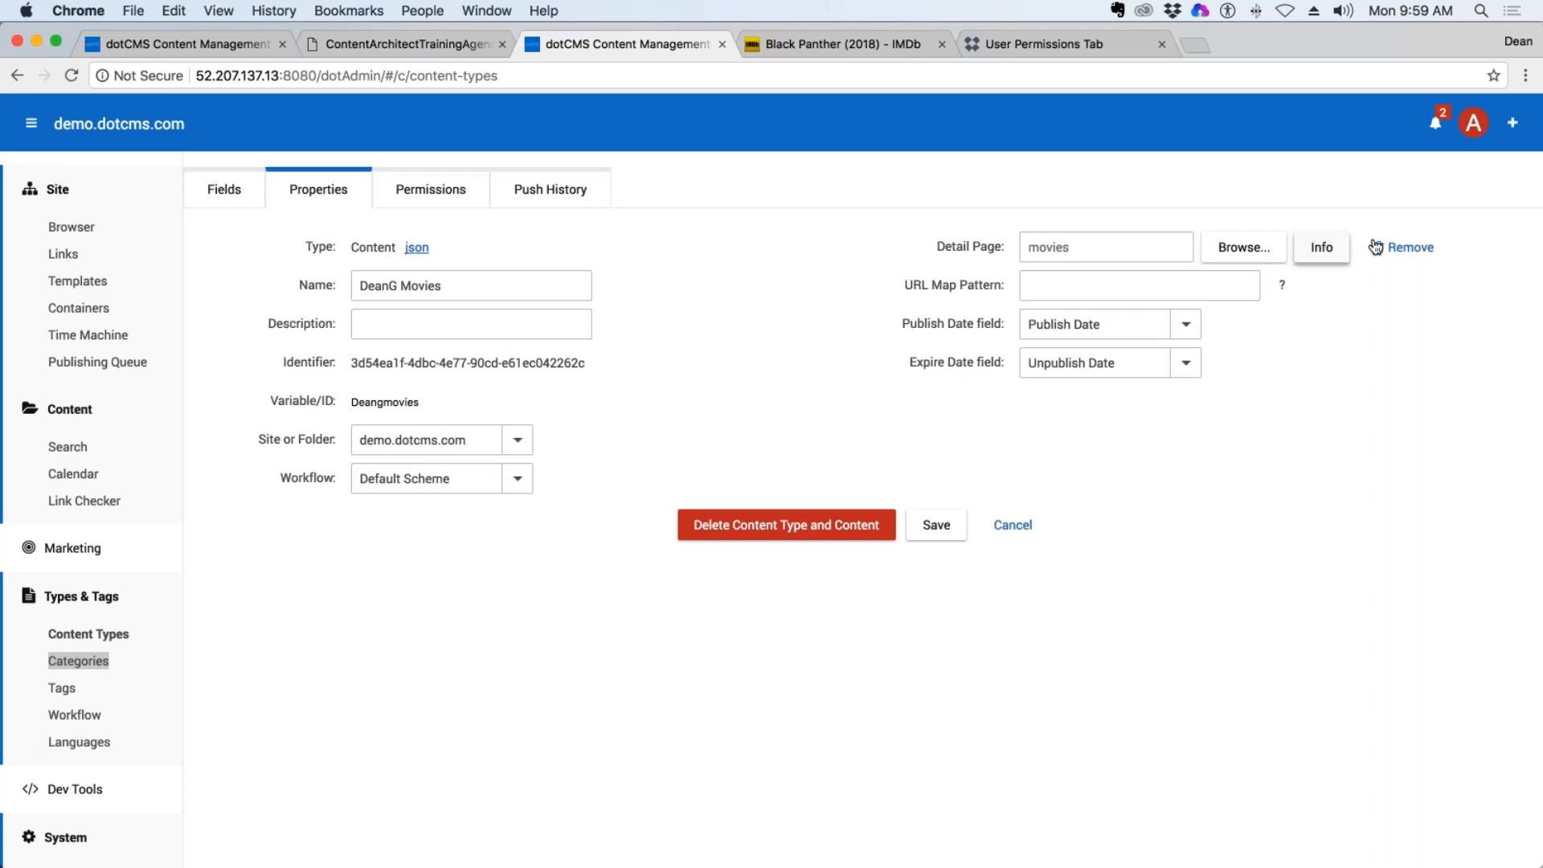
Set the URL map pattern to /deansmovies/{urlTitle} and save the content type.
{"action": "left_click", "coordinate": [1044, 283]}
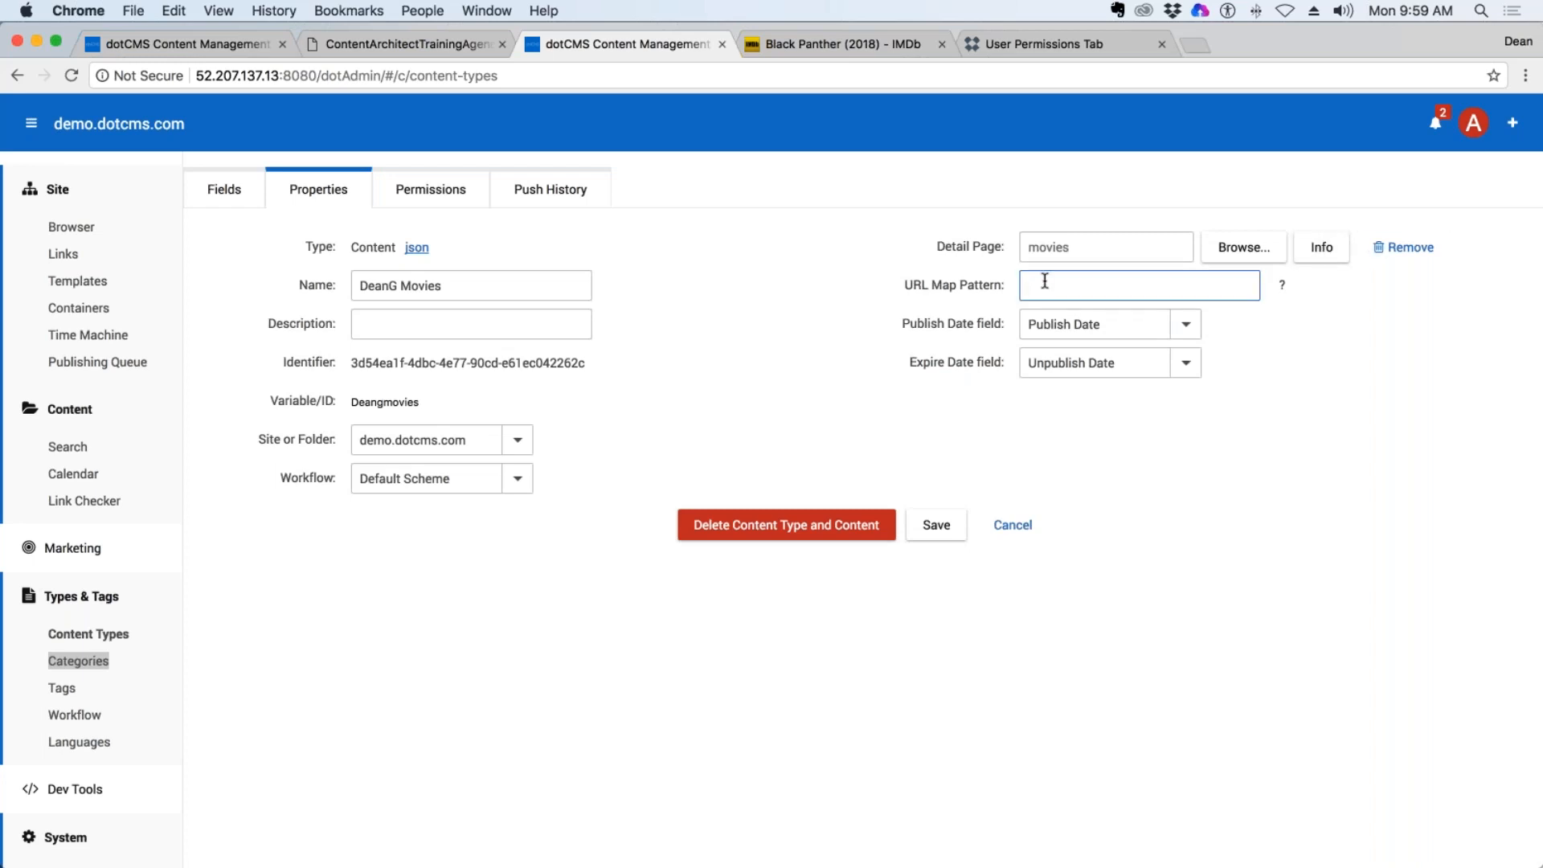
{"action": "type", "text": "/deansmovies"}
{"action": "type", "text": "/"}
{"action": "type", "text": "{urlTitle}"}
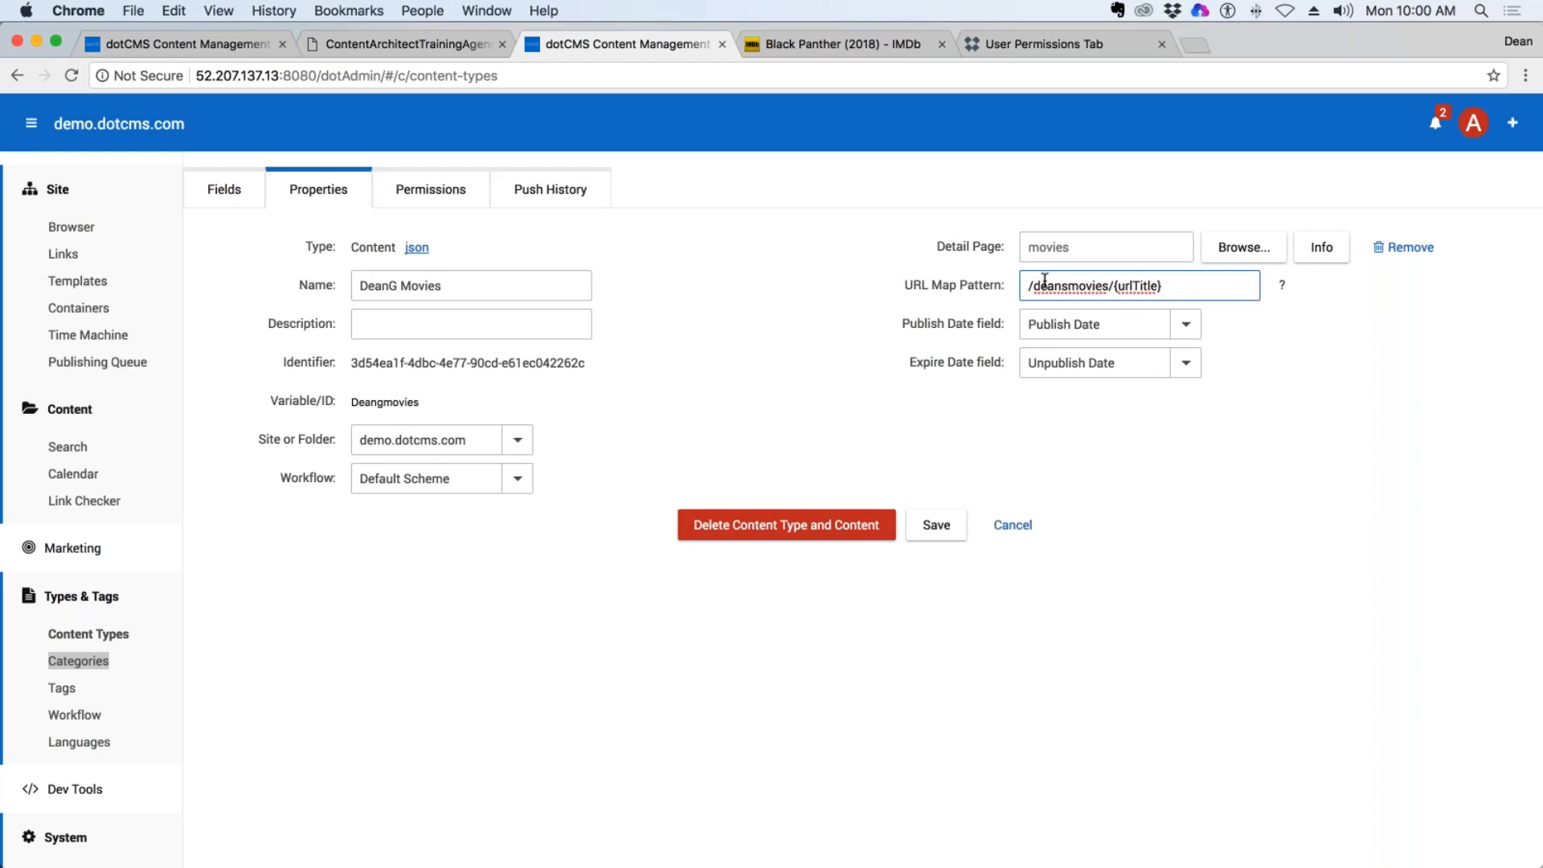
{"action": "left_click", "coordinate": [936, 527]}
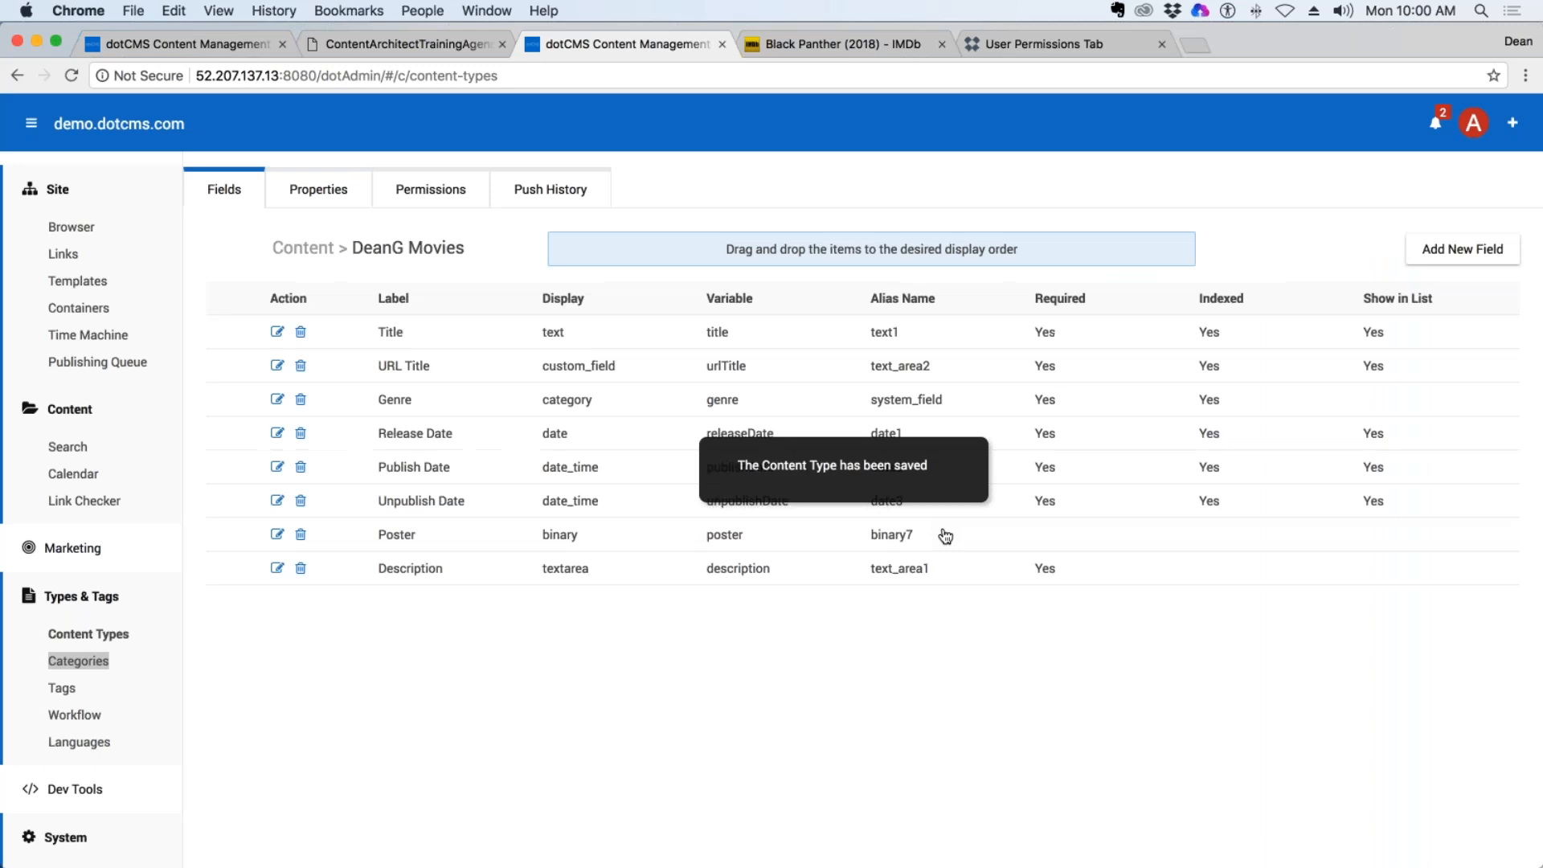
Start a new DeanG Movies content item from the content search and title it "Black Panther (2018)" as on IMDb.
{"action": "left_click", "coordinate": [65, 445]}
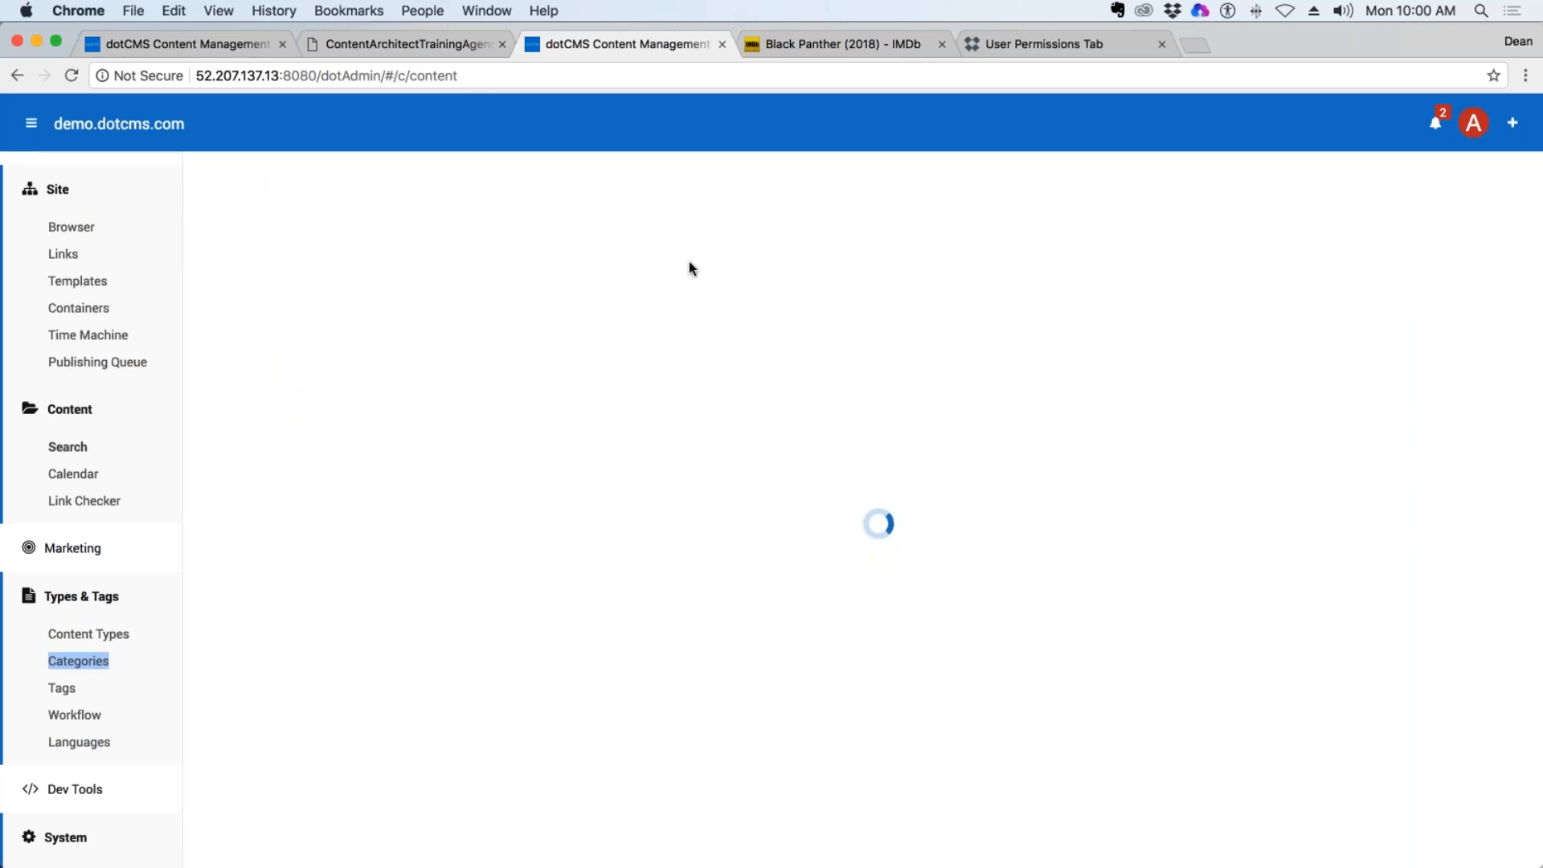
{"action": "left_click", "coordinate": [480, 201]}
{"action": "left_click", "coordinate": [482, 214]}
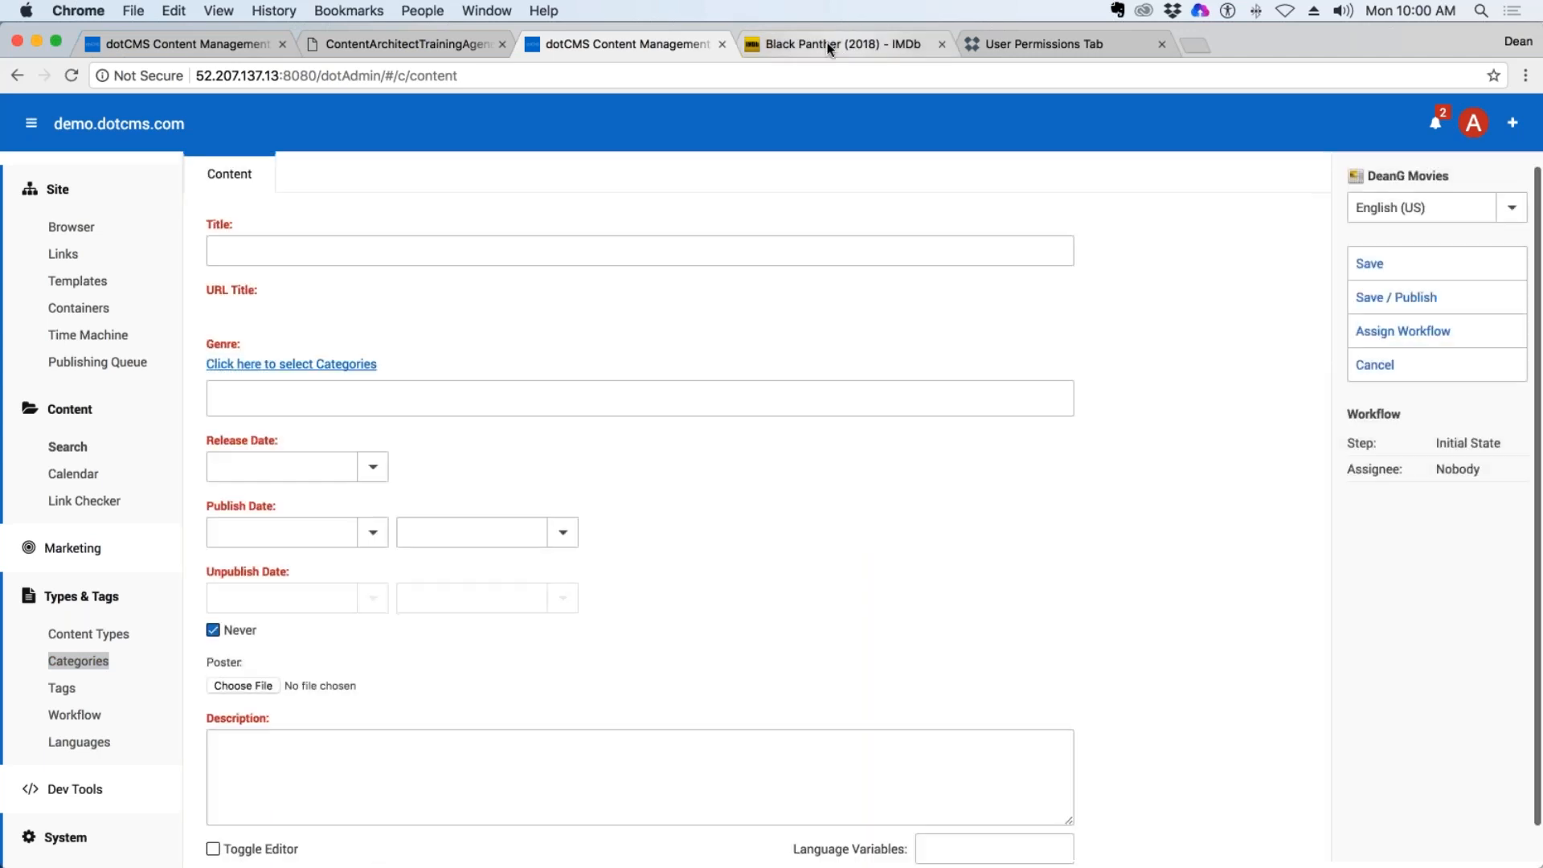
{"action": "left_click", "coordinate": [830, 46]}
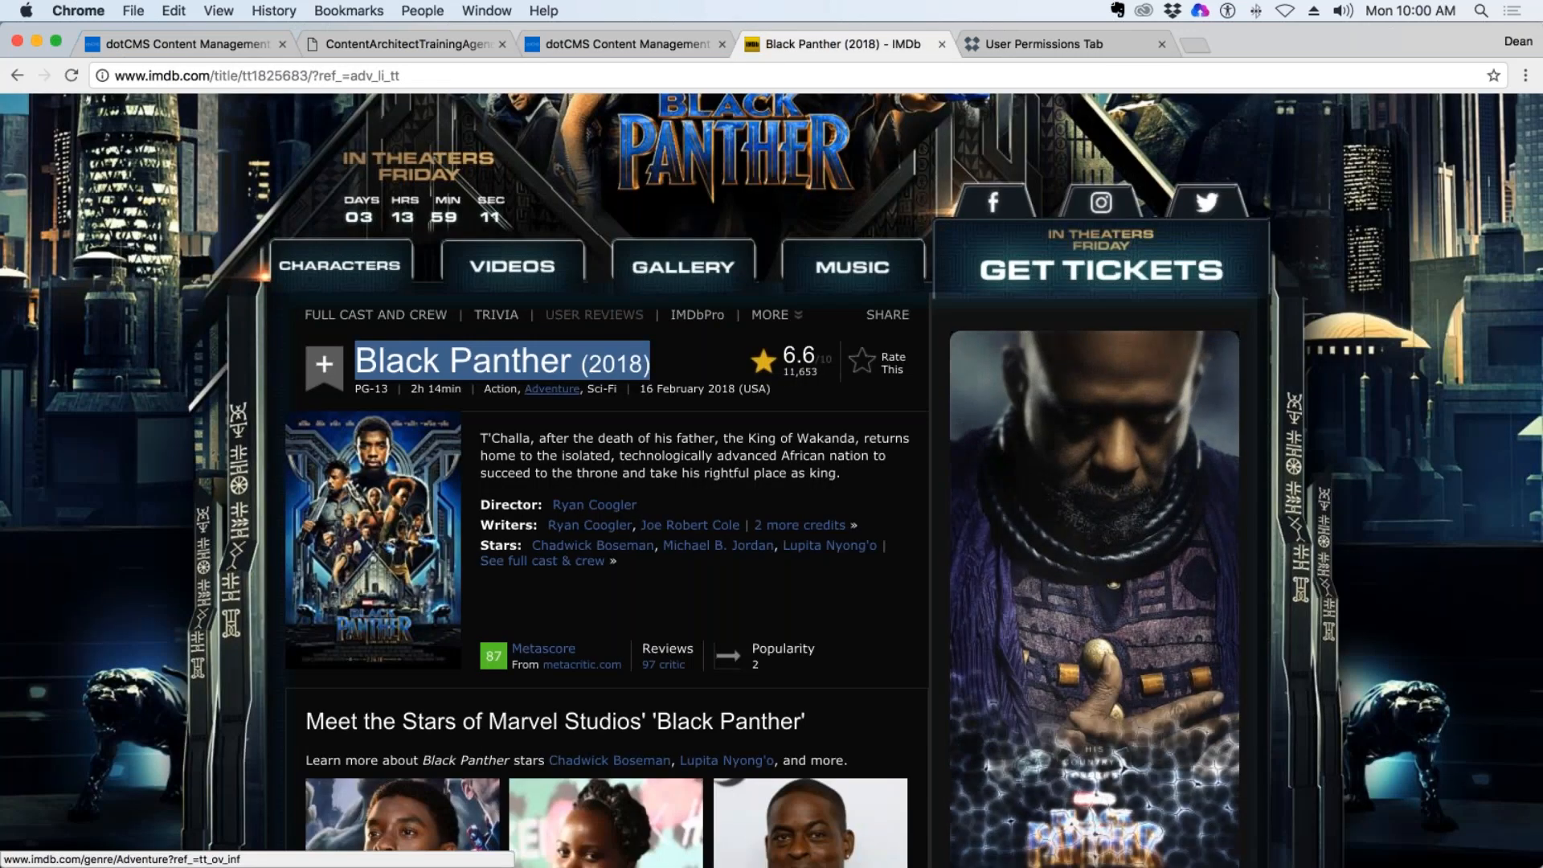
{"action": "left_click", "coordinate": [241, 45]}
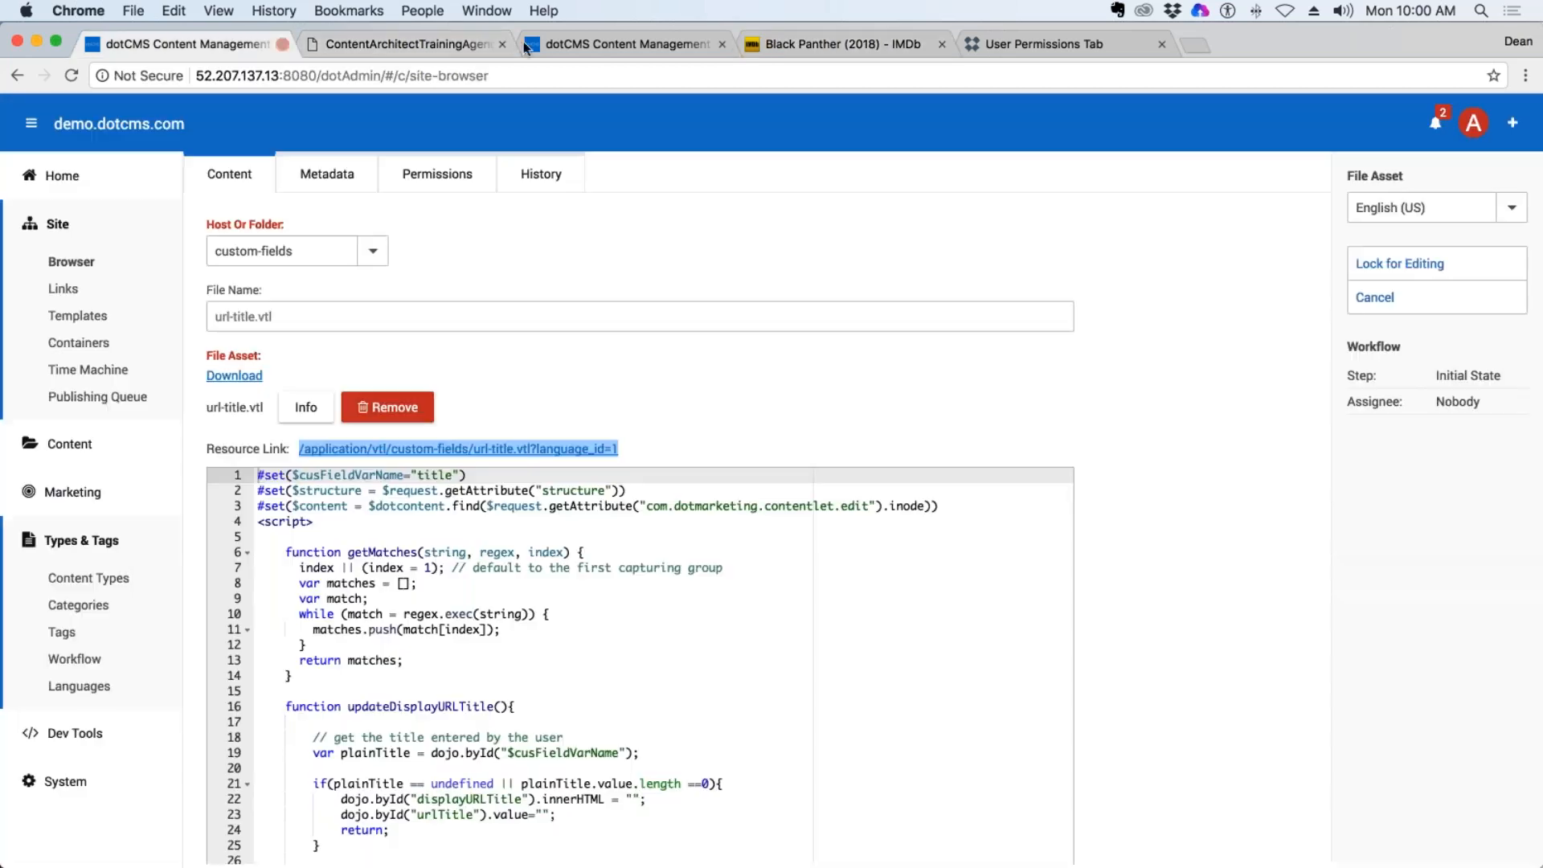
{"action": "left_click", "coordinate": [614, 44]}
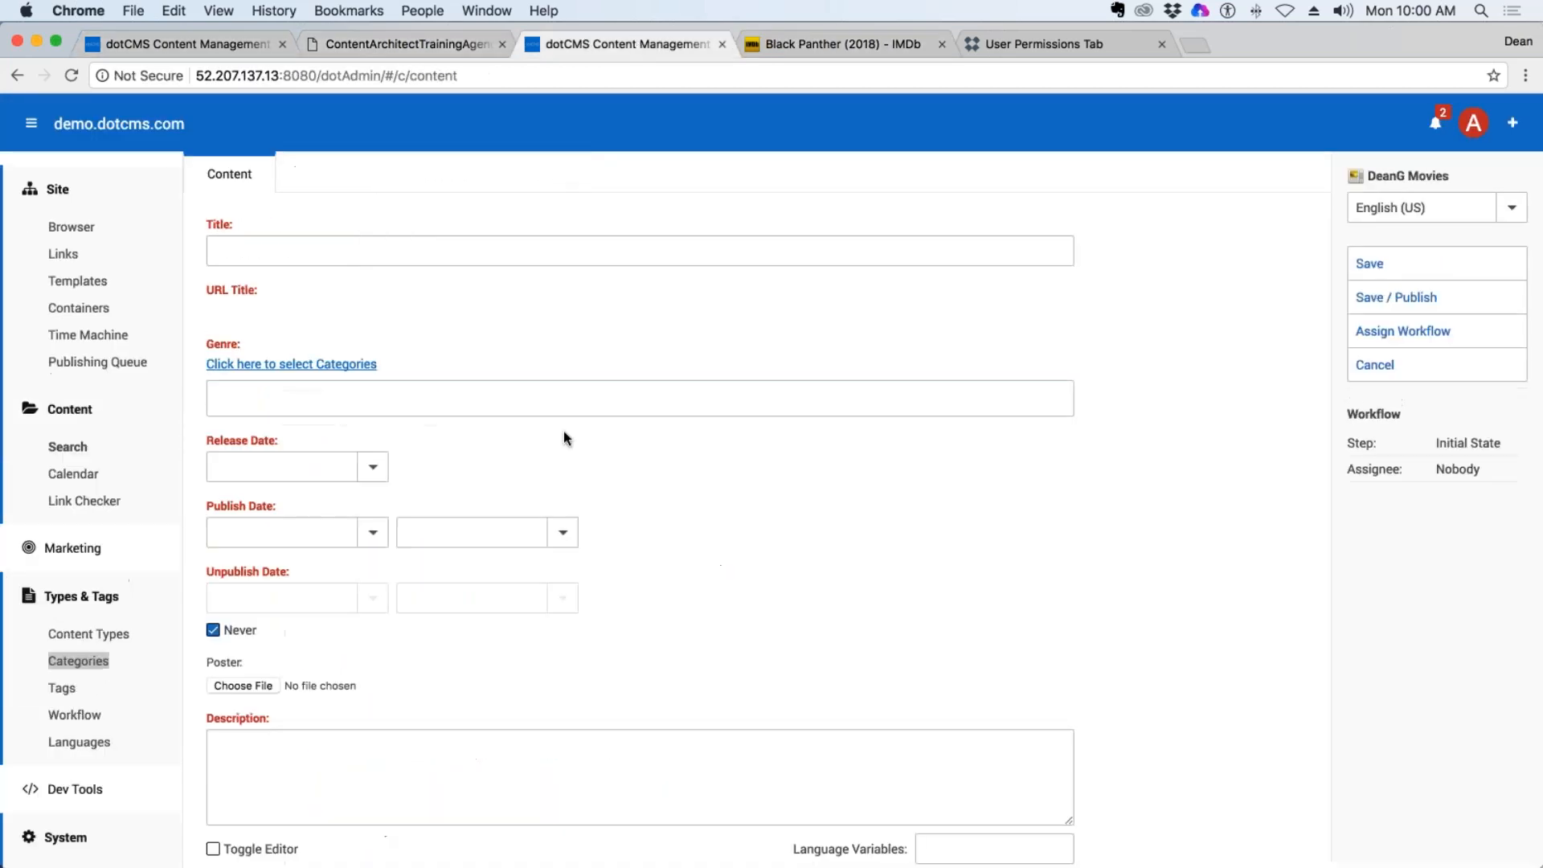
{"action": "left_click", "coordinate": [336, 246]}
{"action": "type", "text": "Black Panther (2018)"}
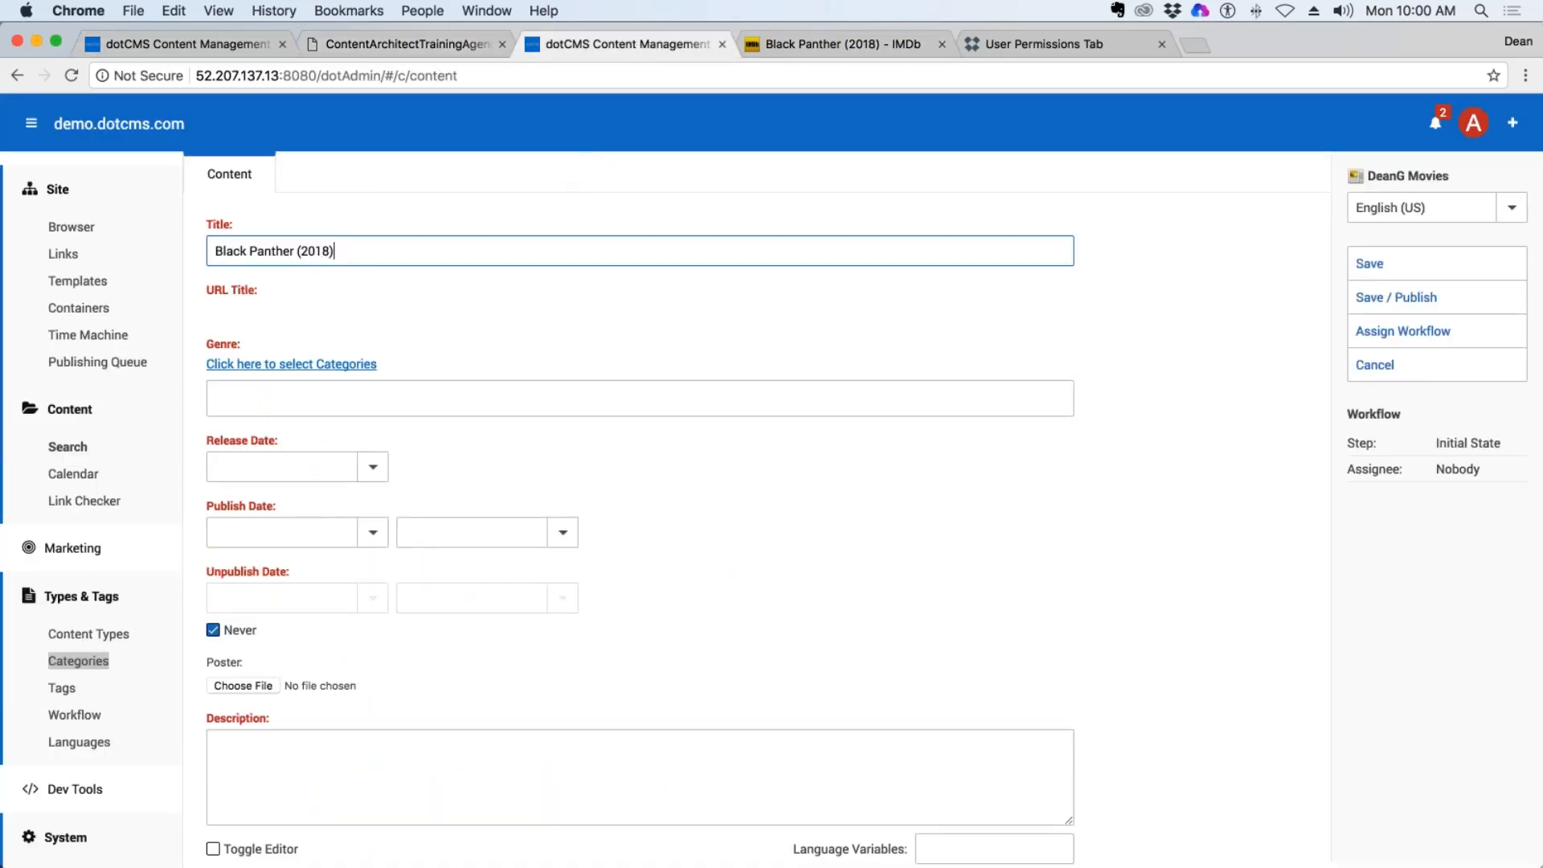
Leave the completed title so the URL Title is generated from it, and examine the generated path.
{"action": "key", "text": "Tab"}
{"action": "left_click_drag", "start_coordinate": [401, 312], "coordinate": [211, 313]}
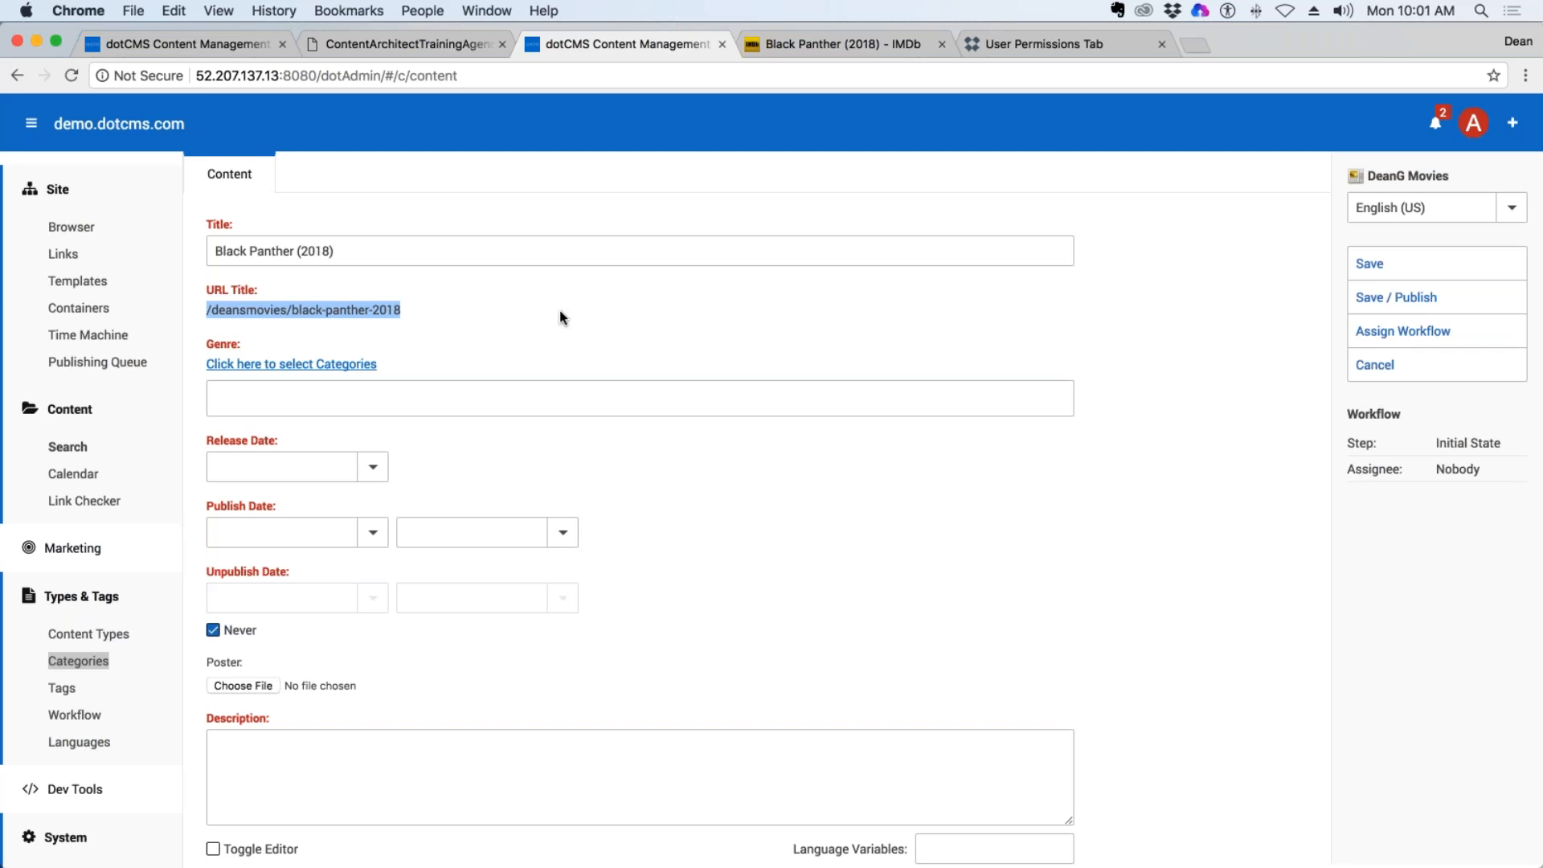
{"action": "scroll", "coordinate": [638, 330], "scroll_direction": "down", "scroll_amount": 1}
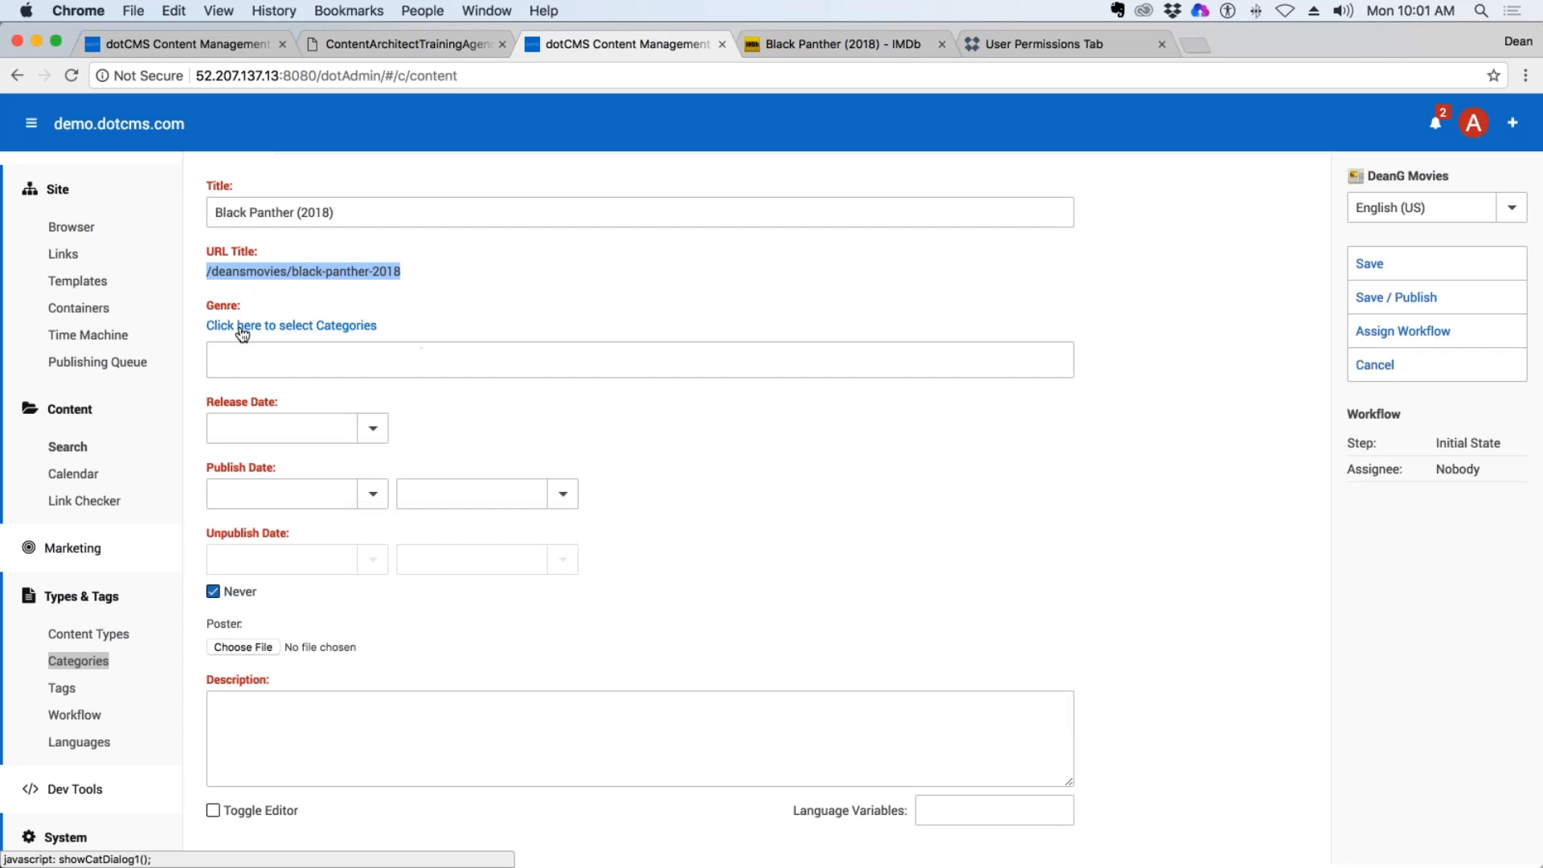
Open the Genre category selection, check the movie's genres on IMDb, and add Action and Adventure.
{"action": "left_click", "coordinate": [294, 333]}
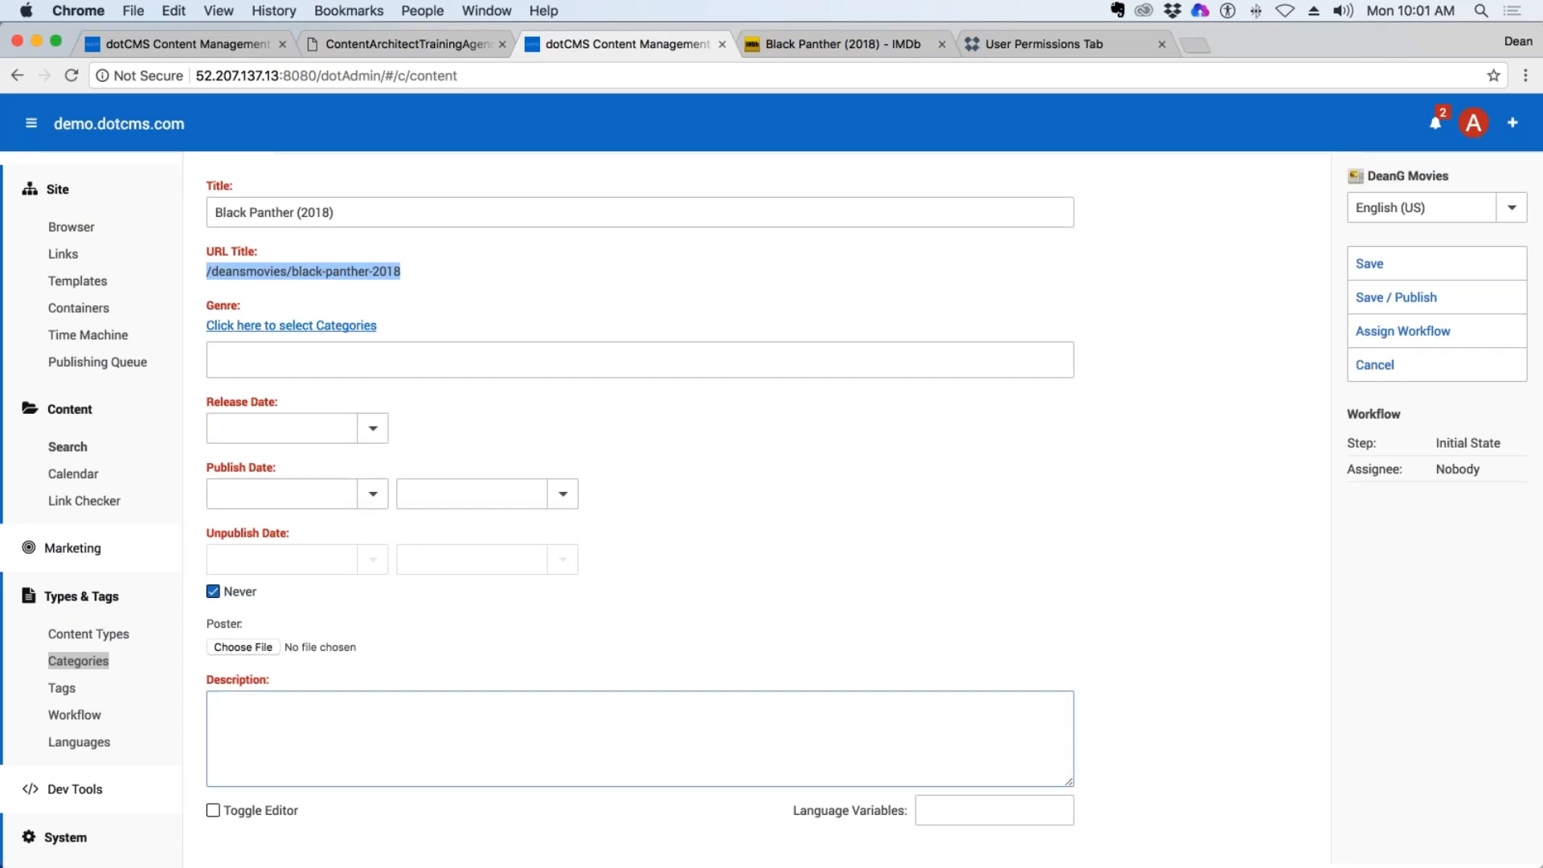
{"action": "left_click", "coordinate": [354, 327]}
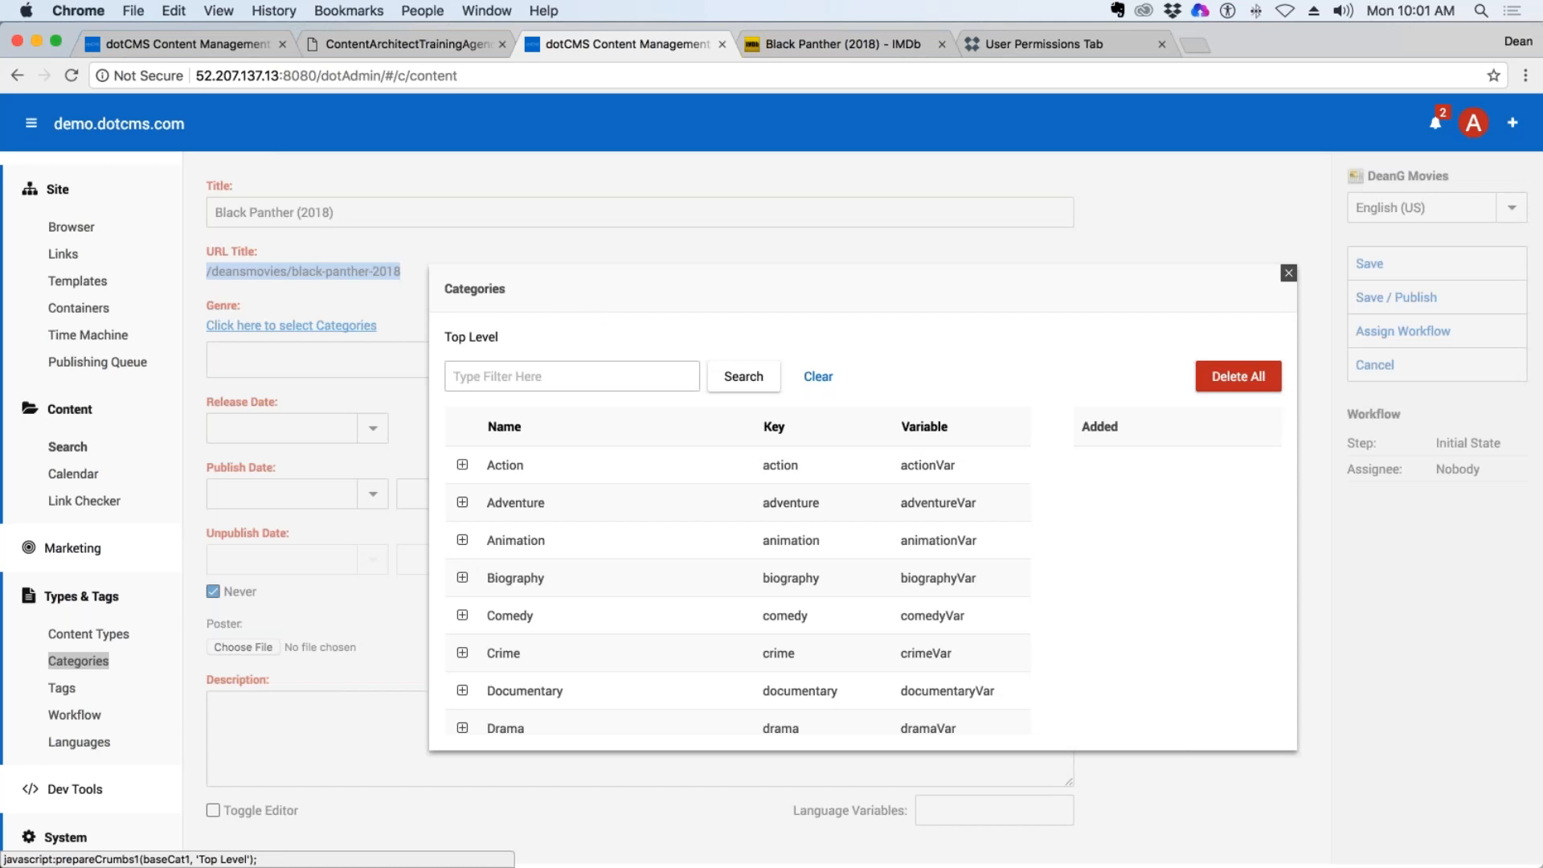
{"action": "left_click", "coordinate": [865, 50]}
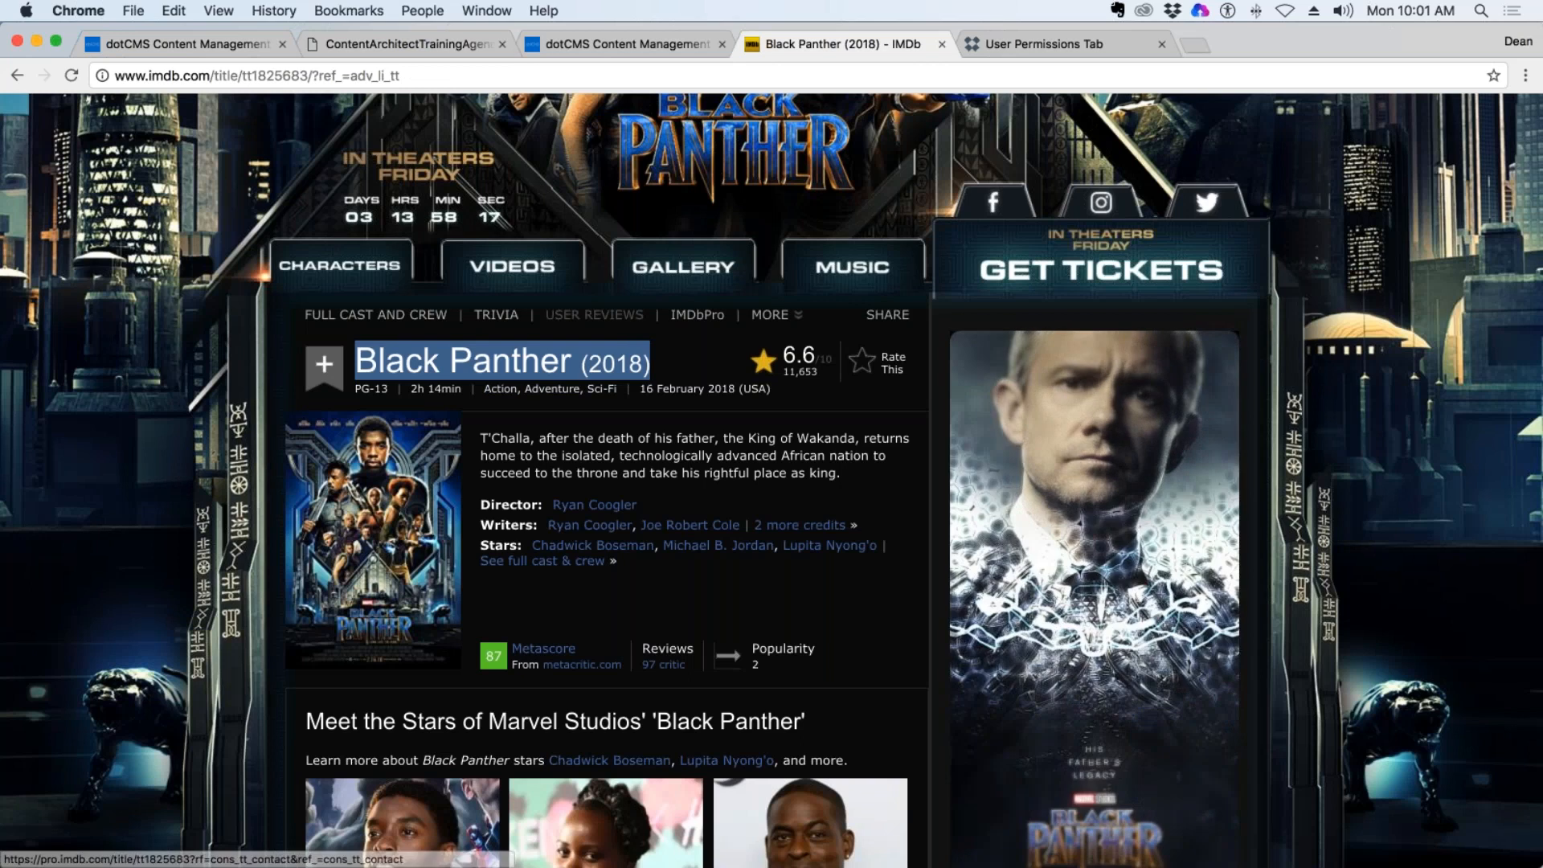
{"action": "left_click", "coordinate": [596, 50]}
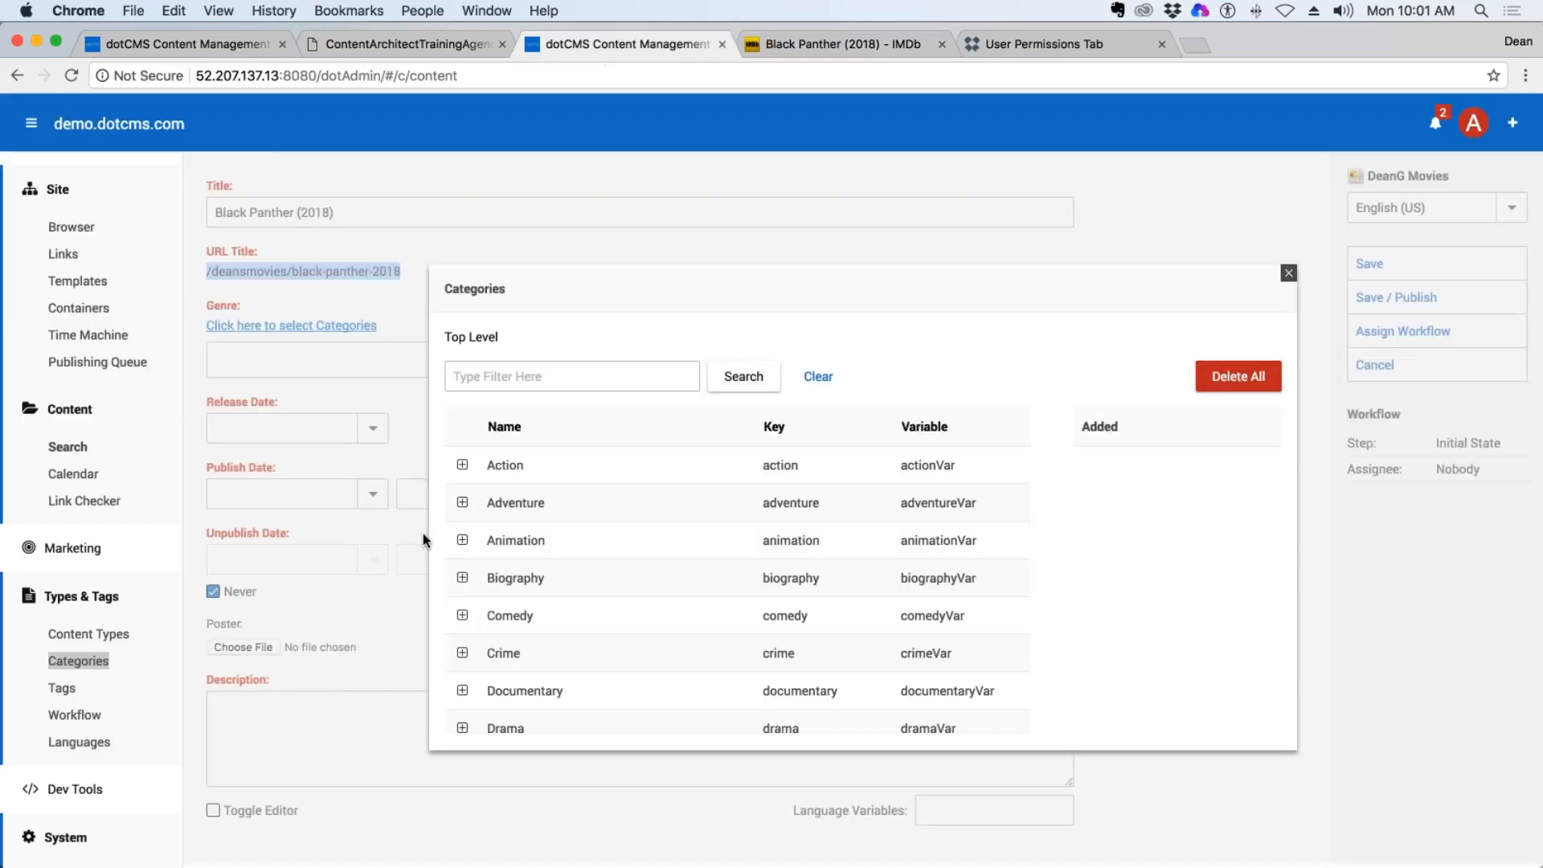
{"action": "left_click", "coordinate": [505, 469]}
{"action": "left_click", "coordinate": [509, 505]}
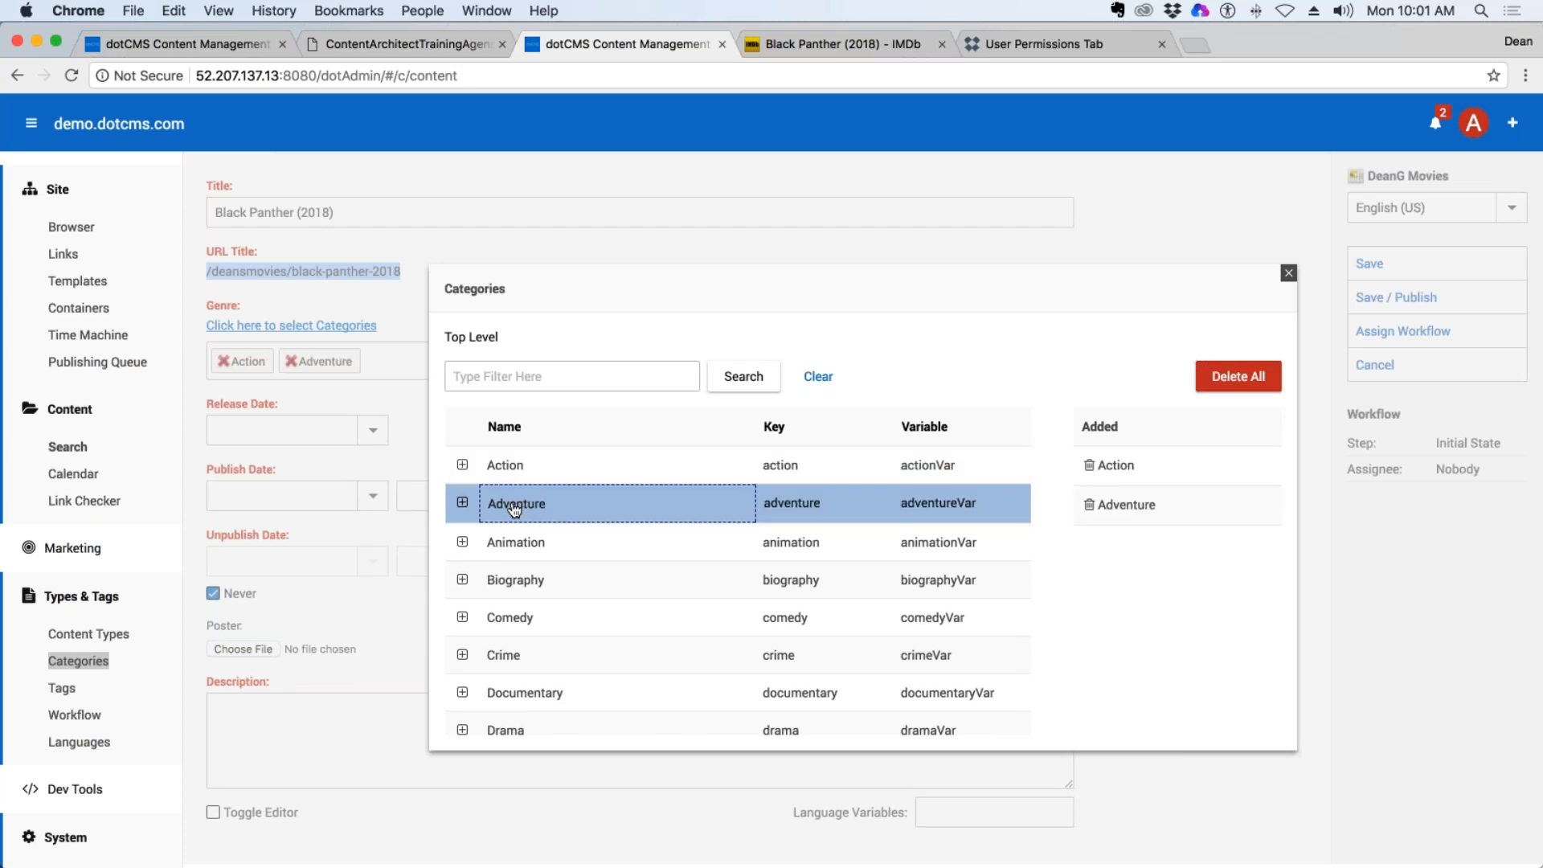
Filter the categories by "SCi", add Sci-Fi as a genre, and clear the filter.
{"action": "scroll", "coordinate": [737, 571], "scroll_direction": "down", "scroll_amount": 3}
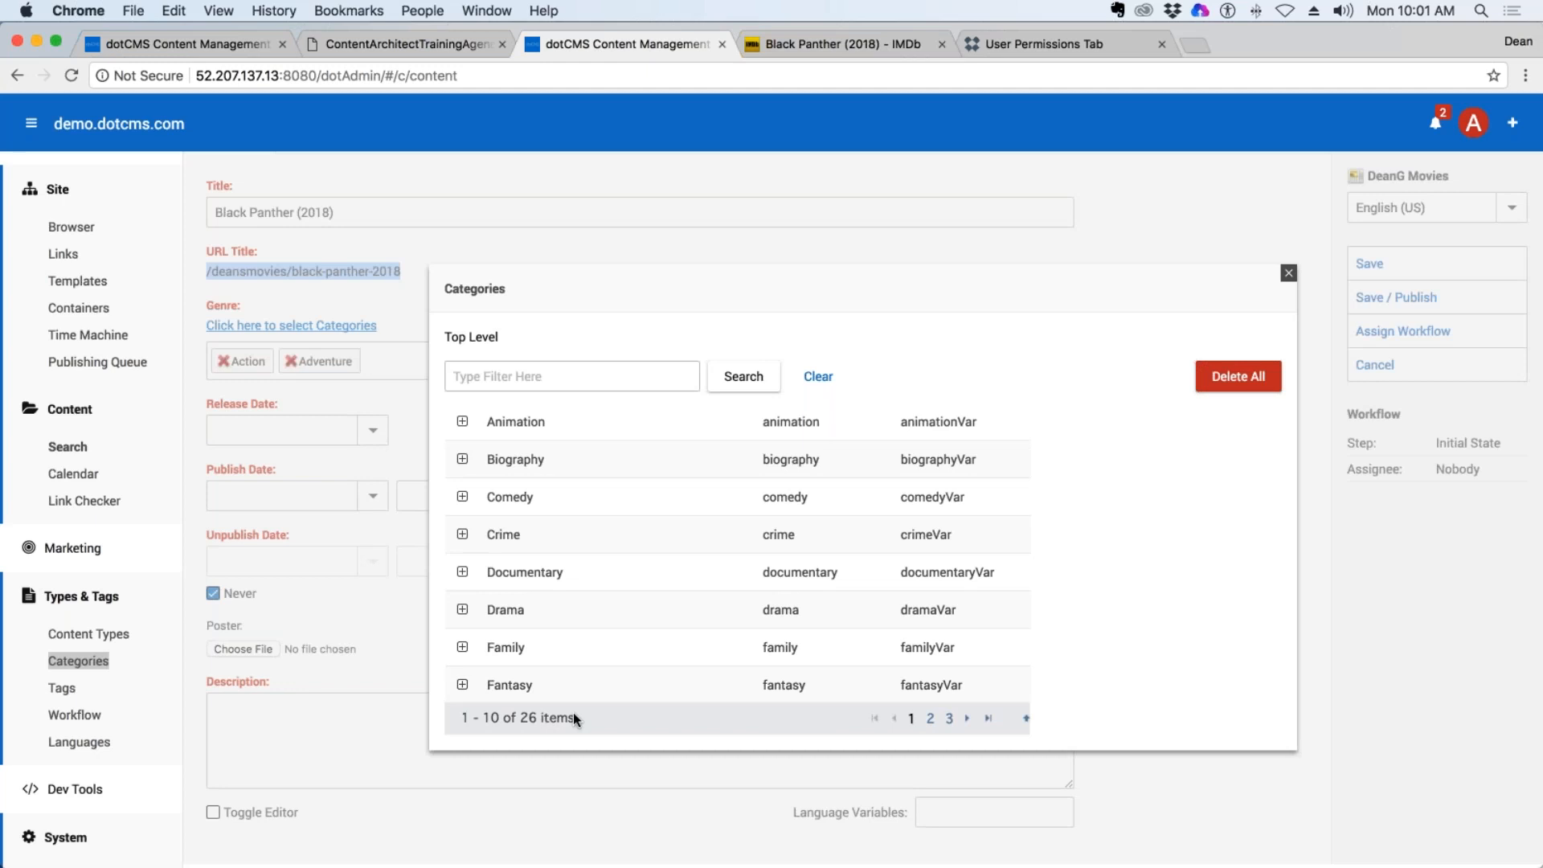
{"action": "scroll", "coordinate": [577, 720], "scroll_direction": "up", "scroll_amount": 3}
{"action": "left_click", "coordinate": [547, 376]}
{"action": "type", "text": "SCi"}
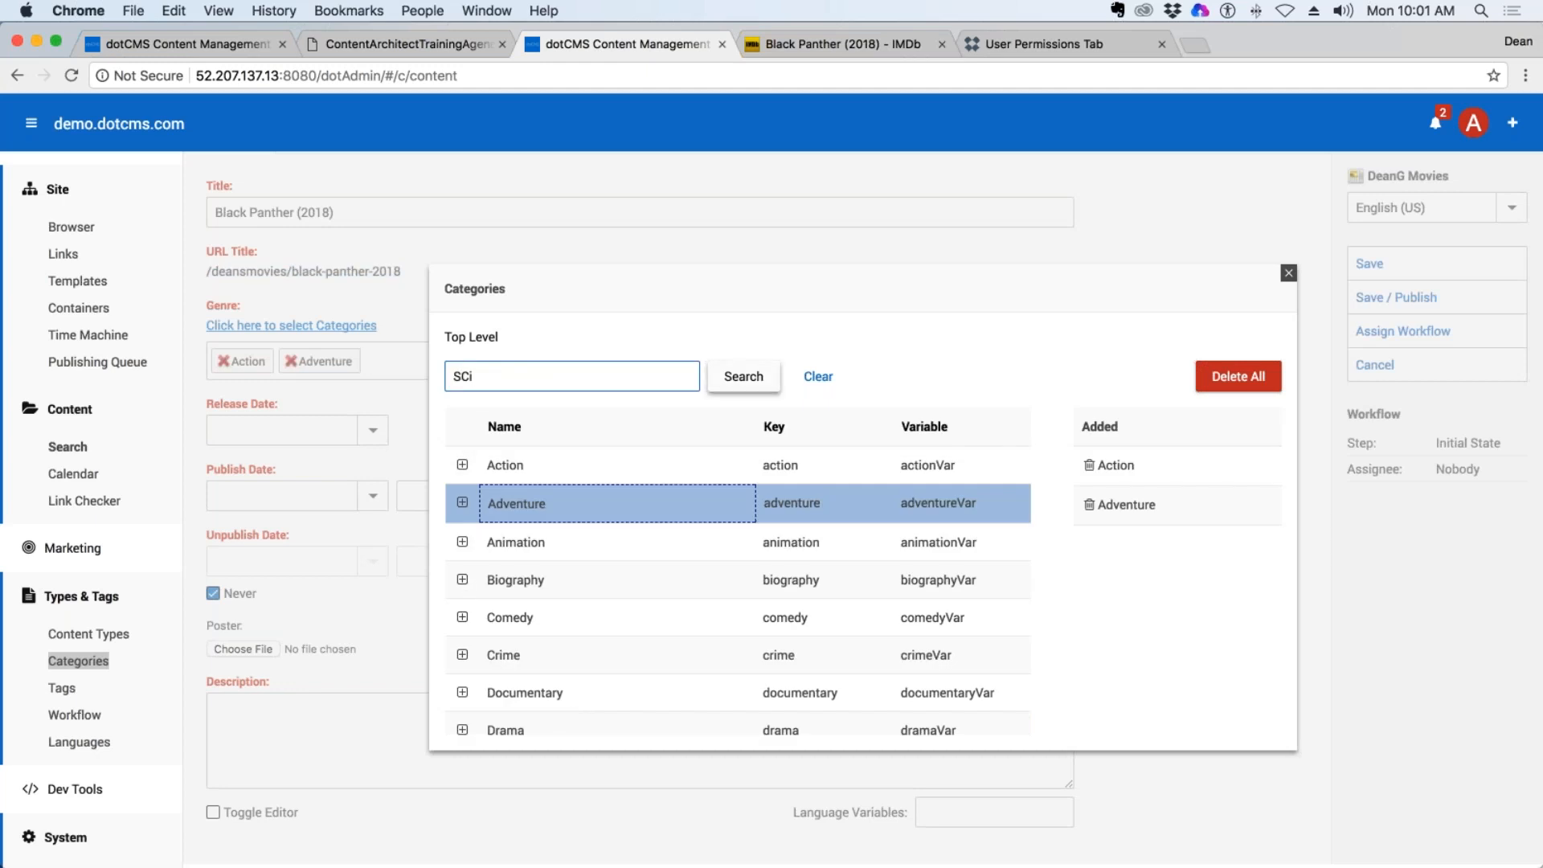
{"action": "left_click", "coordinate": [759, 382]}
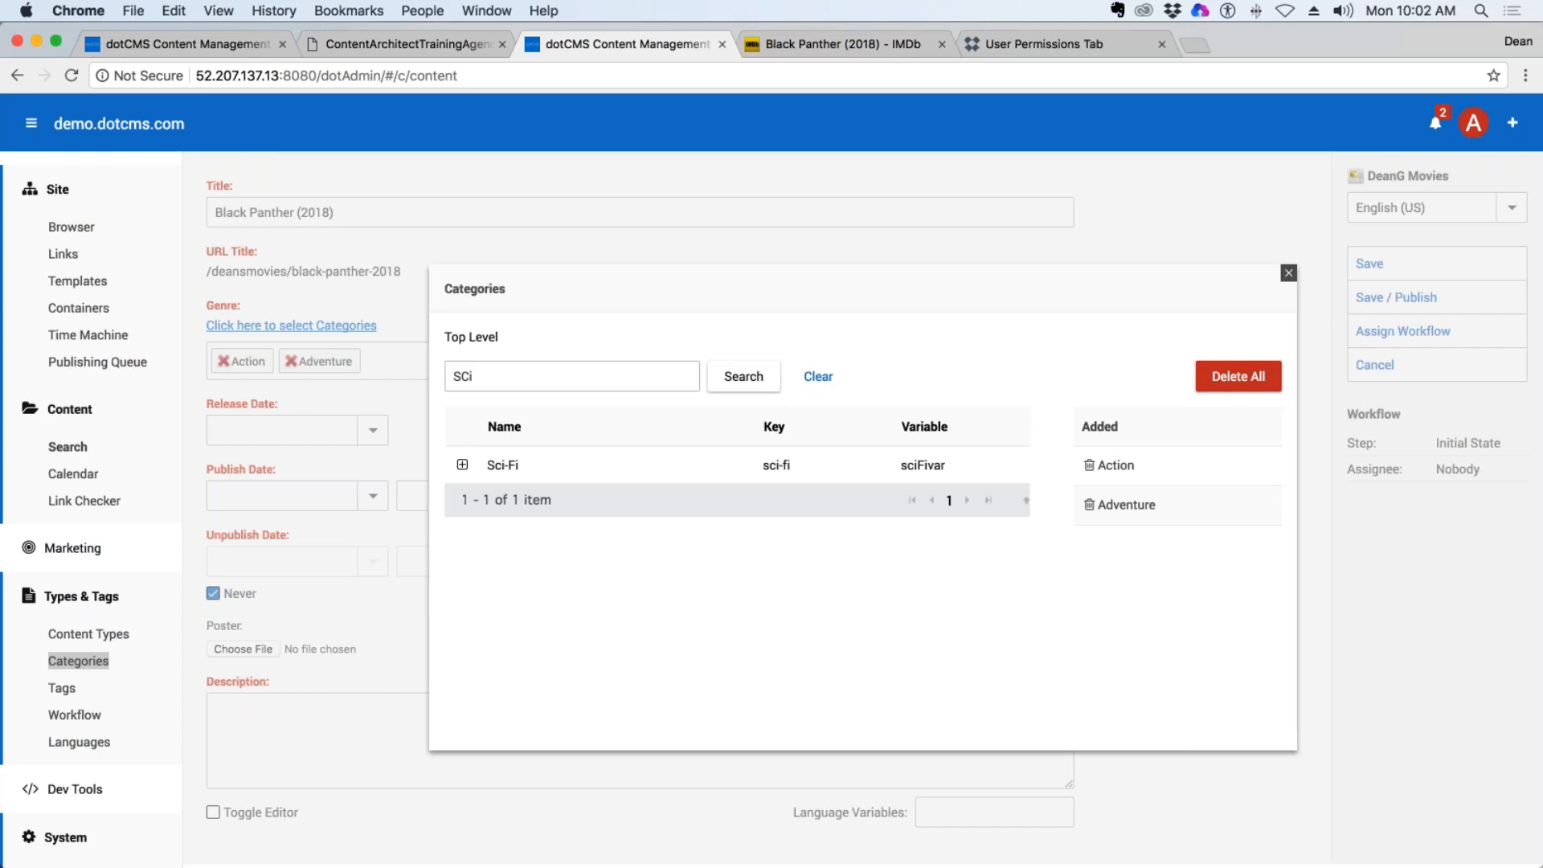
{"action": "left_click", "coordinate": [499, 470]}
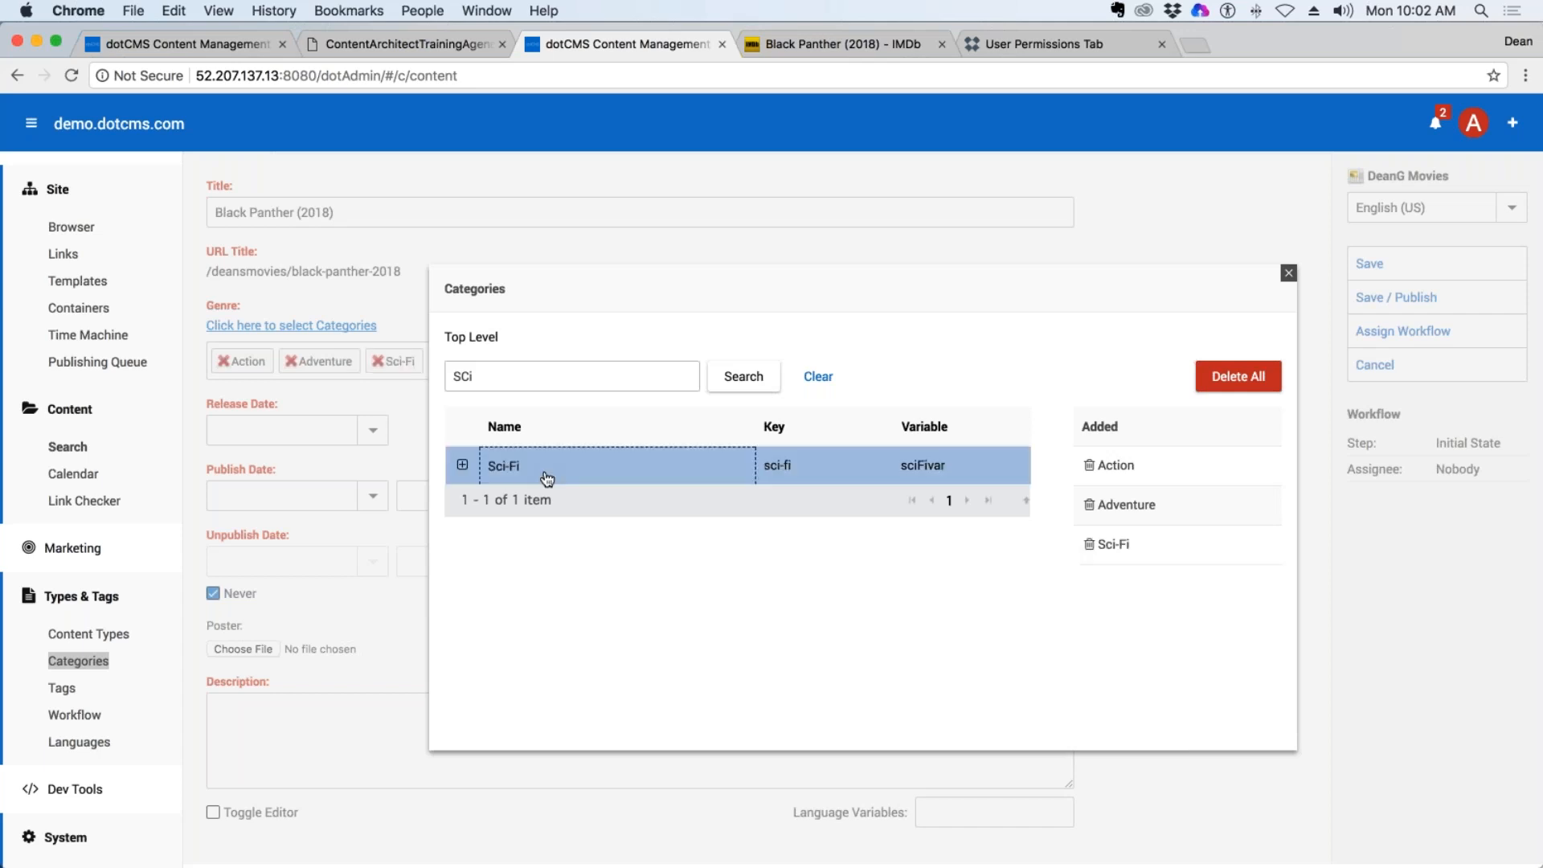
{"action": "left_click", "coordinate": [821, 384]}
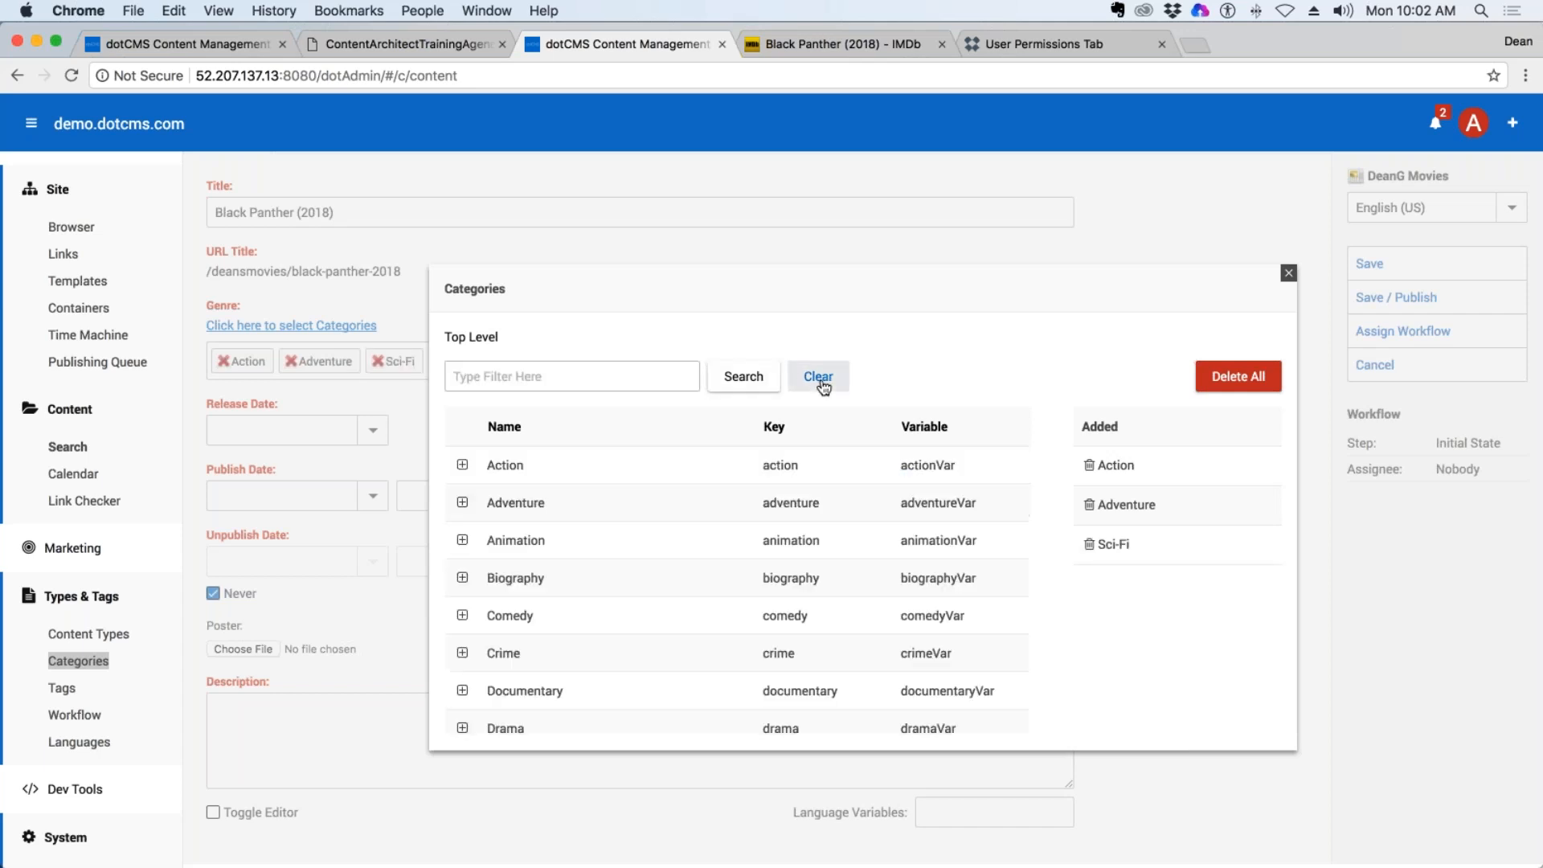
Try adding and removing Biography in the category selection, and add Comedy but remove it from the Genre field after closing the selection.
{"action": "left_click", "coordinate": [507, 583]}
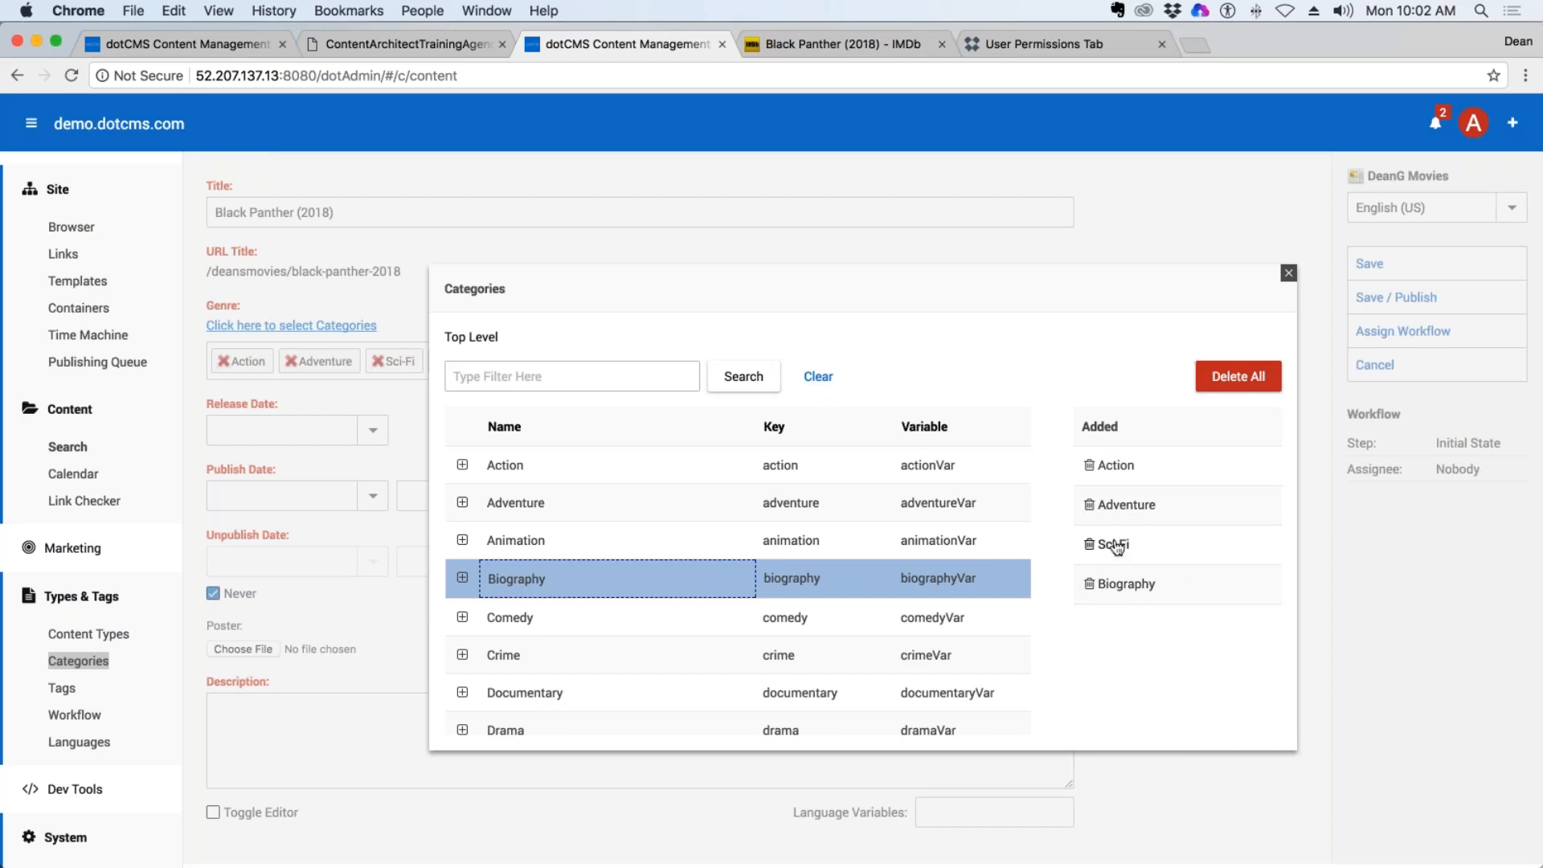
{"action": "left_click", "coordinate": [1128, 588]}
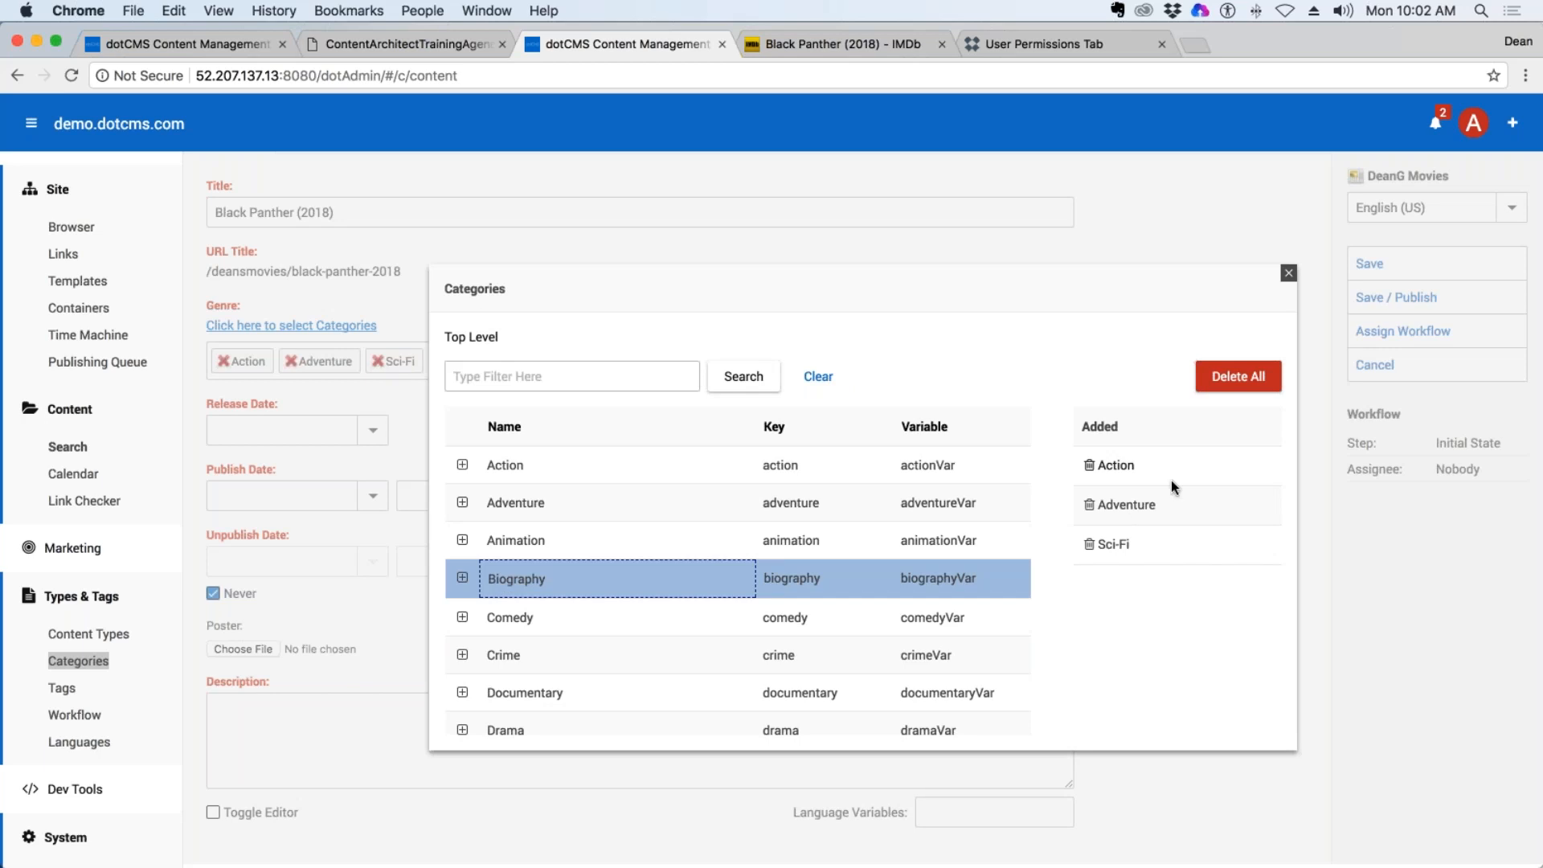
{"action": "left_click", "coordinate": [512, 623]}
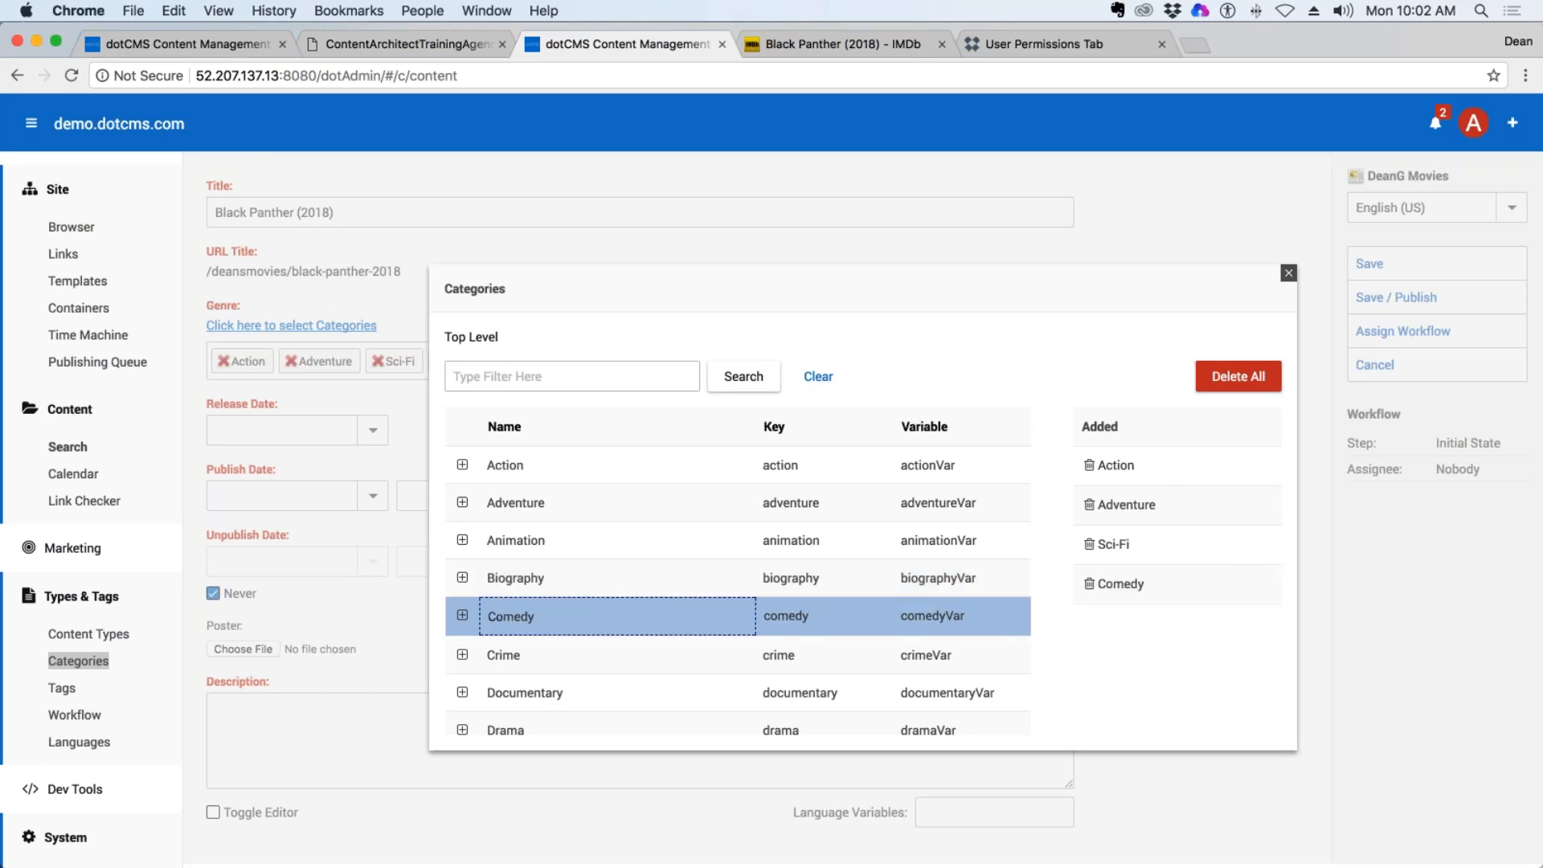
{"action": "left_click", "coordinate": [1289, 275]}
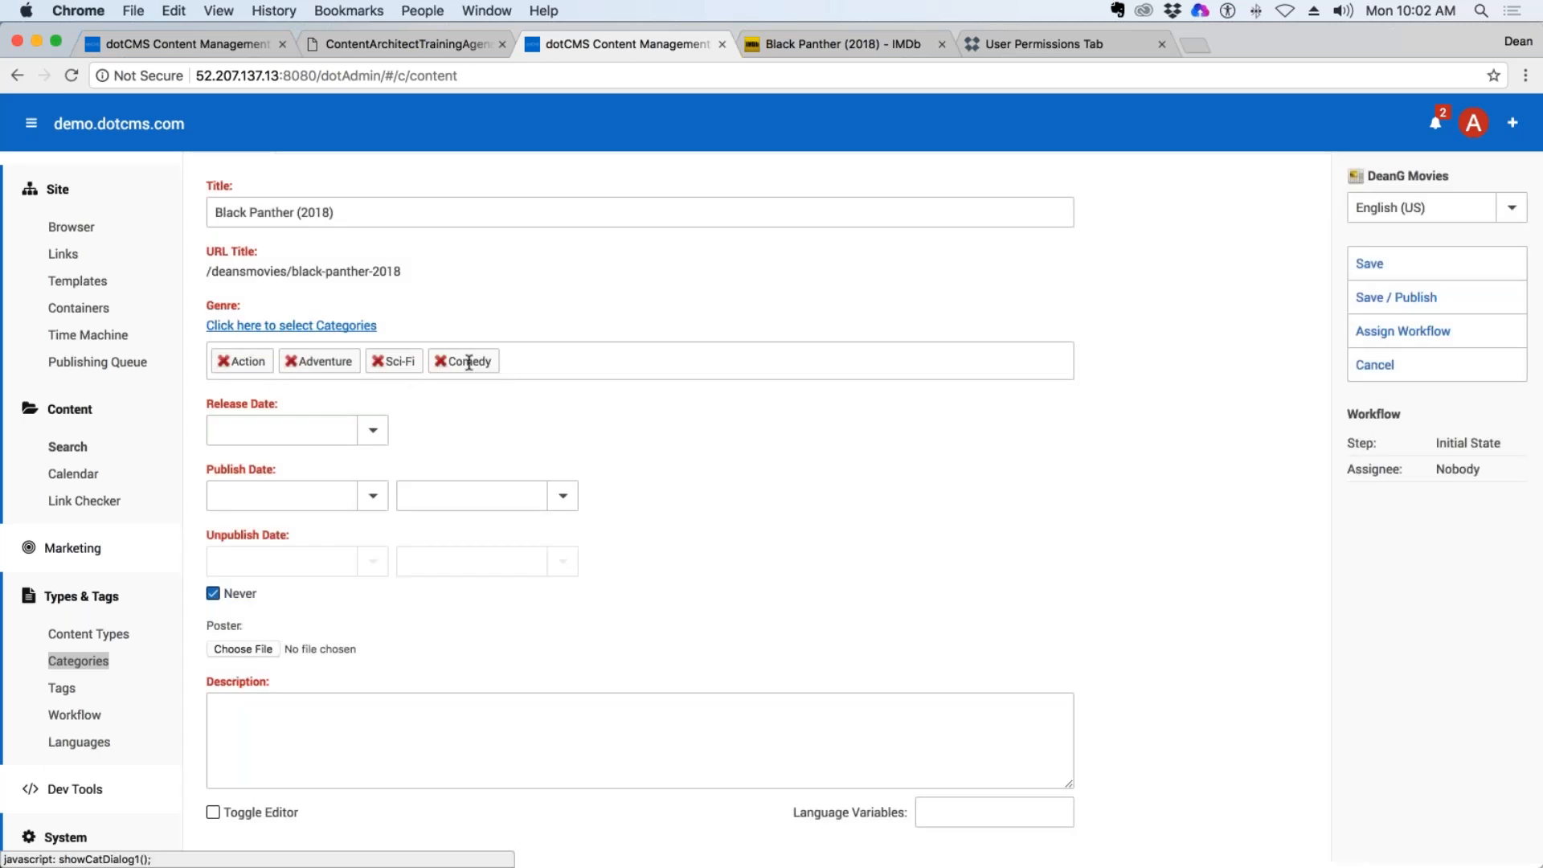
{"action": "left_click", "coordinate": [441, 361]}
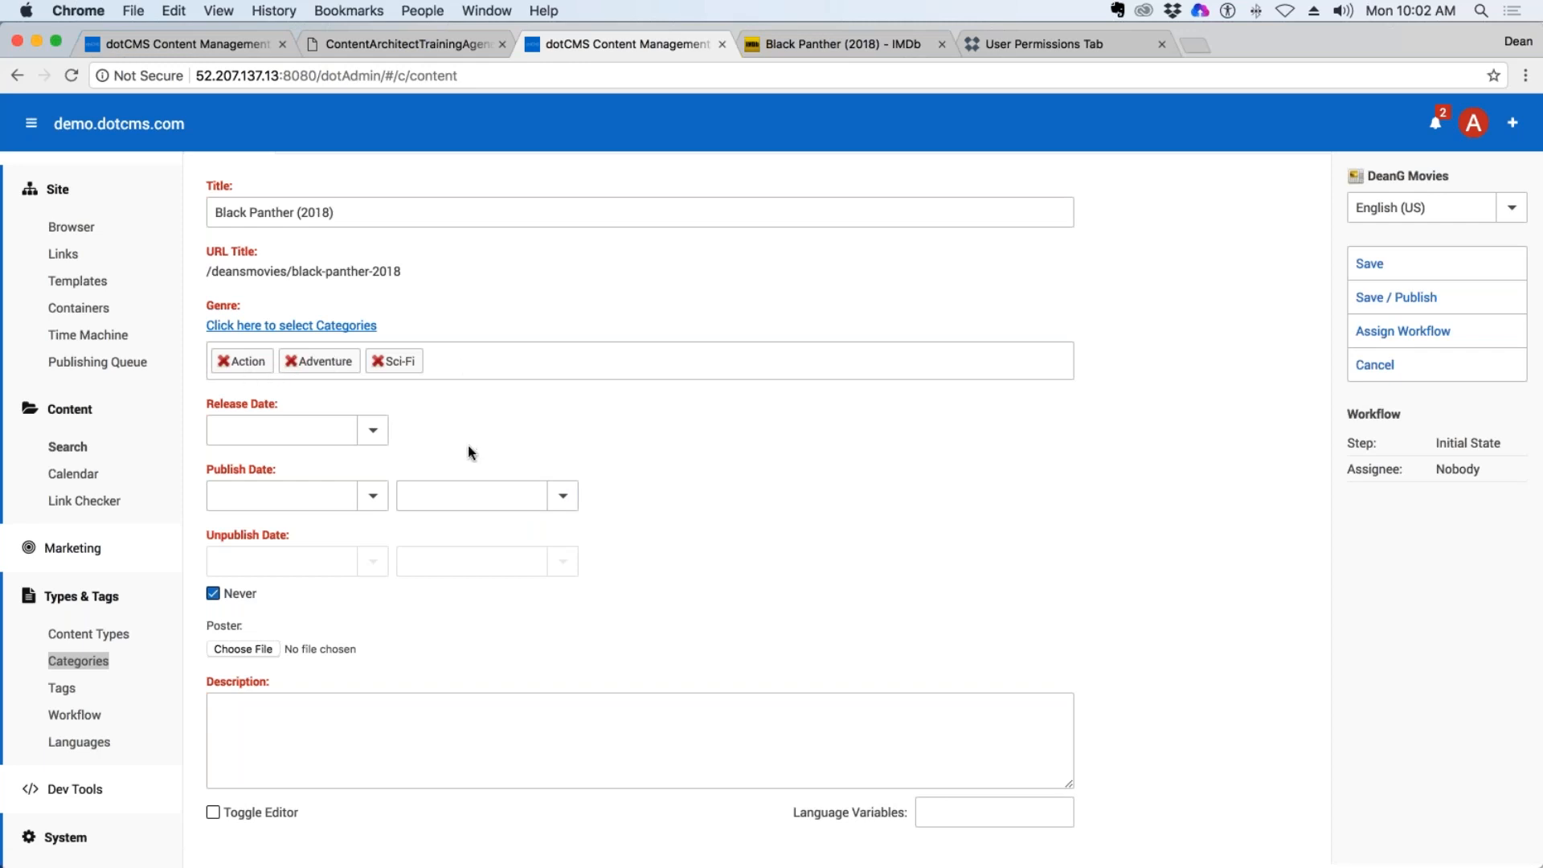
Check the movie's release date on IMDb and set the Release Date to 2/16/2018.
{"action": "left_click", "coordinate": [828, 48]}
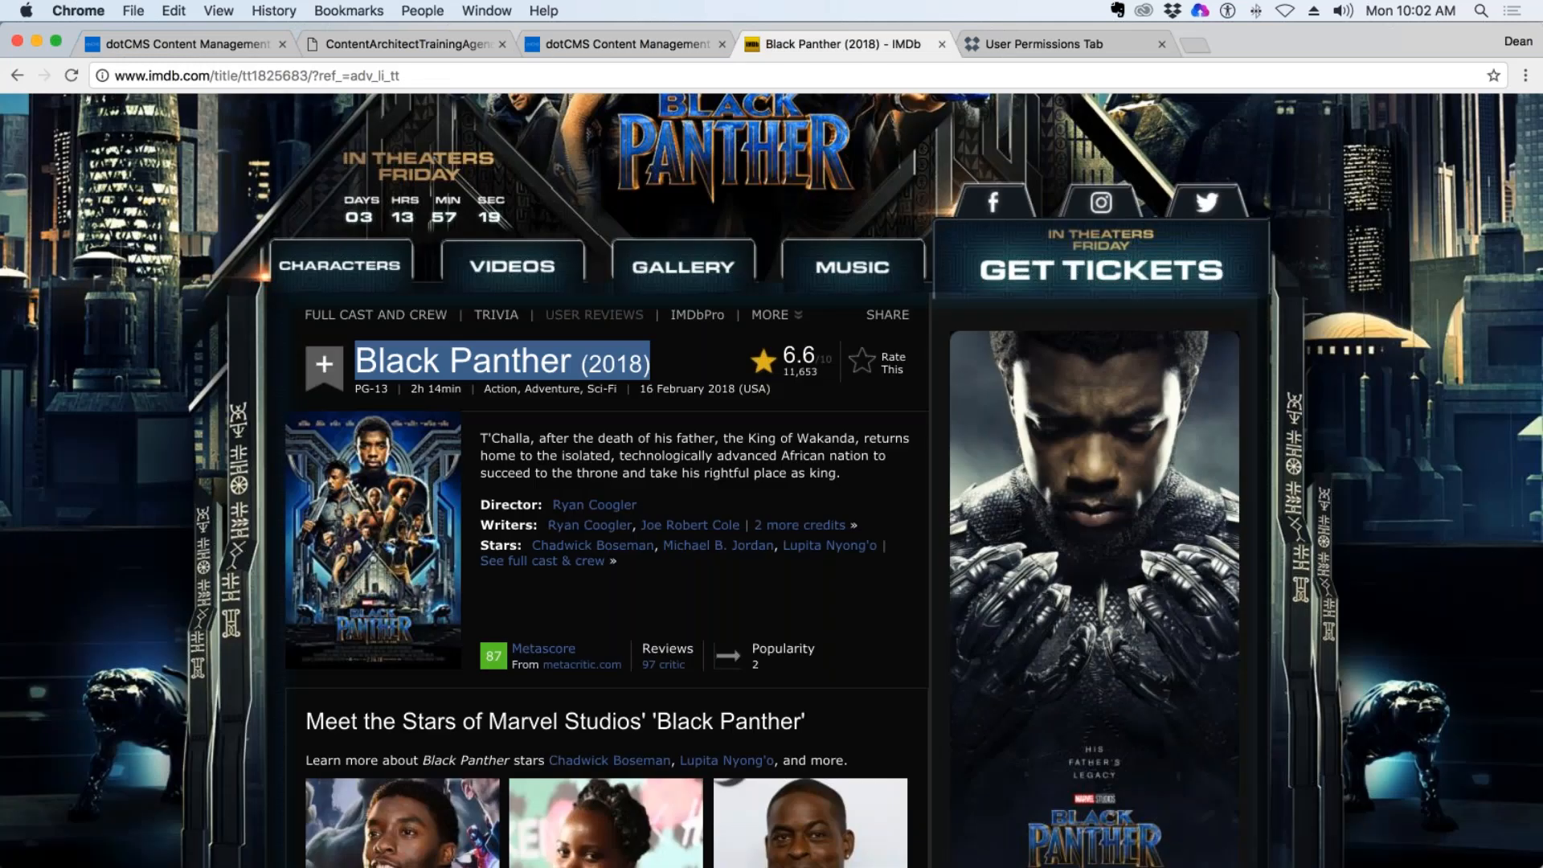
{"action": "left_click", "coordinate": [432, 45]}
{"action": "left_click", "coordinate": [587, 46]}
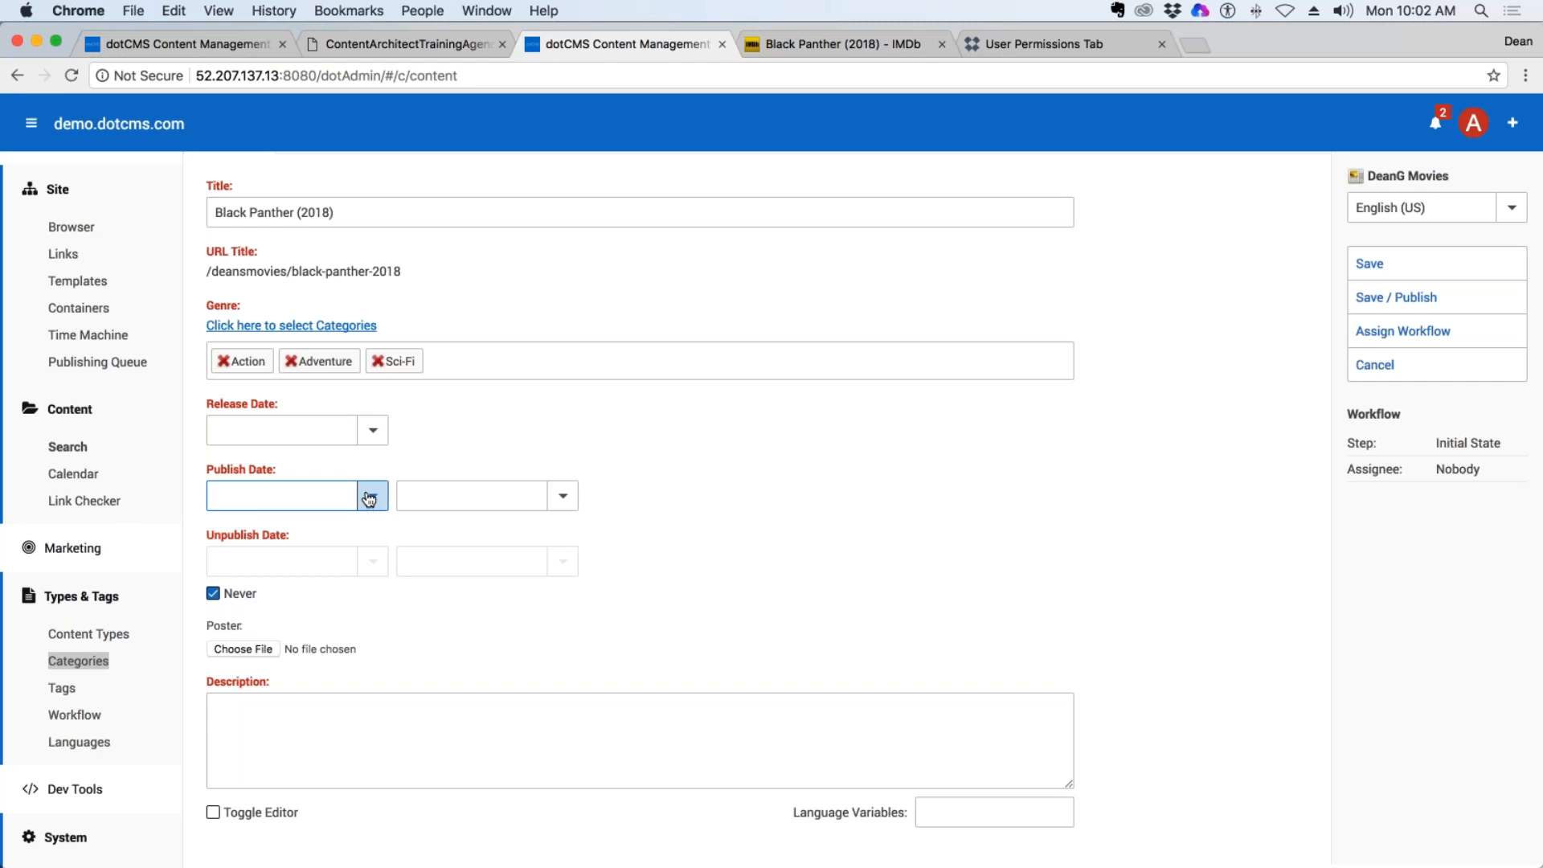
{"action": "left_click", "coordinate": [372, 430]}
{"action": "left_click", "coordinate": [344, 585]}
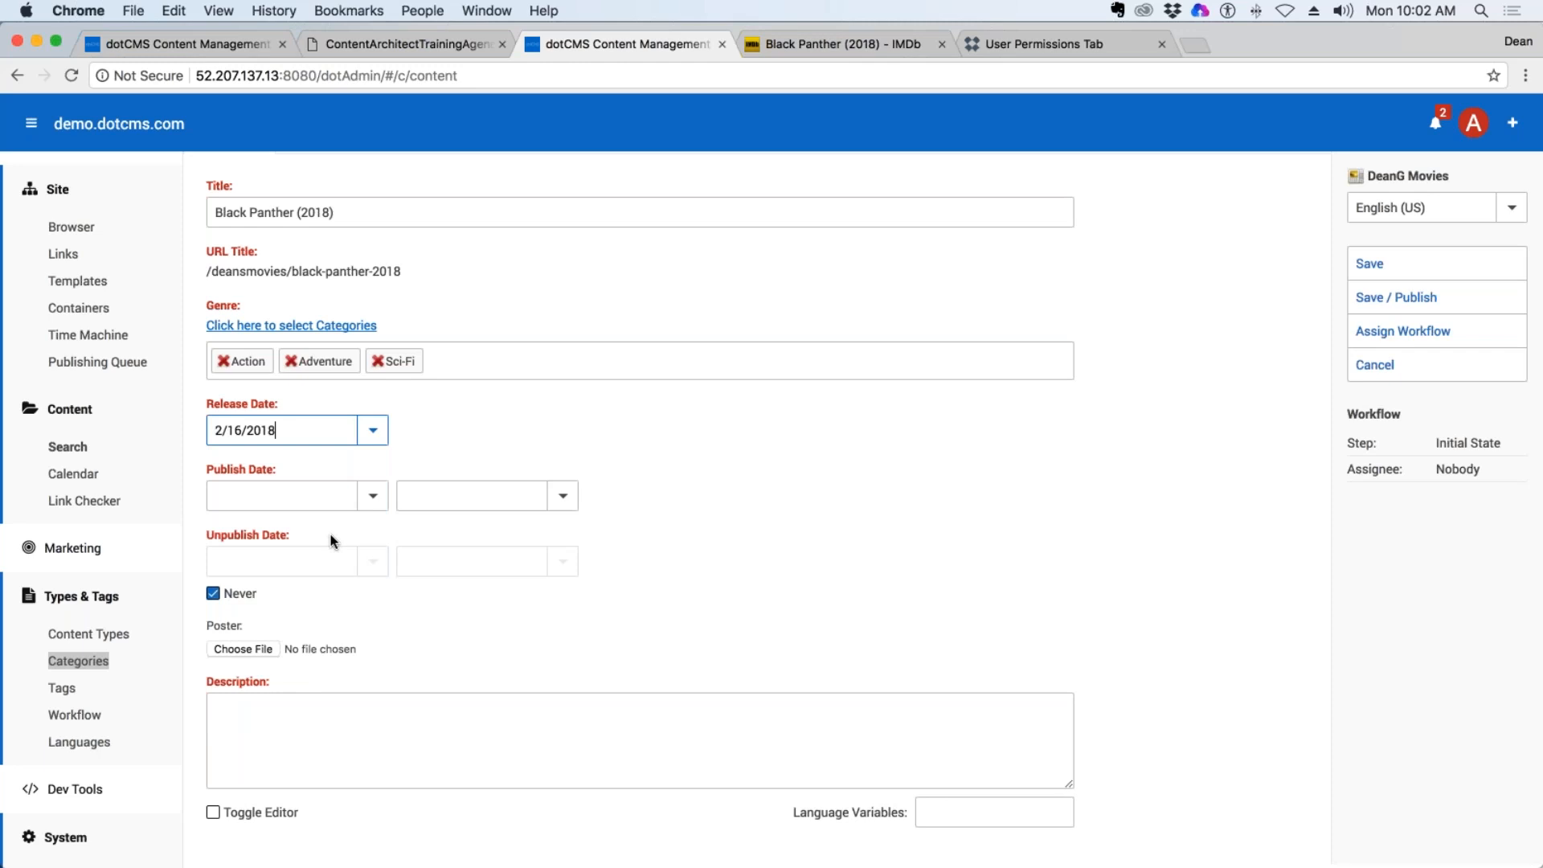
Check today's date and set the Publish Date to 2/12/2018.
{"action": "left_click", "coordinate": [373, 496]}
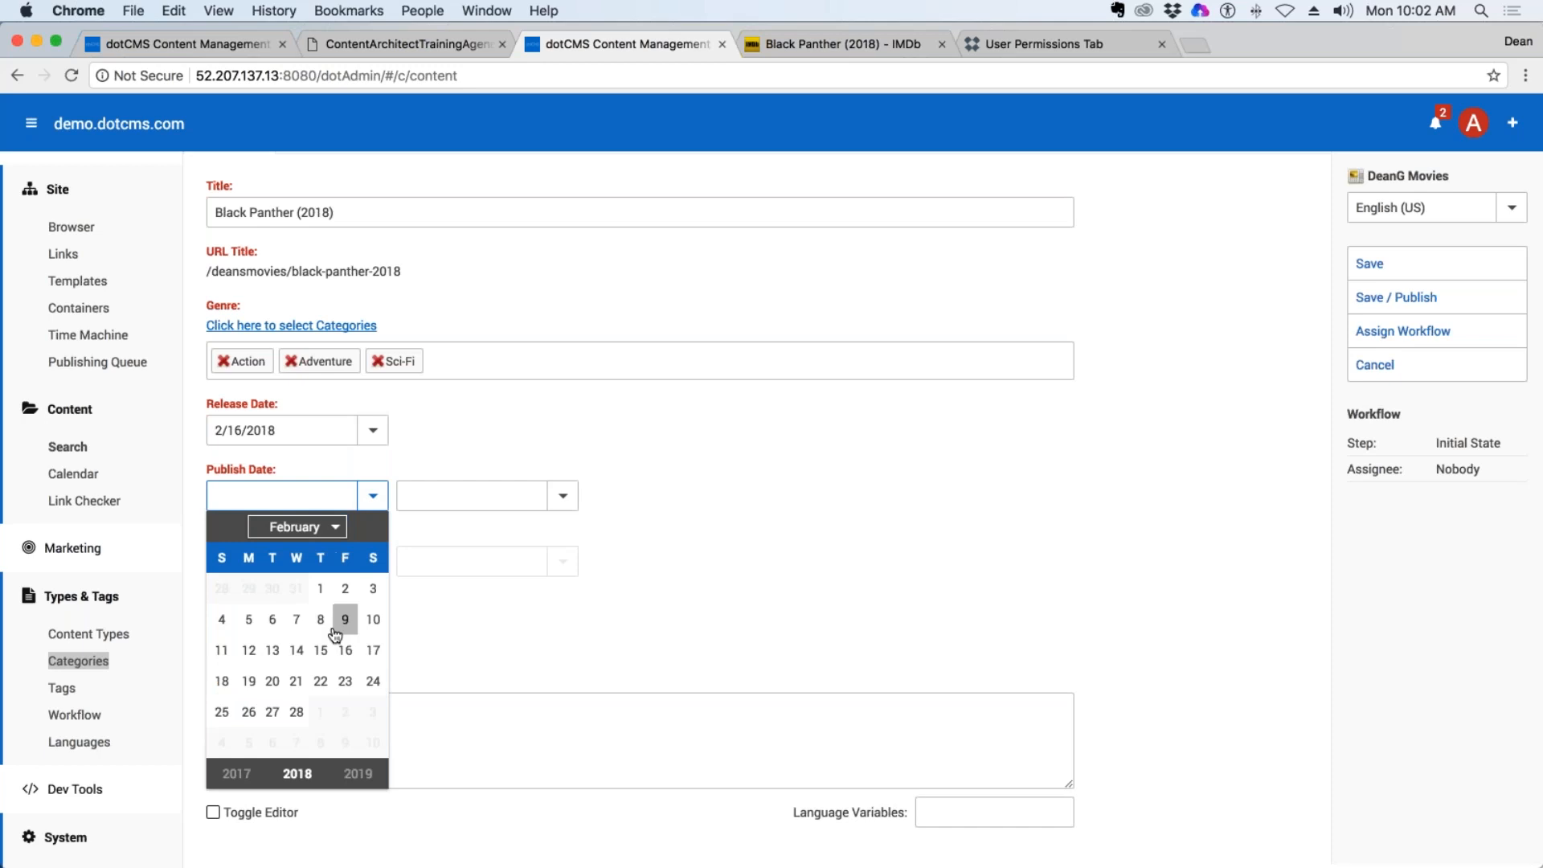
{"action": "left_click", "coordinate": [1382, 14]}
{"action": "left_click", "coordinate": [1383, 17]}
{"action": "left_click", "coordinate": [248, 649]}
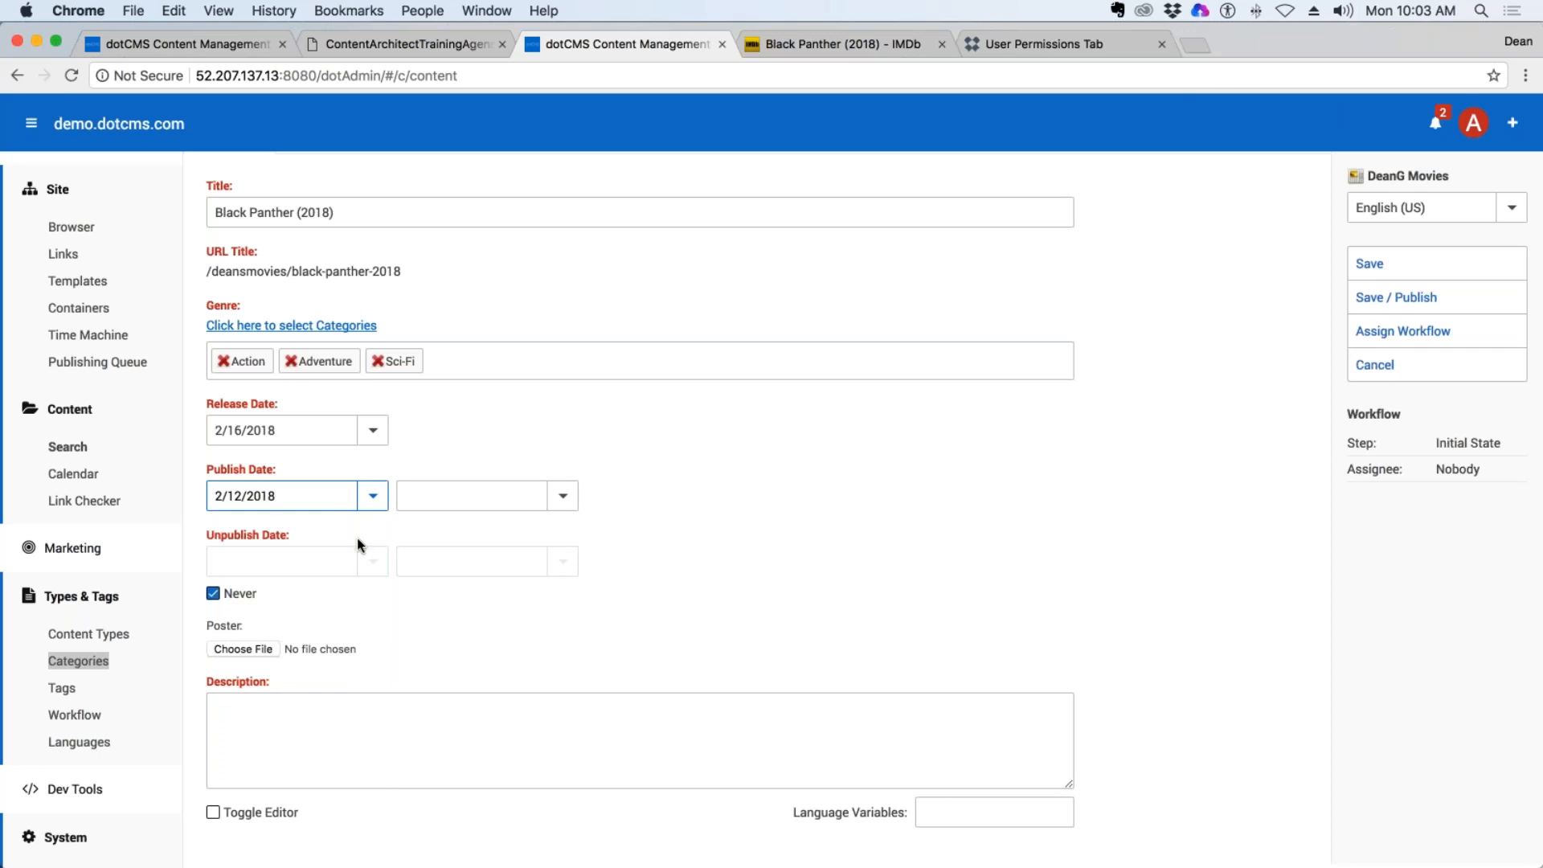
Turn off the Never option for unpublishing and set the Unpublish Date to 3/31/2018.
{"action": "triple_click", "coordinate": [299, 537]}
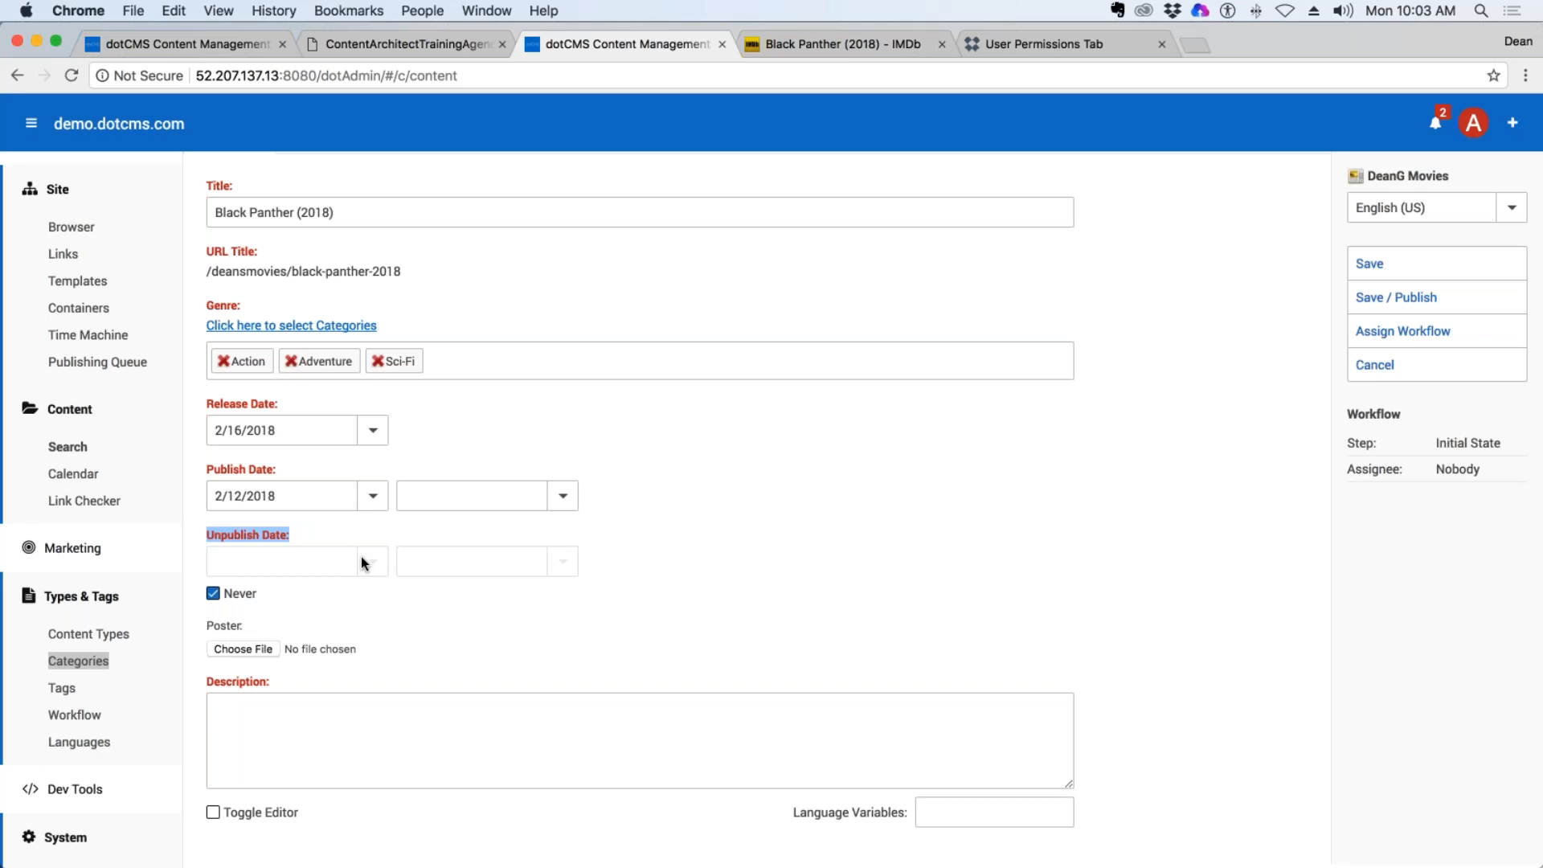
{"action": "left_click", "coordinate": [214, 594]}
{"action": "left_click", "coordinate": [264, 504]}
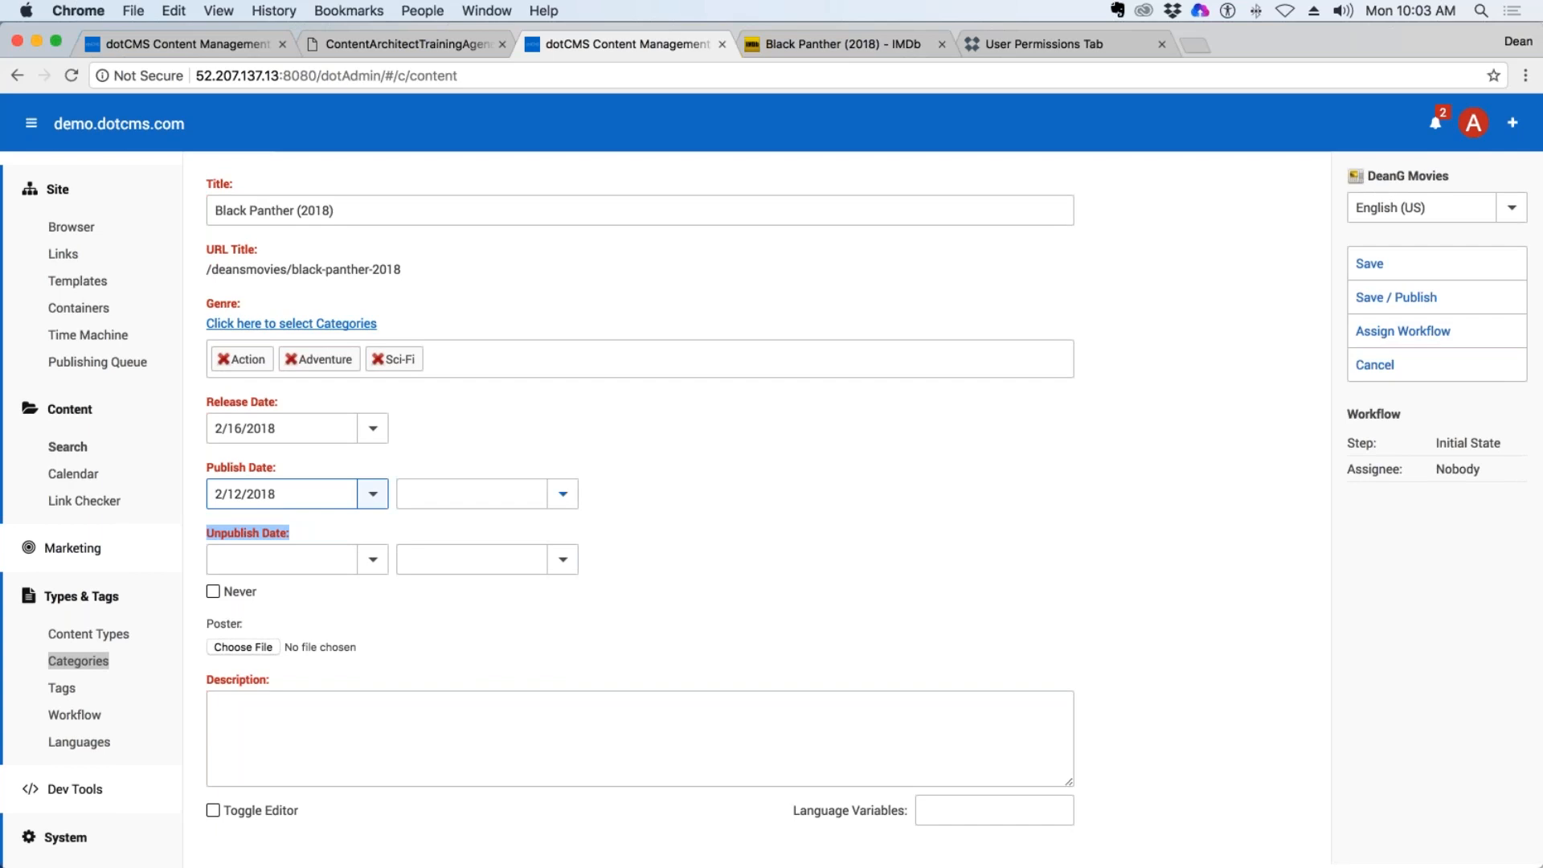
{"action": "left_click", "coordinate": [372, 559]}
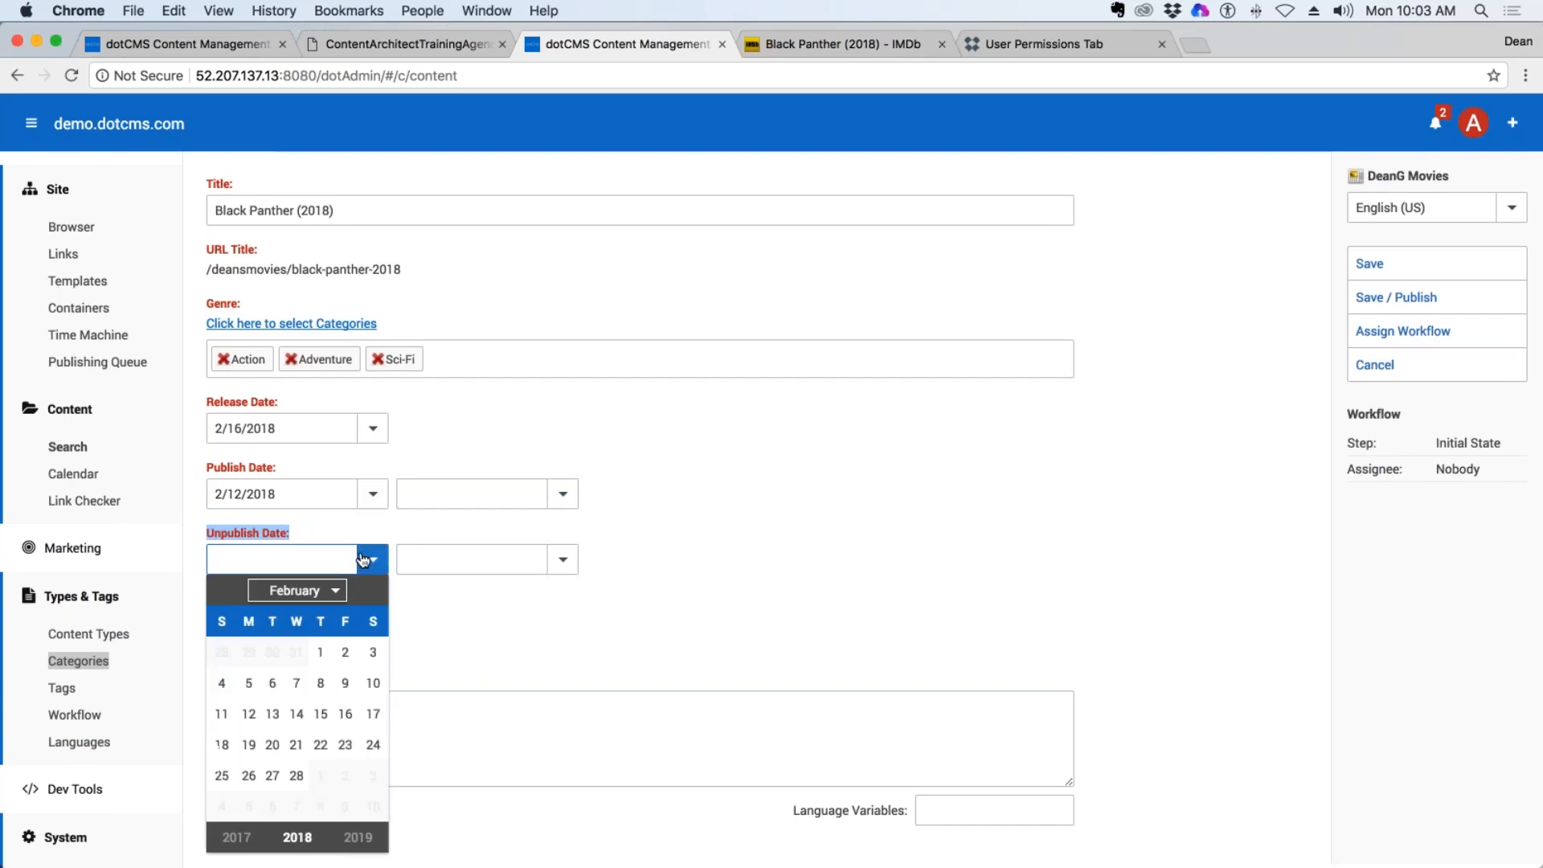
{"action": "left_click", "coordinate": [336, 593]}
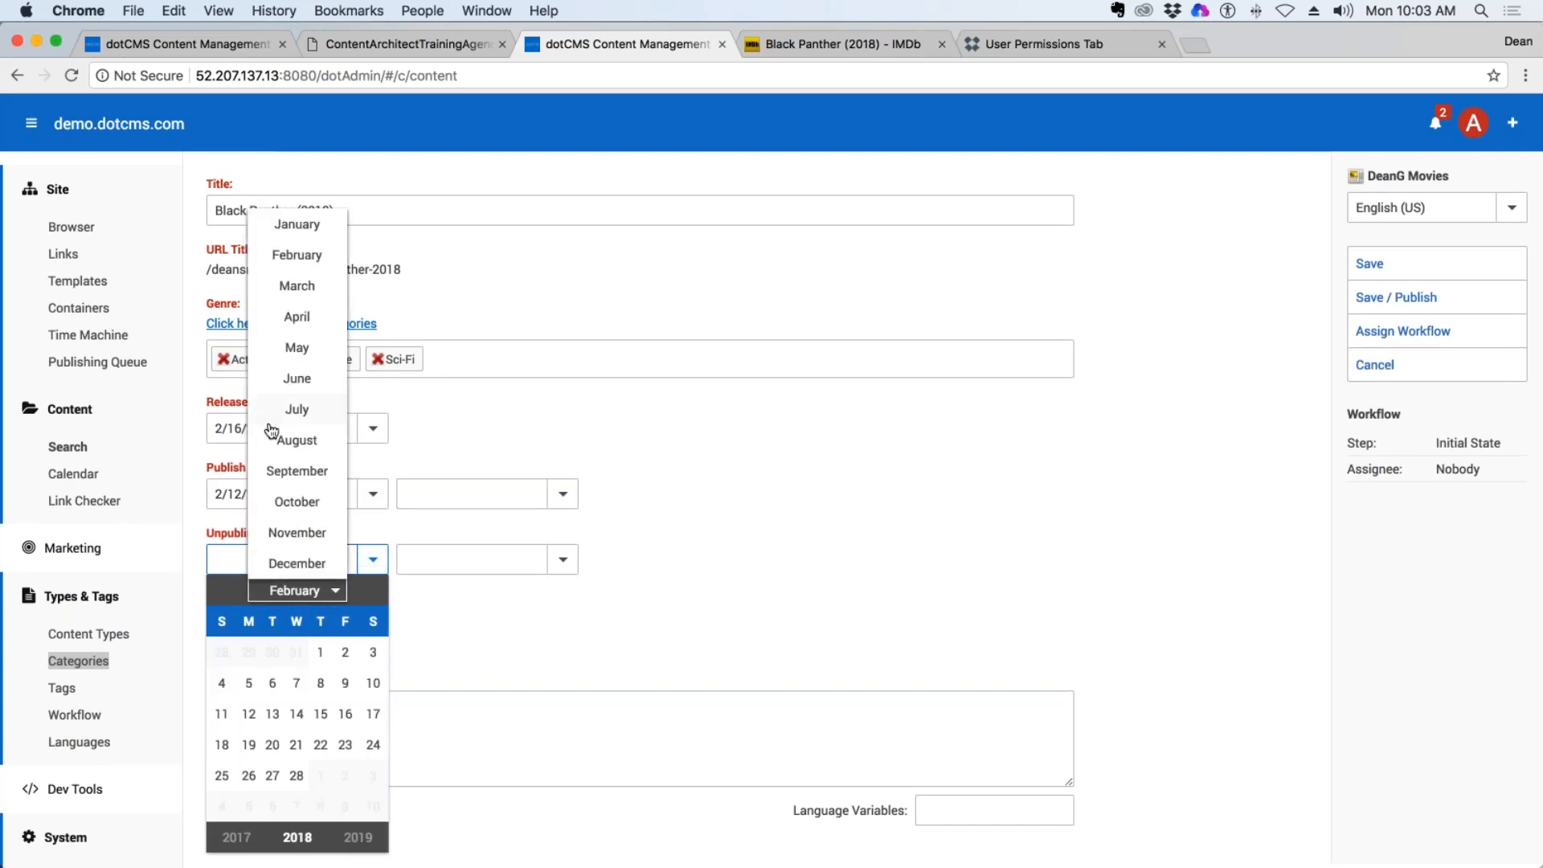
{"action": "left_click", "coordinate": [297, 286]}
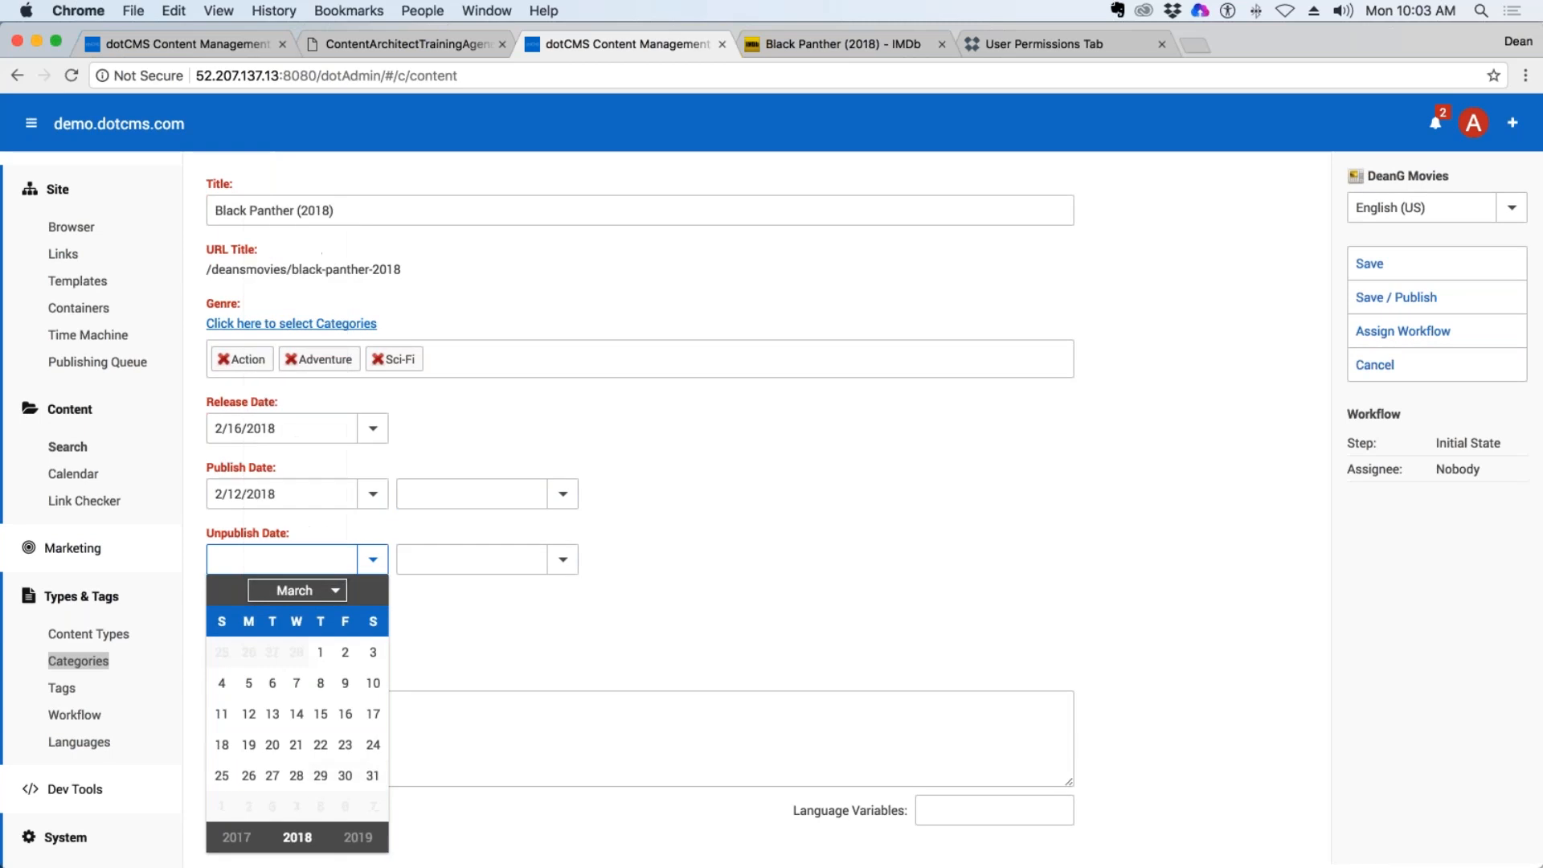
{"action": "left_click", "coordinate": [373, 777]}
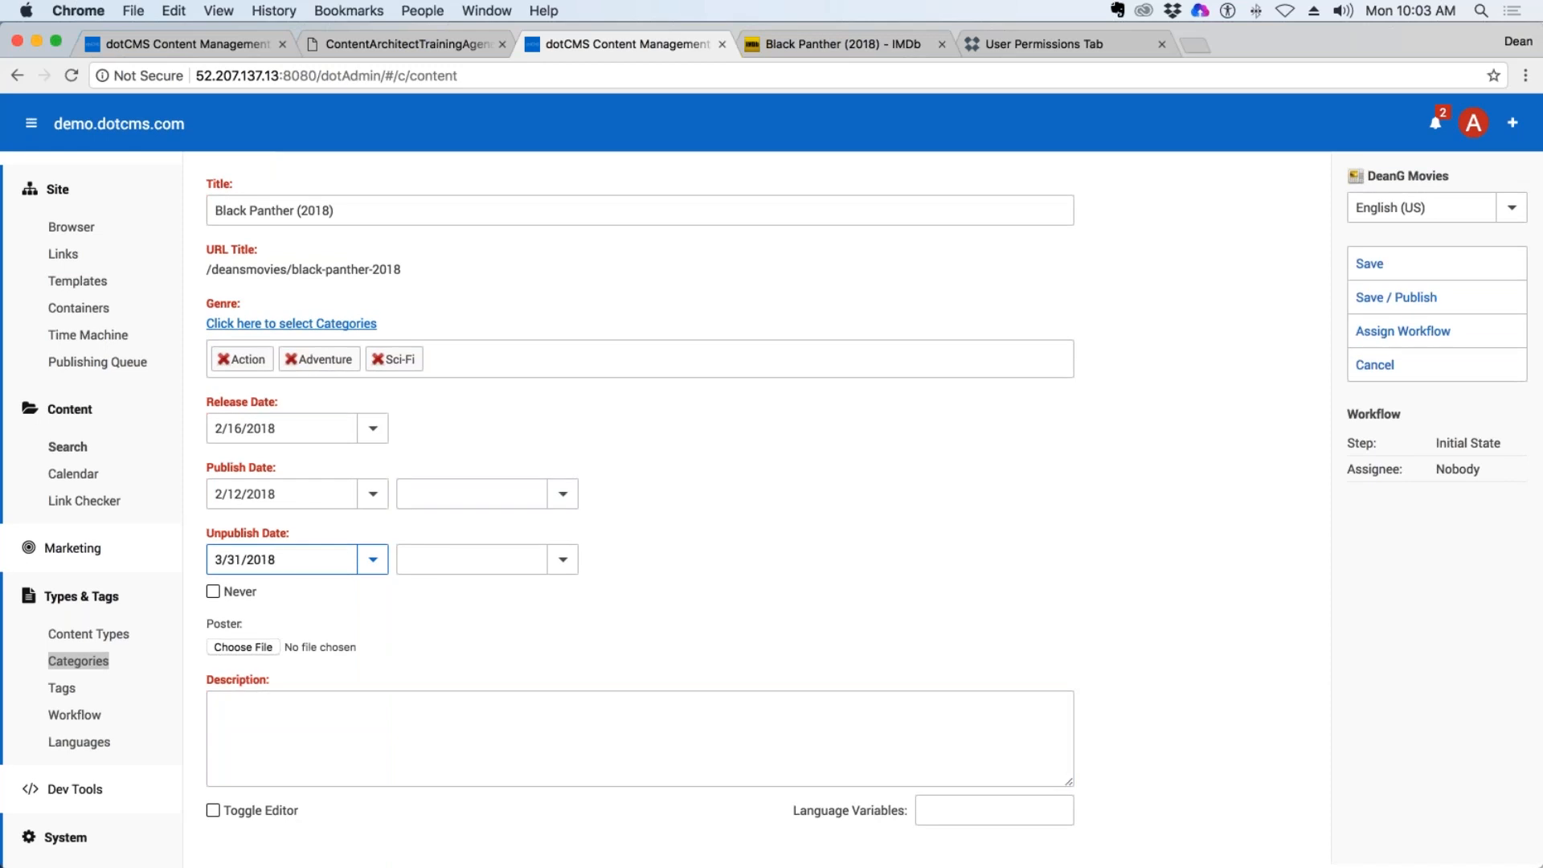
{"action": "left_click", "coordinate": [762, 550]}
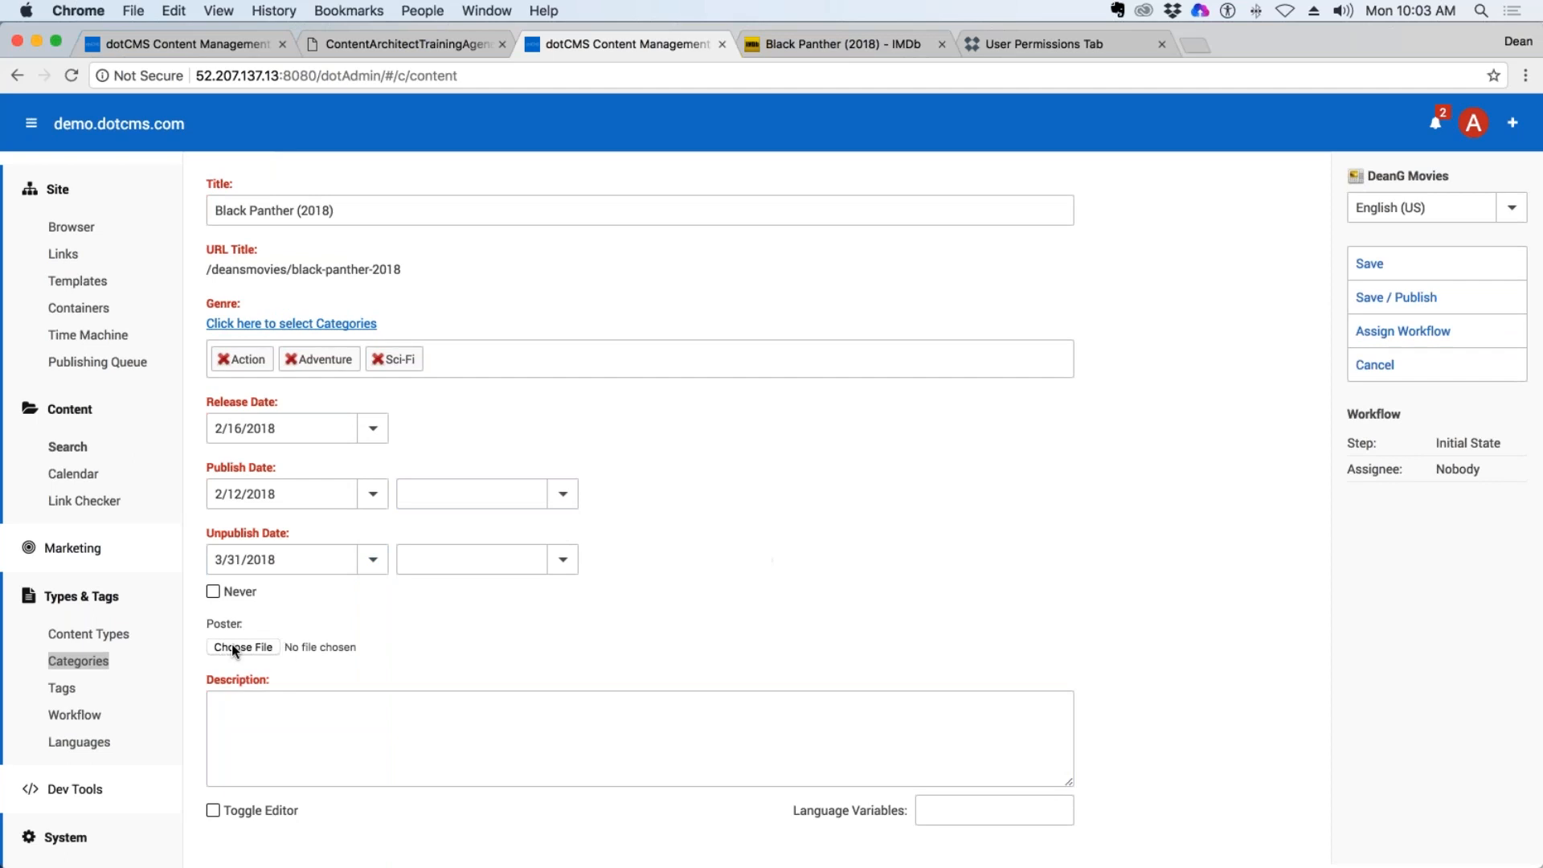
Copy the plot summary from the Black Panther IMDb page into the content item's Description field.
{"action": "left_click", "coordinate": [229, 744]}
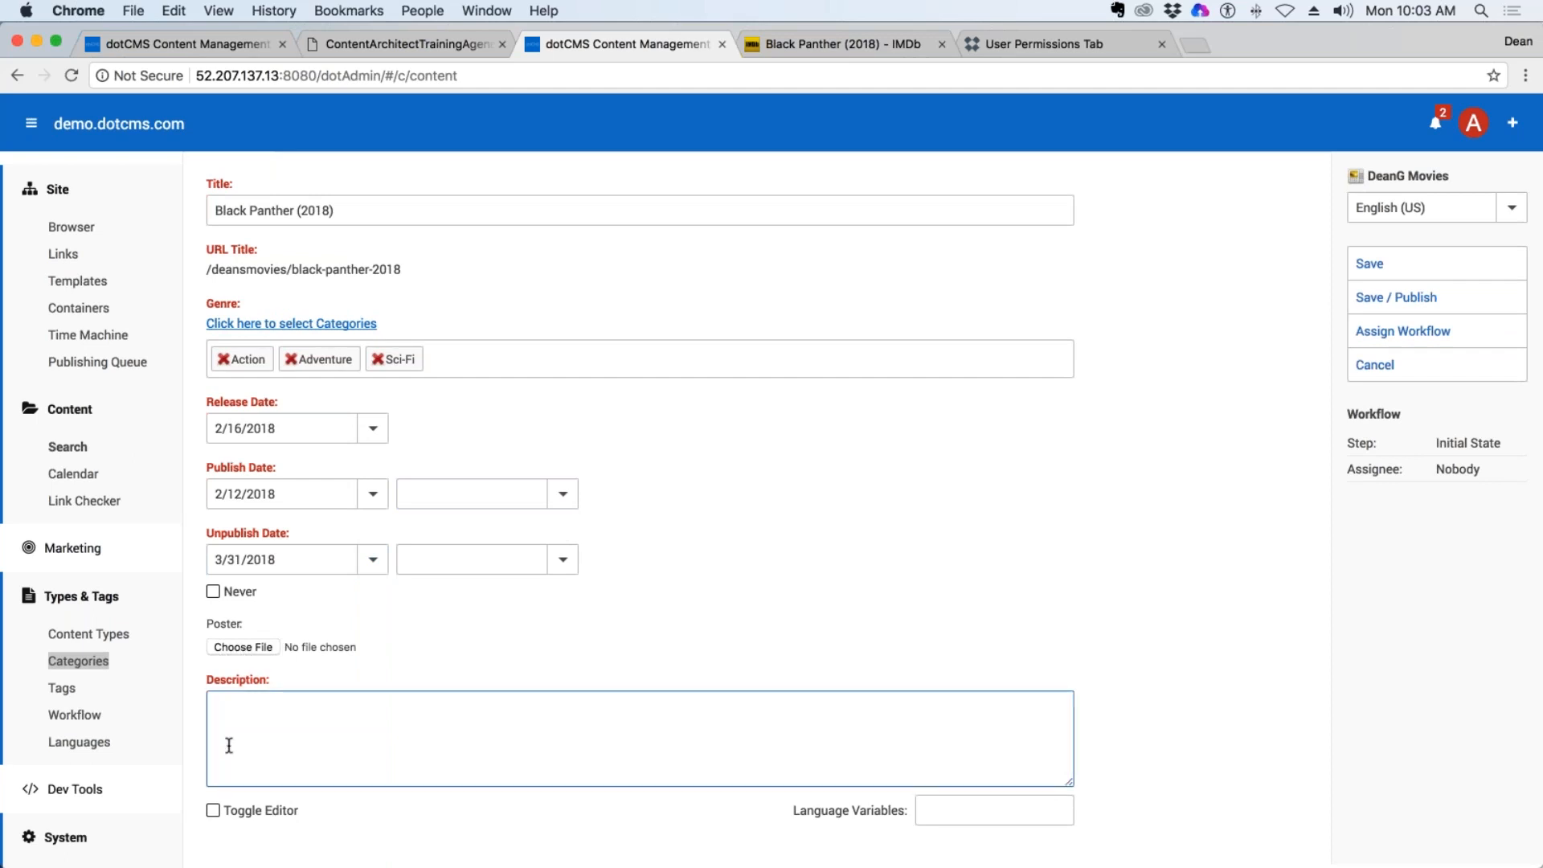
{"action": "left_click", "coordinate": [835, 44]}
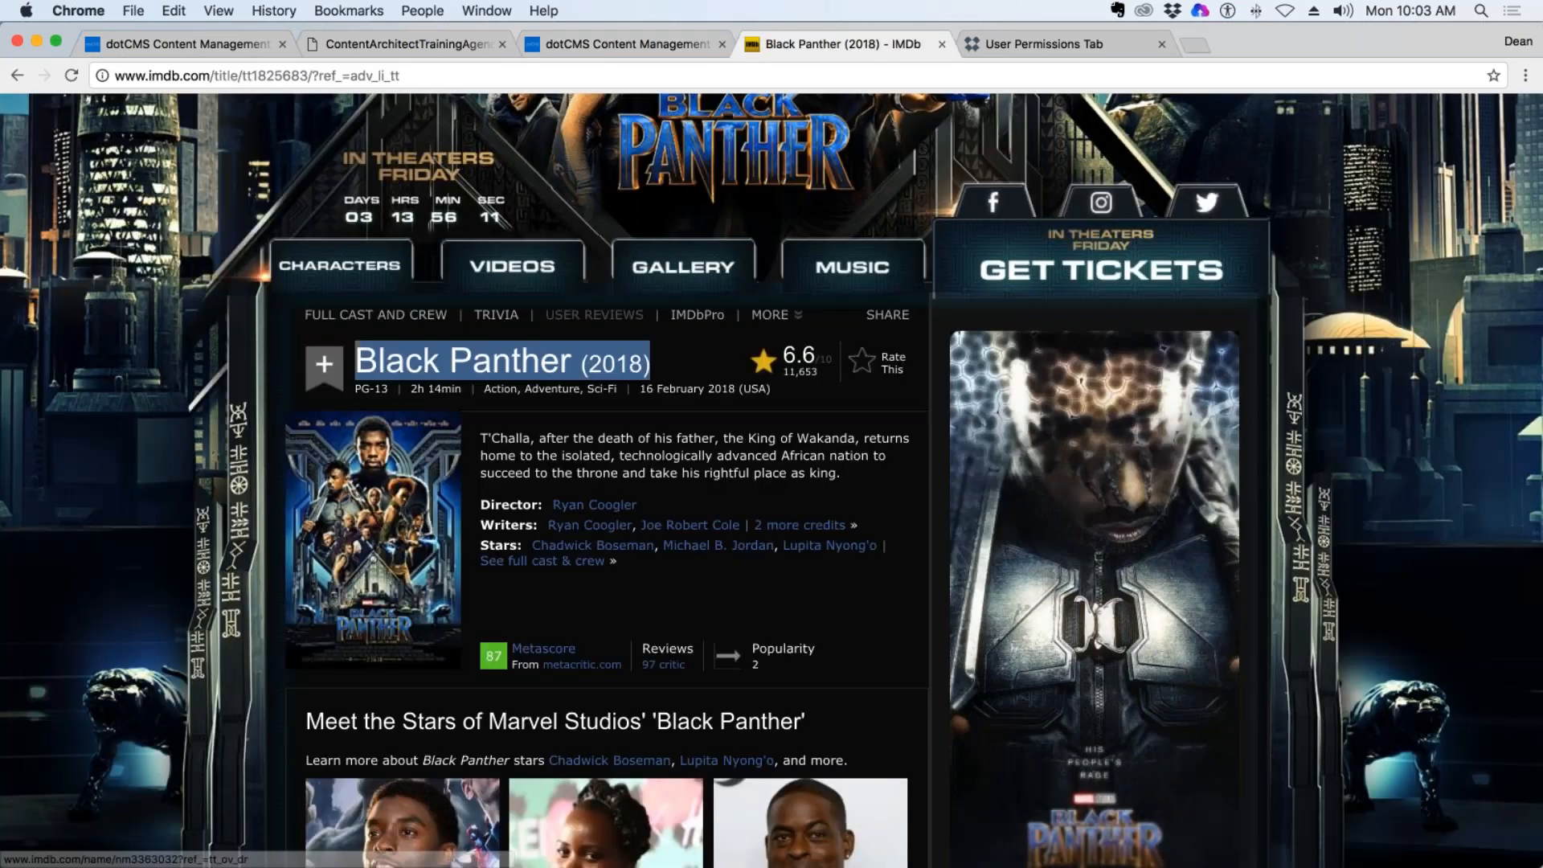
{"action": "left_click_drag", "start_coordinate": [840, 474], "coordinate": [480, 437]}
{"action": "key", "text": "super+c"}
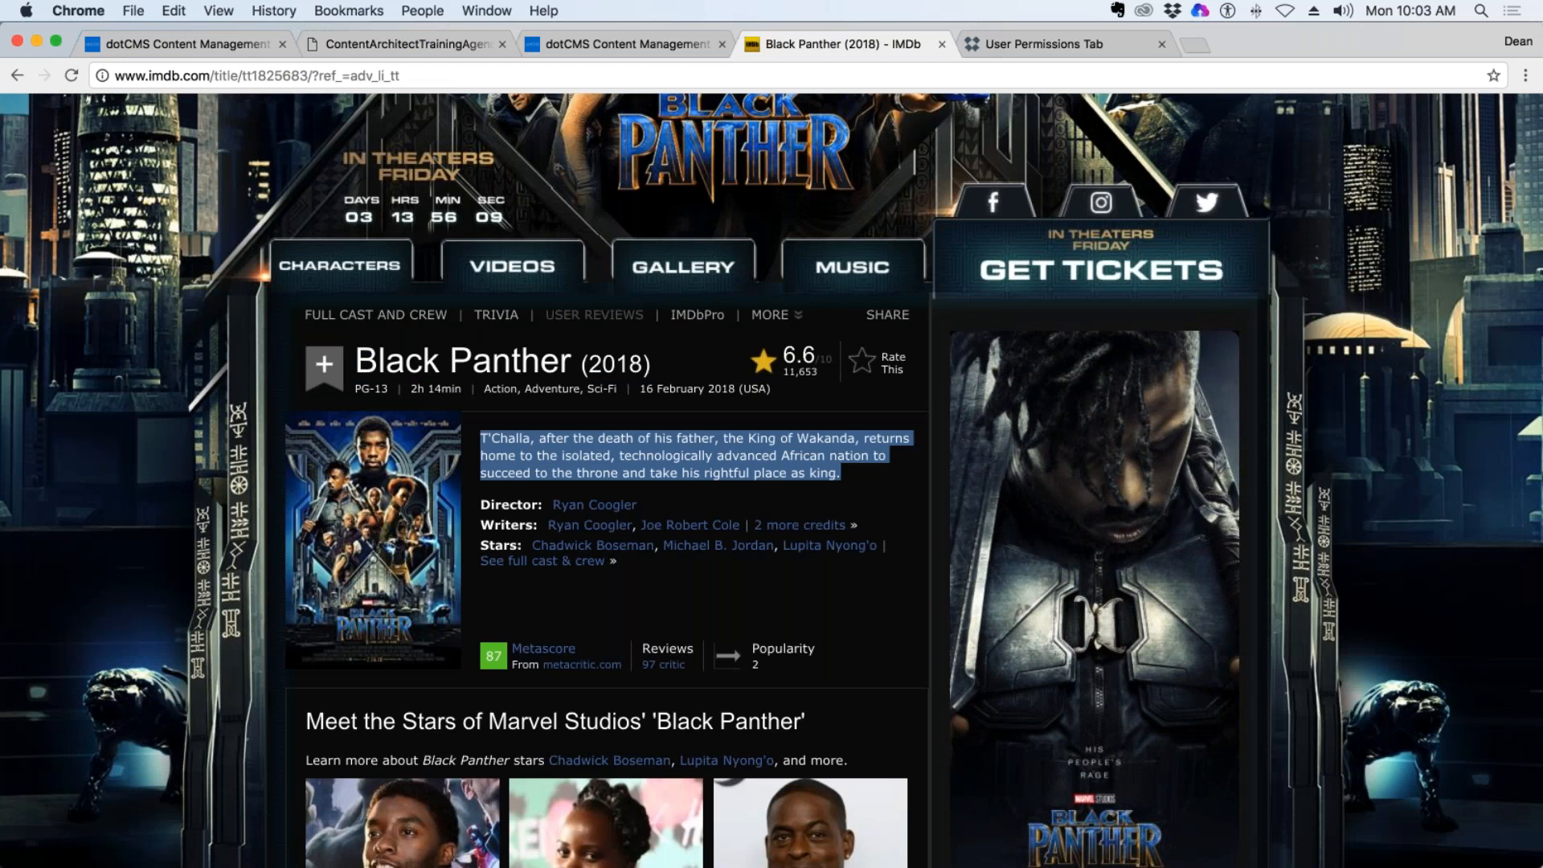
{"action": "left_click", "coordinate": [619, 44]}
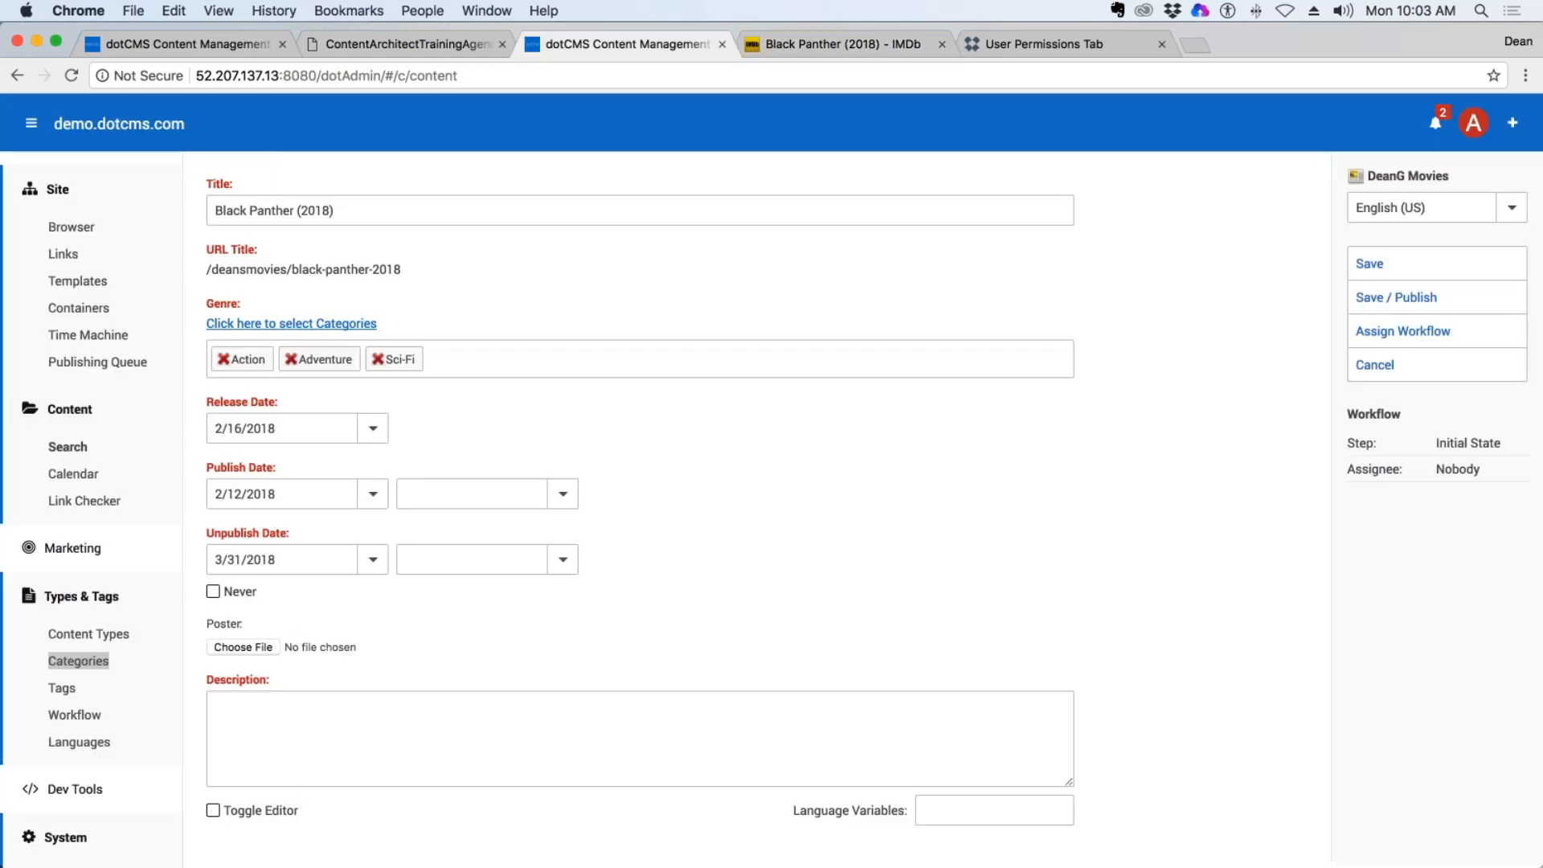
{"action": "left_click", "coordinate": [313, 724]}
{"action": "key", "text": "super+v"}
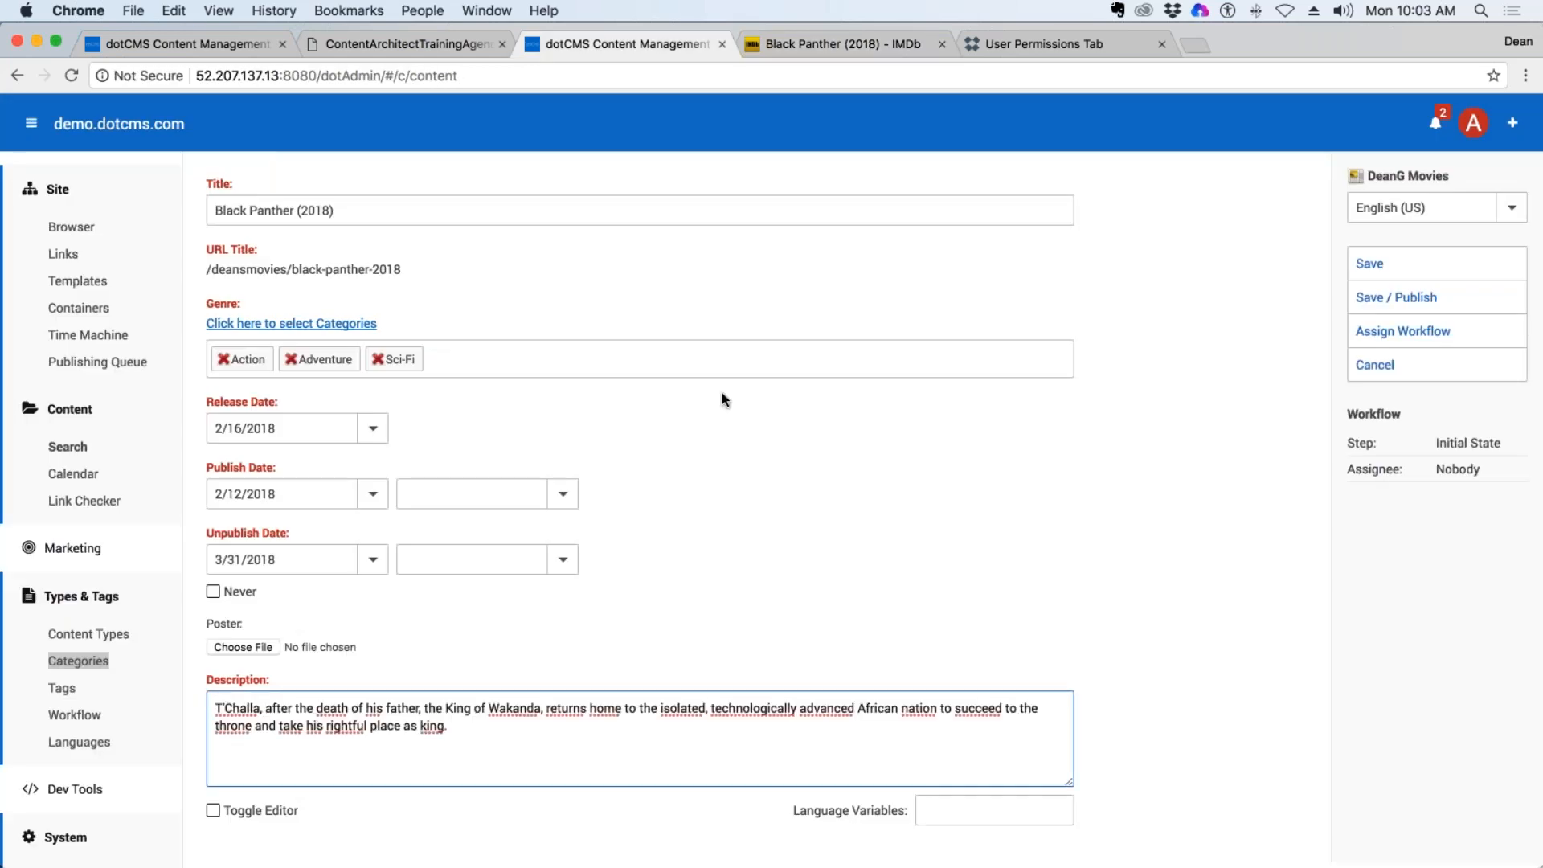
Save the poster image from the Black Panther IMDb page to the Desktop as BlackPanther.
{"action": "left_click", "coordinate": [835, 44]}
{"action": "right_click", "coordinate": [391, 484]}
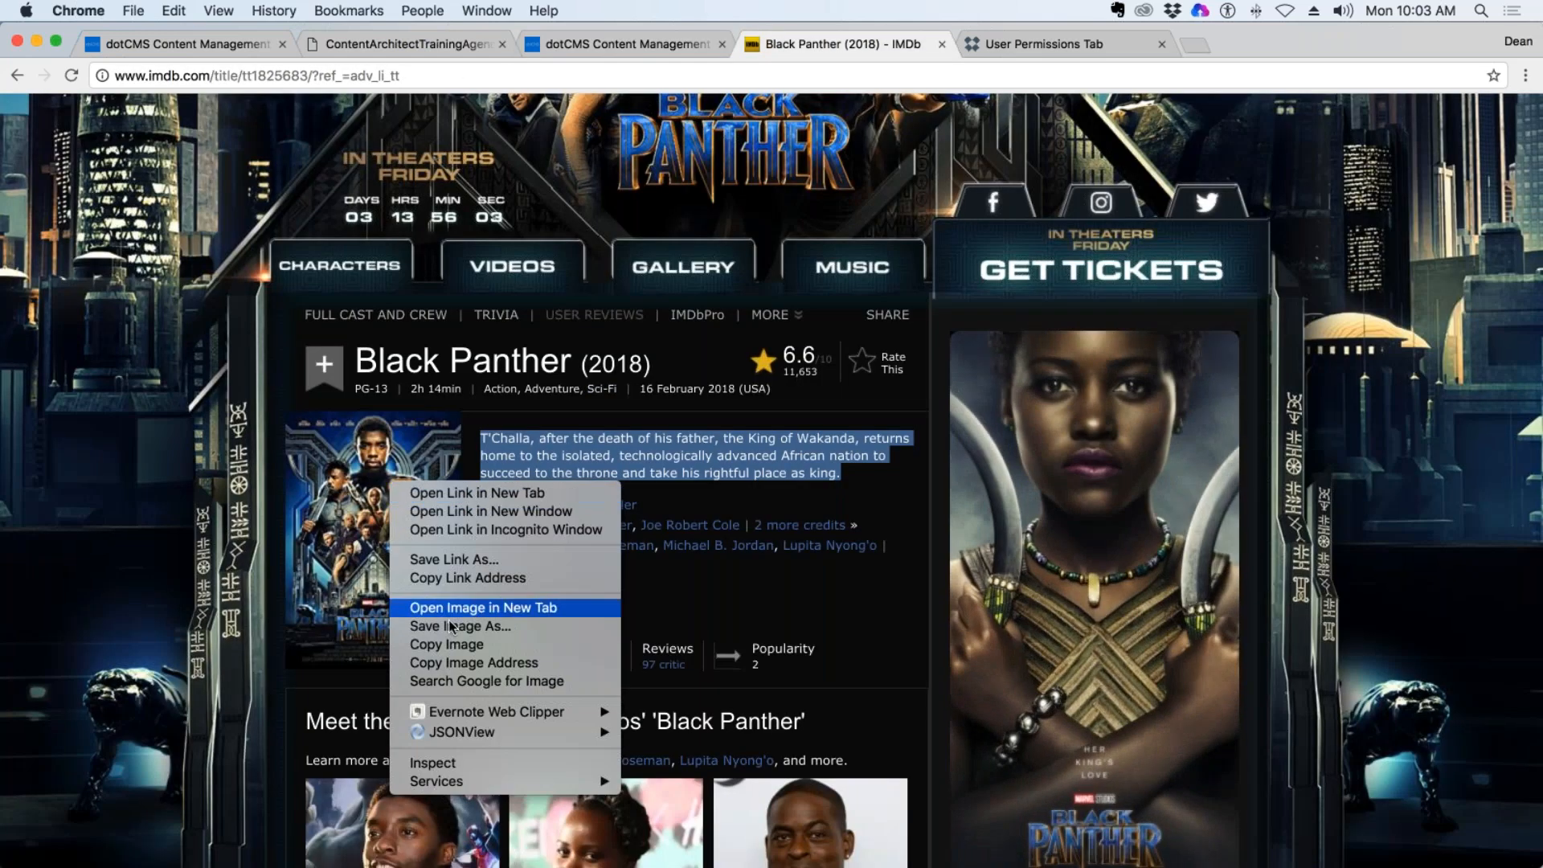
{"action": "left_click", "coordinate": [482, 626]}
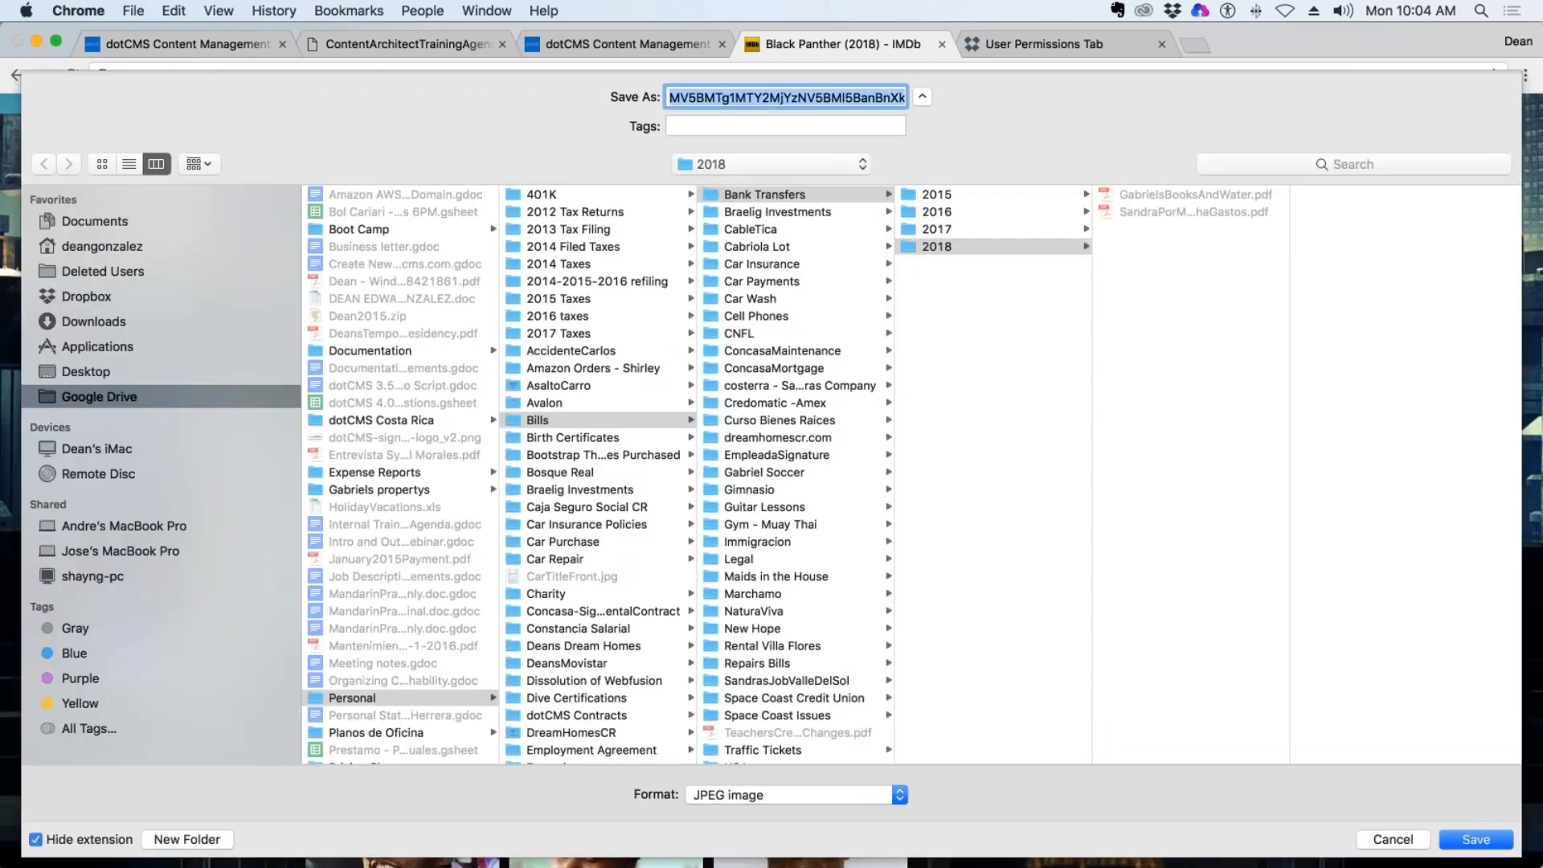
{"action": "left_click", "coordinate": [76, 371]}
{"action": "type", "text": "B"}
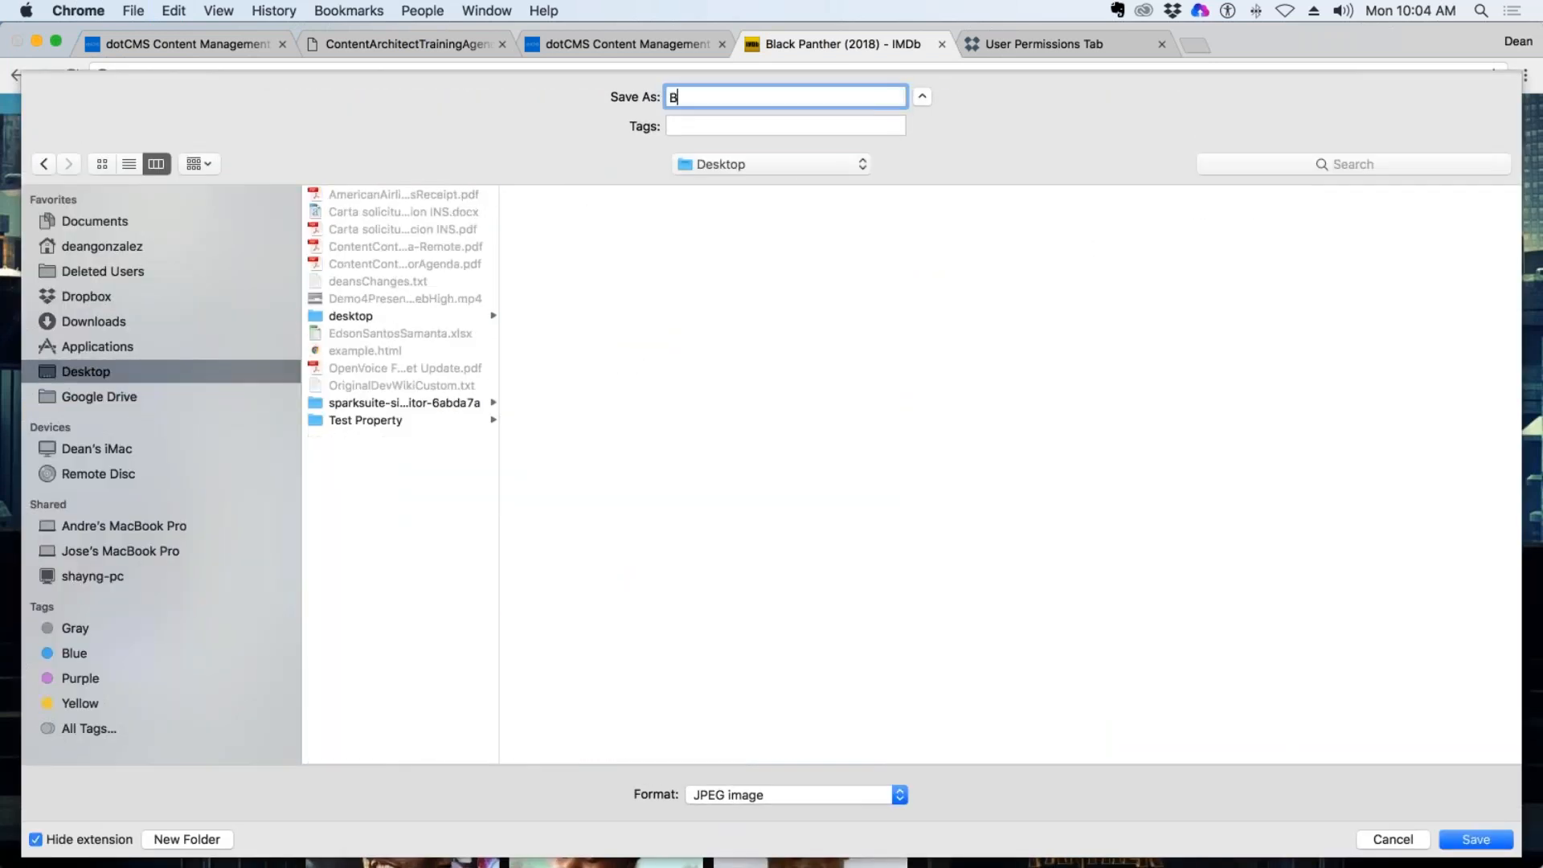
{"action": "type", "text": "lackPantehr"}
{"action": "key", "text": "BackSpace"}
{"action": "key", "text": "BackSpace"}
{"action": "key", "text": "BackSpace"}
{"action": "type", "text": "her"}
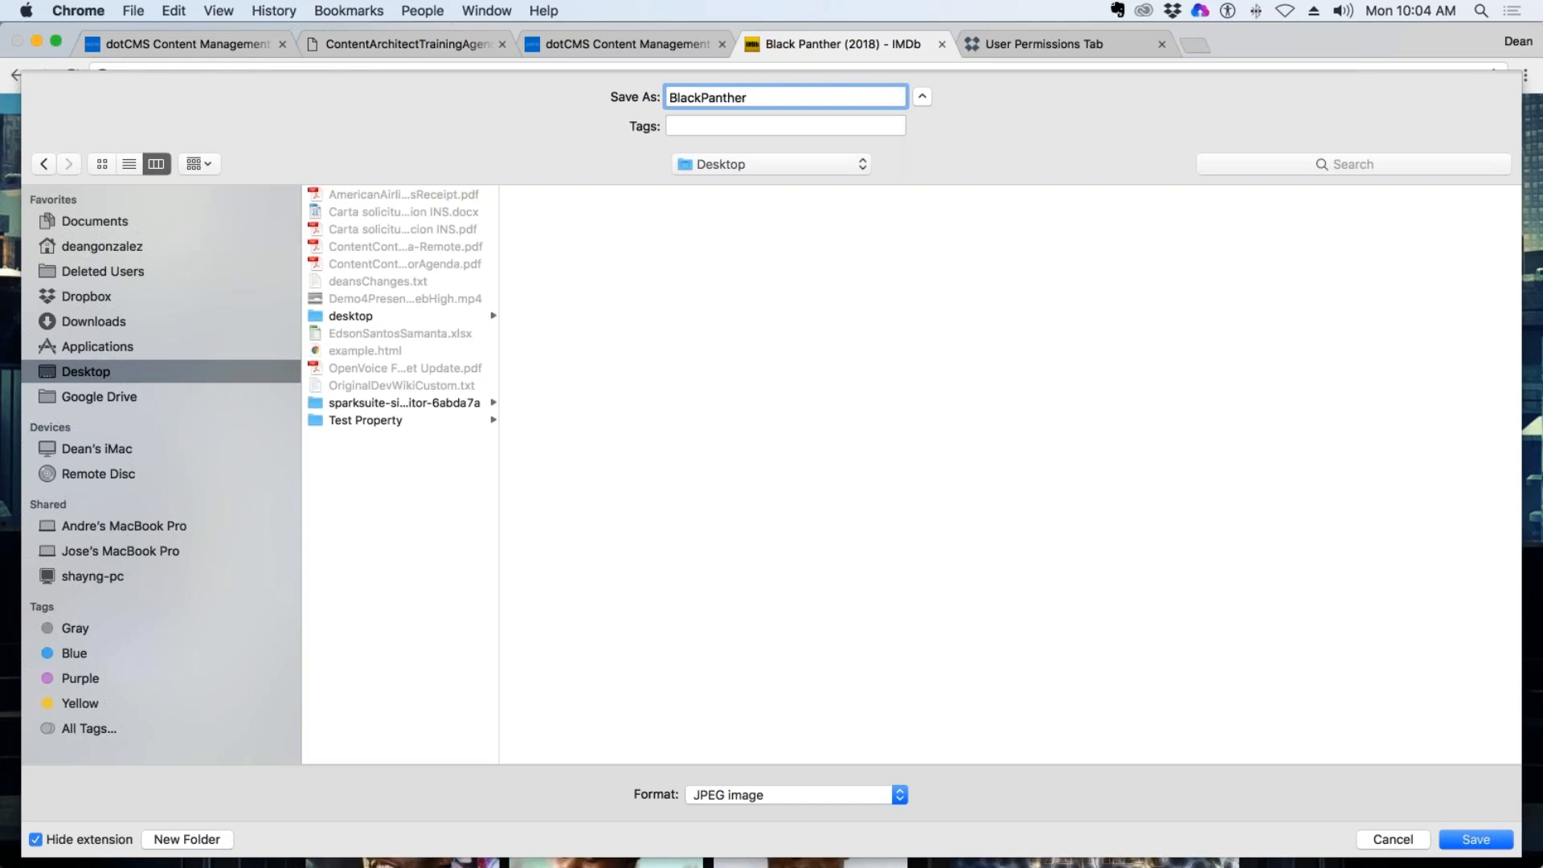
{"action": "key", "text": "Return"}
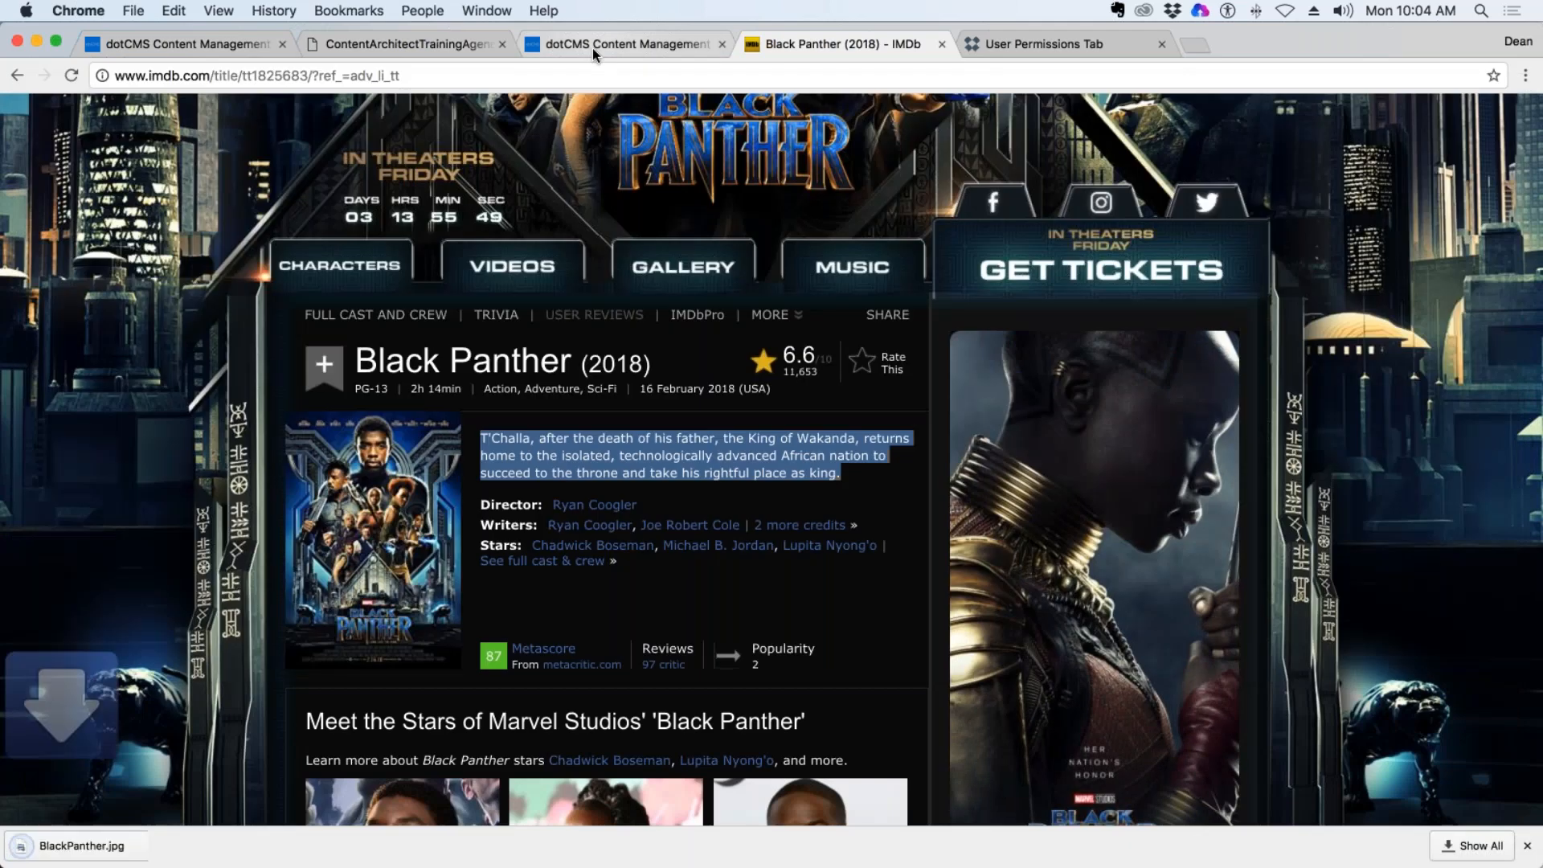
Upload BlackPanther.jpg from the Desktop into the Poster field of the dotCMS content item.
{"action": "left_click", "coordinate": [591, 42]}
{"action": "left_click", "coordinate": [243, 647]}
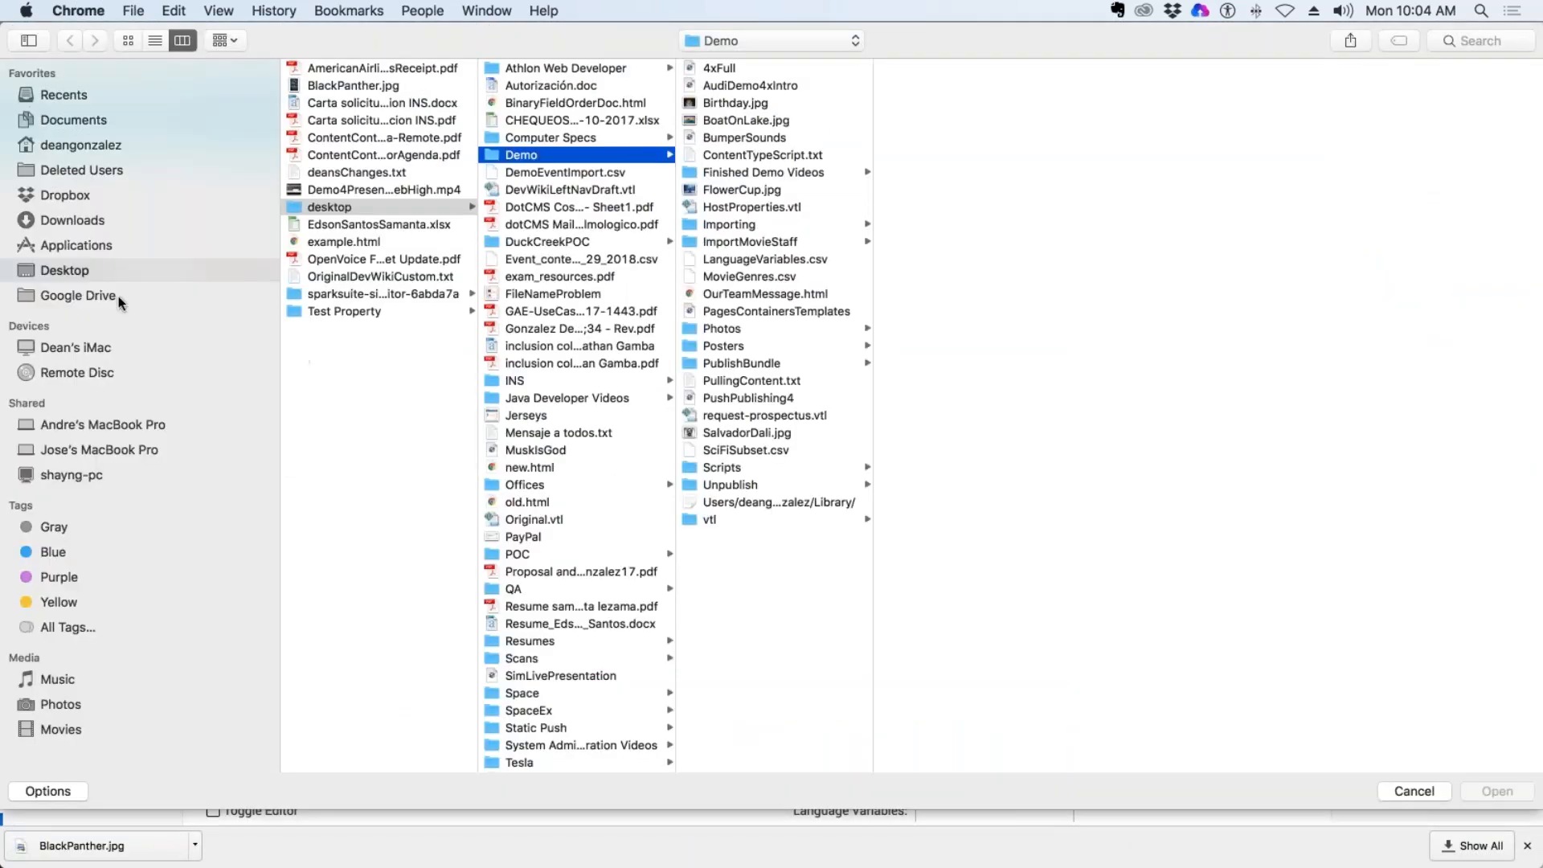
{"action": "left_click", "coordinate": [58, 268]}
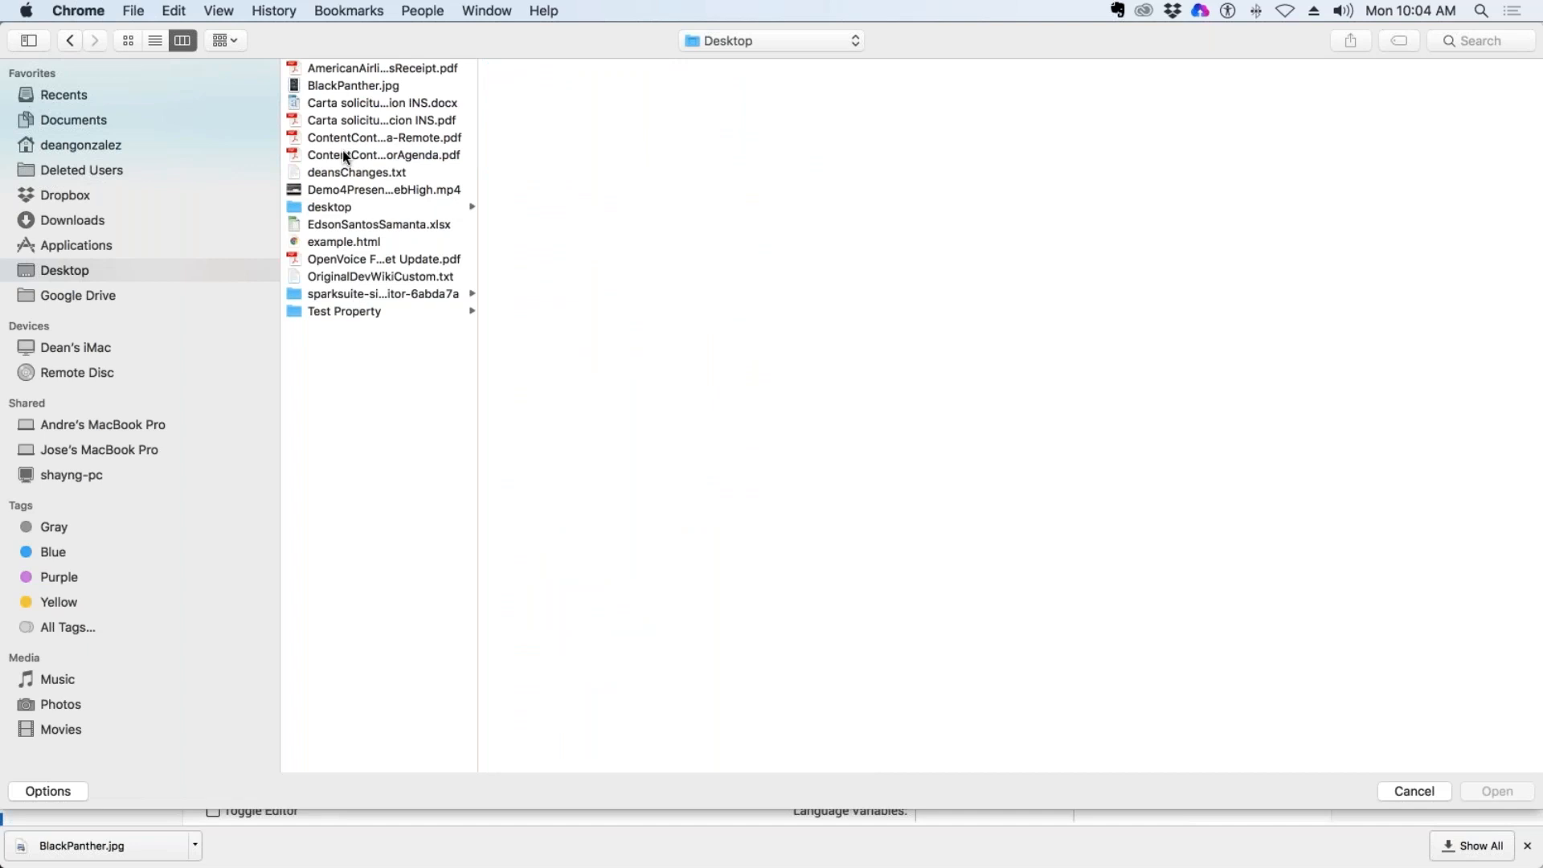
{"action": "left_click", "coordinate": [346, 84]}
{"action": "key", "text": "Return"}
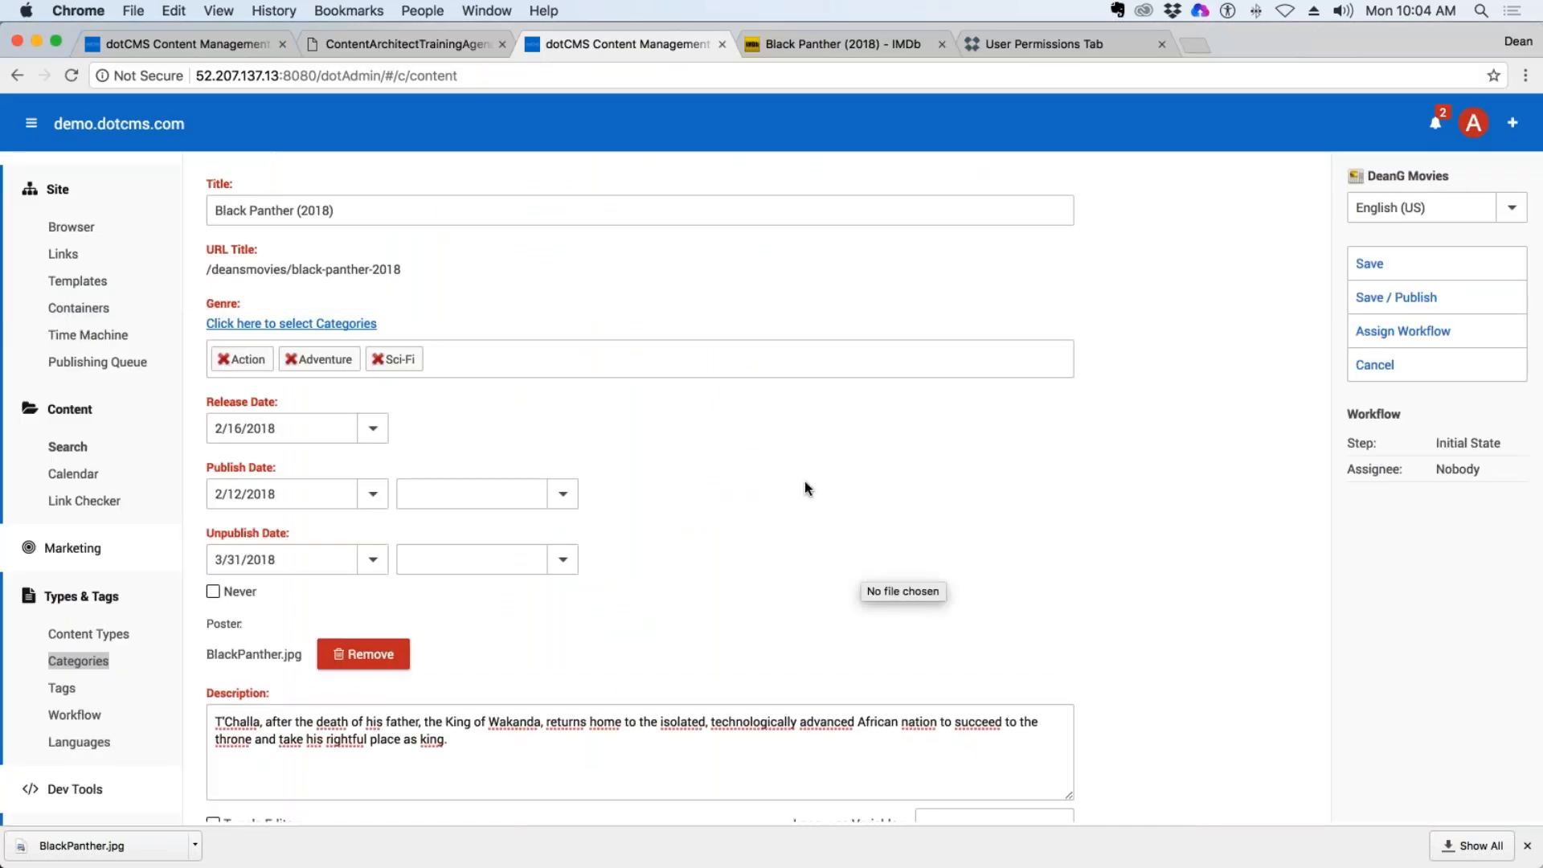
Check the entered fields and poster file name, and save and publish the Black Panther (2018) item.
{"action": "scroll", "coordinate": [804, 480], "scroll_direction": "up", "scroll_amount": 2}
{"action": "scroll", "coordinate": [805, 480], "scroll_direction": "up", "scroll_amount": 1}
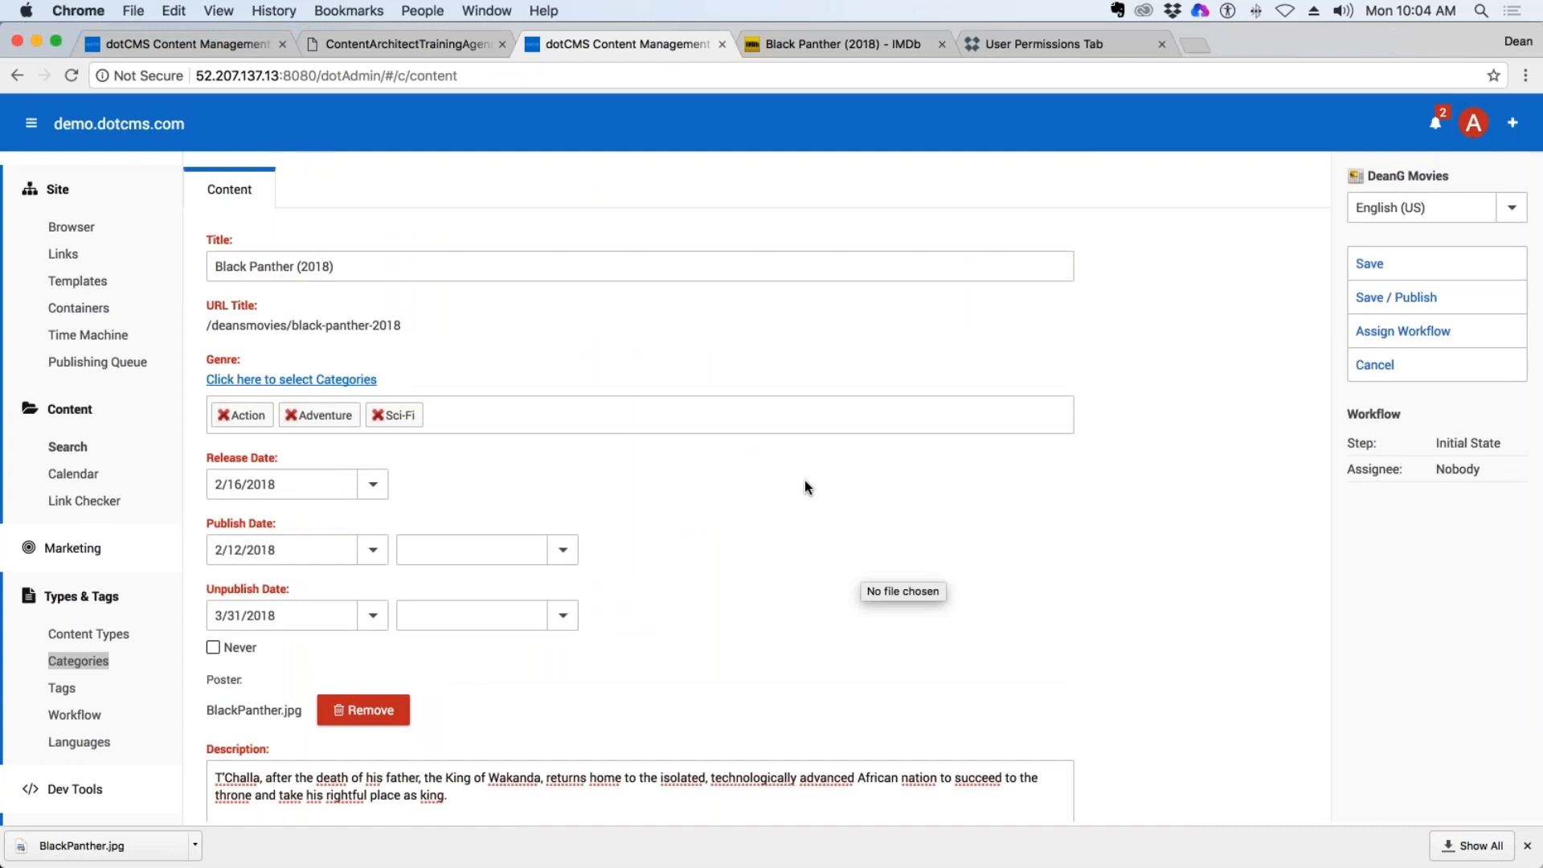
{"action": "left_click_drag", "start_coordinate": [304, 711], "coordinate": [206, 711]}
{"action": "left_click", "coordinate": [205, 710]}
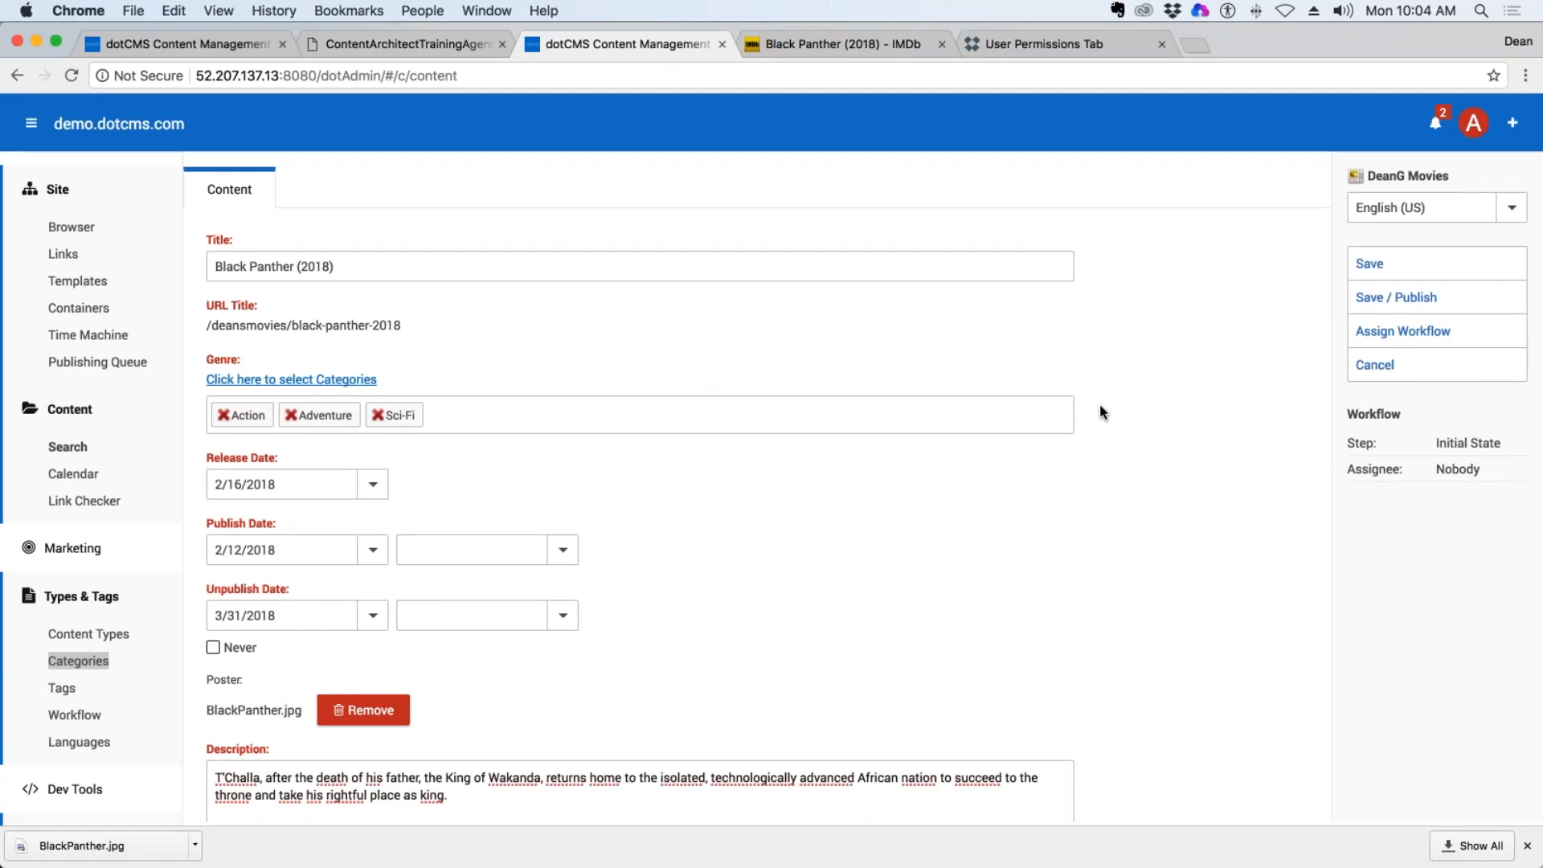
{"action": "left_click", "coordinate": [1396, 297]}
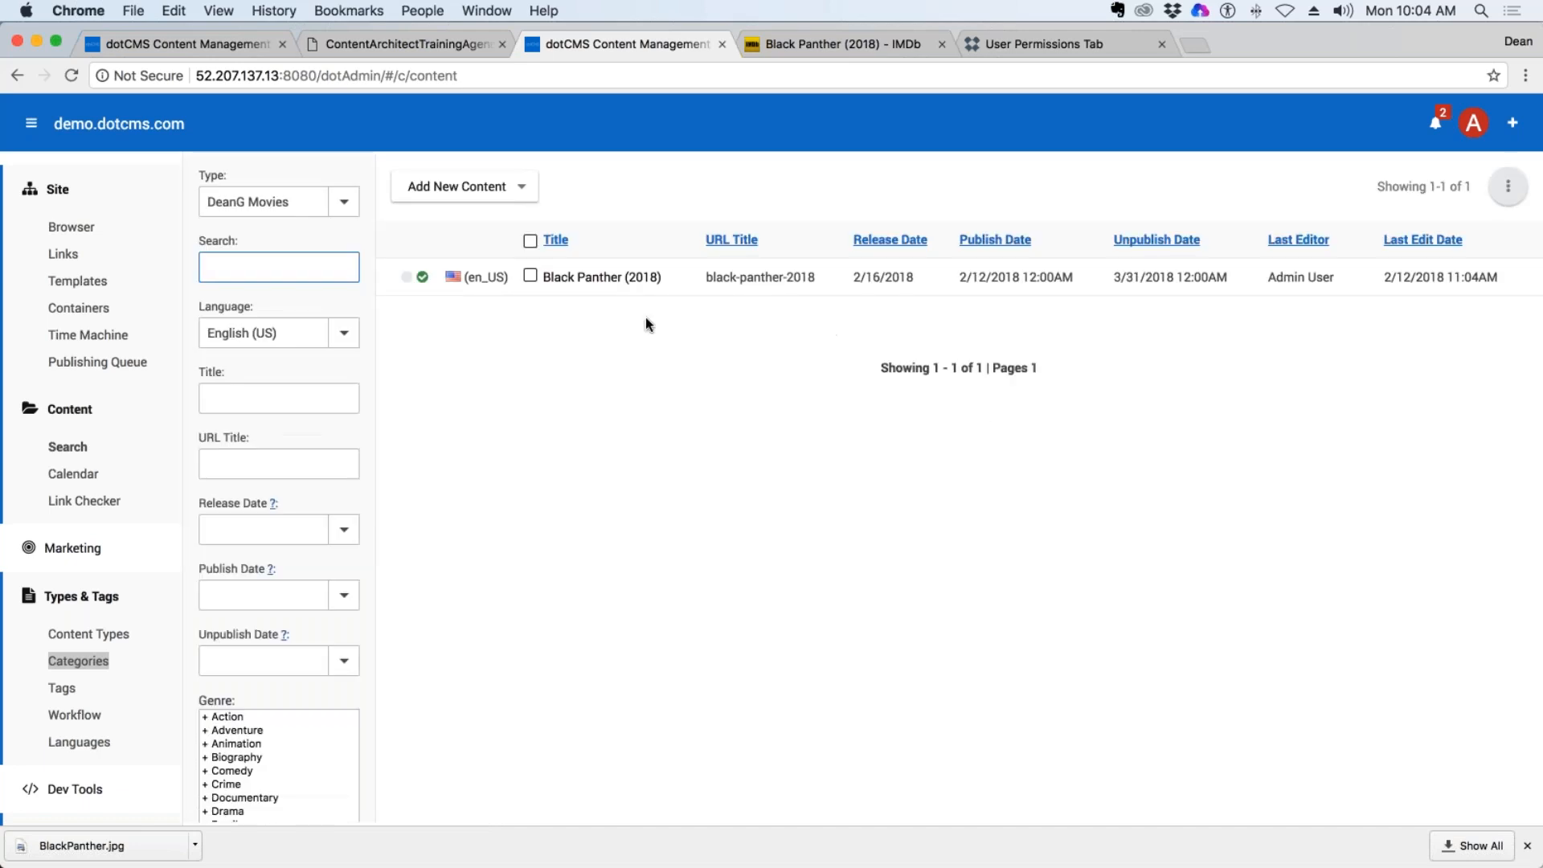
Reopen Black Panther (2018), upload BlackPanther.jpg to the Poster field again, lock the item for editing and save it.
{"action": "left_click", "coordinate": [604, 276]}
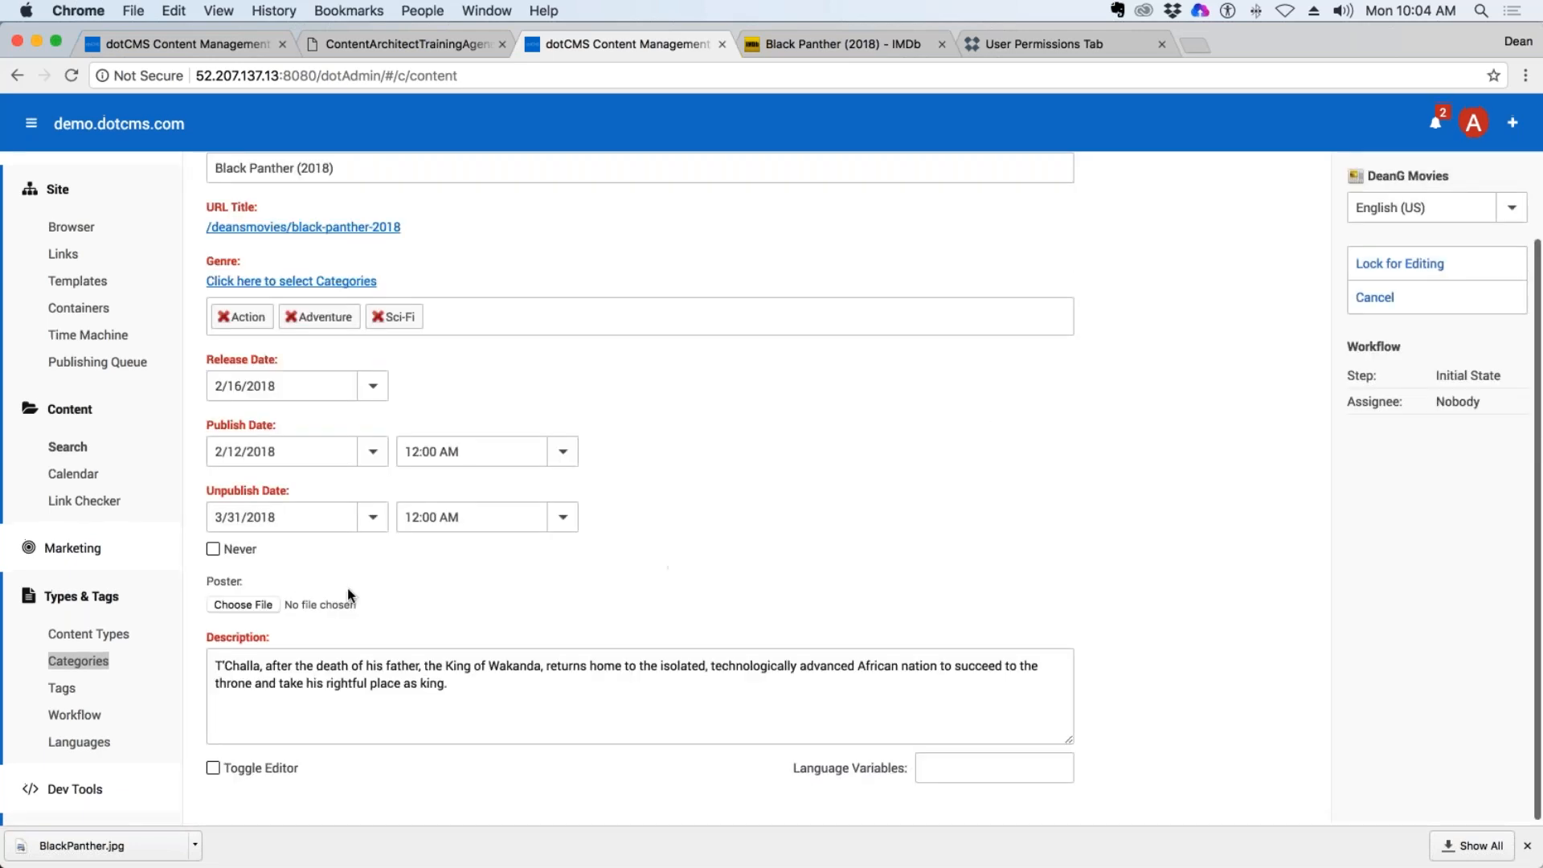
{"action": "left_click", "coordinate": [350, 598]}
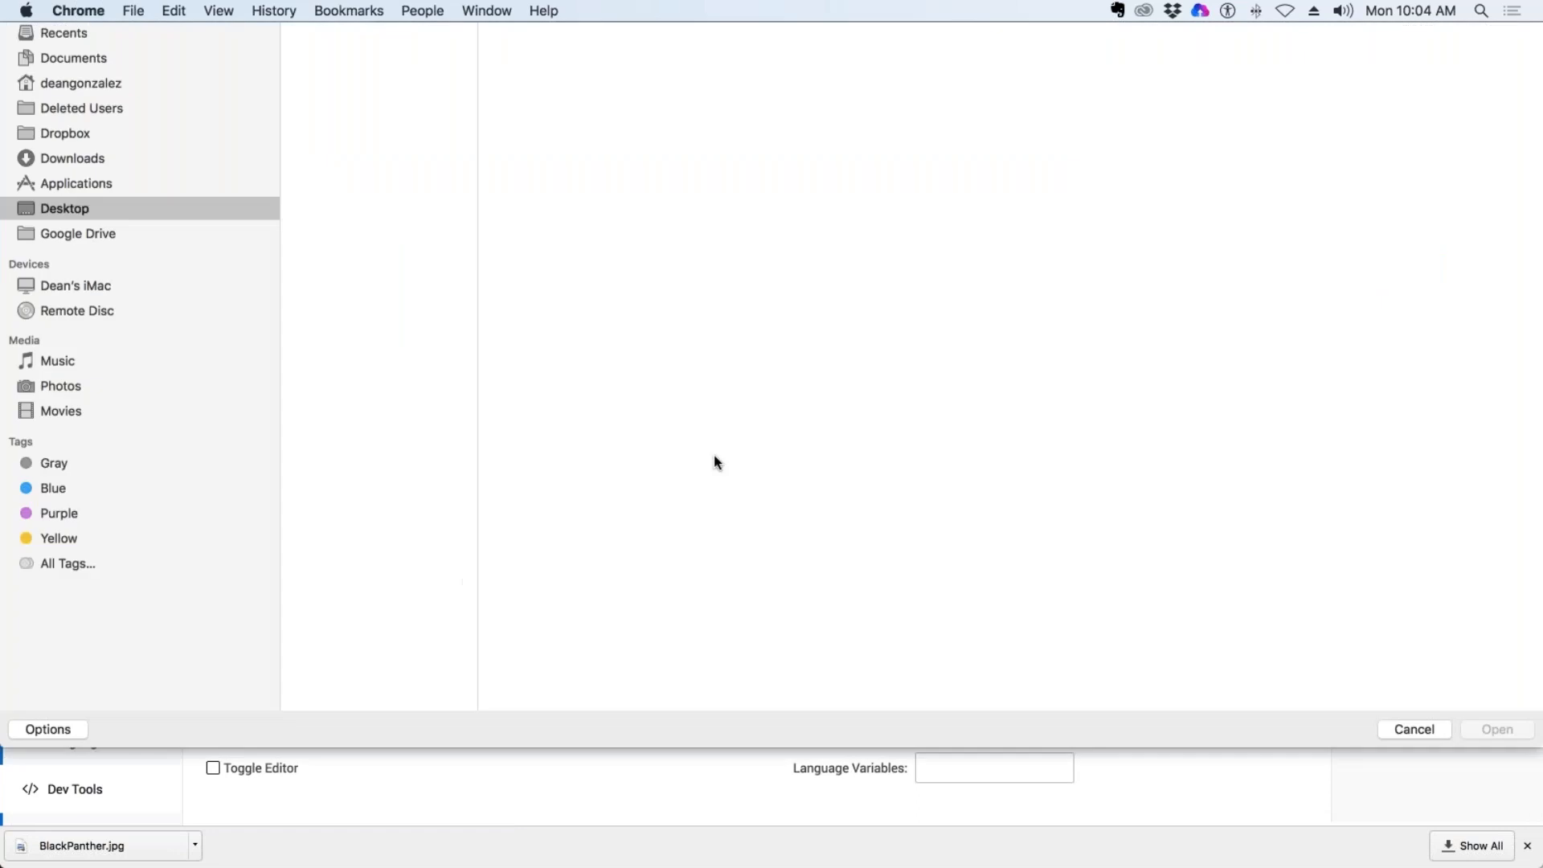
{"action": "double_click", "coordinate": [337, 85]}
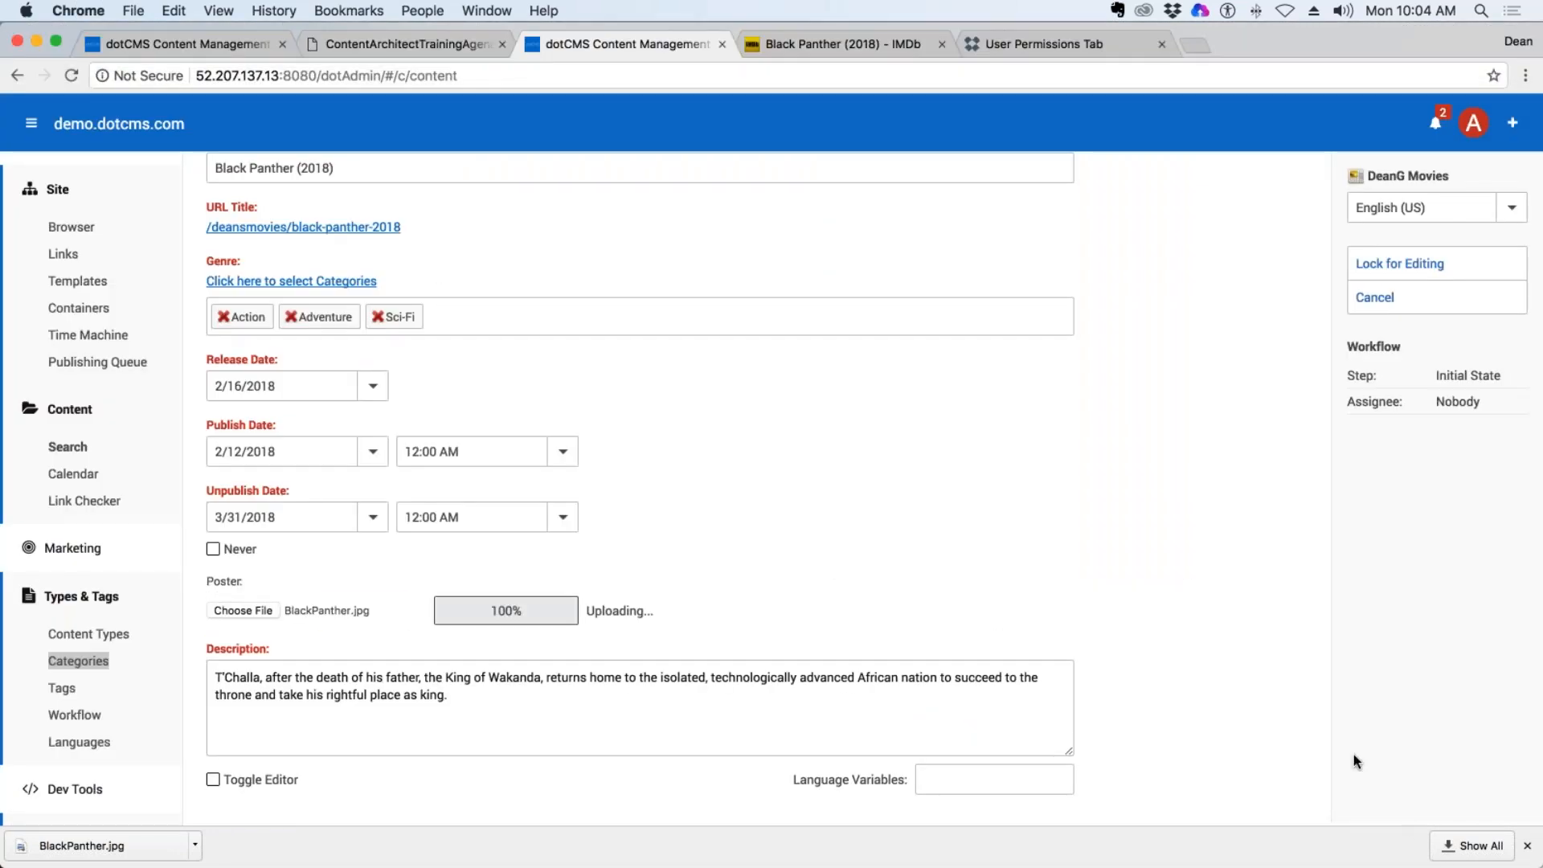
{"action": "scroll", "coordinate": [837, 619], "scroll_direction": "down", "scroll_amount": 3}
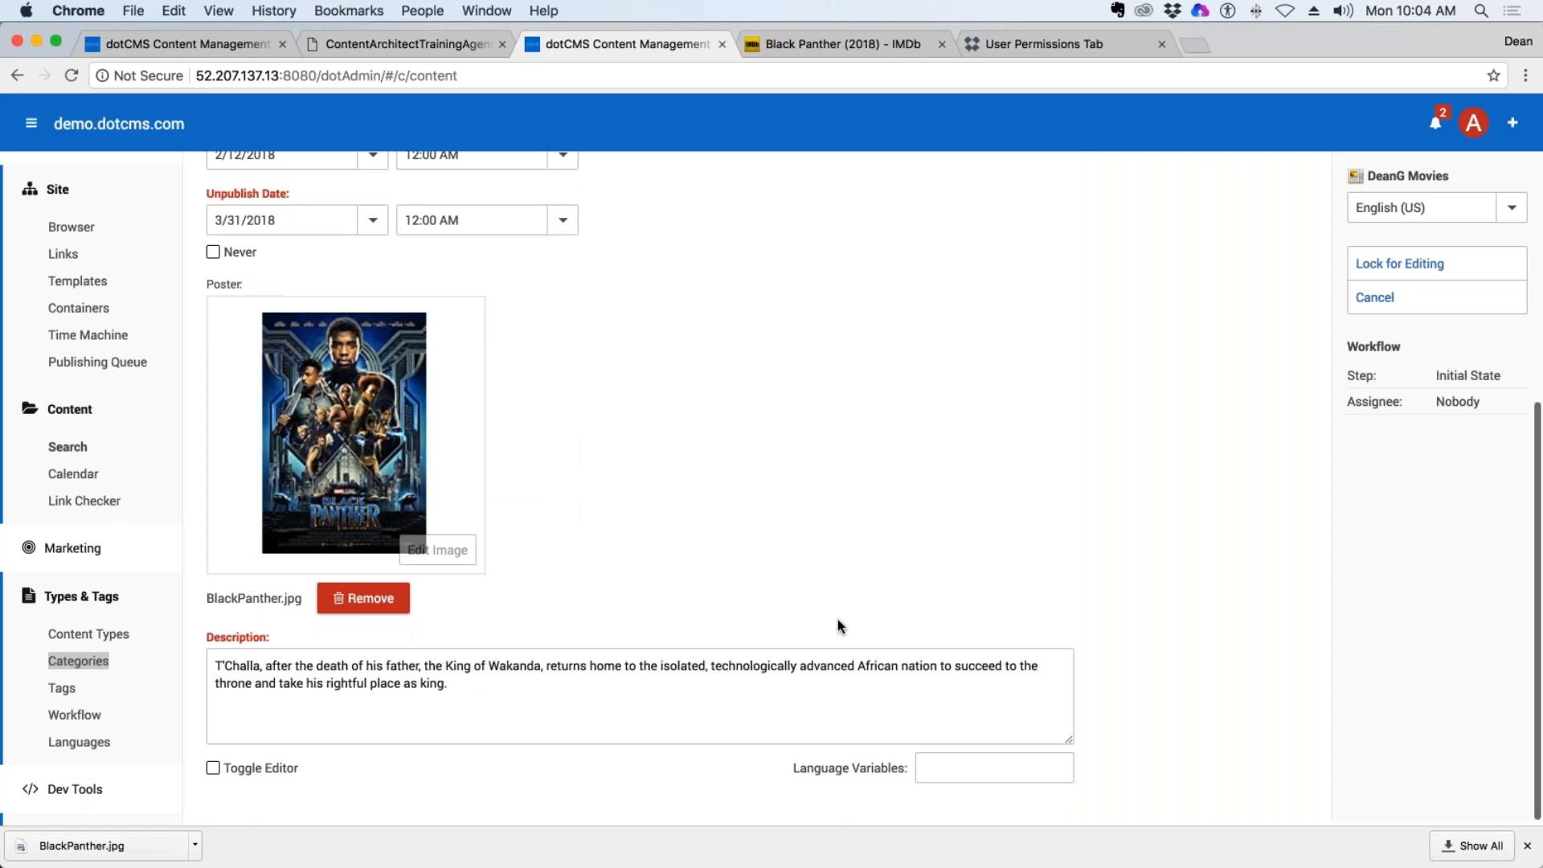
{"action": "scroll", "coordinate": [837, 621], "scroll_direction": "up", "scroll_amount": 3}
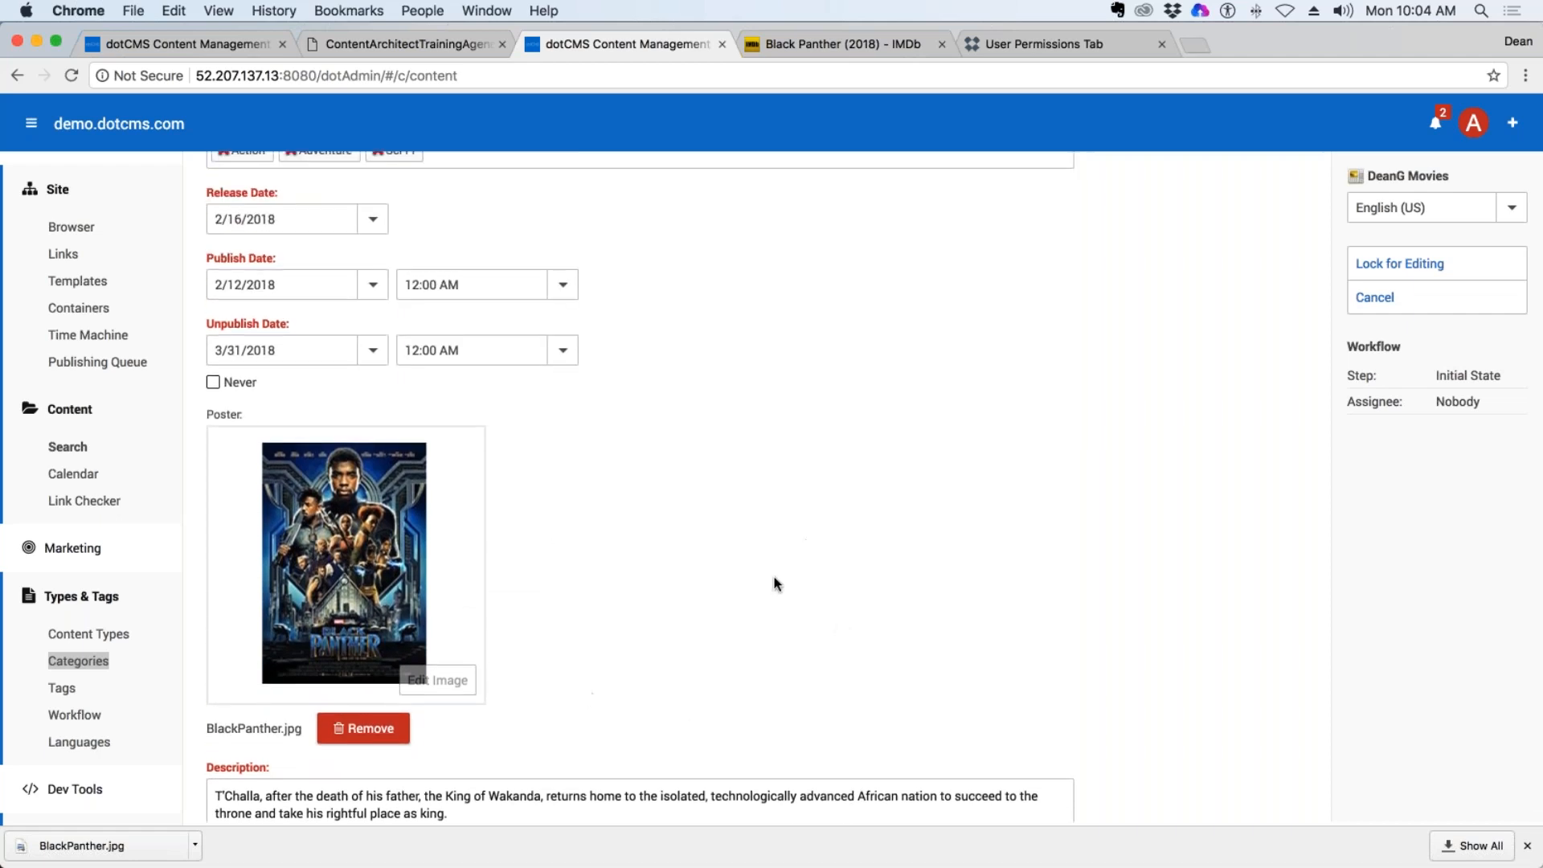
{"action": "scroll", "coordinate": [791, 535], "scroll_direction": "down", "scroll_amount": 1}
{"action": "scroll", "coordinate": [791, 535], "scroll_direction": "up", "scroll_amount": 4}
{"action": "left_click", "coordinate": [1438, 263]}
{"action": "left_click", "coordinate": [1390, 332]}
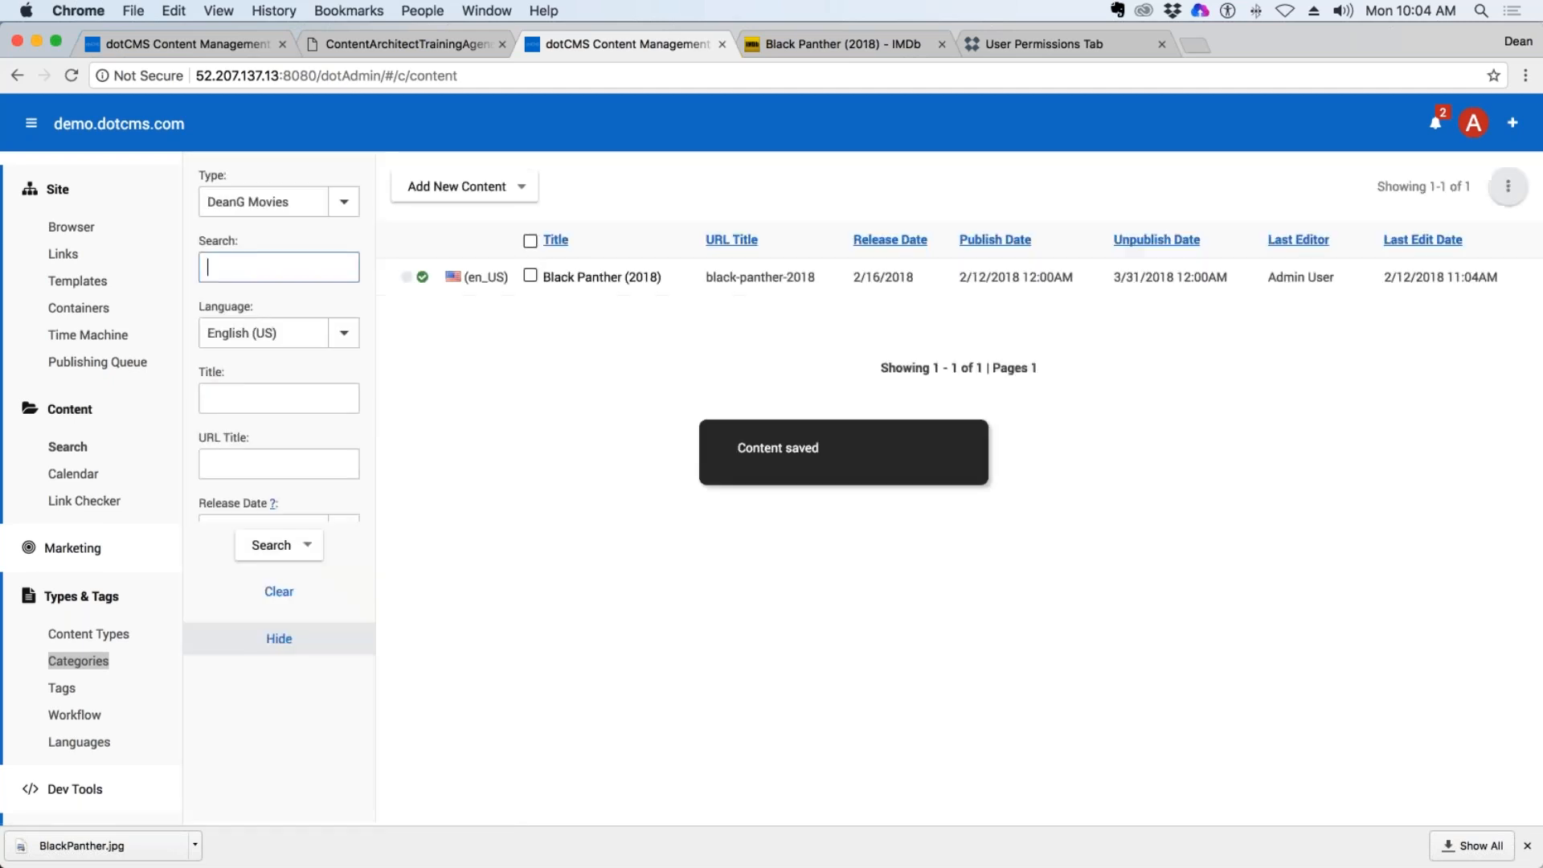
Reopen the saved Black Panther (2018) item, review its poster, URL title, dates and description, and close it without editing.
{"action": "left_click", "coordinate": [594, 281]}
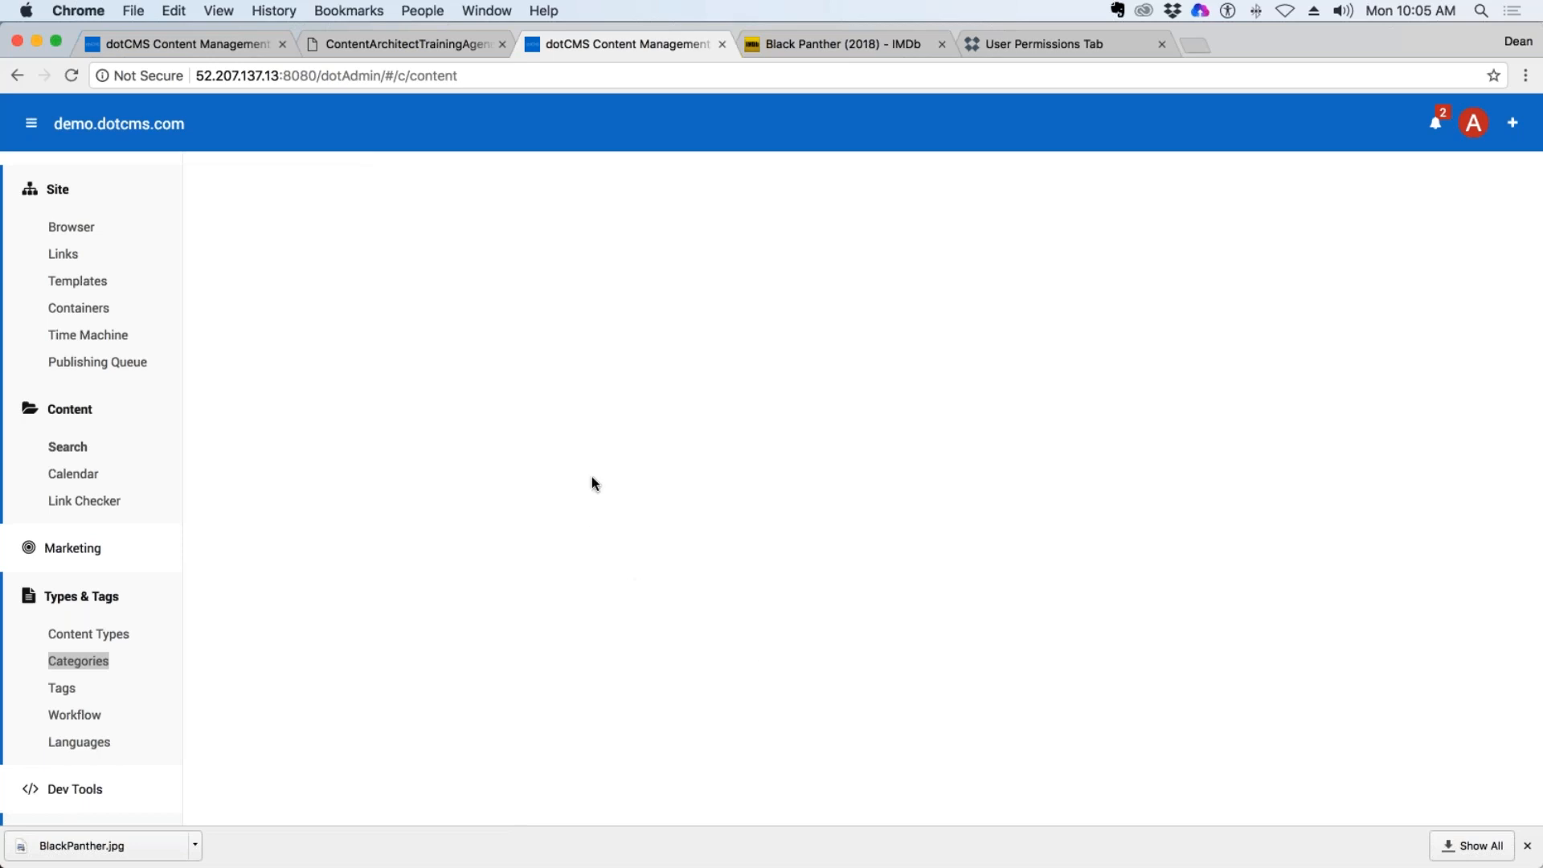
{"action": "scroll", "coordinate": [596, 478], "scroll_direction": "down", "scroll_amount": 5}
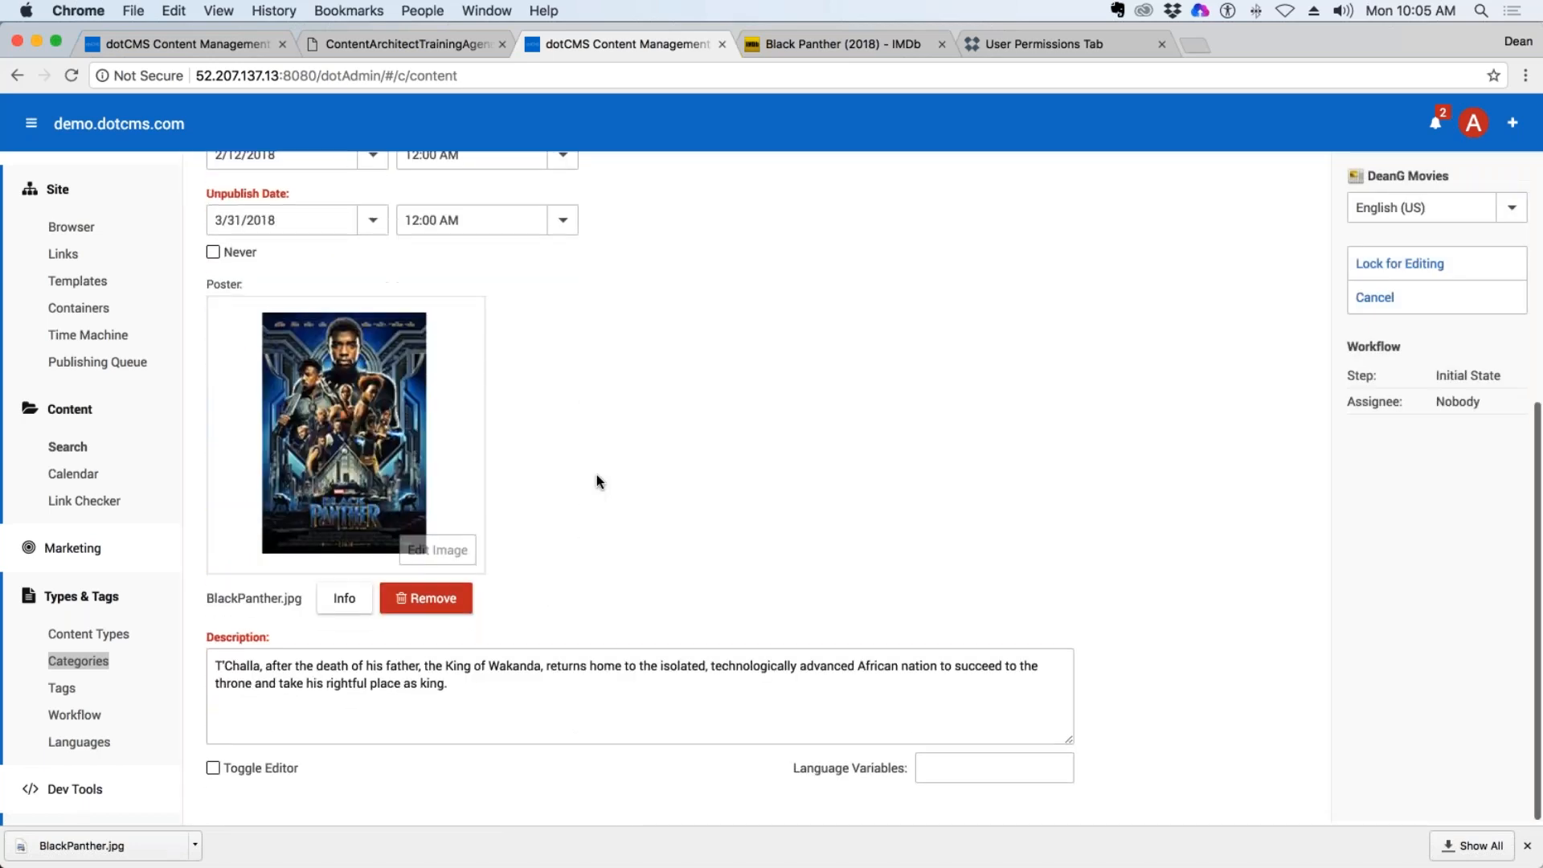
{"action": "scroll", "coordinate": [596, 481], "scroll_direction": "up", "scroll_amount": 3}
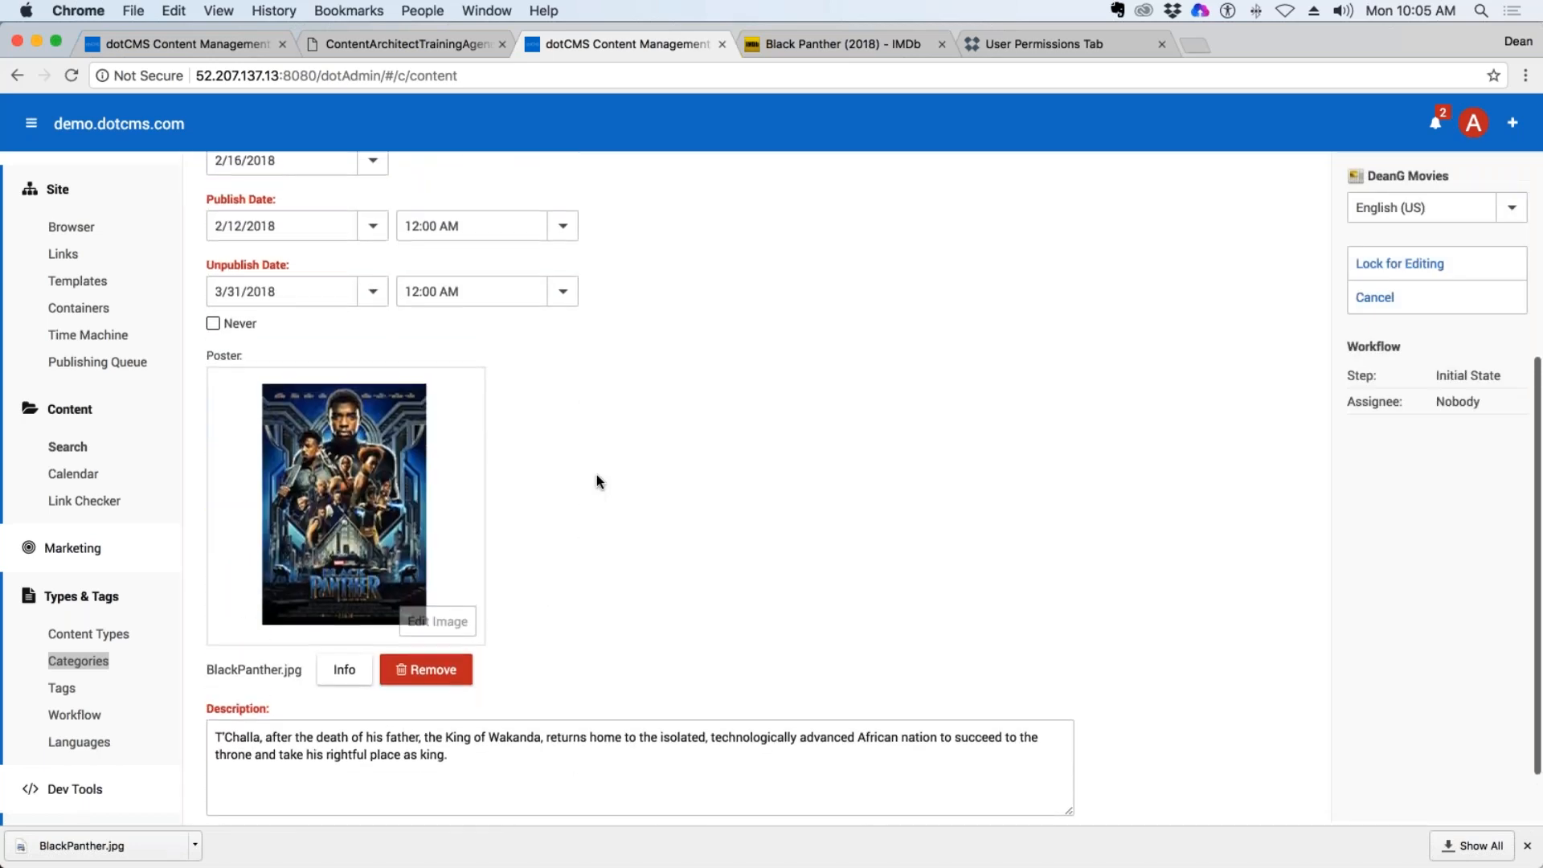
{"action": "scroll", "coordinate": [596, 474], "scroll_direction": "up", "scroll_amount": 3}
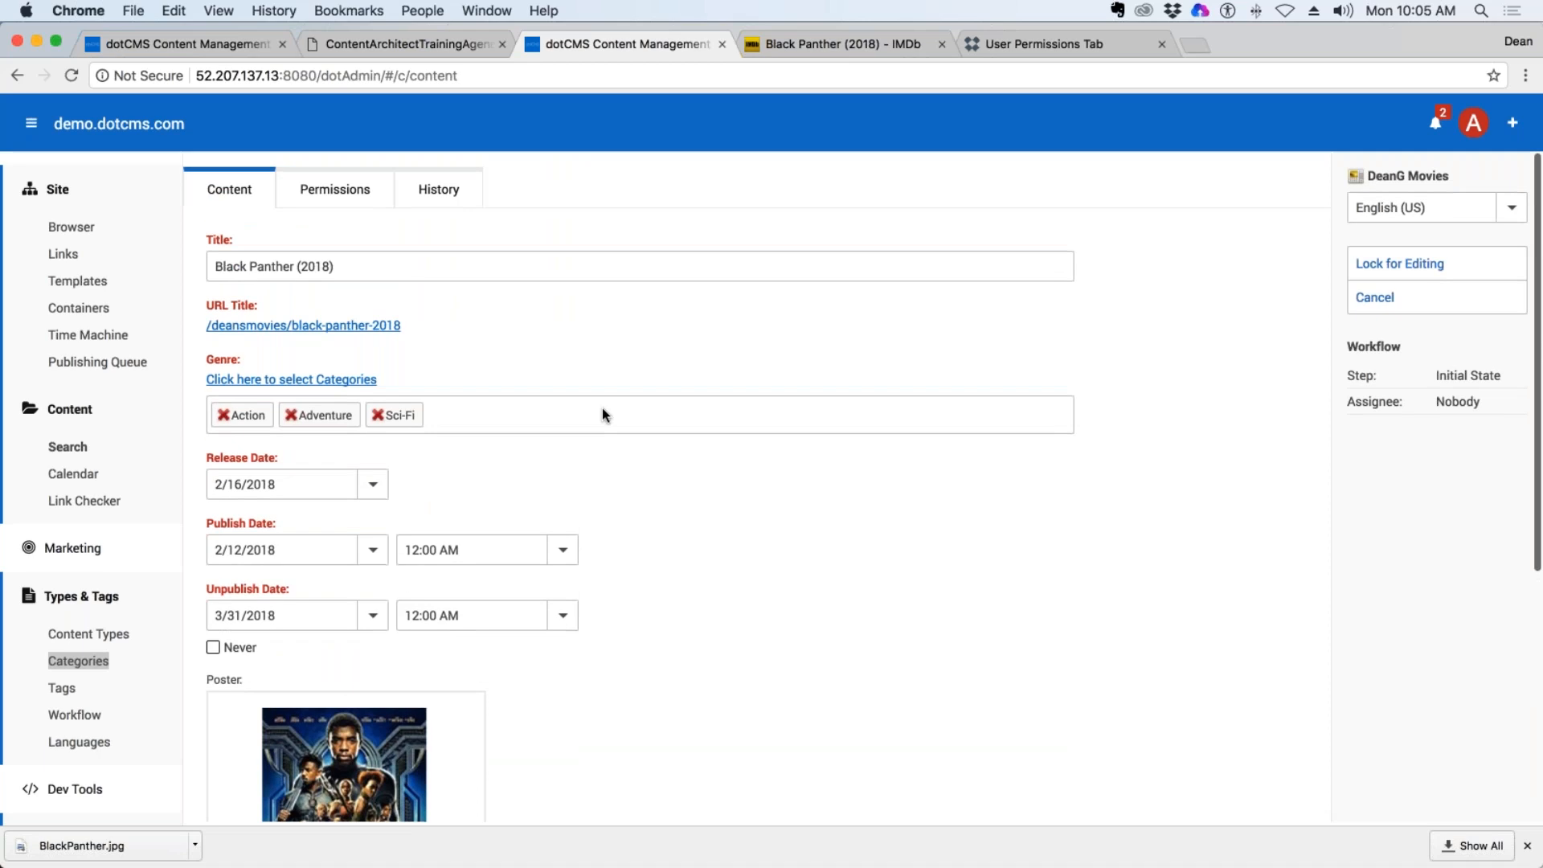
{"action": "scroll", "coordinate": [617, 423], "scroll_direction": "down", "scroll_amount": 5}
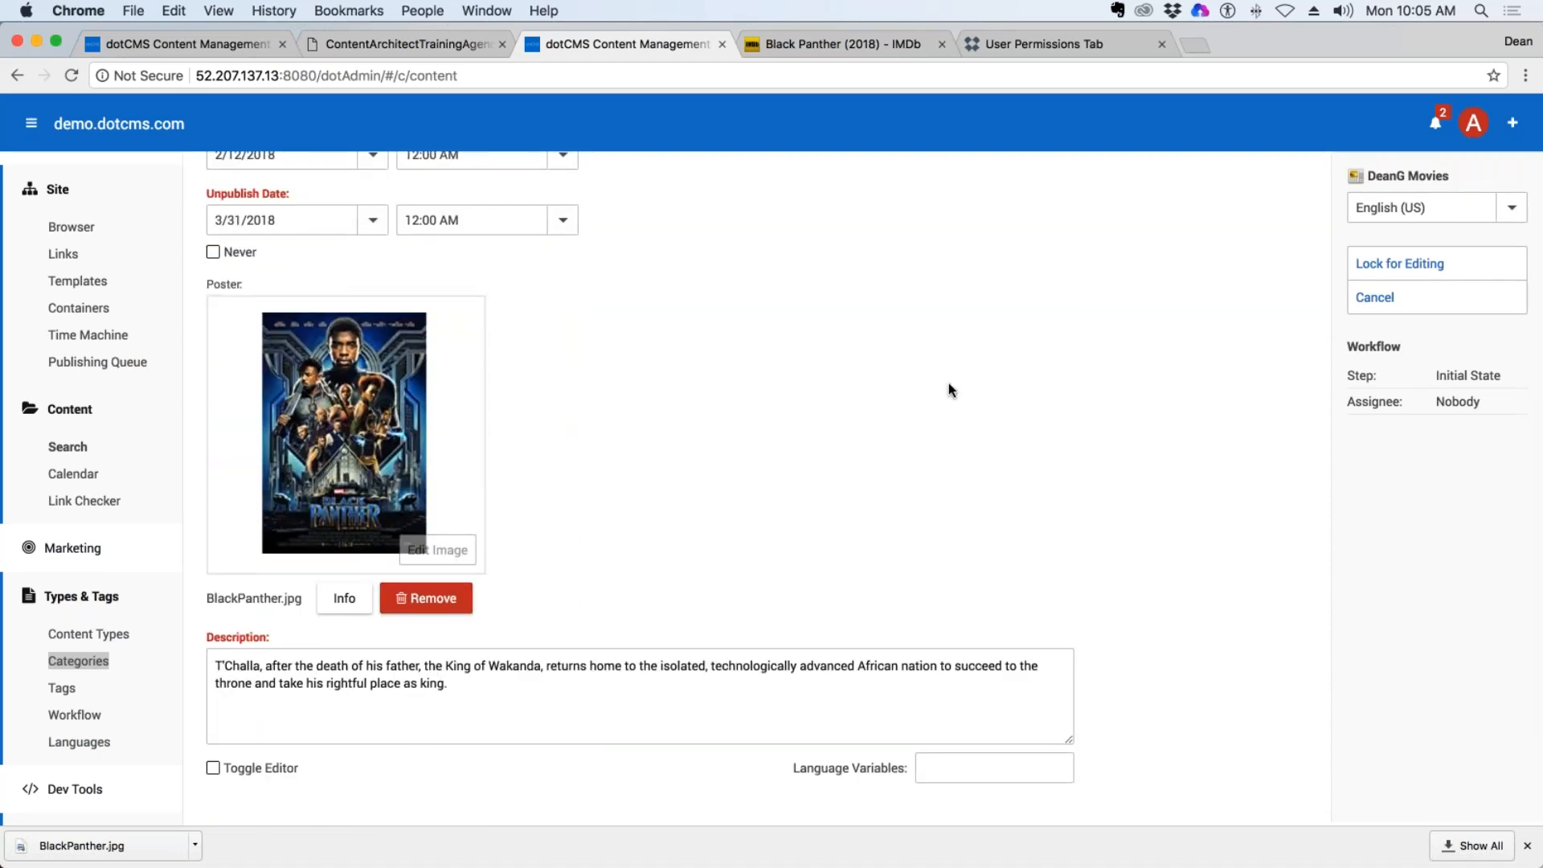
{"action": "scroll", "coordinate": [1098, 384], "scroll_direction": "up", "scroll_amount": 5}
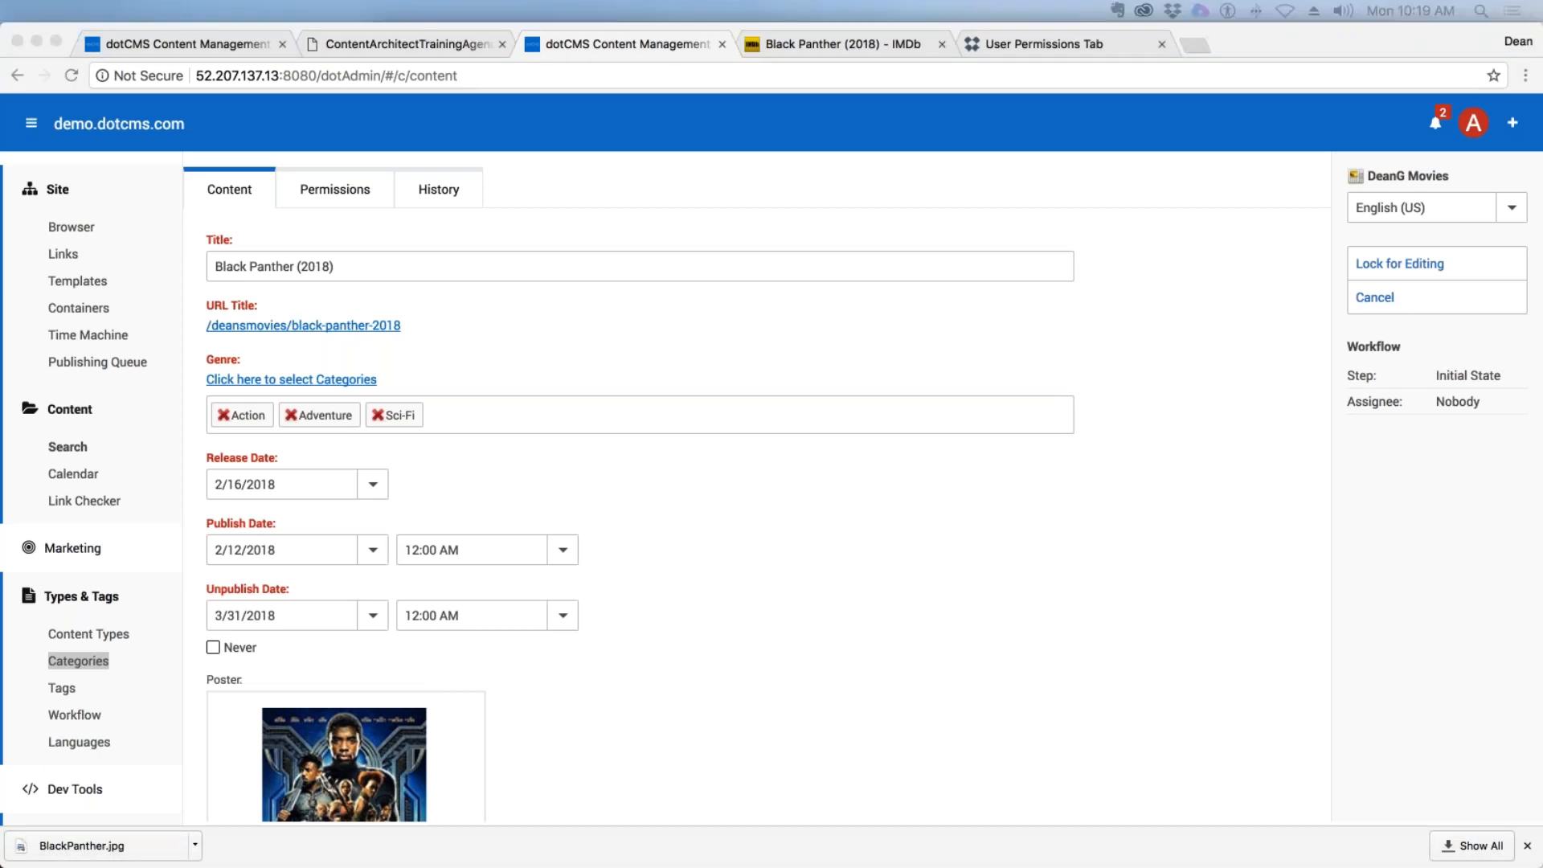
{"action": "left_click", "coordinate": [708, 186]}
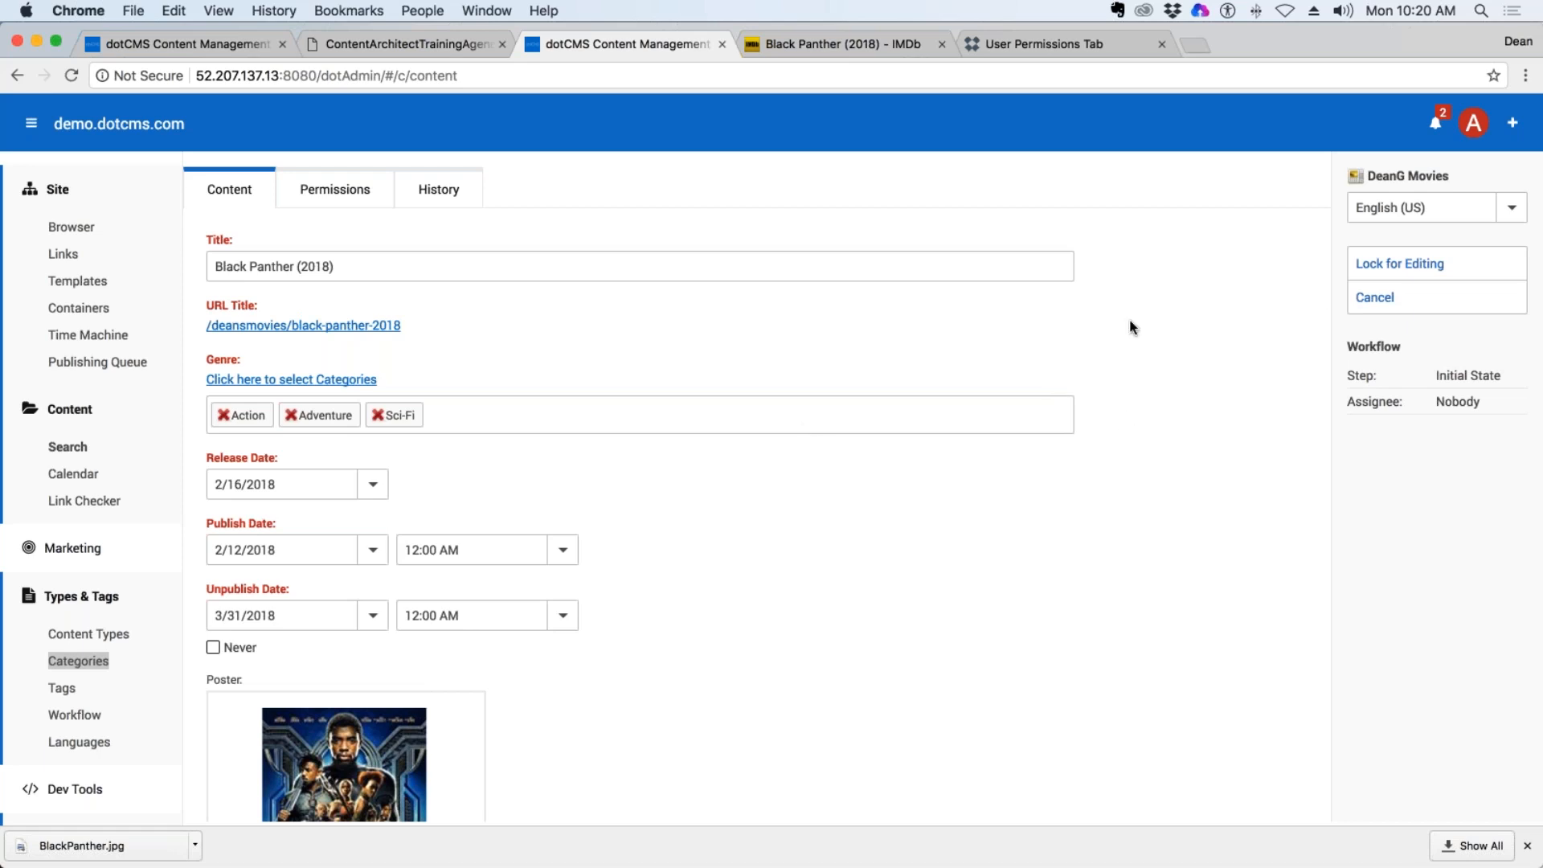
{"action": "left_click", "coordinate": [1383, 299]}
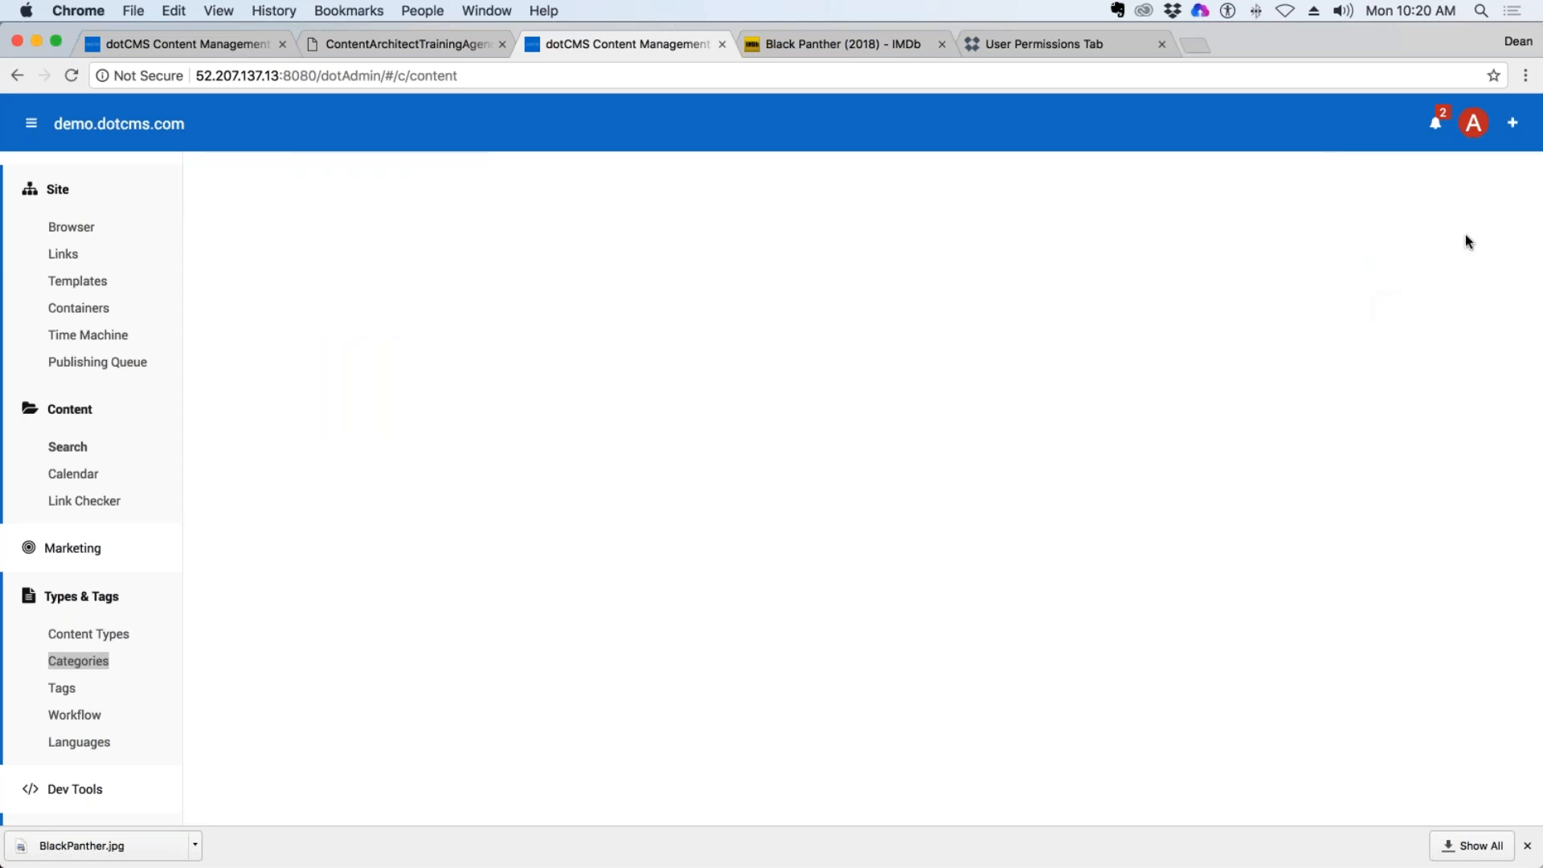
Return to IMDb and open its Coming Soon movies list to find another film.
{"action": "left_click", "coordinate": [827, 45]}
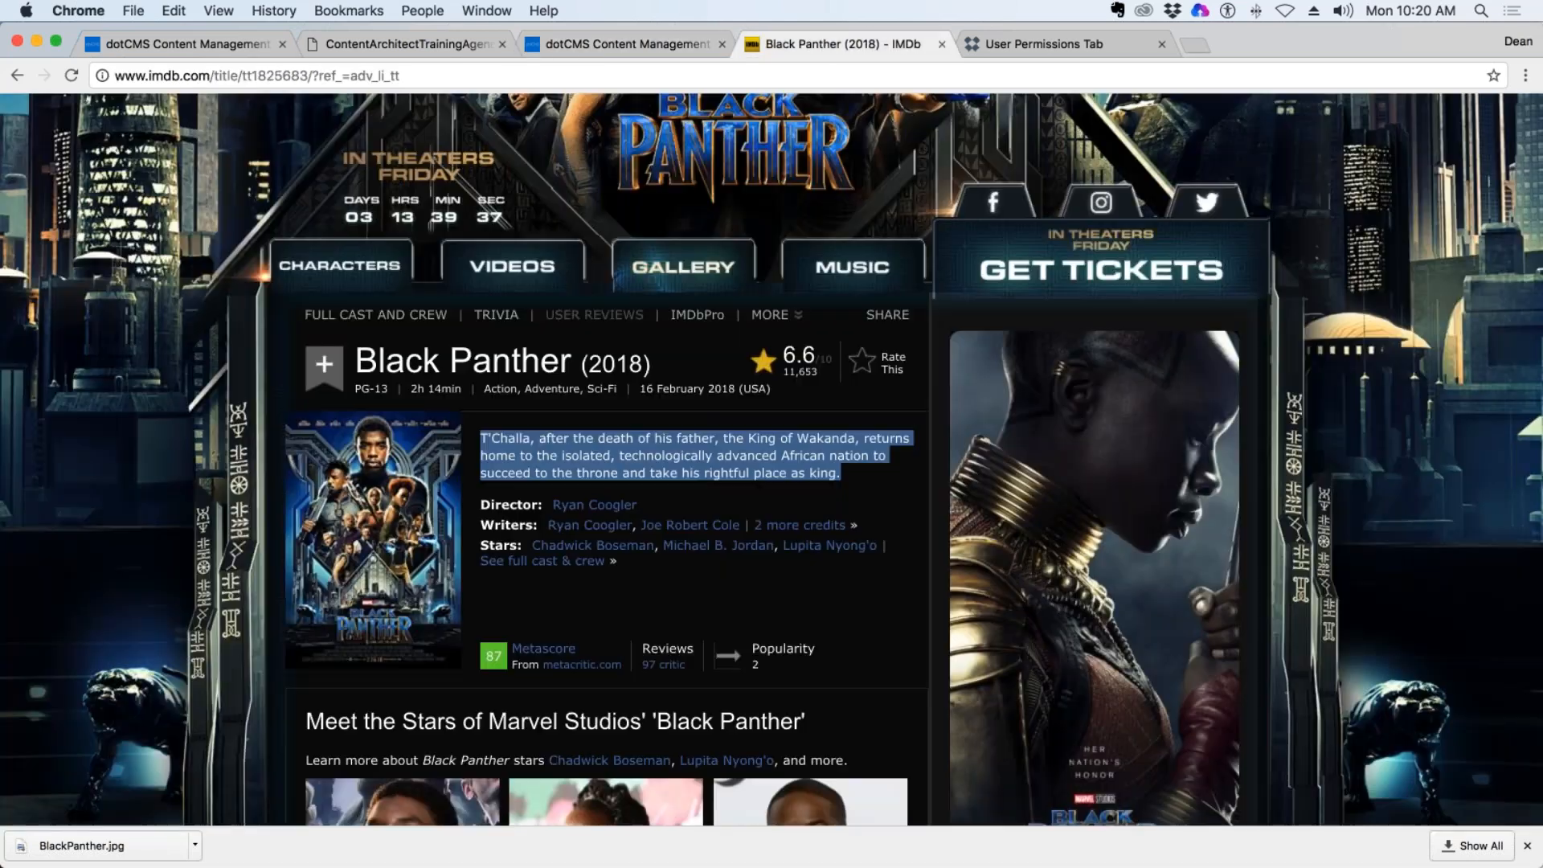
{"action": "left_click", "coordinate": [18, 75]}
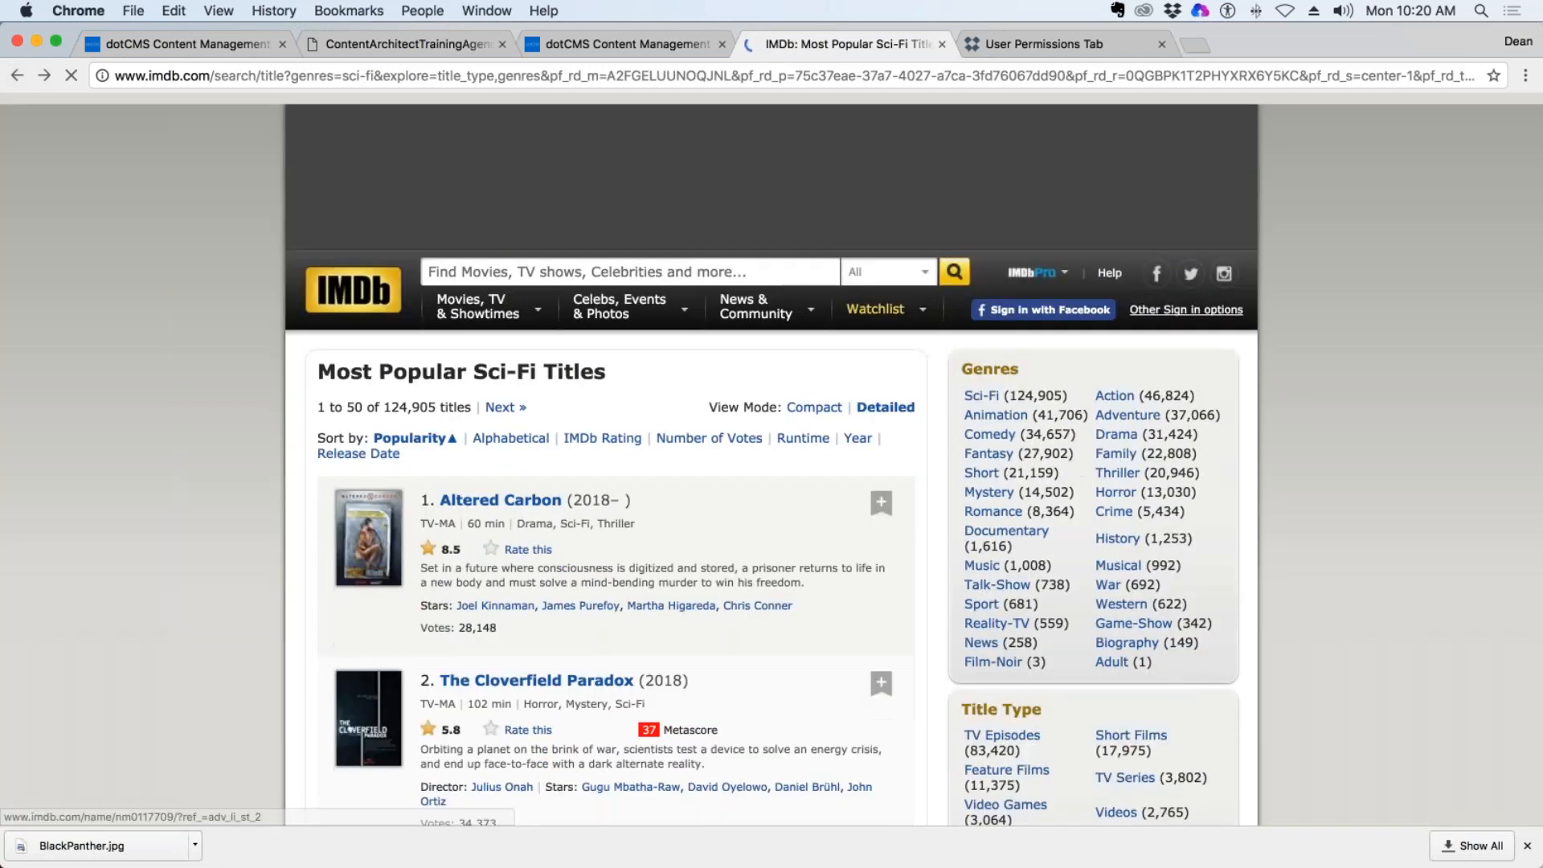
{"action": "mouse_move", "coordinate": [542, 249]}
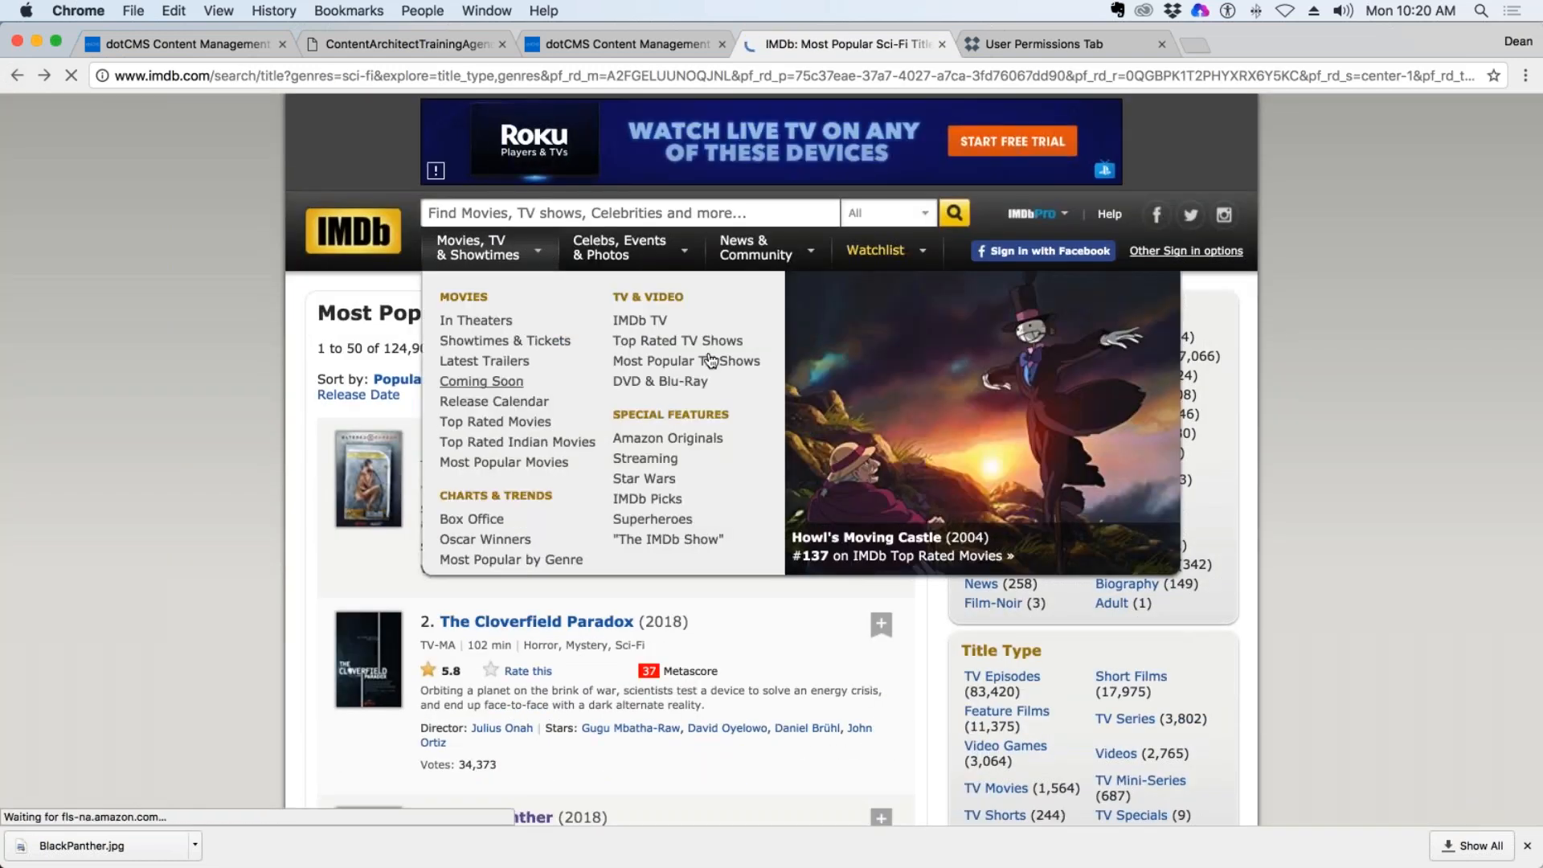
{"action": "left_click", "coordinate": [500, 381]}
Look through the February 2018 upcoming films and open the details page of The Chamber (2016).
{"action": "scroll", "coordinate": [789, 406], "scroll_direction": "down", "scroll_amount": 7}
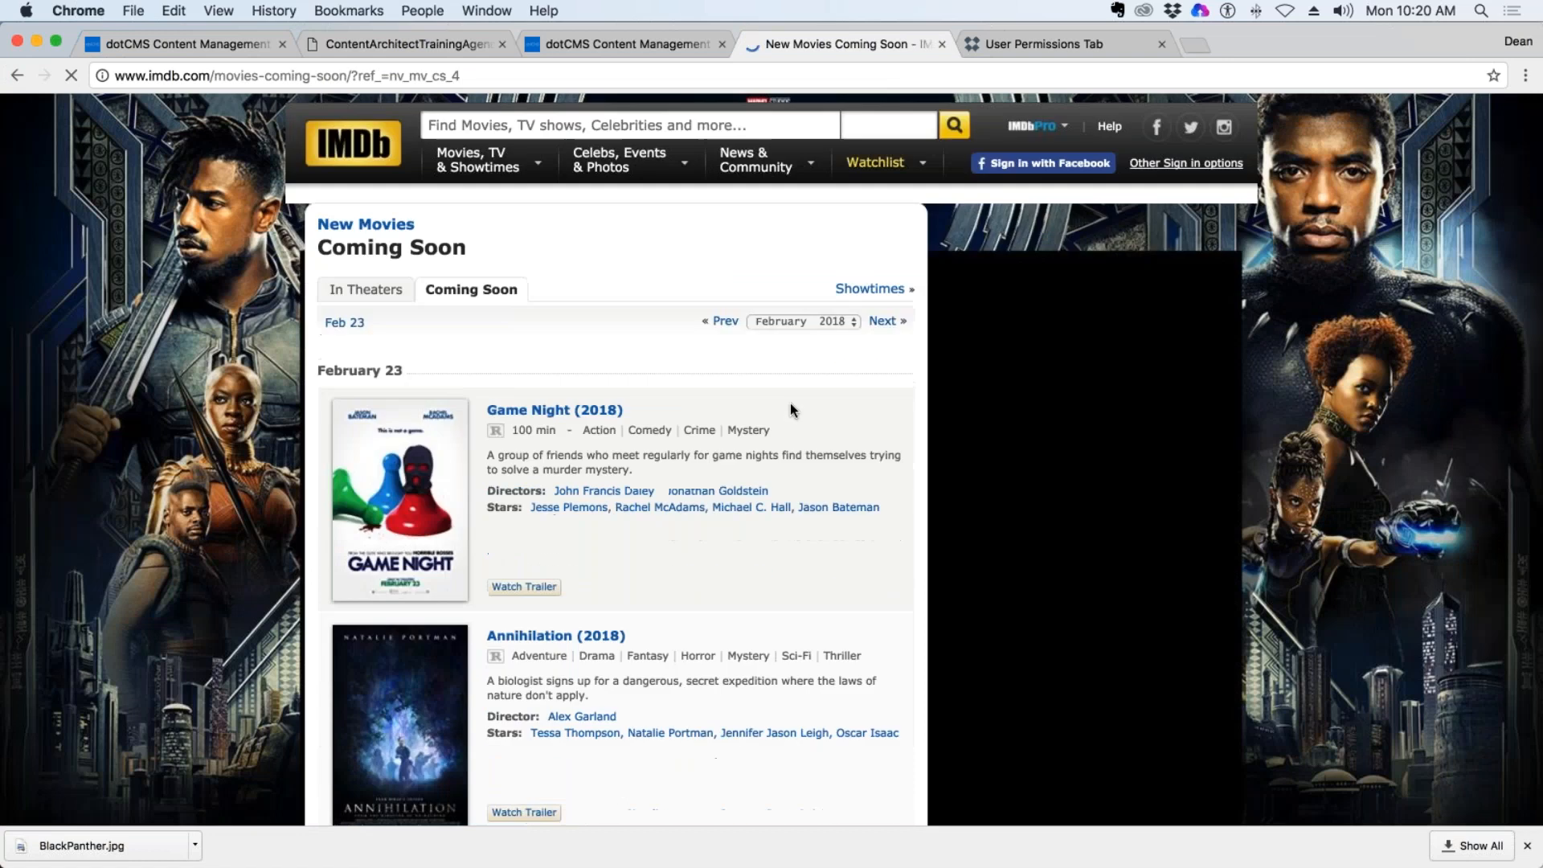
{"action": "scroll", "coordinate": [789, 402], "scroll_direction": "down", "scroll_amount": 8}
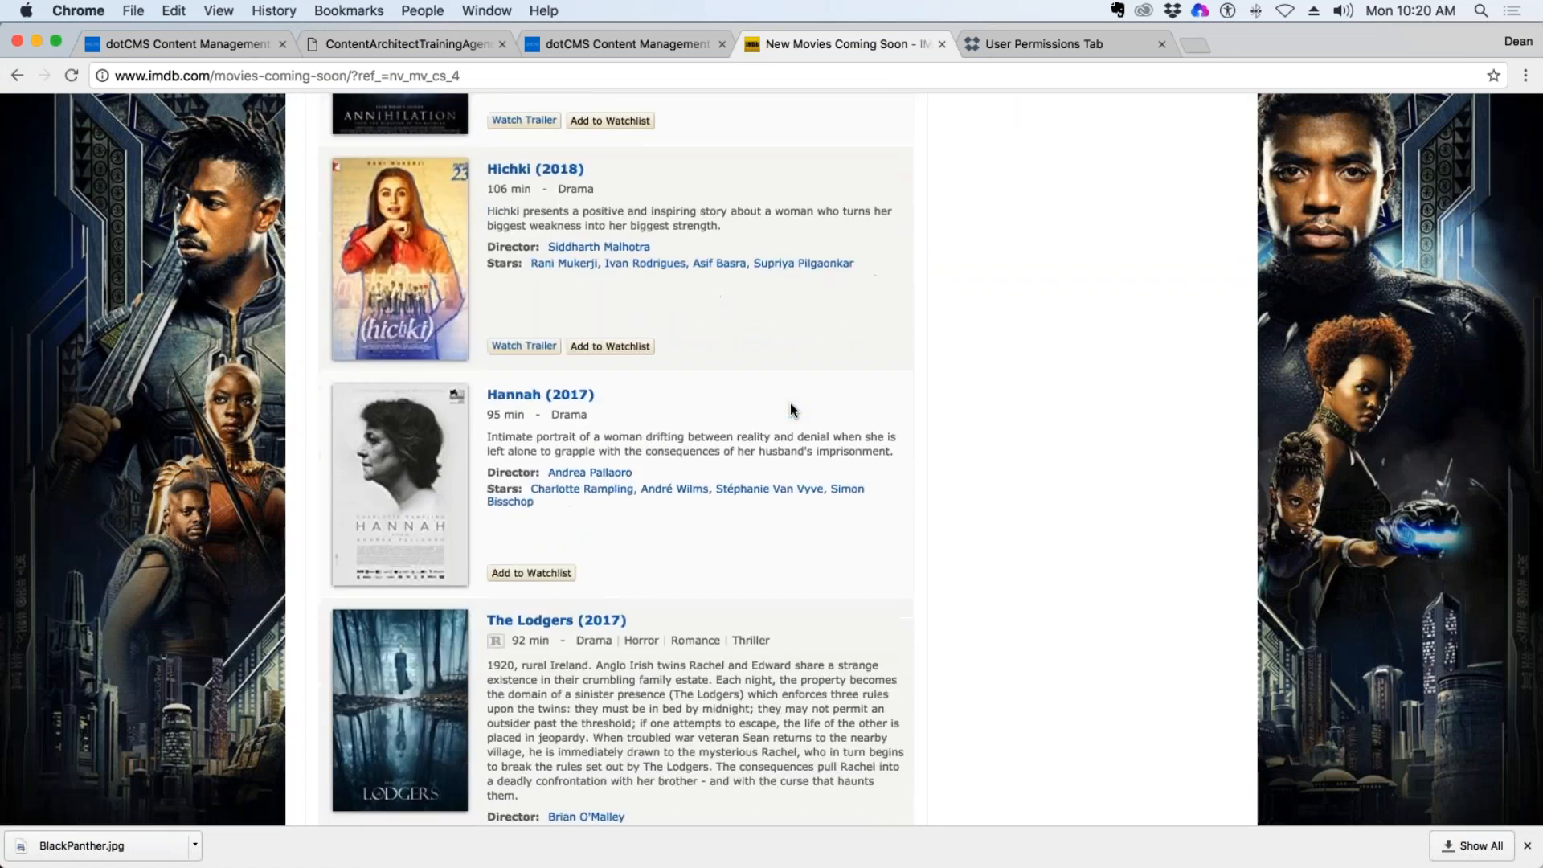
{"action": "scroll", "coordinate": [790, 409], "scroll_direction": "down", "scroll_amount": 5}
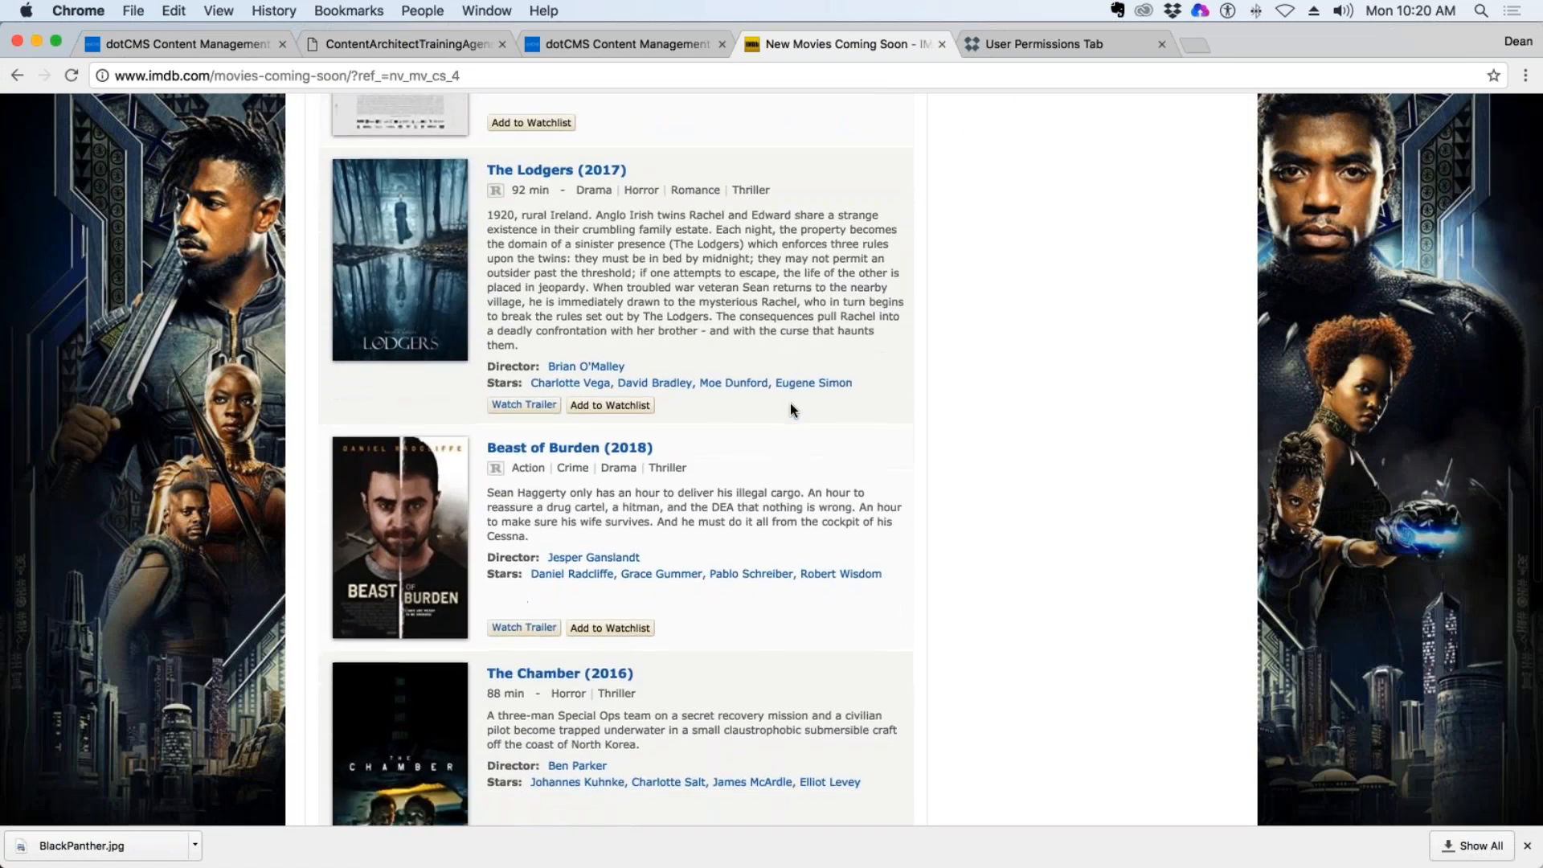
{"action": "scroll", "coordinate": [791, 409], "scroll_direction": "down", "scroll_amount": 8}
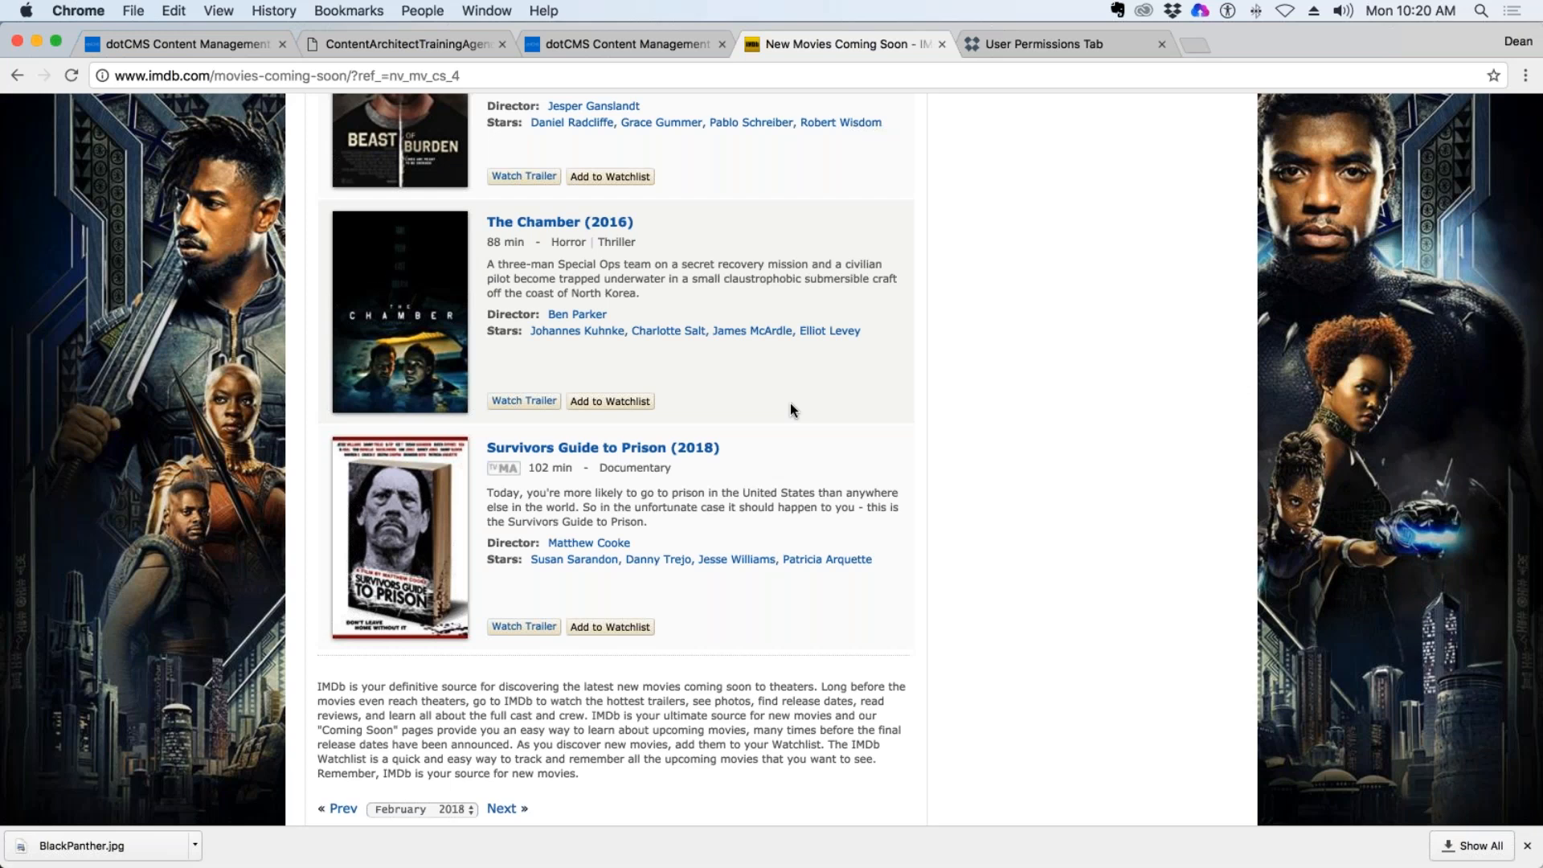
{"action": "scroll", "coordinate": [789, 402], "scroll_direction": "up", "scroll_amount": 10}
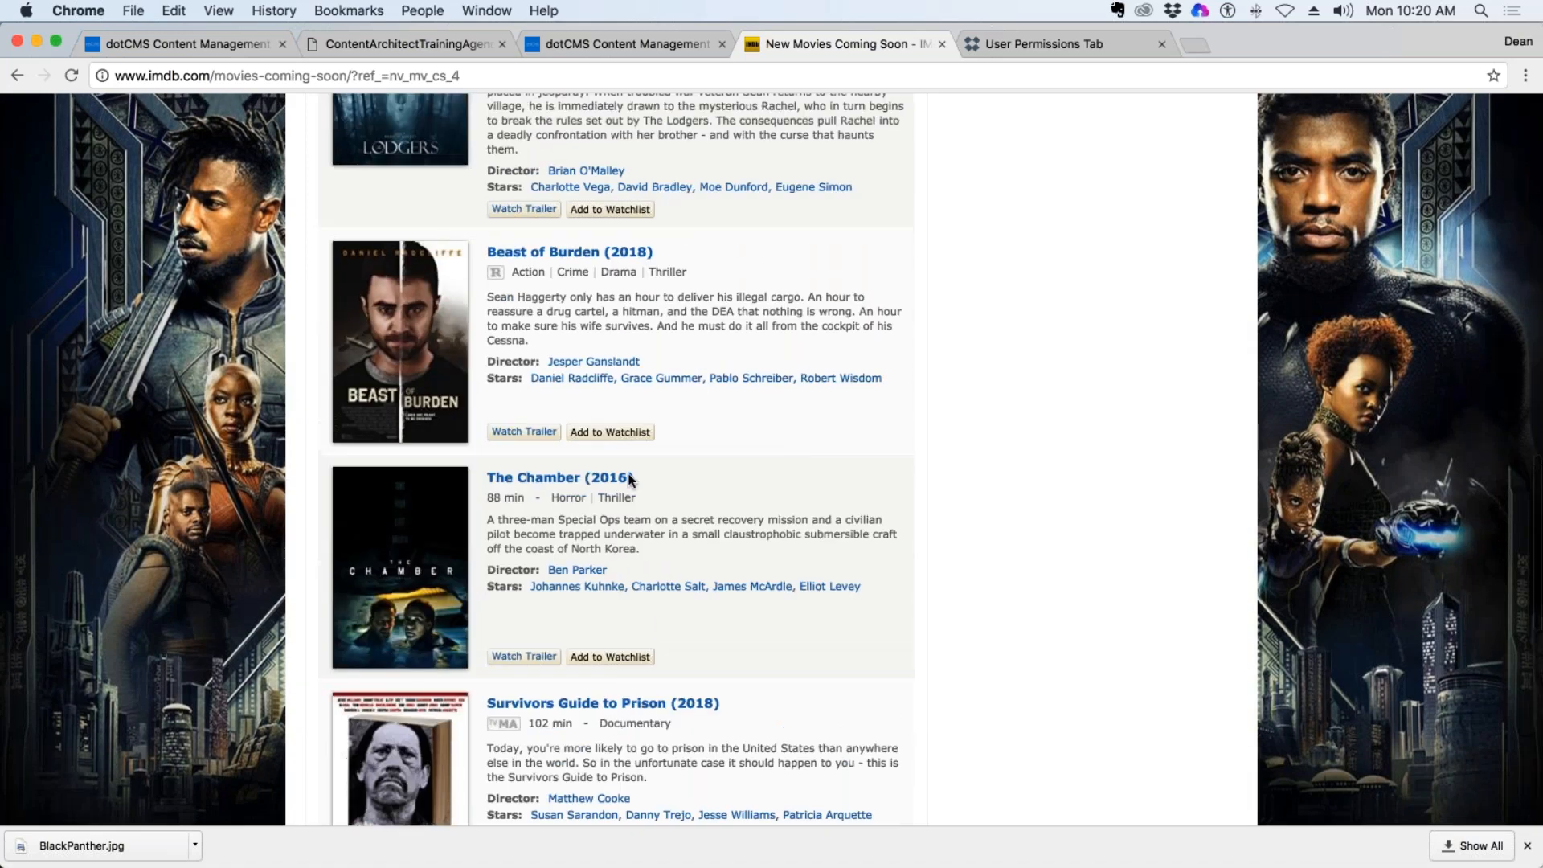
{"action": "left_click", "coordinate": [566, 486]}
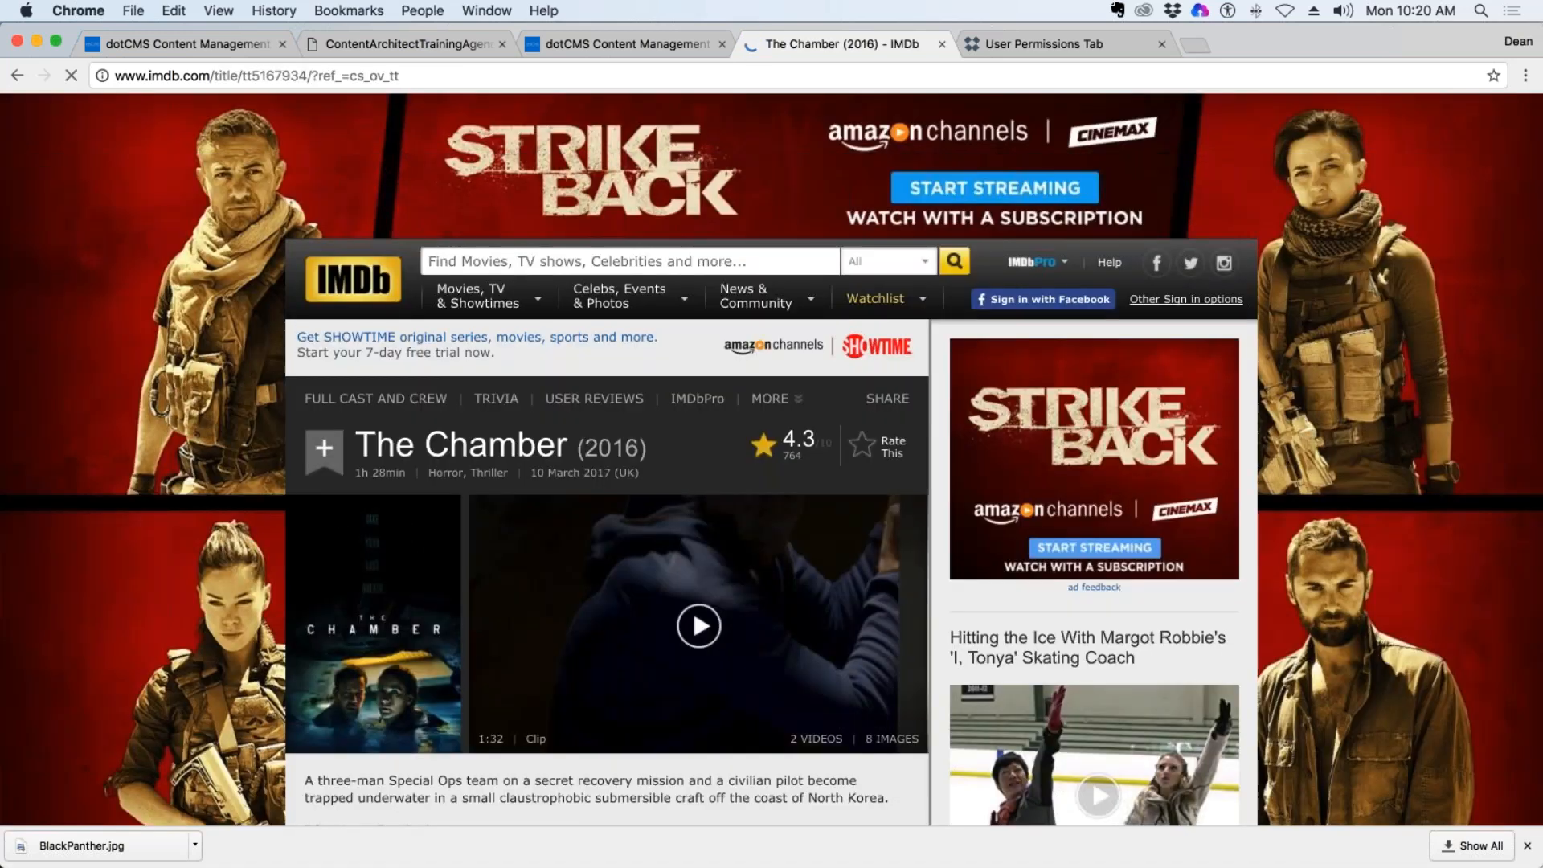
{"action": "scroll", "coordinate": [870, 342], "scroll_direction": "down", "scroll_amount": 4}
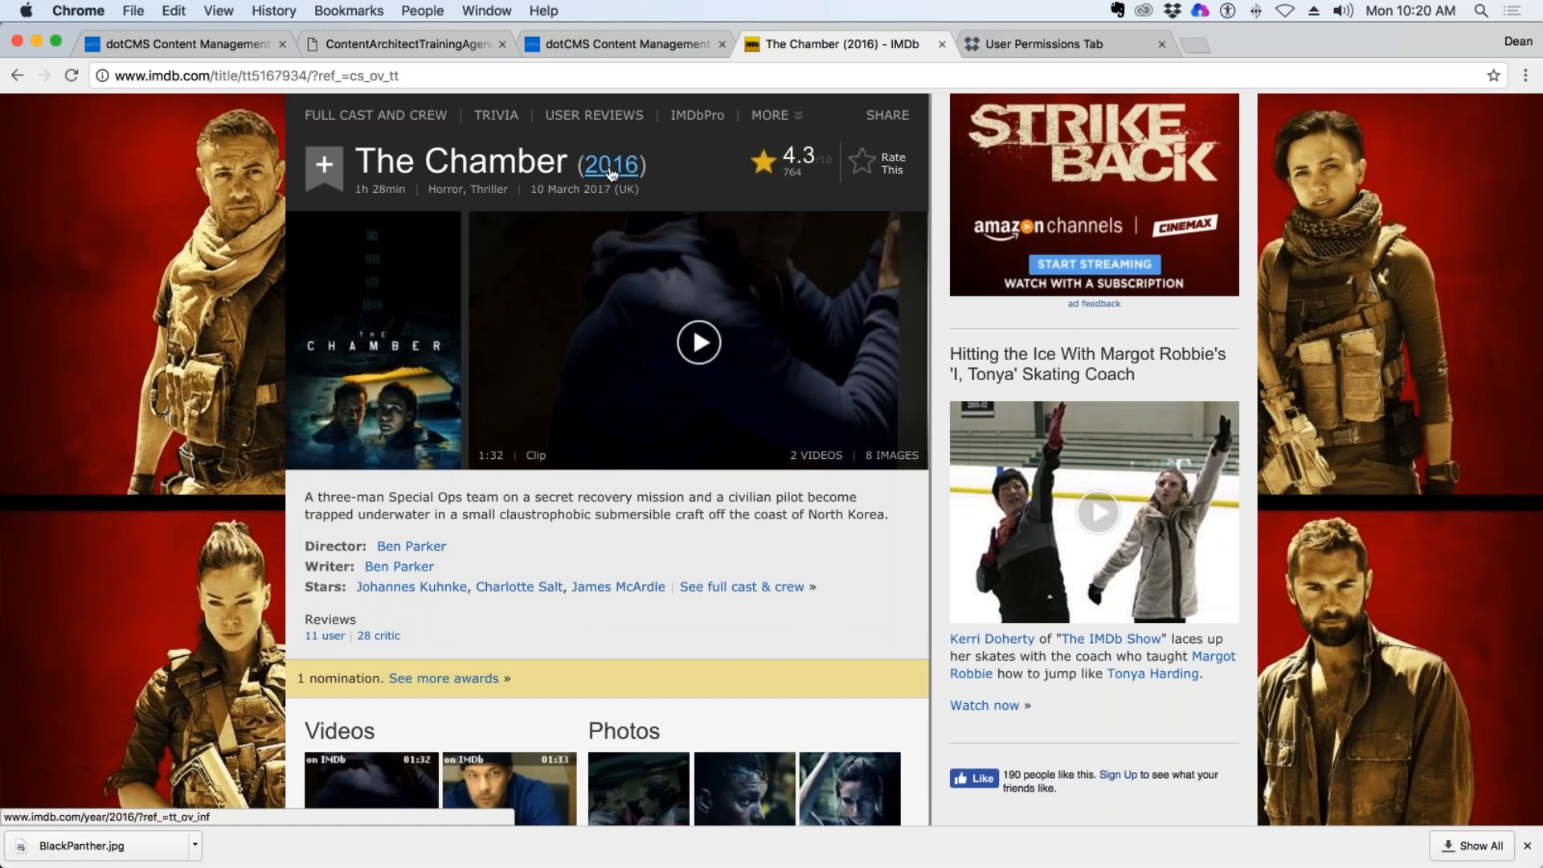
Return to IMDb's Coming Soon list, look through the February 23 films and open the details page of Annihilation (2018).
{"action": "mouse_move", "coordinate": [12, 80]}
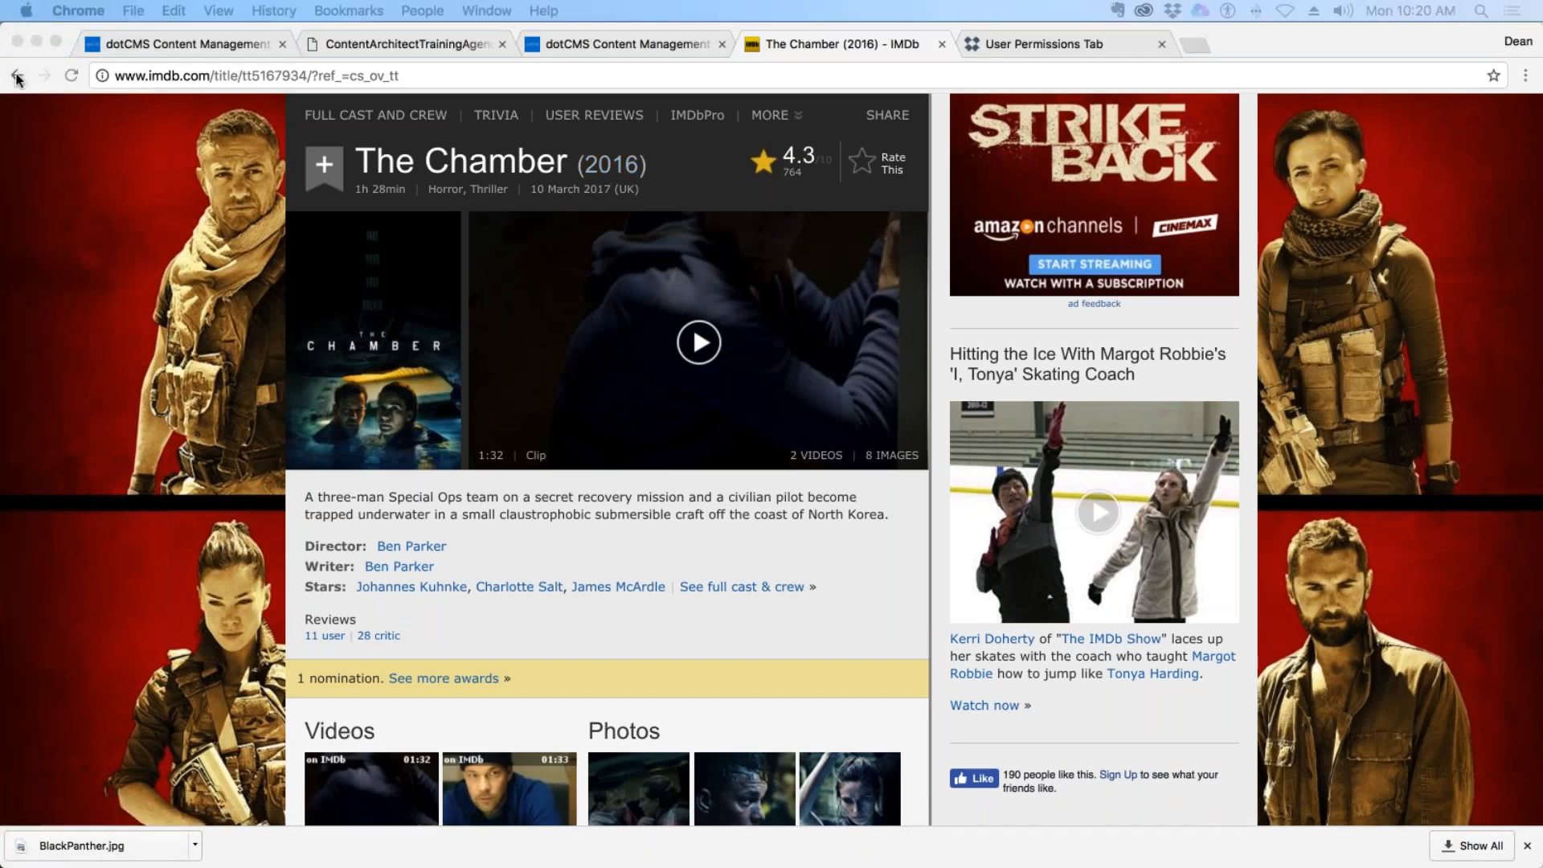
{"action": "left_click", "coordinate": [16, 75]}
{"action": "scroll", "coordinate": [726, 281], "scroll_direction": "up", "scroll_amount": 5}
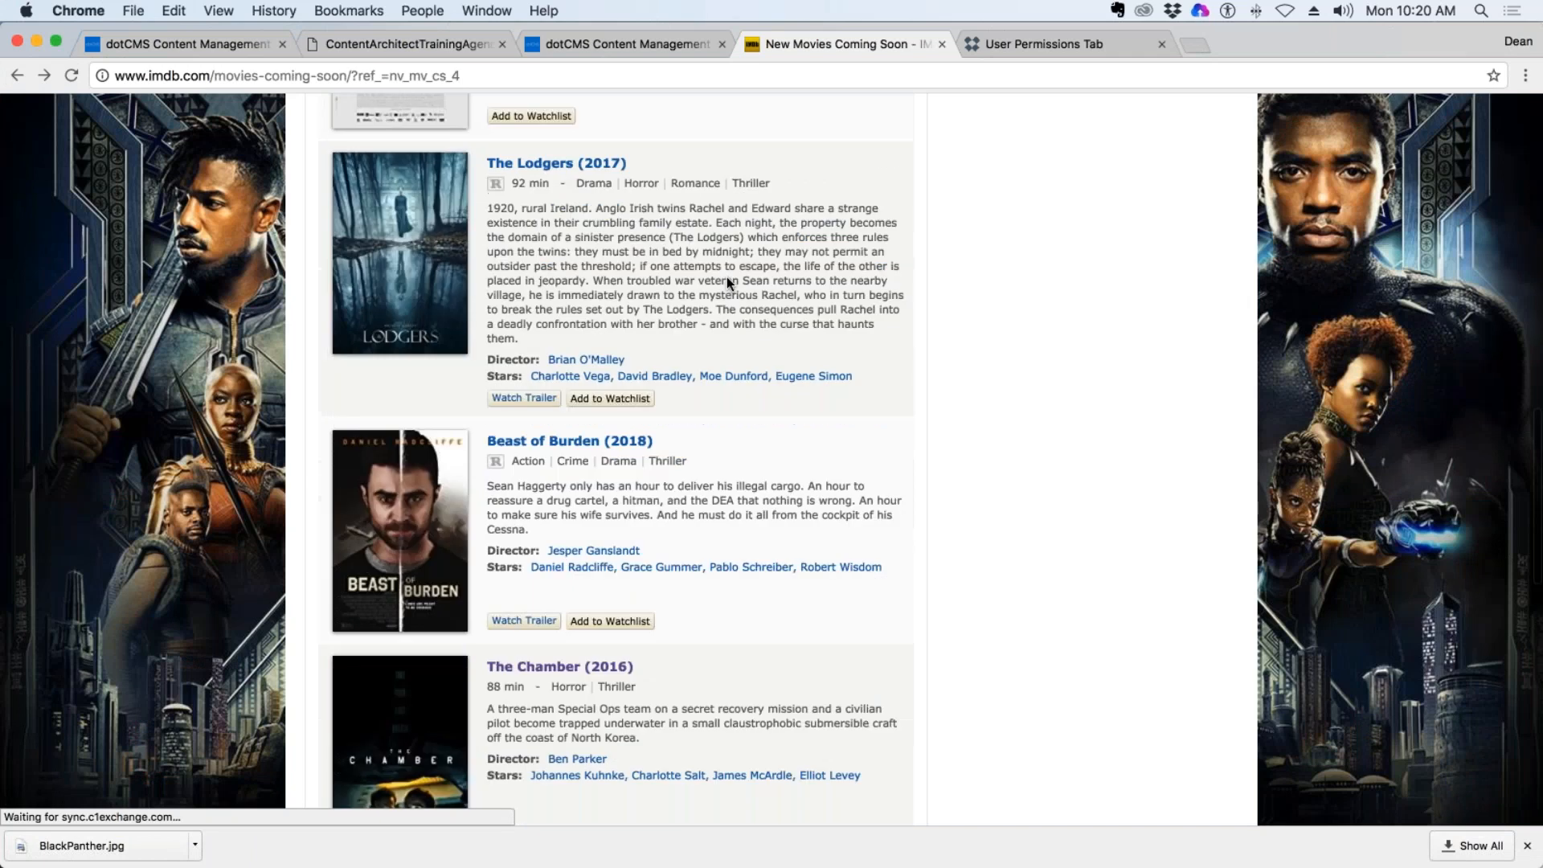
{"action": "scroll", "coordinate": [793, 307], "scroll_direction": "up", "scroll_amount": 5}
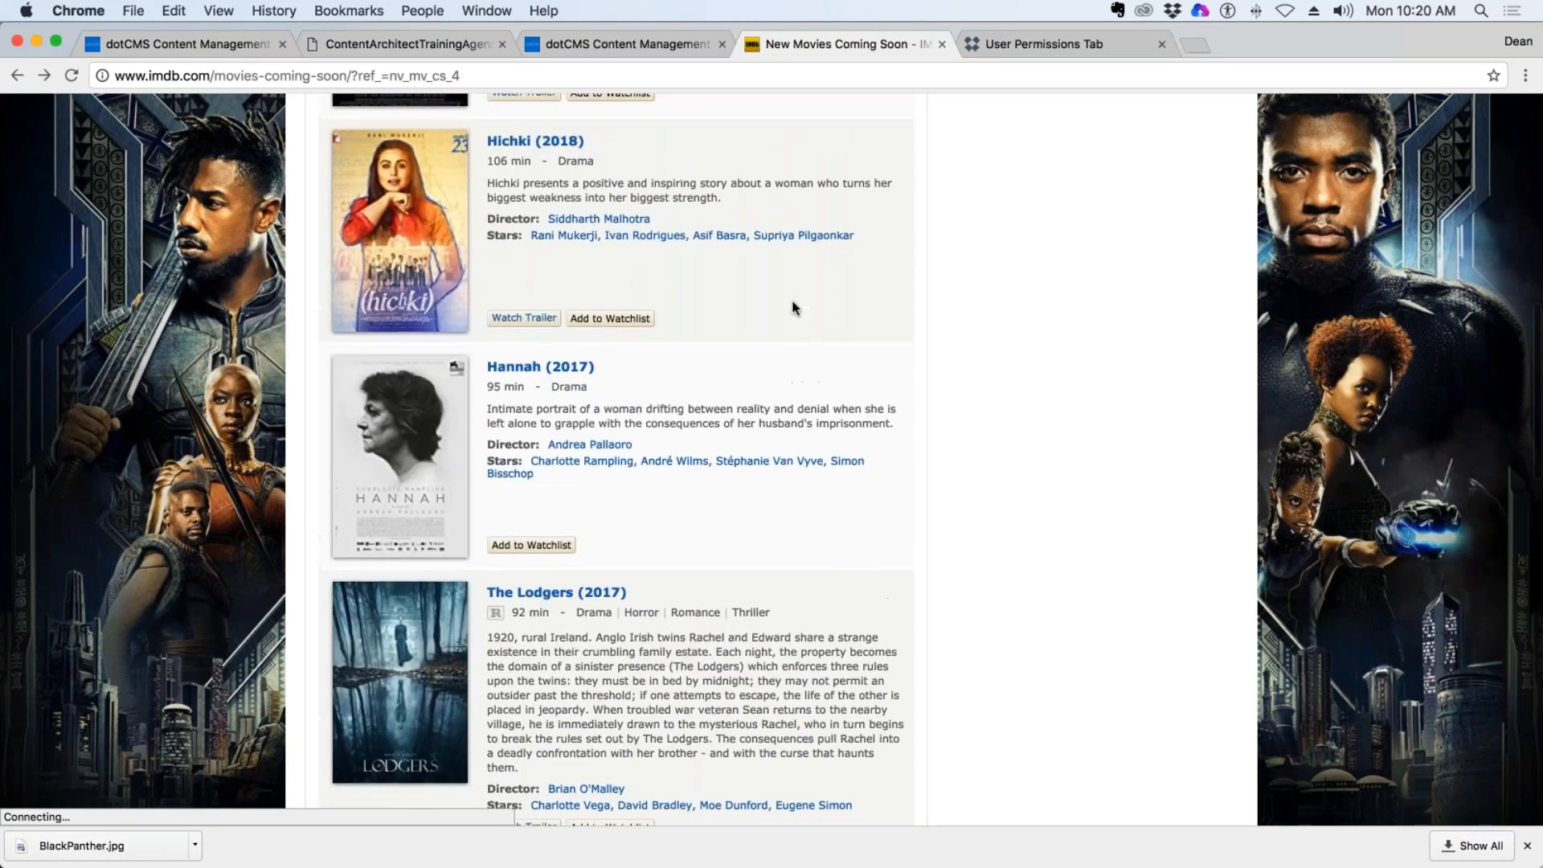
{"action": "scroll", "coordinate": [792, 307], "scroll_direction": "down", "scroll_amount": 5}
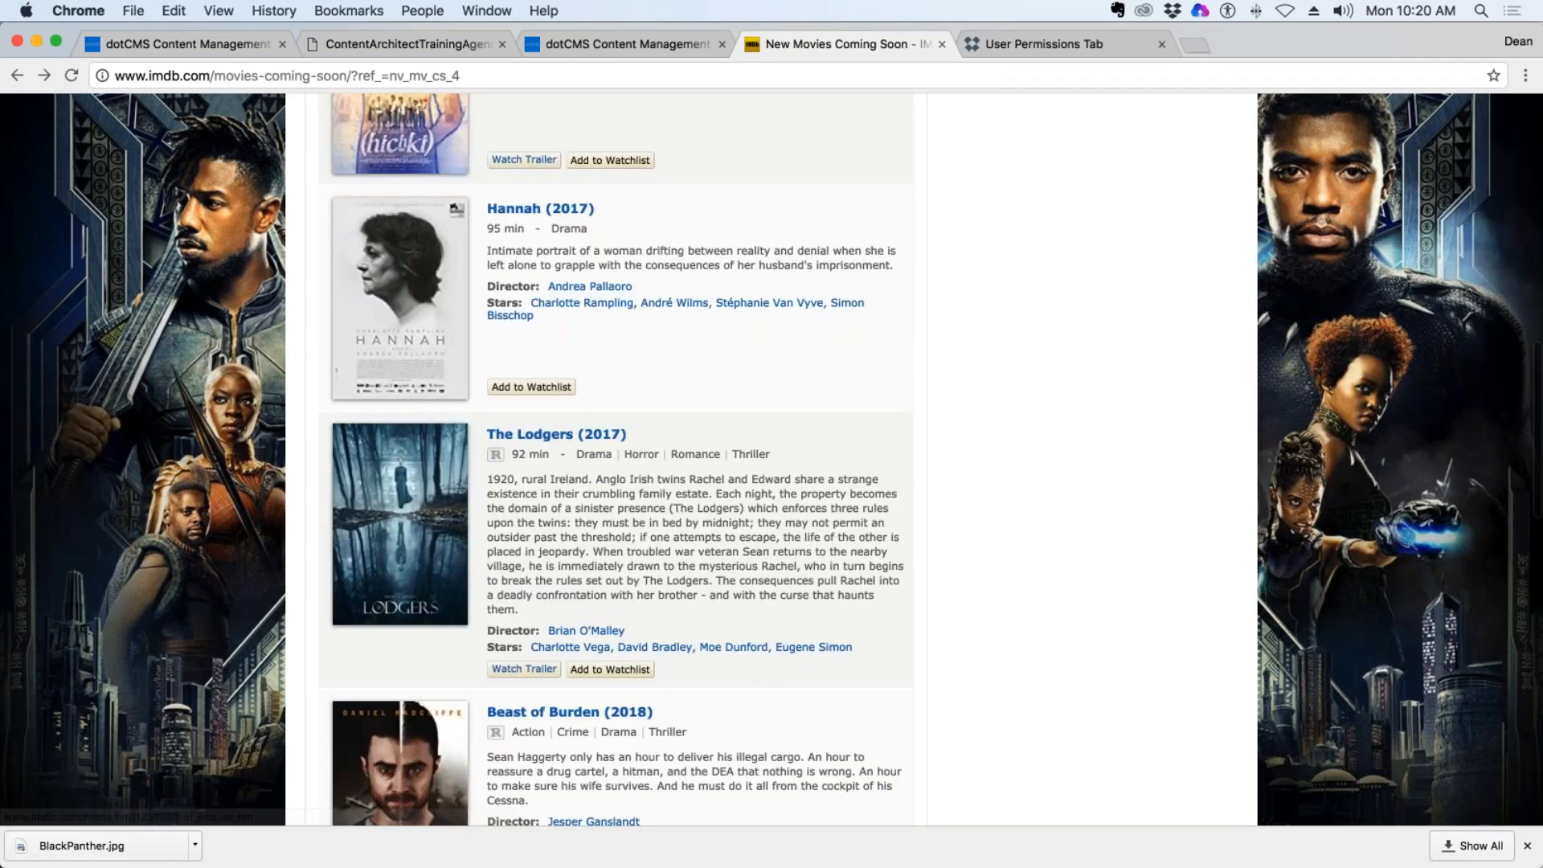
{"action": "scroll", "coordinate": [615, 459], "scroll_direction": "up", "scroll_amount": 10}
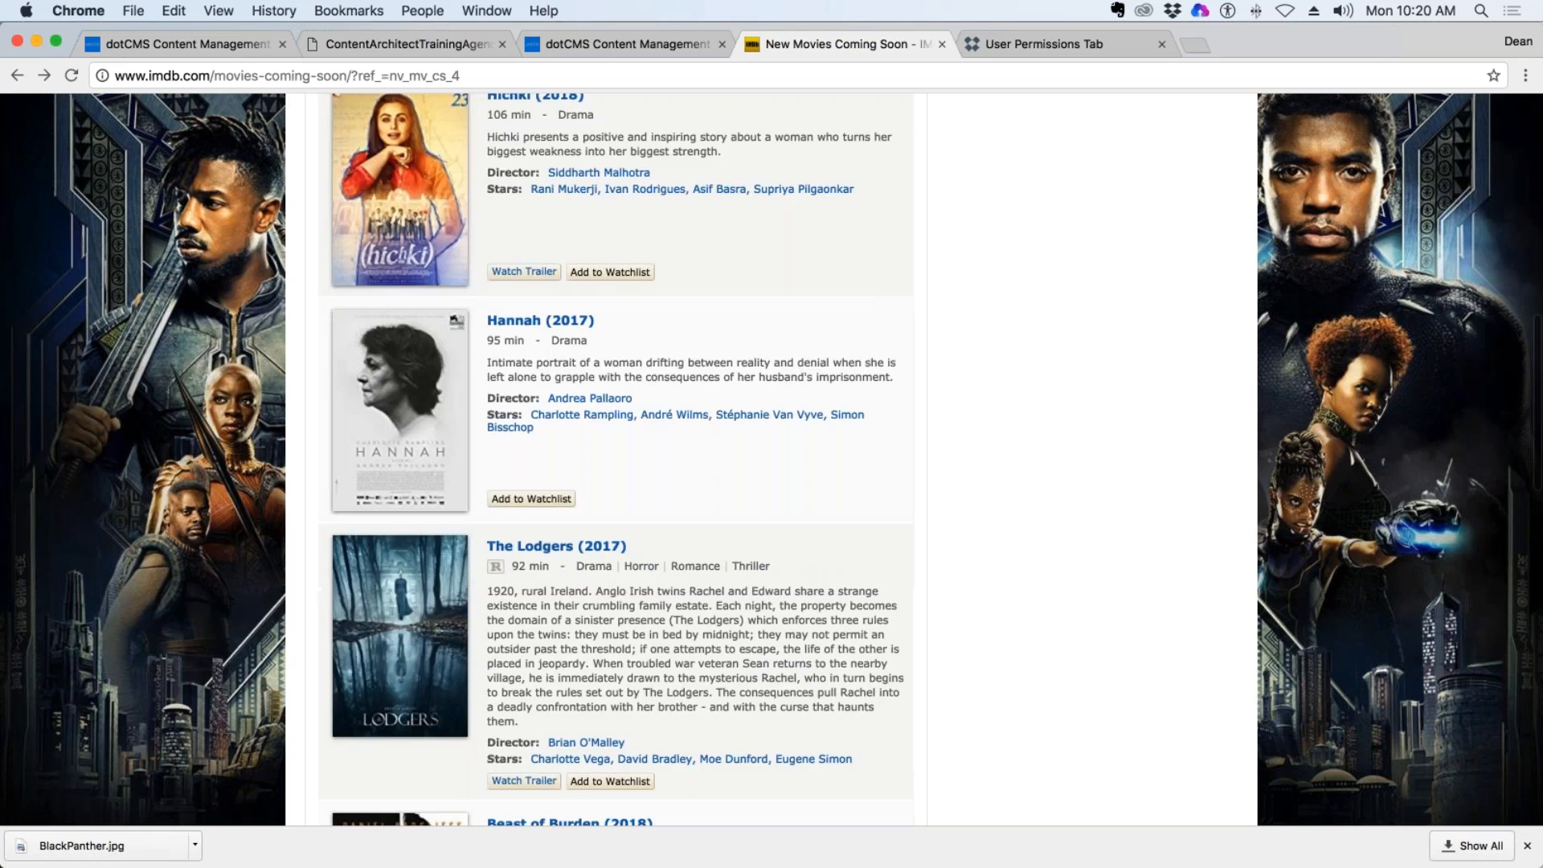
{"action": "scroll", "coordinate": [772, 458], "scroll_direction": "up", "scroll_amount": 3}
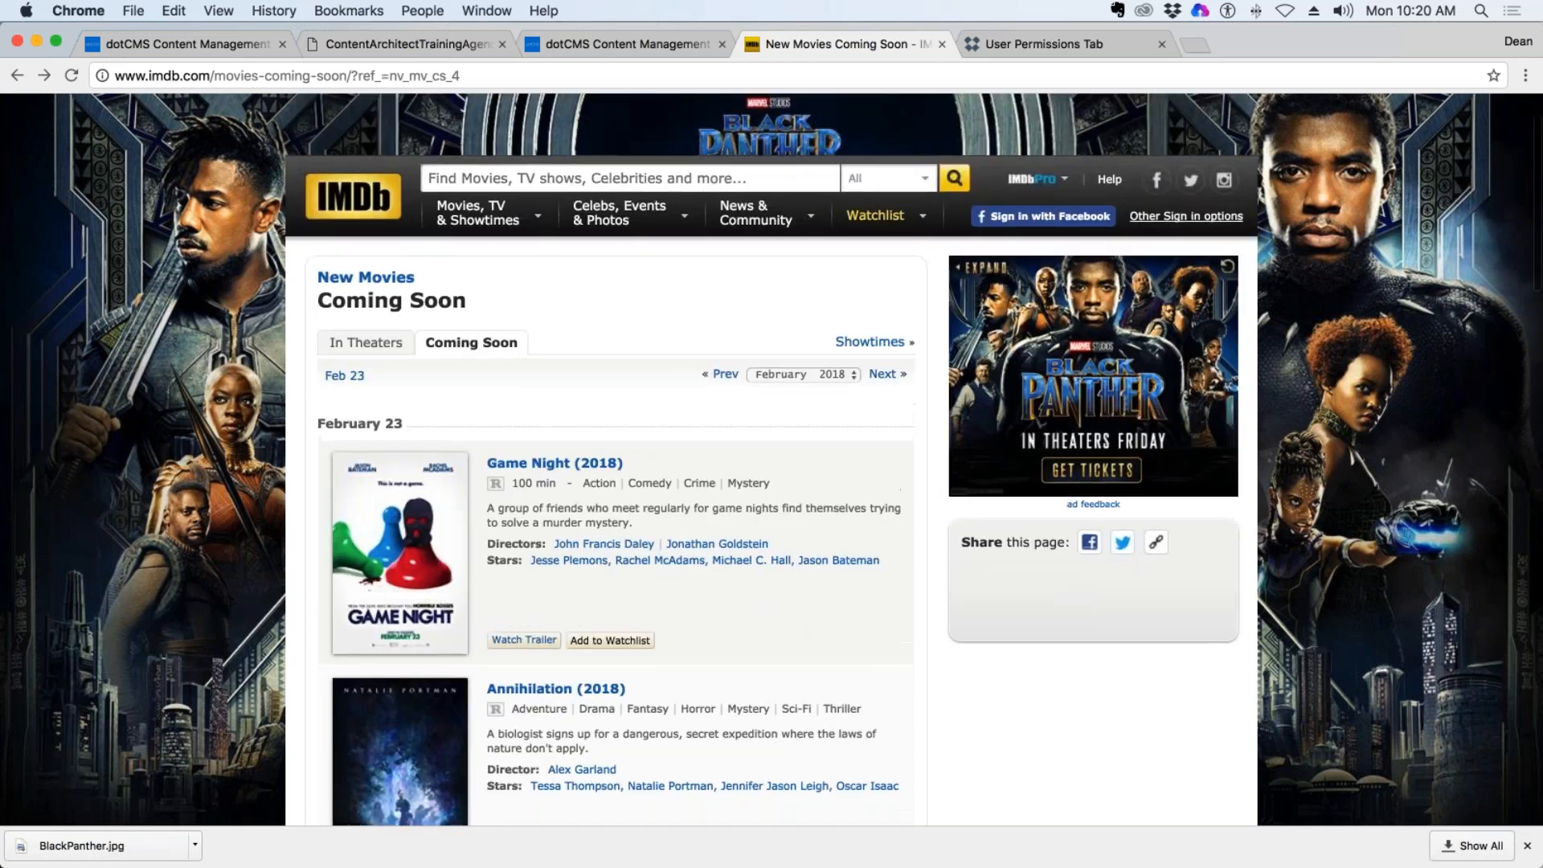
{"action": "scroll", "coordinate": [771, 458], "scroll_direction": "down", "scroll_amount": 3}
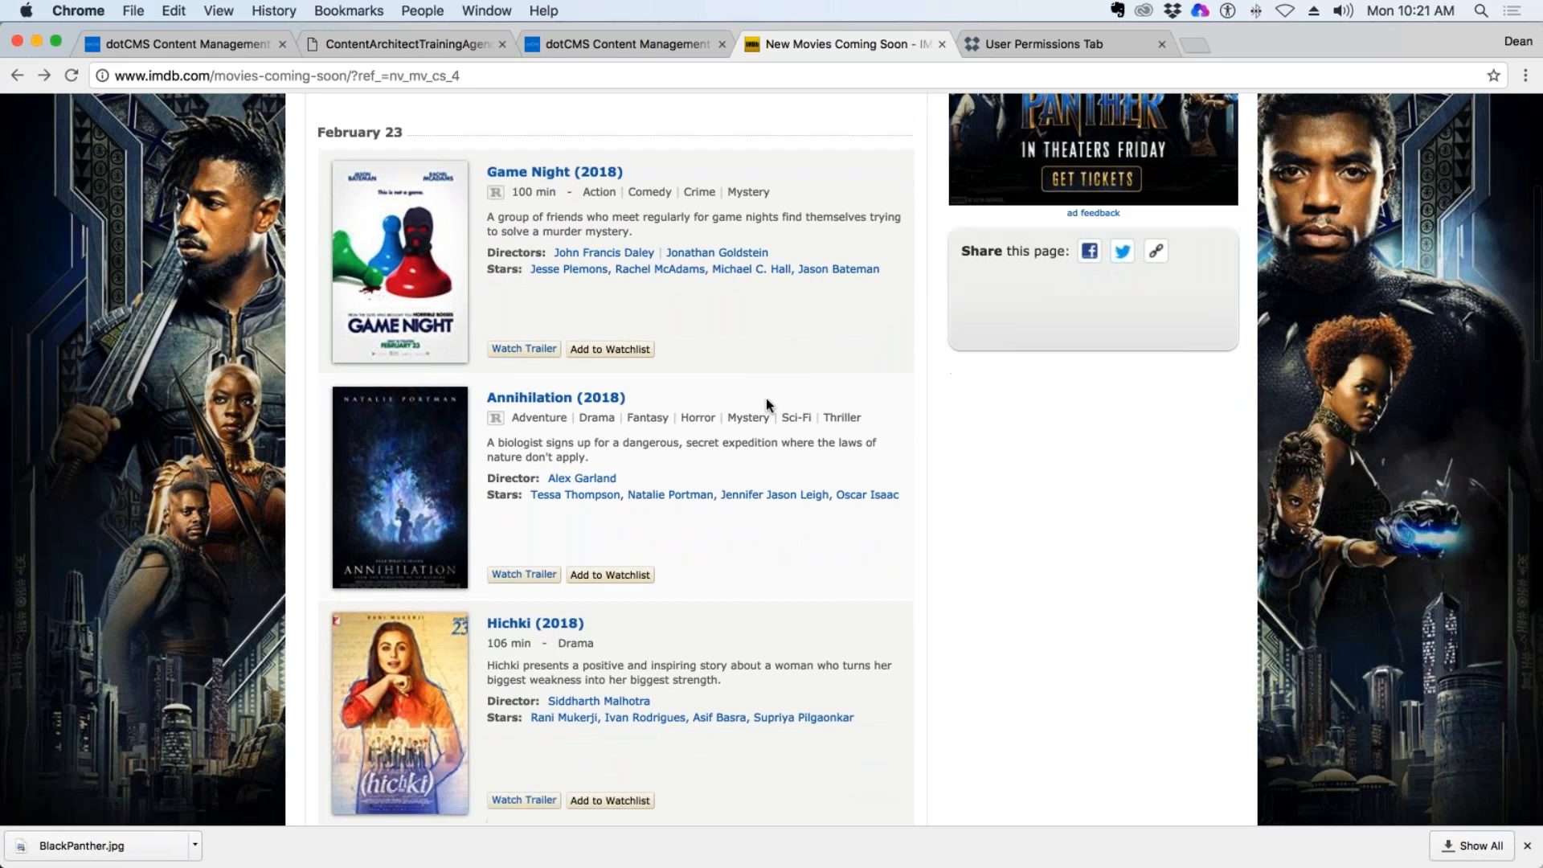
{"action": "left_click", "coordinate": [523, 399]}
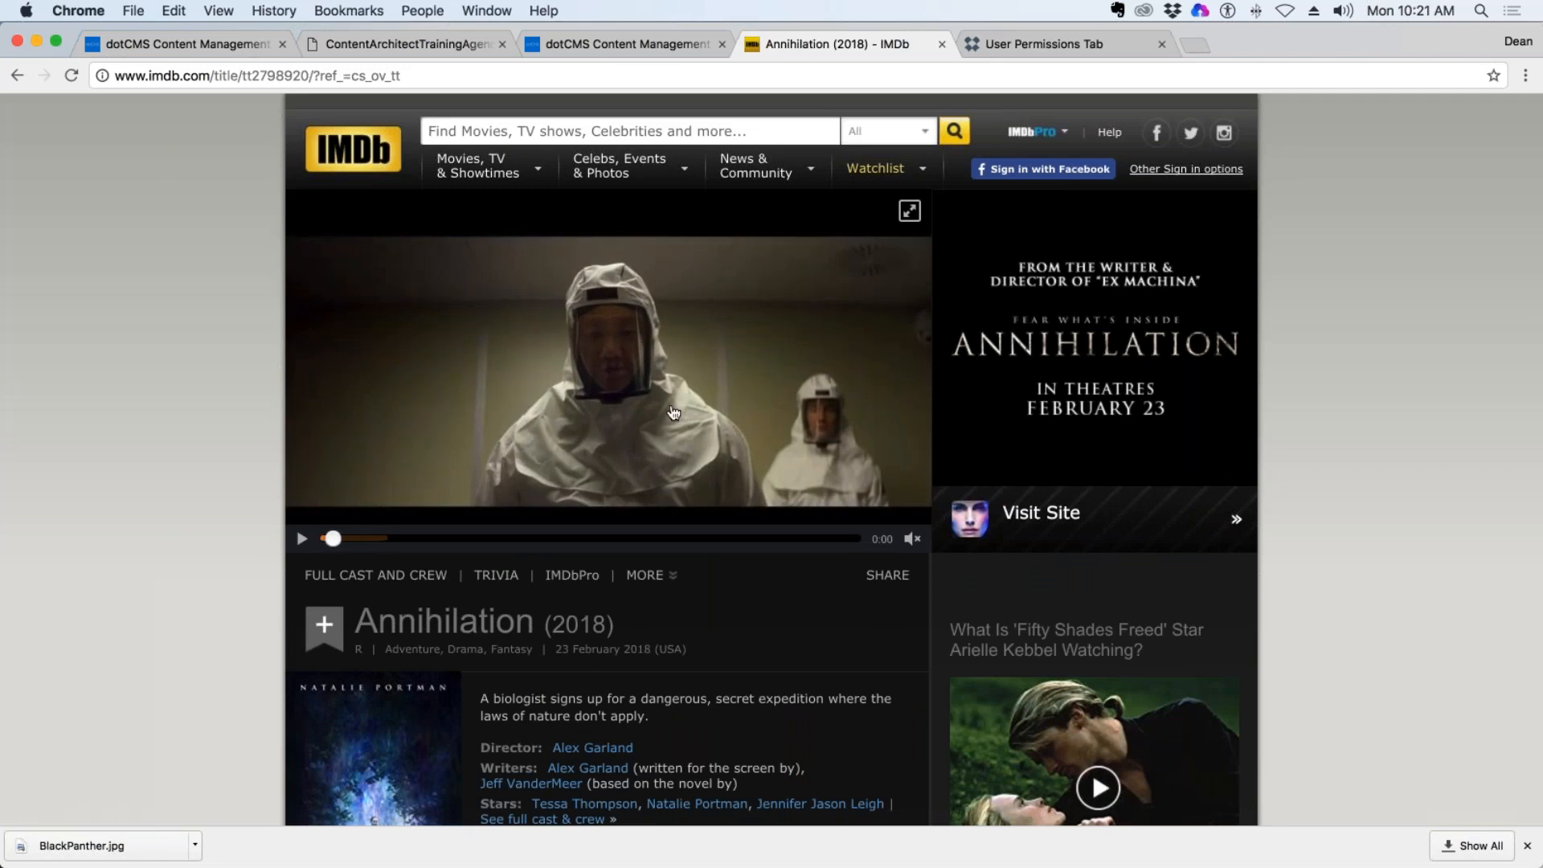
Copy the film title from IMDb and create a new DeanG Movies item in dotCMS titled Annihilation (2018).
{"action": "scroll", "coordinate": [680, 629], "scroll_direction": "down", "scroll_amount": 3}
{"action": "scroll", "coordinate": [679, 628], "scroll_direction": "down", "scroll_amount": 1}
{"action": "left_click_drag", "start_coordinate": [613, 352], "coordinate": [356, 351]}
{"action": "key", "text": "super+c"}
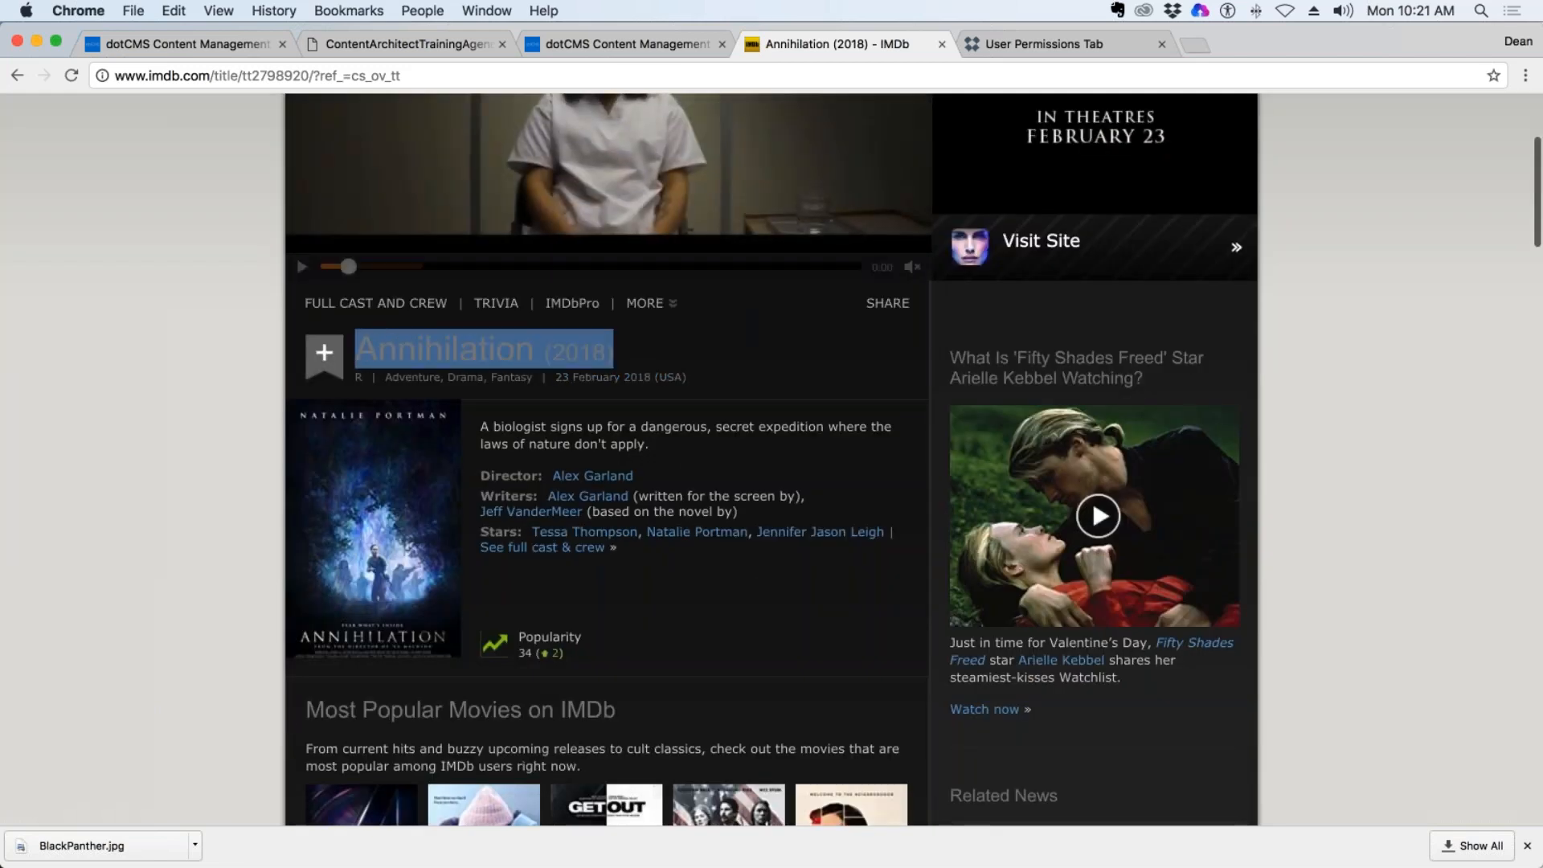
{"action": "left_click", "coordinate": [606, 47]}
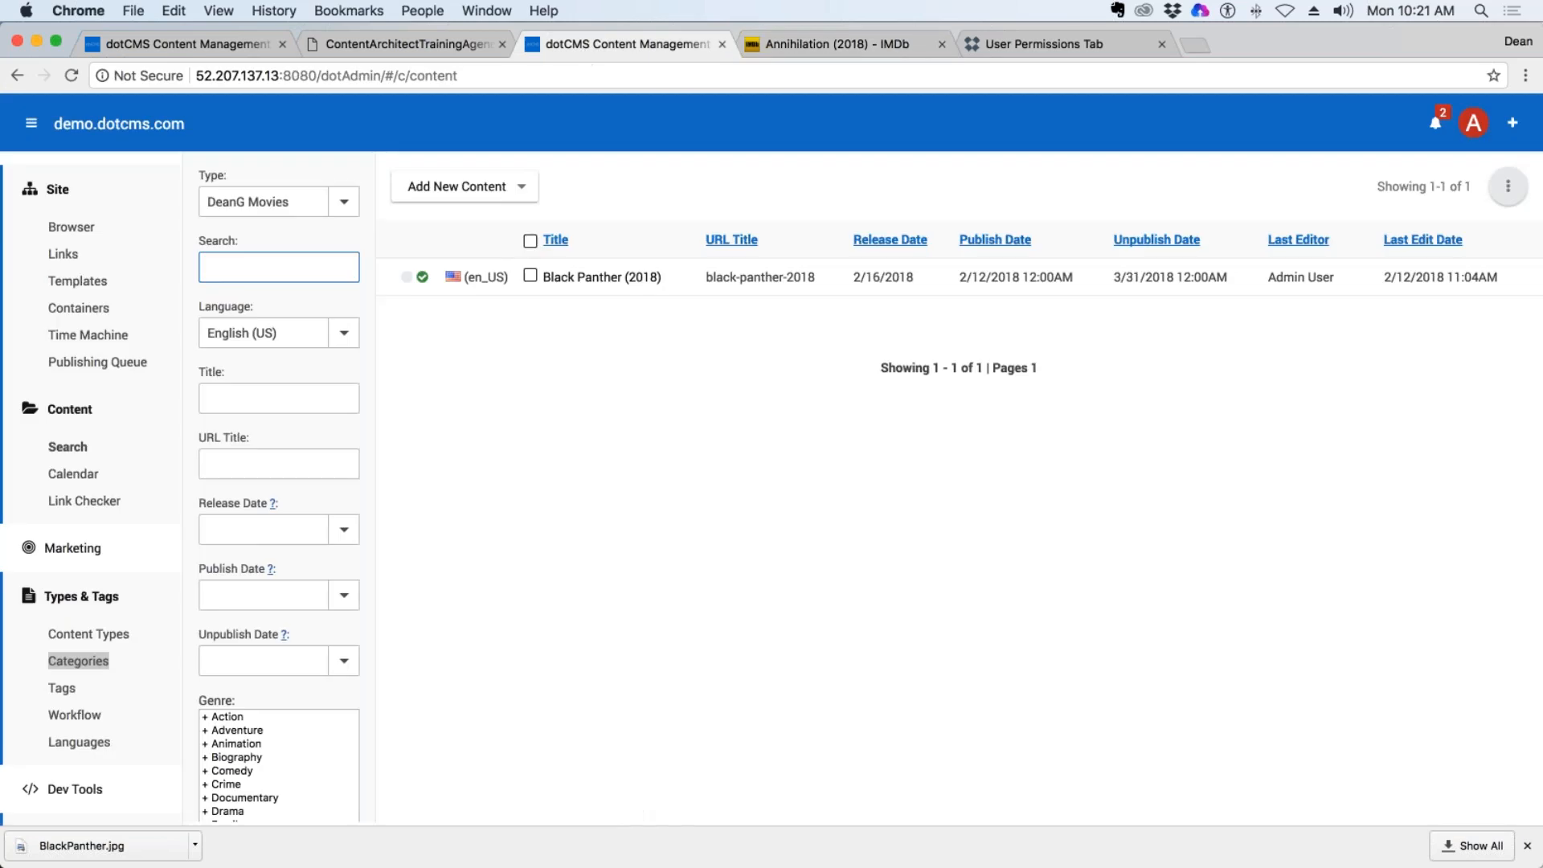
{"action": "left_click", "coordinate": [457, 186]}
{"action": "left_click", "coordinate": [458, 214]}
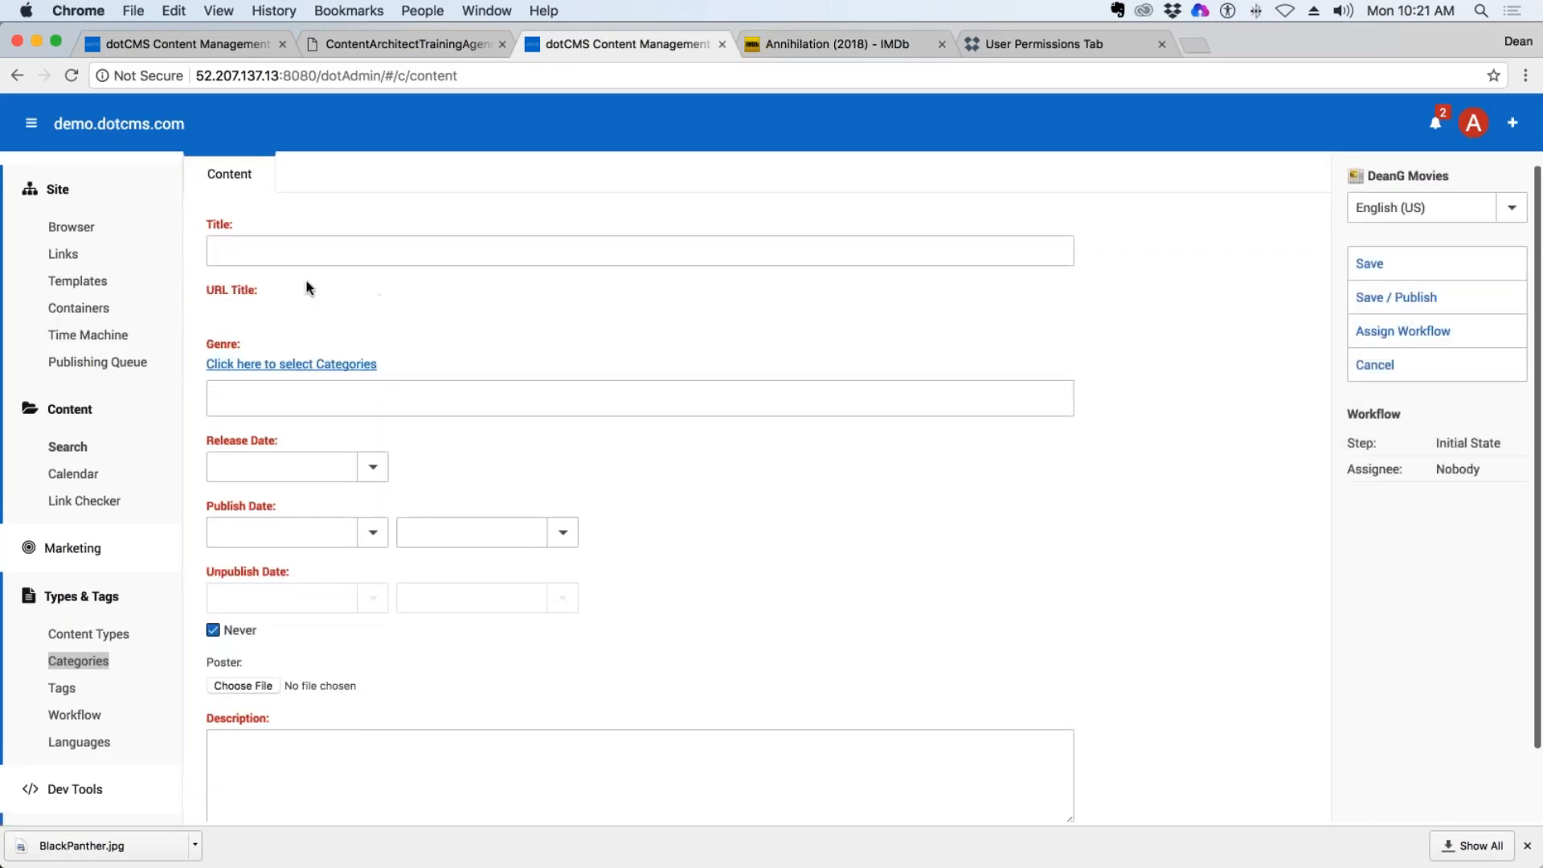
{"action": "left_click", "coordinate": [286, 255]}
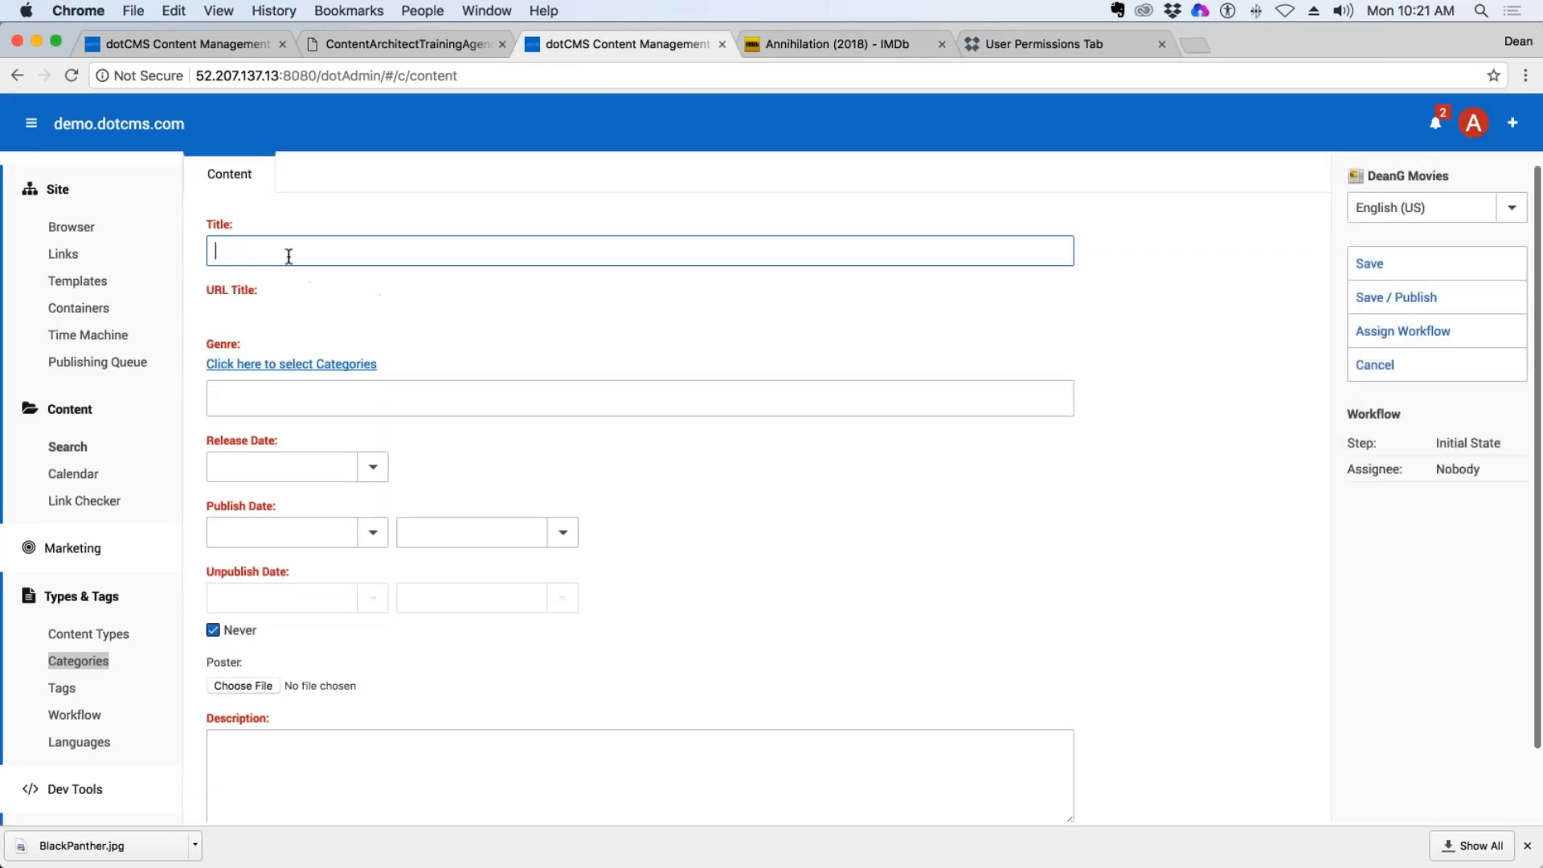
{"action": "key", "text": "super+v"}
{"action": "key", "text": "Tab"}
{"action": "key", "text": "Tab"}
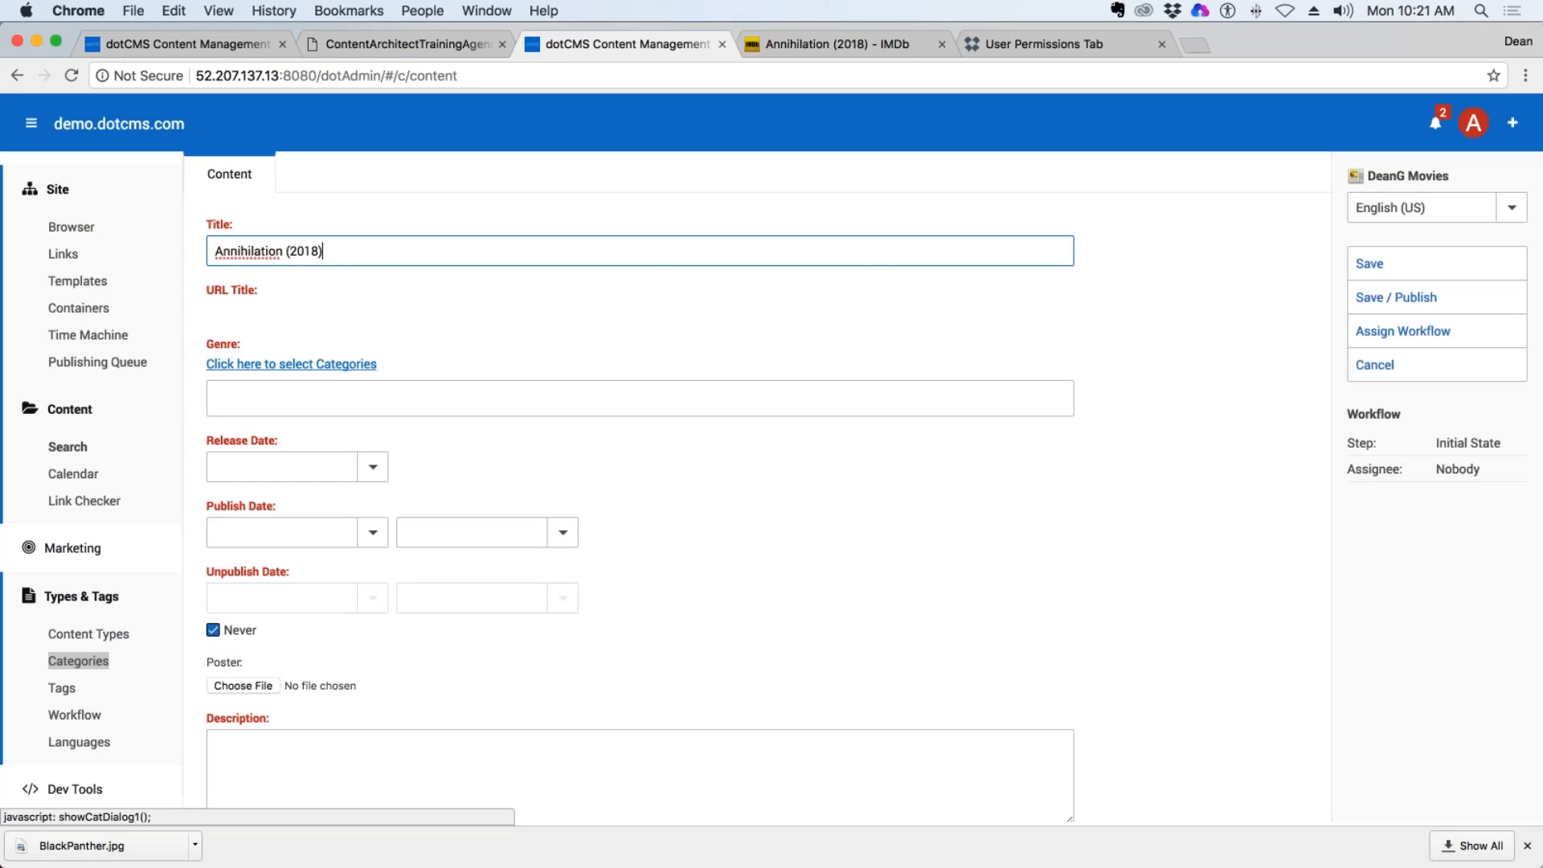
{"action": "key", "text": "Tab"}
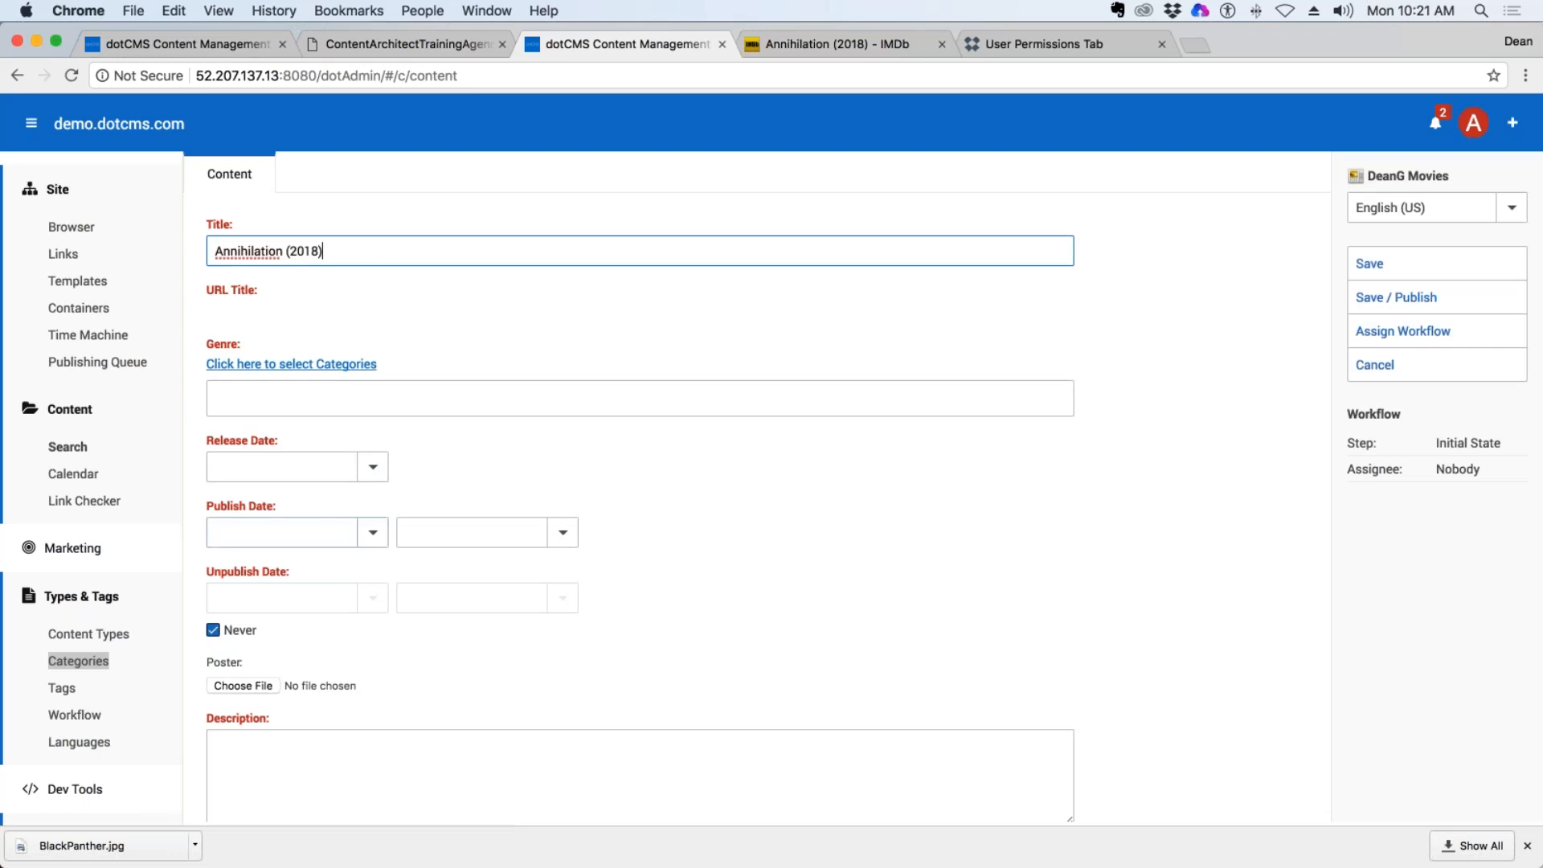
Set both the Publish Date and the Release Date of the Annihilation item to 2/23/2018.
{"action": "left_click", "coordinate": [373, 534]}
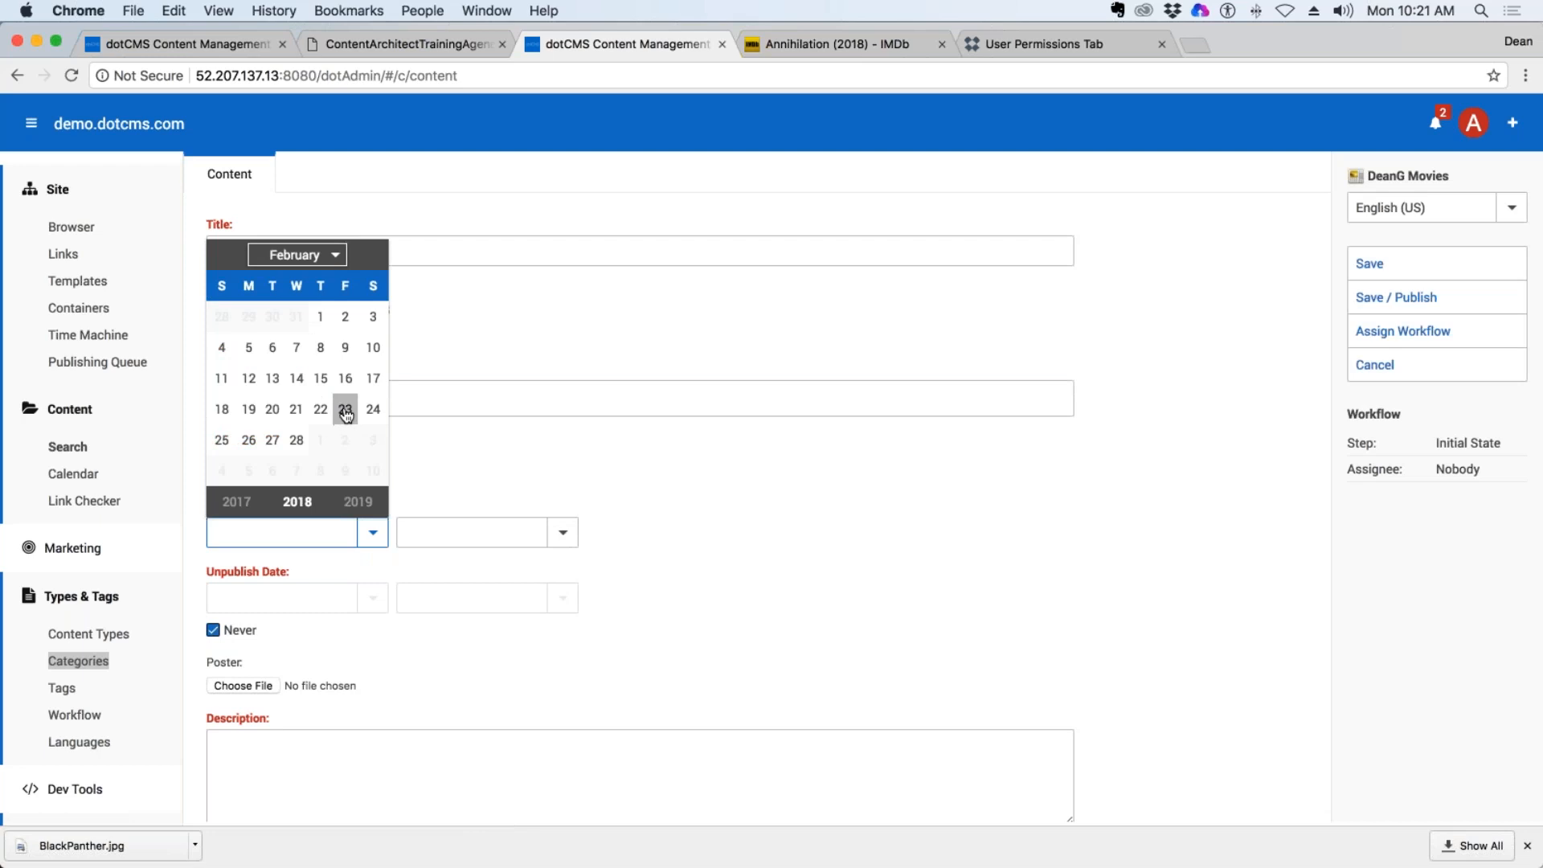
{"action": "left_click", "coordinate": [345, 408]}
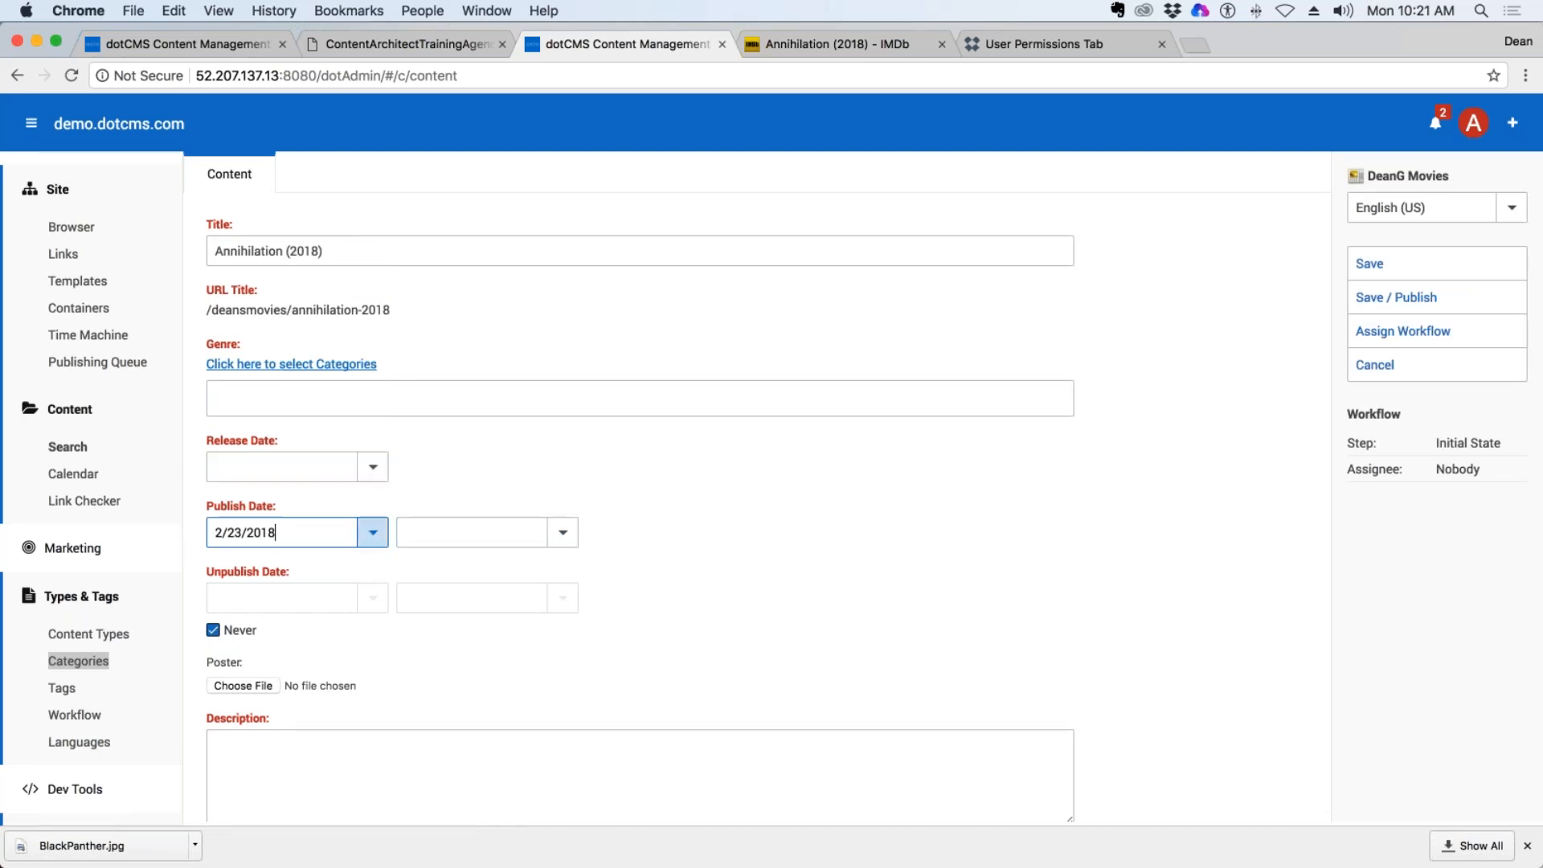
{"action": "left_click", "coordinate": [372, 467]}
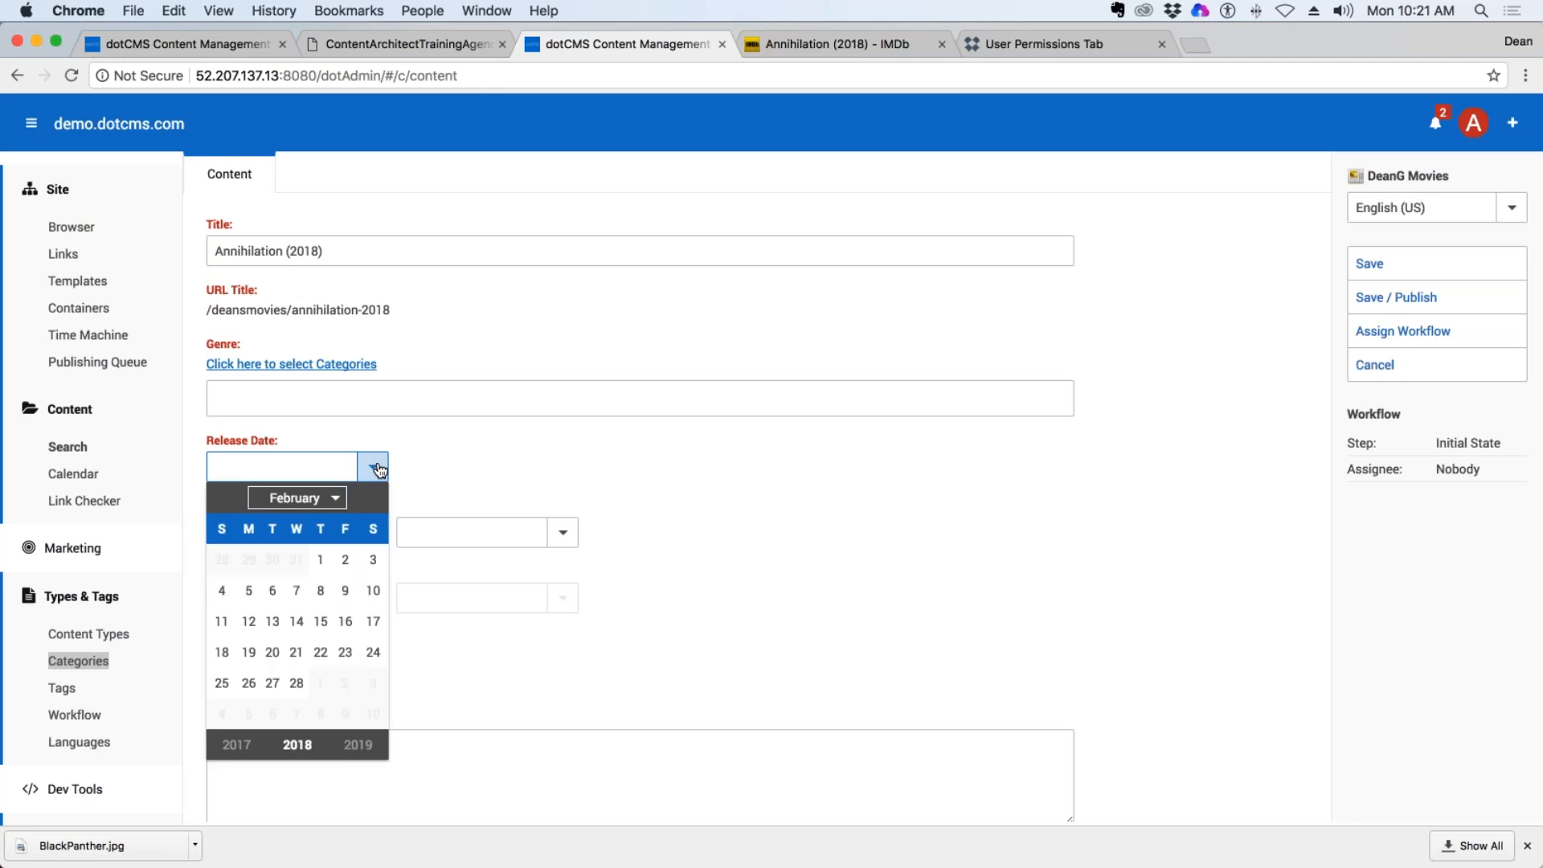
{"action": "left_click", "coordinate": [345, 652]}
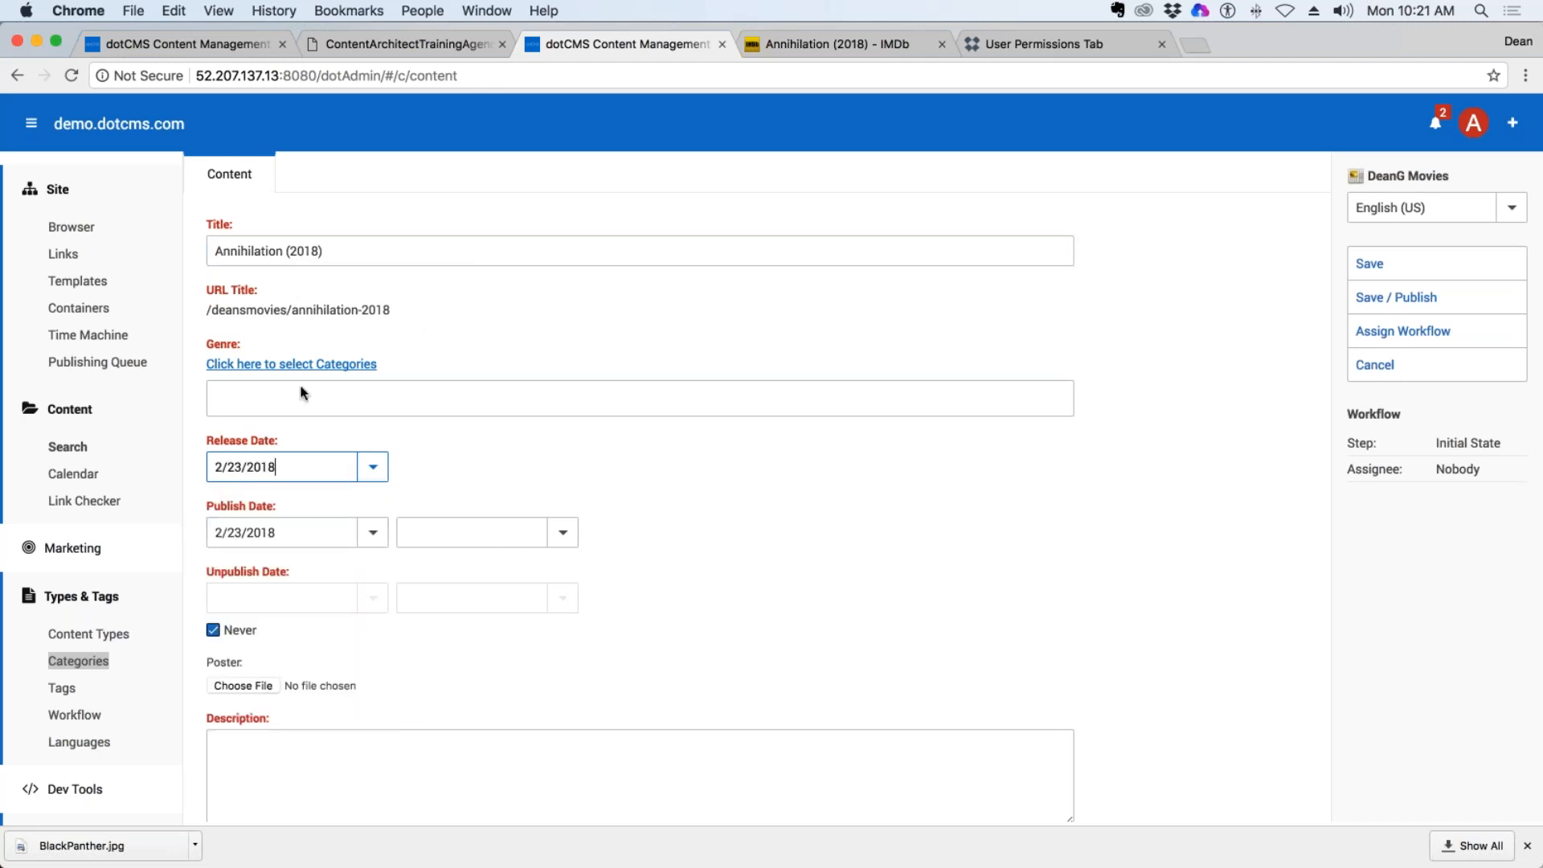
Check the film's genres on IMDb and assign the Adventure, Drama and Fantasy categories to the item's Genre field.
{"action": "left_click", "coordinate": [358, 372]}
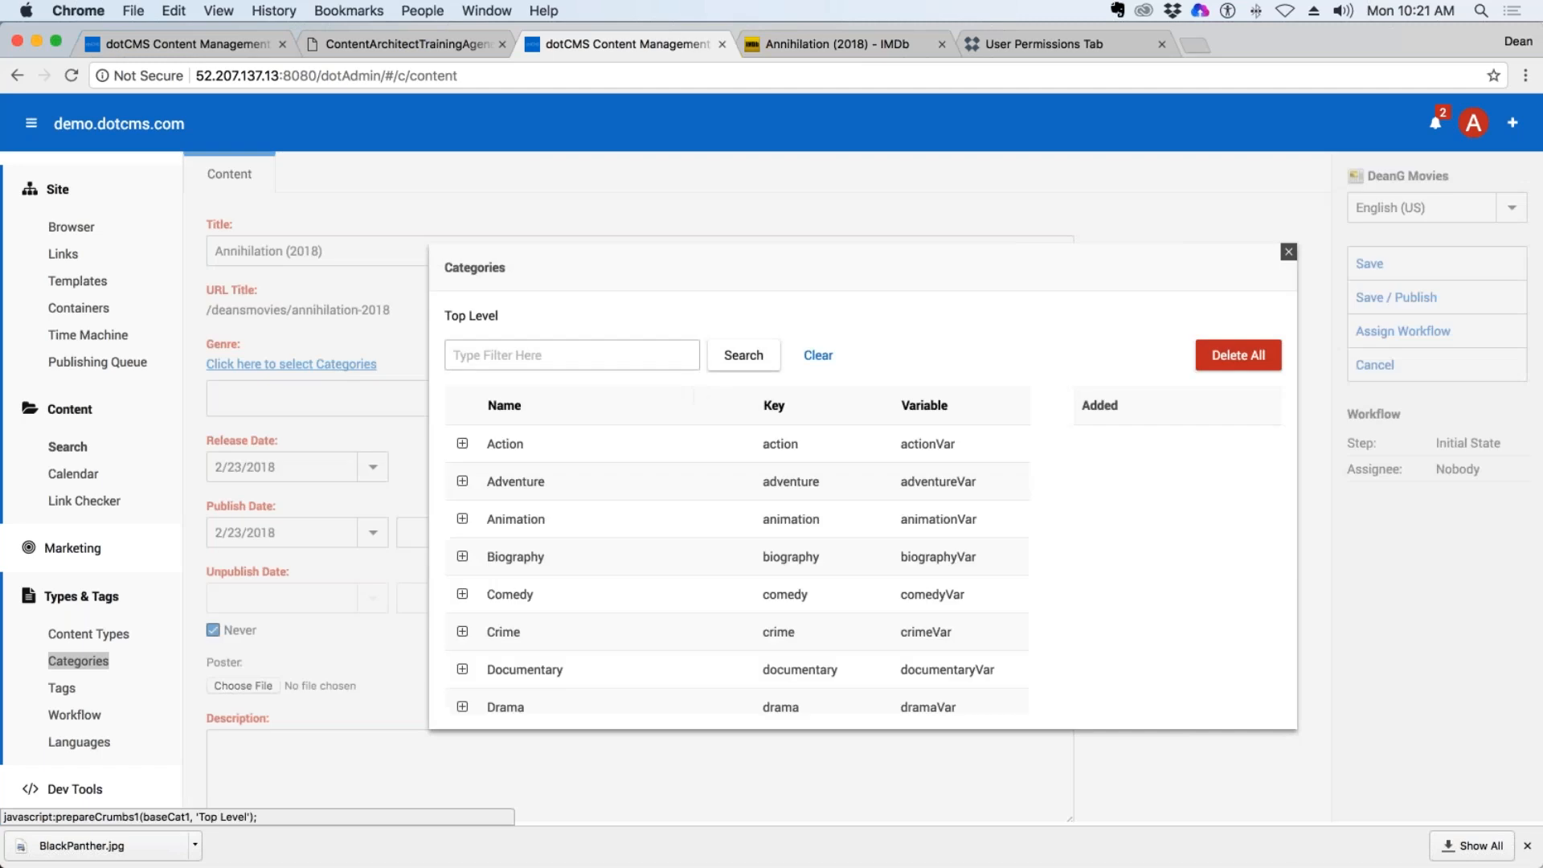
{"action": "left_click", "coordinate": [871, 45]}
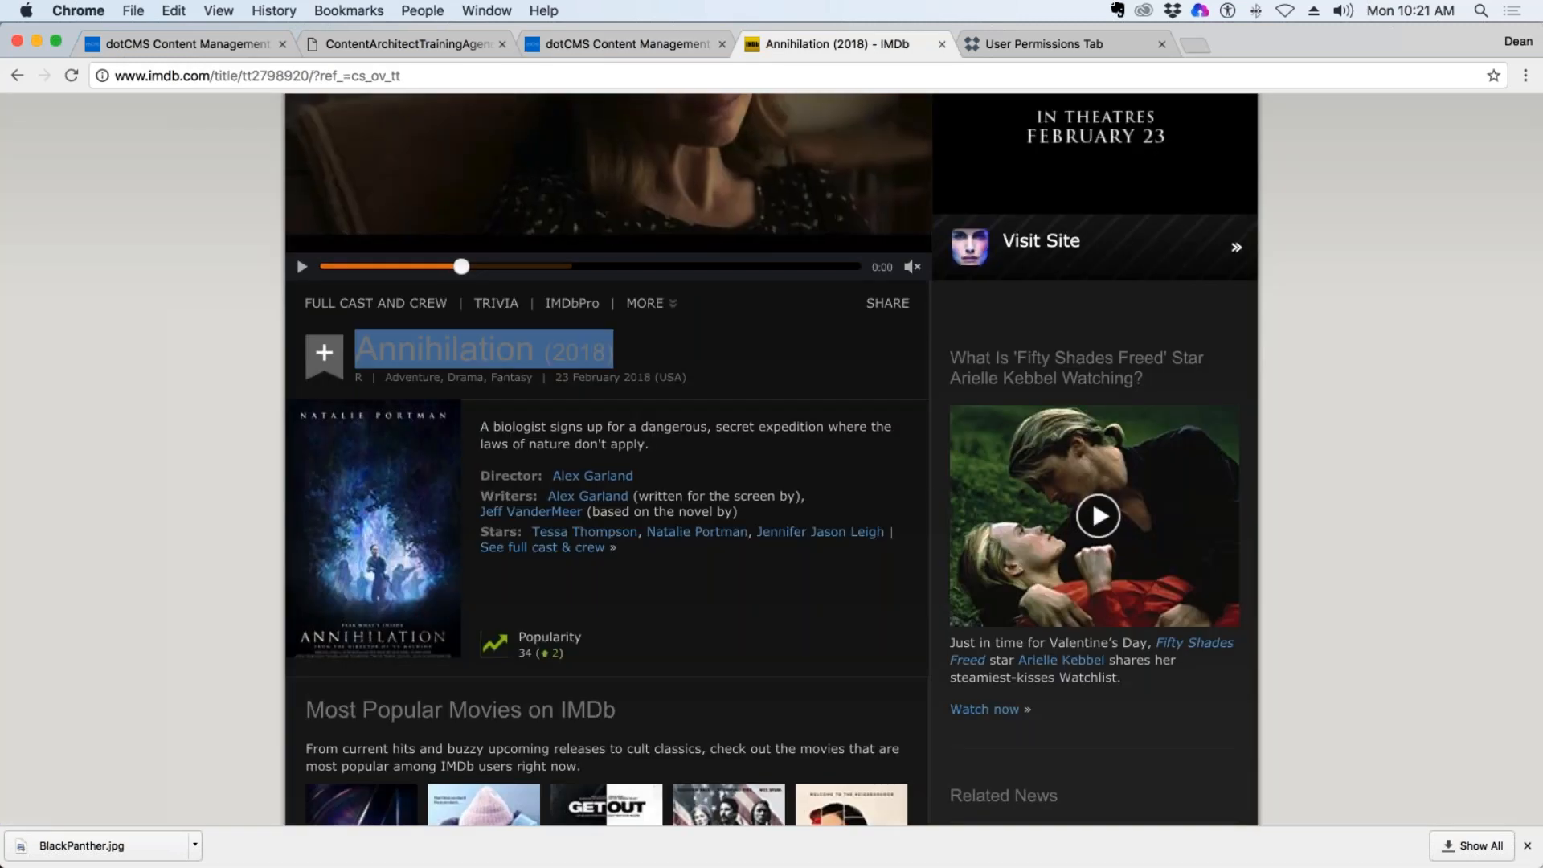
{"action": "left_click", "coordinate": [619, 44]}
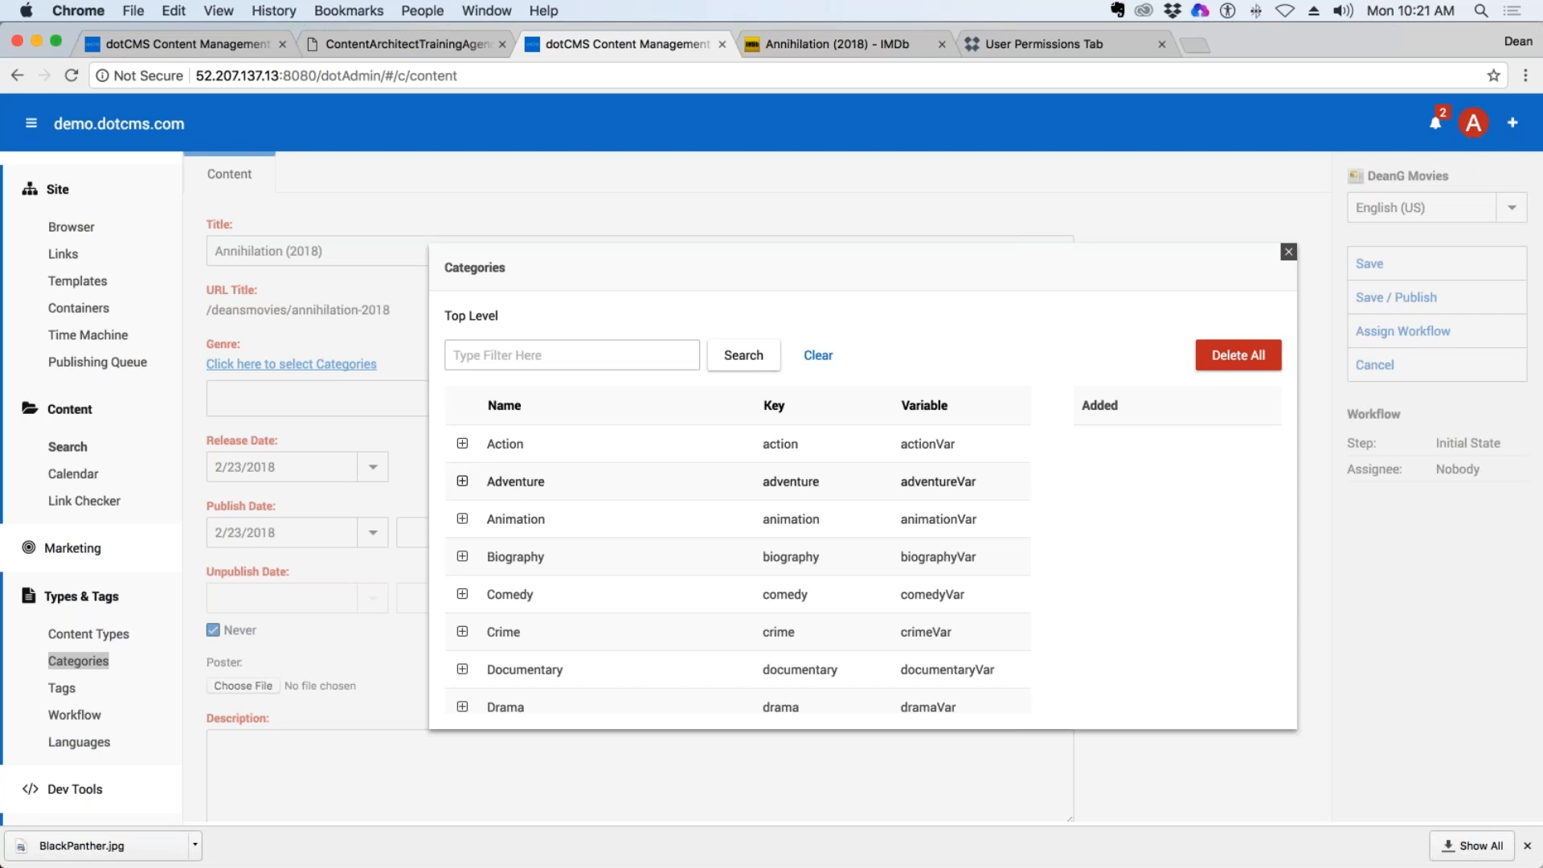
{"action": "left_click", "coordinate": [514, 489]}
{"action": "left_click", "coordinate": [505, 709]}
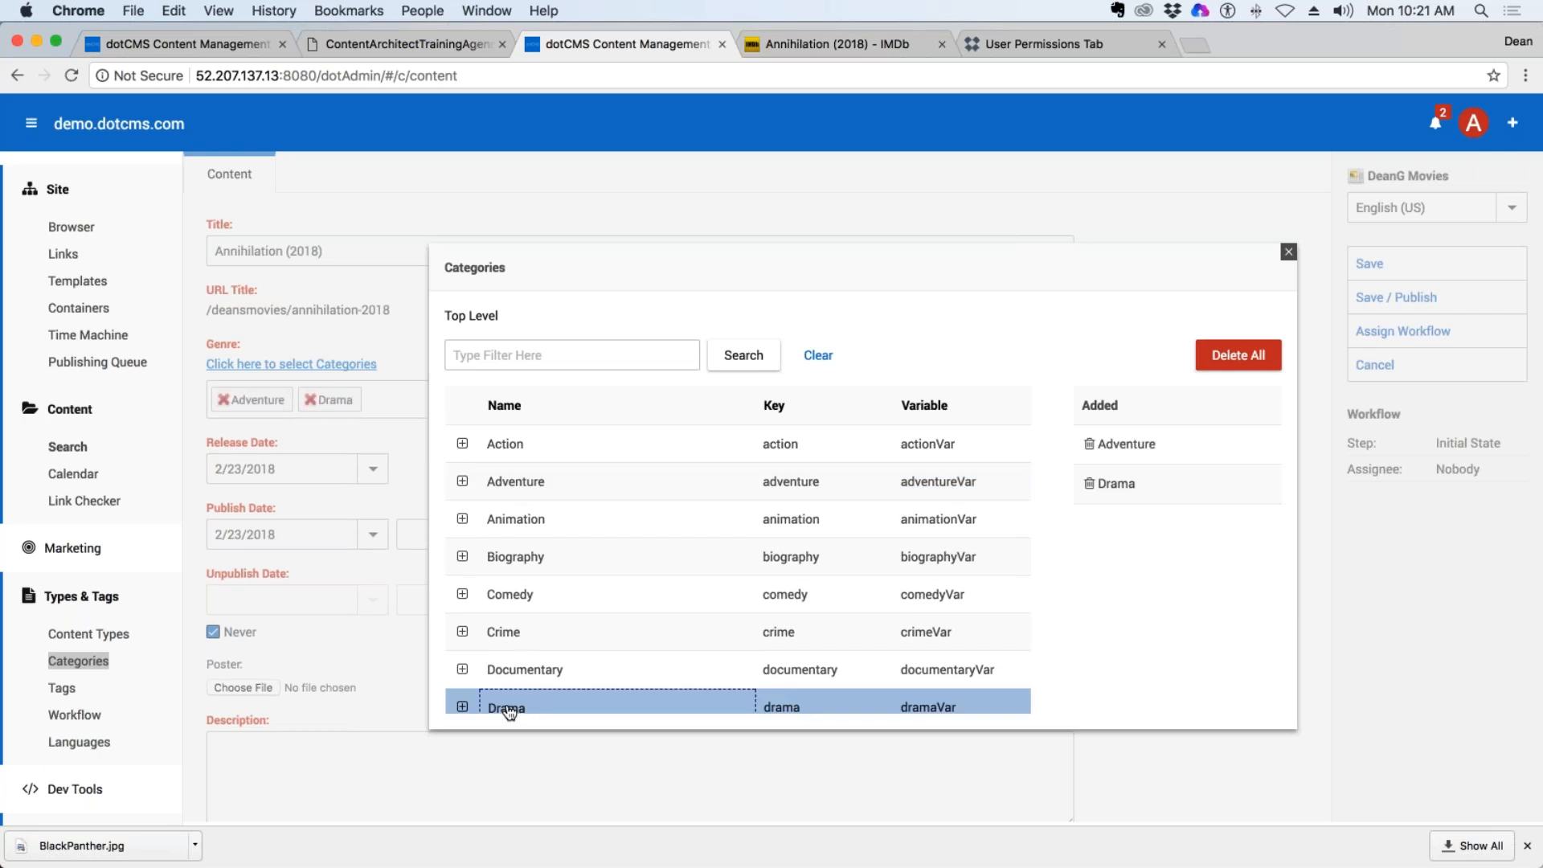
{"action": "scroll", "coordinate": [505, 691], "scroll_direction": "down", "scroll_amount": 3}
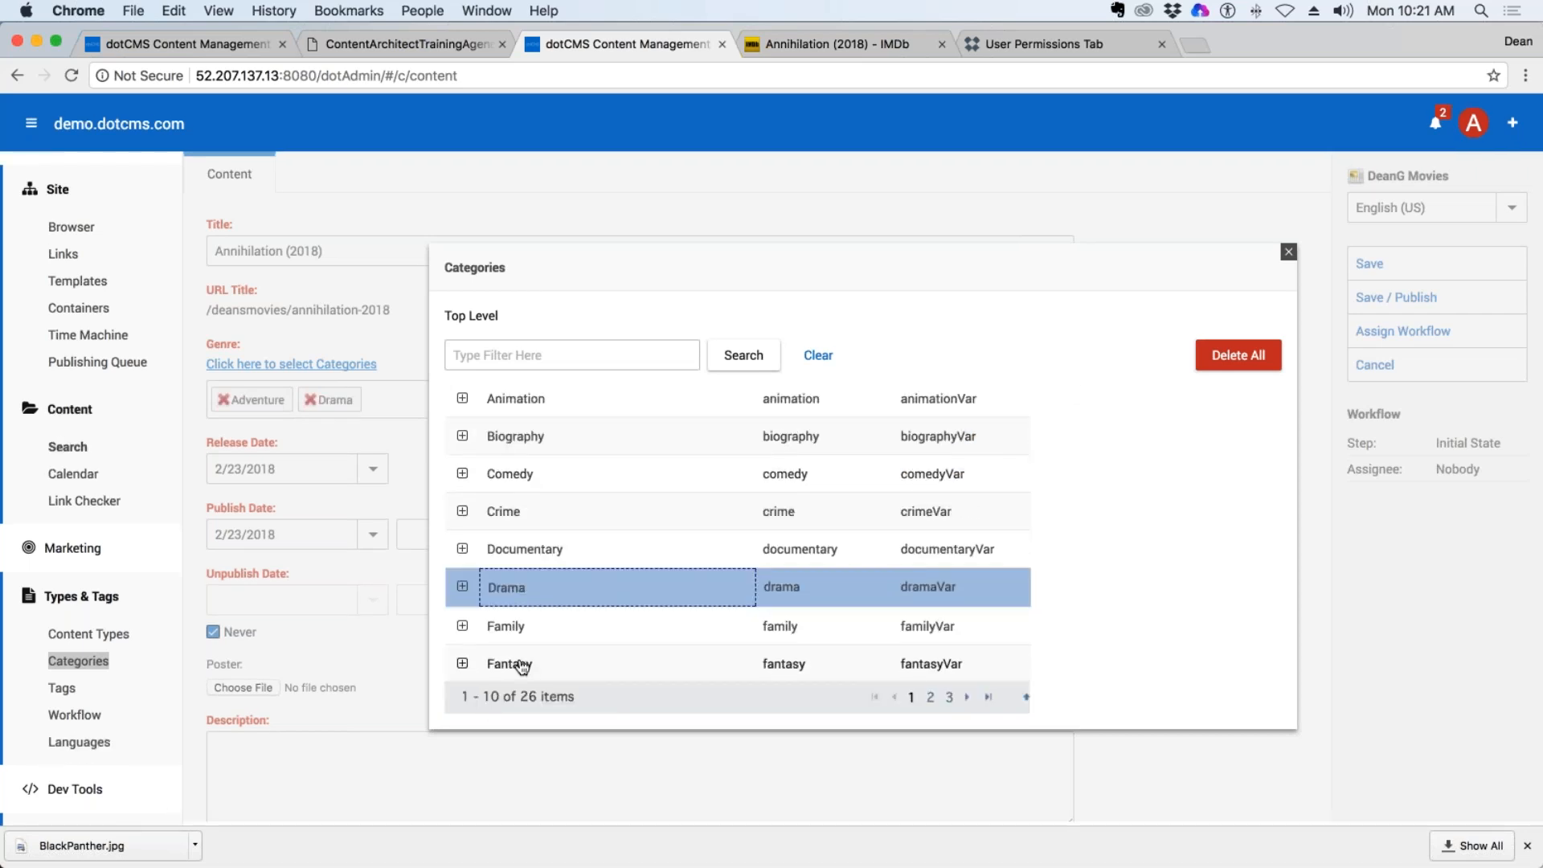
{"action": "left_click", "coordinate": [514, 659]}
{"action": "key", "text": "Escape"}
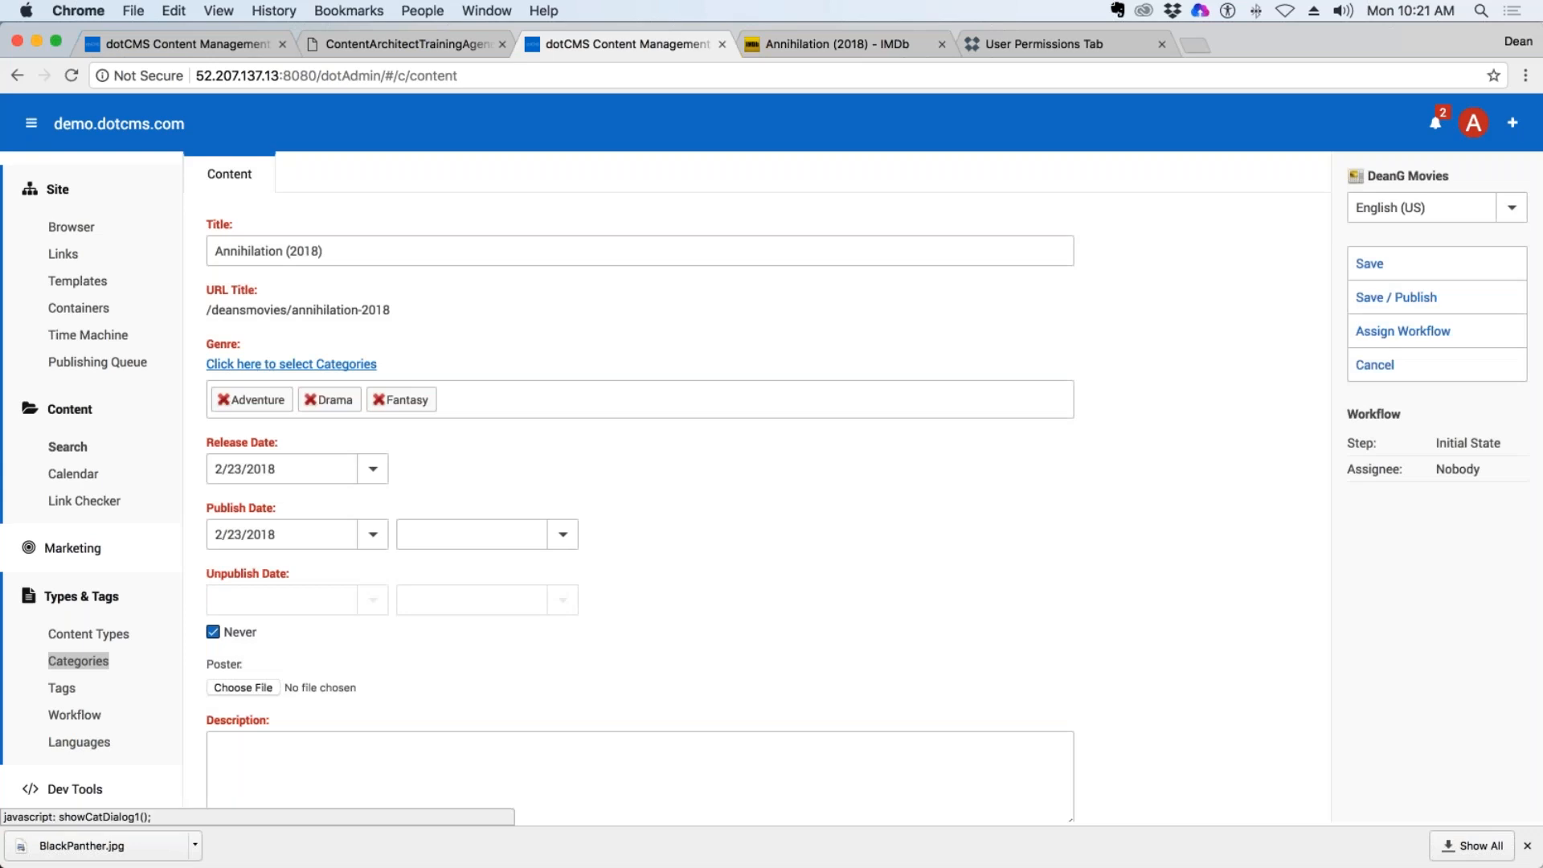
Copy the Annihilation synopsis from IMDb and save the film's poster image to the Desktop as Ann in JPEG format.
{"action": "left_click", "coordinate": [842, 46]}
{"action": "left_click_drag", "start_coordinate": [649, 444], "coordinate": [480, 427]}
{"action": "key", "text": "super+c"}
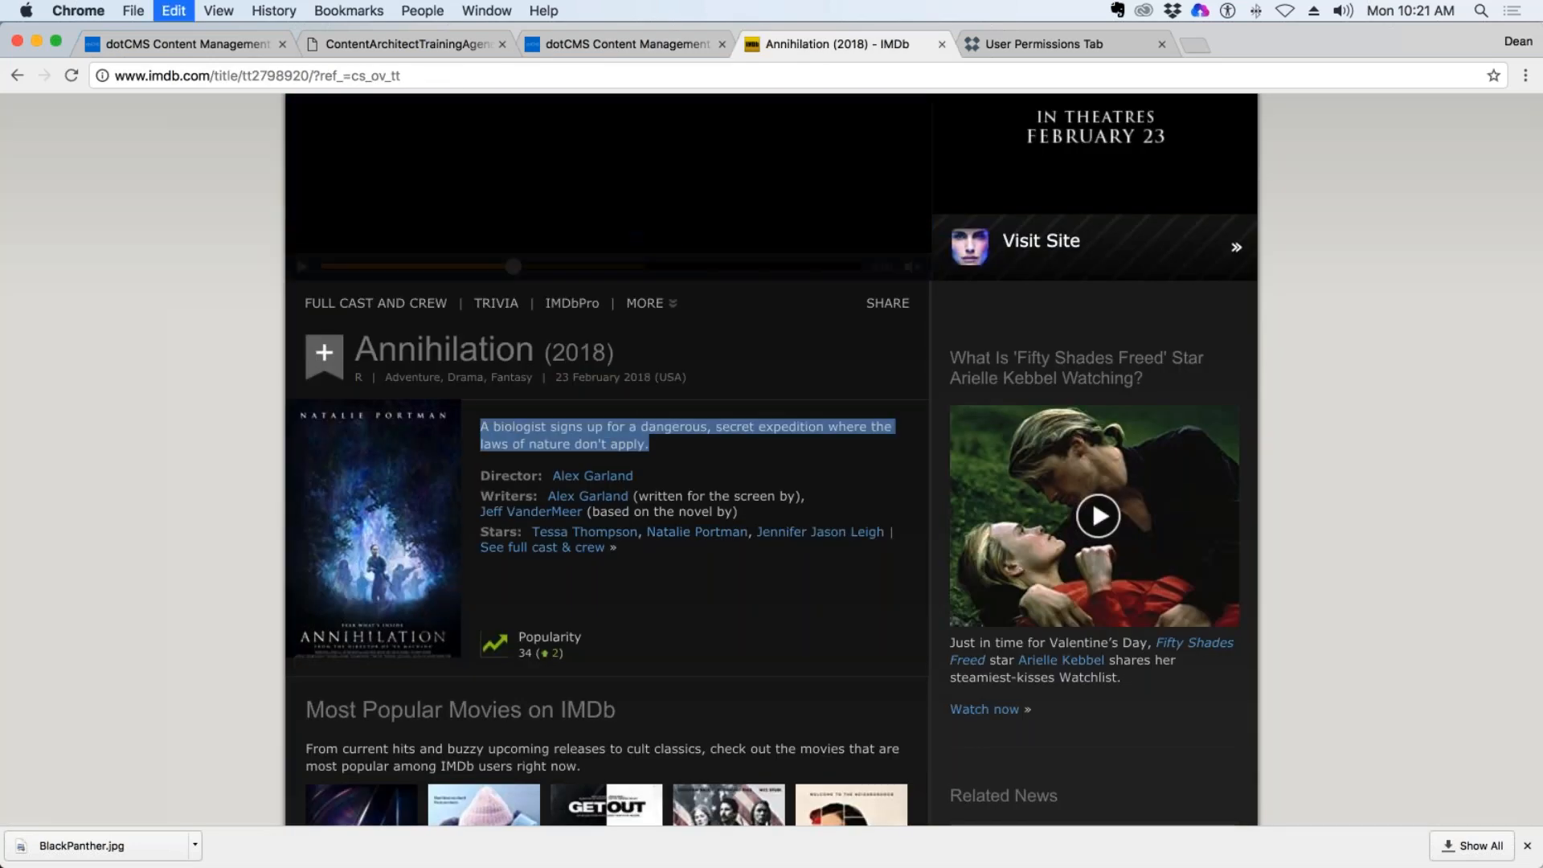
{"action": "right_click", "coordinate": [392, 489]}
{"action": "left_click", "coordinate": [459, 633]}
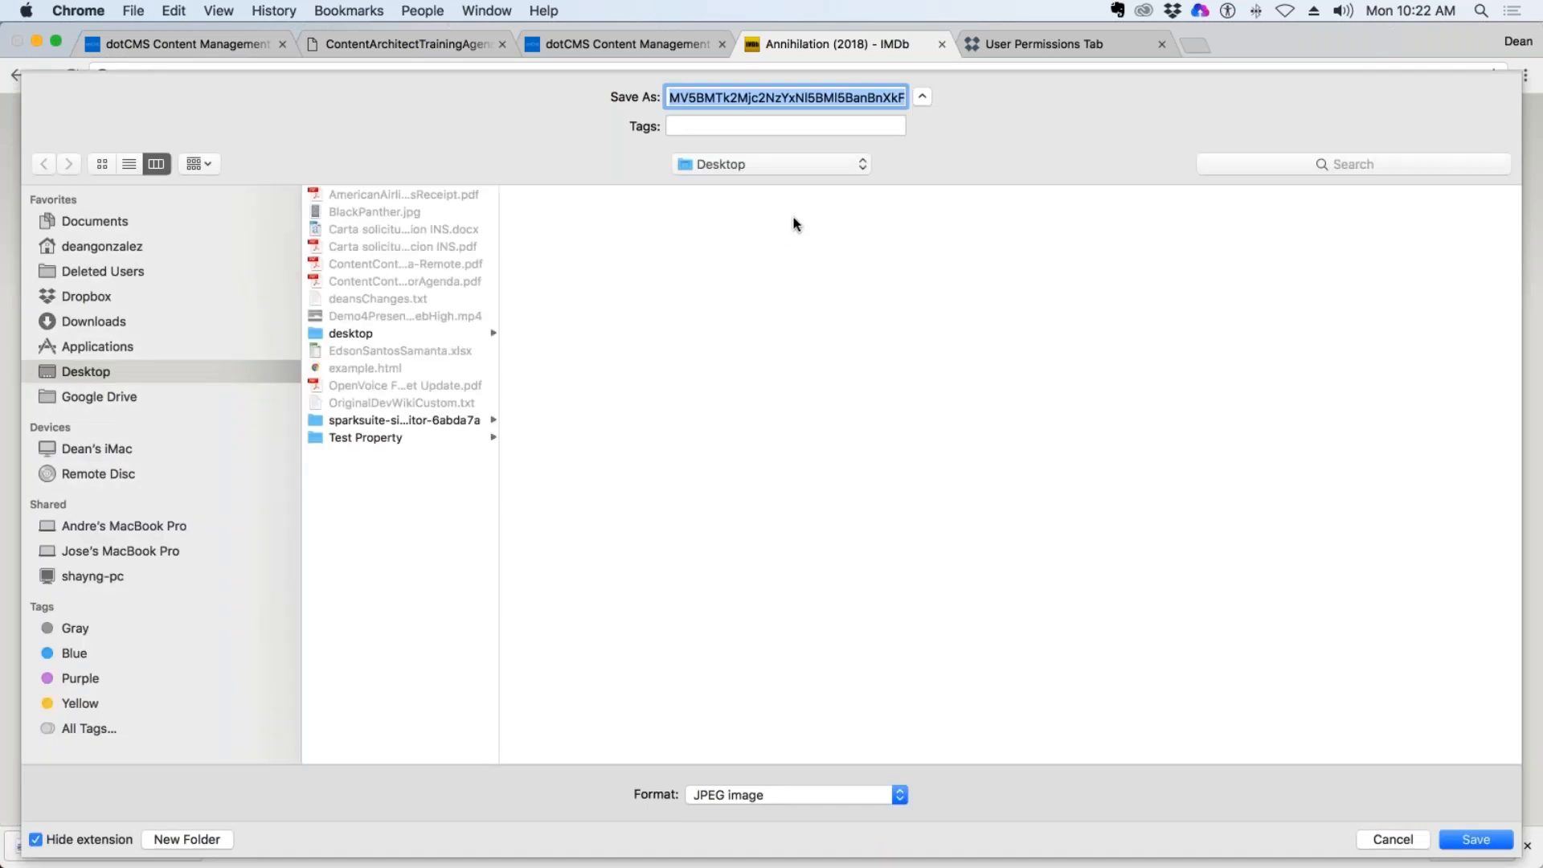
{"action": "type", "text": "Ann"}
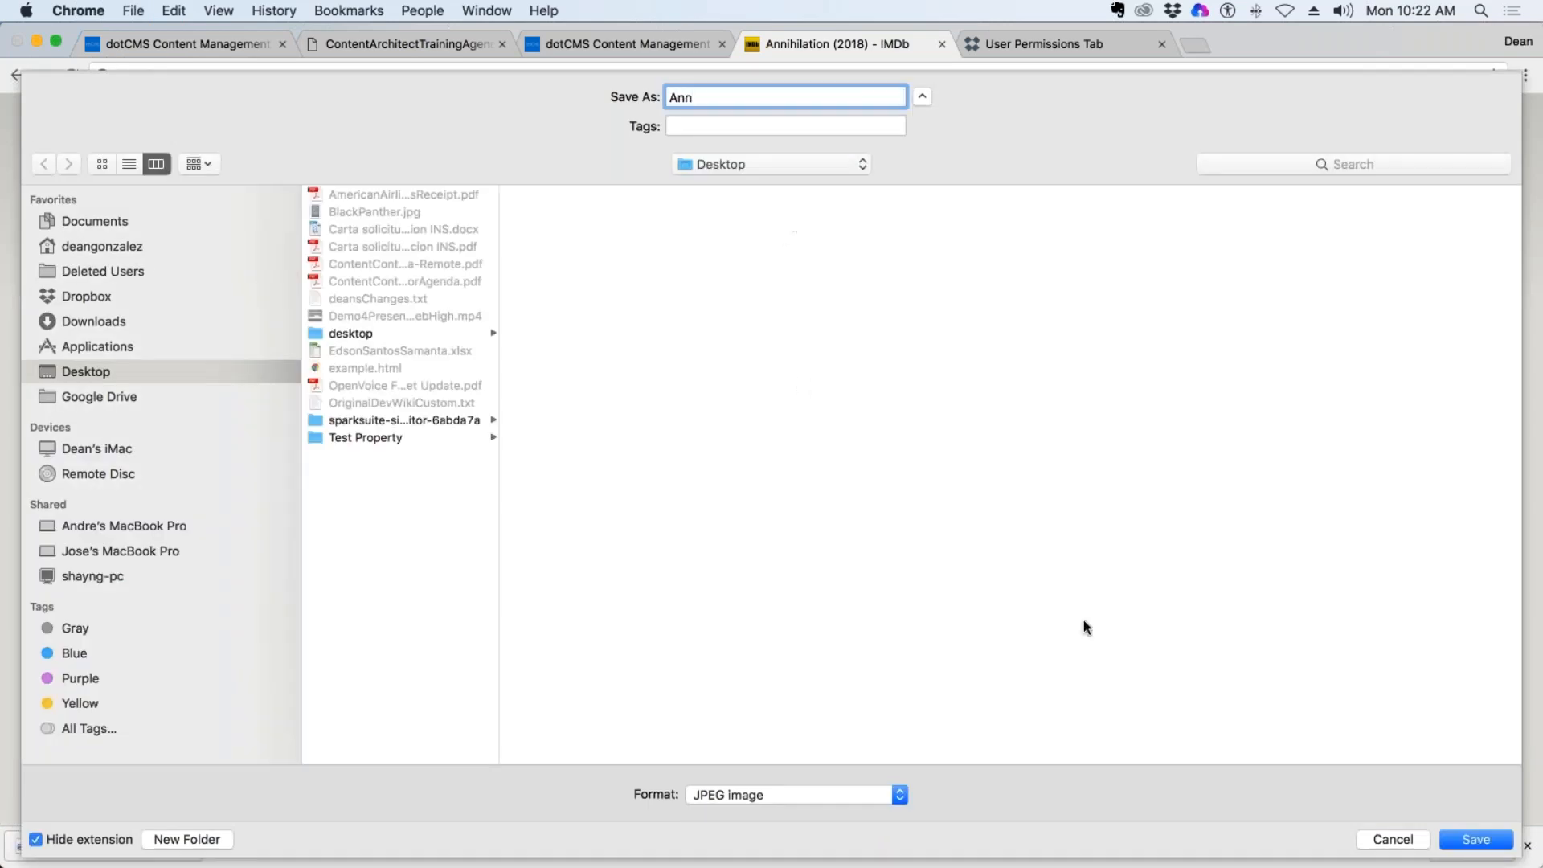
{"action": "left_click", "coordinate": [1456, 839]}
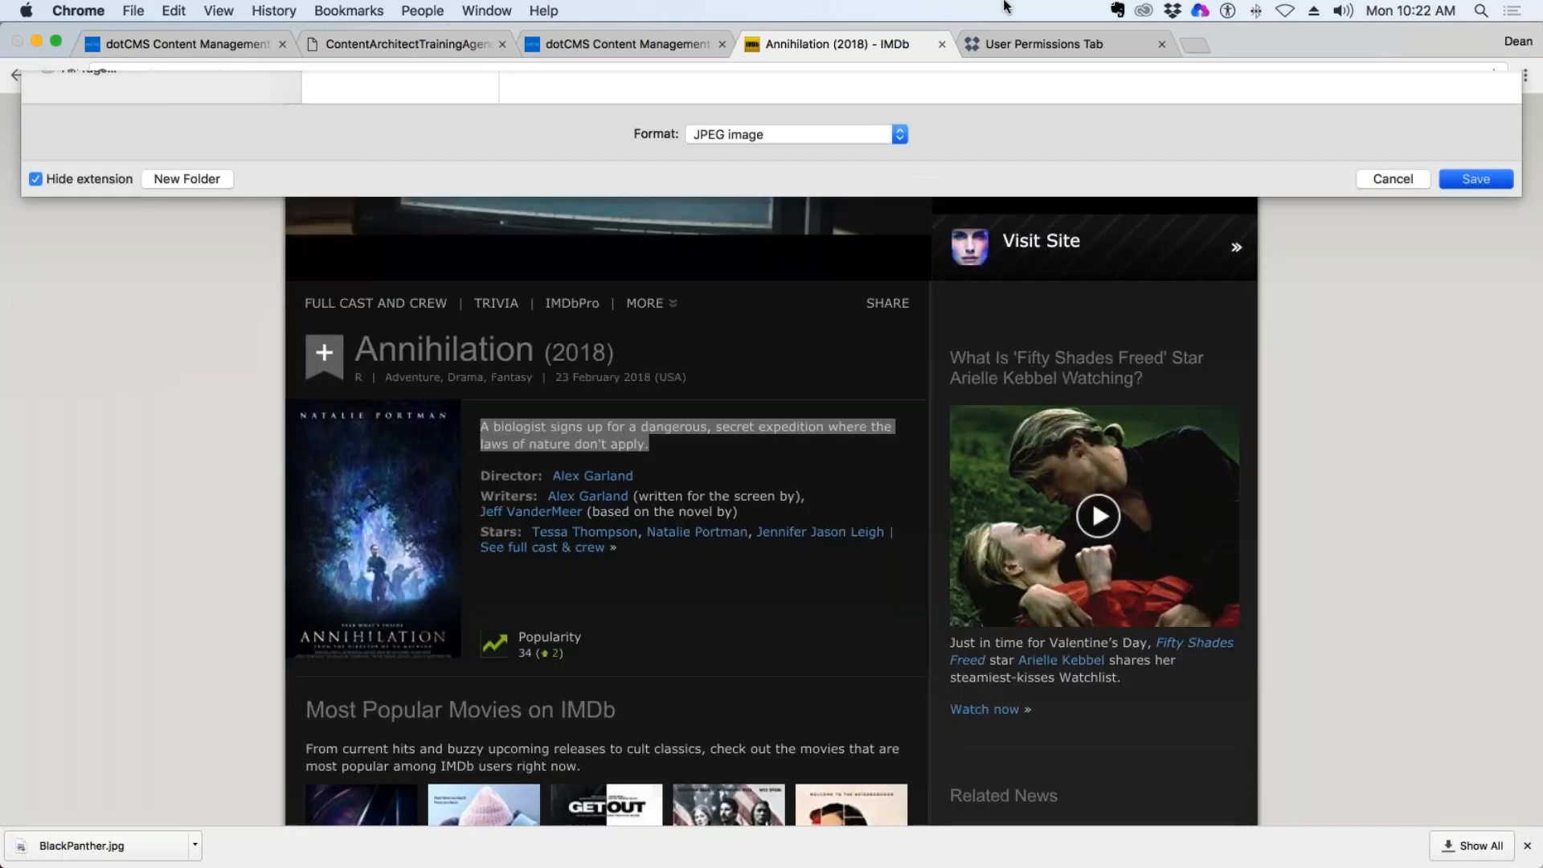
Back in dotCMS, upload Ann.jpg to the Poster field and paste the copied synopsis into the Description.
{"action": "left_click", "coordinate": [579, 45]}
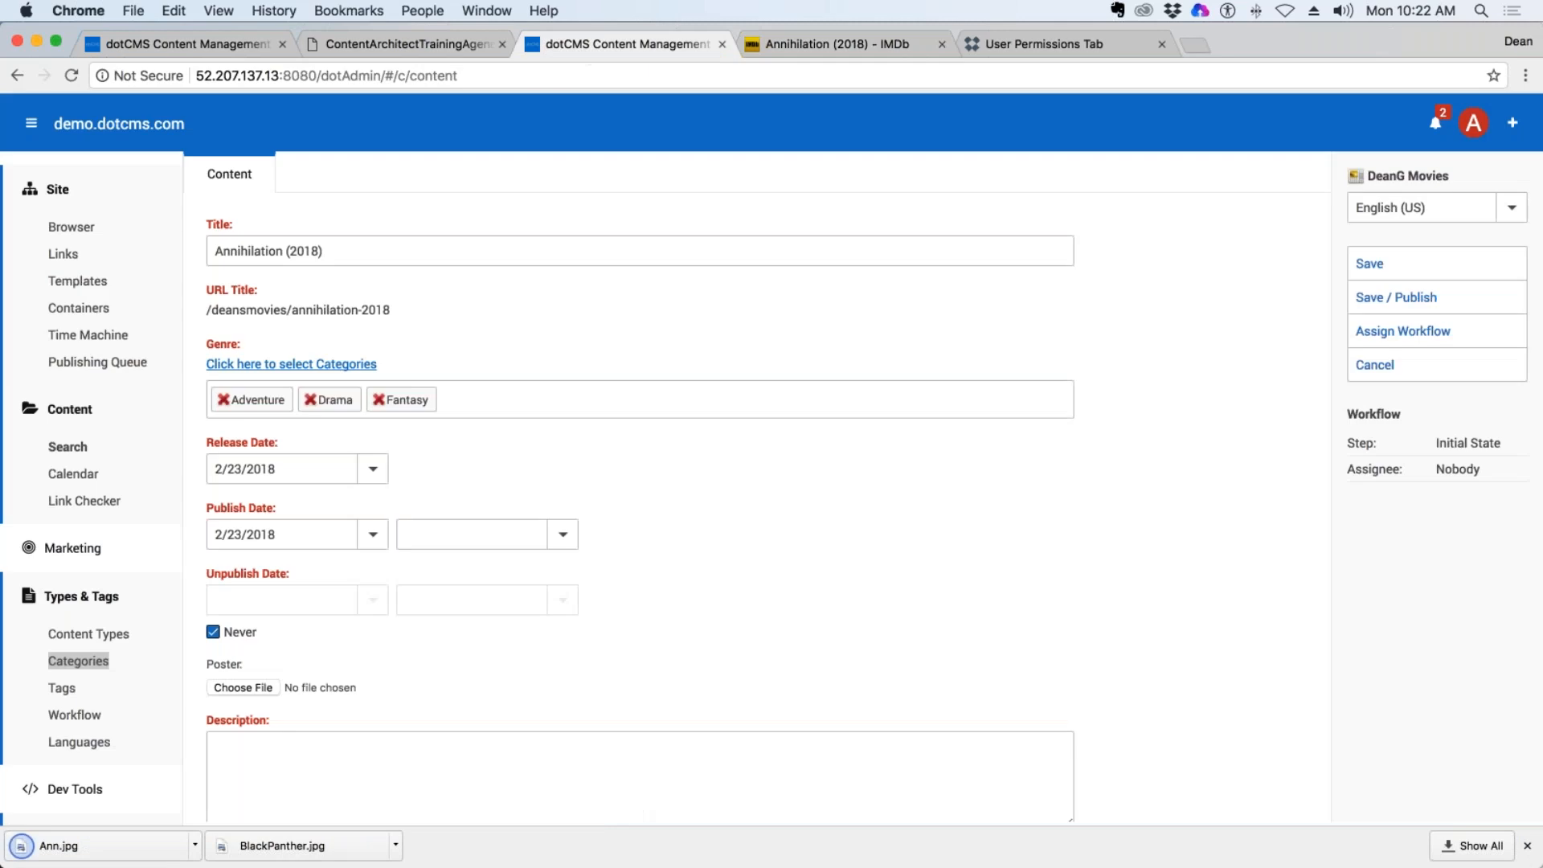
{"action": "left_click", "coordinate": [273, 692]}
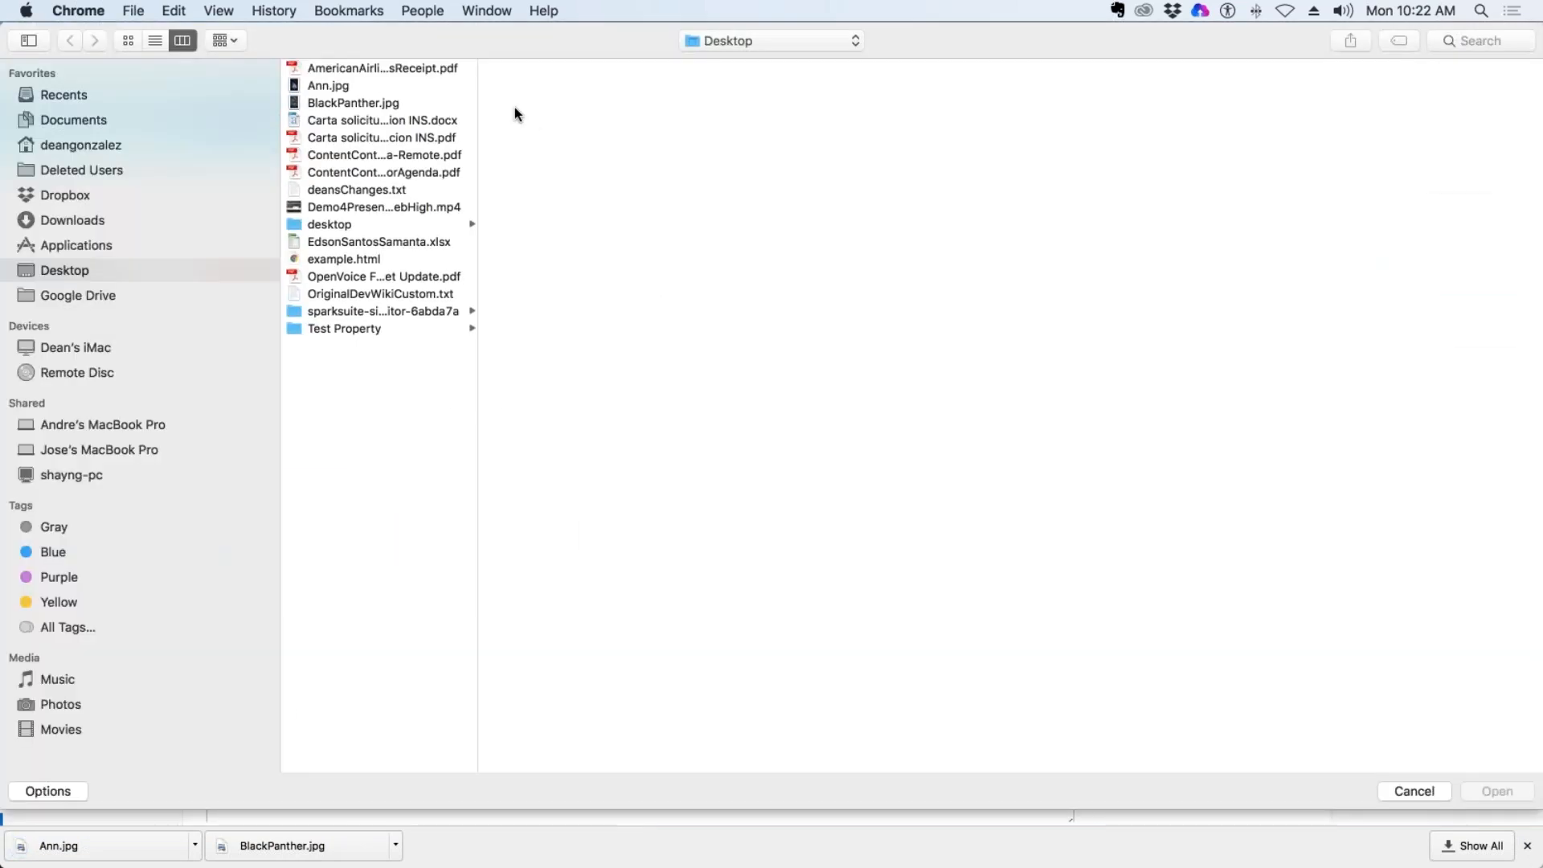
{"action": "double_click", "coordinate": [318, 85]}
{"action": "scroll", "coordinate": [561, 603], "scroll_direction": "down", "scroll_amount": 2}
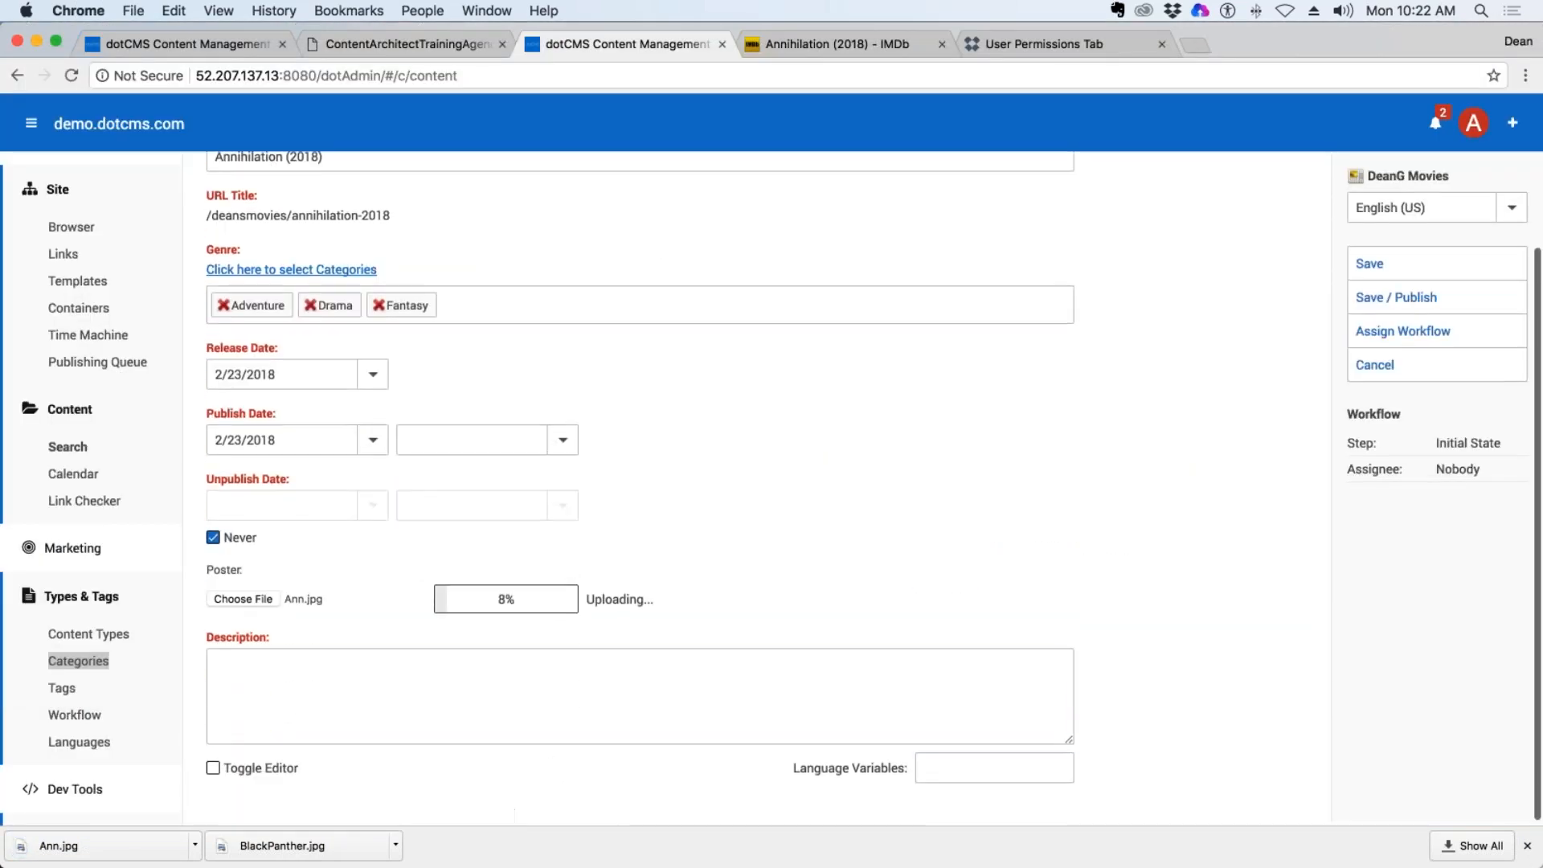
{"action": "left_click", "coordinate": [335, 671]}
{"action": "key", "text": "super+v"}
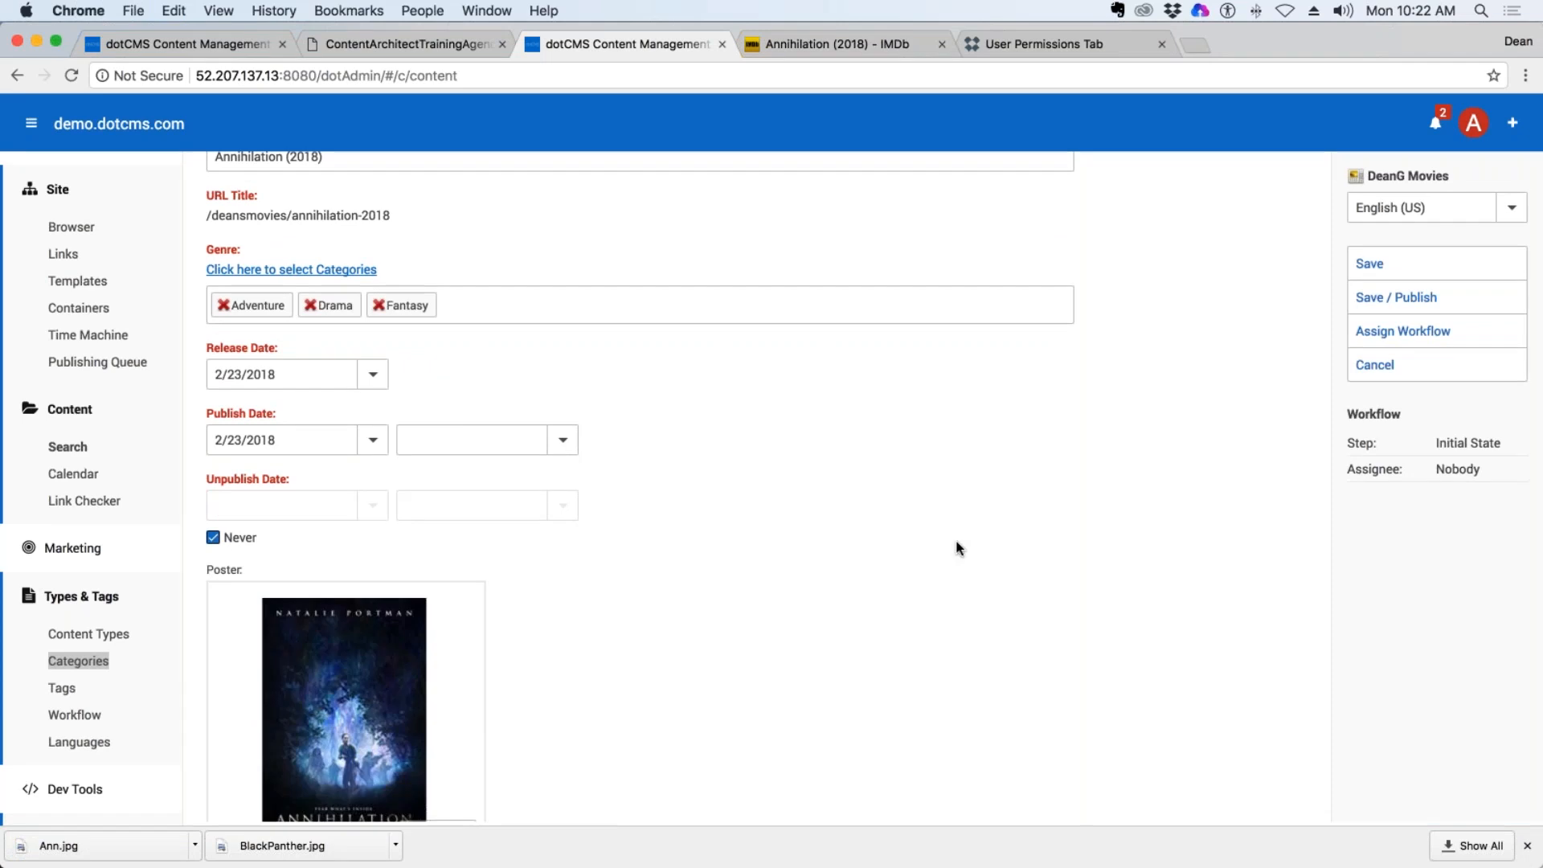
Review the completed Annihilation (2018) fields, including its Publish Date, and save and publish the item.
{"action": "scroll", "coordinate": [957, 544], "scroll_direction": "down", "scroll_amount": 3}
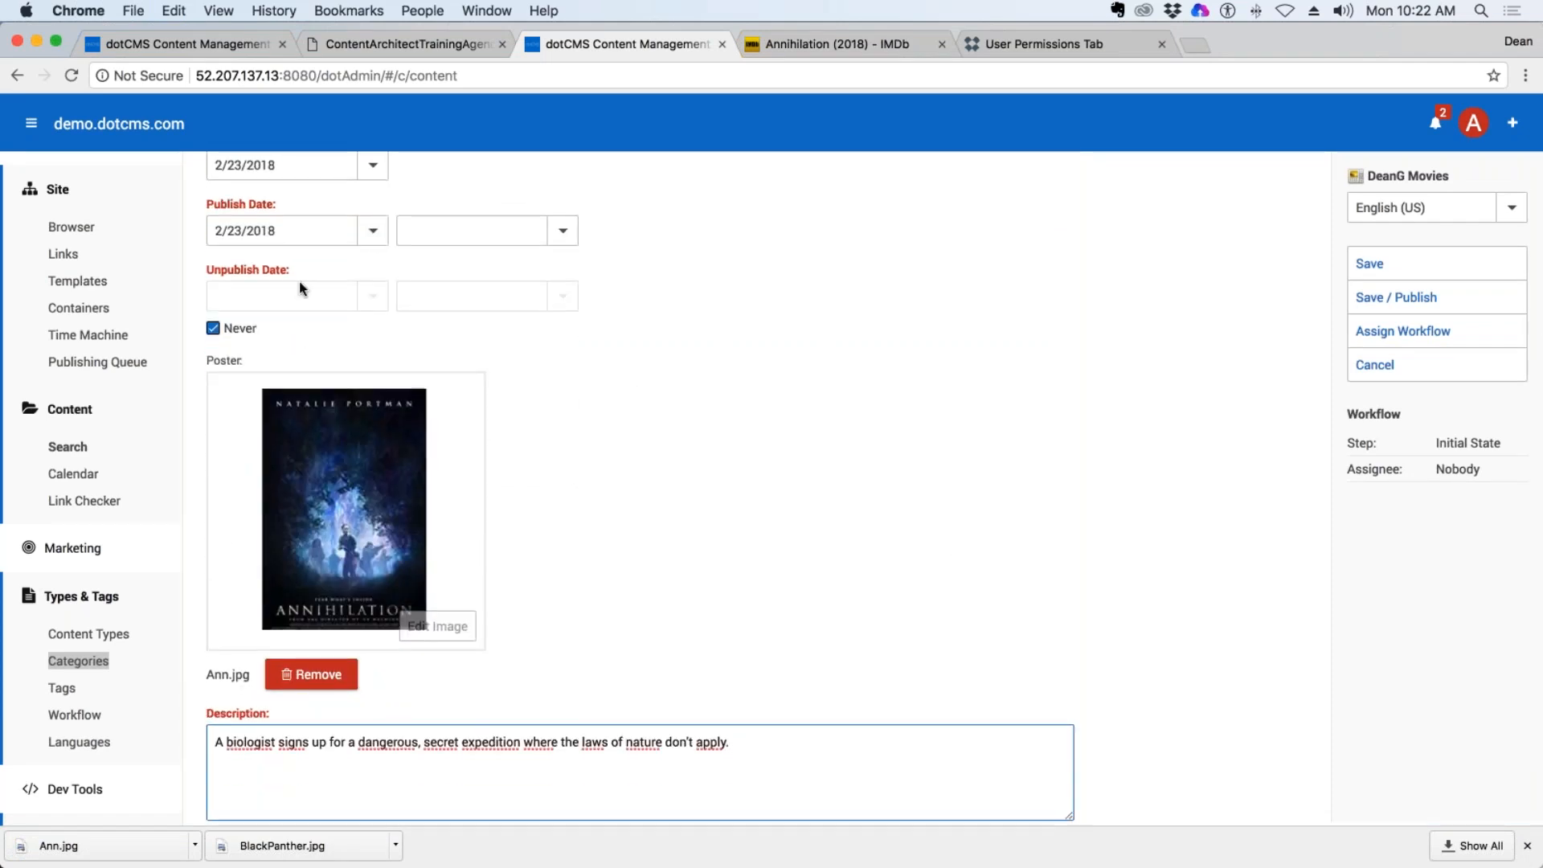
{"action": "scroll", "coordinate": [872, 451], "scroll_direction": "down", "scroll_amount": 1}
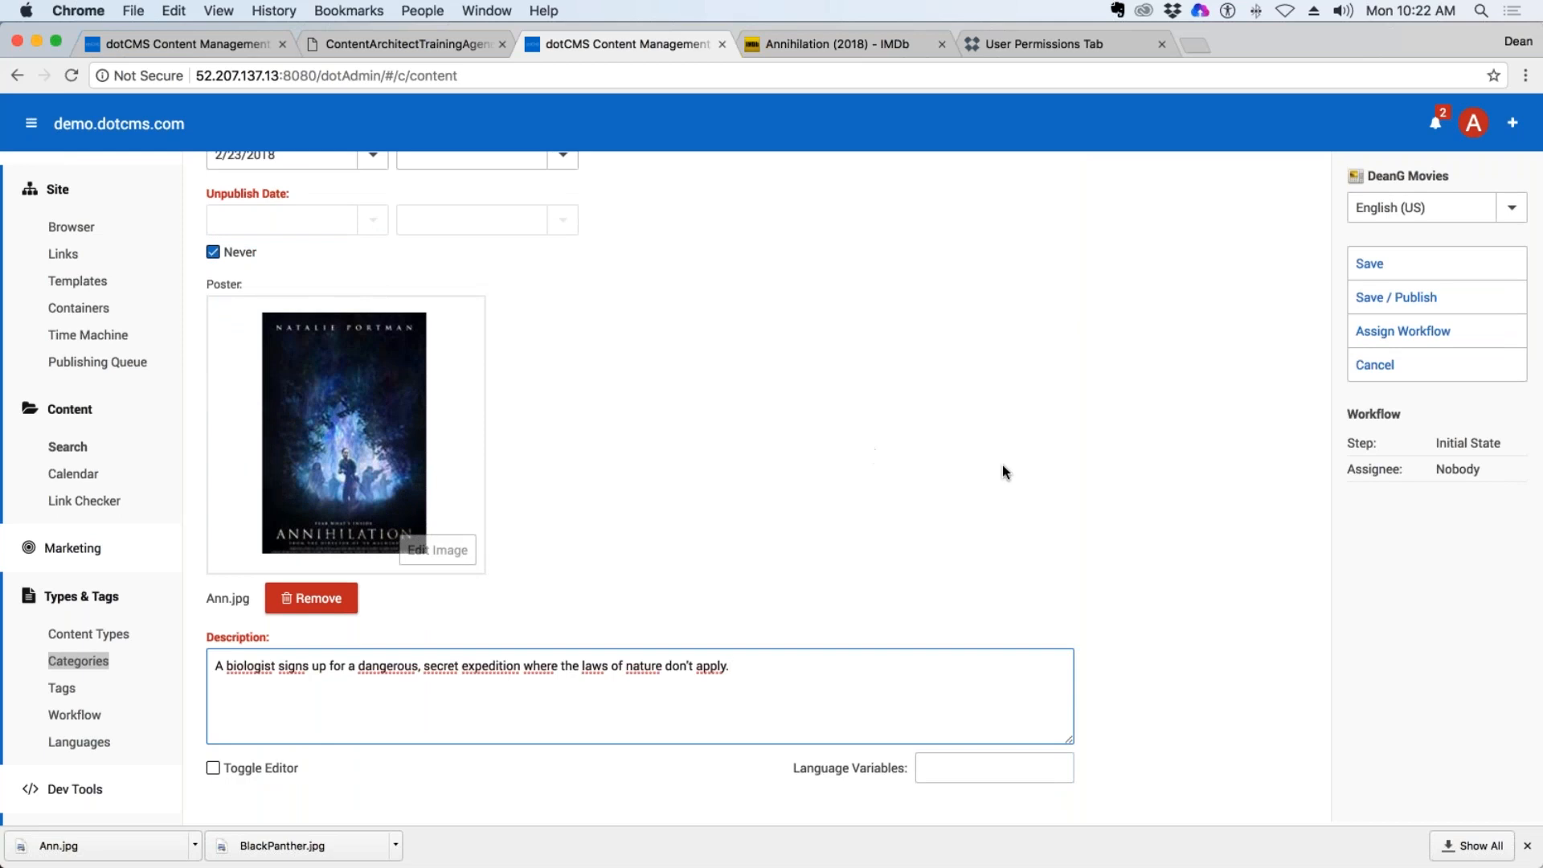
{"action": "scroll", "coordinate": [1003, 473], "scroll_direction": "up", "scroll_amount": 3}
{"action": "scroll", "coordinate": [1005, 471], "scroll_direction": "up", "scroll_amount": 5}
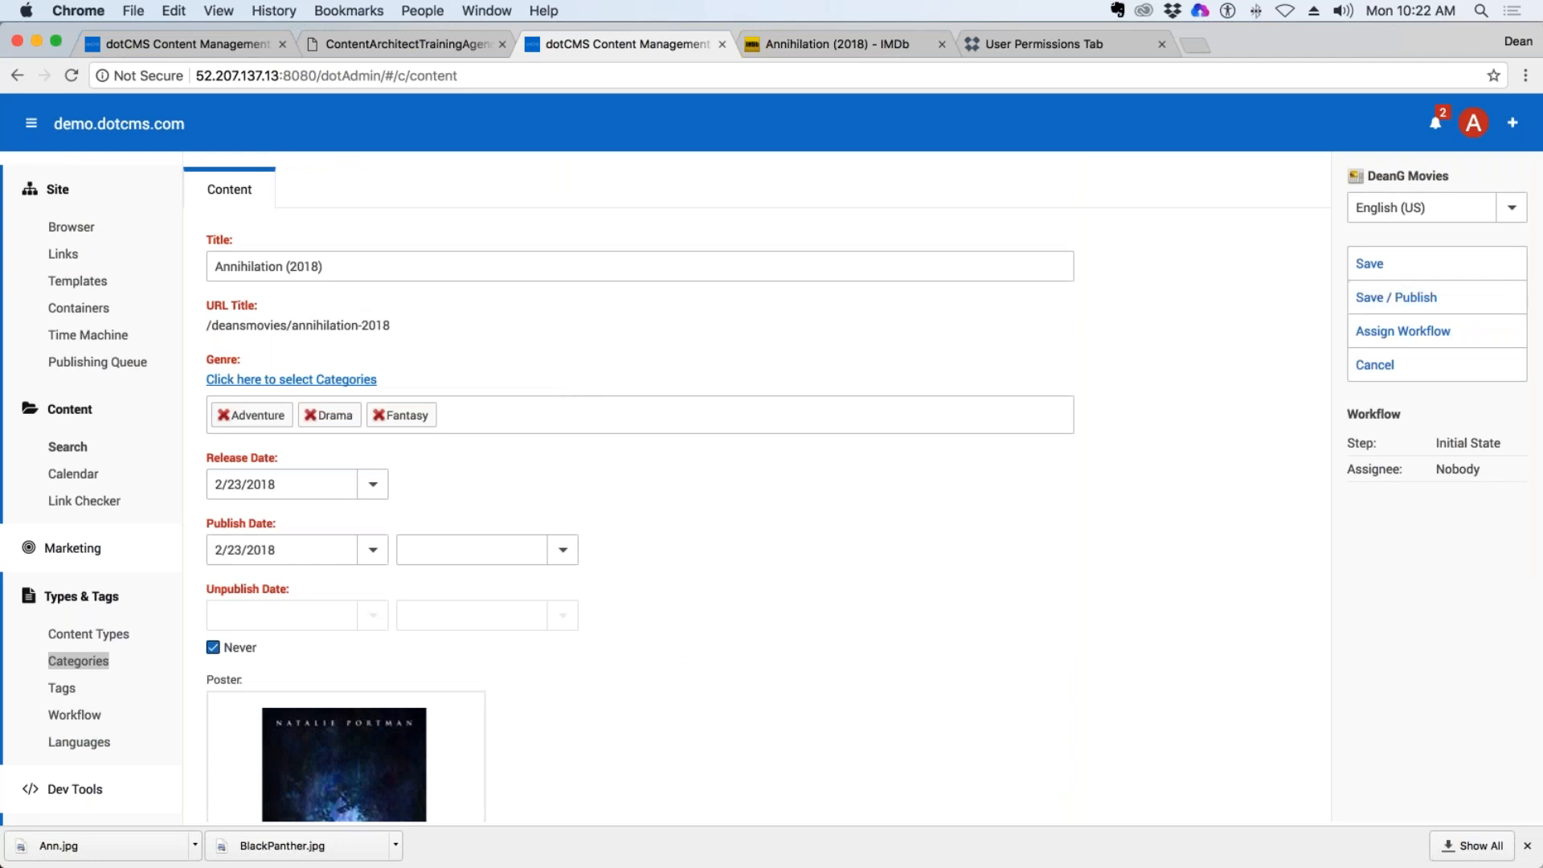
{"action": "scroll", "coordinate": [277, 501], "scroll_direction": "down", "scroll_amount": 1}
{"action": "left_click_drag", "start_coordinate": [276, 472], "coordinate": [206, 472]}
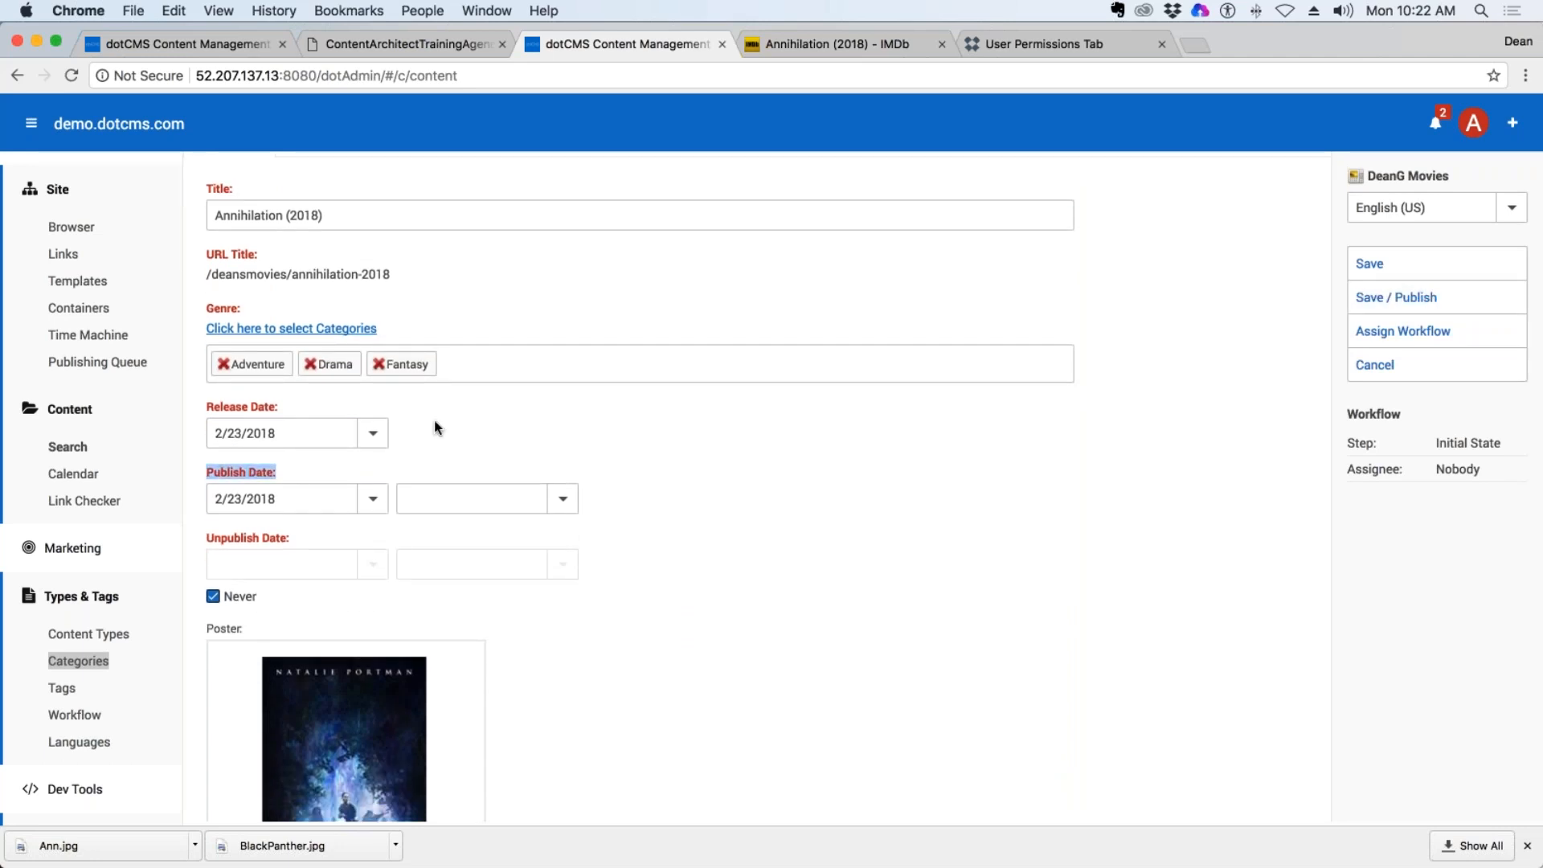
{"action": "left_click", "coordinate": [258, 505]}
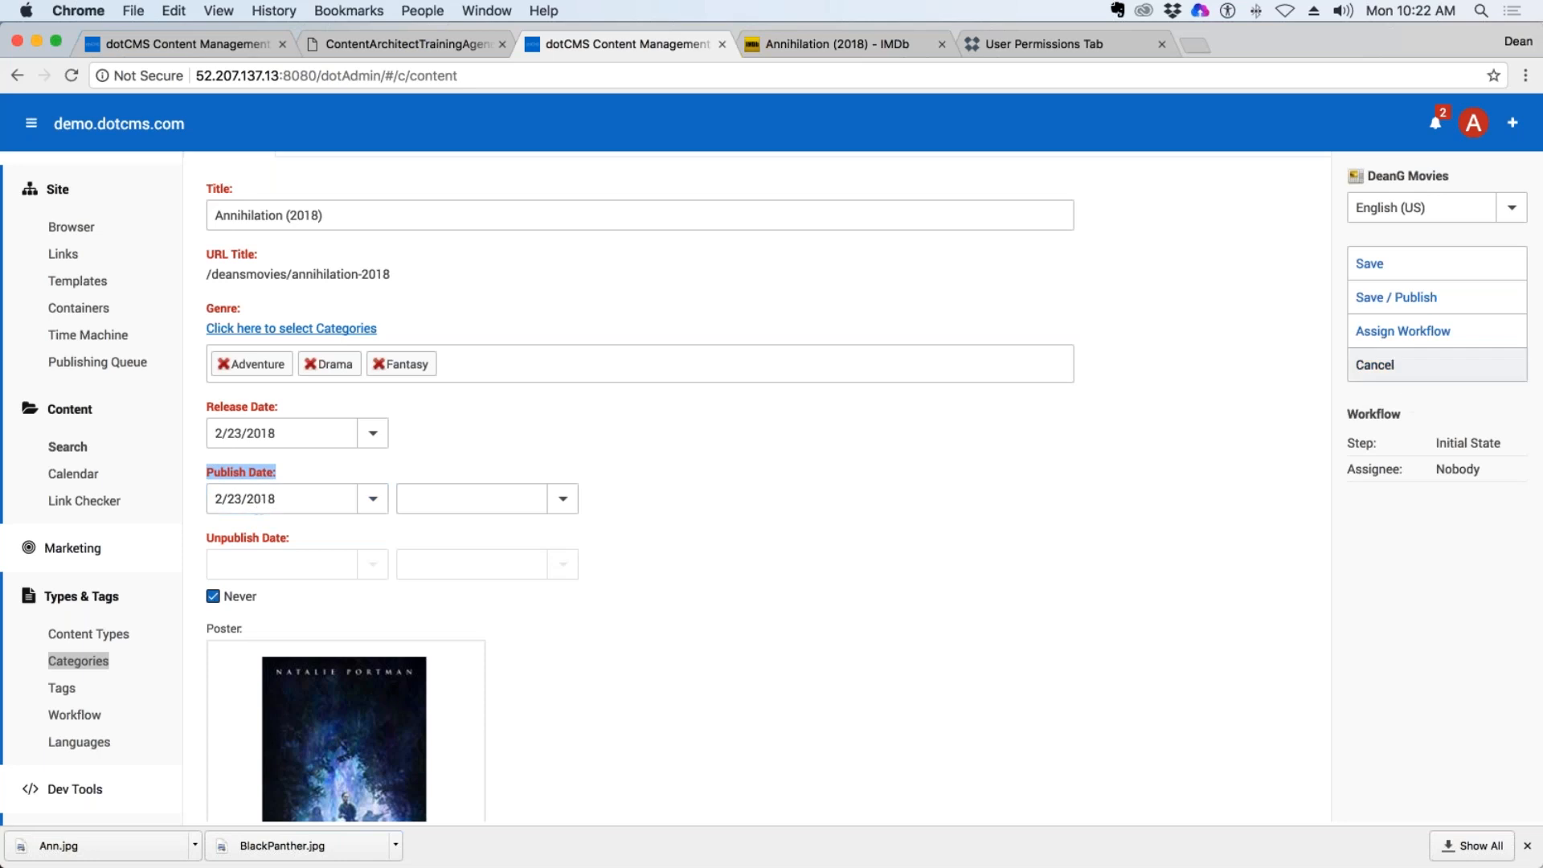
{"action": "left_click", "coordinate": [1415, 299]}
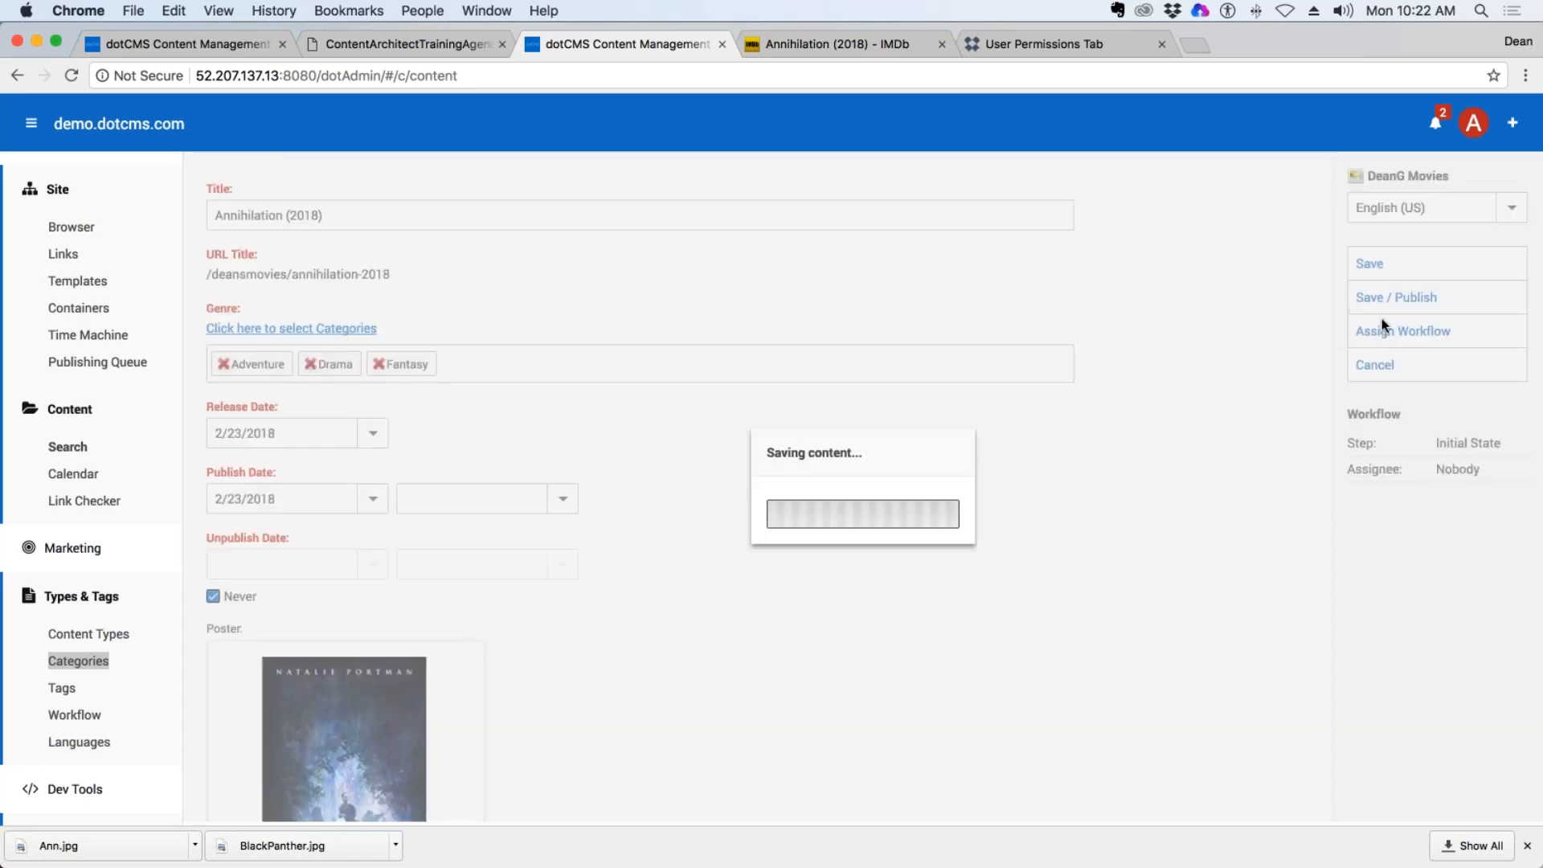
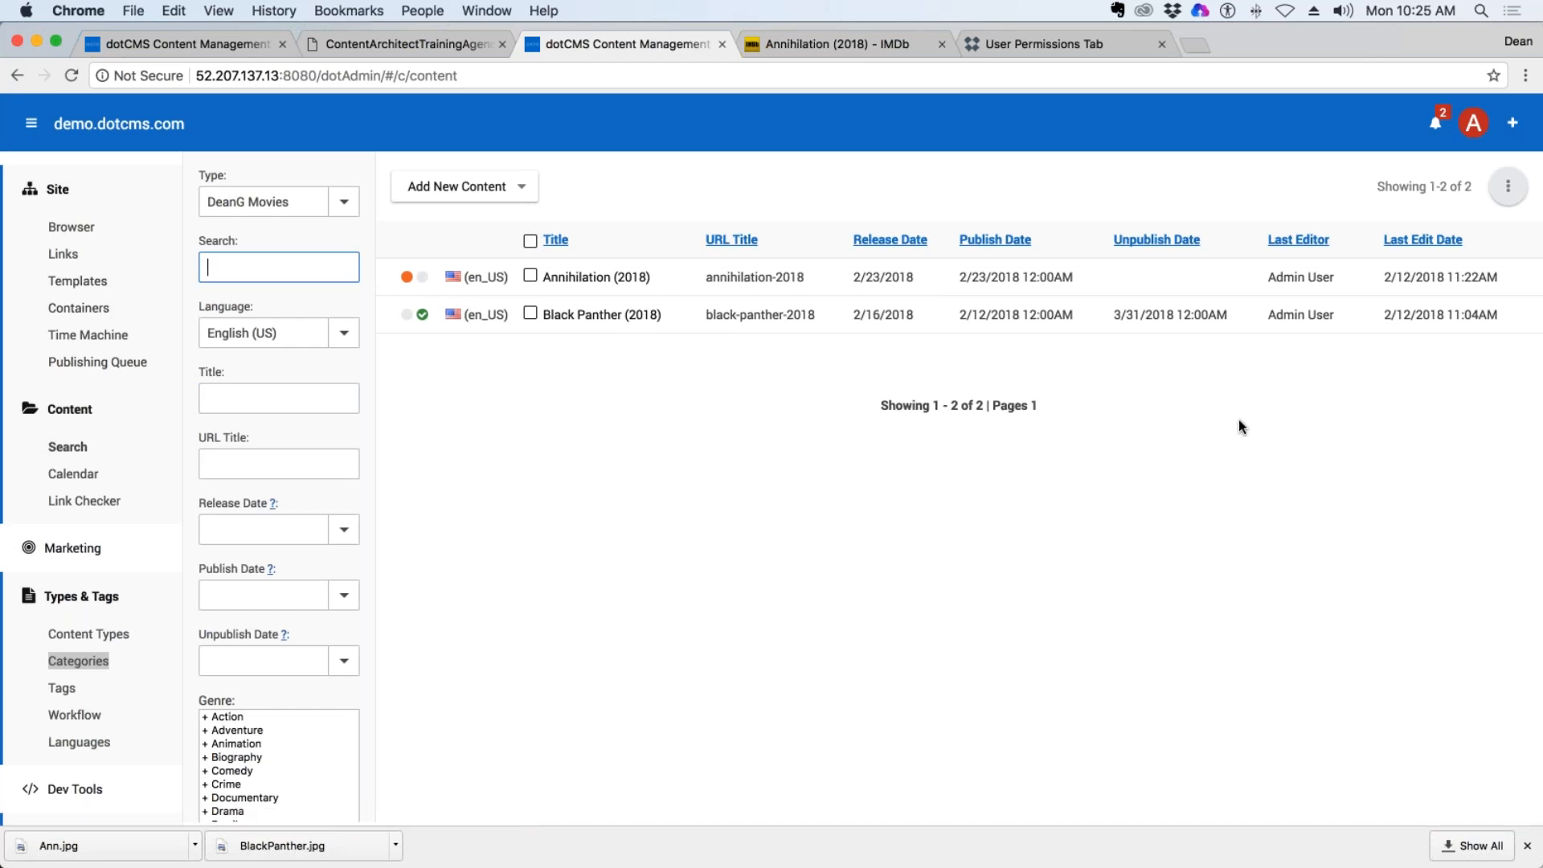
Open the site's container list and reset its search filter.
{"action": "left_click", "coordinate": [79, 308]}
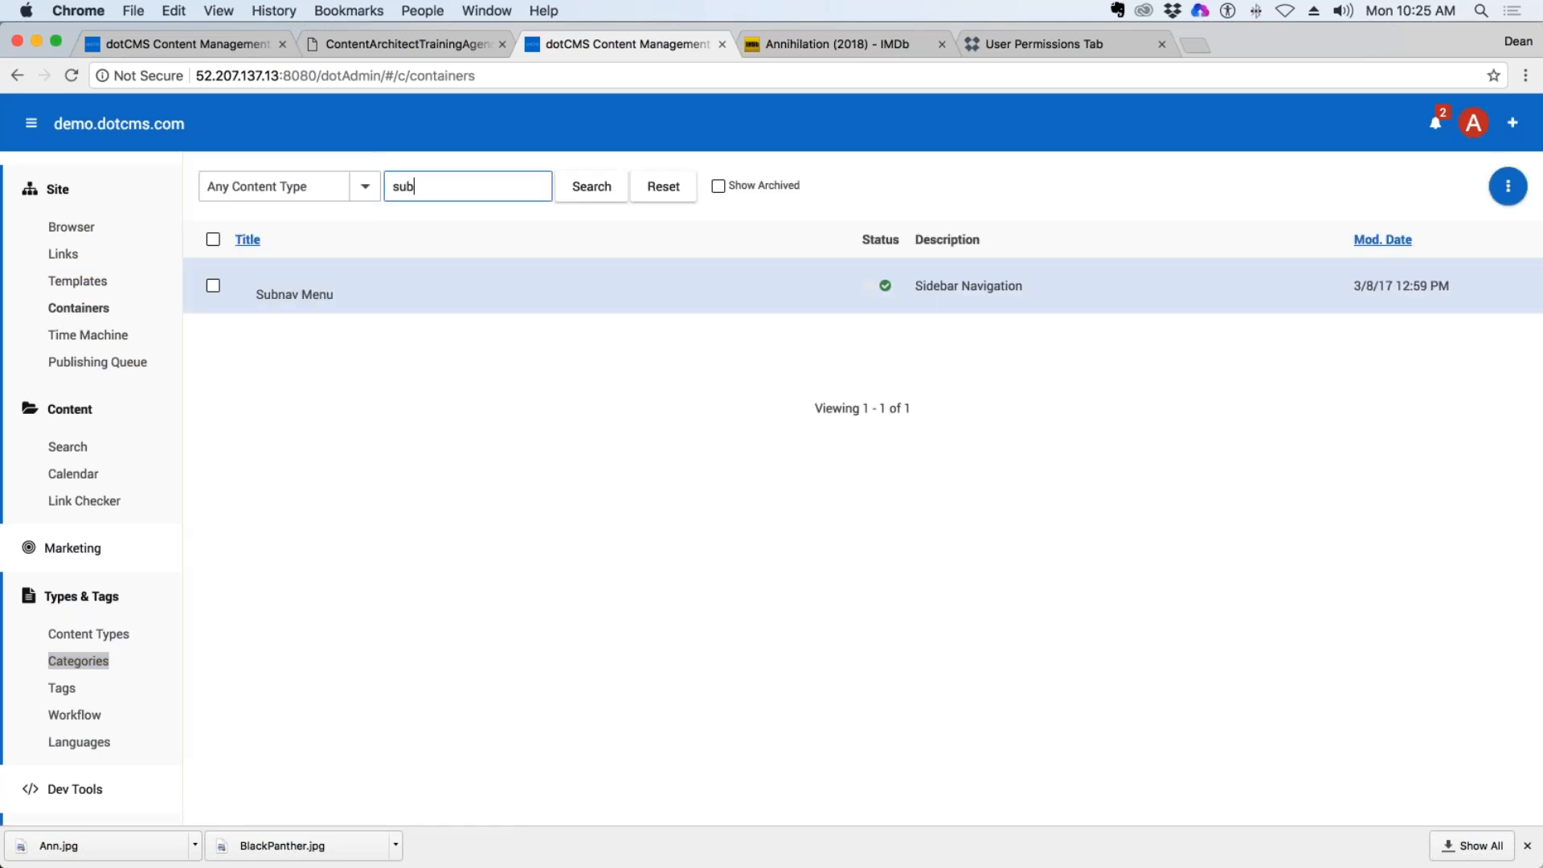
{"action": "left_click", "coordinate": [666, 187]}
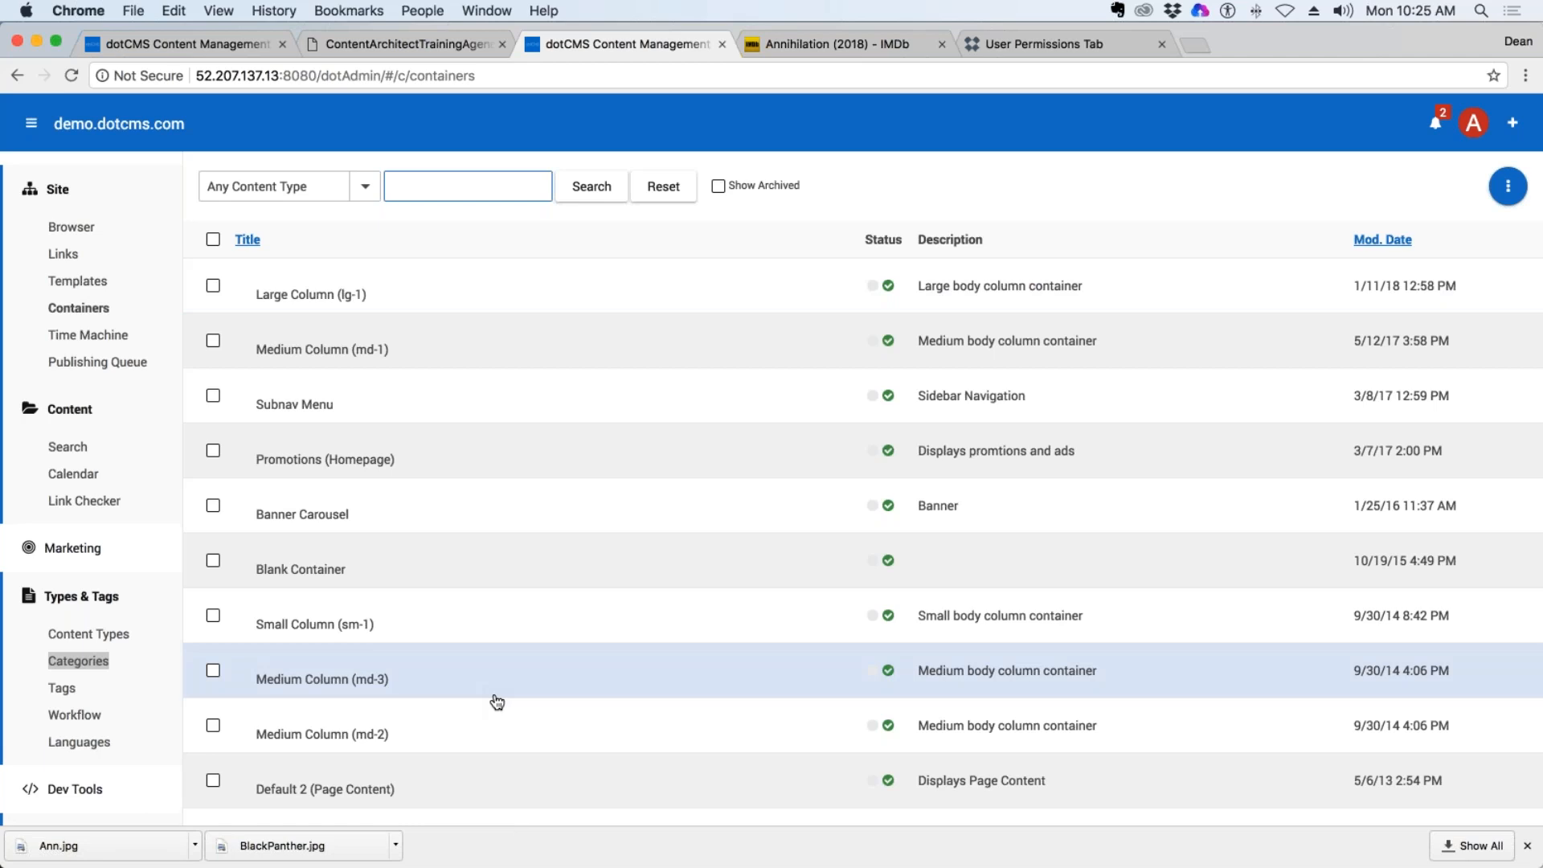
{"action": "left_click", "coordinate": [1505, 191]}
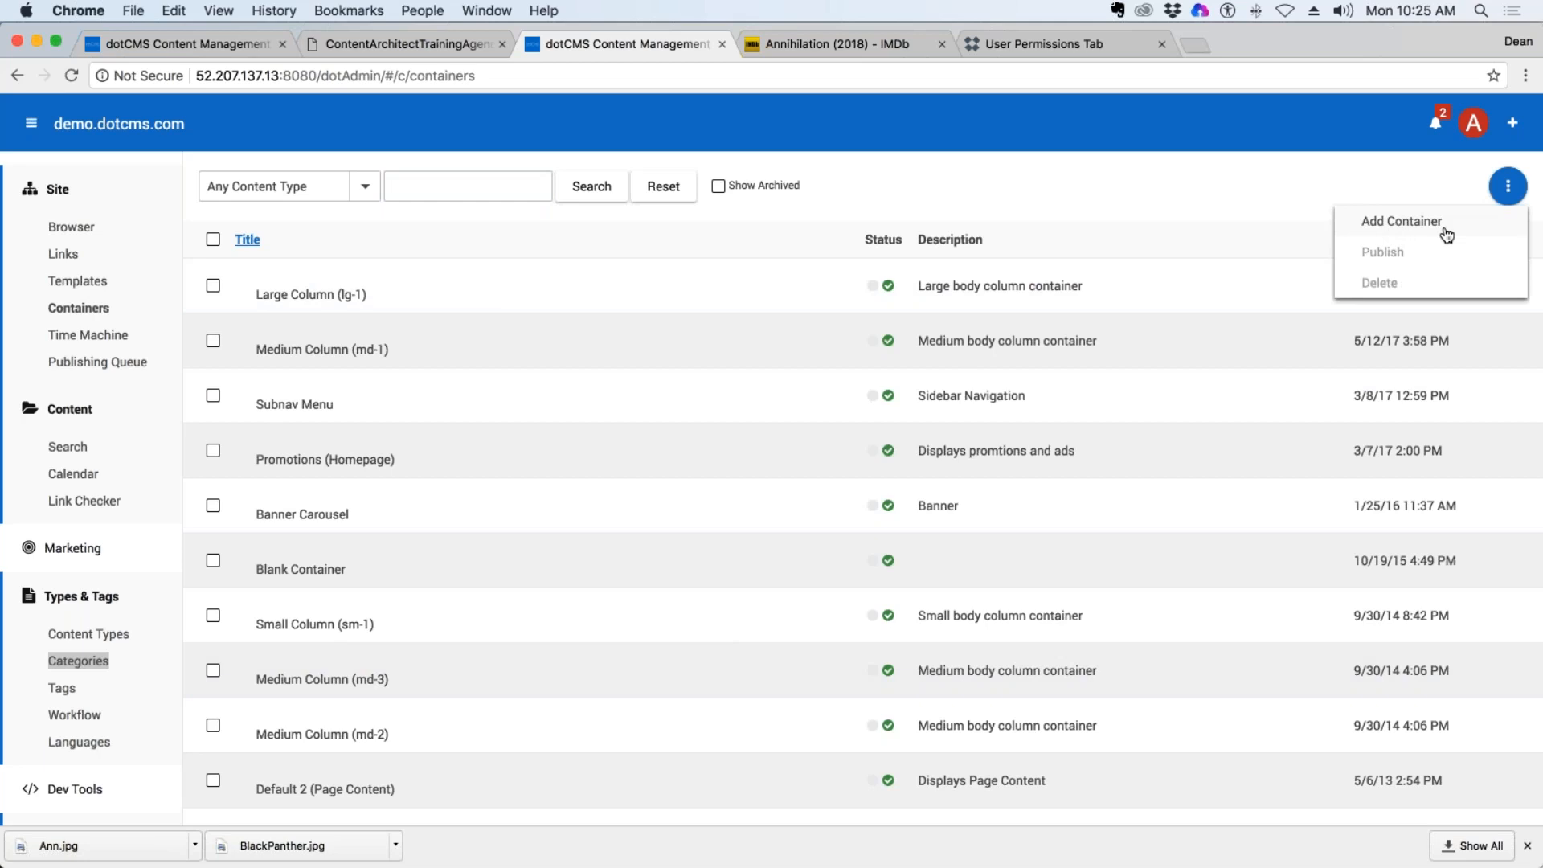
{"action": "left_click", "coordinate": [1418, 231]}
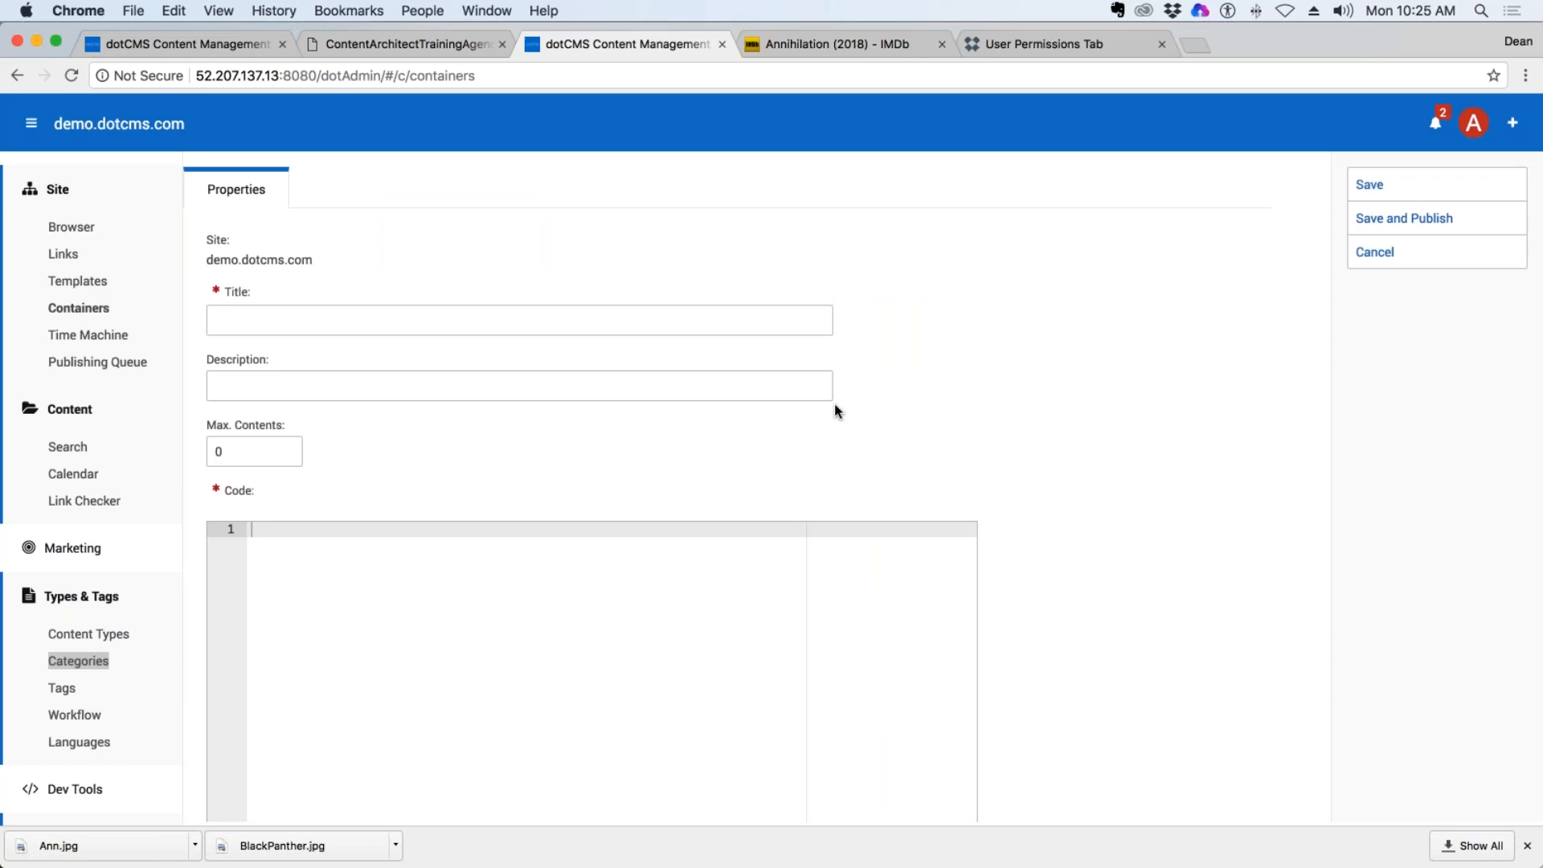
{"action": "left_click", "coordinate": [1399, 263]}
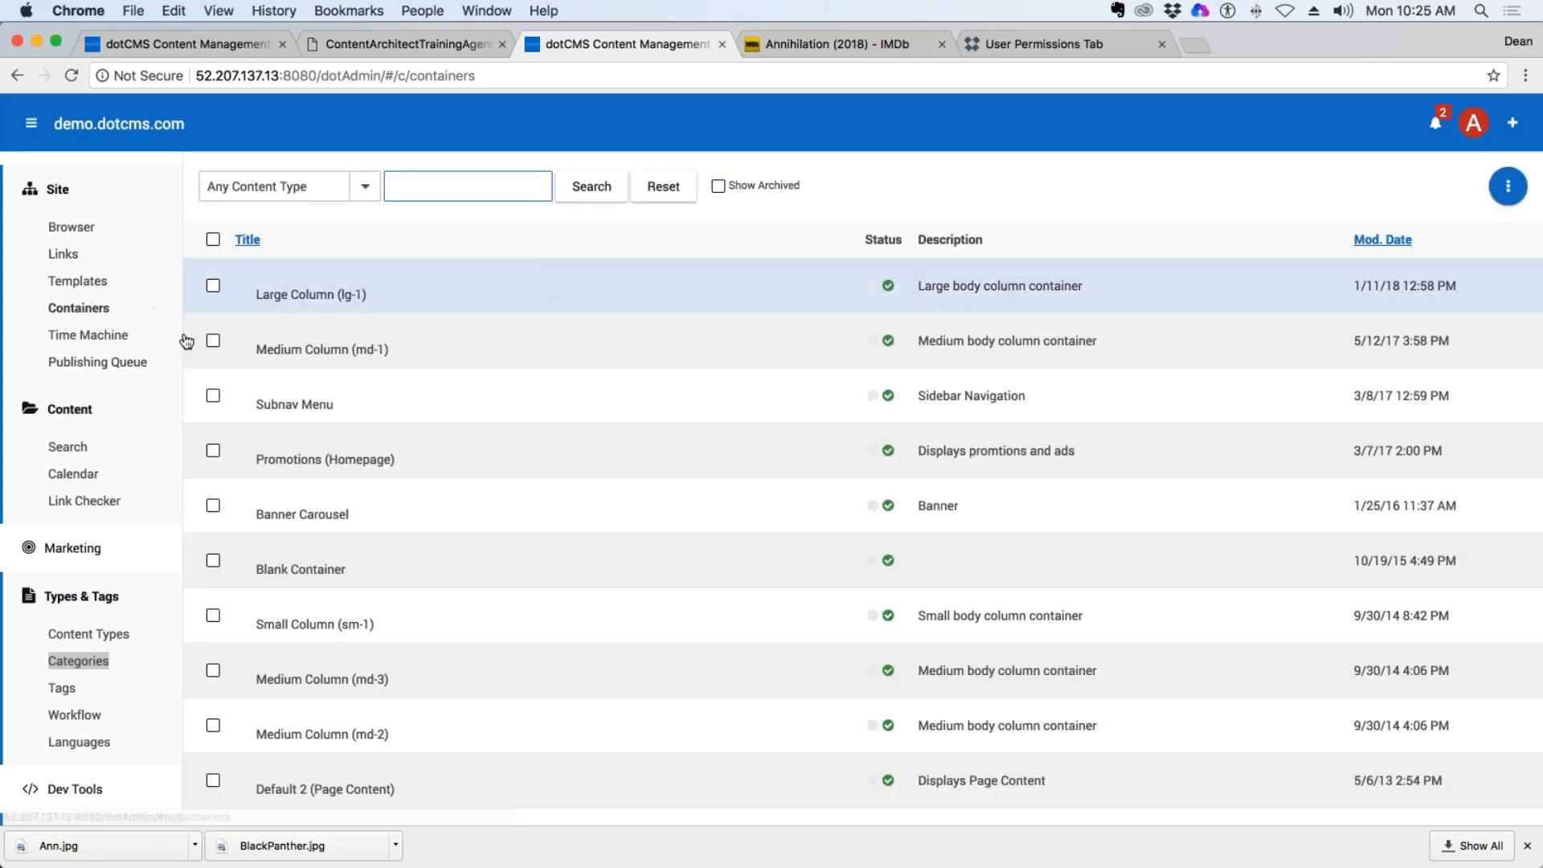
{"action": "left_click", "coordinate": [78, 308]}
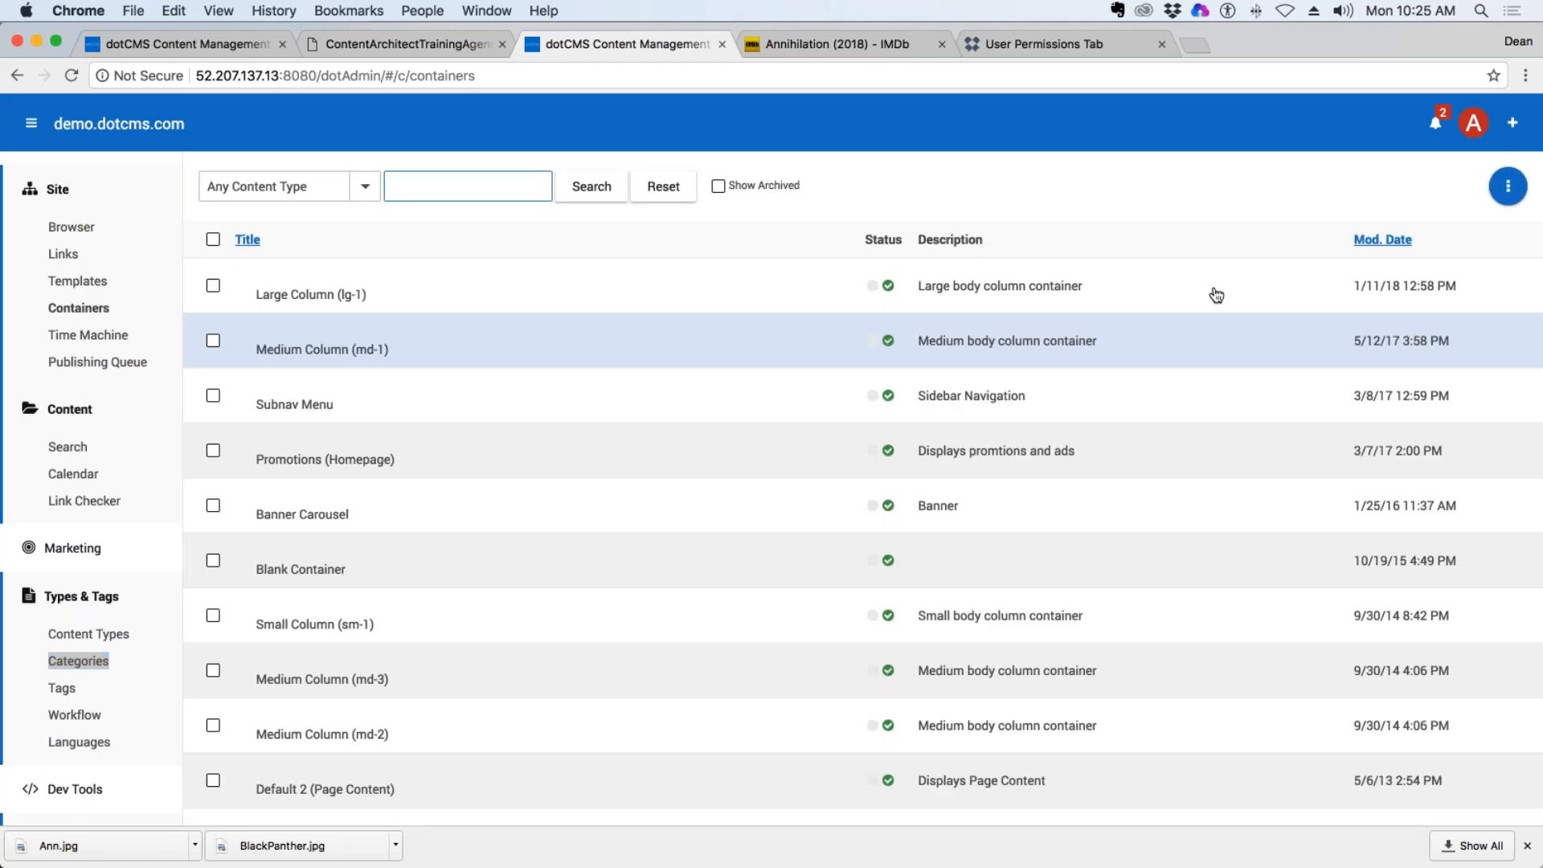
Start a new container and title it with the author's name prefix followed by "Movie Container".
{"action": "left_click", "coordinate": [1508, 186]}
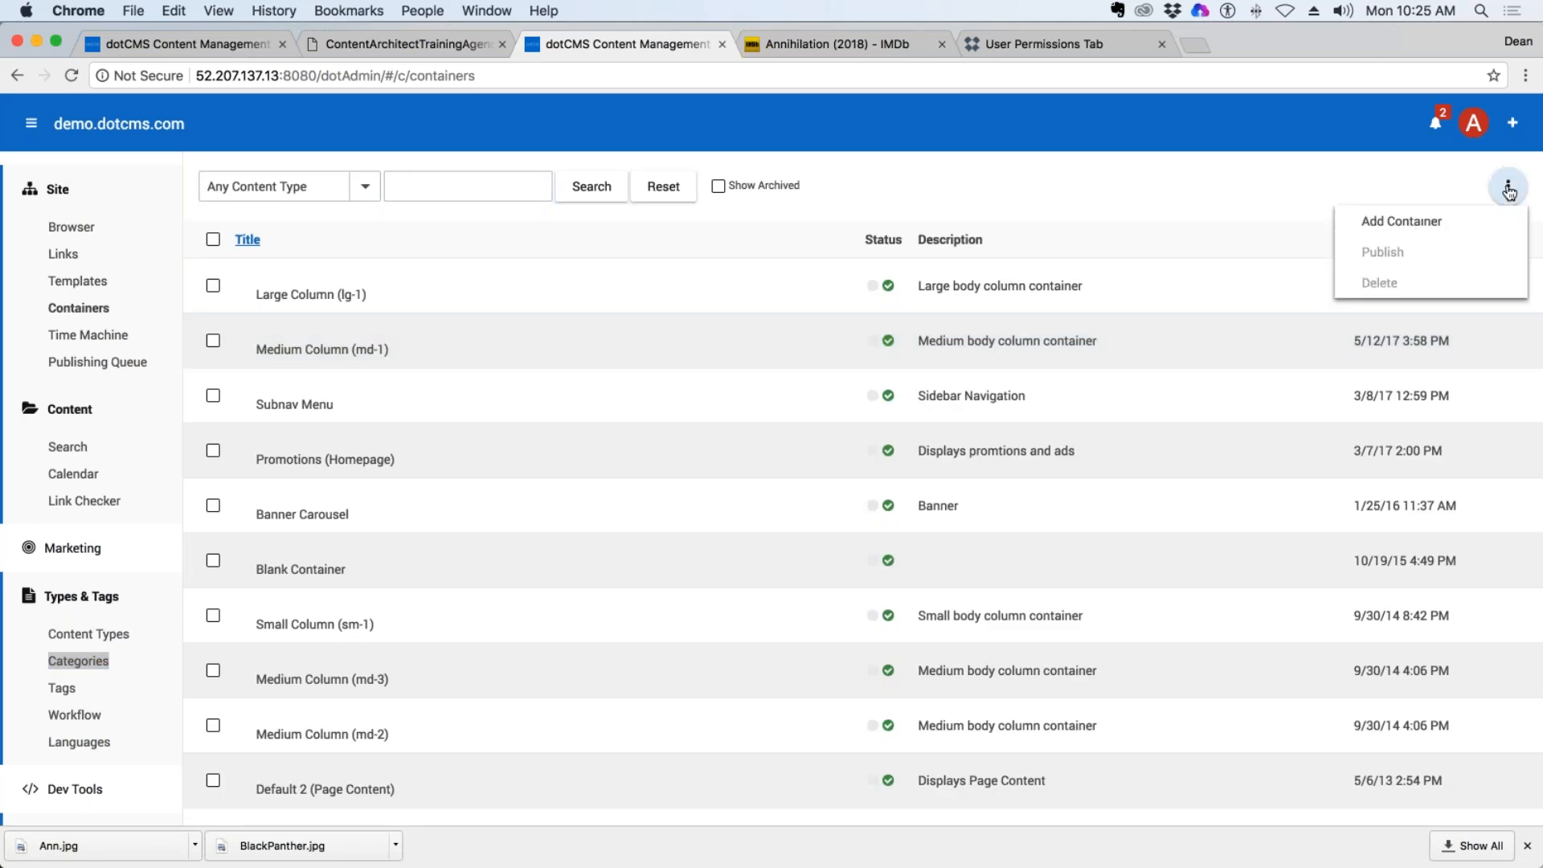
{"action": "left_click", "coordinate": [1415, 229]}
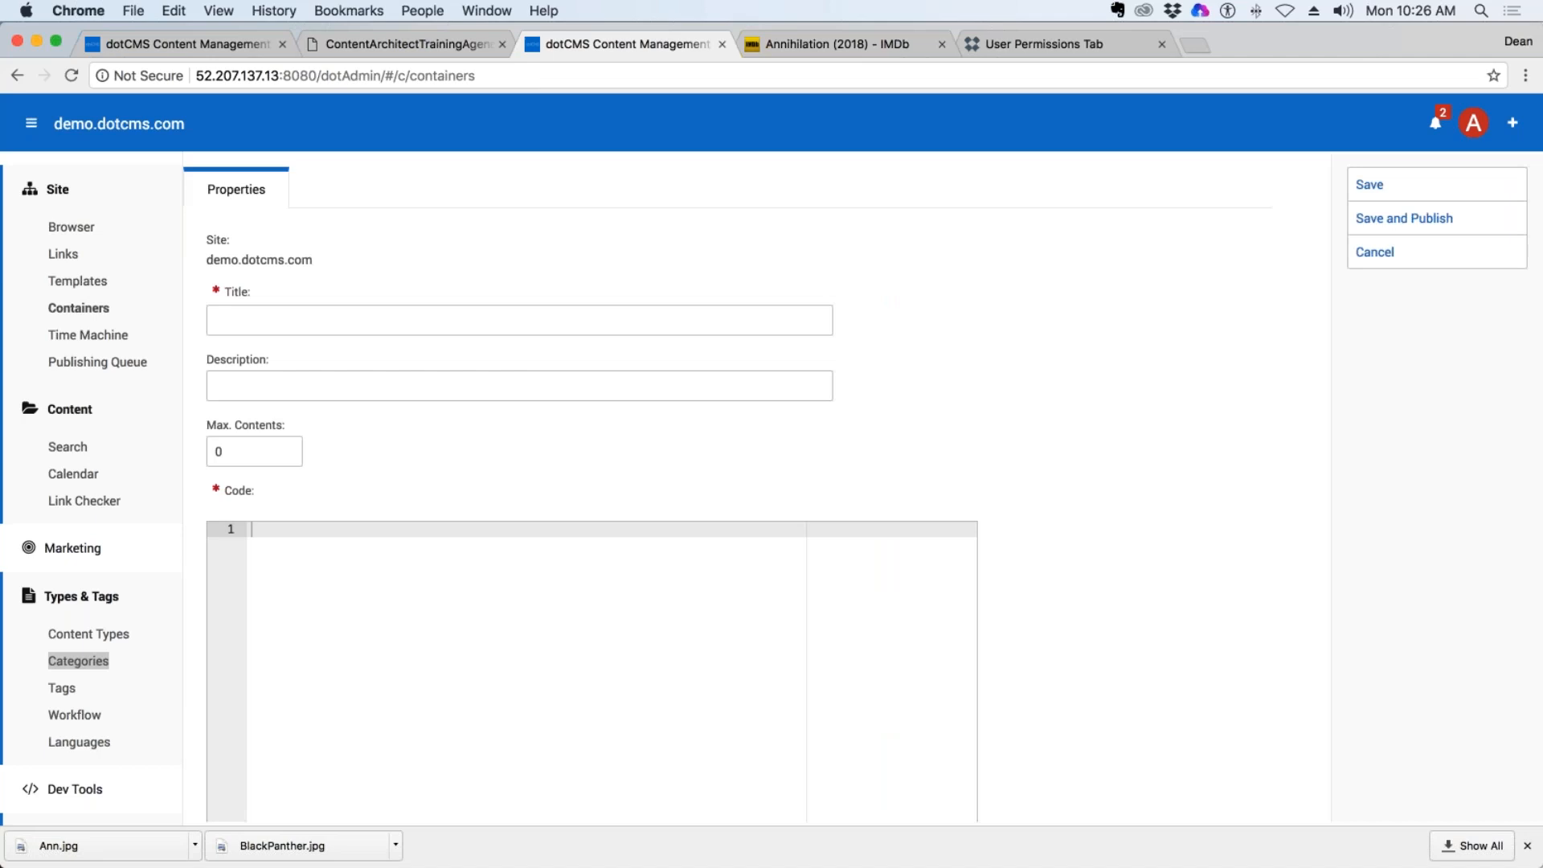
{"action": "left_click", "coordinate": [326, 316]}
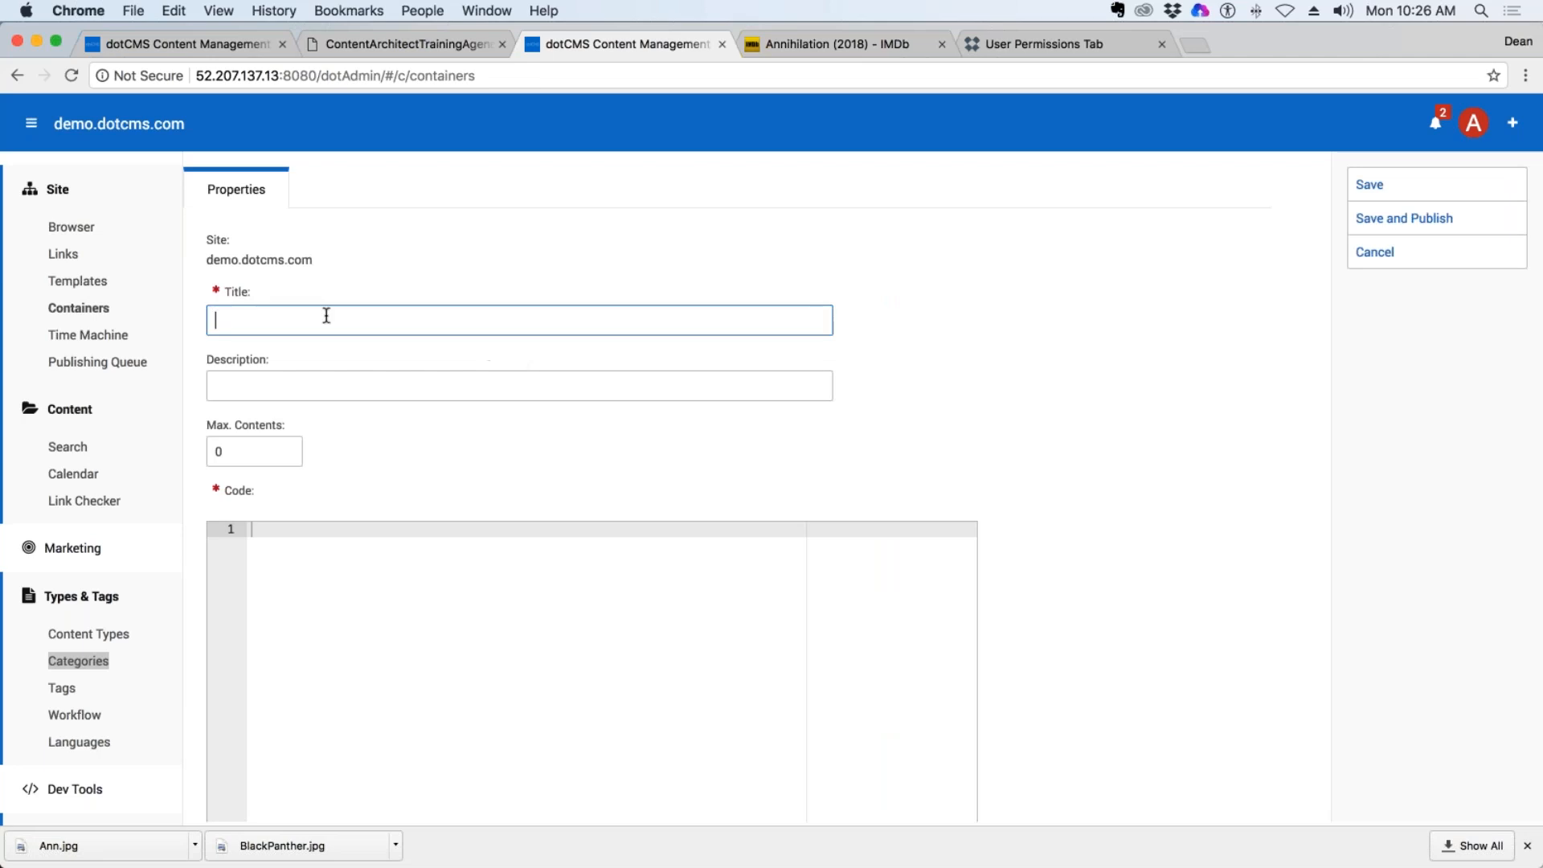
{"action": "type", "text": "DeanG Movie Container"}
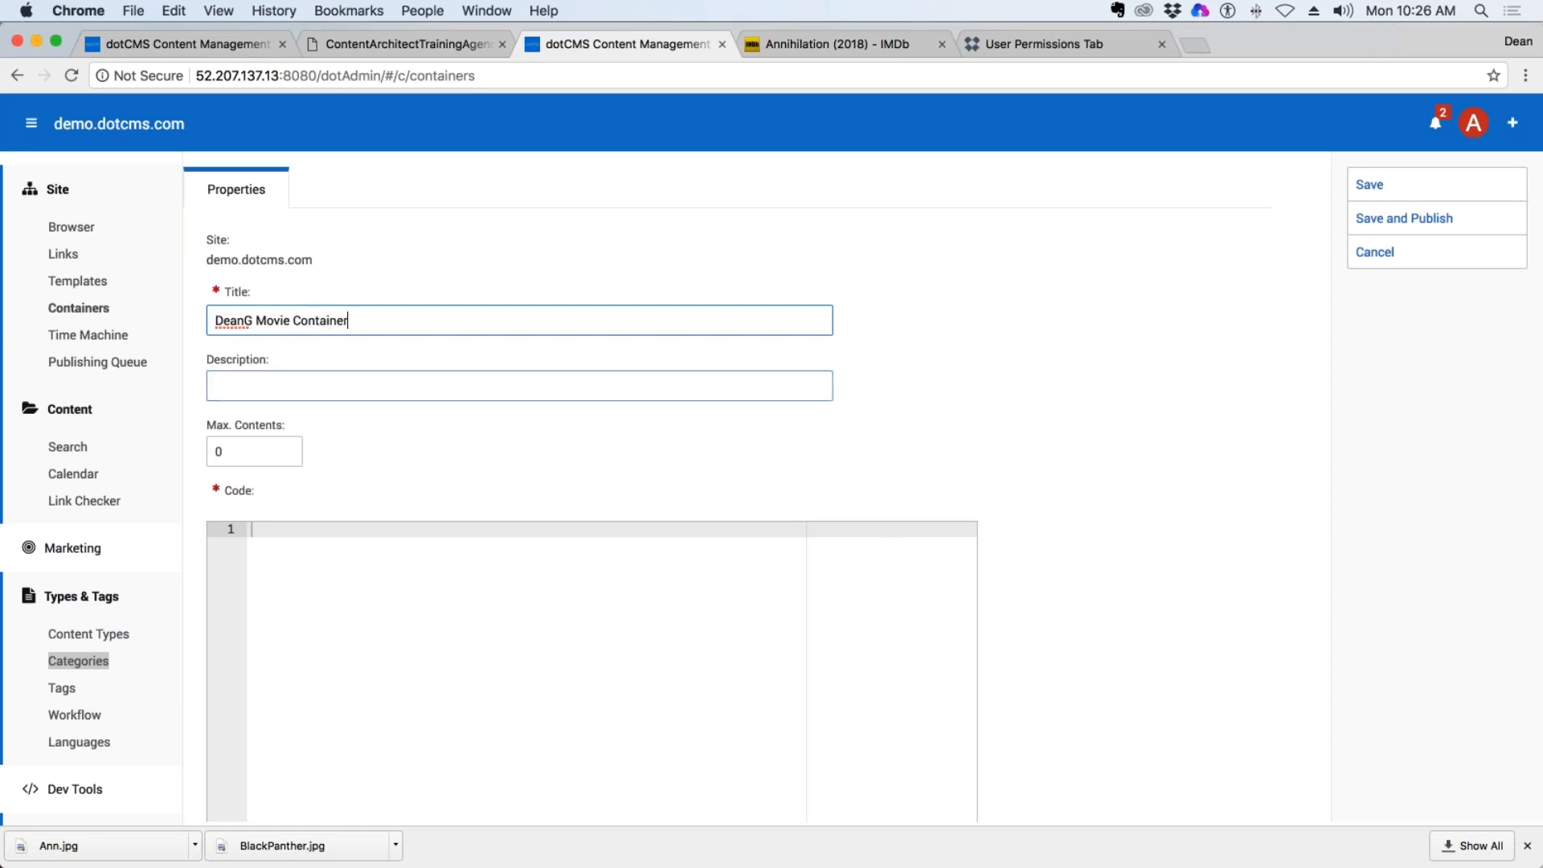
{"action": "double_click", "coordinate": [249, 320]}
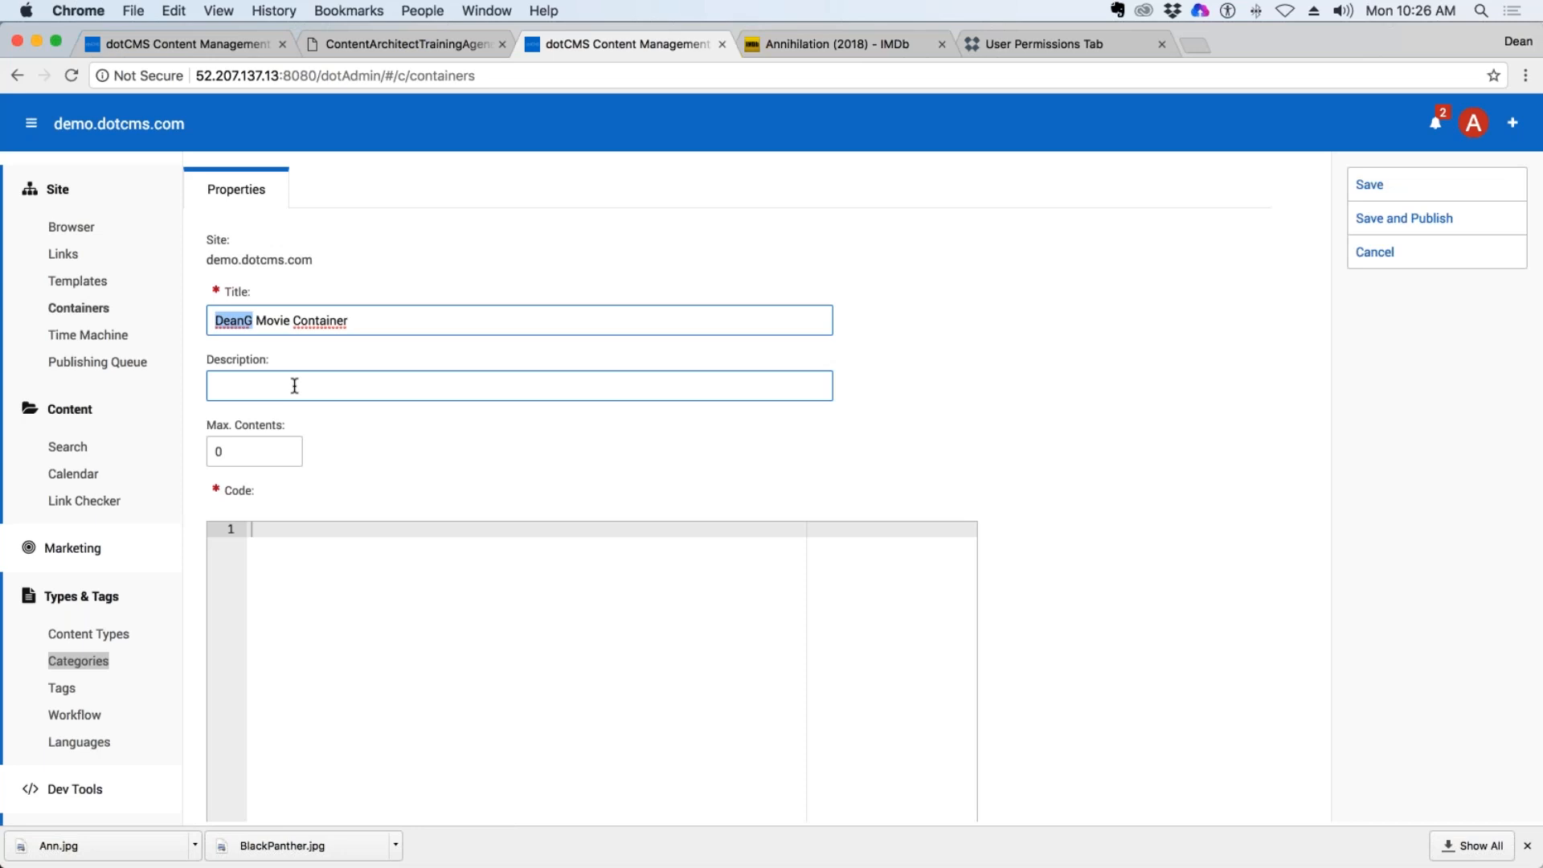
Set the container's maximum contents to 10.
{"action": "scroll", "coordinate": [289, 446], "scroll_direction": "down", "scroll_amount": 2}
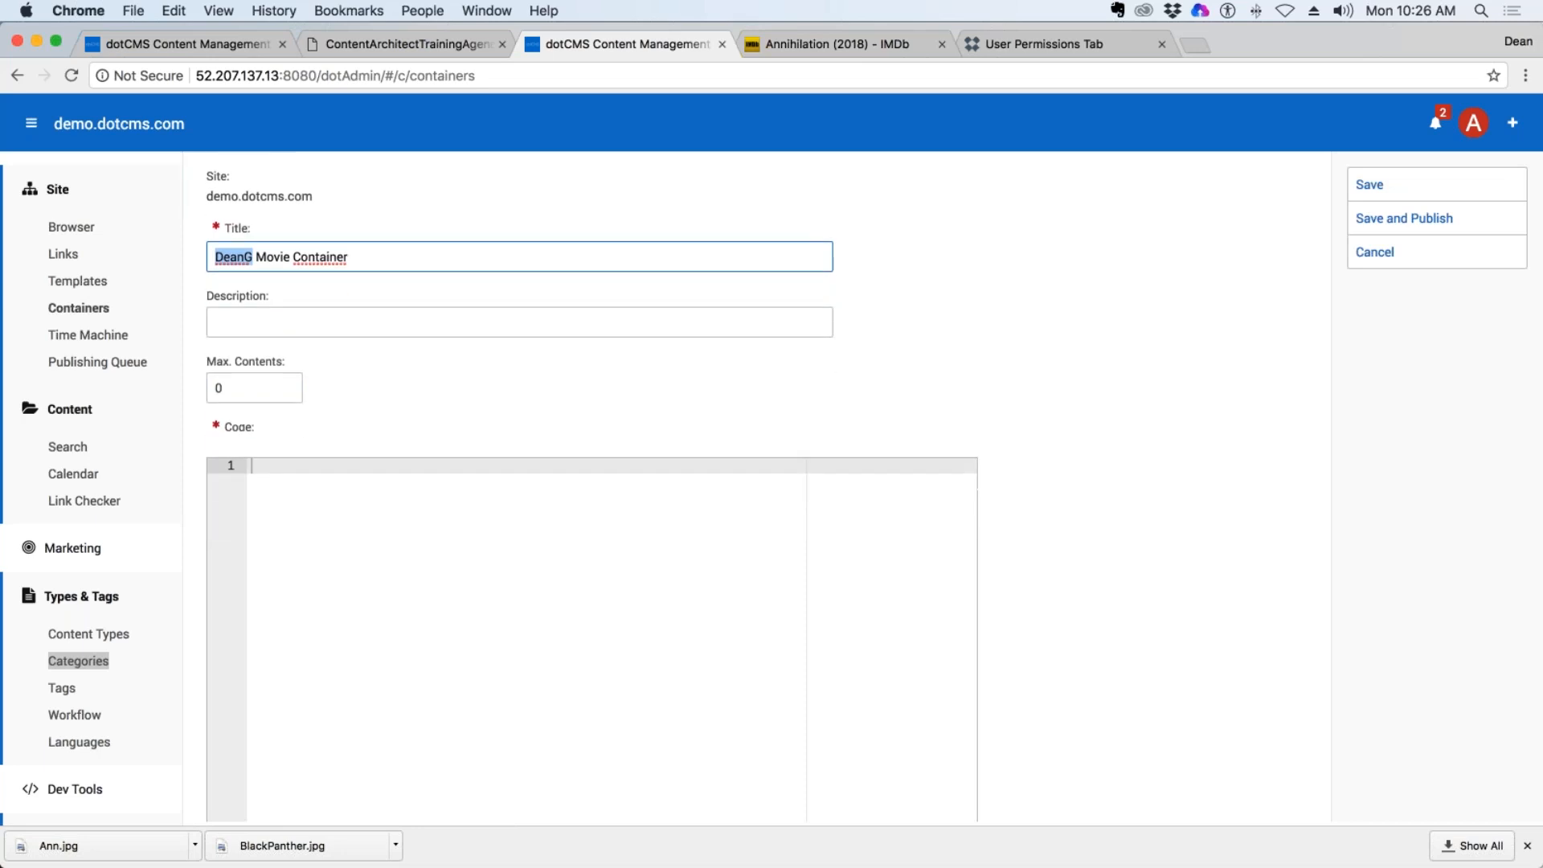
{"action": "double_click", "coordinate": [247, 392]}
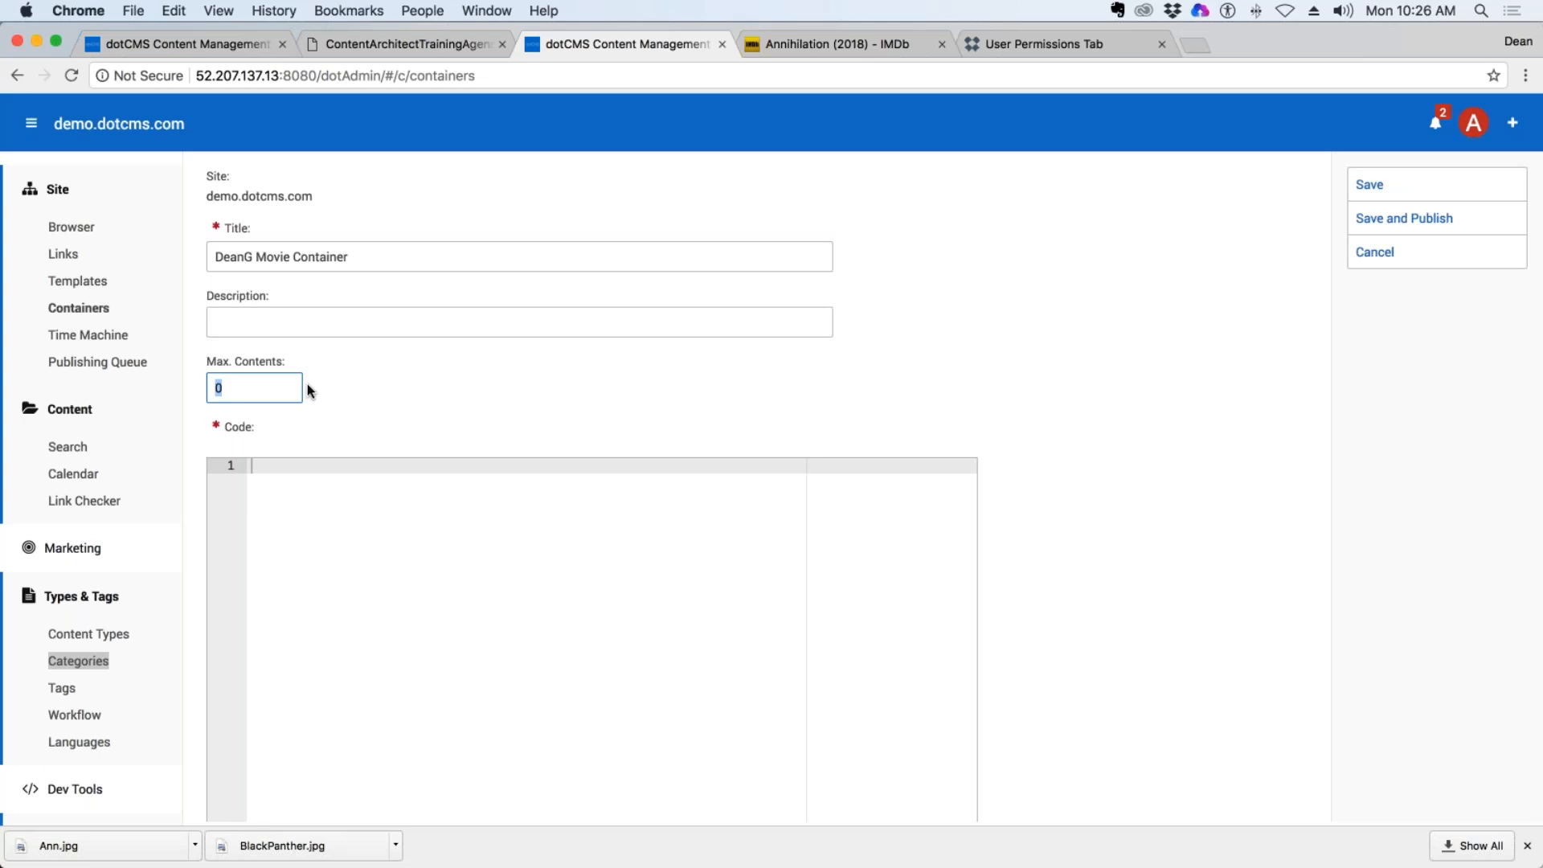
{"action": "type", "text": "10"}
{"action": "left_click", "coordinate": [474, 595]}
{"action": "scroll", "coordinate": [747, 495], "scroll_direction": "down", "scroll_amount": 4}
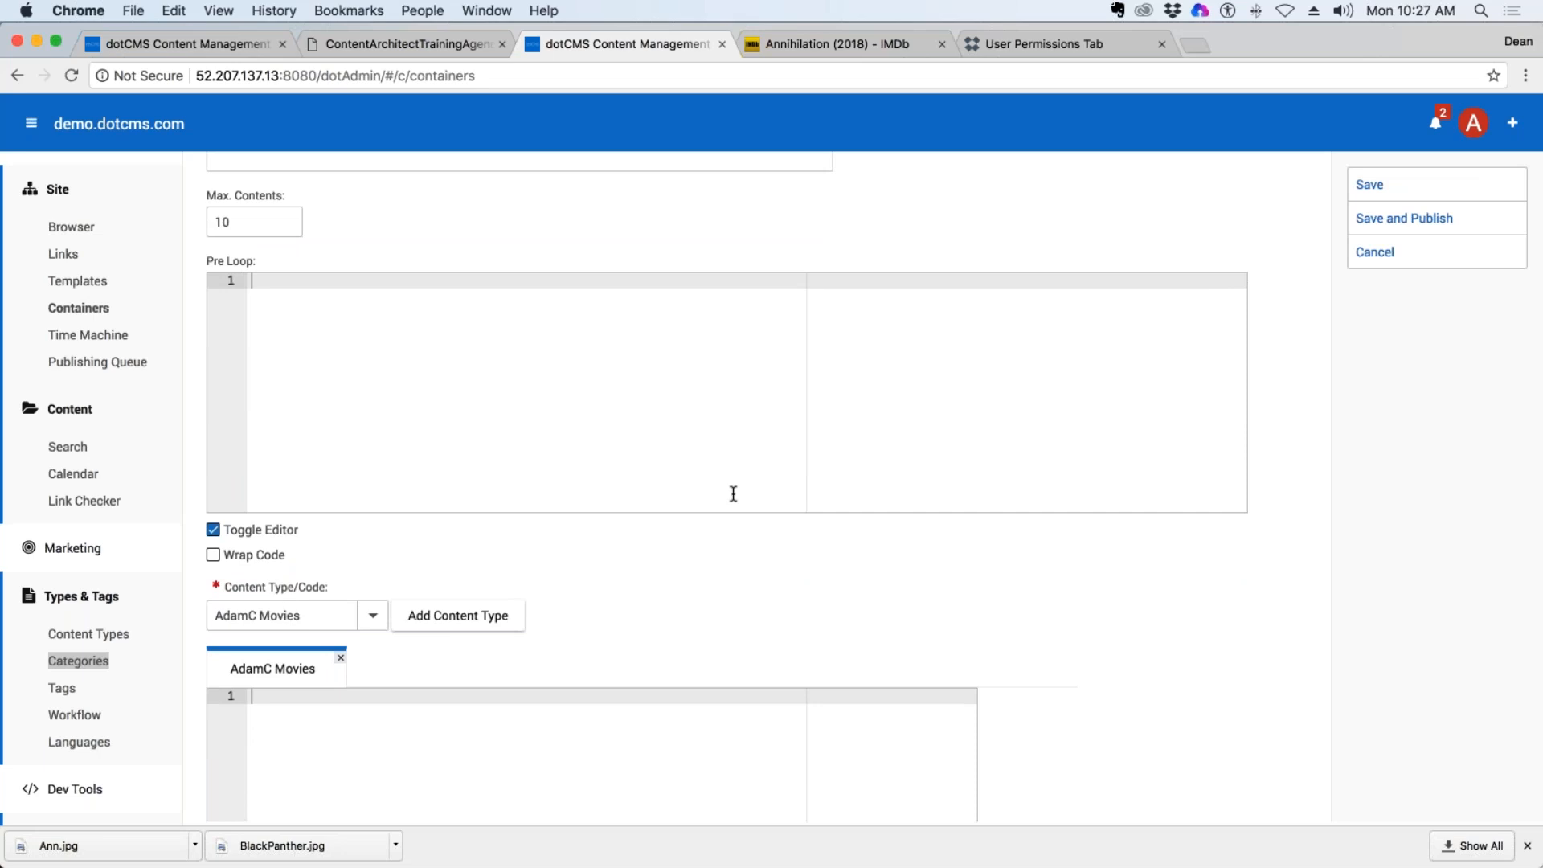
{"action": "scroll", "coordinate": [638, 462], "scroll_direction": "up", "scroll_amount": 4}
{"action": "key", "text": "shift+Tab"}
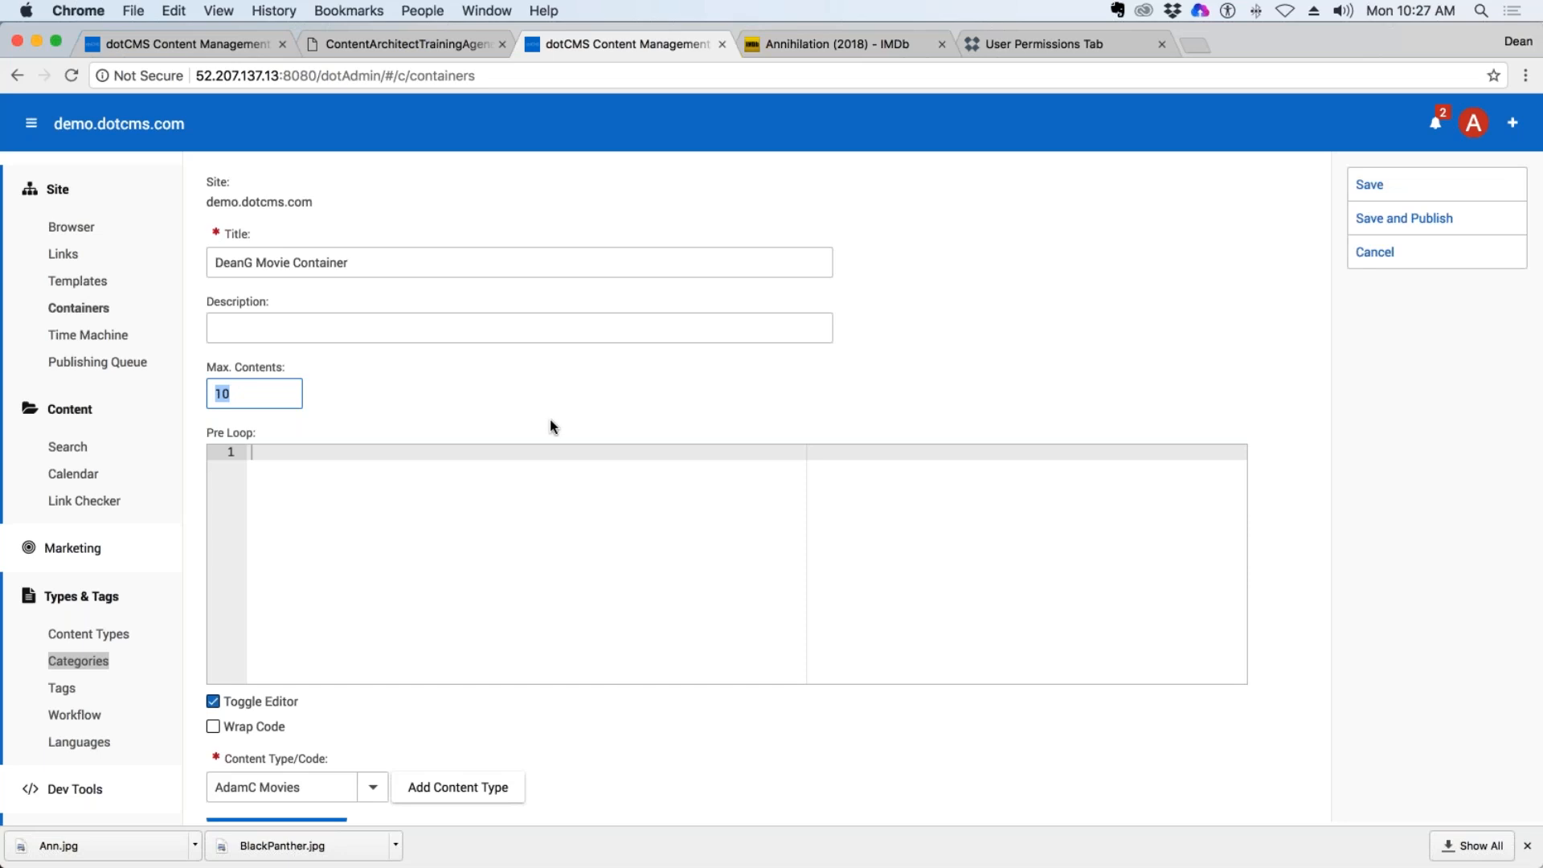
Add the author's own Movies content type to the container and remove the preselected Movies content type.
{"action": "scroll", "coordinate": [539, 417], "scroll_direction": "down", "scroll_amount": 5}
{"action": "scroll", "coordinate": [541, 396], "scroll_direction": "down", "scroll_amount": 1}
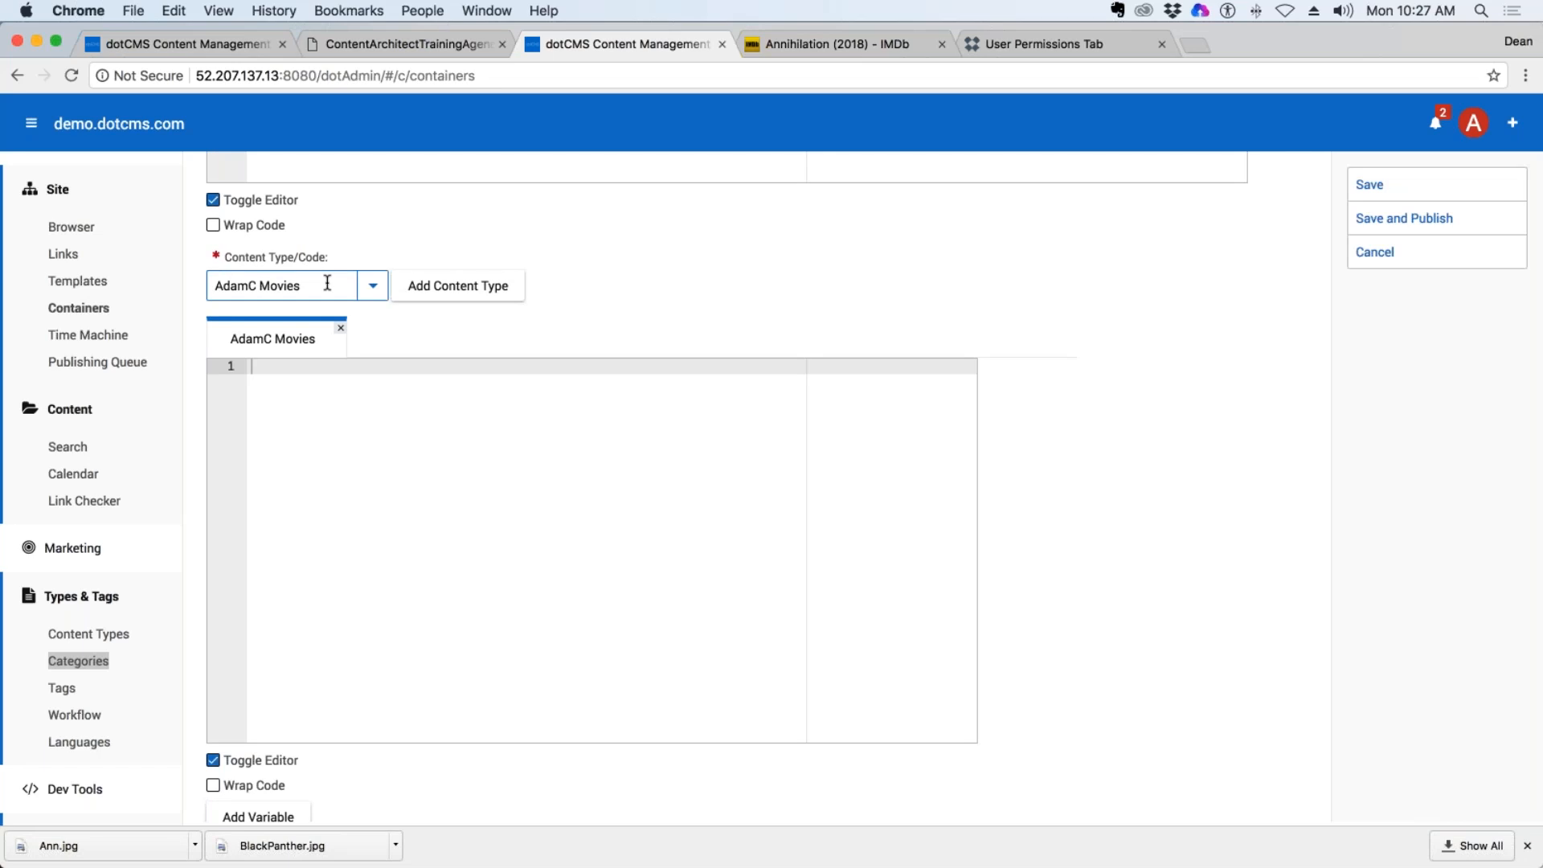
{"action": "left_click_drag", "start_coordinate": [327, 285], "coordinate": [210, 286]}
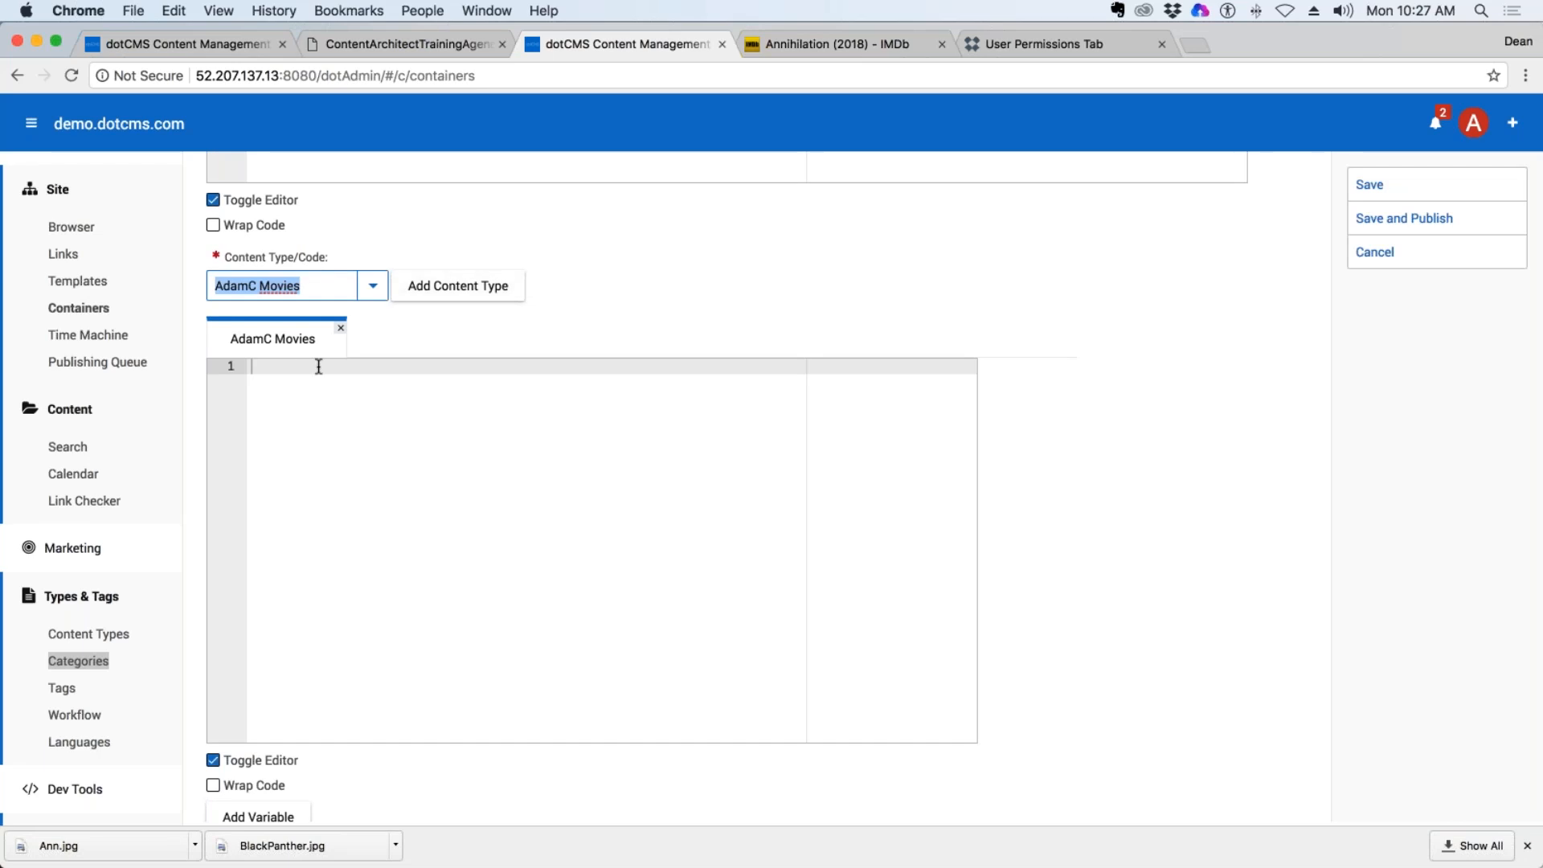
{"action": "left_click_drag", "start_coordinate": [311, 286], "coordinate": [152, 284]}
{"action": "type", "text": "DeanG"}
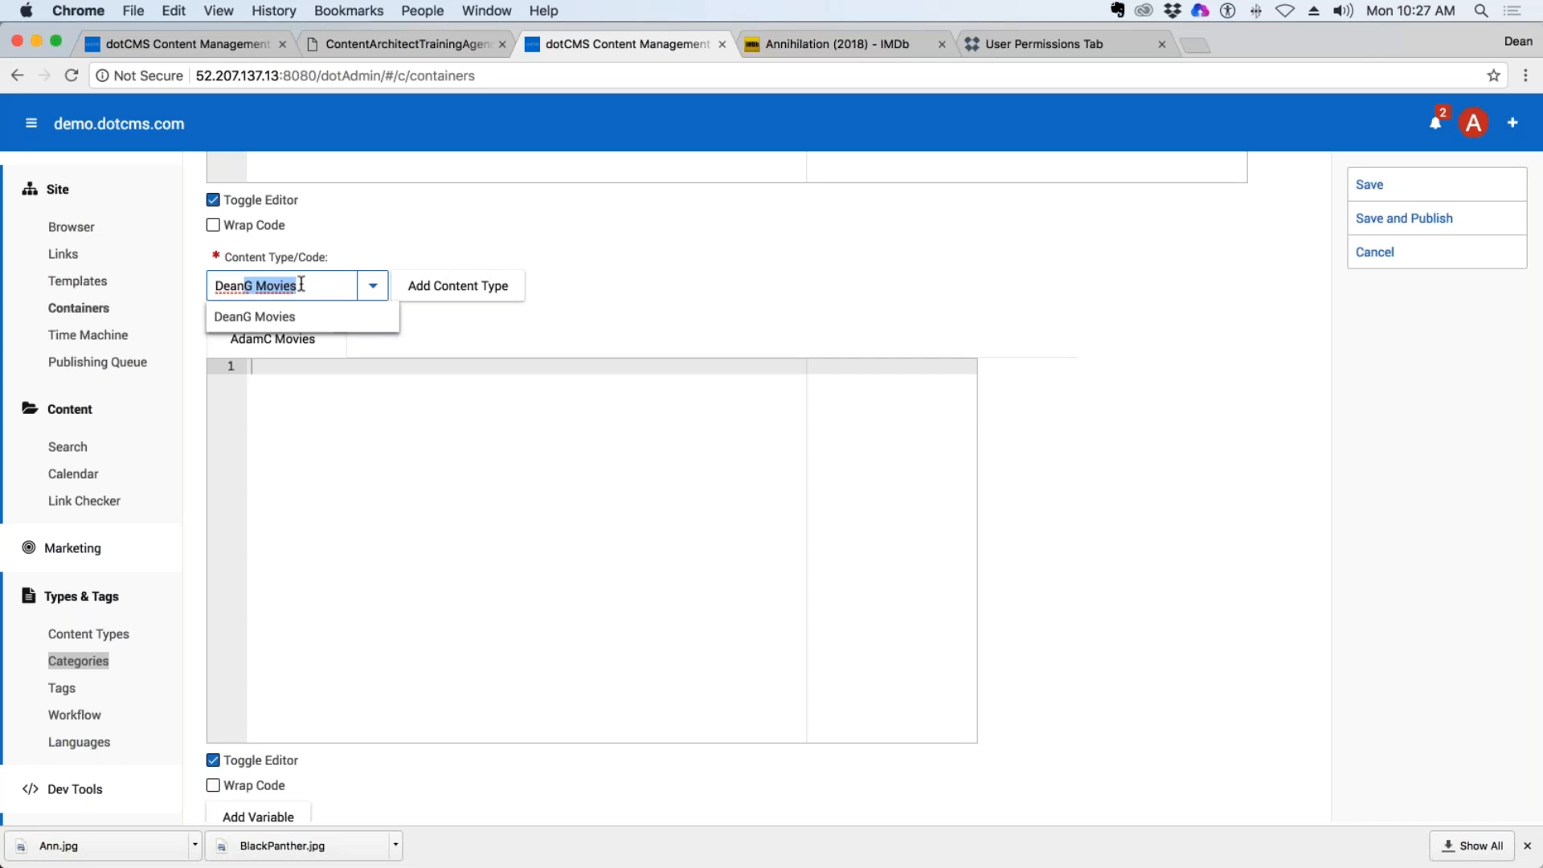
{"action": "left_click_drag", "start_coordinate": [297, 286], "coordinate": [152, 285]}
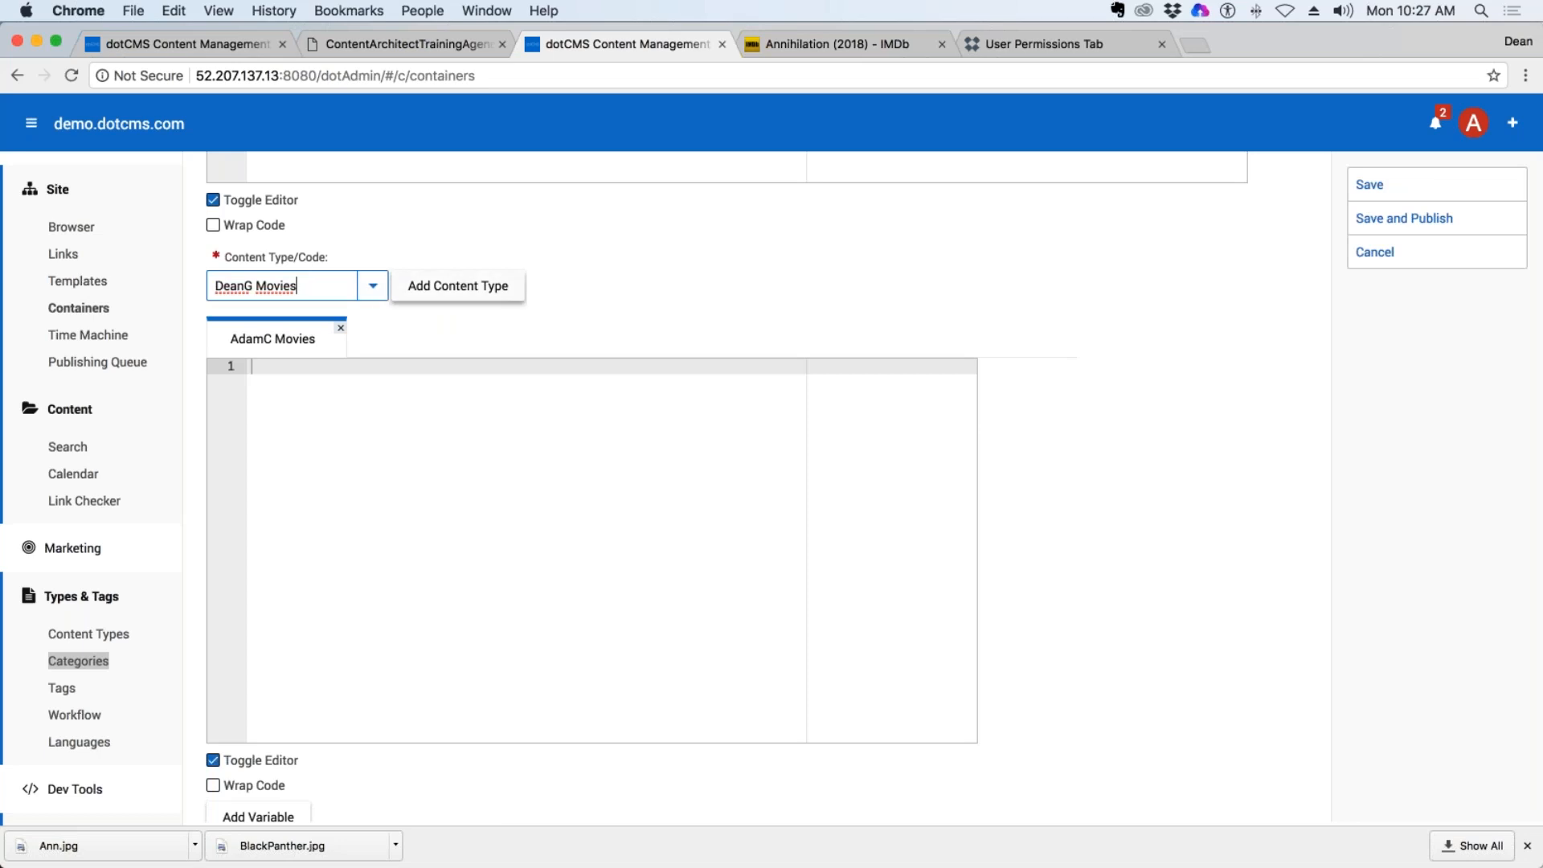
{"action": "left_click", "coordinate": [483, 295]}
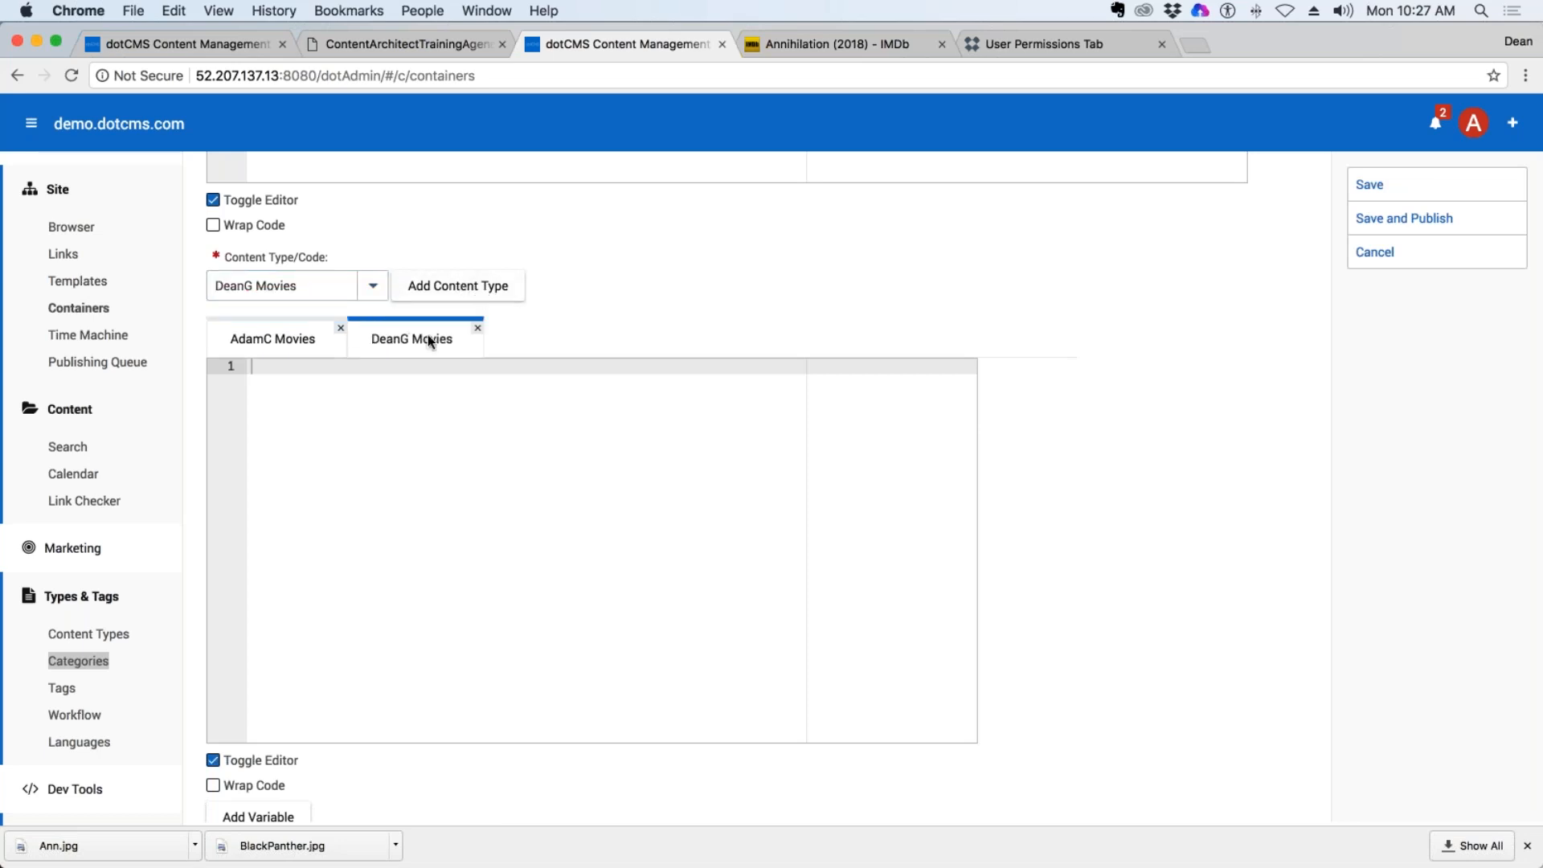
{"action": "left_click", "coordinate": [340, 327]}
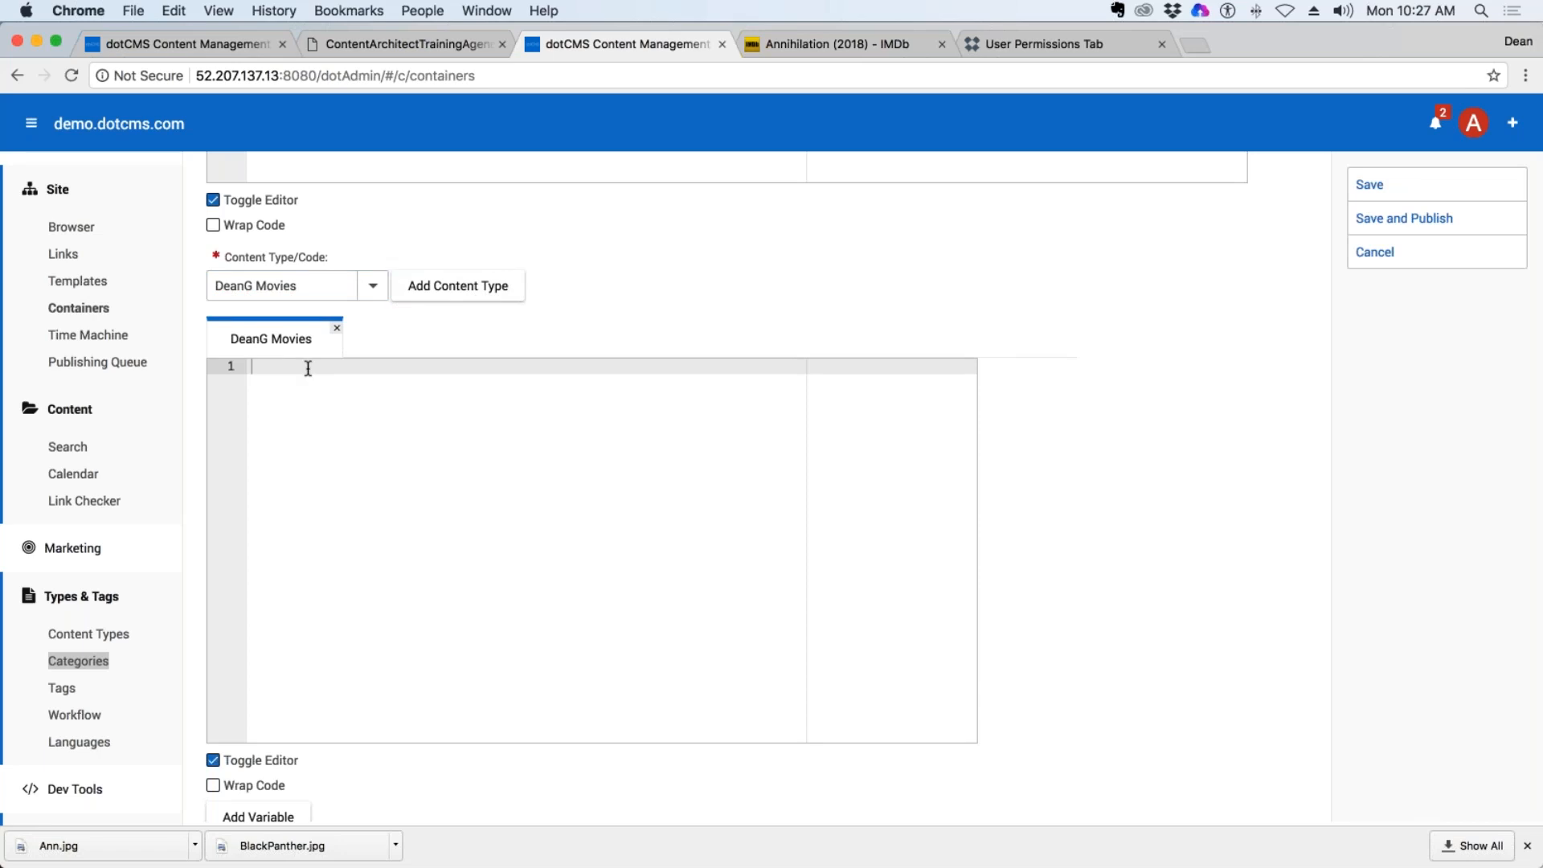
{"action": "triple_click", "coordinate": [306, 286]}
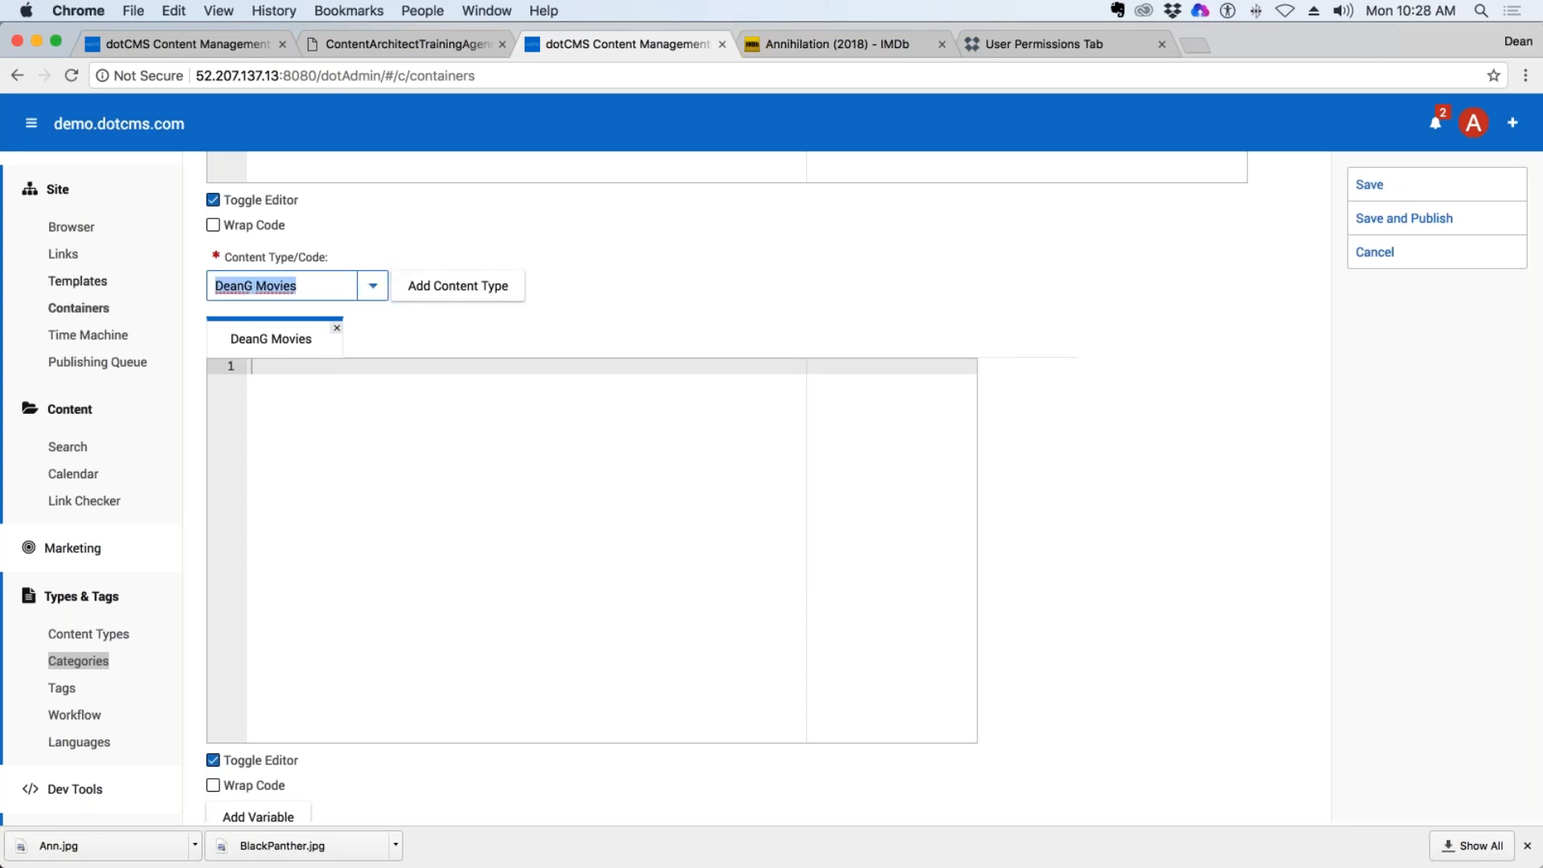
{"action": "type", "text": "Spe"}
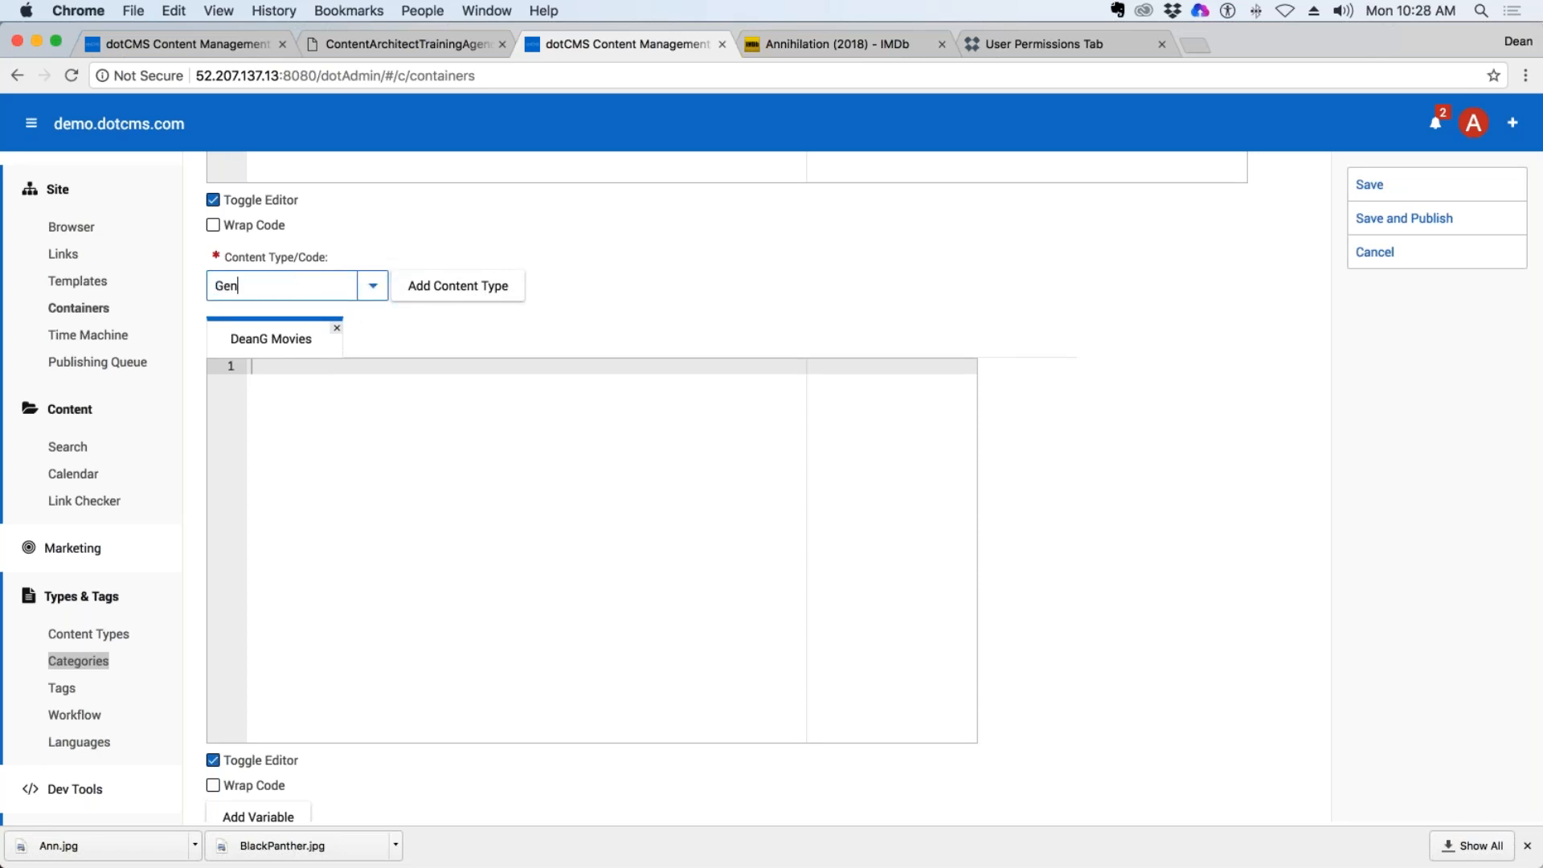
{"action": "key", "text": "BackSpace"}
{"action": "key", "text": "BackSpace"}
{"action": "key", "text": "BackSpace"}
{"action": "type", "text": "We"}
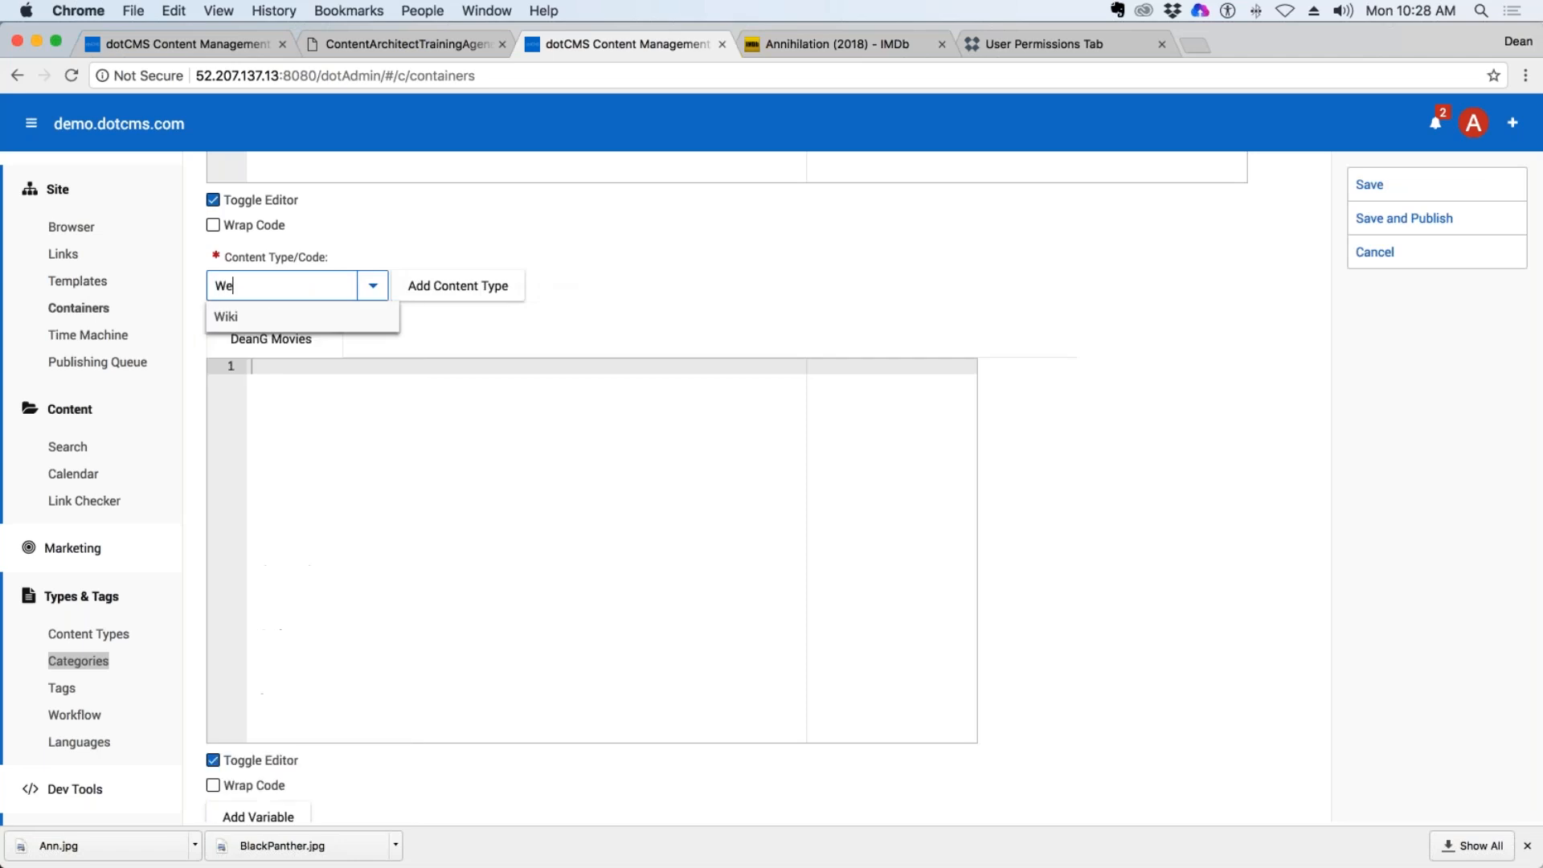
{"action": "type", "text": "b"}
{"action": "key", "text": "BackSpace"}
{"action": "key", "text": "BackSpace"}
{"action": "key", "text": "BackSpace"}
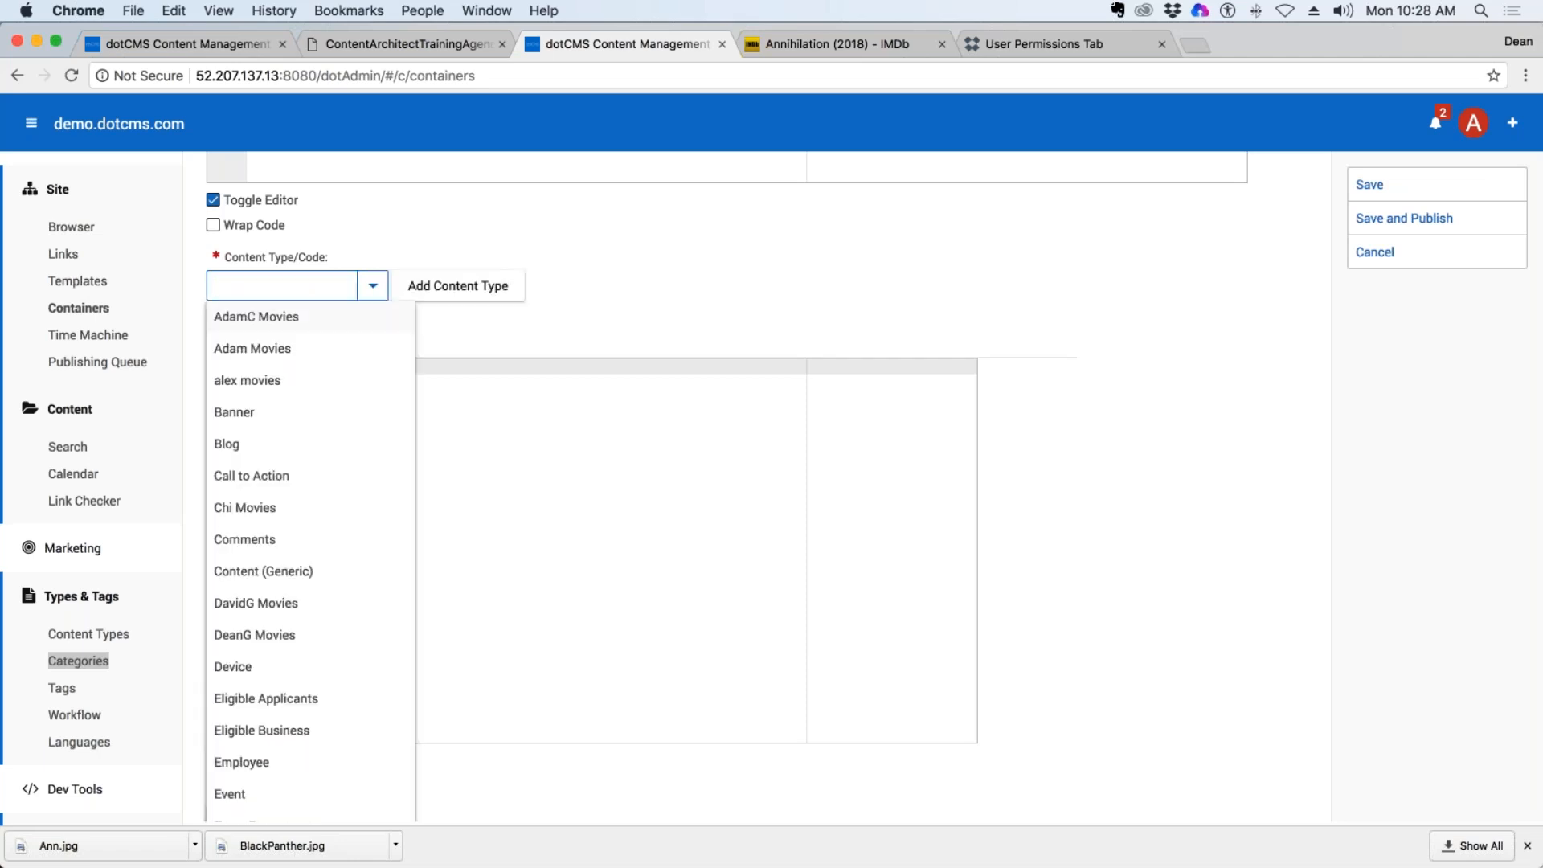
Add Content (Generic) as a second content type of the container.
{"action": "type", "text": "Content (Generic"}
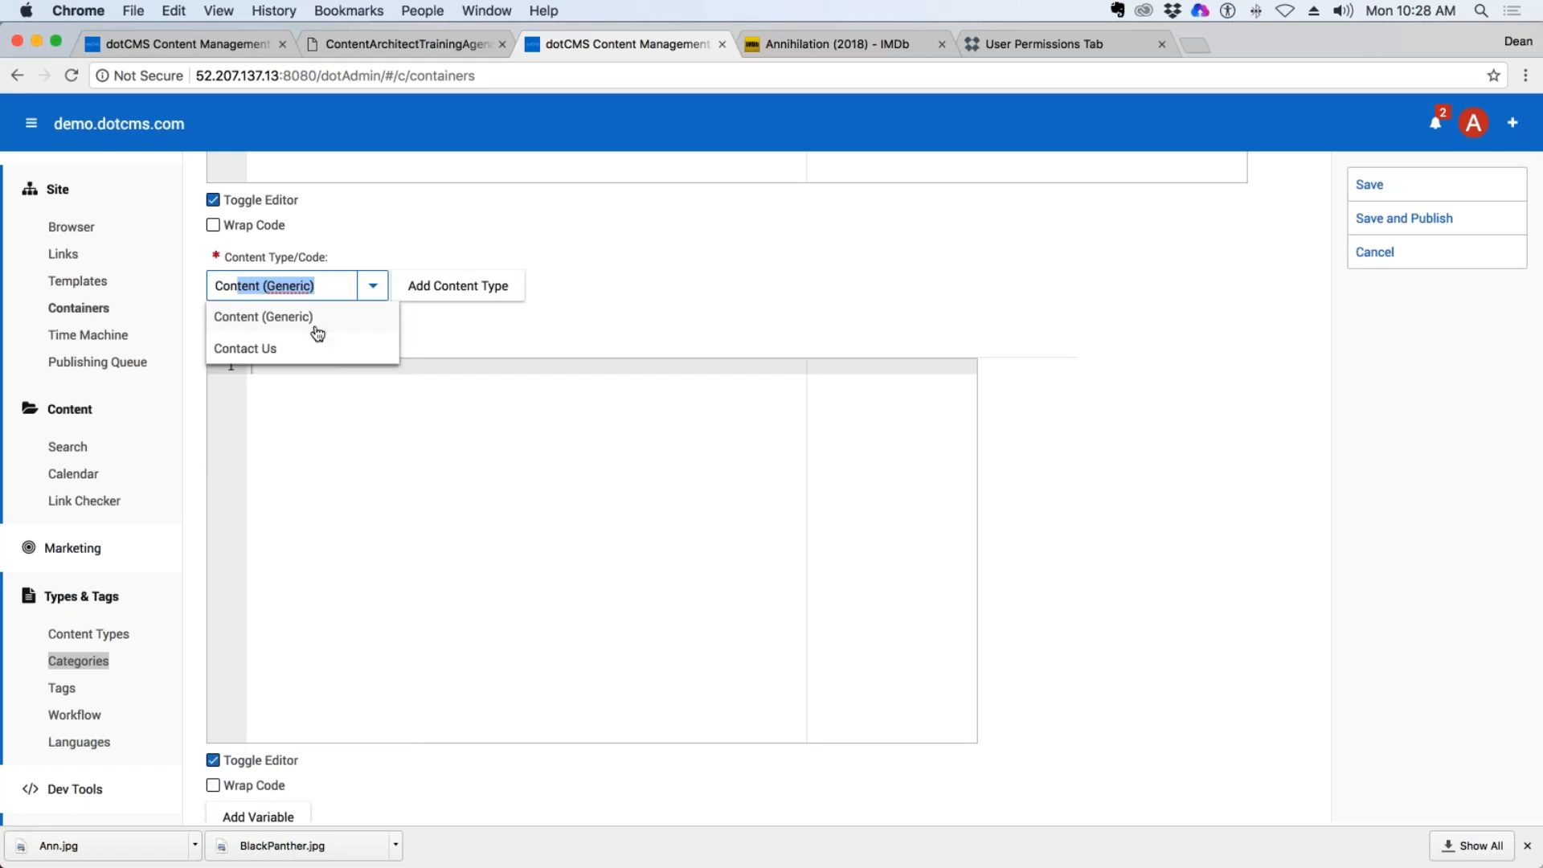
{"action": "left_click", "coordinate": [264, 318]}
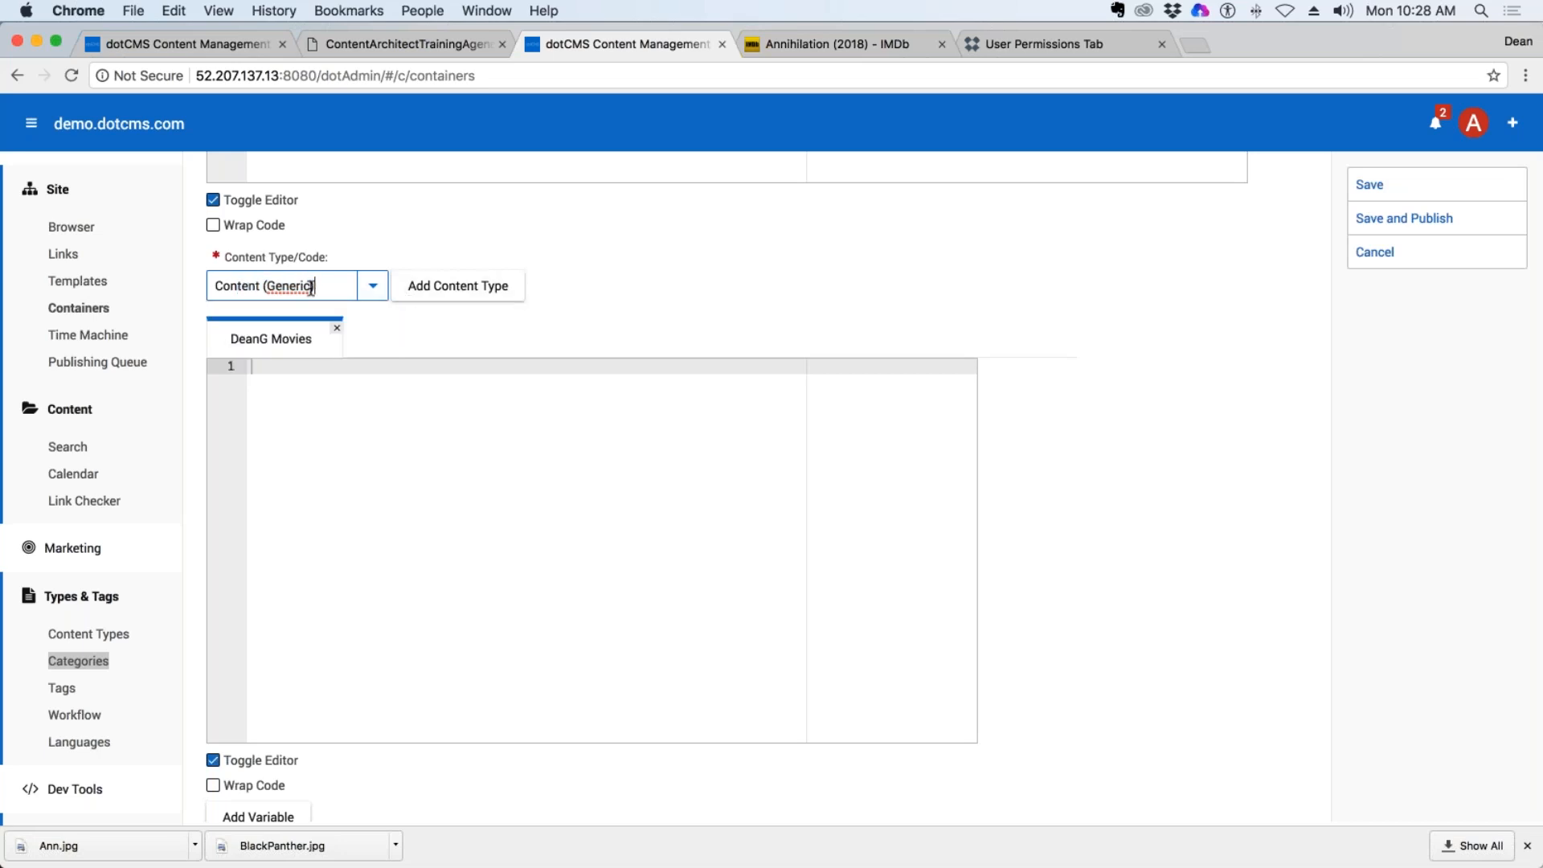
{"action": "left_click", "coordinate": [458, 287]}
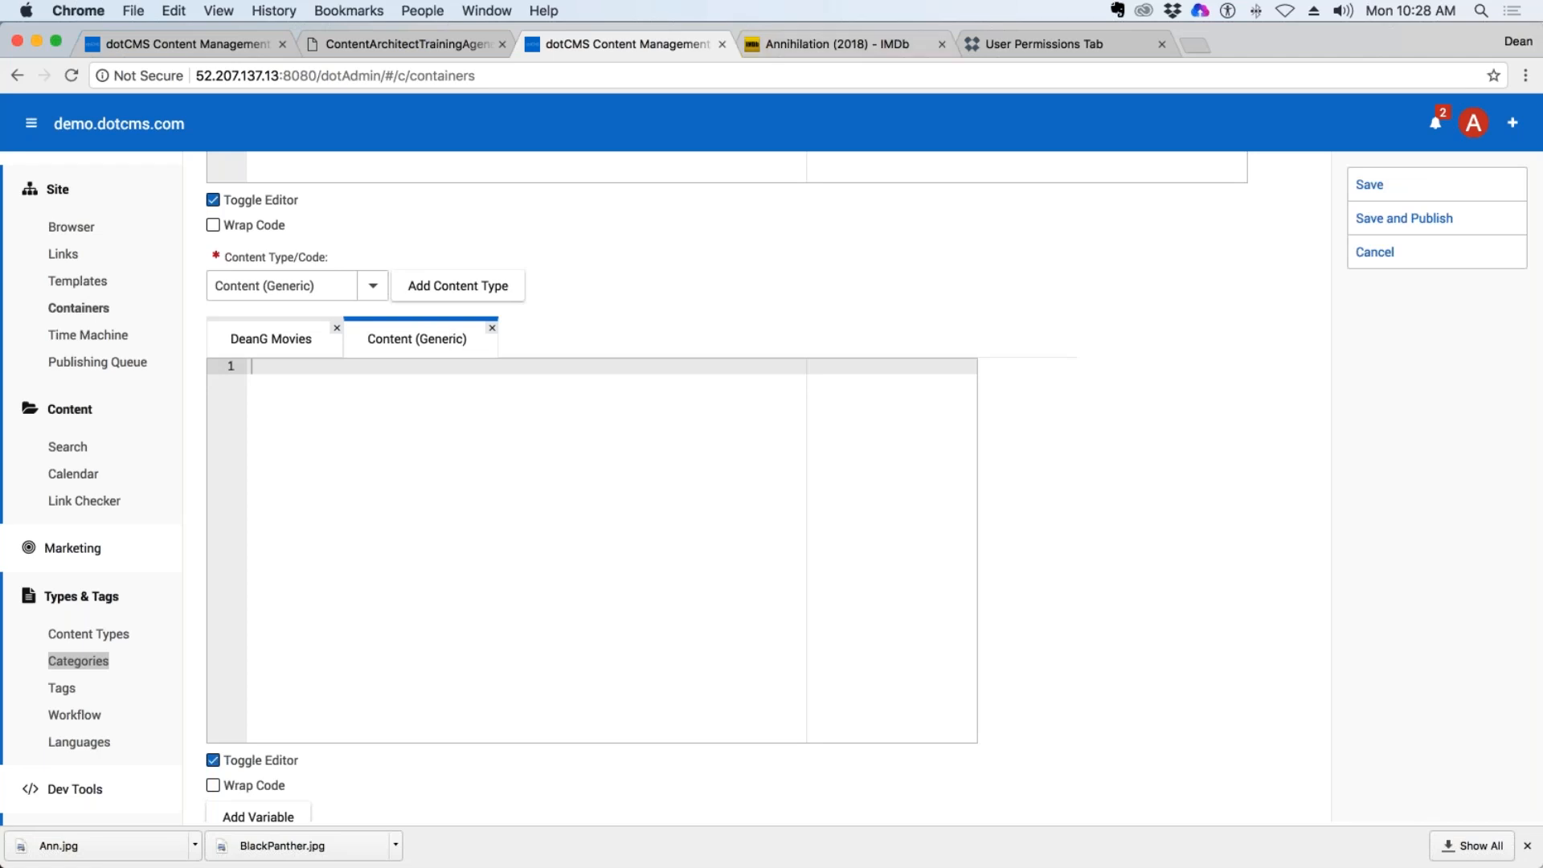
{"action": "left_click", "coordinate": [25, 520]}
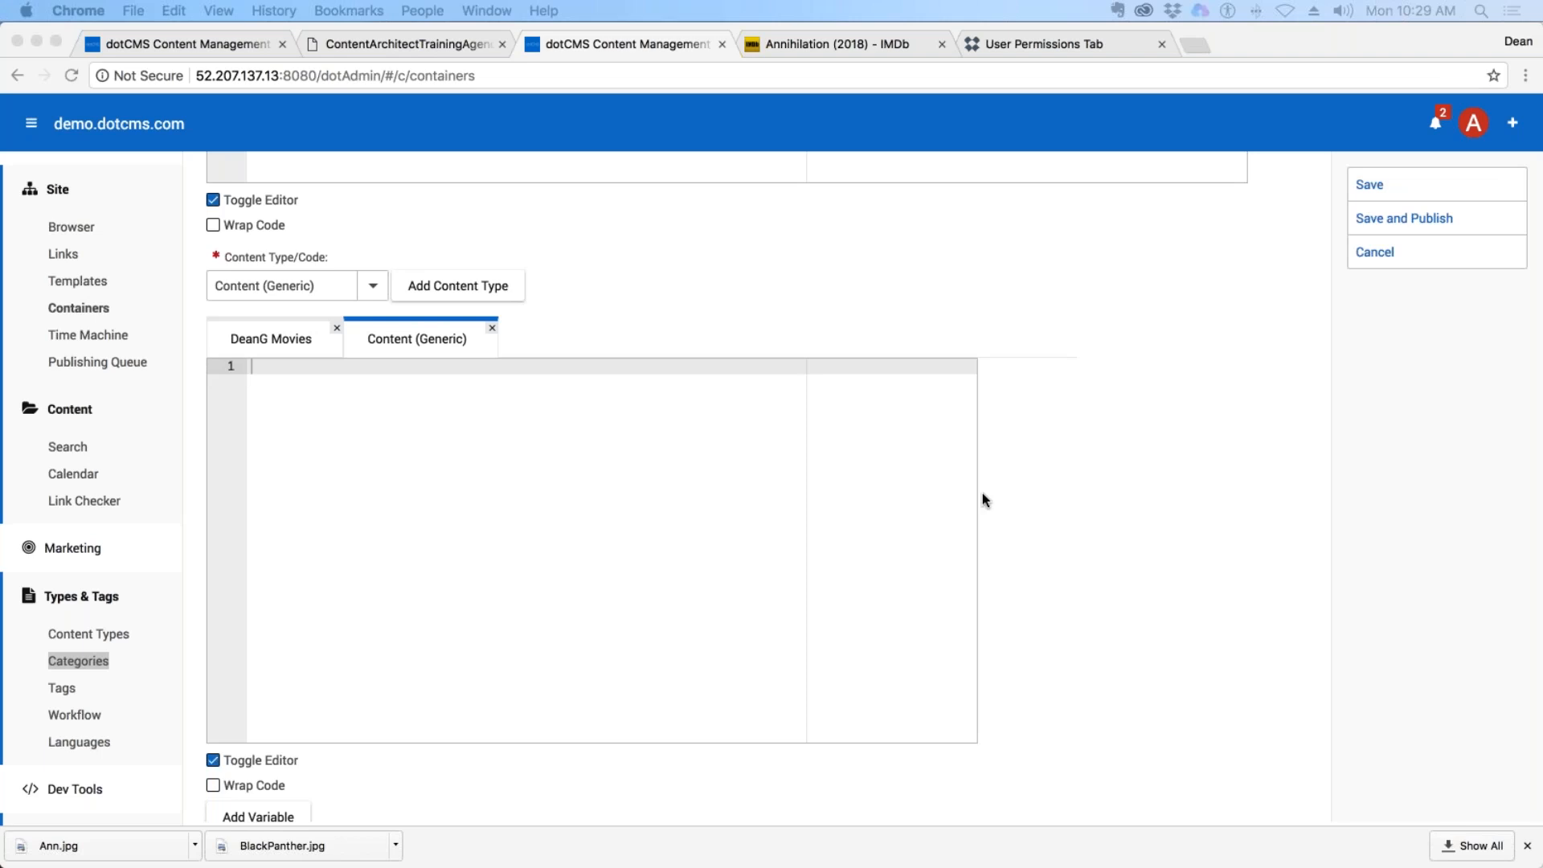
{"action": "left_click", "coordinate": [768, 281]}
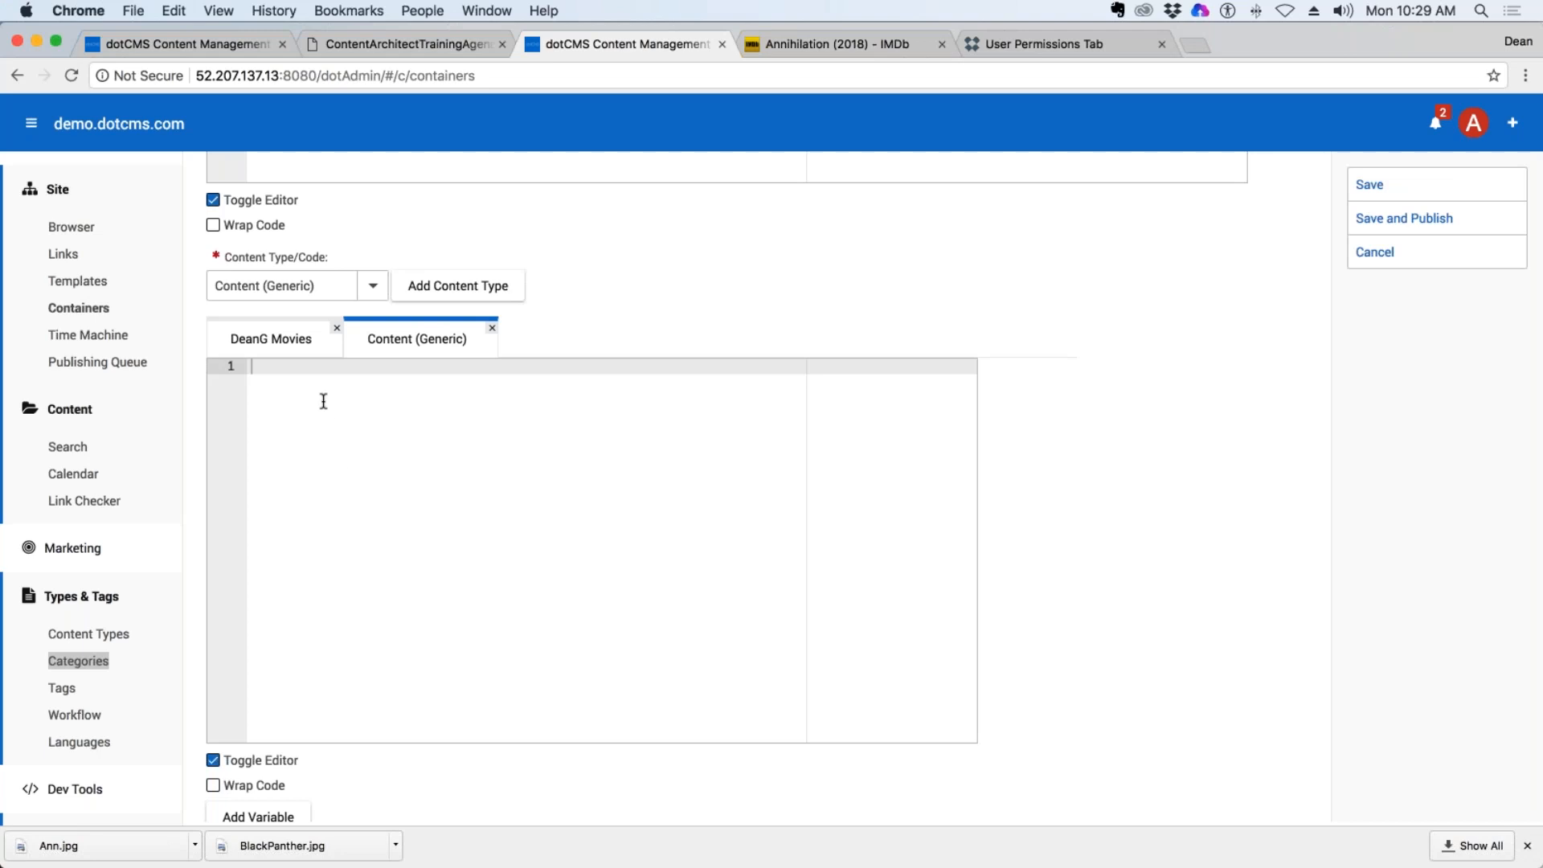
Insert the Body variable into the Content (Generic) code of the container.
{"action": "scroll", "coordinate": [562, 433], "scroll_direction": "down", "scroll_amount": 5}
{"action": "scroll", "coordinate": [563, 433], "scroll_direction": "up", "scroll_amount": 1}
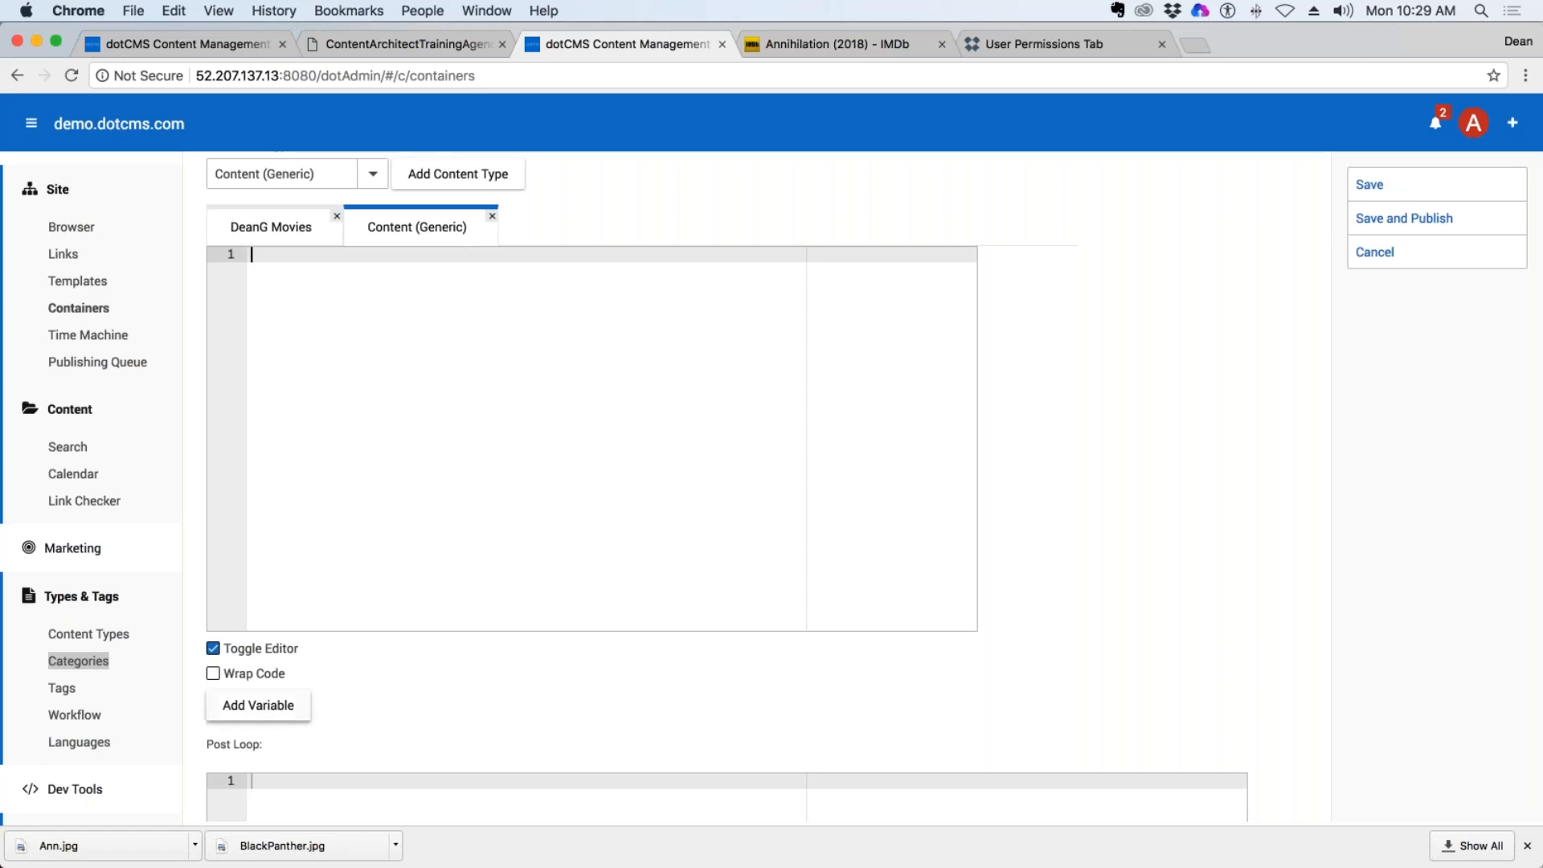
{"action": "left_click", "coordinate": [276, 711]}
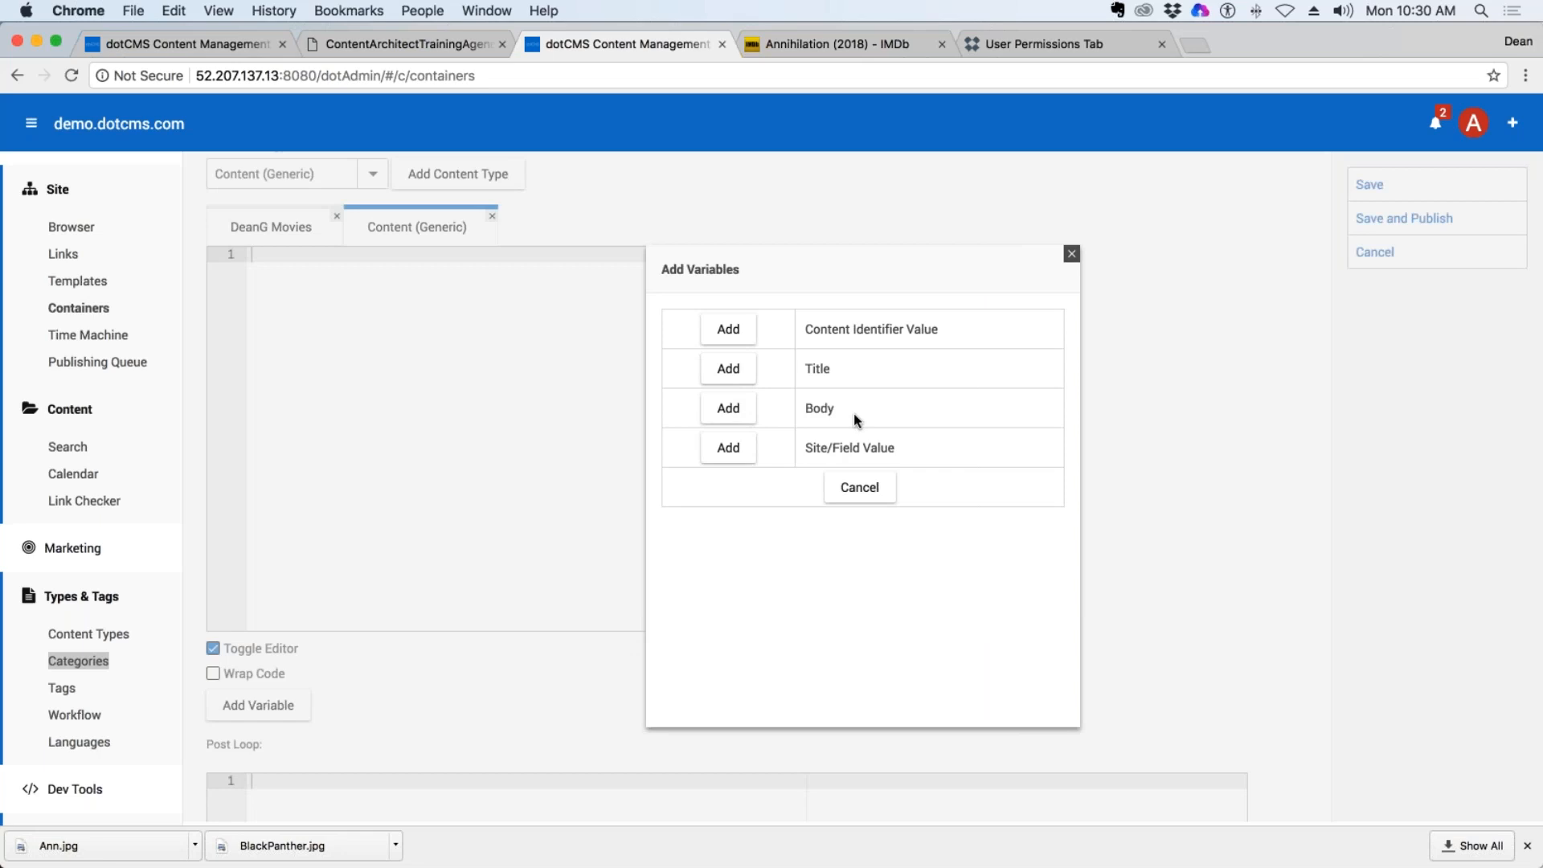
{"action": "left_click", "coordinate": [745, 418]}
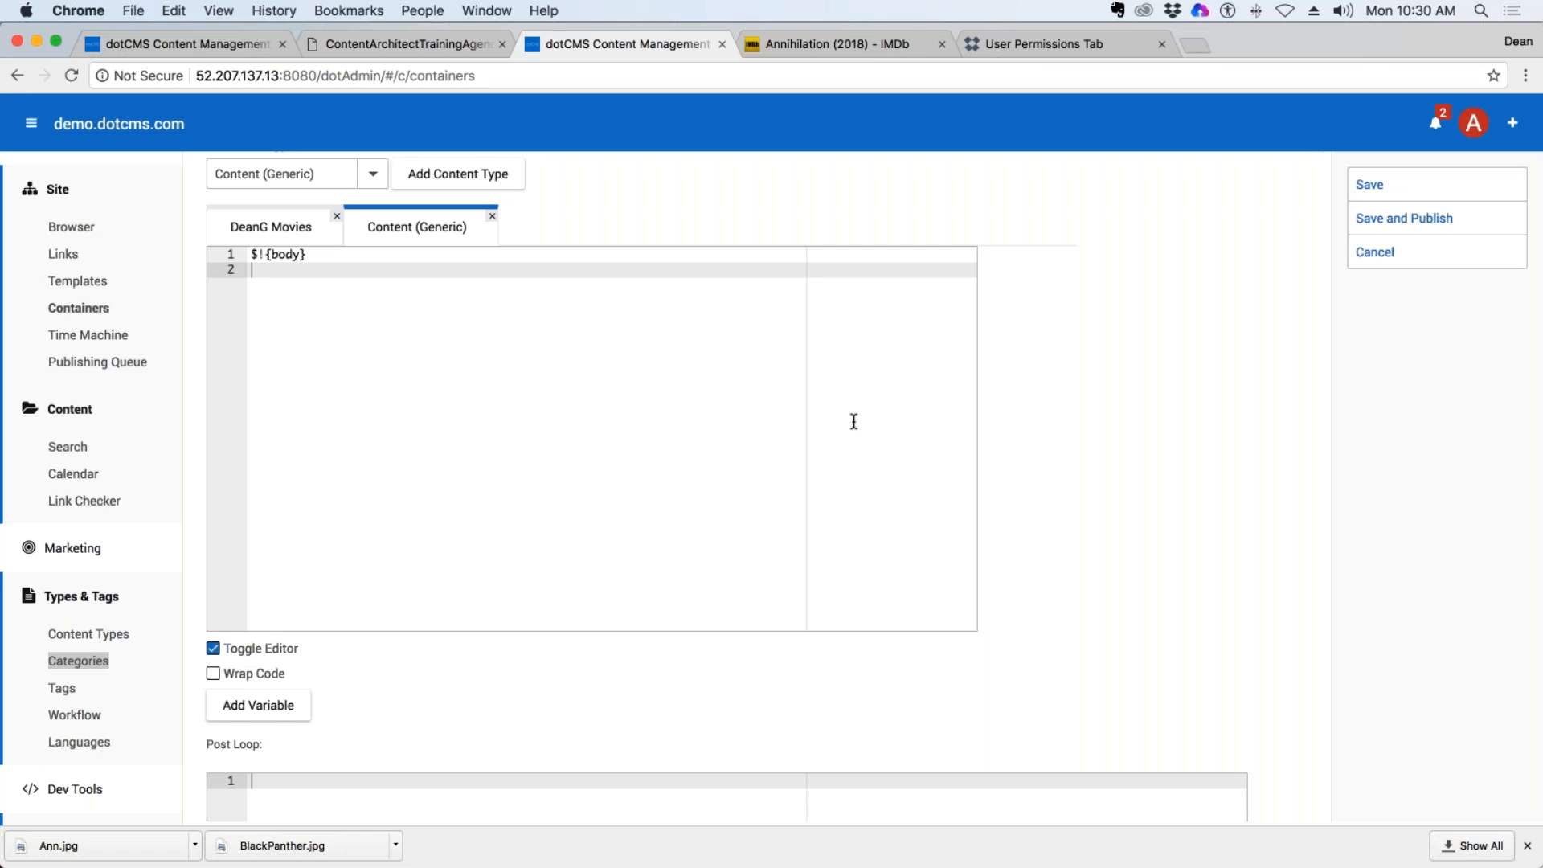
{"action": "left_click", "coordinate": [251, 253]}
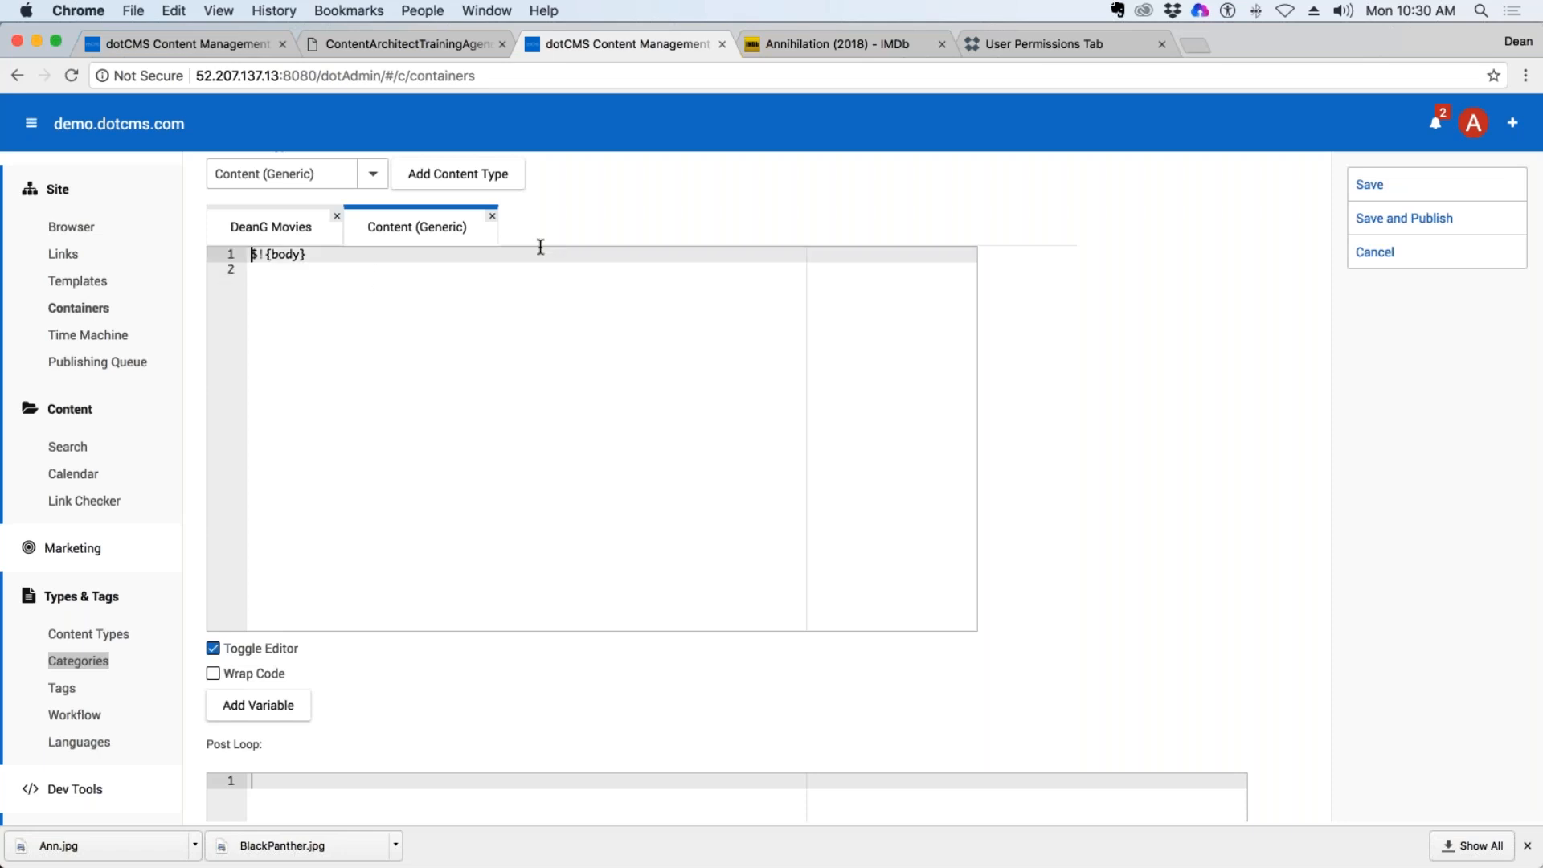
In the container's Movies code, add an <h2></h2> heading with the Title variable inside, all on one line.
{"action": "left_click", "coordinate": [256, 232]}
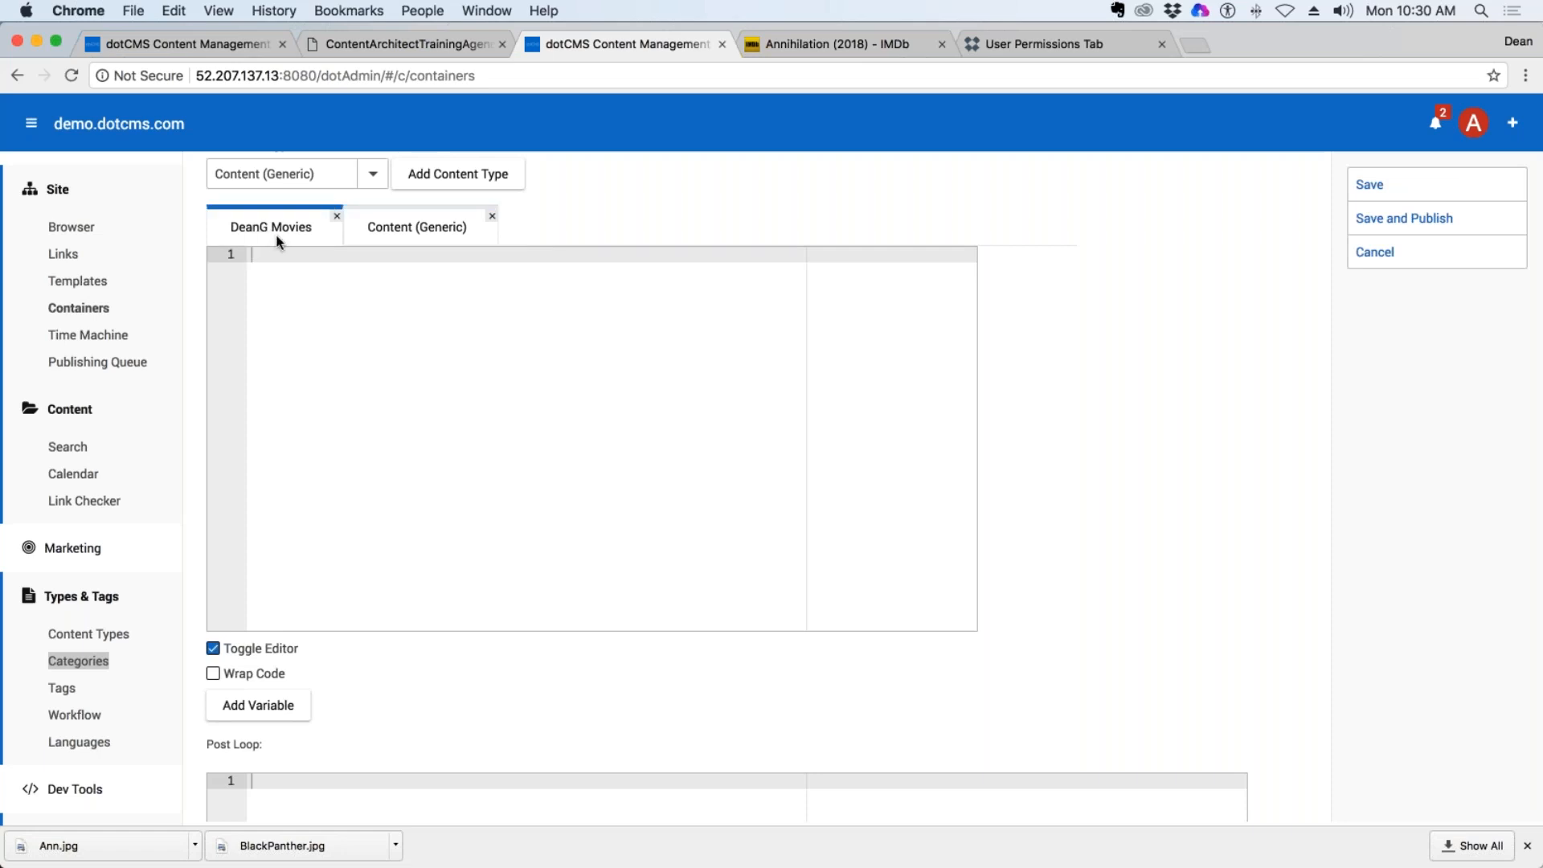
{"action": "left_click", "coordinate": [405, 231]}
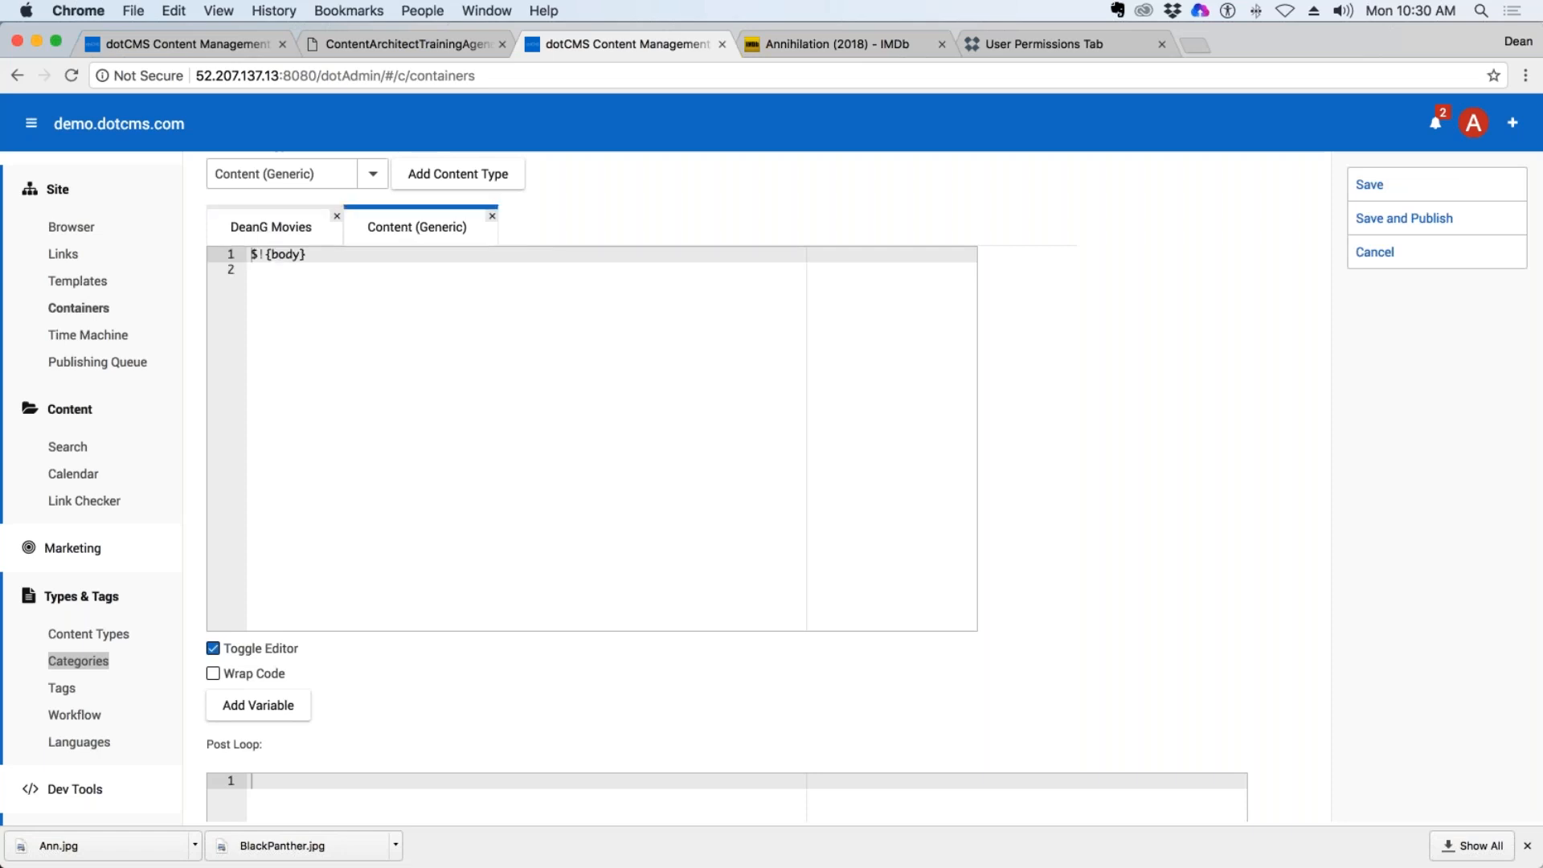
{"action": "left_click", "coordinate": [291, 229]}
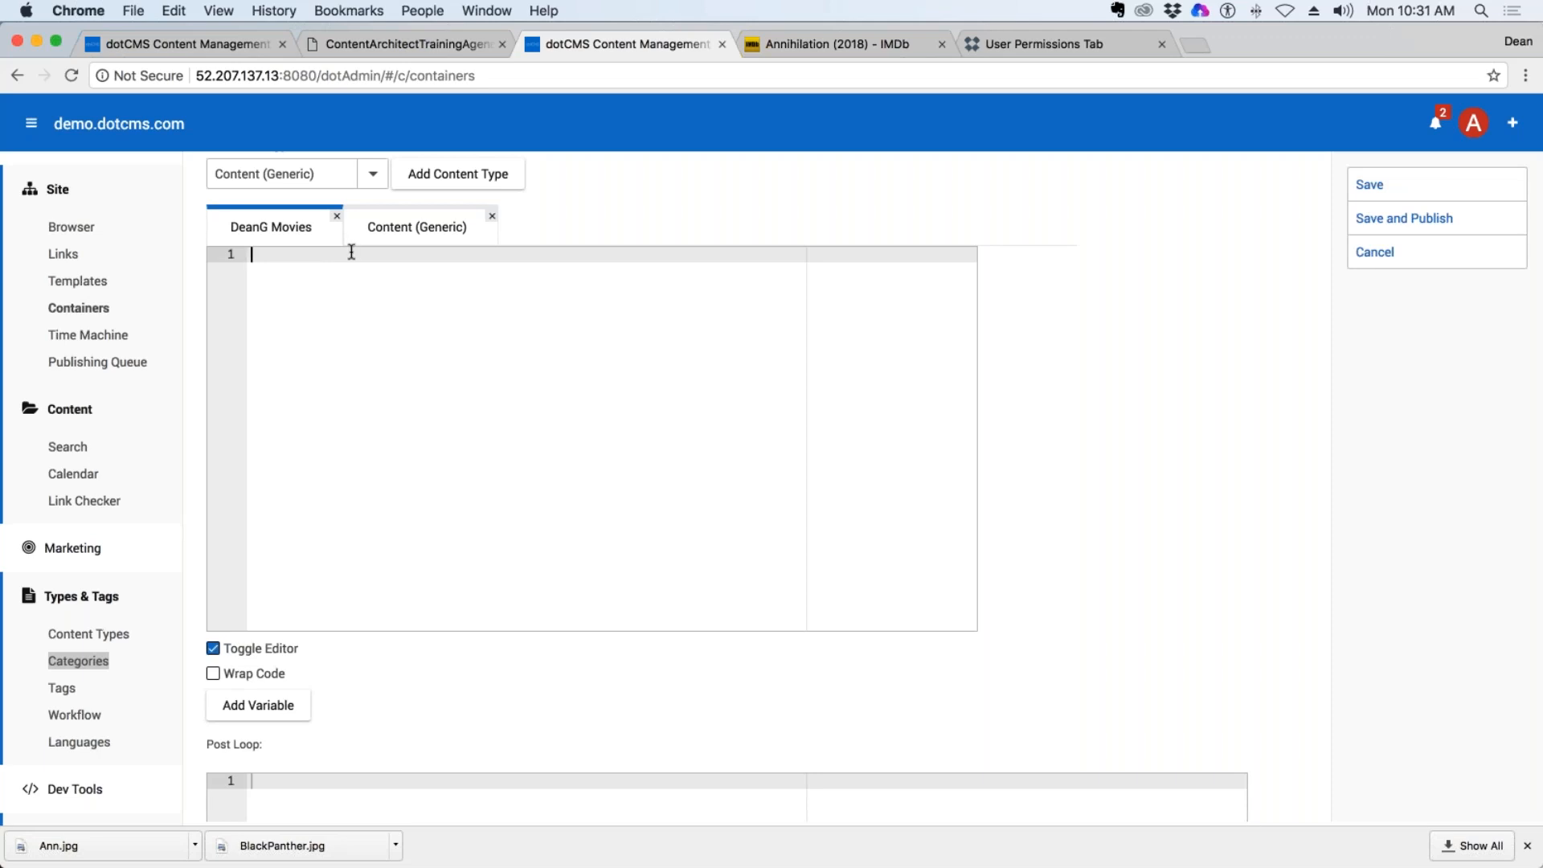
{"action": "type", "text": "<h2></h2>"}
{"action": "left_click", "coordinate": [265, 707]}
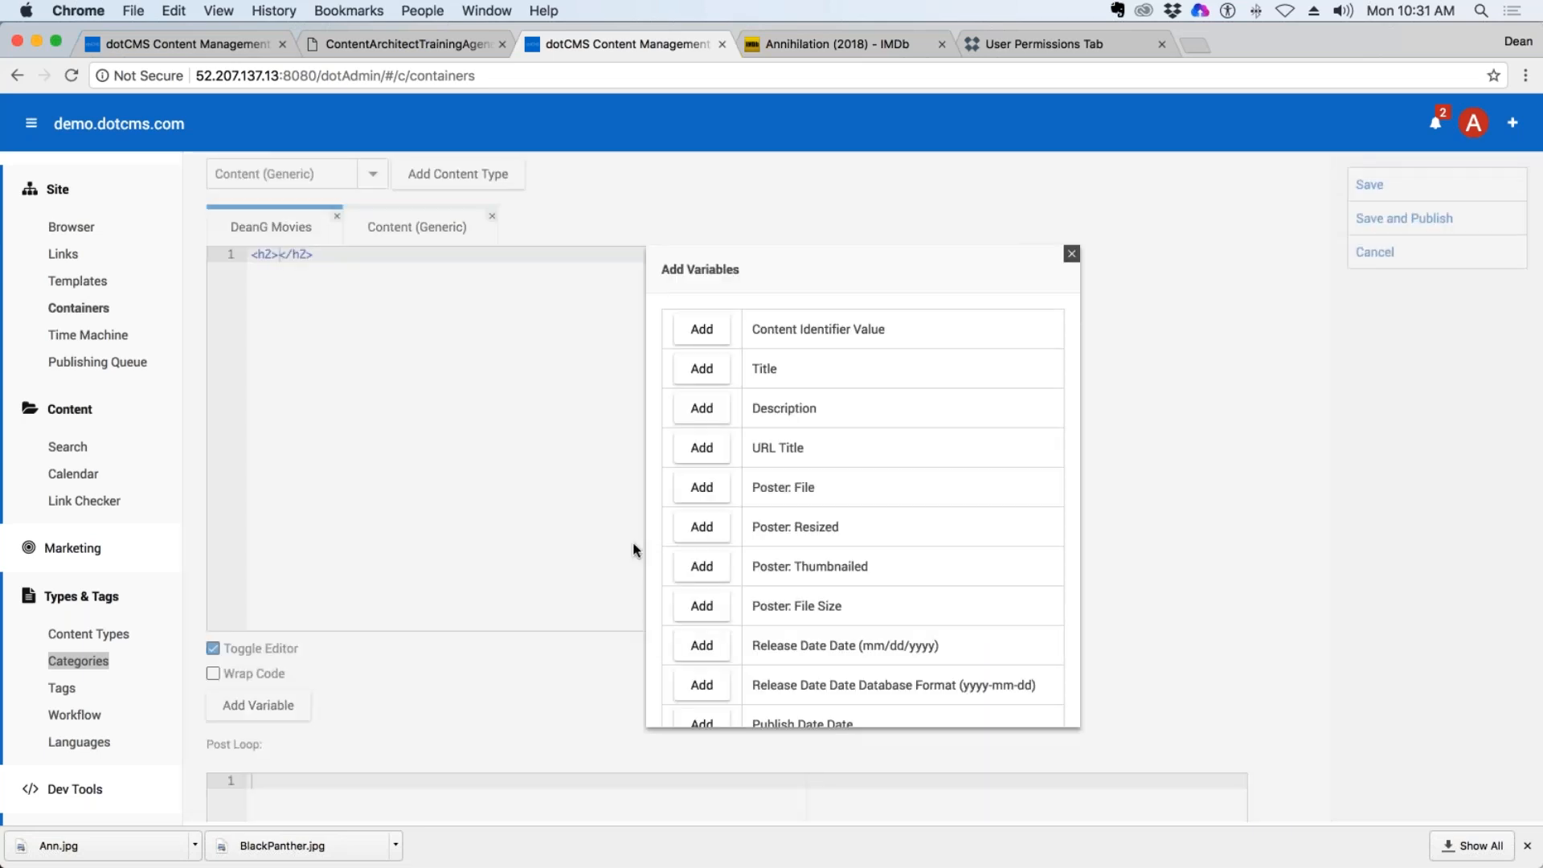
{"action": "left_click", "coordinate": [702, 368]}
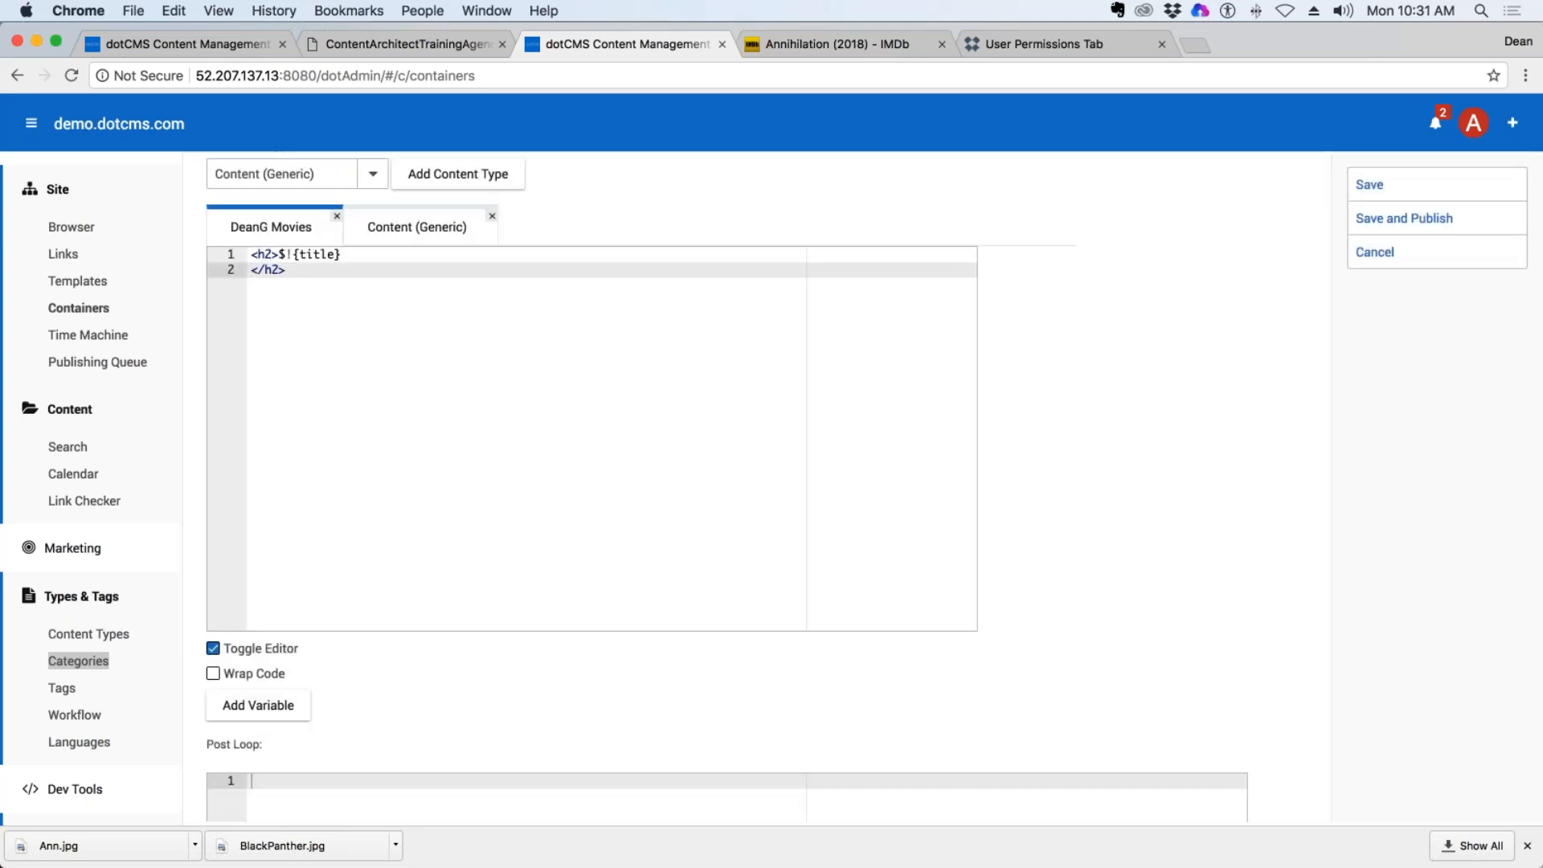
{"action": "left_click", "coordinate": [254, 270]}
{"action": "left_click", "coordinate": [304, 278]}
{"action": "left_click", "coordinate": [249, 275]}
{"action": "left_click", "coordinate": [250, 275]}
{"action": "key", "text": "BackSpace"}
{"action": "left_click", "coordinate": [389, 258]}
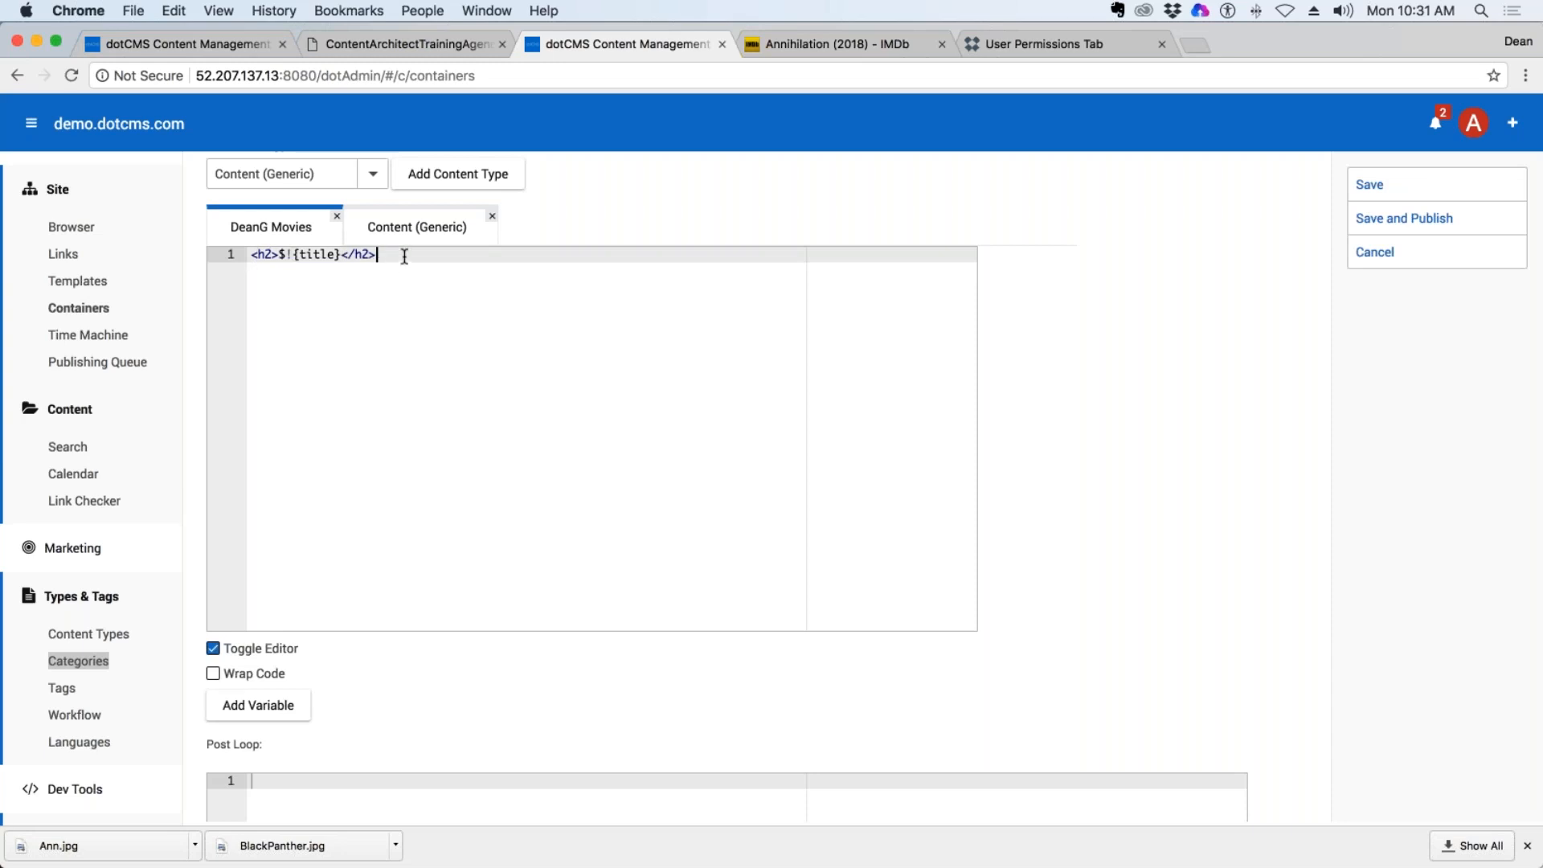
Add a second line to the Movies code with an empty <em></em> pair followed by a <br> tag.
{"action": "key", "text": "Return"}
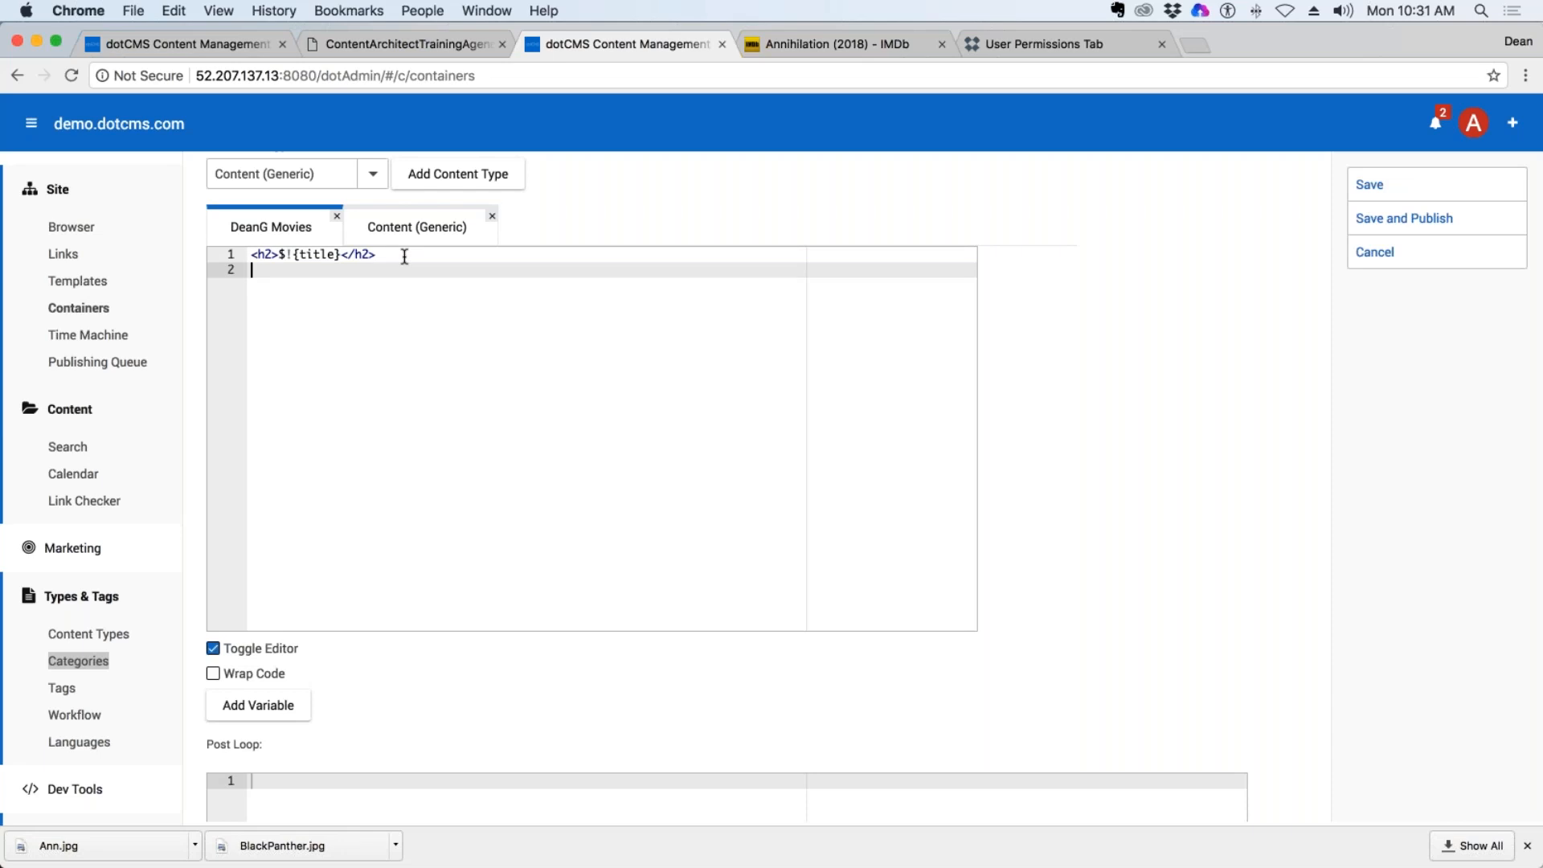
{"action": "type", "text": "<e."}
{"action": "key", "text": "BackSpace"}
{"action": "type", "text": "m></em>"}
{"action": "left_click", "coordinate": [344, 270]}
{"action": "type", "text": "<br"}
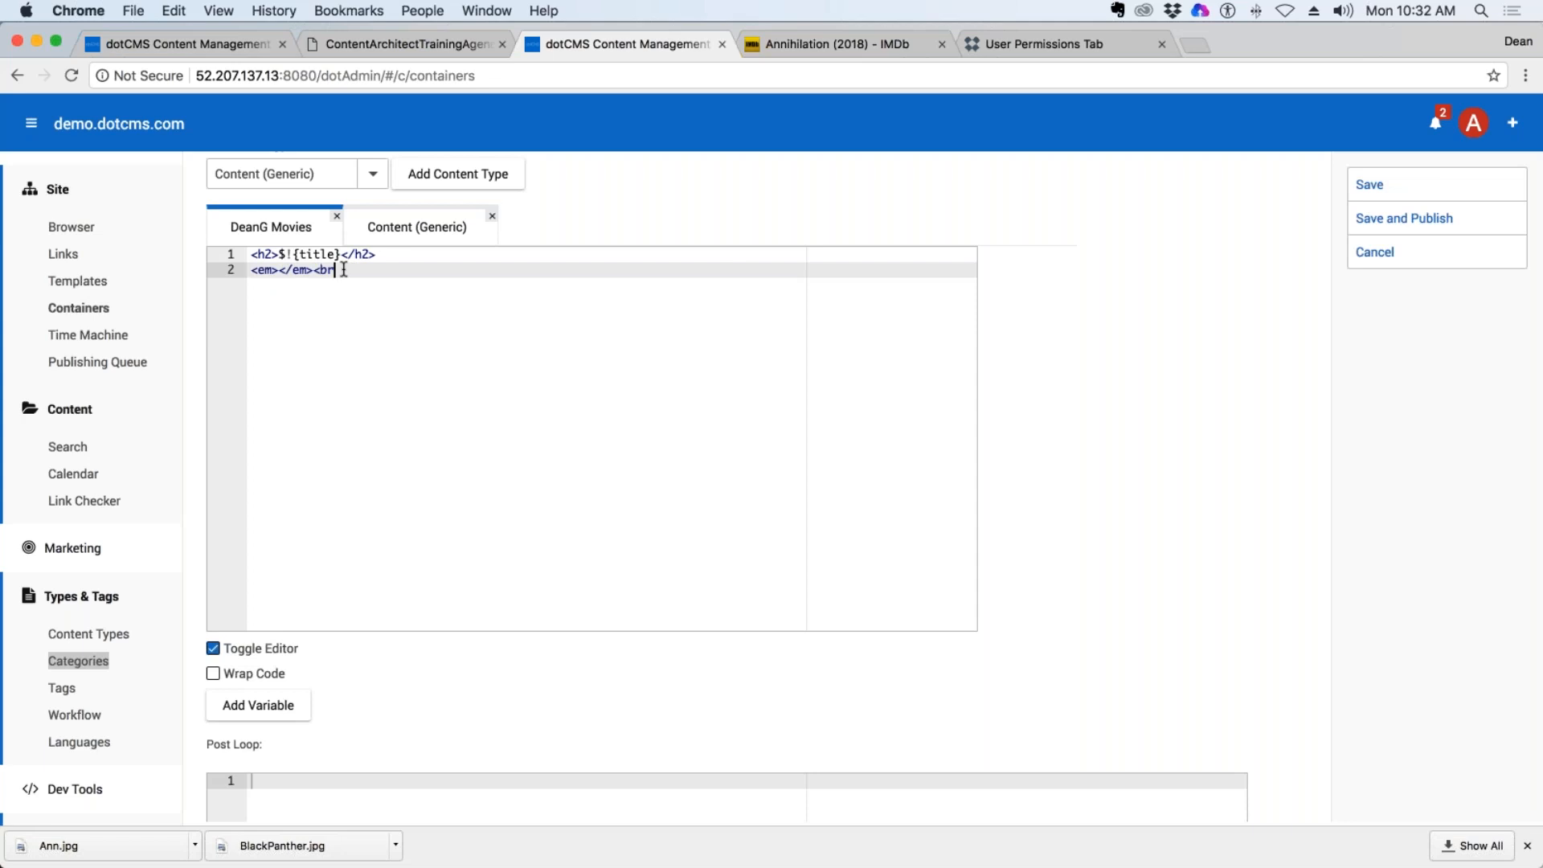
{"action": "type", "text": "?"}
Insert the Release Date (mm/dd/yyyy) variable between the em tags and remove the line break after it.
{"action": "left_click", "coordinate": [280, 270]}
{"action": "left_click", "coordinate": [258, 704]}
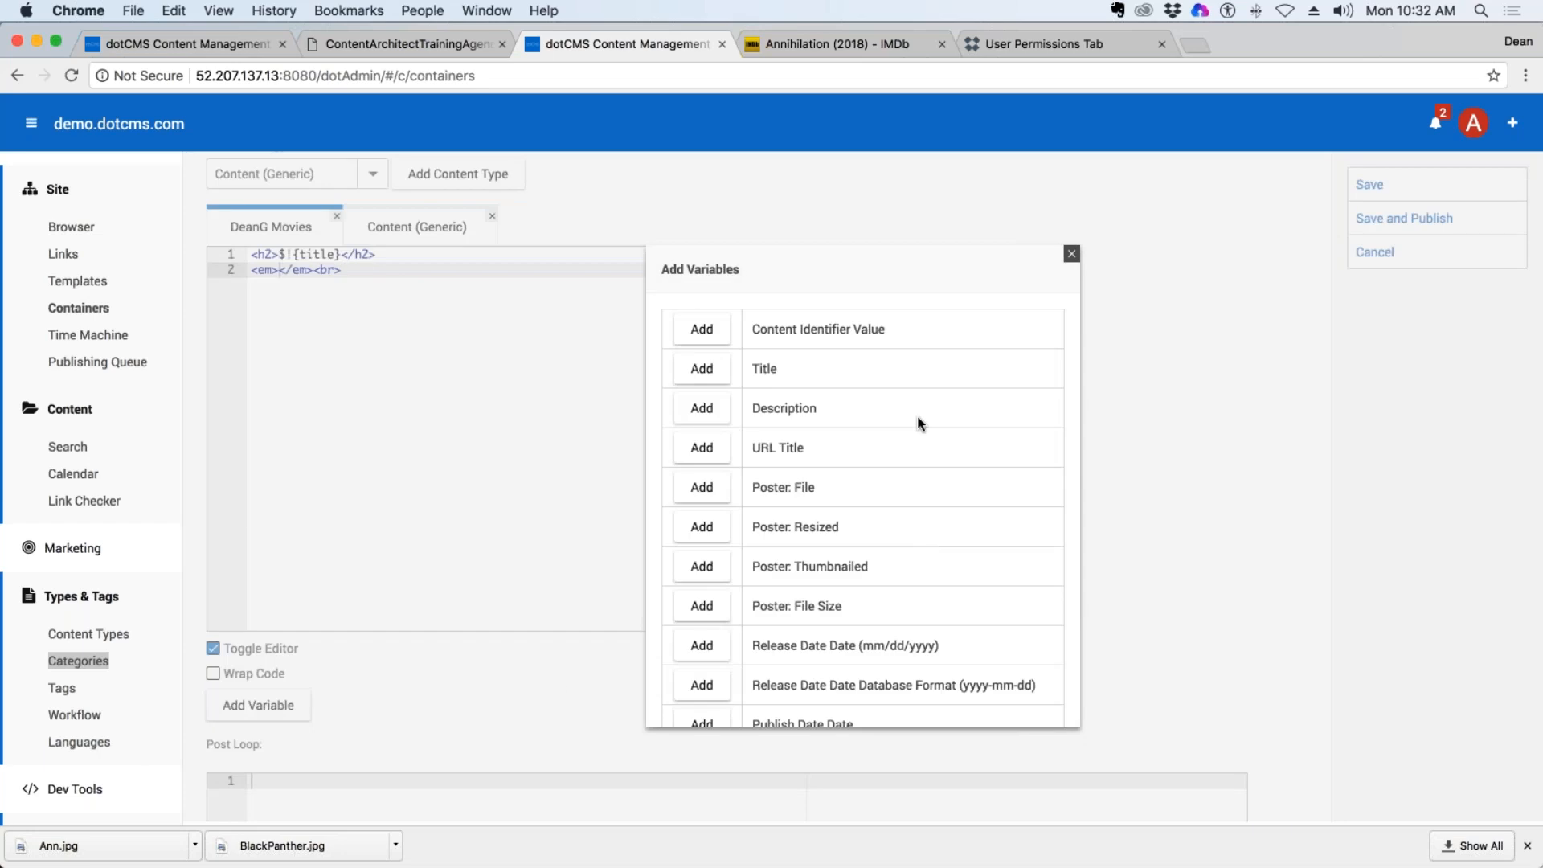
{"action": "scroll", "coordinate": [916, 426], "scroll_direction": "down", "scroll_amount": 5}
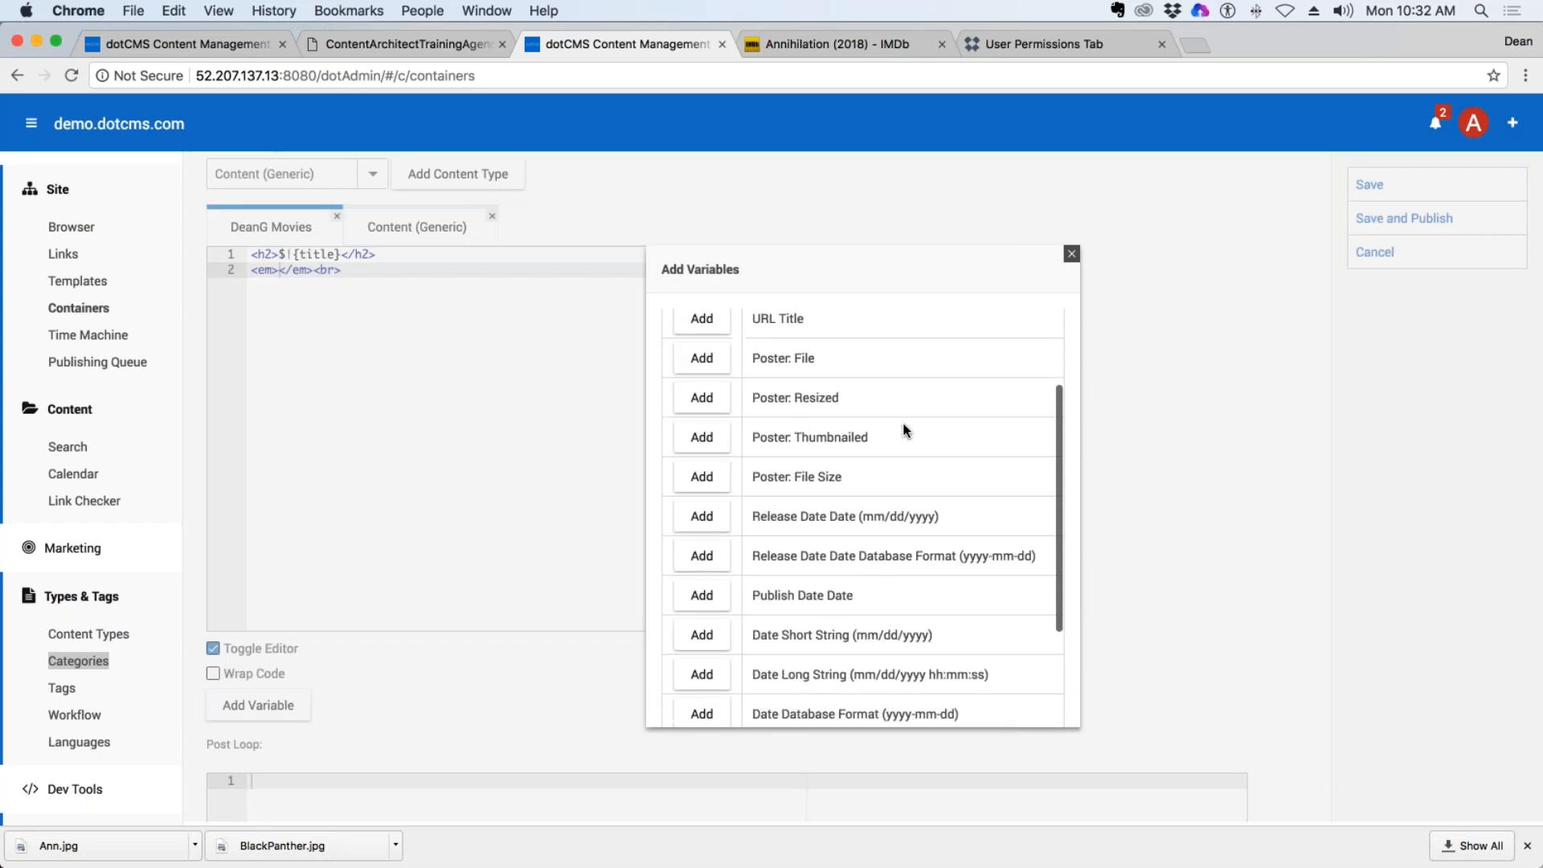
{"action": "scroll", "coordinate": [907, 430], "scroll_direction": "down", "scroll_amount": 2}
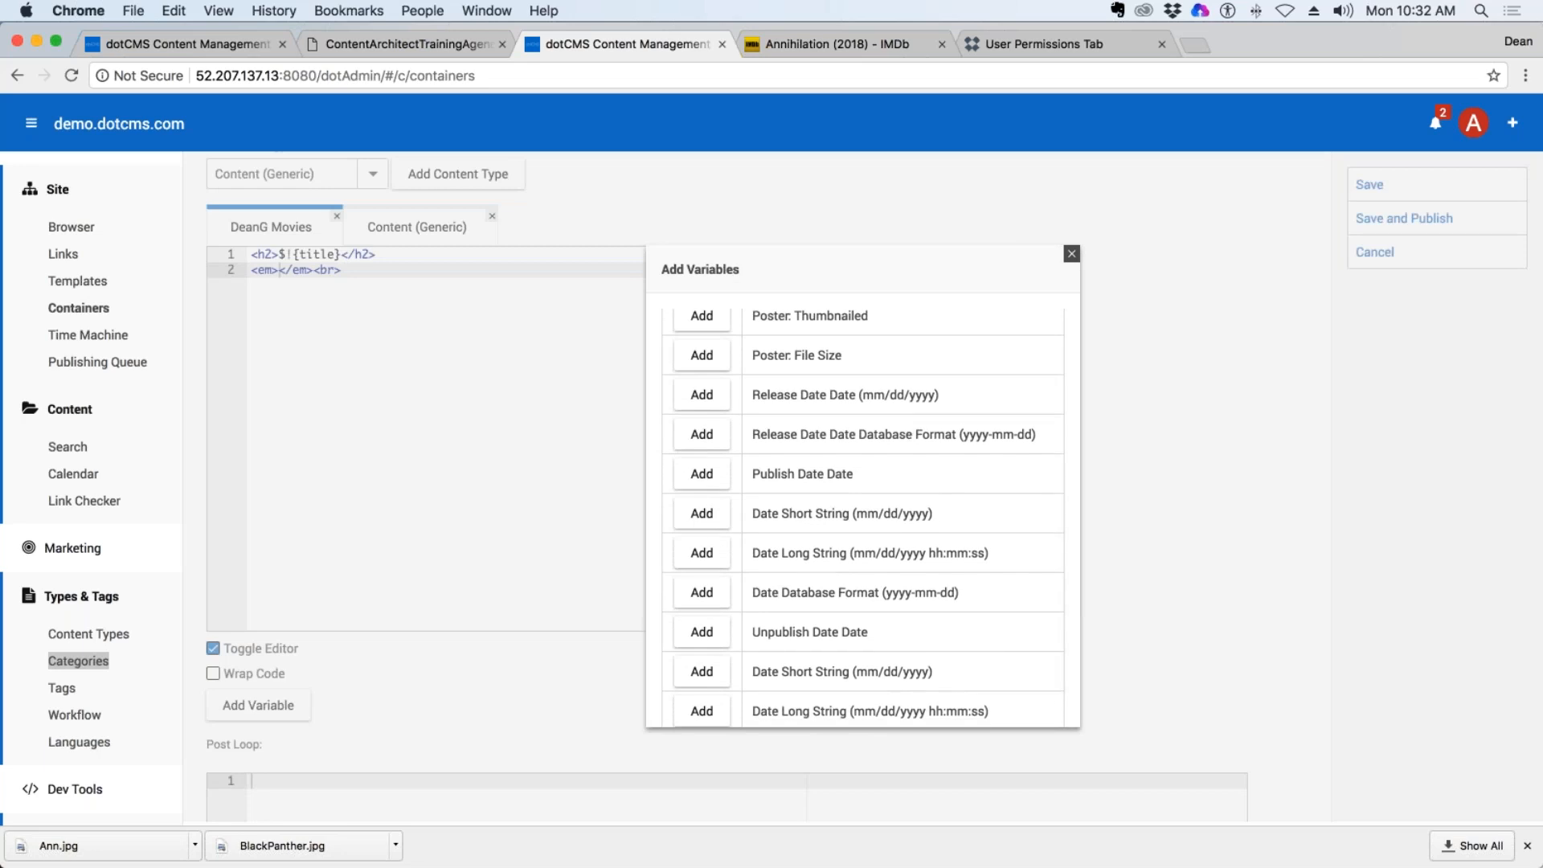
{"action": "scroll", "coordinate": [1048, 448], "scroll_direction": "down", "scroll_amount": 1}
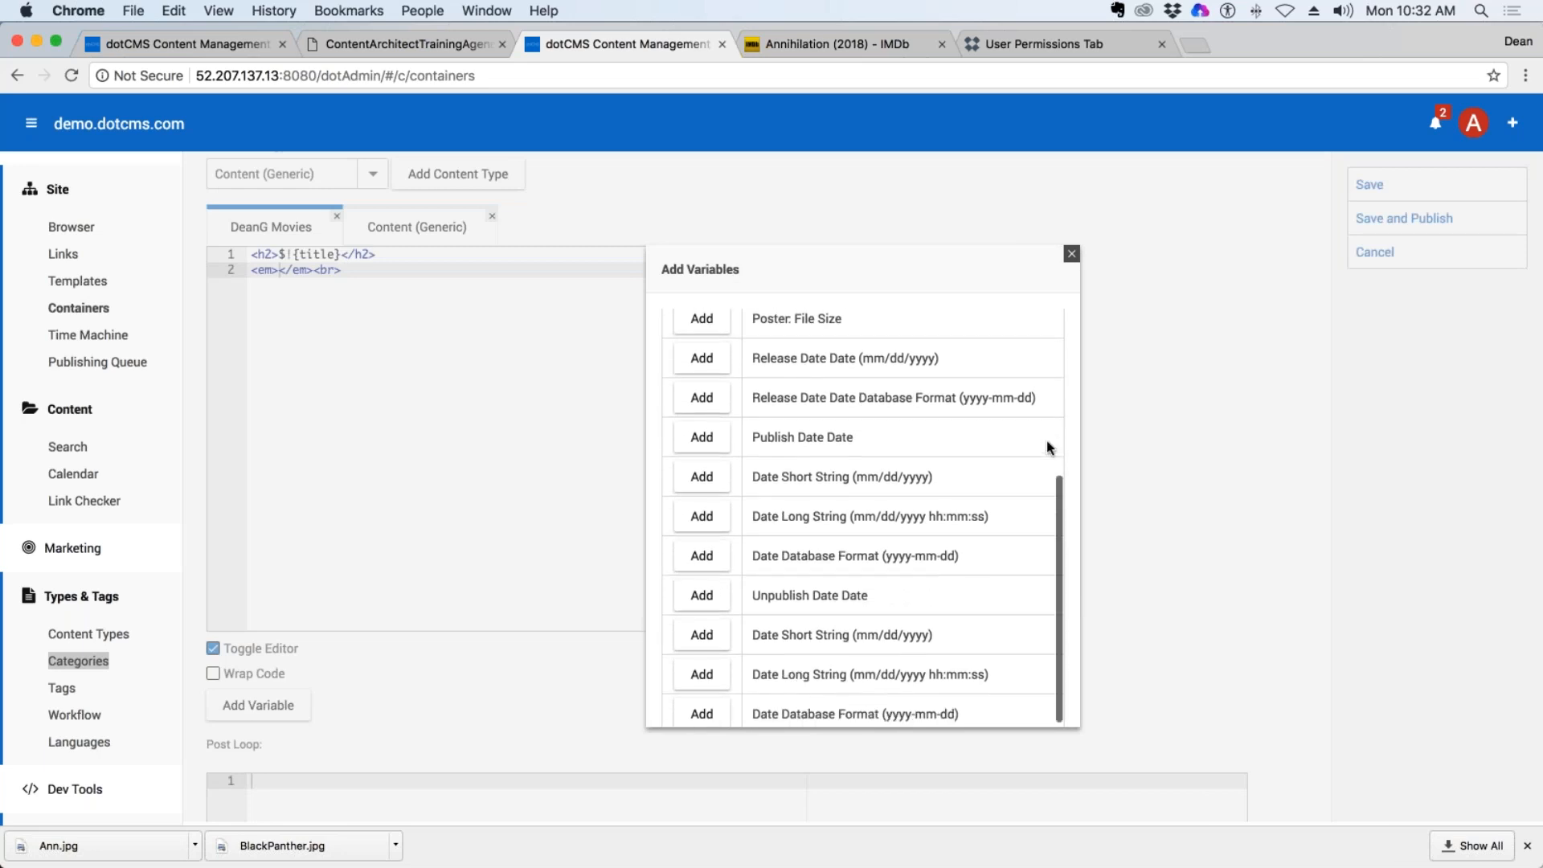
{"action": "scroll", "coordinate": [1045, 446], "scroll_direction": "down", "scroll_amount": 1}
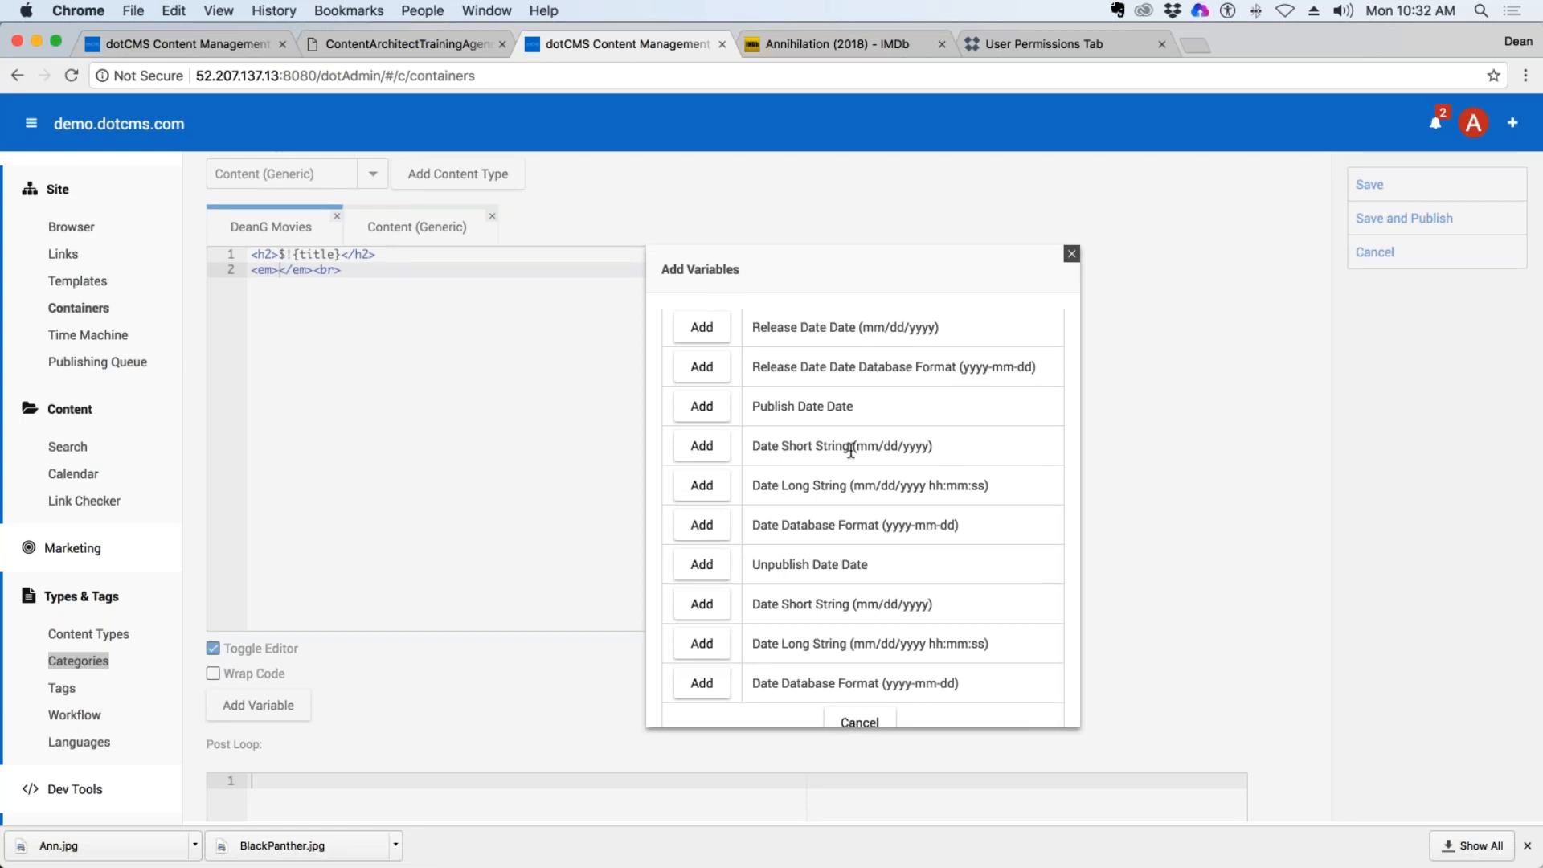
{"action": "scroll", "coordinate": [851, 450], "scroll_direction": "up", "scroll_amount": 3}
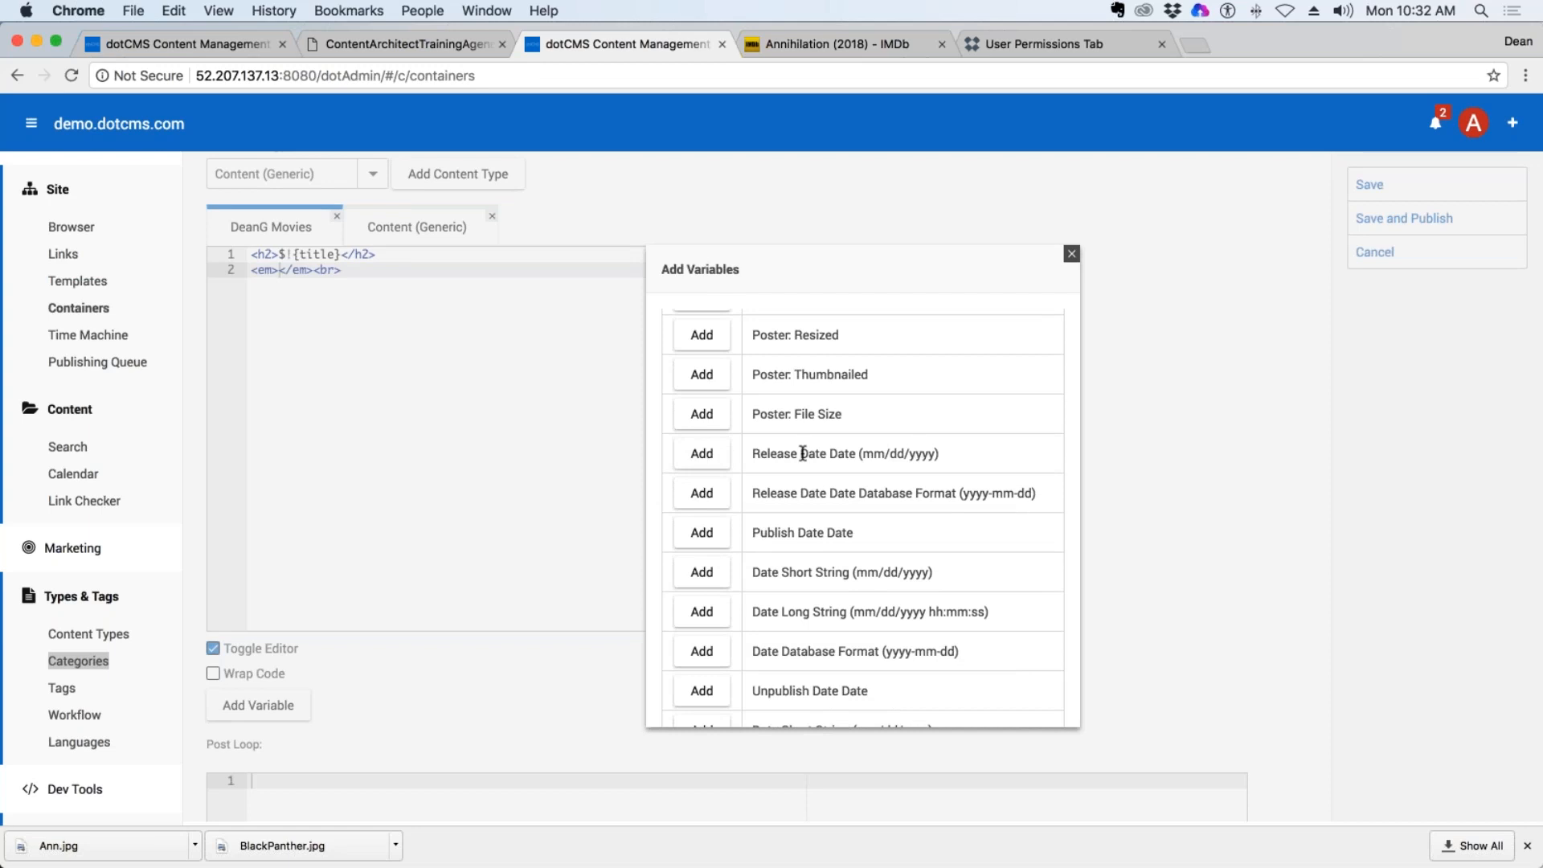
{"action": "left_click", "coordinate": [702, 454]}
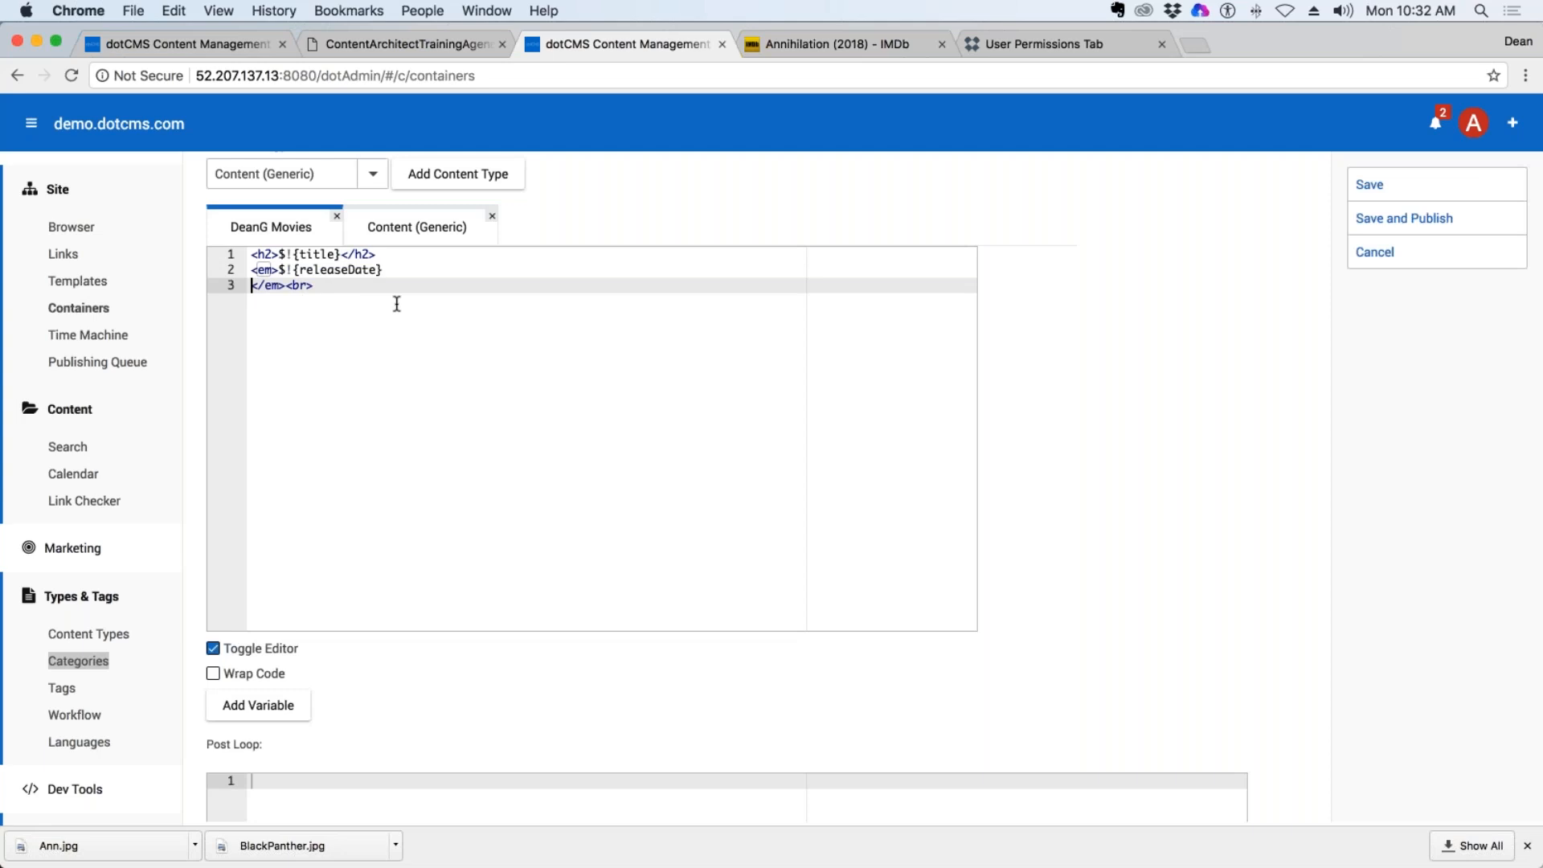
{"action": "key", "text": "BackSpace"}
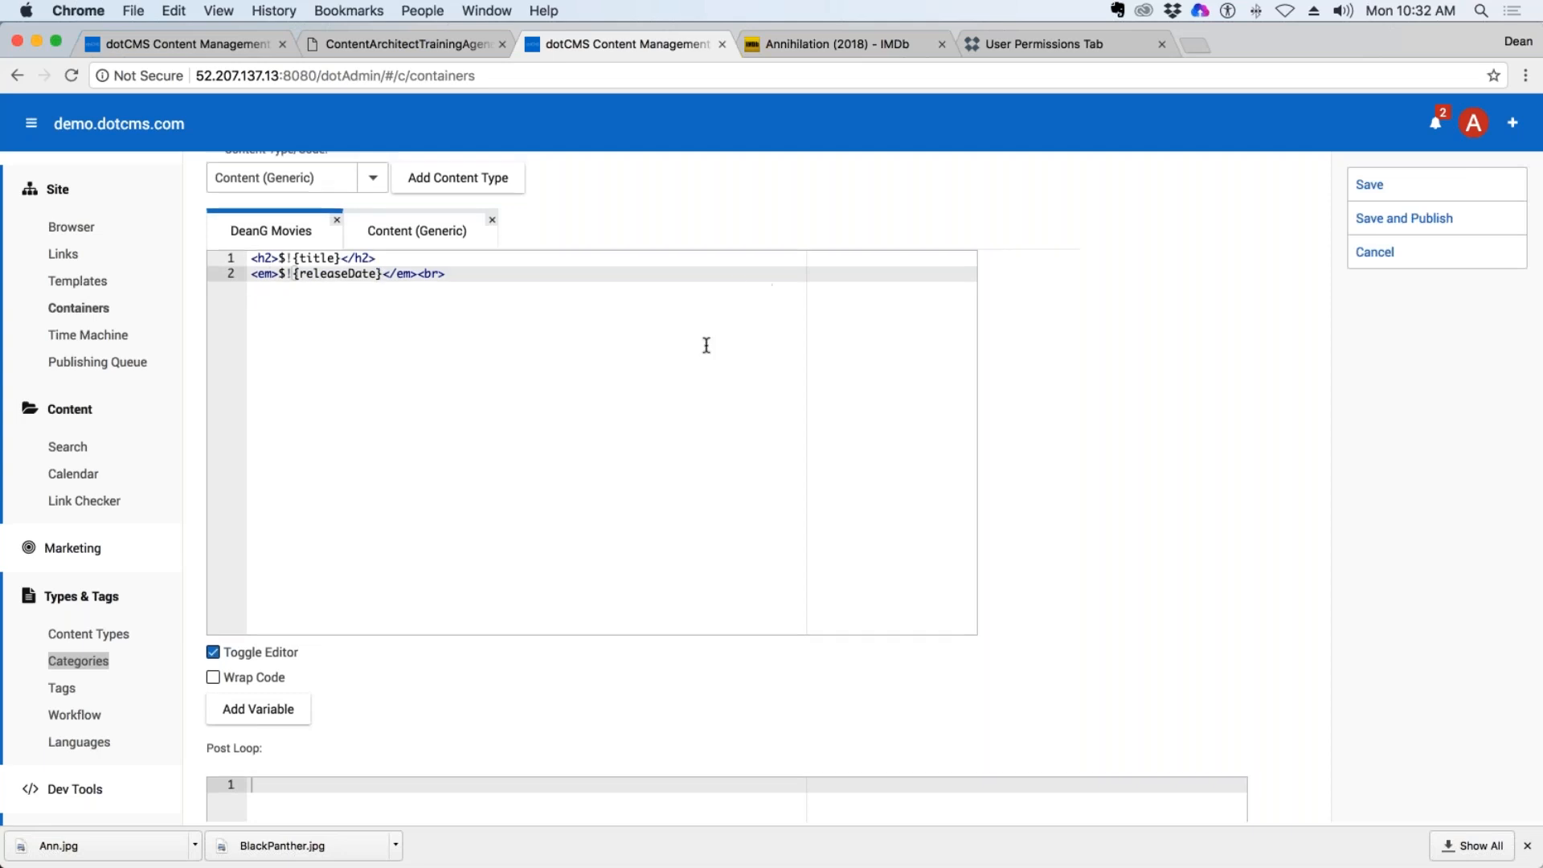
Add a third line with a <p></p> paragraph to the Movies code and insert the Poster: Resized variable inside it.
{"action": "scroll", "coordinate": [691, 345], "scroll_direction": "up", "scroll_amount": 3}
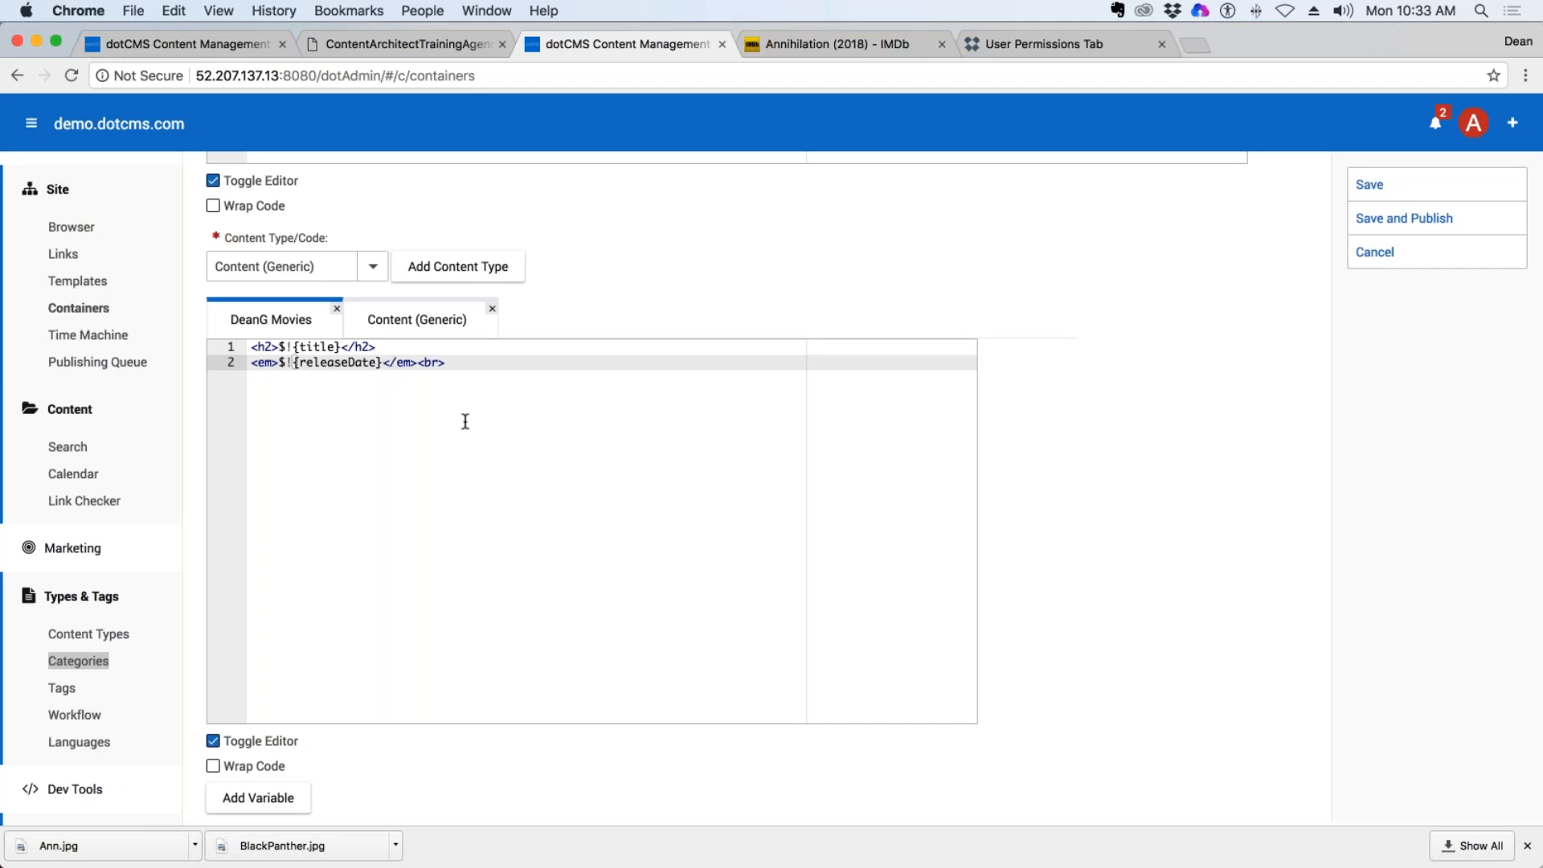
{"action": "left_click", "coordinate": [452, 351]}
{"action": "left_click", "coordinate": [492, 368]}
{"action": "key", "text": "Return"}
{"action": "type", "text": "<p></p>"}
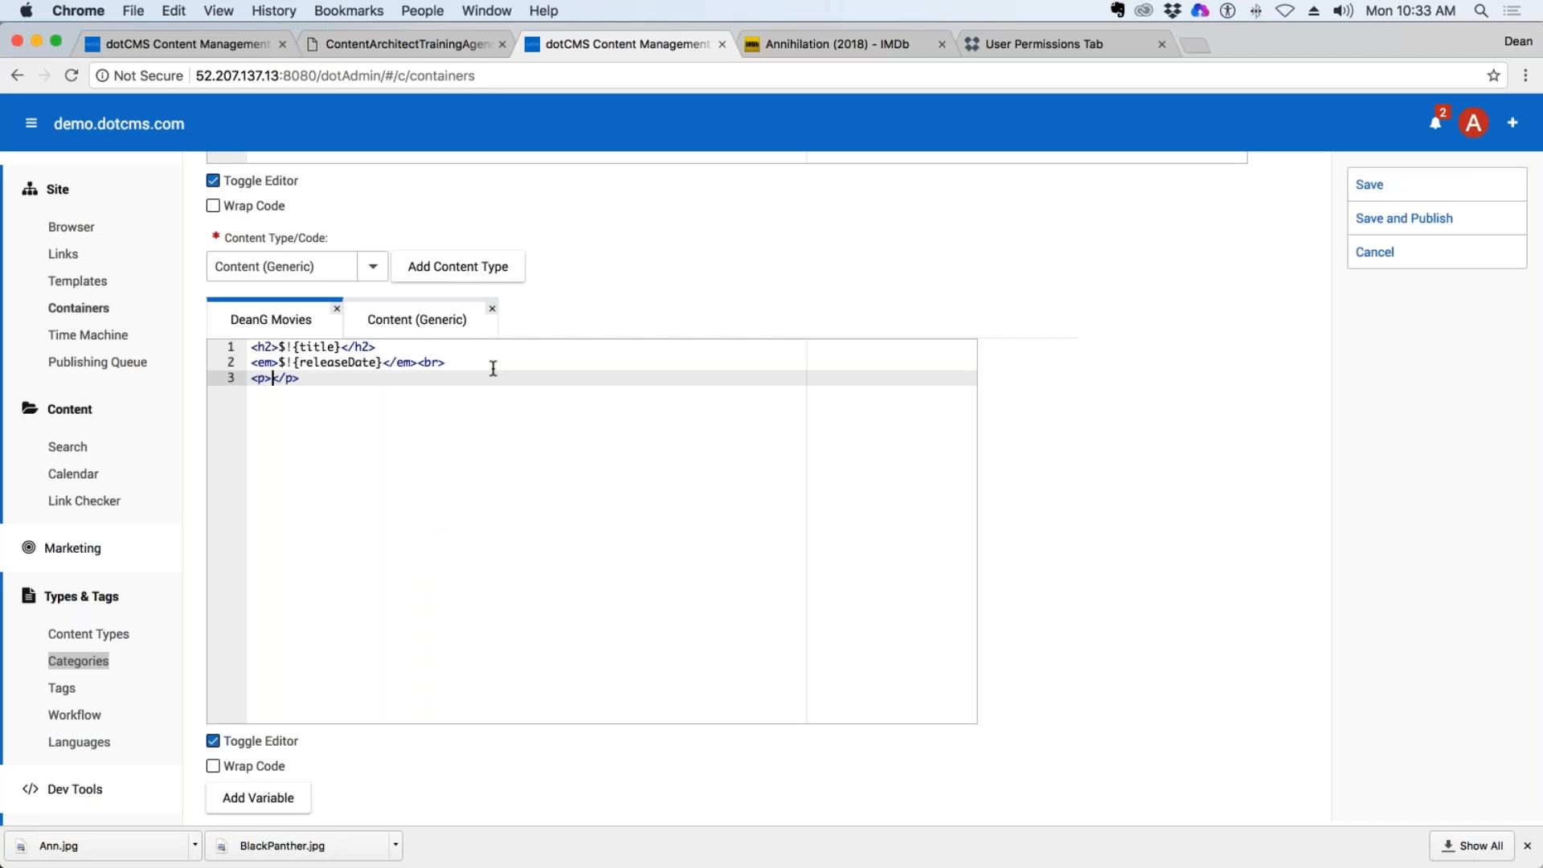
{"action": "left_click", "coordinate": [537, 363]}
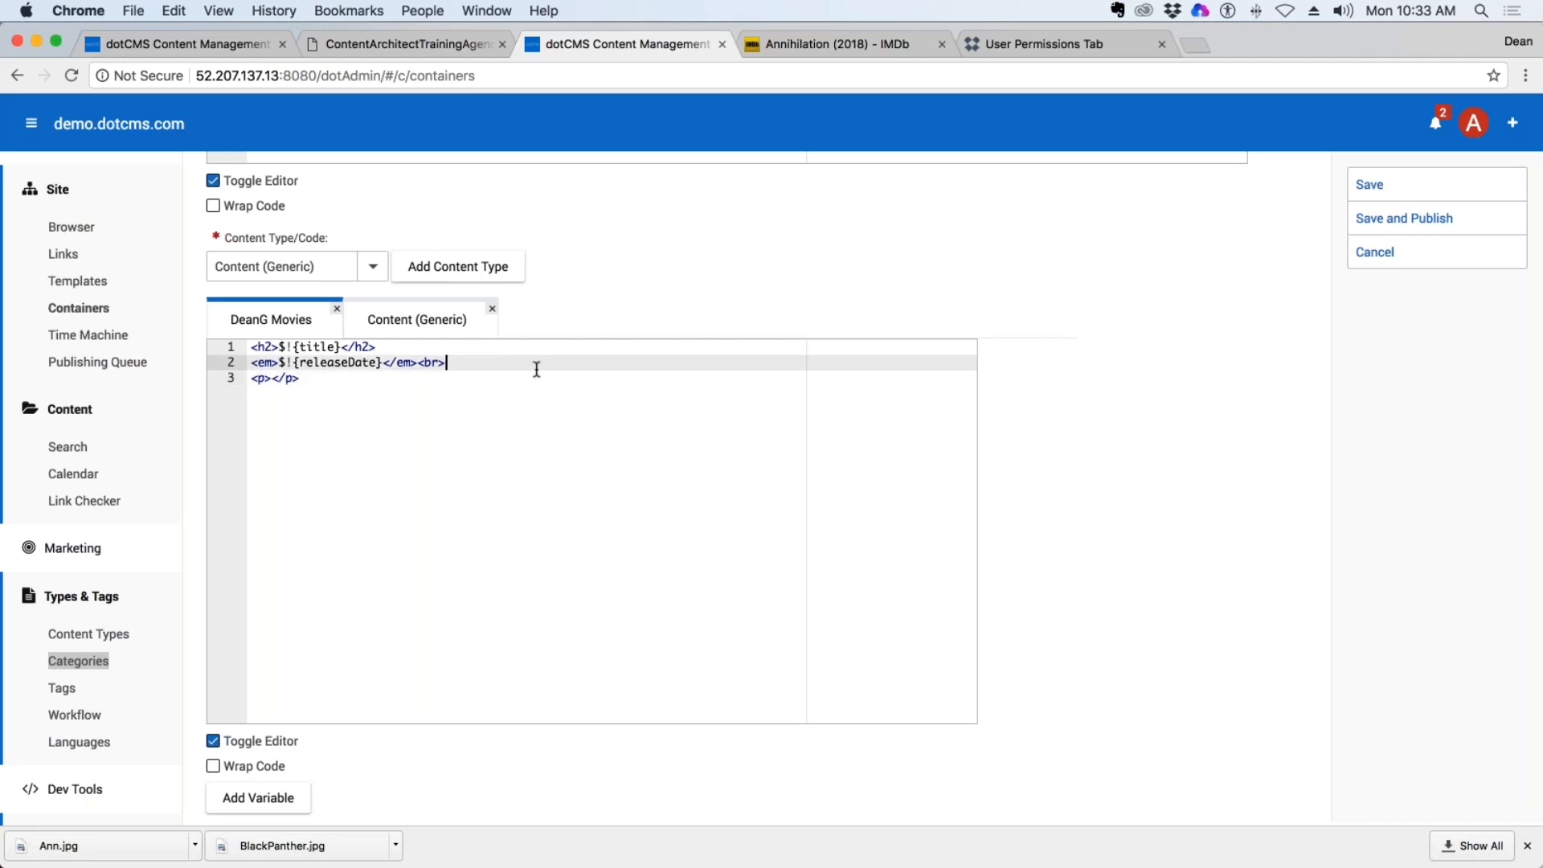
{"action": "left_click", "coordinate": [270, 378]}
{"action": "left_click", "coordinate": [265, 794]}
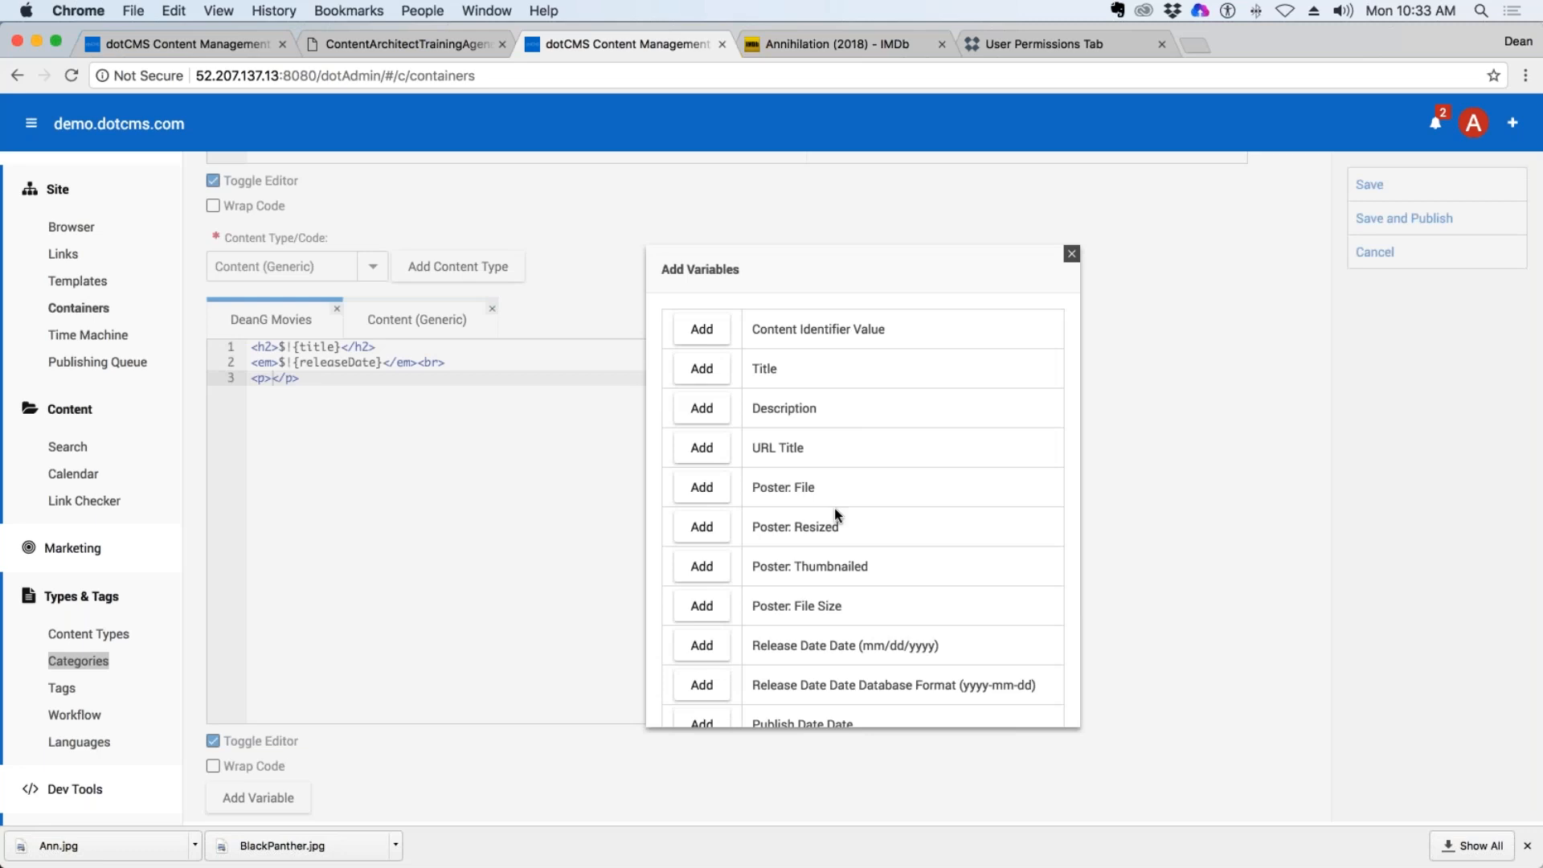
{"action": "left_click", "coordinate": [701, 527]}
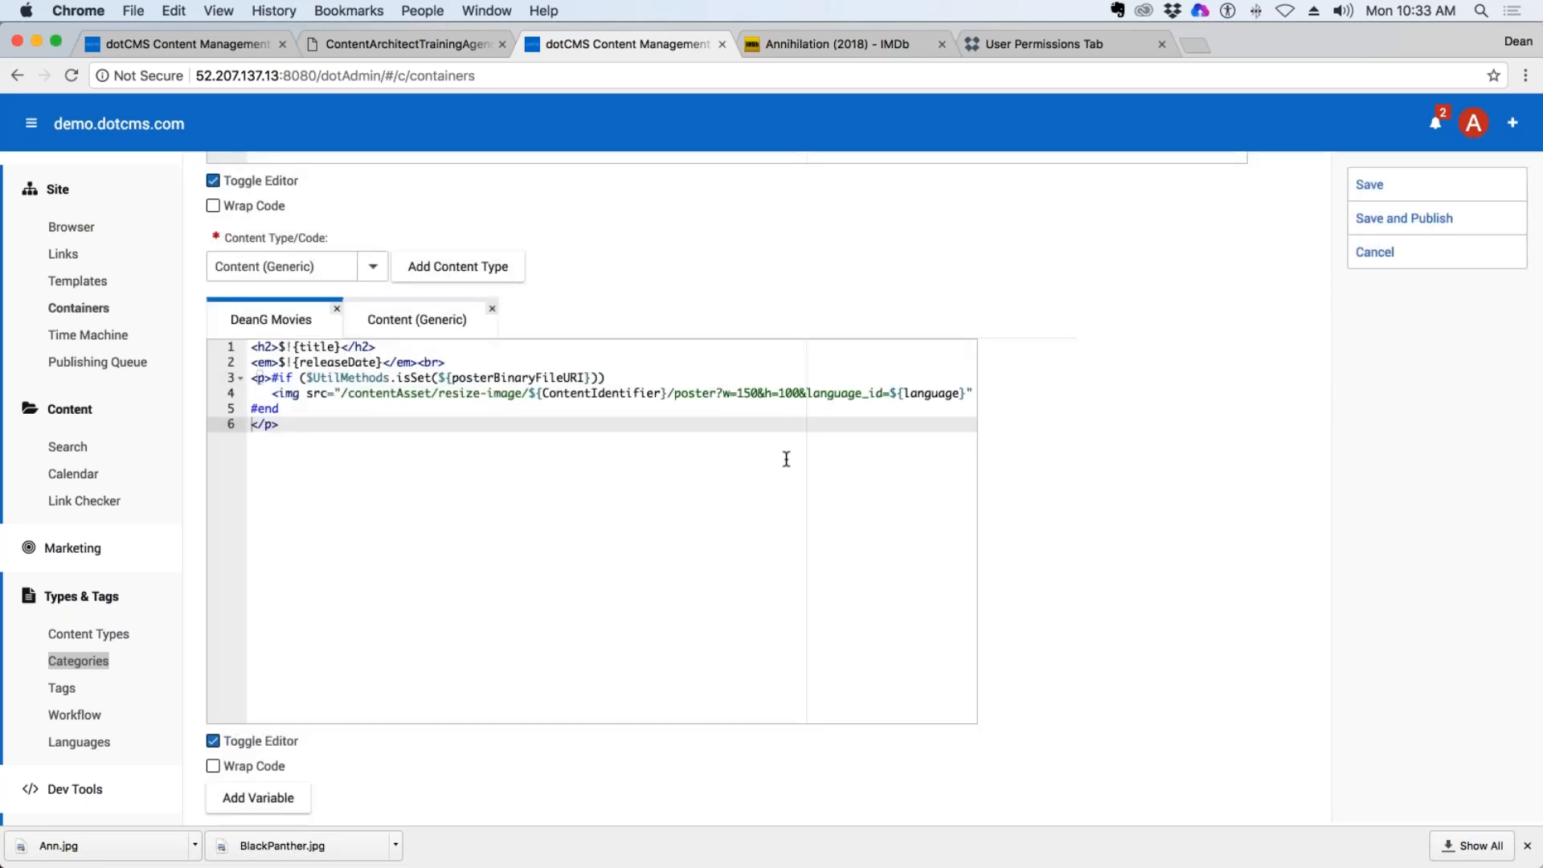
In the poster image URL, set the width to w=200 and remove the height parameter.
{"action": "left_click", "coordinate": [324, 436]}
{"action": "left_click", "coordinate": [848, 393]}
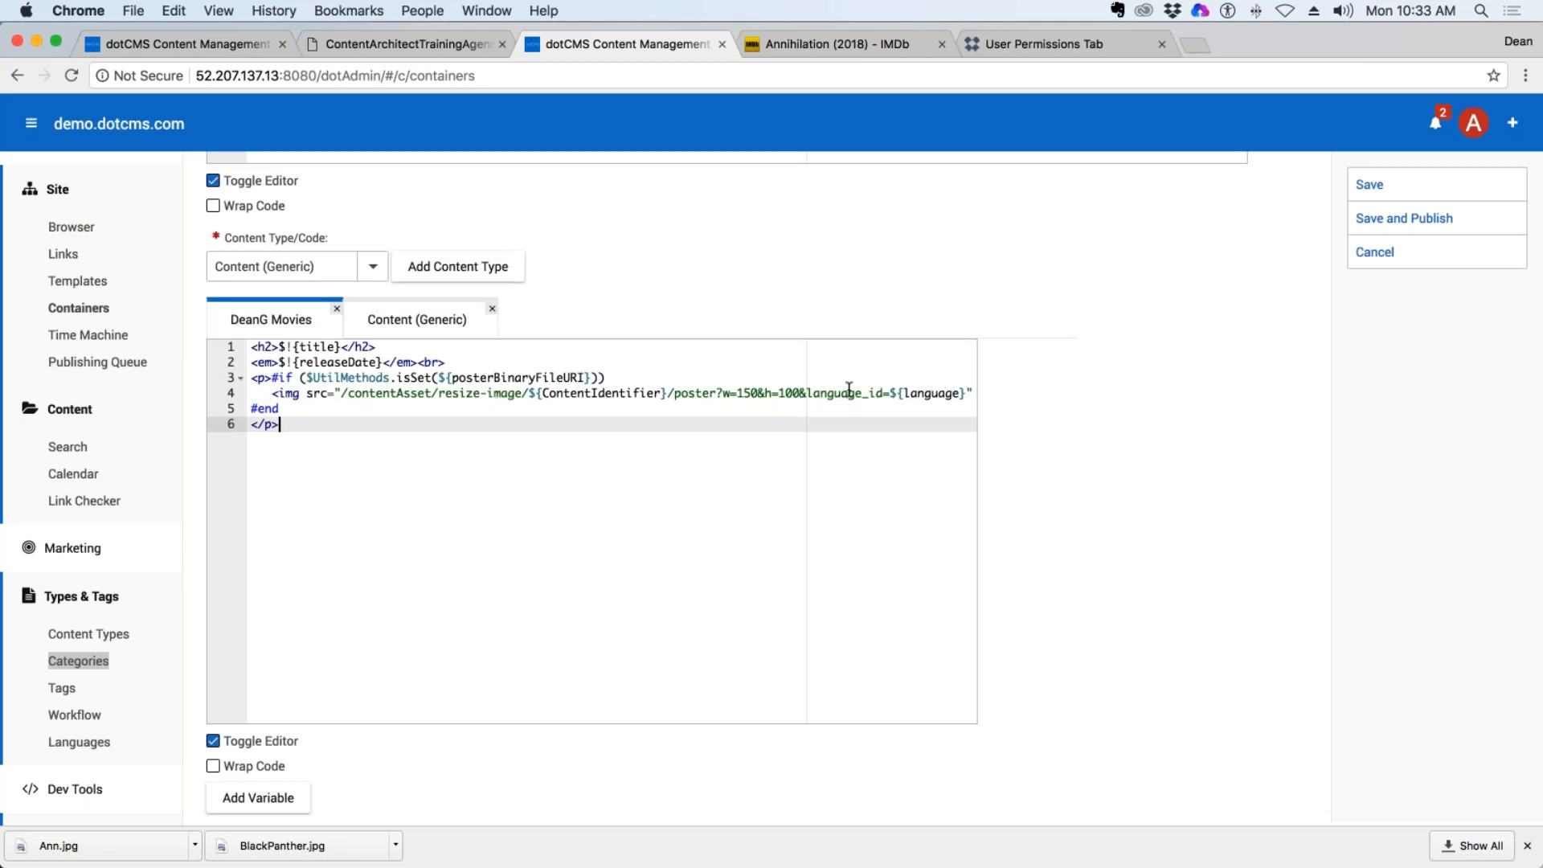
{"action": "left_click", "coordinate": [797, 394]}
{"action": "left_click_drag", "start_coordinate": [797, 394], "coordinate": [736, 393]}
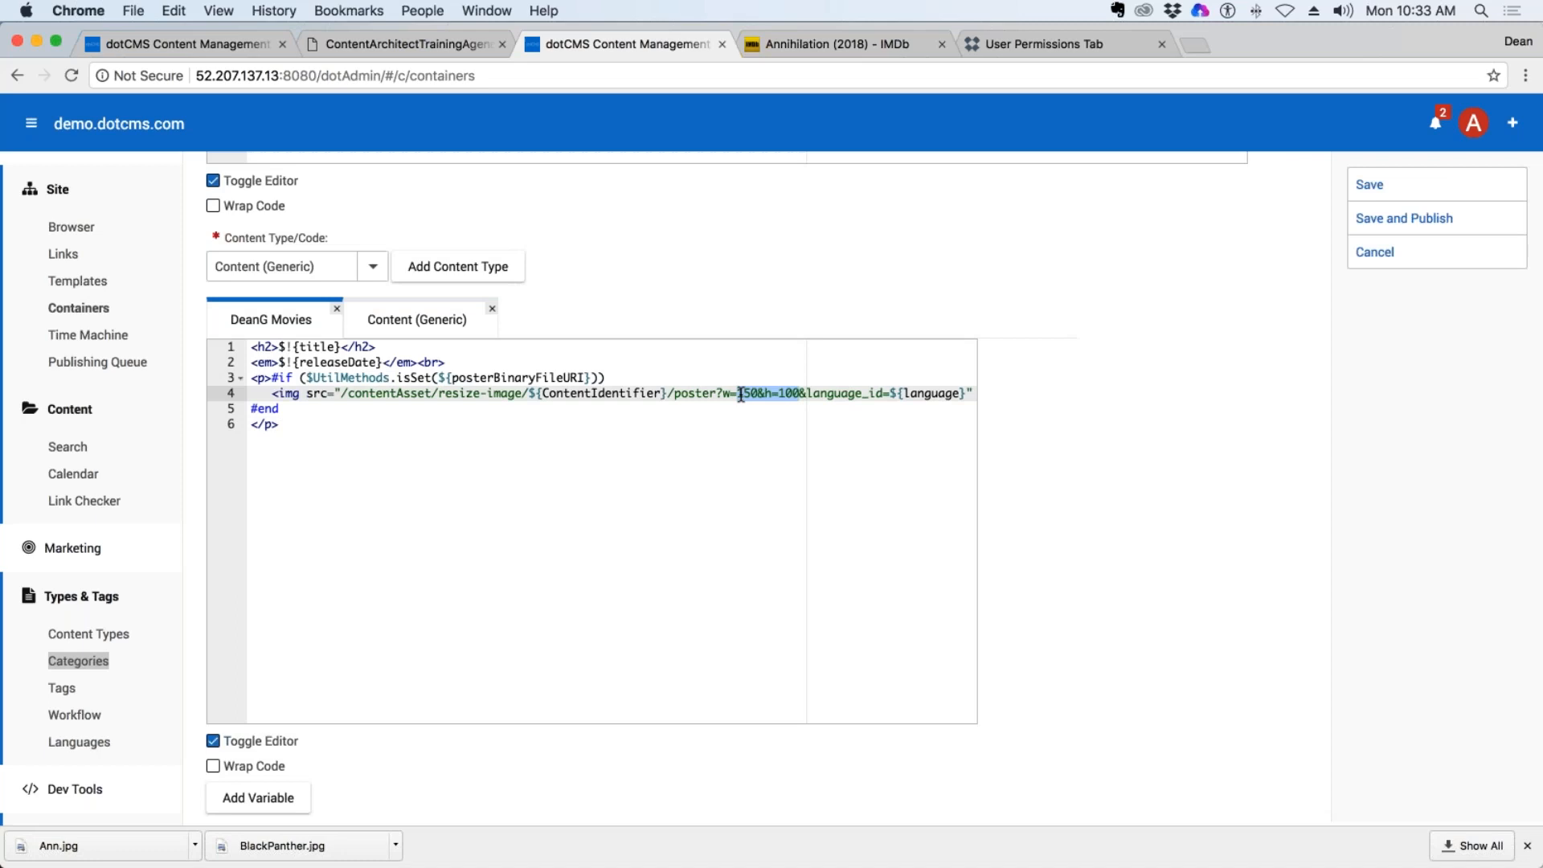
{"action": "left_click", "coordinate": [821, 393]}
{"action": "left_click_drag", "start_coordinate": [797, 393], "coordinate": [736, 394]}
{"action": "type", "text": "200"}
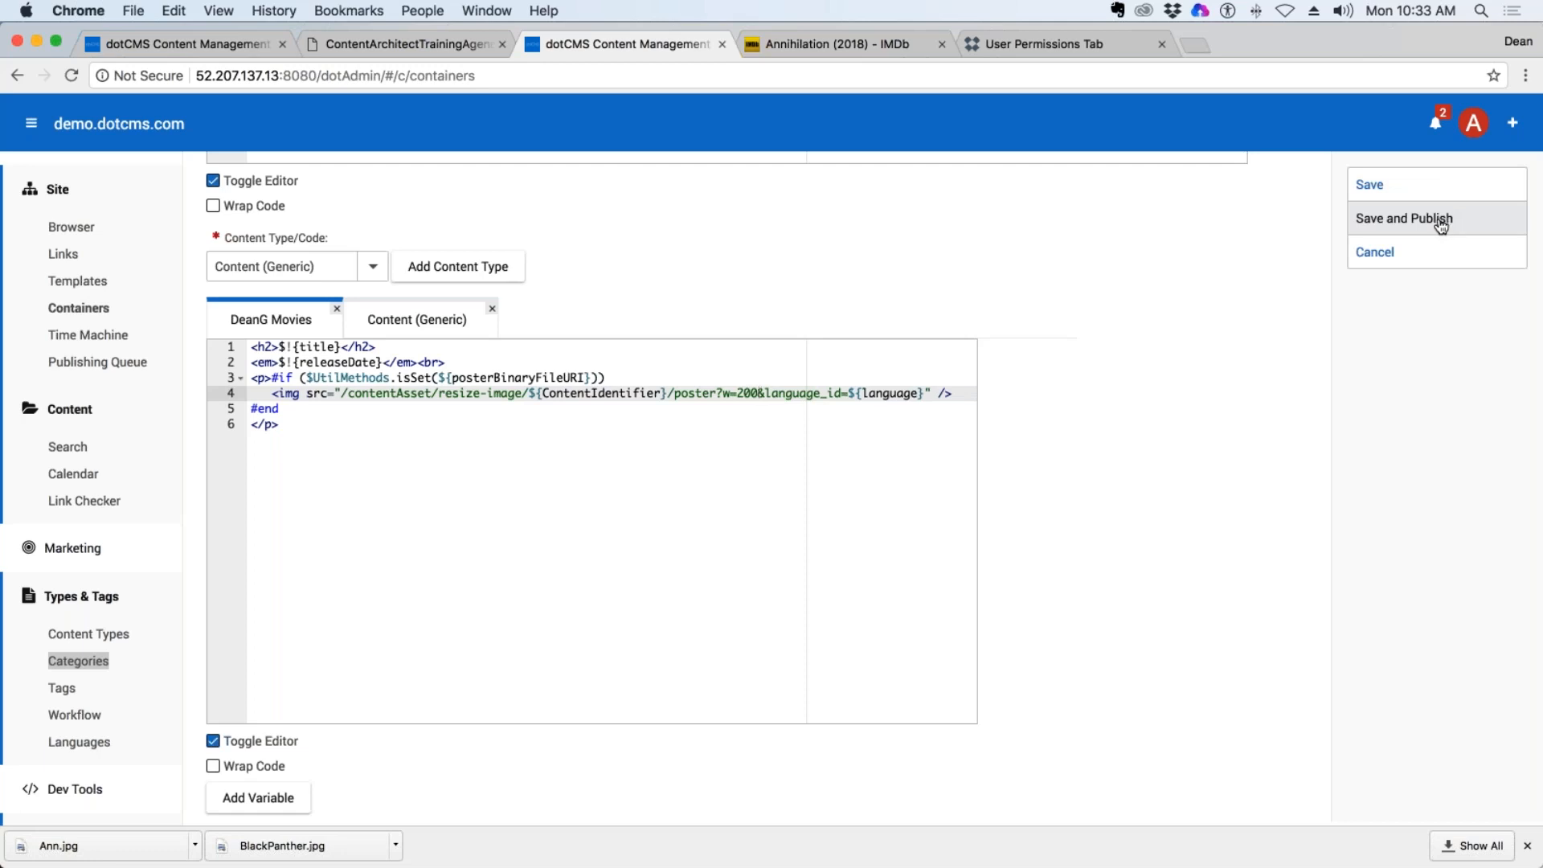
Save and publish the movie container.
{"action": "left_click", "coordinate": [795, 425]}
{"action": "left_click_drag", "start_coordinate": [758, 396], "coordinate": [821, 394]}
{"action": "left_click", "coordinate": [854, 393]}
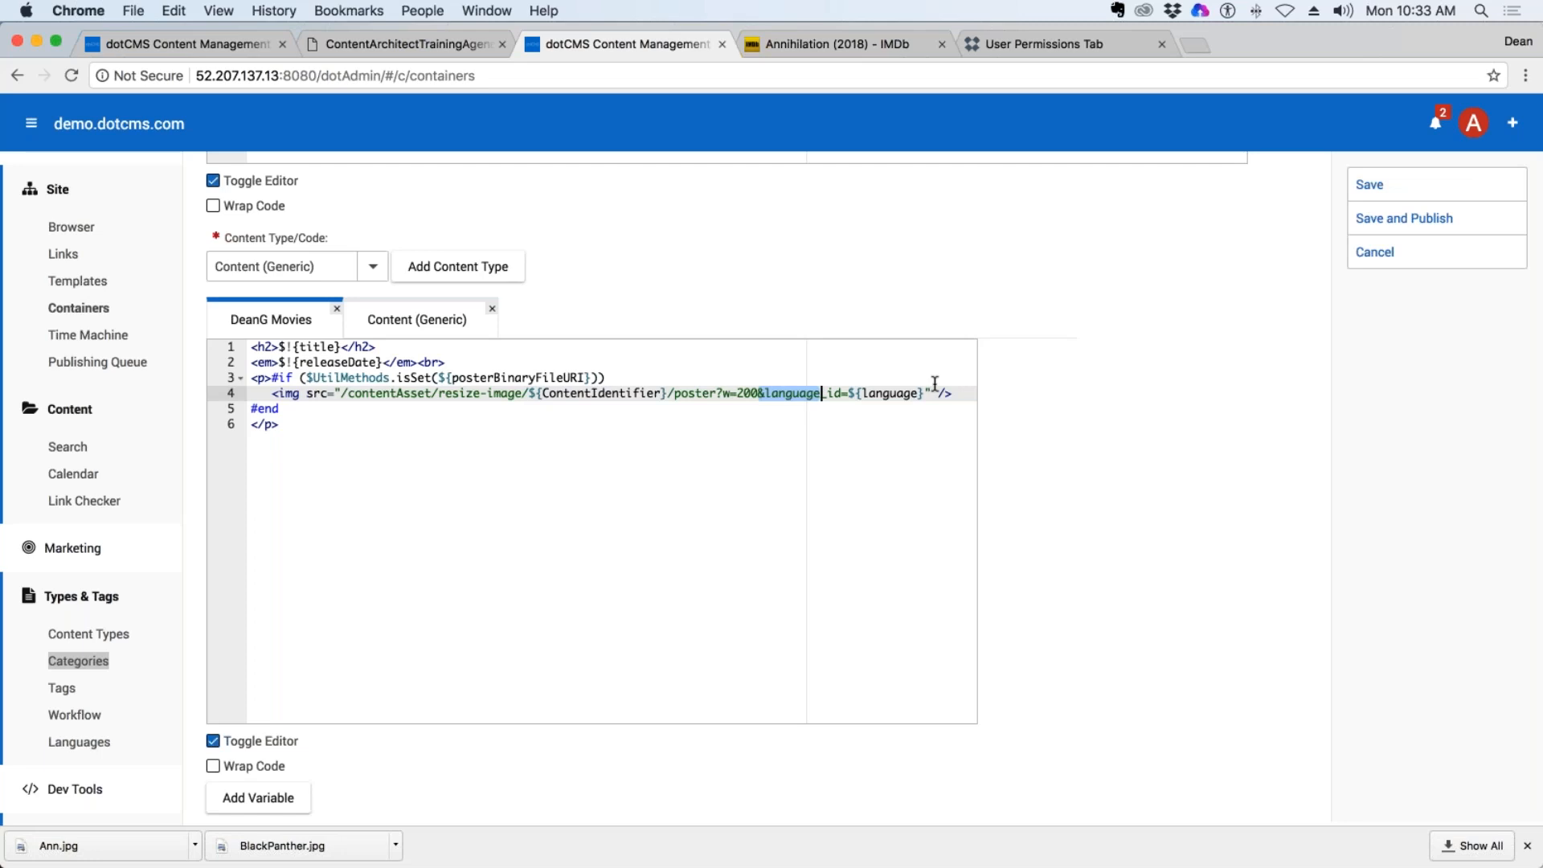
{"action": "left_click", "coordinate": [1446, 223]}
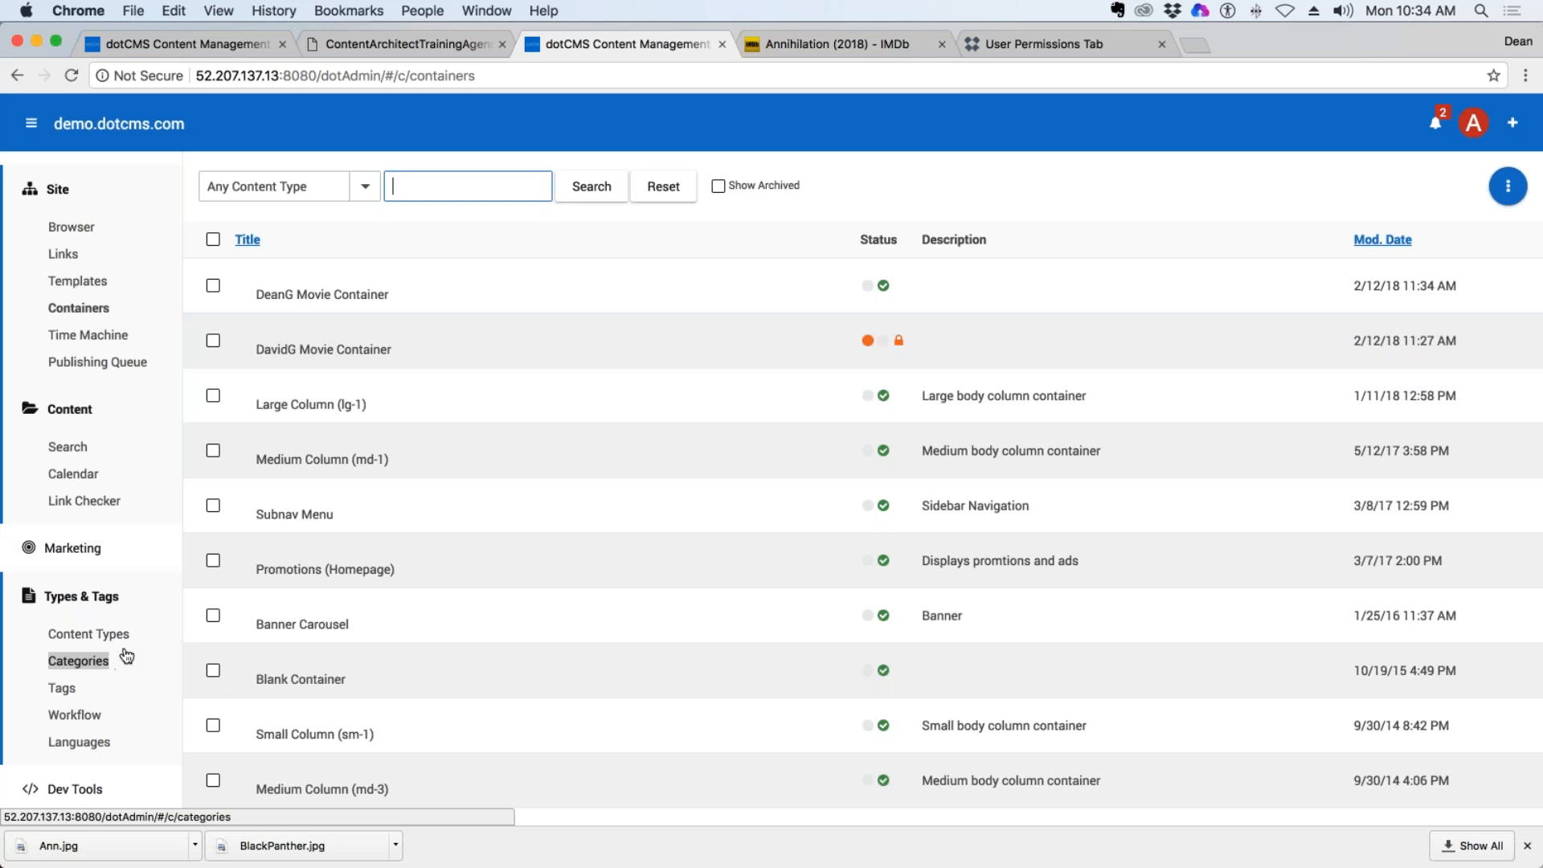
Start a new template in the Template Designer and title it "Movie Template", prefixed with the author's first name and last initial.
{"action": "left_click", "coordinate": [84, 281]}
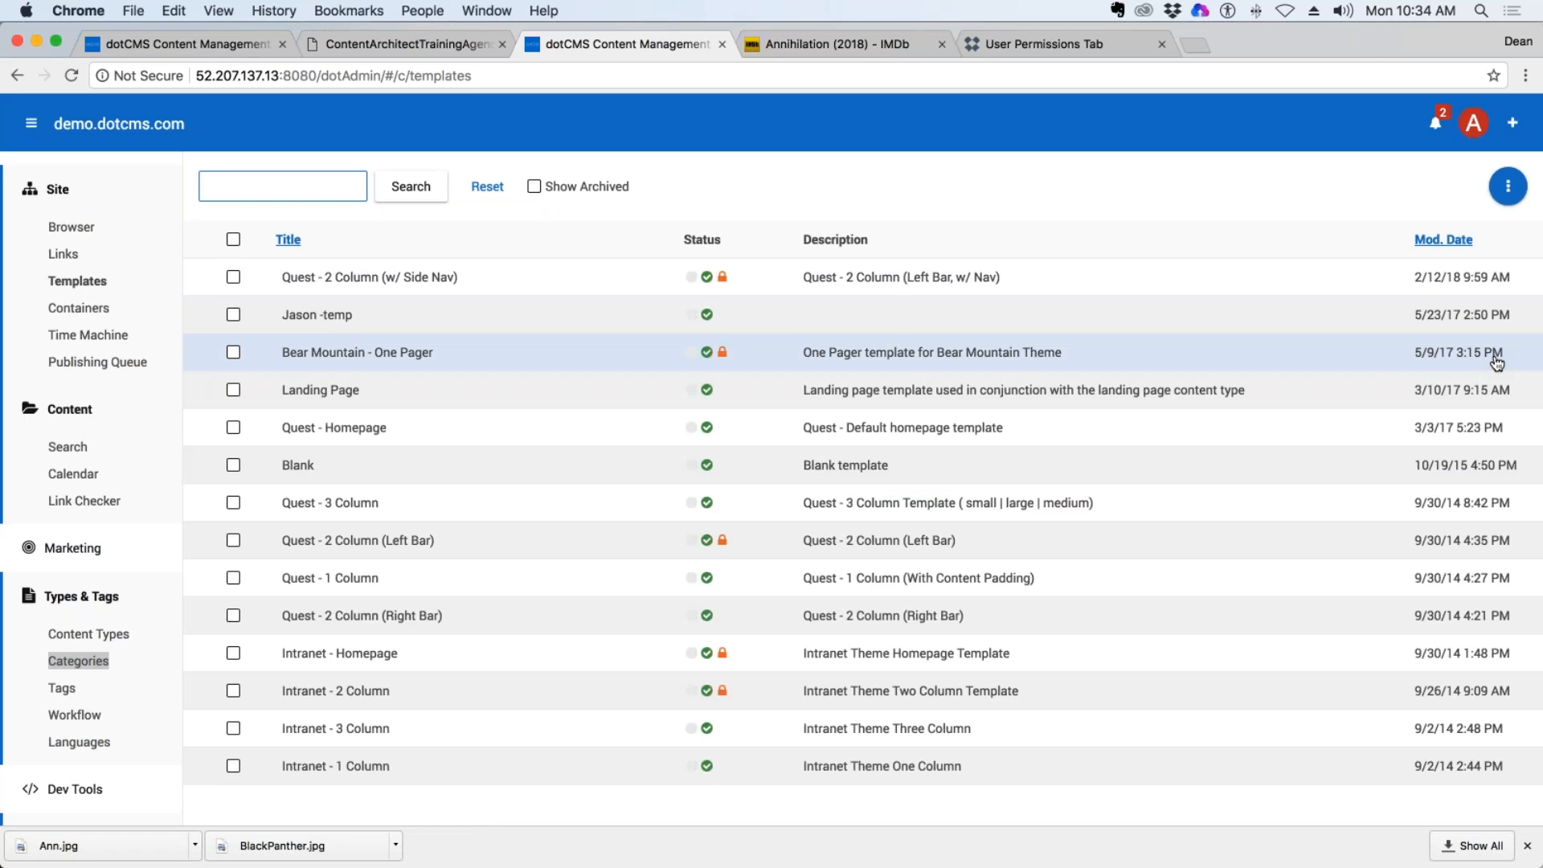
{"action": "left_click", "coordinate": [1511, 191]}
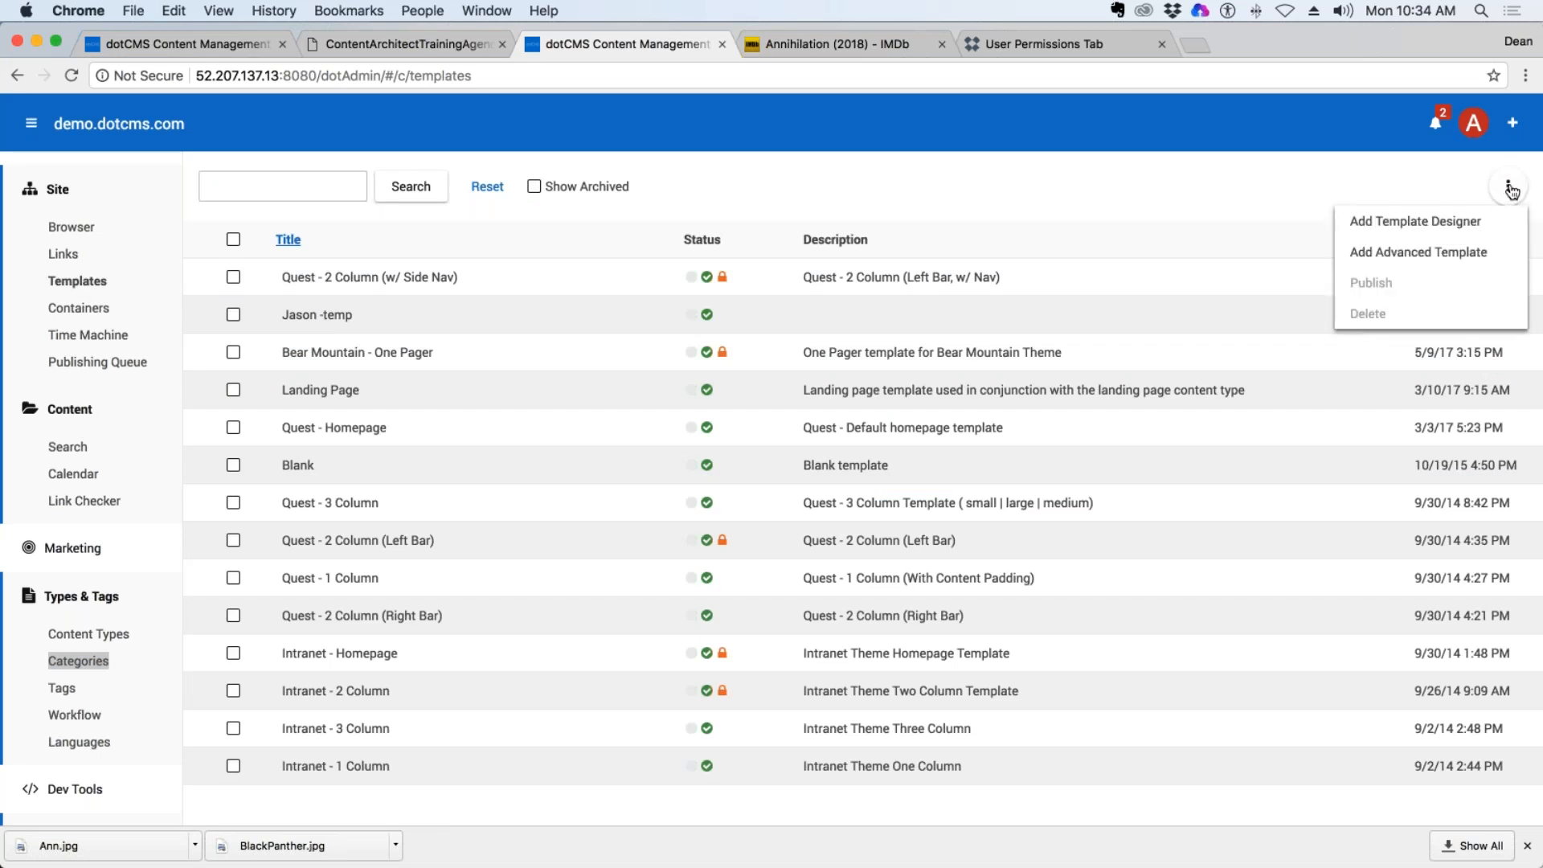
{"action": "left_click", "coordinate": [1421, 222]}
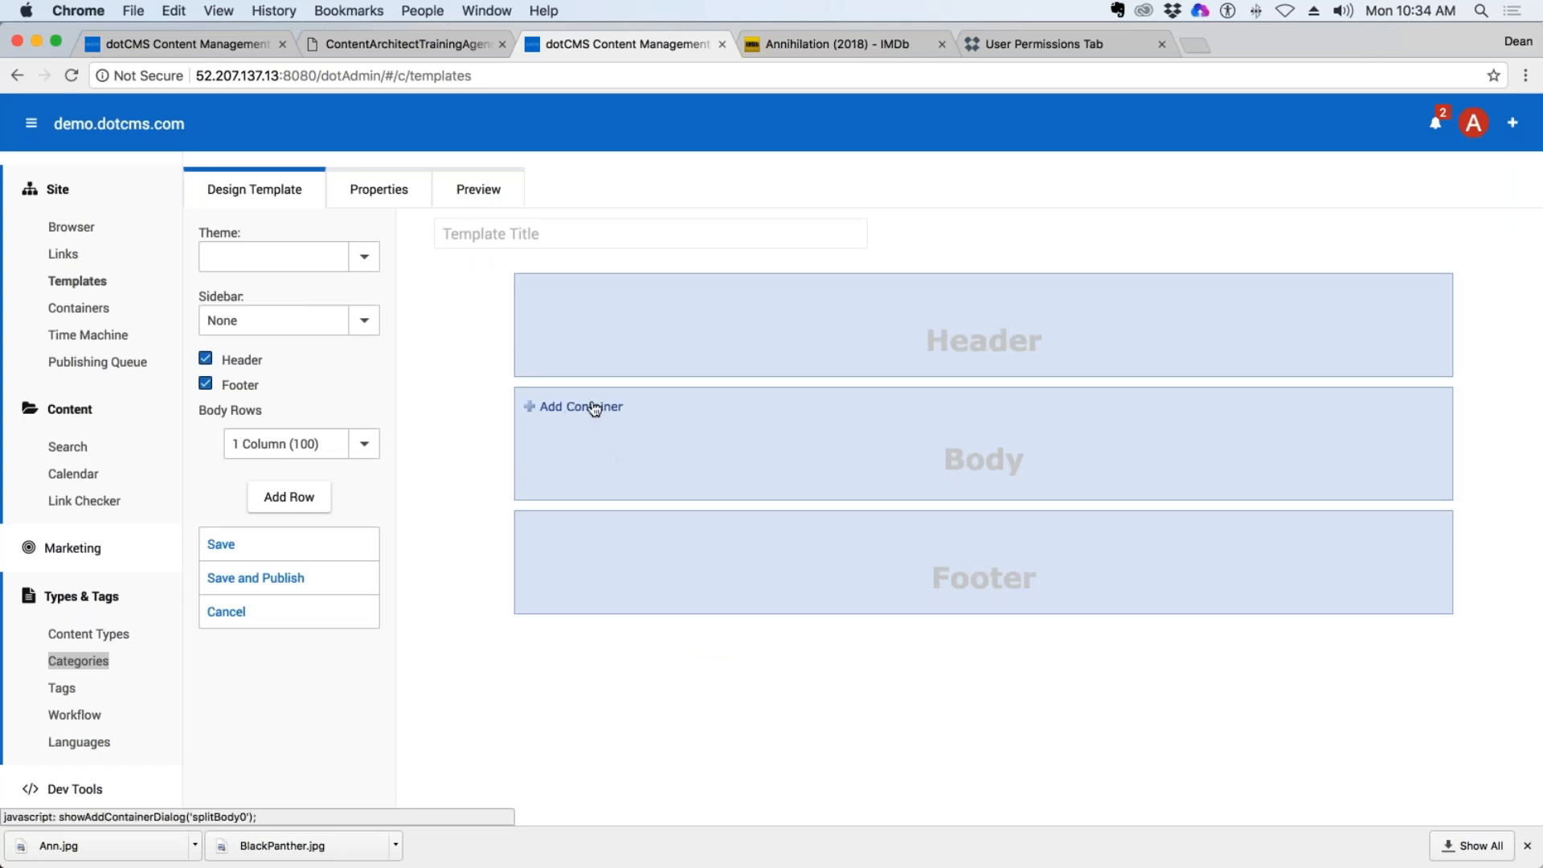
{"action": "left_click", "coordinate": [494, 233]}
{"action": "type", "text": "Dean"}
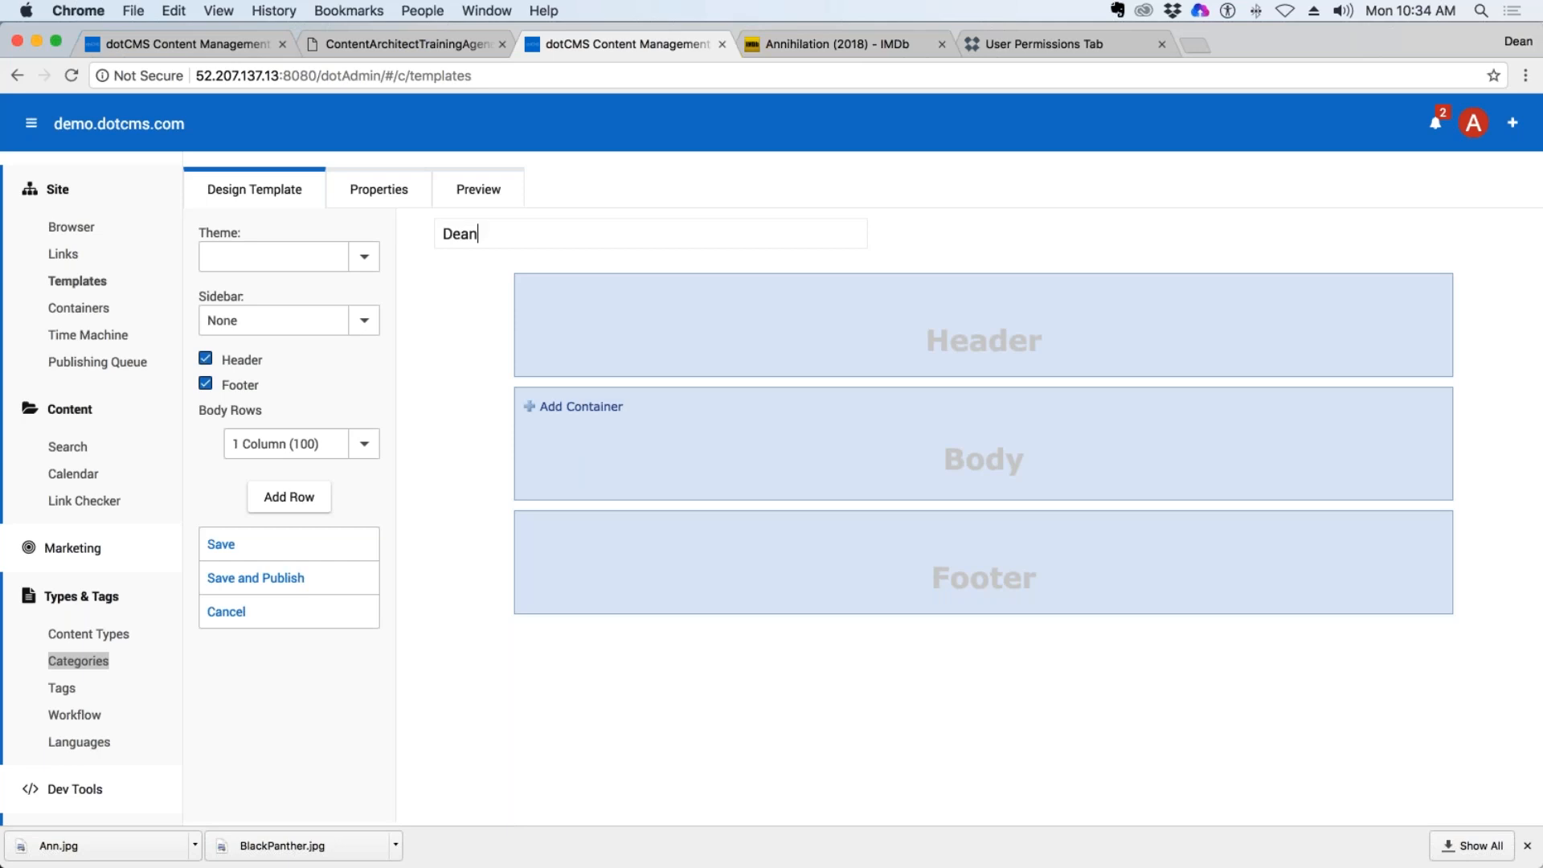
{"action": "type", "text": "G Movie Template"}
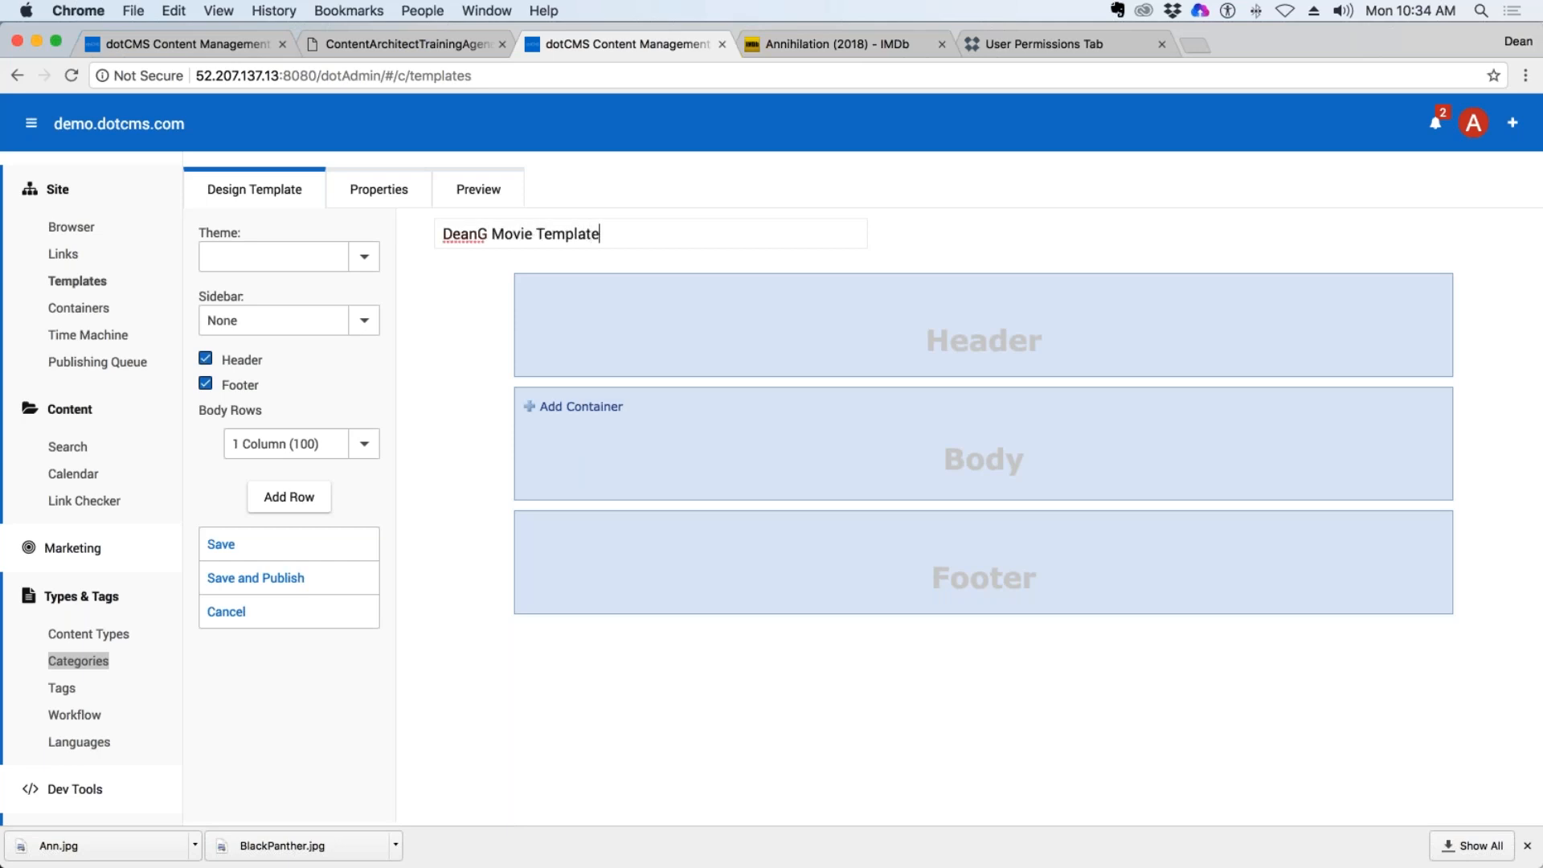
Try the possessive form of the author's first name in the template title.
{"action": "left_click", "coordinate": [651, 340]}
{"action": "left_click", "coordinate": [485, 233]}
{"action": "key", "text": "BackSpace"}
{"action": "type", "text": "'s"}
{"action": "left_click_drag", "start_coordinate": [631, 220], "coordinate": [441, 233]}
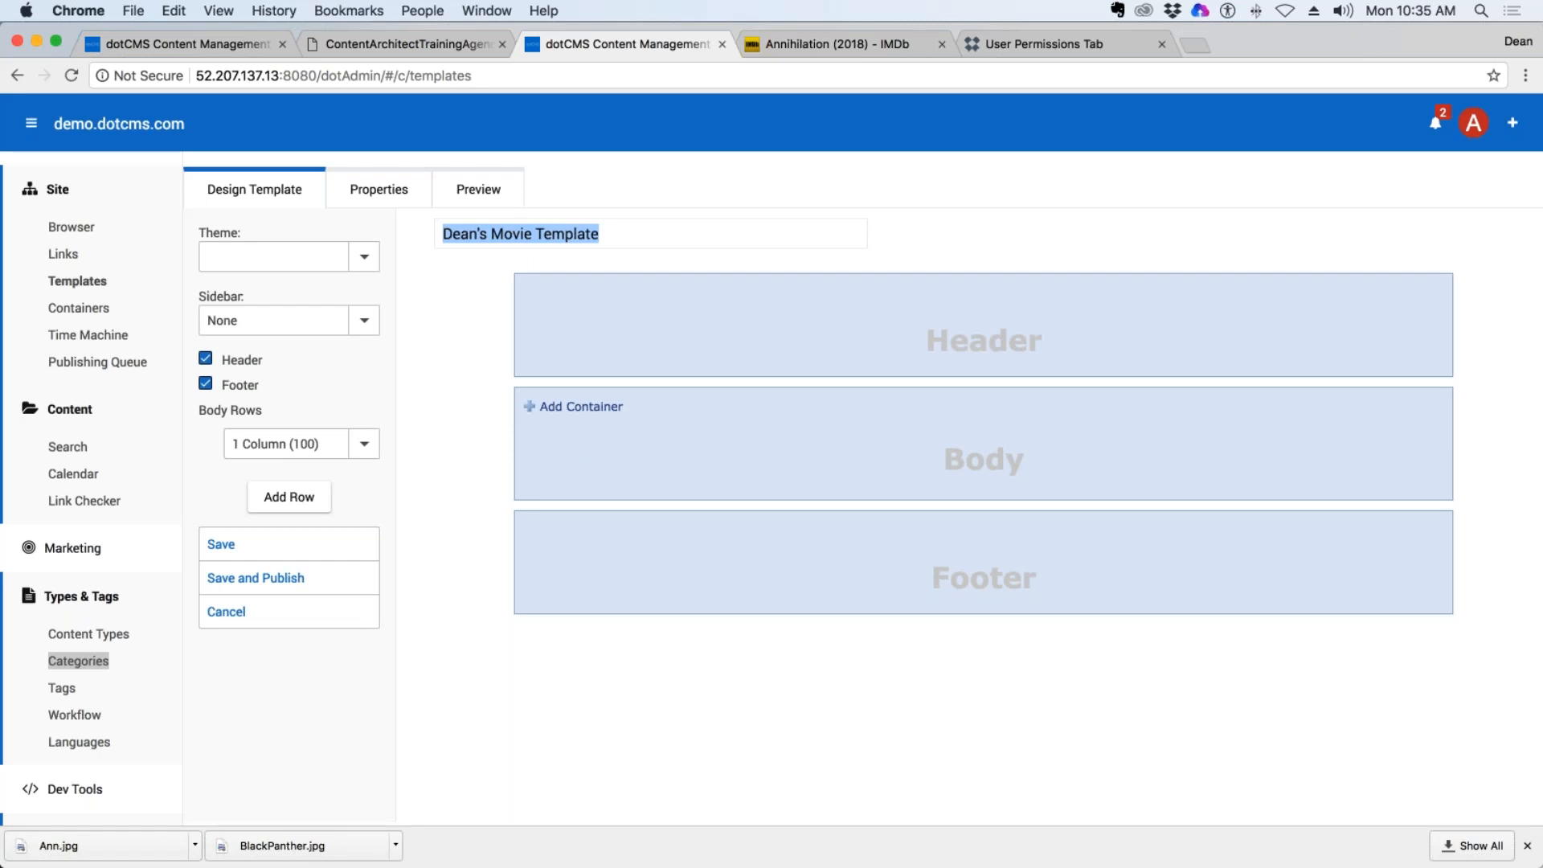
{"action": "left_click", "coordinate": [631, 226]}
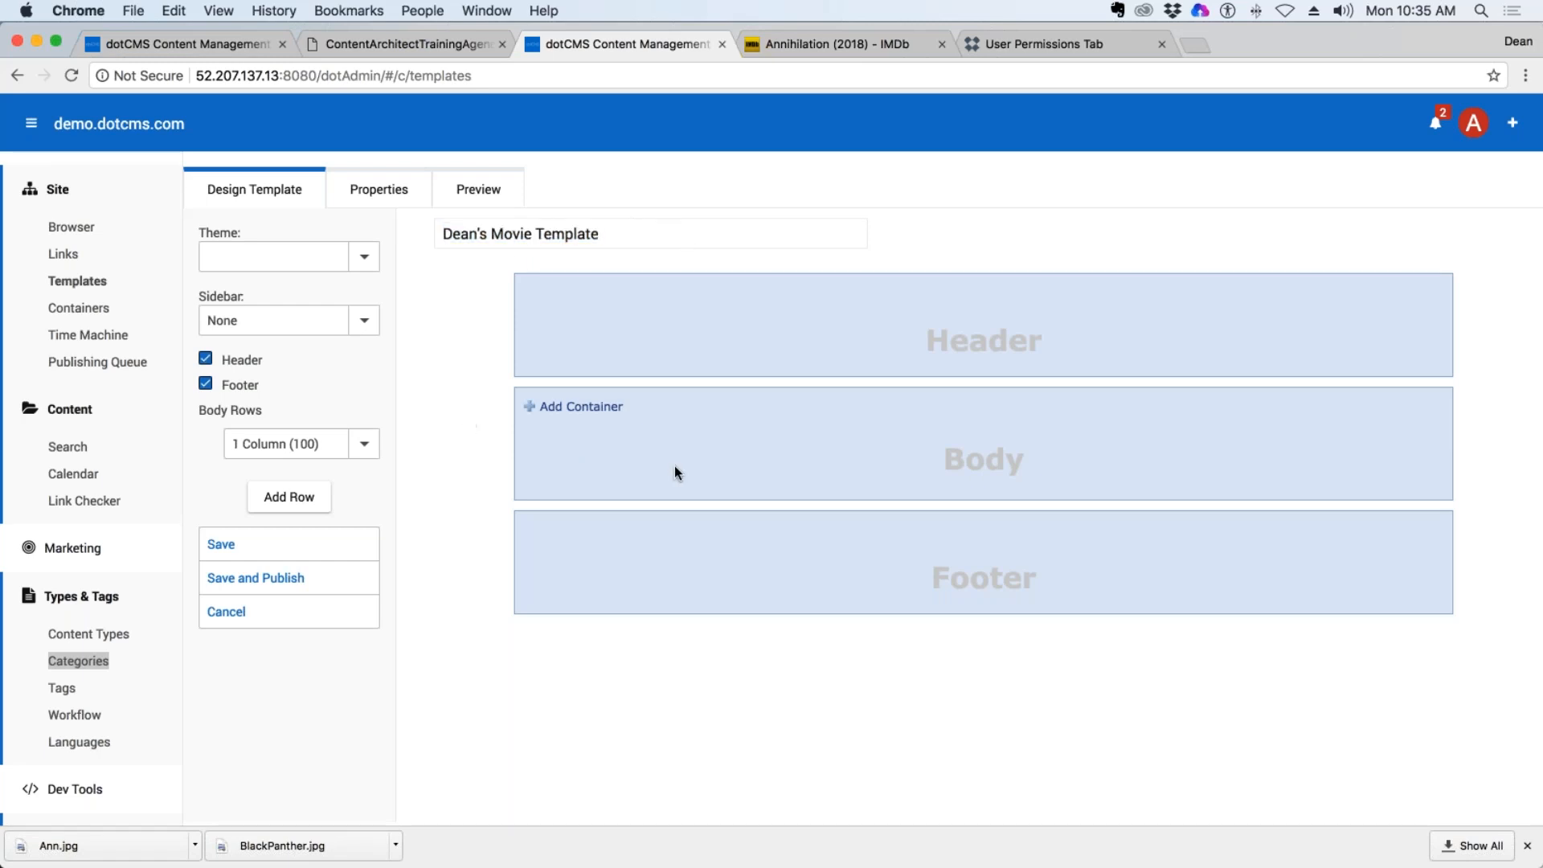
Restore the author's first name and last initial, without the possessive, in the template title.
{"action": "left_click_drag", "start_coordinate": [590, 231], "coordinate": [413, 234]}
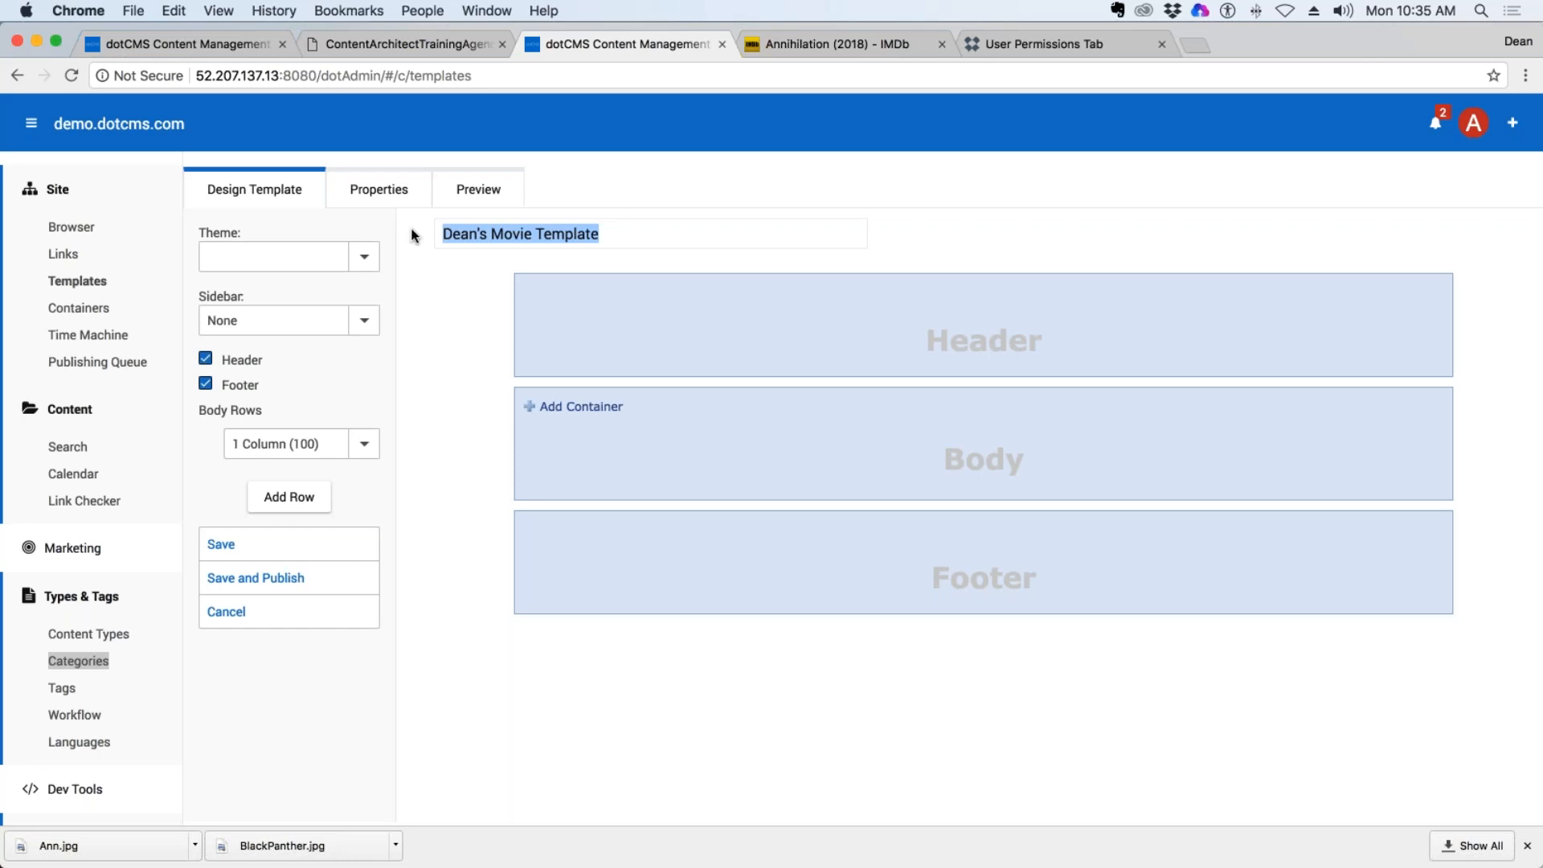
{"action": "left_click", "coordinate": [476, 234]}
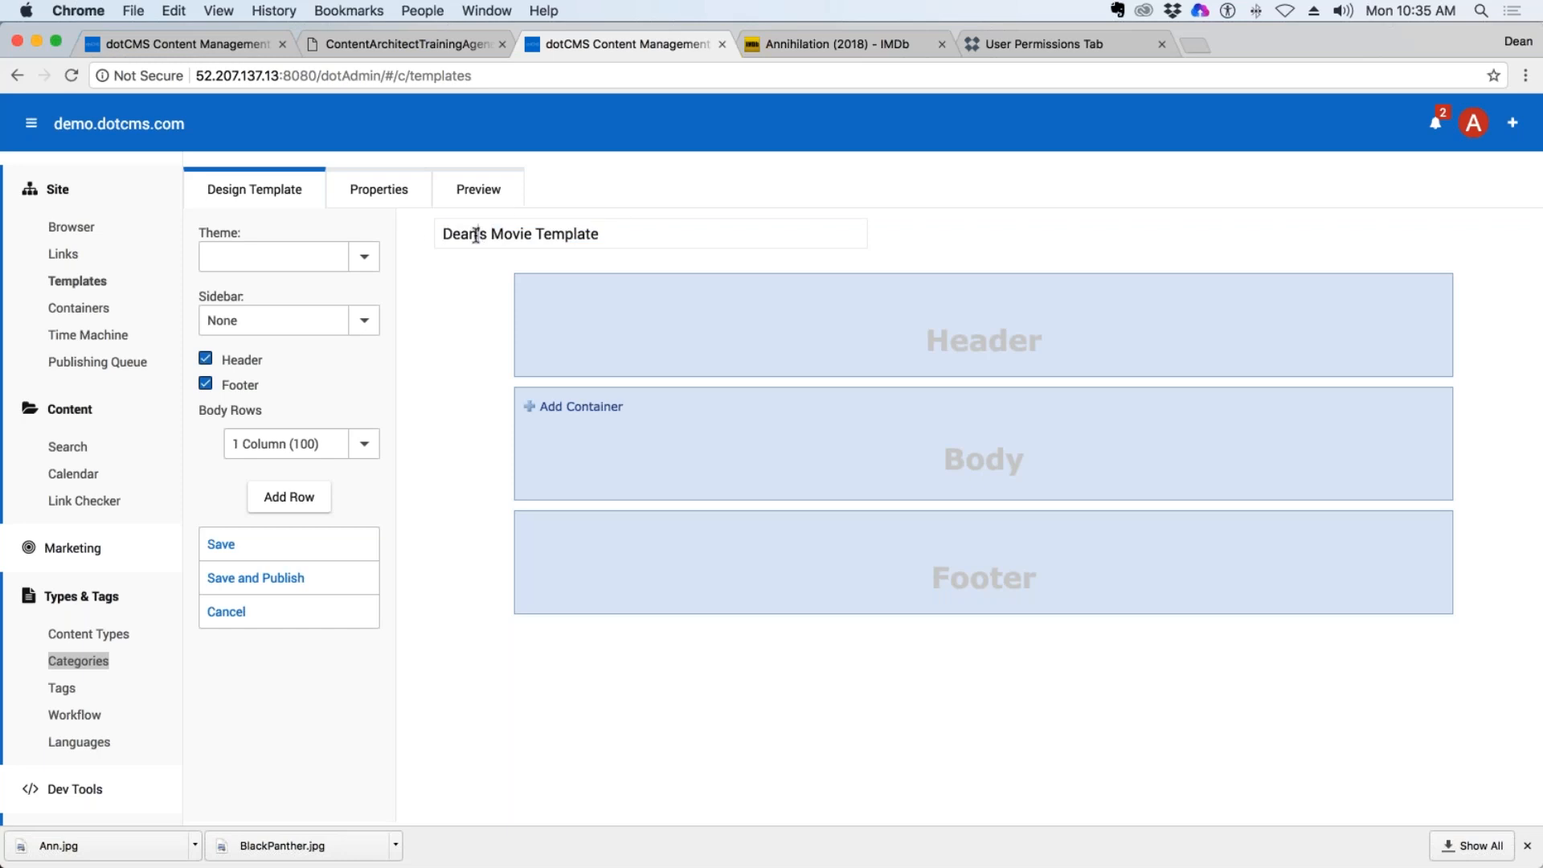
{"action": "left_click", "coordinate": [485, 233]}
{"action": "key", "text": "BackSpace"}
{"action": "key", "text": "BackSpace"}
{"action": "type", "text": "G"}
{"action": "left_click", "coordinate": [652, 232]}
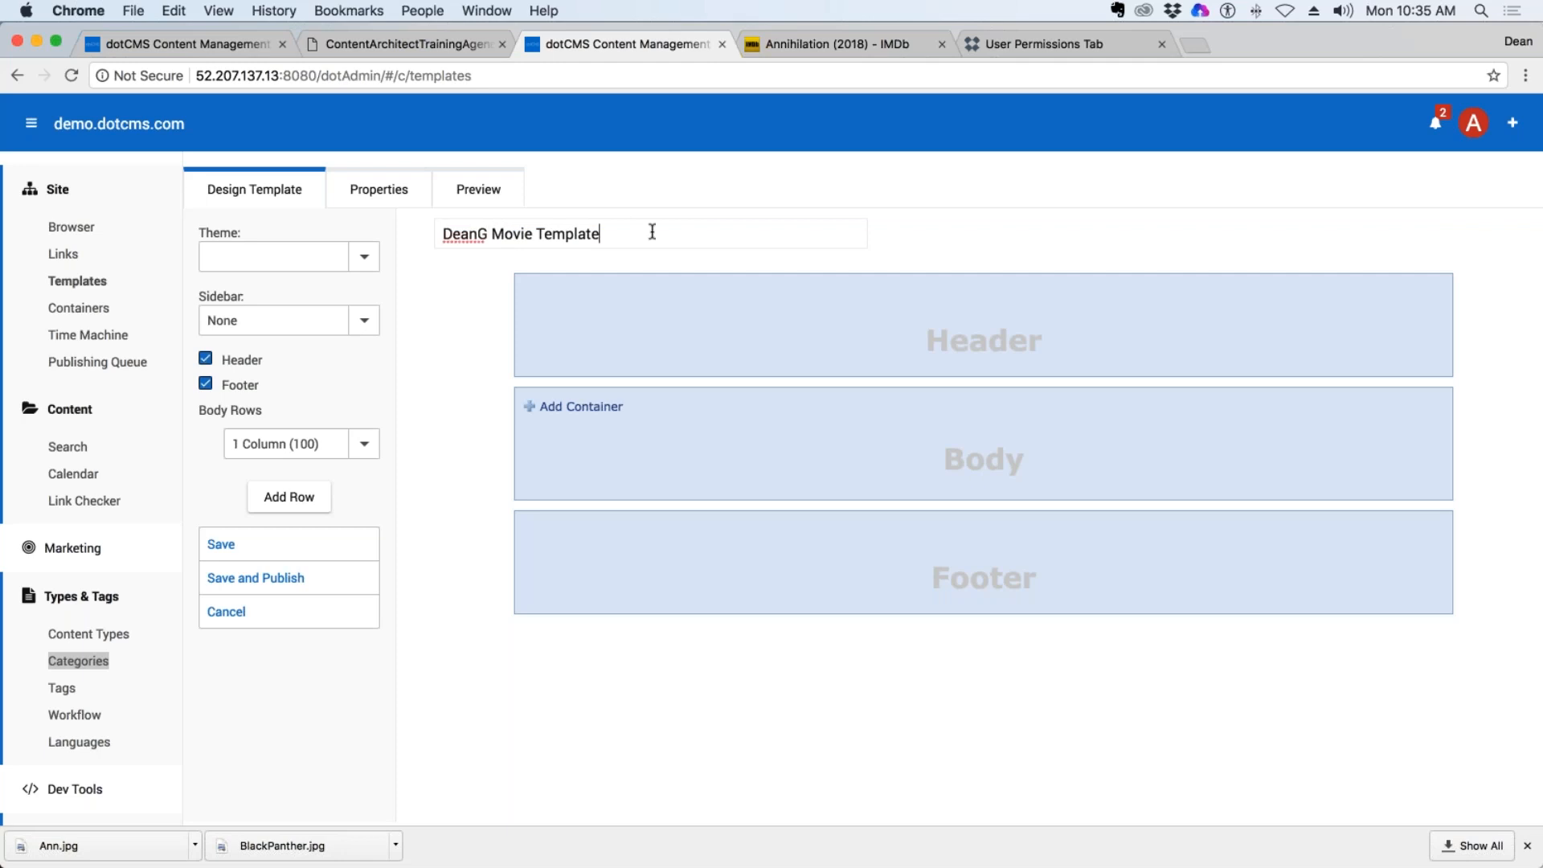
{"action": "key", "text": "super+a"}
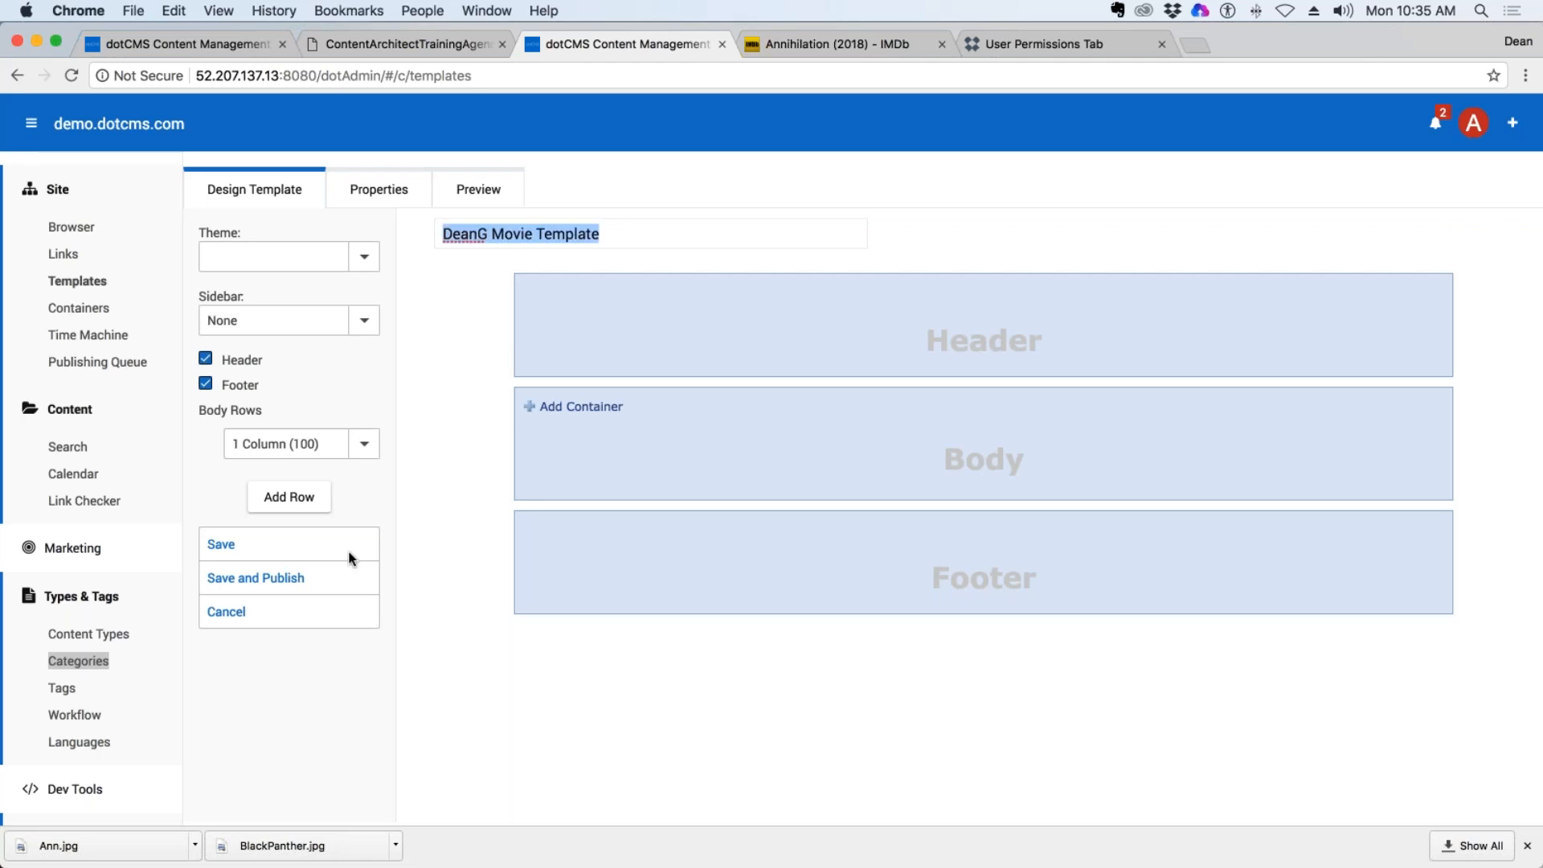
{"action": "left_click", "coordinate": [216, 619]}
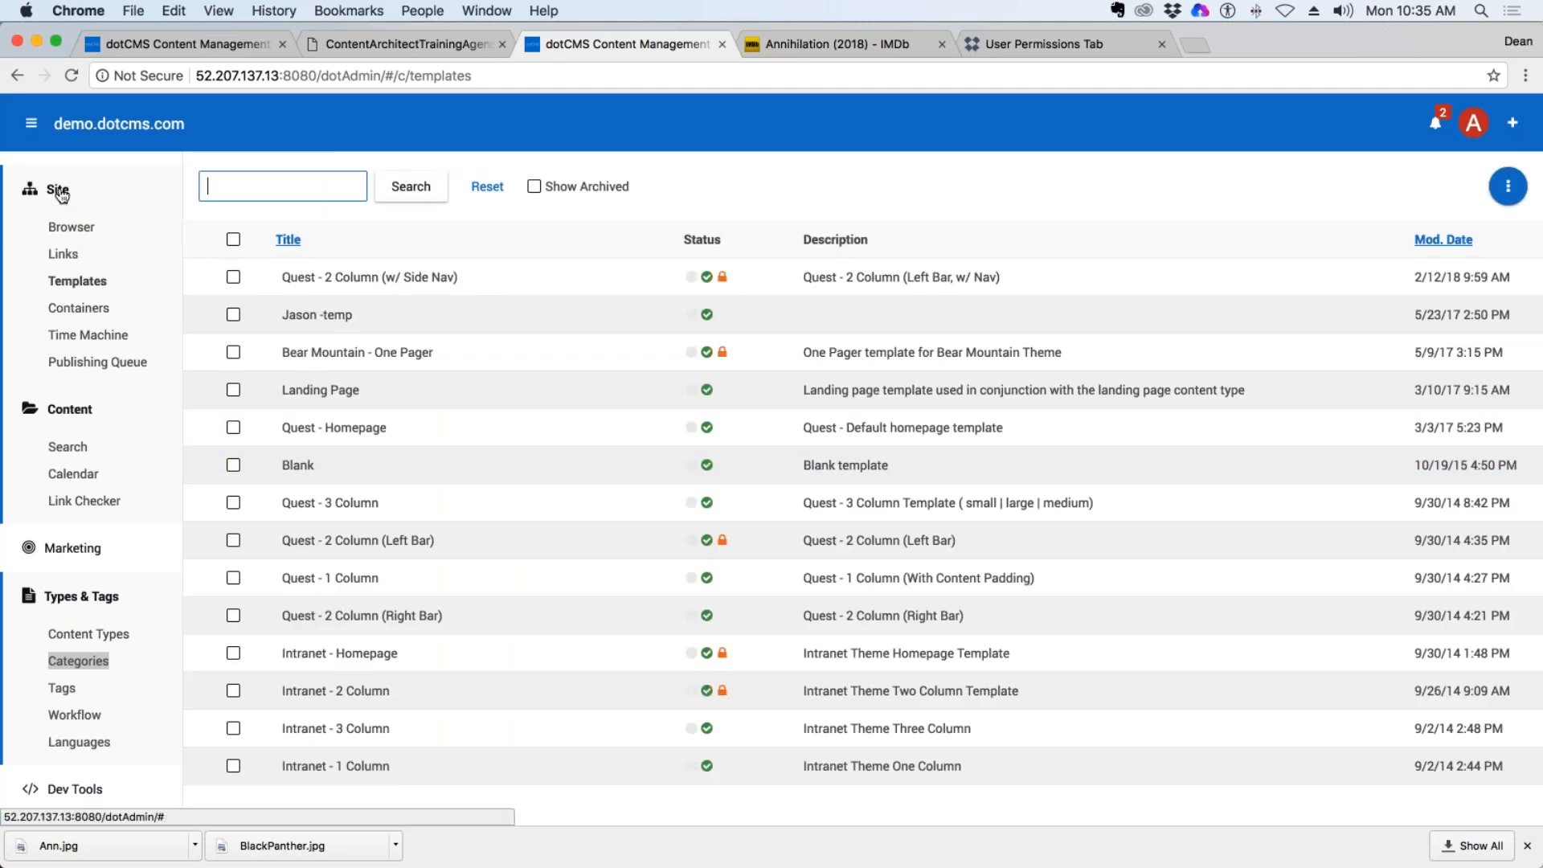
{"action": "left_click", "coordinate": [80, 283]}
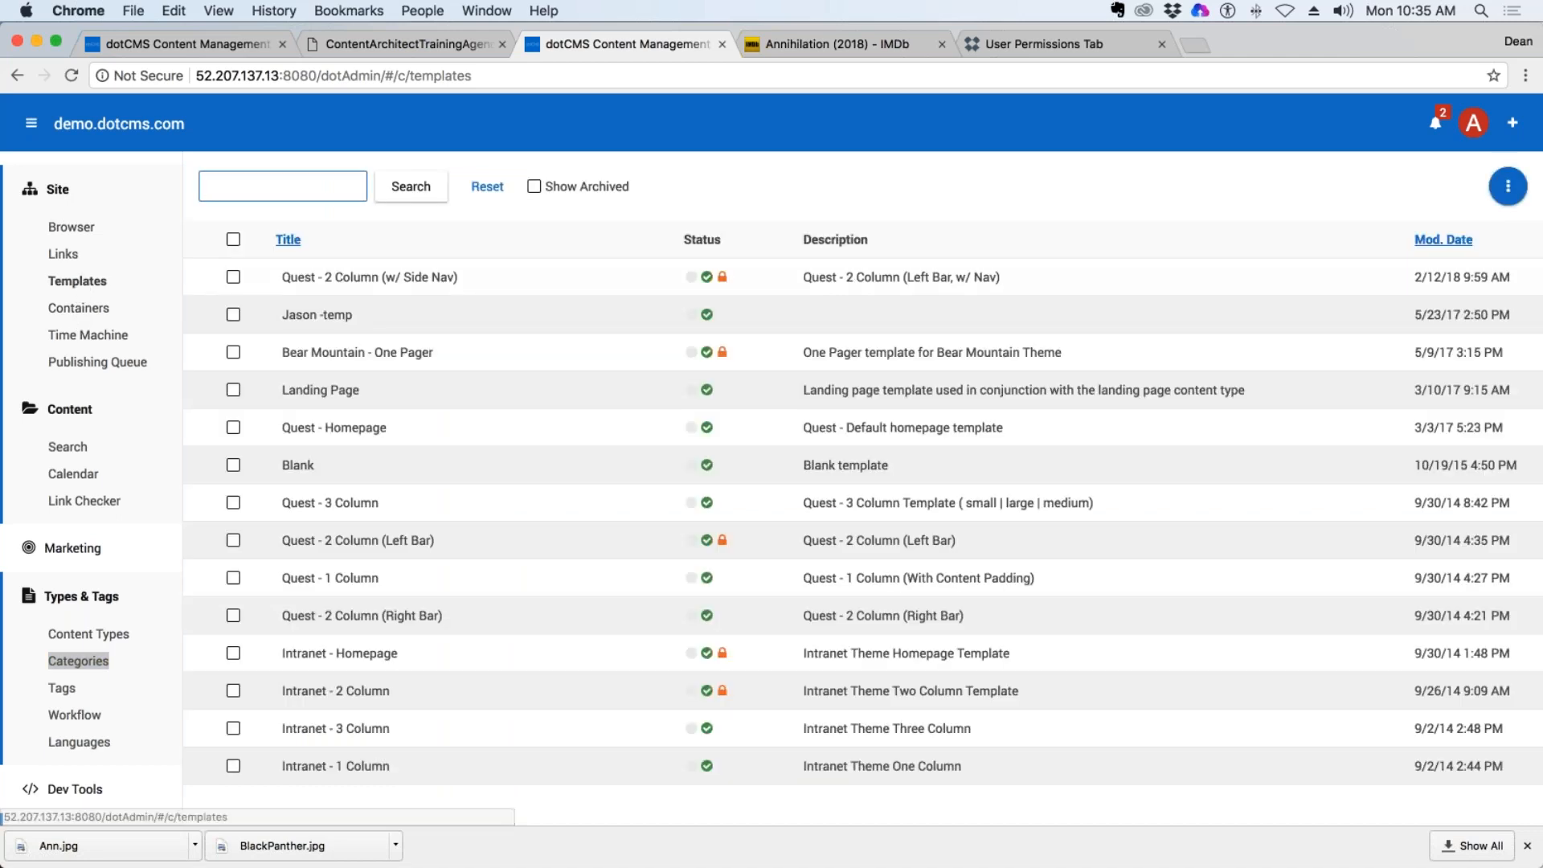
{"action": "left_click", "coordinate": [1509, 191]}
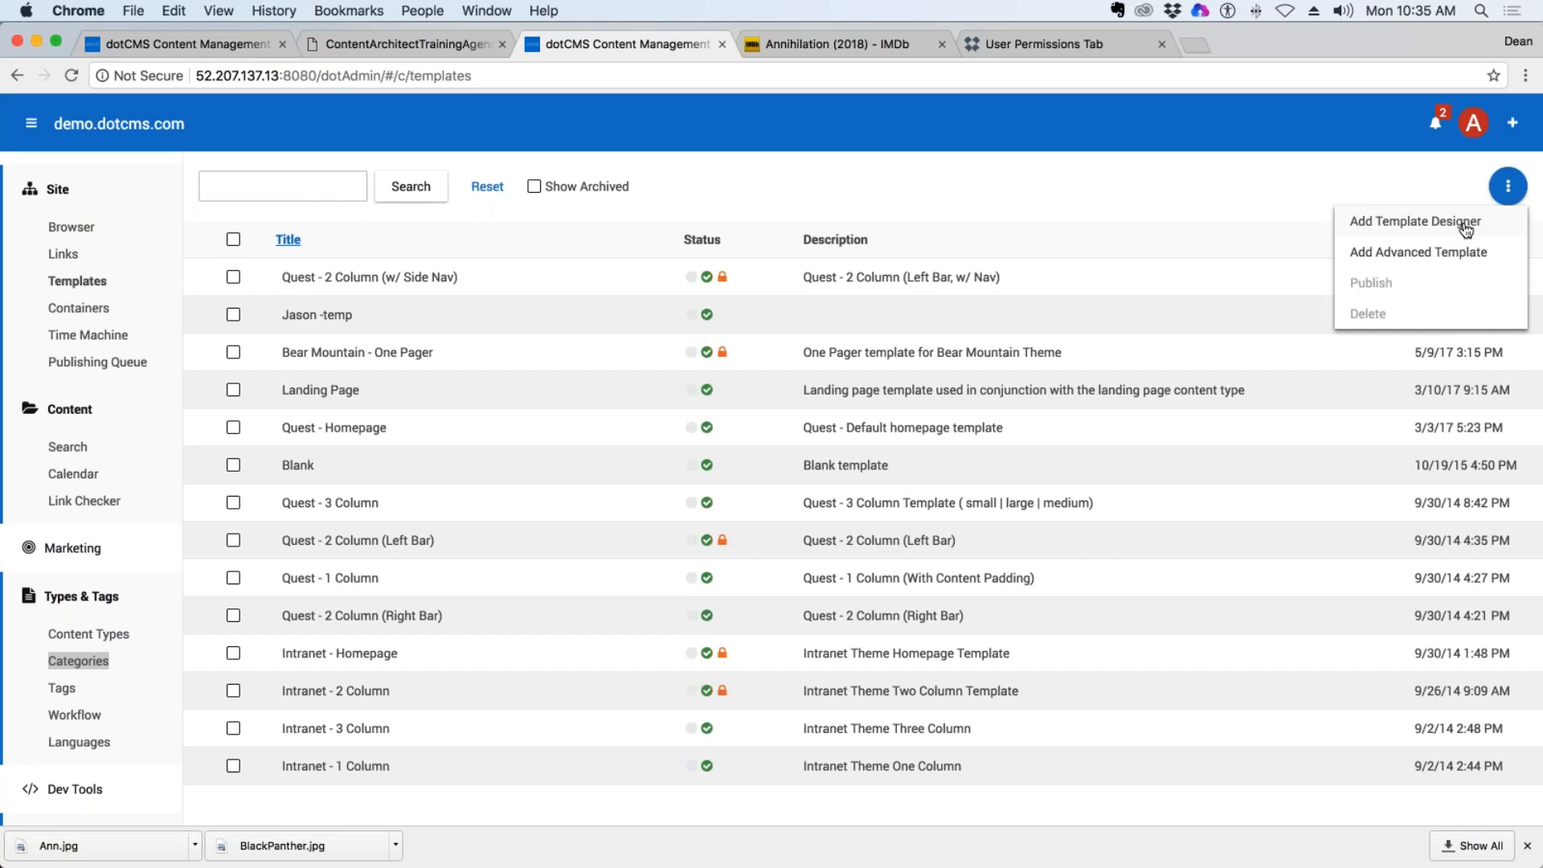
{"action": "left_click", "coordinate": [1463, 227]}
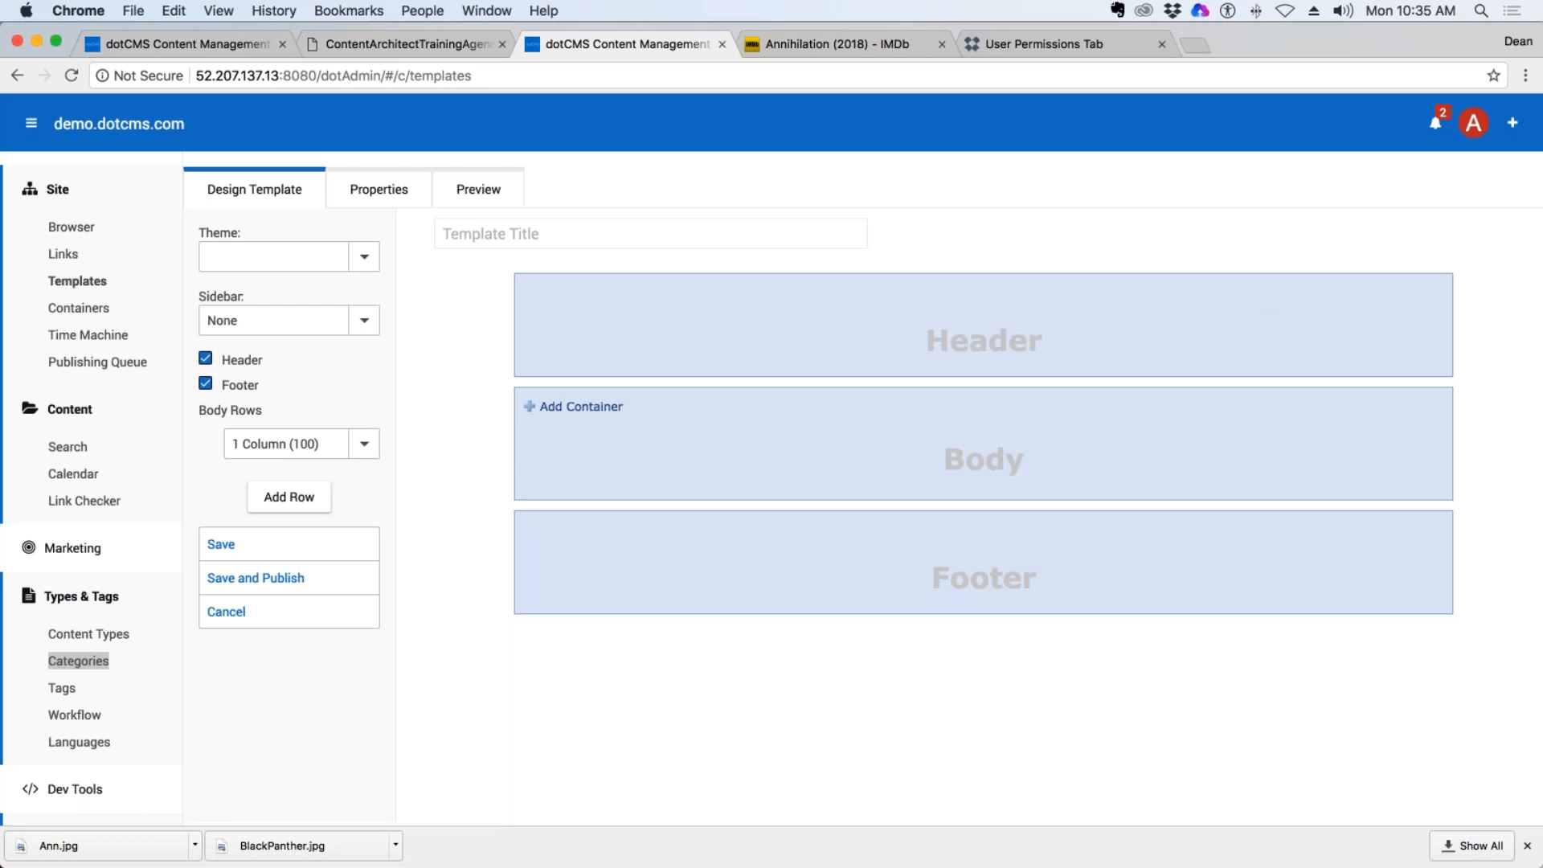
{"action": "left_click", "coordinate": [515, 238]}
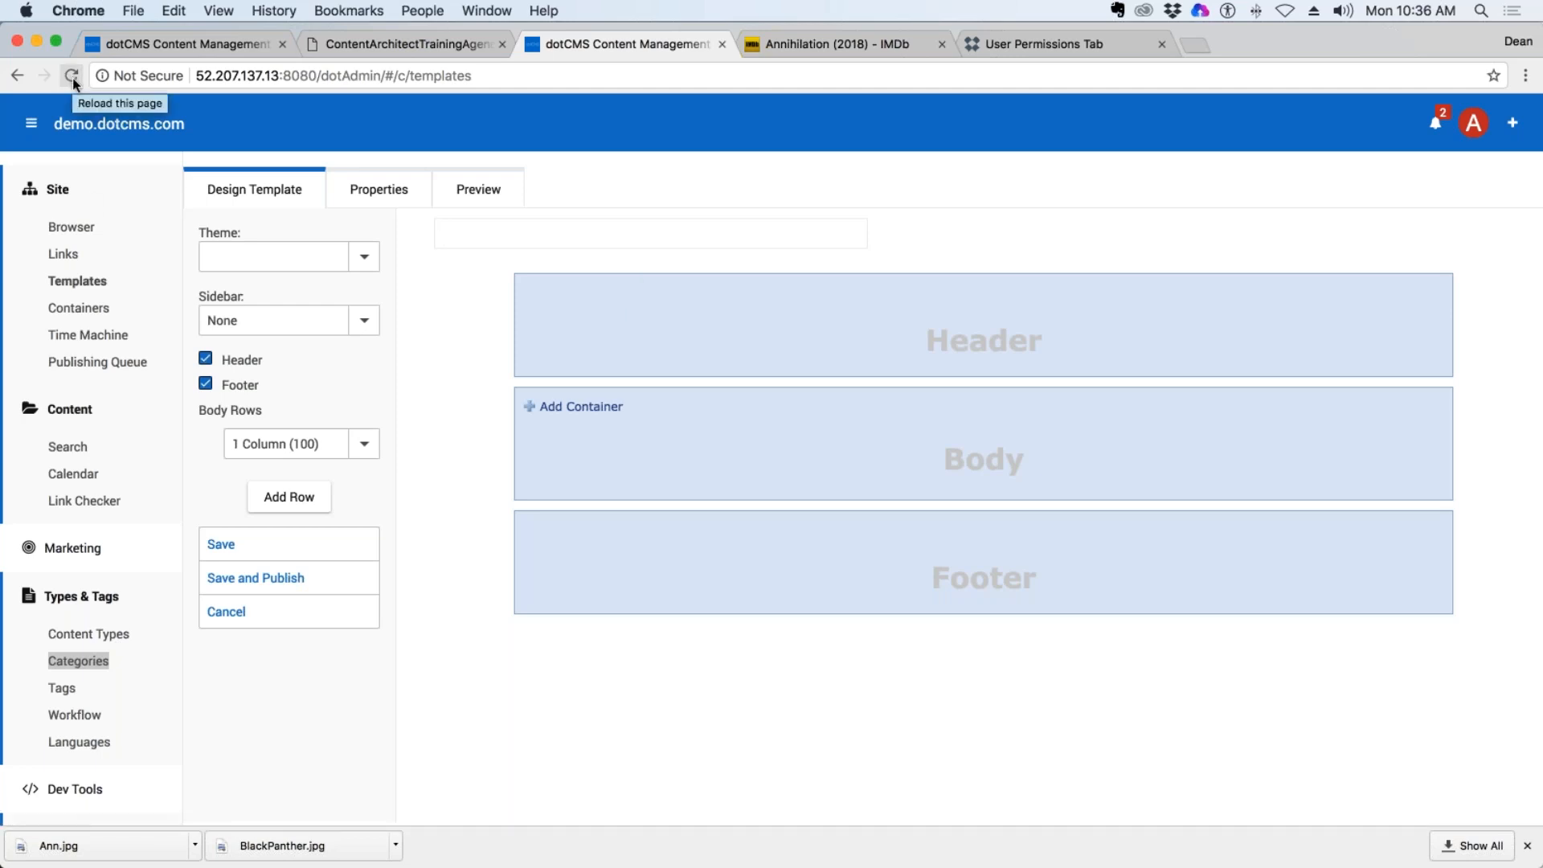
{"action": "left_click", "coordinate": [70, 288]}
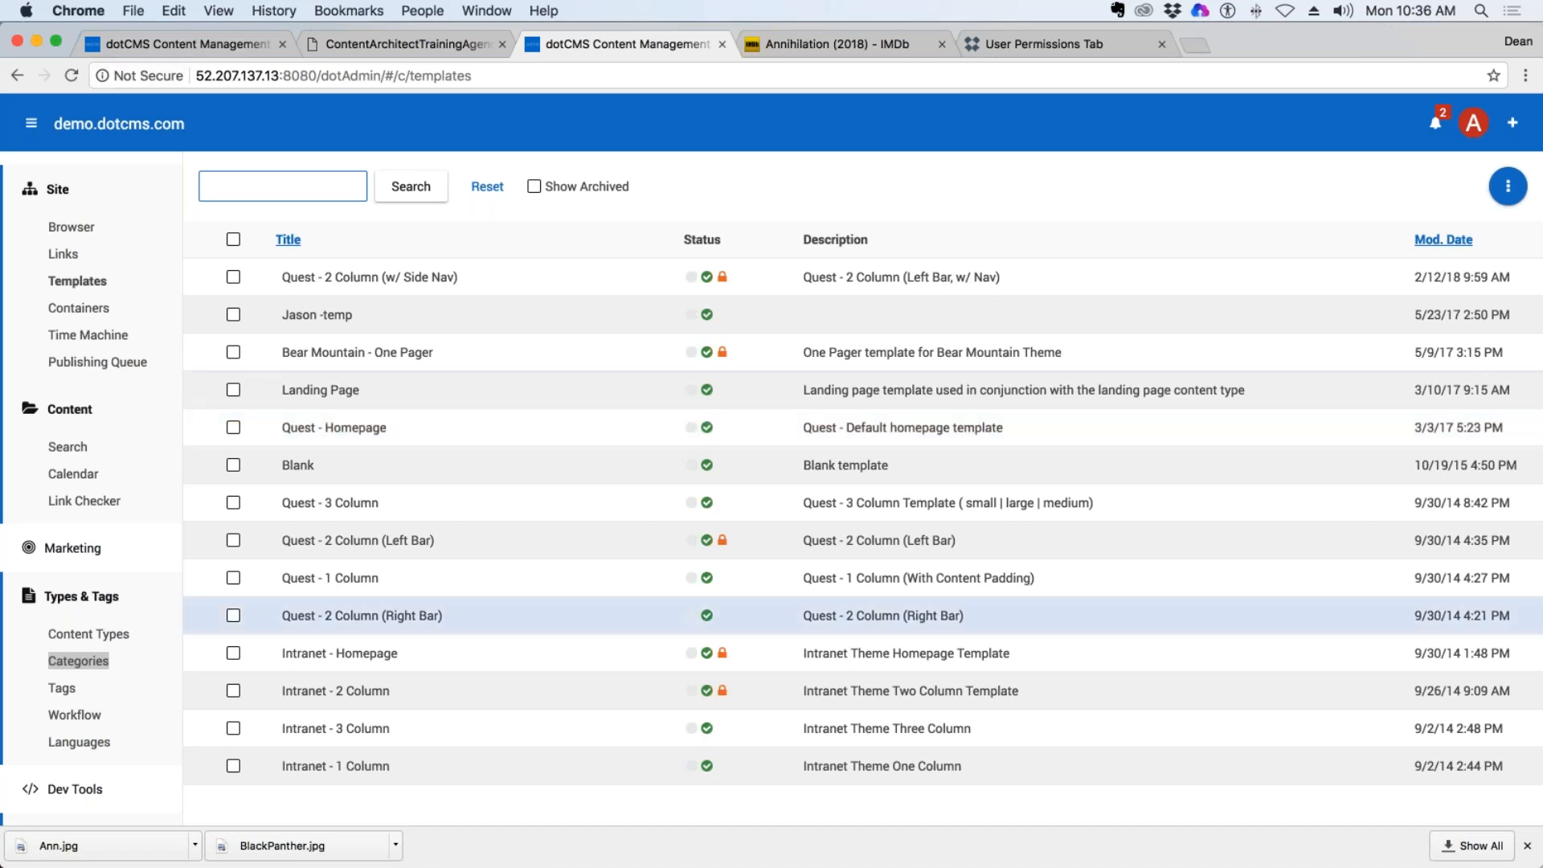
Flush all caches in the system maintenance area and close the browser's downloads bar.
{"action": "scroll", "coordinate": [110, 624], "scroll_direction": "down", "scroll_amount": 5}
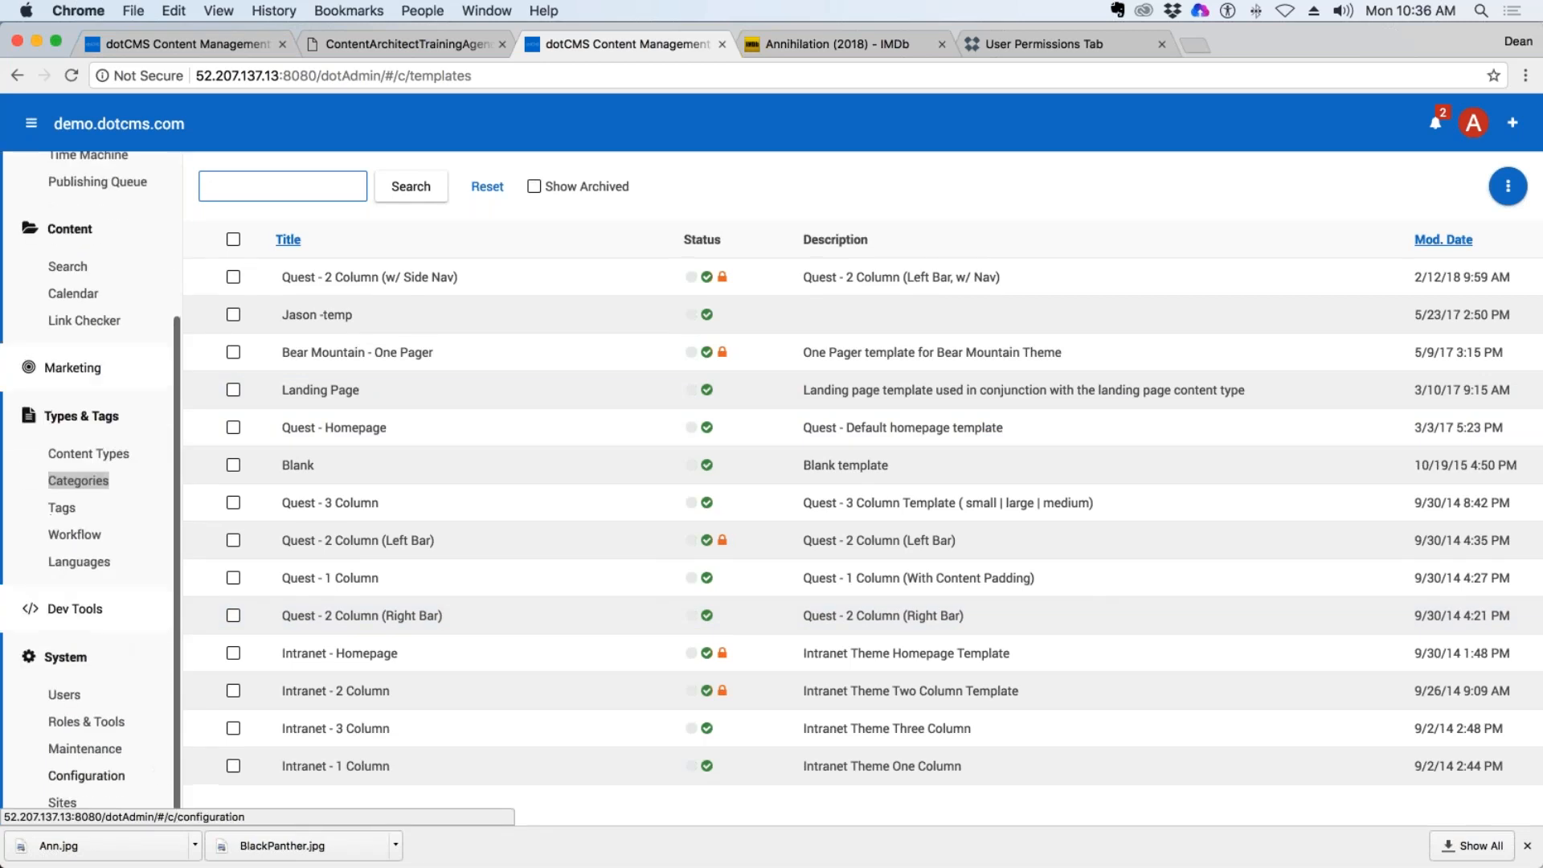
{"action": "left_click", "coordinate": [96, 750]}
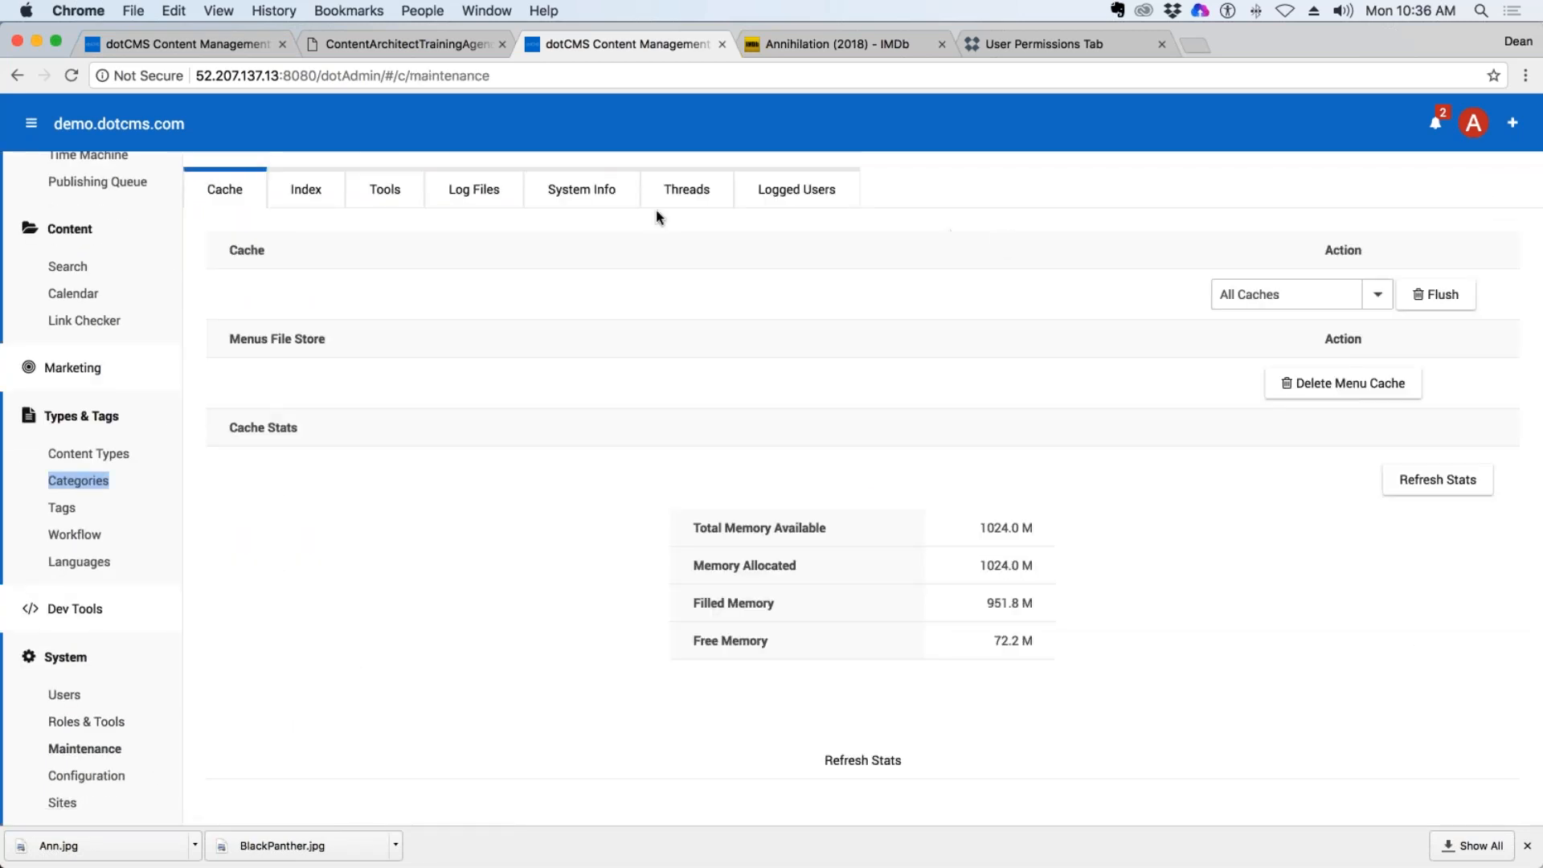
{"action": "left_click", "coordinate": [1458, 302]}
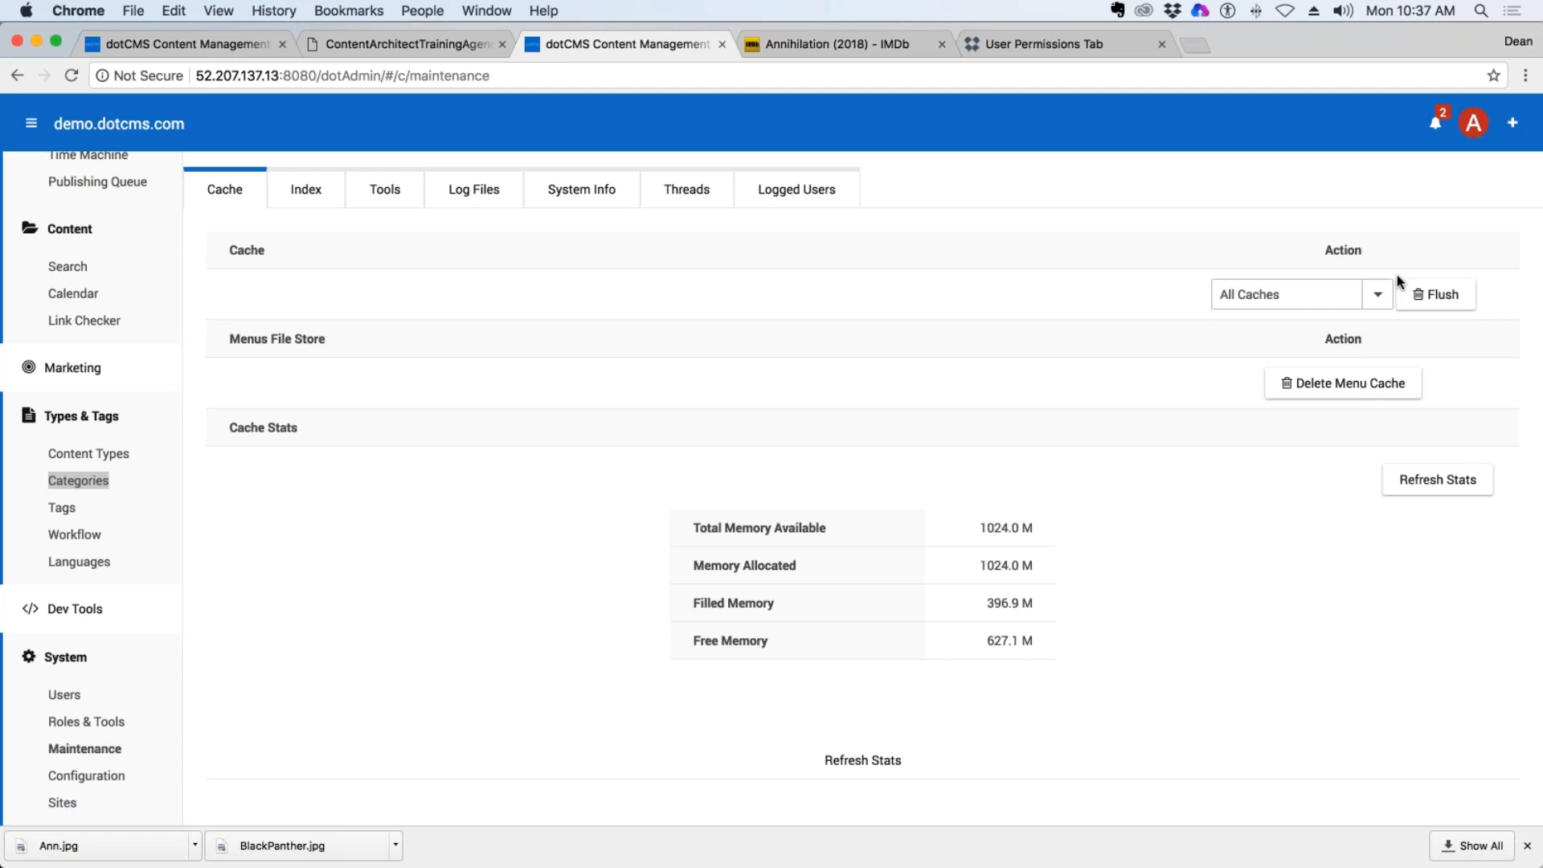
{"action": "left_click", "coordinate": [1527, 846]}
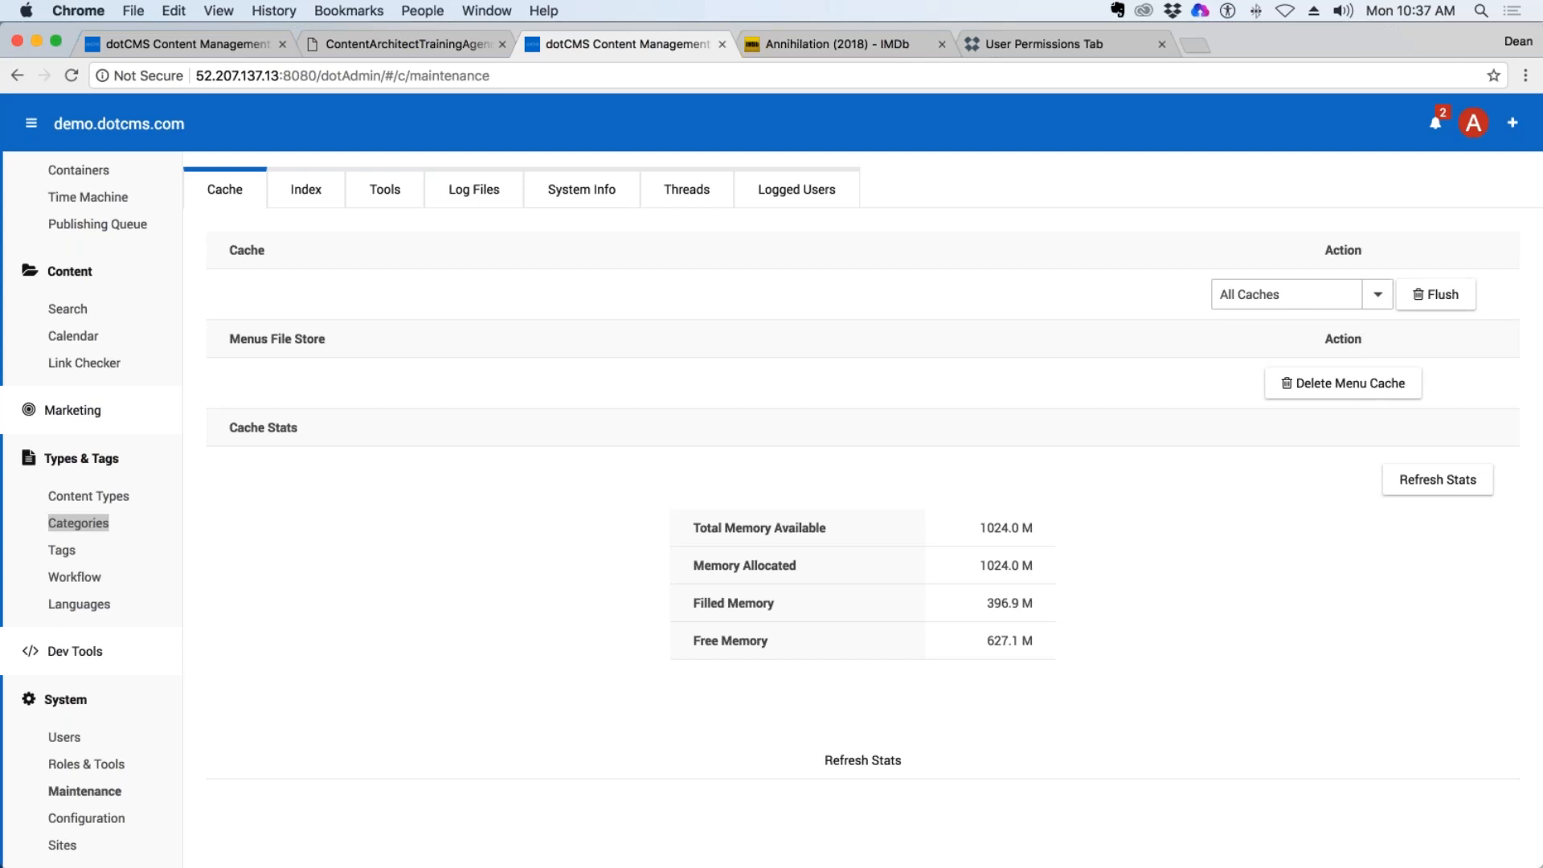
{"action": "key", "text": "super+Tab"}
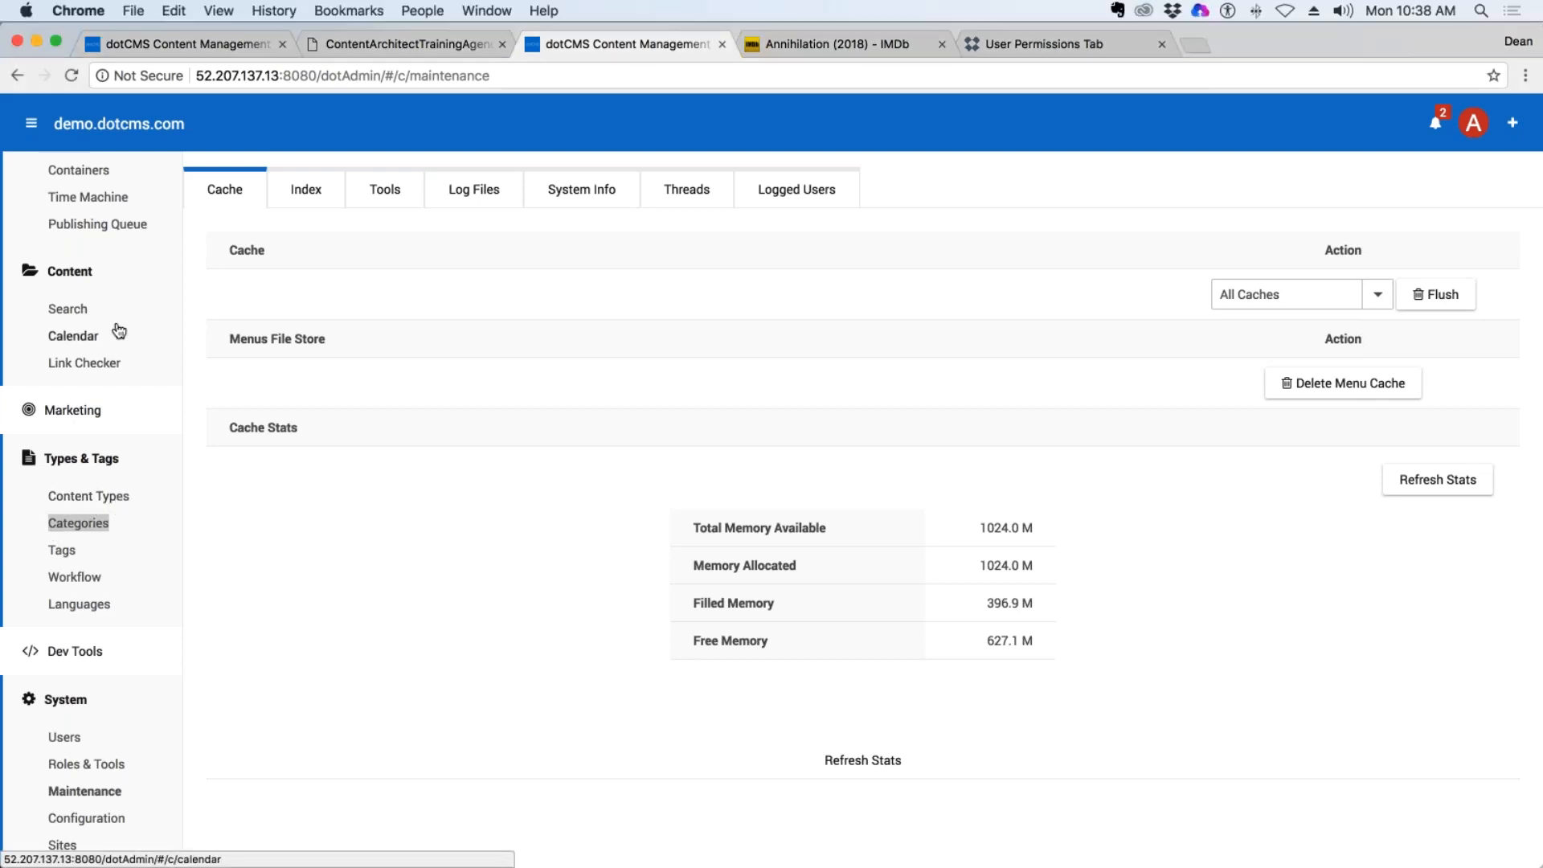
Start a new template in the Template Designer, titled "Movie Template" with the author's first name and last initial as prefix.
{"action": "scroll", "coordinate": [112, 233], "scroll_direction": "up", "scroll_amount": 4}
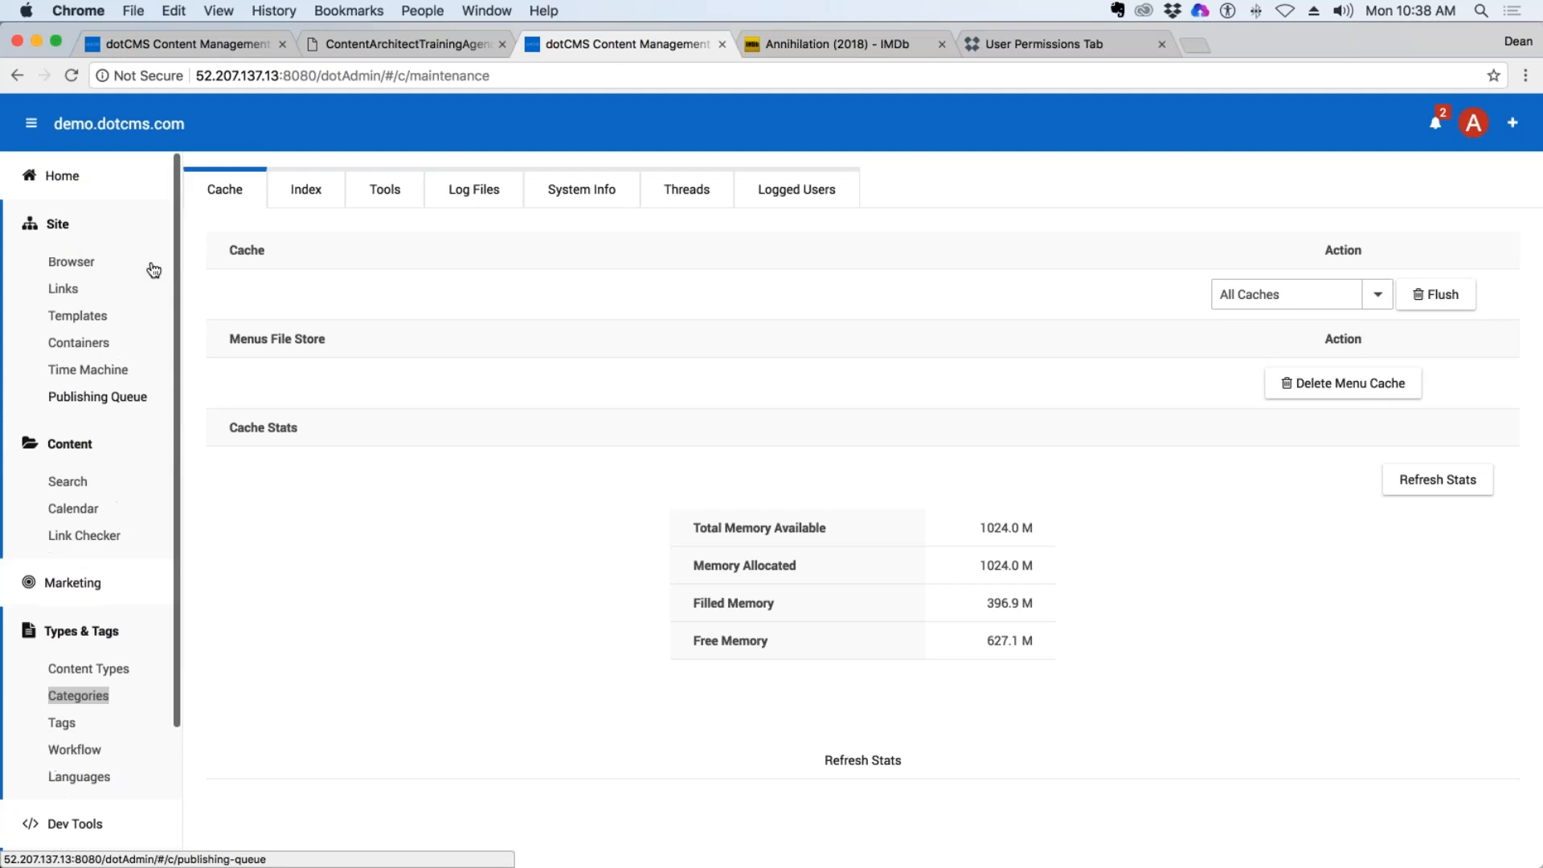
{"action": "left_click", "coordinate": [77, 315]}
{"action": "left_click", "coordinate": [1508, 185]}
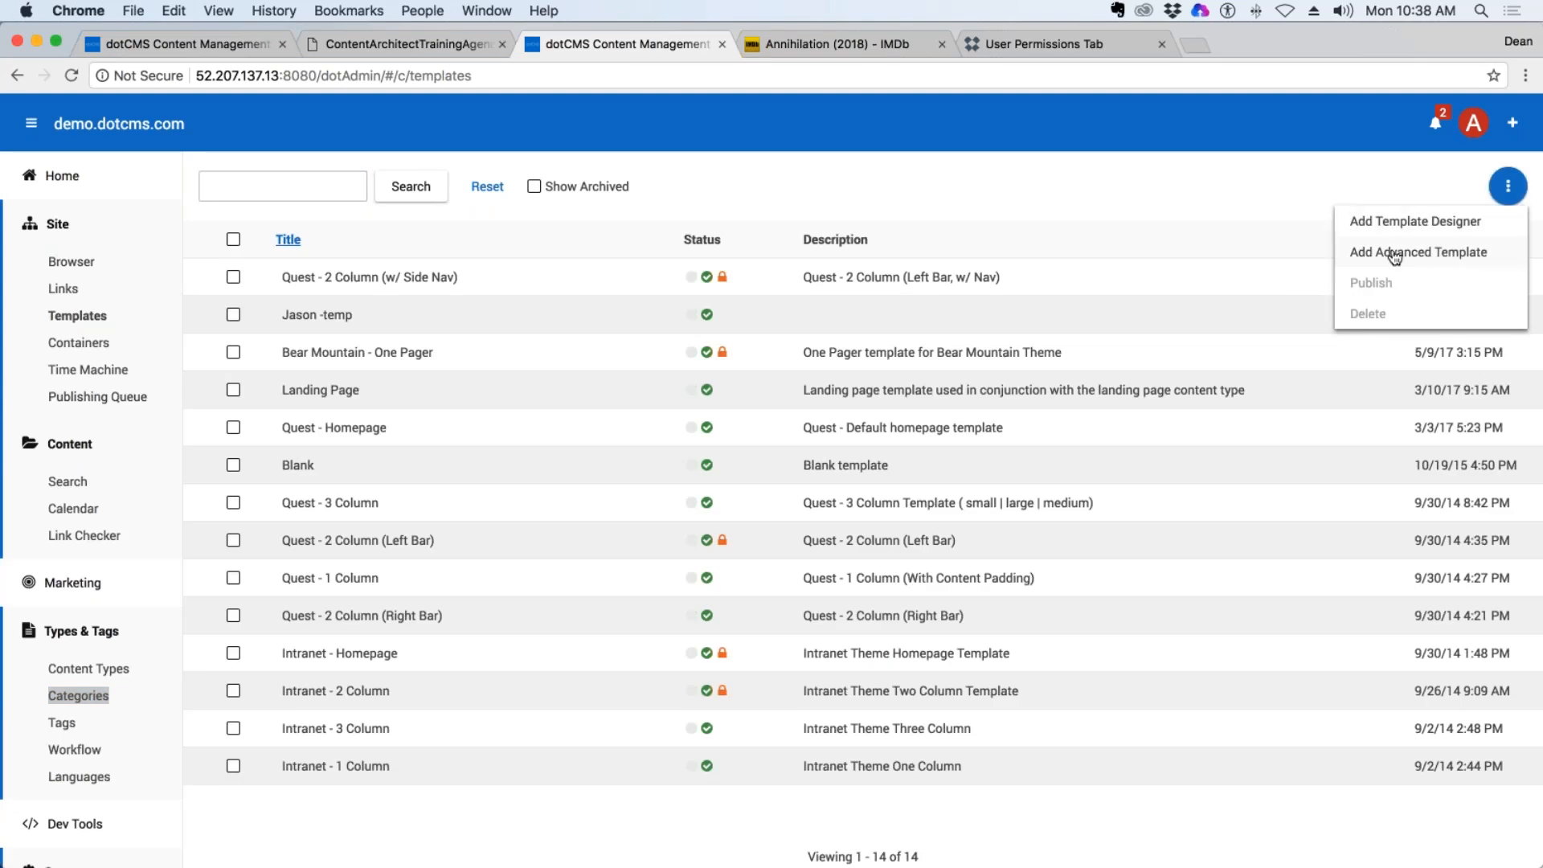
{"action": "left_click", "coordinate": [1426, 230]}
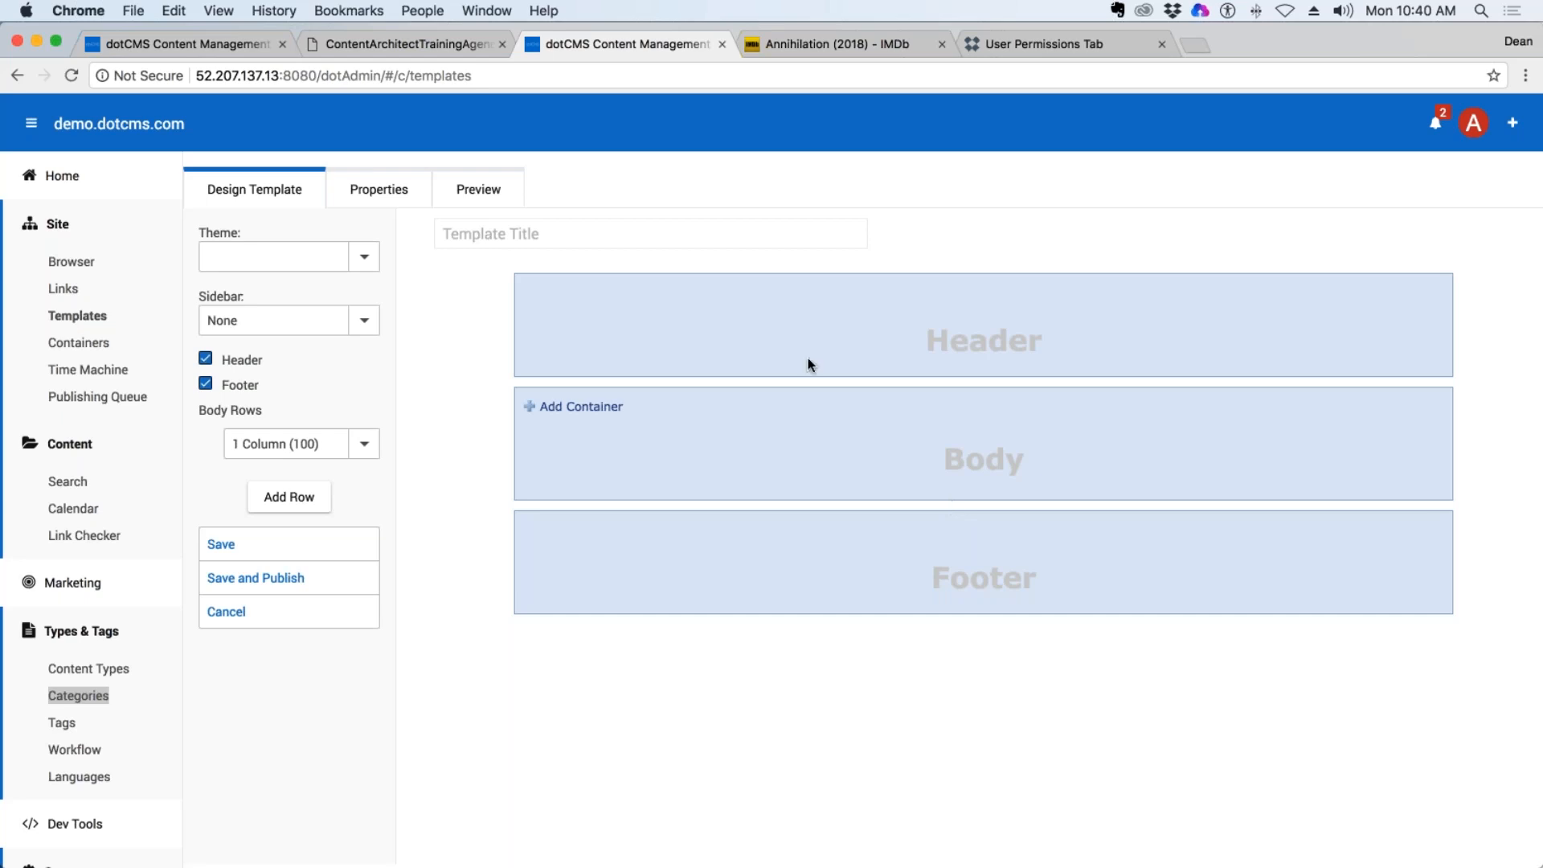
{"action": "left_click", "coordinate": [519, 231]}
{"action": "type", "text": "Dean"}
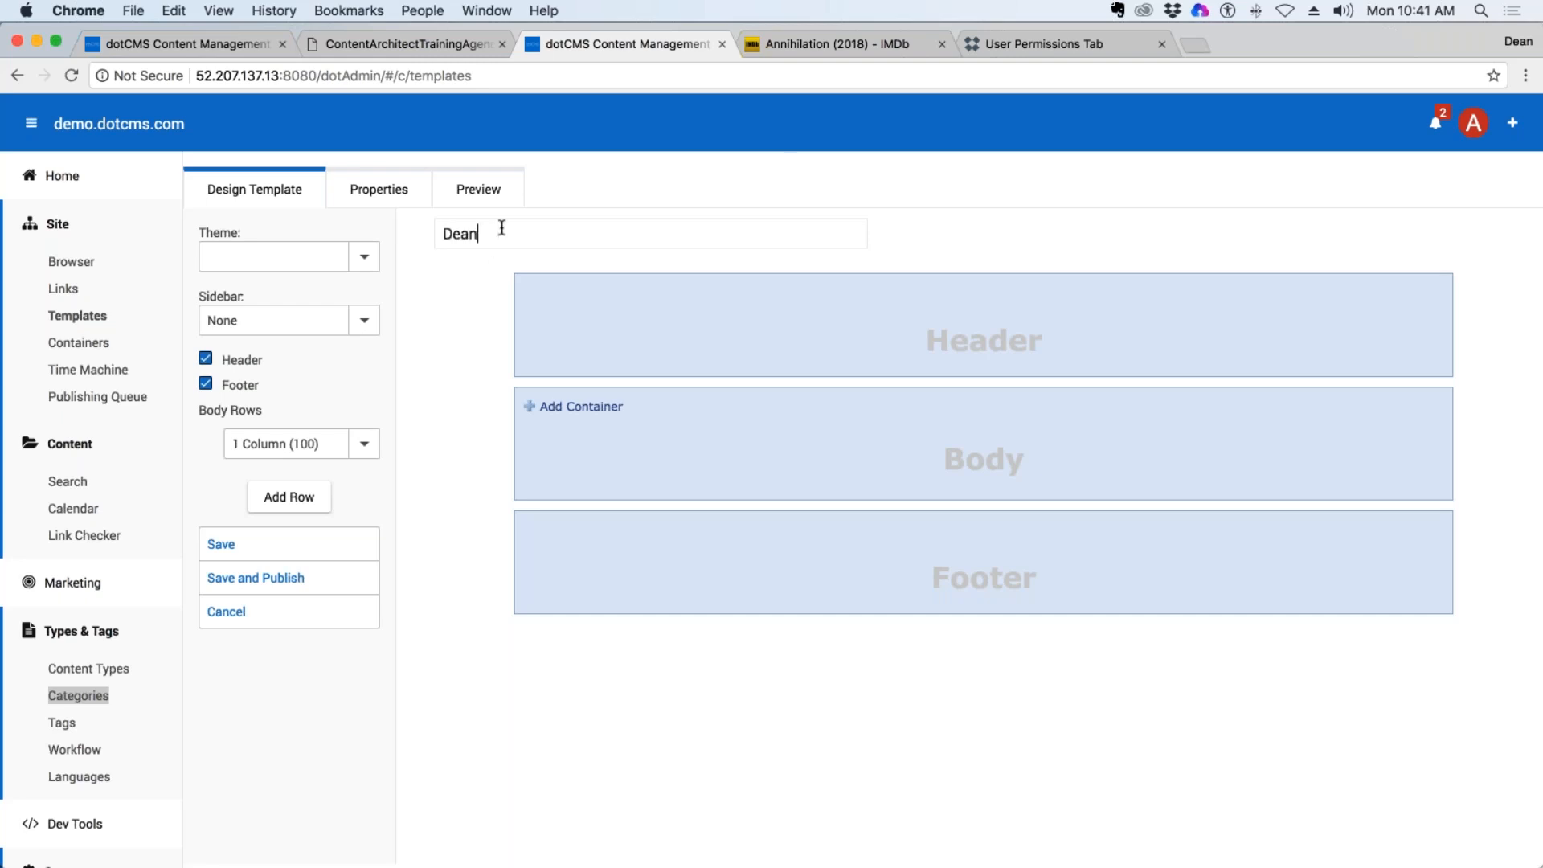
{"action": "type", "text": "G Movie Template"}
Set the movie template's theme to quest from demo.dotcms.com.
{"action": "left_click", "coordinate": [275, 260]}
{"action": "left_click", "coordinate": [362, 260]}
{"action": "left_click", "coordinate": [362, 261]}
{"action": "left_click", "coordinate": [364, 258]}
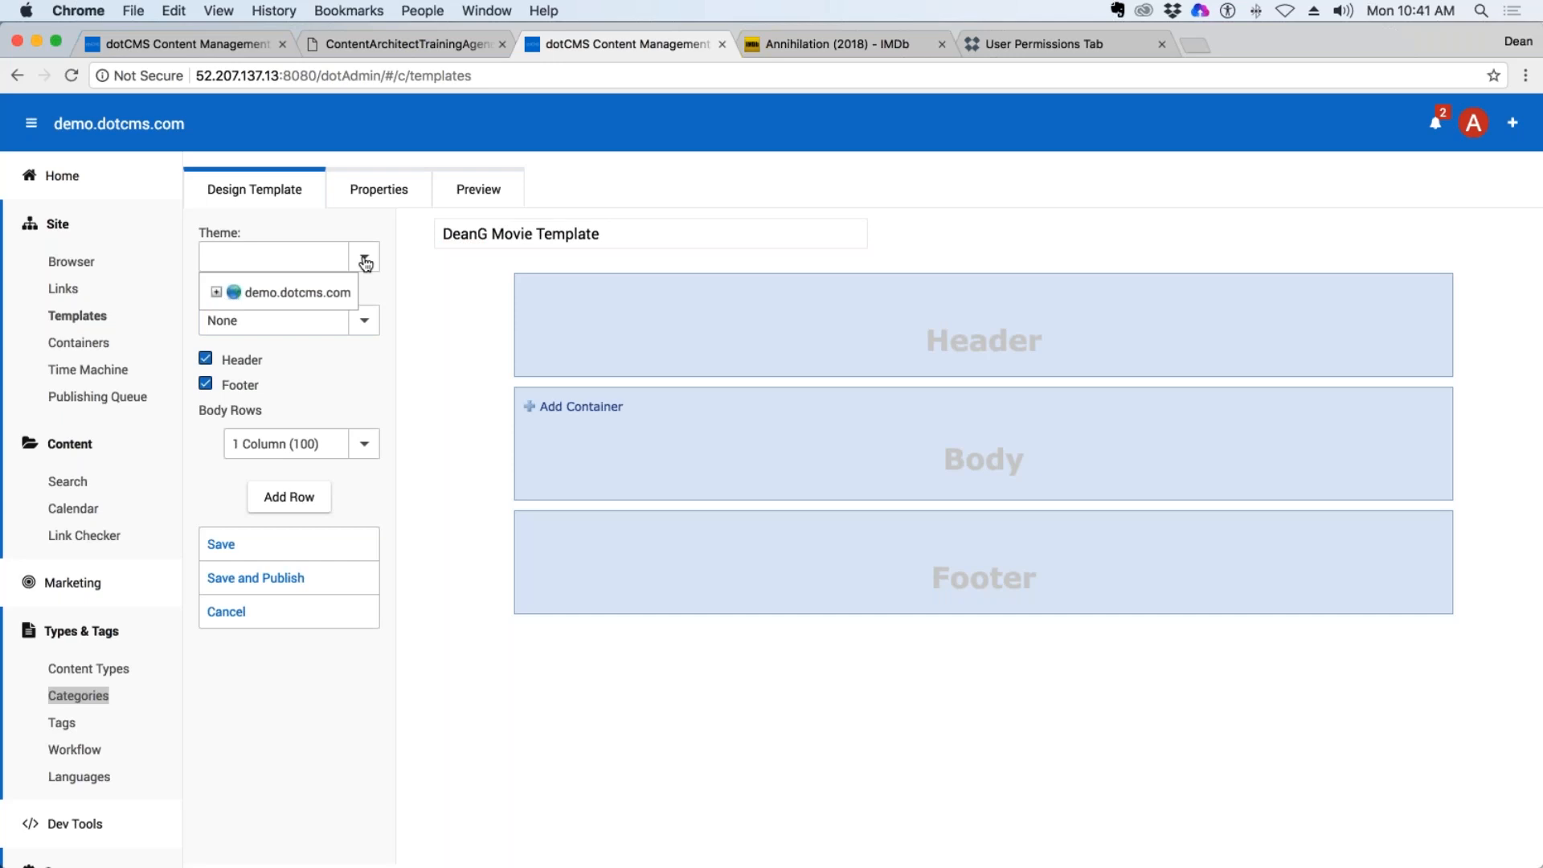
{"action": "left_click", "coordinate": [215, 291]}
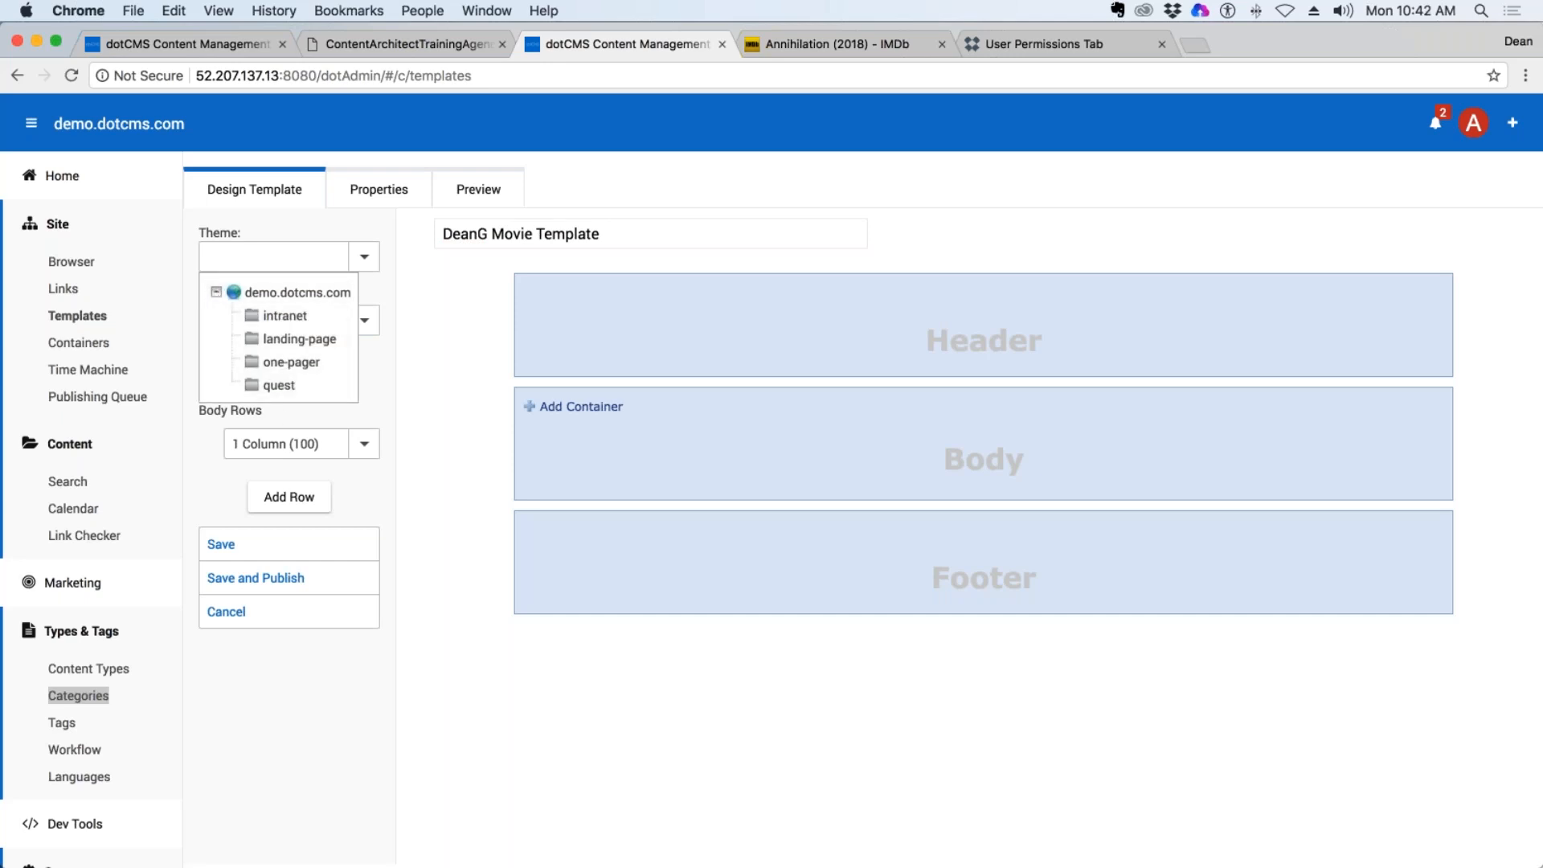
{"action": "left_click", "coordinate": [279, 384]}
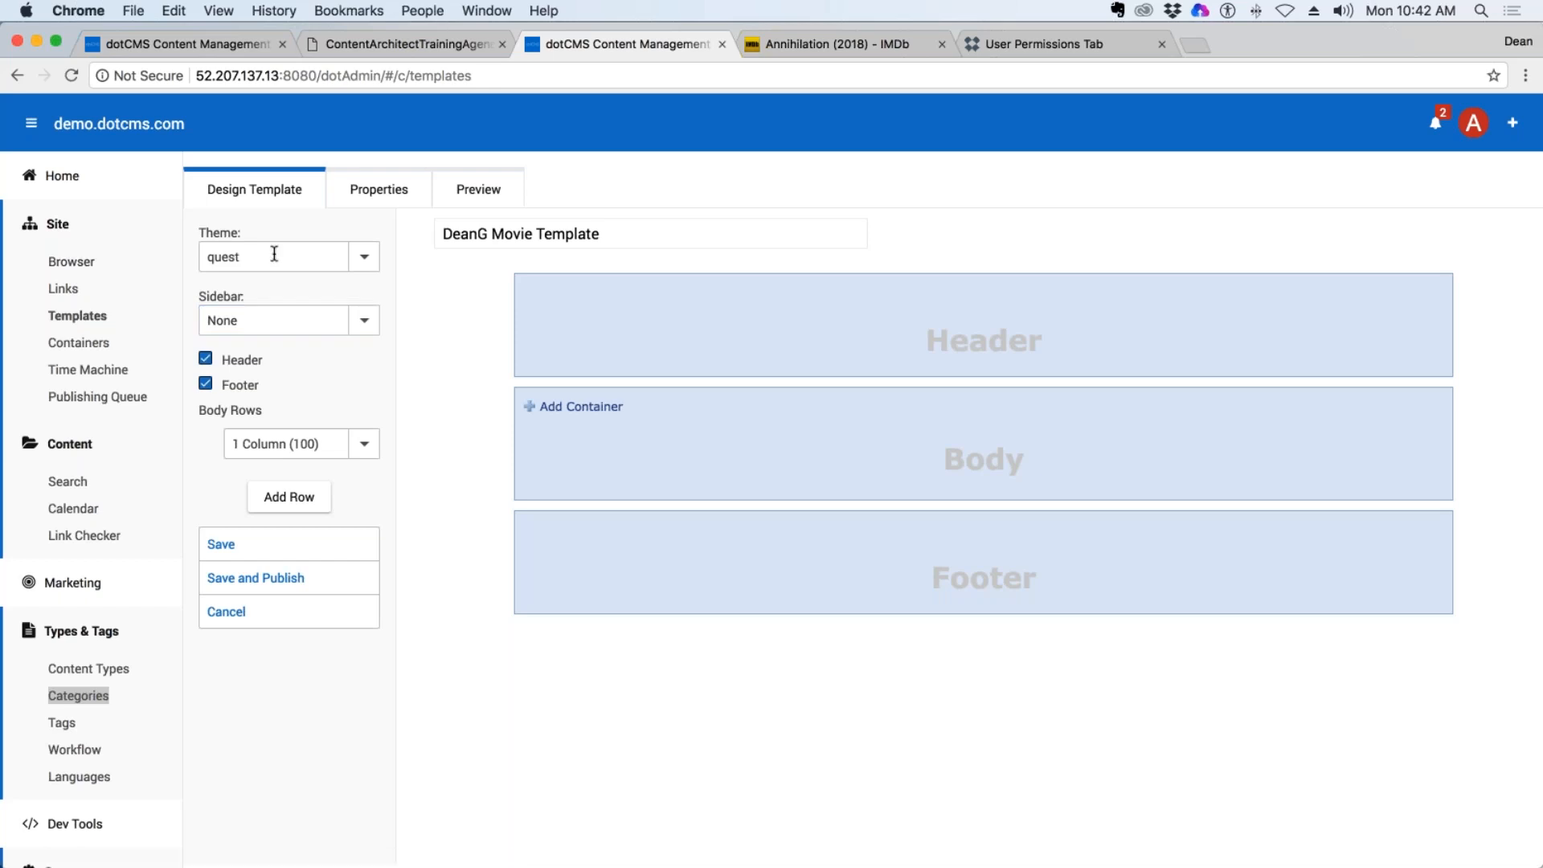
{"action": "left_click_drag", "start_coordinate": [651, 230], "coordinate": [455, 231]}
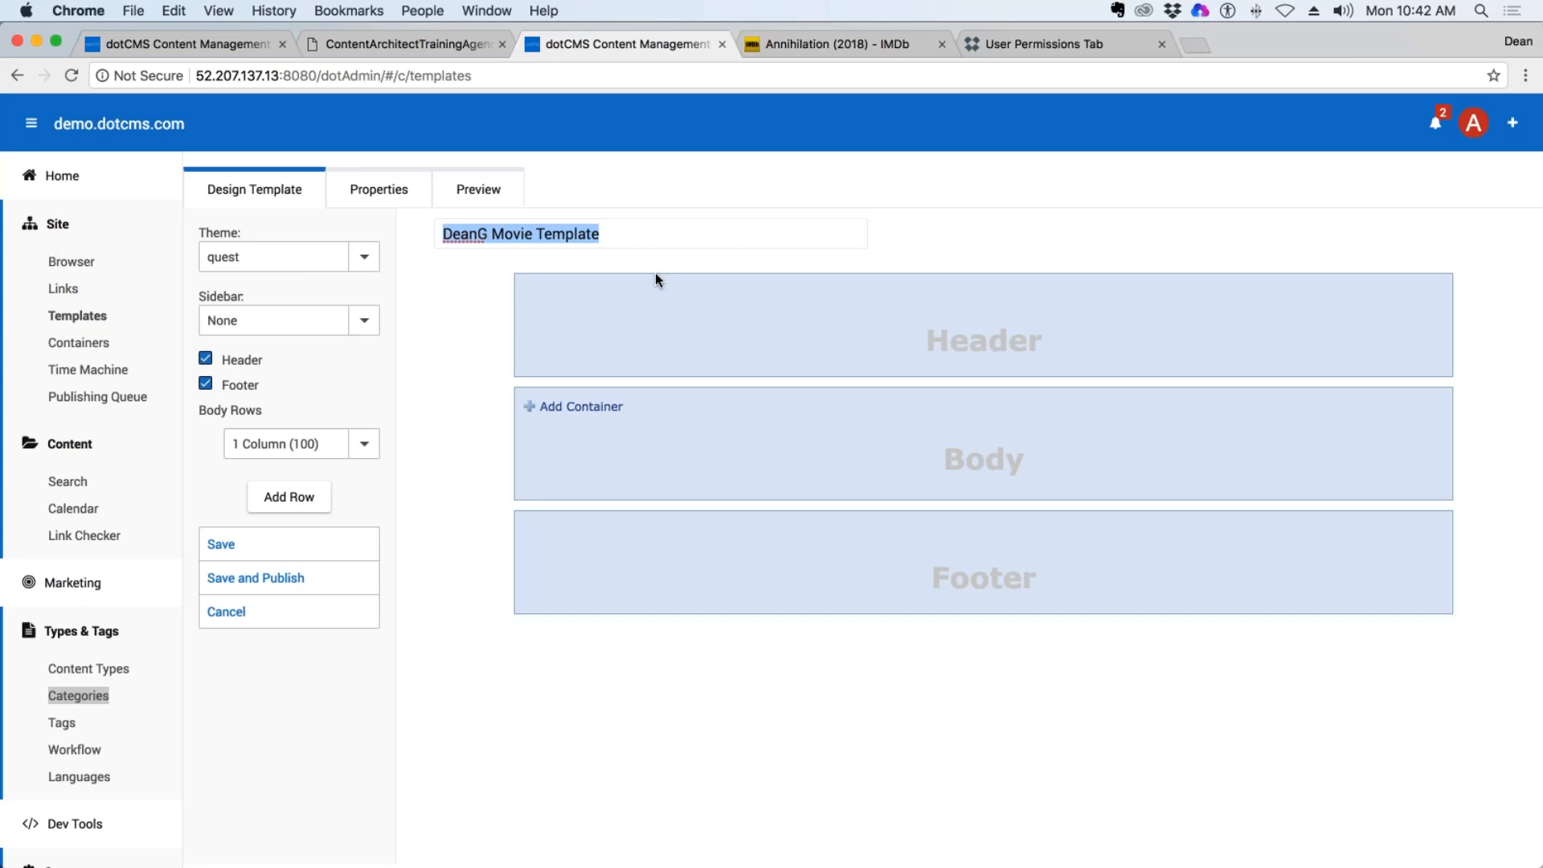
Add the author's own Movie Container to the template body, then save and publish the template.
{"action": "left_click", "coordinate": [589, 413]}
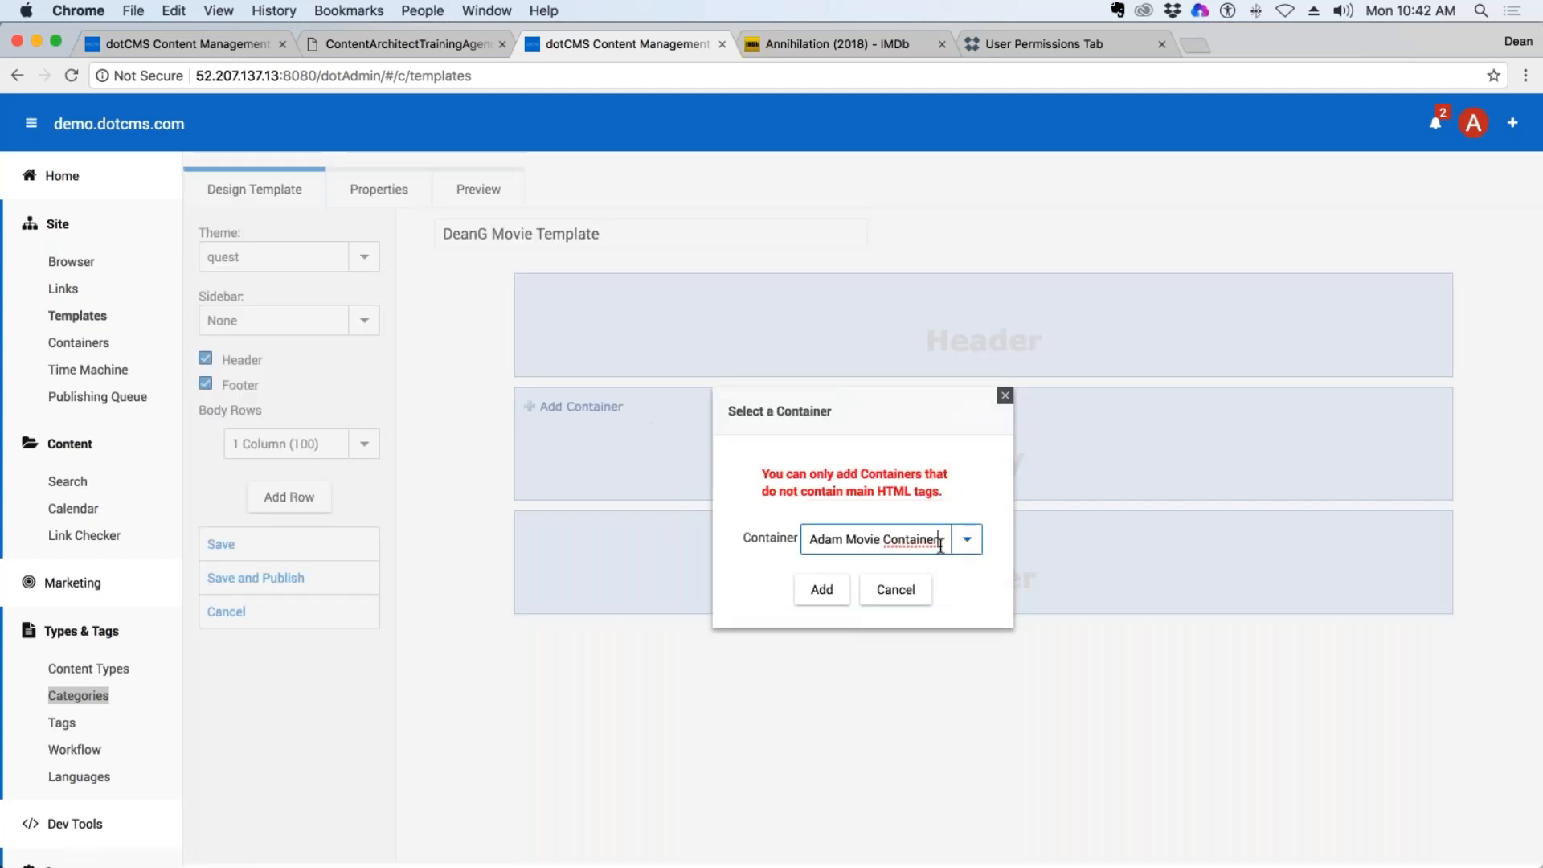
{"action": "left_click_drag", "start_coordinate": [940, 545], "coordinate": [694, 520]}
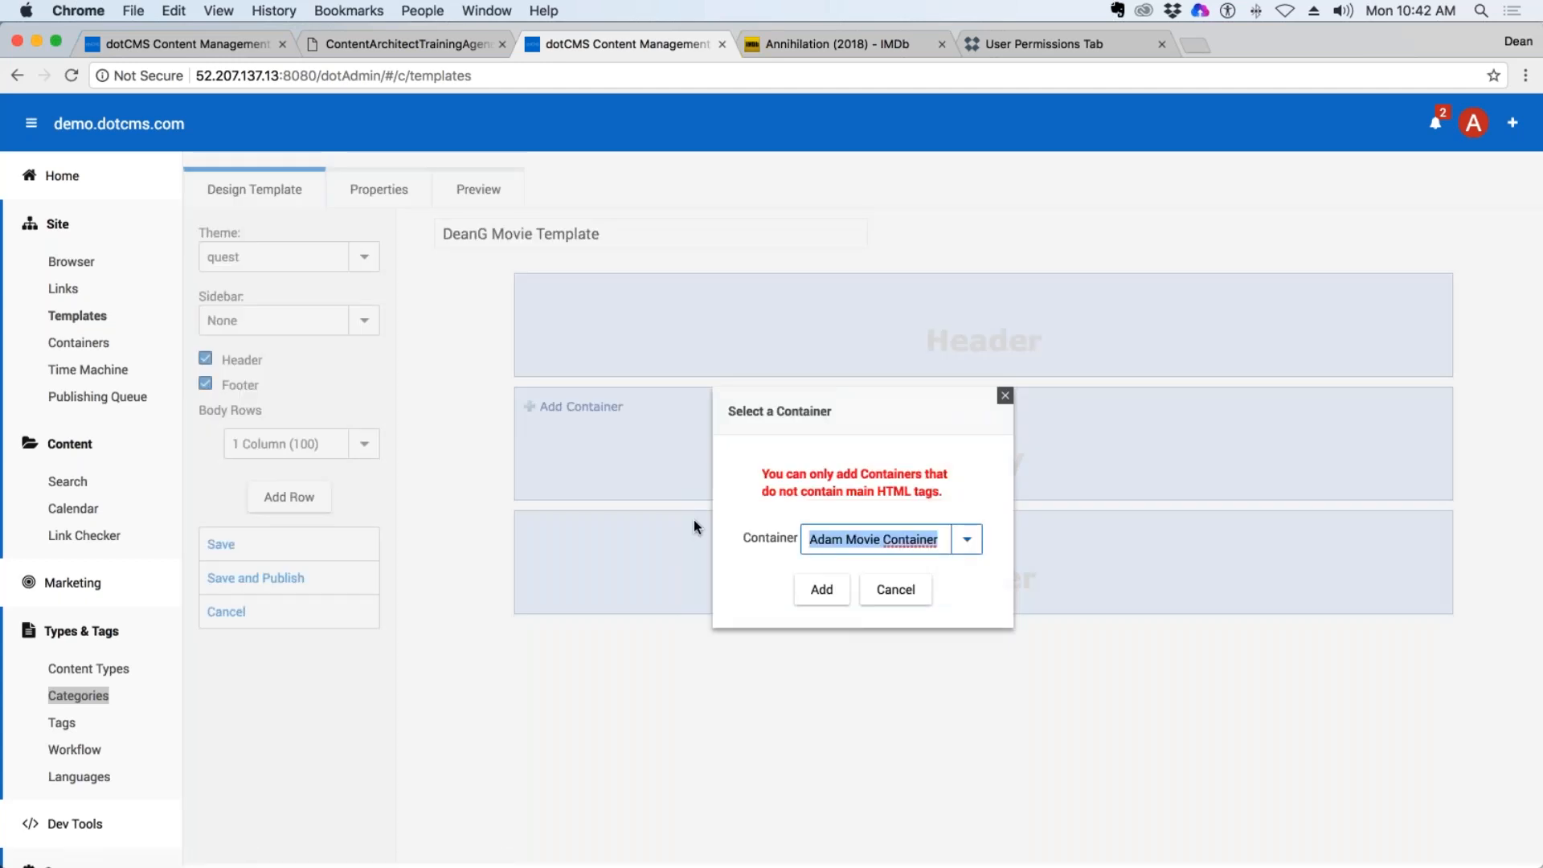
{"action": "type", "text": "DeanG"}
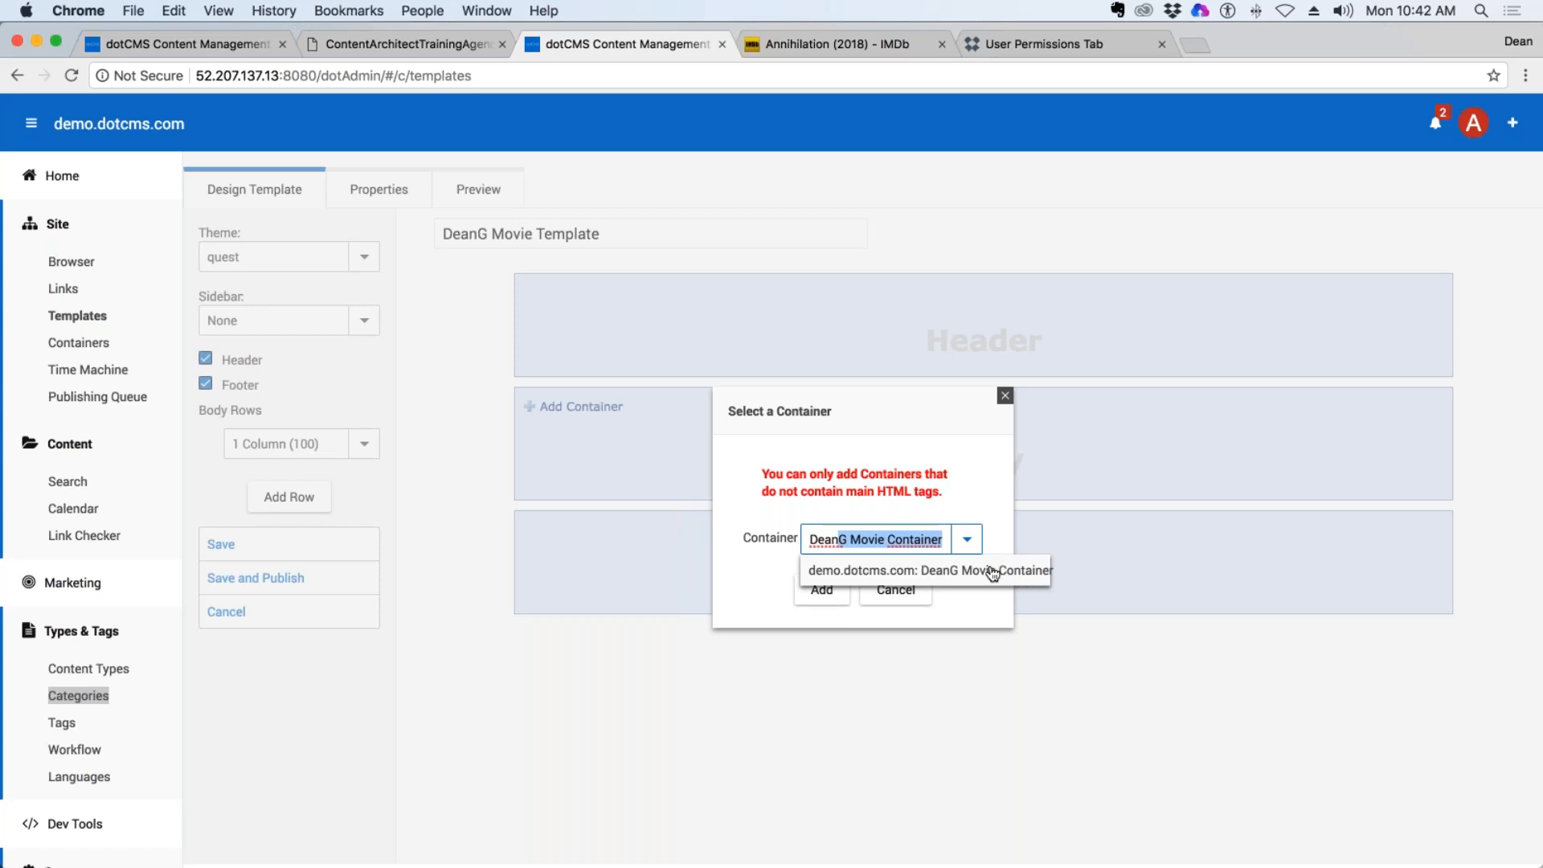
{"action": "left_click", "coordinate": [1002, 570]}
{"action": "left_click", "coordinate": [821, 590]}
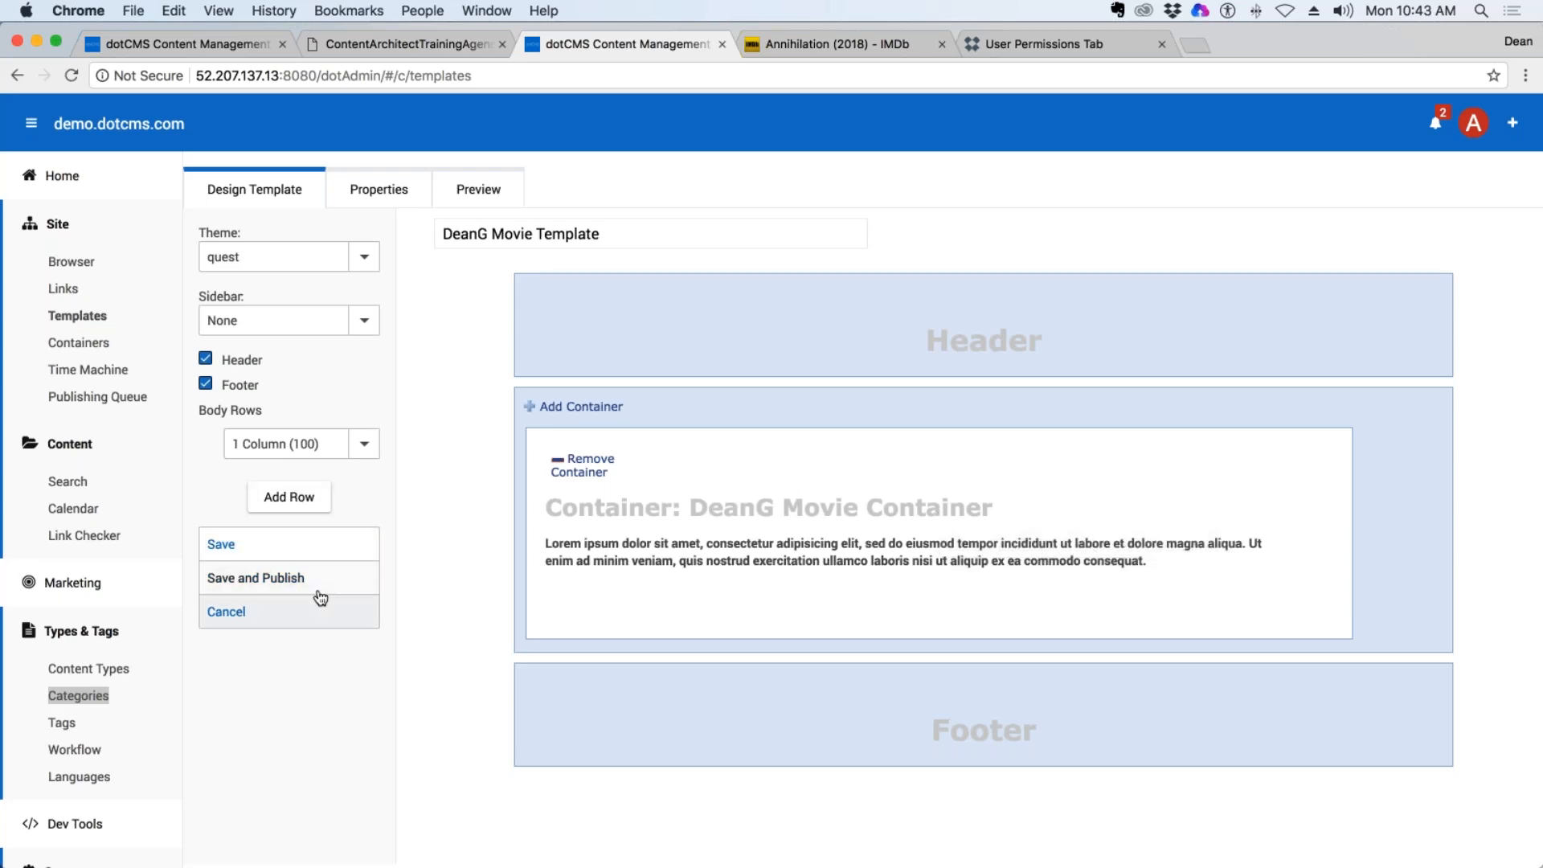
{"action": "left_click", "coordinate": [265, 579]}
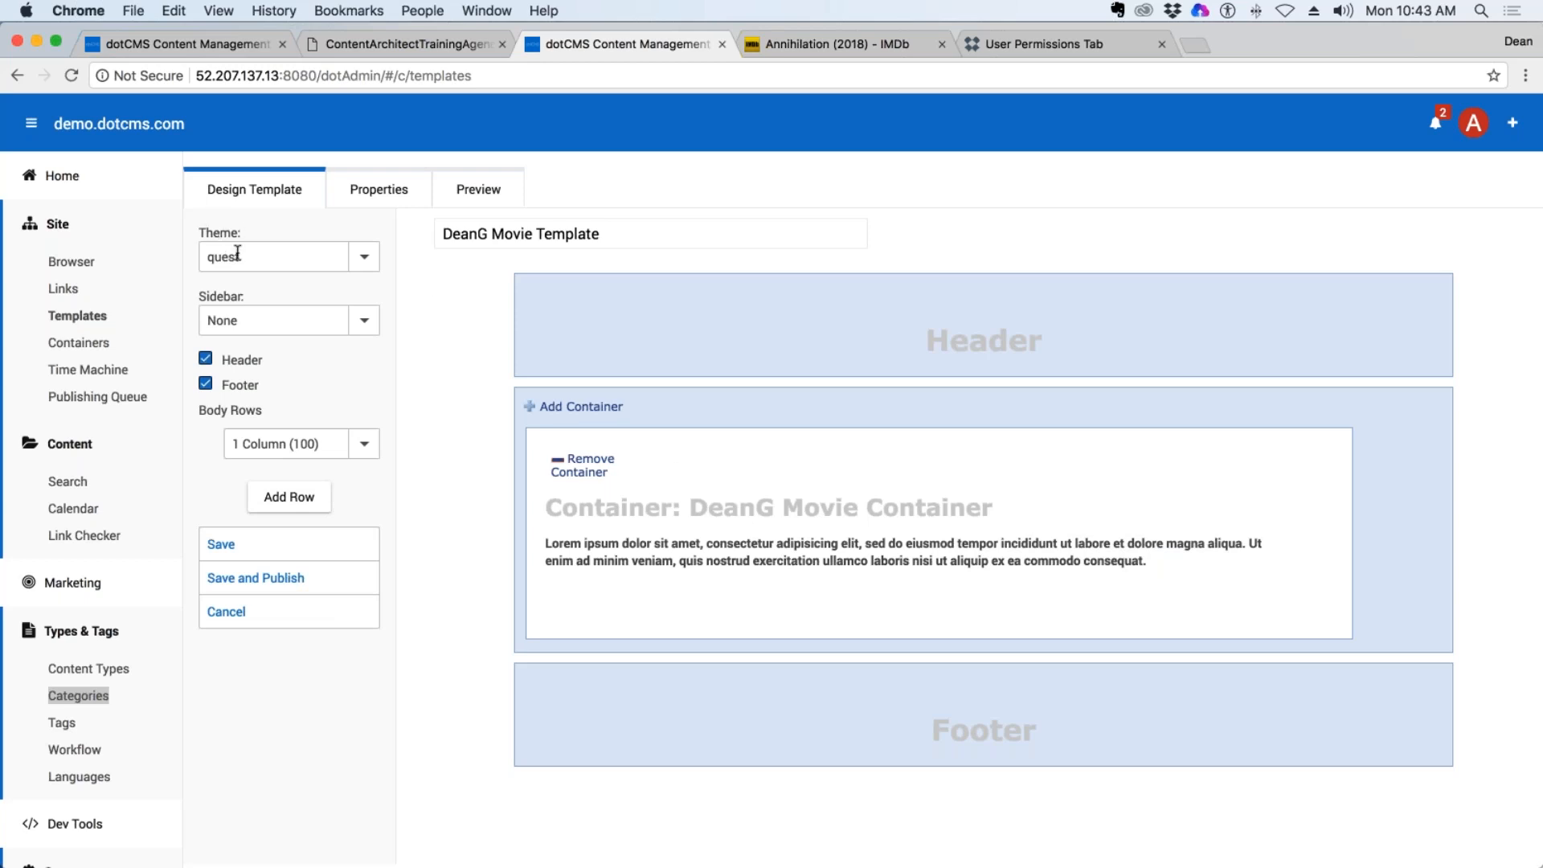
{"action": "left_click", "coordinate": [304, 588]}
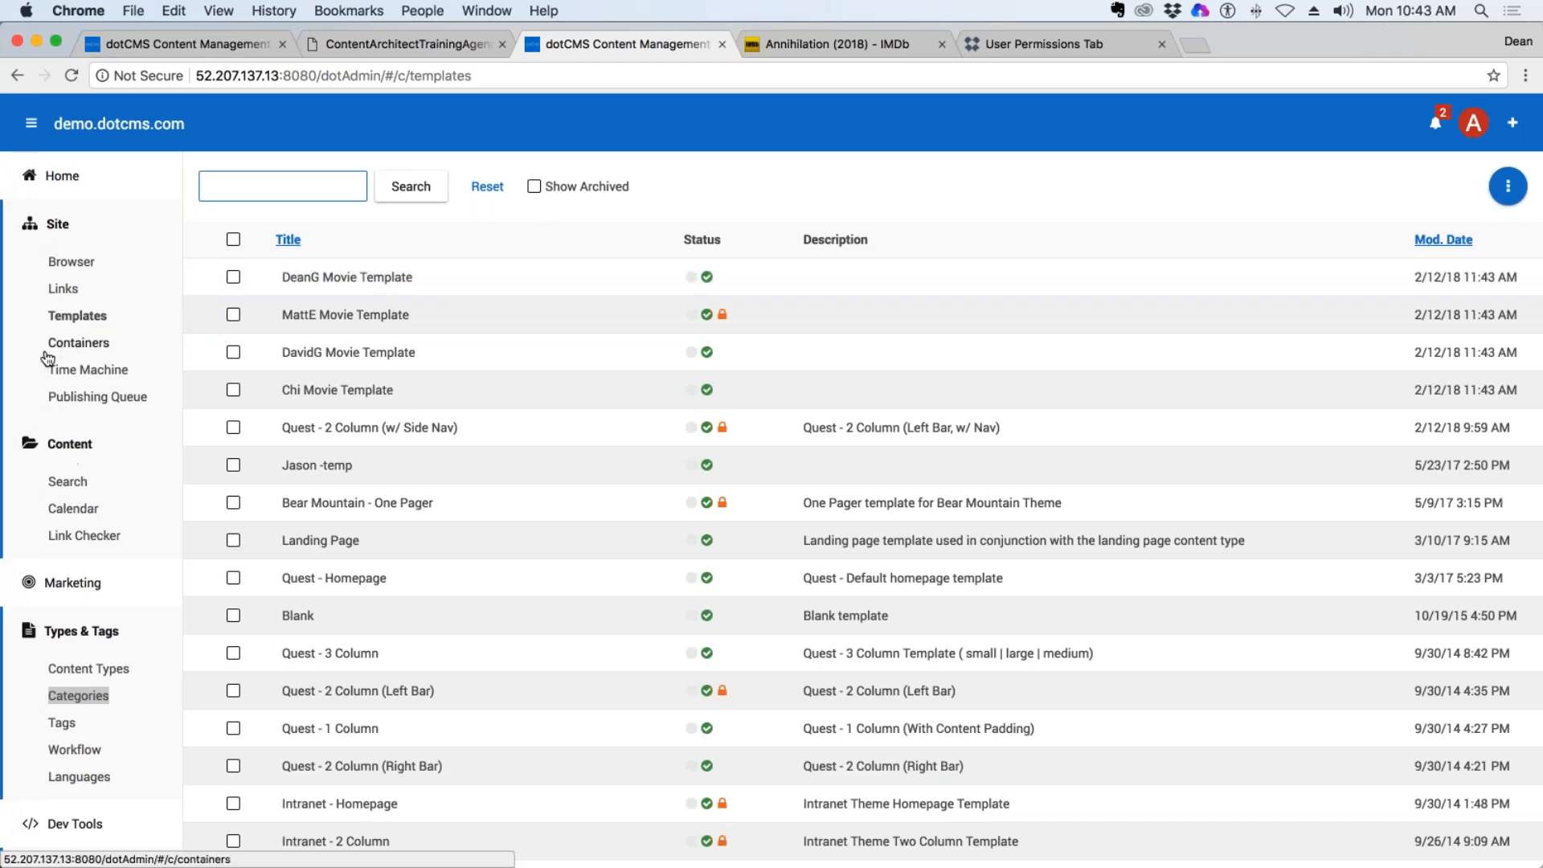
Start a new page of type Page Asset in the author's own folder under training in the site browser.
{"action": "left_click", "coordinate": [74, 265]}
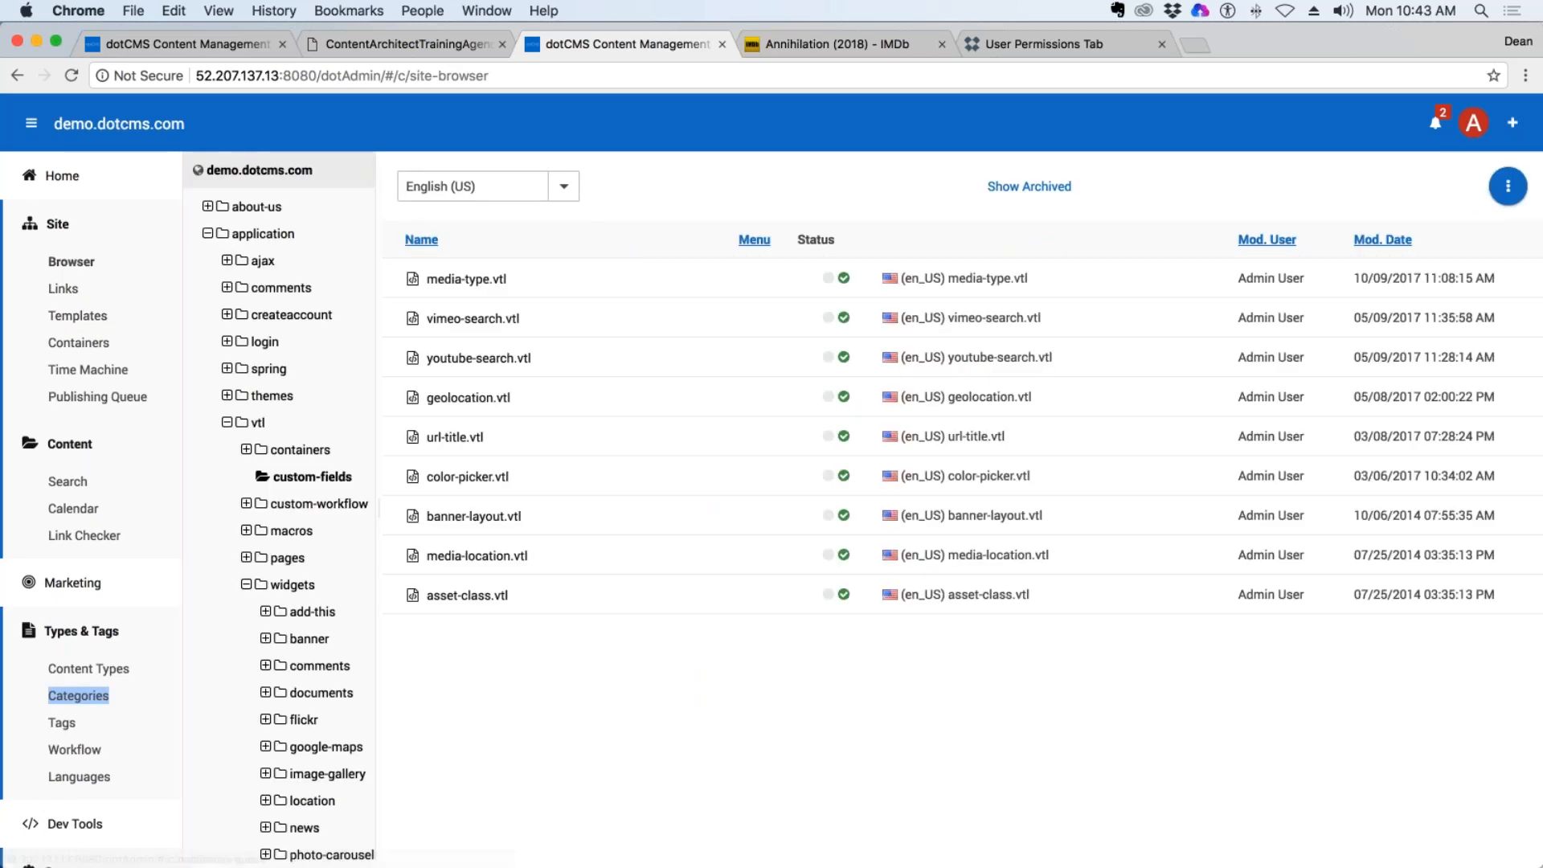
{"action": "left_click", "coordinate": [227, 422]}
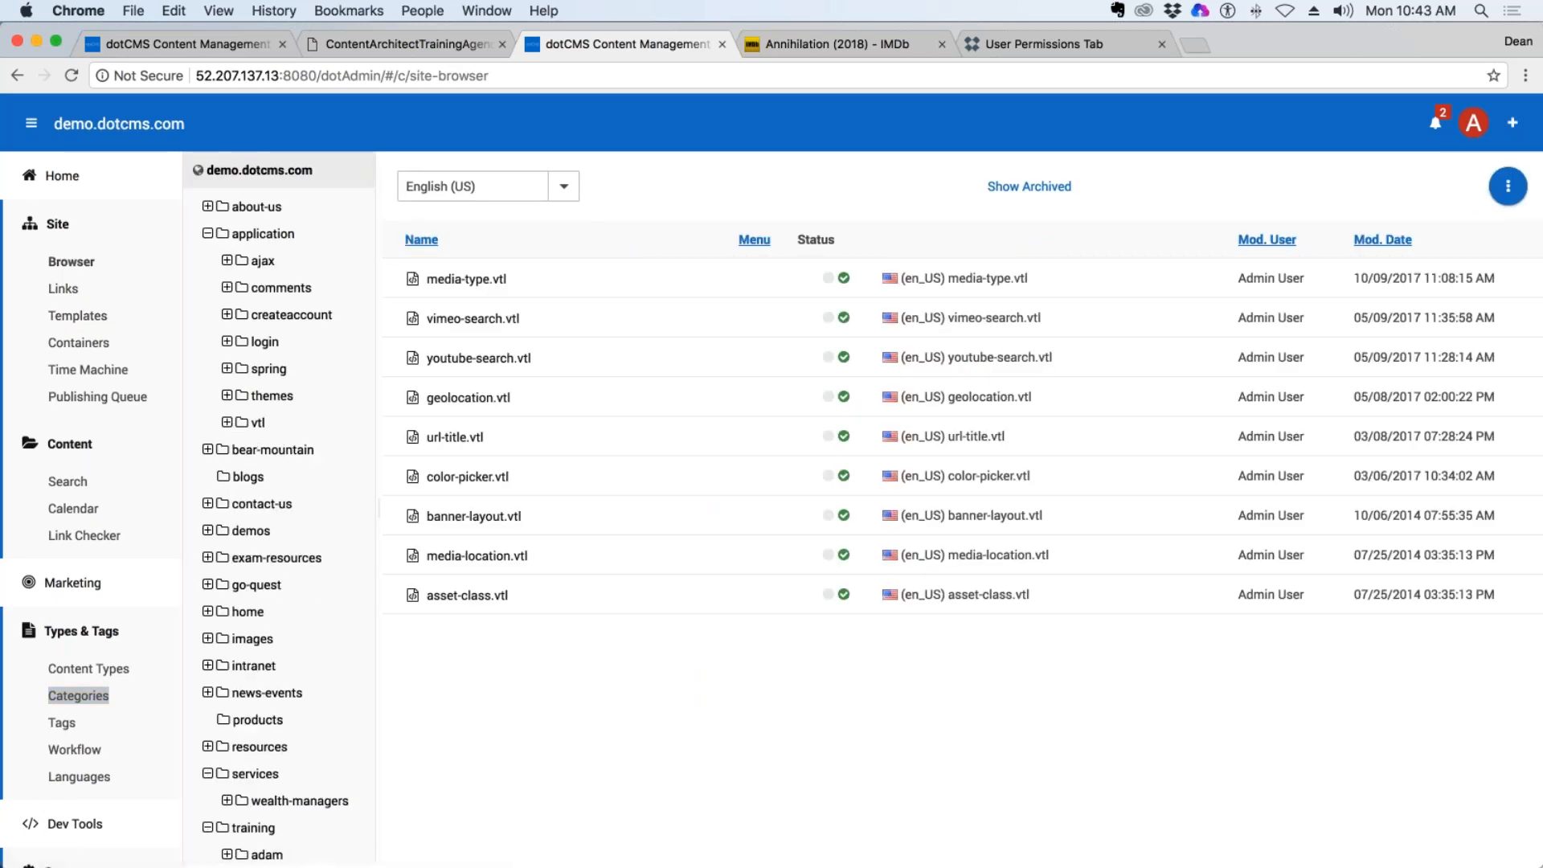
{"action": "left_click", "coordinate": [202, 234]}
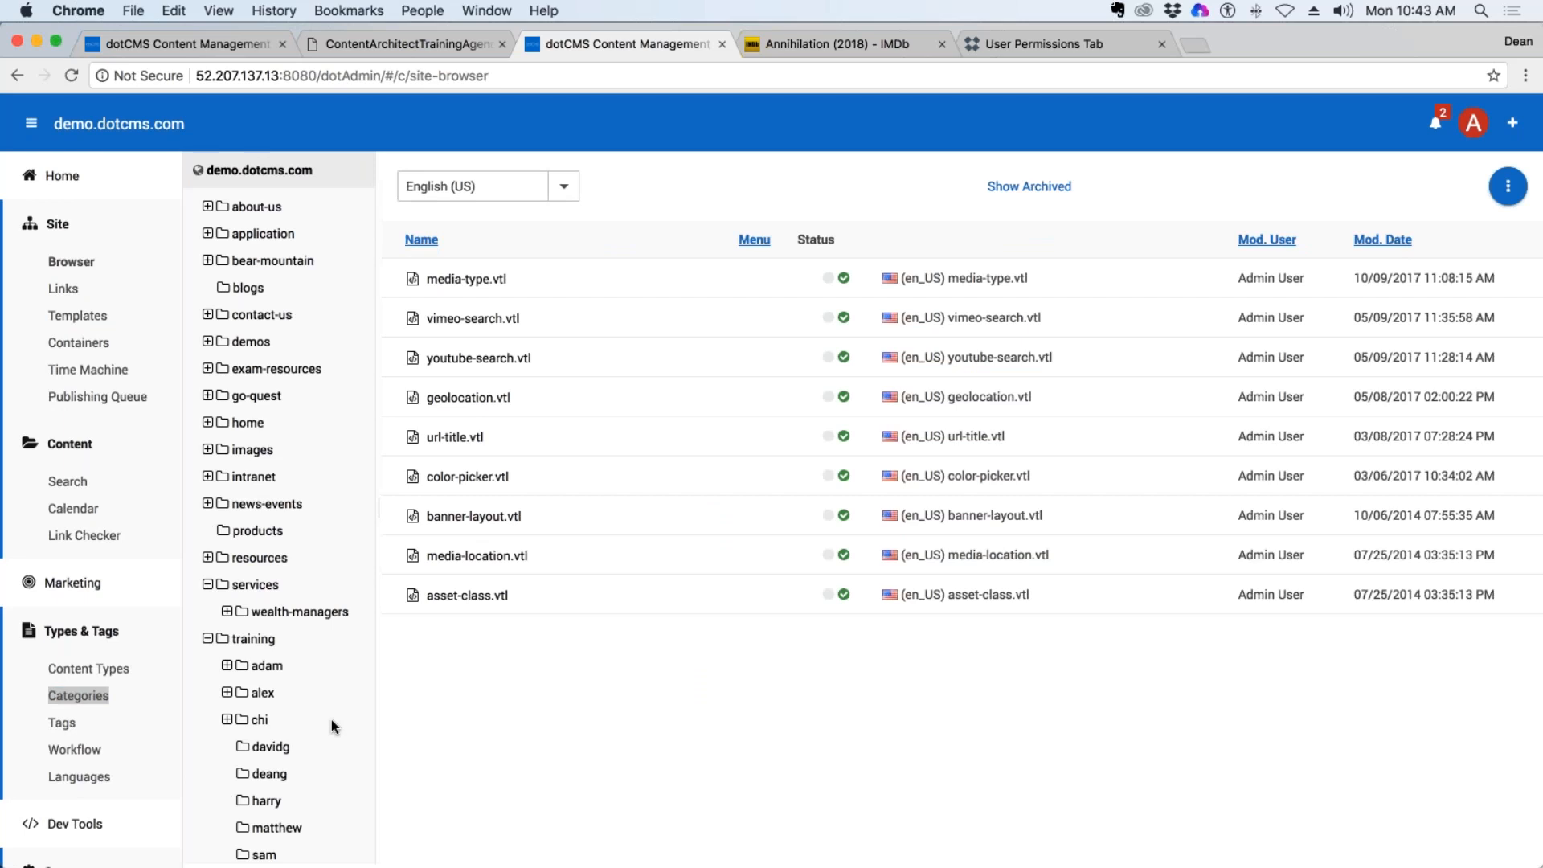
{"action": "left_click", "coordinate": [282, 775]}
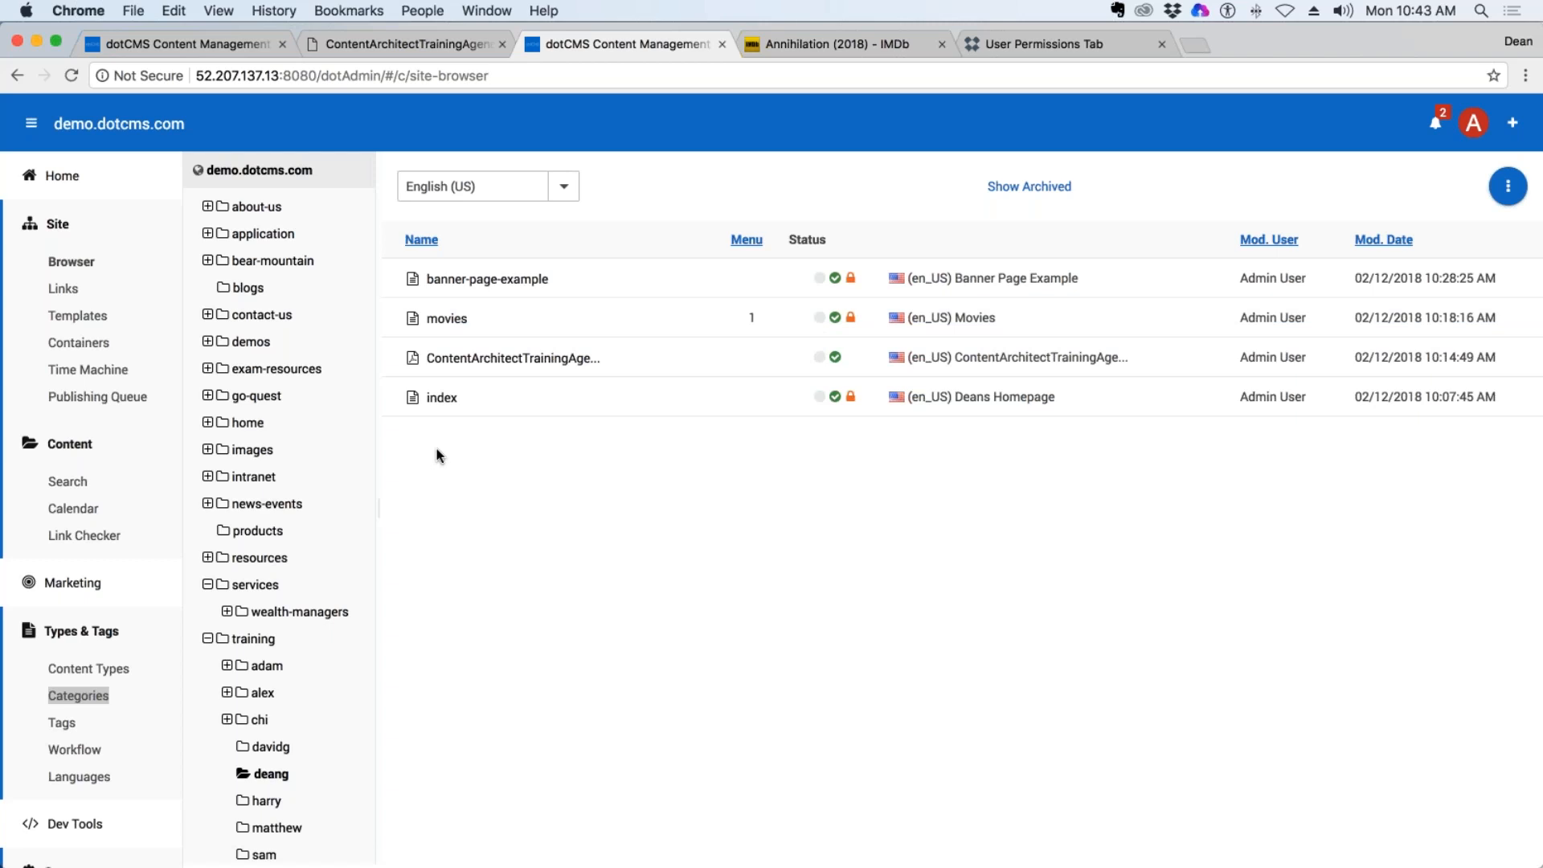
{"action": "right_click", "coordinate": [297, 773]}
{"action": "mouse_move", "coordinate": [305, 728]}
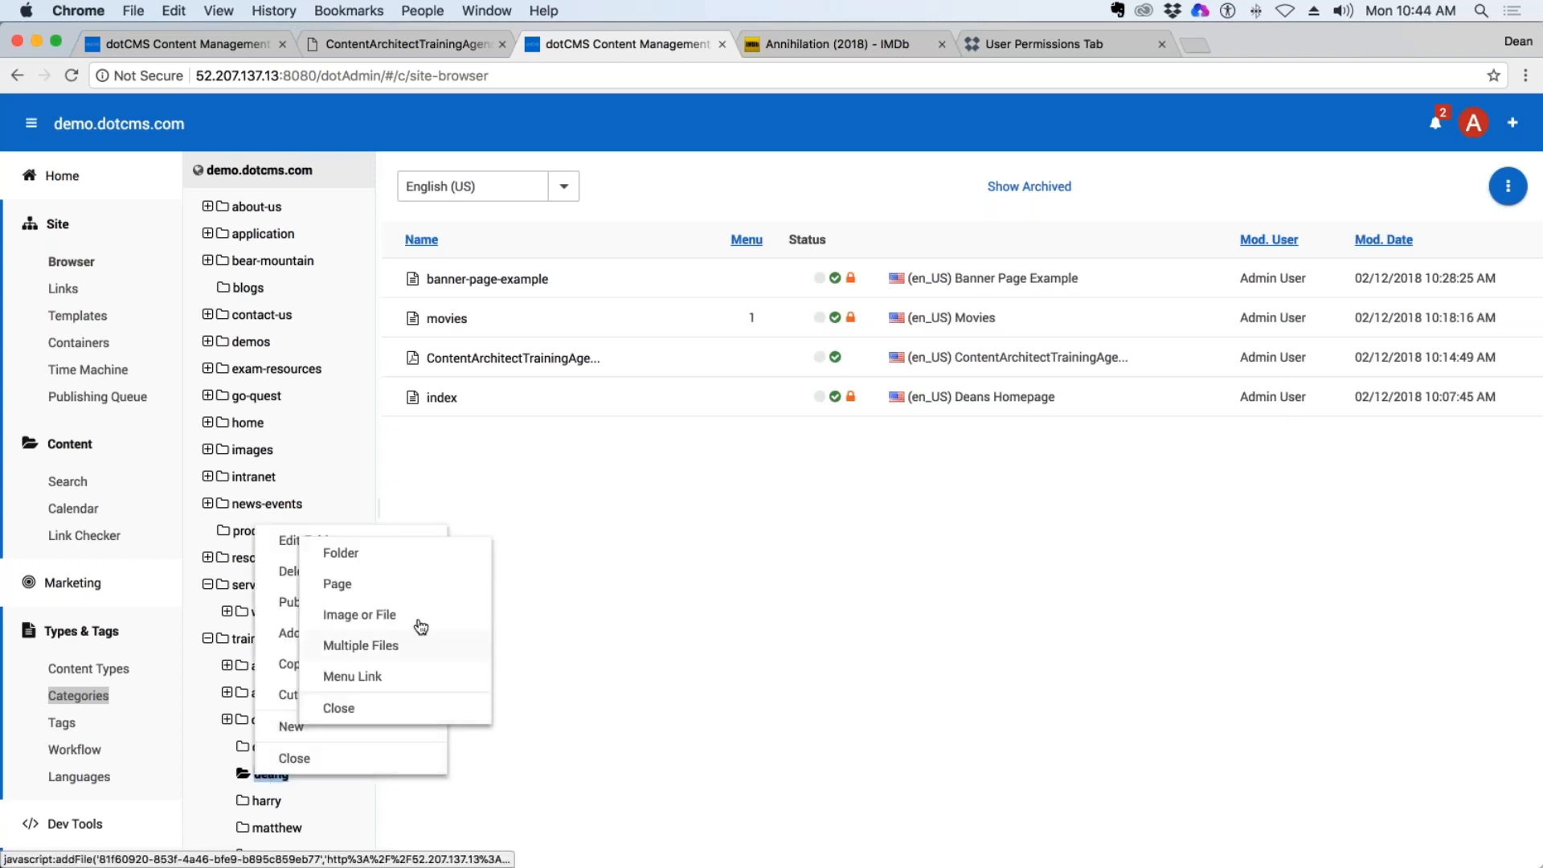
{"action": "left_click", "coordinate": [349, 589]}
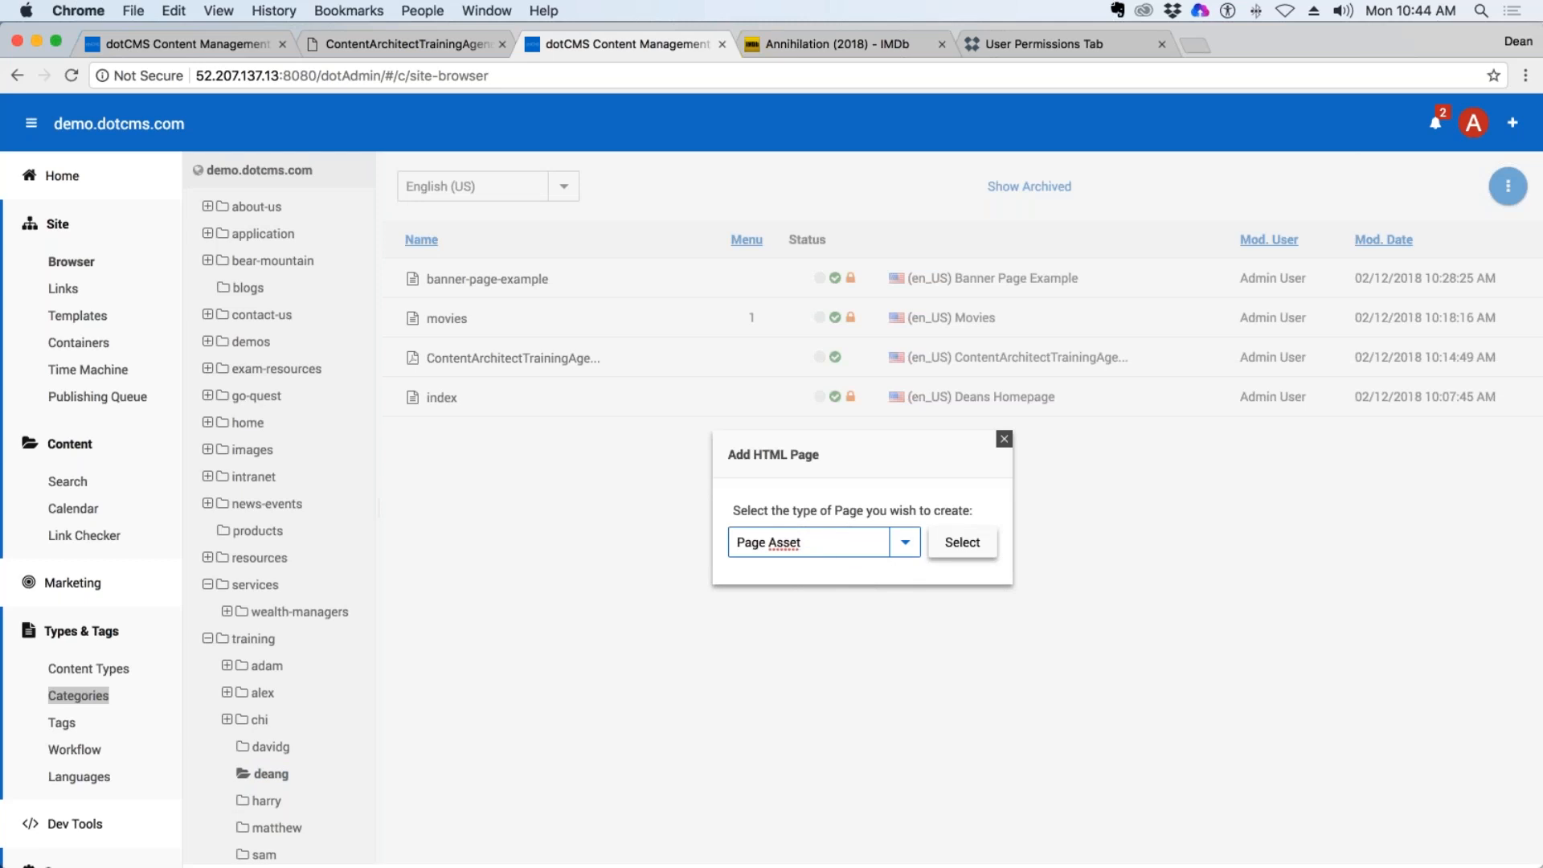
{"action": "left_click", "coordinate": [964, 543]}
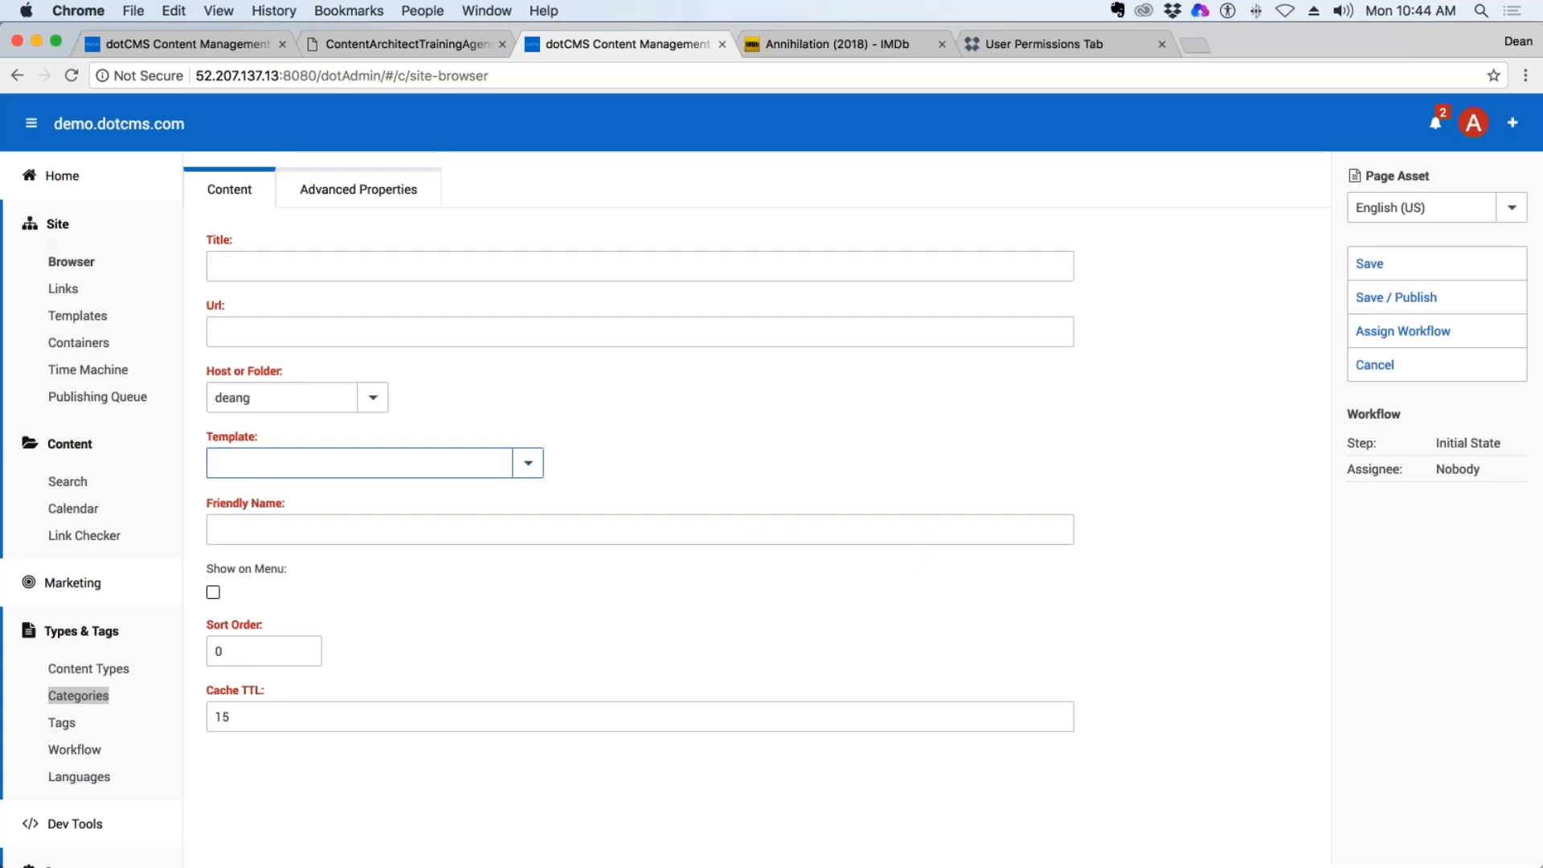
Assign the author's Movie Template to the page and title it "Movie Detail", prefixed with the author's first name plus s.
{"action": "type", "text": "dean"}
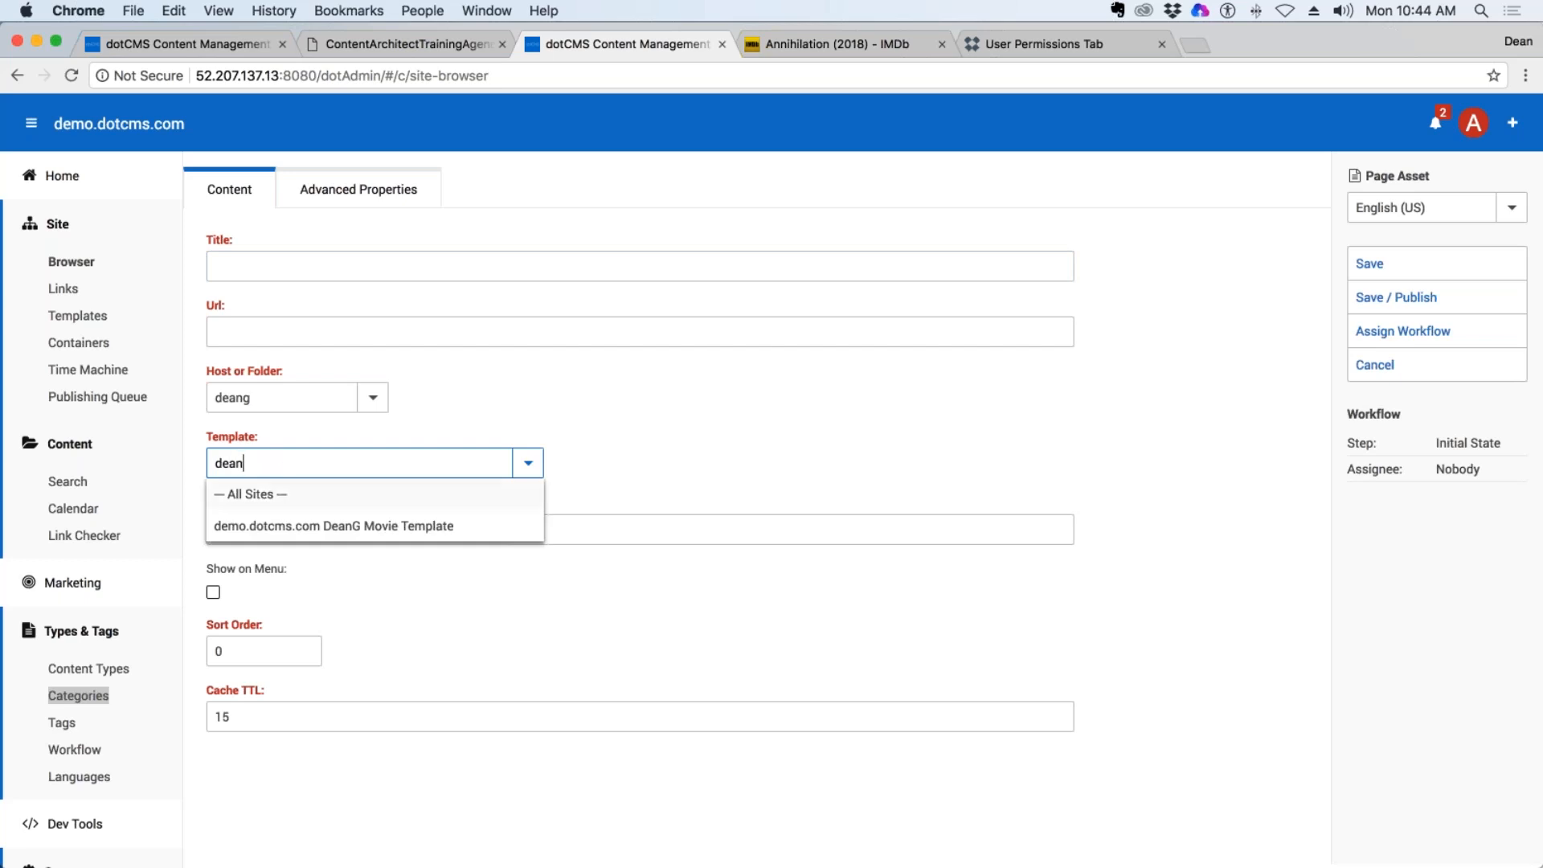
{"action": "left_click", "coordinate": [347, 527]}
{"action": "left_click", "coordinate": [270, 269]}
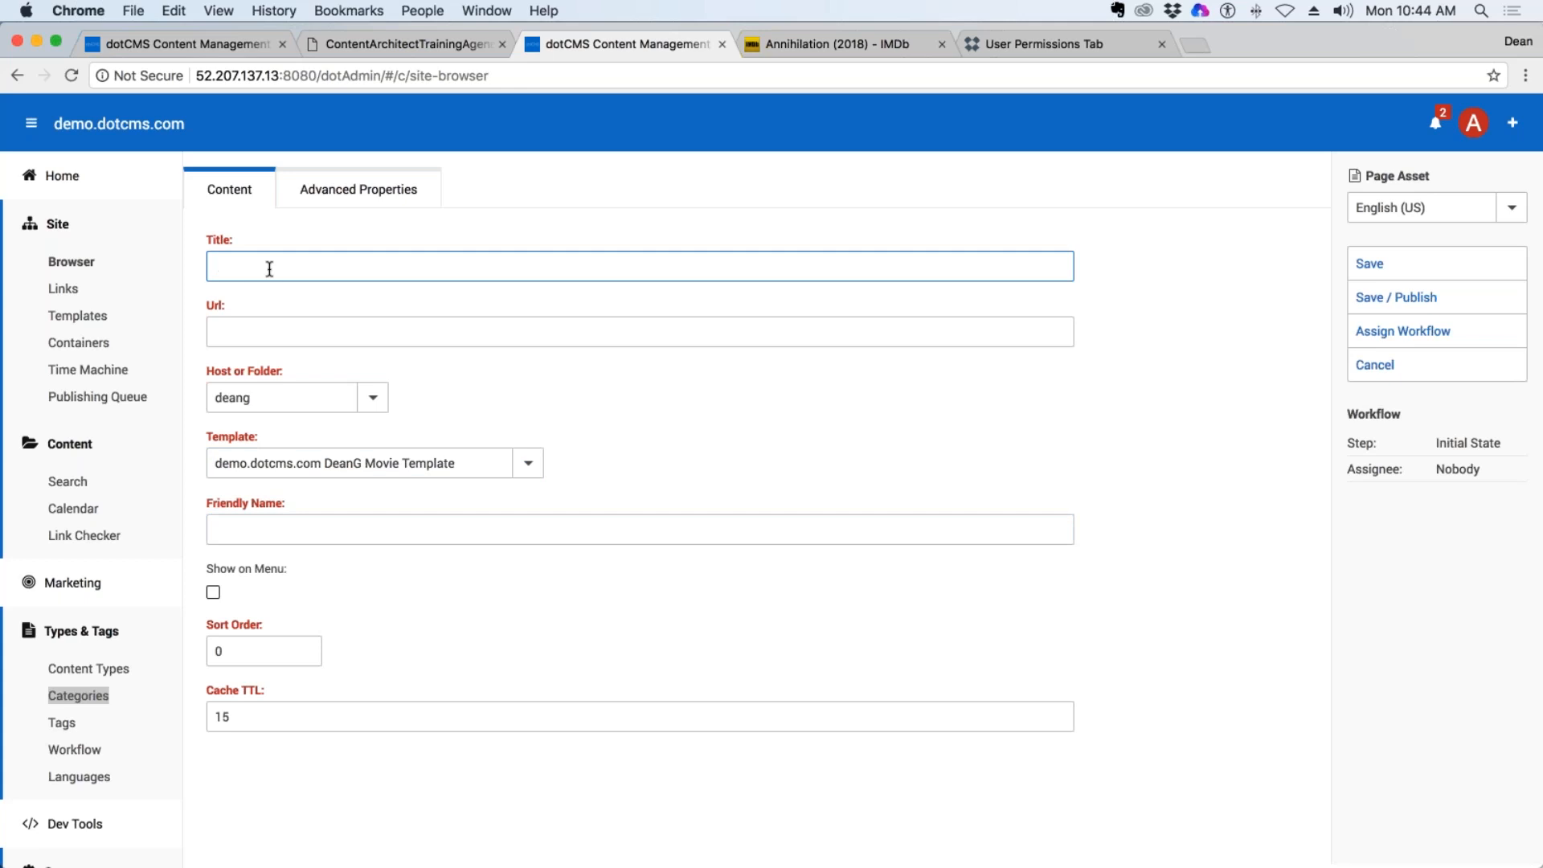
{"action": "type", "text": "Deans Movie Detail"}
{"action": "key", "text": "Tab"}
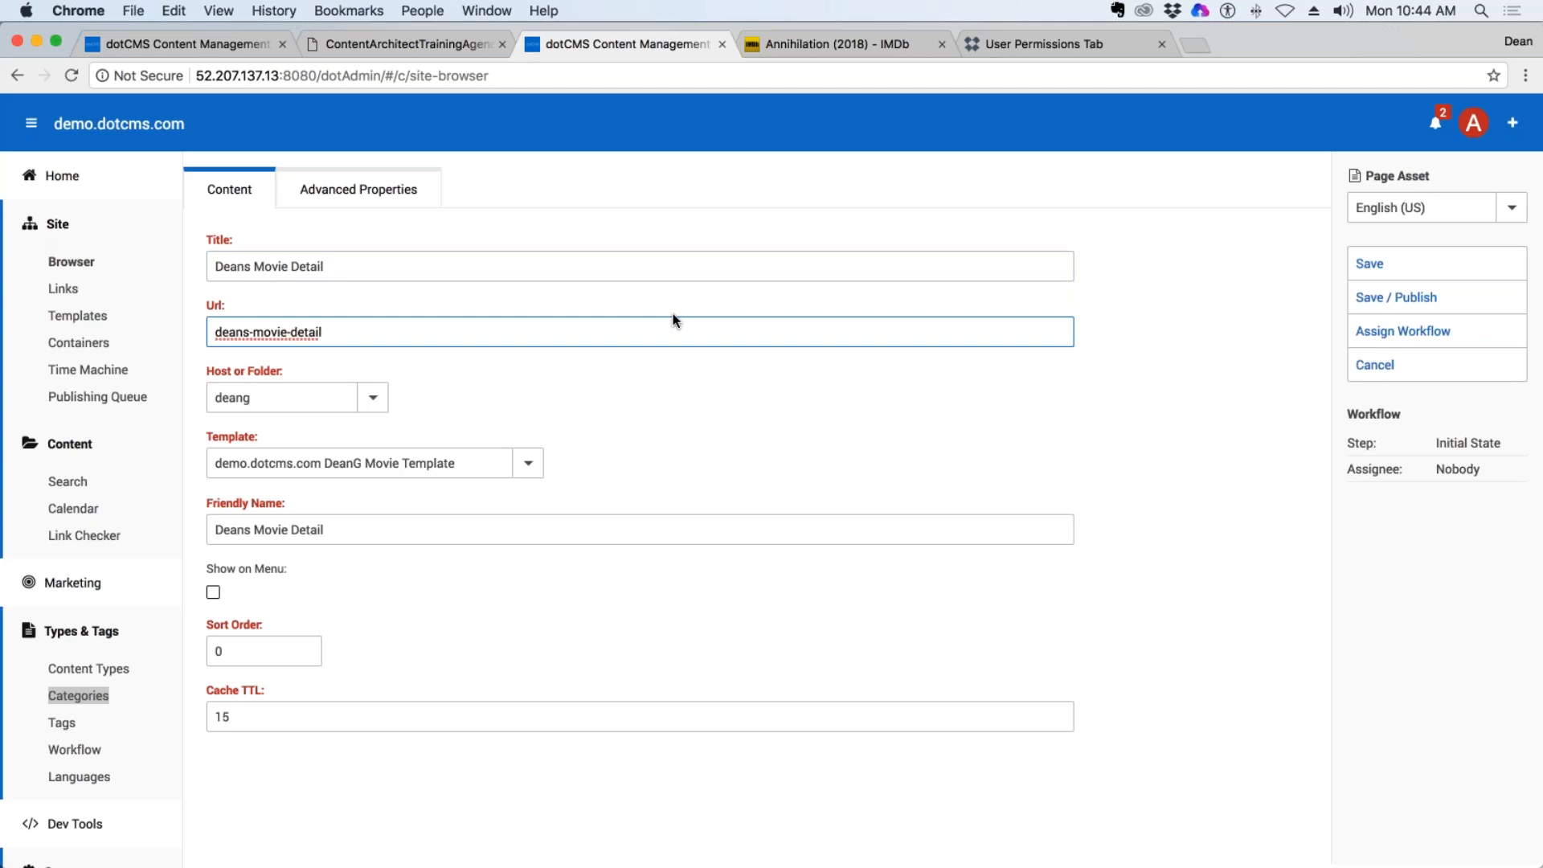
Enable Show on Menu for the movie detail page, set its Cache TTL to 0, and save and publish it.
{"action": "left_click", "coordinate": [213, 592]}
{"action": "double_click", "coordinate": [552, 722]}
{"action": "type", "text": "0"}
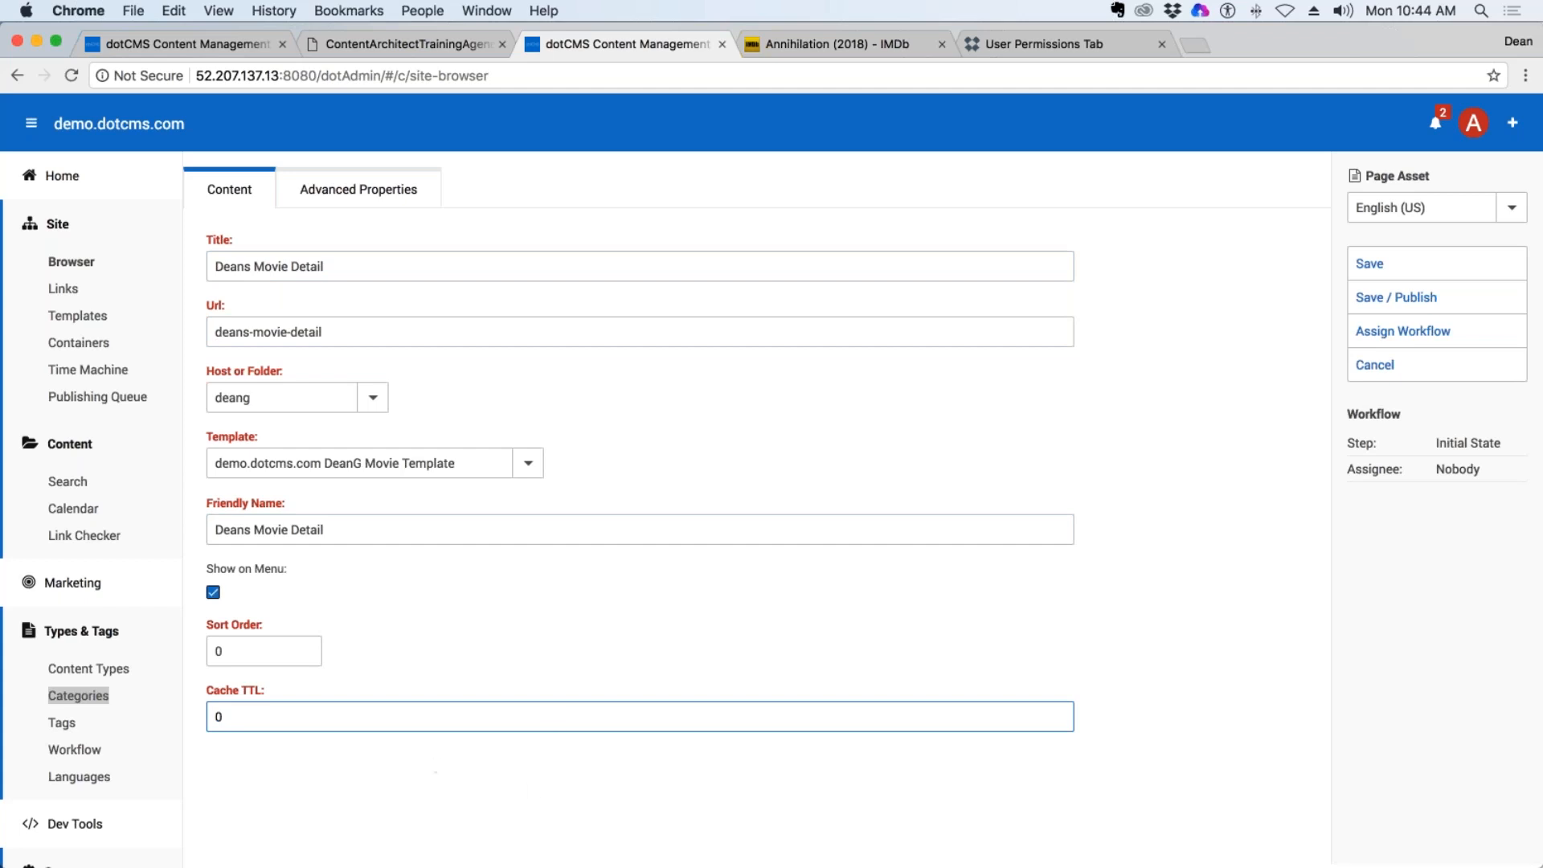
{"action": "left_click_drag", "start_coordinate": [227, 716], "coordinate": [215, 716]}
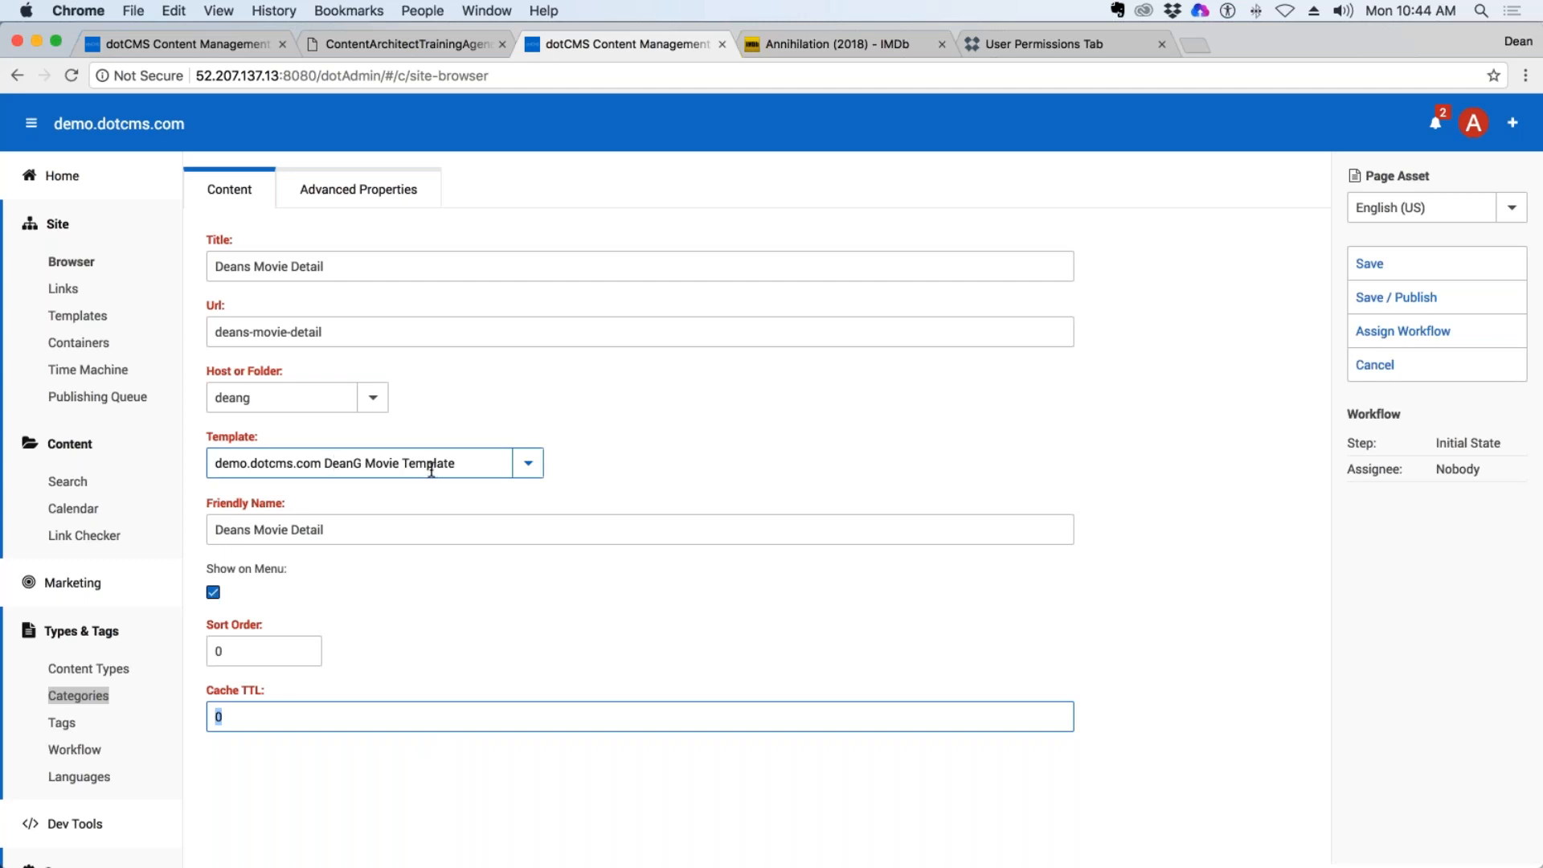
{"action": "left_click", "coordinate": [1395, 299]}
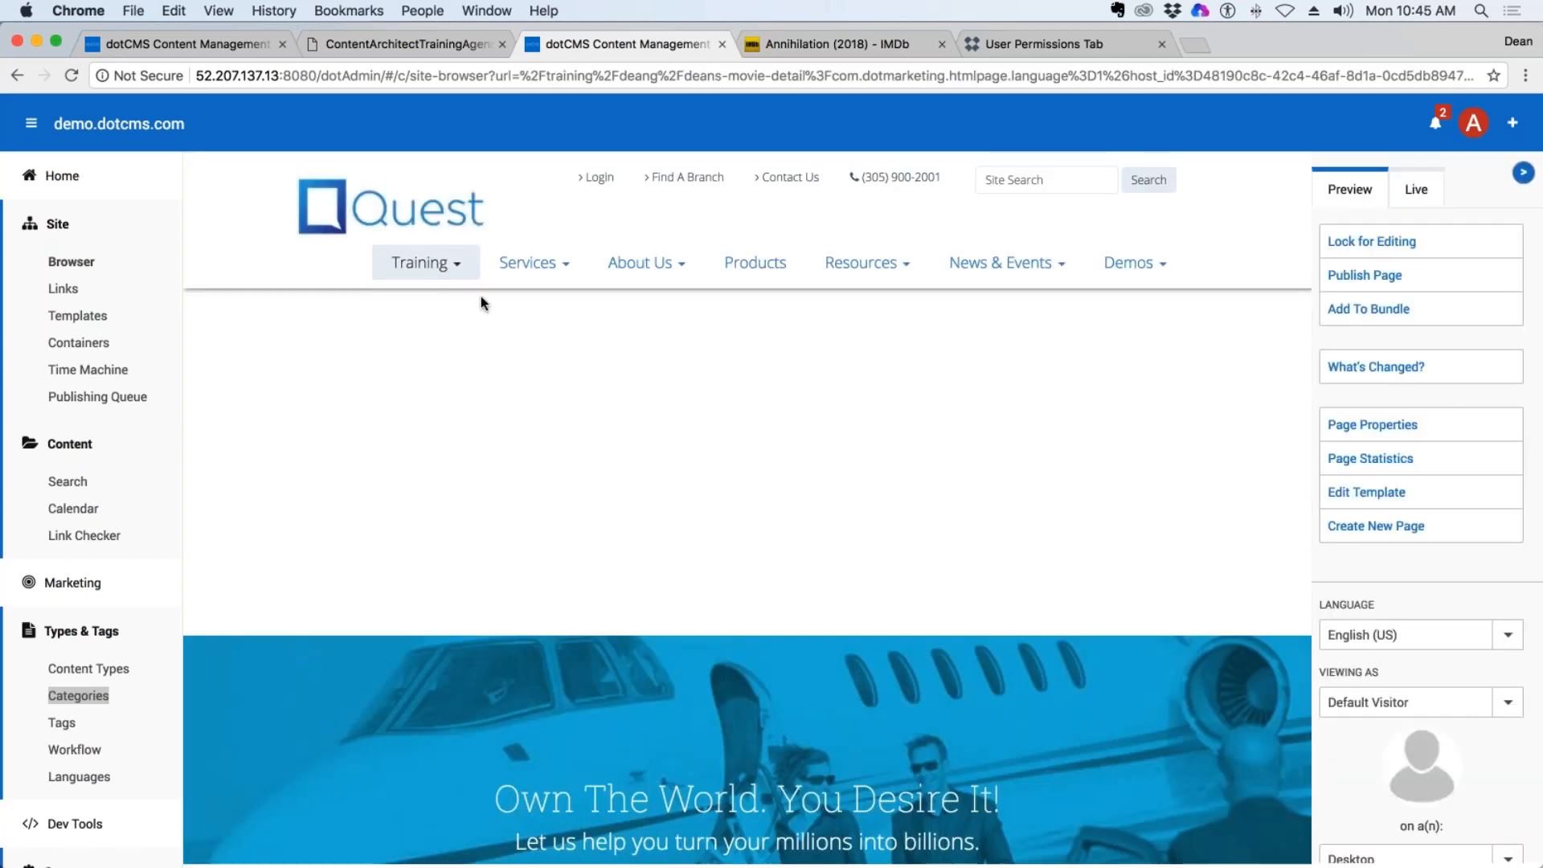
Check the author's folder entry in the site's Training navigation and lock the movie detail page for editing.
{"action": "left_click", "coordinate": [426, 262]}
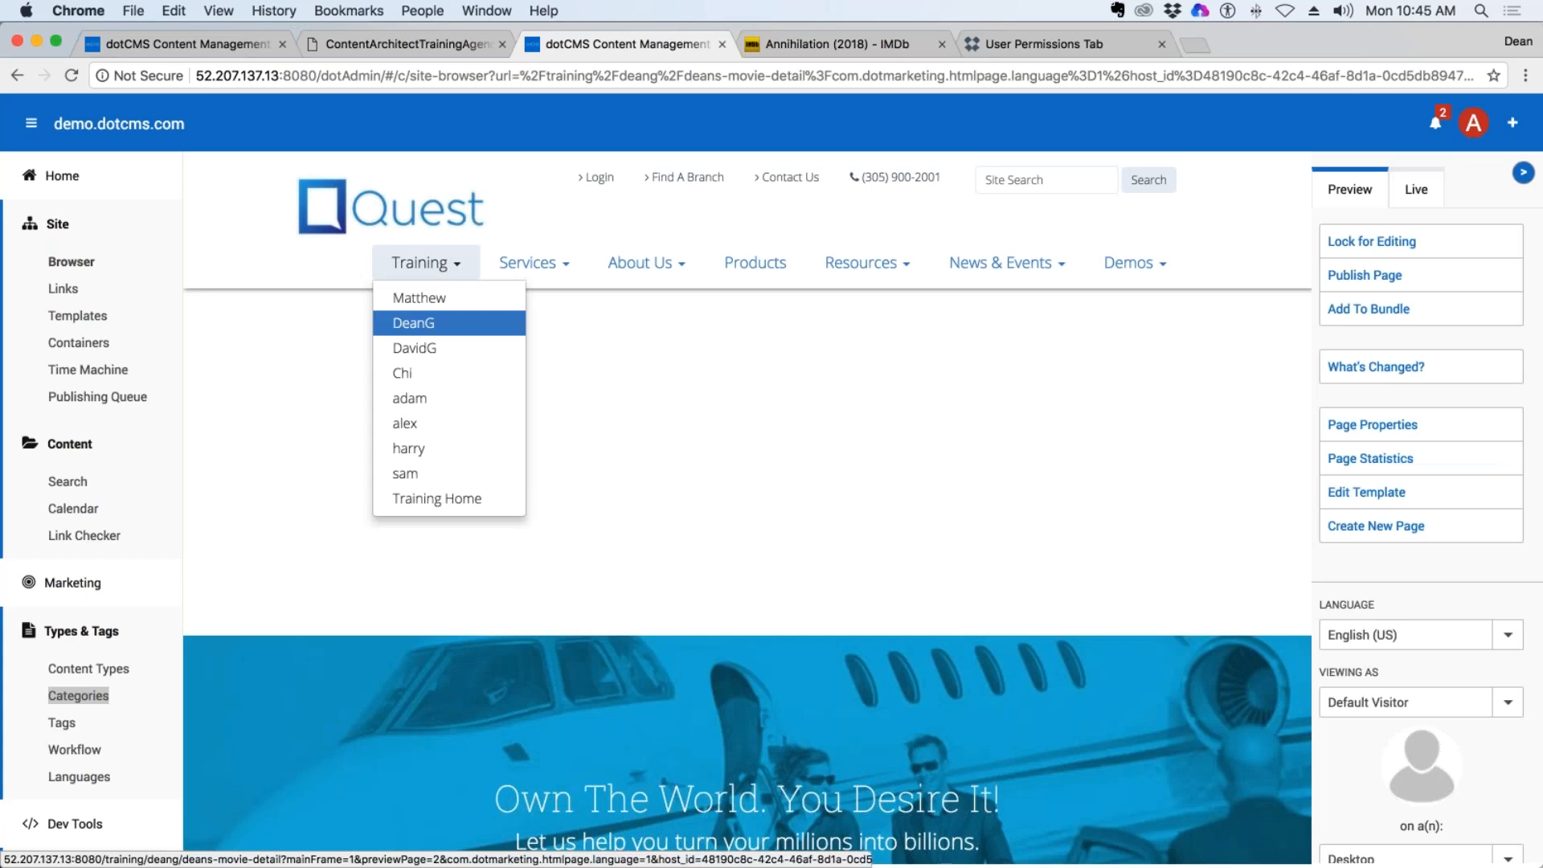
{"action": "left_click", "coordinate": [414, 322]}
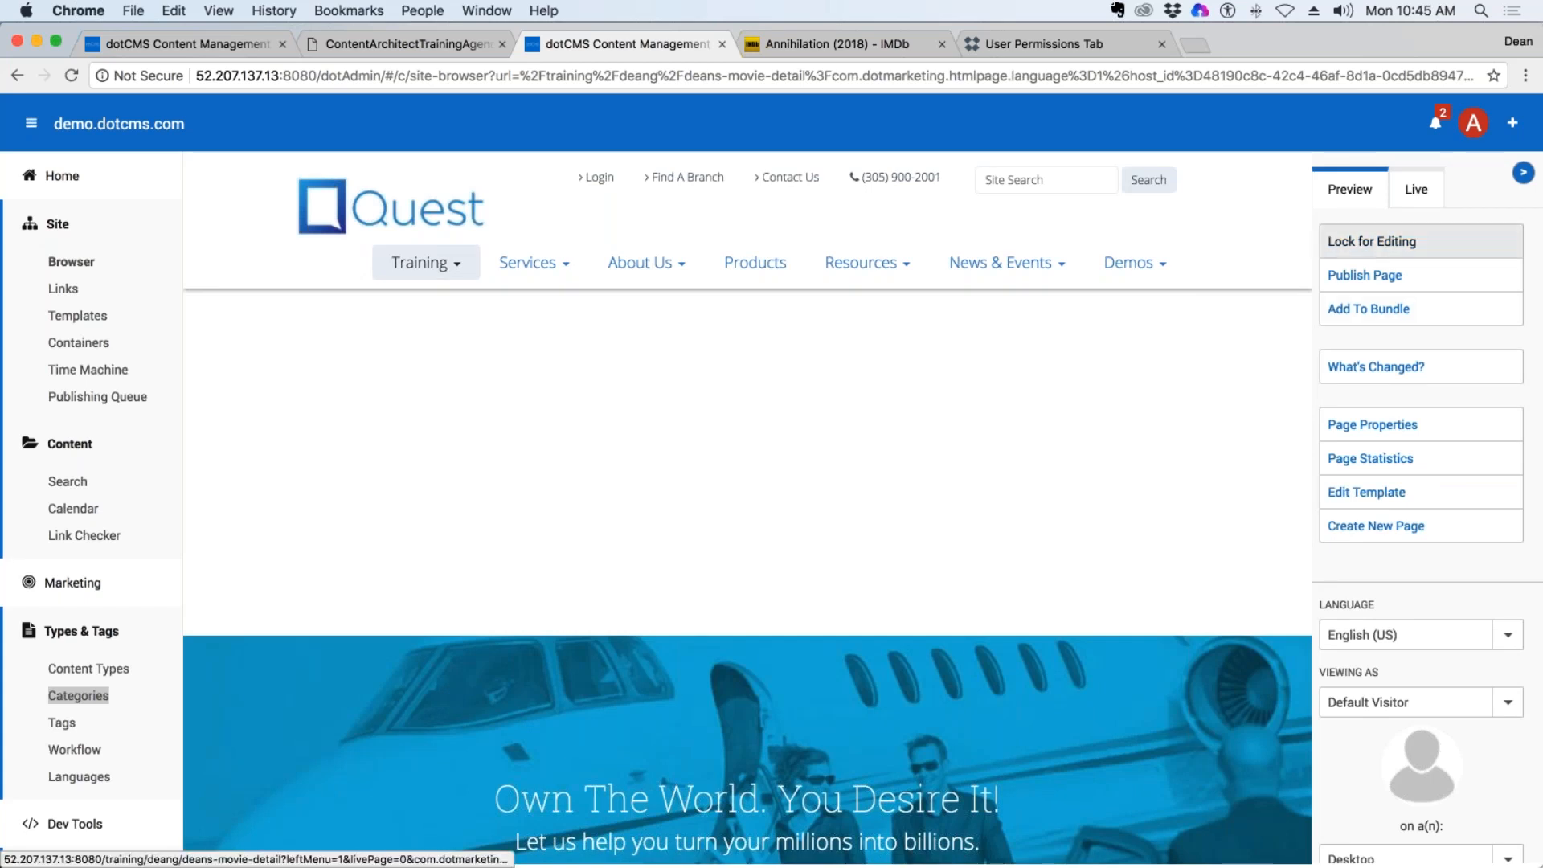
{"action": "left_click", "coordinate": [1371, 241]}
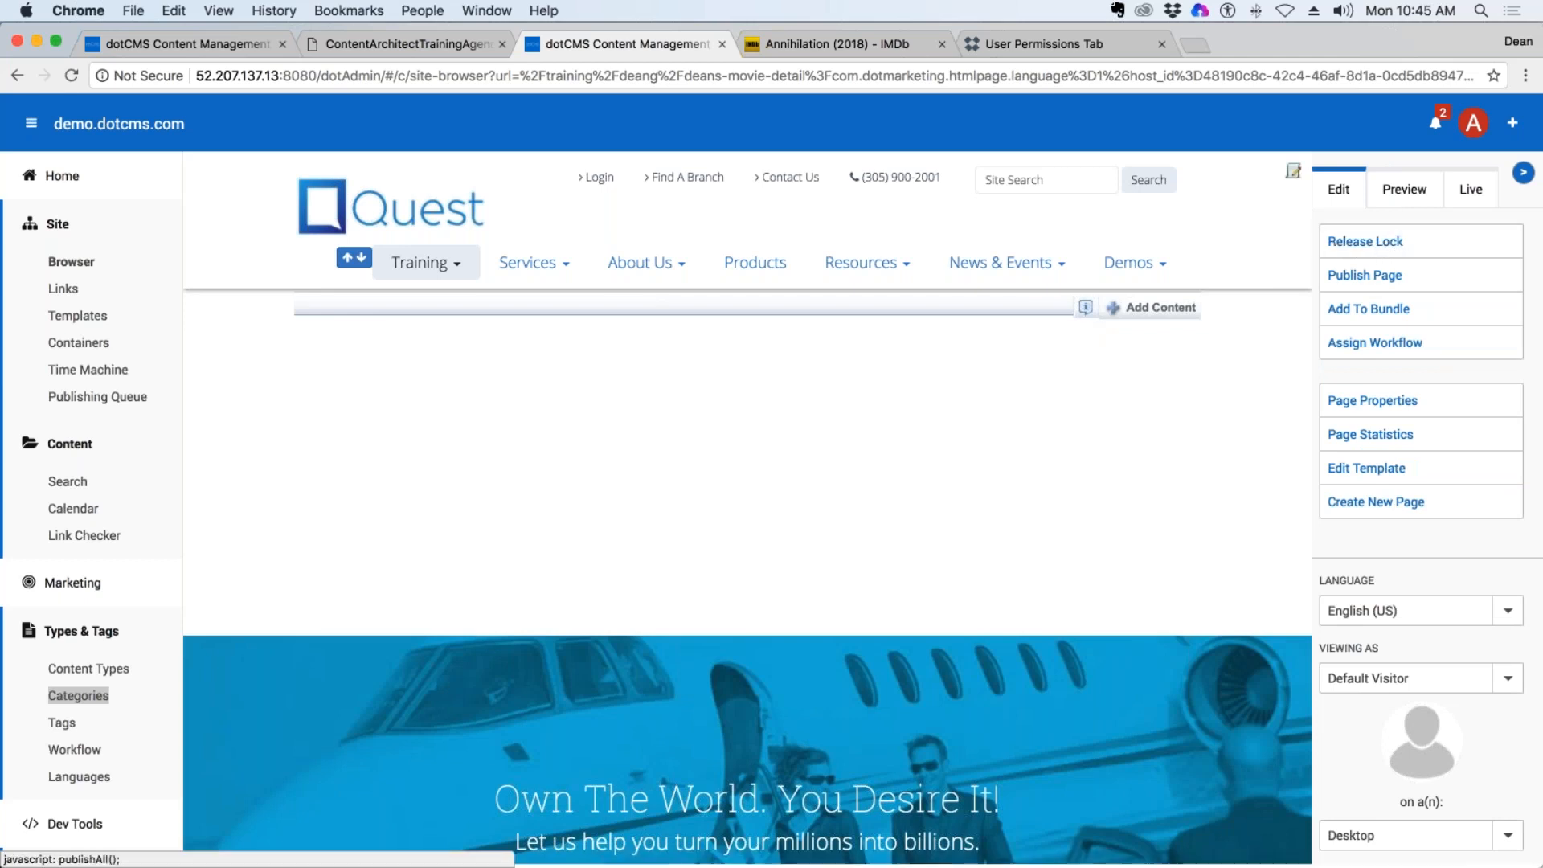
Inspect the name of the container placed on the movie detail page.
{"action": "left_click", "coordinate": [1086, 307]}
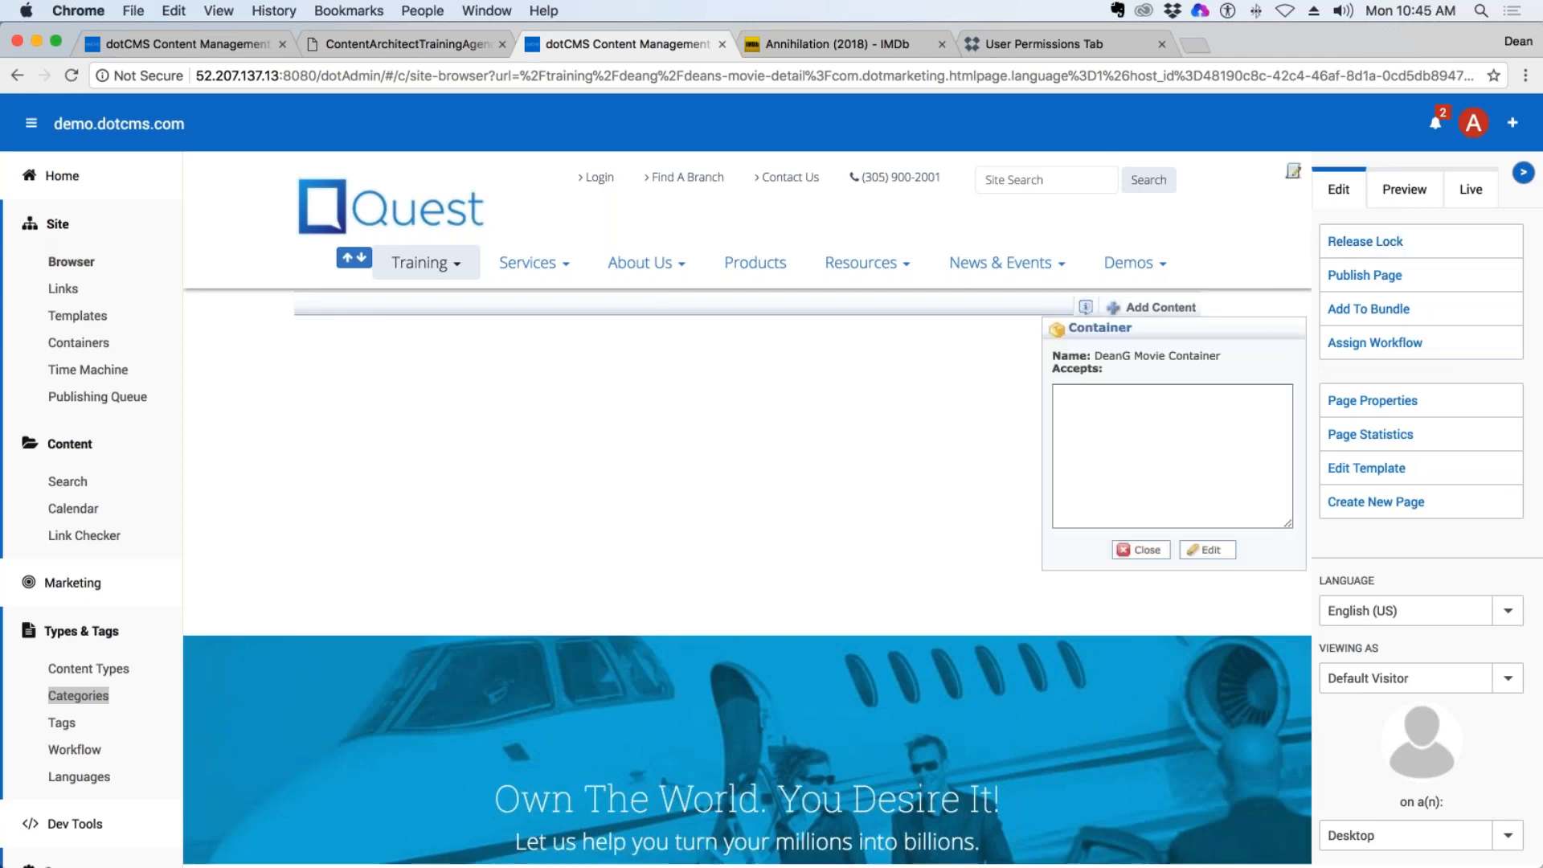
{"action": "left_click_drag", "start_coordinate": [1220, 356], "coordinate": [1093, 355]}
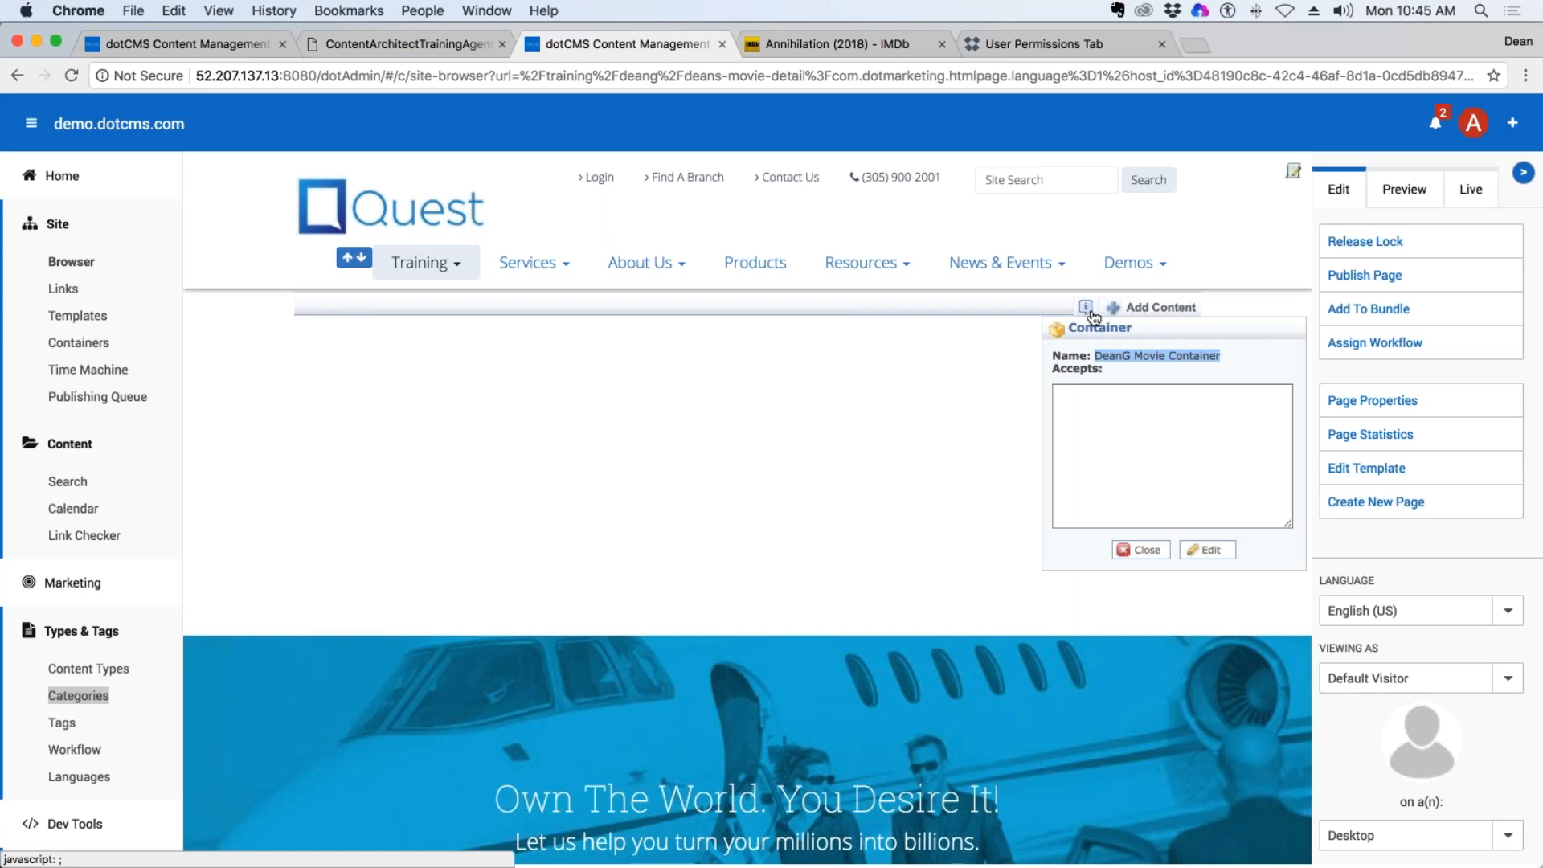
{"action": "left_click", "coordinate": [1145, 551]}
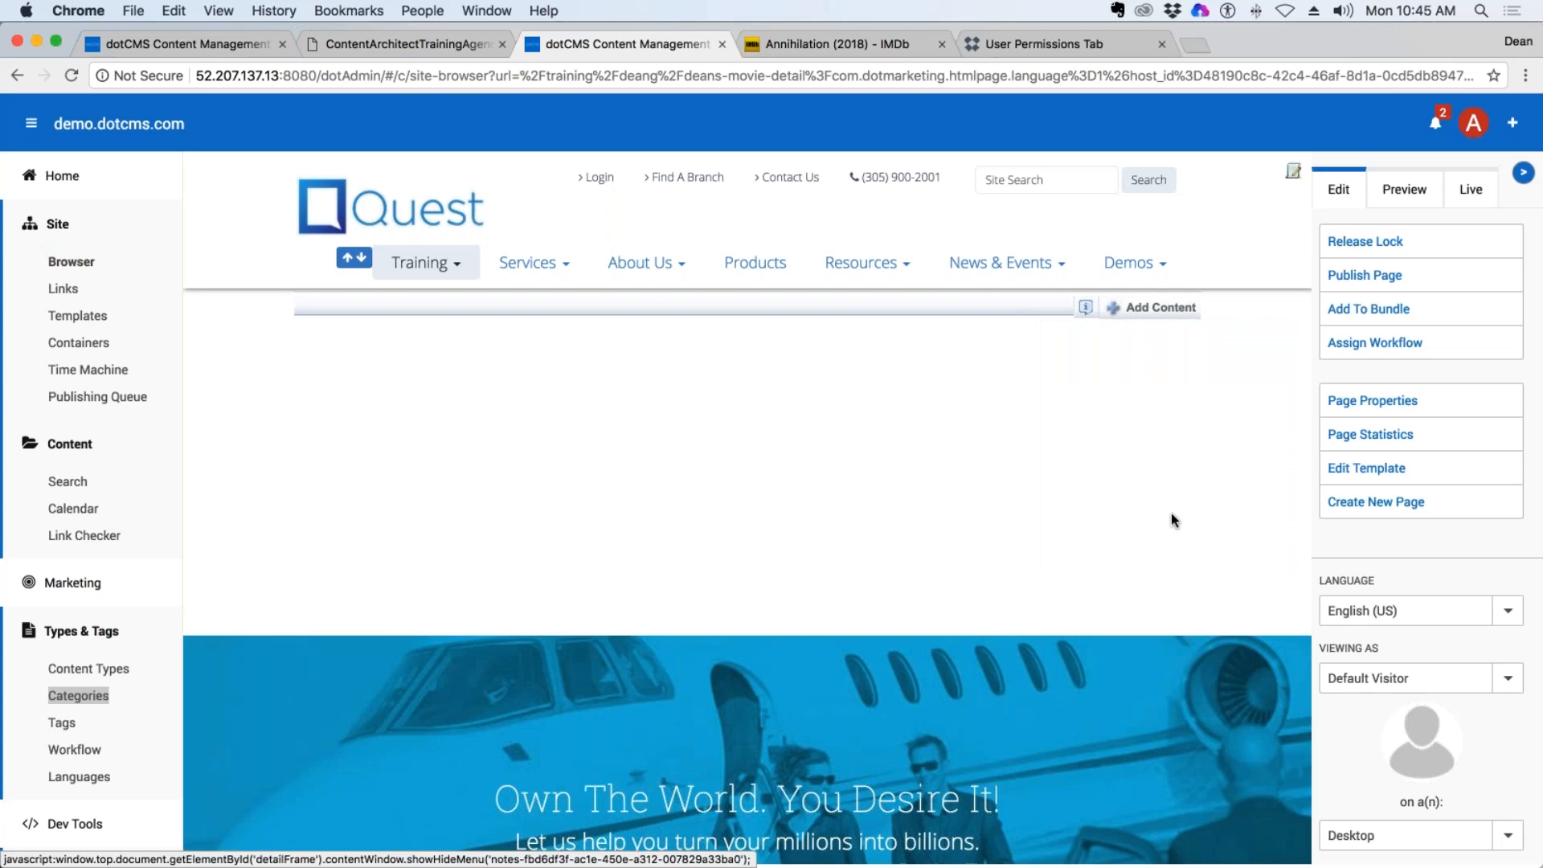
Start reusing existing content in the page's container, with the author's own Movies content type selected.
{"action": "left_click", "coordinate": [1152, 310]}
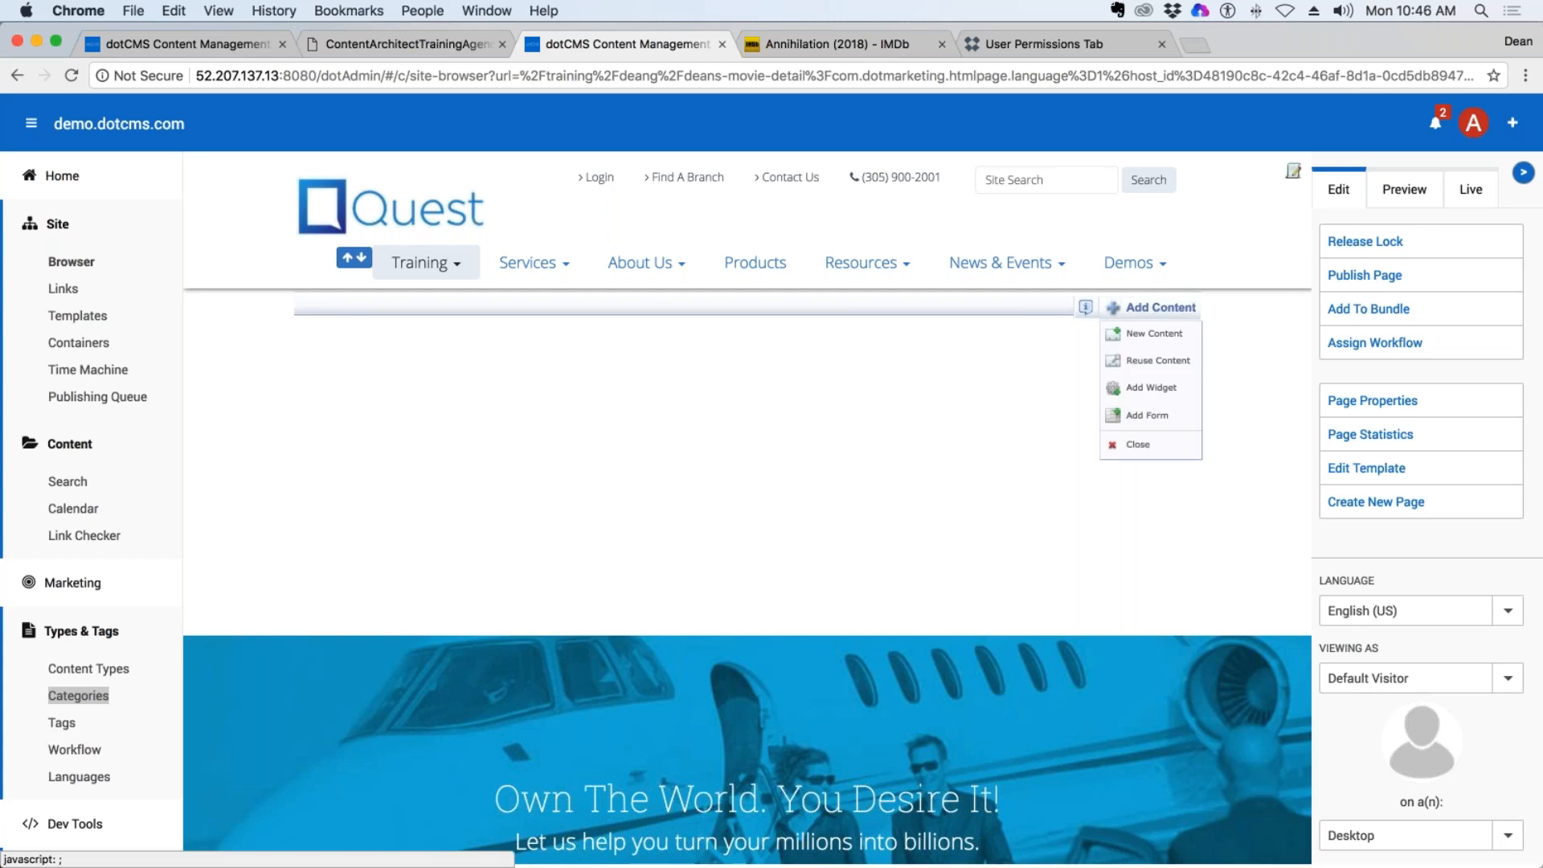
{"action": "left_click", "coordinate": [1180, 366]}
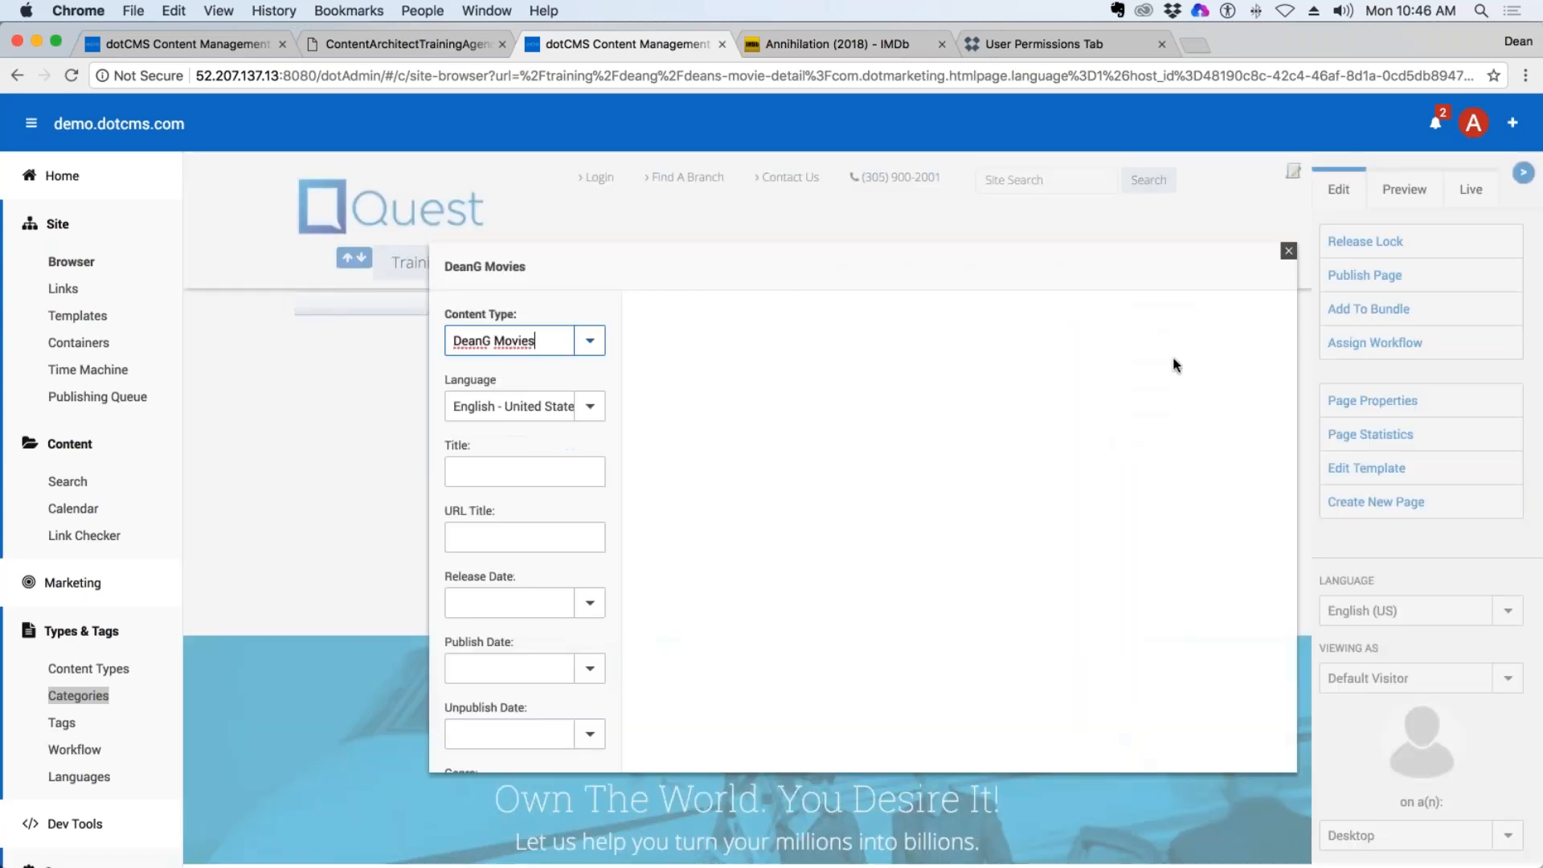
{"action": "left_click", "coordinate": [589, 341]}
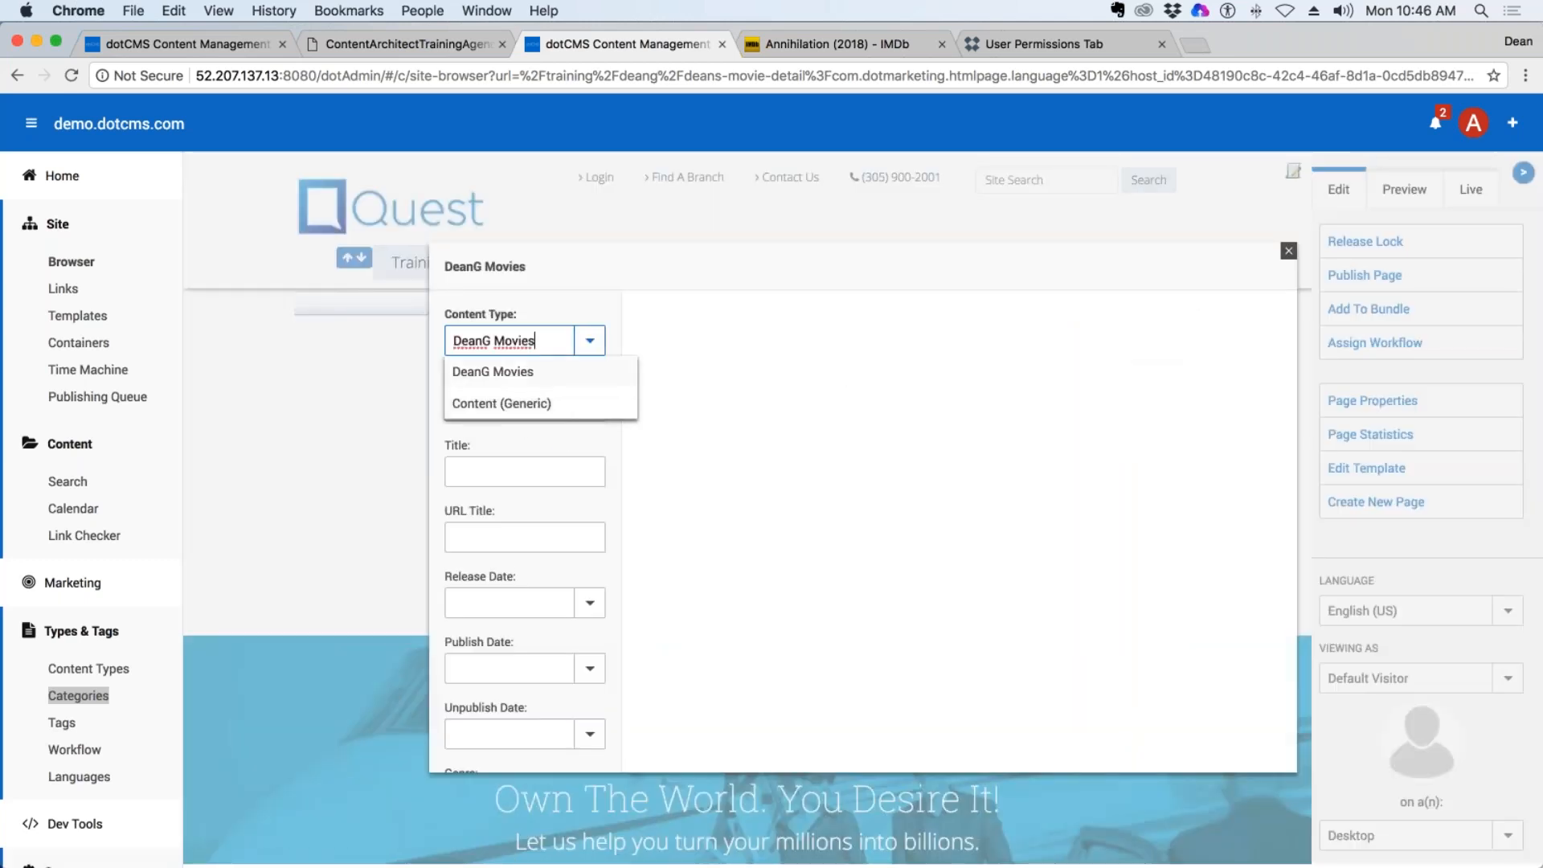
{"action": "left_click", "coordinate": [512, 371]}
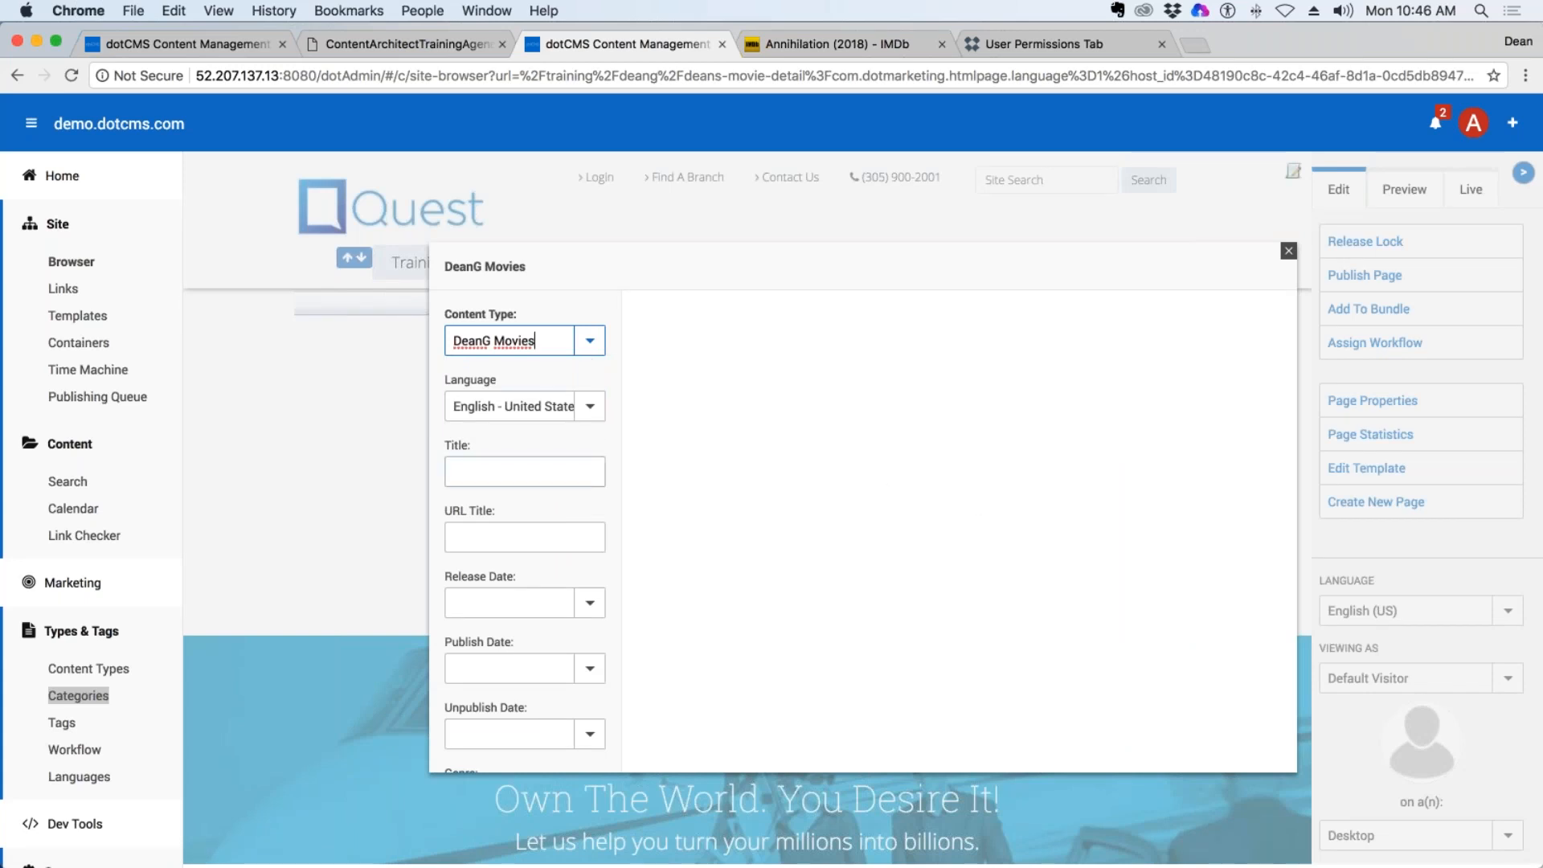
Search the movie content without filters and add Black Panther (2018) to the page's container.
{"action": "left_click", "coordinate": [472, 474]}
{"action": "scroll", "coordinate": [471, 477], "scroll_direction": "down", "scroll_amount": 1}
{"action": "scroll", "coordinate": [472, 476], "scroll_direction": "down", "scroll_amount": 3}
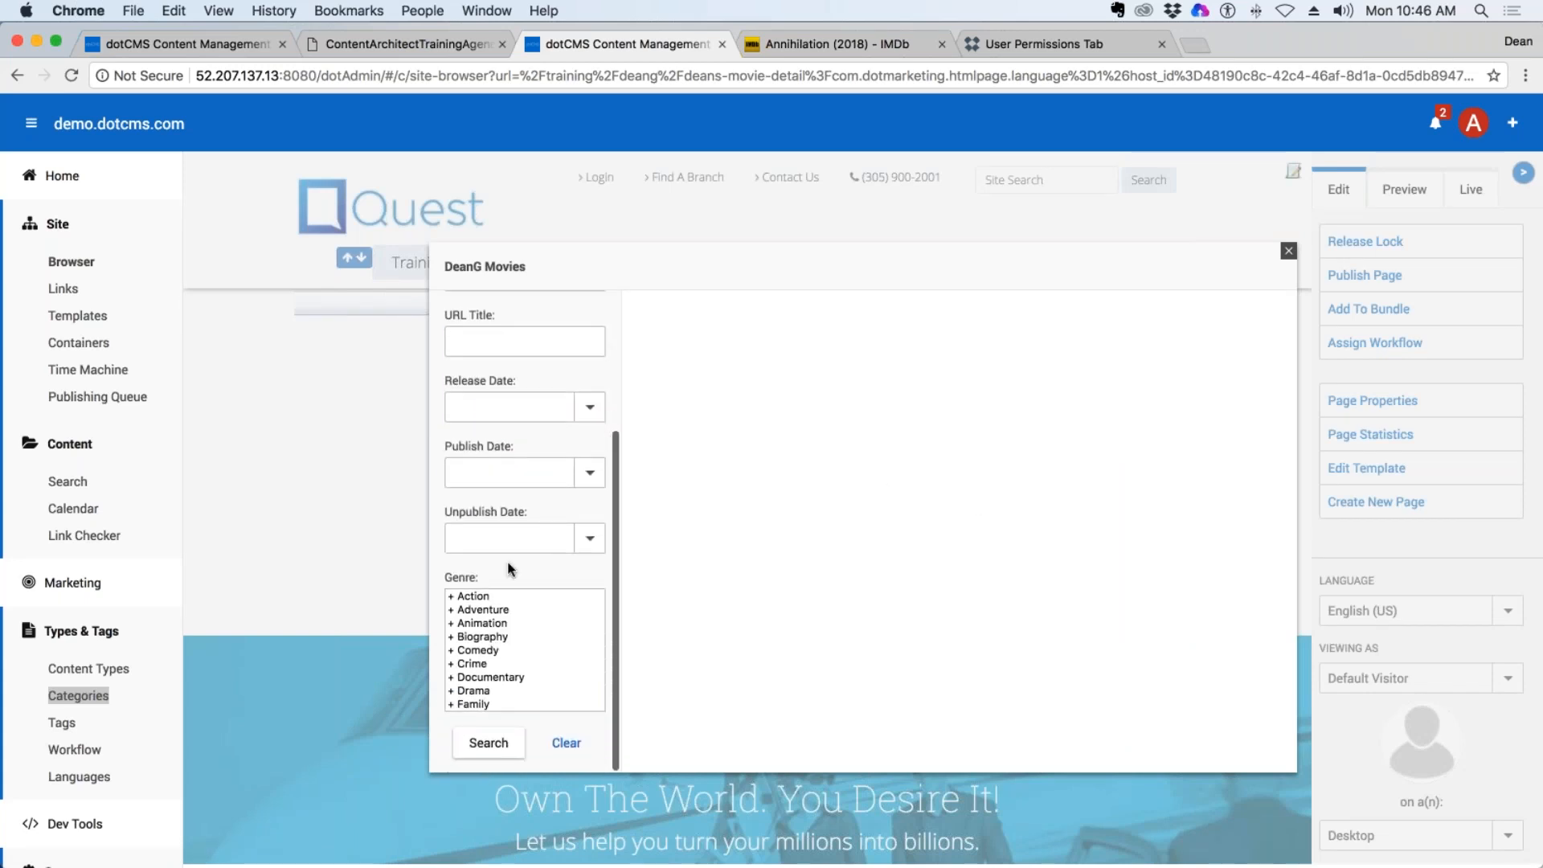
{"action": "left_click", "coordinate": [494, 743]}
{"action": "scroll", "coordinate": [512, 635], "scroll_direction": "down", "scroll_amount": 1}
{"action": "scroll", "coordinate": [514, 508], "scroll_direction": "up", "scroll_amount": 4}
{"action": "scroll", "coordinate": [522, 563], "scroll_direction": "down", "scroll_amount": 4}
{"action": "scroll", "coordinate": [522, 650], "scroll_direction": "down", "scroll_amount": 2}
{"action": "left_click", "coordinate": [492, 742]}
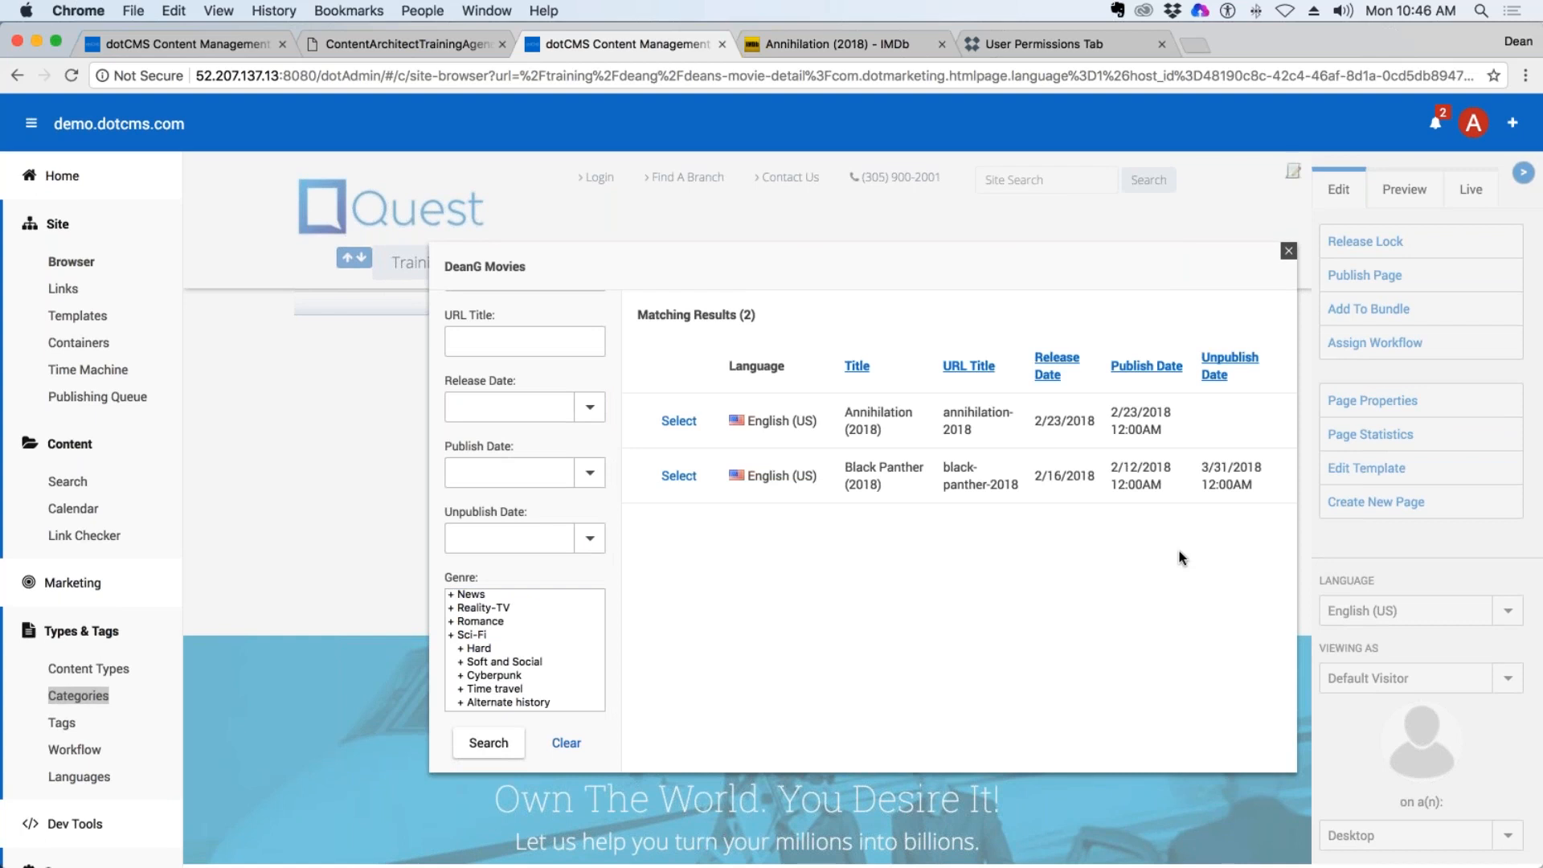
{"action": "left_click", "coordinate": [681, 476]}
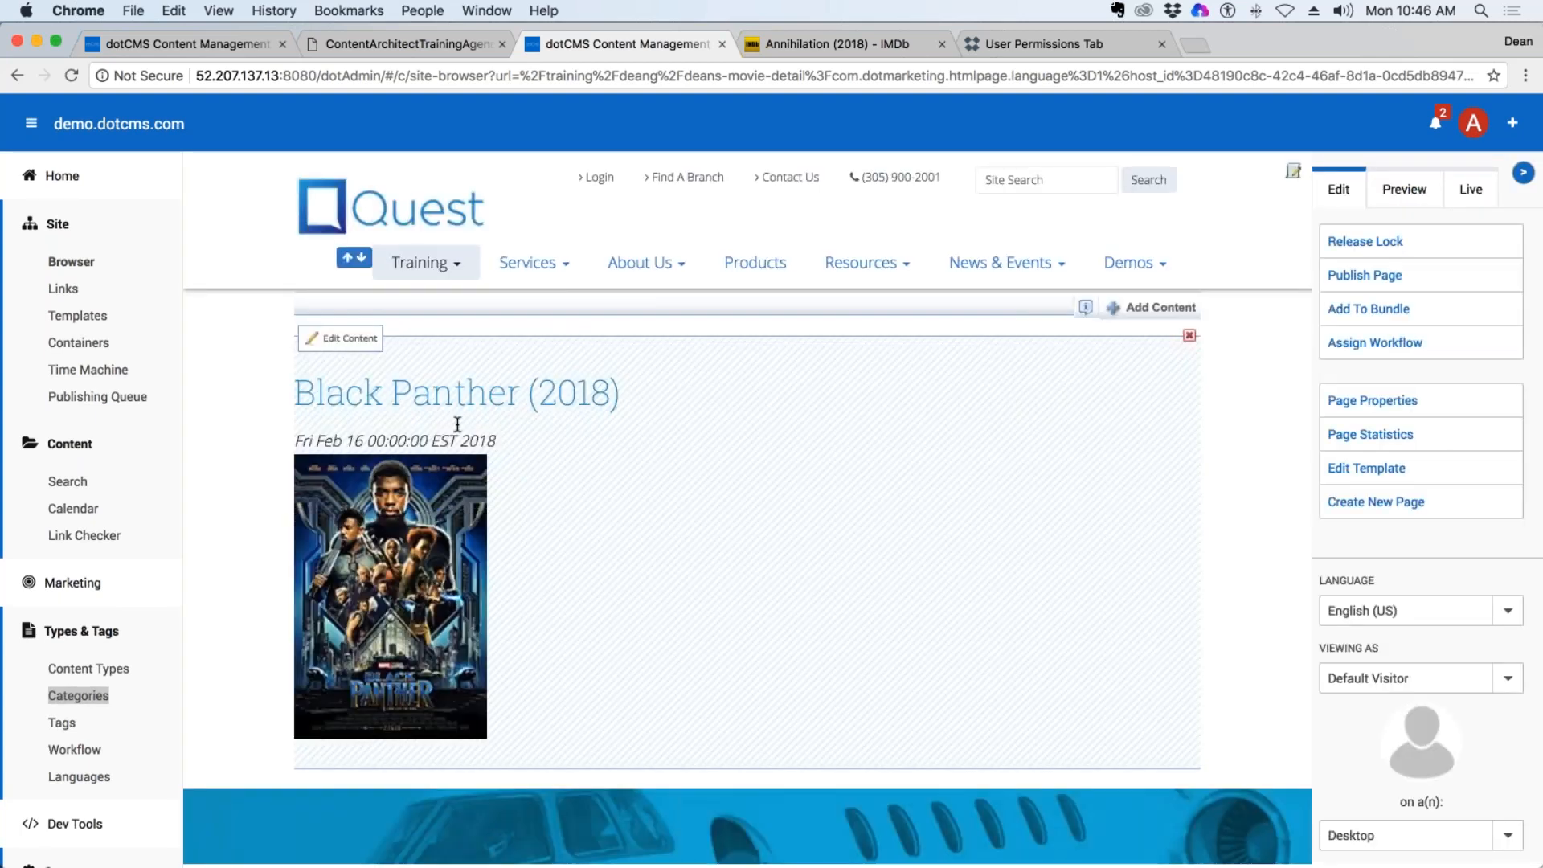
{"action": "left_click_drag", "start_coordinate": [644, 395], "coordinate": [317, 396]}
{"action": "left_click_drag", "start_coordinate": [497, 440], "coordinate": [271, 447]}
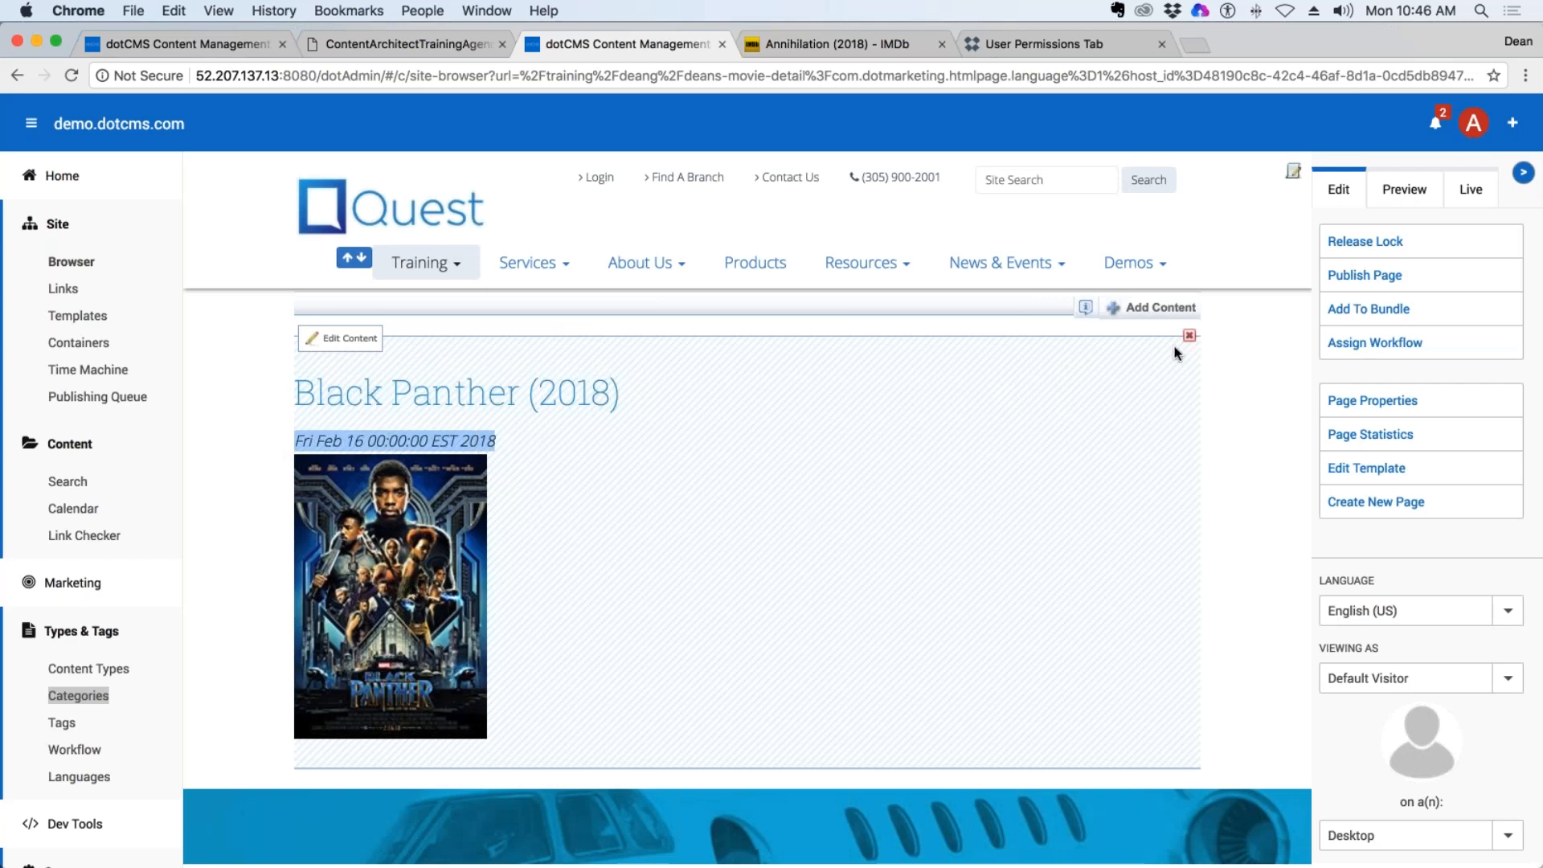
Reuse another existing movie in the same container by searching the movie content and adding Annihilation (2018).
{"action": "left_click", "coordinate": [1151, 306]}
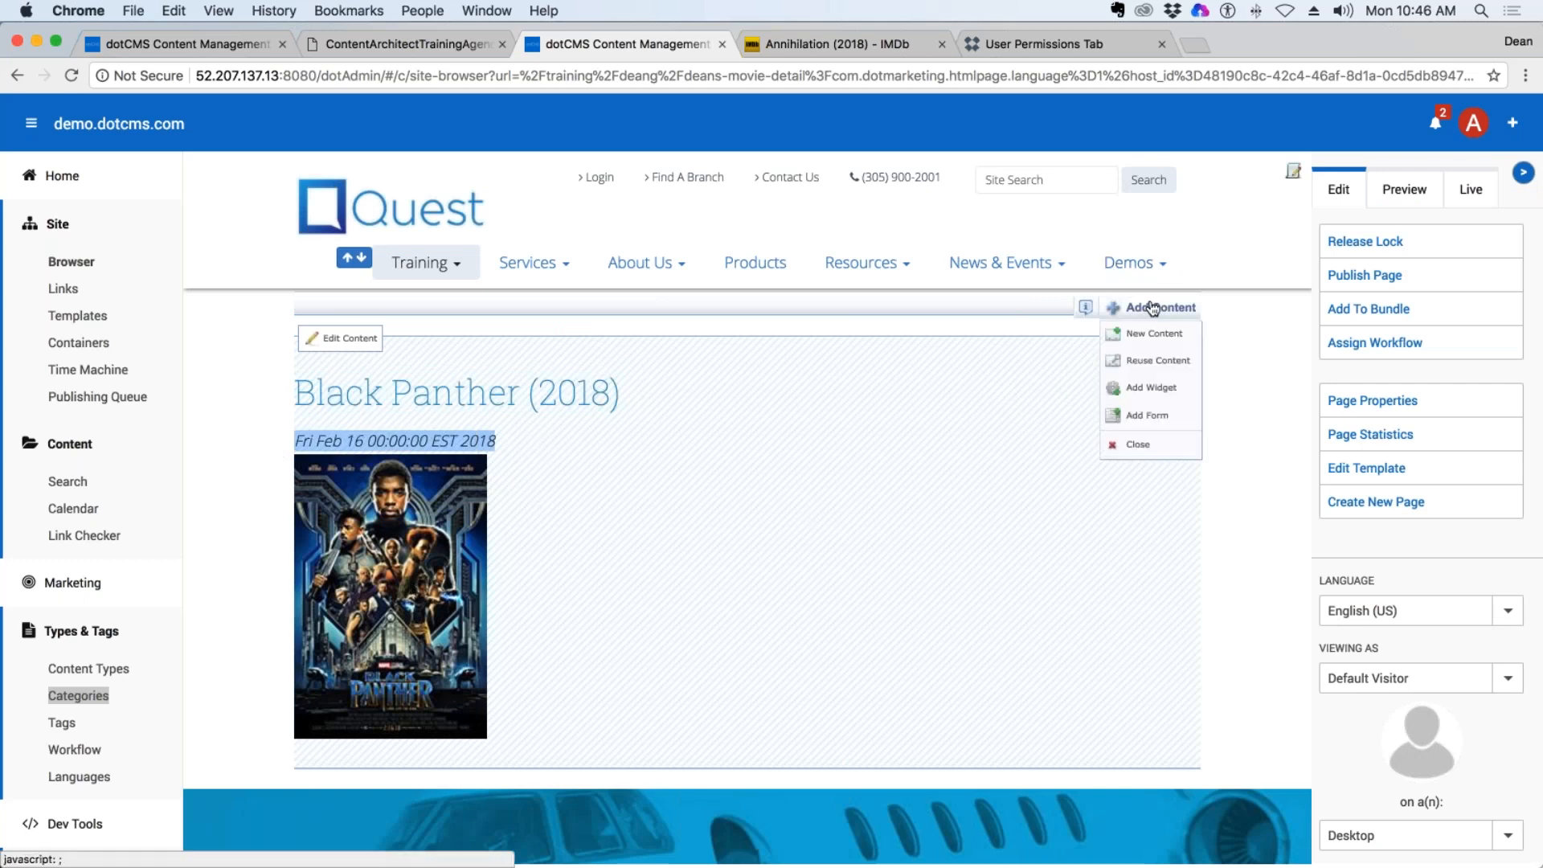
{"action": "left_click", "coordinate": [1173, 361]}
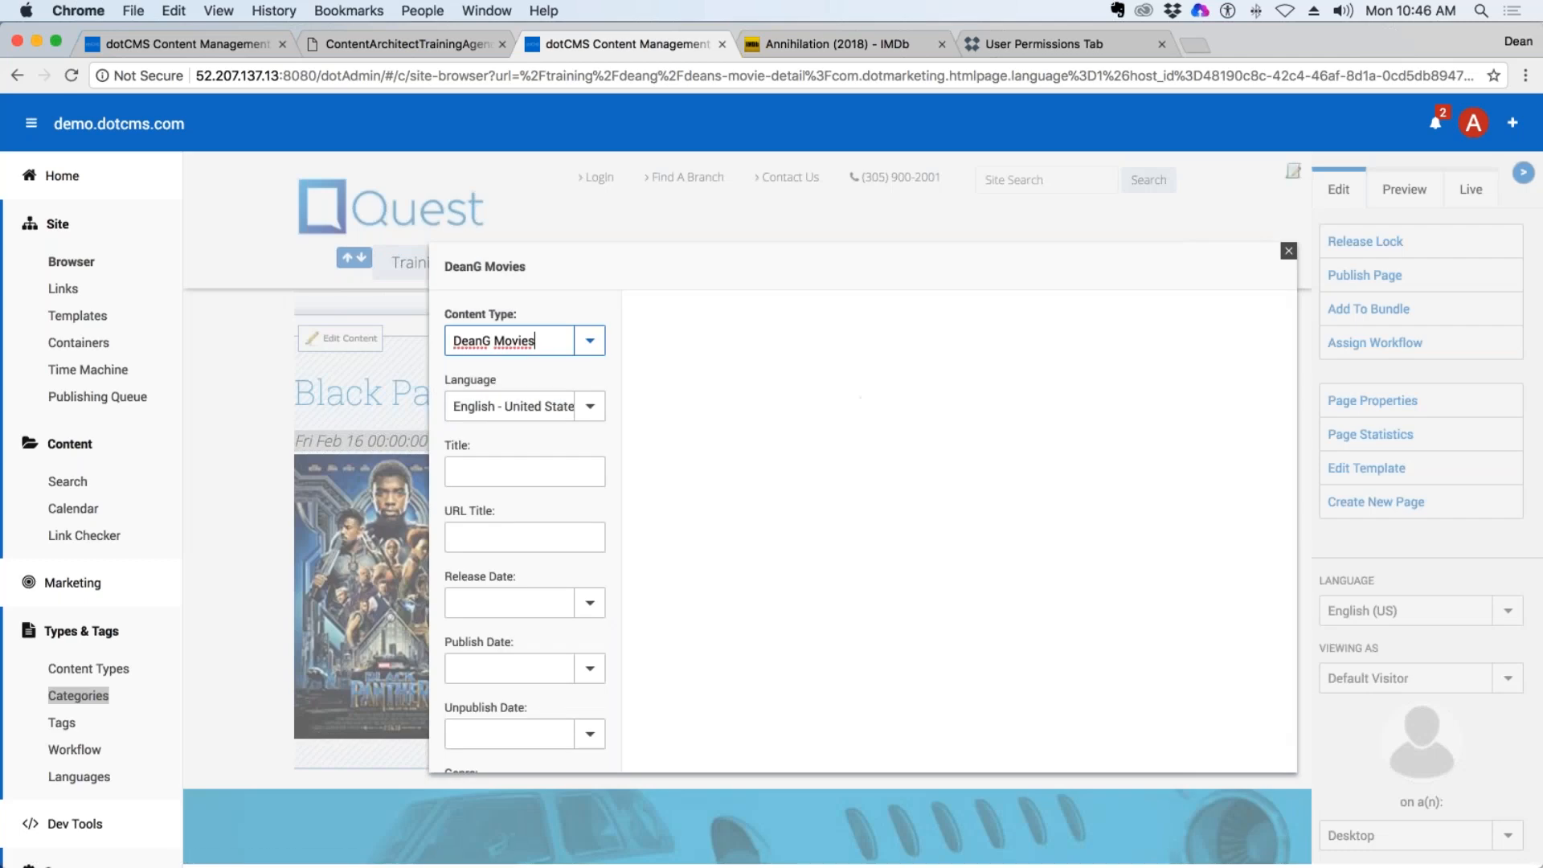
{"action": "scroll", "coordinate": [531, 643], "scroll_direction": "down", "scroll_amount": 3}
{"action": "left_click", "coordinate": [506, 750]}
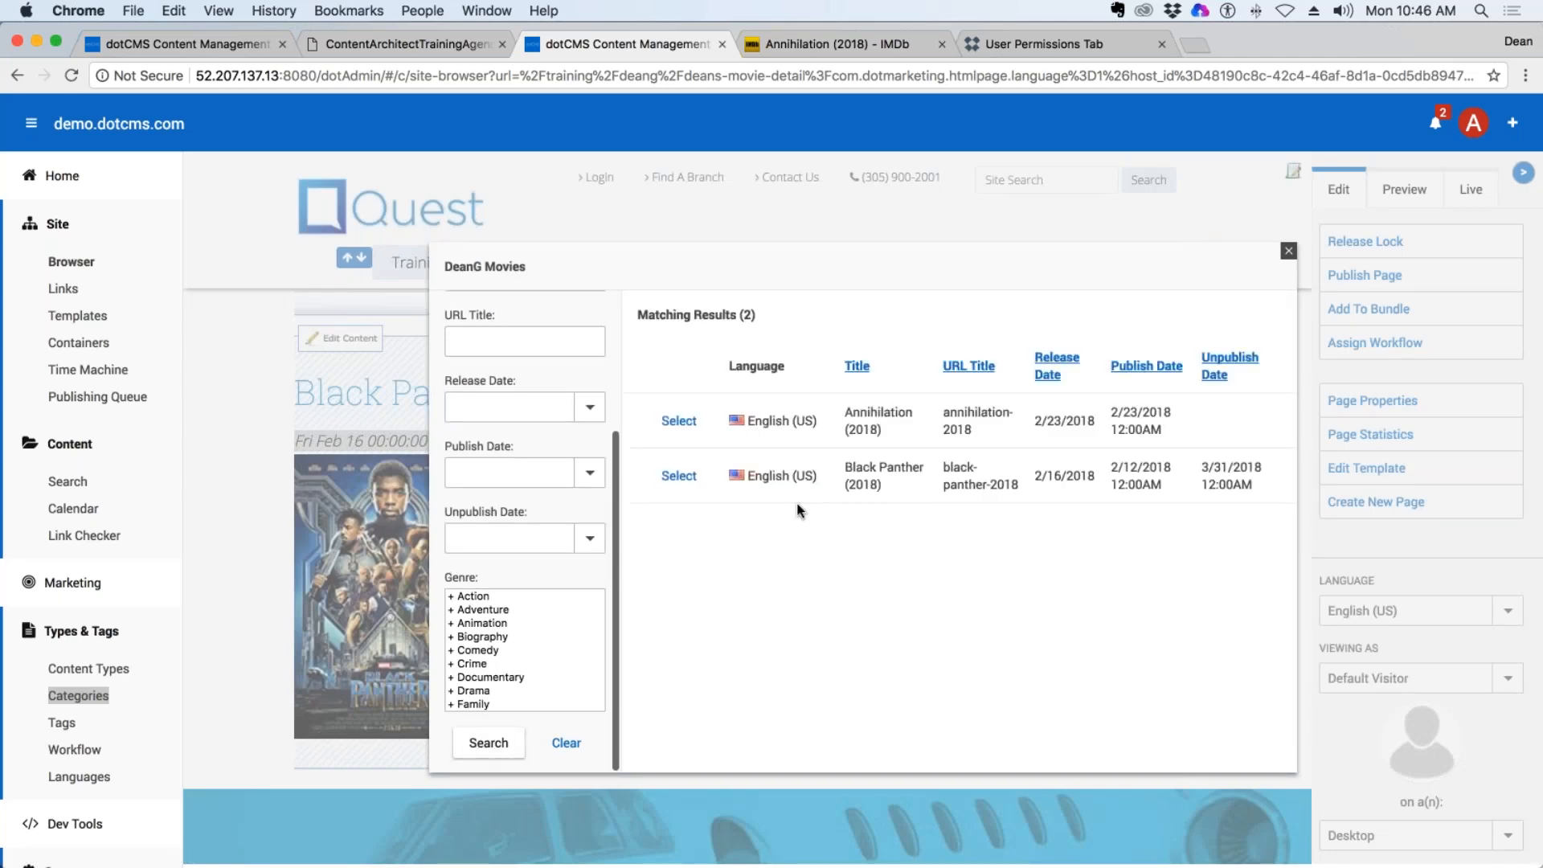
{"action": "left_click", "coordinate": [678, 420]}
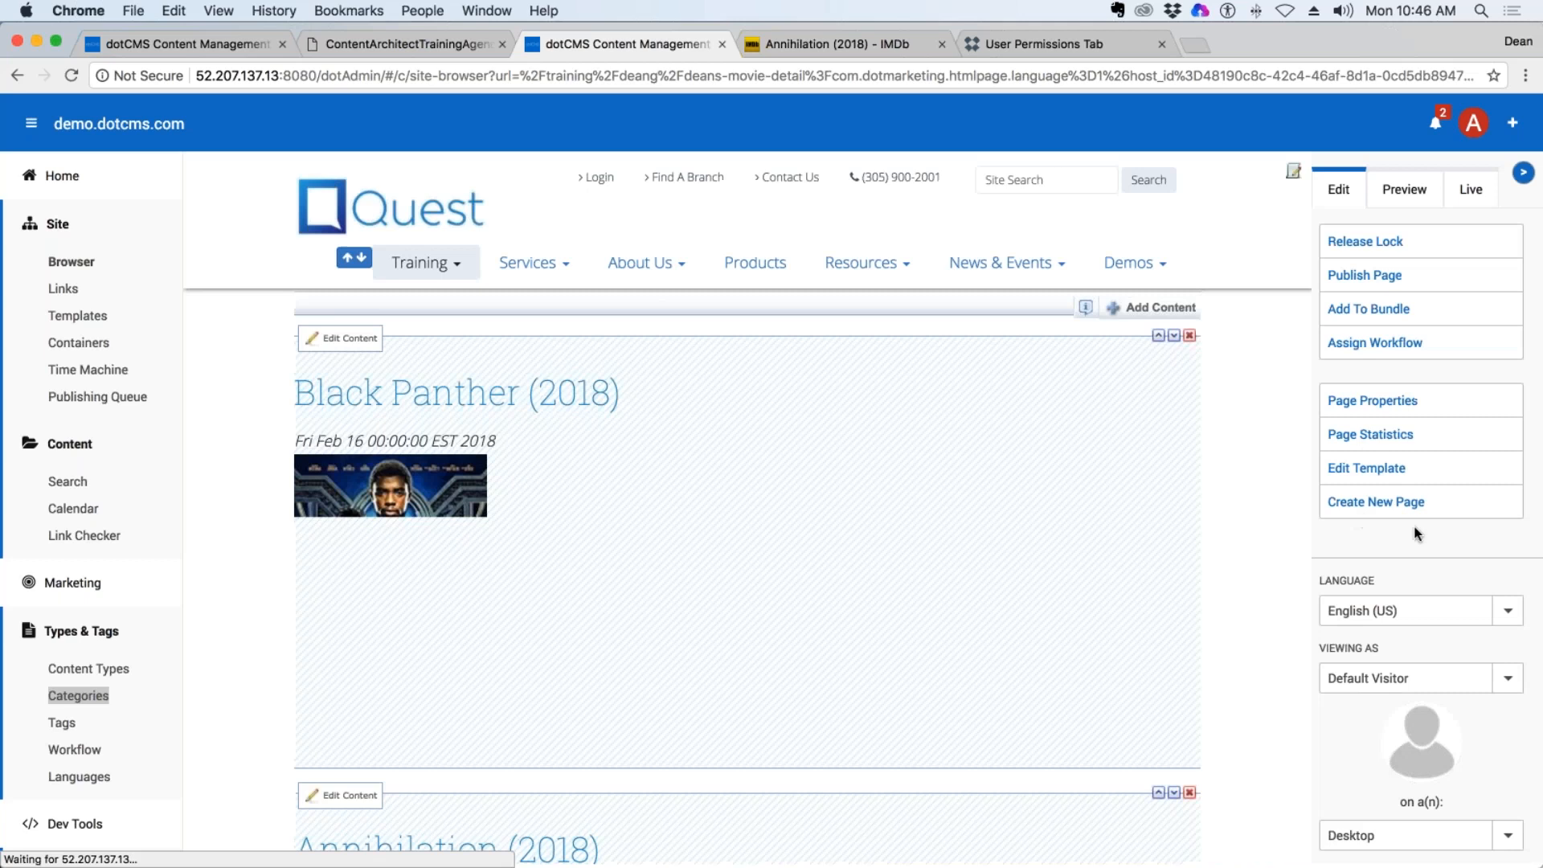
Examine both movie entries on the page, comparing their titles, release date formatting and poster images.
{"action": "scroll", "coordinate": [1003, 478], "scroll_direction": "down", "scroll_amount": 5}
{"action": "scroll", "coordinate": [1003, 476], "scroll_direction": "down", "scroll_amount": 1}
{"action": "scroll", "coordinate": [1003, 476], "scroll_direction": "up", "scroll_amount": 5}
{"action": "scroll", "coordinate": [1003, 475], "scroll_direction": "down", "scroll_amount": 3}
{"action": "scroll", "coordinate": [1002, 476], "scroll_direction": "down", "scroll_amount": 5}
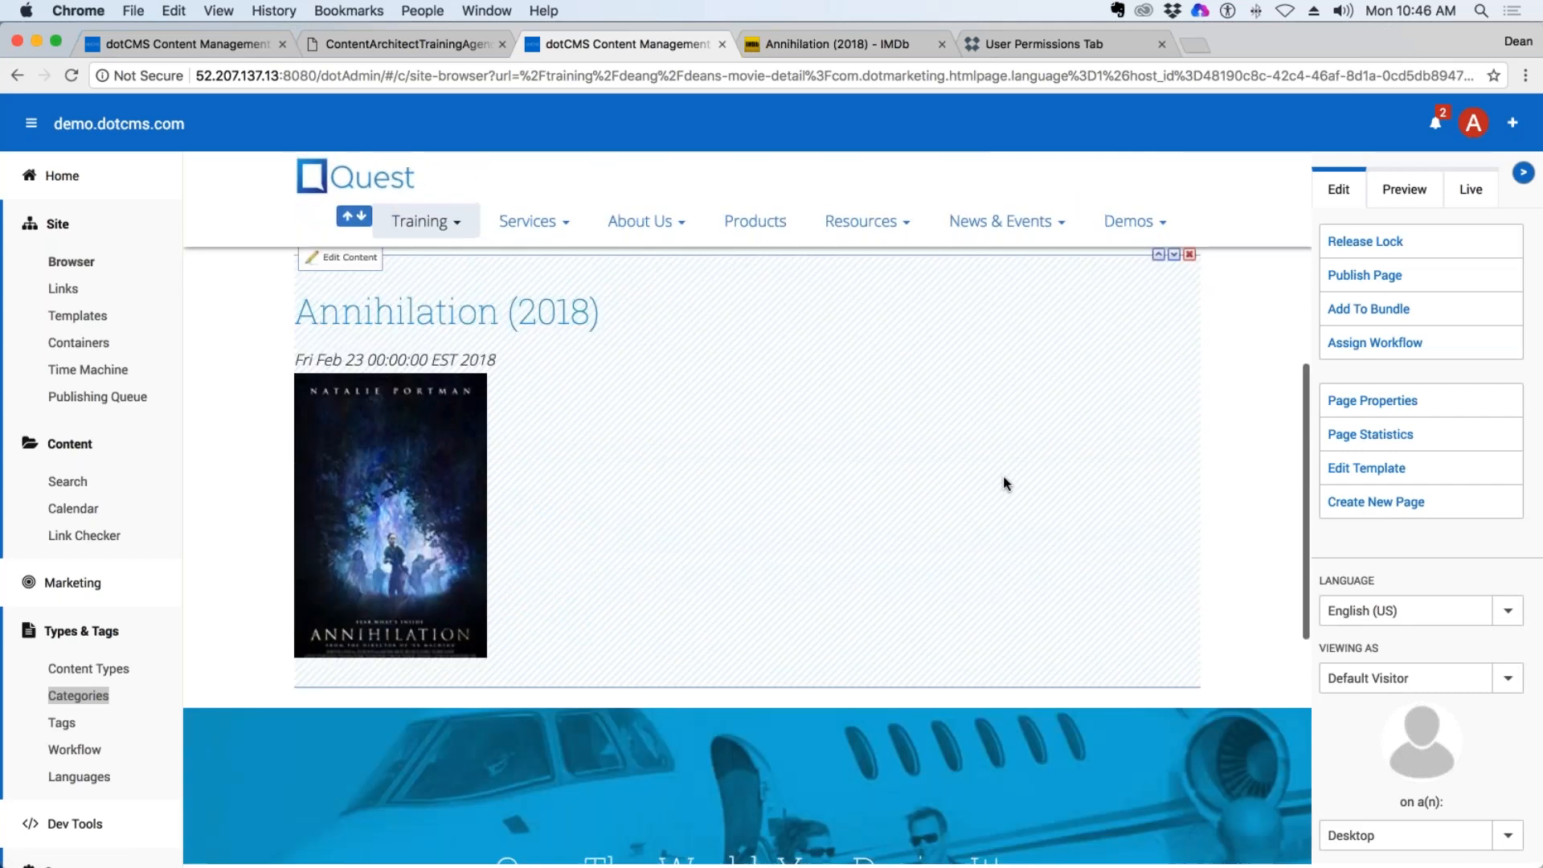
{"action": "scroll", "coordinate": [1003, 476], "scroll_direction": "up", "scroll_amount": 8}
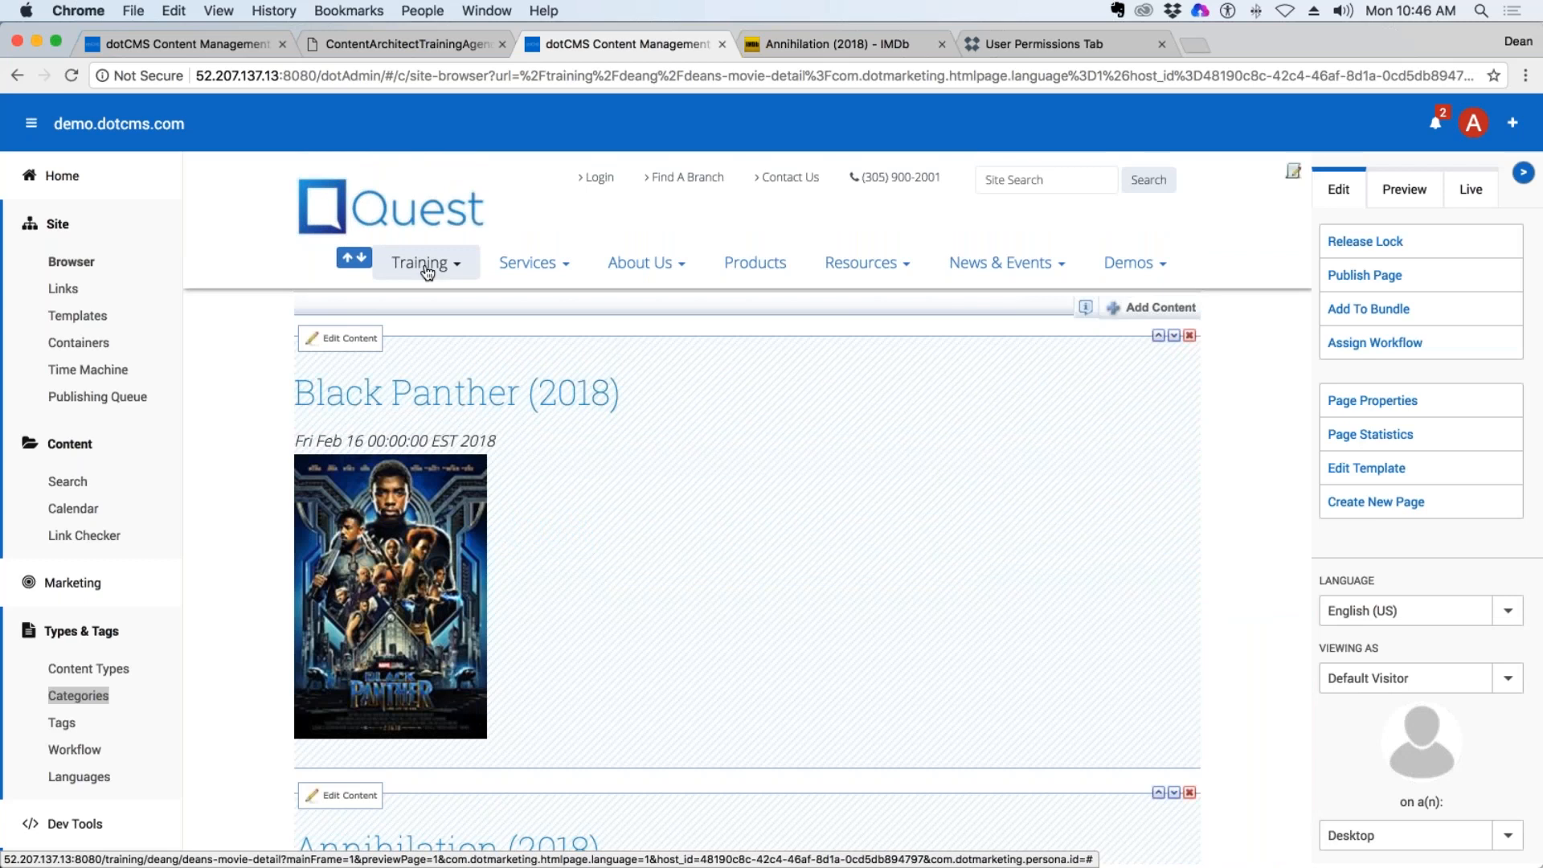
{"action": "scroll", "coordinate": [772, 494], "scroll_direction": "down", "scroll_amount": 4}
{"action": "scroll", "coordinate": [775, 493], "scroll_direction": "up", "scroll_amount": 4}
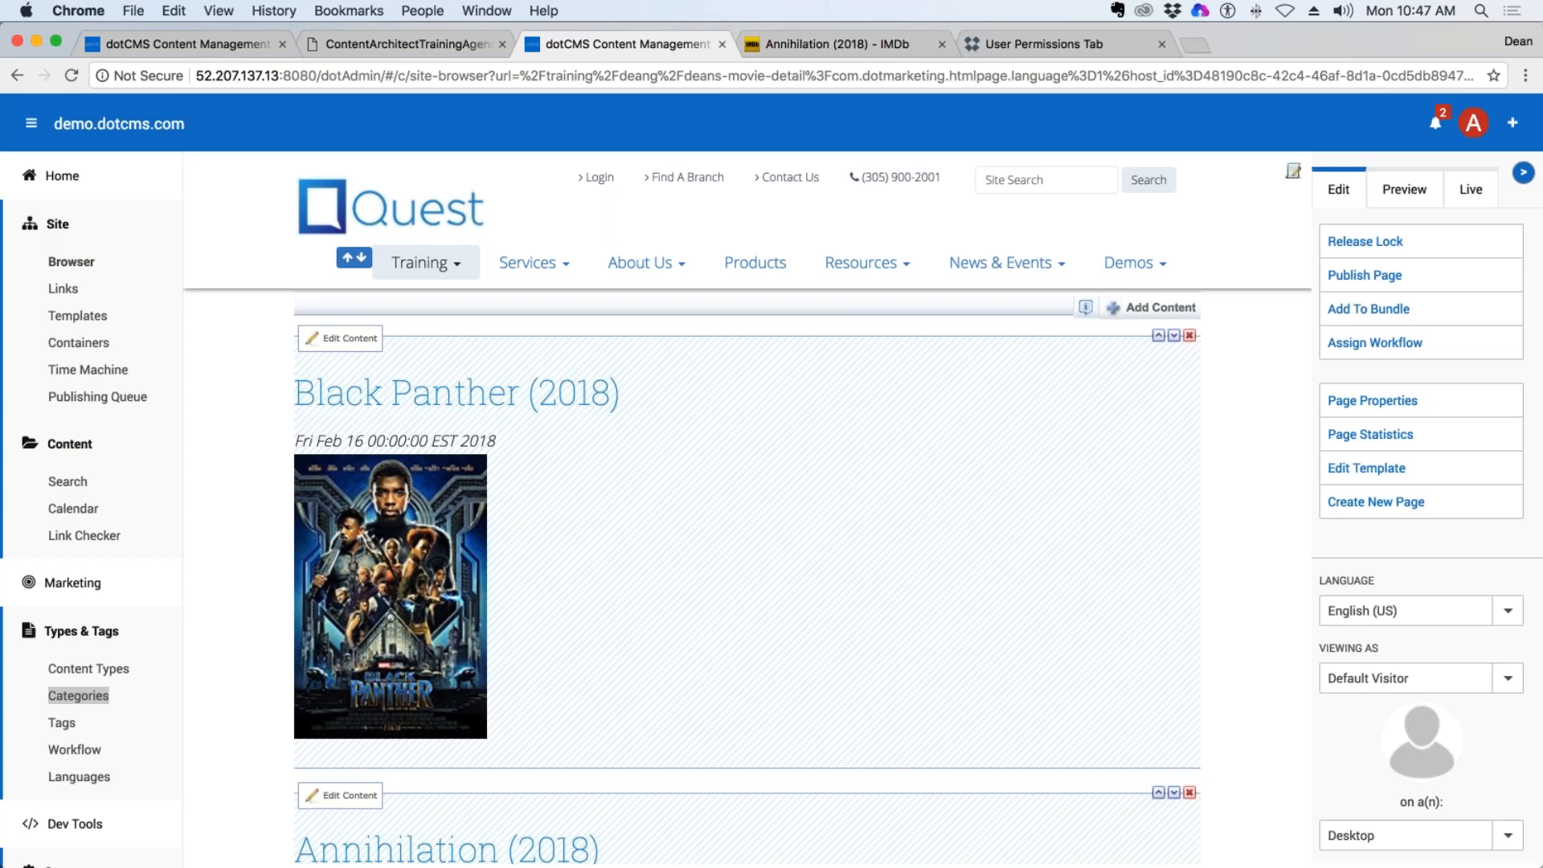
{"action": "key", "text": "super+Tab"}
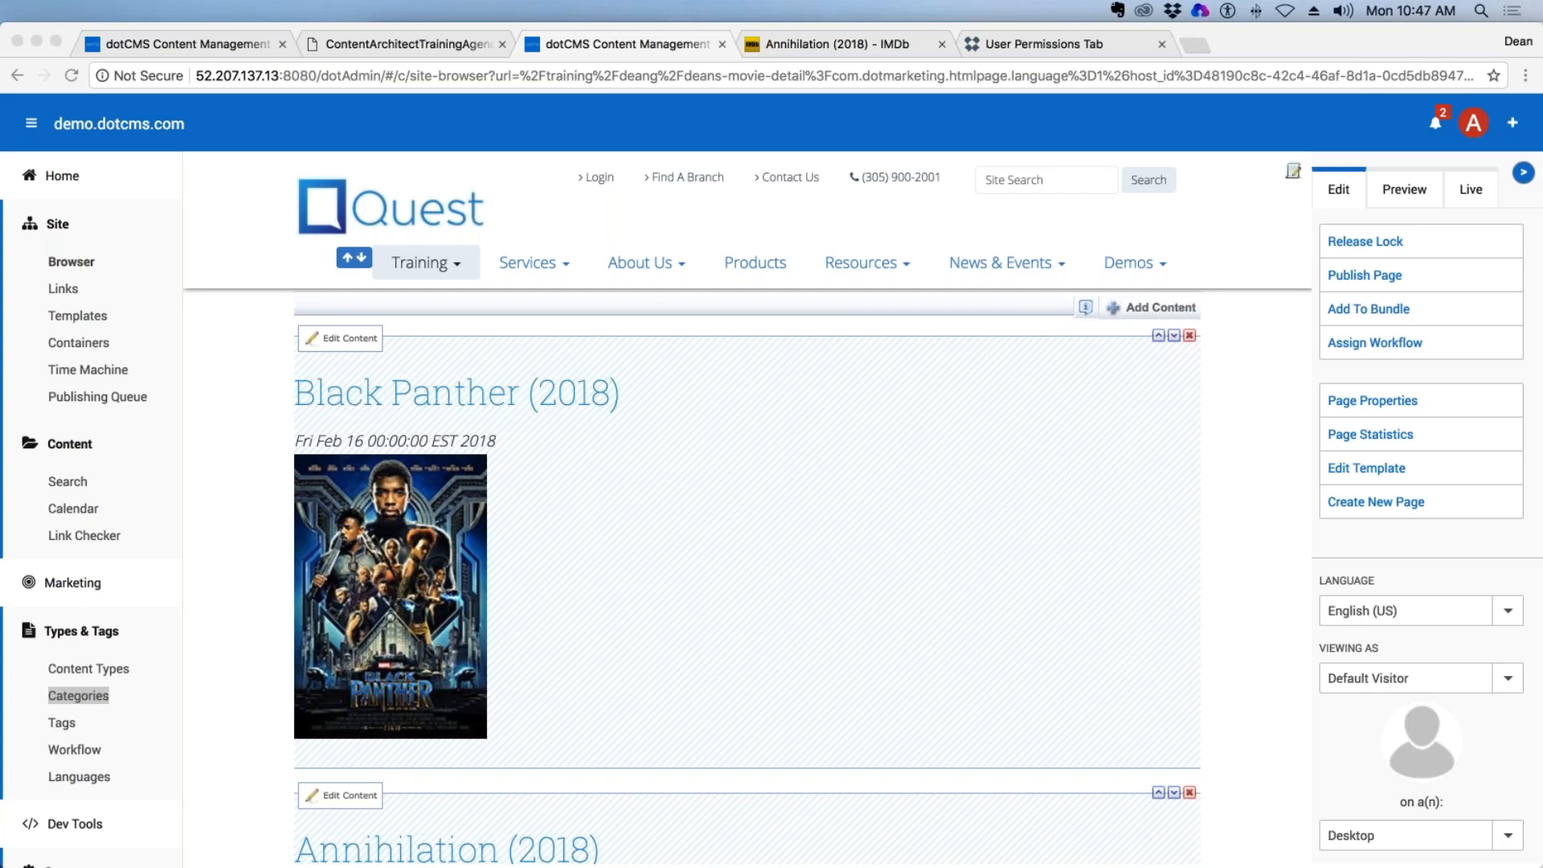
{"action": "scroll", "coordinate": [1077, 579], "scroll_direction": "down", "scroll_amount": 5}
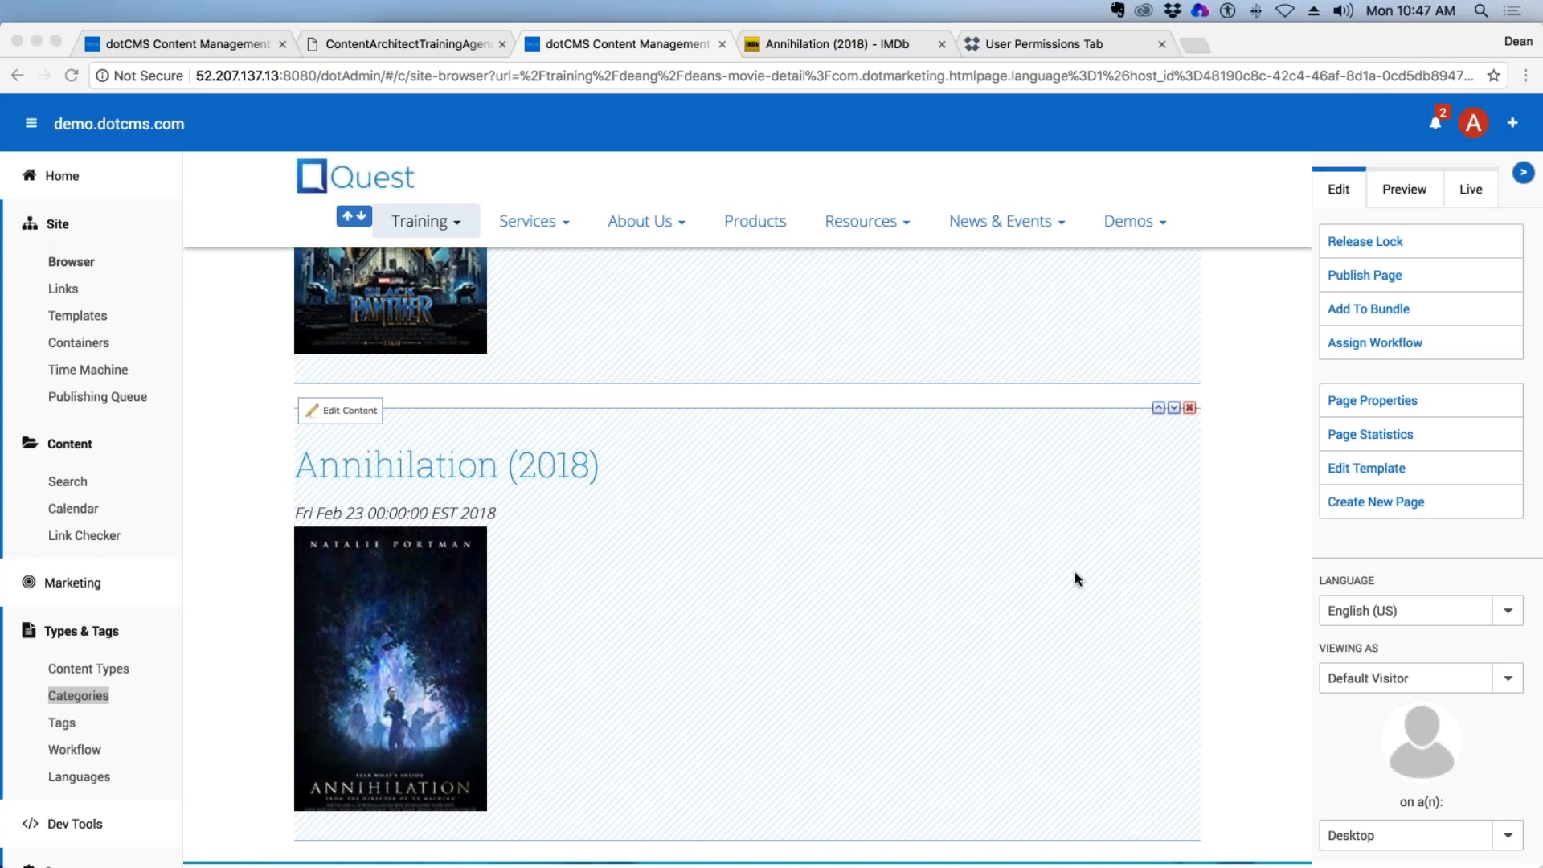
{"action": "scroll", "coordinate": [1075, 574], "scroll_direction": "up", "scroll_amount": 5}
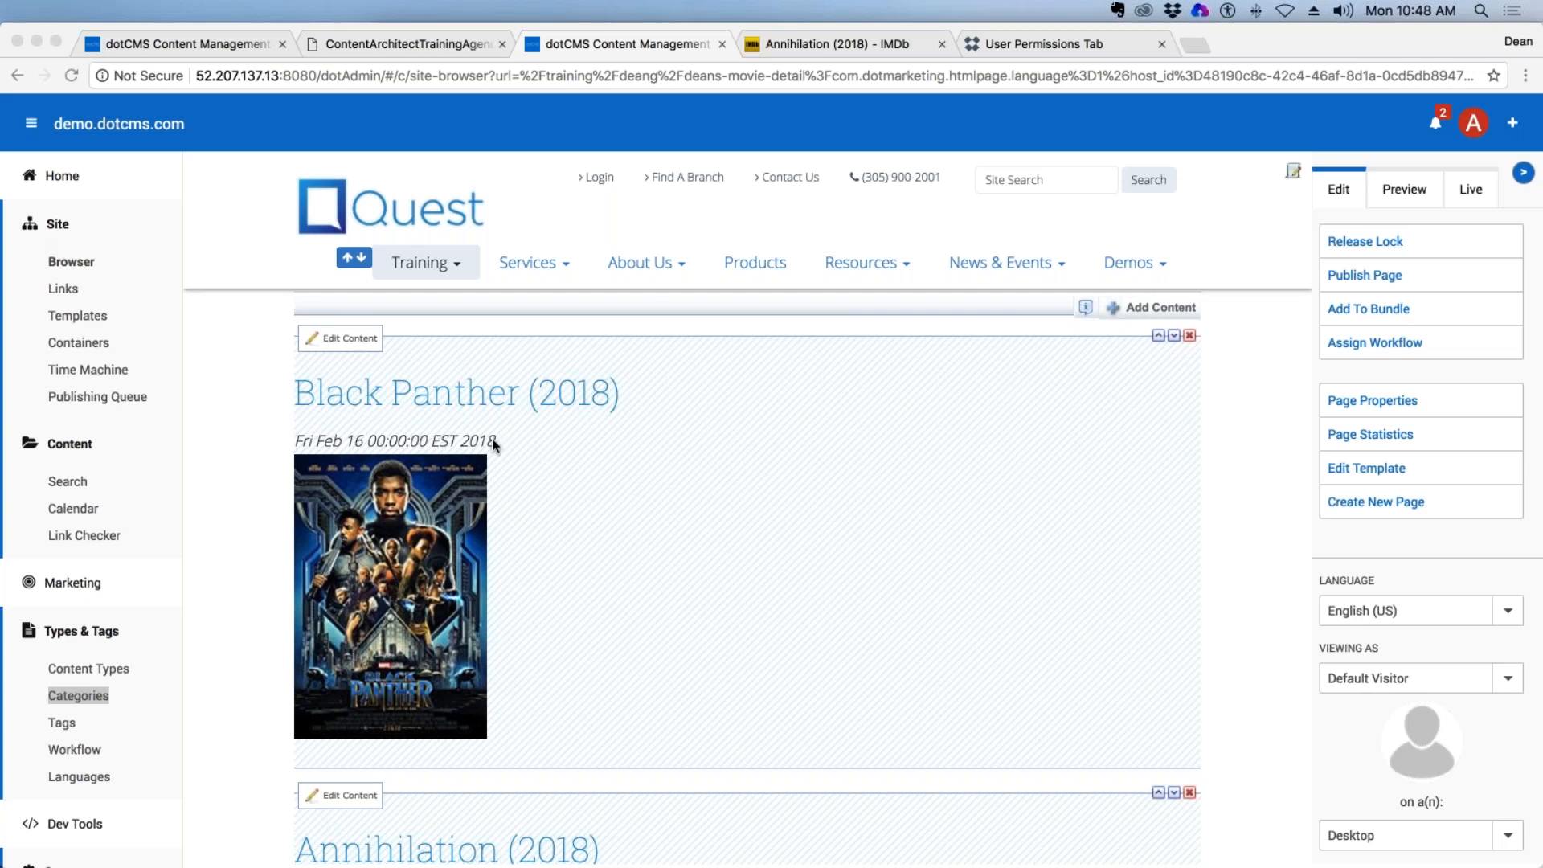
{"action": "scroll", "coordinate": [815, 418], "scroll_direction": "down", "scroll_amount": 1}
{"action": "scroll", "coordinate": [815, 412], "scroll_direction": "down", "scroll_amount": 3}
{"action": "scroll", "coordinate": [815, 412], "scroll_direction": "up", "scroll_amount": 3}
{"action": "scroll", "coordinate": [722, 392], "scroll_direction": "down", "scroll_amount": 5}
{"action": "scroll", "coordinate": [654, 537], "scroll_direction": "up", "scroll_amount": 5}
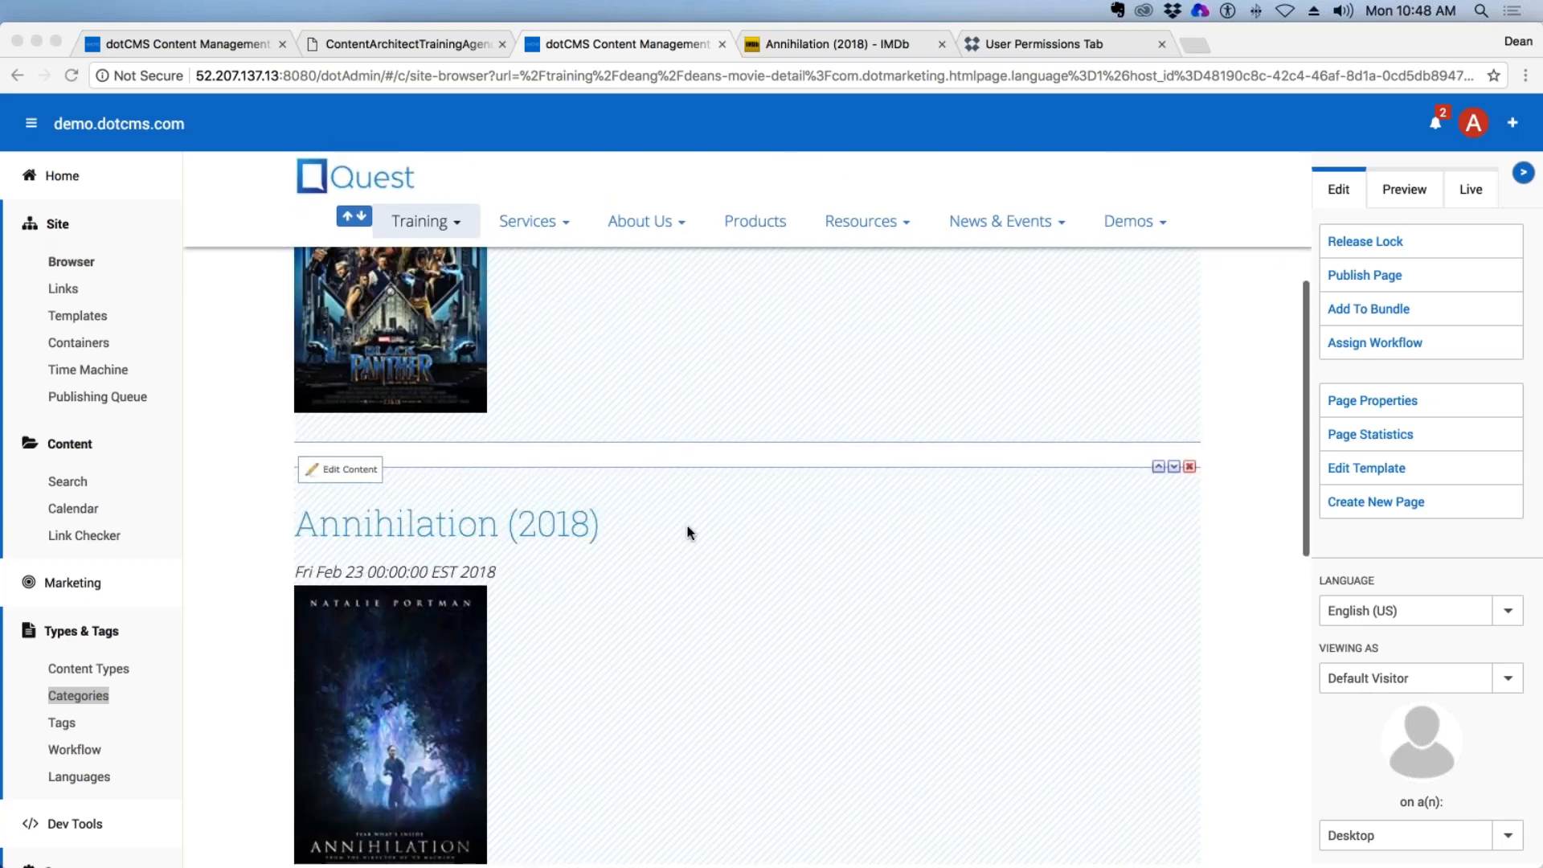
{"action": "left_click_drag", "start_coordinate": [621, 393], "coordinate": [501, 440]}
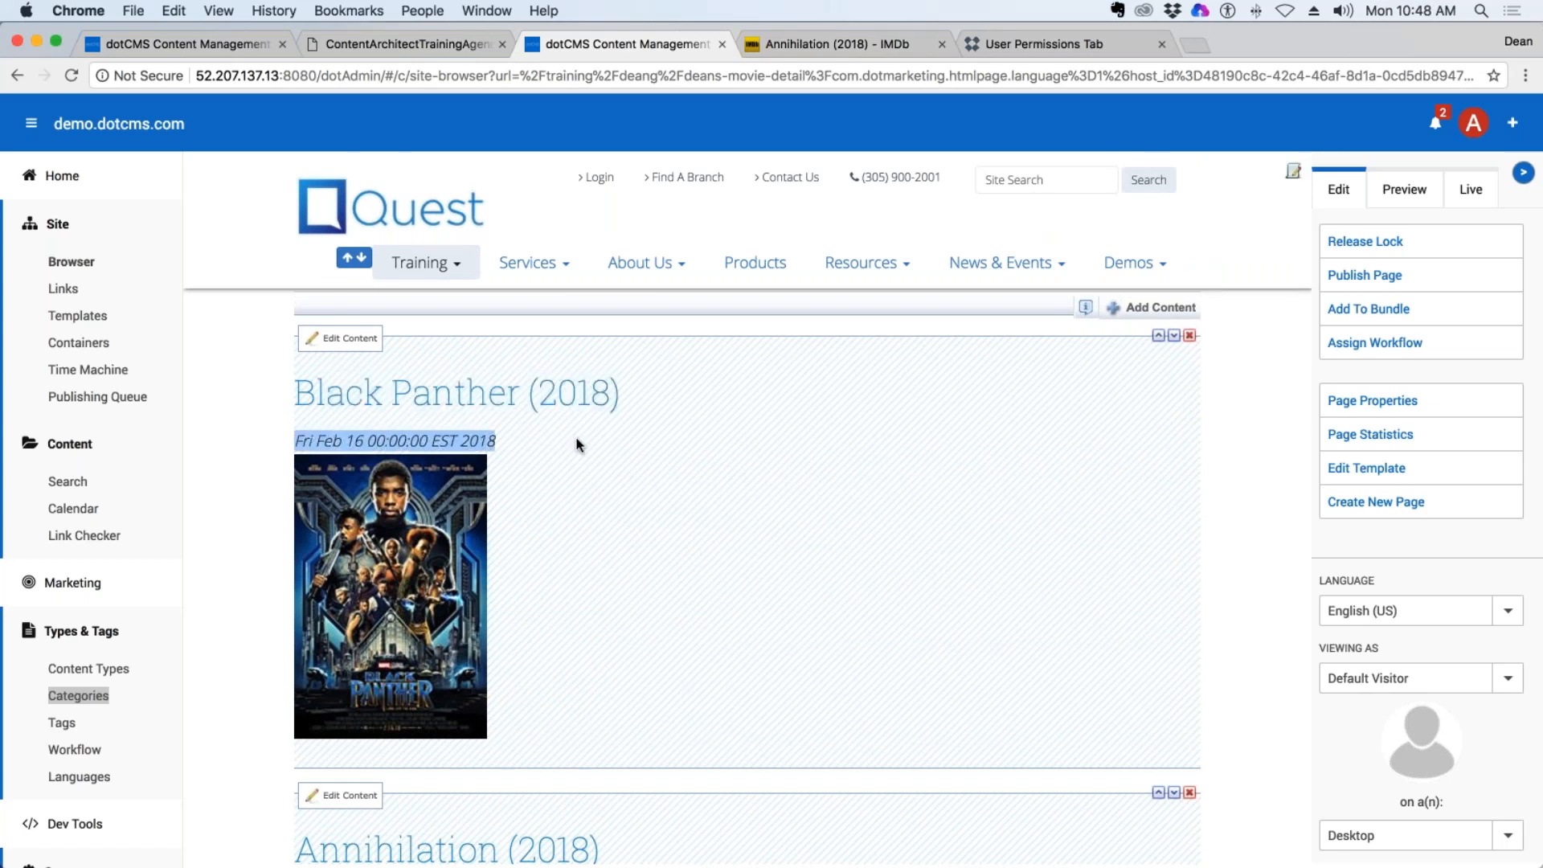
{"action": "scroll", "coordinate": [671, 517], "scroll_direction": "down", "scroll_amount": 8}
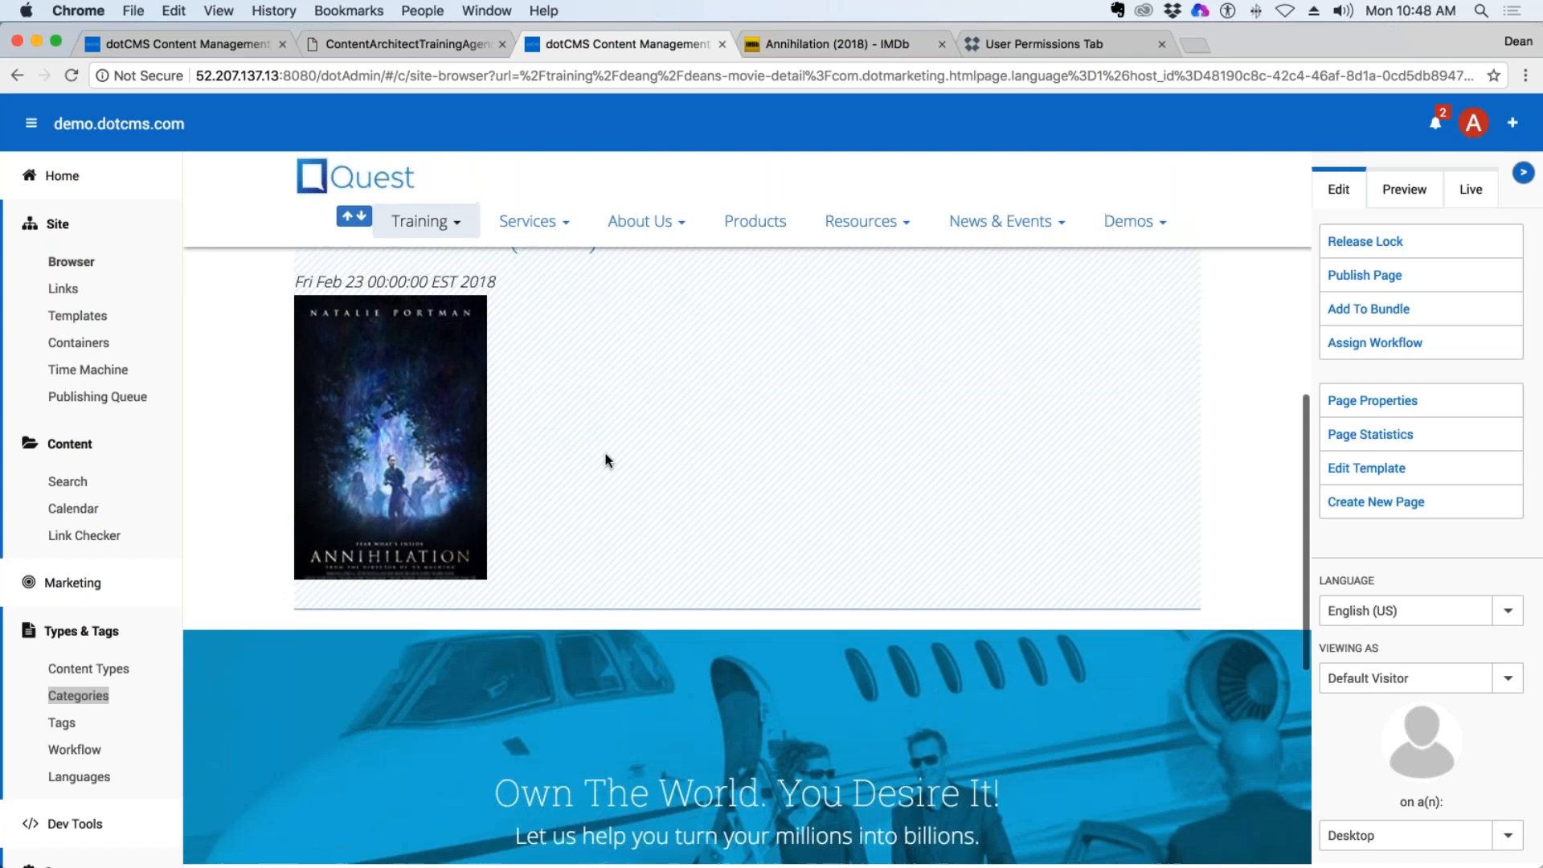
{"action": "scroll", "coordinate": [620, 464], "scroll_direction": "up", "scroll_amount": 4}
{"action": "scroll", "coordinate": [1068, 507], "scroll_direction": "up", "scroll_amount": 5}
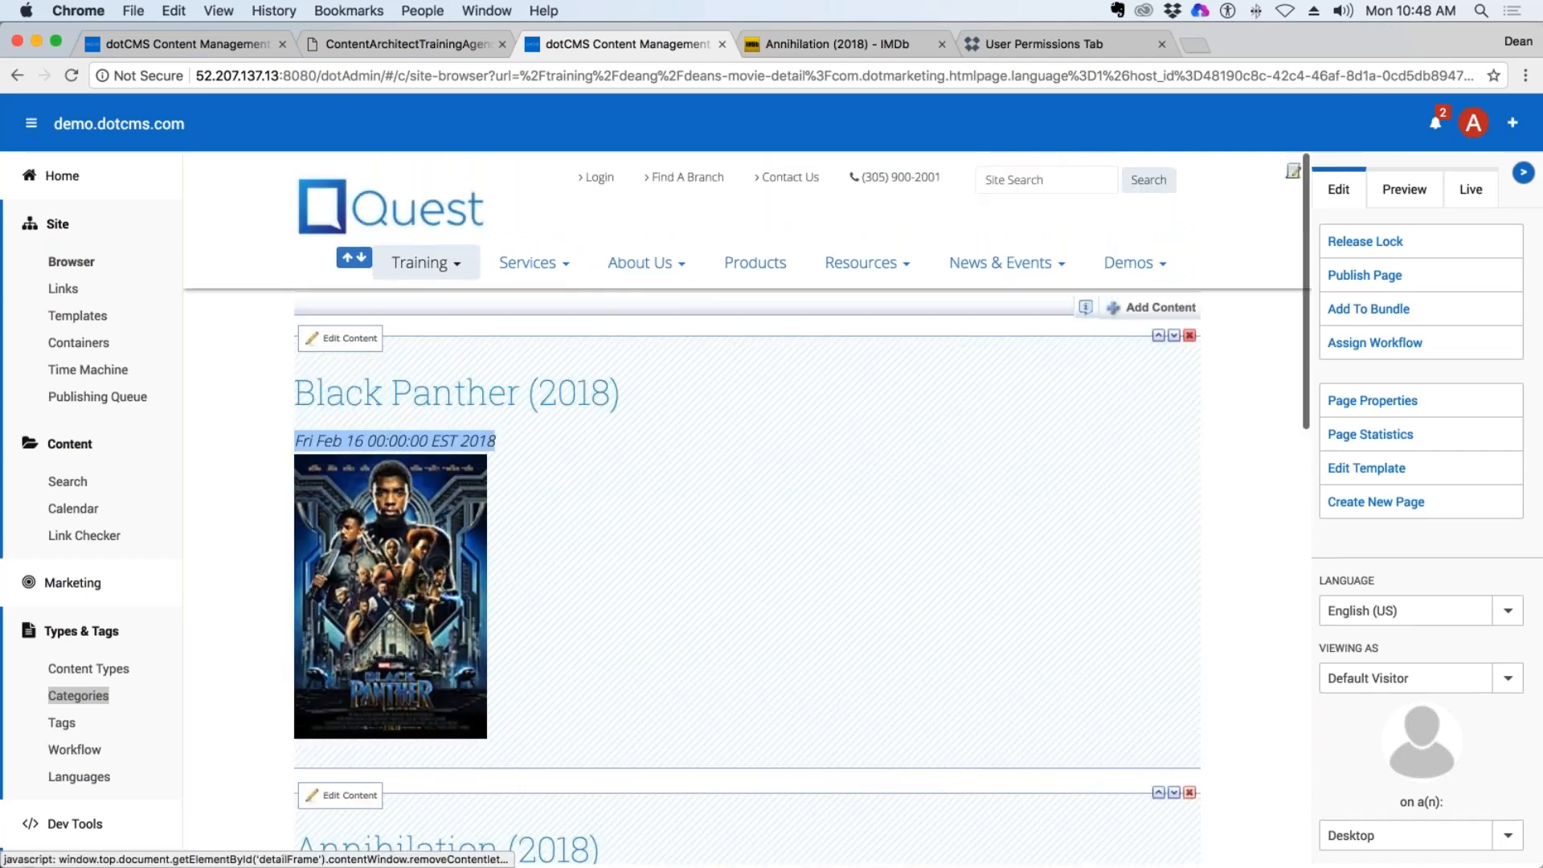
View the live version of the page and inspect which movie content and Training navigation entries it displays.
{"action": "left_click", "coordinate": [1472, 191]}
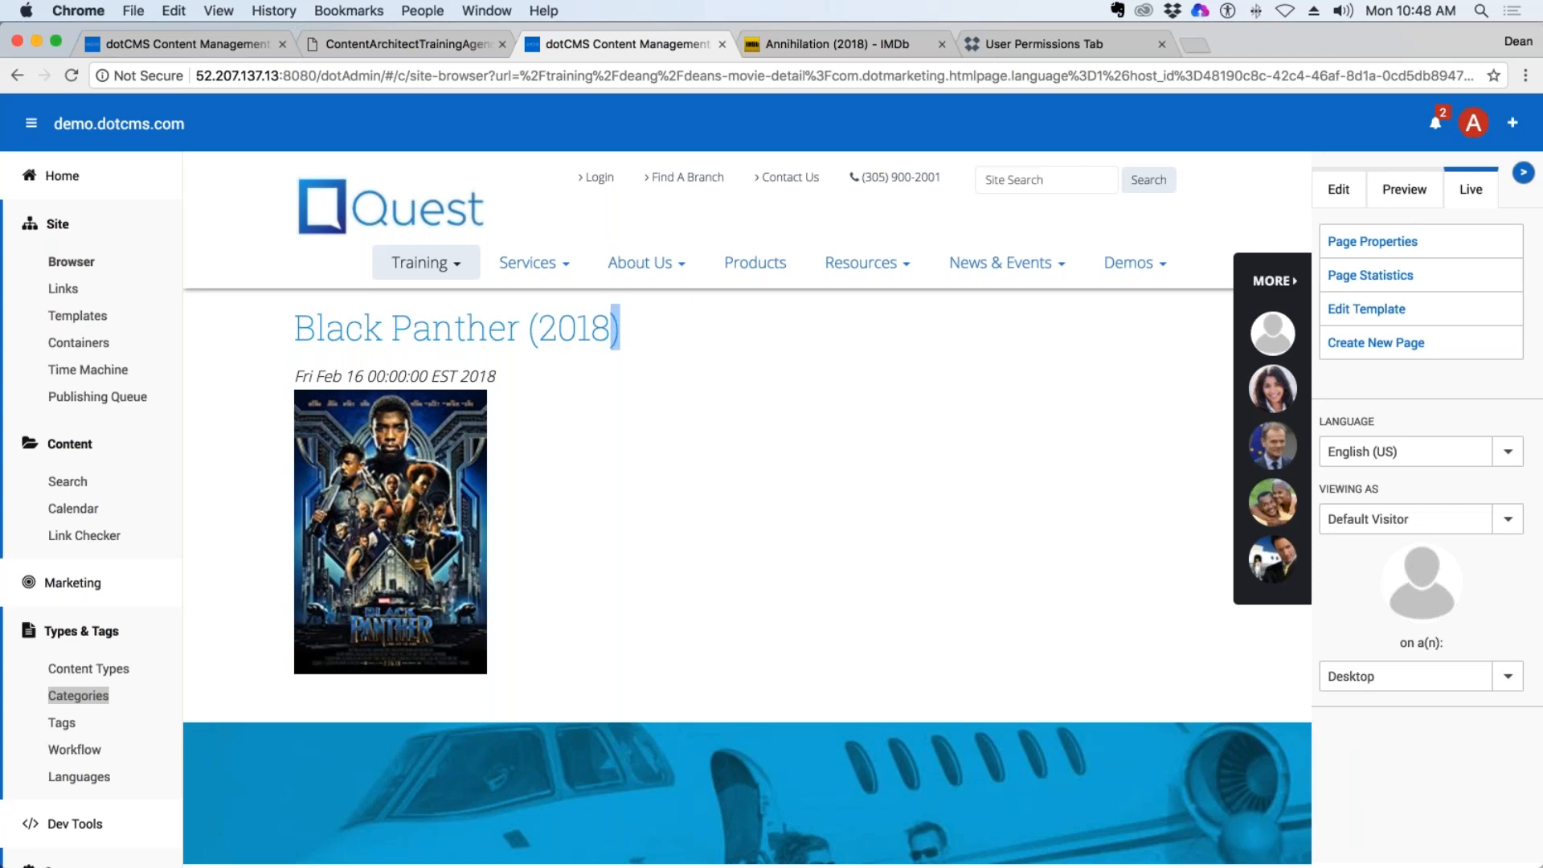
{"action": "left_click_drag", "start_coordinate": [619, 328], "coordinate": [251, 350]}
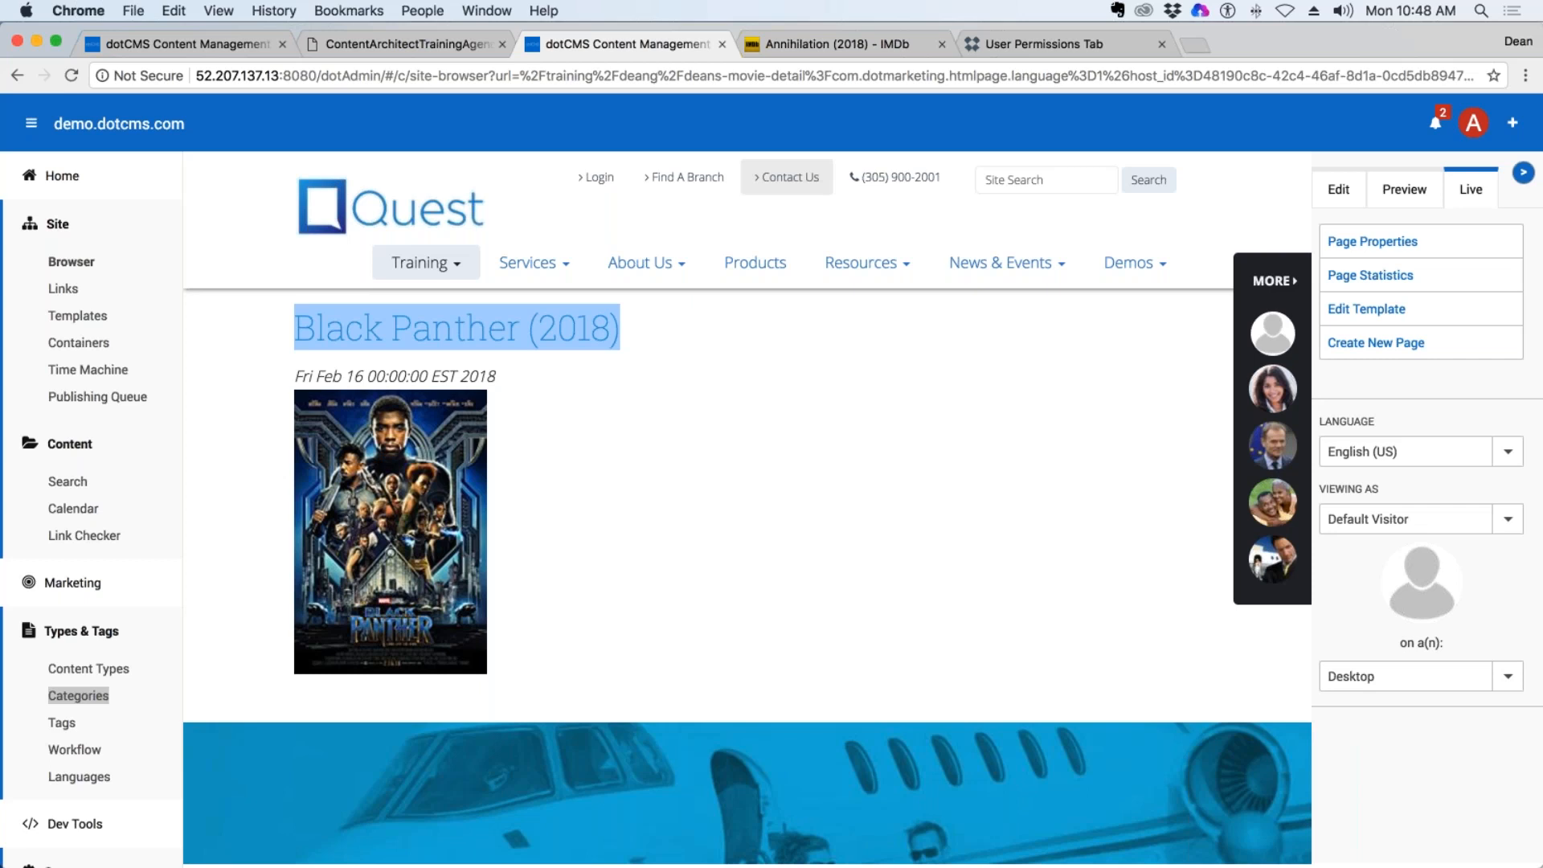
{"action": "left_click", "coordinate": [640, 485]}
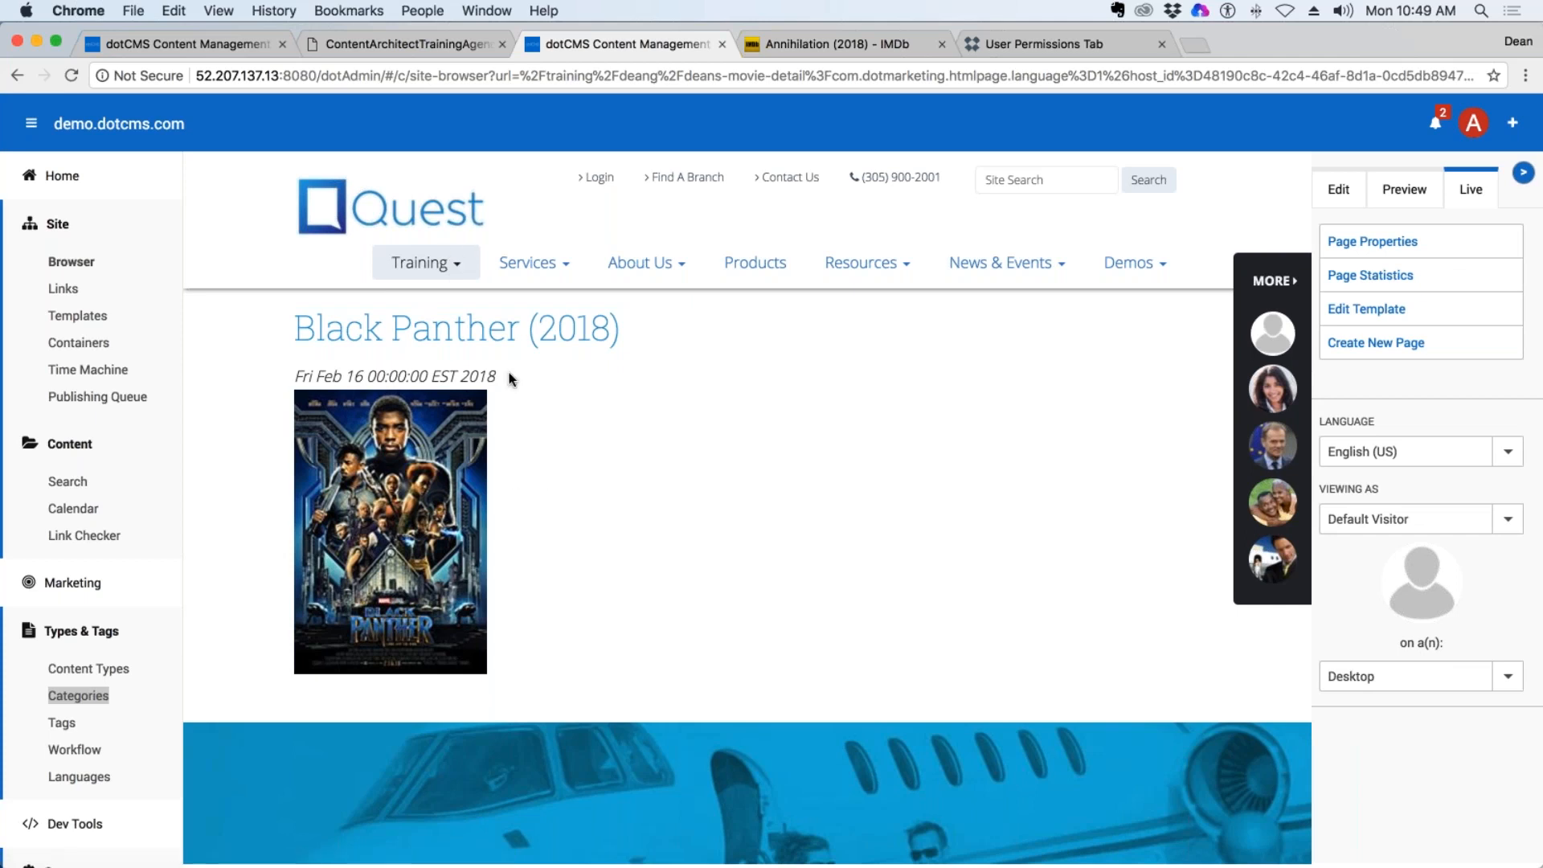
{"action": "left_click", "coordinate": [454, 266]}
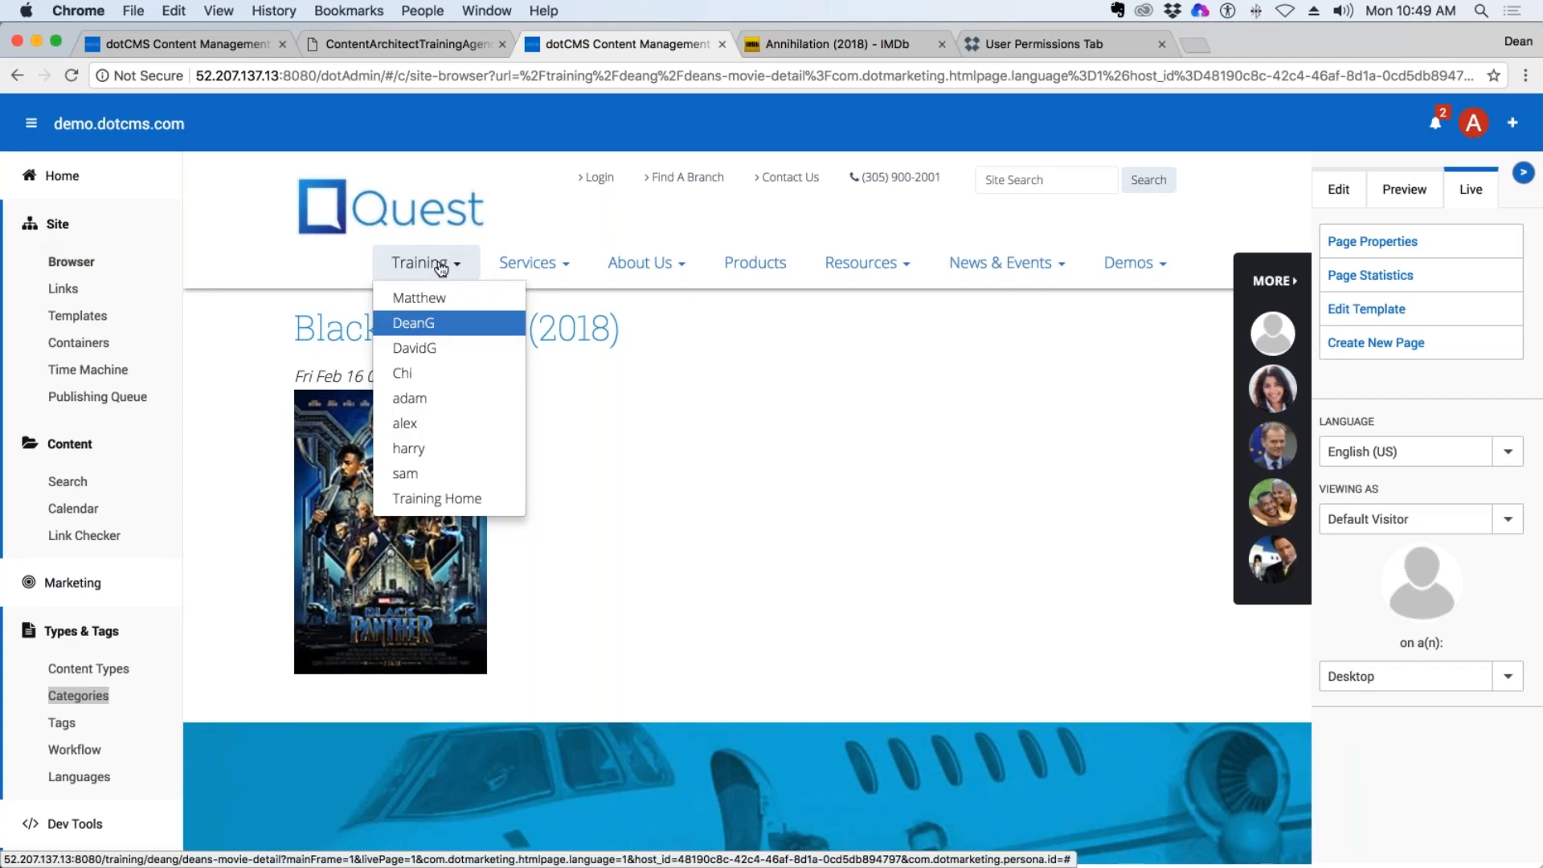
Go to the trainer's own Training section through the site navigation and open its movie detail page.
{"action": "left_click", "coordinate": [434, 324]}
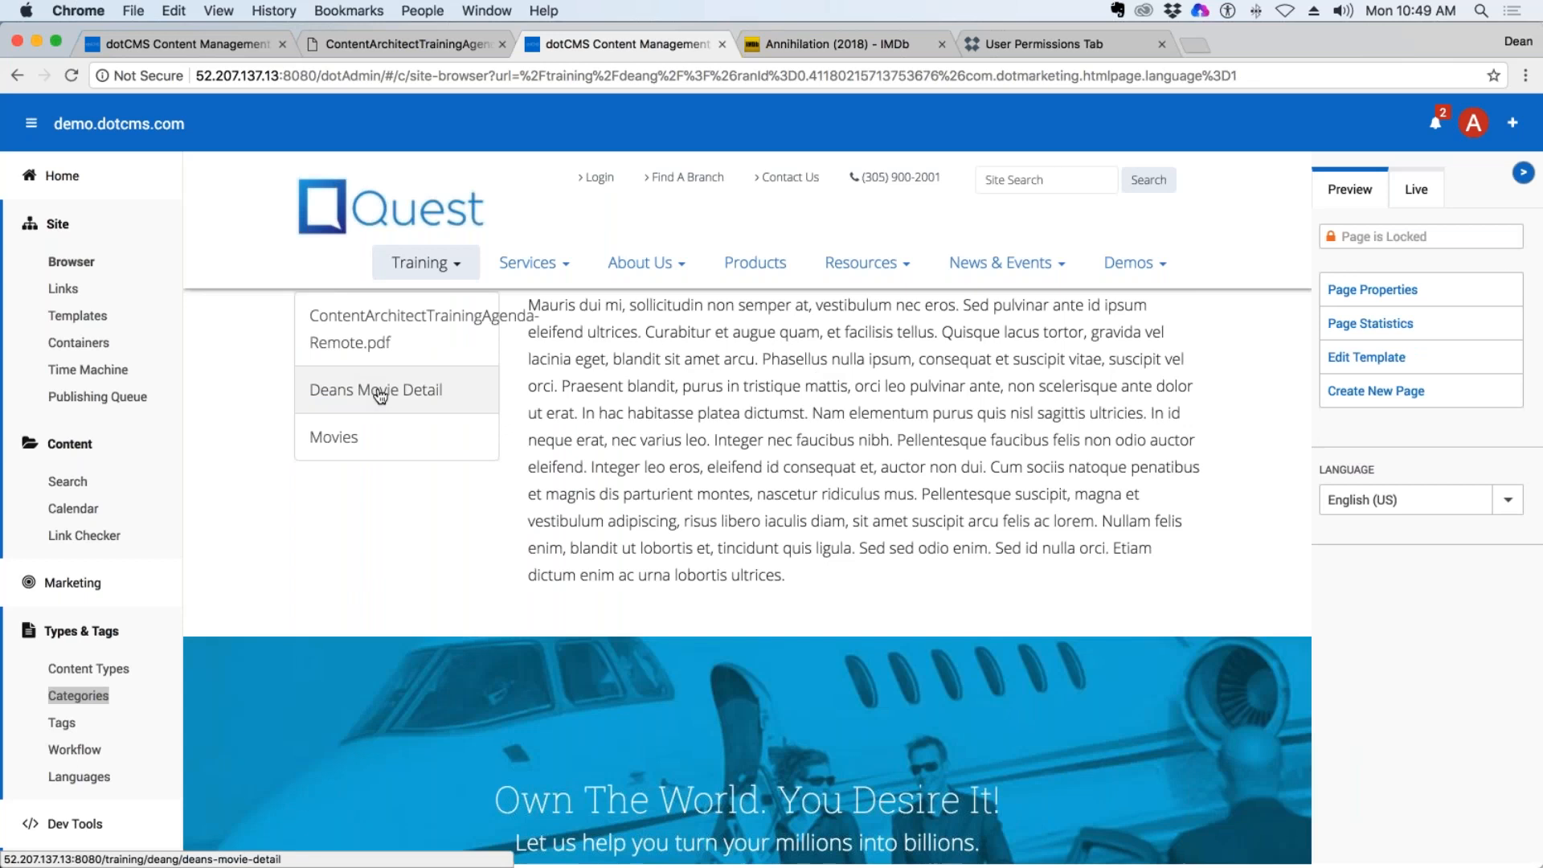
{"action": "left_click", "coordinate": [413, 400]}
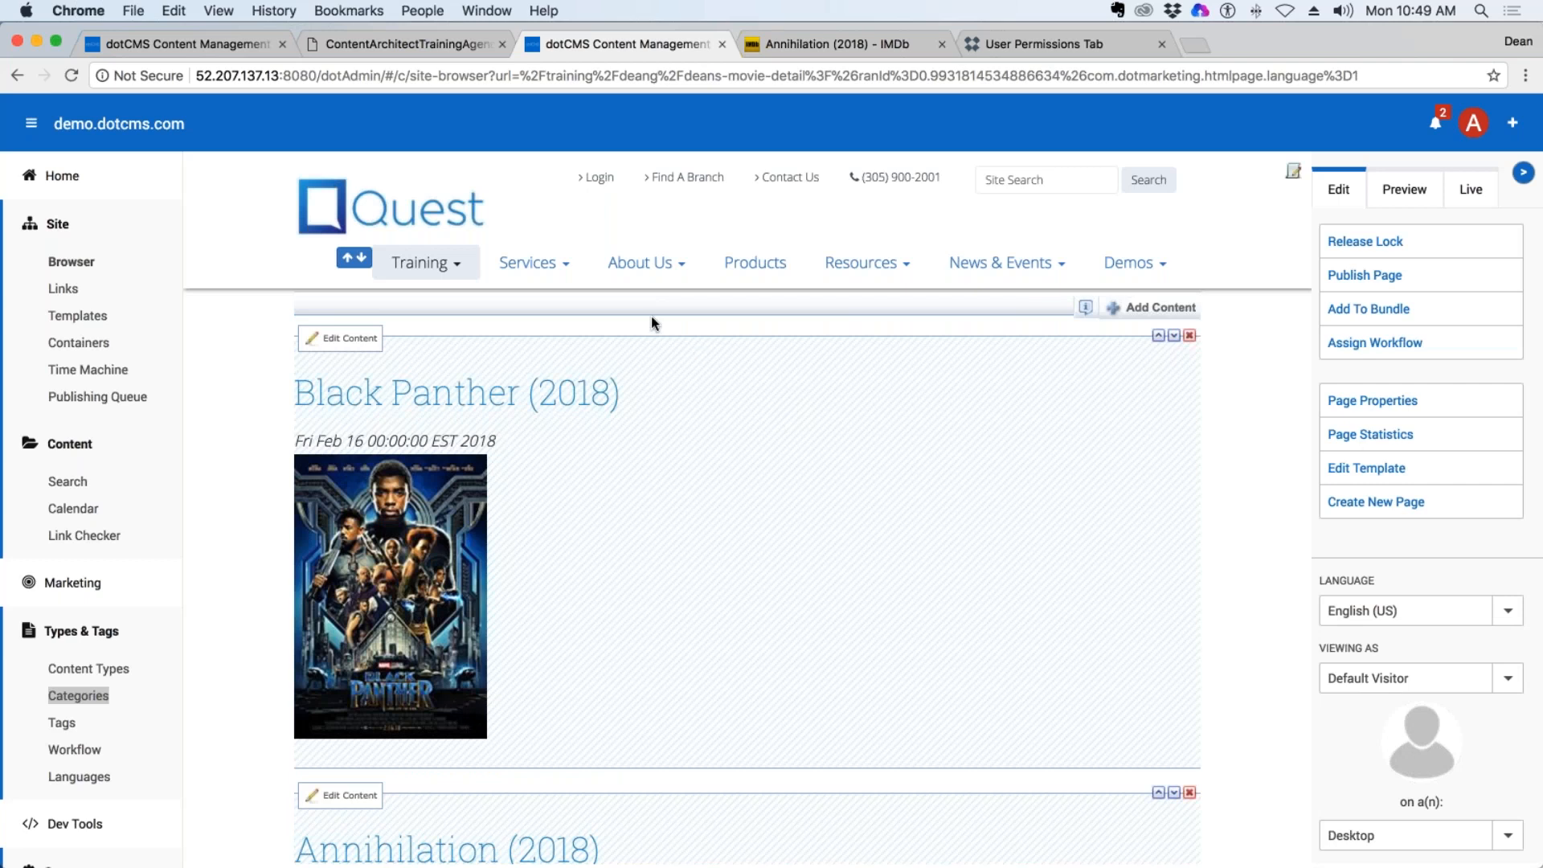
Browse the other participants' Training sections through the site navigation and check which of them list a movies page or movie detail page.
{"action": "left_click", "coordinate": [422, 263]}
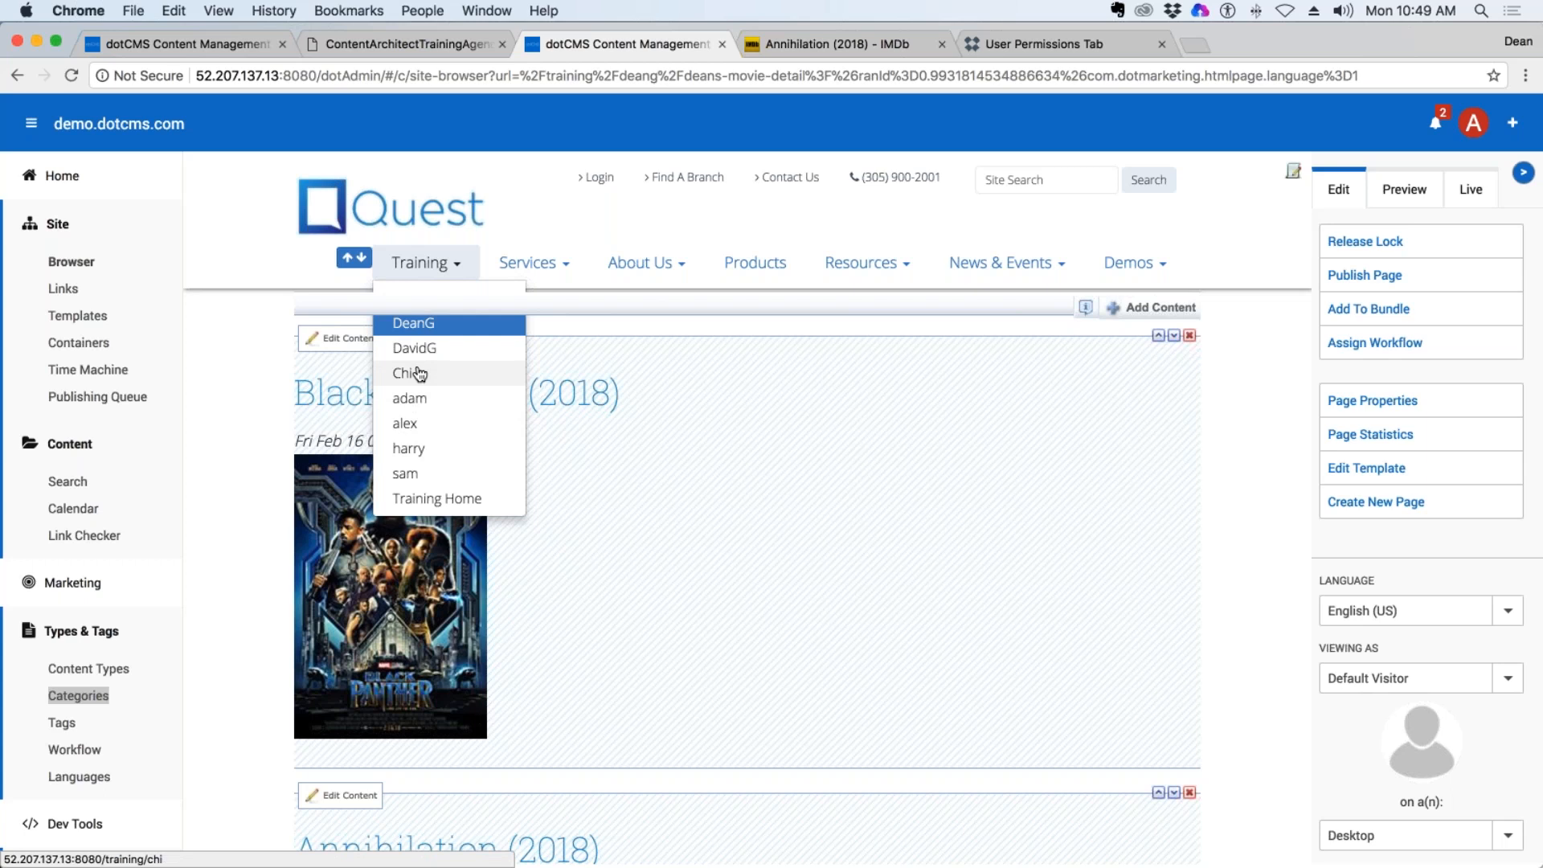
{"action": "left_click", "coordinate": [417, 479]}
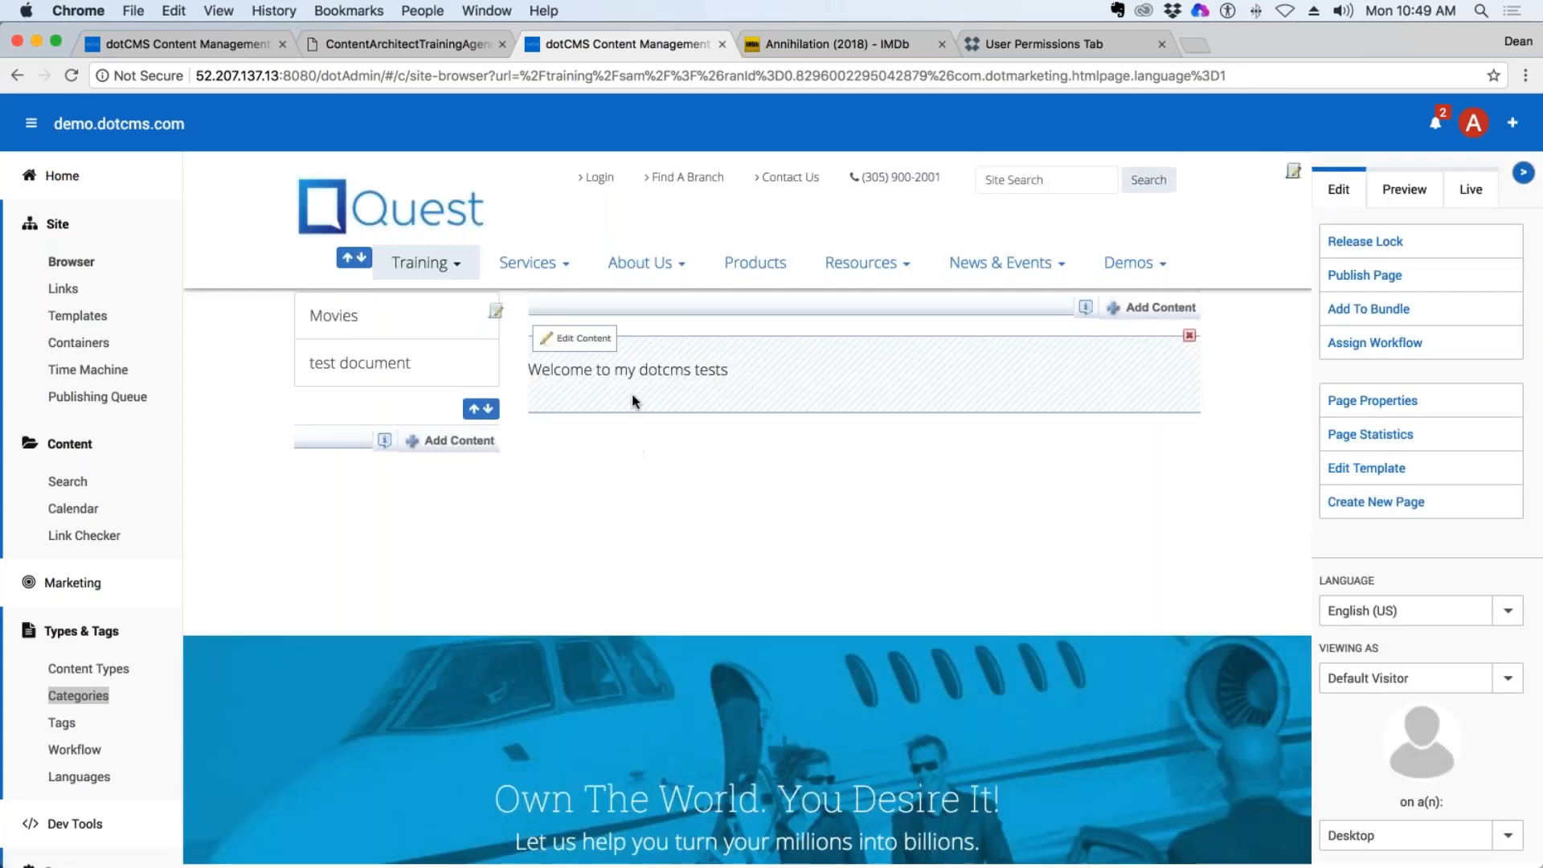
{"action": "left_click", "coordinate": [347, 332]}
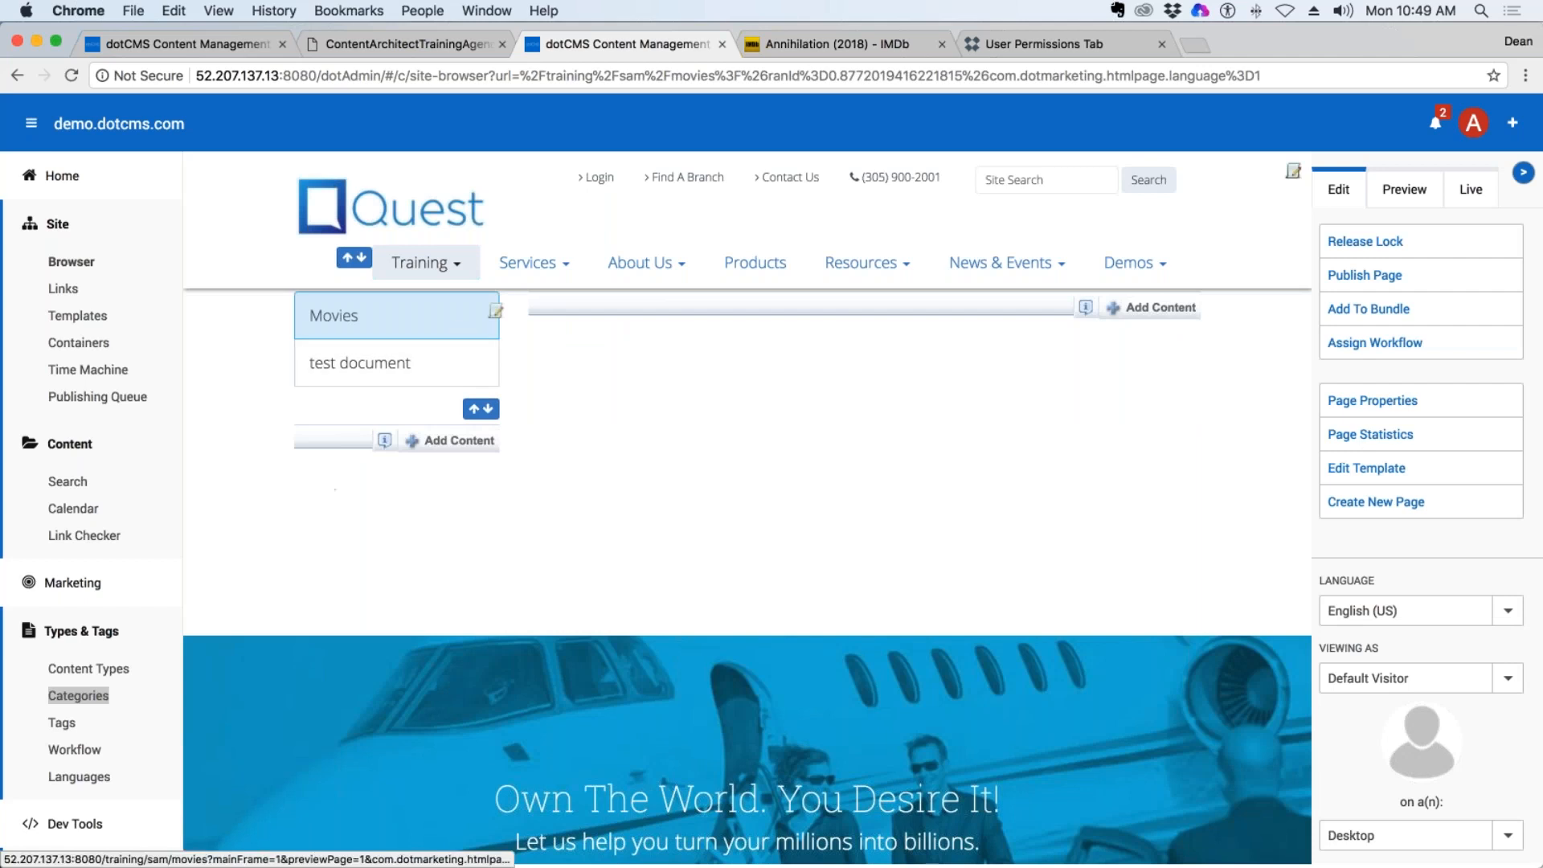
{"action": "mouse_move", "coordinate": [426, 264]}
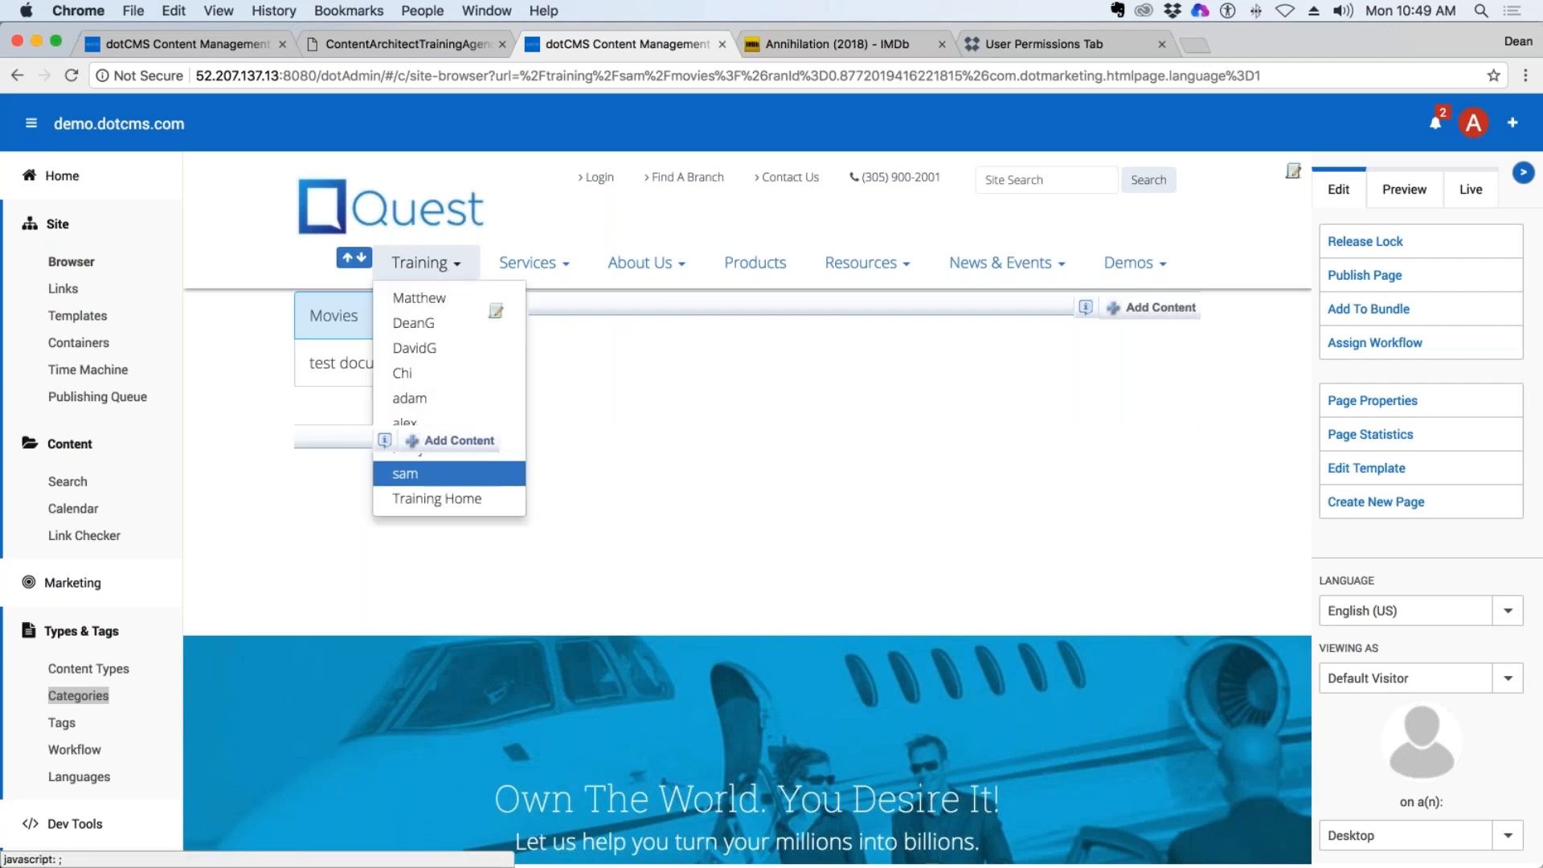
{"action": "left_click", "coordinate": [491, 421]}
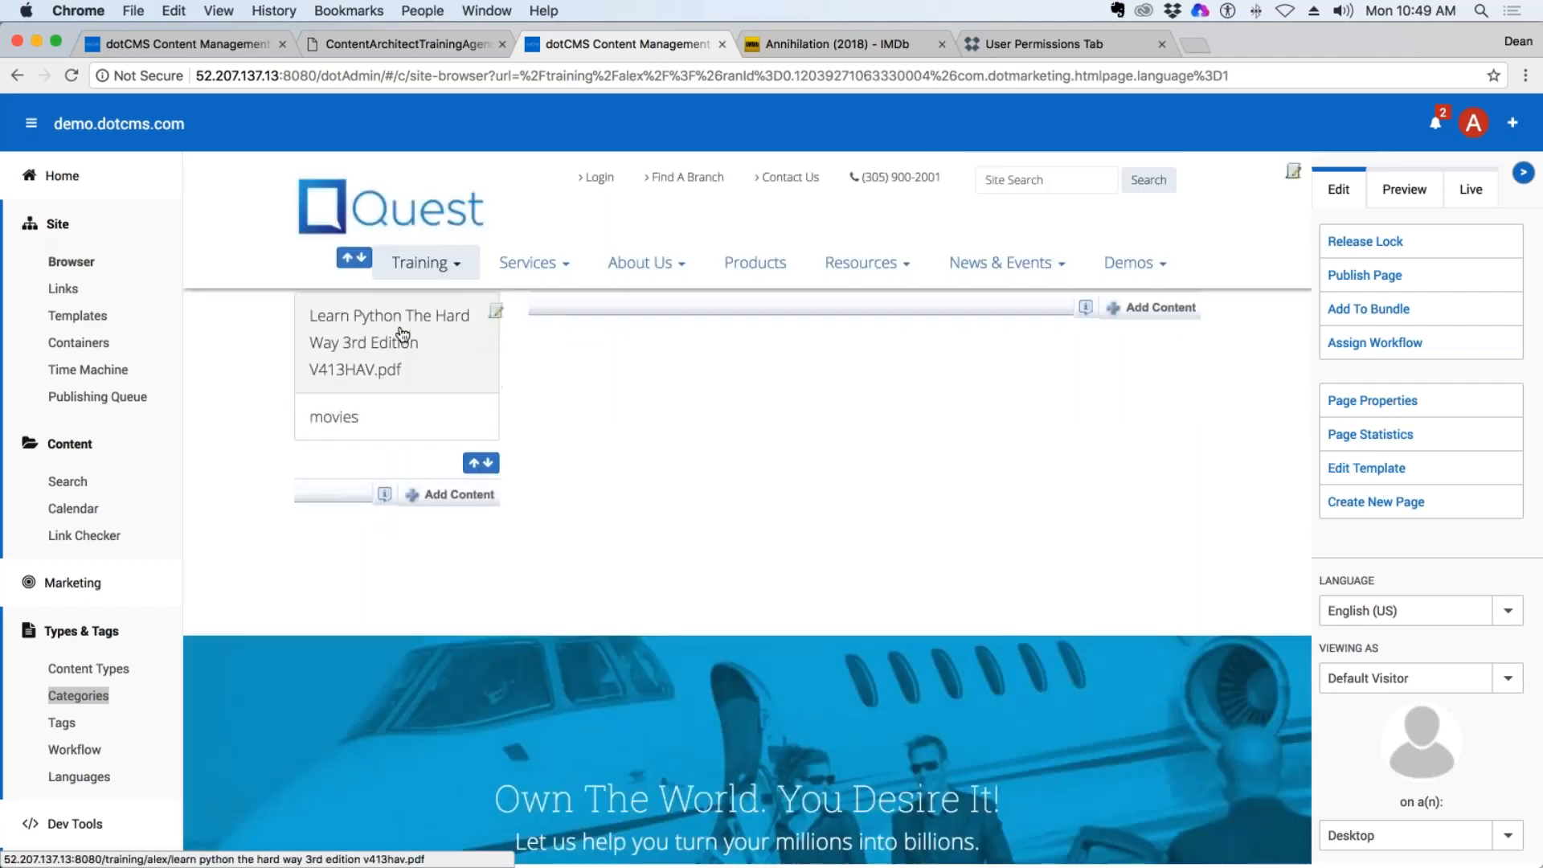
{"action": "left_click", "coordinate": [381, 428]}
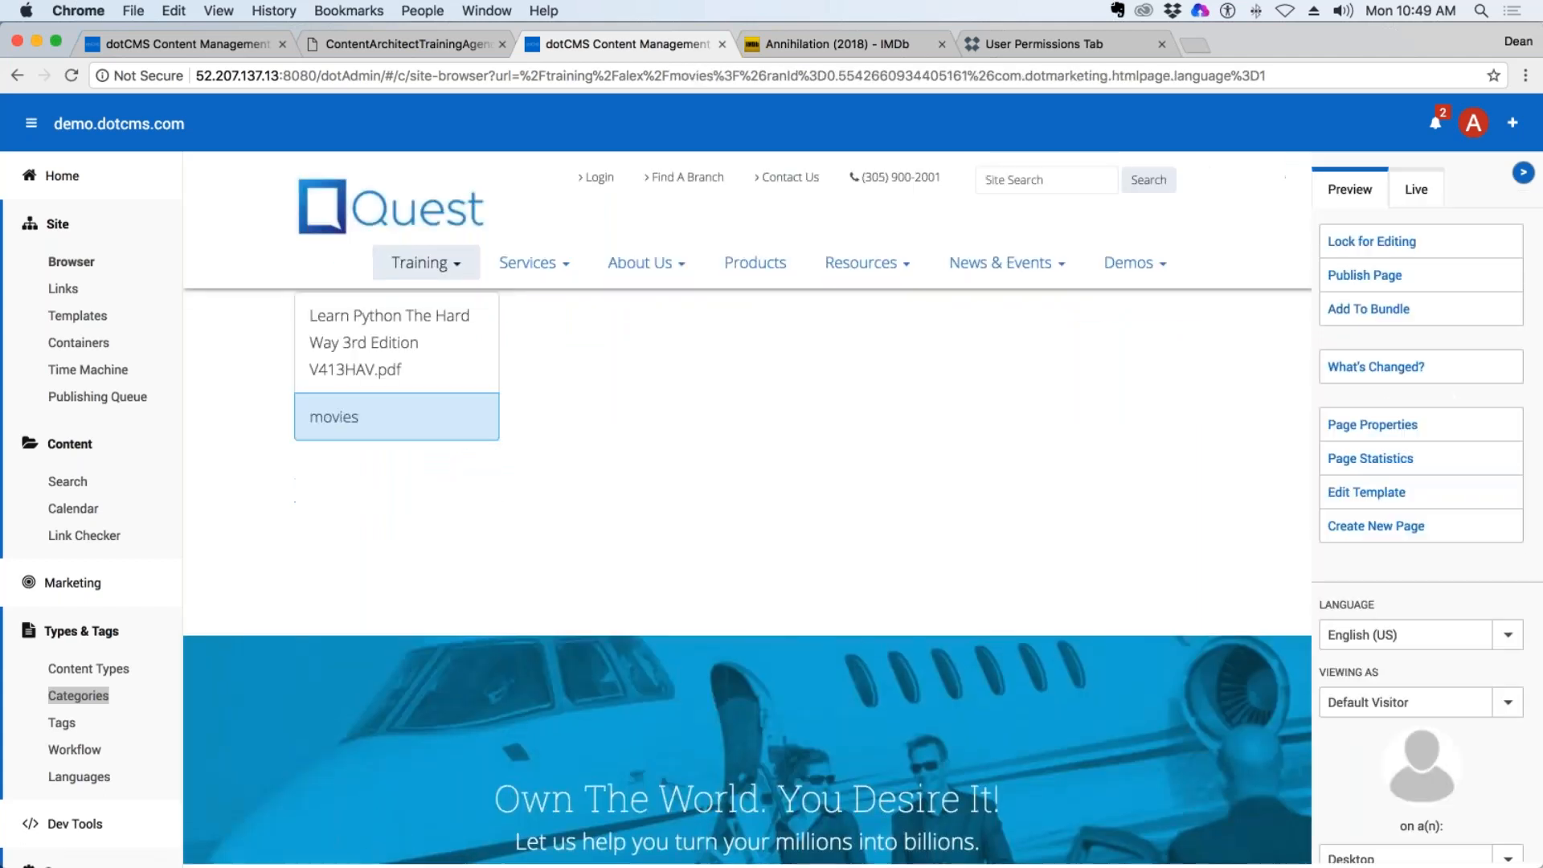
{"action": "mouse_move", "coordinate": [425, 263]}
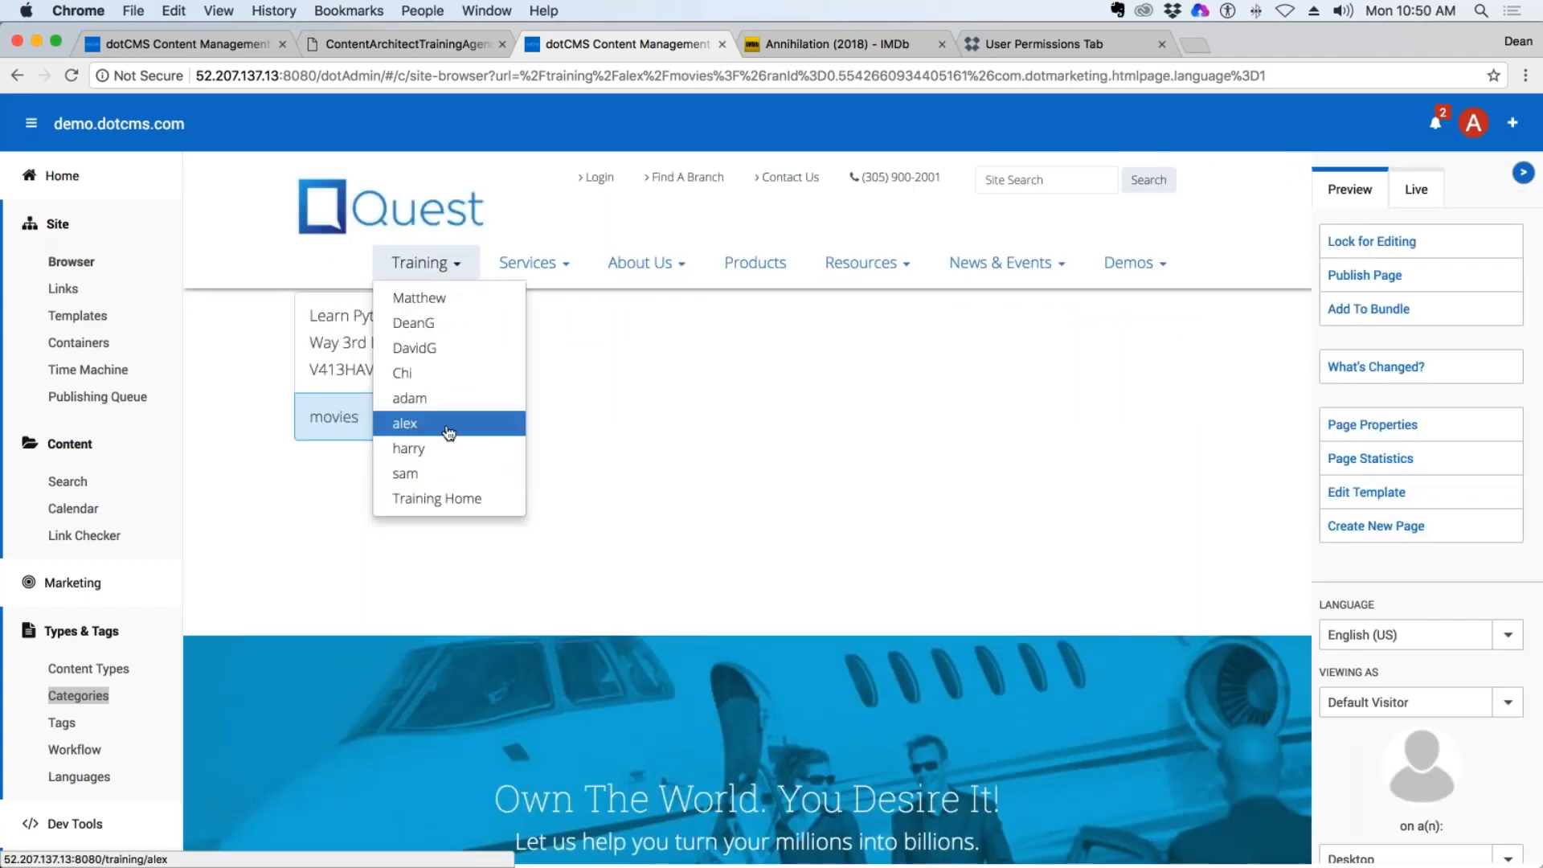
{"action": "left_click", "coordinate": [419, 400]}
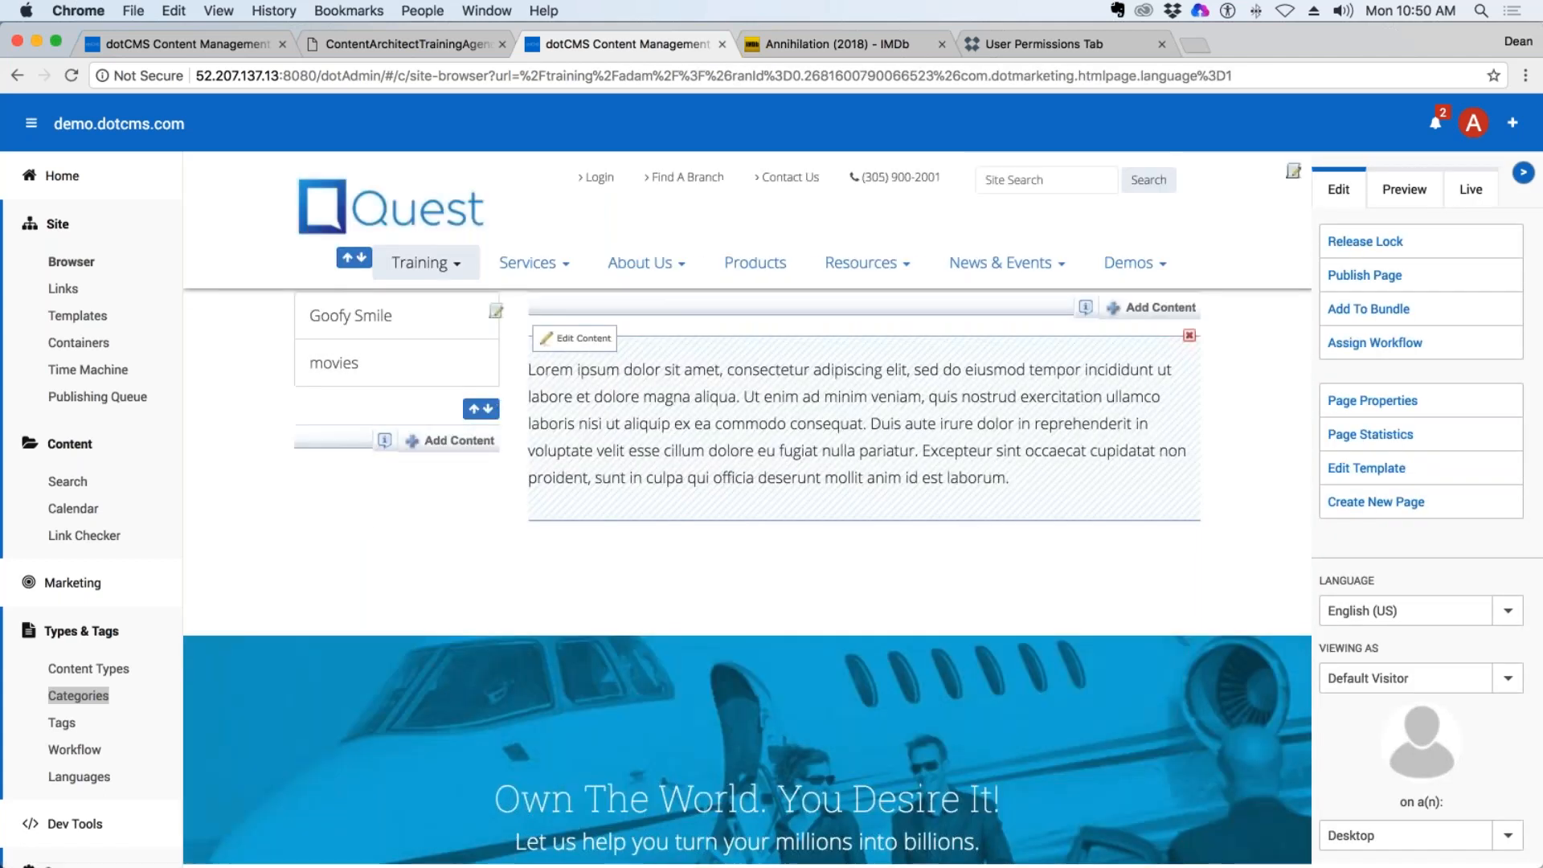
{"action": "mouse_move", "coordinate": [424, 264]}
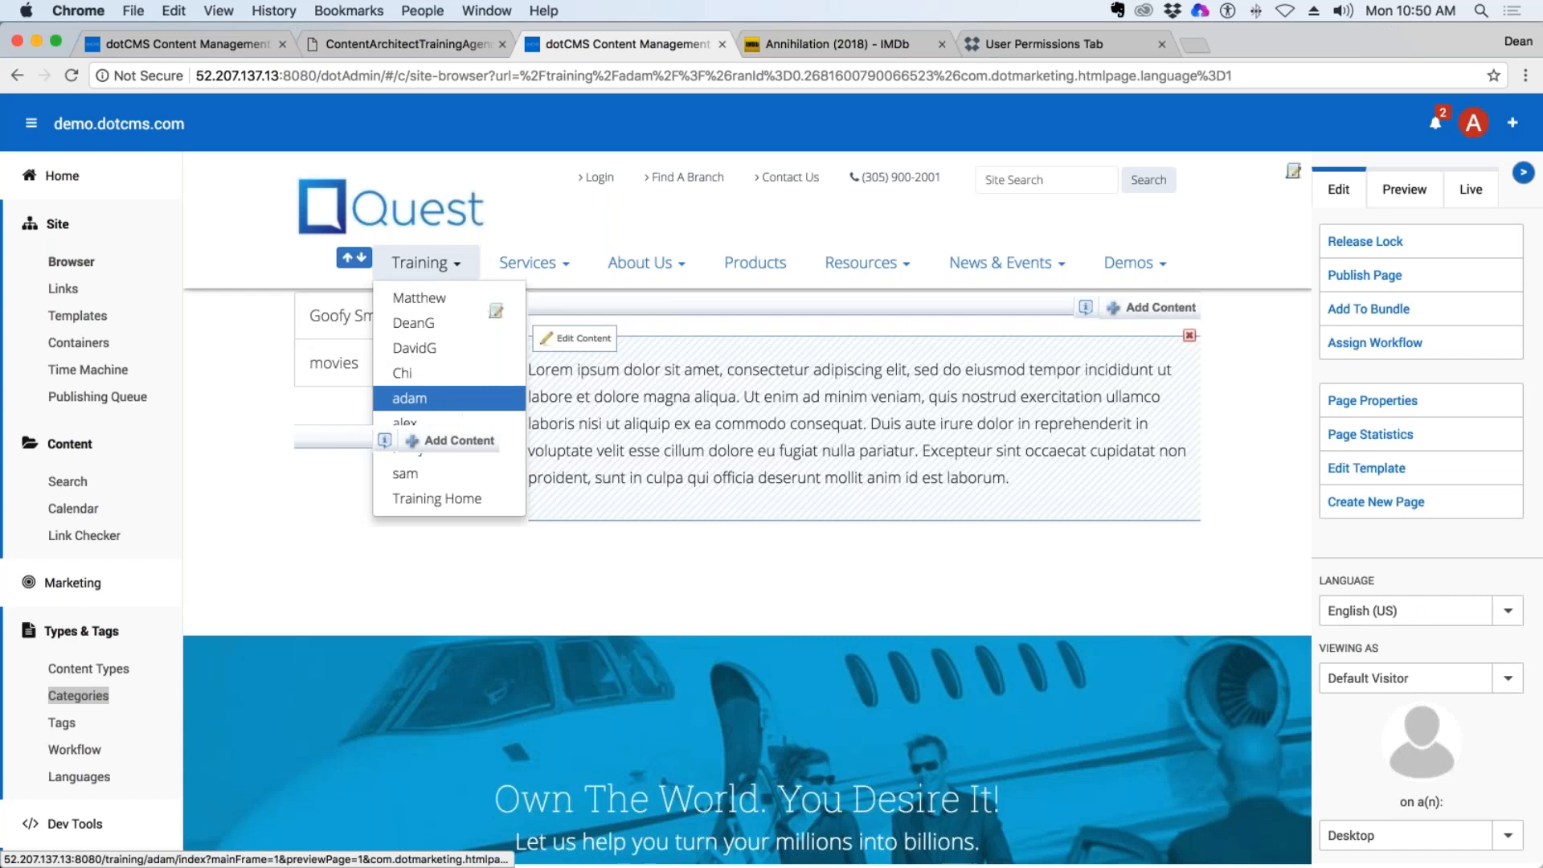
{"action": "left_click", "coordinate": [438, 351]}
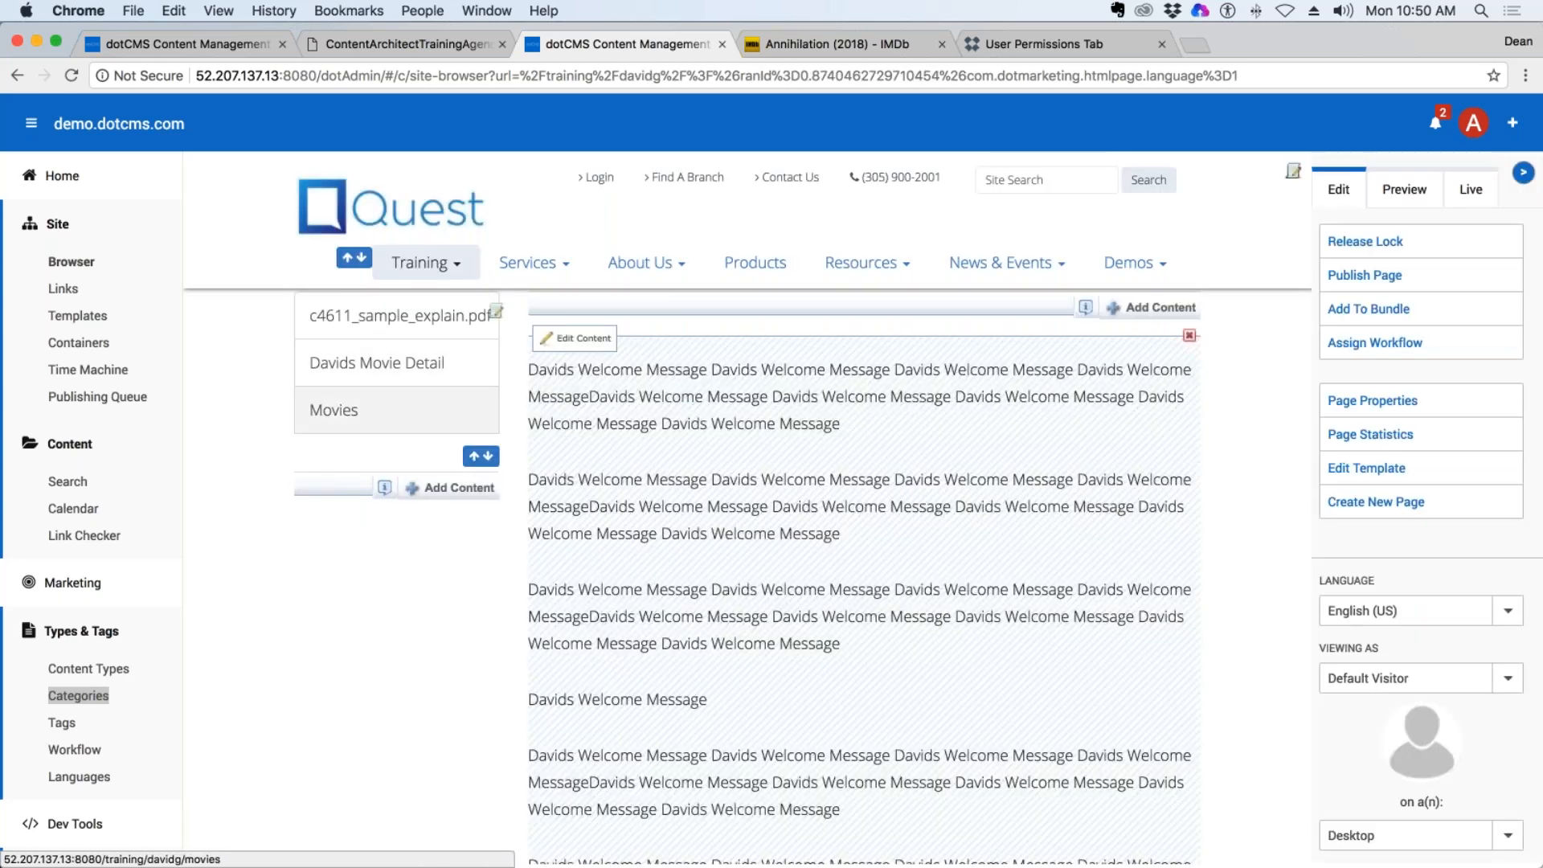
Review the Show on Menu setting in the movie detail page's properties without saving, and open the folder's index page to check its menu.
{"action": "left_click", "coordinate": [74, 264]}
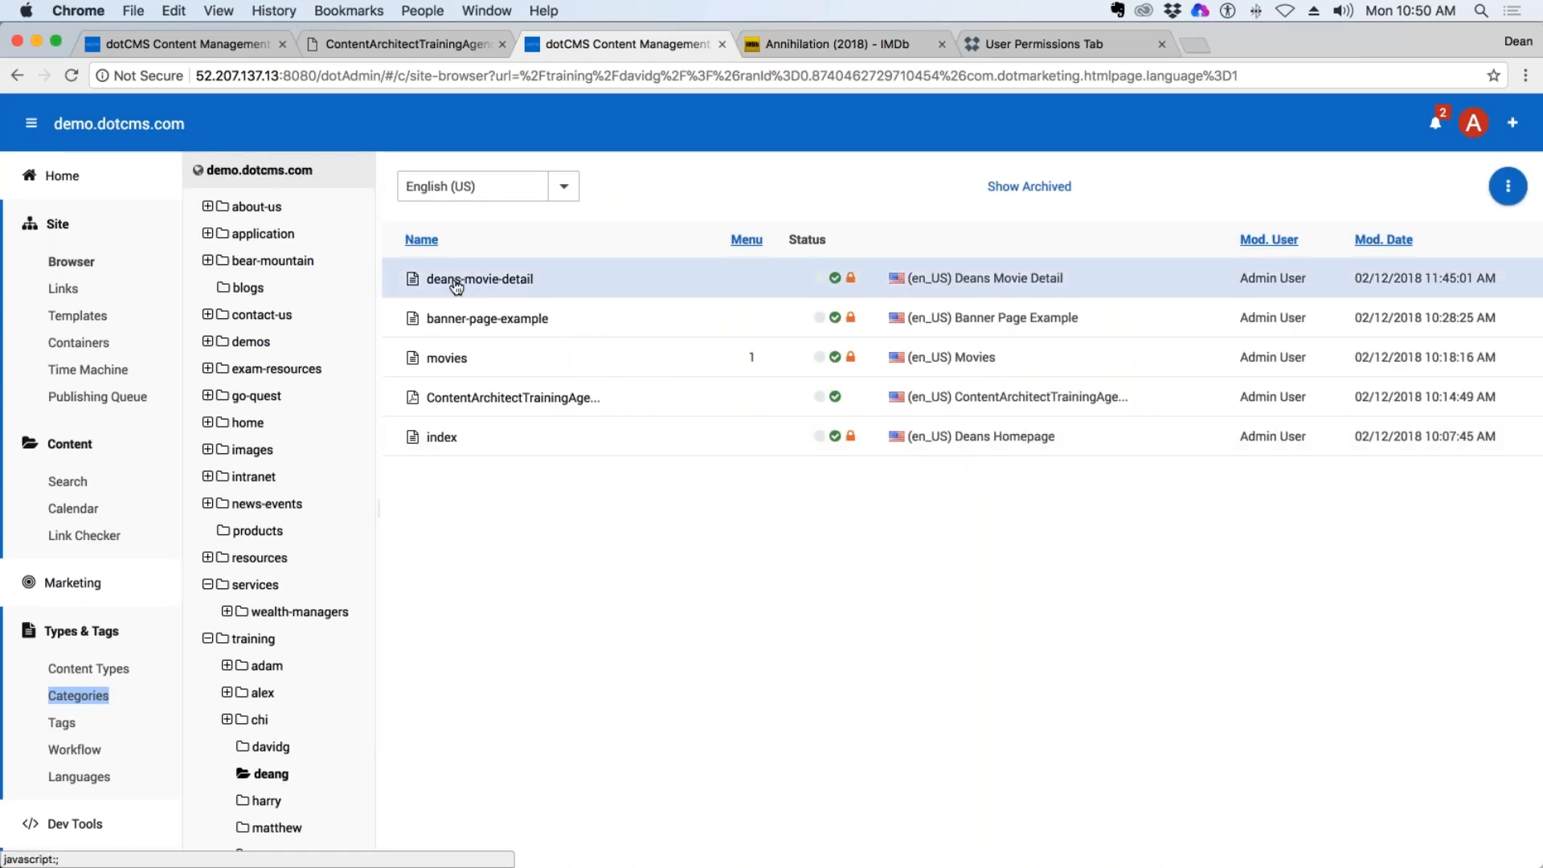
{"action": "right_click", "coordinate": [511, 283]}
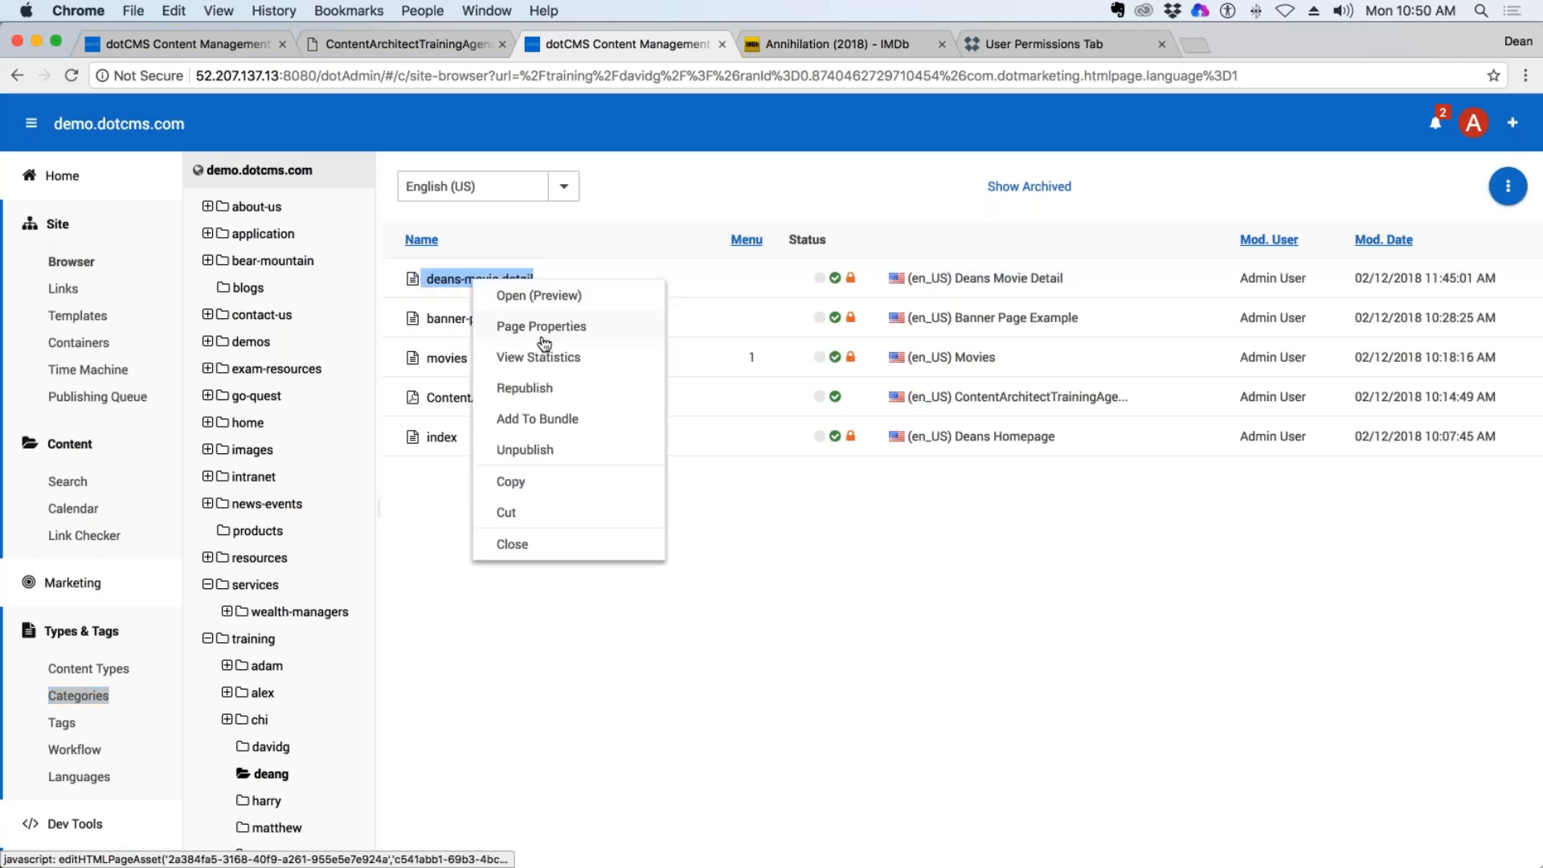
{"action": "left_click", "coordinate": [544, 328]}
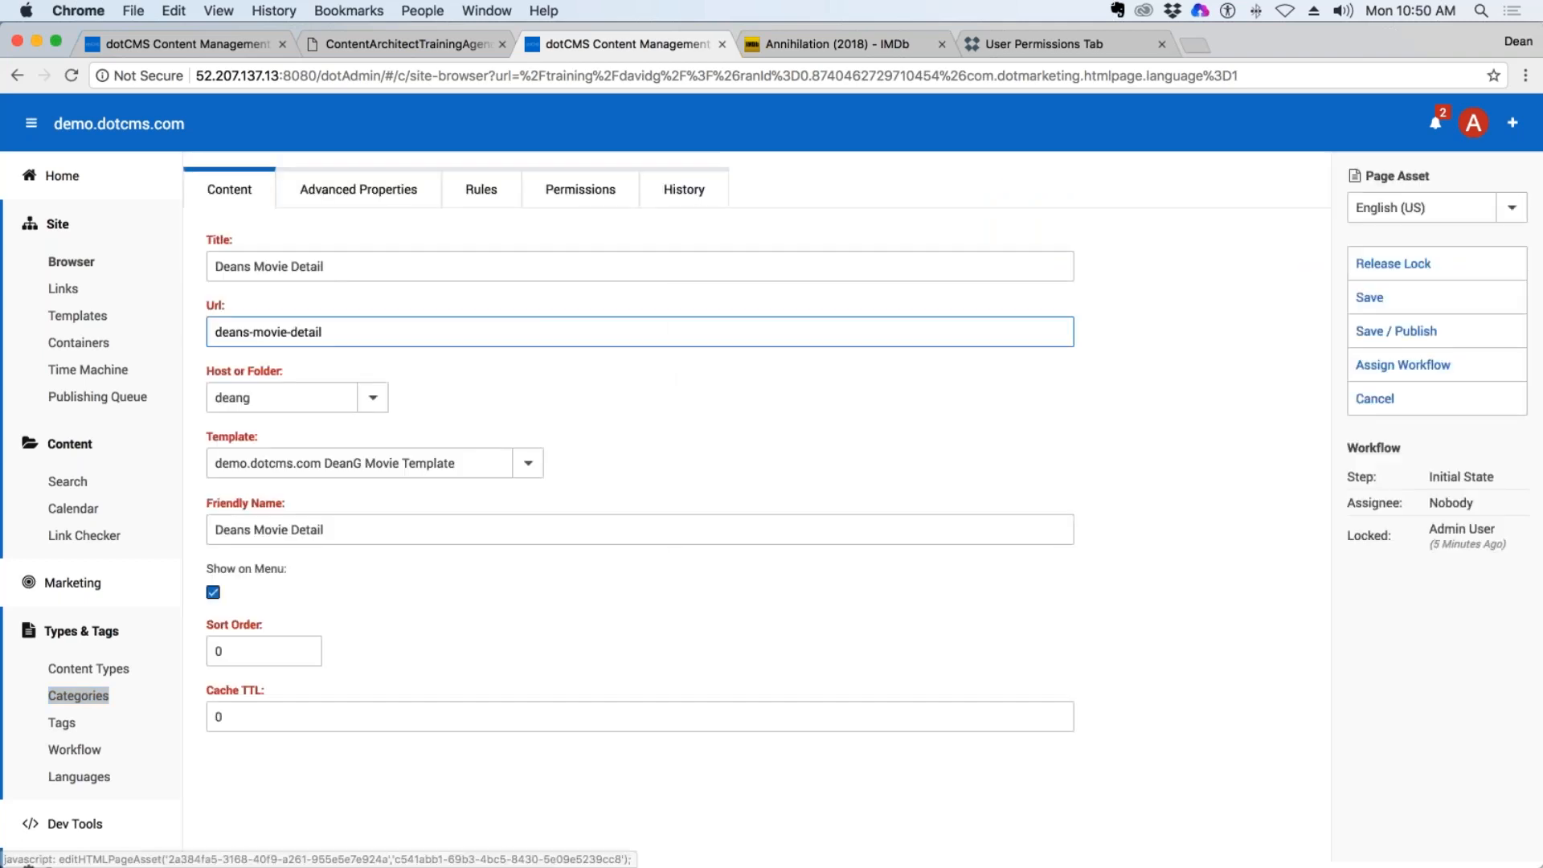
{"action": "left_click_drag", "start_coordinate": [284, 569], "coordinate": [205, 569]}
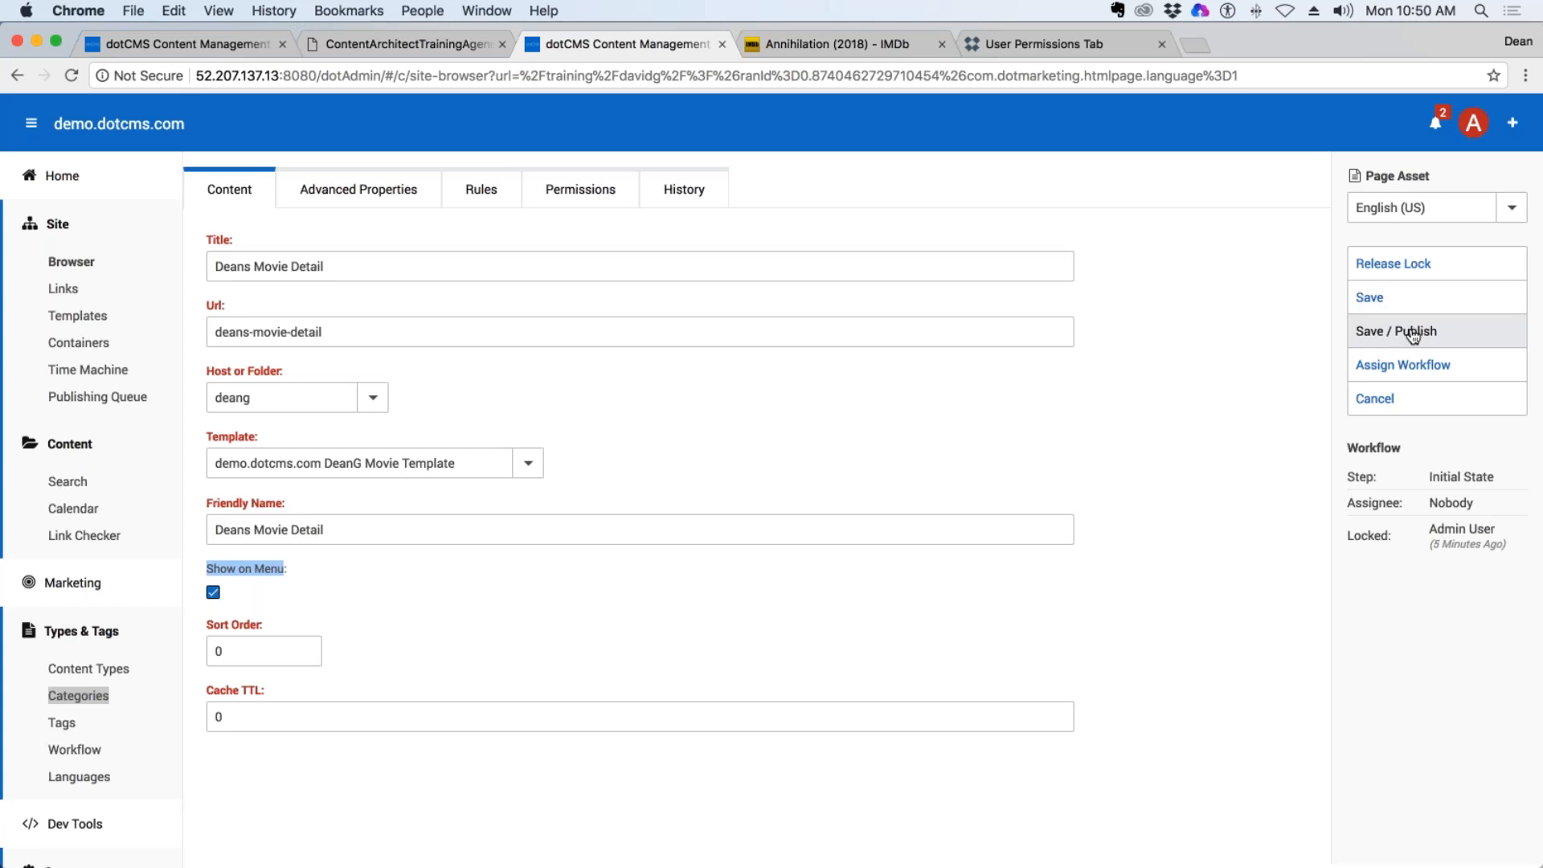
{"action": "left_click", "coordinate": [1391, 406]}
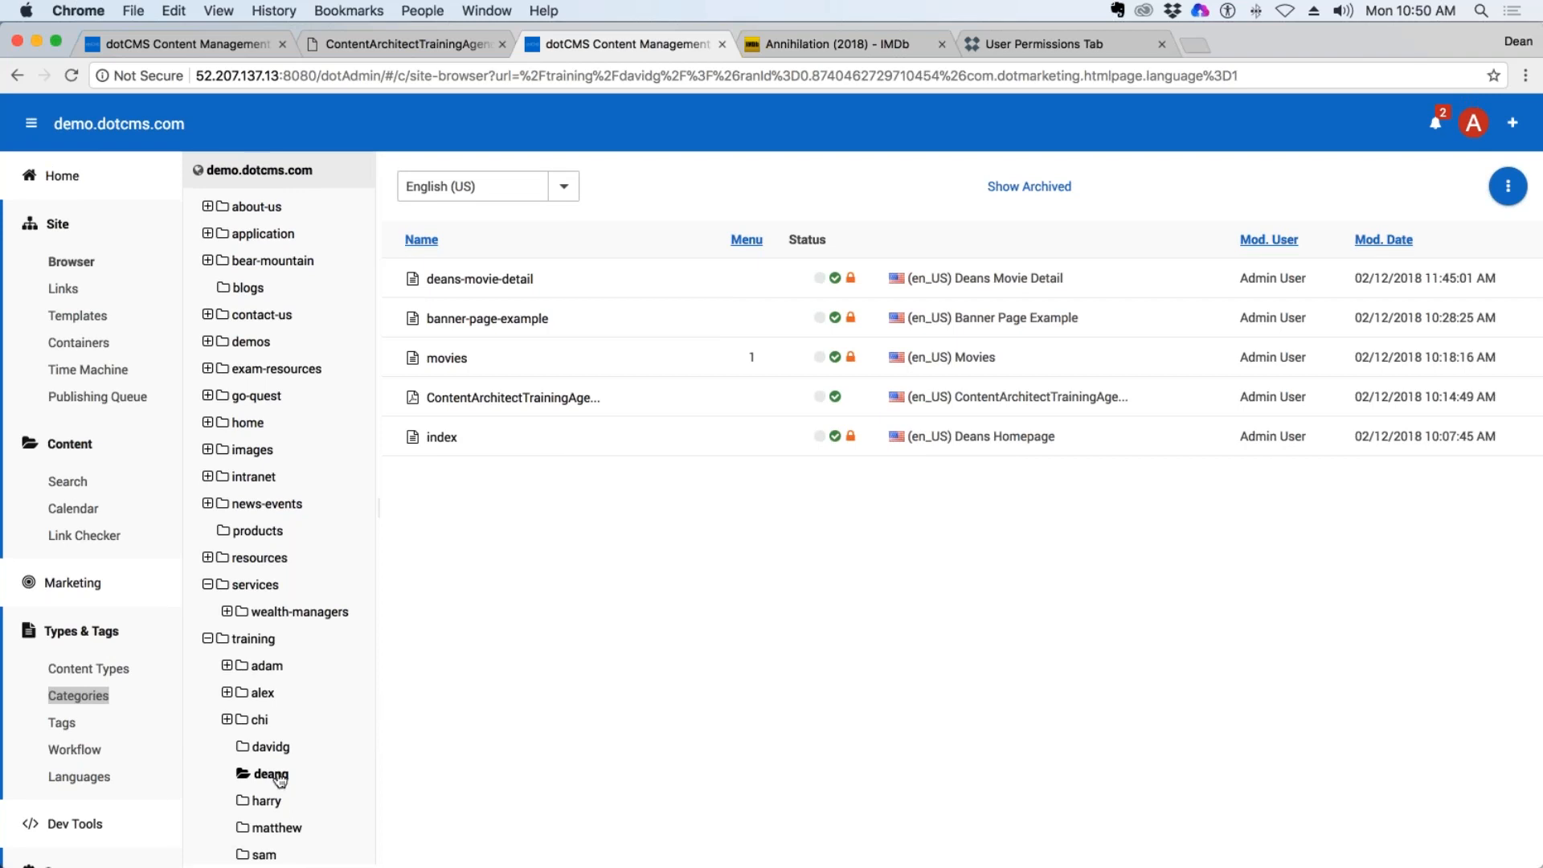
{"action": "left_click", "coordinate": [450, 451]}
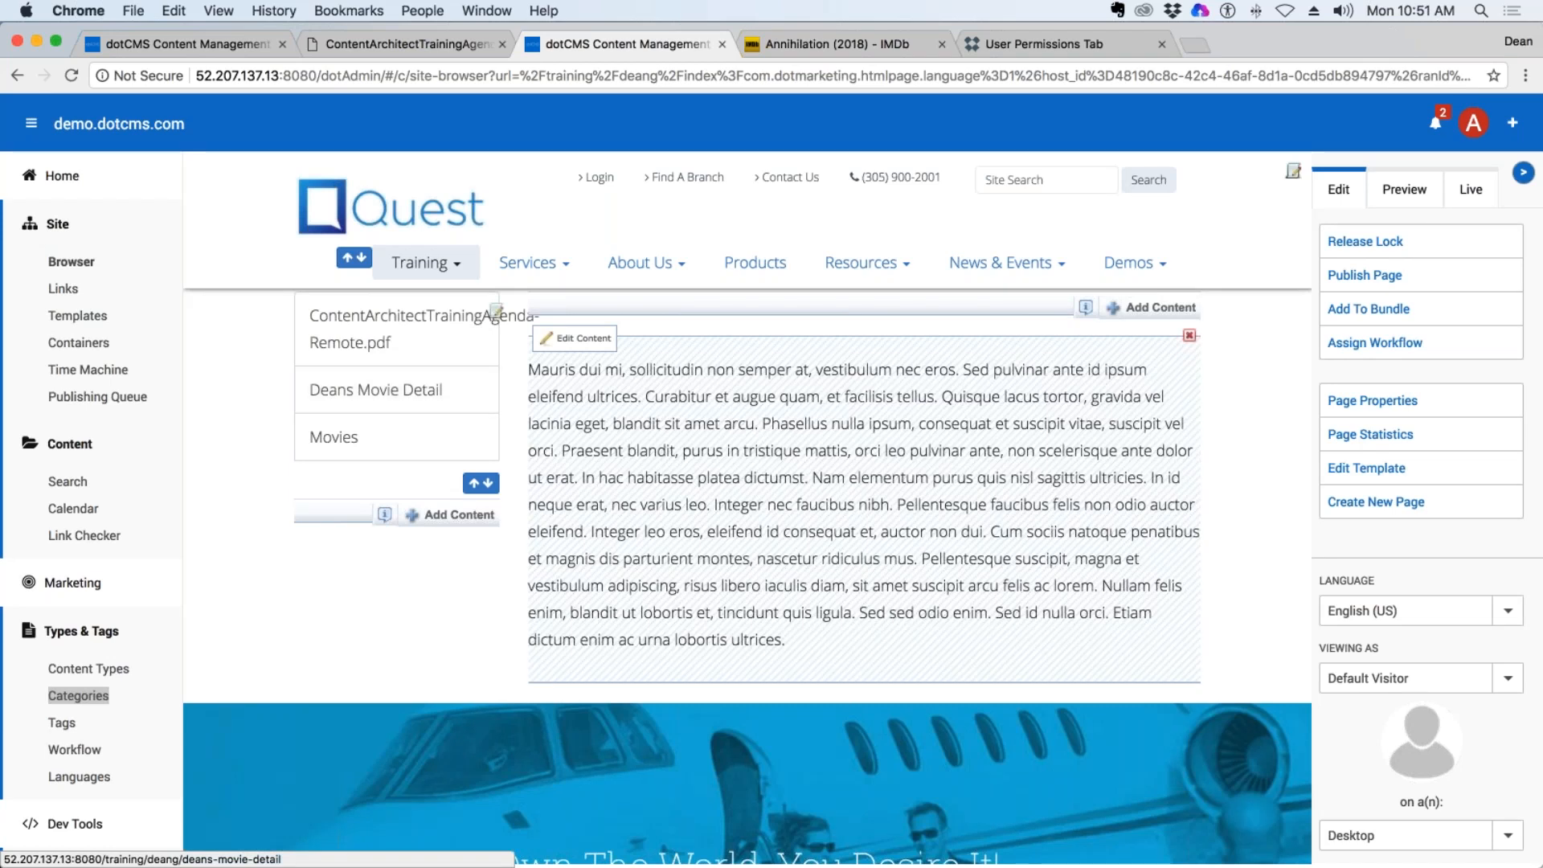
Preview the site's future state in Time Machine for 2/13/2018 in English-United States.
{"action": "left_click", "coordinate": [105, 372]}
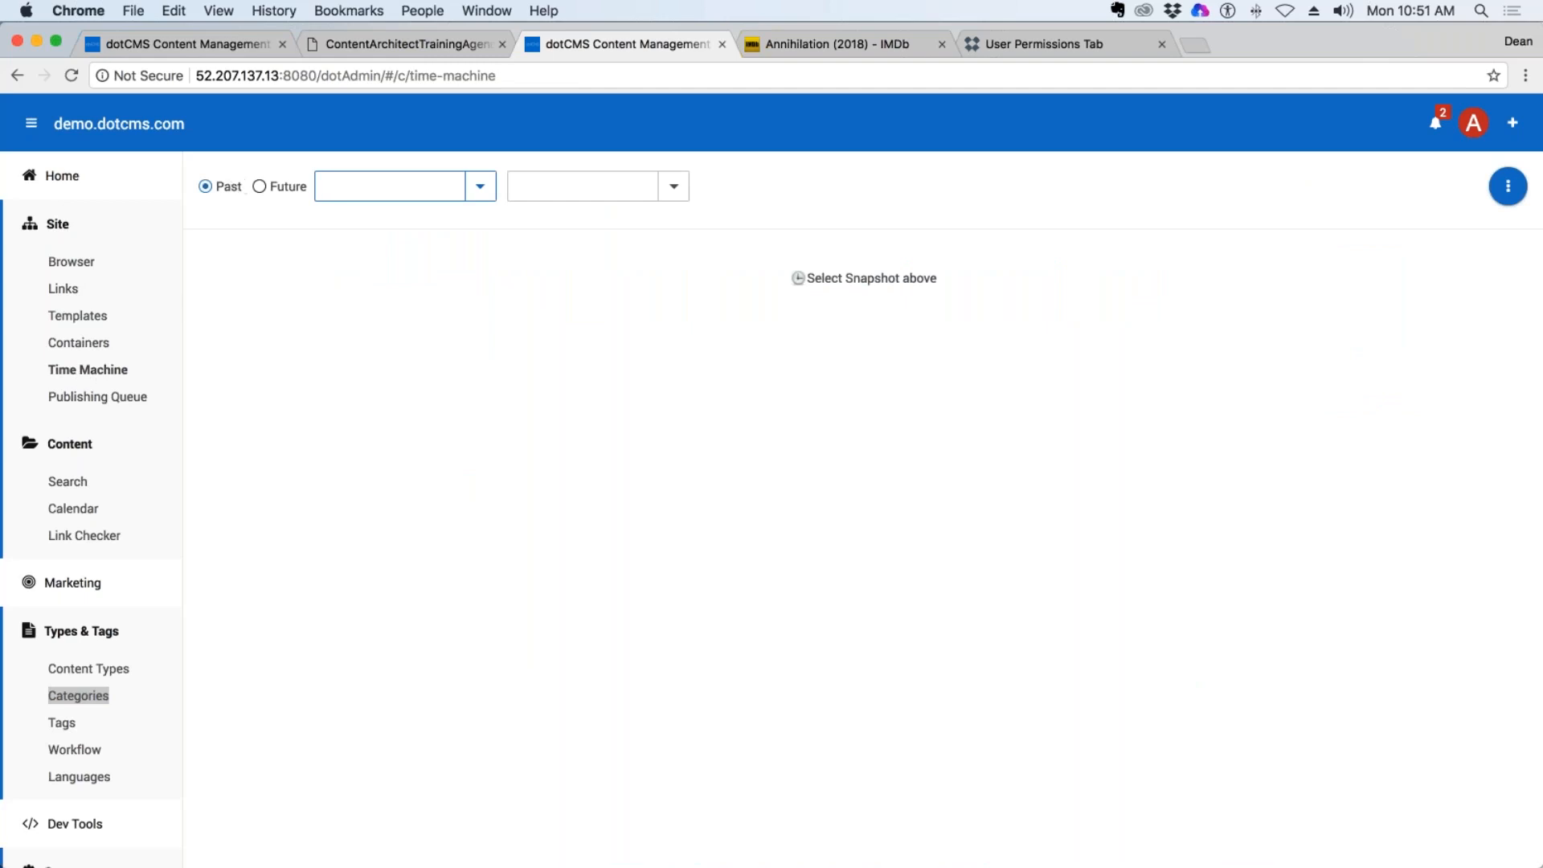
{"action": "left_click", "coordinate": [259, 187]}
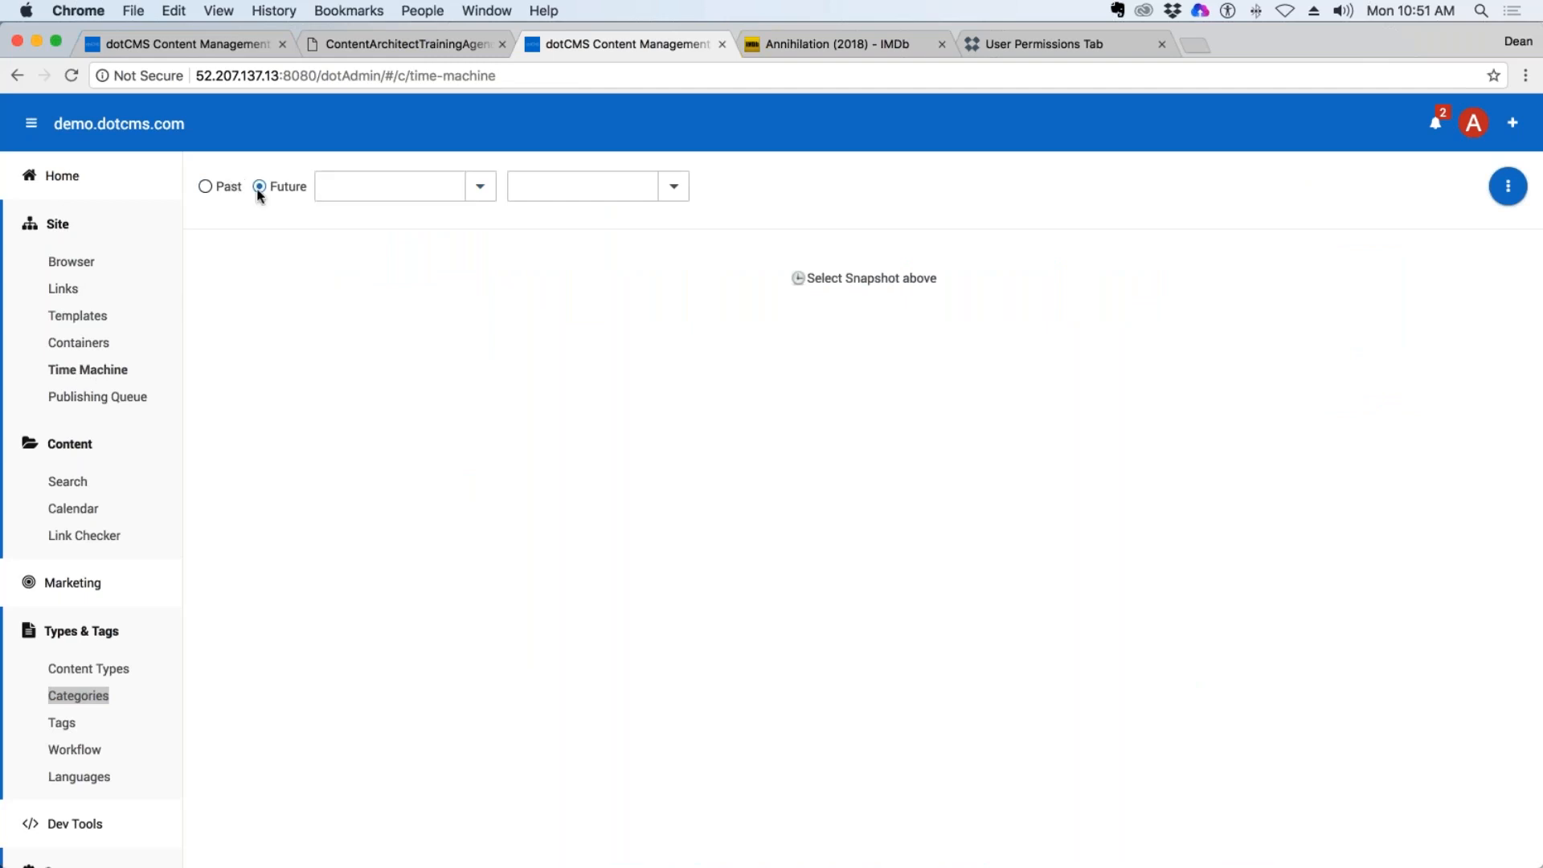
{"action": "left_click", "coordinate": [479, 190]}
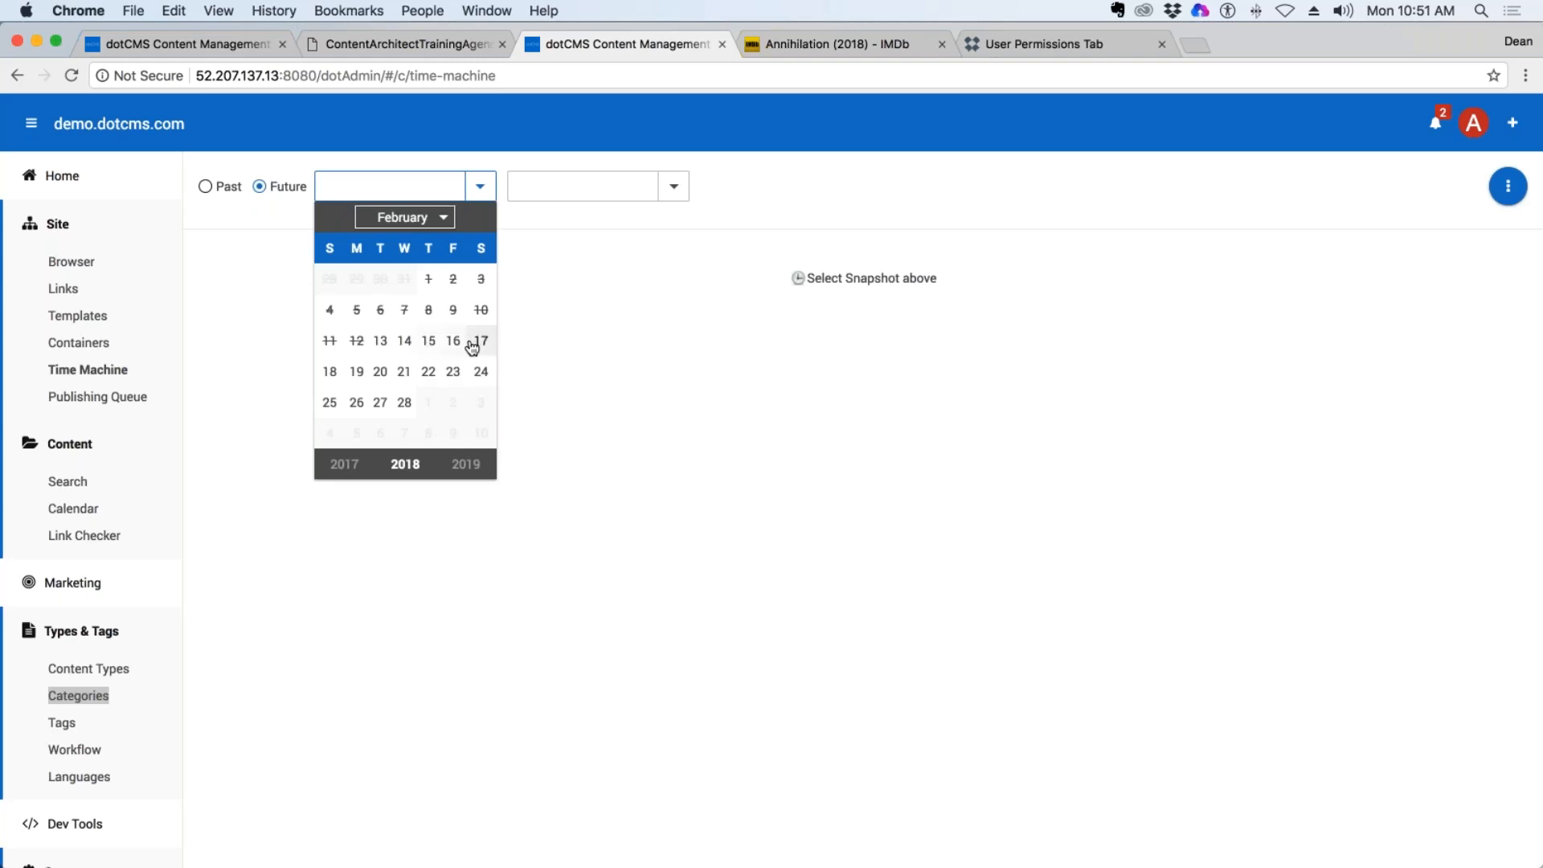
{"action": "left_click", "coordinate": [1417, 10]}
{"action": "left_click", "coordinate": [1416, 10]}
{"action": "left_click", "coordinate": [378, 344]}
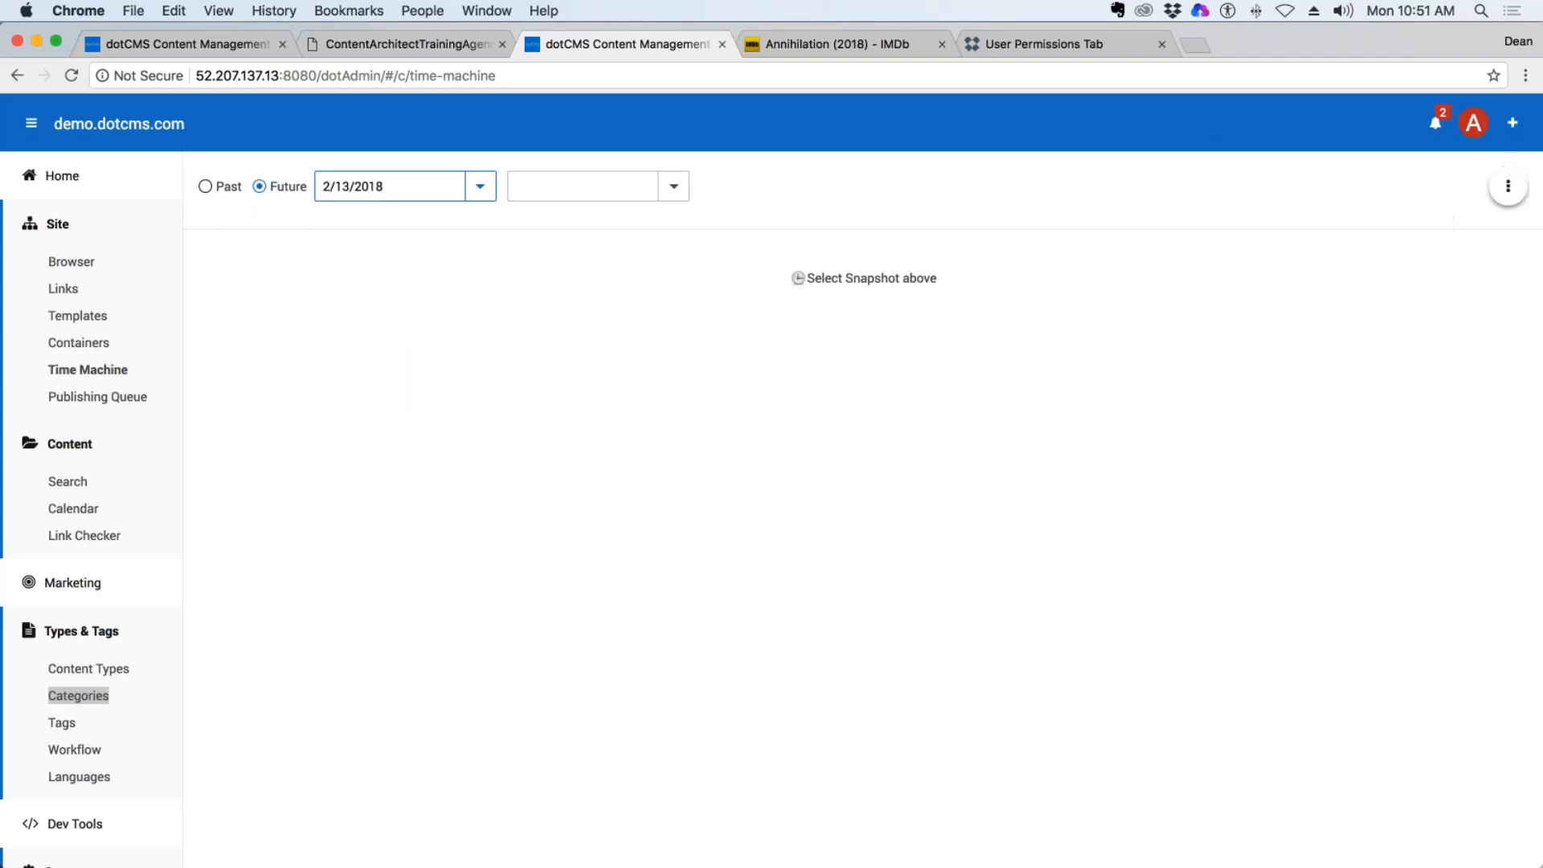
{"action": "left_click", "coordinate": [674, 186]}
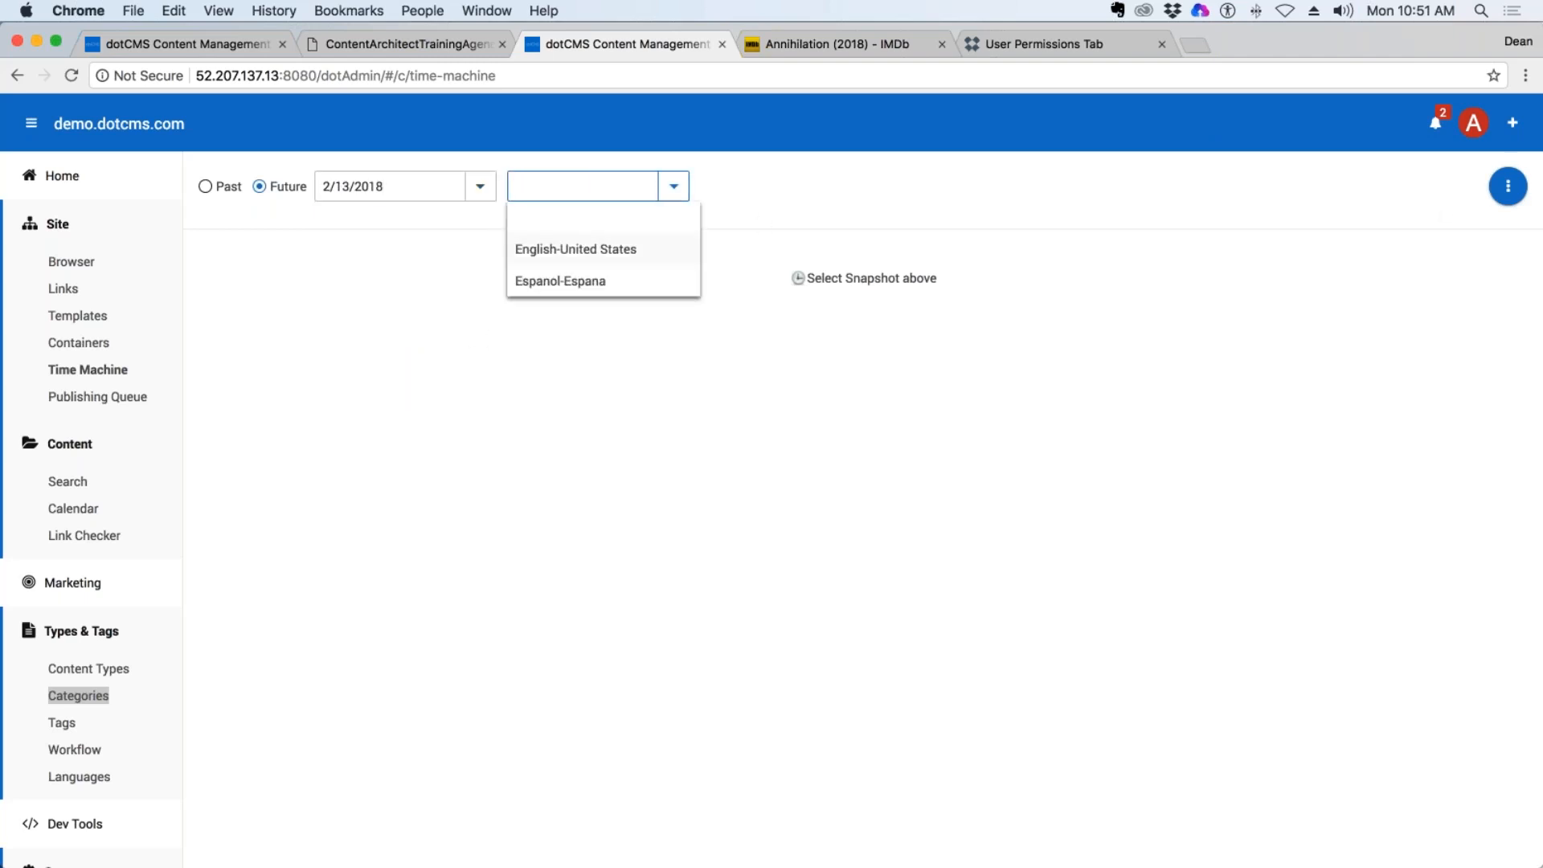
{"action": "left_click", "coordinate": [576, 252]}
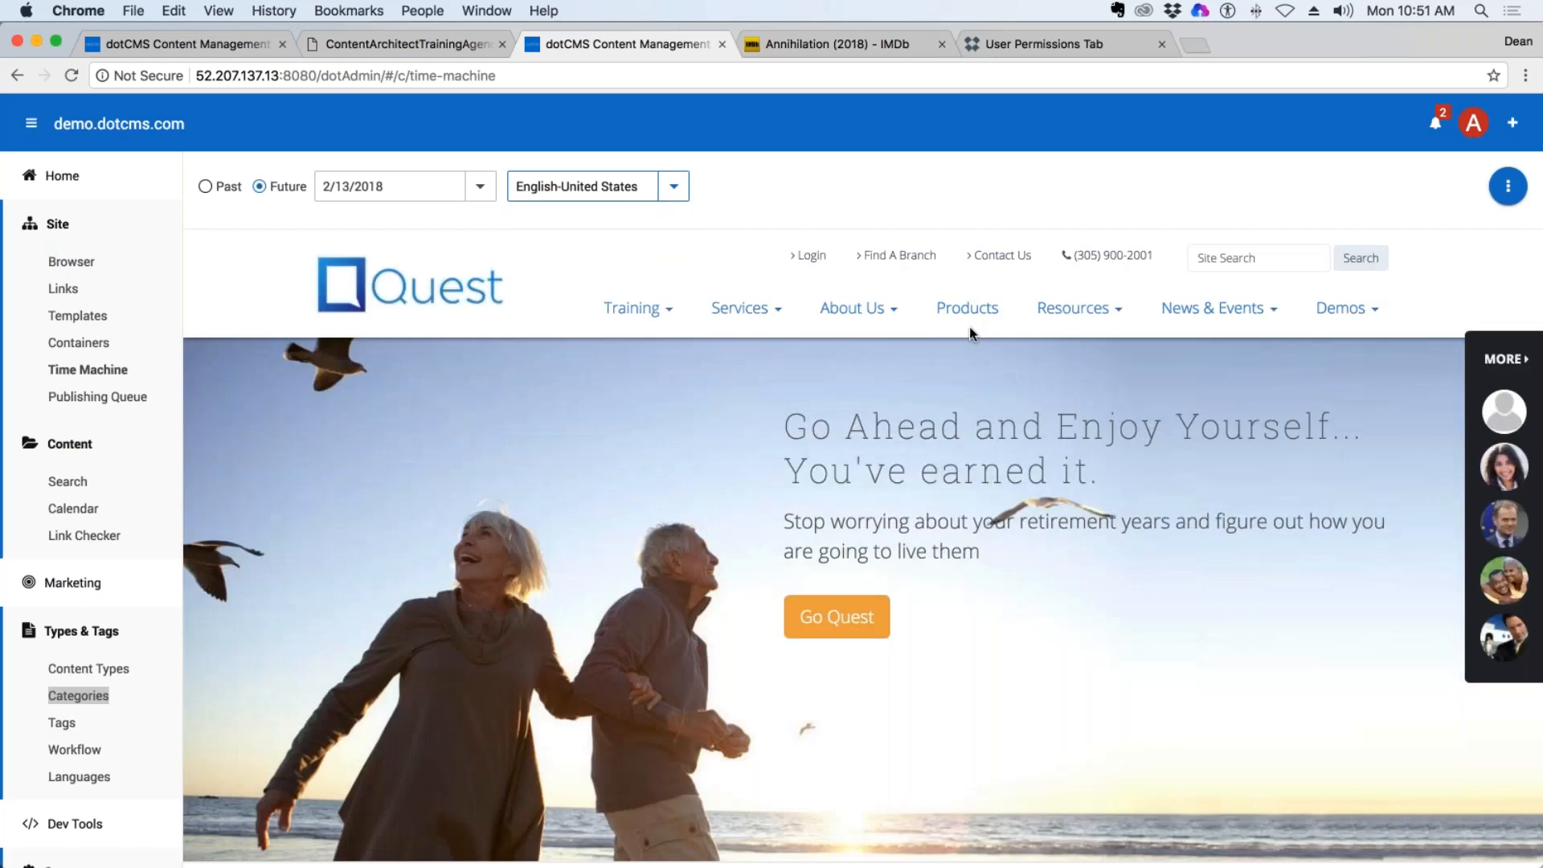
Within the 2/13/2018 snapshot, navigate to the trainer's Training section and view which movies its movie detail page displays.
{"action": "left_click", "coordinate": [669, 311]}
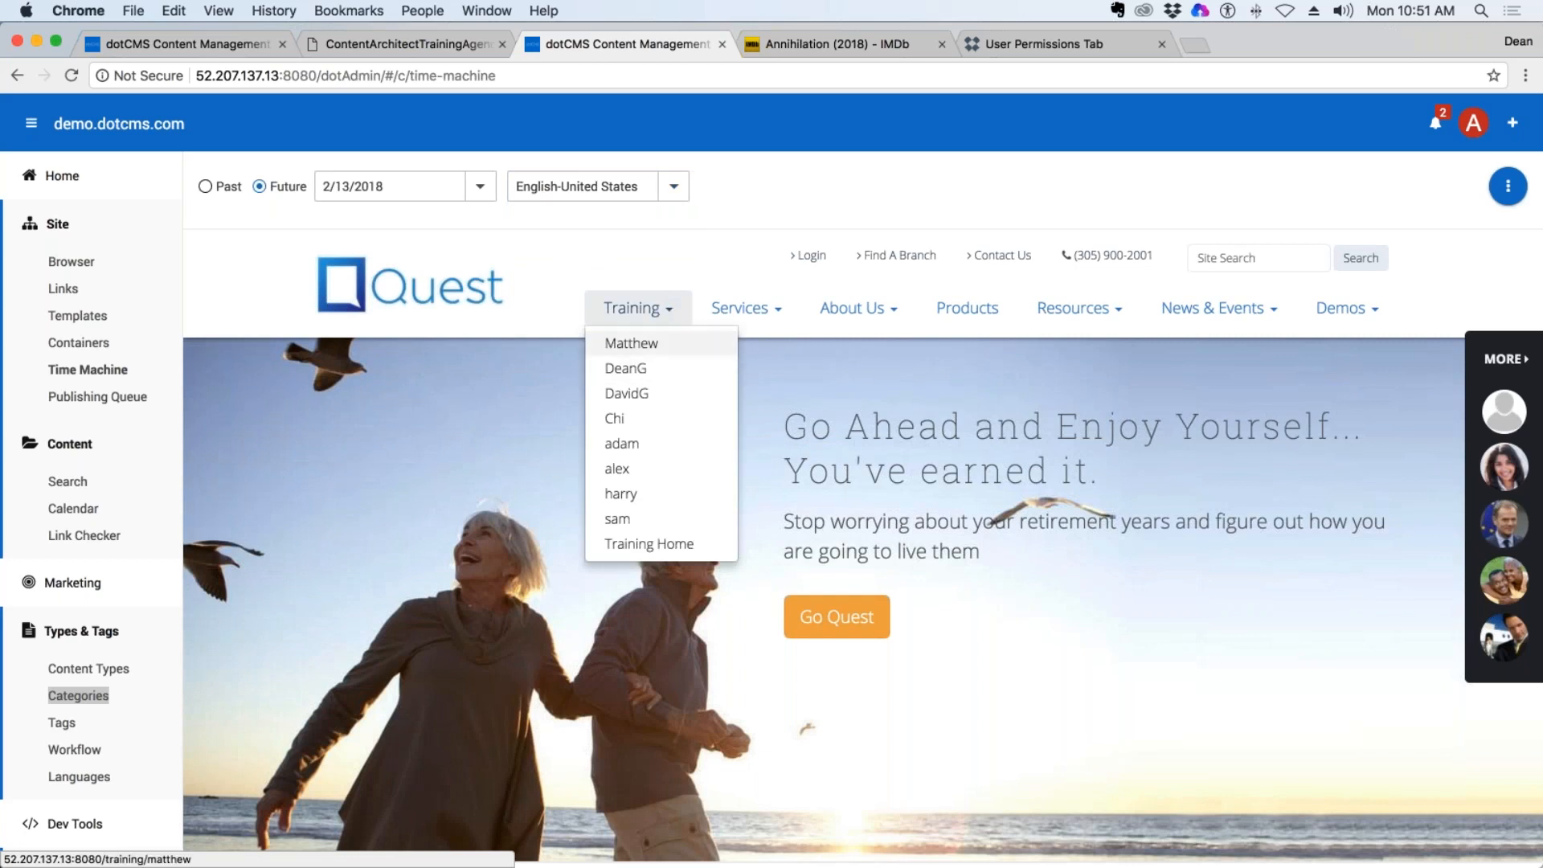
{"action": "left_click", "coordinate": [632, 370]}
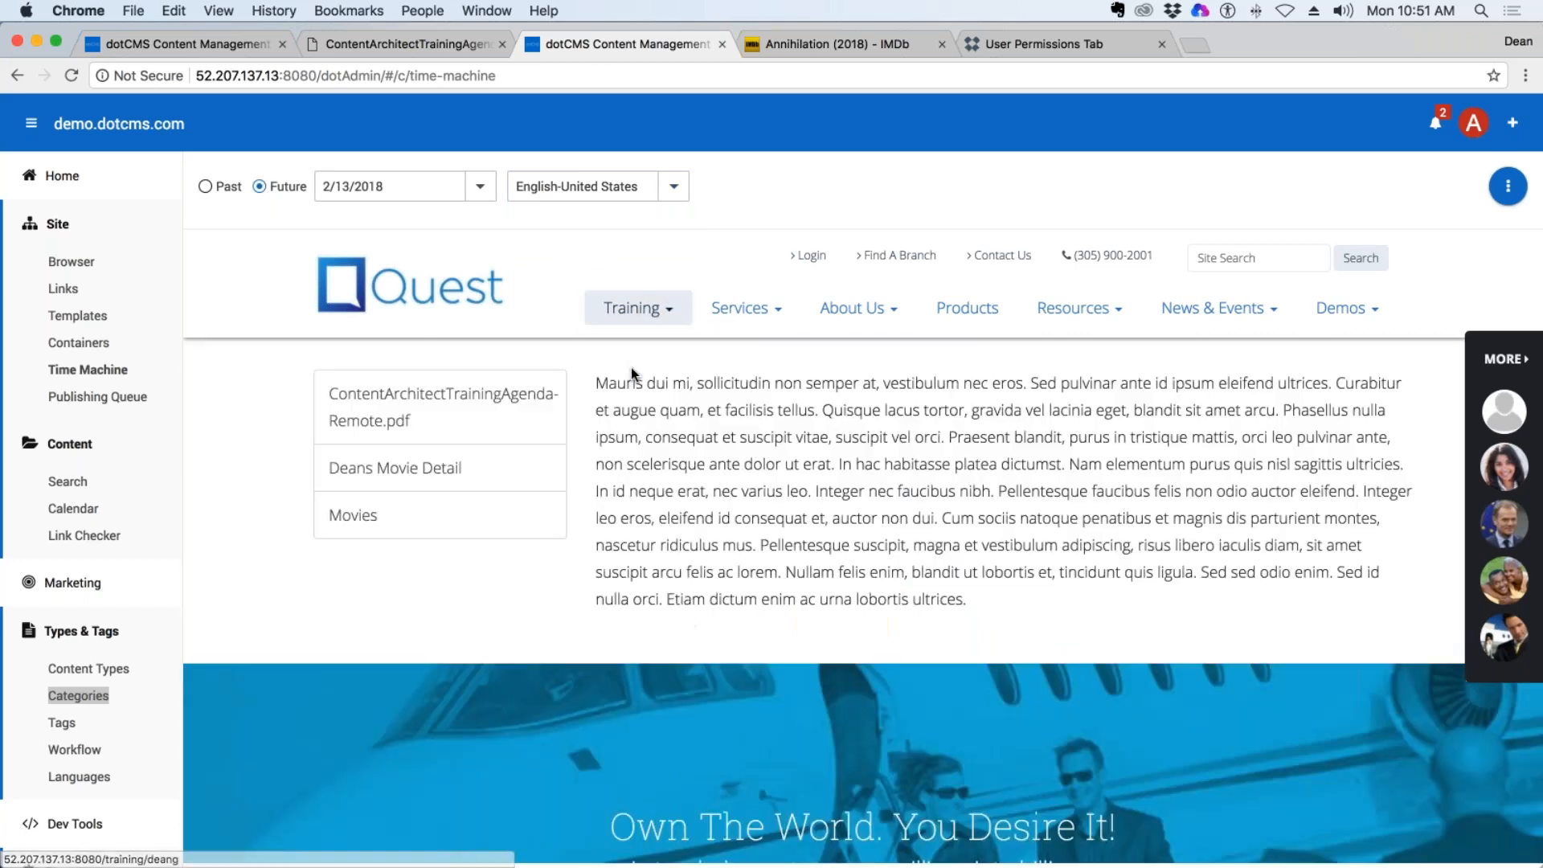
{"action": "left_click", "coordinate": [410, 480]}
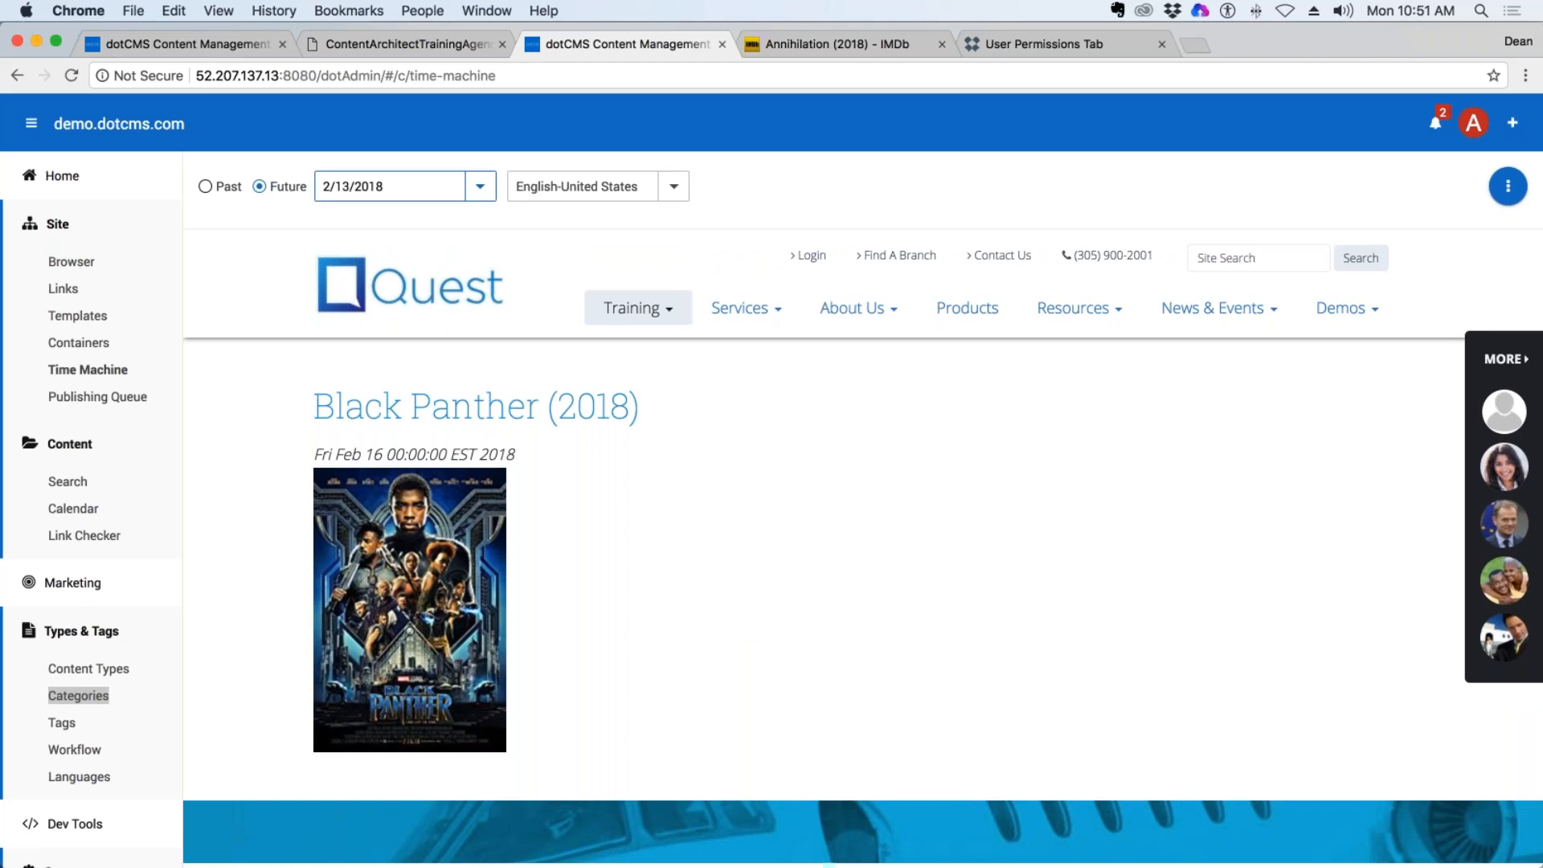
Set the future snapshot date to 2/24/2018 and open the movie detail page in the trainer's Training section.
{"action": "left_click", "coordinate": [480, 186]}
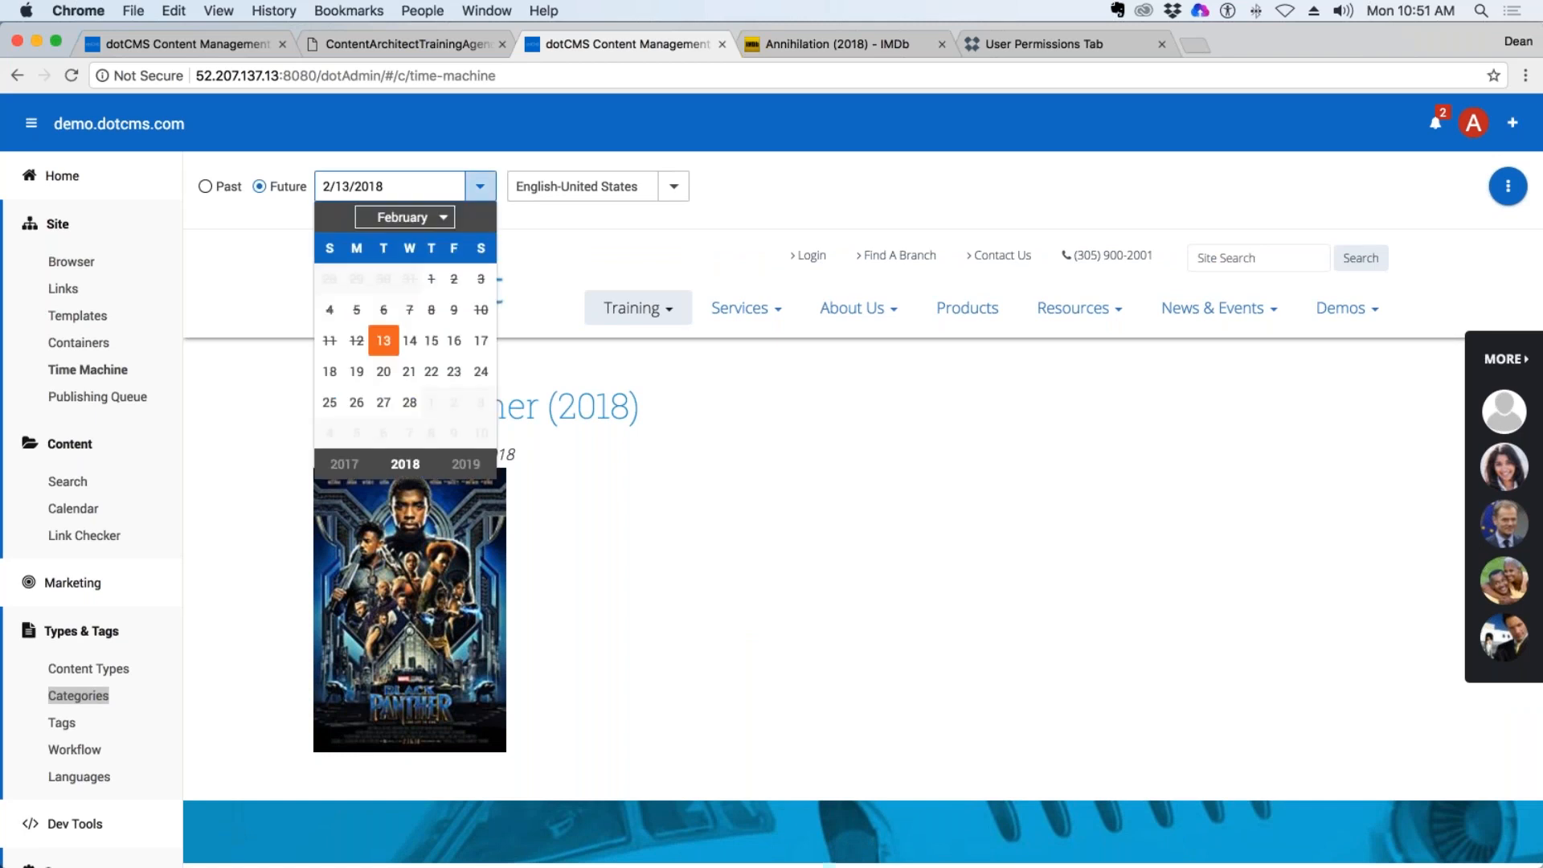
{"action": "left_click", "coordinate": [480, 371]}
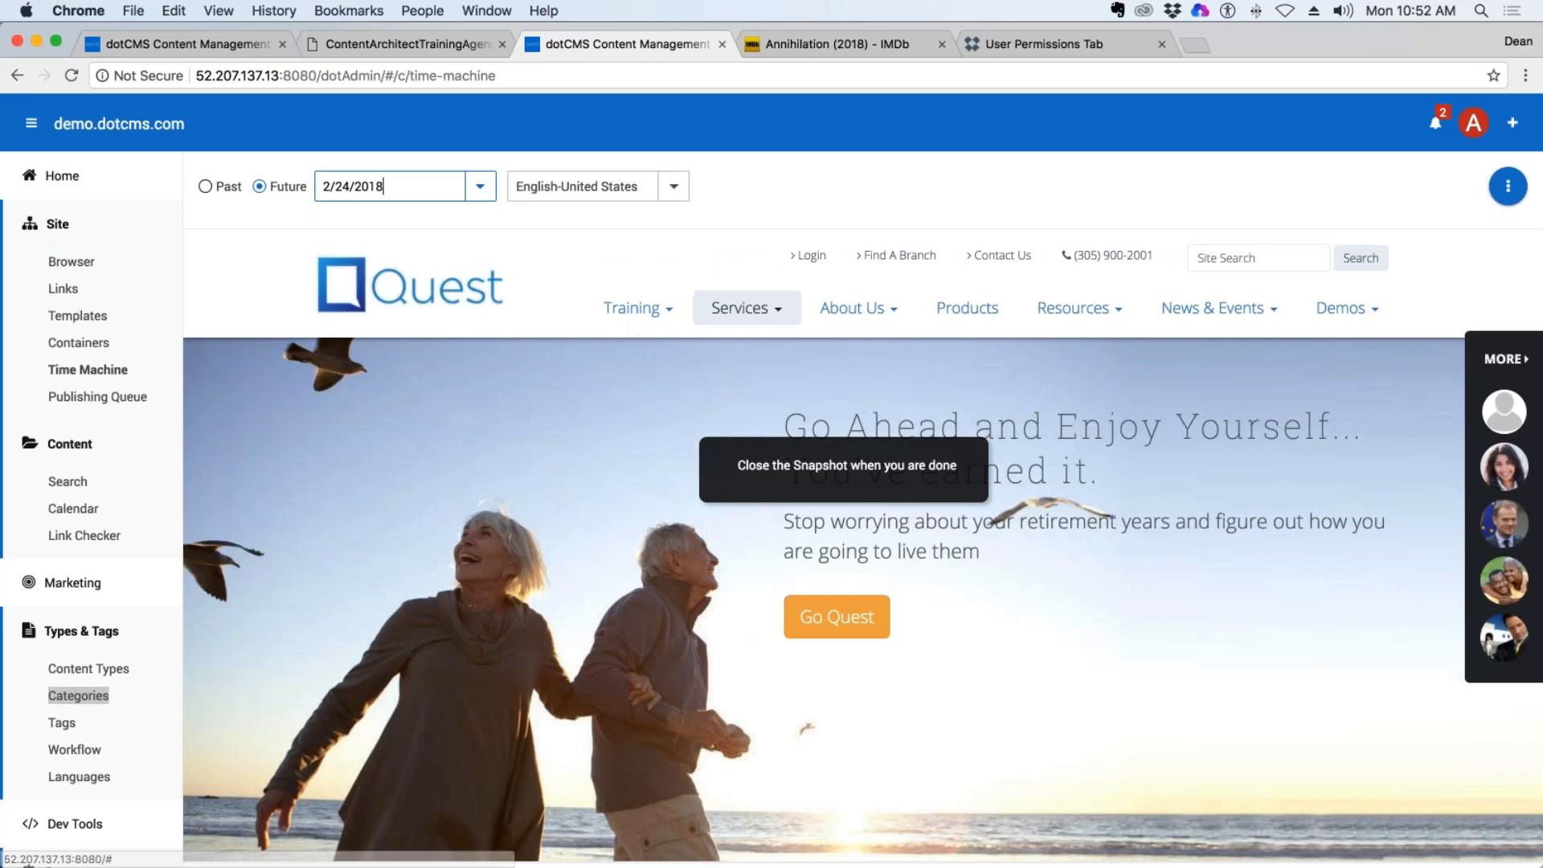
{"action": "left_click", "coordinate": [654, 308]}
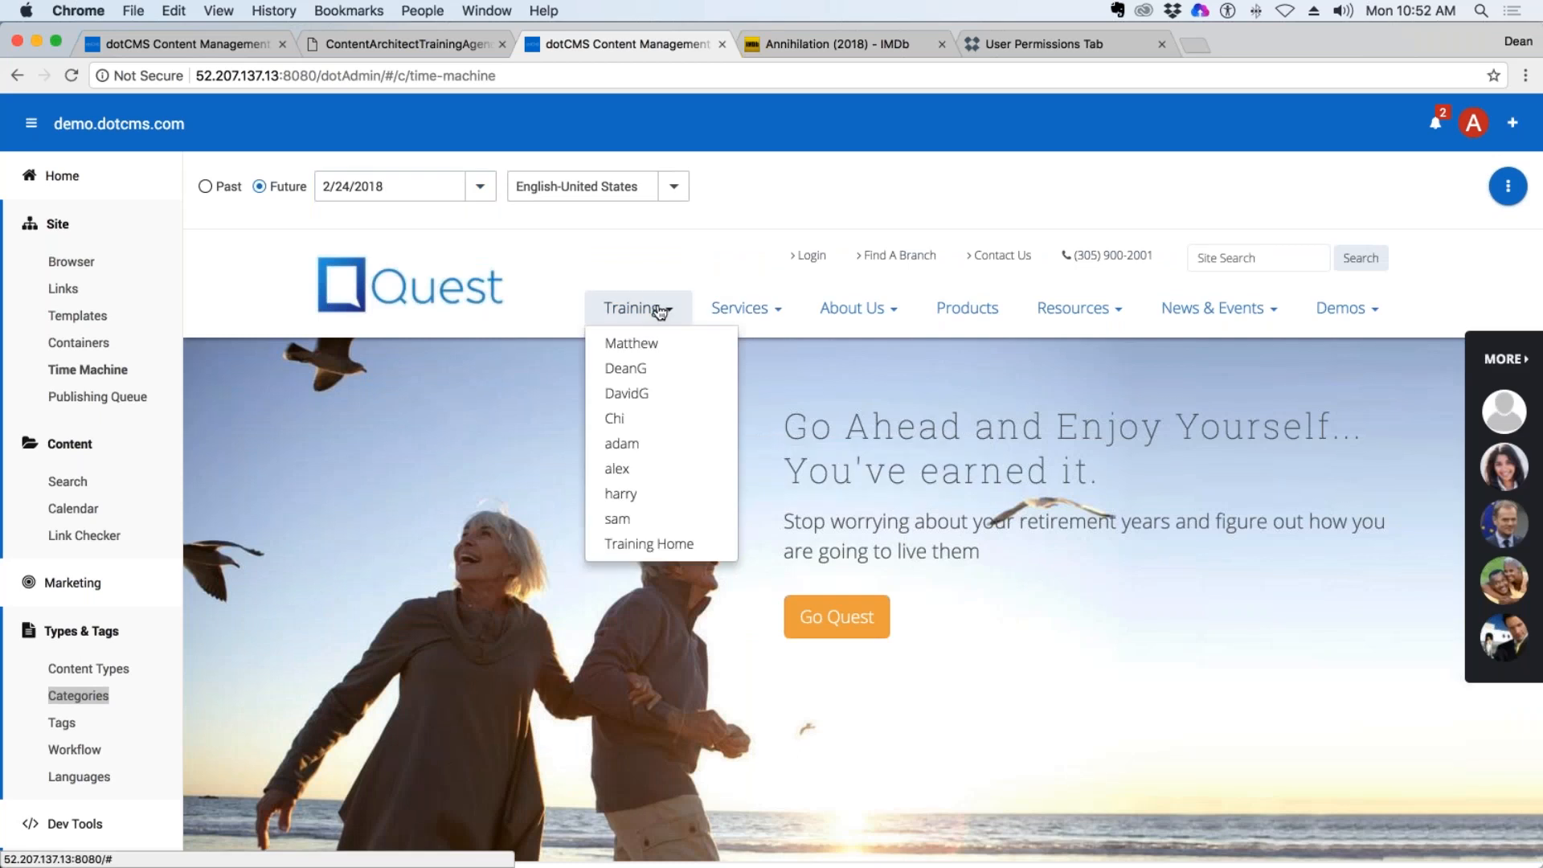
{"action": "left_click", "coordinate": [636, 369]}
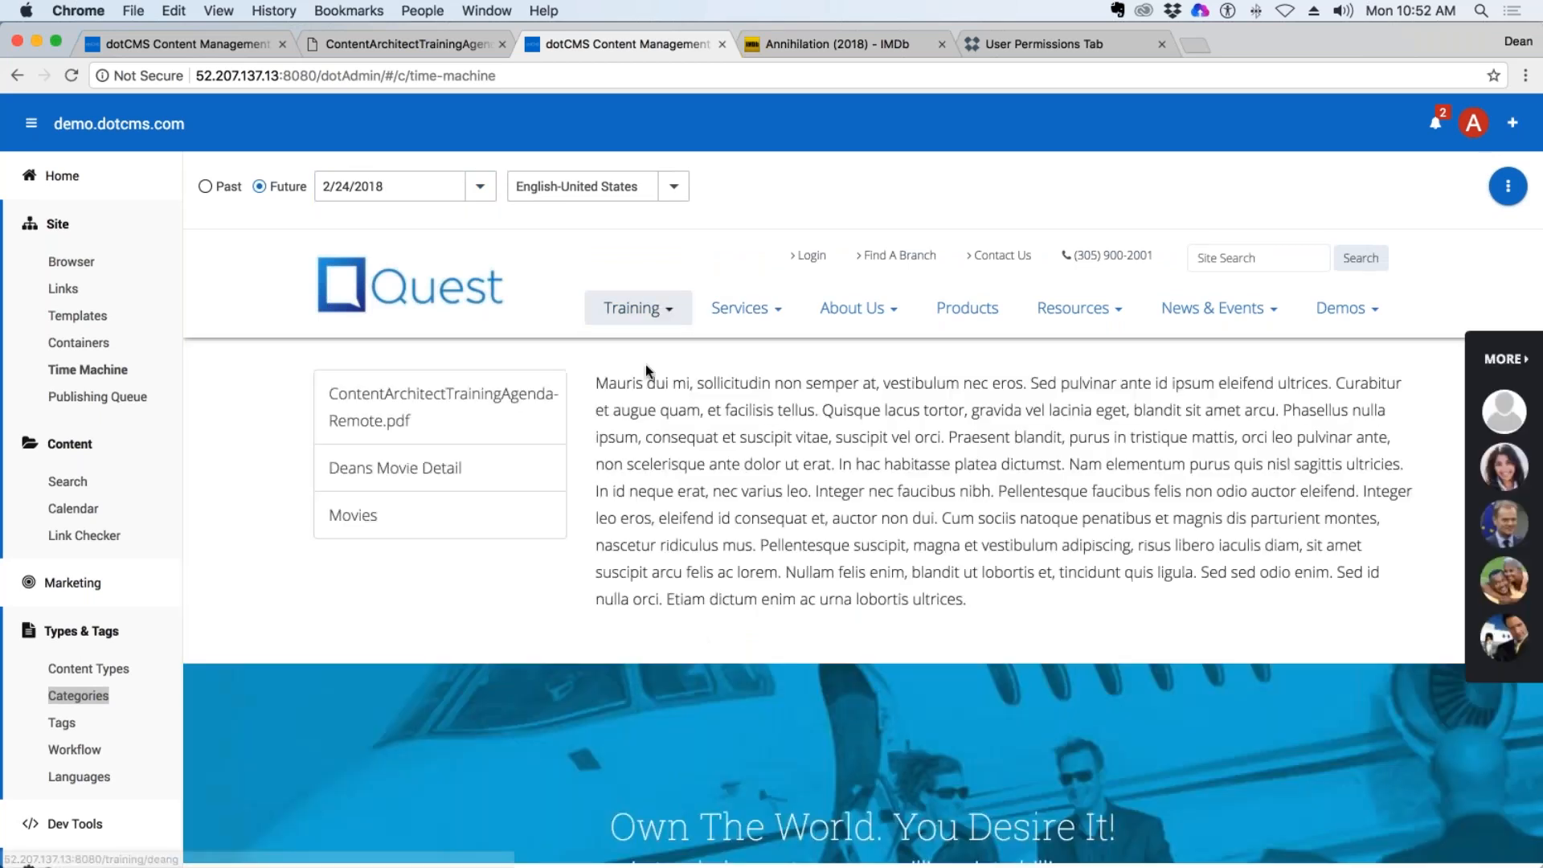
{"action": "left_click", "coordinate": [368, 472]}
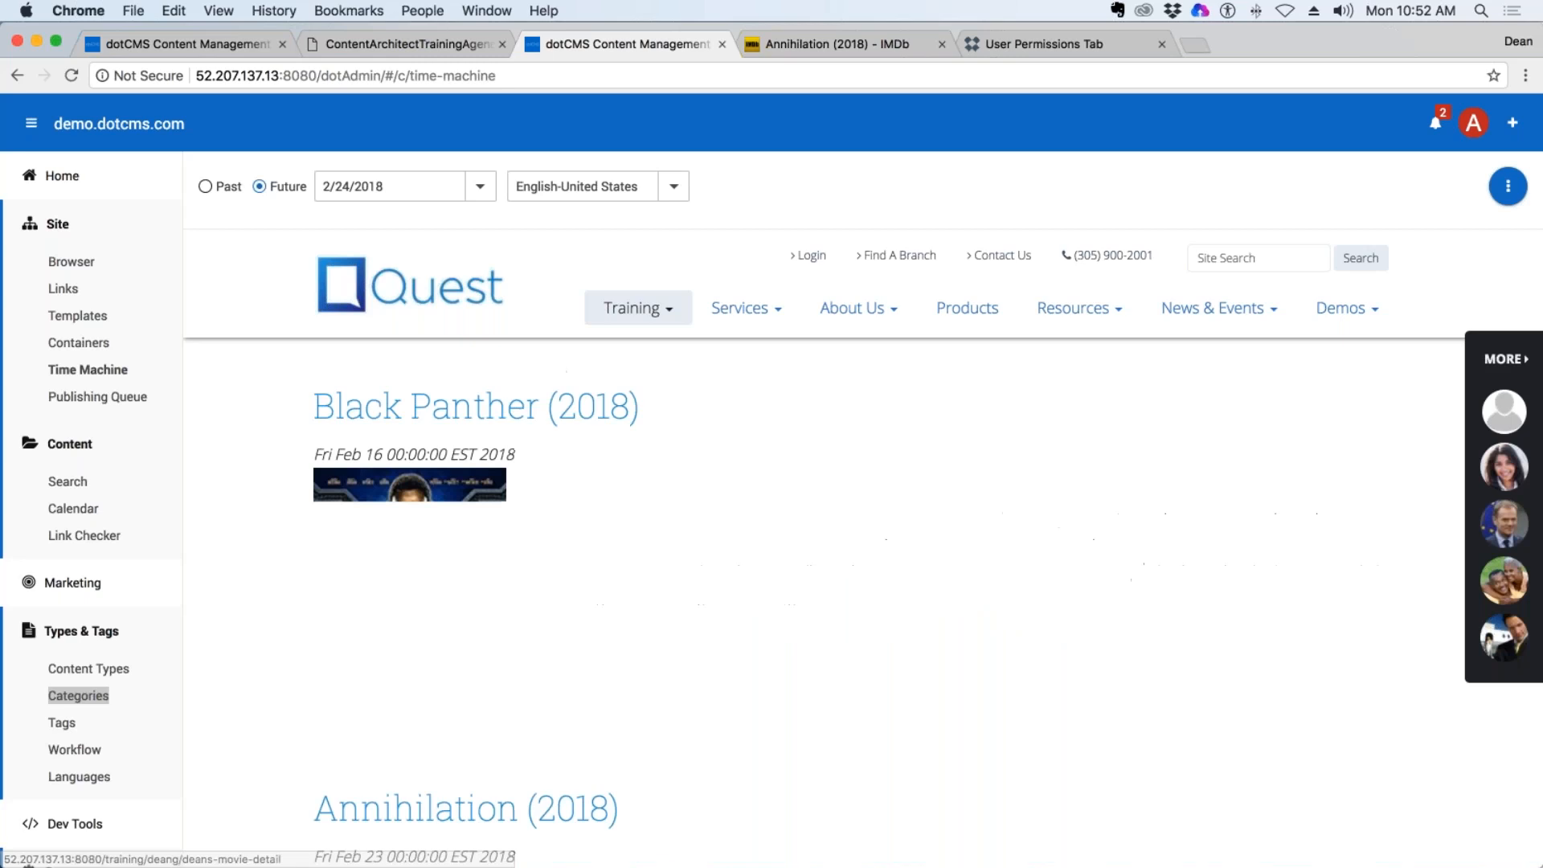
Examine the Black Panther and Annihilation entries in the 2/24/2018 snapshot, highlighting Annihilation's release date.
{"action": "scroll", "coordinate": [683, 462], "scroll_direction": "down", "scroll_amount": 5}
{"action": "scroll", "coordinate": [683, 462], "scroll_direction": "up", "scroll_amount": 3}
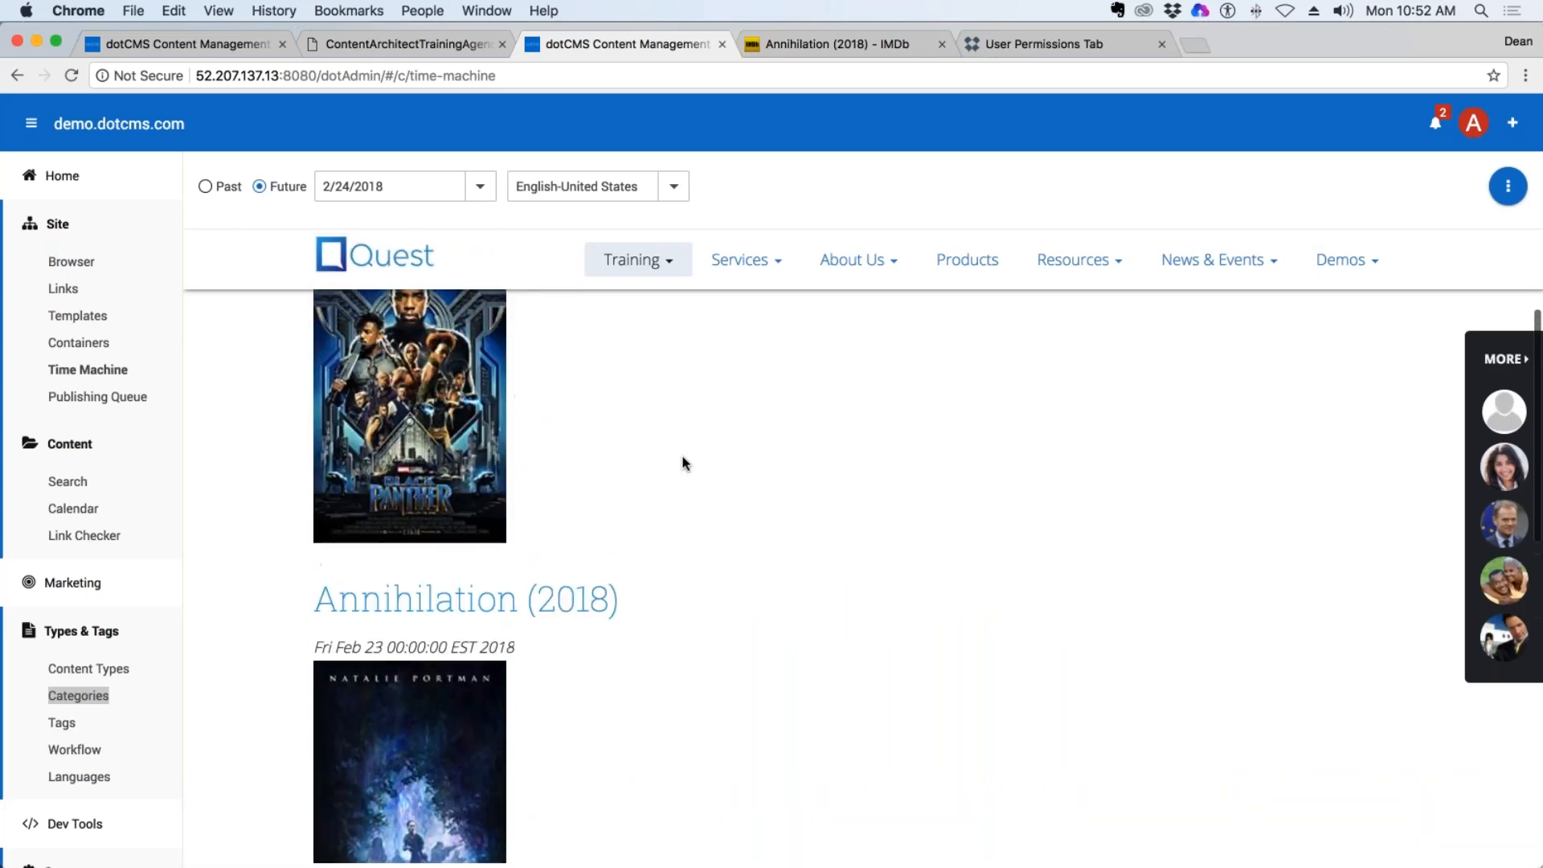
{"action": "left_click_drag", "start_coordinate": [340, 647], "coordinate": [489, 647]}
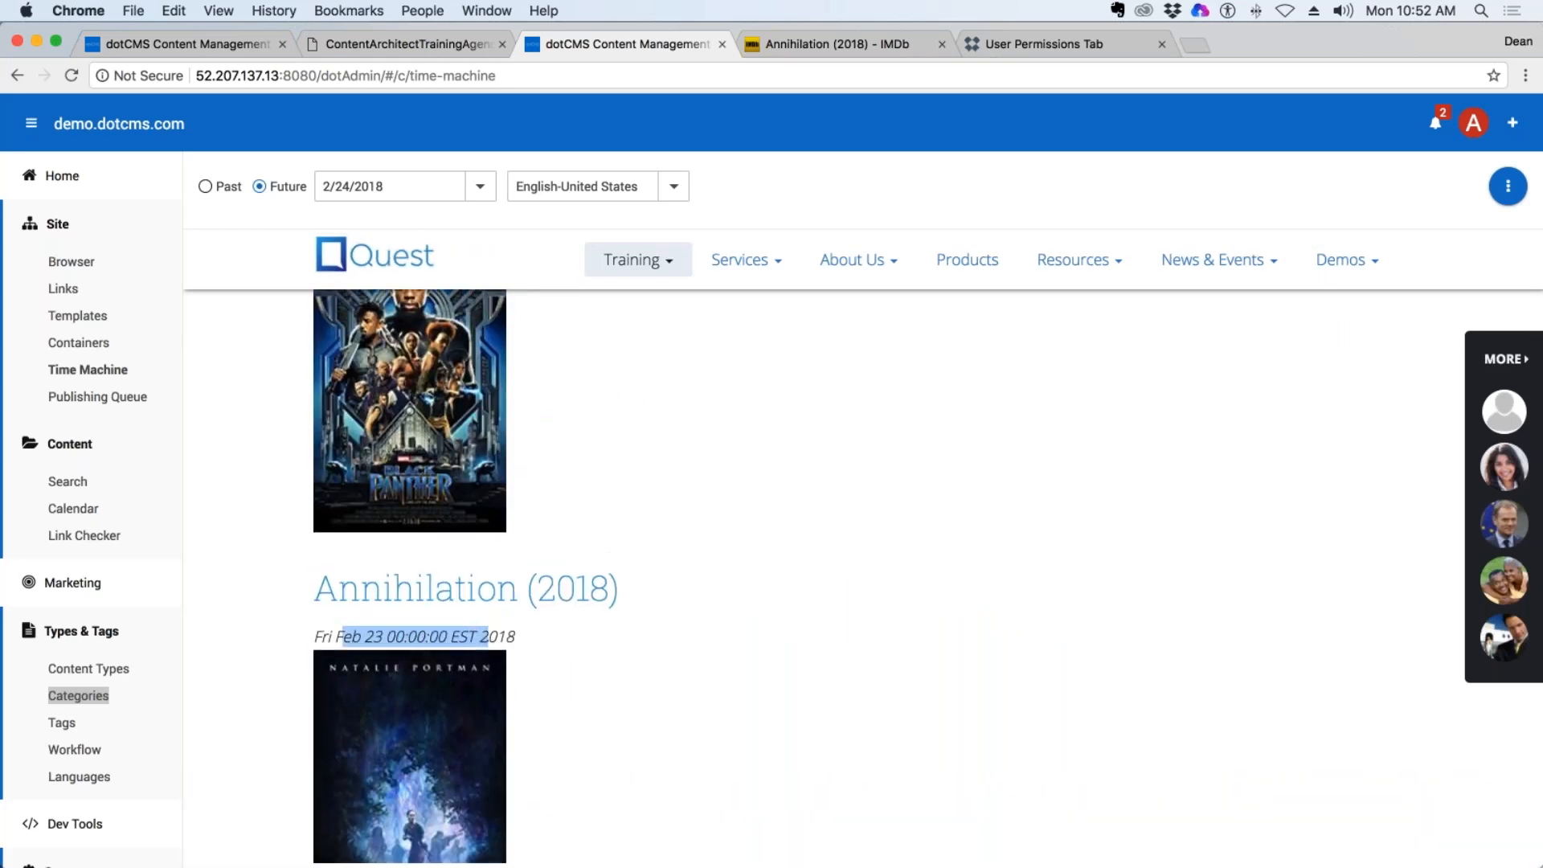
{"action": "scroll", "coordinate": [701, 604], "scroll_direction": "down", "scroll_amount": 4}
{"action": "scroll", "coordinate": [701, 604], "scroll_direction": "up", "scroll_amount": 4}
{"action": "scroll", "coordinate": [701, 604], "scroll_direction": "up", "scroll_amount": 3}
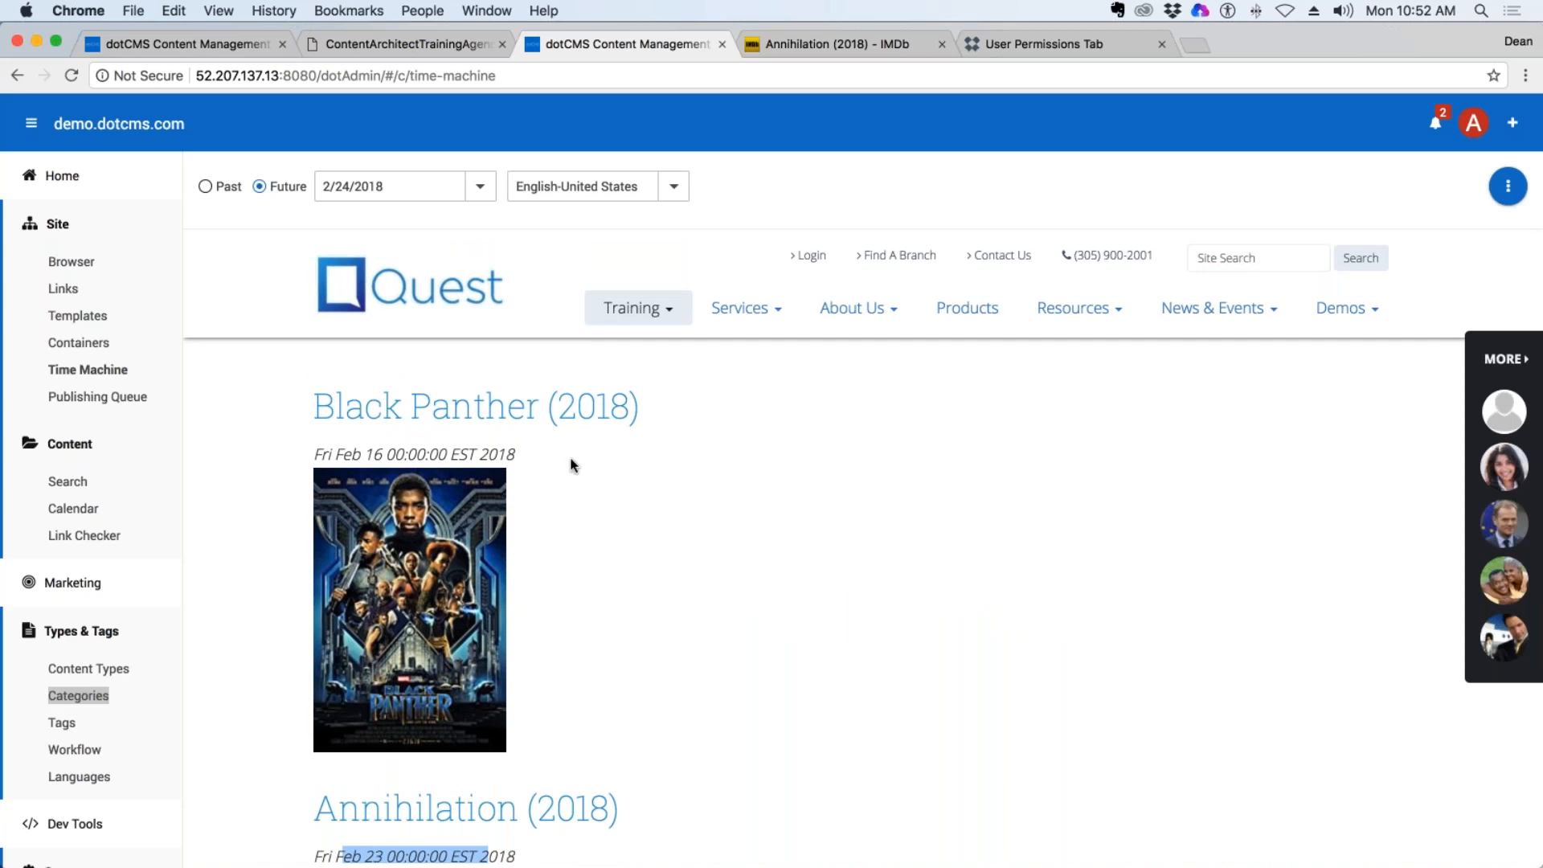
Highlight the Black Panther (2018) title in the 2/24/2018 snapshot and review the listed movie entries.
{"action": "left_click_drag", "start_coordinate": [314, 406], "coordinate": [694, 397]}
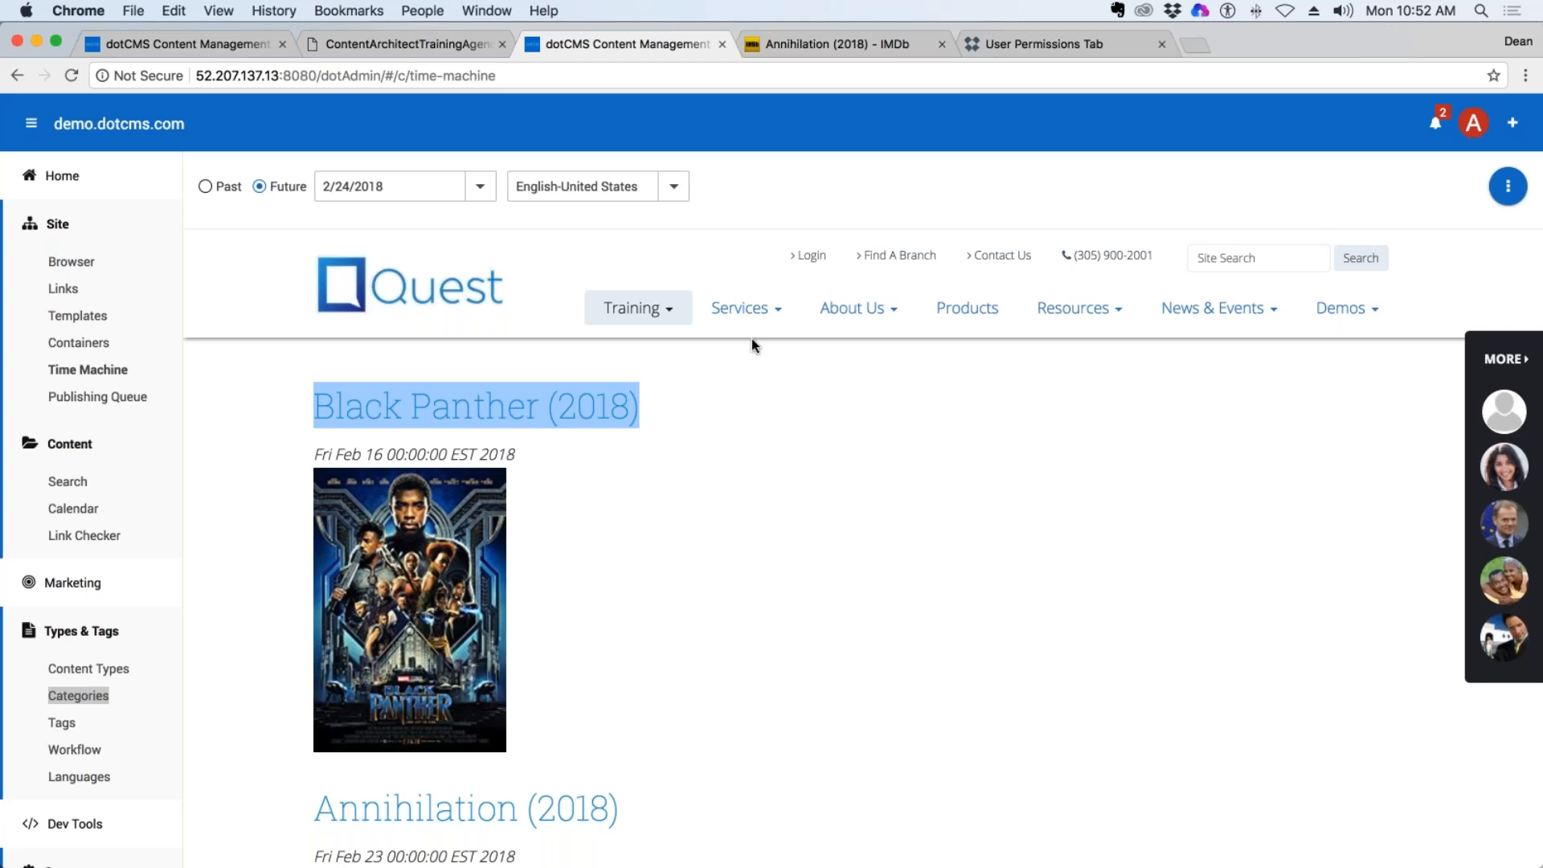
{"action": "scroll", "coordinate": [682, 725], "scroll_direction": "down", "scroll_amount": 3}
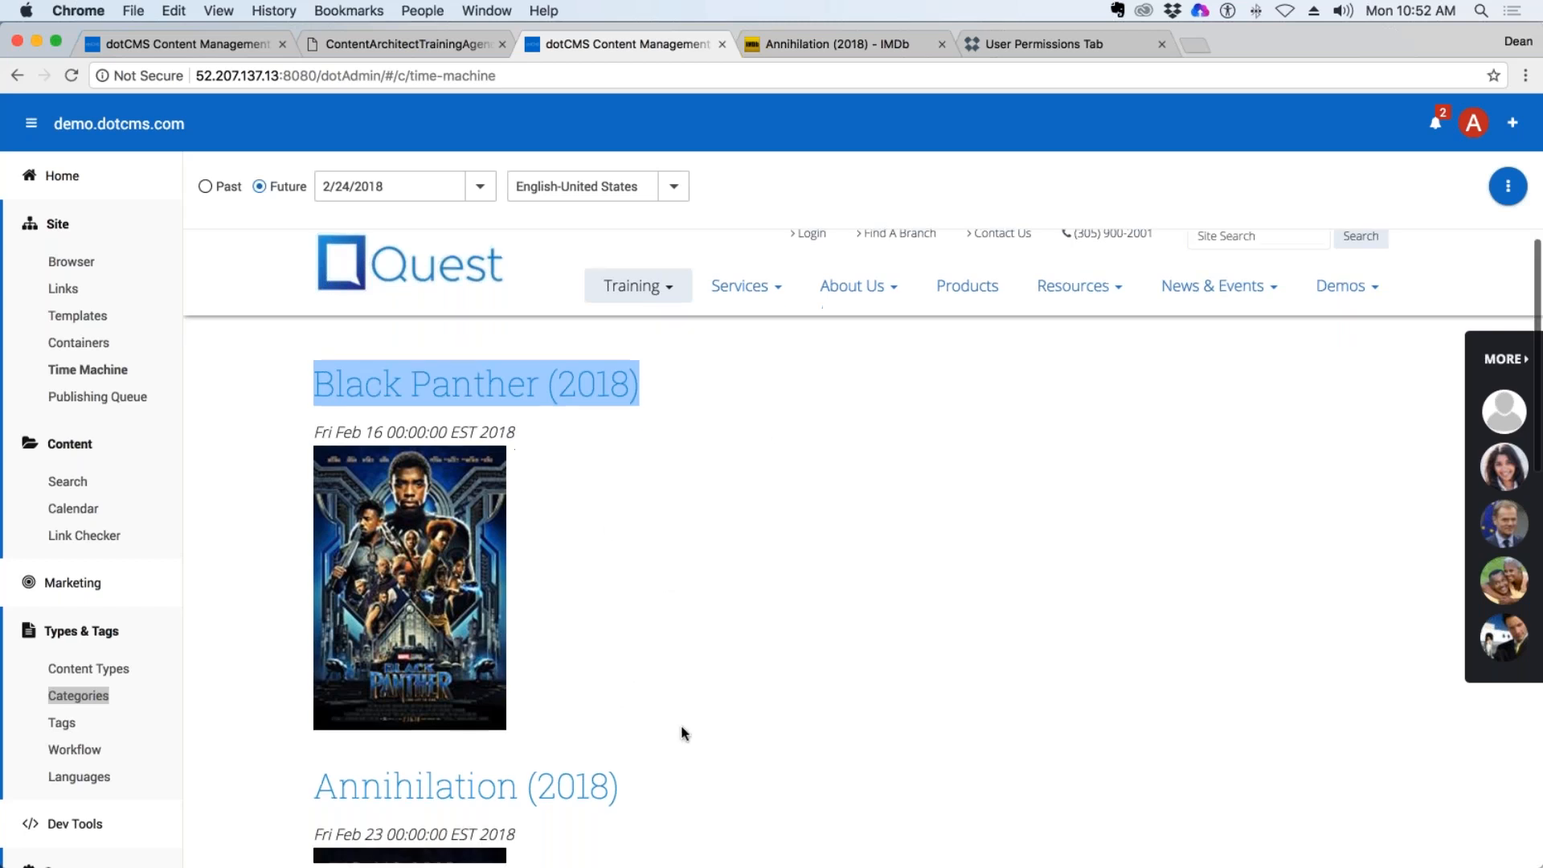
{"action": "scroll", "coordinate": [658, 710], "scroll_direction": "up", "scroll_amount": 3}
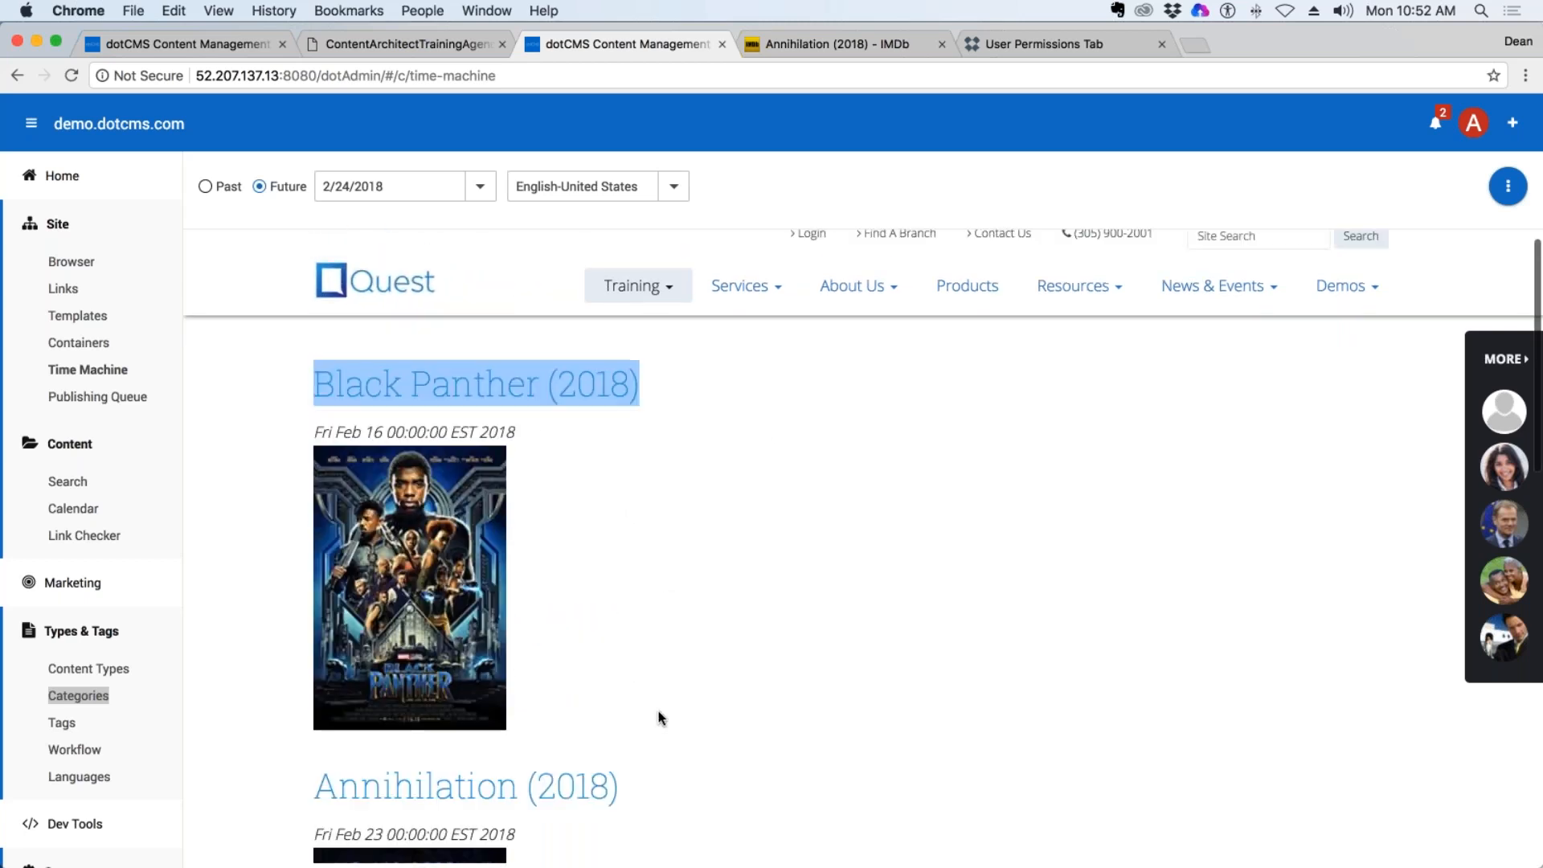
Set the Time Machine future snapshot date to 4/2/2018.
{"action": "left_click", "coordinate": [480, 187]}
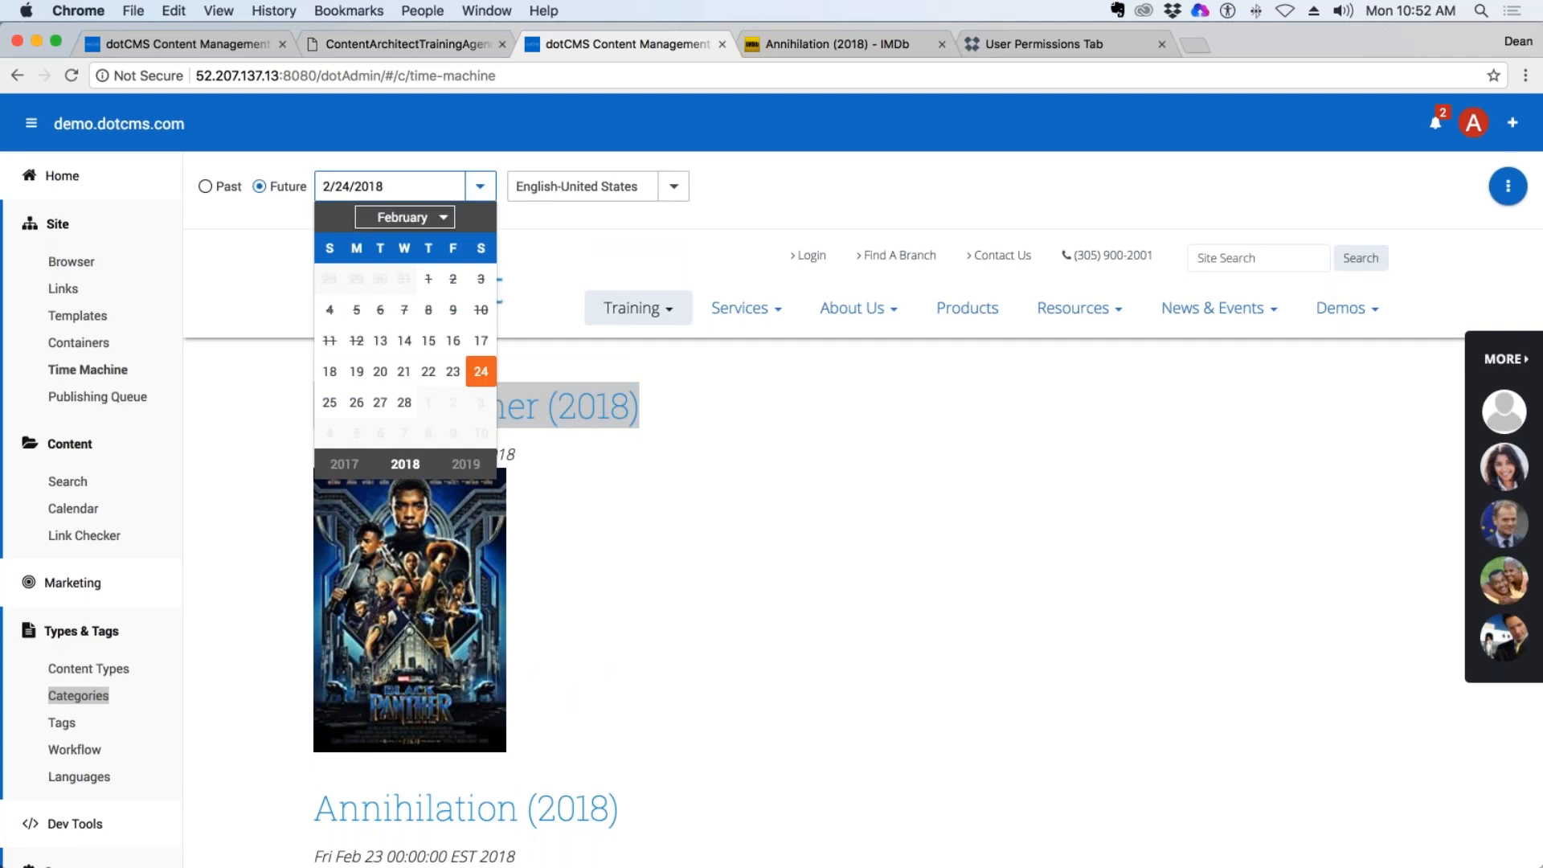
{"action": "left_click", "coordinate": [404, 217]}
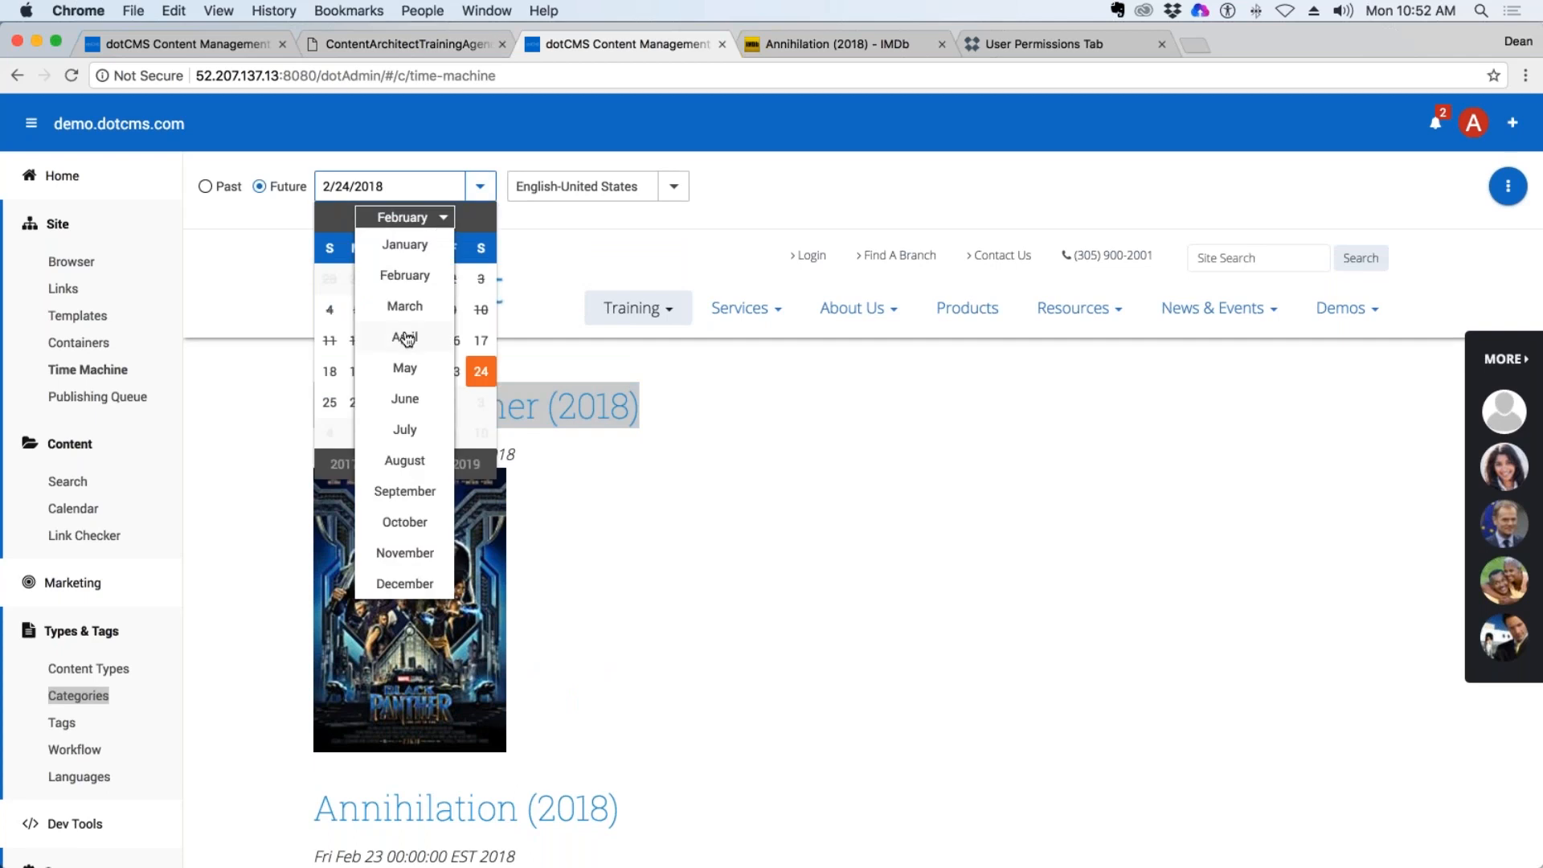
{"action": "left_click", "coordinate": [405, 335]}
{"action": "left_click", "coordinate": [356, 278]}
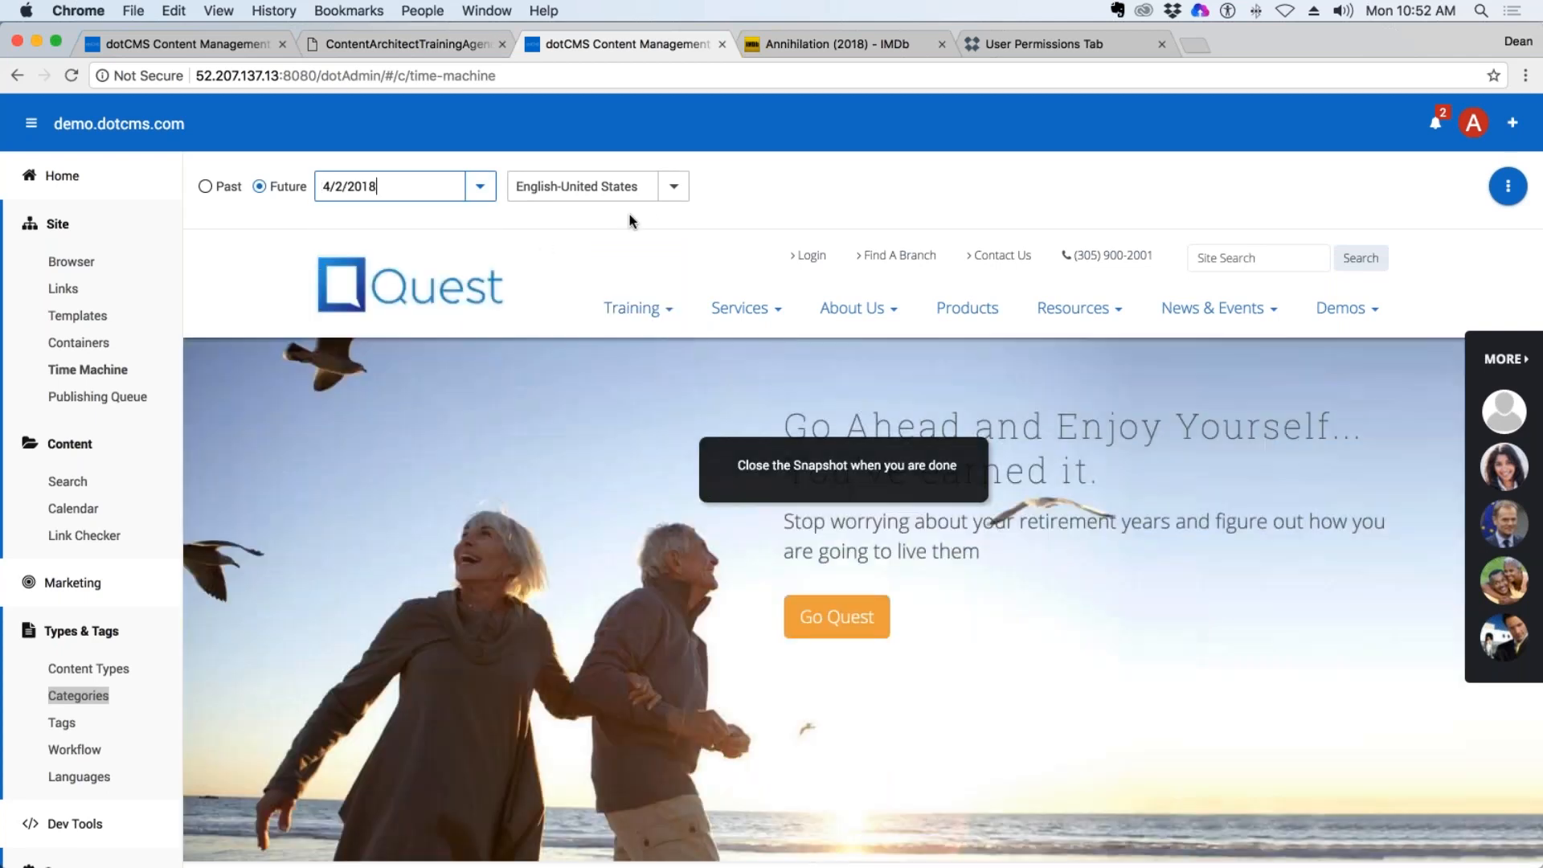
Open the movie detail page in the trainer's Training section of the 4/2/2018 snapshot and check which movies it displays.
{"action": "mouse_move", "coordinate": [638, 309]}
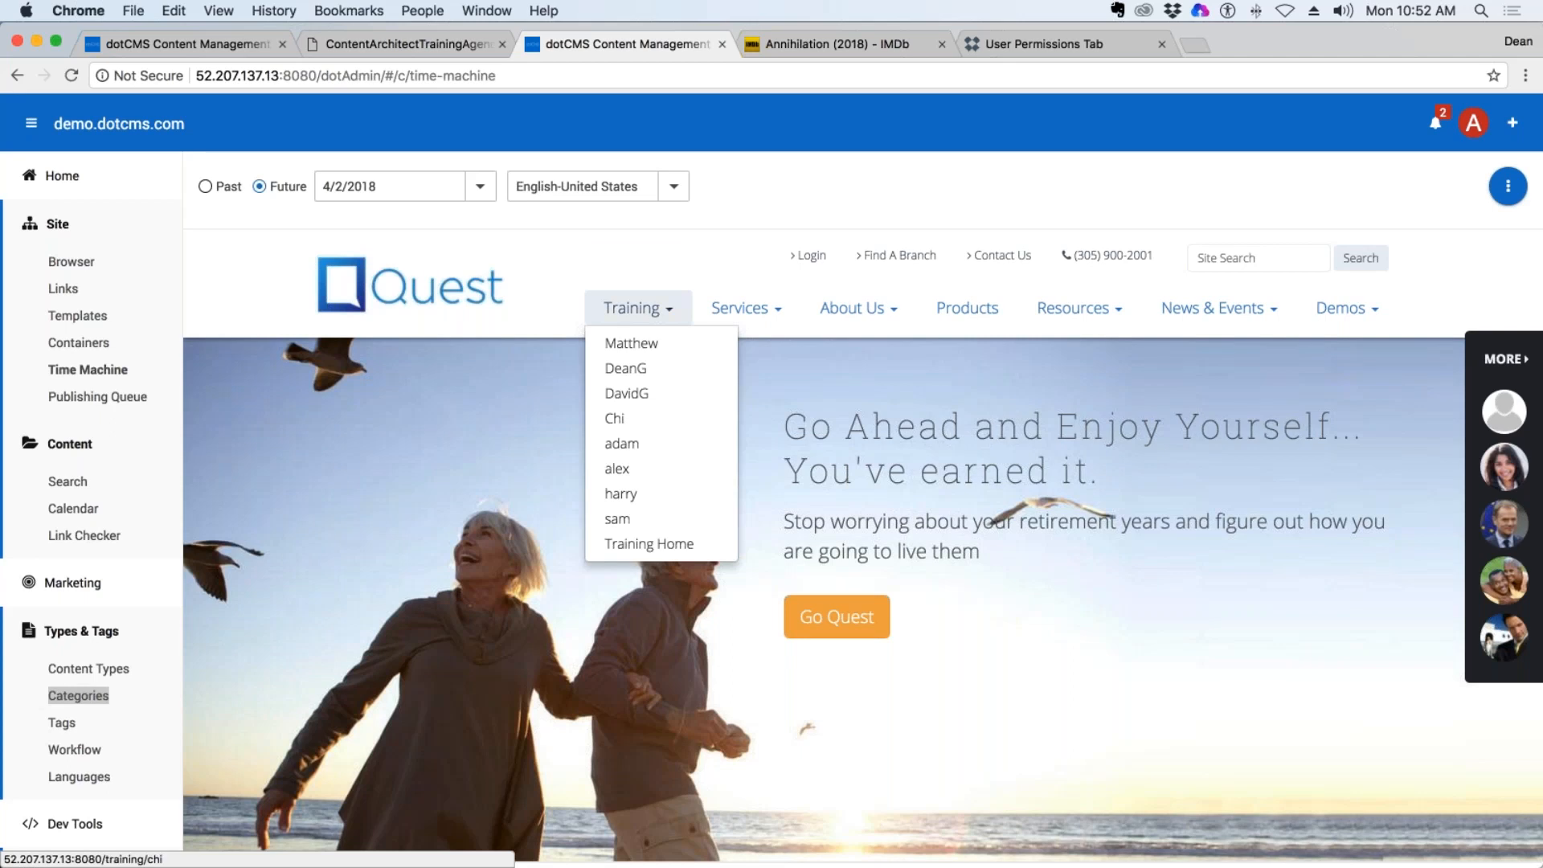
{"action": "left_click", "coordinate": [631, 368]}
{"action": "left_click", "coordinate": [561, 517]}
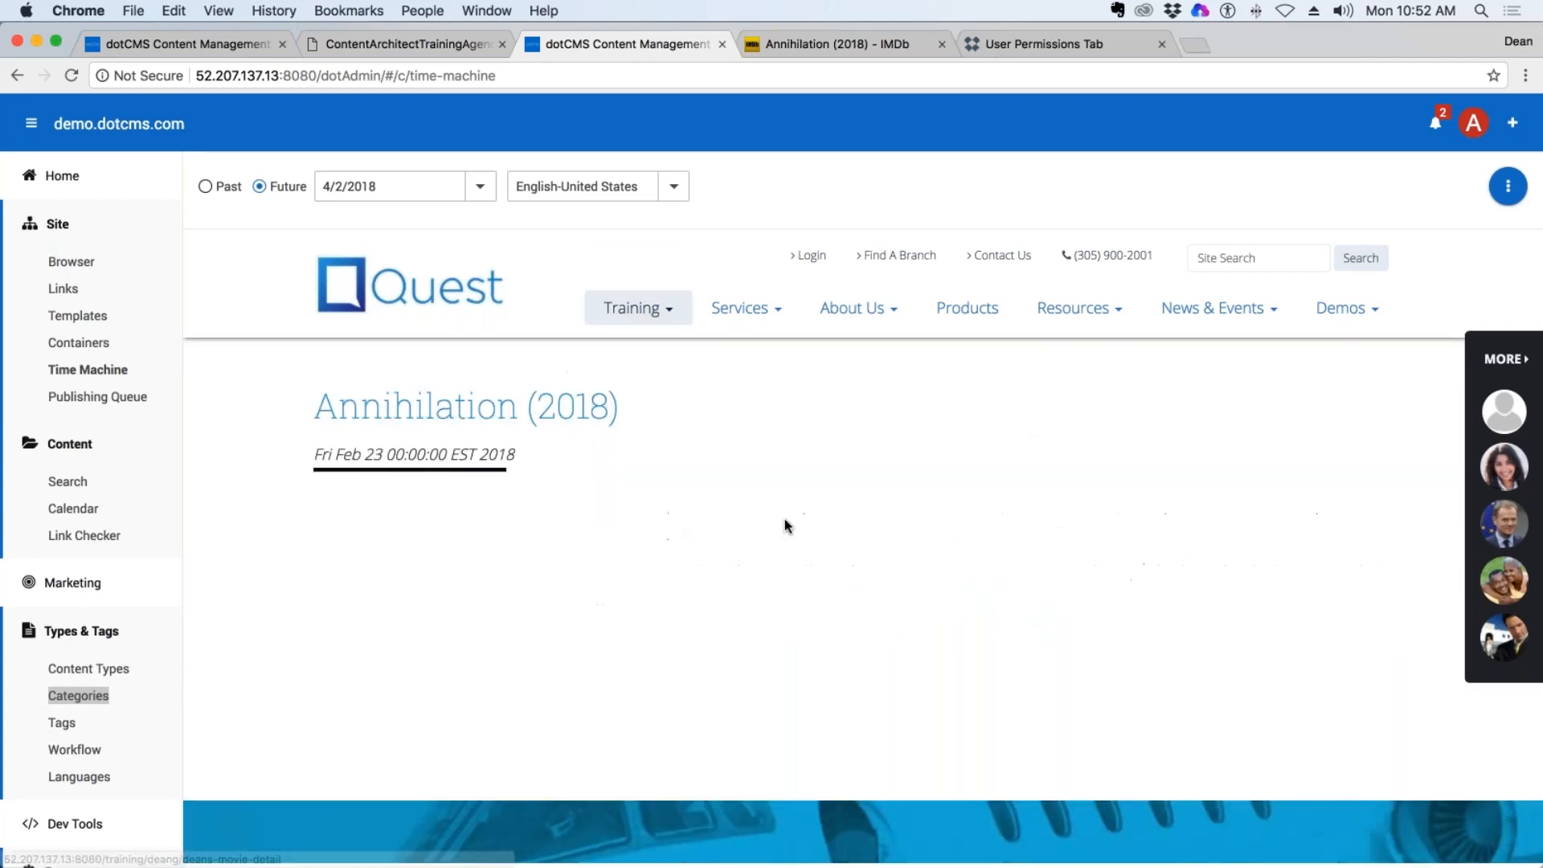
{"action": "scroll", "coordinate": [811, 523], "scroll_direction": "down", "scroll_amount": 2}
{"action": "scroll", "coordinate": [810, 523], "scroll_direction": "up", "scroll_amount": 2}
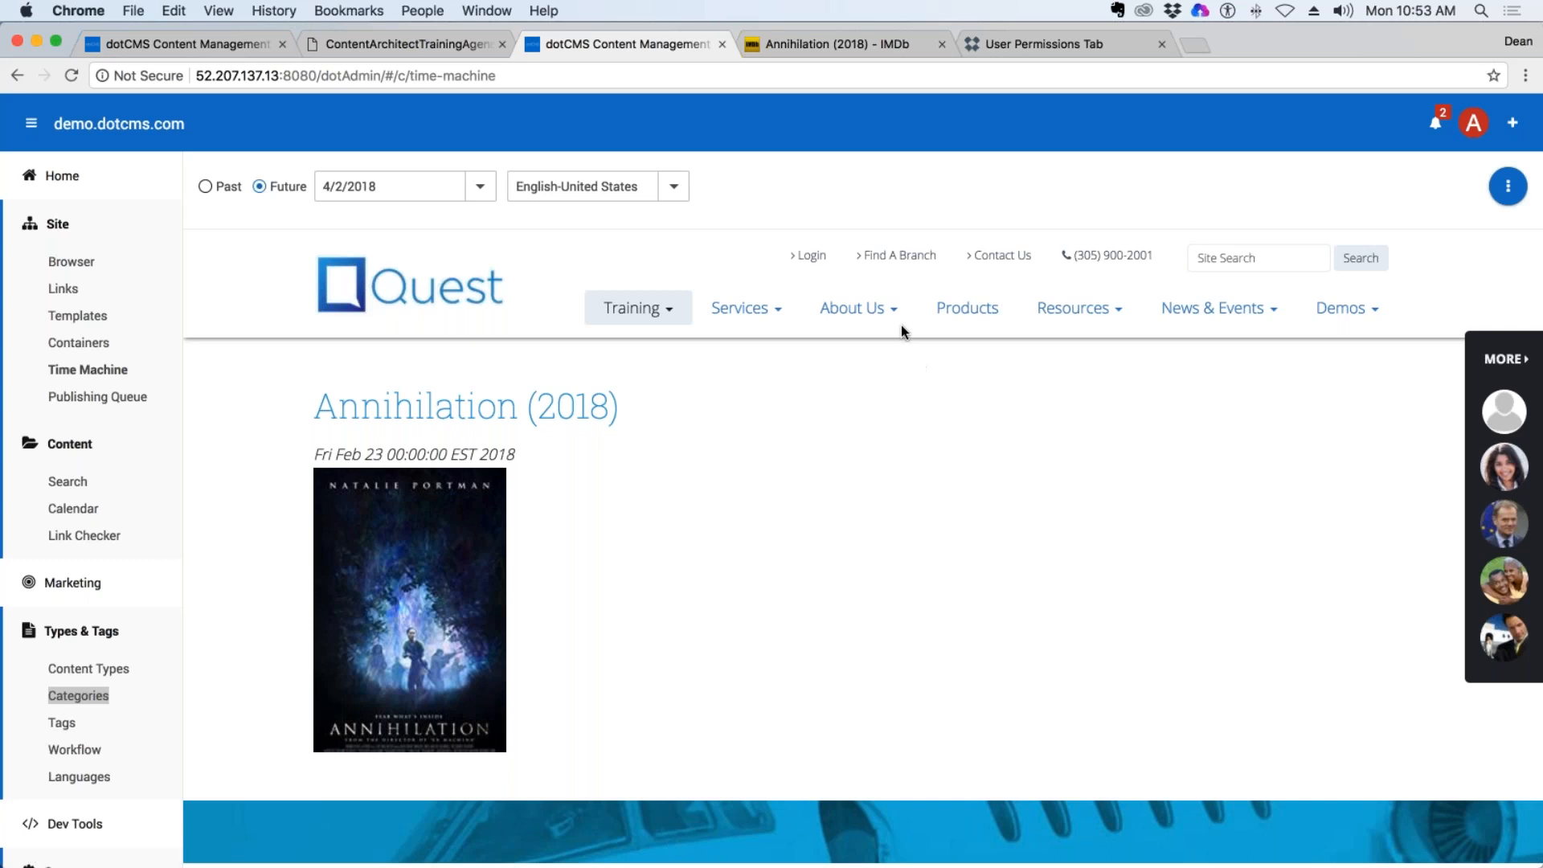
Switch Time Machine to past snapshots and configure its settings to include the demo.dotcms.com site and English - United States.
{"action": "left_click", "coordinate": [206, 183]}
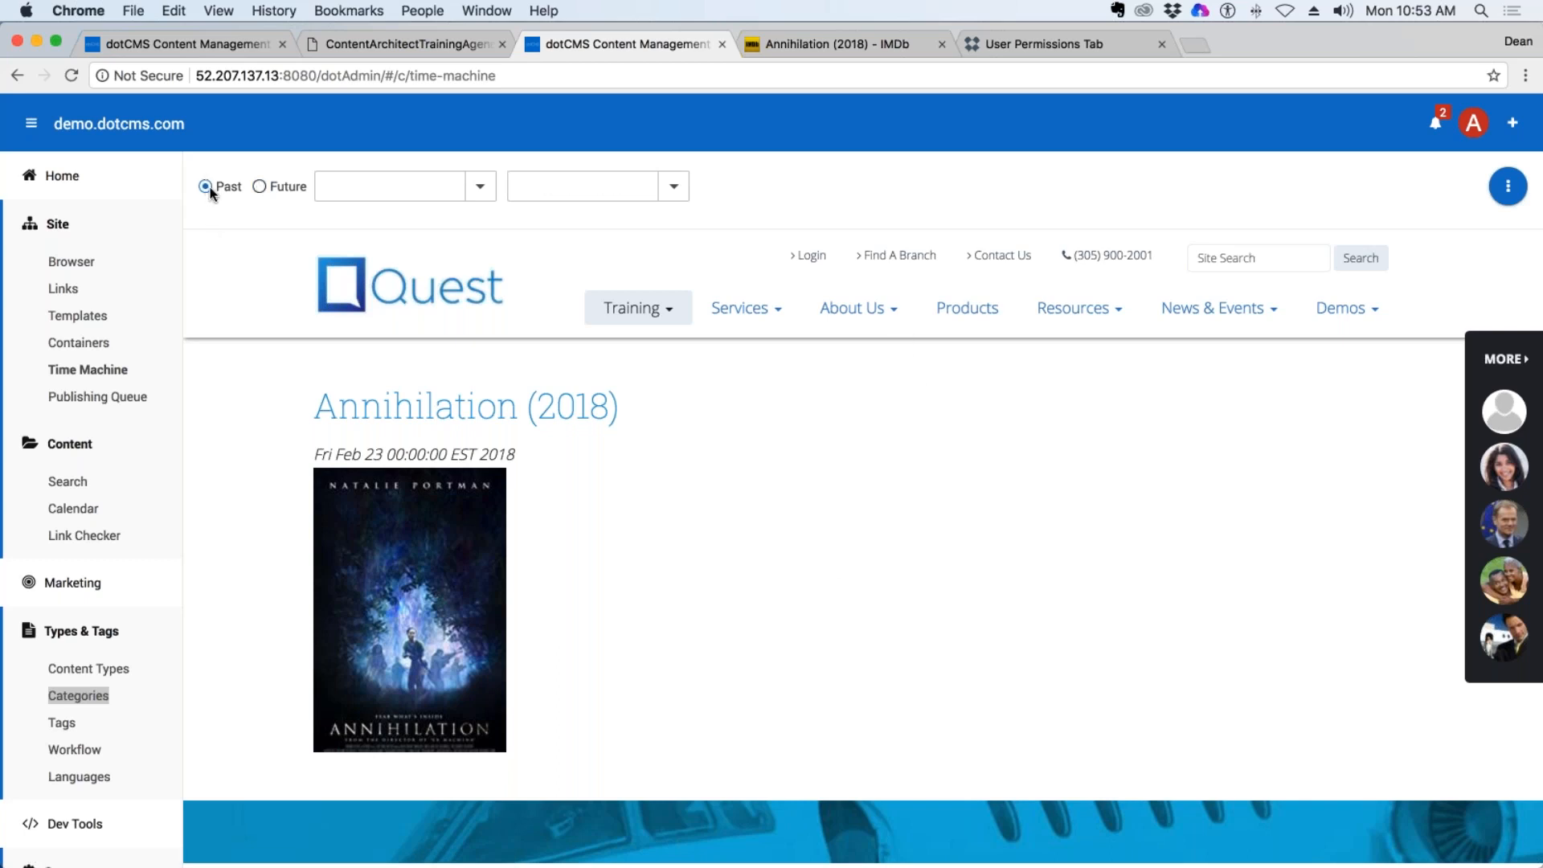
{"action": "left_click", "coordinate": [1507, 191]}
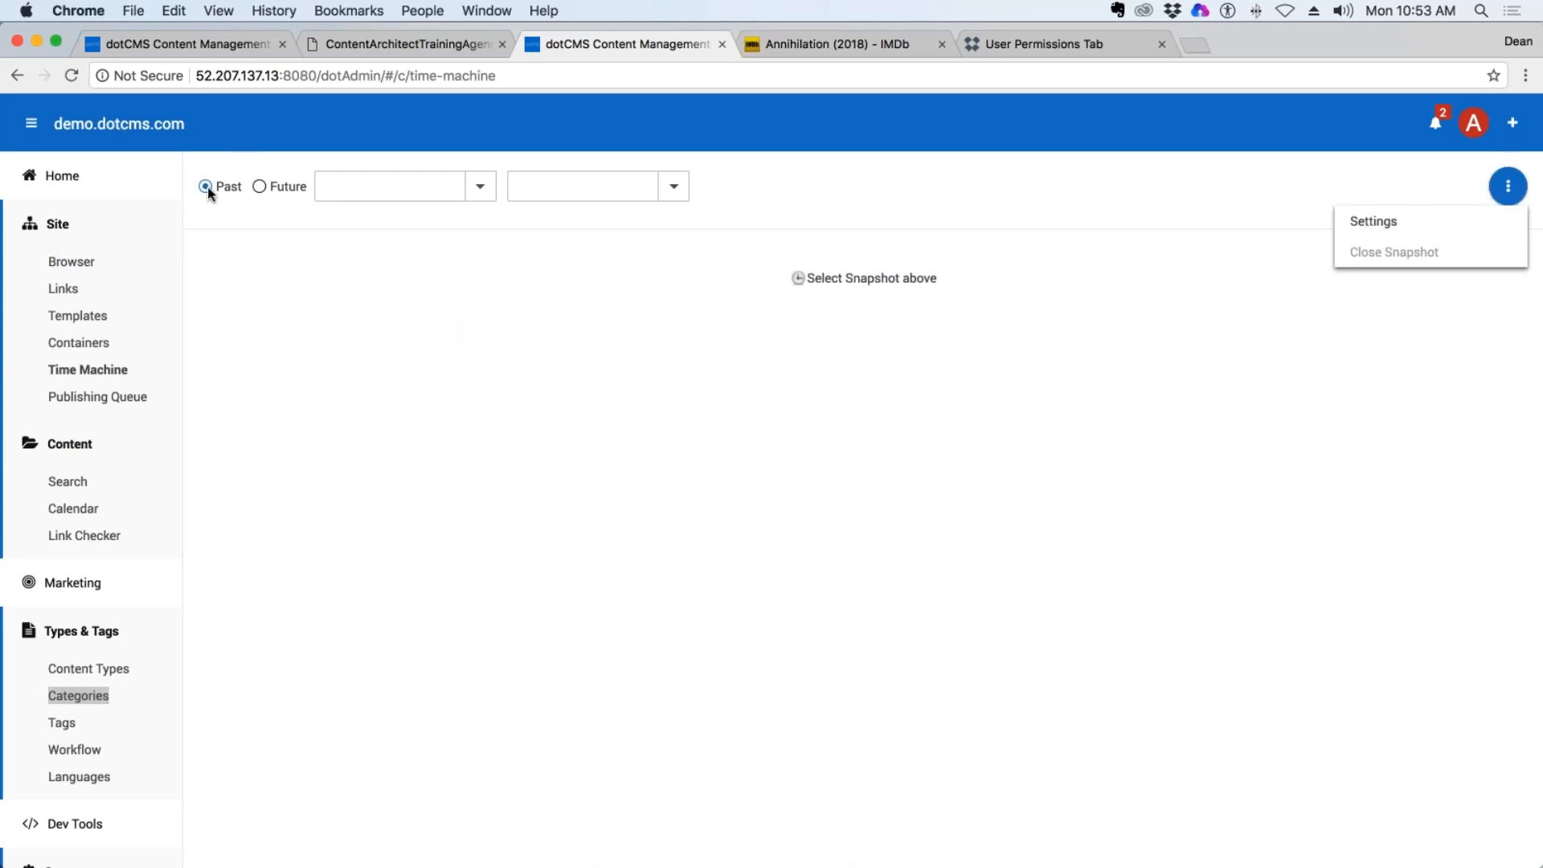
{"action": "left_click", "coordinate": [1412, 231]}
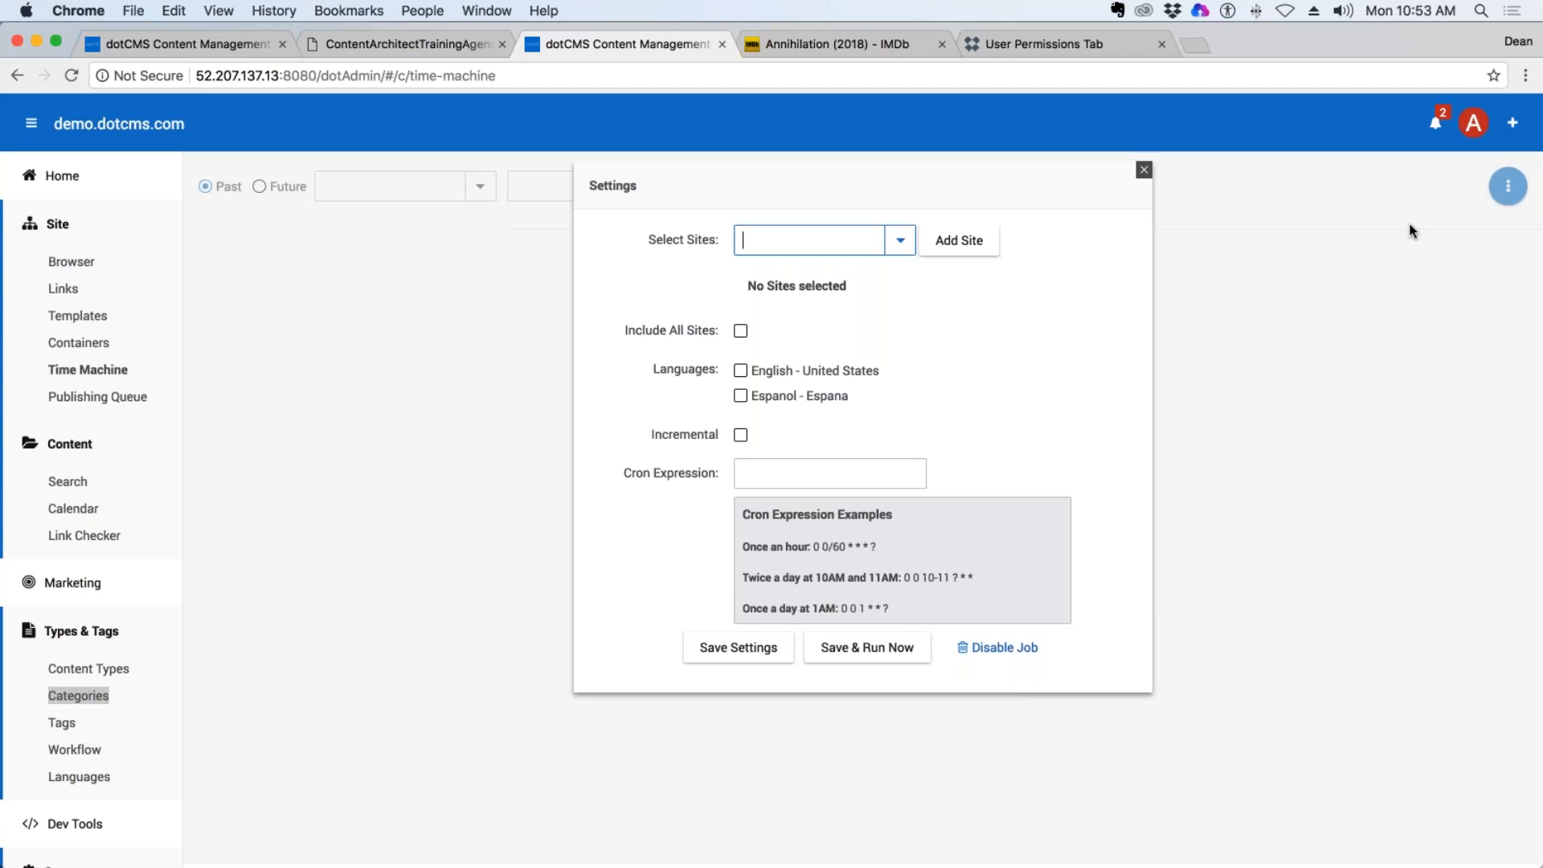
{"action": "left_click", "coordinate": [900, 239]}
{"action": "left_click", "coordinate": [794, 270]}
{"action": "left_click", "coordinate": [958, 241]}
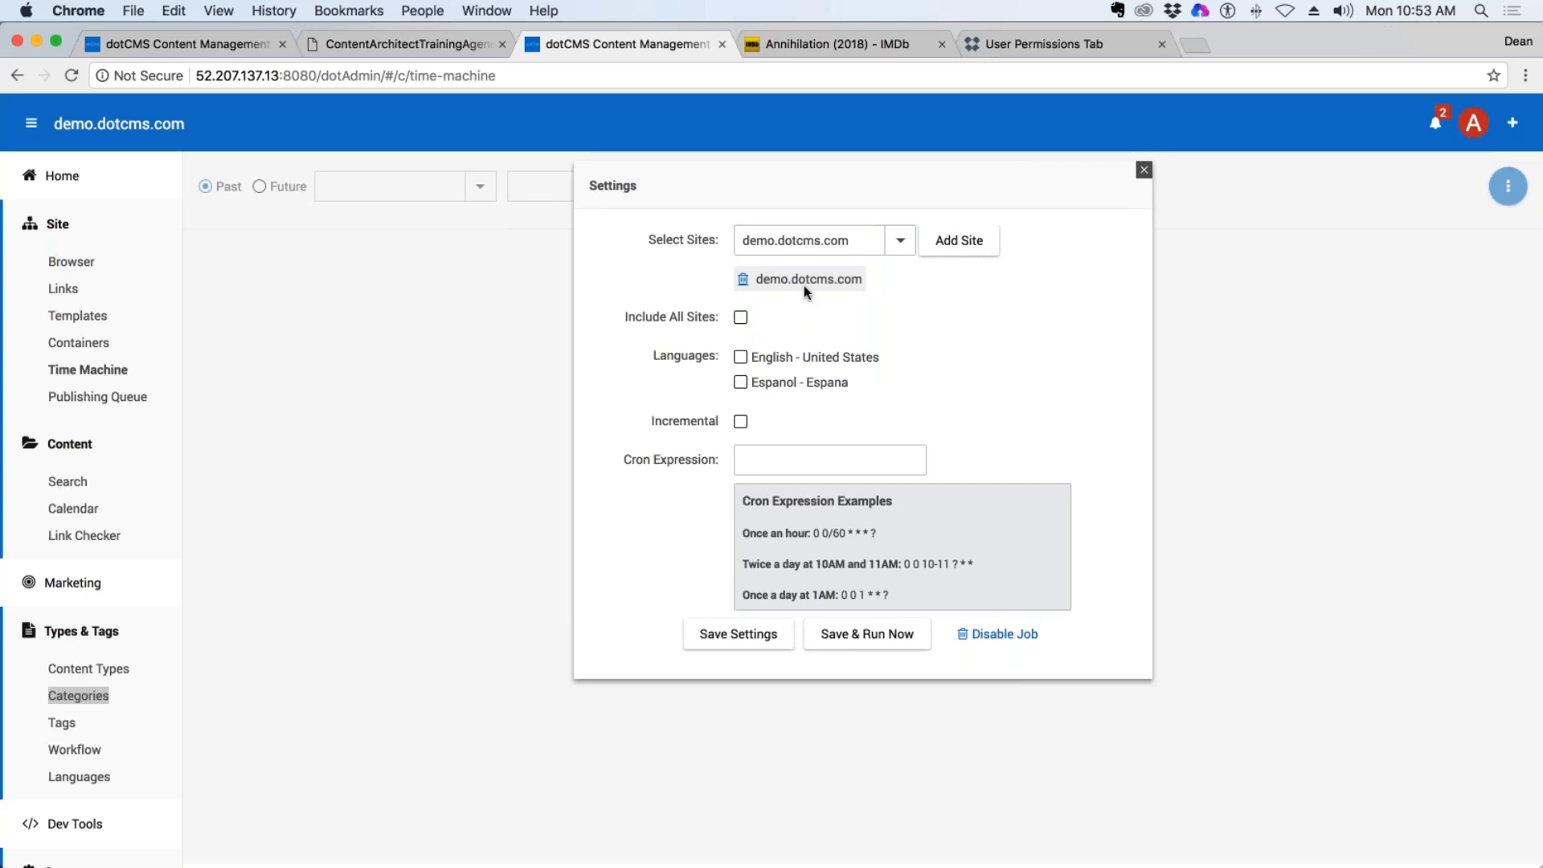
{"action": "left_click", "coordinate": [744, 356]}
Set the Time Machine cron expression to the once-a-day-at-1AM example, 0 0 1 * * ?, and save and run the job immediately.
{"action": "left_click_drag", "start_coordinate": [889, 596], "coordinate": [839, 595]}
{"action": "key", "text": "super+c"}
{"action": "left_click", "coordinate": [795, 466]}
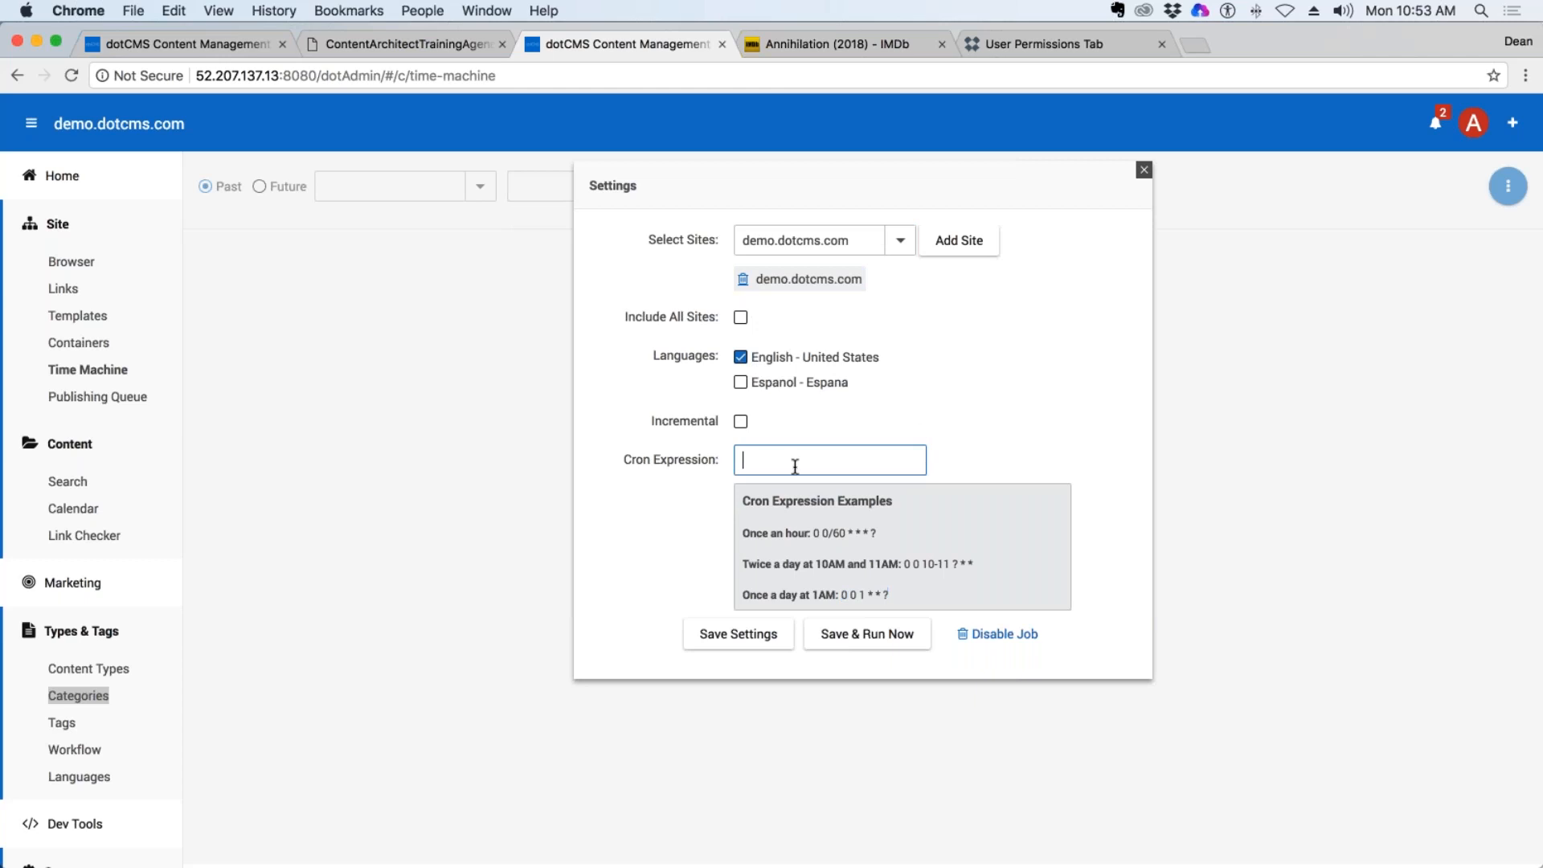
{"action": "key", "text": "super+v"}
{"action": "left_click", "coordinate": [870, 638]}
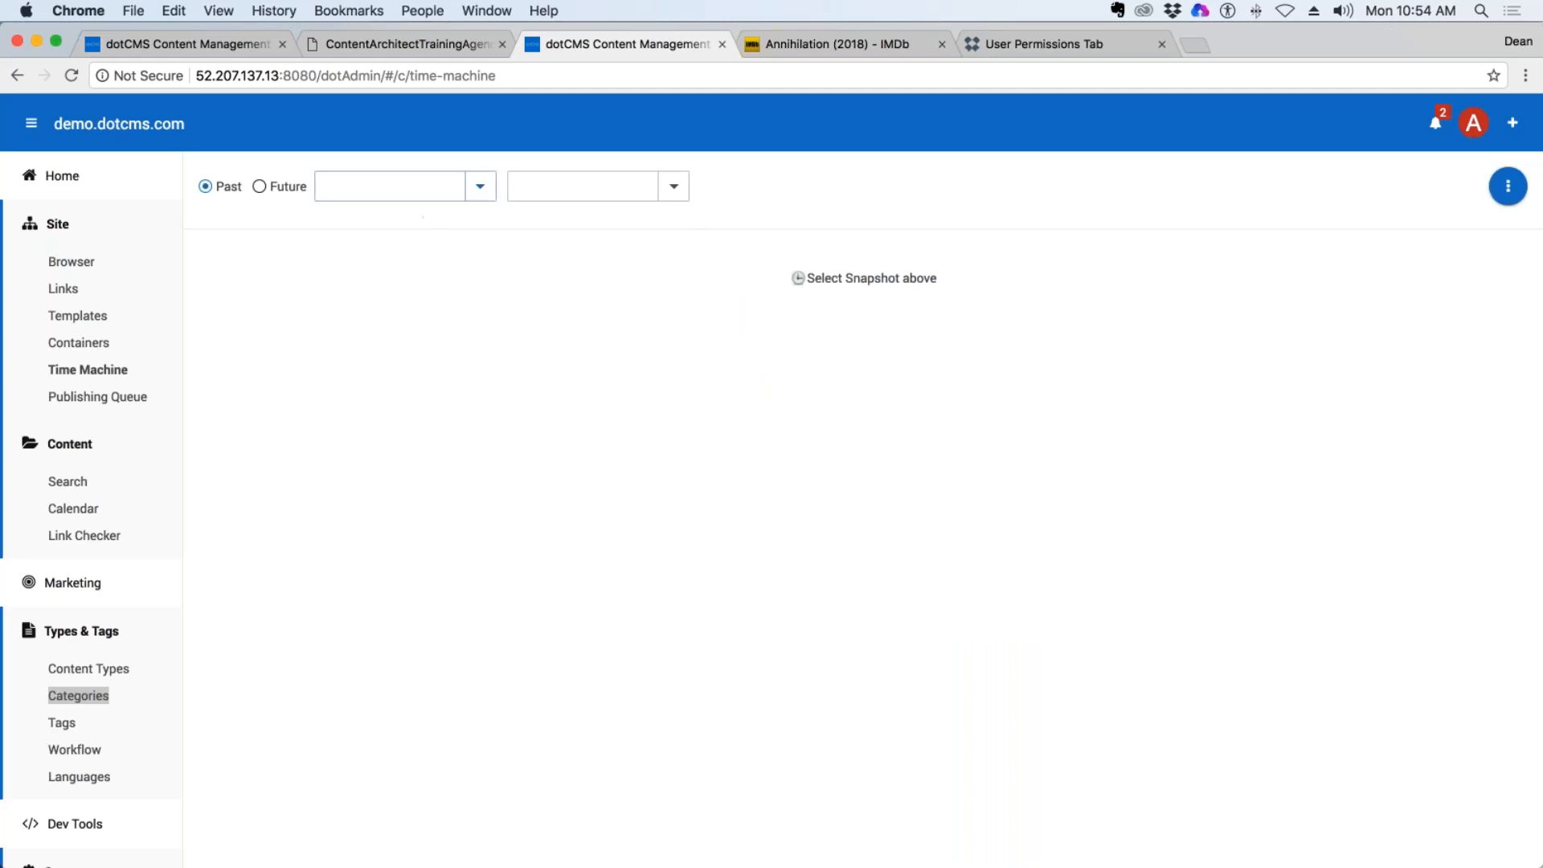
Check the past snapshot choices for a new snapshot and reload Time Machine.
{"action": "left_click", "coordinate": [489, 189]}
{"action": "left_click", "coordinate": [475, 193]}
{"action": "left_click", "coordinate": [476, 193]}
{"action": "left_click", "coordinate": [476, 193]}
{"action": "left_click", "coordinate": [261, 508]}
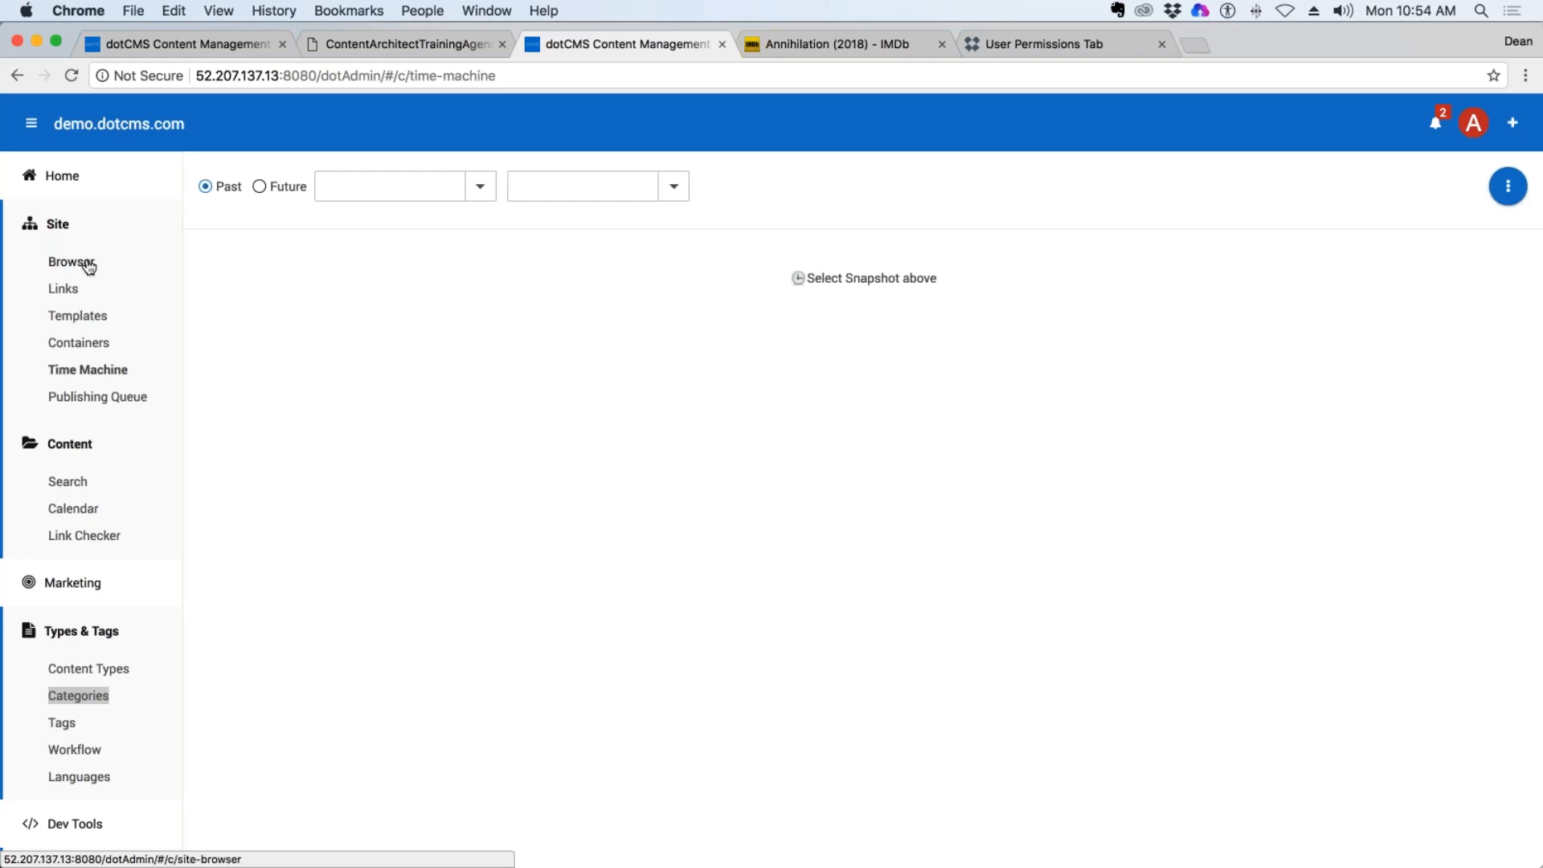
{"action": "left_click", "coordinate": [103, 372]}
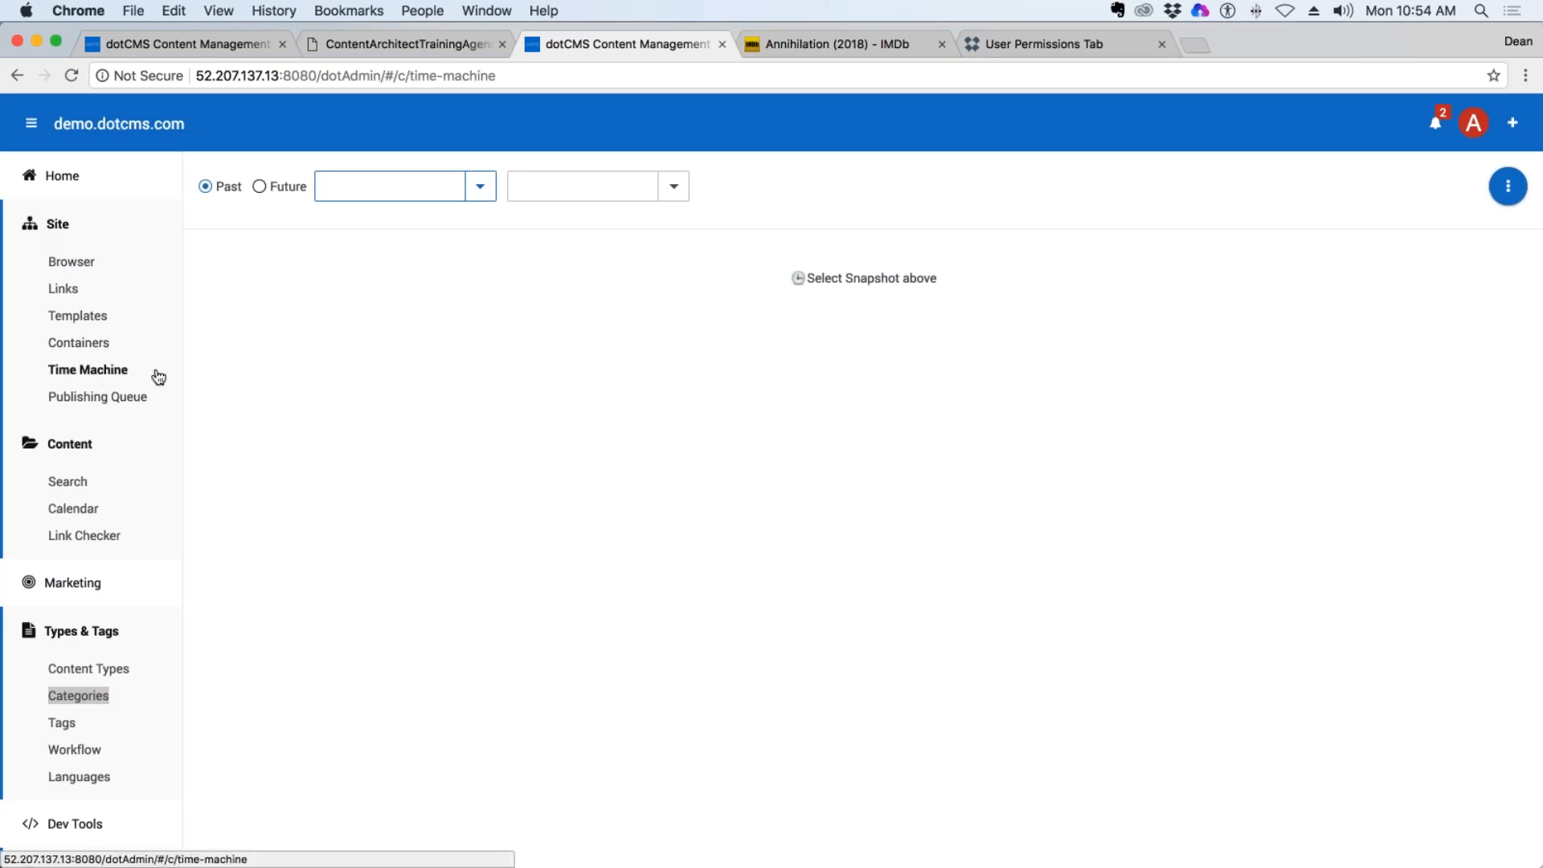
Switch to Finder and open the dotcms_4.2.2 folder inside singledotcms in the home folder.
{"action": "key", "text": "F11"}
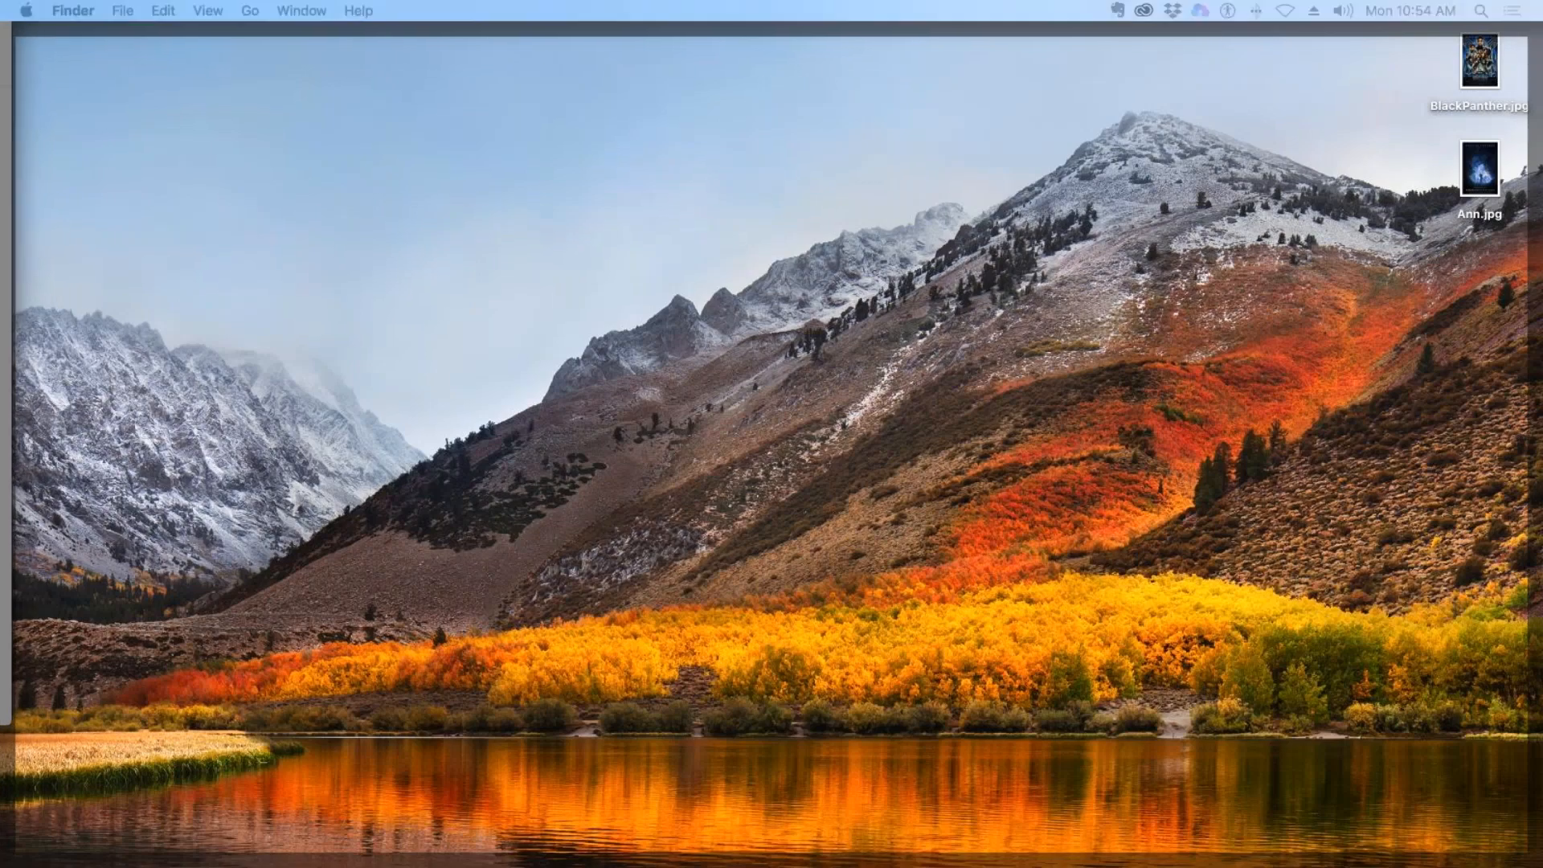
{"action": "key", "text": "F11"}
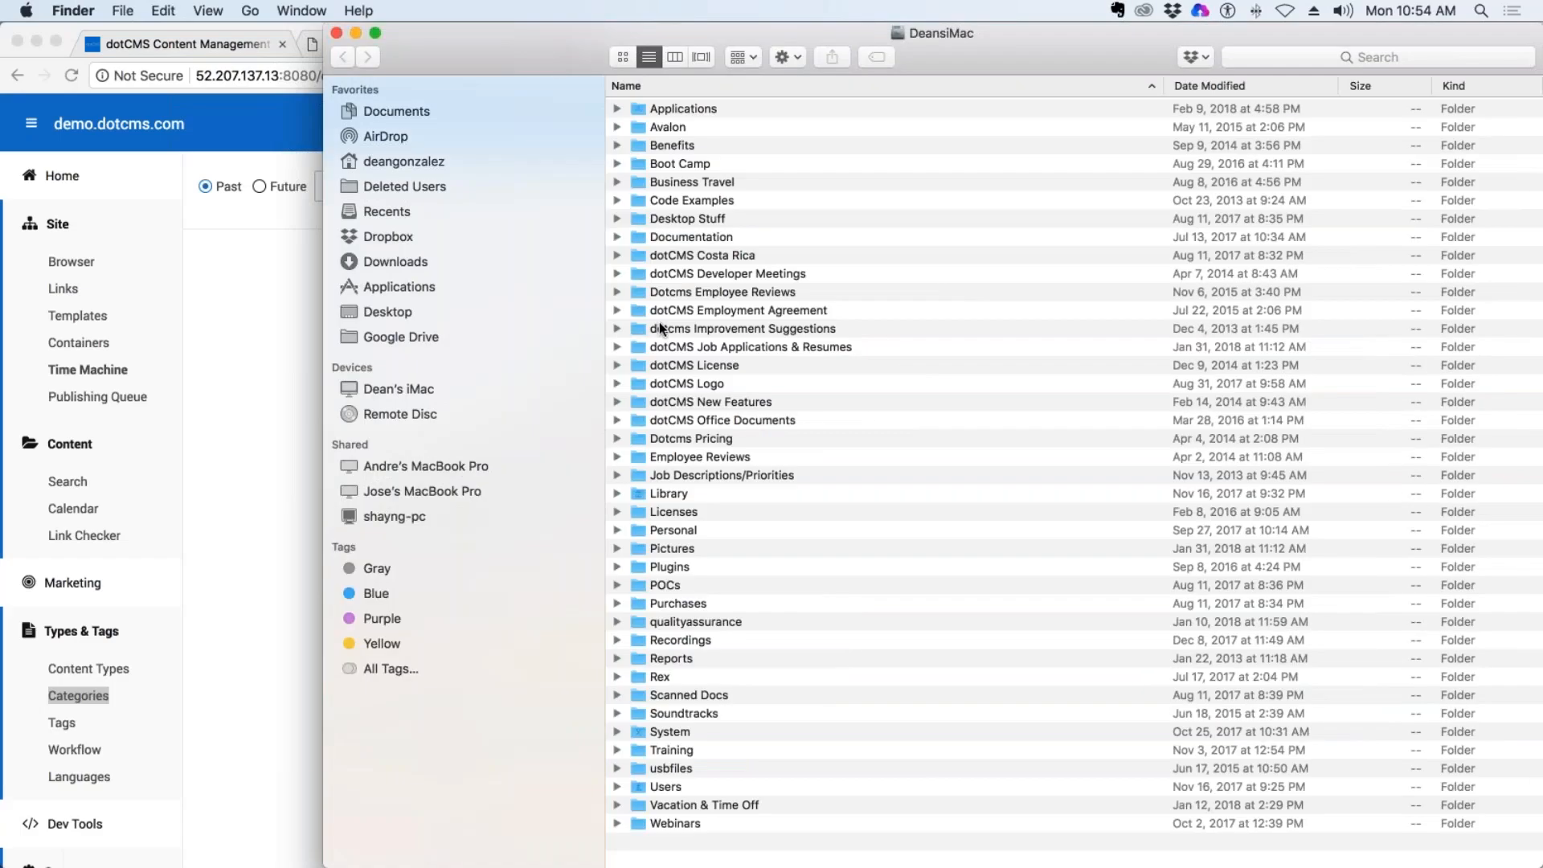
{"action": "left_click", "coordinate": [411, 161]}
{"action": "left_click", "coordinate": [667, 379]}
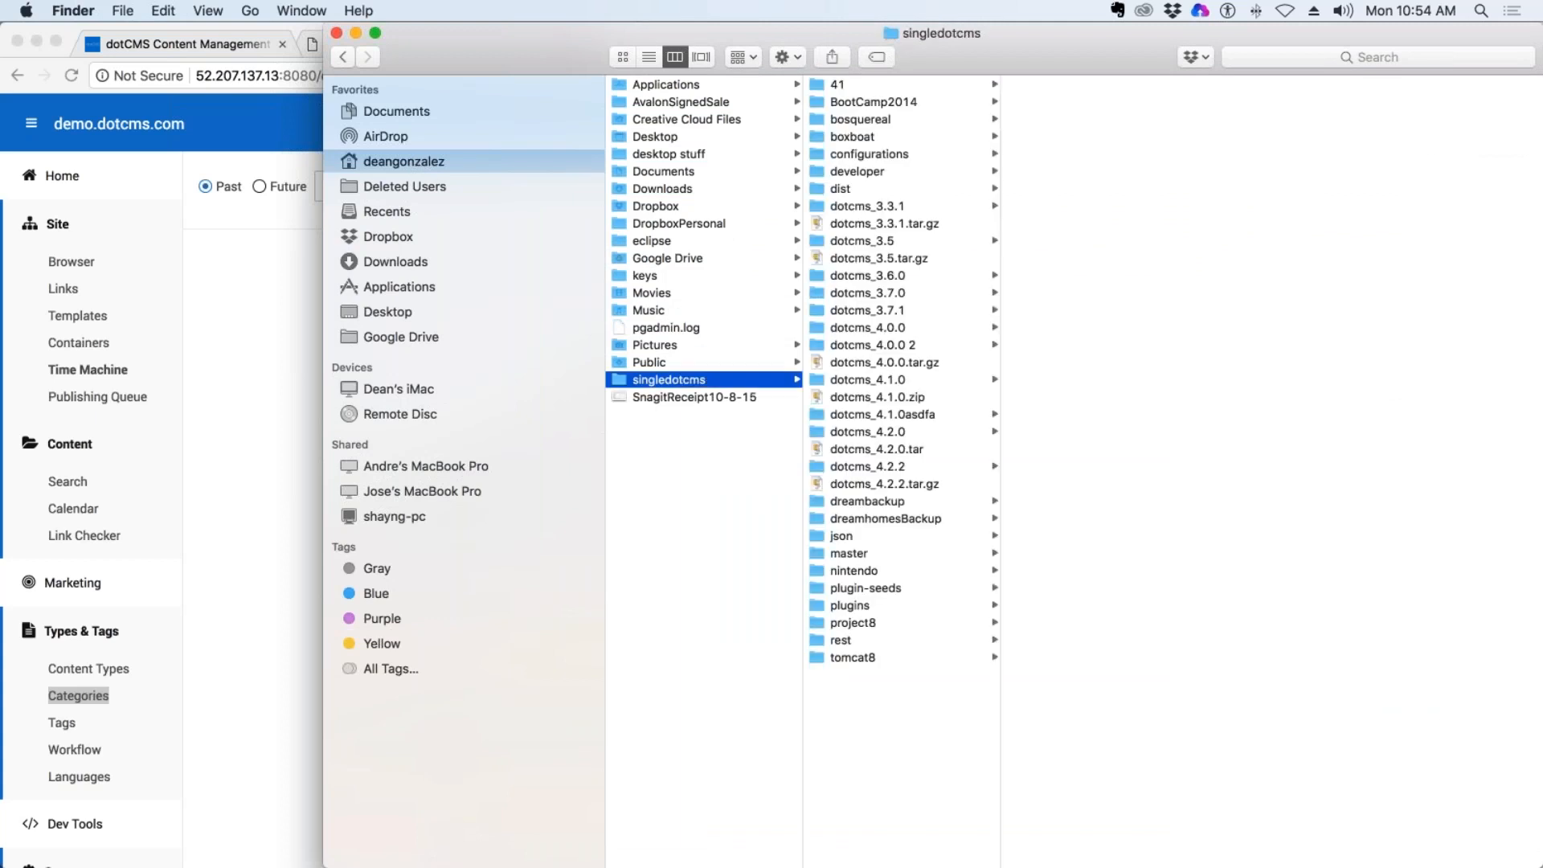
{"action": "left_click", "coordinate": [867, 655]}
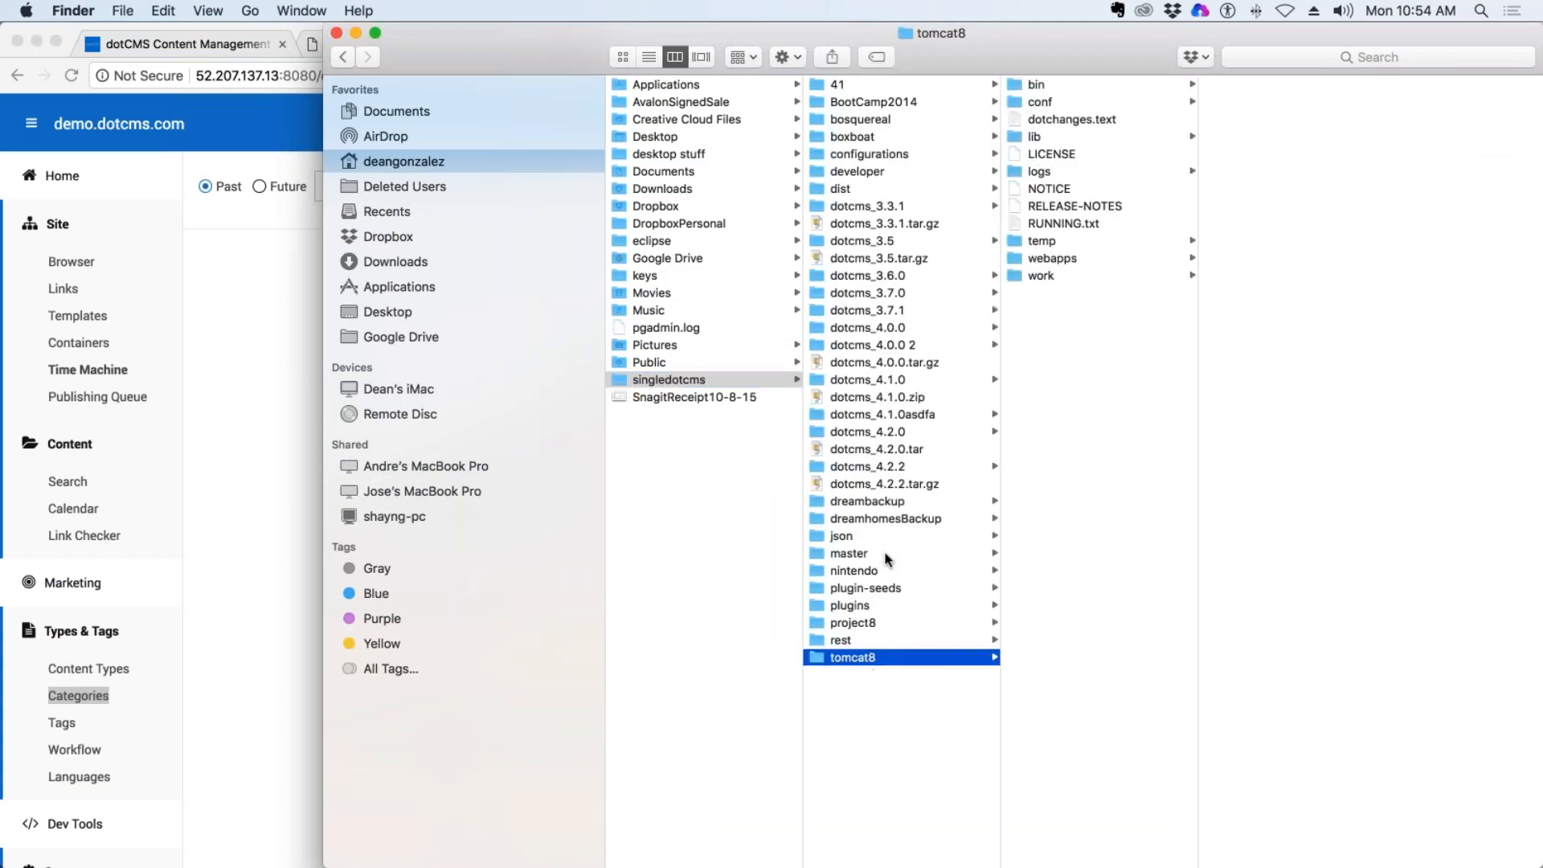
{"action": "left_click", "coordinate": [902, 469]}
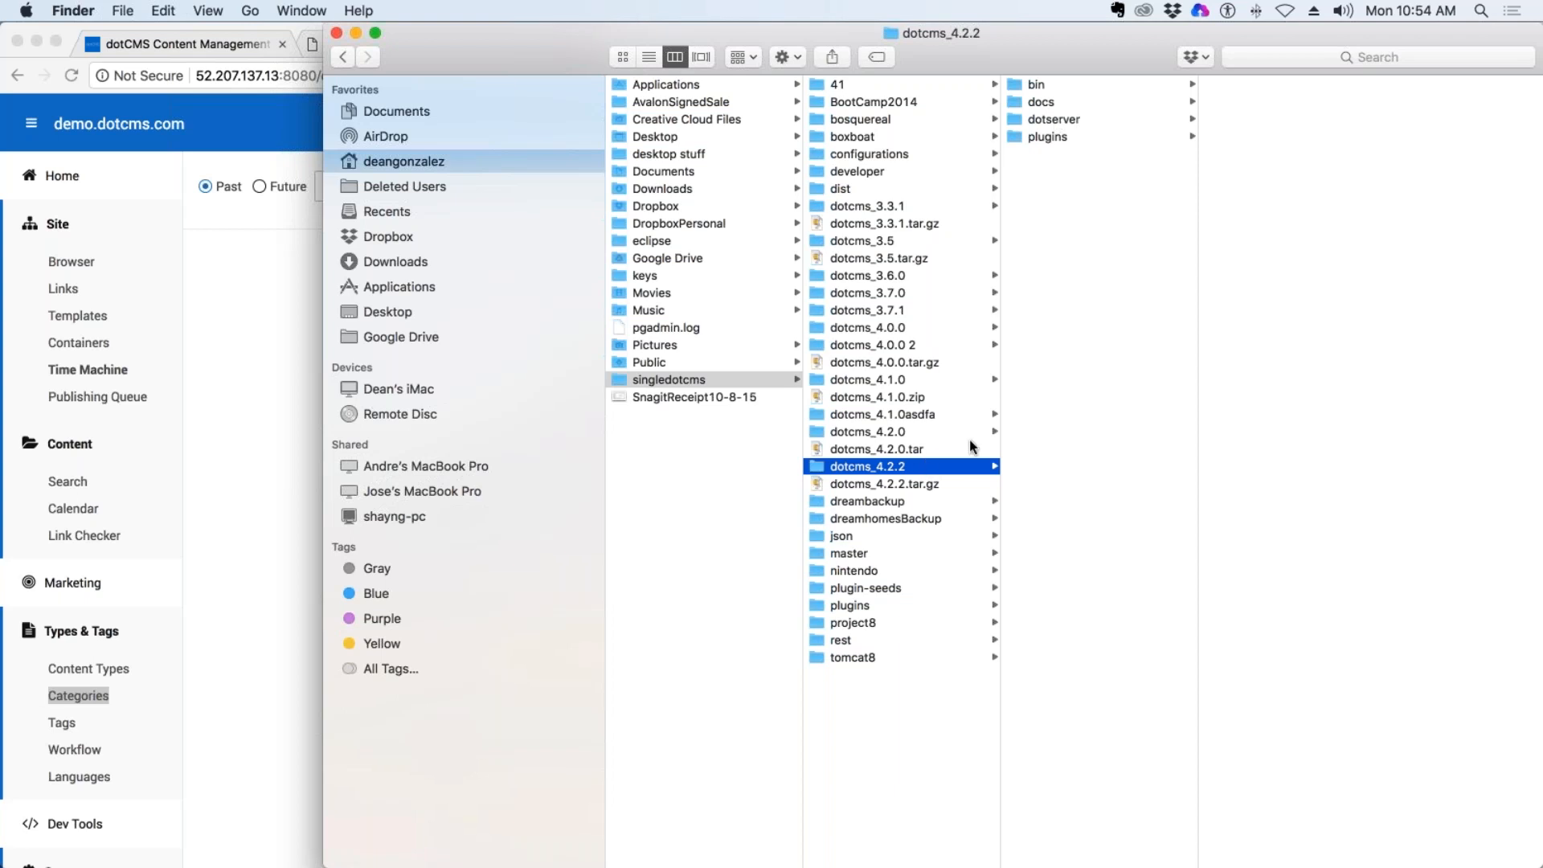
Browse from dotserver through tomcat-8.0.18 and webapps to the ROOT folder.
{"action": "left_click", "coordinate": [1084, 119]}
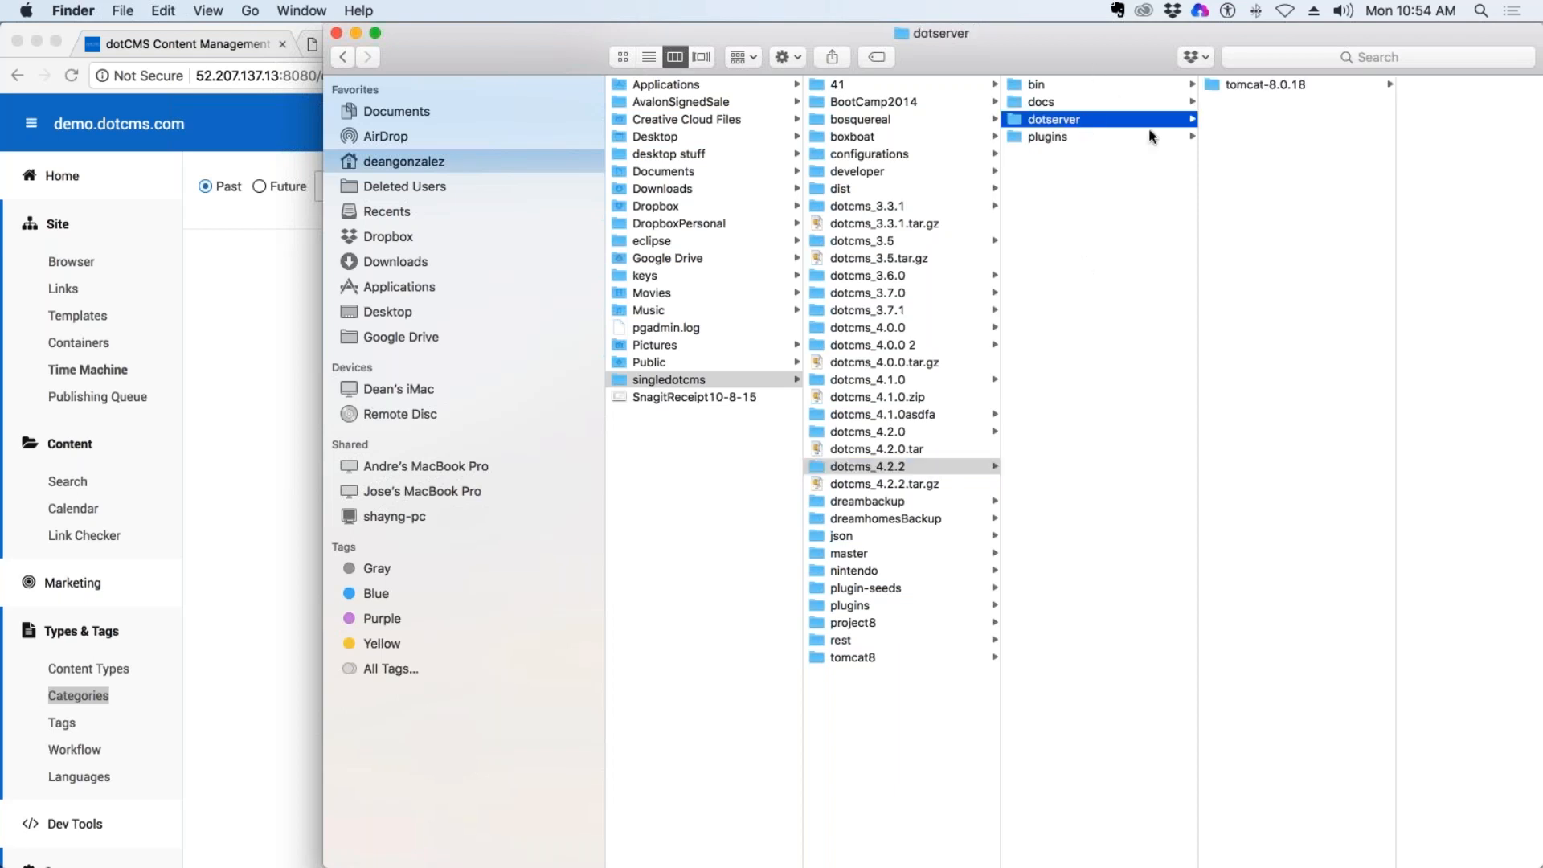
{"action": "left_click", "coordinate": [1270, 82]}
{"action": "left_click", "coordinate": [1416, 275]}
{"action": "left_click", "coordinate": [1403, 79]}
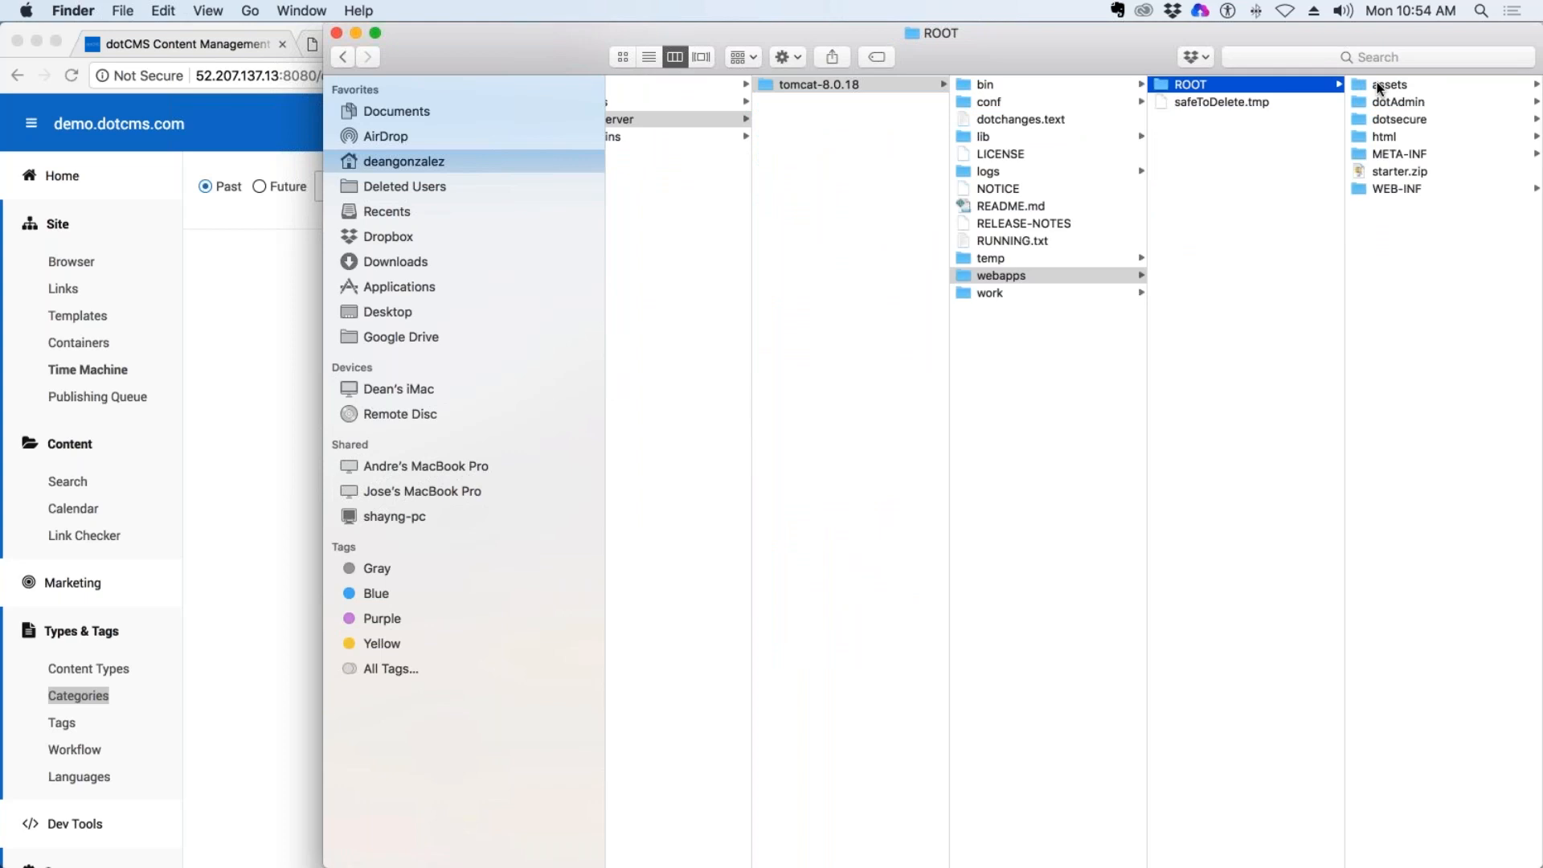
Examine the snapshot folder stored under assets/timemachine, and close the Finder window.
{"action": "left_click", "coordinate": [1377, 117]}
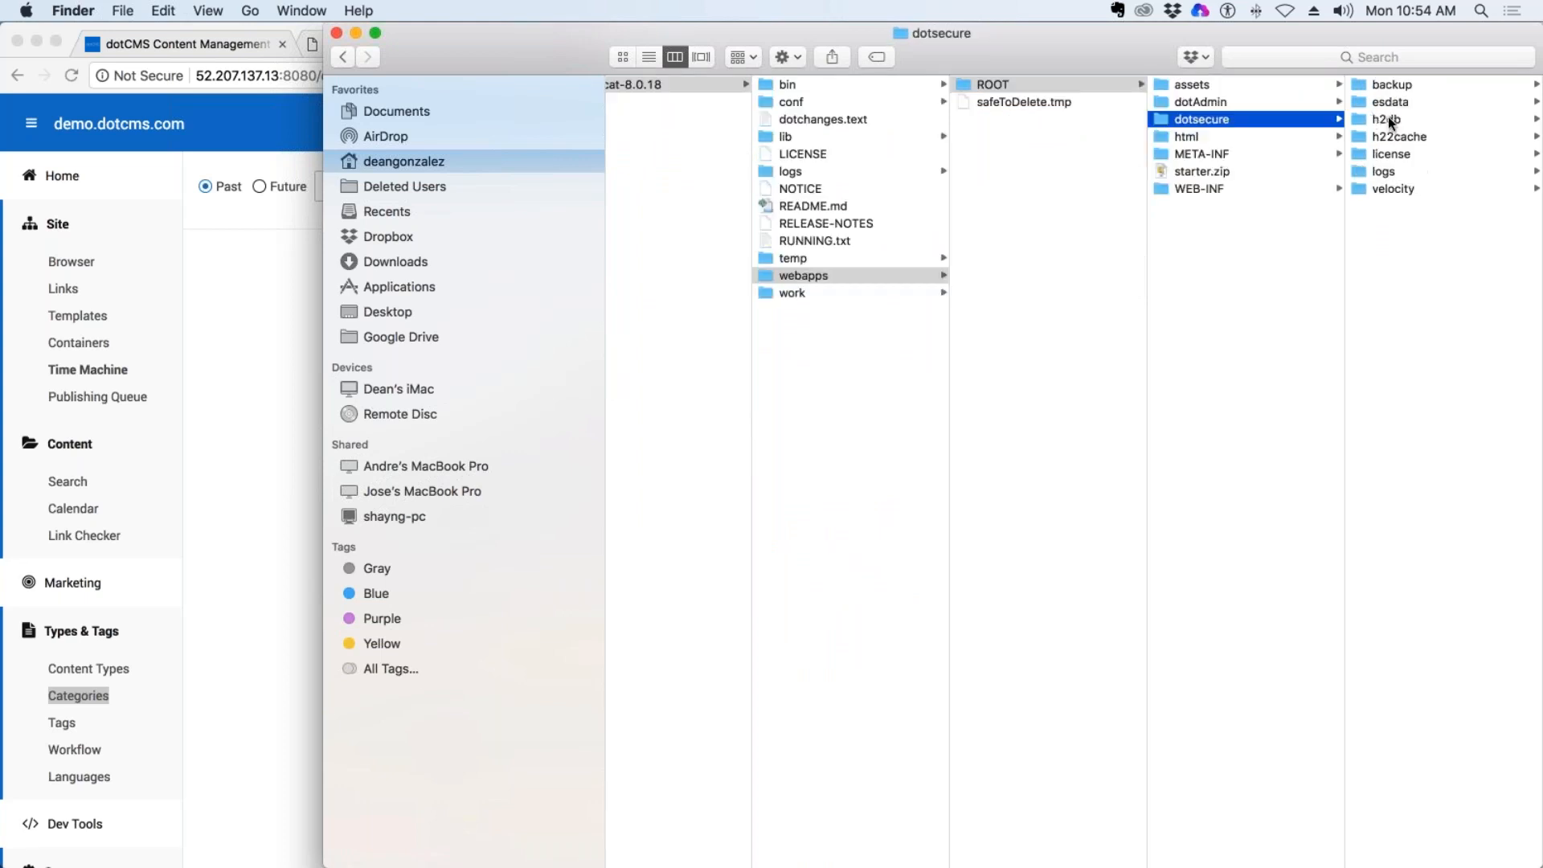
{"action": "left_click", "coordinate": [1199, 87]}
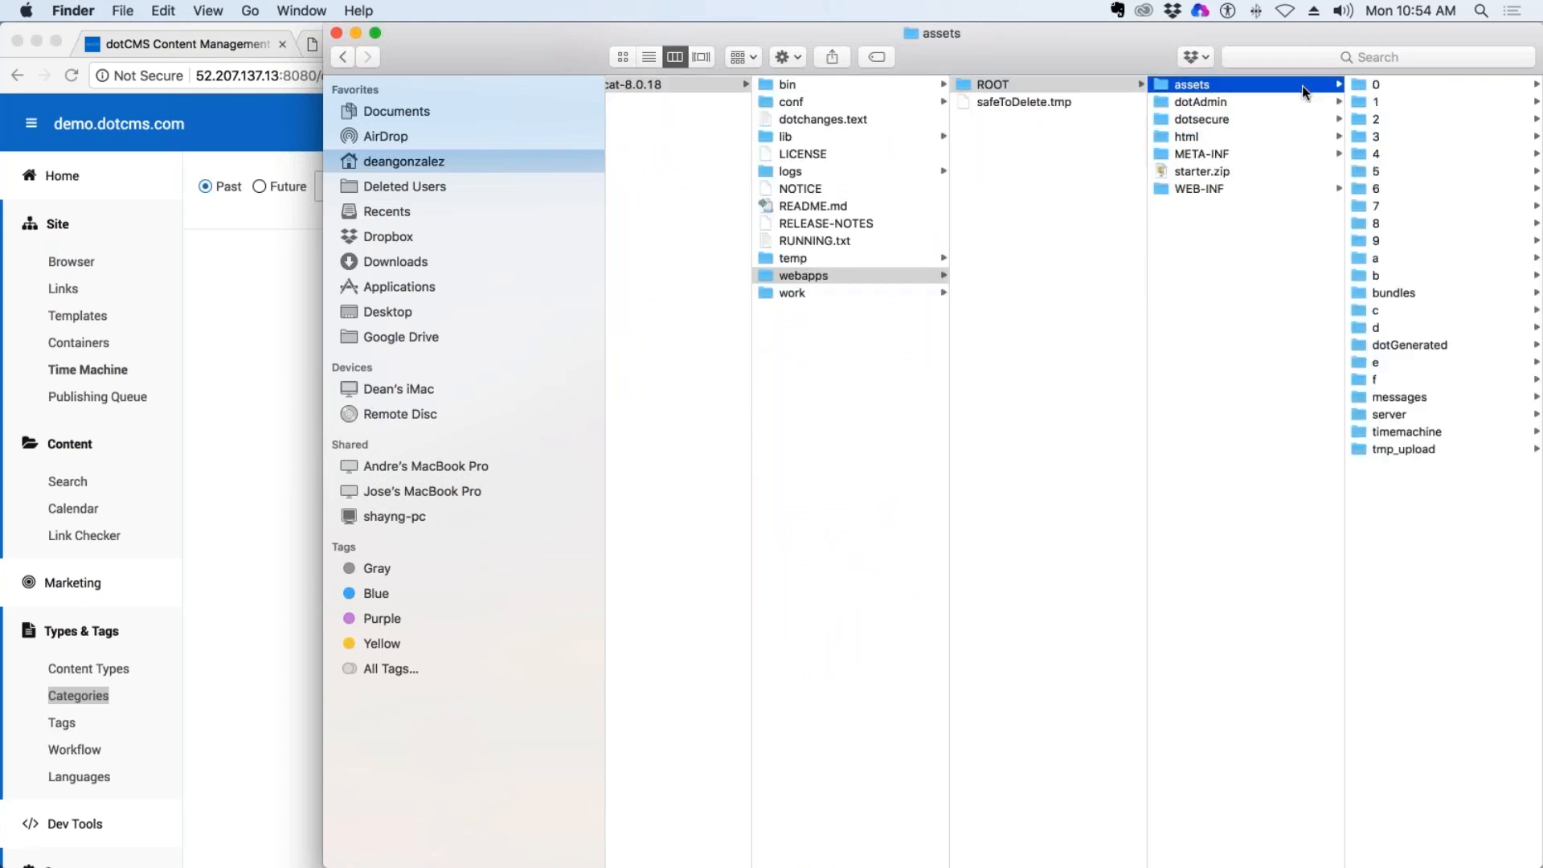
{"action": "left_click", "coordinate": [1408, 430]}
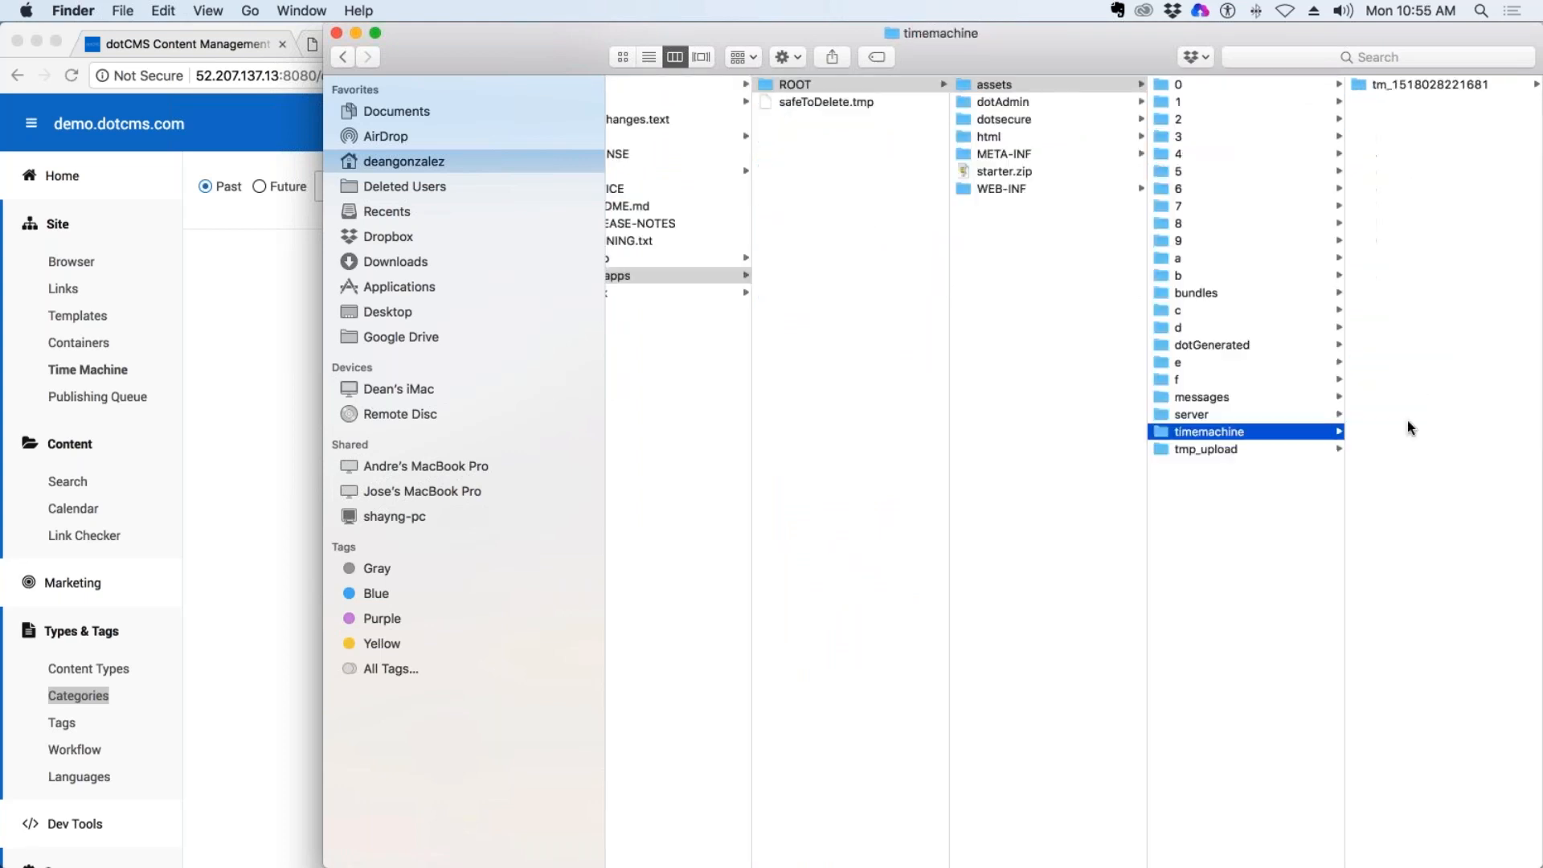
{"action": "left_click", "coordinate": [1425, 81]}
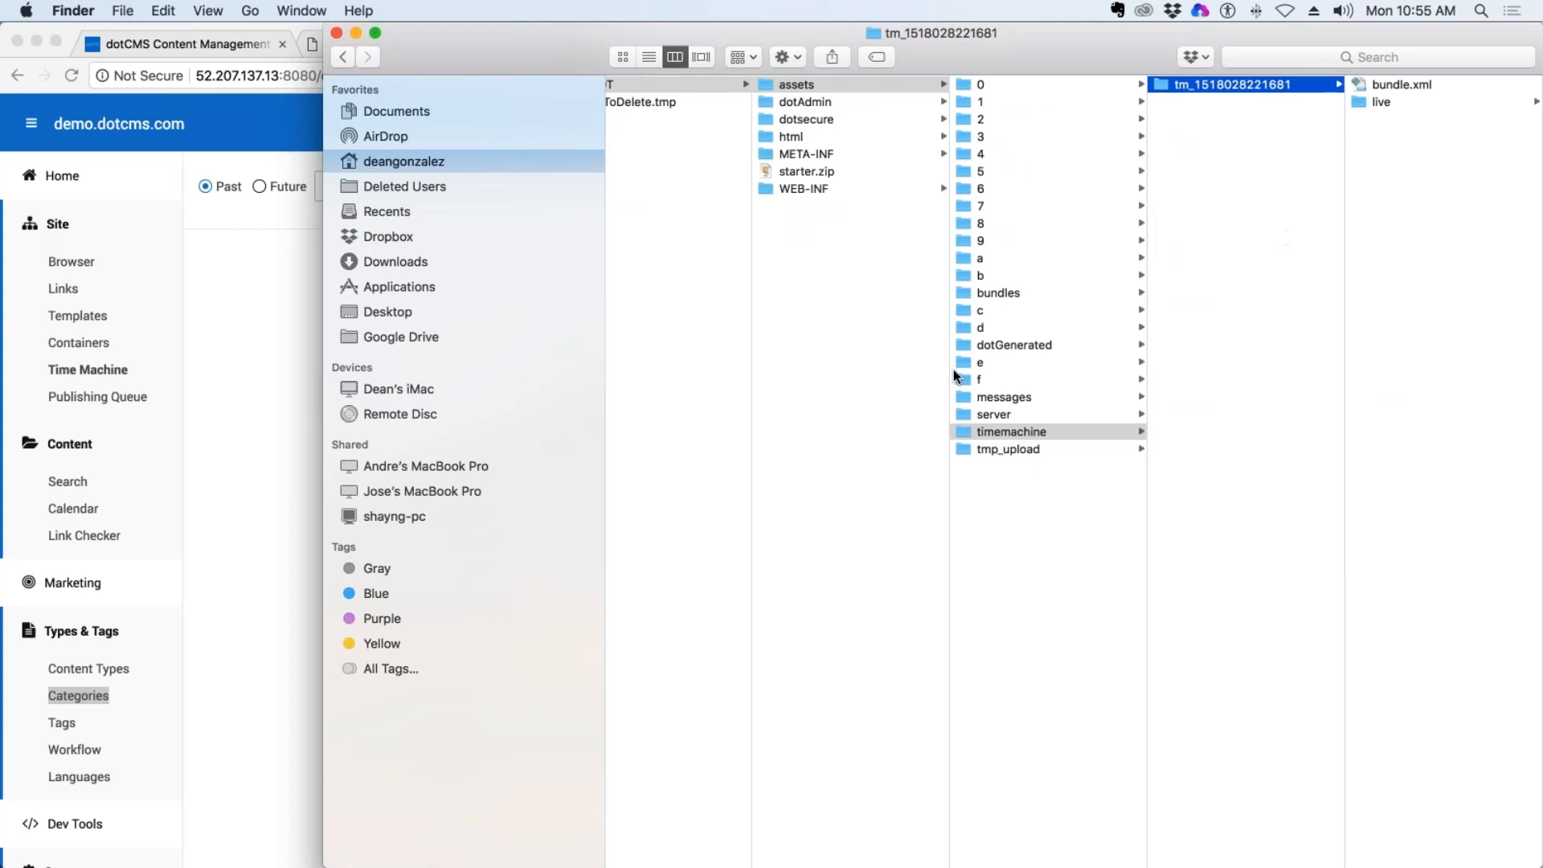
{"action": "scroll", "coordinate": [1171, 586], "scroll_direction": "left", "scroll_amount": 10}
{"action": "scroll", "coordinate": [409, 344], "scroll_direction": "up", "scroll_amount": 1}
{"action": "left_click", "coordinate": [336, 32]}
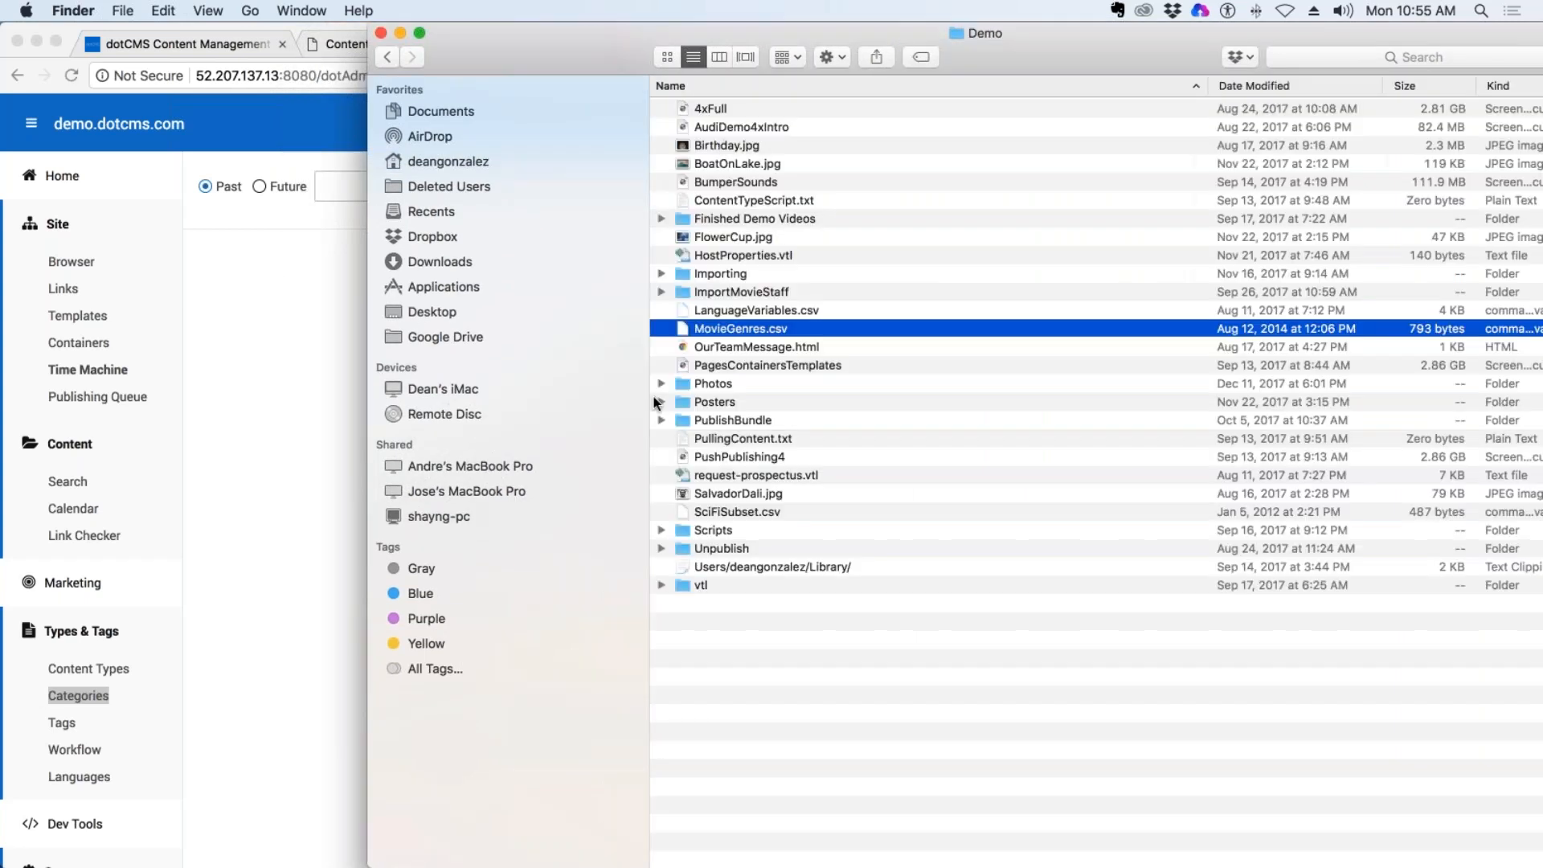
Switch back to Chrome, reload the Time Machine page and check which past snapshots are available.
{"action": "left_click", "coordinate": [249, 403]}
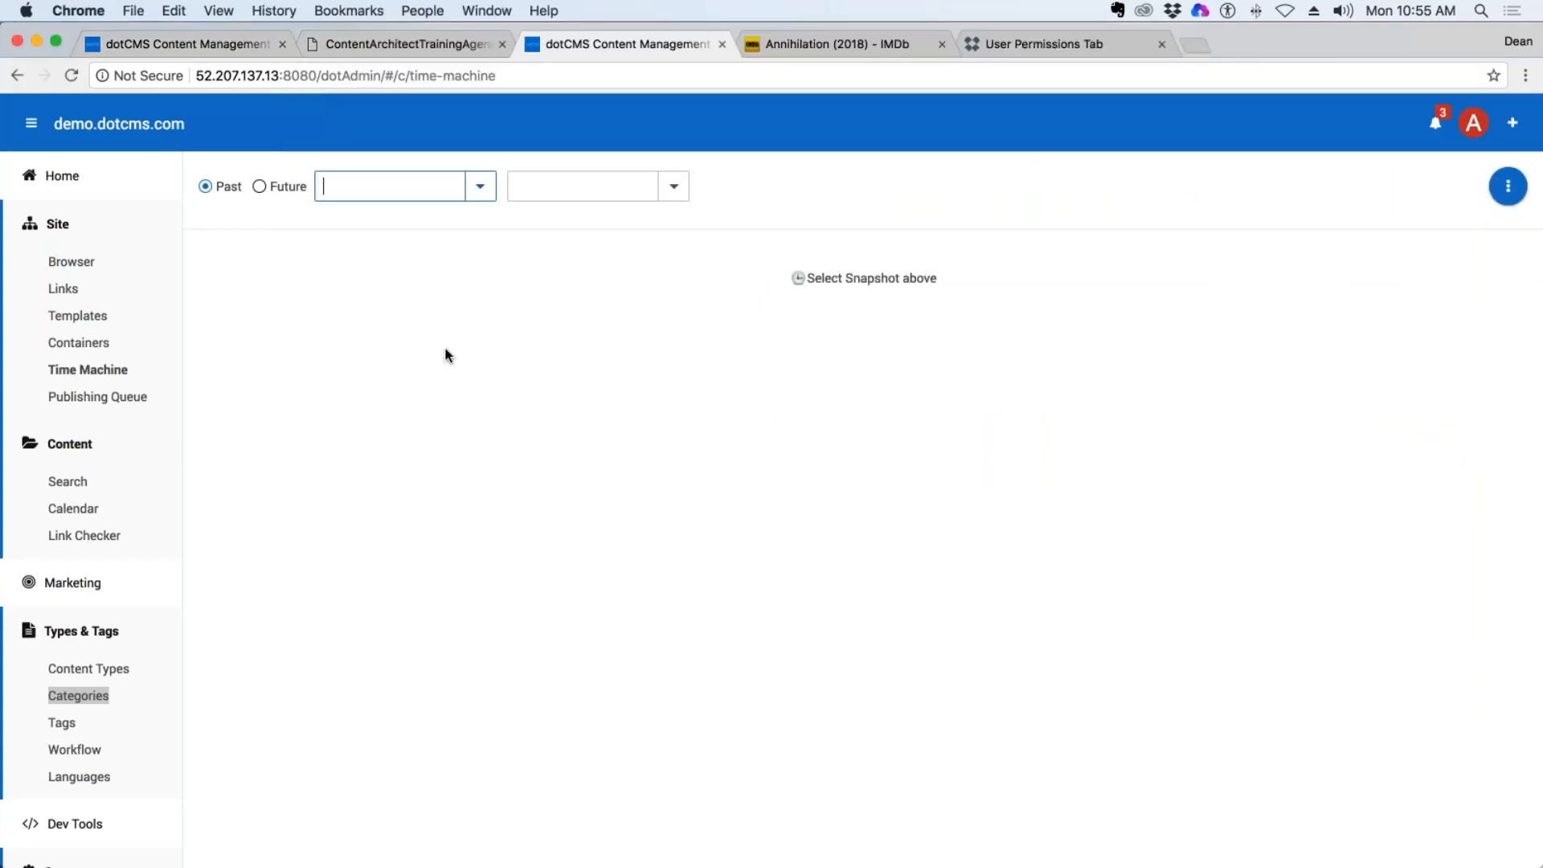
{"action": "key", "text": "super+r"}
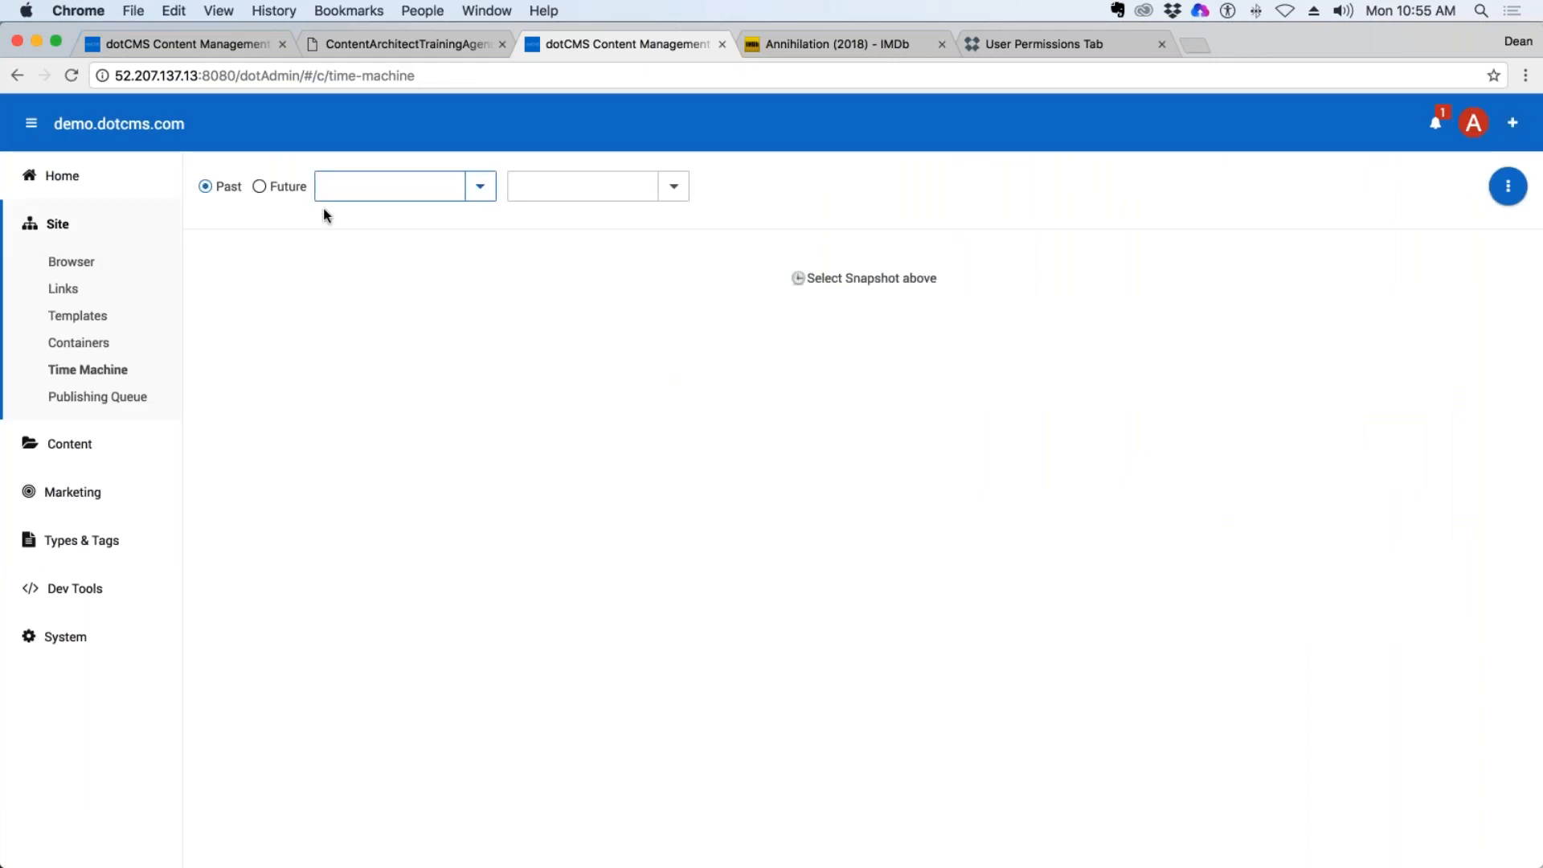
{"action": "left_click", "coordinate": [474, 189]}
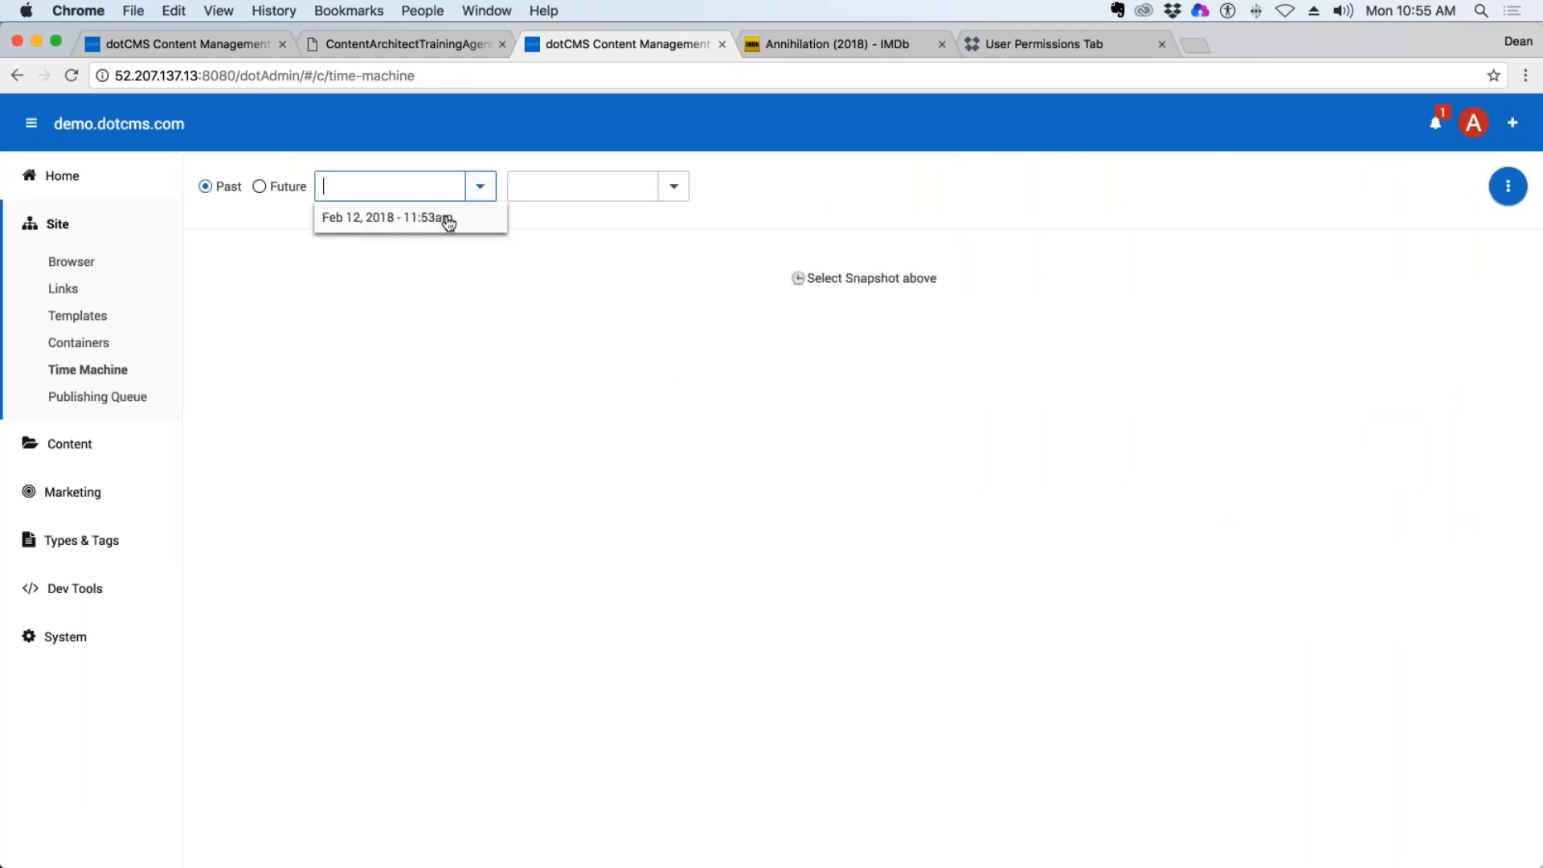
{"action": "left_click", "coordinate": [418, 281]}
Lock the index page at the root of demo.dotcms.com for editing and open its First Time Investors promotion content.
{"action": "left_click", "coordinate": [90, 269]}
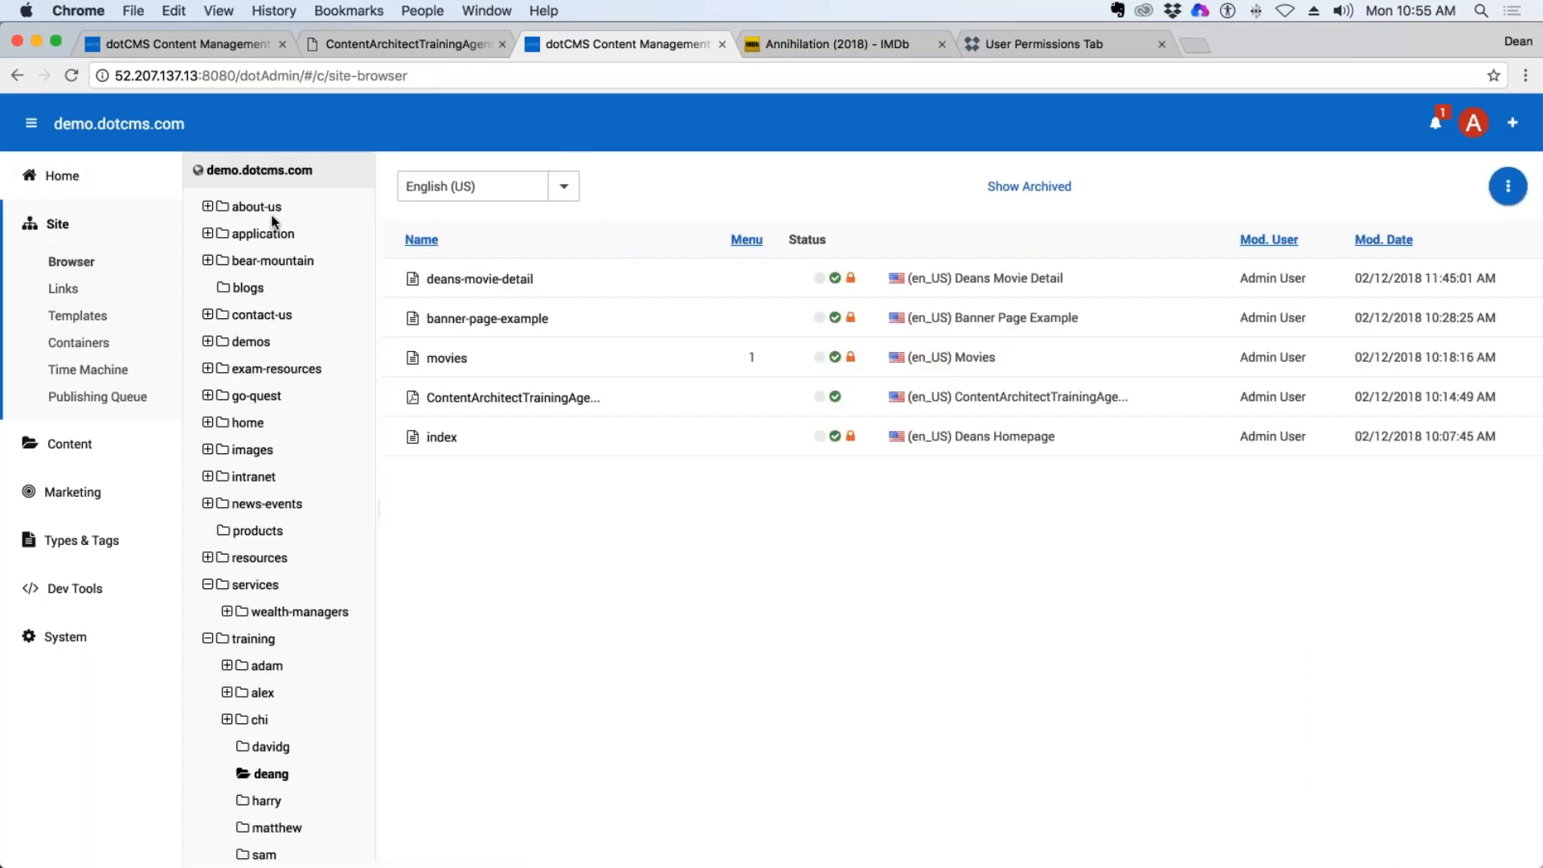
{"action": "left_click", "coordinate": [235, 171]}
{"action": "left_click", "coordinate": [441, 318]}
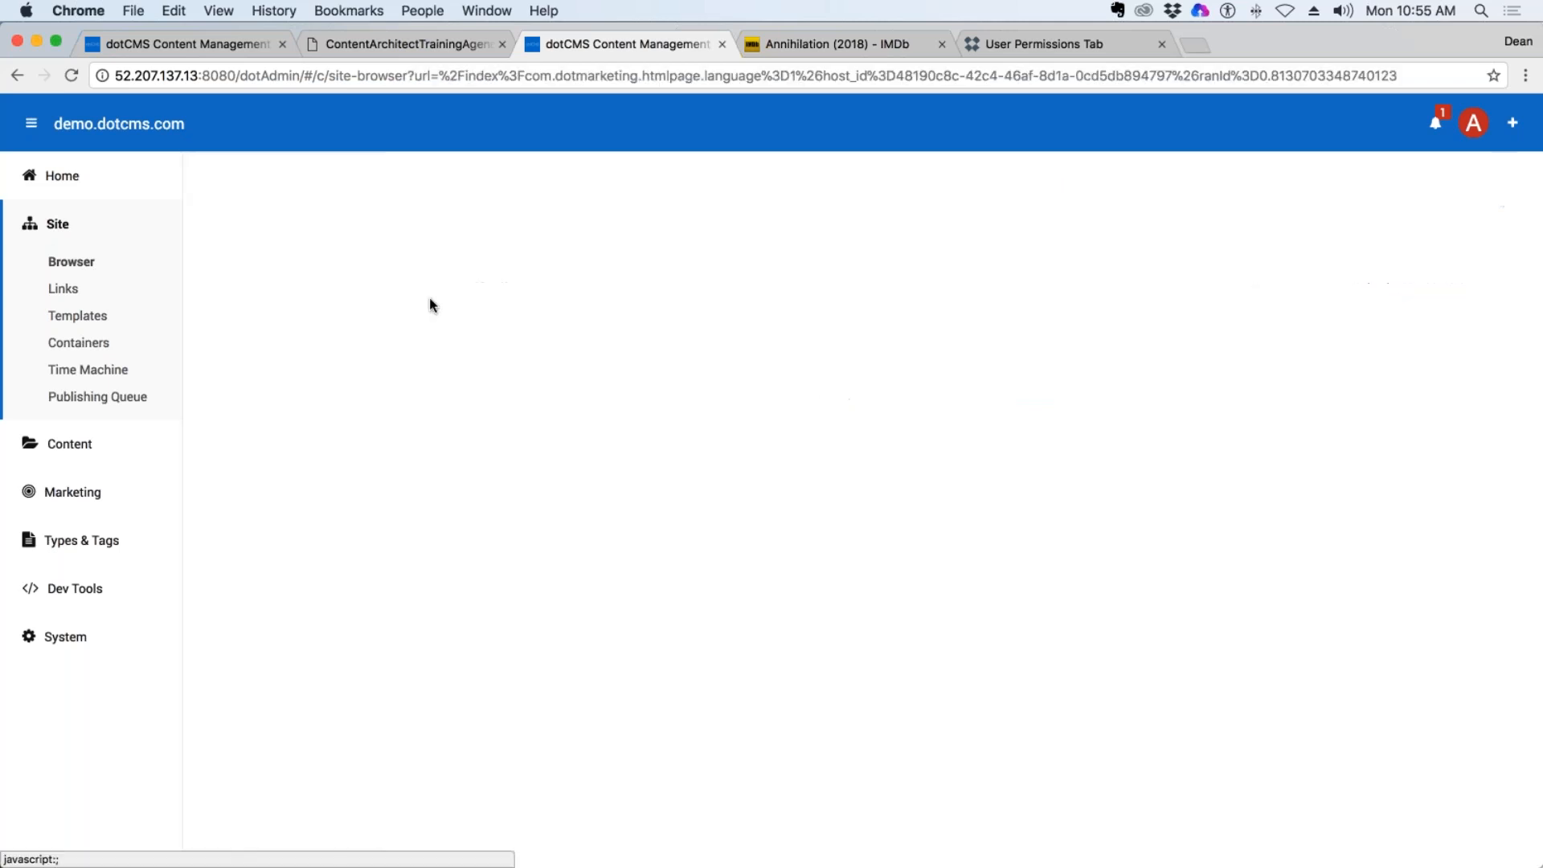
{"action": "left_click", "coordinate": [1380, 241]}
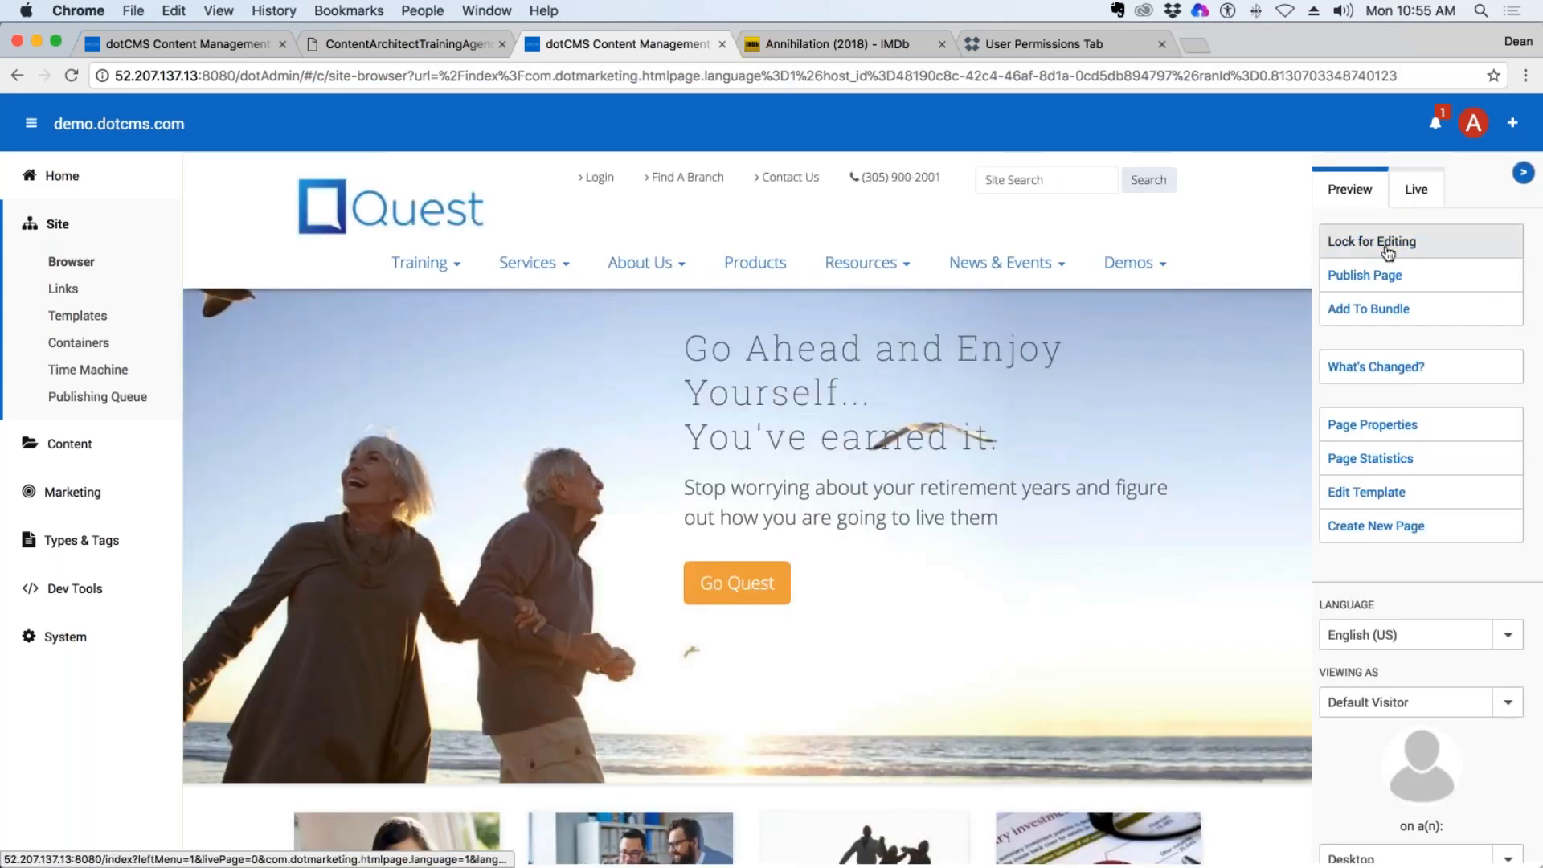
{"action": "scroll", "coordinate": [939, 358], "scroll_direction": "down", "scroll_amount": 5}
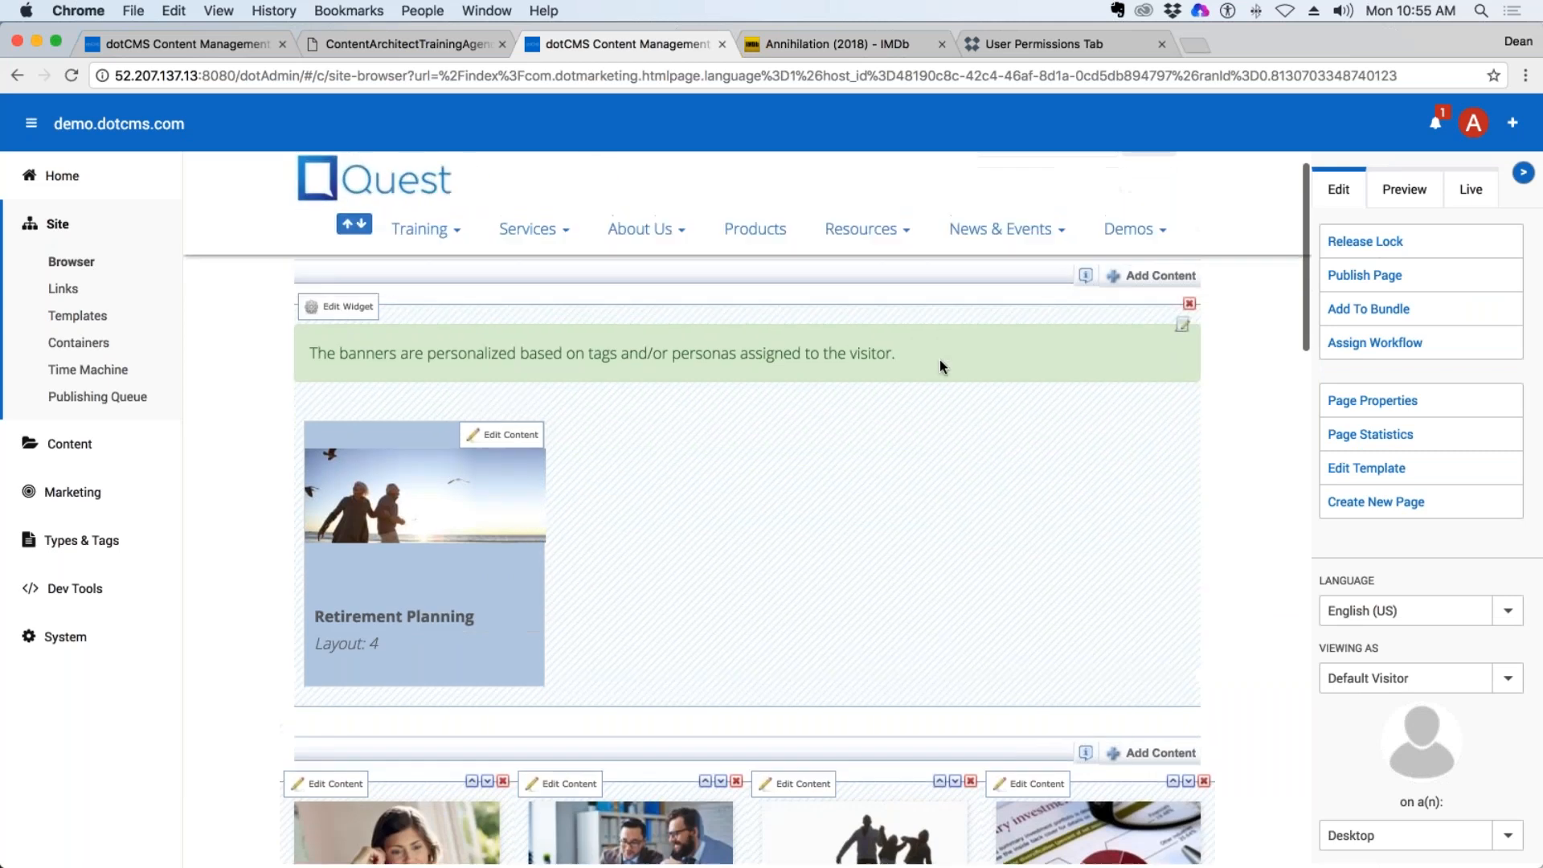
{"action": "scroll", "coordinate": [939, 359], "scroll_direction": "down", "scroll_amount": 1}
{"action": "left_click", "coordinate": [328, 351]}
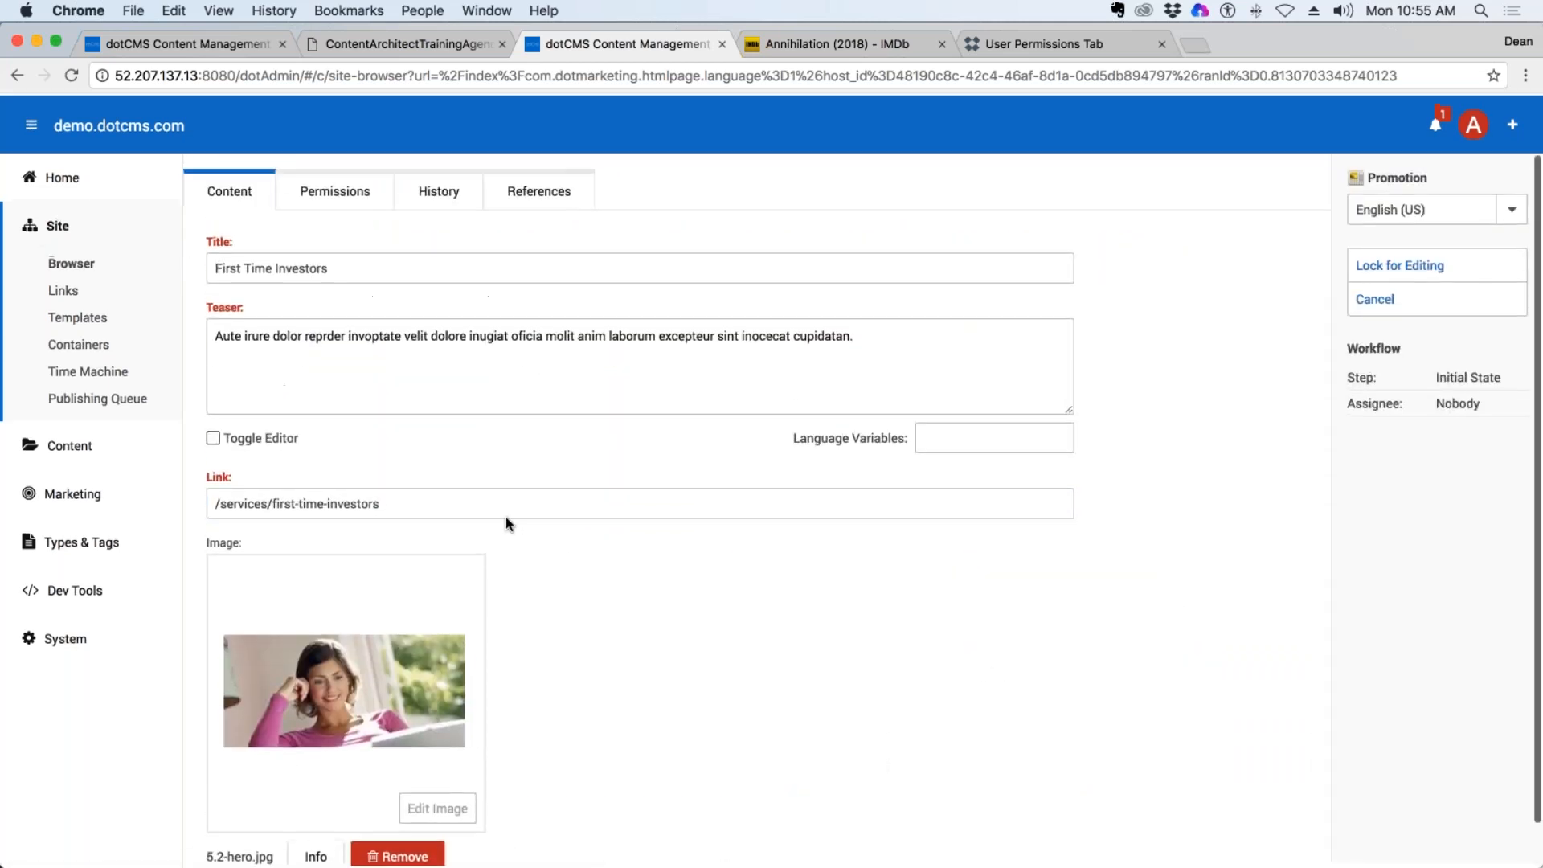
Replace the promotion's title with "This is a new change to the current site".
{"action": "triple_click", "coordinate": [340, 266]}
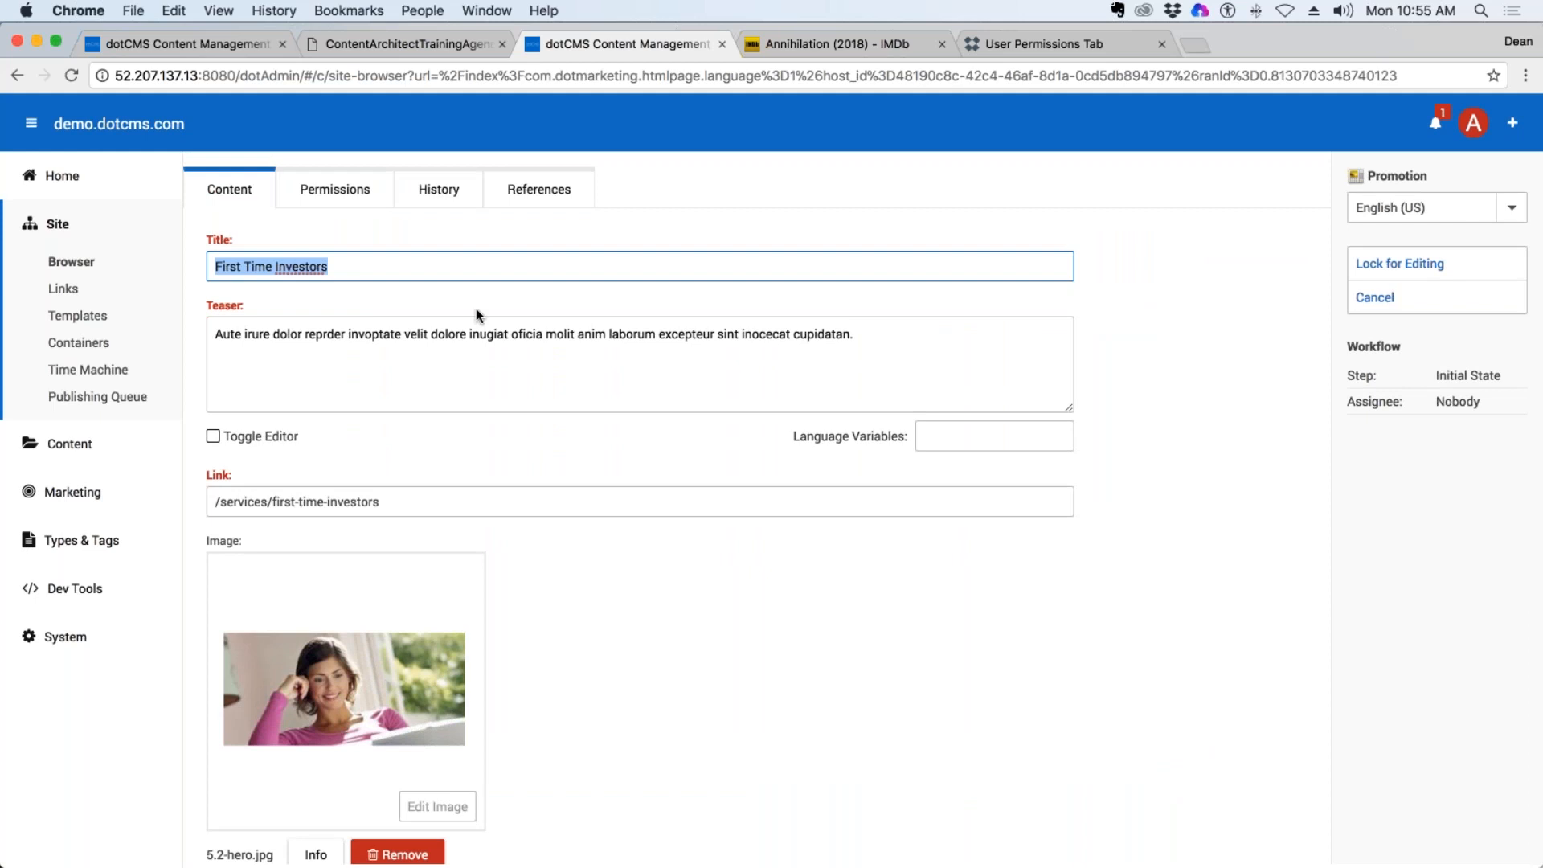
{"action": "type", "text": "Th"}
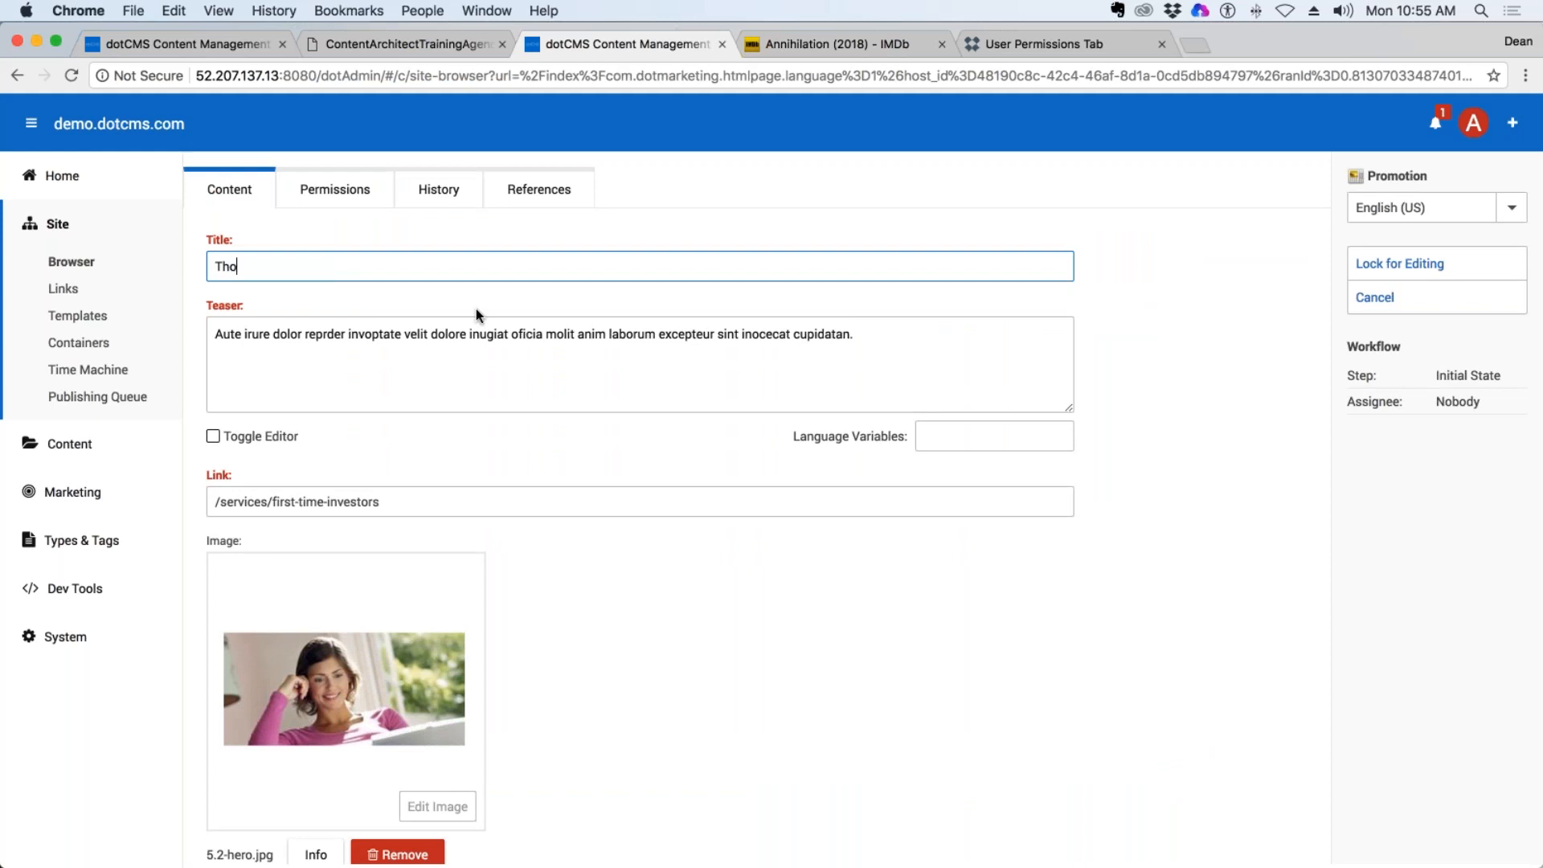
{"action": "type", "text": "is is a new chang"}
{"action": "key", "text": "BackSpace"}
{"action": "key", "text": "BackSpace"}
{"action": "key", "text": "BackSpace"}
{"action": "key", "text": "BackSpace"}
{"action": "key", "text": "BackSpace"}
{"action": "type", "text": "change tot"}
{"action": "key", "text": "BackSpace"}
{"action": "type", "text": "the urr"}
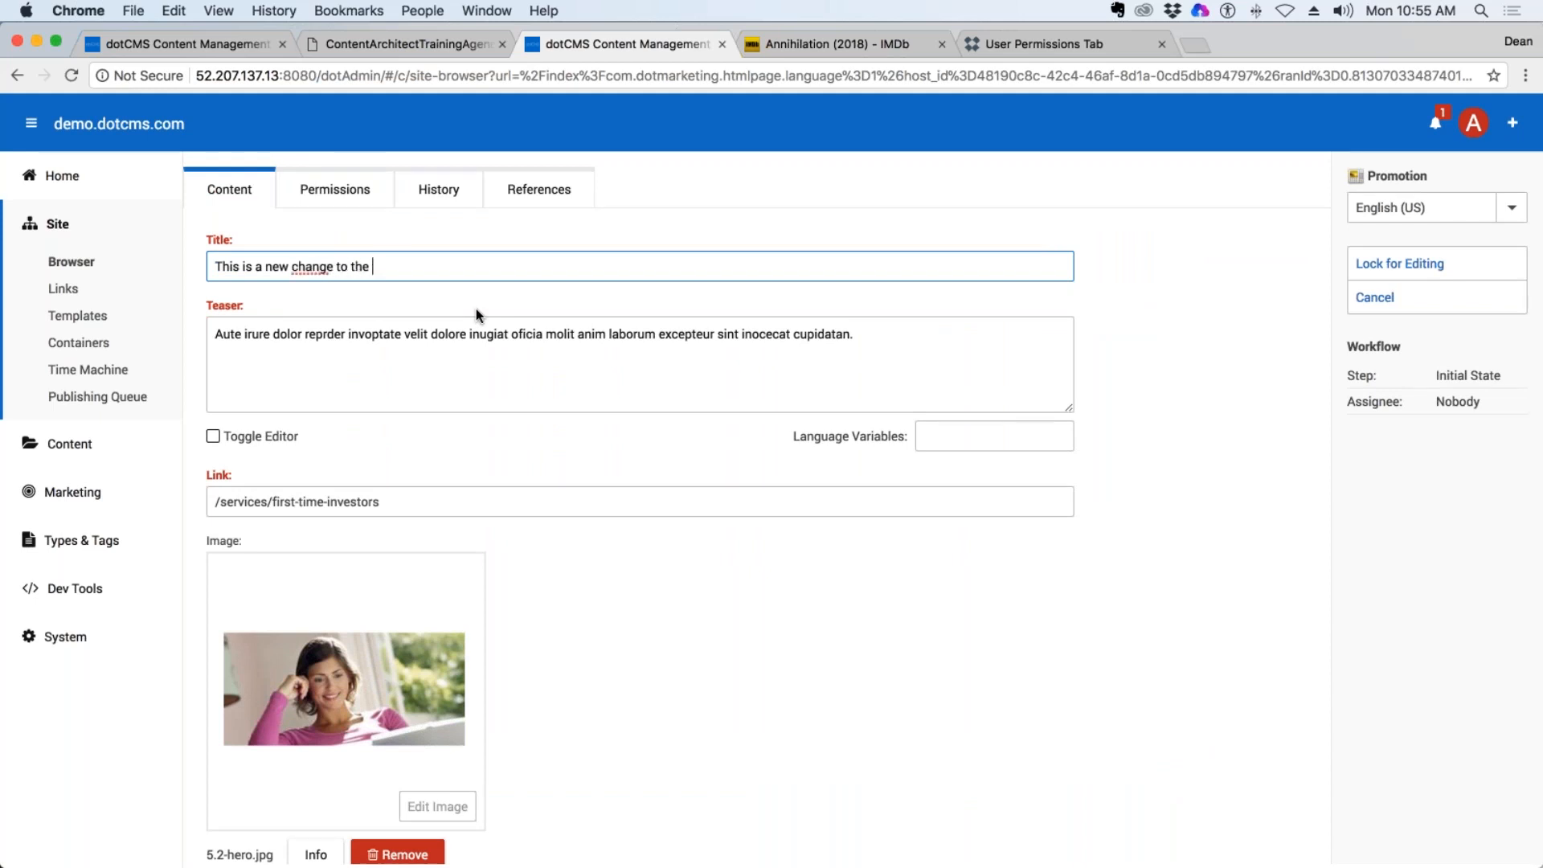
{"action": "key", "text": "BackSpace"}
{"action": "key", "text": "BackSpace"}
{"action": "key", "text": "BackSpace"}
{"action": "type", "text": "current site"}
Replace the teaser text with a copy of the promotion's new title.
{"action": "key", "text": "super+a"}
{"action": "key", "text": "super+c"}
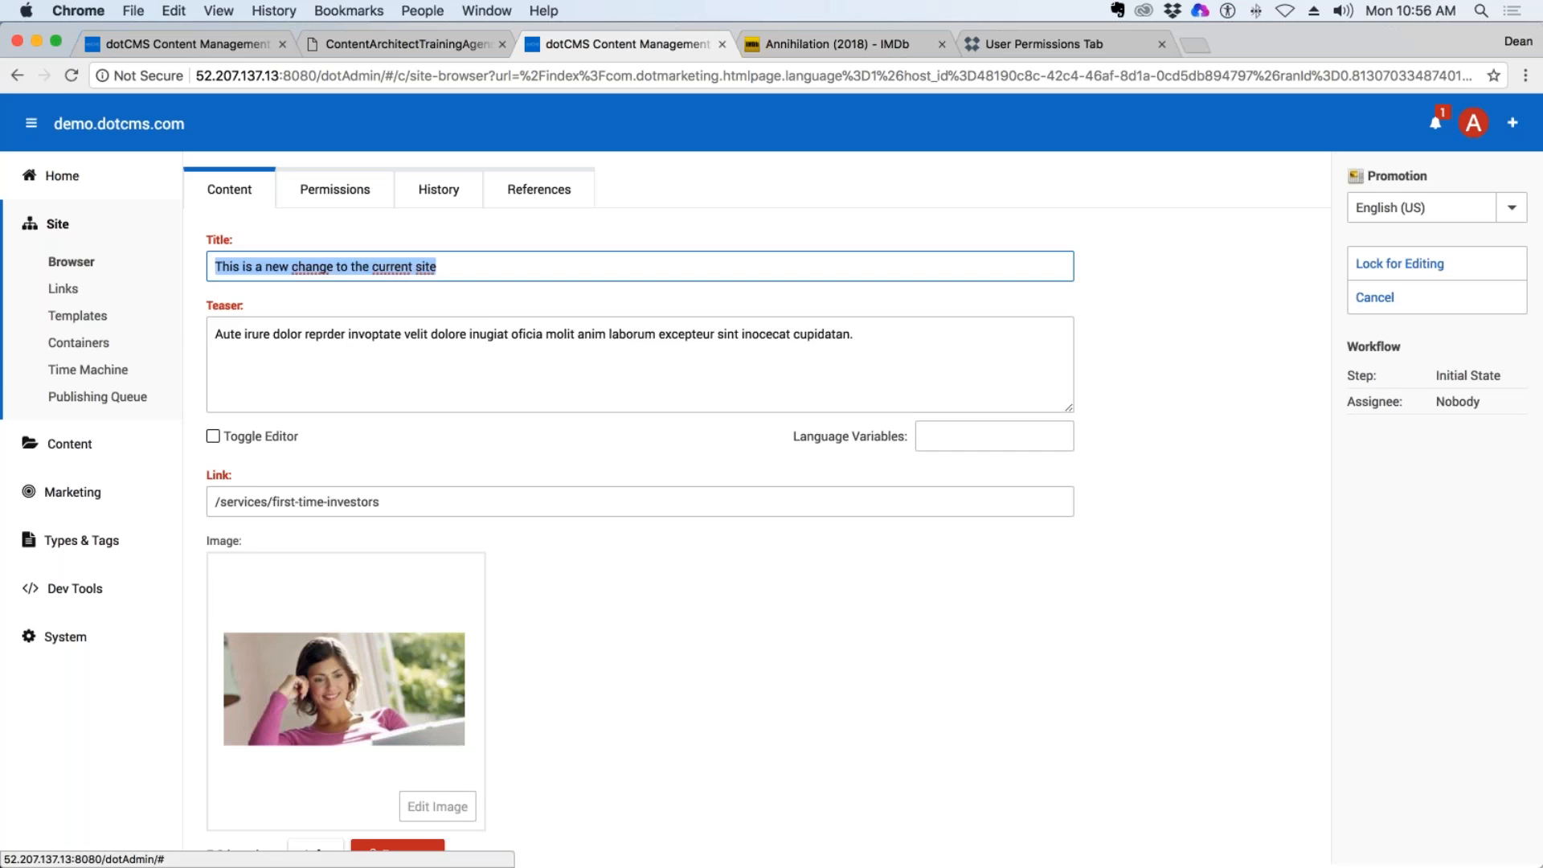
{"action": "left_click", "coordinate": [878, 340]}
{"action": "key", "text": "super+a"}
{"action": "key", "text": "super+v"}
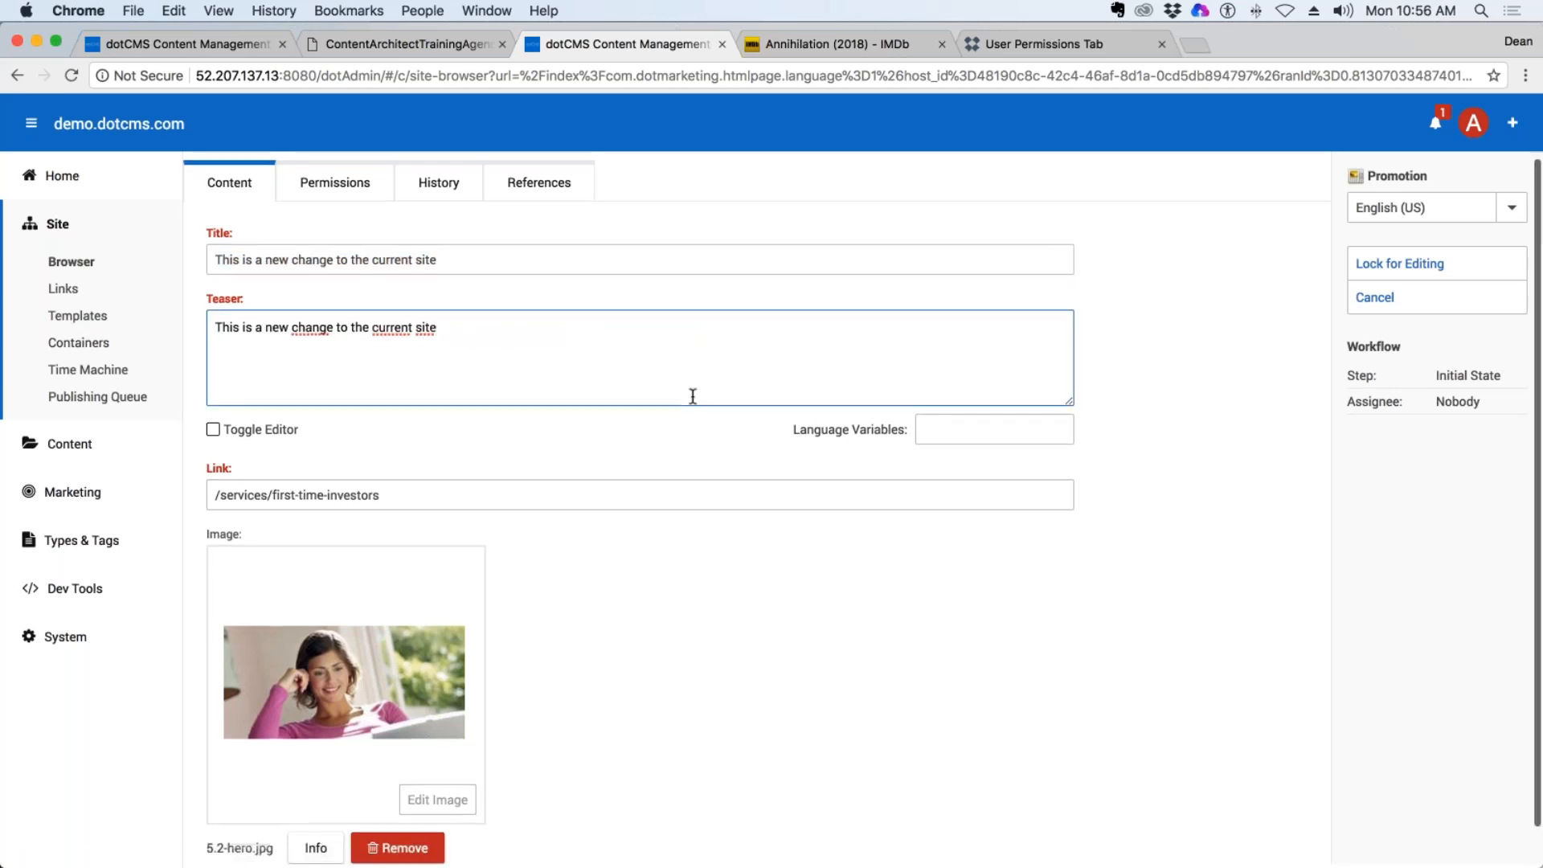
Lock the promotion content for editing, and save and publish it.
{"action": "scroll", "coordinate": [691, 393], "scroll_direction": "down", "scroll_amount": 1}
{"action": "left_click", "coordinate": [1400, 264]}
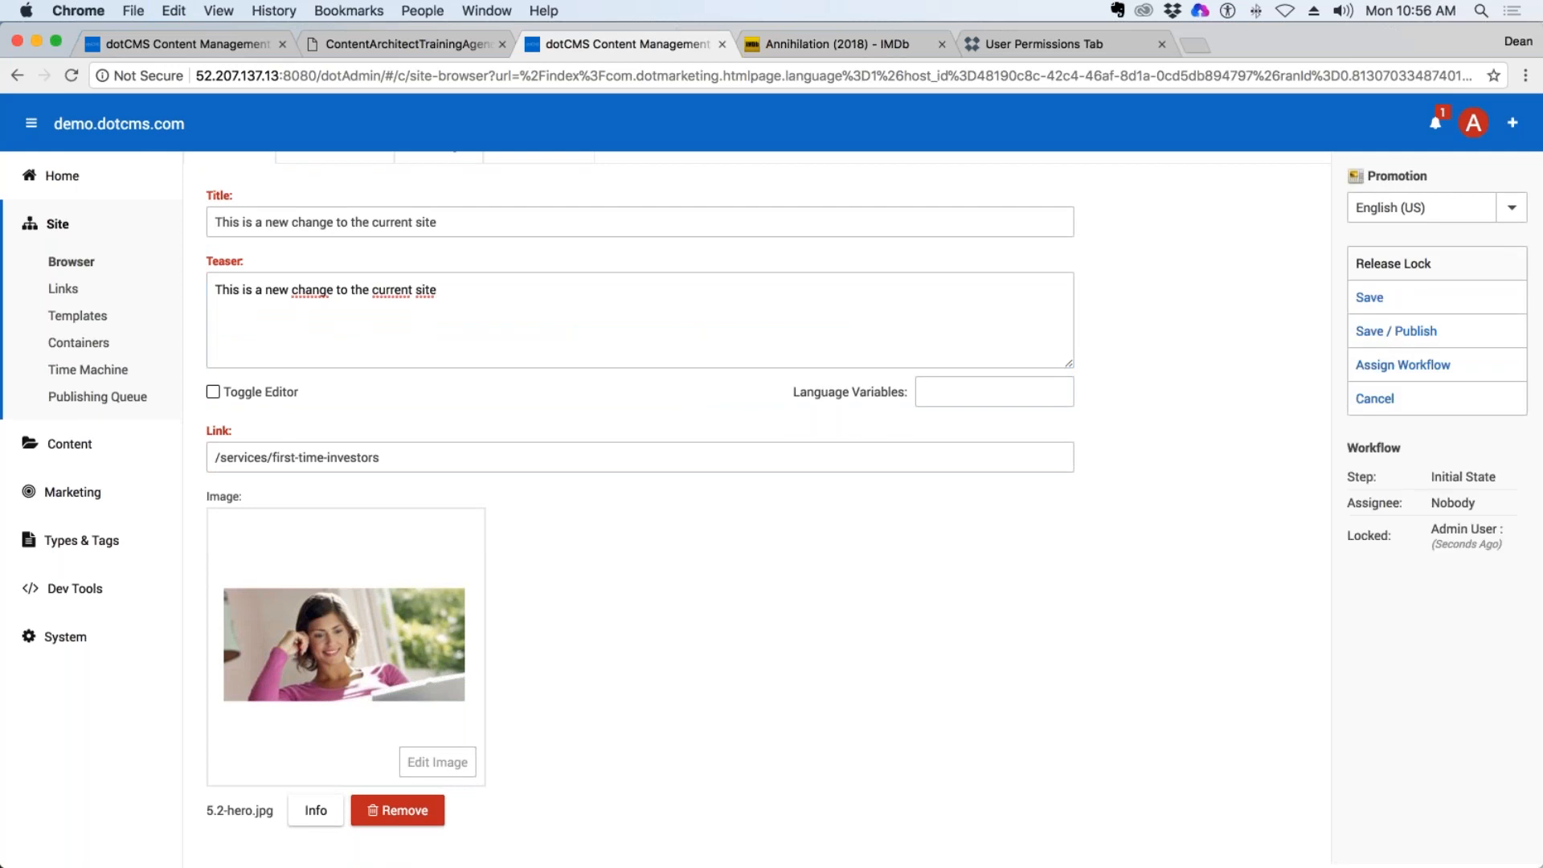
{"action": "left_click", "coordinate": [1432, 341]}
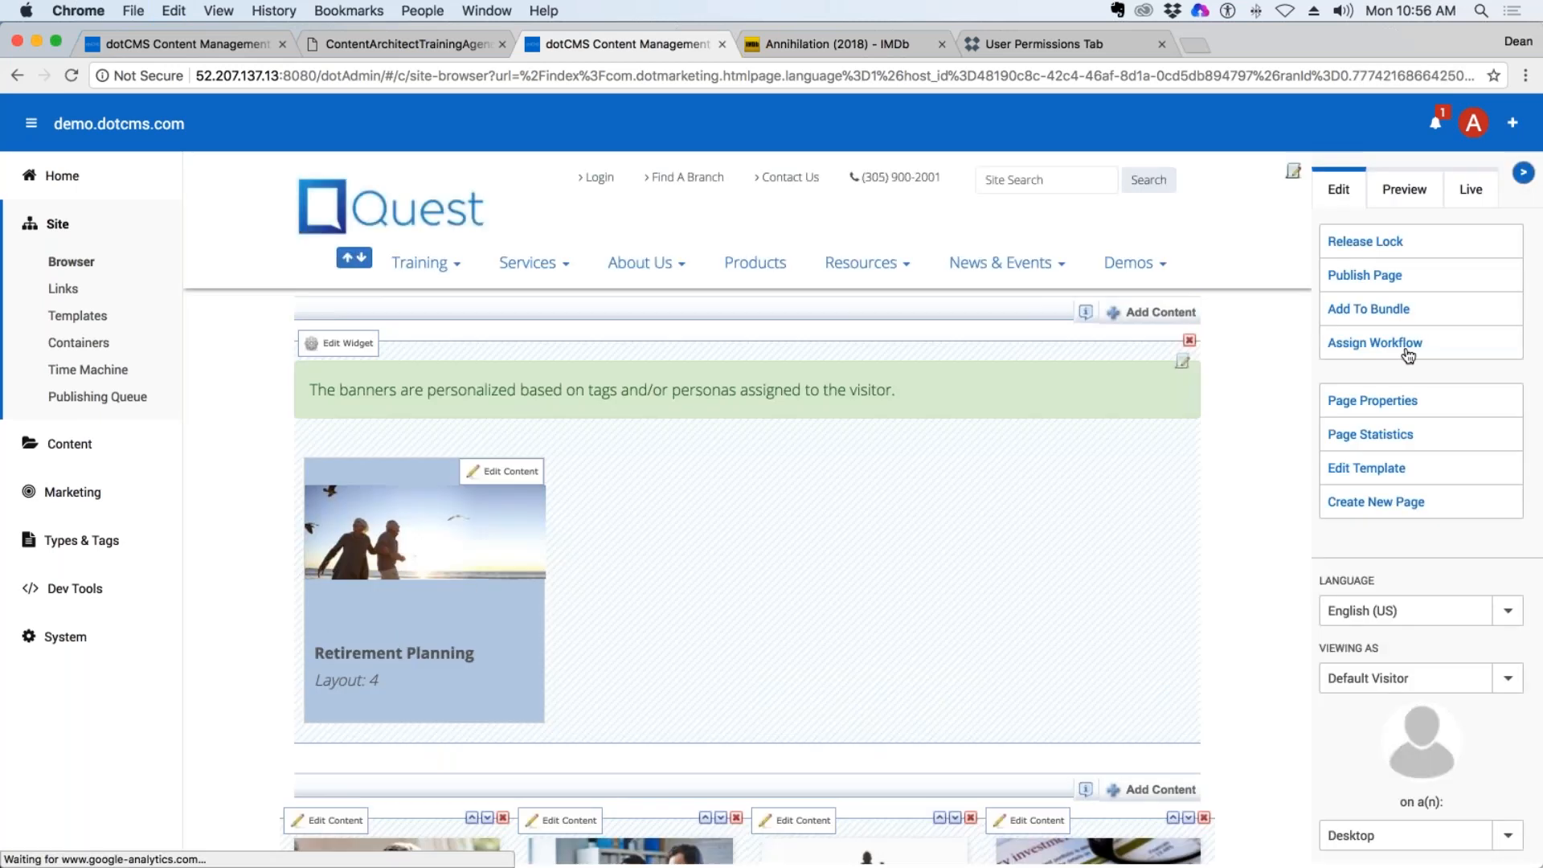
Examine the changed promotion on the home page in edit mode and in the live view.
{"action": "scroll", "coordinate": [1259, 216], "scroll_direction": "down", "scroll_amount": 6}
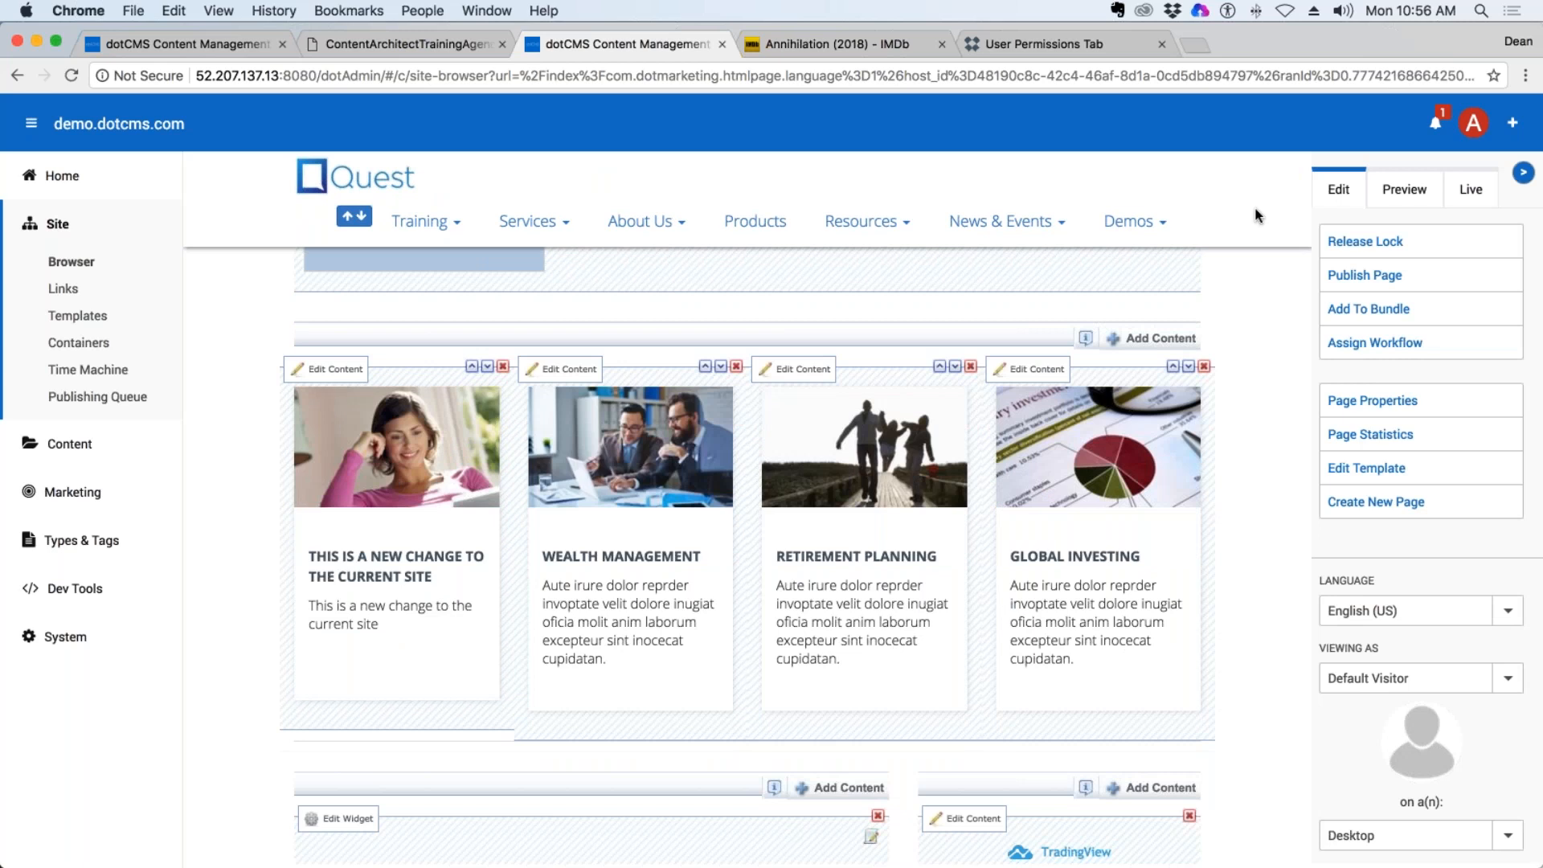
{"action": "left_click", "coordinate": [1479, 190]}
{"action": "scroll", "coordinate": [795, 532], "scroll_direction": "down", "scroll_amount": 4}
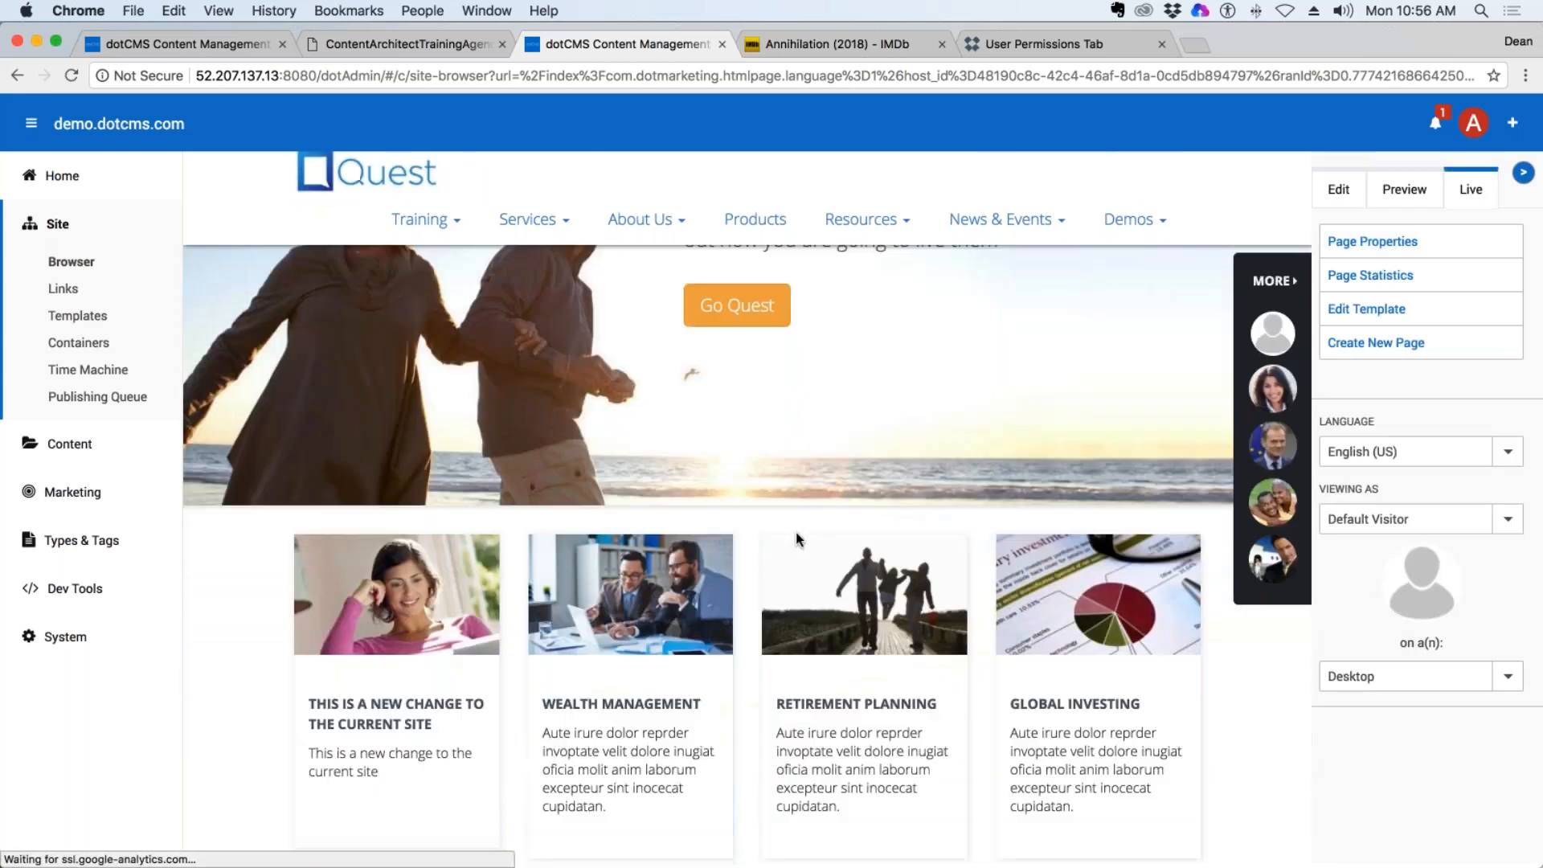
{"action": "scroll", "coordinate": [795, 532], "scroll_direction": "down", "scroll_amount": 3}
{"action": "left_click_drag", "start_coordinate": [309, 492], "coordinate": [450, 567]}
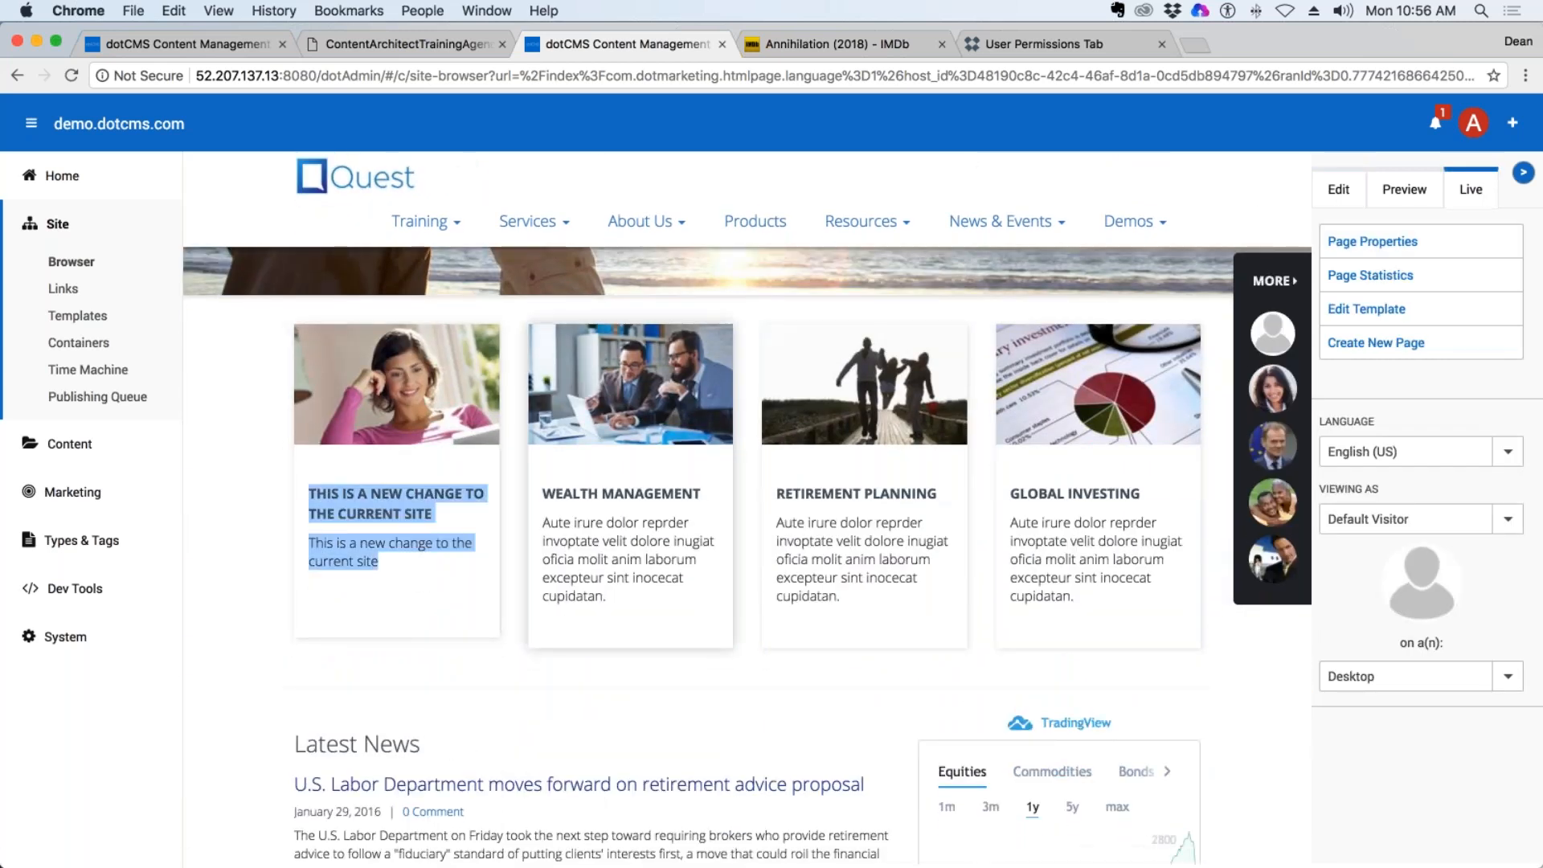
Open the past Time Machine snapshot from Feb 12, 2018 - 11:53am in English - United States.
{"action": "left_click", "coordinate": [87, 368]}
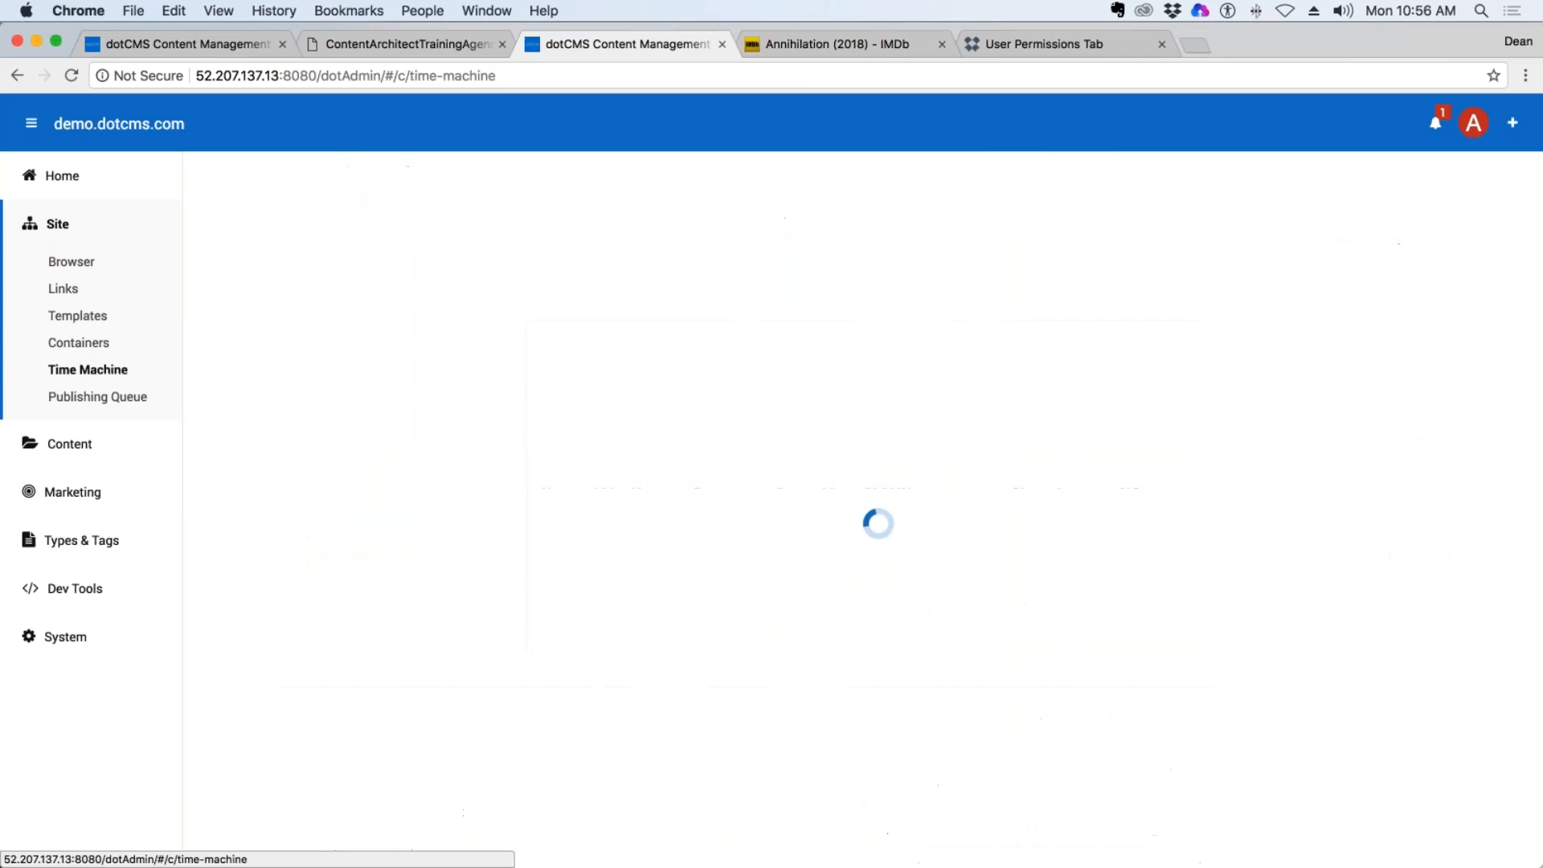
{"action": "left_click", "coordinate": [480, 186]}
{"action": "left_click", "coordinate": [388, 216]}
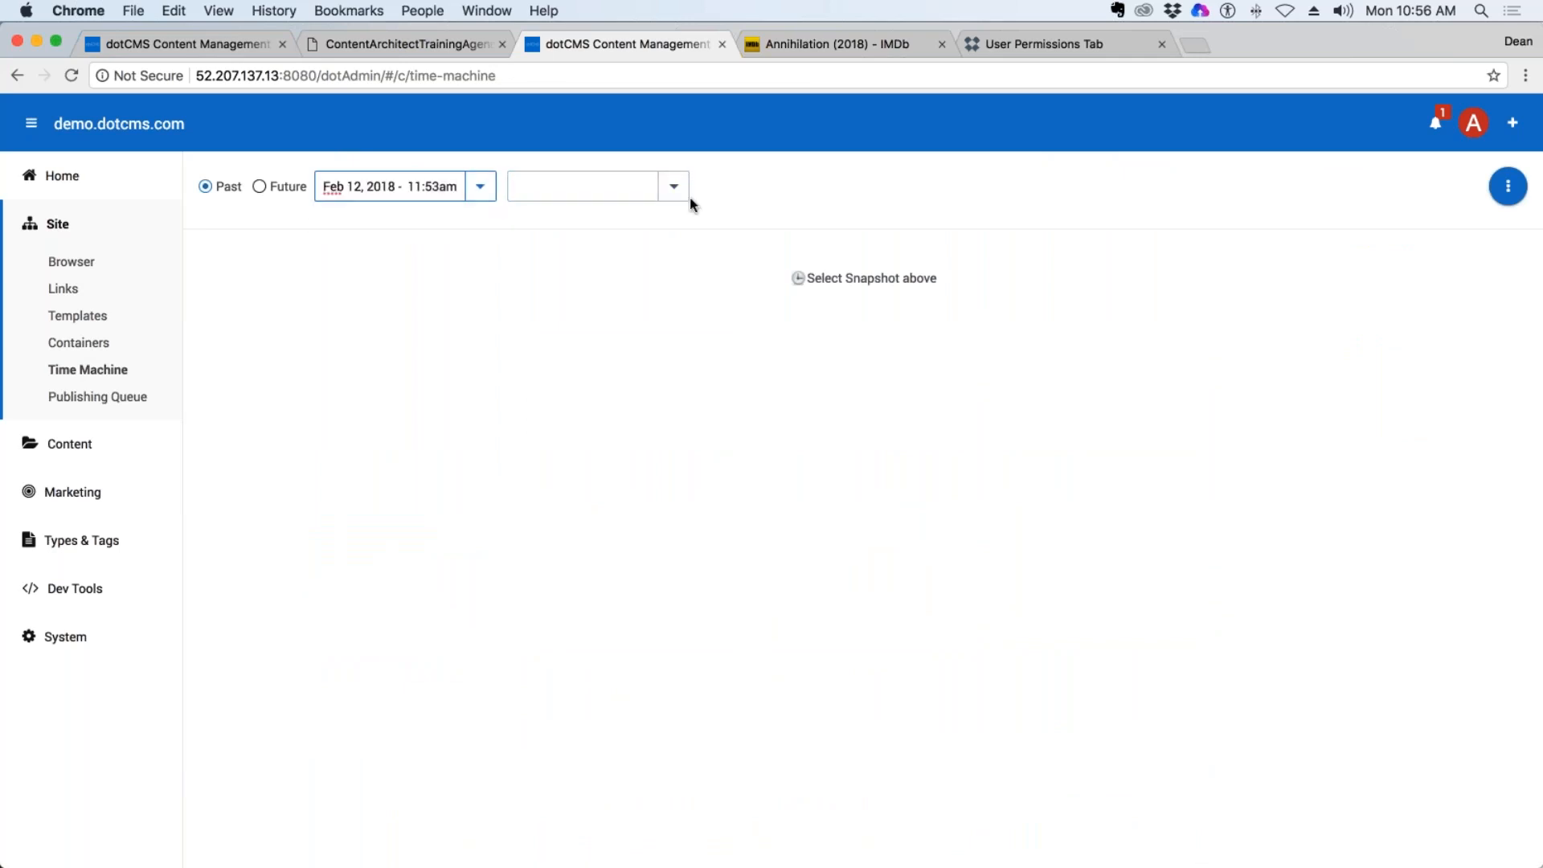
{"action": "left_click", "coordinate": [579, 186]}
{"action": "left_click", "coordinate": [587, 217]}
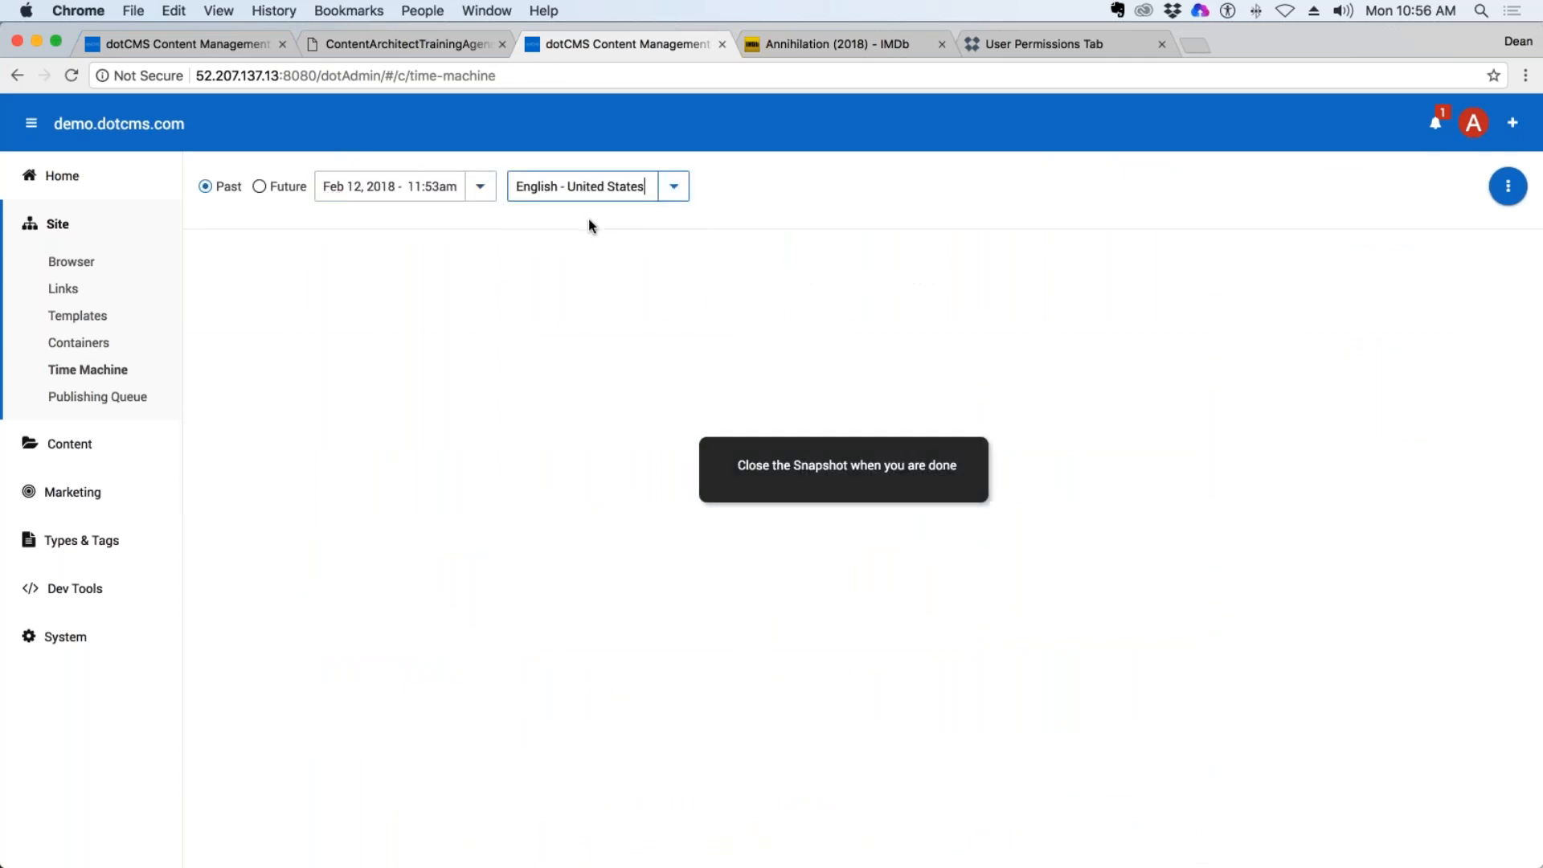
Examine the snapshot's First Time Investors promotion and Latest News headlines for comparison with the current site.
{"action": "scroll", "coordinate": [1314, 374], "scroll_direction": "down", "scroll_amount": 10}
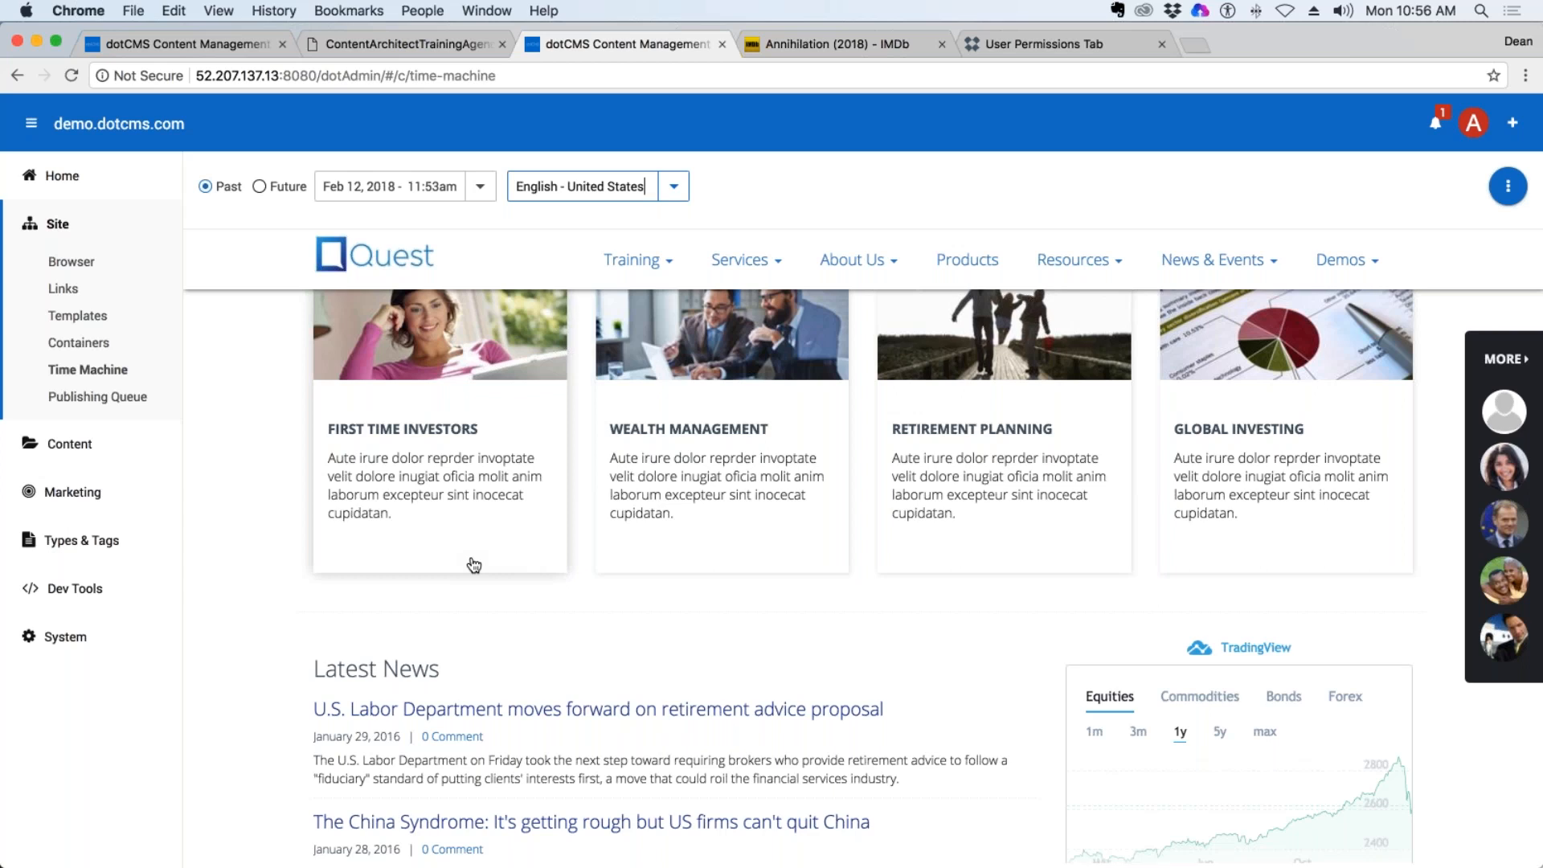
{"action": "scroll", "coordinate": [474, 565], "scroll_direction": "down", "scroll_amount": 5}
{"action": "left_click_drag", "start_coordinate": [604, 601], "coordinate": [309, 609]}
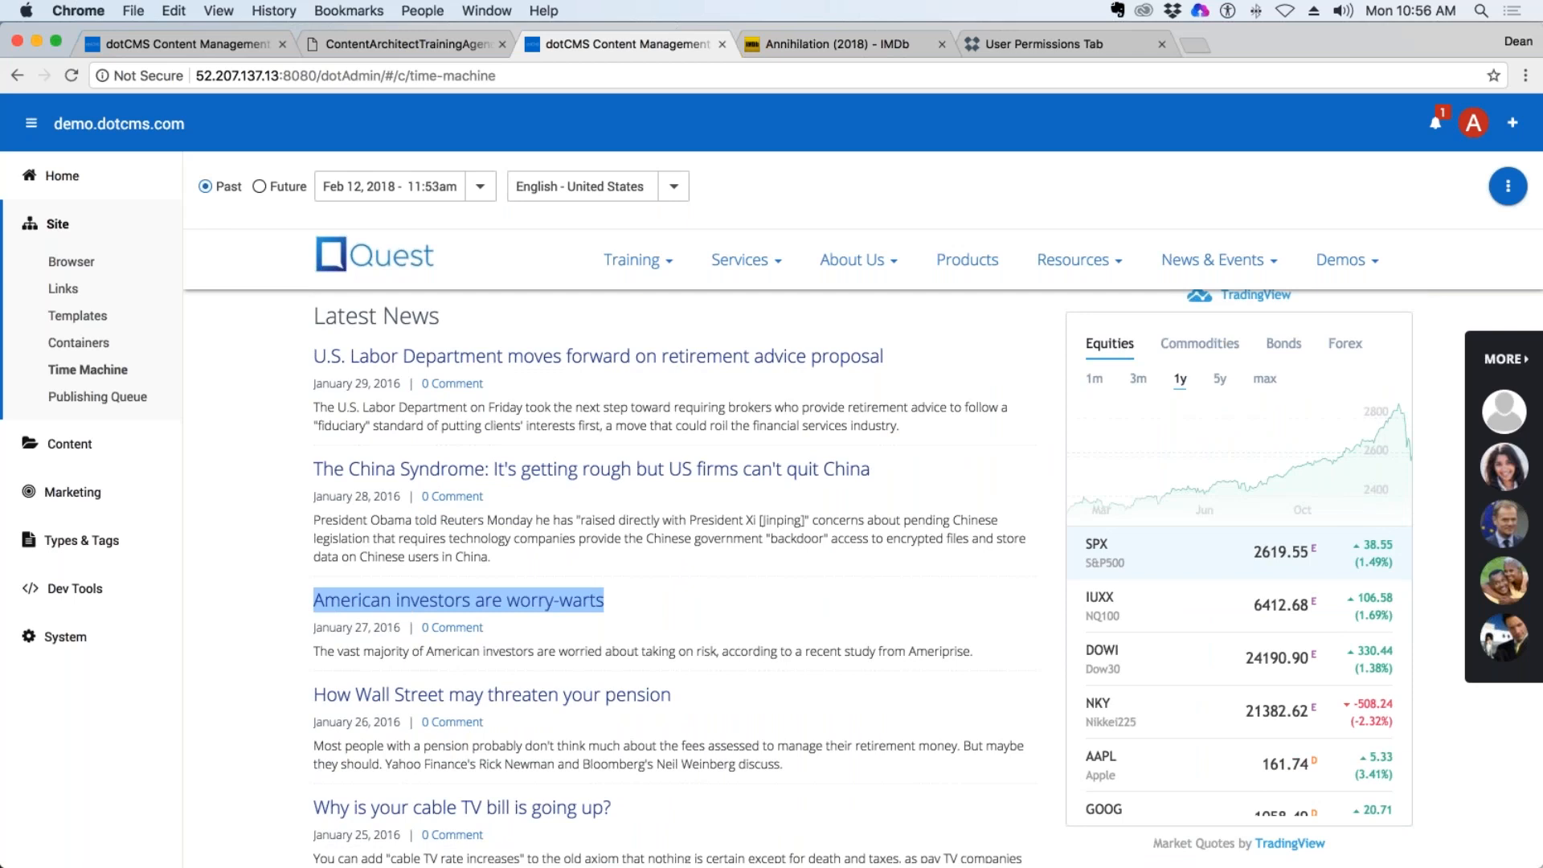
{"action": "left_click_drag", "start_coordinate": [872, 469], "coordinate": [291, 471]}
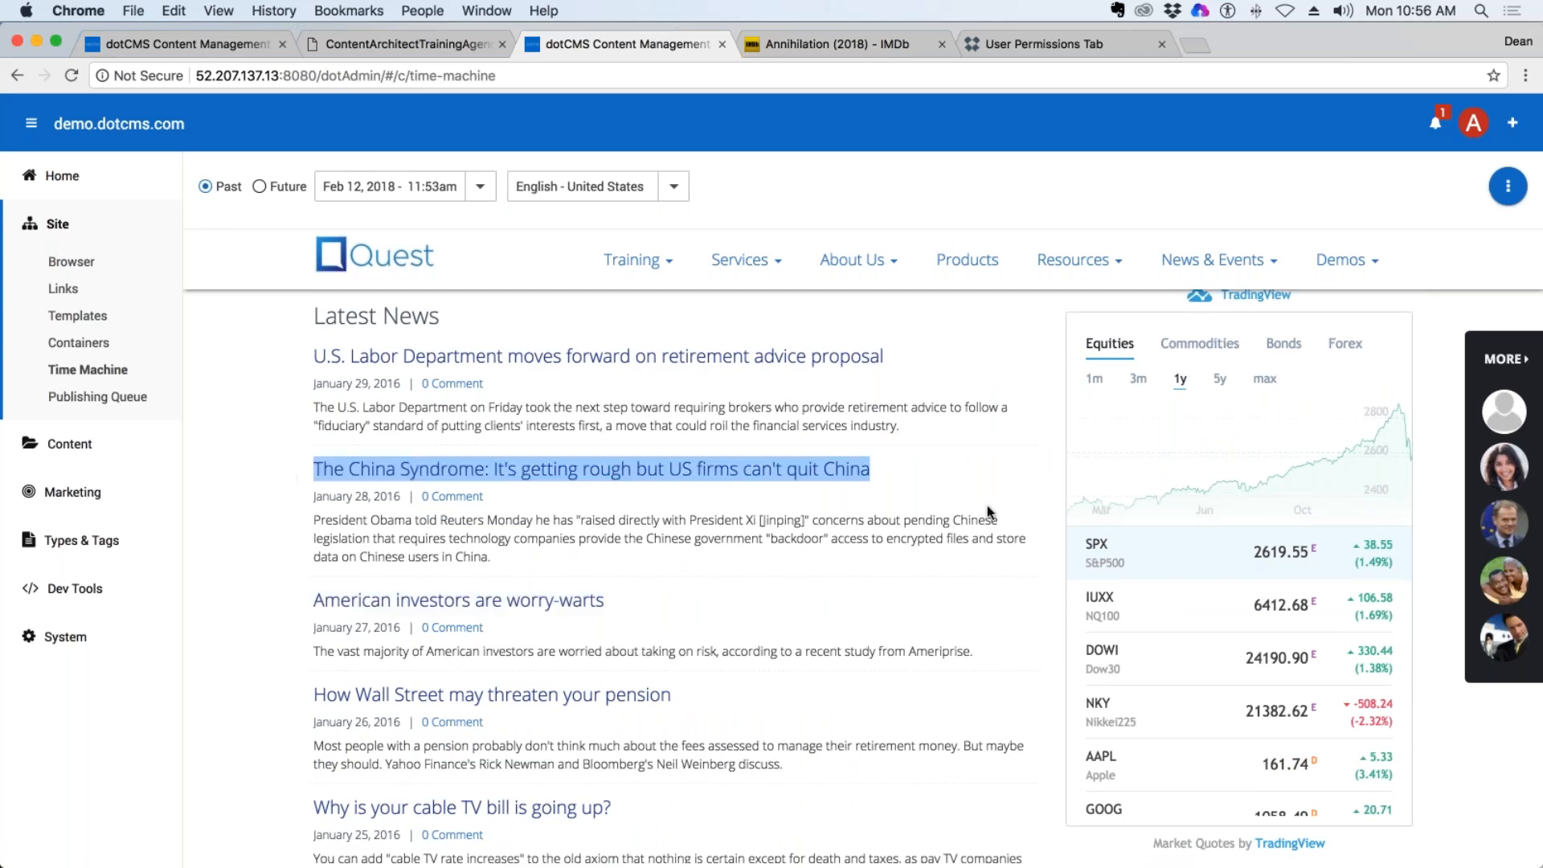
{"action": "scroll", "coordinate": [991, 509], "scroll_direction": "up", "scroll_amount": 10}
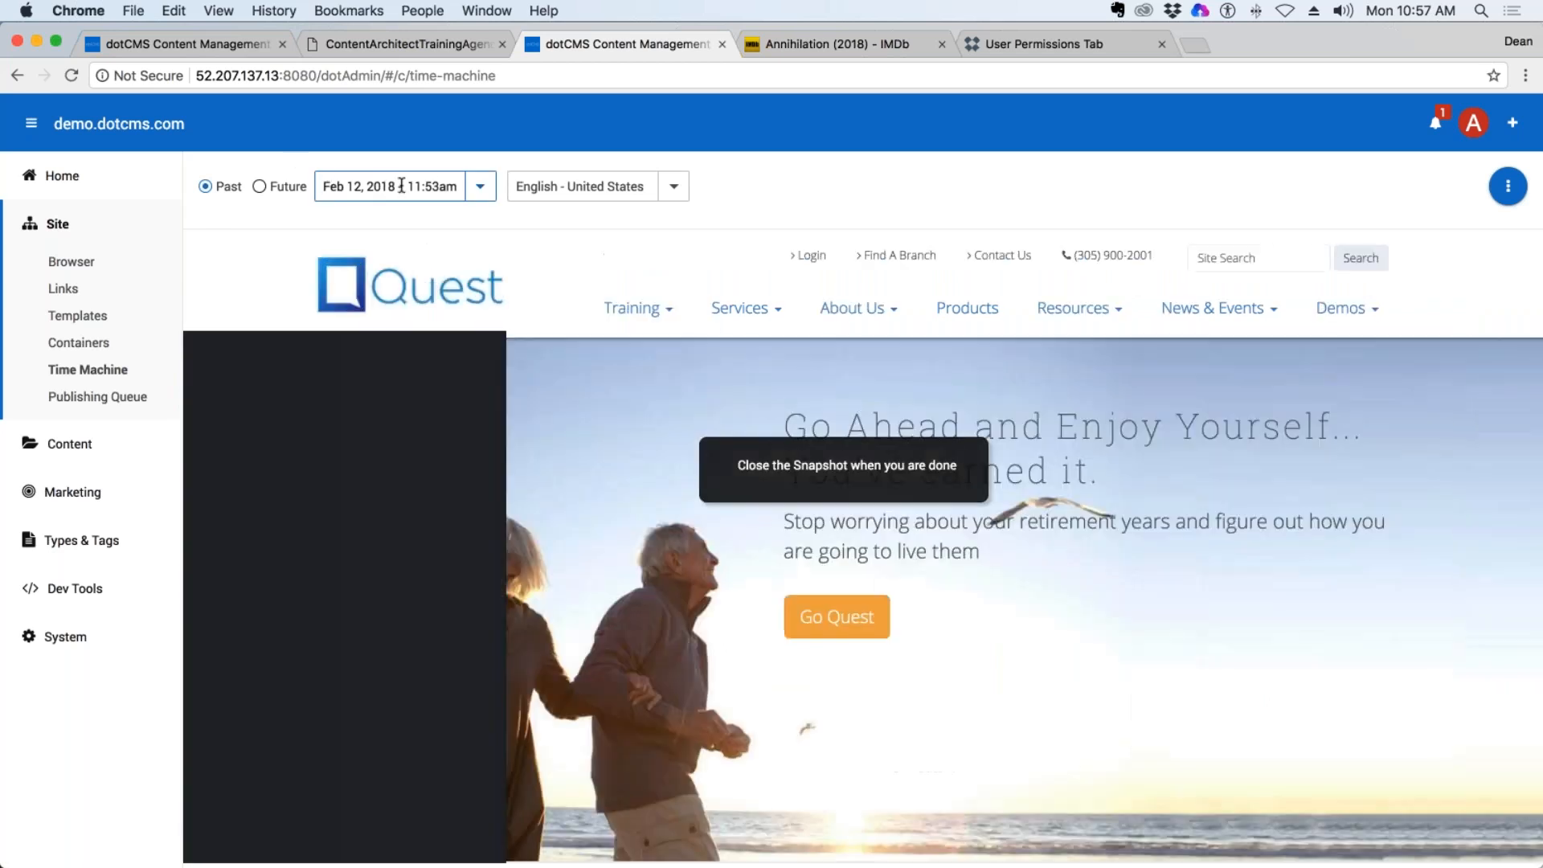
Check Time Machine's future and past modes and the pending items in the Publishing Queue, and return to Time Machine.
{"action": "left_click", "coordinate": [450, 187]}
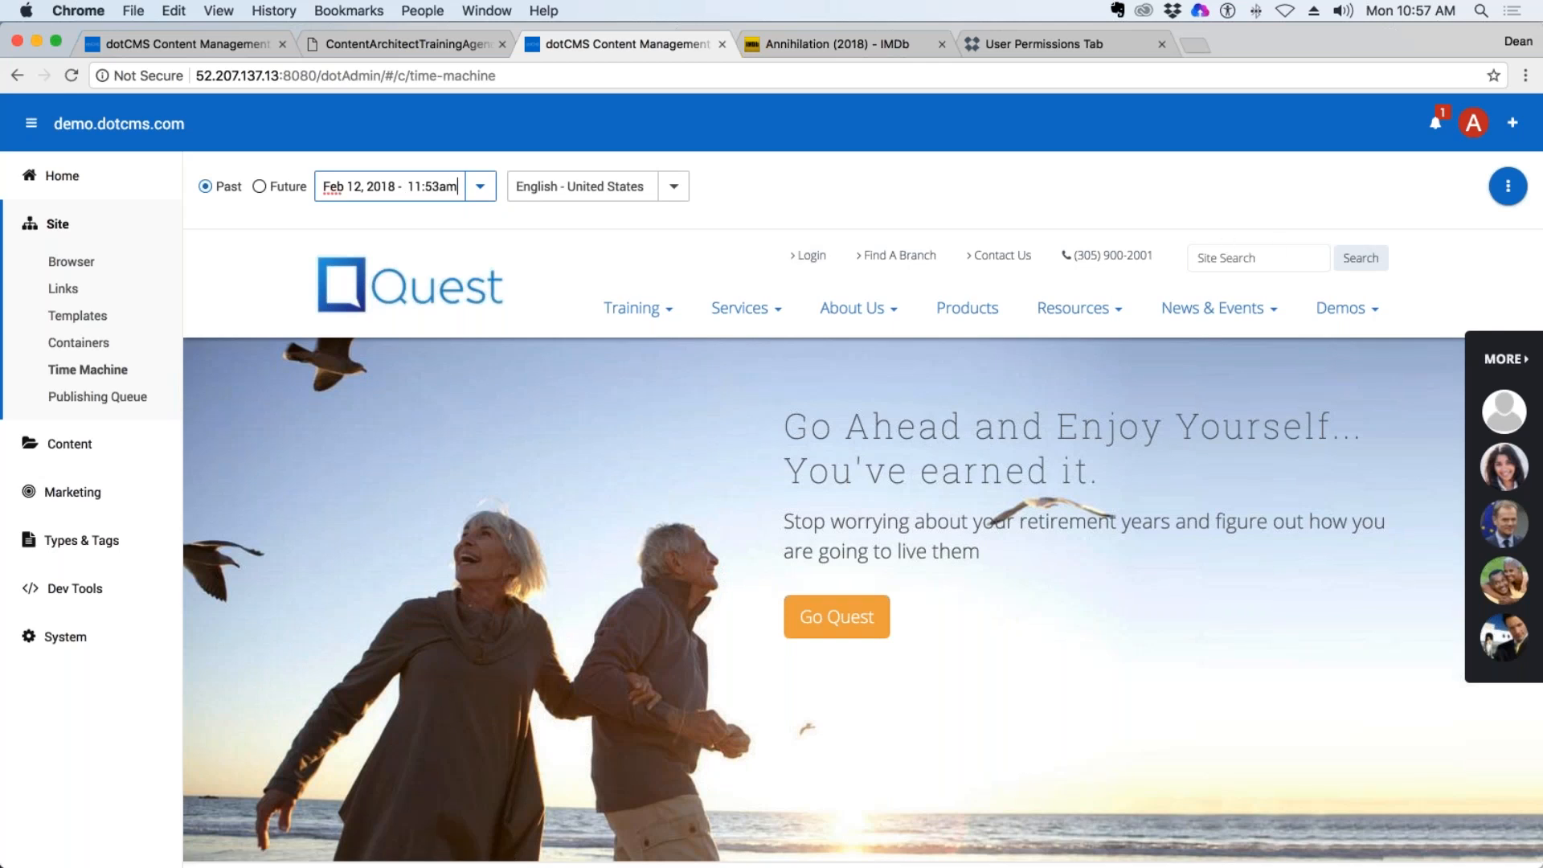
{"action": "left_click", "coordinate": [258, 186]}
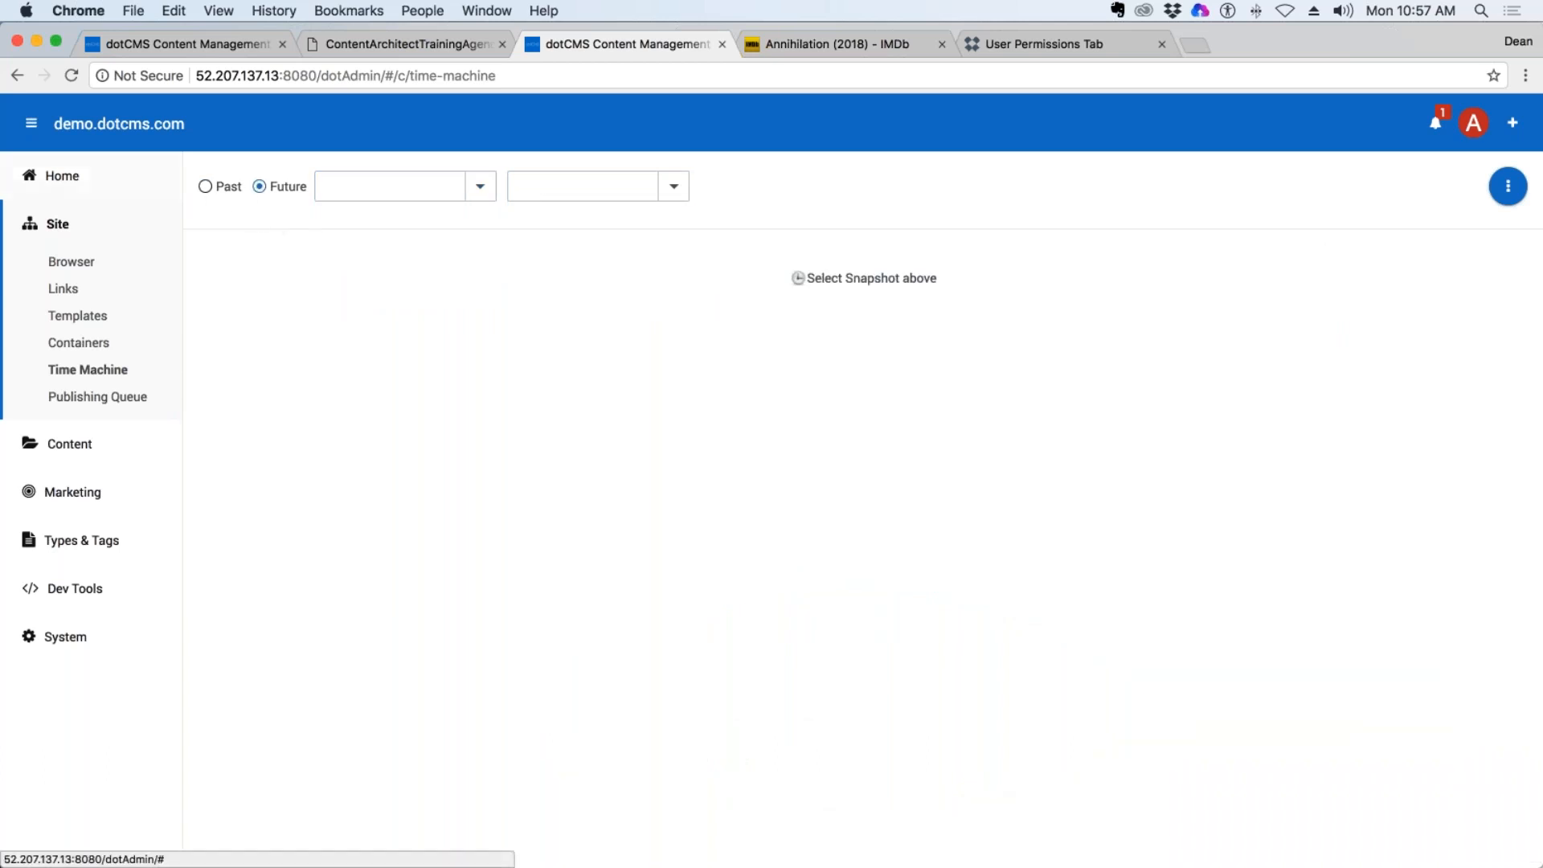
{"action": "left_click", "coordinate": [204, 186]}
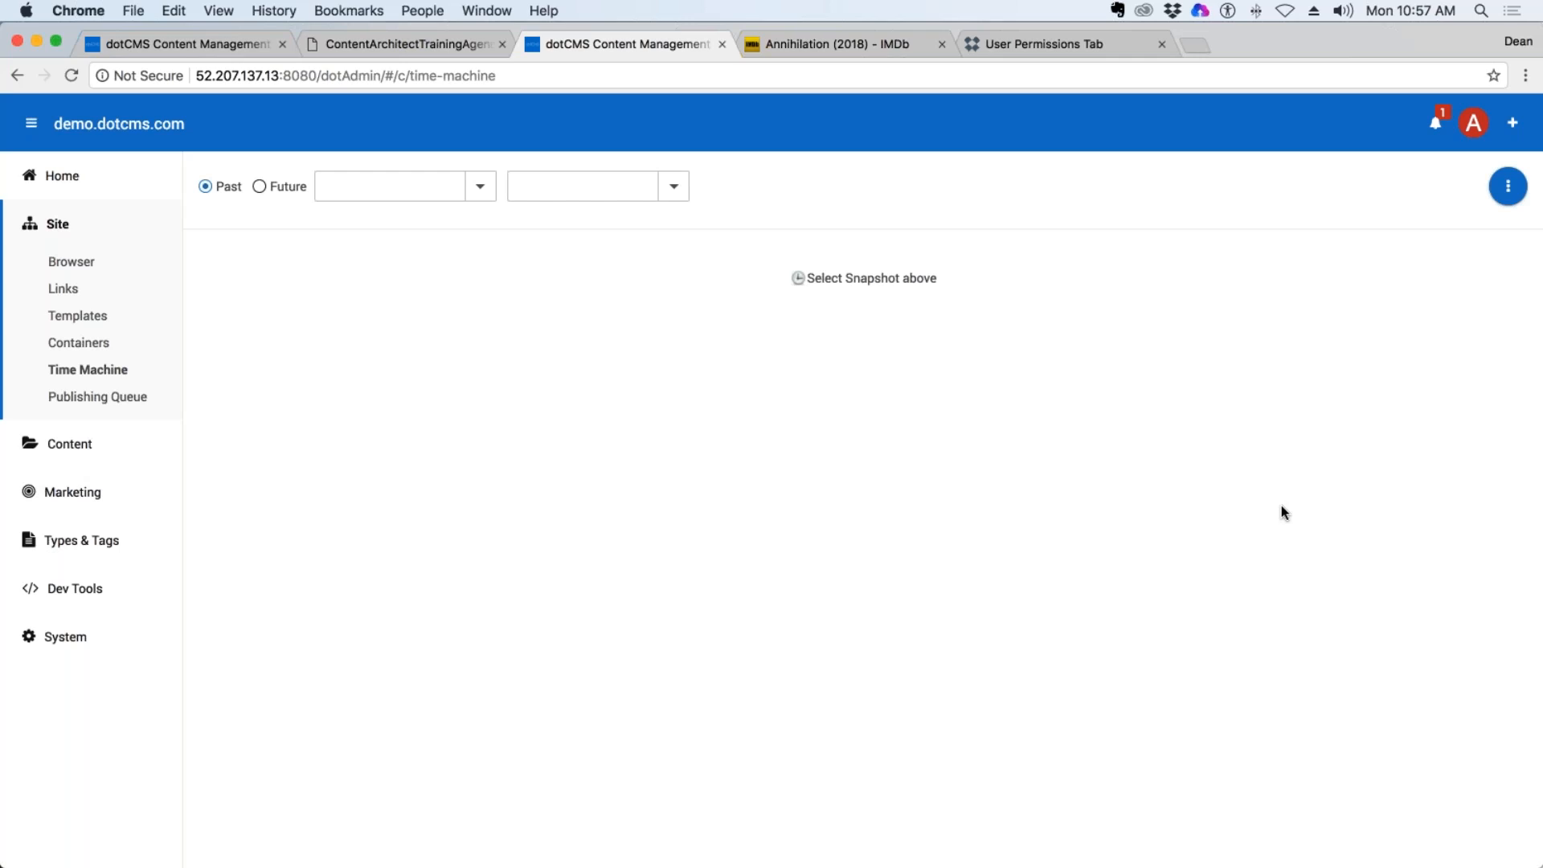
{"action": "left_click", "coordinate": [89, 400]}
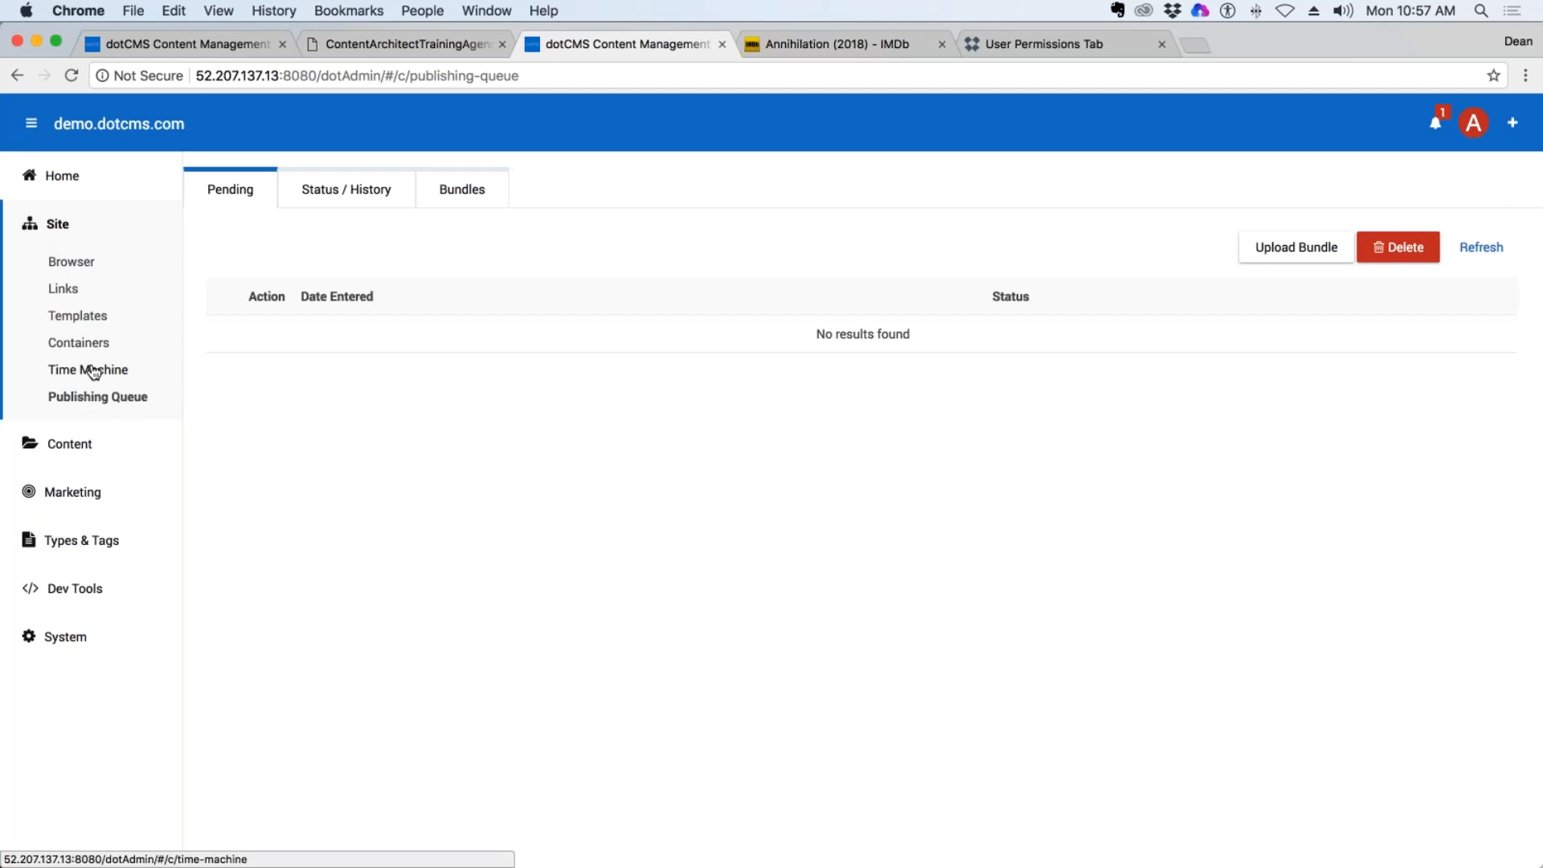
{"action": "left_click", "coordinate": [87, 371]}
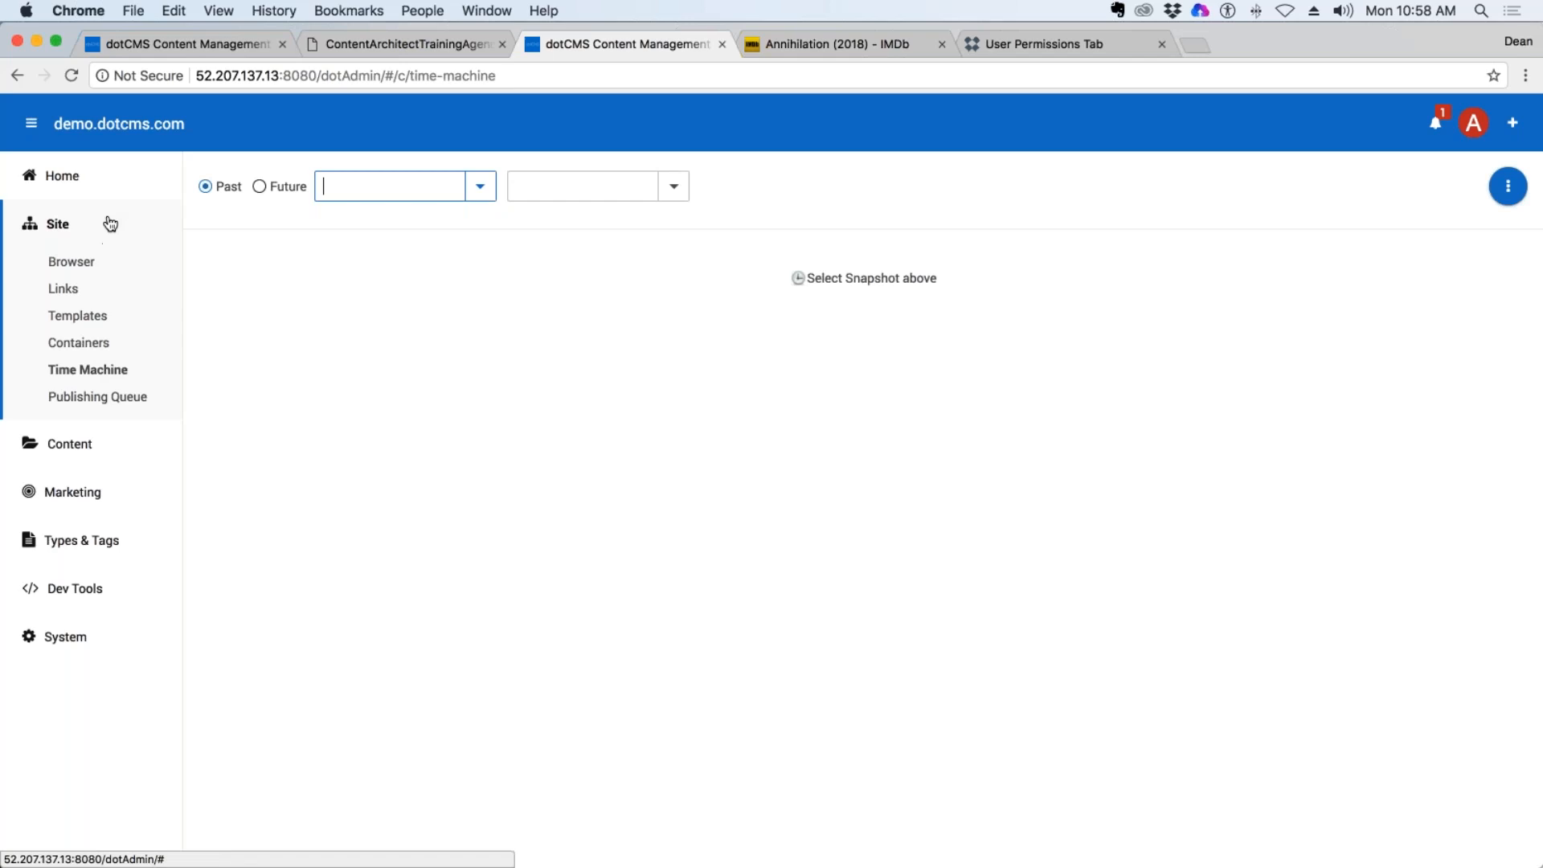
Create a new folder inside training/deang in the site browser, with "images" as its title and URL name.
{"action": "left_click", "coordinate": [71, 260]}
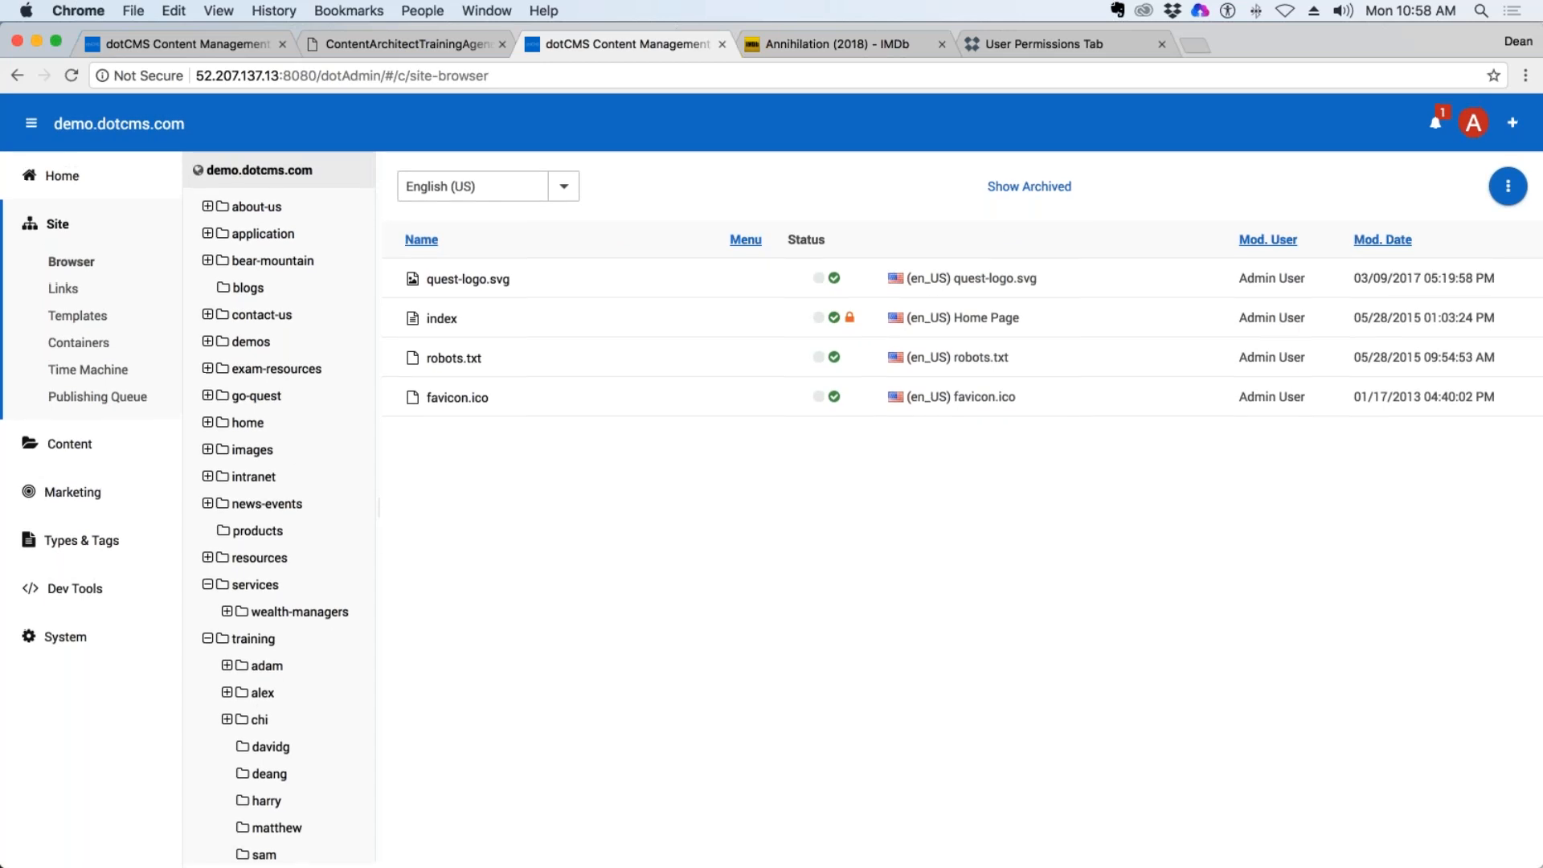
{"action": "left_click", "coordinate": [272, 774]}
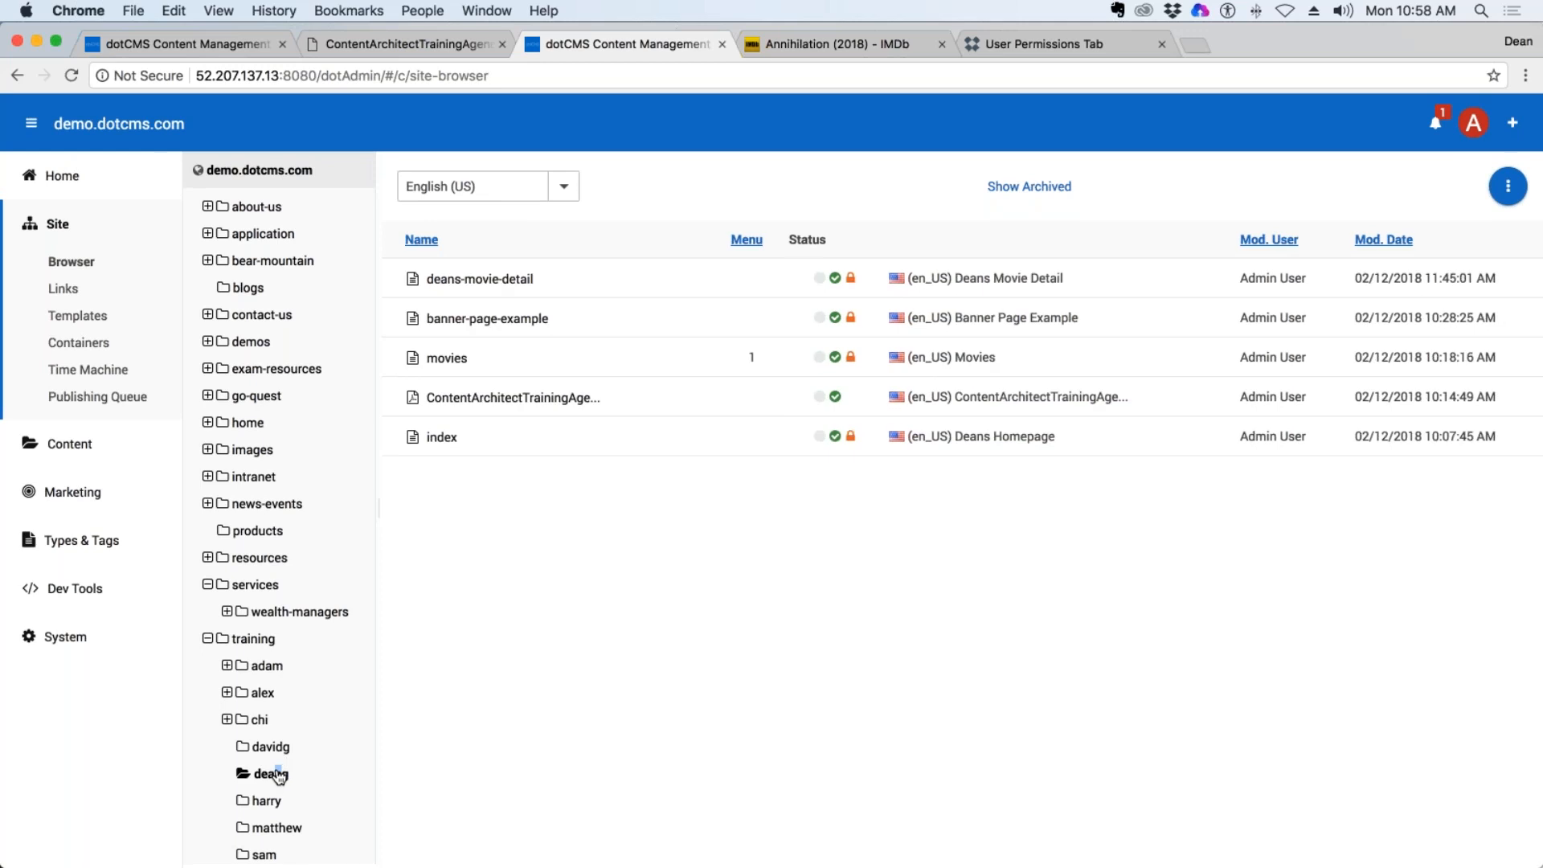
{"action": "right_click", "coordinate": [271, 774]}
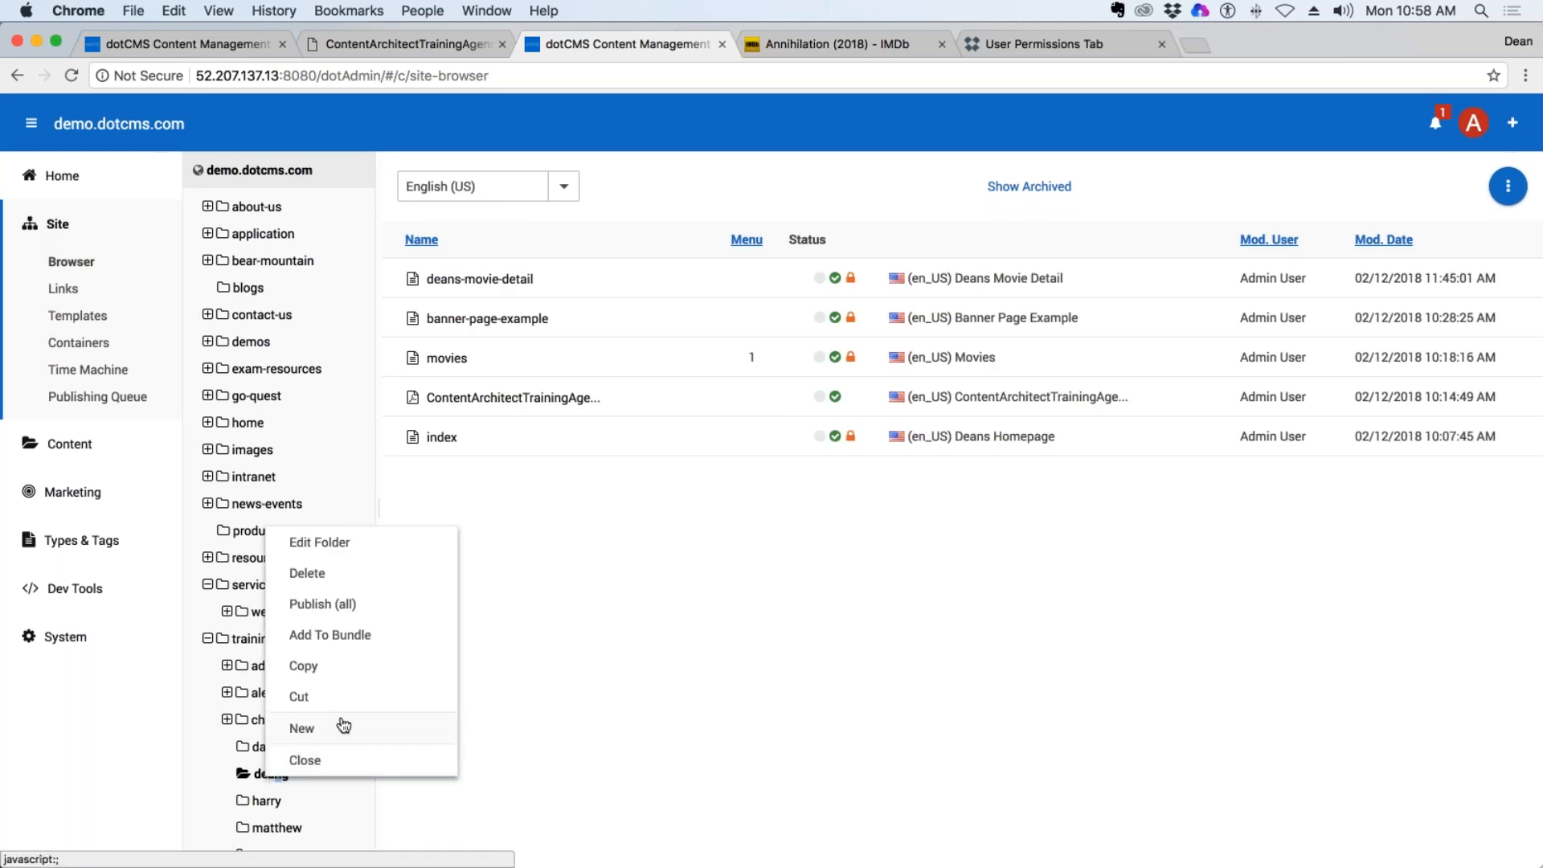
{"action": "mouse_move", "coordinate": [341, 738]}
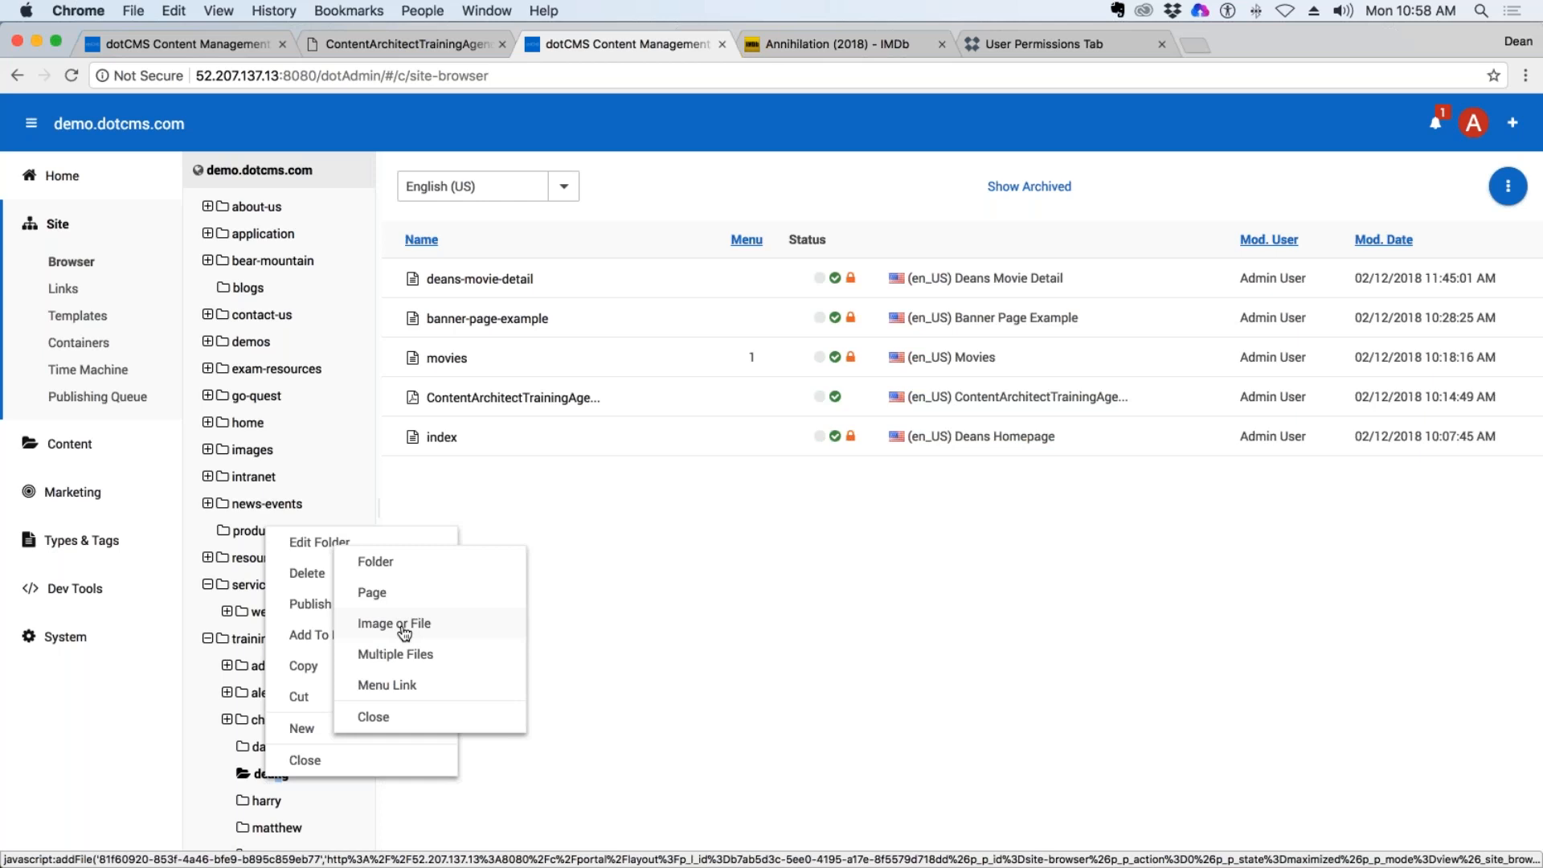
{"action": "left_click", "coordinate": [375, 563]}
{"action": "left_click", "coordinate": [422, 287]}
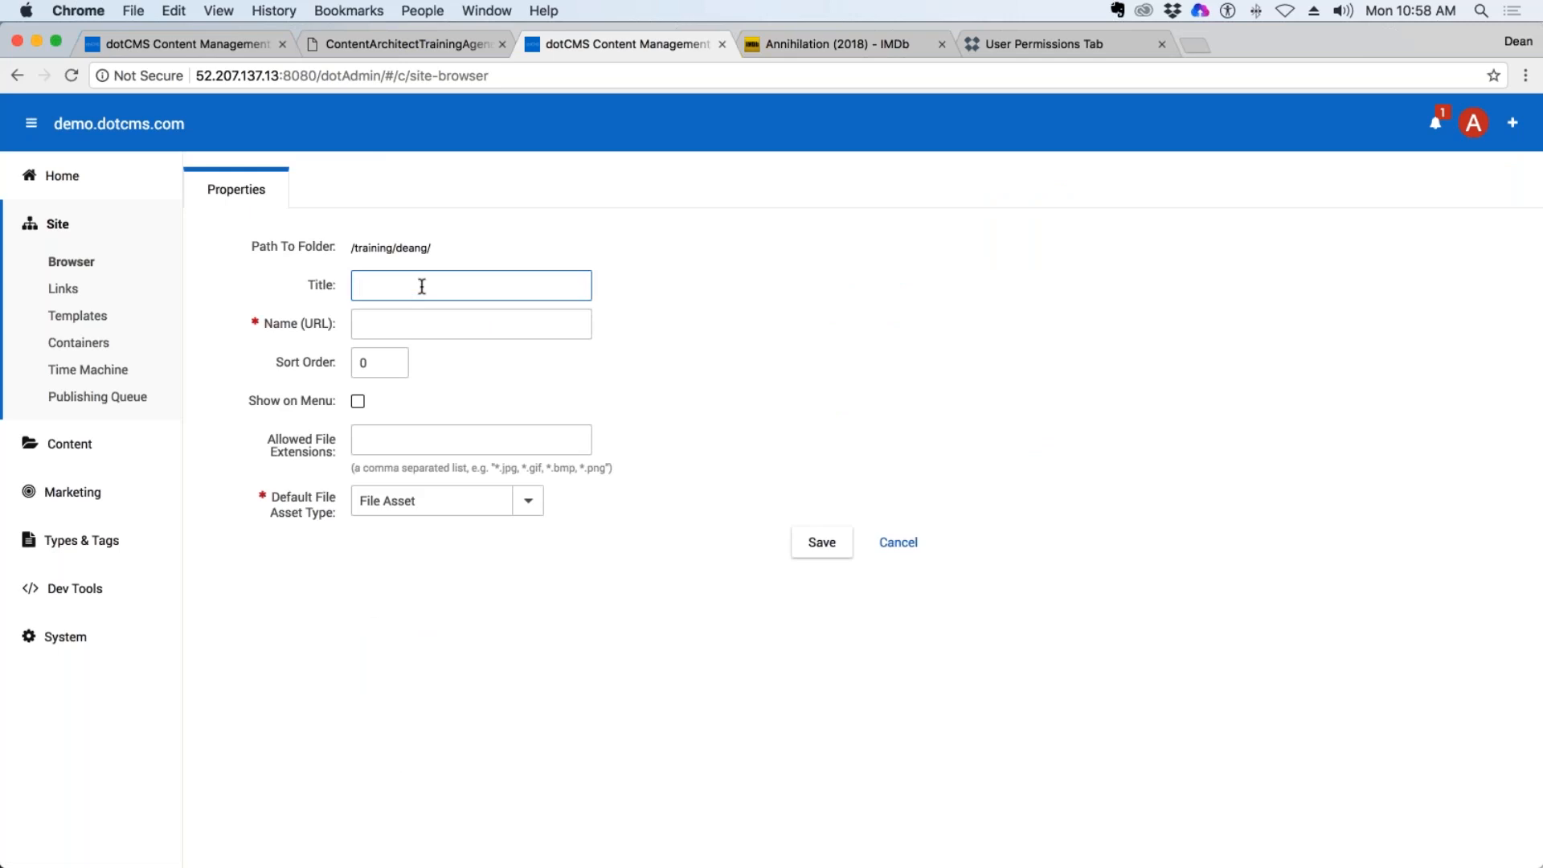
{"action": "type", "text": "images"}
{"action": "left_click", "coordinate": [493, 319]}
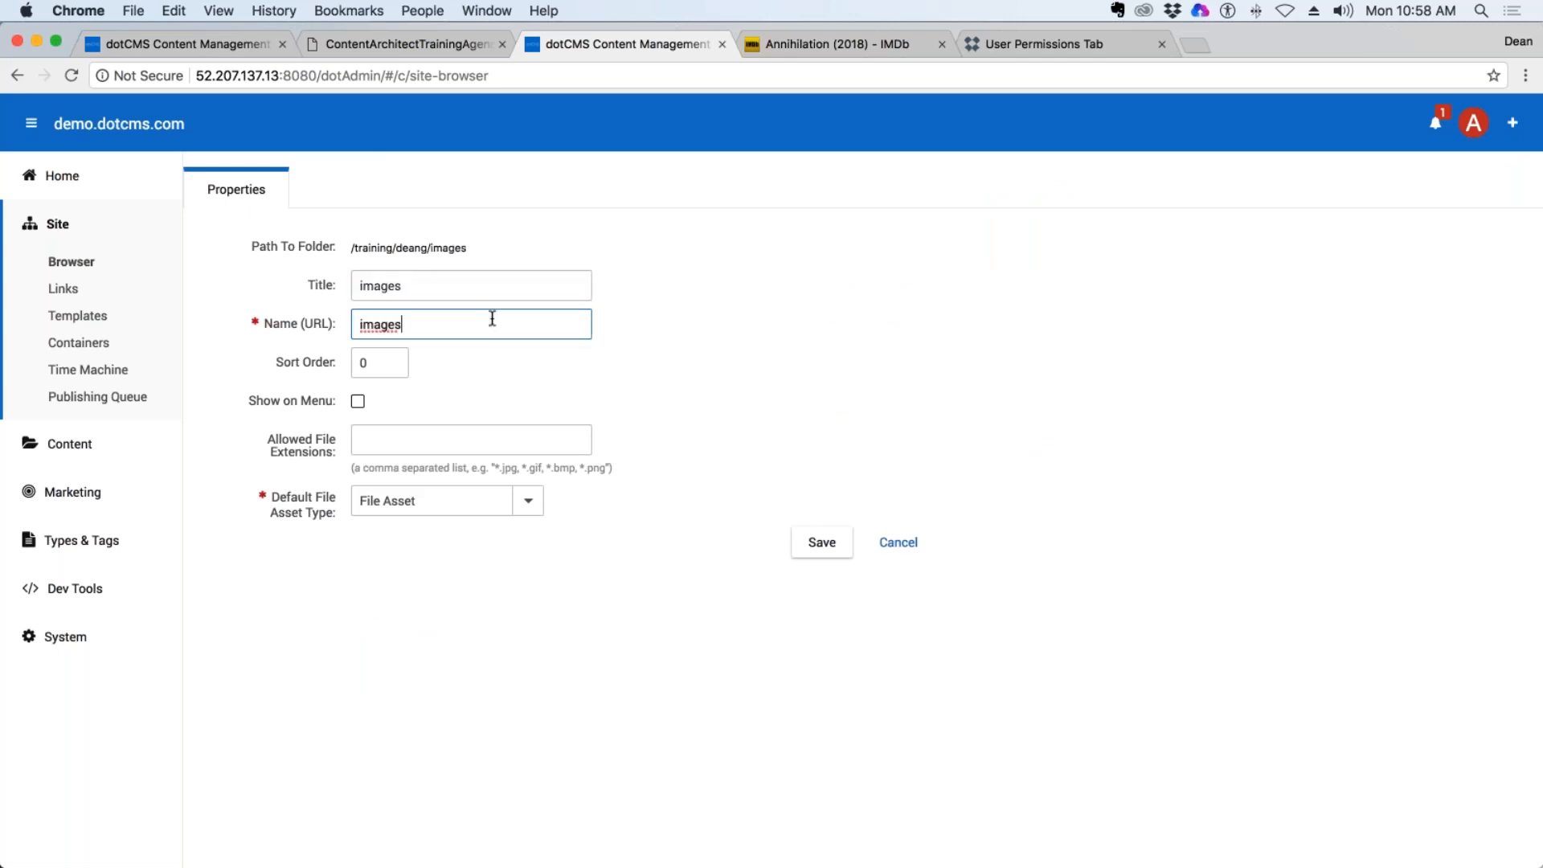
Set the new folder's allowed file extensions to *.jpg, copied from the example text.
{"action": "left_click", "coordinate": [397, 439]}
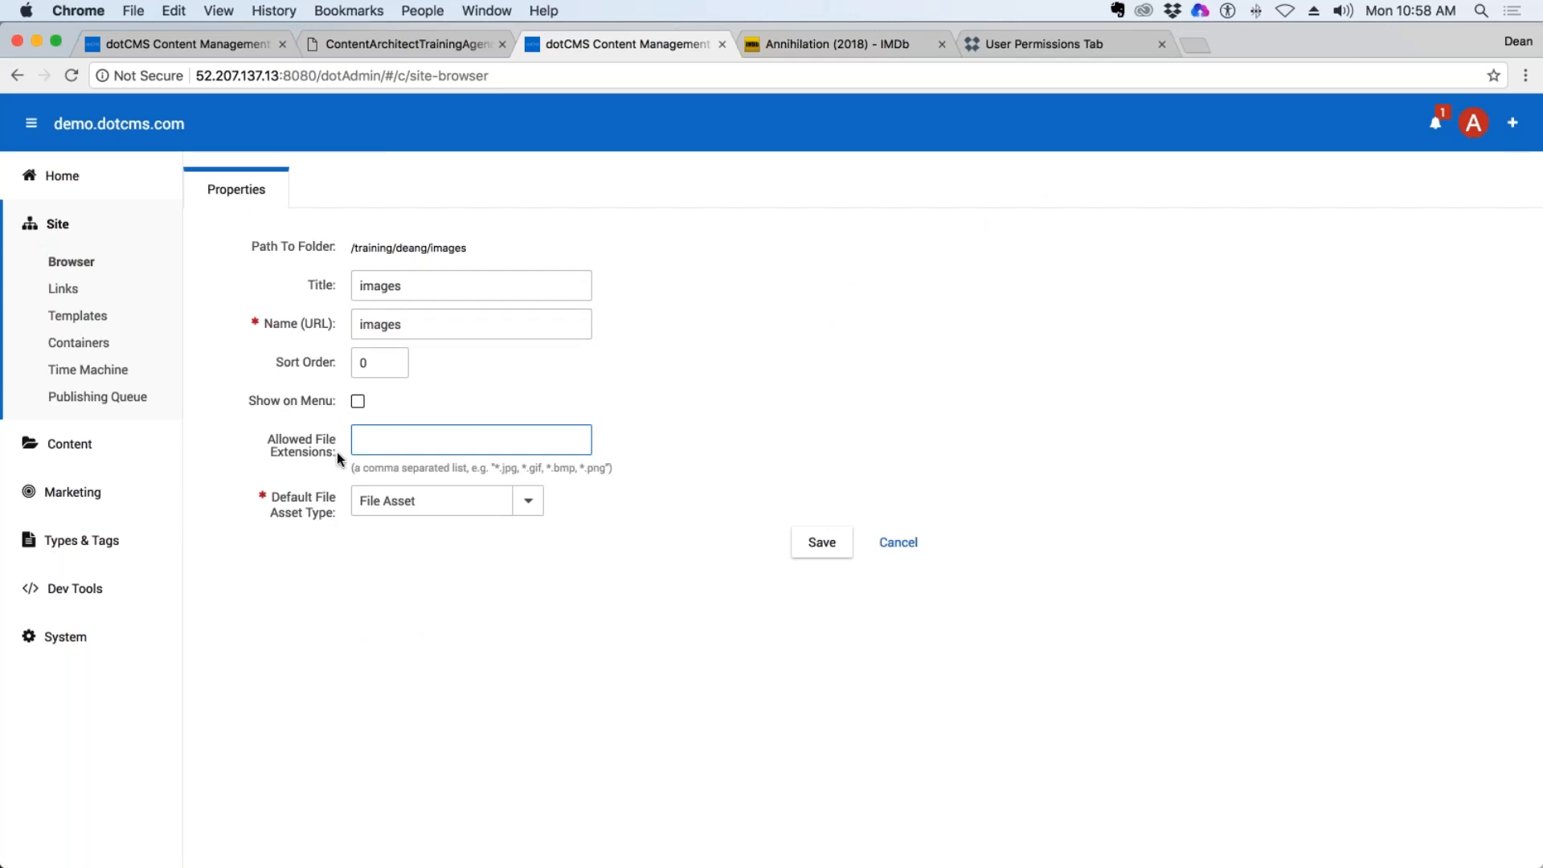
{"action": "left_click_drag", "start_coordinate": [335, 451], "coordinate": [267, 438]}
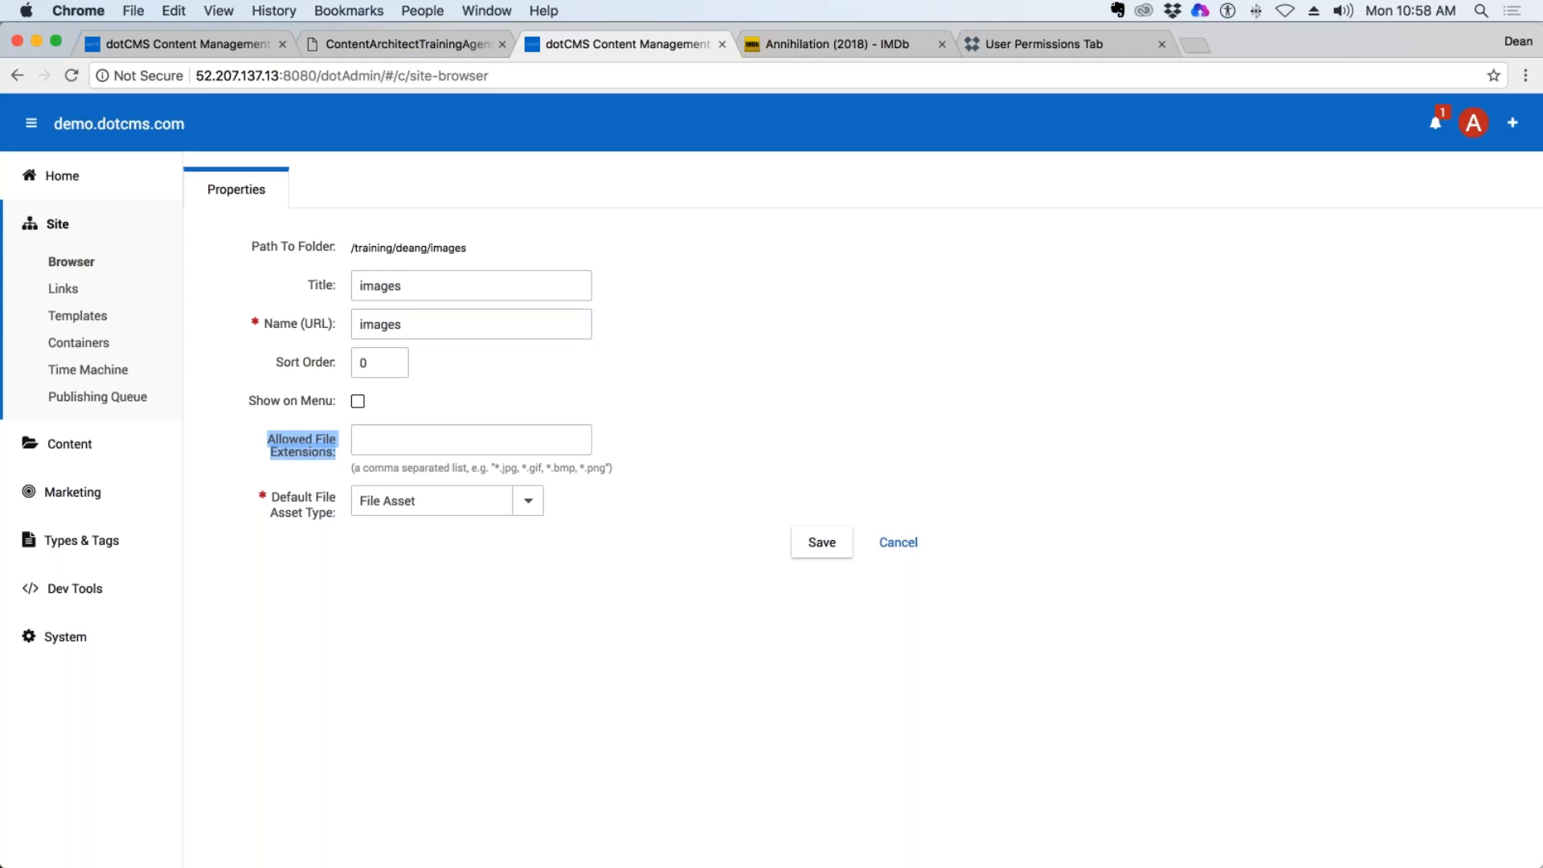
{"action": "left_click_drag", "start_coordinate": [516, 469], "coordinate": [490, 469]}
{"action": "key", "text": "super+c"}
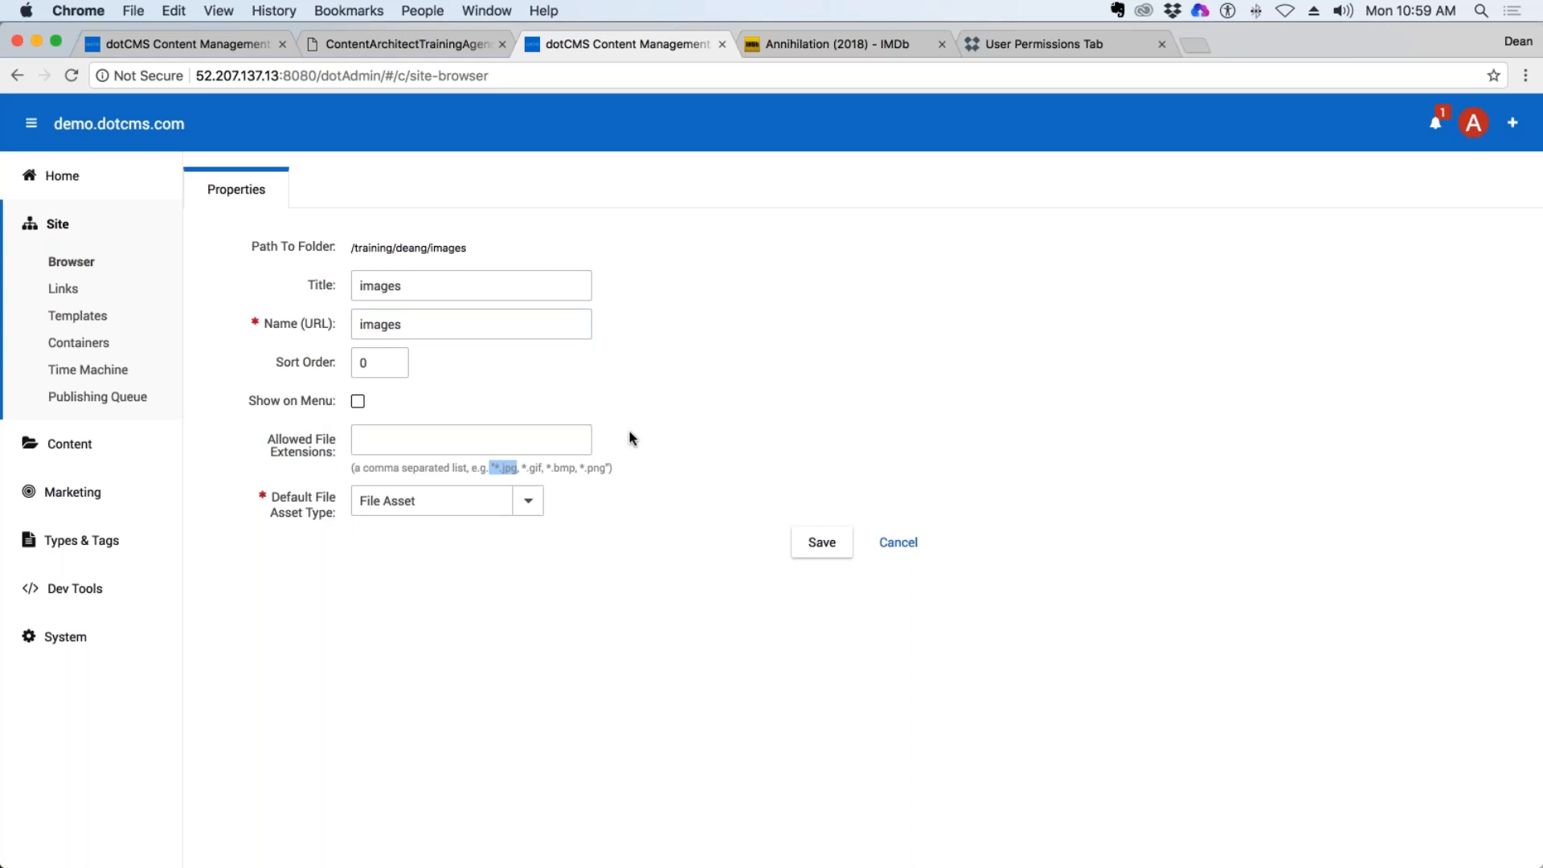
{"action": "left_click", "coordinate": [389, 438]}
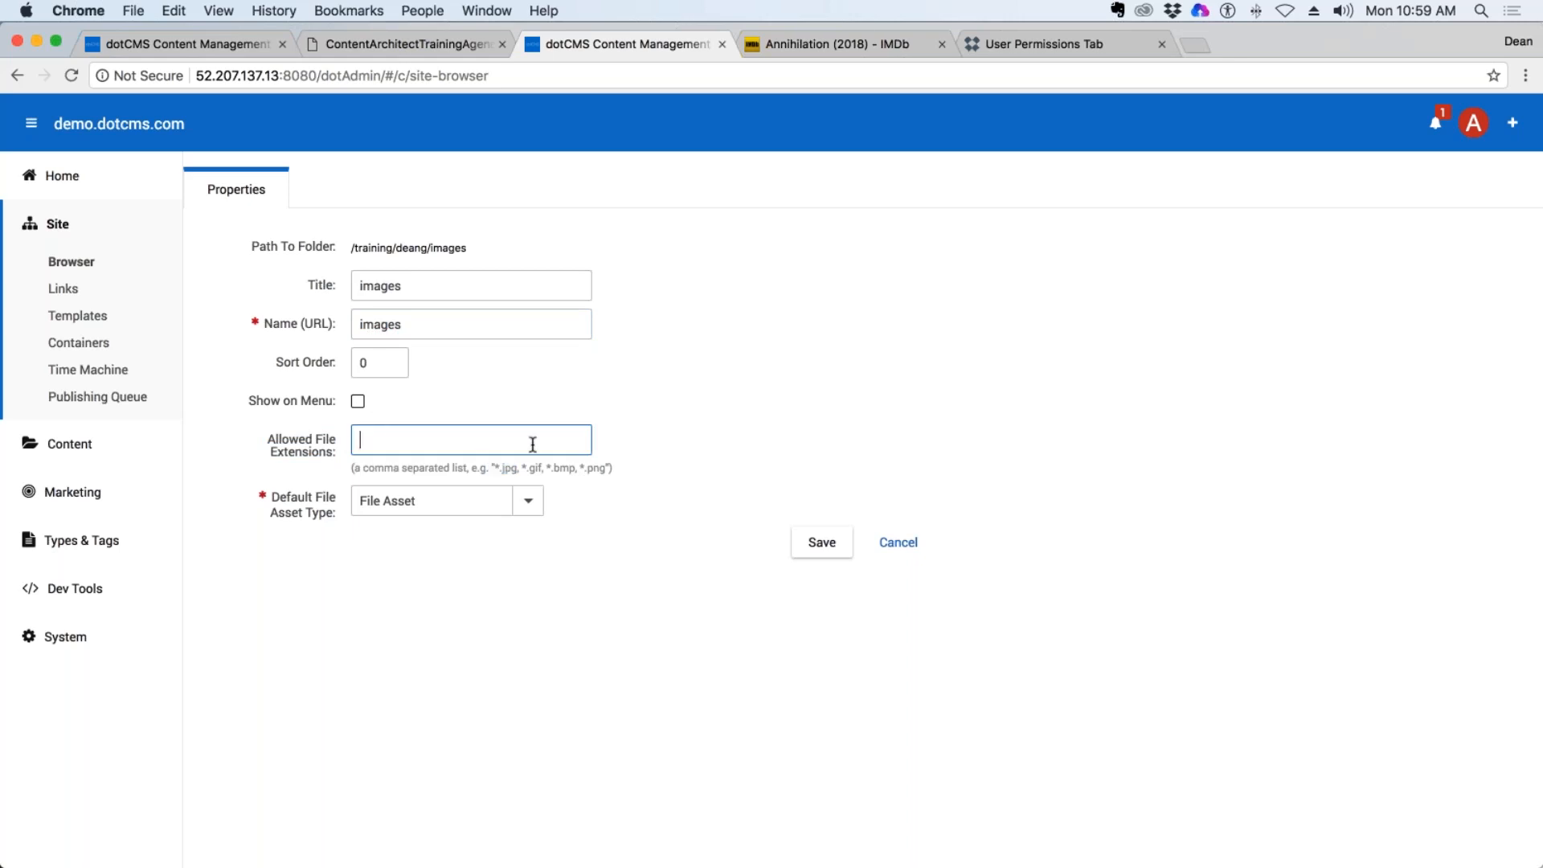
{"action": "key", "text": "super+v"}
{"action": "left_click", "coordinate": [365, 438]}
{"action": "key", "text": "BackSpace"}
{"action": "left_click", "coordinate": [435, 441]}
Add *.png to the allowed file extensions after a comma, and save the images folder.
{"action": "left_click_drag", "start_coordinate": [585, 472], "coordinate": [605, 471]}
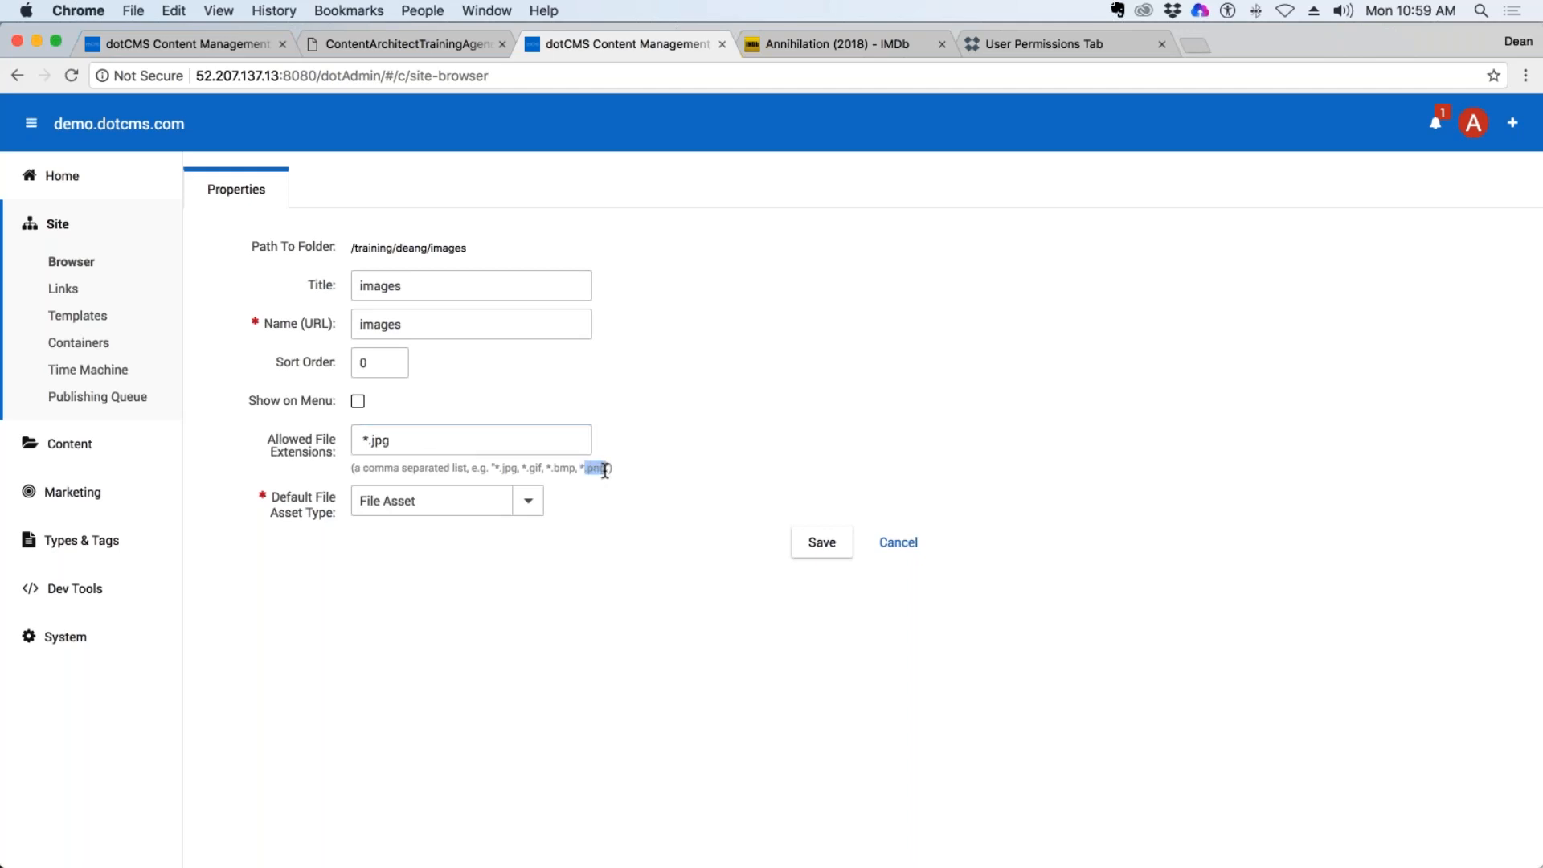
{"action": "left_click", "coordinate": [388, 441]}
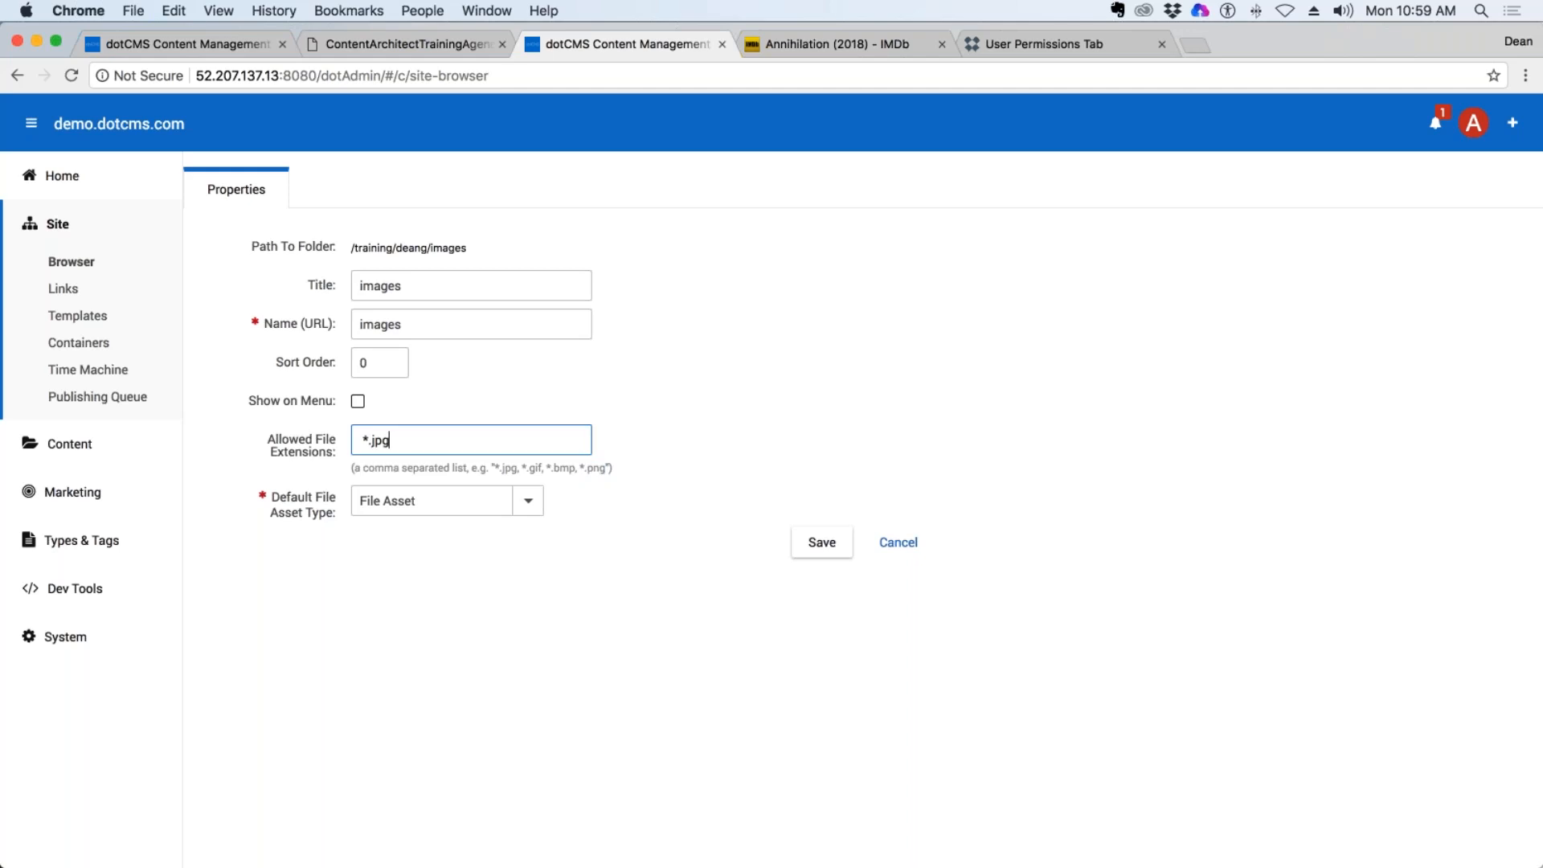
{"action": "type", "text": ","}
{"action": "type", "text": ".png"}
{"action": "left_click", "coordinate": [396, 444]}
{"action": "type", "text": "*"}
{"action": "key", "text": "super+a"}
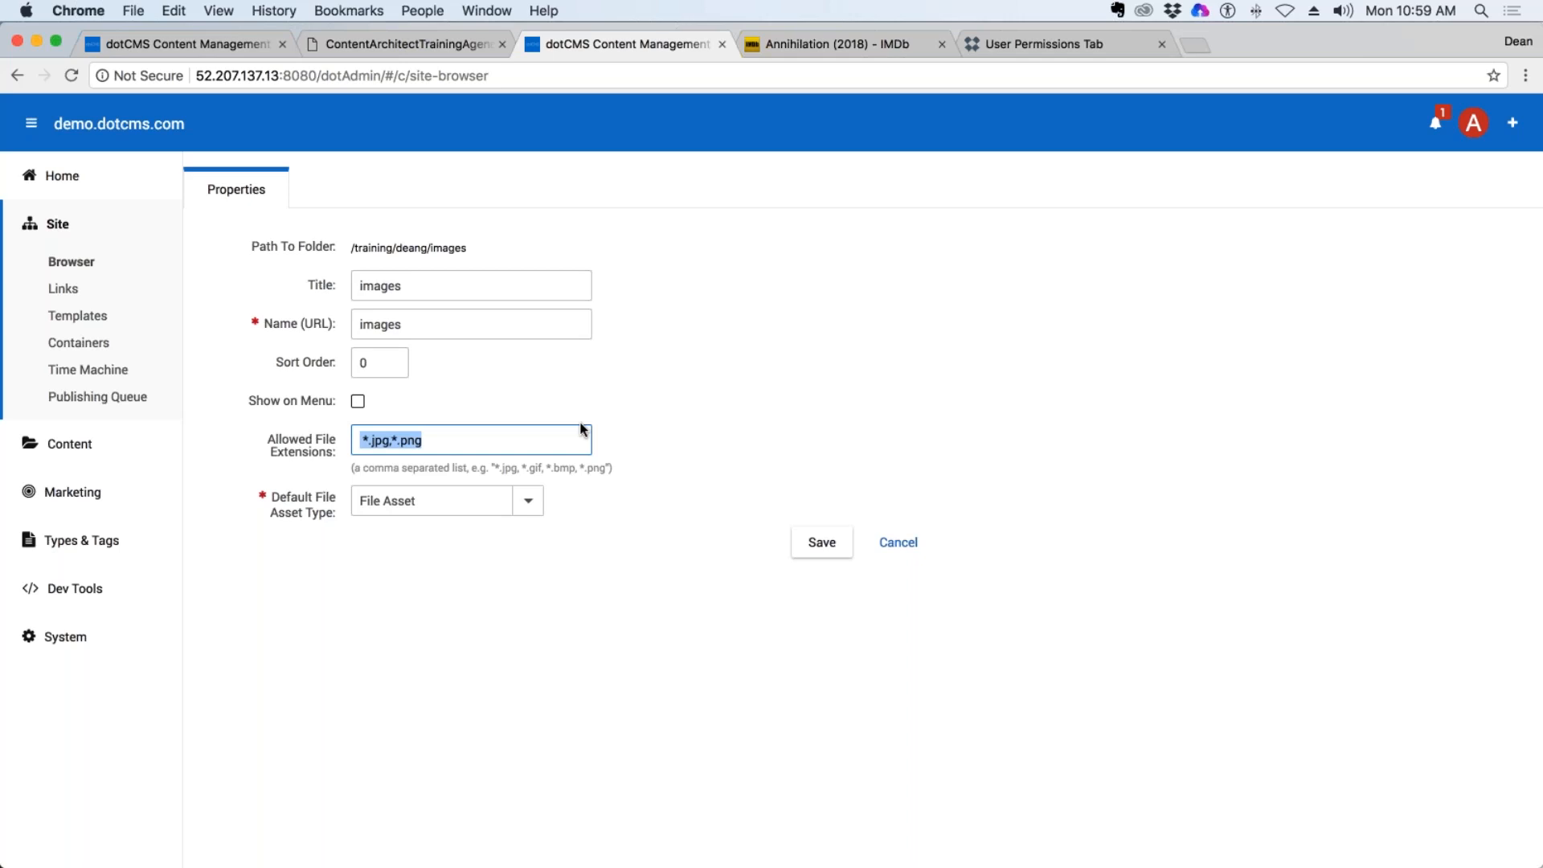
{"action": "left_click", "coordinate": [826, 547]}
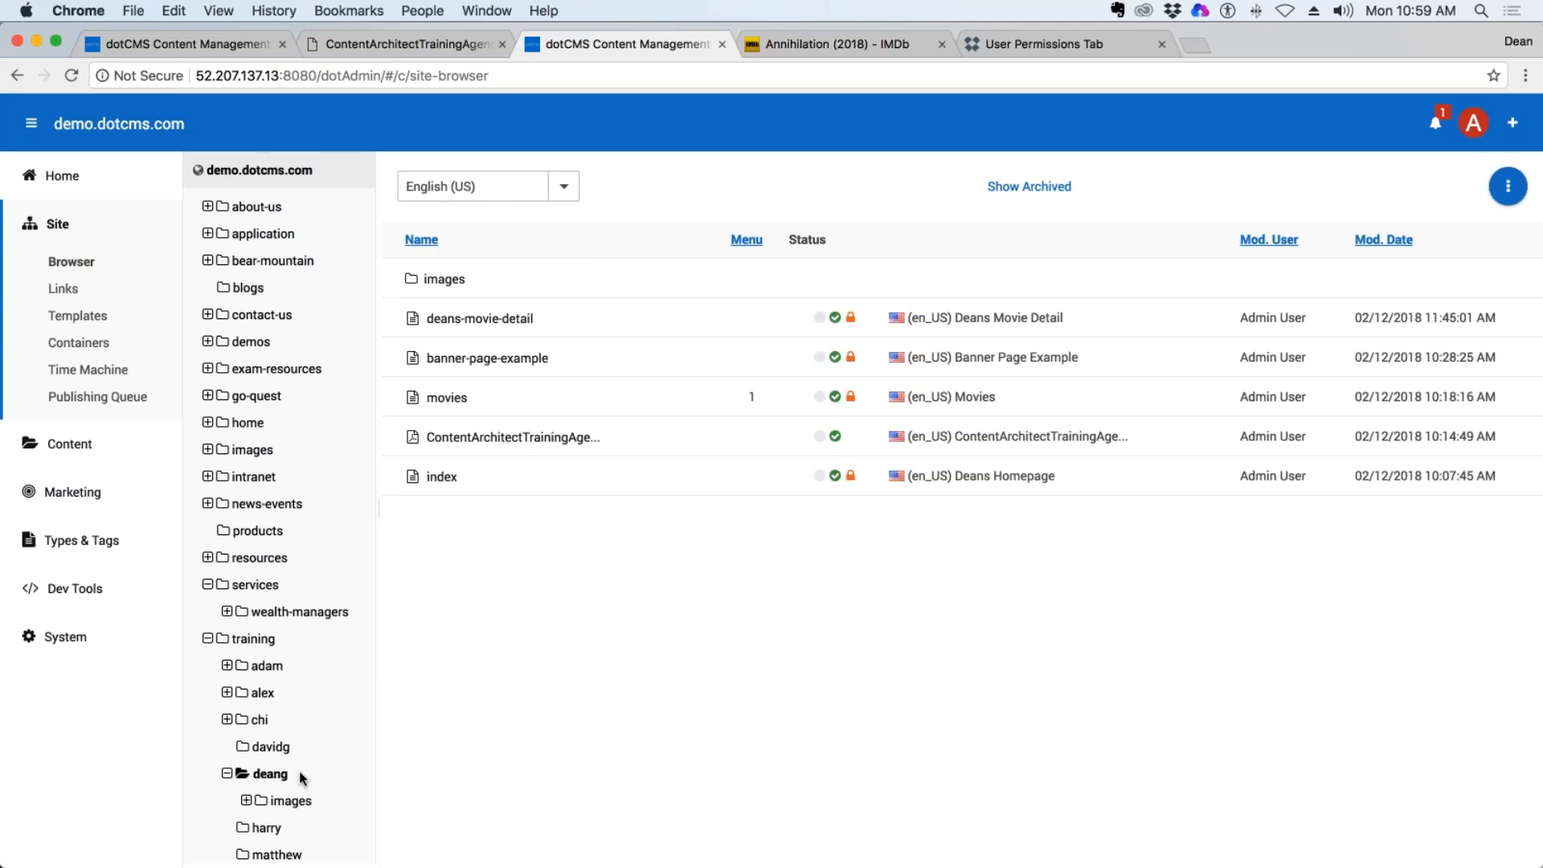
{"action": "left_click", "coordinate": [273, 774]}
{"action": "right_click", "coordinate": [279, 802]}
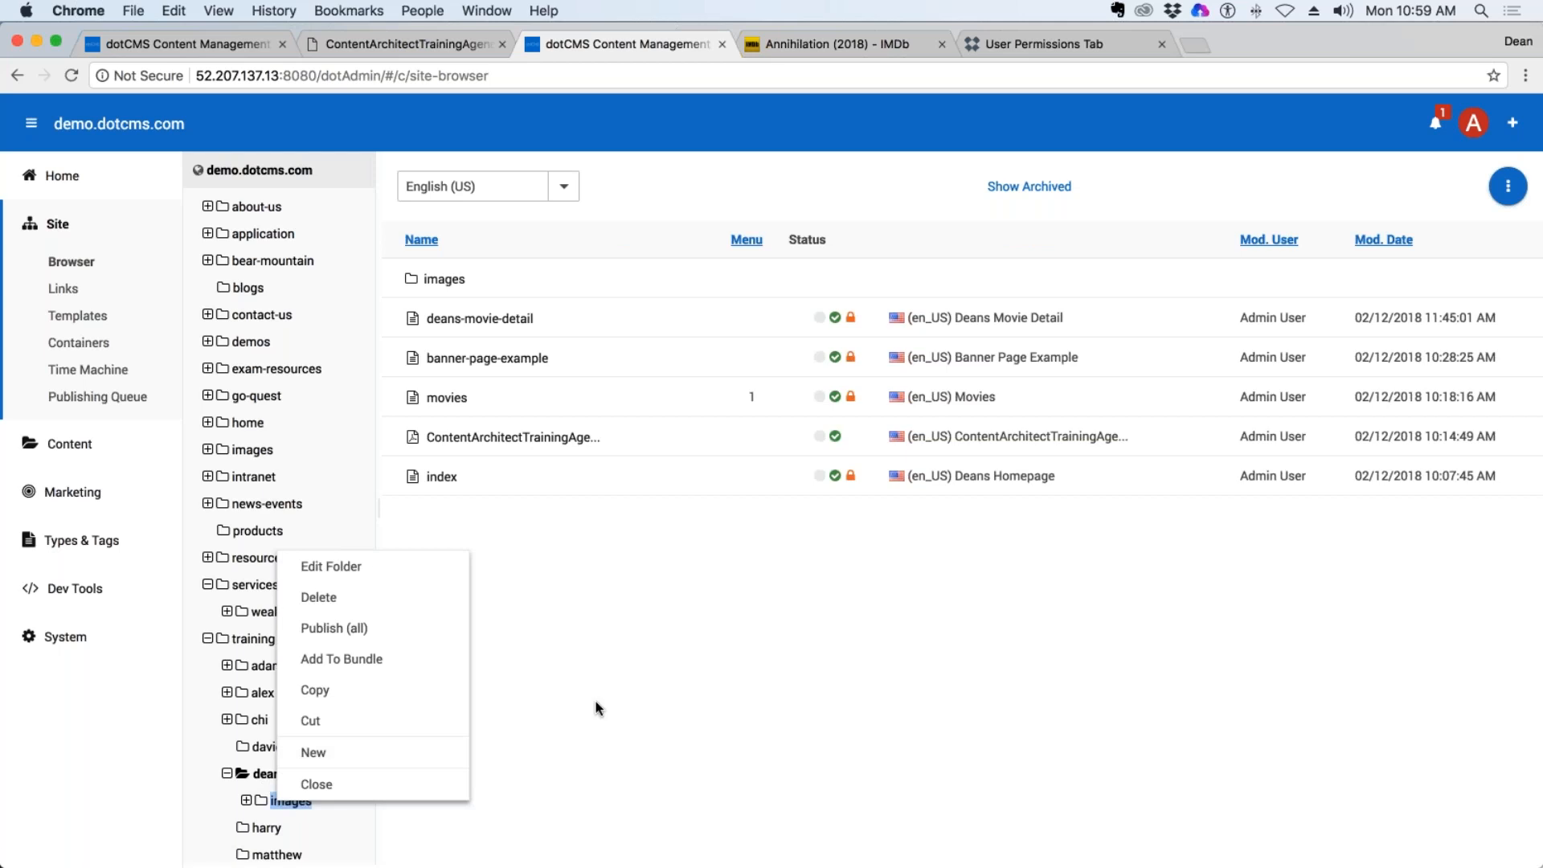
{"action": "left_click", "coordinate": [316, 783]}
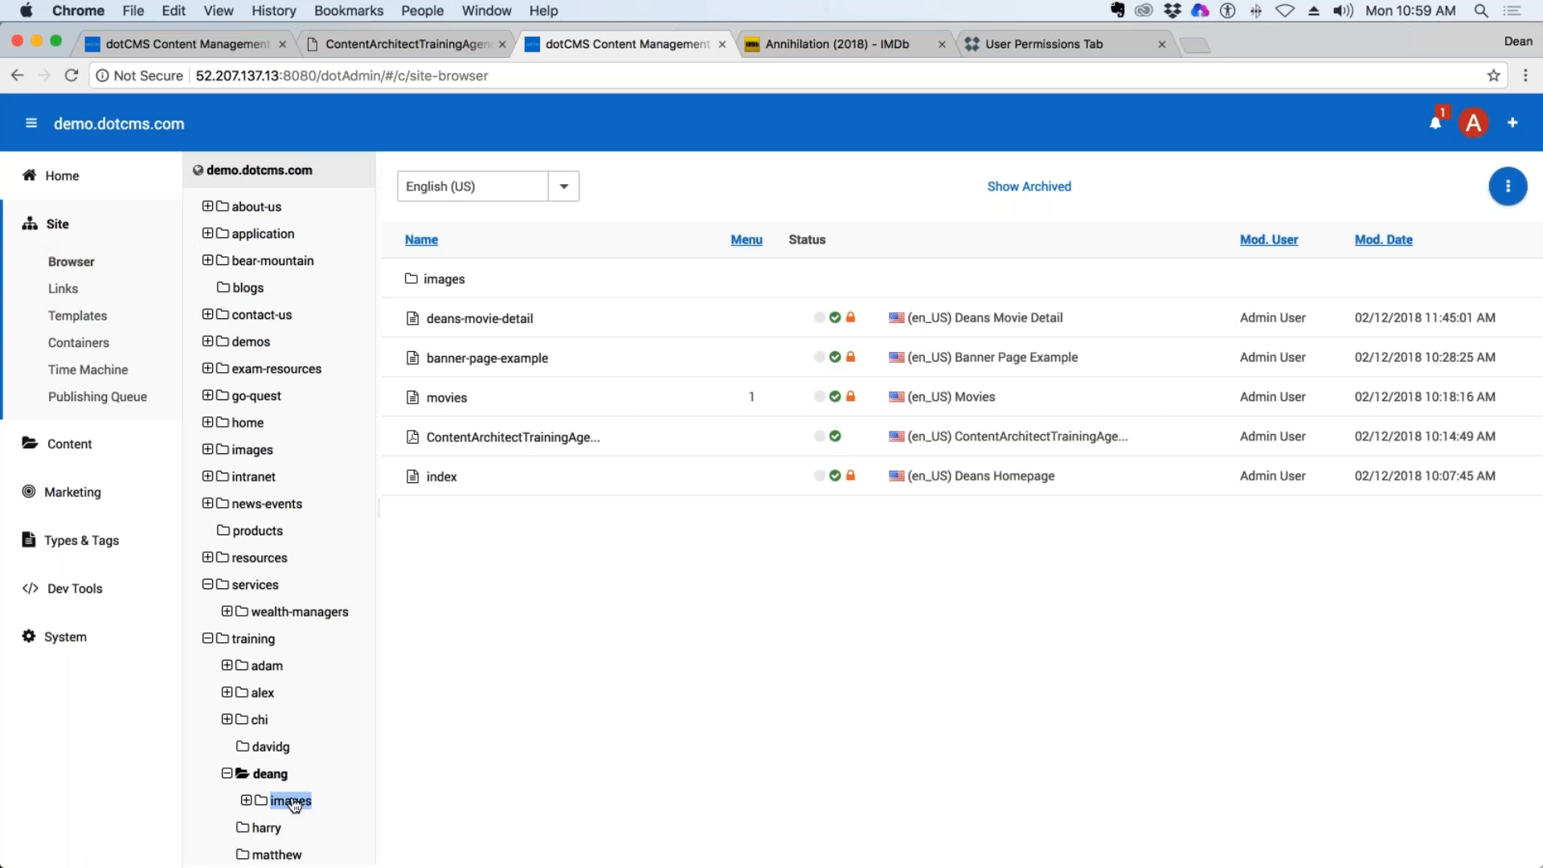
Try to upload and publish ContentContributorAgenda.pdf as a File Asset in training/deang/images, and cancel the new file form.
{"action": "scroll", "coordinate": [294, 804], "scroll_direction": "down", "scroll_amount": 1}
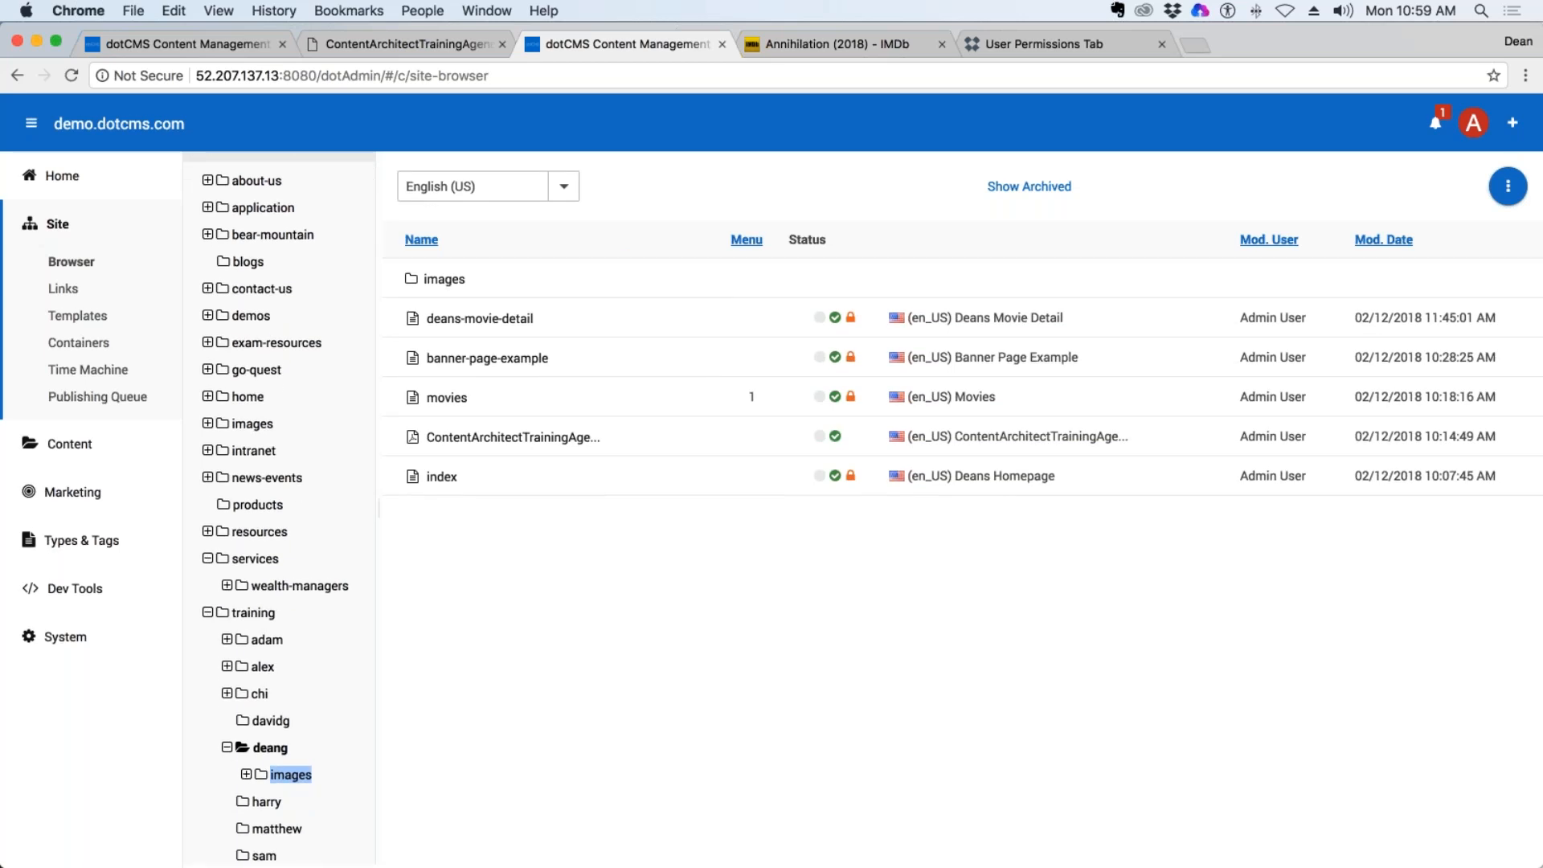
{"action": "right_click", "coordinate": [292, 781]}
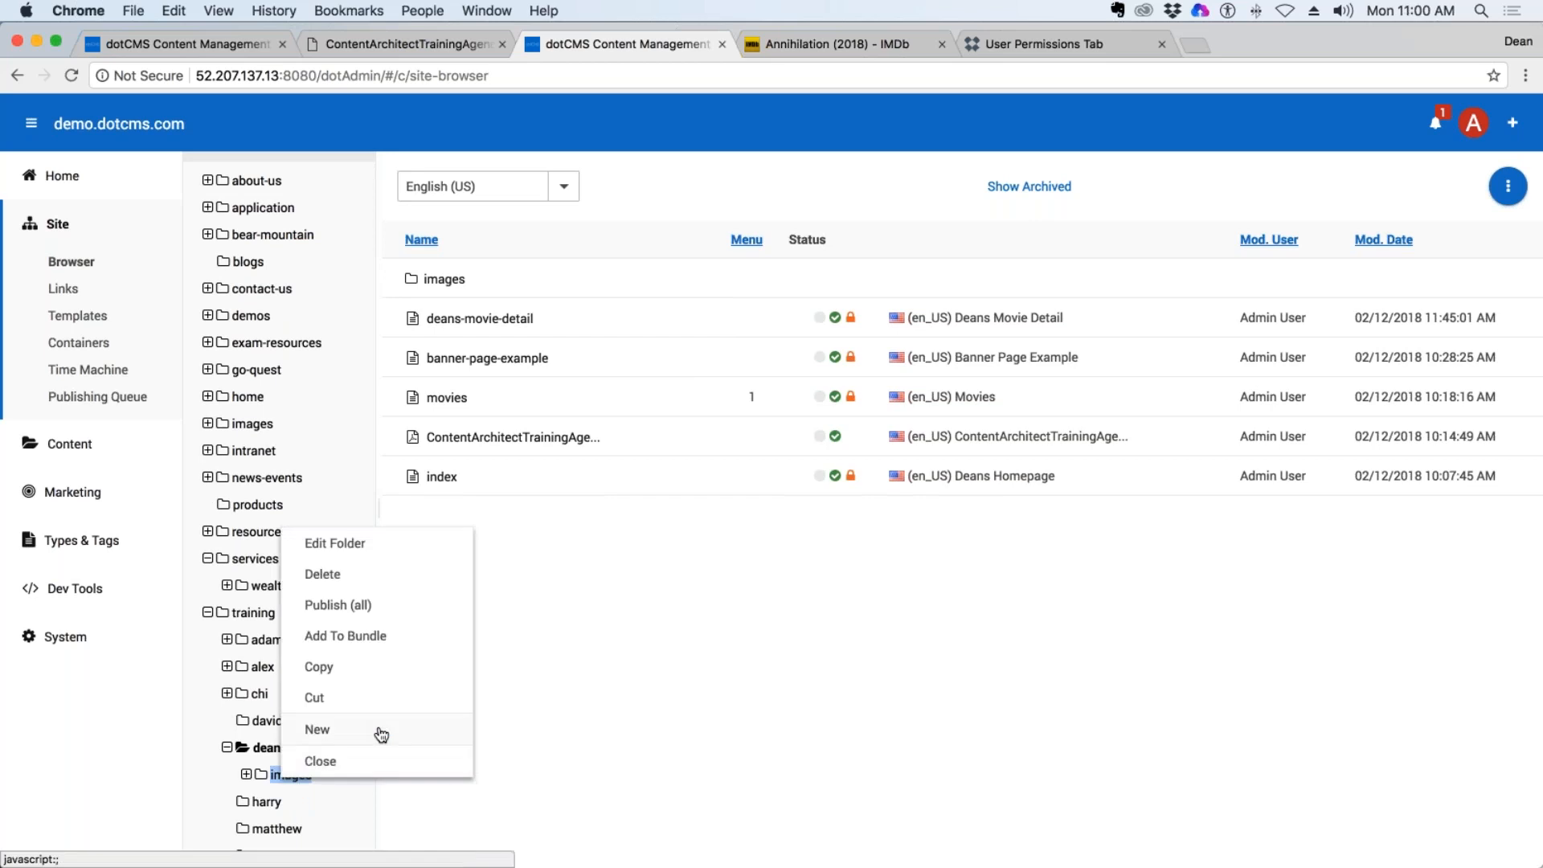
{"action": "mouse_move", "coordinate": [378, 729]}
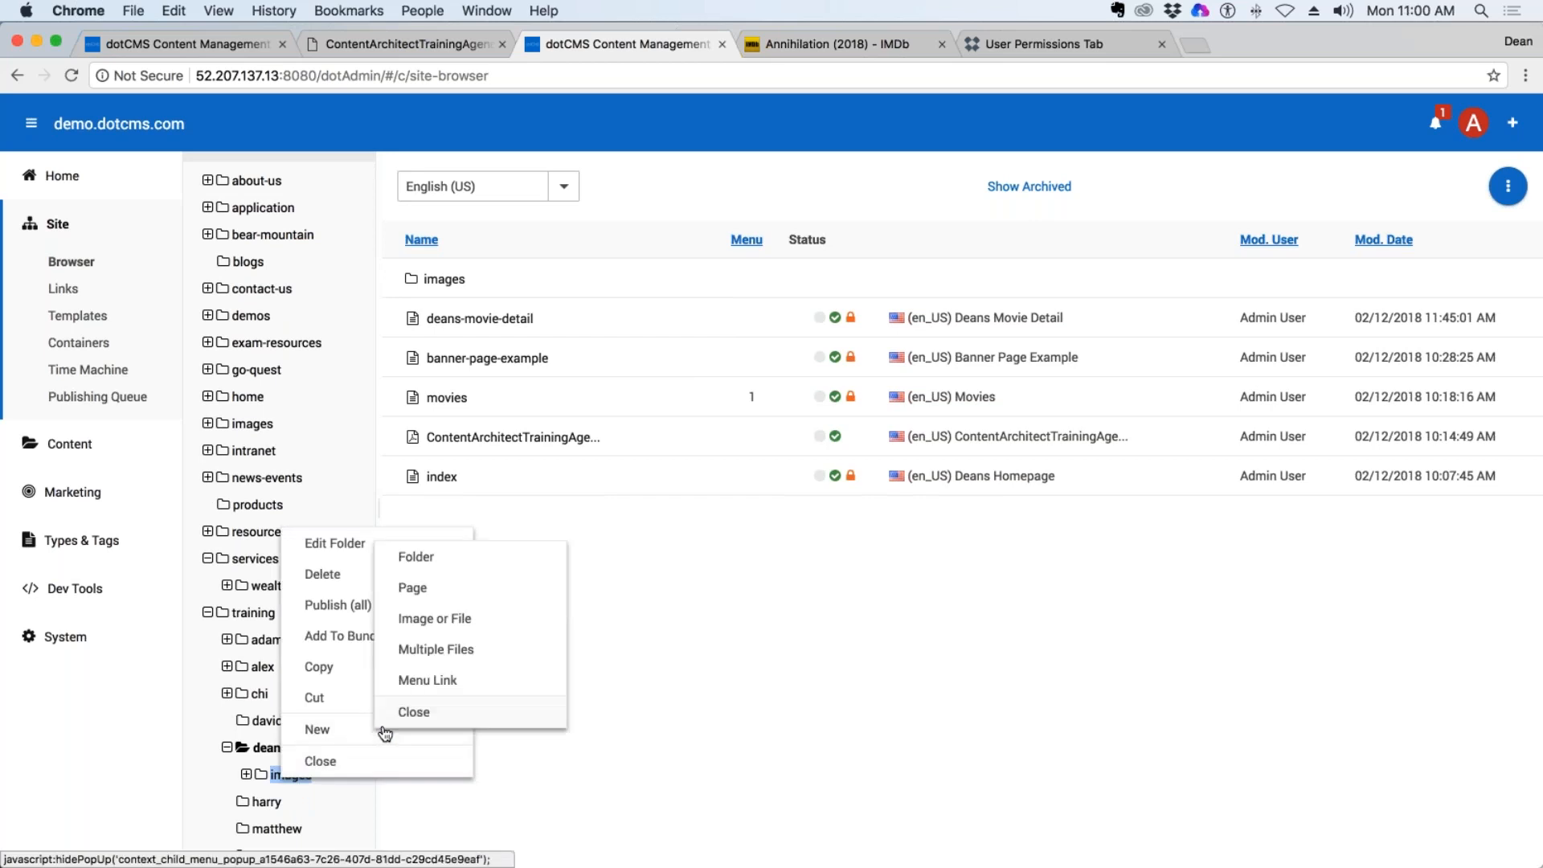
{"action": "left_click", "coordinate": [455, 620]}
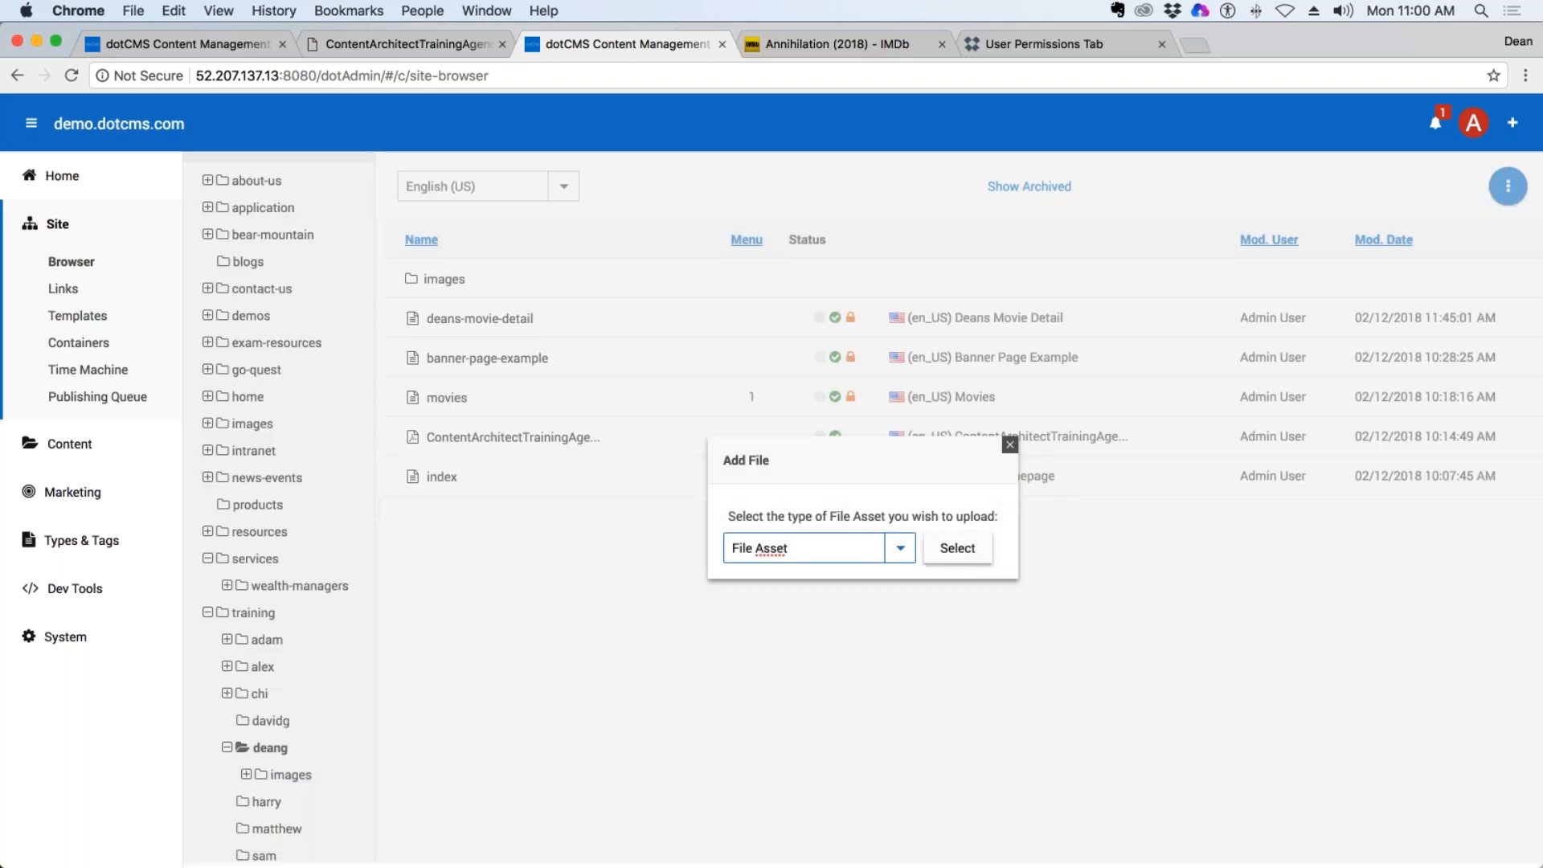
{"action": "left_click", "coordinate": [955, 545]}
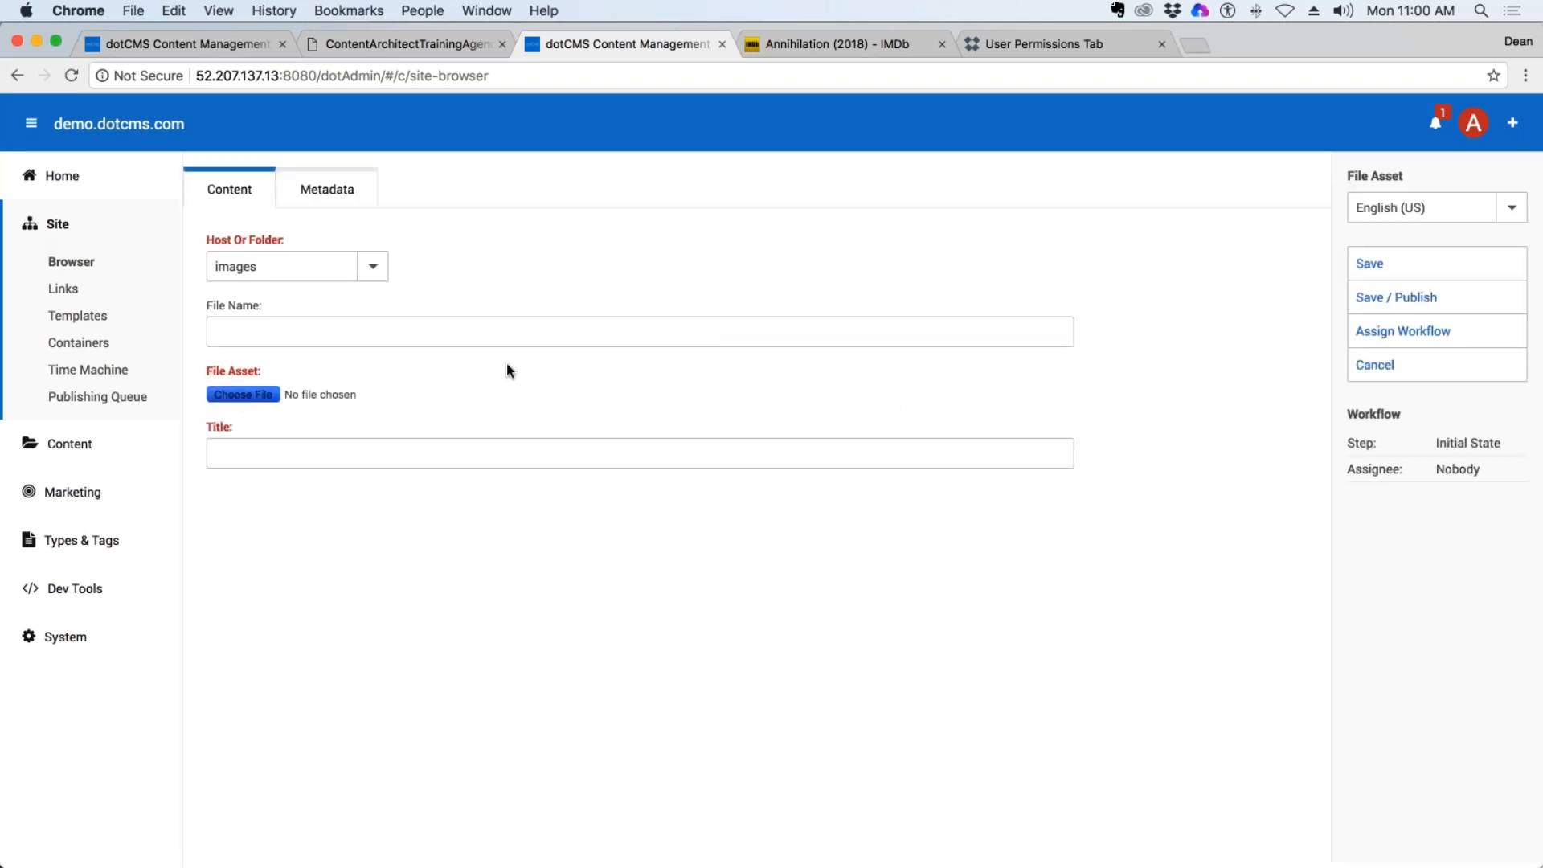
{"action": "left_click", "coordinate": [239, 395]}
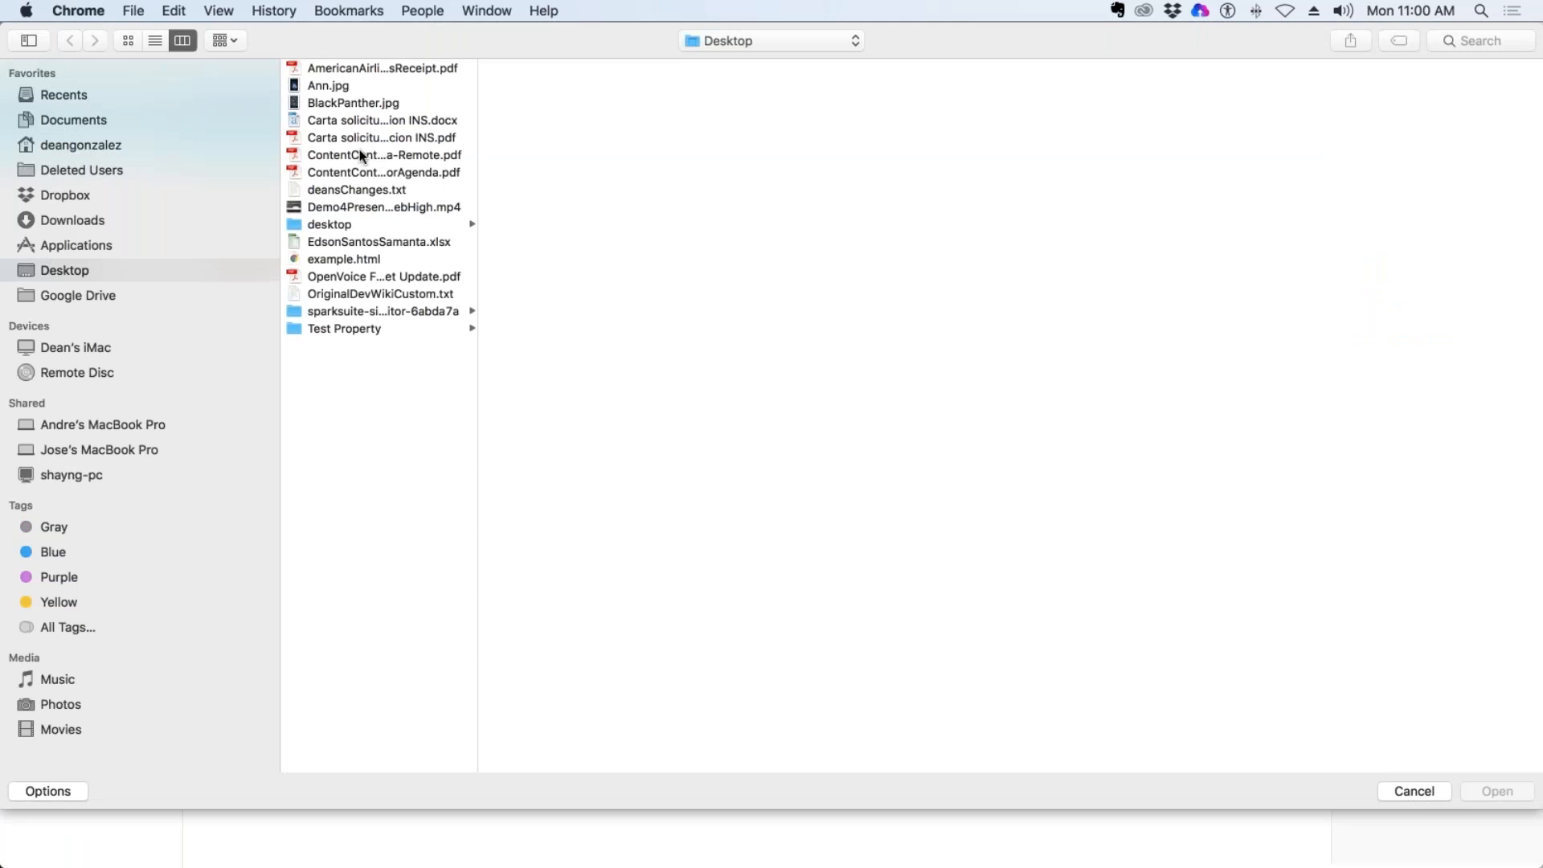
{"action": "double_click", "coordinate": [359, 172]}
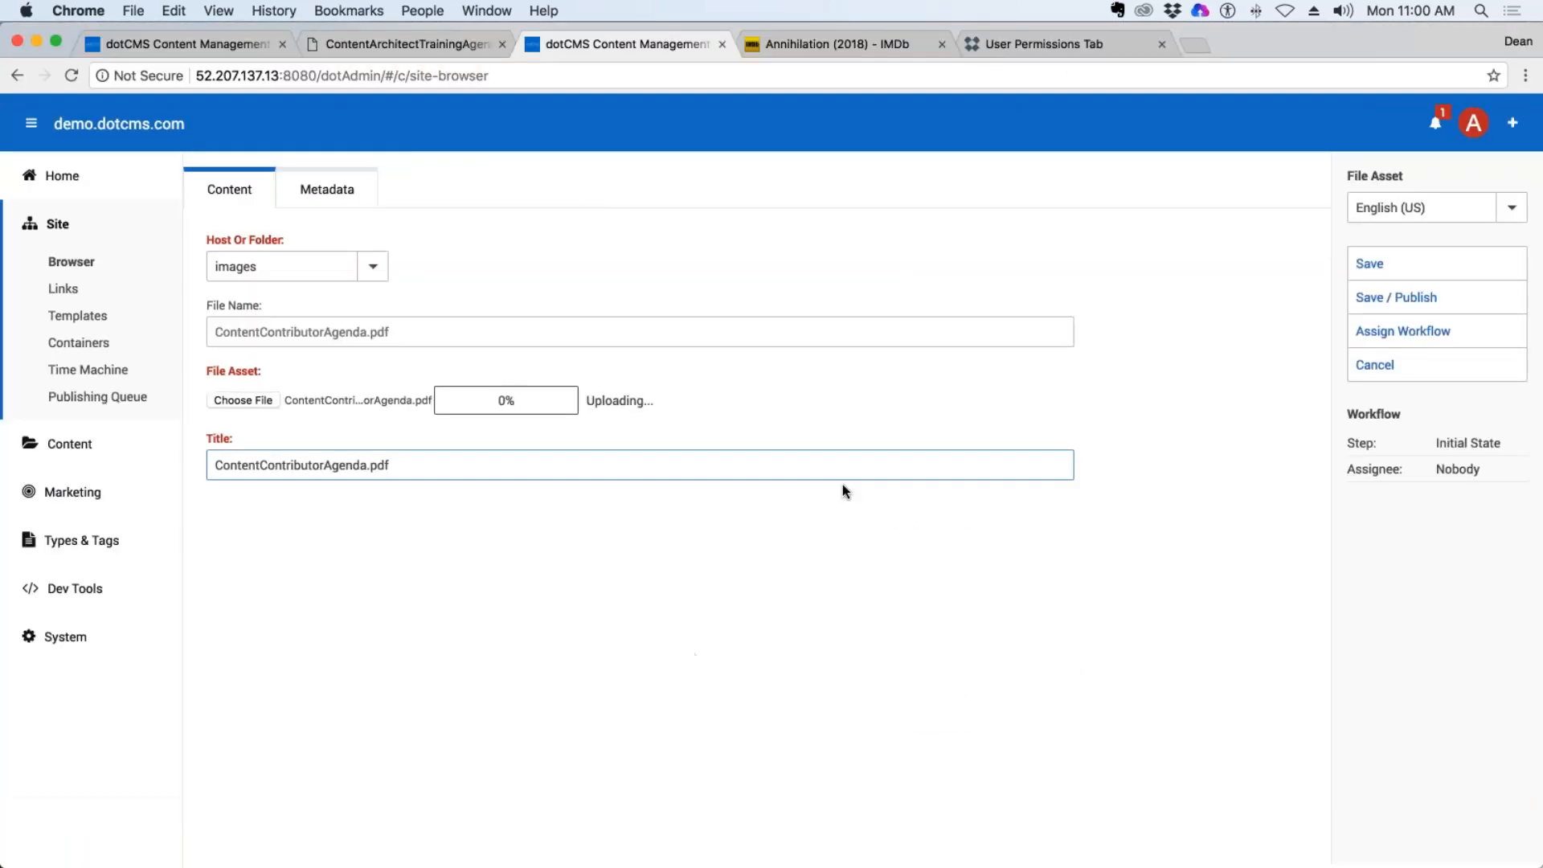
{"action": "left_click", "coordinate": [1406, 302]}
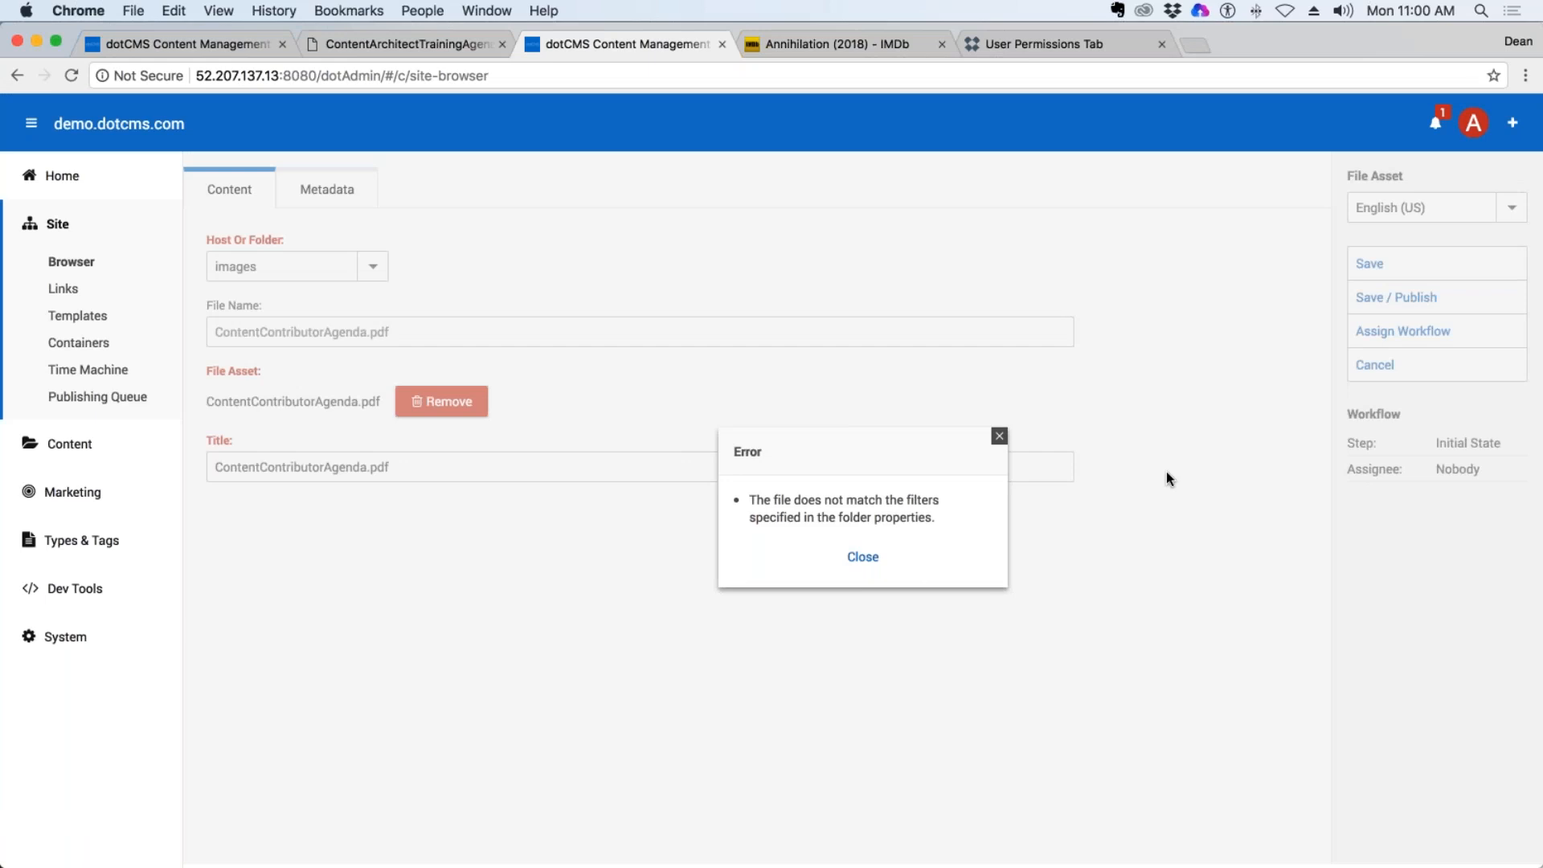
{"action": "left_click", "coordinate": [999, 436]}
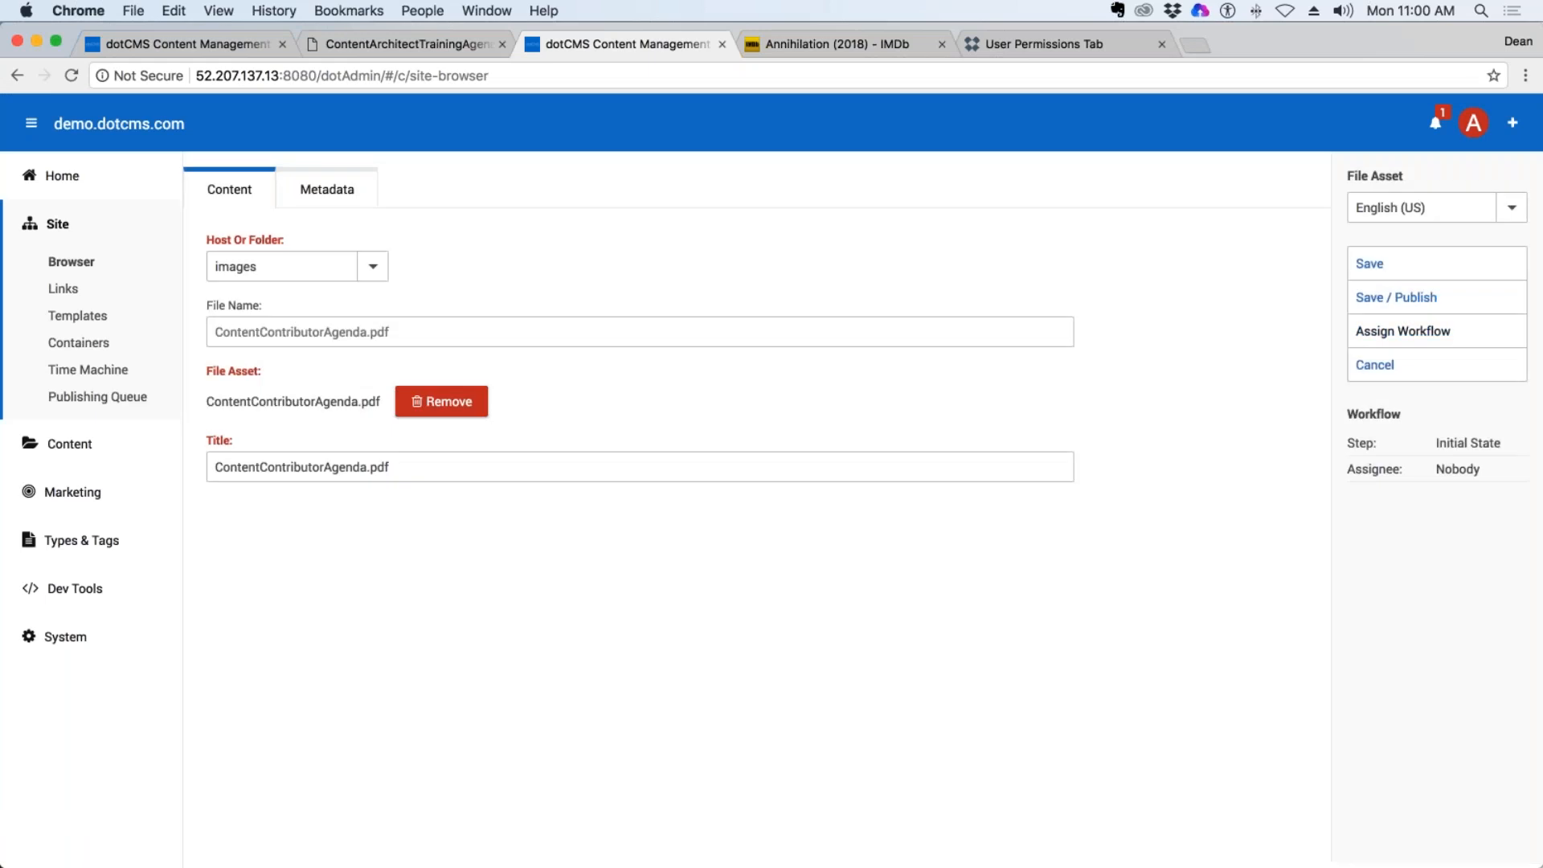
{"action": "left_click", "coordinate": [1379, 368]}
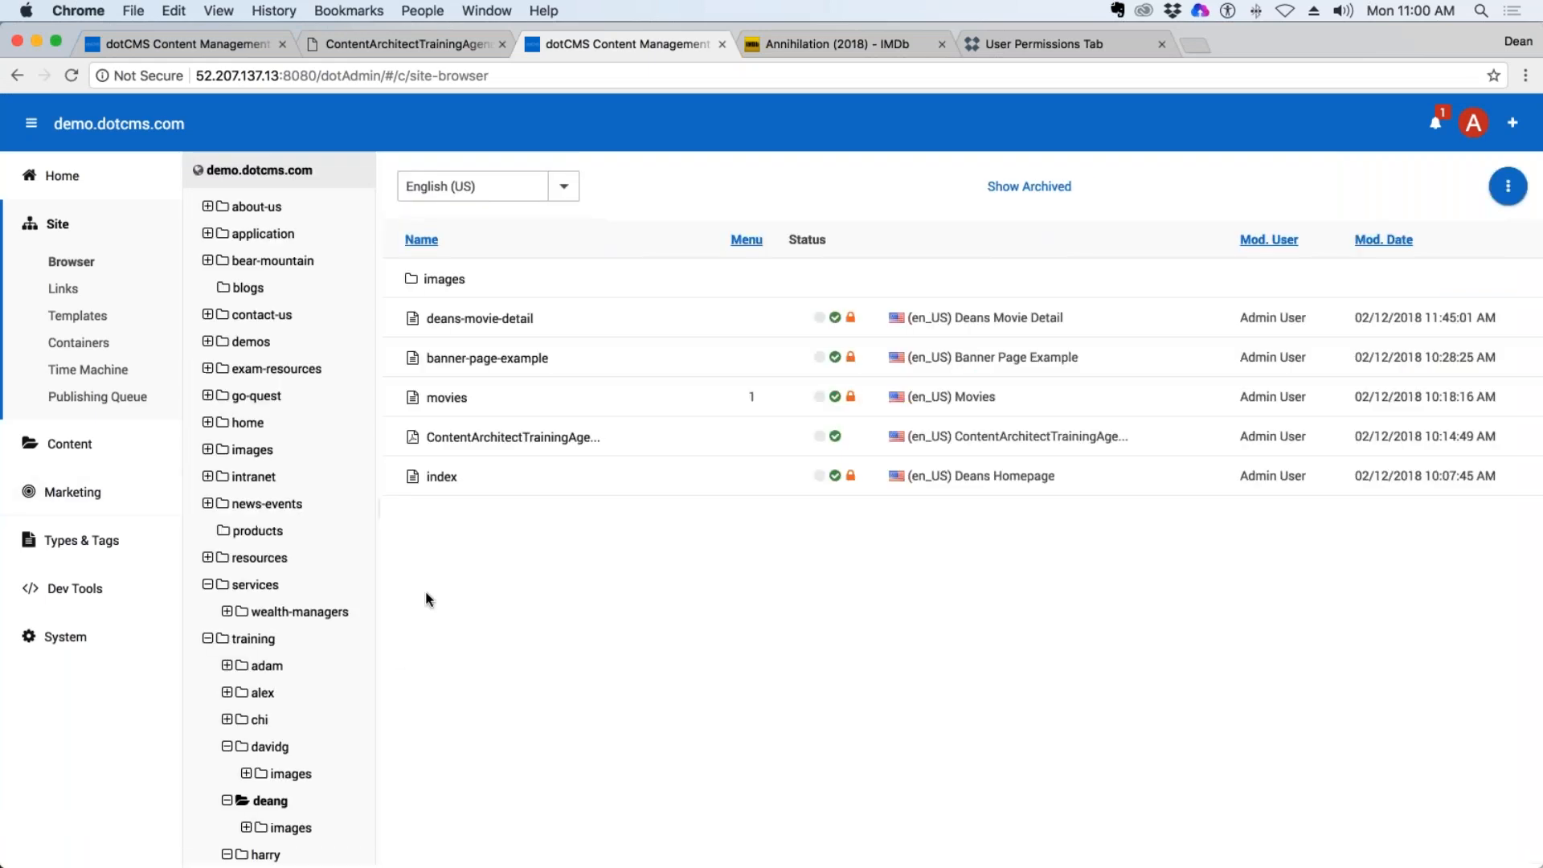
Start a multiple-file upload into the training/deang/images folder, using the File Asset type.
{"action": "scroll", "coordinate": [323, 834], "scroll_direction": "down", "scroll_amount": 1}
{"action": "scroll", "coordinate": [325, 796], "scroll_direction": "down", "scroll_amount": 3}
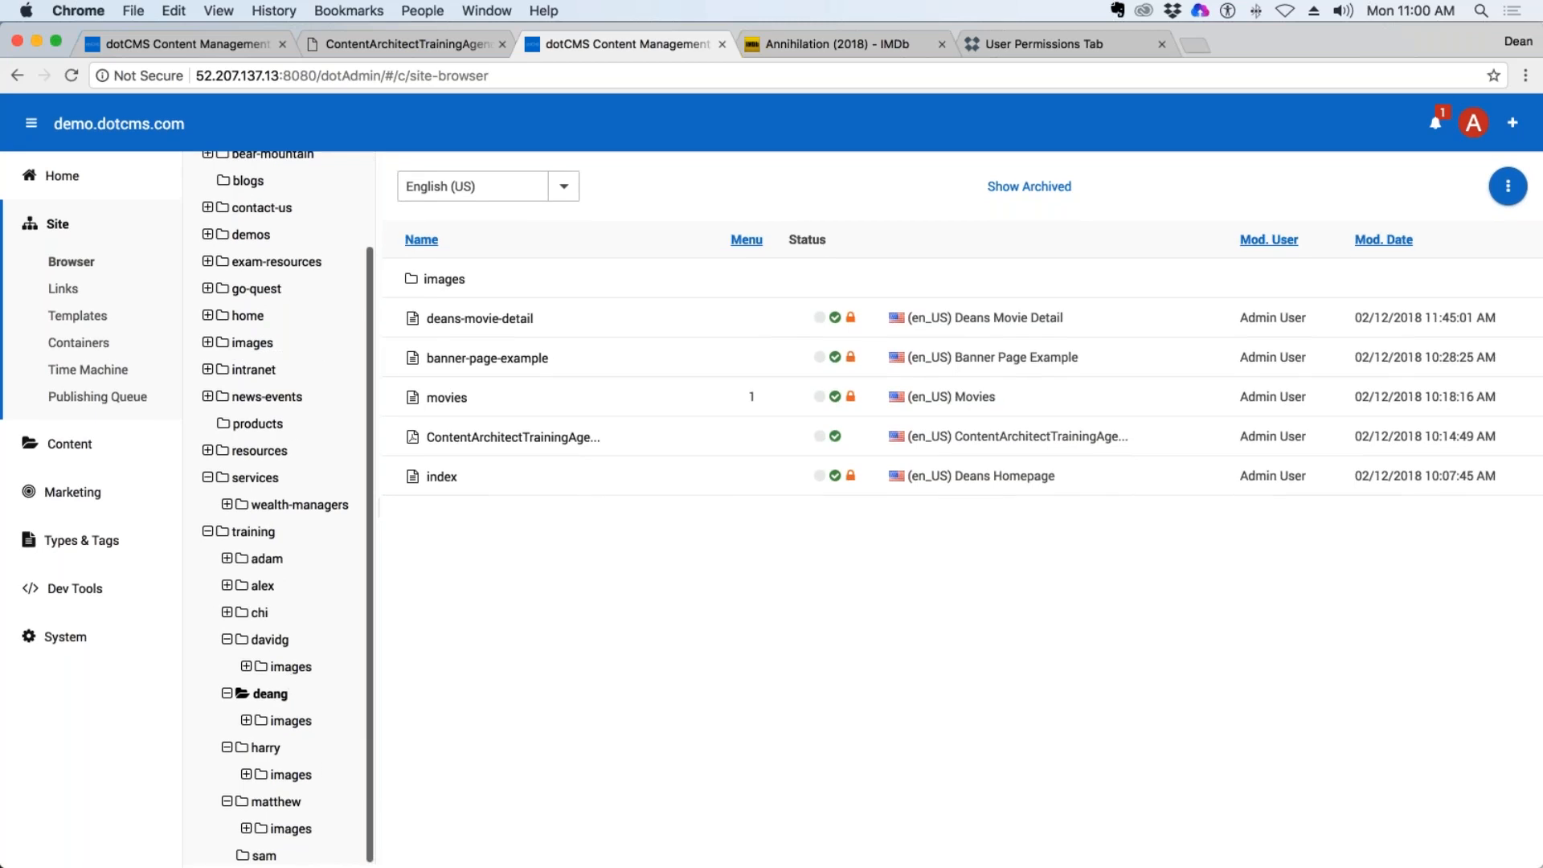
{"action": "left_click", "coordinate": [281, 720]}
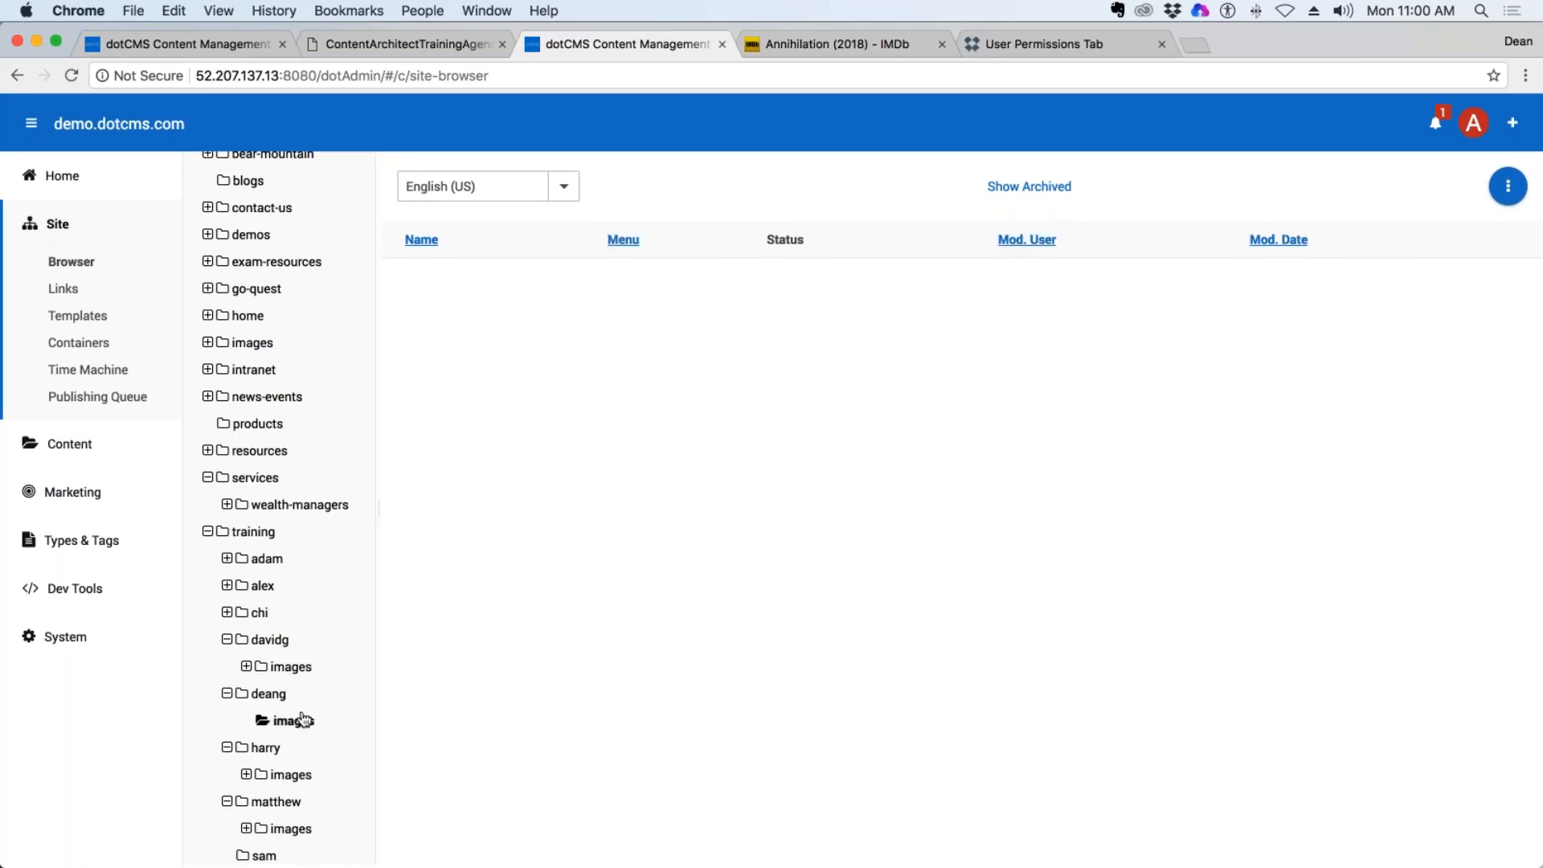
{"action": "right_click", "coordinate": [302, 719]}
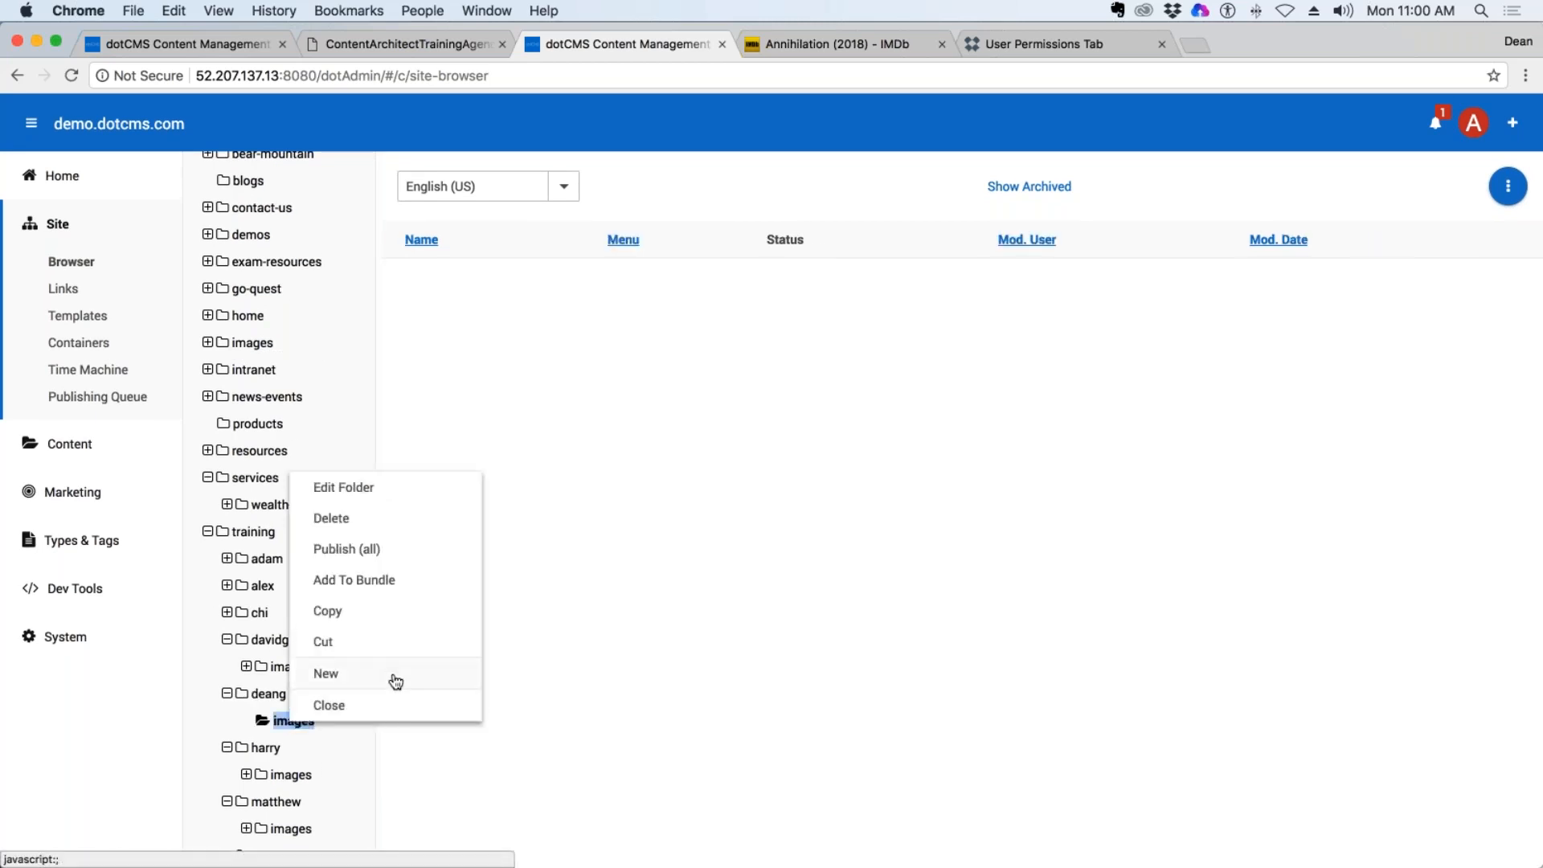
{"action": "mouse_move", "coordinate": [390, 679]}
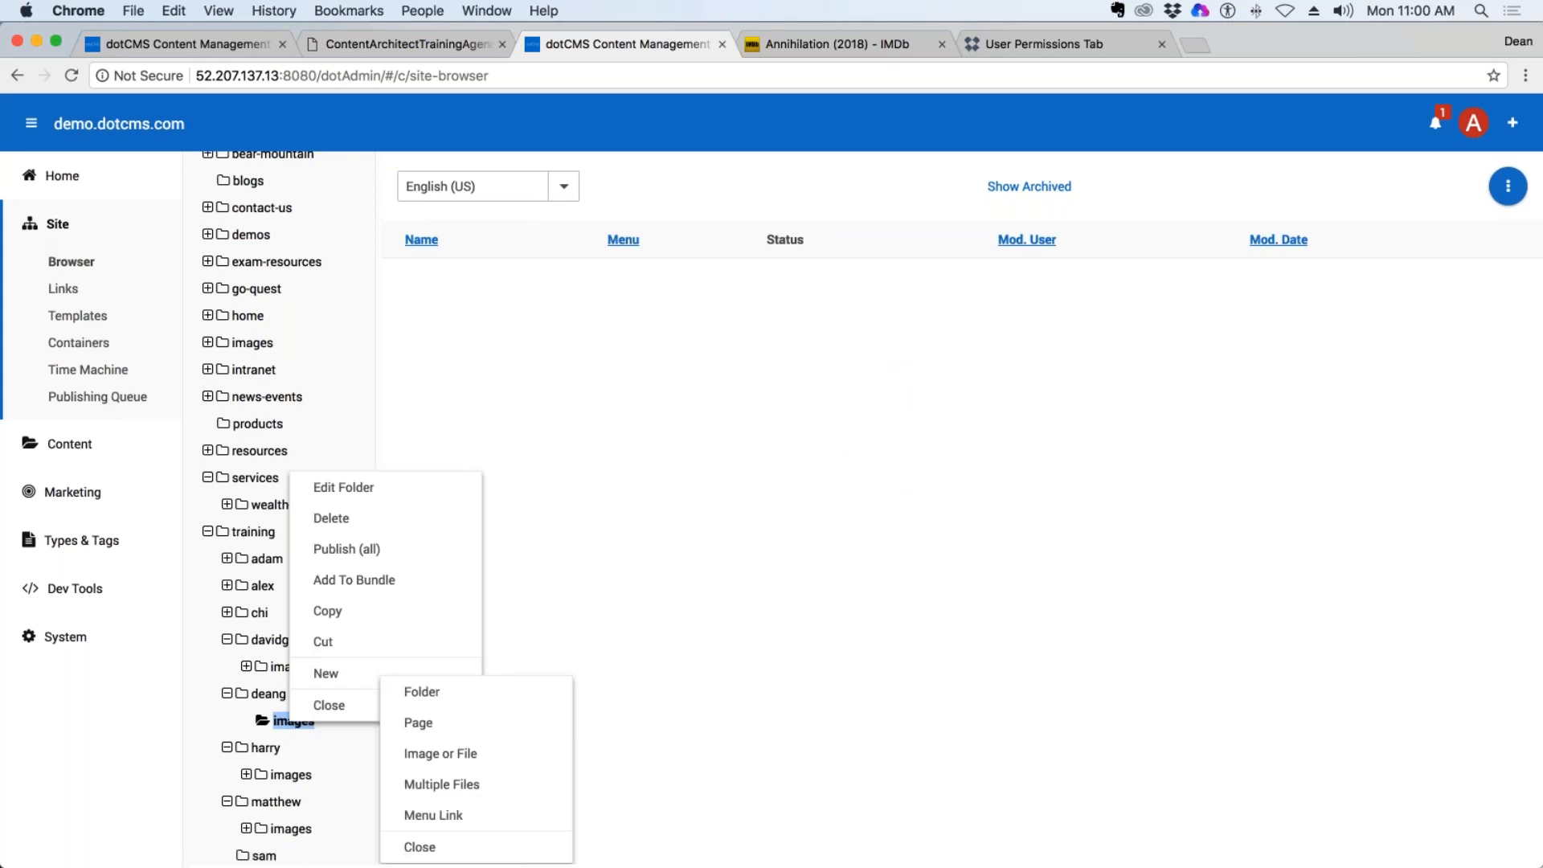
{"action": "left_click", "coordinate": [458, 786]}
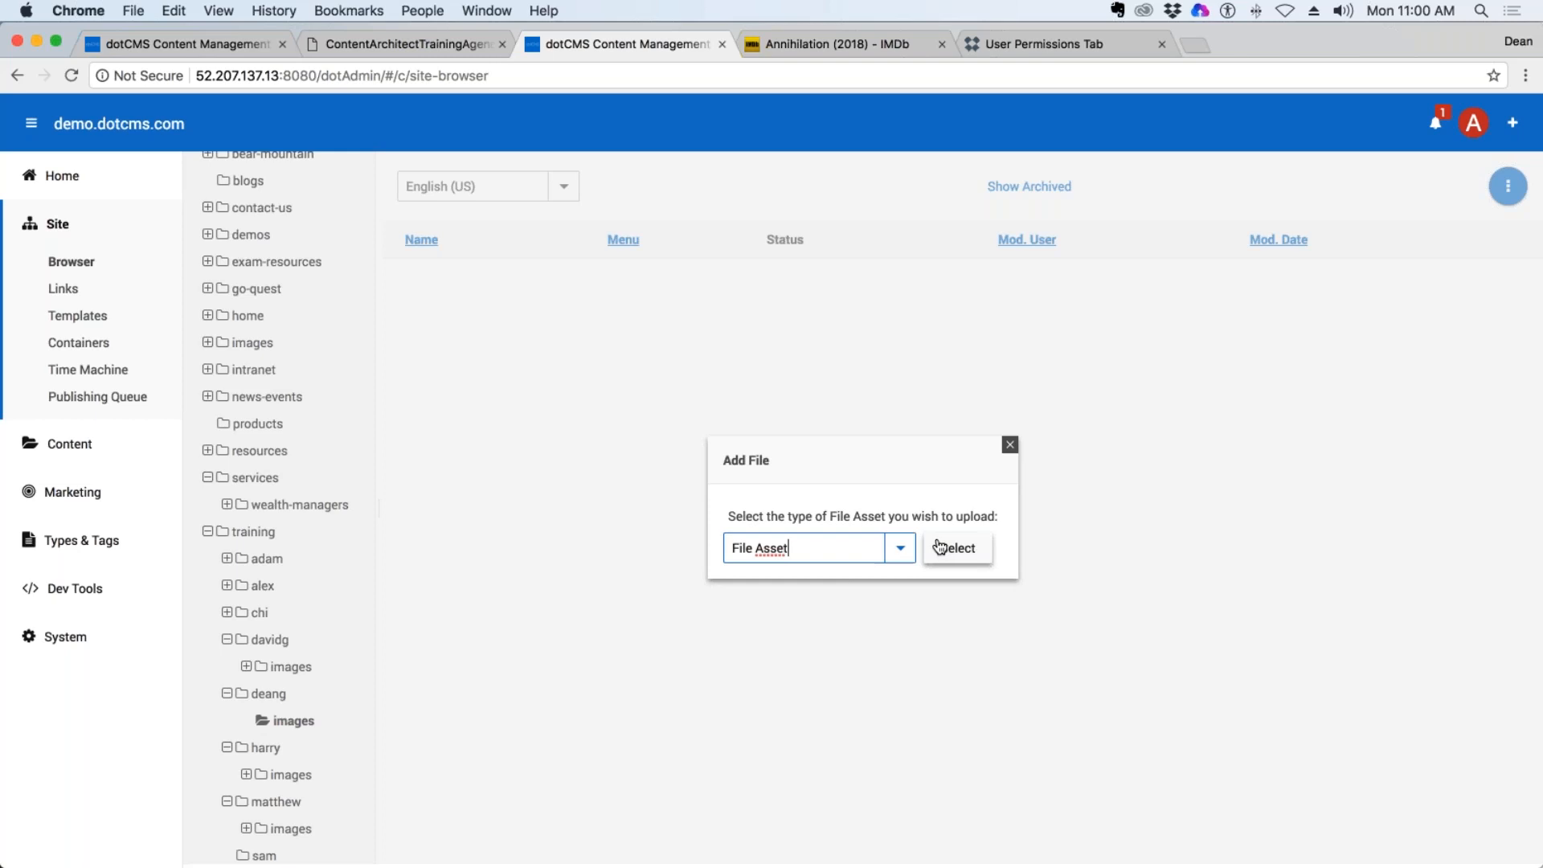
{"action": "left_click", "coordinate": [945, 555]}
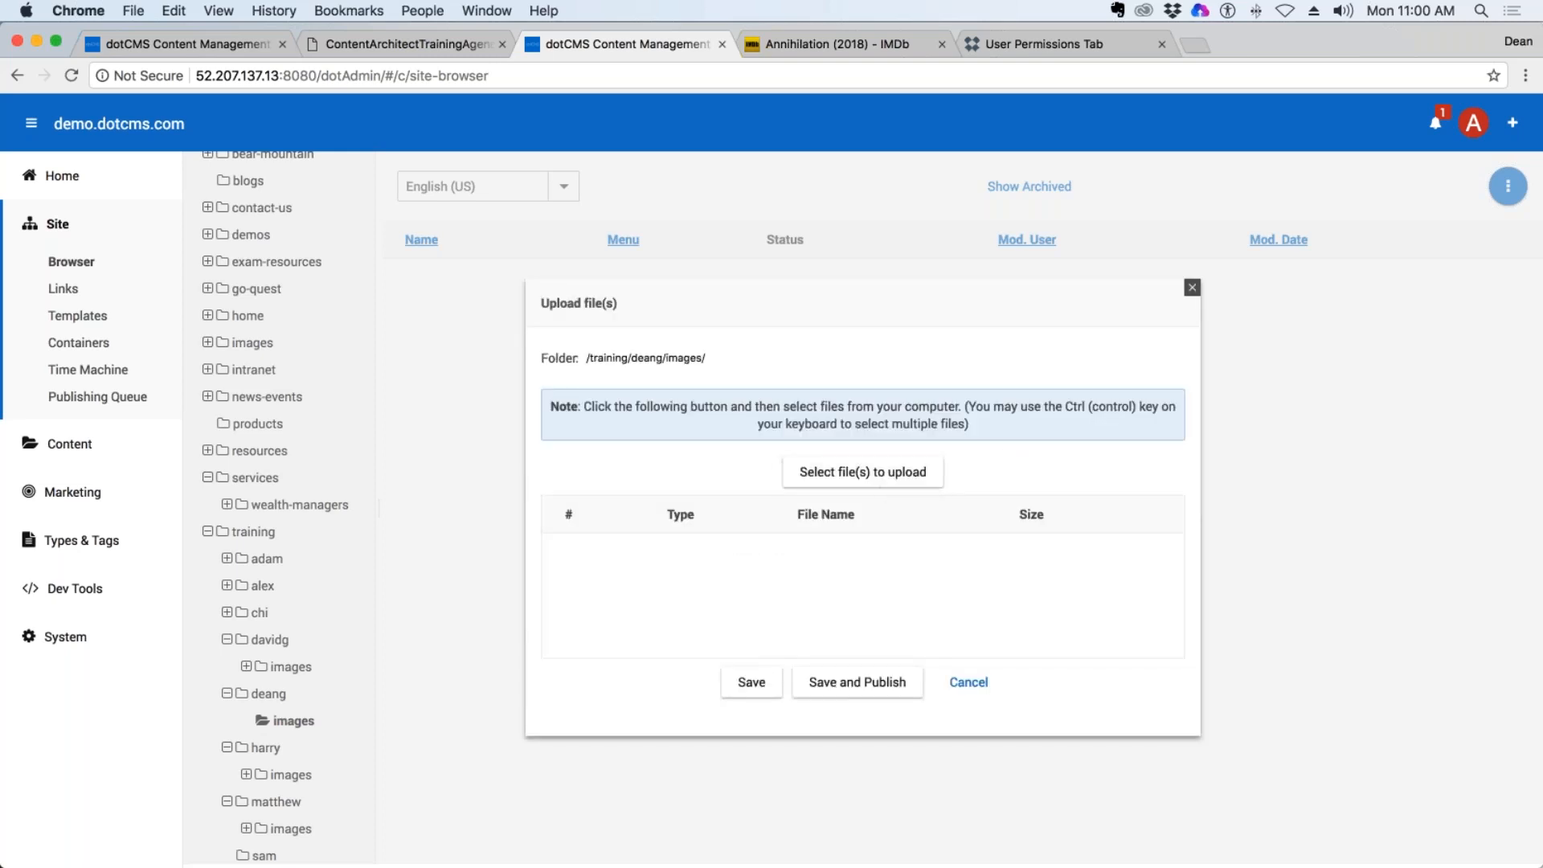
Choose Rango.jpg and Ratatouille.jpg from the desktop/Demo/Posters folder for upload, and save and publish them.
{"action": "left_click", "coordinate": [878, 475]}
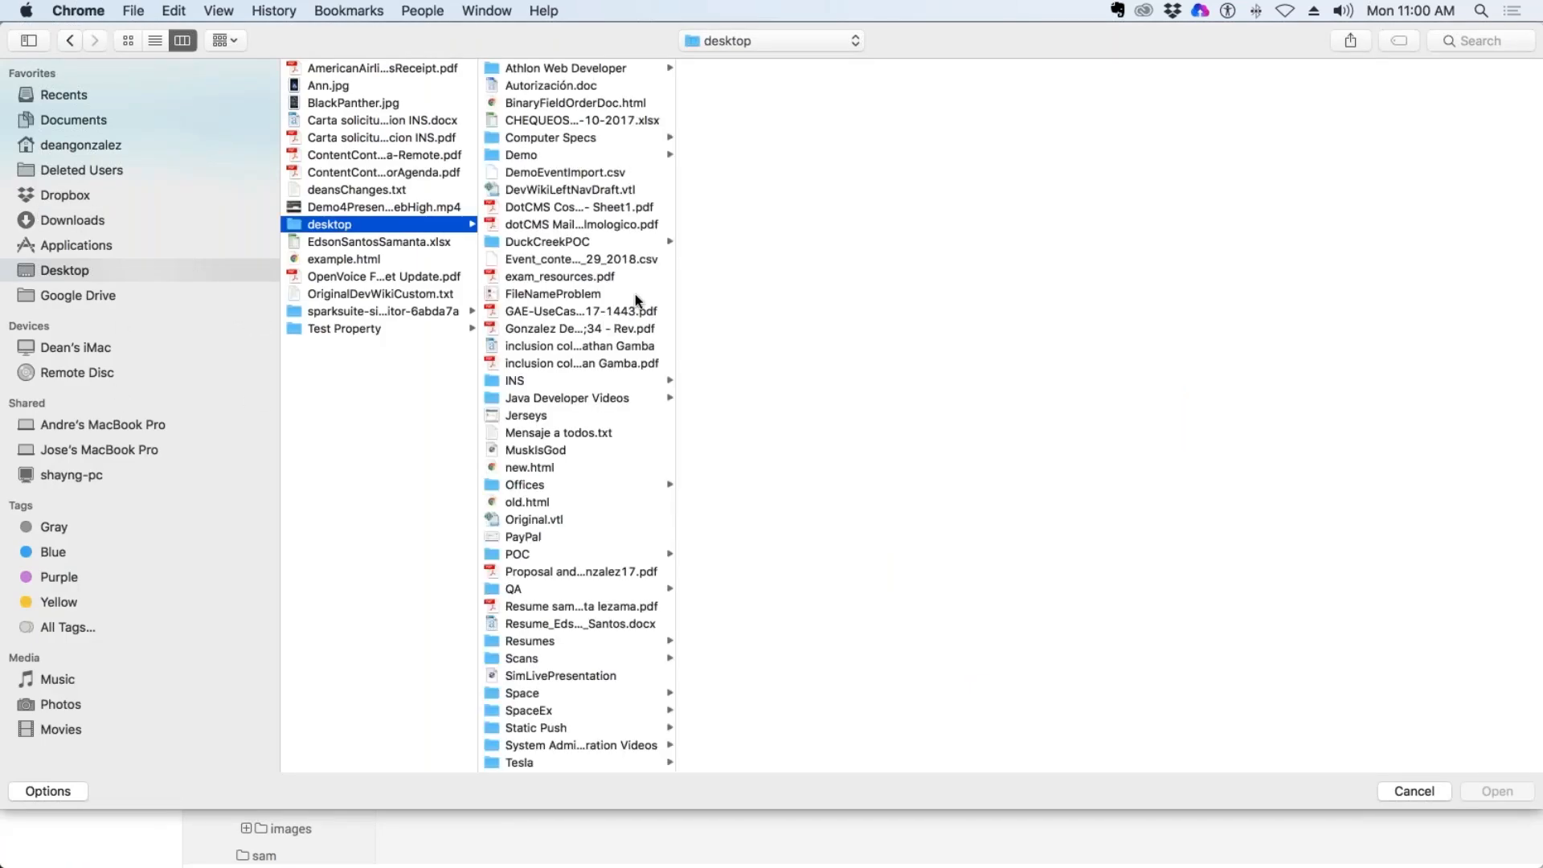
{"action": "left_click", "coordinate": [566, 171]}
{"action": "left_click", "coordinate": [567, 155]}
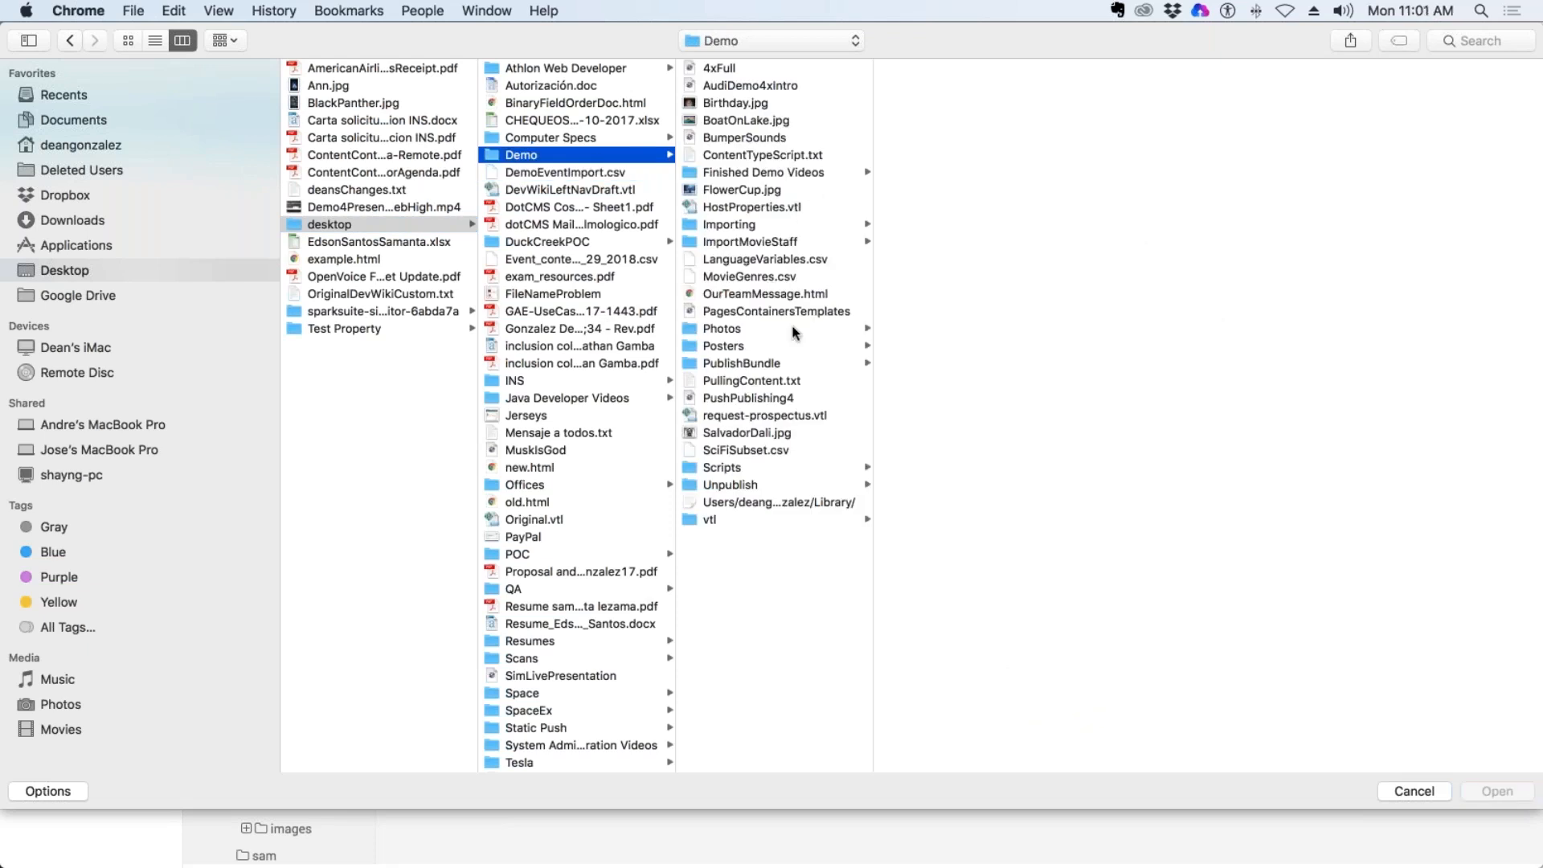
{"action": "left_click", "coordinate": [750, 344]}
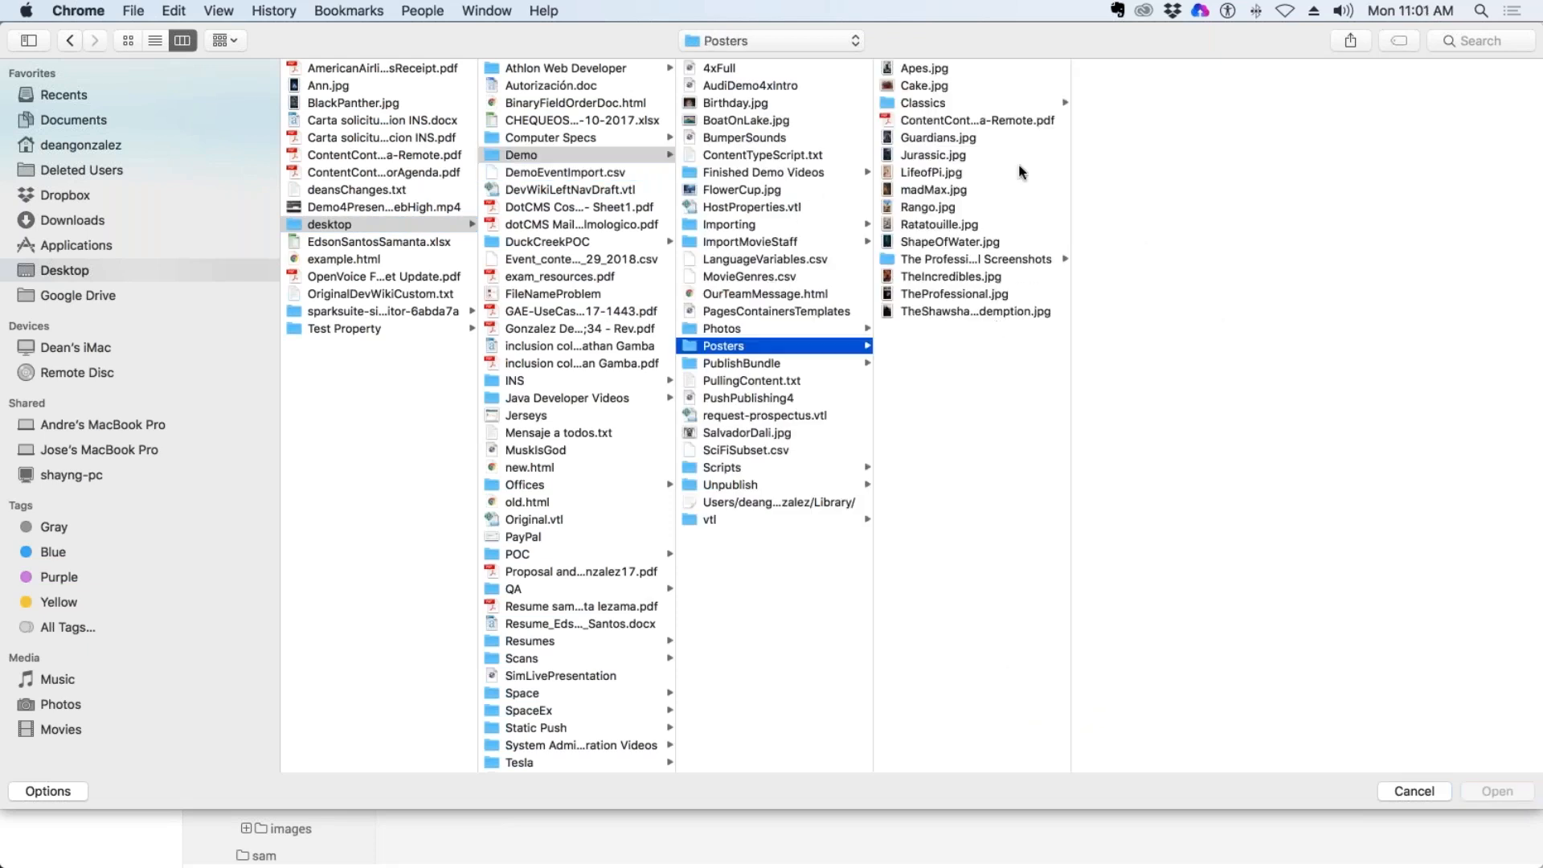
{"action": "left_click_drag", "start_coordinate": [983, 211], "coordinate": [1019, 225]}
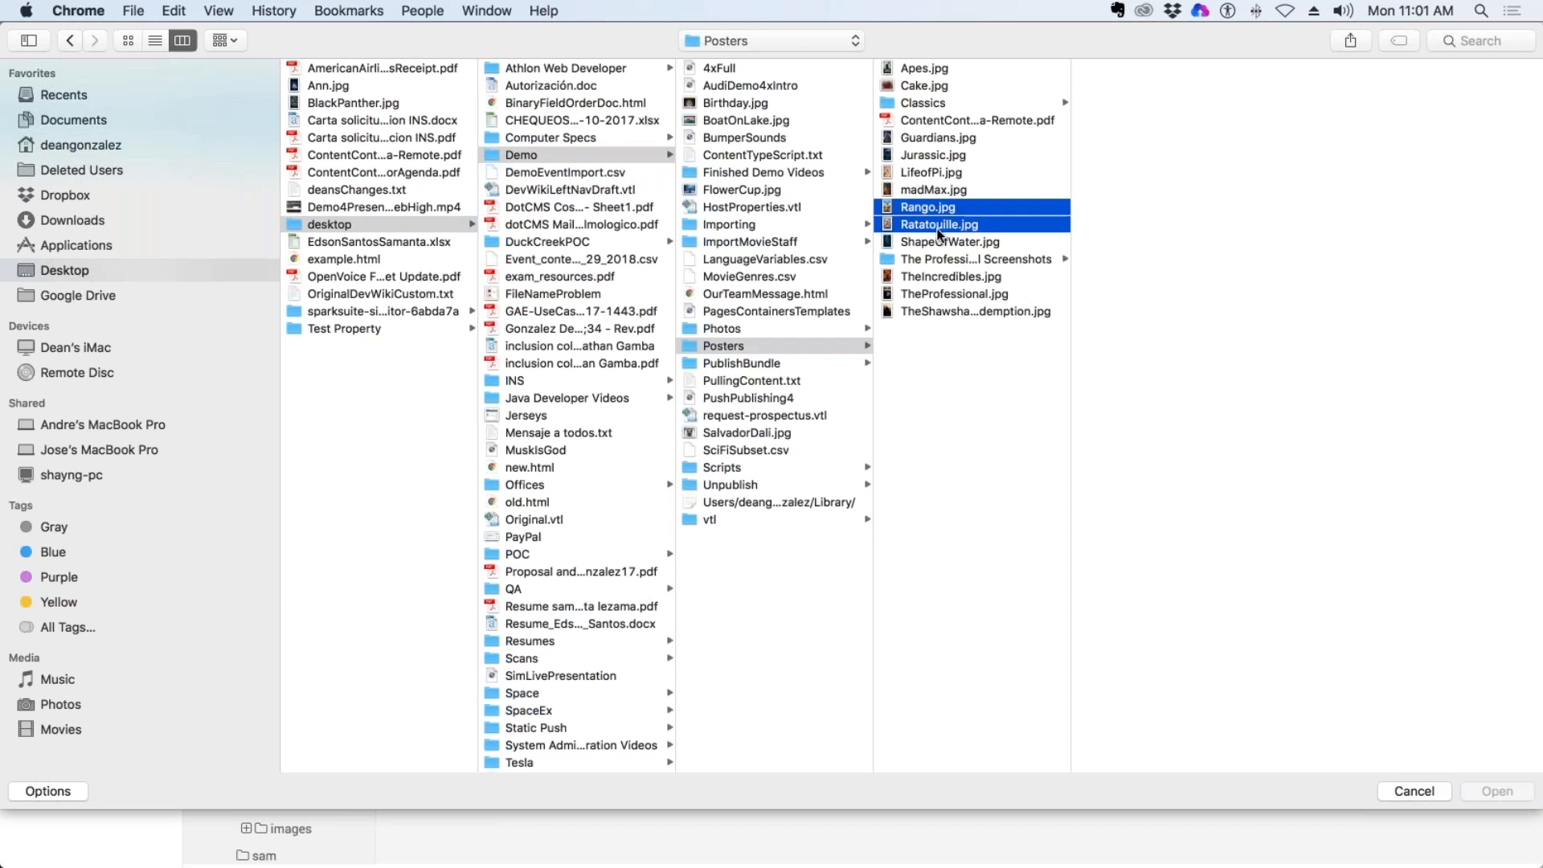
{"action": "left_click", "coordinate": [1499, 786]}
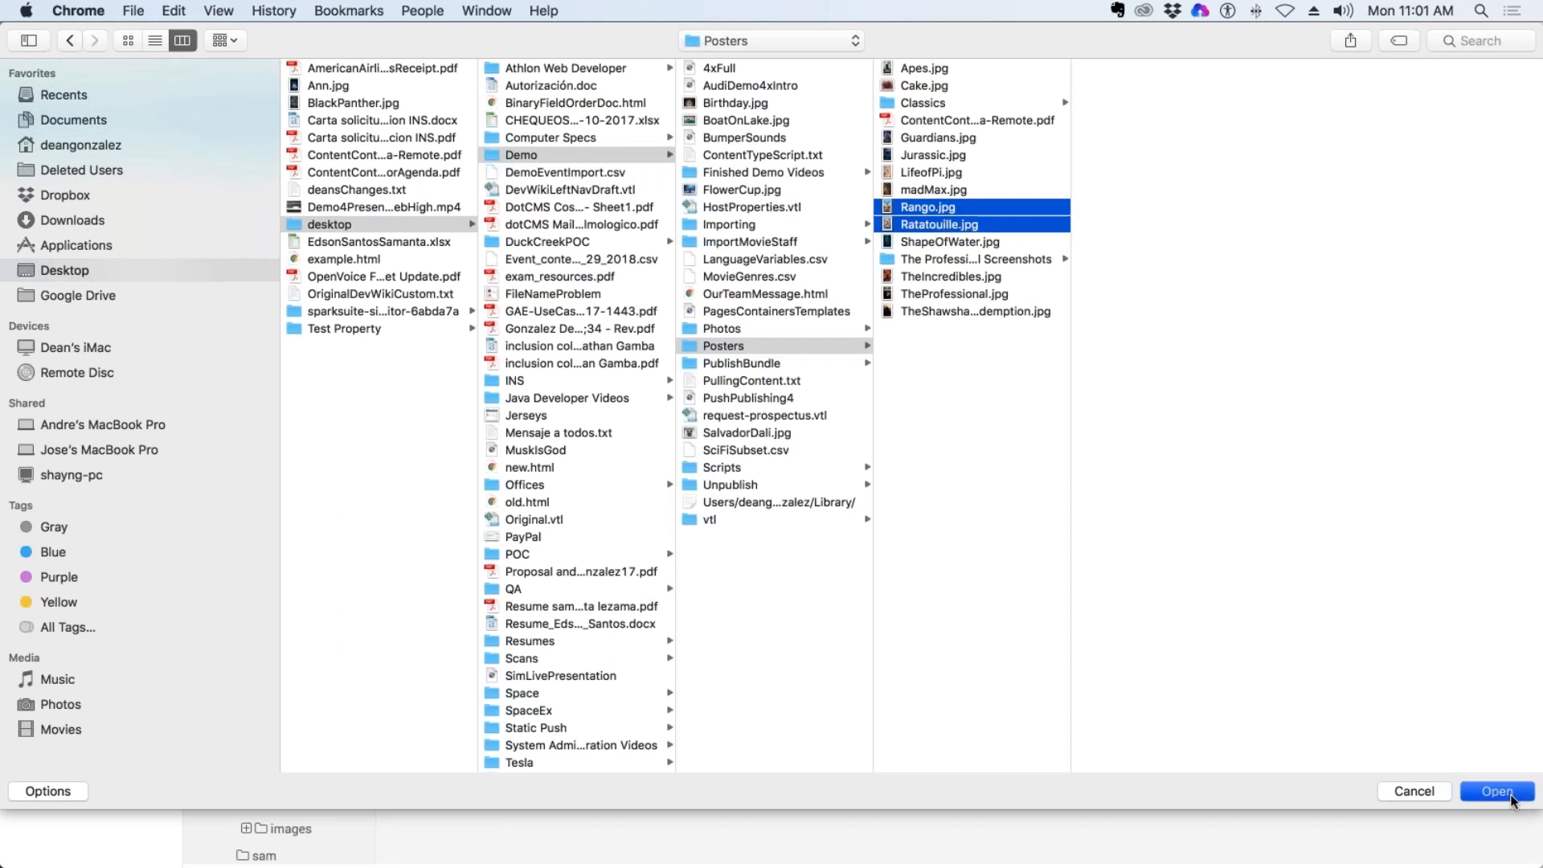
{"action": "left_click", "coordinate": [887, 686]}
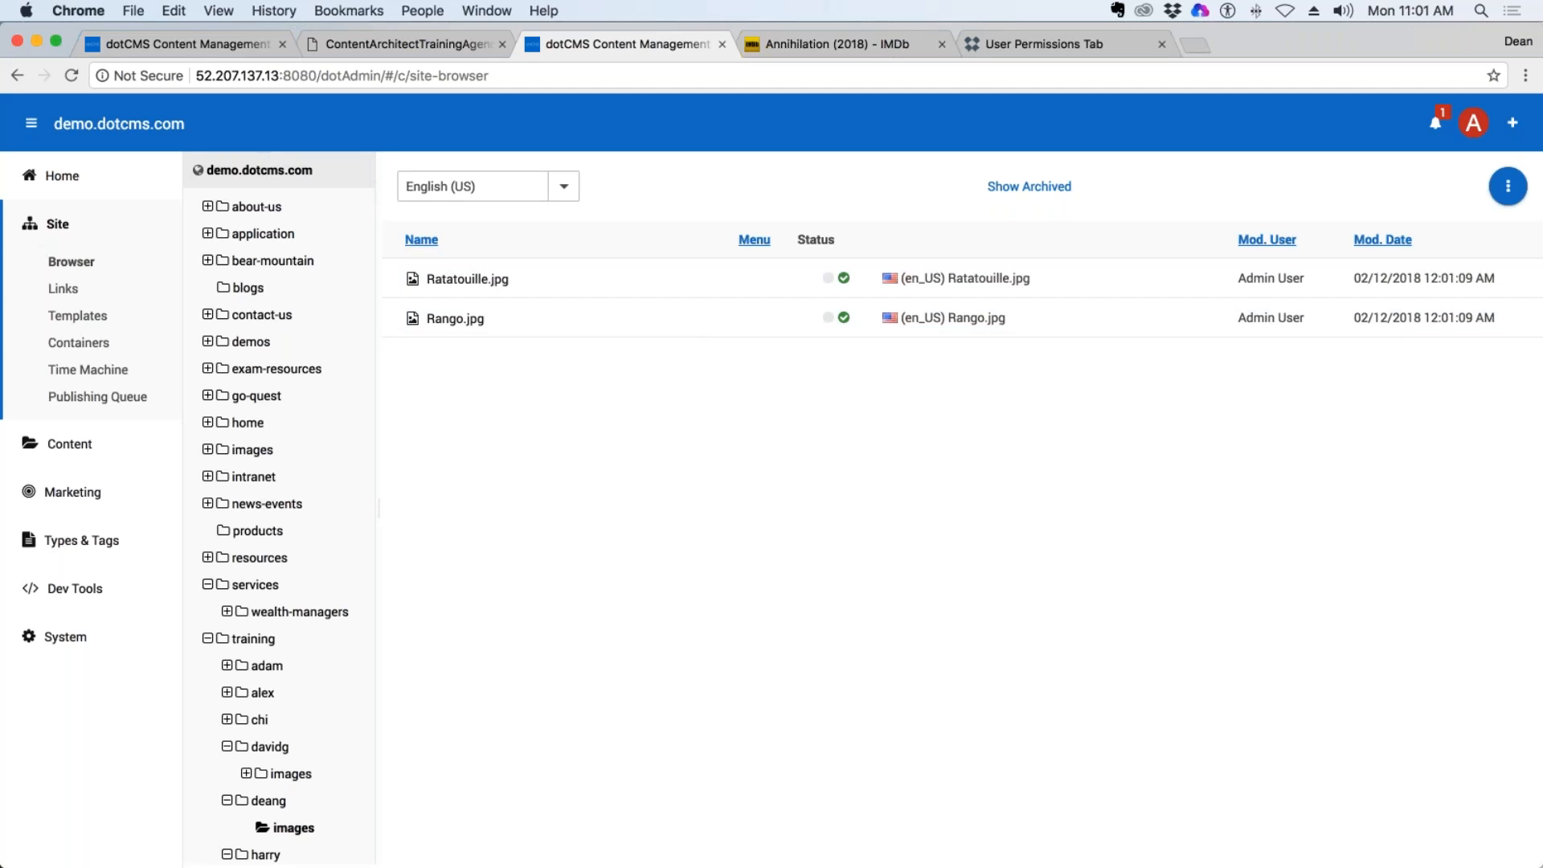
Switch to IMDb, go back to the coming-soon list, and open the poster in the photos of Annihilation (2018).
{"action": "left_click", "coordinate": [819, 45]}
{"action": "left_click", "coordinate": [18, 76]}
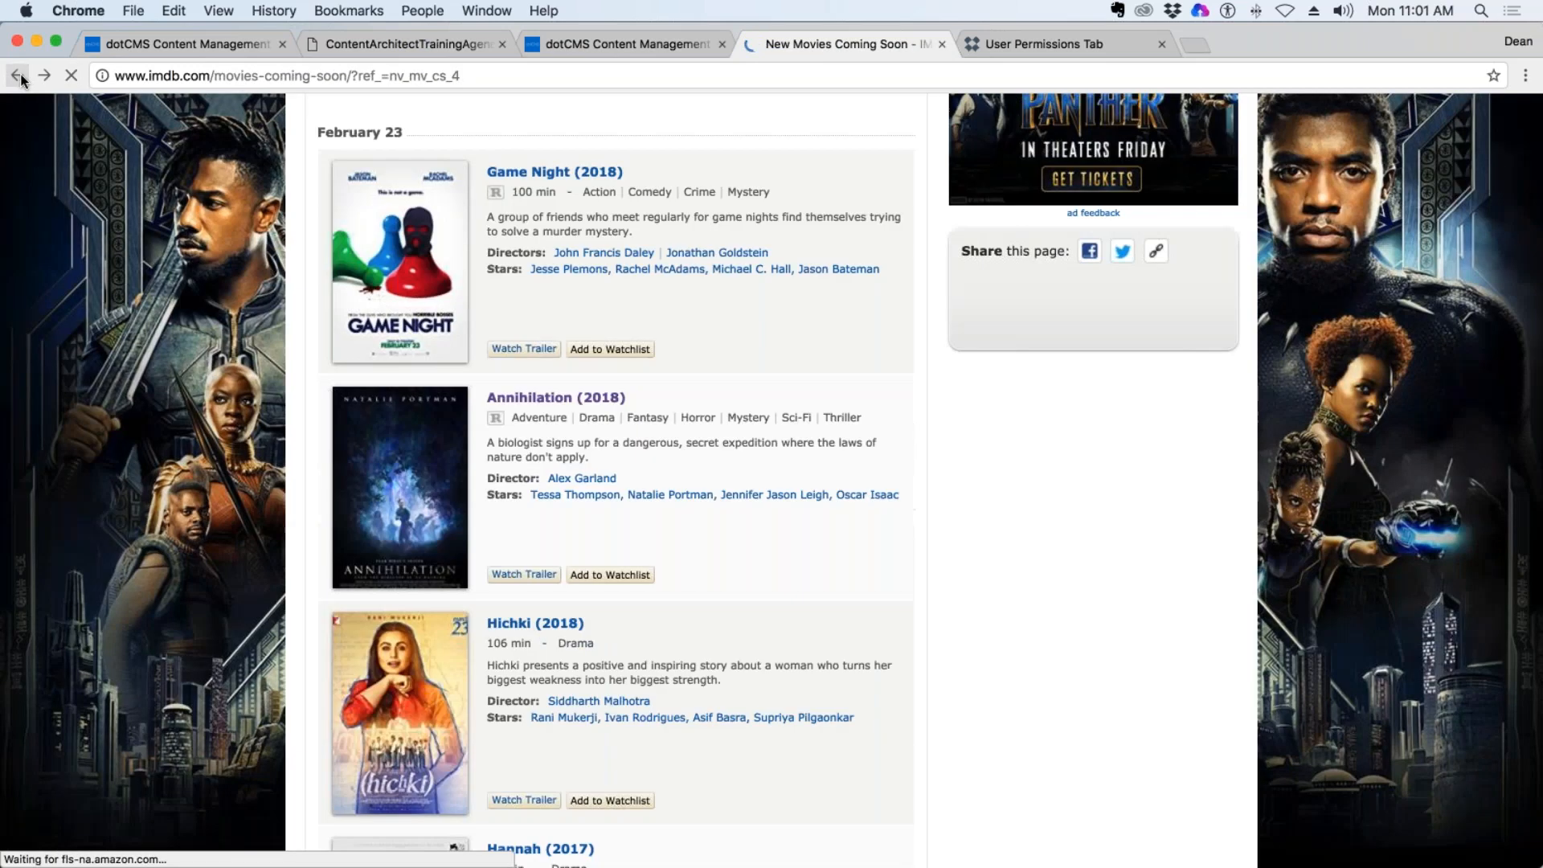
{"action": "left_click", "coordinate": [431, 507]}
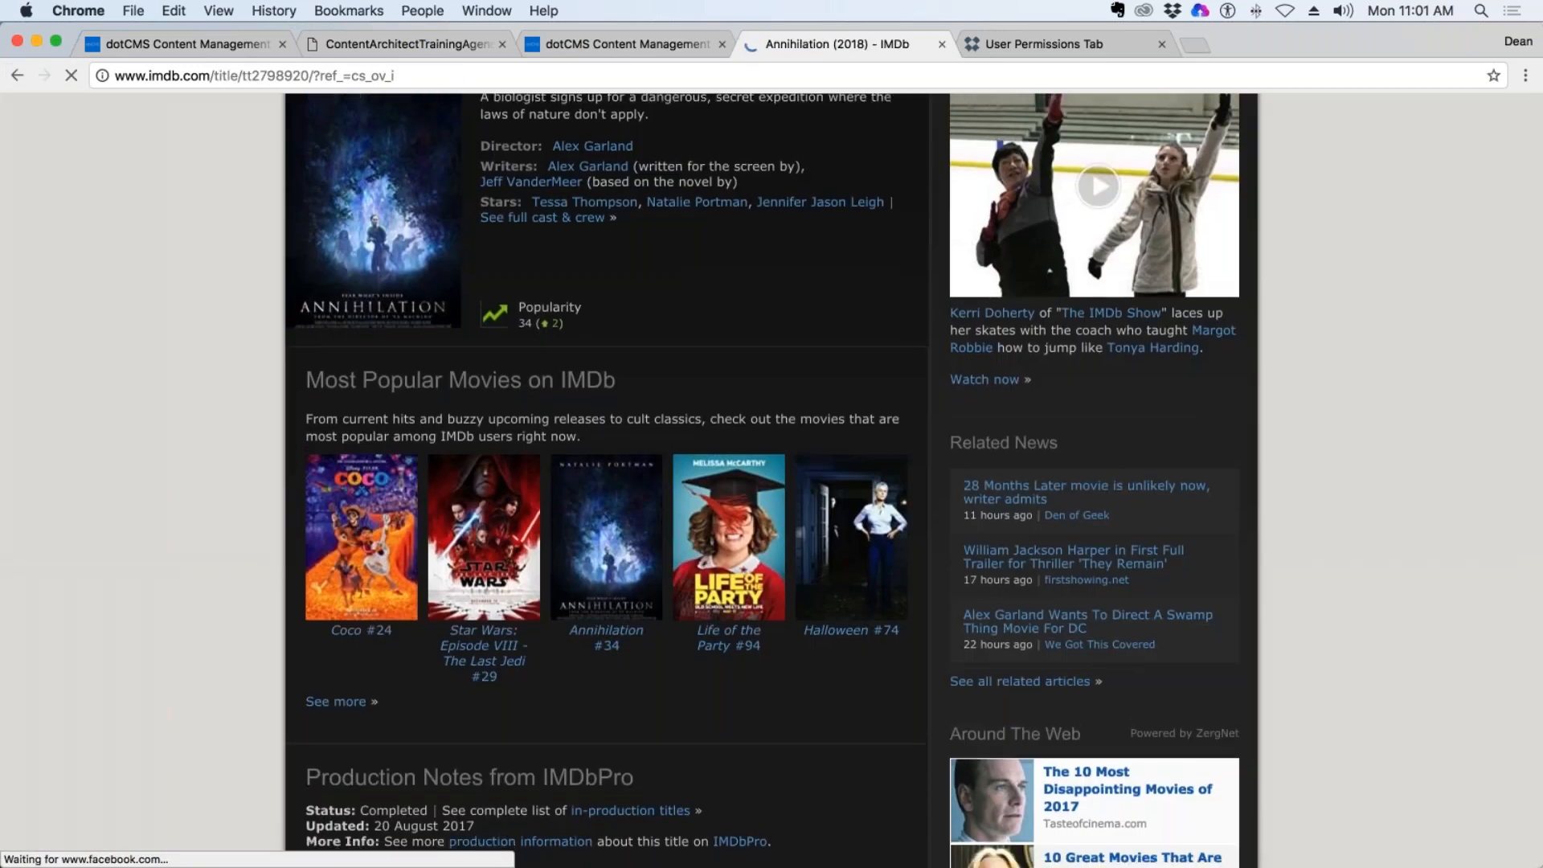
{"action": "scroll", "coordinate": [767, 705], "scroll_direction": "down", "scroll_amount": 5}
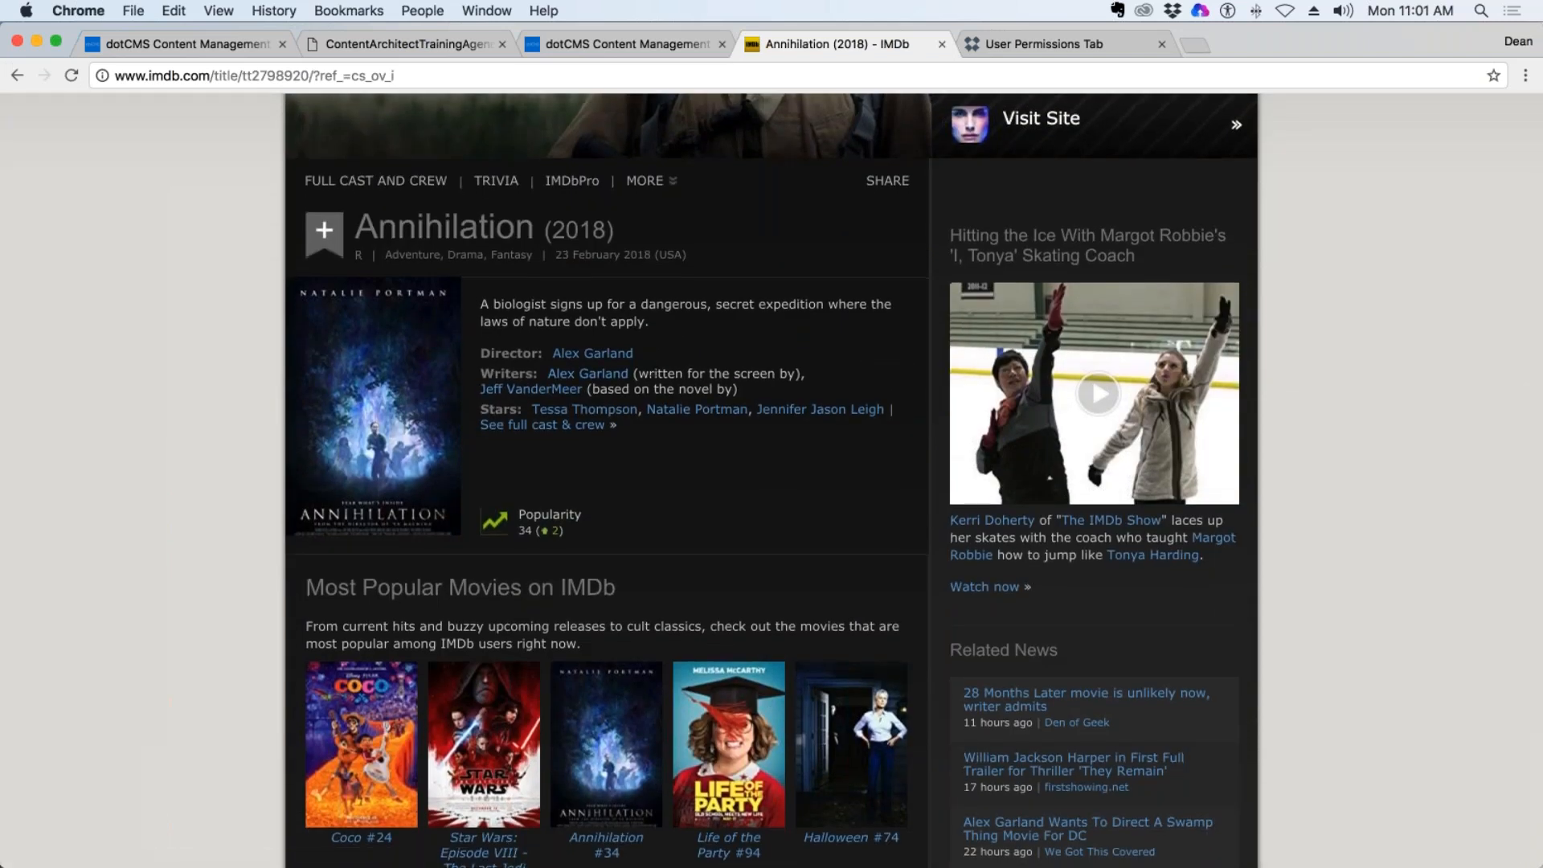
{"action": "scroll", "coordinate": [727, 277], "scroll_direction": "down", "scroll_amount": 6}
{"action": "scroll", "coordinate": [730, 465], "scroll_direction": "down", "scroll_amount": 4}
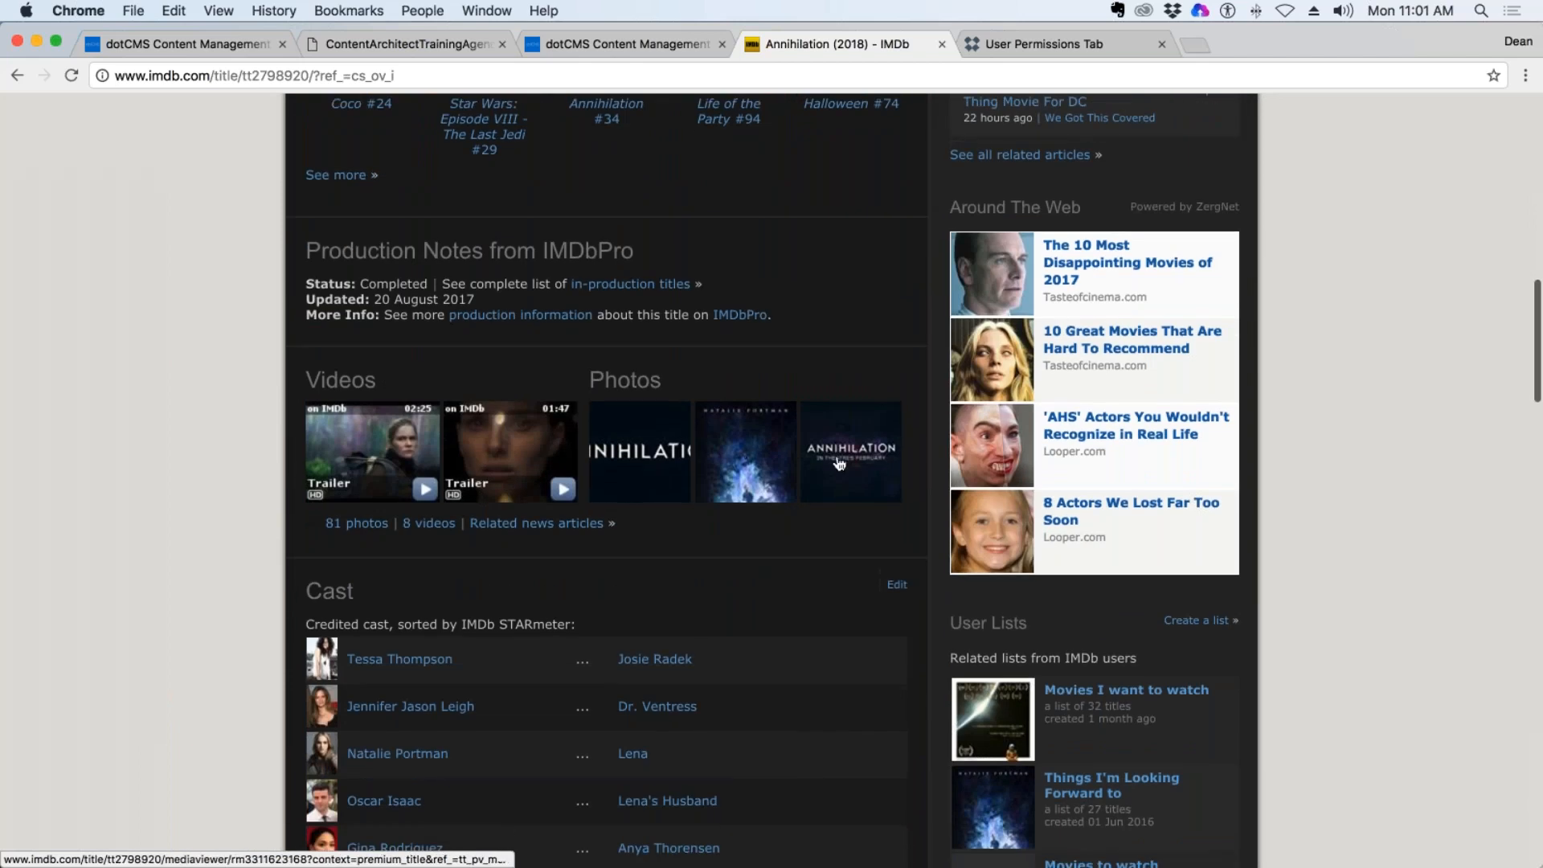
{"action": "left_click", "coordinate": [752, 447]}
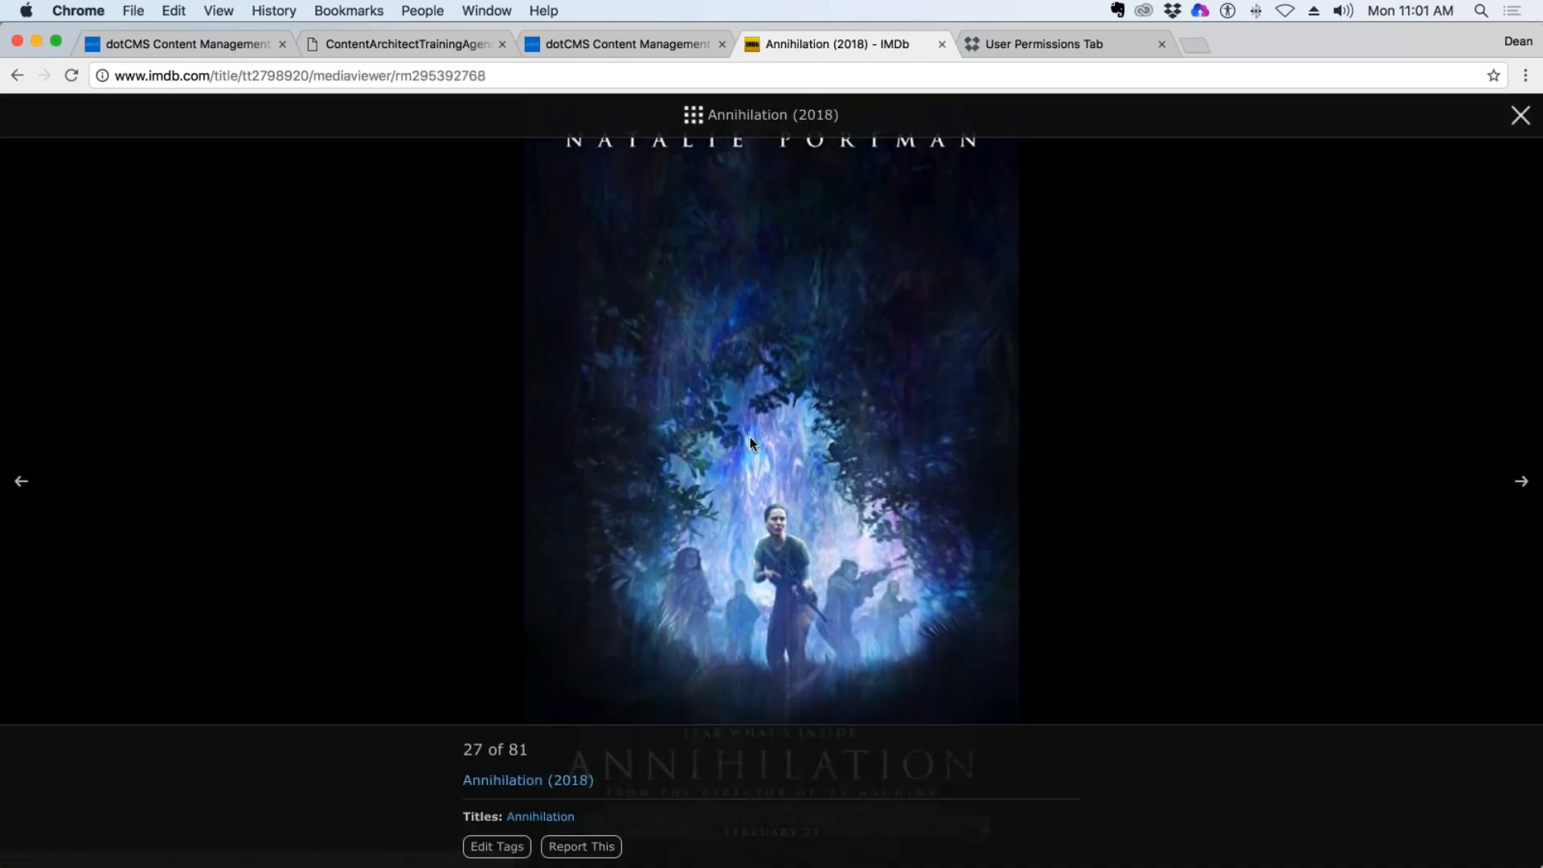
Browse forward through the Annihilation photo gallery to photo 38, the woman in white seated beside a table.
{"action": "left_click", "coordinate": [1519, 485]}
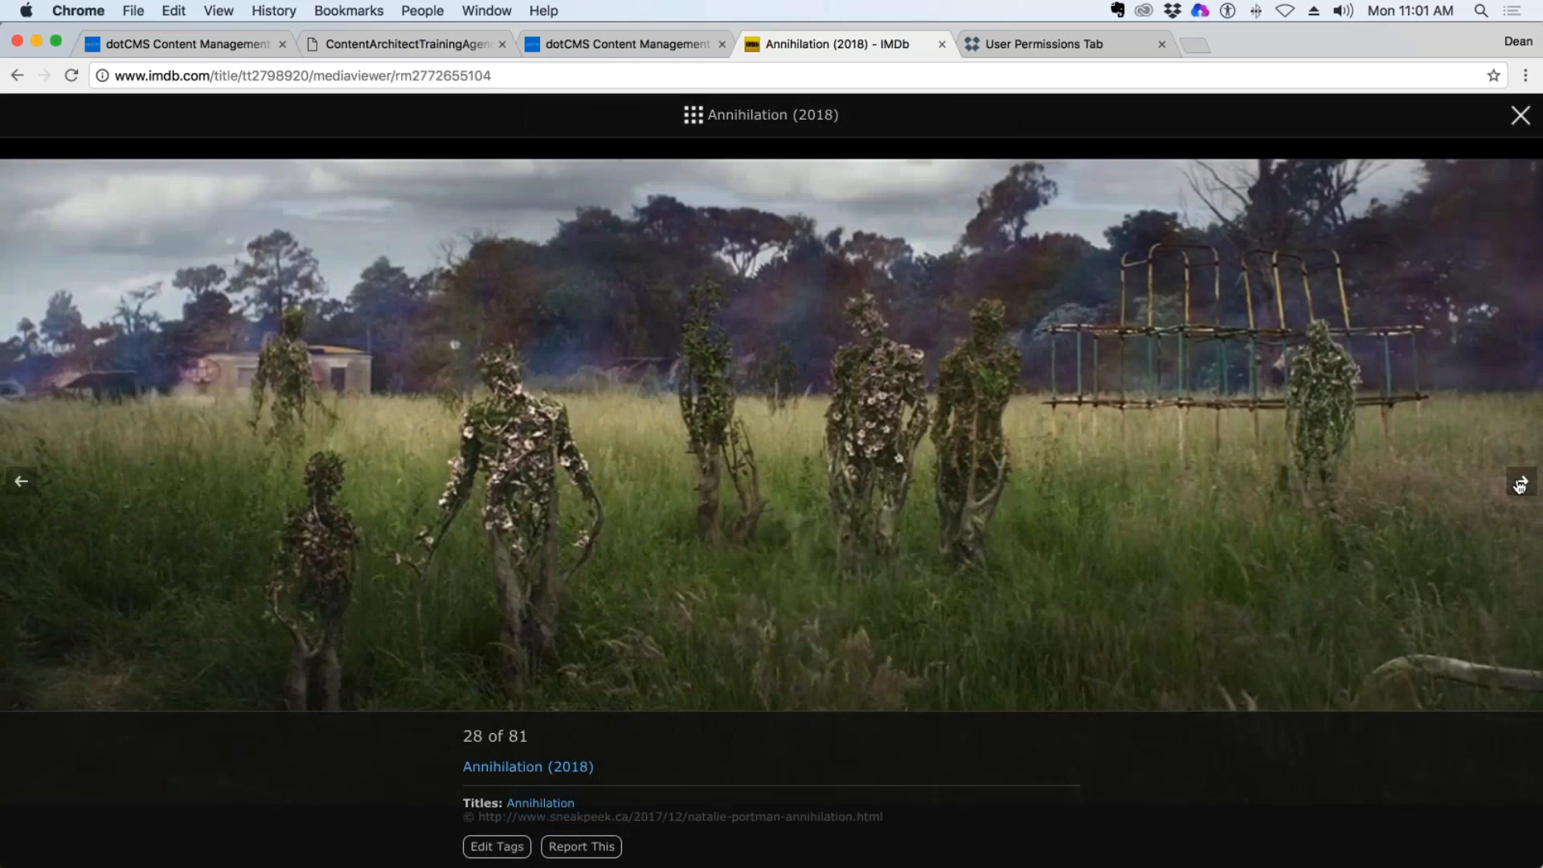
{"action": "left_click", "coordinate": [1519, 486]}
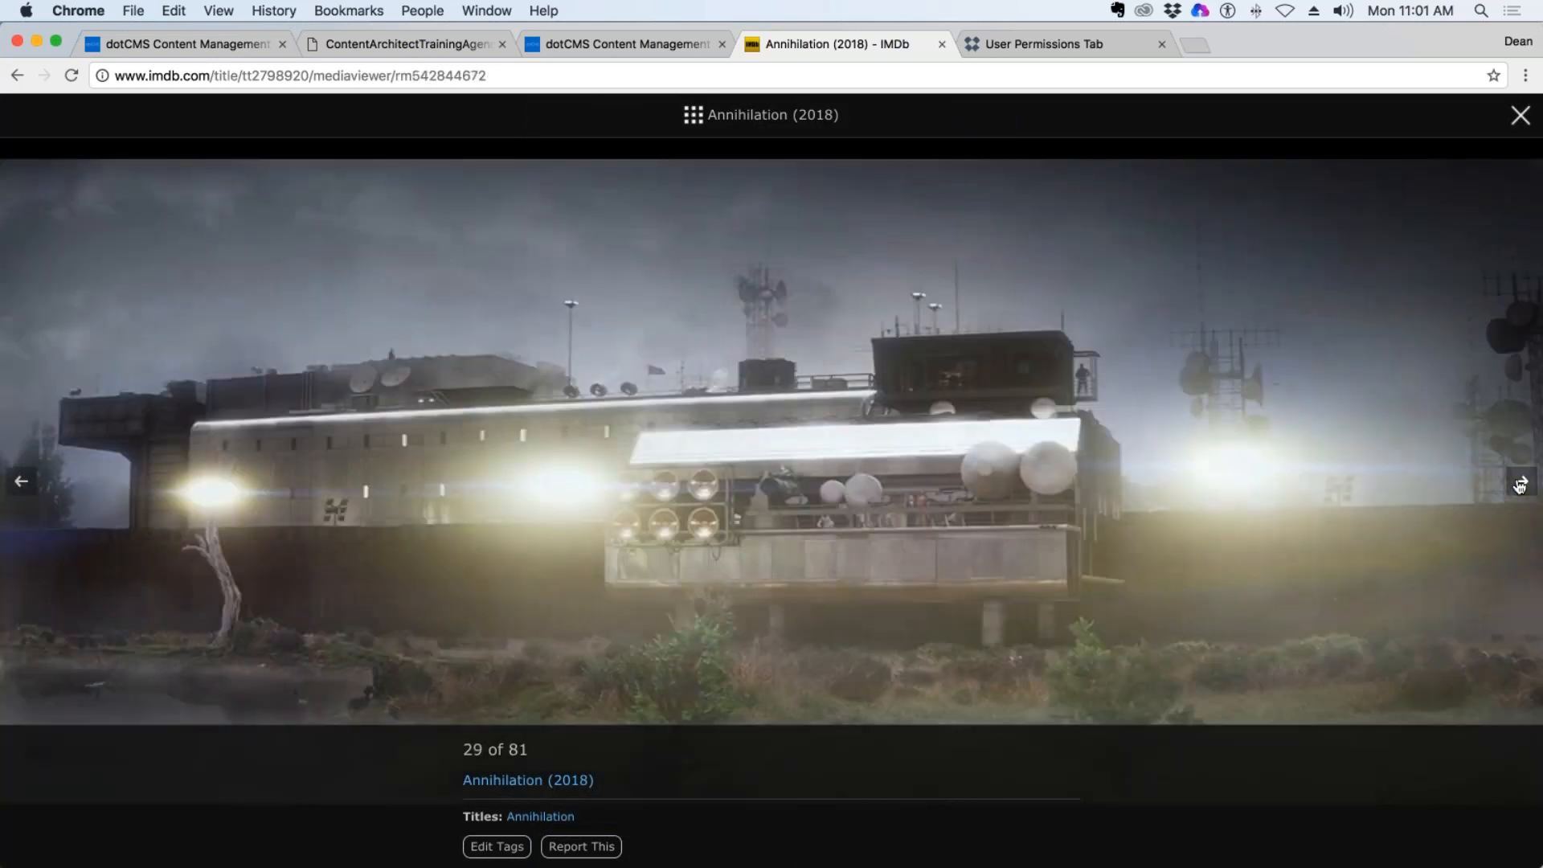
{"action": "left_click", "coordinate": [1519, 485]}
{"action": "left_click", "coordinate": [1519, 486]}
{"action": "left_click", "coordinate": [1519, 485]}
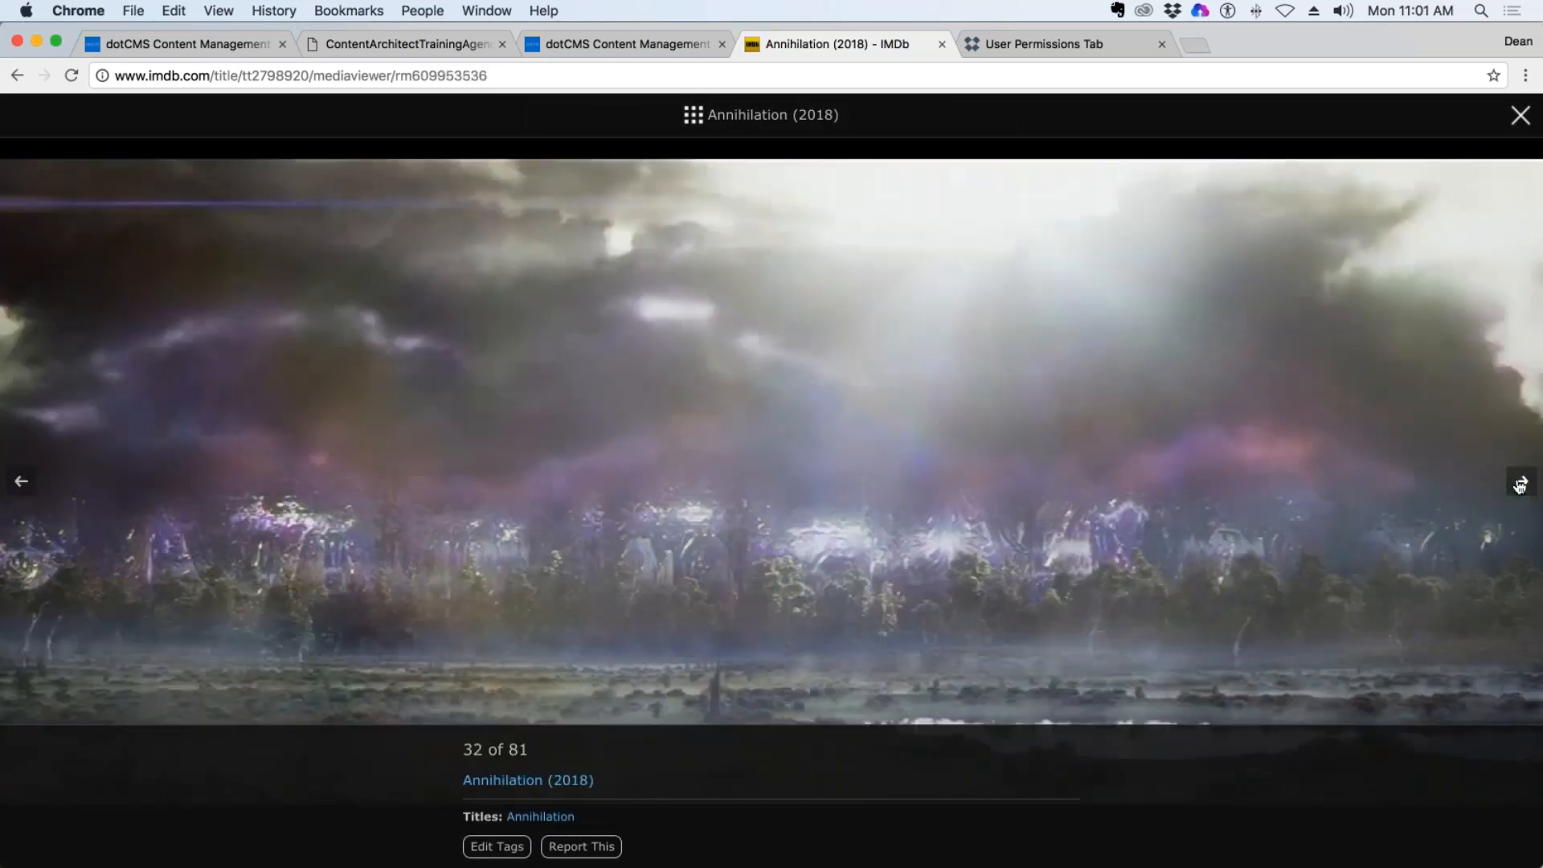
{"action": "left_click", "coordinate": [1519, 486]}
{"action": "left_click", "coordinate": [1519, 485]}
{"action": "left_click", "coordinate": [1519, 486]}
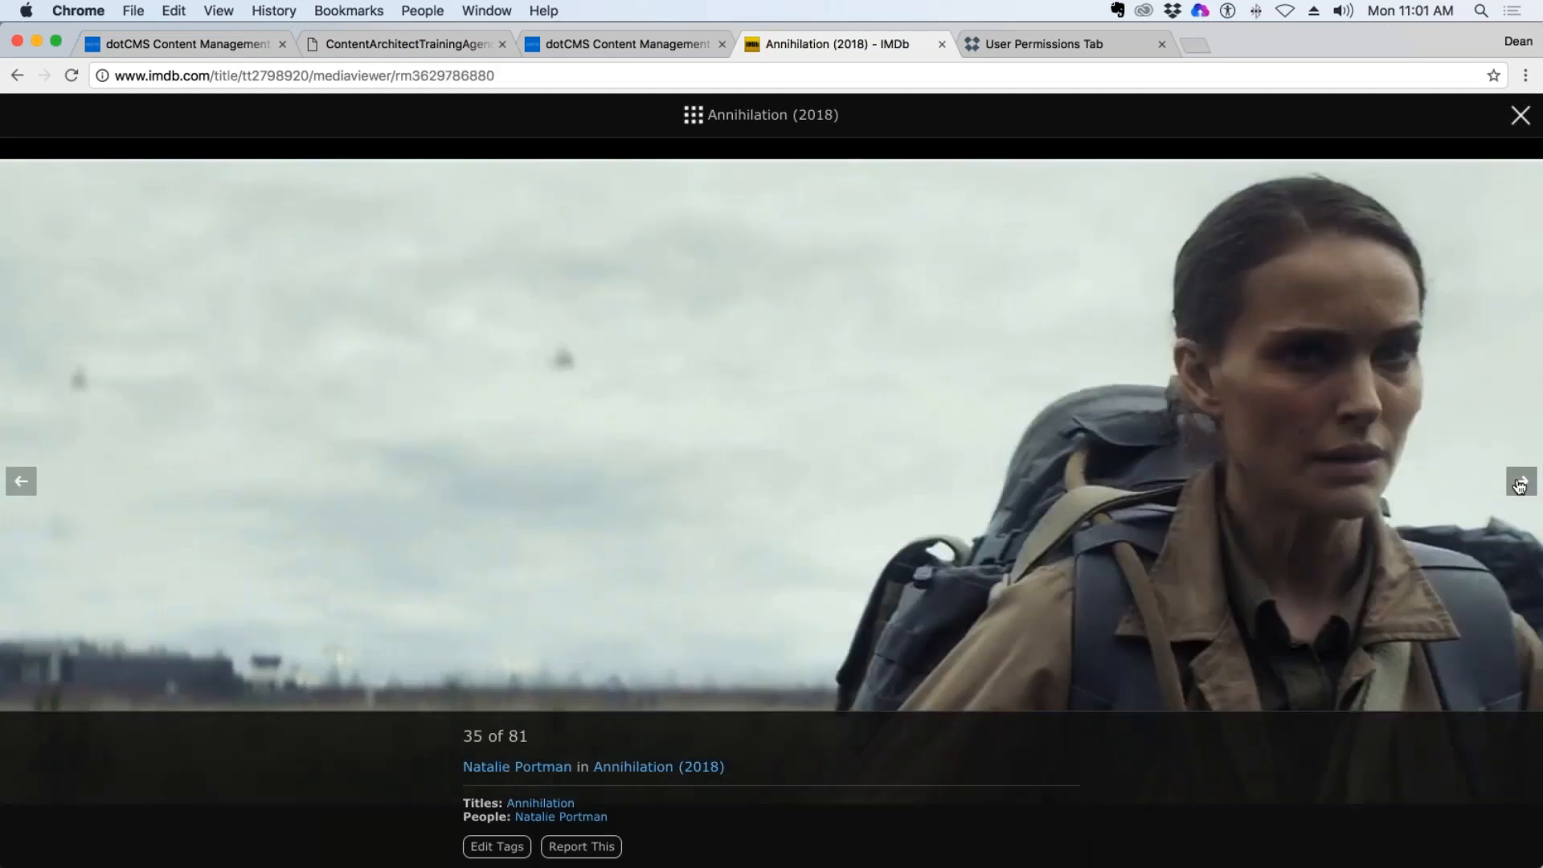
{"action": "left_click", "coordinate": [1518, 485]}
{"action": "left_click", "coordinate": [1519, 485]}
{"action": "left_click", "coordinate": [1519, 485]}
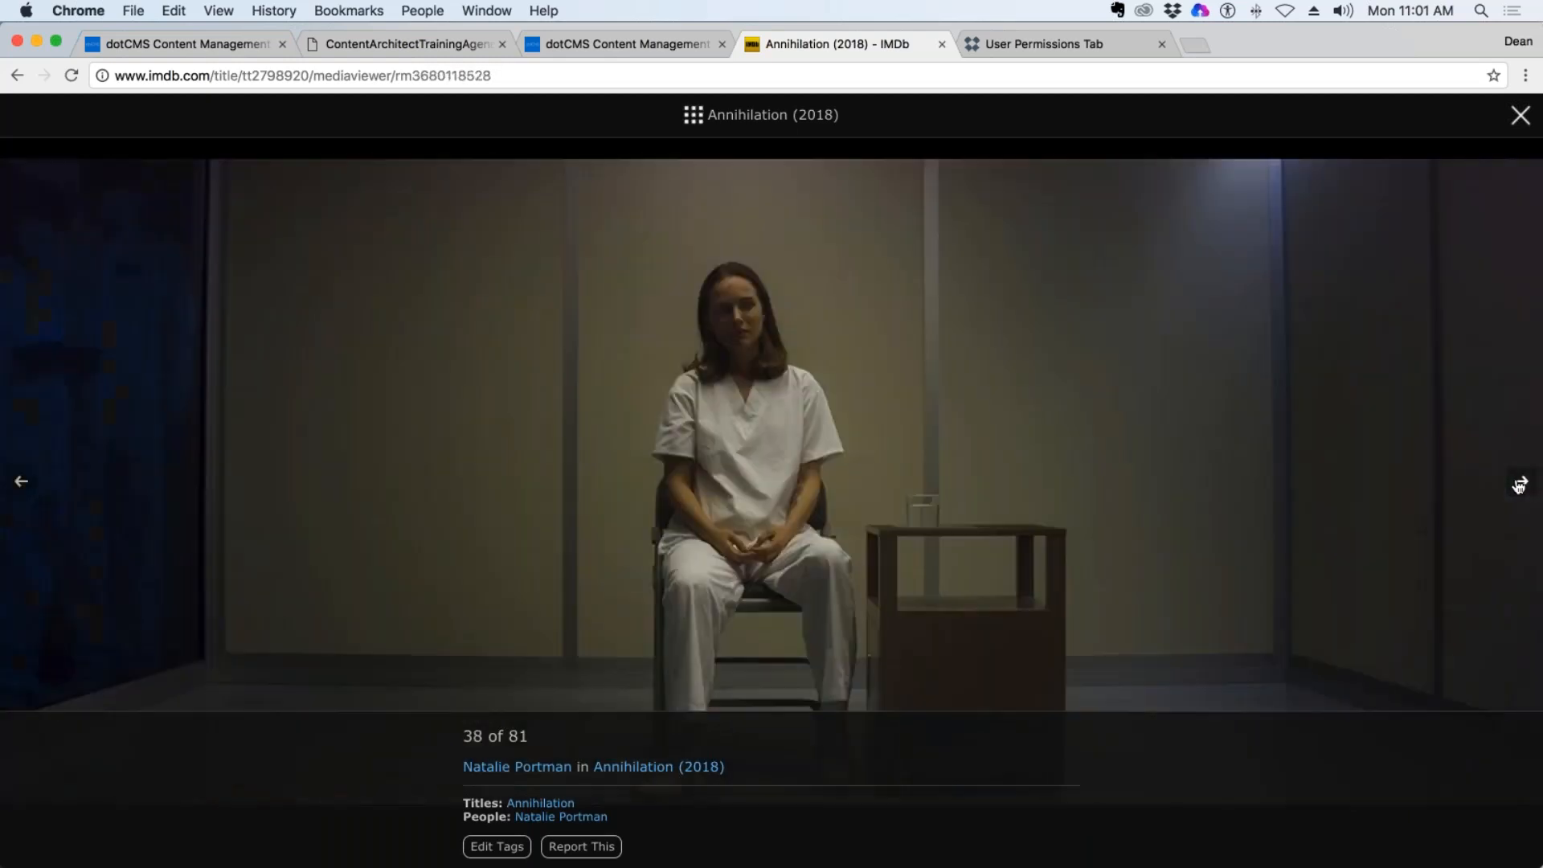
Save the displayed Annihilation photo to the Desktop as a JPEG image named ann2.
{"action": "right_click", "coordinate": [745, 363]}
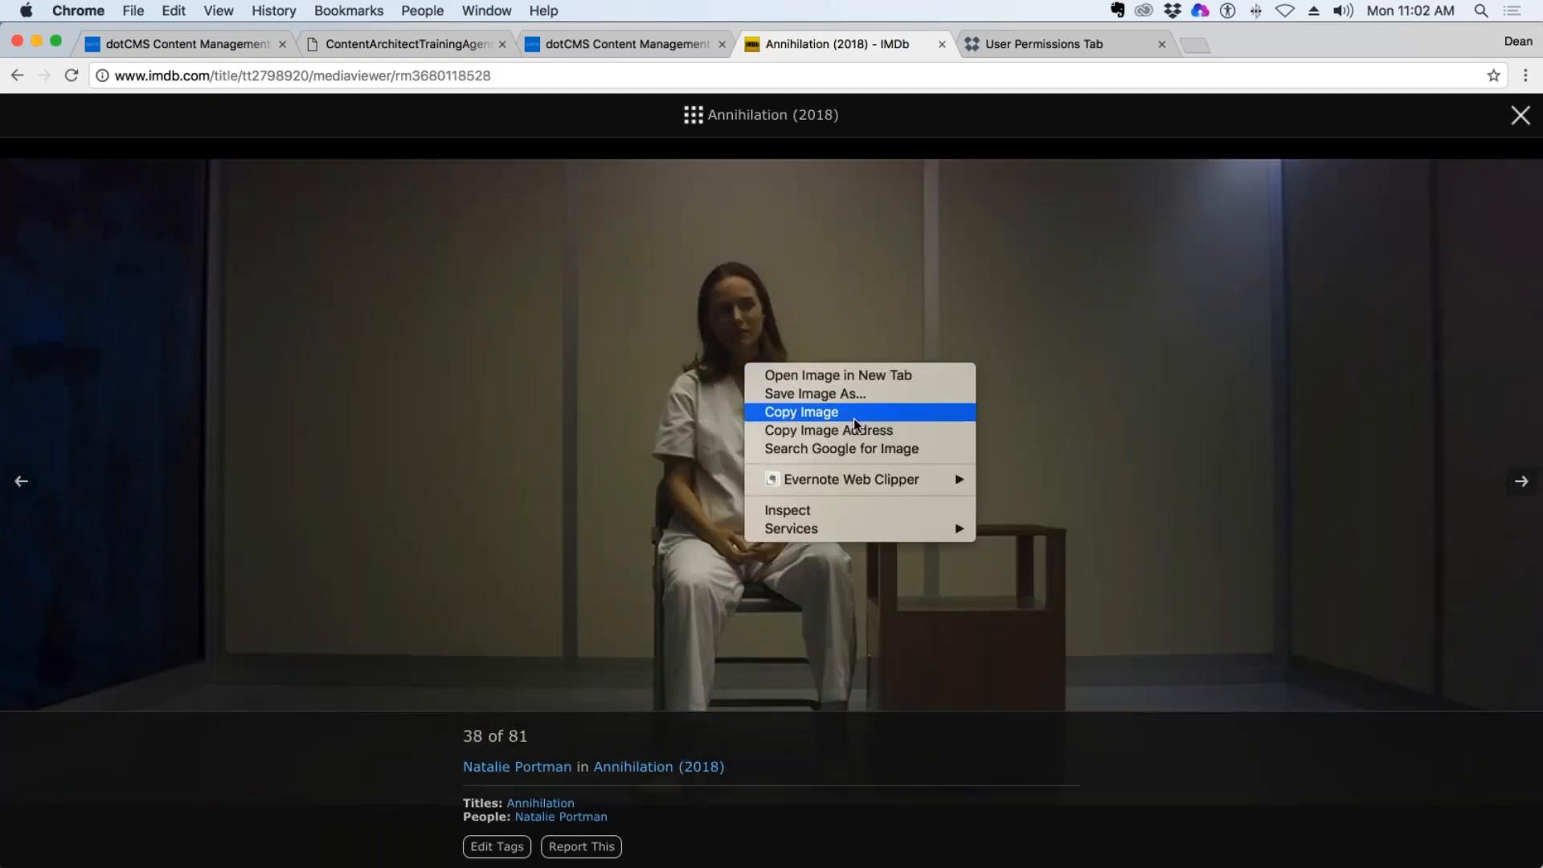
{"action": "left_click", "coordinate": [876, 393]}
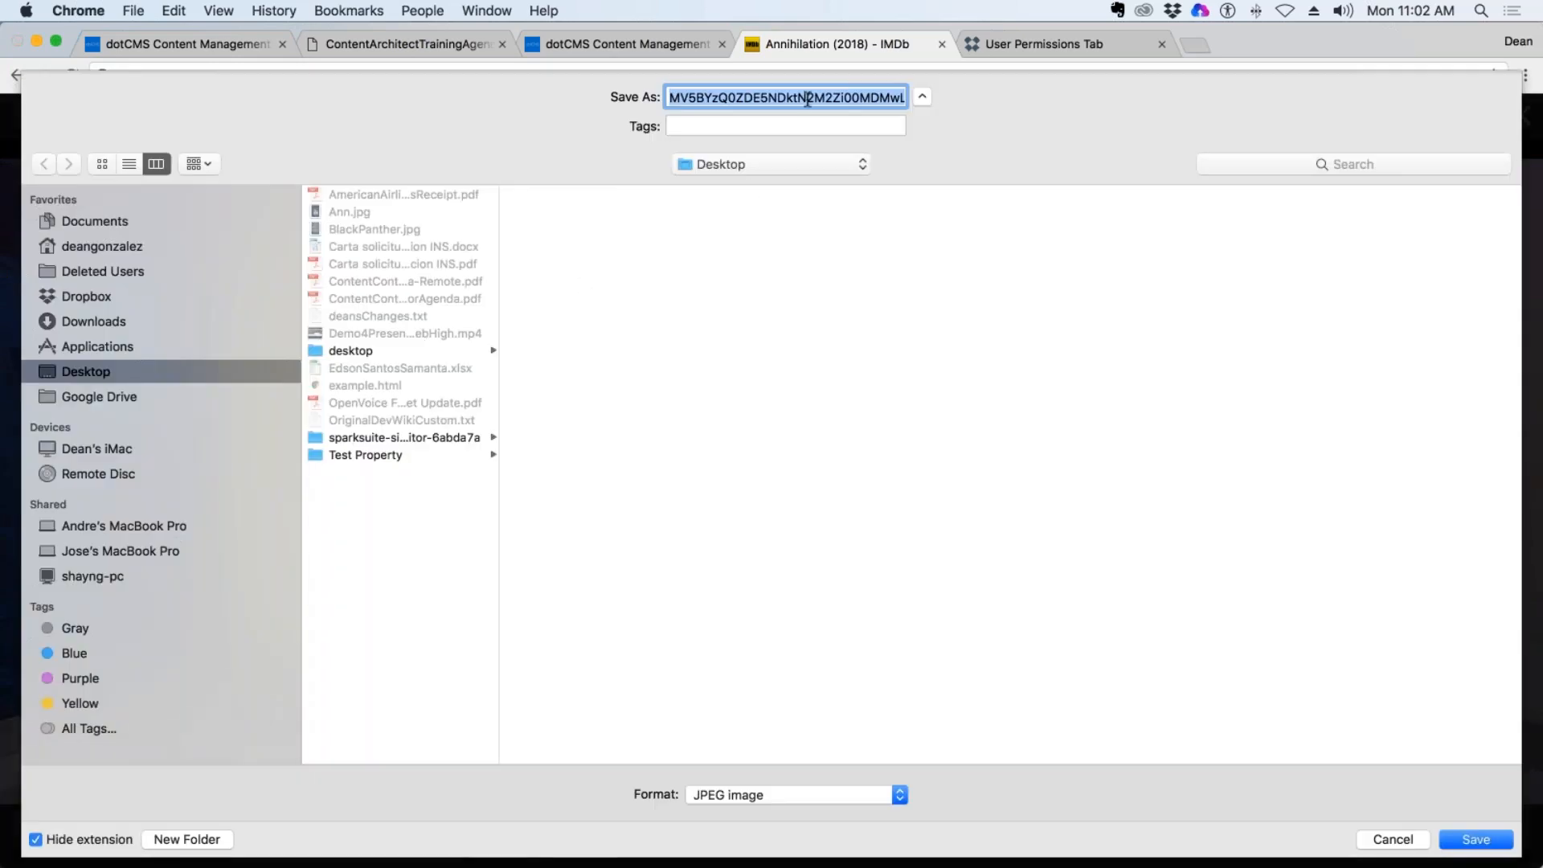
{"action": "type", "text": "ann2"}
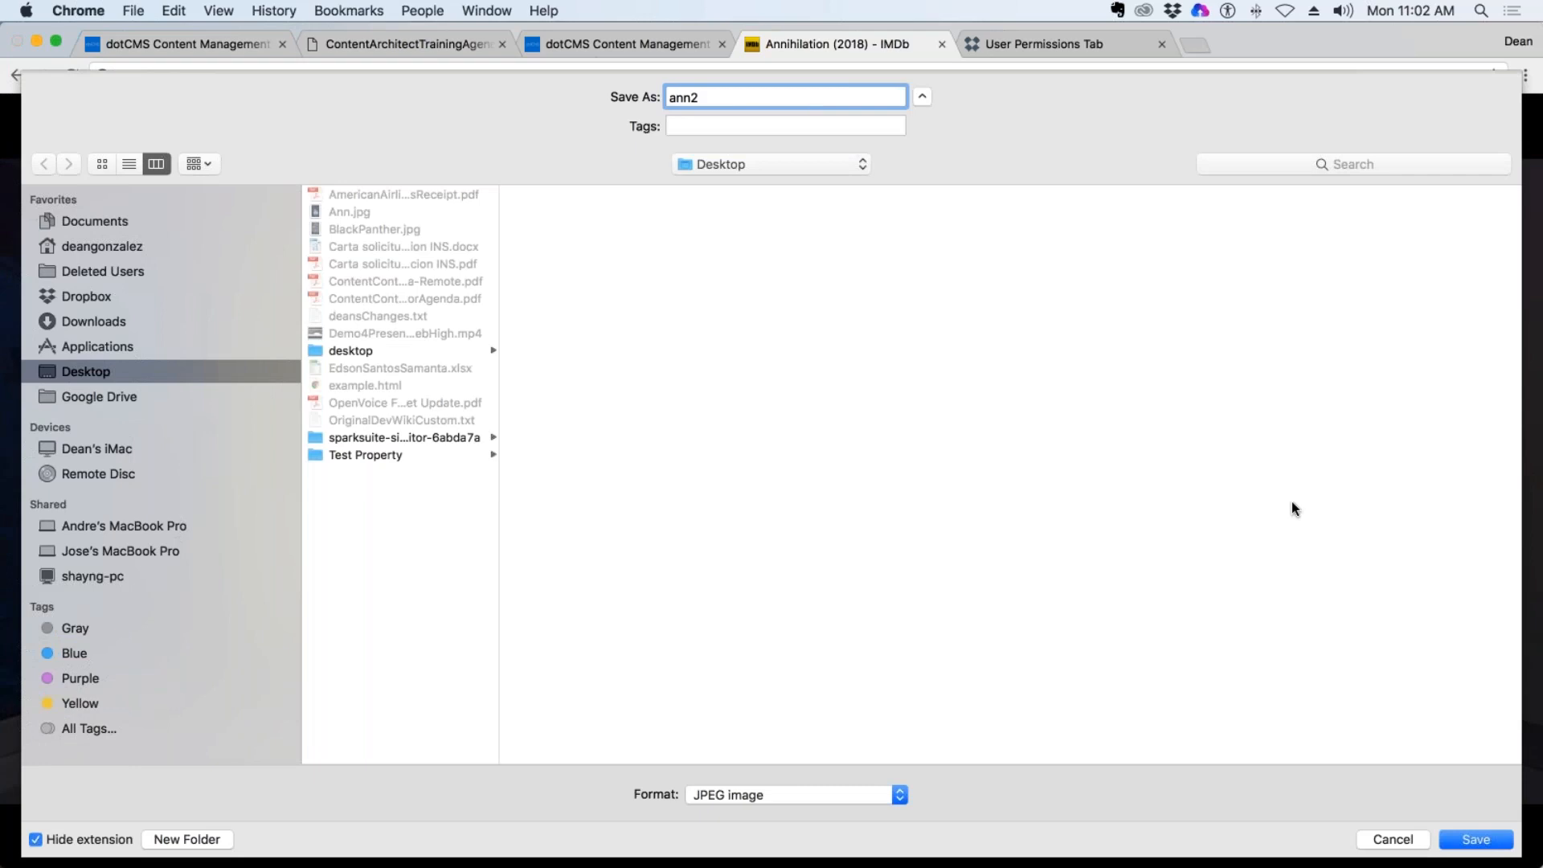
{"action": "left_click", "coordinate": [1486, 839]}
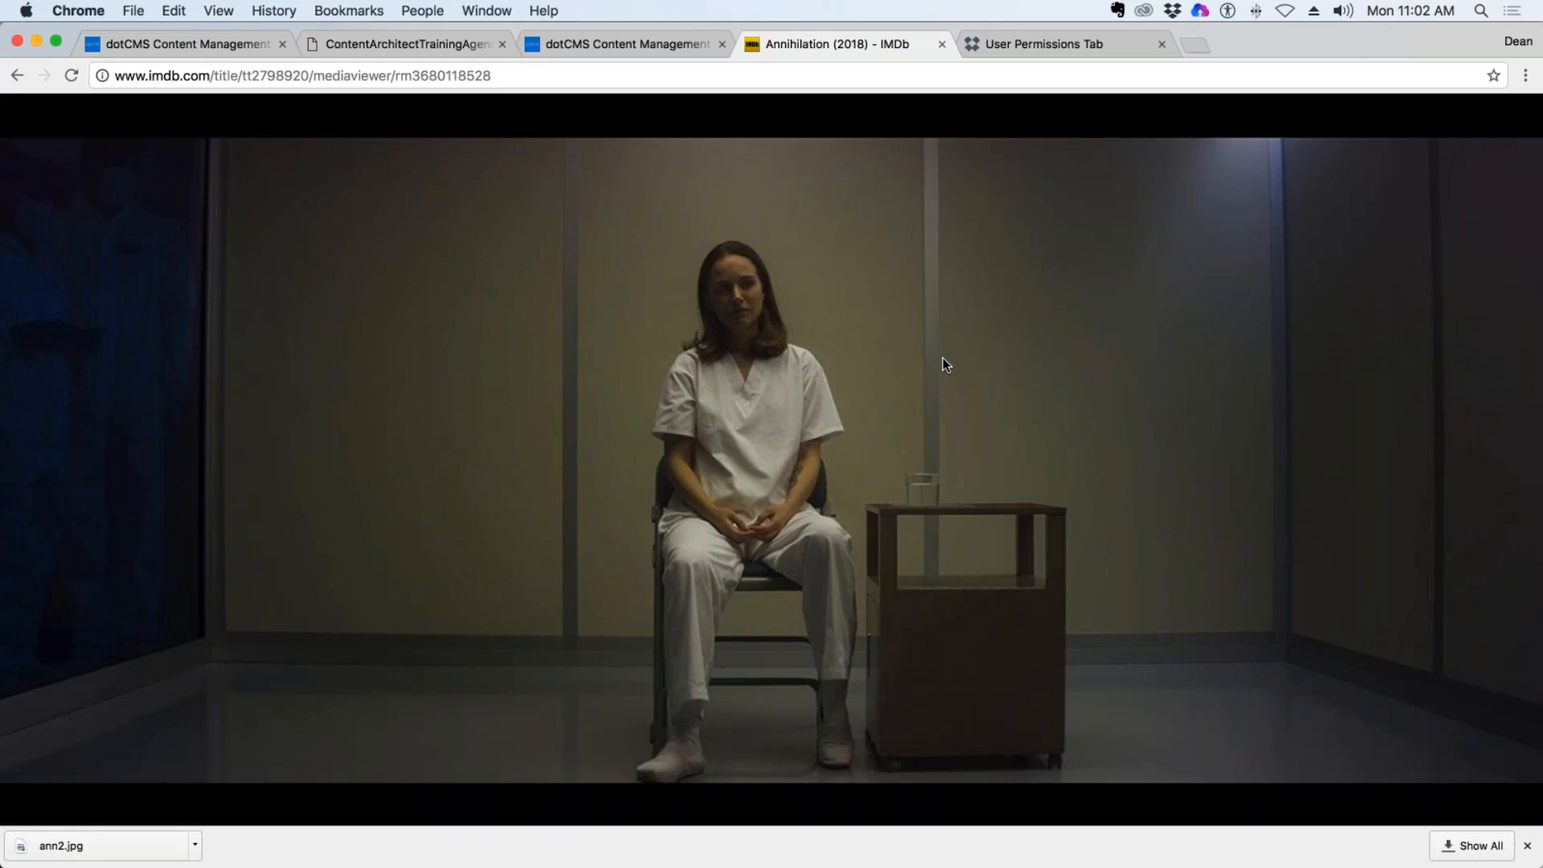
{"action": "mouse_move", "coordinate": [938, 339]}
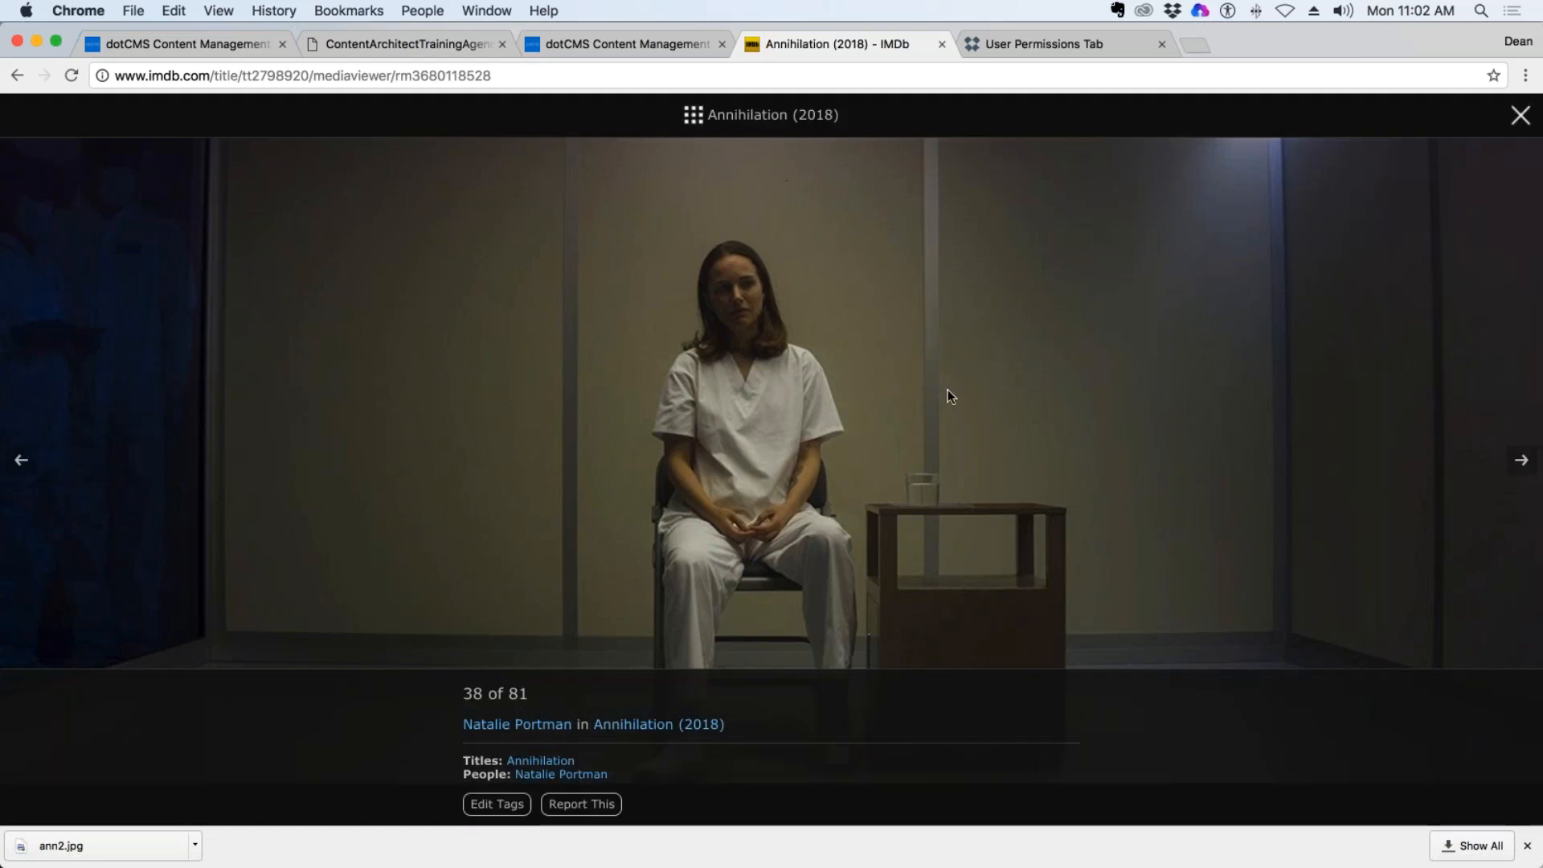
Switch to dotCMS and open the fields of the DeanG Movies content type.
{"action": "left_click", "coordinate": [683, 46]}
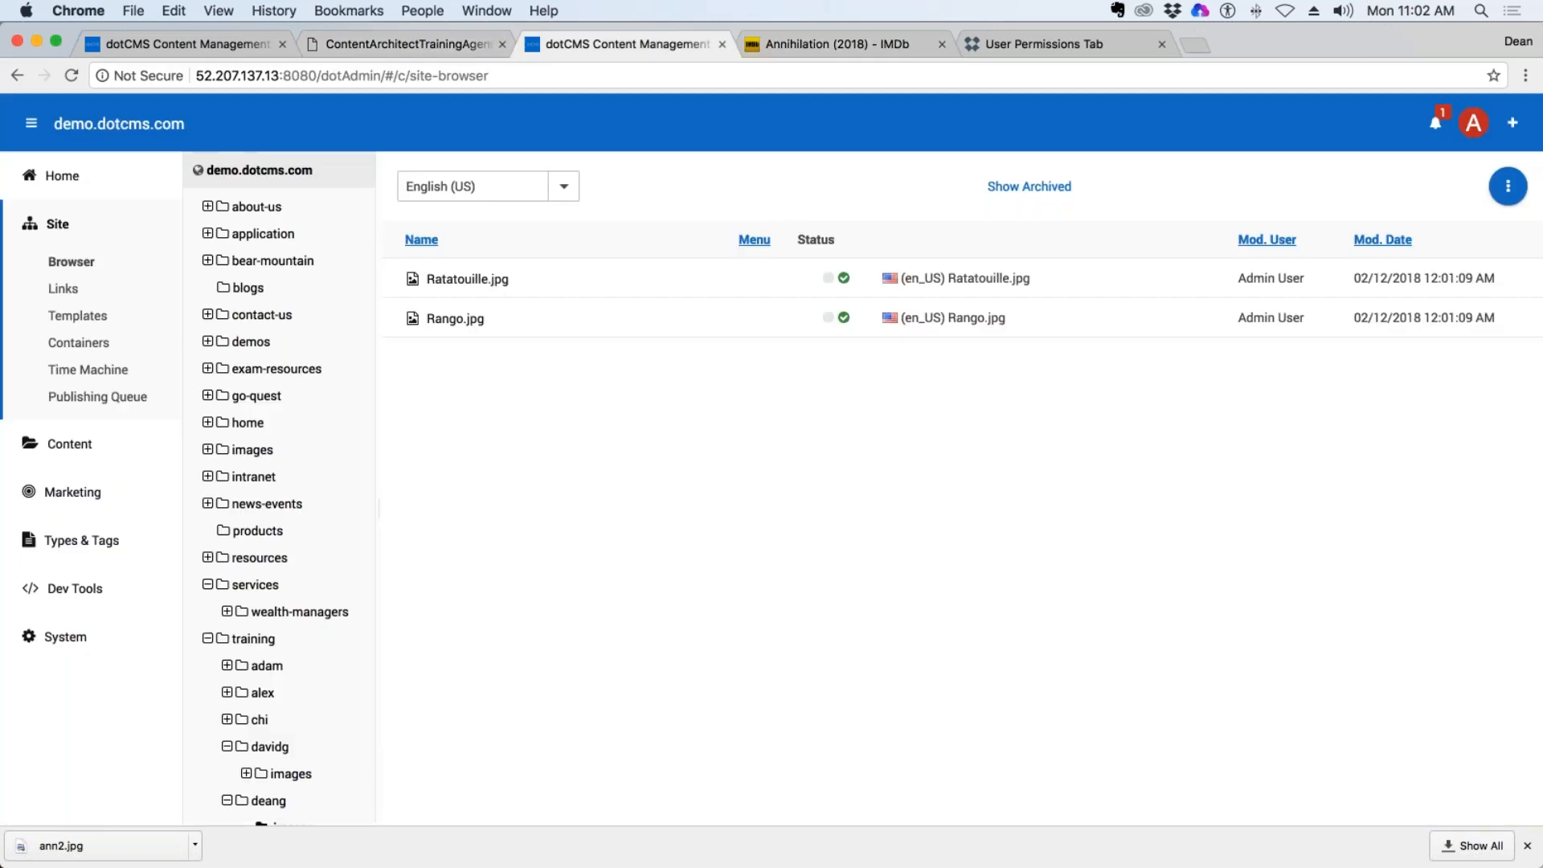
{"action": "left_click", "coordinate": [81, 540]}
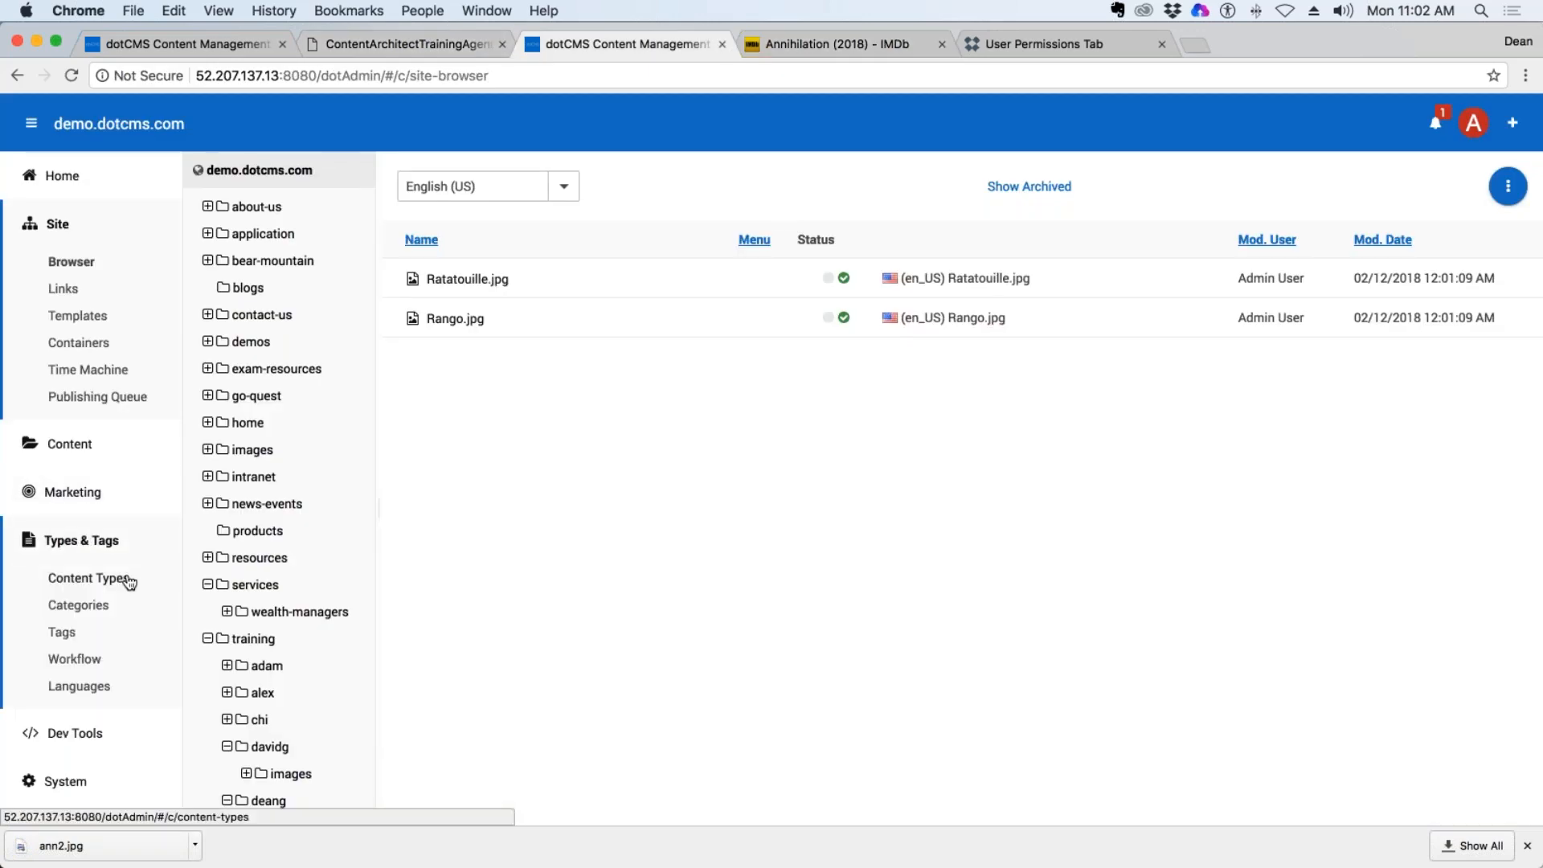
{"action": "left_click", "coordinate": [90, 579]}
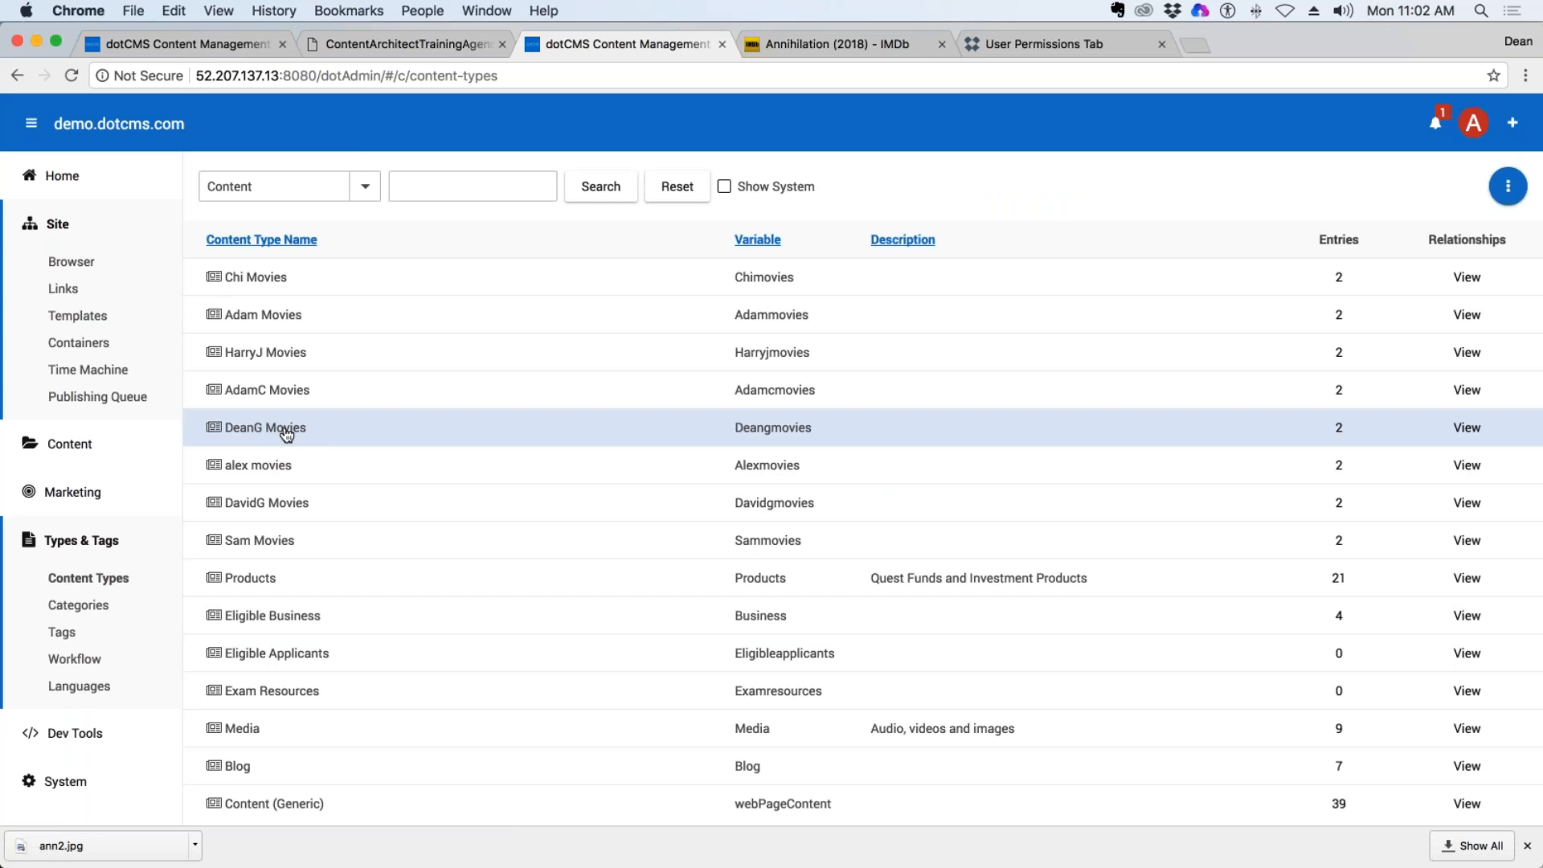
{"action": "left_click", "coordinate": [282, 435]}
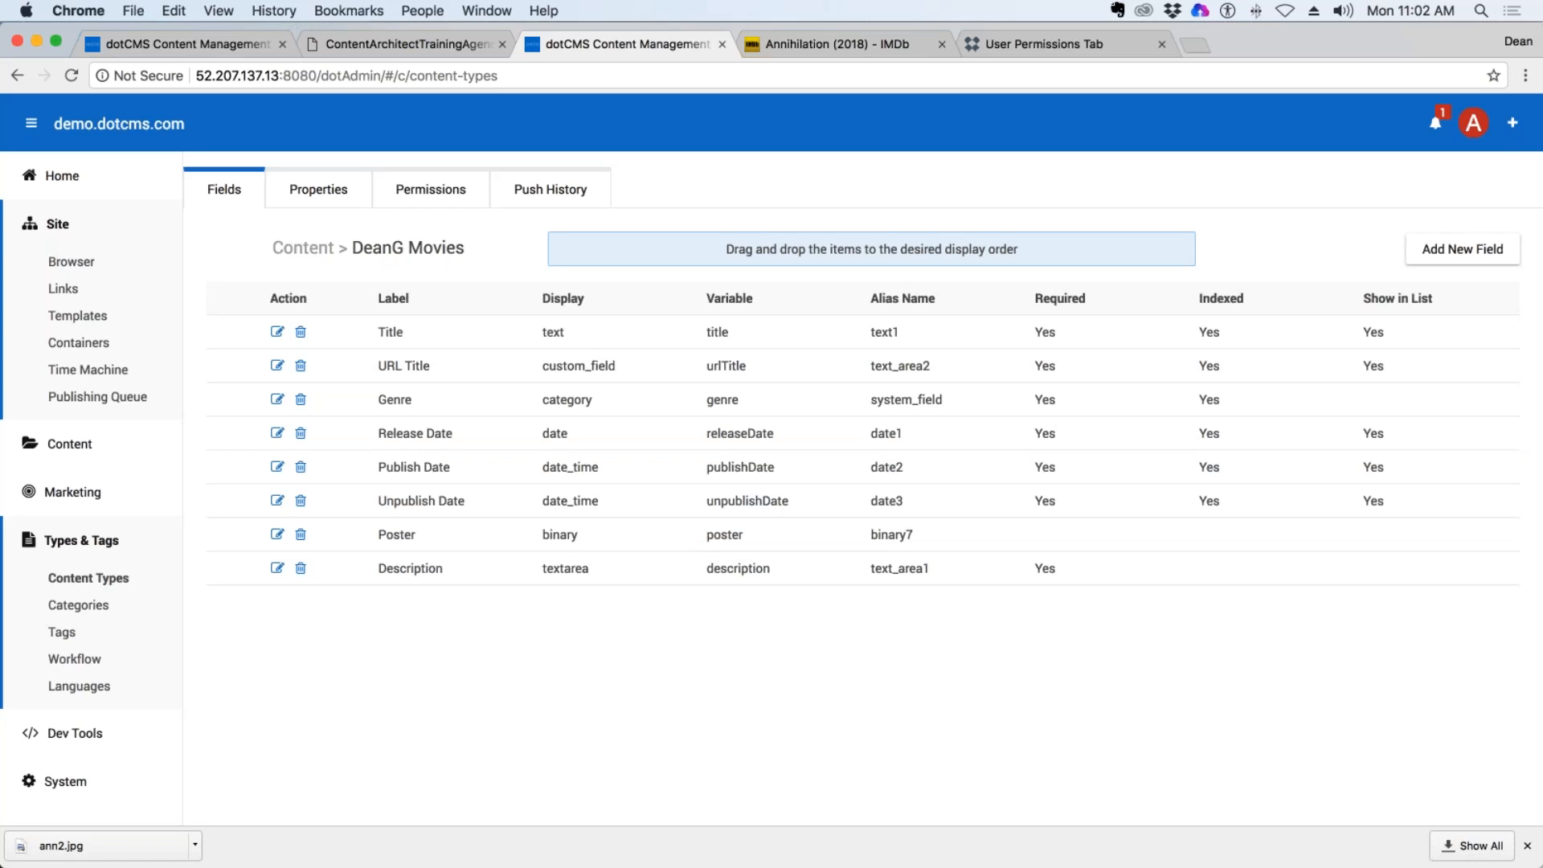
Add an Image field labelled Screenshot to DeanG Movies and place it between Poster and Description.
{"action": "left_click", "coordinate": [1461, 251]}
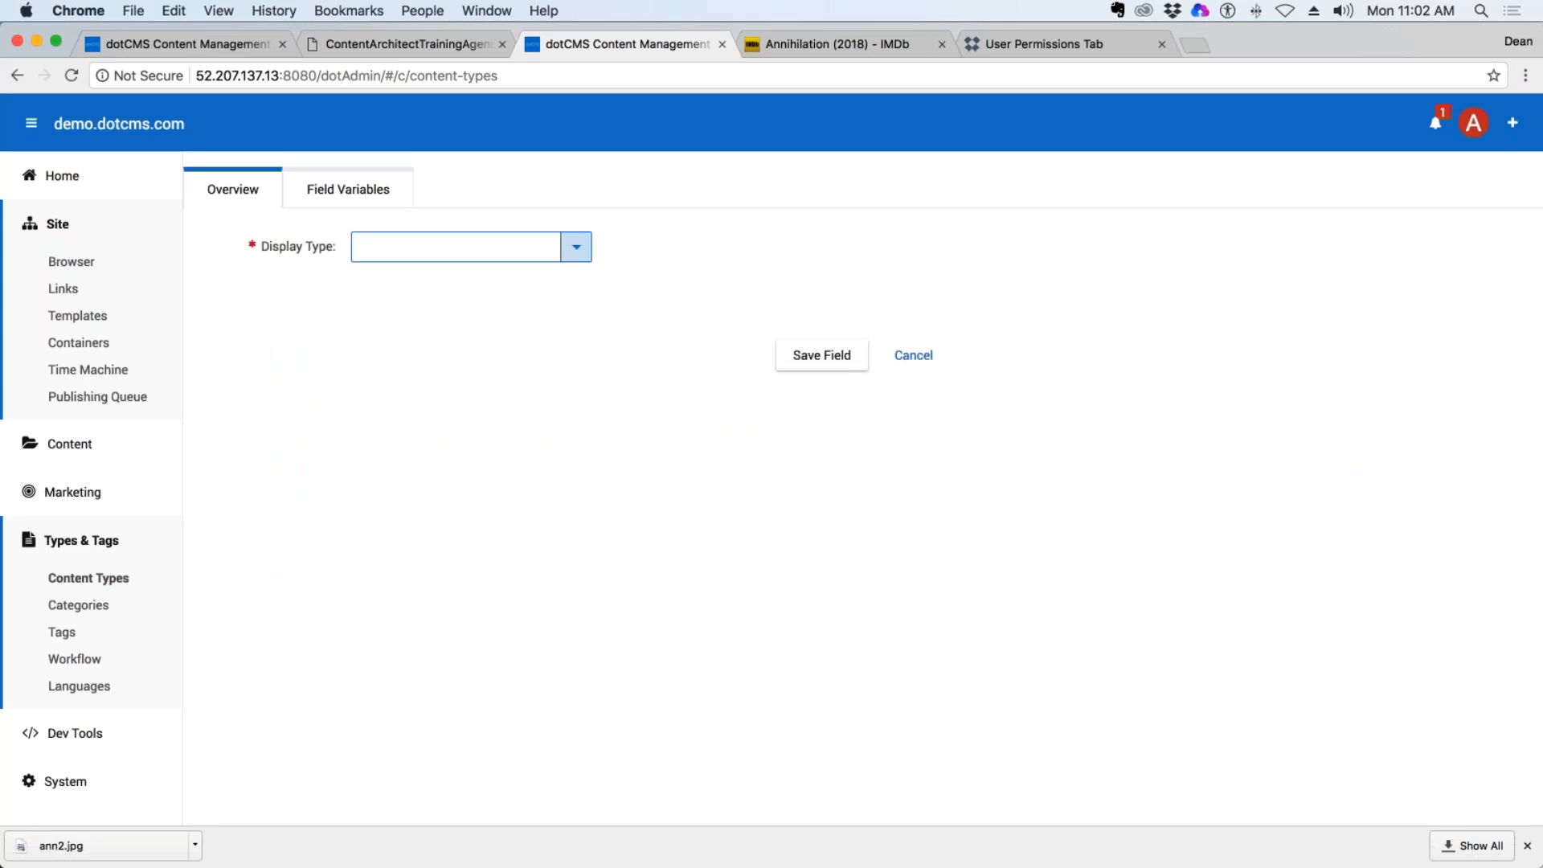
{"action": "left_click", "coordinate": [576, 249]}
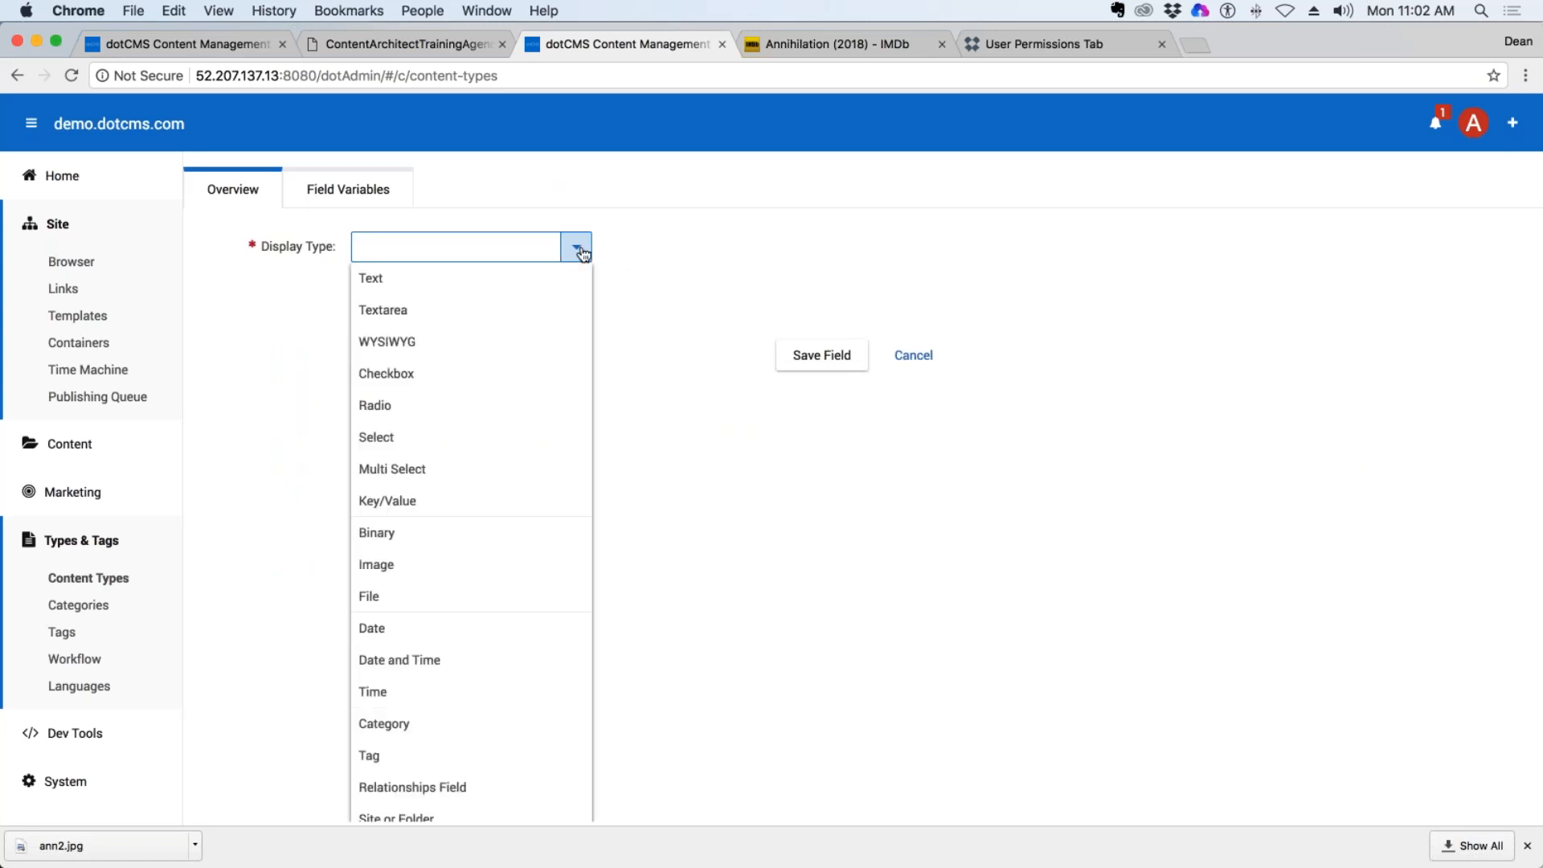
{"action": "scroll", "coordinate": [534, 444], "scroll_direction": "down", "scroll_amount": 5}
{"action": "scroll", "coordinate": [534, 445], "scroll_direction": "up", "scroll_amount": 5}
{"action": "scroll", "coordinate": [434, 498], "scroll_direction": "down", "scroll_amount": 1}
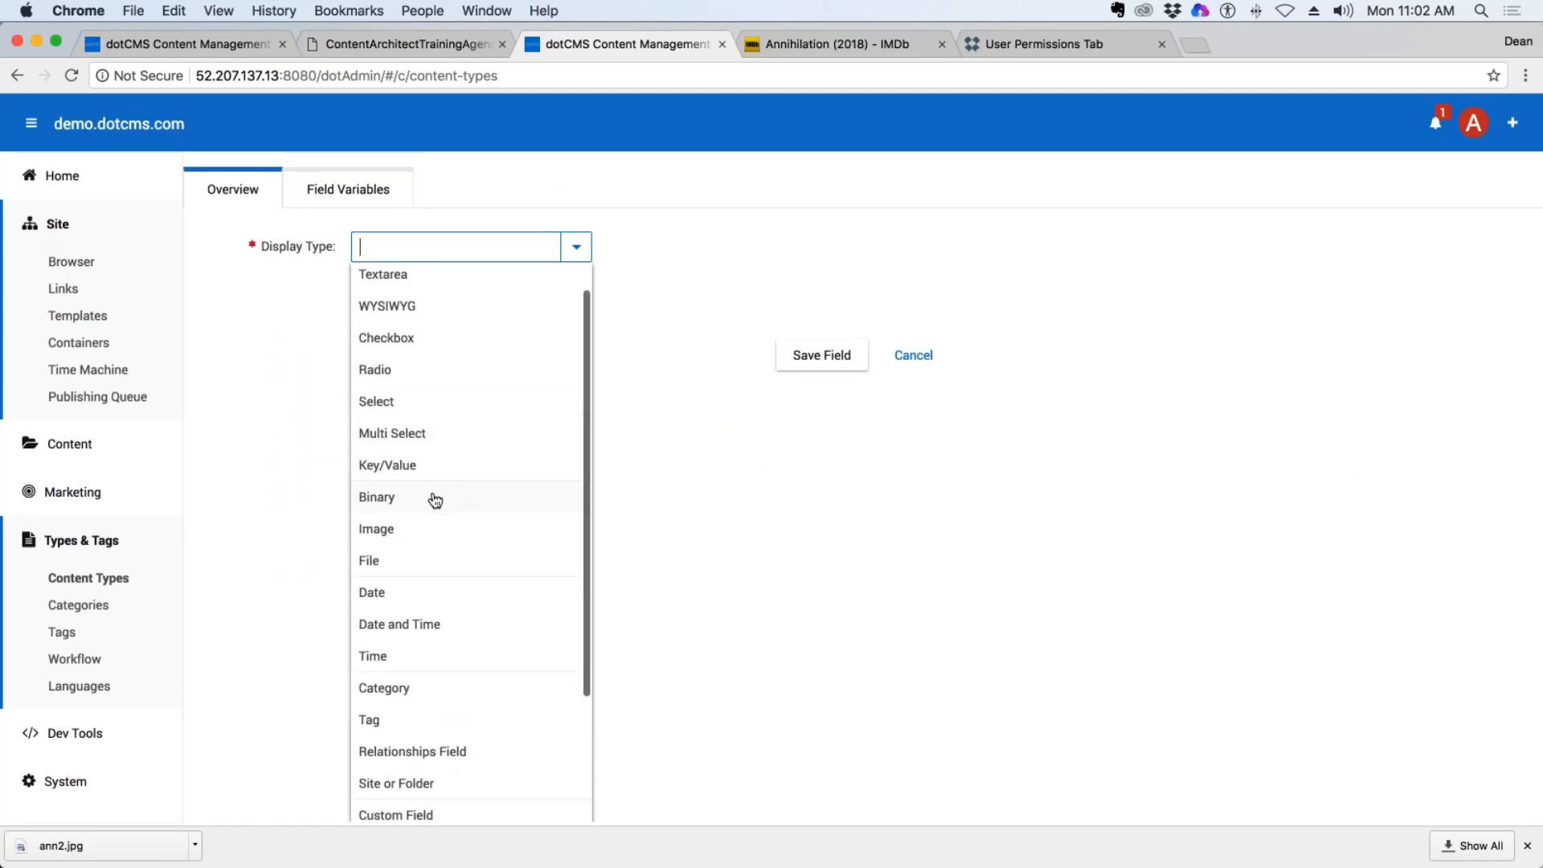
{"action": "left_click", "coordinate": [386, 533]}
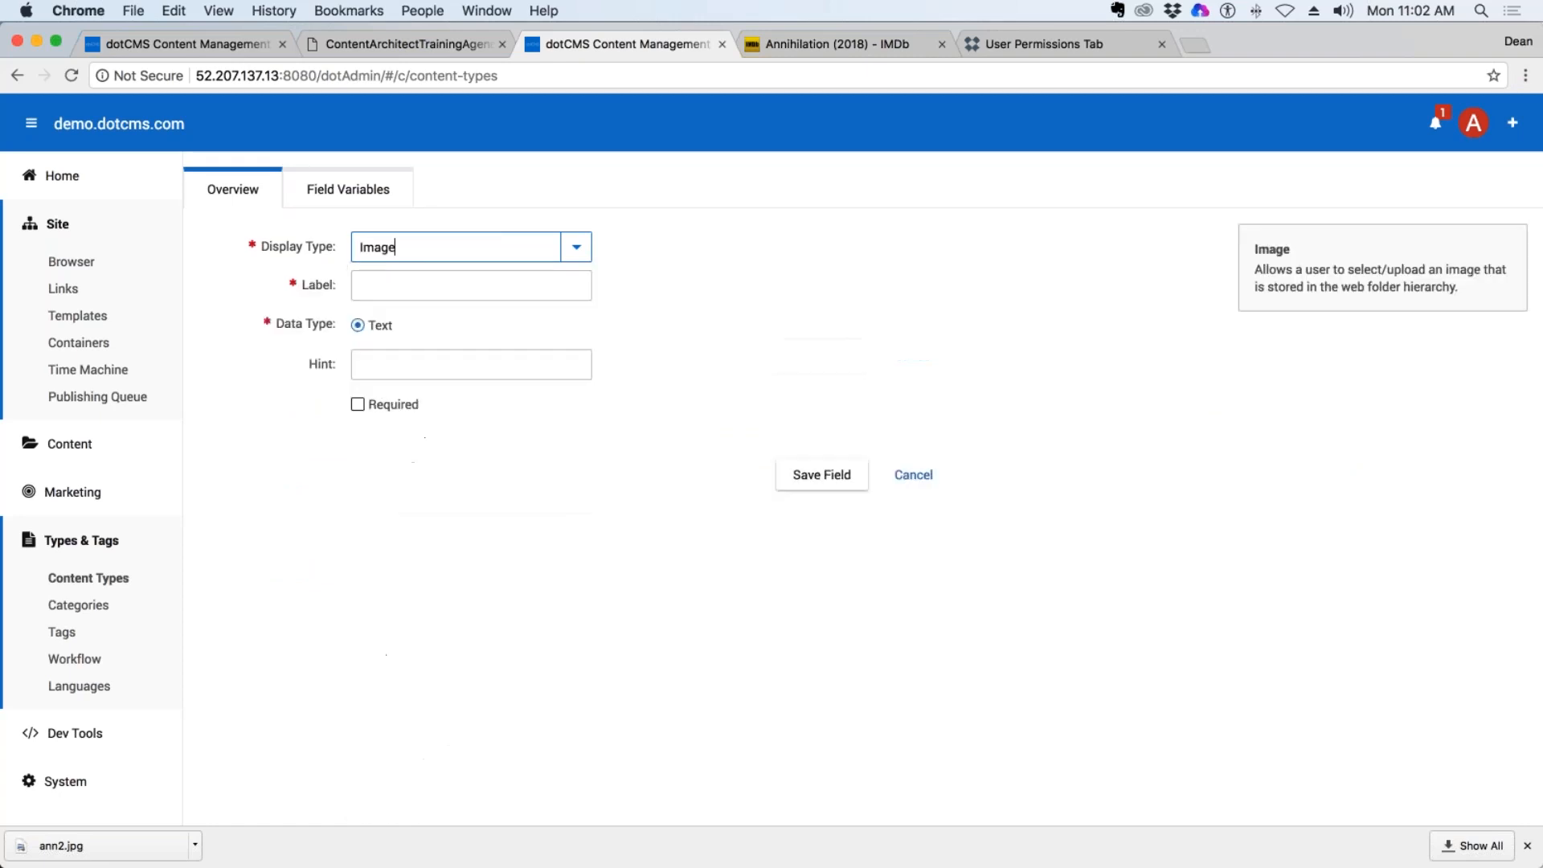
{"action": "left_click", "coordinate": [458, 287]}
{"action": "type", "text": "Screenshot"}
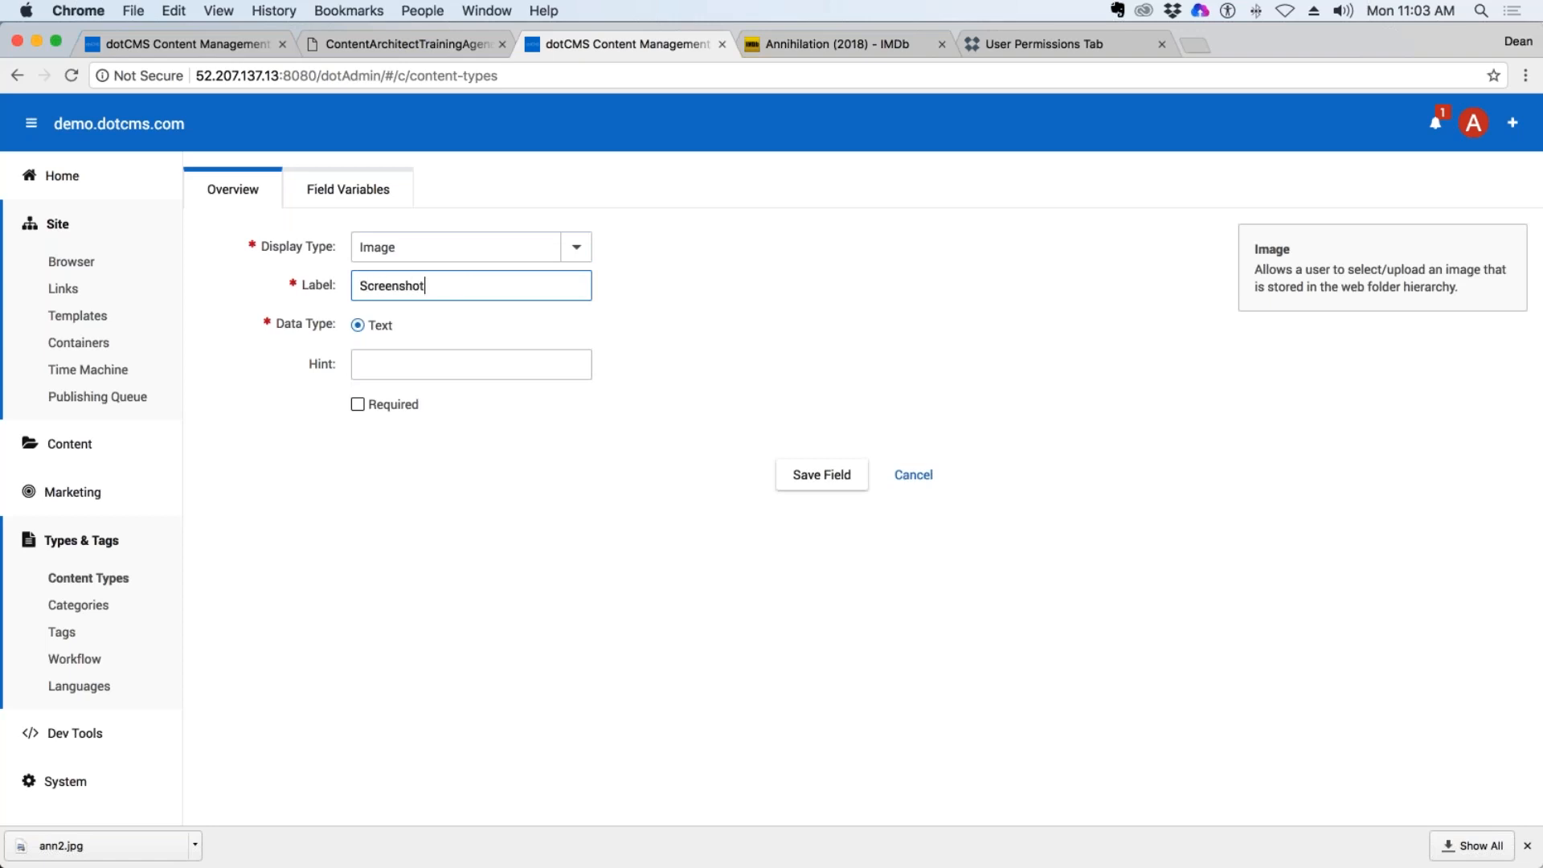
{"action": "left_click", "coordinate": [823, 475]}
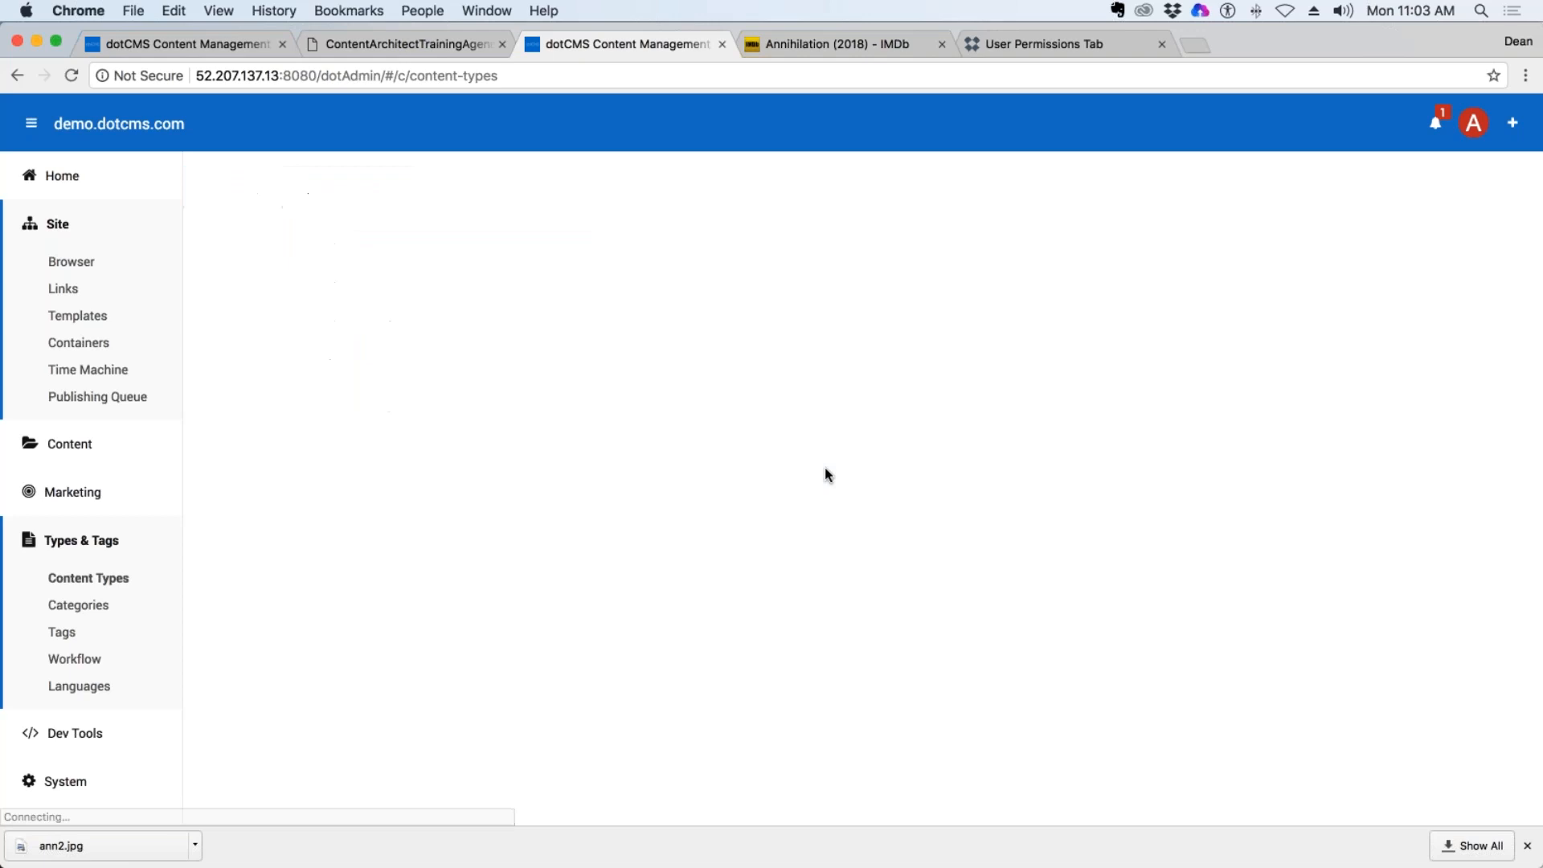
{"action": "left_click_drag", "start_coordinate": [417, 606], "coordinate": [385, 556]}
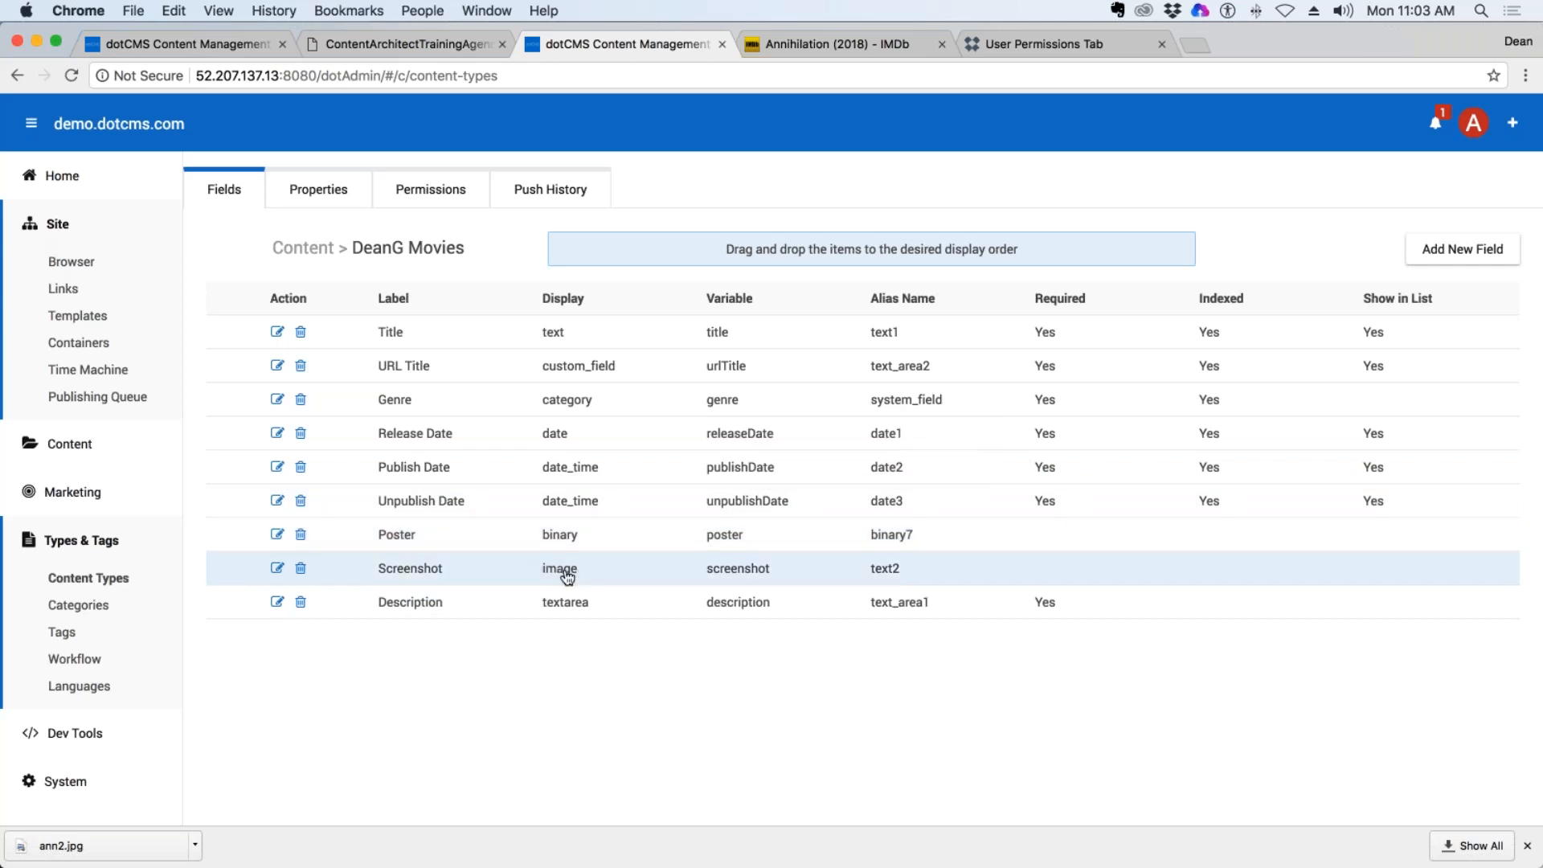
Open the Annihilation (2018) entry from the content search and examine its Screenshot field.
{"action": "left_click", "coordinate": [70, 443]}
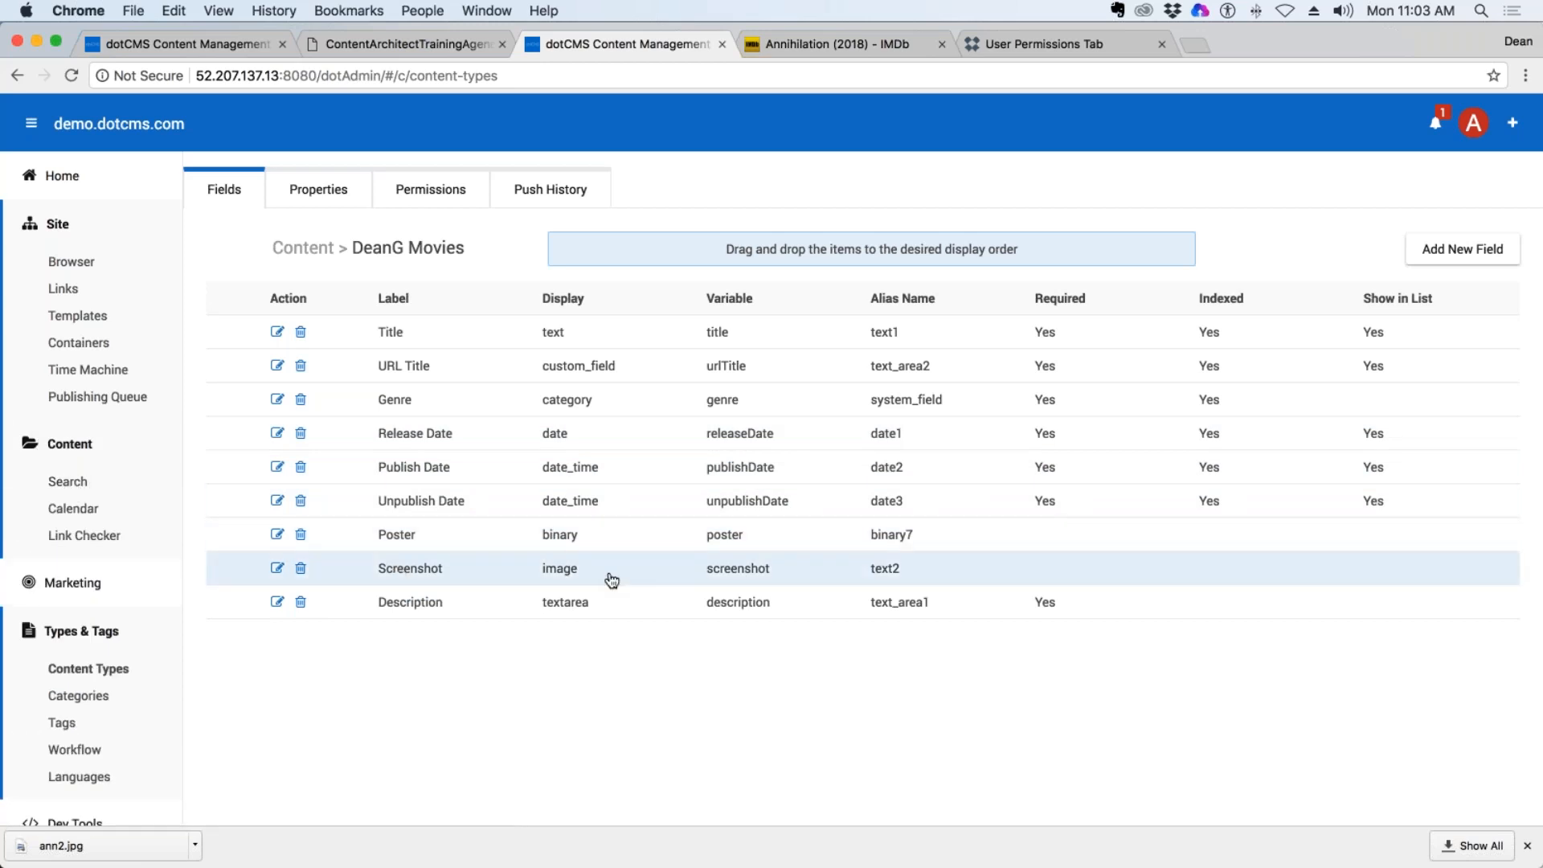
{"action": "left_click", "coordinate": [68, 481]}
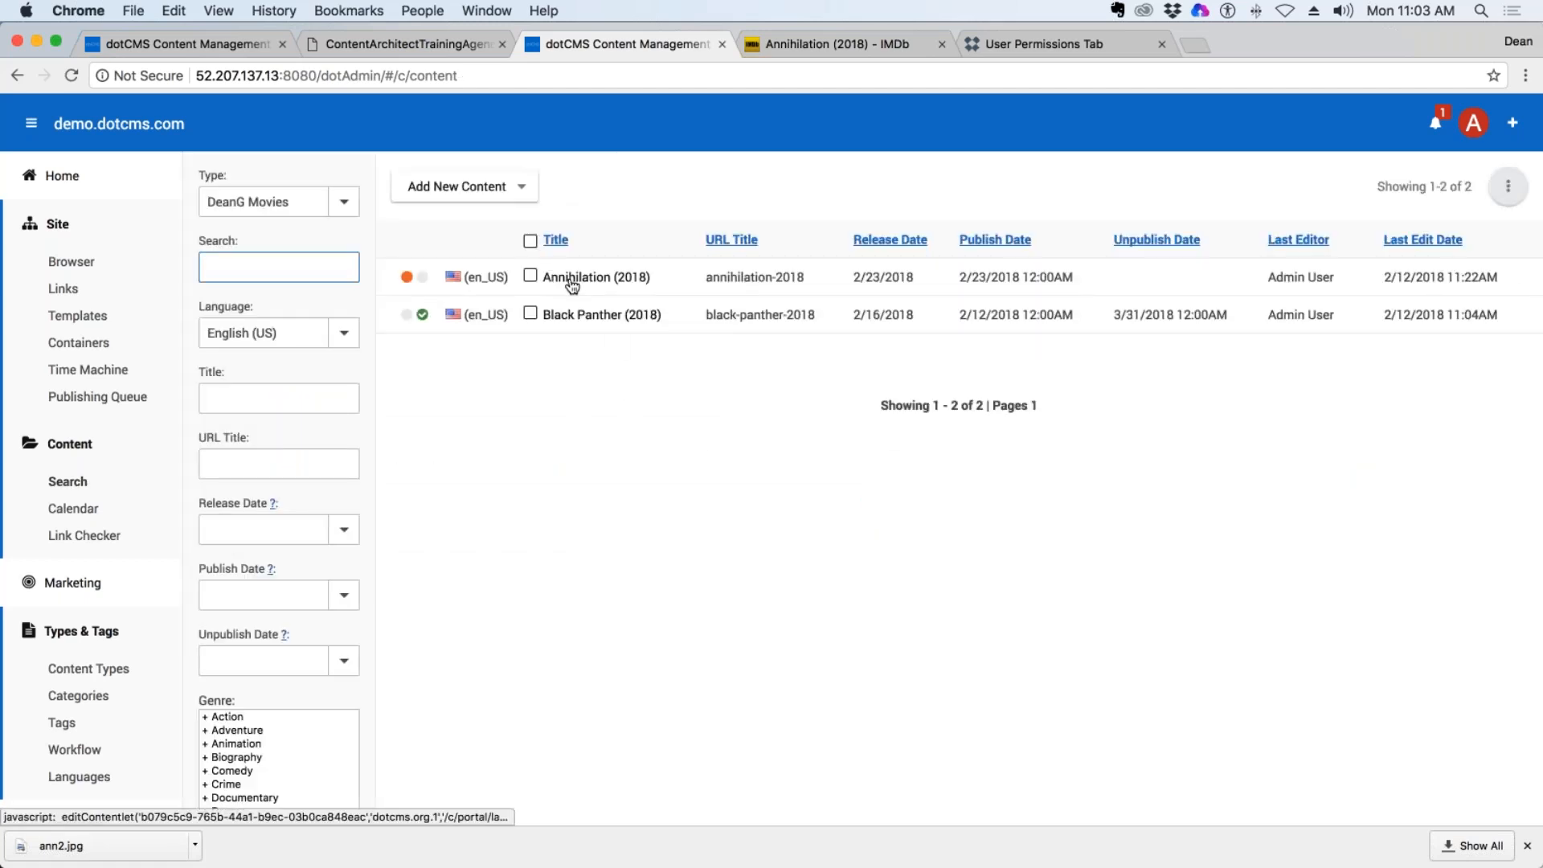
{"action": "left_click", "coordinate": [610, 287]}
{"action": "scroll", "coordinate": [726, 412], "scroll_direction": "down", "scroll_amount": 5}
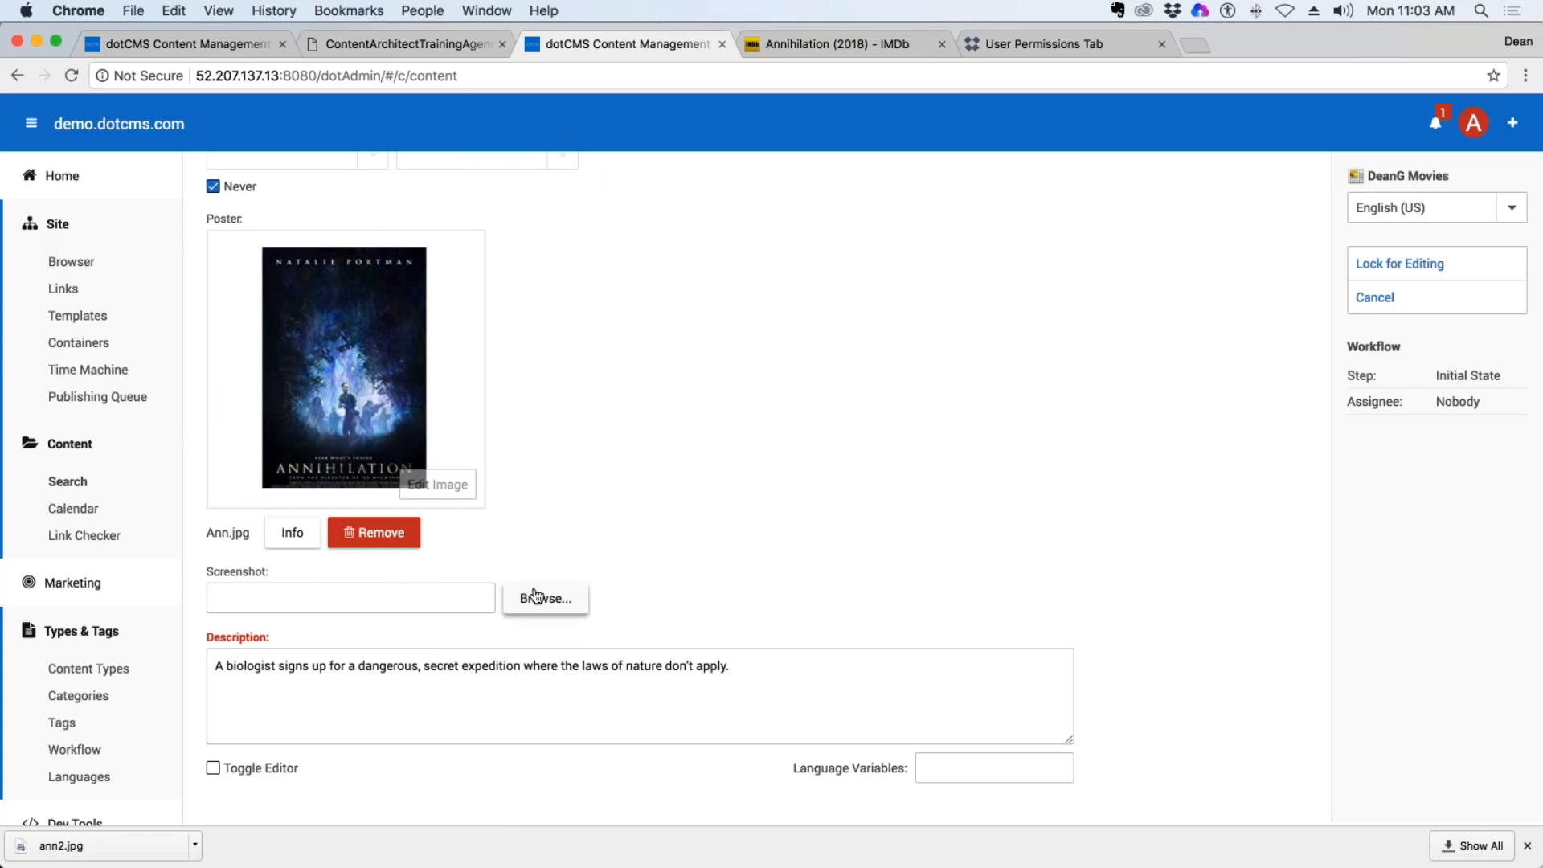
{"action": "left_click_drag", "start_coordinate": [272, 571], "coordinate": [187, 570]}
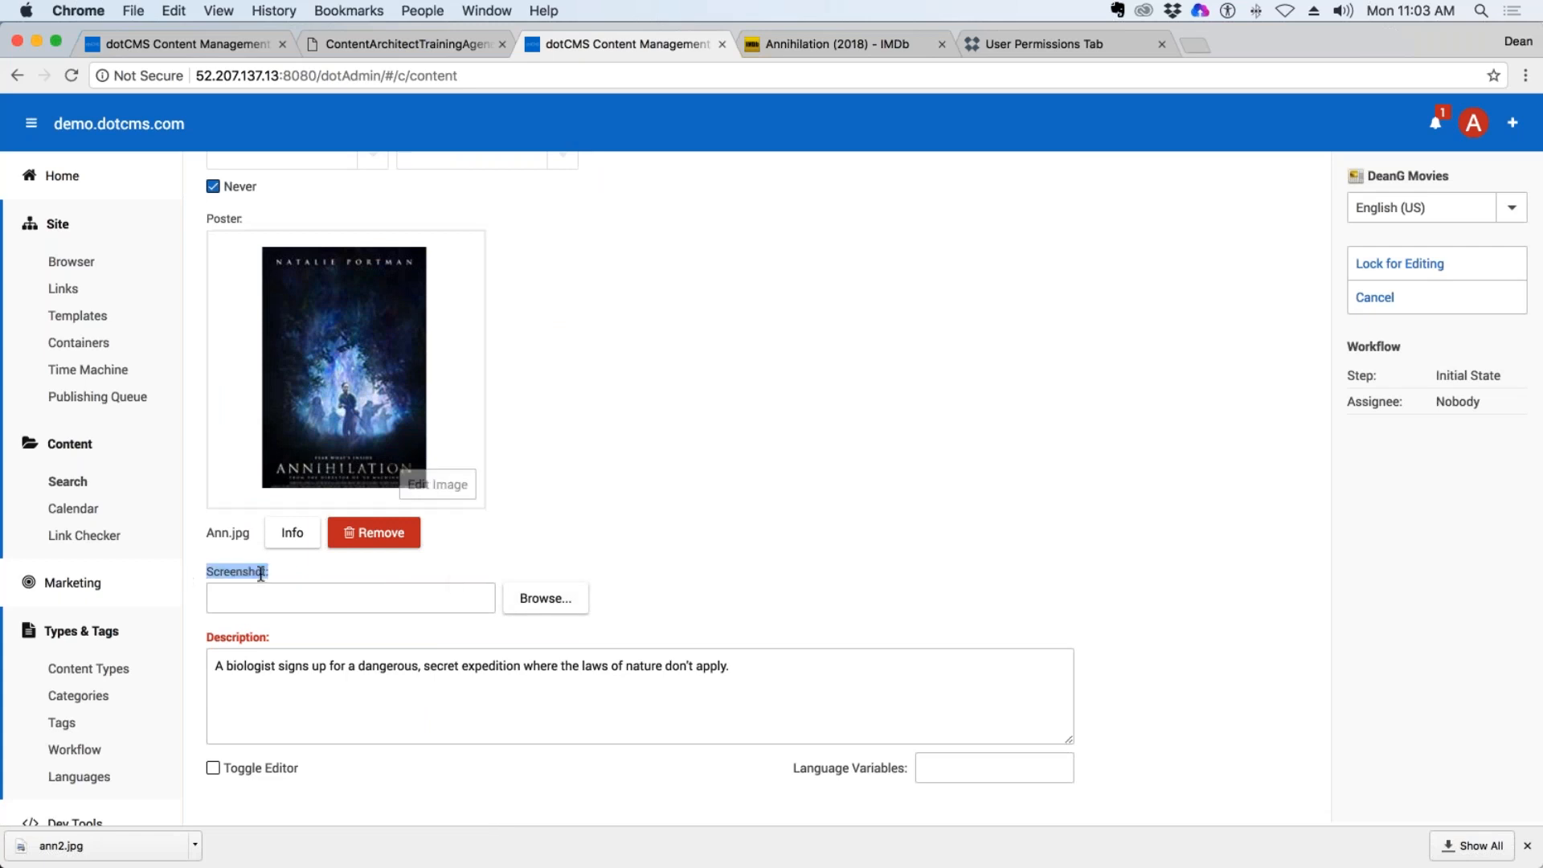
Browse demo.dotcms.com to the training/deang/images folder from the Screenshot field, and close the file selector without choosing a file.
{"action": "left_click", "coordinate": [546, 598]}
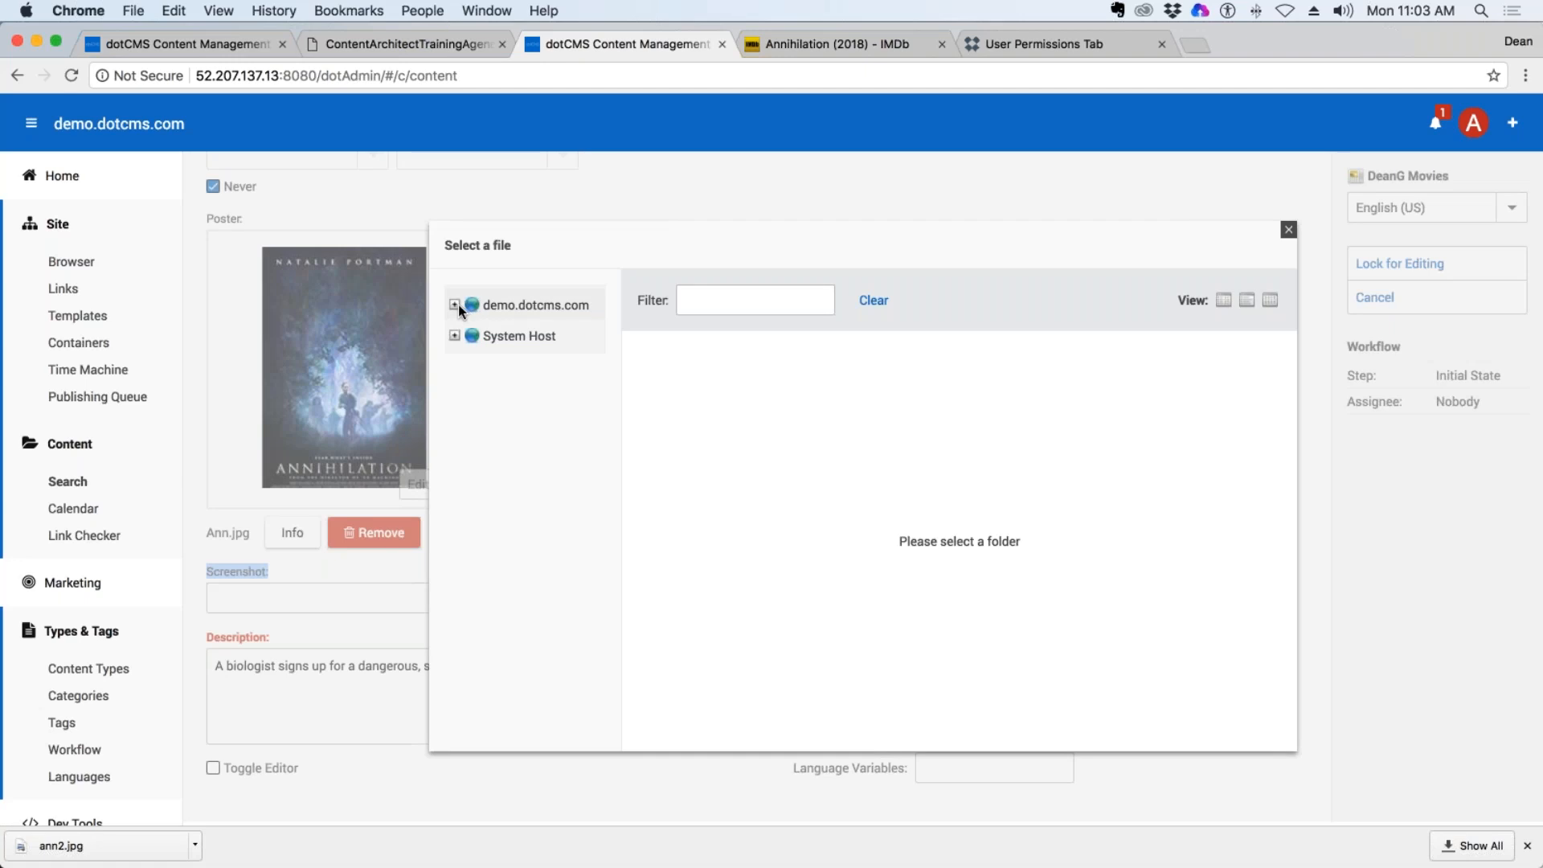
{"action": "left_click", "coordinate": [455, 305]}
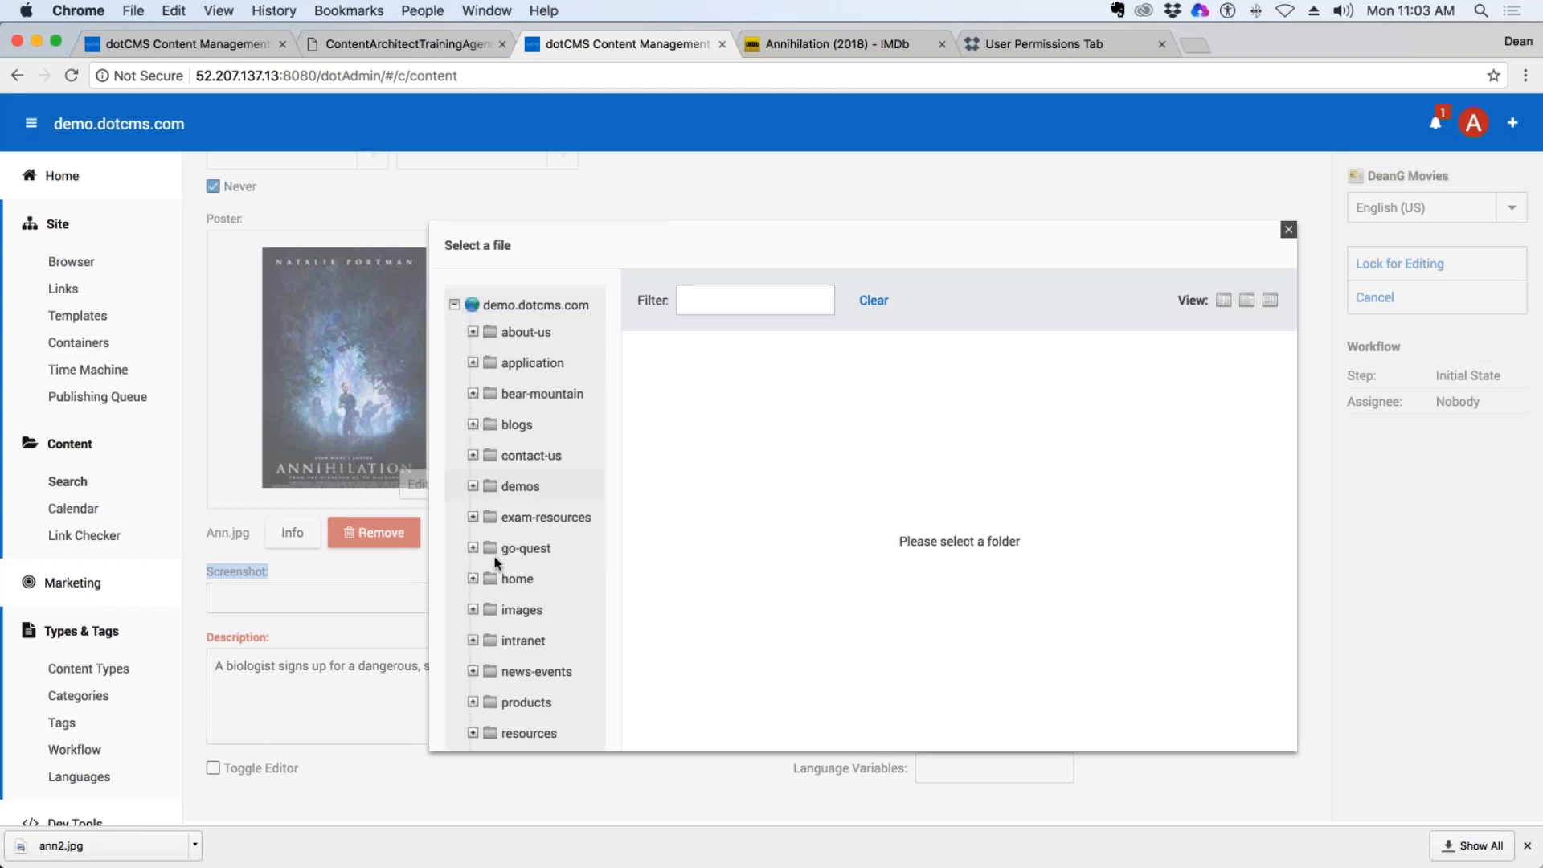
{"action": "scroll", "coordinate": [553, 644], "scroll_direction": "down", "scroll_amount": 3}
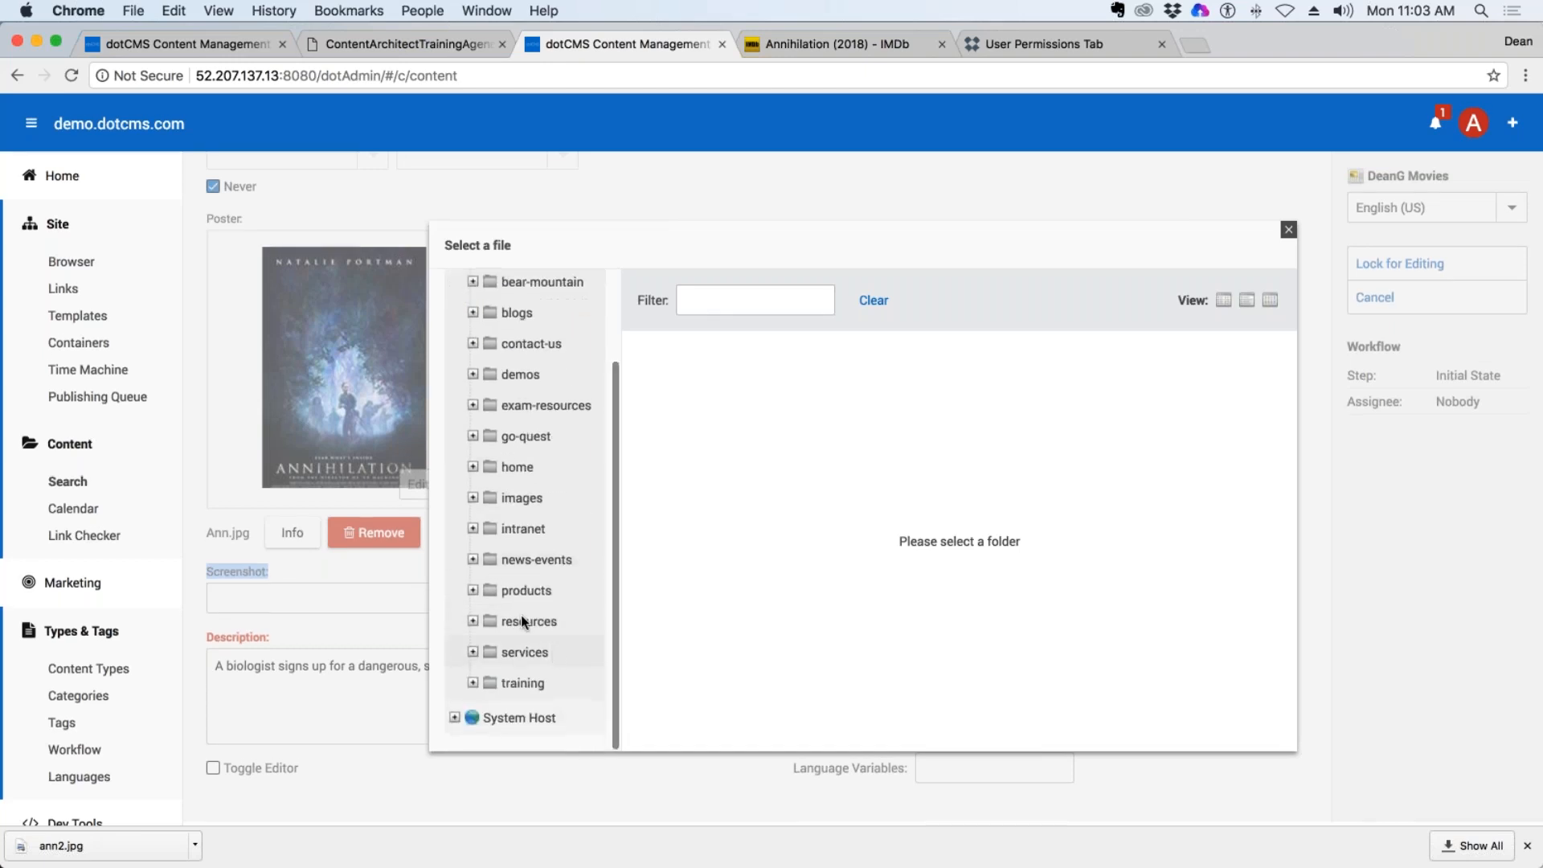
{"action": "left_click", "coordinate": [474, 679]}
{"action": "scroll", "coordinate": [576, 677], "scroll_direction": "down", "scroll_amount": 5}
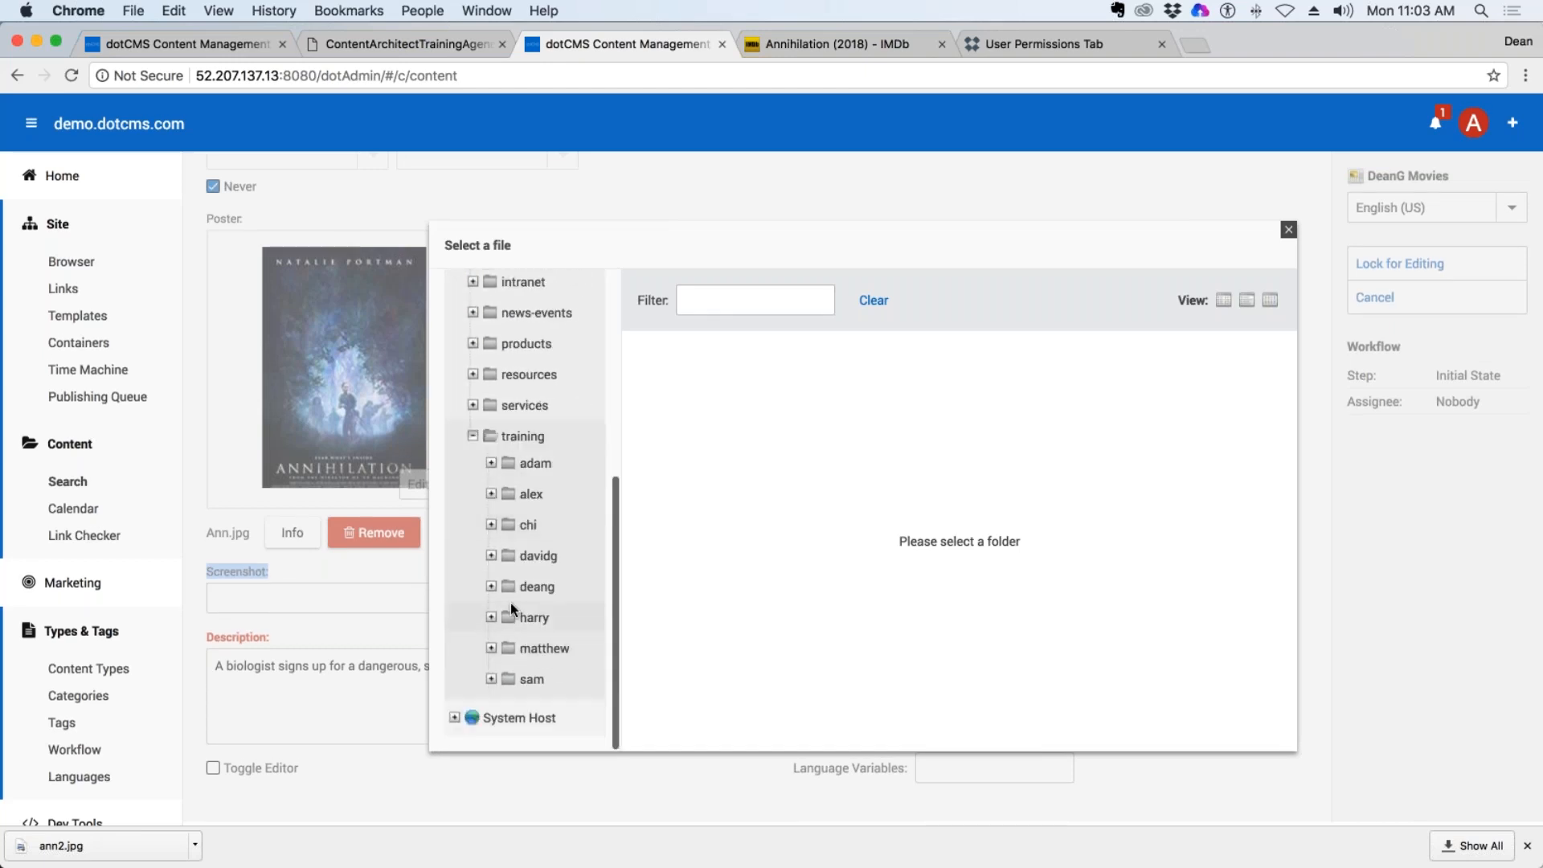
{"action": "left_click", "coordinate": [491, 586]}
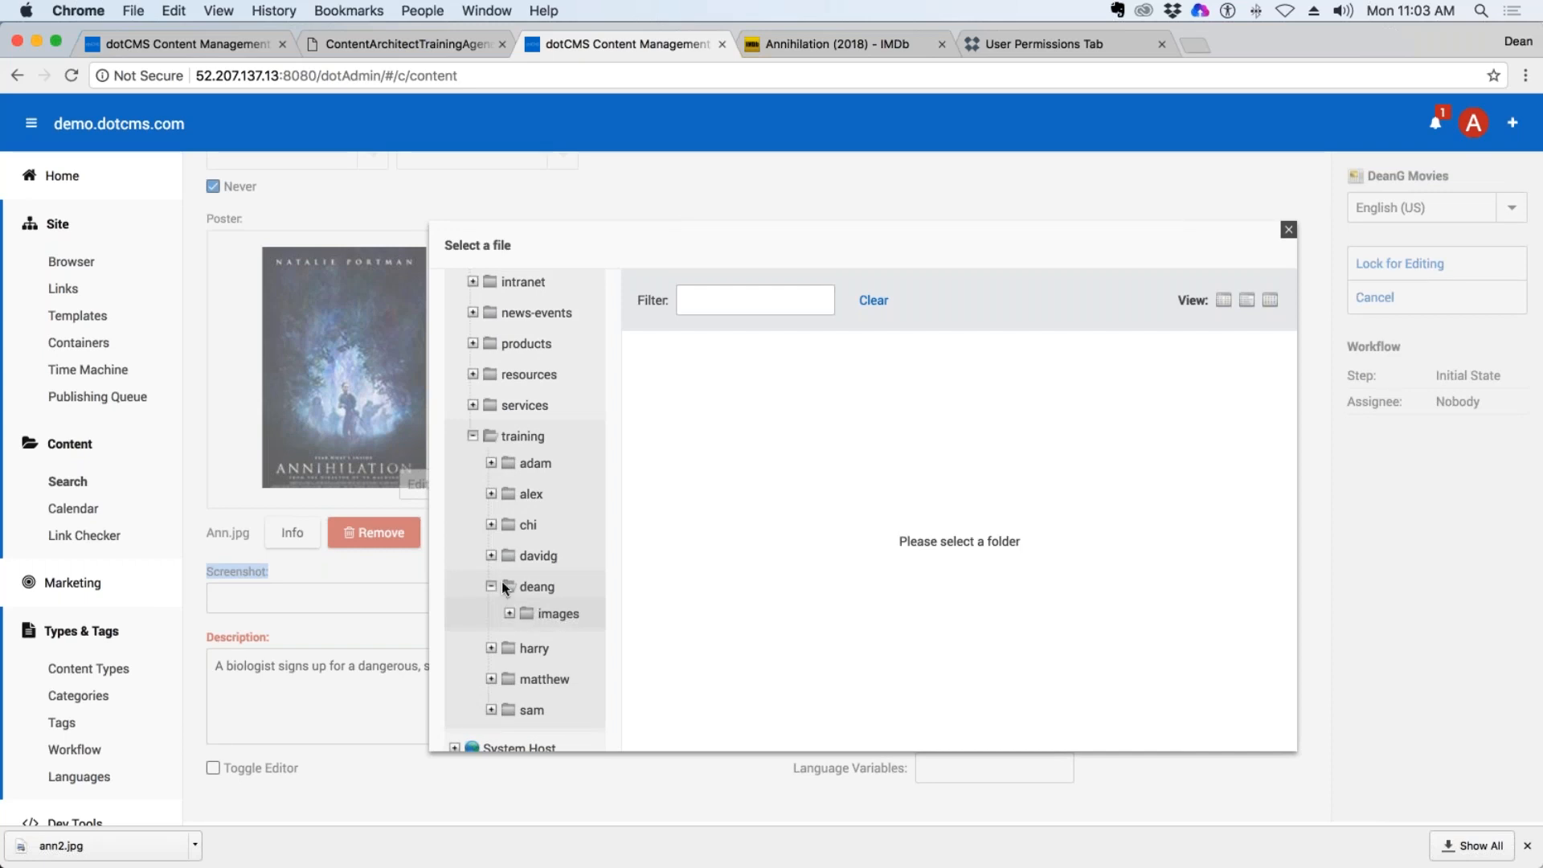
{"action": "left_click", "coordinate": [546, 614]}
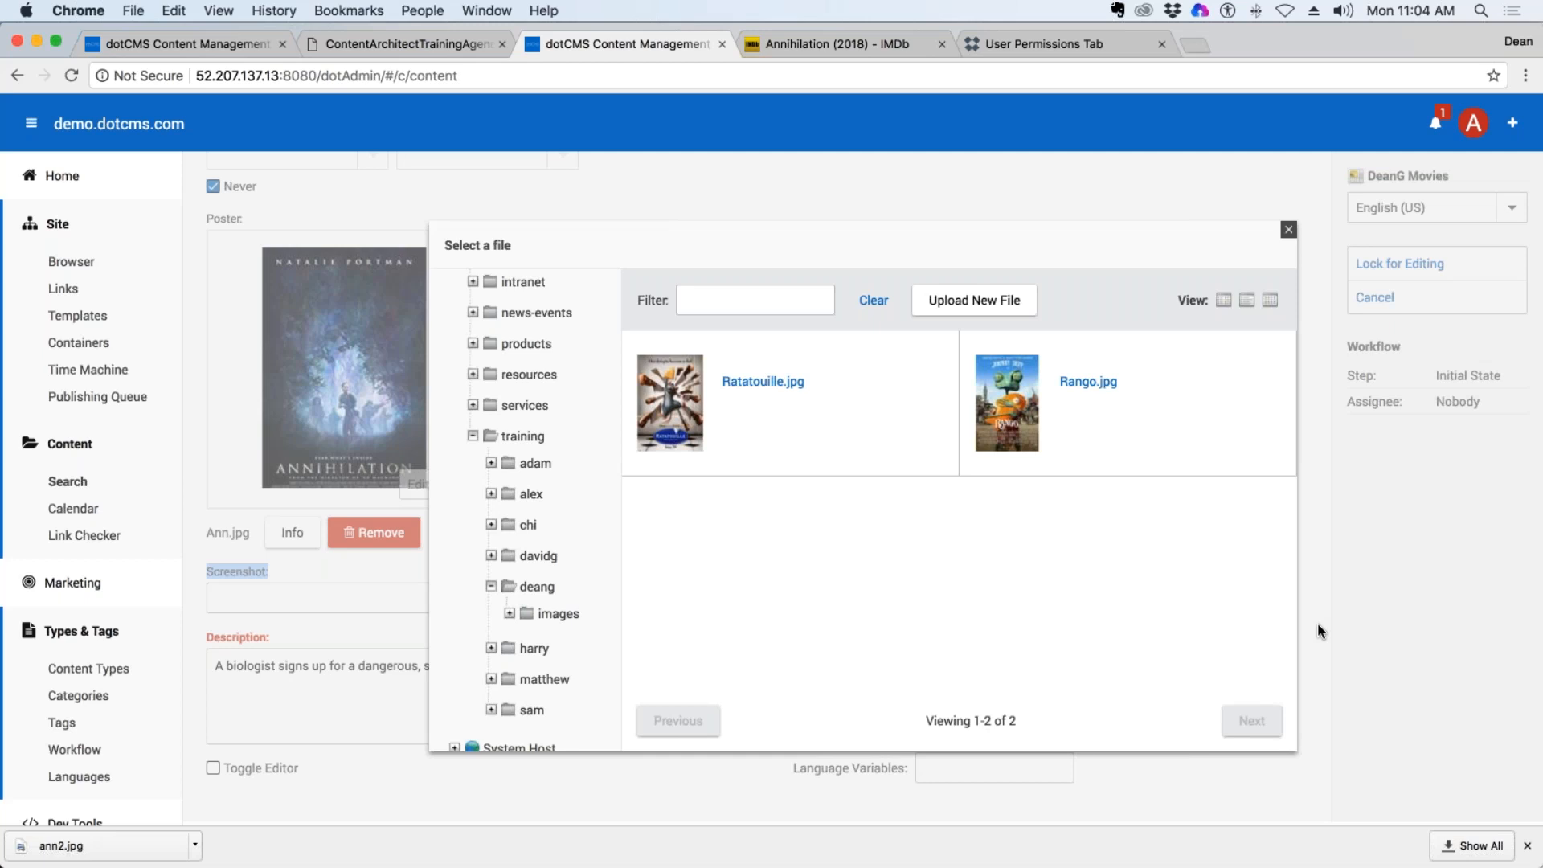
{"action": "left_click", "coordinate": [1288, 229]}
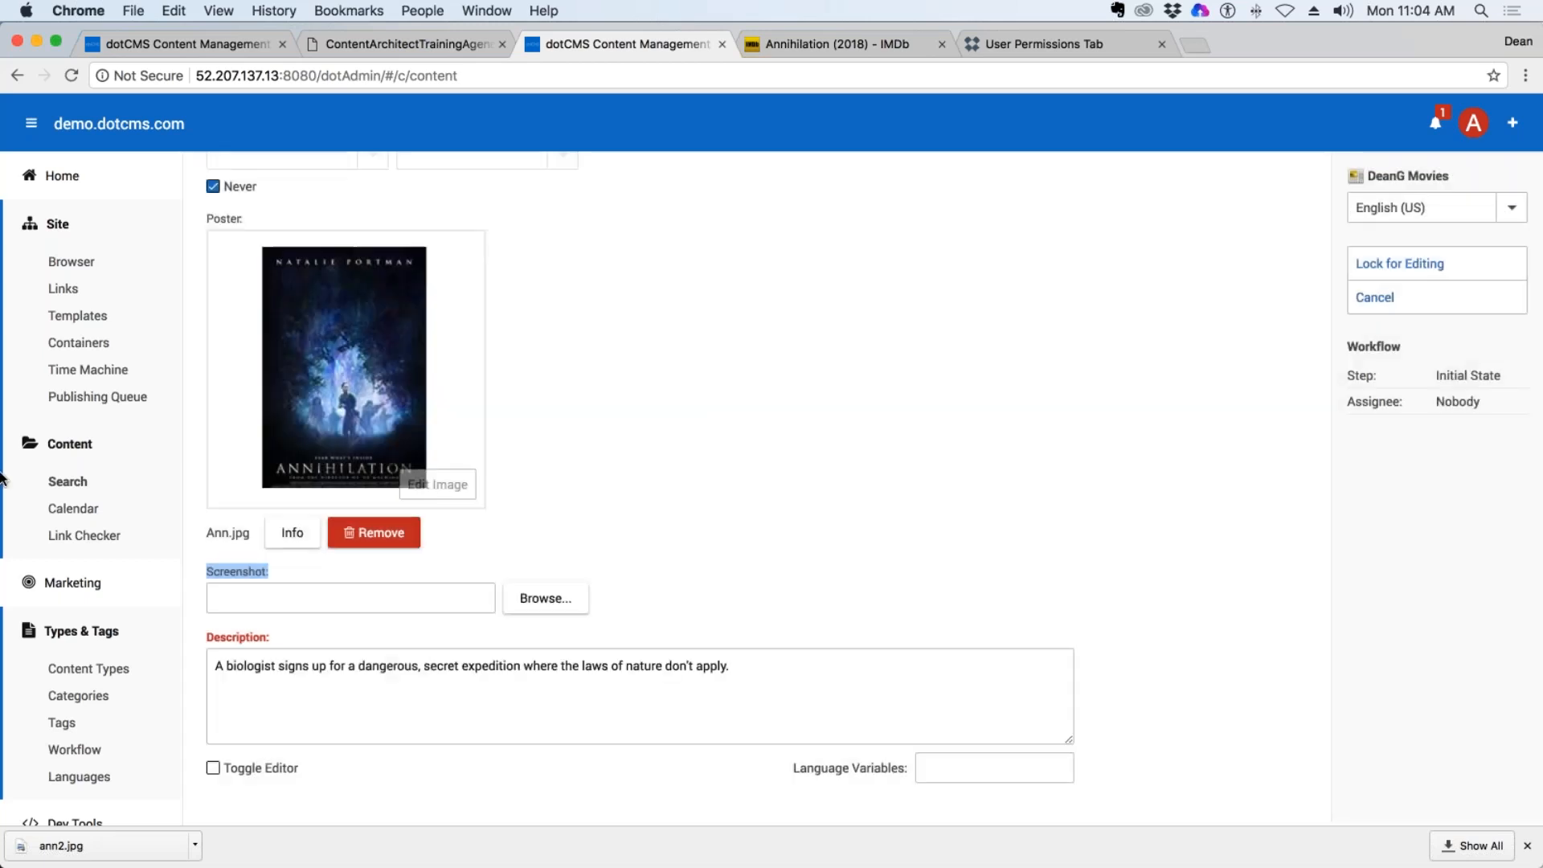
{"action": "left_click", "coordinate": [107, 677]}
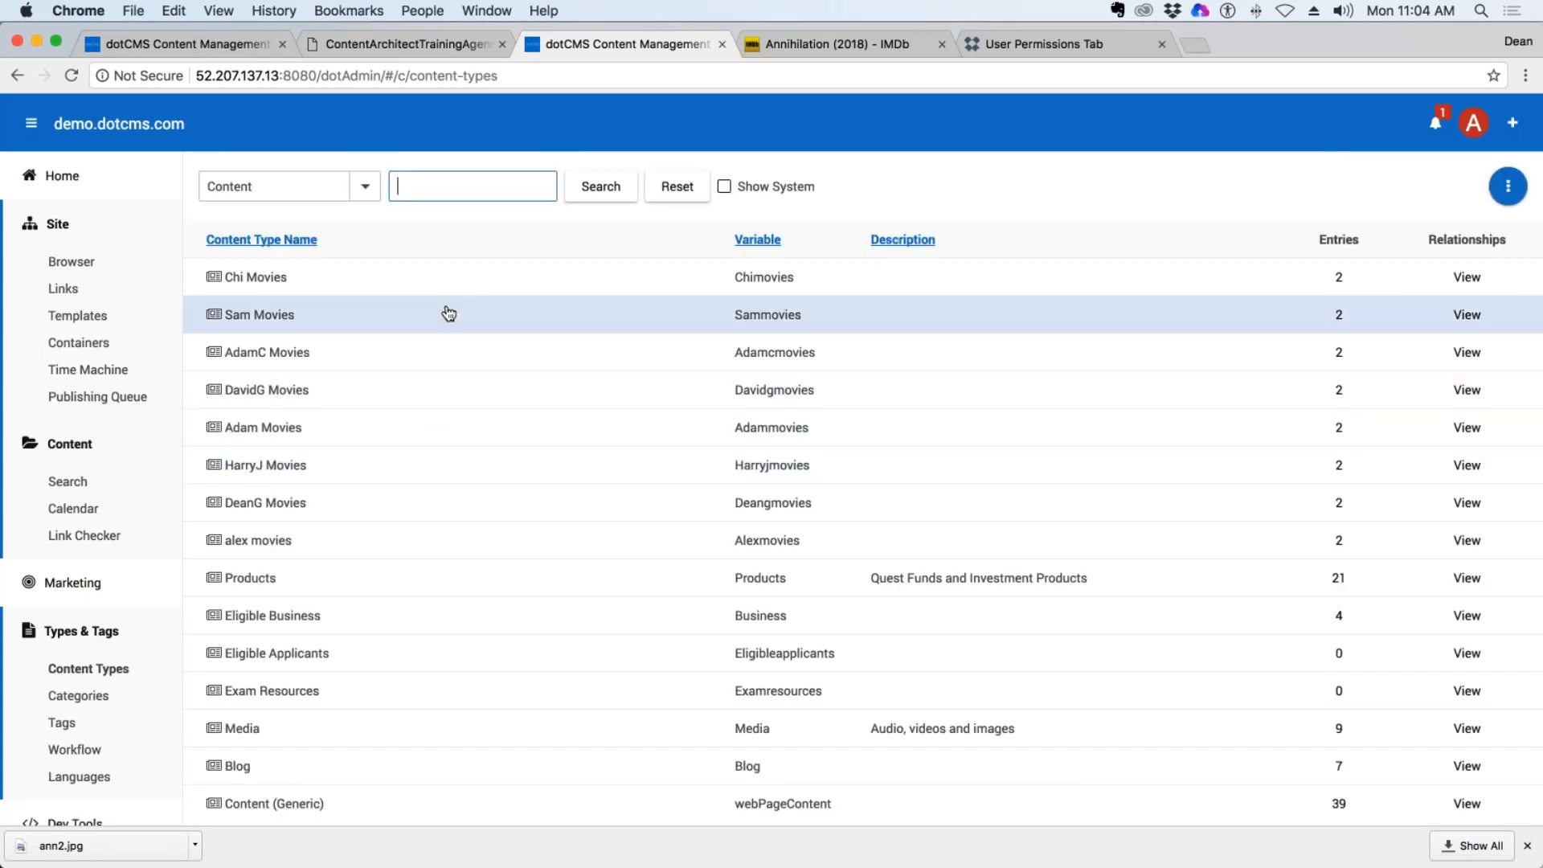
{"action": "left_click", "coordinate": [258, 506]}
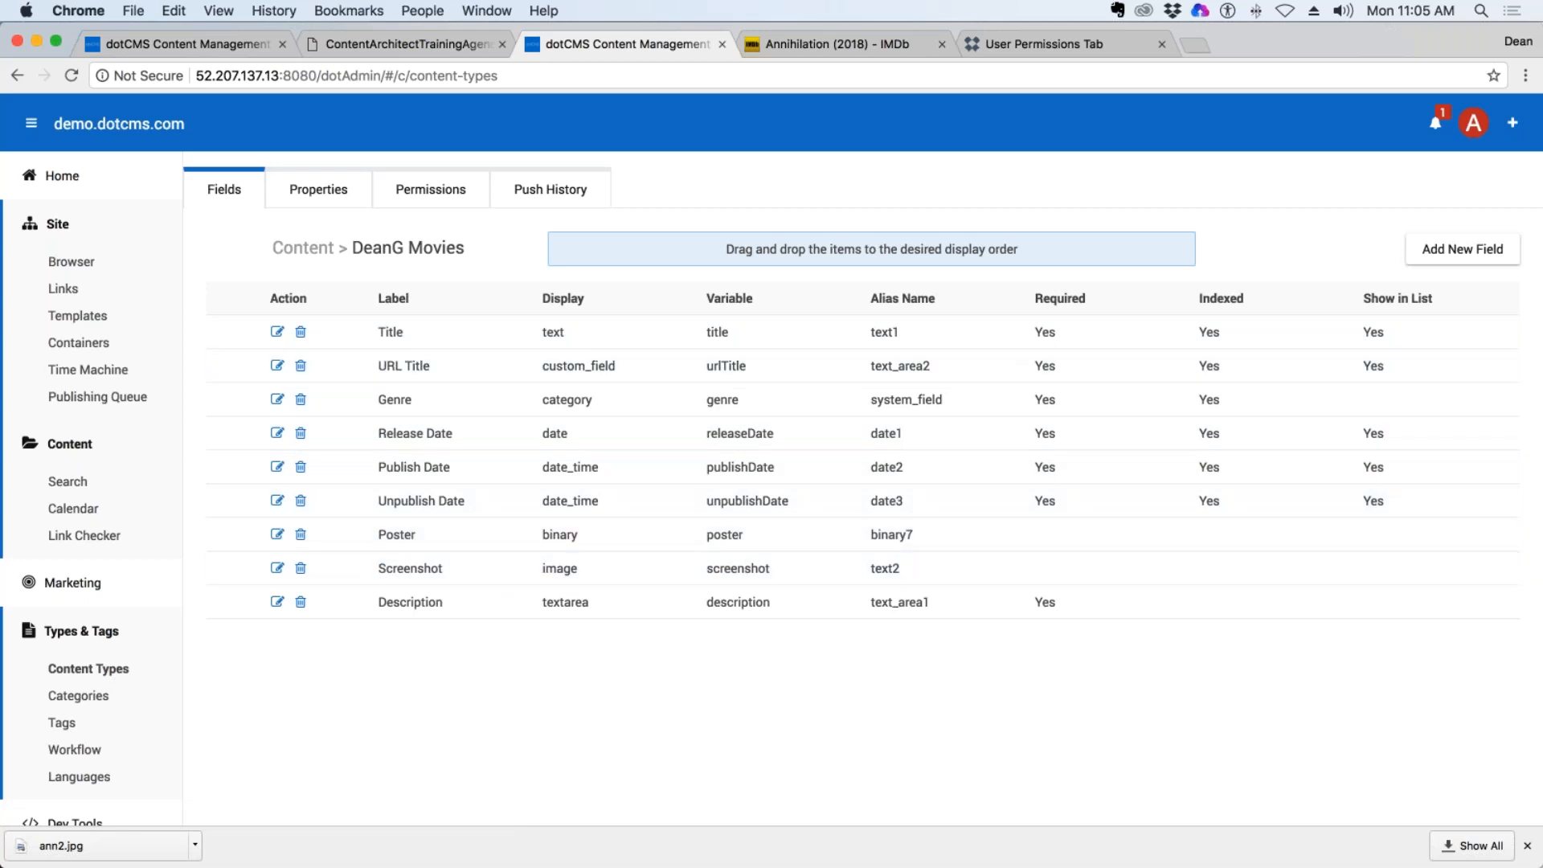
{"action": "left_click", "coordinate": [1466, 250]}
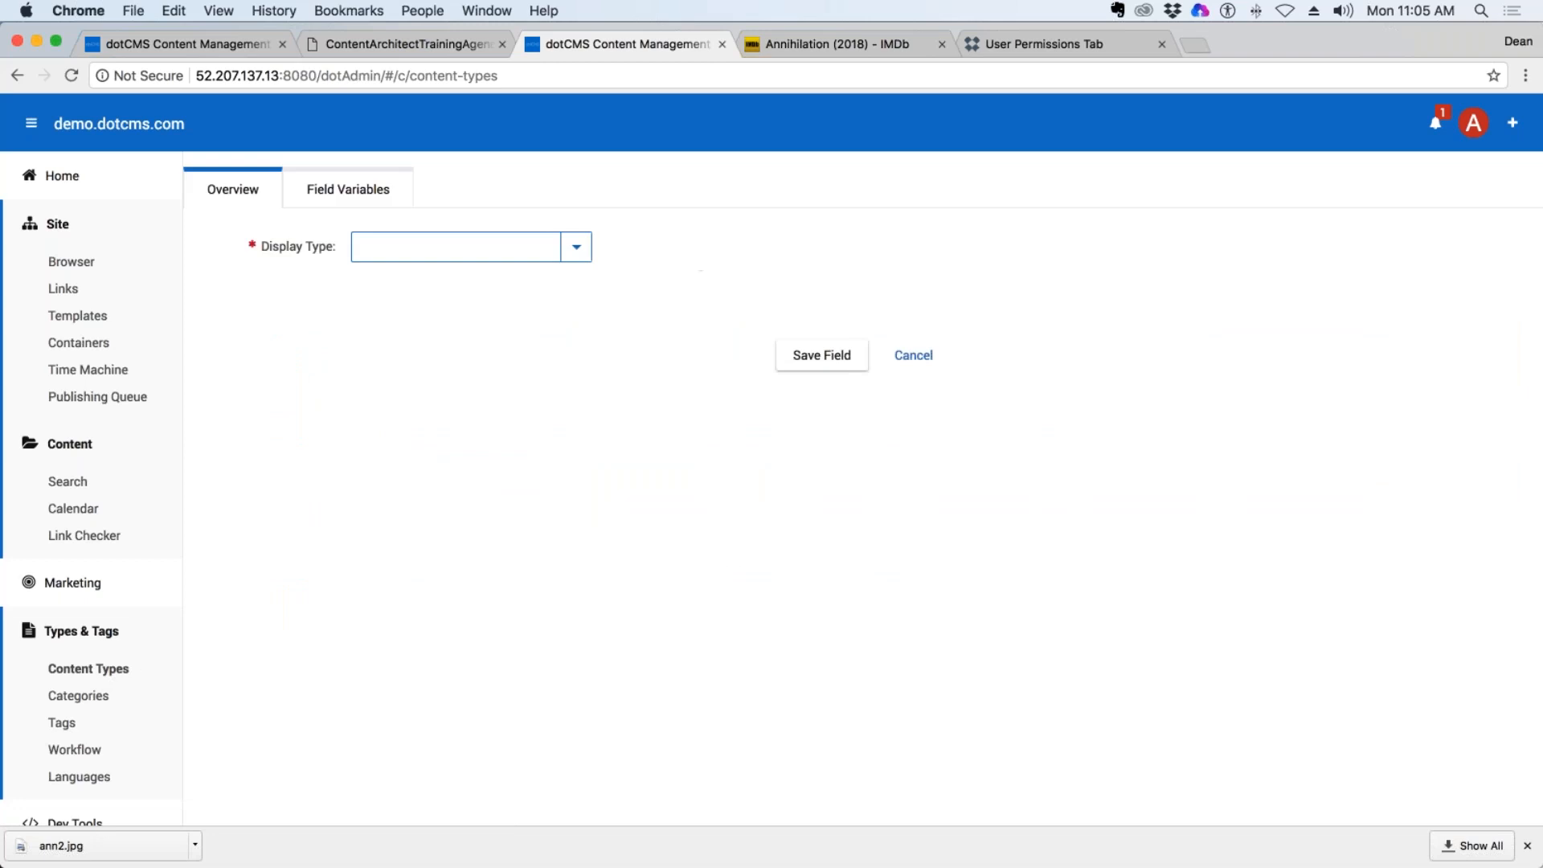
{"action": "left_click", "coordinate": [576, 246]}
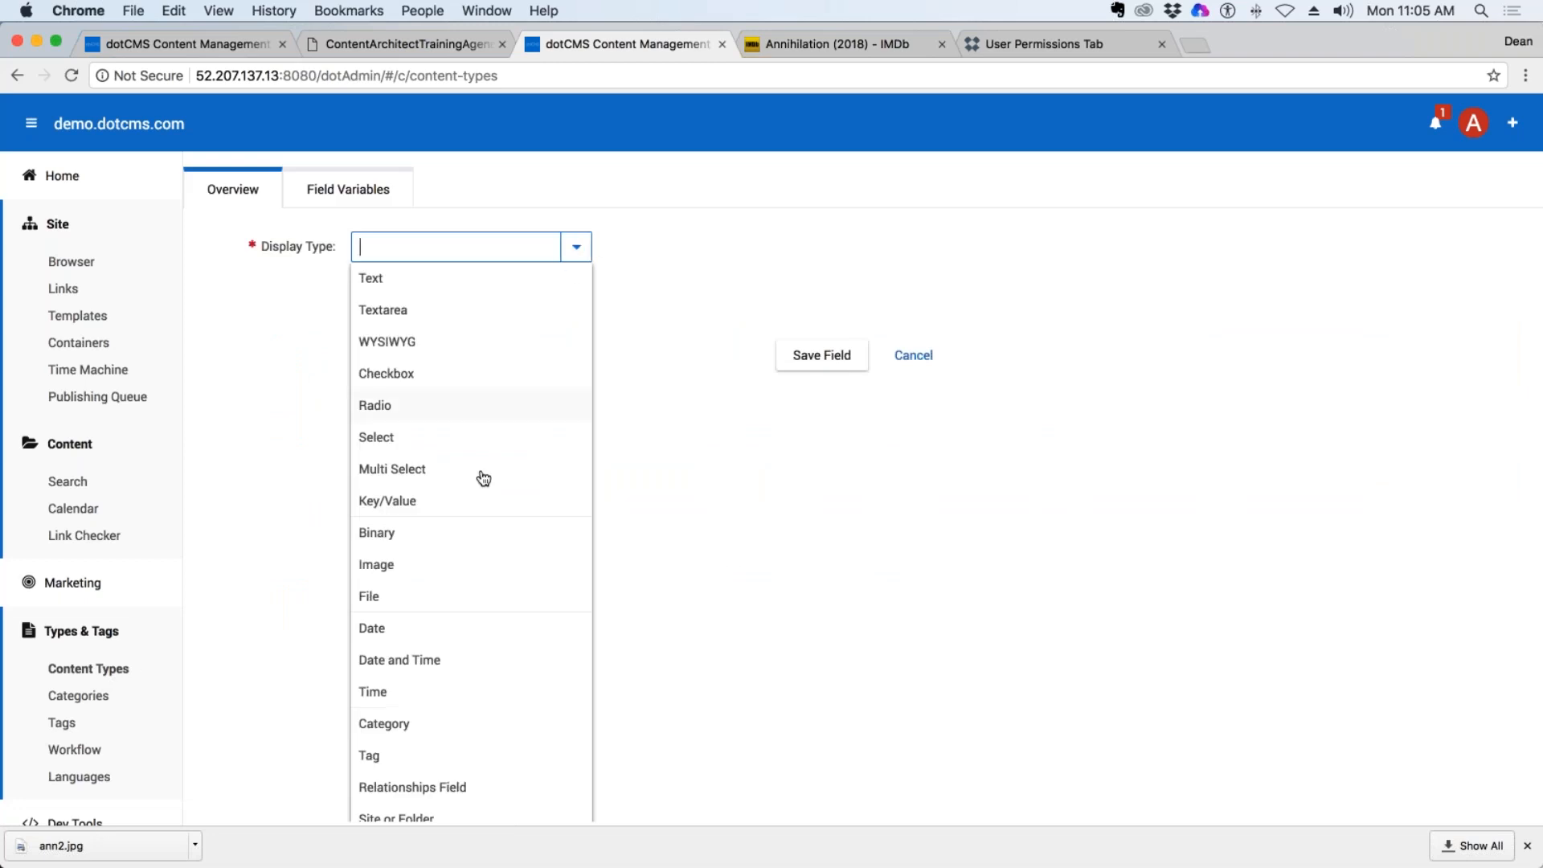
{"action": "left_click", "coordinate": [384, 565]}
{"action": "left_click", "coordinate": [435, 288]}
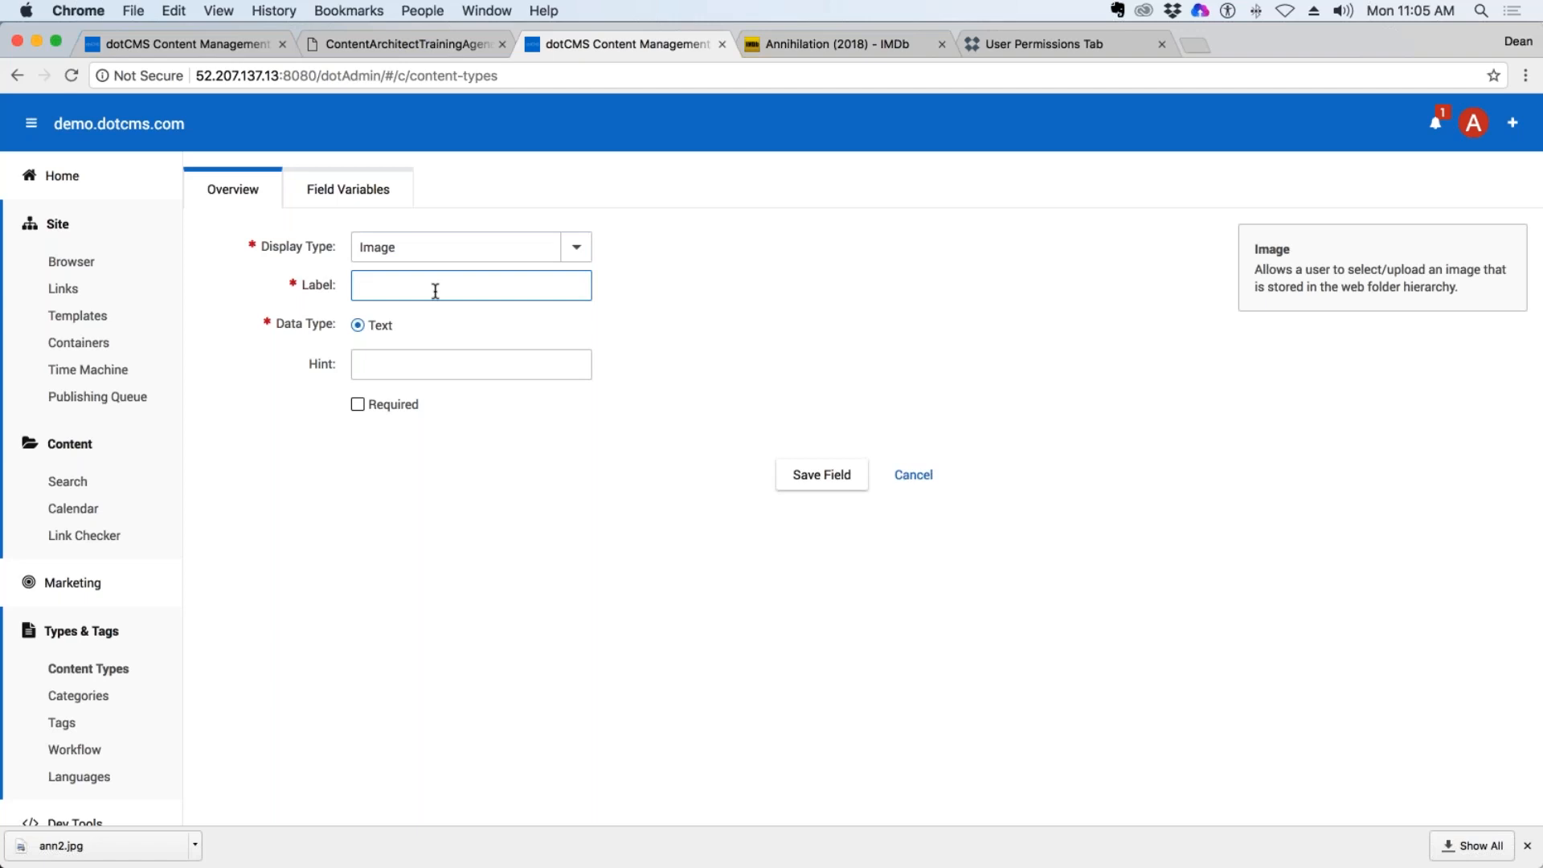
{"action": "left_click", "coordinate": [927, 483]}
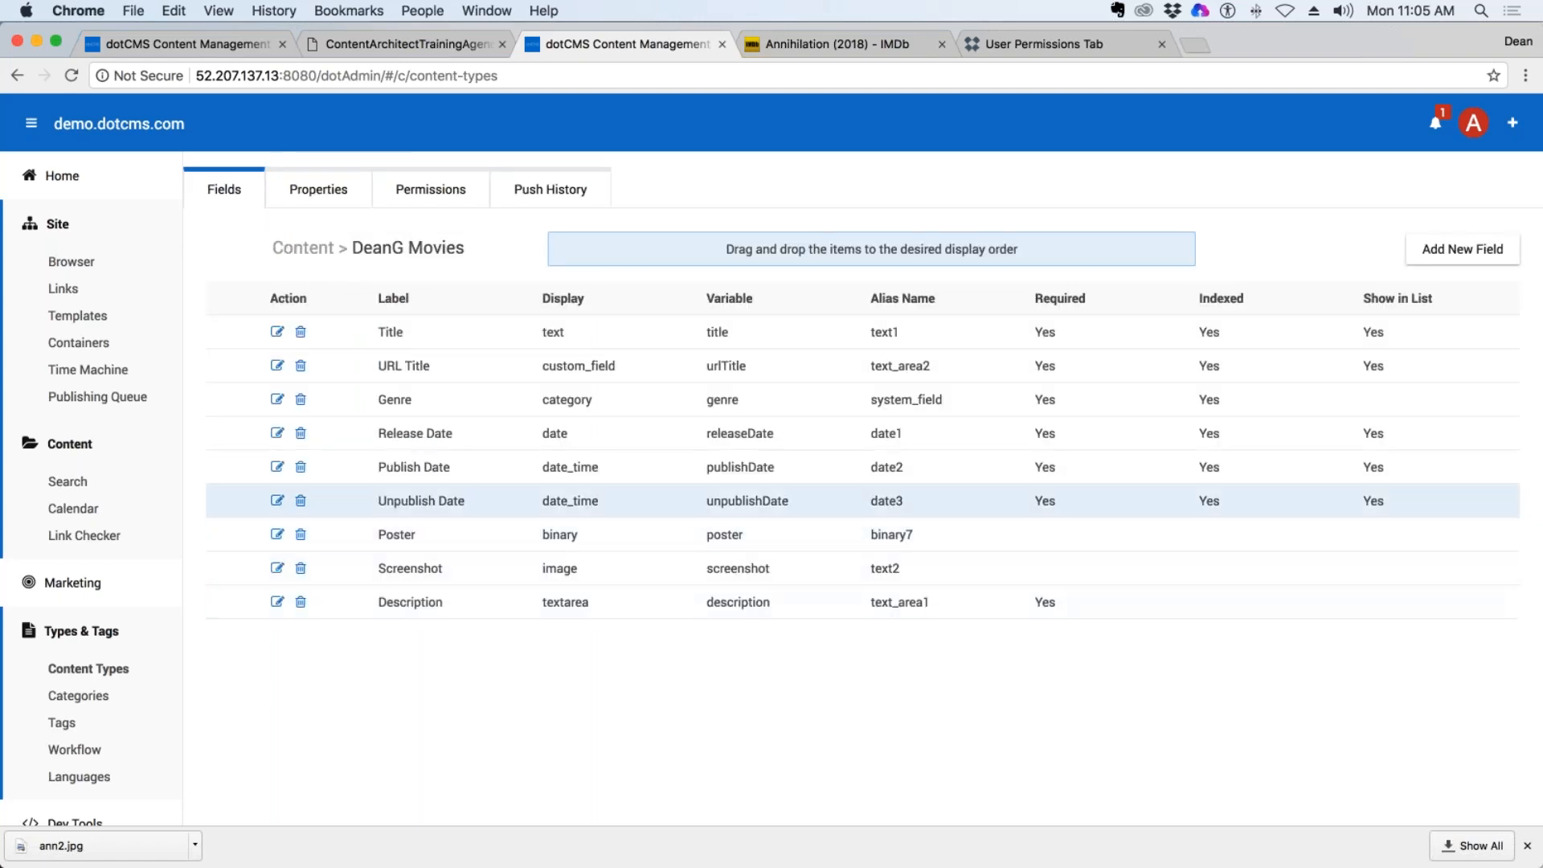
{"action": "mouse_move", "coordinate": [429, 577]}
{"action": "left_mouse_down"}
{"action": "mouse_move", "coordinate": [509, 598]}
{"action": "mouse_move", "coordinate": [558, 646]}
{"action": "mouse_move", "coordinate": [542, 604]}
{"action": "mouse_move", "coordinate": [407, 566]}
{"action": "left_mouse_up"}
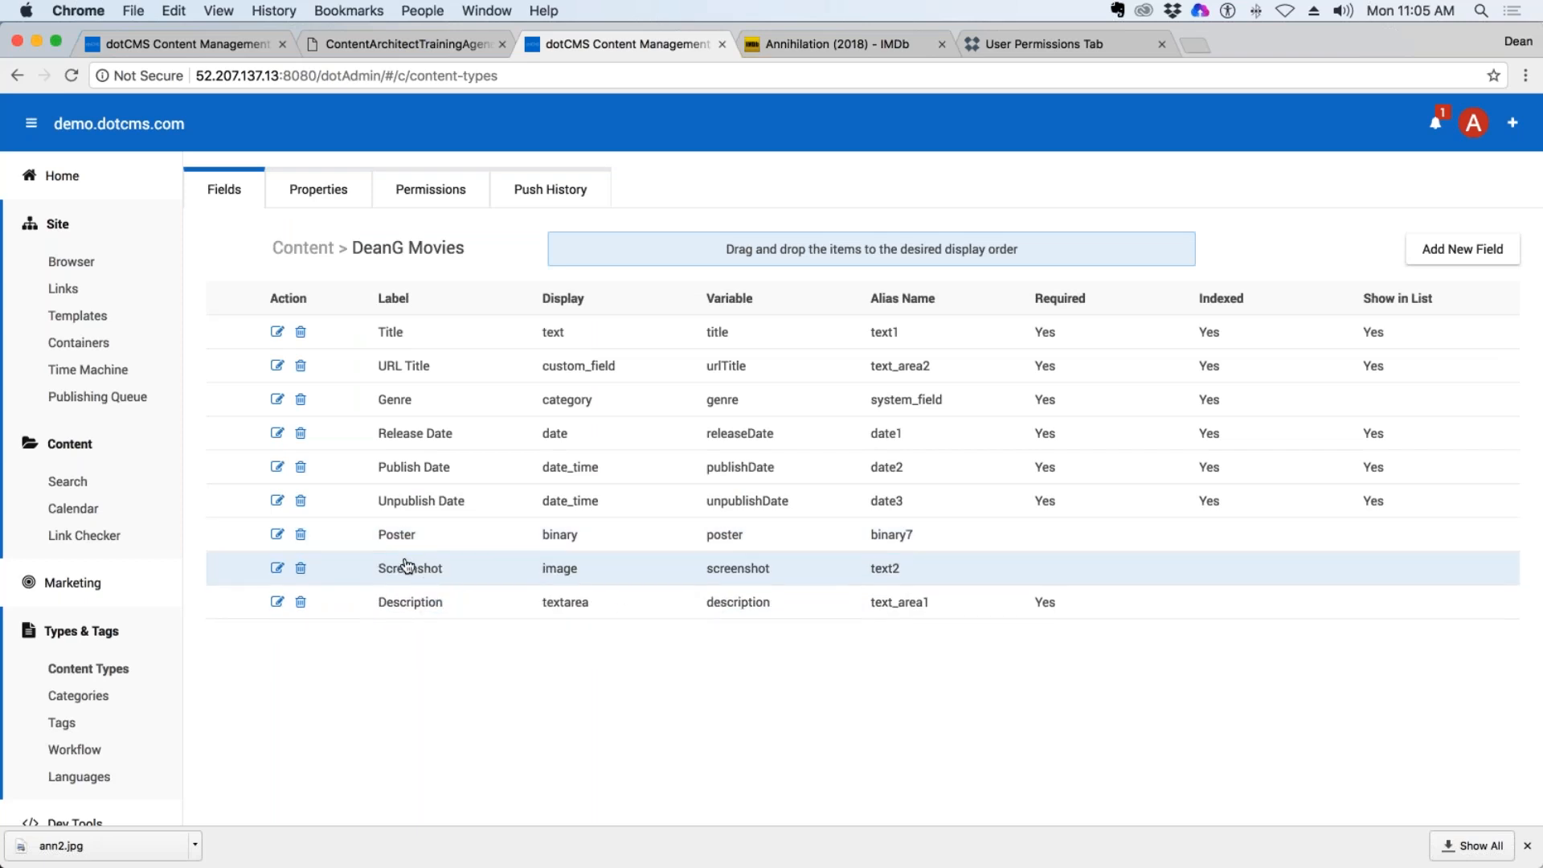
Open the Annihilation (2018) entry from the content search and start choosing a file for its Screenshot field.
{"action": "left_click", "coordinate": [65, 485]}
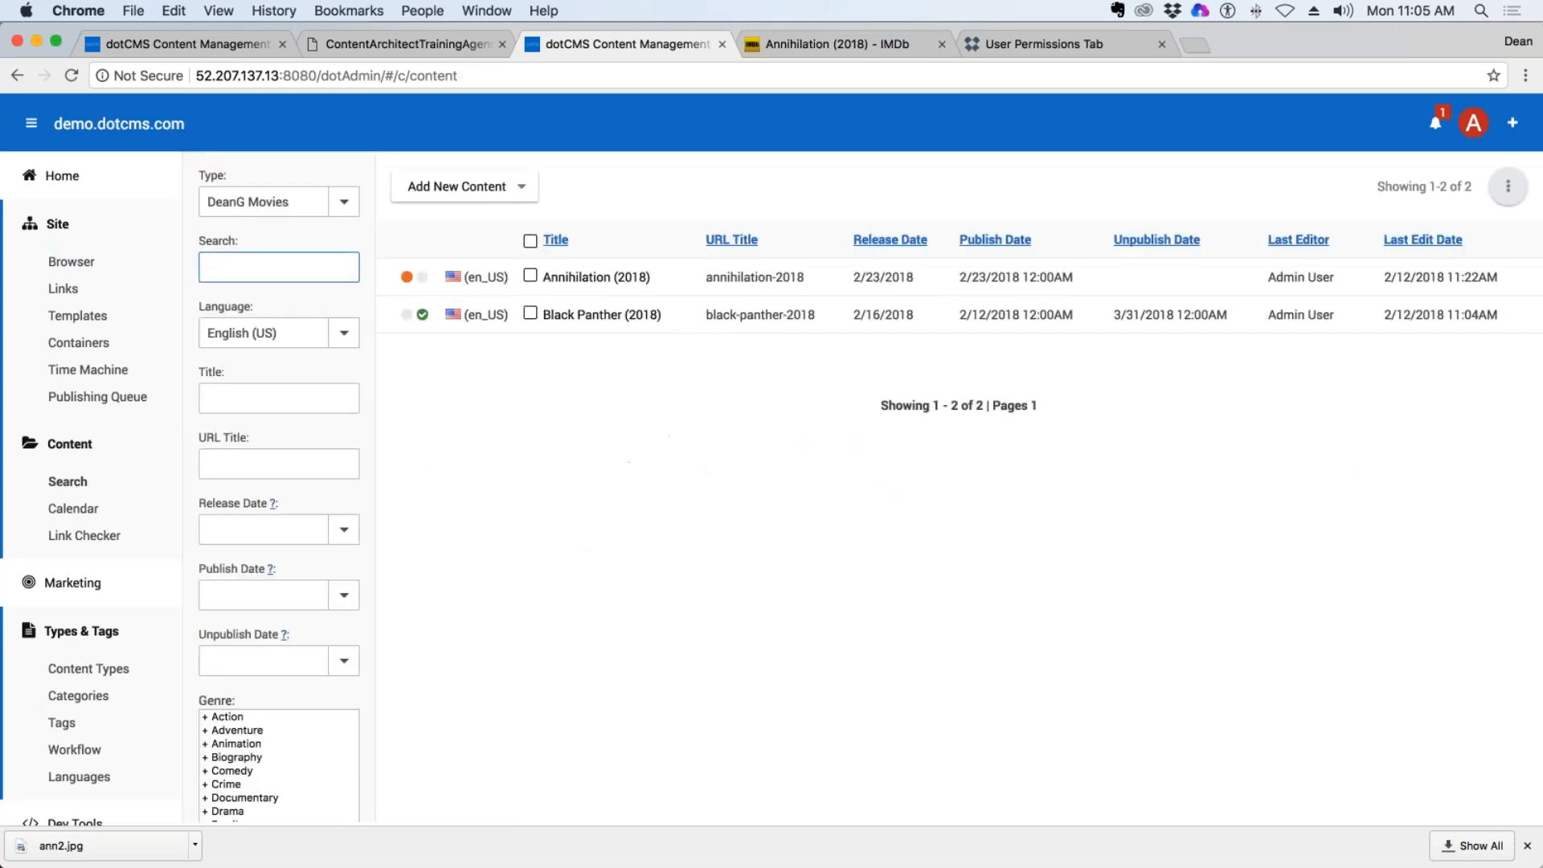
{"action": "left_click", "coordinate": [573, 279]}
{"action": "scroll", "coordinate": [1072, 587], "scroll_direction": "down", "scroll_amount": 1}
{"action": "scroll", "coordinate": [1072, 586], "scroll_direction": "down", "scroll_amount": 5}
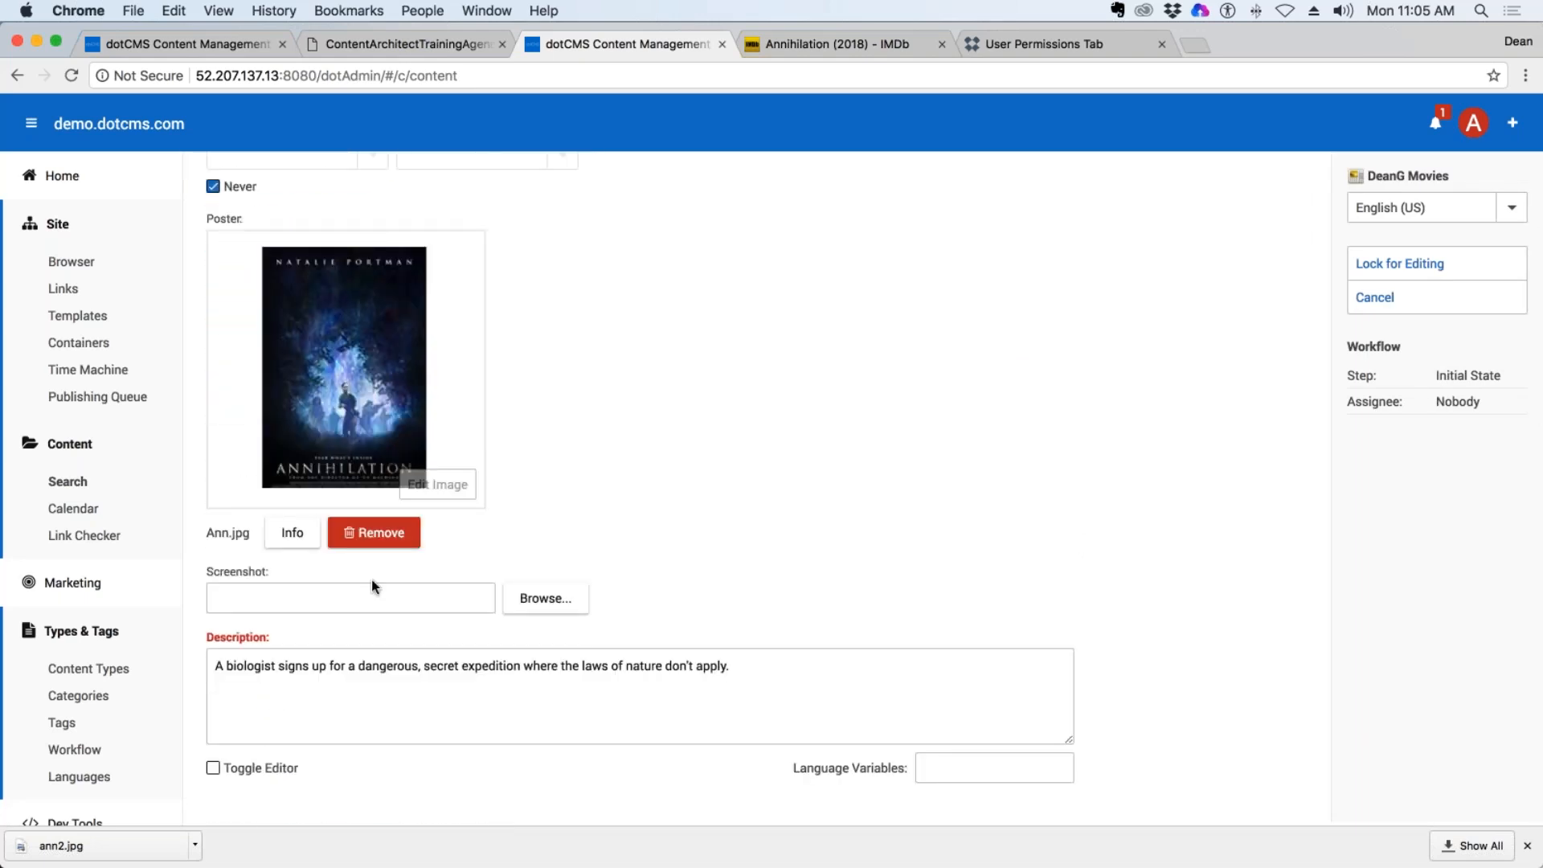
{"action": "triple_click", "coordinate": [237, 571]}
{"action": "left_click", "coordinate": [544, 599]}
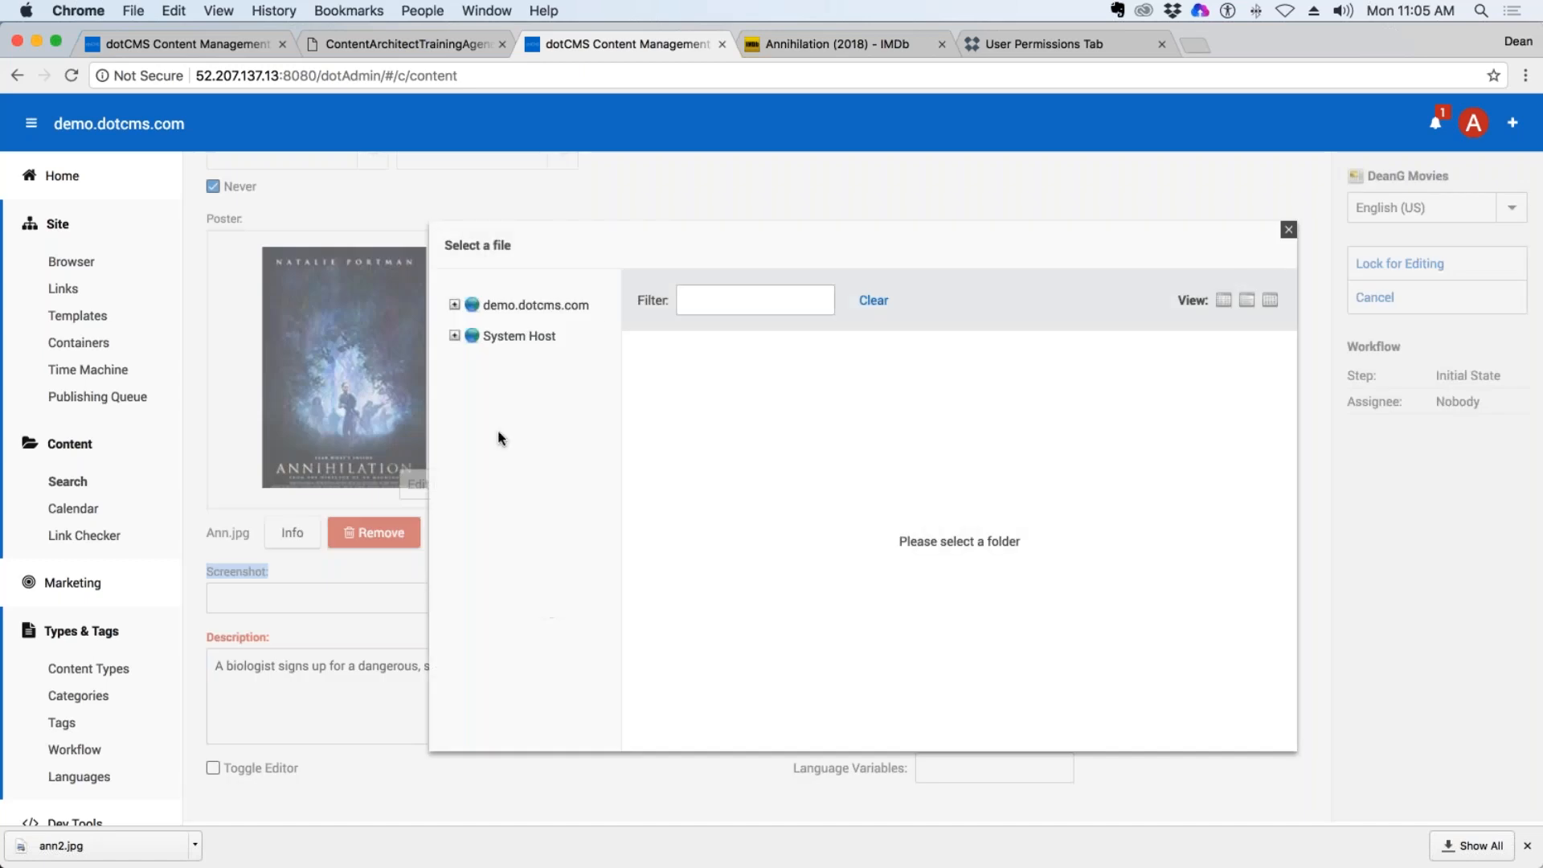
Browse demo.dotcms.com in the file selector to the training/deang/images folder.
{"action": "left_click", "coordinate": [454, 304]}
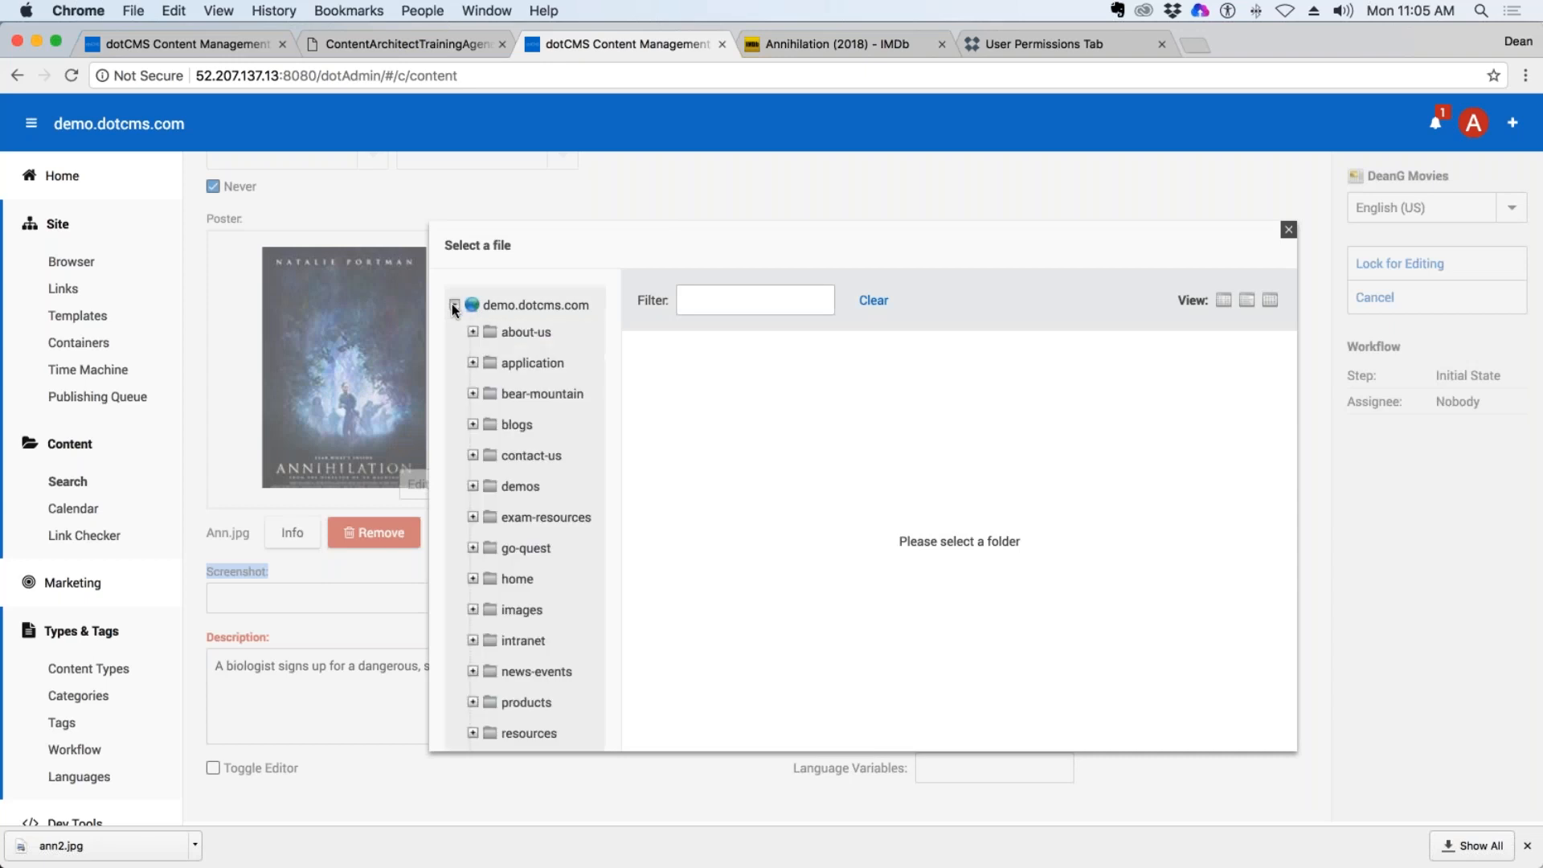
{"action": "scroll", "coordinate": [534, 388], "scroll_direction": "down", "scroll_amount": 2}
{"action": "scroll", "coordinate": [537, 387], "scroll_direction": "down", "scroll_amount": 1}
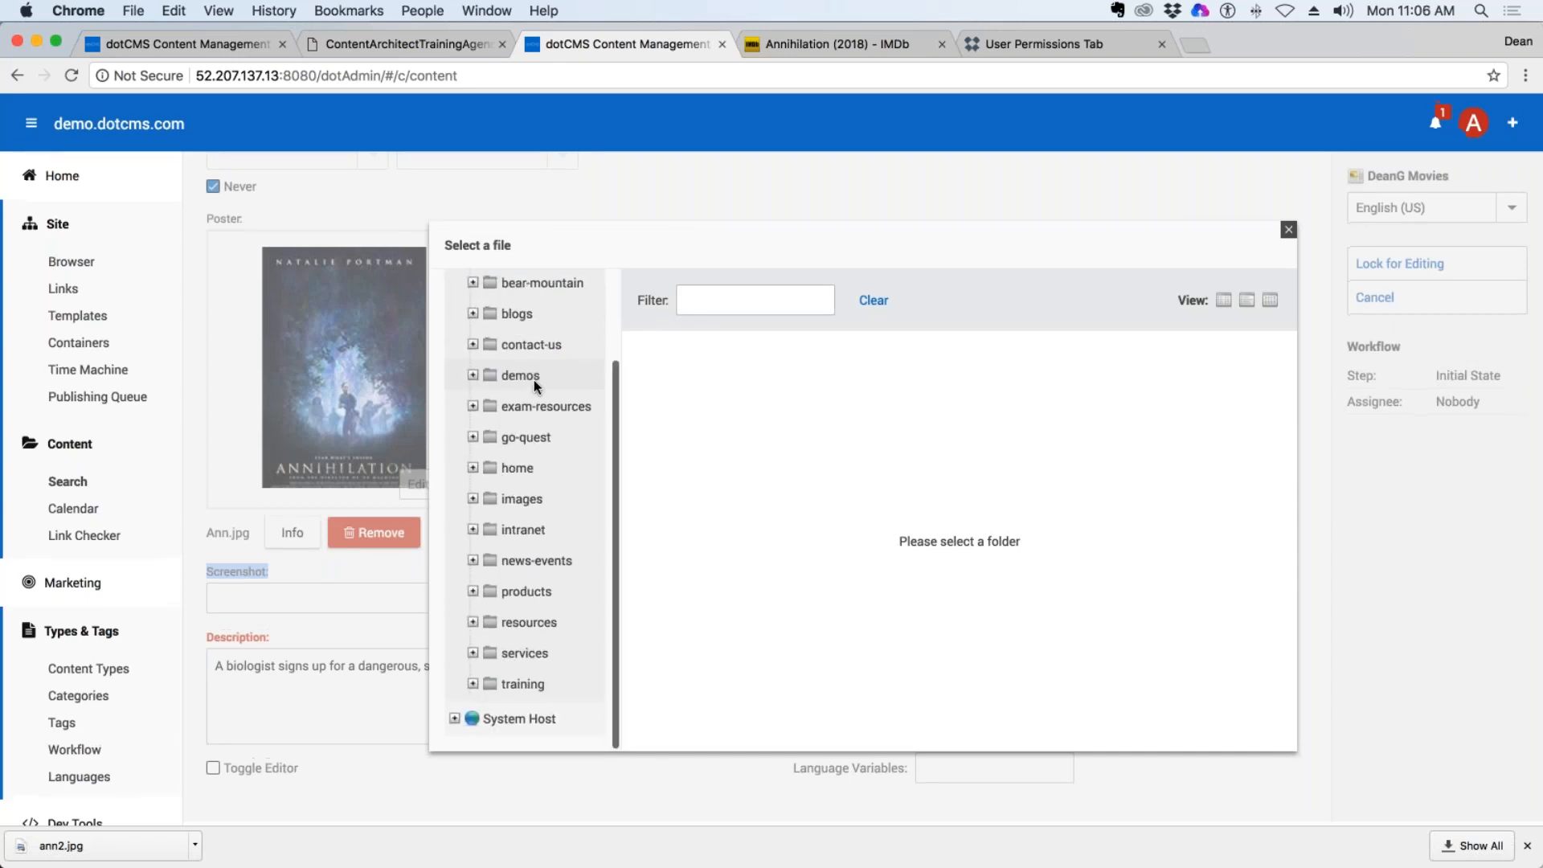
{"action": "left_click", "coordinate": [474, 684]}
{"action": "scroll", "coordinate": [518, 577], "scroll_direction": "down", "scroll_amount": 5}
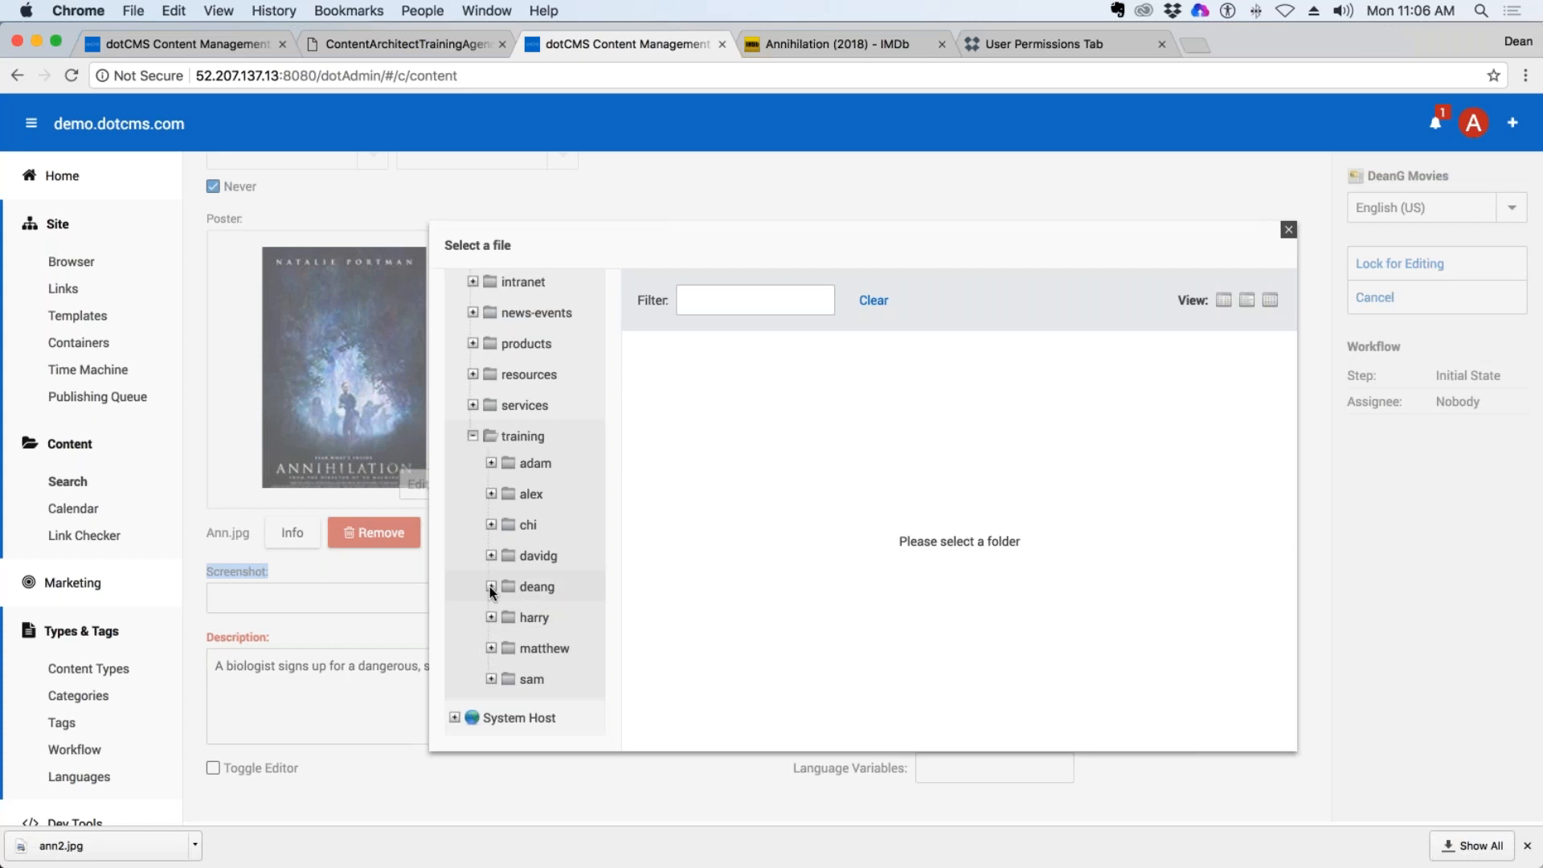
{"action": "left_click", "coordinate": [490, 586]}
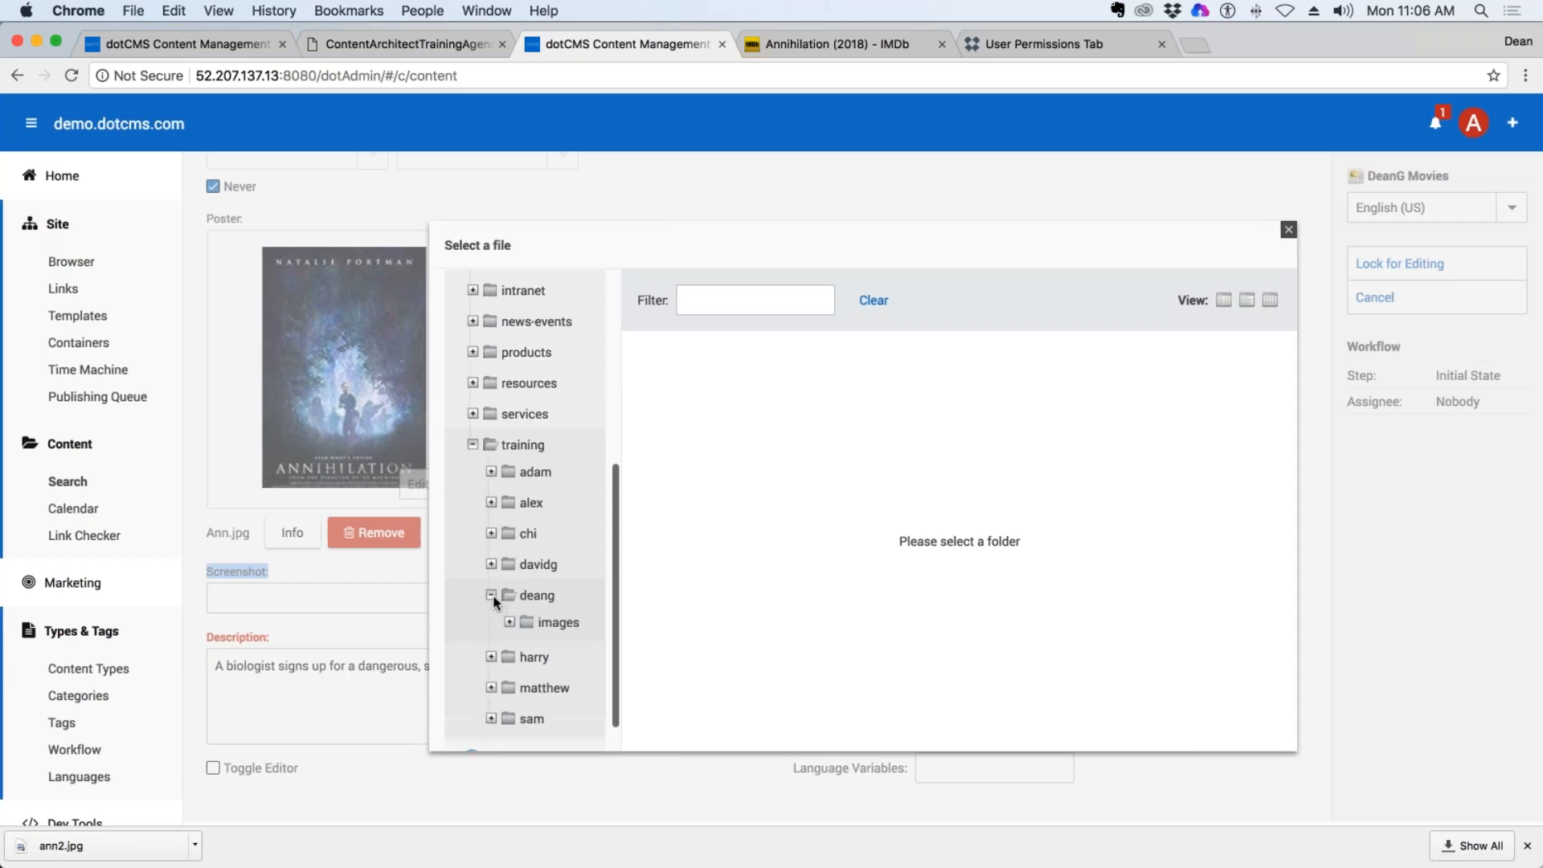
{"action": "scroll", "coordinate": [601, 620], "scroll_direction": "down", "scroll_amount": 1}
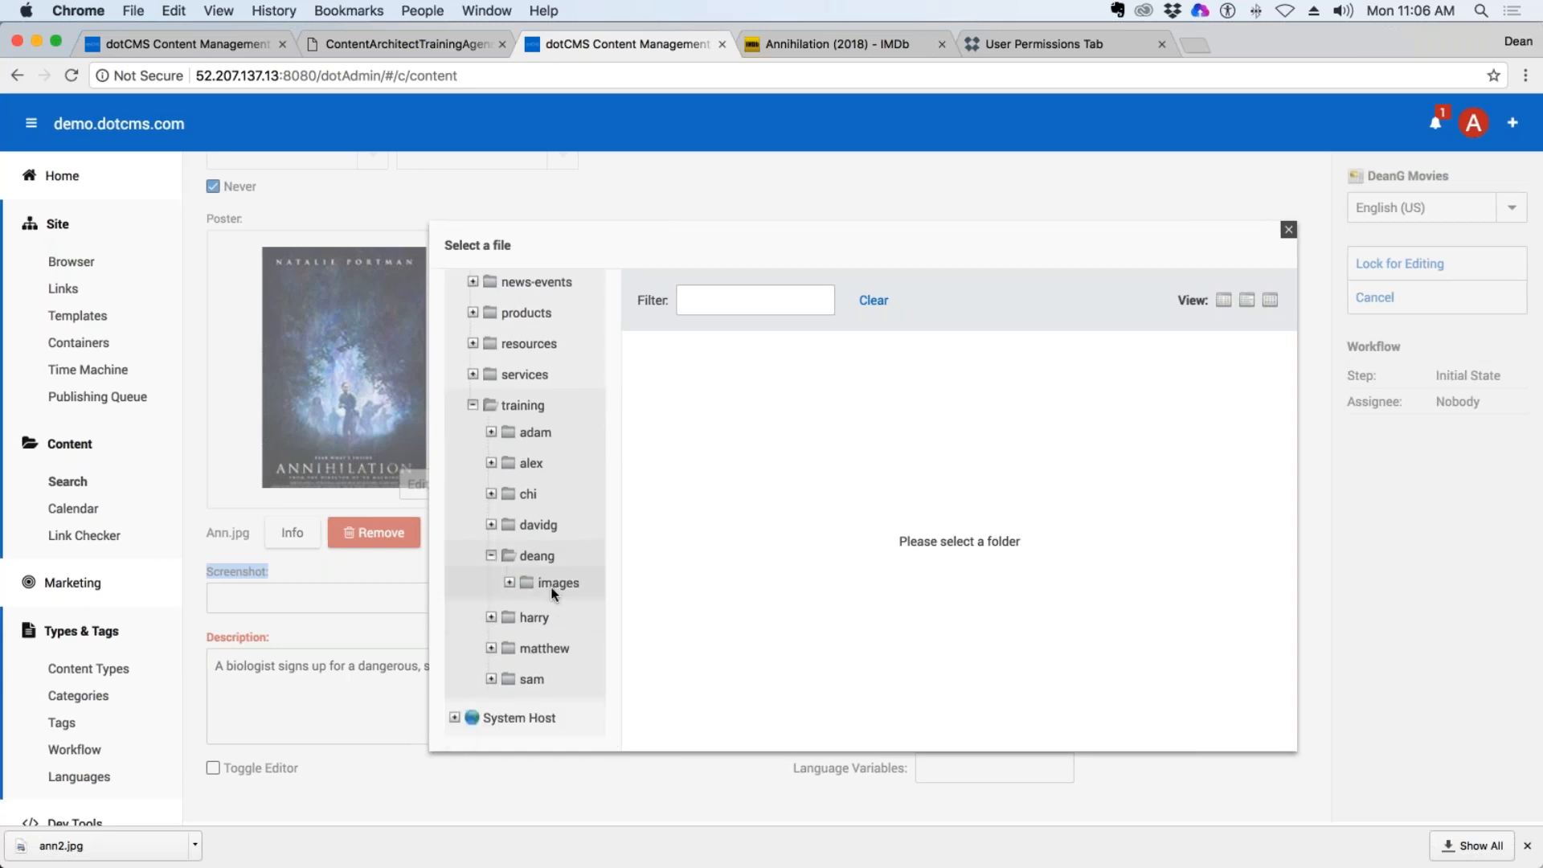
{"action": "left_click", "coordinate": [540, 557]}
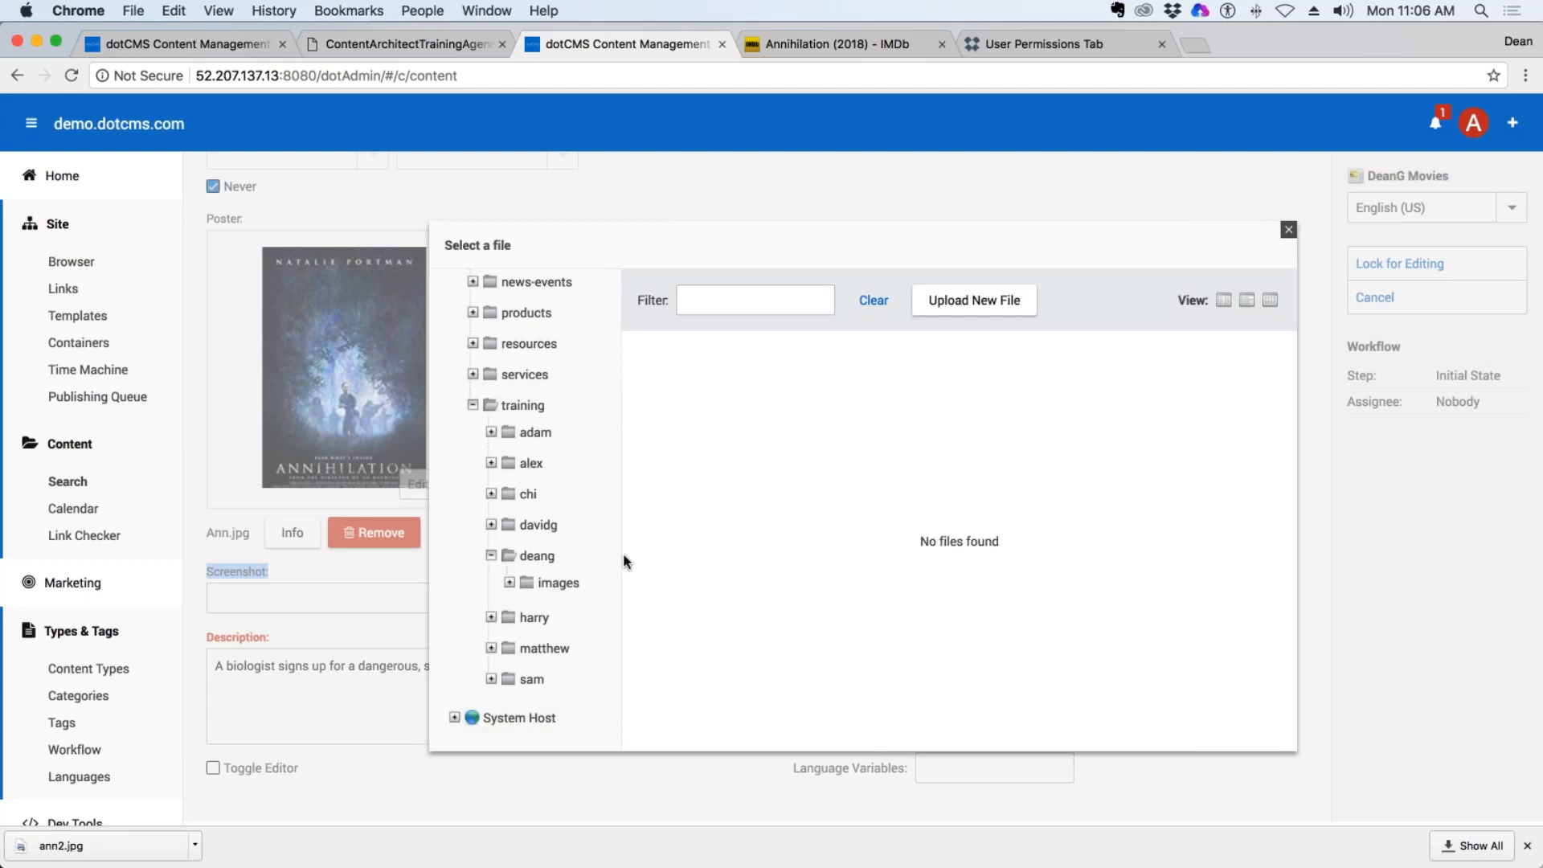
{"action": "left_click", "coordinate": [540, 584]}
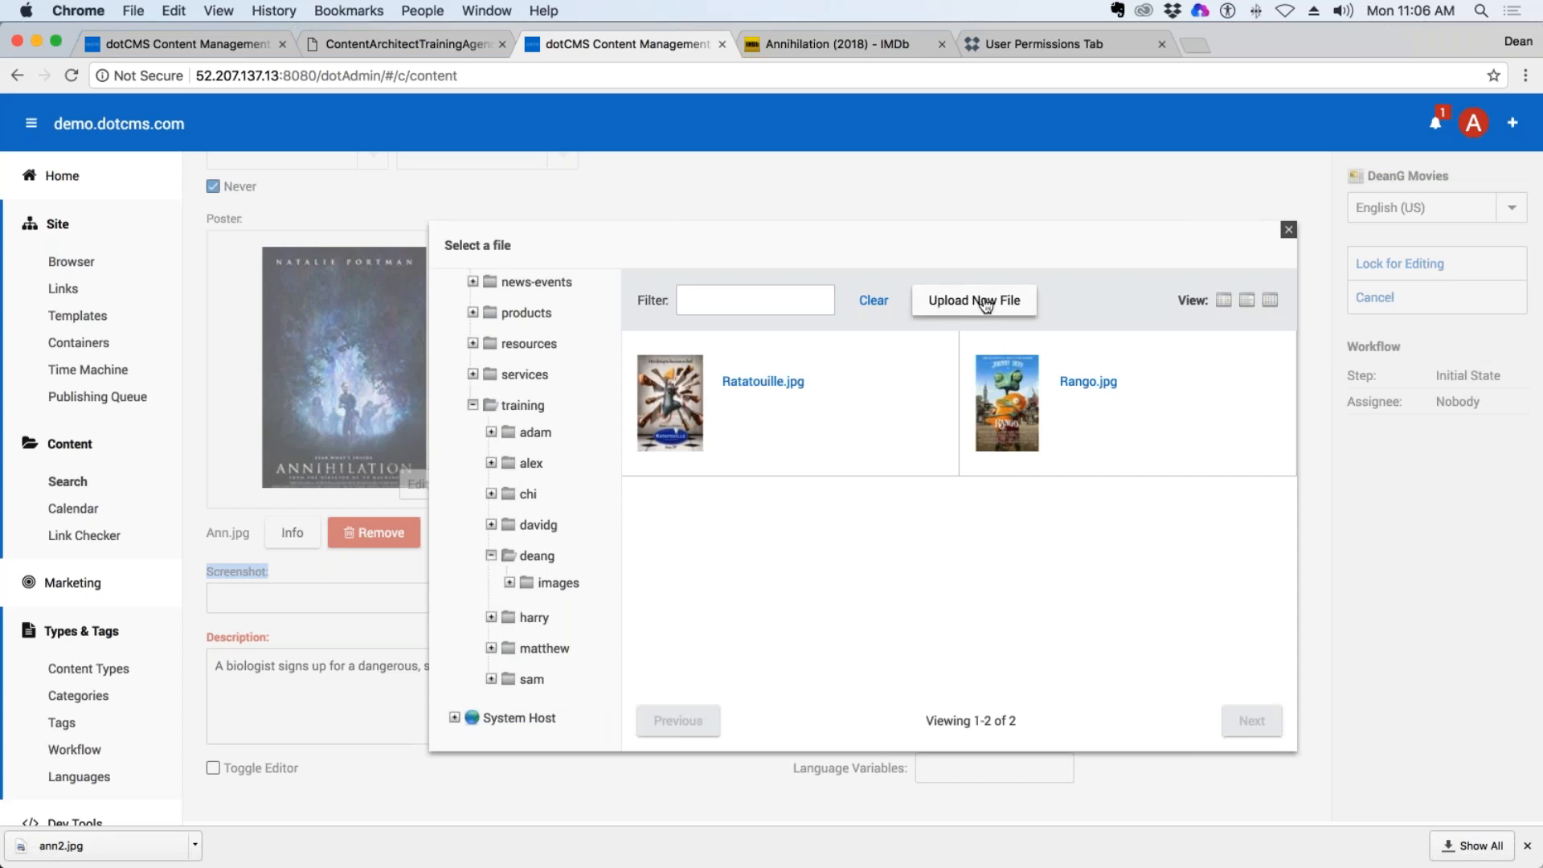
Upload and publish ann2.jpg from the Desktop to /training/deang/images/, and choose it for the Screenshot field.
{"action": "left_click", "coordinate": [1012, 306]}
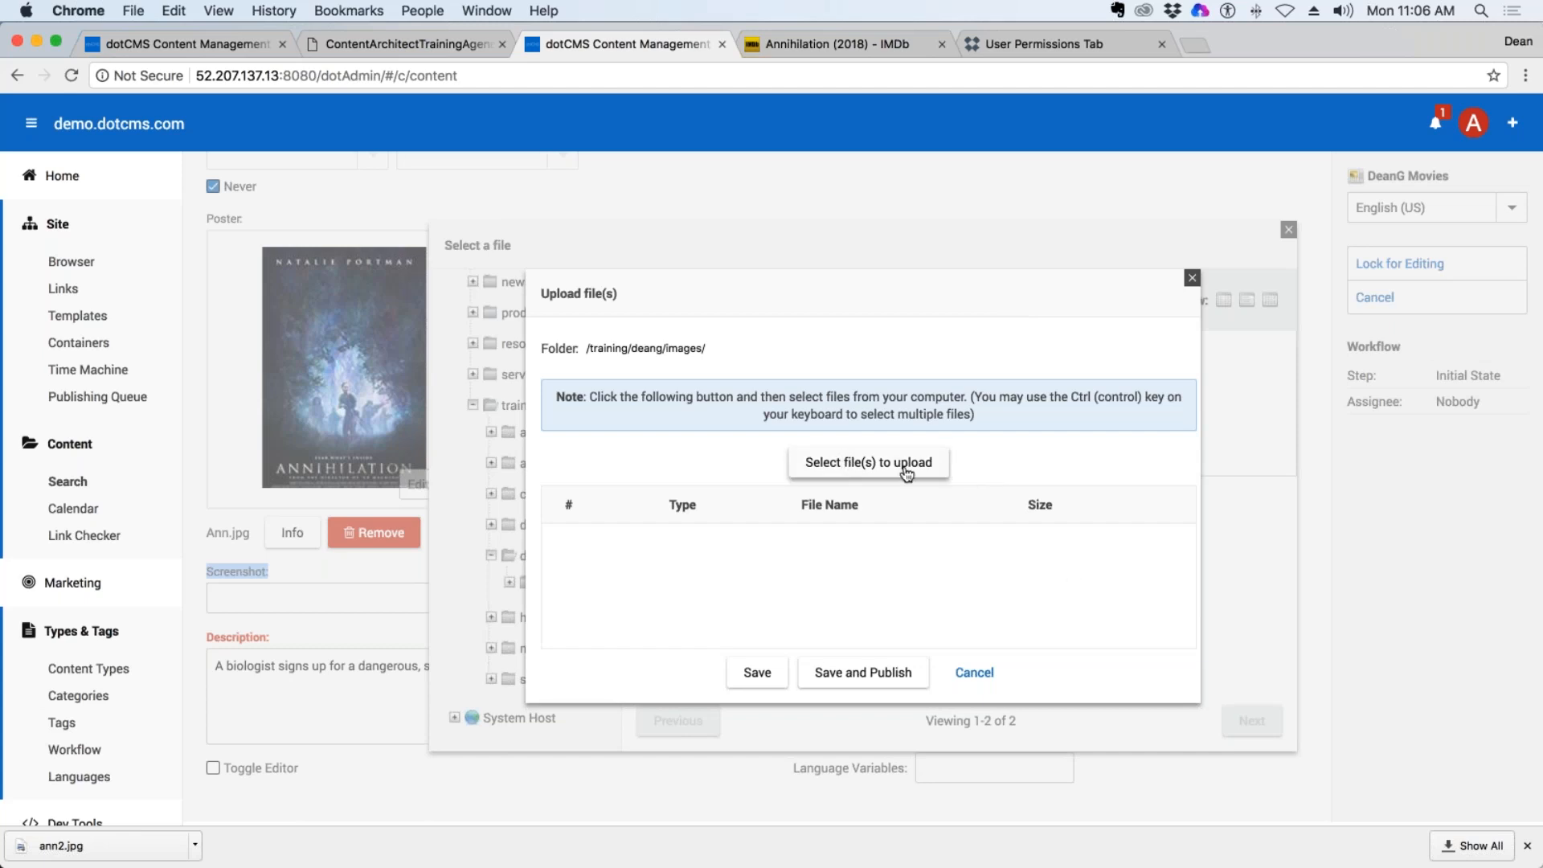
{"action": "left_click", "coordinate": [848, 470]}
{"action": "left_click", "coordinate": [861, 463]}
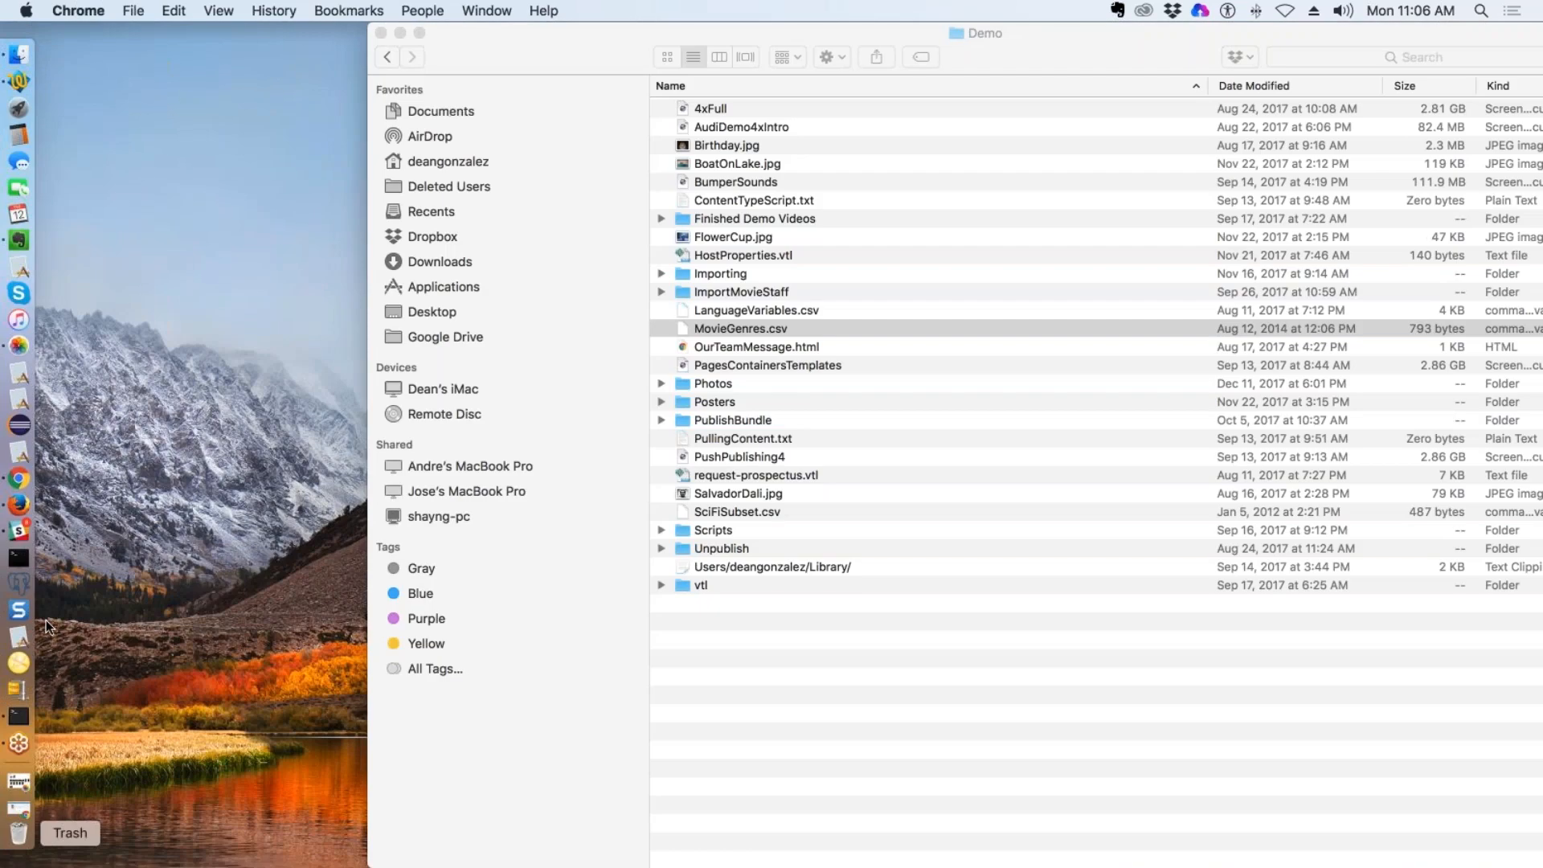
{"action": "left_click", "coordinate": [55, 113]}
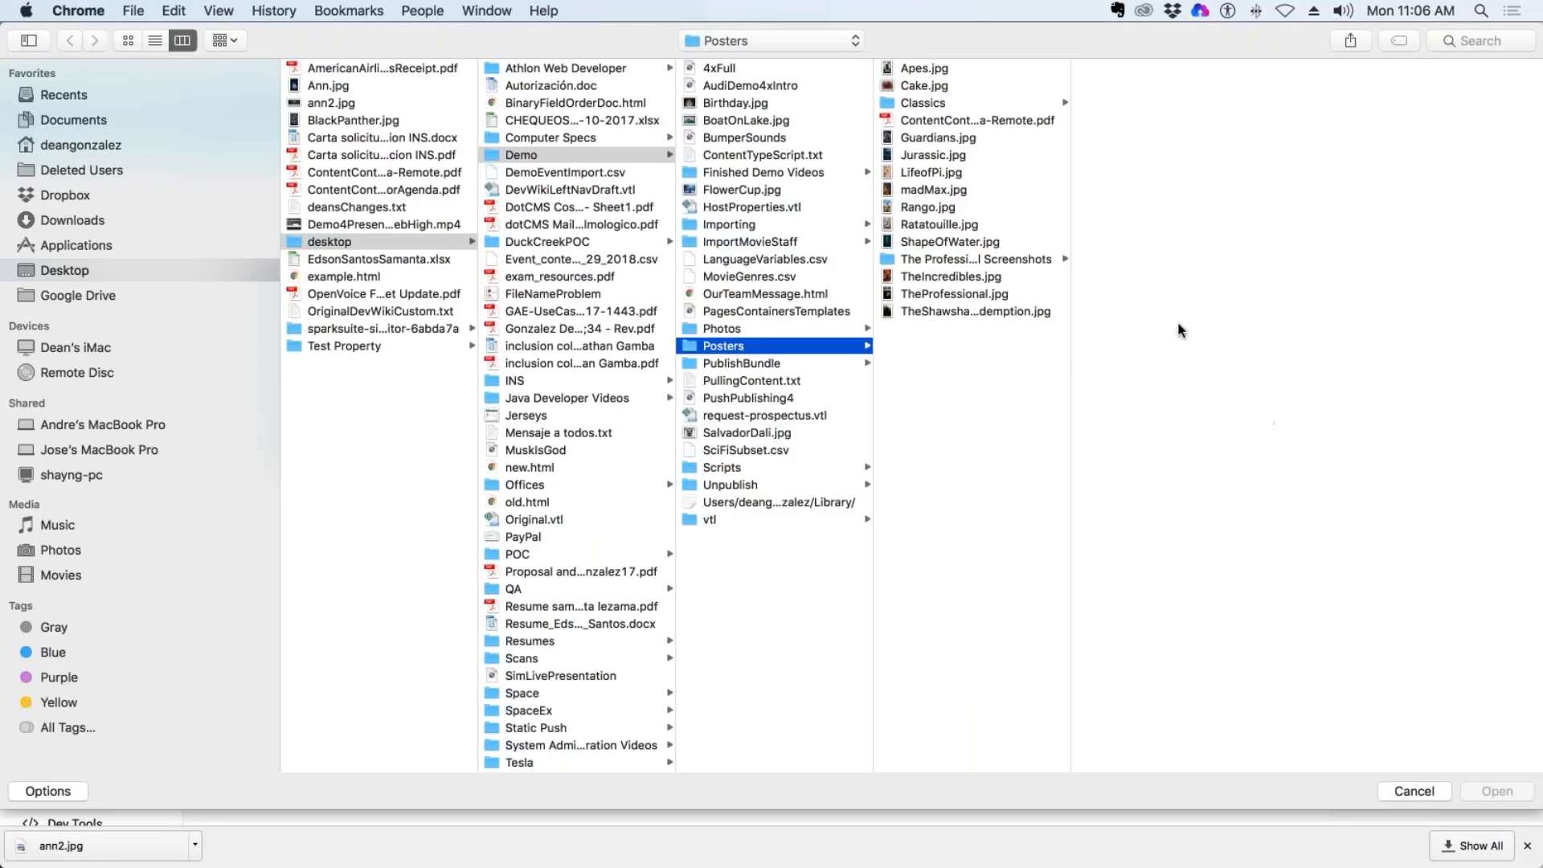
{"action": "left_click", "coordinate": [336, 240]}
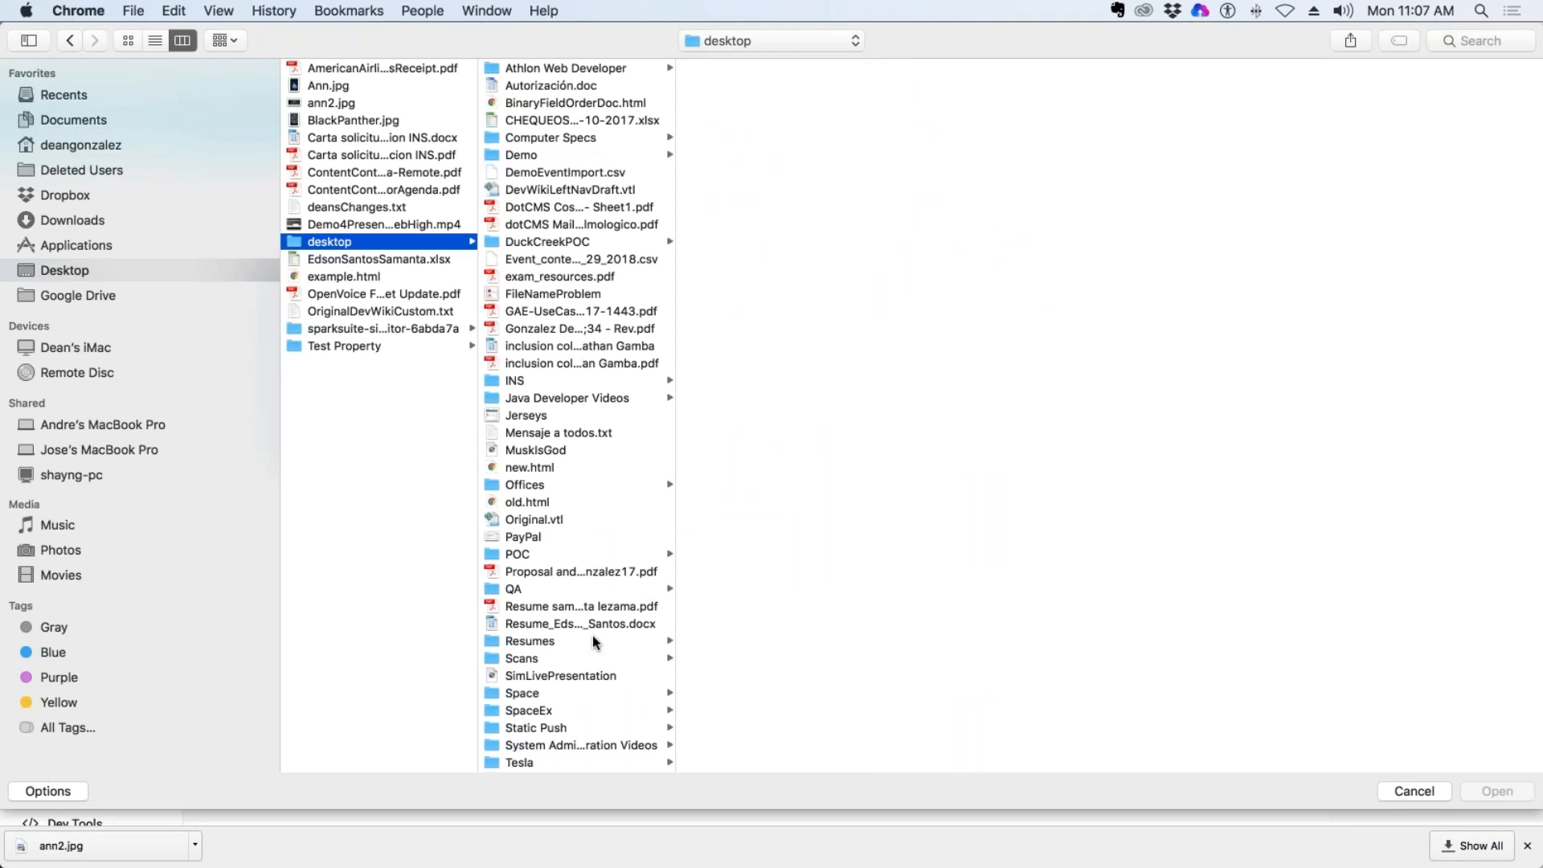
{"action": "scroll", "coordinate": [593, 636], "scroll_direction": "down", "scroll_amount": 2}
{"action": "scroll", "coordinate": [595, 633], "scroll_direction": "up", "scroll_amount": 2}
{"action": "left_click", "coordinate": [78, 269]}
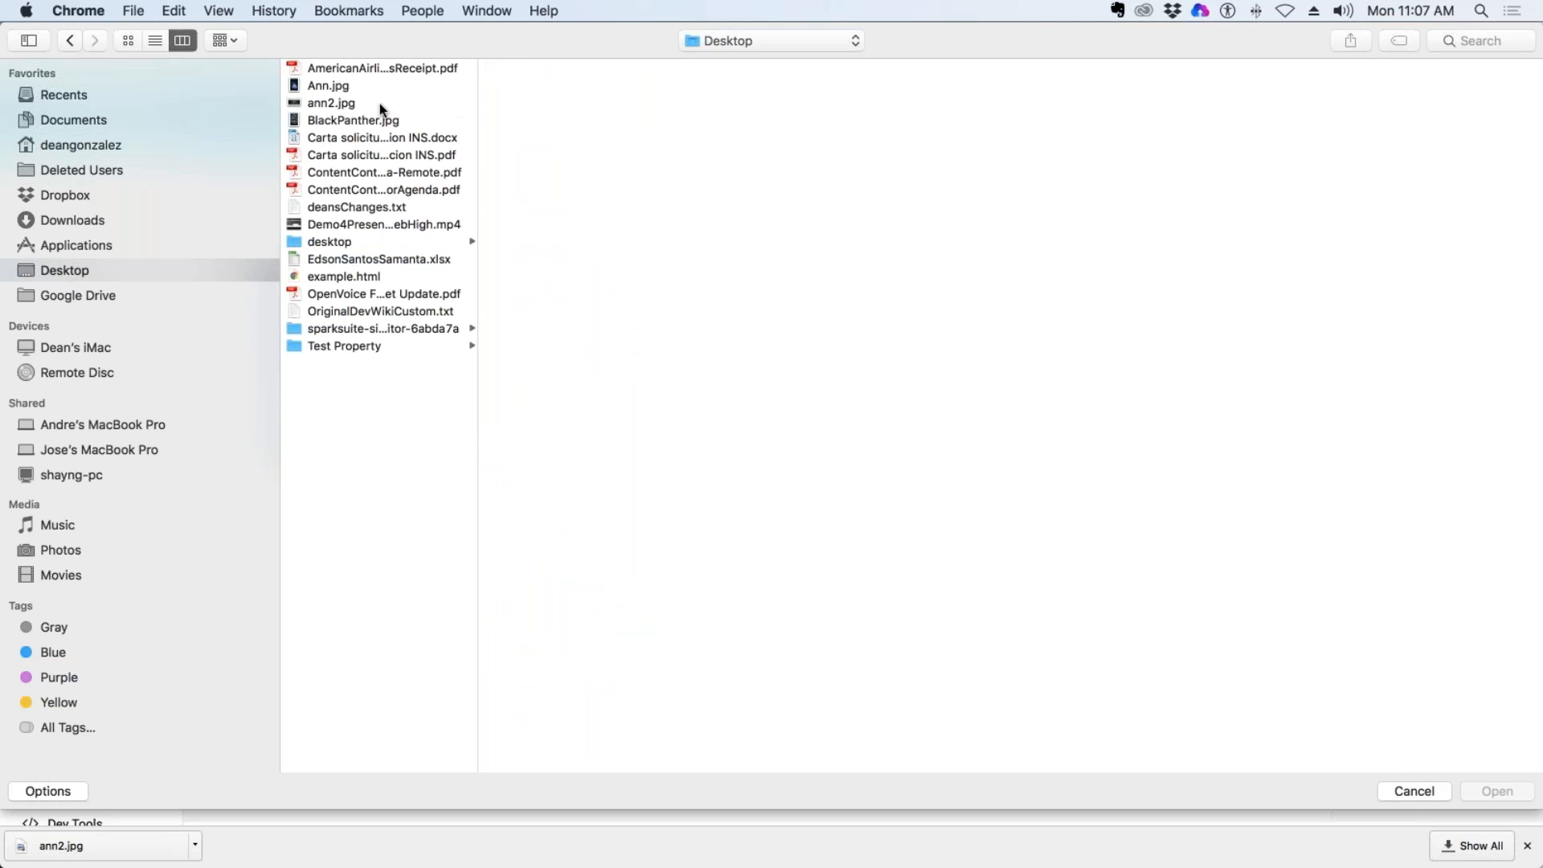
{"action": "double_click", "coordinate": [340, 103]}
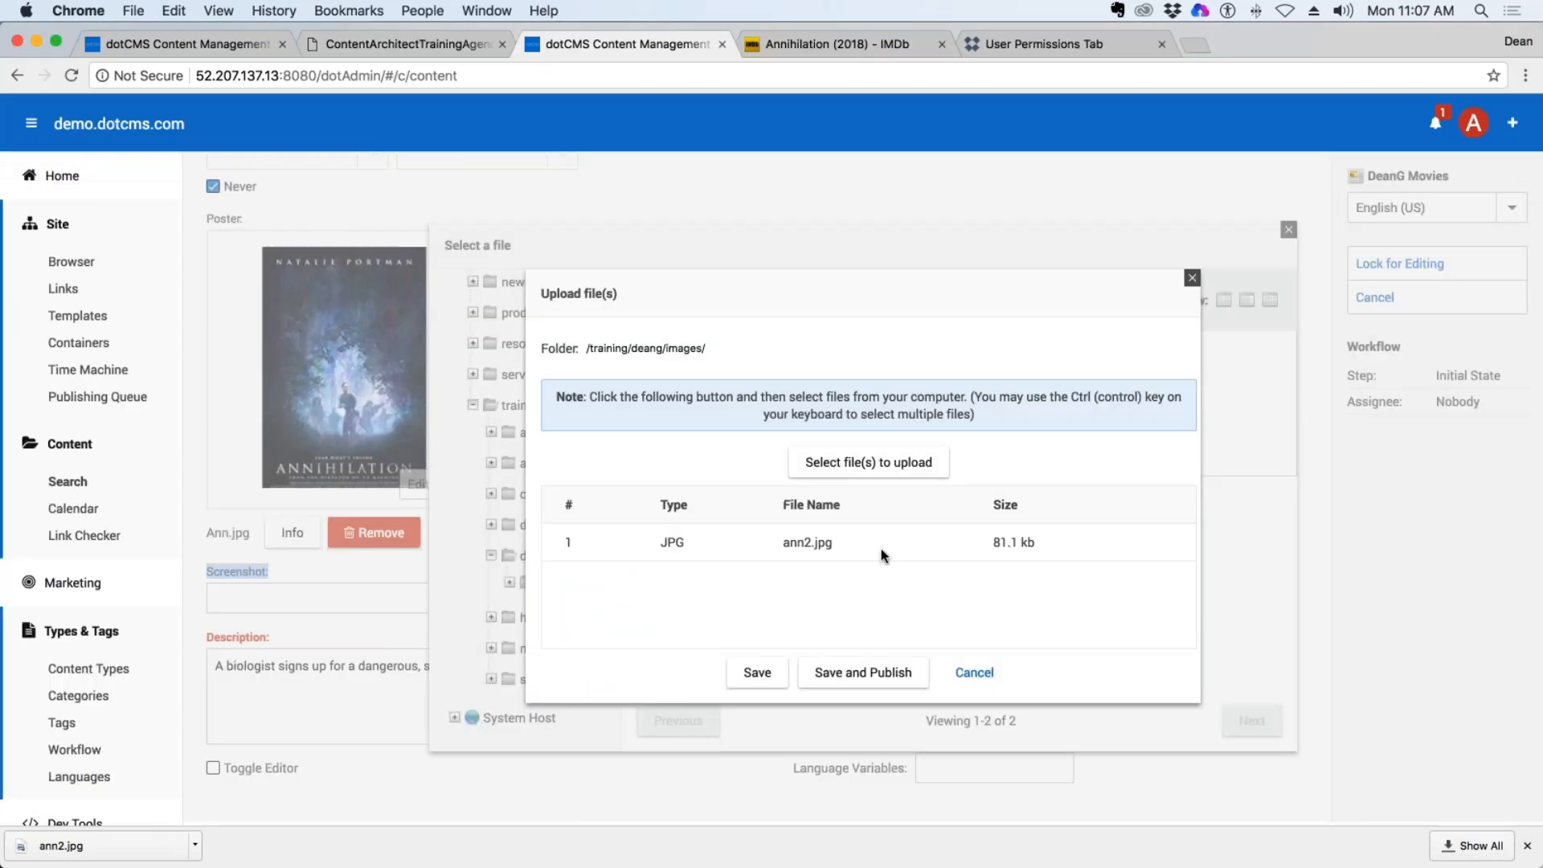
{"action": "left_click", "coordinate": [863, 673]}
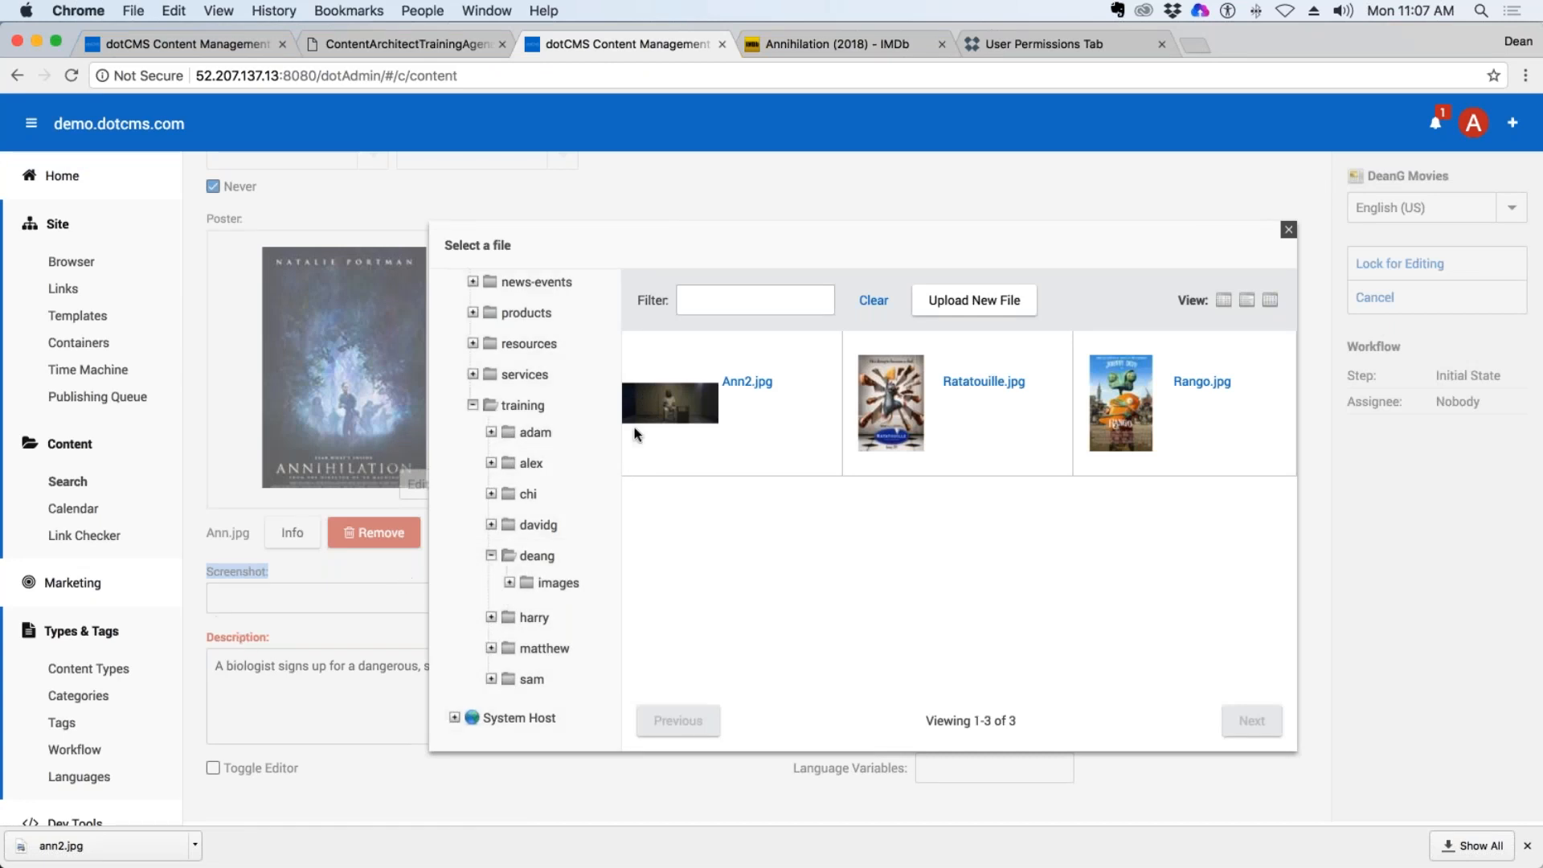
{"action": "left_click", "coordinate": [687, 400]}
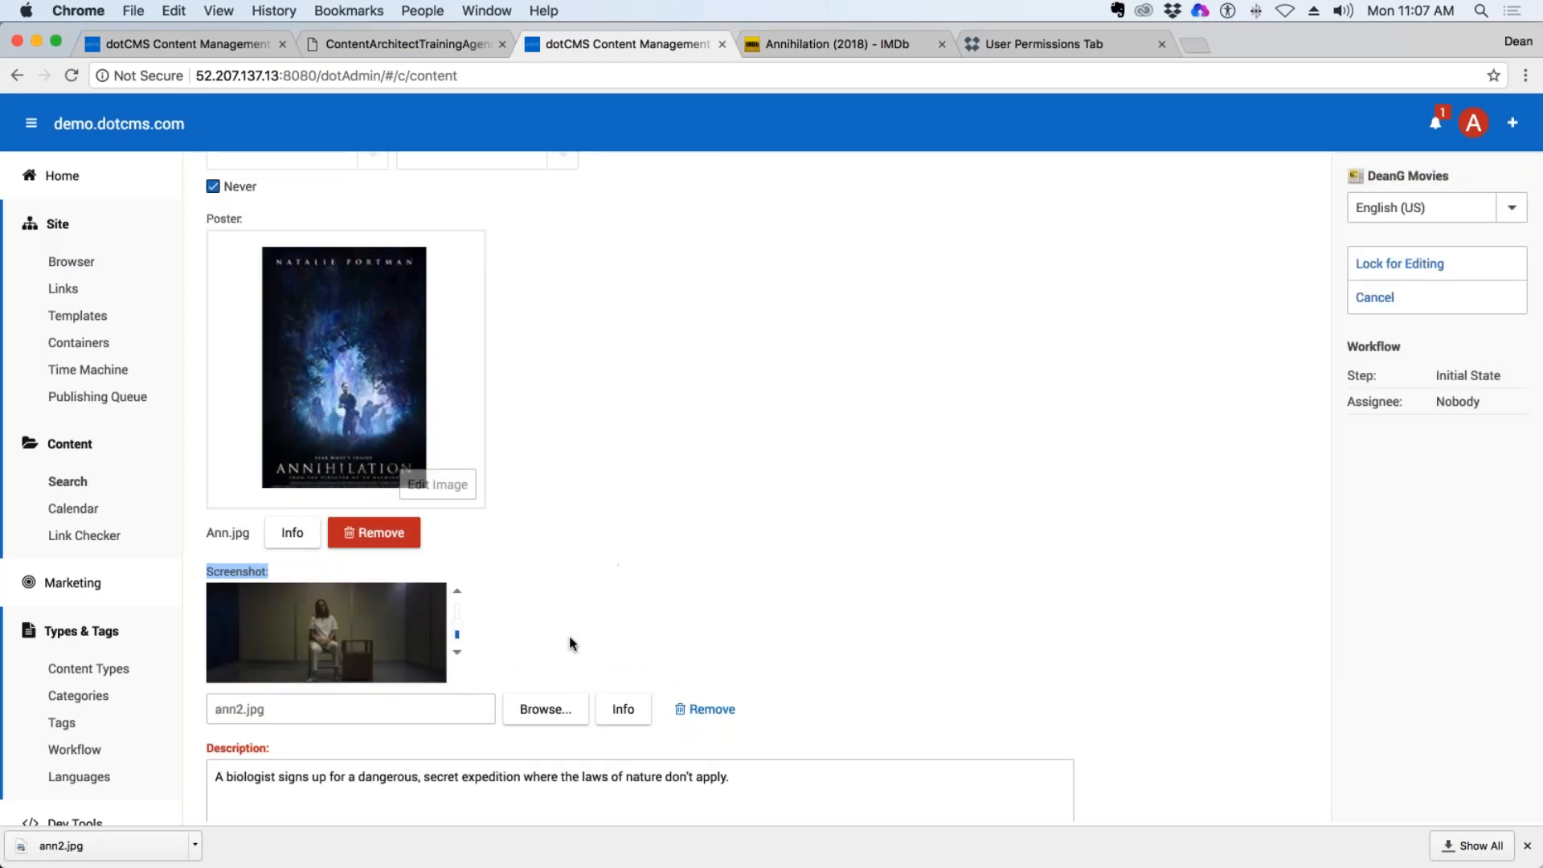
Examine the file information of the Screenshot image and of the Poster image, comparing their file links.
{"action": "scroll", "coordinate": [707, 651], "scroll_direction": "down", "scroll_amount": 1}
{"action": "scroll", "coordinate": [709, 648], "scroll_direction": "down", "scroll_amount": 2}
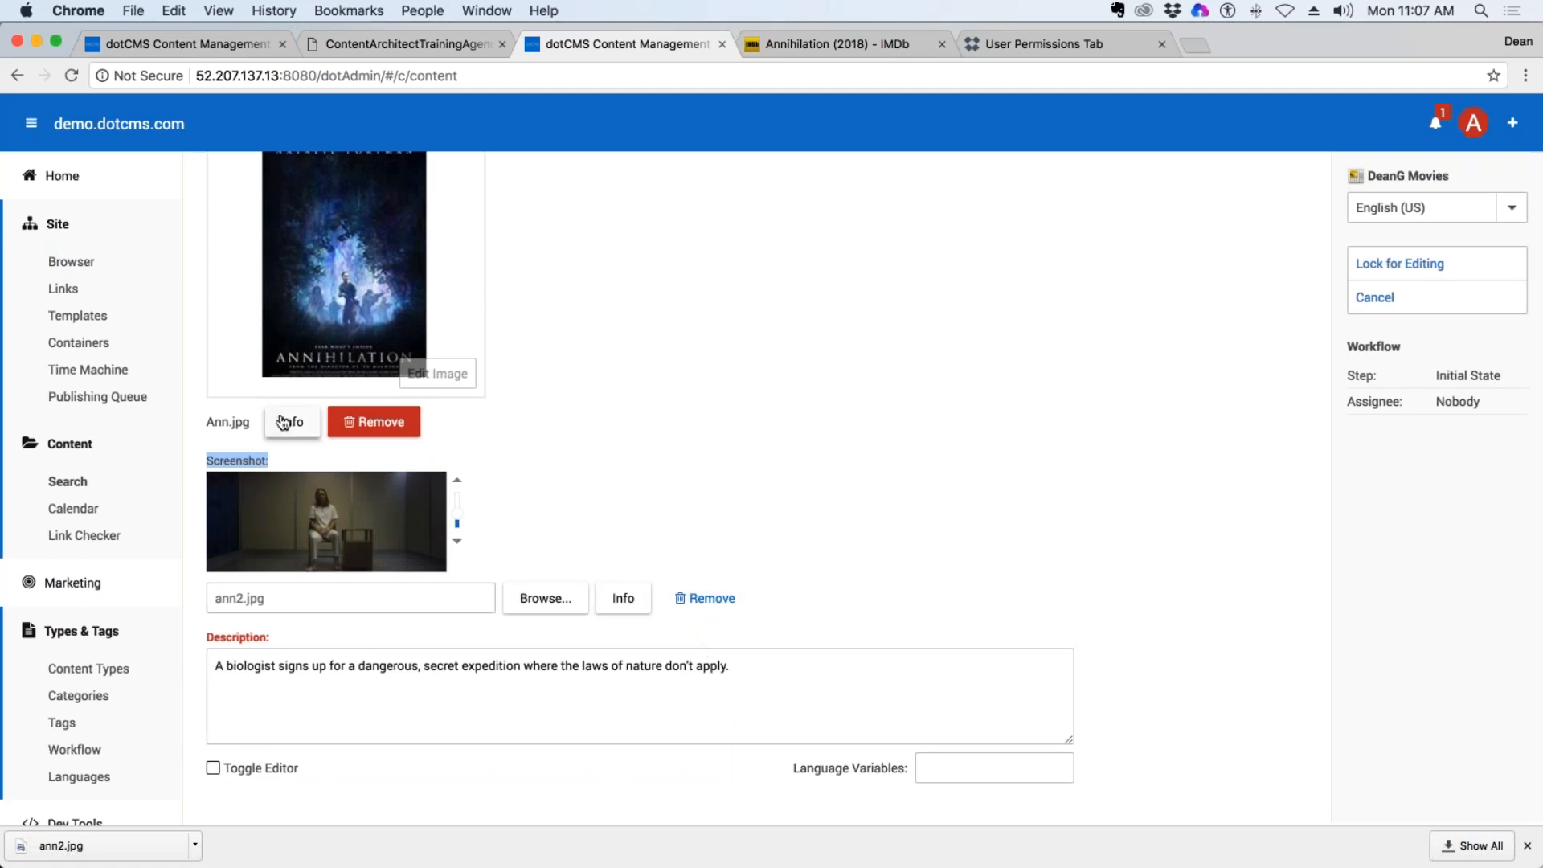
{"action": "left_click", "coordinate": [623, 598]}
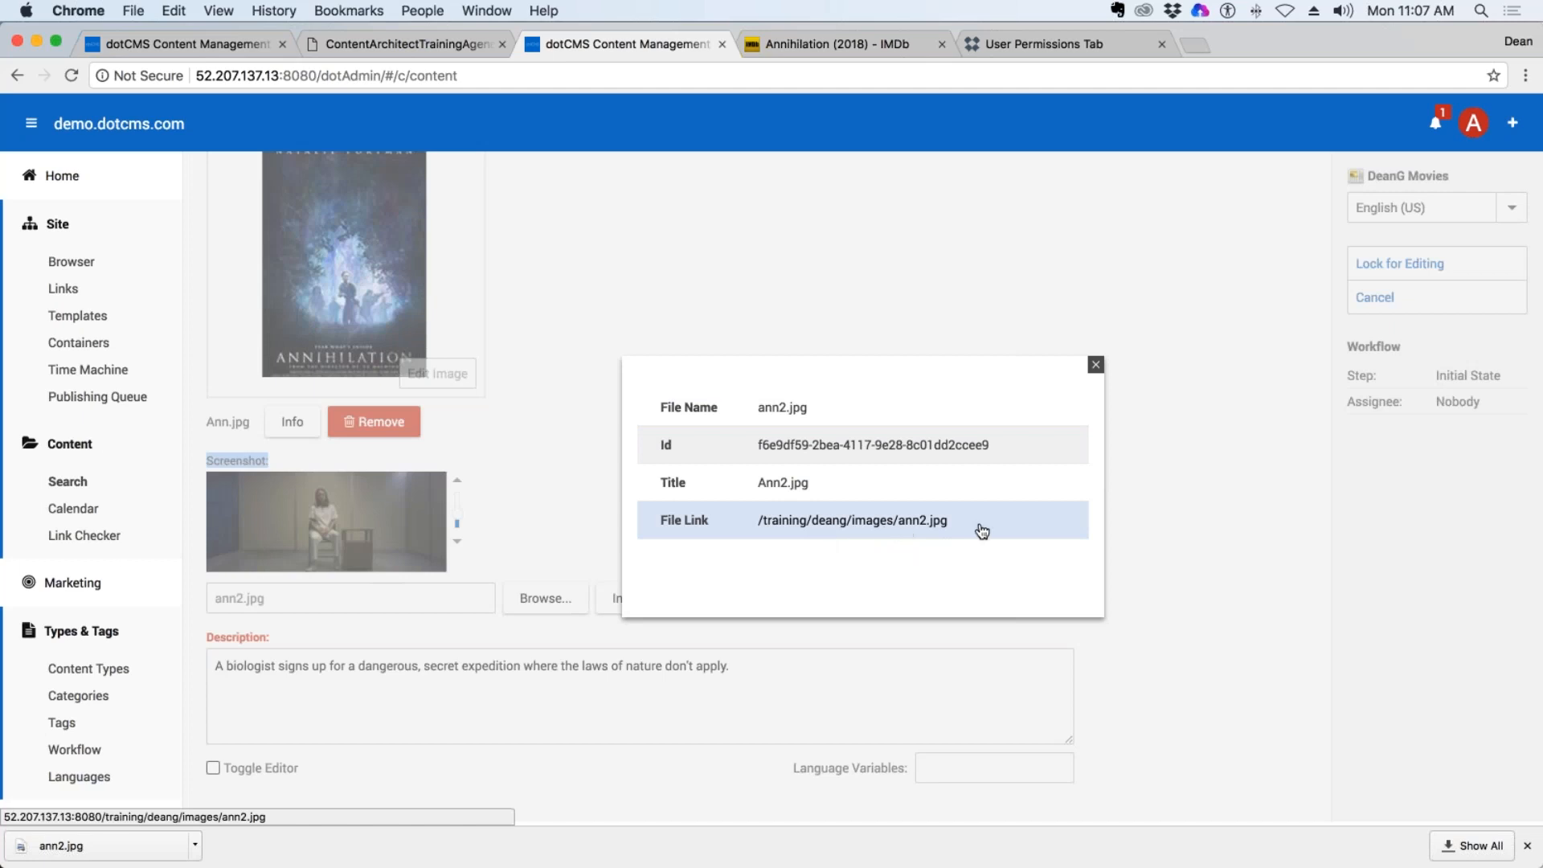
{"action": "left_click_drag", "start_coordinate": [964, 527], "coordinate": [755, 521]}
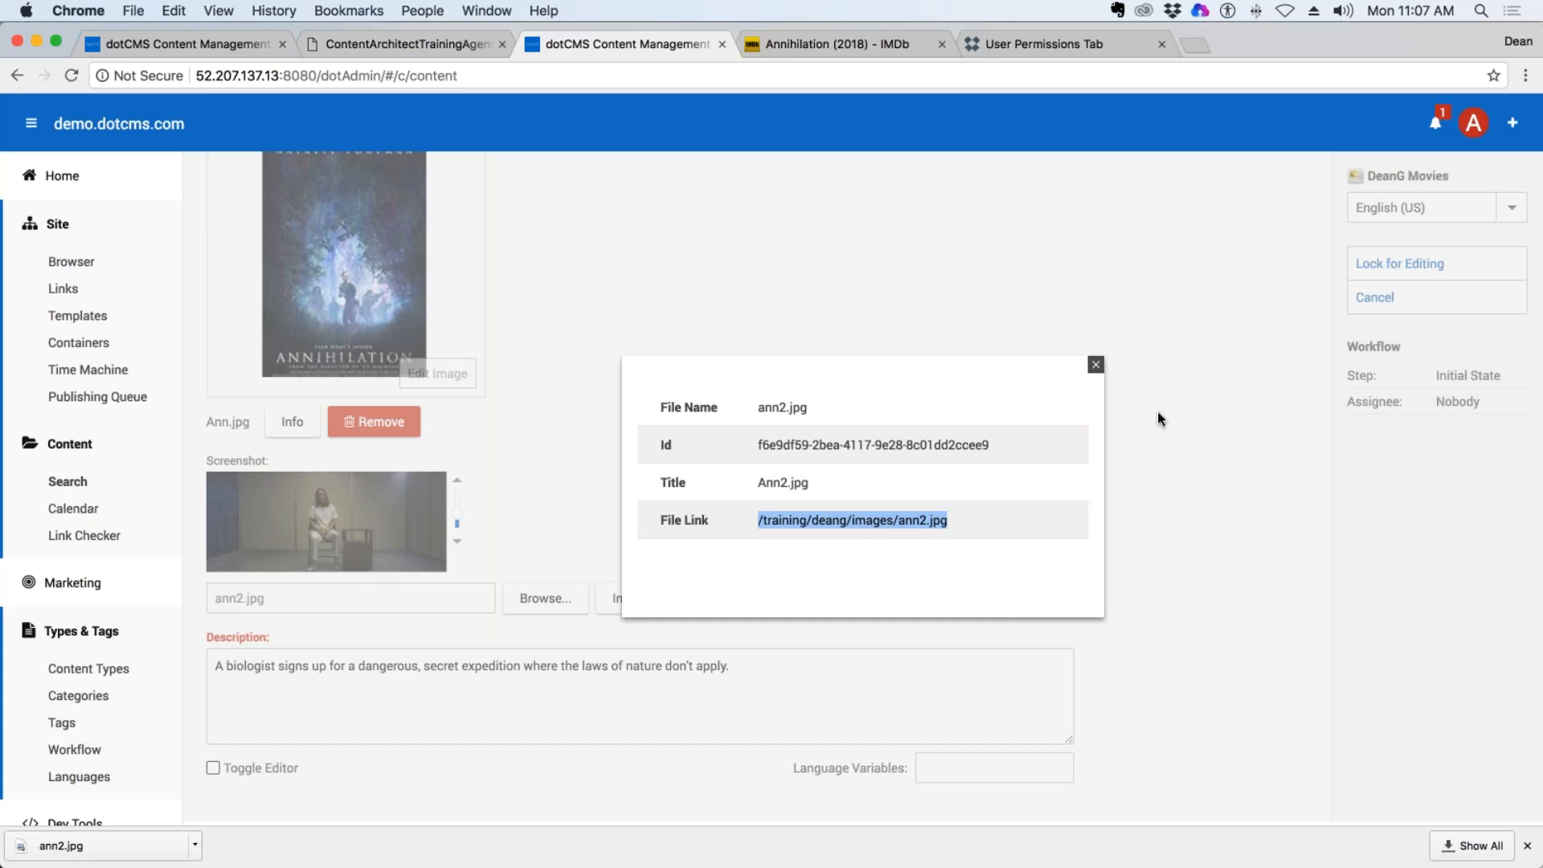
{"action": "left_click", "coordinate": [1095, 364]}
{"action": "left_click", "coordinate": [304, 428]}
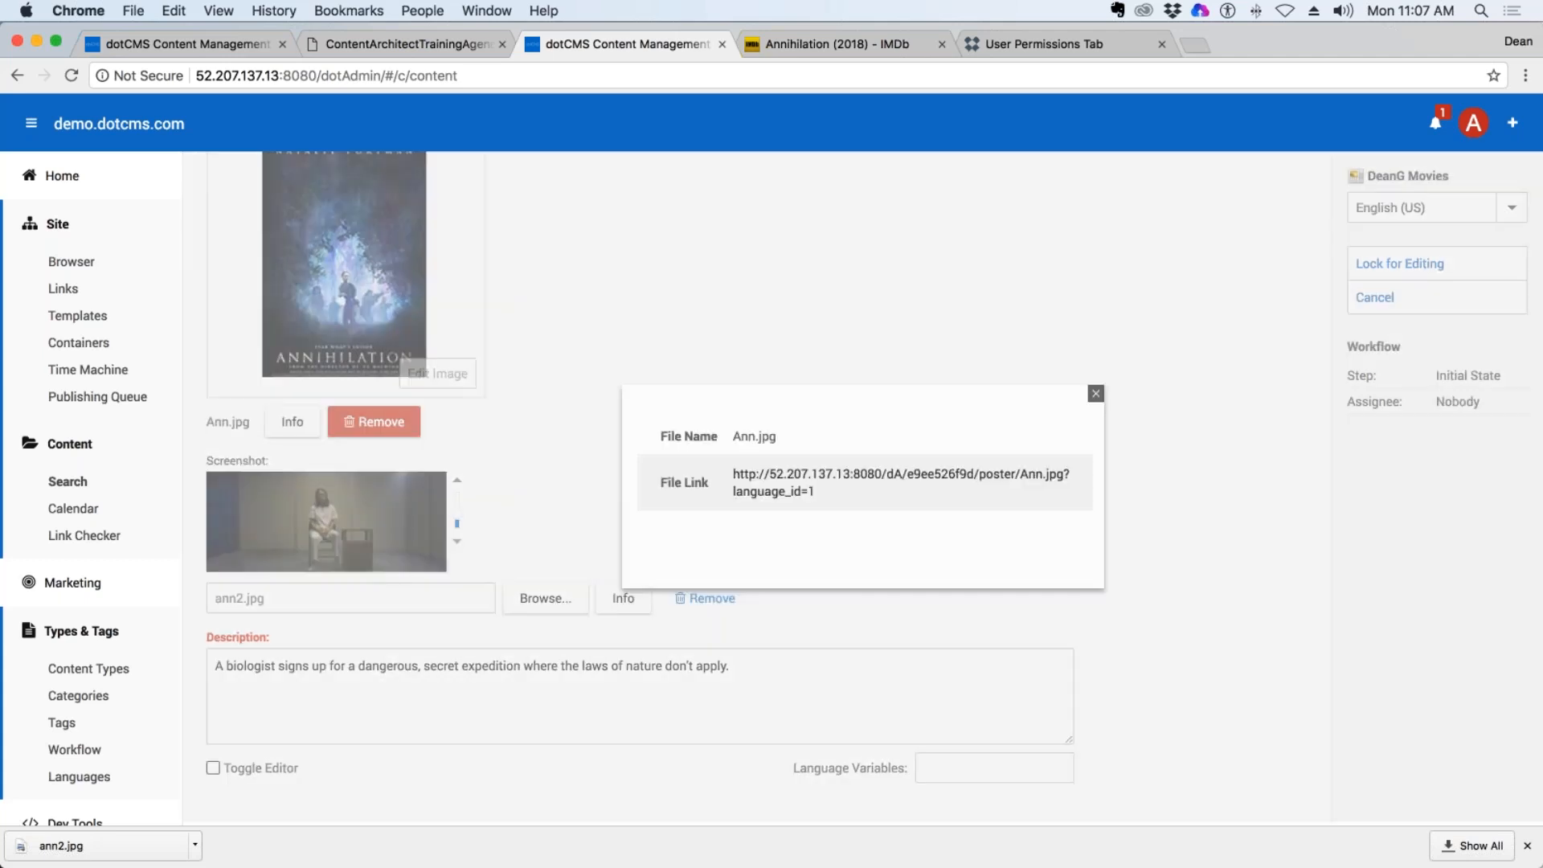
{"action": "left_click", "coordinate": [1095, 393]}
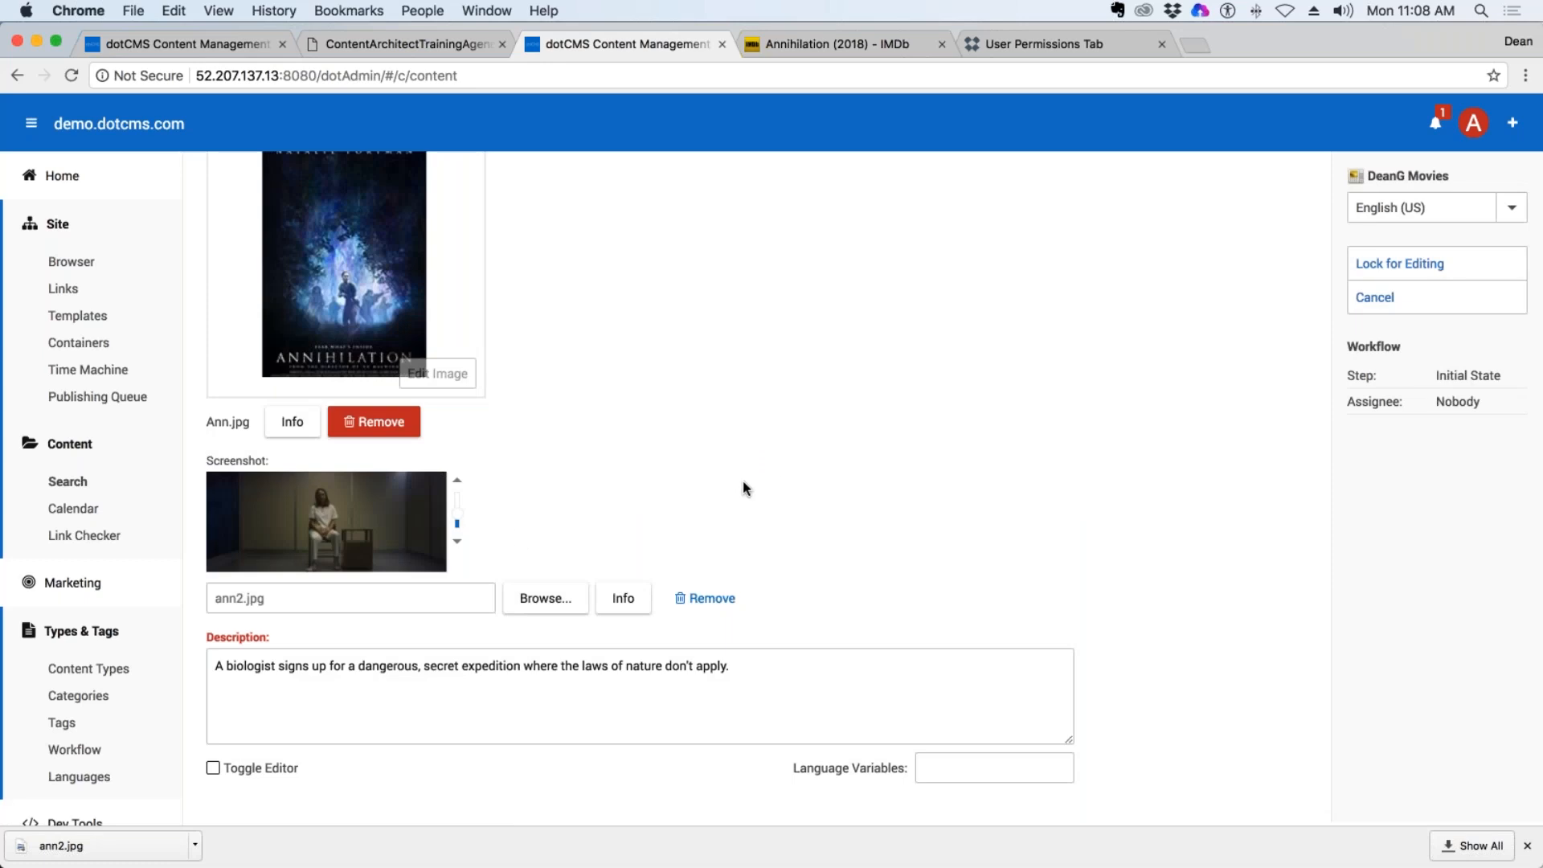
Lock the Annihilation (2018) entry for editing and save and publish it.
{"action": "left_click", "coordinate": [1418, 274]}
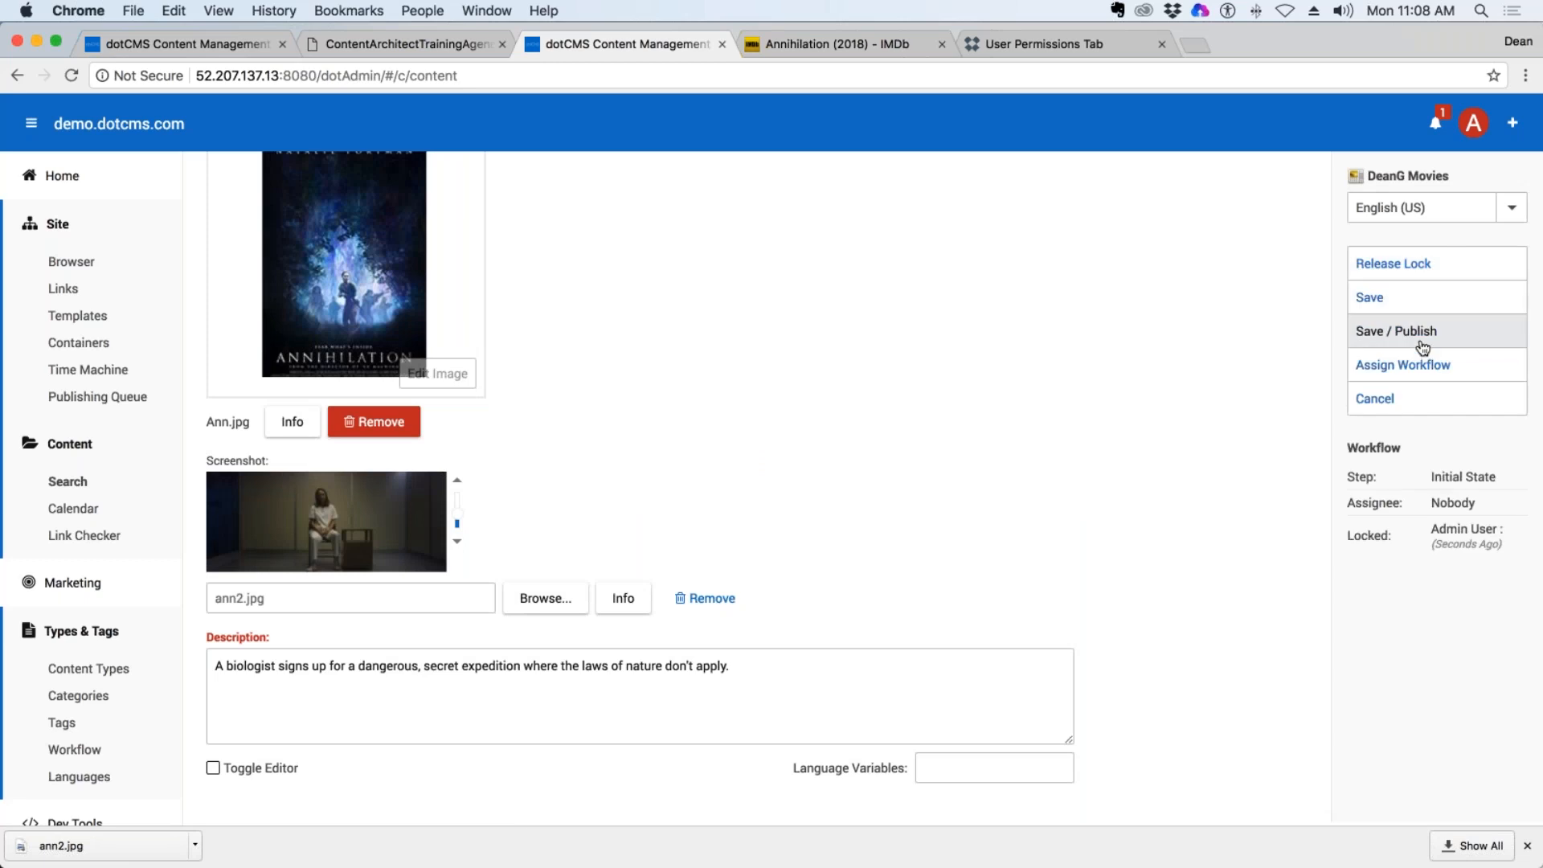
{"action": "left_click", "coordinate": [1421, 333]}
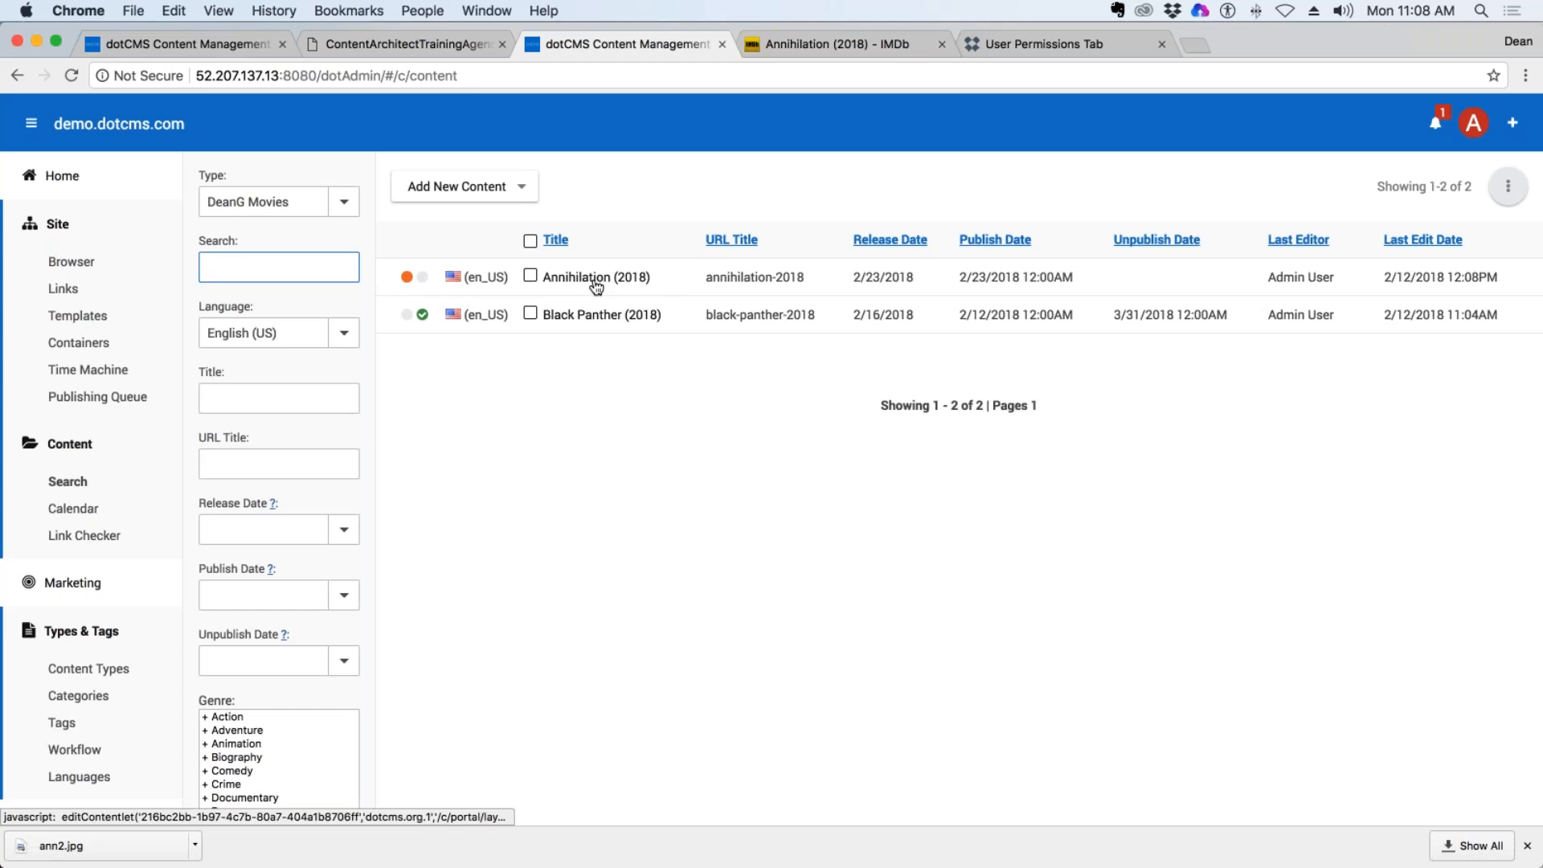
Reopen the Annihilation (2018) entry and examine its Poster and Screenshot images.
{"action": "left_click", "coordinate": [596, 276]}
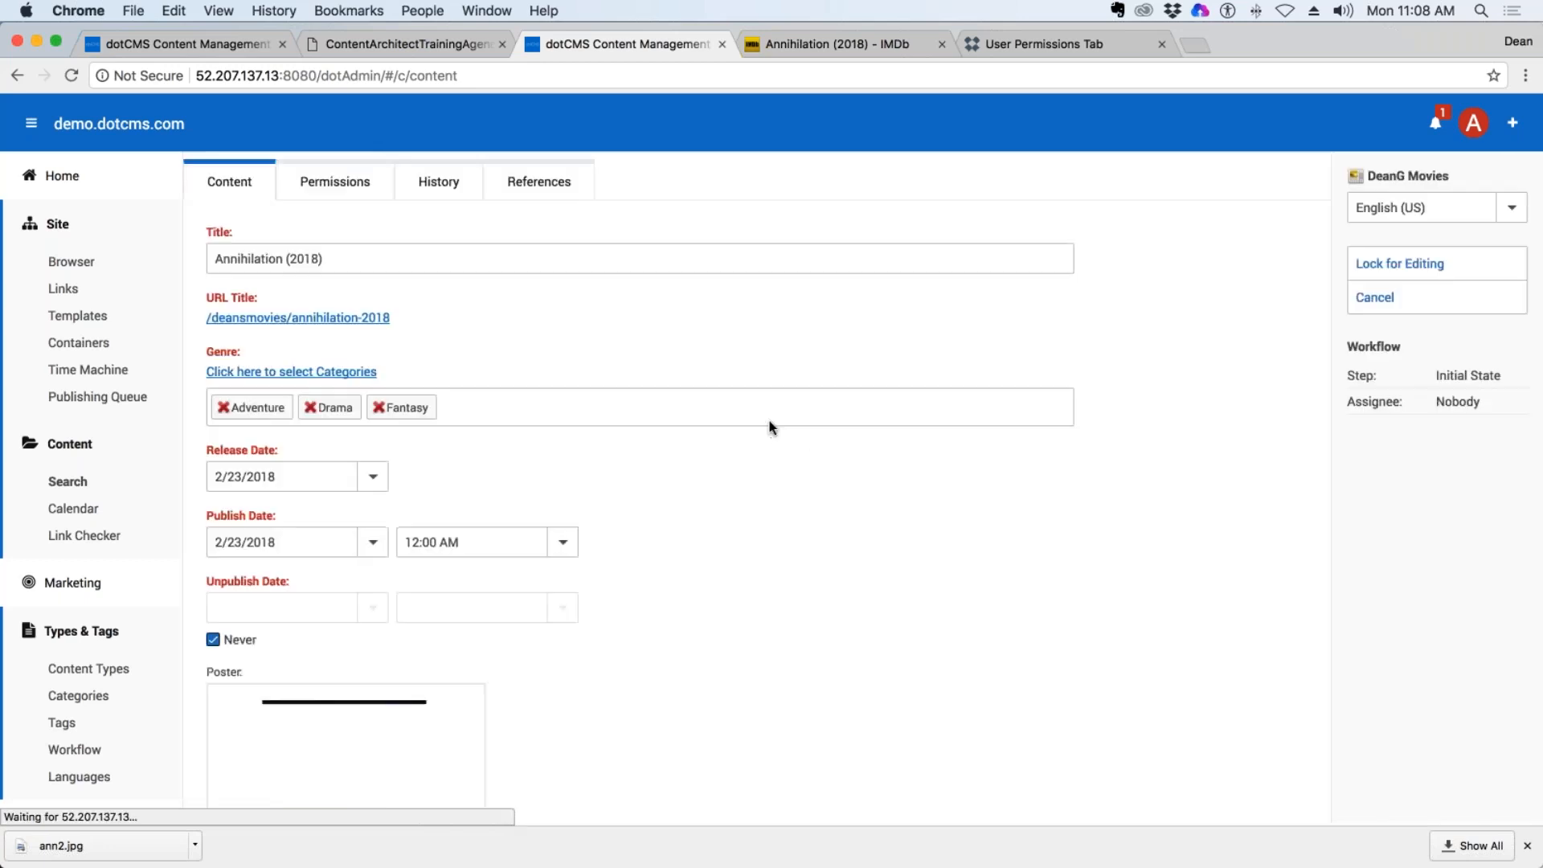
{"action": "scroll", "coordinate": [859, 601], "scroll_direction": "down", "scroll_amount": 4}
{"action": "scroll", "coordinate": [858, 601], "scroll_direction": "down", "scroll_amount": 3}
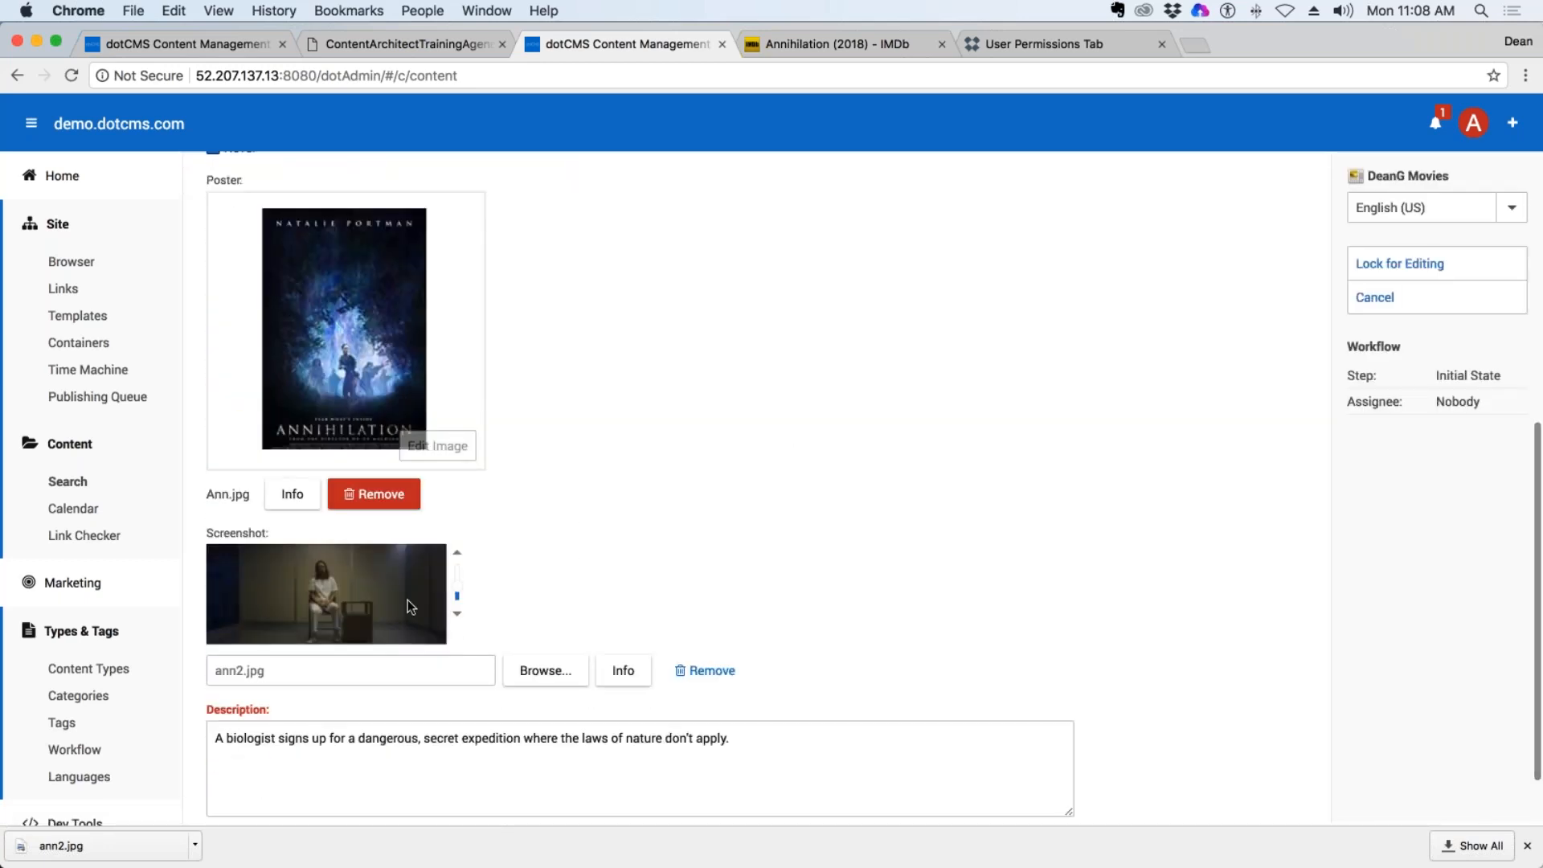
{"action": "left_click_drag", "start_coordinate": [270, 534], "coordinate": [207, 531]}
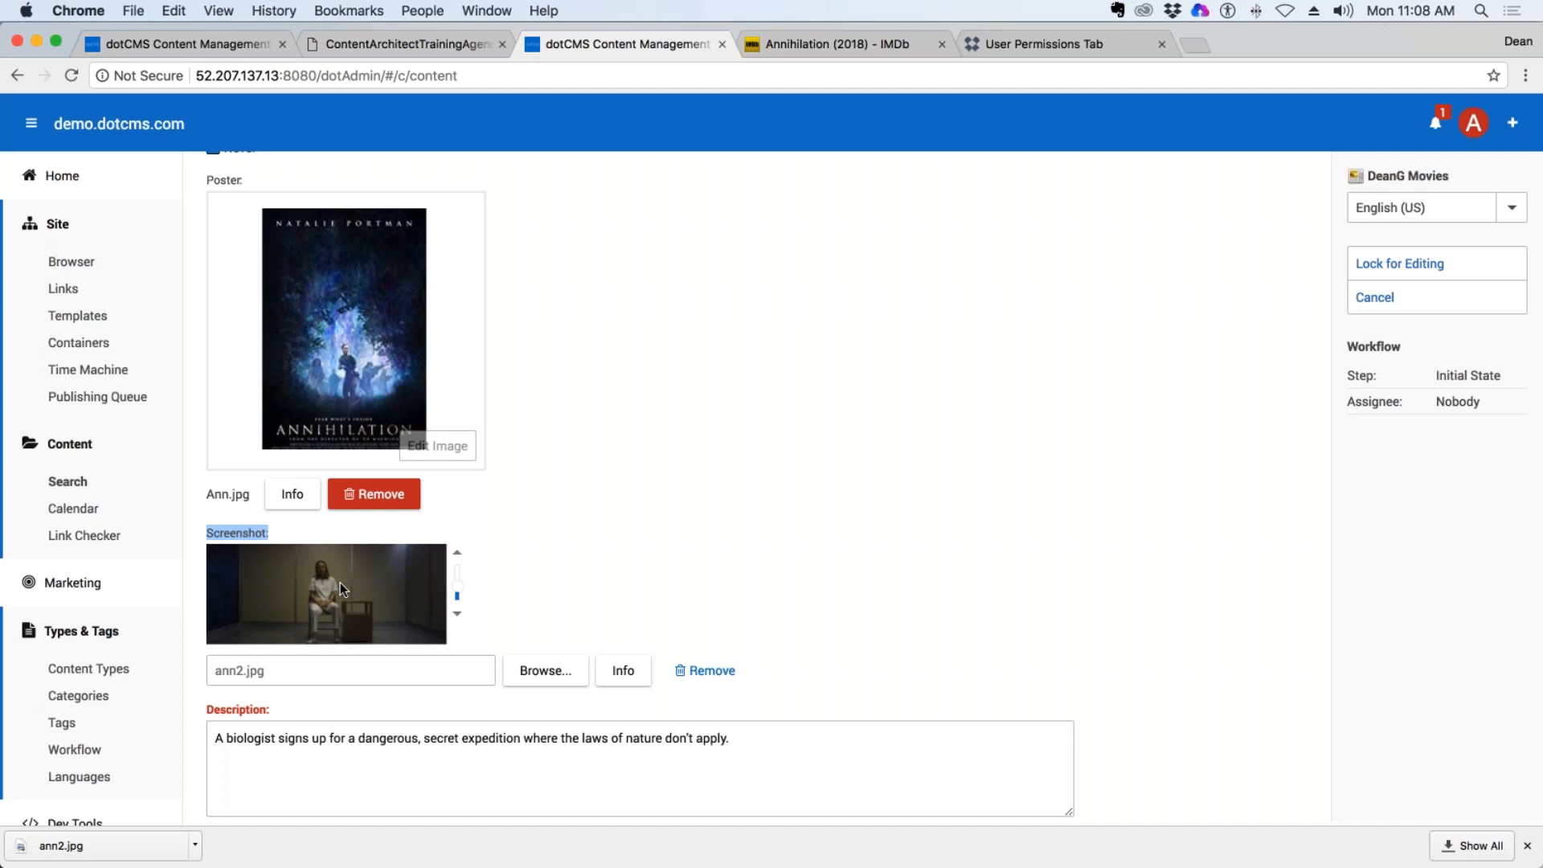
{"action": "scroll", "coordinate": [476, 535], "scroll_direction": "up", "scroll_amount": 3}
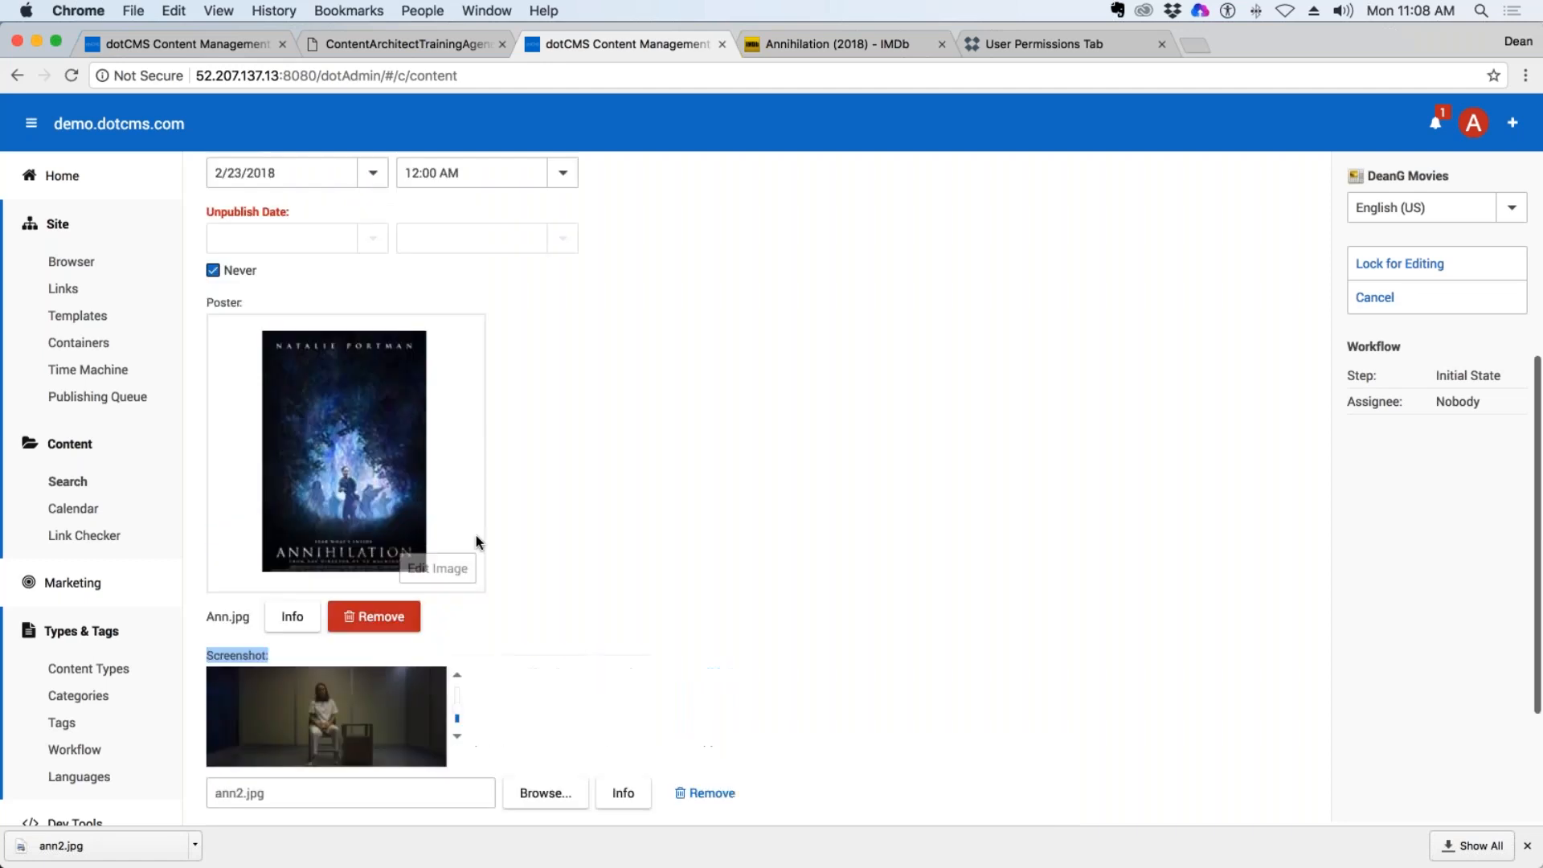
{"action": "scroll", "coordinate": [450, 539], "scroll_direction": "down", "scroll_amount": 2}
{"action": "left_click", "coordinate": [269, 564]}
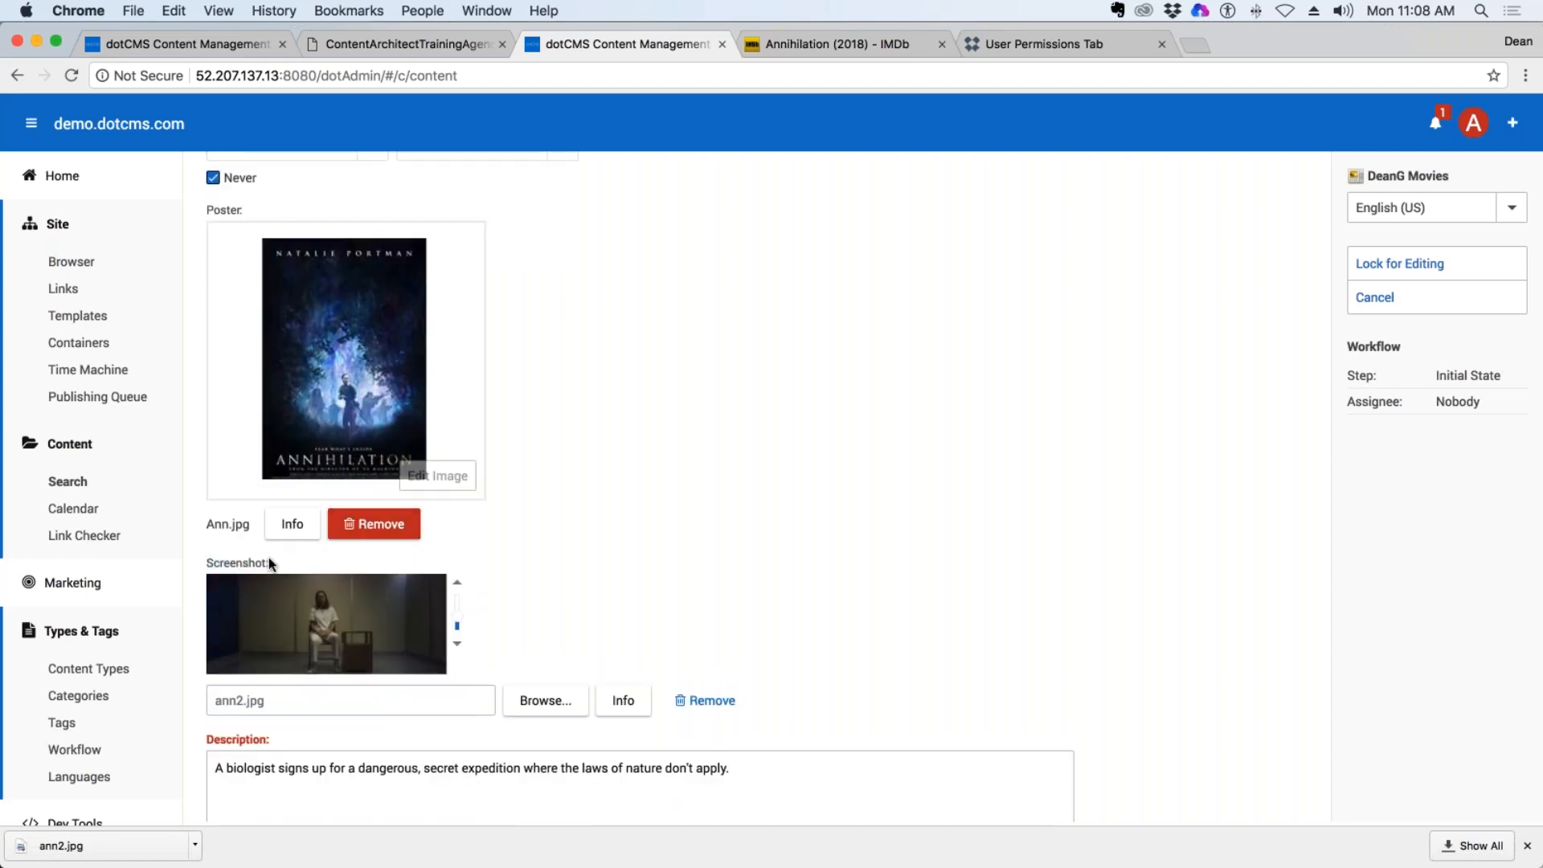
{"action": "left_click_drag", "start_coordinate": [270, 564], "coordinate": [206, 562]}
{"action": "left_click", "coordinate": [274, 568]}
{"action": "left_click_drag", "start_coordinate": [274, 568], "coordinate": [206, 562]}
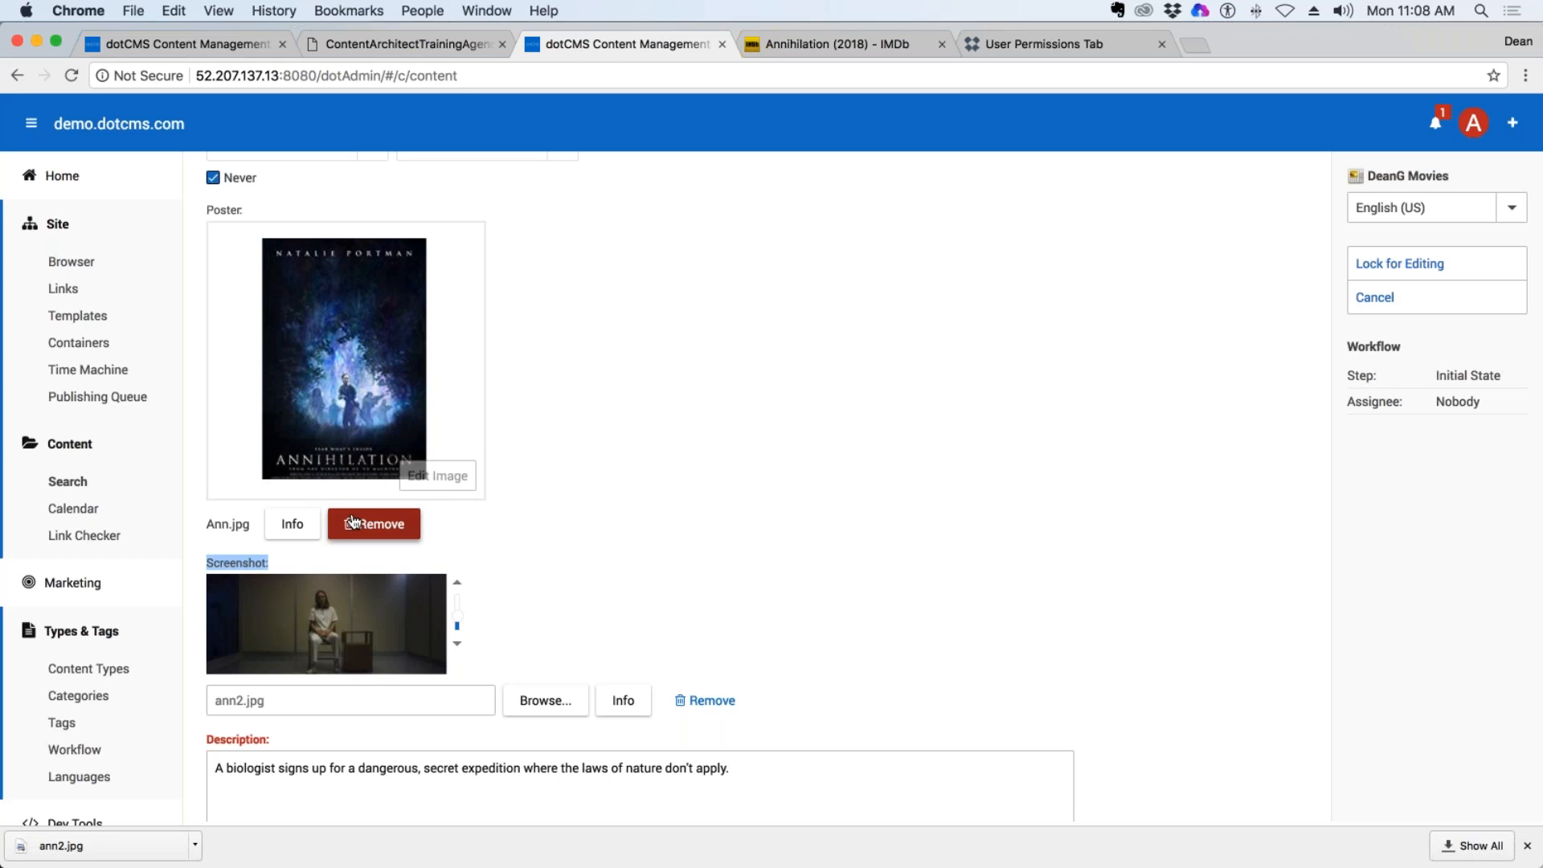
Switch to the dotCMS documentation and read through the User Permissions Tab article.
{"action": "left_click", "coordinate": [1095, 46]}
{"action": "scroll", "coordinate": [678, 484], "scroll_direction": "down", "scroll_amount": 10}
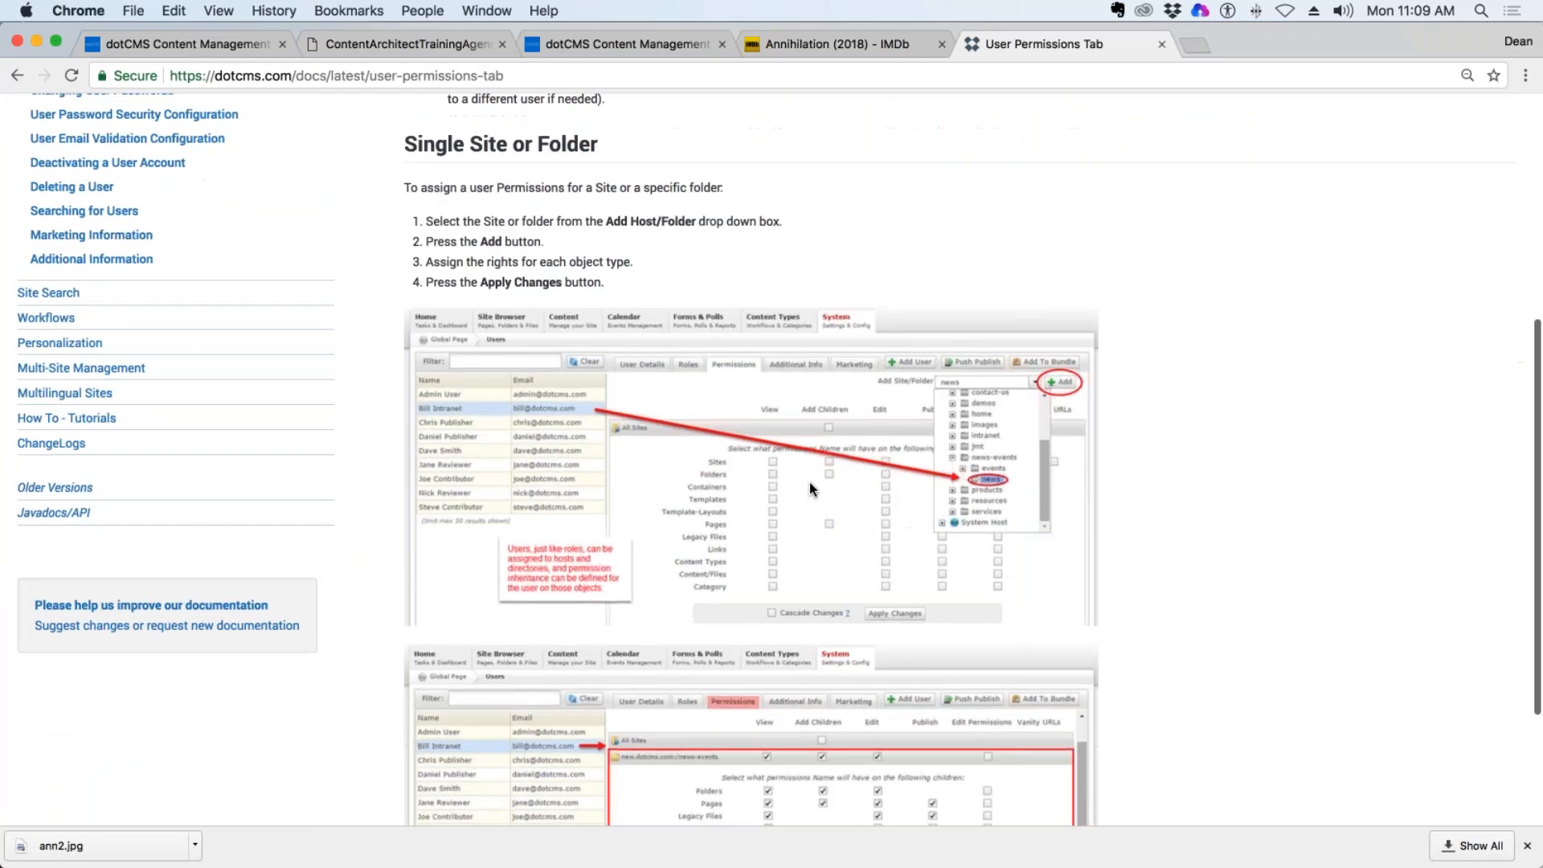
{"action": "scroll", "coordinate": [809, 481], "scroll_direction": "up", "scroll_amount": 10}
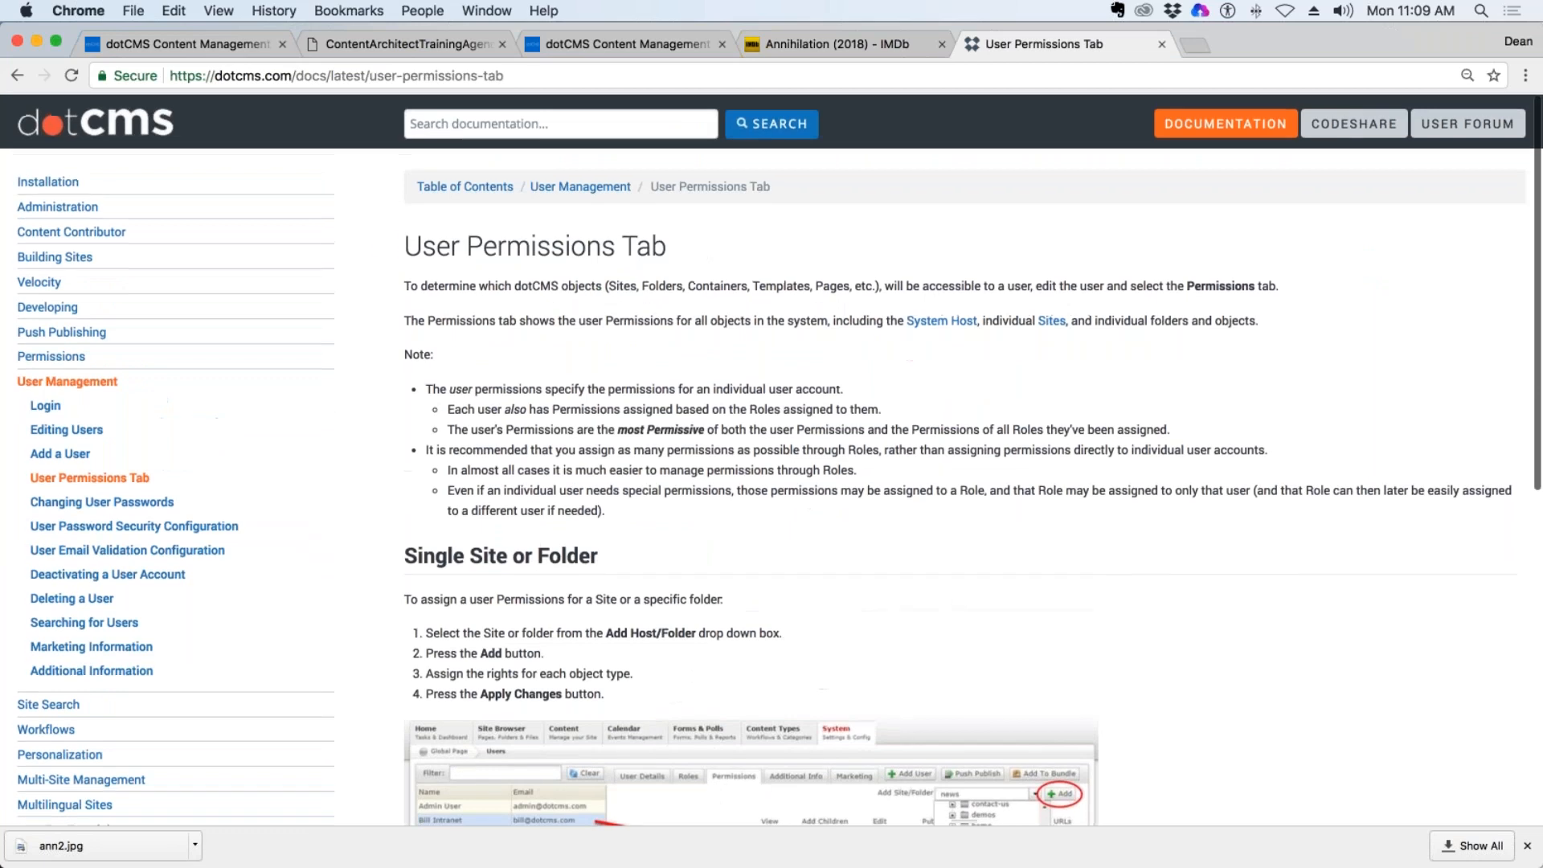
{"action": "left_click_drag", "start_coordinate": [482, 246], "coordinate": [673, 245]}
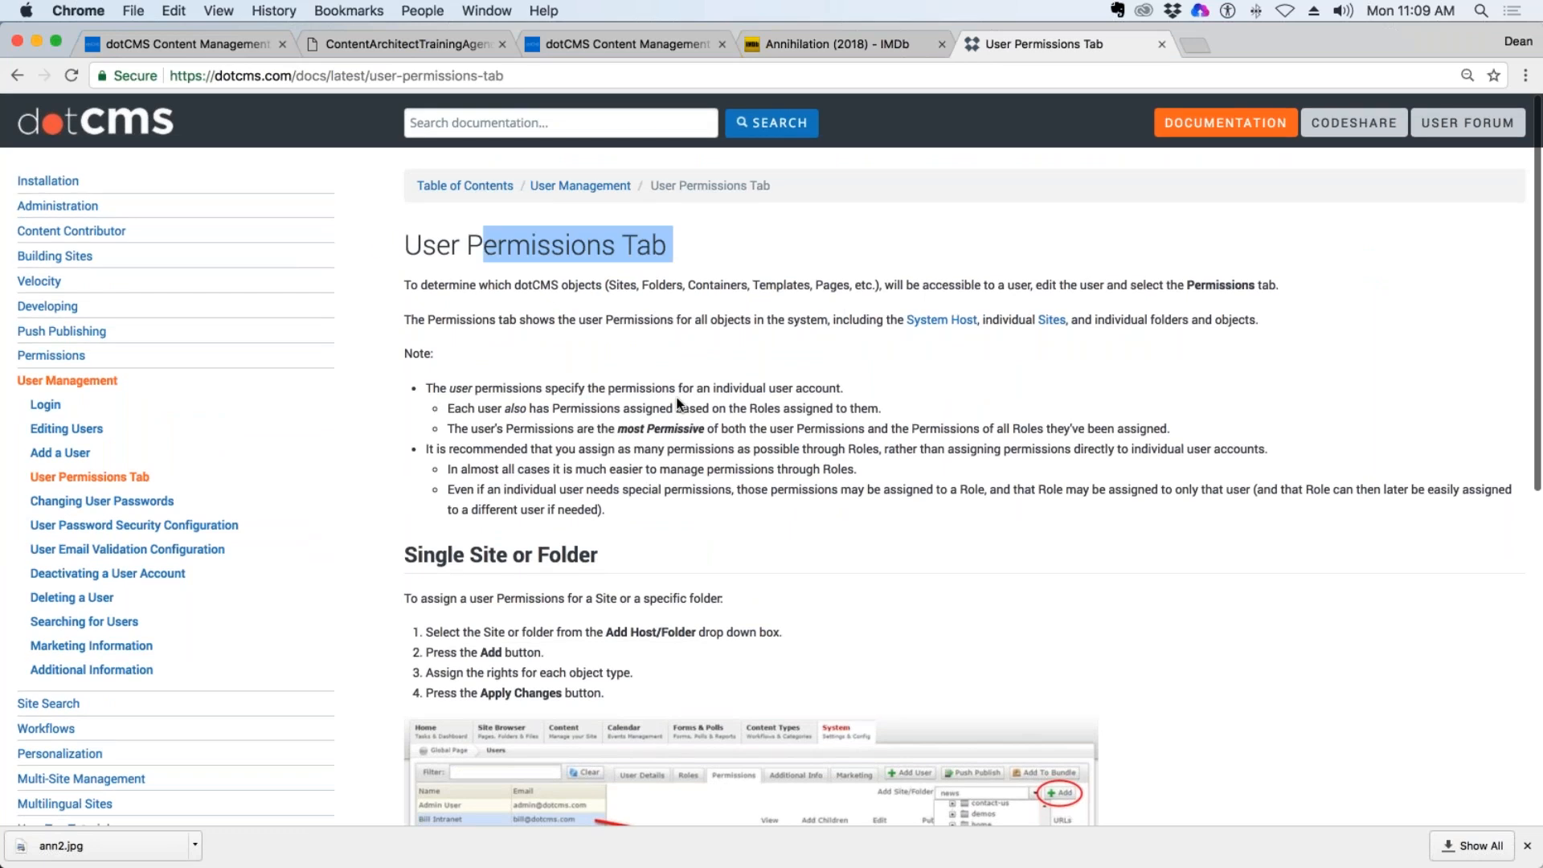
{"action": "scroll", "coordinate": [678, 403], "scroll_direction": "down", "scroll_amount": 2}
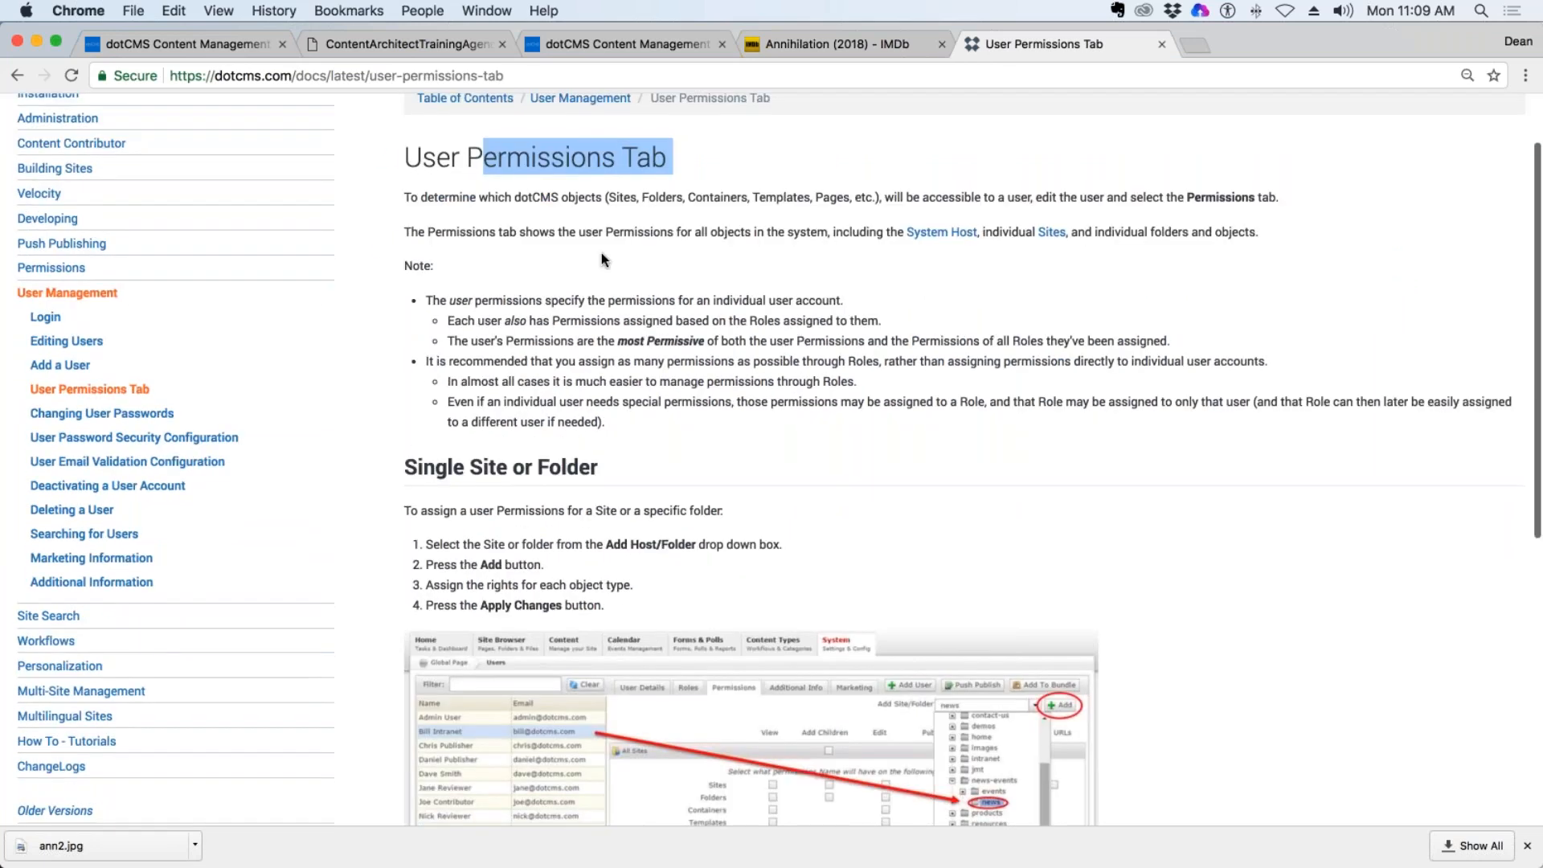
Read the rest of the User Permissions Tab article, examining the single site or folder instructions and their illustrations.
{"action": "left_click_drag", "start_coordinate": [670, 156], "coordinate": [404, 157]}
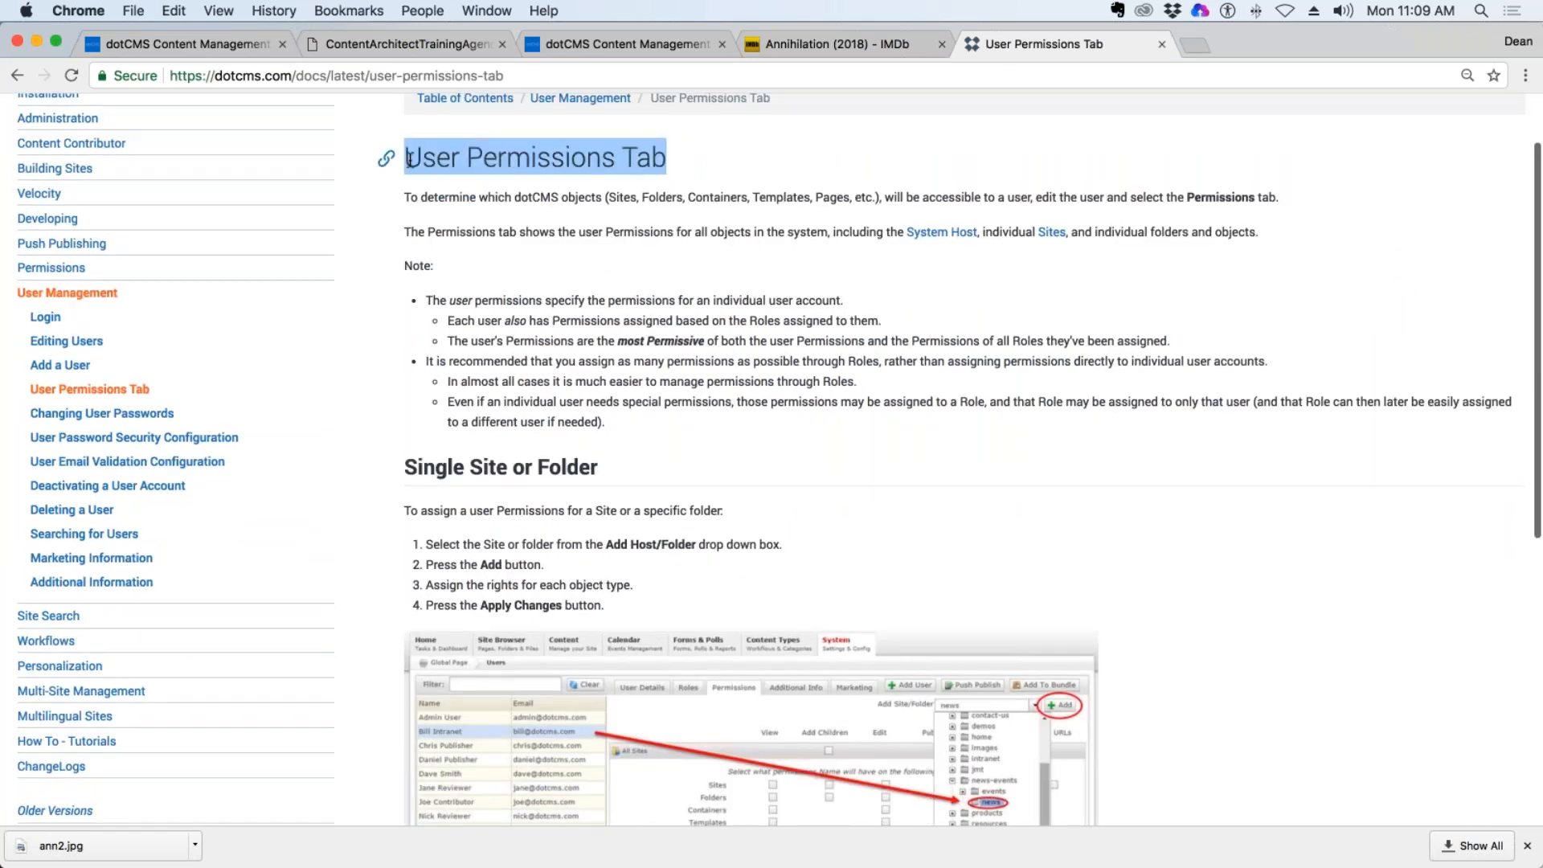
{"action": "scroll", "coordinate": [760, 357], "scroll_direction": "down", "scroll_amount": 8}
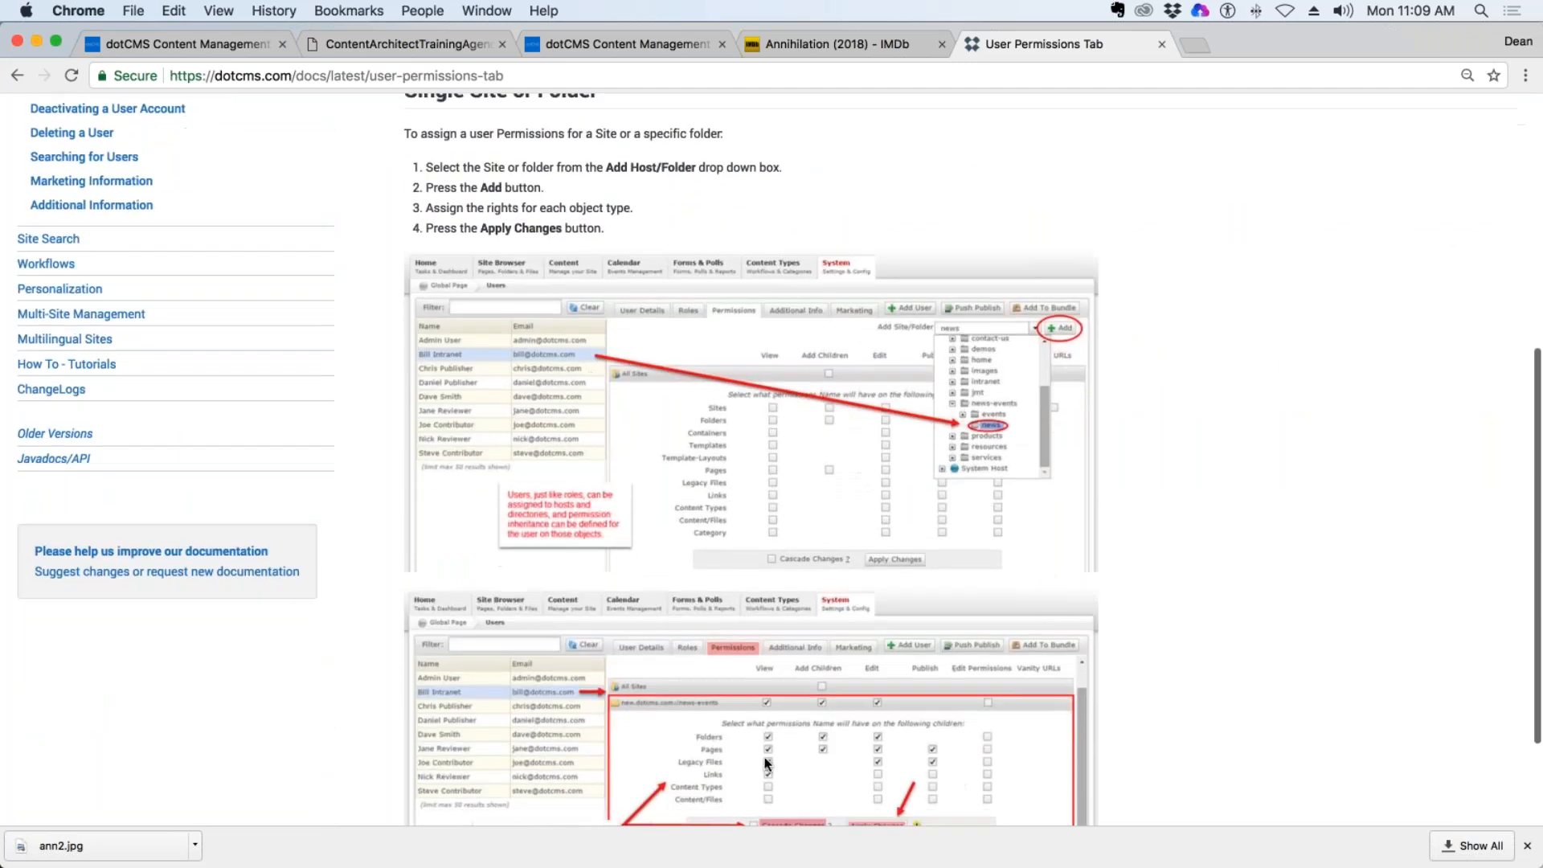
{"action": "scroll", "coordinate": [742, 773], "scroll_direction": "down", "scroll_amount": 3}
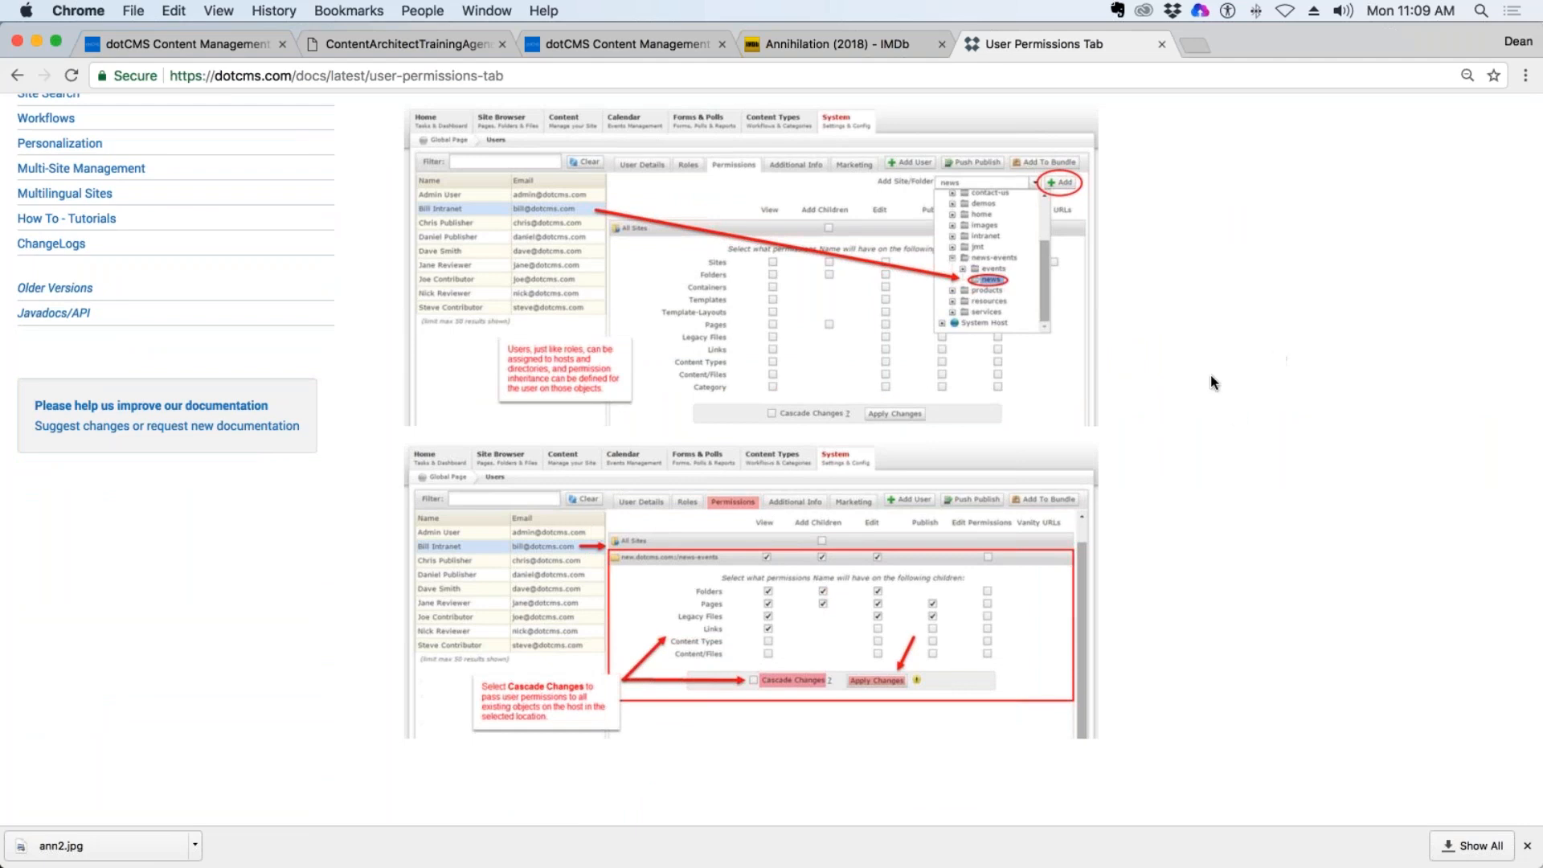
Open the Annihilation entry's Poster in the dotCMS image editor and try scaling it to 19% and 101%, and resizing it to a width of 150.
{"action": "left_click", "coordinate": [836, 44]}
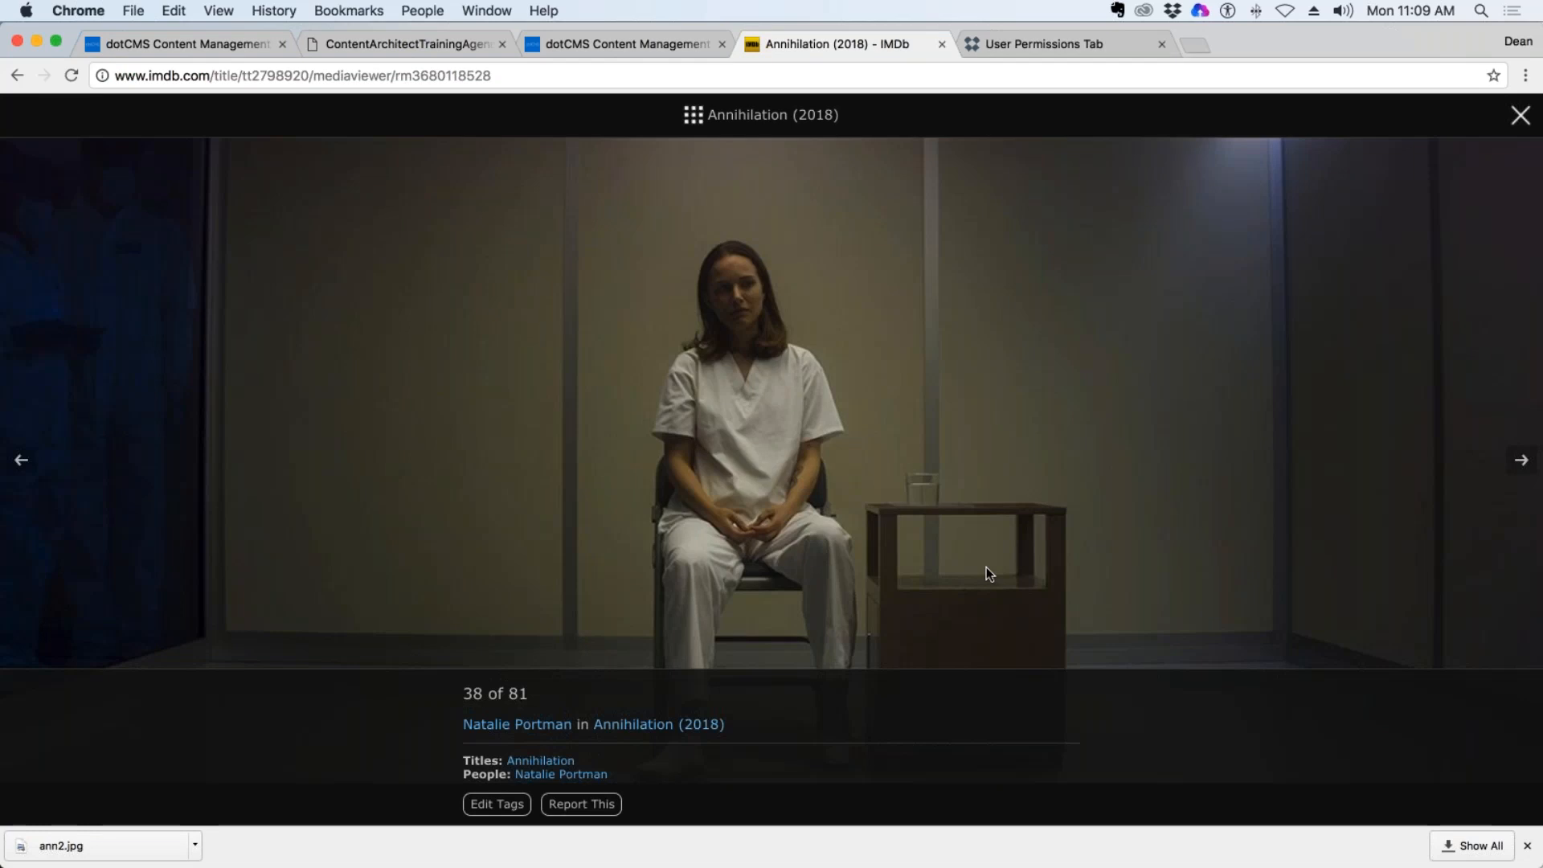
{"action": "left_click", "coordinate": [619, 44]}
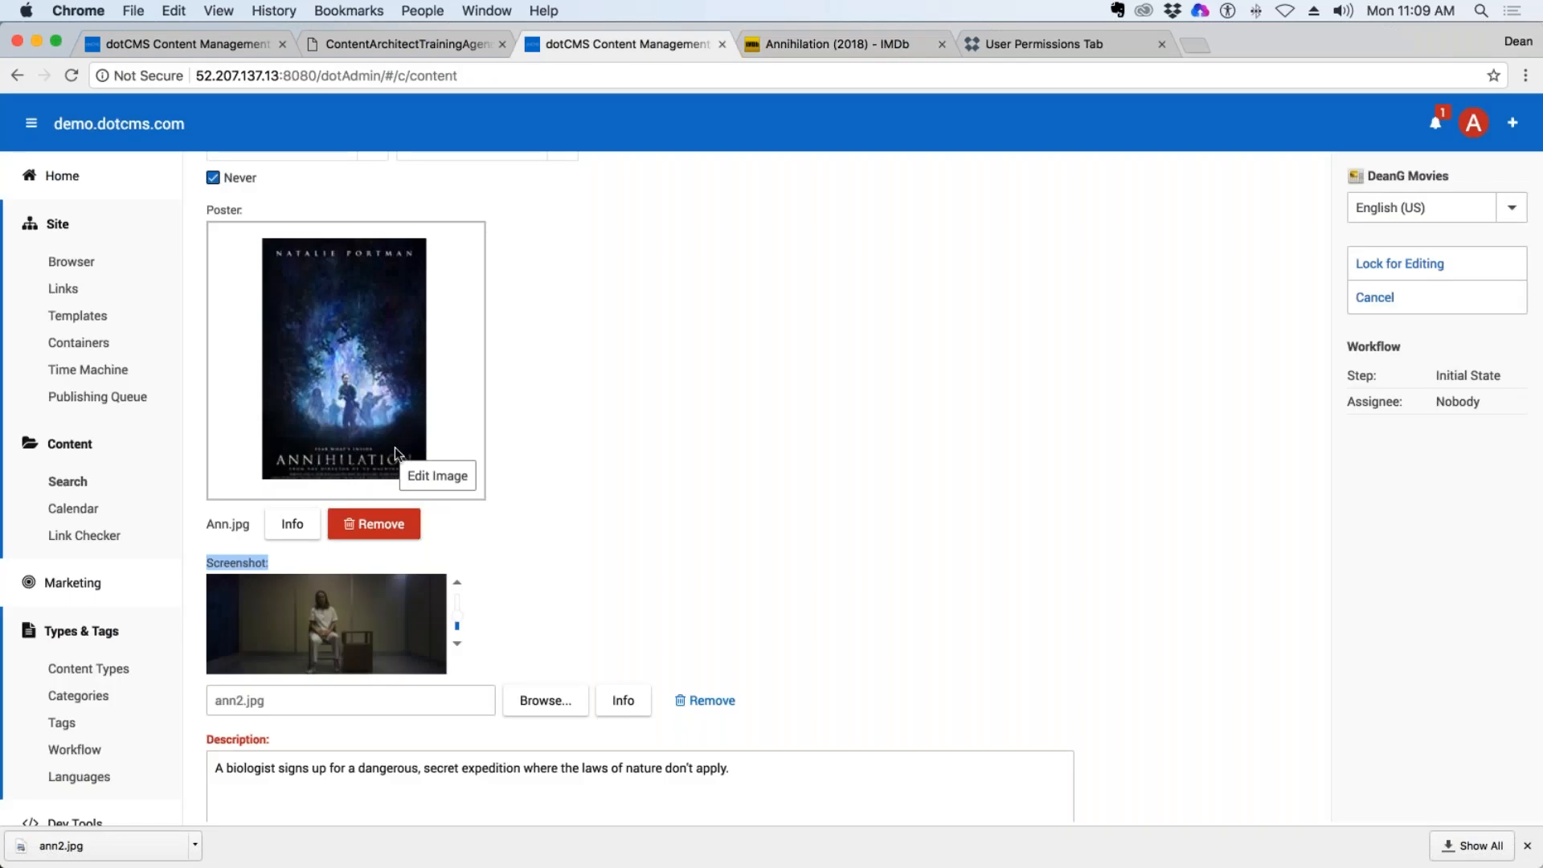
{"action": "left_click", "coordinate": [437, 474]}
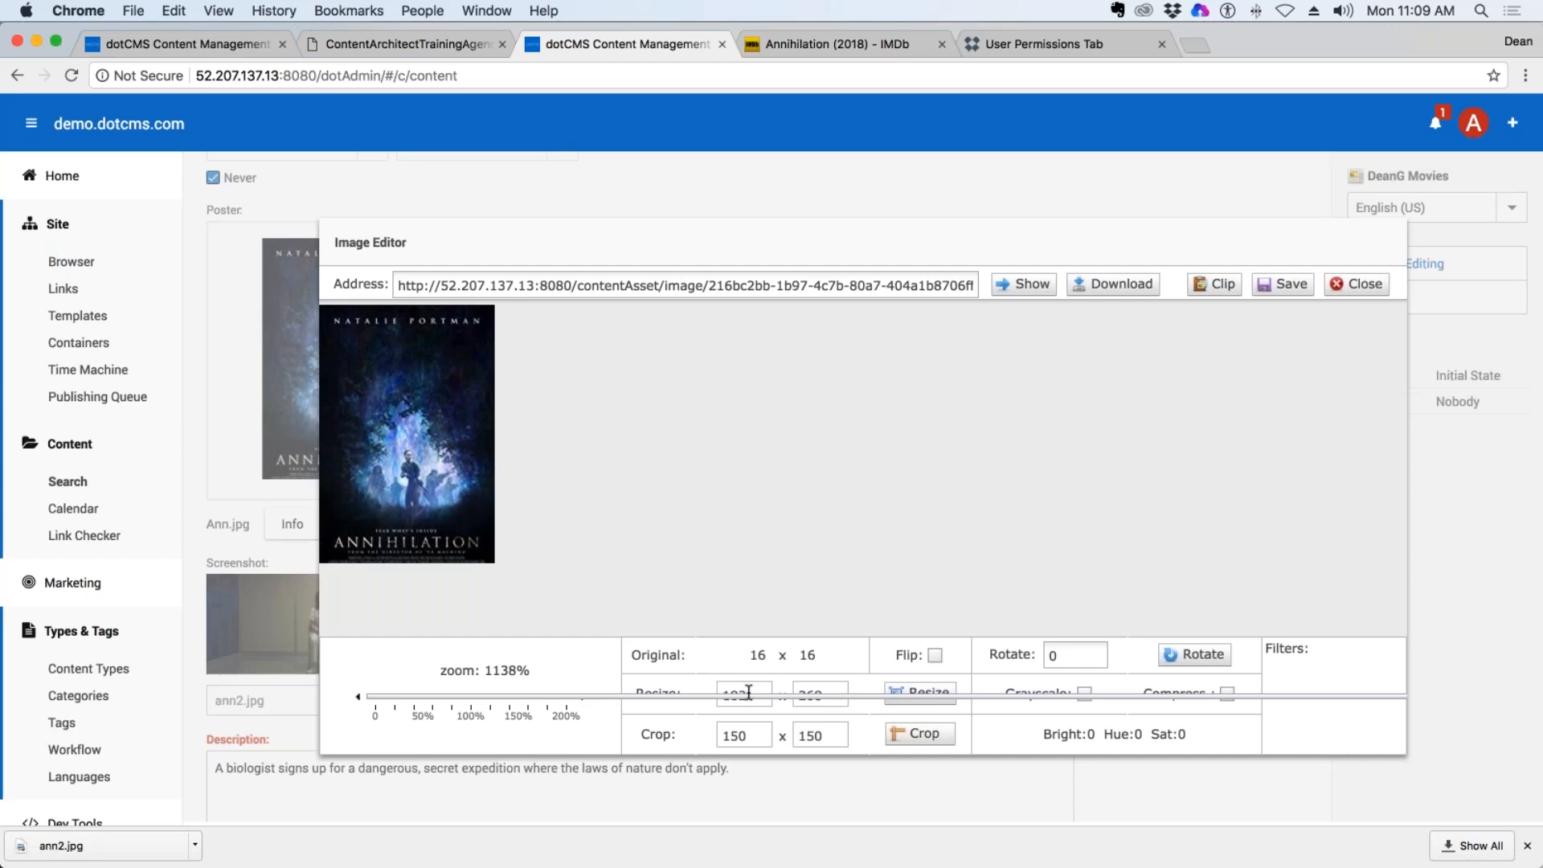
{"action": "left_click", "coordinate": [393, 696]}
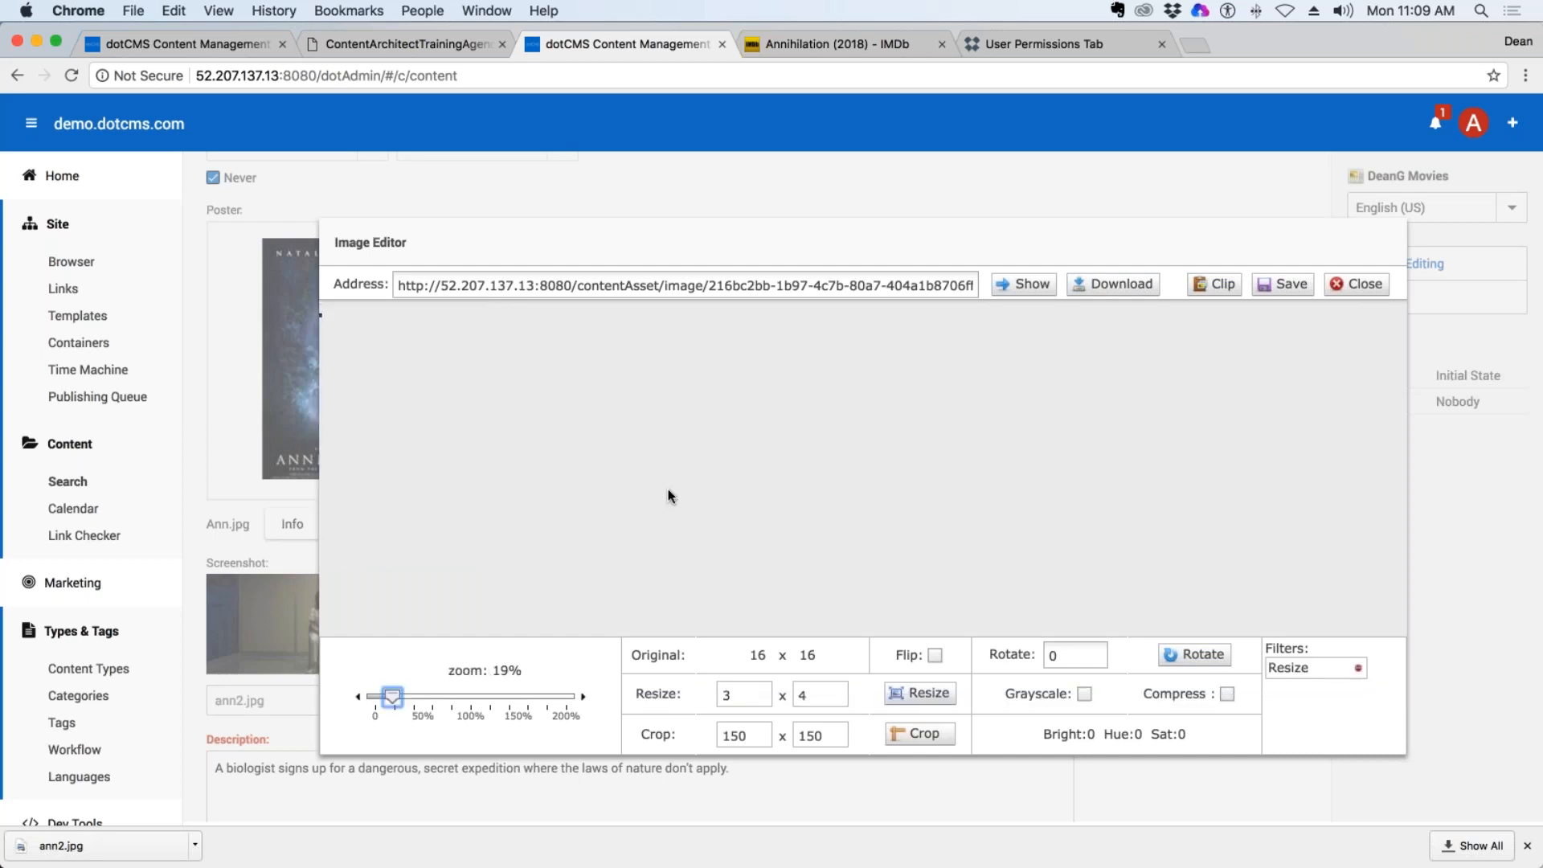
{"action": "left_click_drag", "start_coordinate": [400, 701], "coordinate": [474, 702]}
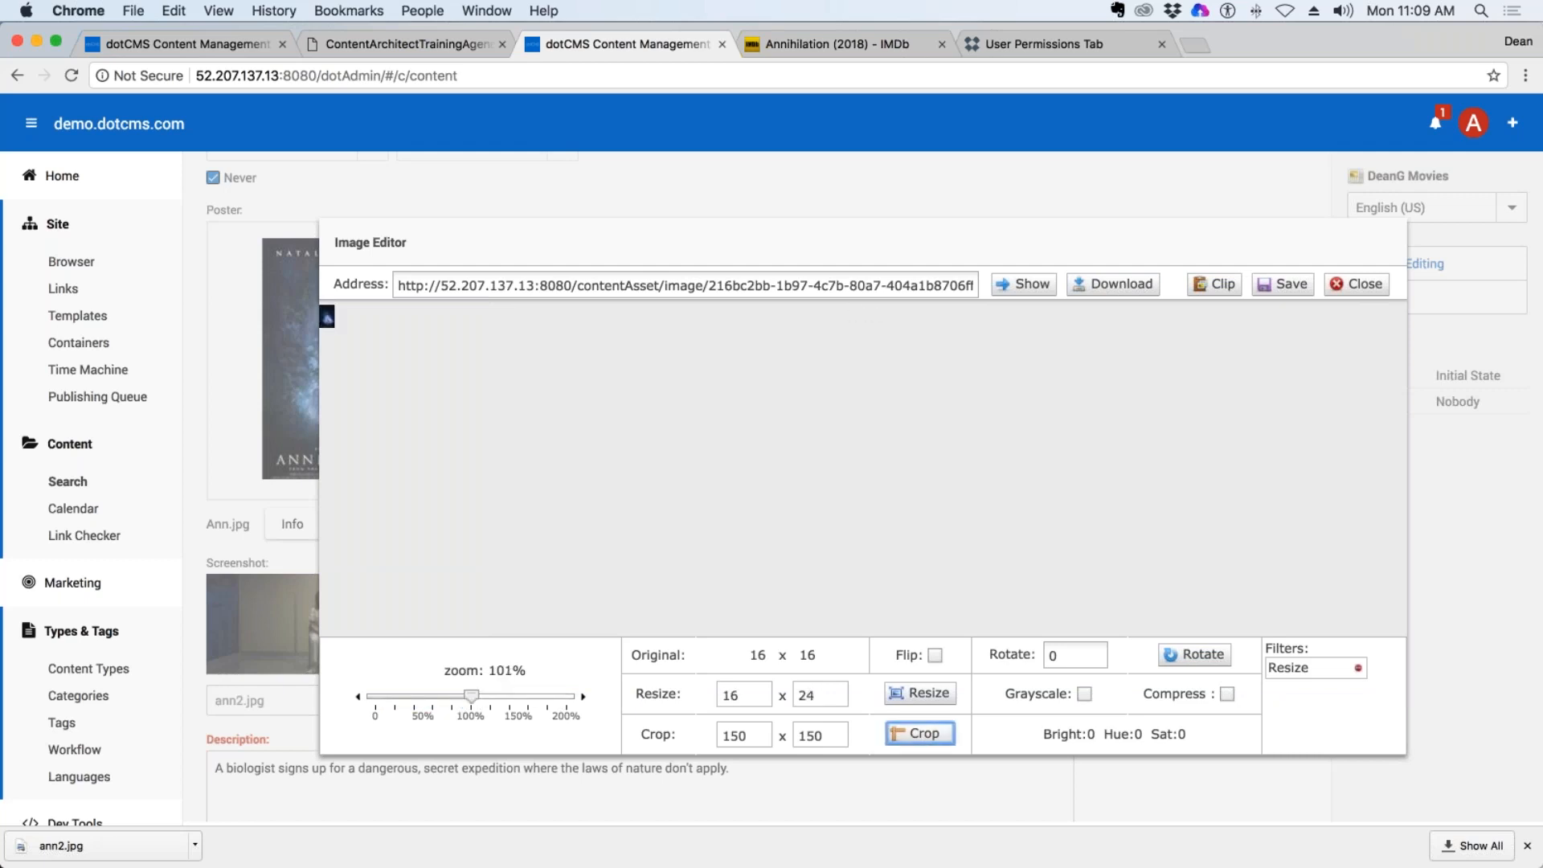
{"action": "double_click", "coordinate": [755, 692]}
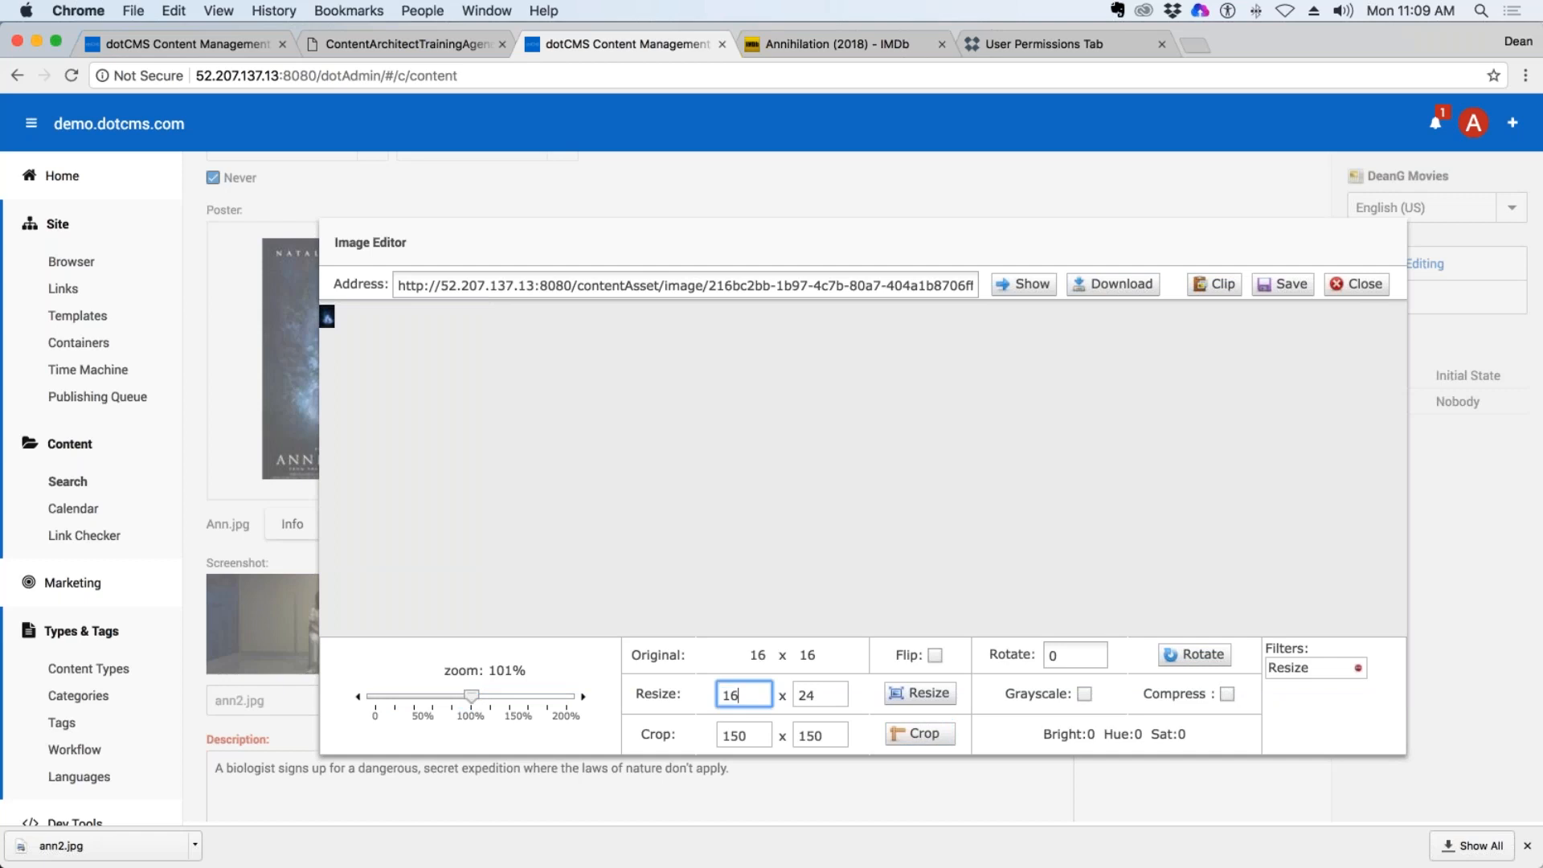
{"action": "type", "text": "150"}
{"action": "left_click", "coordinate": [920, 693]}
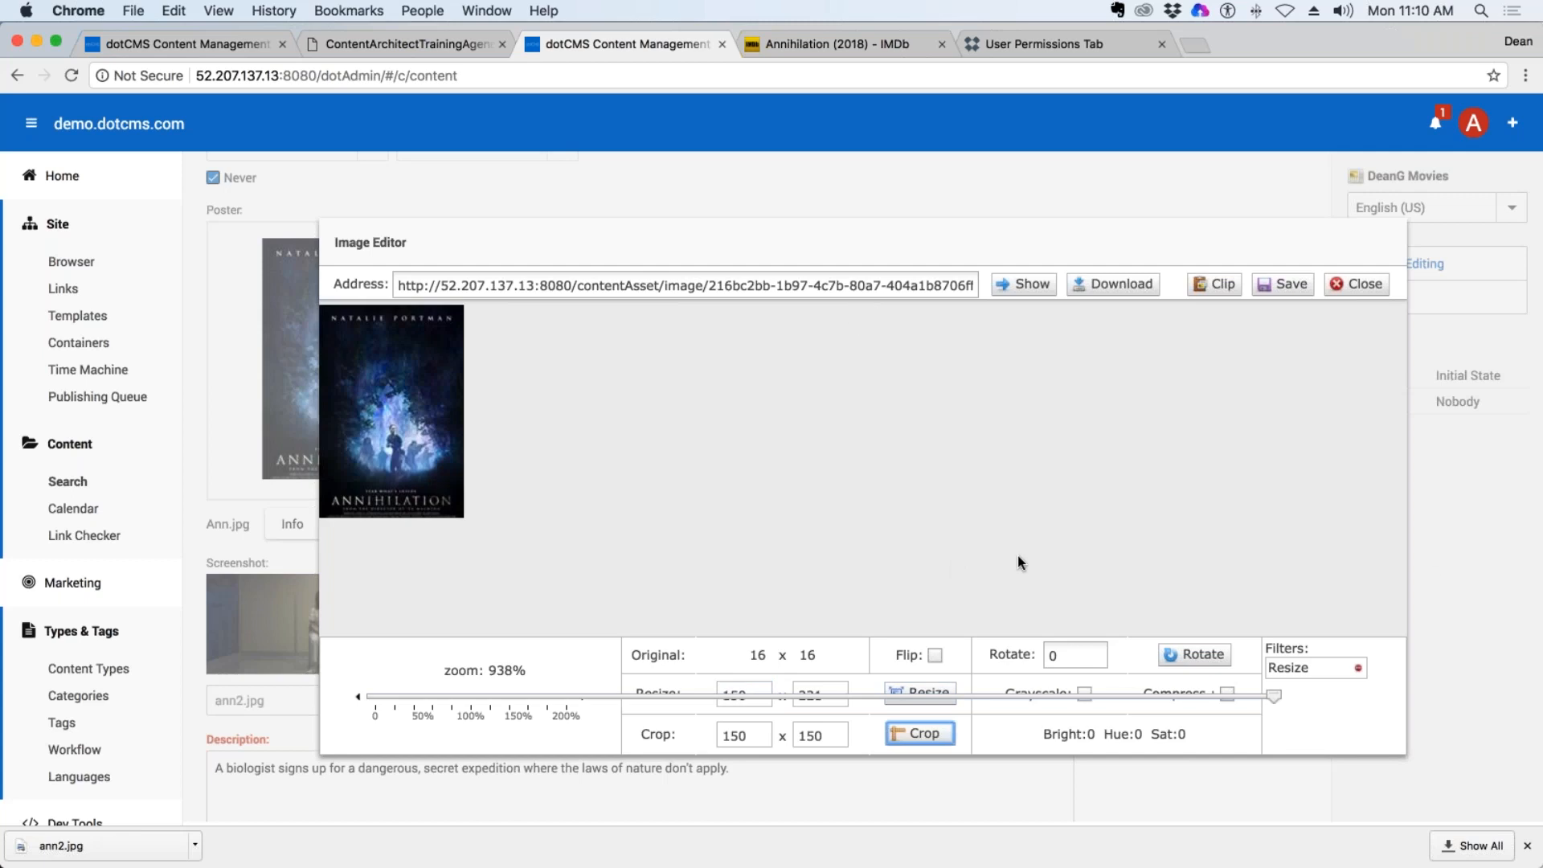
Try a Rotate filter on the poster, remove the Resize filter, and close the image editor without saving.
{"action": "left_click", "coordinate": [1201, 655]}
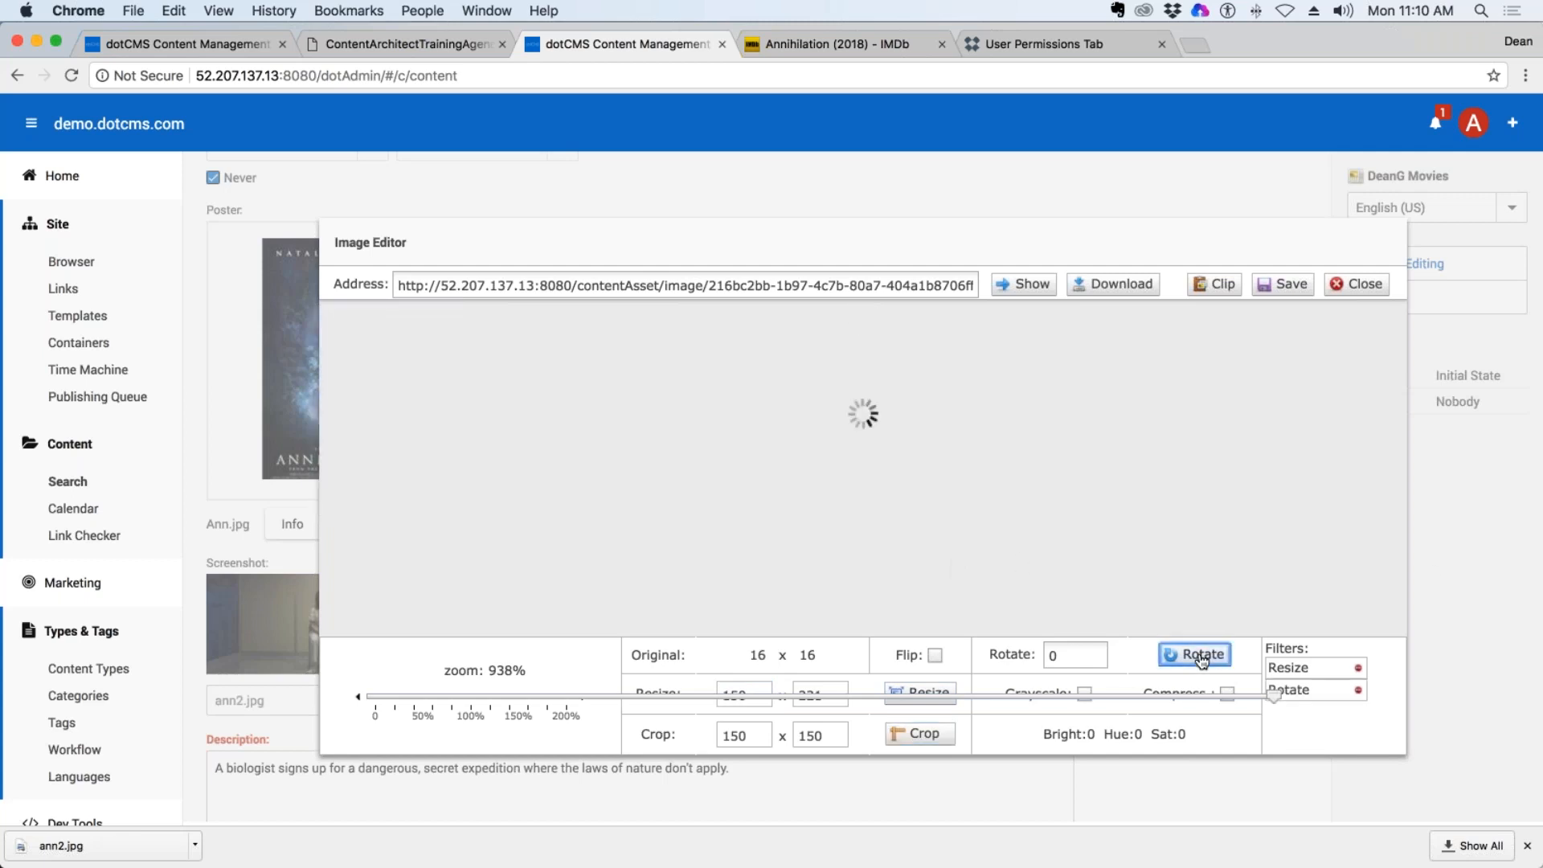
{"action": "left_click", "coordinate": [1358, 669]}
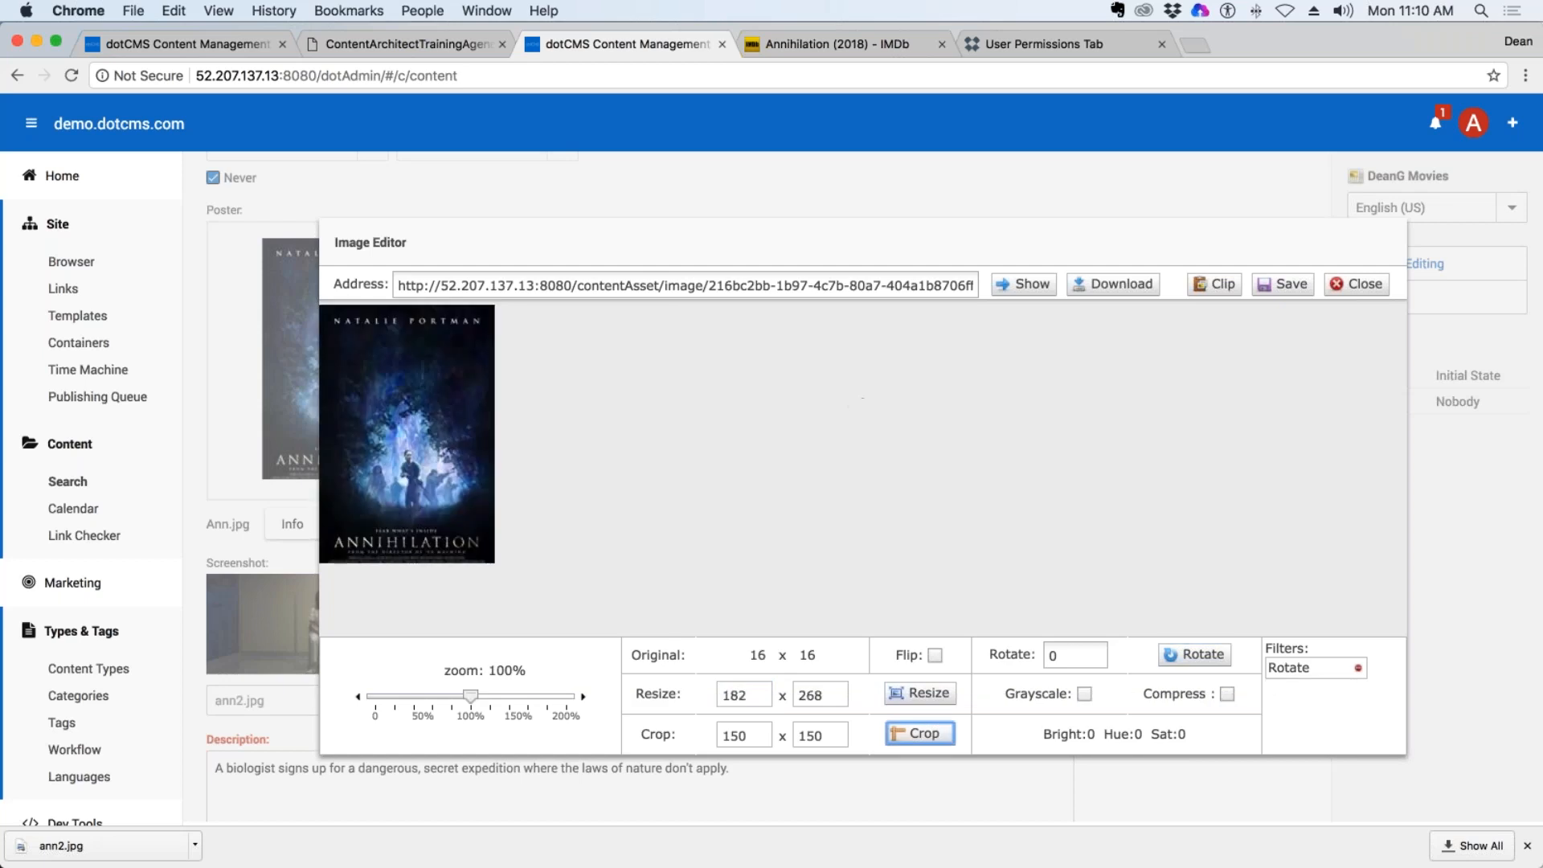
{"action": "left_click", "coordinate": [1366, 286]}
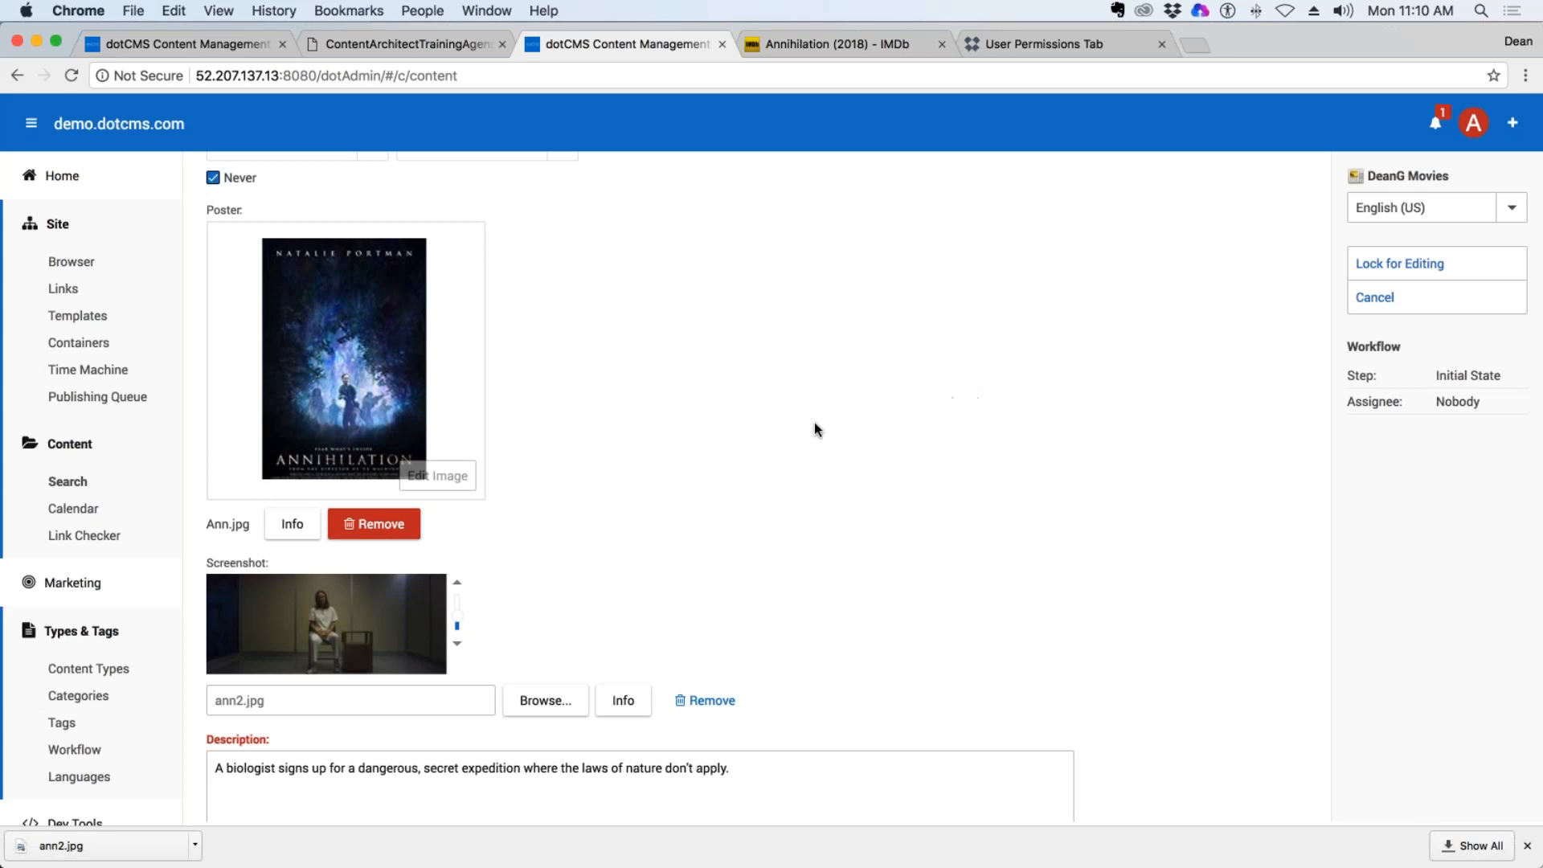
Review the Annihilation (2018) entry's Screenshot field, lock the entry for editing and save it.
{"action": "left_click_drag", "start_coordinate": [283, 569], "coordinate": [204, 564]}
{"action": "scroll", "coordinate": [664, 527], "scroll_direction": "down", "scroll_amount": 3}
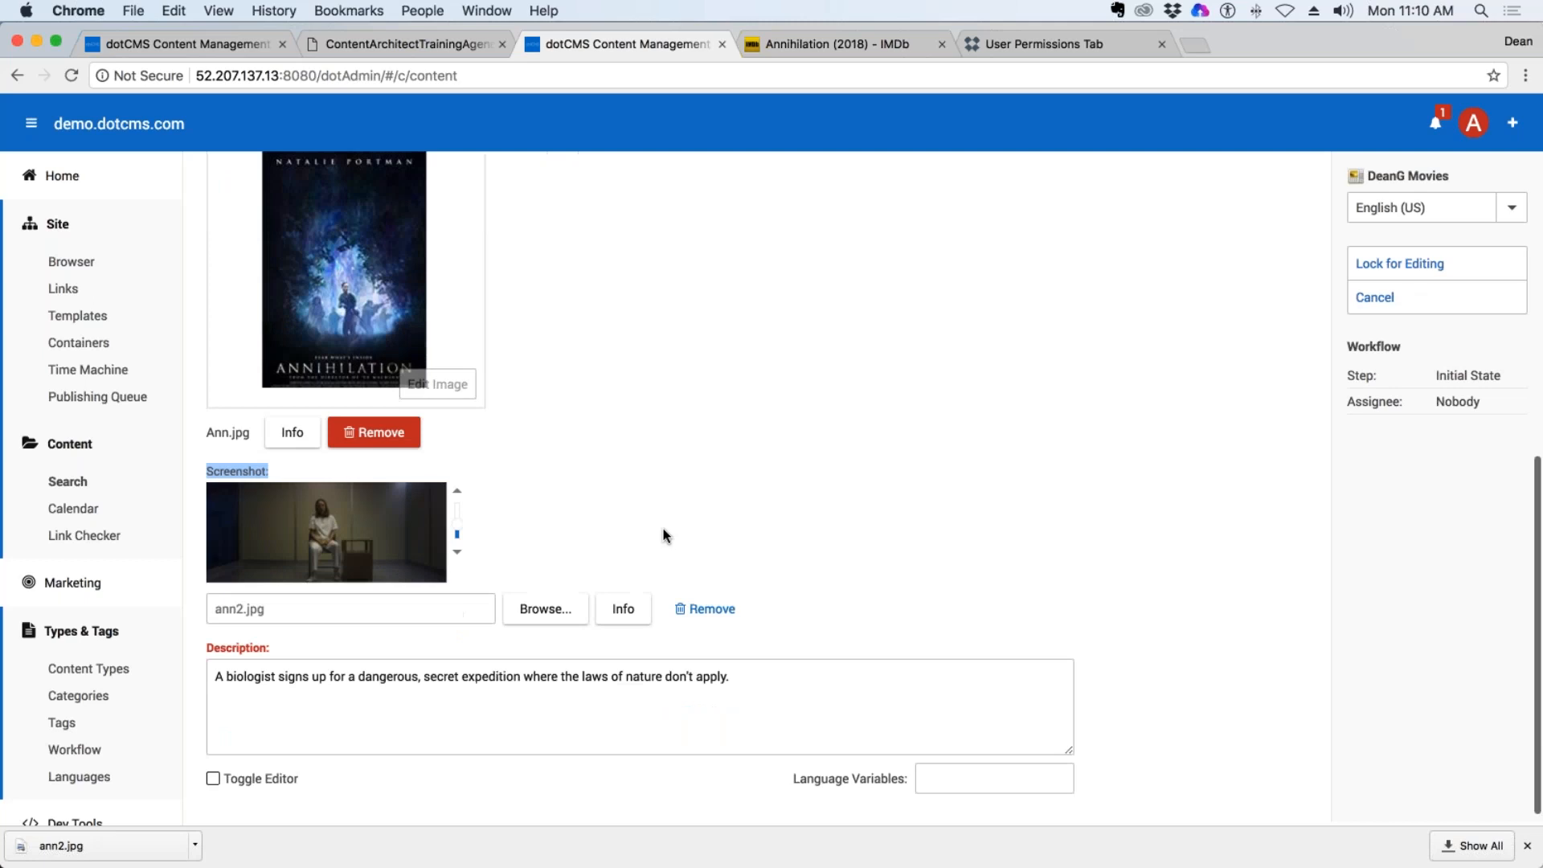
{"action": "left_click", "coordinate": [1389, 265]}
{"action": "left_click", "coordinate": [1438, 331]}
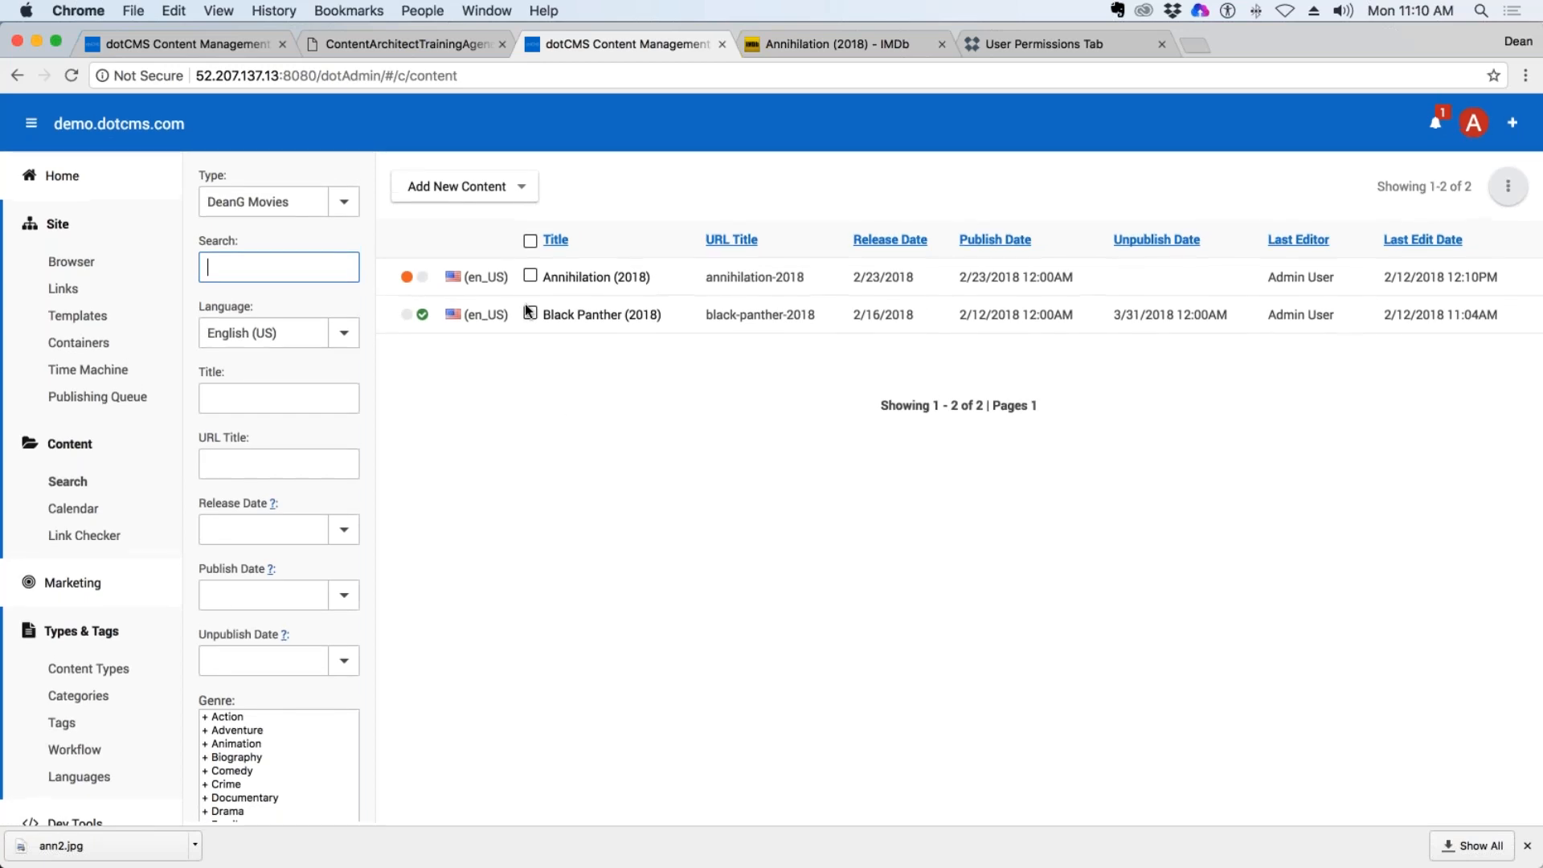
Show the content types list, dismiss the Login As dialog and log out of the admin account.
{"action": "left_click", "coordinate": [100, 672]}
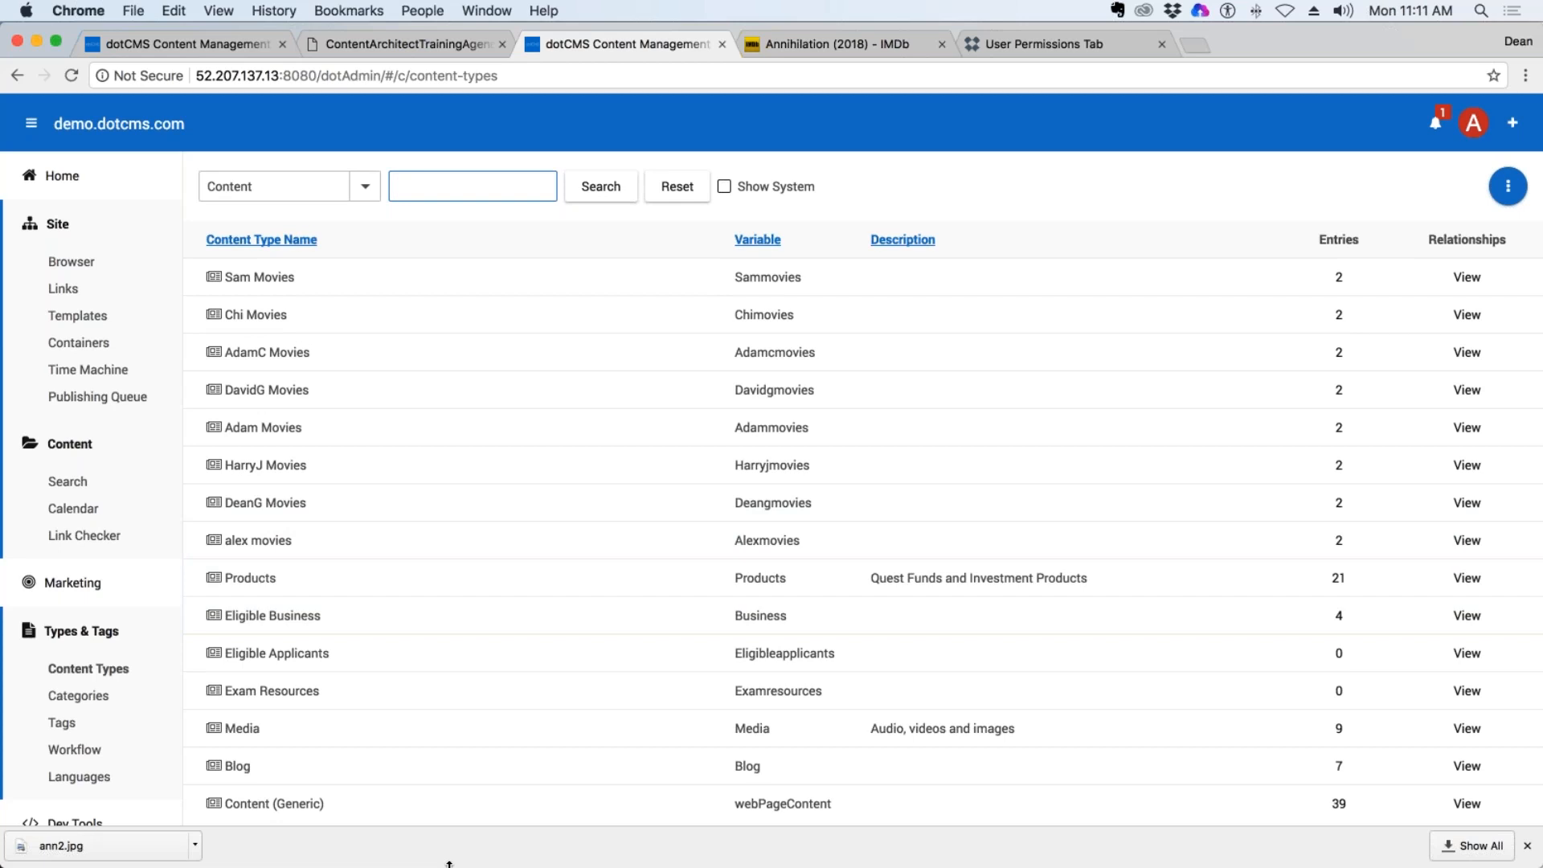
{"action": "left_click", "coordinate": [1467, 122]}
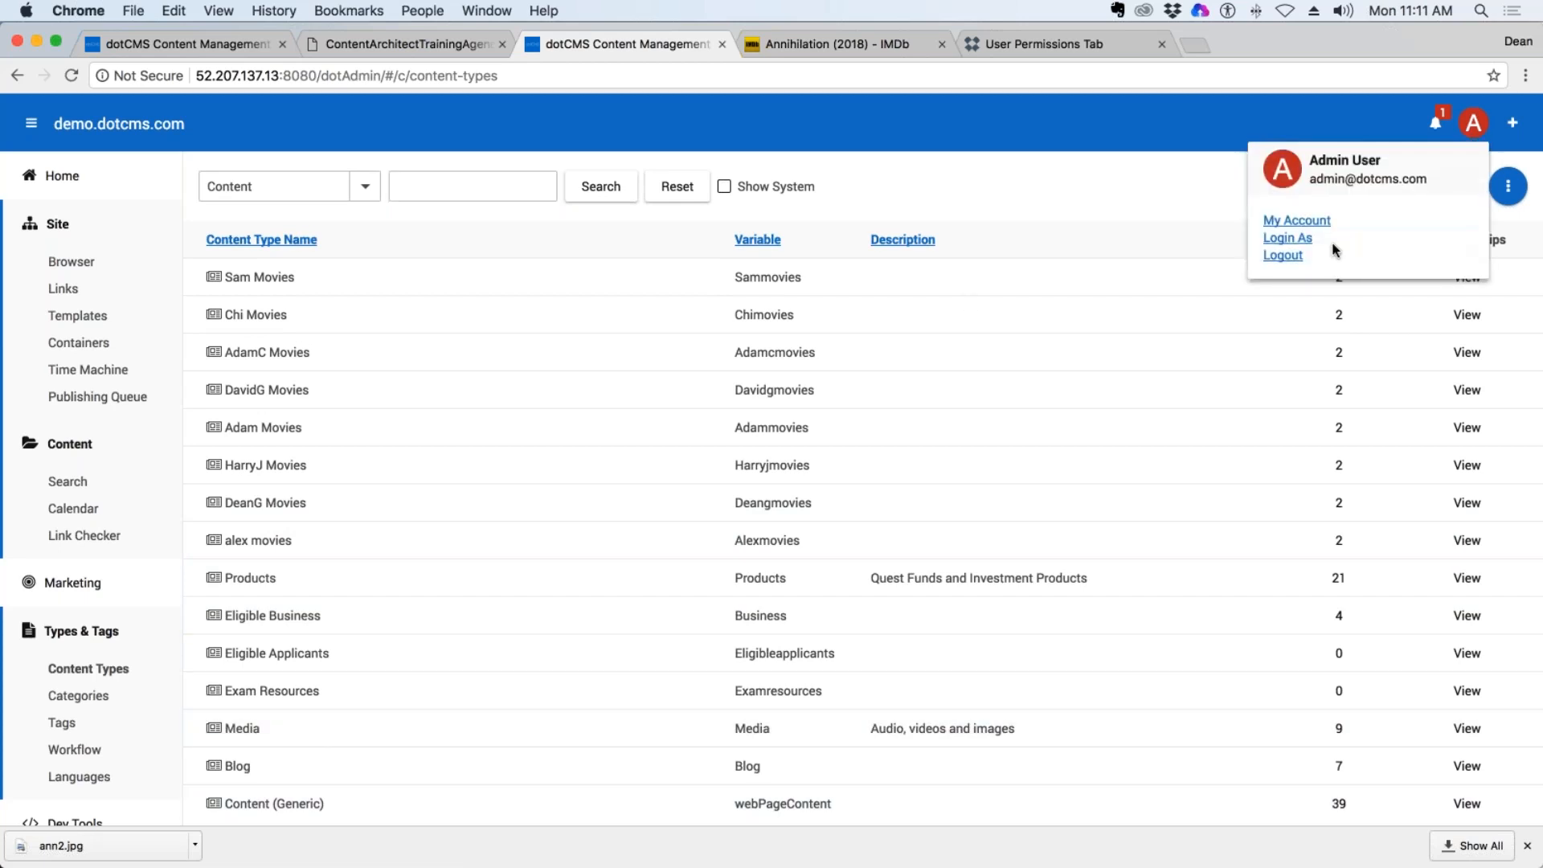
{"action": "left_click", "coordinate": [1288, 238]}
{"action": "left_click", "coordinate": [1040, 388]}
{"action": "left_click", "coordinate": [1475, 127]}
{"action": "left_click", "coordinate": [1282, 255]}
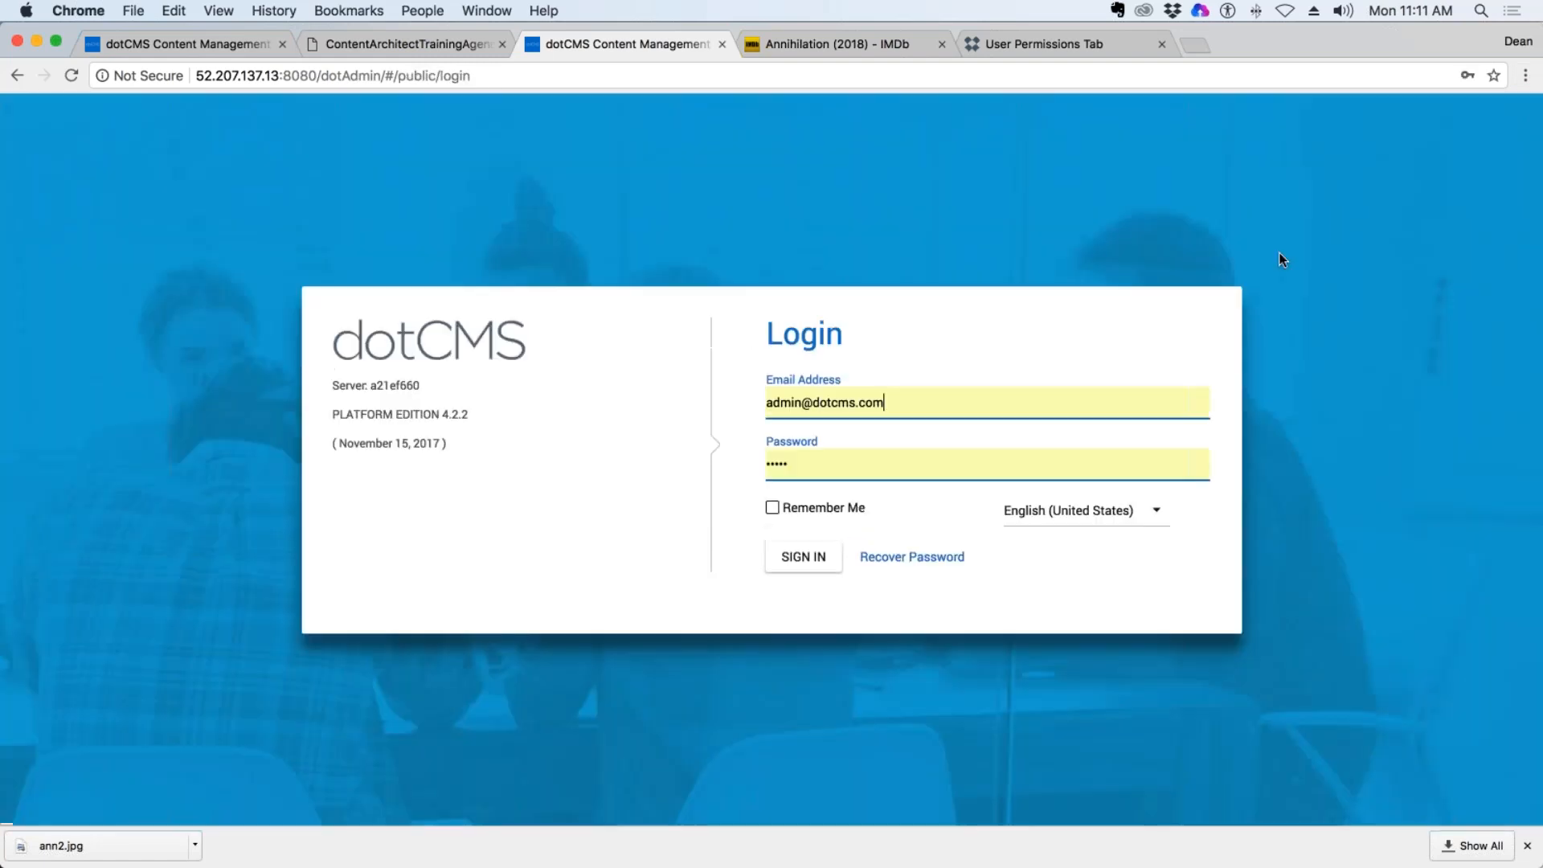
Sign back in to the backend as the admin user with Remember Me enabled, and close the browser's downloads bar.
{"action": "left_click", "coordinate": [770, 507]}
{"action": "left_click", "coordinate": [811, 559]}
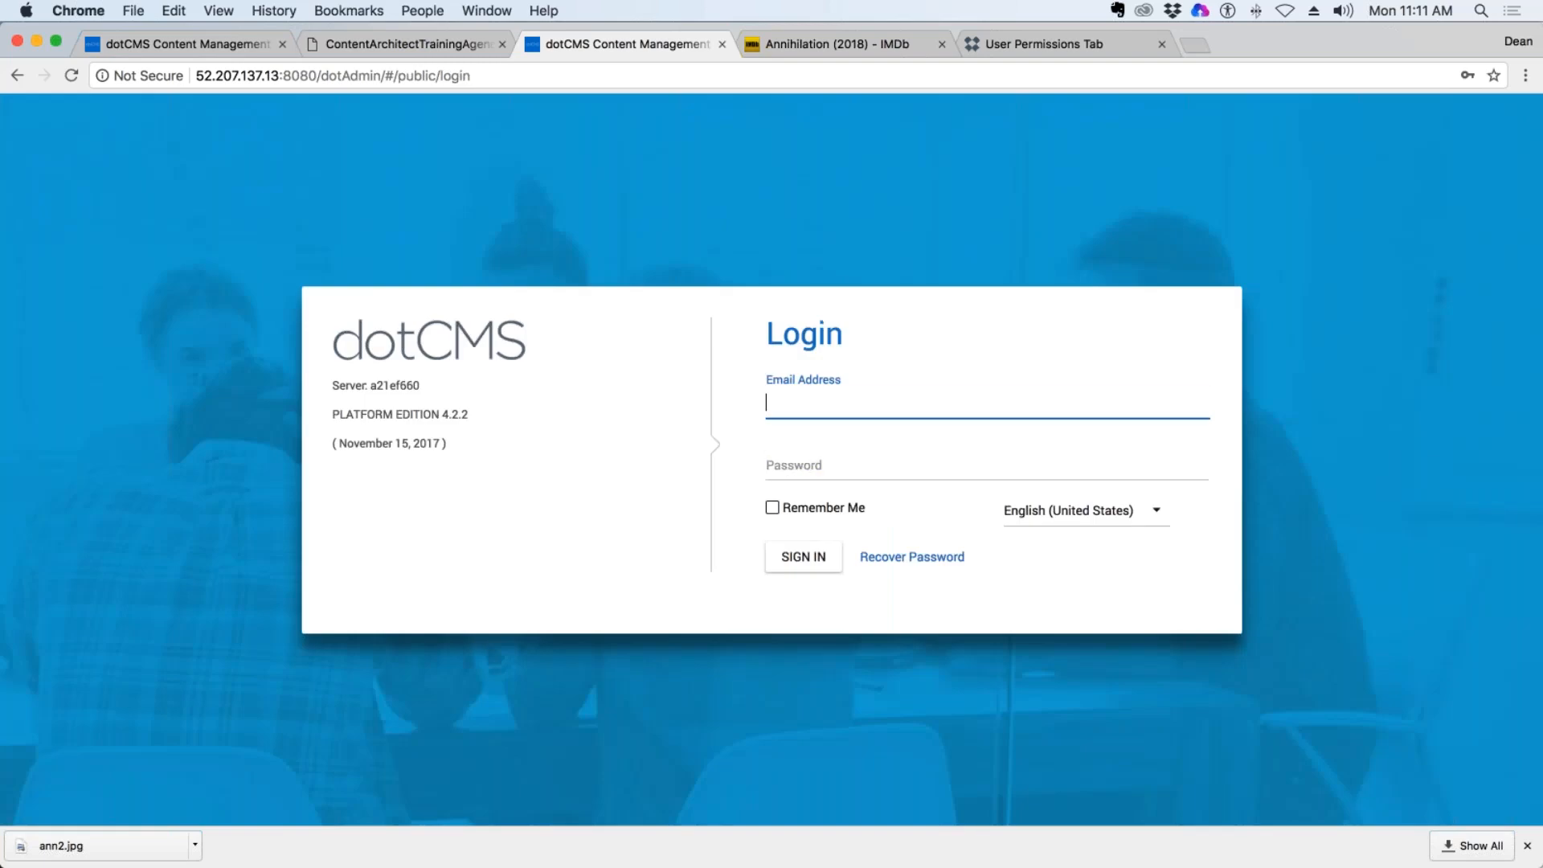
{"action": "left_click", "coordinate": [772, 507]}
{"action": "left_click", "coordinate": [804, 556]}
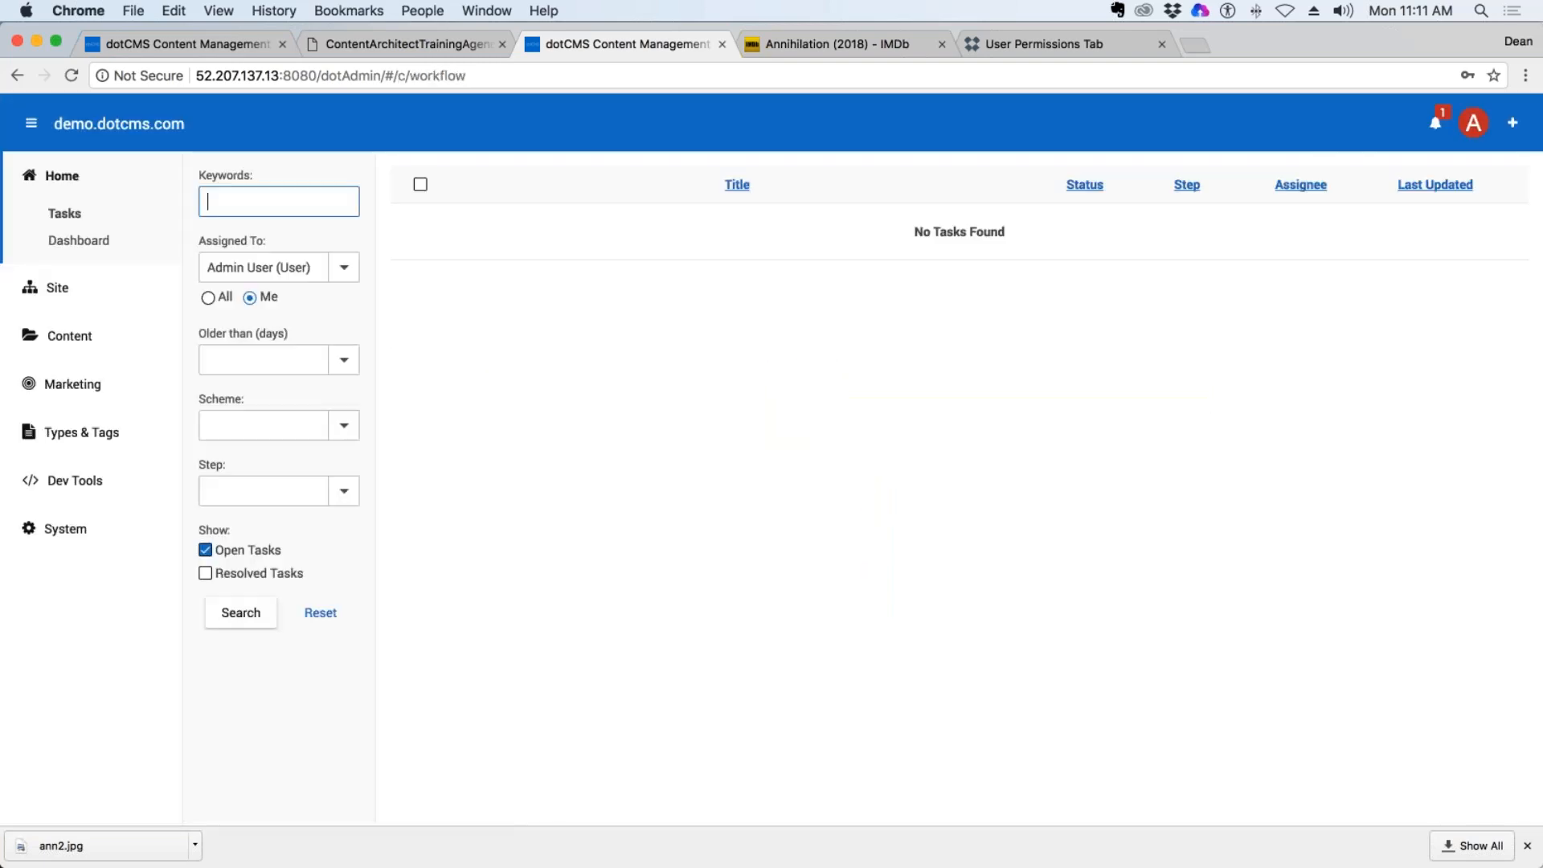
{"action": "left_click", "coordinate": [1528, 845]}
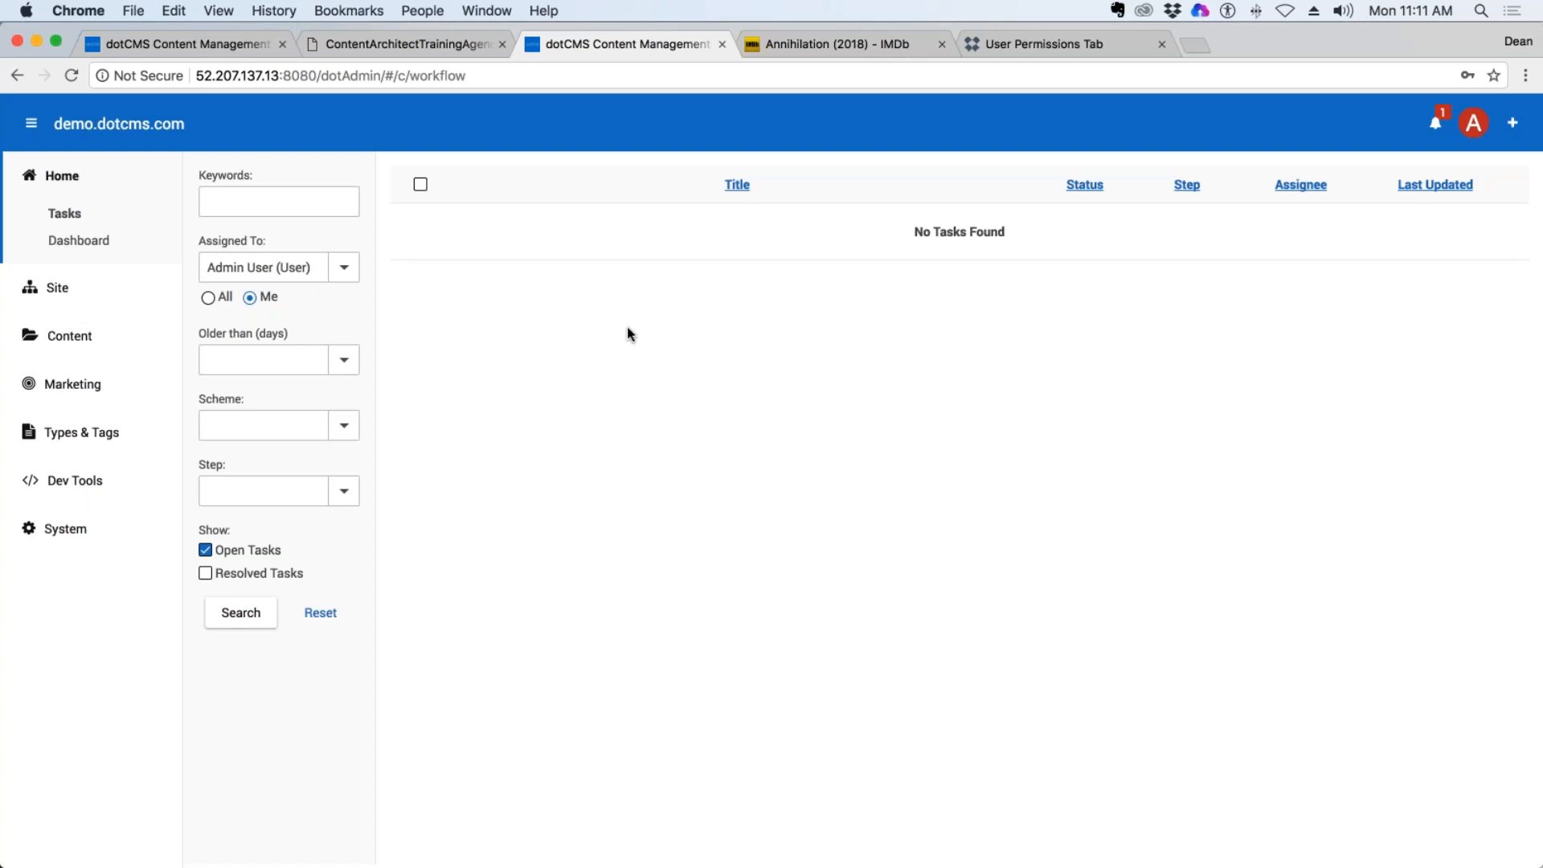
Switch to the training agenda PDF and review Session 1 items 1 to 4, from Backend Overview through Creating Content Types.
{"action": "key", "text": "ctrl+shift+Tab"}
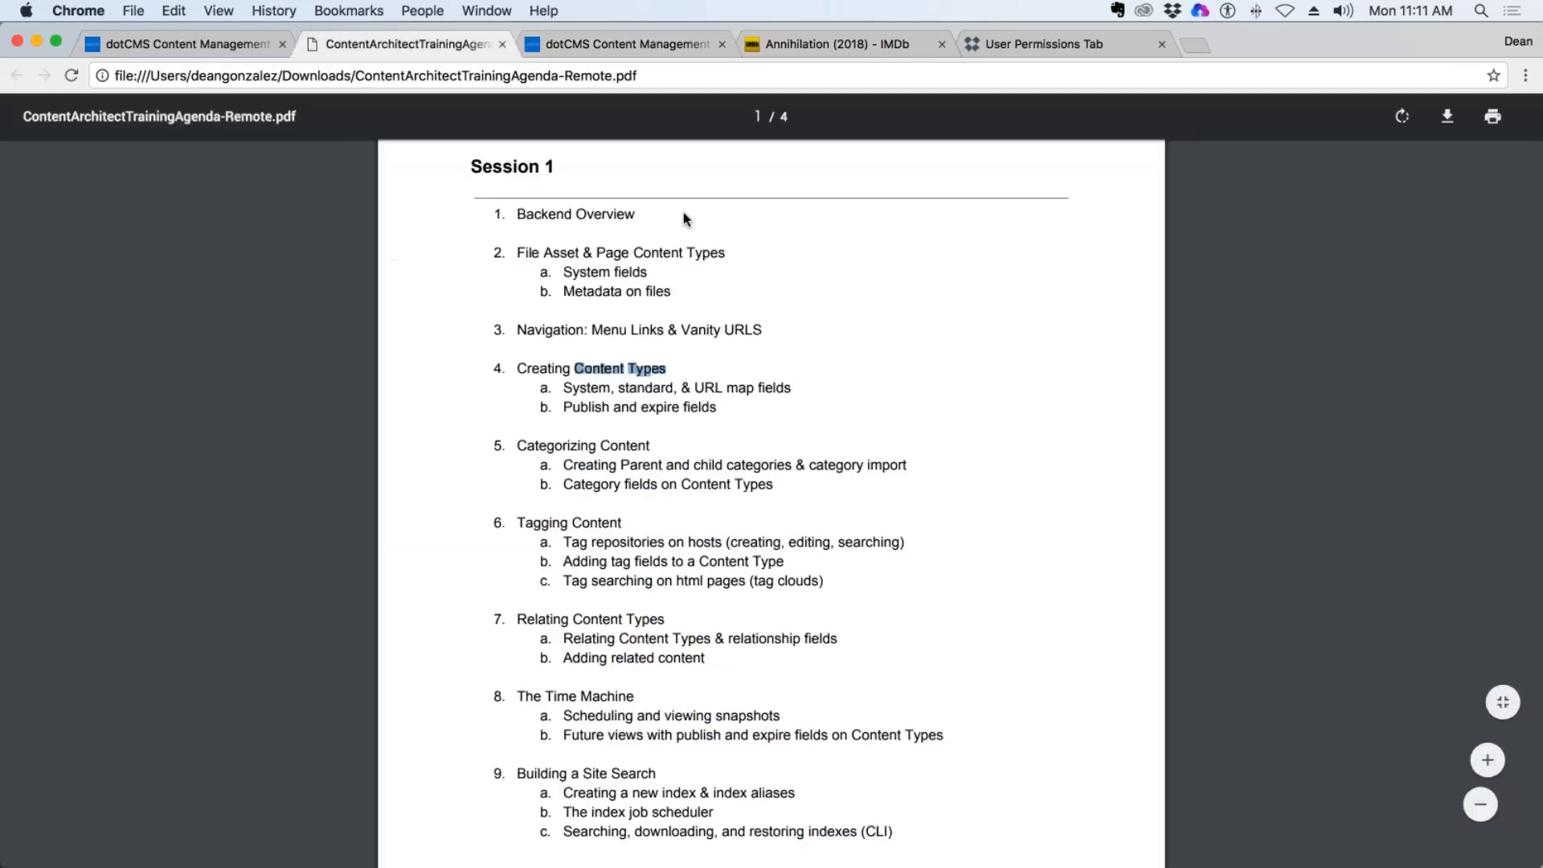
{"action": "left_click_drag", "start_coordinate": [635, 214], "coordinate": [526, 214]}
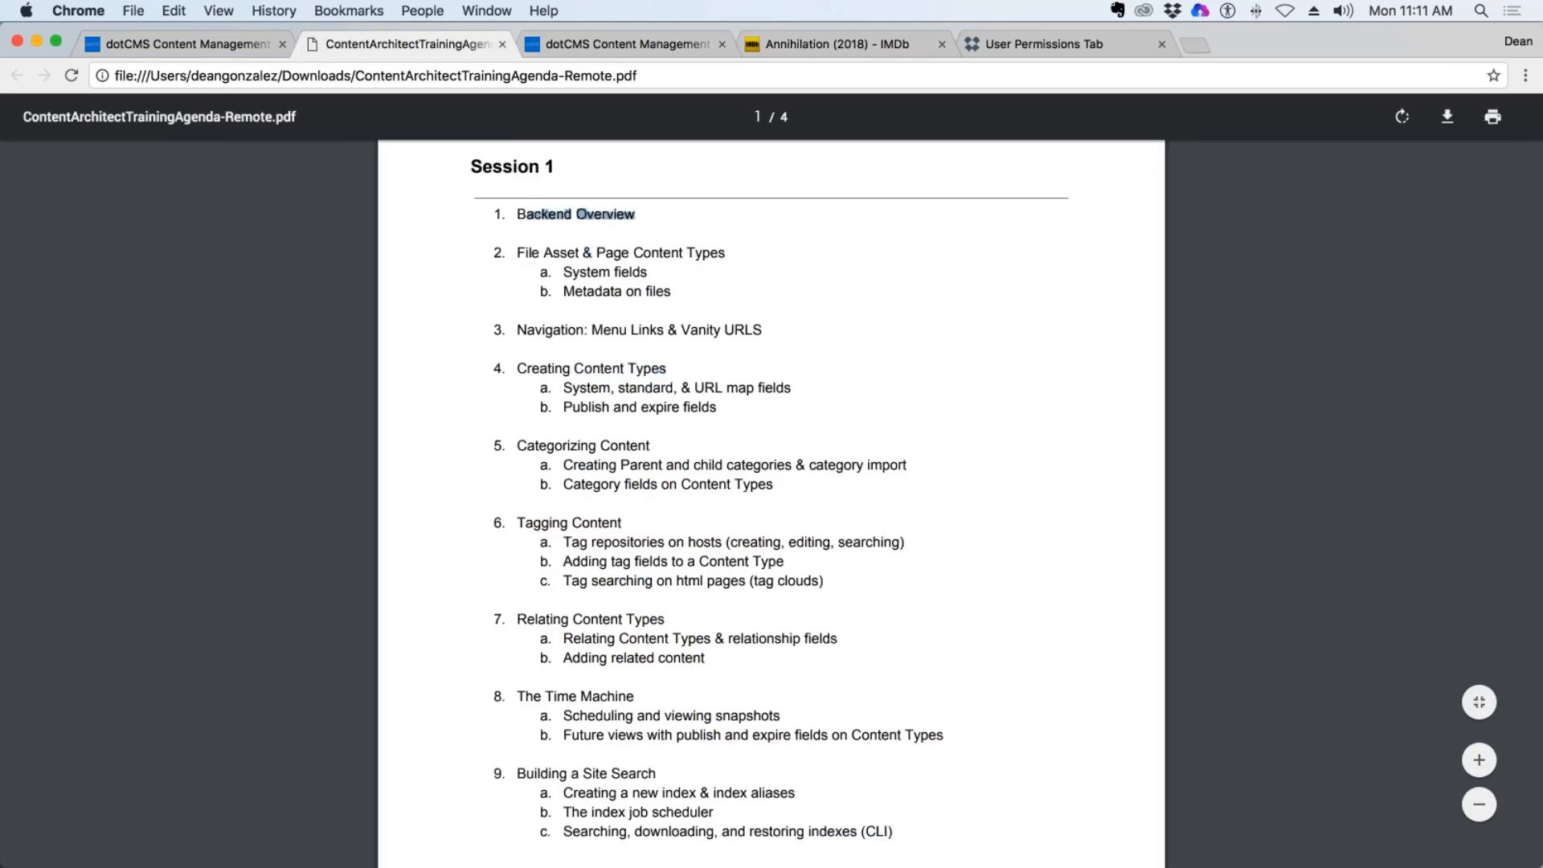
{"action": "double_click", "coordinate": [576, 253]}
{"action": "double_click", "coordinate": [611, 254]}
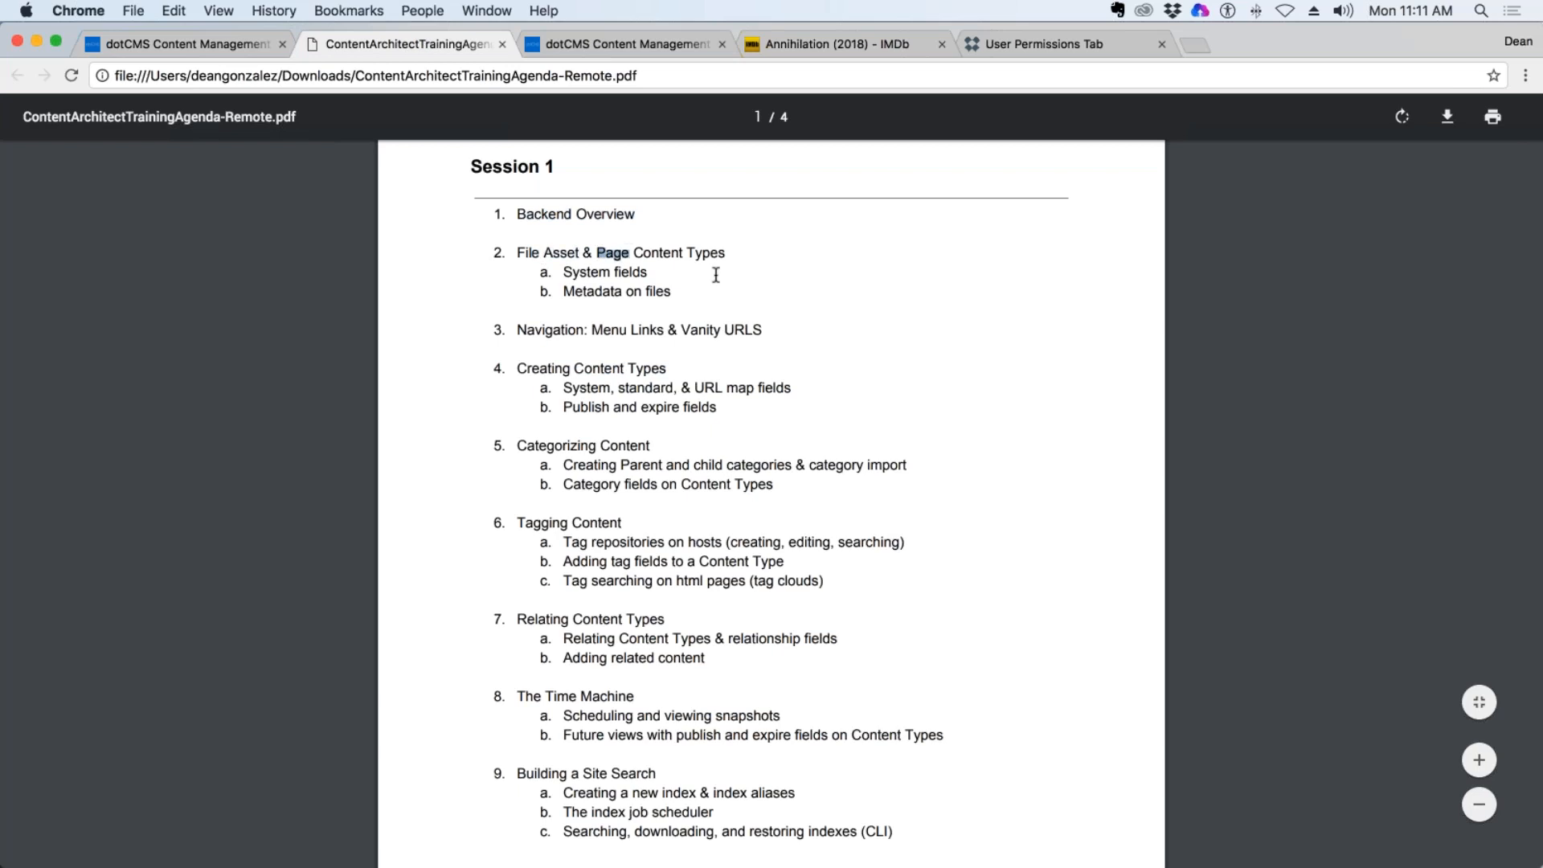
{"action": "left_click_drag", "start_coordinate": [545, 329], "coordinate": [783, 329]}
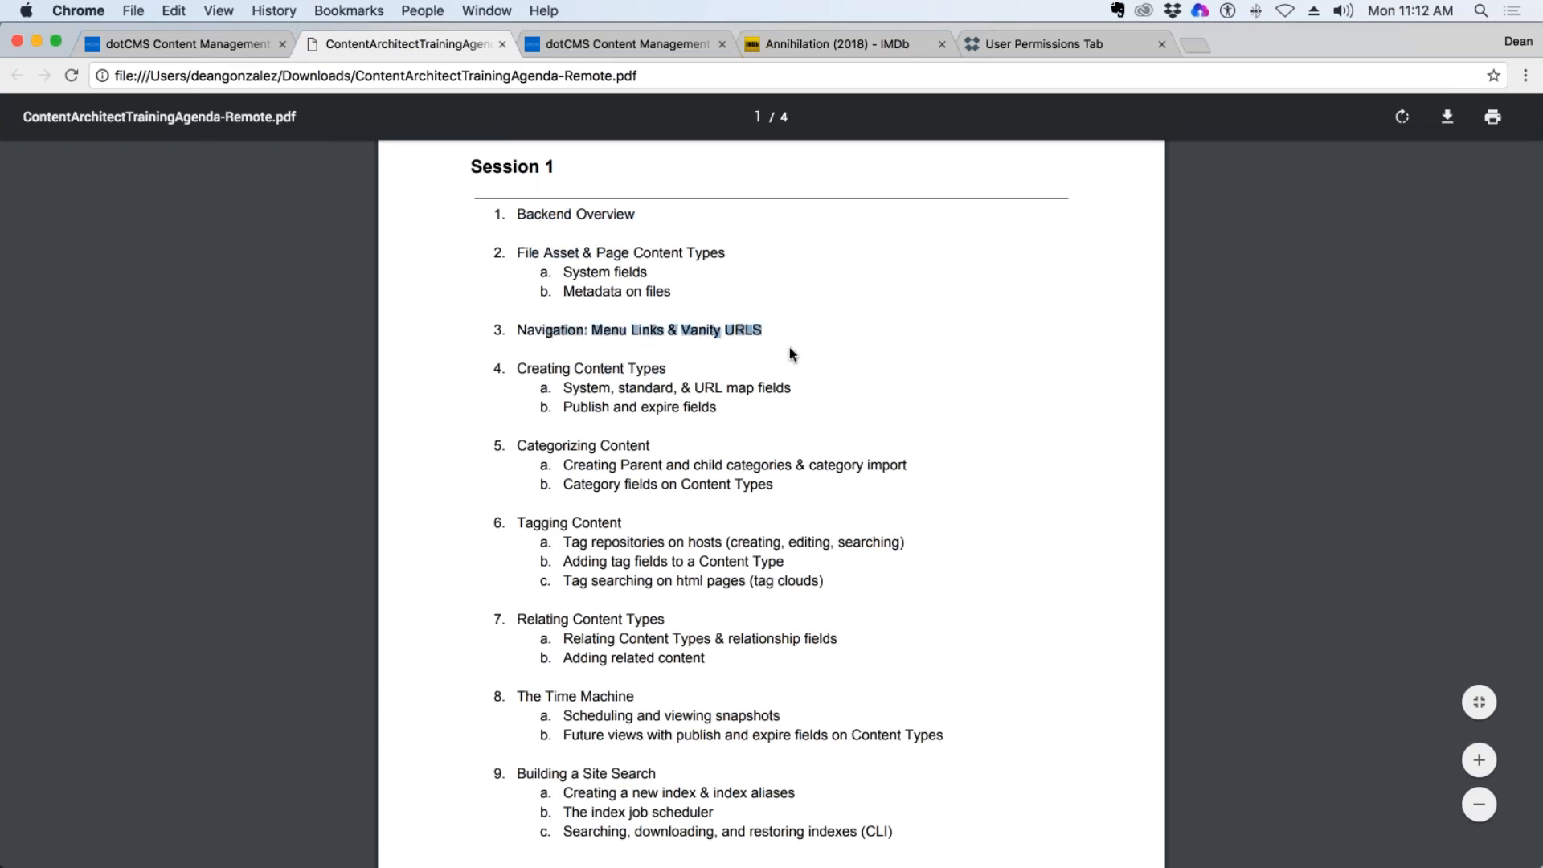
{"action": "left_click", "coordinate": [755, 379]}
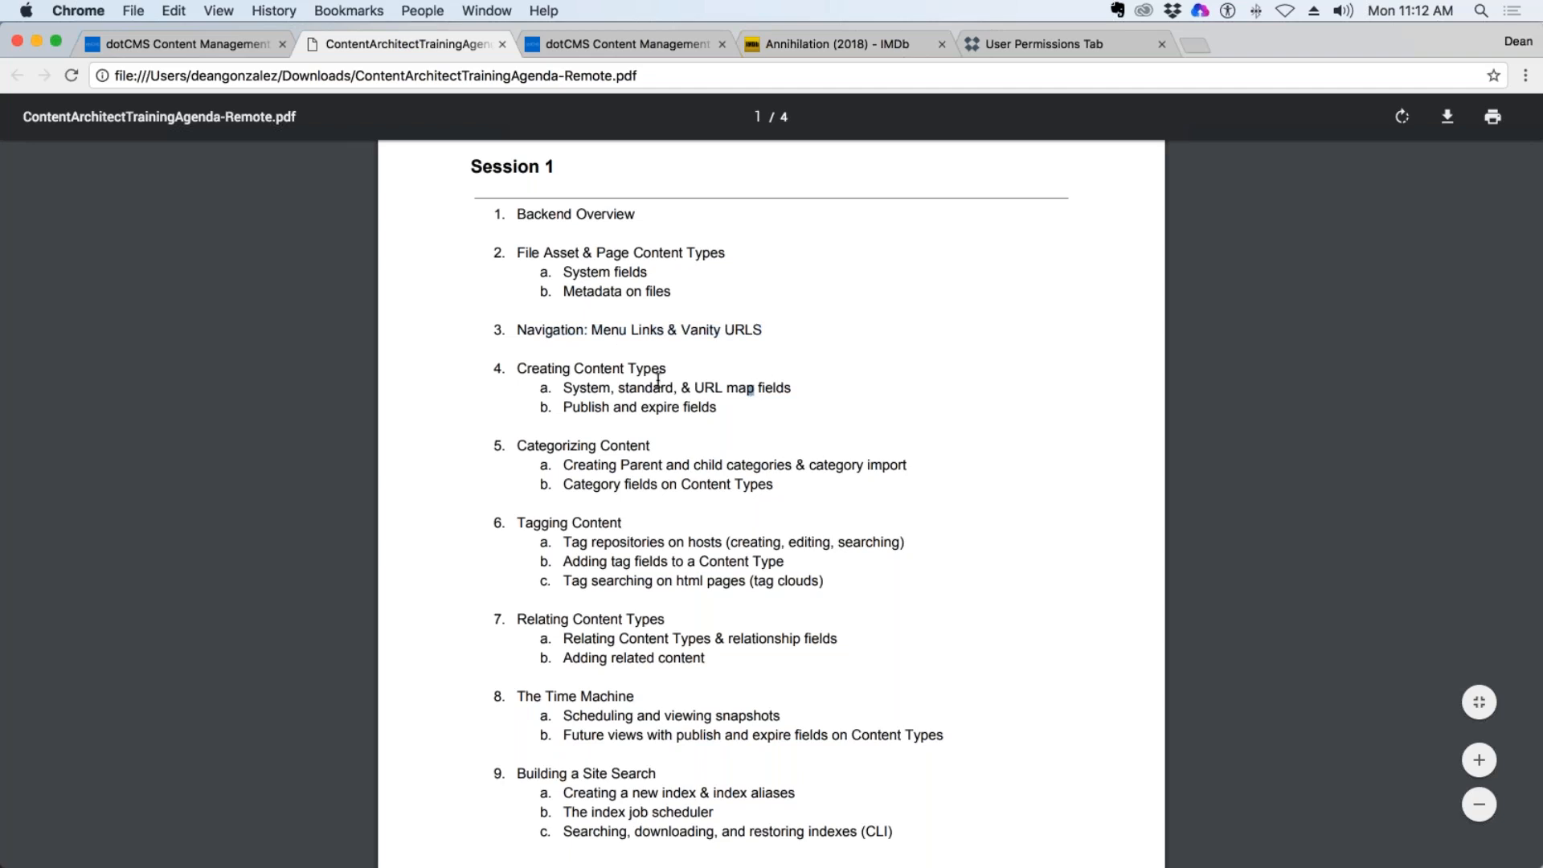
{"action": "left_click_drag", "start_coordinate": [604, 368], "coordinate": [697, 373]}
{"action": "left_click", "coordinate": [696, 374]}
{"action": "left_click_drag", "start_coordinate": [588, 387], "coordinate": [802, 387]}
{"action": "left_click_drag", "start_coordinate": [685, 388], "coordinate": [836, 384]}
{"action": "left_click_drag", "start_coordinate": [715, 408], "coordinate": [564, 409]}
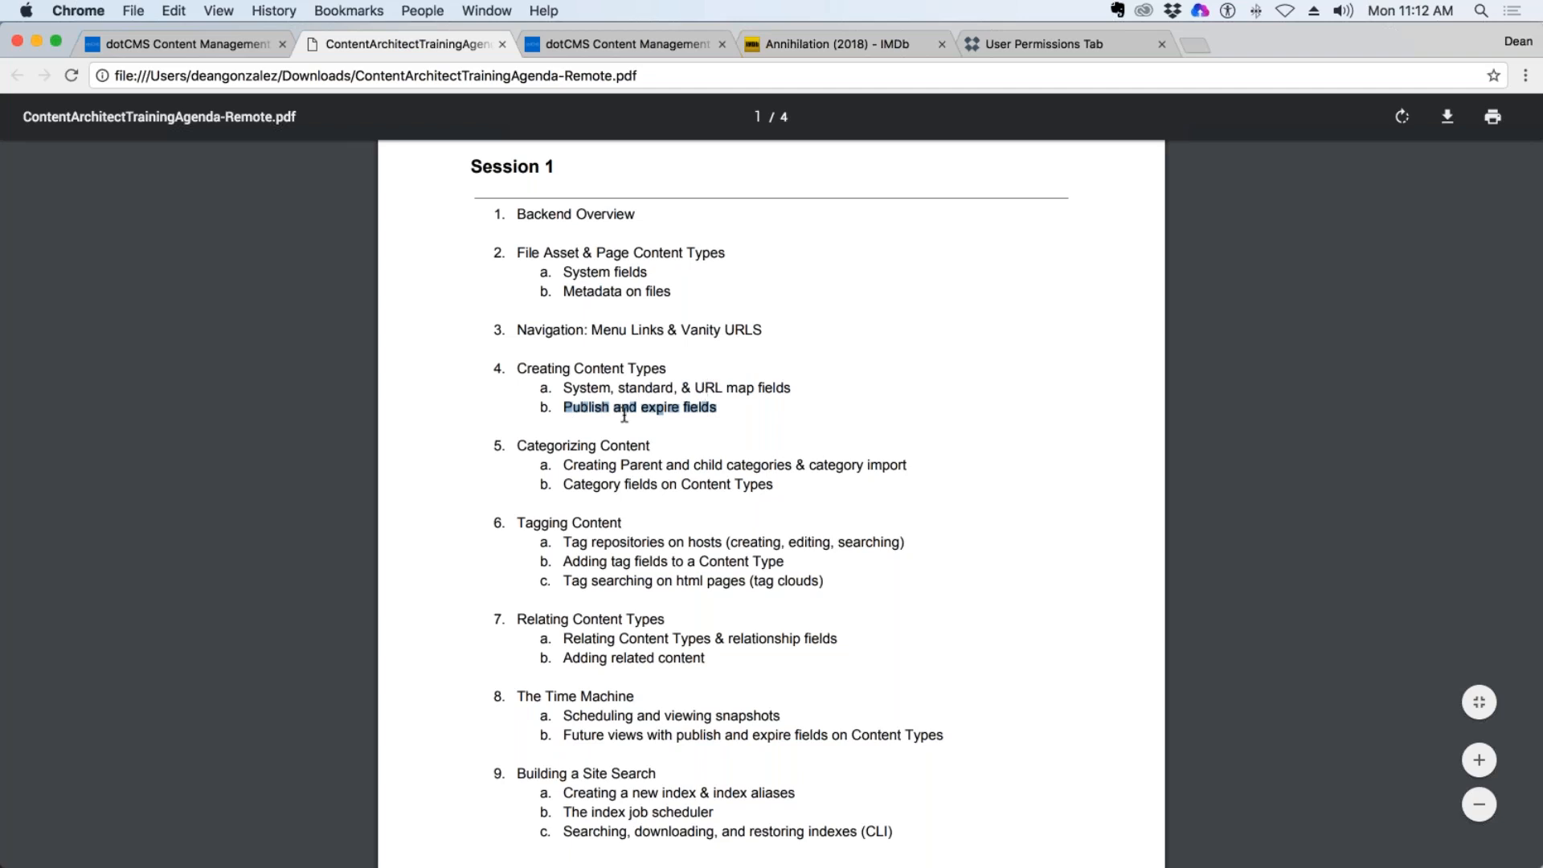
Review the agenda's remaining Session 1 topics, including Categorizing Content, Tagging Content and The Time Machine.
{"action": "scroll", "coordinate": [627, 402], "scroll_direction": "down", "scroll_amount": 2}
{"action": "left_click_drag", "start_coordinate": [582, 357], "coordinate": [685, 368]}
{"action": "left_click", "coordinate": [755, 383]}
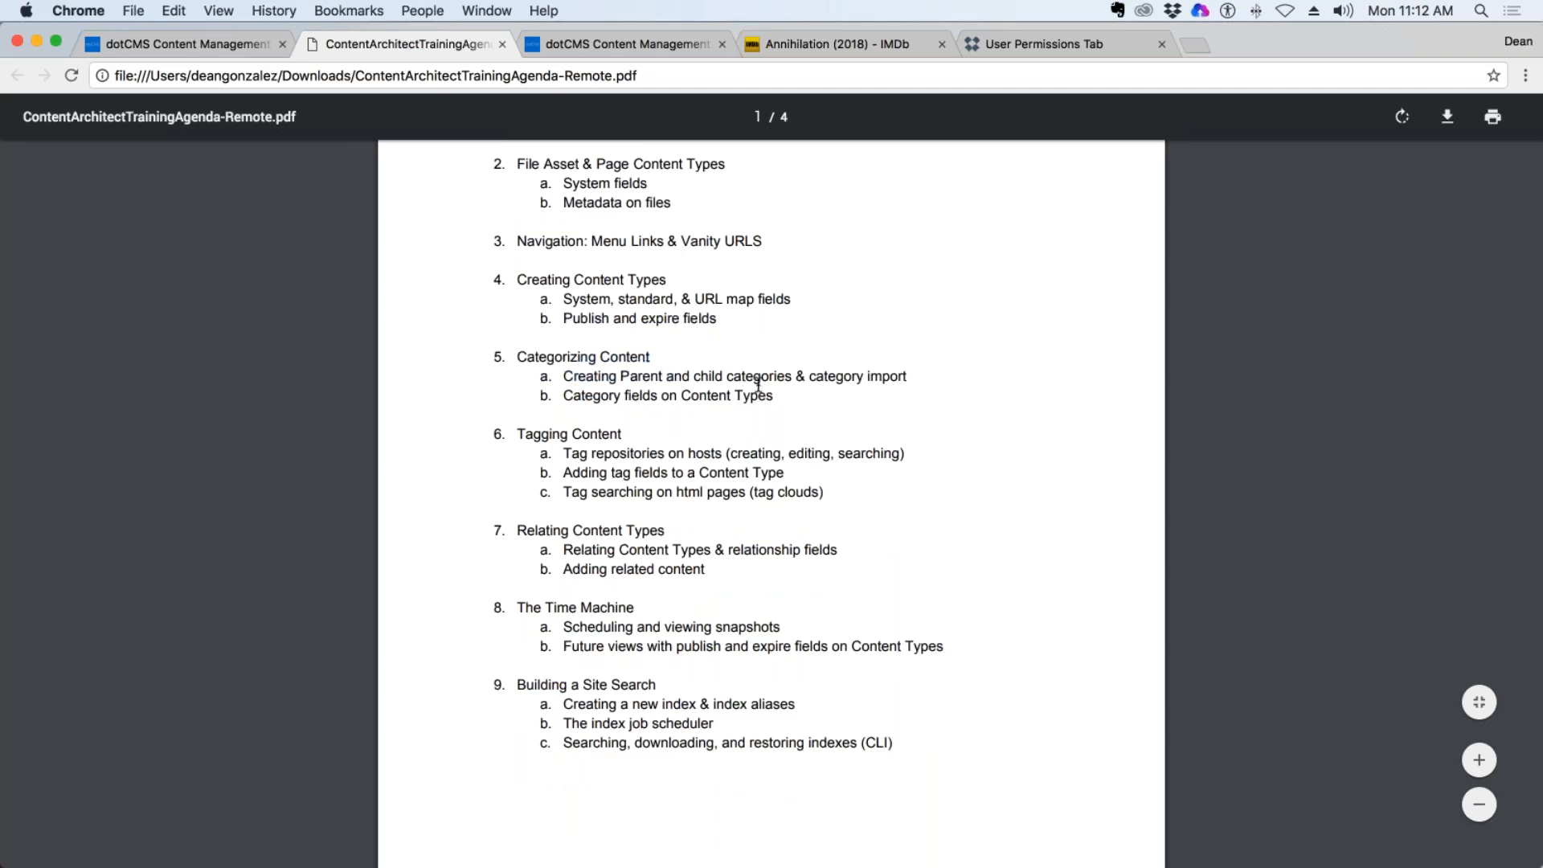
{"action": "left_click_drag", "start_coordinate": [772, 393], "coordinate": [567, 374]}
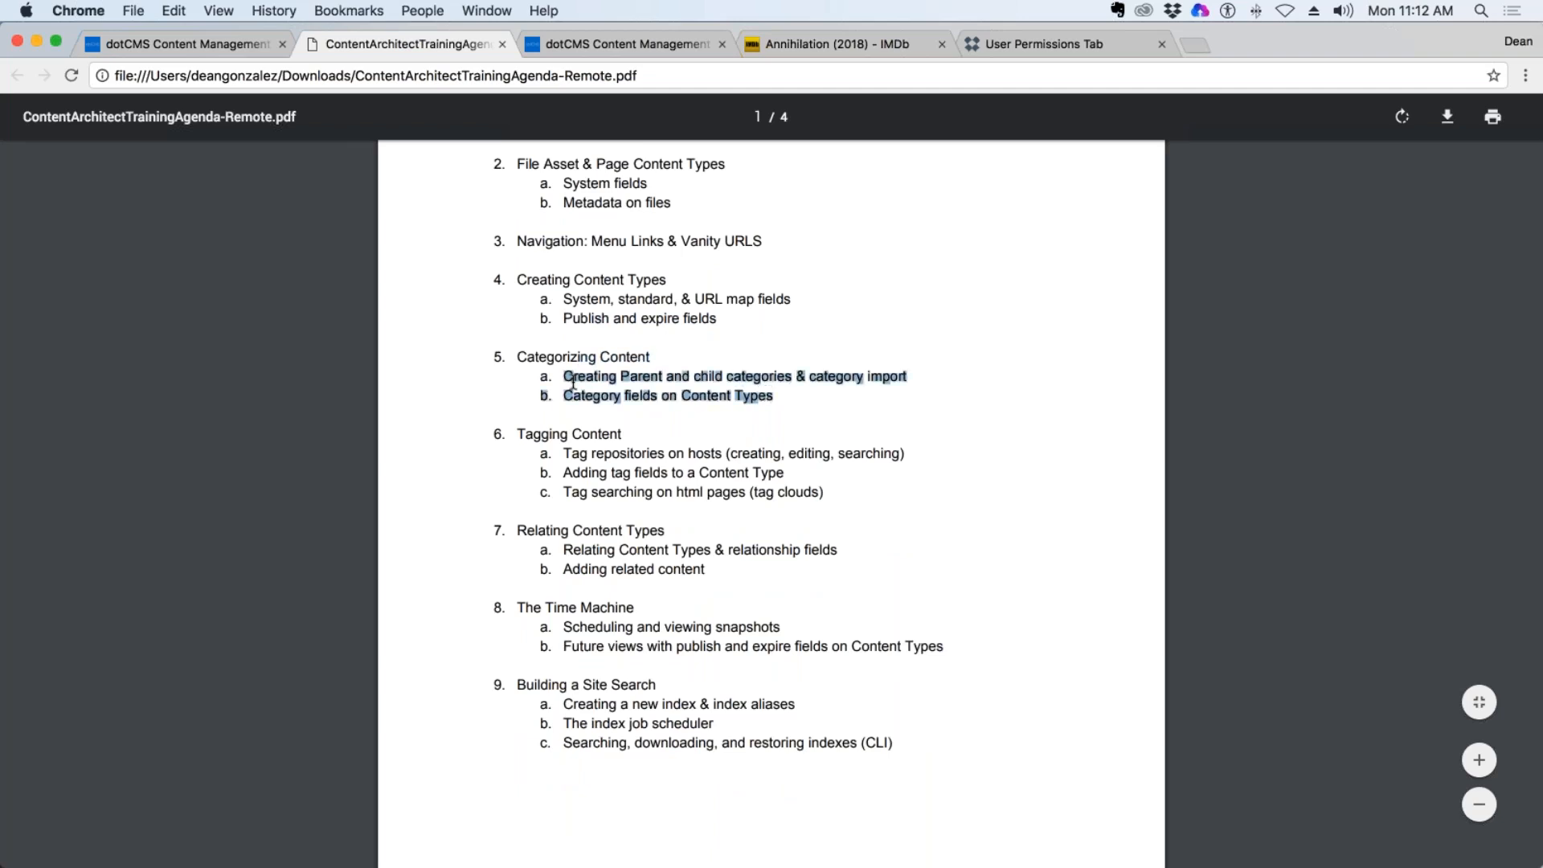
{"action": "left_click_drag", "start_coordinate": [541, 434], "coordinate": [709, 377]}
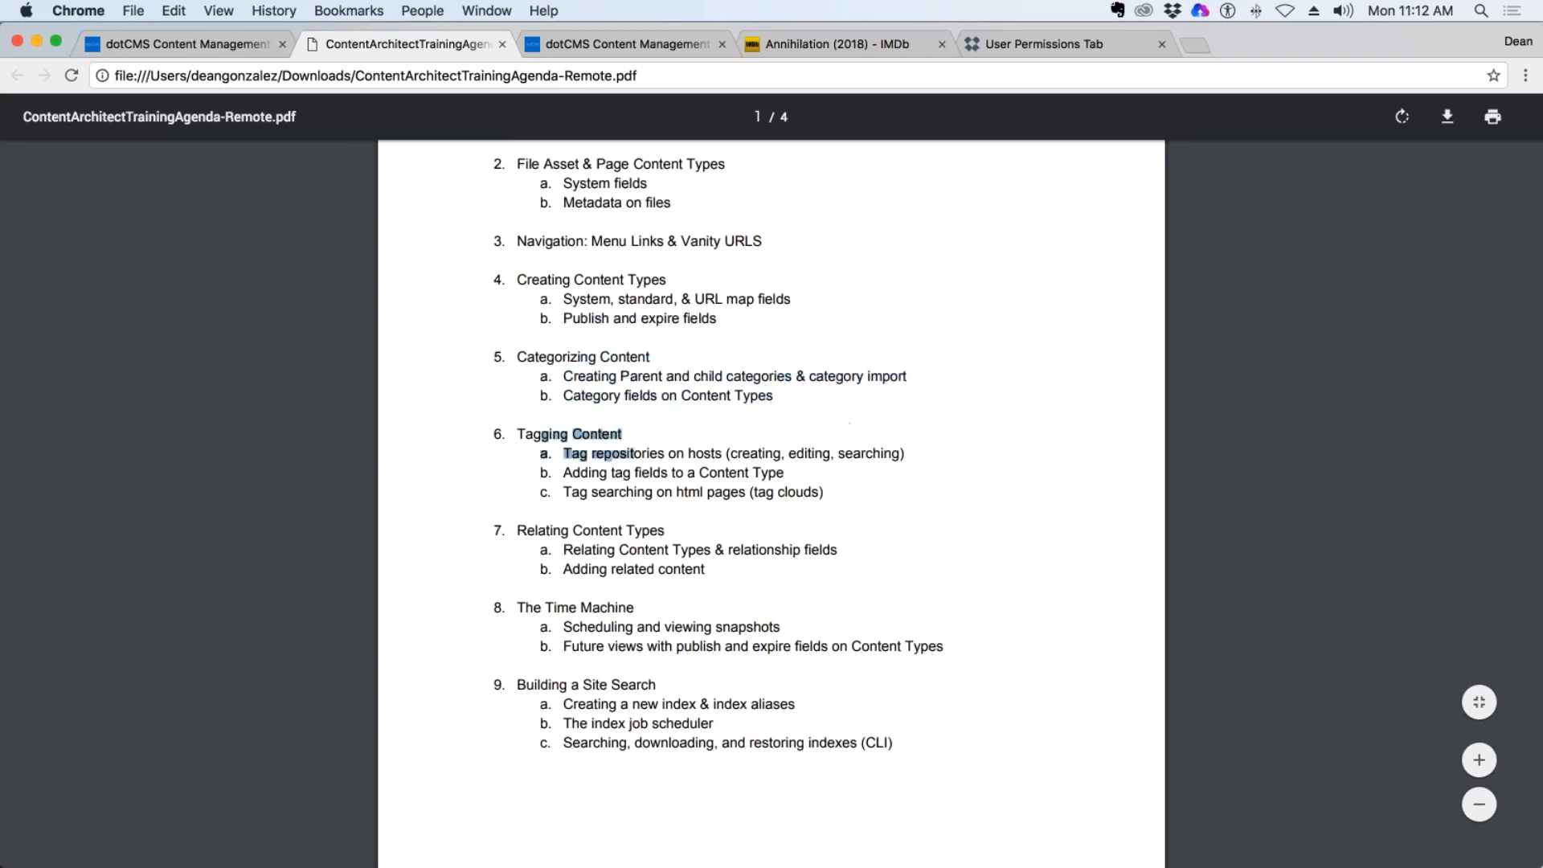
{"action": "left_click_drag", "start_coordinate": [548, 605], "coordinate": [699, 646]}
{"action": "left_click_drag", "start_coordinate": [612, 434], "coordinate": [609, 444]}
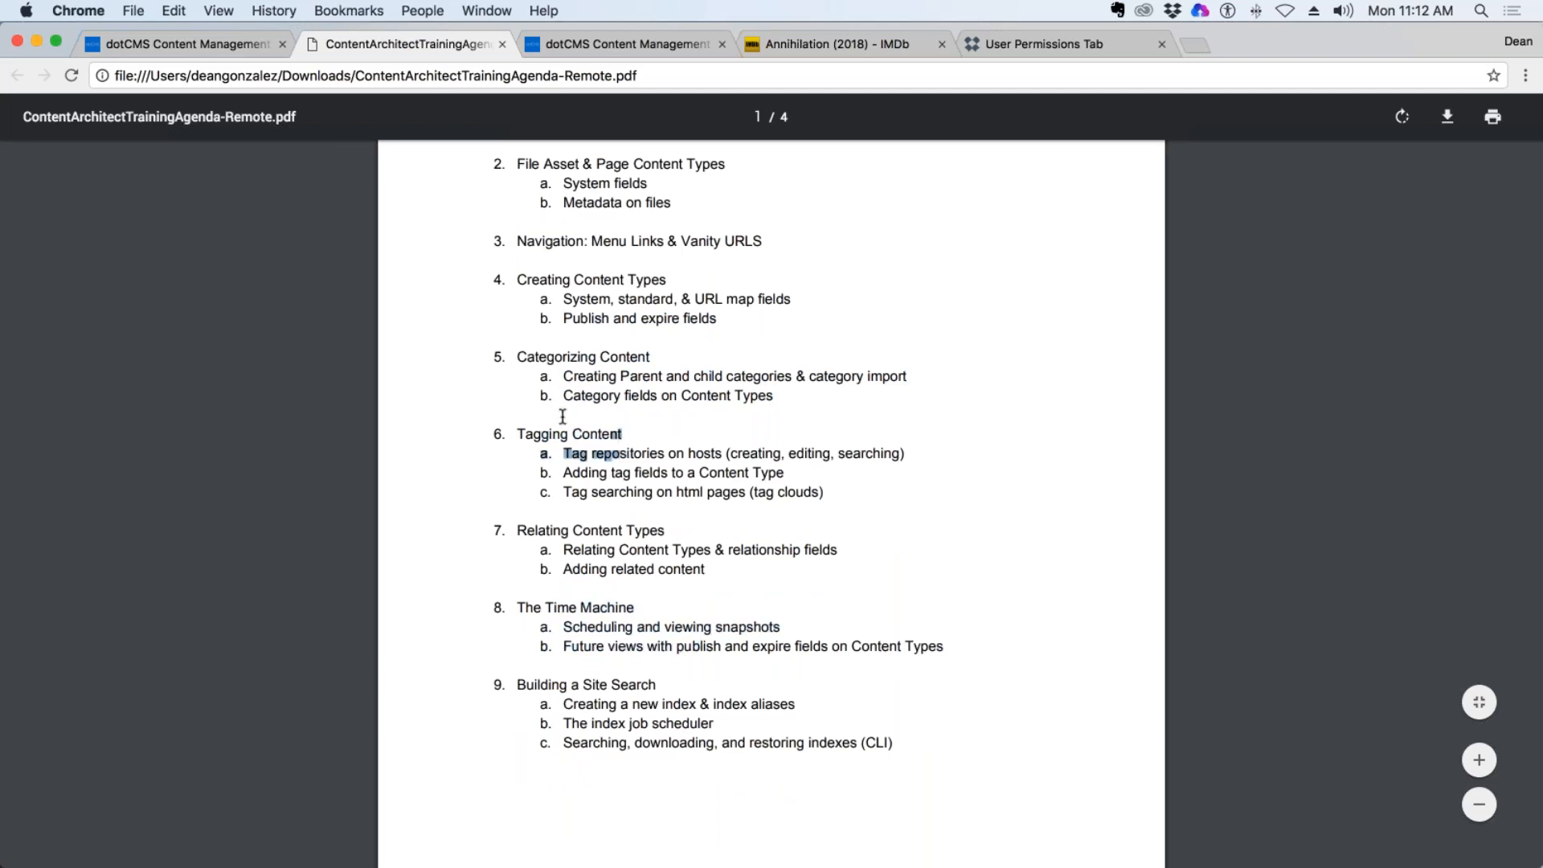
Close the browser tab holding the url-title.vtl file and return to the other dotCMS backend tab.
{"action": "left_click", "coordinate": [193, 44]}
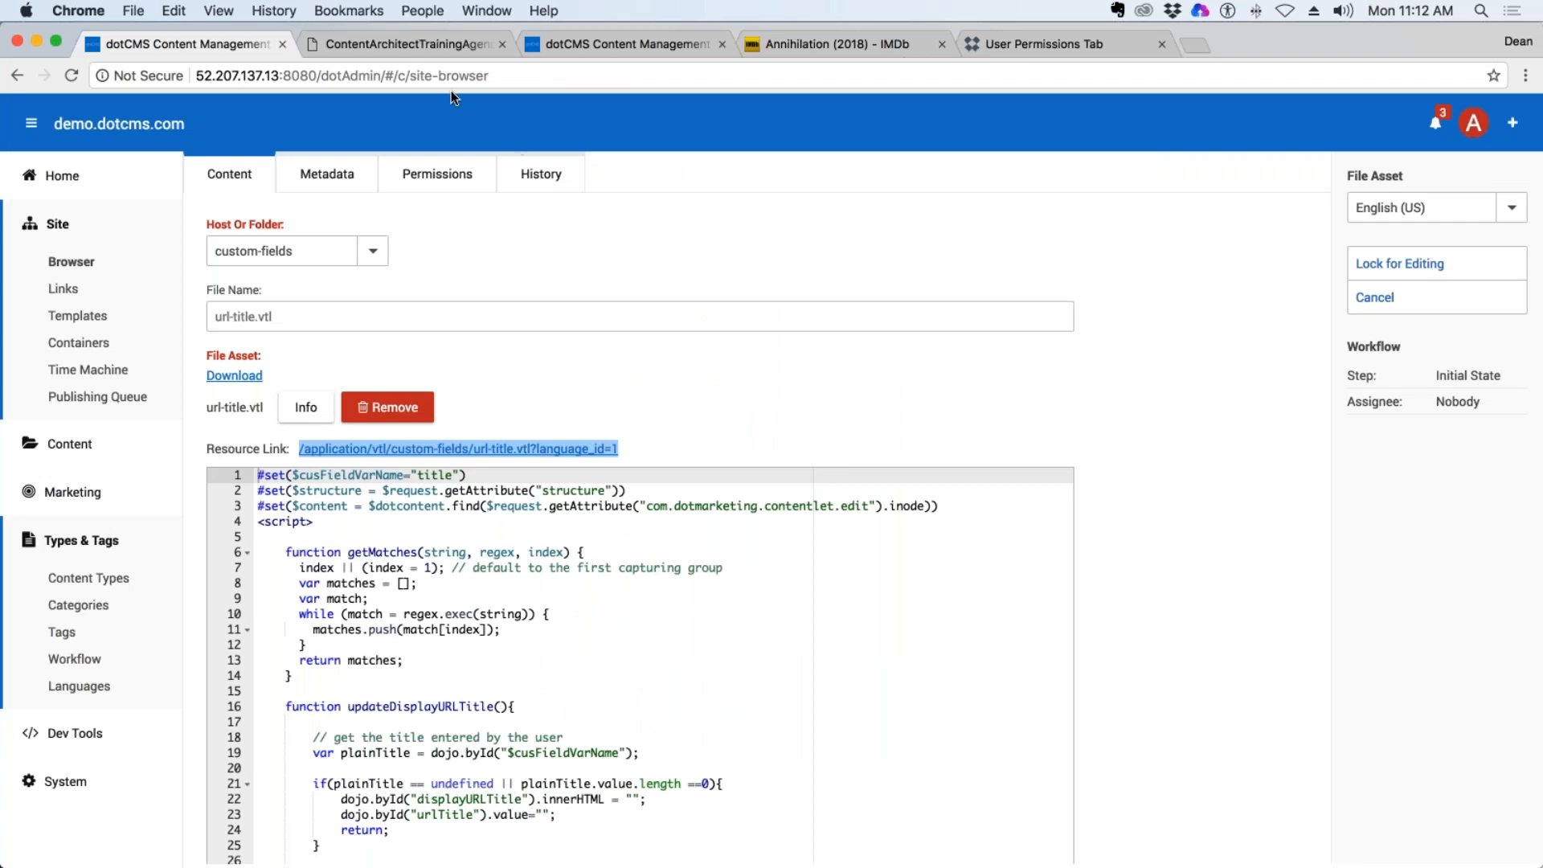
{"action": "left_click", "coordinate": [282, 44]}
{"action": "left_click", "coordinate": [402, 44]}
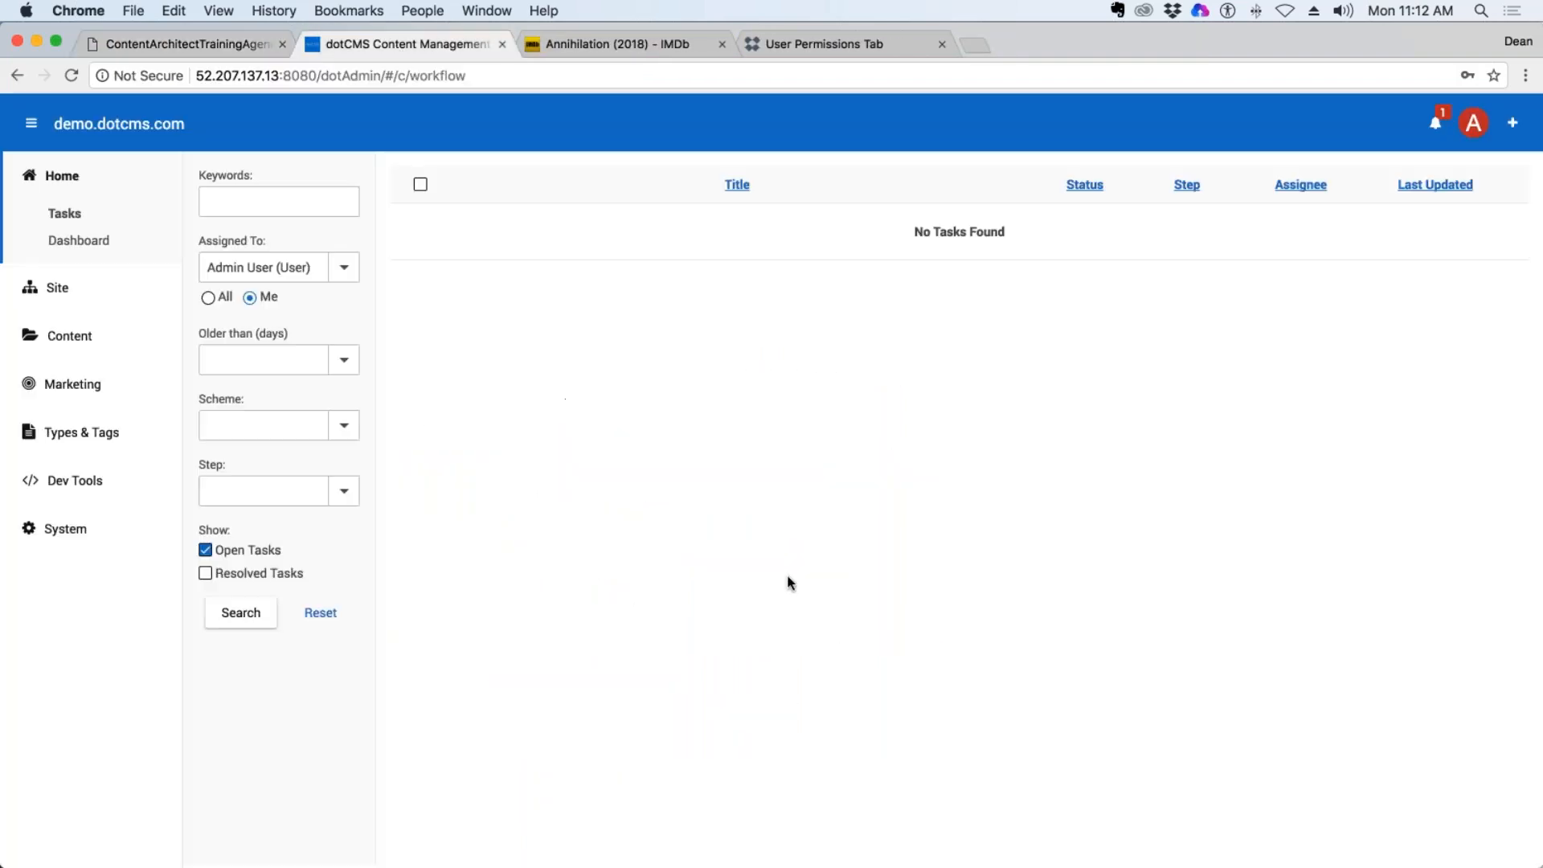
Open the DeanG Movies content type from the content types list to show its fields.
{"action": "left_click", "coordinate": [72, 434]}
{"action": "left_click", "coordinate": [97, 469]}
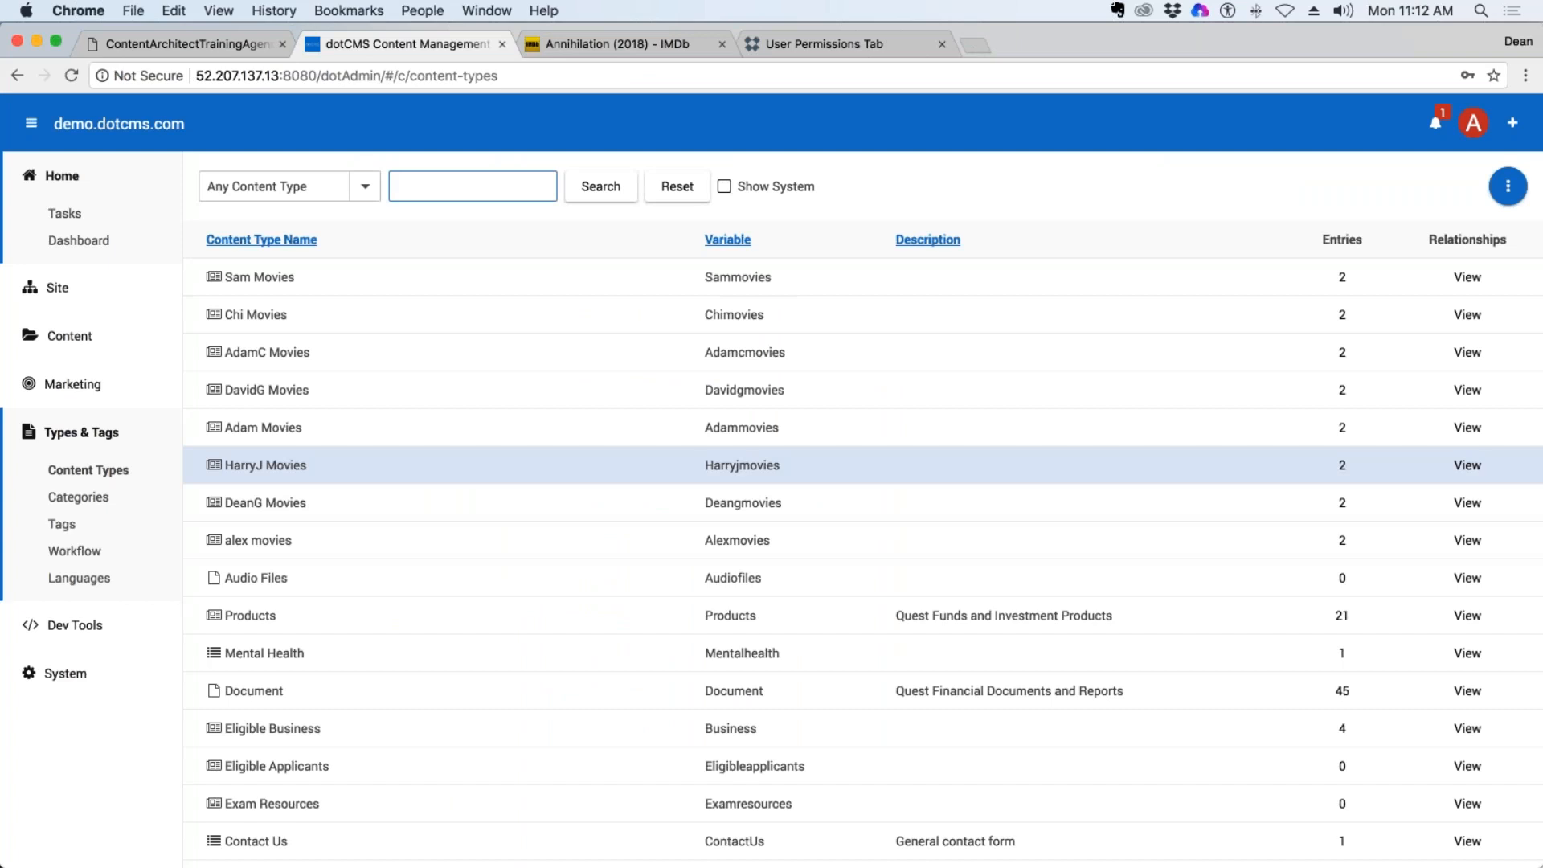
{"action": "left_click", "coordinate": [264, 502]}
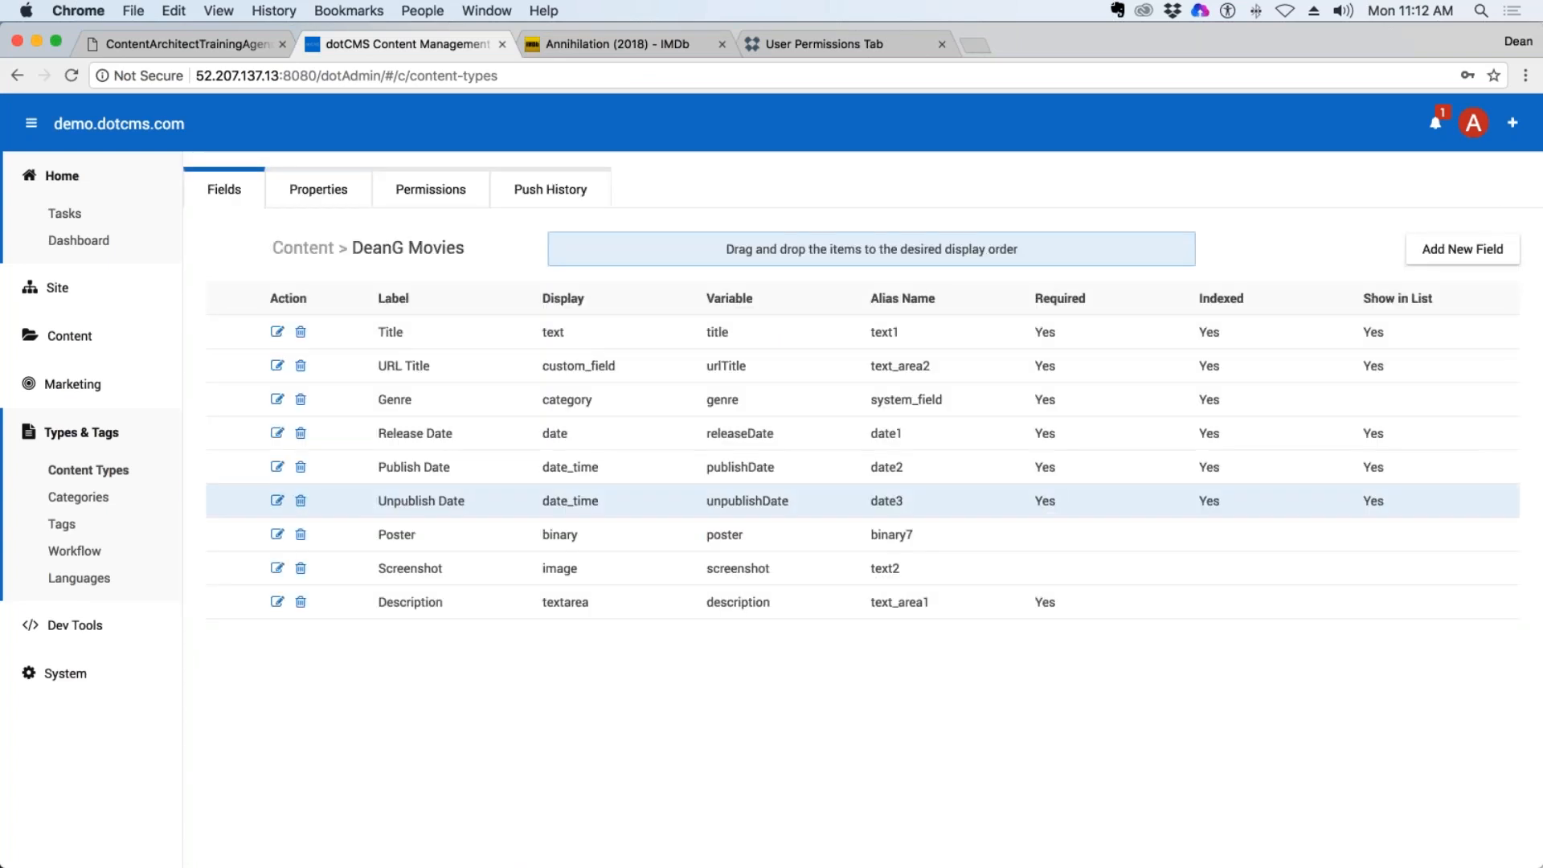
Add a user-searchable Tag field labelled Tags to DeanG Movies and place it directly below the Genre field.
{"action": "left_click", "coordinate": [1463, 250]}
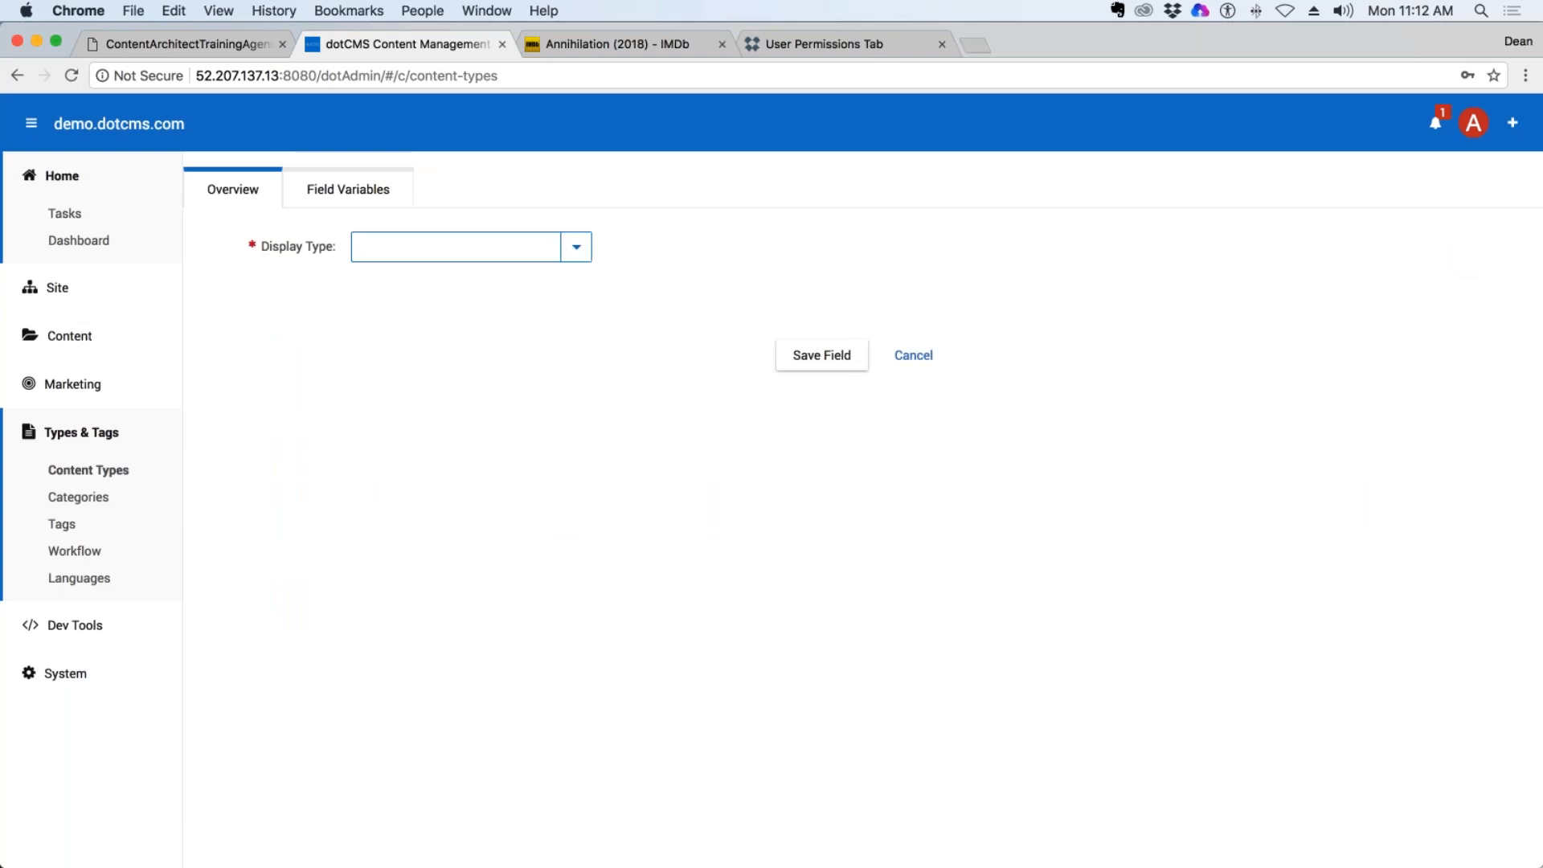
{"action": "left_click", "coordinate": [576, 246]}
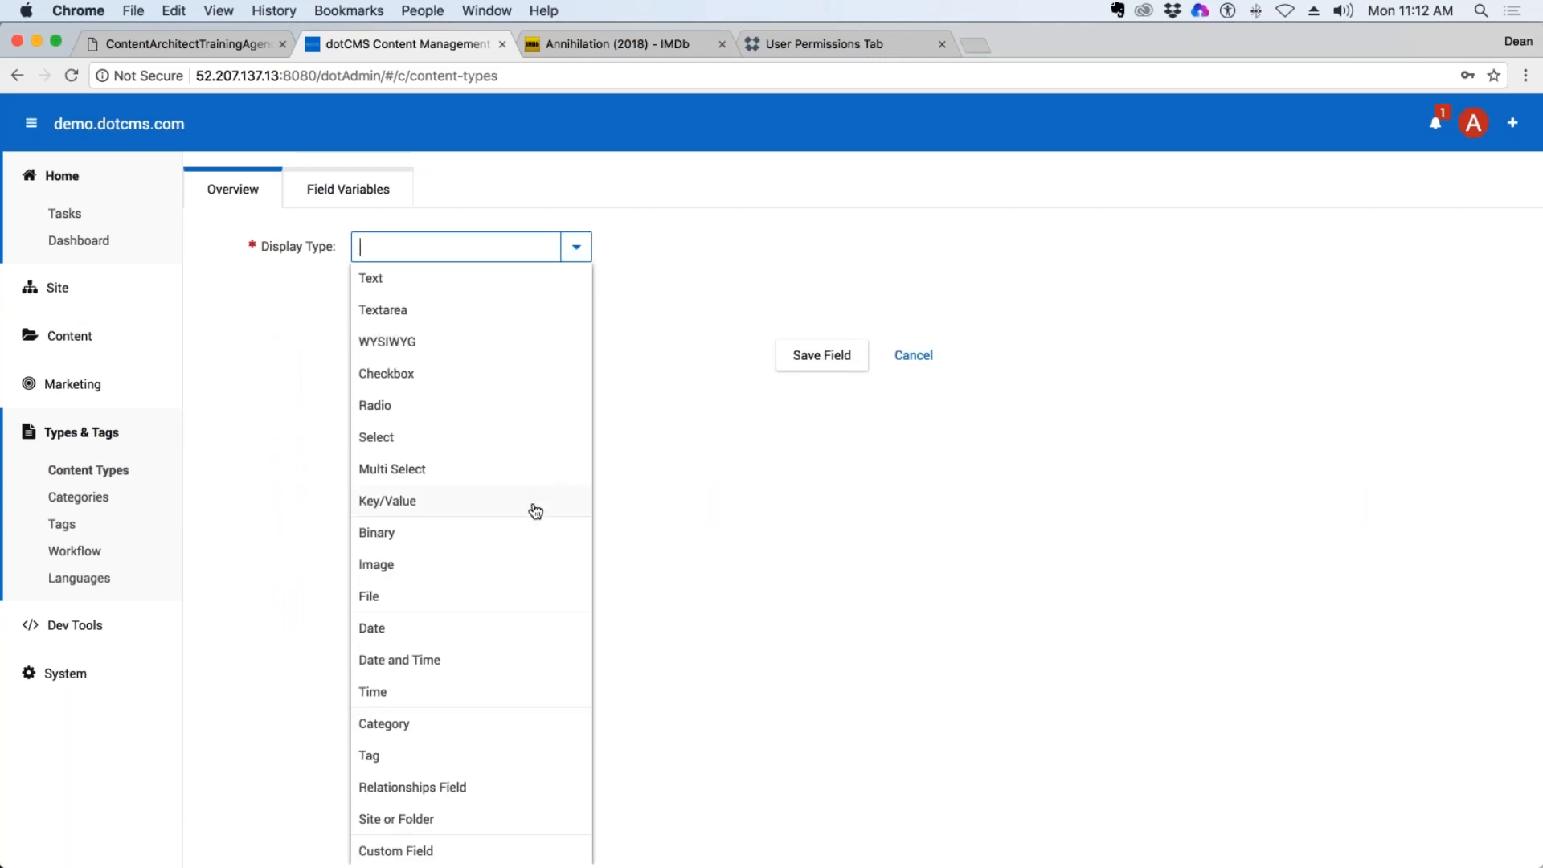
{"action": "scroll", "coordinate": [479, 630], "scroll_direction": "down", "scroll_amount": 3}
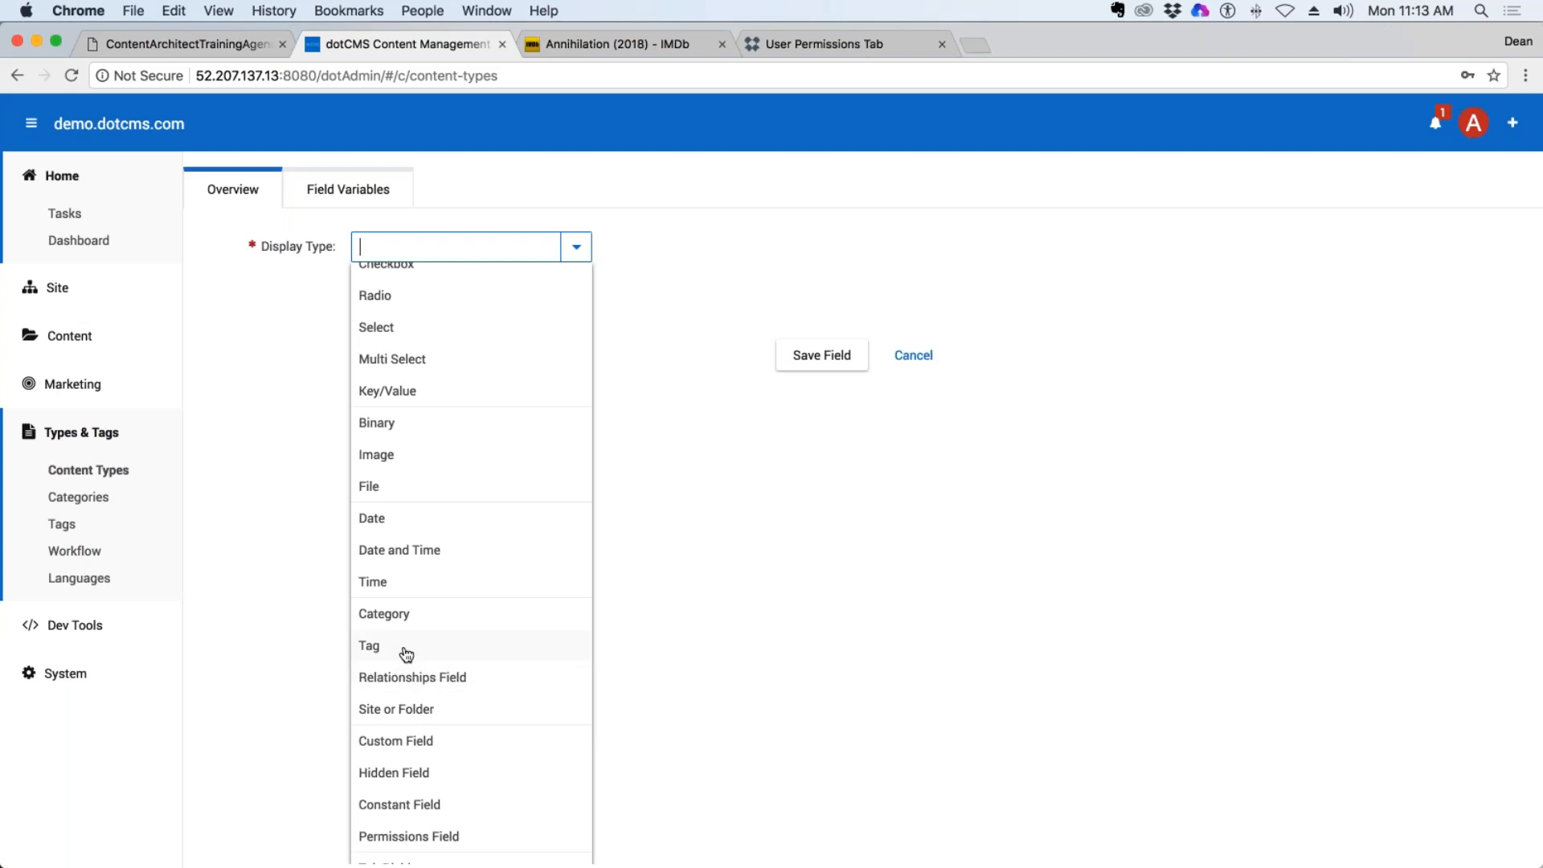
{"action": "left_click", "coordinate": [405, 654]}
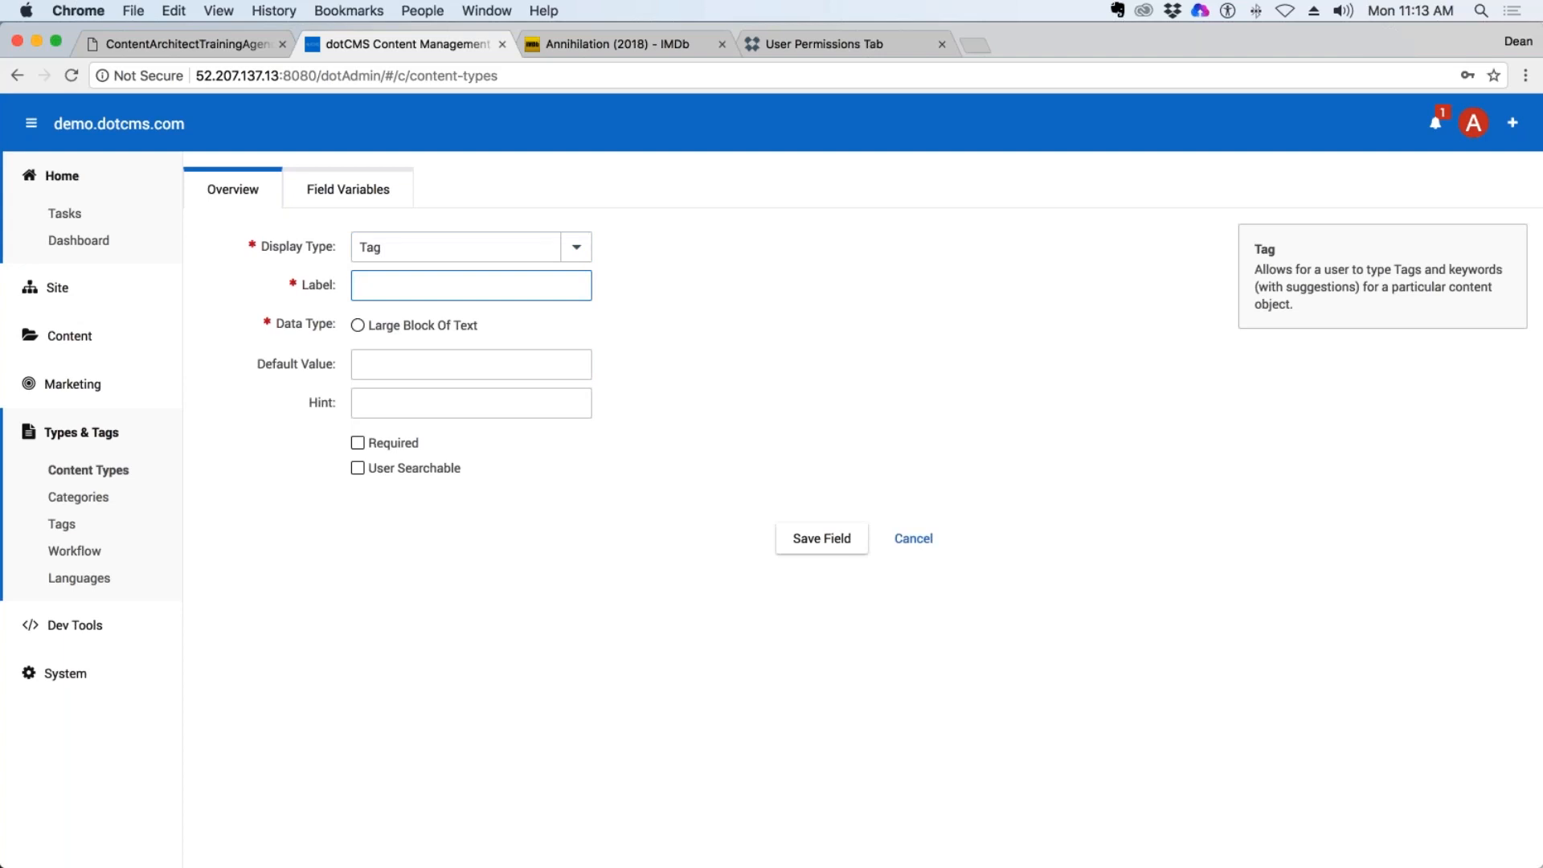
{"action": "type", "text": "Tags"}
{"action": "left_click", "coordinate": [471, 364]}
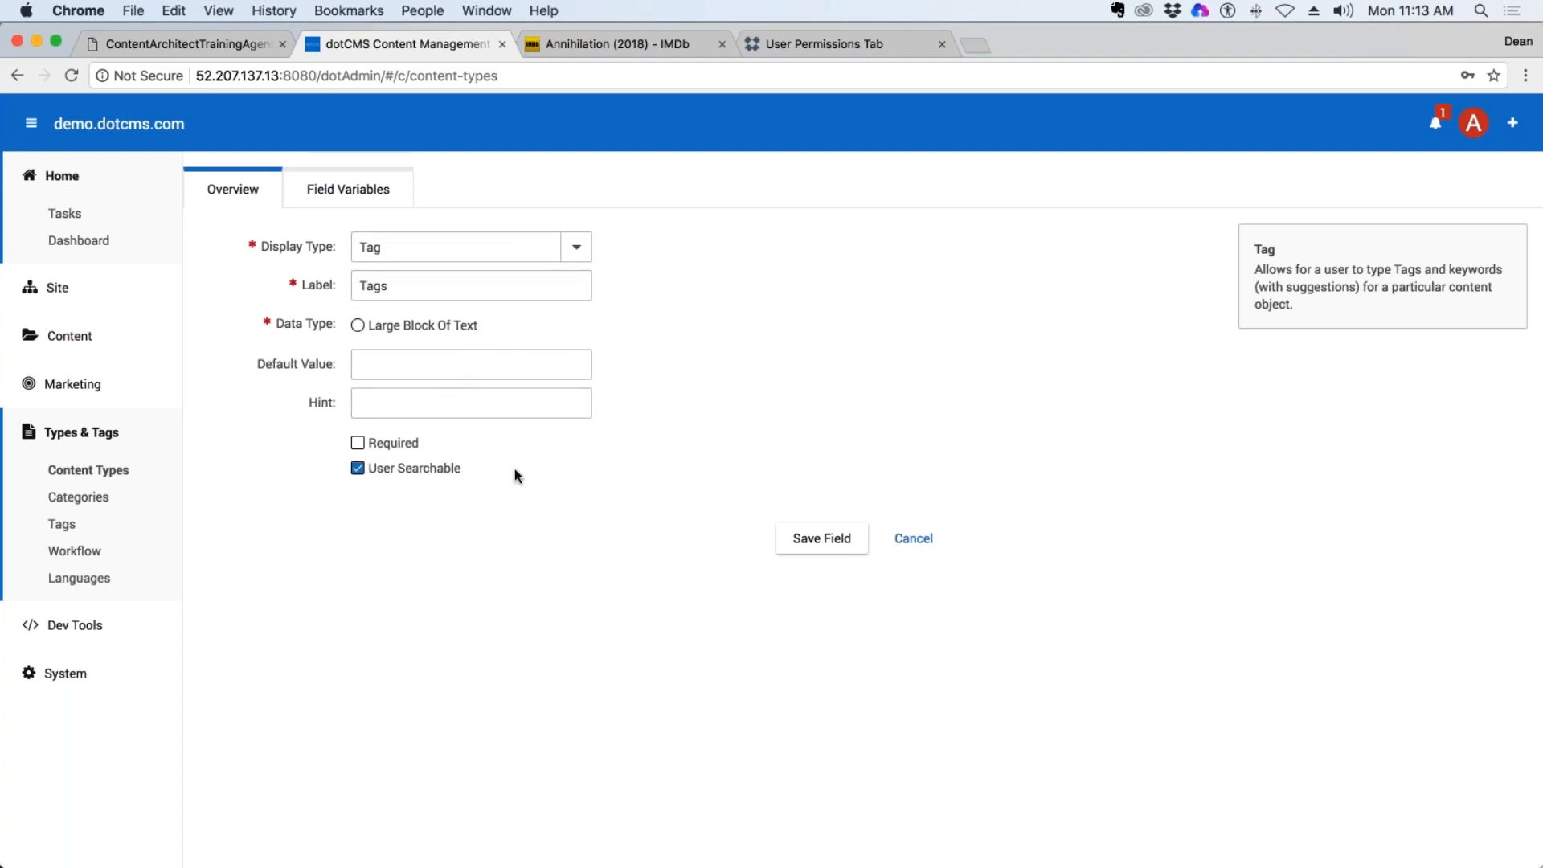
{"action": "left_click", "coordinate": [837, 535]}
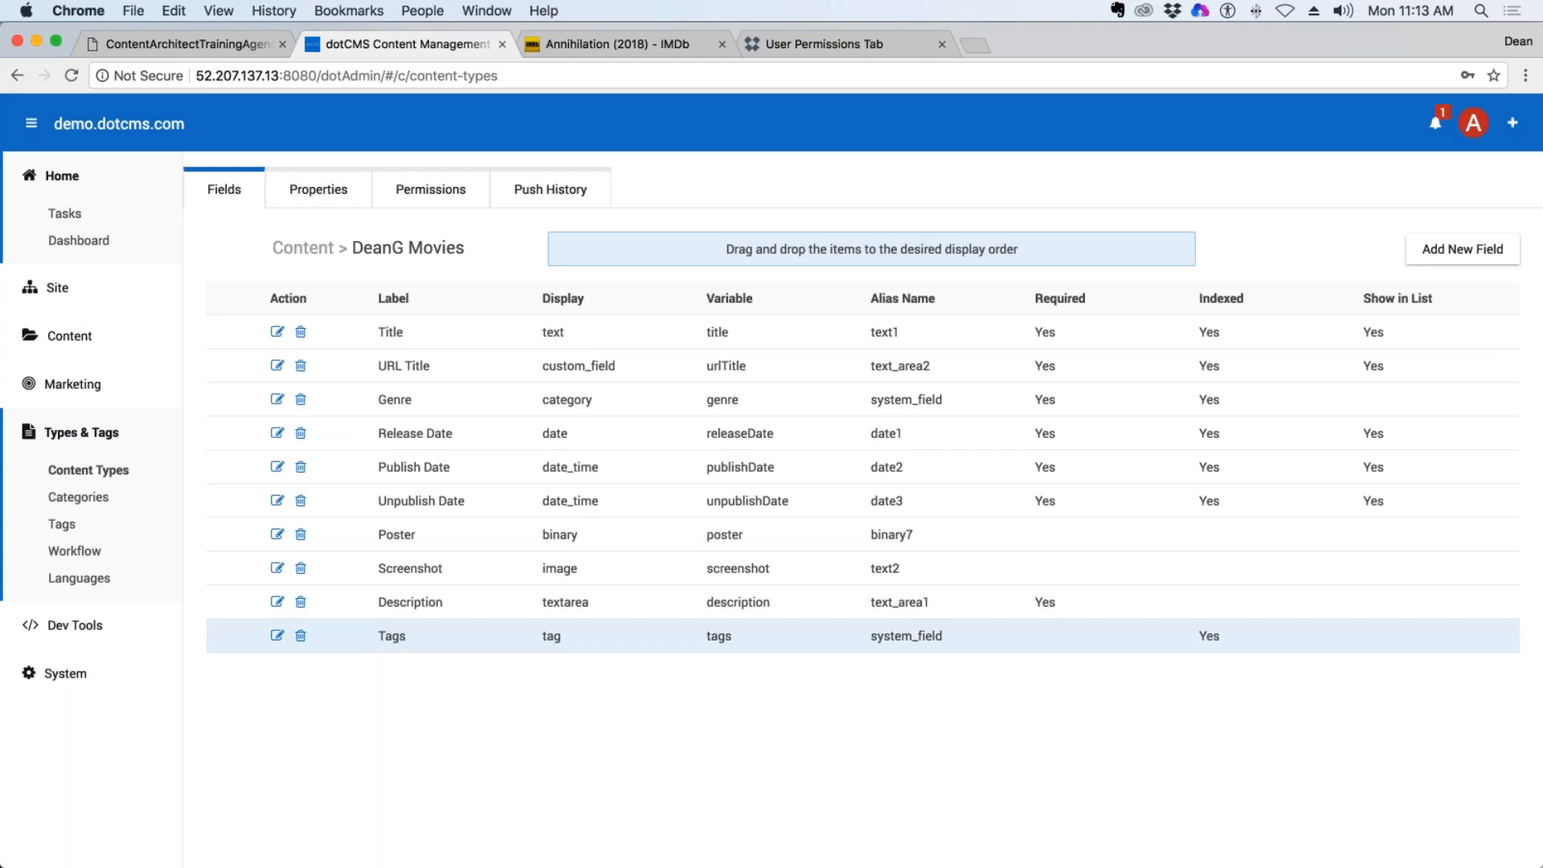
{"action": "left_click_drag", "start_coordinate": [386, 643], "coordinate": [394, 438]}
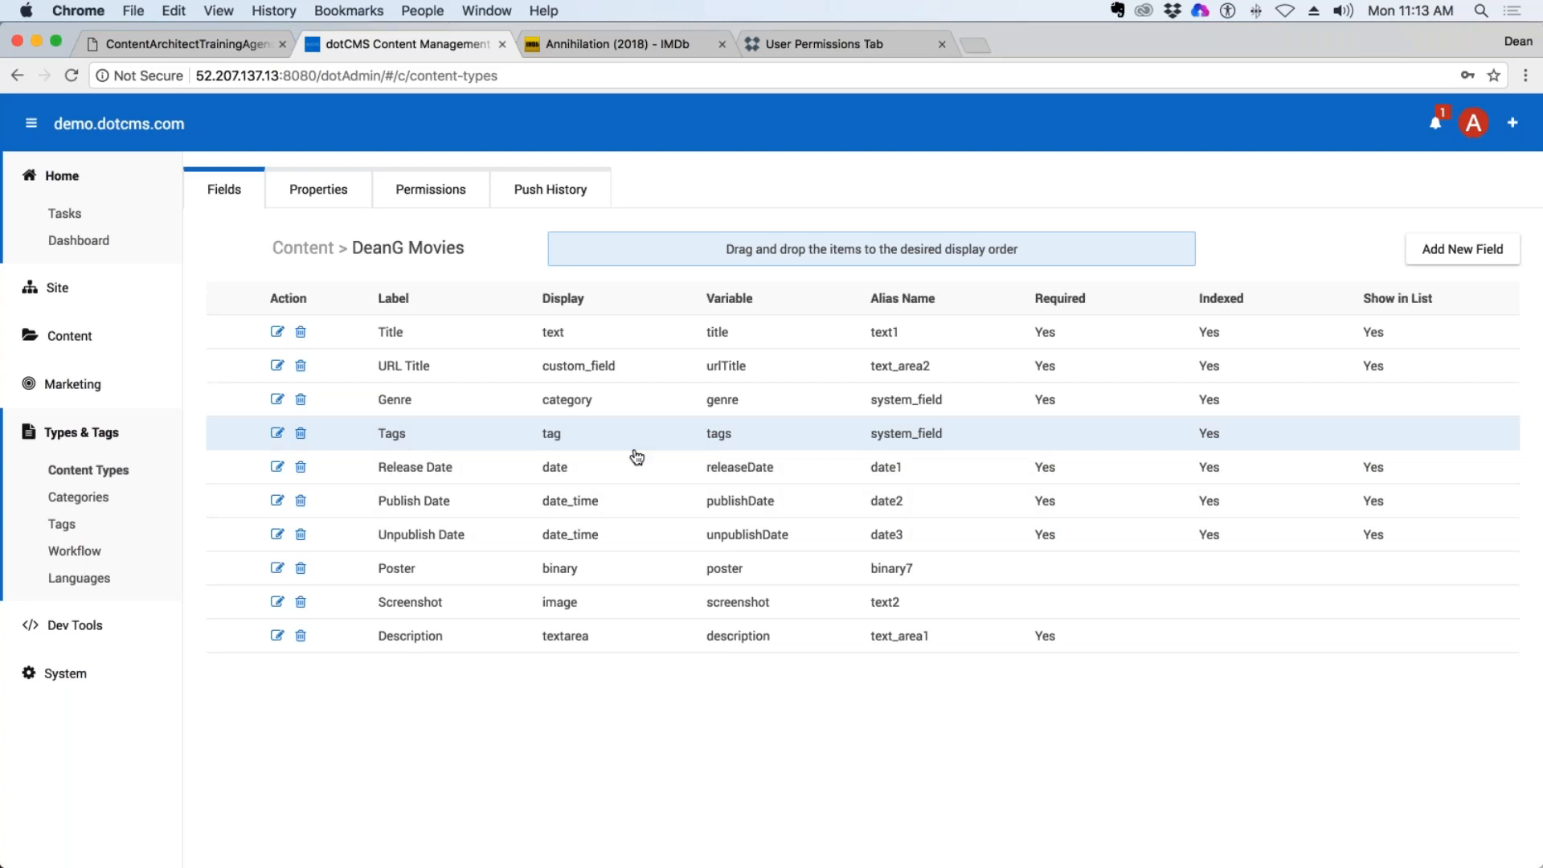
Open the Black Panther (2018) entry from the content search list and go to its Tags field.
{"action": "left_click", "coordinate": [69, 335]}
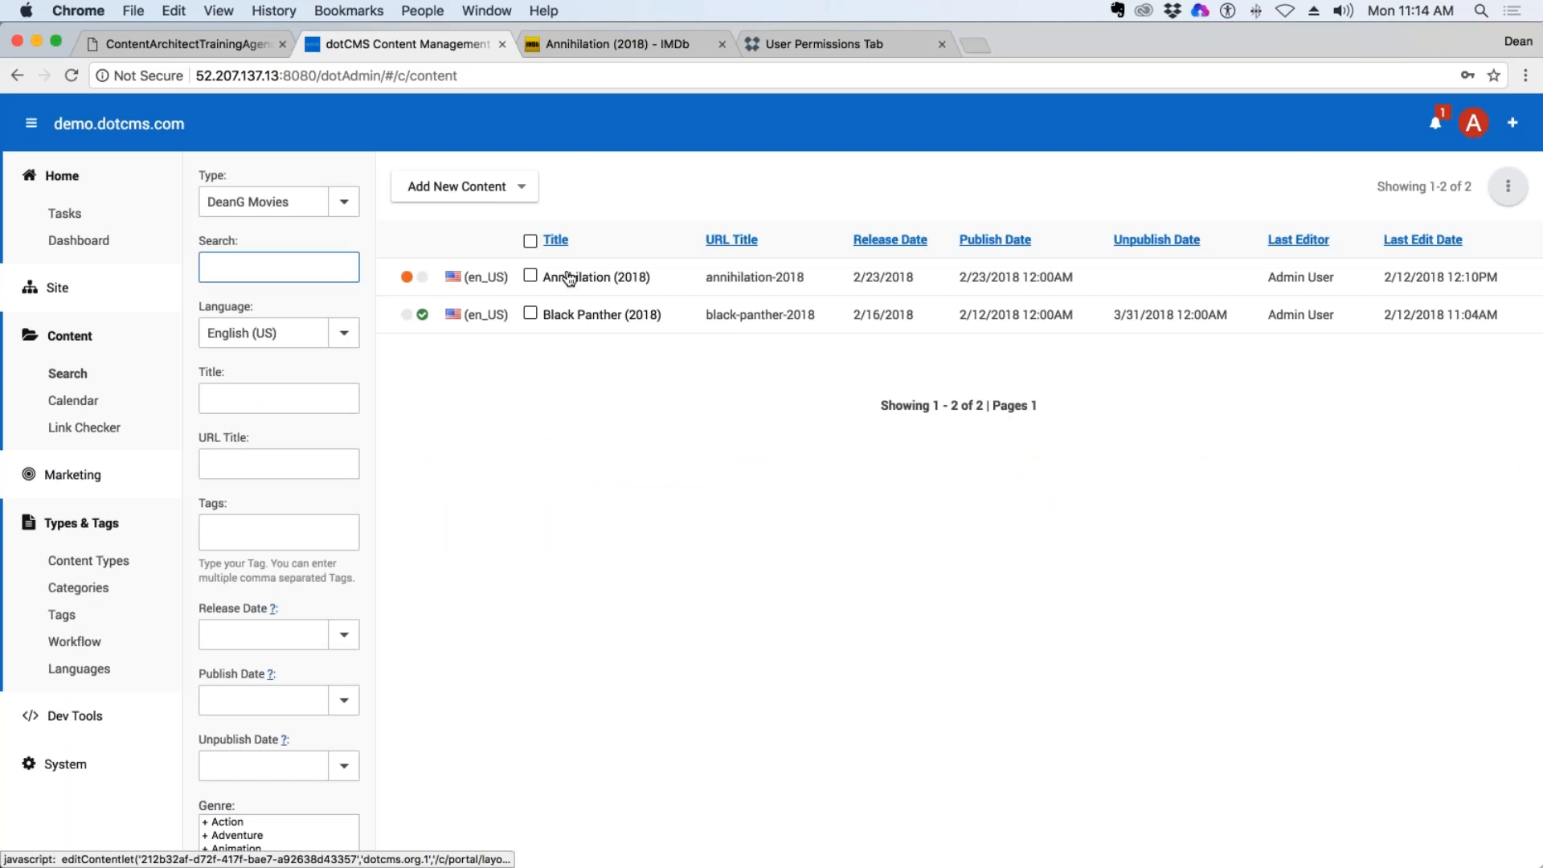
{"action": "left_click", "coordinate": [596, 318]}
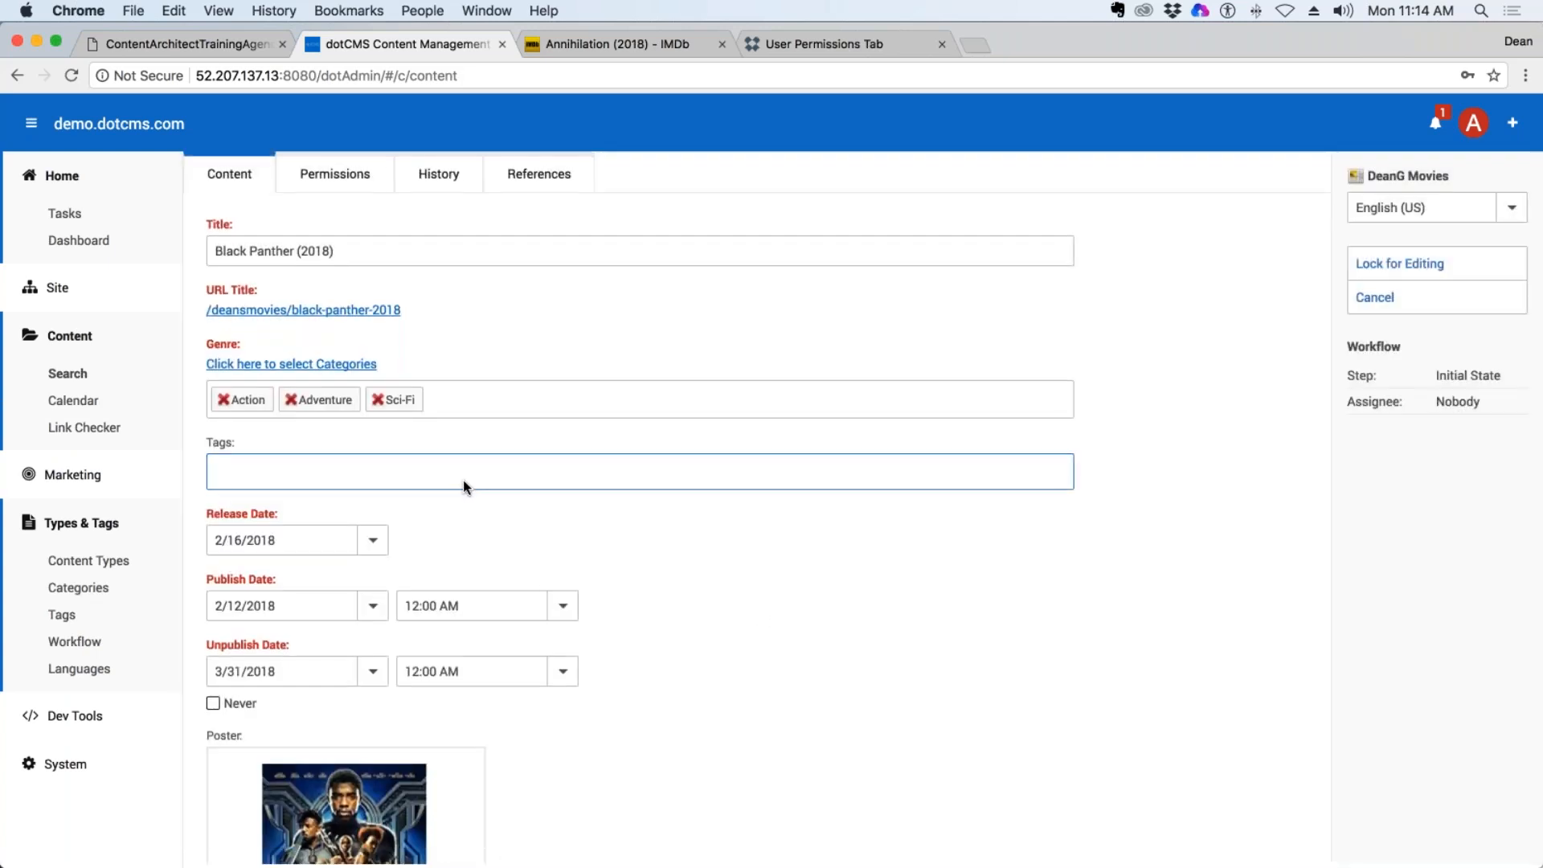
{"action": "left_click", "coordinate": [302, 462]}
{"action": "scroll", "coordinate": [620, 729], "scroll_direction": "down", "scroll_amount": 4}
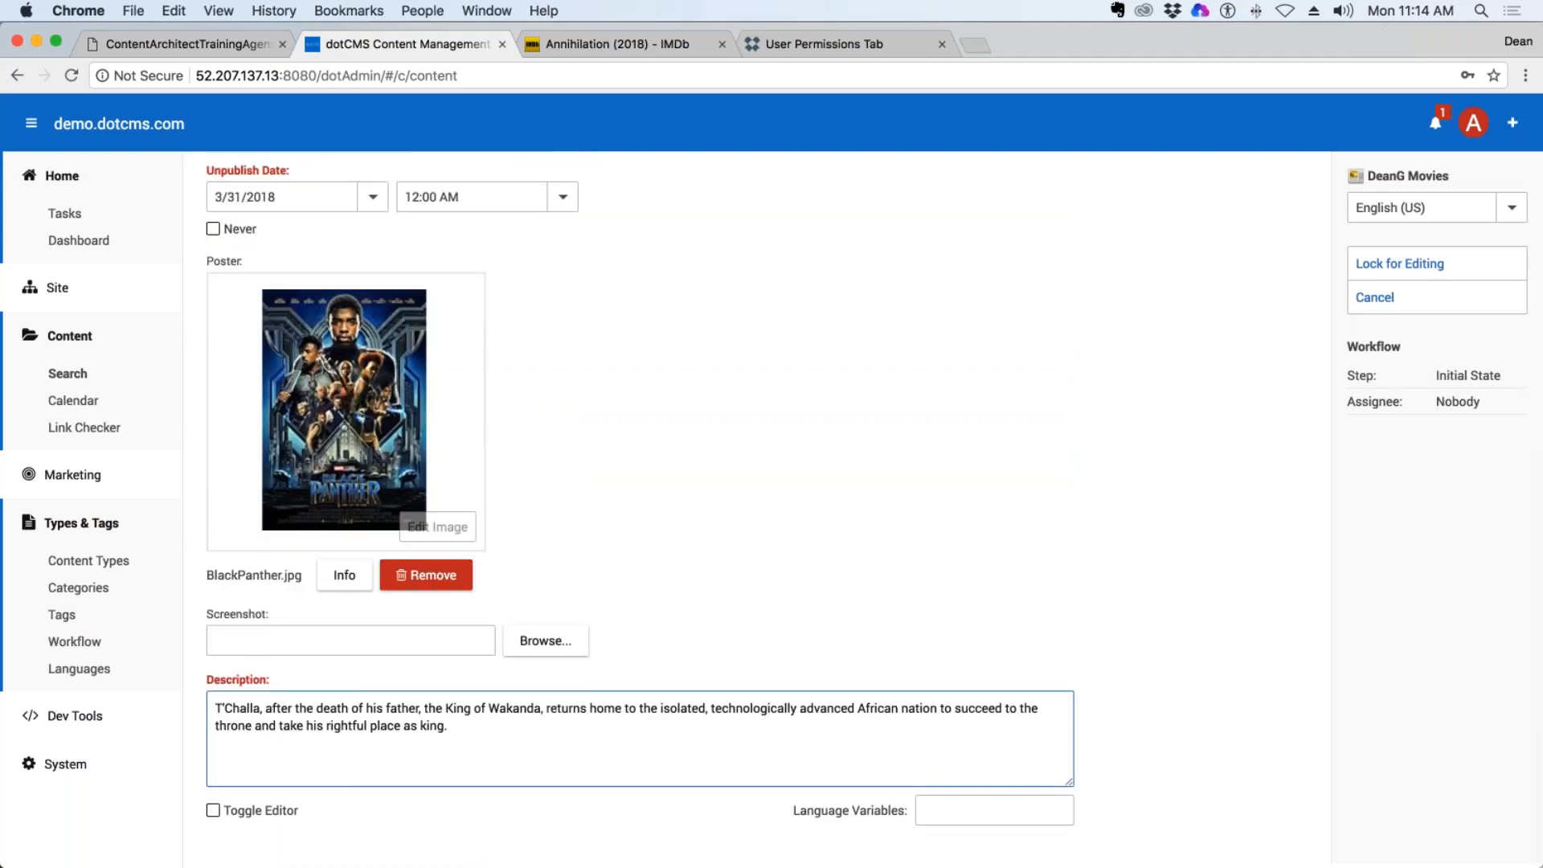
{"action": "scroll", "coordinate": [510, 572], "scroll_direction": "up", "scroll_amount": 6}
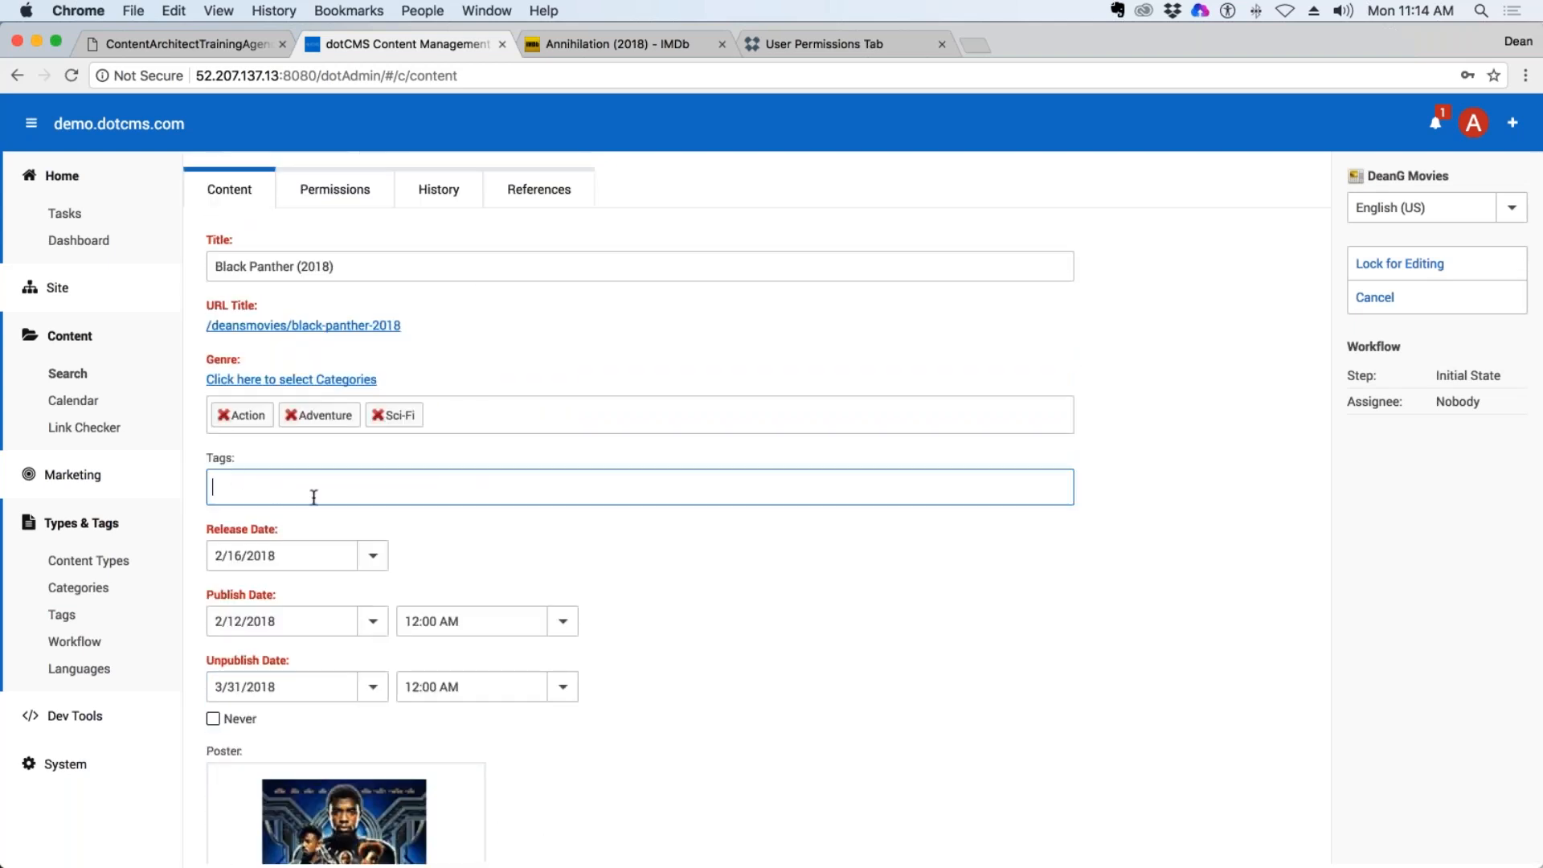
Try the suggested smartphone tag for "Mar" in Black Panther's Tags field, and remove it again.
{"action": "type", "text": "Marvel"}
{"action": "key", "text": "BackSpace"}
{"action": "key", "text": "BackSpace"}
{"action": "key", "text": "BackSpace"}
{"action": "type", "text": "r"}
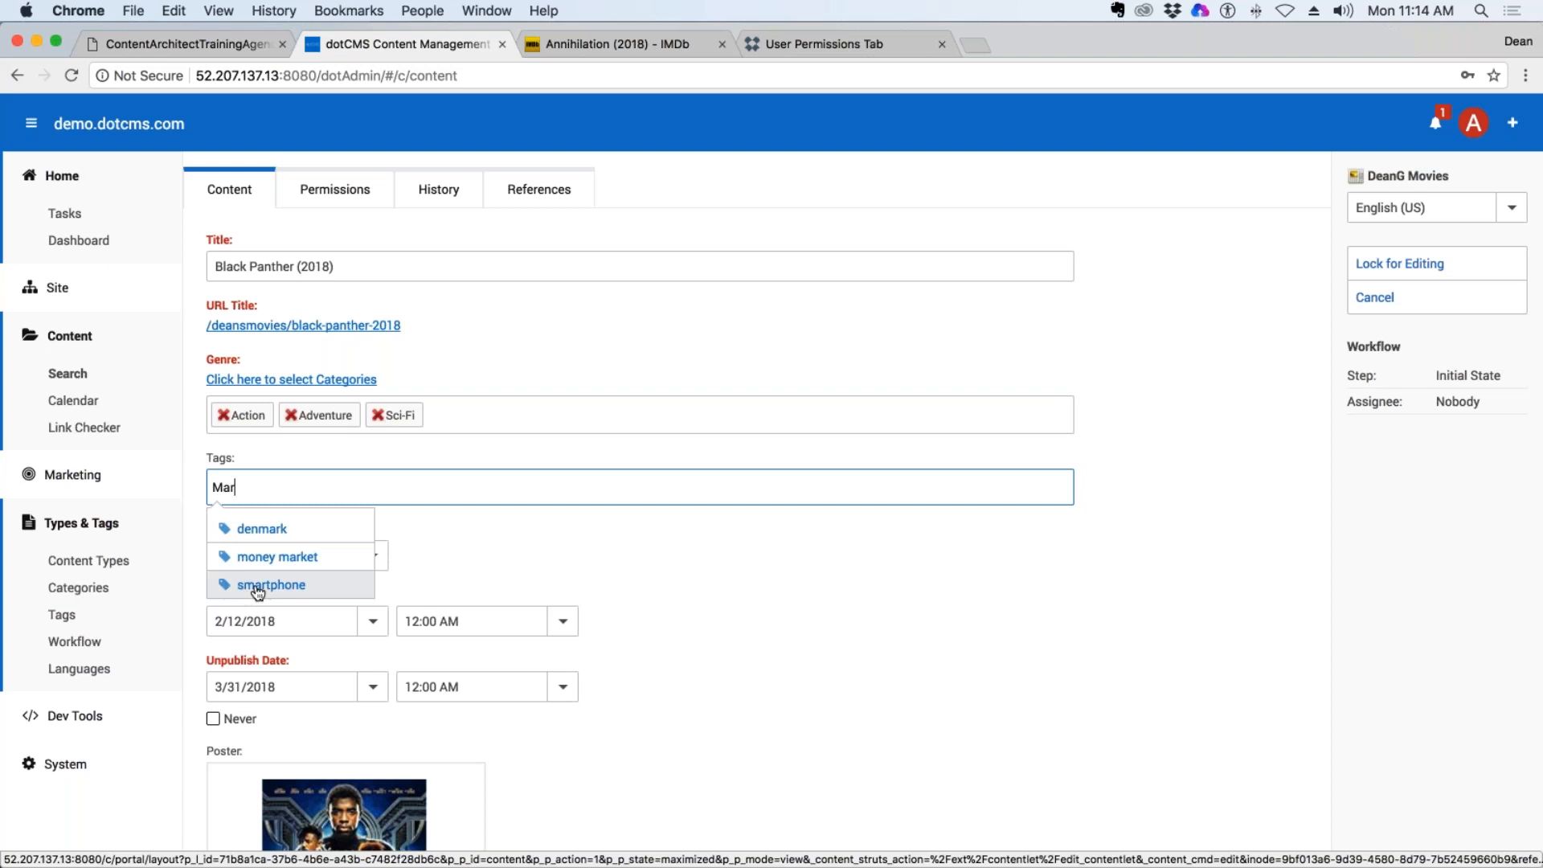
{"action": "key", "text": "Tab"}
{"action": "key", "text": "Return"}
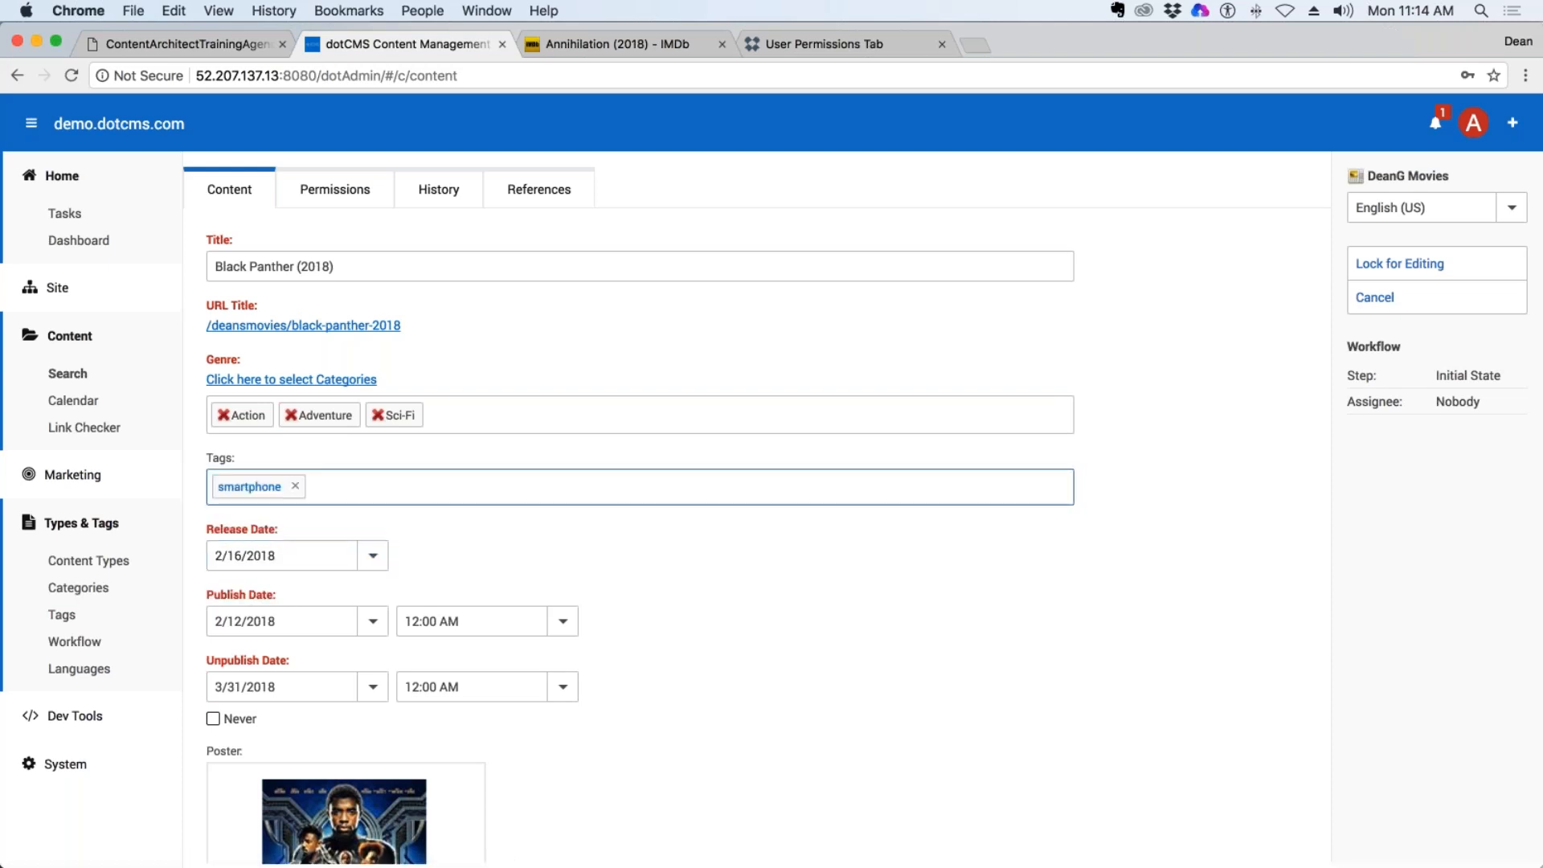
{"action": "left_click", "coordinate": [295, 487]}
Tag Black Panther (2018) with marvel and superhero, then lock the entry and save and publish it.
{"action": "type", "text": "marvel"}
{"action": "key", "text": "Return"}
{"action": "type", "text": "dot"}
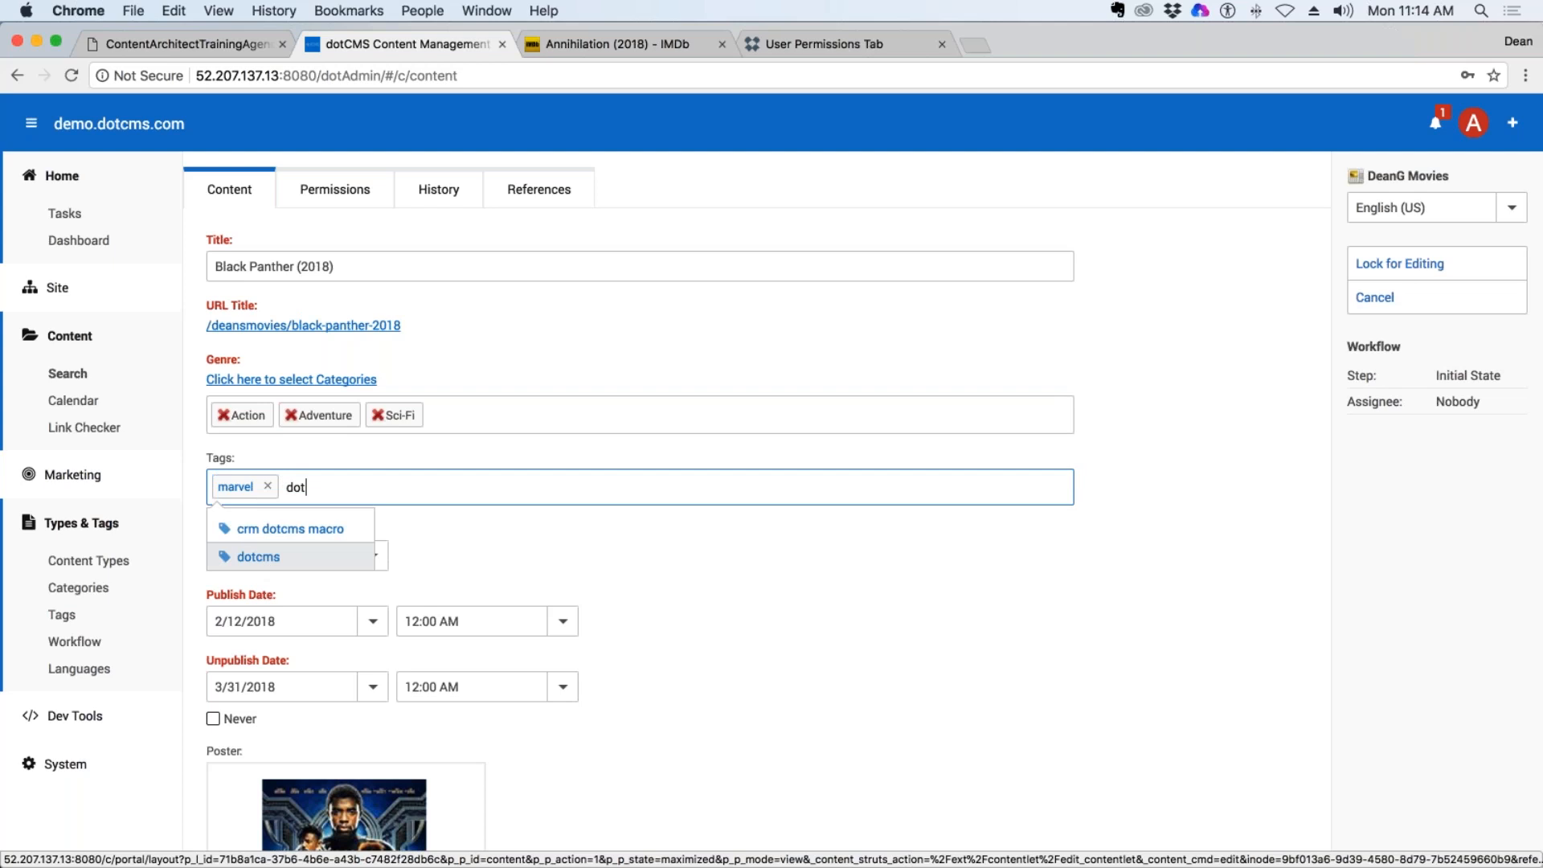
{"action": "left_click", "coordinate": [365, 556]}
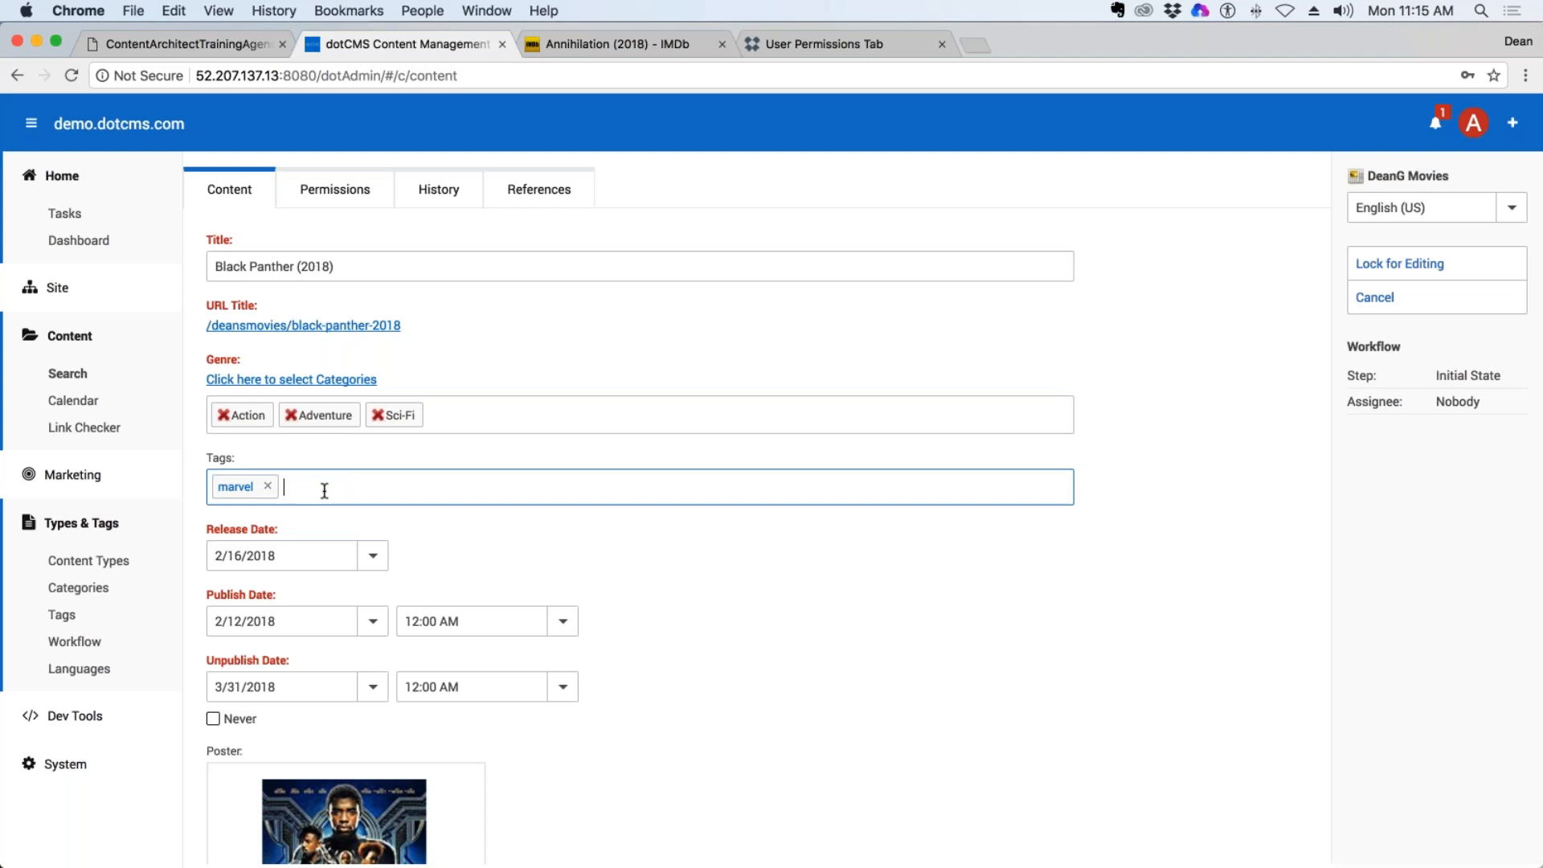
{"action": "type", "text": "du"}
{"action": "key", "text": "BackSpace"}
{"action": "key", "text": "BackSpace"}
{"action": "type", "text": "superhero"}
{"action": "key", "text": "Return"}
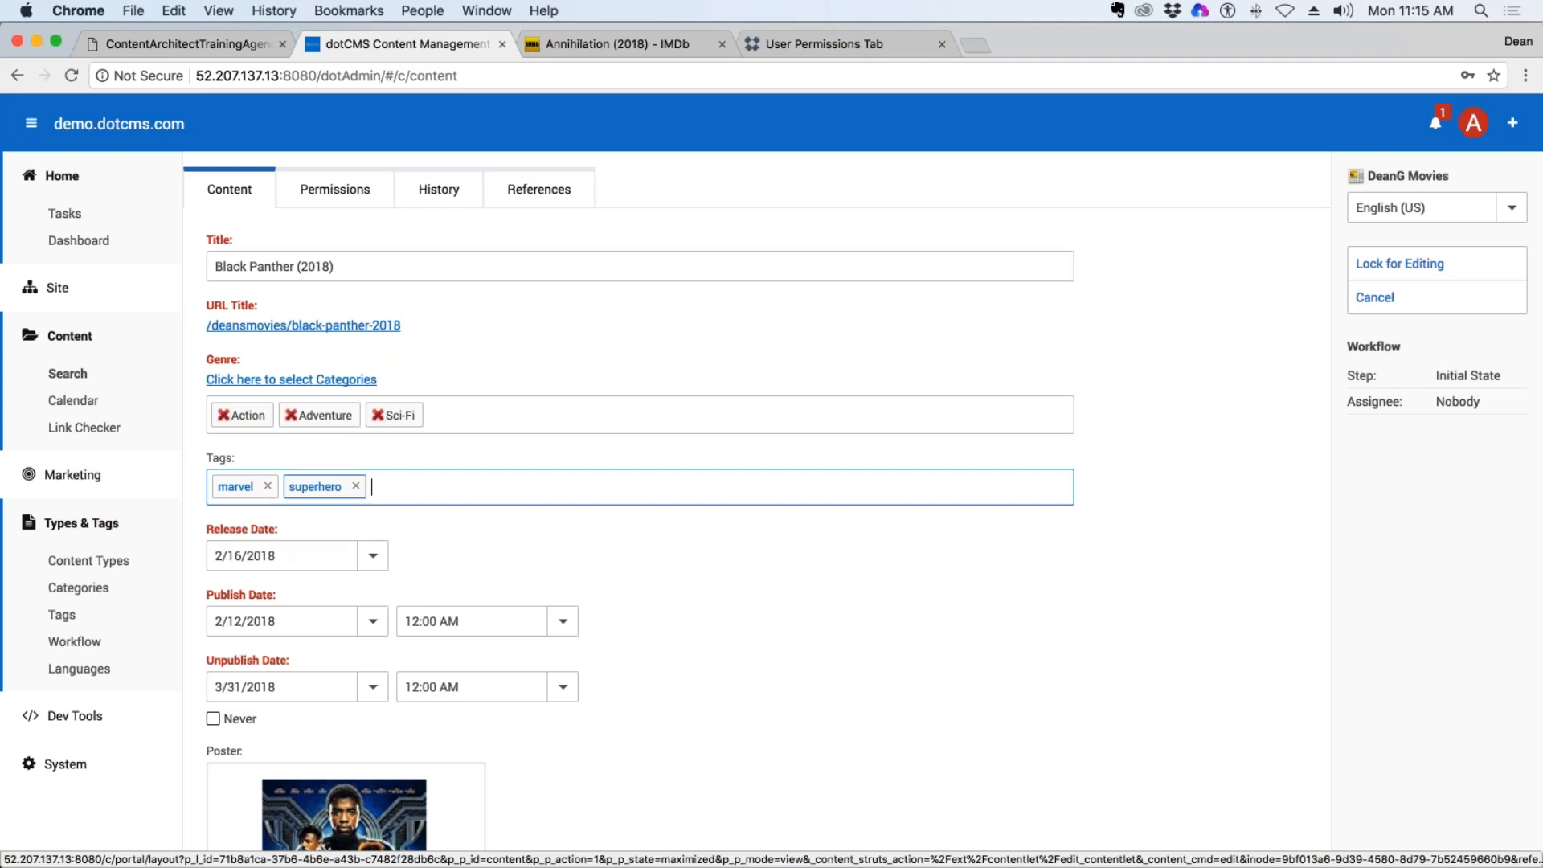
{"action": "left_click", "coordinate": [1411, 267]}
{"action": "left_click", "coordinate": [1399, 334]}
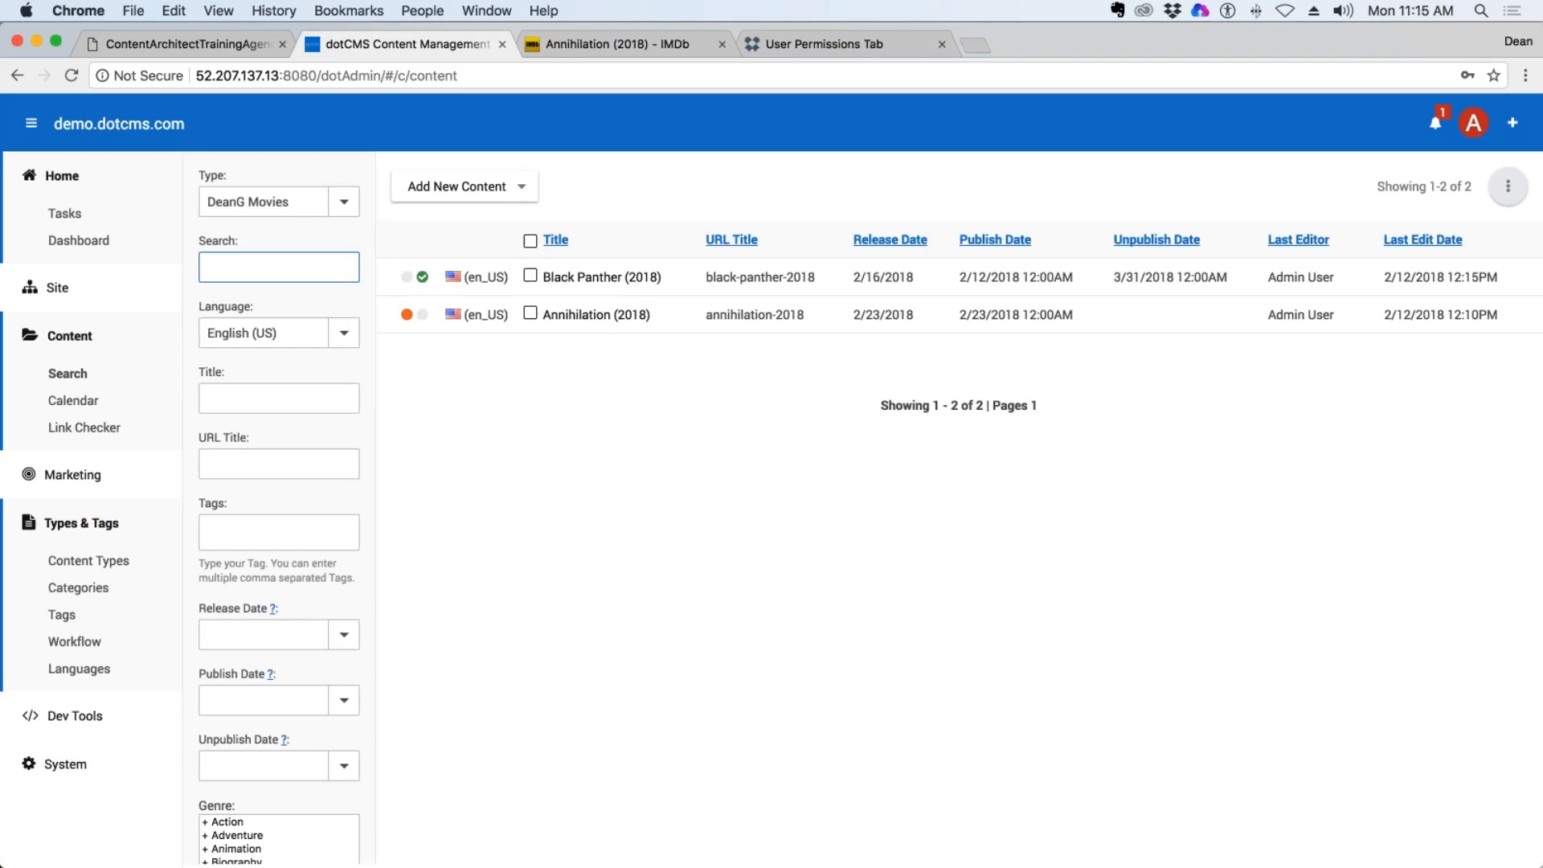
Add the suggested tags denmark and marvel to the Annihilation (2018) entry, then lock and save it.
{"action": "left_click", "coordinate": [596, 315]}
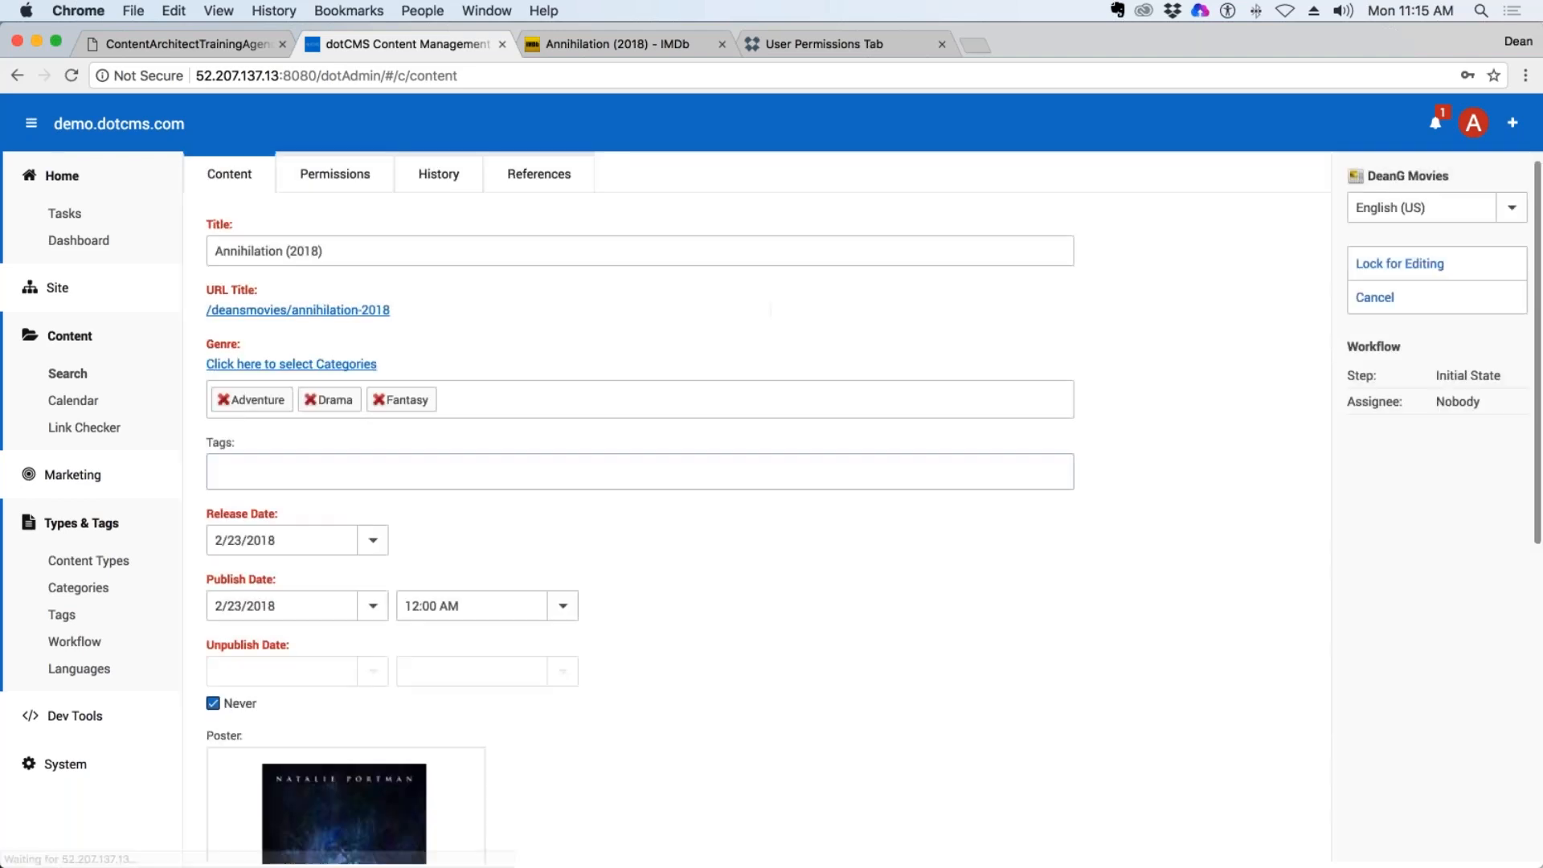
{"action": "left_click", "coordinate": [258, 476]}
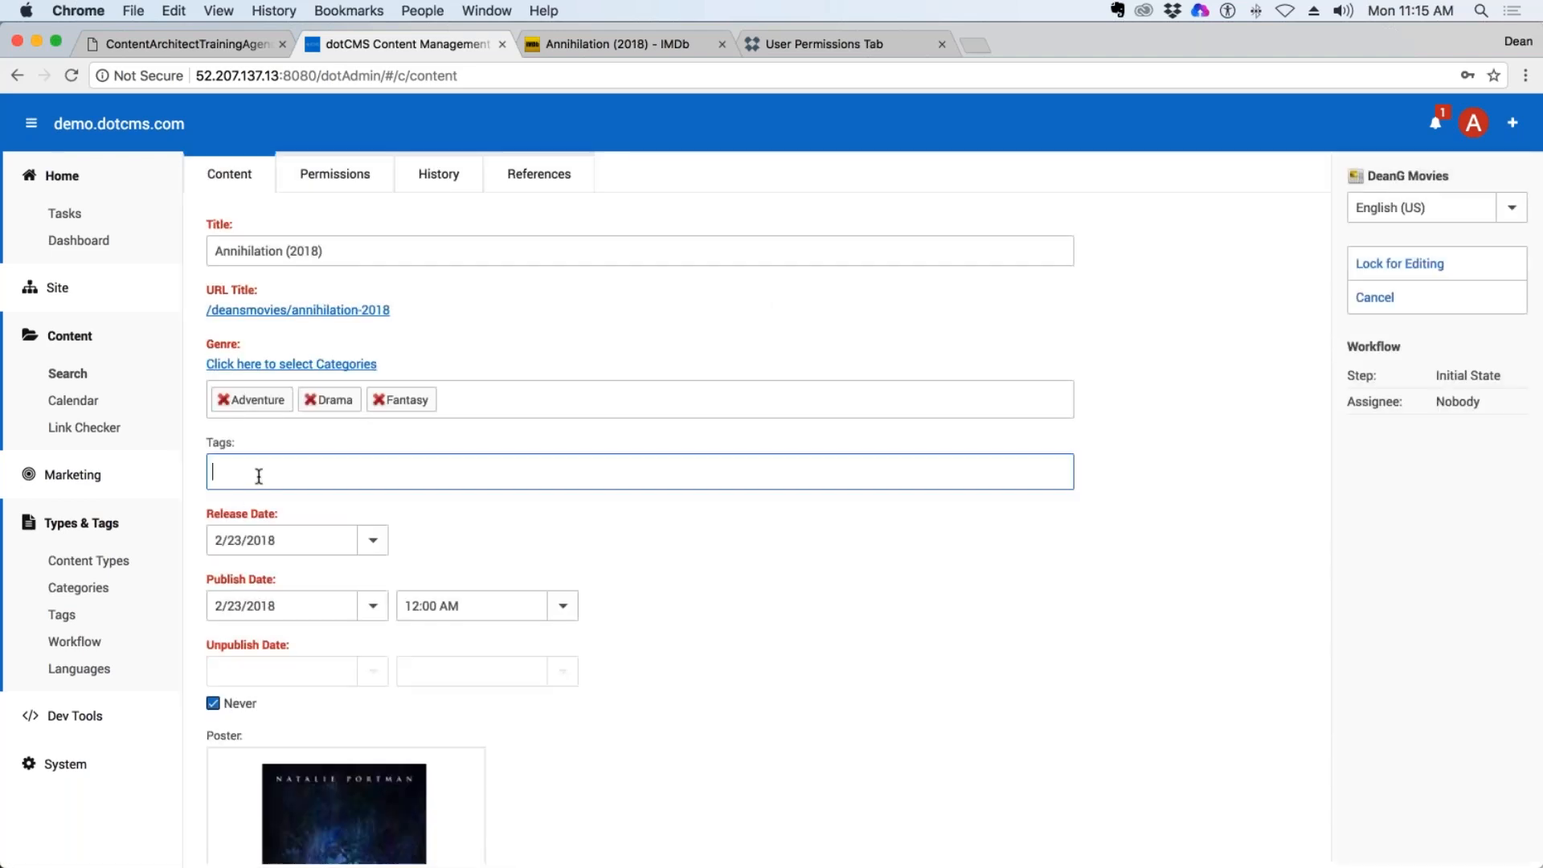
{"action": "type", "text": "mar"}
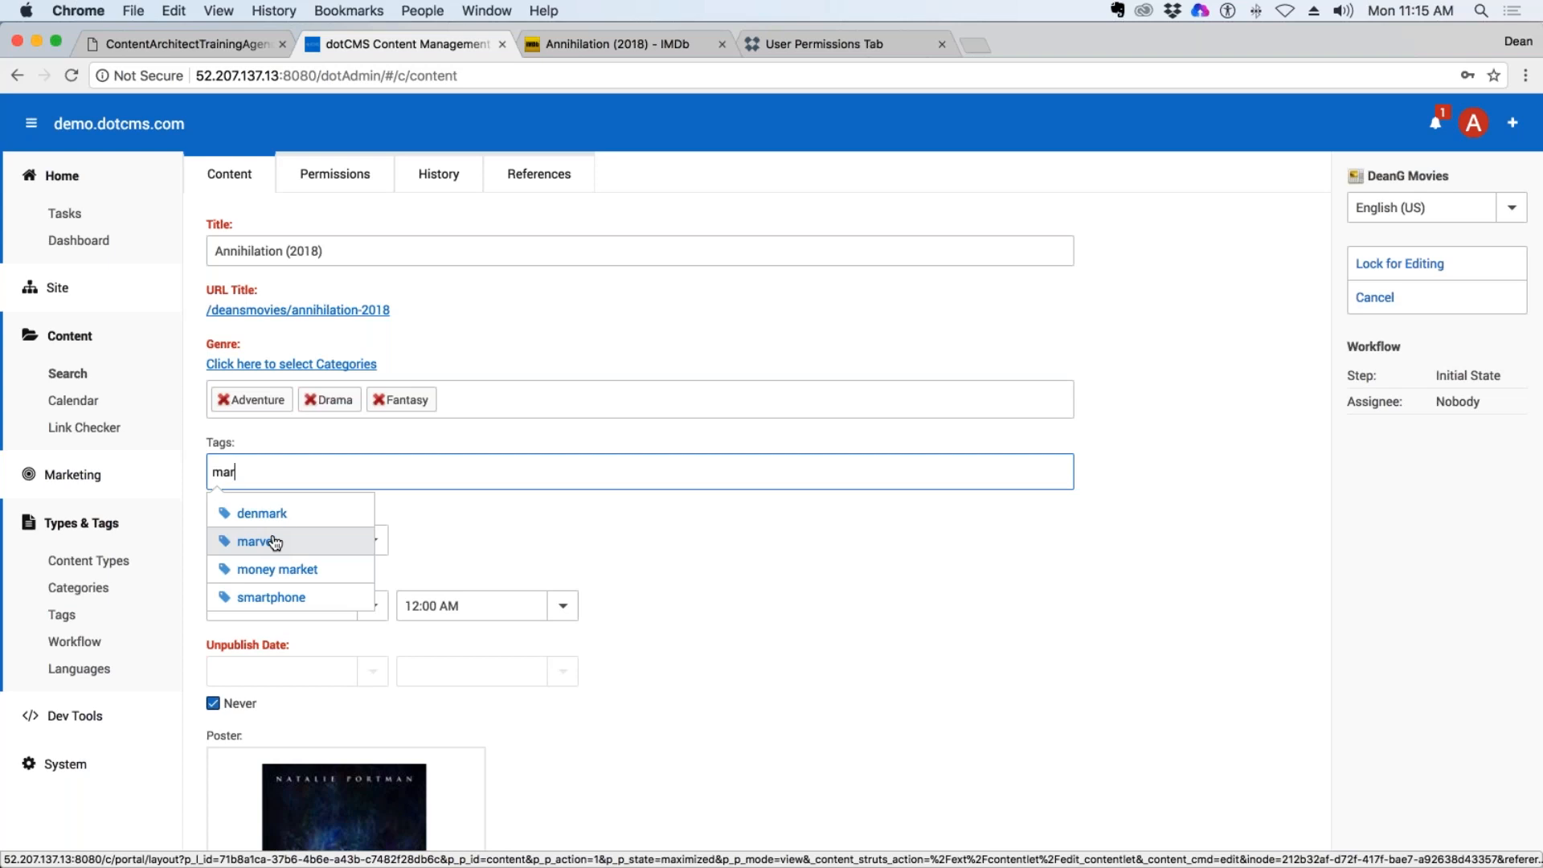
{"action": "left_click", "coordinate": [299, 513]}
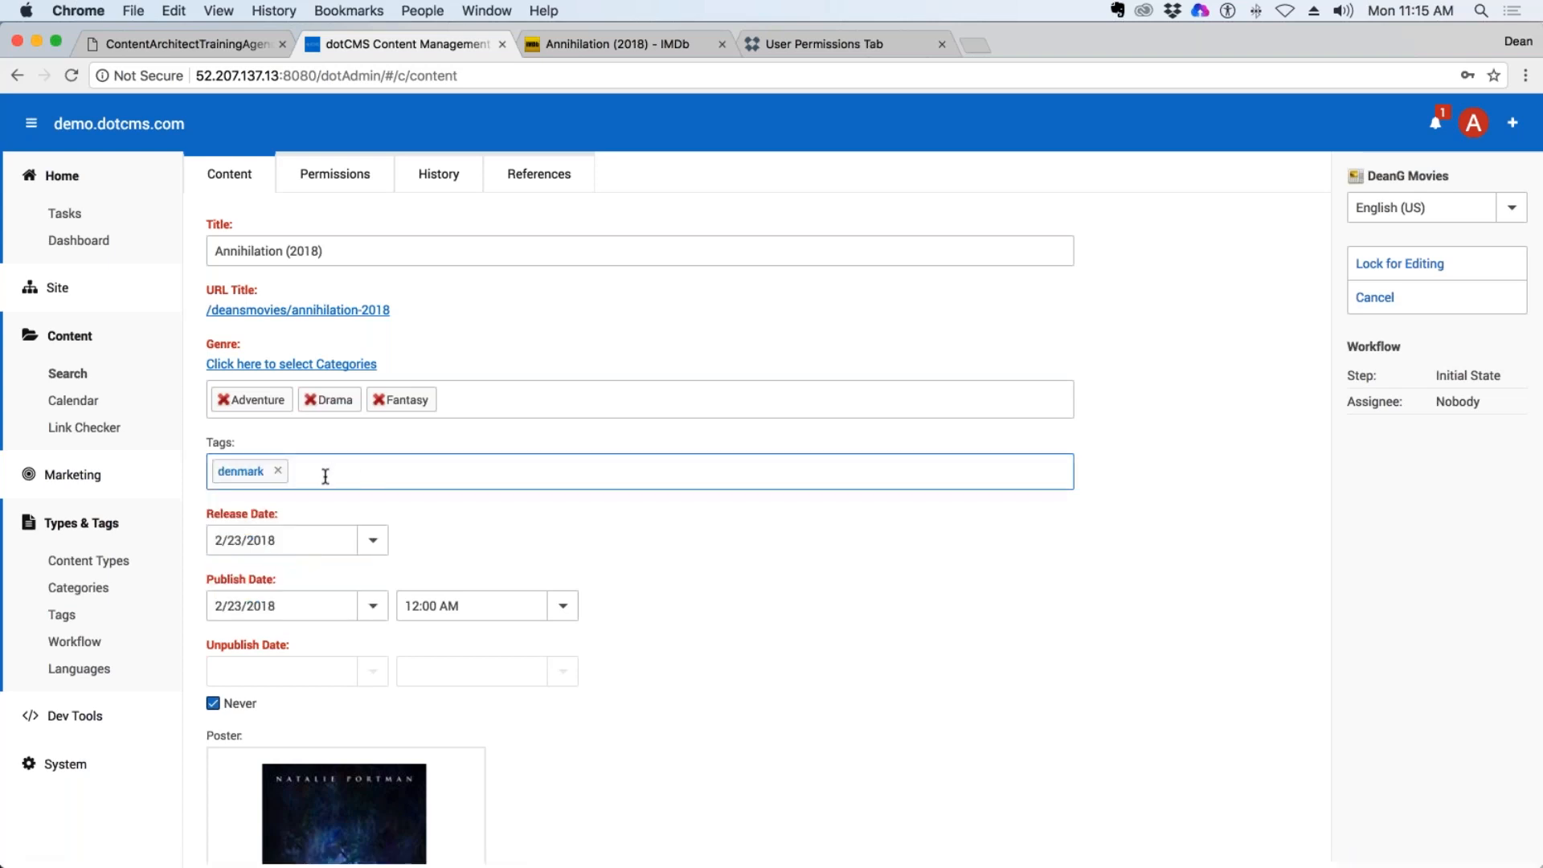
{"action": "type", "text": "mar"}
{"action": "left_click", "coordinate": [323, 542]}
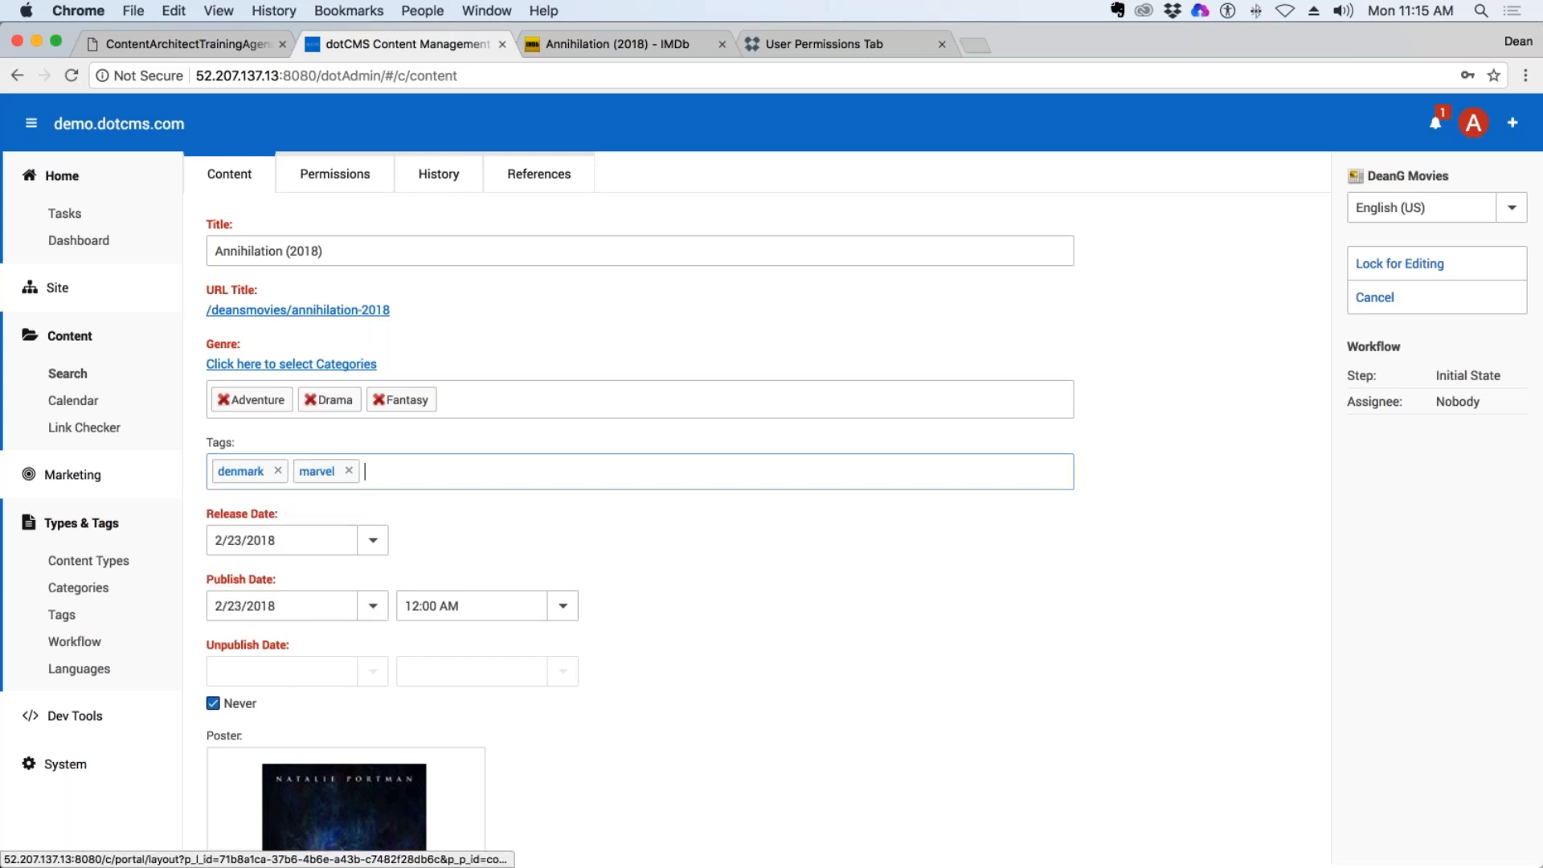
{"action": "left_click", "coordinate": [571, 541]}
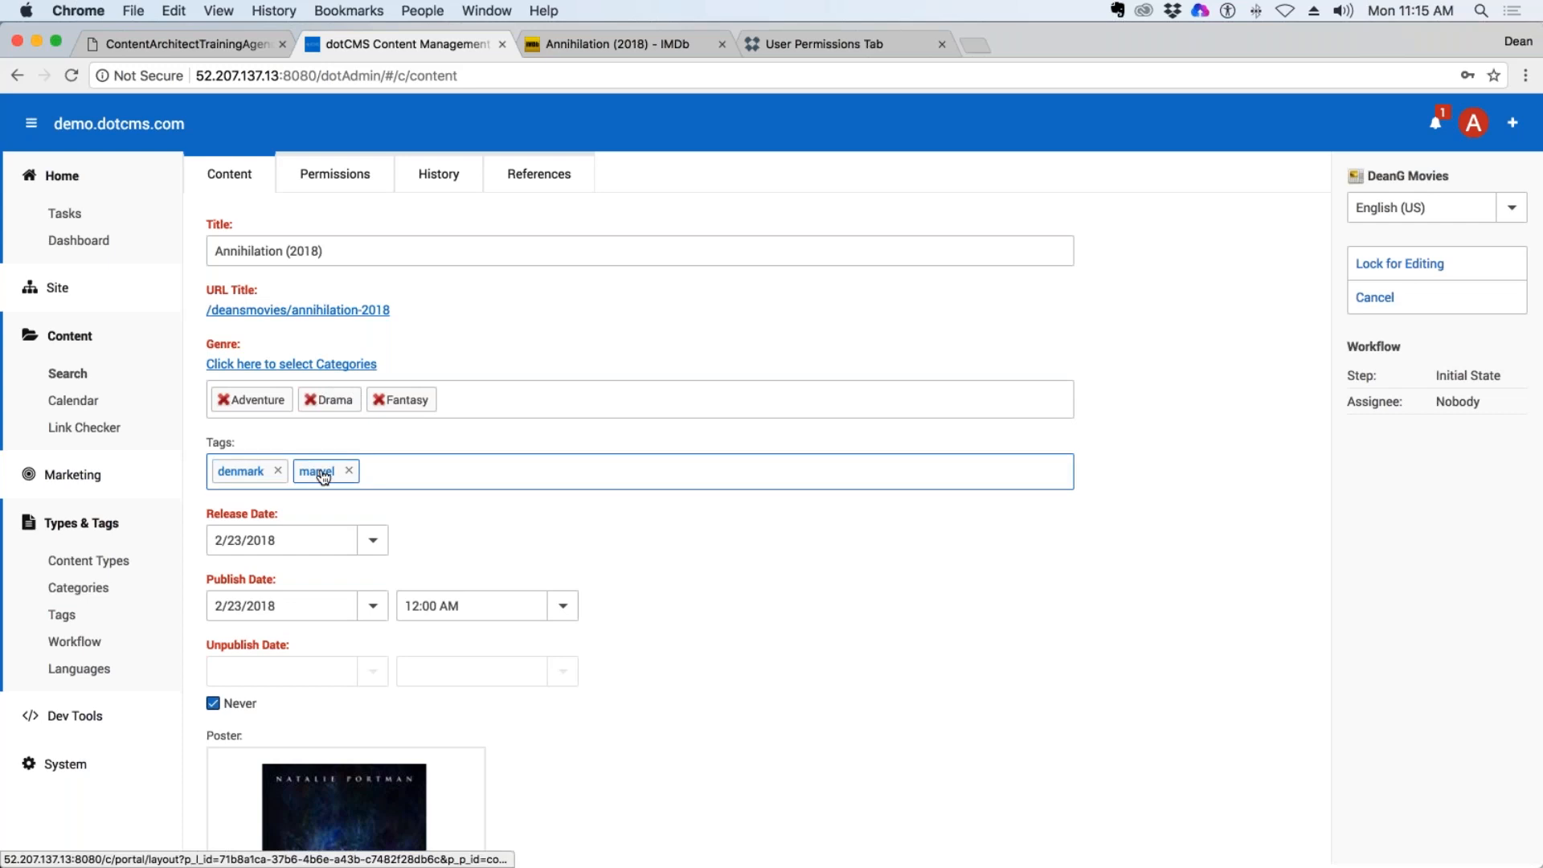
{"action": "left_click", "coordinate": [1401, 263]}
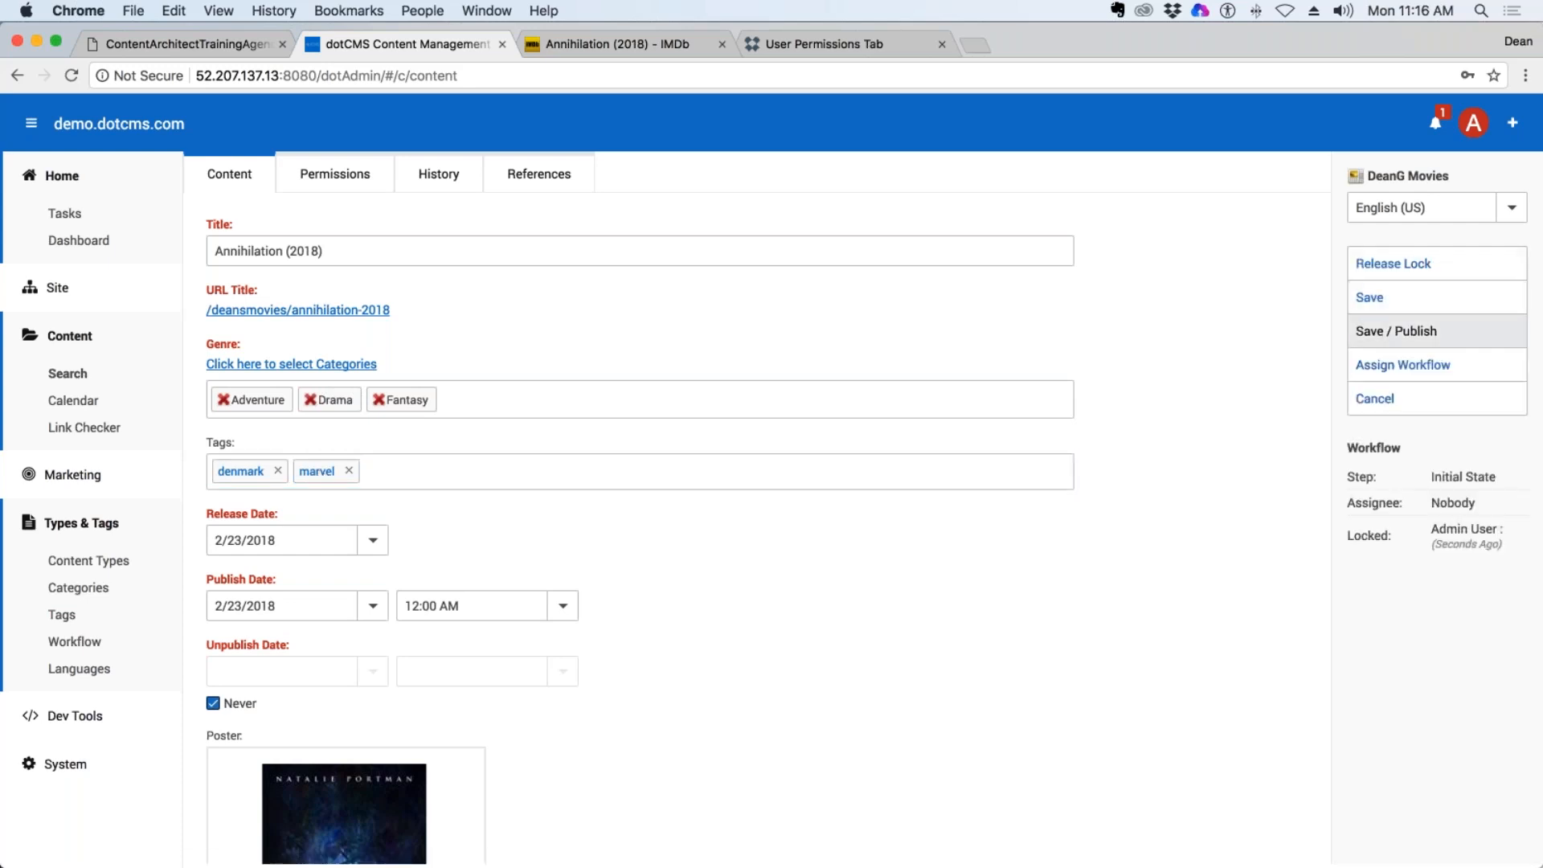
{"action": "left_click", "coordinate": [1374, 297]}
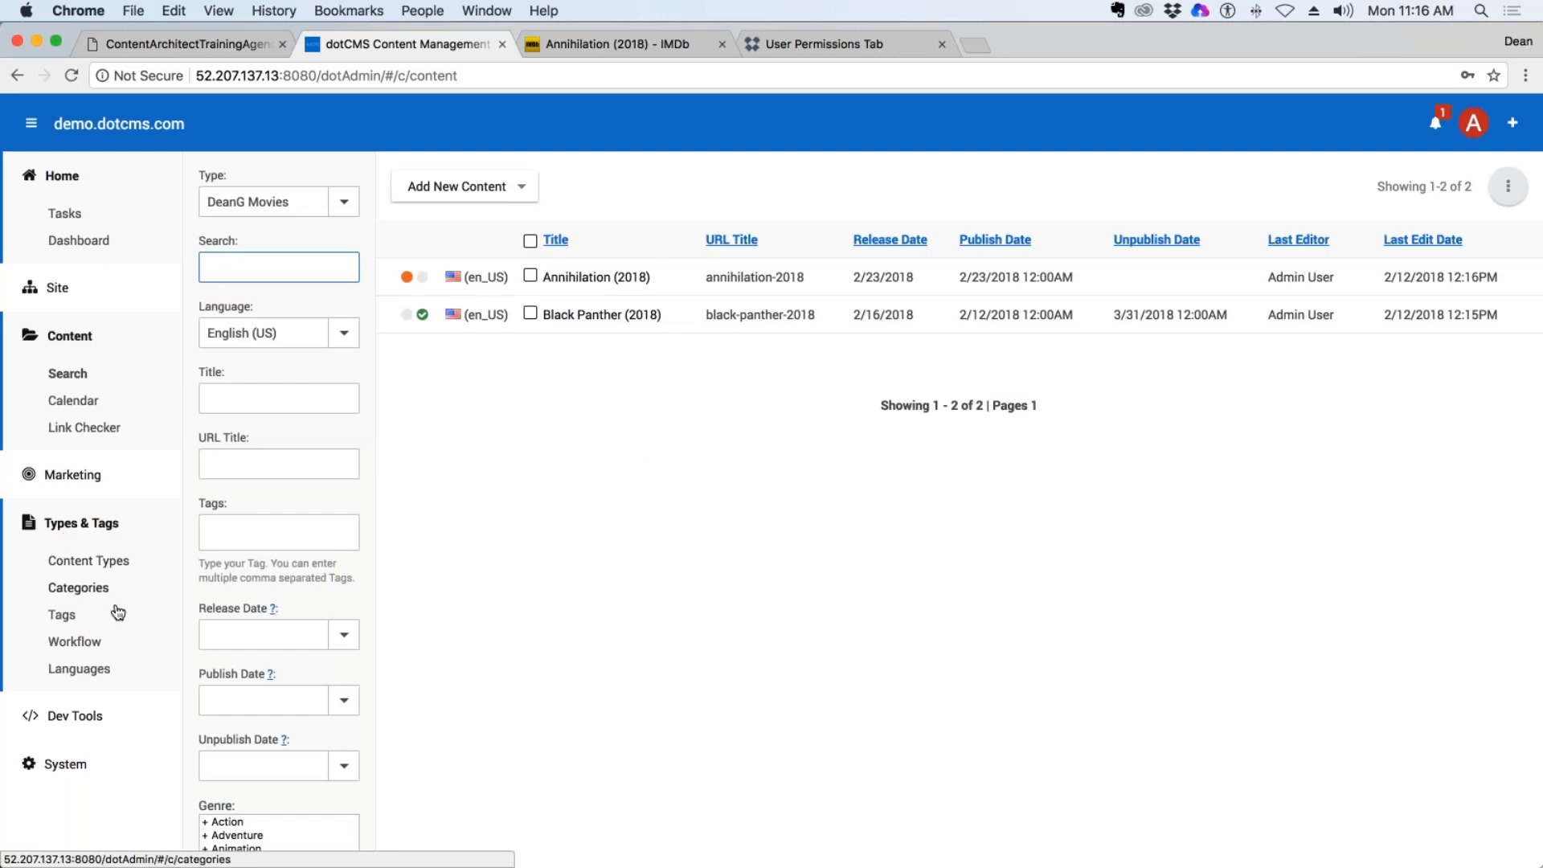
Open the tag manager, include global tags in the list and filter the tags by "mar".
{"action": "left_click", "coordinate": [75, 621]}
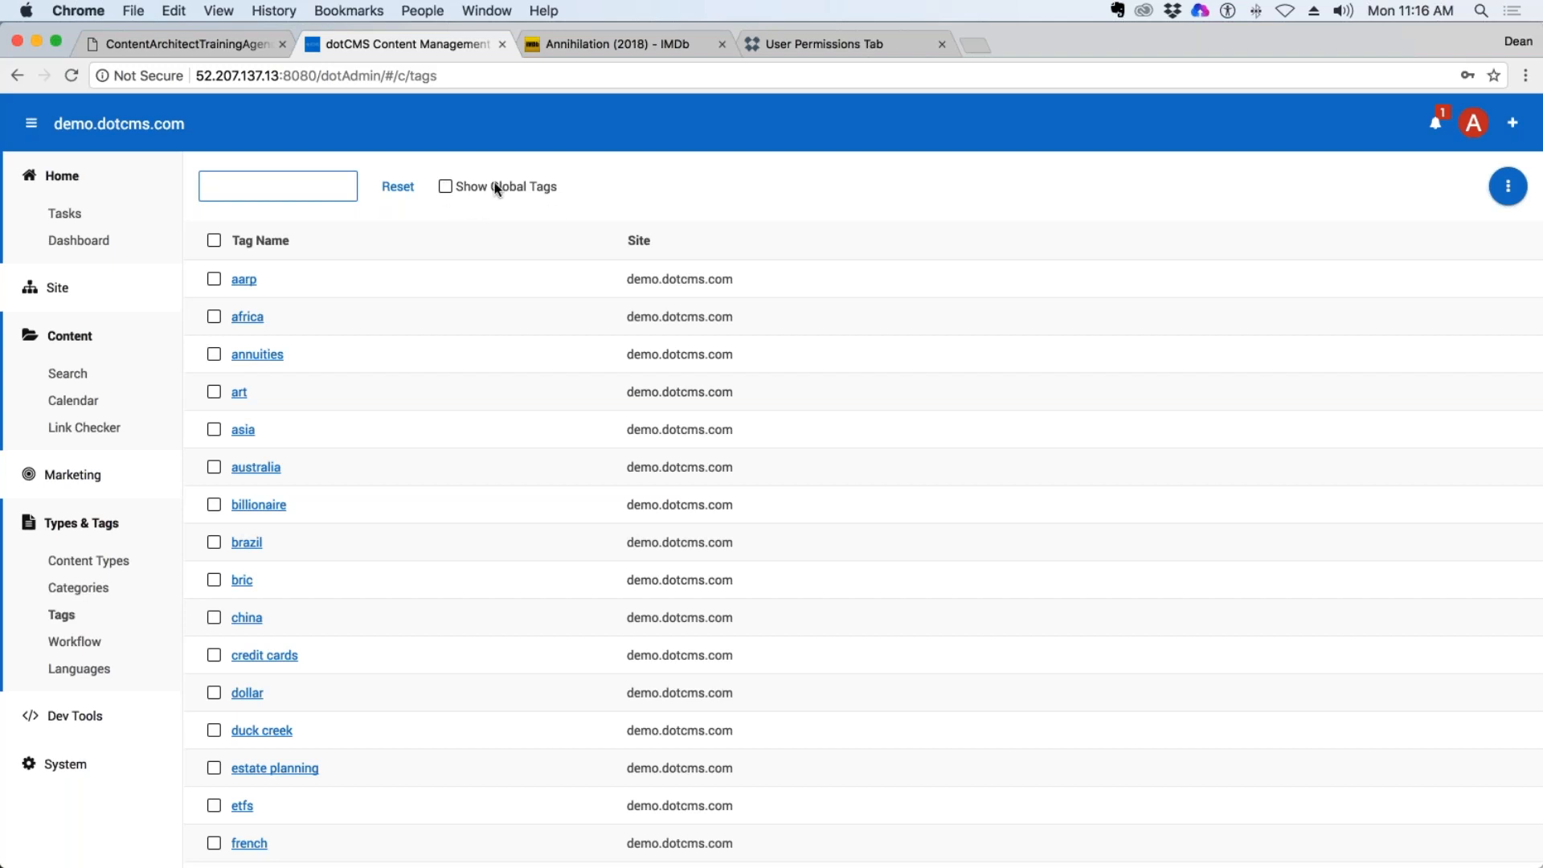
{"action": "left_click_drag", "start_coordinate": [560, 188], "coordinate": [453, 186]}
{"action": "left_click", "coordinate": [468, 190]}
{"action": "left_click", "coordinate": [273, 194]}
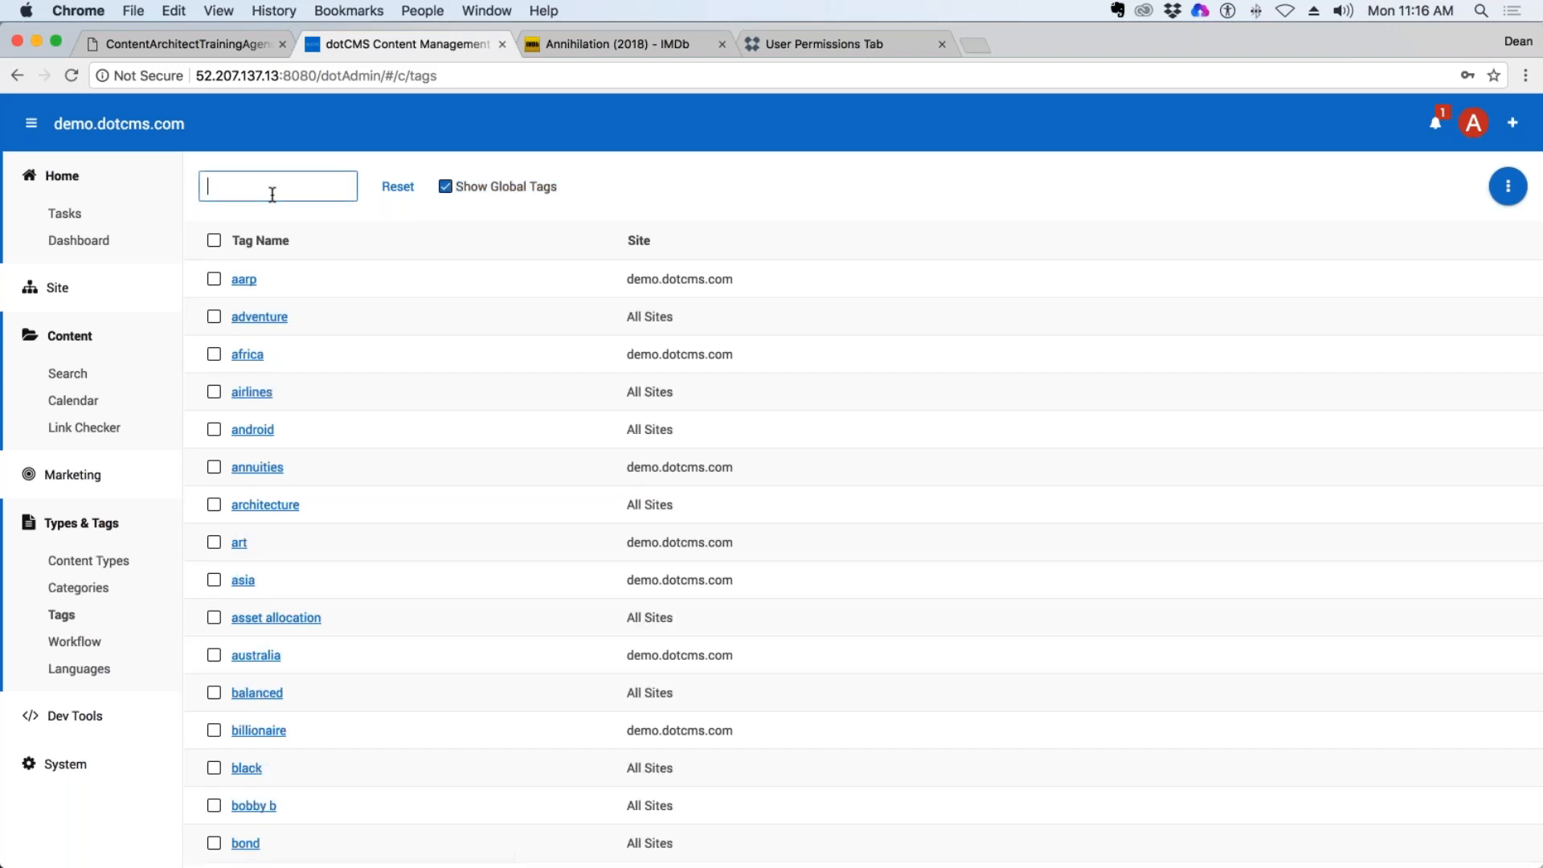
{"action": "type", "text": "mar"}
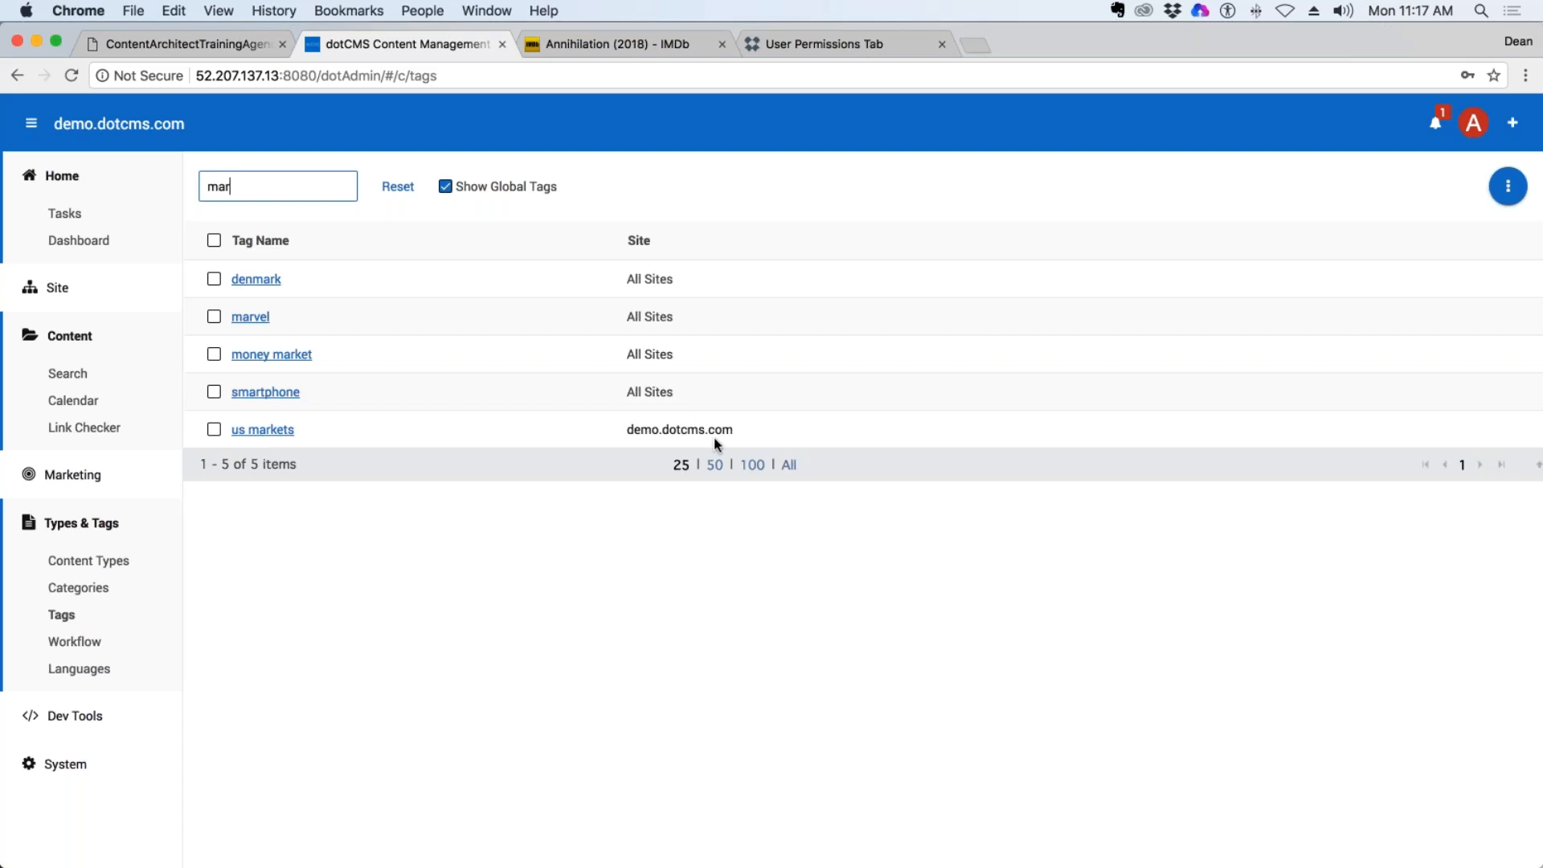
{"action": "left_click", "coordinate": [633, 432]}
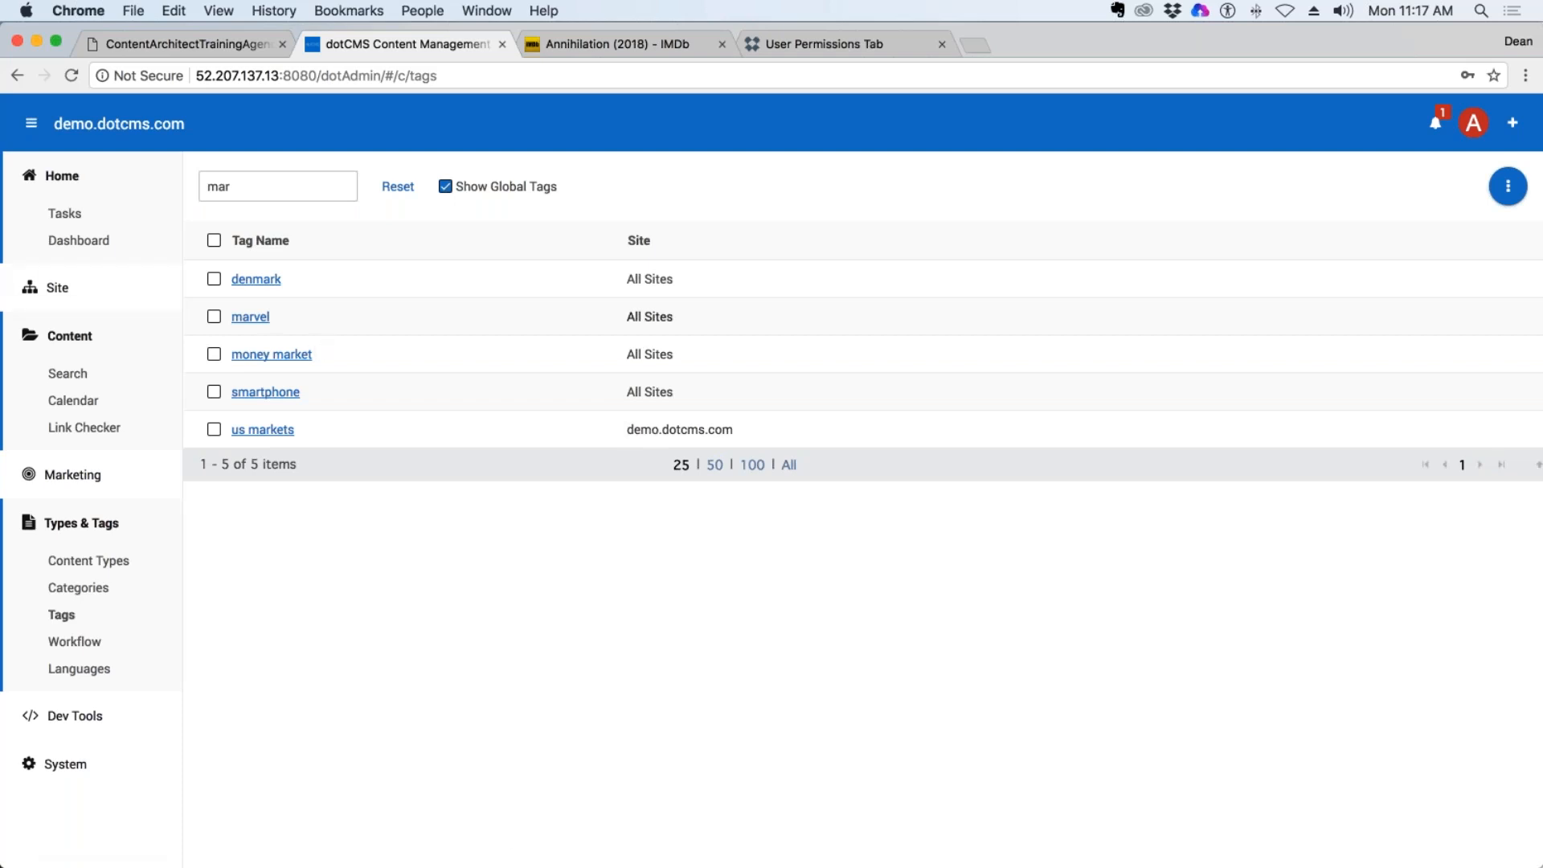
Select the marvel tag and look over the available tag actions without applying any.
{"action": "left_click", "coordinate": [214, 317]}
{"action": "left_click", "coordinate": [1507, 186]}
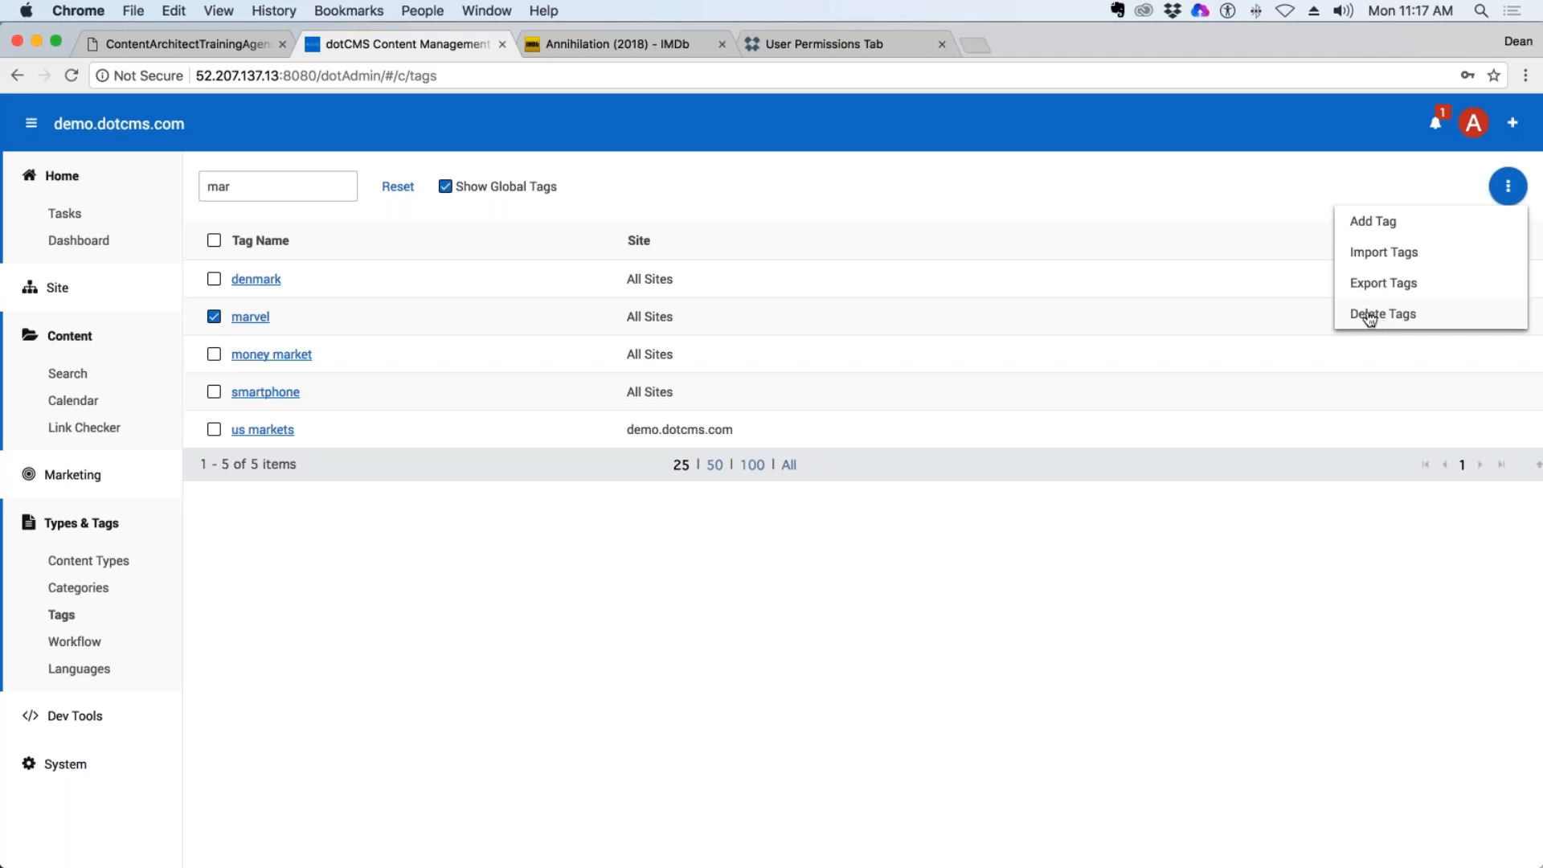
{"action": "left_click", "coordinate": [864, 181]}
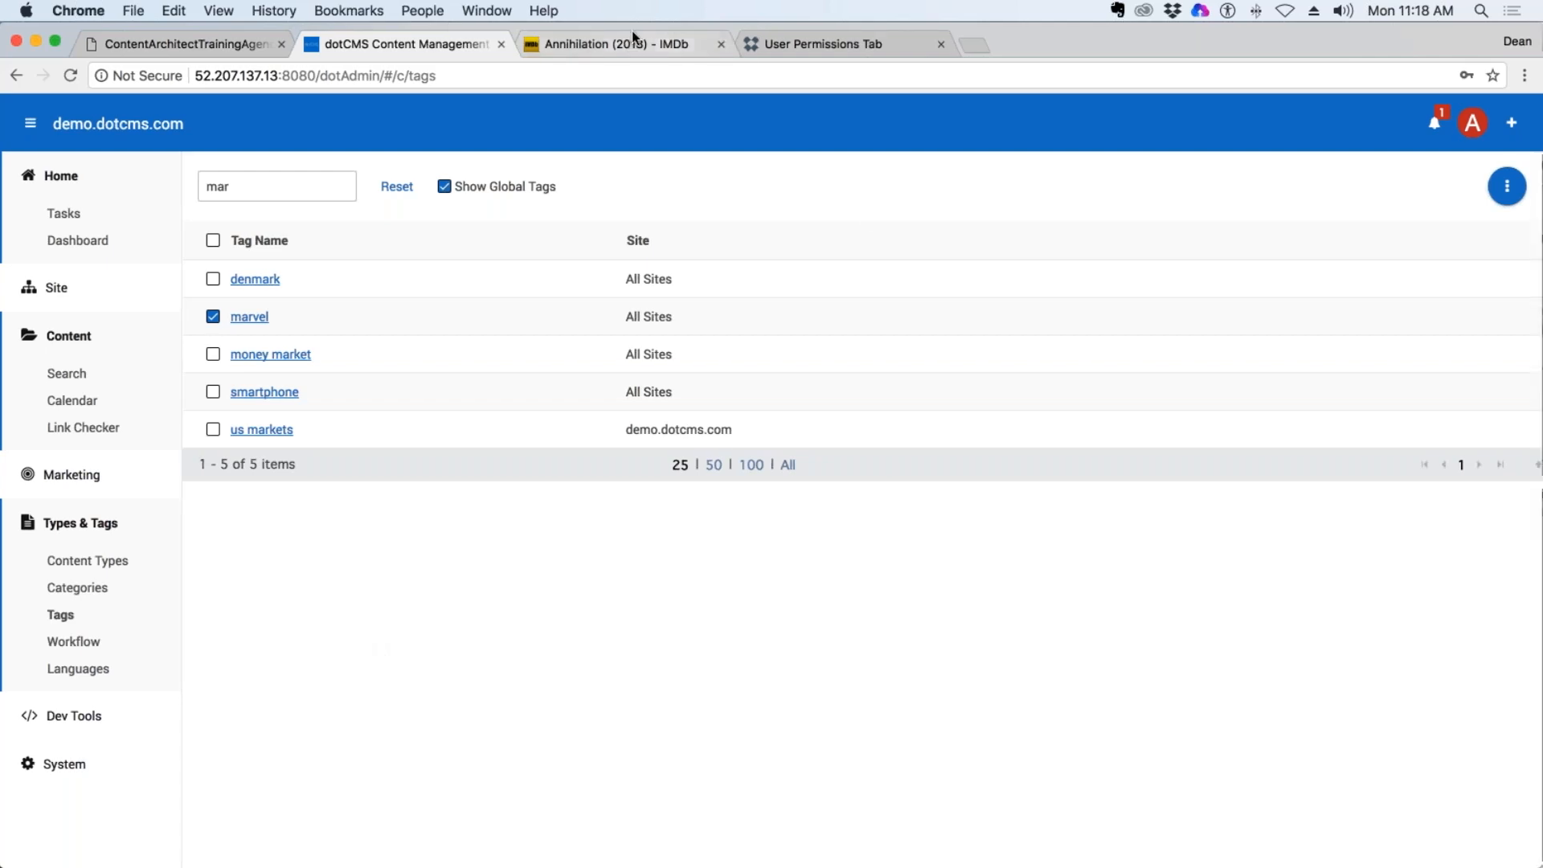
Switch to the IMDb tab, return to the Annihilation (2018) title page and review the movie's details.
{"action": "left_click", "coordinate": [673, 44]}
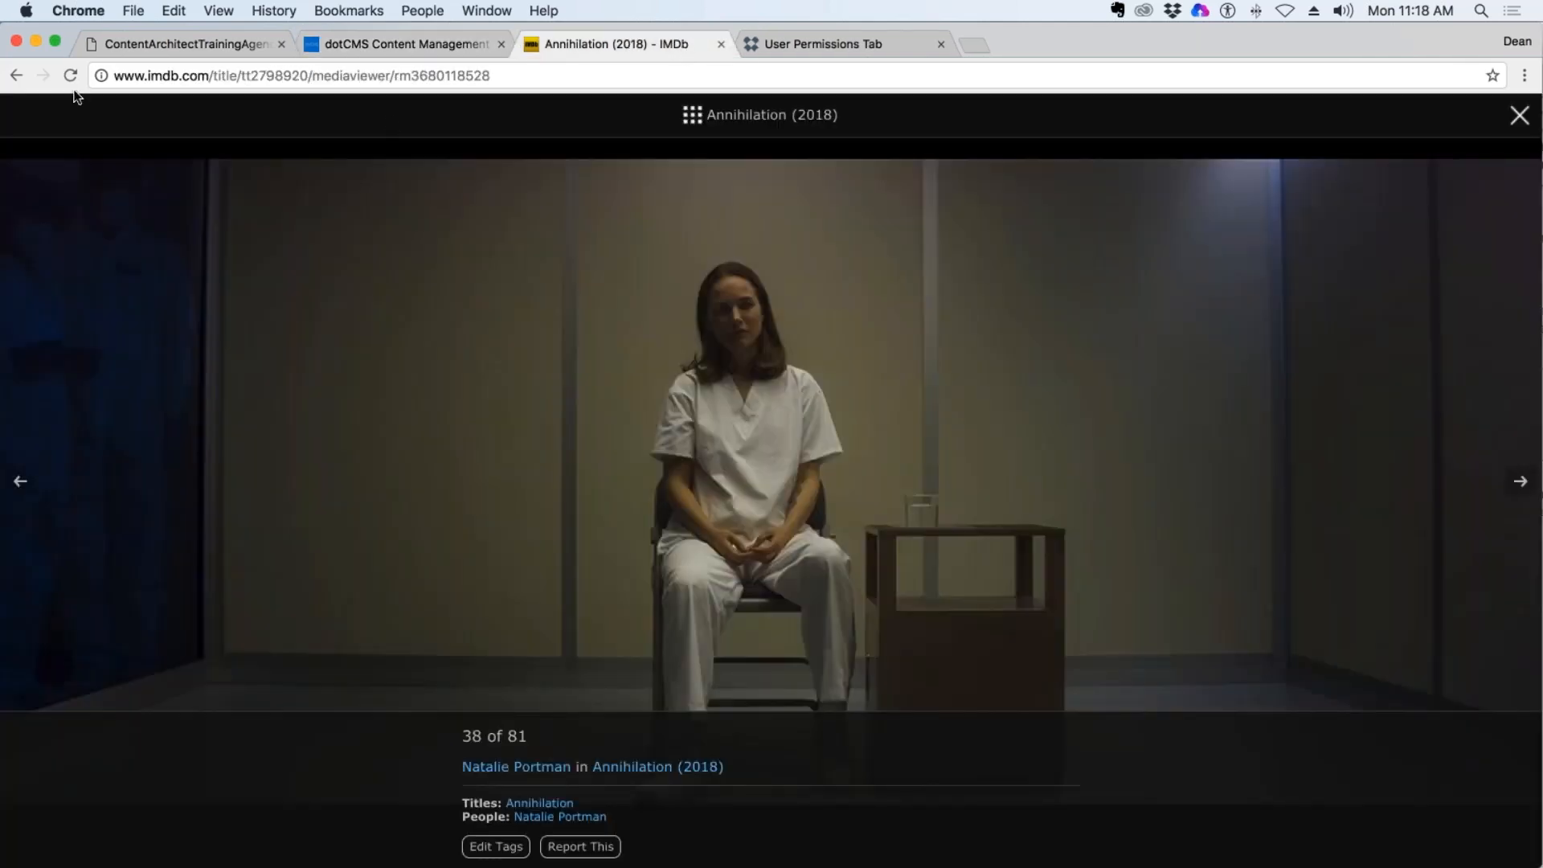
{"action": "left_click", "coordinate": [16, 74]}
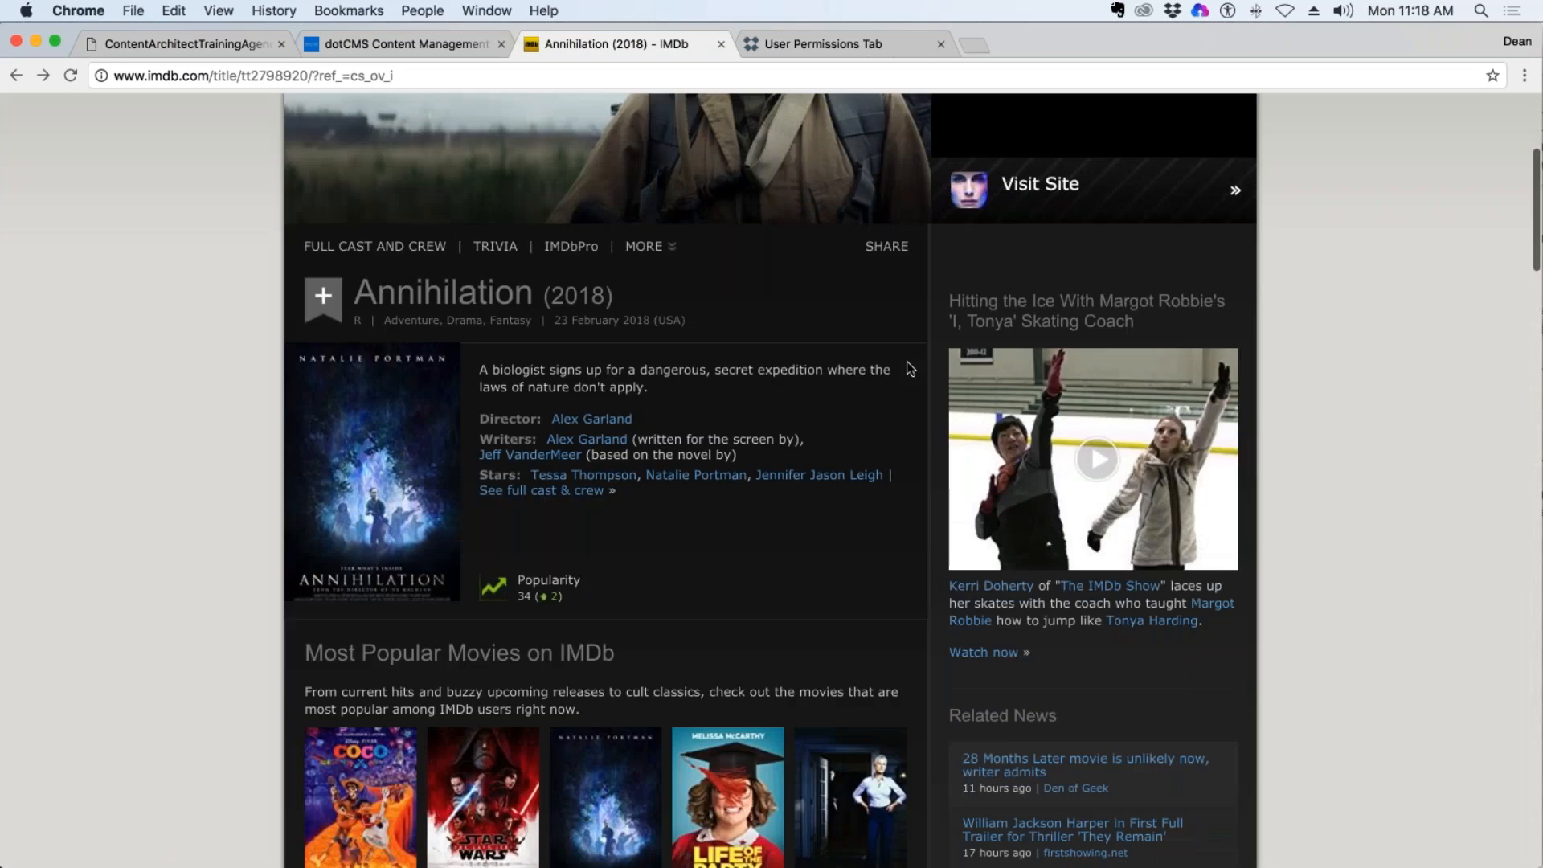
{"action": "scroll", "coordinate": [583, 471], "scroll_direction": "down", "scroll_amount": 1}
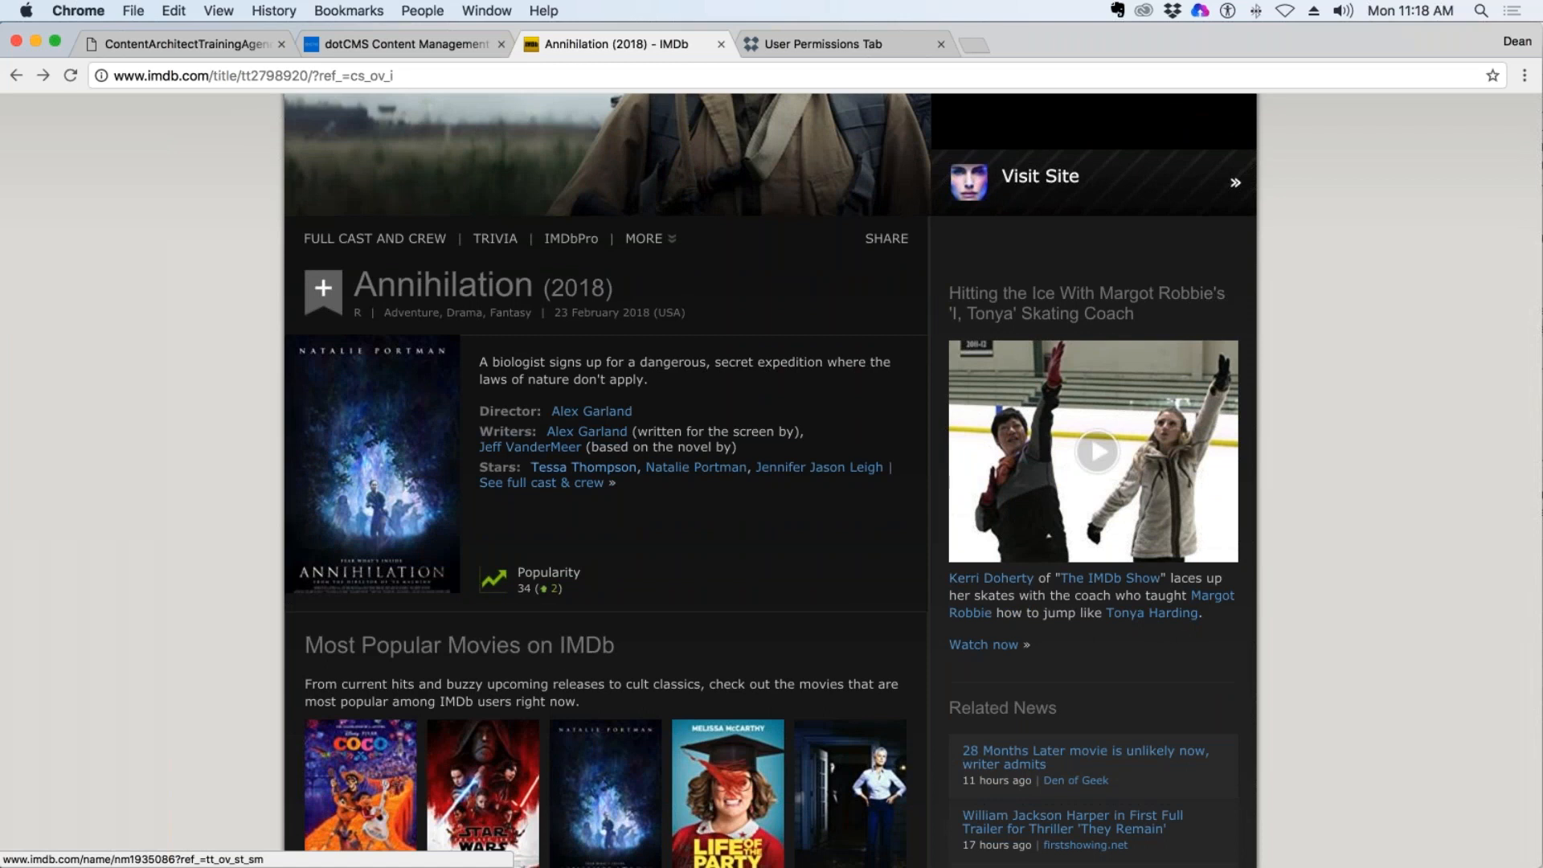
{"action": "scroll", "coordinate": [765, 533], "scroll_direction": "down", "scroll_amount": 3}
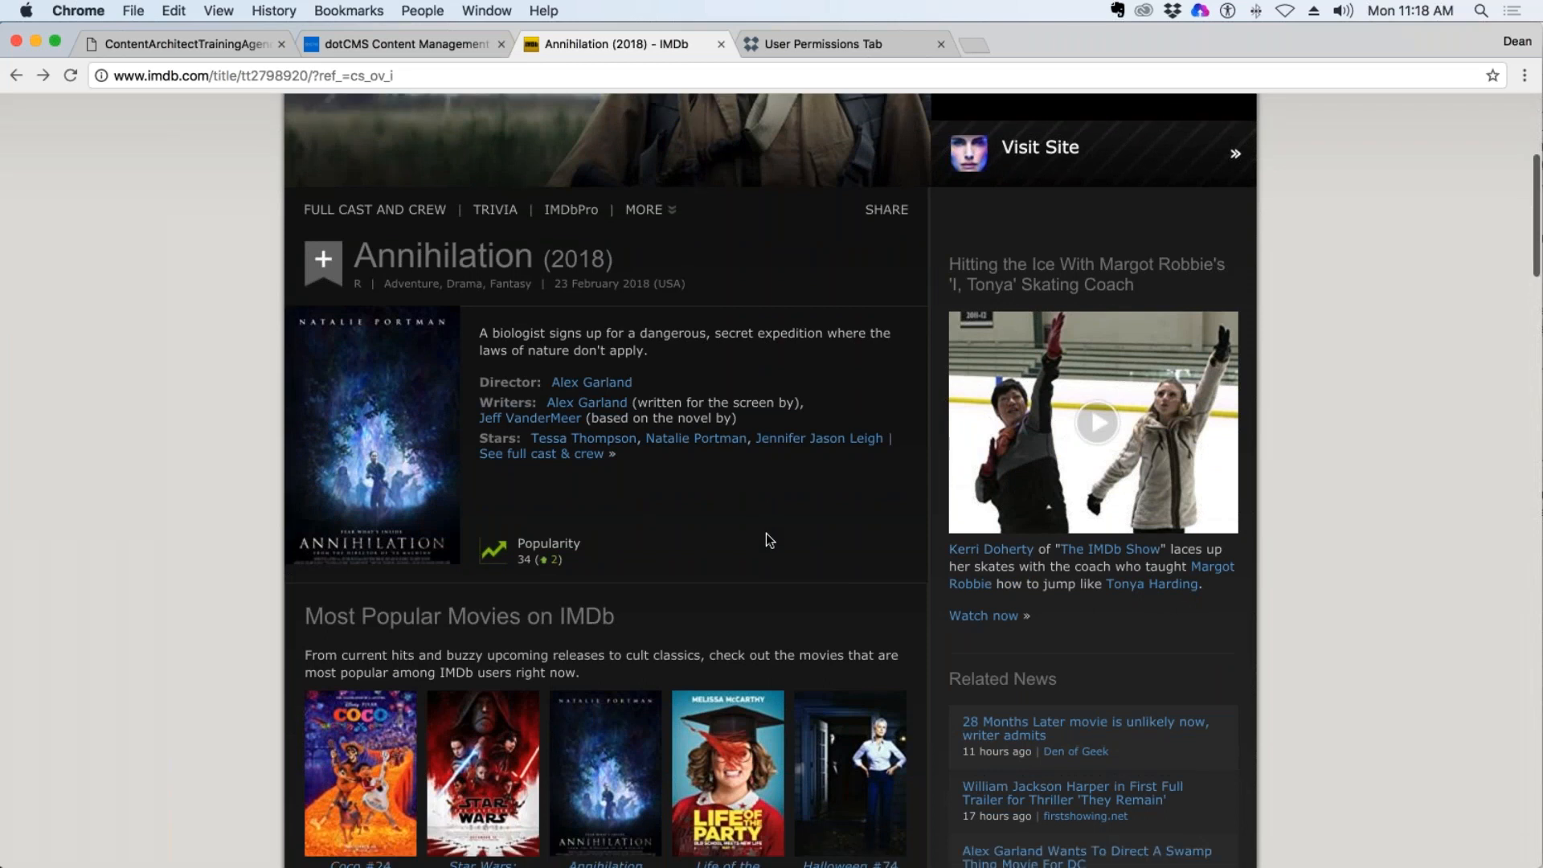
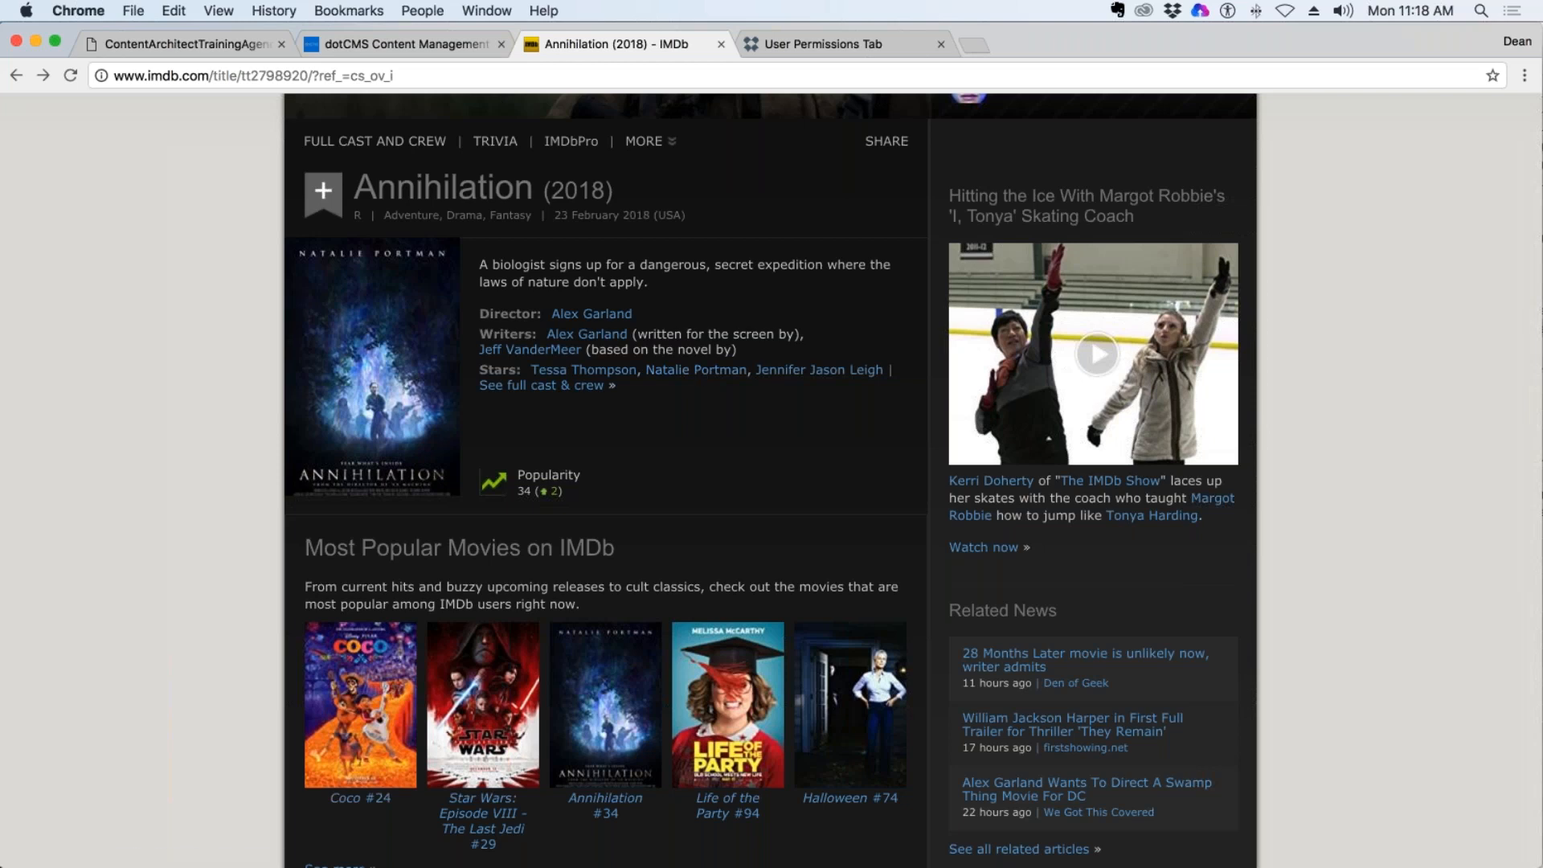
{"action": "left_click_drag", "start_coordinate": [661, 192], "coordinate": [354, 186]}
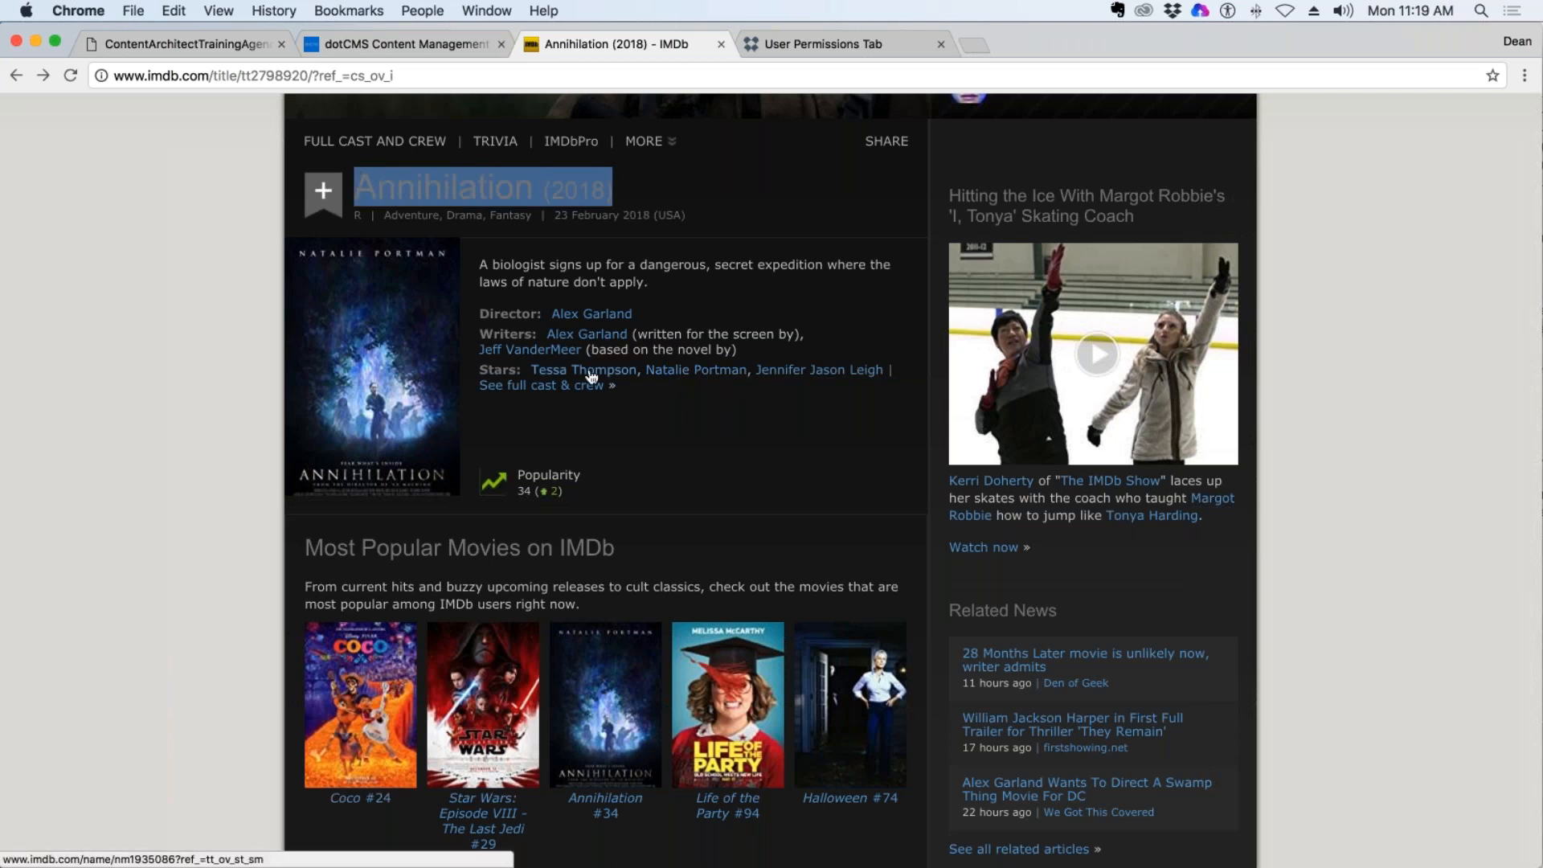
{"action": "left_click", "coordinate": [711, 381]}
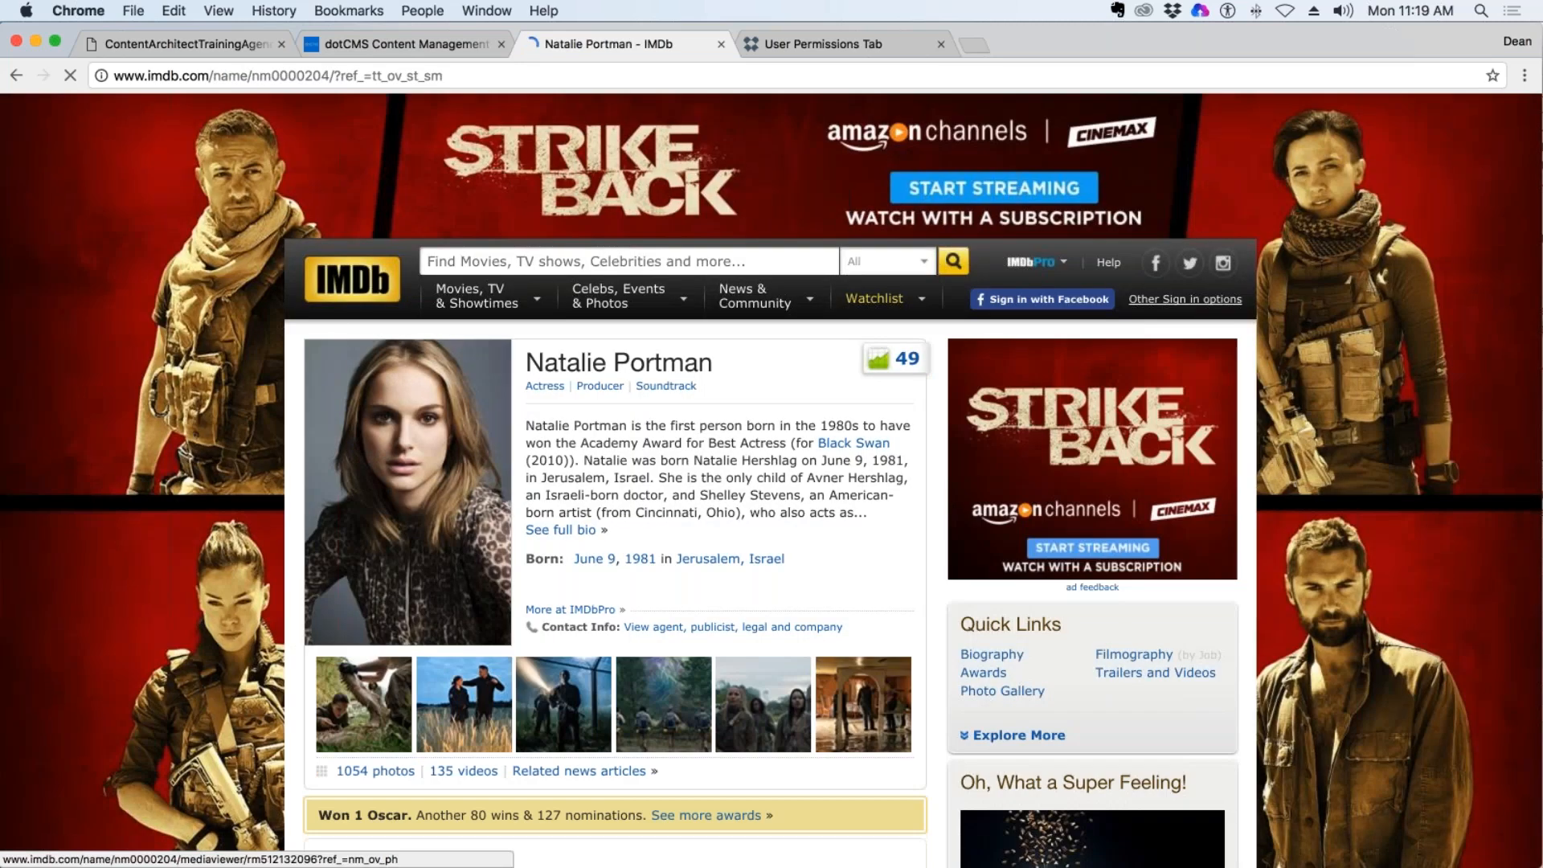
{"action": "scroll", "coordinate": [689, 313], "scroll_direction": "down", "scroll_amount": 5}
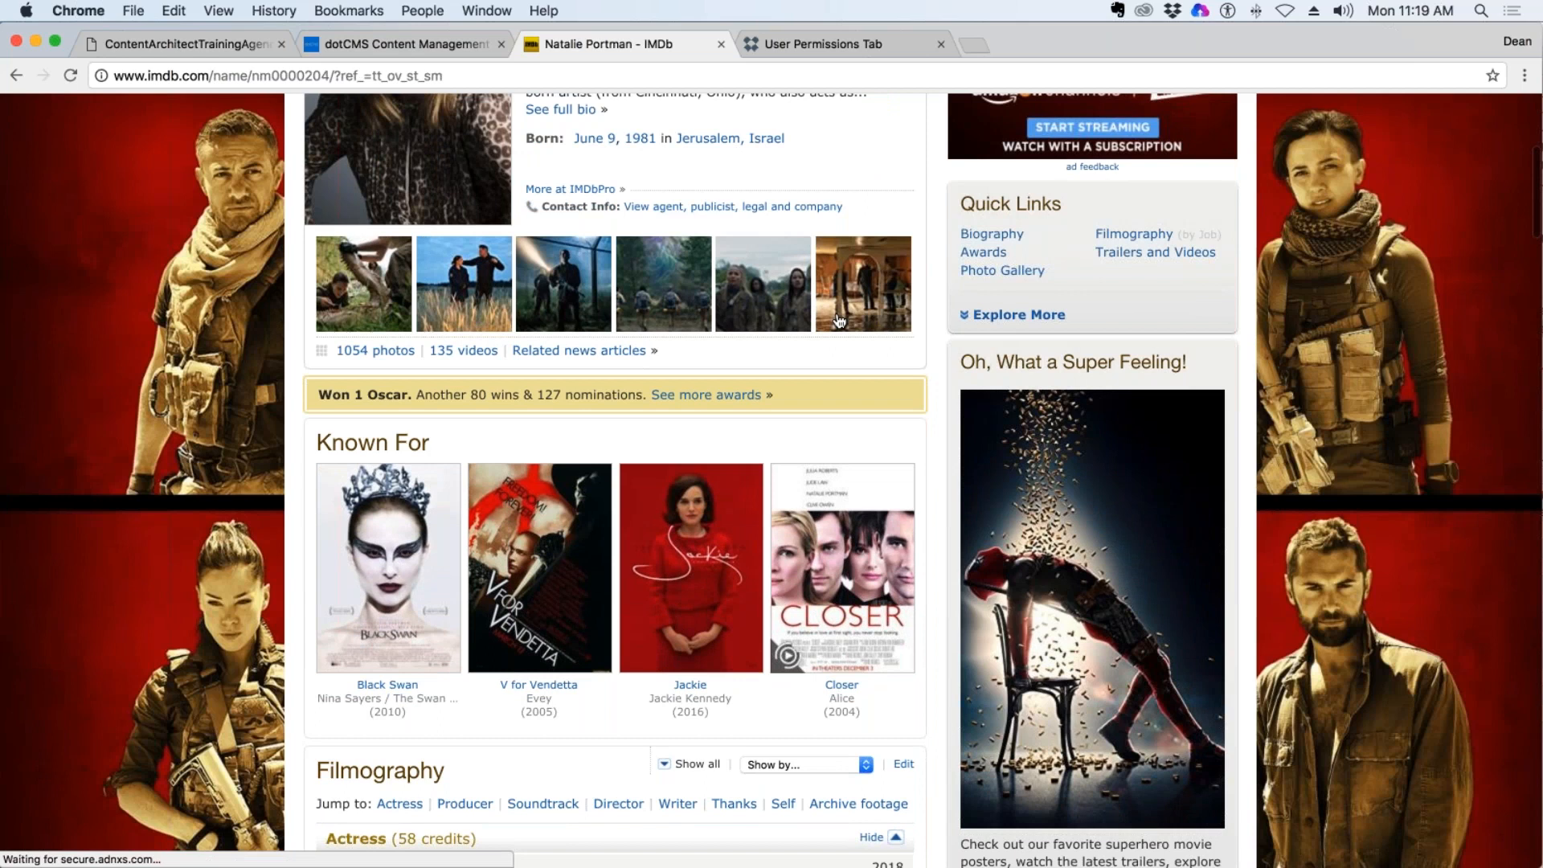
{"action": "scroll", "coordinate": [690, 313], "scroll_direction": "up", "scroll_amount": 5}
{"action": "mouse_move", "coordinate": [874, 298]}
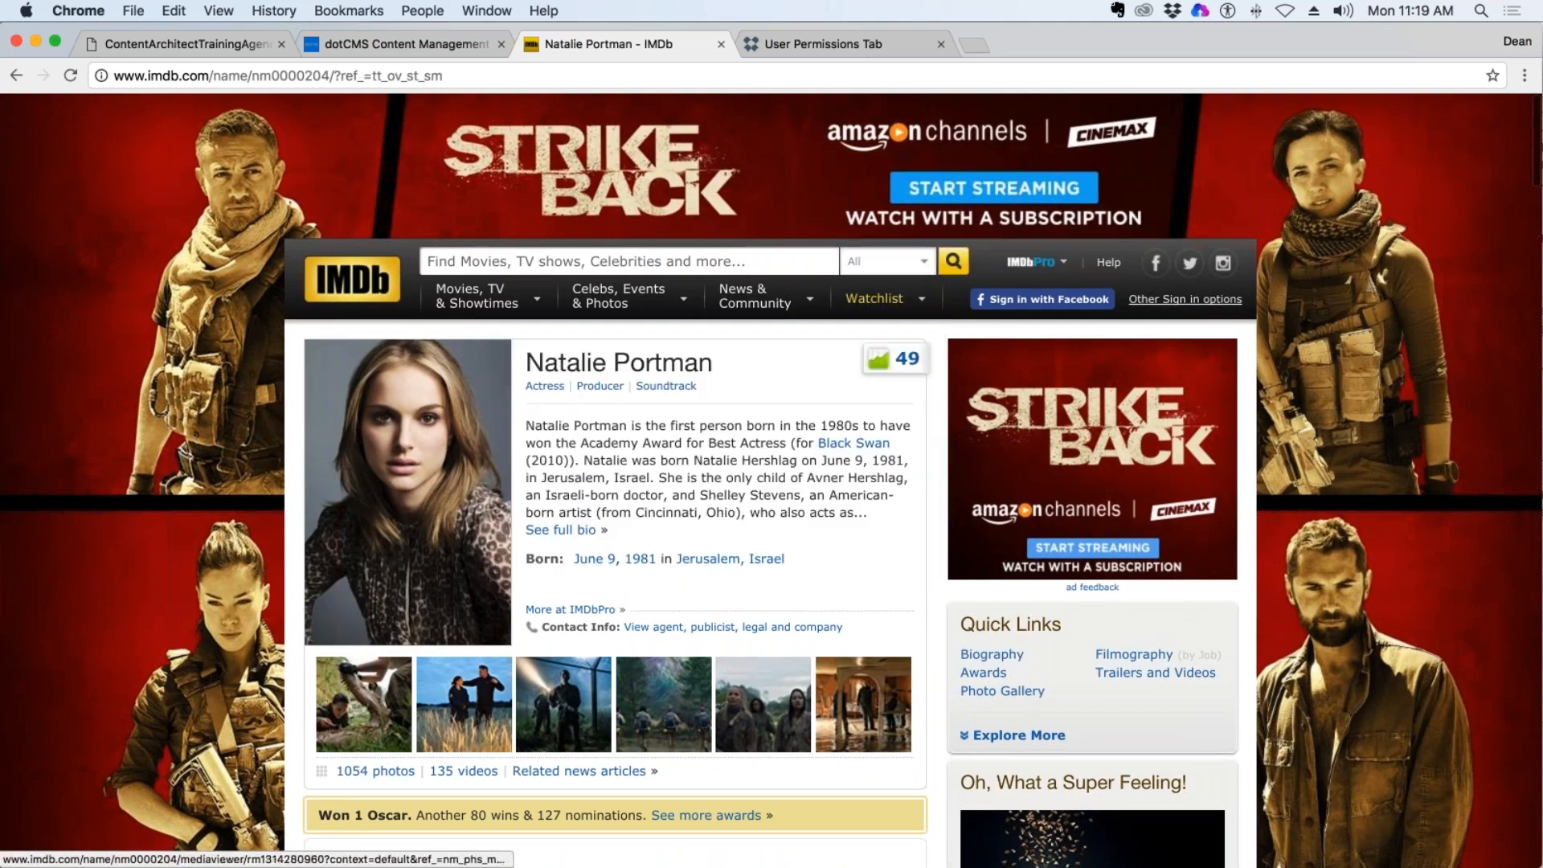
Open Natalie Portman's full biography and examine its overview, trade mark, trivia and personal quotes sections.
{"action": "left_click", "coordinate": [569, 532]}
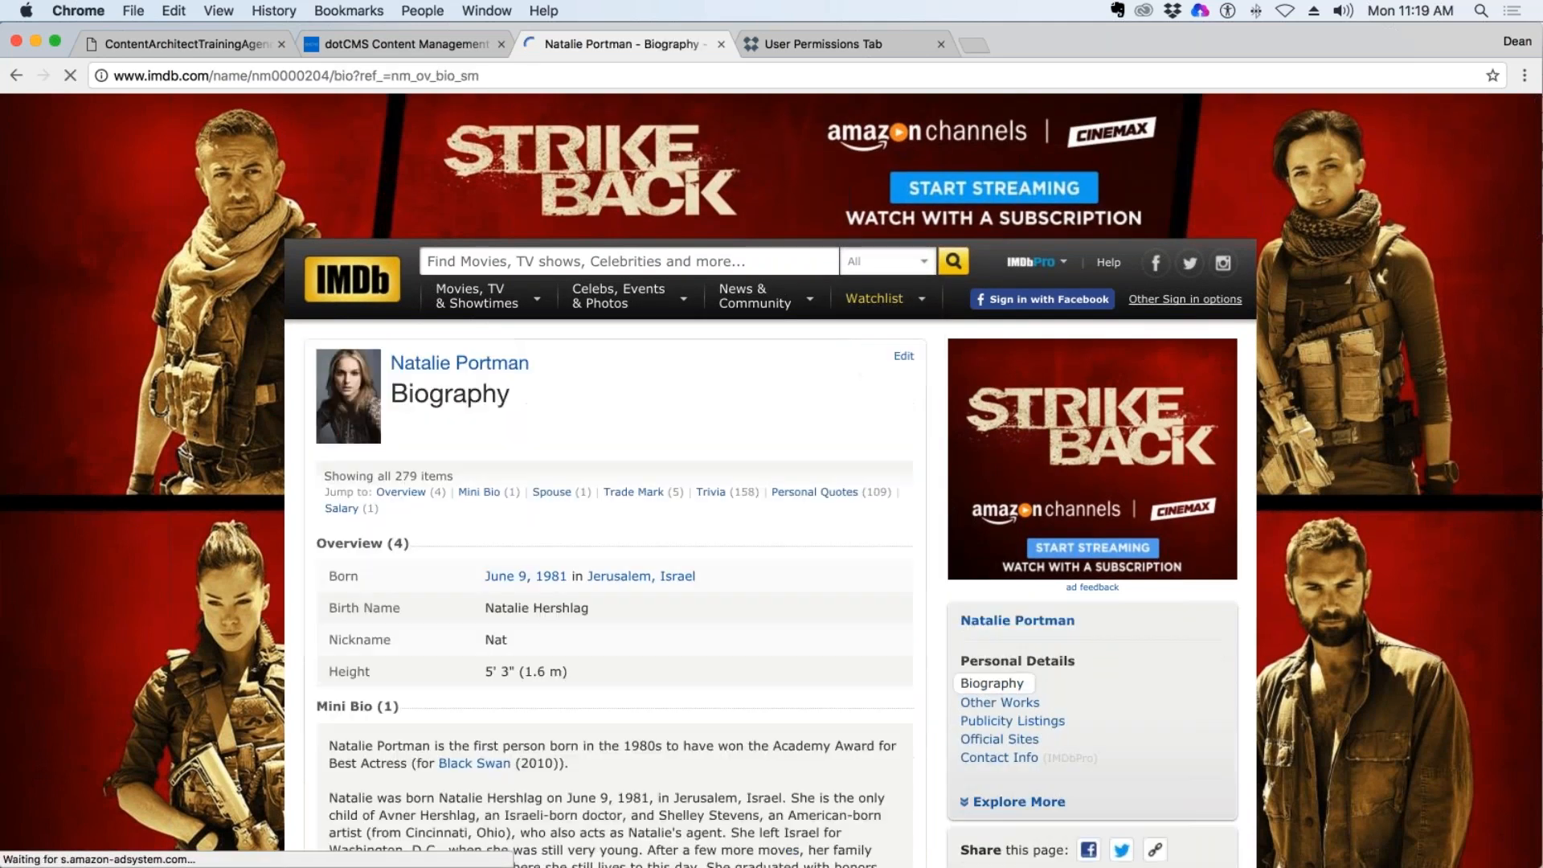
{"action": "scroll", "coordinate": [771, 474], "scroll_direction": "down", "scroll_amount": 8}
{"action": "scroll", "coordinate": [615, 474], "scroll_direction": "down", "scroll_amount": 20}
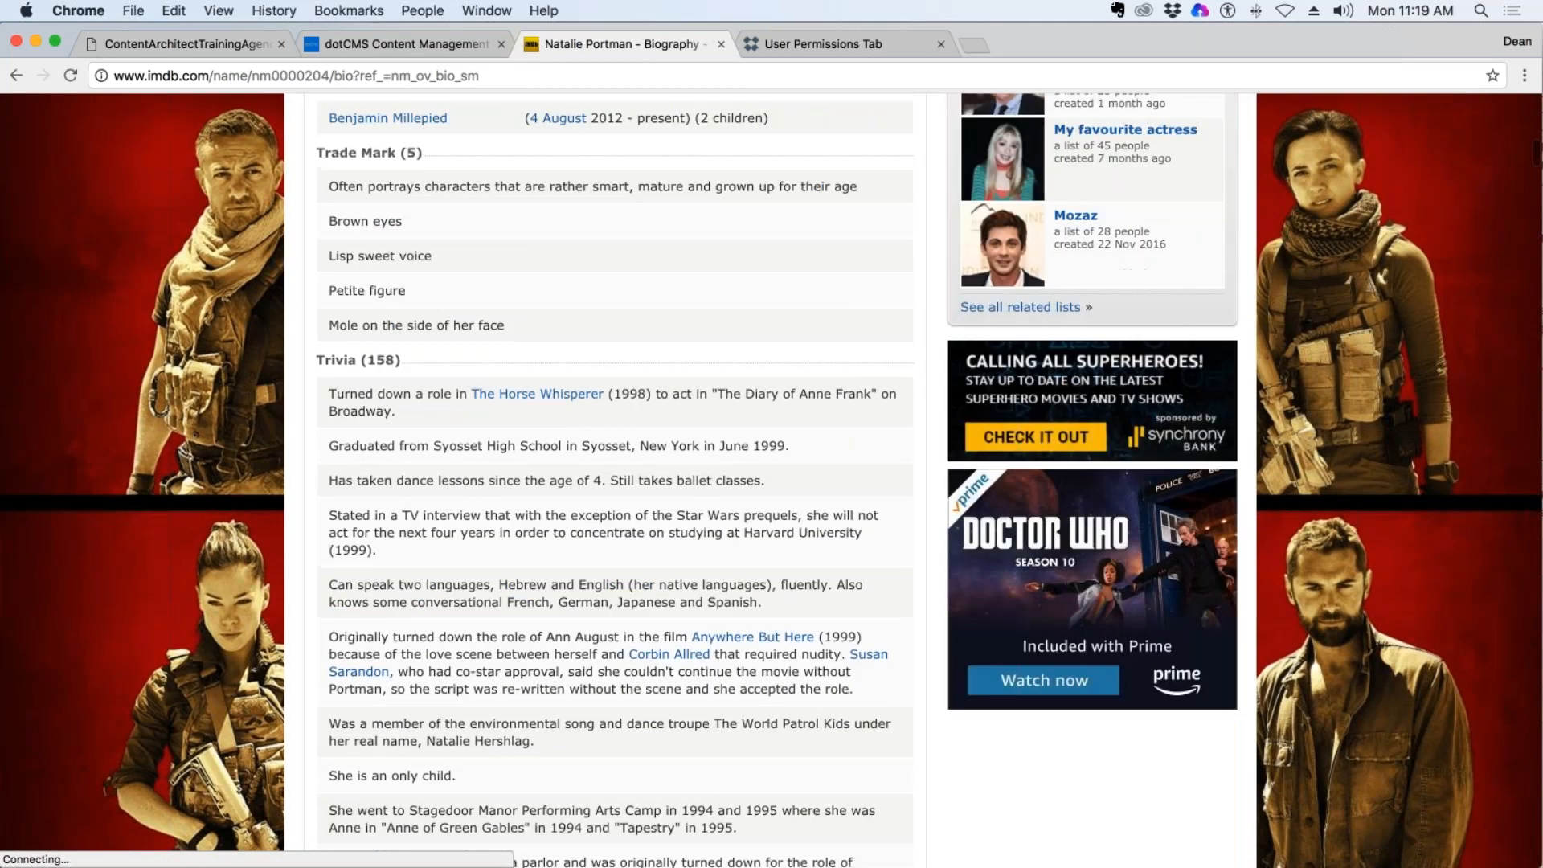
{"action": "scroll", "coordinate": [537, 347], "scroll_direction": "down", "scroll_amount": 20}
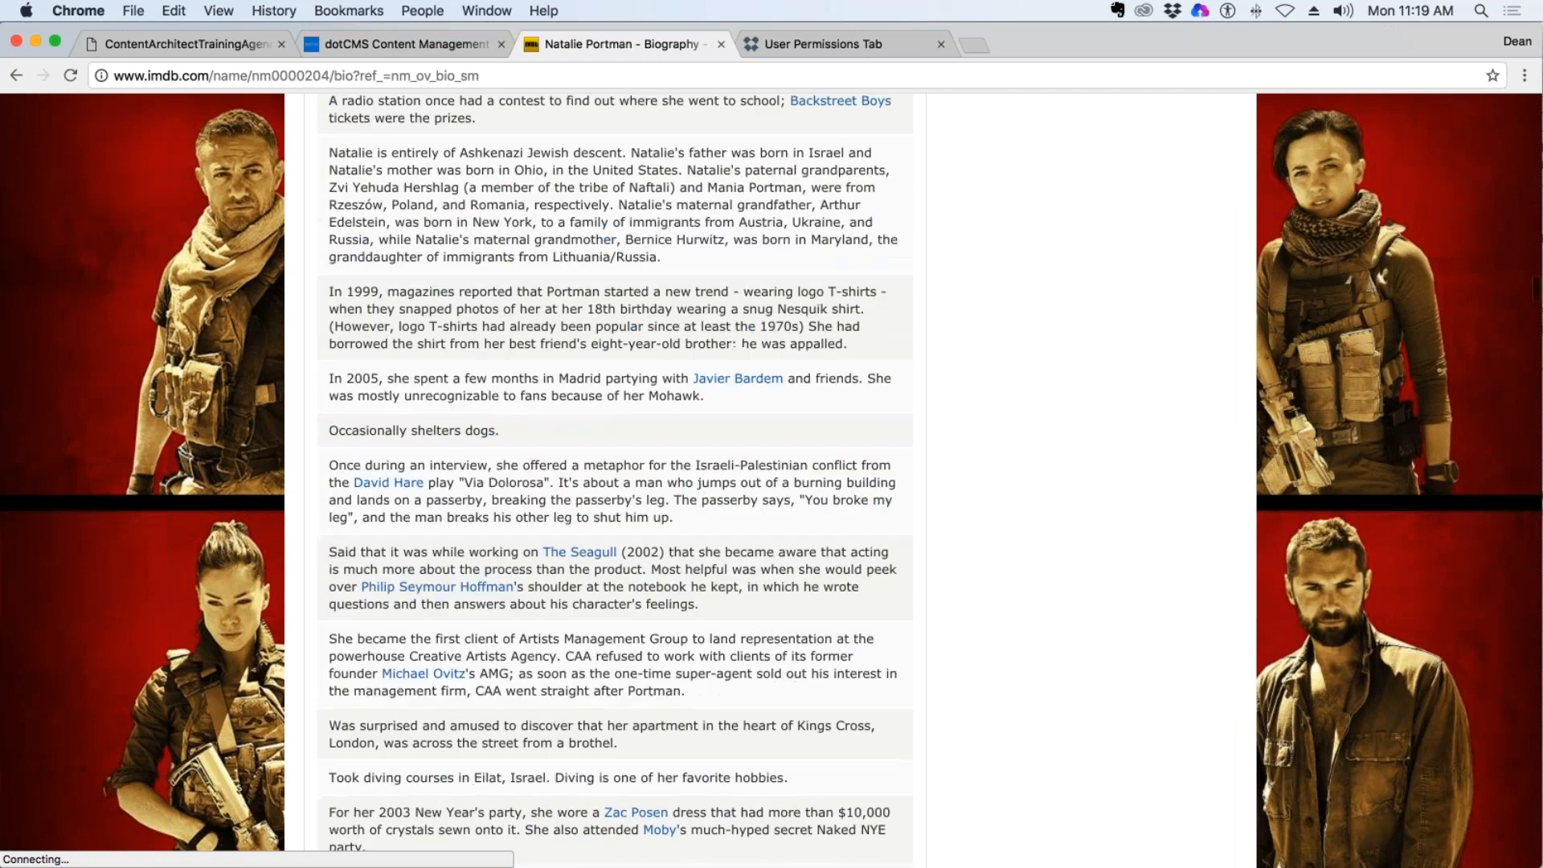
{"action": "scroll", "coordinate": [770, 552], "scroll_direction": "down", "scroll_amount": 20}
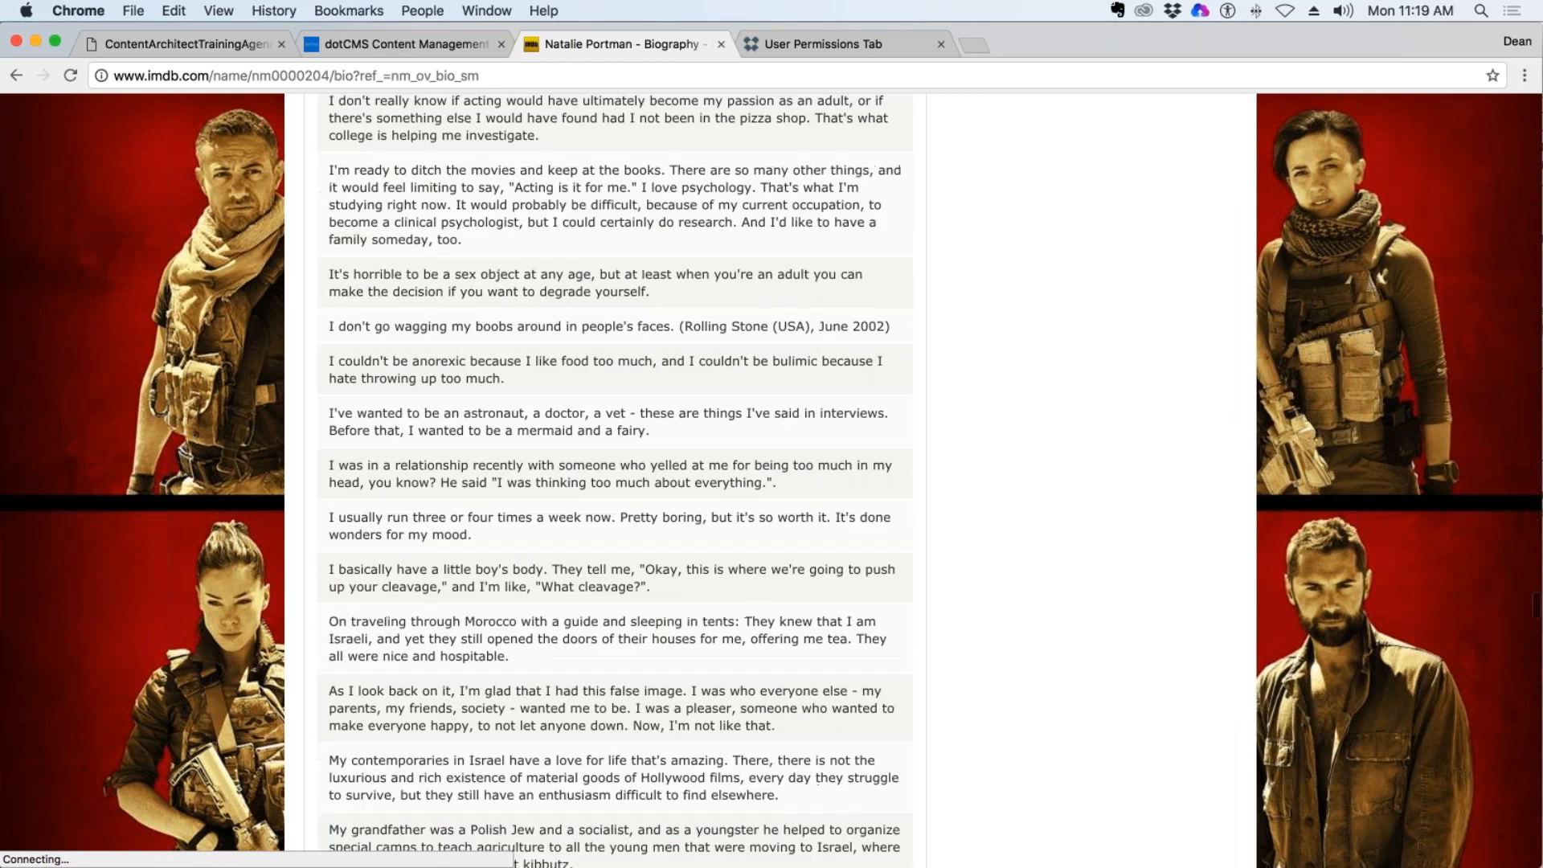
{"action": "scroll", "coordinate": [771, 552], "scroll_direction": "up", "scroll_amount": 20}
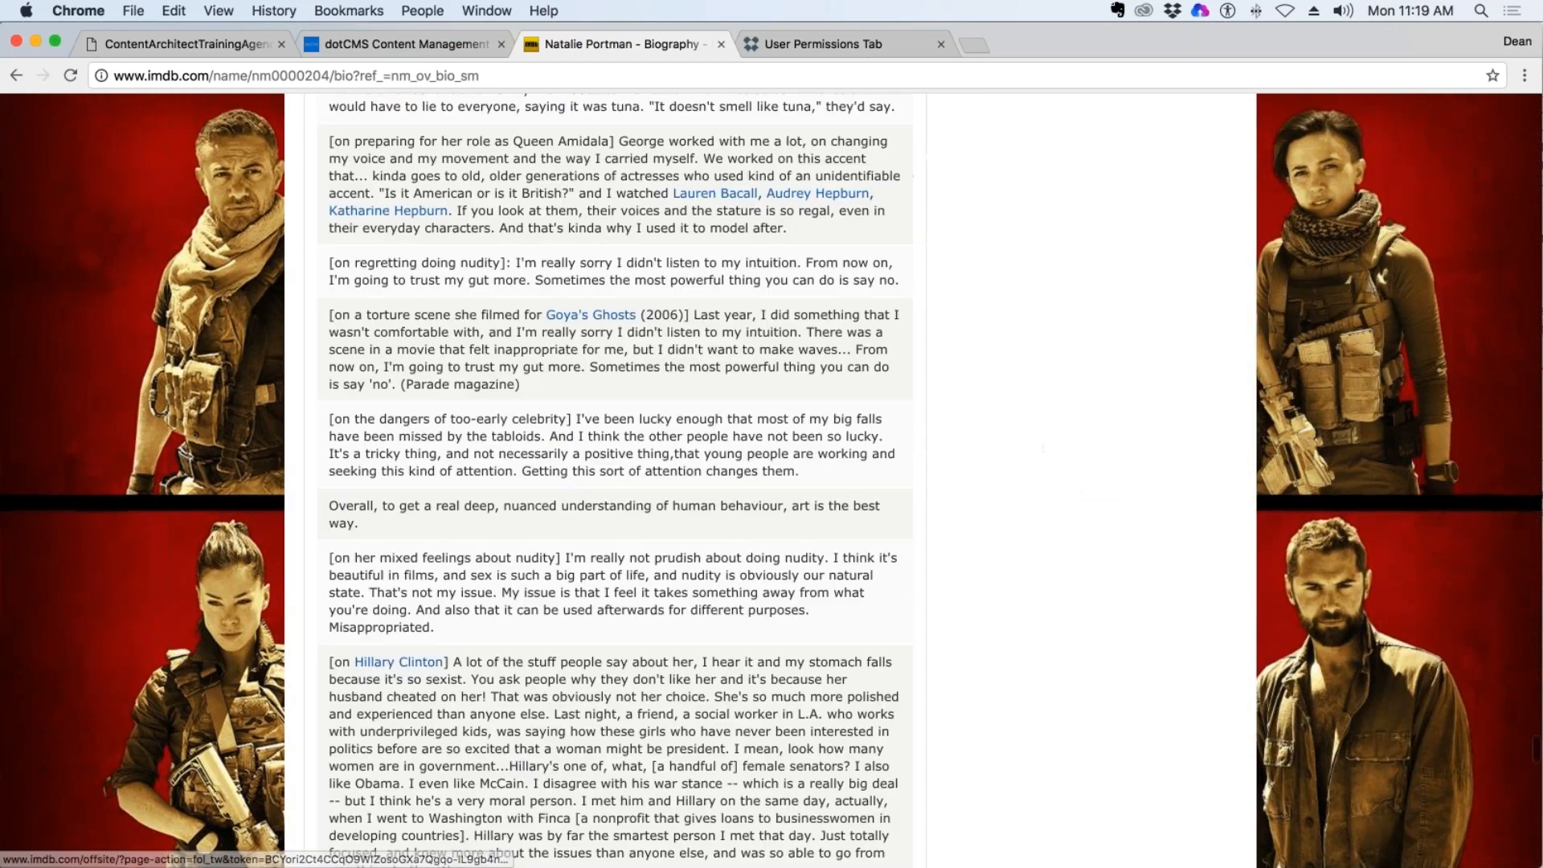
{"action": "scroll", "coordinate": [740, 533], "scroll_direction": "up", "scroll_amount": 20}
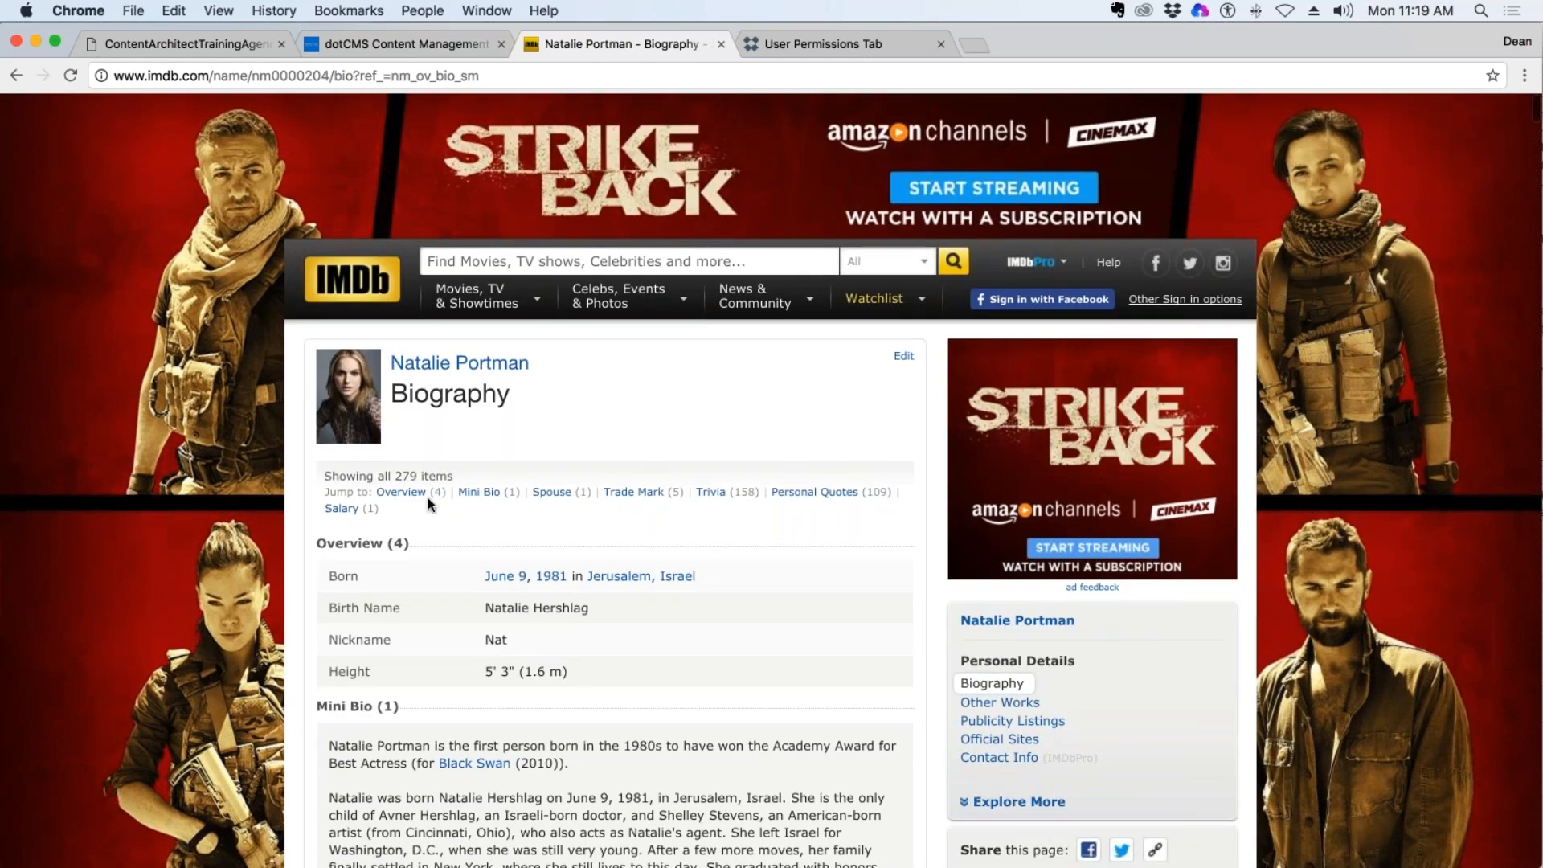
{"action": "scroll", "coordinate": [477, 528], "scroll_direction": "down", "scroll_amount": 2}
{"action": "scroll", "coordinate": [477, 528], "scroll_direction": "down", "scroll_amount": 5}
{"action": "scroll", "coordinate": [477, 527], "scroll_direction": "up", "scroll_amount": 8}
Return to Natalie Portman's main profile page and review the photos, awards and Known For information.
{"action": "left_click", "coordinate": [16, 75]}
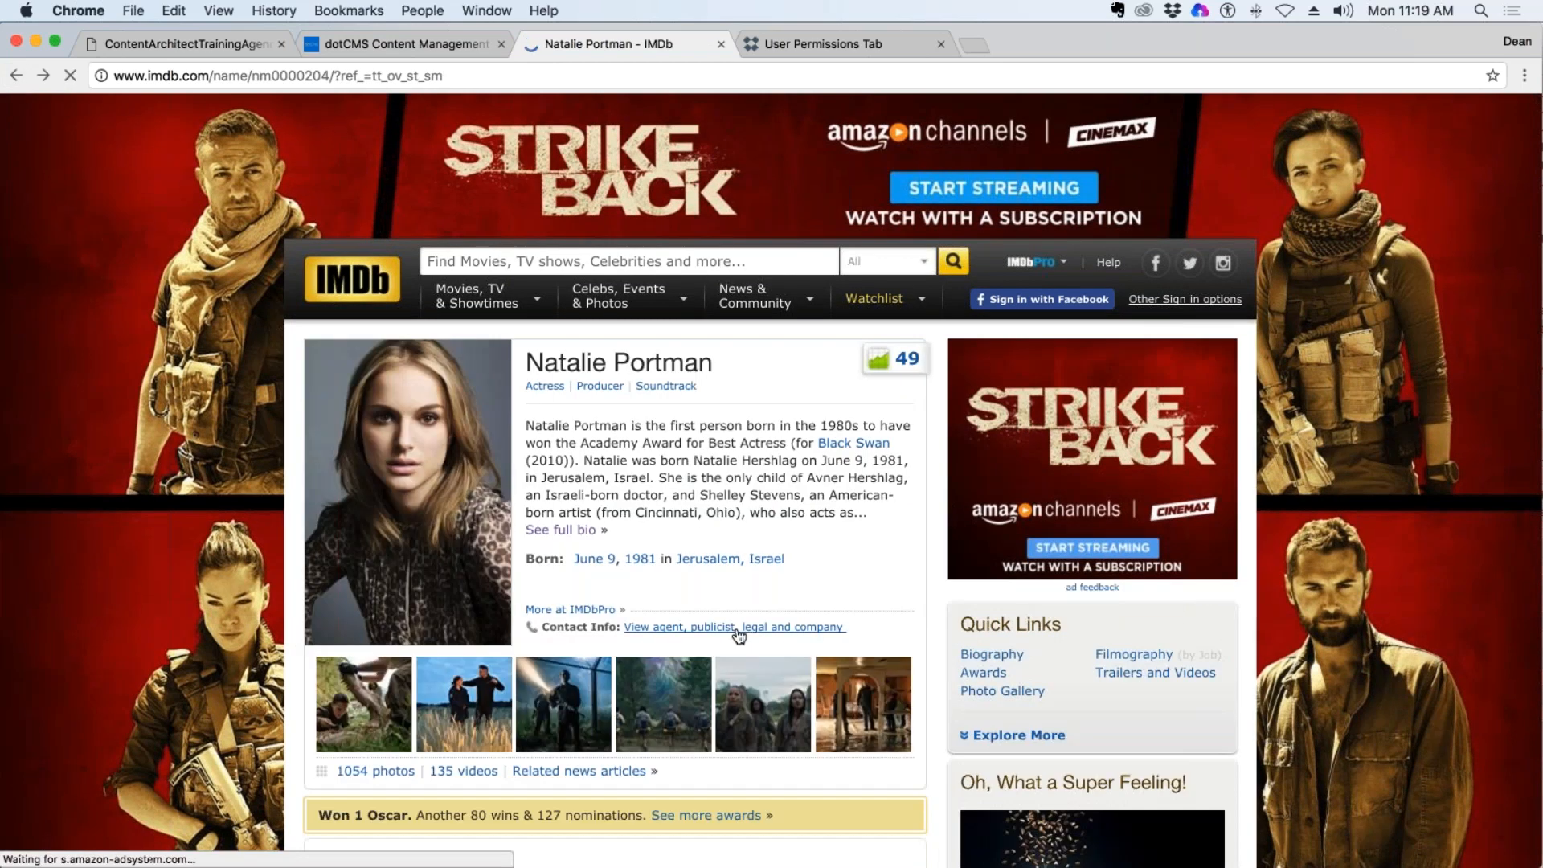
{"action": "scroll", "coordinate": [738, 636], "scroll_direction": "down", "scroll_amount": 5}
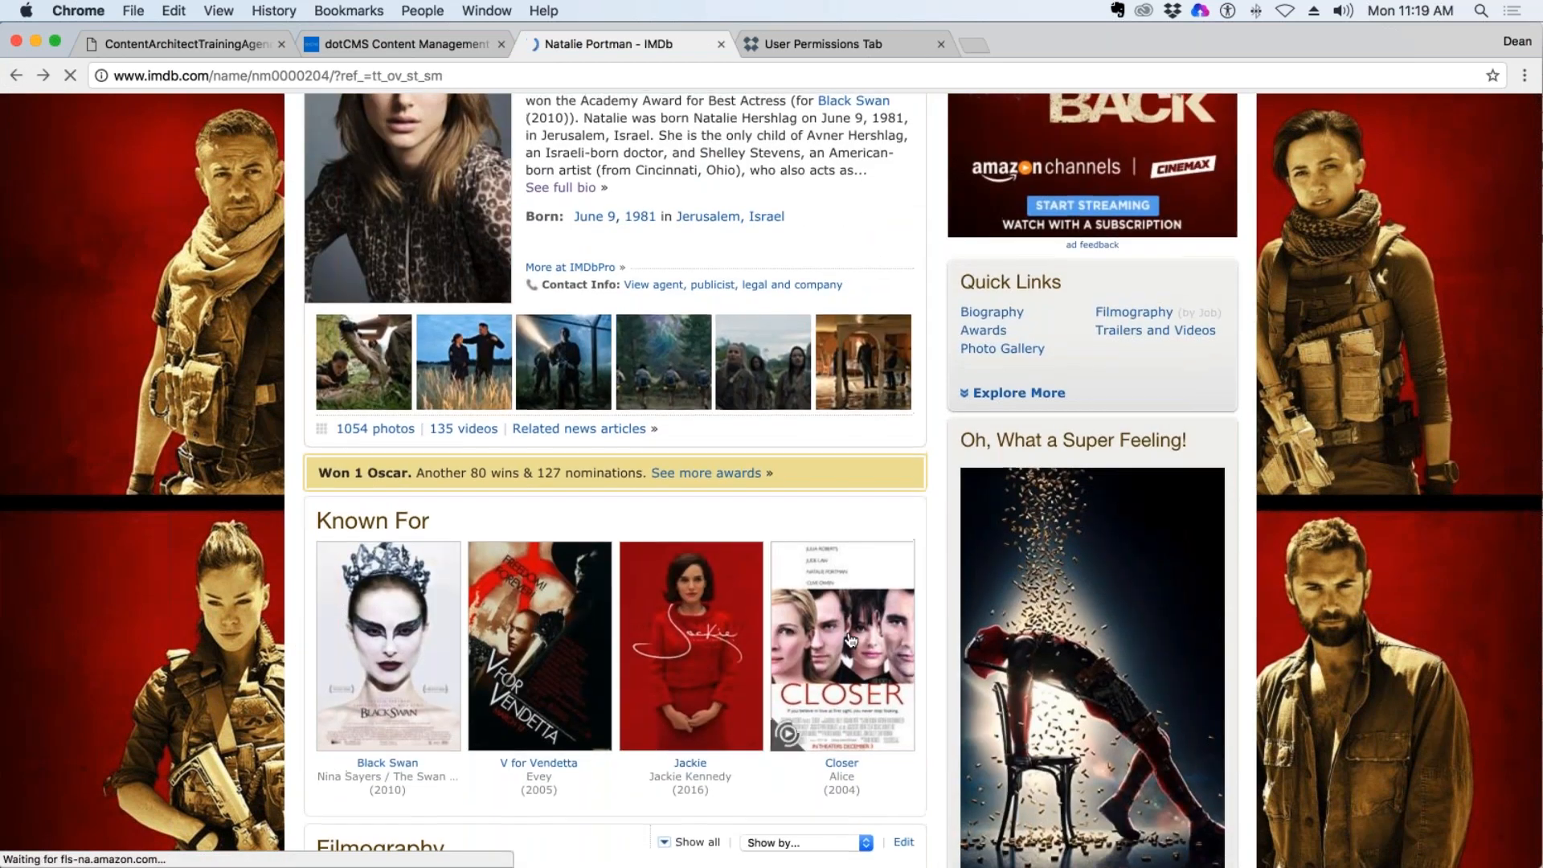
{"action": "scroll", "coordinate": [851, 641], "scroll_direction": "up", "scroll_amount": 3}
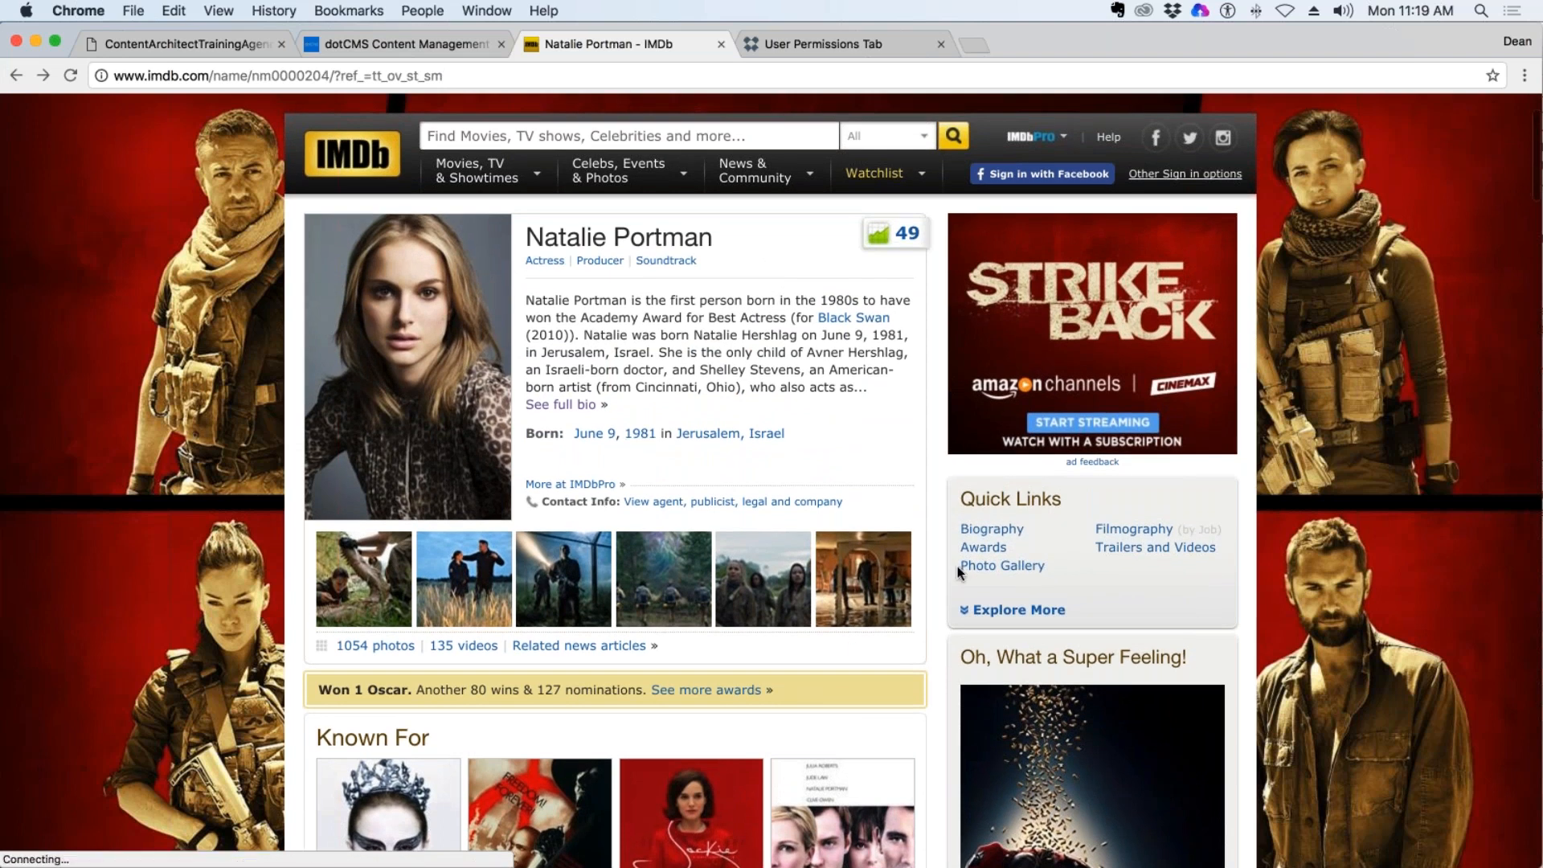
{"action": "scroll", "coordinate": [957, 567], "scroll_direction": "down", "scroll_amount": 3}
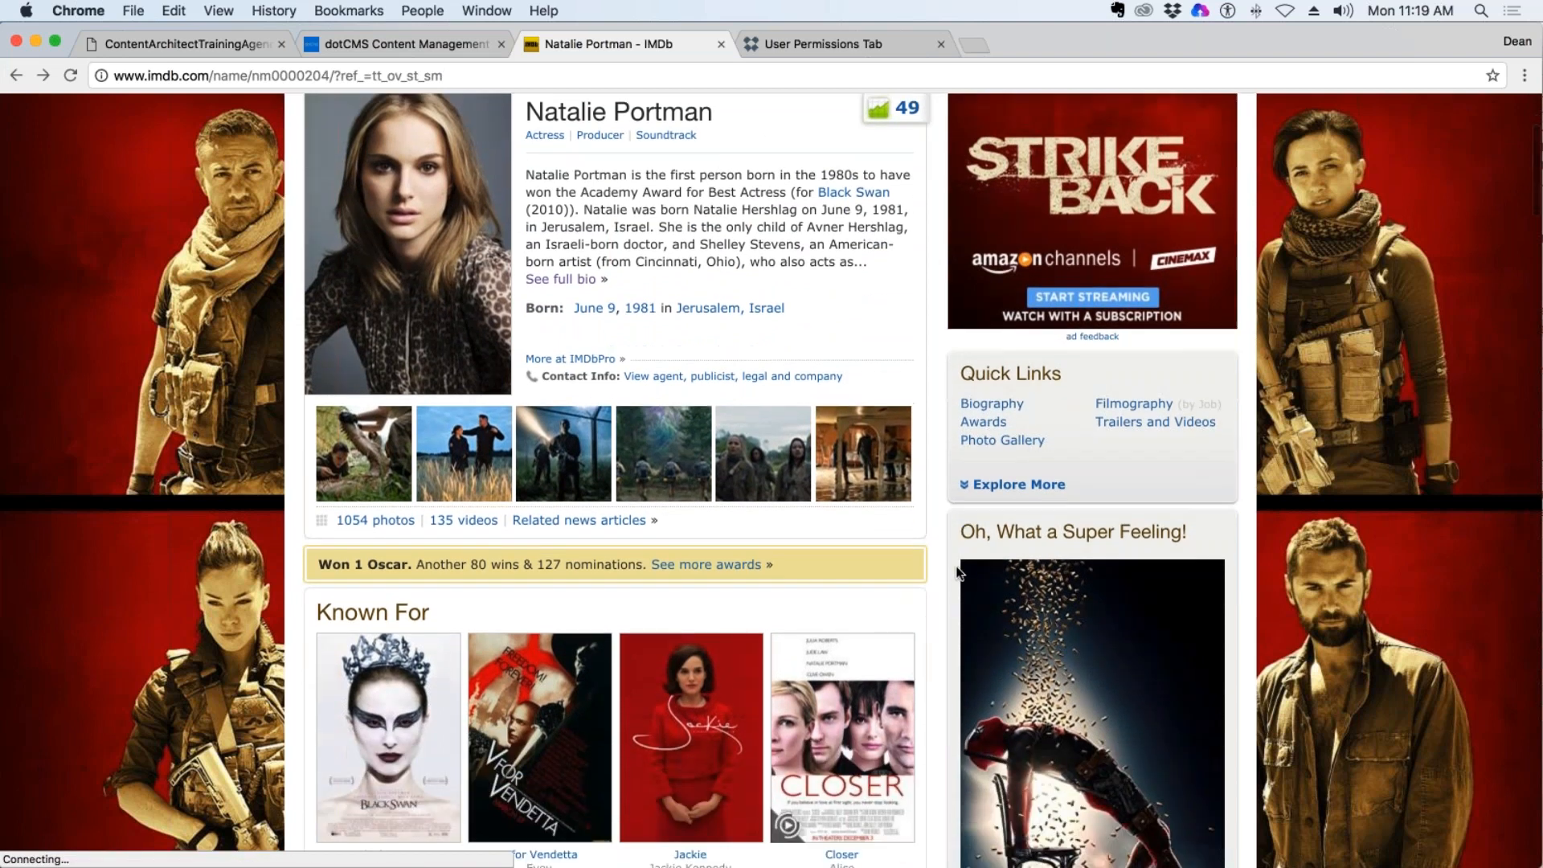
{"action": "scroll", "coordinate": [957, 573], "scroll_direction": "down", "scroll_amount": 2}
{"action": "scroll", "coordinate": [956, 573], "scroll_direction": "up", "scroll_amount": 2}
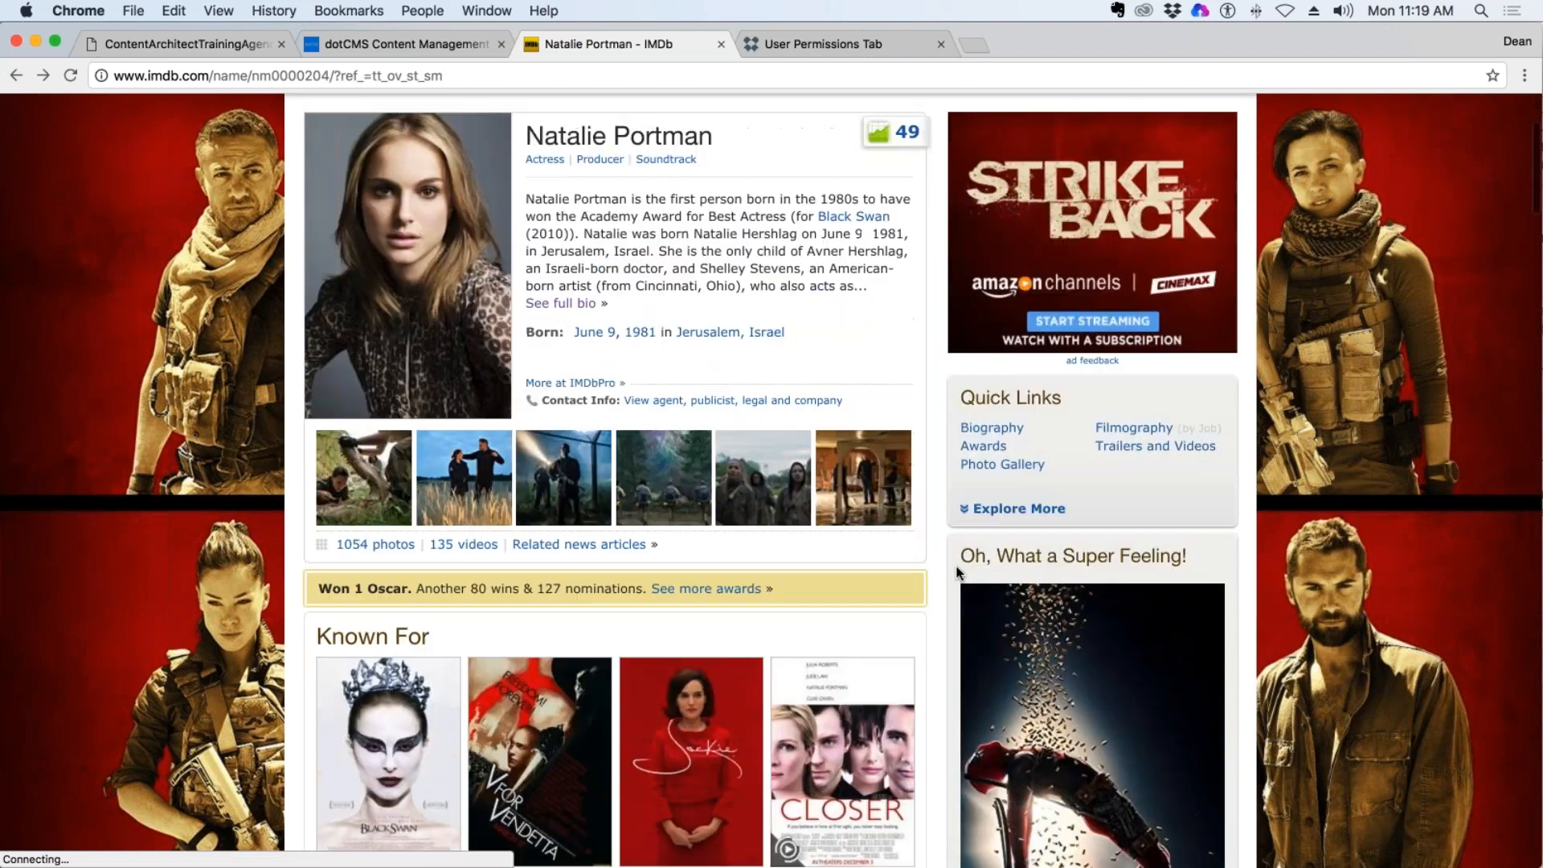
{"action": "scroll", "coordinate": [957, 572], "scroll_direction": "up", "scroll_amount": 1}
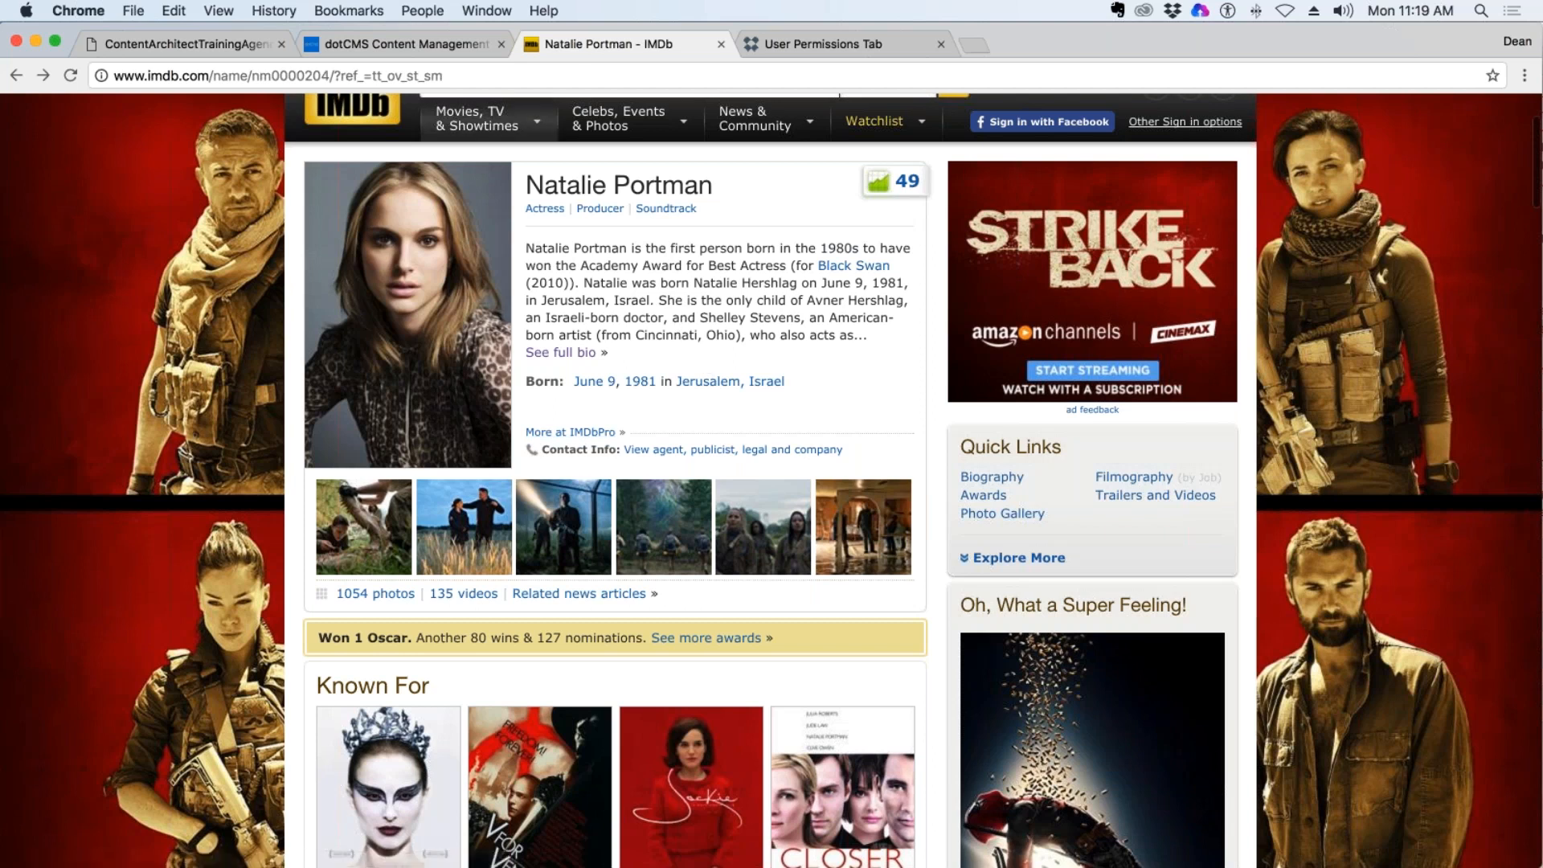
Switch to the dotCMS tab and create a content type named Cast on demo.dotcms.com with the Default Scheme workflow.
{"action": "left_click", "coordinate": [402, 43]}
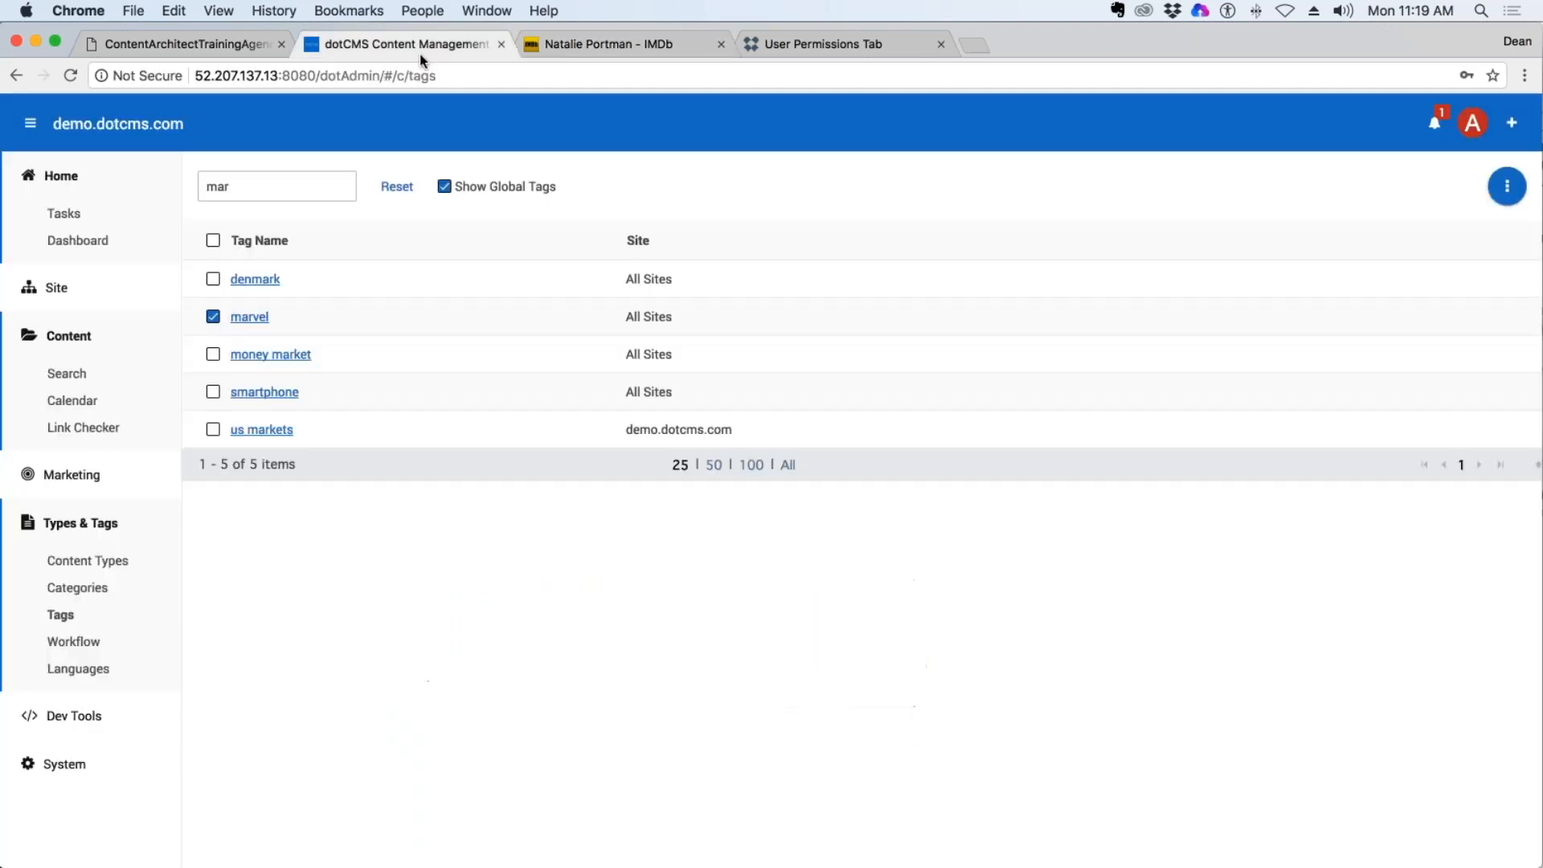
{"action": "left_click", "coordinate": [101, 560]}
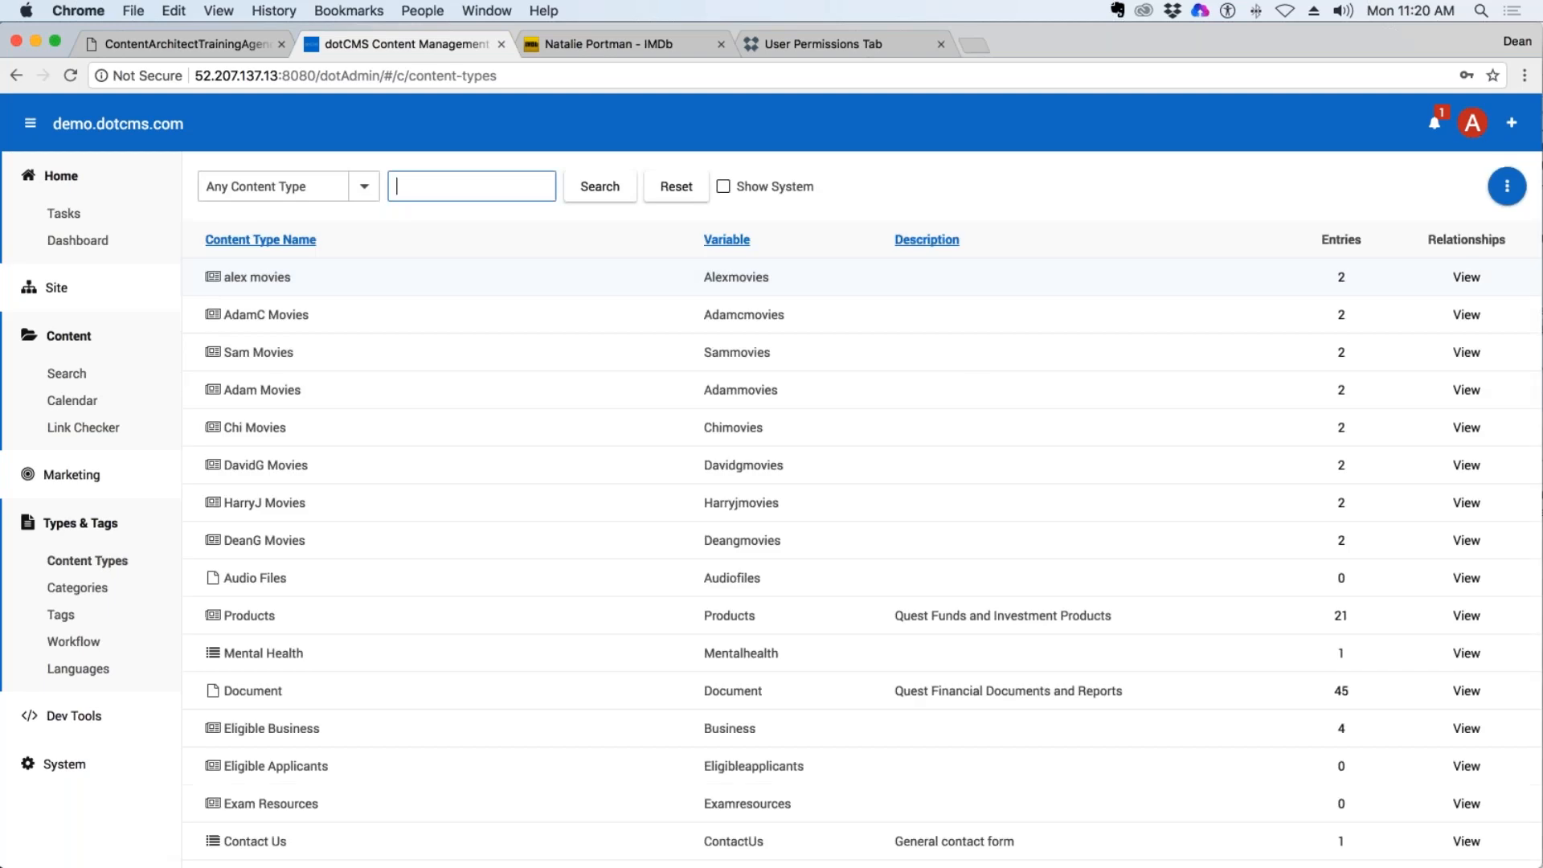
{"action": "left_click", "coordinate": [1506, 185]}
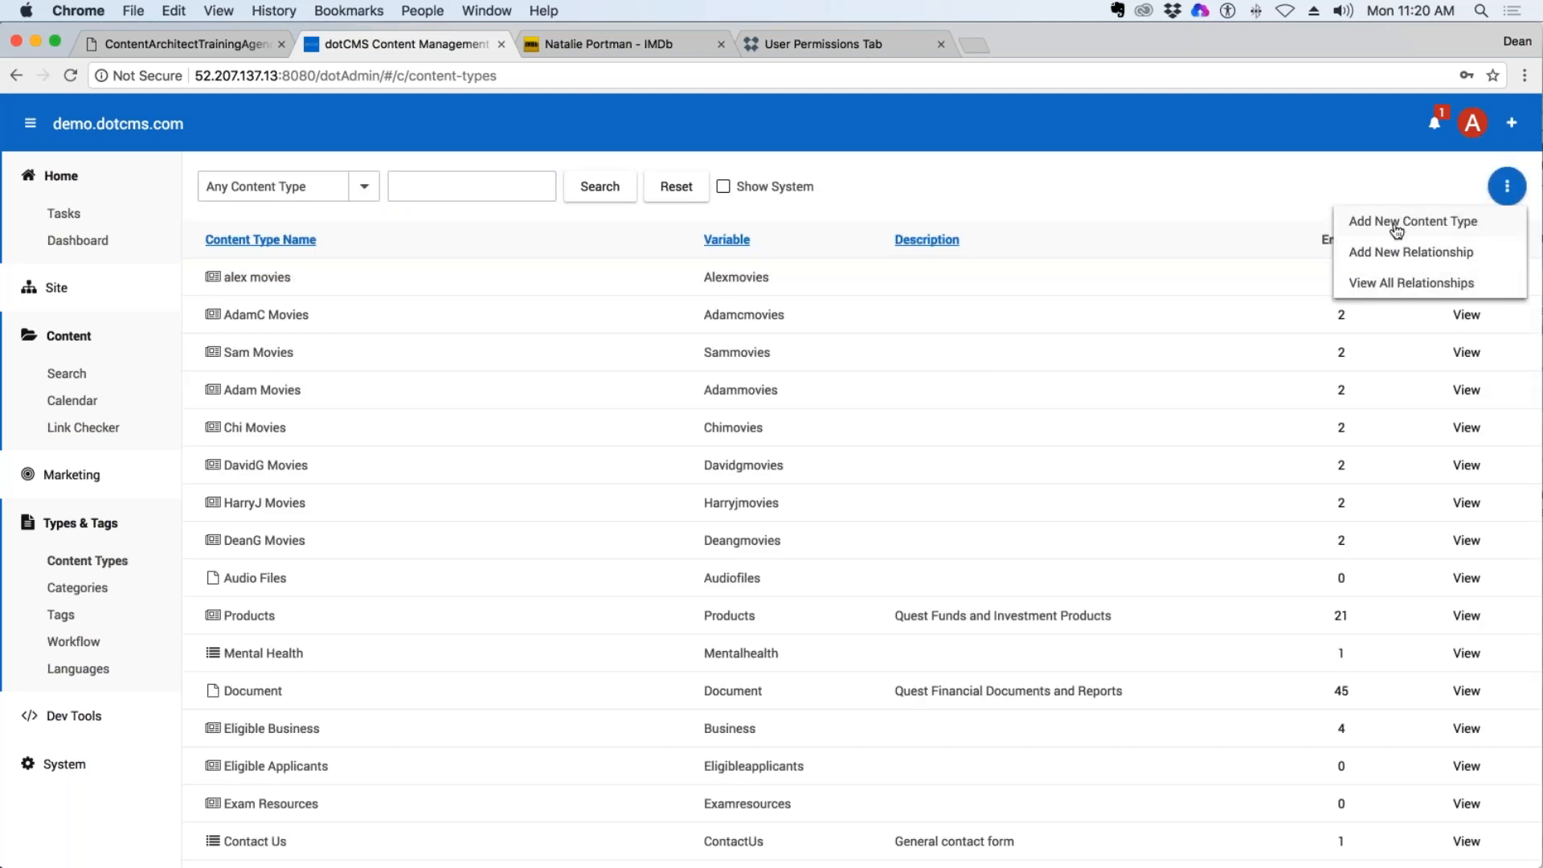
{"action": "left_click", "coordinate": [107, 567]}
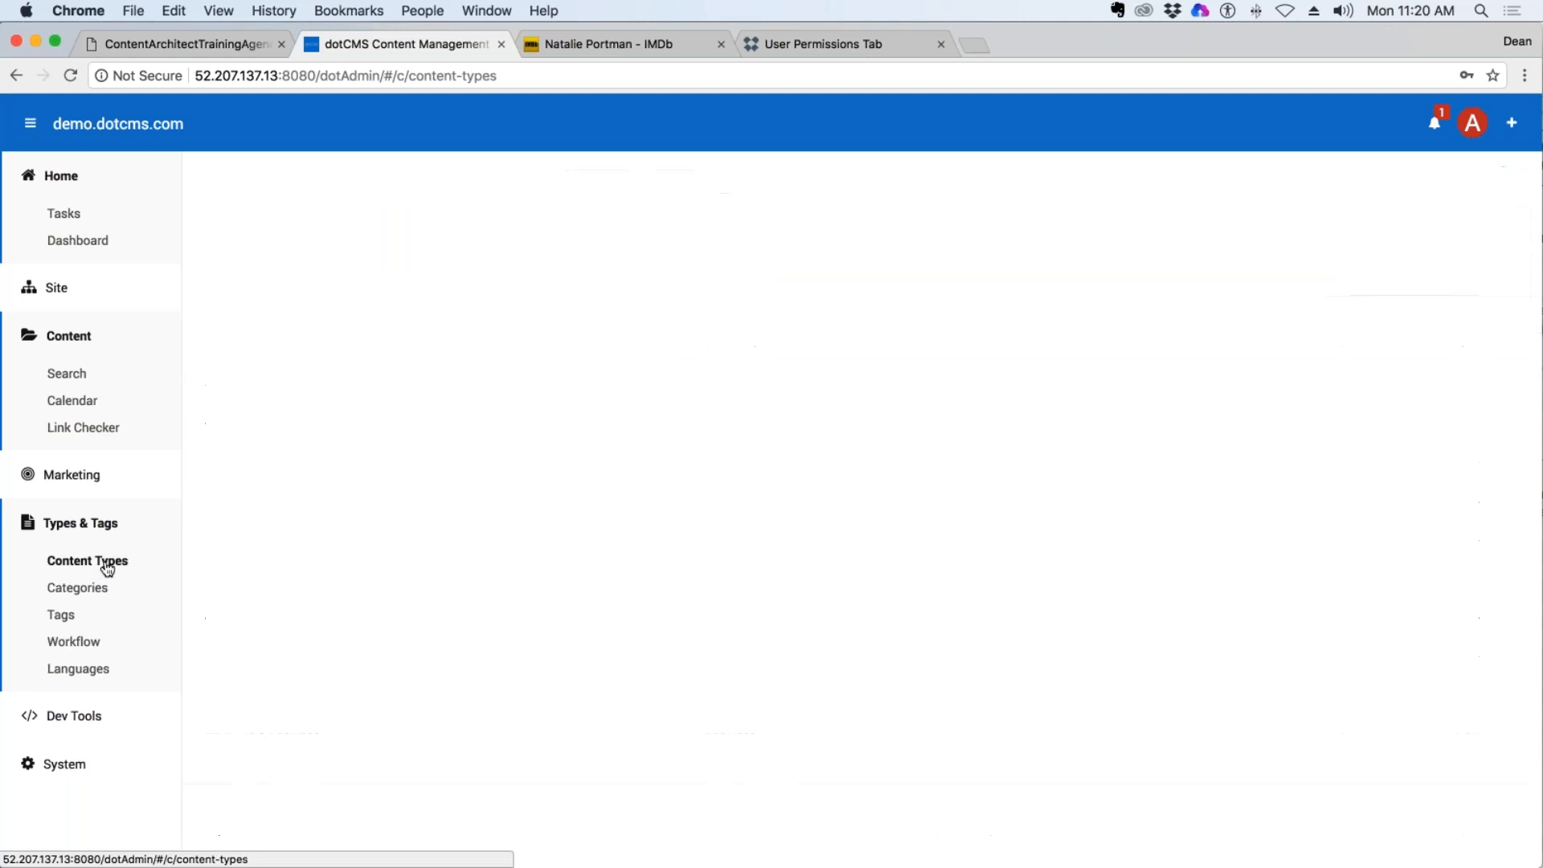
{"action": "left_click", "coordinate": [1507, 186]}
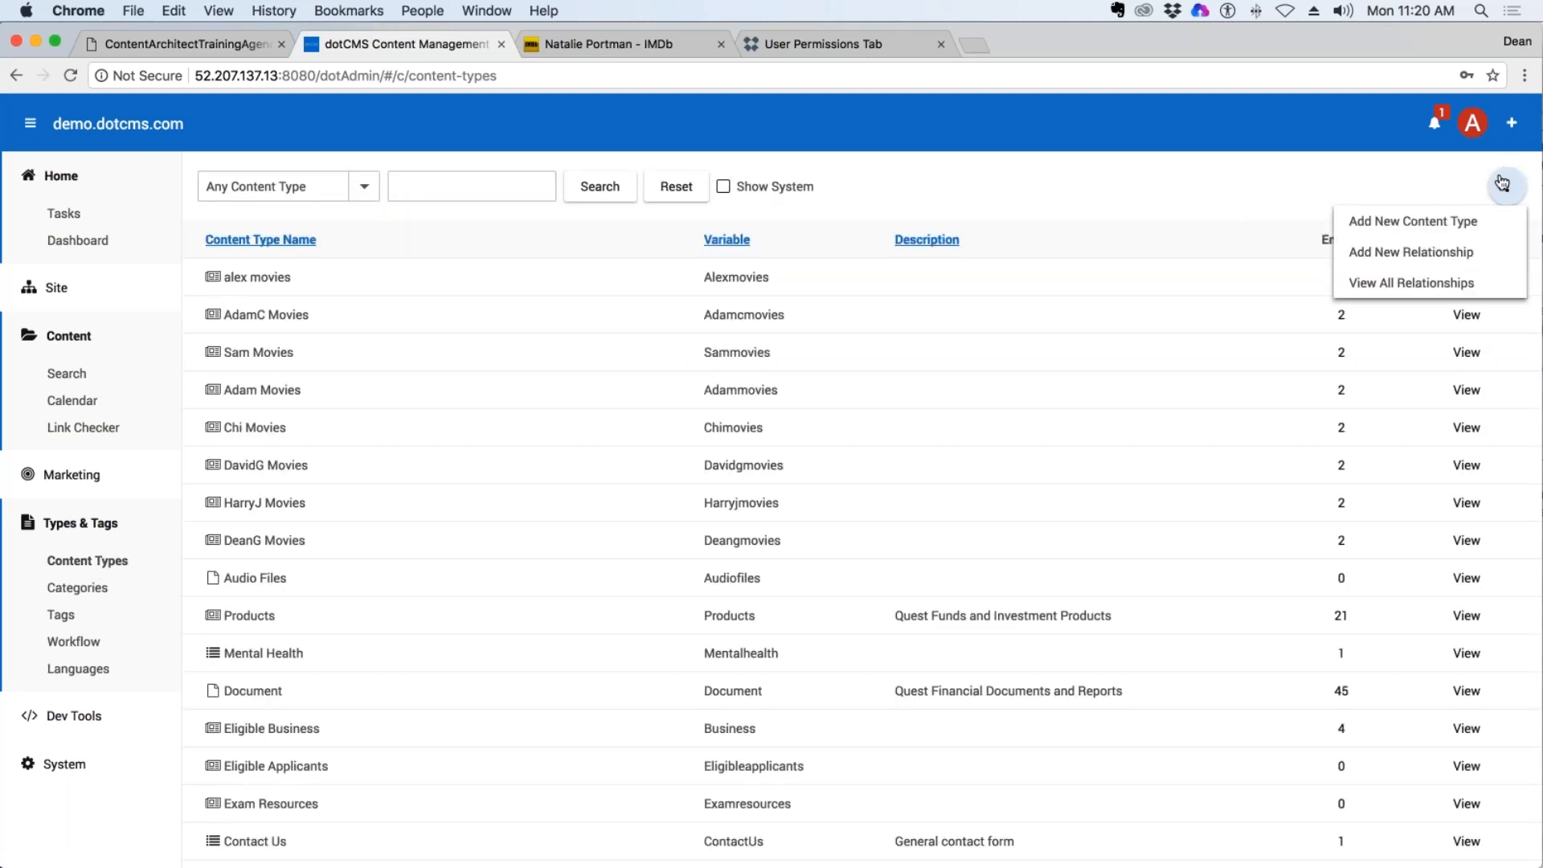
{"action": "left_click", "coordinate": [1446, 227]}
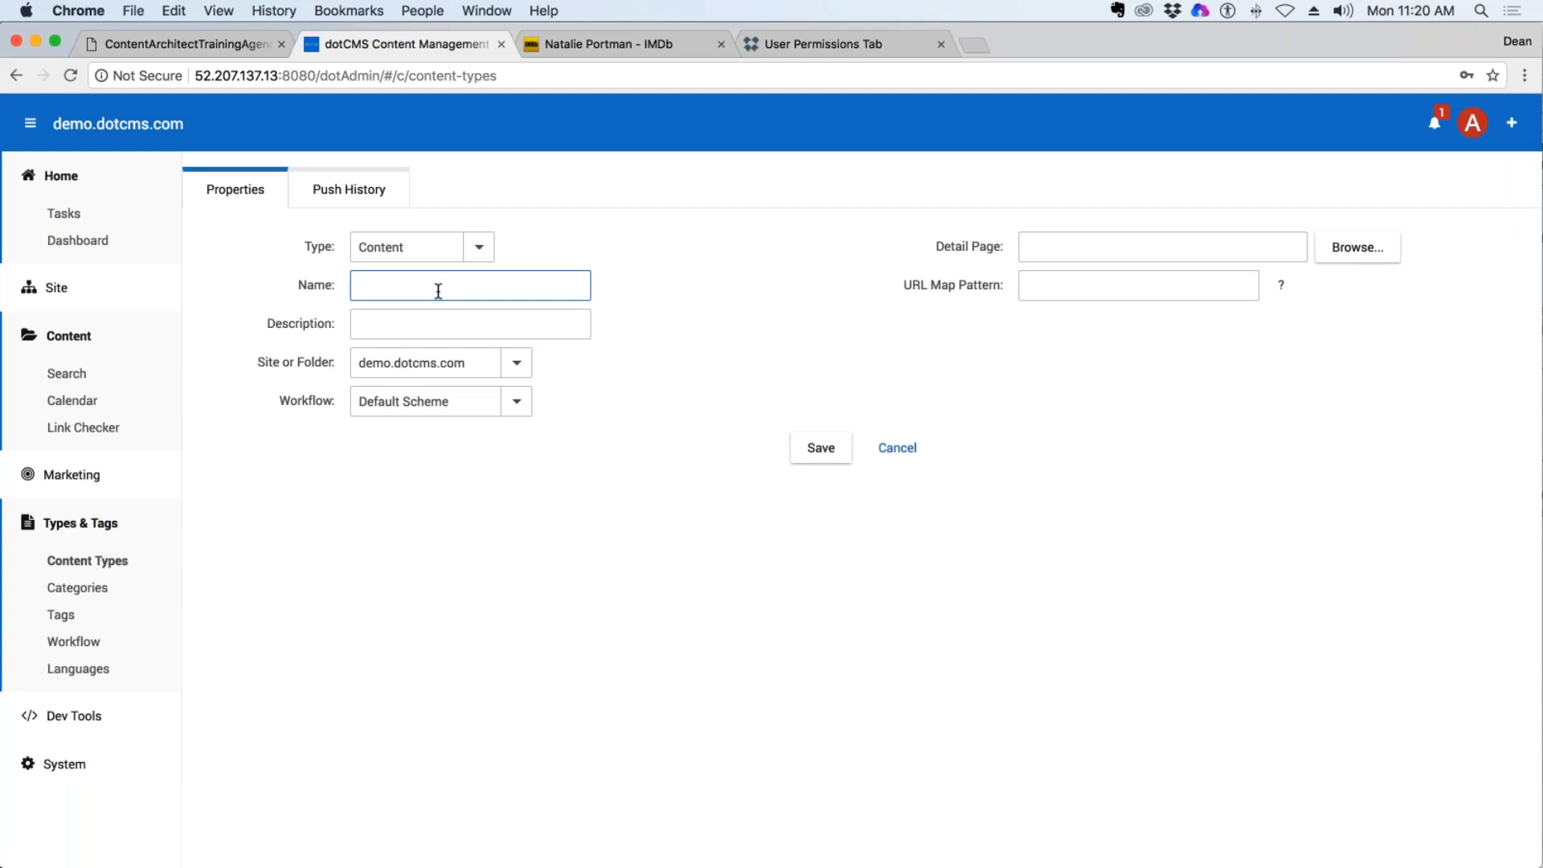
{"action": "type", "text": "Cast"}
{"action": "key", "text": "Tab"}
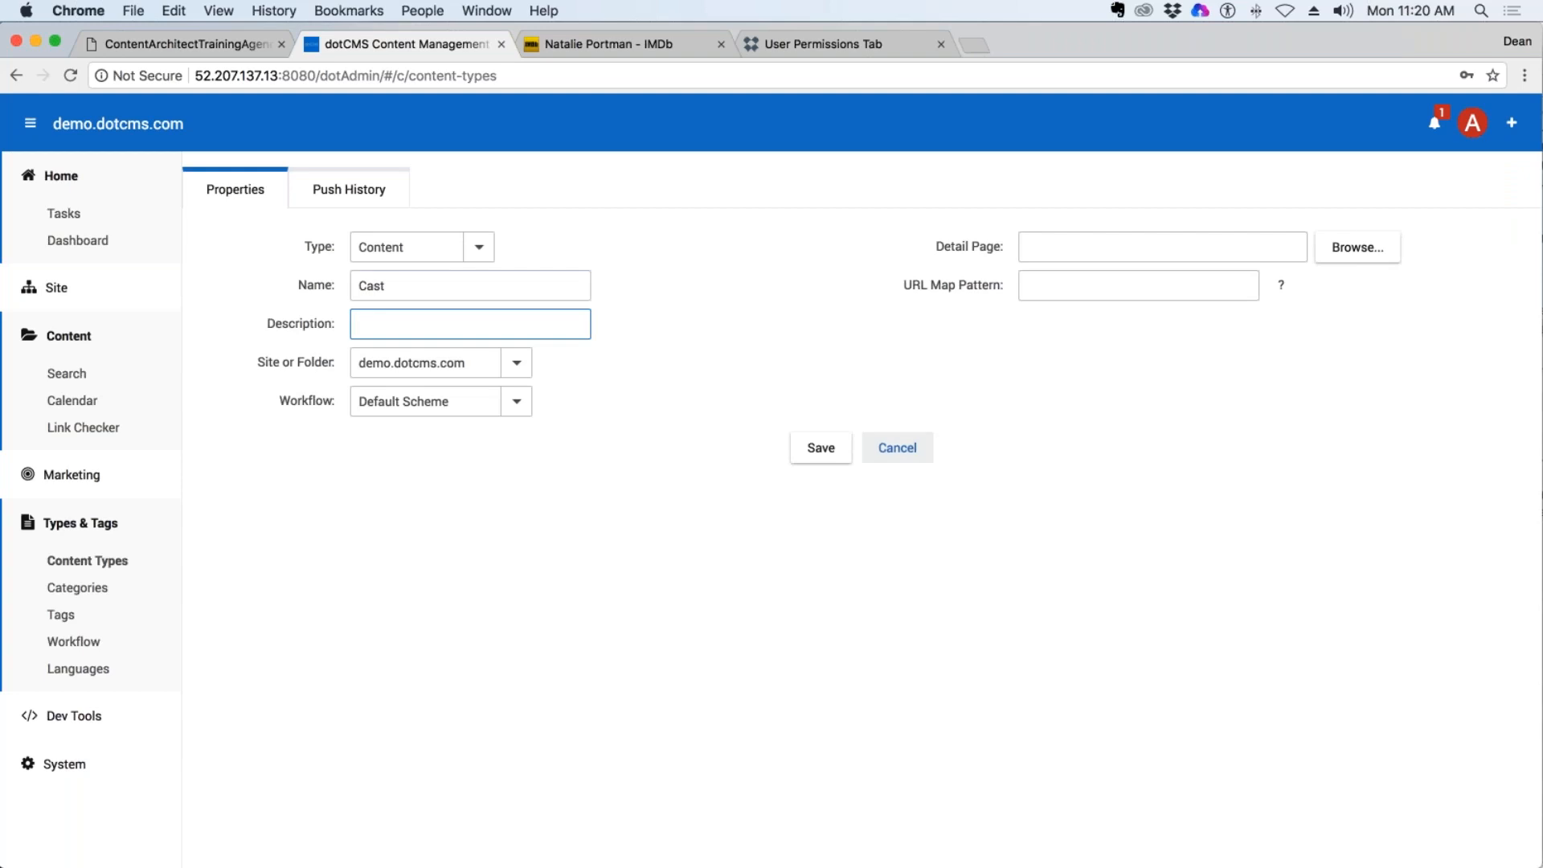
{"action": "left_click", "coordinate": [819, 449]}
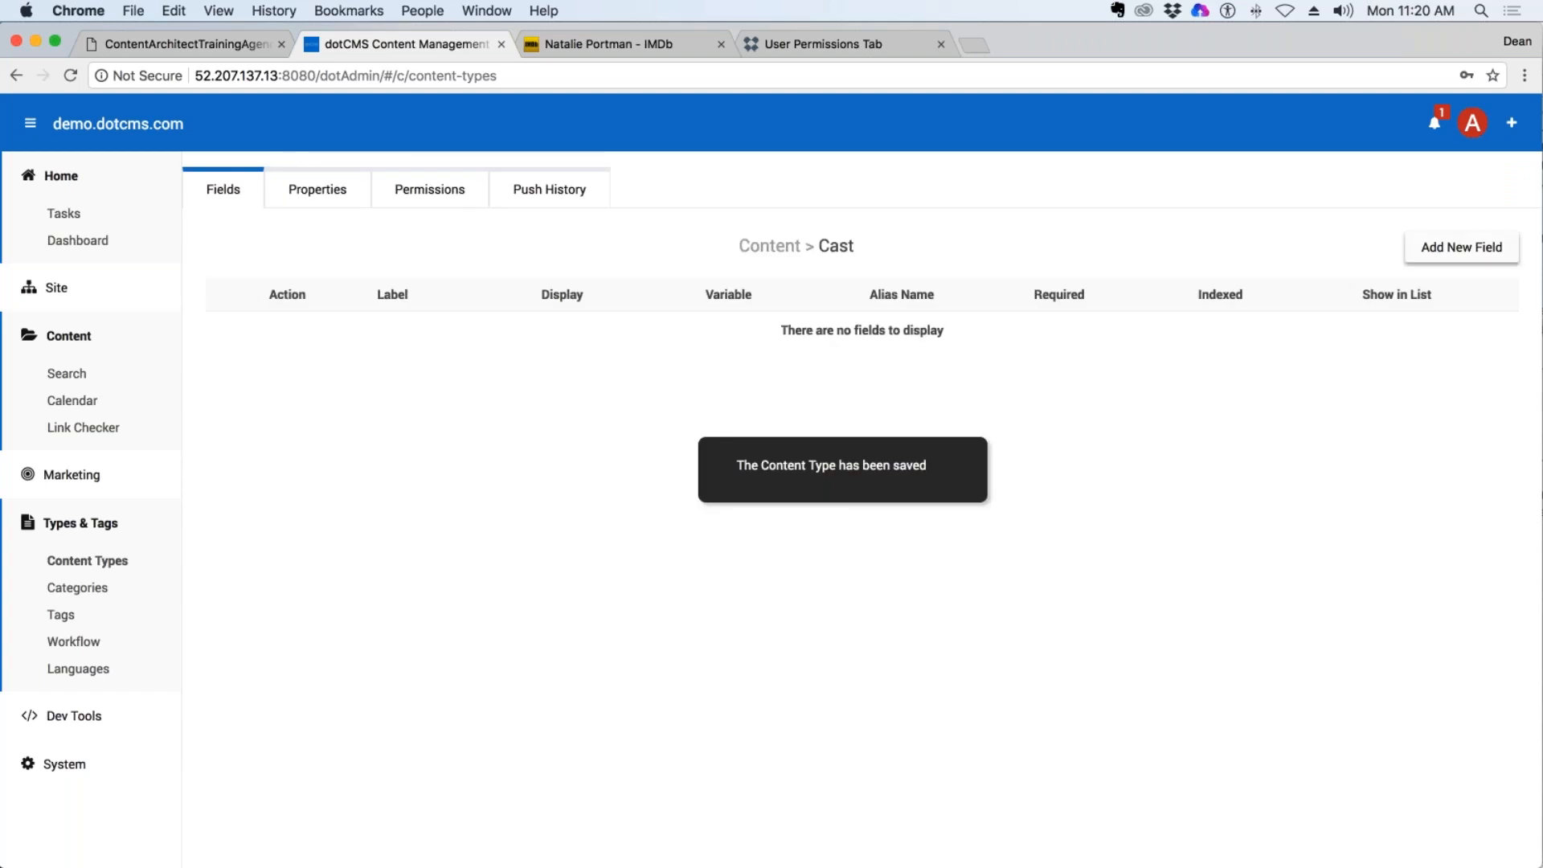
Start a new field on the Cast content type with display type Text and the label First Name.
{"action": "left_click", "coordinate": [1461, 247]}
{"action": "left_click", "coordinate": [575, 246]}
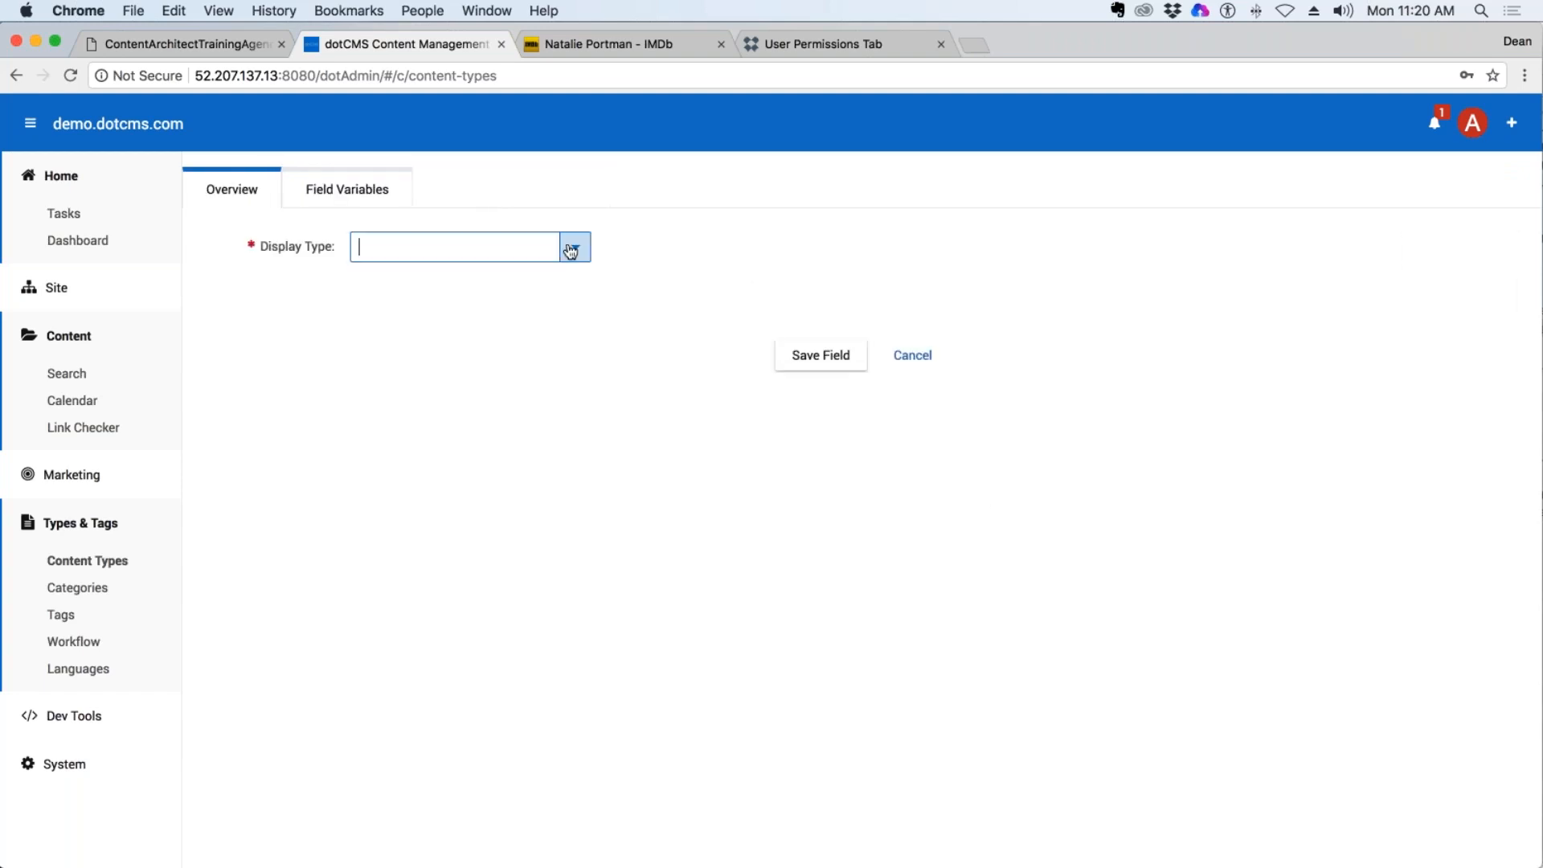
{"action": "left_click", "coordinate": [397, 277]}
{"action": "left_click", "coordinate": [434, 280]}
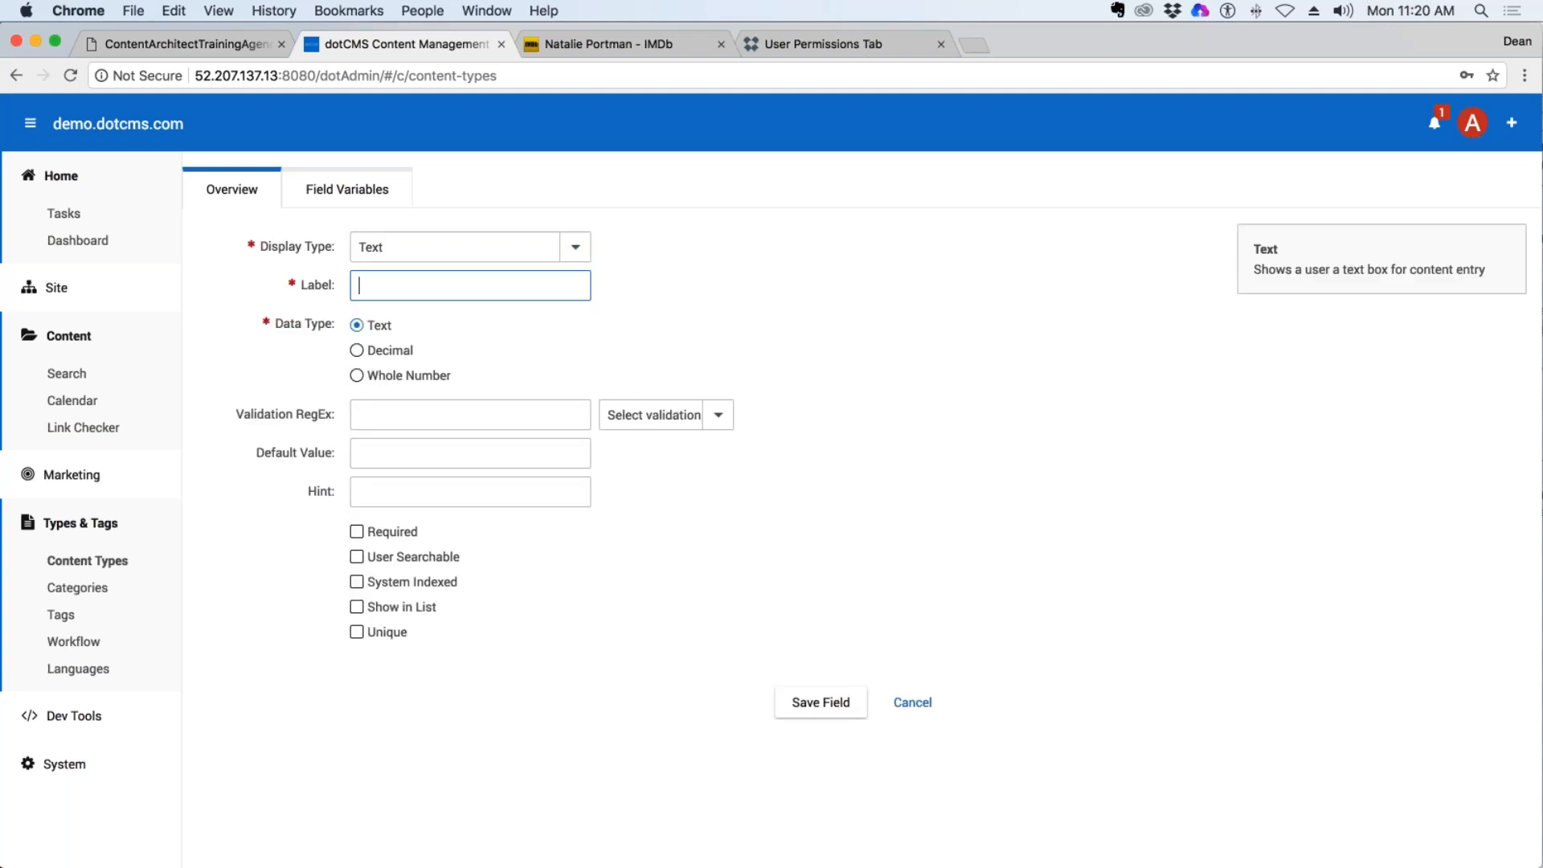
{"action": "type", "text": "First NAme"}
{"action": "key", "text": "BackSpace"}
{"action": "key", "text": "BackSpace"}
{"action": "key", "text": "BackSpace"}
{"action": "type", "text": "ame"}
Make the First Name text field required, user searchable and shown in the list, and save the field.
{"action": "left_click", "coordinate": [577, 254]}
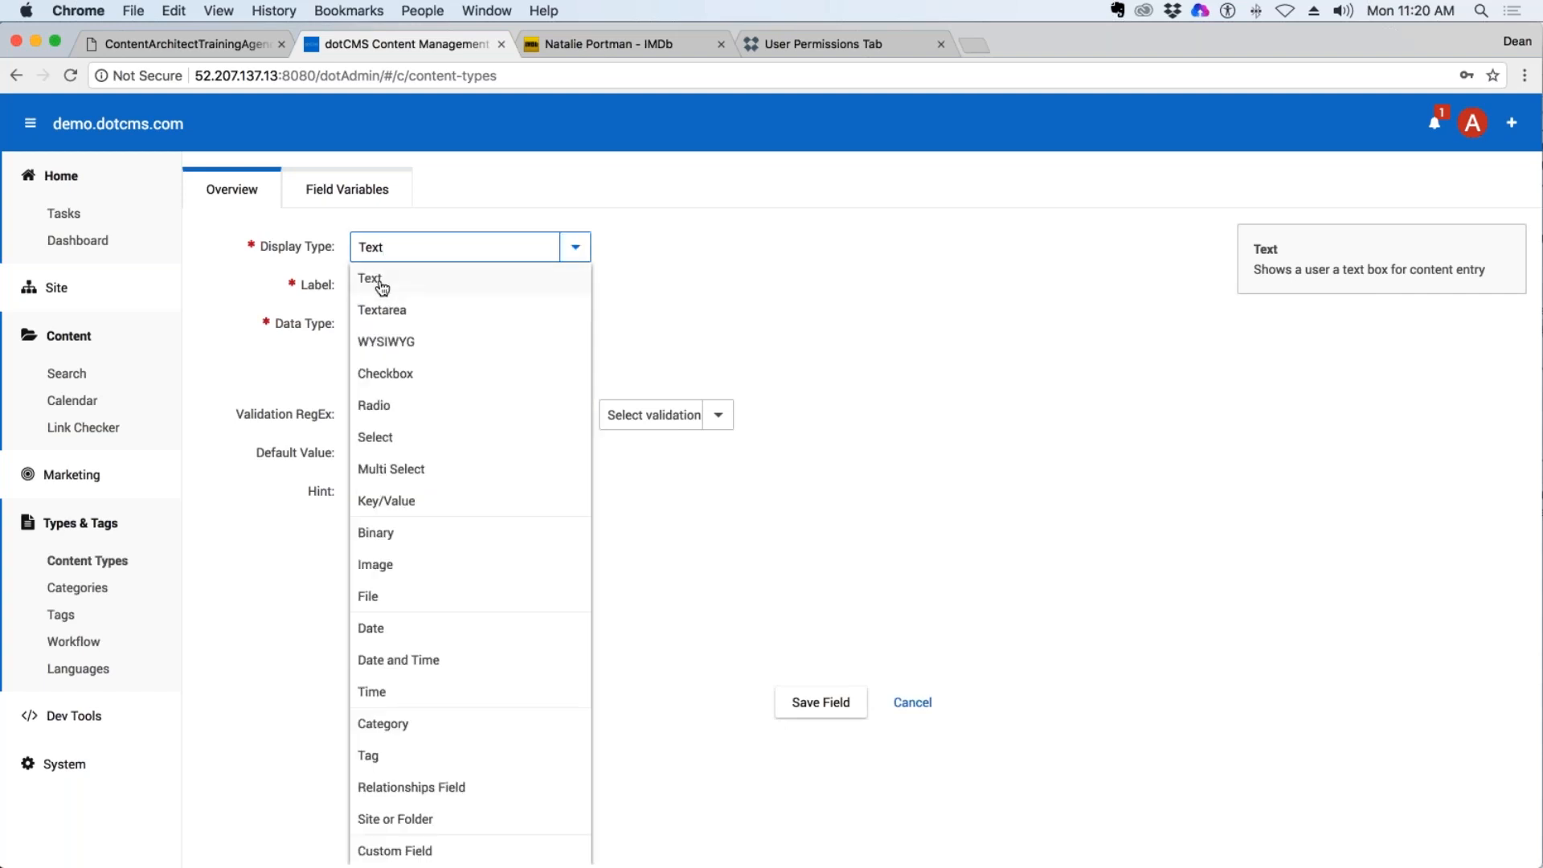
{"action": "left_click", "coordinate": [384, 287]}
{"action": "triple_click", "coordinate": [448, 288]}
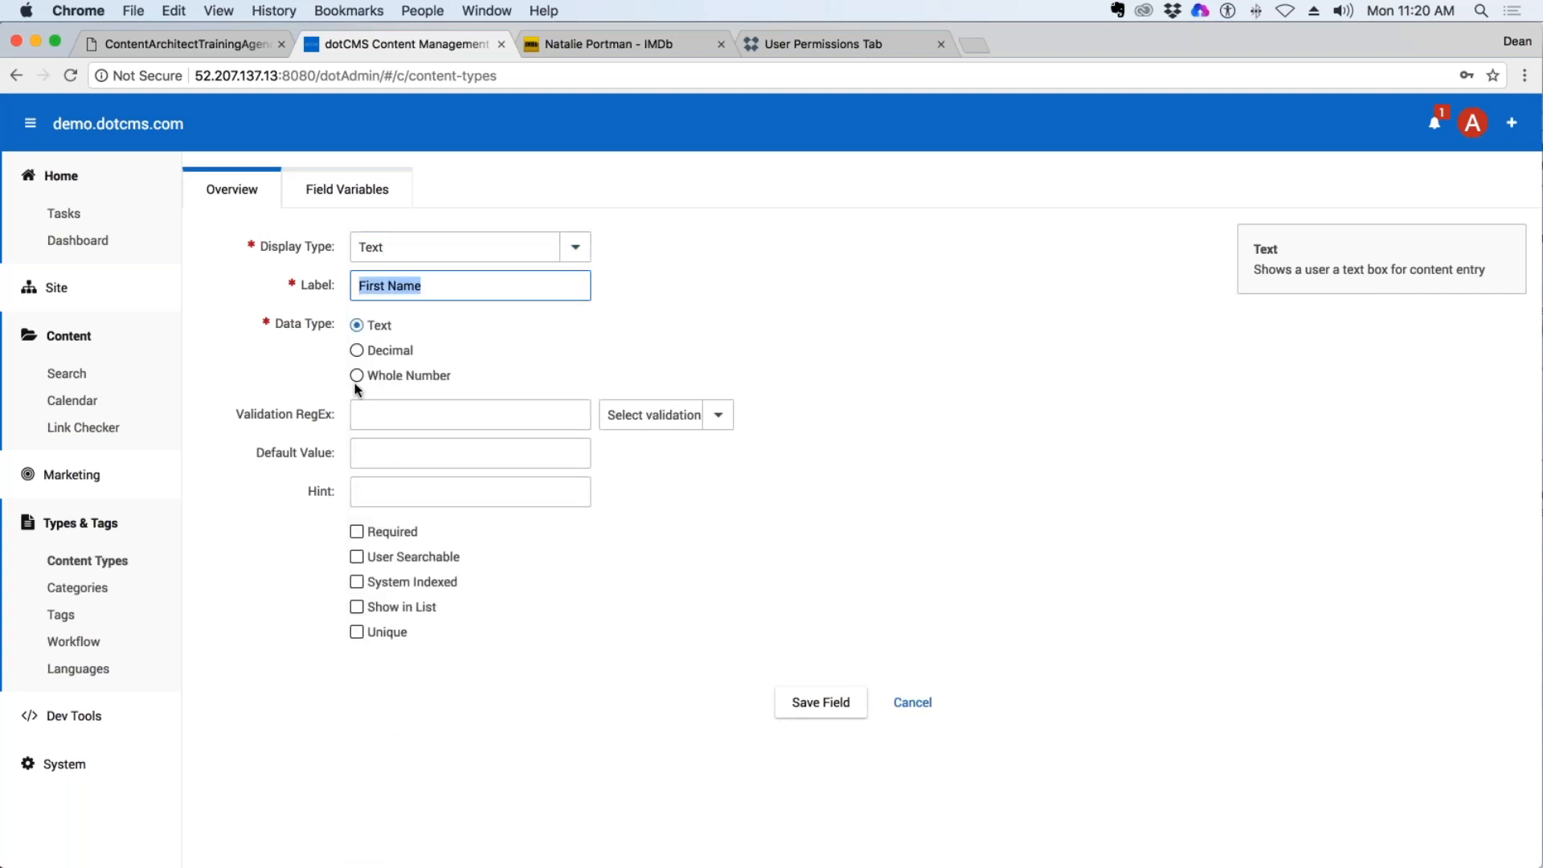
{"action": "left_click", "coordinate": [357, 531]}
{"action": "left_click", "coordinate": [357, 567]}
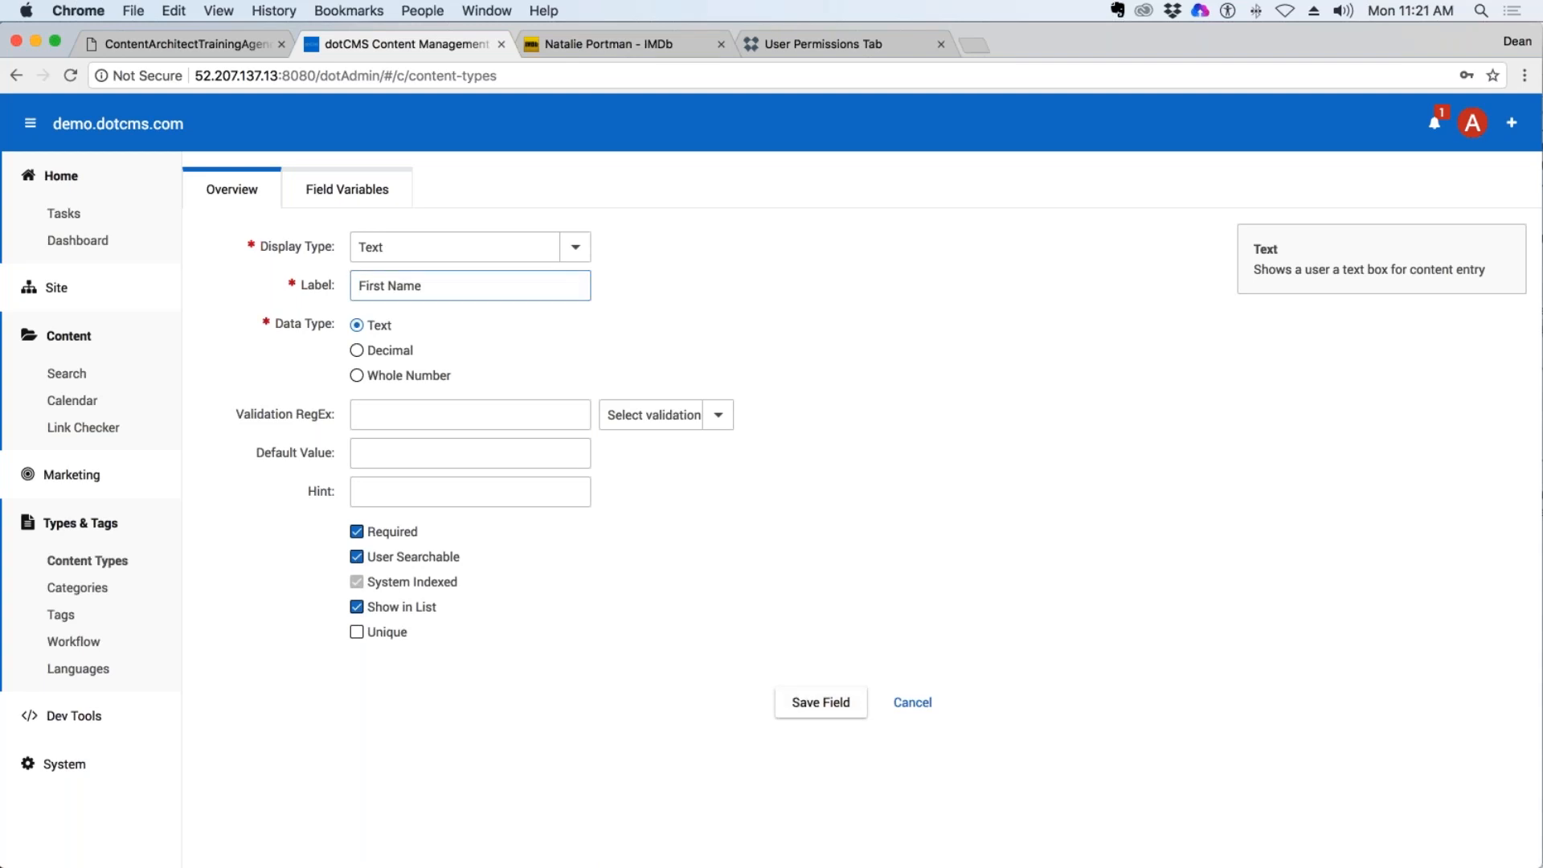
{"action": "left_click", "coordinate": [803, 704]}
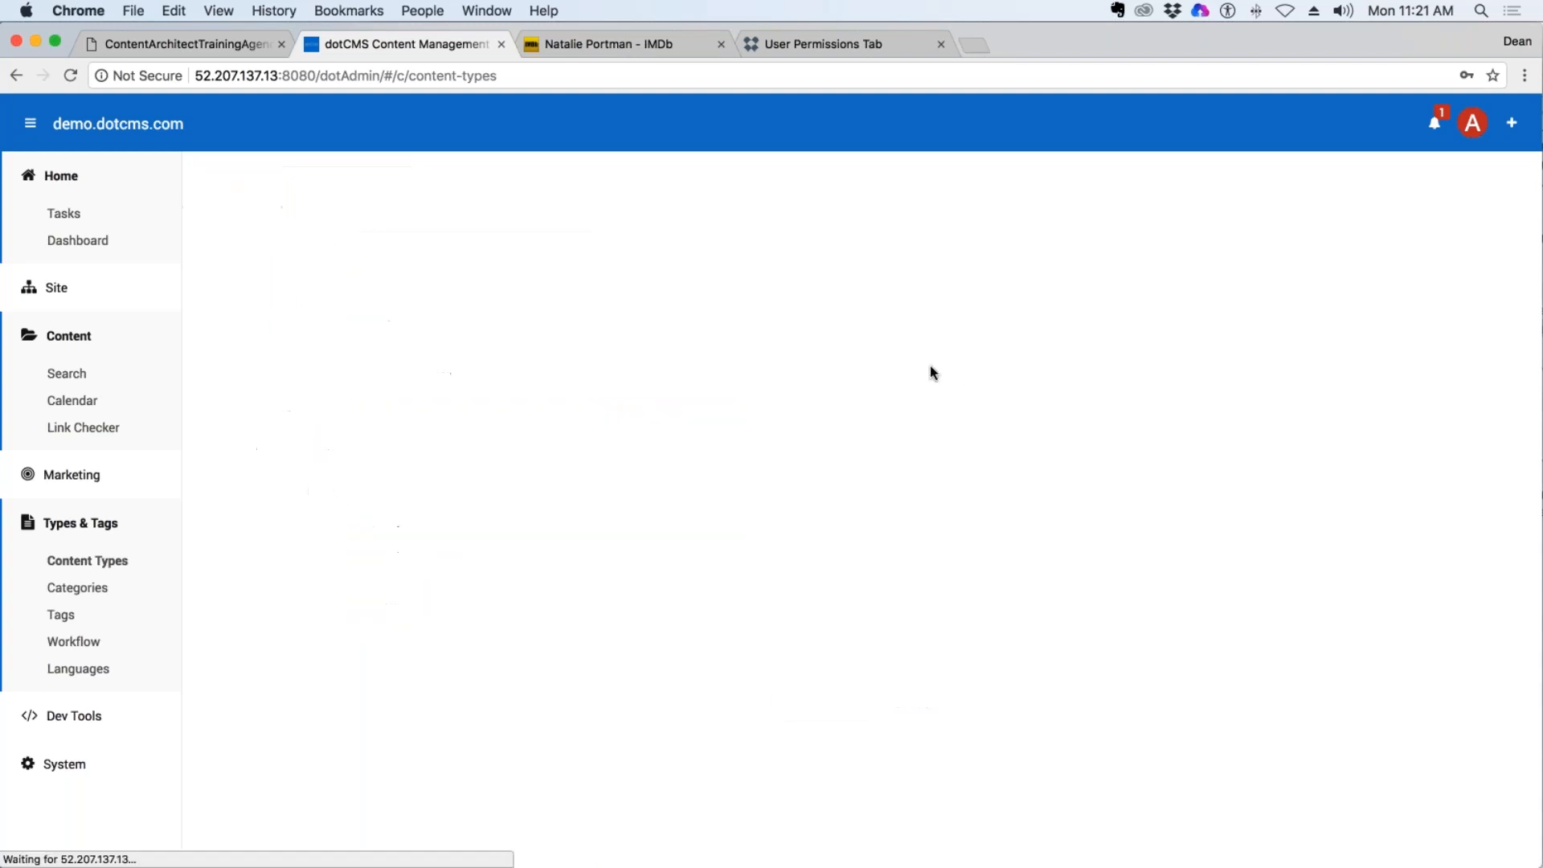
Rename the Cast content type to DeanG Cast and save its properties.
{"action": "left_click", "coordinate": [318, 189]}
{"action": "left_click", "coordinate": [378, 287]}
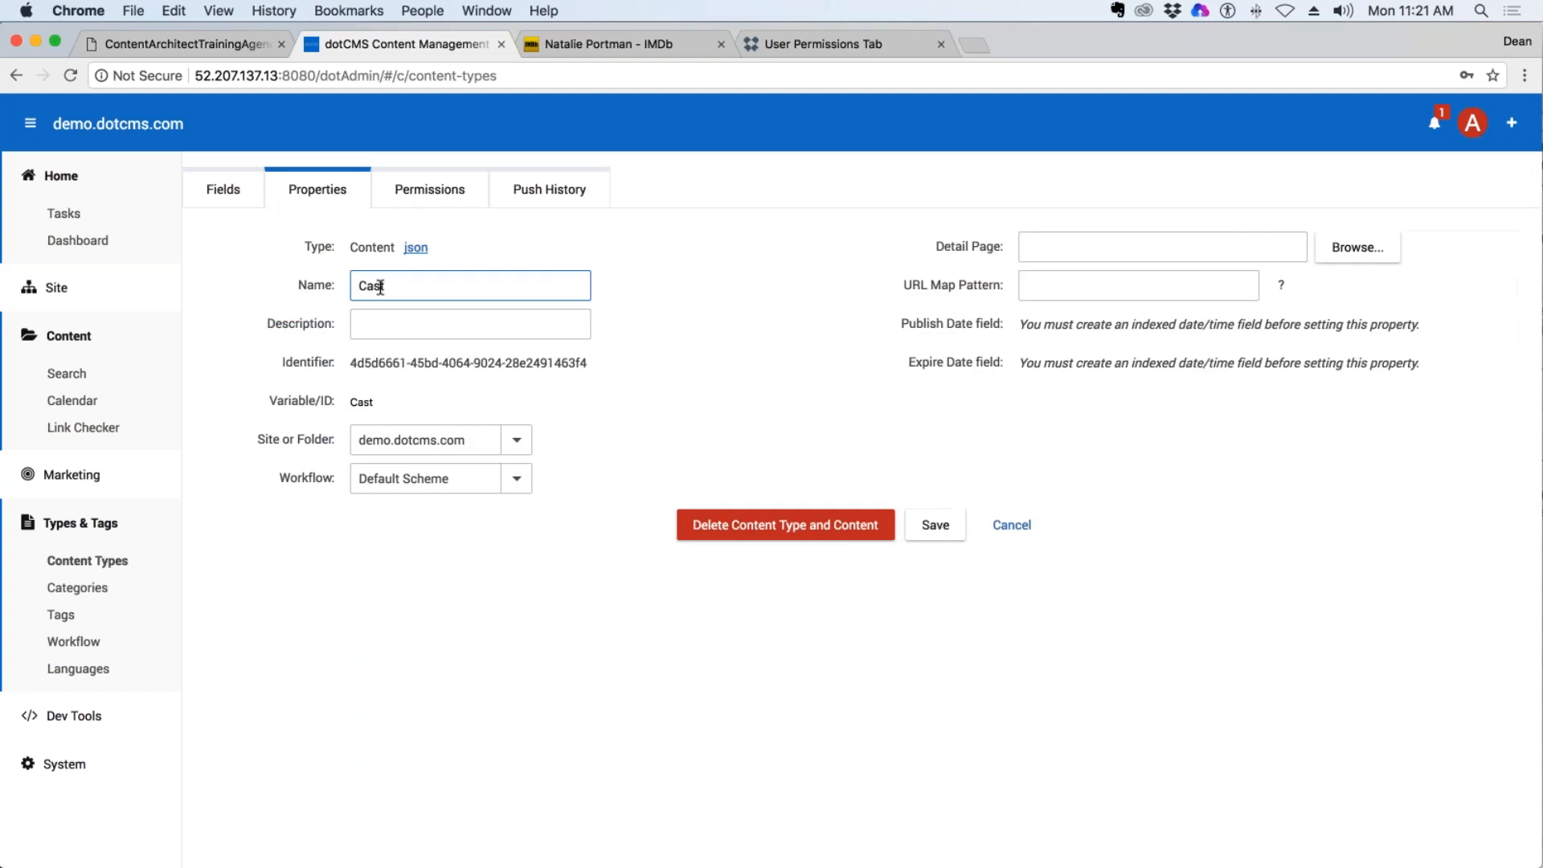
{"action": "type", "text": "Dean G"}
{"action": "key", "text": "BackSpace"}
{"action": "key", "text": "BackSpace"}
{"action": "type", "text": "g"}
{"action": "key", "text": "BackSpace"}
{"action": "key", "text": "BackSpace"}
{"action": "type", "text": "G"}
{"action": "key", "text": "Return"}
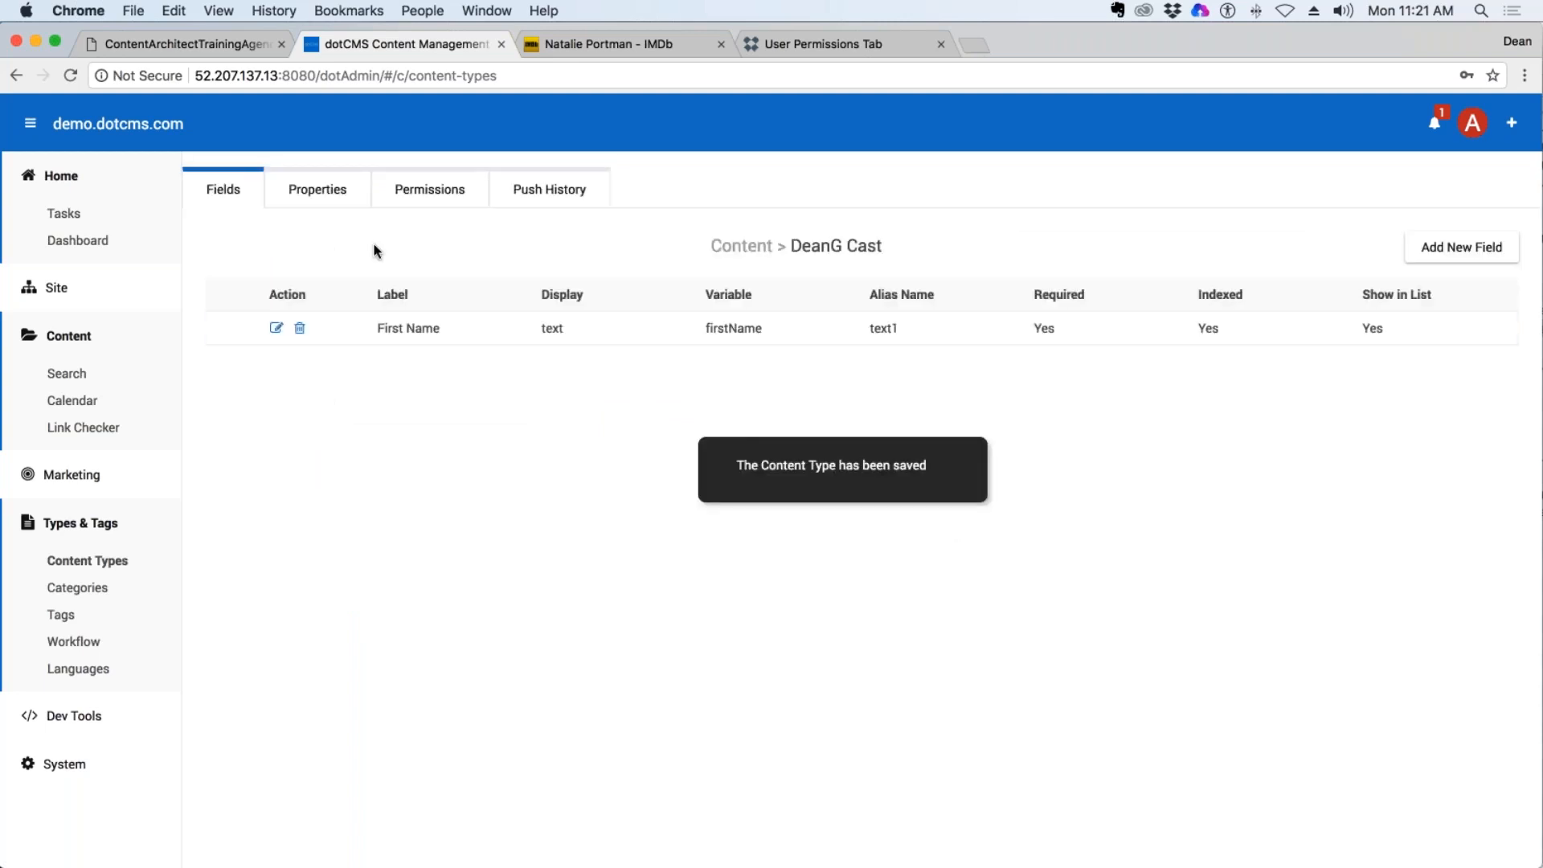
Compare the DeanG Cast content type's name with its variable ID in the properties, and return to its fields.
{"action": "left_click", "coordinate": [327, 193]}
{"action": "triple_click", "coordinate": [386, 286]}
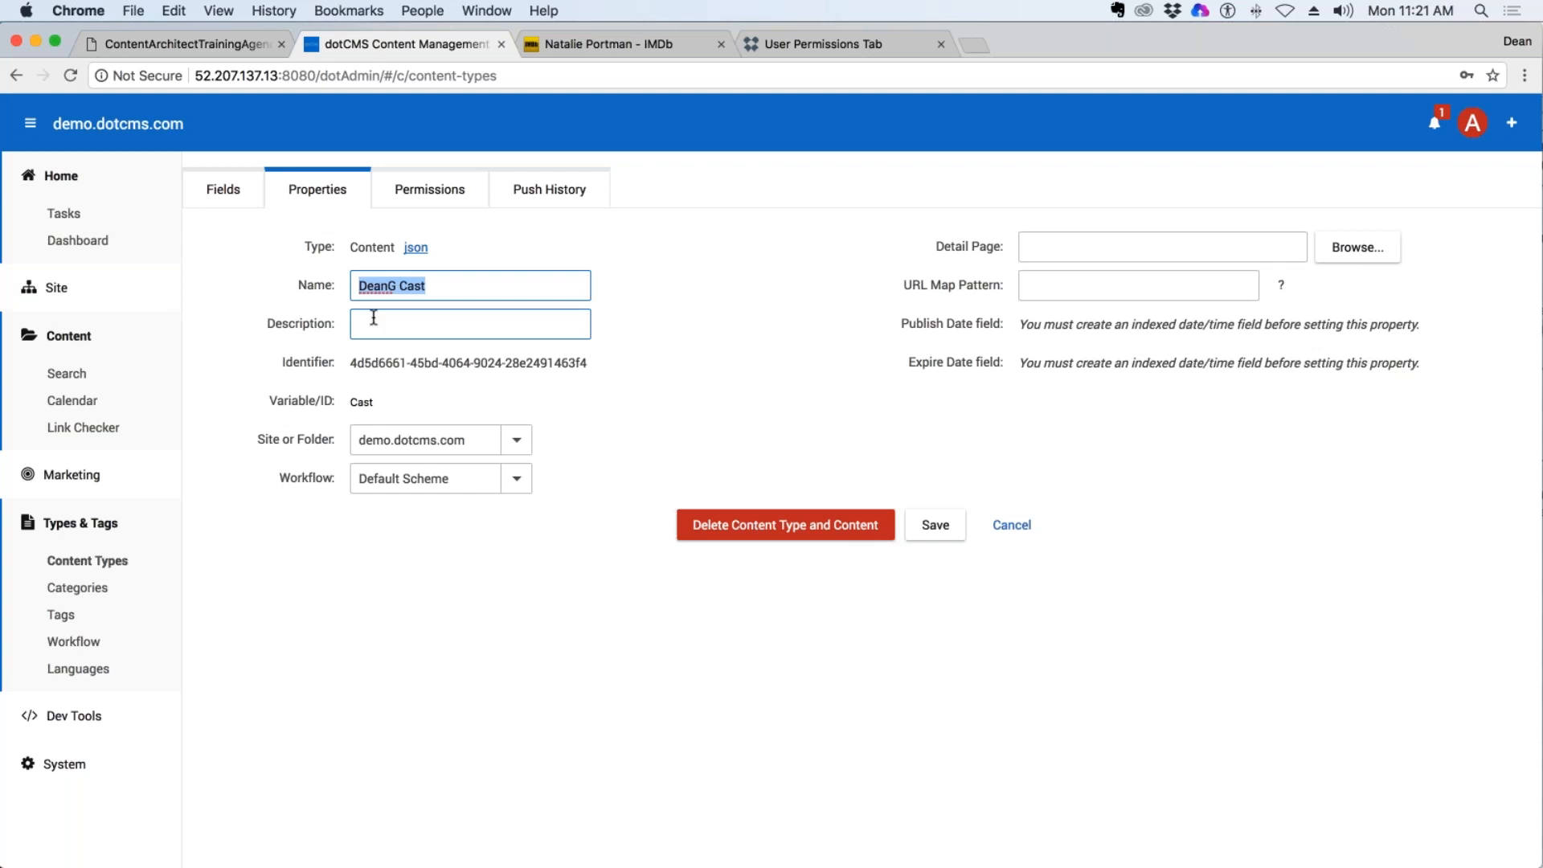
{"action": "double_click", "coordinate": [361, 402]}
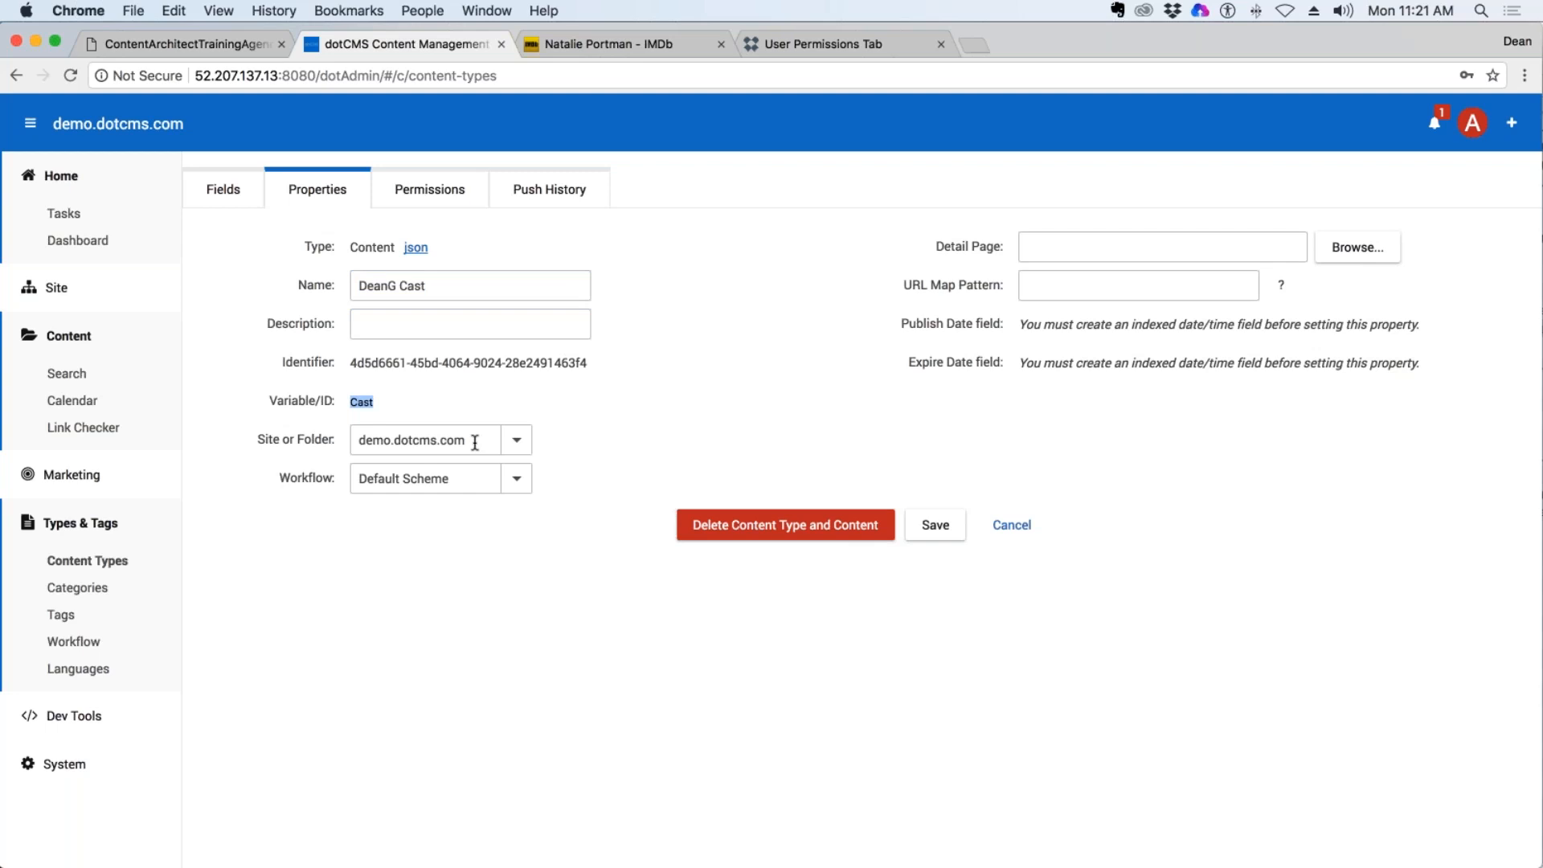
{"action": "left_click", "coordinate": [224, 189]}
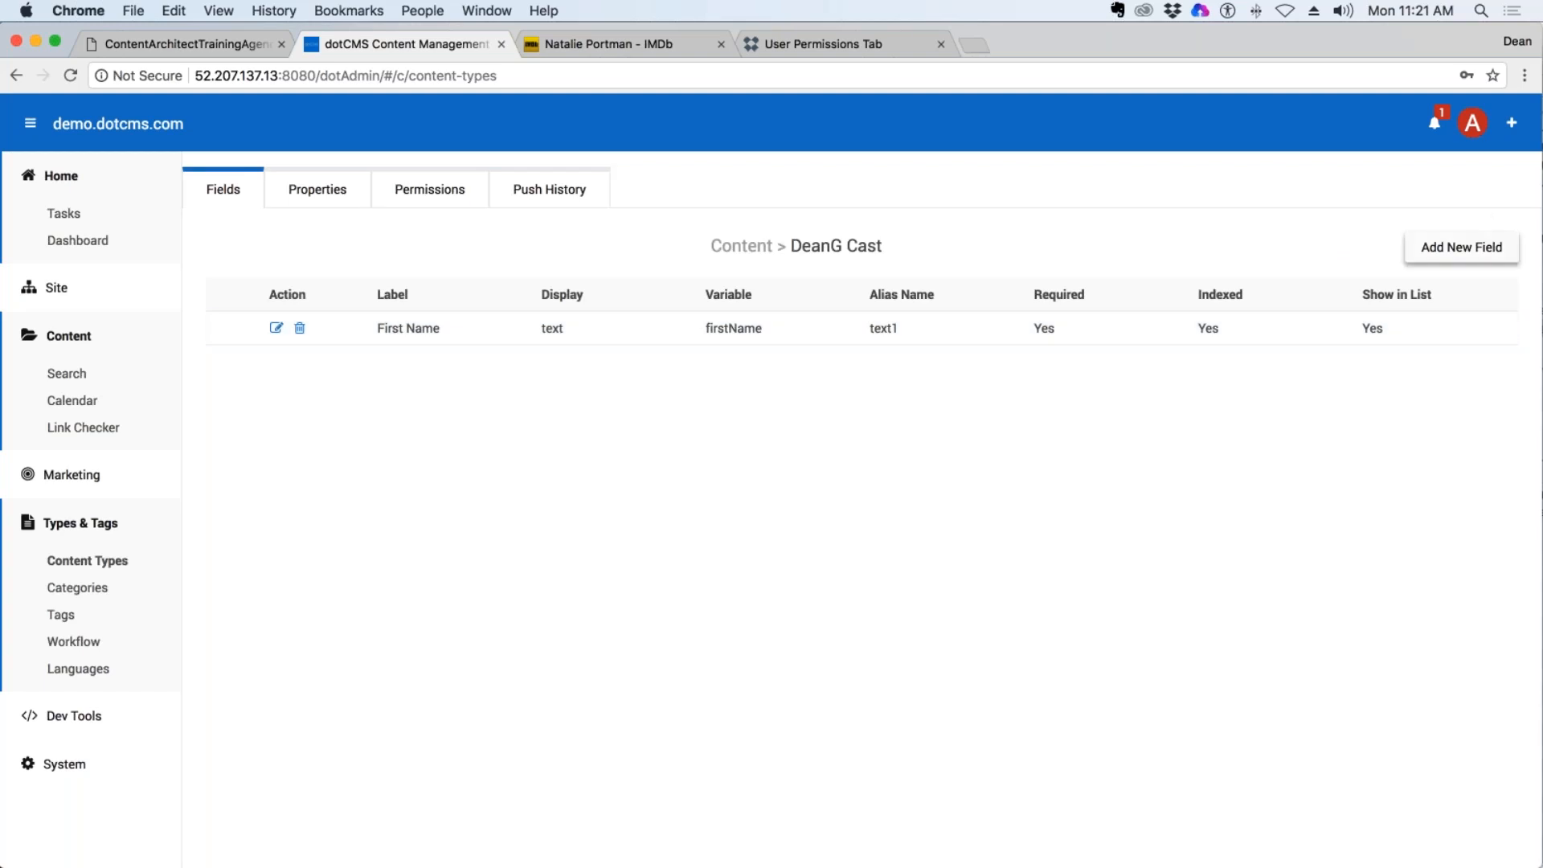
Add a Text field labelled Last Name to DeanG Cast, make it required, user searchable and shown in the list, and save it.
{"action": "left_click", "coordinate": [1461, 248]}
{"action": "left_click", "coordinate": [575, 247]}
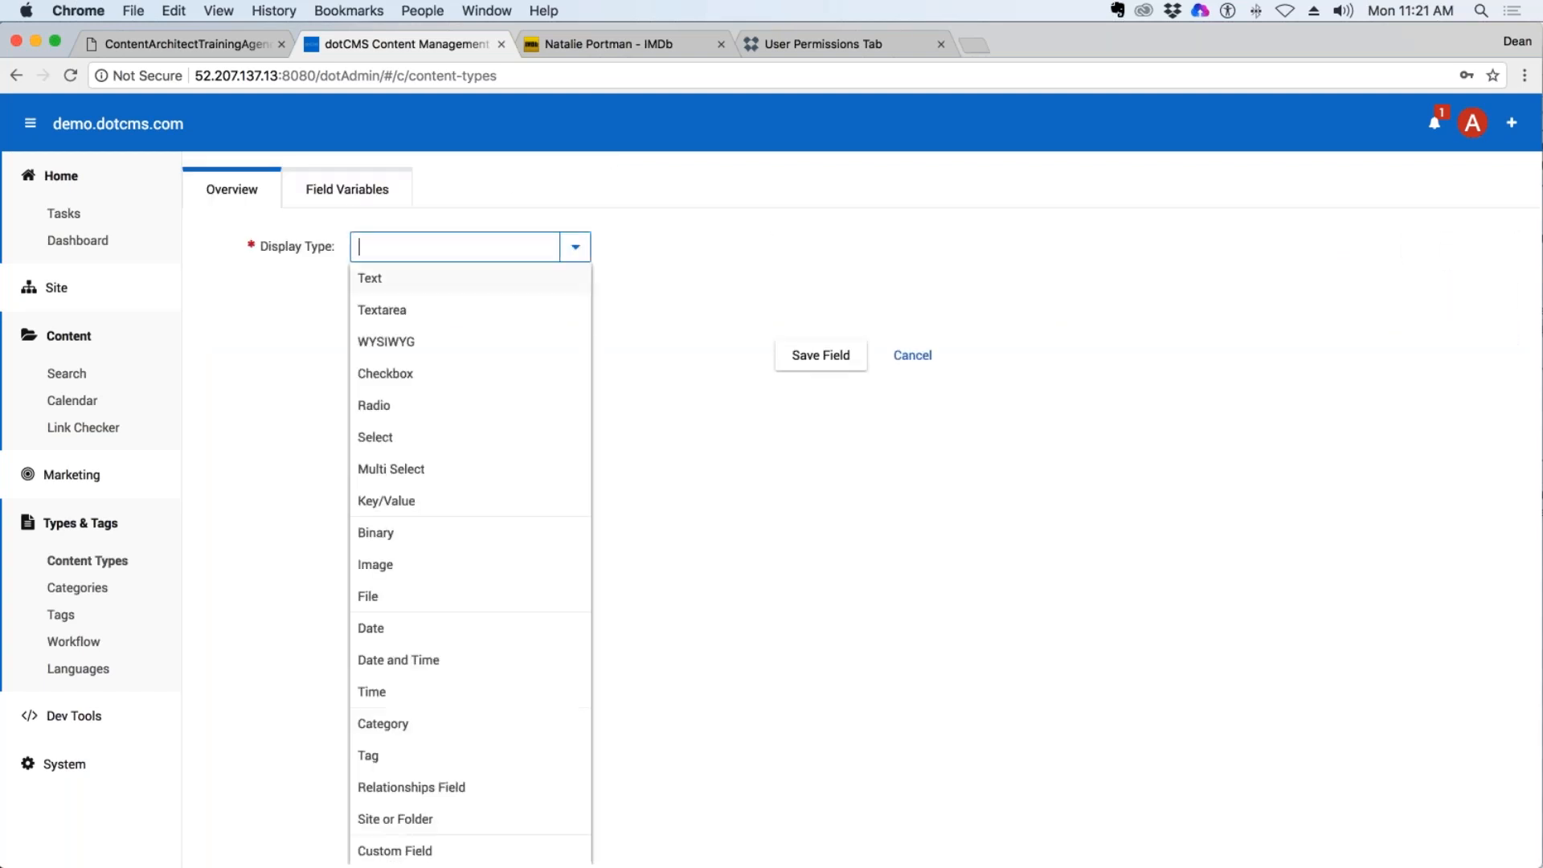
{"action": "left_click", "coordinate": [422, 275]}
{"action": "left_click", "coordinate": [425, 289]}
{"action": "type", "text": "La"}
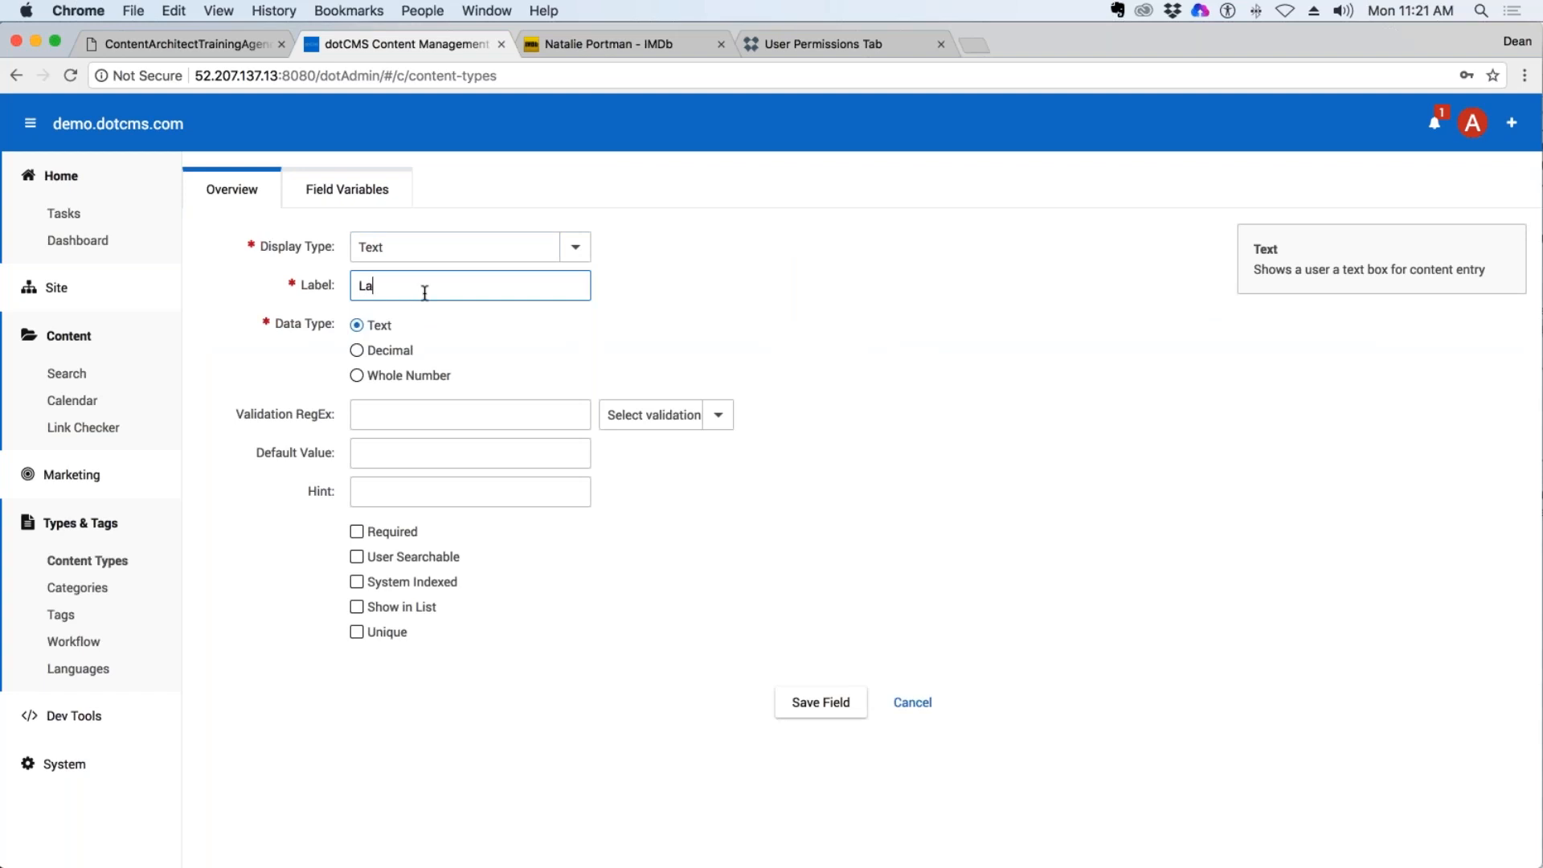
{"action": "type", "text": "st aName"}
{"action": "left_click", "coordinate": [487, 331]}
{"action": "left_click", "coordinate": [356, 531]}
{"action": "left_click", "coordinate": [357, 606]}
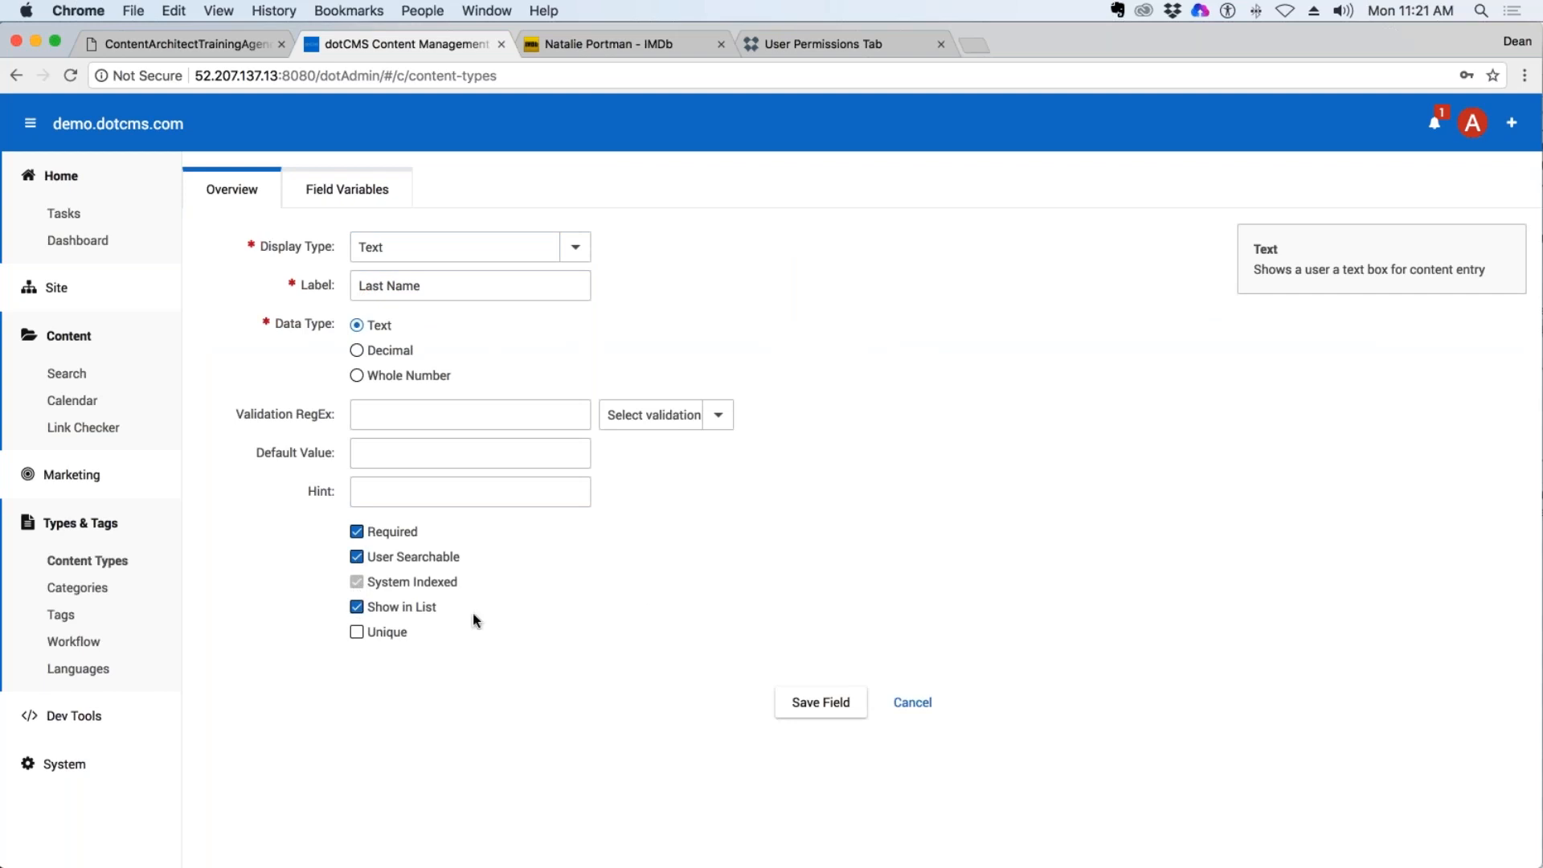
{"action": "left_click", "coordinate": [853, 706]}
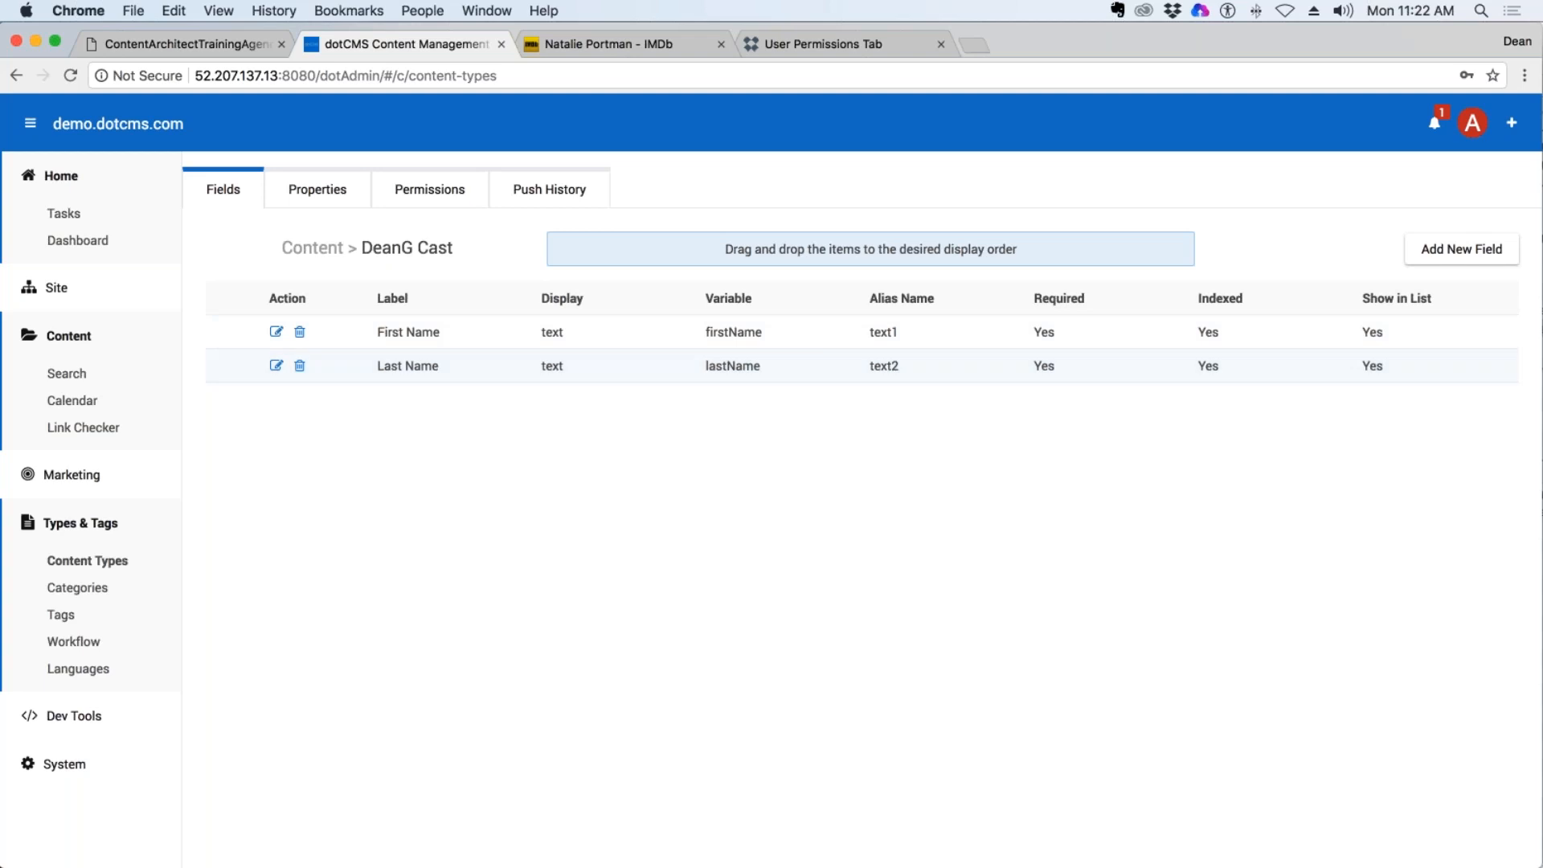
Start a new content type relationship with DeanG Movies as the parent content type.
{"action": "left_click", "coordinate": [97, 560]}
{"action": "left_click", "coordinate": [1509, 185]}
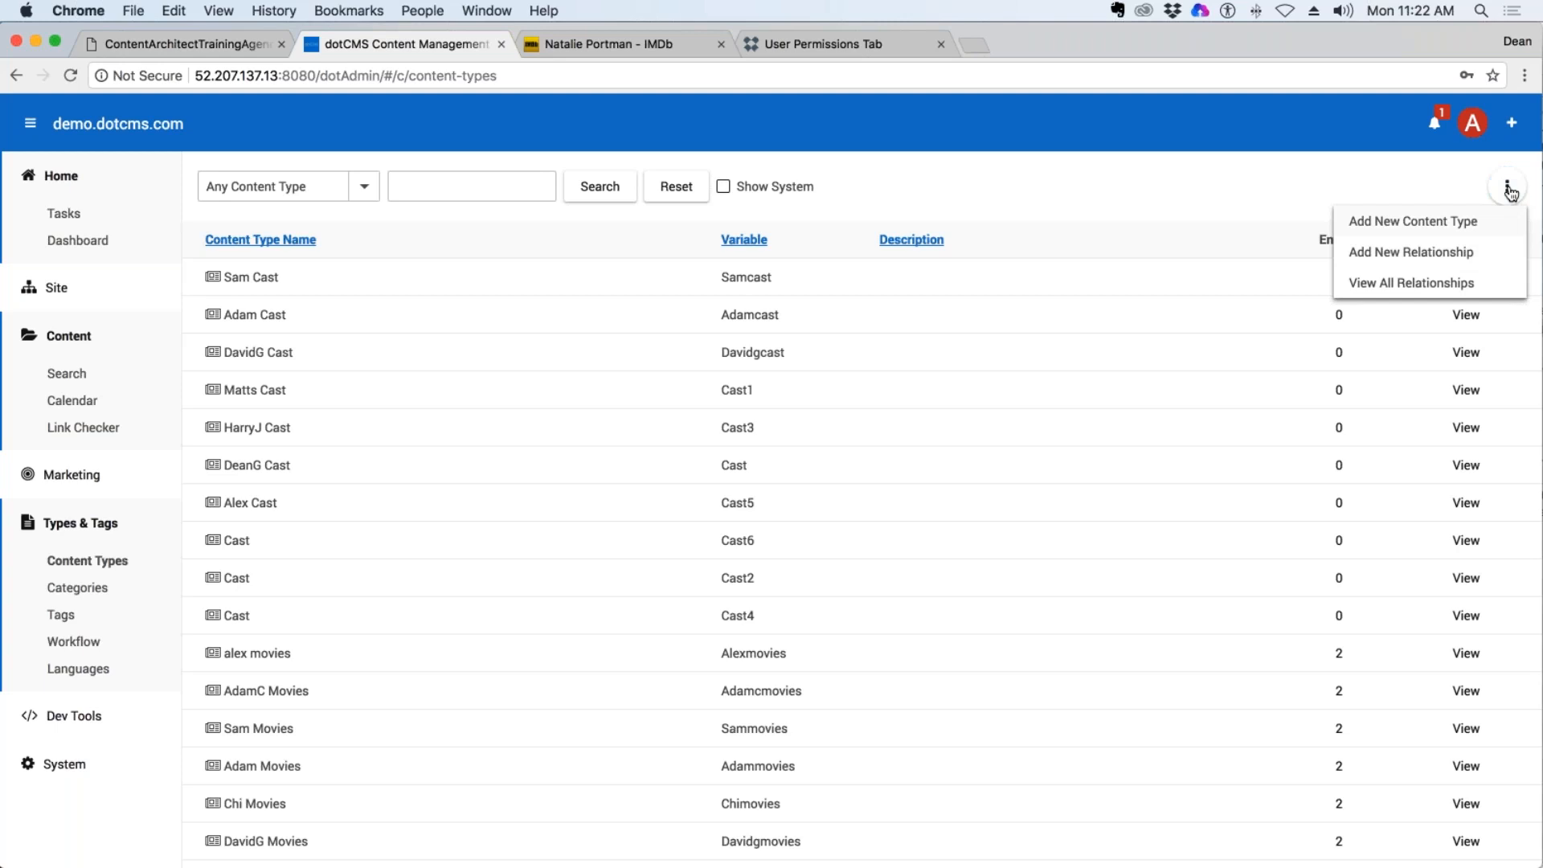
{"action": "left_click", "coordinate": [1464, 262]}
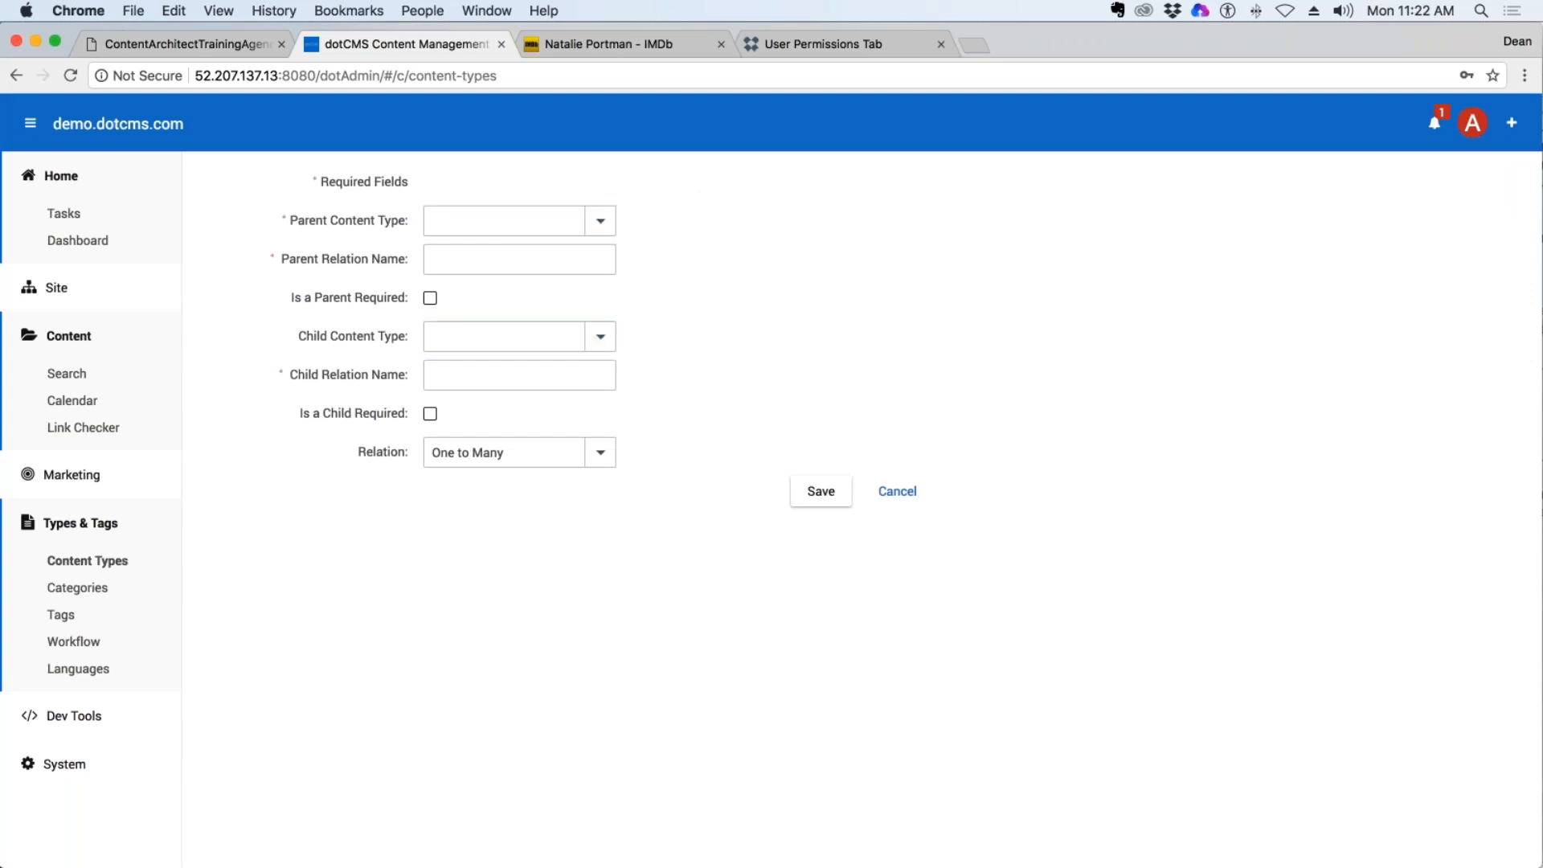
{"action": "left_click", "coordinate": [601, 221]}
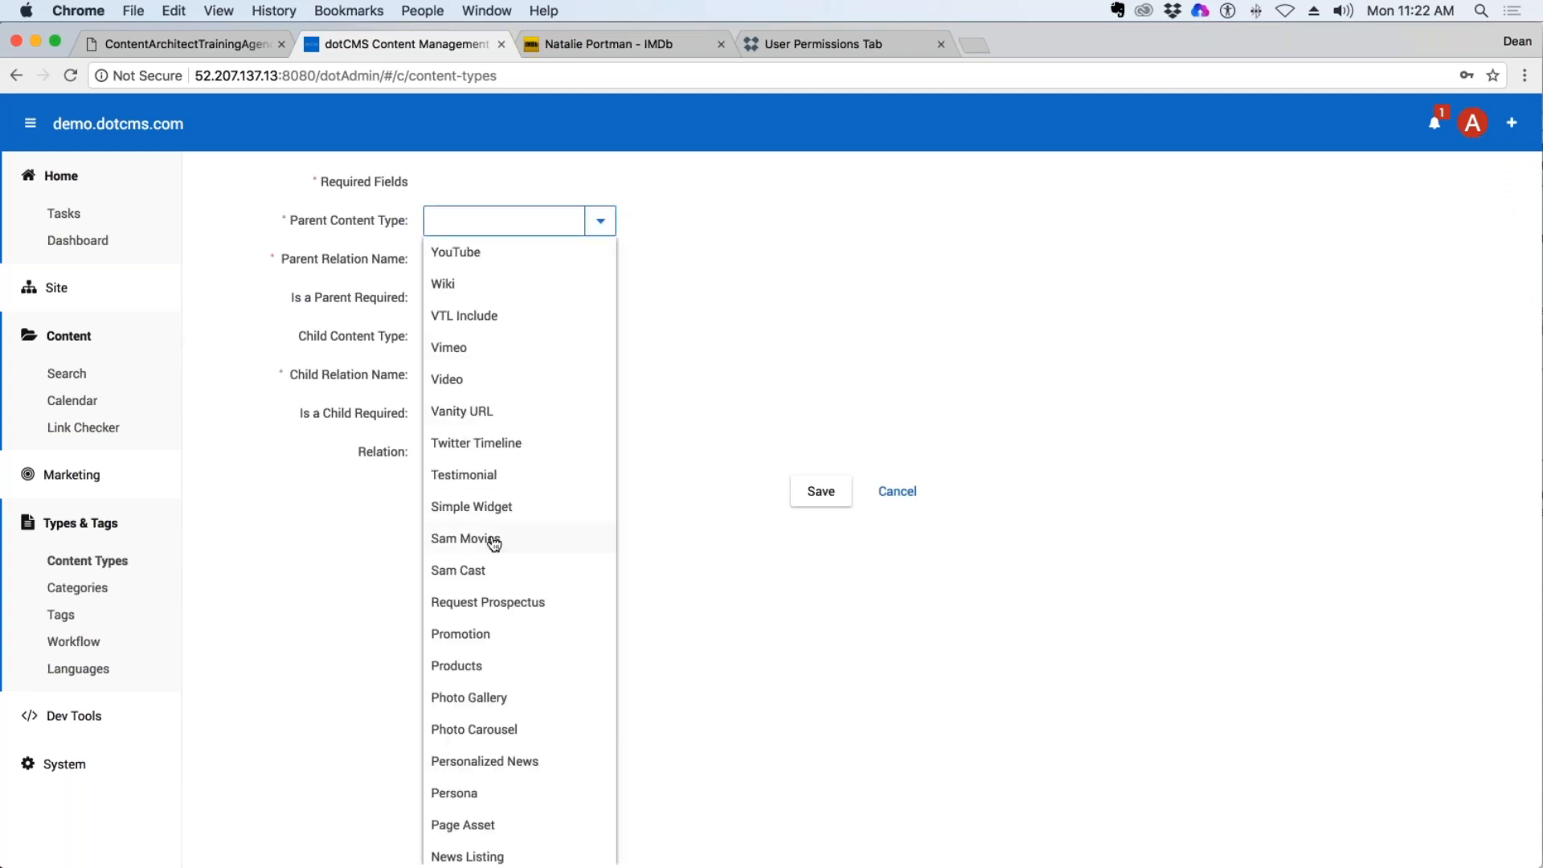
{"action": "type", "text": "DeanG Movies"}
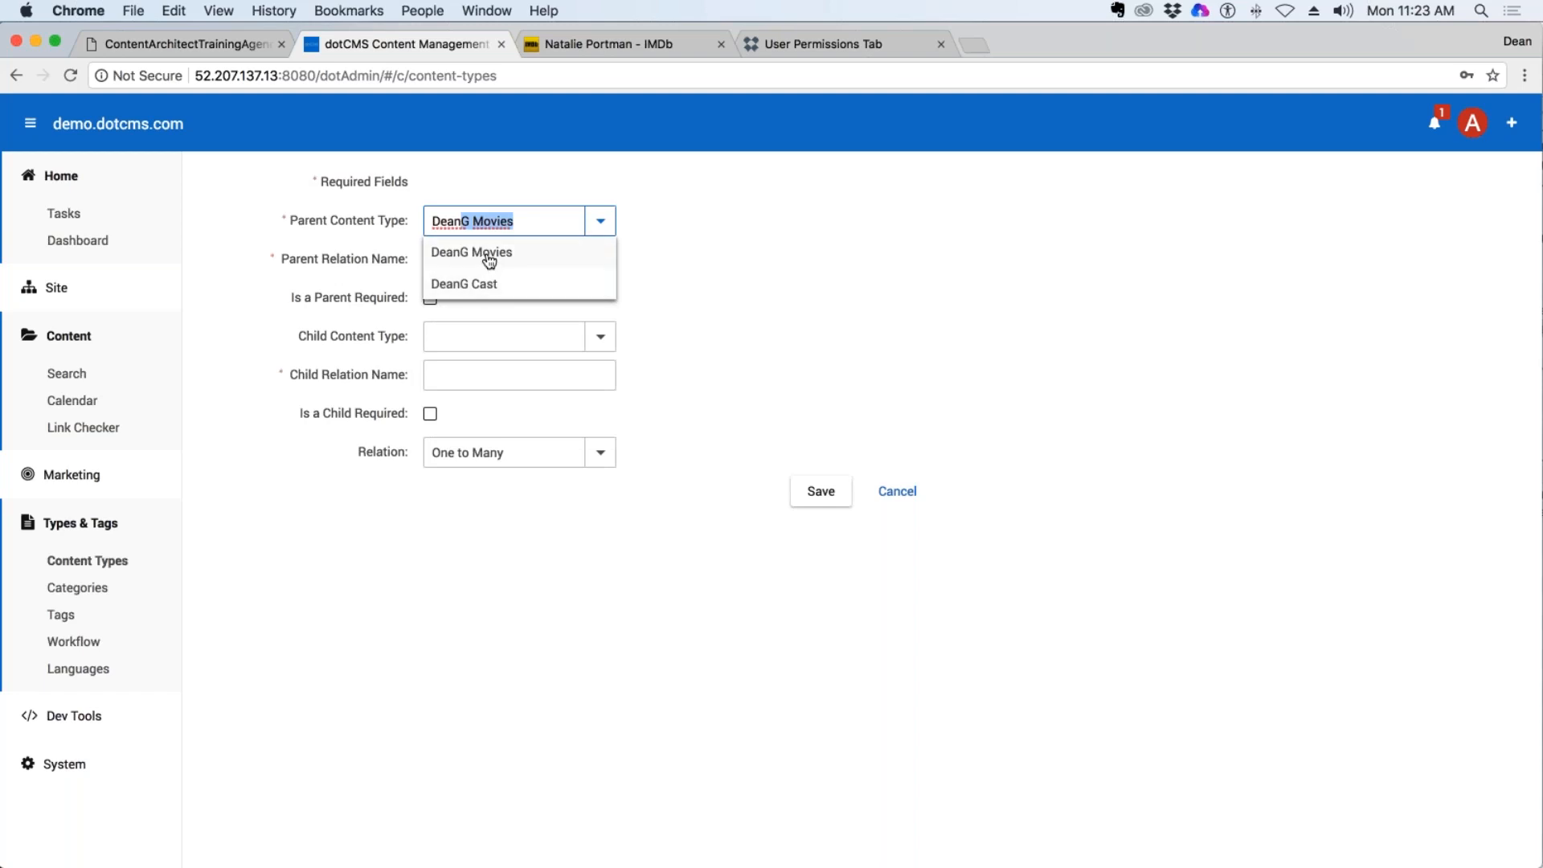
{"action": "left_click", "coordinate": [488, 256]}
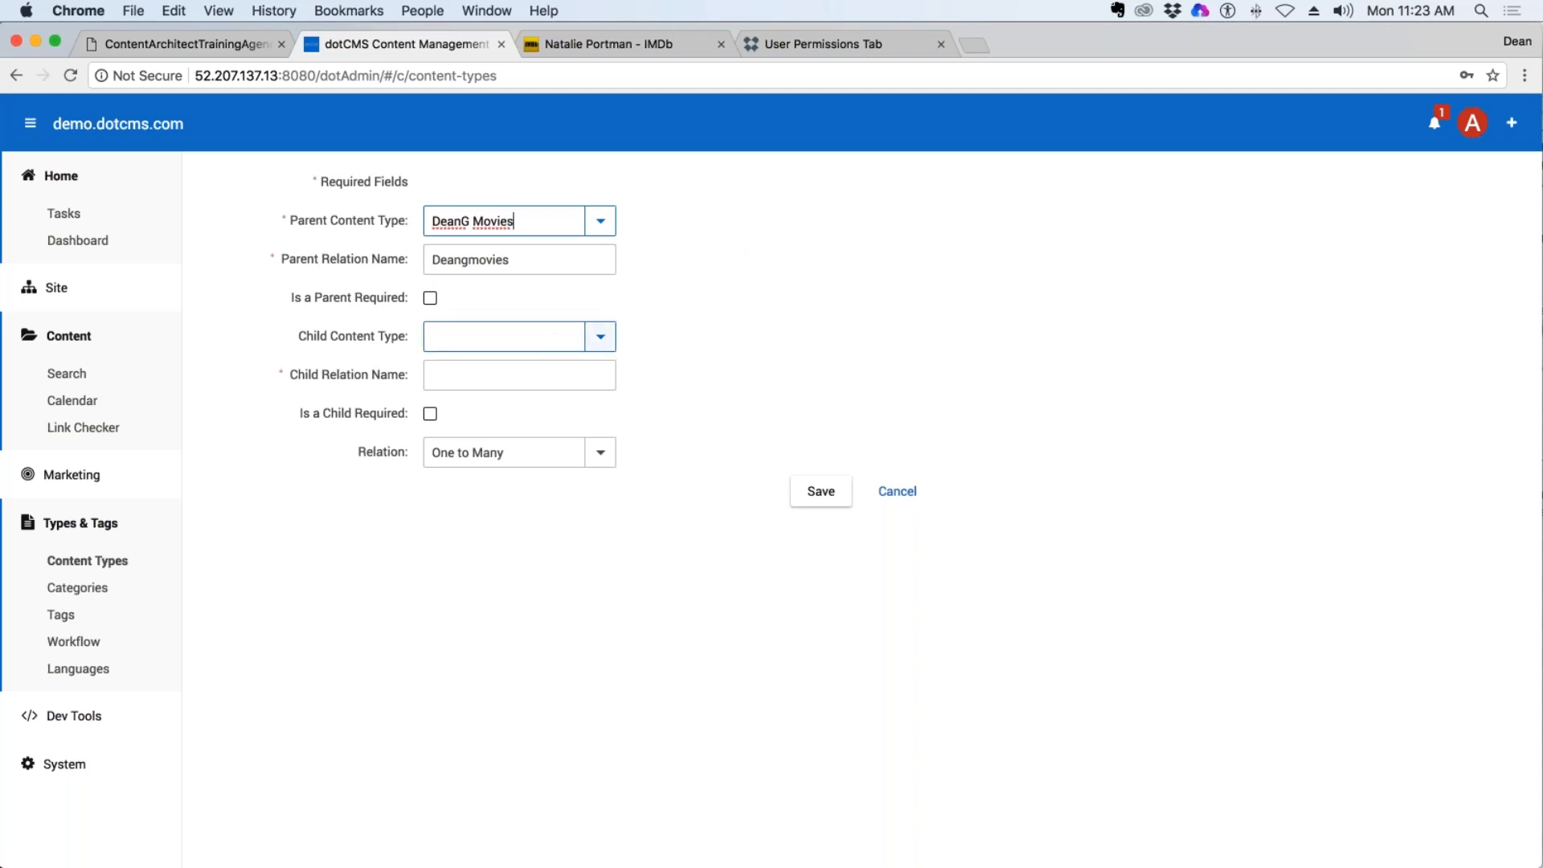
Set DeanG Cast as the child content type and make the relation Many to Many.
{"action": "left_click", "coordinate": [615, 346]}
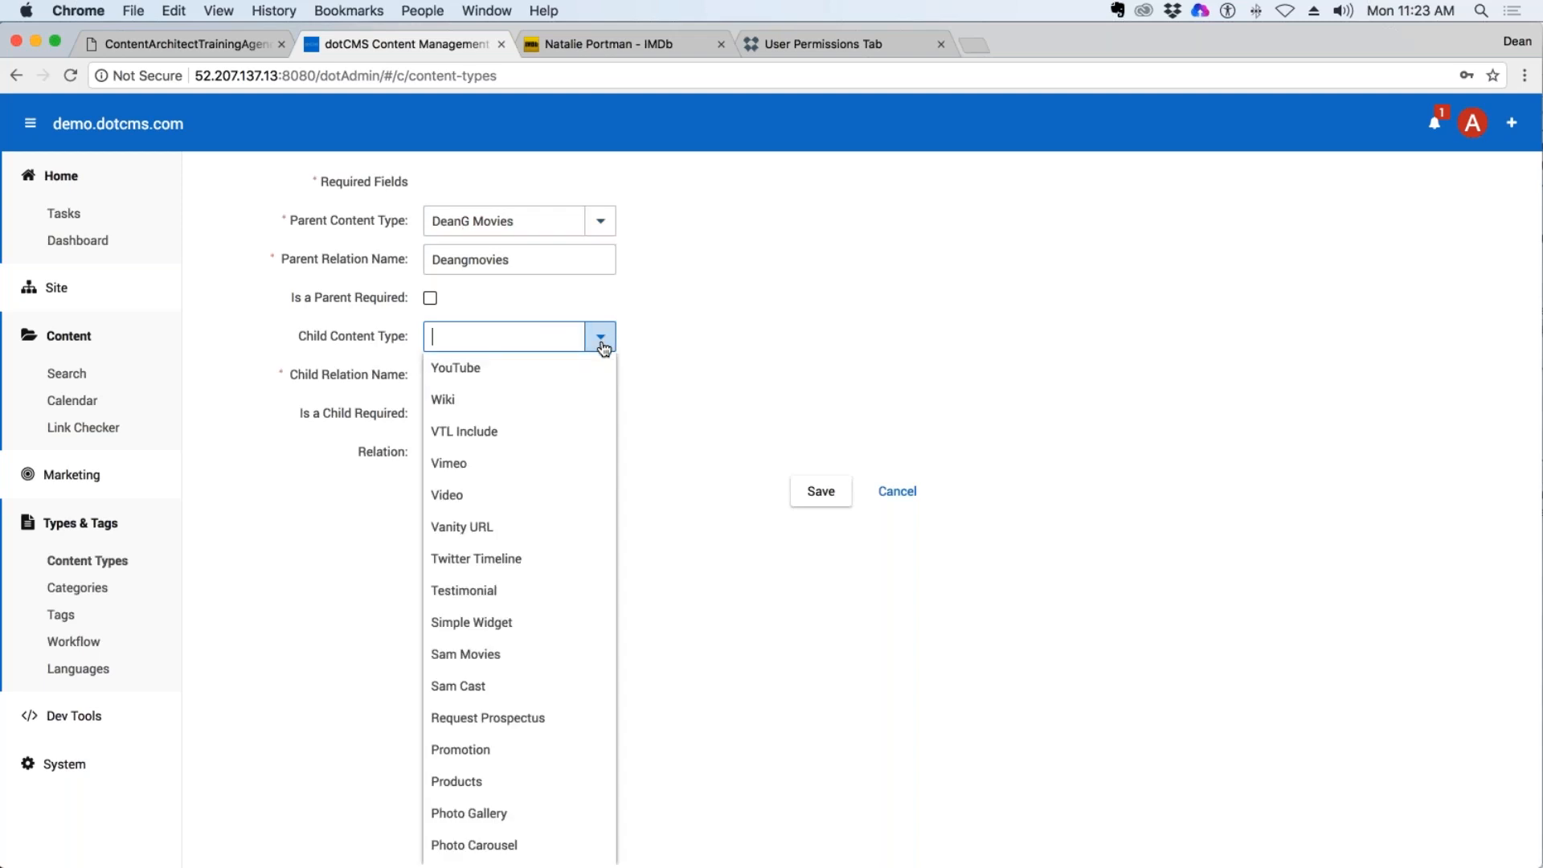
{"action": "type", "text": "DeanG Movies"}
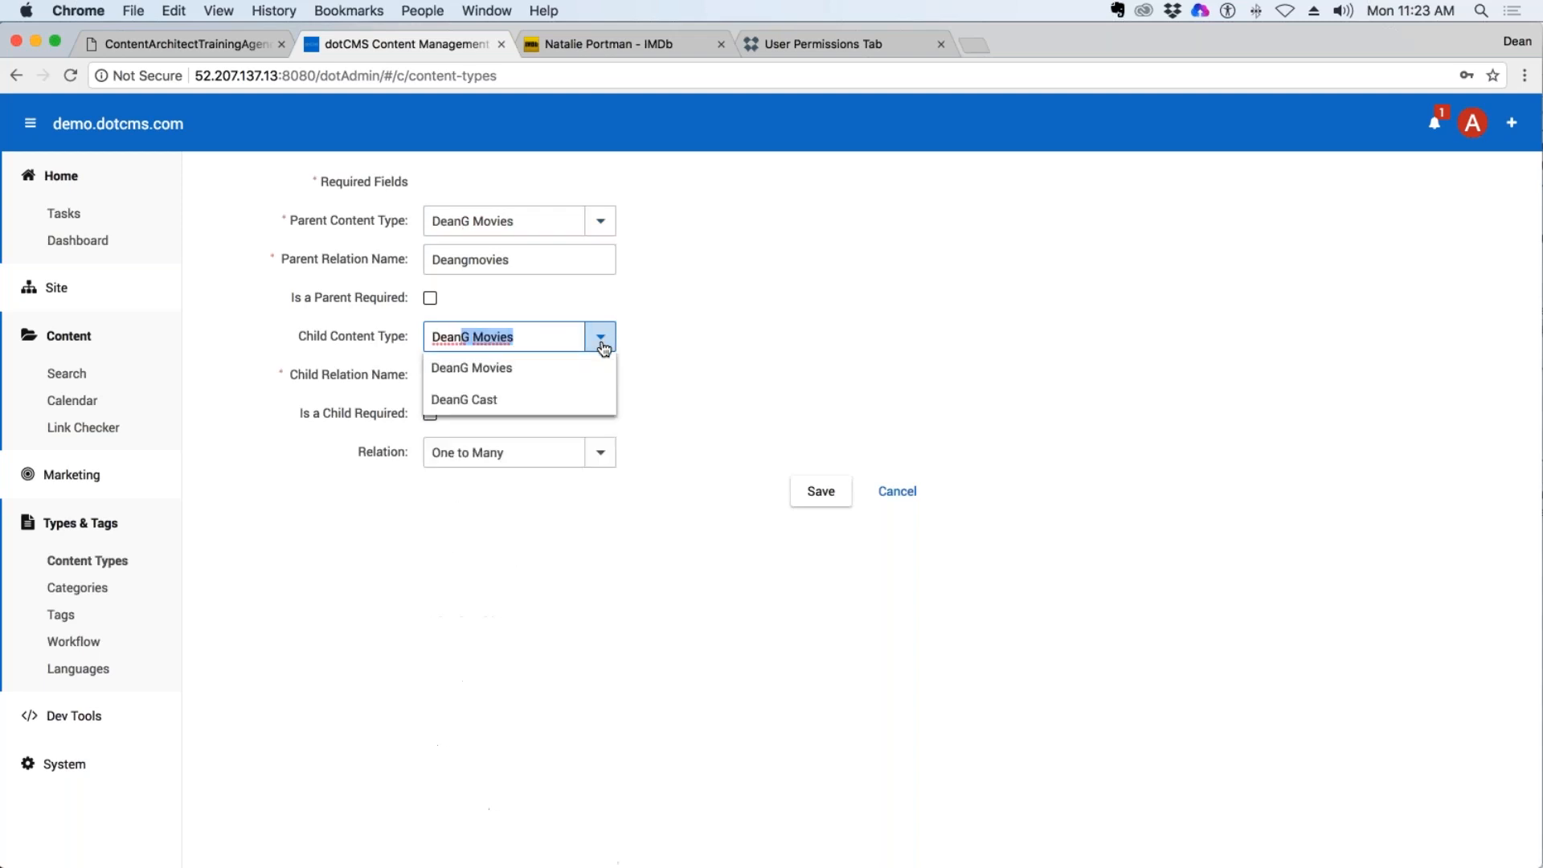
{"action": "left_click", "coordinate": [489, 409]}
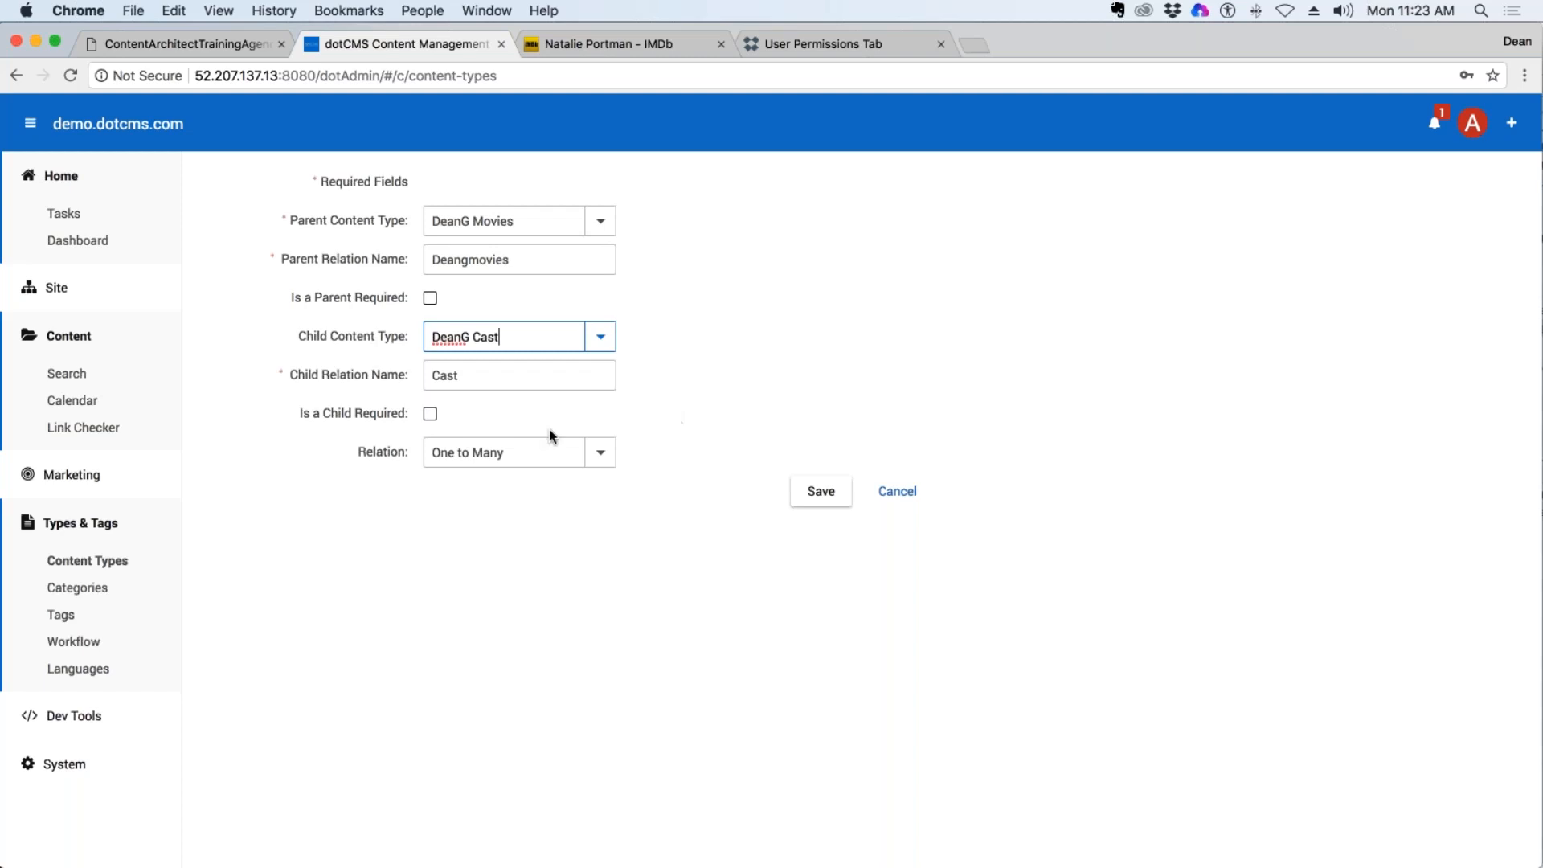
{"action": "left_click", "coordinate": [603, 454]}
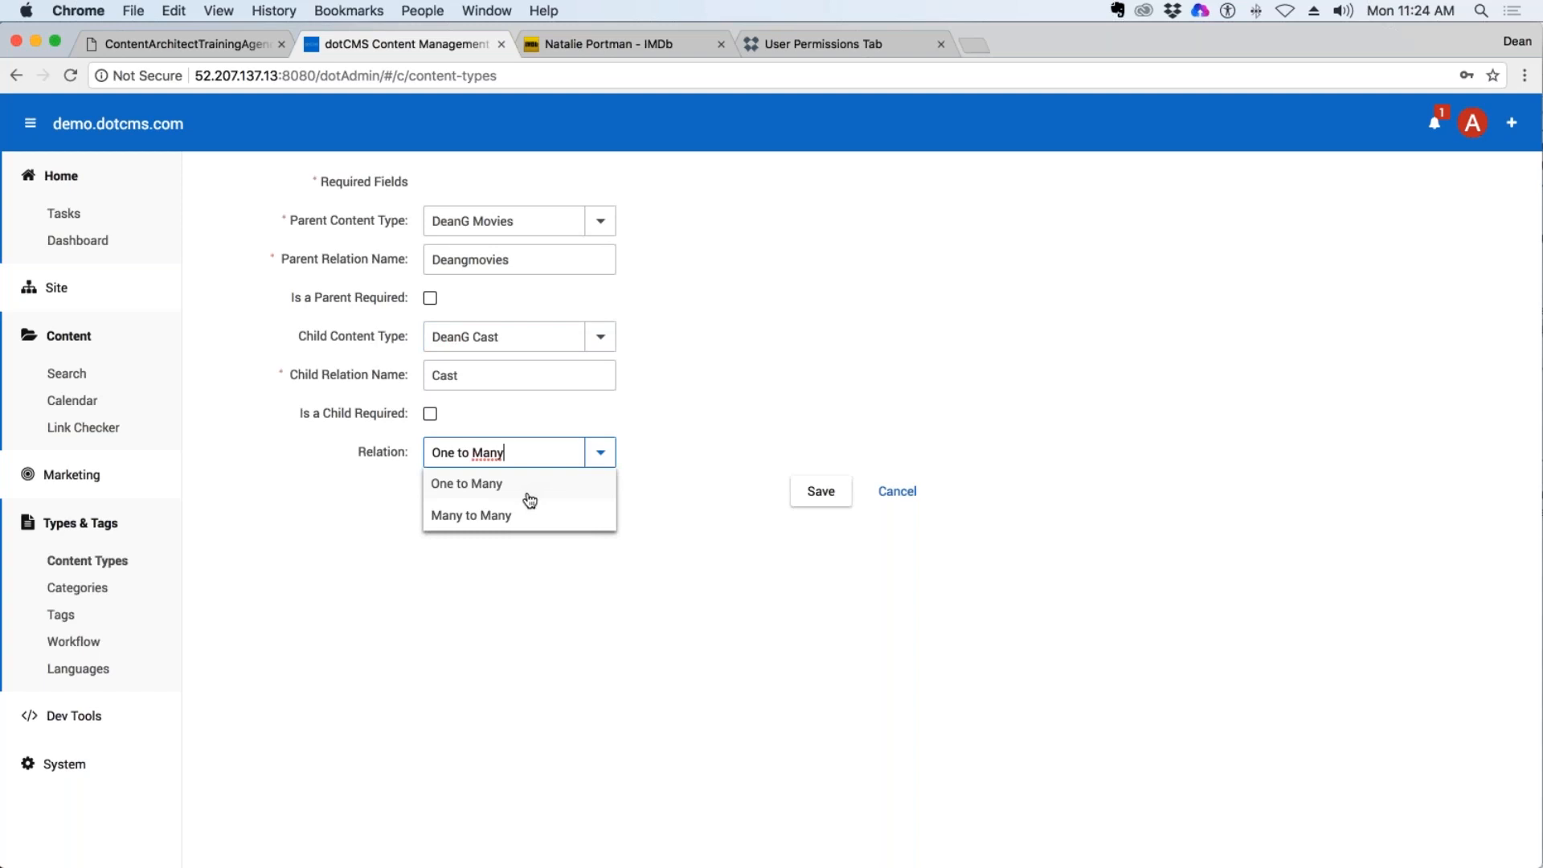
{"action": "left_click", "coordinate": [489, 516]}
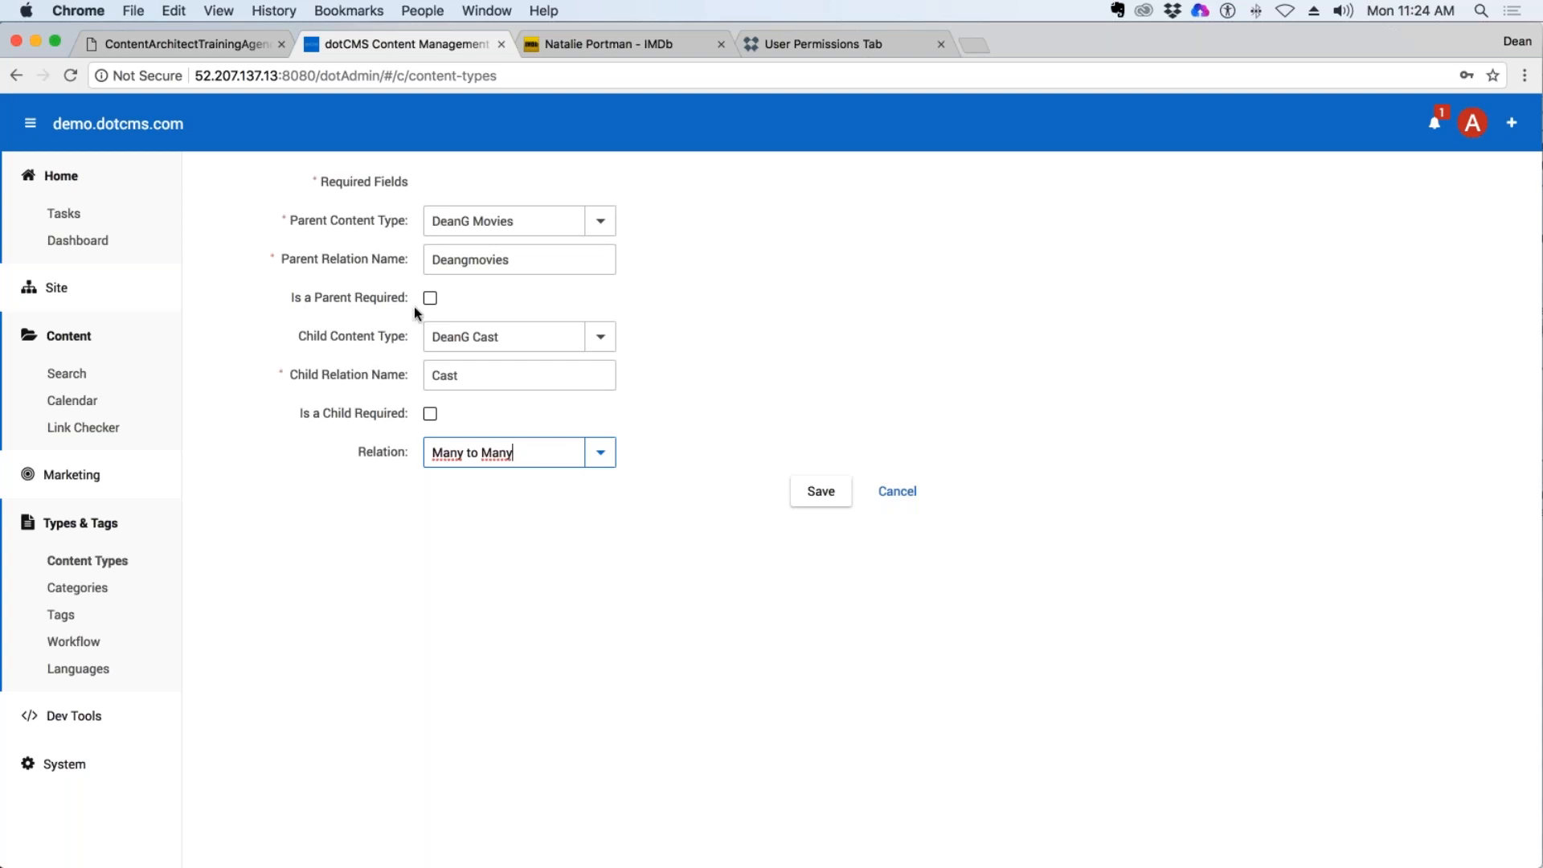
Leave both the parent and the child optional, and save the relationship between DeanG Movies and DeanG Cast.
{"action": "left_click_drag", "start_coordinate": [390, 297], "coordinate": [321, 298]}
{"action": "left_click_drag", "start_coordinate": [336, 413], "coordinate": [379, 417]}
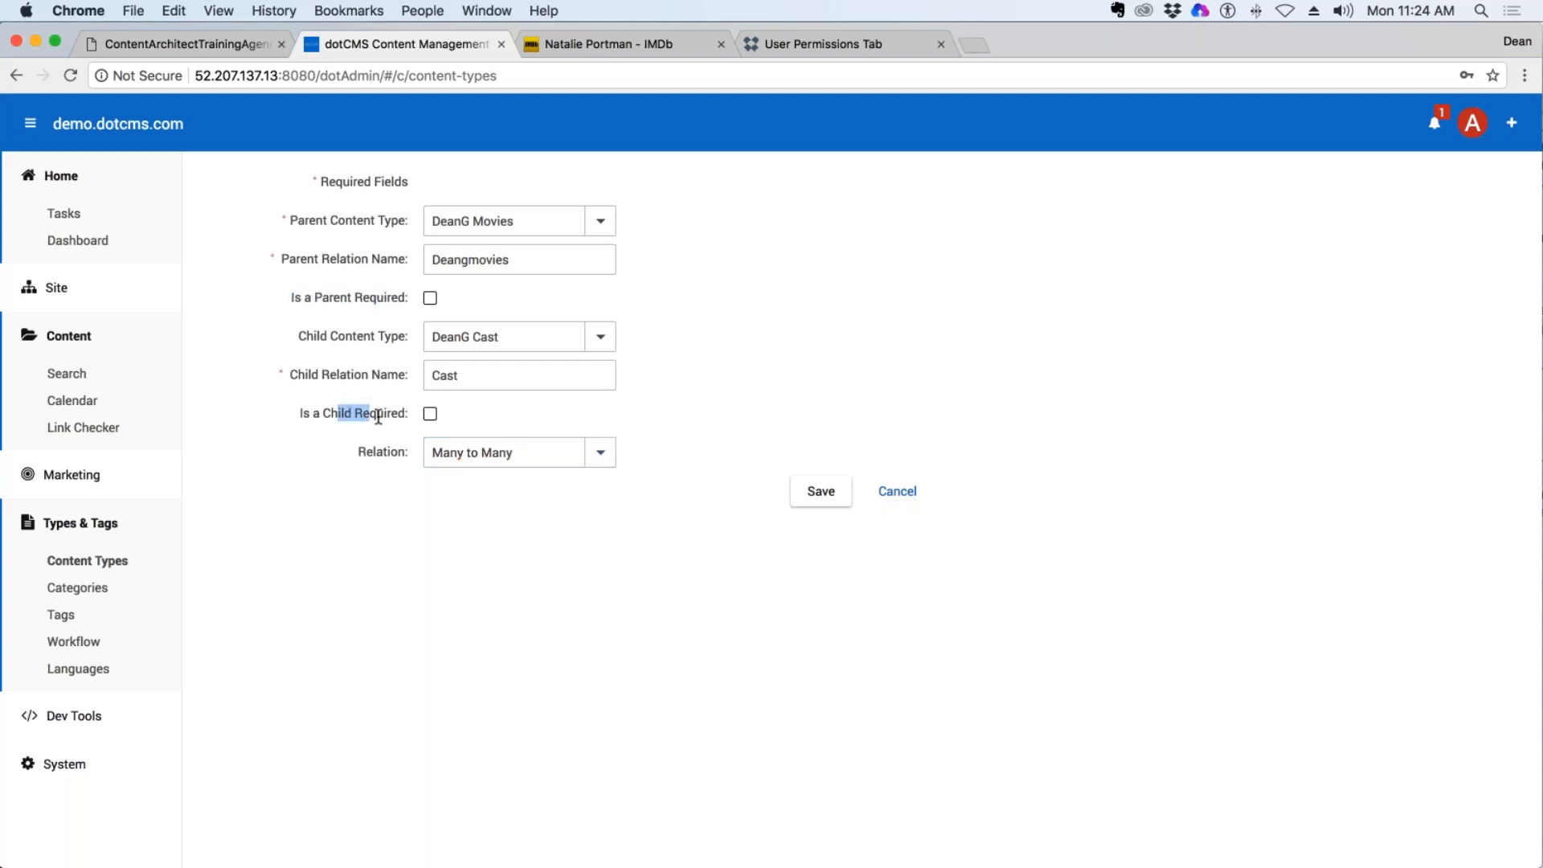
{"action": "left_click", "coordinate": [478, 363]}
{"action": "left_click", "coordinate": [430, 299]}
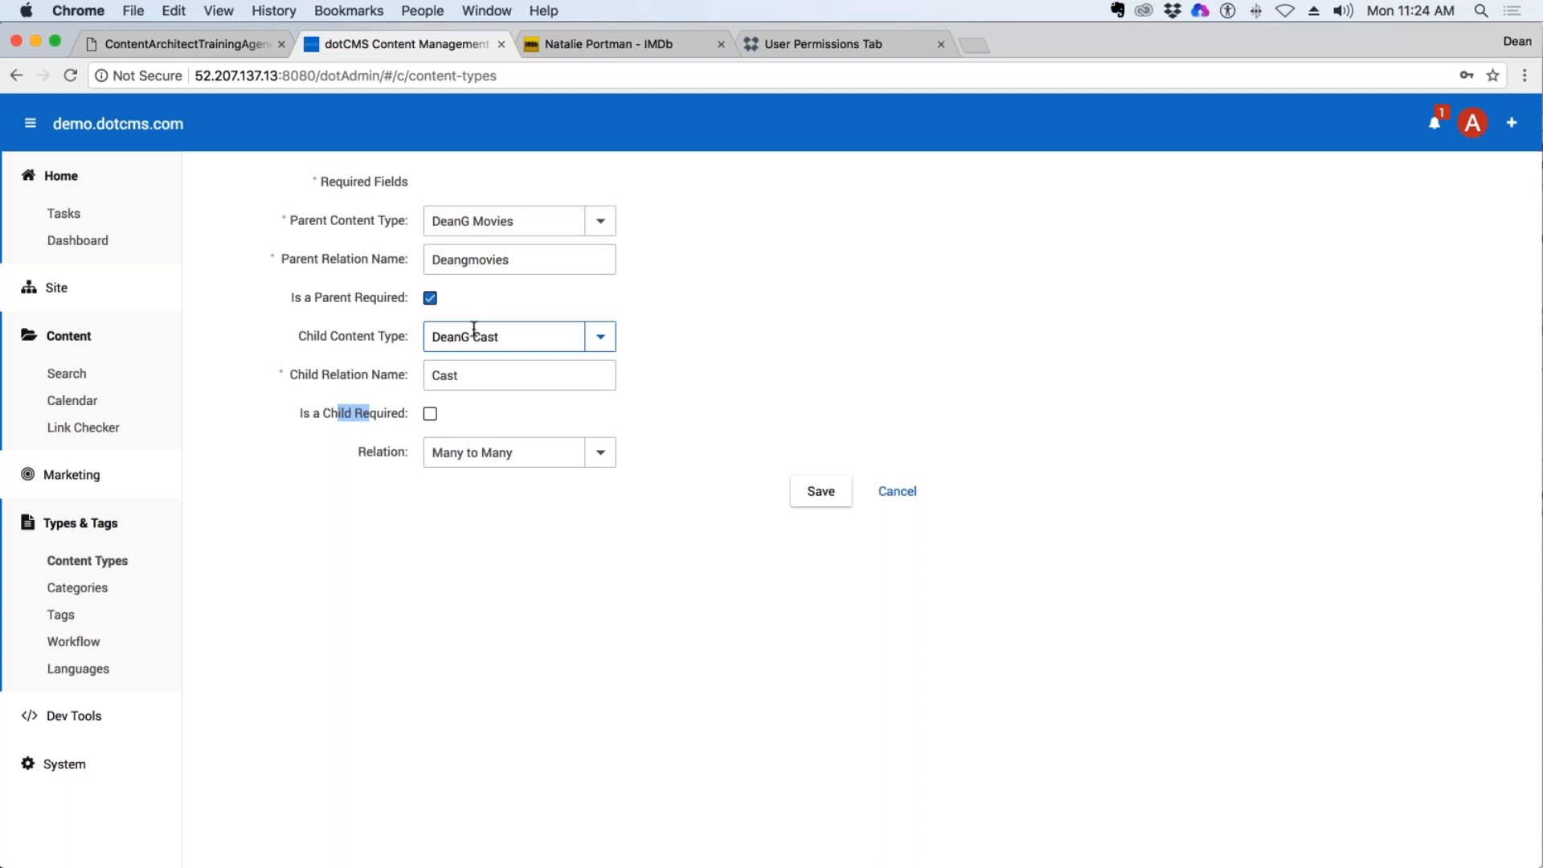
{"action": "left_click", "coordinate": [430, 299]}
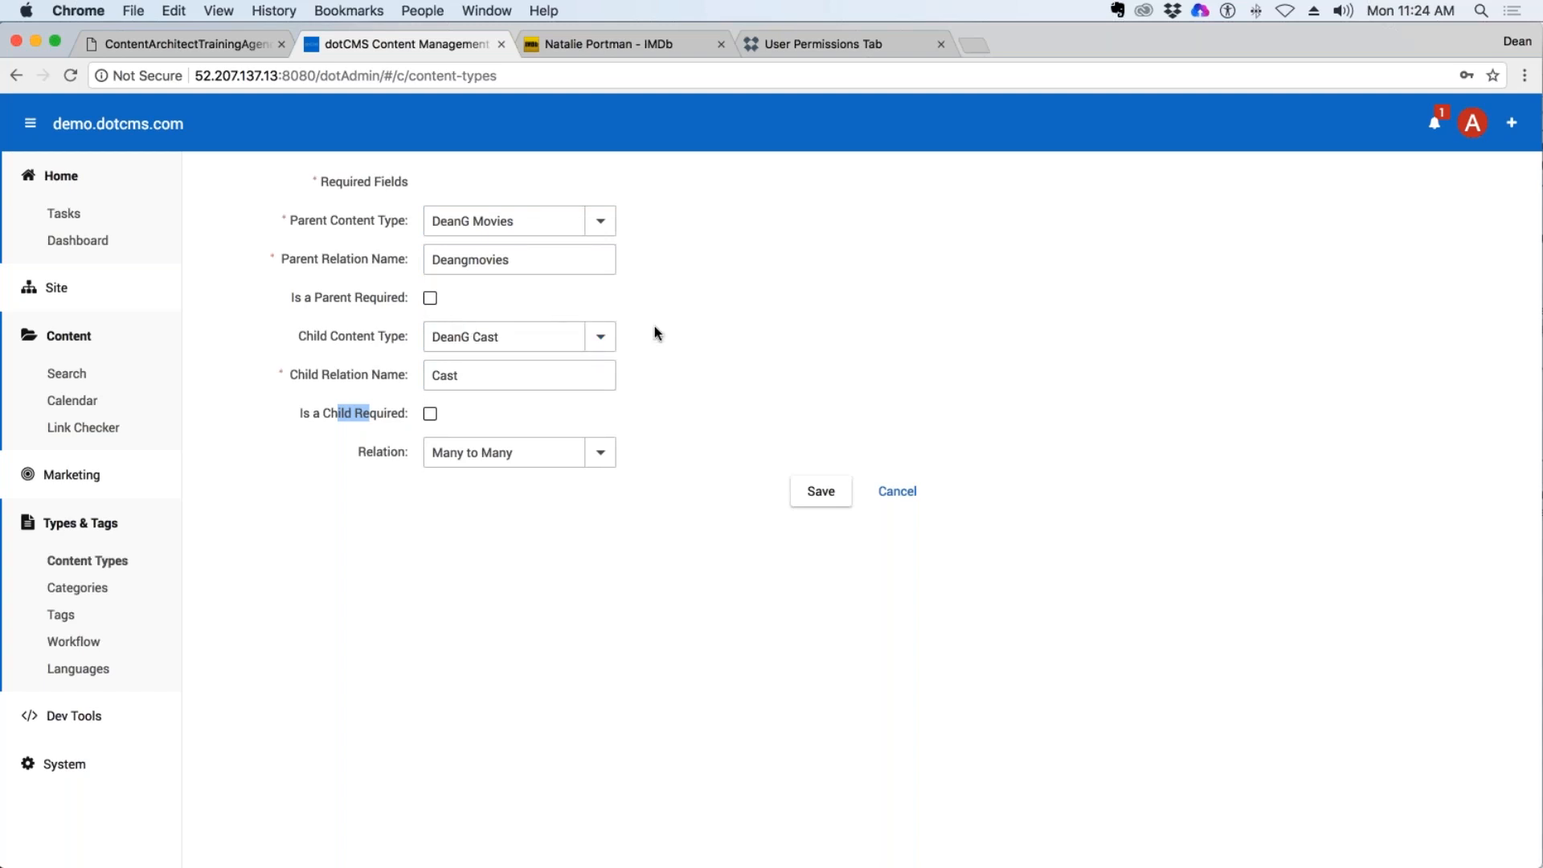
{"action": "left_click", "coordinate": [823, 495]}
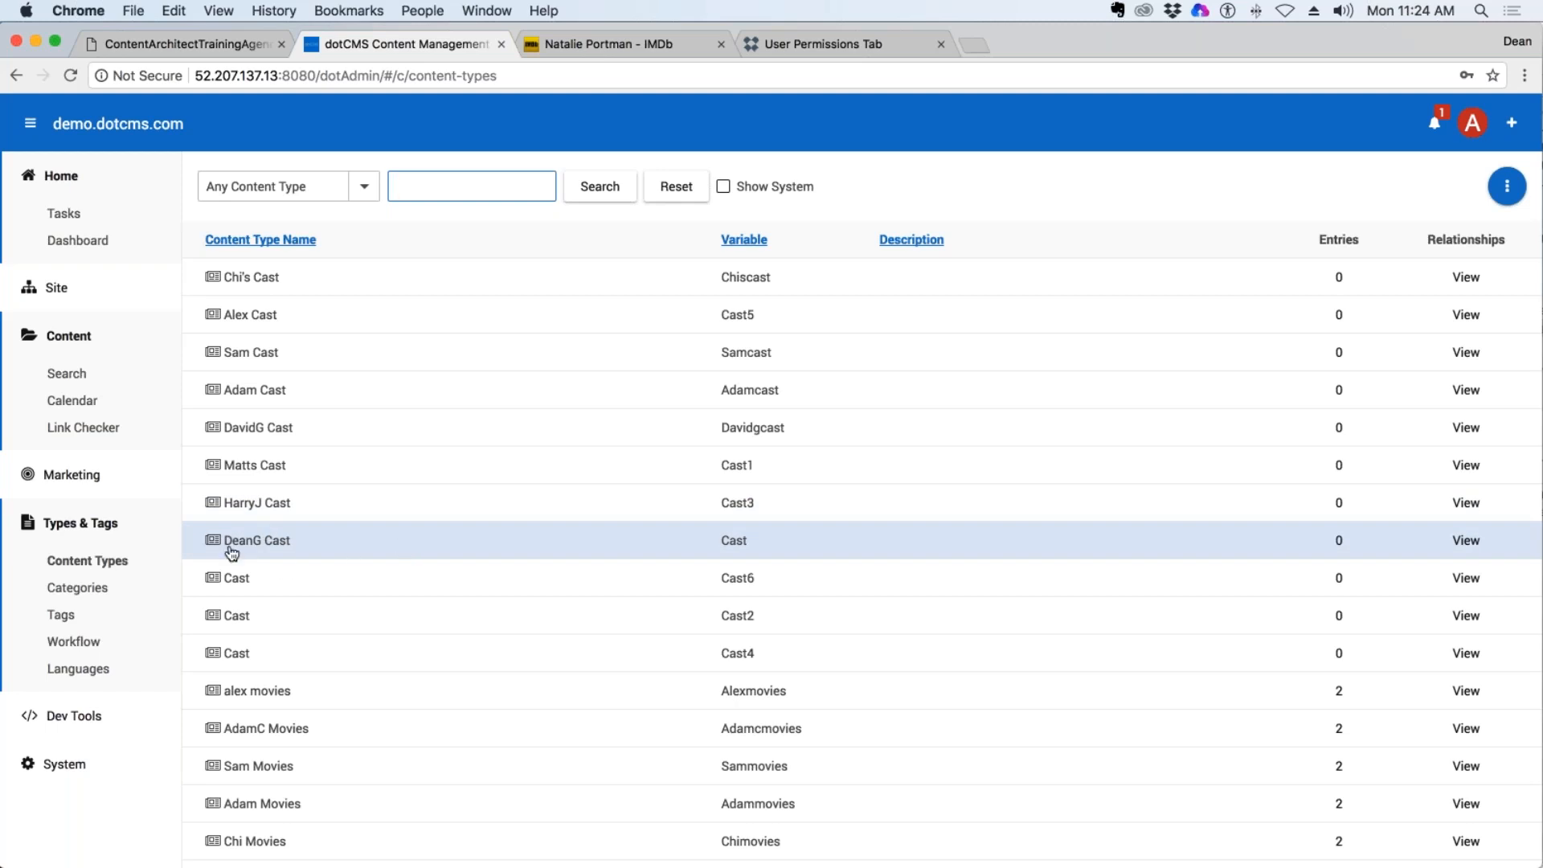
Open the fields of the DeanG Cast content type.
{"action": "scroll", "coordinate": [281, 545], "scroll_direction": "down", "scroll_amount": 2}
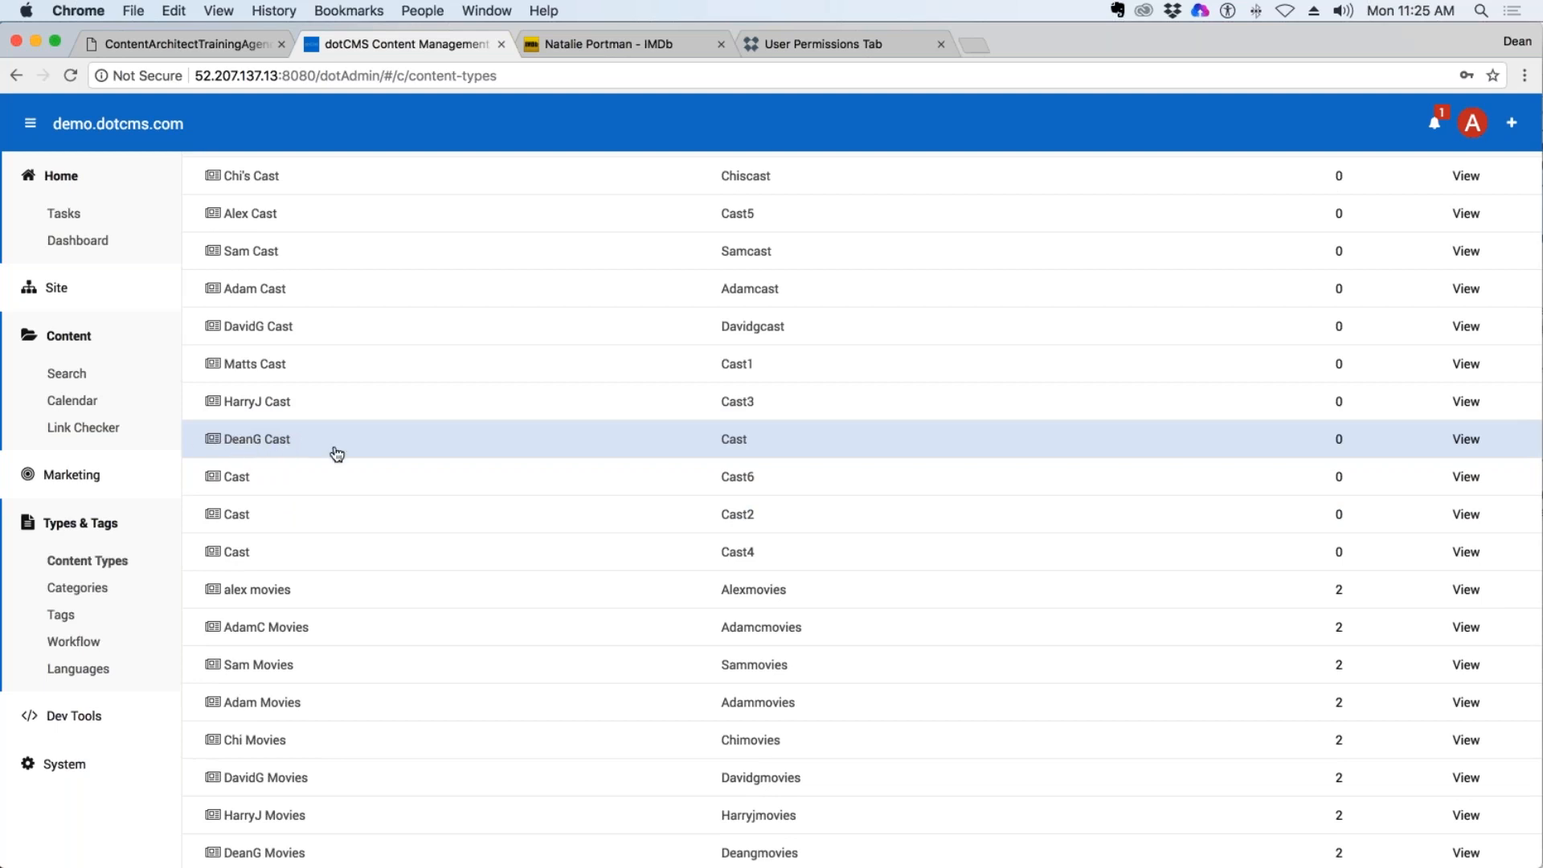
{"action": "left_click", "coordinate": [256, 441]}
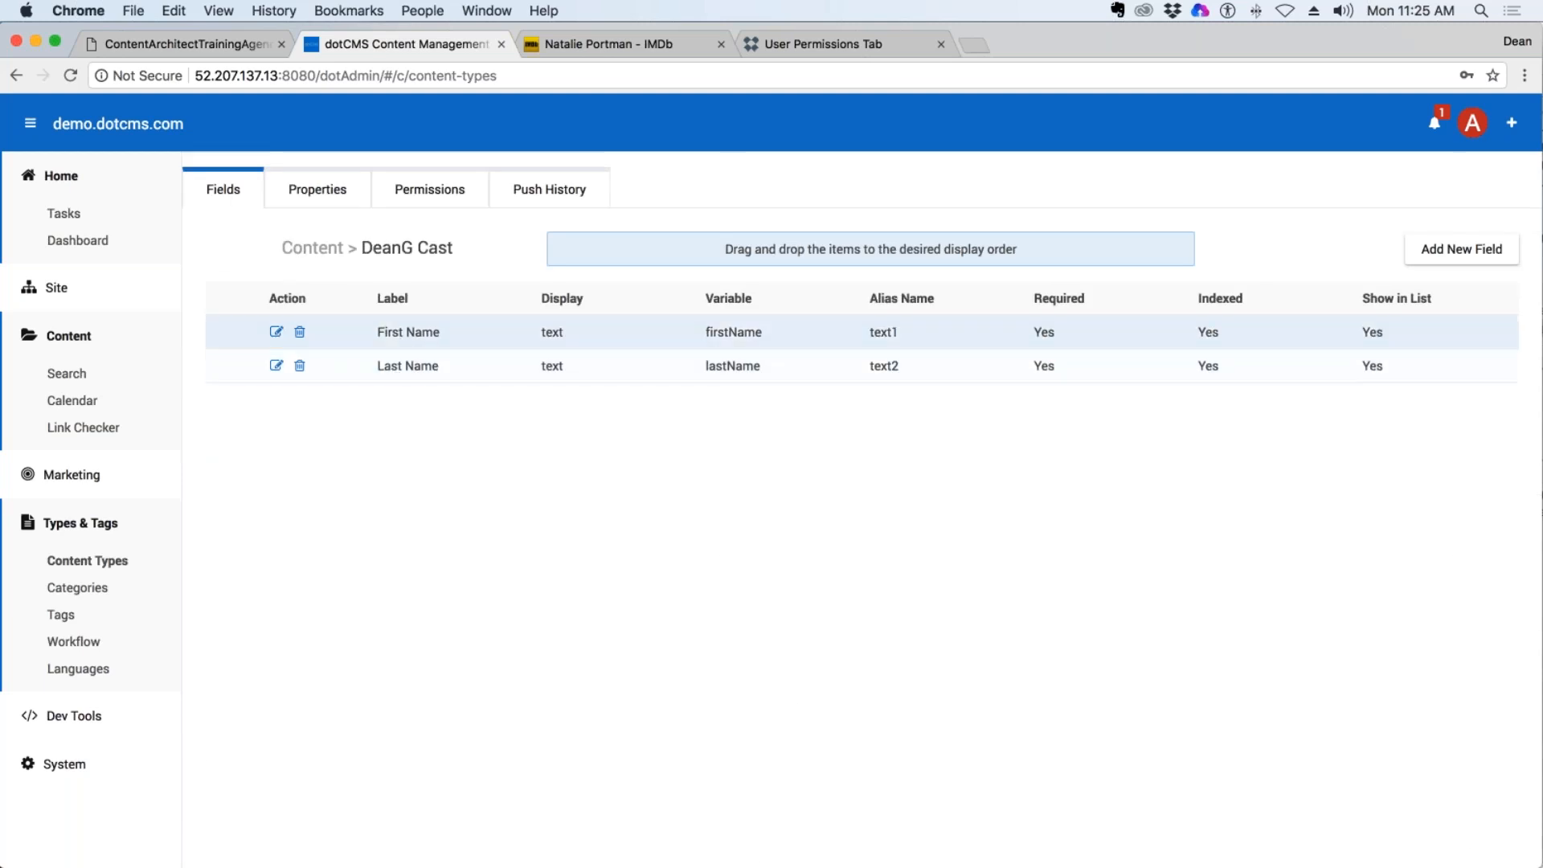
{"action": "left_click", "coordinate": [1482, 249]}
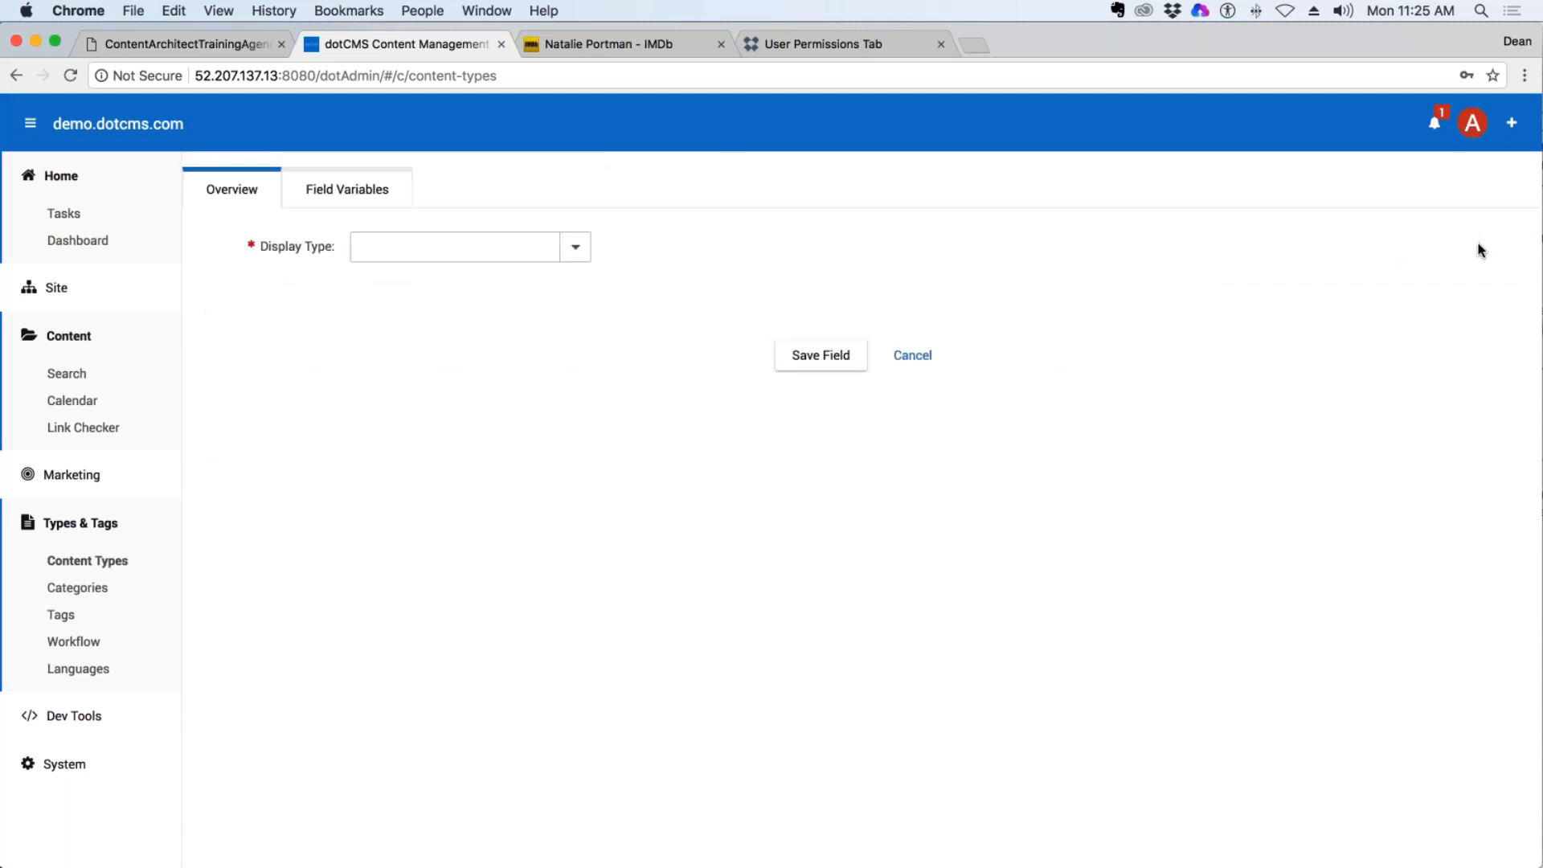
{"action": "left_click", "coordinate": [576, 247]}
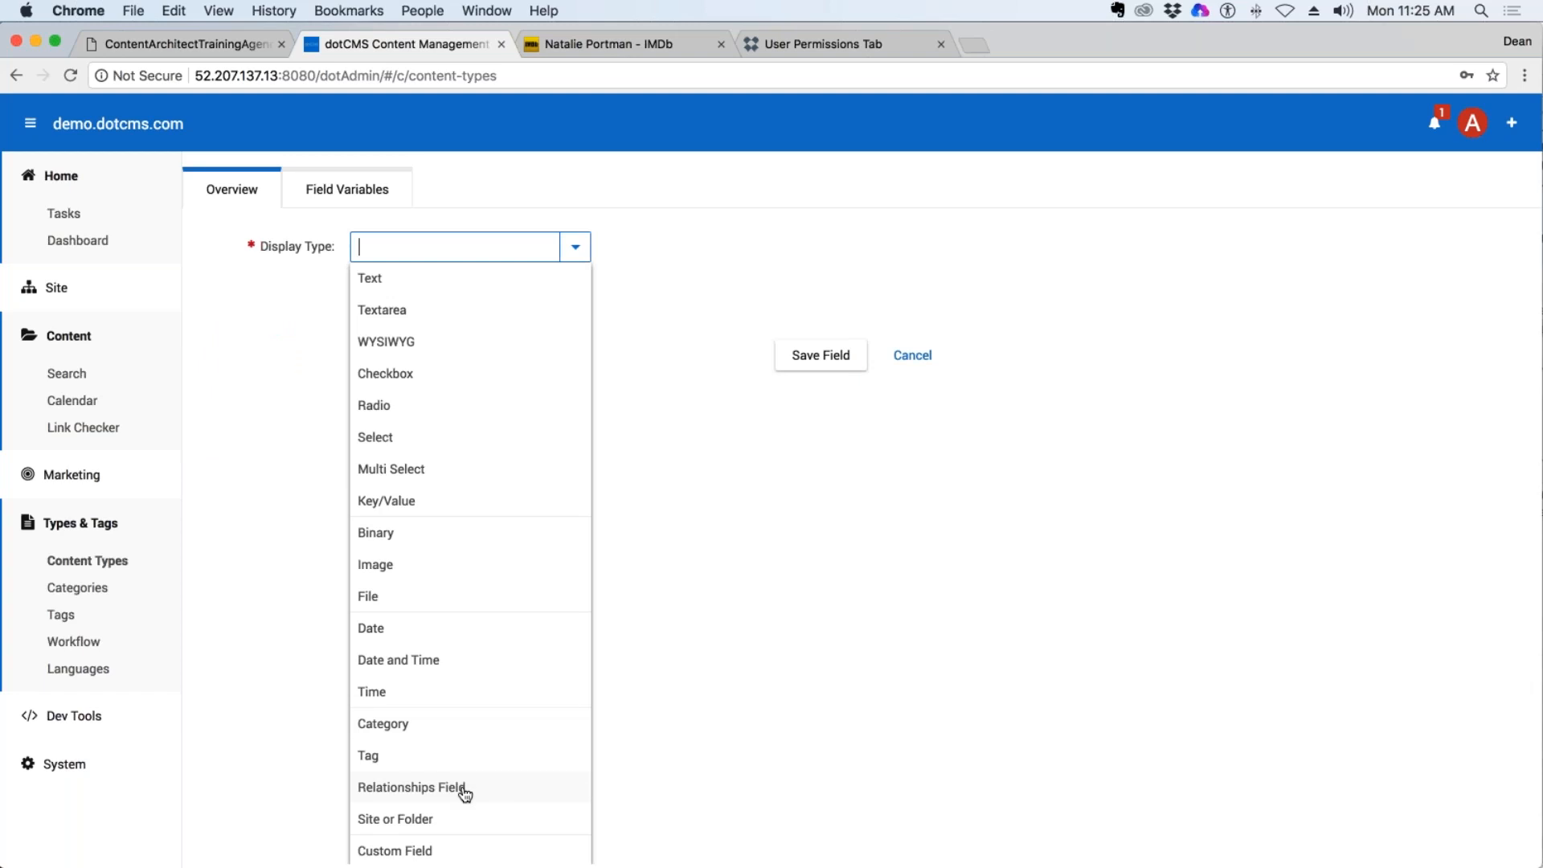
{"action": "key", "text": "Up"}
{"action": "key", "text": "Up"}
{"action": "left_click", "coordinate": [434, 787]}
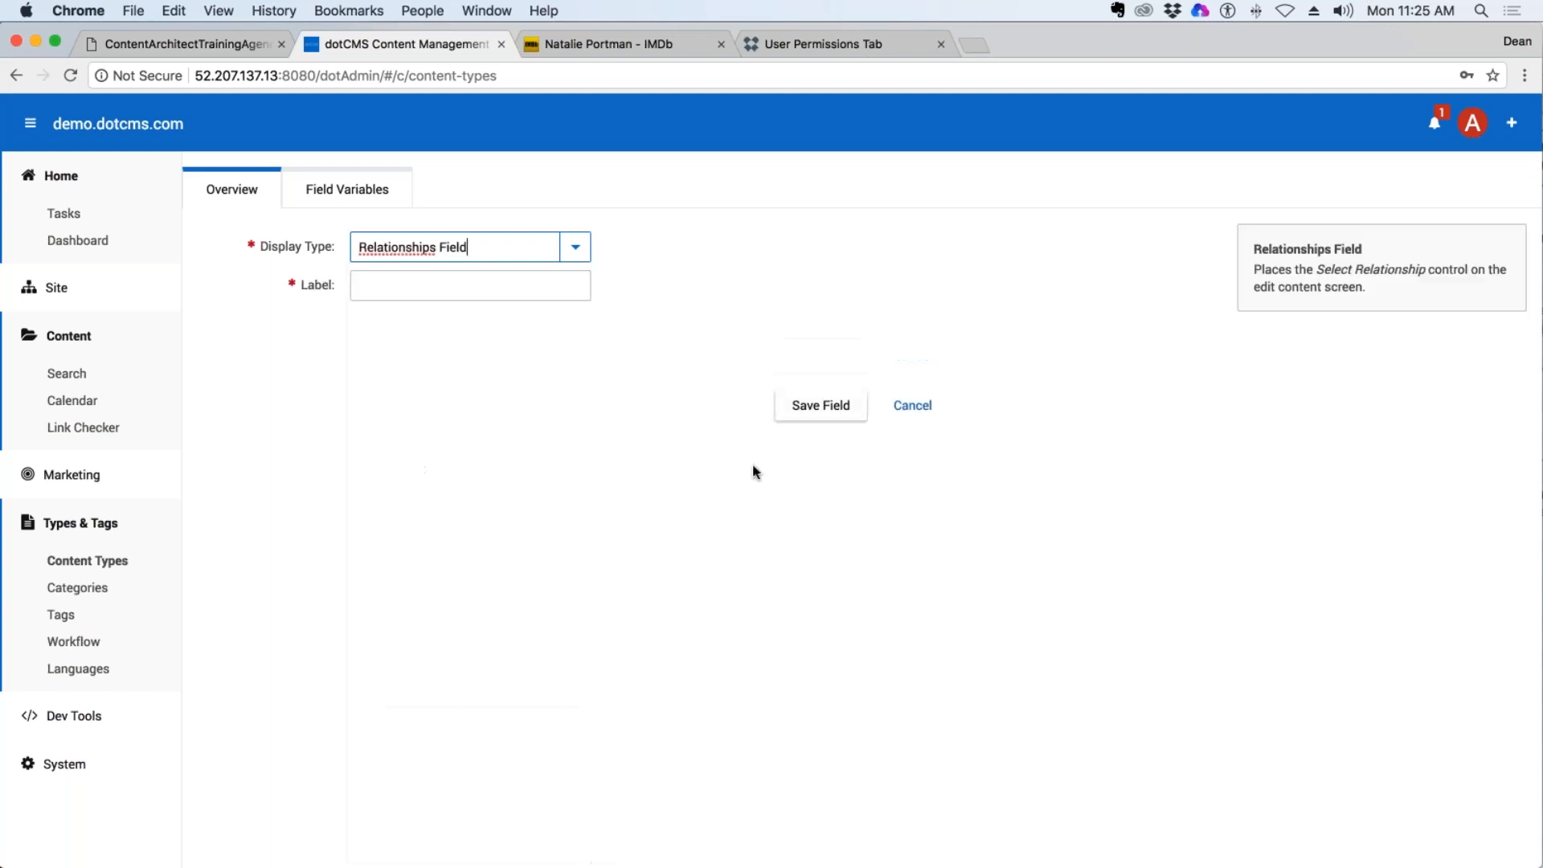
{"action": "left_click", "coordinate": [435, 292]}
{"action": "type", "text": "Related"}
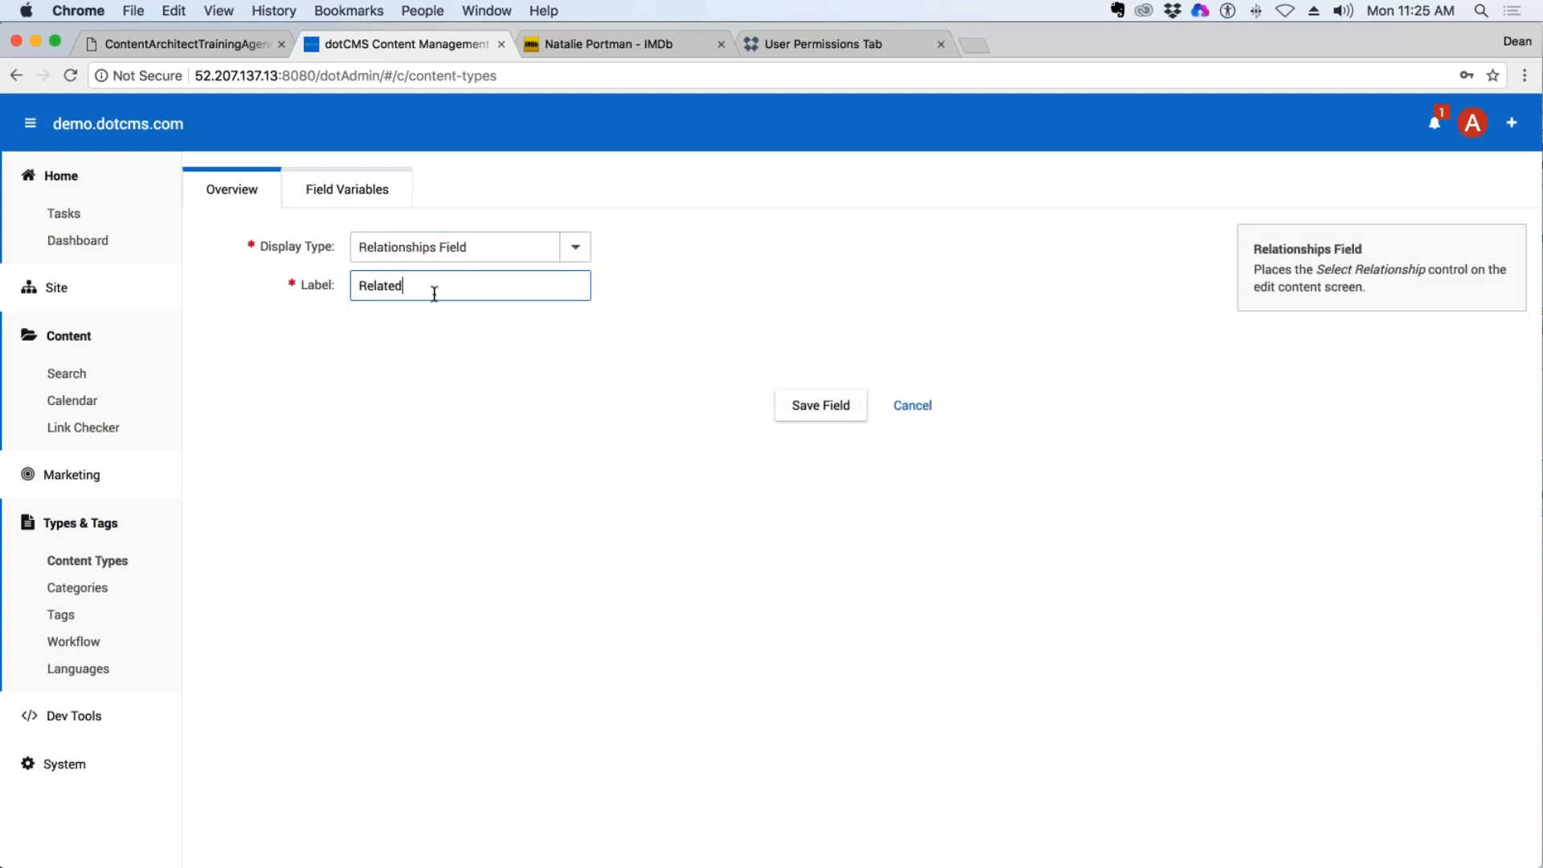
{"action": "type", "text": " Content"}
{"action": "left_click", "coordinate": [895, 407]}
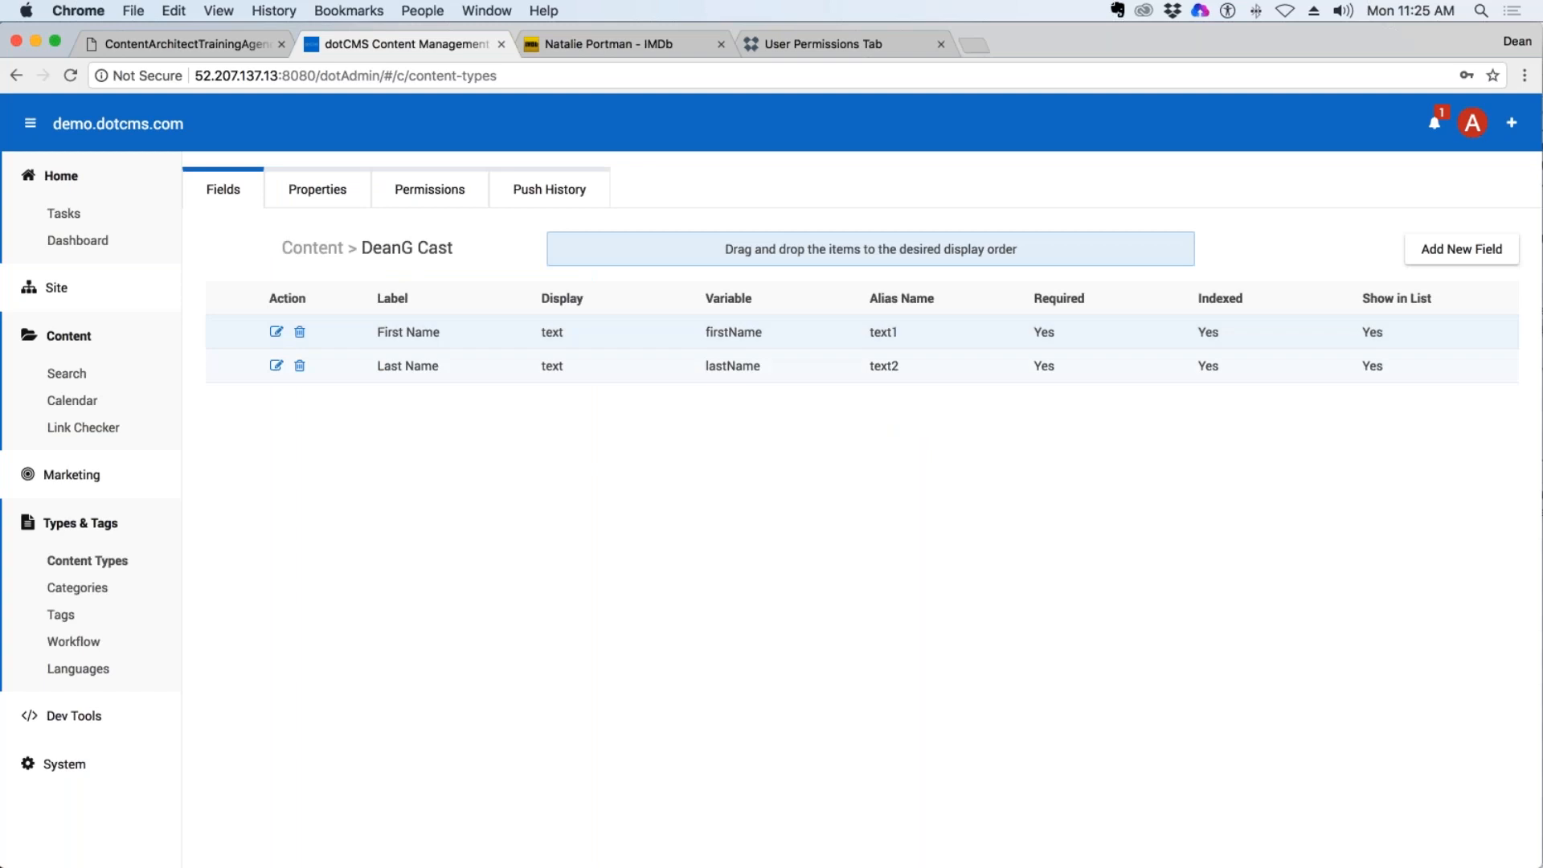
Add a Relationships Field labelled Related Content to the DeanG Cast content type and save it.
{"action": "left_click_drag", "start_coordinate": [454, 247], "coordinate": [361, 248]}
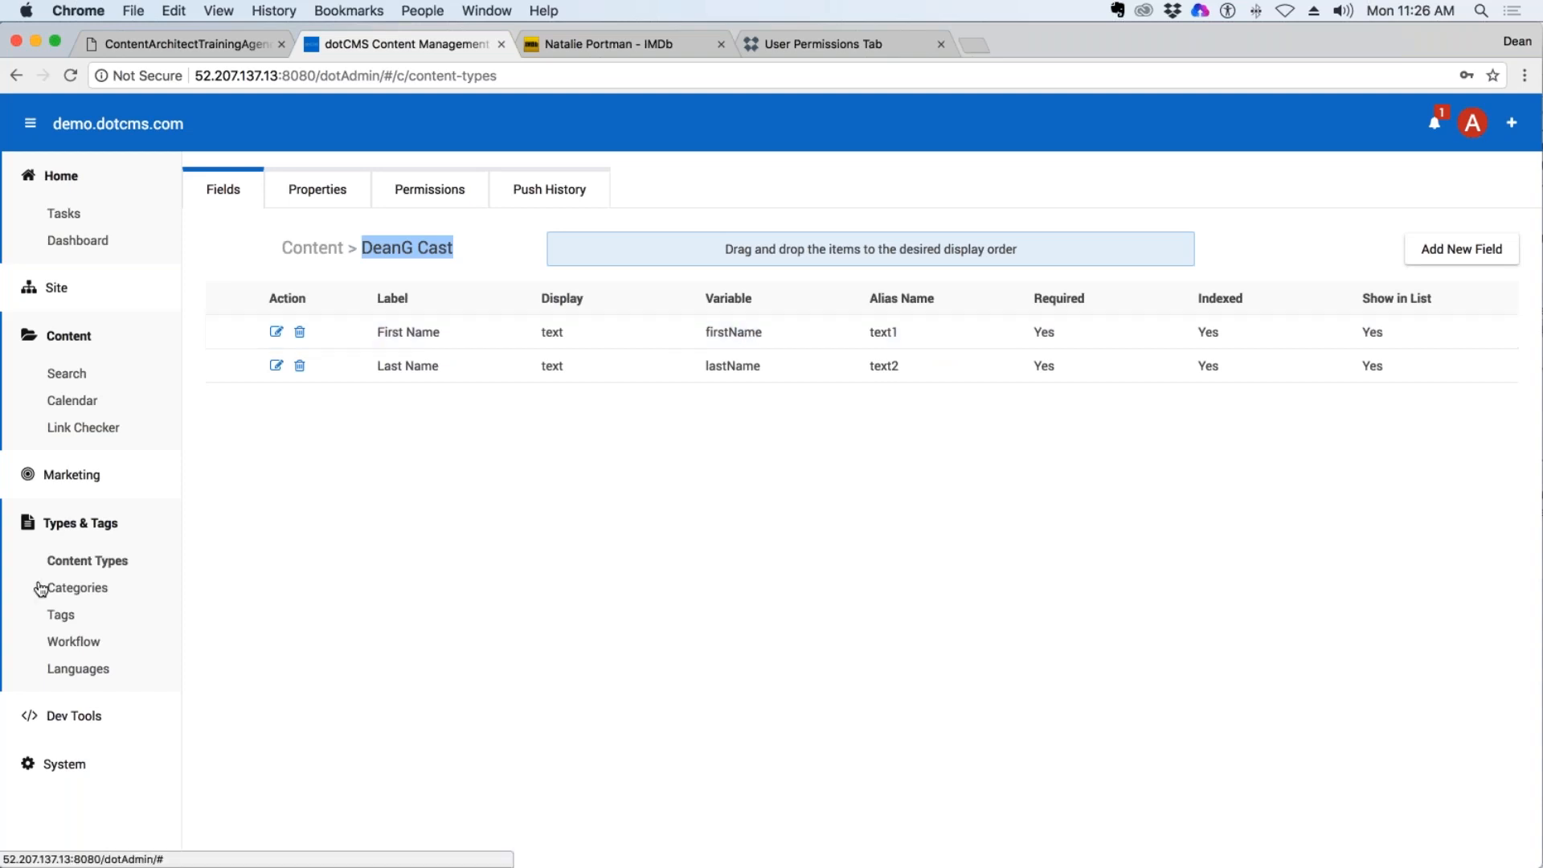
{"action": "left_click", "coordinate": [1460, 252]}
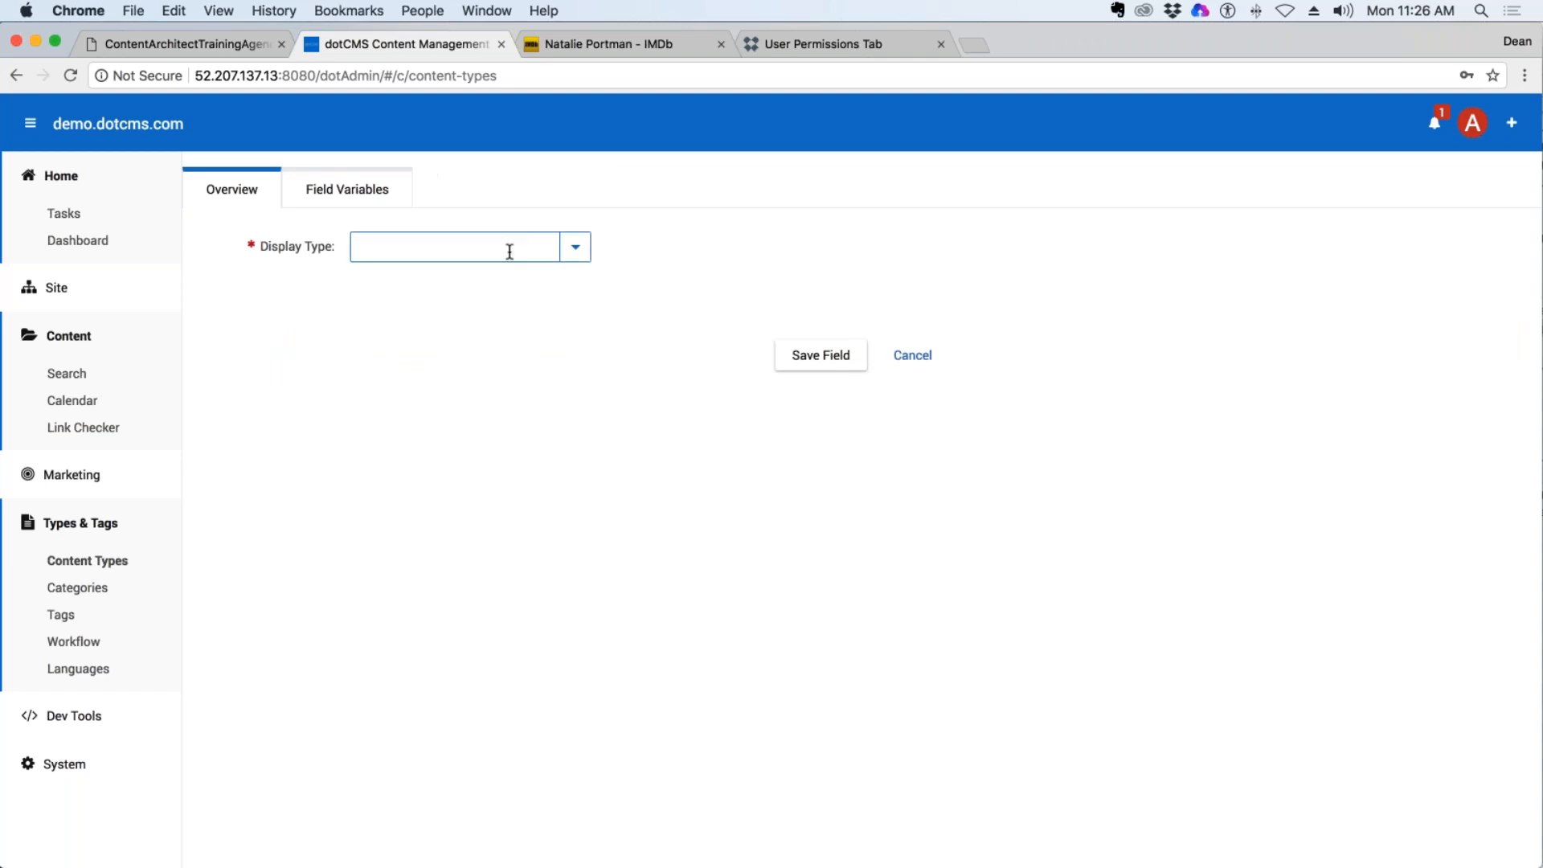
{"action": "left_click", "coordinate": [575, 247]}
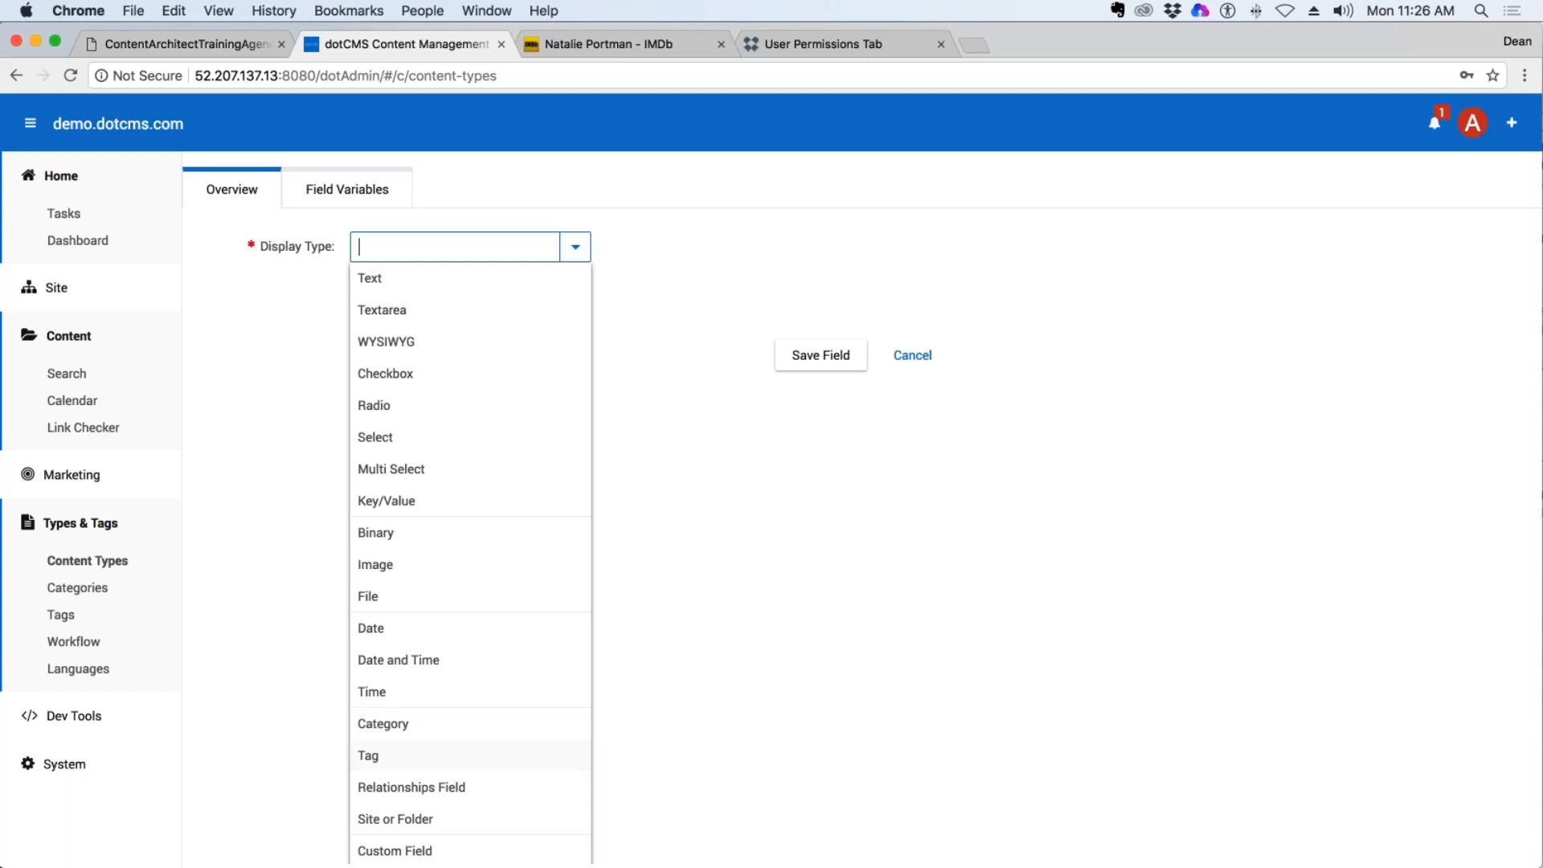
{"action": "left_click", "coordinate": [481, 792]}
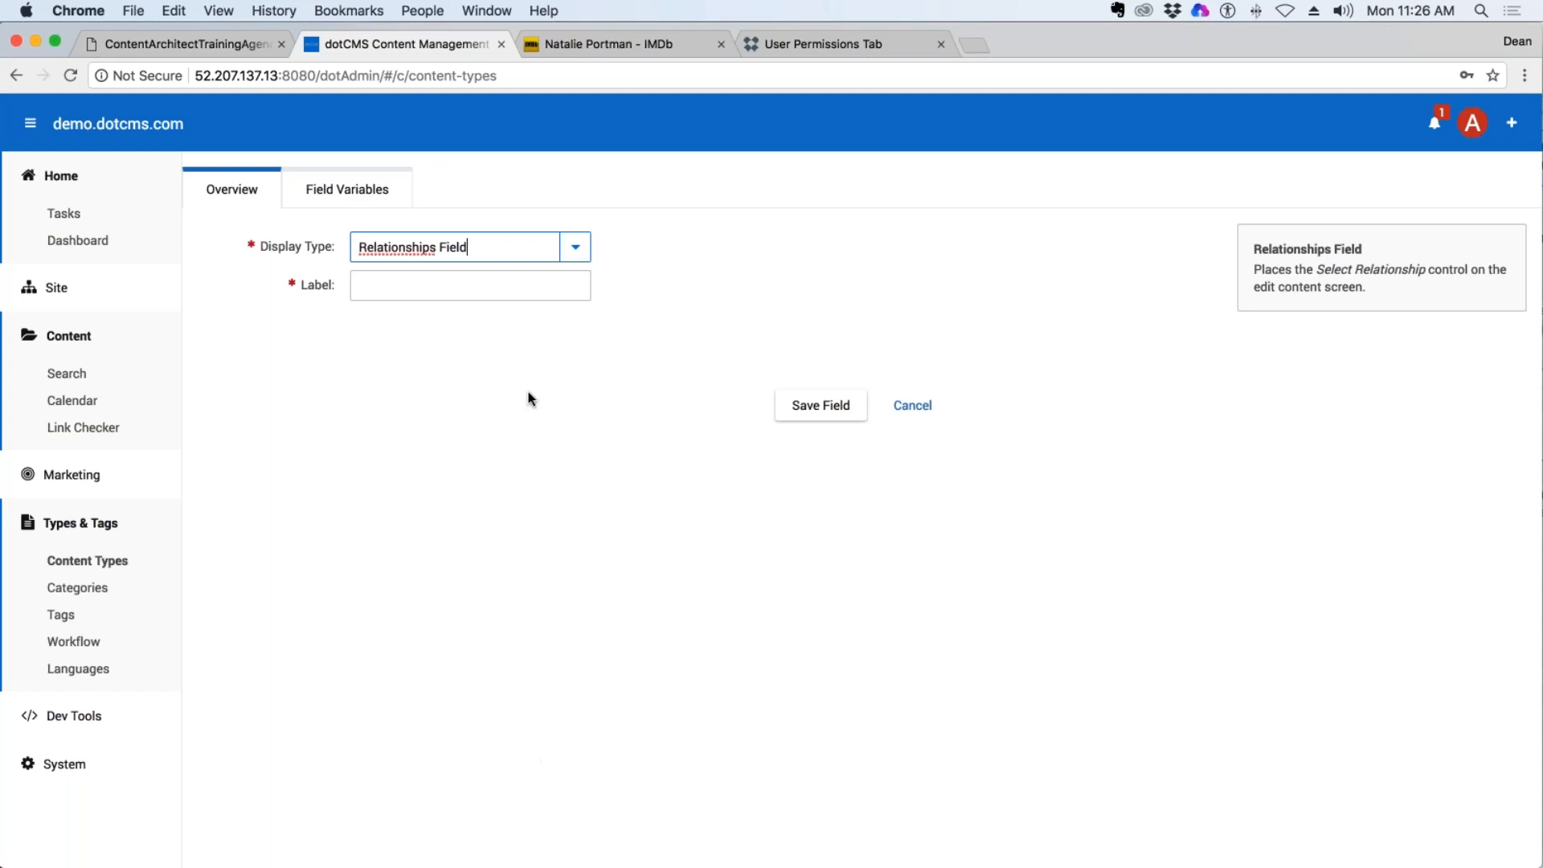
{"action": "left_click", "coordinate": [431, 290]}
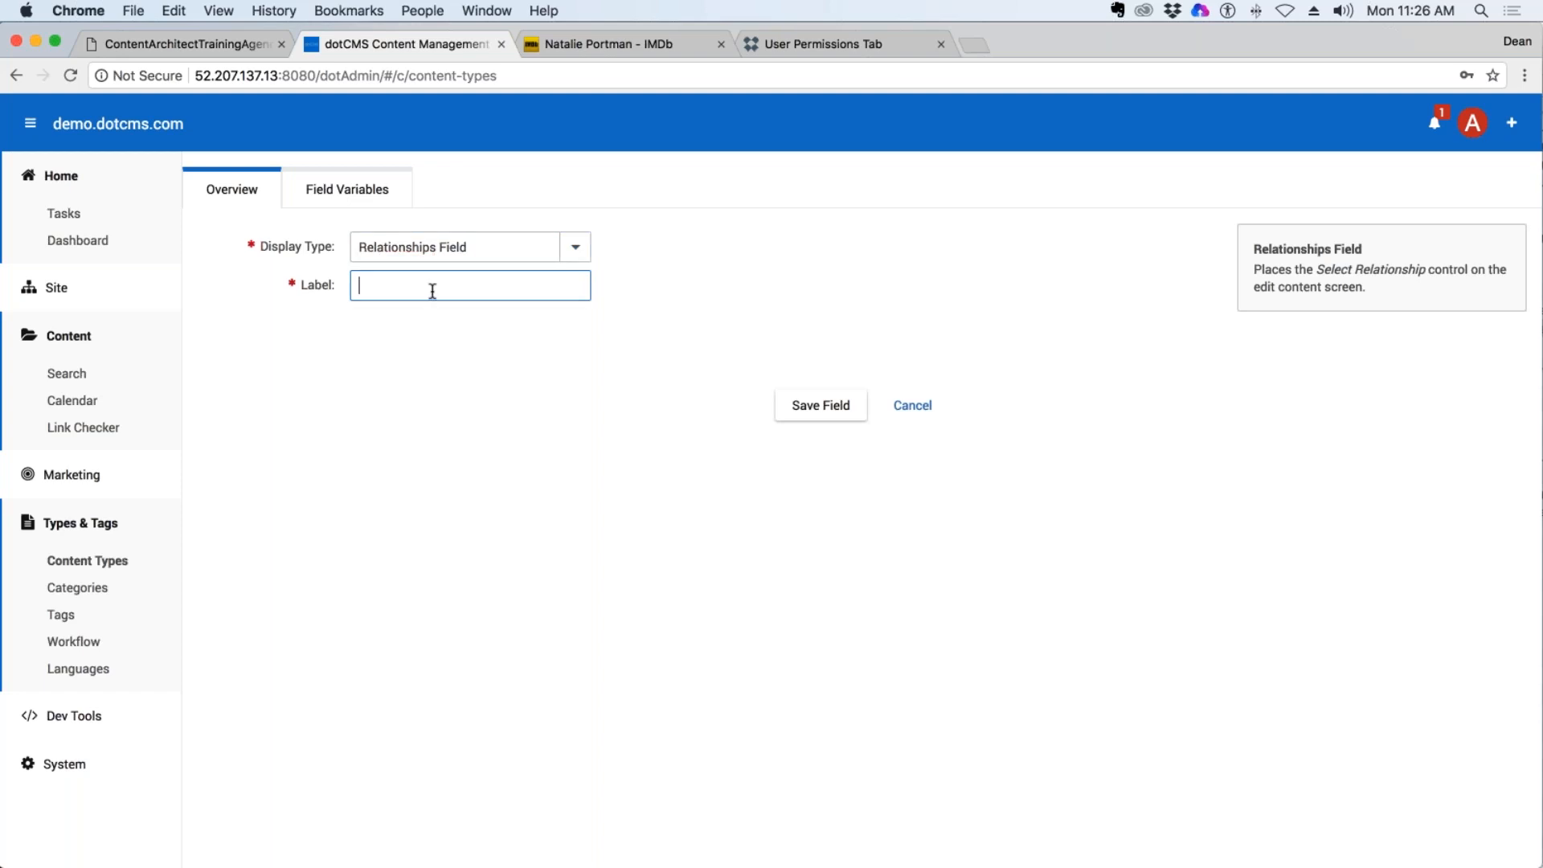
{"action": "type", "text": "Related Content"}
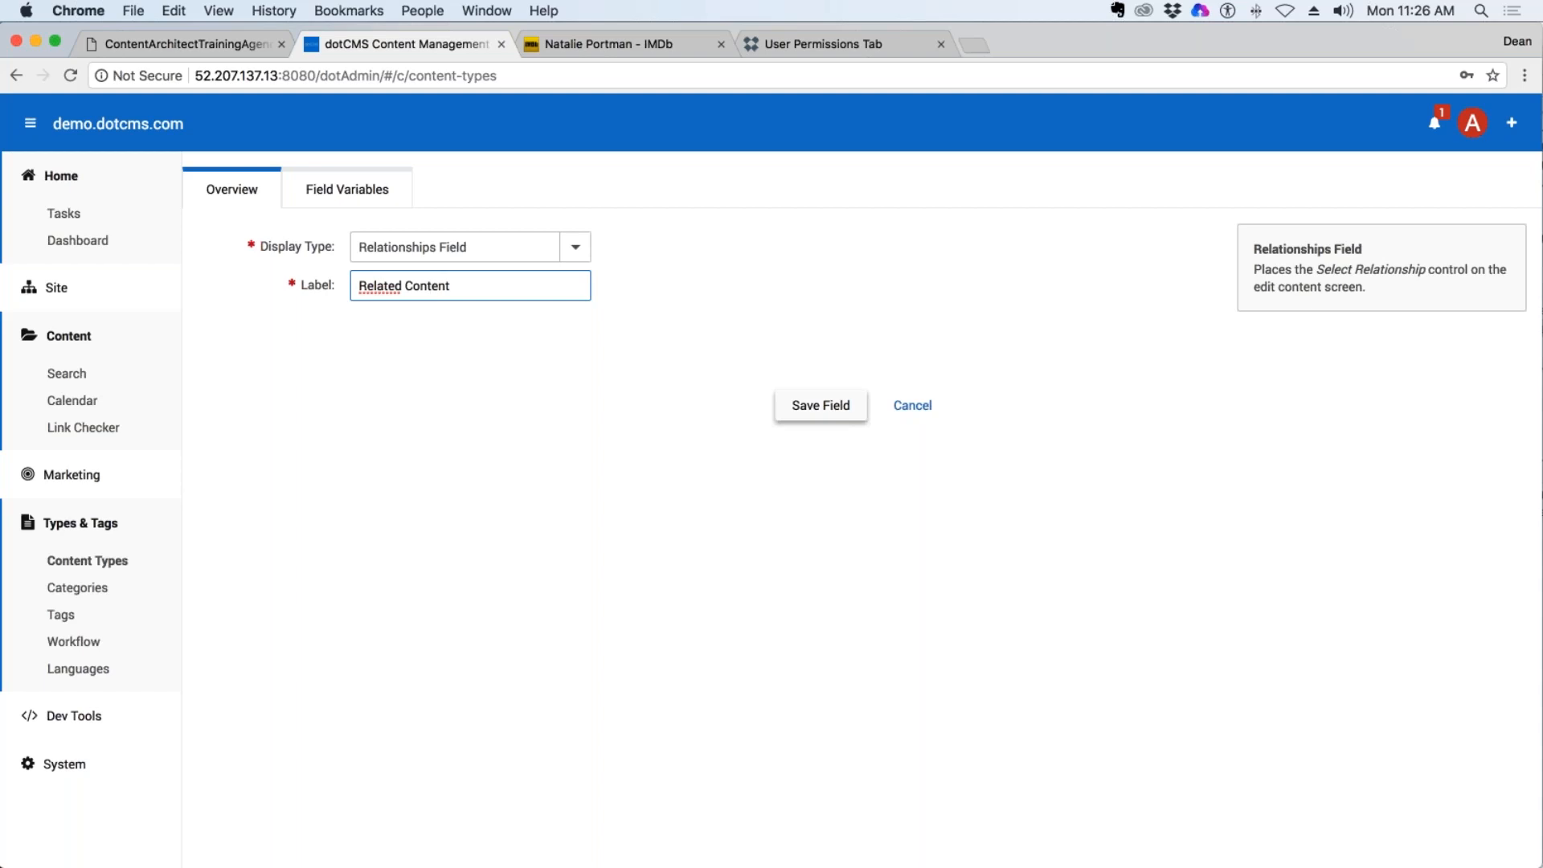
{"action": "left_click", "coordinate": [827, 406]}
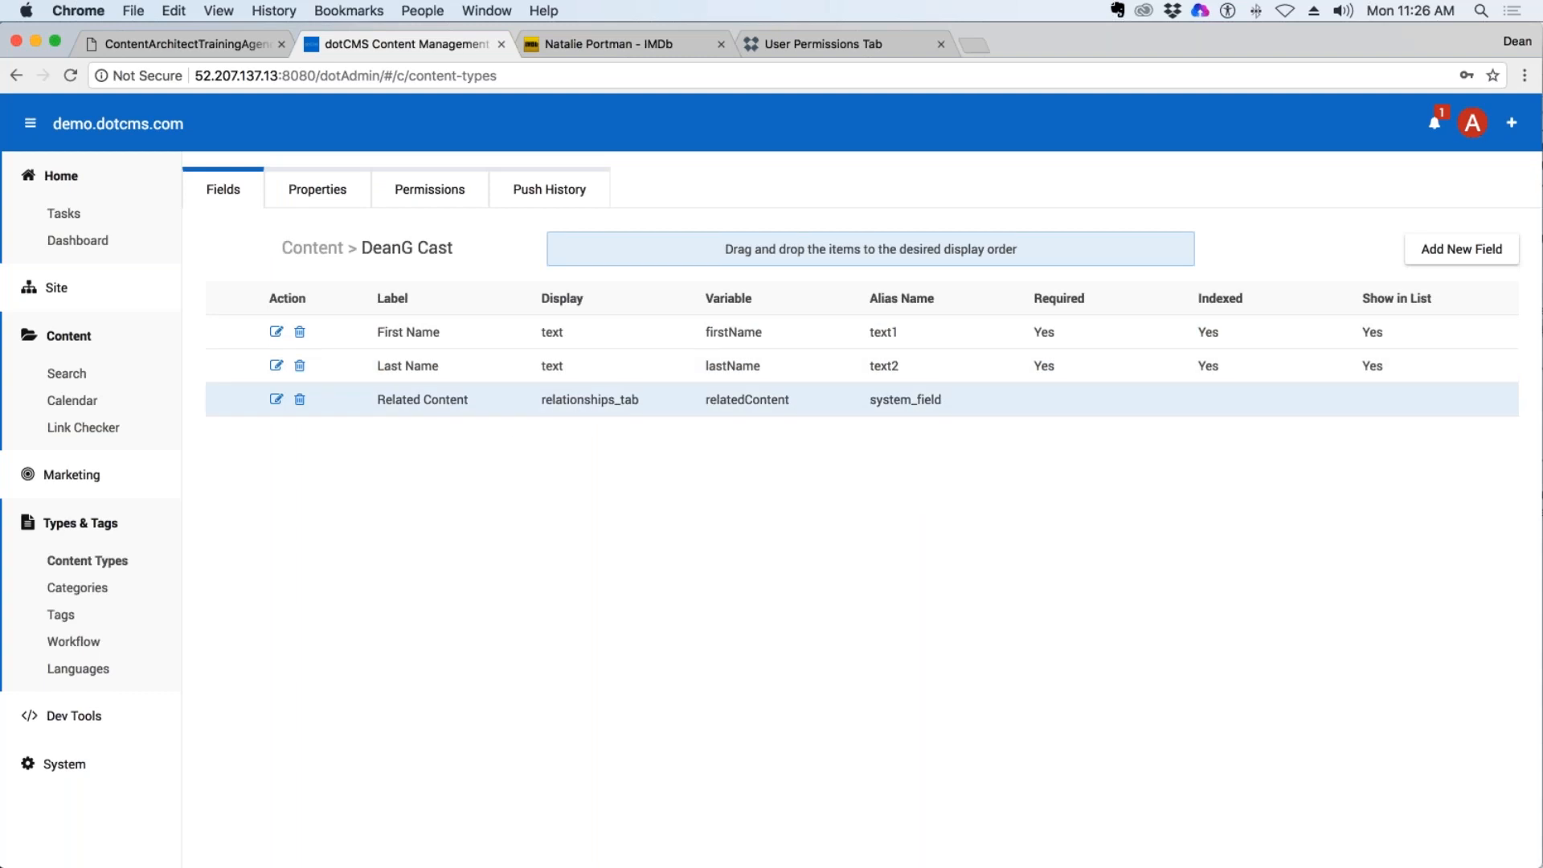
Open the content search for DeanG Cast and copy the name Natalie Portman from her IMDb page for use there.
{"action": "left_click", "coordinate": [68, 374]}
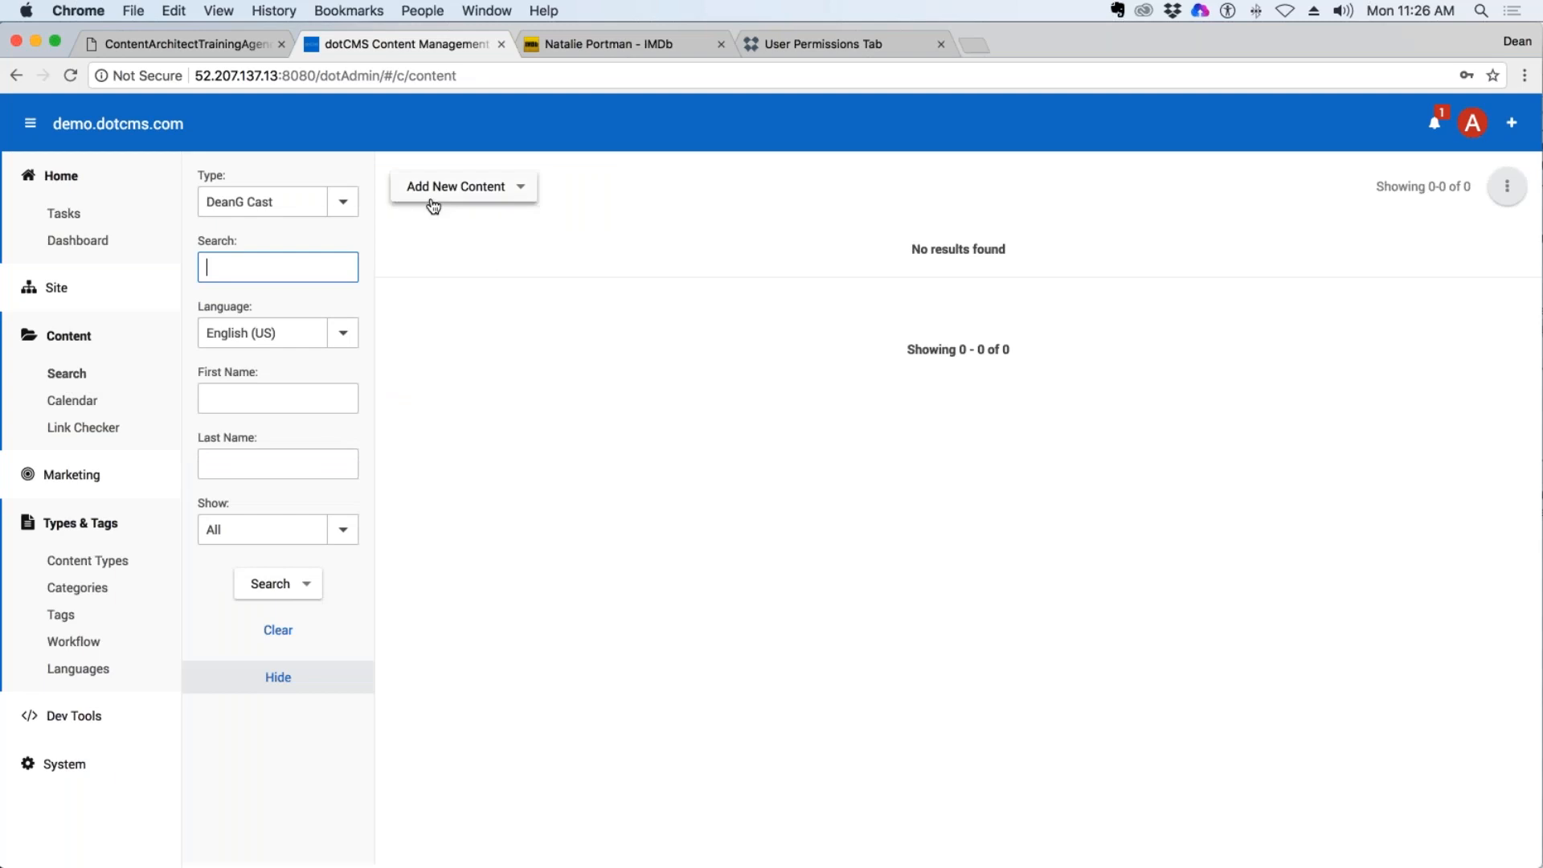
{"action": "left_click", "coordinate": [639, 45]}
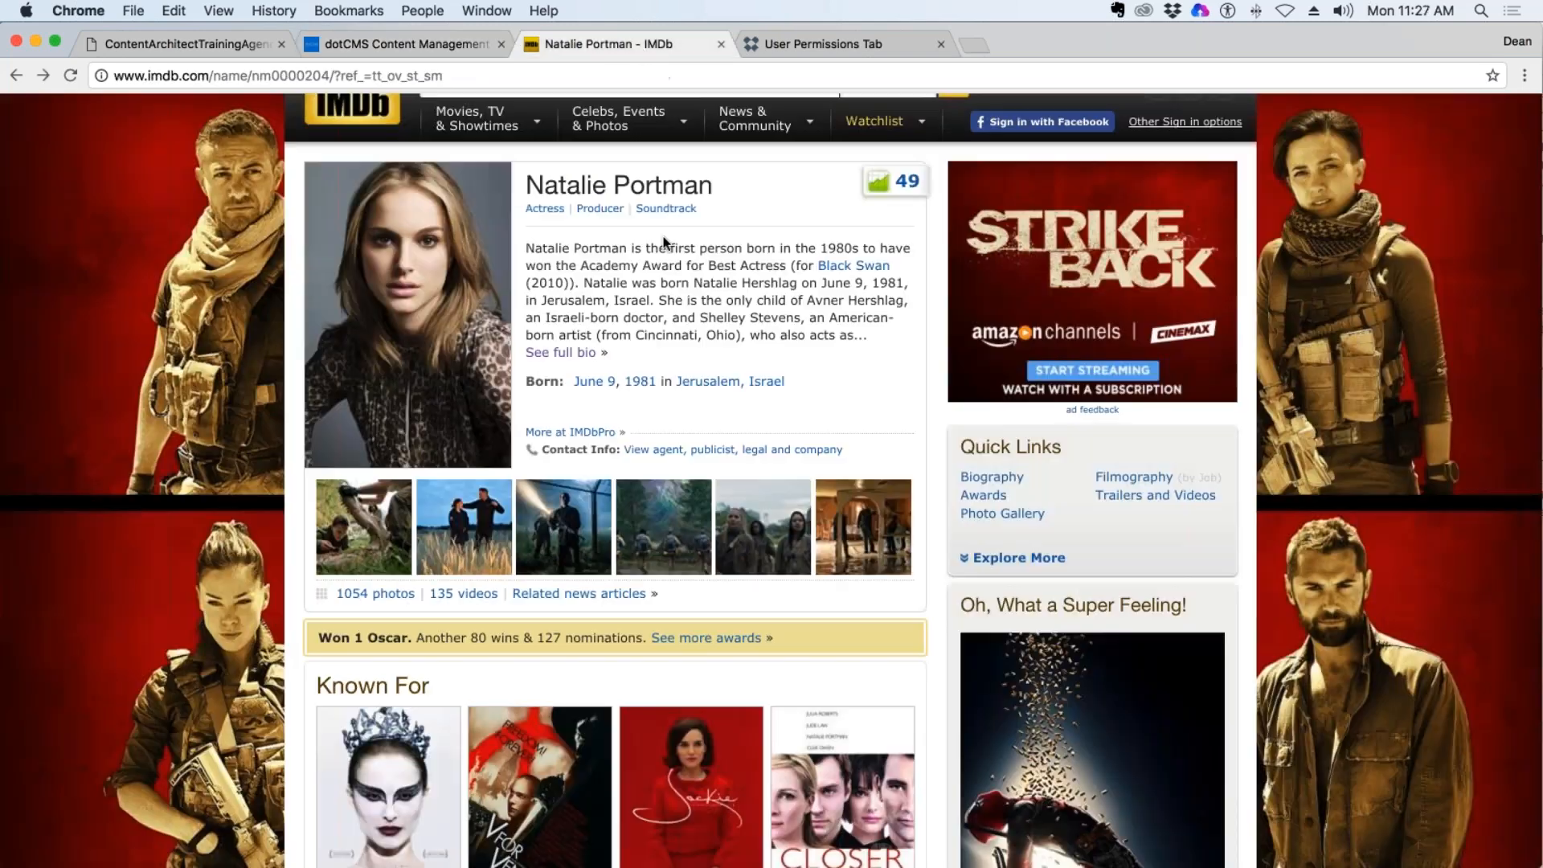
{"action": "left_click_drag", "start_coordinate": [714, 185], "coordinate": [532, 184]}
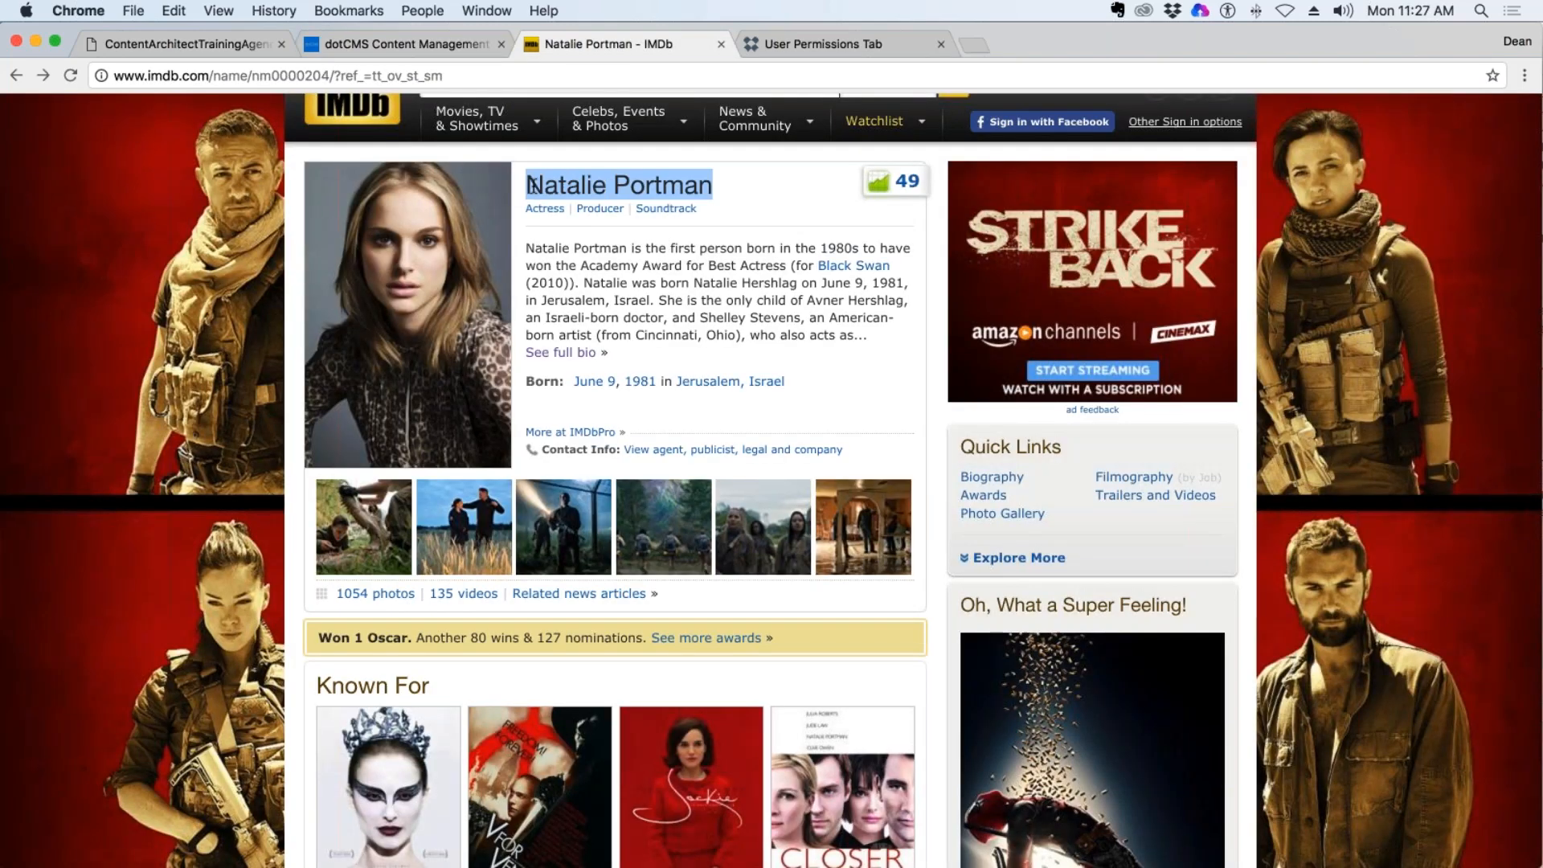
{"action": "key", "text": "super+c"}
{"action": "left_click", "coordinate": [398, 45]}
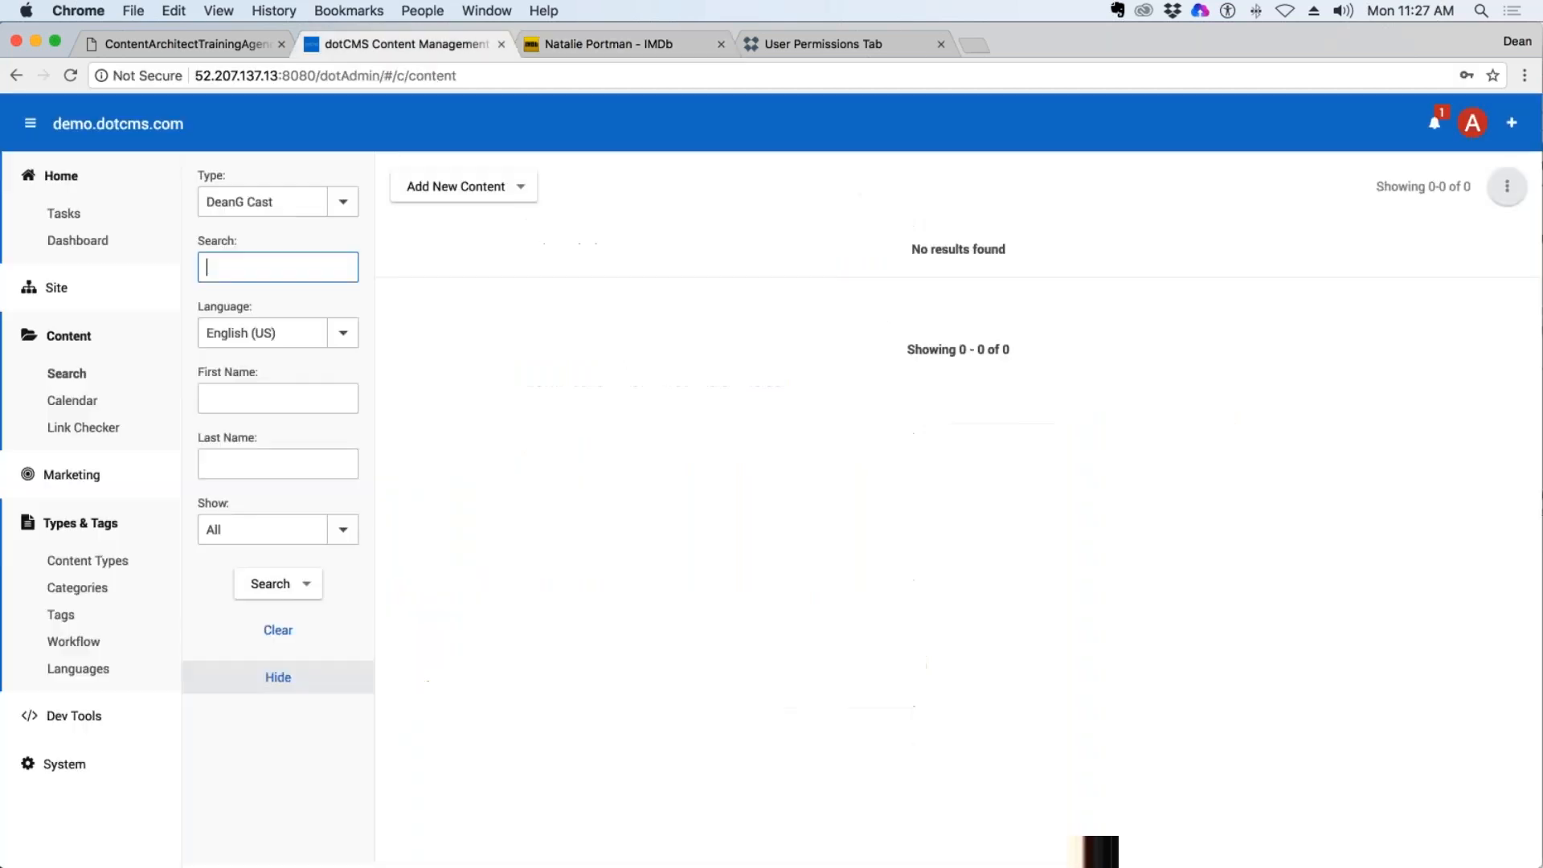
Start a new DeanG Cast entry with the first name Natalie and the last name Portman.
{"action": "left_click", "coordinate": [470, 187]}
{"action": "left_click", "coordinate": [471, 217]}
{"action": "left_click", "coordinate": [924, 266]}
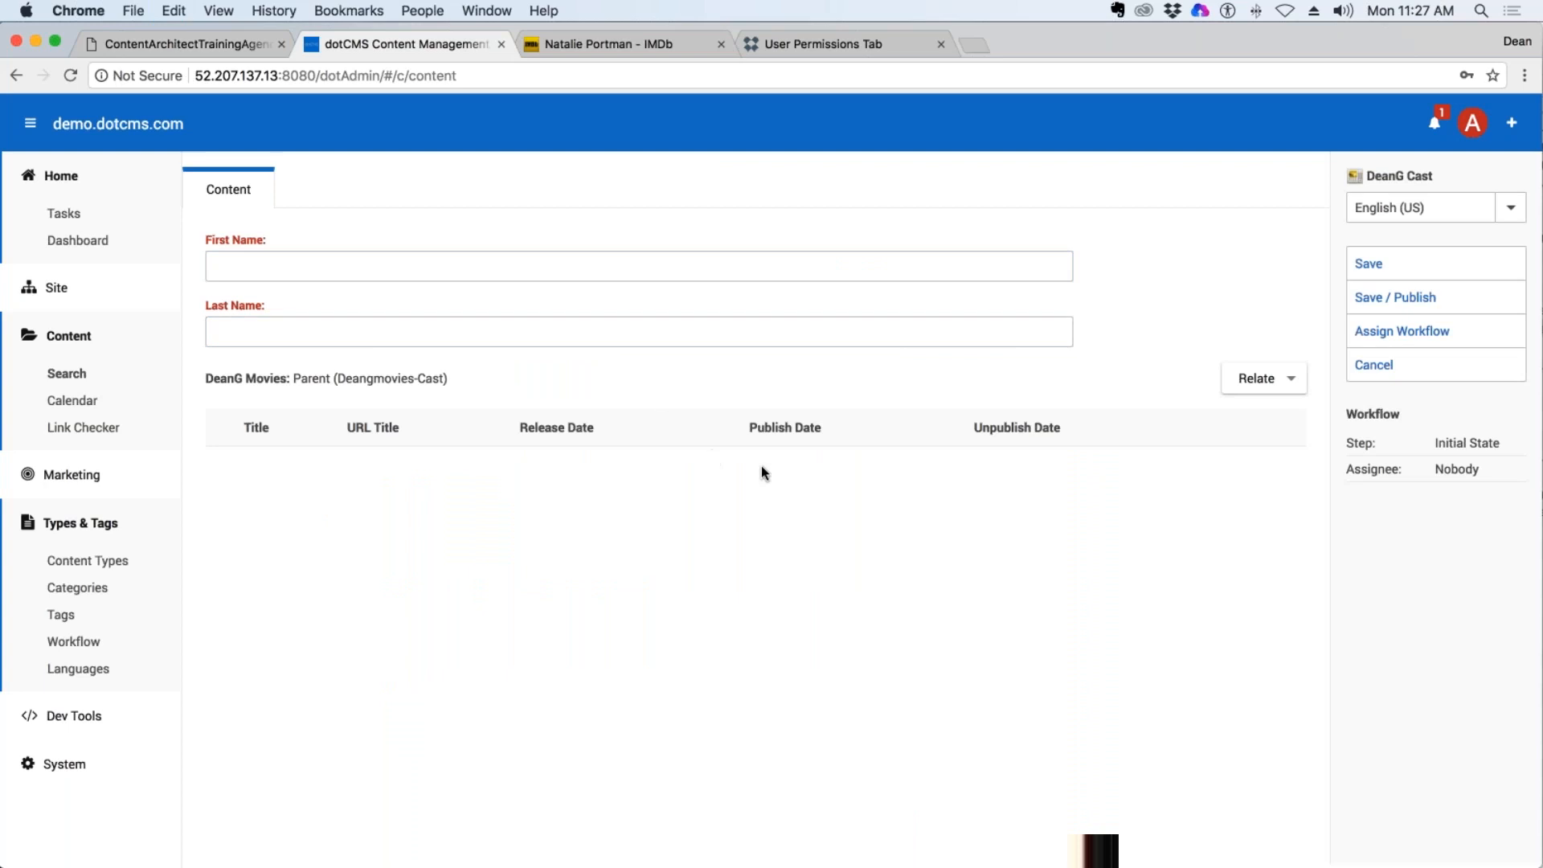
{"action": "left_click", "coordinate": [887, 266]}
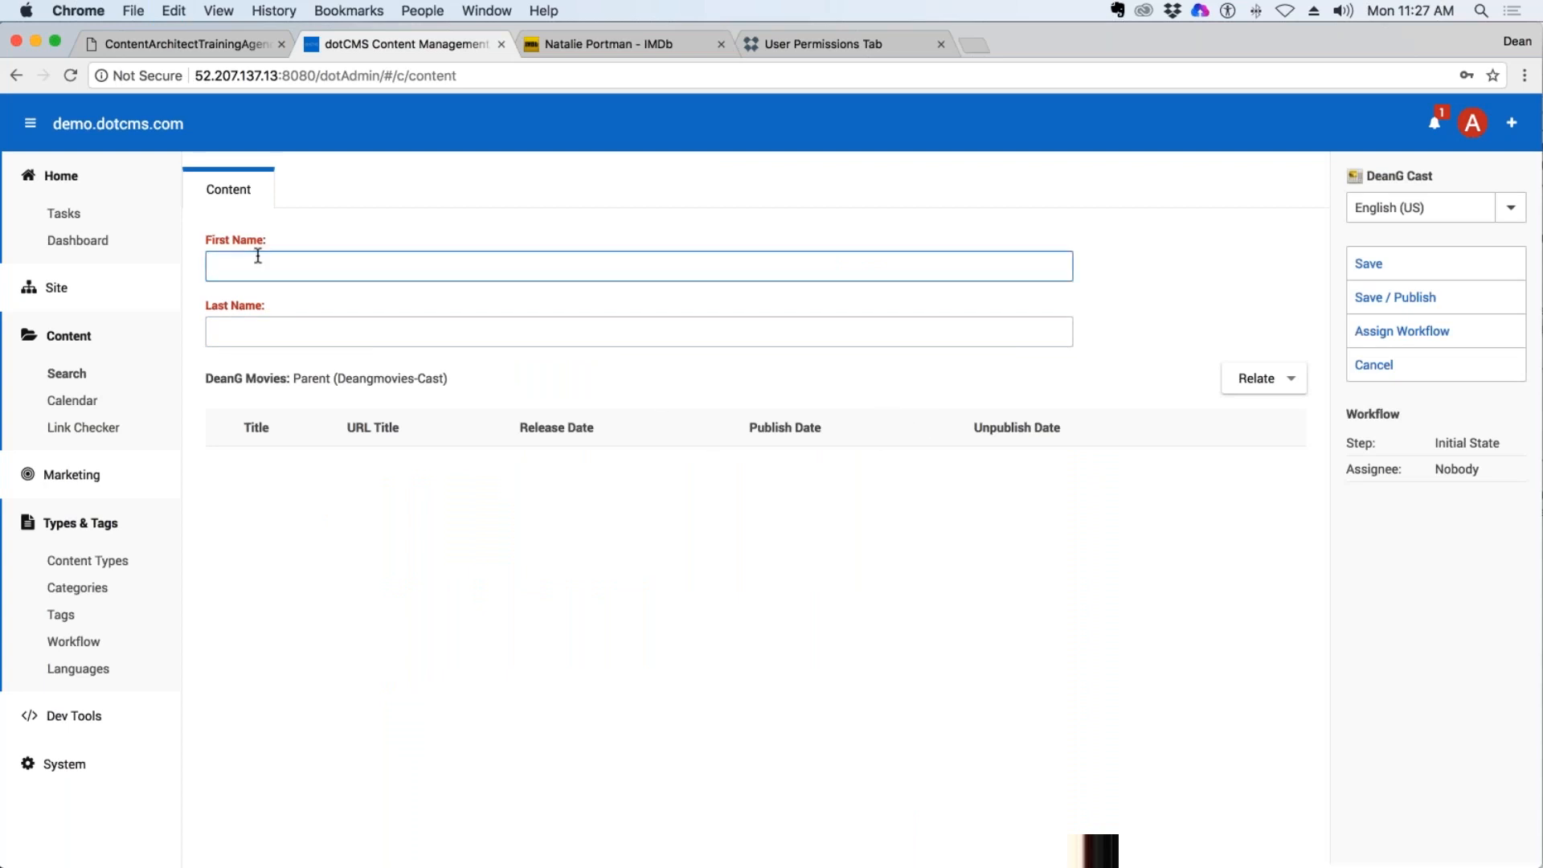
{"action": "key", "text": "super+v"}
{"action": "left_click_drag", "start_coordinate": [312, 266], "coordinate": [259, 268]}
{"action": "key", "text": "BackSpace"}
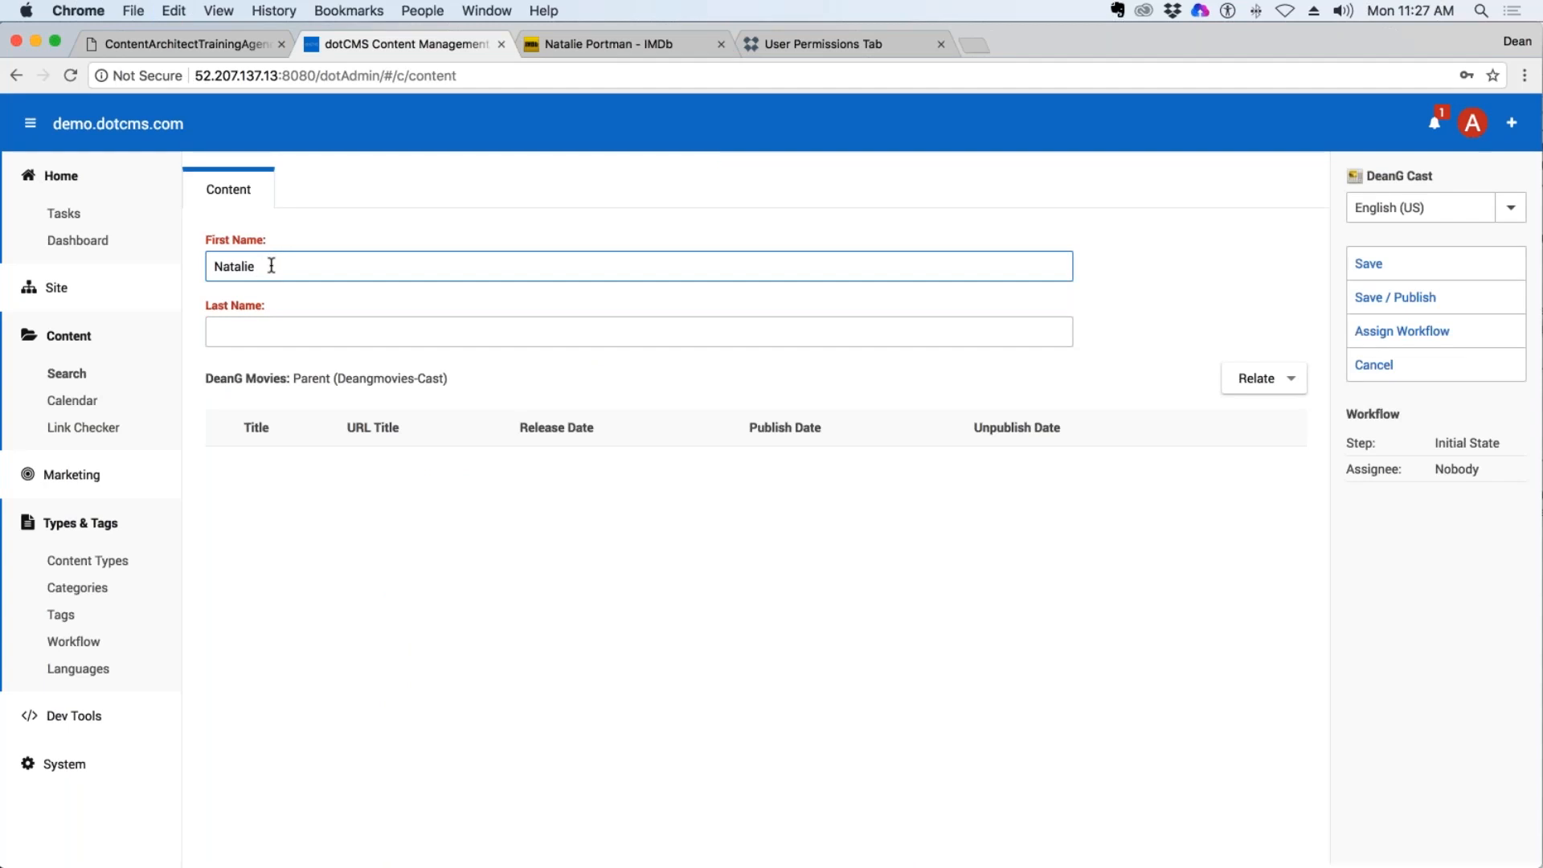
{"action": "left_click", "coordinate": [288, 338]}
{"action": "key", "text": "super+v"}
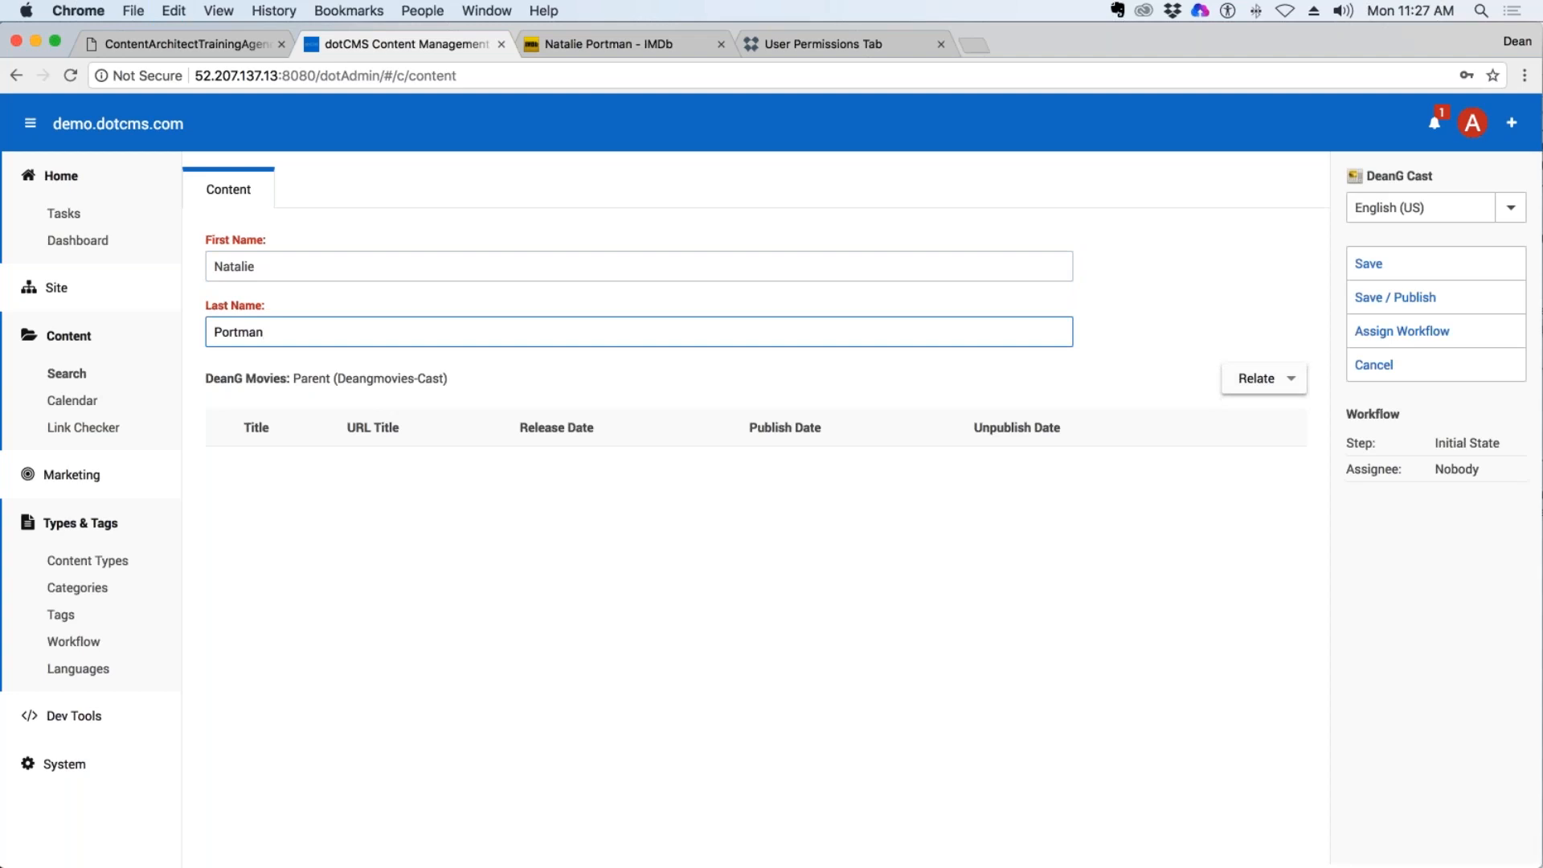
Search the DeanG Movies content without filters and relate Annihilation (2018) to the new cast entry.
{"action": "left_click", "coordinate": [1294, 379]}
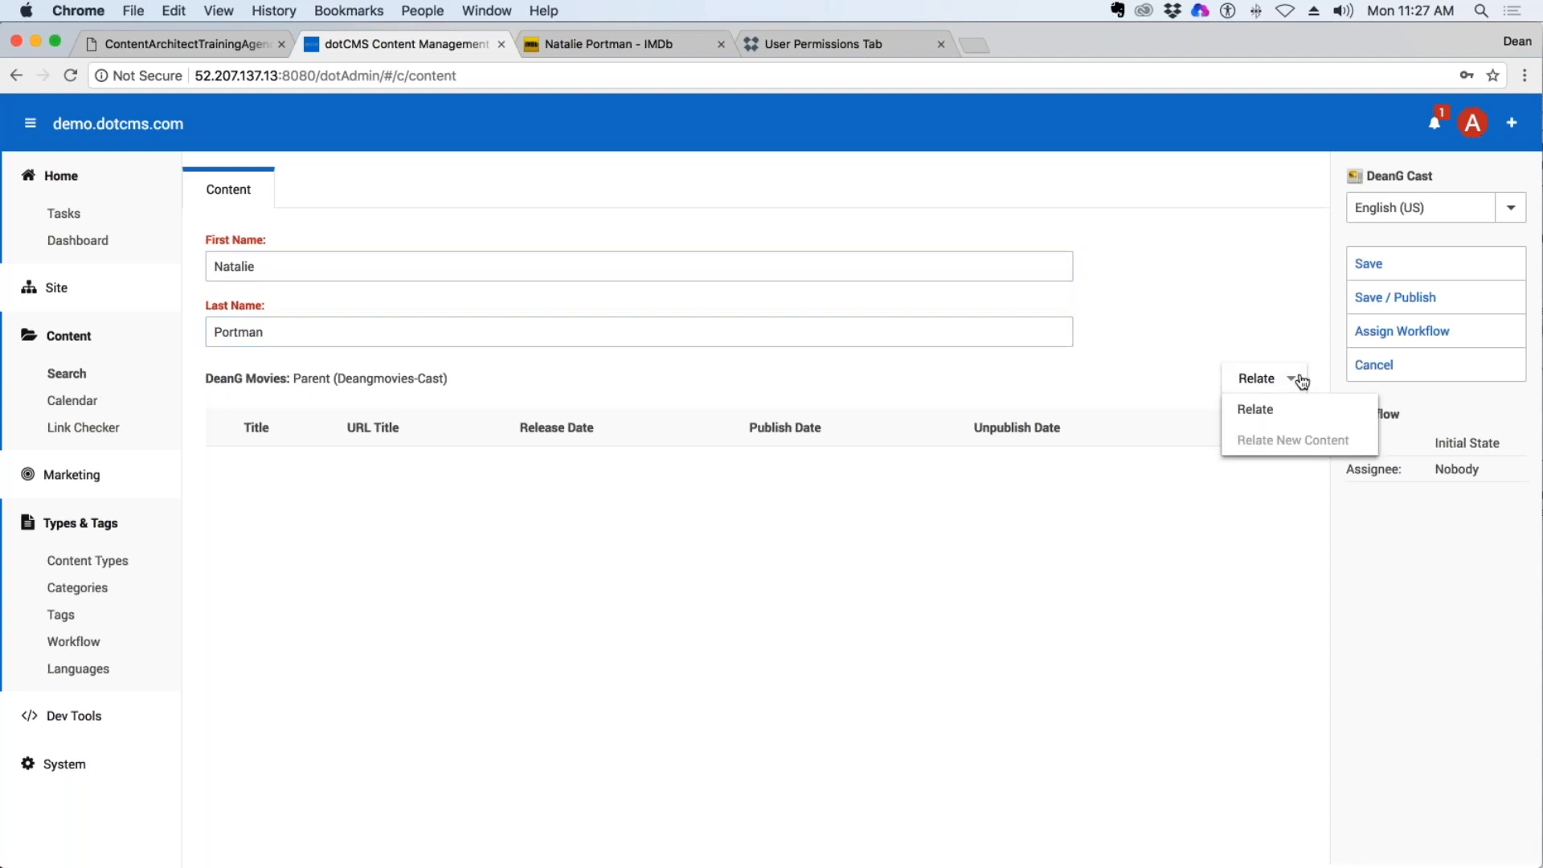
{"action": "left_click", "coordinate": [1258, 387]}
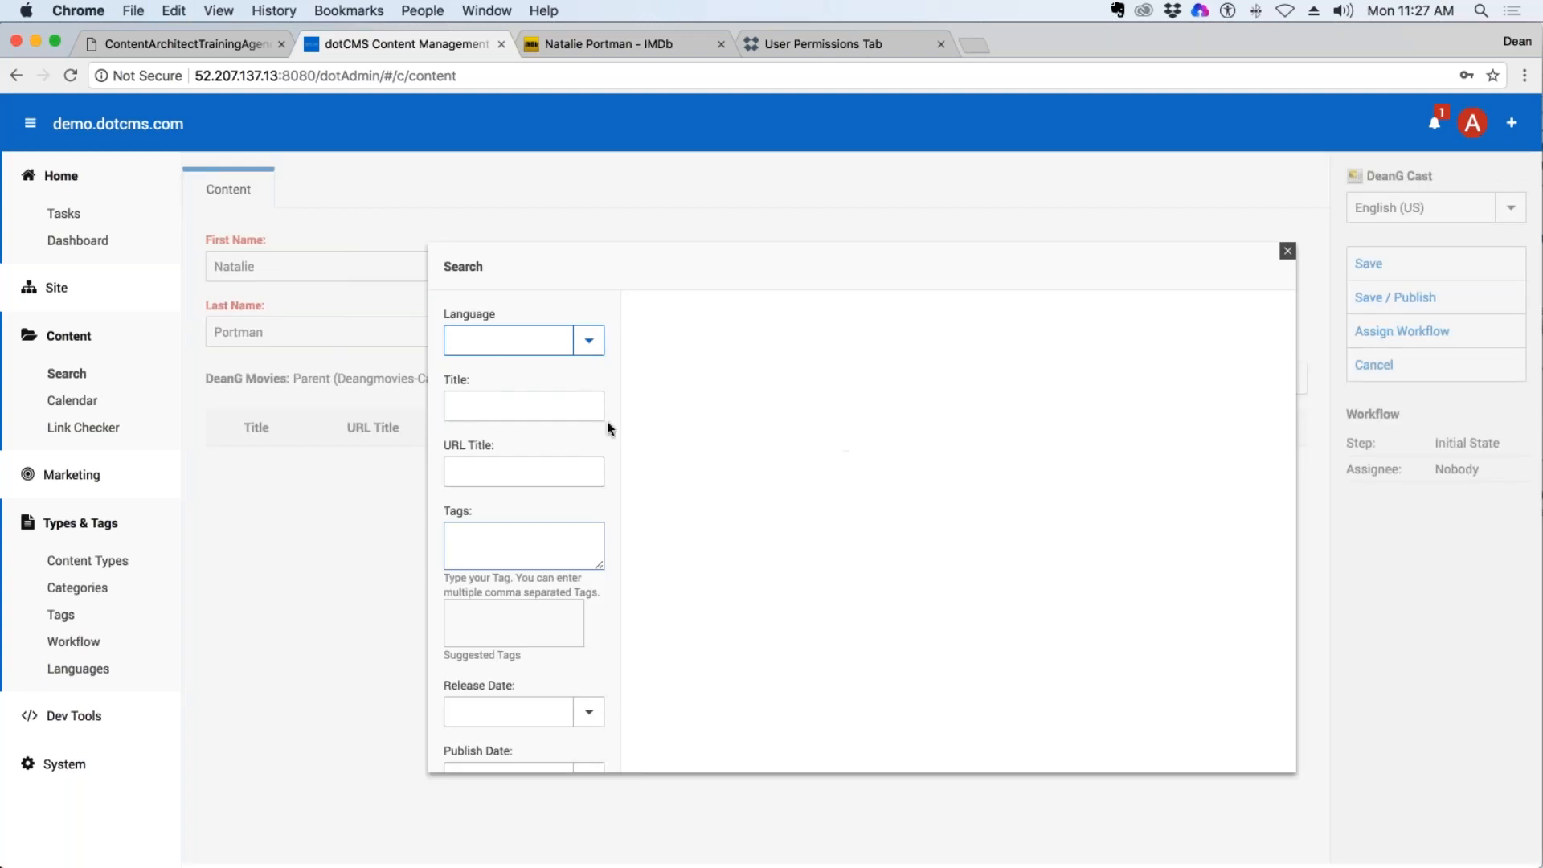
{"action": "scroll", "coordinate": [558, 406], "scroll_direction": "down", "scroll_amount": 5}
{"action": "scroll", "coordinate": [616, 572], "scroll_direction": "up", "scroll_amount": 5}
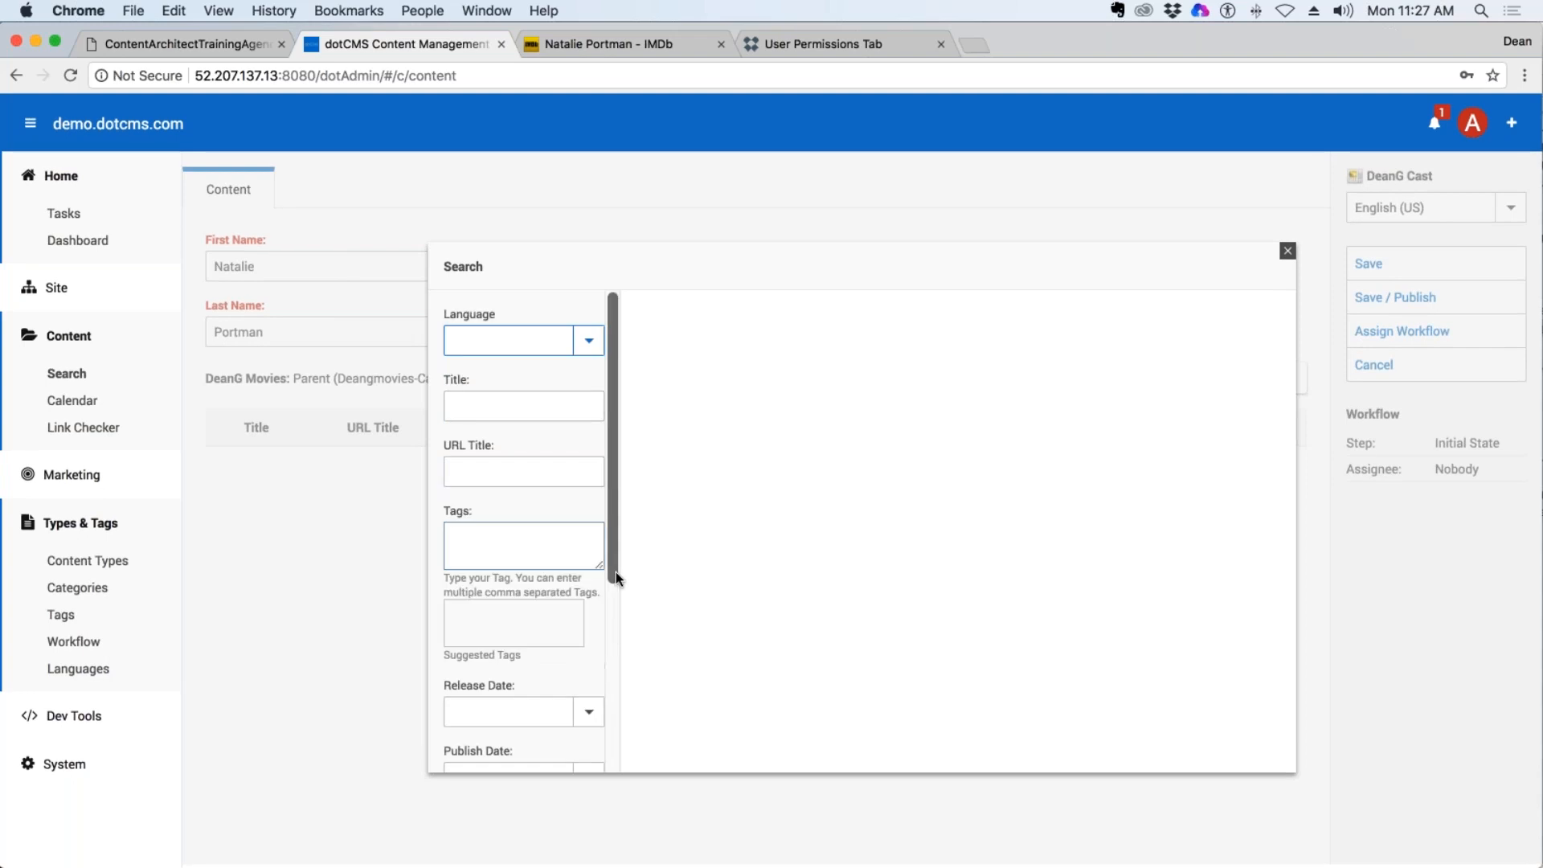
{"action": "left_click", "coordinate": [492, 474]}
{"action": "scroll", "coordinate": [492, 481], "scroll_direction": "down", "scroll_amount": 3}
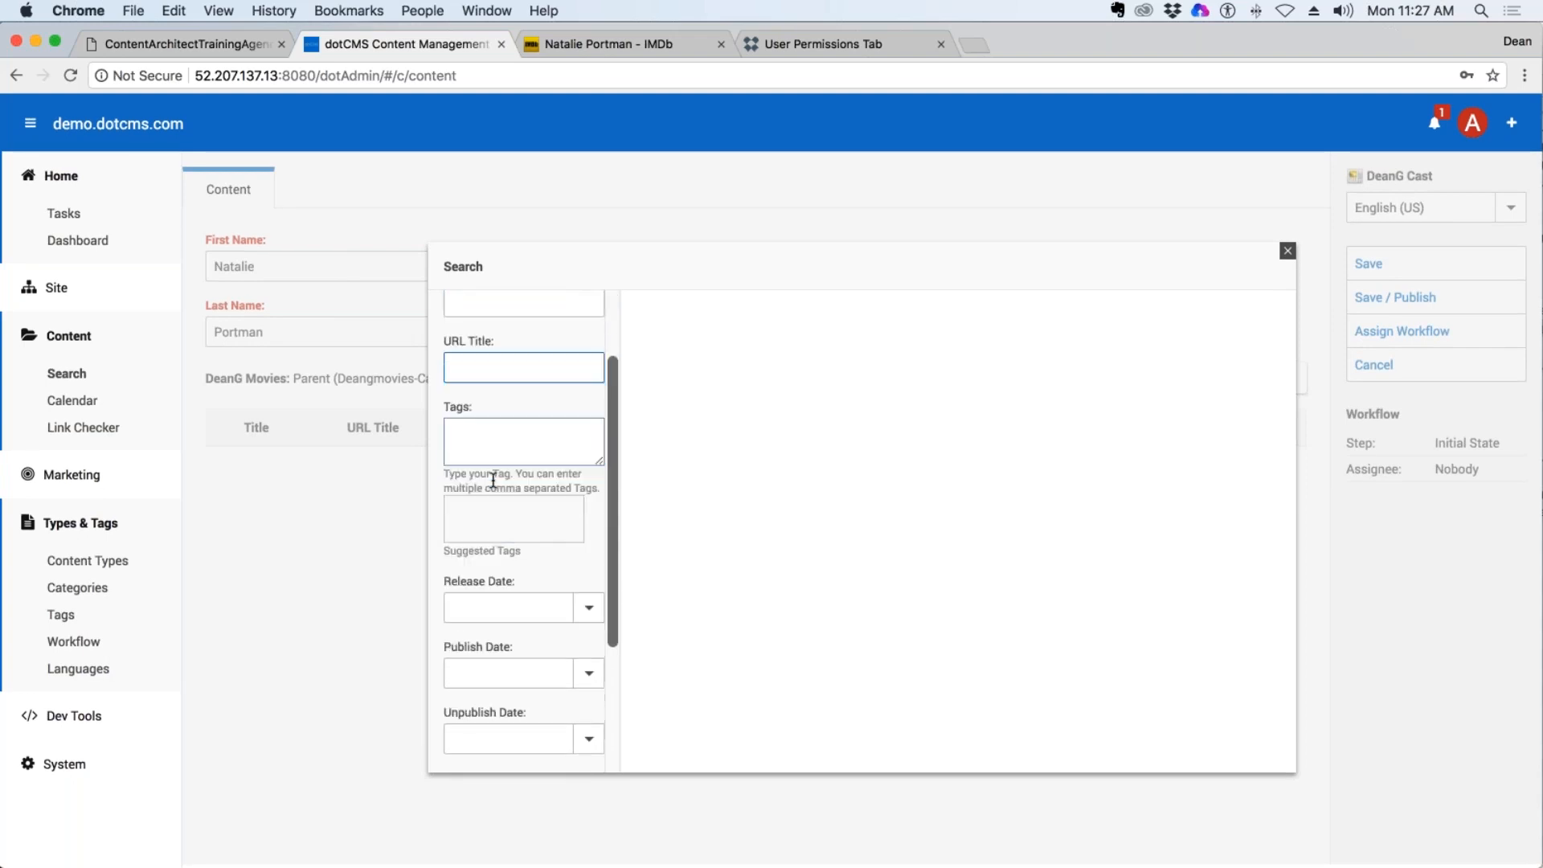
{"action": "scroll", "coordinate": [492, 480], "scroll_direction": "up", "scroll_amount": 3}
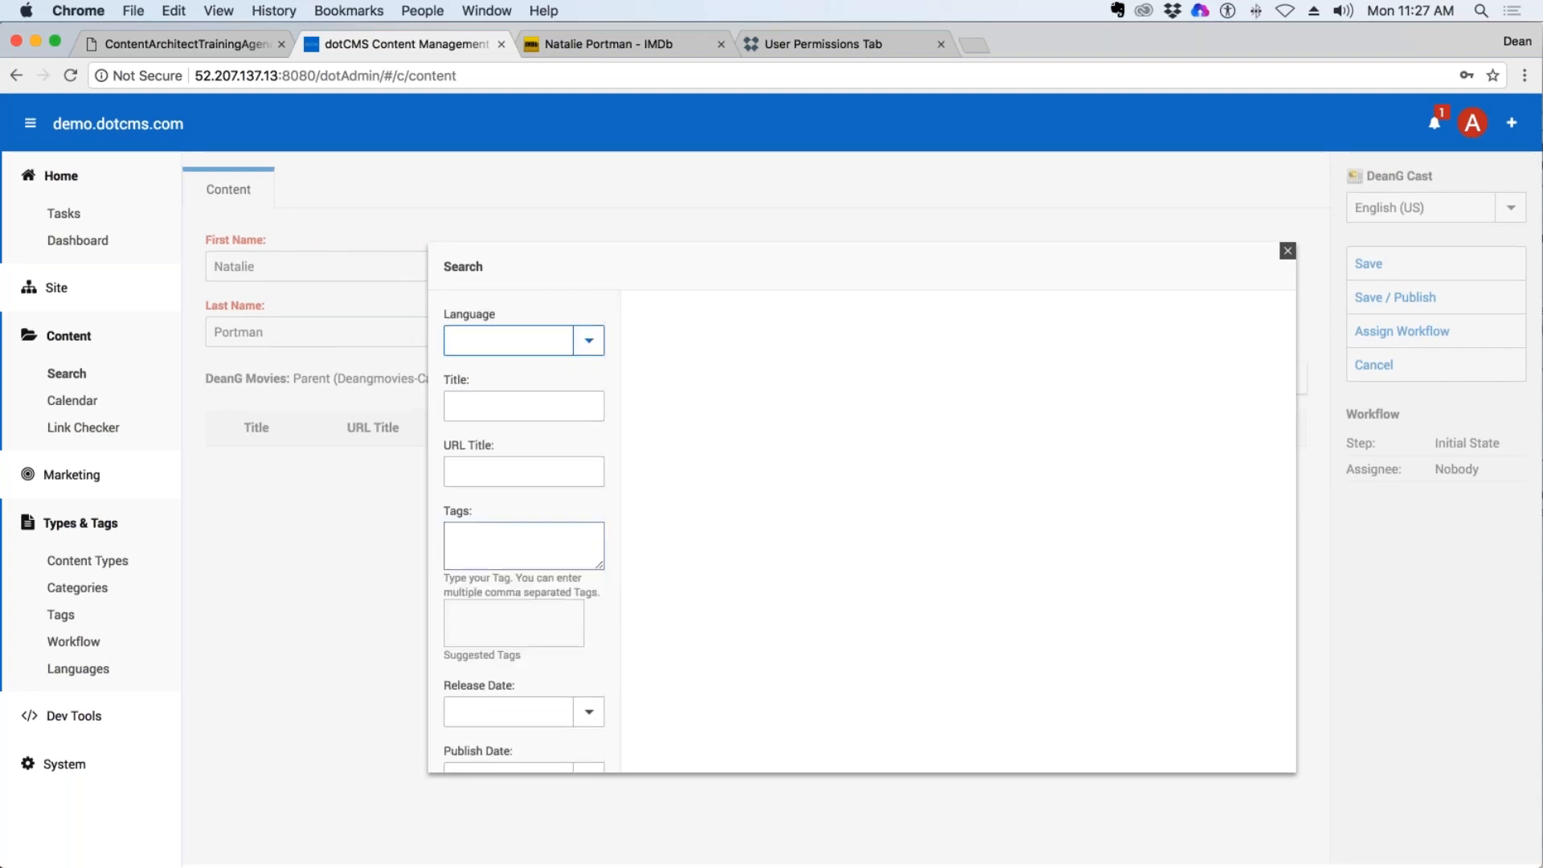
{"action": "scroll", "coordinate": [506, 489], "scroll_direction": "down", "scroll_amount": 5}
{"action": "scroll", "coordinate": [507, 489], "scroll_direction": "down", "scroll_amount": 3}
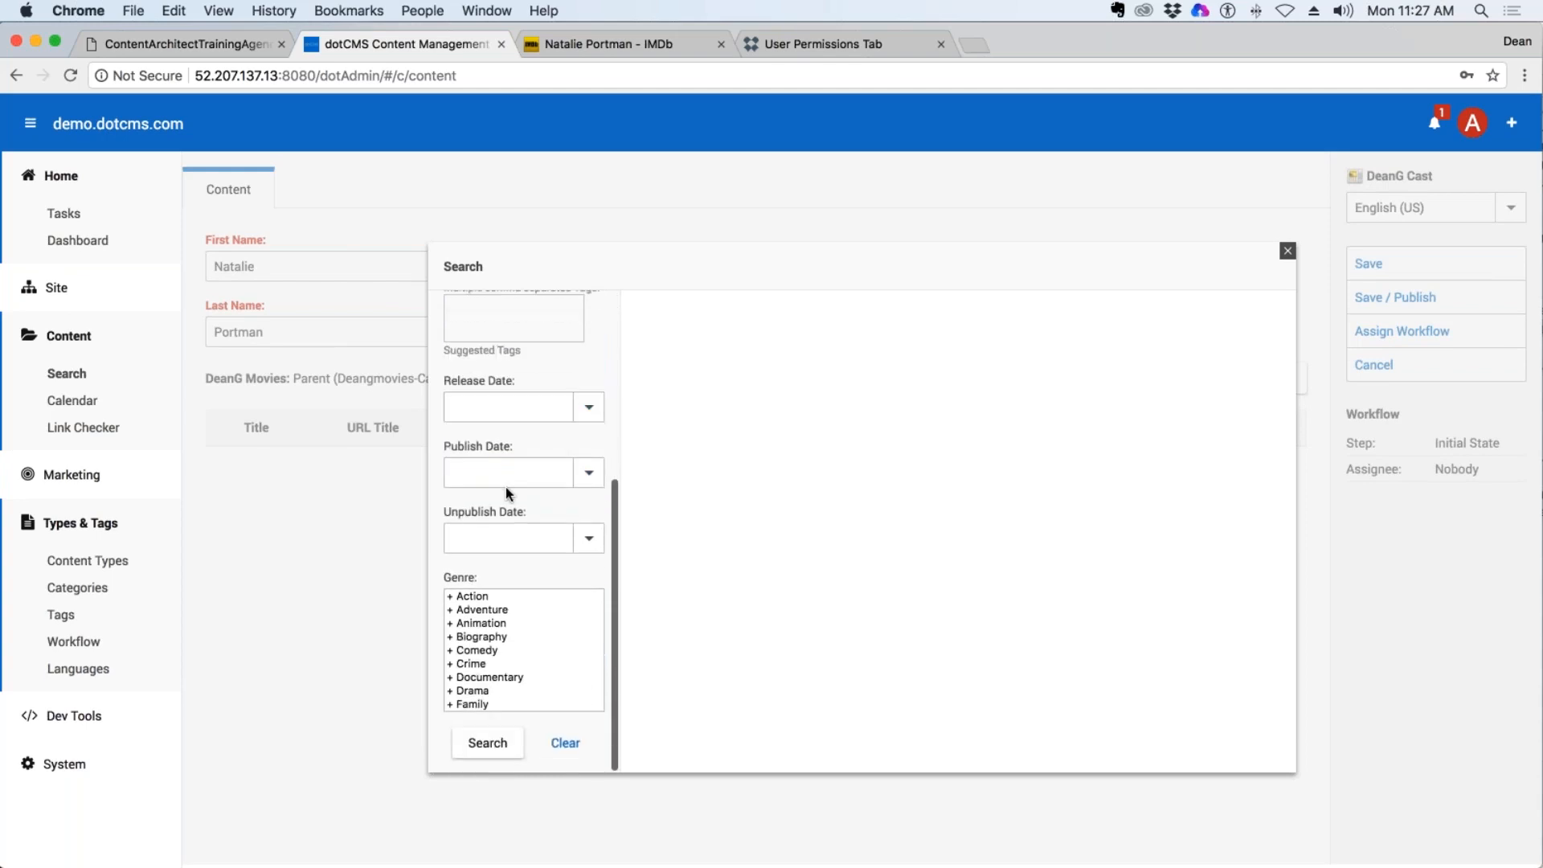
{"action": "left_click", "coordinate": [486, 744]}
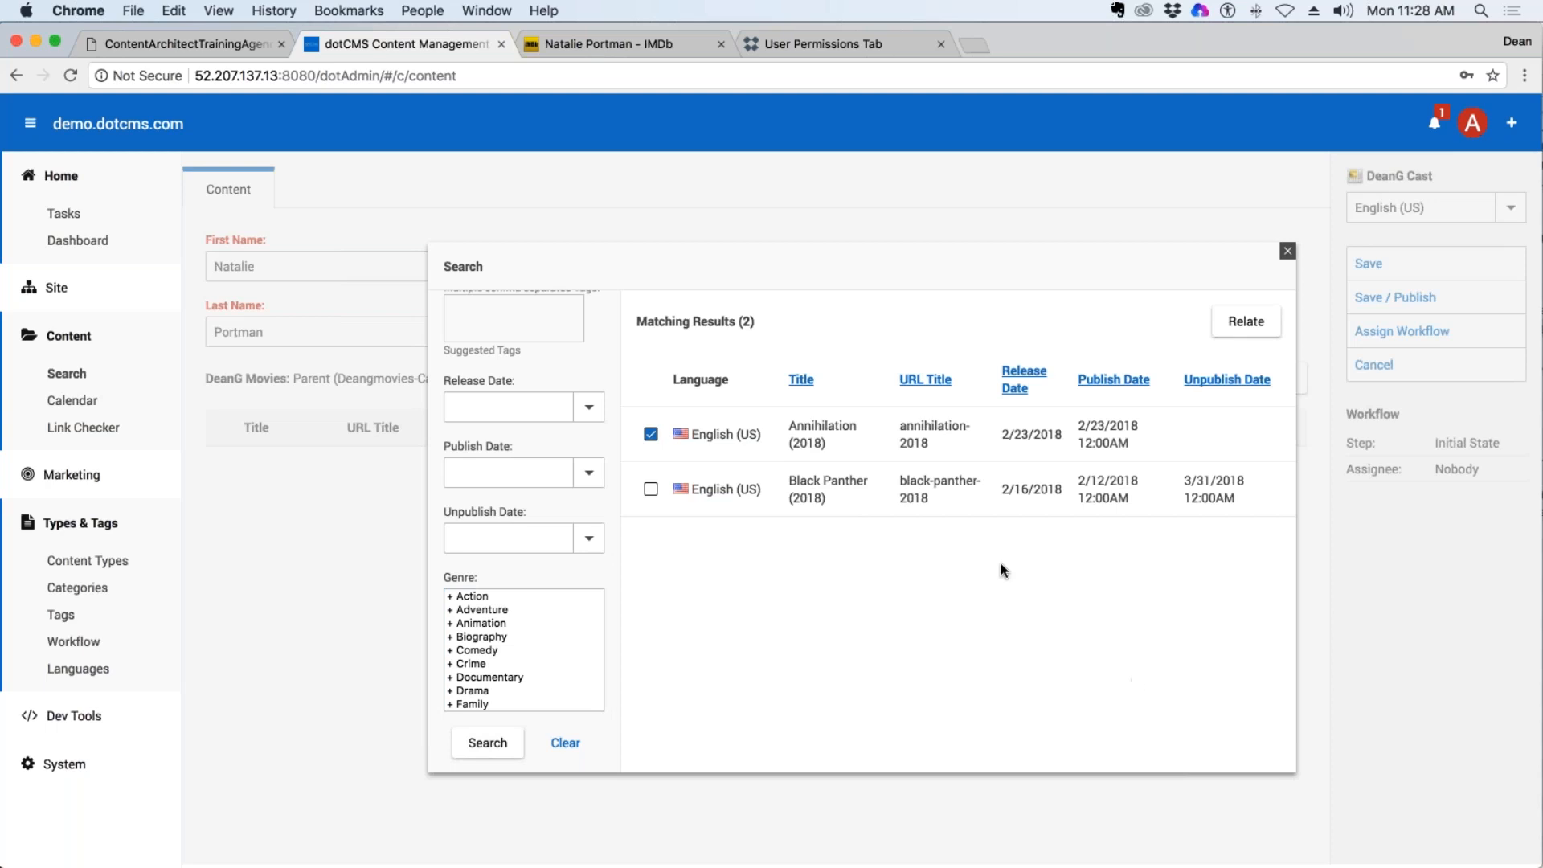
{"action": "left_click", "coordinate": [652, 488]}
{"action": "left_click", "coordinate": [1245, 322]}
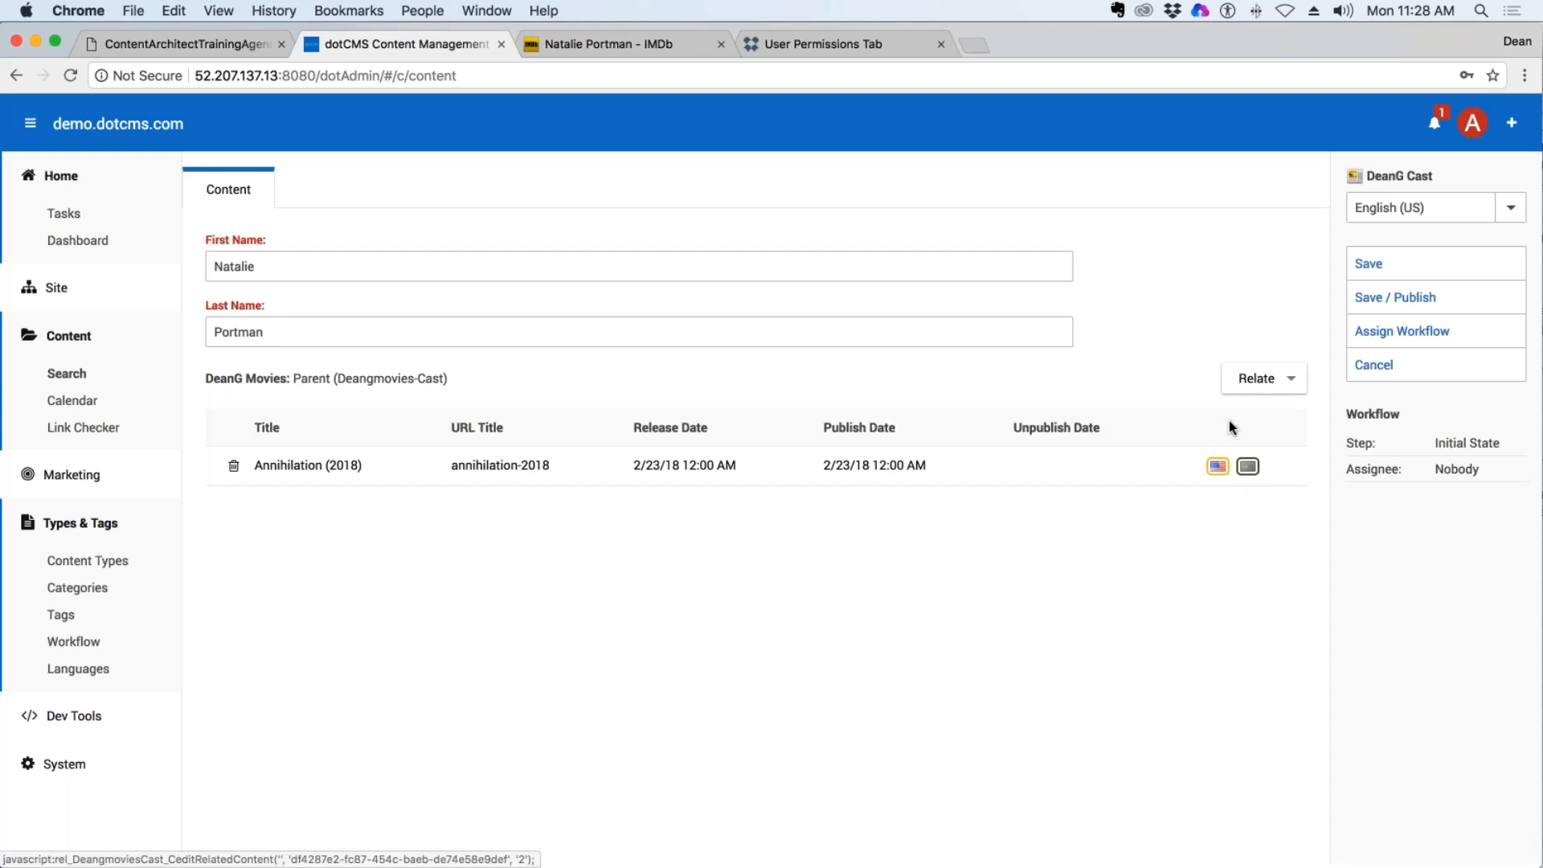
Relate the movie Black Panther (2018) to the Natalie Portman entry as well, and remove it from the related movies again.
{"action": "left_click", "coordinate": [1281, 386]}
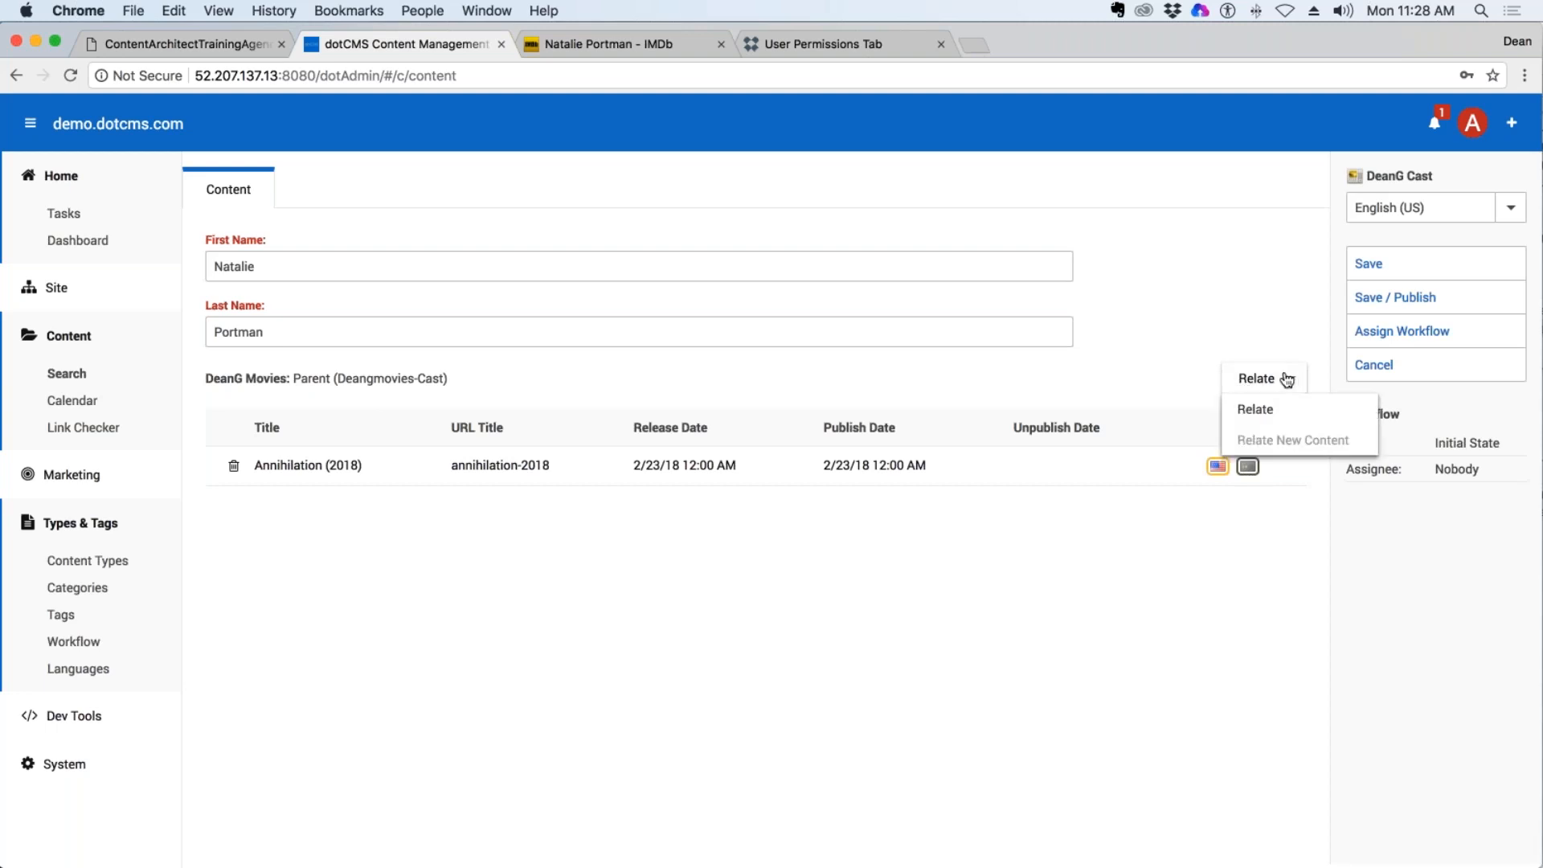
{"action": "left_click", "coordinate": [1251, 400]}
{"action": "scroll", "coordinate": [531, 562], "scroll_direction": "down", "scroll_amount": 5}
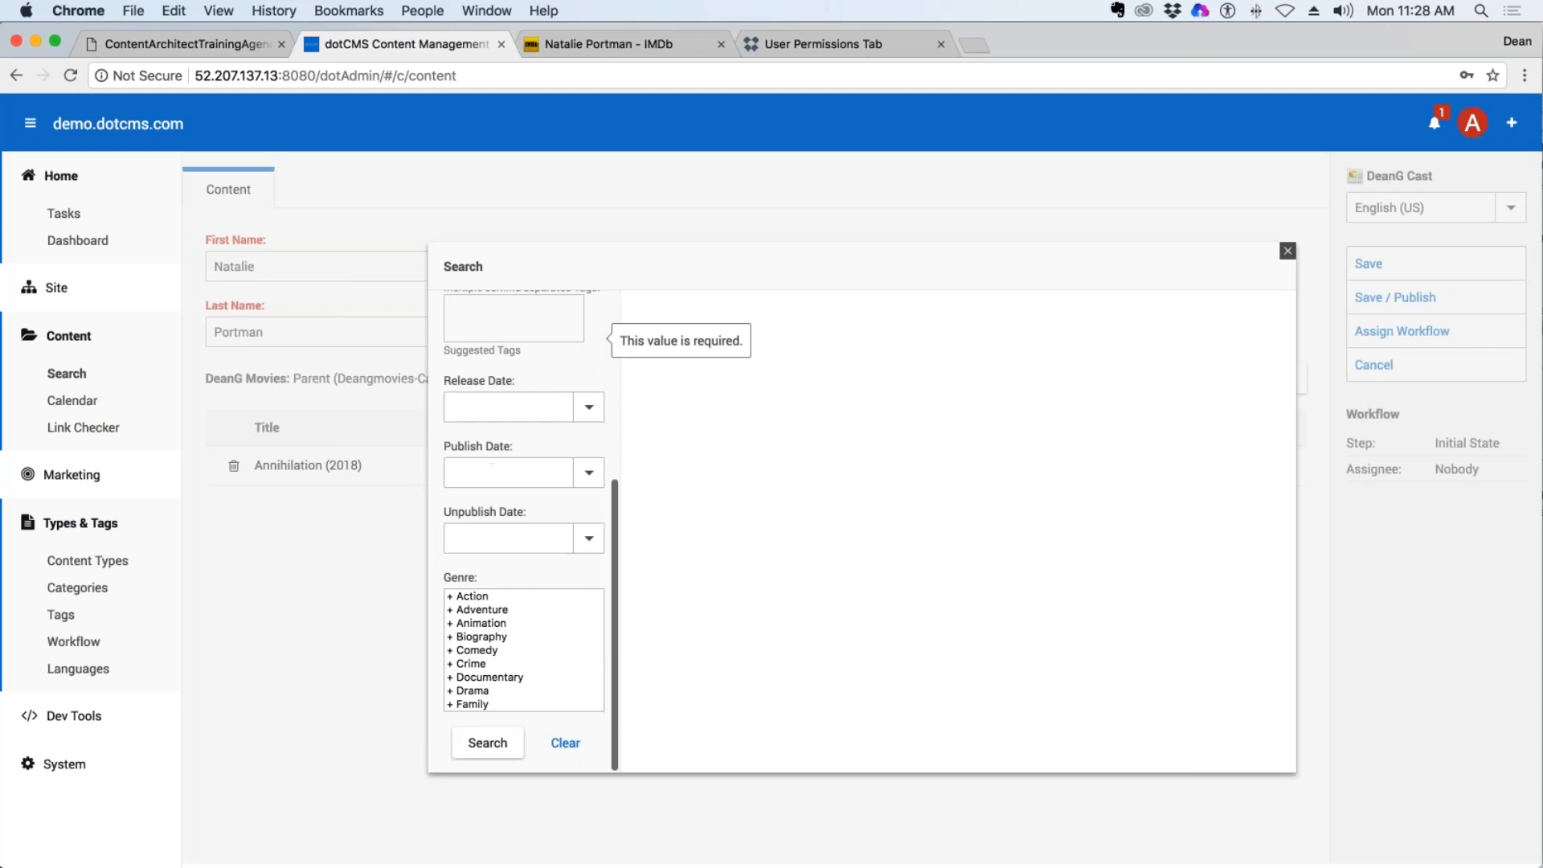
{"action": "left_click", "coordinate": [487, 742]}
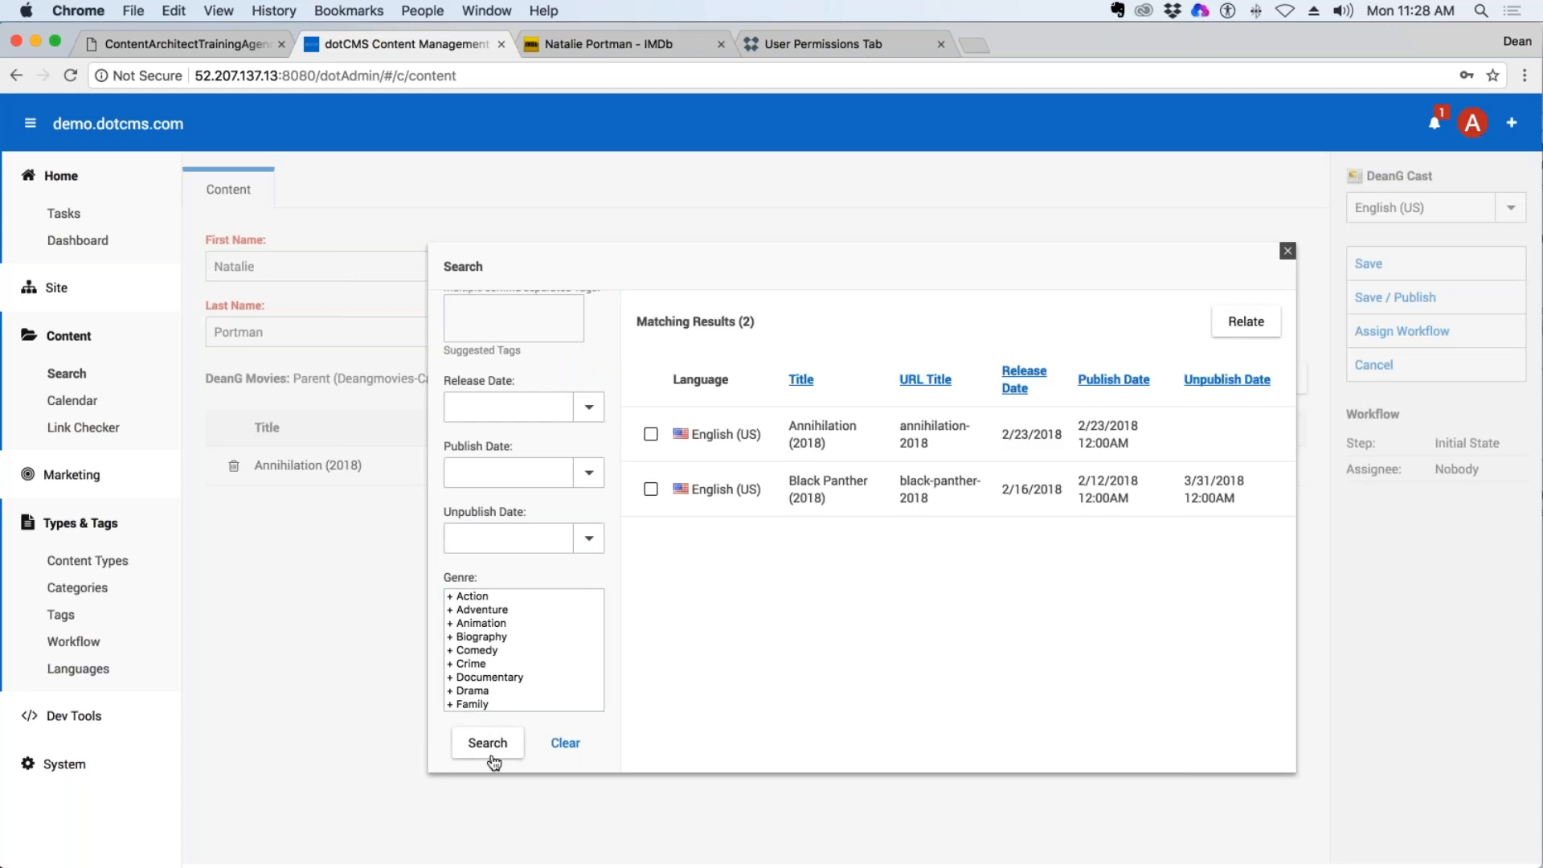
{"action": "left_click", "coordinate": [651, 489]}
{"action": "left_click", "coordinate": [1245, 321]}
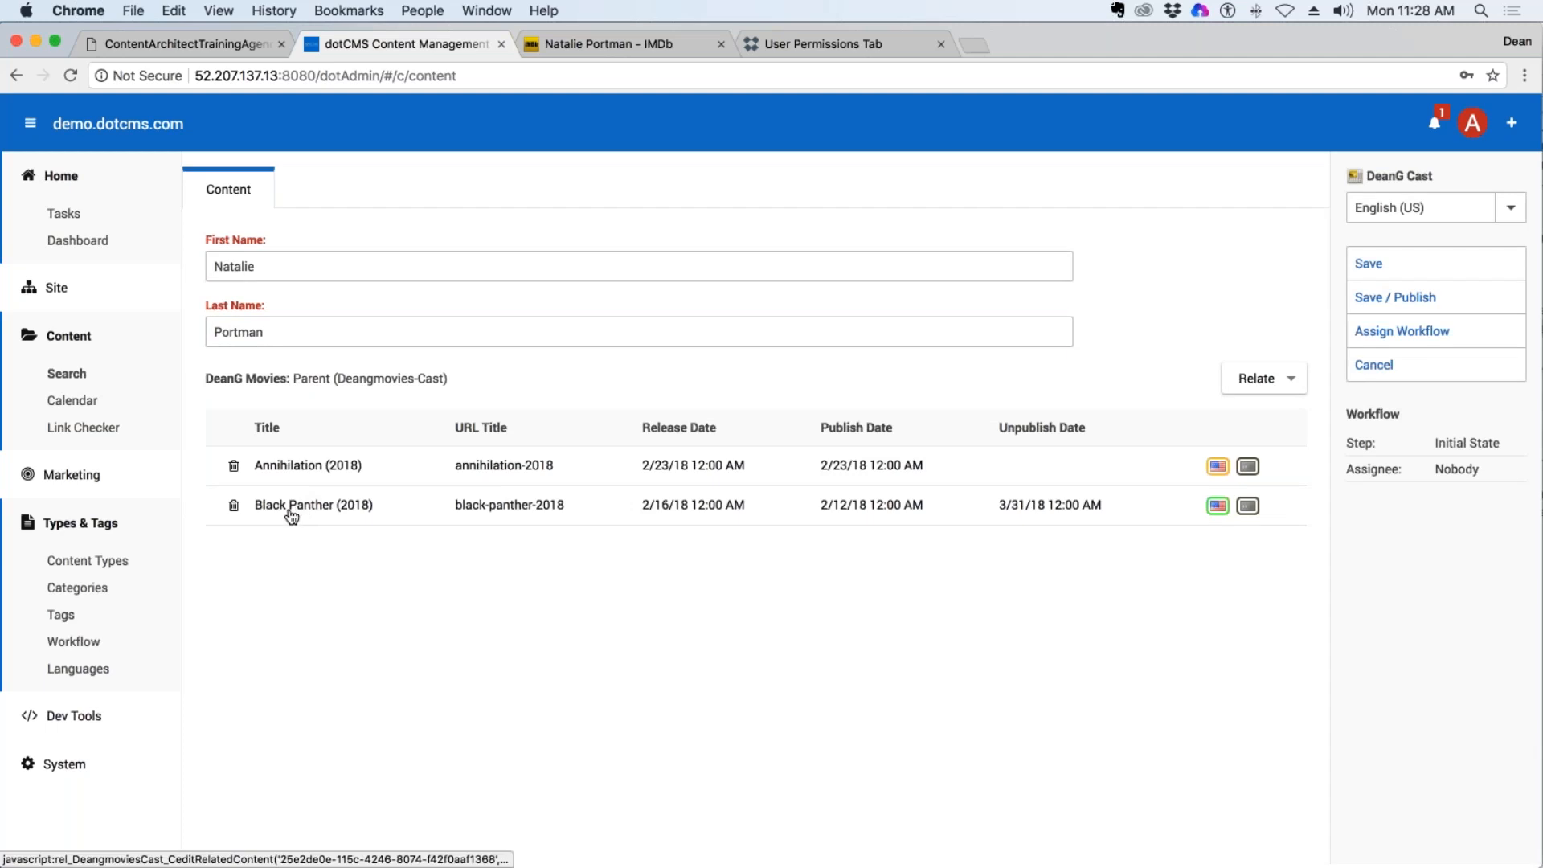
{"action": "left_click", "coordinate": [234, 506]}
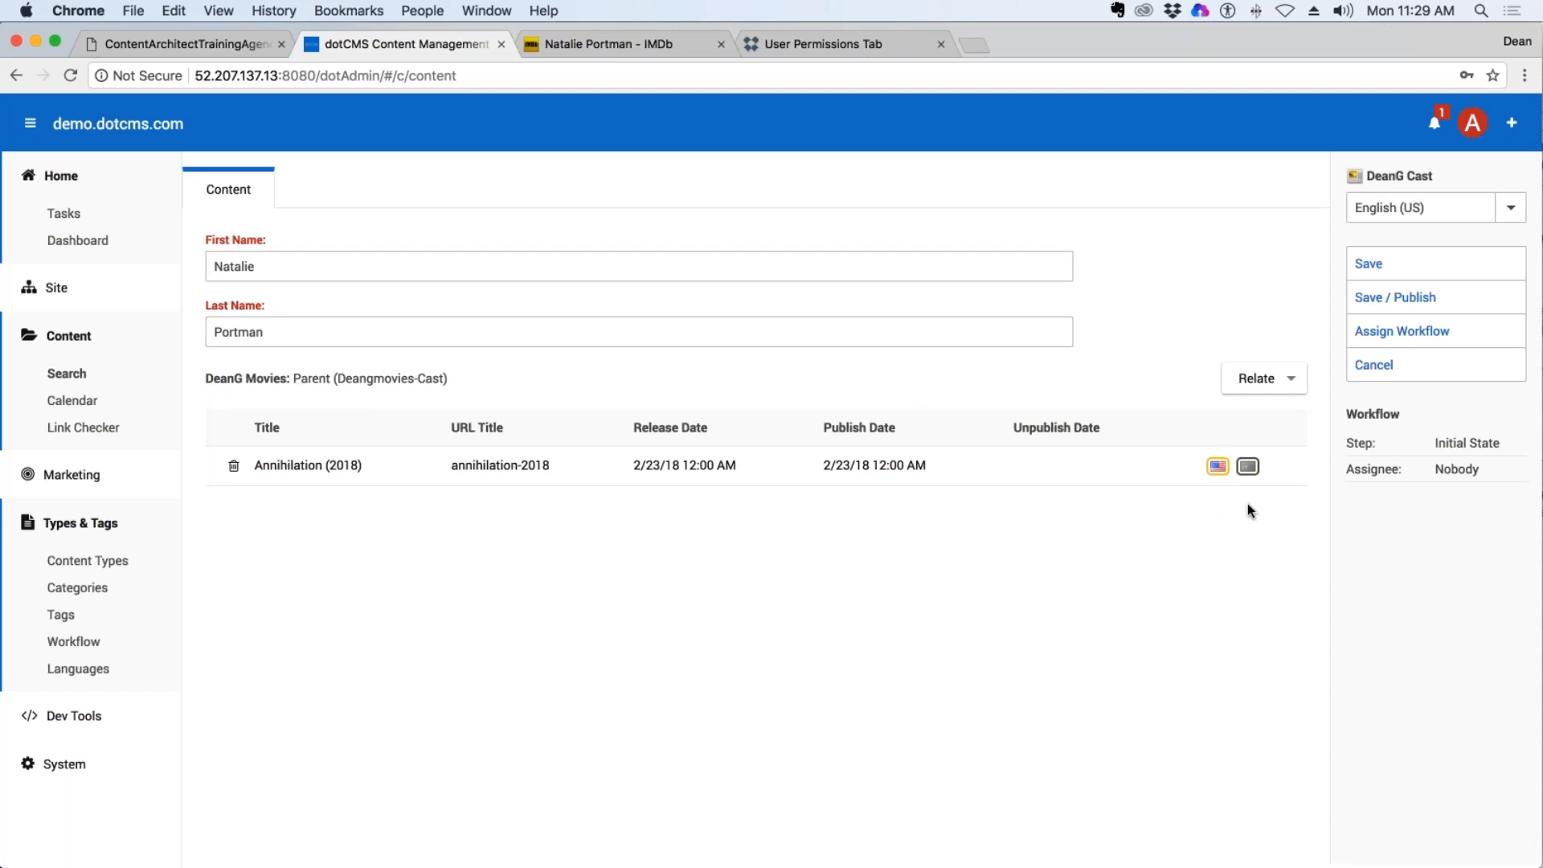
Save and publish the Natalie Portman cast entry.
{"action": "left_click", "coordinate": [1414, 298]}
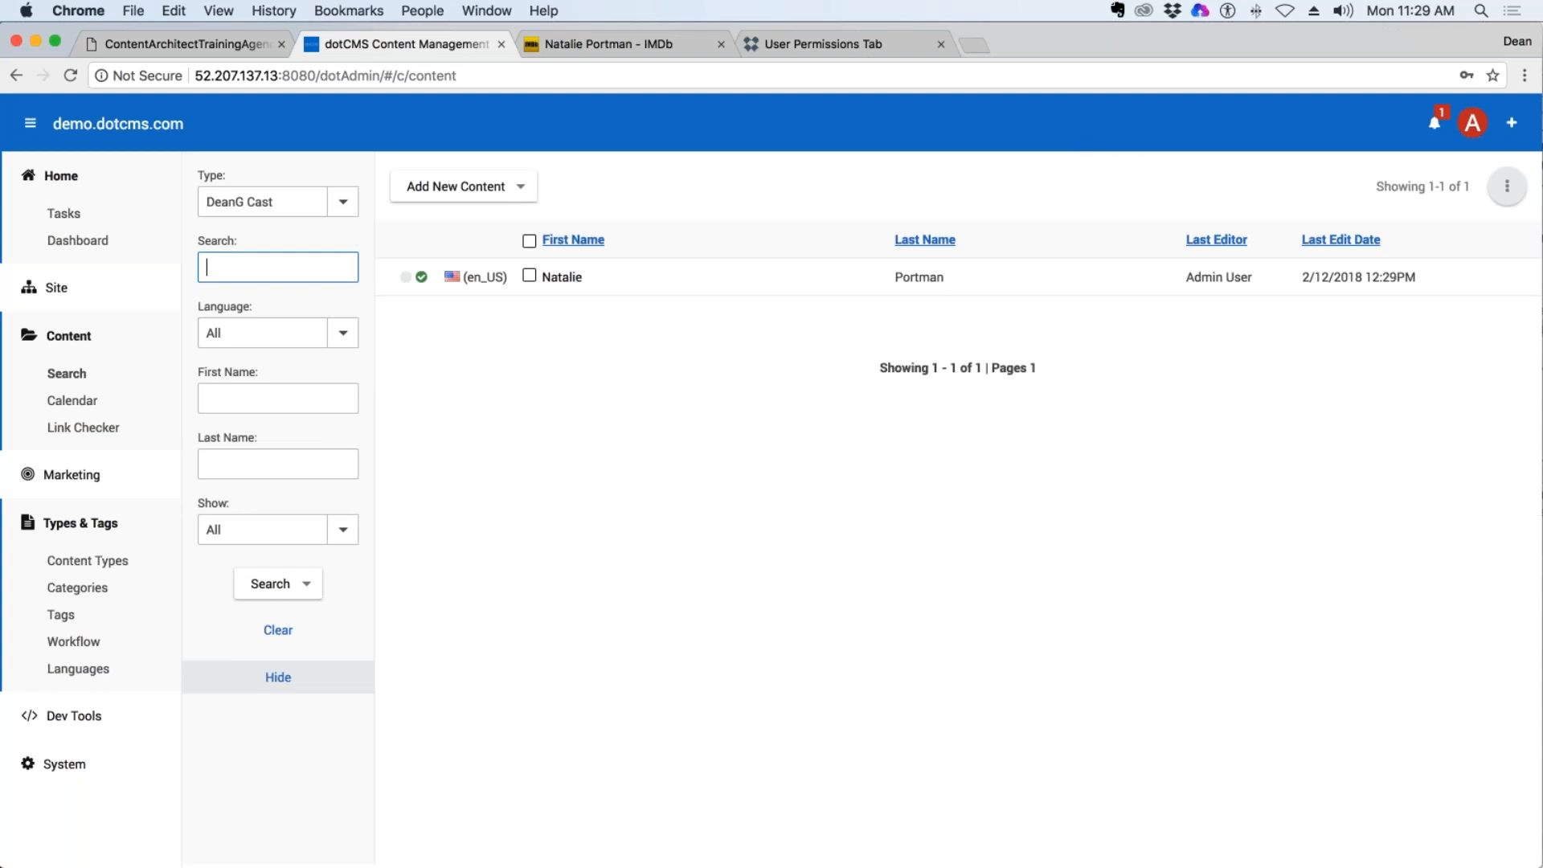
Switch to IMDb, search for "black" and open the Black Panther (2018) page.
{"action": "left_click", "coordinate": [598, 45]}
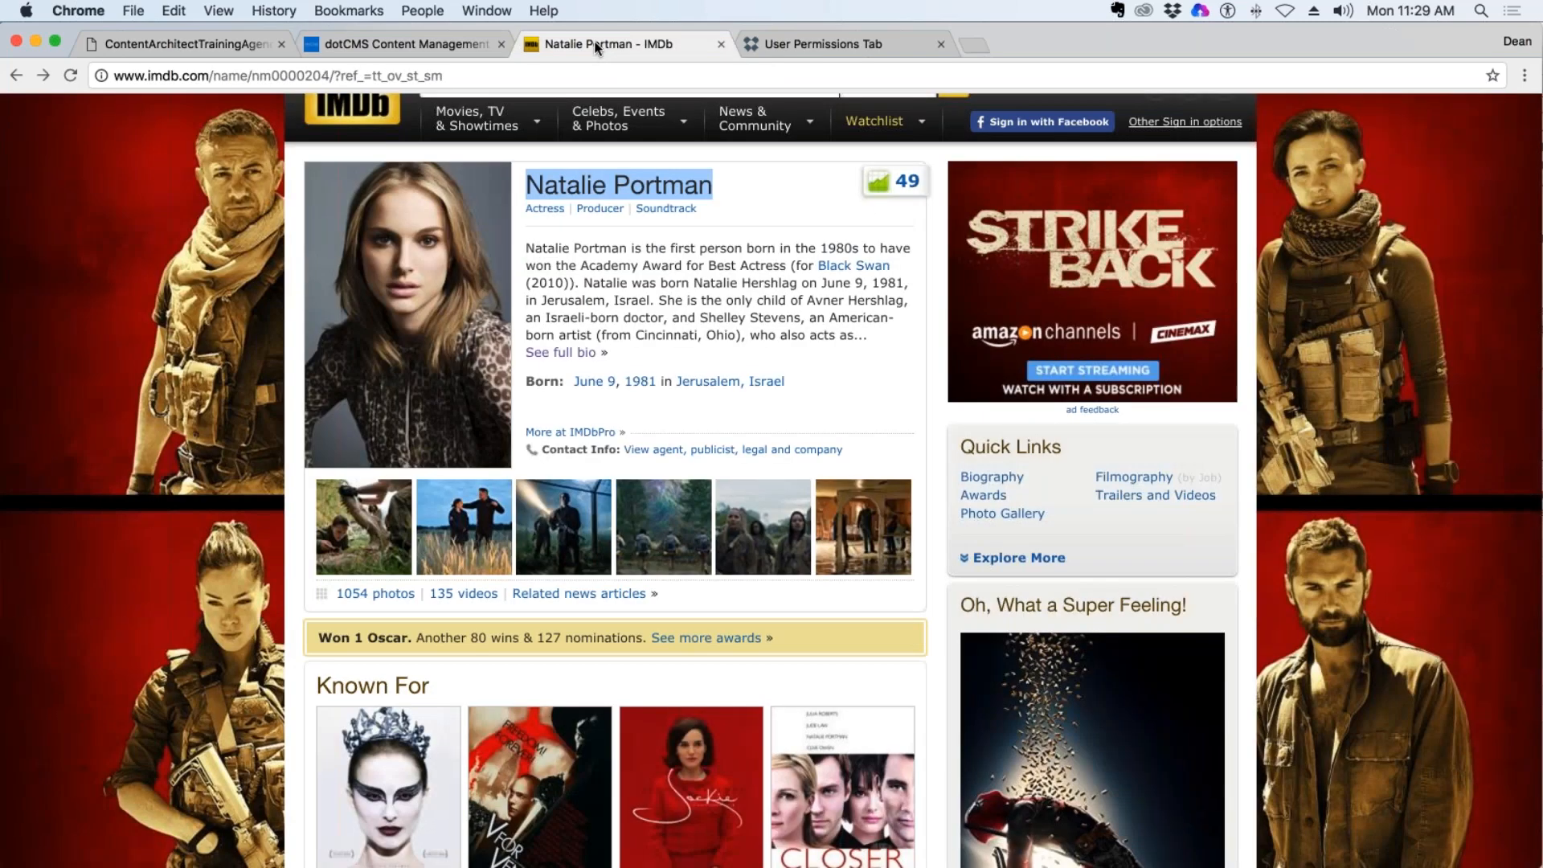
{"action": "scroll", "coordinate": [341, 225], "scroll_direction": "up", "scroll_amount": 3}
{"action": "left_click", "coordinate": [455, 260]}
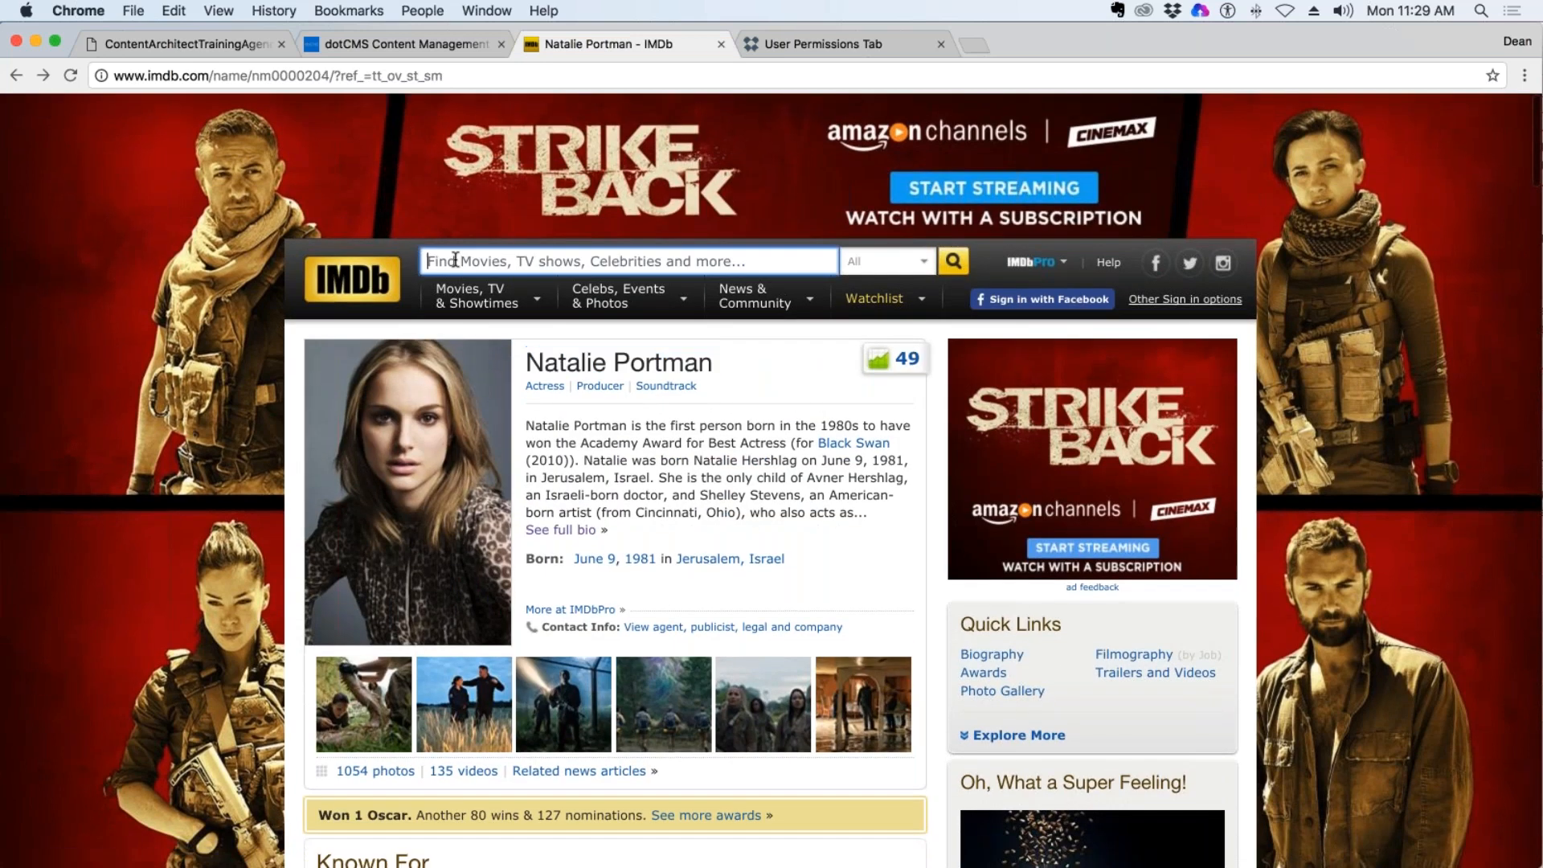
{"action": "type", "text": "black"}
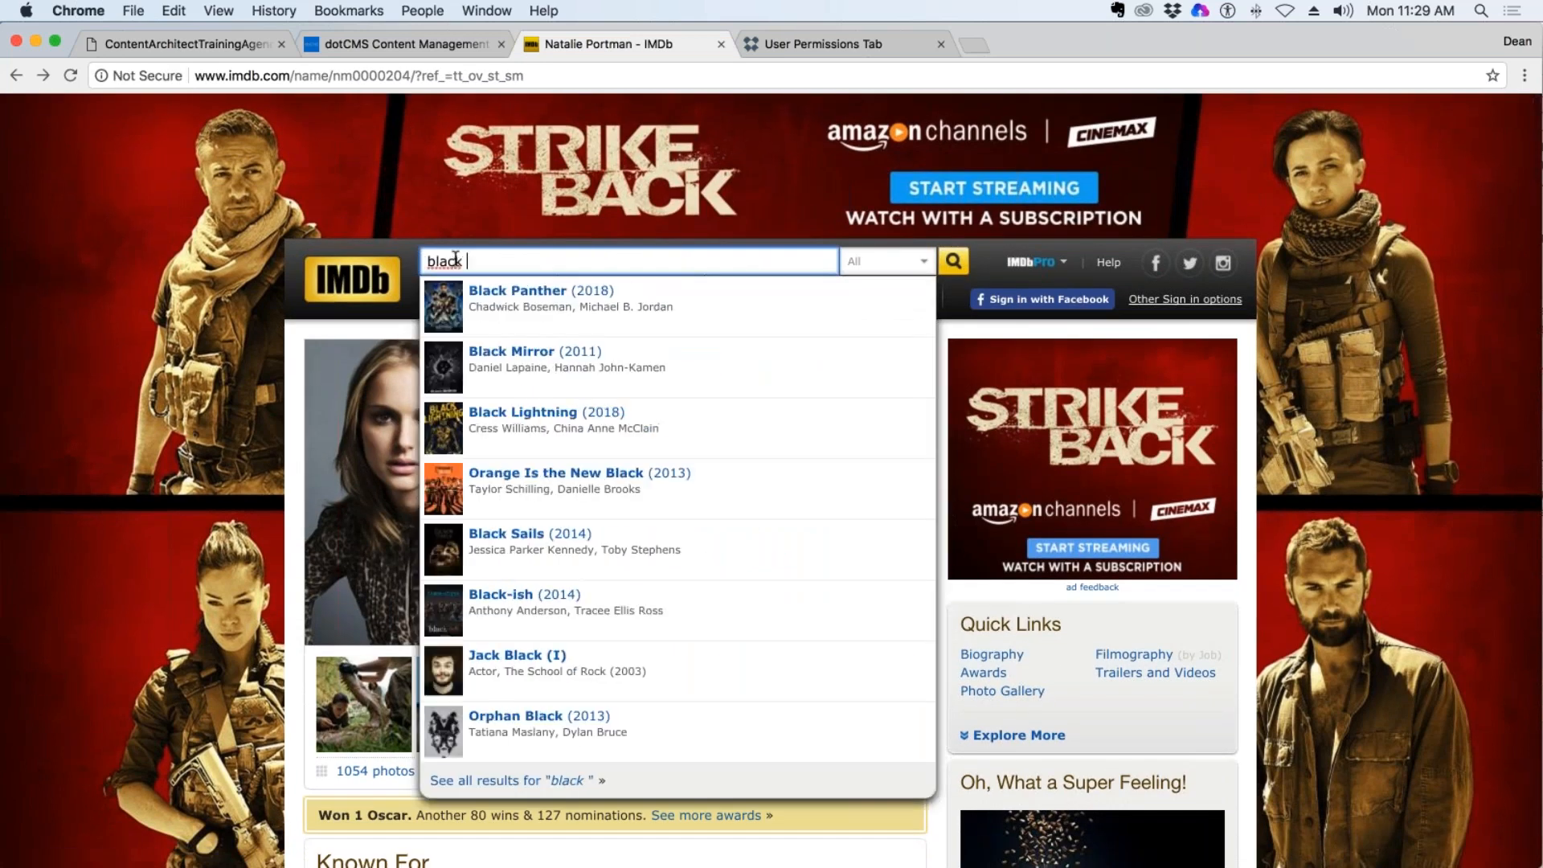
{"action": "left_click", "coordinate": [585, 313]}
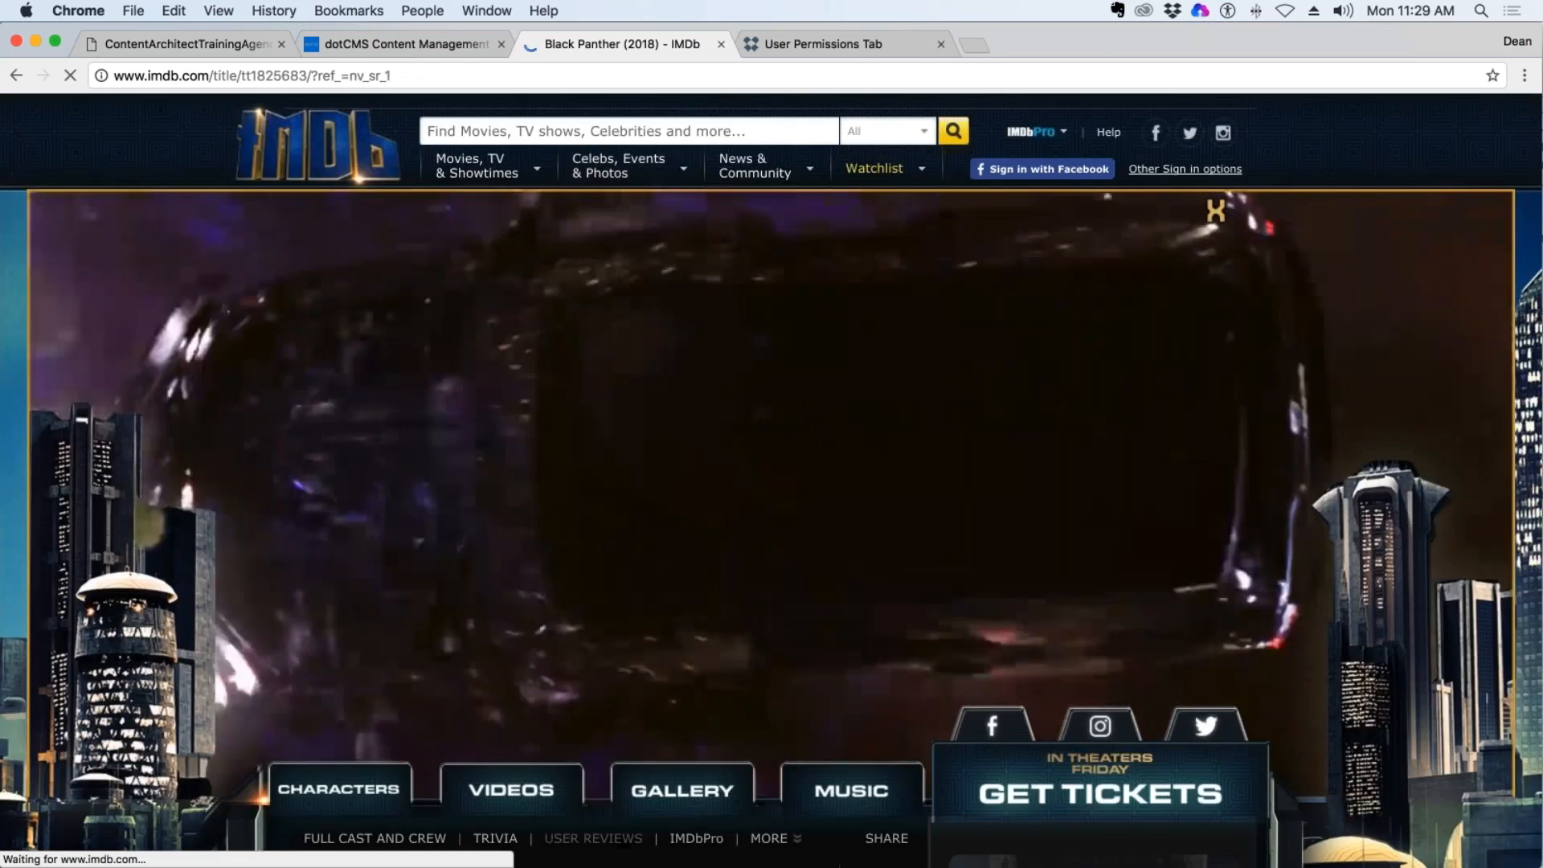
Copy the name Chadwick Boseman from the stars listed for Black Panther (2018).
{"action": "scroll", "coordinate": [812, 455], "scroll_direction": "down", "scroll_amount": 4}
{"action": "scroll", "coordinate": [534, 472], "scroll_direction": "down", "scroll_amount": 4}
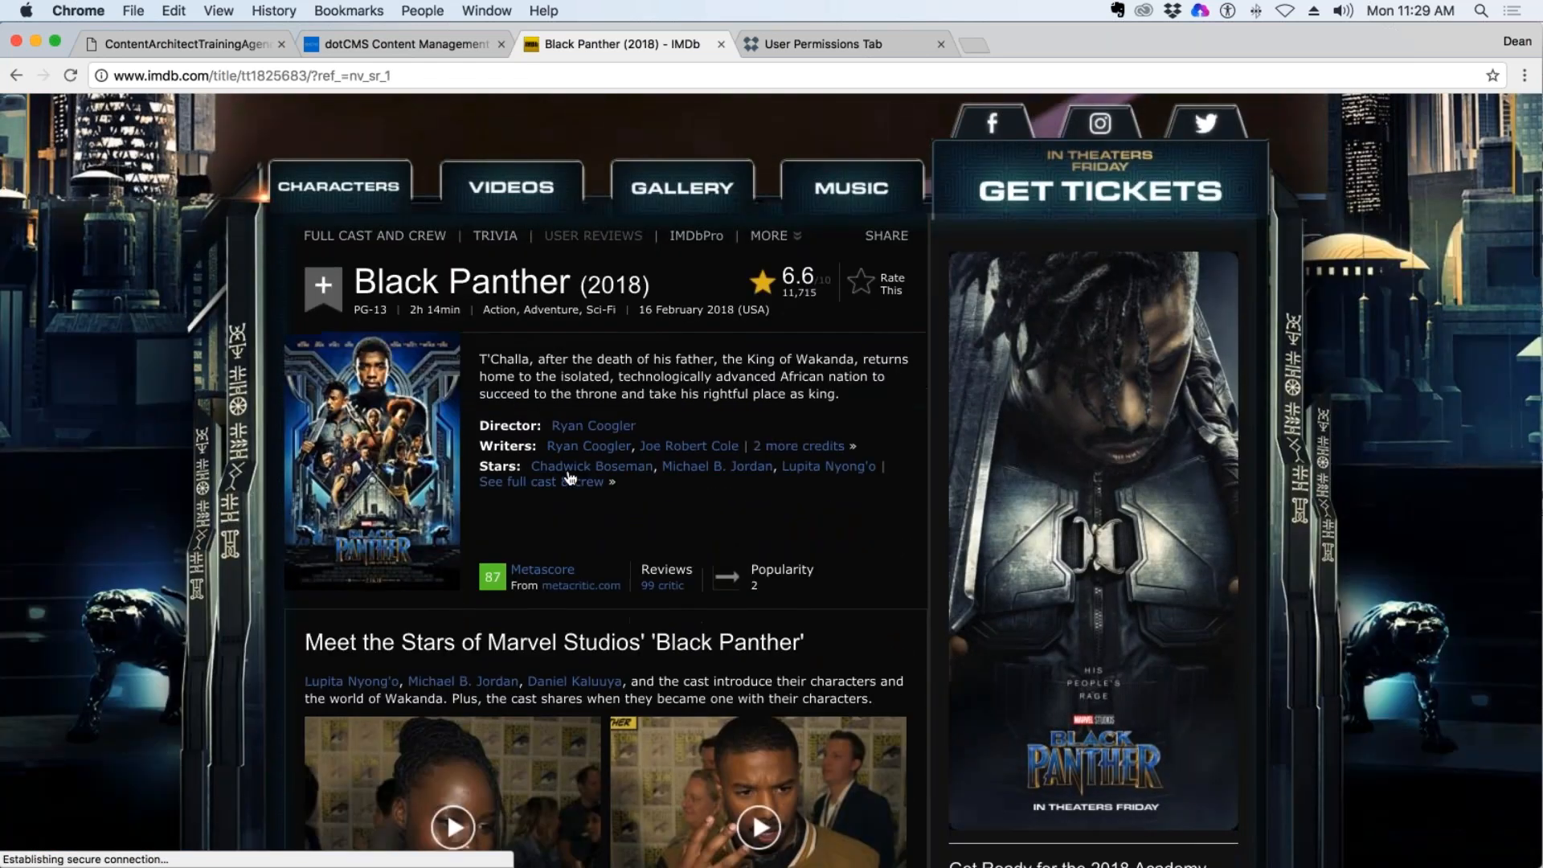
{"action": "left_click_drag", "start_coordinate": [530, 467], "coordinate": [652, 466]}
{"action": "key", "text": "super+c"}
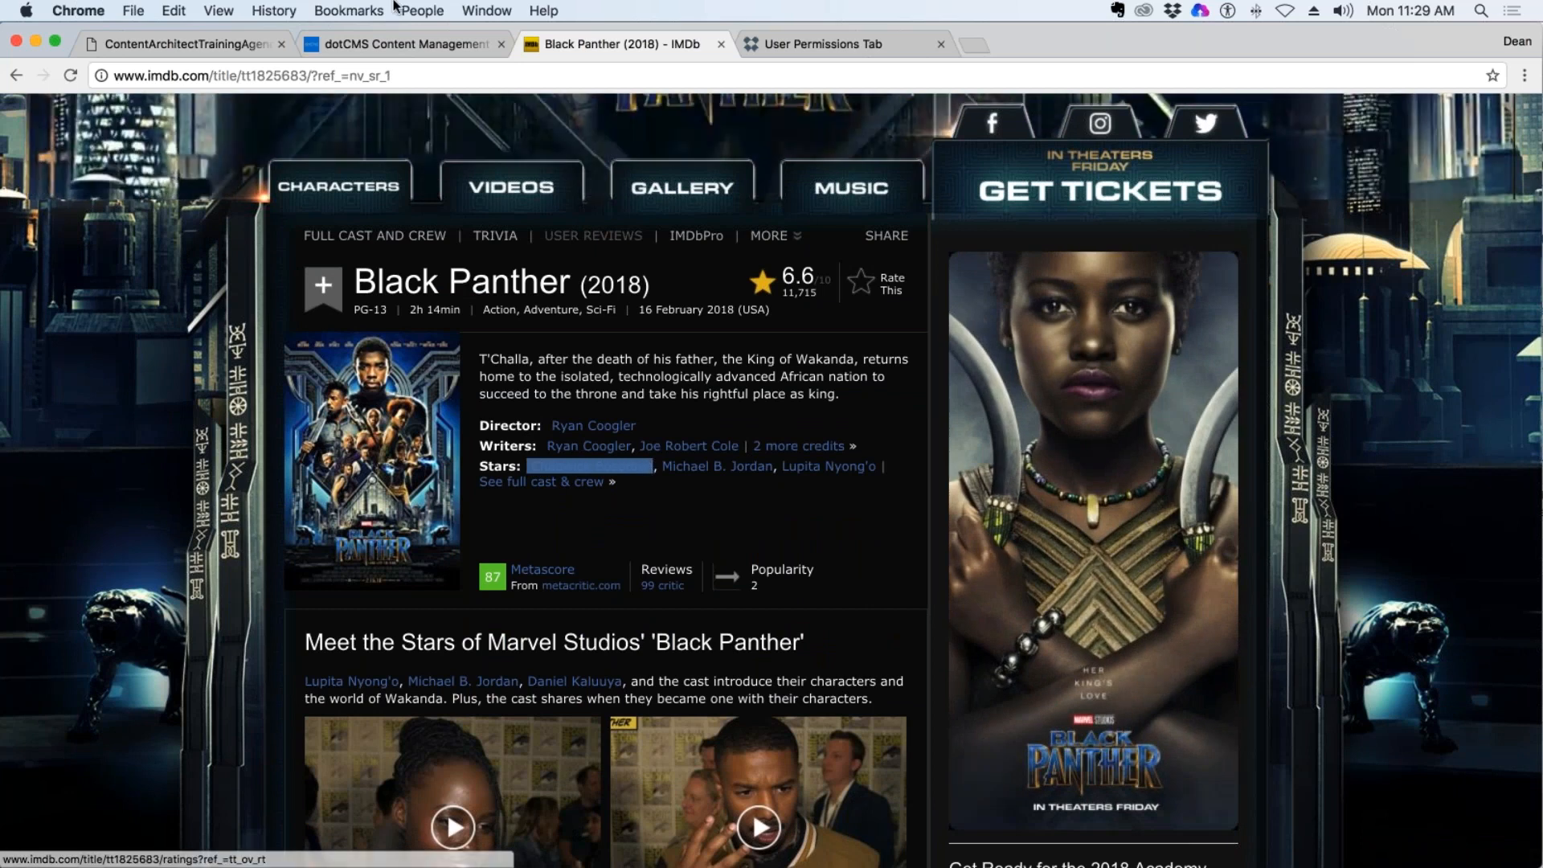
Switch back to dotCMS and start a new DeanG Cast entry with first name Chadwick and last name Boseman.
{"action": "left_click", "coordinate": [403, 45]}
{"action": "left_click", "coordinate": [1034, 436]}
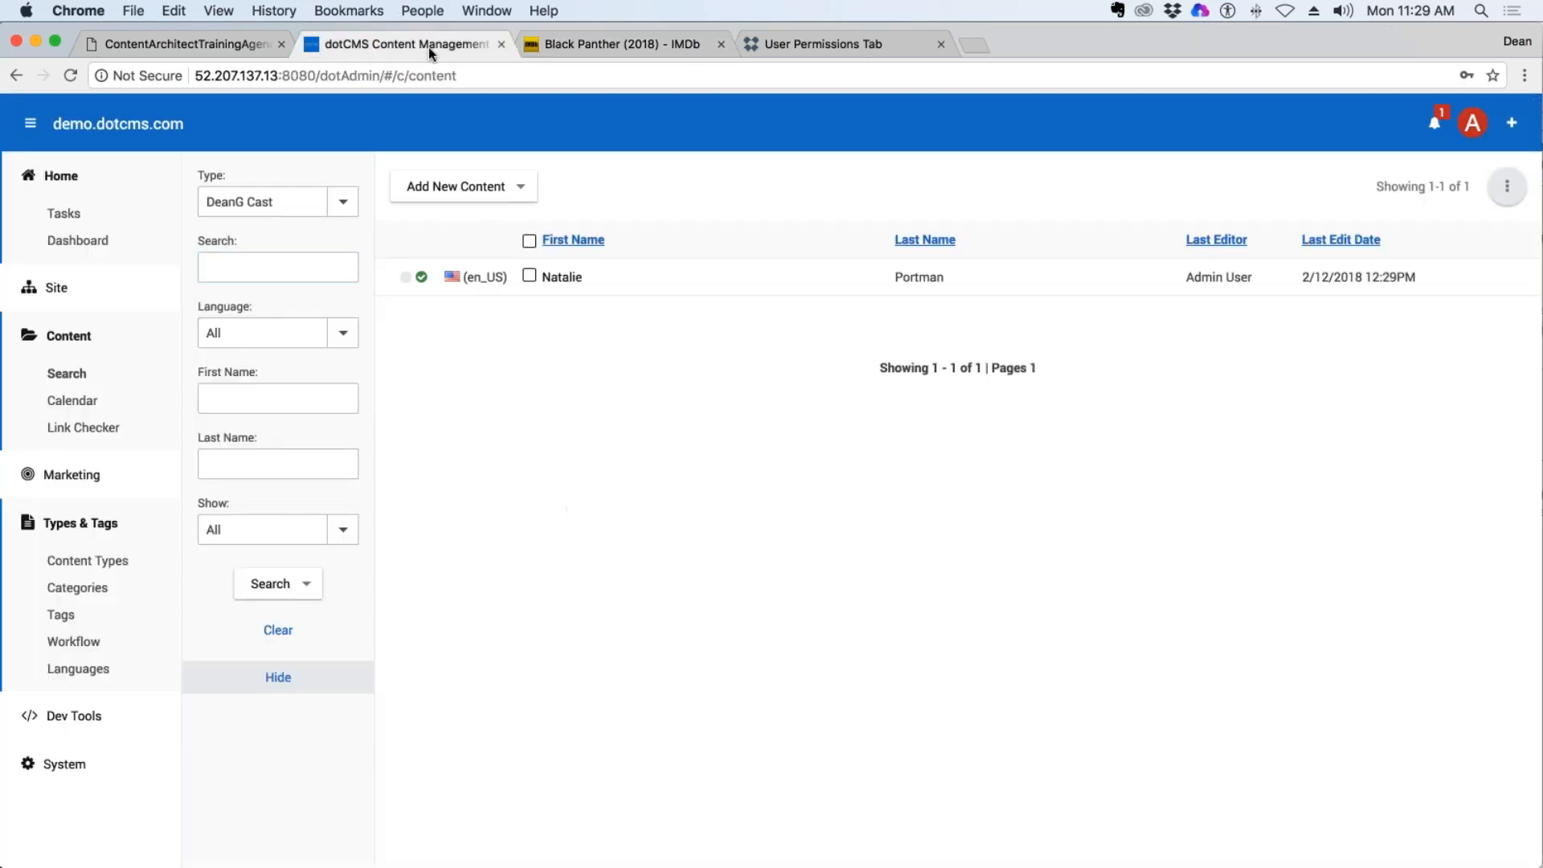
{"action": "left_click", "coordinate": [427, 179]}
{"action": "left_click", "coordinate": [479, 216]}
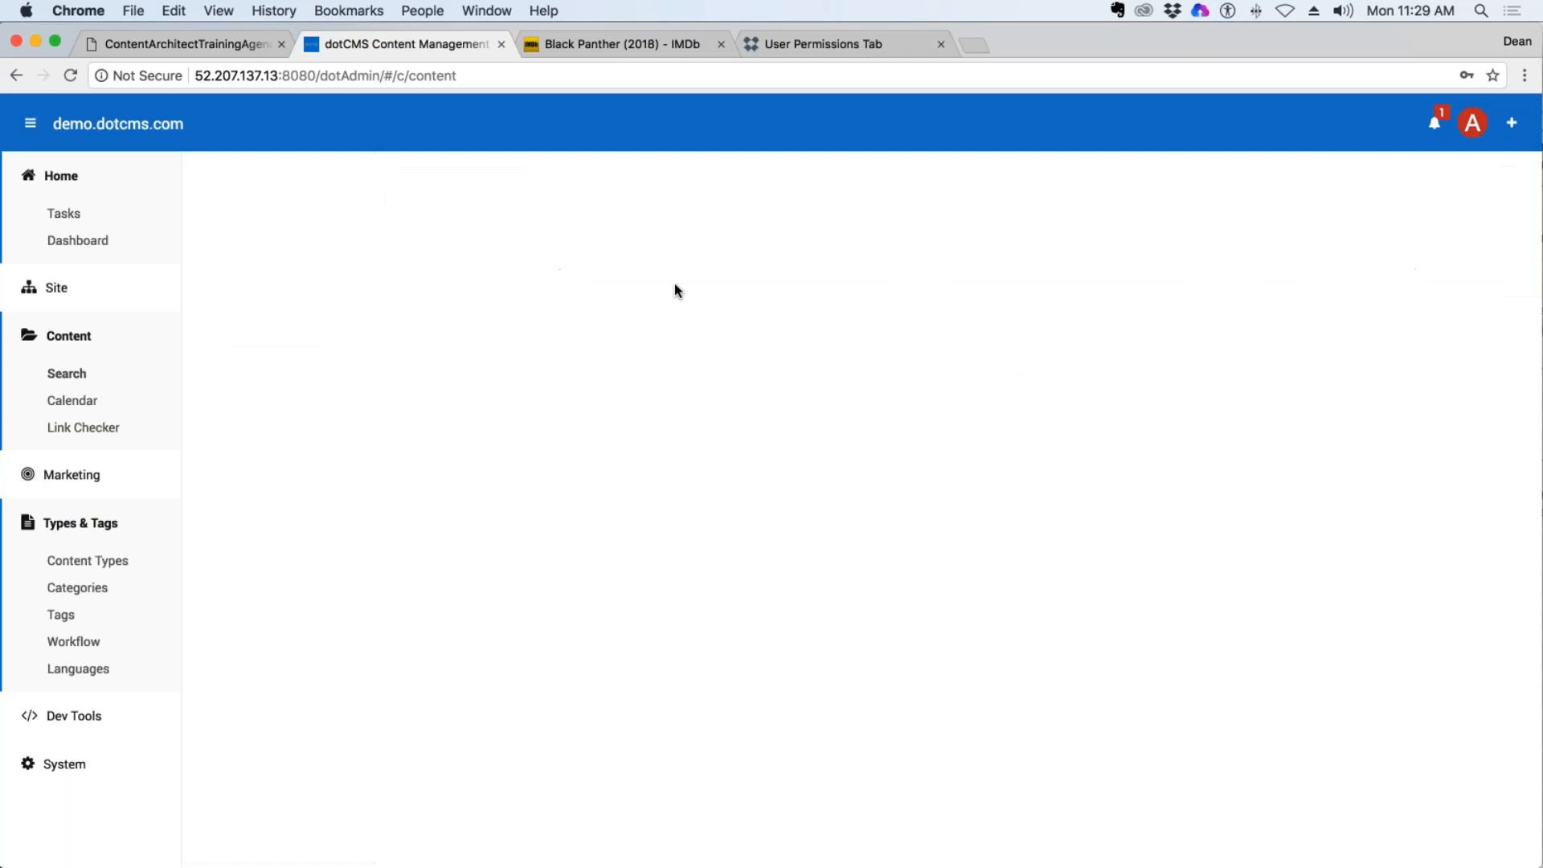
{"action": "left_click", "coordinate": [359, 266]}
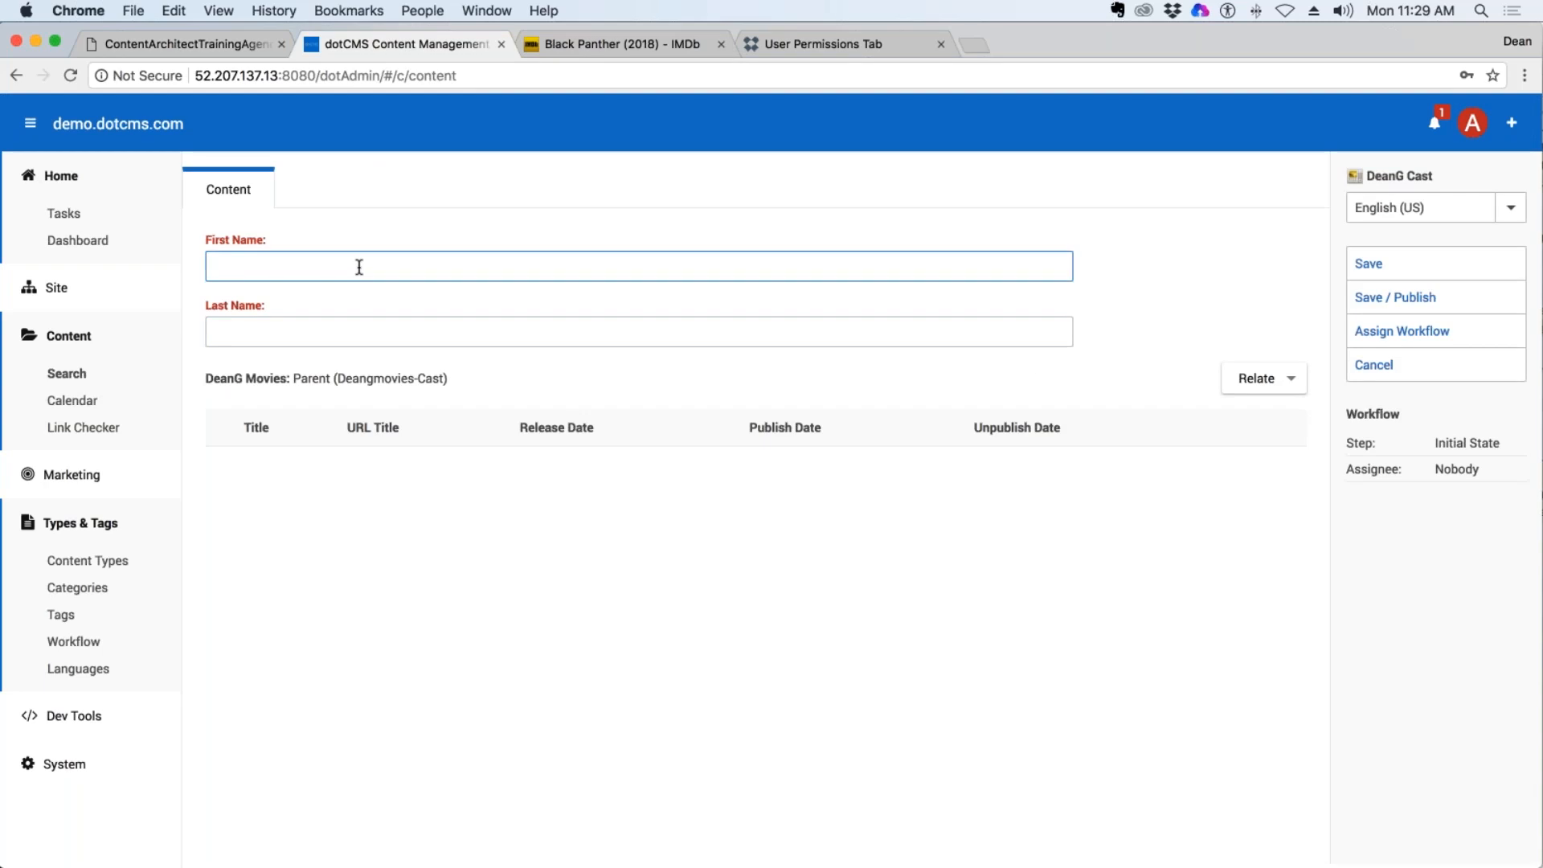
{"action": "key", "text": "super+v"}
{"action": "left_click_drag", "start_coordinate": [331, 266], "coordinate": [274, 270]}
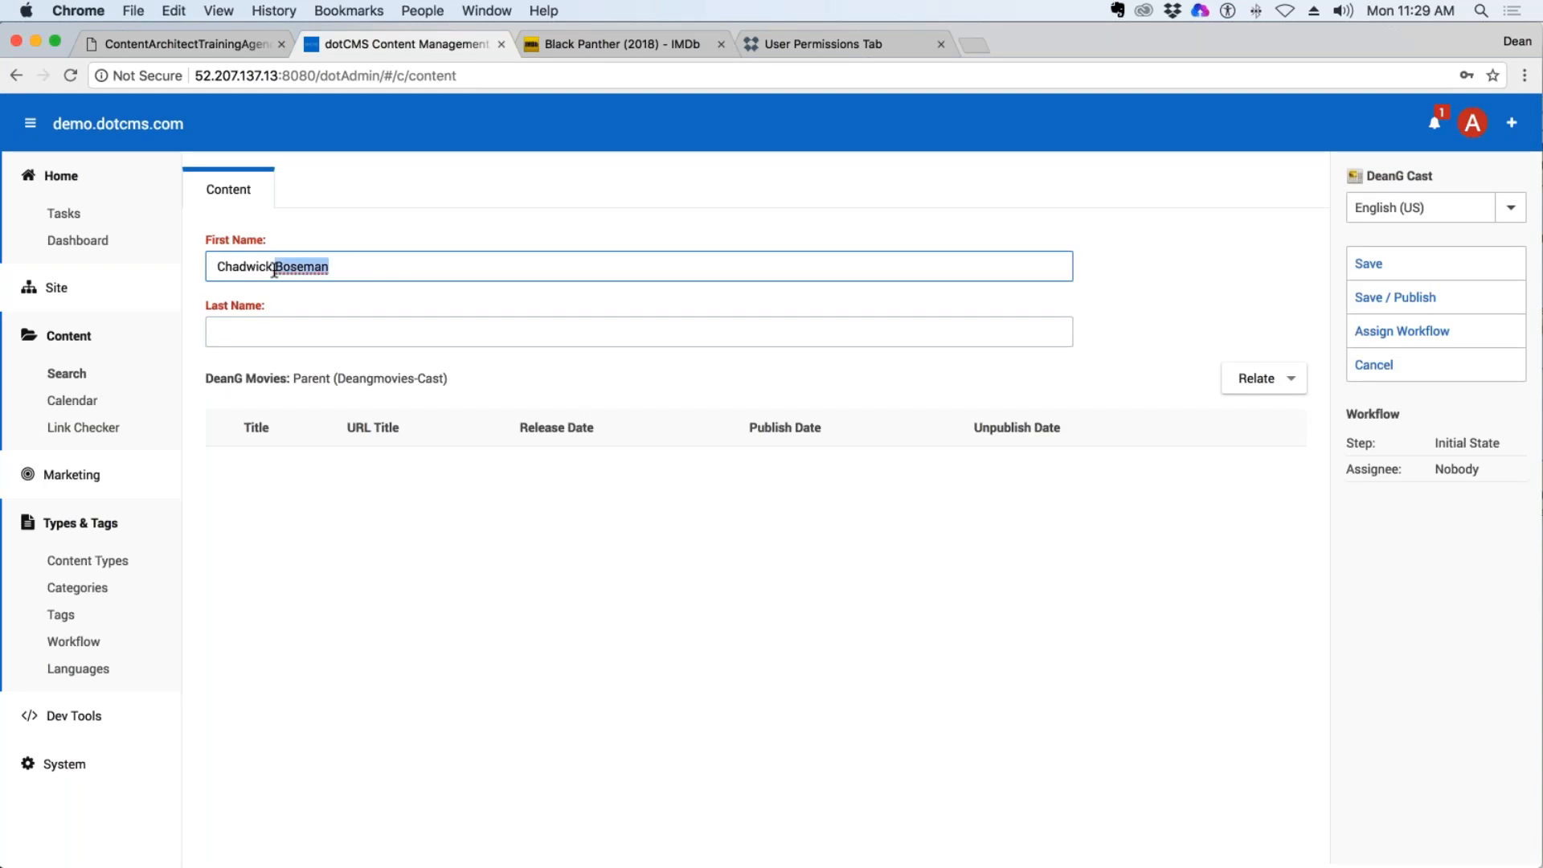
{"action": "key", "text": "super+x"}
{"action": "left_click", "coordinate": [271, 332]}
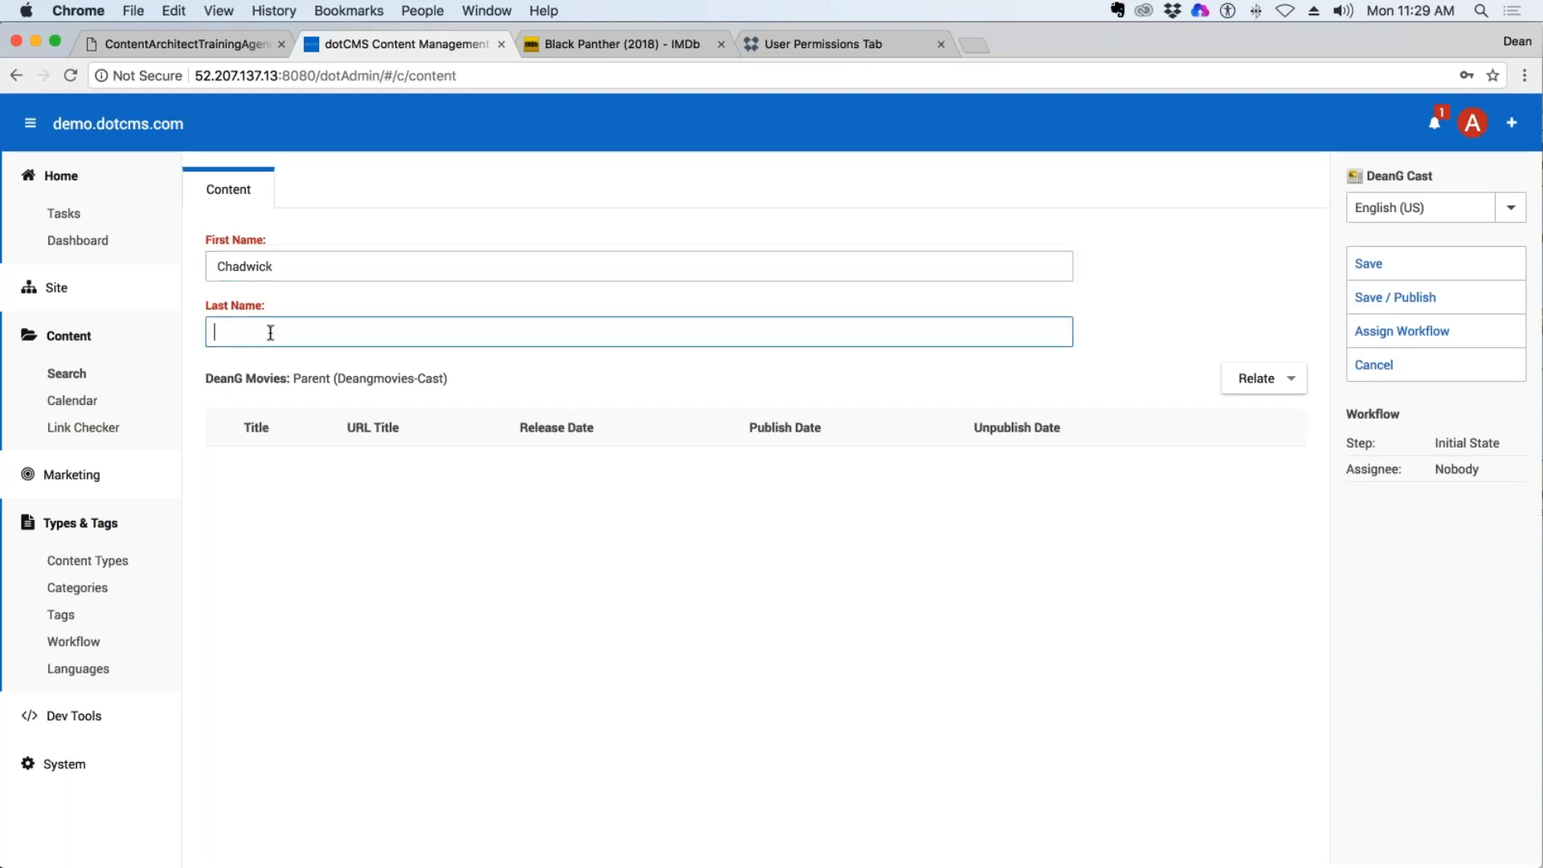
{"action": "key", "text": "super+v"}
{"action": "left_click", "coordinate": [295, 273]}
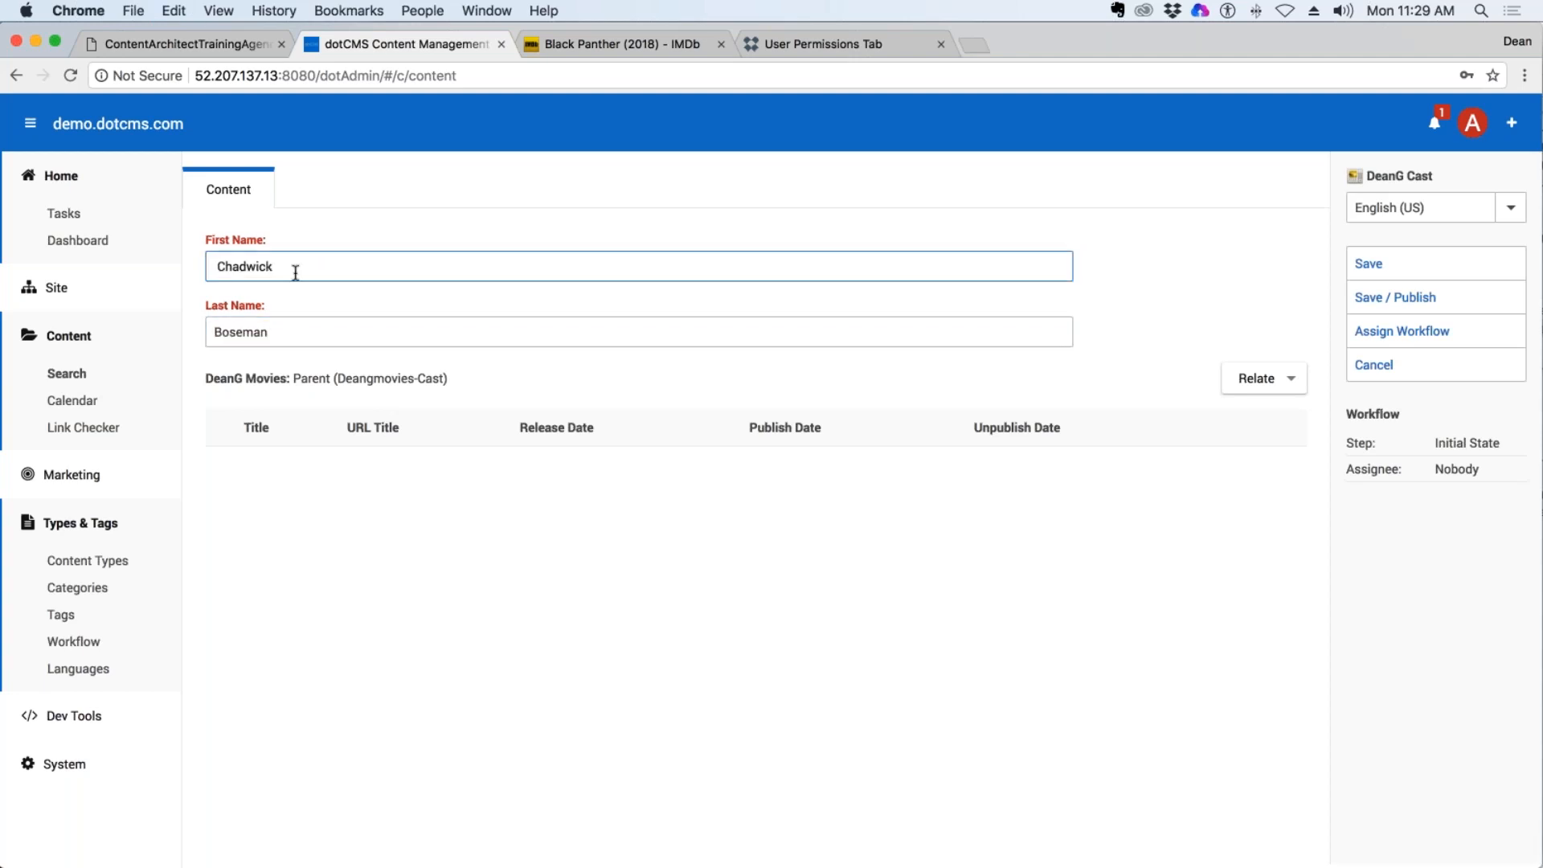
Relate the movie Black Panther (2018) to the Chadwick Boseman entry.
{"action": "left_click", "coordinate": [1027, 365]}
{"action": "left_click", "coordinate": [1256, 378]}
{"action": "scroll", "coordinate": [510, 715], "scroll_direction": "down", "scroll_amount": 5}
{"action": "left_click", "coordinate": [651, 489]}
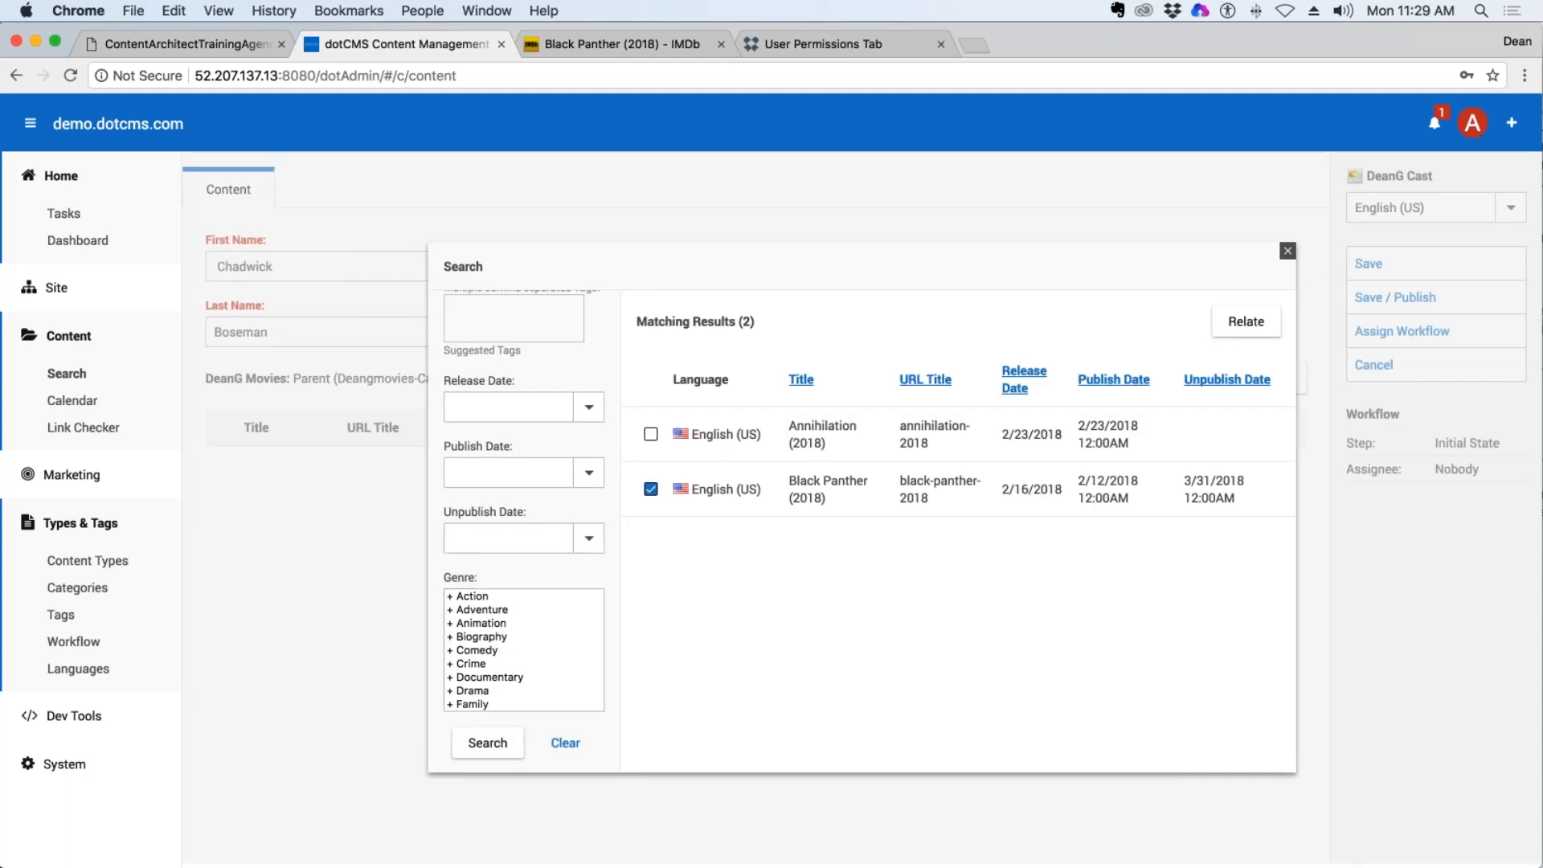
{"action": "left_click", "coordinate": [1267, 326]}
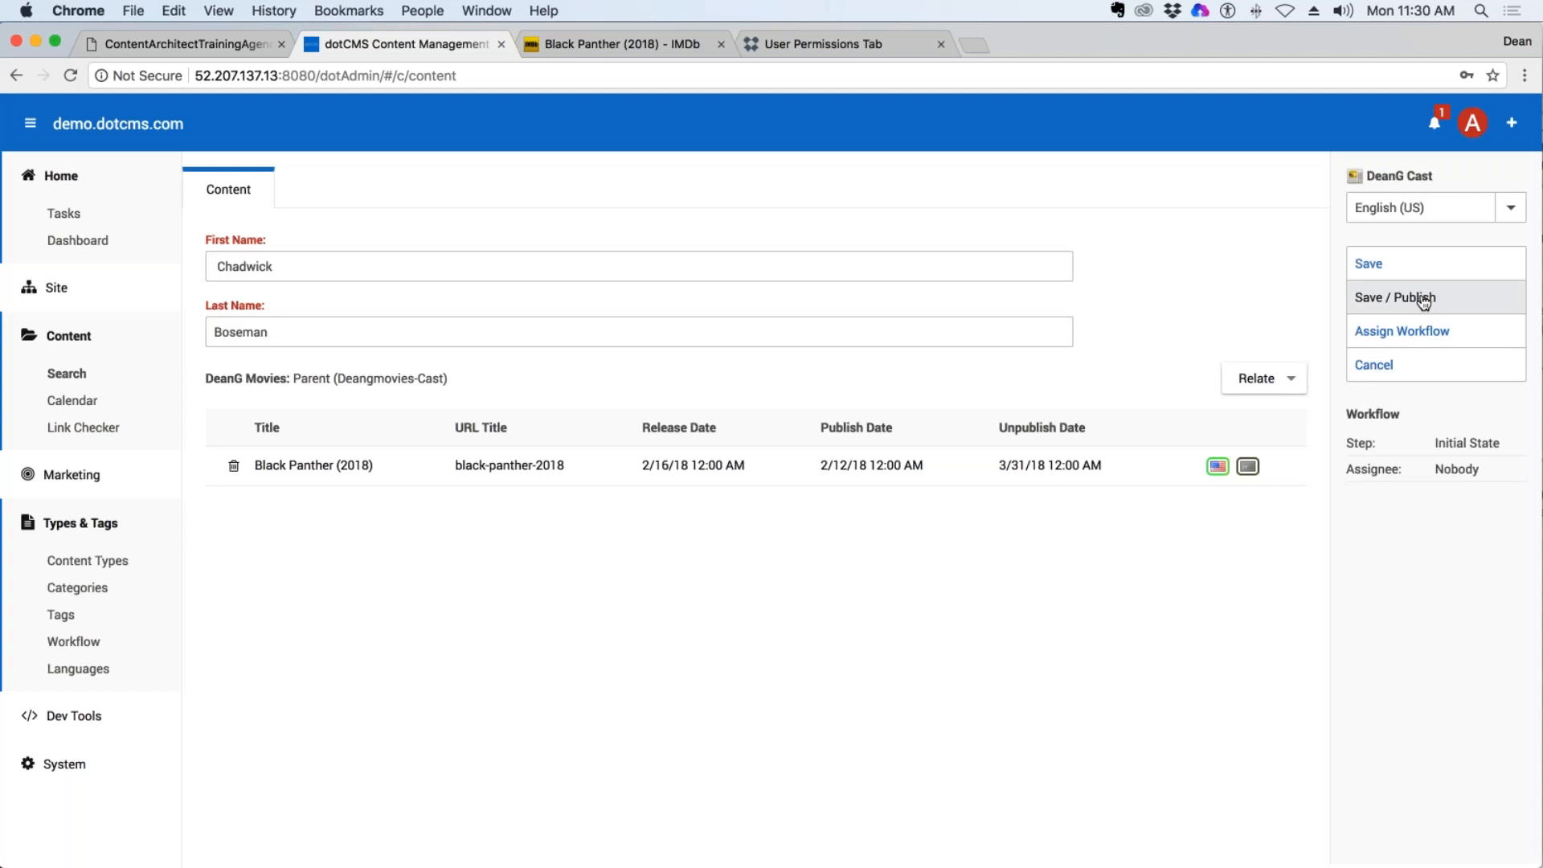
Save and publish the Chadwick Boseman cast entry.
{"action": "mouse_move", "coordinate": [451, 381]}
{"action": "left_mouse_down"}
{"action": "mouse_move", "coordinate": [294, 372]}
{"action": "mouse_move", "coordinate": [451, 377]}
{"action": "left_mouse_up"}
{"action": "left_click", "coordinate": [450, 376]}
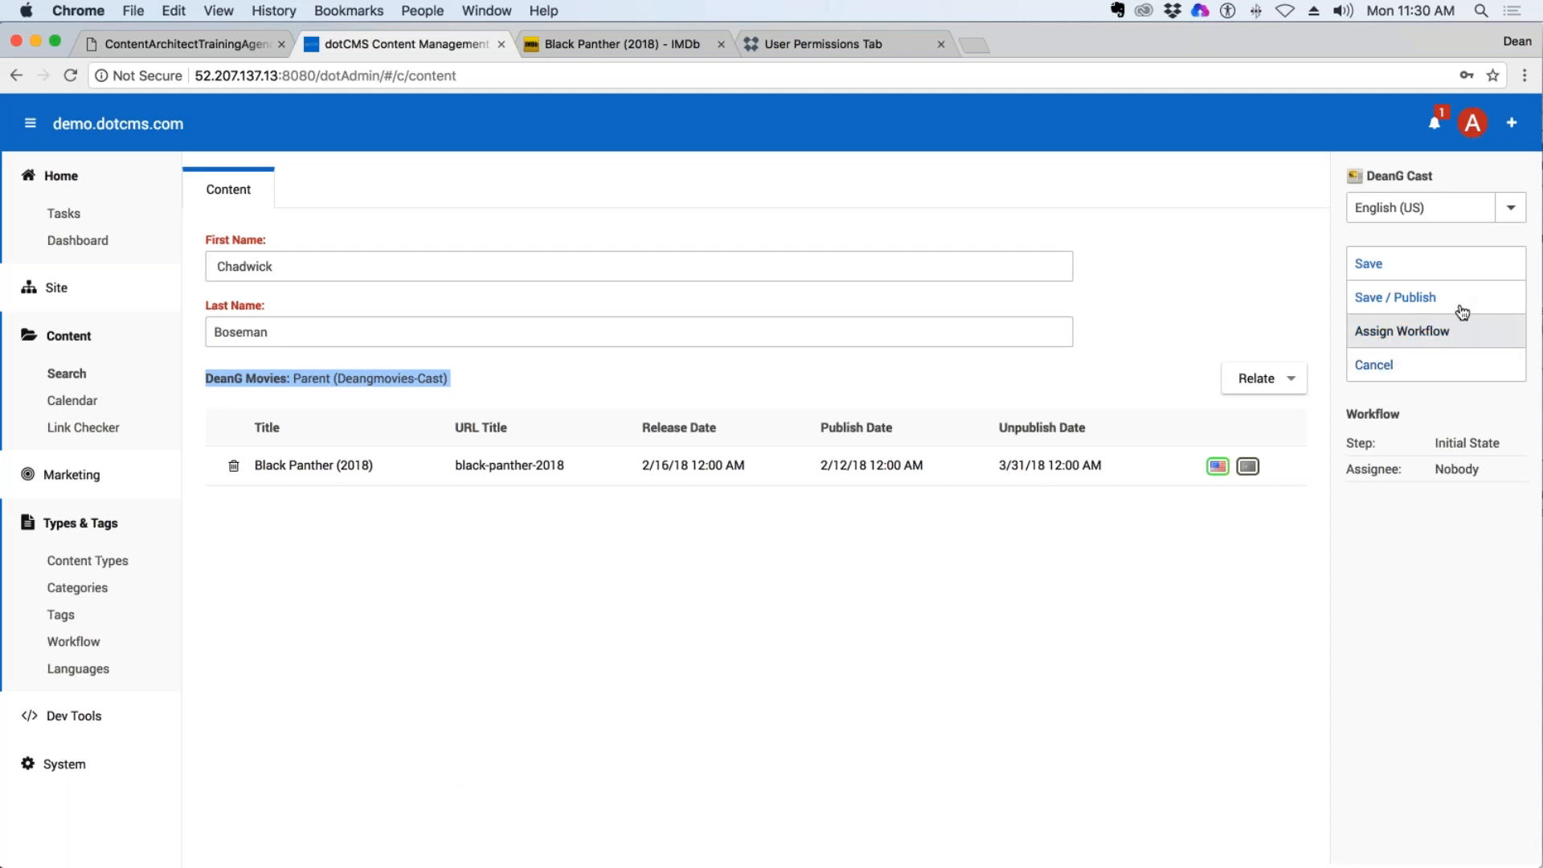
{"action": "left_click", "coordinate": [1462, 309]}
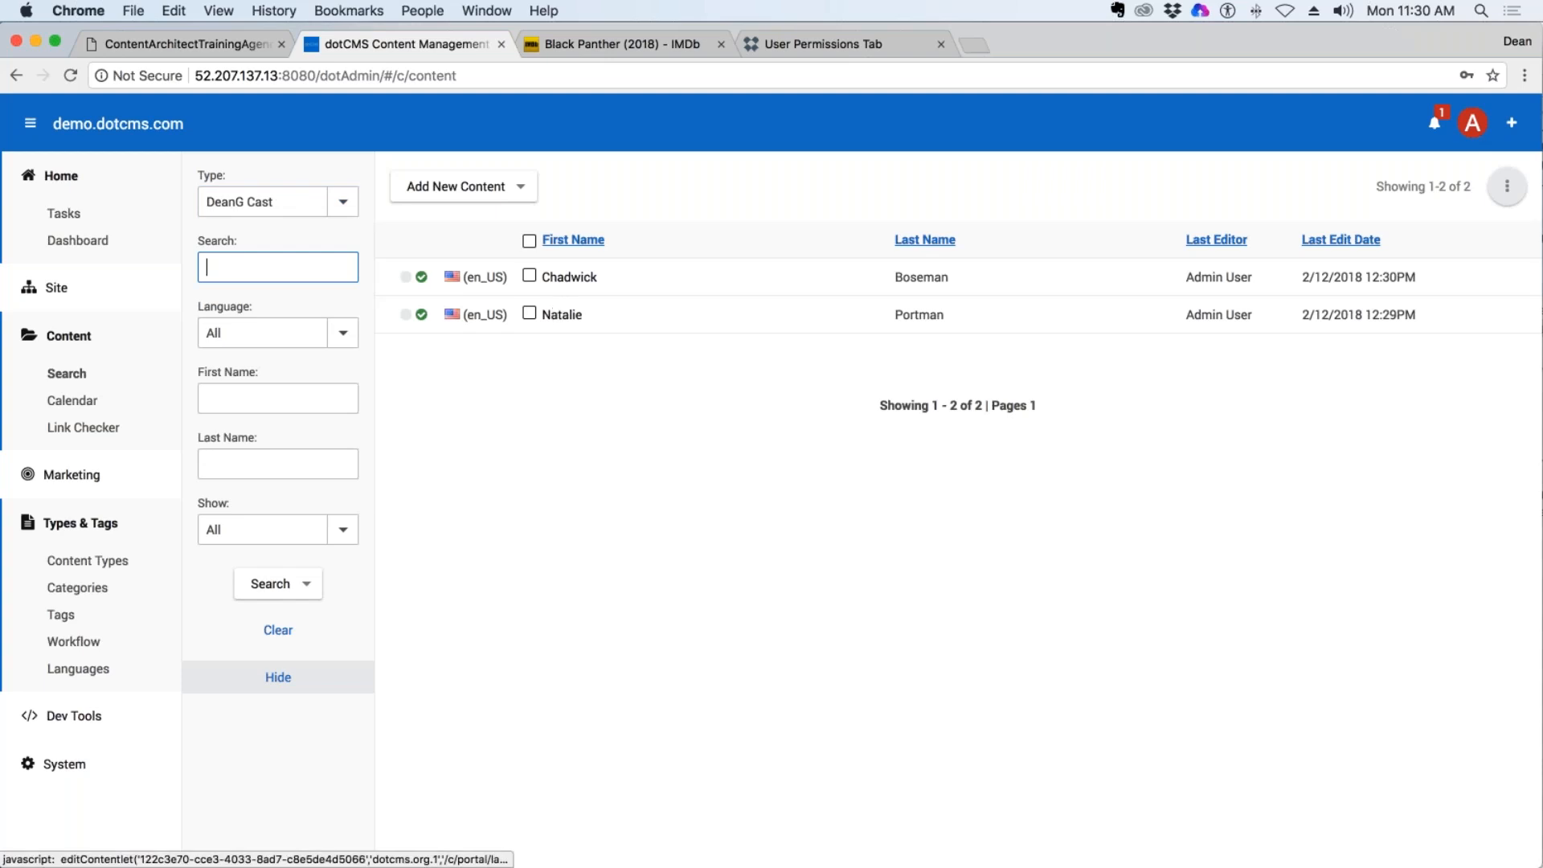
Switch to the IMDb page for Black Panther (2018) and copy the name Lupita Nyong'o from its listed stars.
{"action": "left_click", "coordinate": [629, 46]}
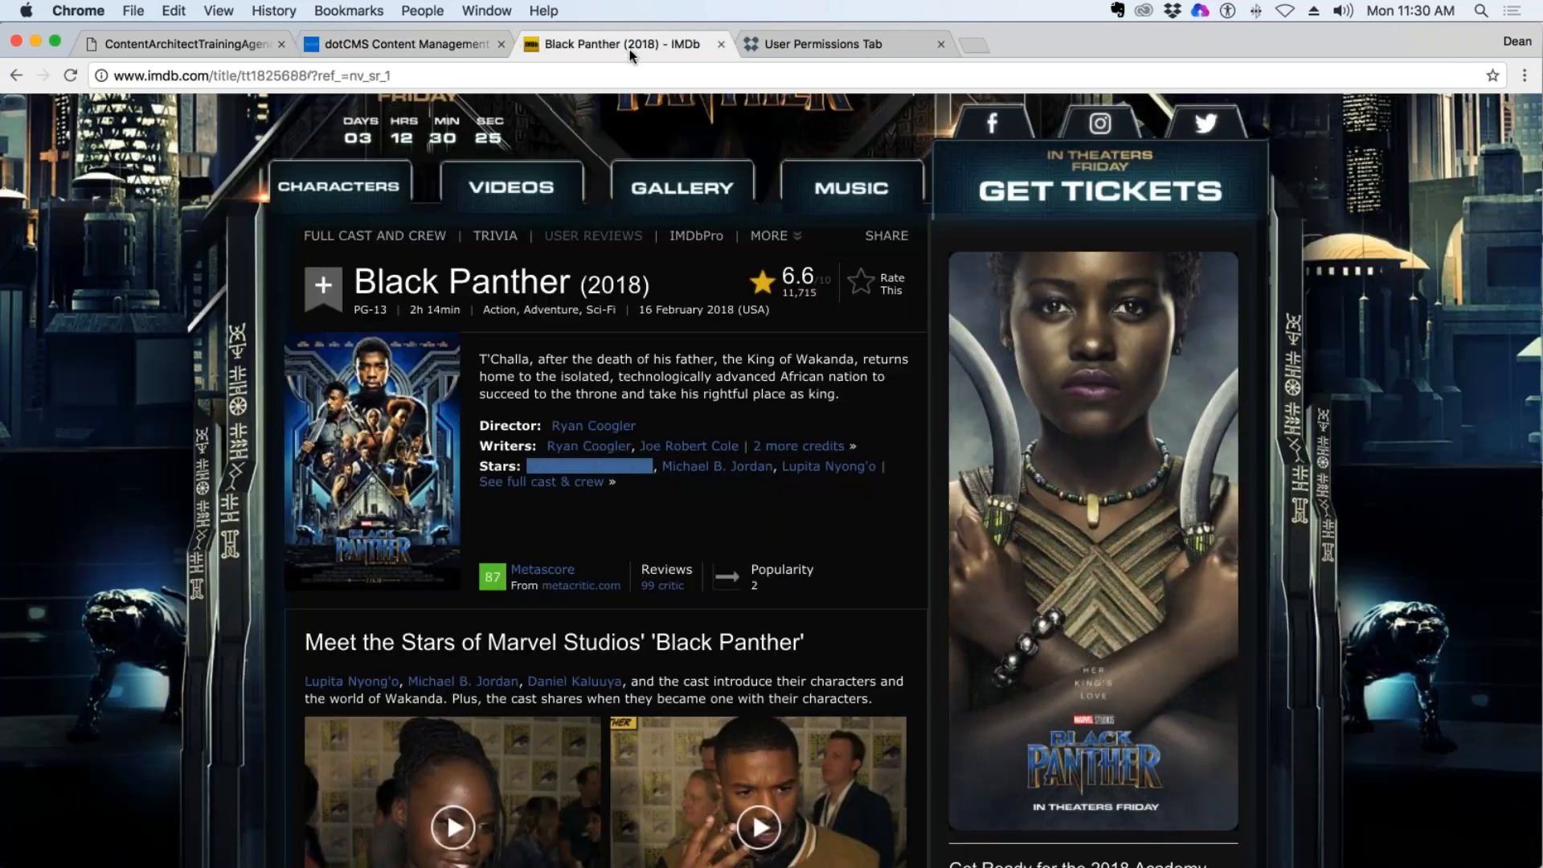
{"action": "scroll", "coordinate": [589, 258], "scroll_direction": "down", "scroll_amount": 3}
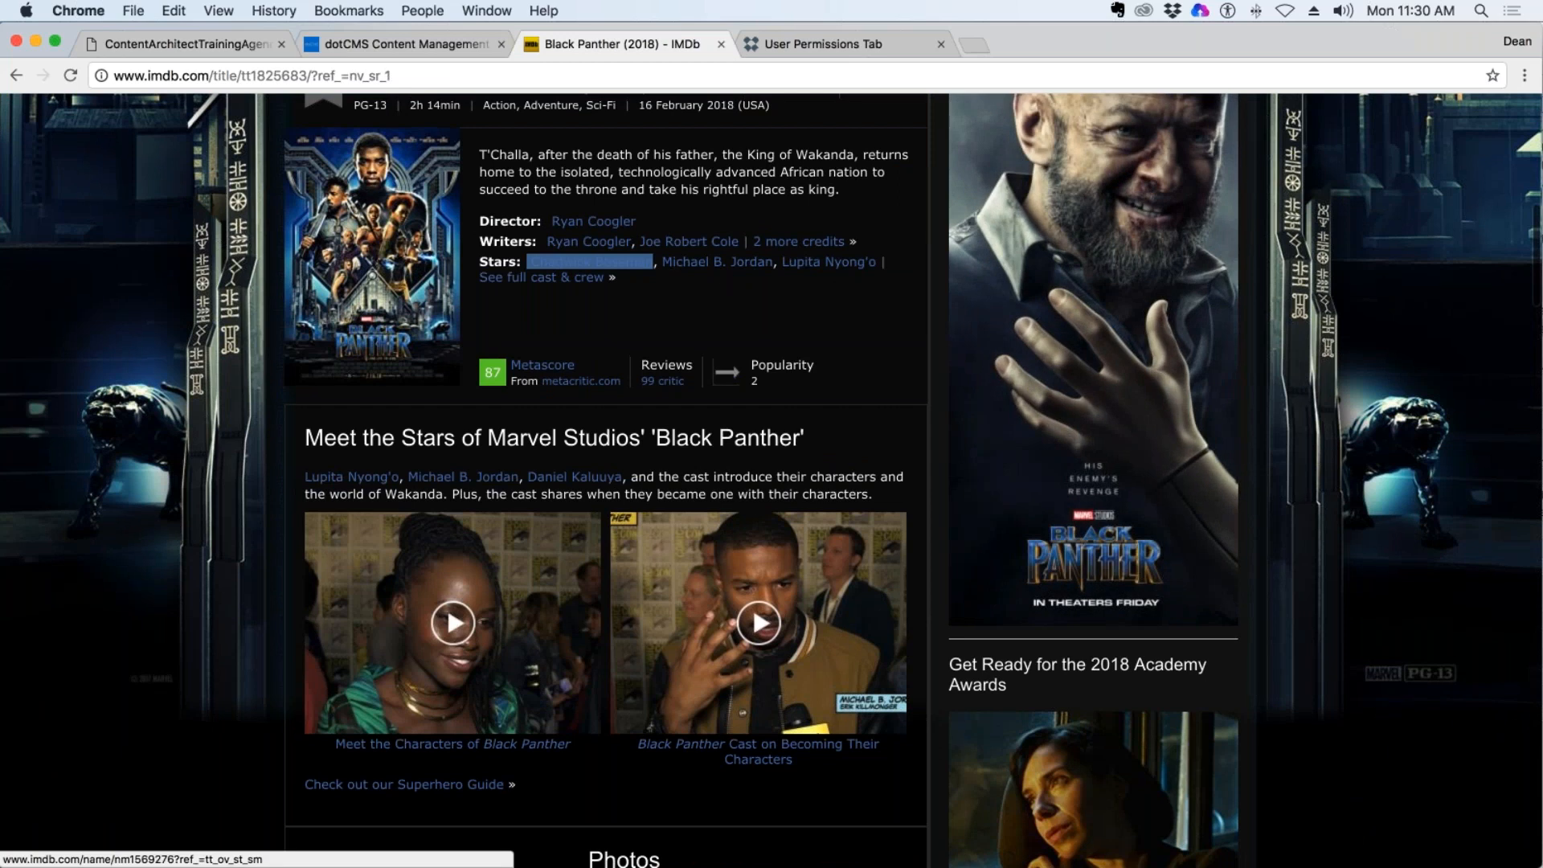
{"action": "left_click_drag", "start_coordinate": [881, 260], "coordinate": [782, 261]}
{"action": "key", "text": "super+c"}
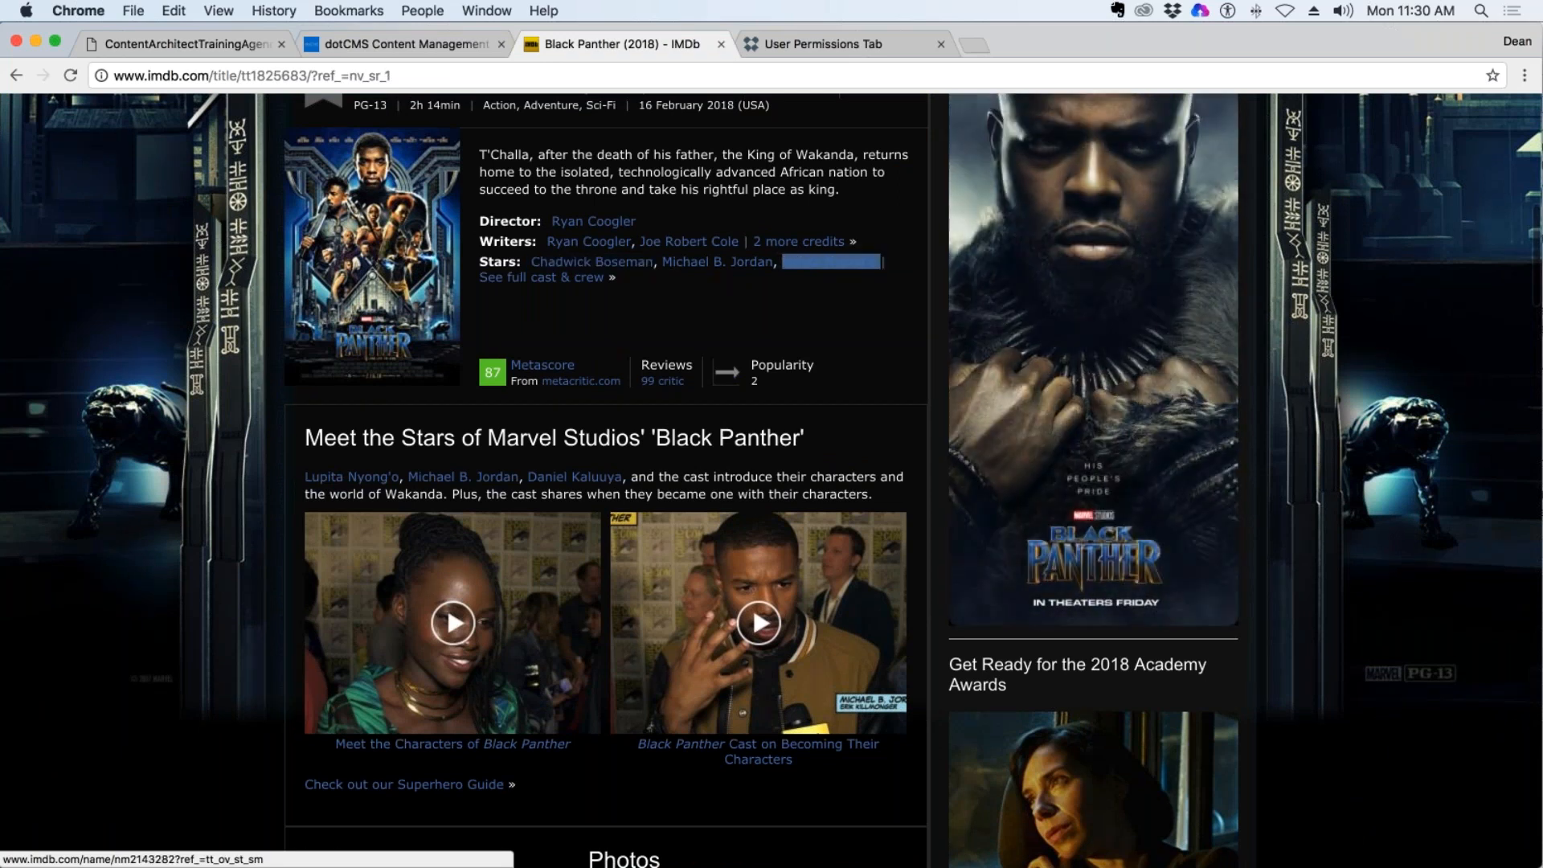
Switch back to dotCMS and start a new DeanG Cast entry with first name Lupita and last name Nyong'o.
{"action": "left_click", "coordinate": [402, 44]}
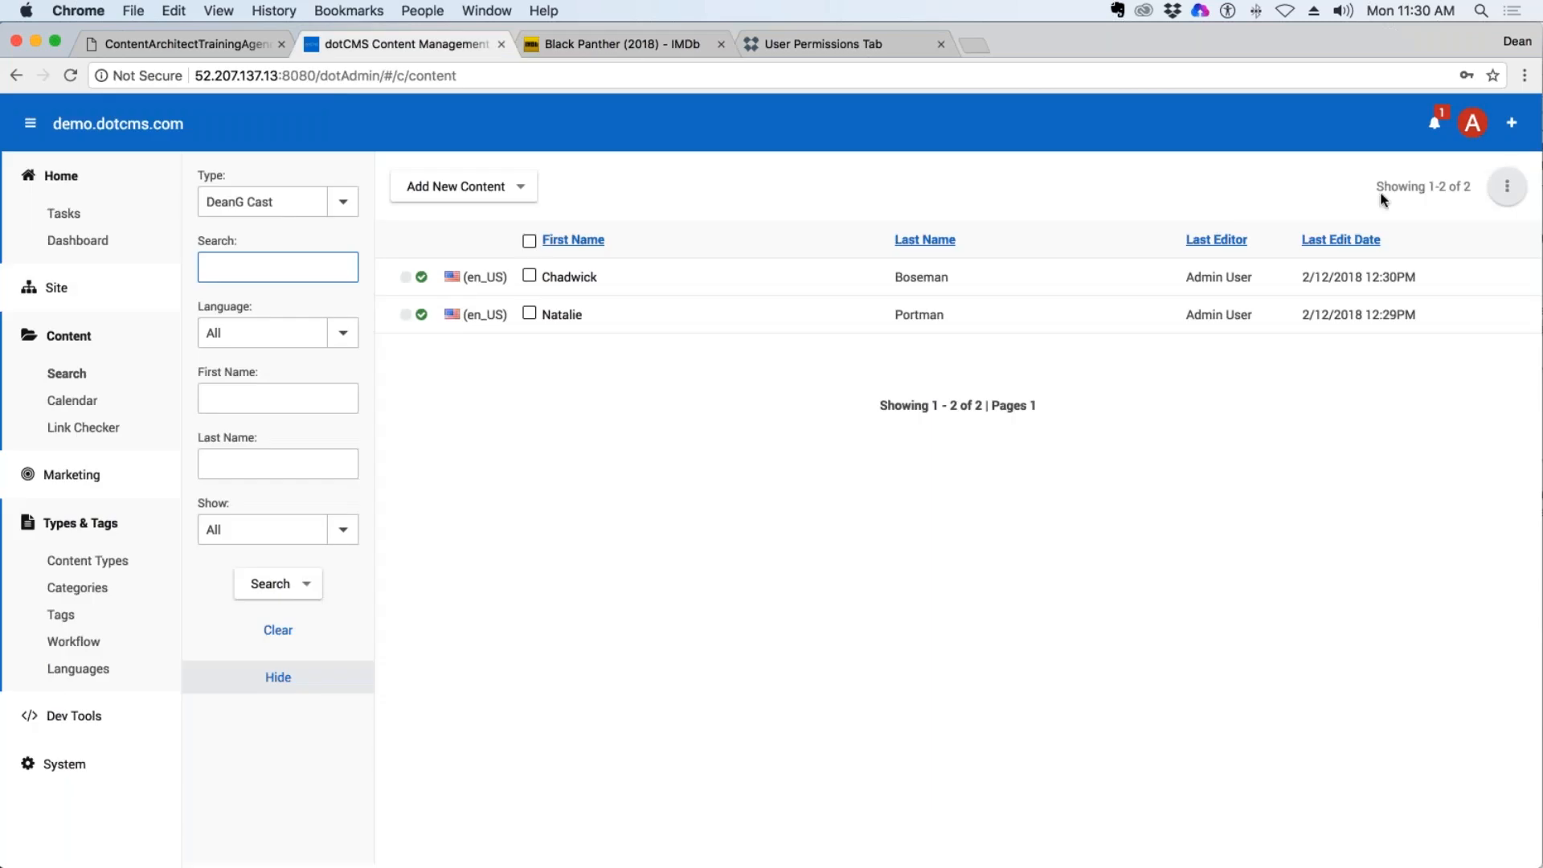
{"action": "left_click", "coordinate": [431, 184]}
{"action": "left_click", "coordinate": [447, 215]}
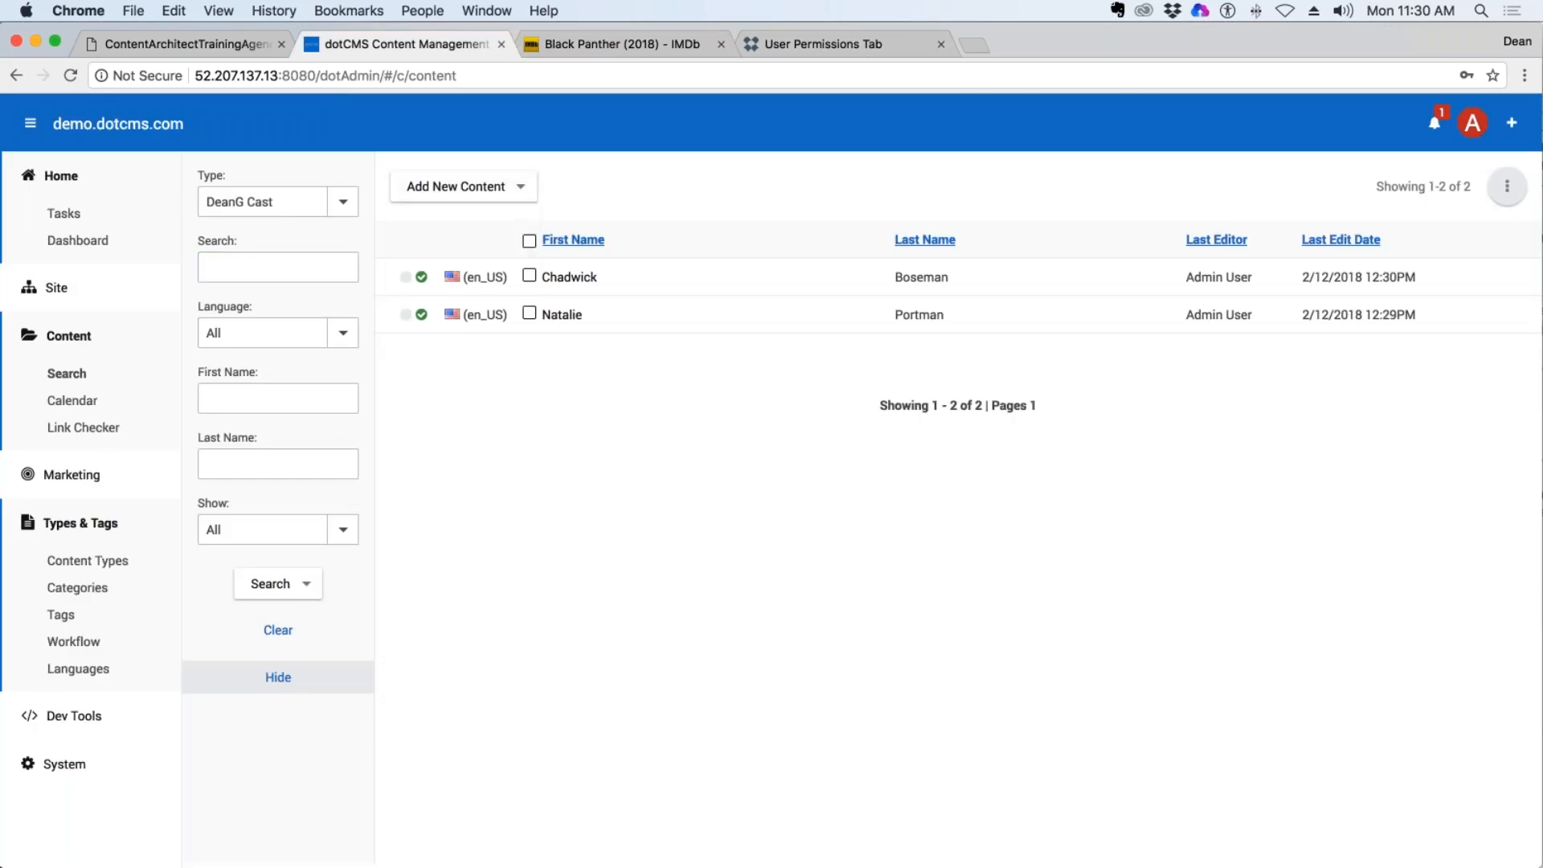
{"action": "left_click", "coordinate": [335, 266]}
{"action": "key", "text": "super+v"}
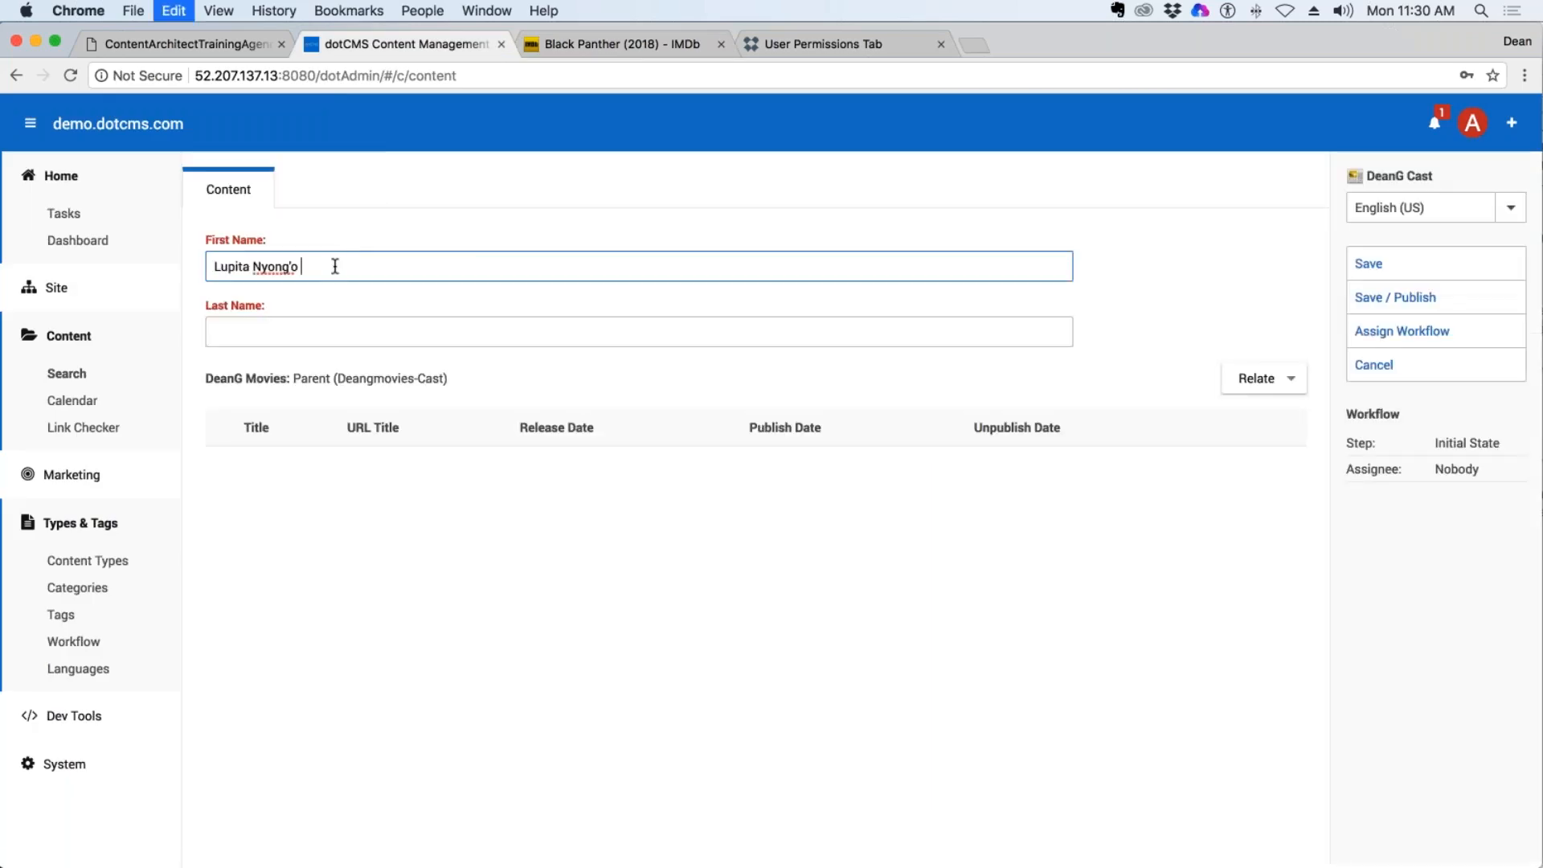
{"action": "left_click_drag", "start_coordinate": [302, 269], "coordinate": [251, 270]}
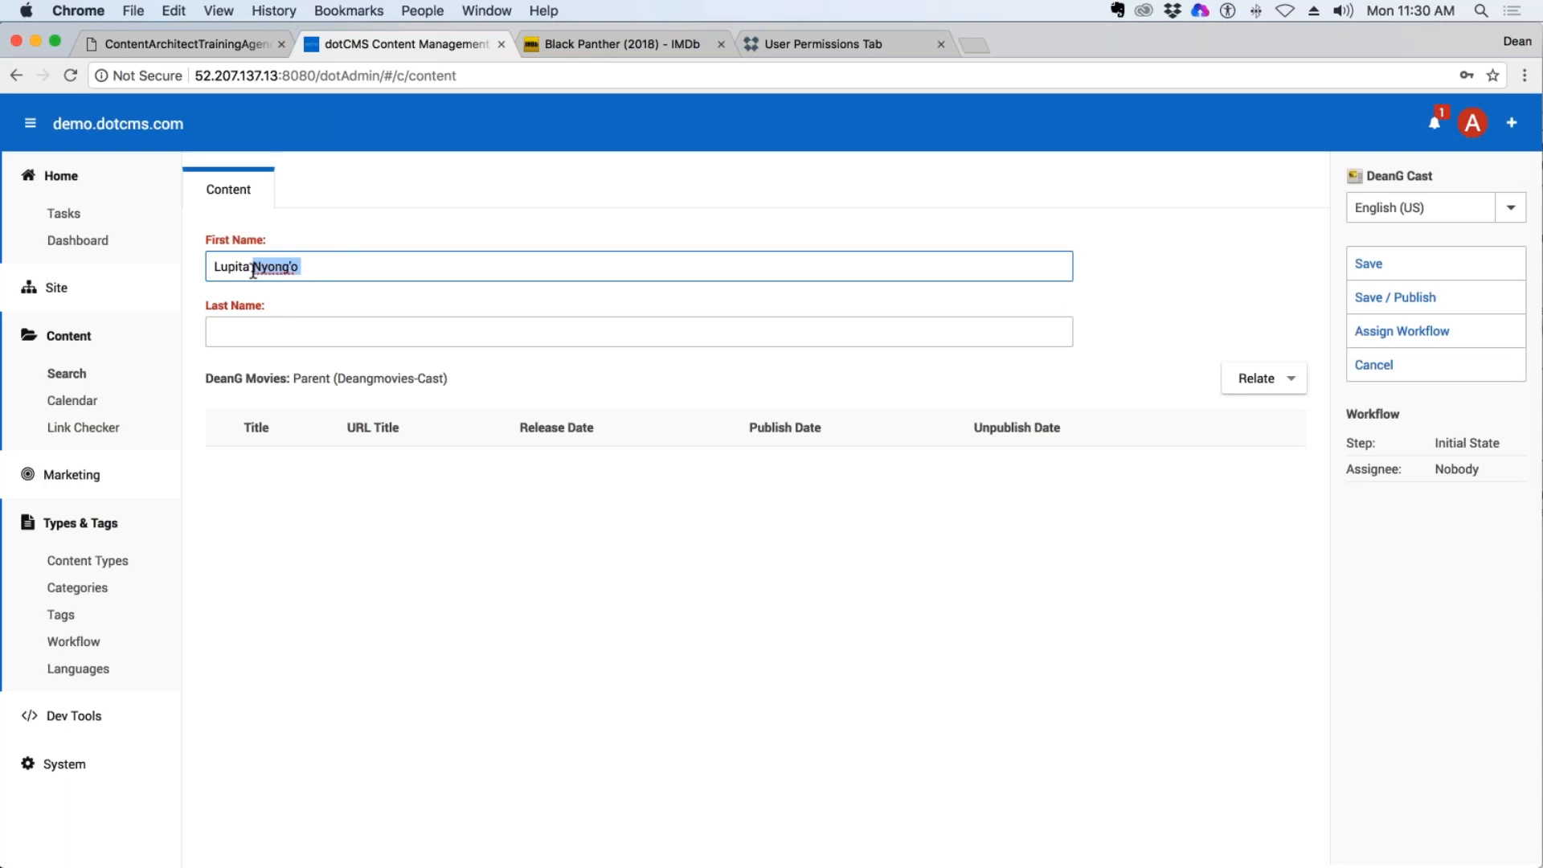
{"action": "key", "text": "super+x"}
{"action": "left_click", "coordinate": [209, 333]}
{"action": "key", "text": "super+v"}
{"action": "left_click", "coordinate": [316, 262]}
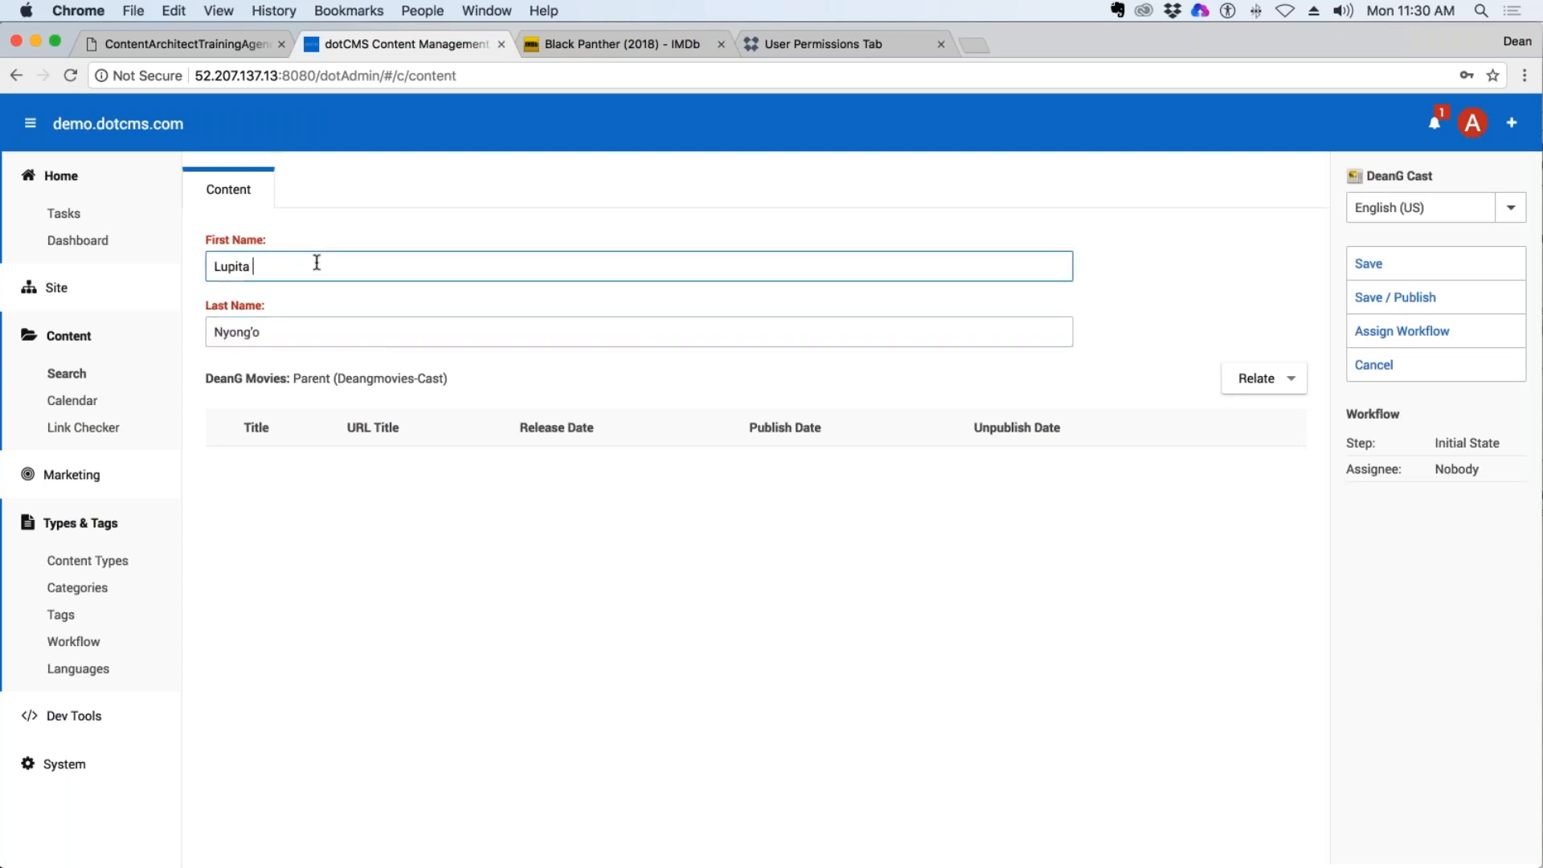
Relate the movie Black Panther (2018) to the Lupita Nyong'o entry, and save and publish the entry.
{"action": "left_click", "coordinate": [1256, 379]}
{"action": "scroll", "coordinate": [482, 724], "scroll_direction": "down", "scroll_amount": 5}
{"action": "left_click", "coordinate": [482, 740]}
{"action": "left_click", "coordinate": [651, 488]}
{"action": "left_click", "coordinate": [1247, 322]}
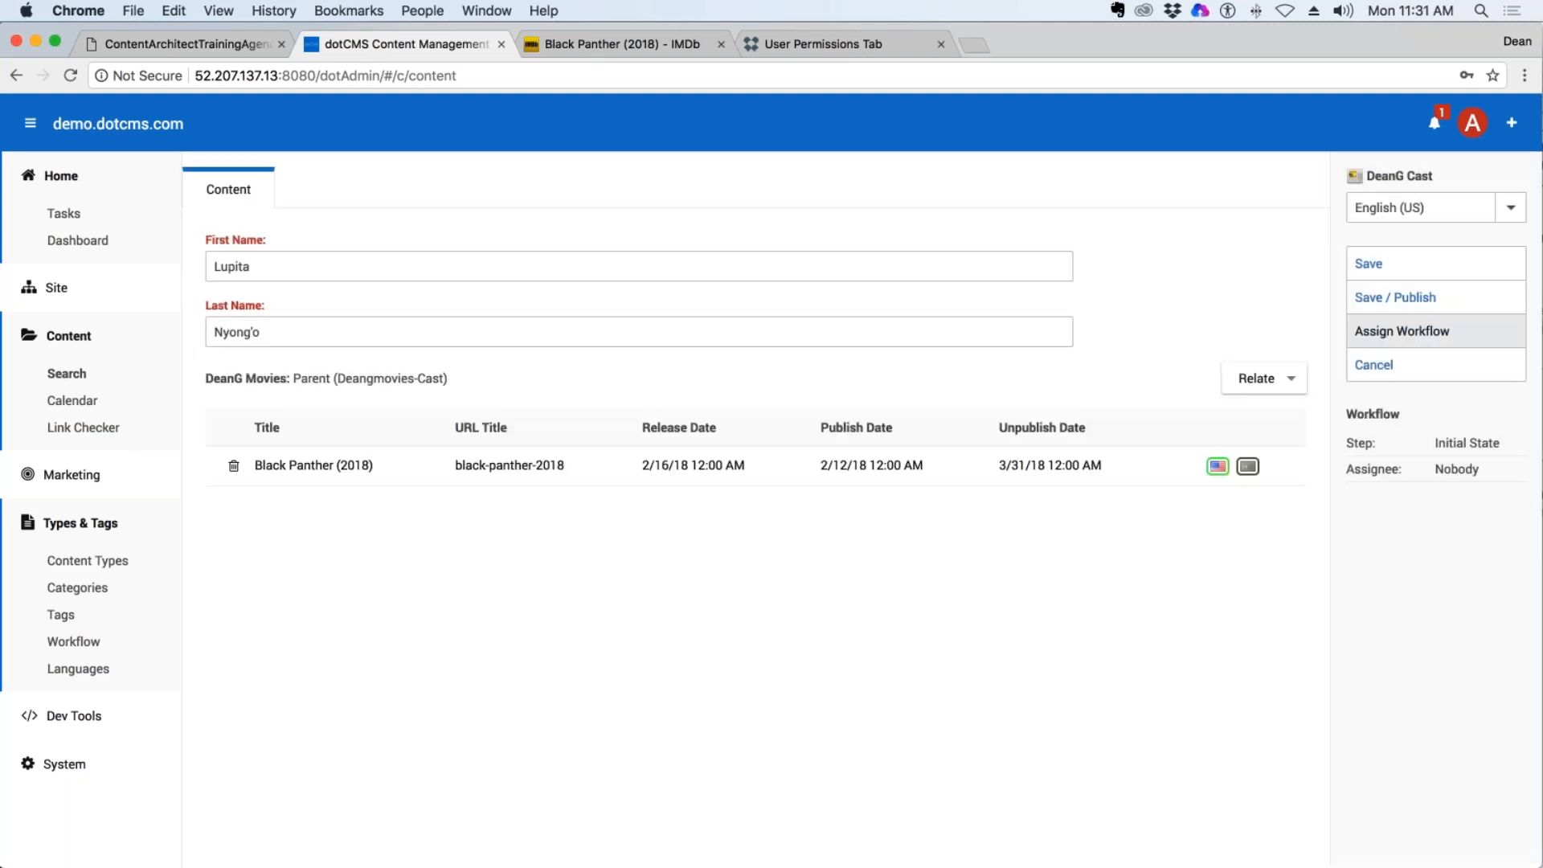
{"action": "left_click", "coordinate": [1382, 297]}
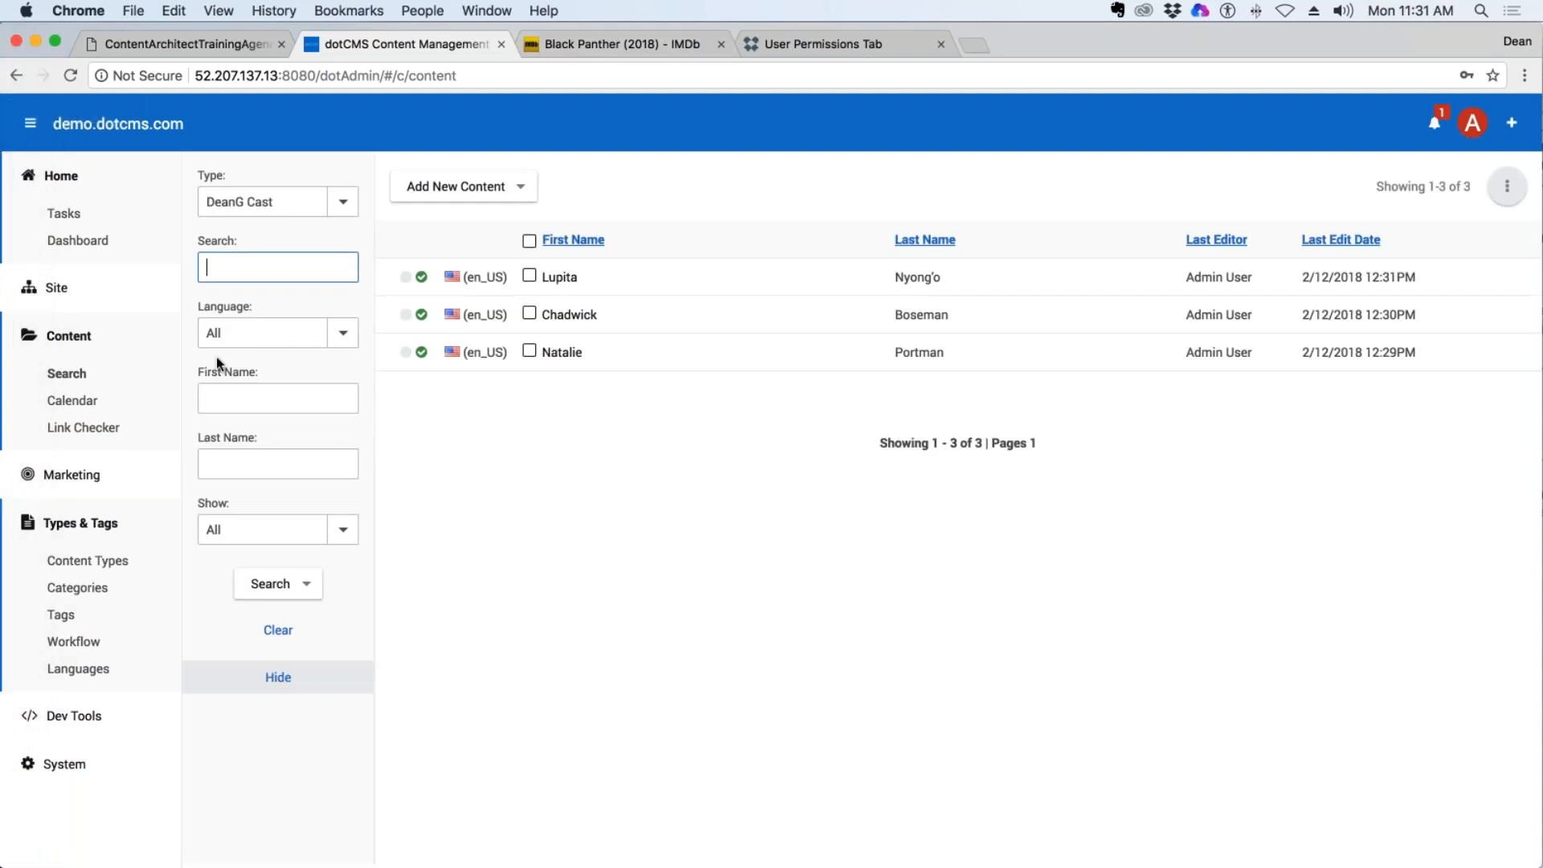
Filter the content list to the DeanG Movies type.
{"action": "left_click", "coordinate": [352, 203]}
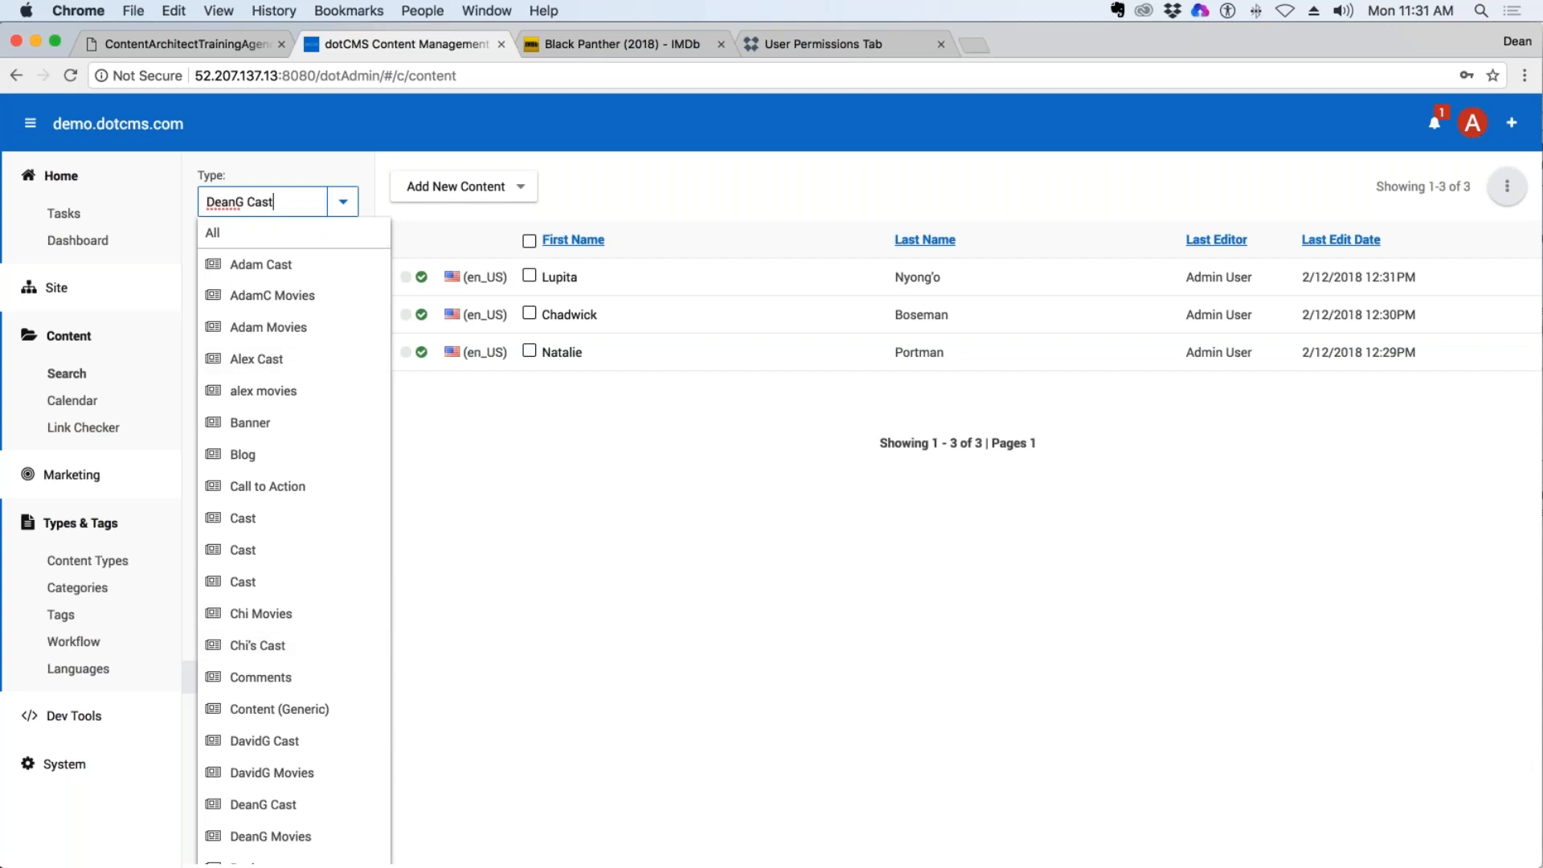
{"action": "left_click_drag", "start_coordinate": [278, 202], "coordinate": [95, 142]}
{"action": "key", "text": "BackSpace"}
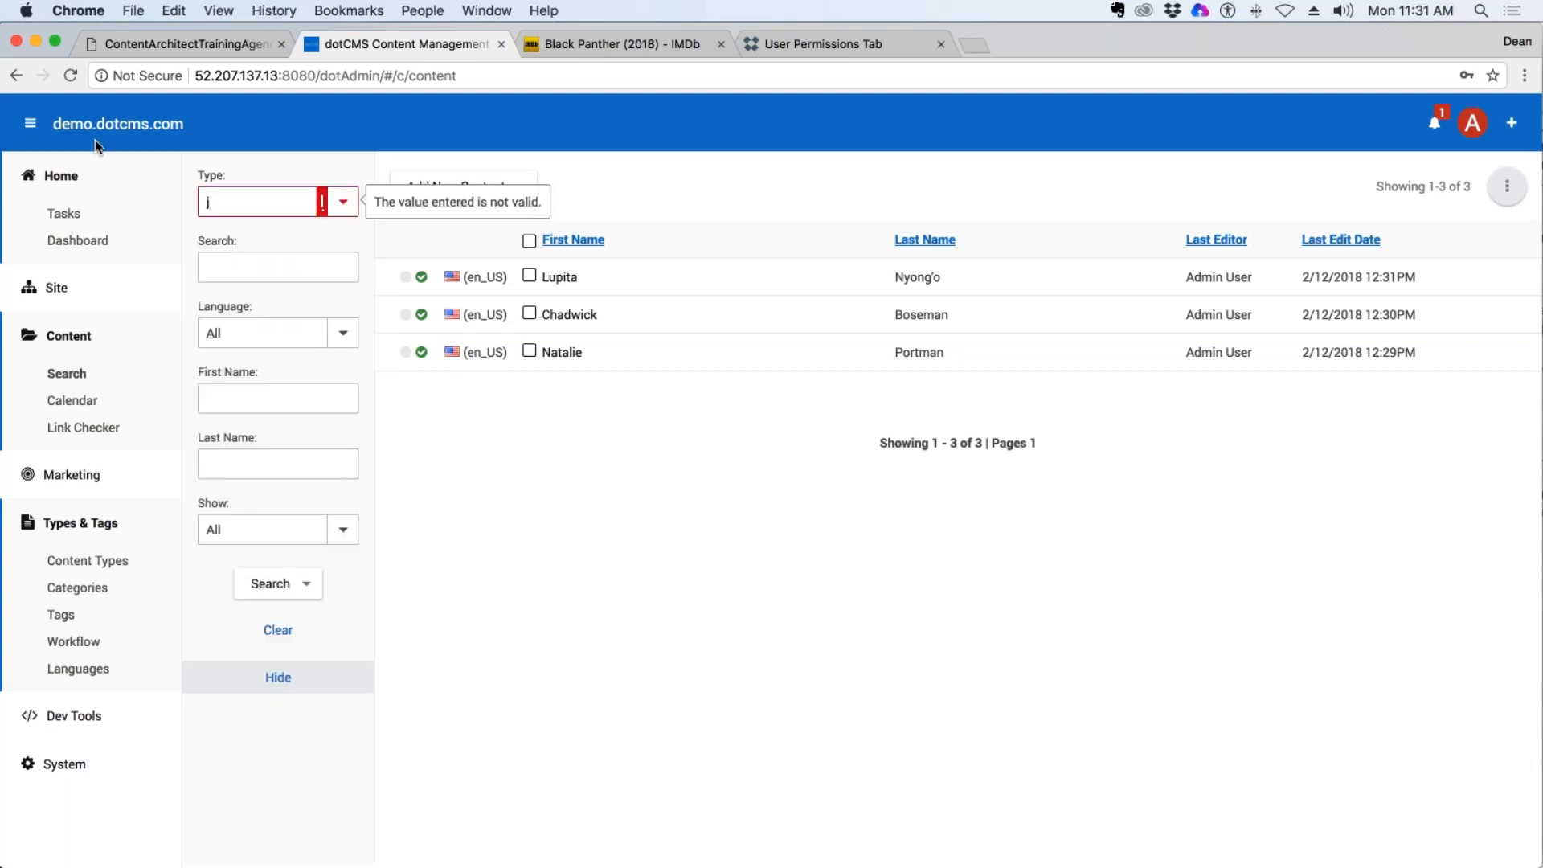
{"action": "type", "text": "D"}
{"action": "type", "text": "eanG Movies"}
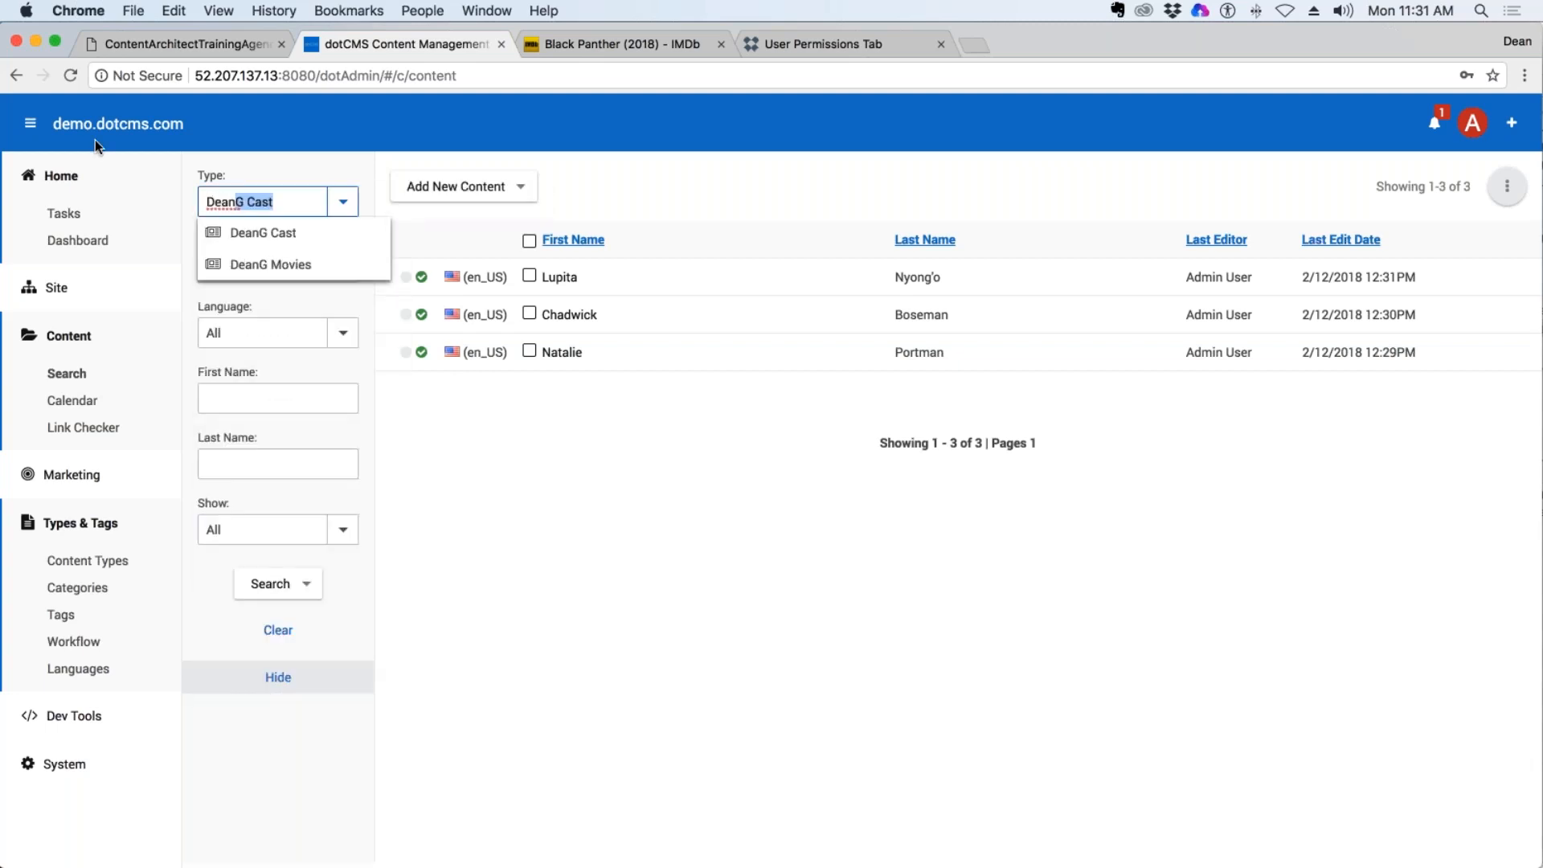
{"action": "left_click", "coordinate": [290, 267]}
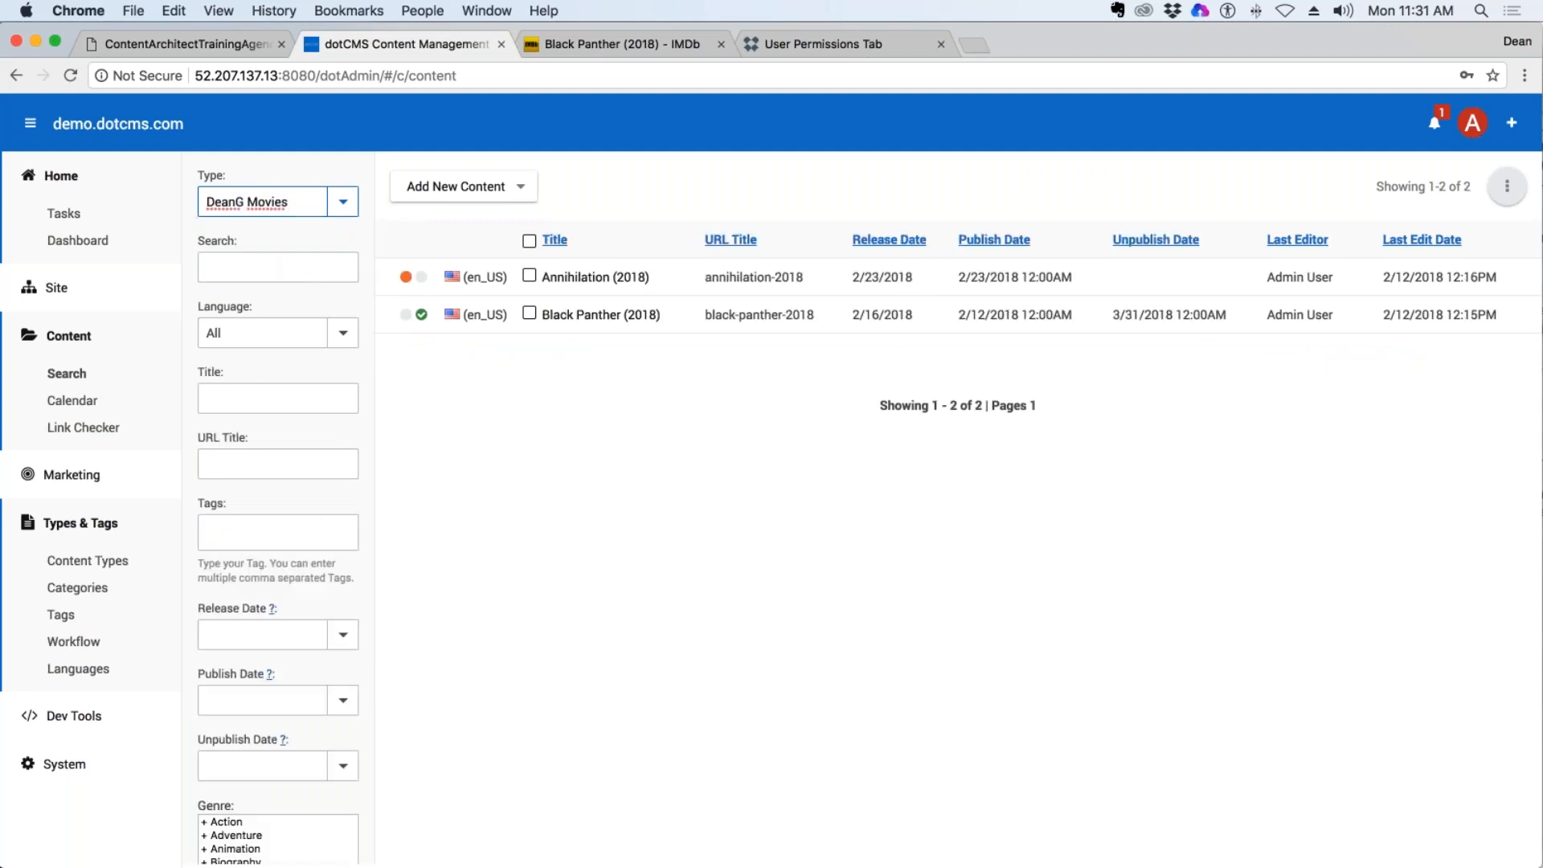
Open the Black Panther (2018) movie, review its content fields and show its related cast.
{"action": "left_click", "coordinate": [598, 319]}
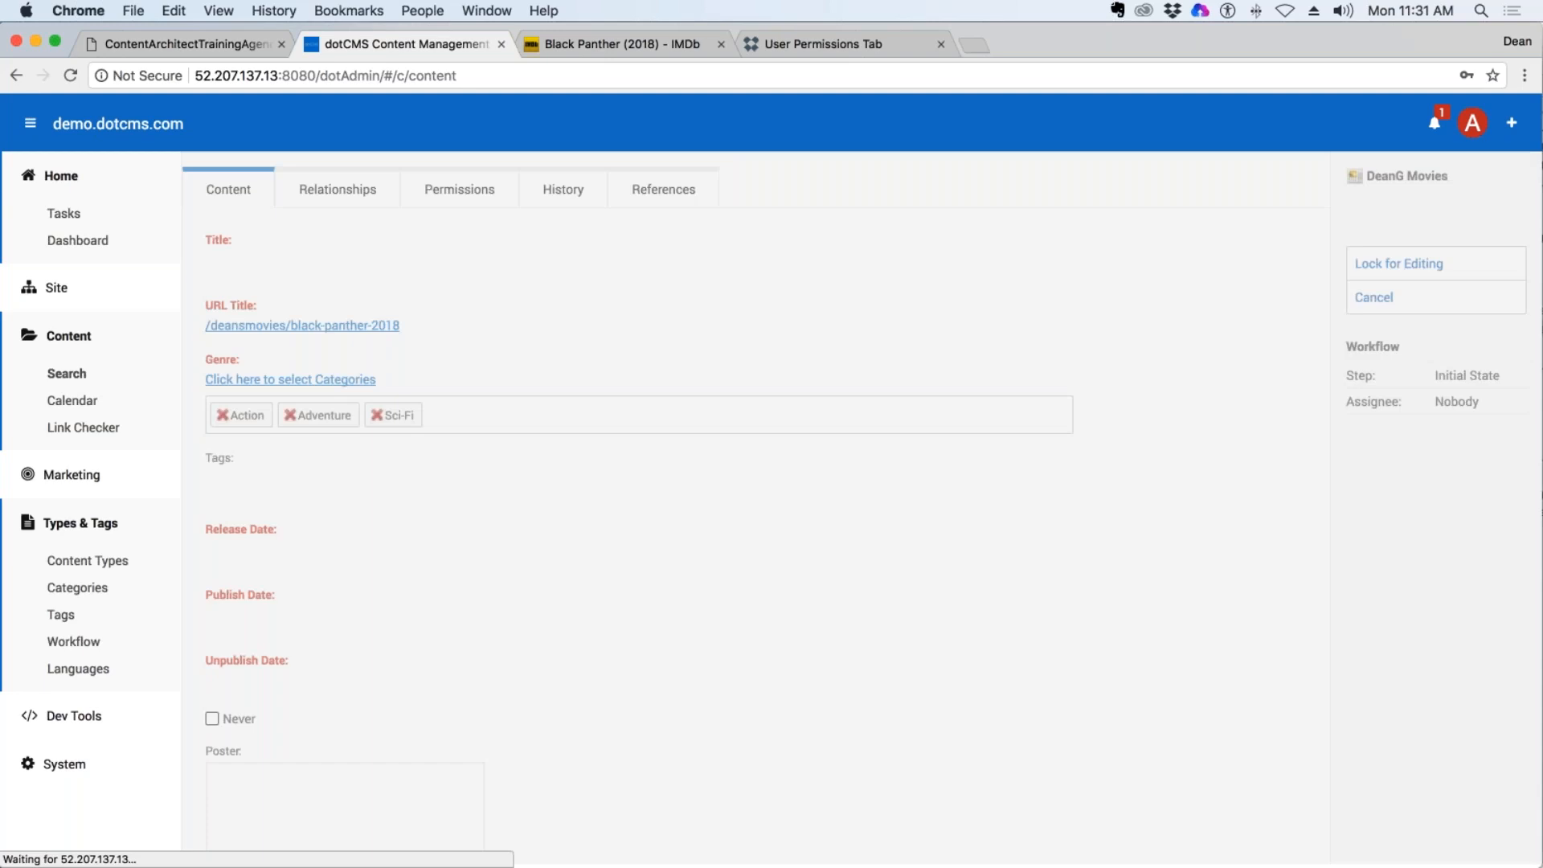
{"action": "scroll", "coordinate": [555, 610], "scroll_direction": "down", "scroll_amount": 6}
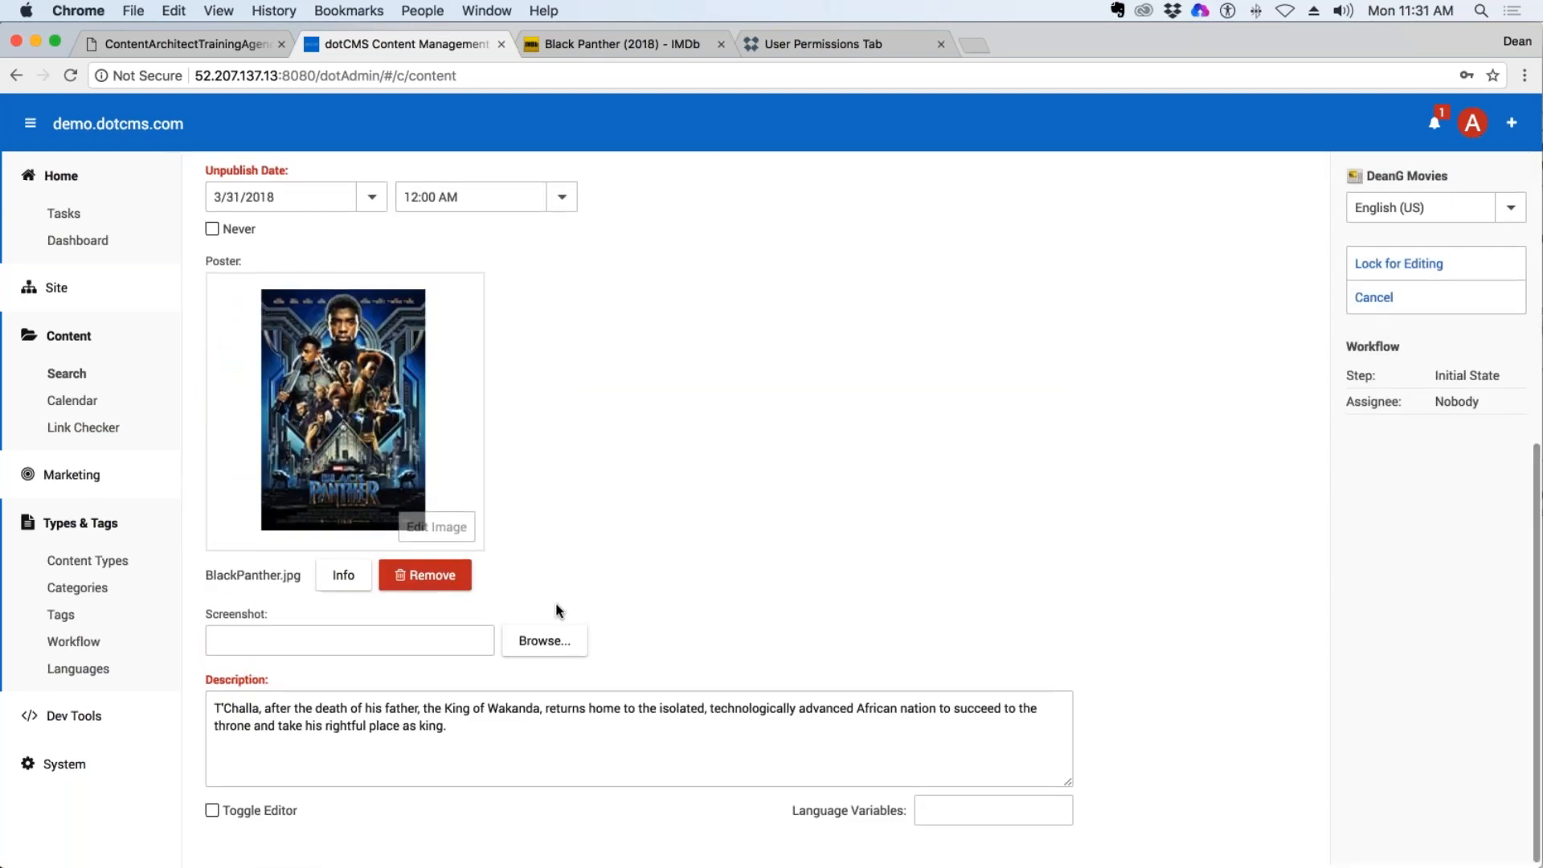
{"action": "scroll", "coordinate": [557, 610], "scroll_direction": "up", "scroll_amount": 5}
{"action": "scroll", "coordinate": [557, 610], "scroll_direction": "down", "scroll_amount": 5}
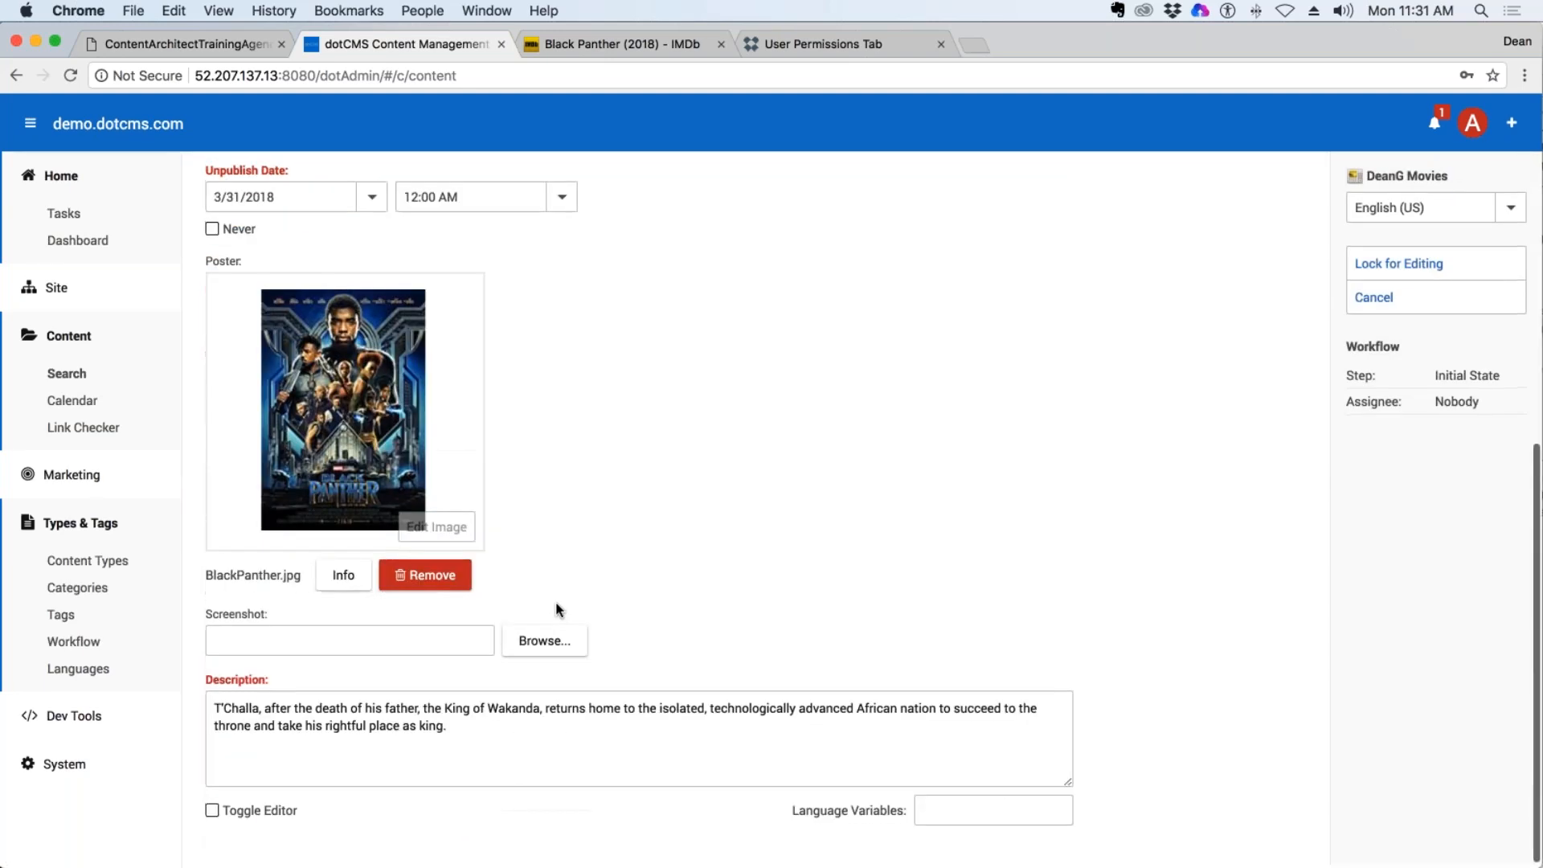
{"action": "scroll", "coordinate": [557, 610], "scroll_direction": "up", "scroll_amount": 7}
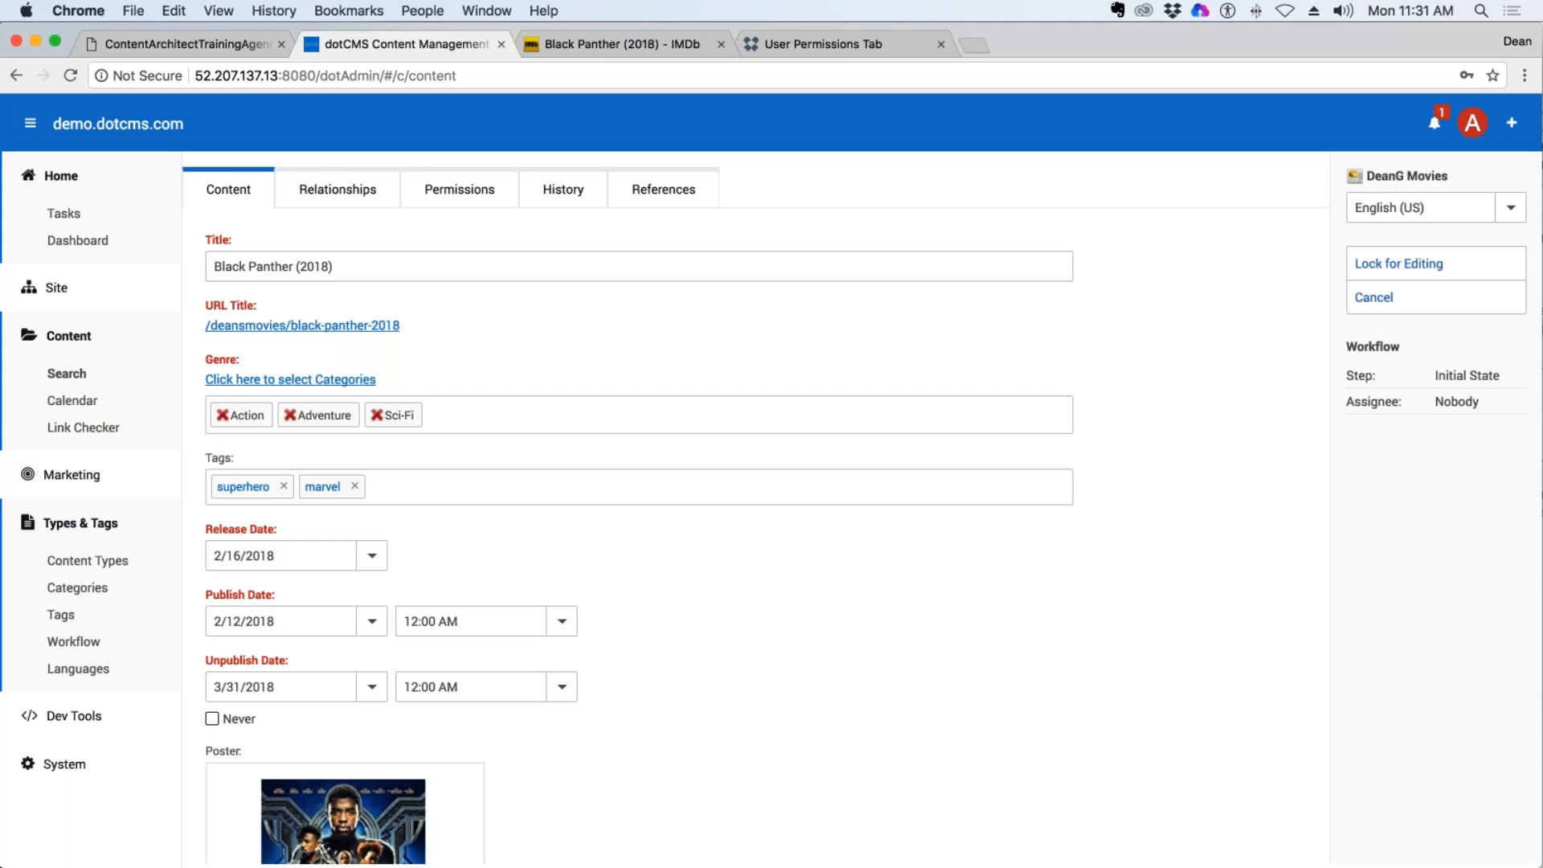
{"action": "left_click", "coordinate": [369, 195]}
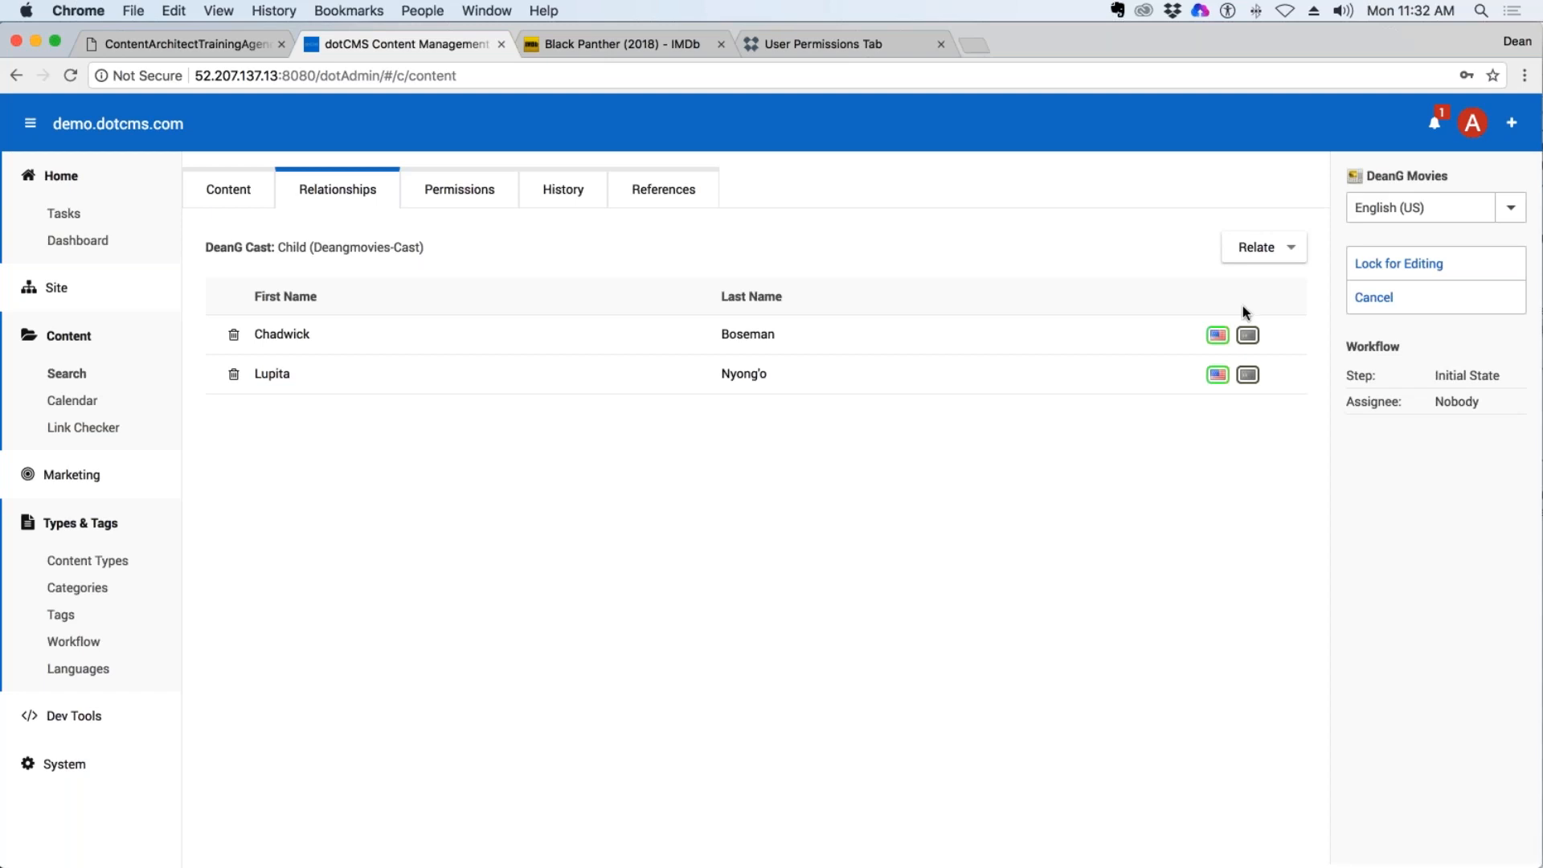
Start a new related DeanG Cast entry from the movie's relationships, accepting the loss of unsaved changes.
{"action": "left_click", "coordinate": [1286, 246]}
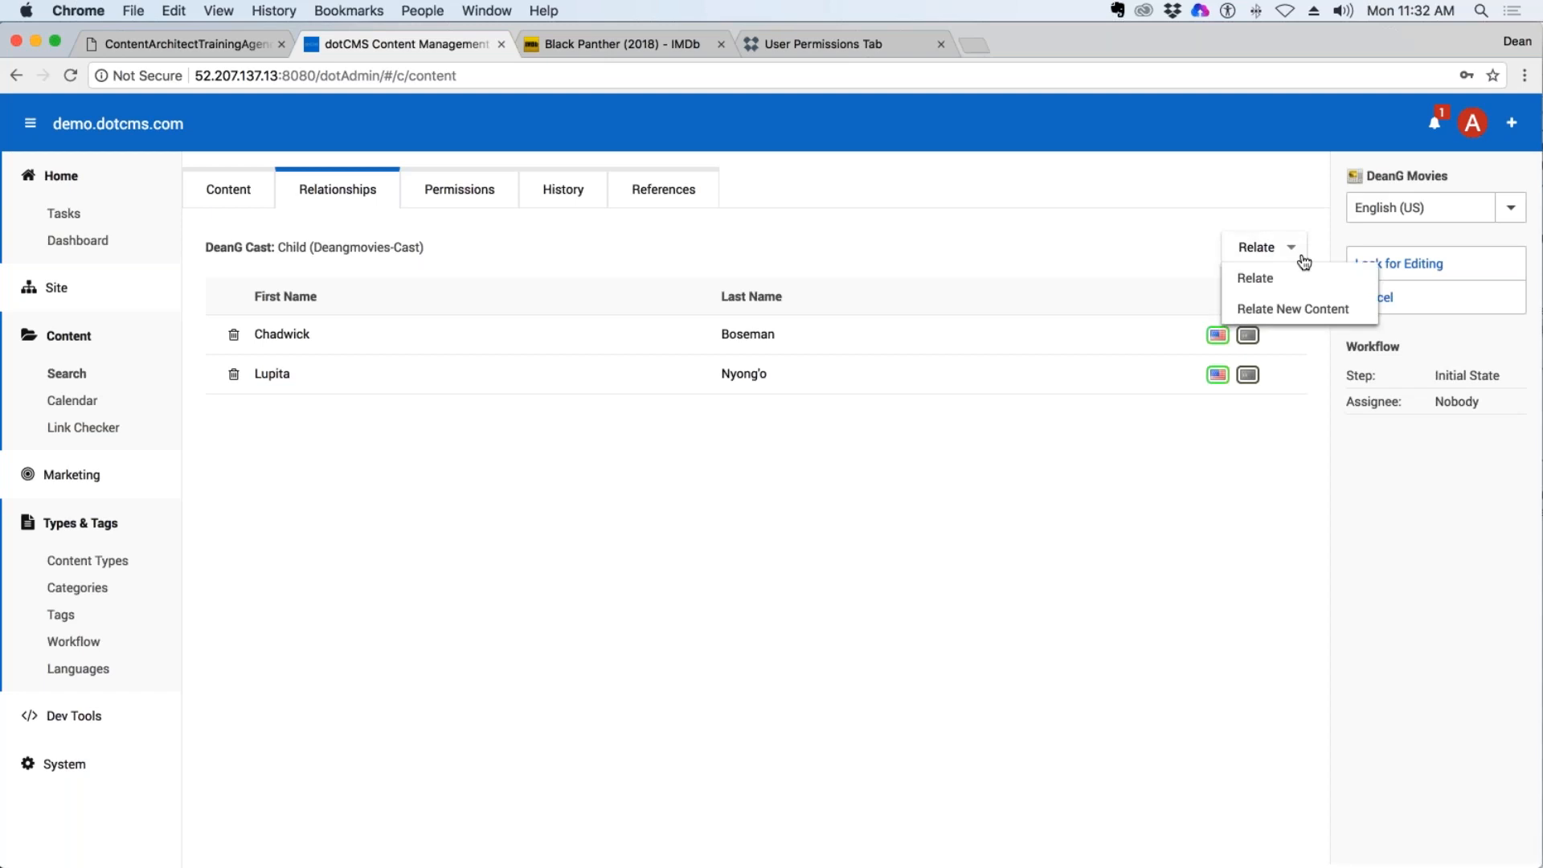
{"action": "left_click", "coordinate": [1302, 313]}
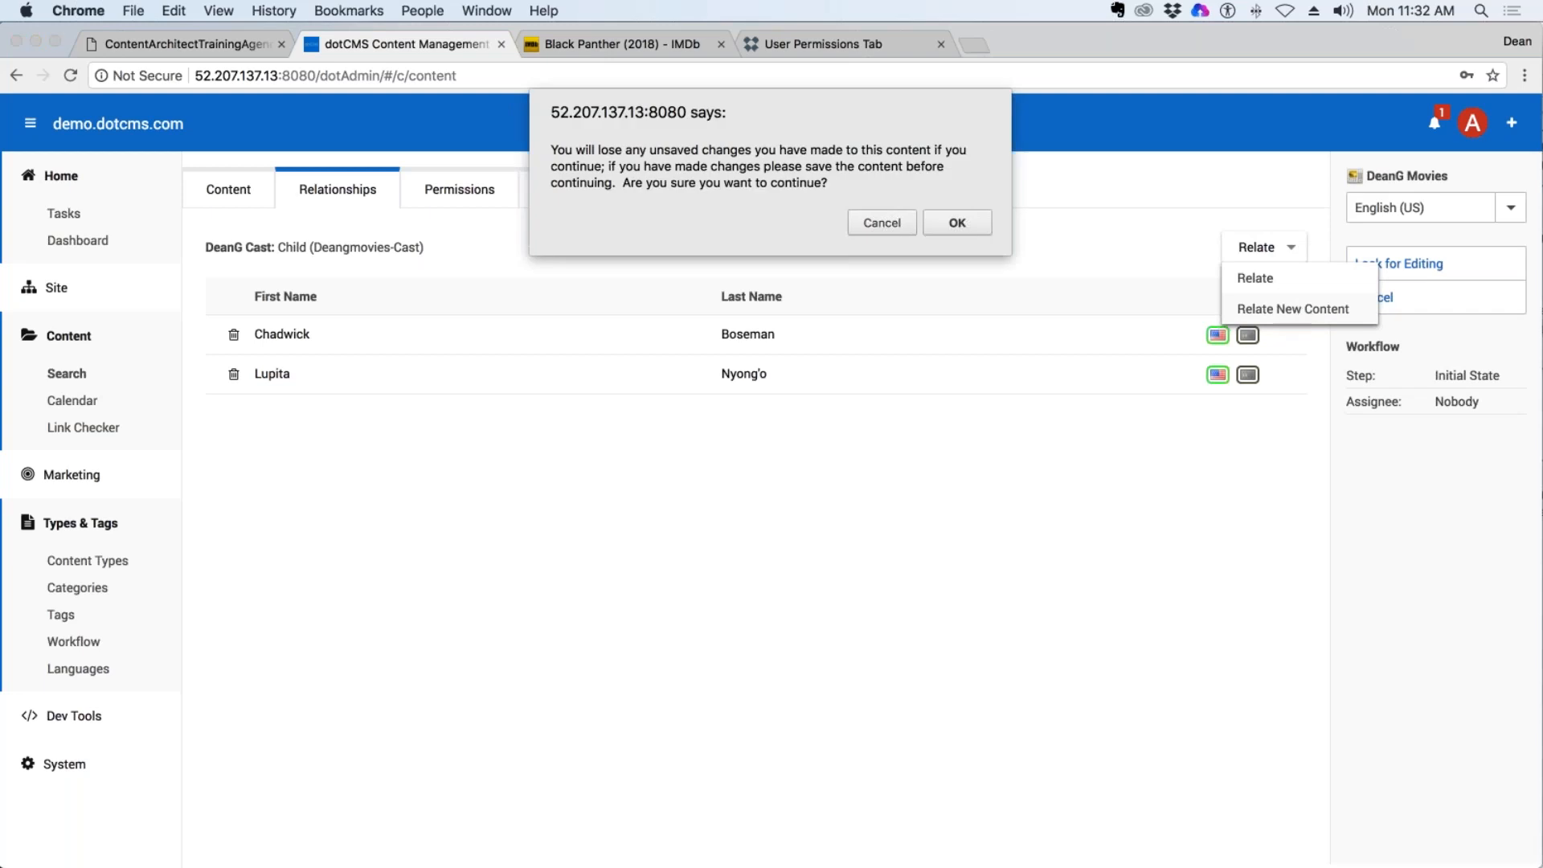
{"action": "left_click", "coordinate": [958, 223]}
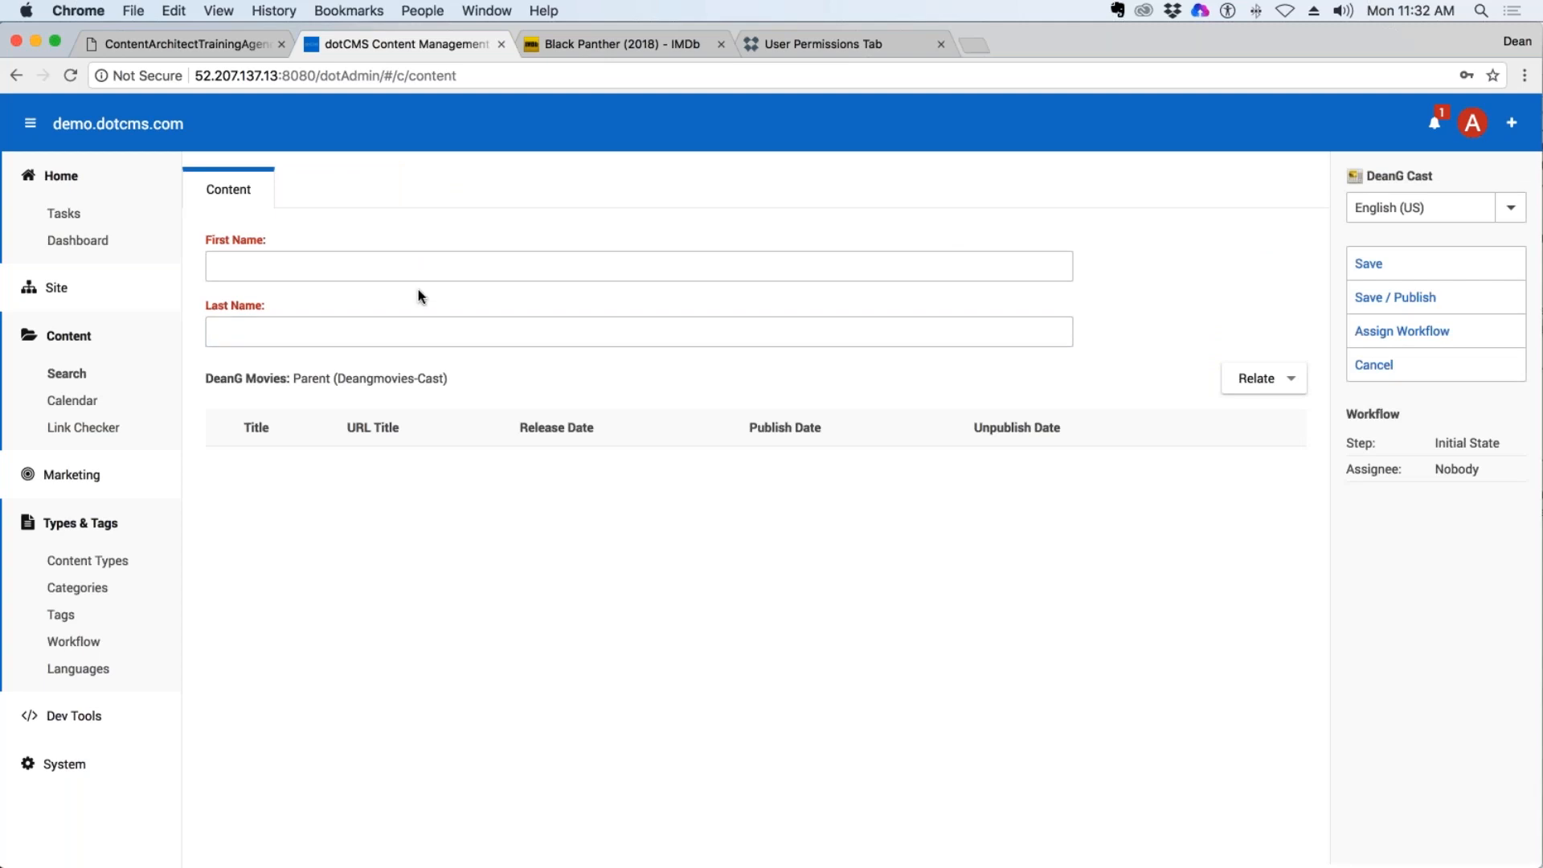
Switch to the IMDb page for Black Panther (2018) and copy the name Michael B. Jordan from its stars.
{"action": "left_click", "coordinate": [600, 50]}
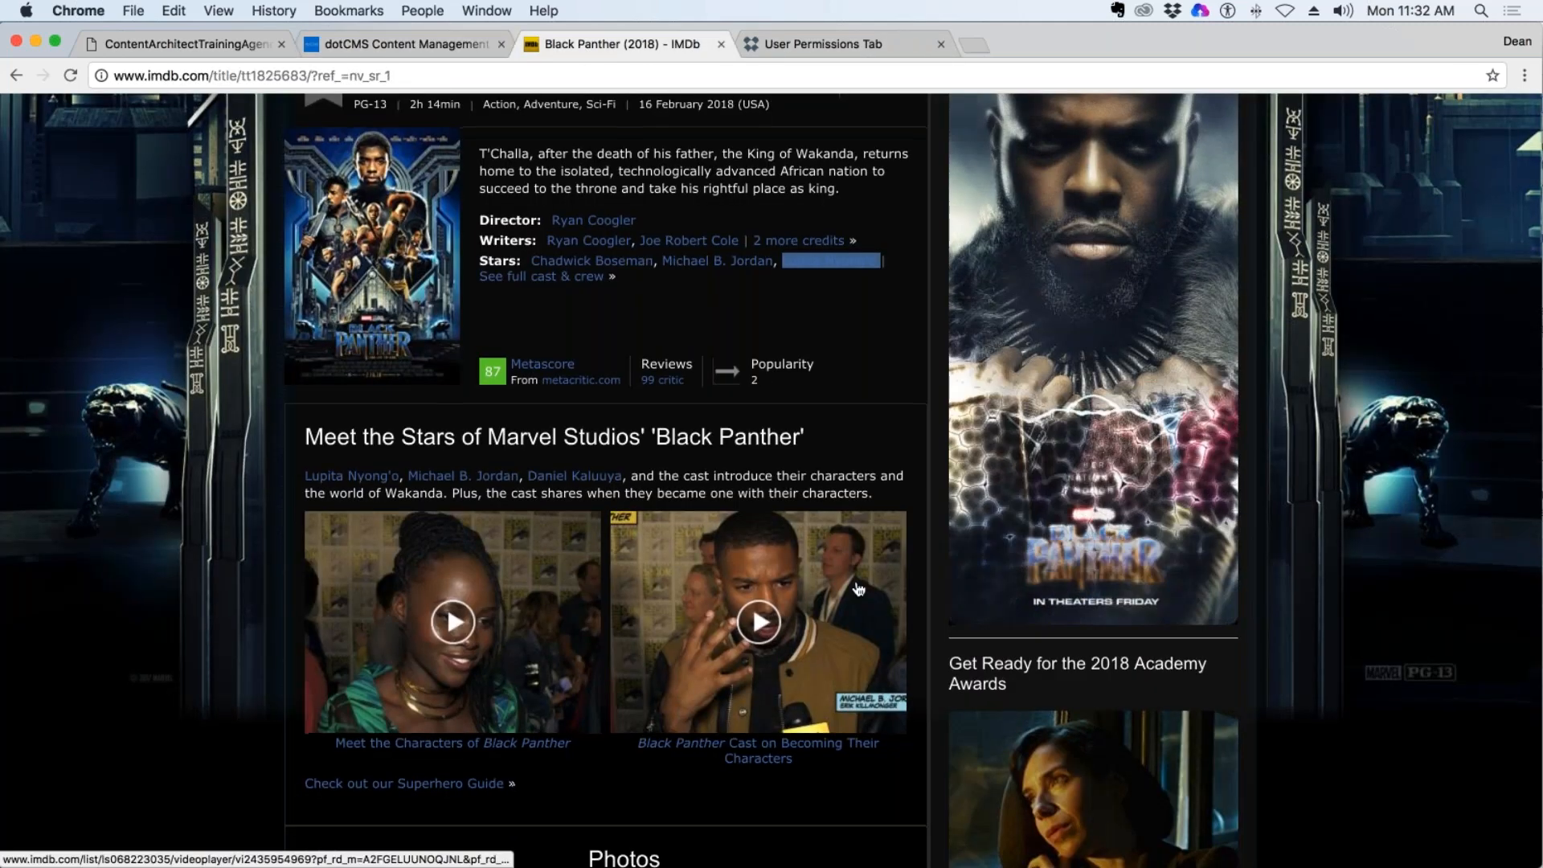
{"action": "scroll", "coordinate": [858, 586], "scroll_direction": "down", "scroll_amount": 2}
{"action": "scroll", "coordinate": [859, 586], "scroll_direction": "up", "scroll_amount": 3}
{"action": "left_click", "coordinate": [742, 385]}
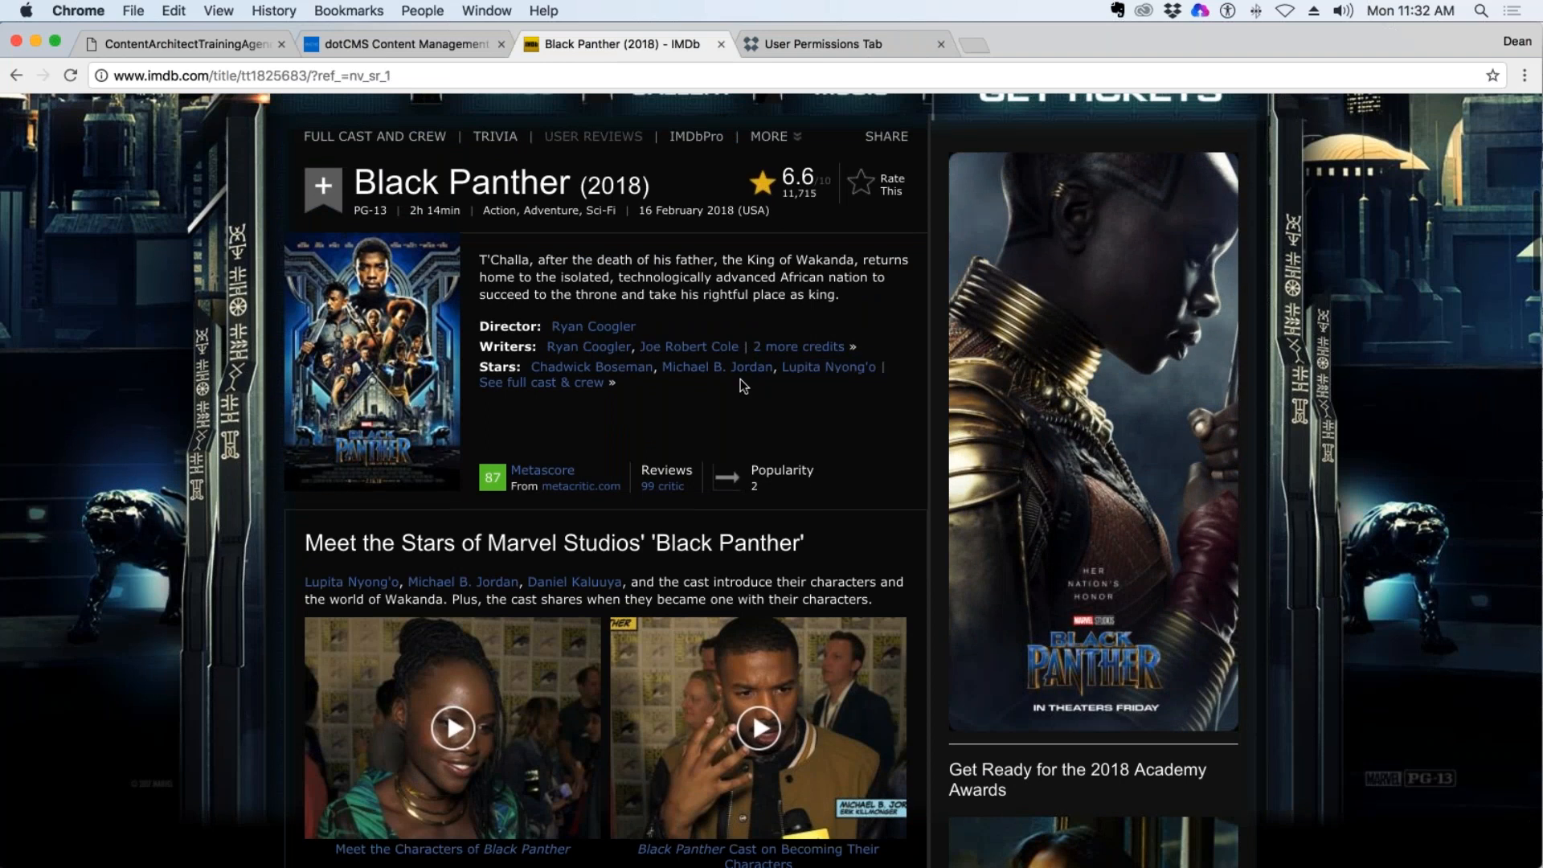
{"action": "left_click_drag", "start_coordinate": [774, 368], "coordinate": [661, 369]}
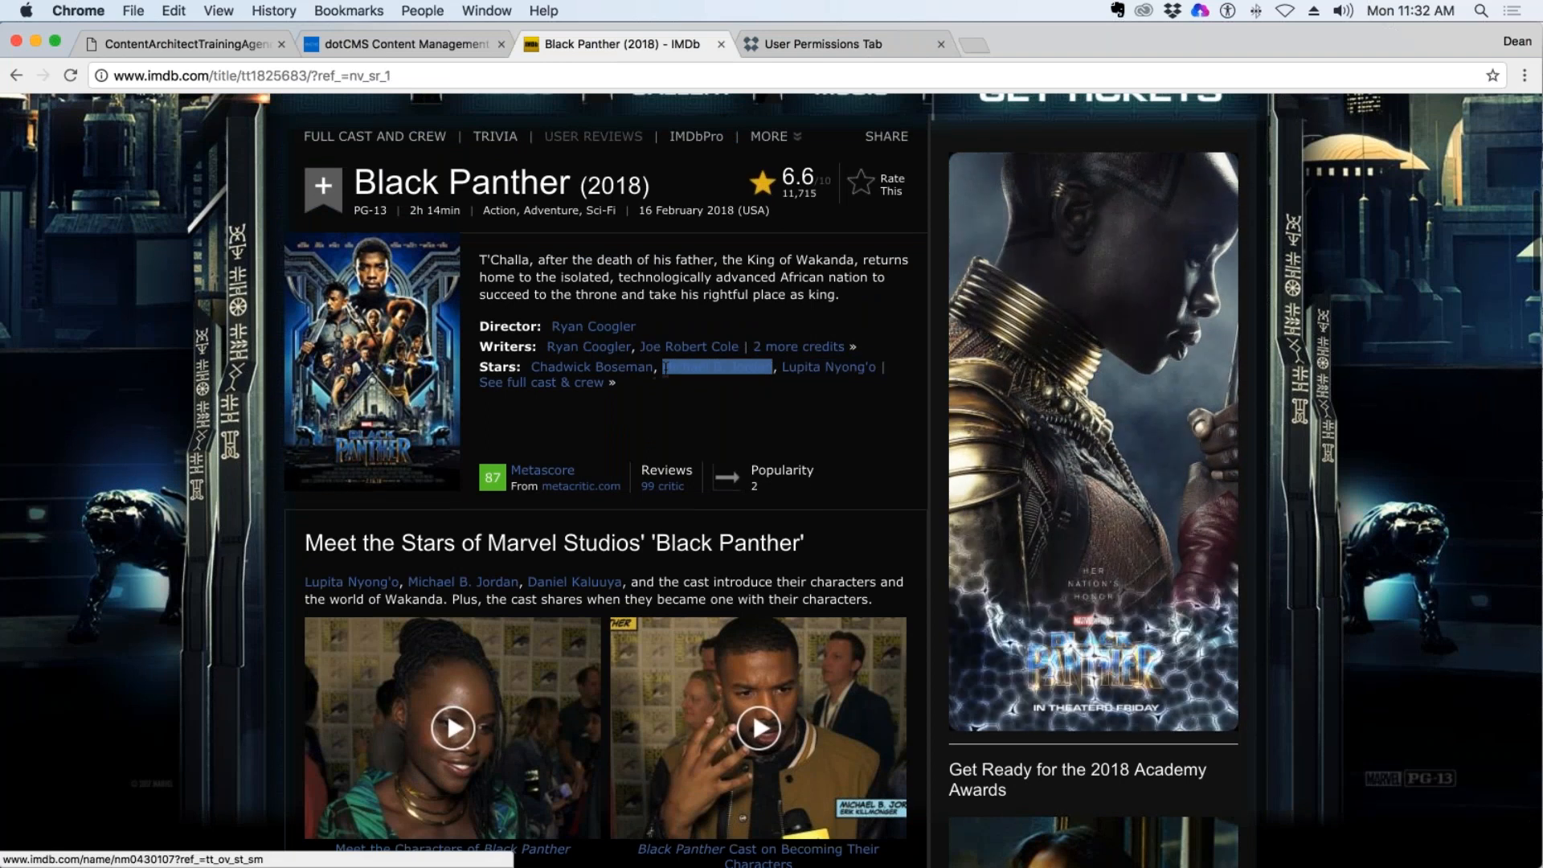
{"action": "key", "text": "super+c"}
Switch back to dotCMS and fill in the cast entry with first name Michael B. and last name Jordan.
{"action": "left_click", "coordinate": [398, 43]}
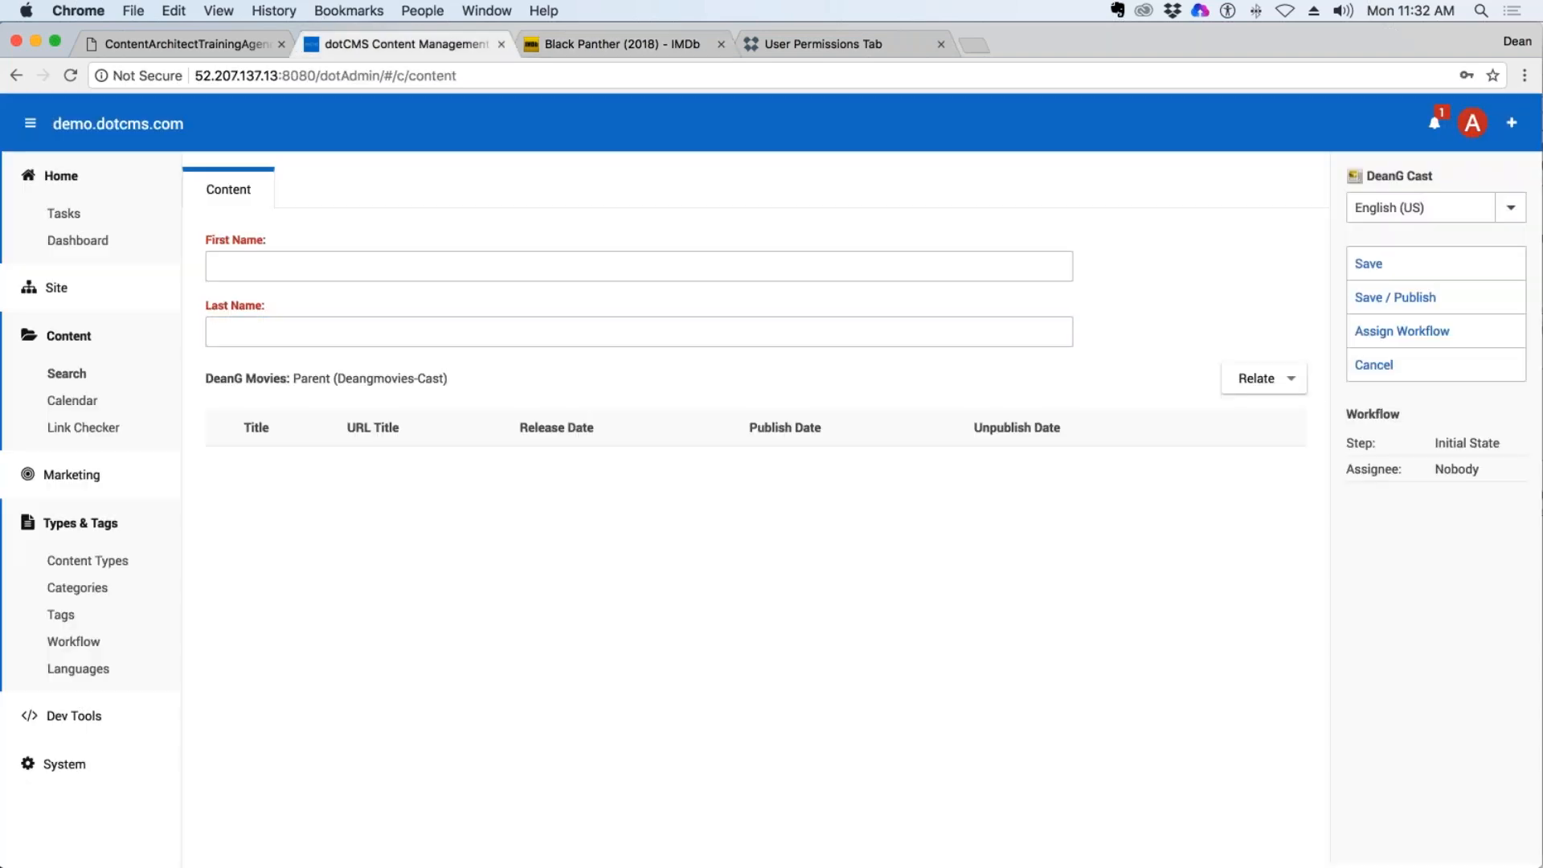
{"action": "left_click", "coordinate": [331, 271]}
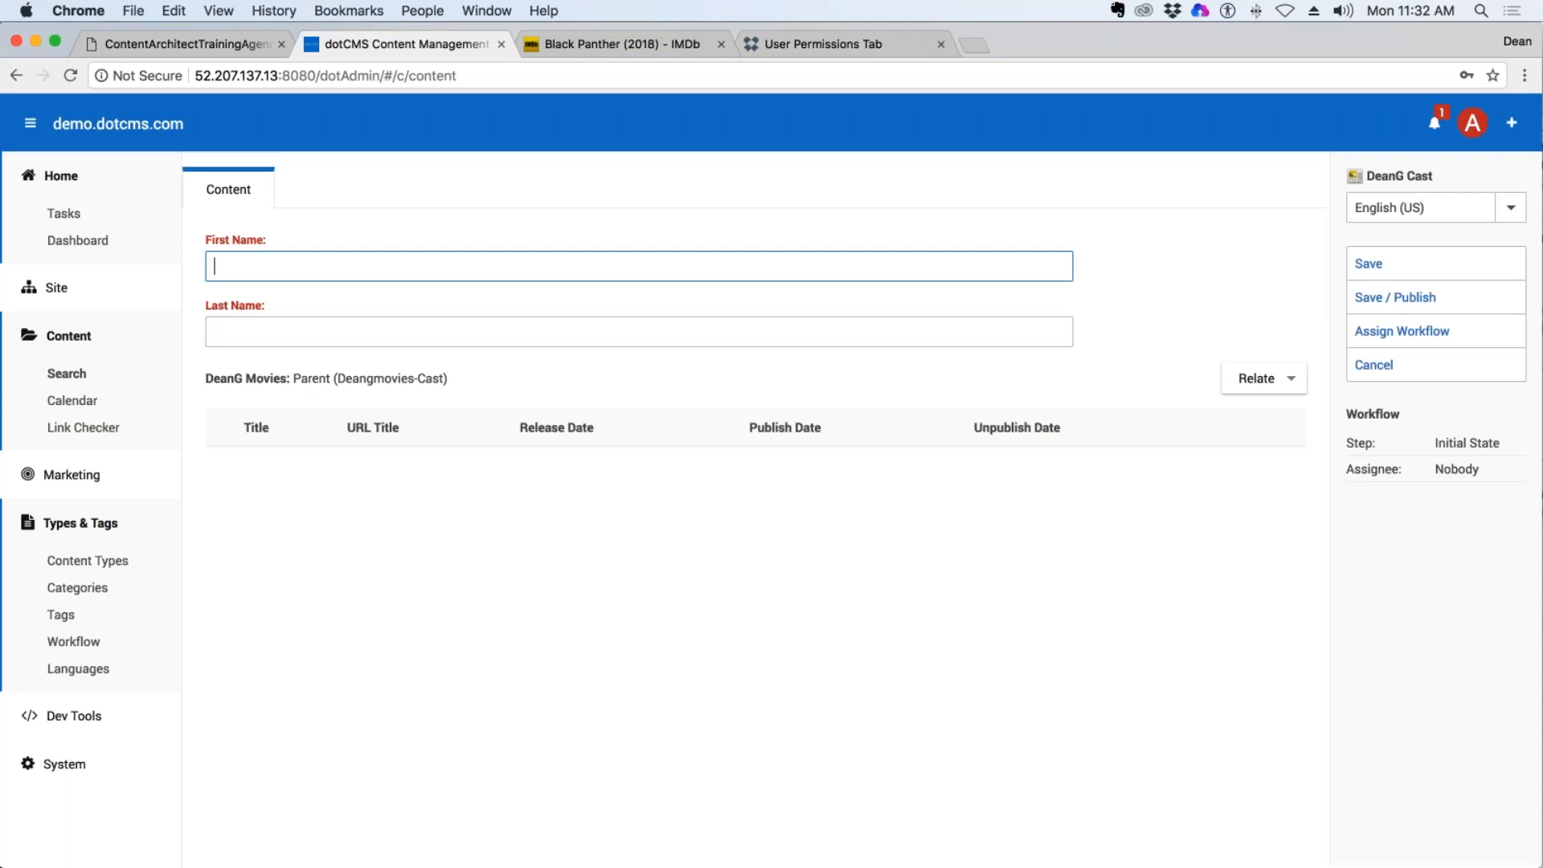
{"action": "key", "text": "super+v"}
{"action": "left_click_drag", "start_coordinate": [316, 267], "coordinate": [278, 271]}
{"action": "key", "text": "super+x"}
{"action": "left_click", "coordinate": [236, 335]}
{"action": "key", "text": "super+v"}
Save and publish the Michael B. Jordan cast entry without picking a movie in the relate search.
{"action": "left_click", "coordinate": [1265, 385]}
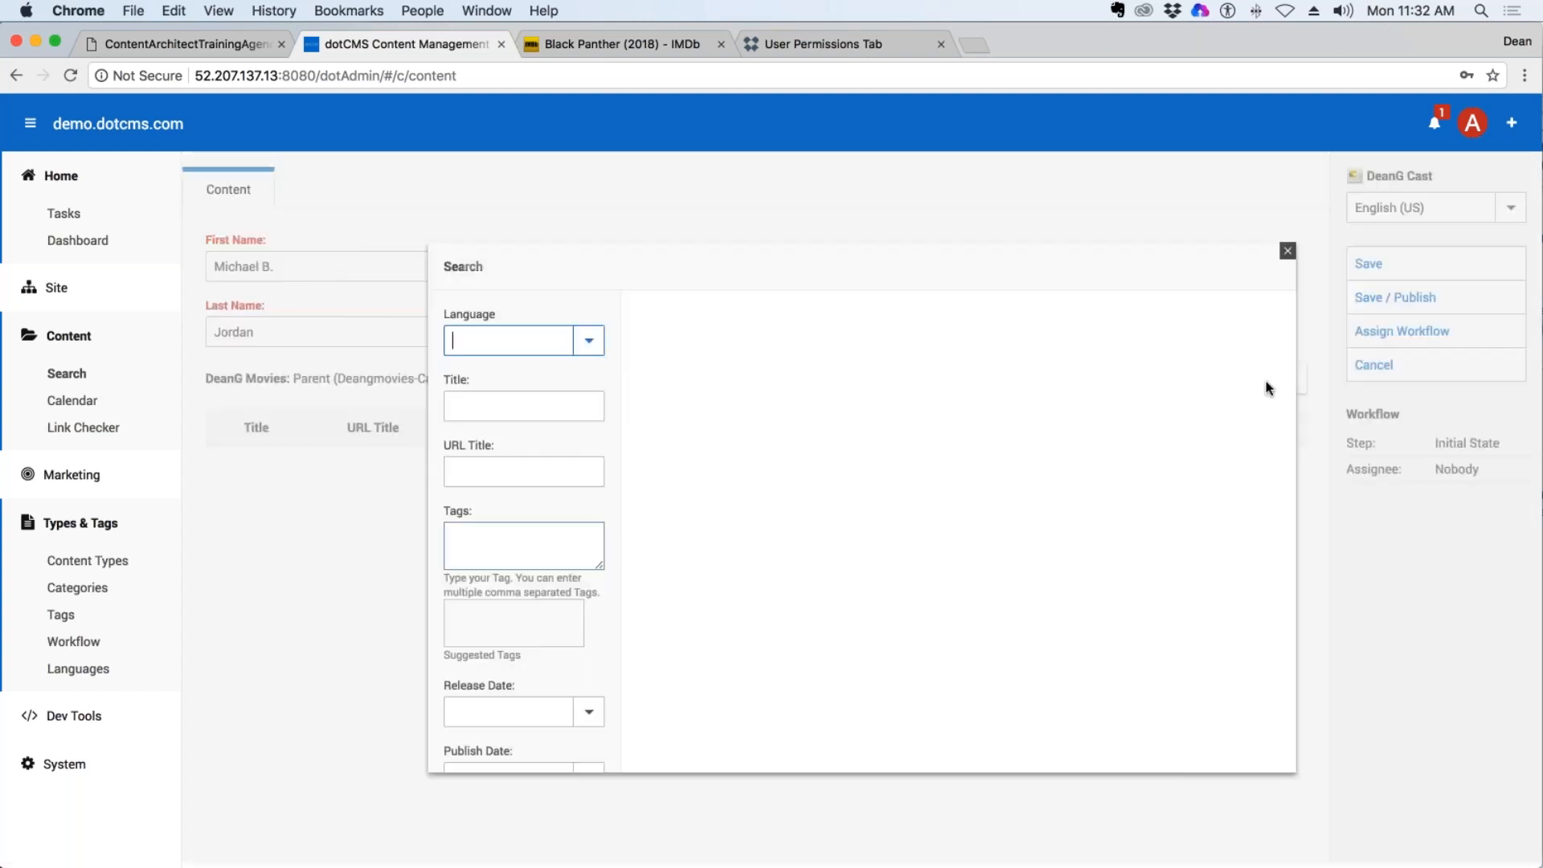
{"action": "left_click", "coordinate": [1287, 251]}
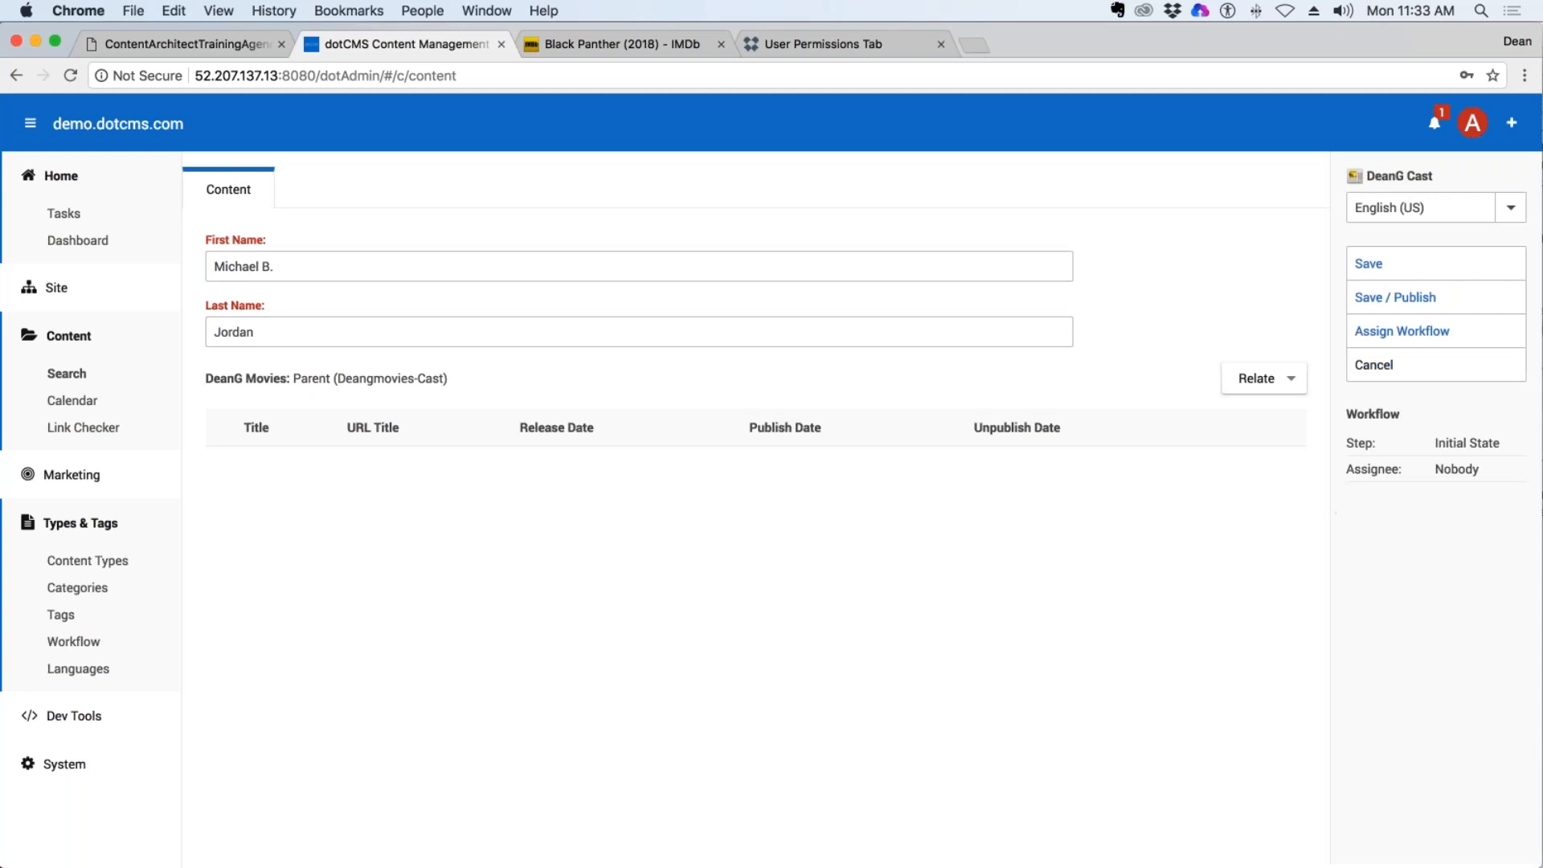
{"action": "left_click", "coordinate": [1398, 299]}
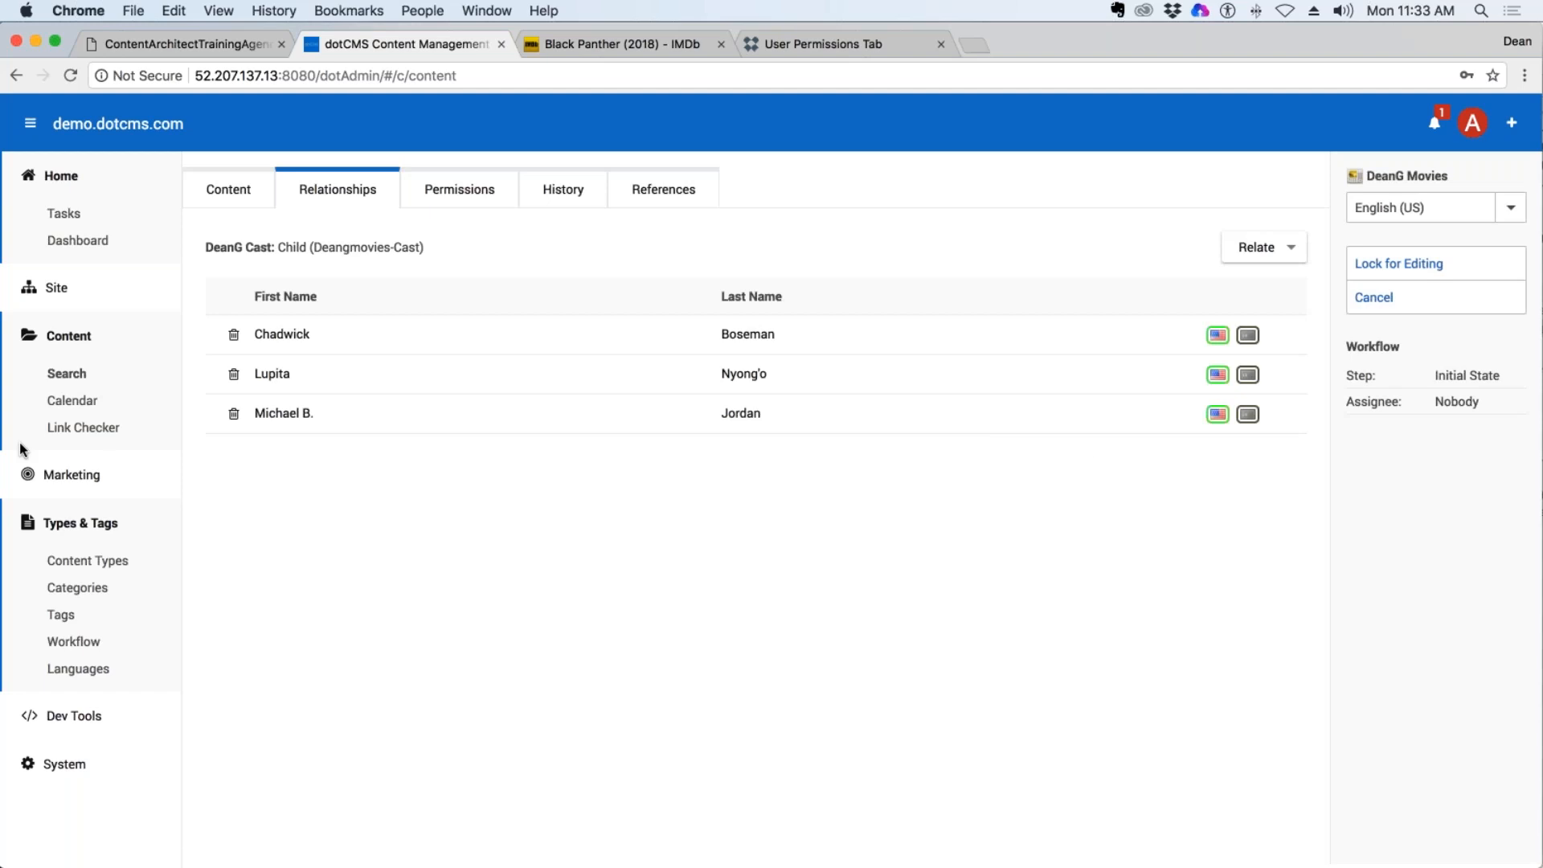
Lock the Black Panther (2018) movie for editing, and save and publish it with its related cast.
{"action": "left_click", "coordinate": [1398, 263]}
{"action": "left_click", "coordinate": [1414, 331]}
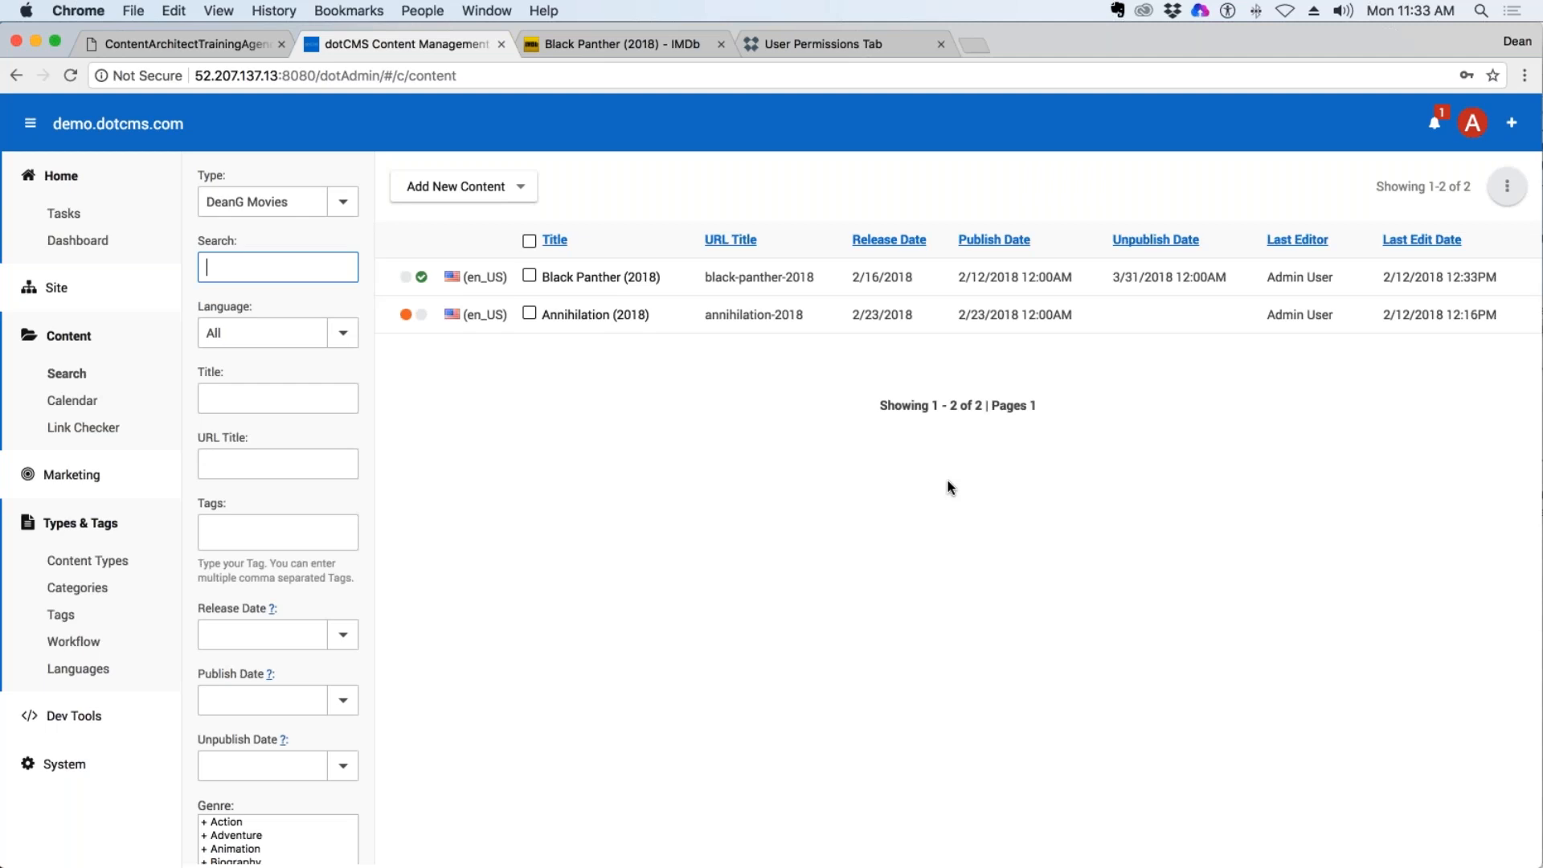
Switch to the dotCMS documentation site and search it for "pull related".
{"action": "left_click", "coordinate": [809, 42]}
{"action": "scroll", "coordinate": [1010, 173], "scroll_direction": "up", "scroll_amount": 7}
{"action": "left_click", "coordinate": [1238, 133]}
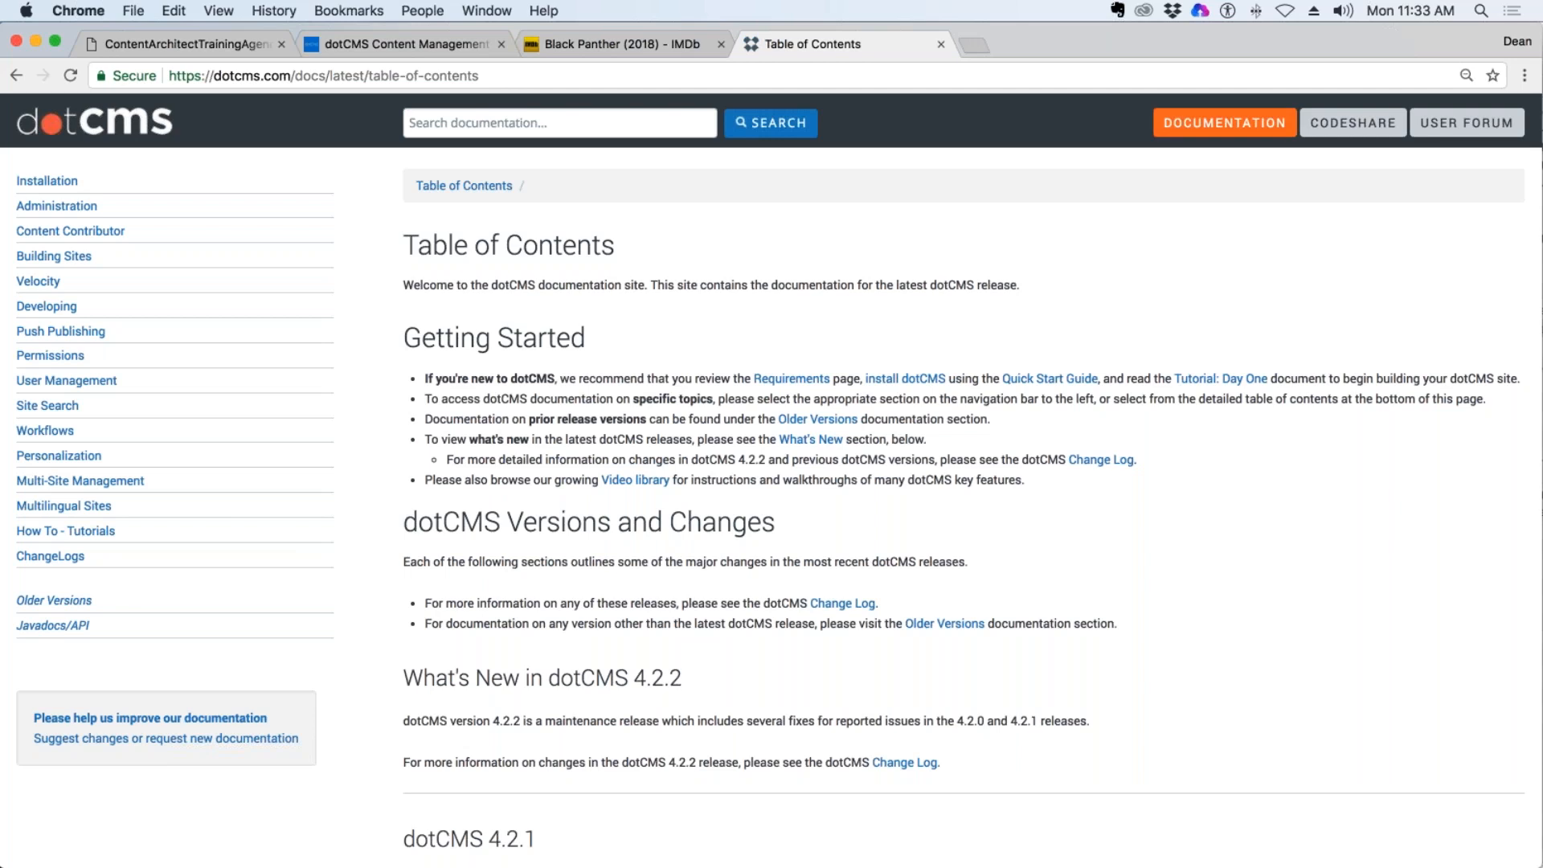
{"action": "left_click", "coordinate": [532, 125]}
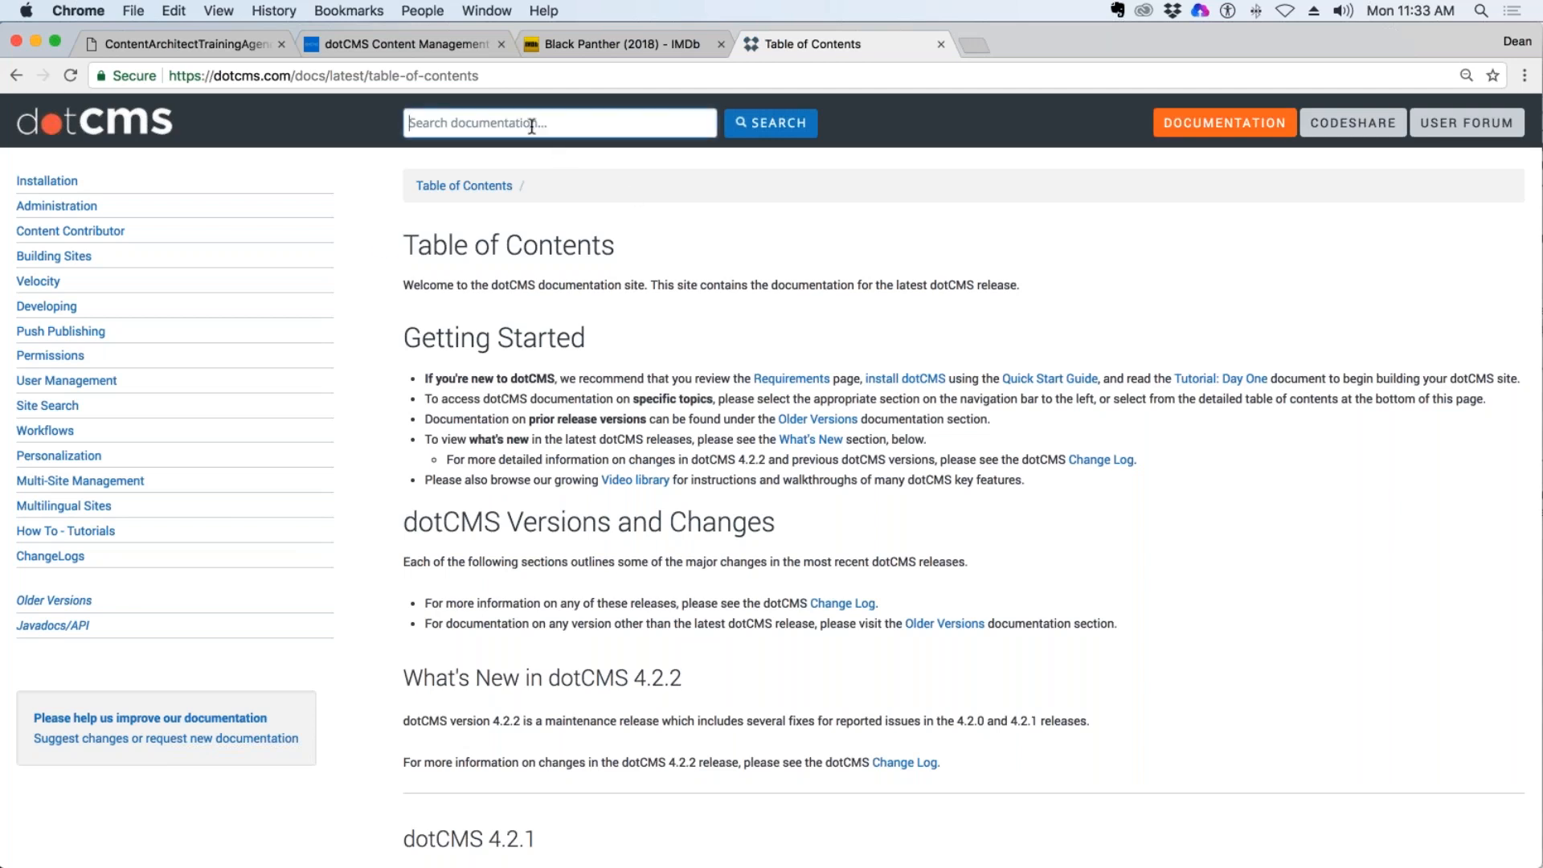
{"action": "type", "text": "pull related"}
{"action": "key", "text": "Return"}
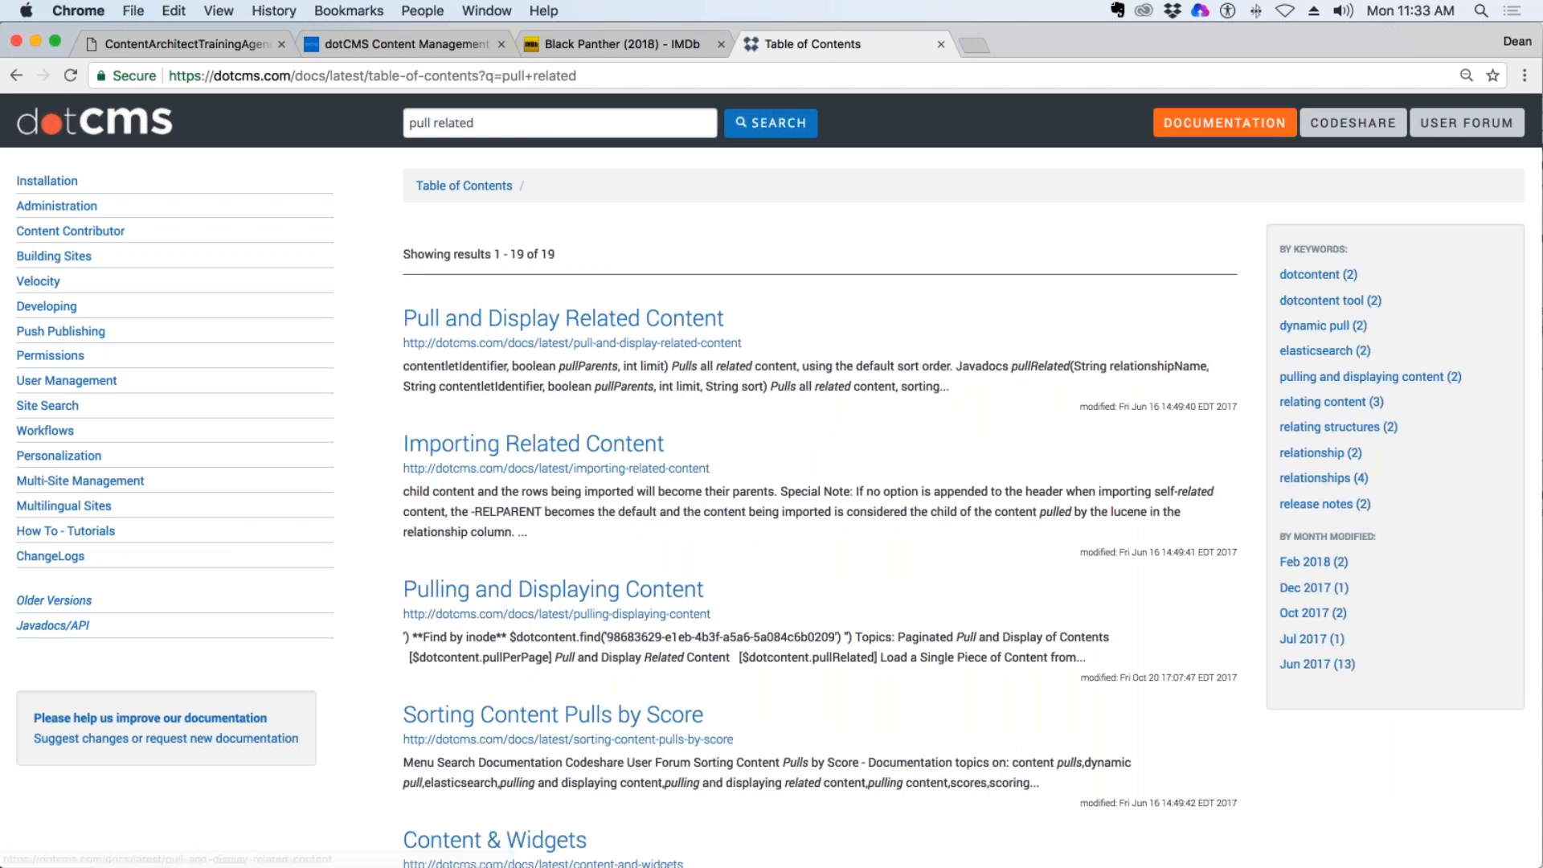
Open the Pull and Display Related Content article and highlight the $dotcontent.pullRelated() method in its introduction.
{"action": "left_click", "coordinate": [599, 321]}
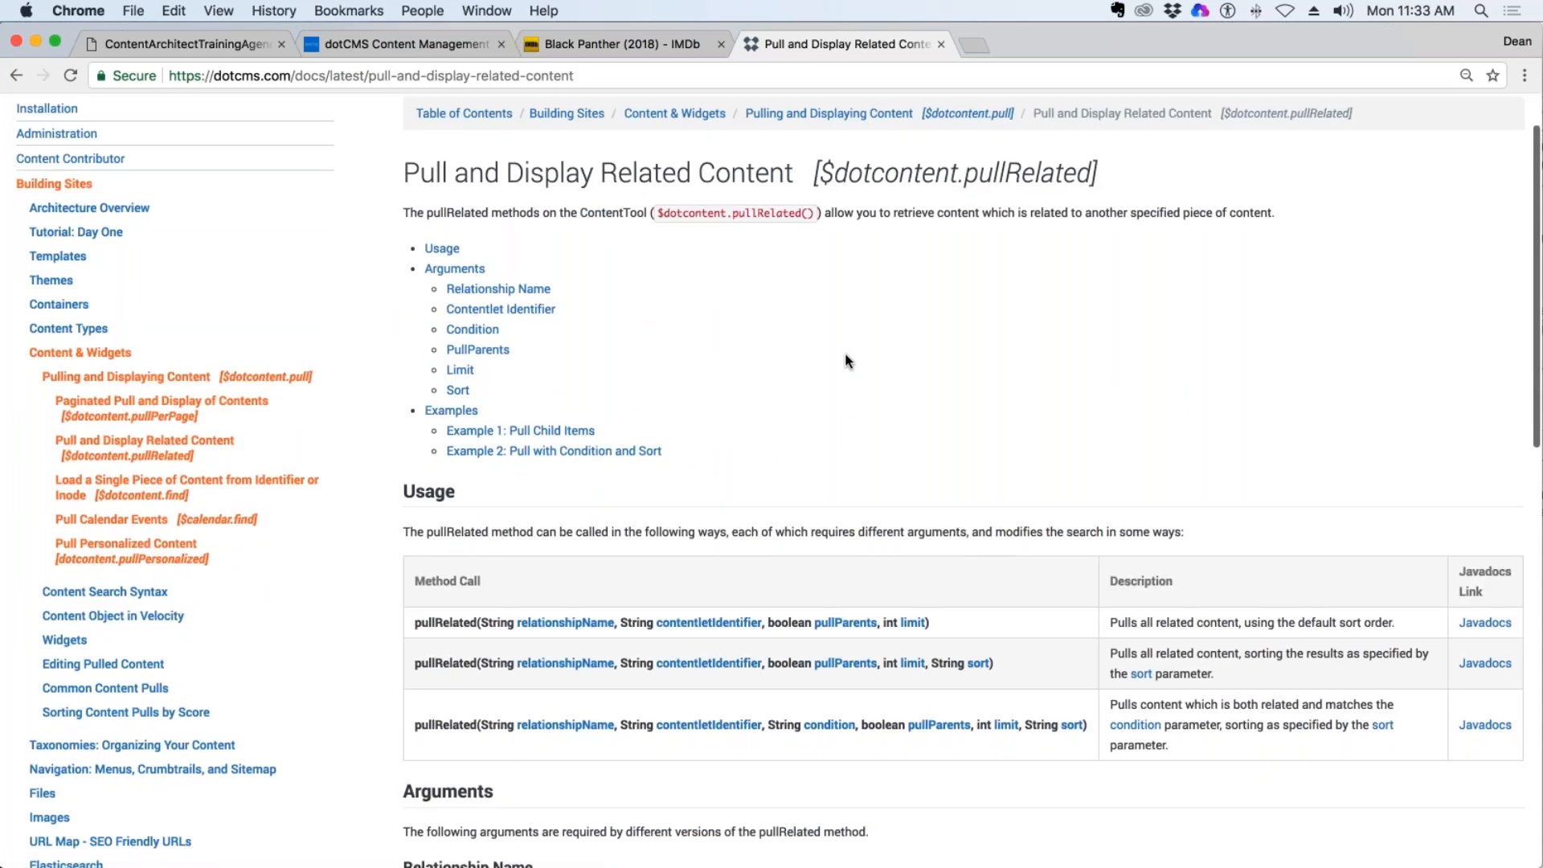
{"action": "scroll", "coordinate": [845, 359], "scroll_direction": "down", "scroll_amount": 1}
{"action": "left_click_drag", "start_coordinate": [656, 208], "coordinate": [815, 207]}
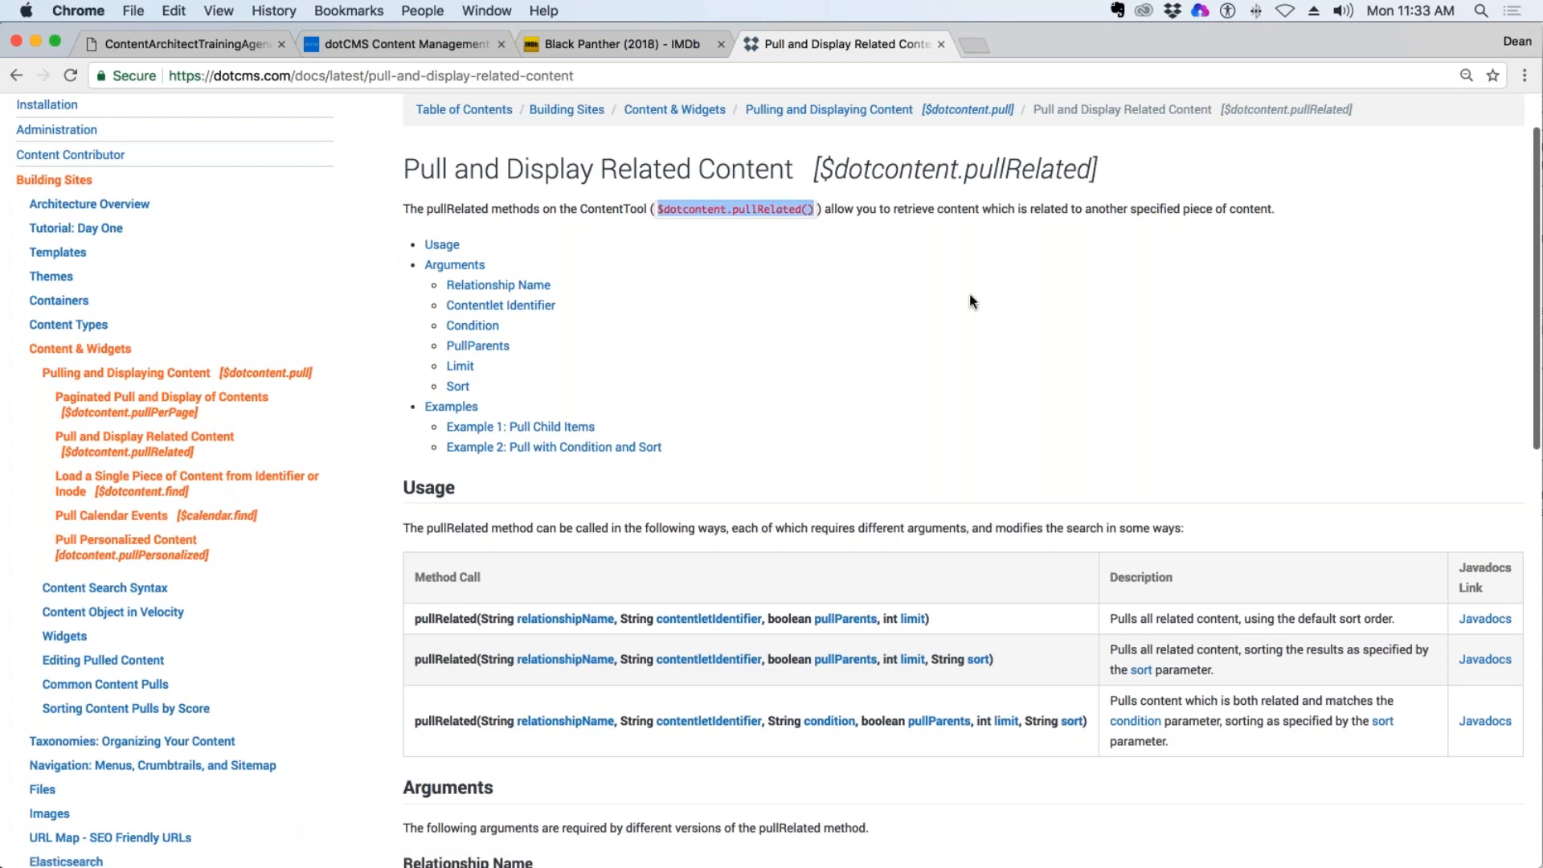
Search the dotCMS documentation for "category pull" and open the Pulling Categories article at its Pulling Child Categories code example.
{"action": "scroll", "coordinate": [969, 298], "scroll_direction": "up", "scroll_amount": 2}
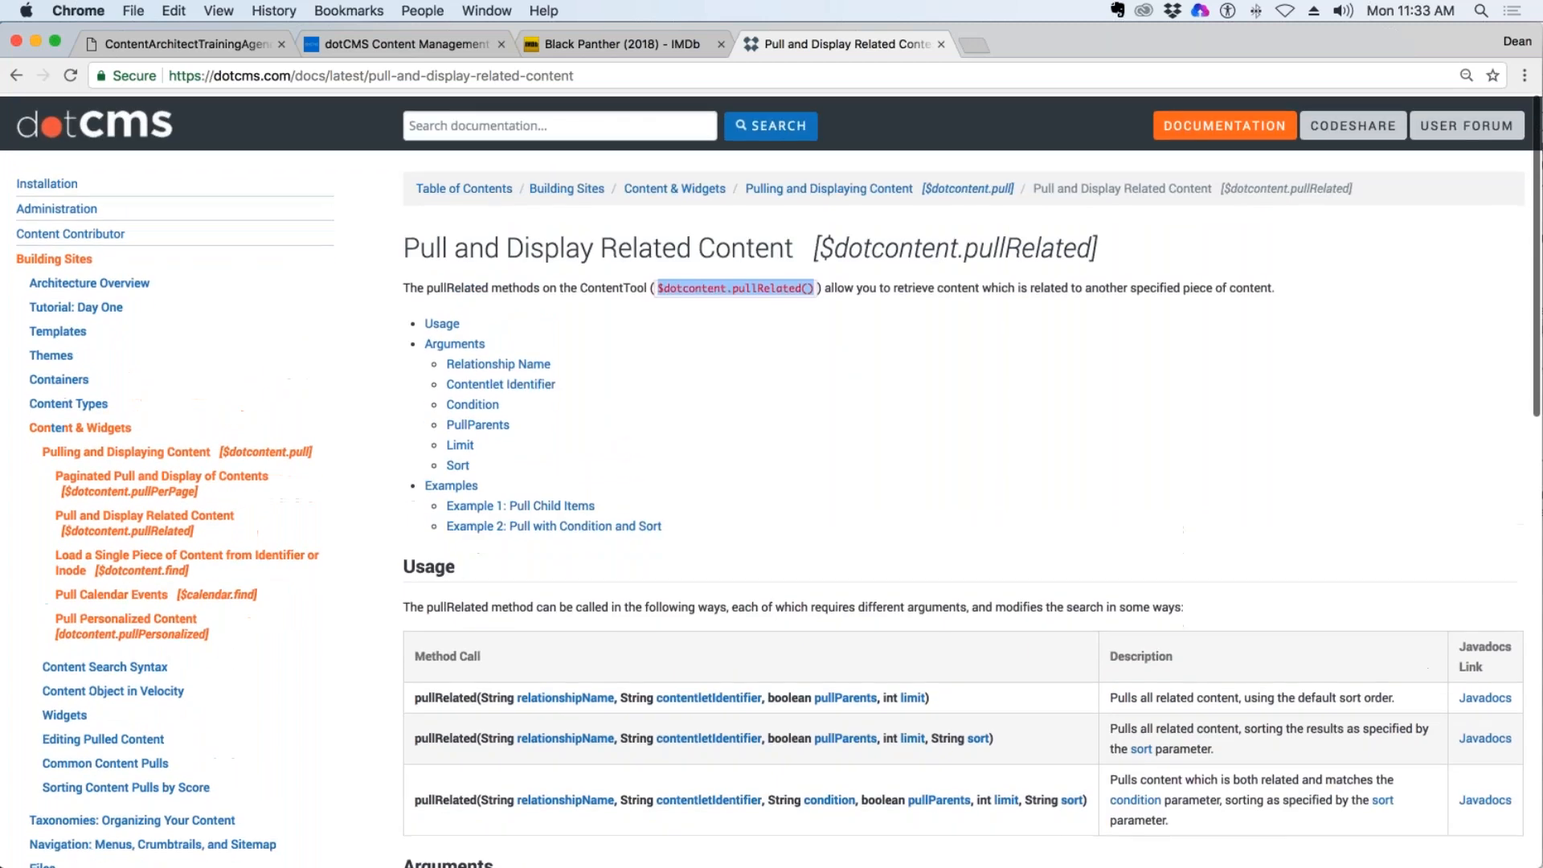
{"action": "left_click", "coordinate": [13, 75]}
{"action": "left_click", "coordinate": [487, 123]}
{"action": "key", "text": "super+a"}
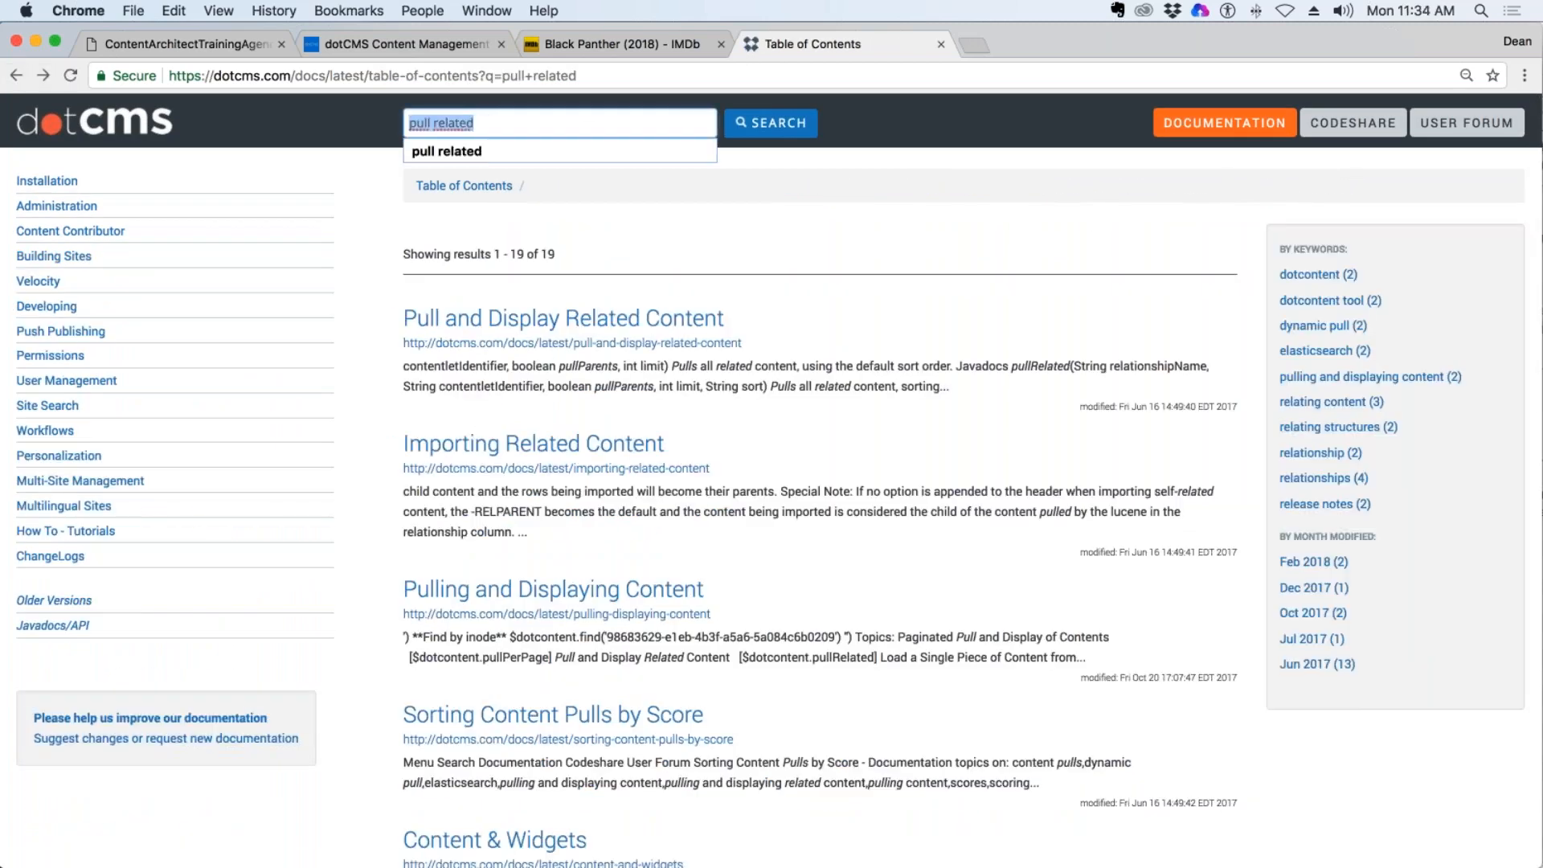
{"action": "type", "text": "cate"}
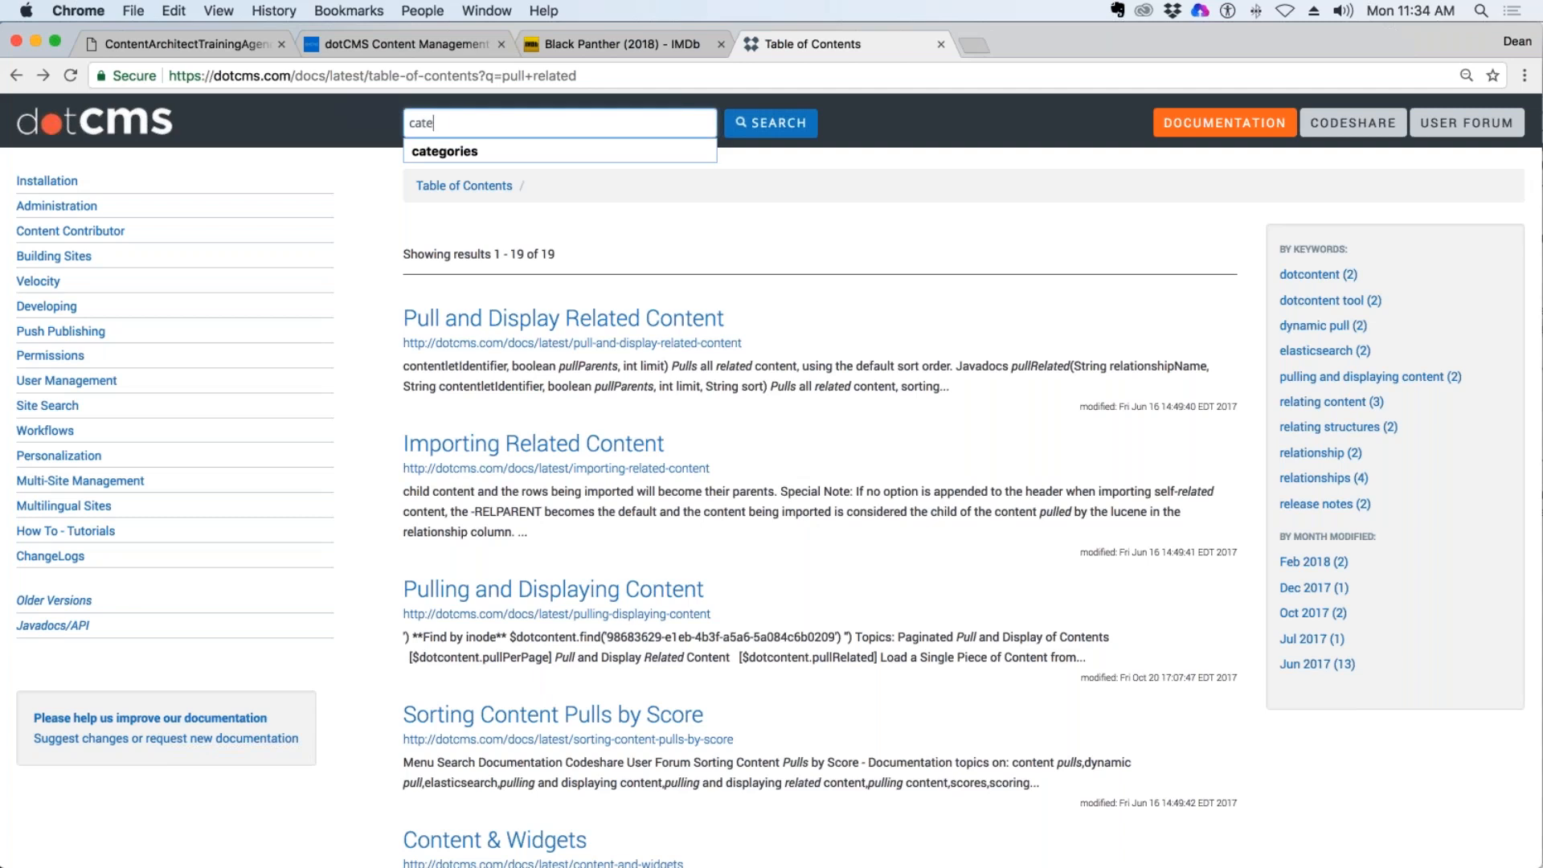
{"action": "type", "text": "gory pull"}
{"action": "key", "text": "Return"}
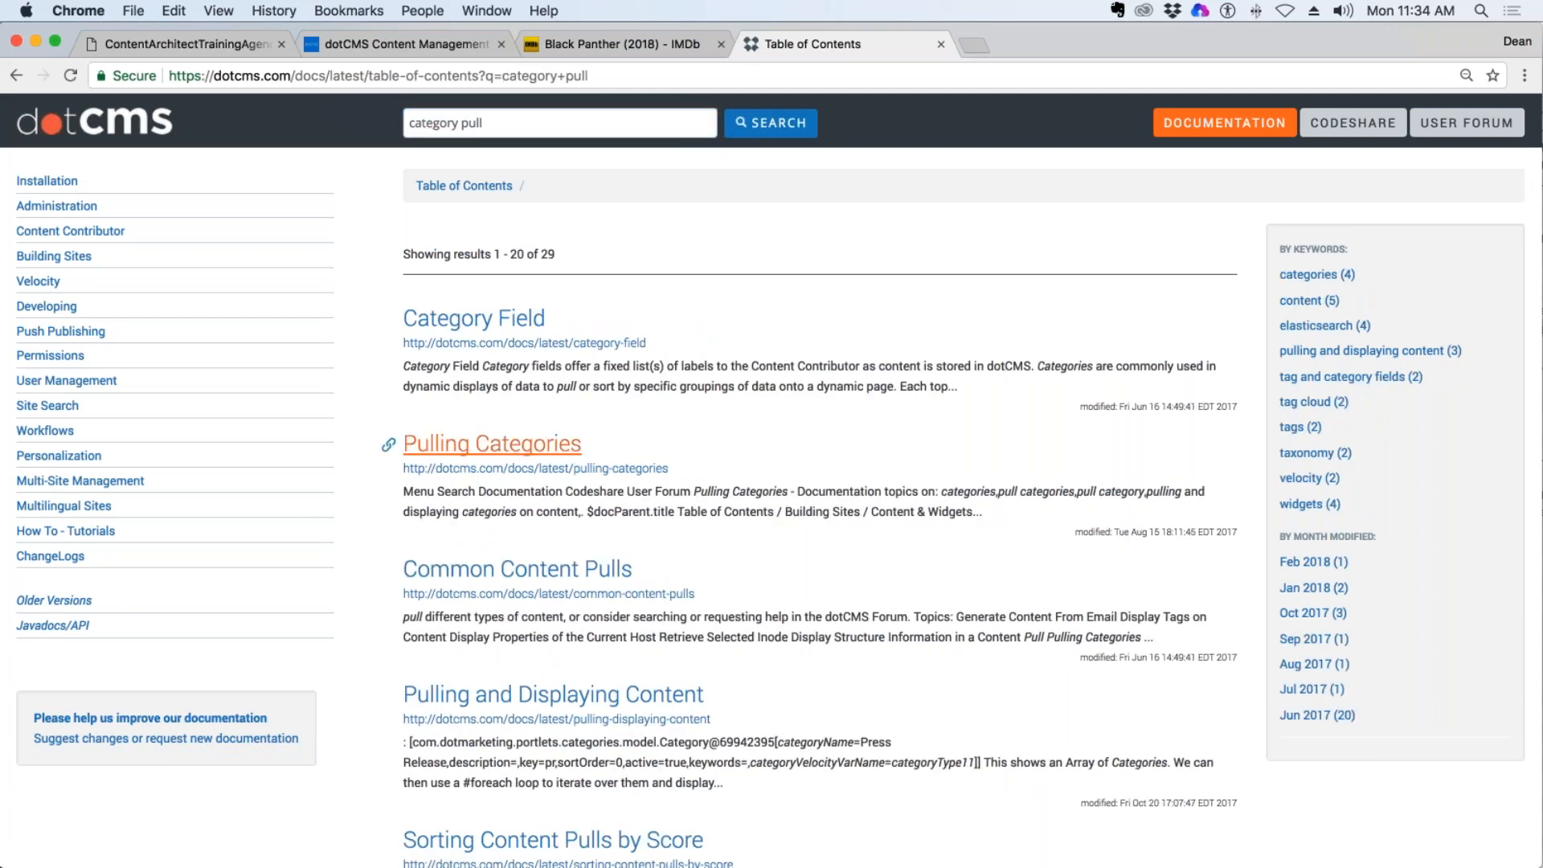
{"action": "left_click", "coordinate": [410, 444]}
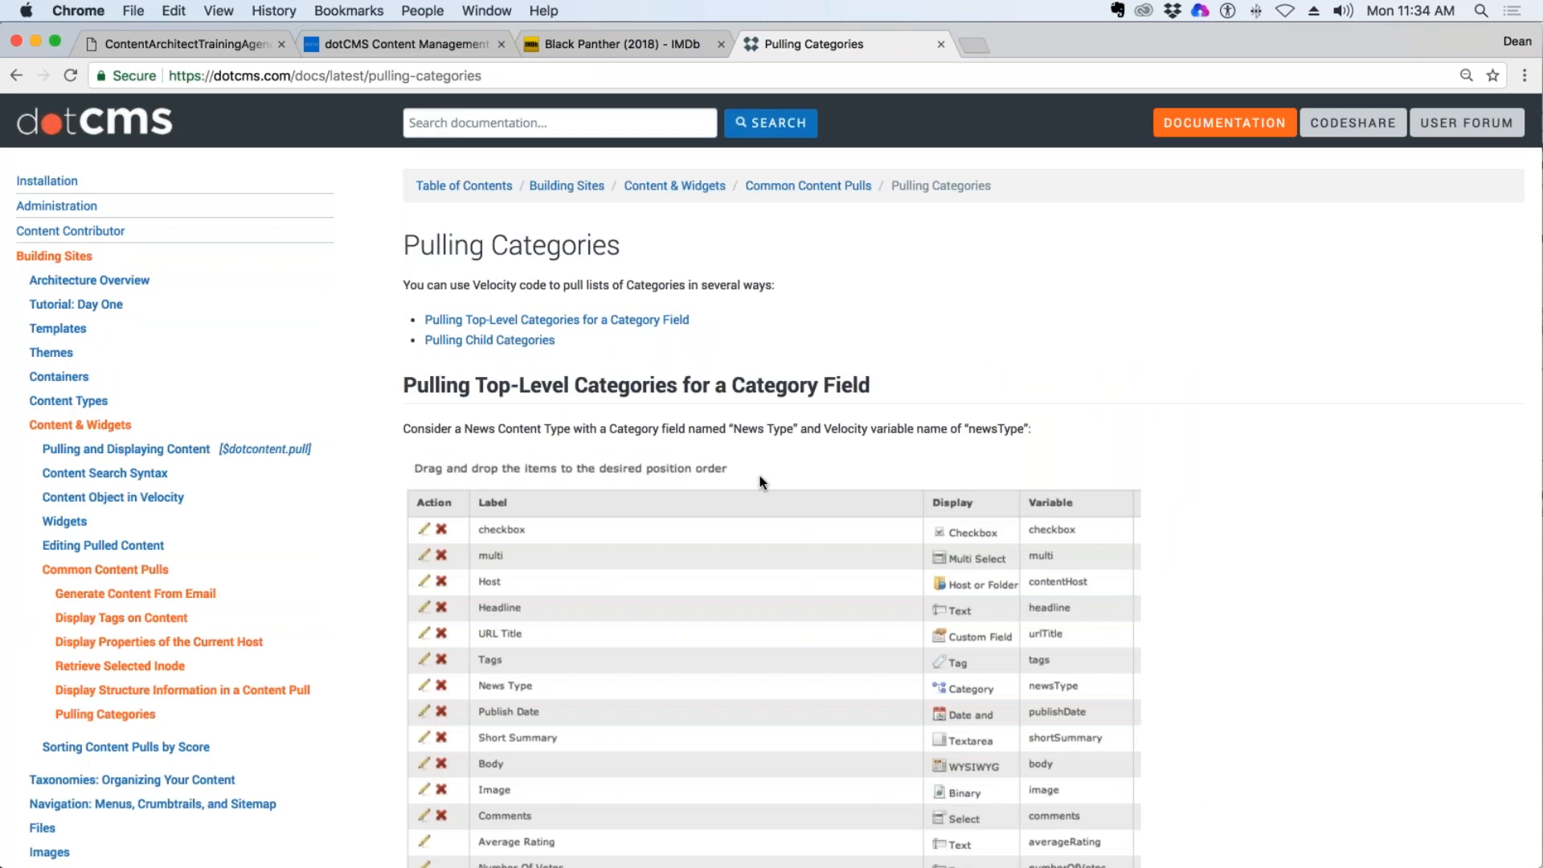
{"action": "scroll", "coordinate": [759, 475], "scroll_direction": "down", "scroll_amount": 15}
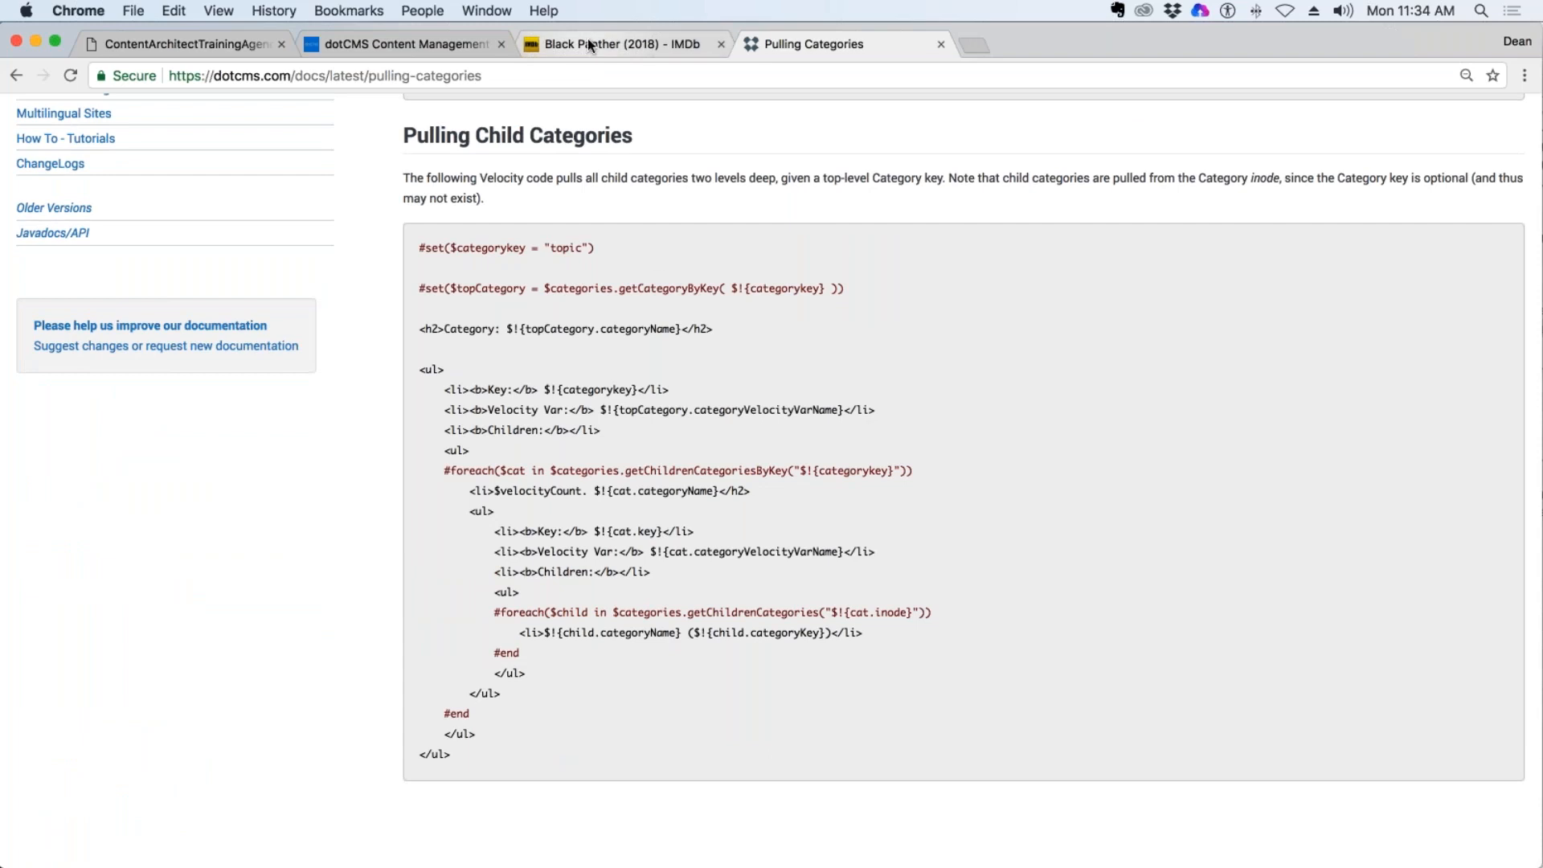
Check the training agenda PDF for the upcoming topics, and open the Site Search tool in dotCMS.
{"action": "left_click", "coordinate": [386, 43]}
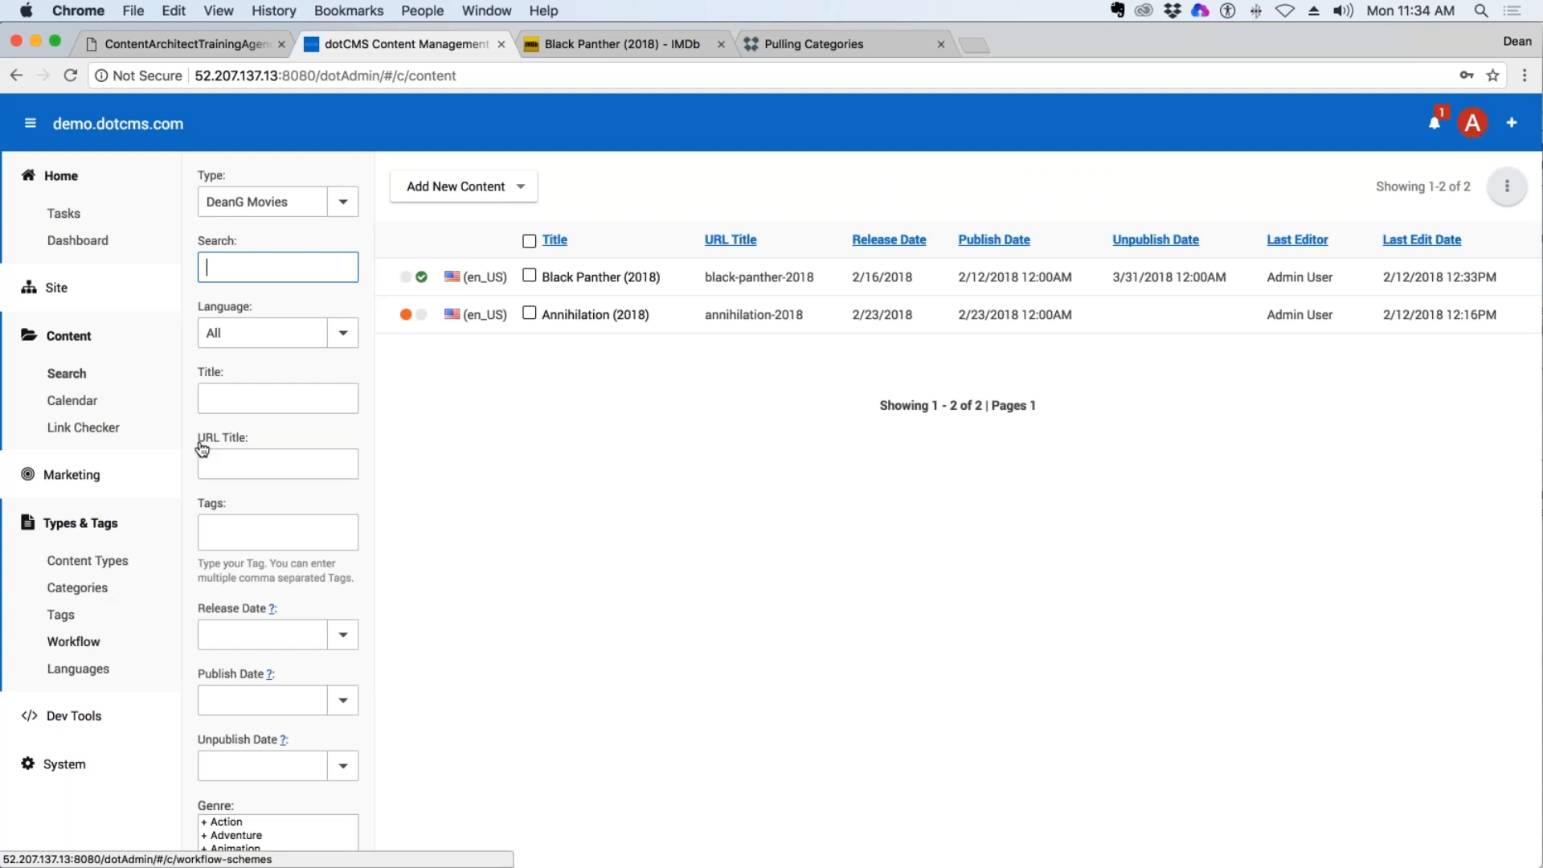
{"action": "left_click", "coordinate": [235, 43]}
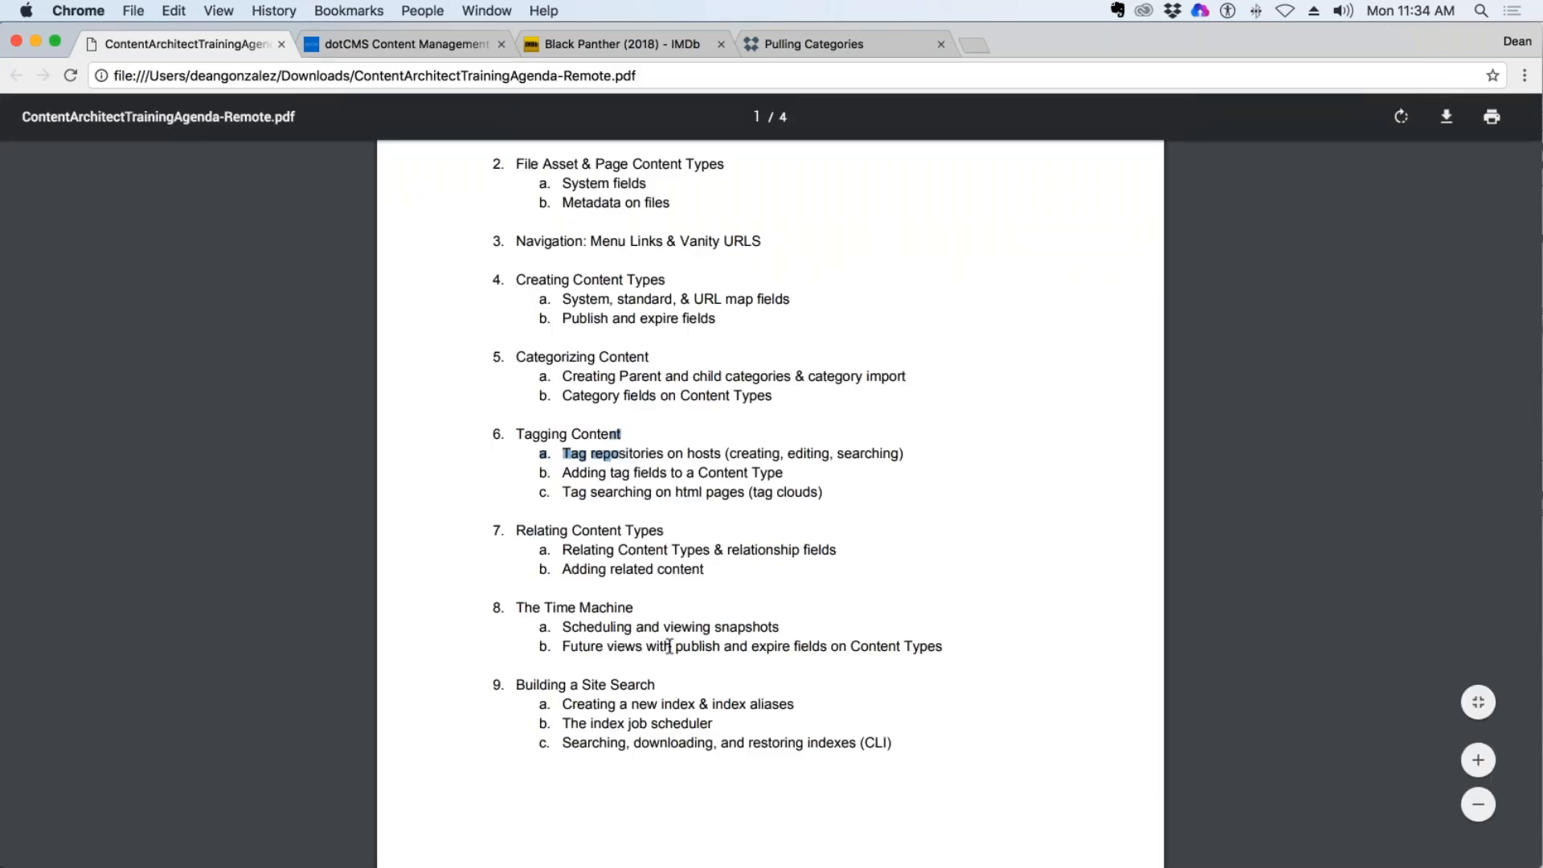
{"action": "left_click", "coordinate": [402, 43]}
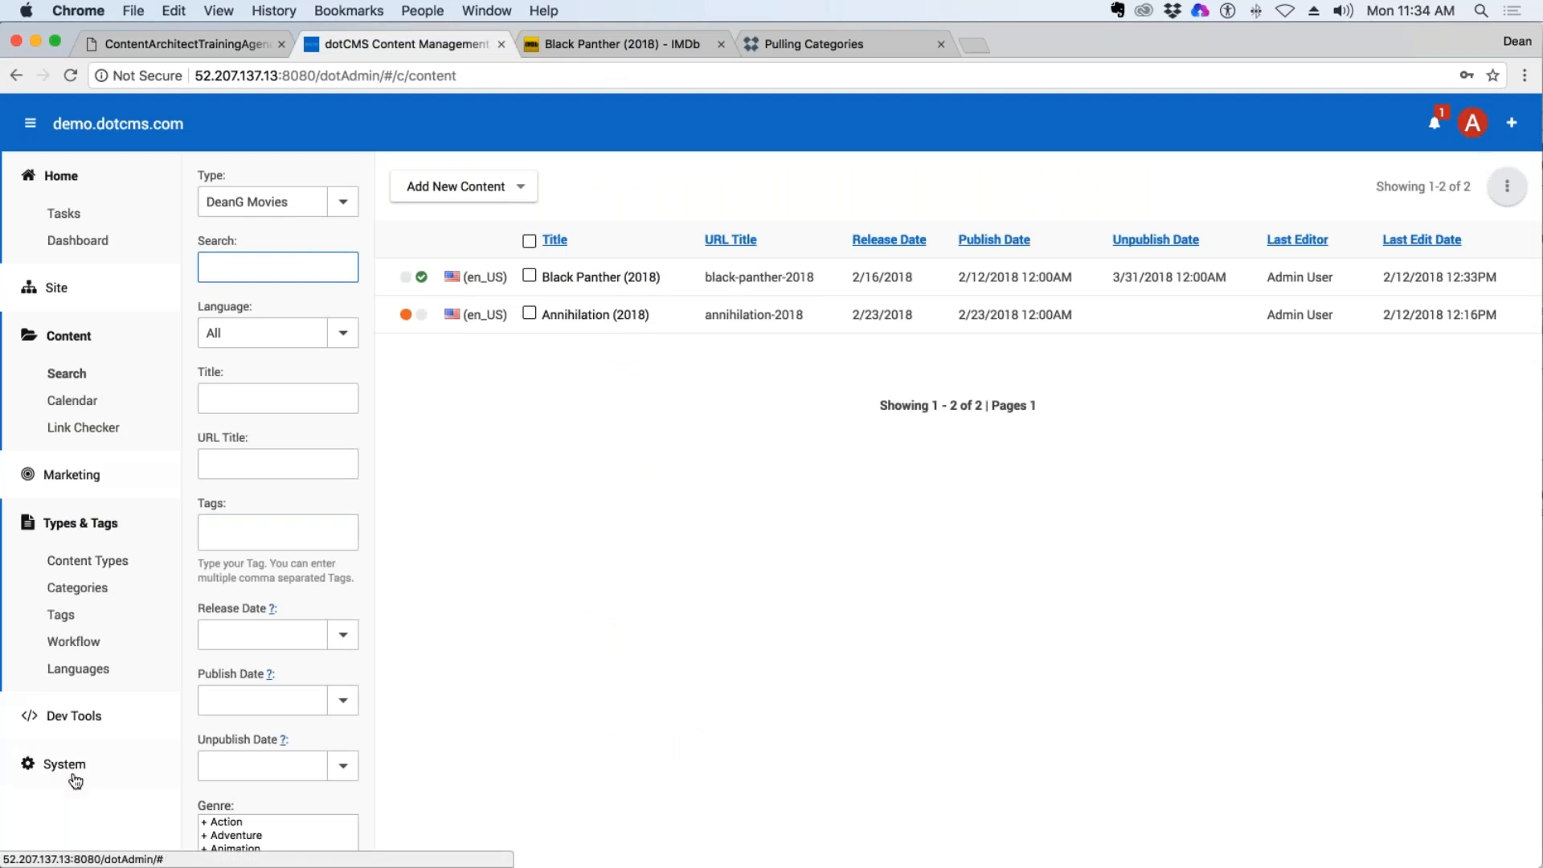
{"action": "left_click", "coordinate": [76, 715]}
{"action": "scroll", "coordinate": [76, 830], "scroll_direction": "down", "scroll_amount": 1}
{"action": "left_click", "coordinate": [79, 818]}
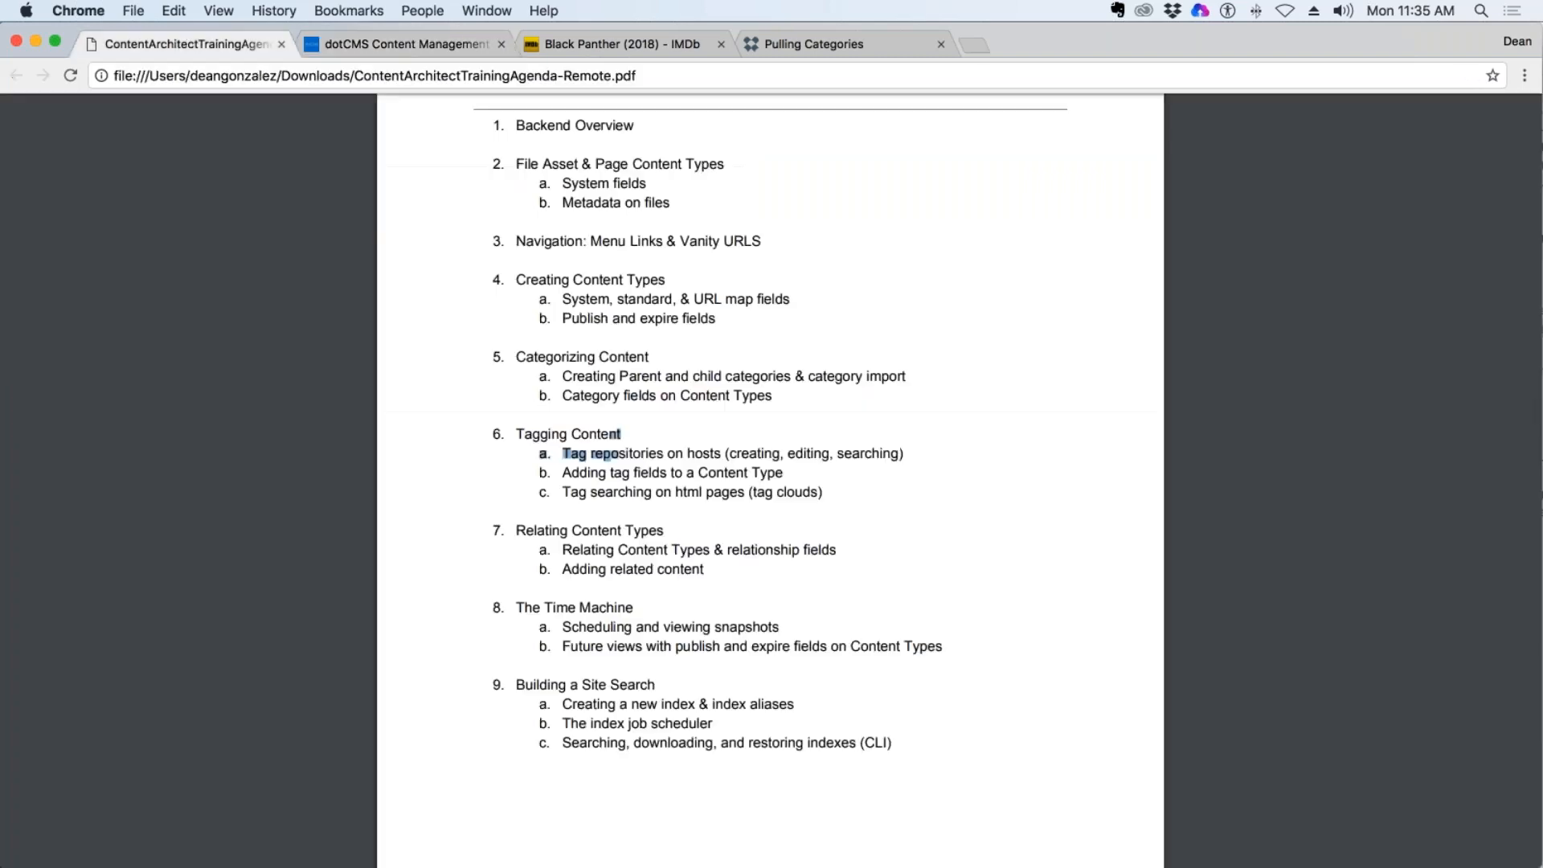
Review the Session 1 topics around Building a Site Search in the training agenda PDF.
{"action": "left_click", "coordinate": [185, 43]}
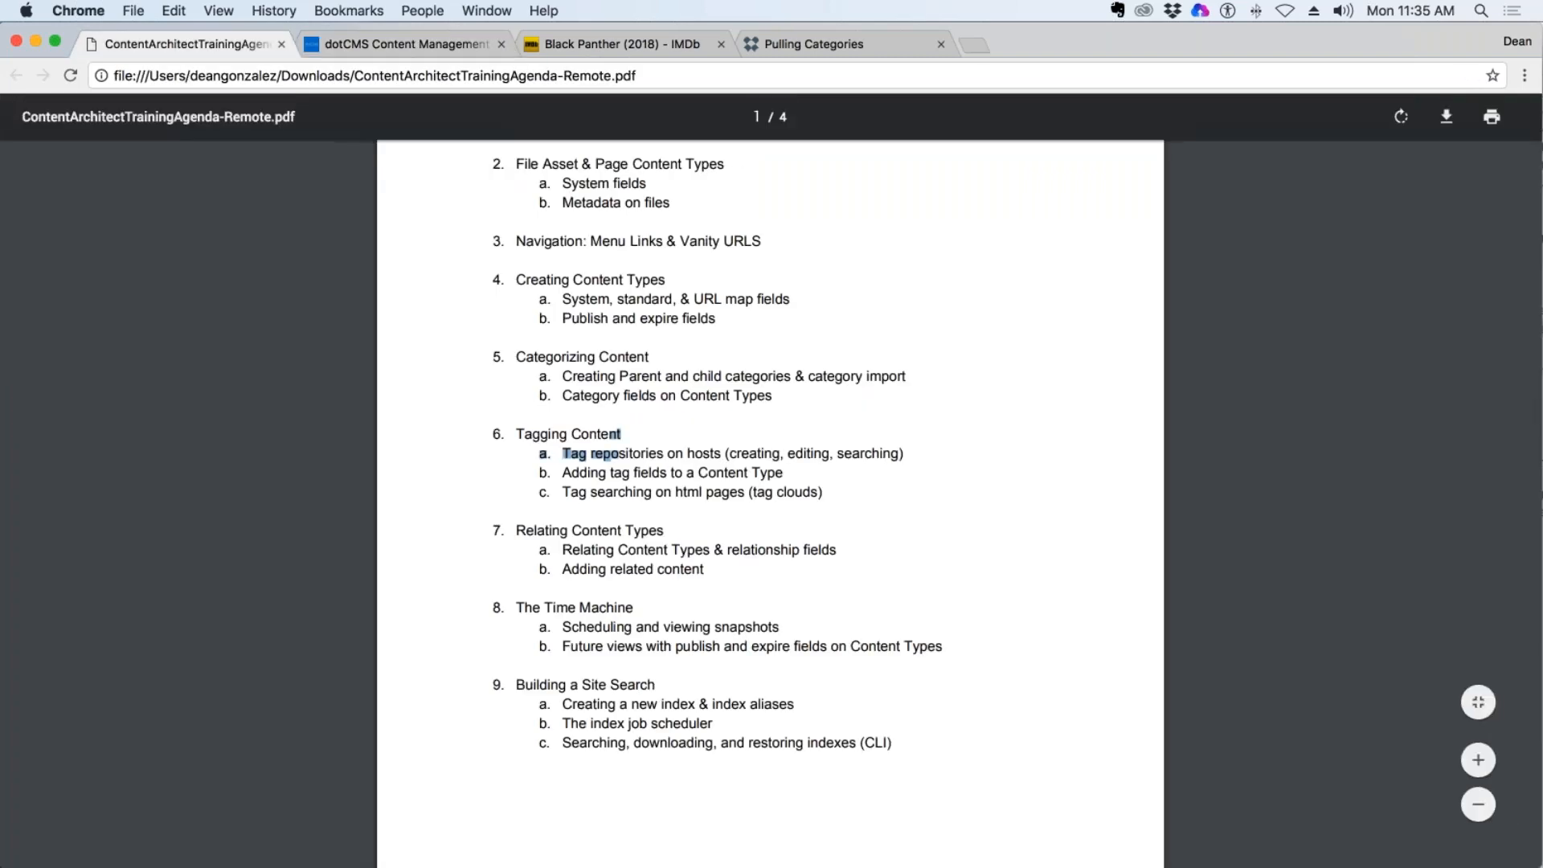
{"action": "scroll", "coordinate": [876, 489], "scroll_direction": "down", "scroll_amount": 5}
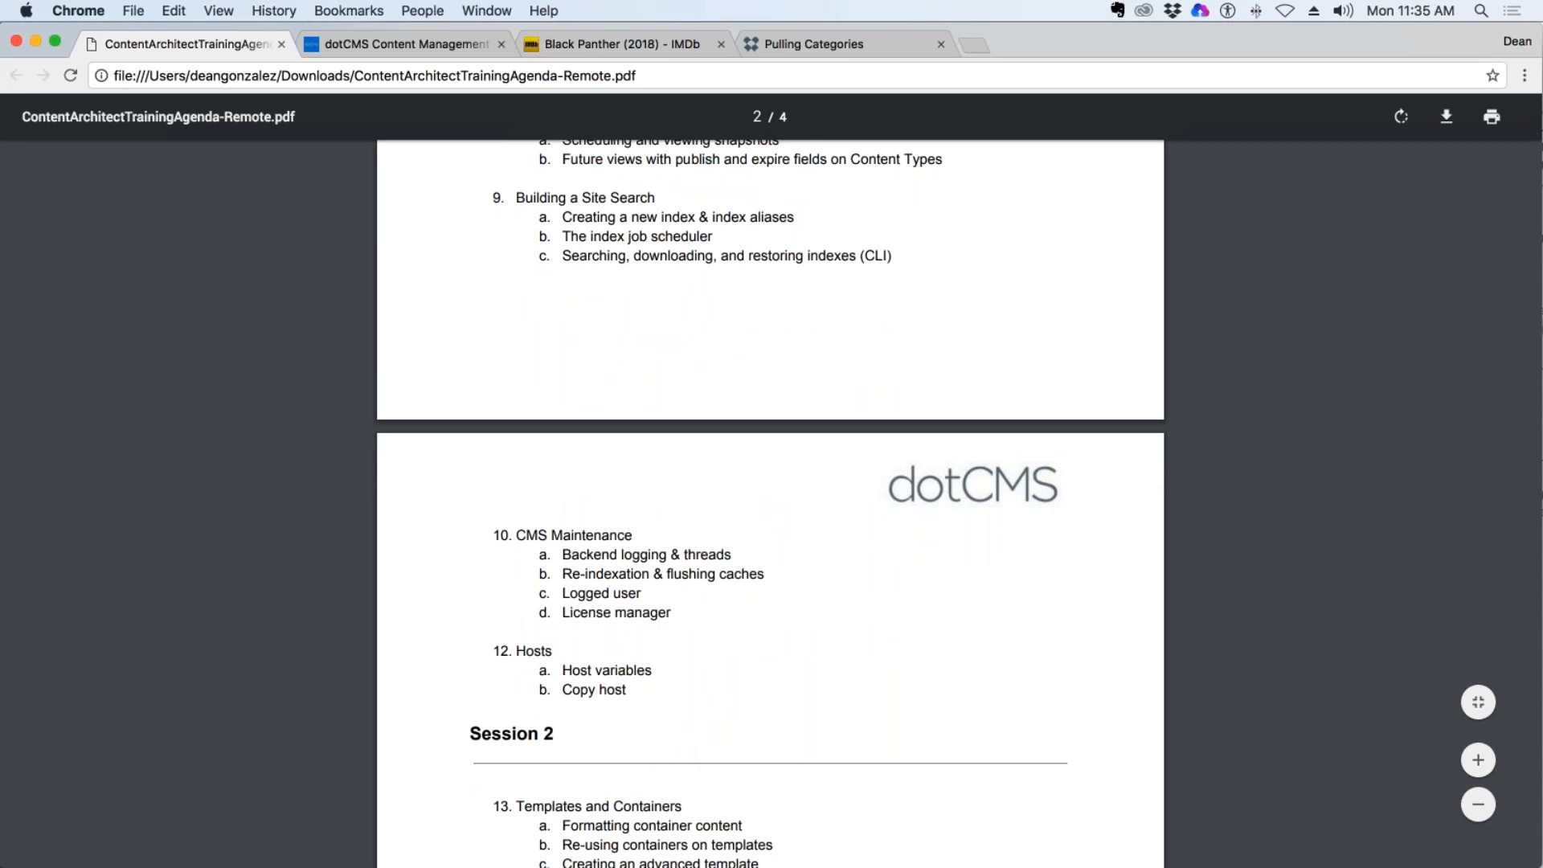
{"action": "scroll", "coordinate": [832, 655], "scroll_direction": "up", "scroll_amount": 10}
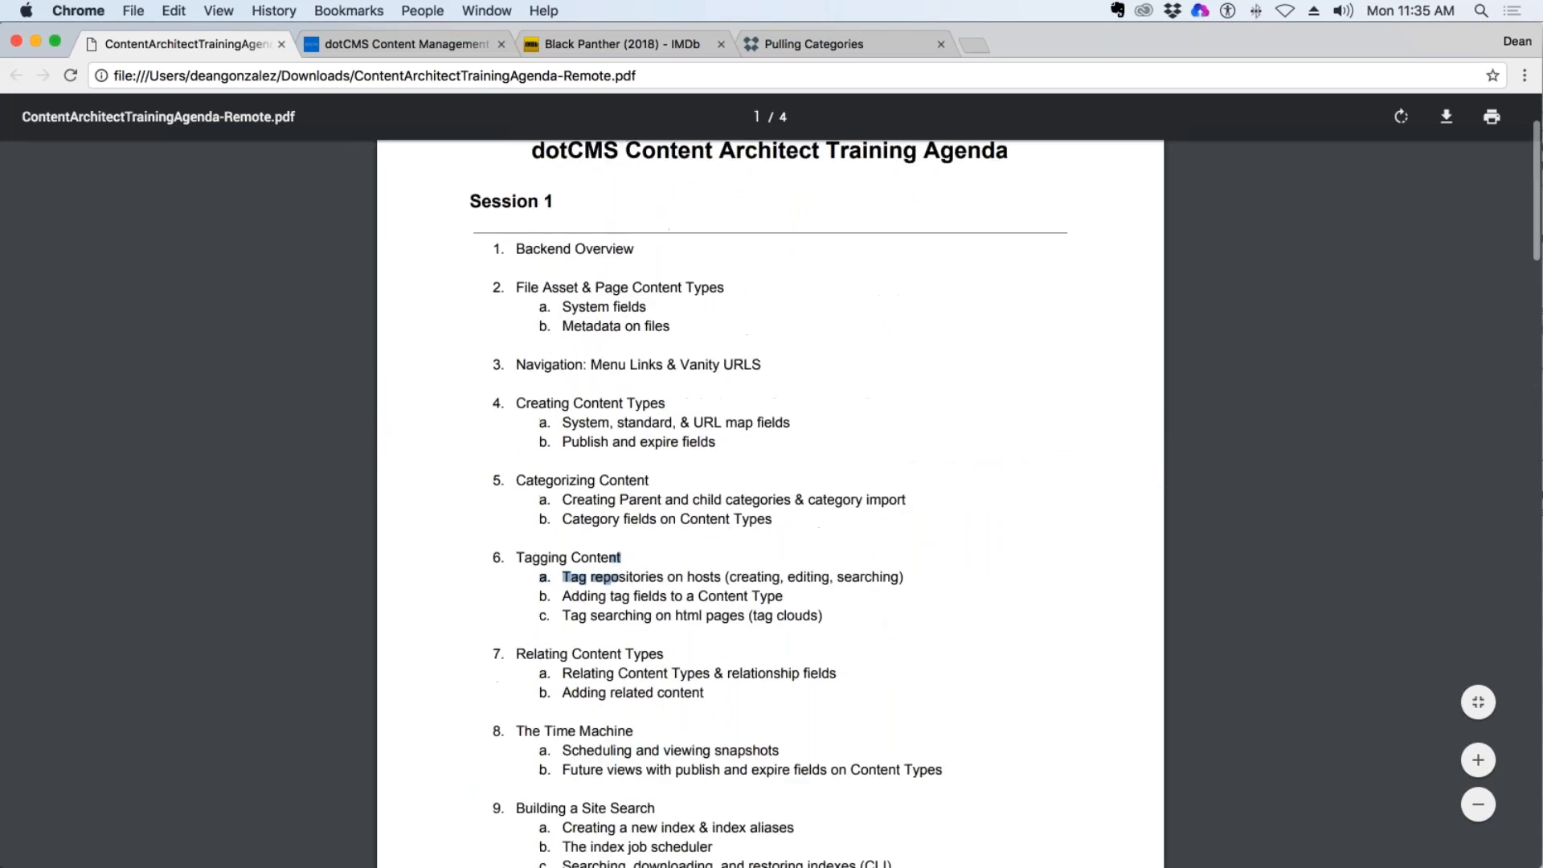
Return to dotCMS and collapse the Types & Tags and Content navigation groups, keeping Dev Tools expanded.
{"action": "left_click", "coordinate": [423, 43]}
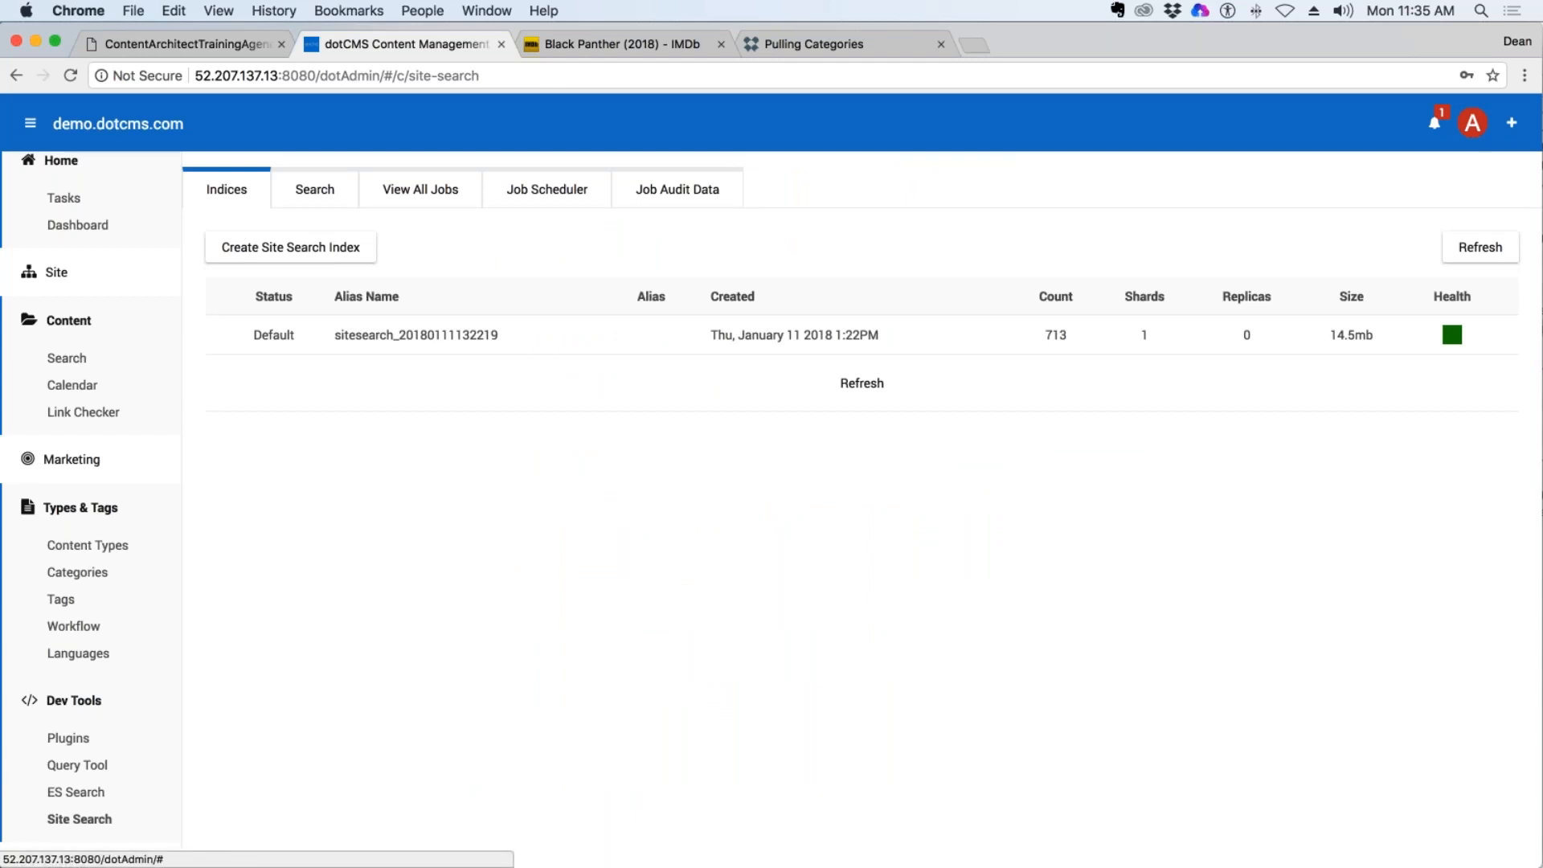
{"action": "left_click", "coordinate": [74, 703]}
{"action": "left_click", "coordinate": [81, 718]}
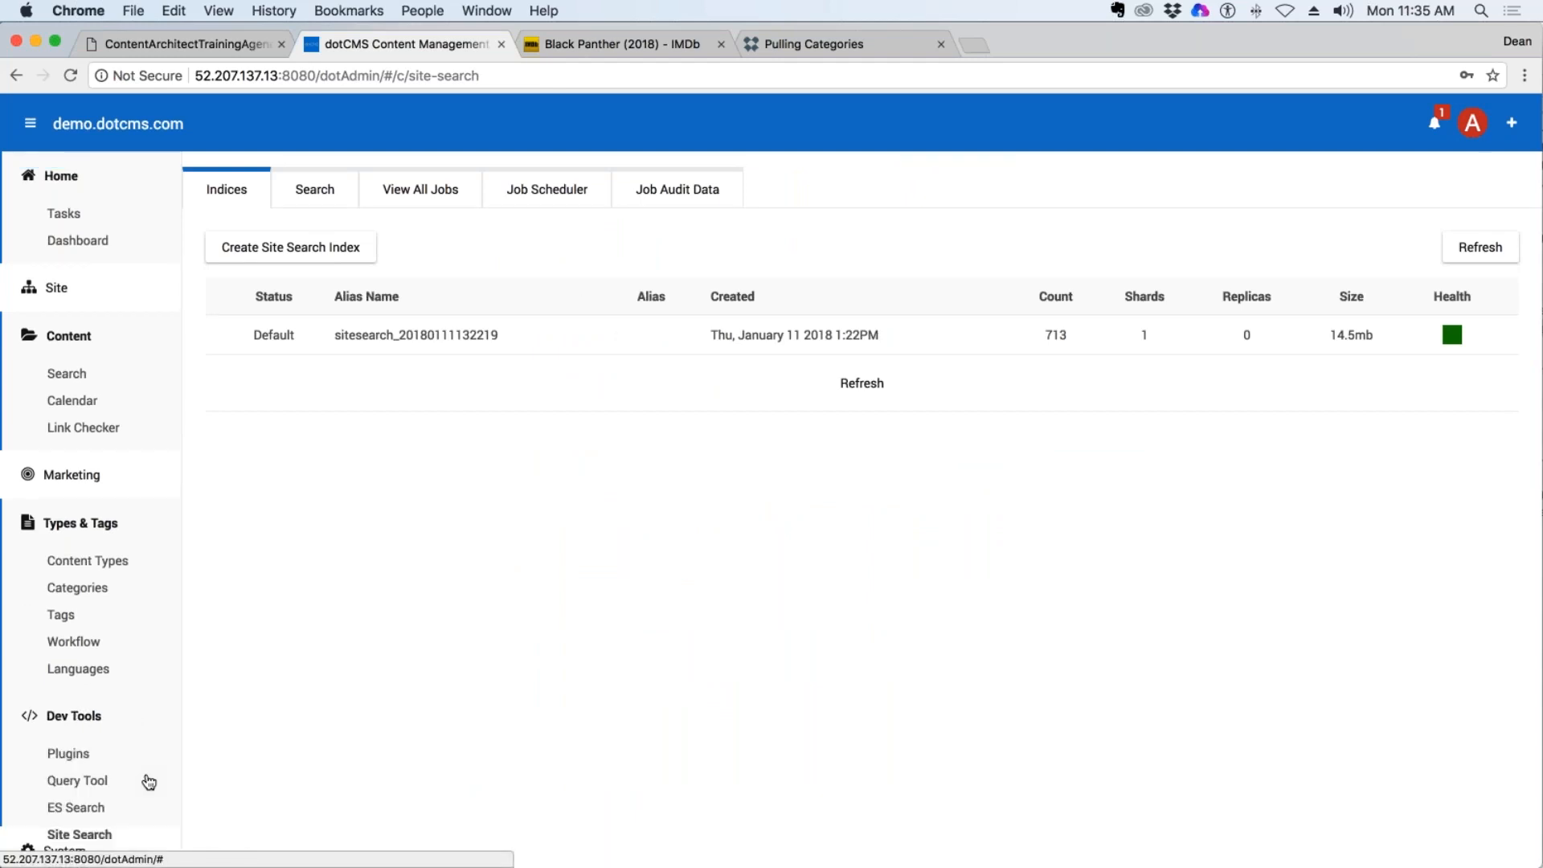
{"action": "scroll", "coordinate": [147, 782], "scroll_direction": "down", "scroll_amount": 1}
{"action": "left_click", "coordinate": [105, 796]}
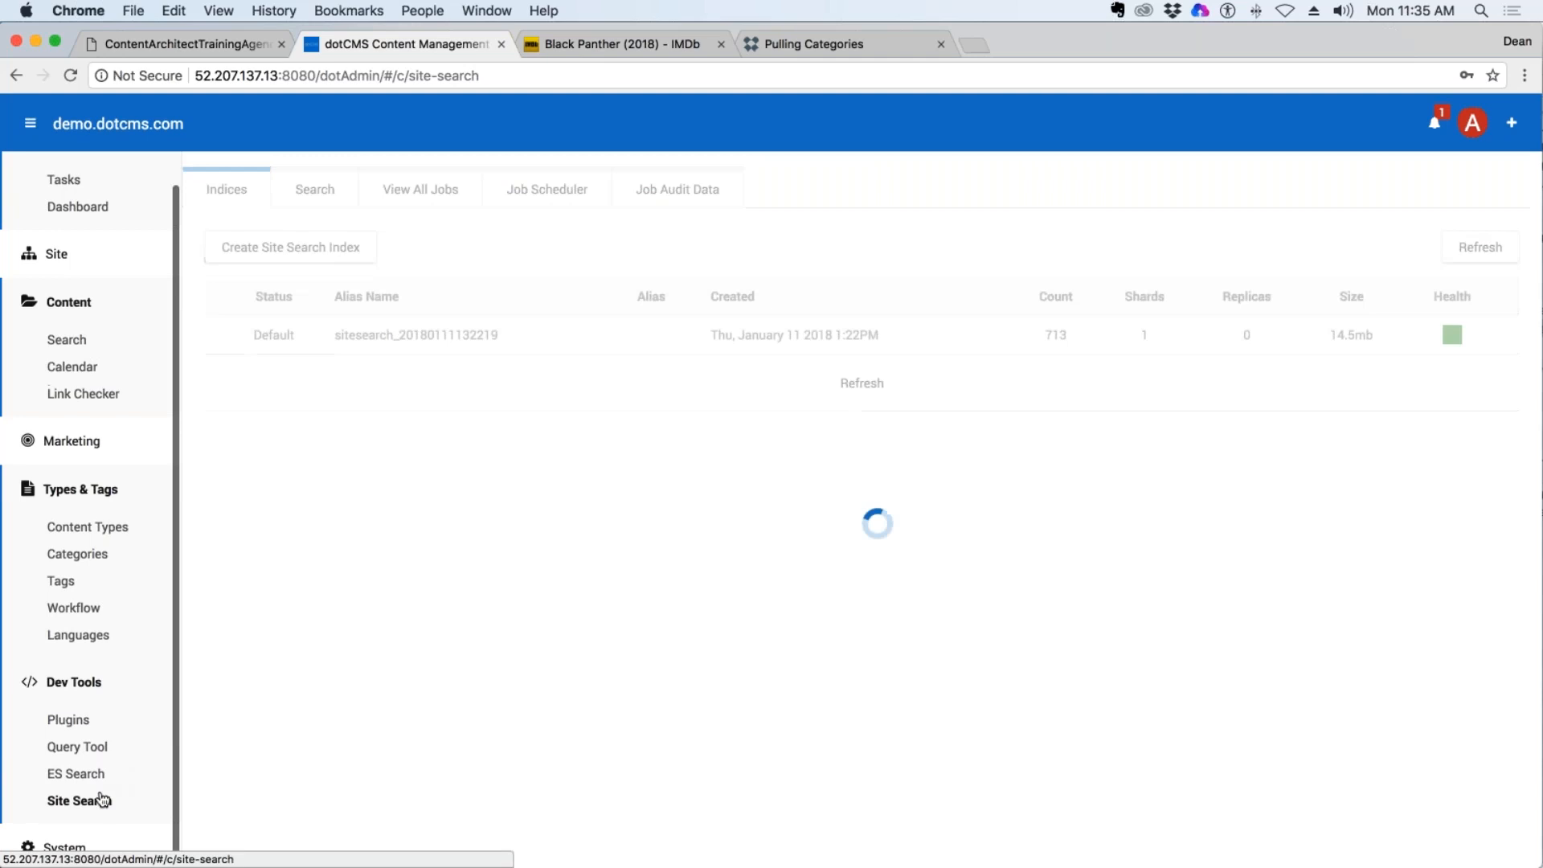
{"action": "left_click", "coordinate": [80, 485]}
{"action": "left_click", "coordinate": [67, 337]}
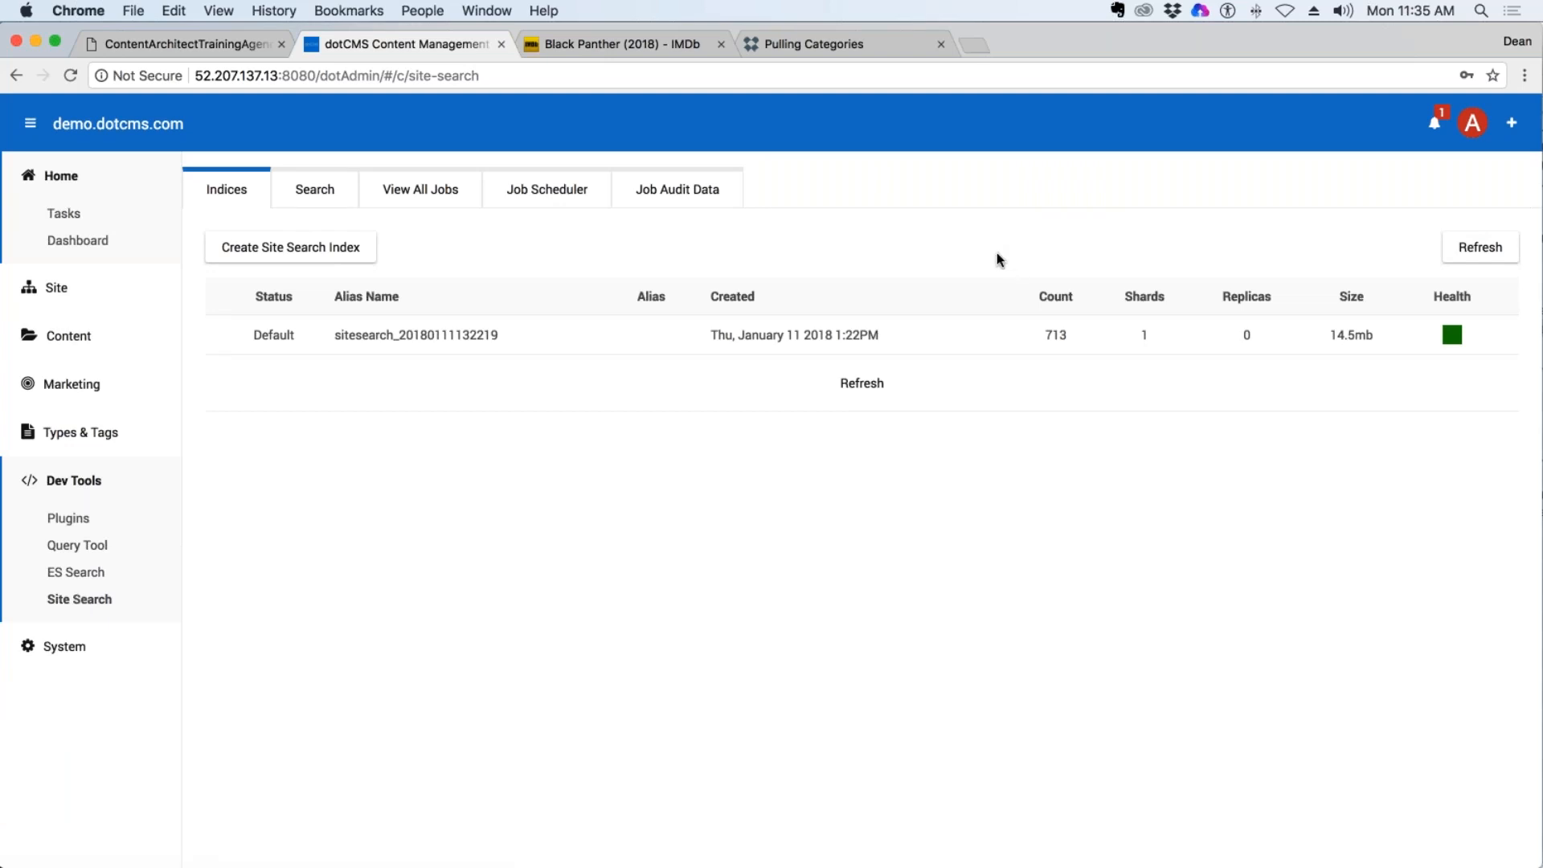
Start a new site search index with the alias "Deans Movies" and highlight the Shards label.
{"action": "left_click", "coordinate": [281, 252]}
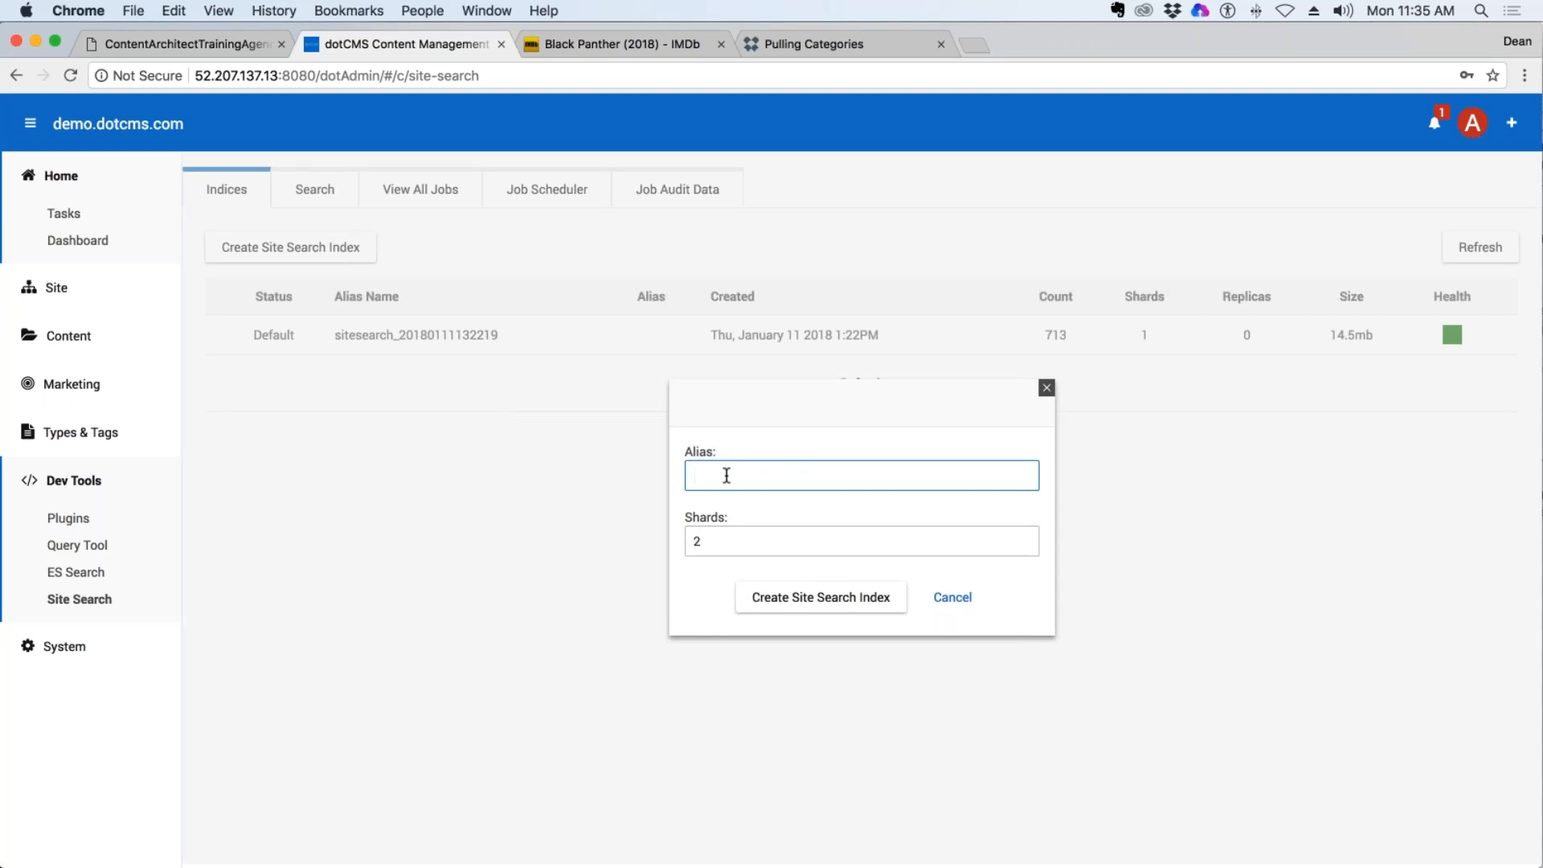
{"action": "type", "text": "Deans Movies"}
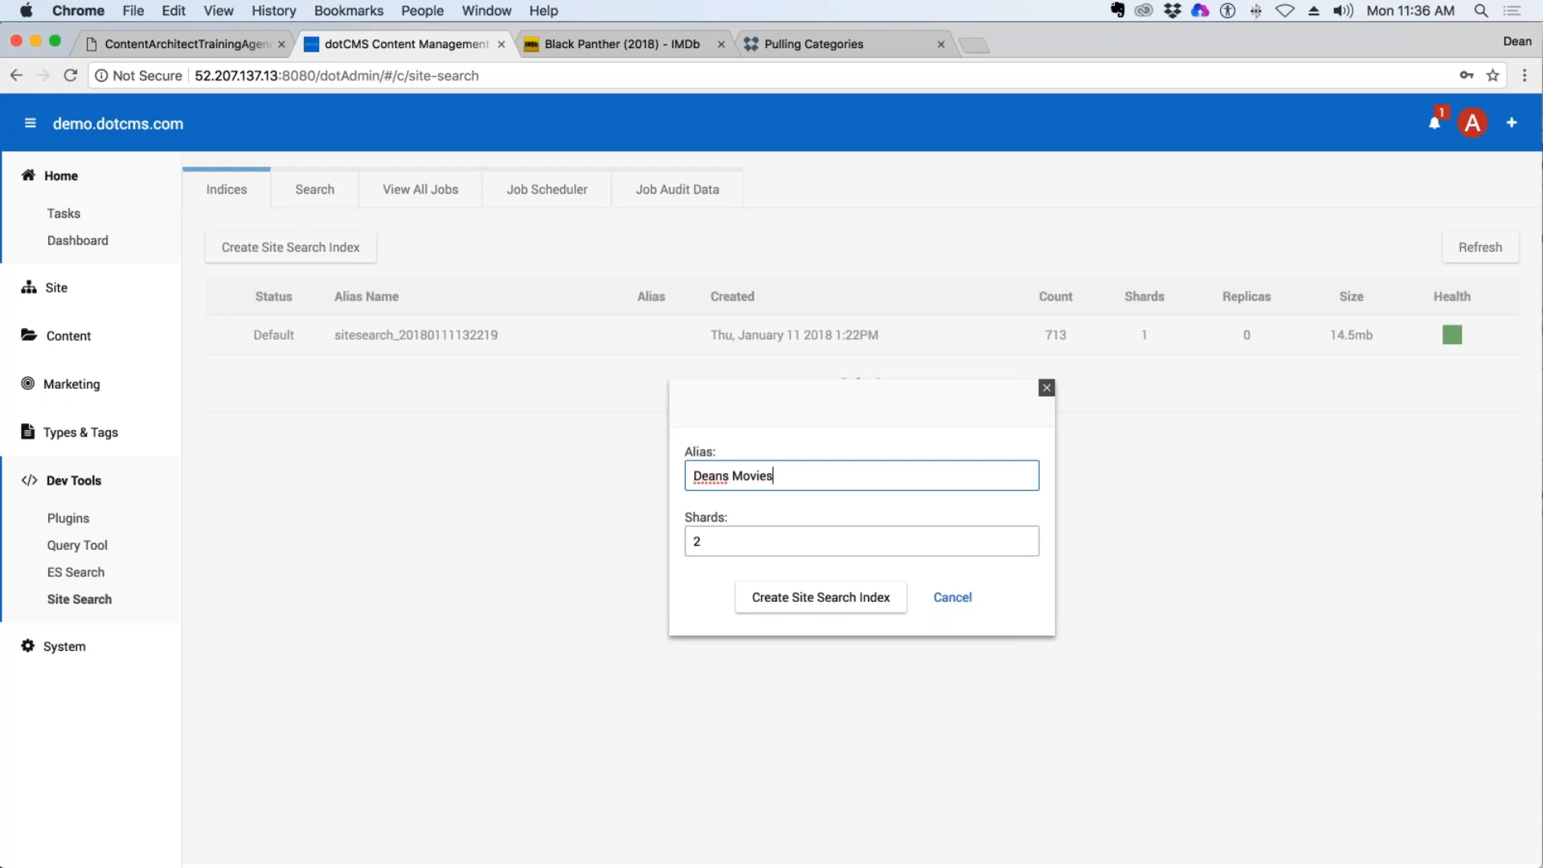
{"action": "left_click_drag", "start_coordinate": [731, 522], "coordinate": [684, 525]}
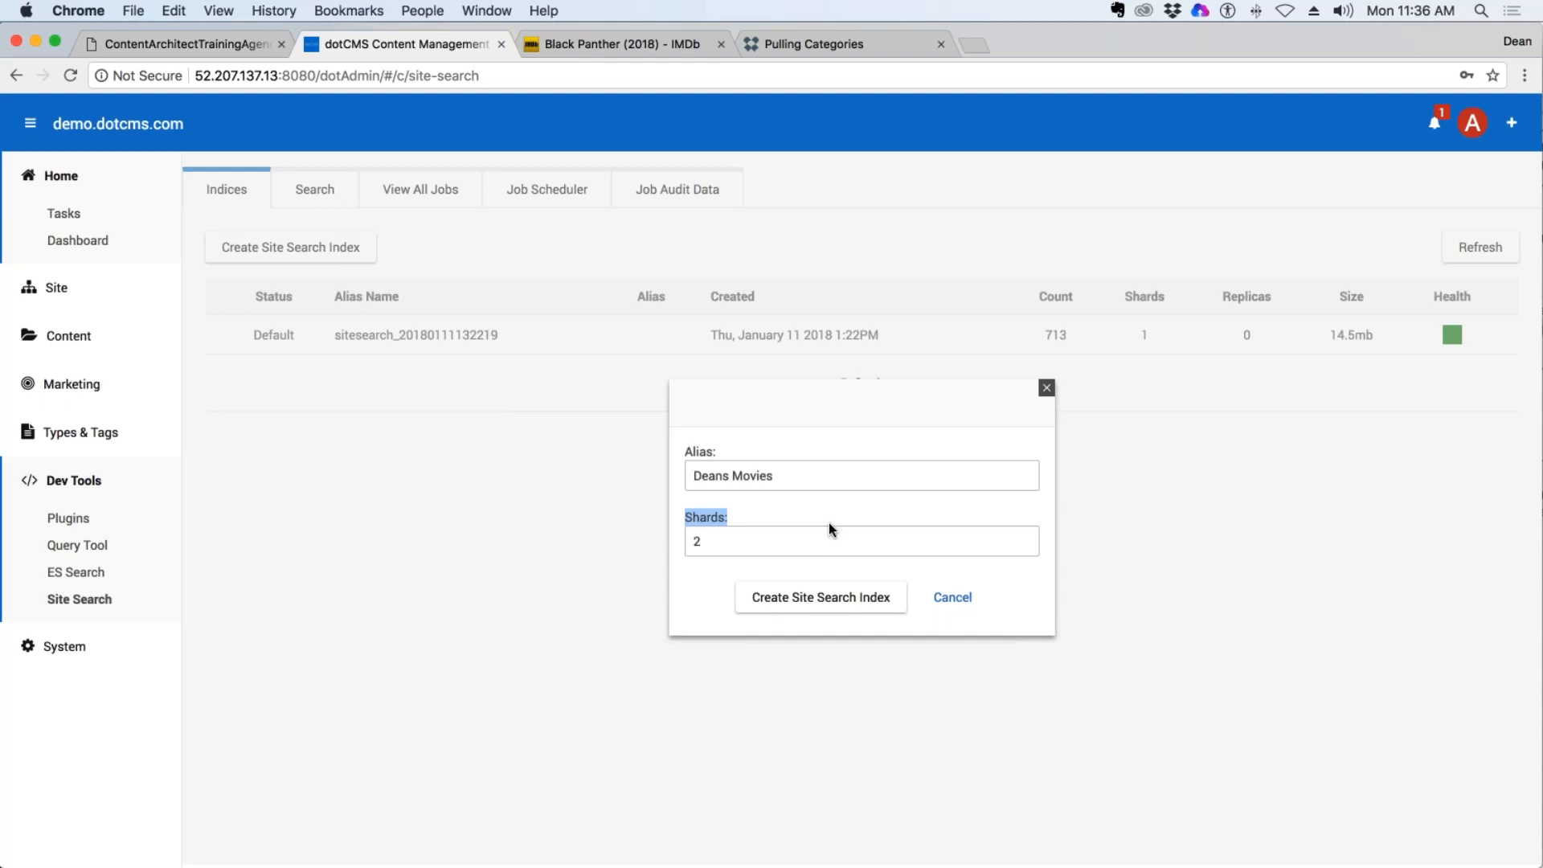
Search Google for "elastic search shards" in a new browser tab.
{"action": "left_click", "coordinate": [973, 45]}
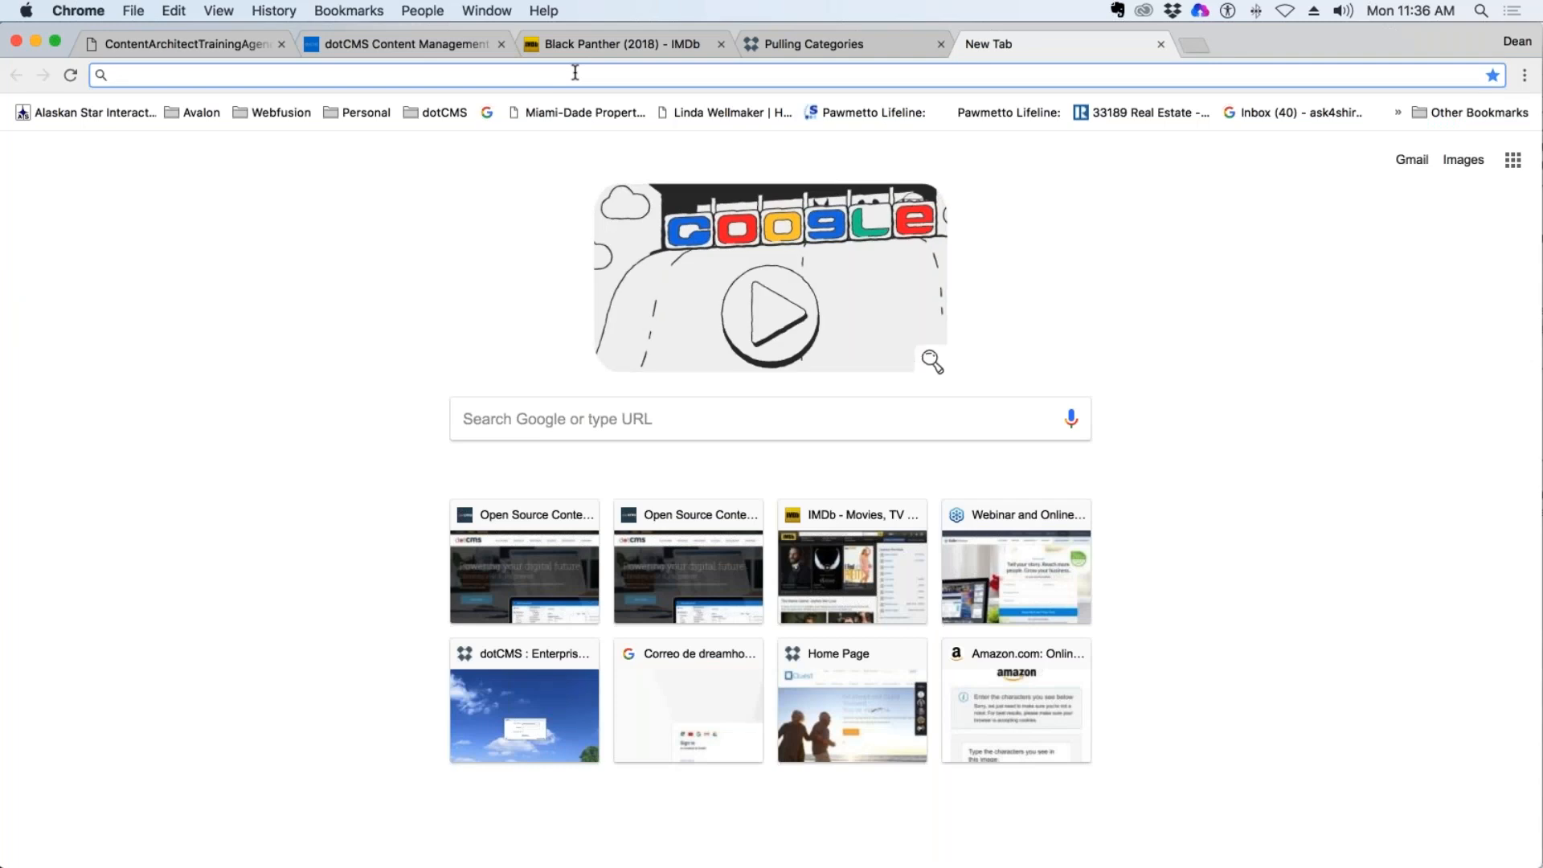
{"action": "type", "text": "e"}
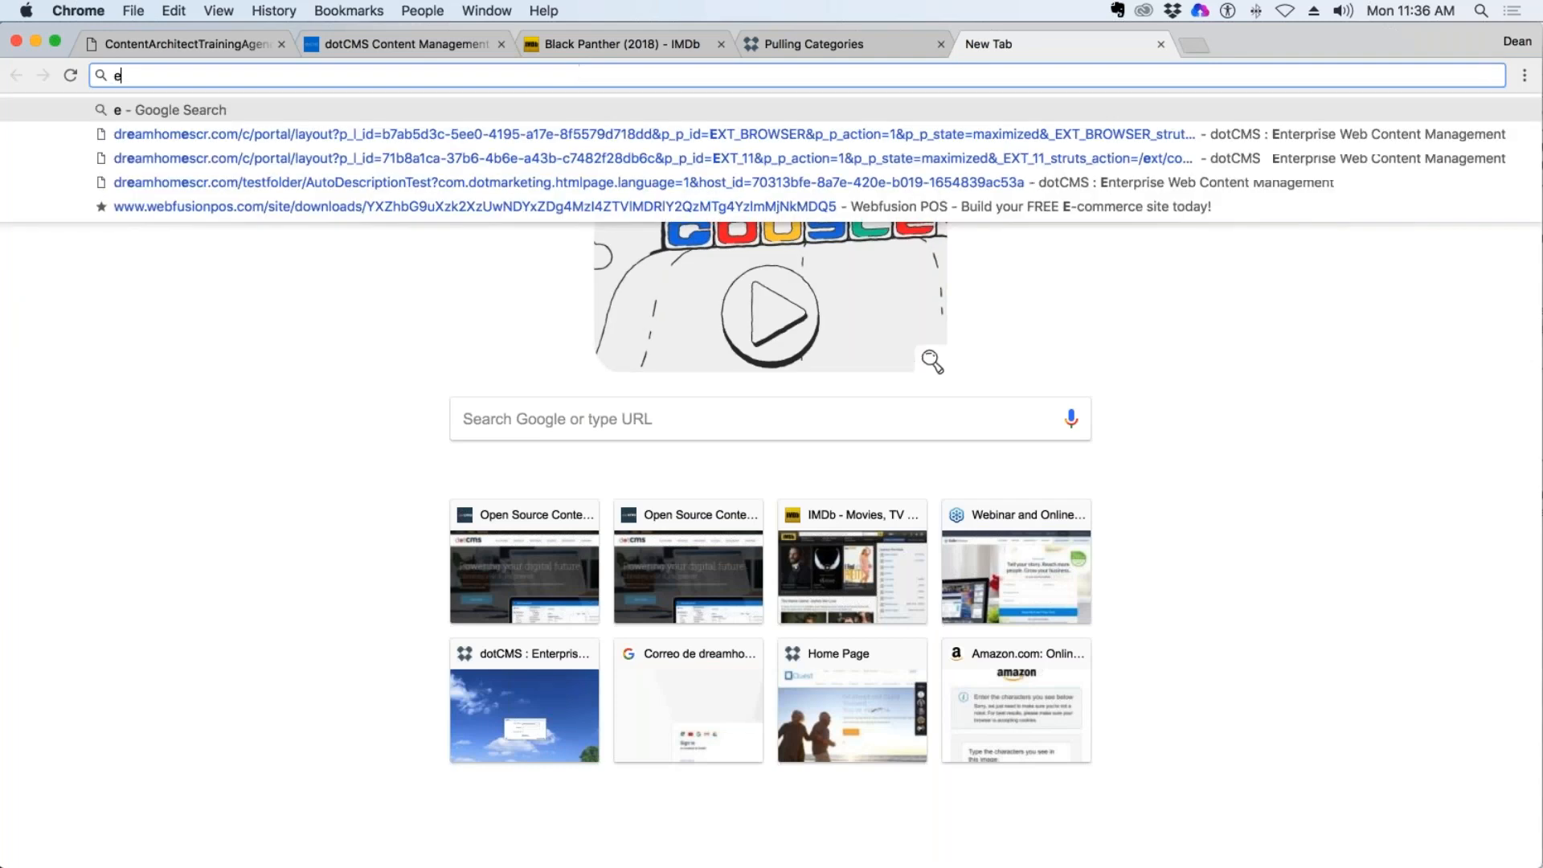
{"action": "type", "text": "lasti"}
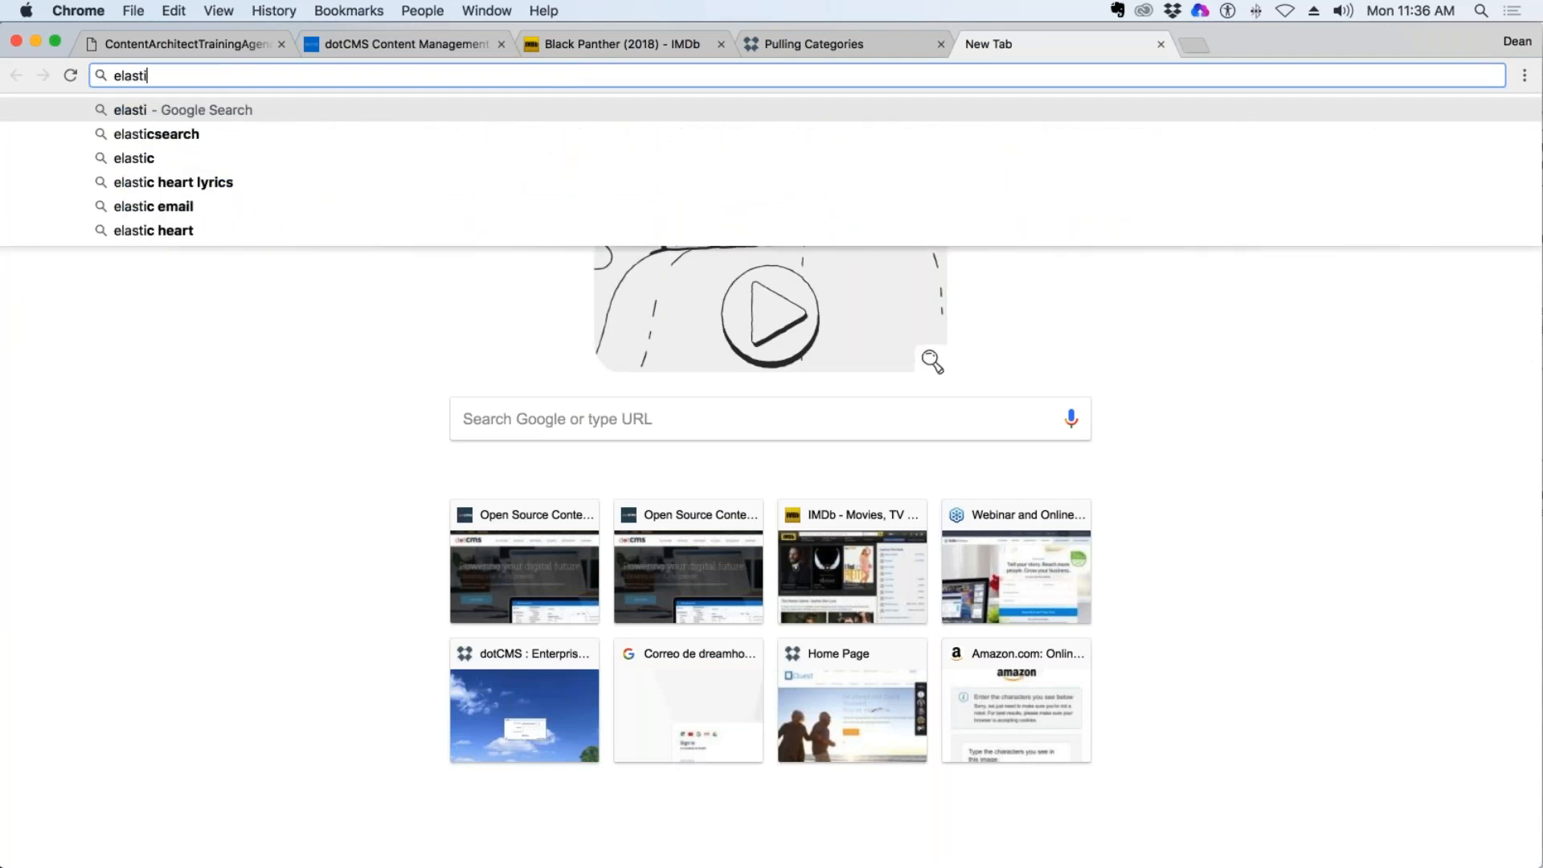
{"action": "type", "text": "c search shards"}
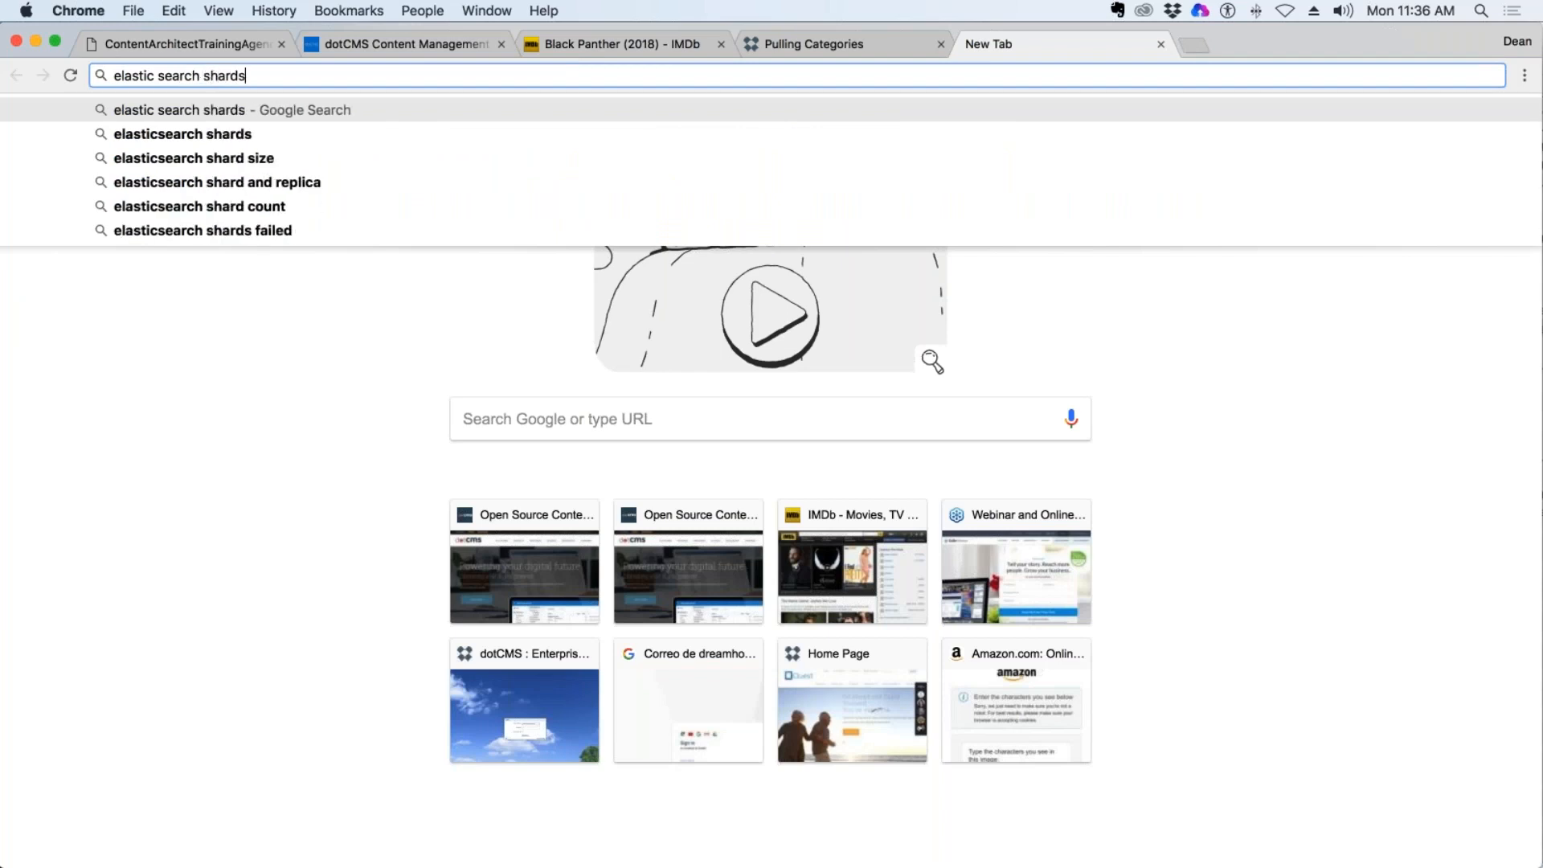
{"action": "key", "text": "Return"}
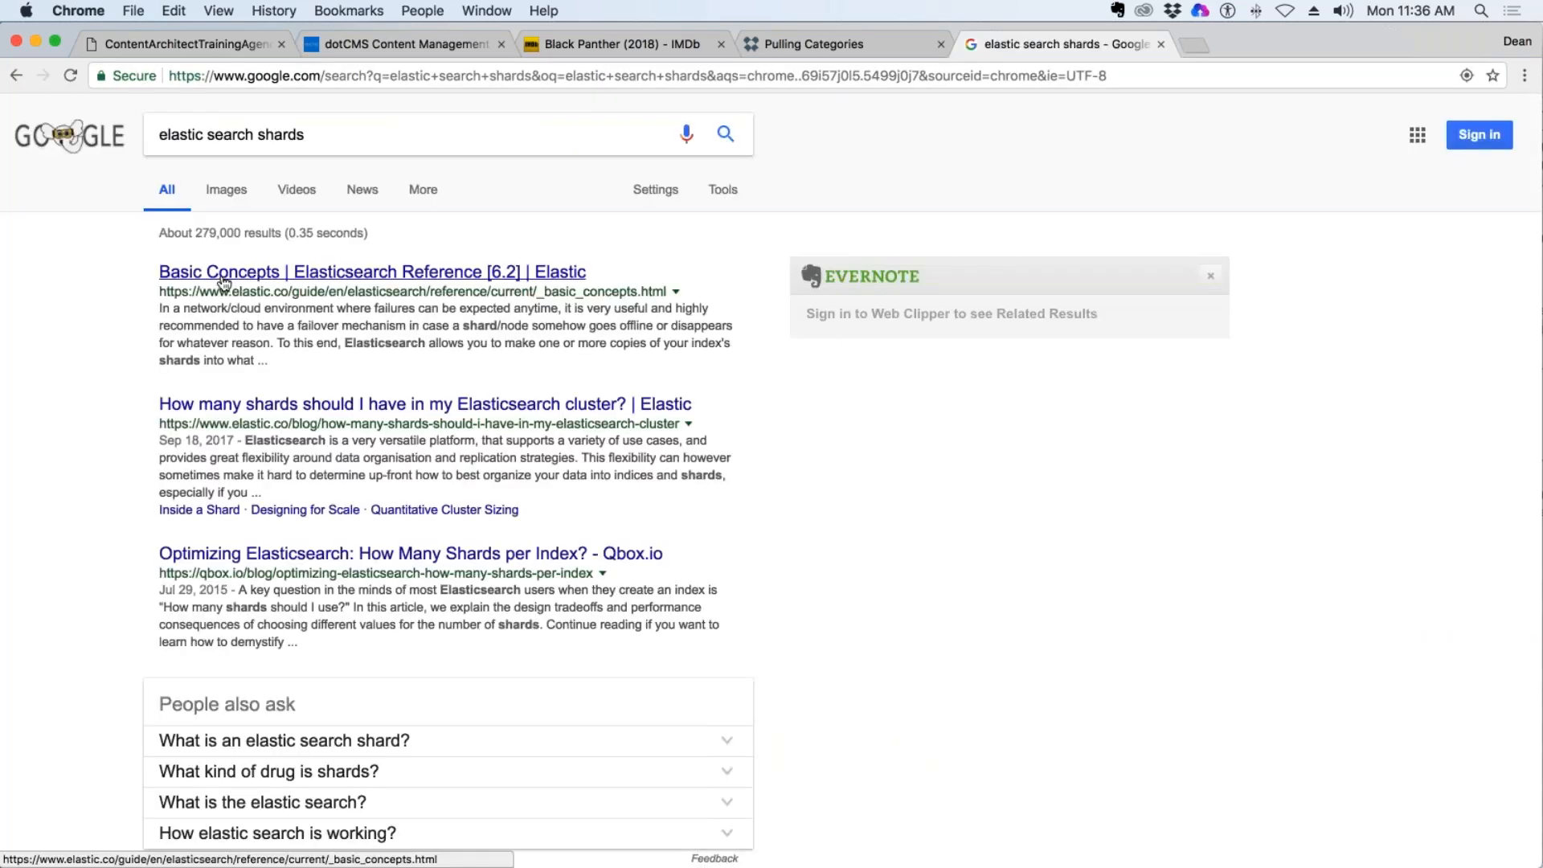
Open the Elastic article on how many shards an Elasticsearch cluster should have and skim to the section on whether indices and shards are free.
{"action": "left_click", "coordinate": [239, 406]}
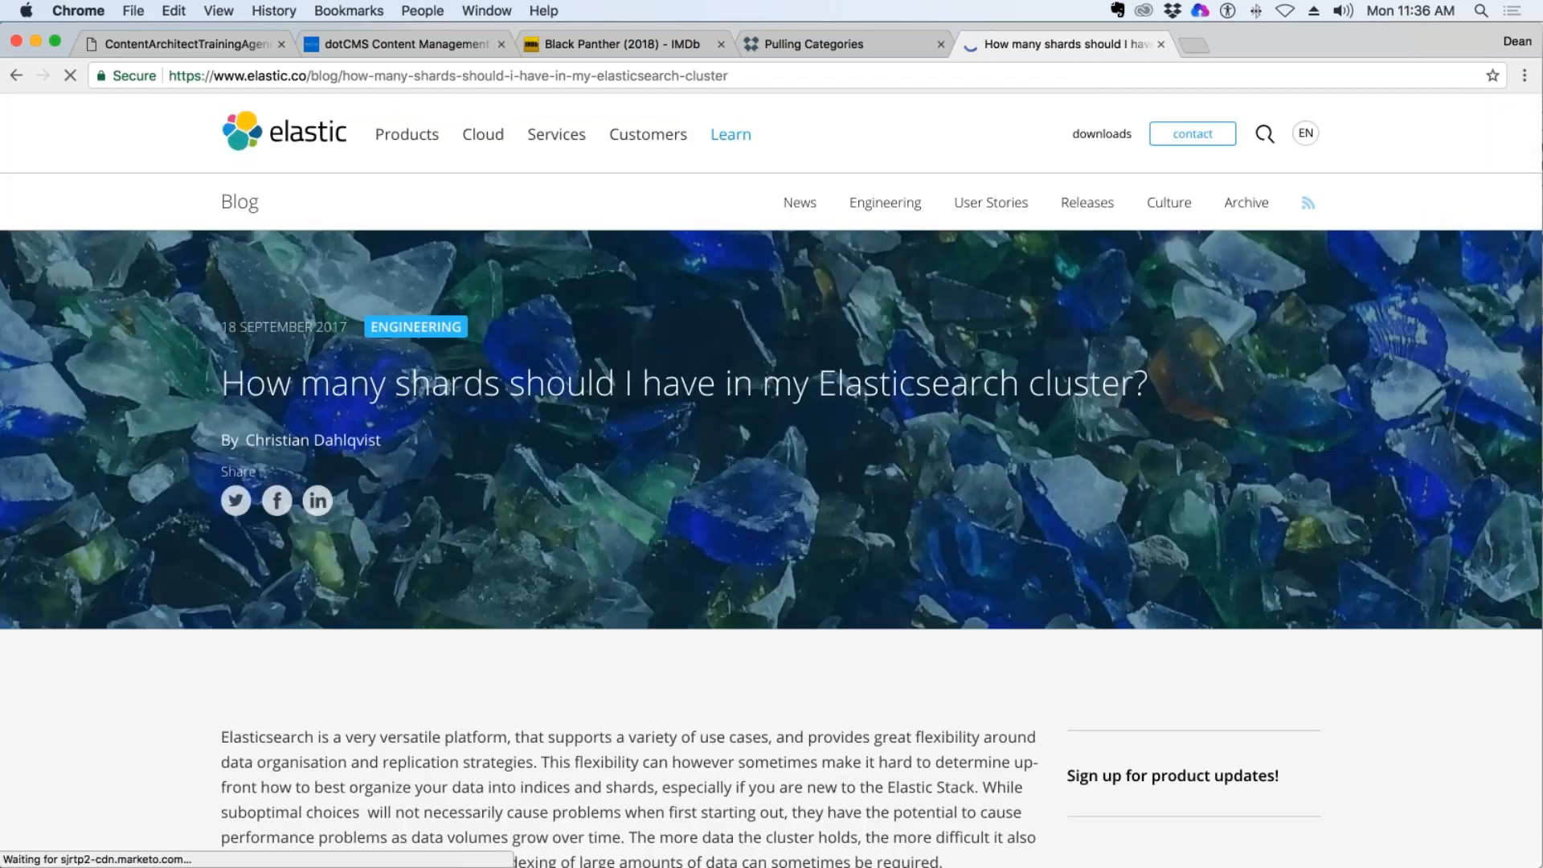
{"action": "scroll", "coordinate": [1079, 259], "scroll_direction": "down", "scroll_amount": 5}
{"action": "scroll", "coordinate": [1078, 259], "scroll_direction": "up", "scroll_amount": 3}
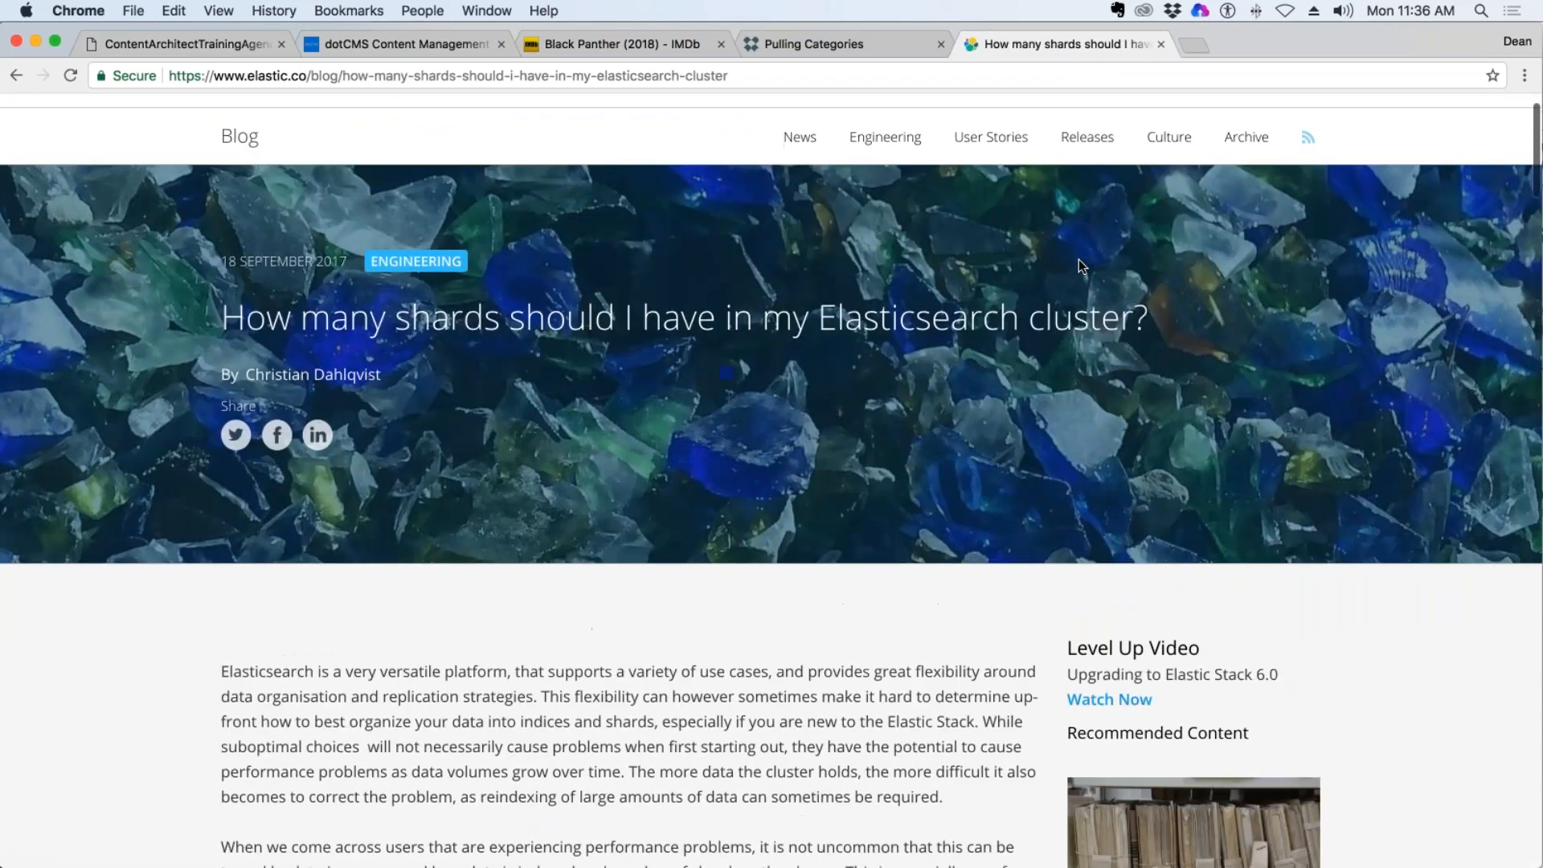
{"action": "scroll", "coordinate": [1079, 259], "scroll_direction": "down", "scroll_amount": 10}
{"action": "scroll", "coordinate": [880, 509], "scroll_direction": "down", "scroll_amount": 9}
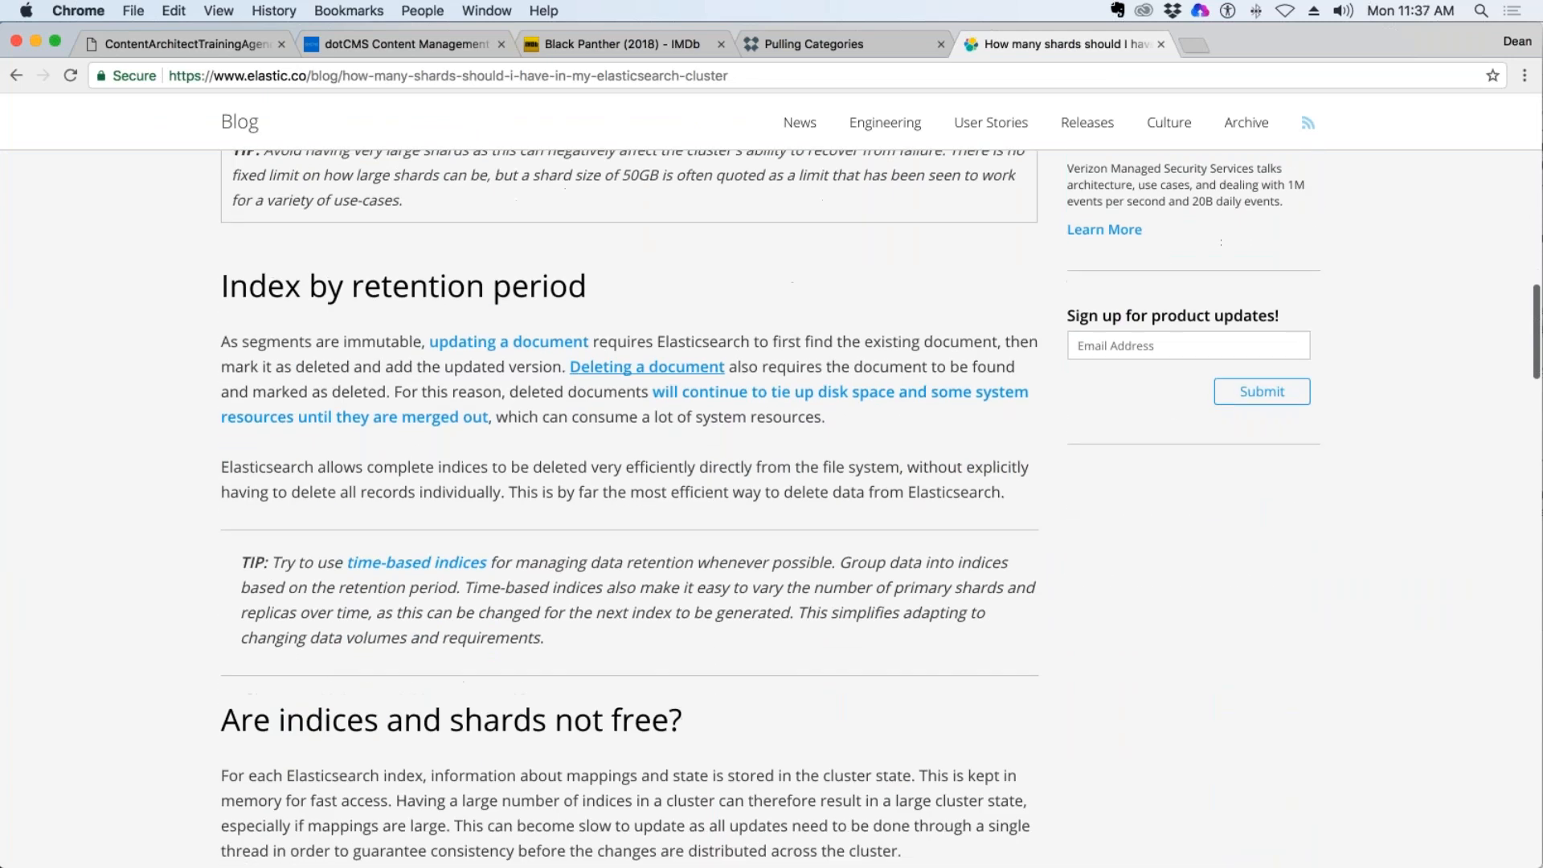
{"action": "scroll", "coordinate": [880, 508], "scroll_direction": "down", "scroll_amount": 3}
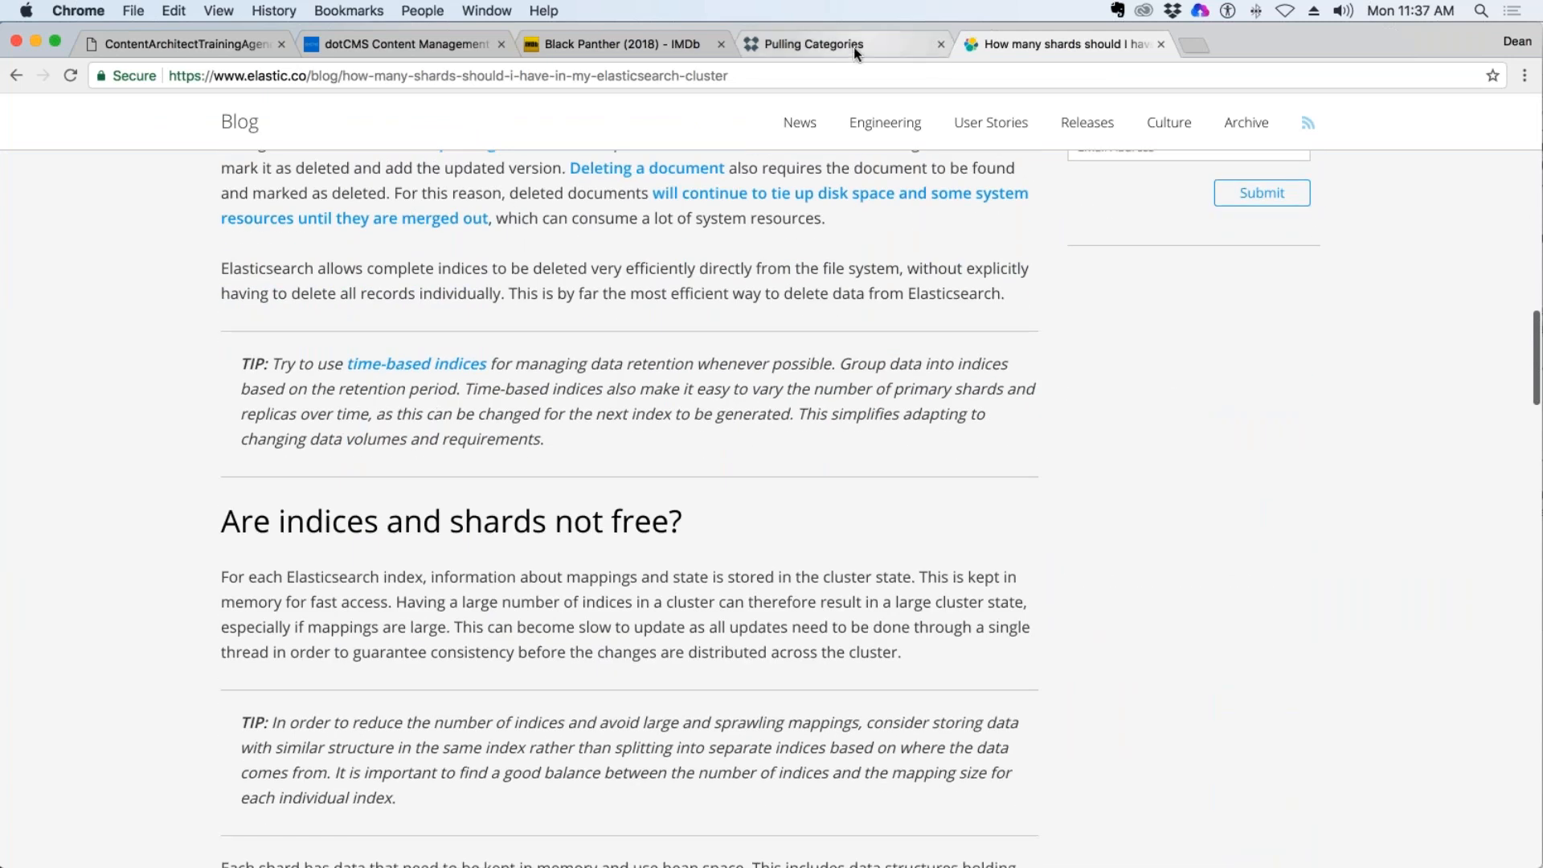
Return to dotCMS and create the Deans Movies site search index with 2 shards.
{"action": "left_click", "coordinate": [853, 46]}
{"action": "left_click", "coordinate": [408, 53]}
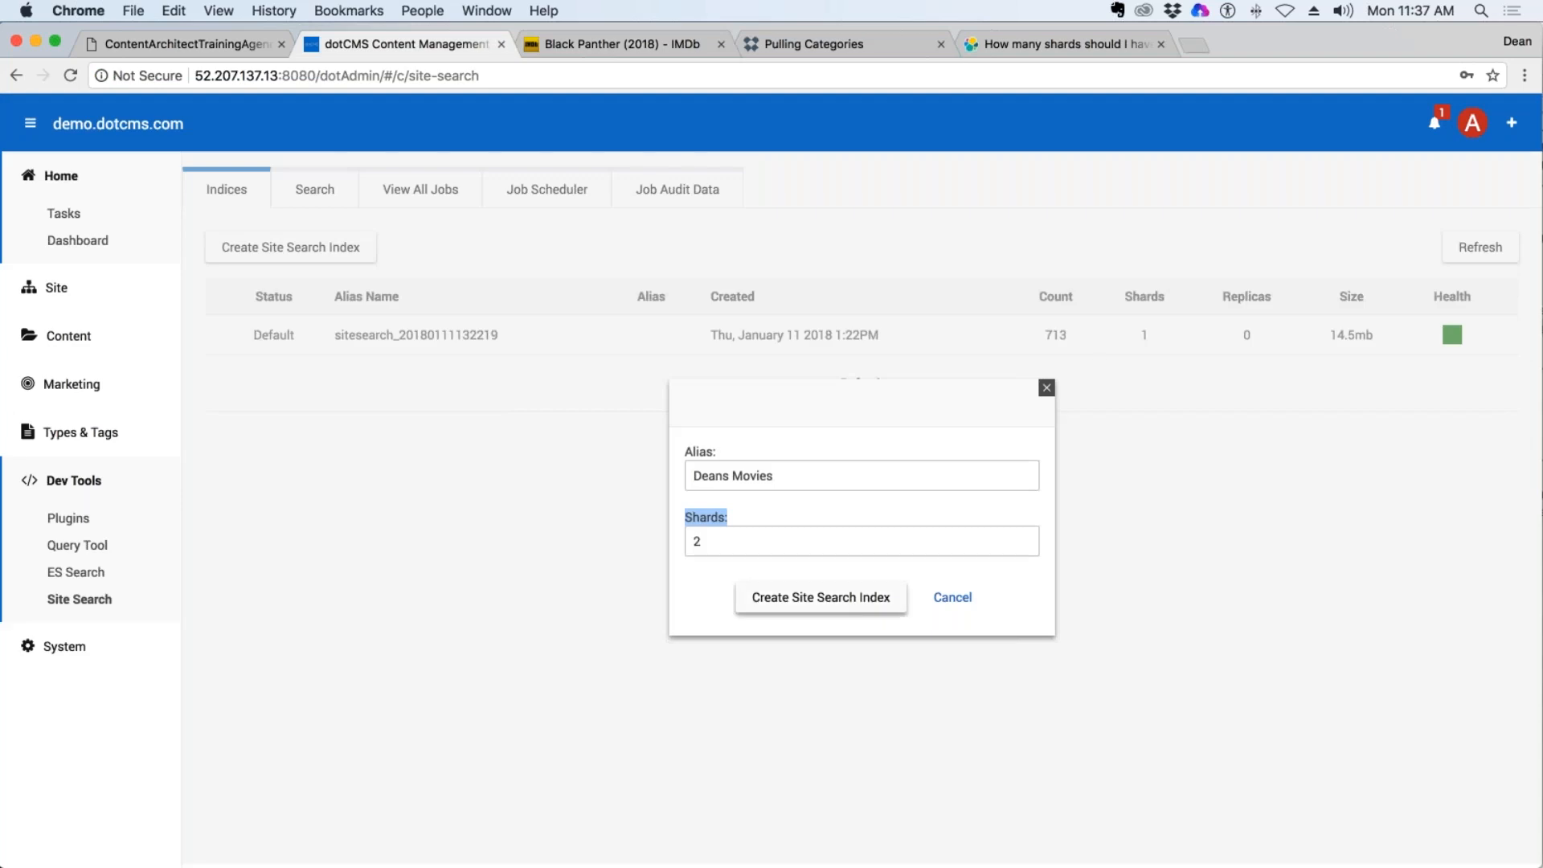
{"action": "left_click", "coordinate": [807, 599]}
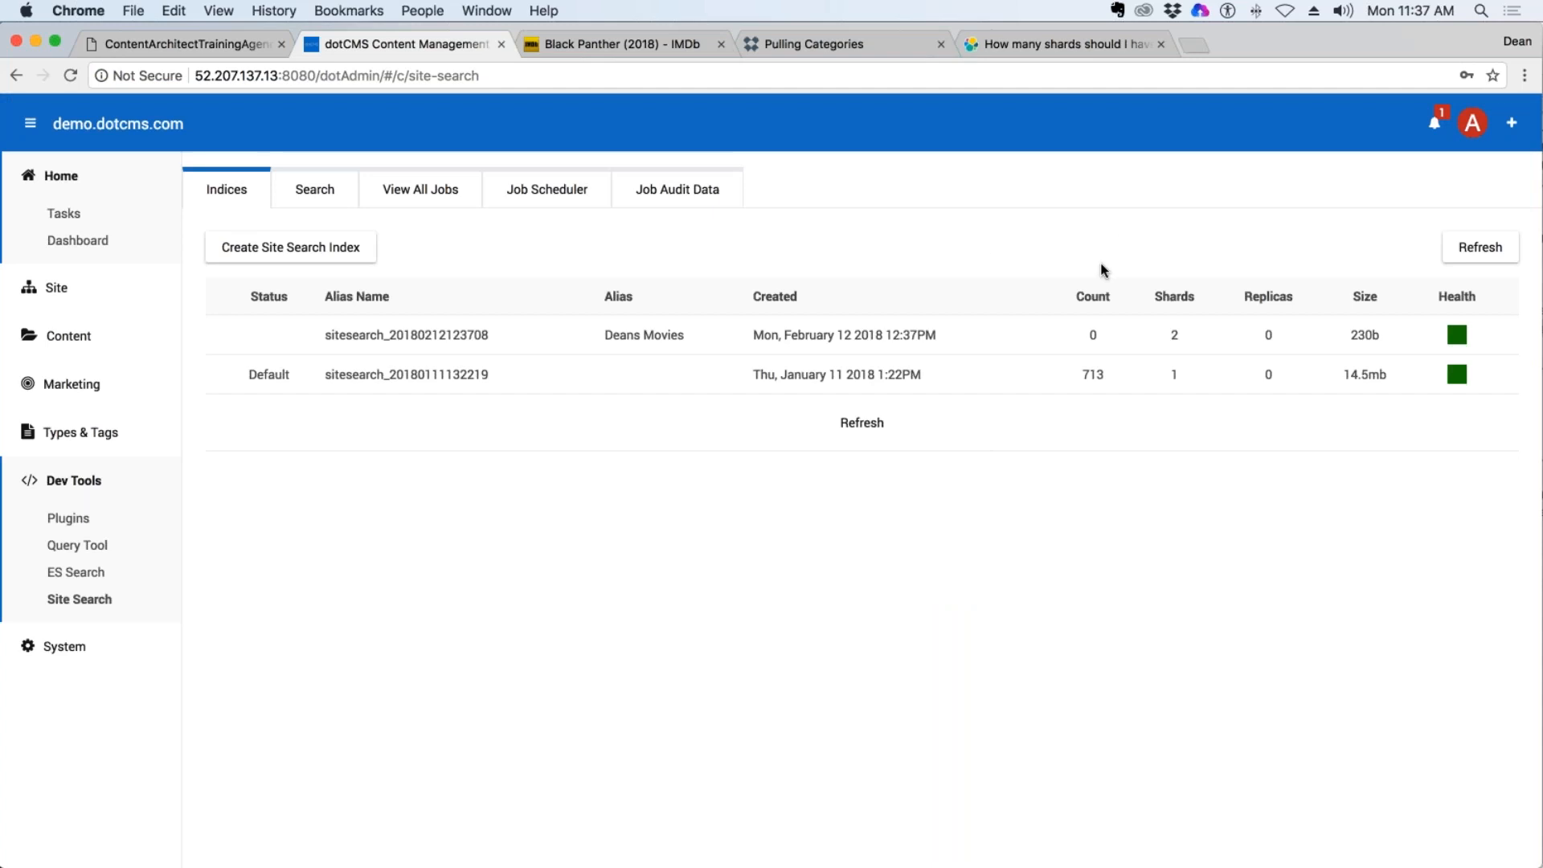
Leave and reopen Site Search to view the refreshed index list, and highlight the server address and port in the page URL.
{"action": "left_click", "coordinate": [314, 190]}
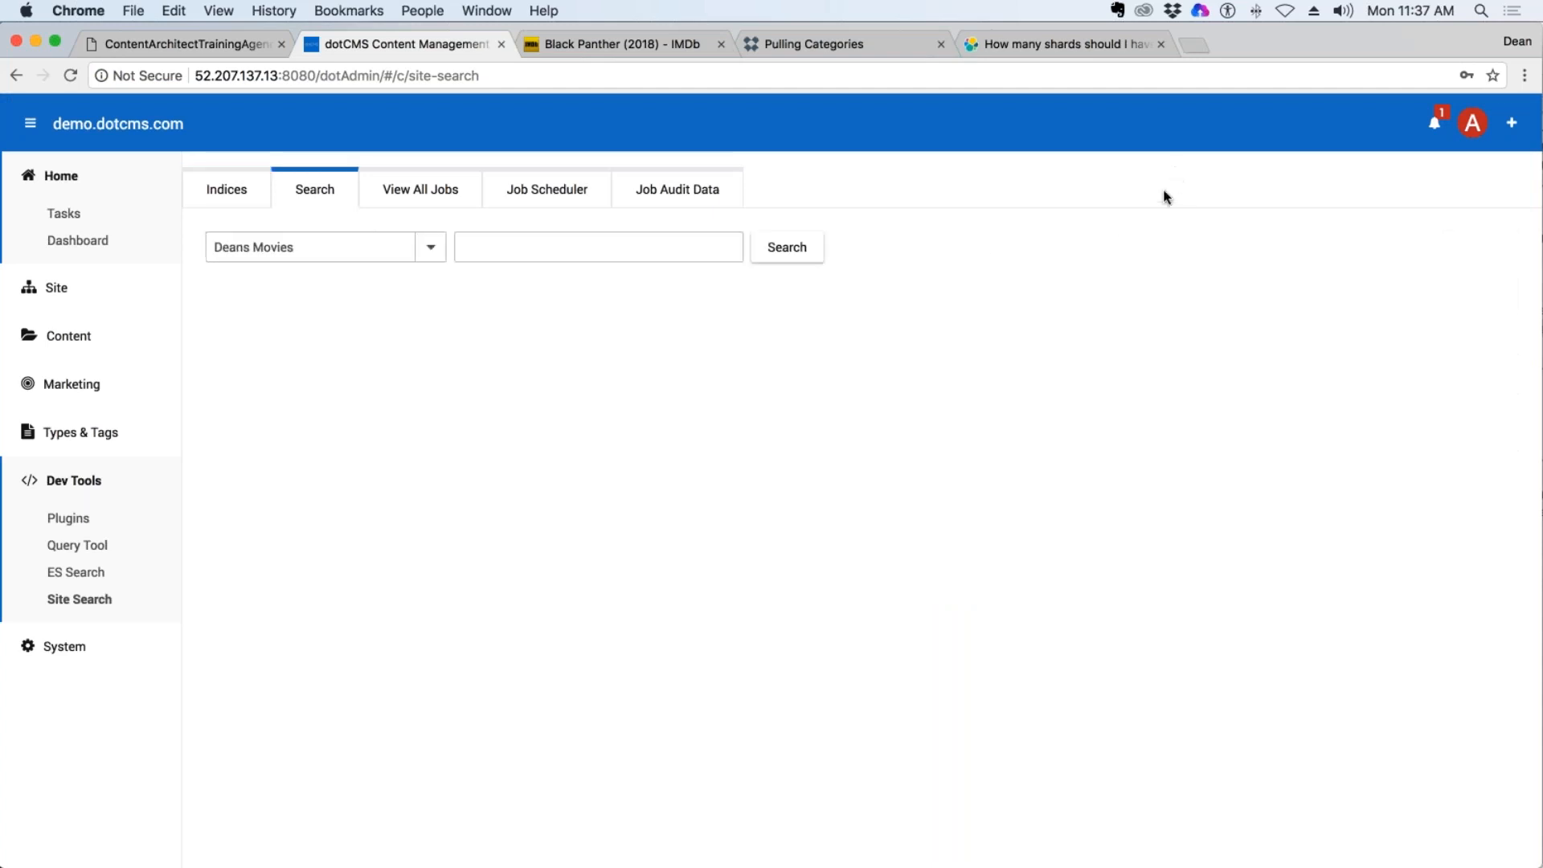
{"action": "left_click", "coordinate": [16, 75]}
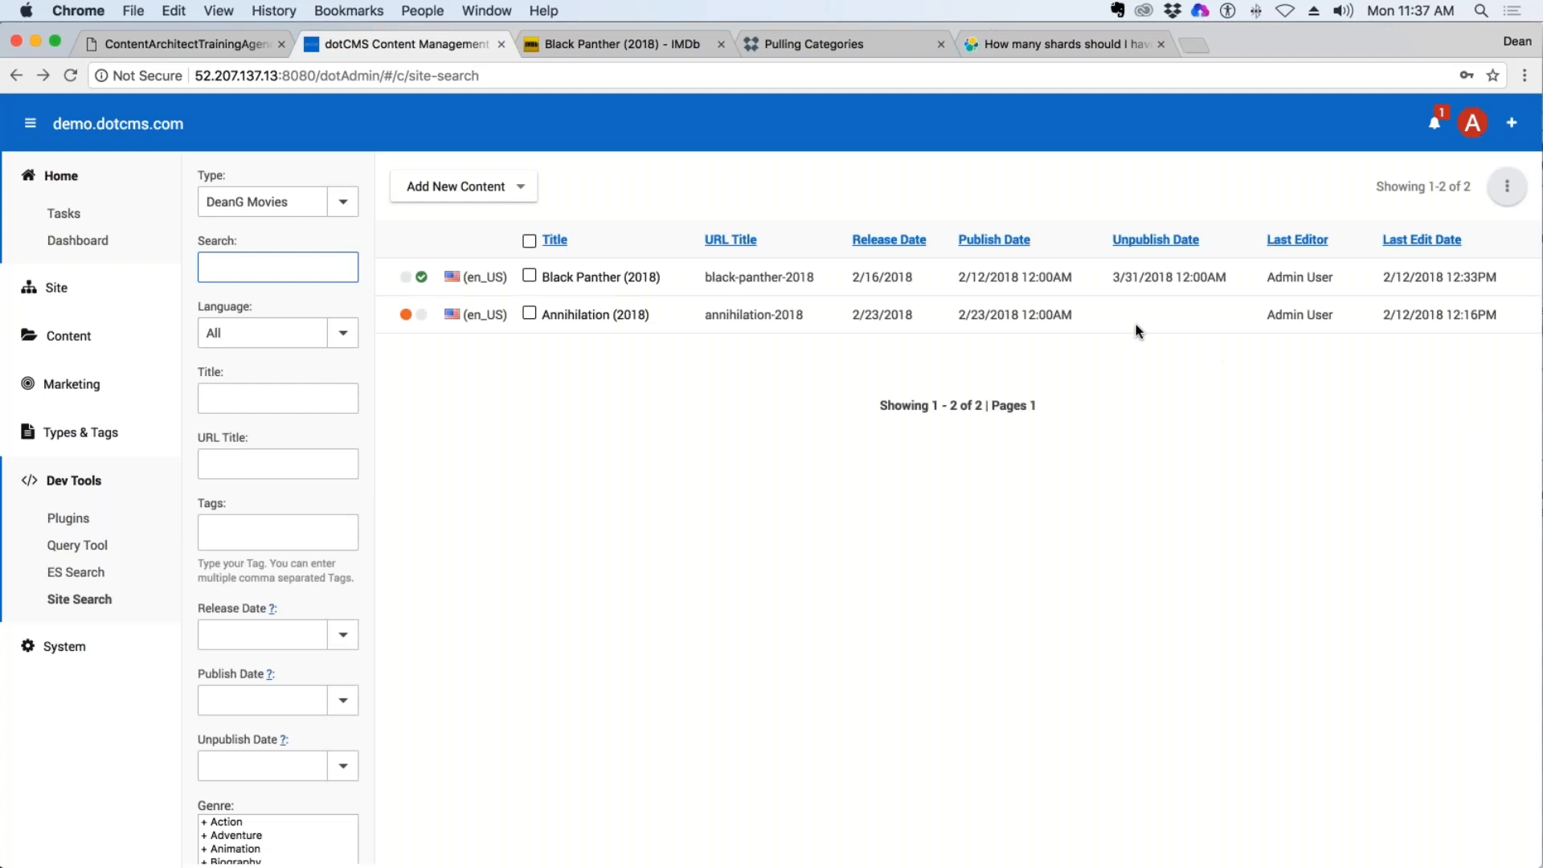
{"action": "left_click", "coordinate": [79, 596]}
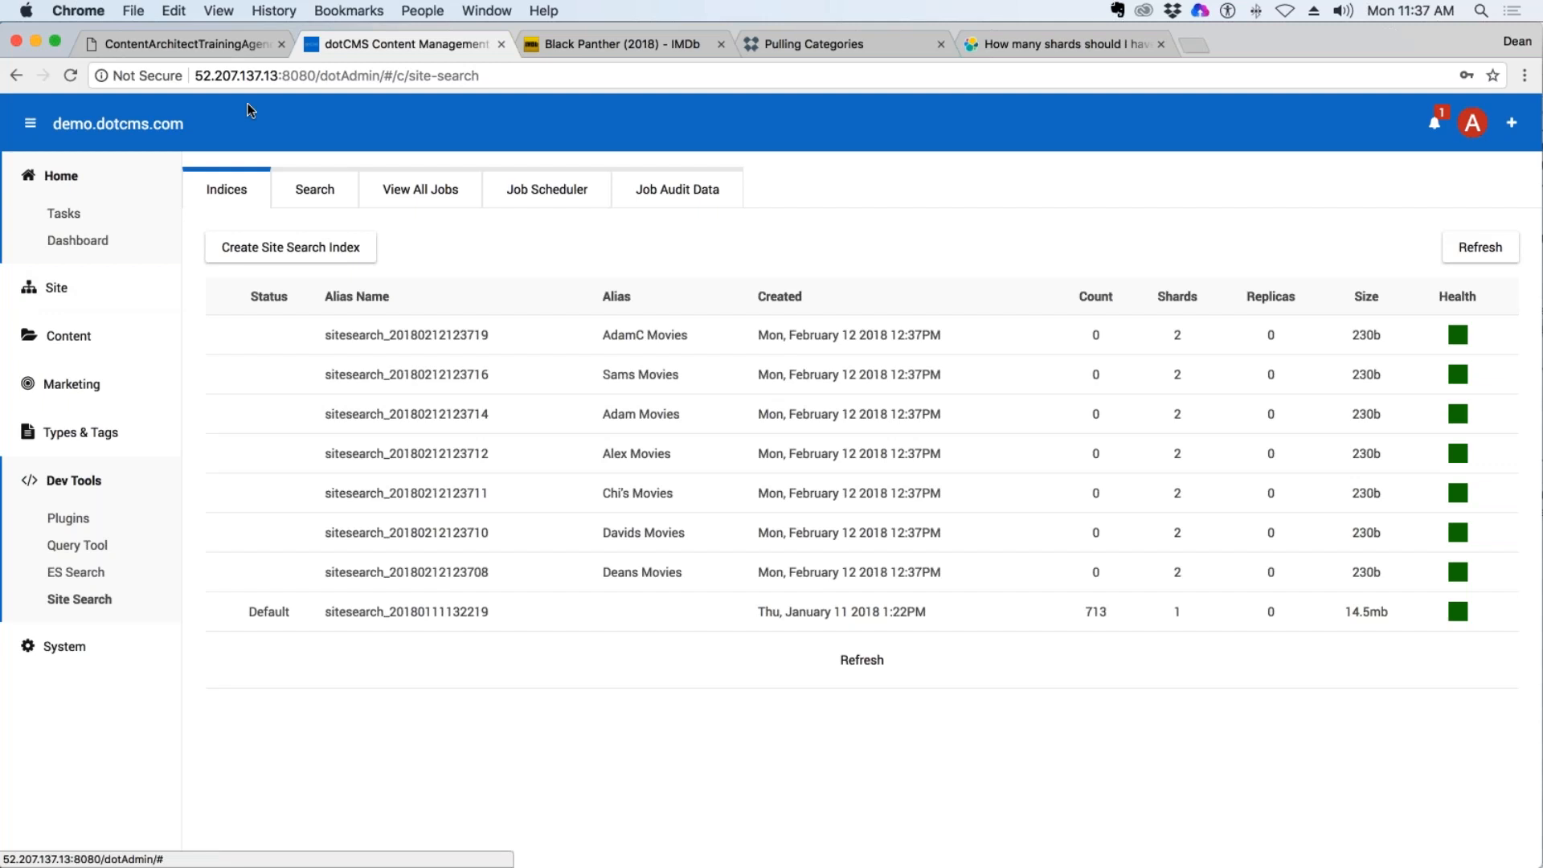
{"action": "left_click_drag", "start_coordinate": [317, 75], "coordinate": [196, 74]}
{"action": "key", "text": "super+c"}
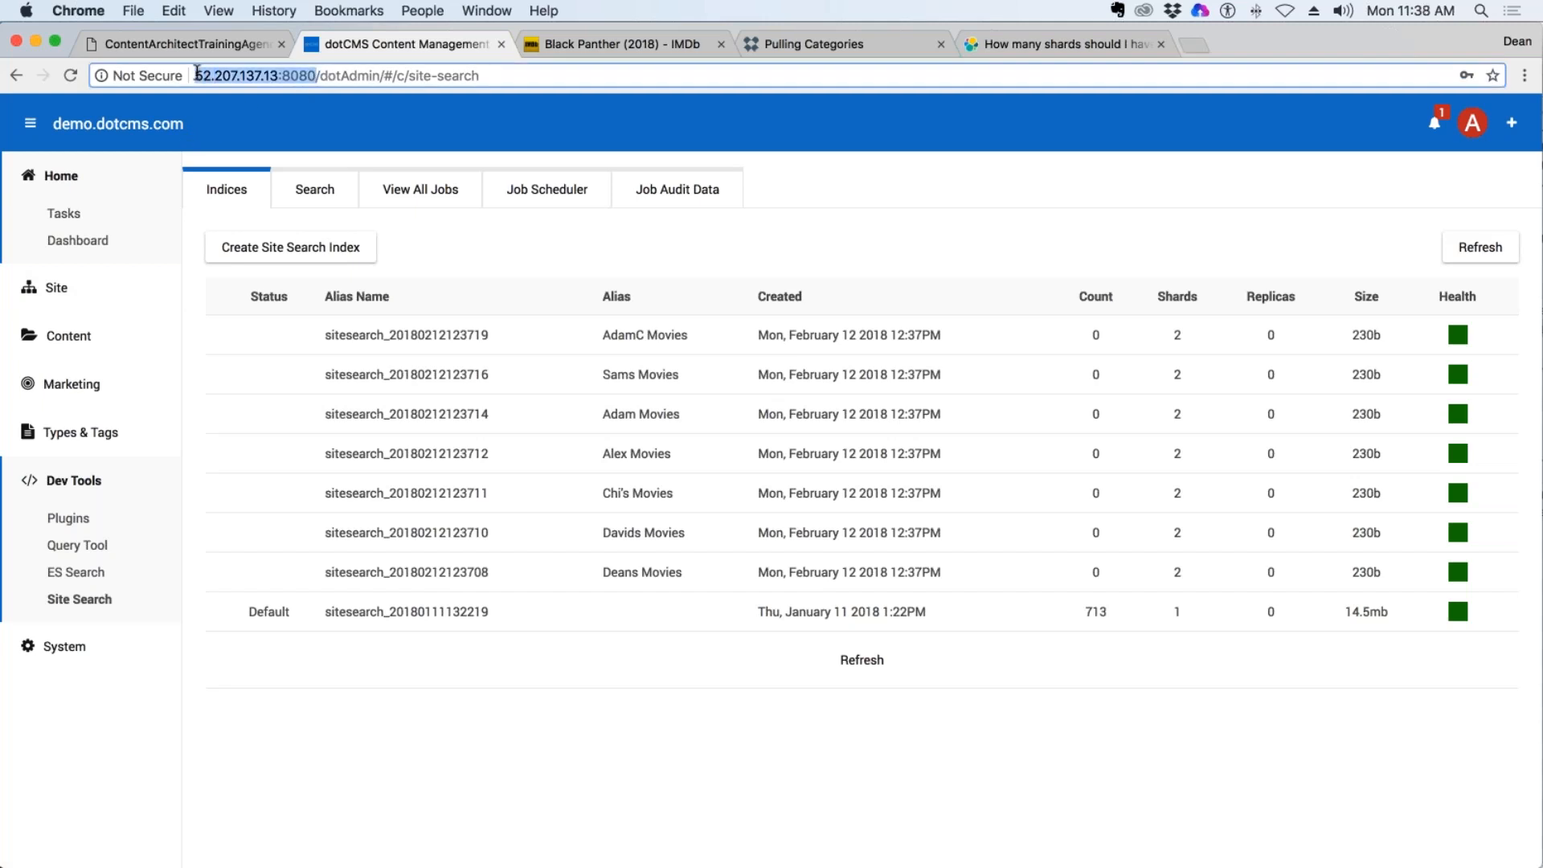
Open an incognito window and load the demo site's front end at 52.207.137.13:8080.
{"action": "left_click", "coordinate": [1524, 75]}
{"action": "left_click", "coordinate": [1340, 171]}
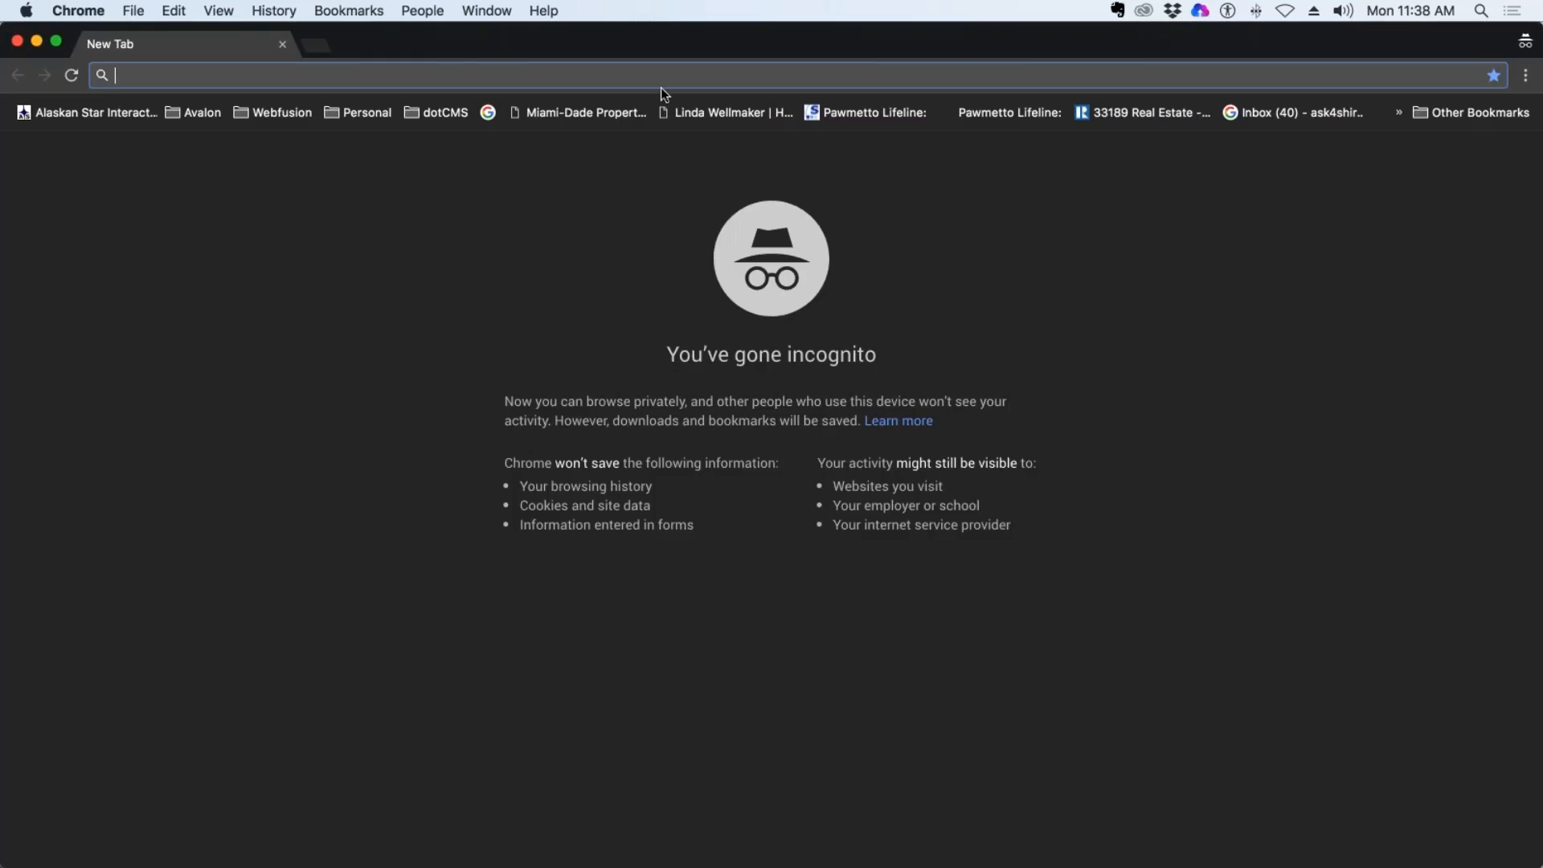
{"action": "key", "text": "super+v"}
{"action": "key", "text": "Return"}
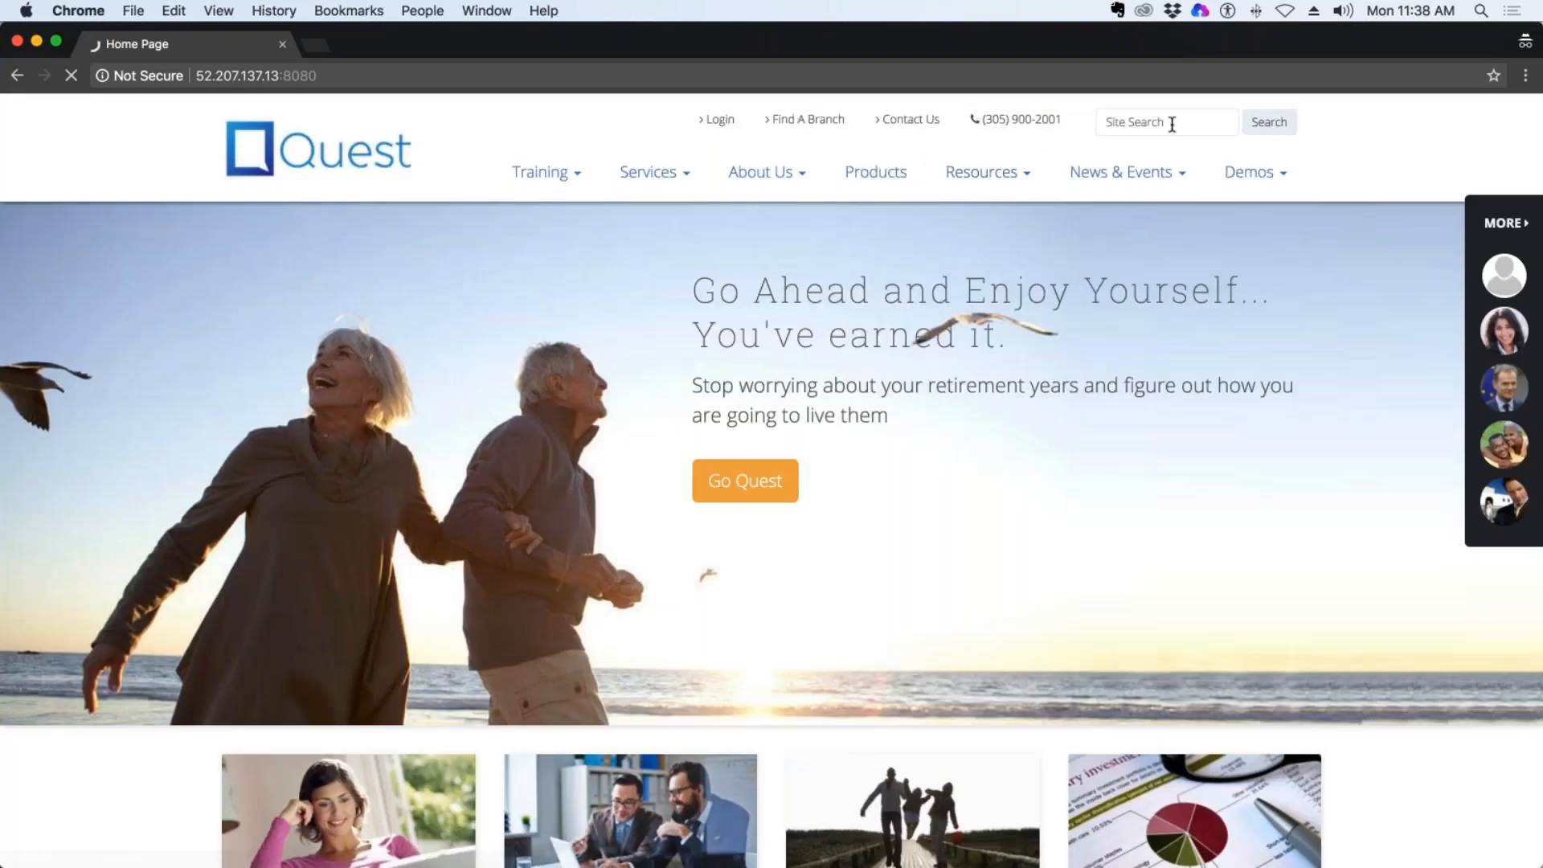
Search the Quest site for "Black Panther", then move the incognito window aside to return to dotCMS.
{"action": "left_click", "coordinate": [1172, 123]}
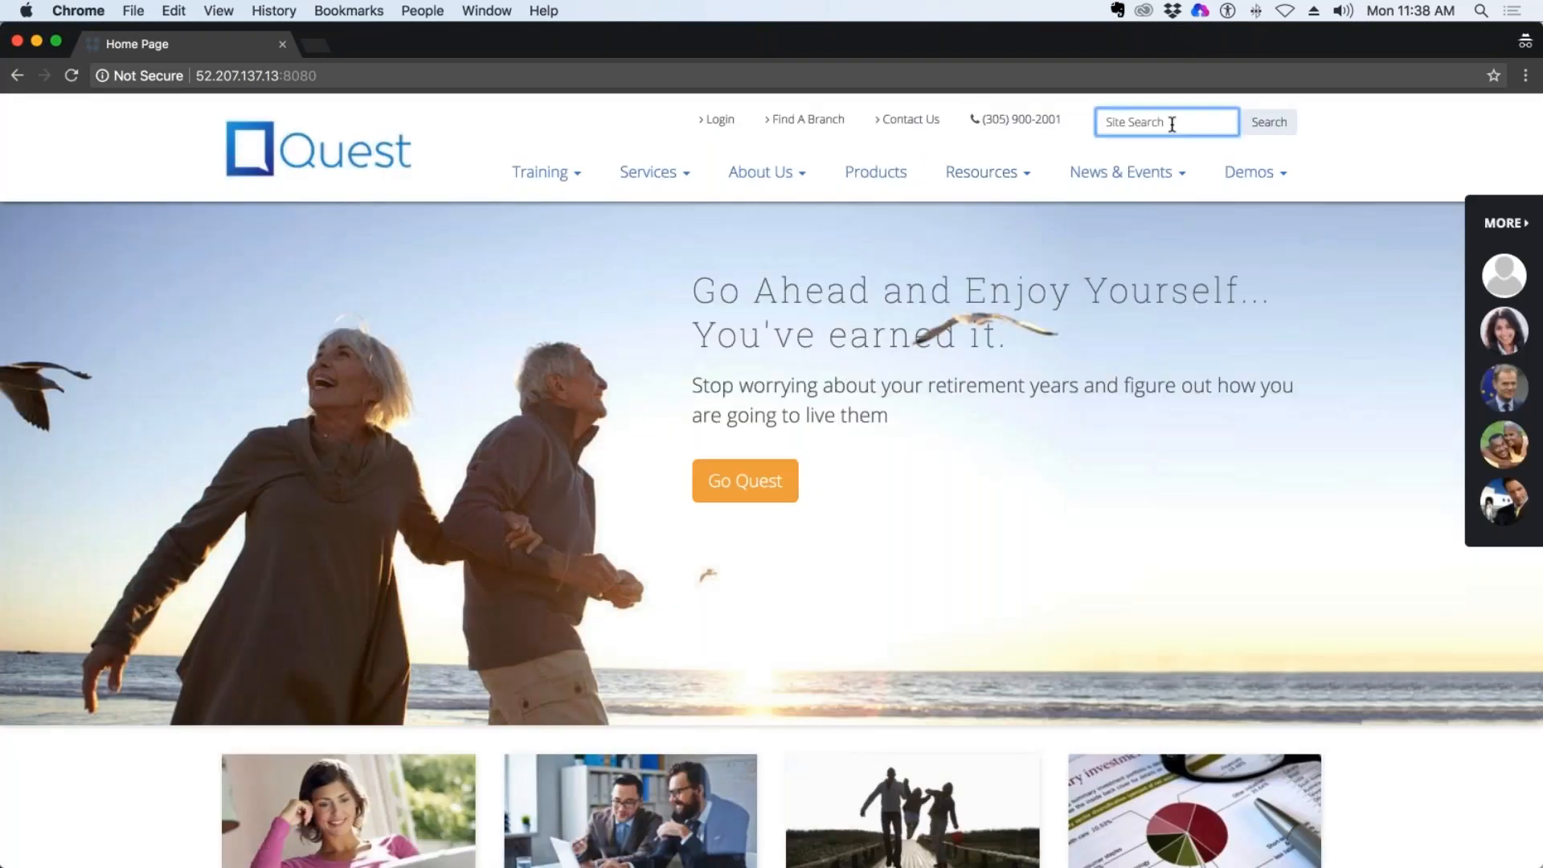
{"action": "type", "text": "Black Panther"}
{"action": "key", "text": "Return"}
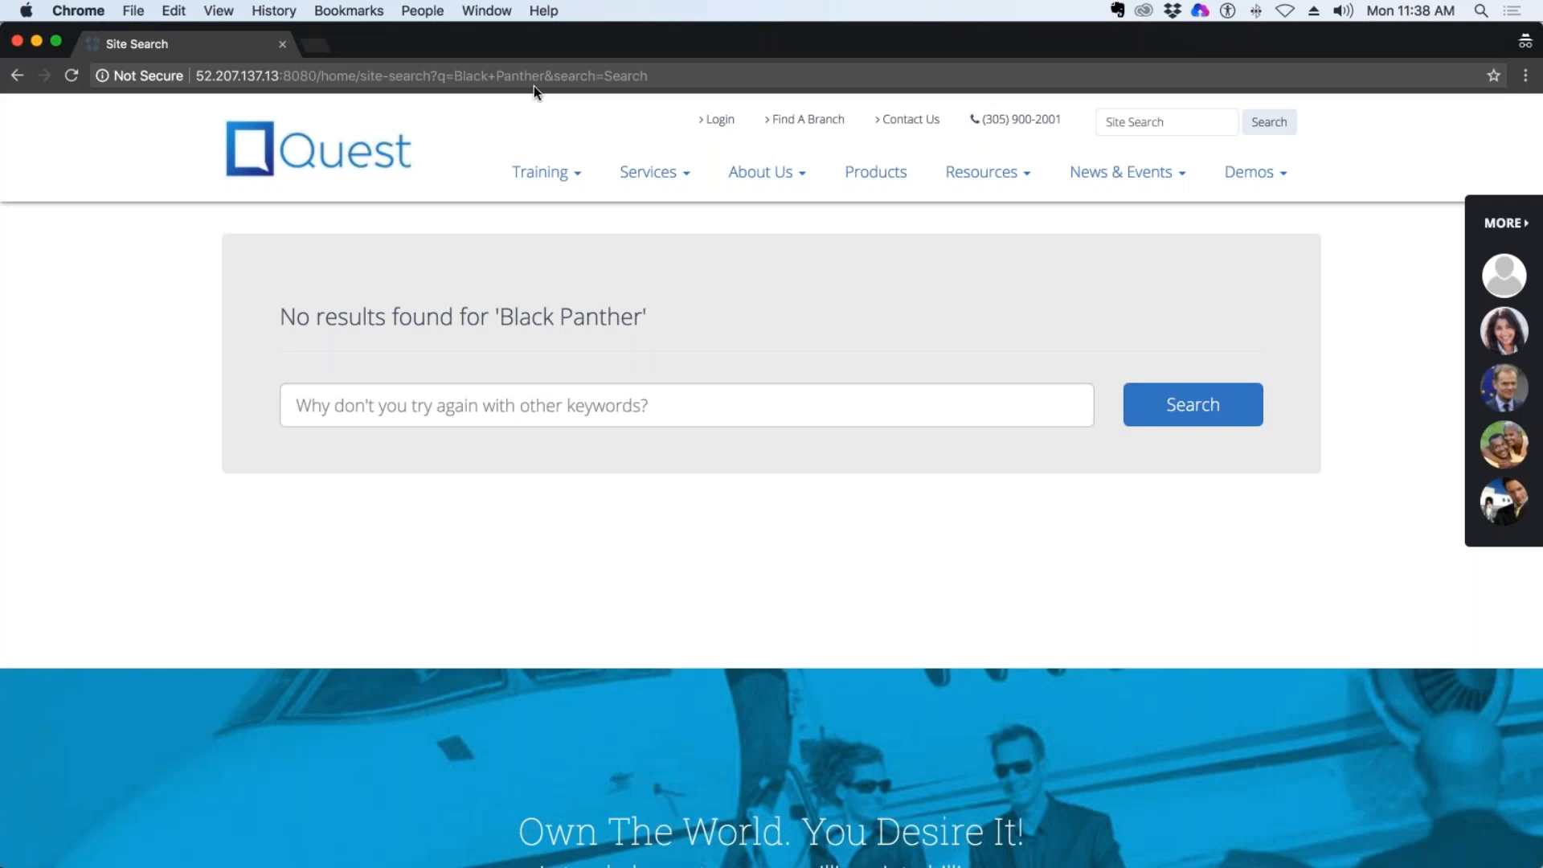
{"action": "left_click_drag", "start_coordinate": [459, 35], "coordinate": [0, 322]}
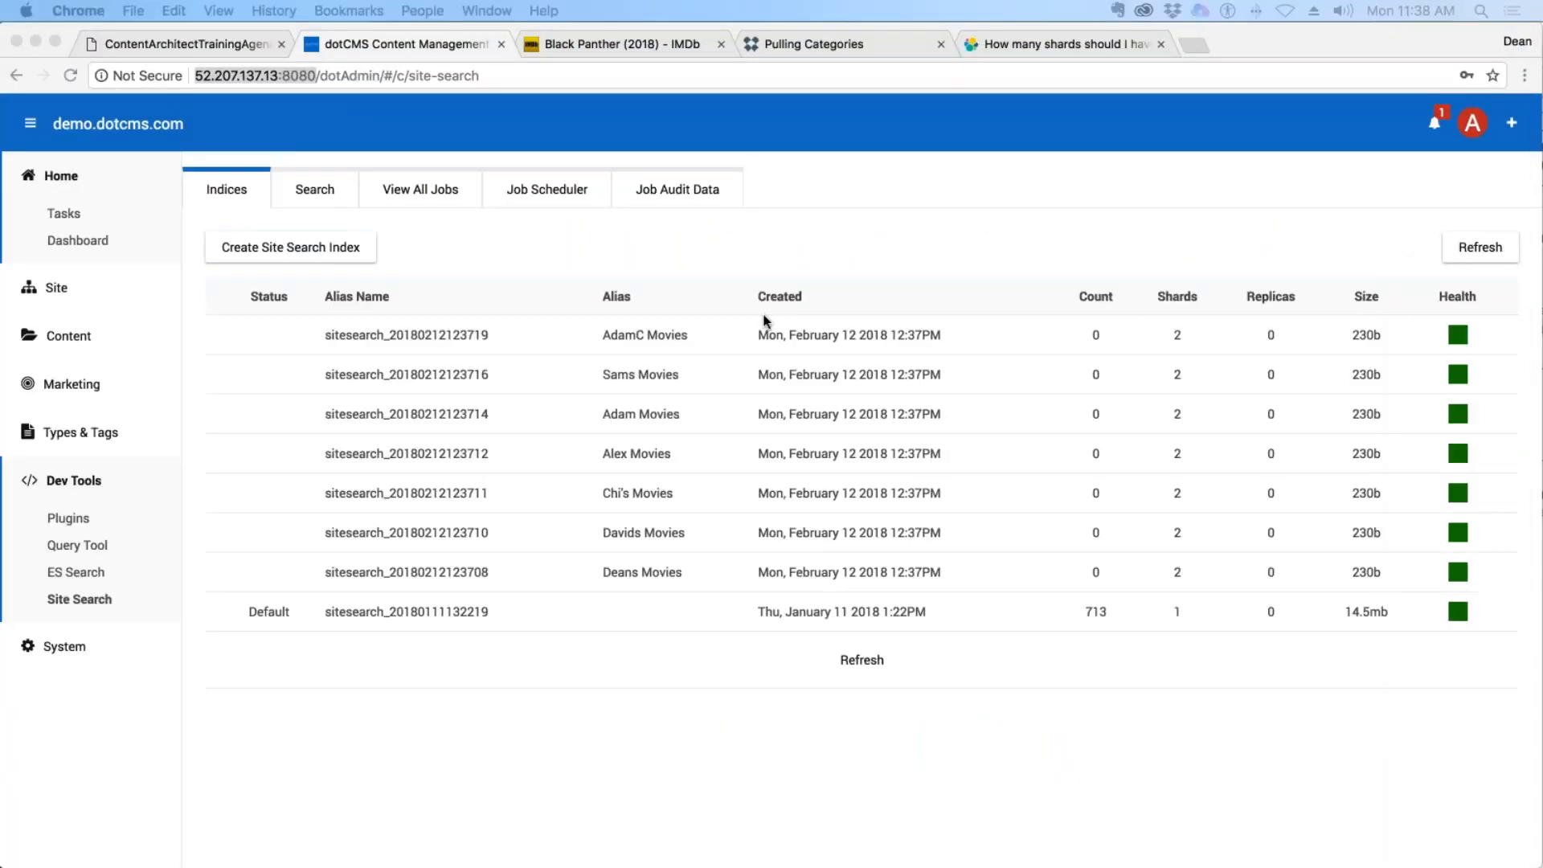
Set up a site search job that runs now and add demo.dotcms.com as the site to index.
{"action": "left_click", "coordinate": [406, 196]}
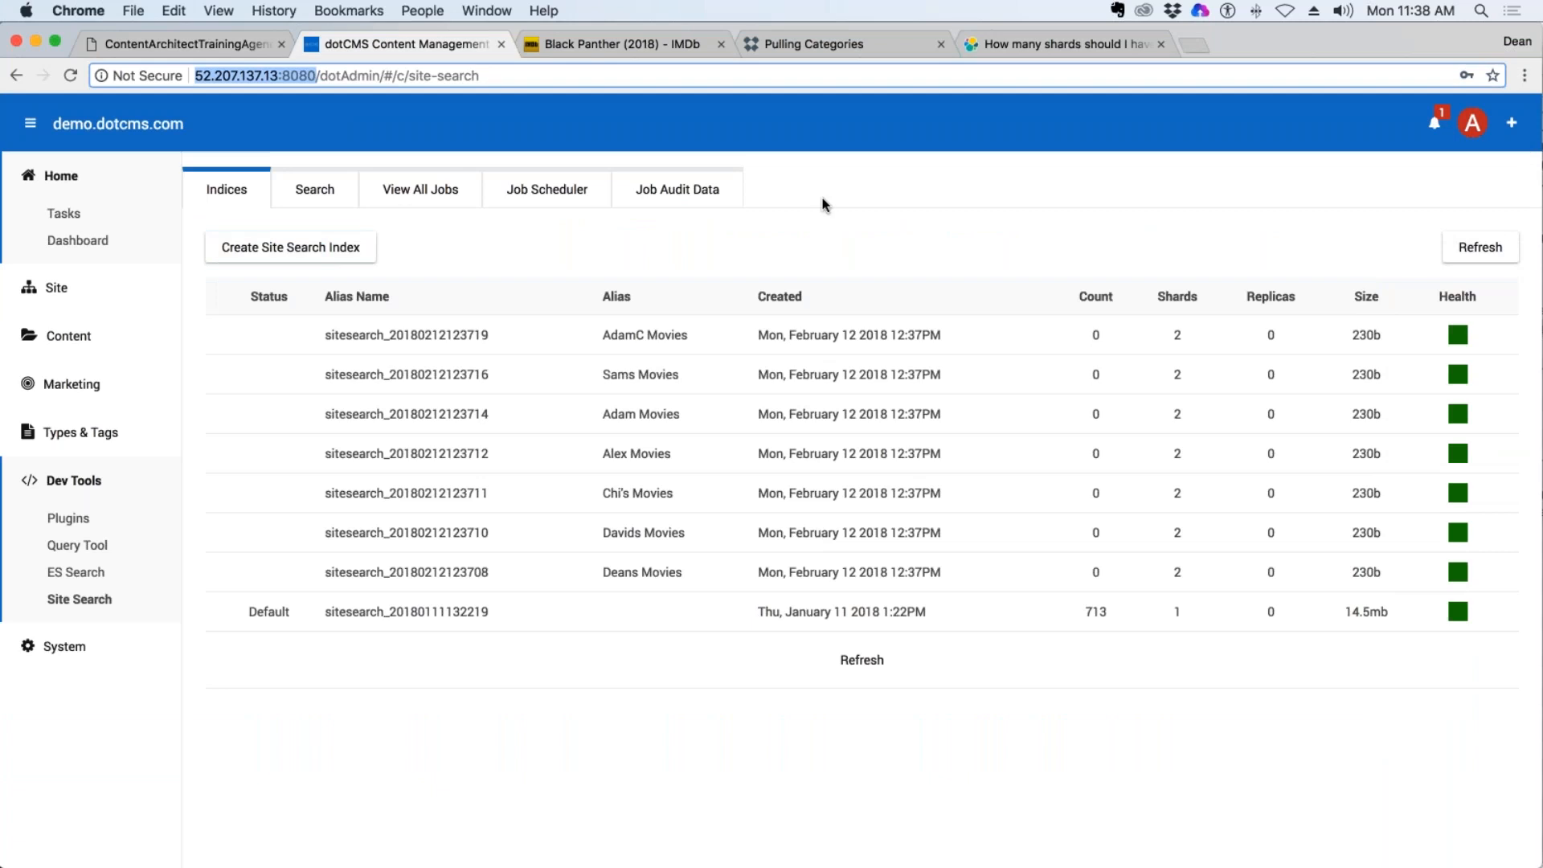
{"action": "left_click", "coordinate": [515, 193]}
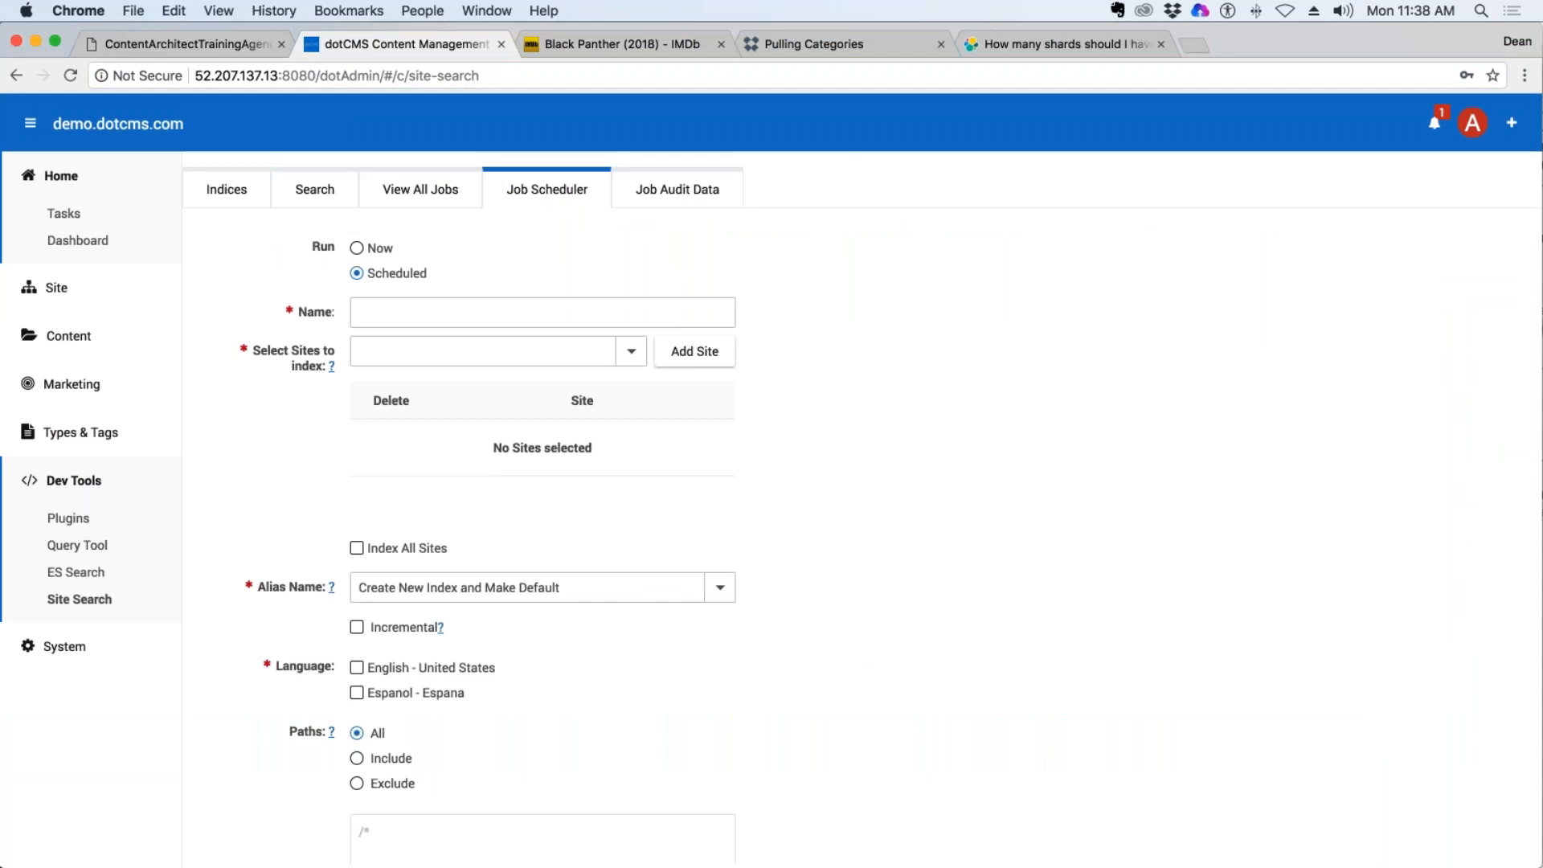
{"action": "left_click", "coordinate": [358, 249]}
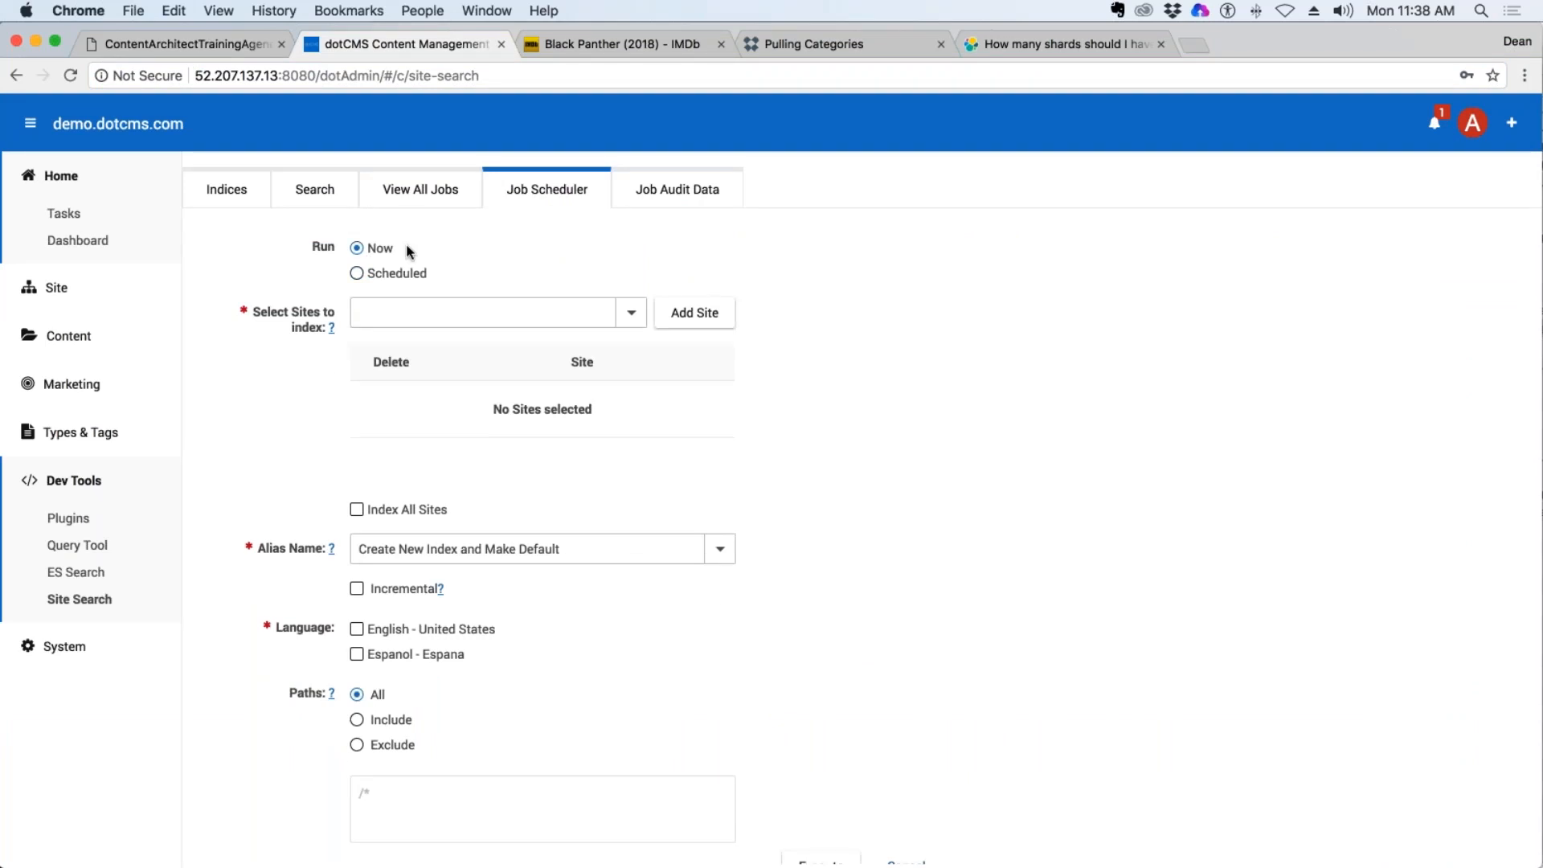
{"action": "left_click", "coordinate": [631, 312]}
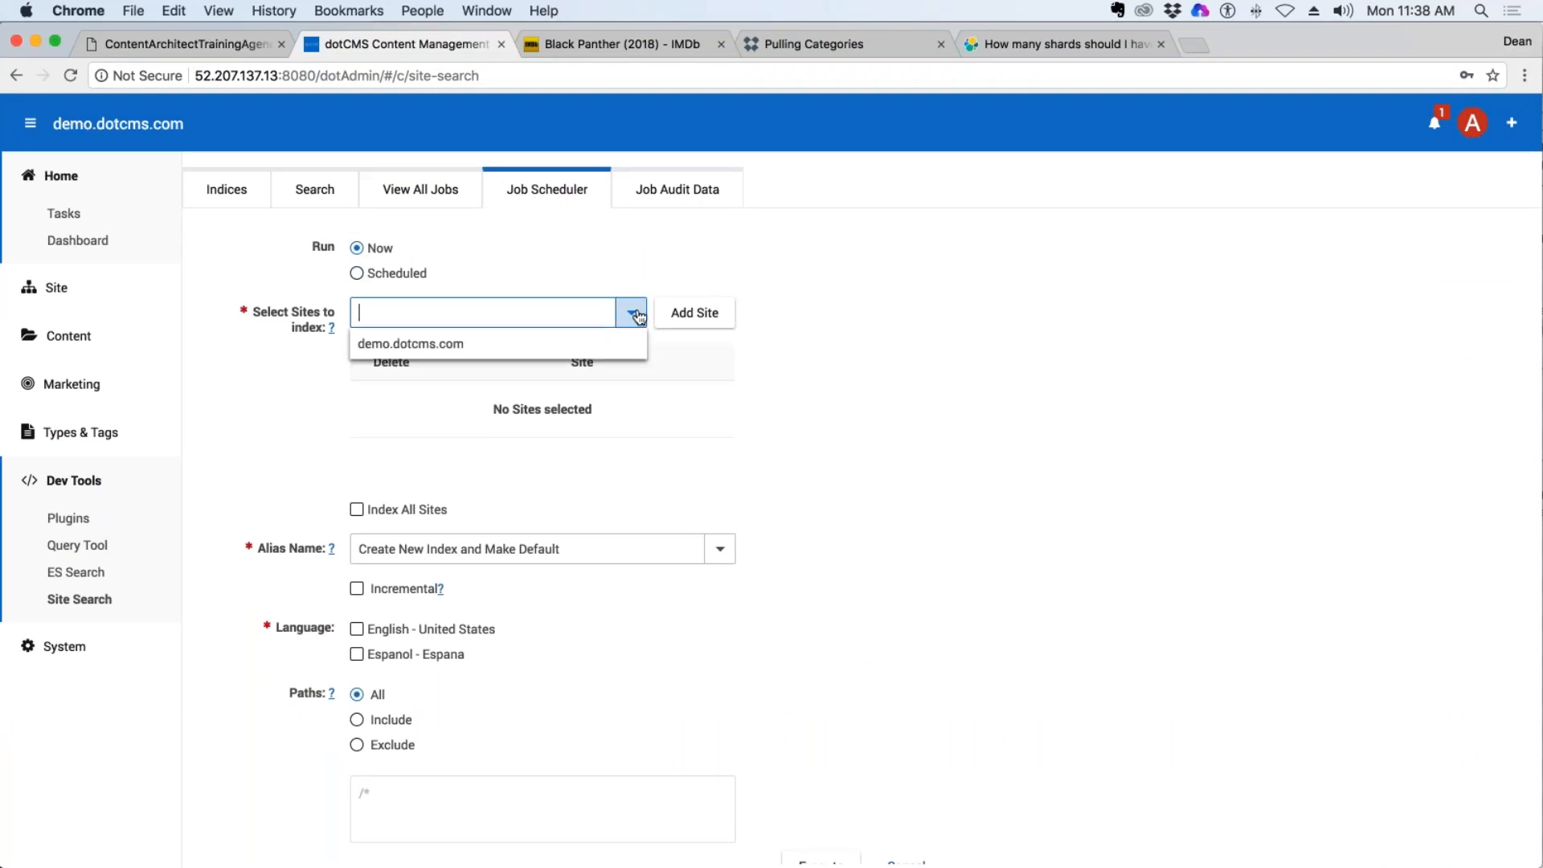
{"action": "left_click", "coordinate": [410, 343]}
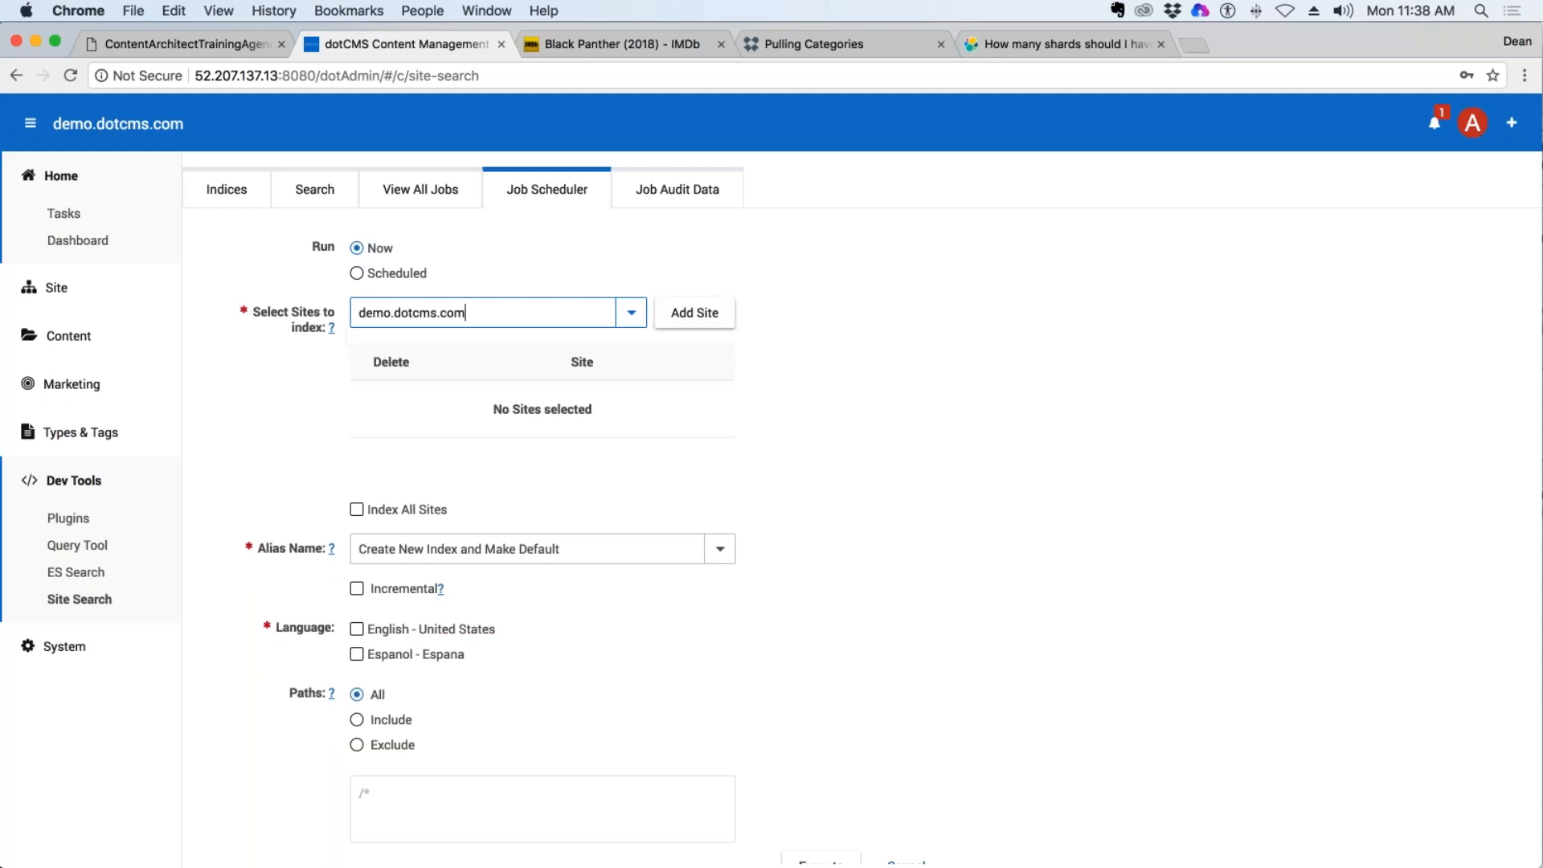
{"action": "left_click", "coordinate": [707, 315]}
Execute the indexing job with Create New Index and Make Default as the alias and English - United States as the language.
{"action": "scroll", "coordinate": [688, 345], "scroll_direction": "down", "scroll_amount": 3}
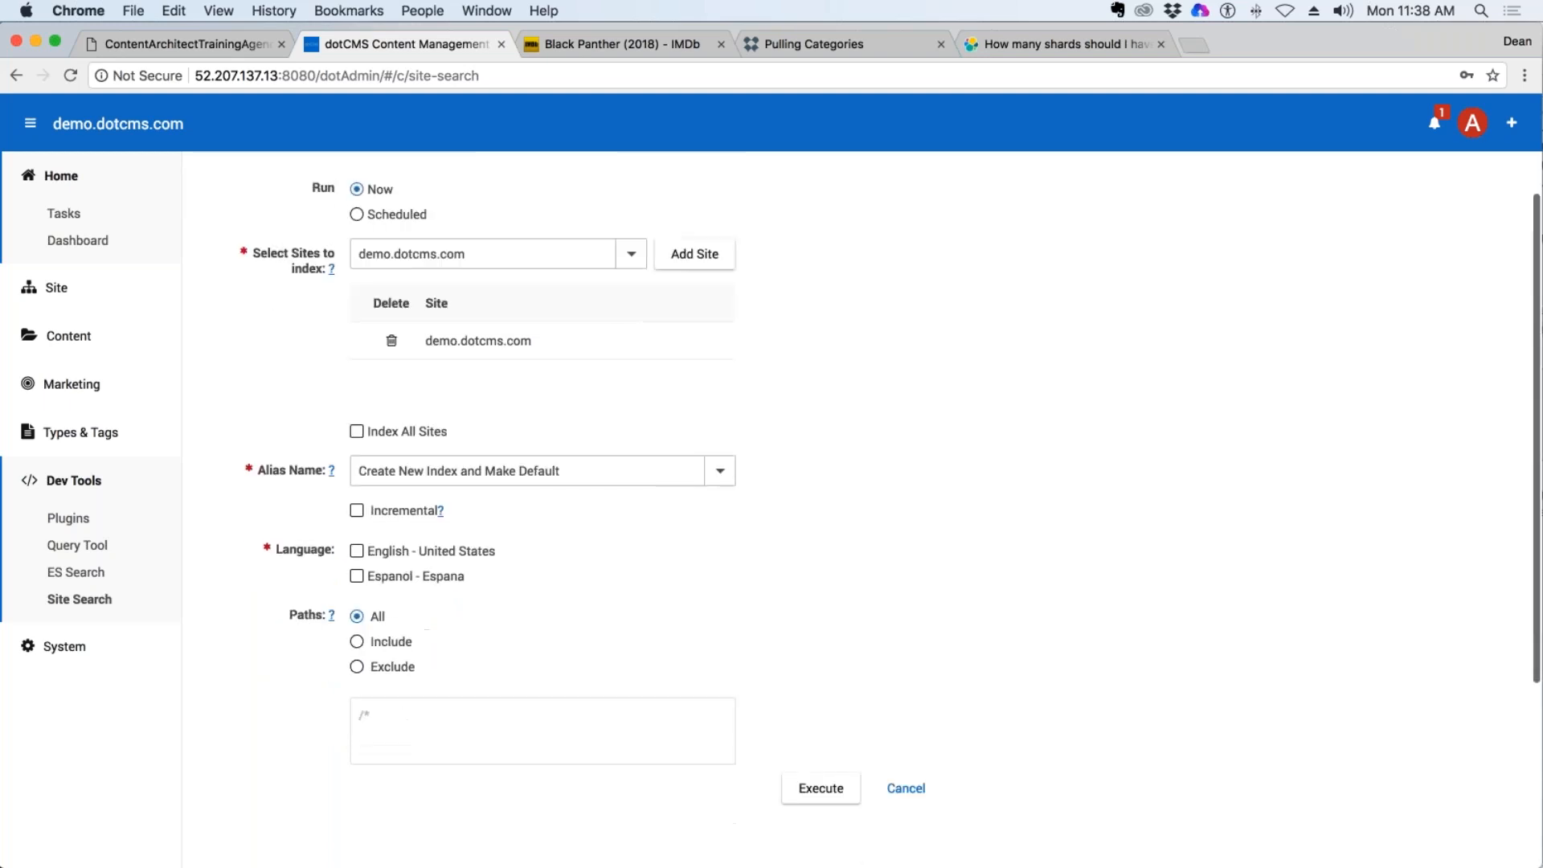
{"action": "left_click", "coordinate": [391, 407]}
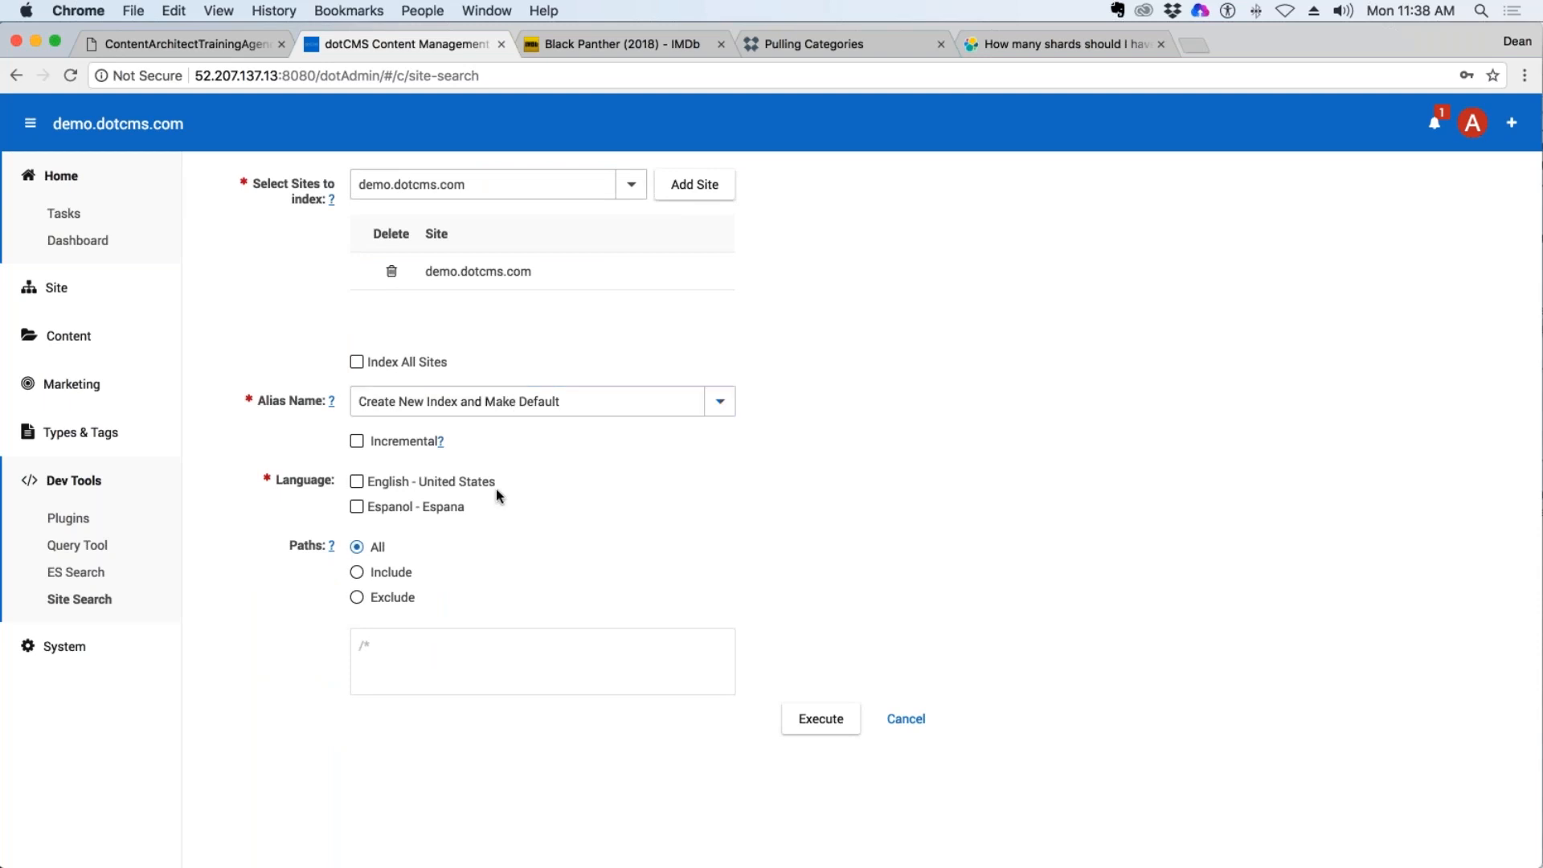
{"action": "left_click", "coordinate": [371, 484]}
{"action": "left_click", "coordinate": [821, 719]}
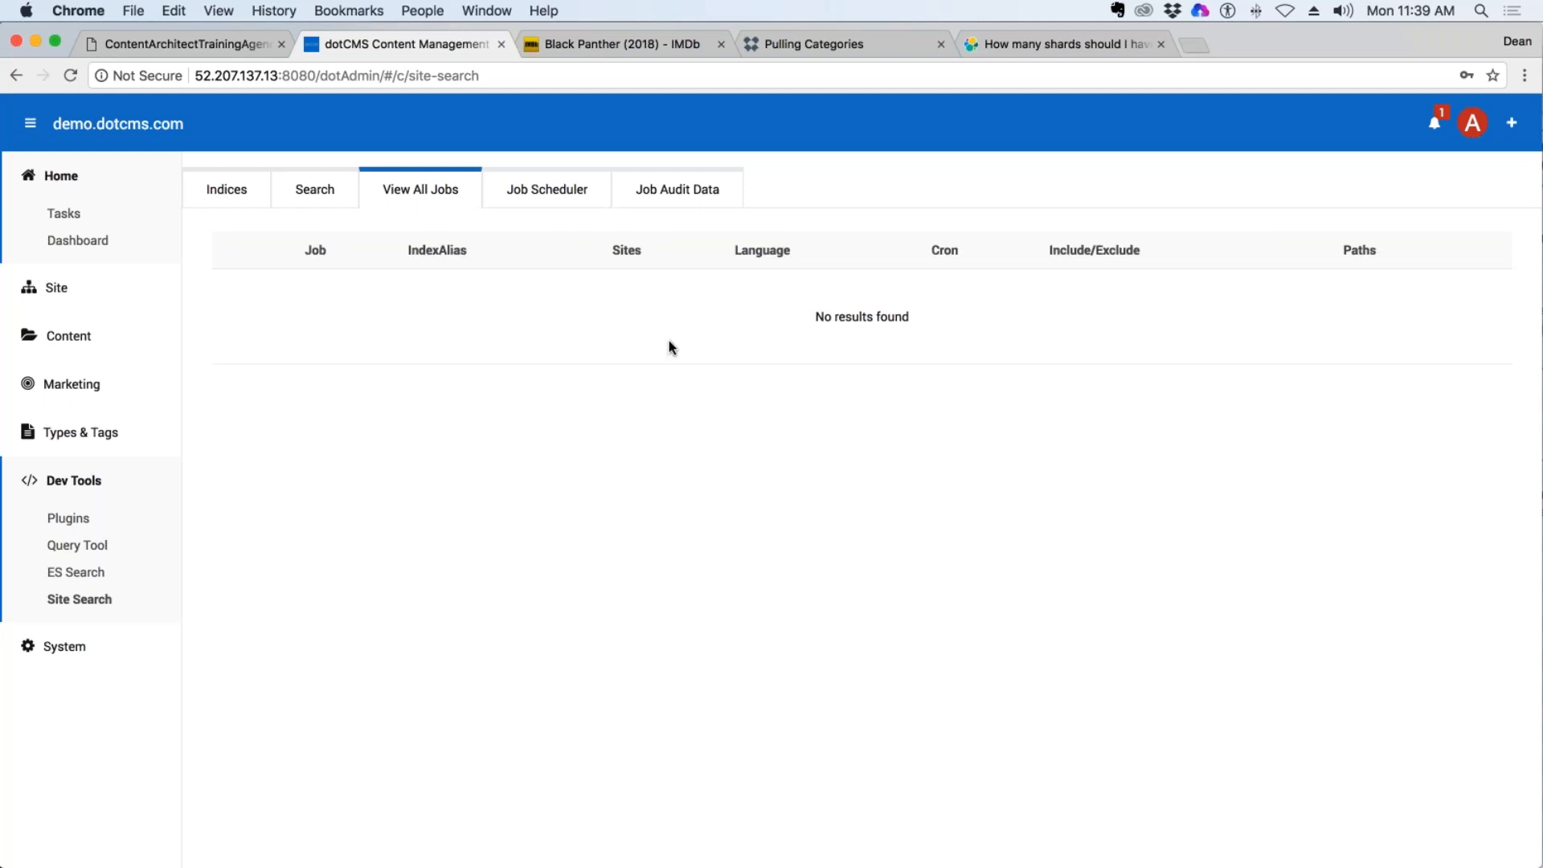
Reopen Site Search to view the refreshed index list and highlight the default index's creation date.
{"action": "left_click", "coordinate": [227, 188]}
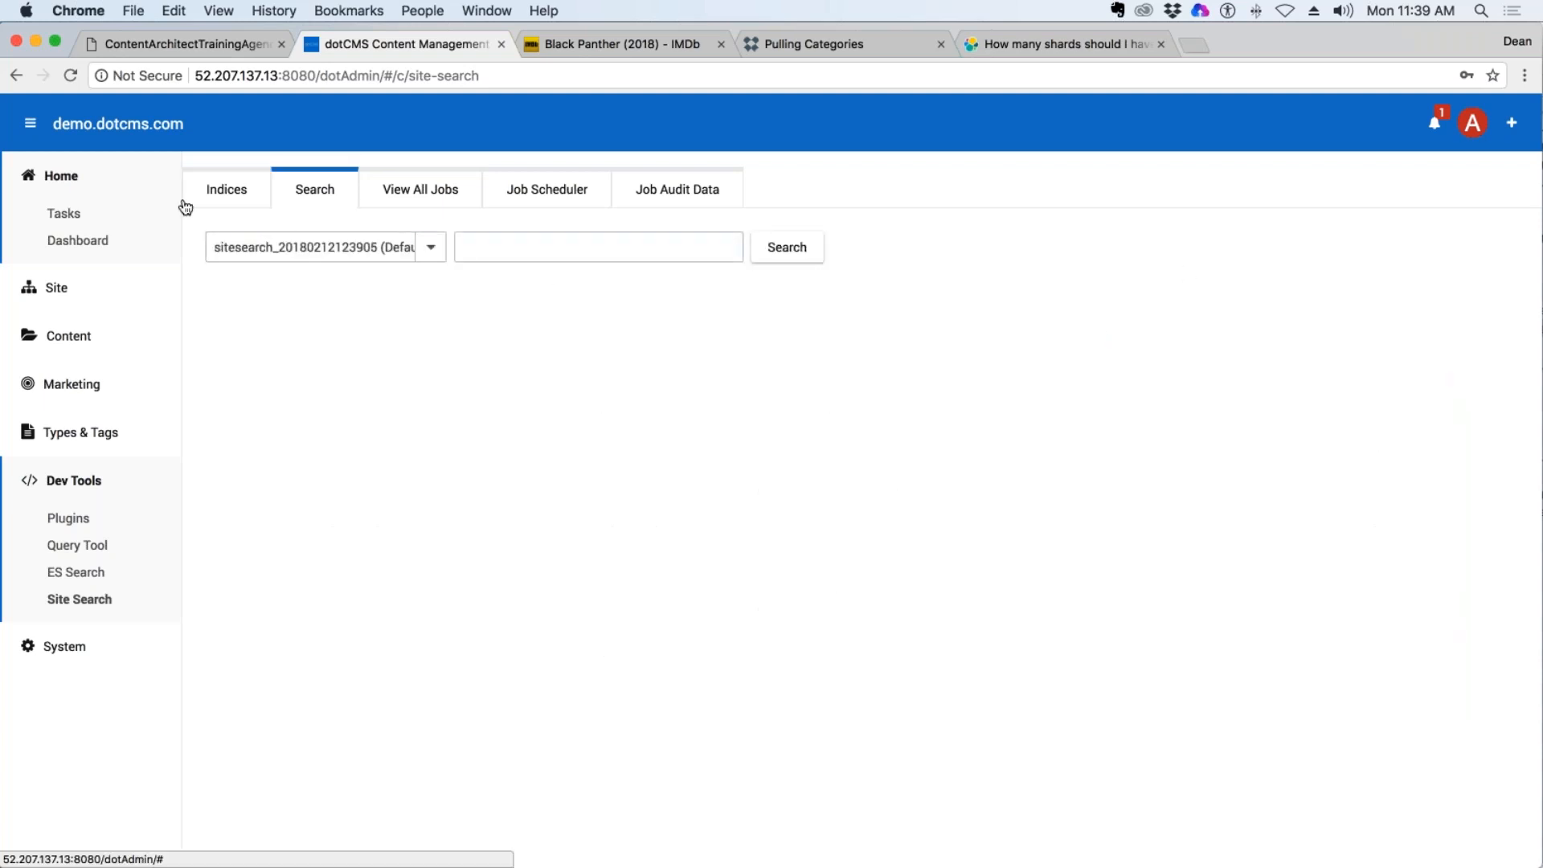
{"action": "left_click", "coordinate": [16, 75]}
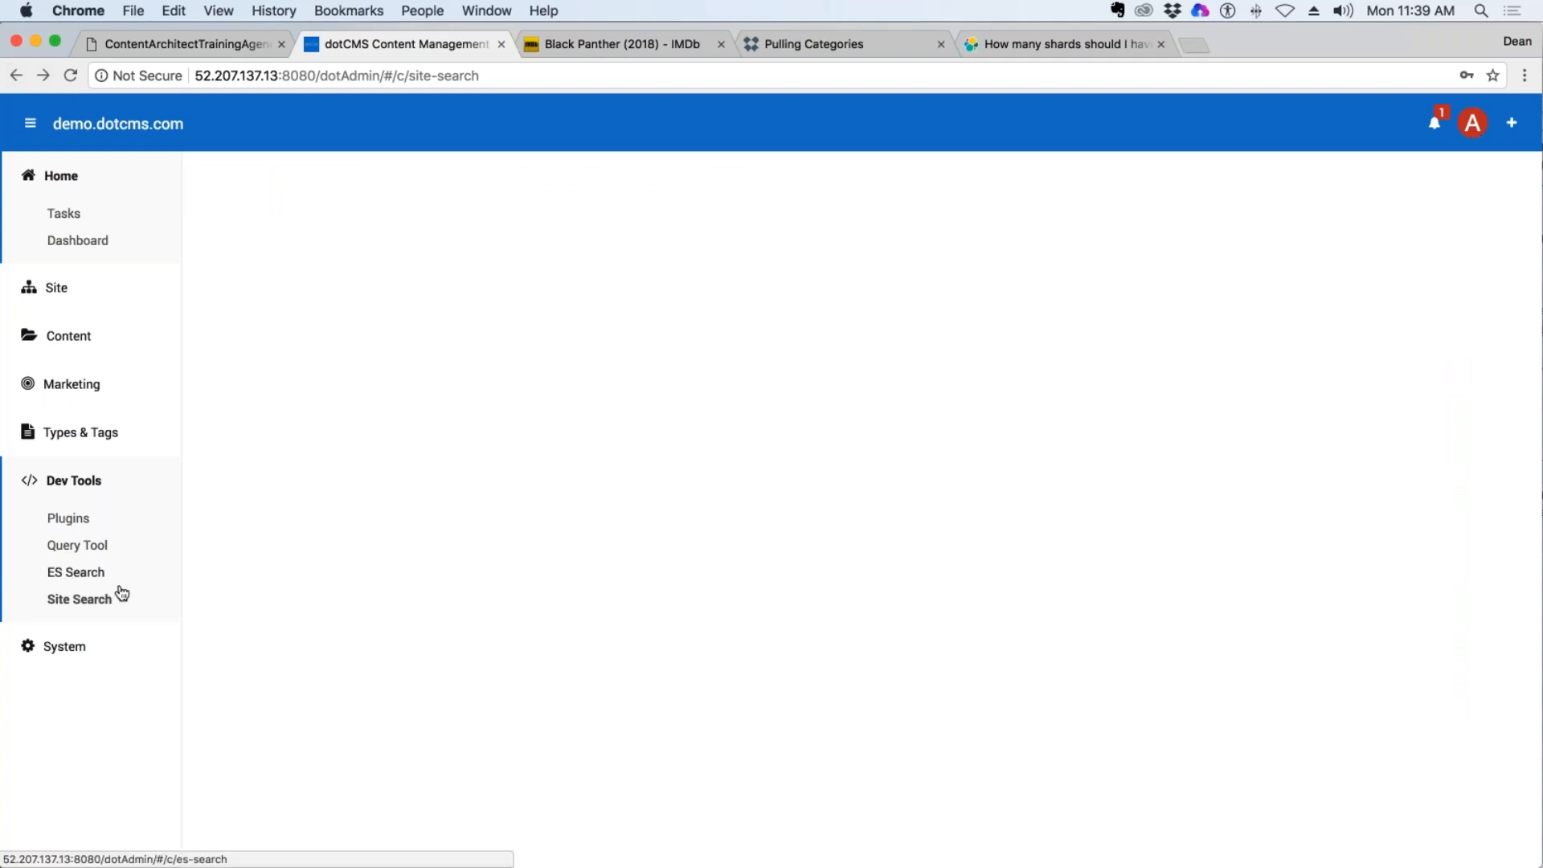
{"action": "left_click", "coordinate": [95, 599]}
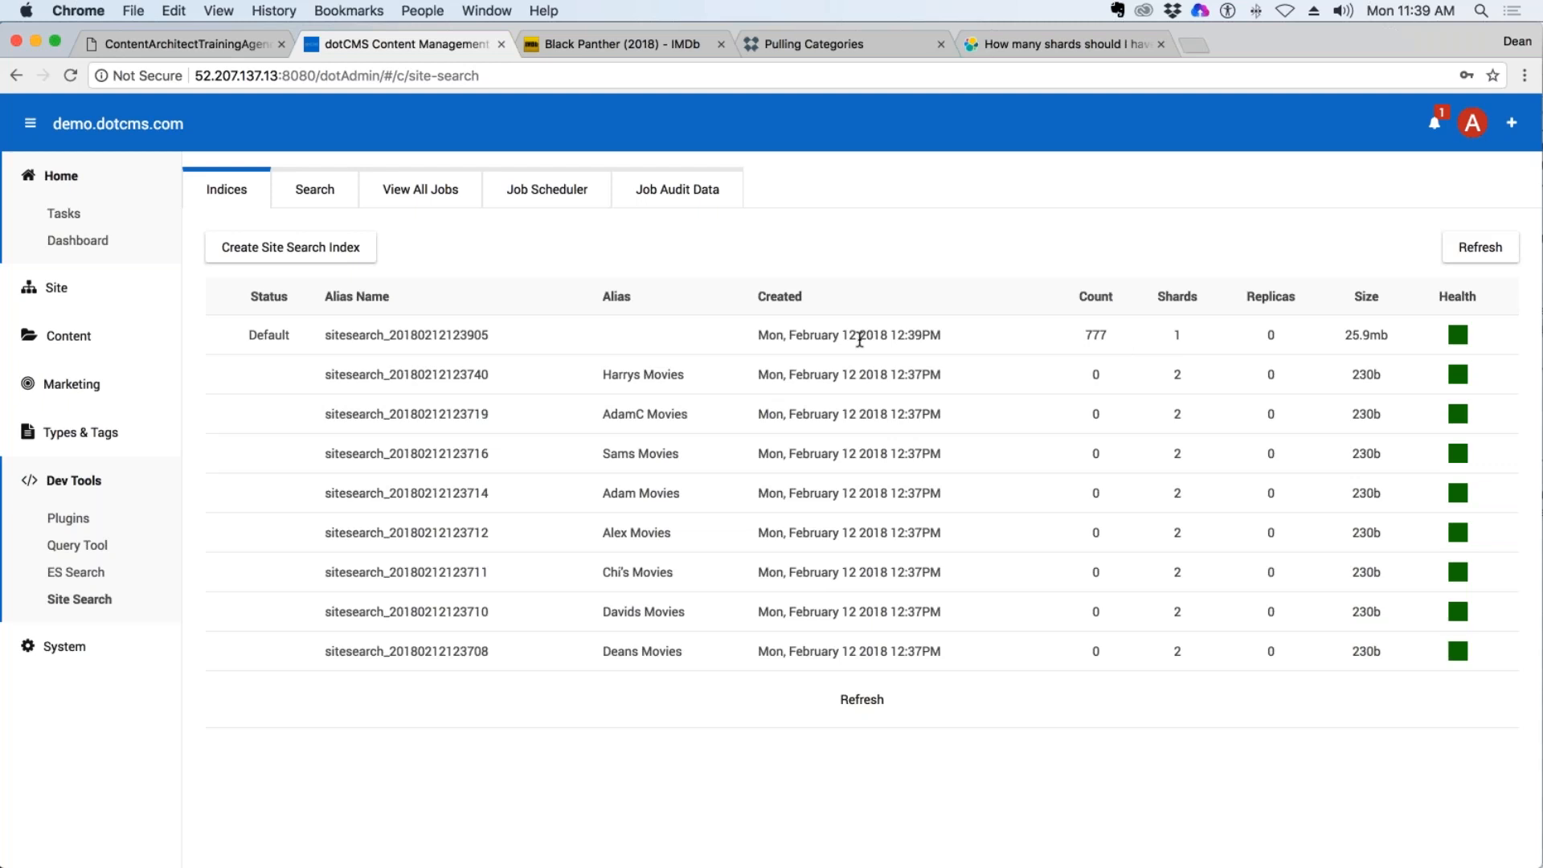
{"action": "left_click_drag", "start_coordinate": [932, 335], "coordinate": [769, 336]}
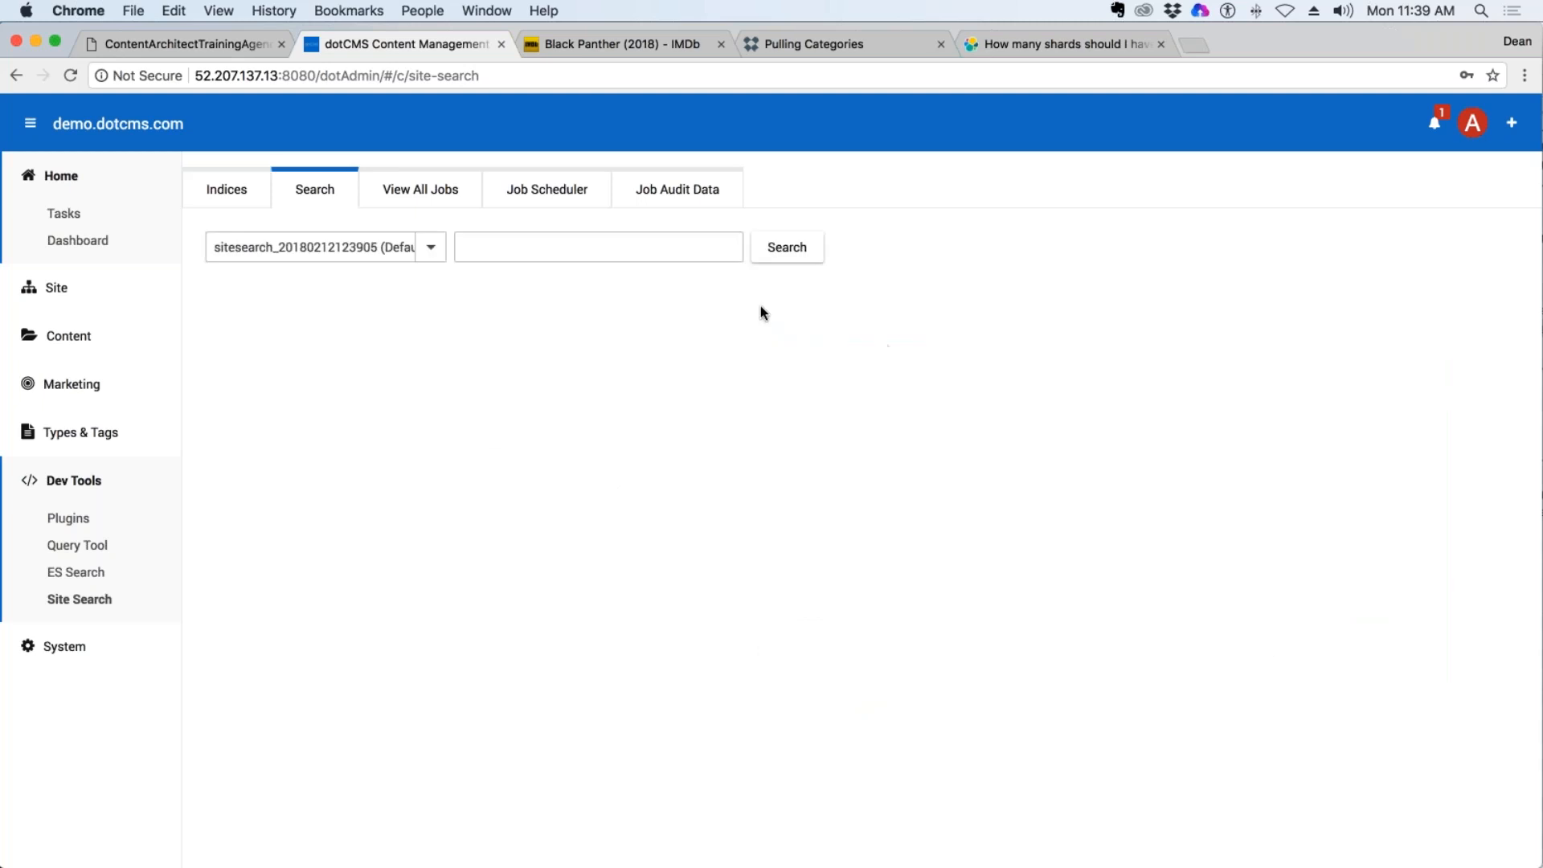
Search the default site search index for "Panther".
{"action": "left_click", "coordinate": [565, 253]}
{"action": "left_click", "coordinate": [428, 246]}
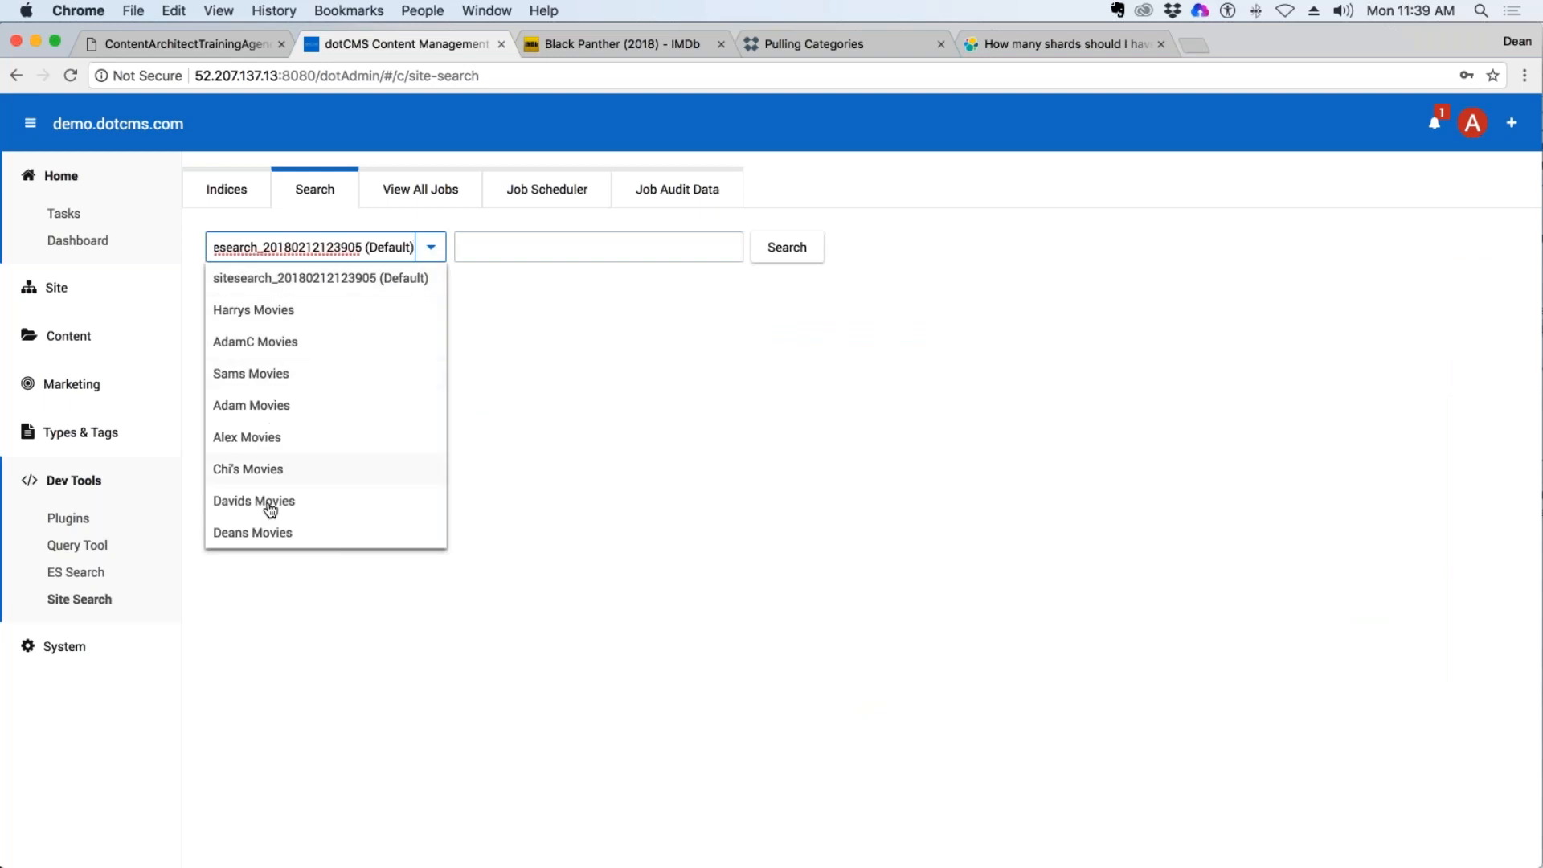
{"action": "left_click", "coordinate": [420, 279]}
{"action": "left_click", "coordinate": [608, 250]}
{"action": "type", "text": "Panthner"}
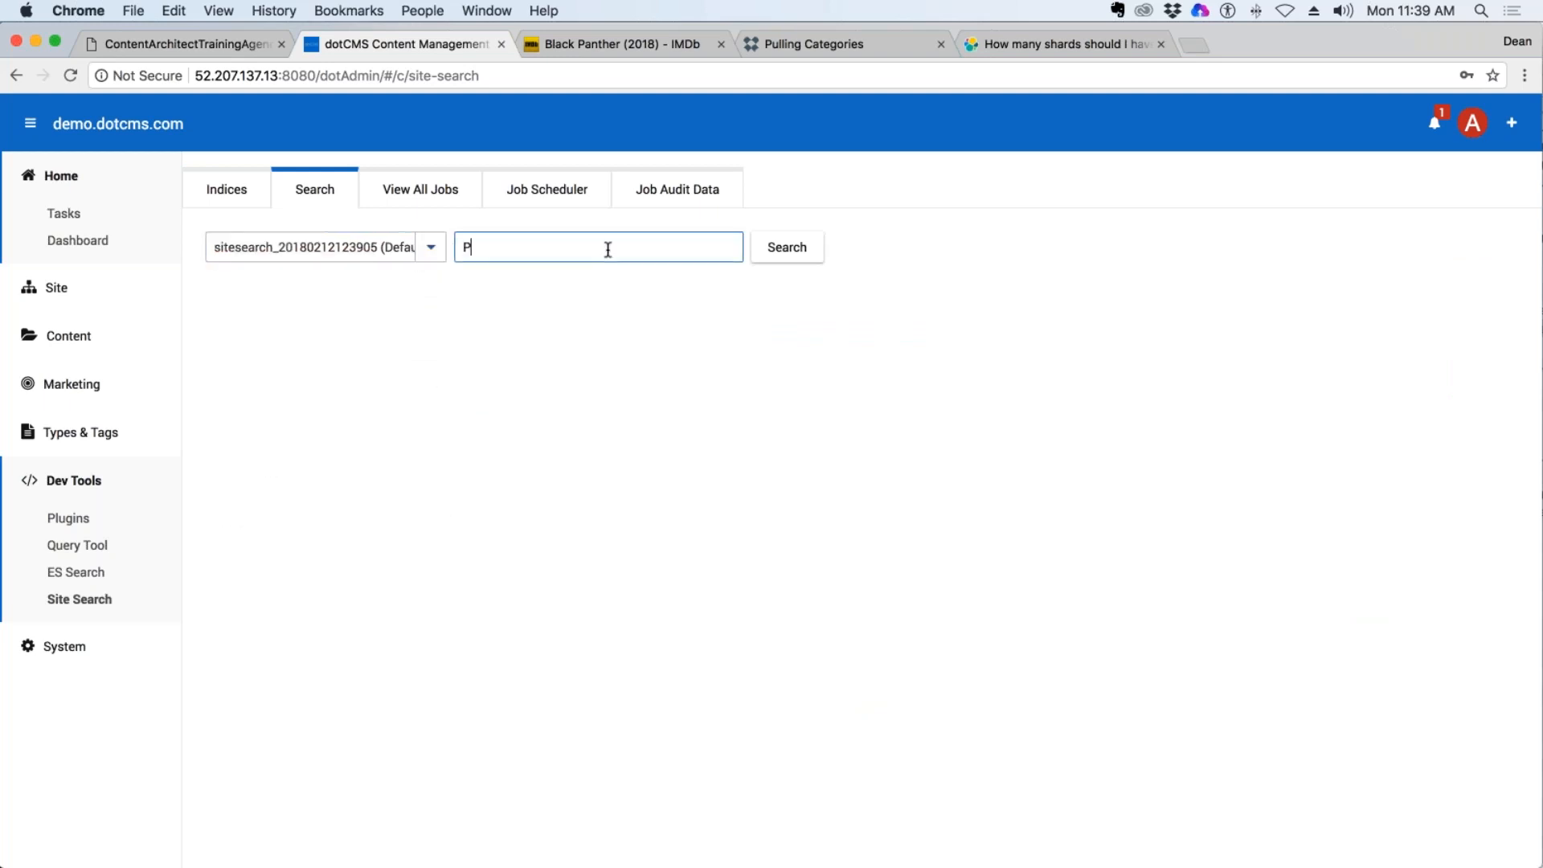
{"action": "key", "text": "BackSpace"}
{"action": "key", "text": "BackSpace"}
{"action": "key", "text": "BackSpace"}
{"action": "type", "text": "er"}
{"action": "left_click", "coordinate": [815, 259]}
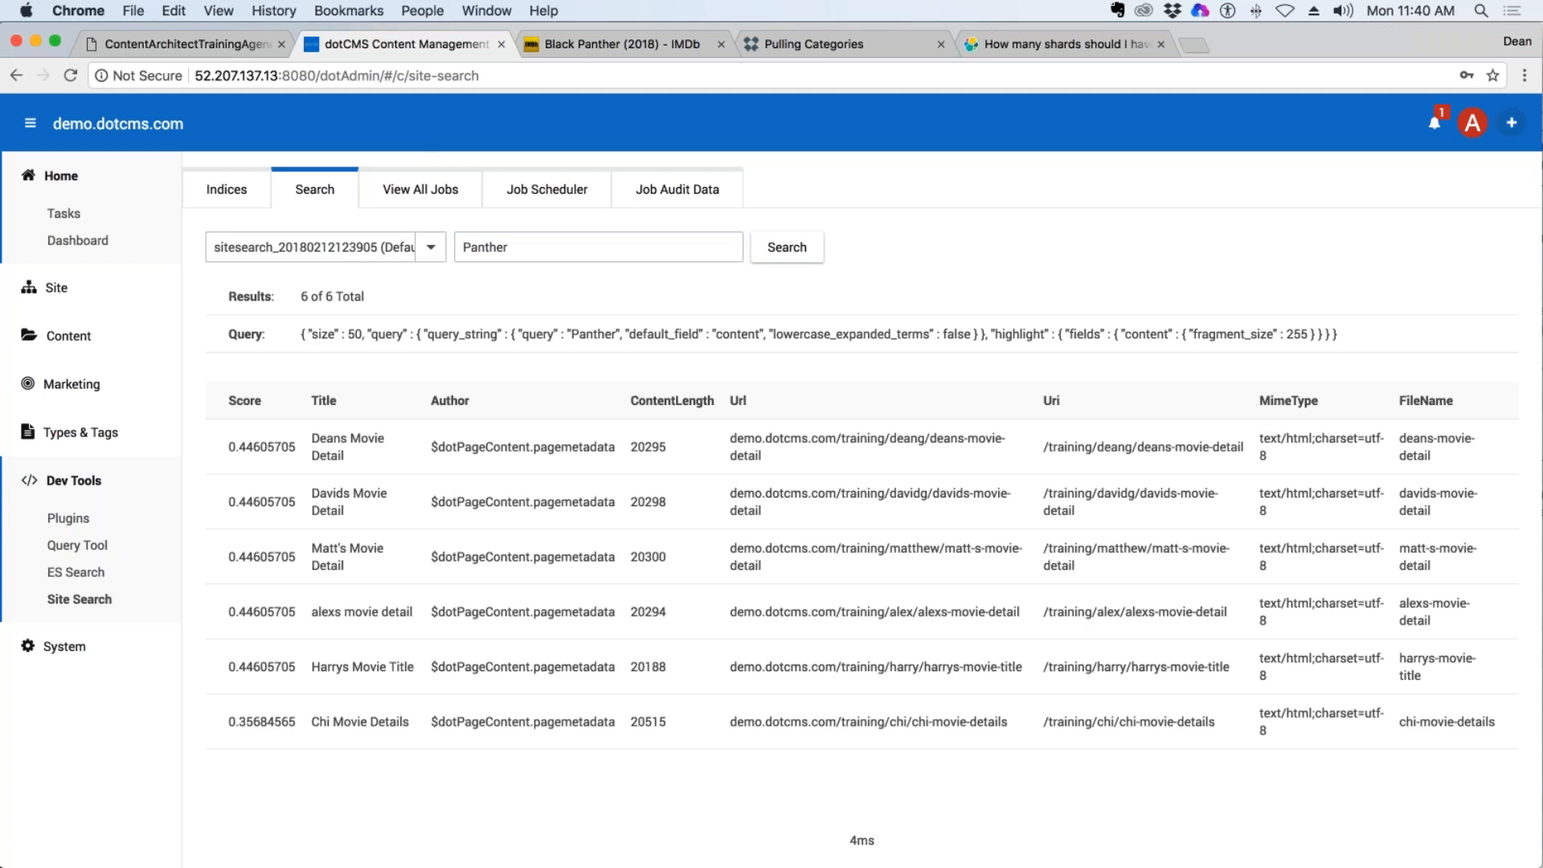
Switch back to the incognito window, reload the "Black Panther" search and examine the results, highlighting the match under Deans Movie Detail.
{"action": "key", "text": "ctrl+Up"}
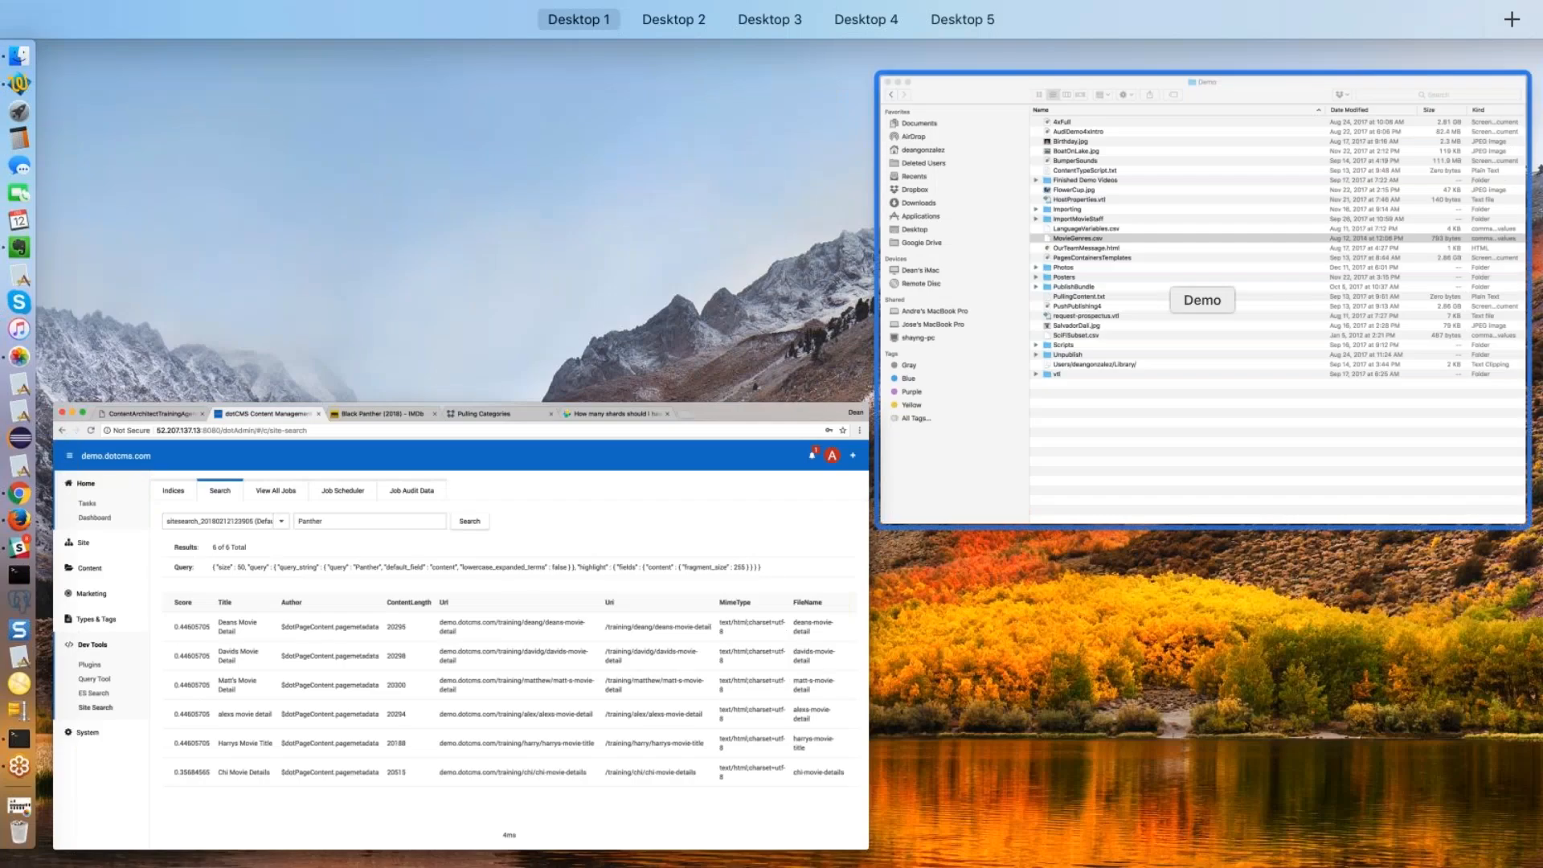
{"action": "key", "text": "ctrl+Up"}
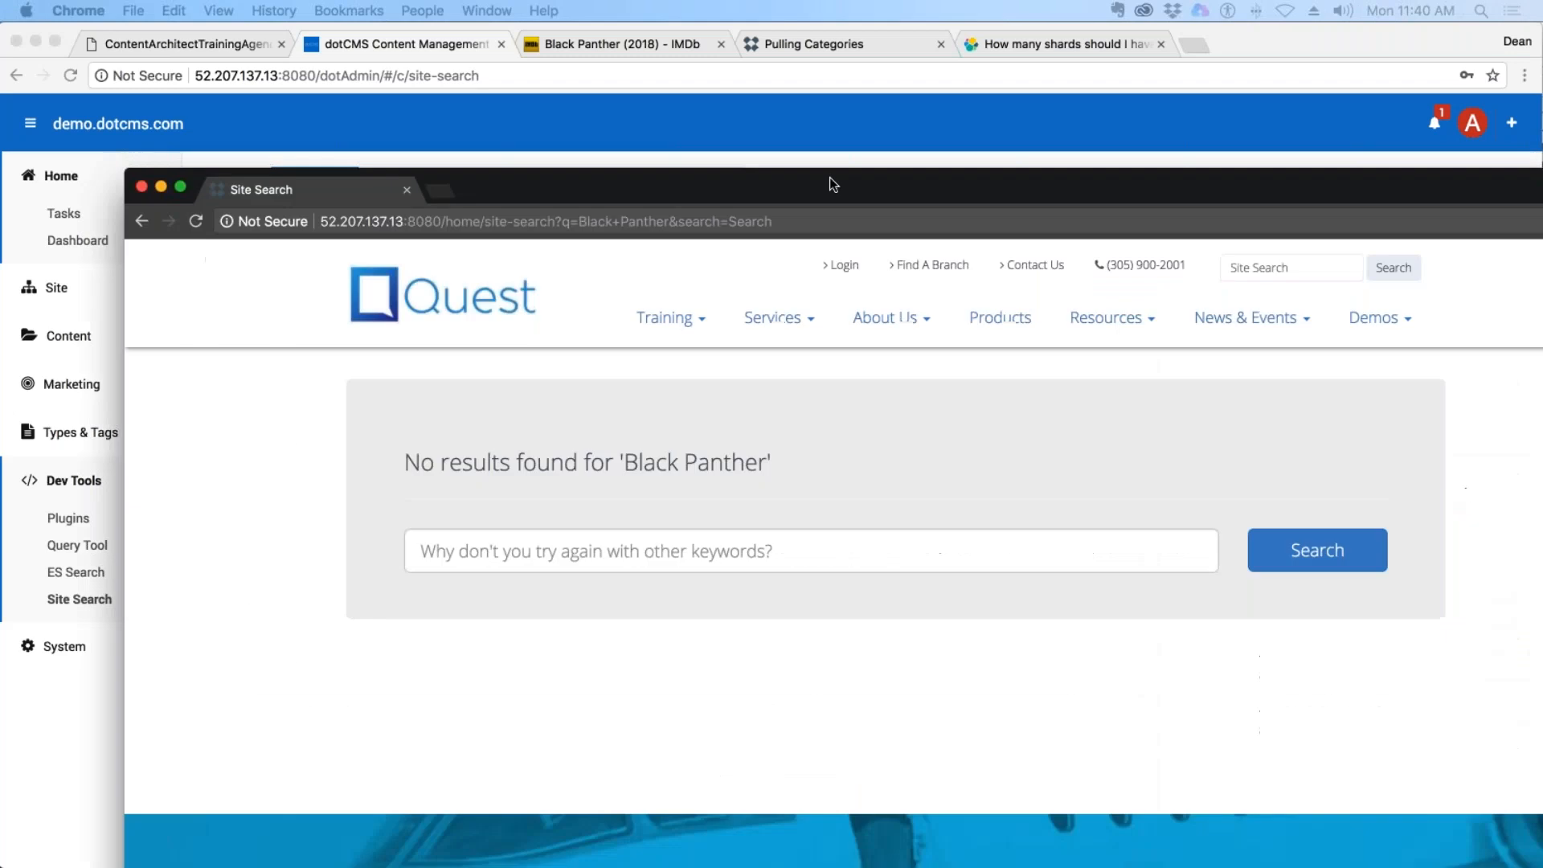
{"action": "left_click_drag", "start_coordinate": [829, 176], "coordinate": [740, 28]}
{"action": "left_click", "coordinate": [443, 414]}
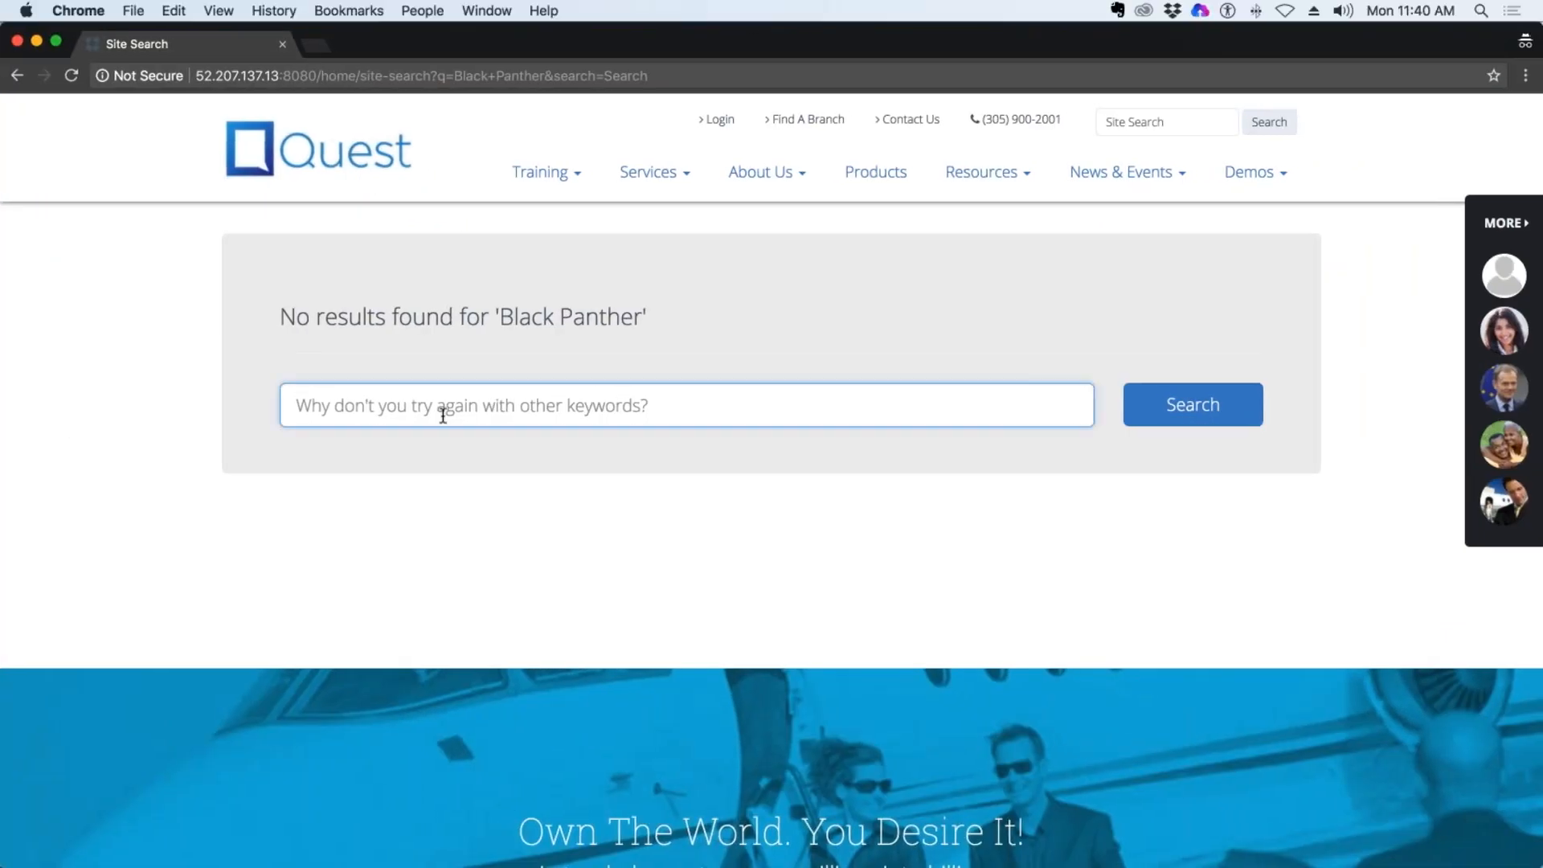
{"action": "key", "text": "super+r"}
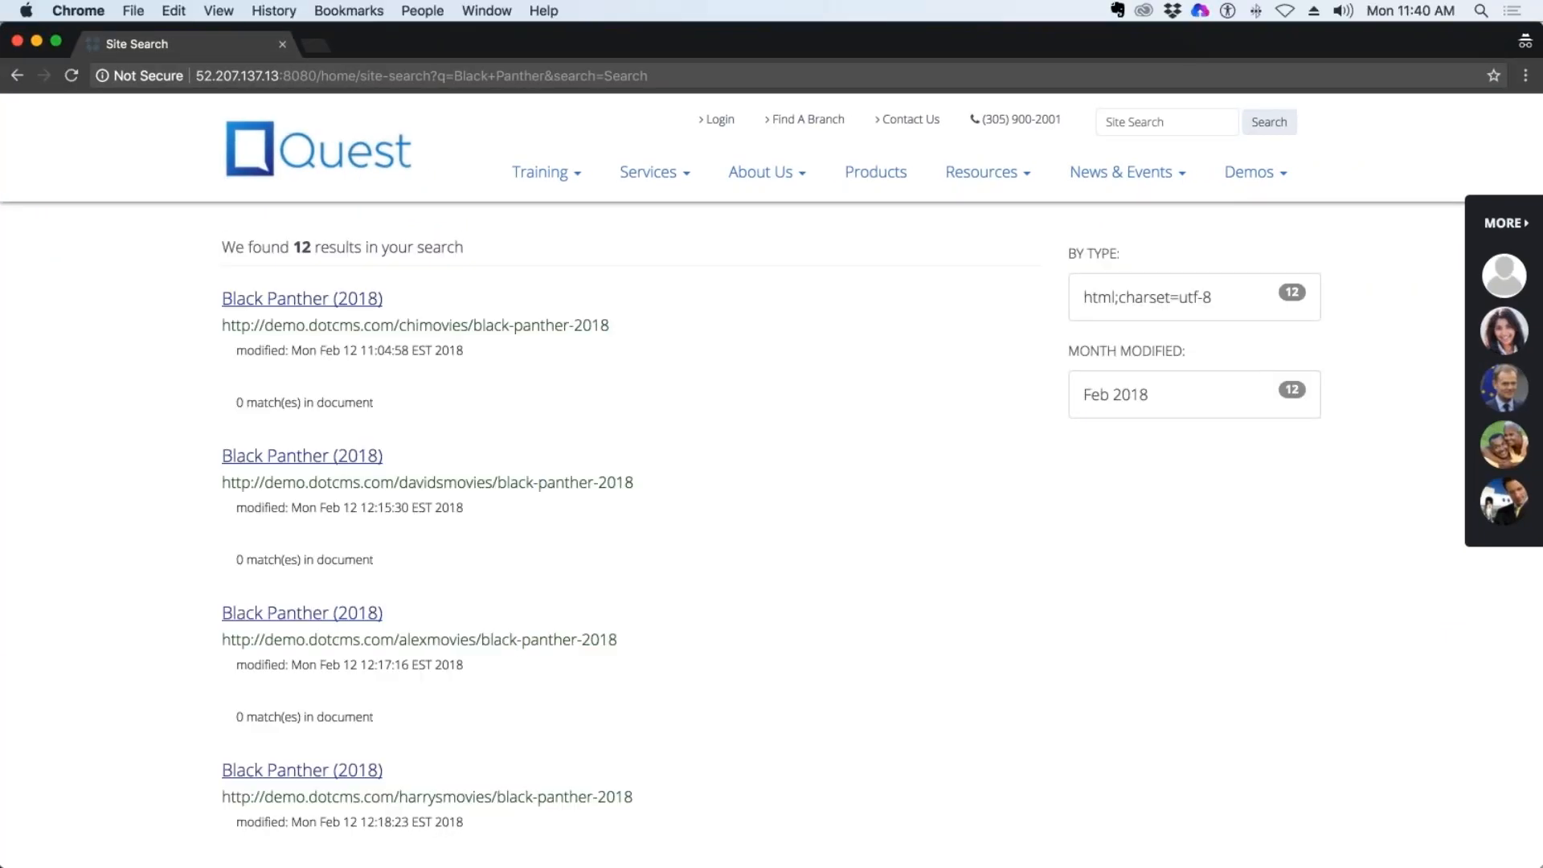
{"action": "scroll", "coordinate": [611, 321], "scroll_direction": "down", "scroll_amount": 10}
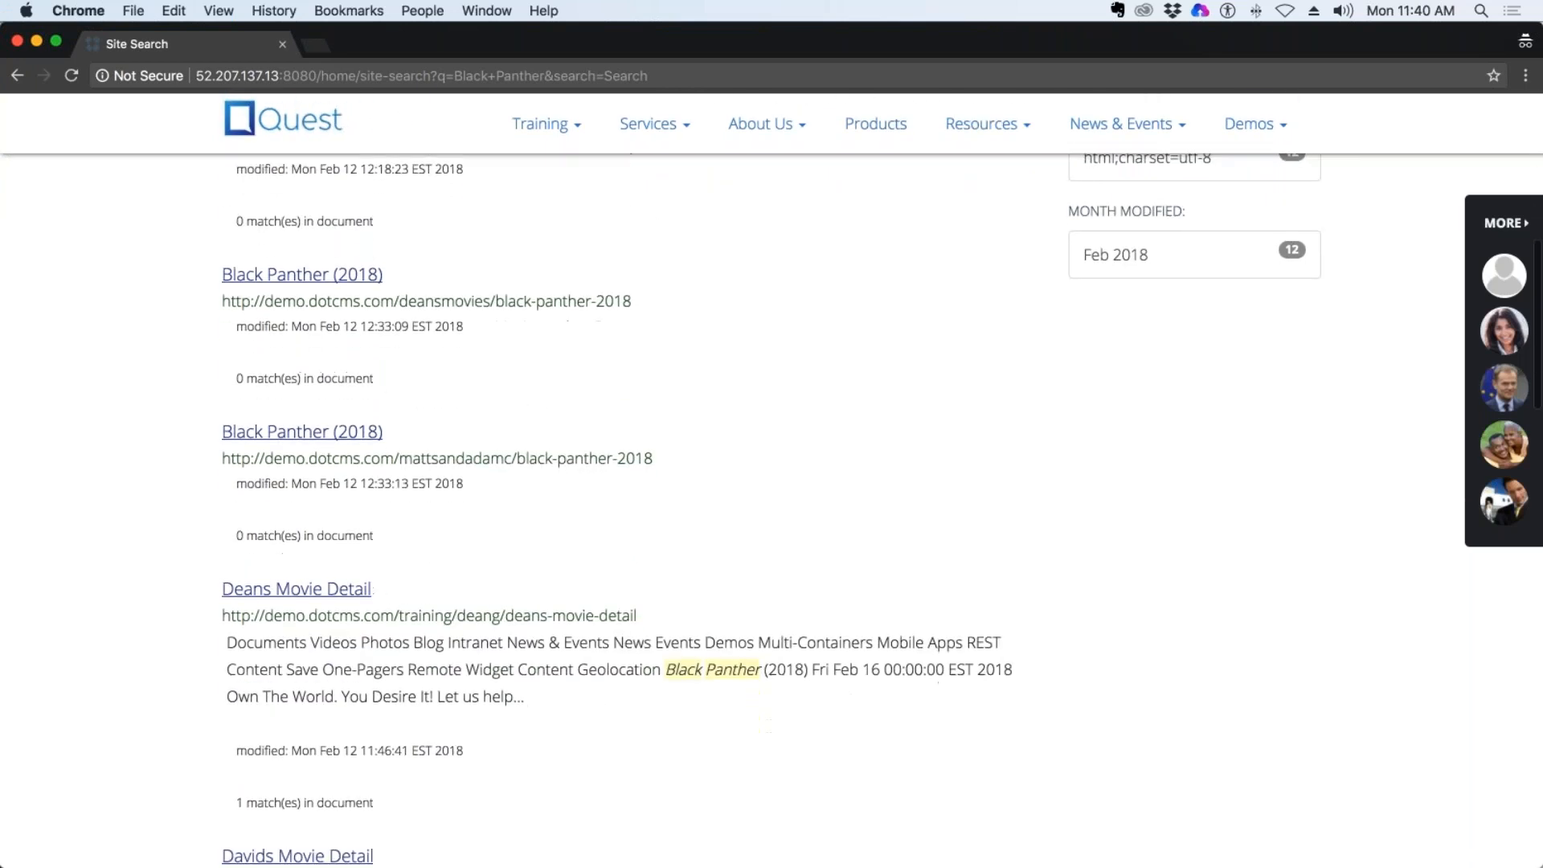
{"action": "scroll", "coordinate": [774, 814], "scroll_direction": "up", "scroll_amount": 3}
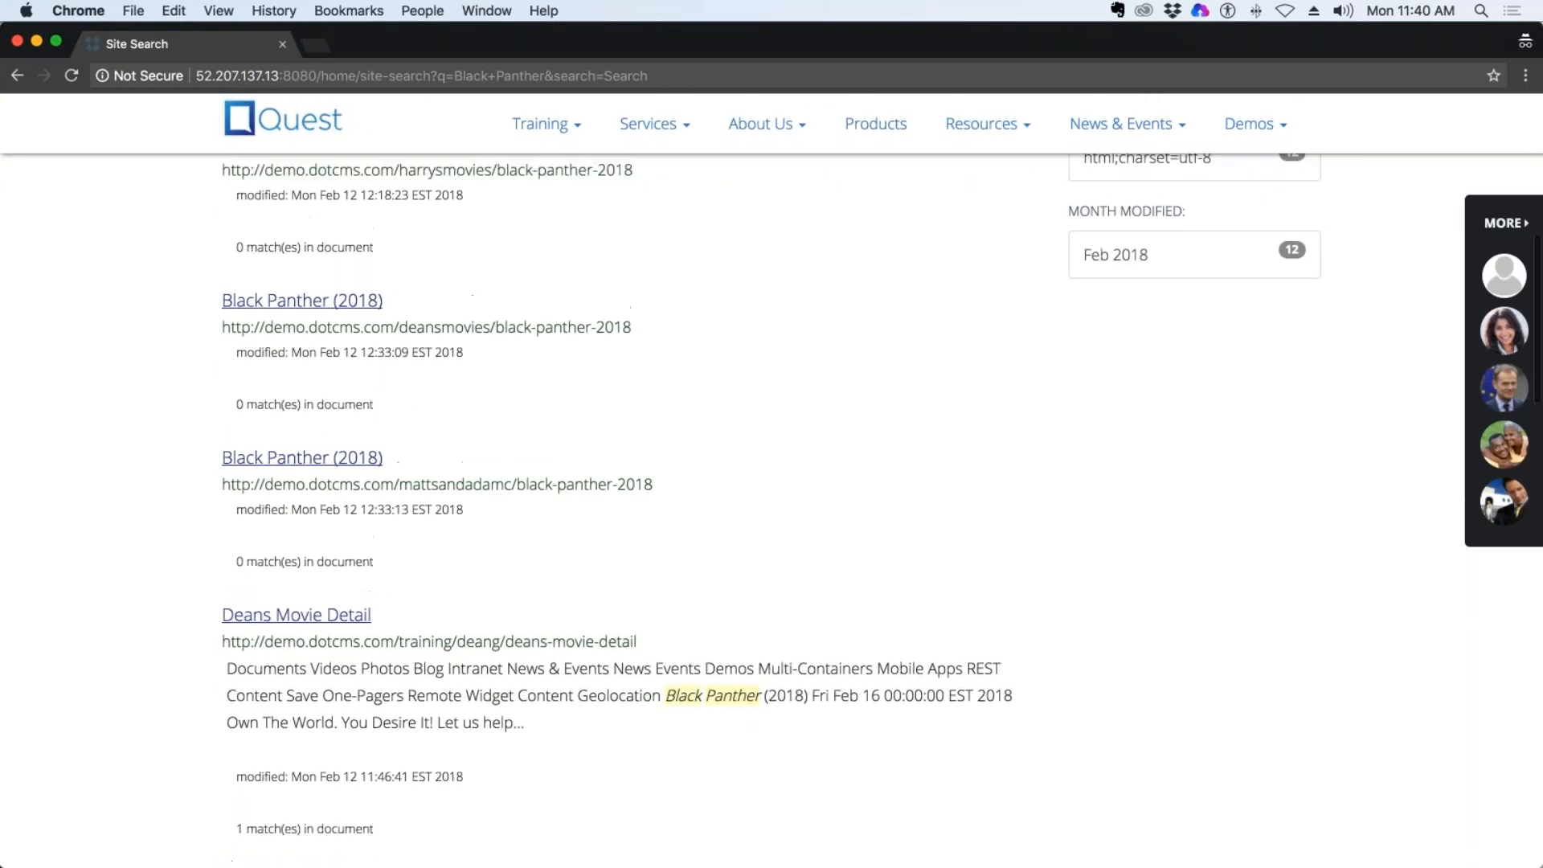
{"action": "left_click_drag", "start_coordinate": [761, 793], "coordinate": [668, 793]}
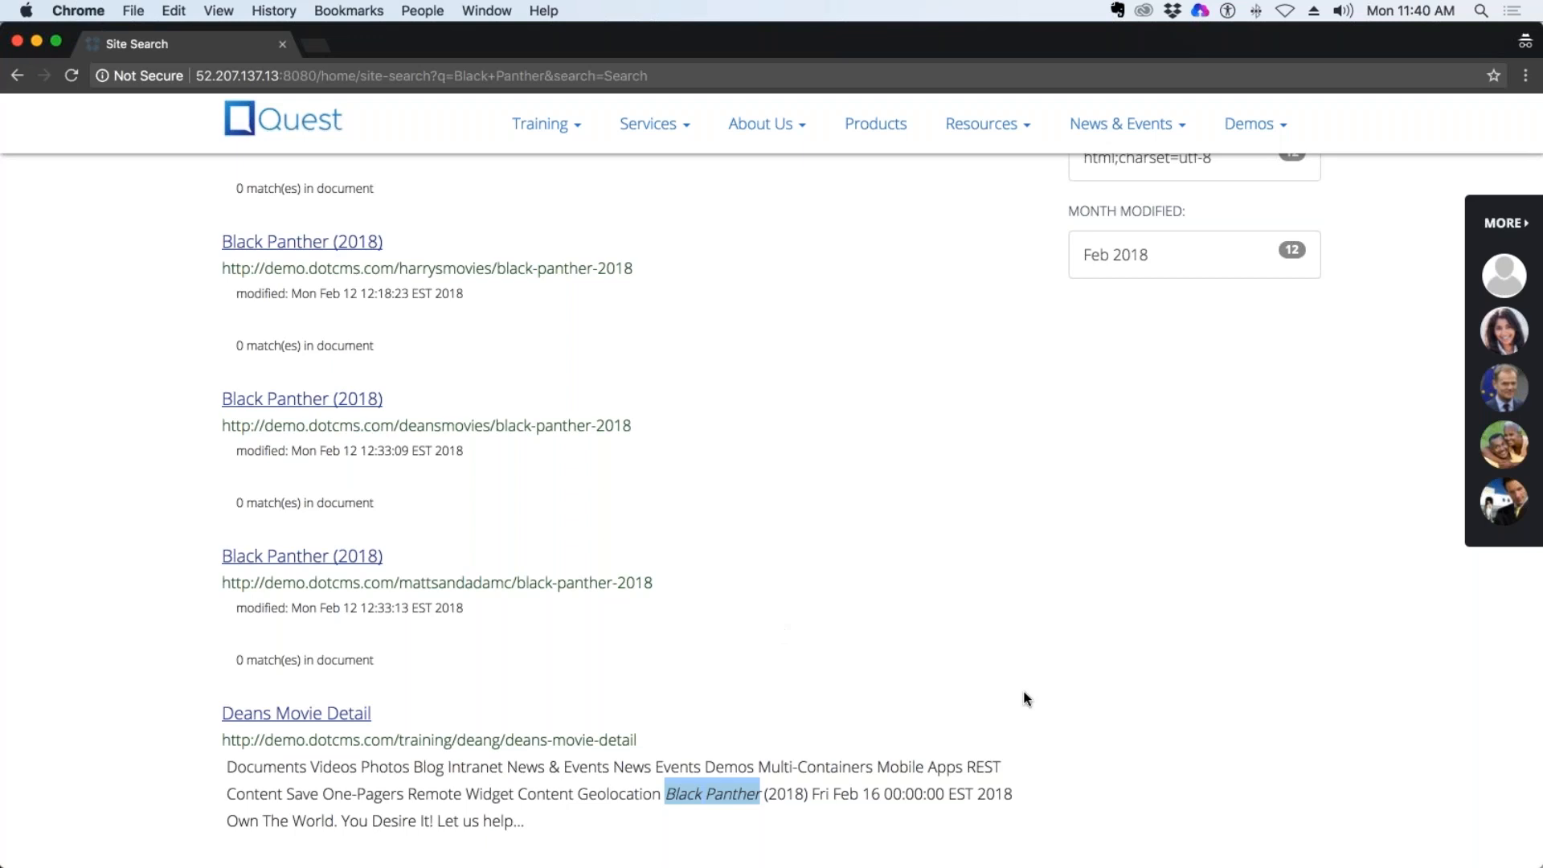
{"action": "scroll", "coordinate": [778, 624], "scroll_direction": "up", "scroll_amount": 10}
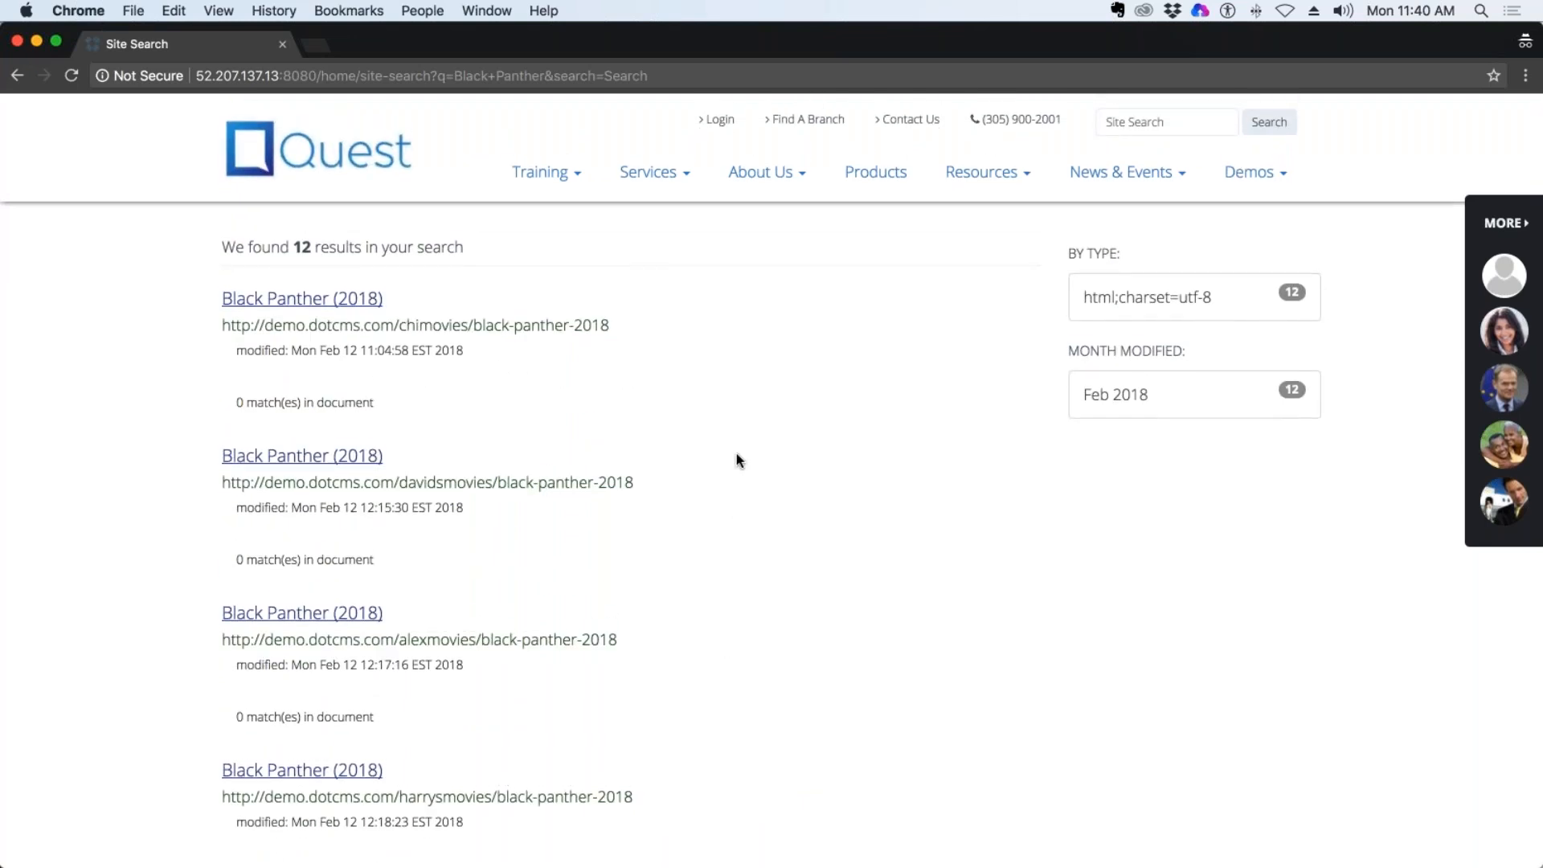
Search the Quest site for a person's surname and highlight the global-central-banks.pdf result and its matching excerpt.
{"action": "left_click", "coordinate": [1167, 126]}
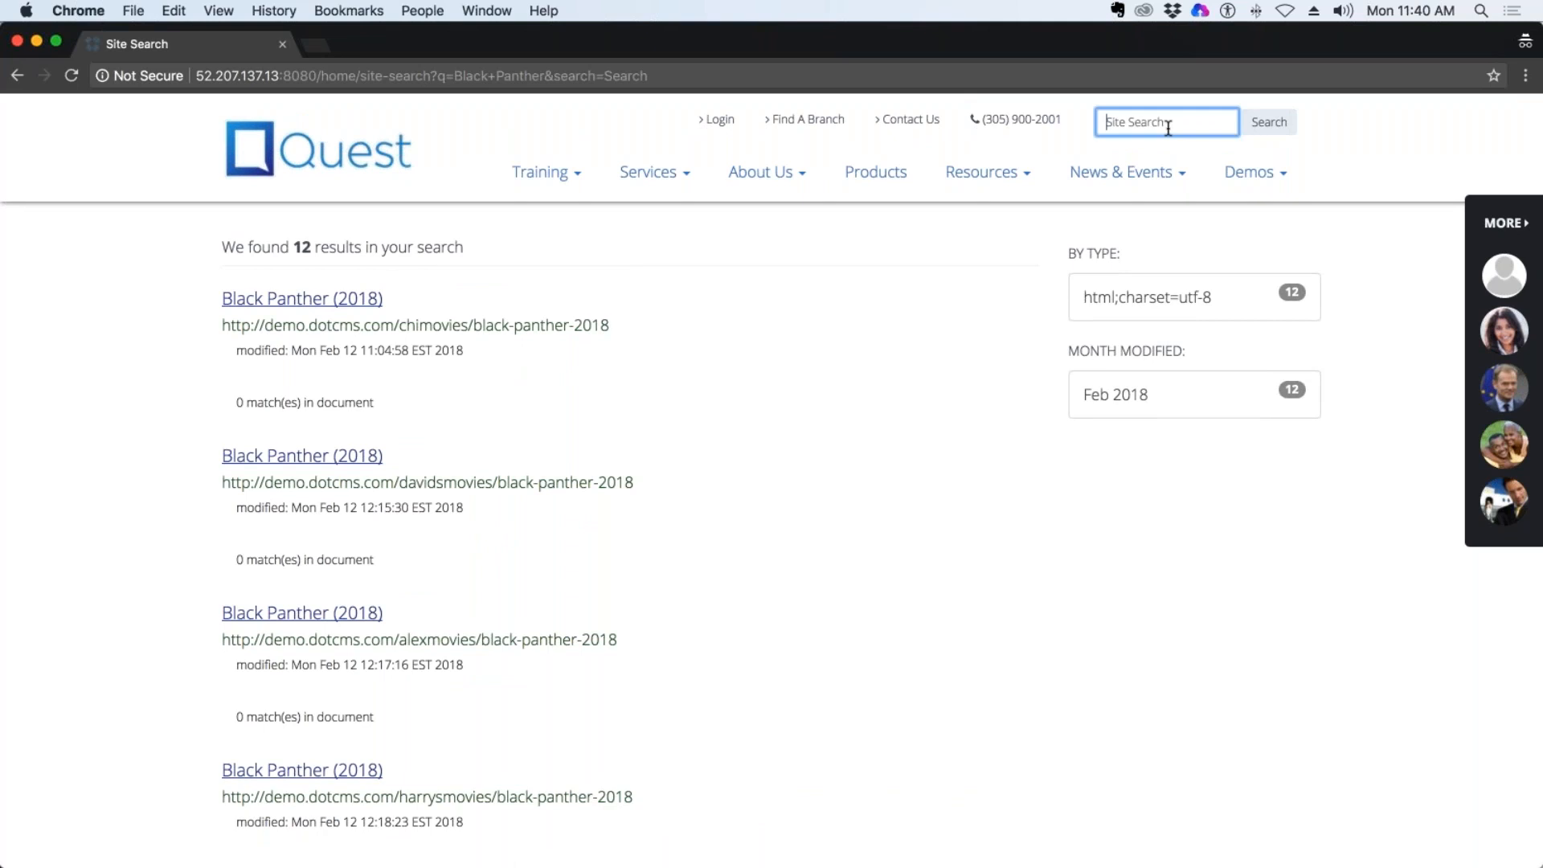
{"action": "type", "text": "johnson"}
{"action": "key", "text": "Return"}
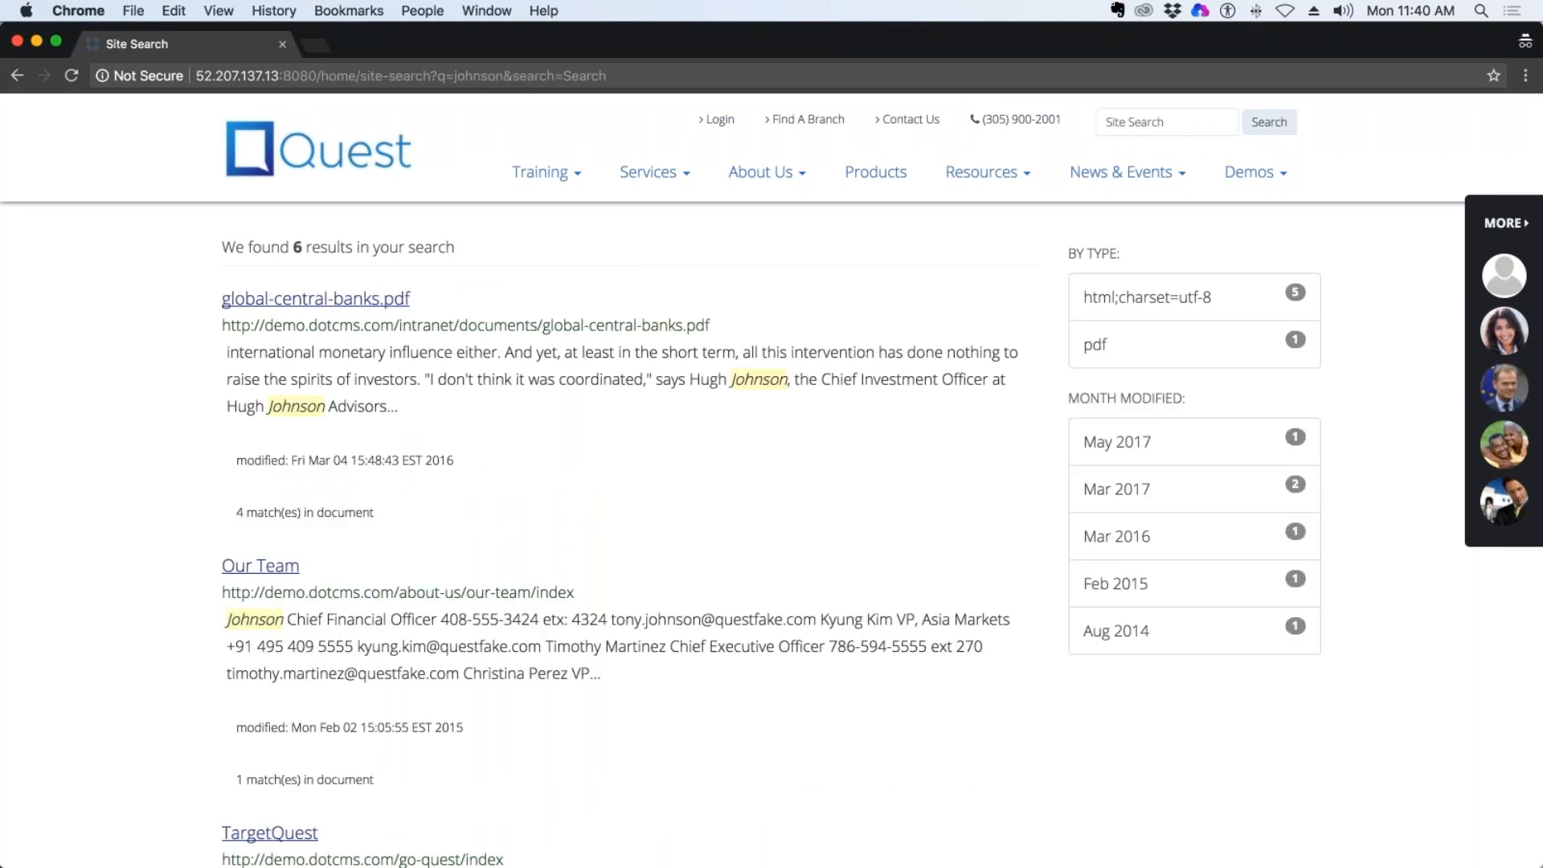
{"action": "left_click_drag", "start_coordinate": [412, 299], "coordinate": [231, 299]}
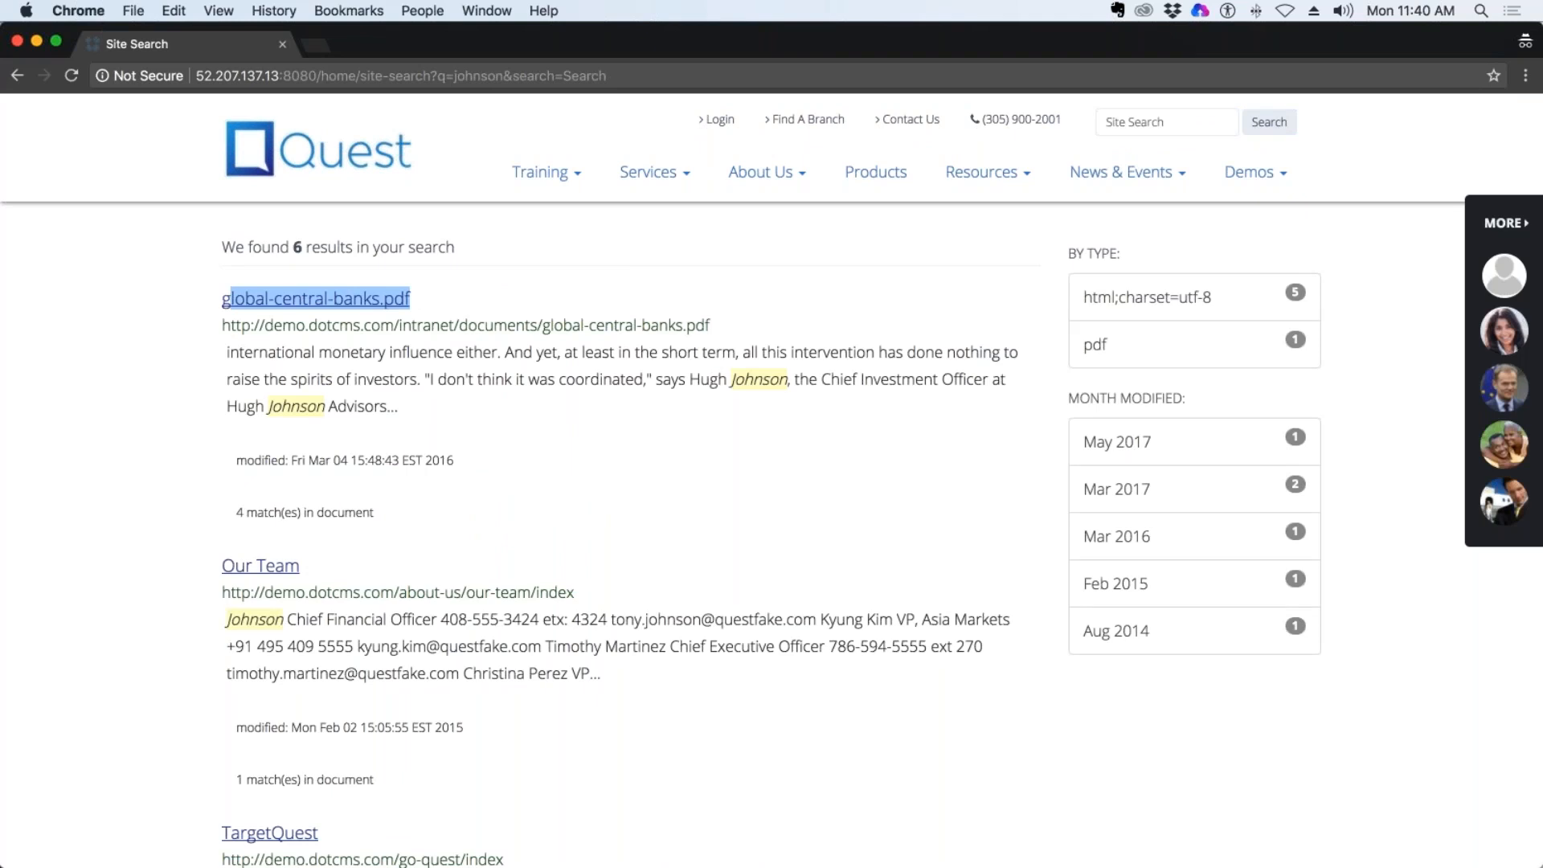
{"action": "left_click_drag", "start_coordinate": [655, 378], "coordinate": [638, 405]}
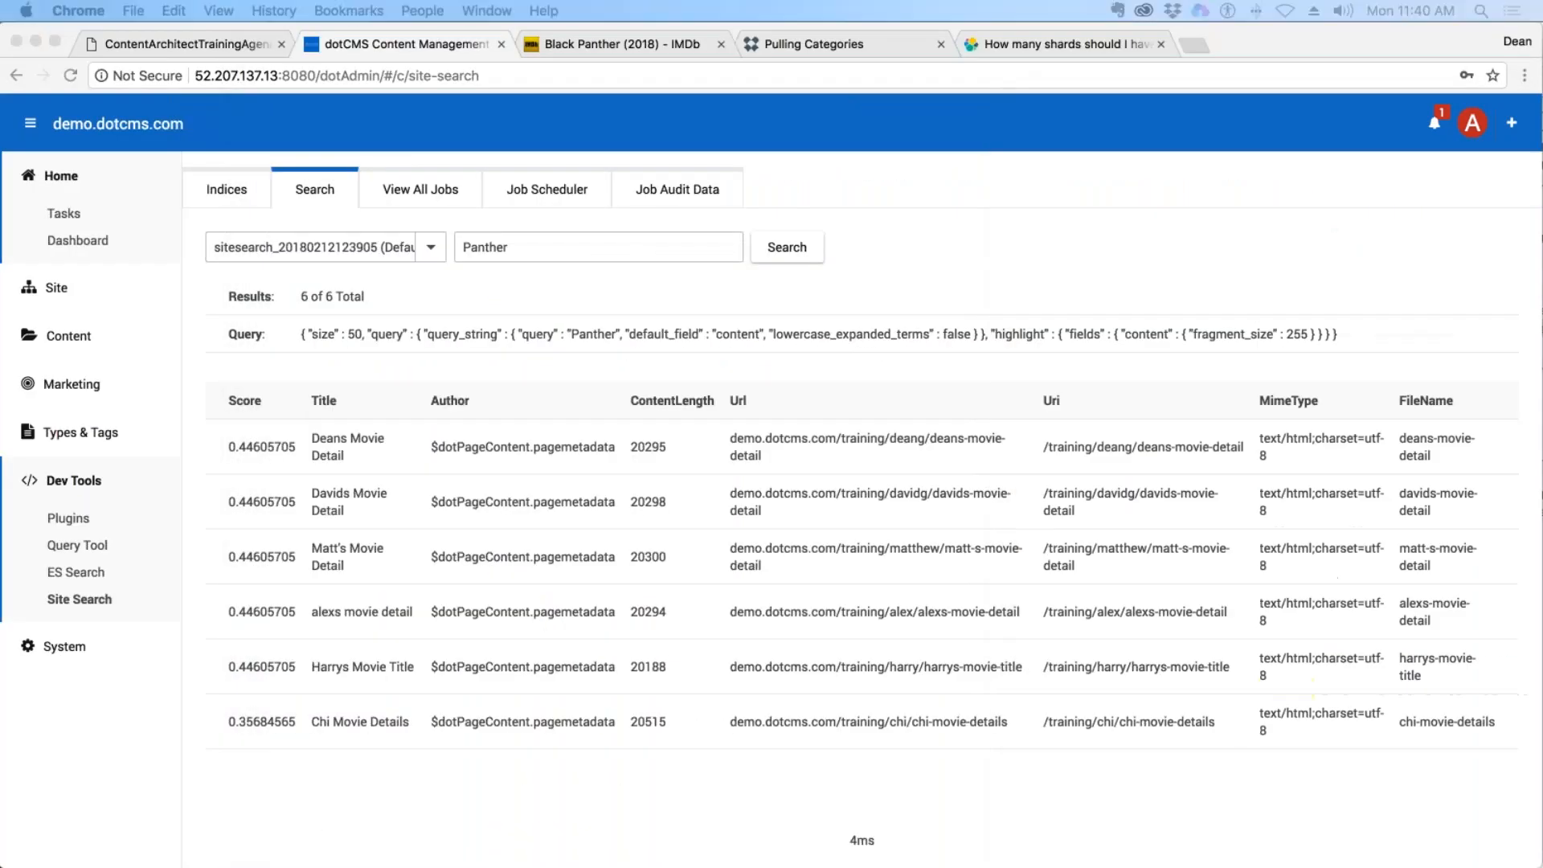
Return to the dotCMS window and rerun the "Panther" search on the default index.
{"action": "left_click", "coordinate": [1010, 287]}
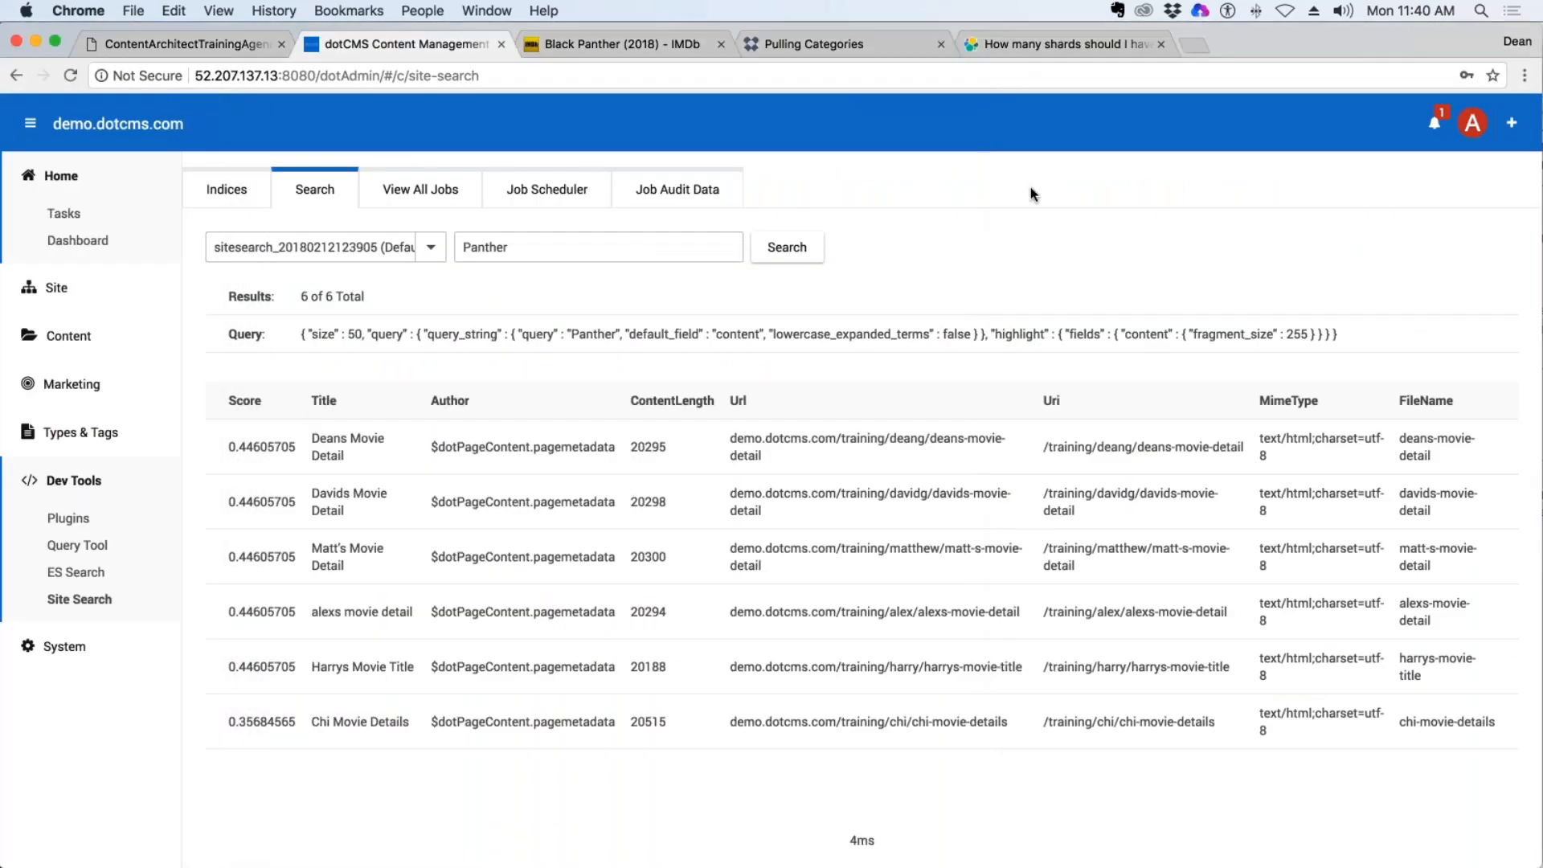
{"action": "left_click", "coordinate": [618, 247]}
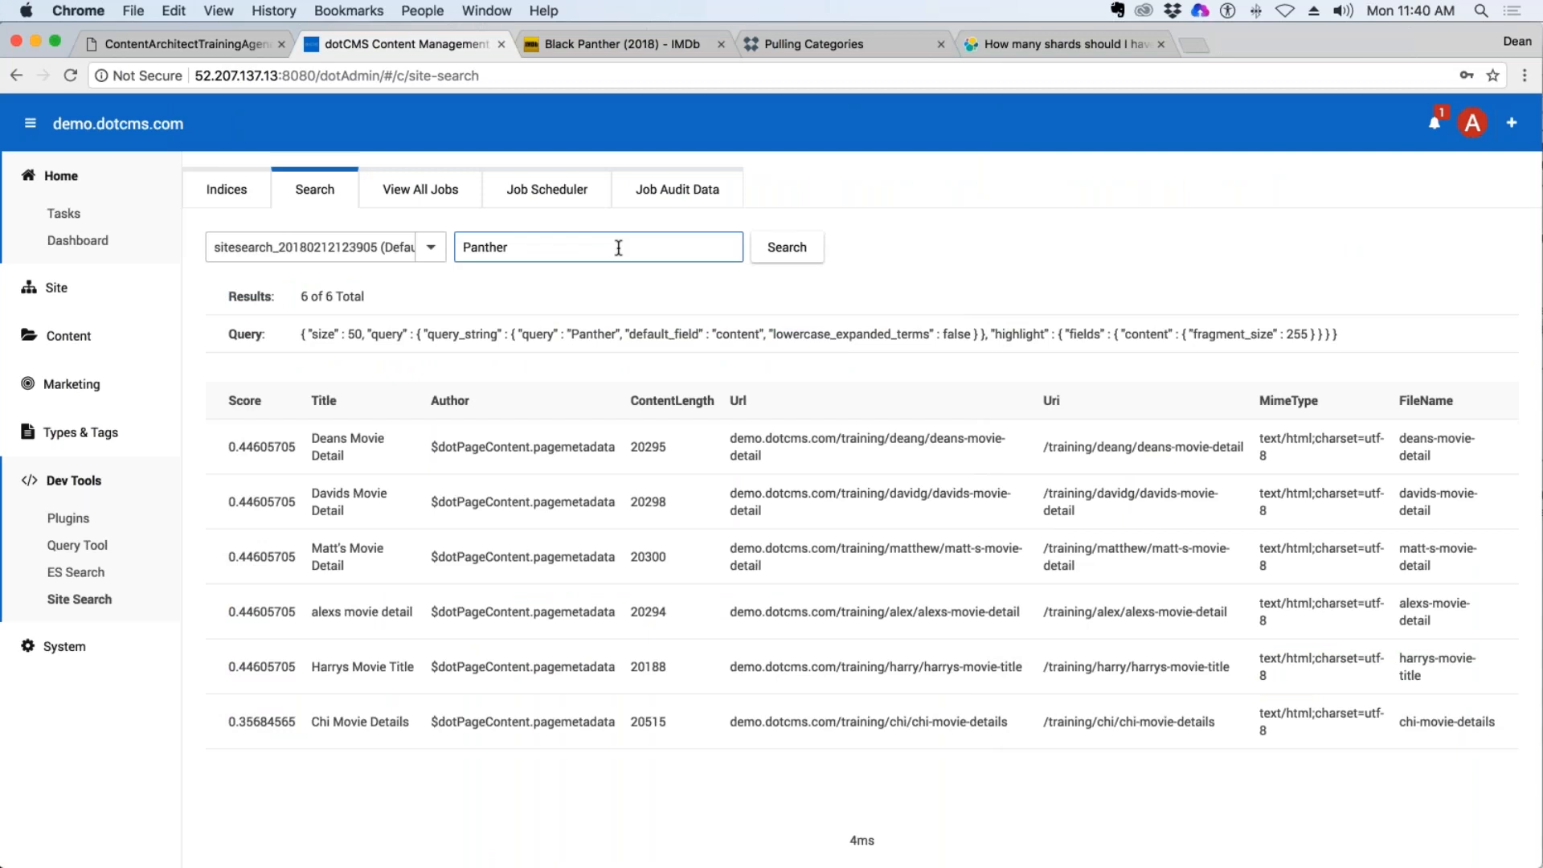
{"action": "key", "text": "Return"}
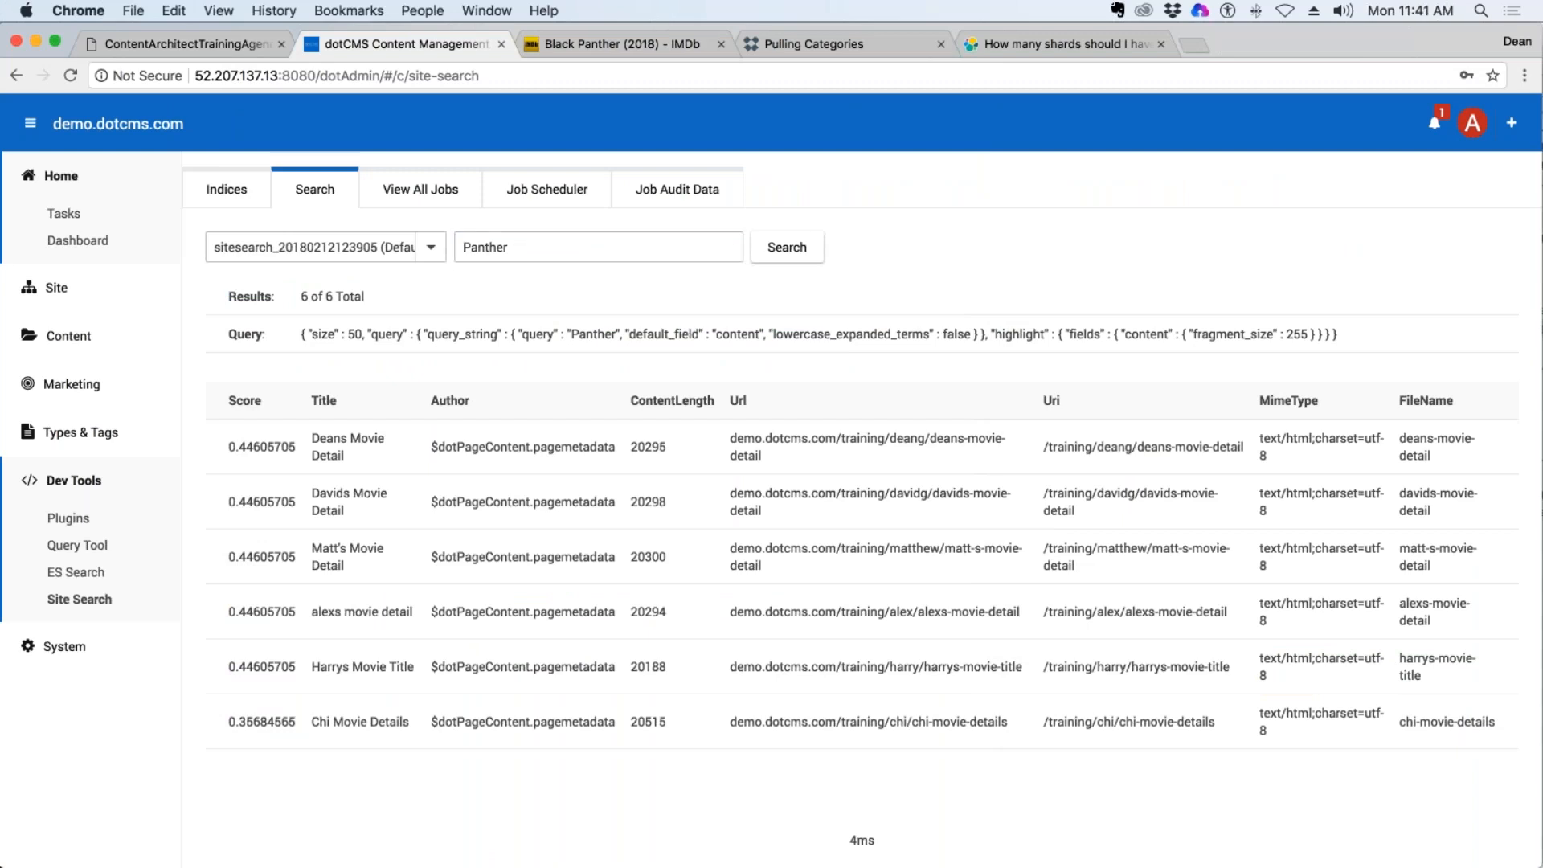
View the start of the Elasticsearch shards article, then search the dotCMS documentation for "categories".
{"action": "left_click", "coordinate": [1078, 45]}
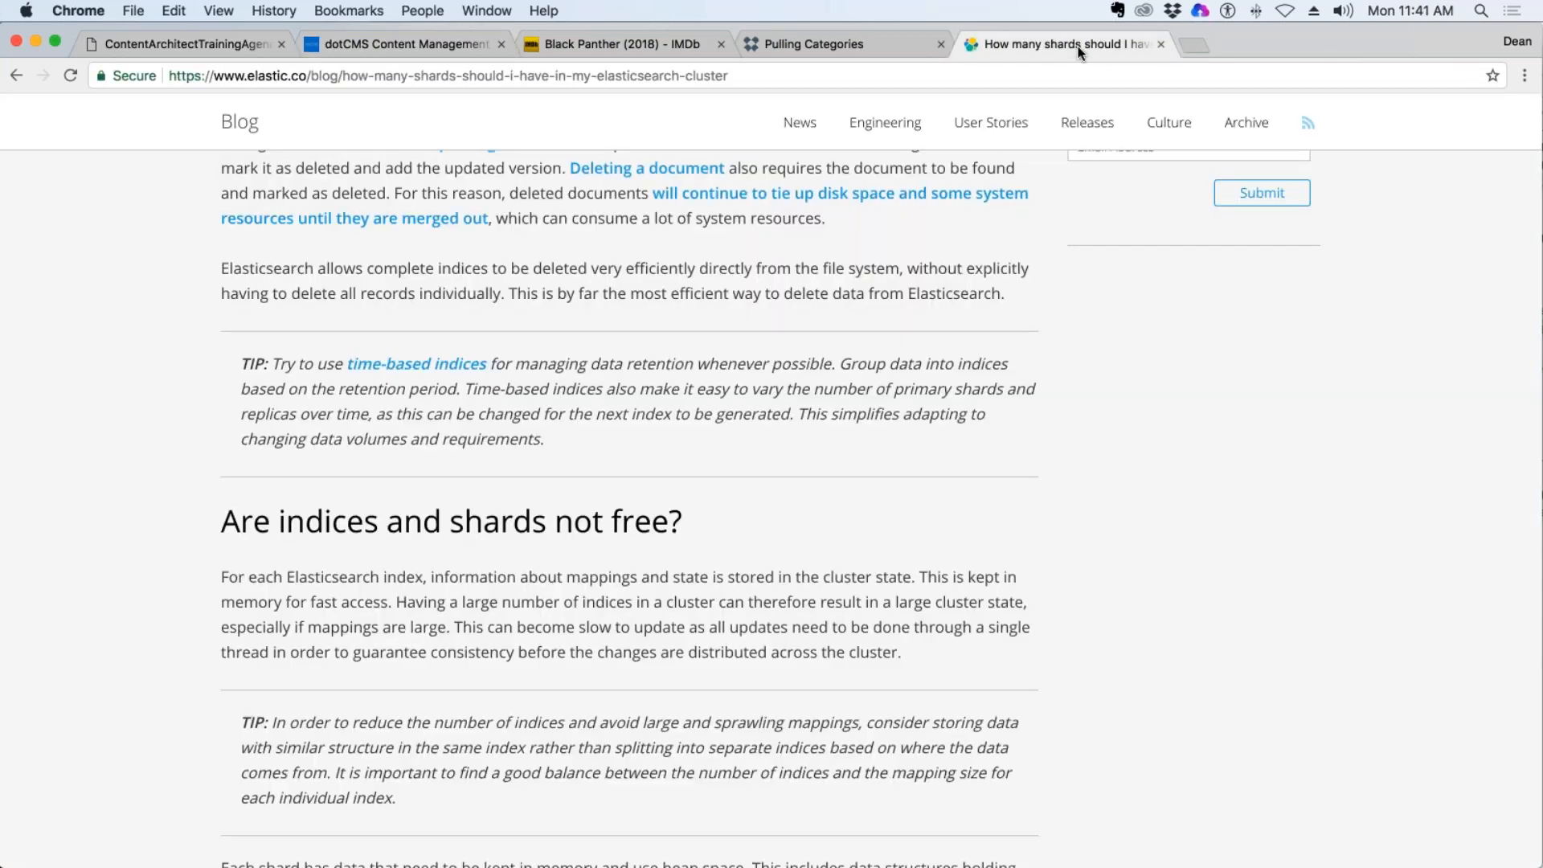
{"action": "scroll", "coordinate": [1146, 368], "scroll_direction": "up", "scroll_amount": 20}
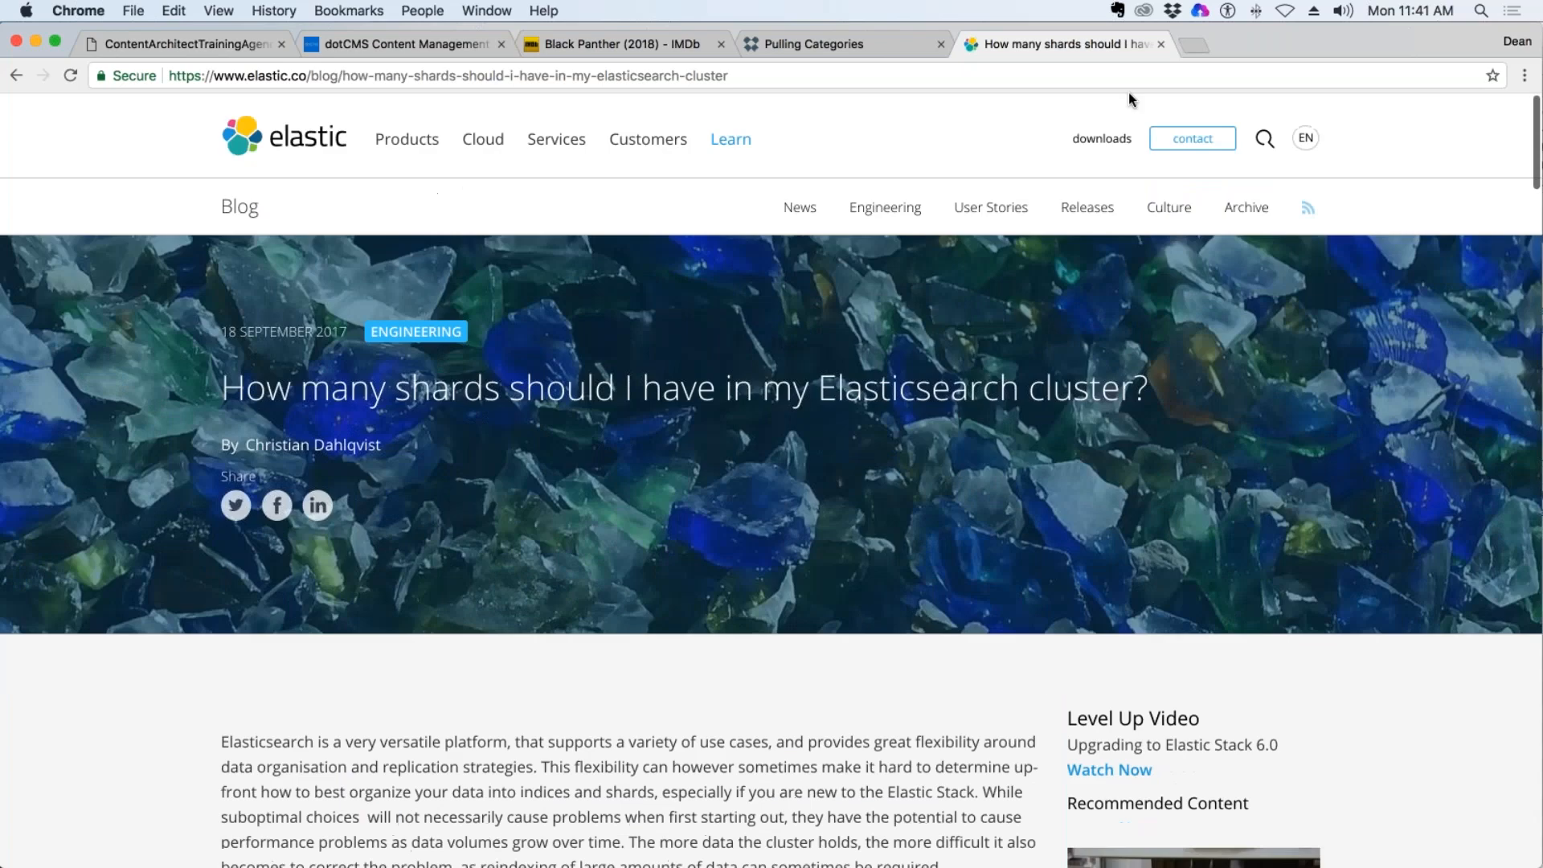
{"action": "left_click", "coordinate": [842, 43]}
{"action": "scroll", "coordinate": [876, 191], "scroll_direction": "up", "scroll_amount": 10}
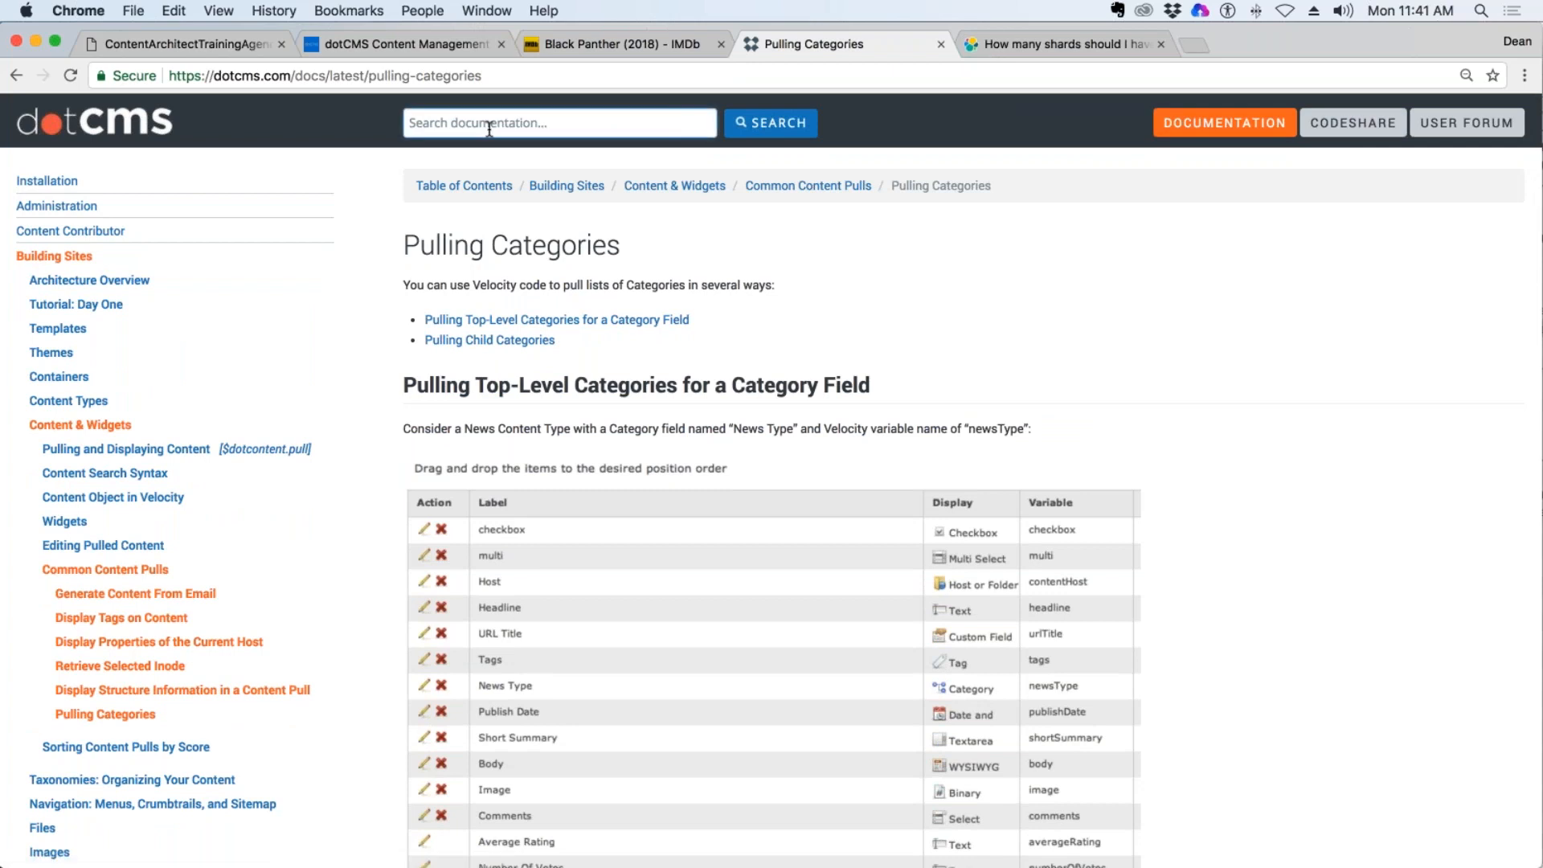
{"action": "type", "text": "Ca"}
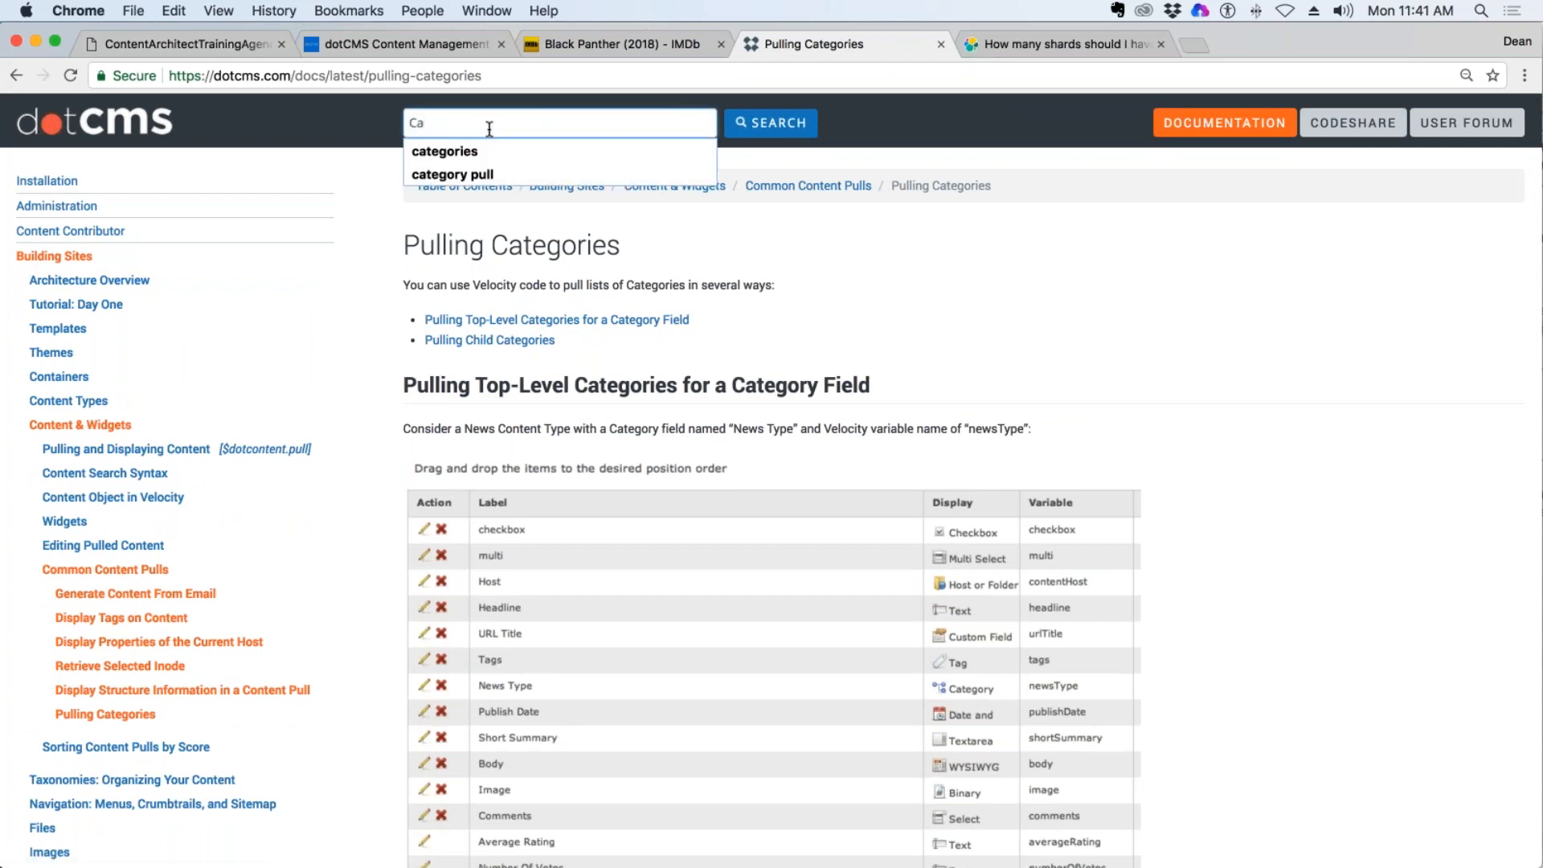
{"action": "left_click", "coordinate": [445, 152]}
{"action": "left_click", "coordinate": [776, 127]}
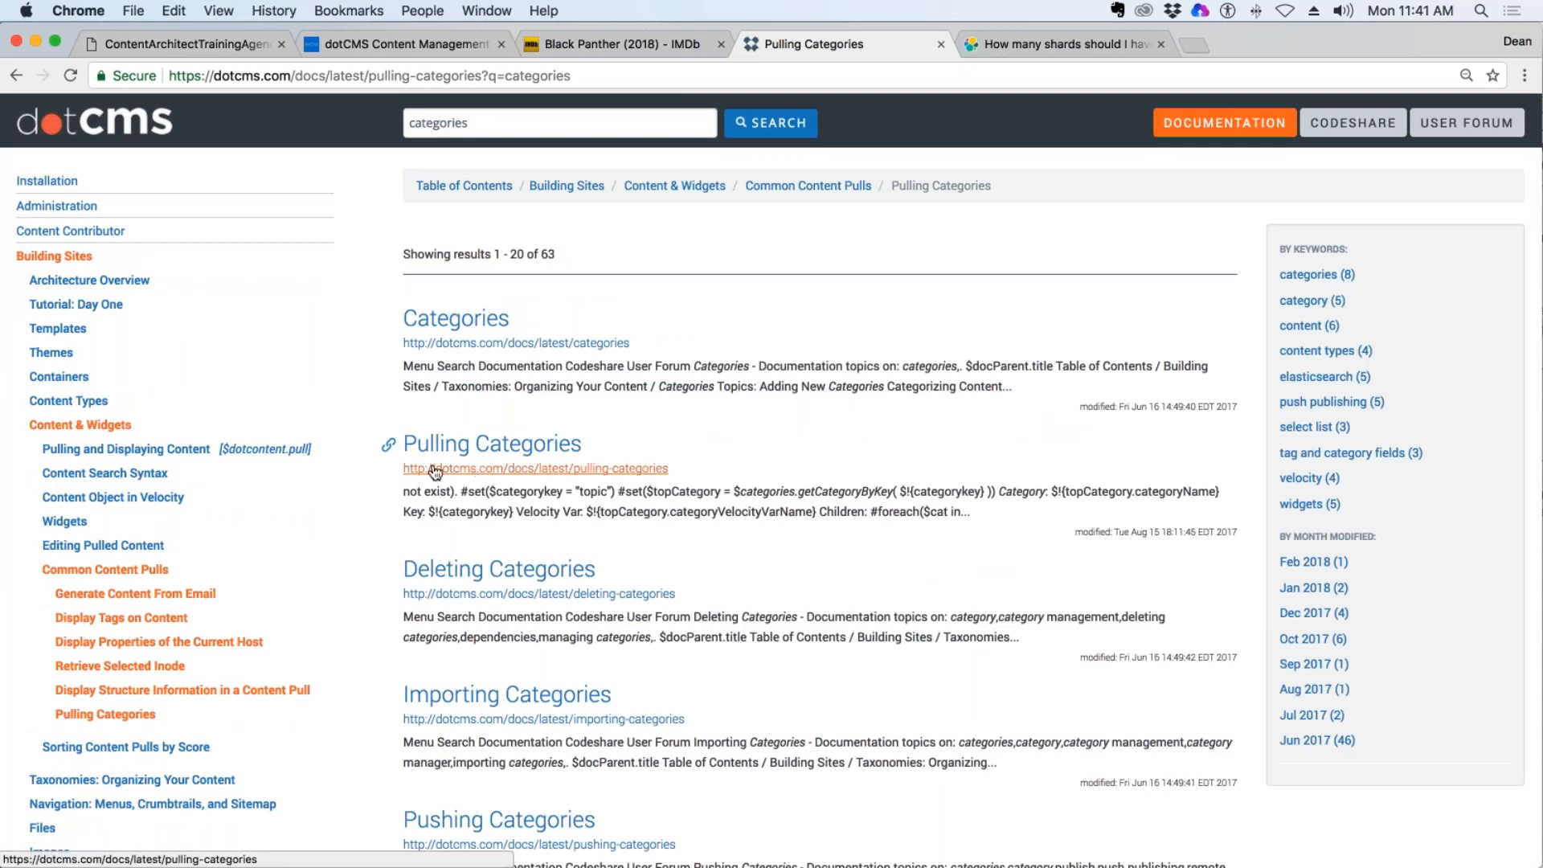
Search the dotCMS Codeshare for "categories" and look through the results.
{"action": "left_click", "coordinate": [1353, 122]}
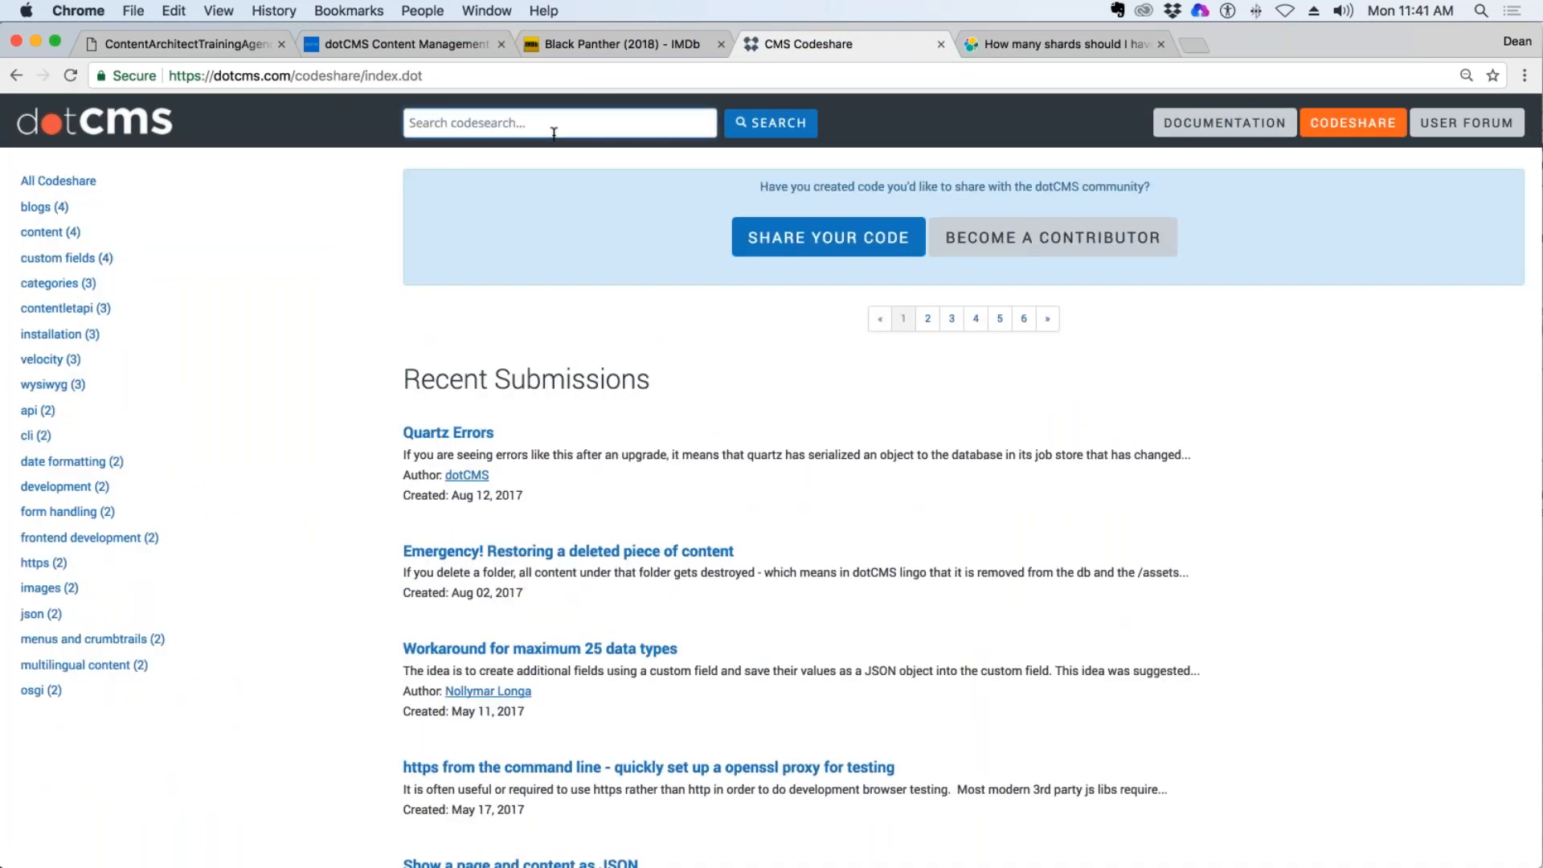
{"action": "left_click", "coordinate": [554, 133]}
{"action": "type", "text": "ca"}
{"action": "left_click", "coordinate": [413, 151]}
{"action": "left_click", "coordinate": [791, 137]}
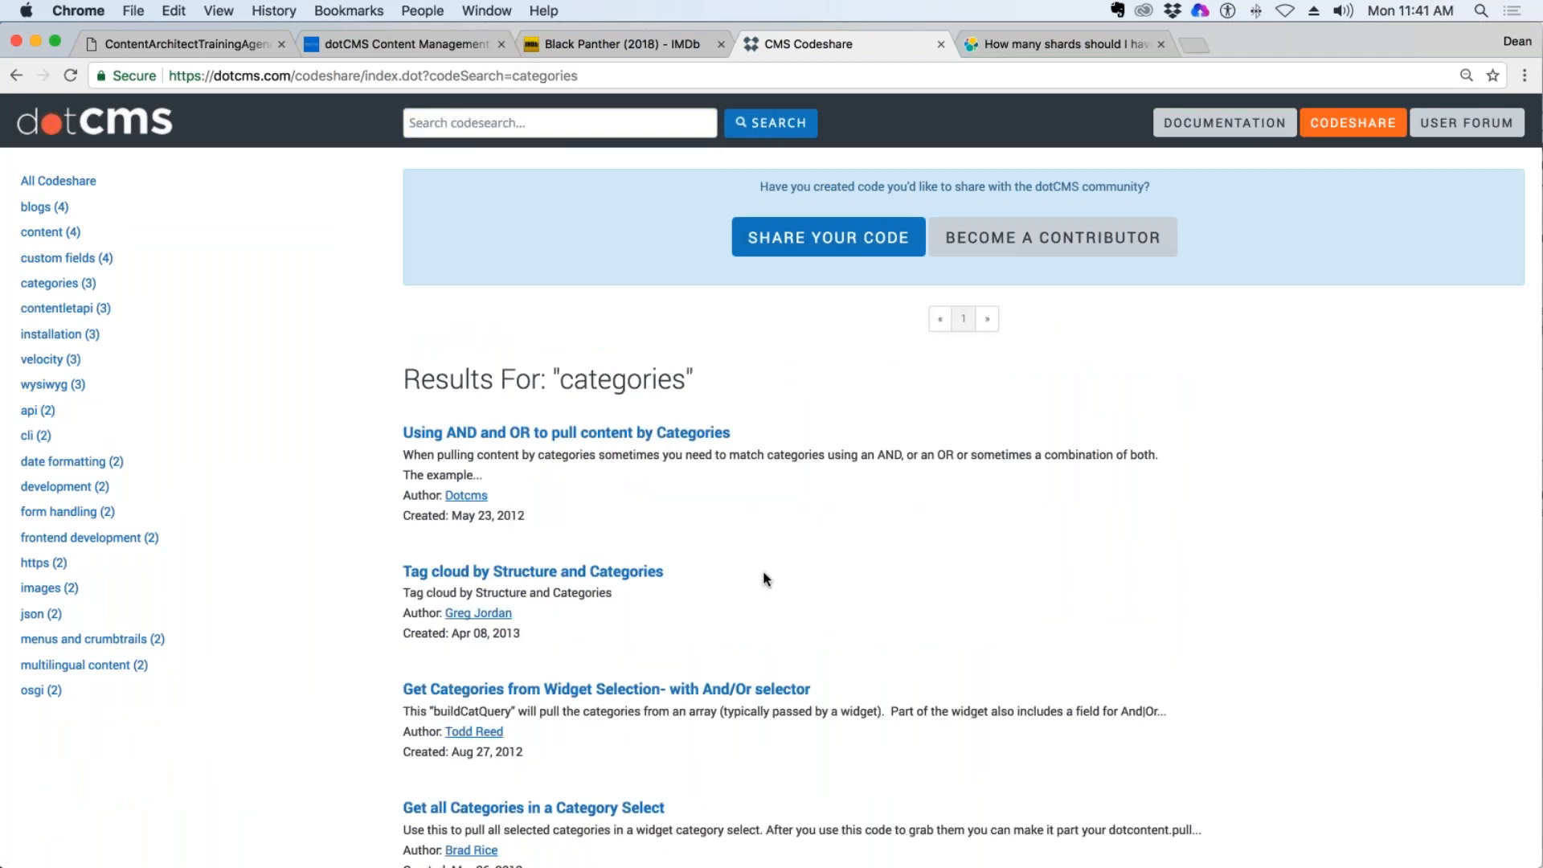
{"action": "scroll", "coordinate": [763, 572], "scroll_direction": "down", "scroll_amount": 6}
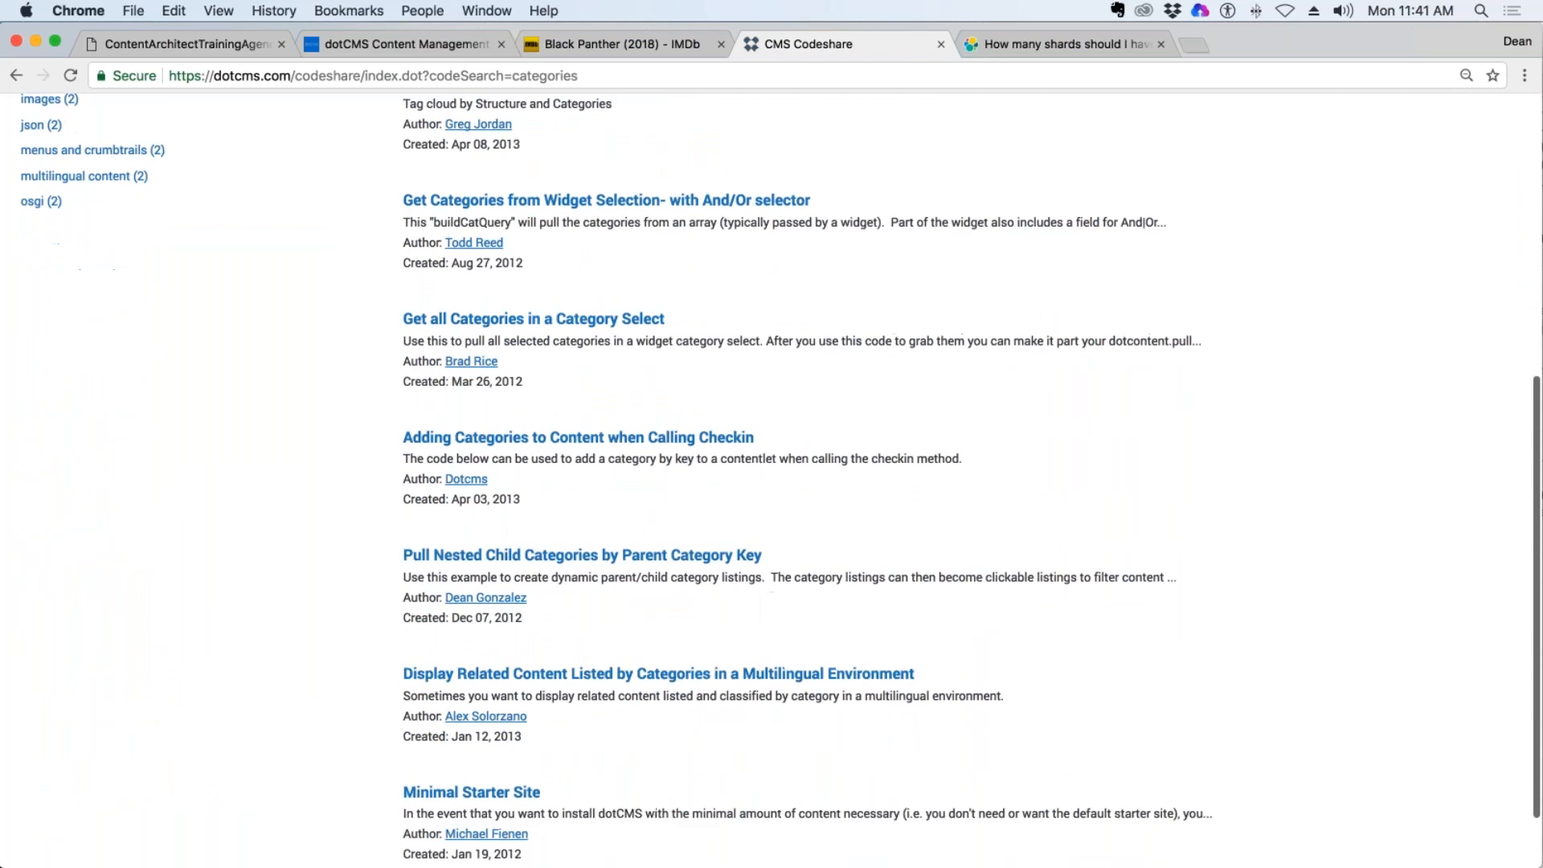
{"action": "scroll", "coordinate": [765, 582], "scroll_direction": "up", "scroll_amount": 8}
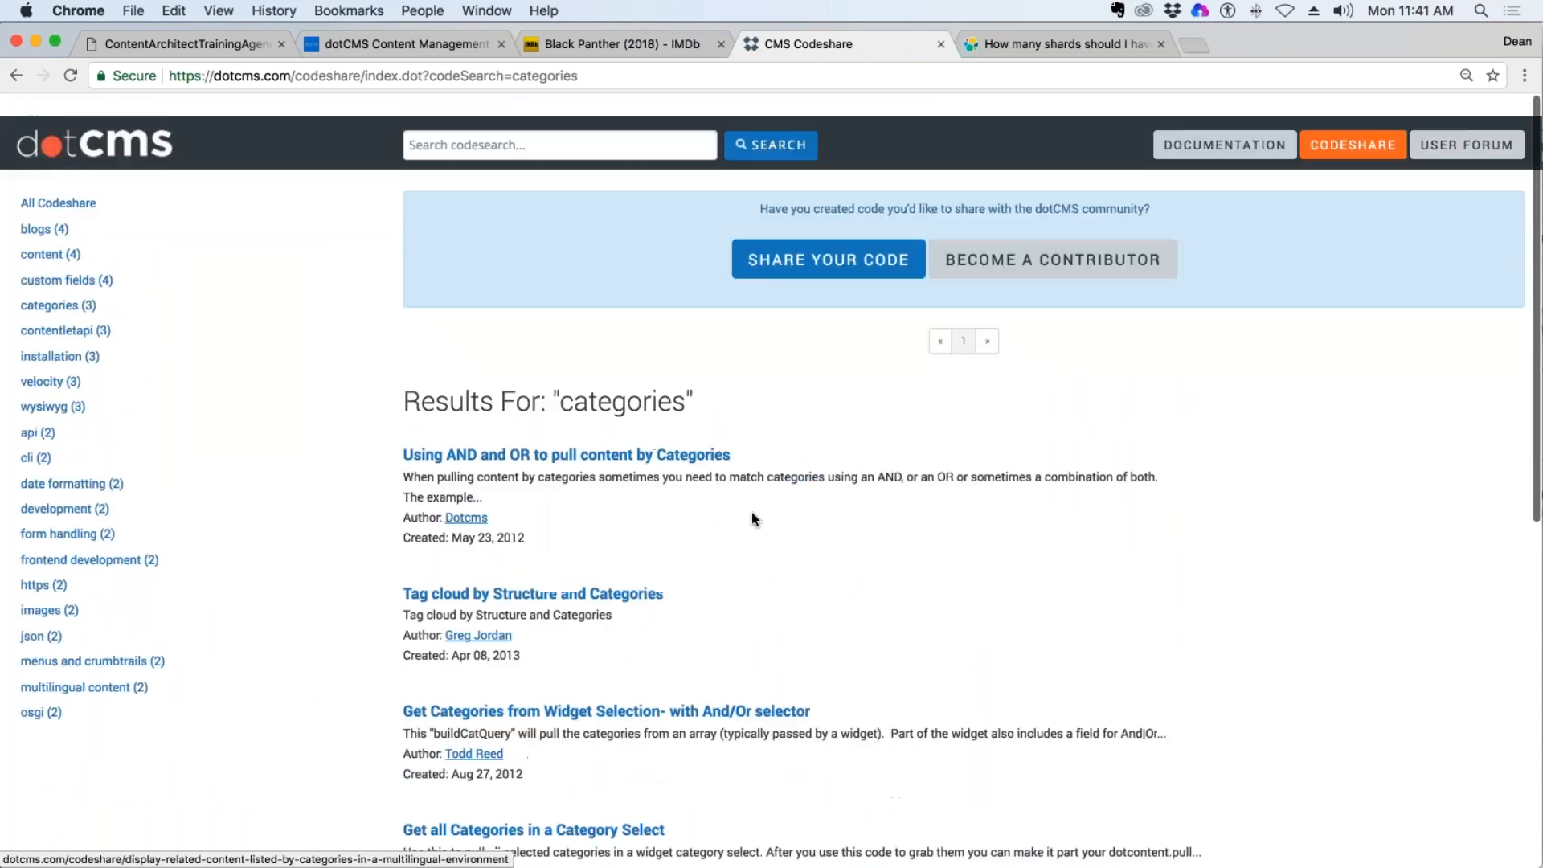
Return to the dotCMS site search, view the indices and start an indexing job set to run Now for the demo.dotcms.com site.
{"action": "left_click", "coordinate": [413, 50]}
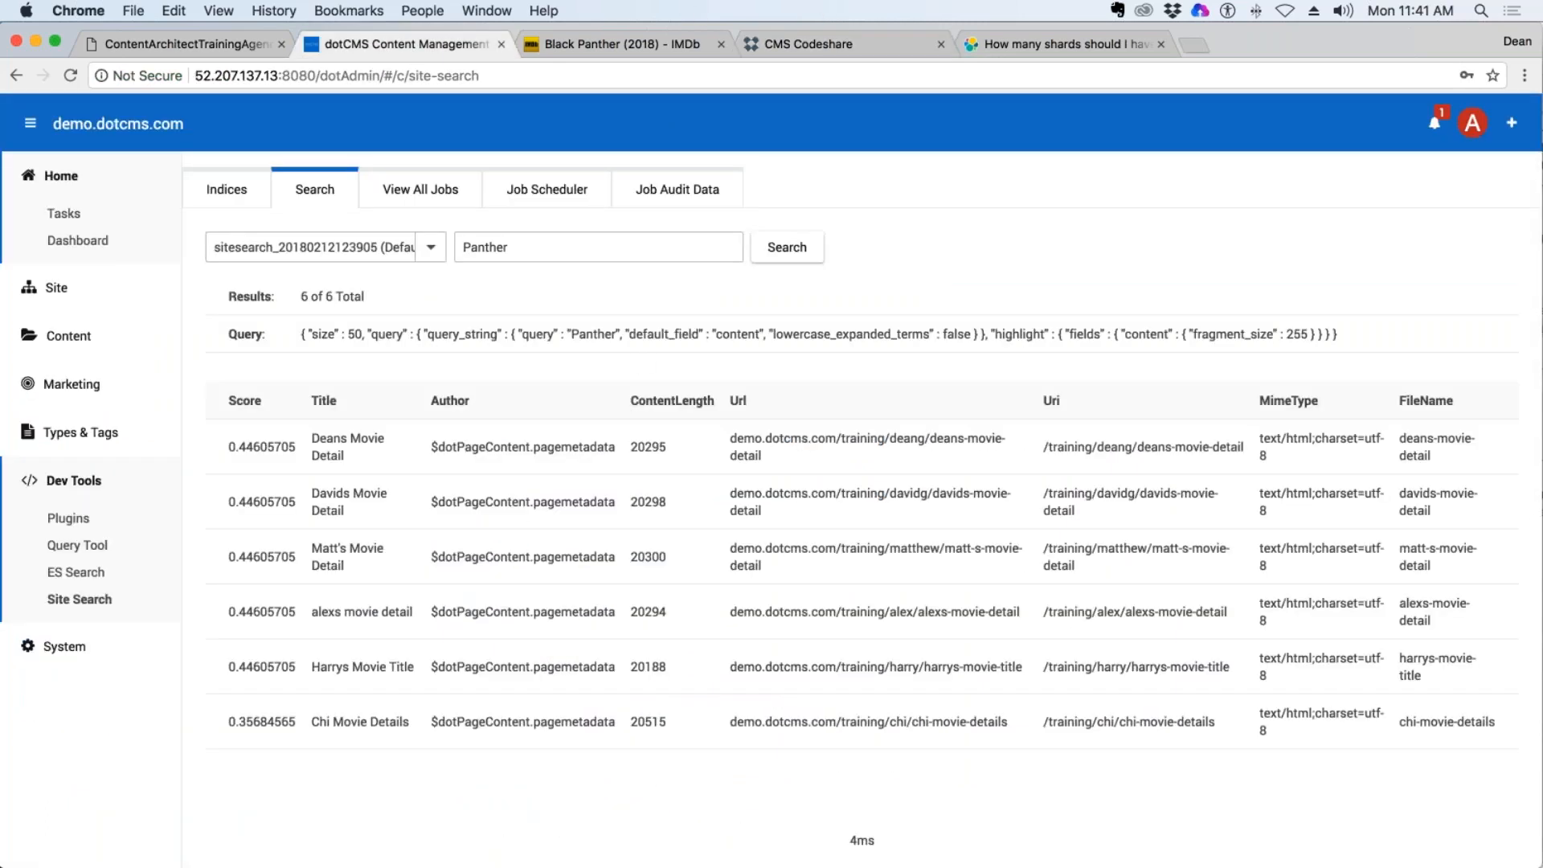
{"action": "left_click", "coordinate": [251, 194]}
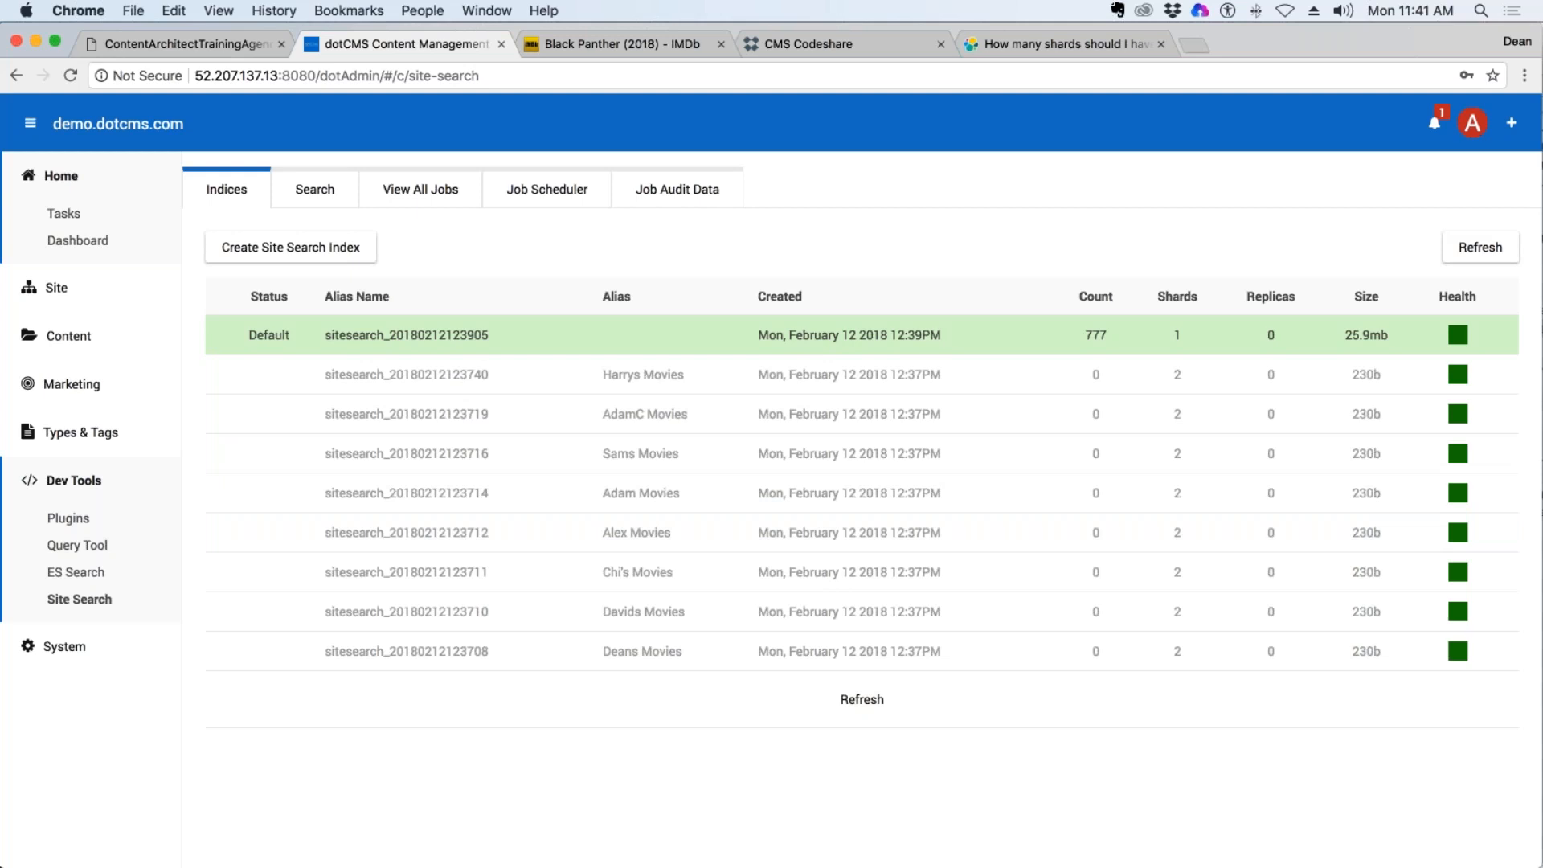
{"action": "left_click", "coordinate": [547, 189]}
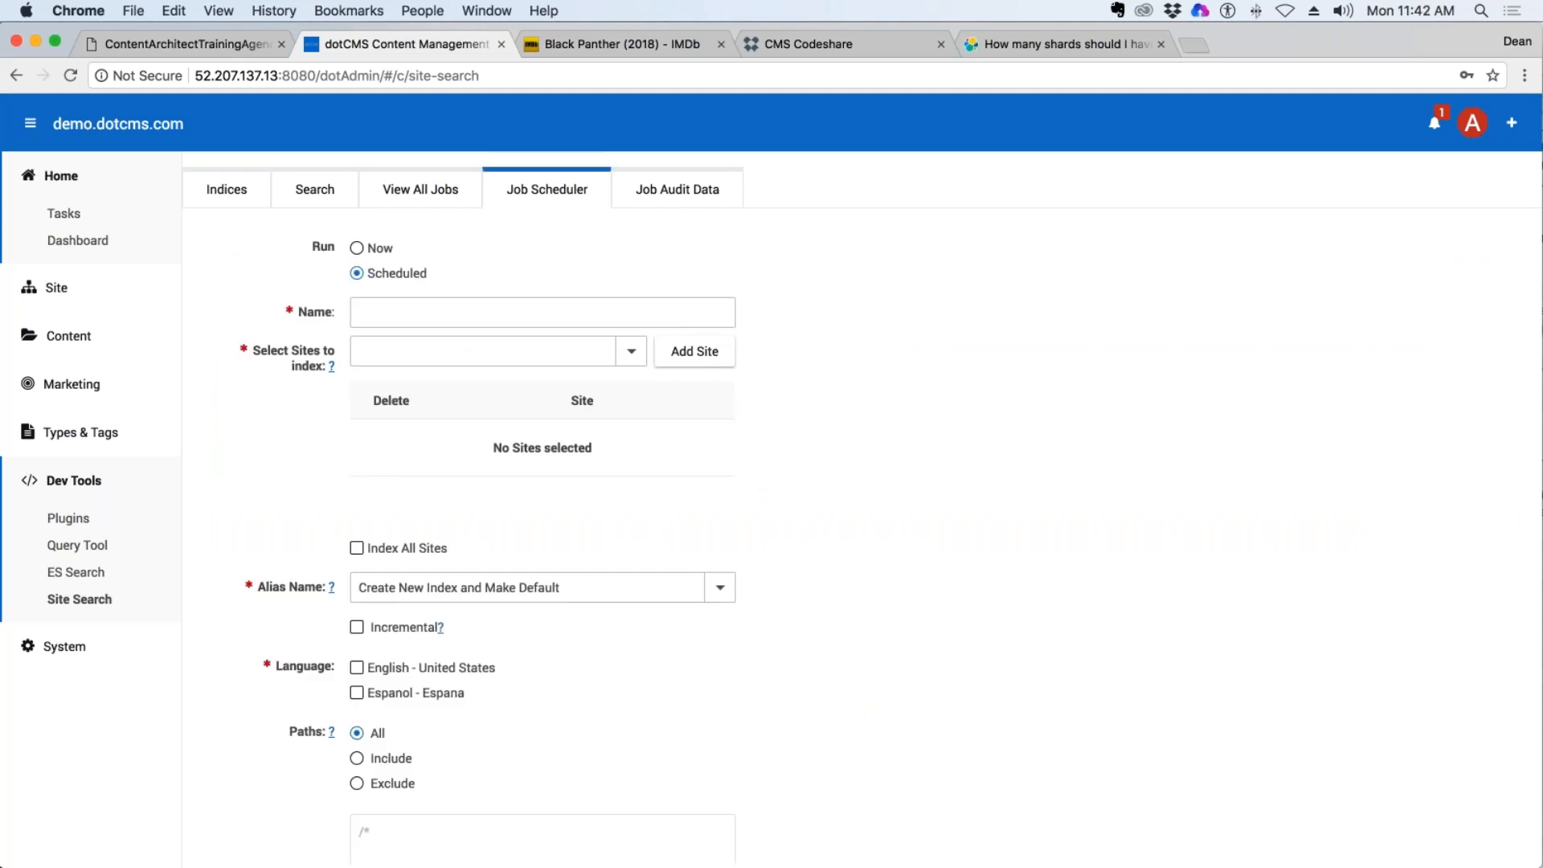
{"action": "left_click", "coordinate": [357, 248]}
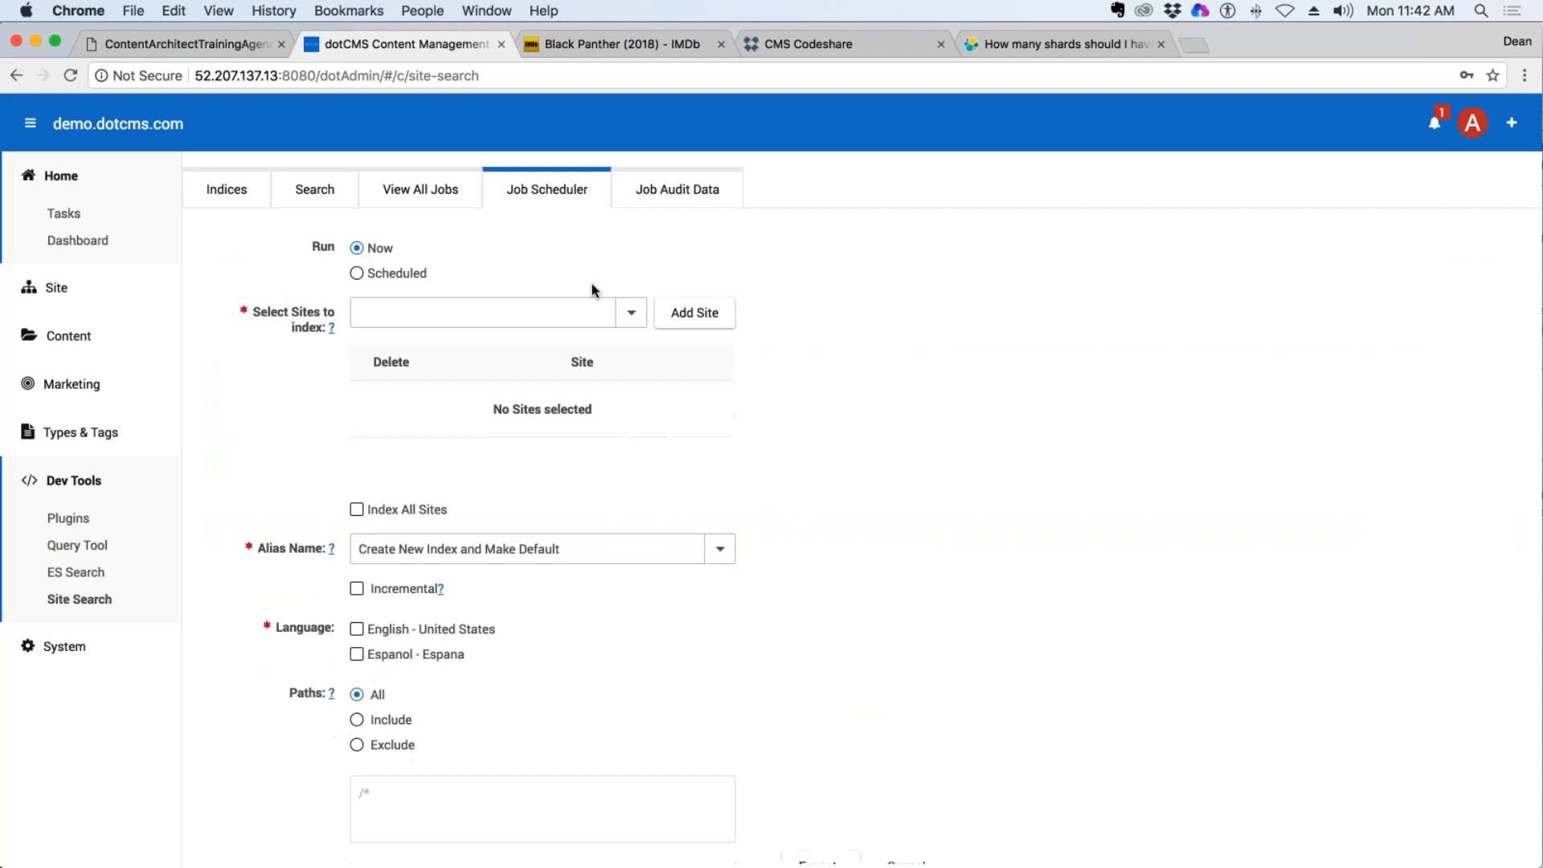
{"action": "left_click", "coordinate": [632, 312]}
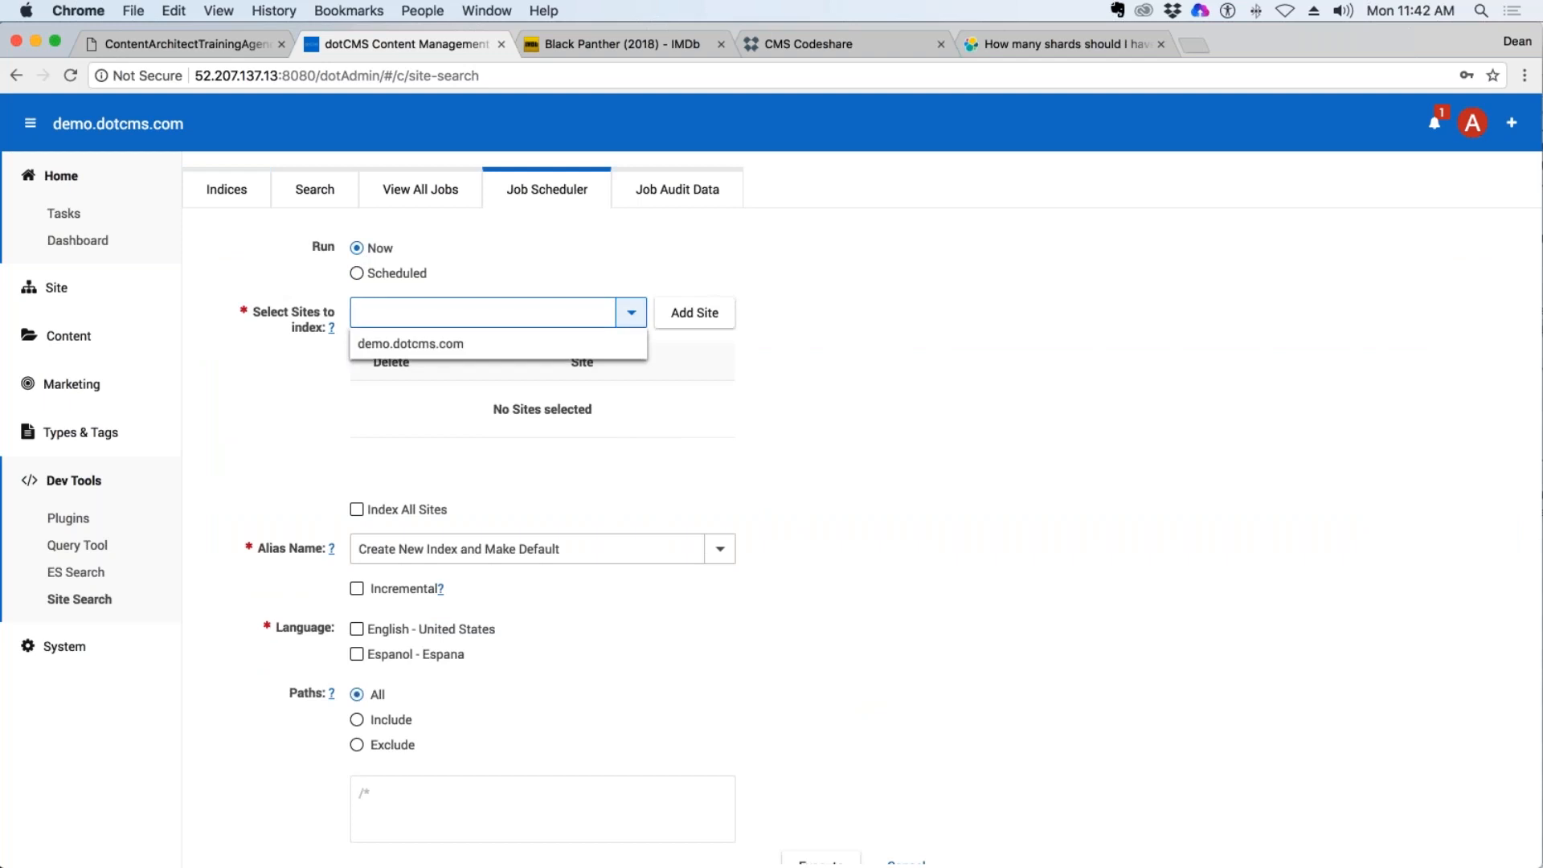
{"action": "left_click", "coordinate": [434, 352]}
{"action": "left_click", "coordinate": [698, 316]}
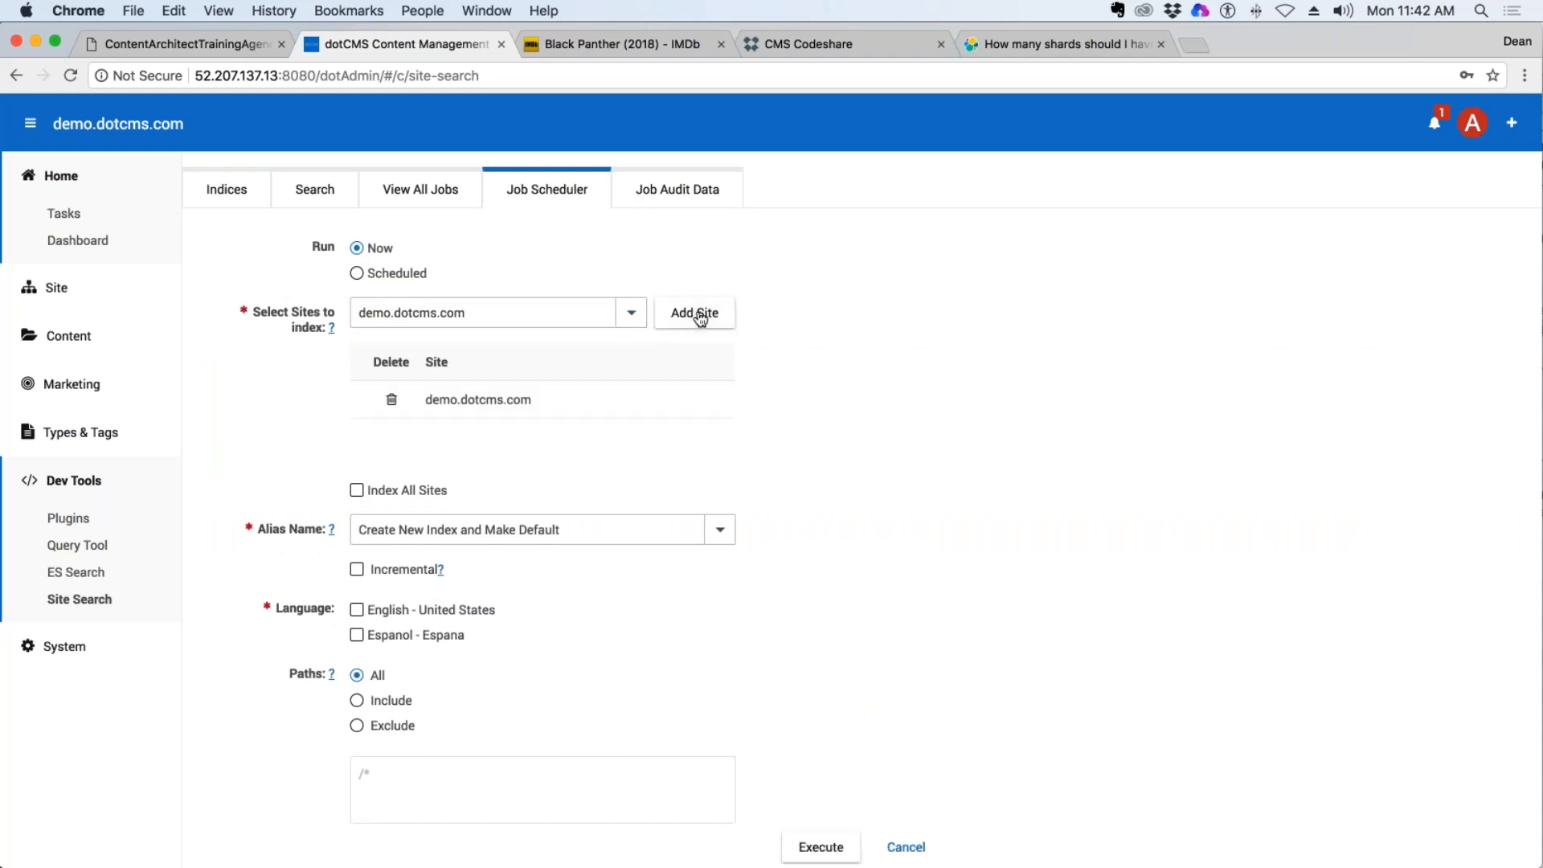
Set the job's alias to AdamC Movies, its language to English - United States and its paths option to Include.
{"action": "left_click_drag", "start_coordinate": [561, 530], "coordinate": [359, 530]}
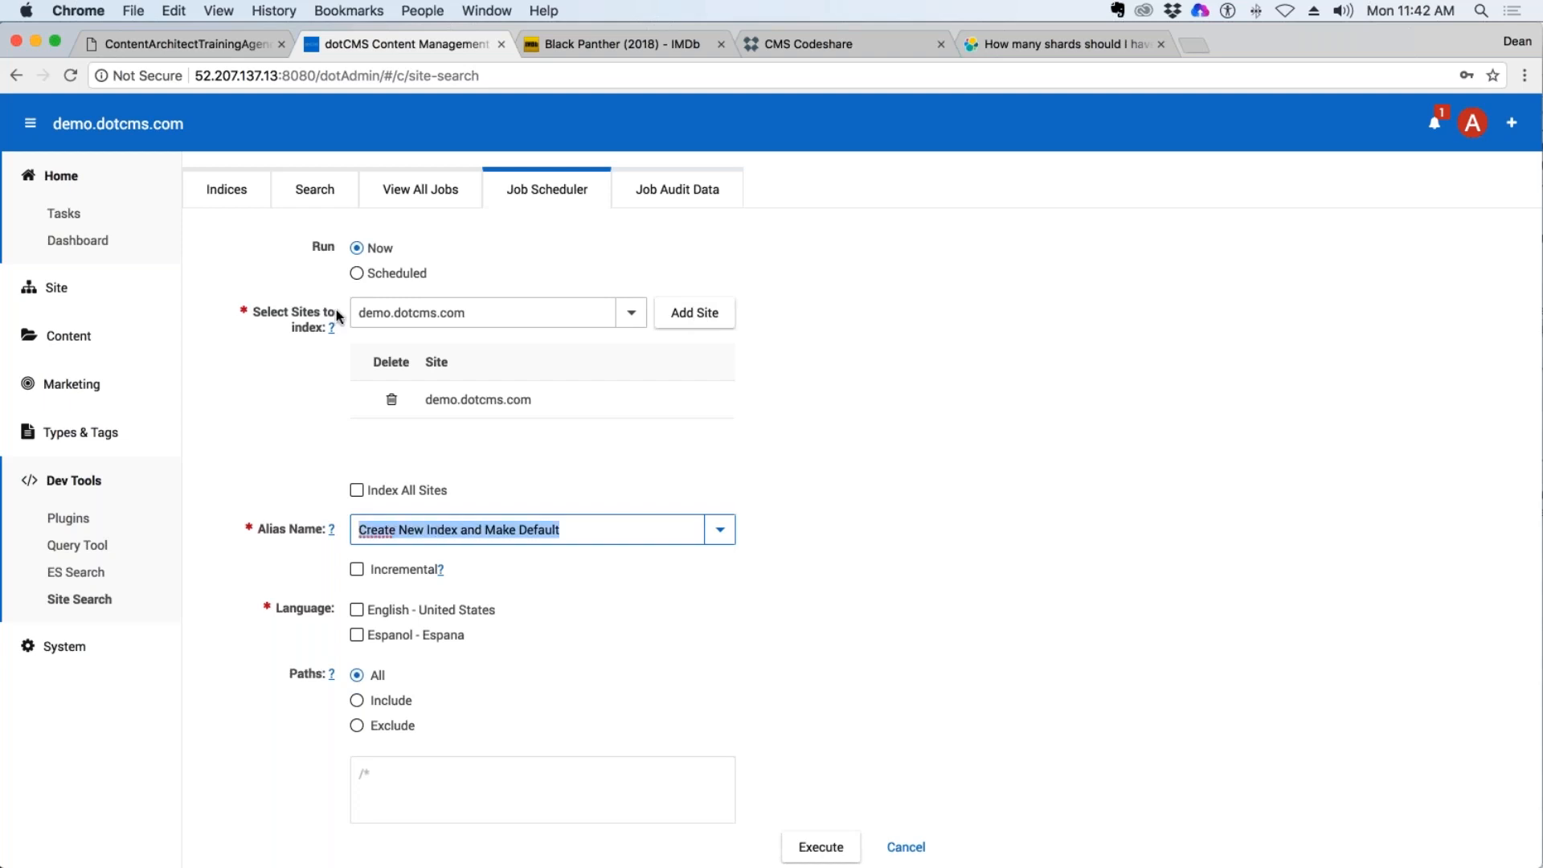
{"action": "left_click", "coordinate": [720, 530]}
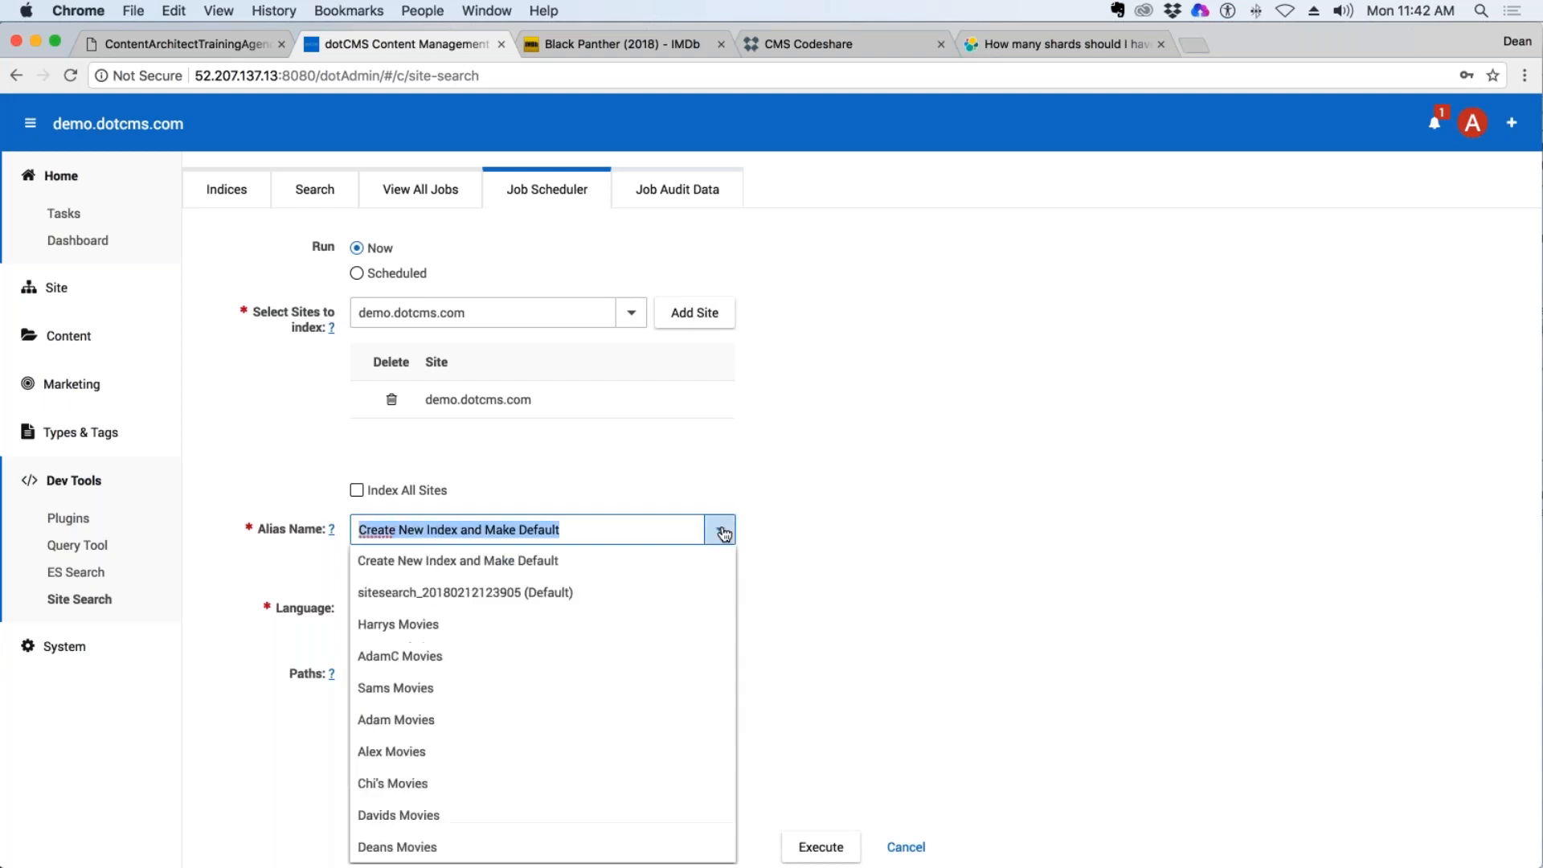
{"action": "left_click", "coordinate": [434, 657]}
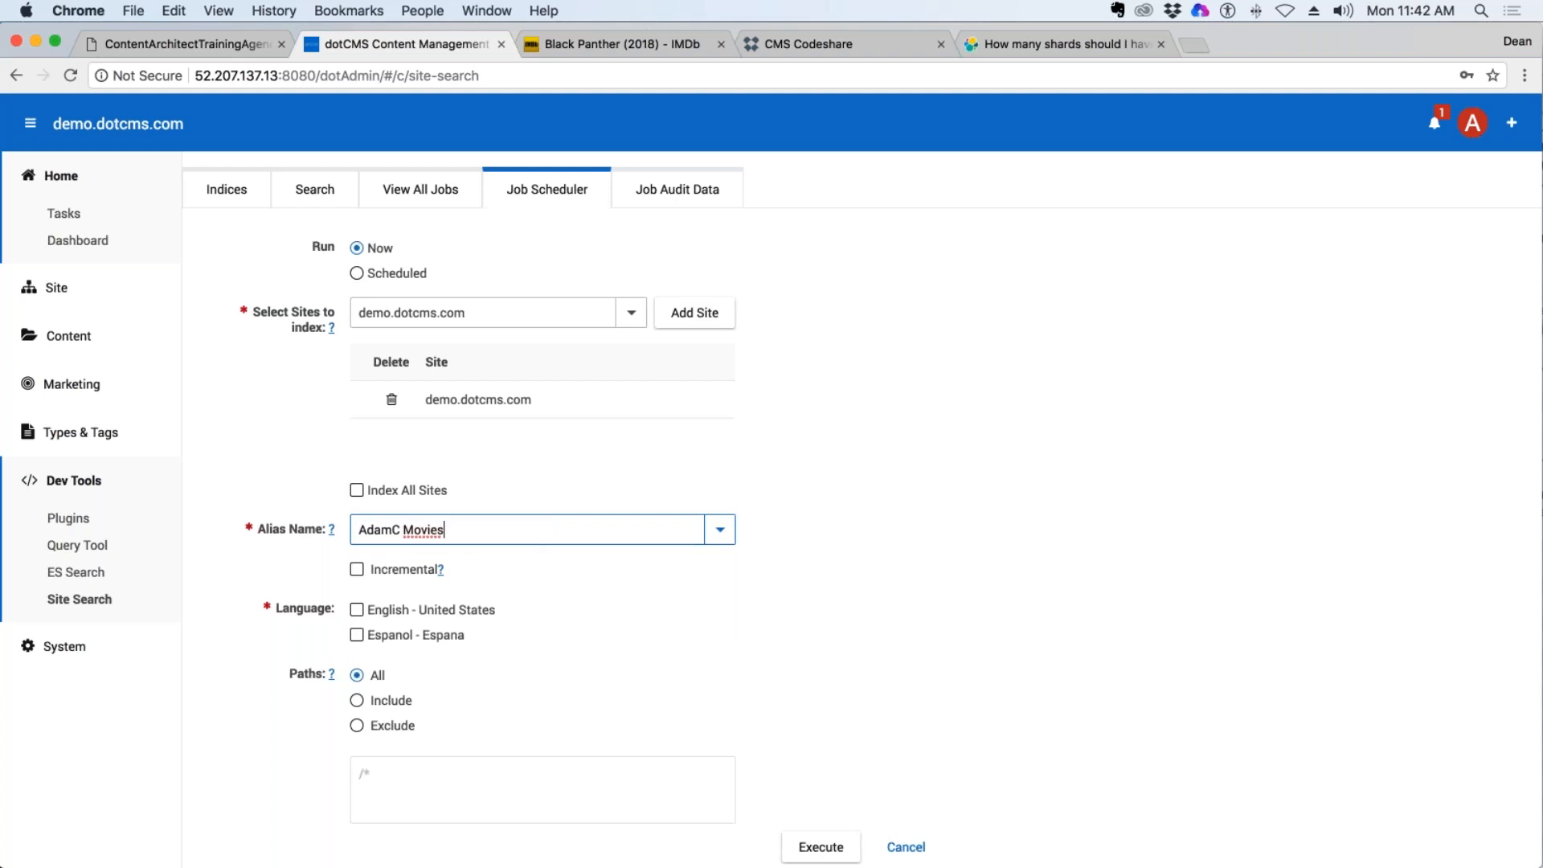
{"action": "left_click", "coordinate": [357, 610]}
{"action": "scroll", "coordinate": [922, 488], "scroll_direction": "down", "scroll_amount": 5}
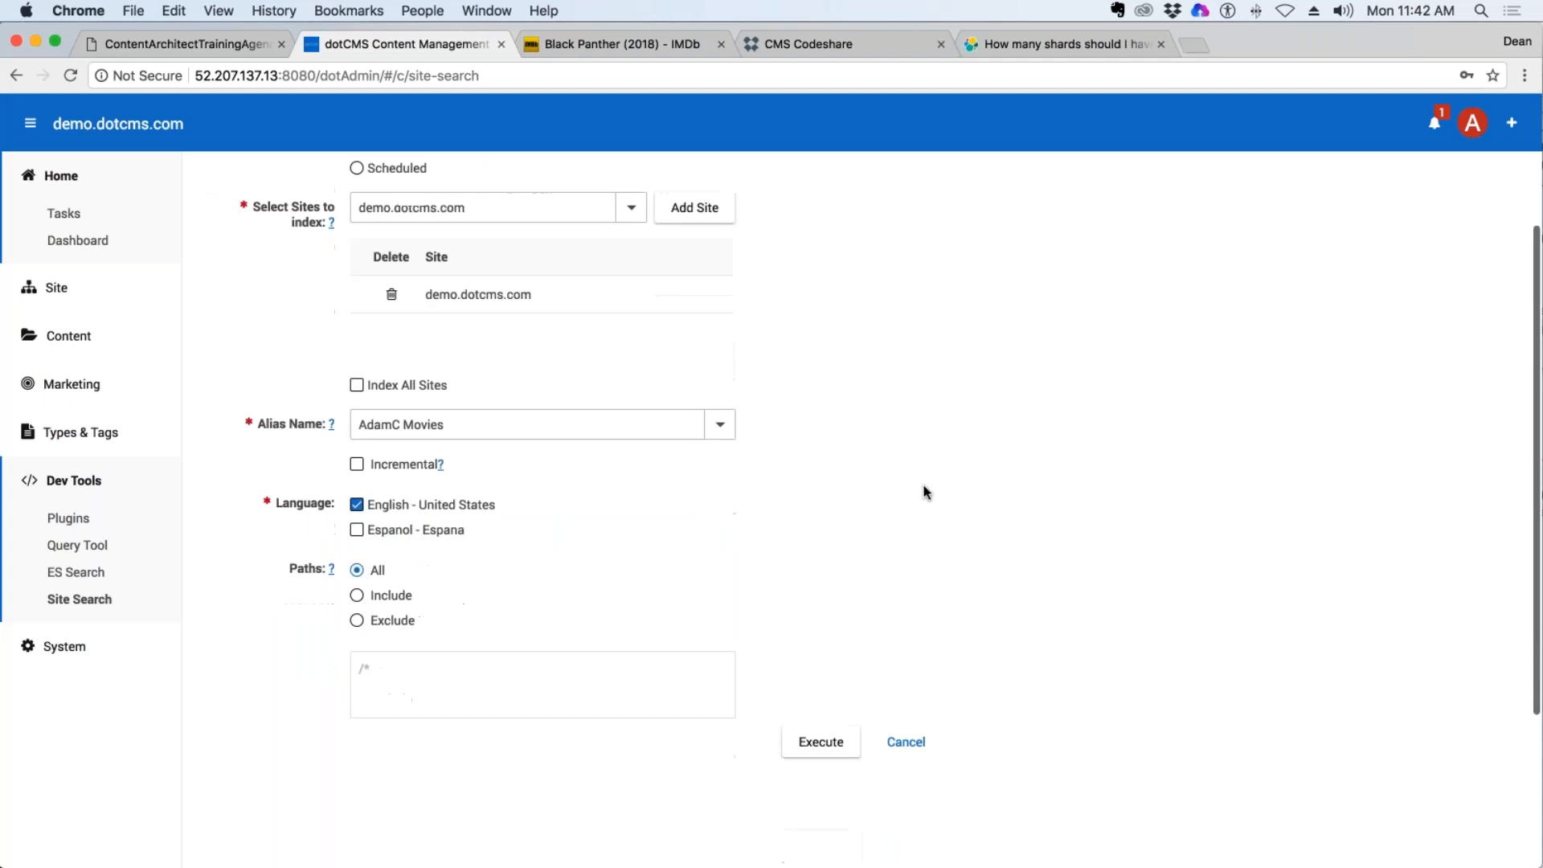
{"action": "left_click", "coordinate": [358, 500]}
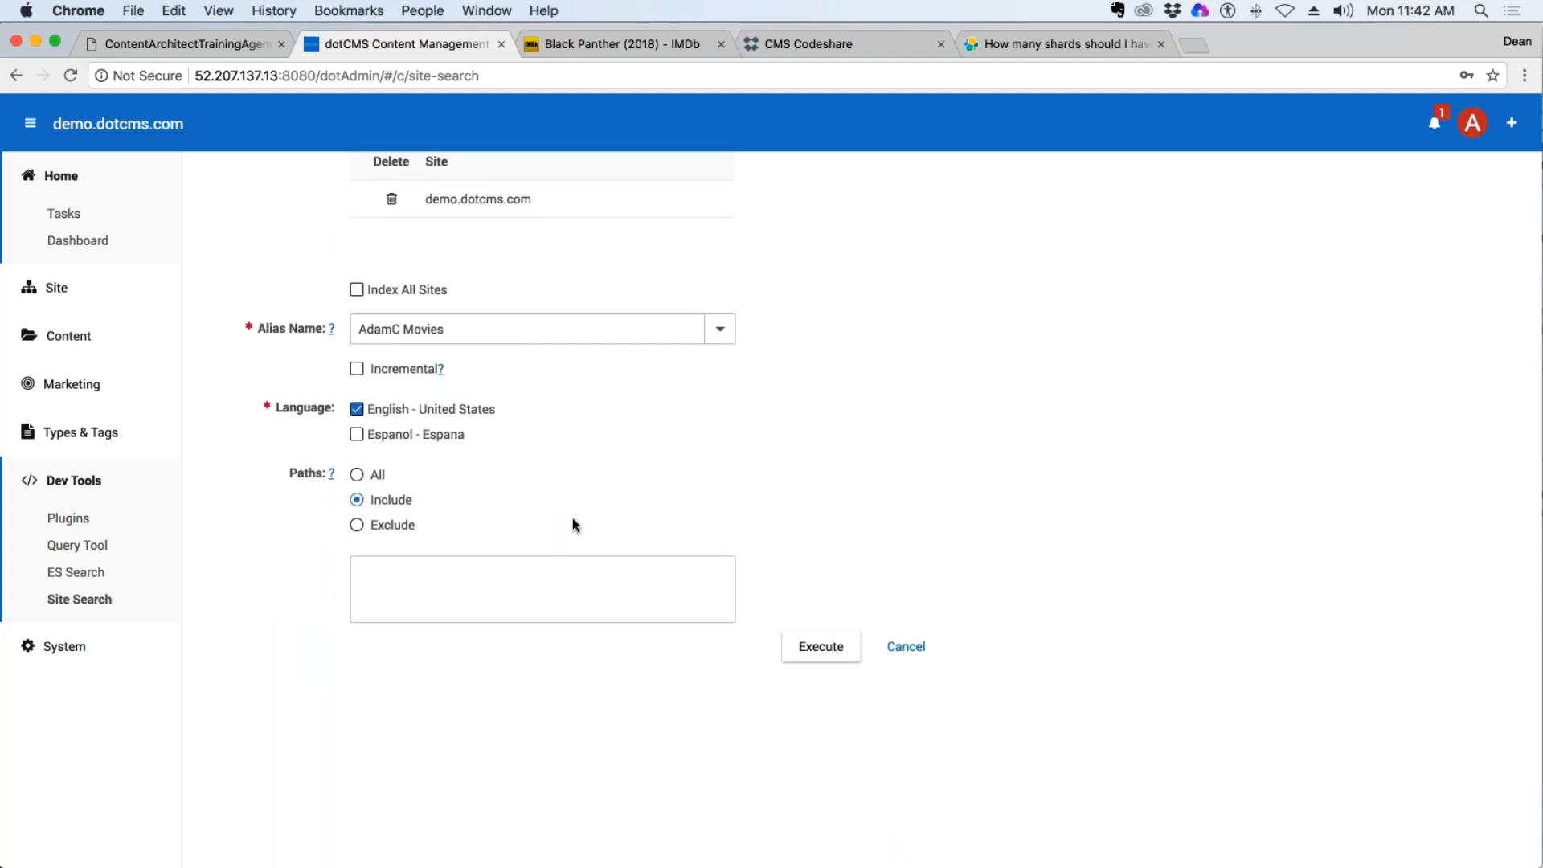
{"action": "mouse_move", "coordinate": [333, 475]}
Open the site browser in a second dotCMS browser tab and show the contents of the training folder.
{"action": "right_click", "coordinate": [60, 287]}
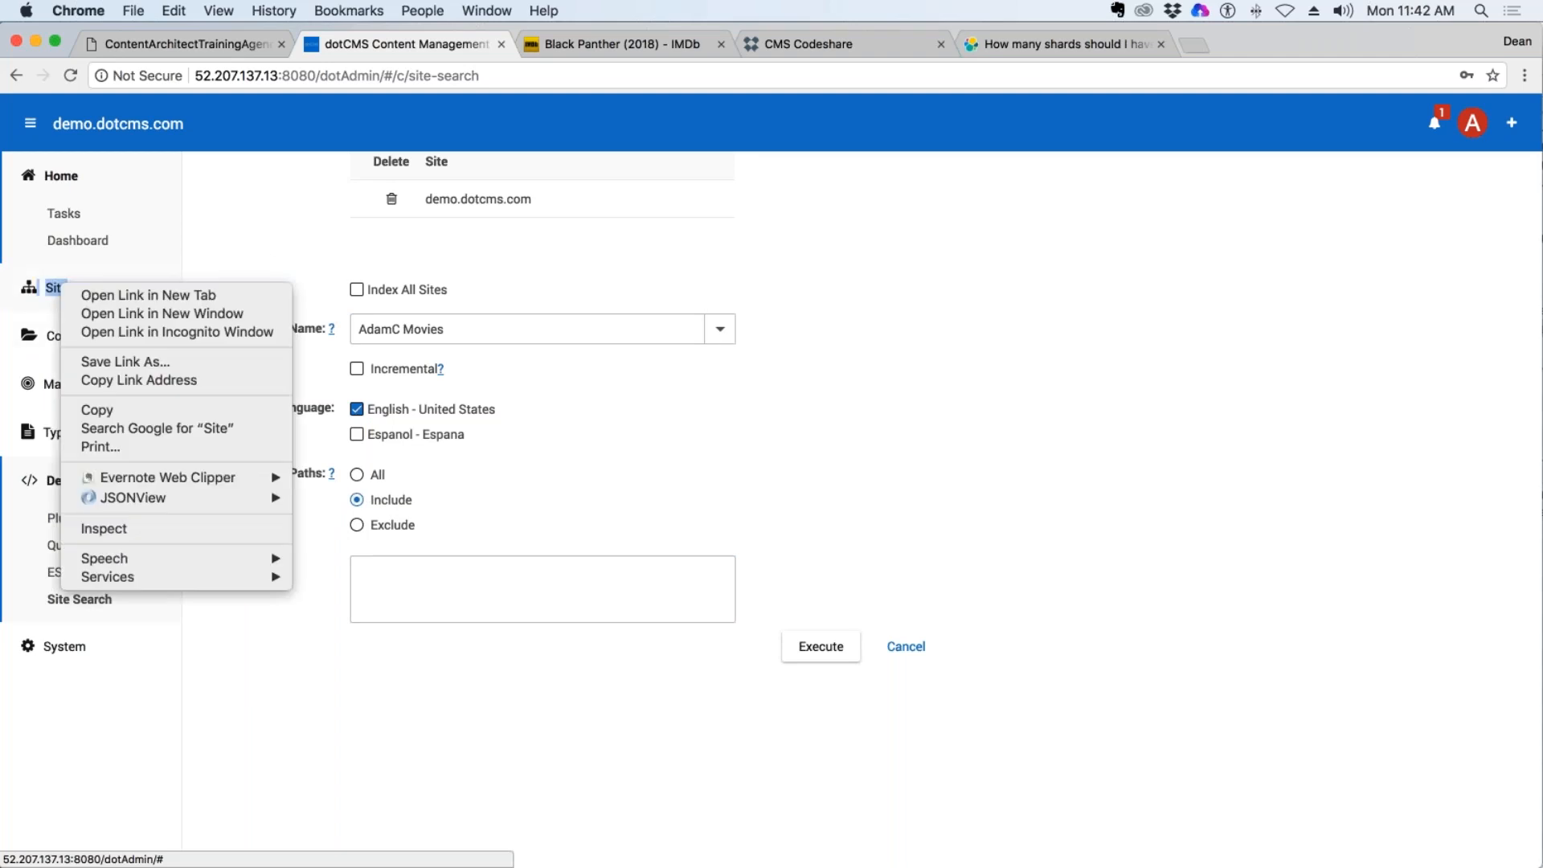
{"action": "left_click", "coordinate": [153, 297]}
{"action": "left_click", "coordinate": [620, 42]}
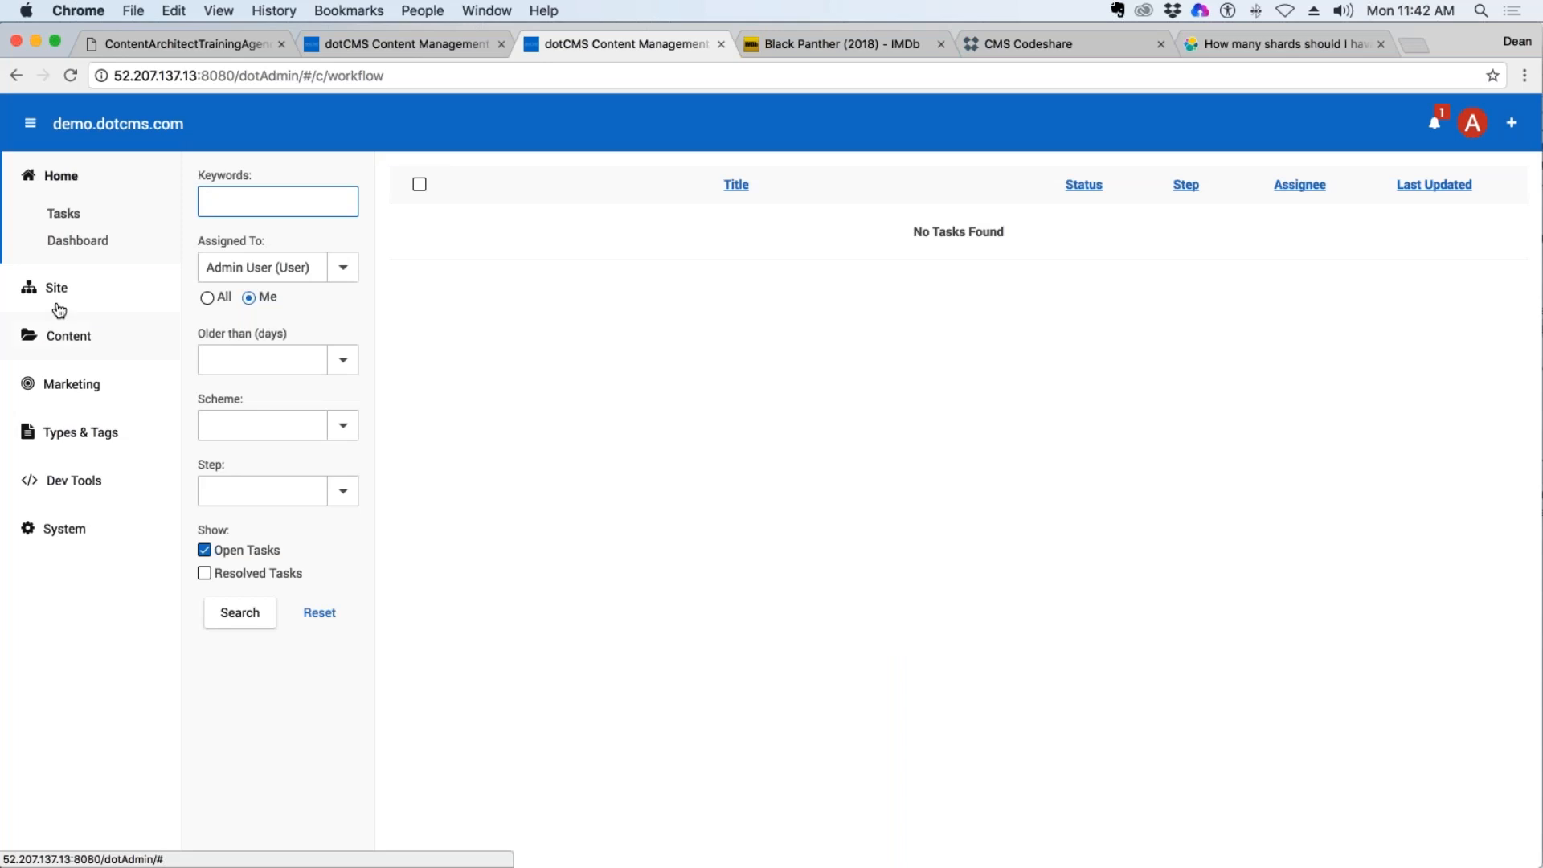
{"action": "left_click", "coordinate": [56, 289]}
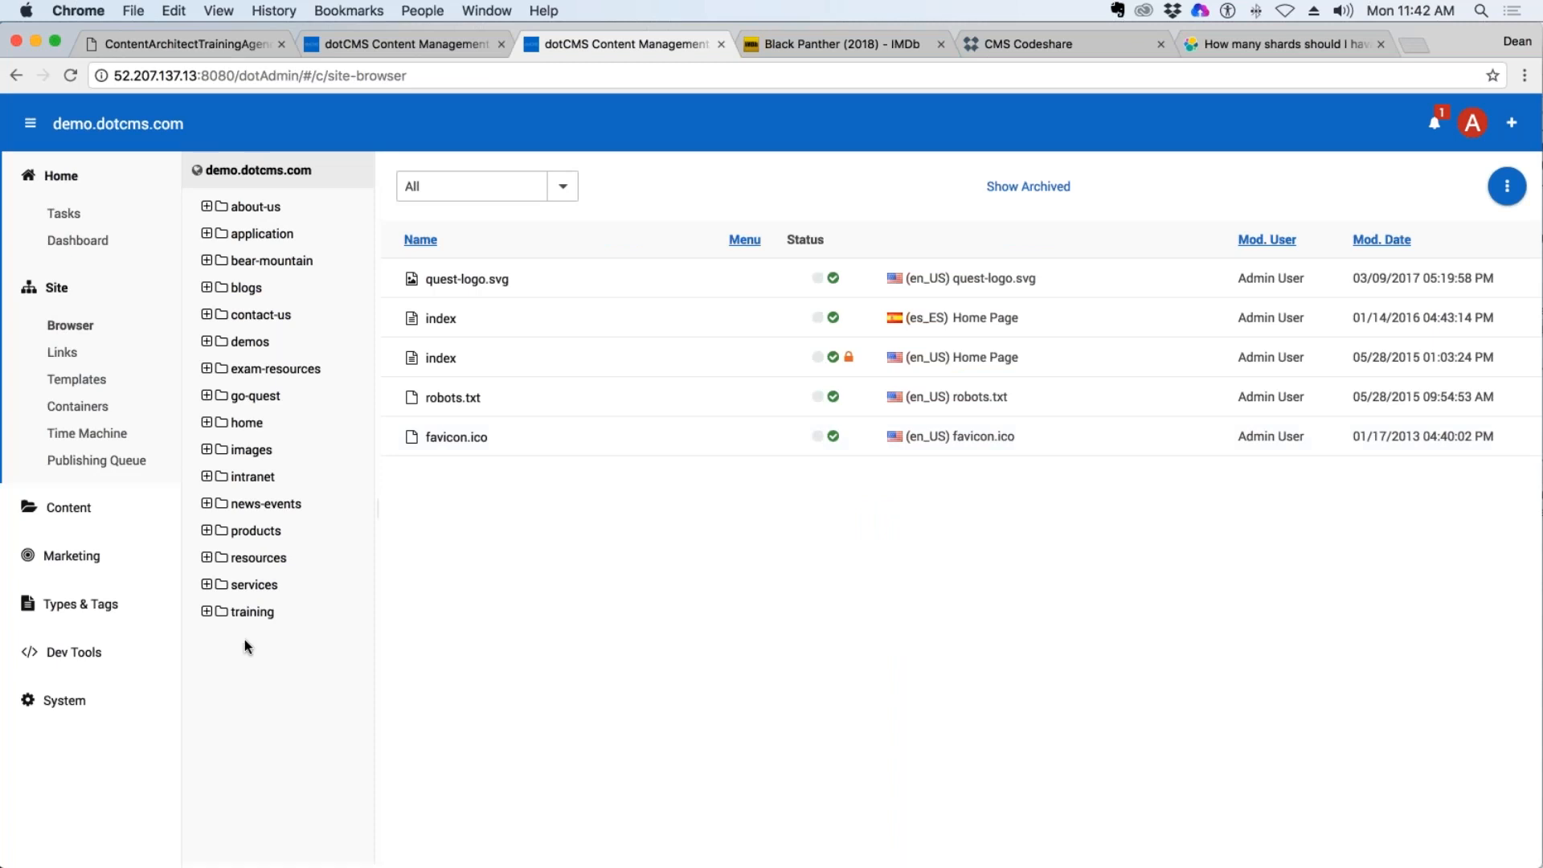
{"action": "left_click", "coordinate": [239, 614]}
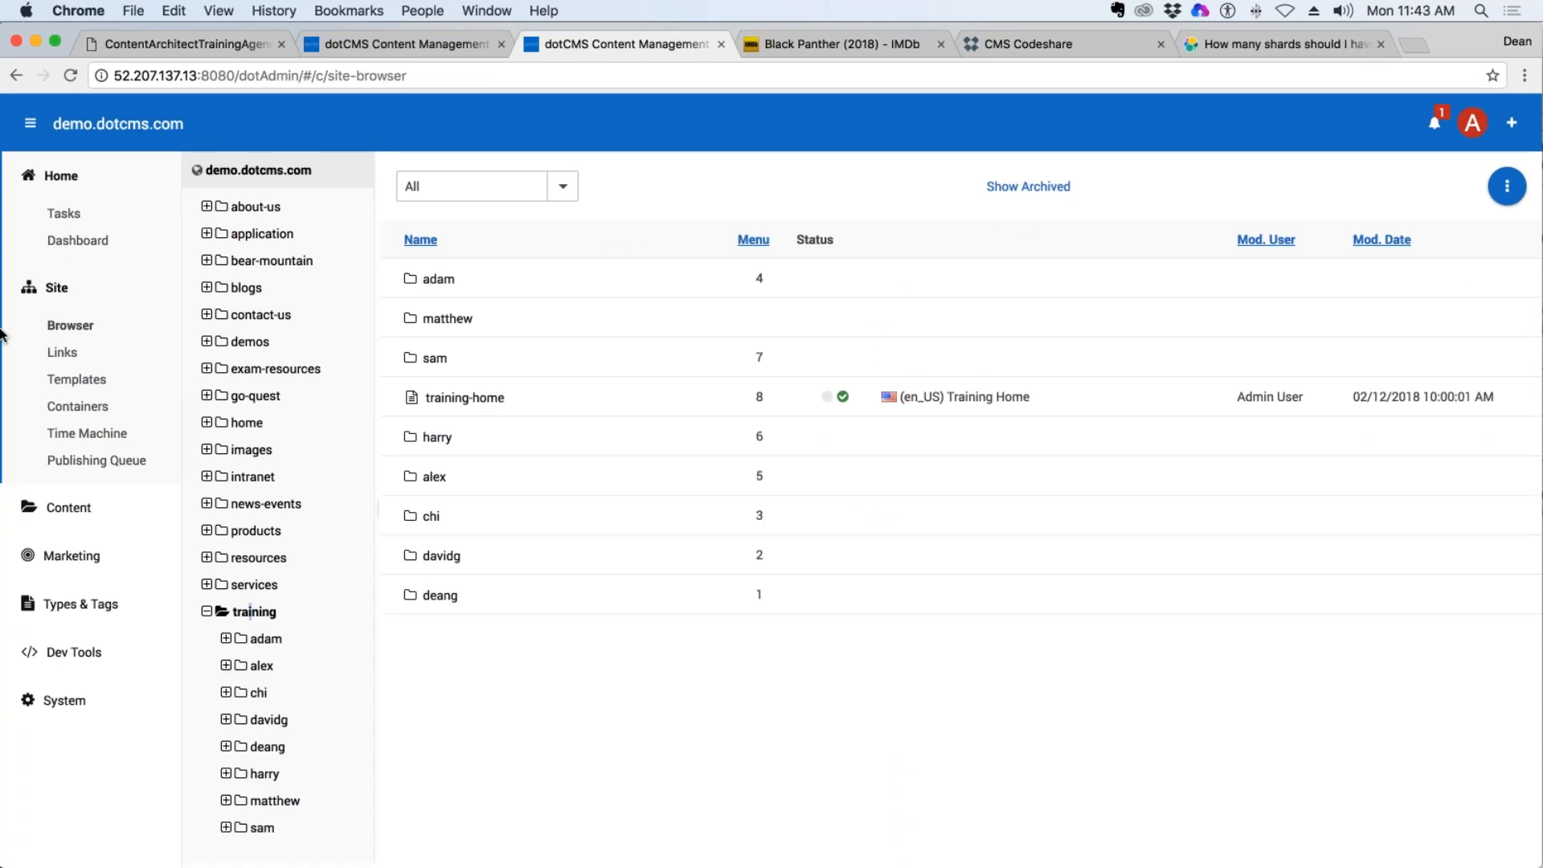
Switch to TextWrangler and replace the text of the open document with the path "/training/adam/*".
{"action": "mouse_move", "coordinate": [4, 334]}
{"action": "left_click", "coordinate": [18, 83]}
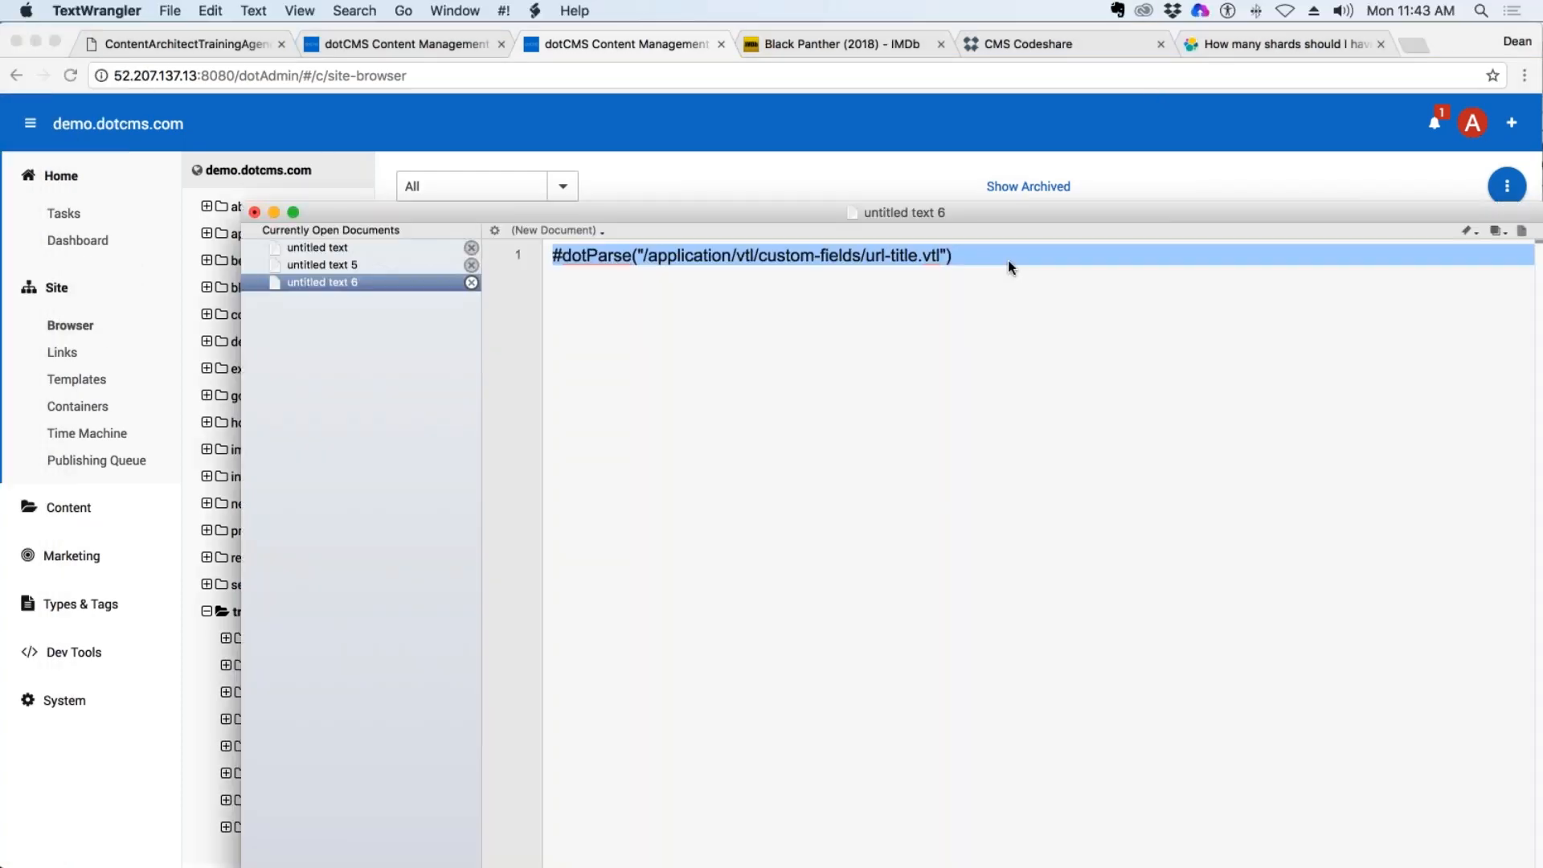
{"action": "key", "text": "BackSpace"}
{"action": "type", "text": "/training"}
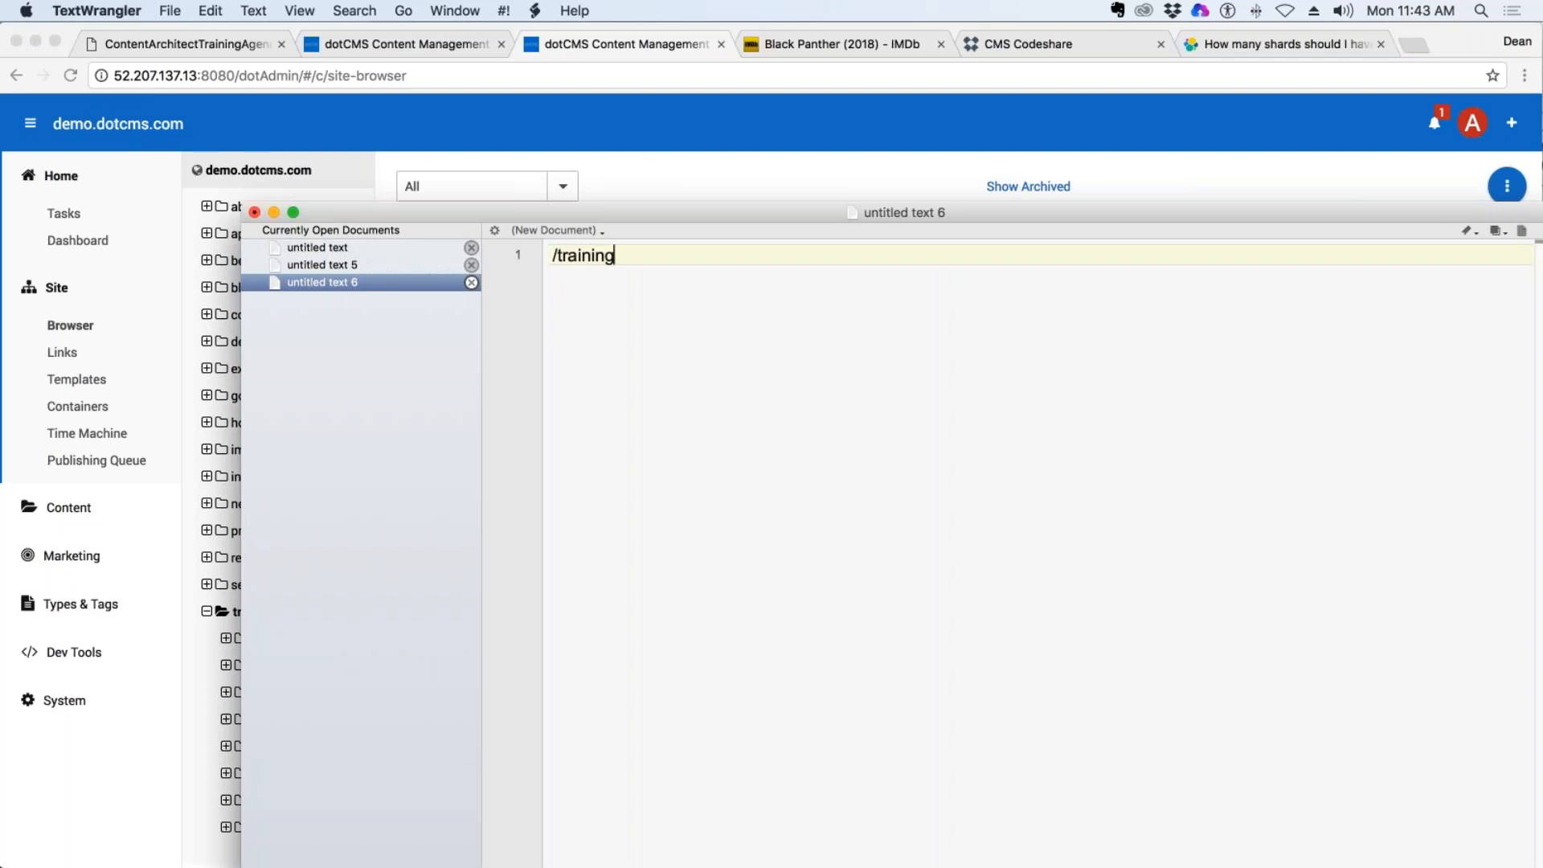
{"action": "type", "text": "/acam"}
{"action": "key", "text": "BackSpace"}
{"action": "key", "text": "BackSpace"}
{"action": "key", "text": "BackSpace"}
{"action": "type", "text": "dam/*"}
Move the text editor out of the way and open the adam folder under training in the dotCMS site browser.
{"action": "left_click_drag", "start_coordinate": [779, 214], "coordinate": [1542, 295]}
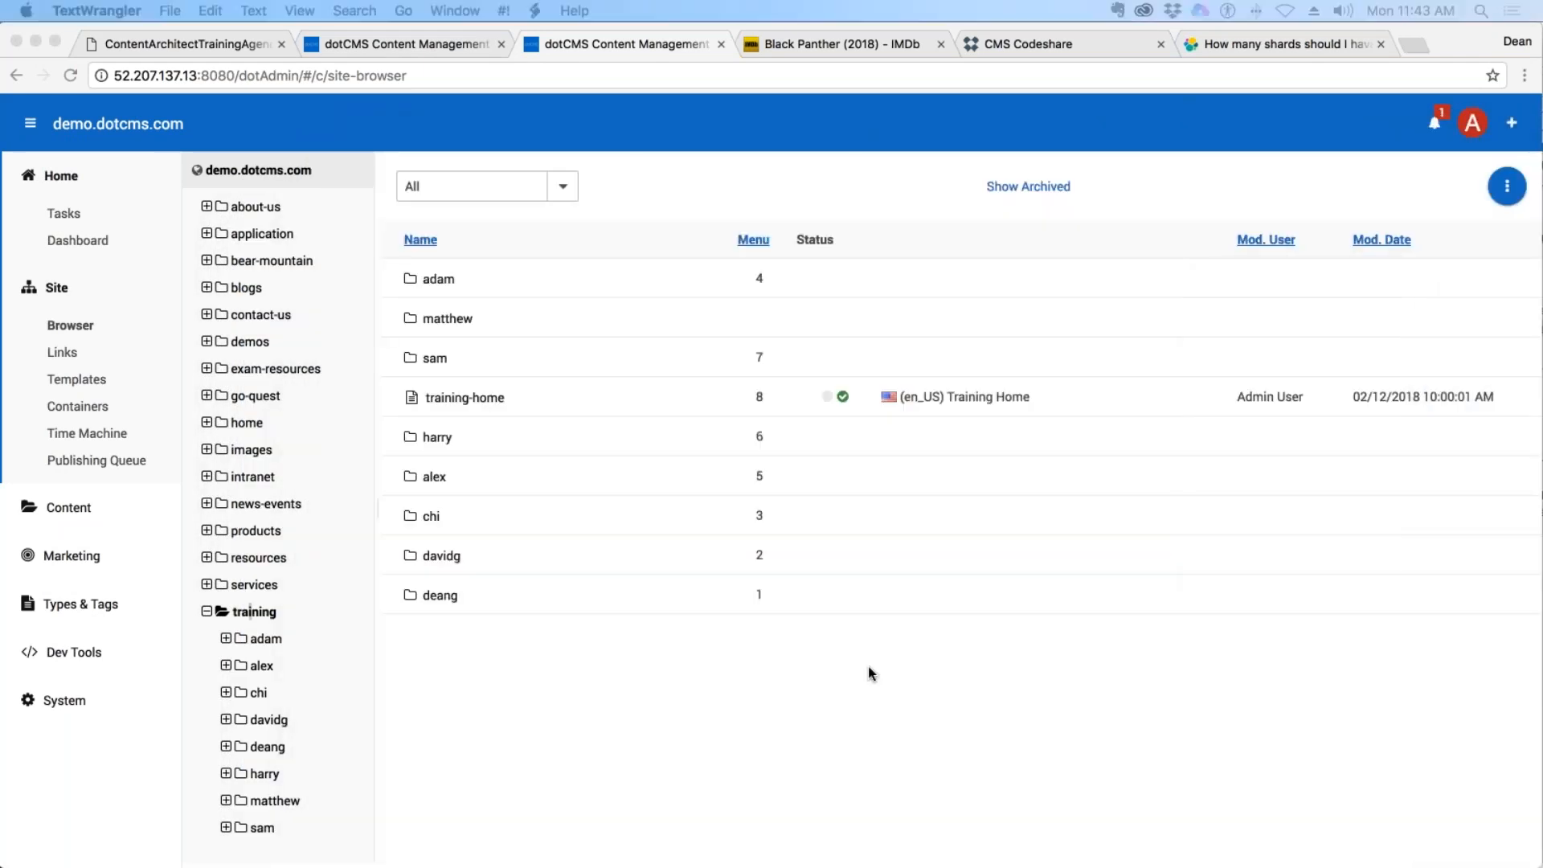
{"action": "left_click", "coordinate": [540, 850]}
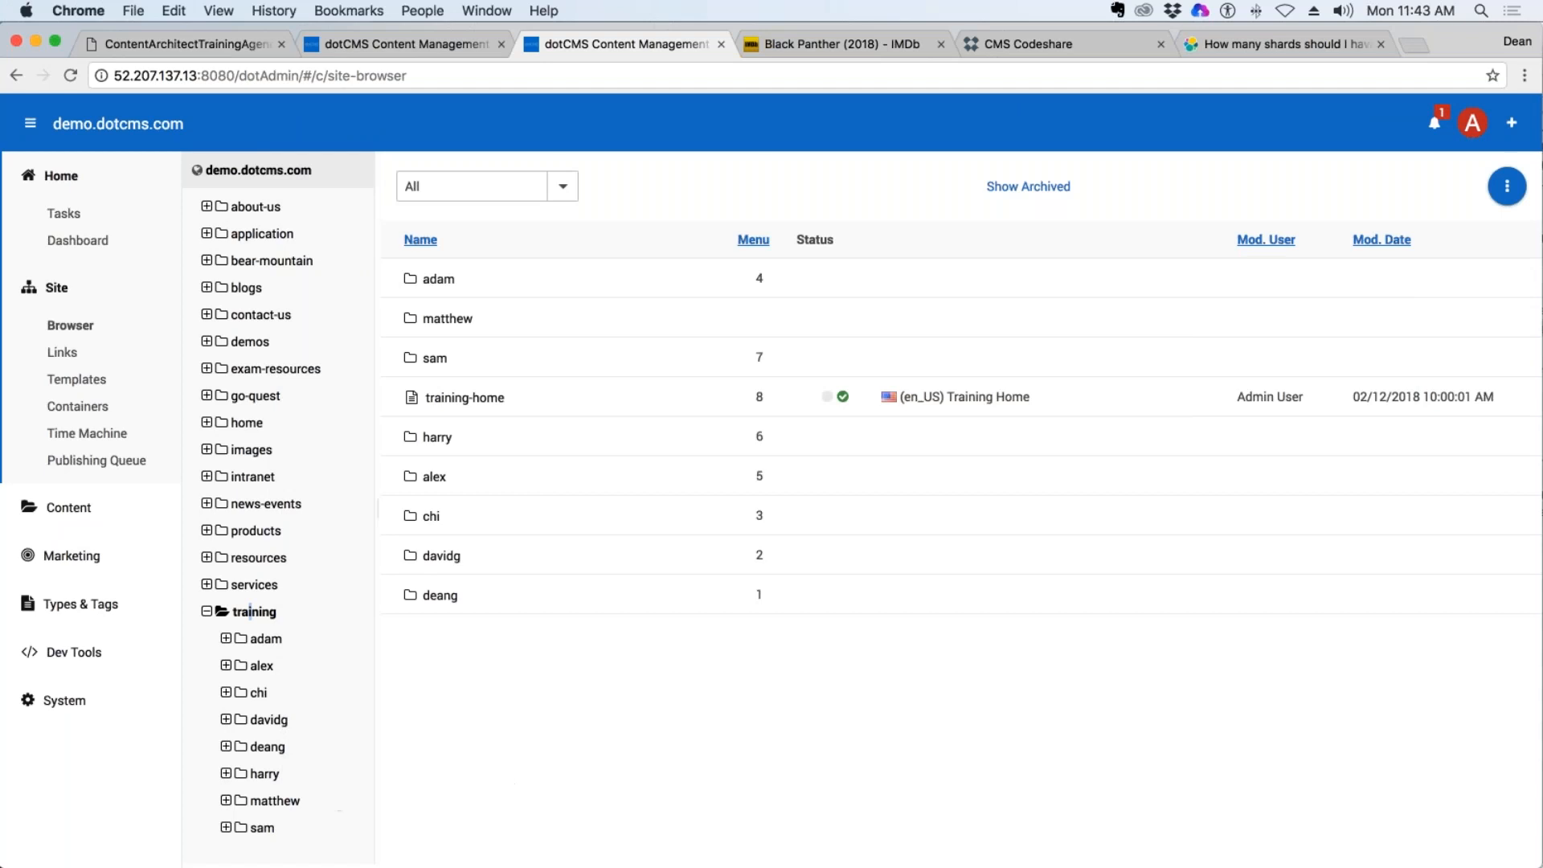
{"action": "left_click", "coordinate": [266, 638]}
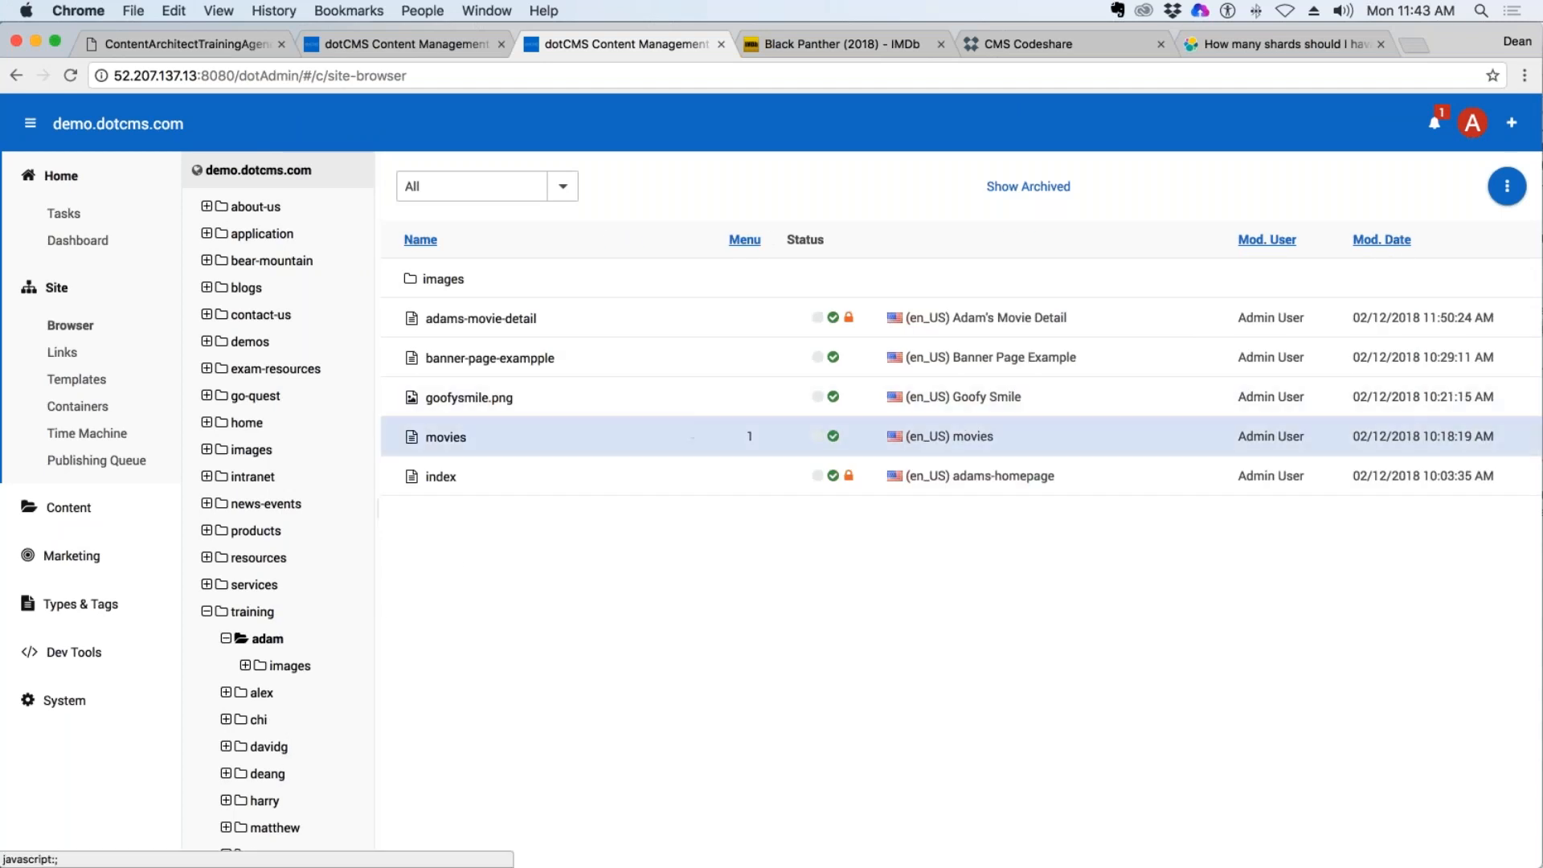
Copy the path "/training/adam/*" from TextWrangler into the indexing job's paths box, keeping the paths option on Include.
{"action": "mouse_move", "coordinate": [1541, 290]}
{"action": "left_mouse_down"}
{"action": "mouse_move", "coordinate": [1121, 292]}
{"action": "mouse_move", "coordinate": [1056, 172]}
{"action": "left_mouse_up"}
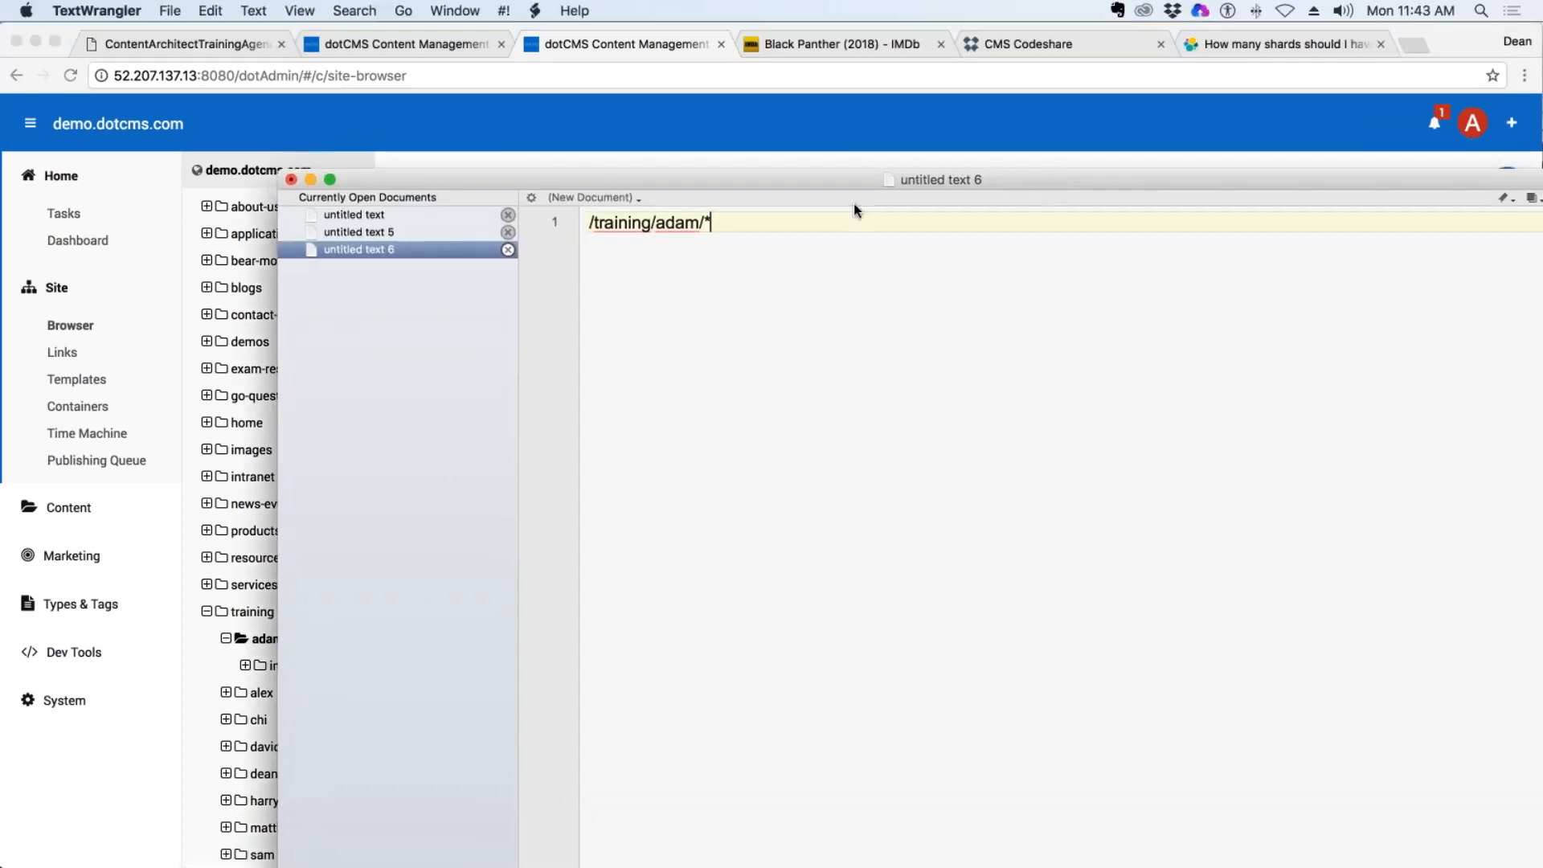
{"action": "triple_click", "coordinate": [697, 219]}
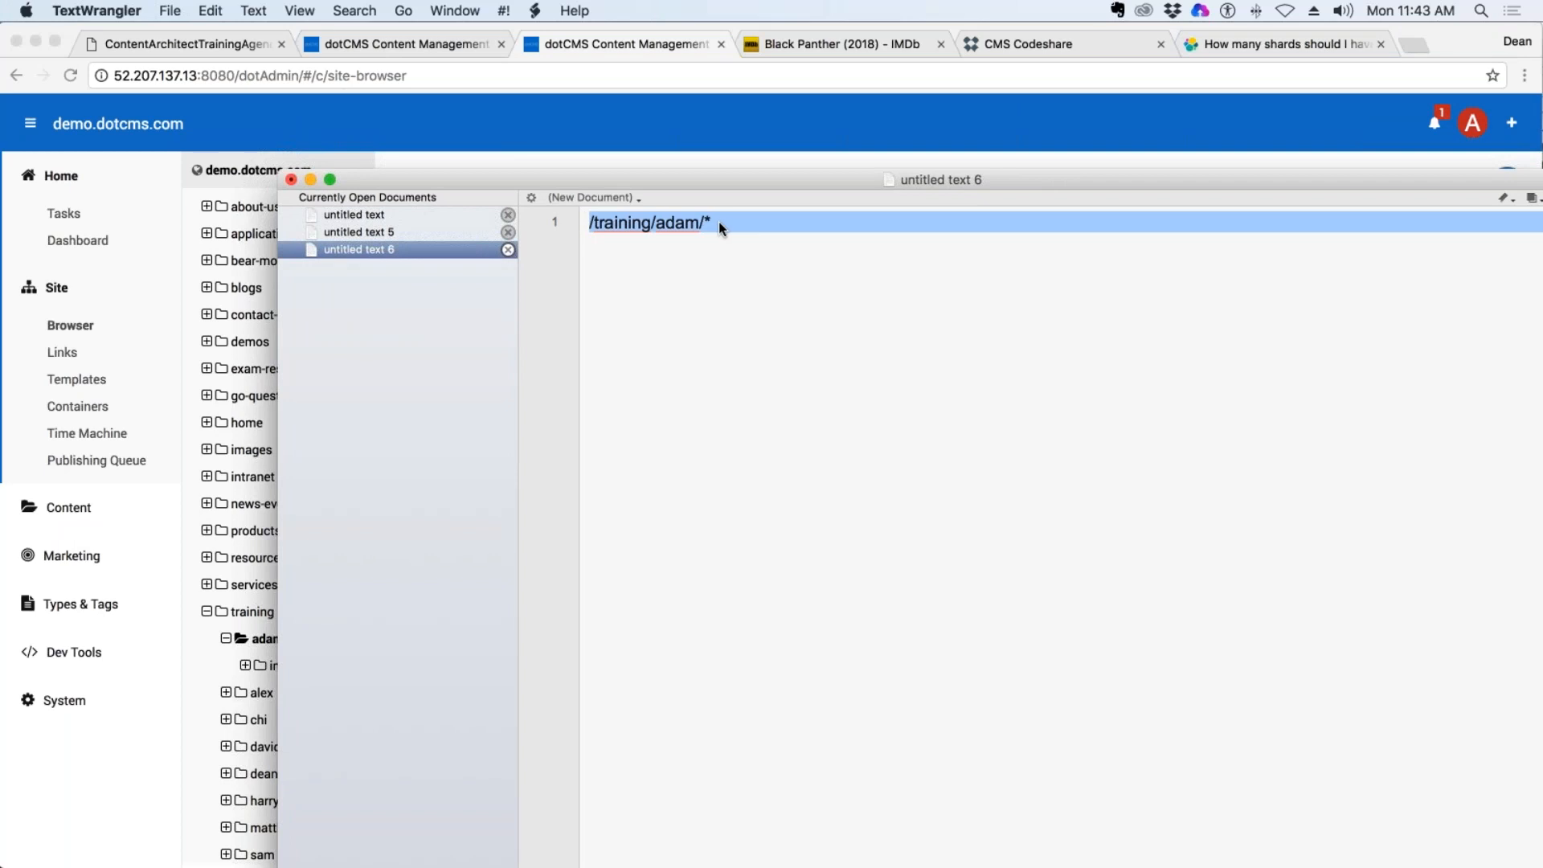
{"action": "key", "text": "super+c"}
{"action": "key", "text": "super+Tab"}
{"action": "left_click", "coordinate": [410, 44]}
{"action": "left_click", "coordinate": [416, 574]}
{"action": "key", "text": "super+v"}
{"action": "left_click", "coordinate": [355, 497]}
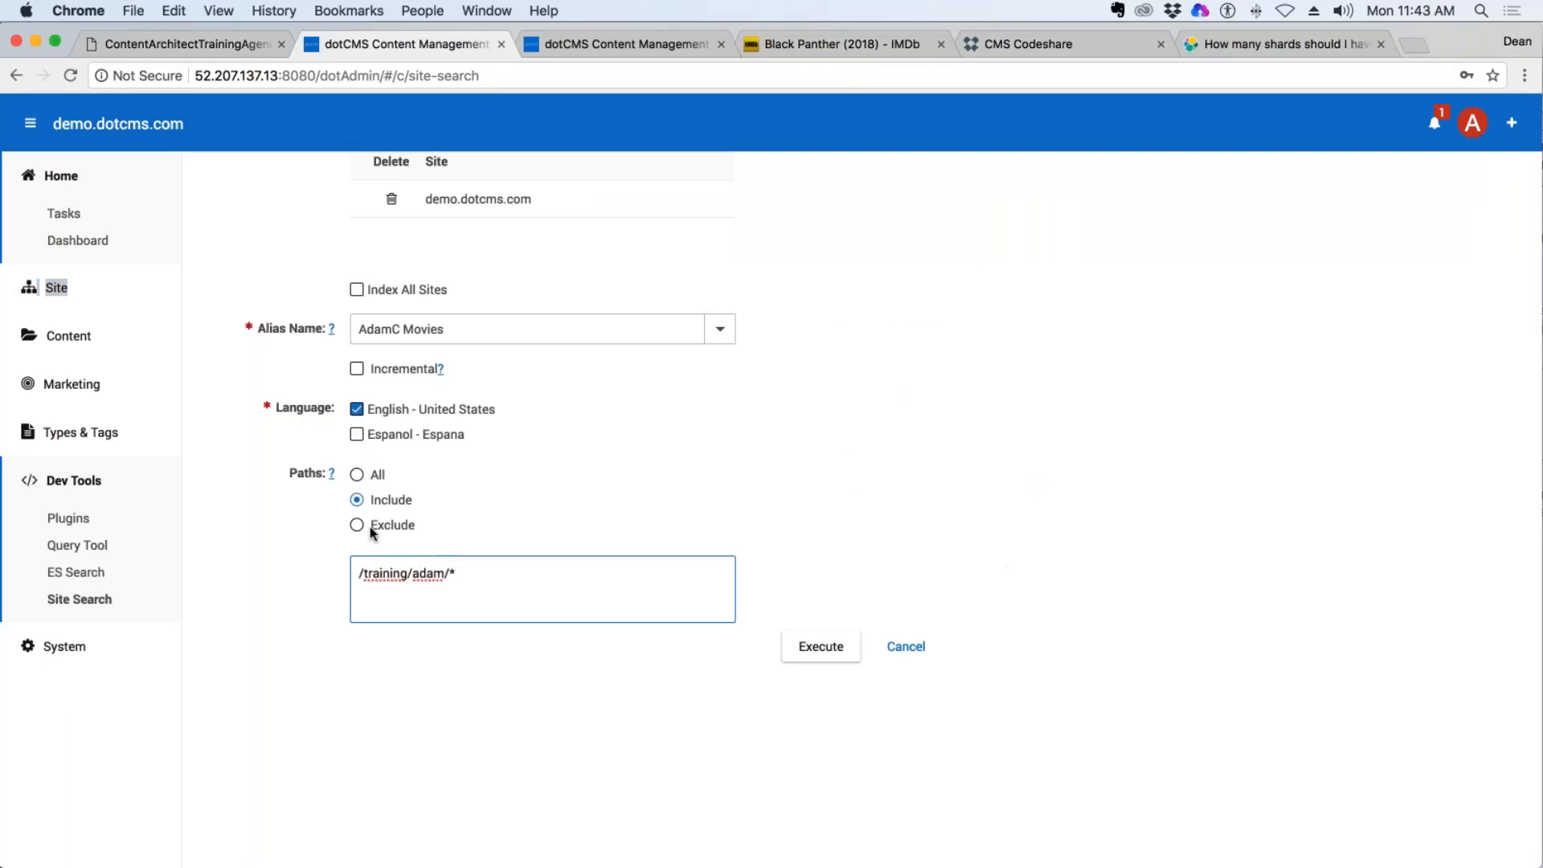
{"action": "type", "text": ","}
Discard the indexing job setup without executing it and refresh the list of all jobs.
{"action": "scroll", "coordinate": [490, 573], "scroll_direction": "up", "scroll_amount": 1}
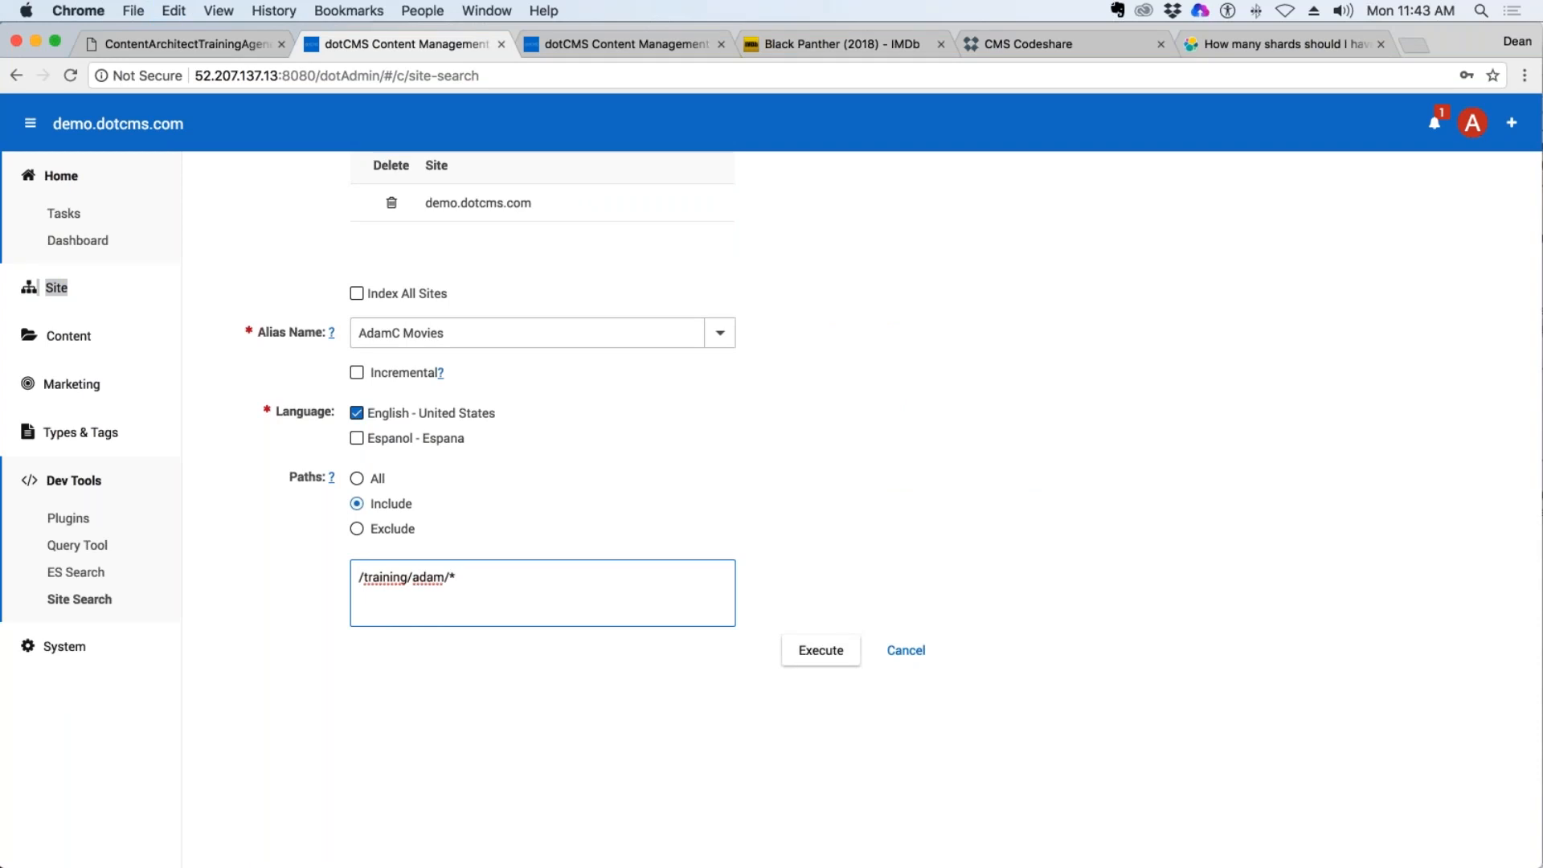
{"action": "left_click", "coordinate": [913, 654]}
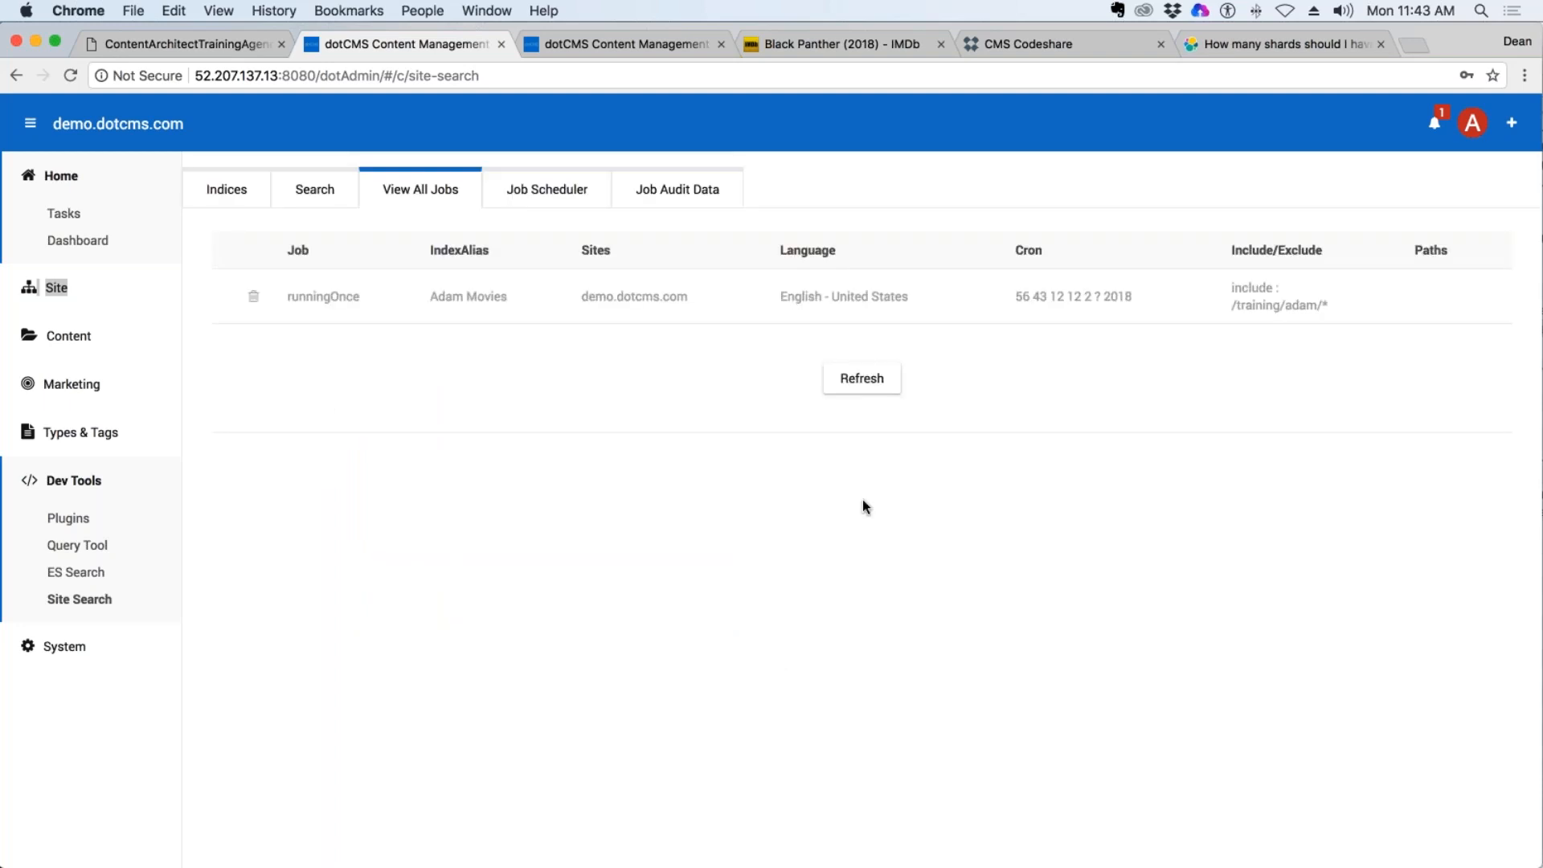
{"action": "left_click", "coordinate": [861, 379]}
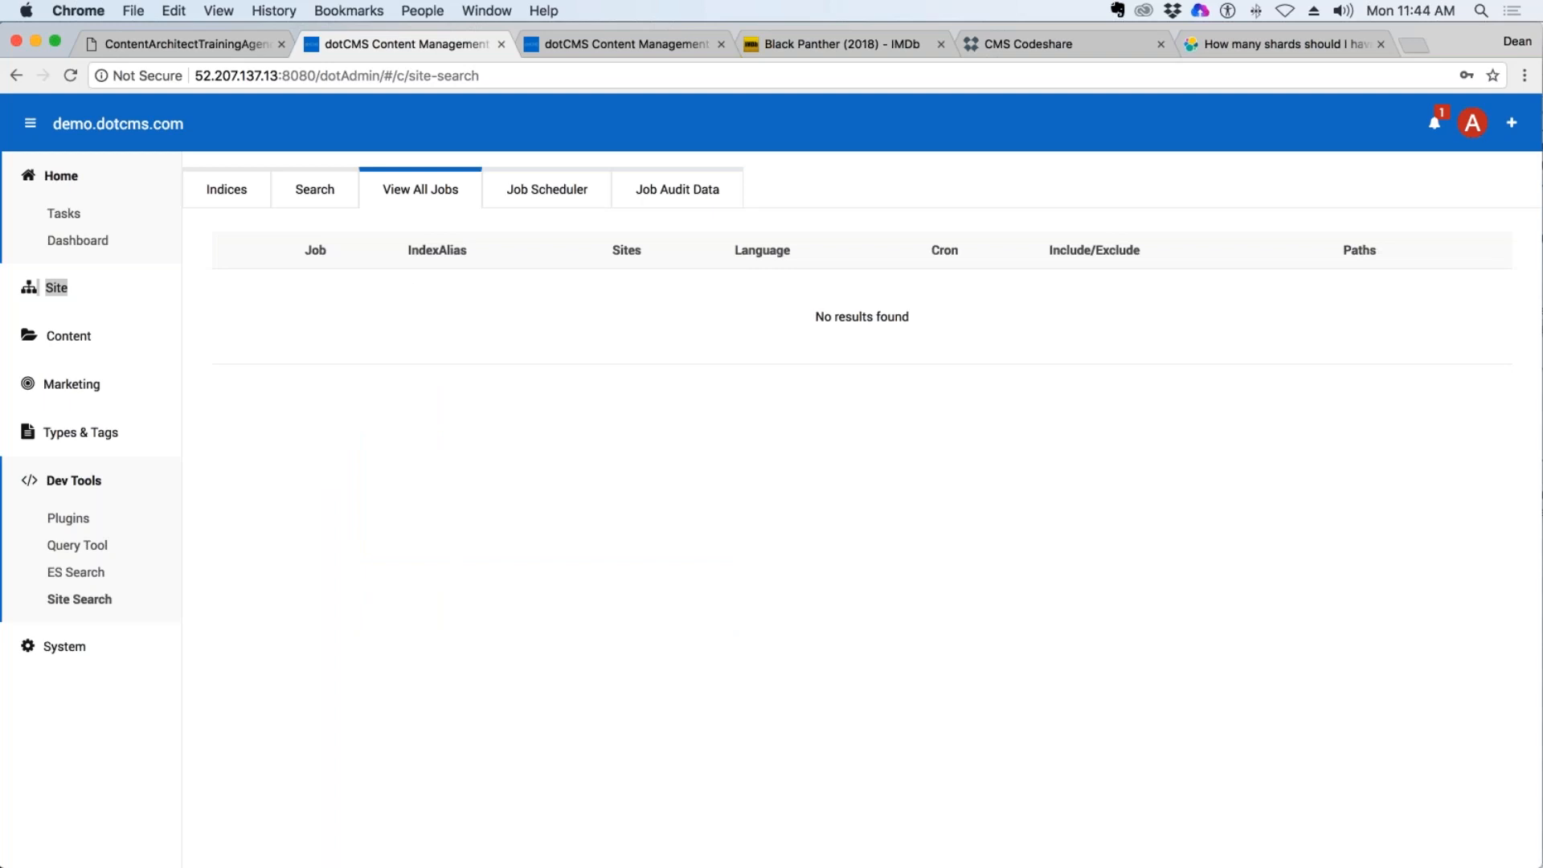
Open the site search query form and select the AdamC Movies index as the one to query.
{"action": "left_click", "coordinate": [331, 197]}
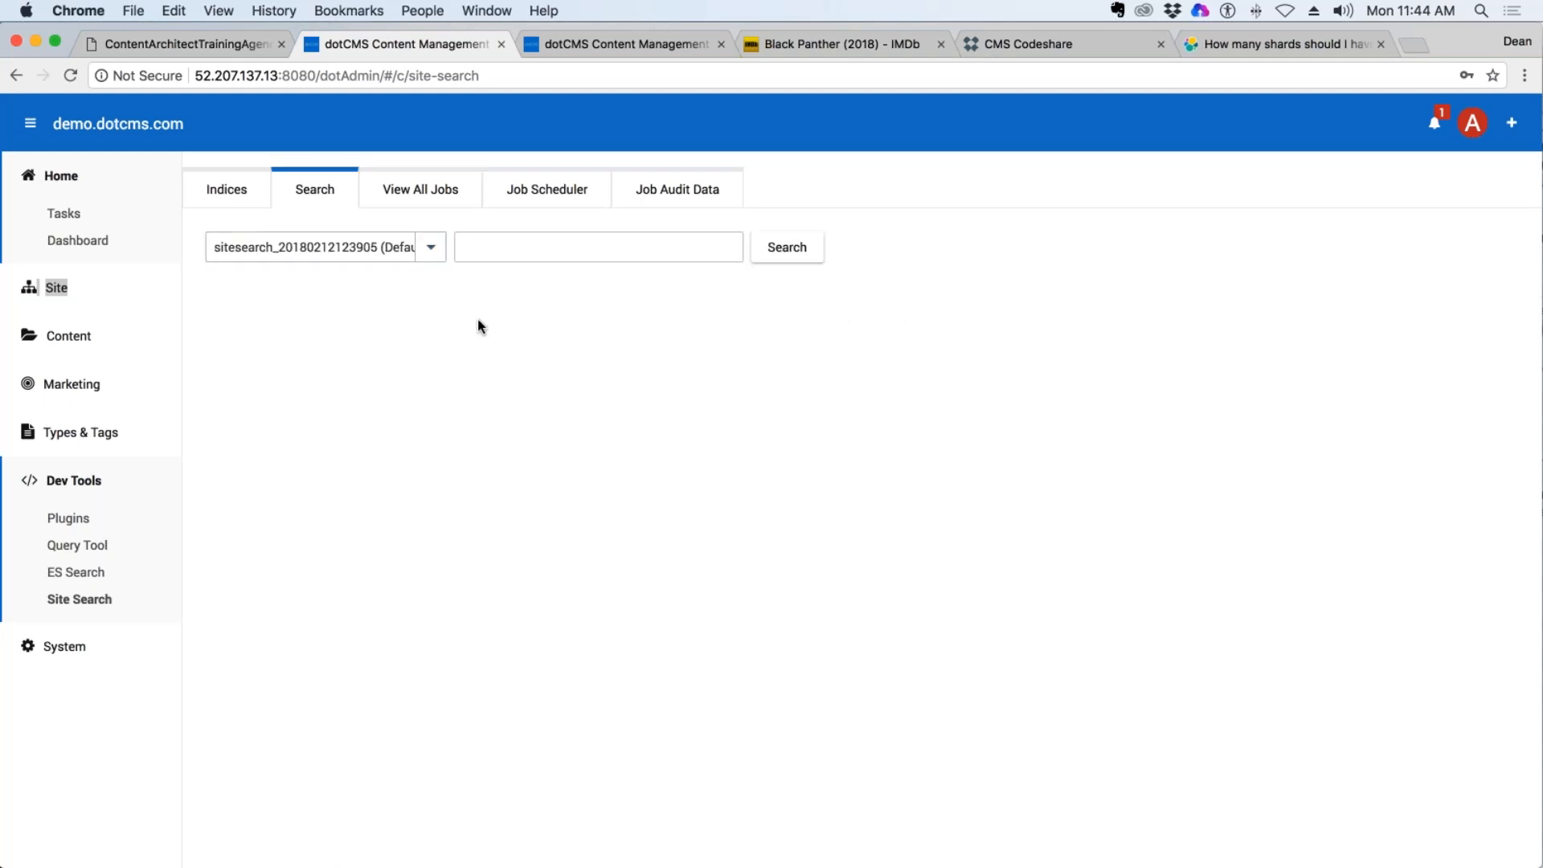
{"action": "left_click", "coordinate": [431, 245]}
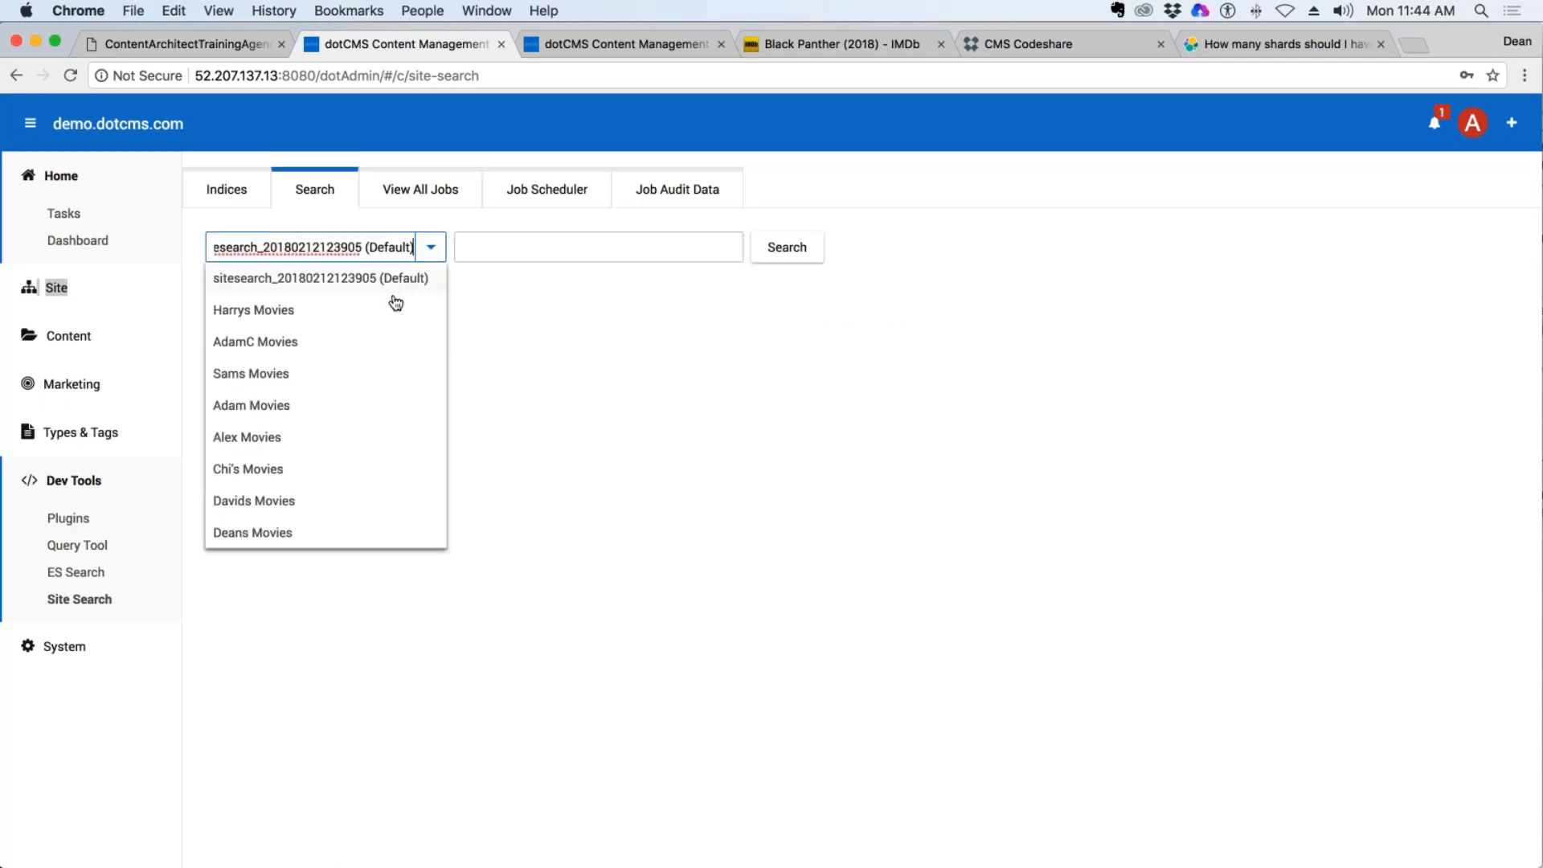
{"action": "left_click", "coordinate": [291, 346]}
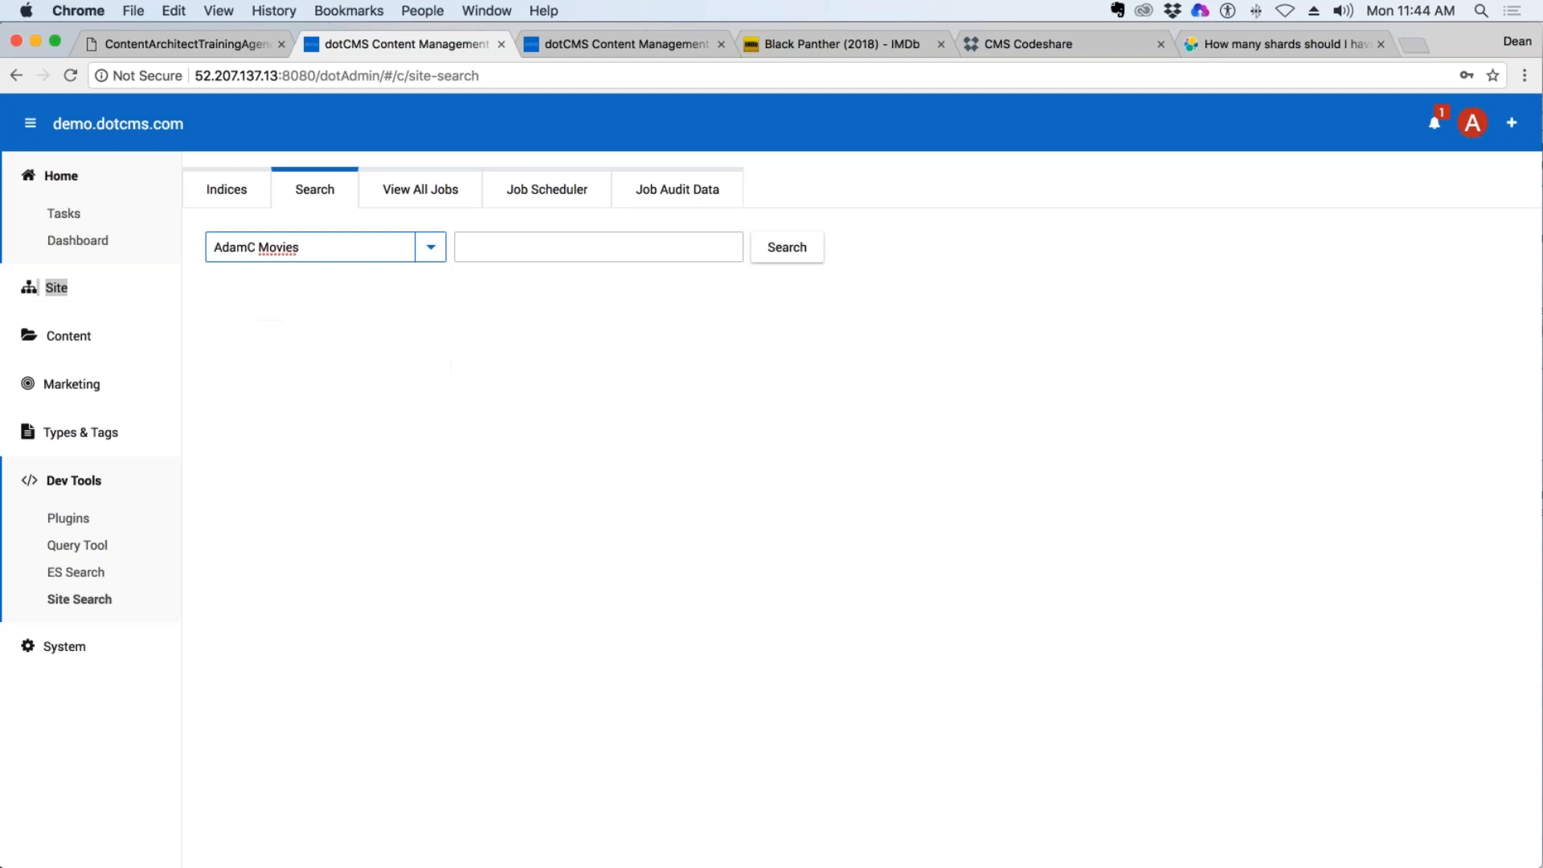
{"action": "left_click", "coordinate": [588, 257]}
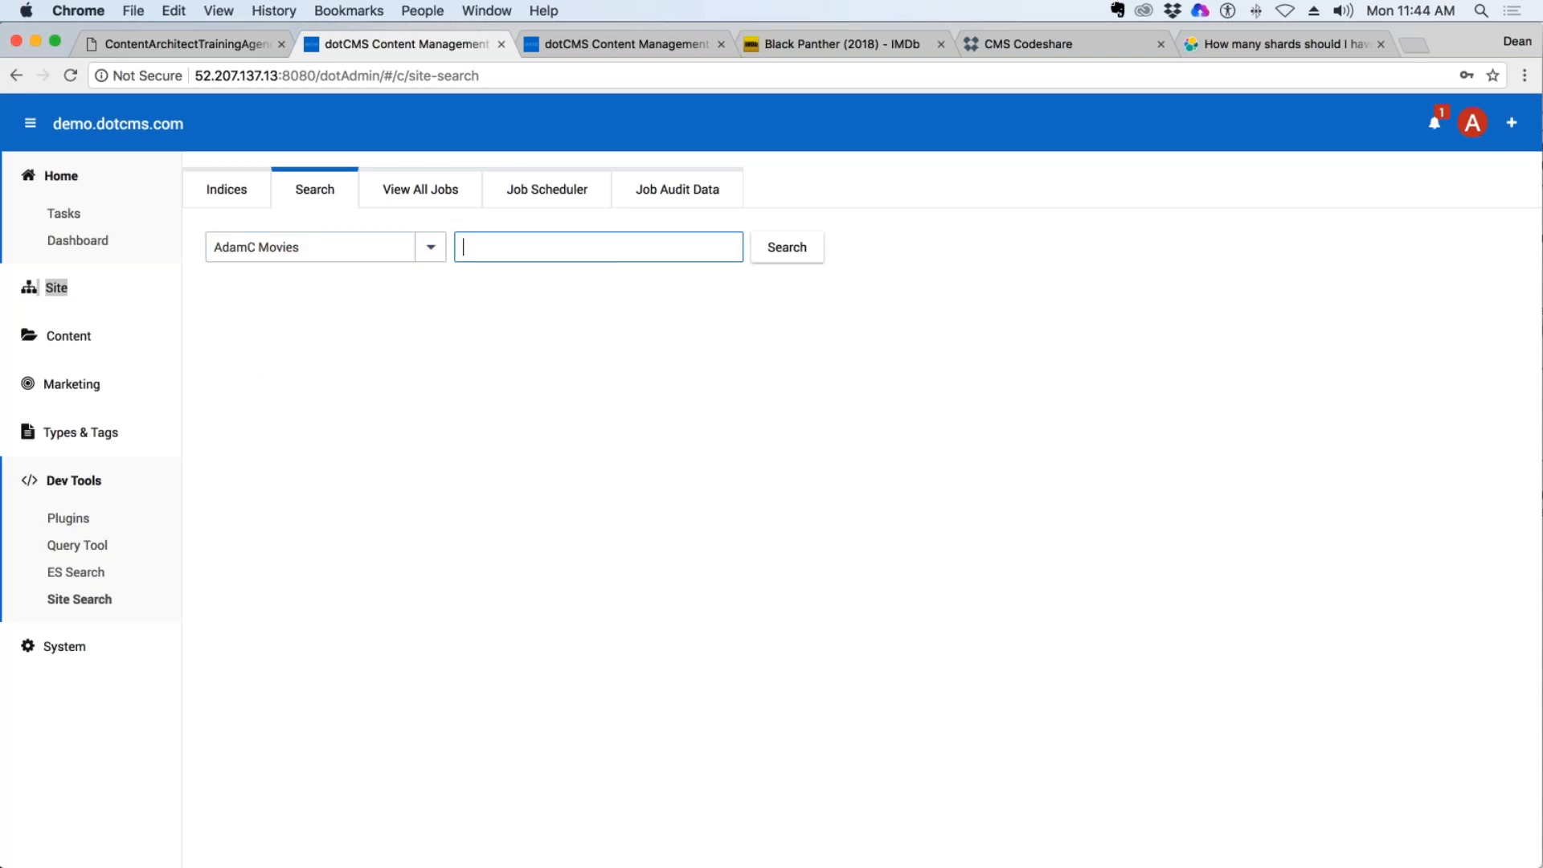
Open the index page of the adam folder from the site browser and follow its link to the Adam's Movie Detail page.
{"action": "left_click", "coordinate": [649, 36]}
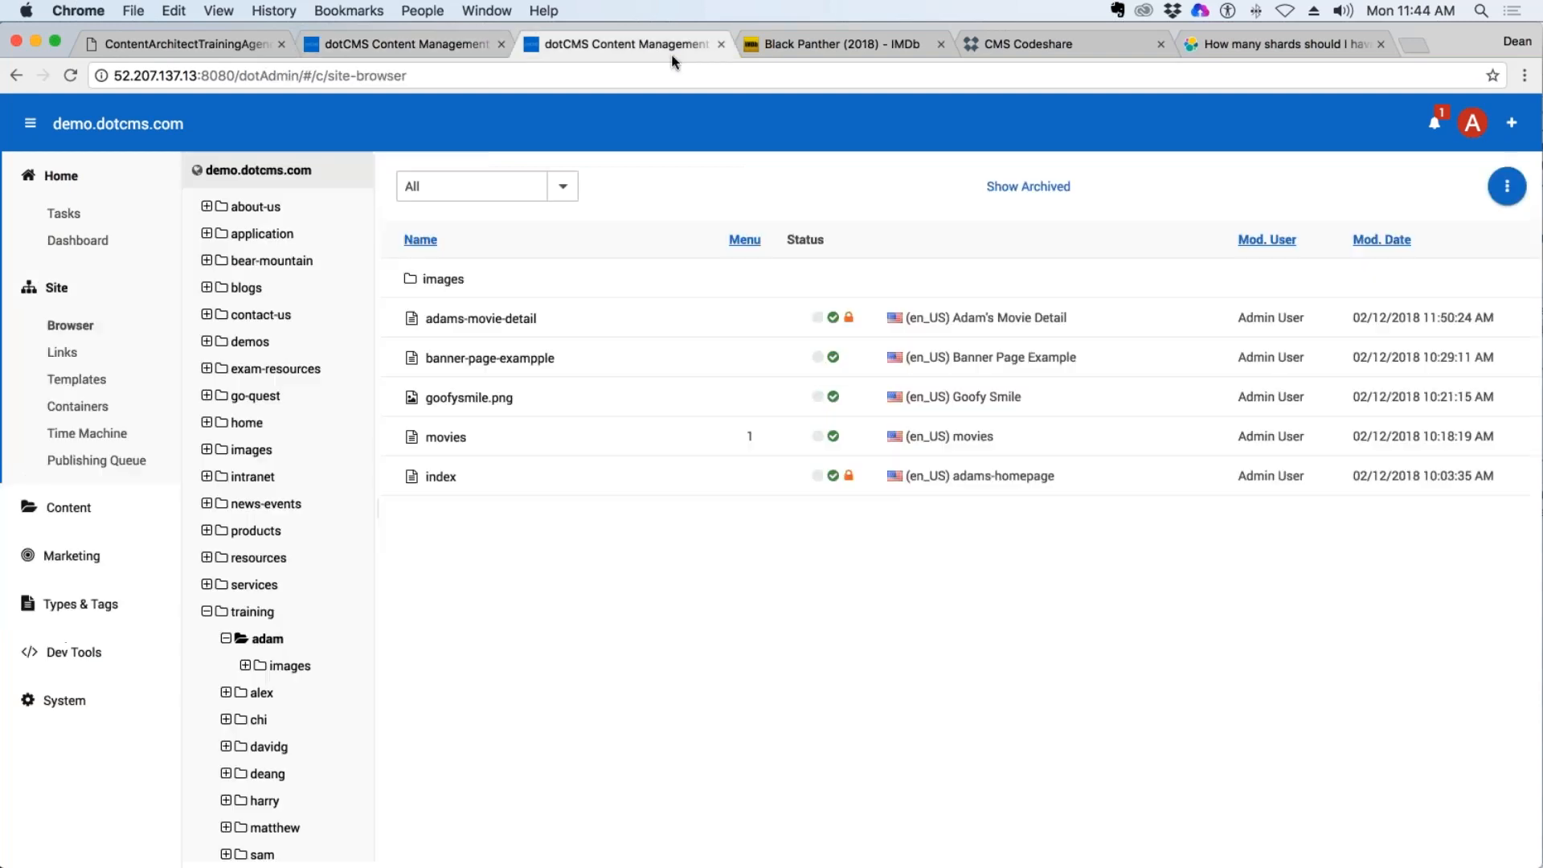
{"action": "left_click", "coordinate": [70, 325]}
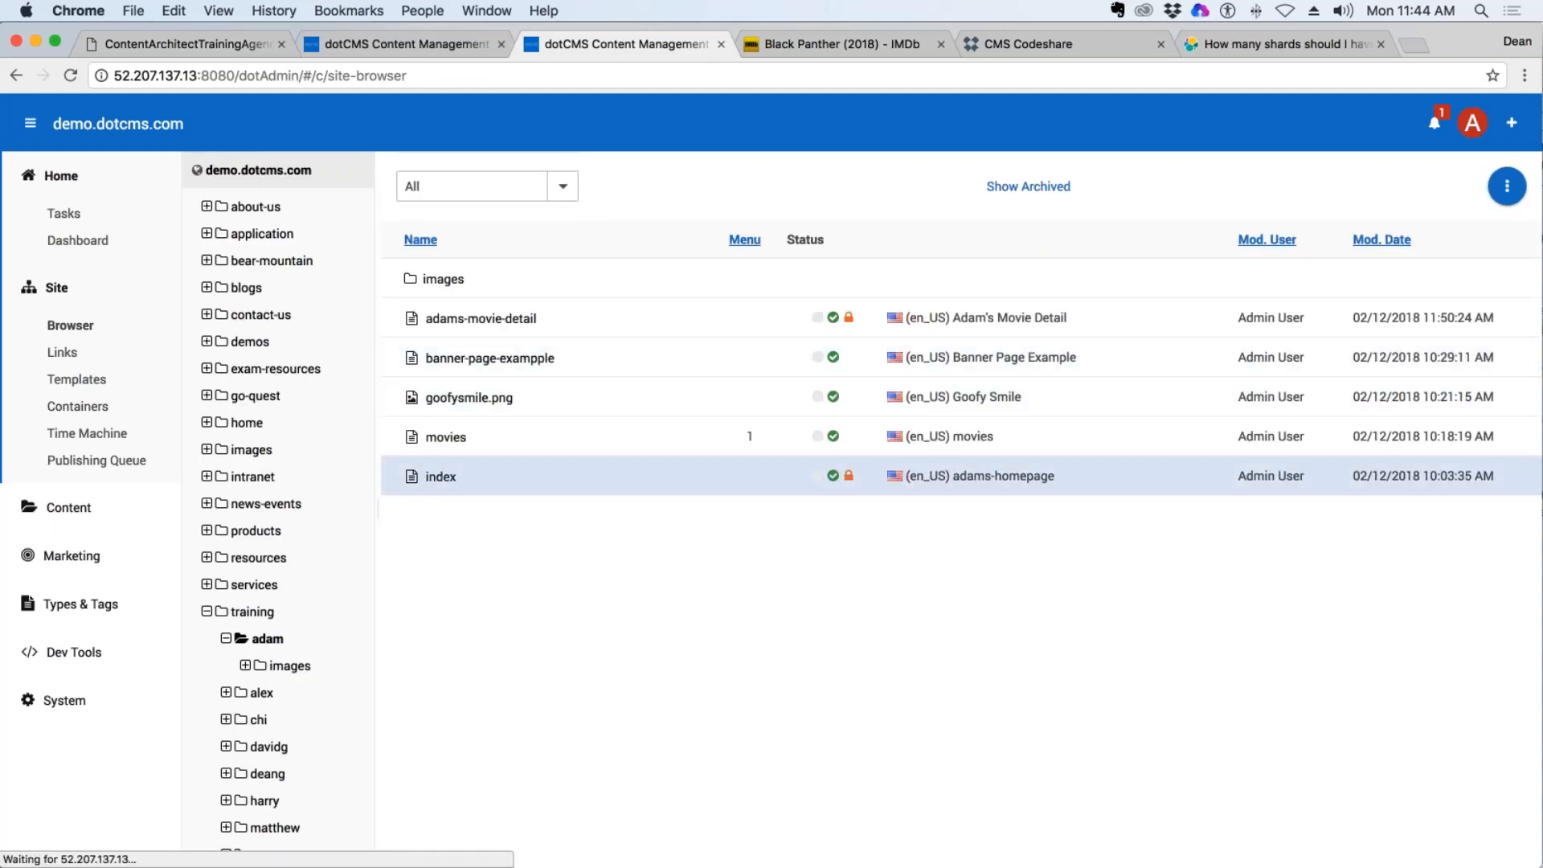
{"action": "left_click", "coordinate": [892, 475]}
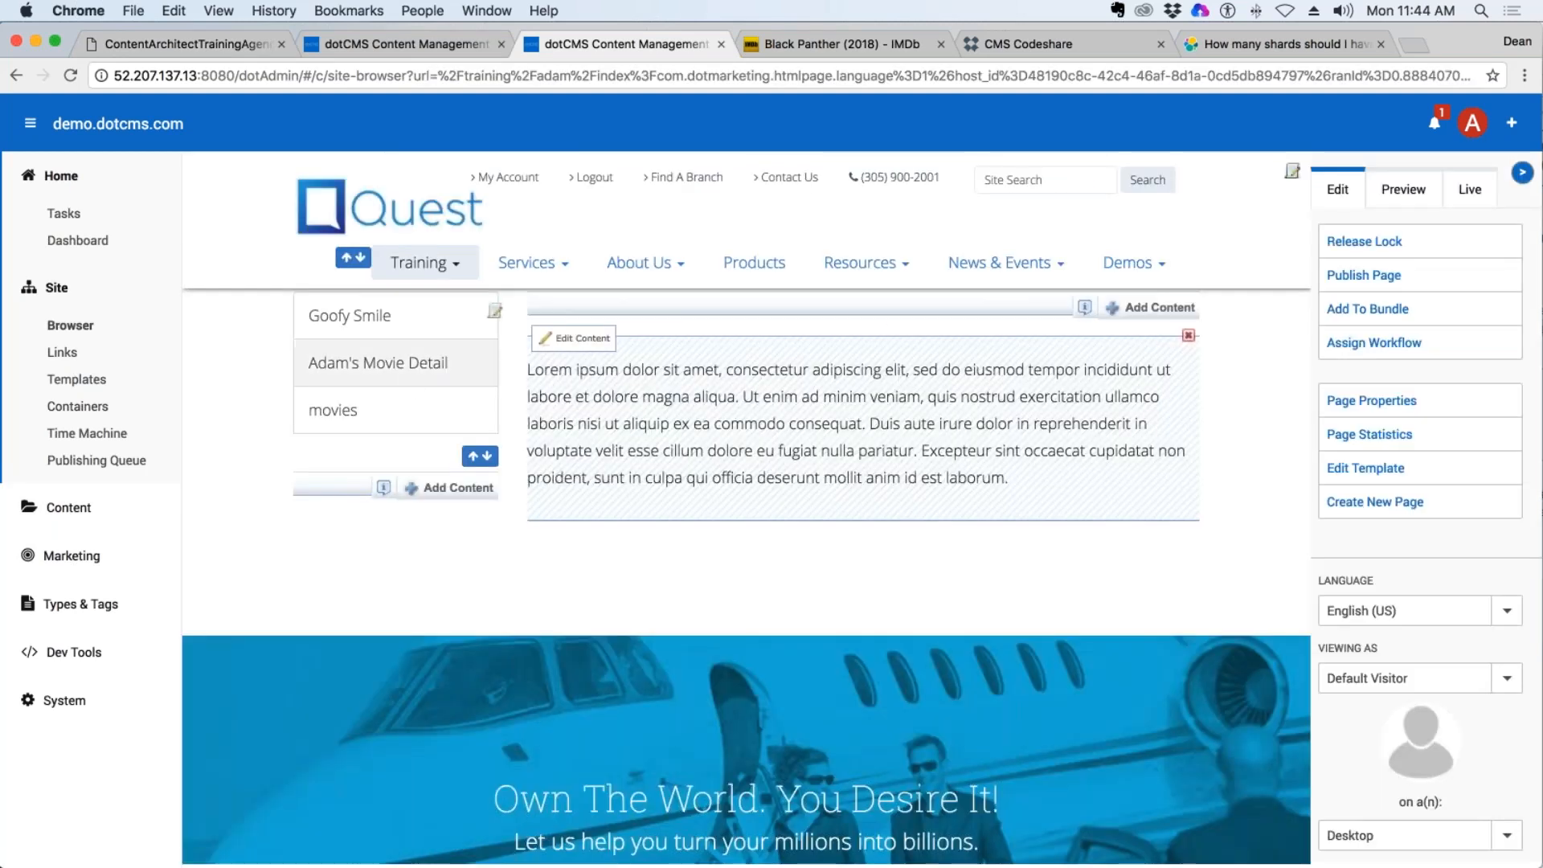
{"action": "left_click", "coordinate": [447, 363]}
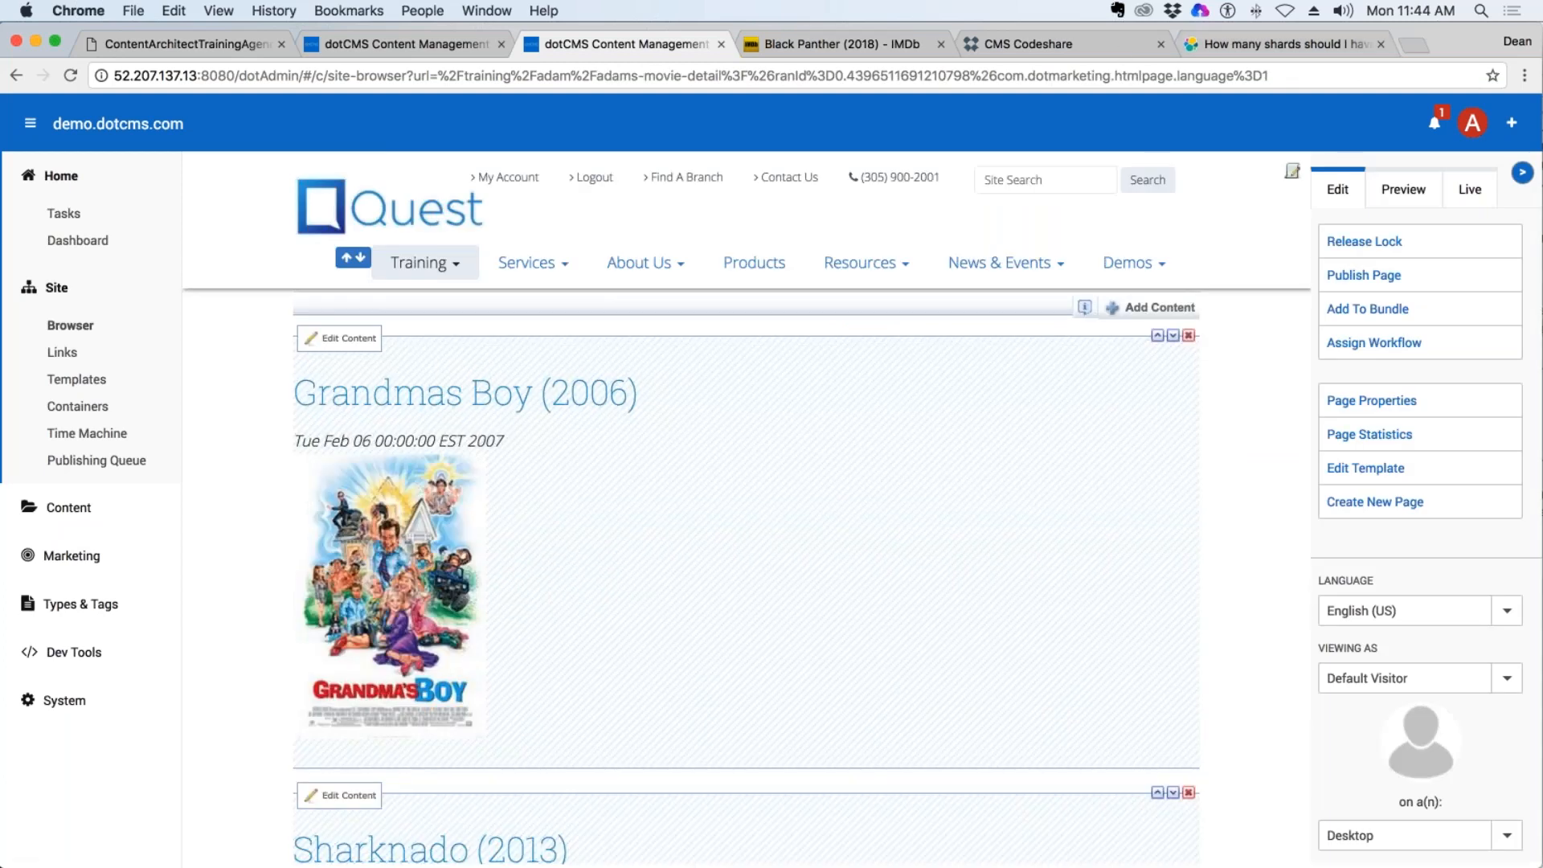
{"action": "left_click", "coordinate": [1035, 41]}
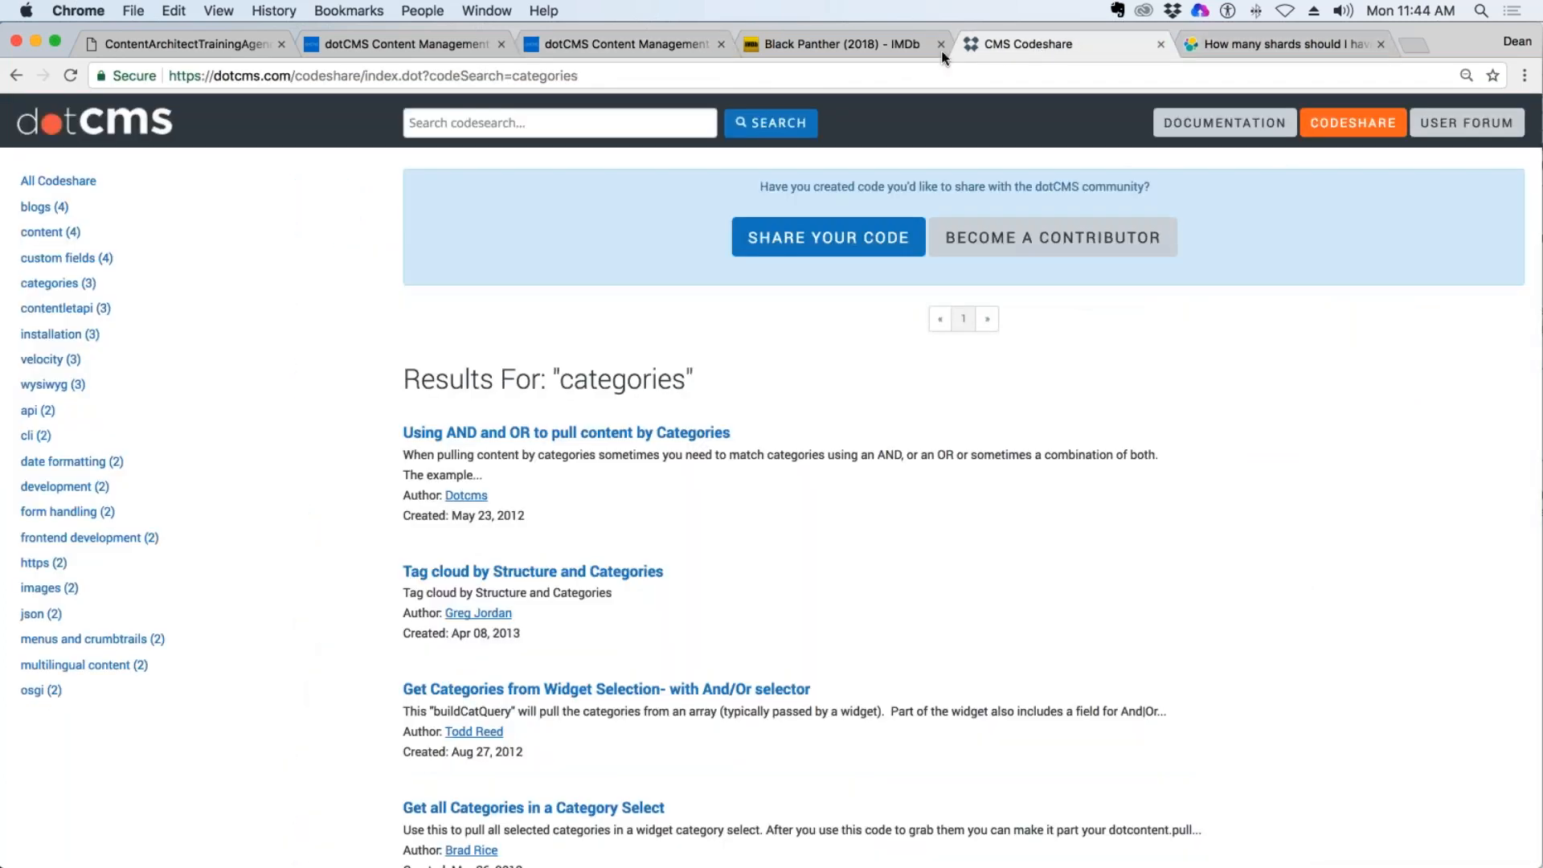
Return to the site search form and search the AdamC Movies index for "boy".
{"action": "left_click", "coordinate": [352, 43]}
{"action": "left_click", "coordinate": [489, 247]}
{"action": "type", "text": "boy"}
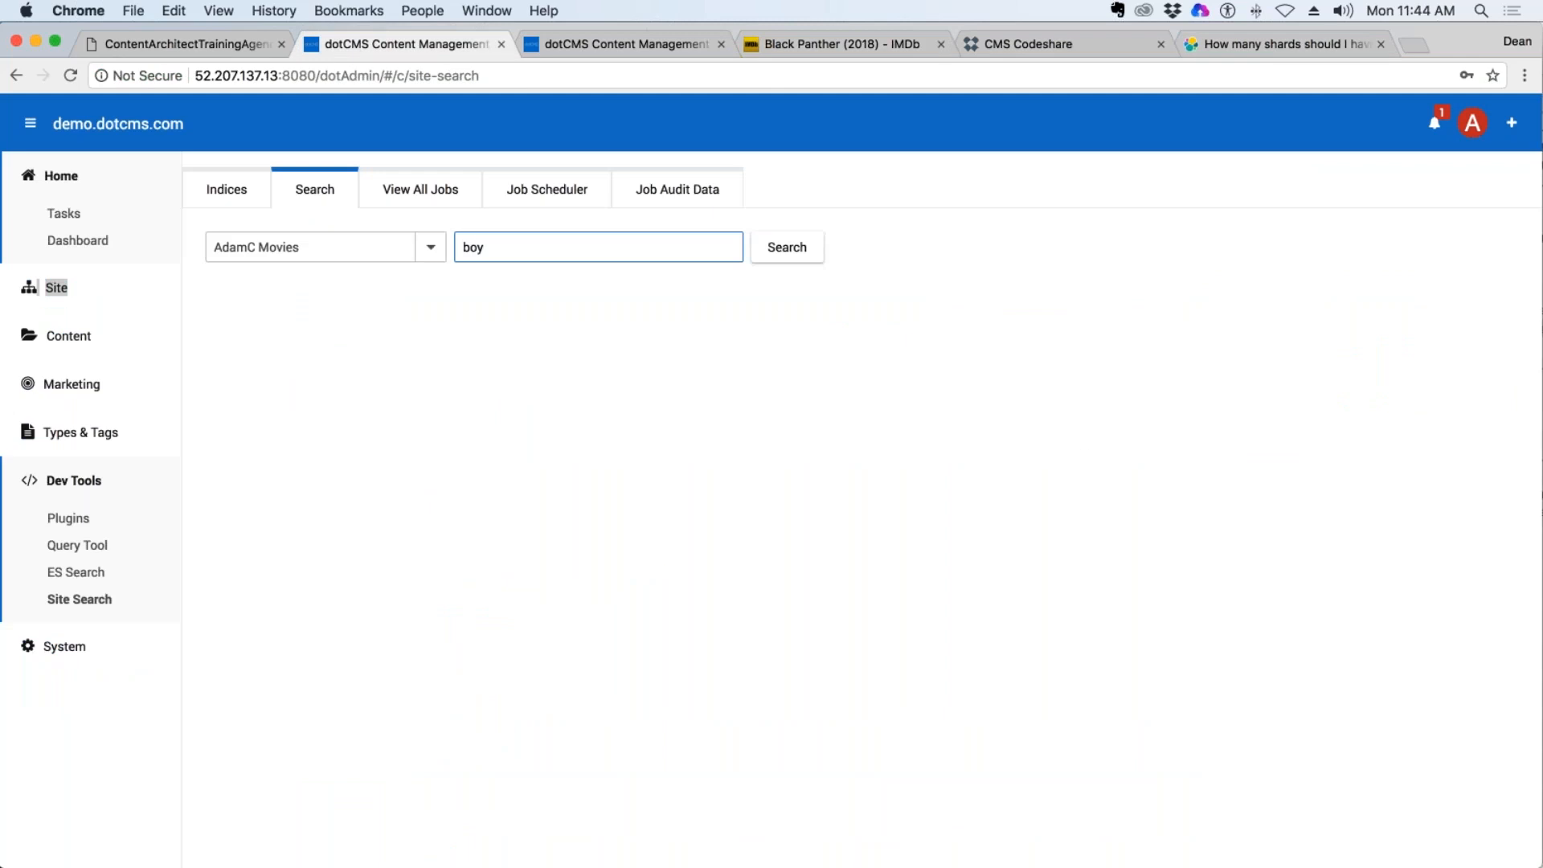
{"action": "left_click", "coordinate": [786, 253]}
{"action": "left_click", "coordinate": [527, 254]}
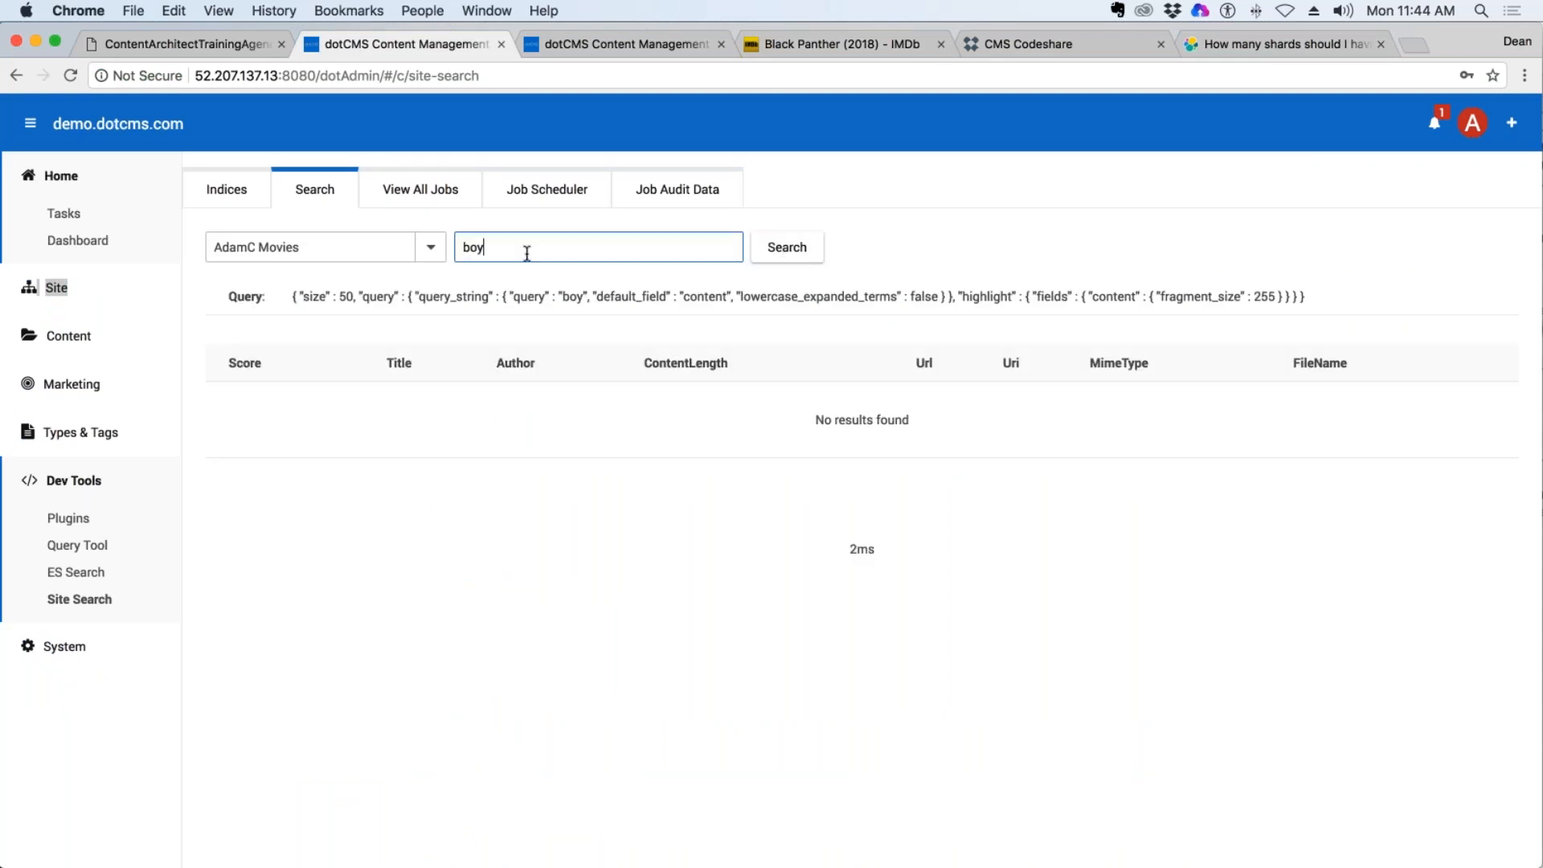
{"action": "double_click", "coordinate": [526, 254]}
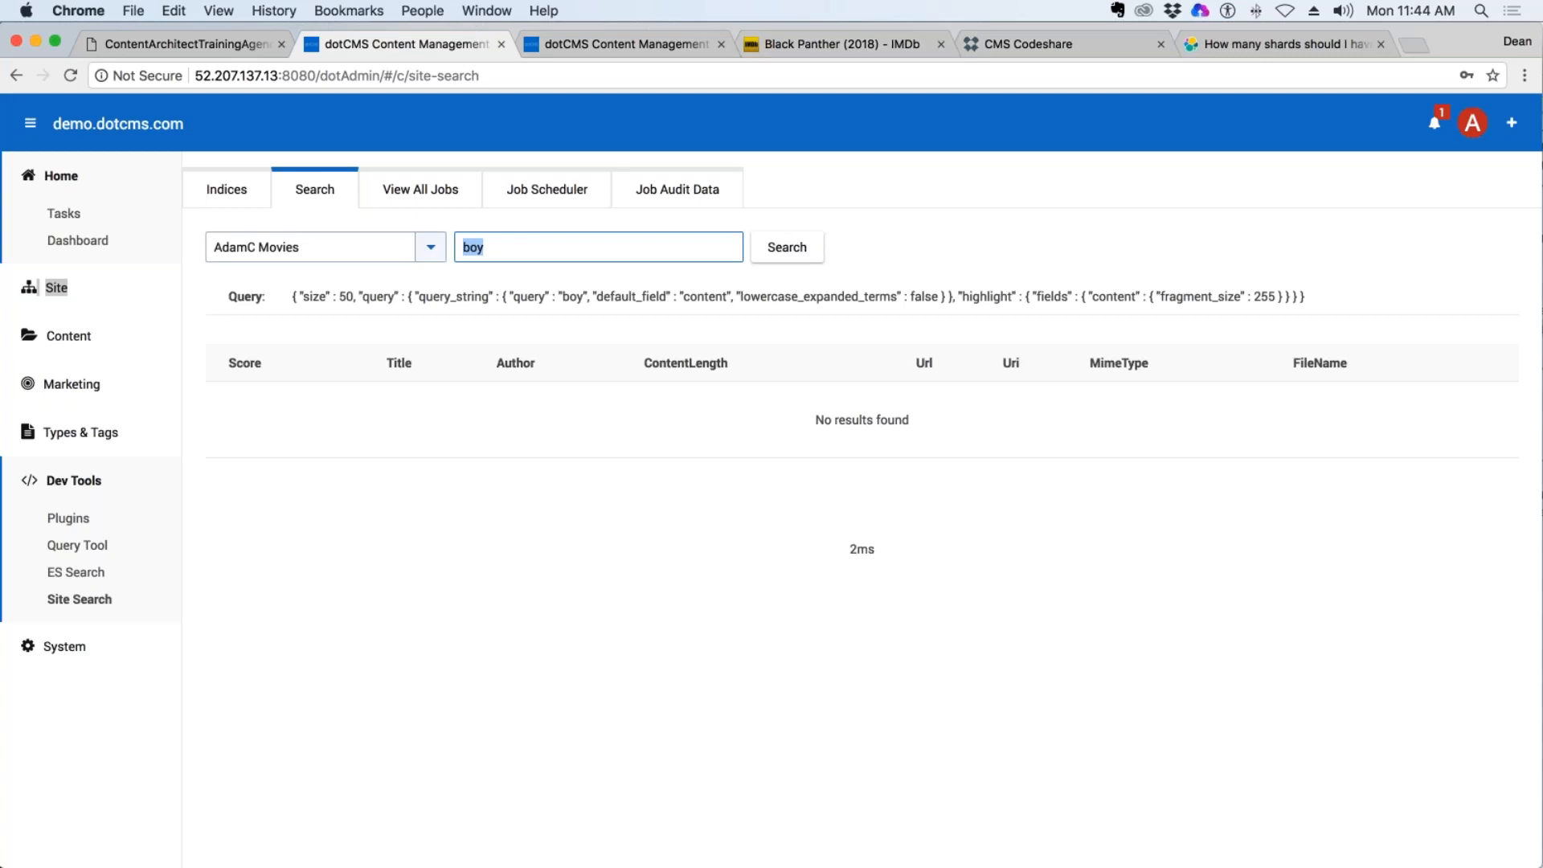
Run the "boy" search against the Adam Movies index instead, and go back to the list of site search indices.
{"action": "left_click", "coordinate": [428, 248]}
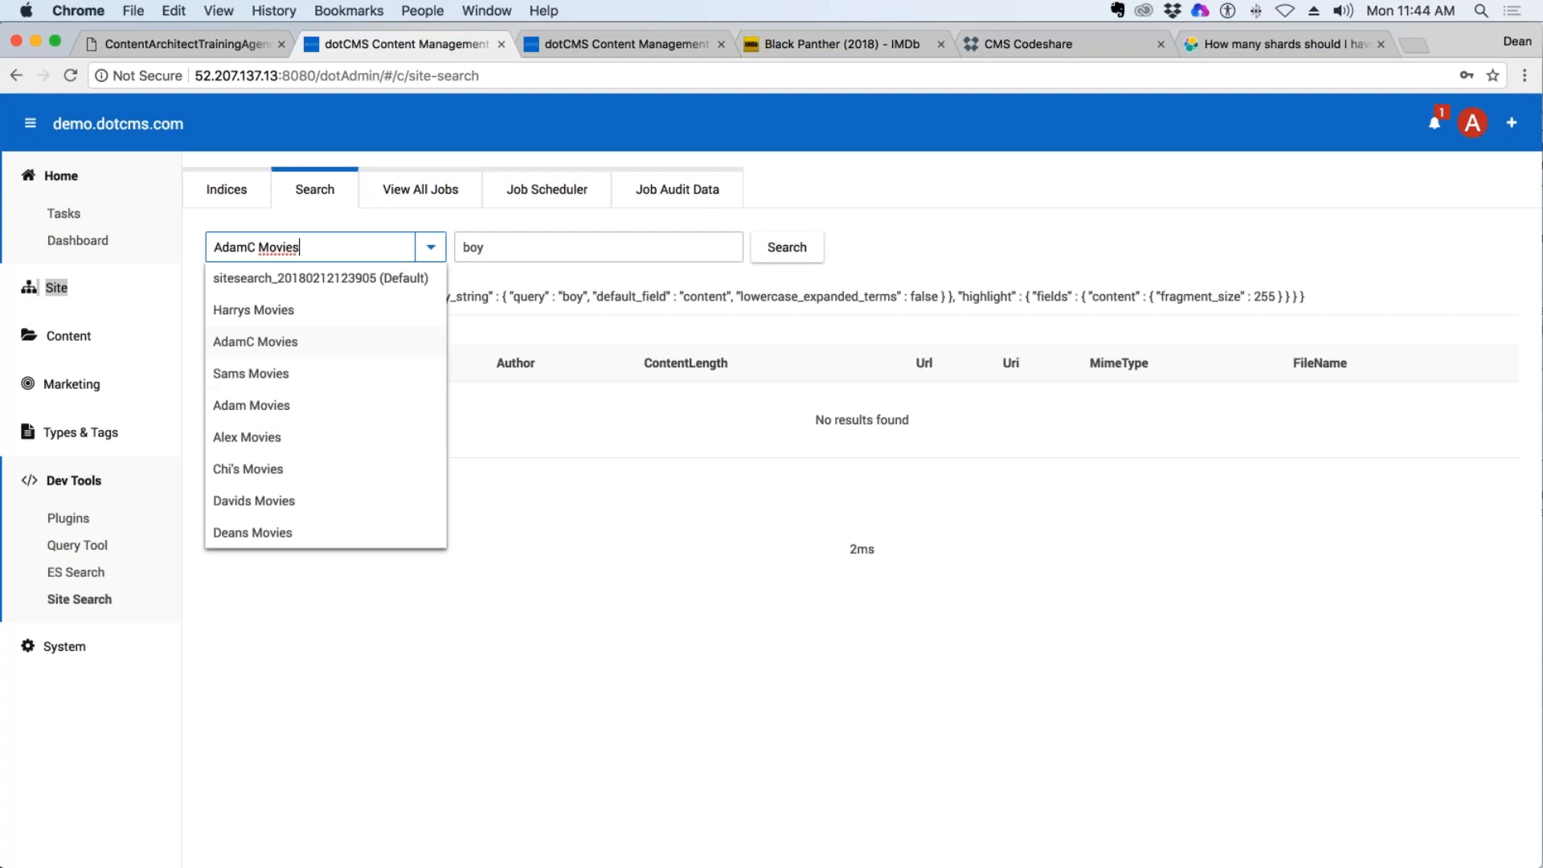
{"action": "left_click", "coordinate": [257, 405]}
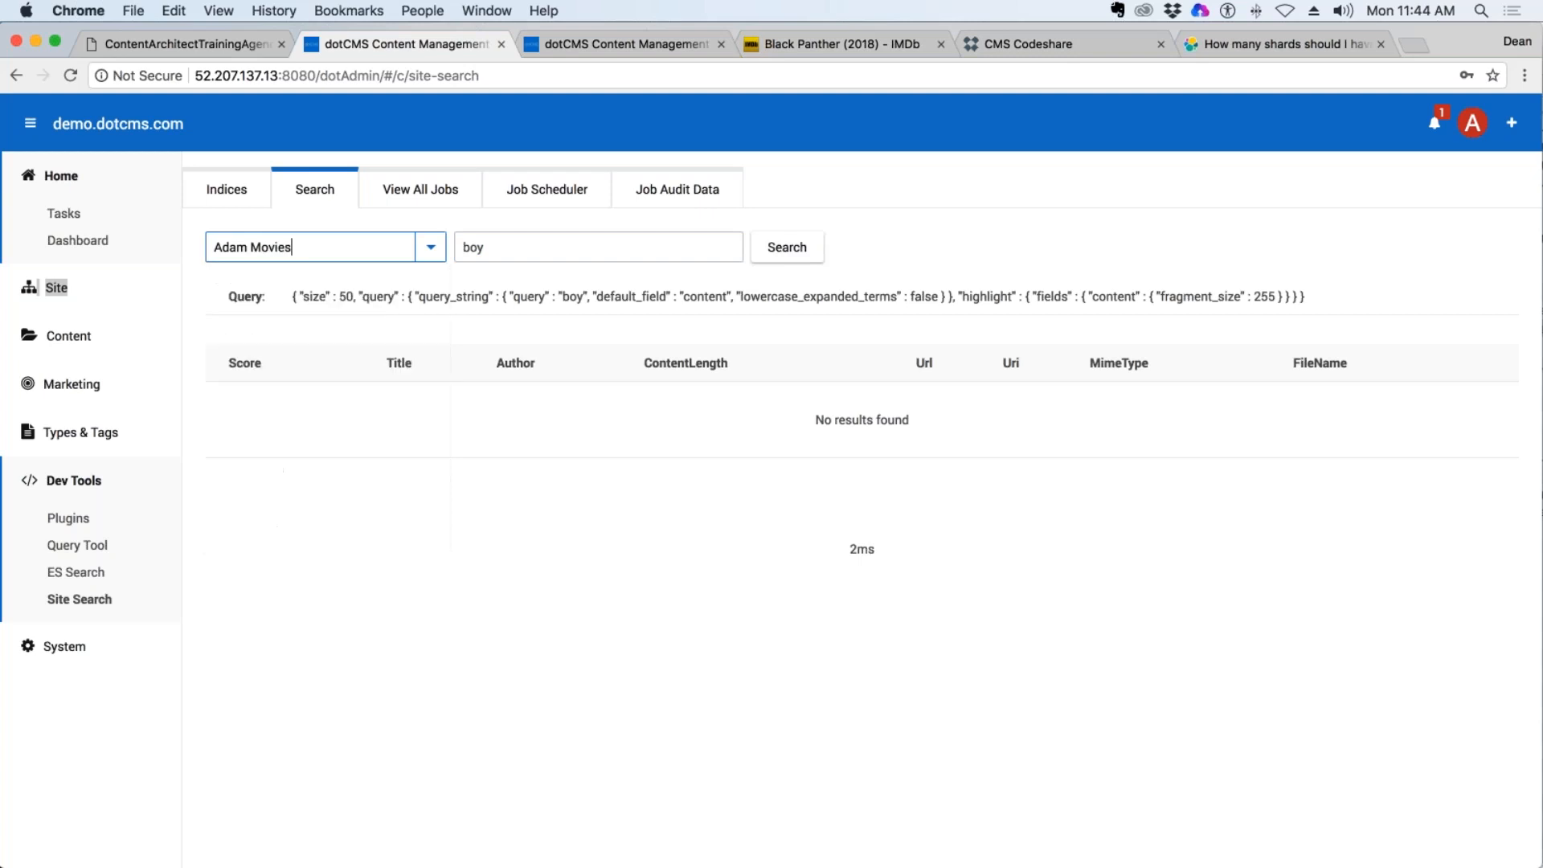
{"action": "key", "text": "Tab"}
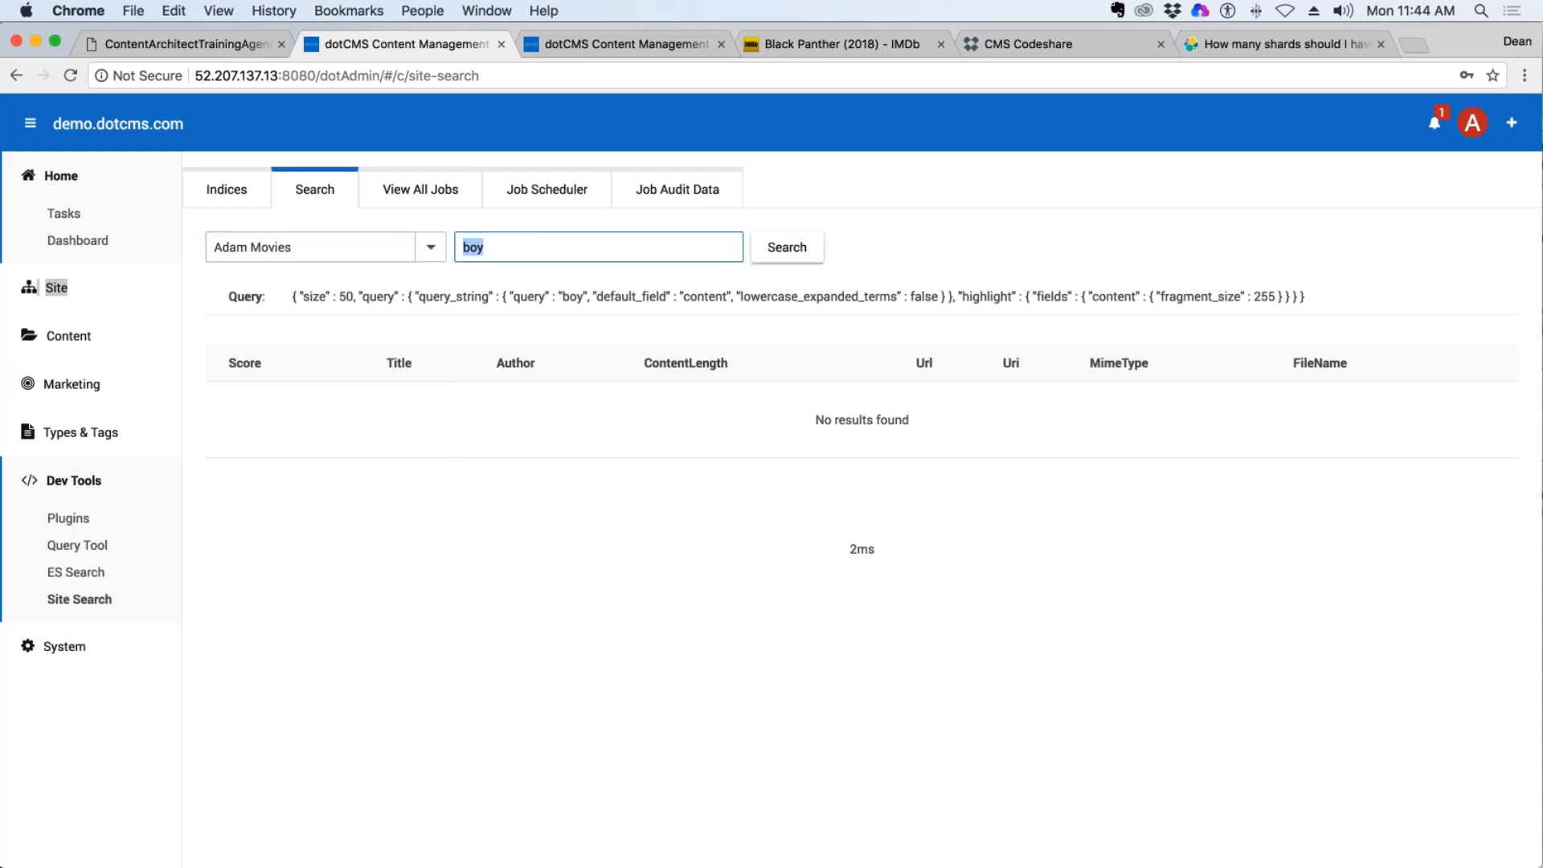
{"action": "left_click", "coordinate": [798, 251]}
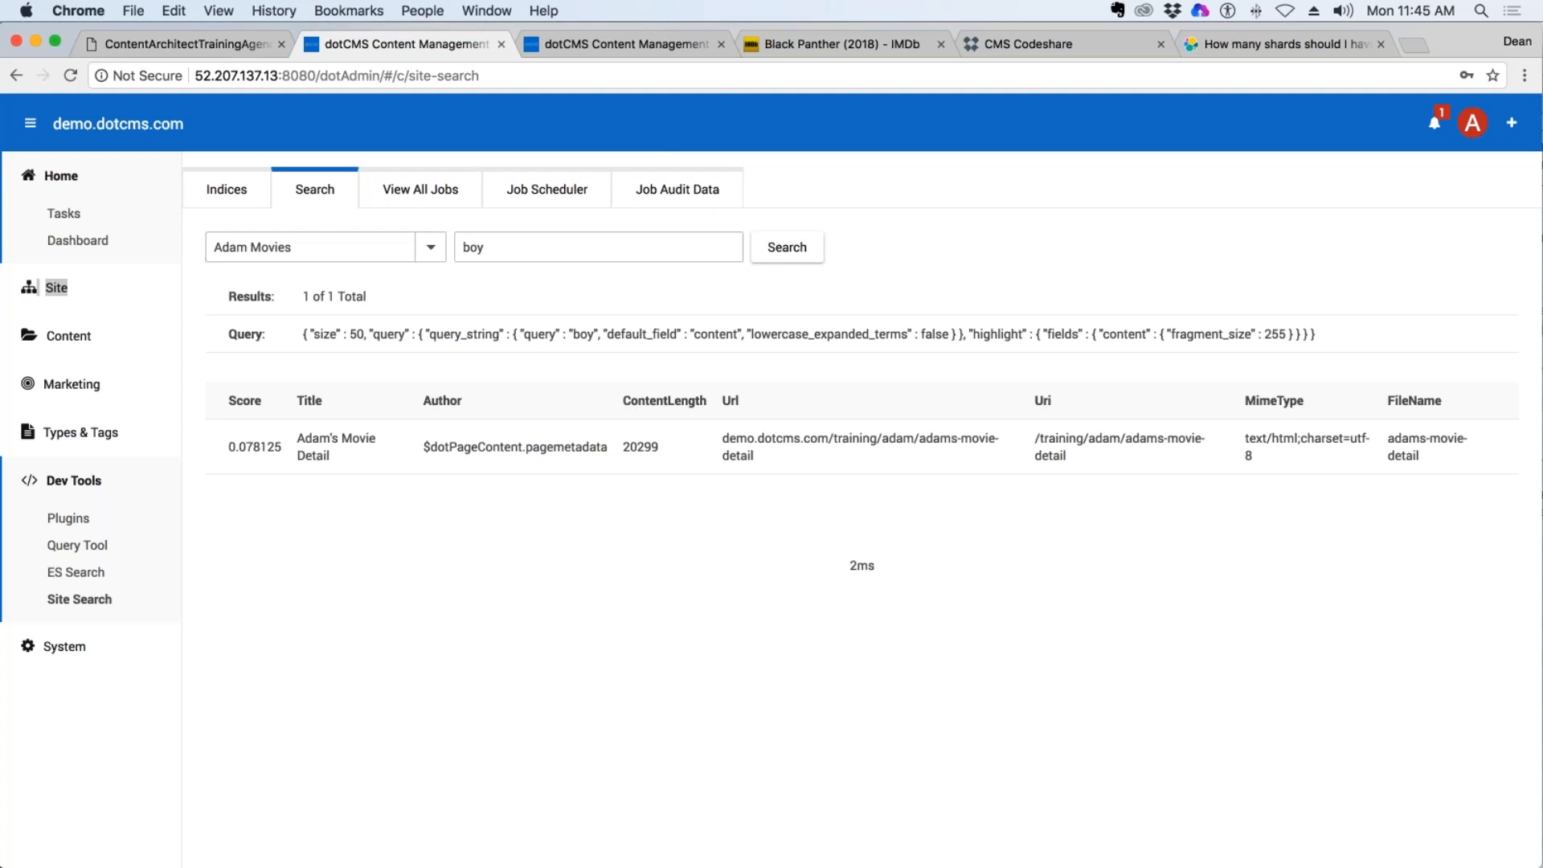
{"action": "left_click", "coordinate": [233, 192]}
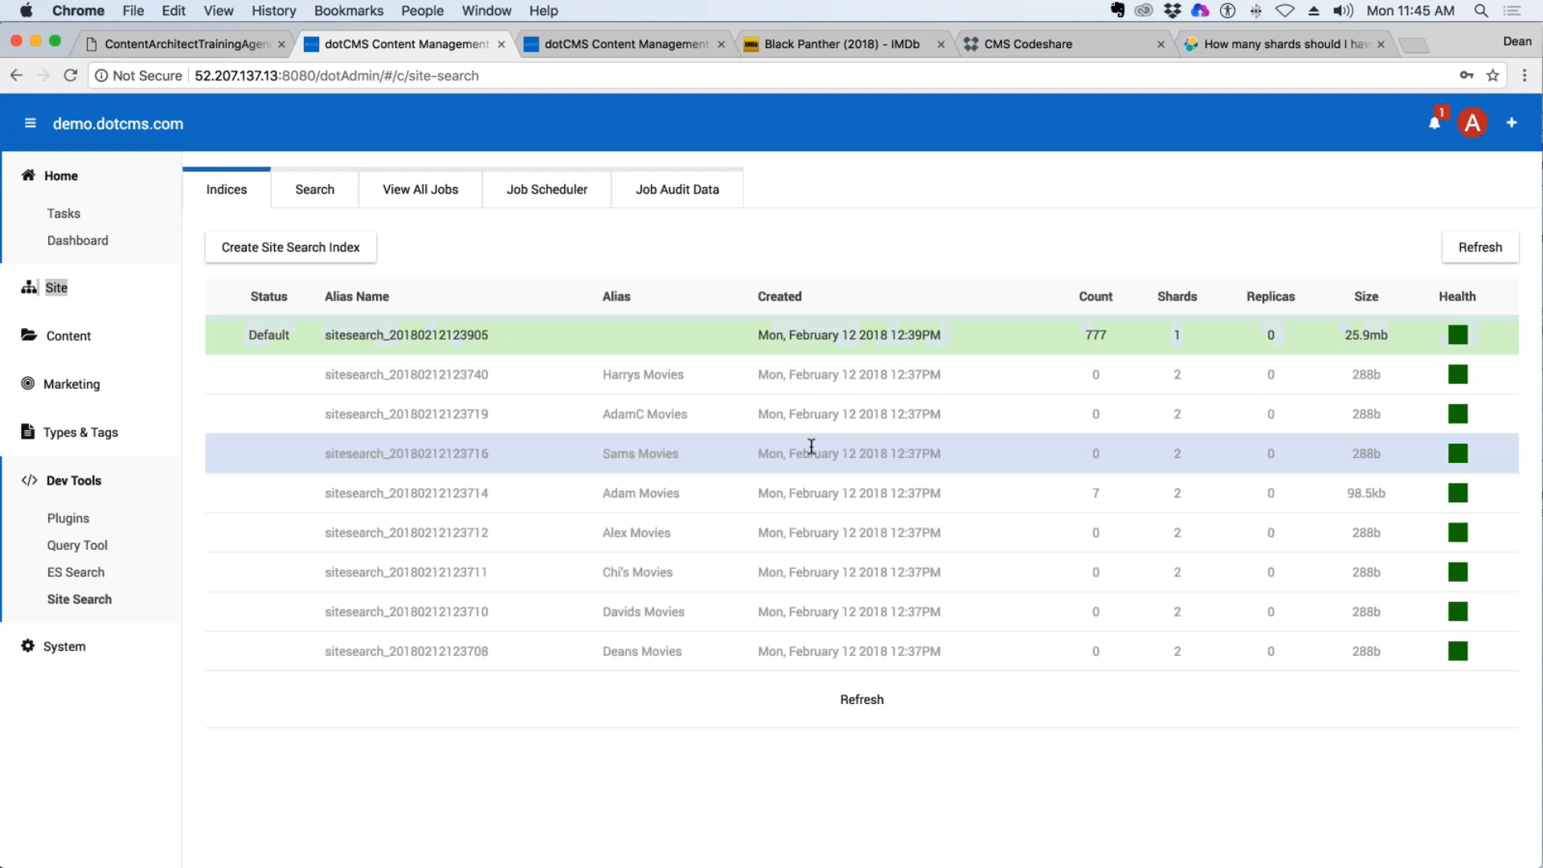
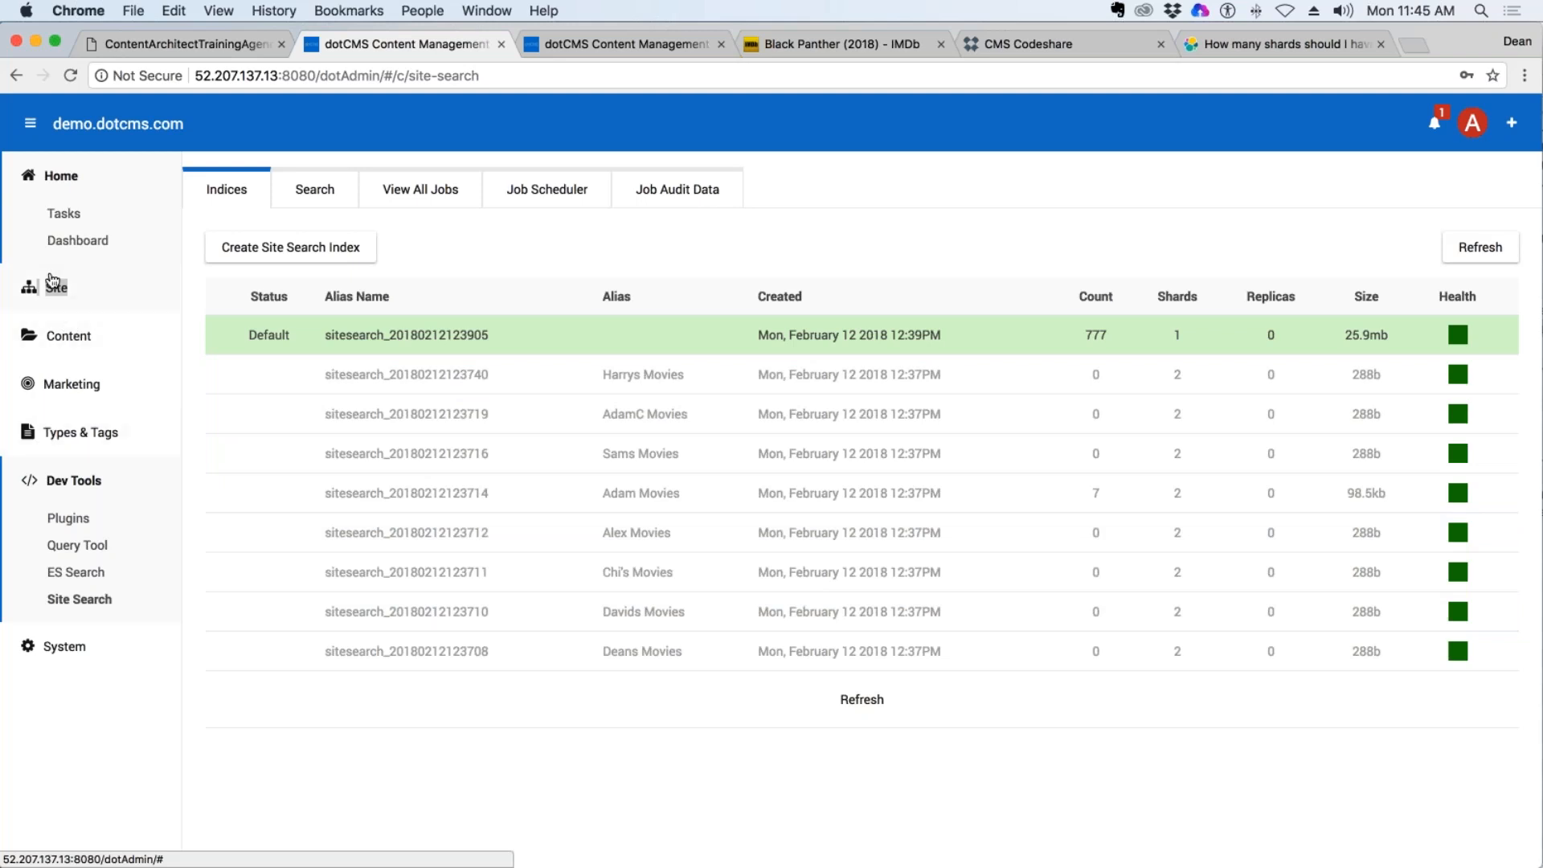
Open the site browser, and switch to the training agenda PDF to find the CMS Maintenance and Hosts topics.
{"action": "left_click", "coordinate": [50, 283]}
{"action": "left_click", "coordinate": [70, 325]}
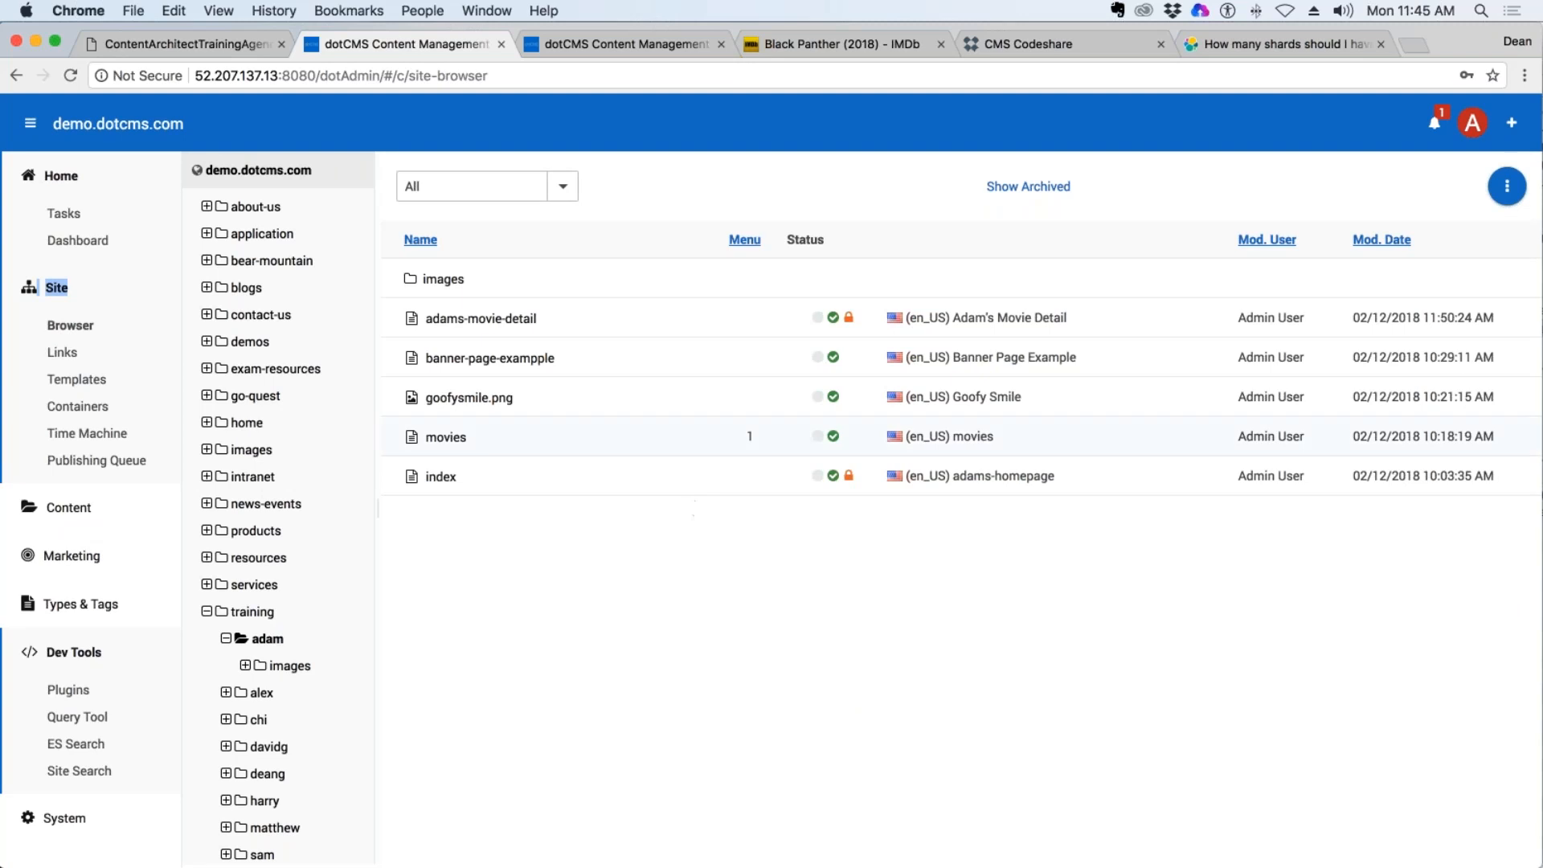
{"action": "left_click", "coordinate": [211, 45]}
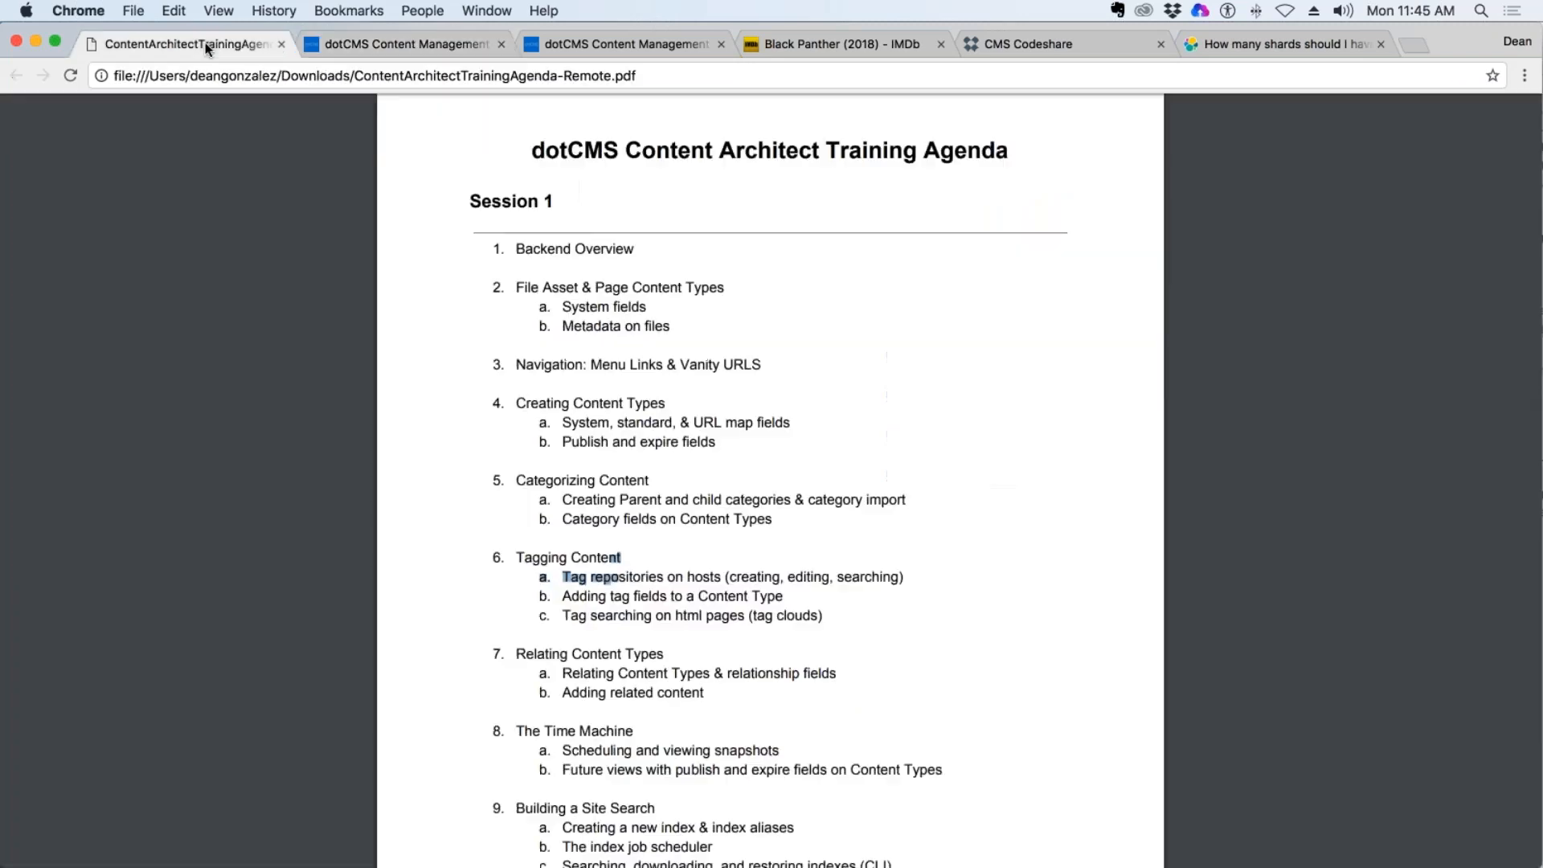
{"action": "scroll", "coordinate": [740, 327], "scroll_direction": "down", "scroll_amount": 5}
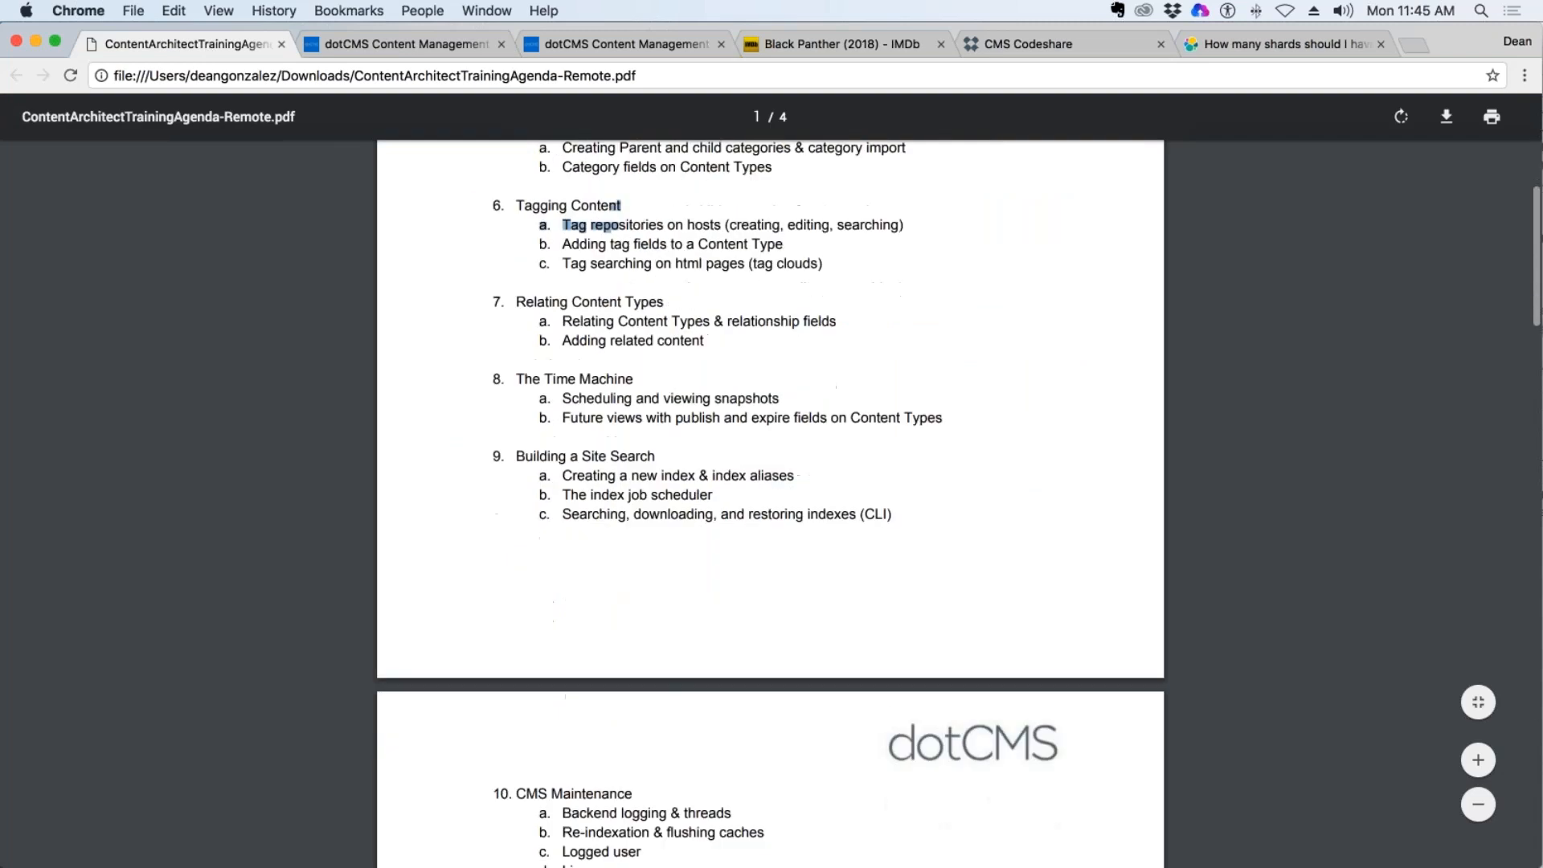
{"action": "scroll", "coordinate": [770, 503], "scroll_direction": "down", "scroll_amount": 3}
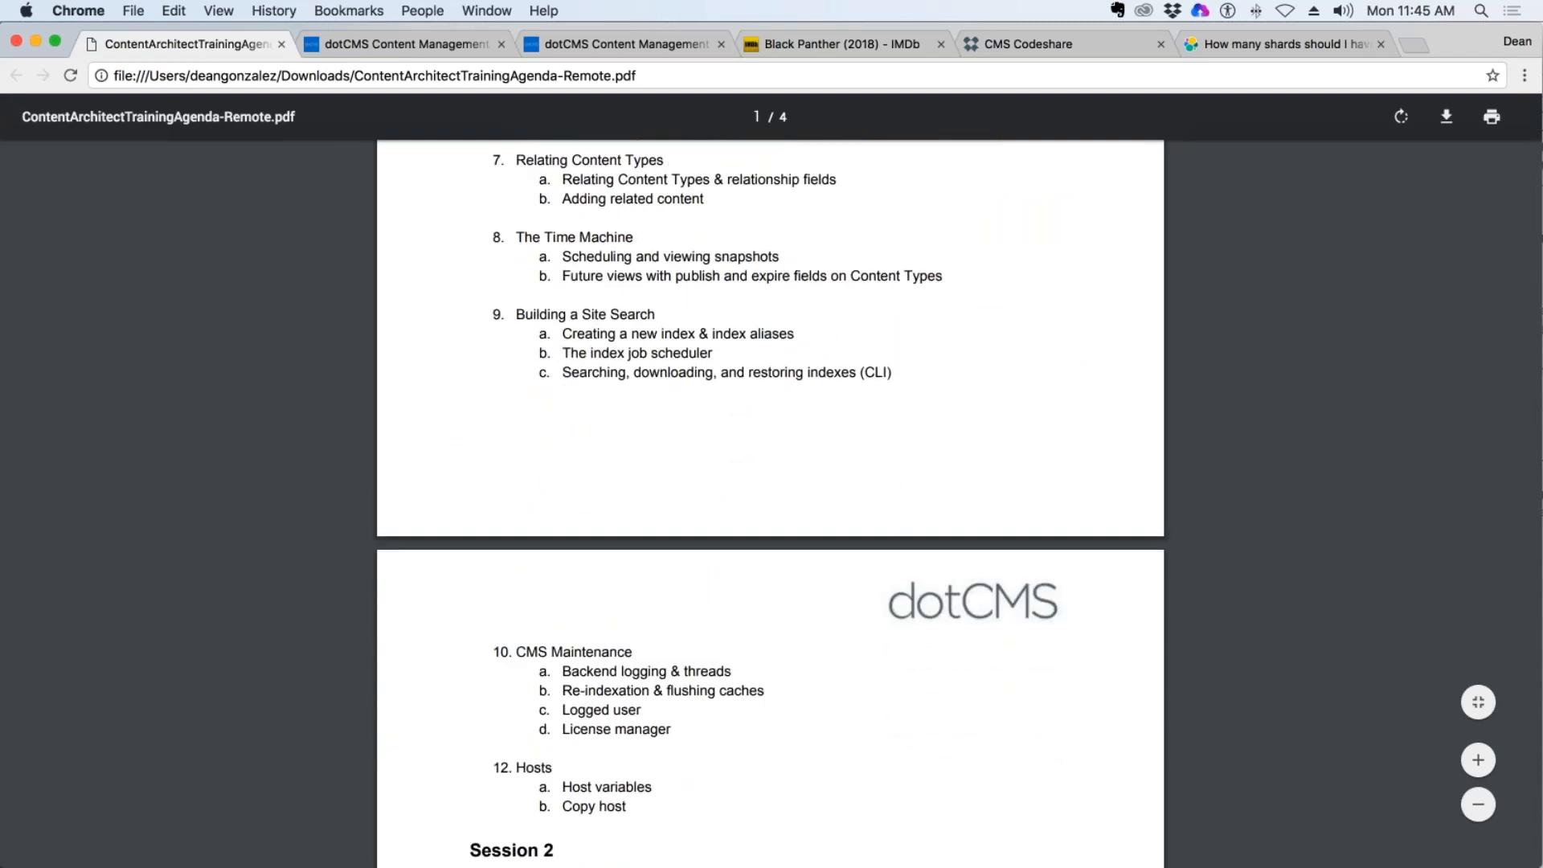
{"action": "scroll", "coordinate": [770, 504], "scroll_direction": "down", "scroll_amount": 4}
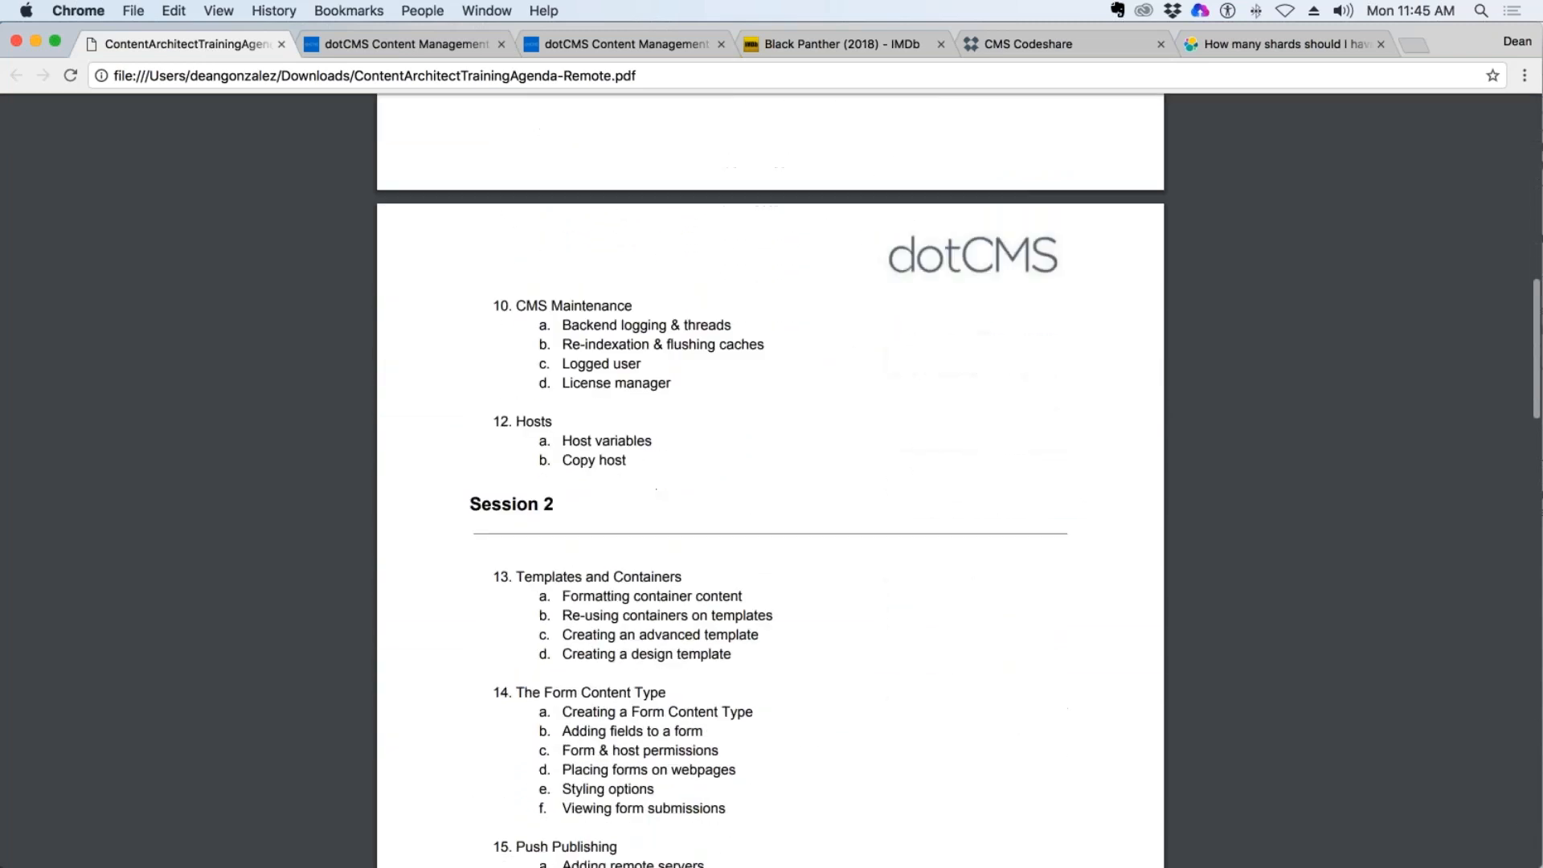
{"action": "scroll", "coordinate": [663, 241], "scroll_direction": "down", "scroll_amount": 2}
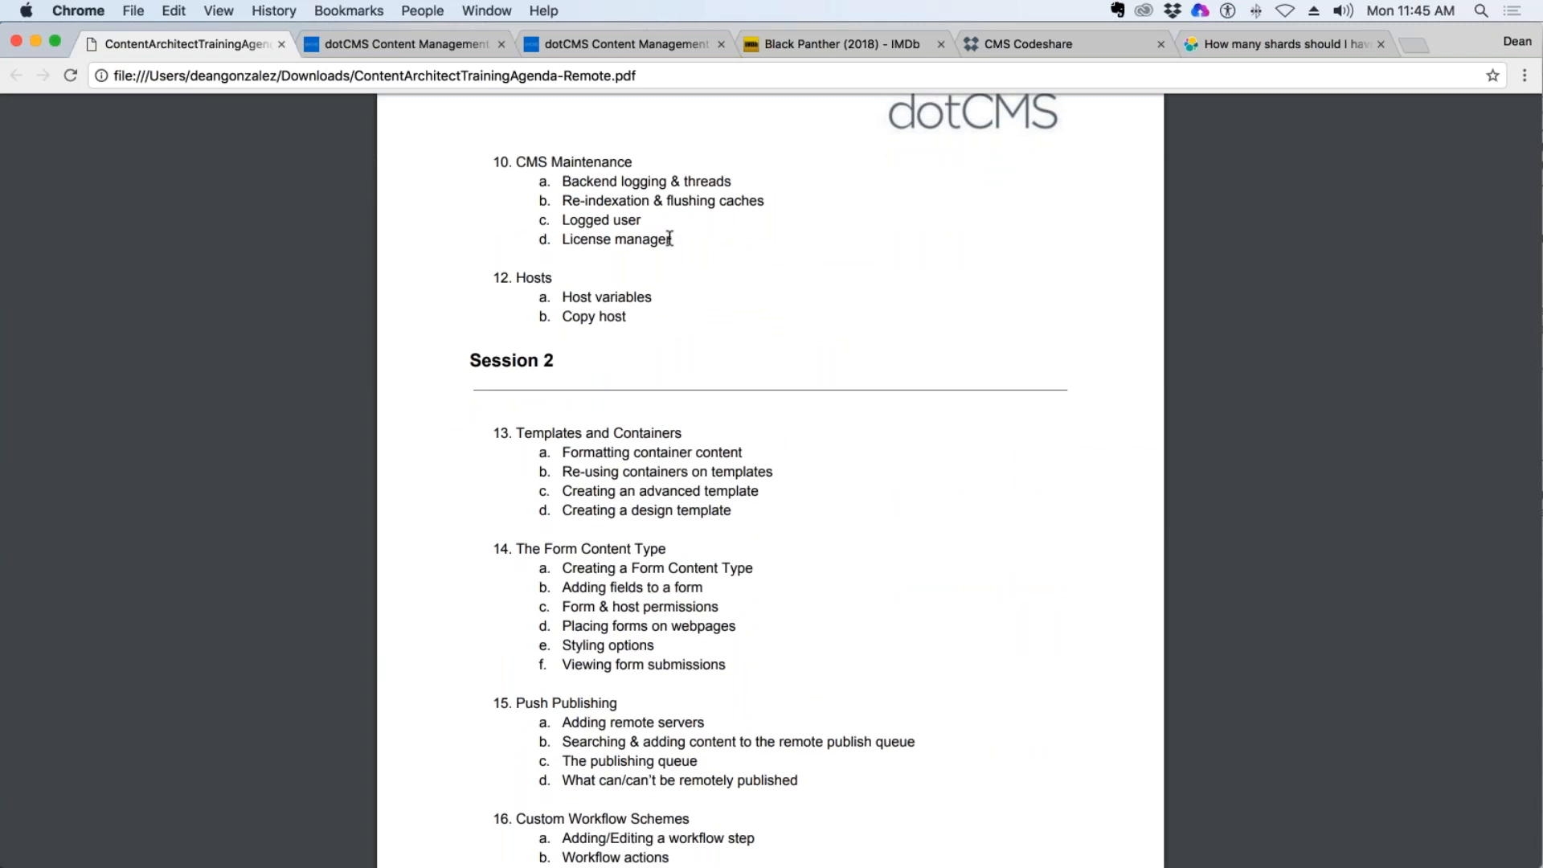
Highlight the CMS Maintenance topics and the Hosts topics in the training agenda.
{"action": "left_click_drag", "start_coordinate": [670, 241], "coordinate": [512, 163]}
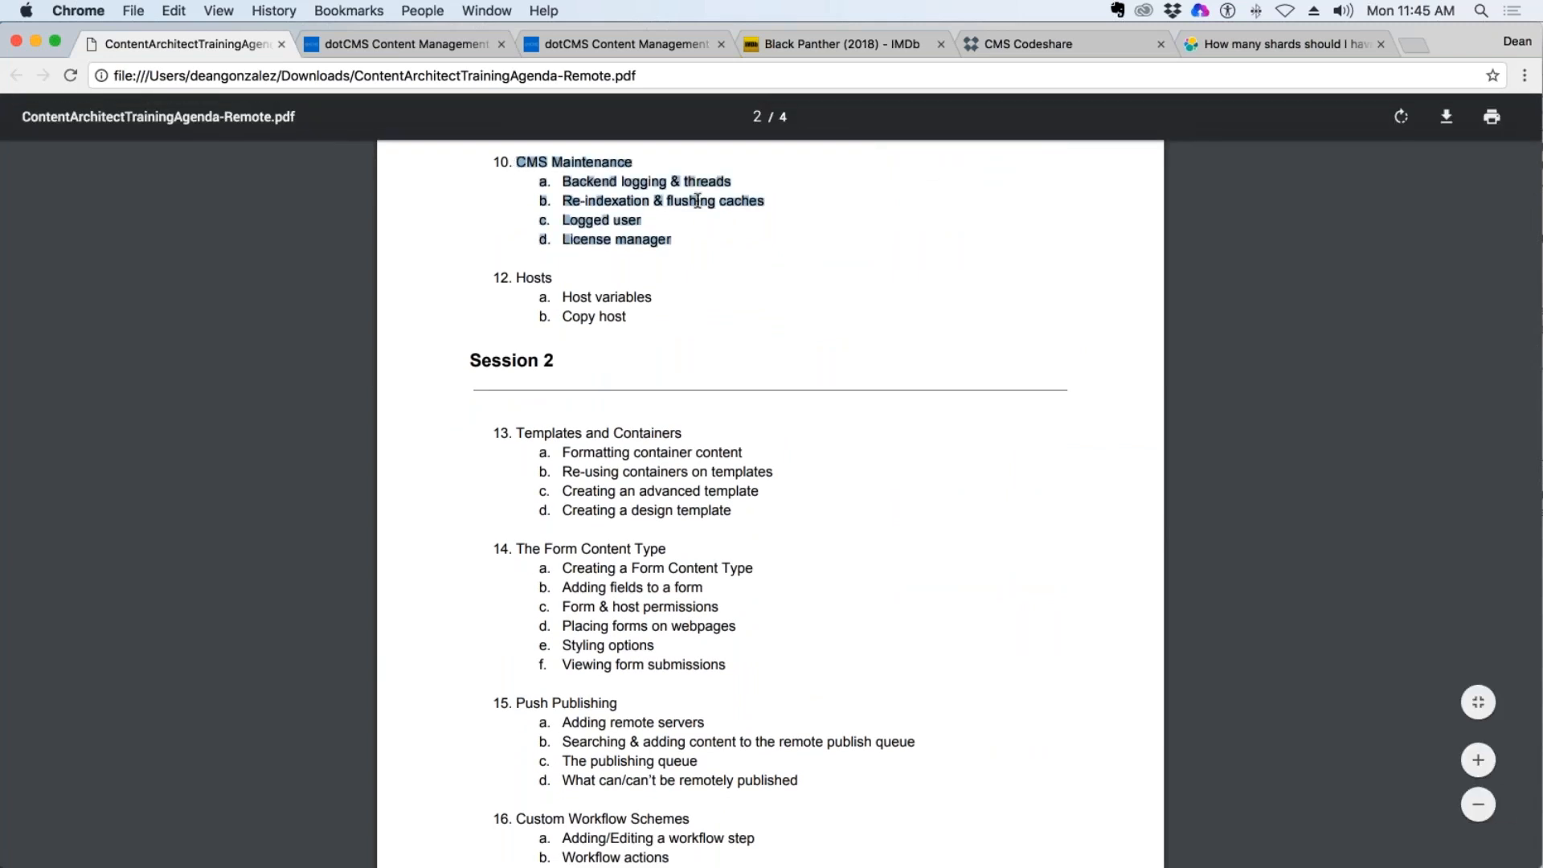
{"action": "left_click", "coordinate": [723, 245]}
{"action": "left_click_drag", "start_coordinate": [675, 241], "coordinate": [524, 164]}
{"action": "scroll", "coordinate": [699, 310], "scroll_direction": "up", "scroll_amount": 2}
{"action": "left_click", "coordinate": [683, 392]}
{"action": "left_click_drag", "start_coordinate": [672, 397], "coordinate": [521, 322]}
{"action": "left_click_drag", "start_coordinate": [652, 458], "coordinate": [524, 443]}
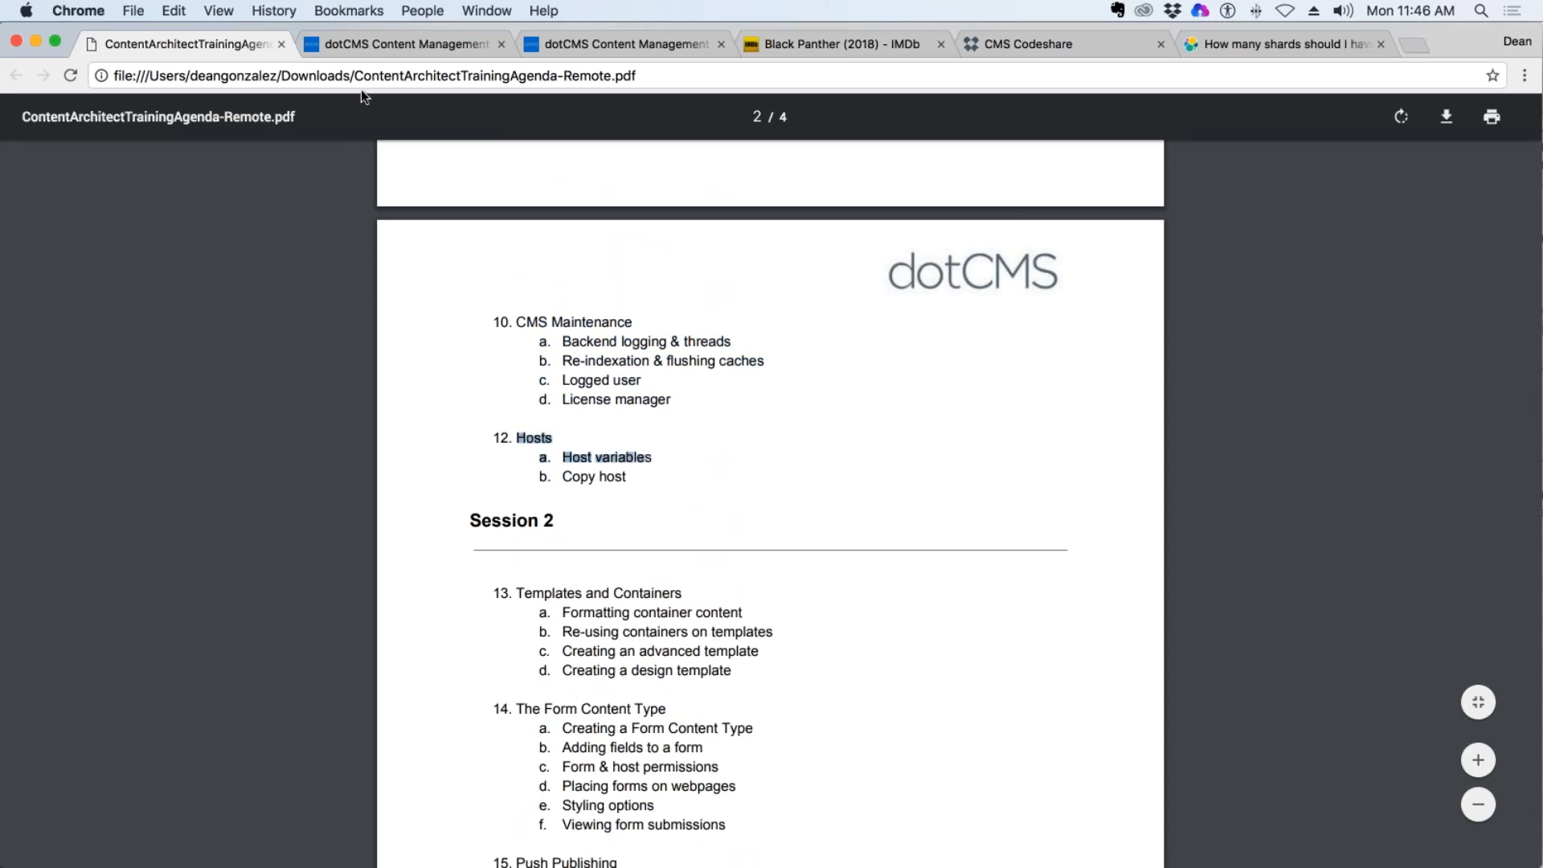
Return to the site browser and open the demo.dotcms.com site's edit form at its Site Tags fields.
{"action": "left_click", "coordinate": [398, 44]}
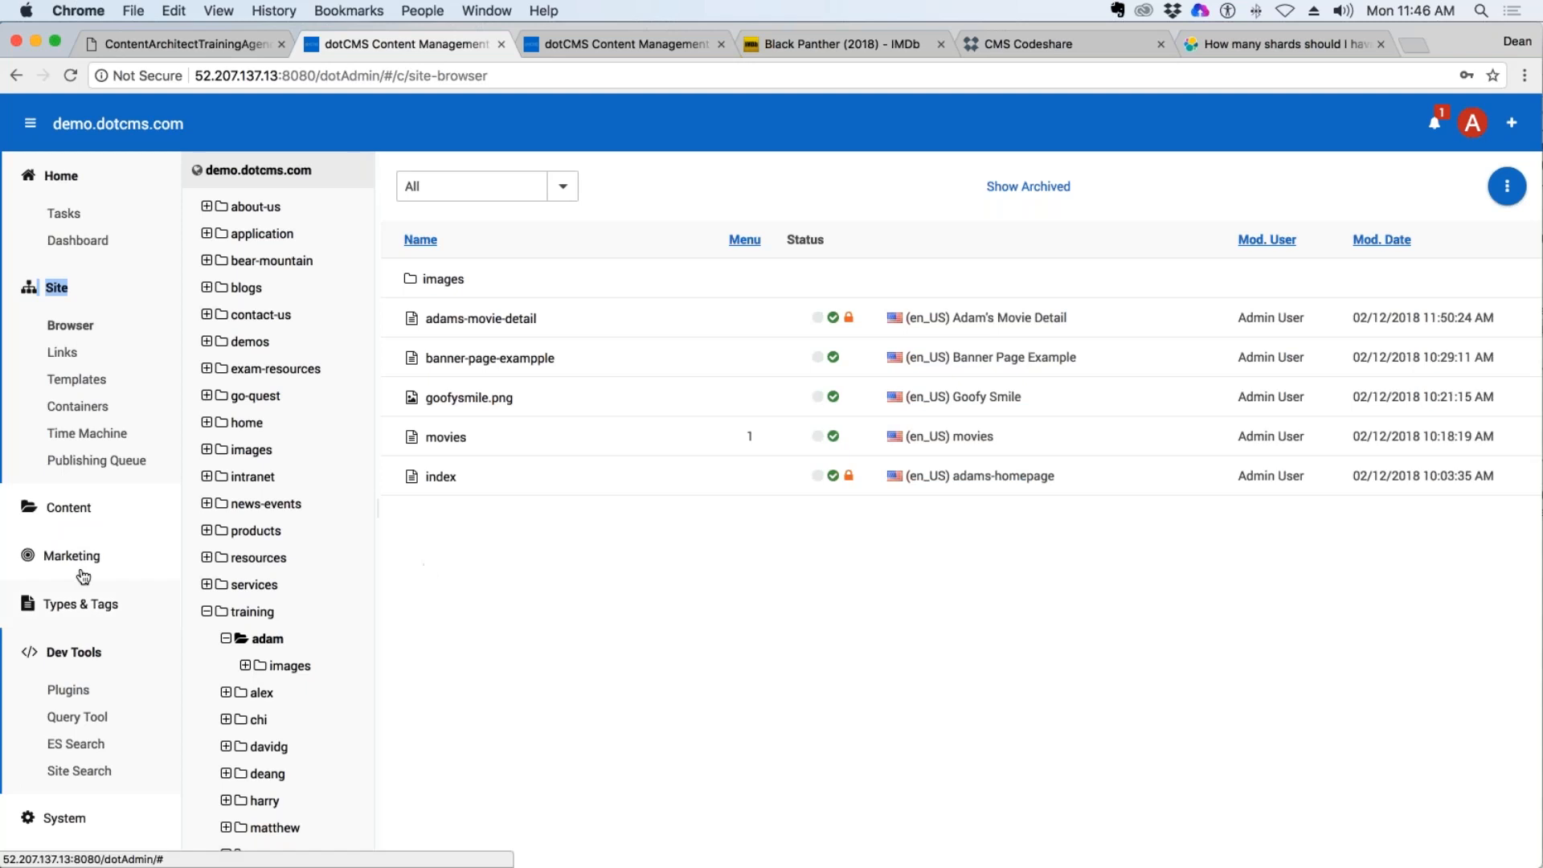
{"action": "right_click", "coordinate": [265, 171]}
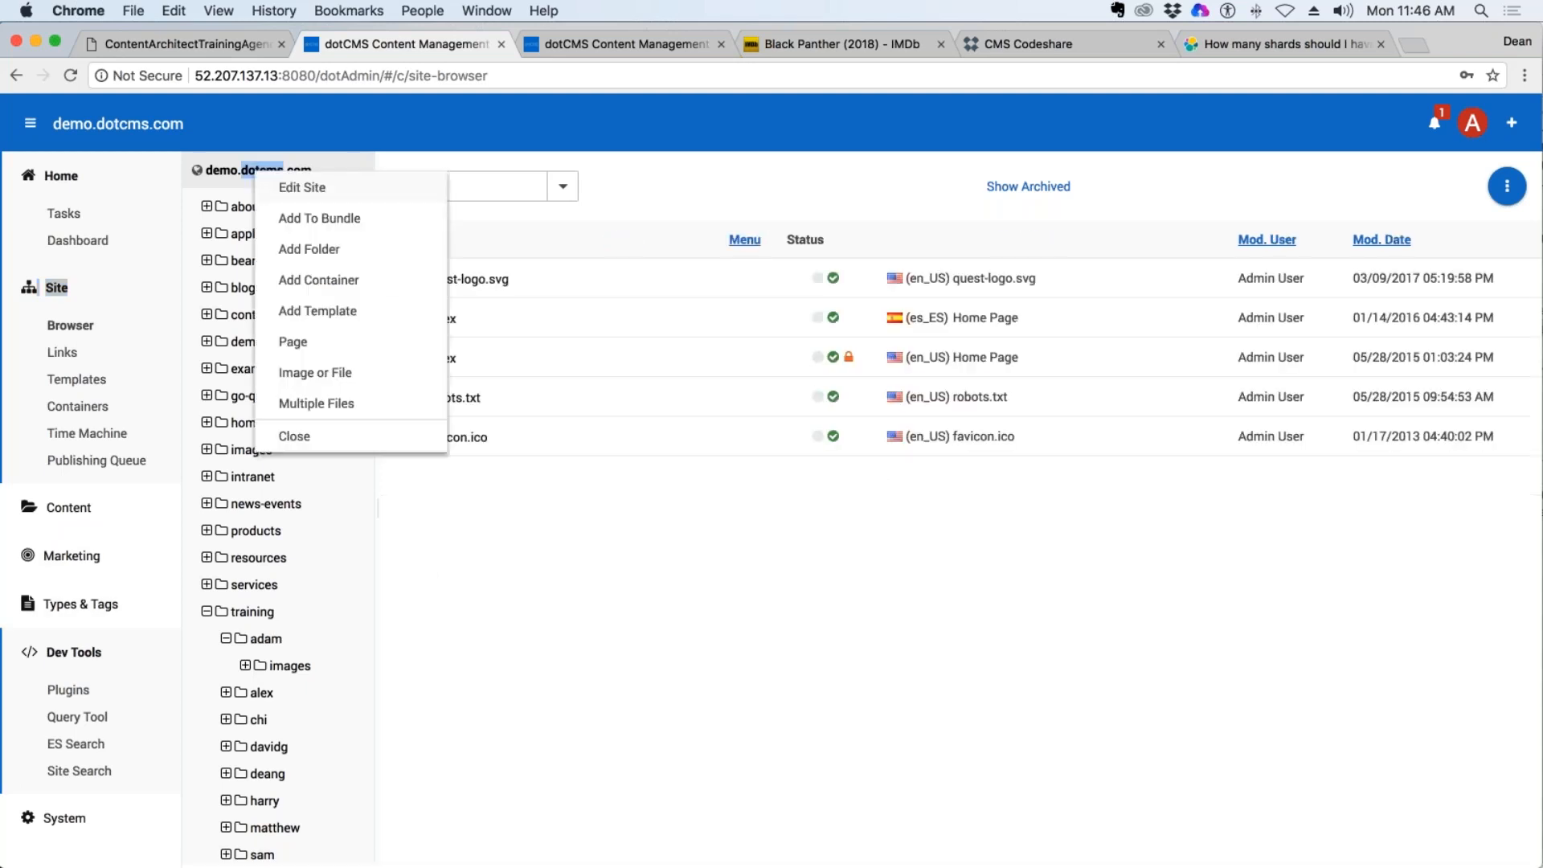
{"action": "left_click", "coordinate": [311, 188]}
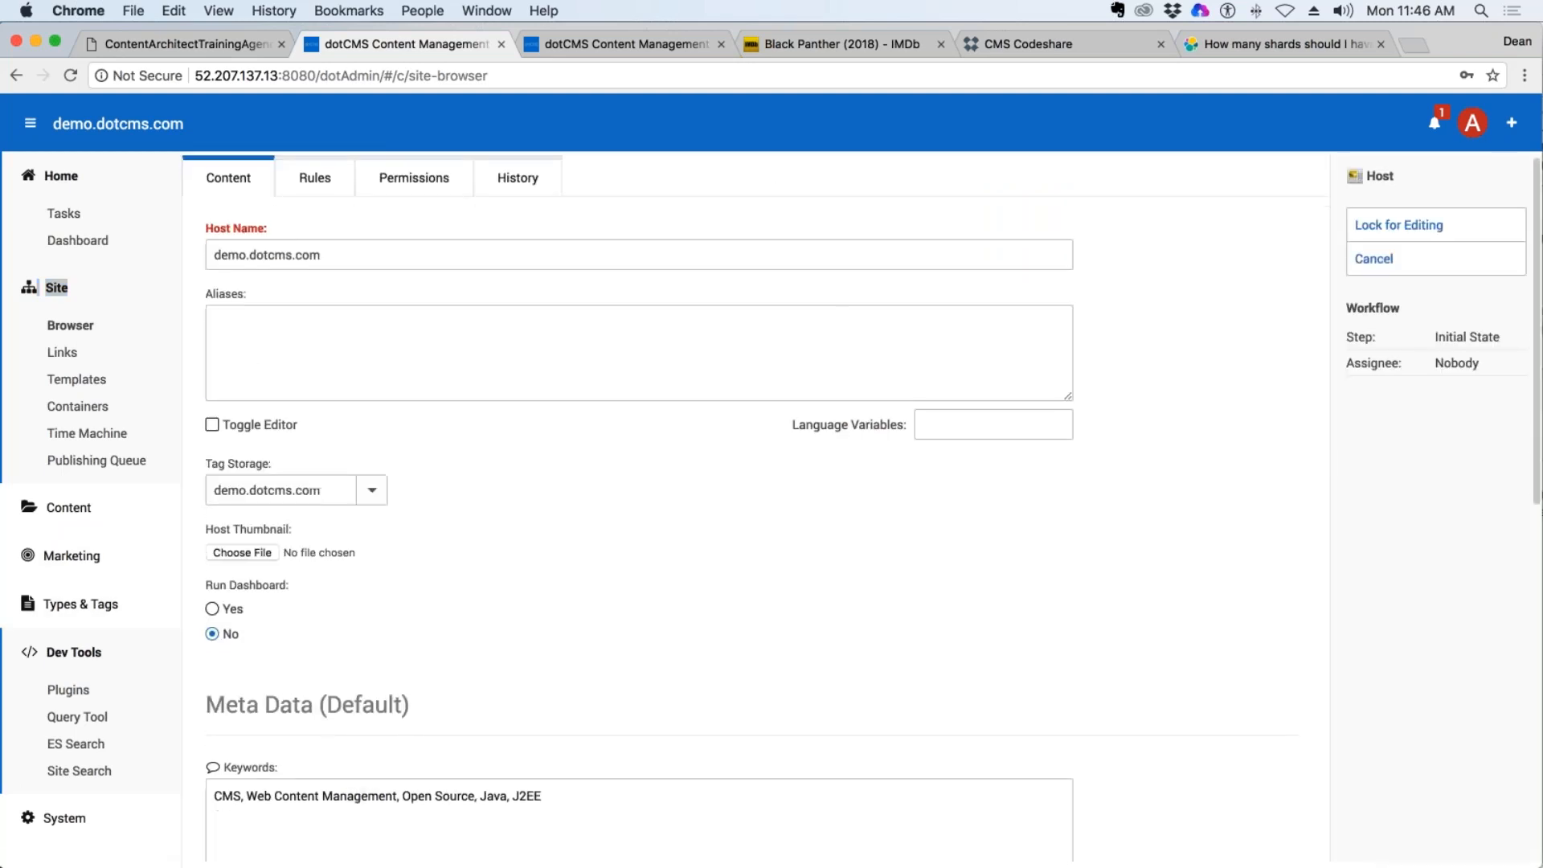
{"action": "scroll", "coordinate": [671, 534], "scroll_direction": "down", "scroll_amount": 5}
{"action": "scroll", "coordinate": [667, 531], "scroll_direction": "down", "scroll_amount": 10}
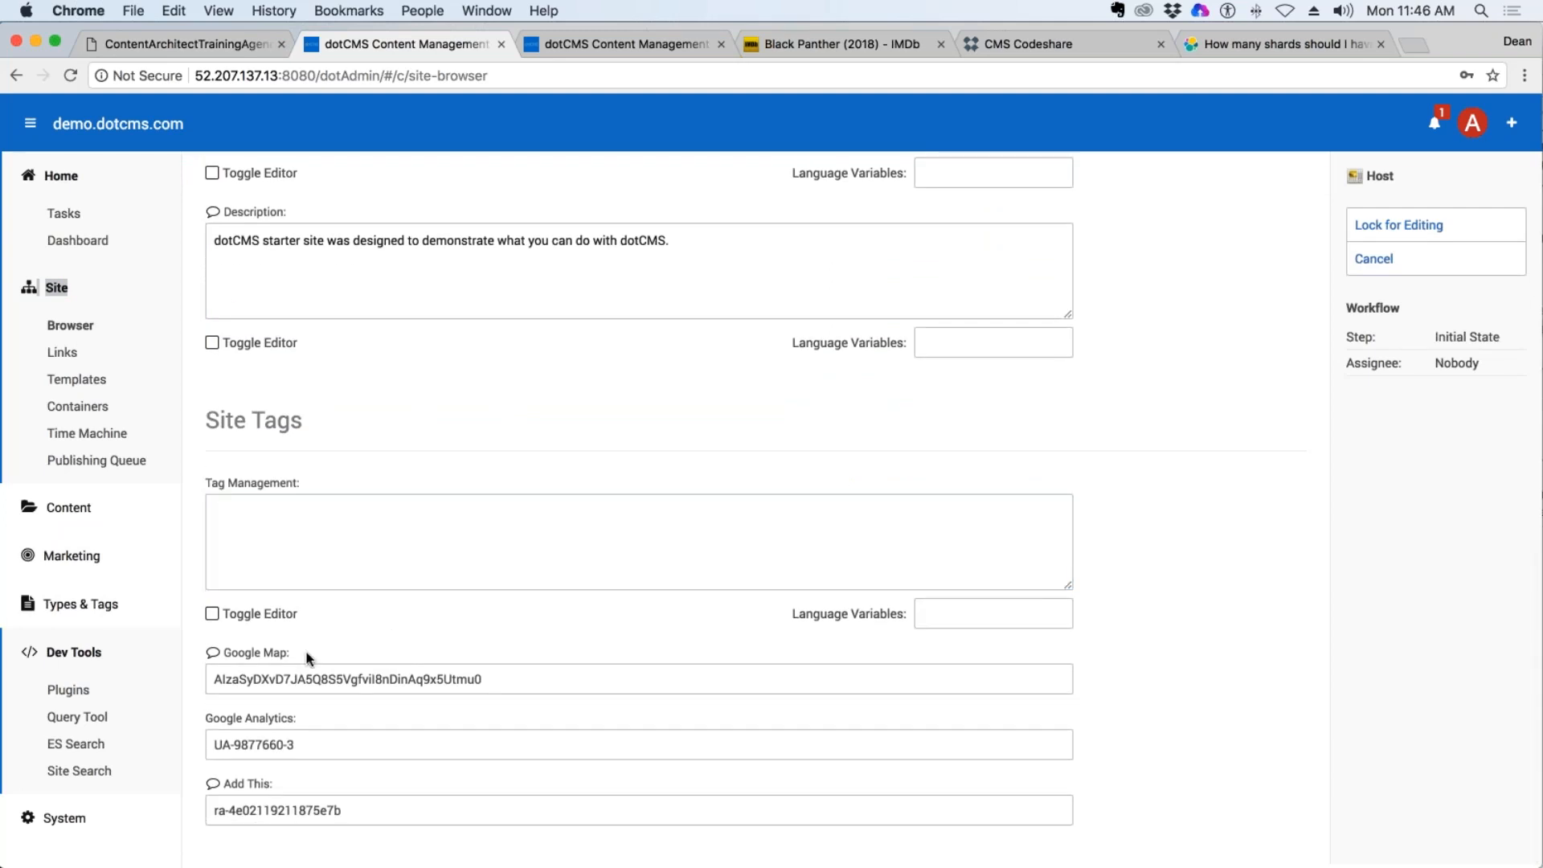
Examine the Google Analytics and Add This fields, and lock the demo.dotcms.com host for editing.
{"action": "triple_click", "coordinate": [221, 712]}
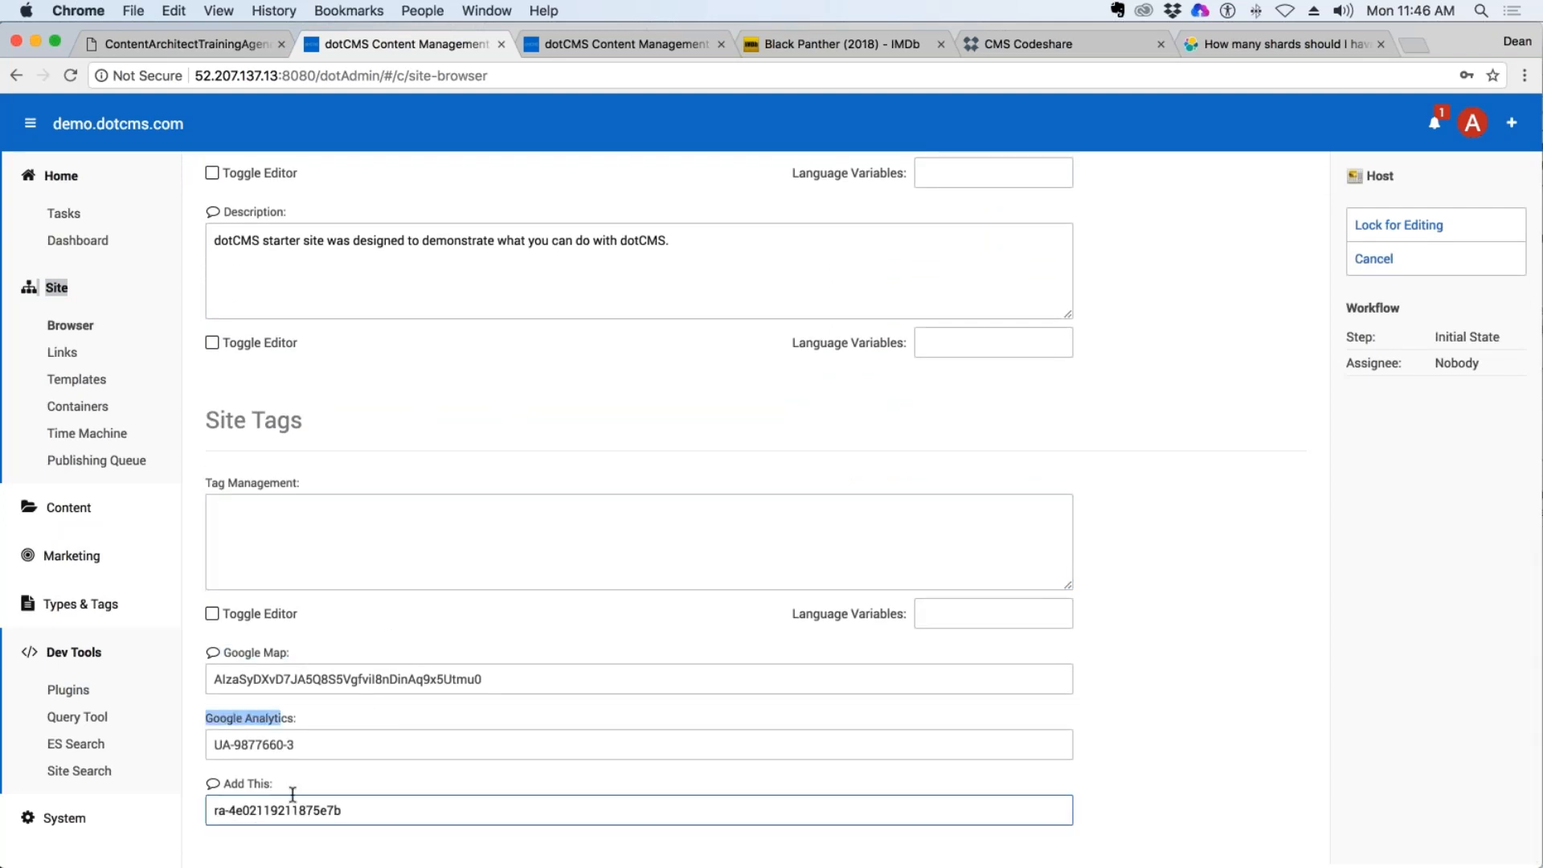
{"action": "triple_click", "coordinate": [225, 783]}
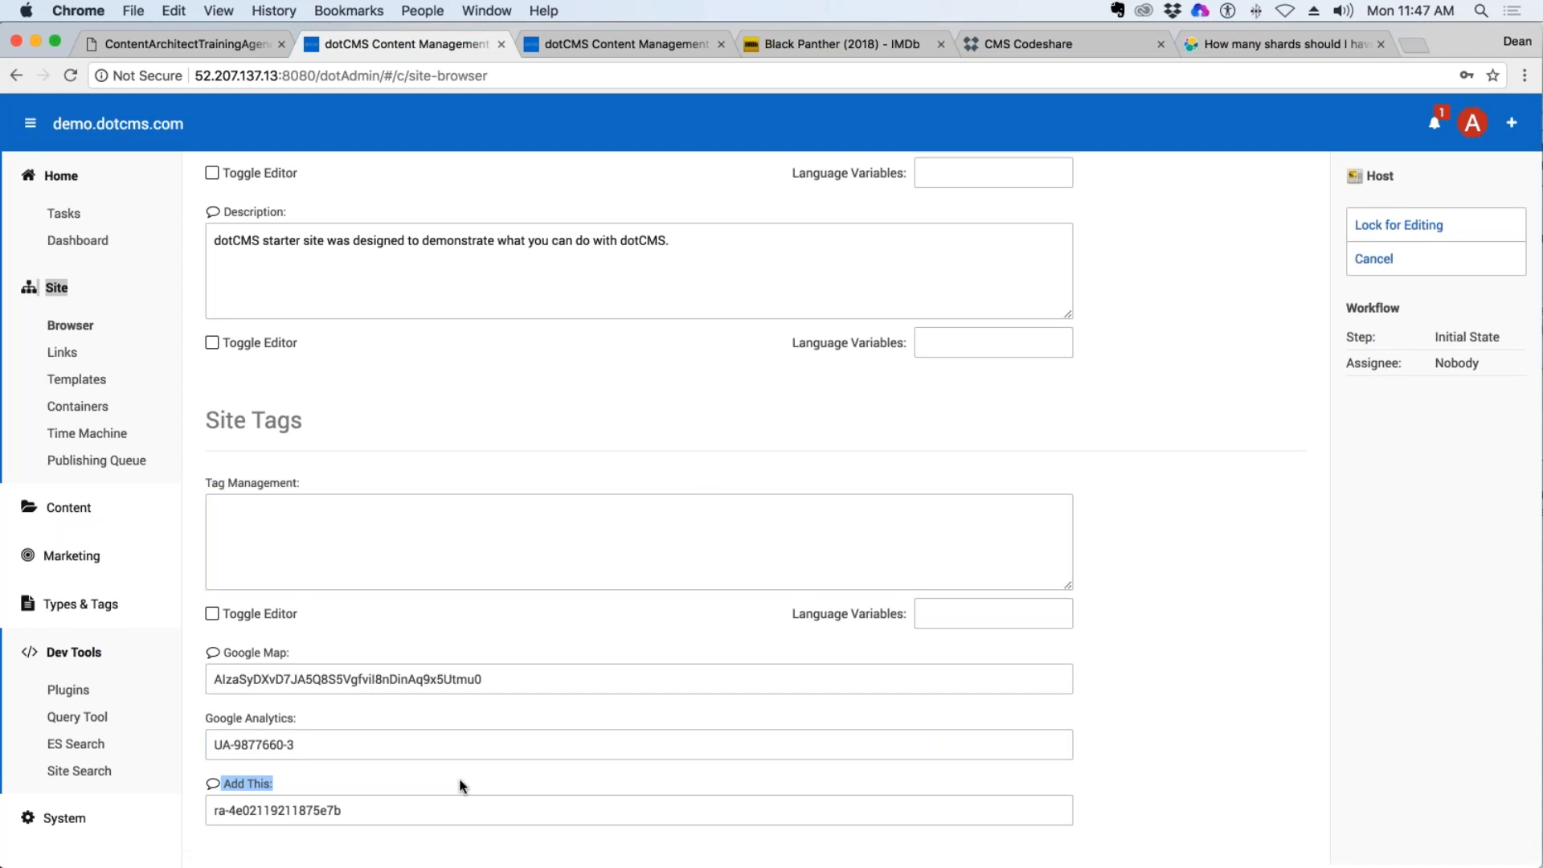
{"action": "left_click", "coordinate": [1398, 225]}
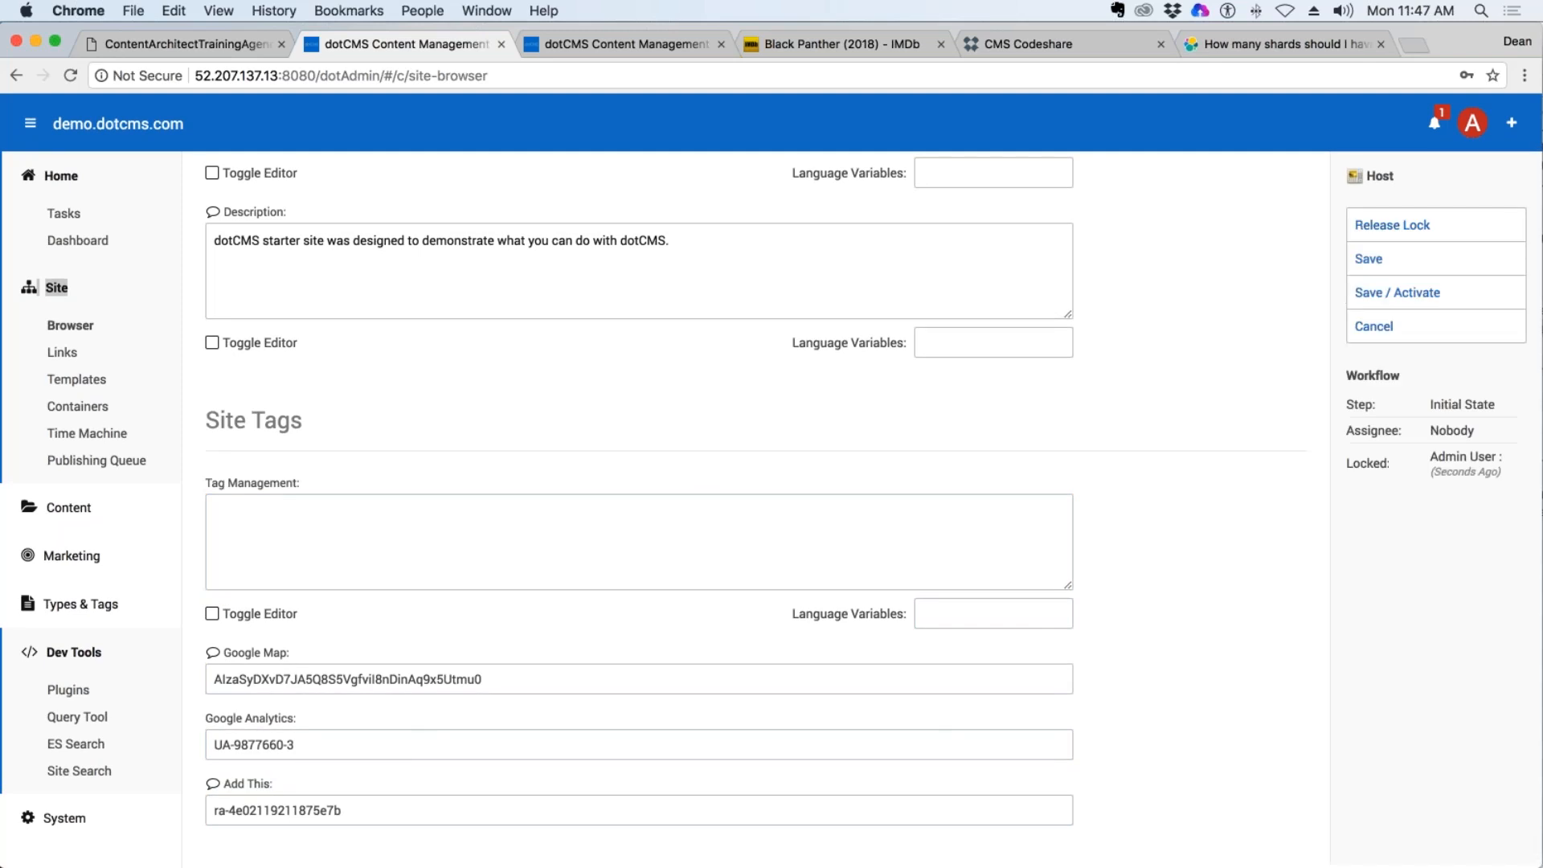
{"action": "scroll", "coordinate": [640, 499], "scroll_direction": "up", "scroll_amount": 15}
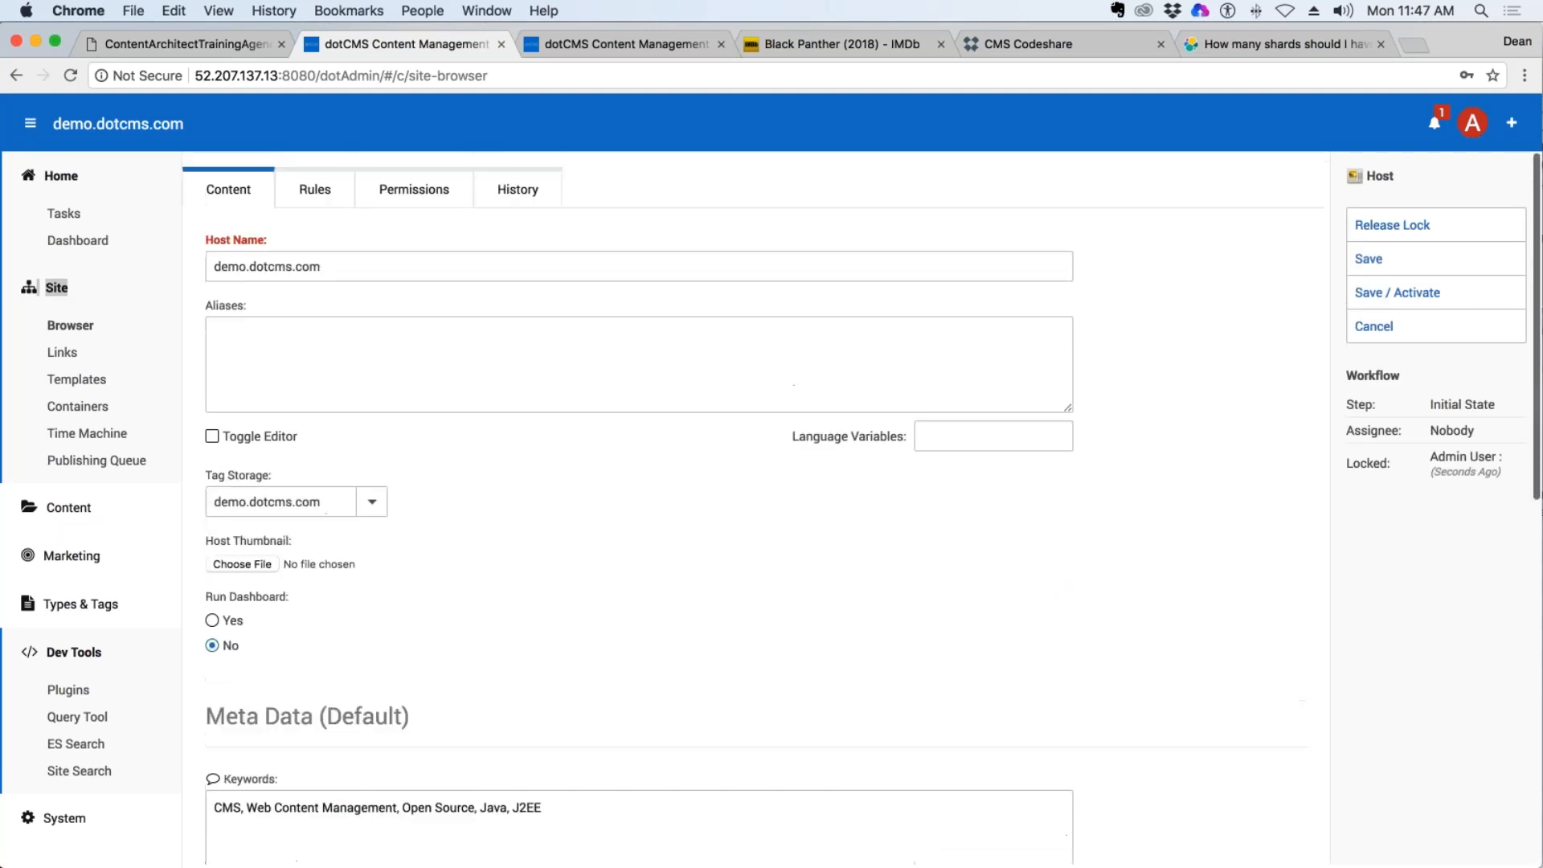
Filter the content types by type Content and the name "host", and open the Host content type.
{"action": "left_click", "coordinate": [80, 604]}
{"action": "left_click", "coordinate": [87, 642]}
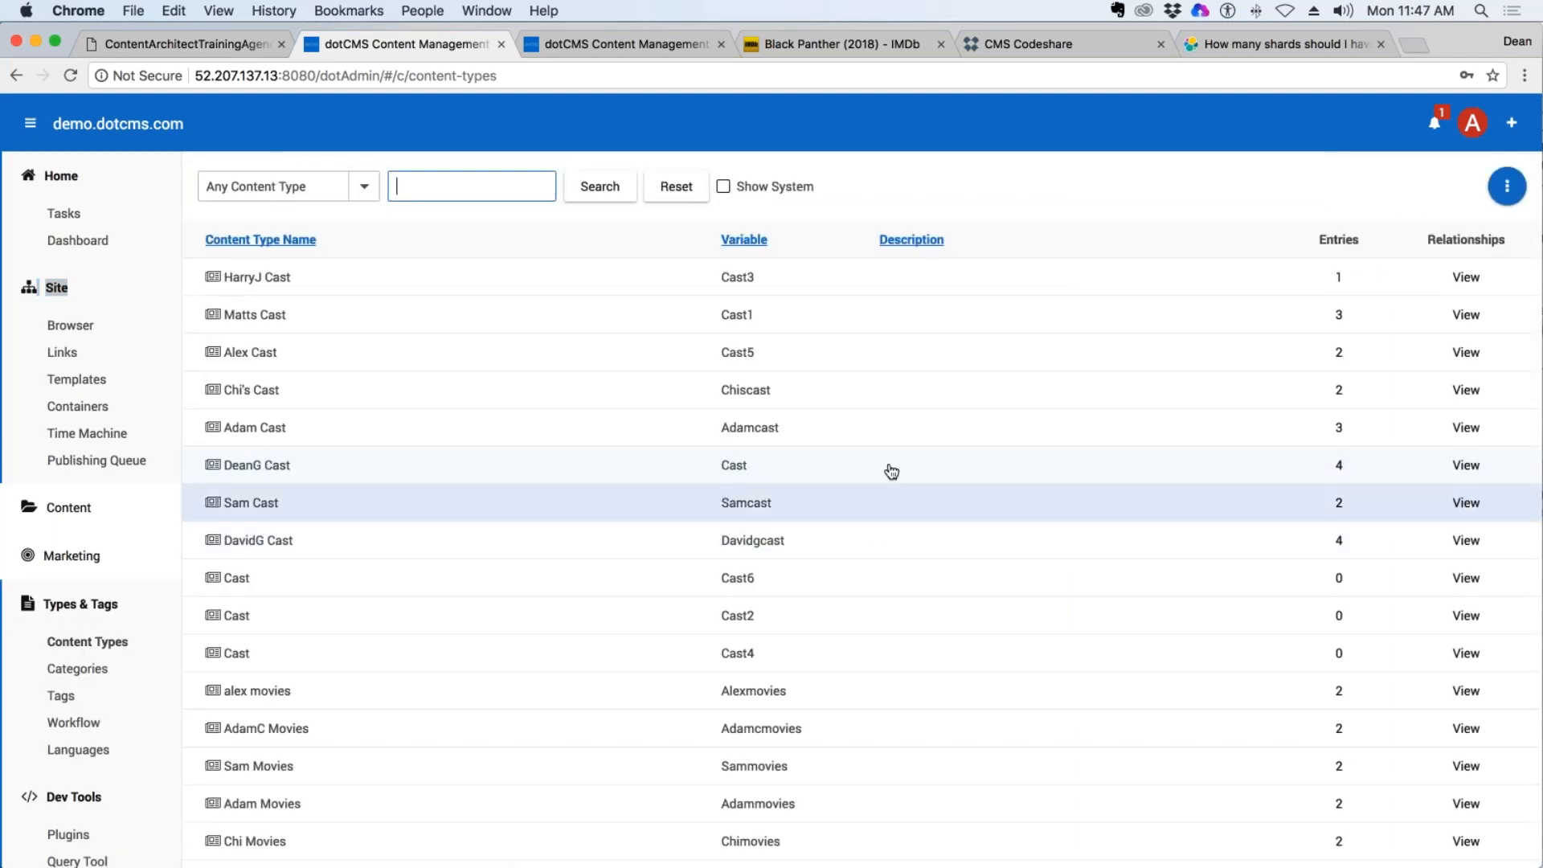
{"action": "left_click", "coordinate": [364, 185]}
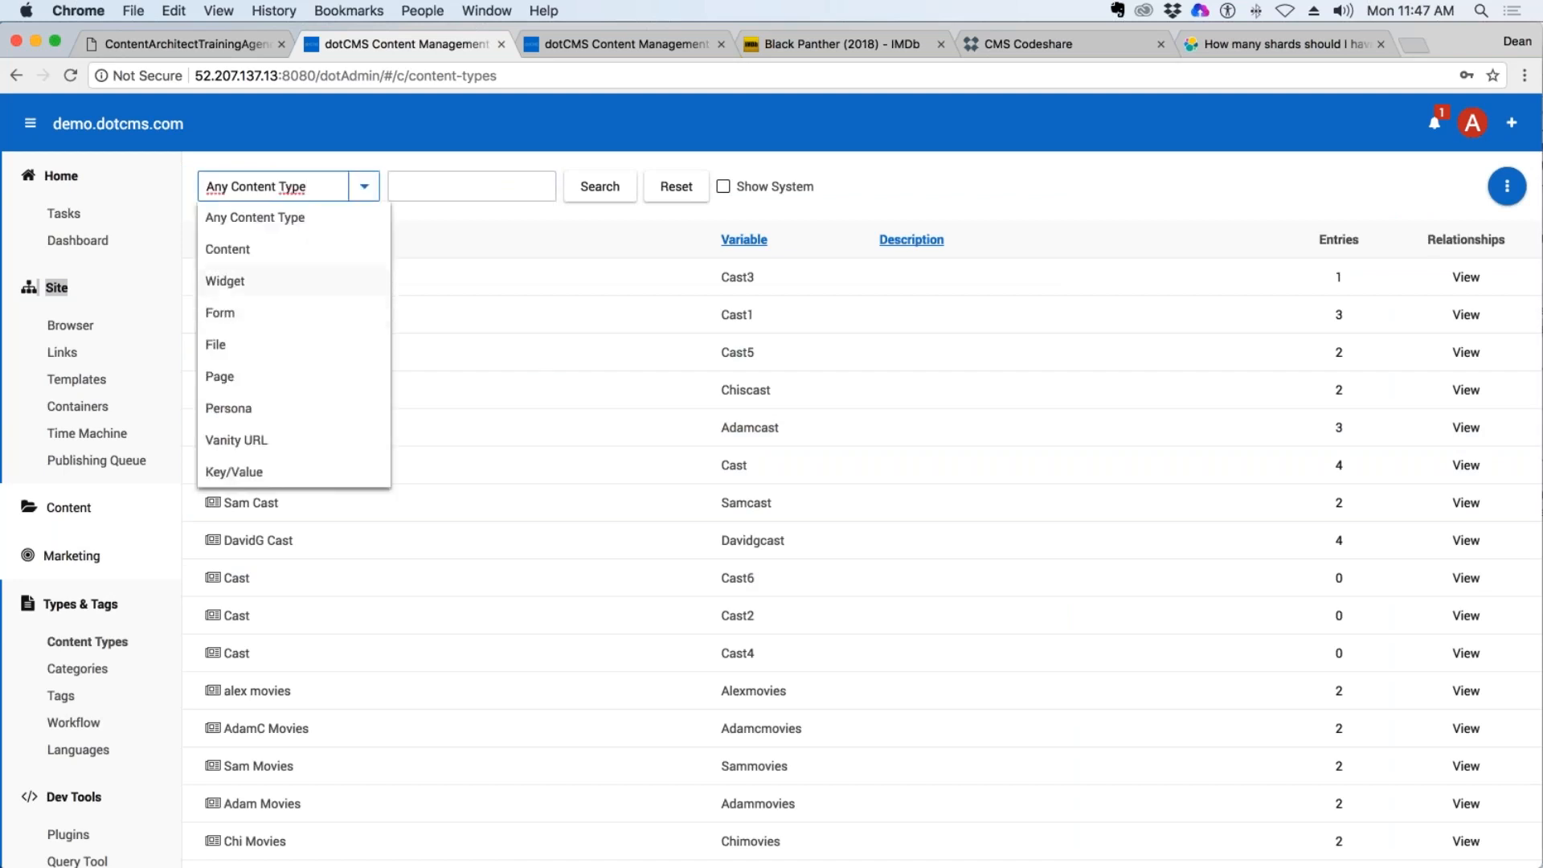
{"action": "left_click", "coordinate": [241, 249]}
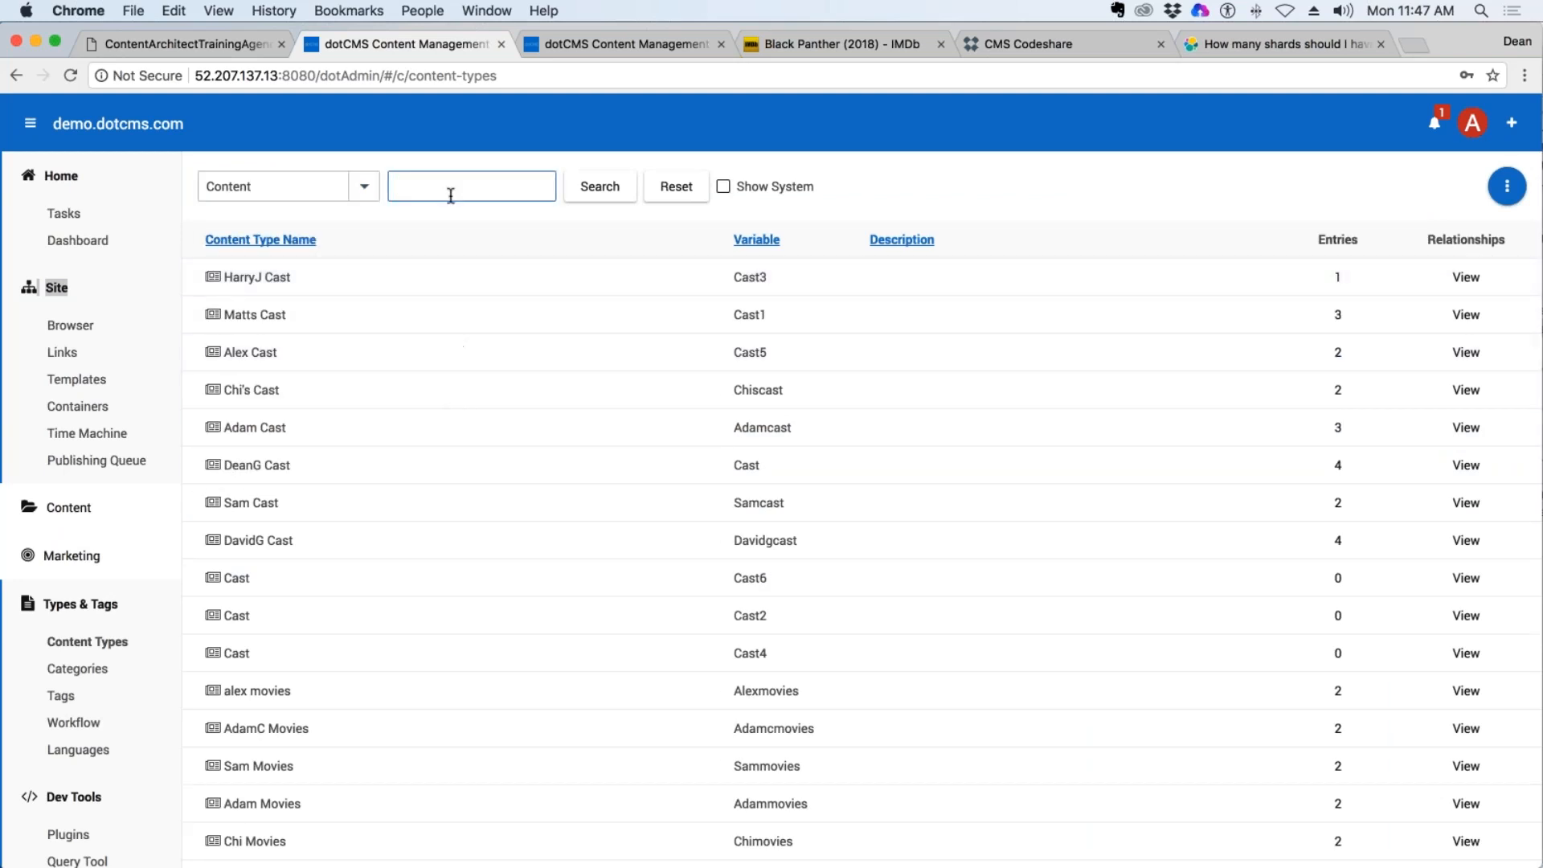
{"action": "type", "text": "host"}
{"action": "left_click", "coordinate": [609, 193]}
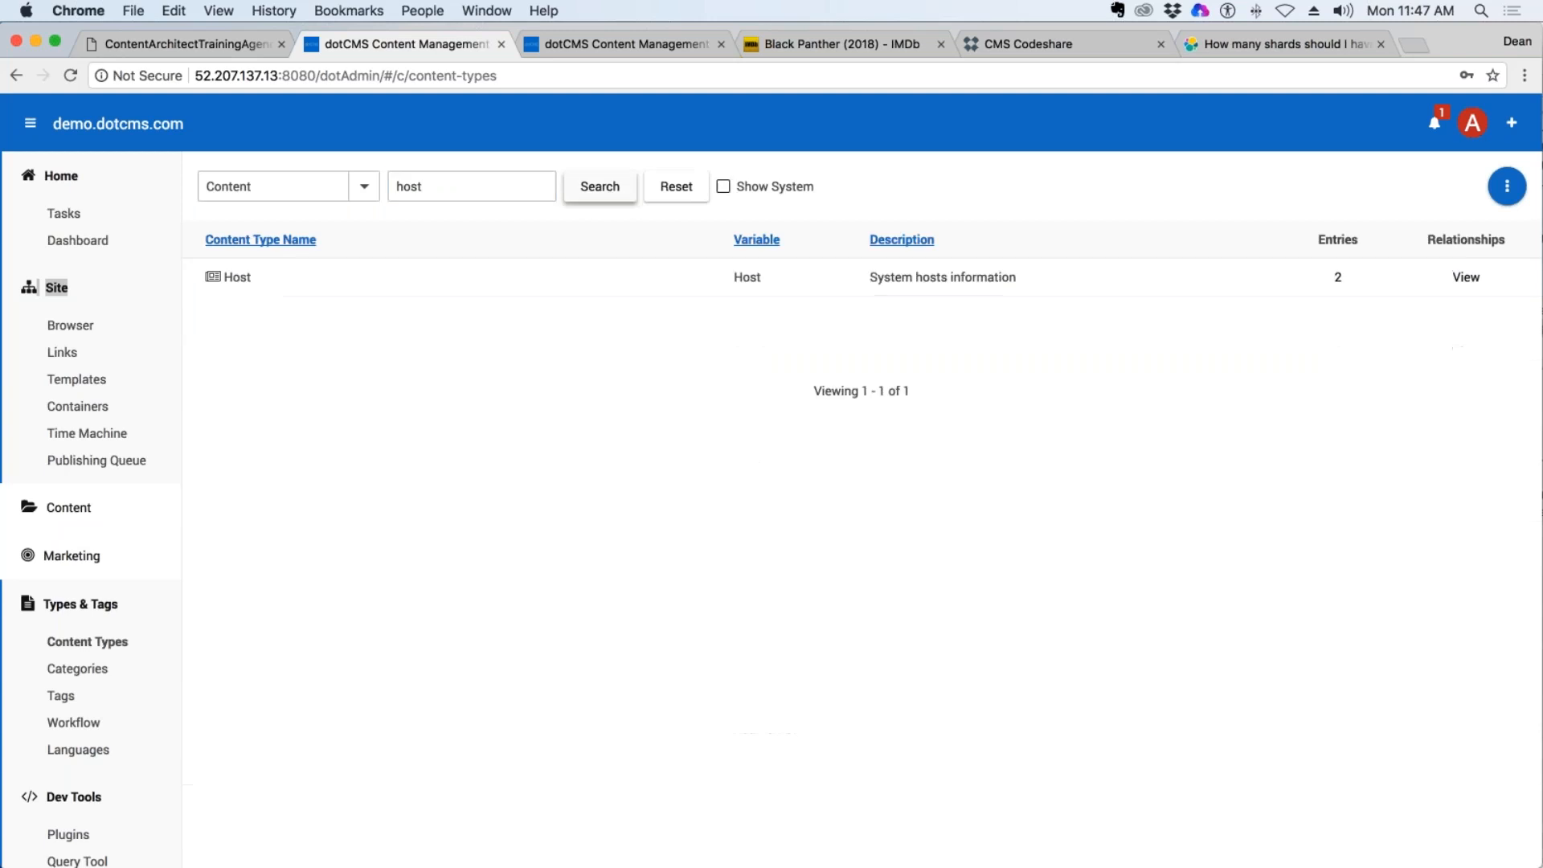
{"action": "left_click", "coordinate": [239, 277]}
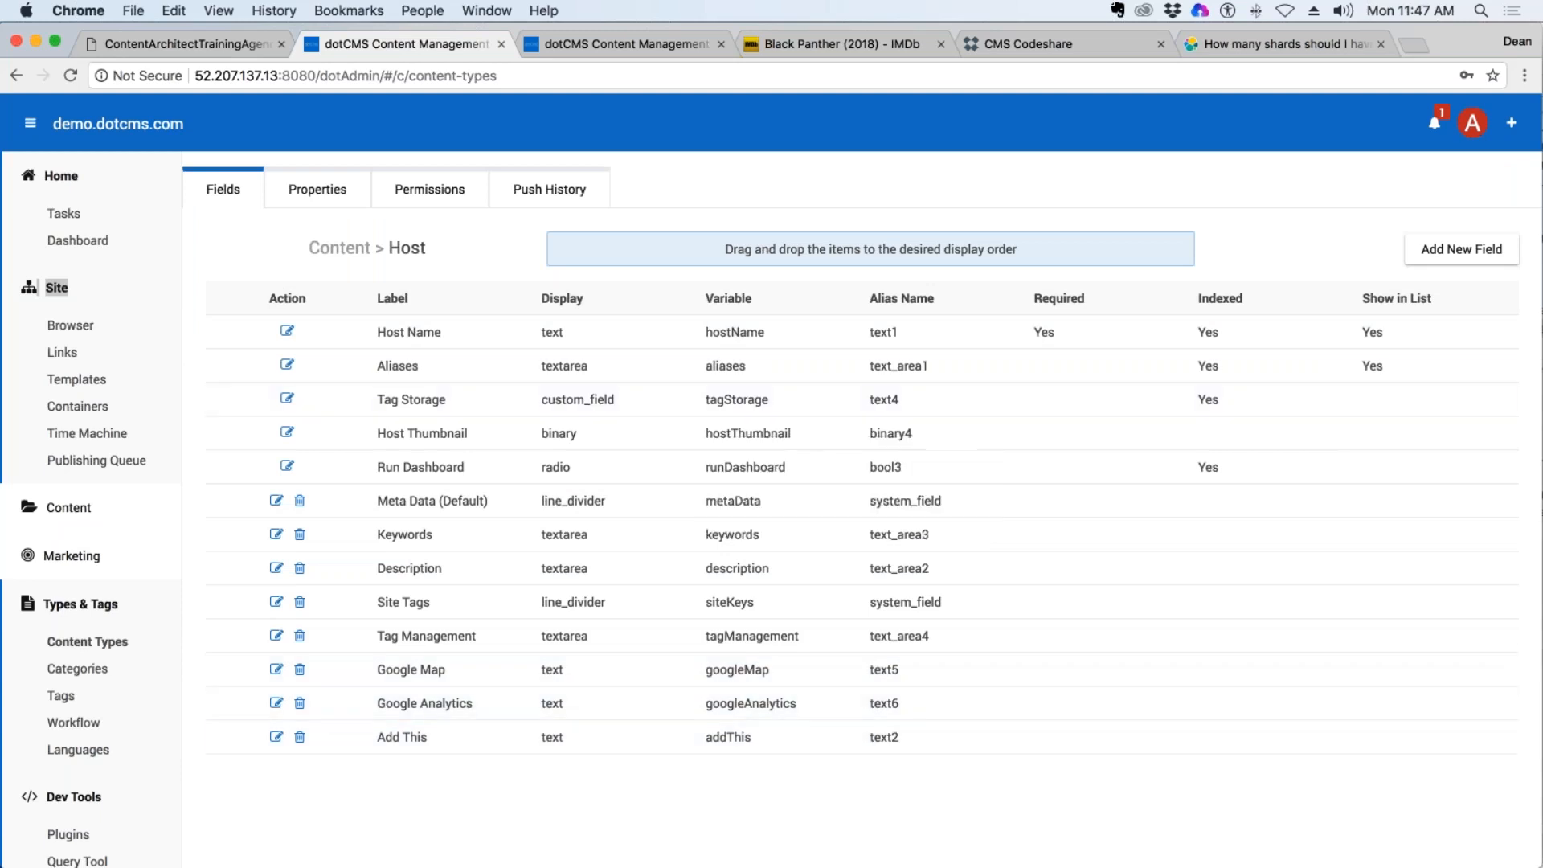
Add a Text field labelled "Authorize Net" to the Host content type, with Show in List enabled, and save it.
{"action": "left_click", "coordinate": [1462, 250]}
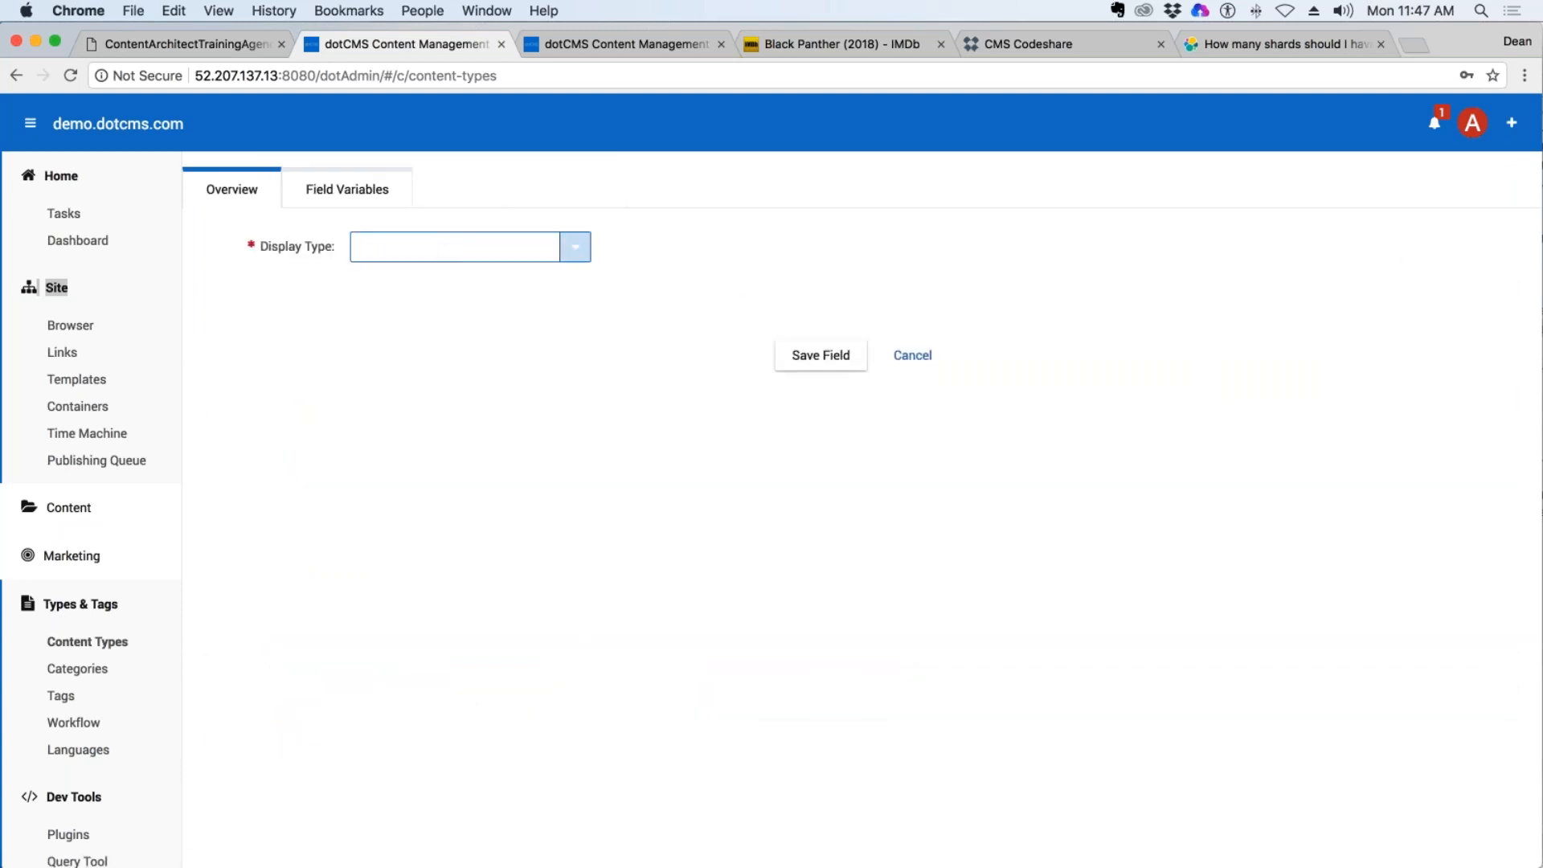
{"action": "left_click", "coordinate": [575, 247]}
{"action": "scroll", "coordinate": [492, 656], "scroll_direction": "down", "scroll_amount": 2}
{"action": "scroll", "coordinate": [446, 689], "scroll_direction": "down", "scroll_amount": 3}
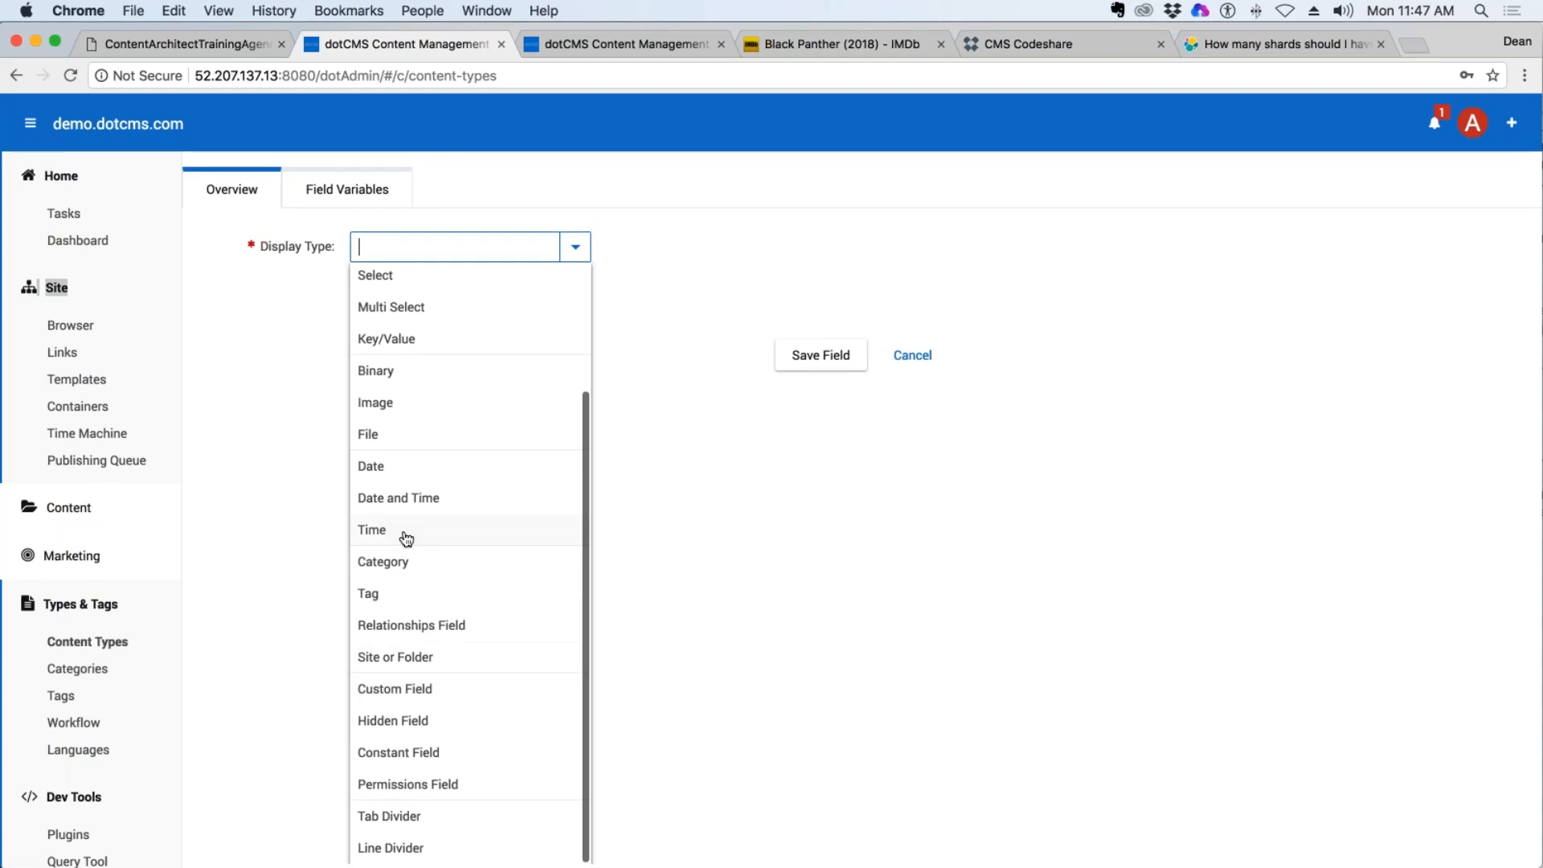
{"action": "scroll", "coordinate": [430, 537], "scroll_direction": "up", "scroll_amount": 4}
{"action": "left_click", "coordinate": [422, 278]}
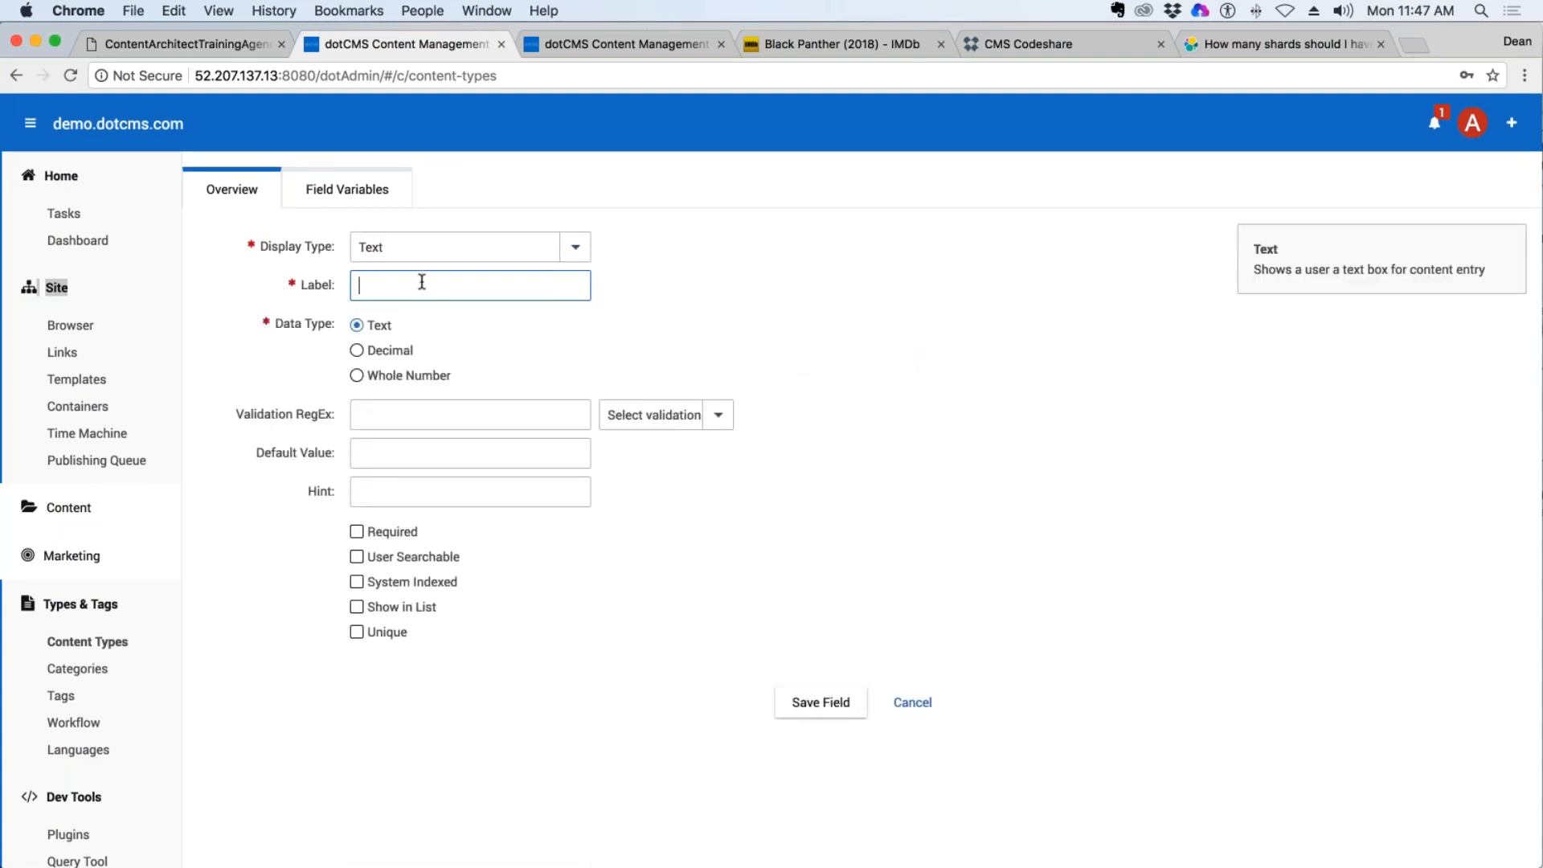
{"action": "type", "text": "Authorize Net"}
{"action": "left_click", "coordinate": [980, 417]}
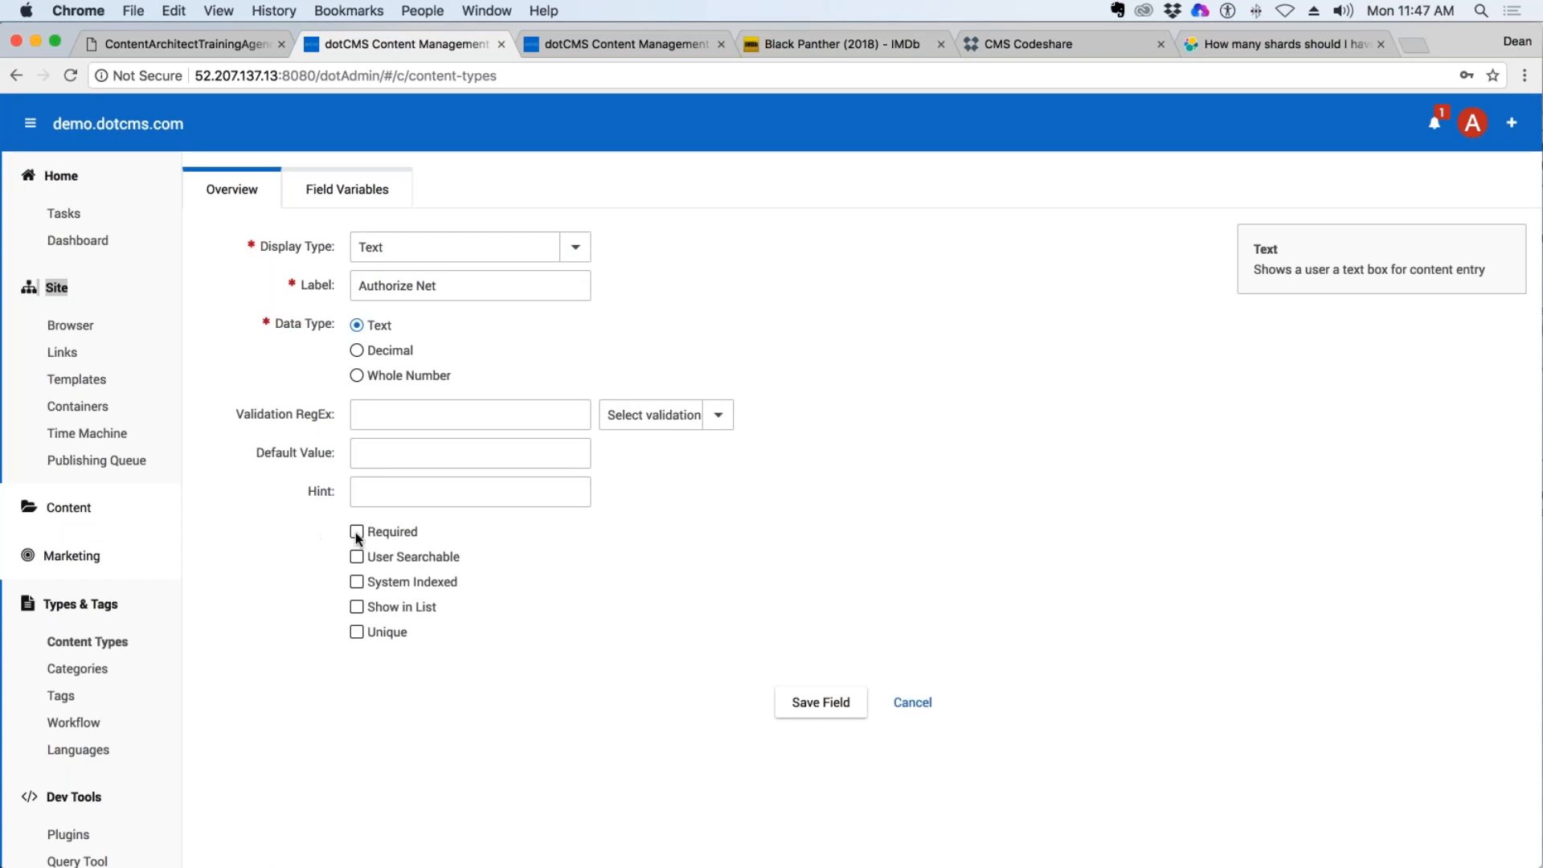
{"action": "left_click", "coordinate": [368, 603]}
{"action": "left_click", "coordinate": [820, 701]}
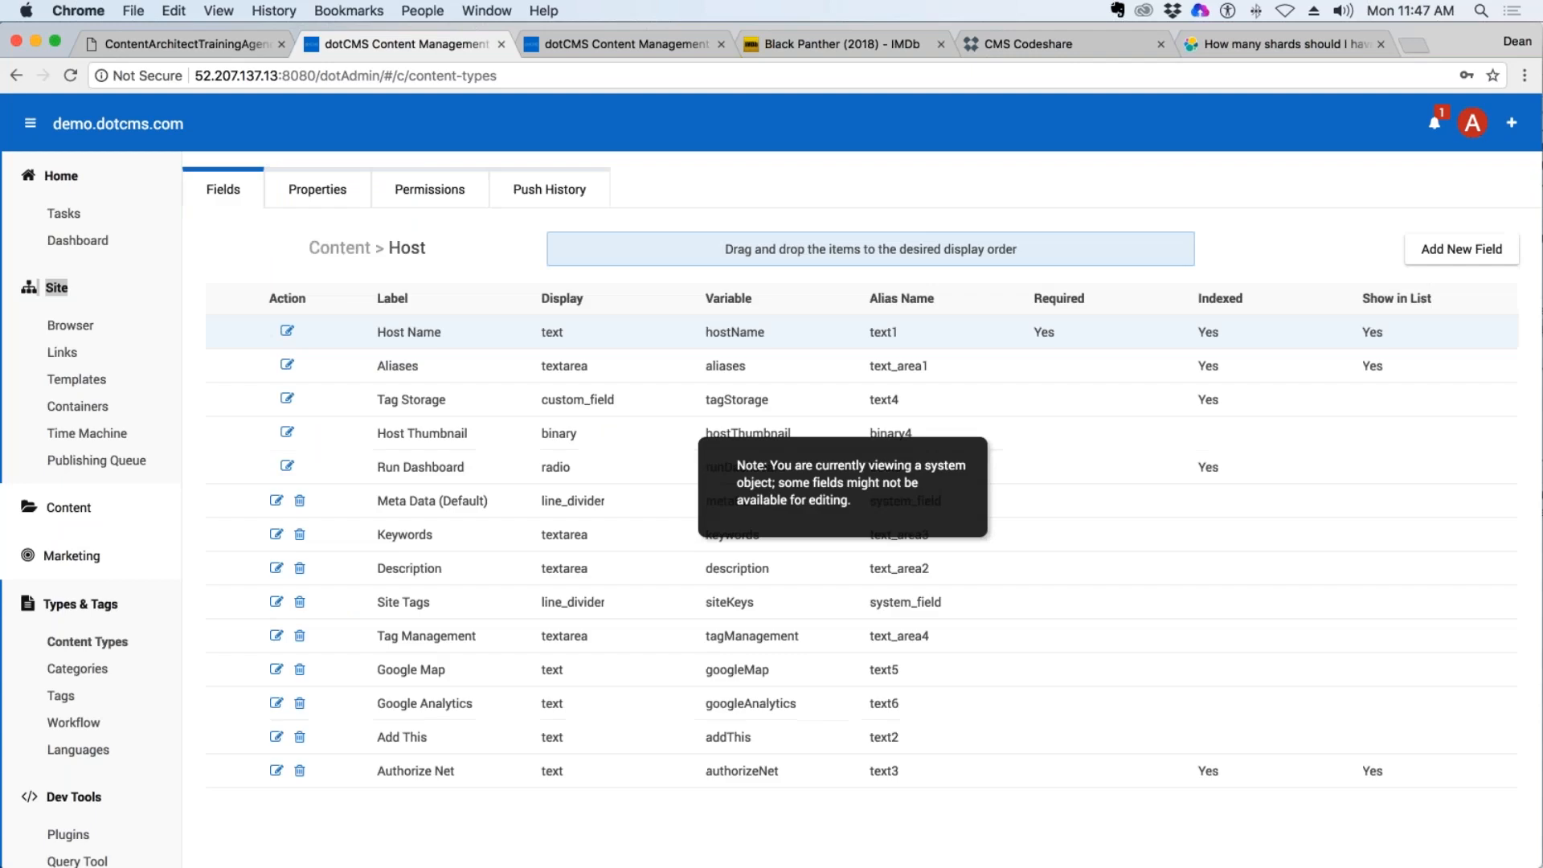
Add a Text field labelled "Facebook" to the Host content type, with User Searchable and Show in List enabled, and save it.
{"action": "left_click", "coordinate": [1461, 249]}
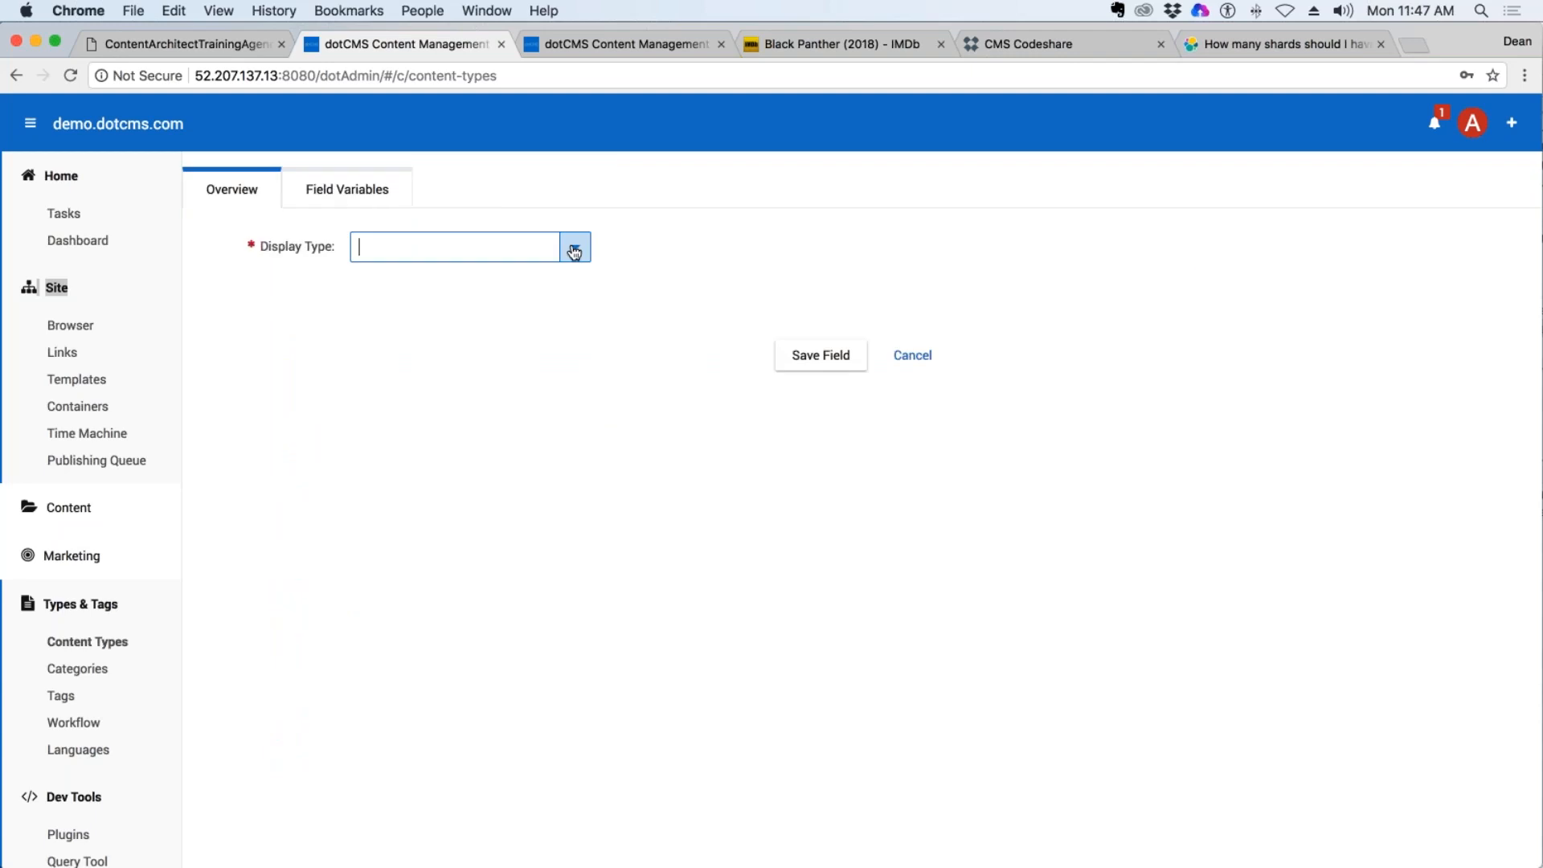
{"action": "left_click", "coordinate": [574, 252]}
{"action": "left_click", "coordinate": [378, 272]}
{"action": "left_click", "coordinate": [393, 288]}
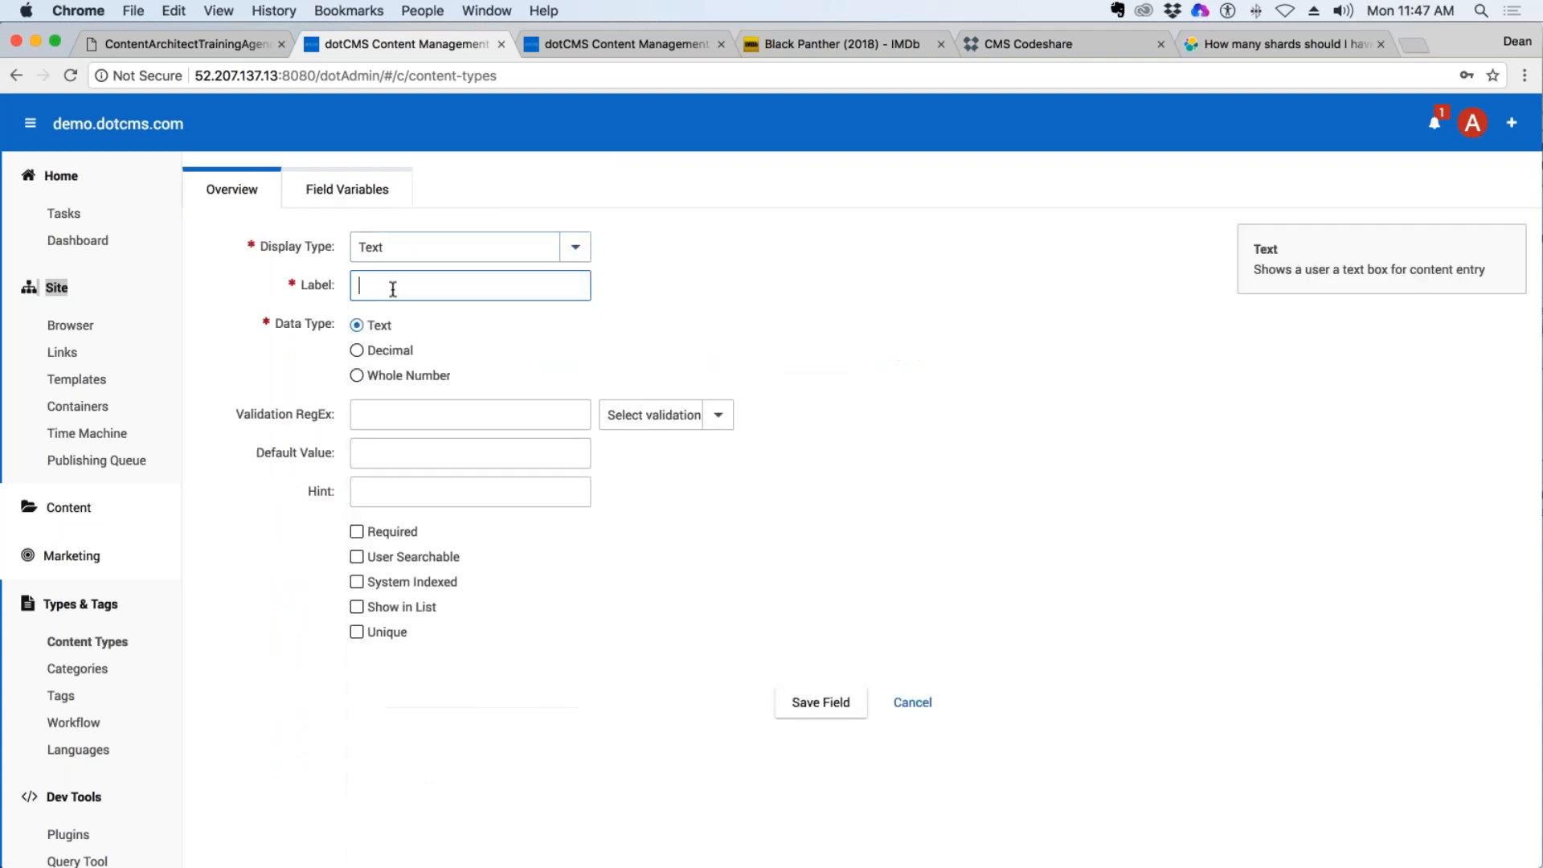
{"action": "type", "text": "Facebook"}
{"action": "left_click", "coordinate": [364, 561]}
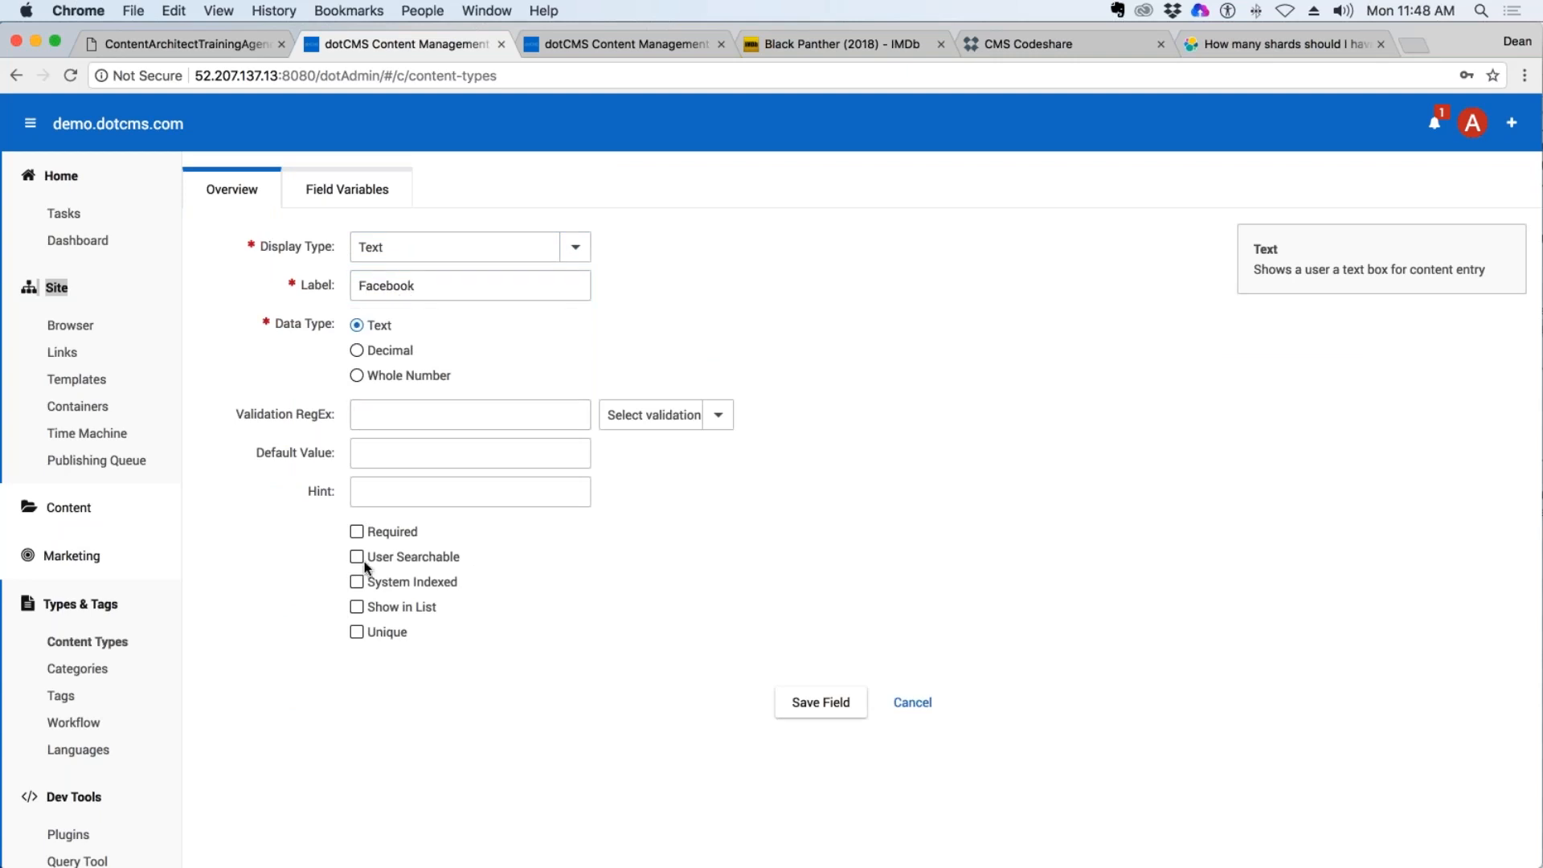
{"action": "left_click", "coordinate": [358, 559]}
{"action": "left_click", "coordinate": [356, 607]}
{"action": "left_click", "coordinate": [823, 694]}
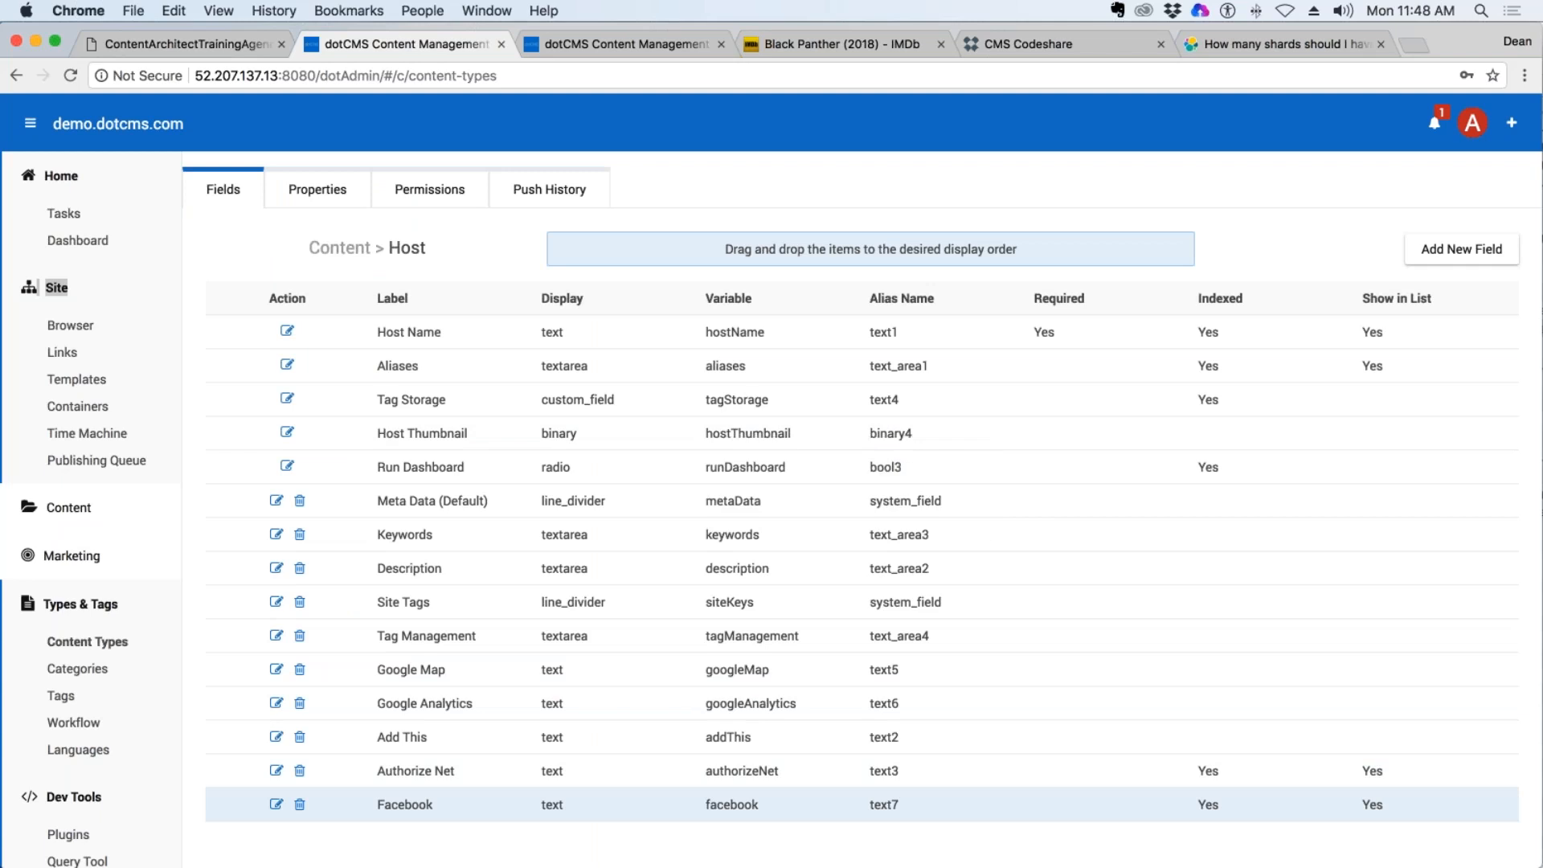
Reopen the demo.dotcms.com site for editing from the site browser and fill in its Authorize Net key.
{"action": "left_click", "coordinate": [69, 324]}
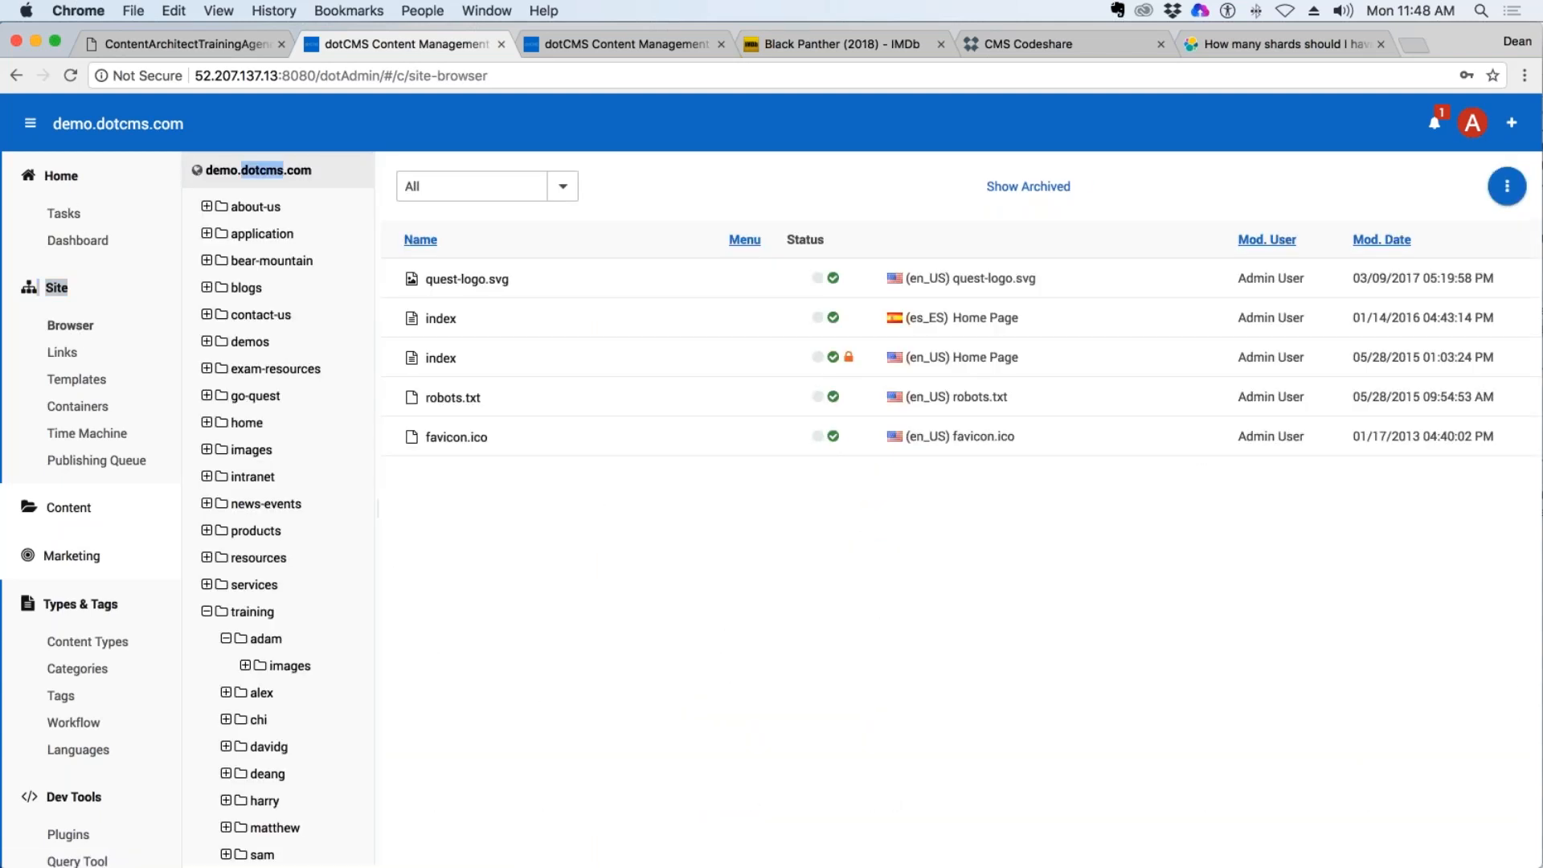
{"action": "right_click", "coordinate": [253, 169]}
{"action": "left_click", "coordinate": [295, 185]}
{"action": "scroll", "coordinate": [683, 574], "scroll_direction": "down", "scroll_amount": 15}
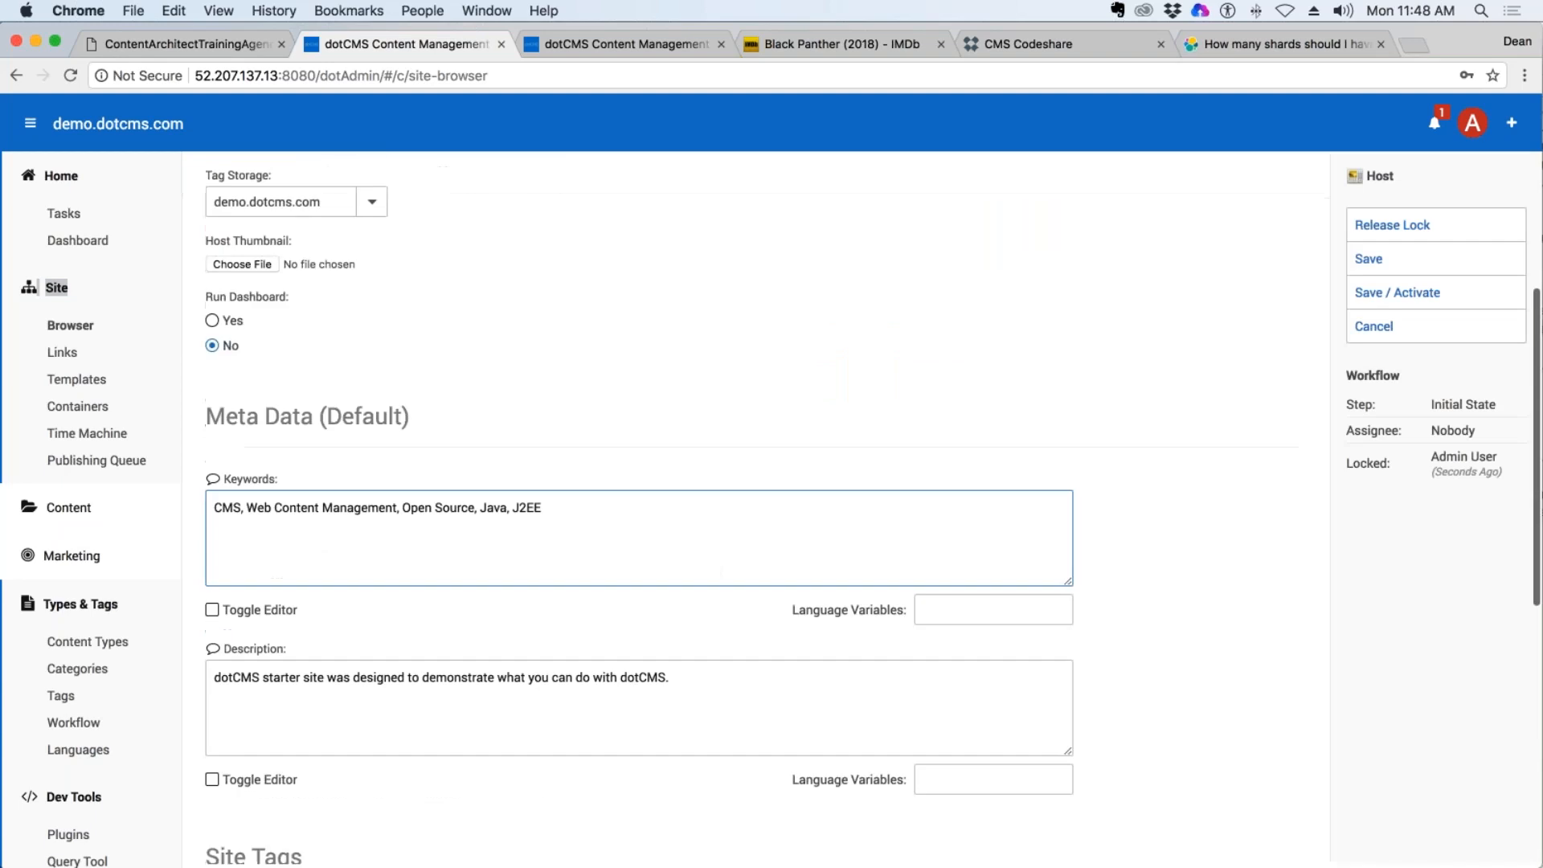
{"action": "left_click", "coordinate": [277, 747]}
{"action": "type", "text": "111222"}
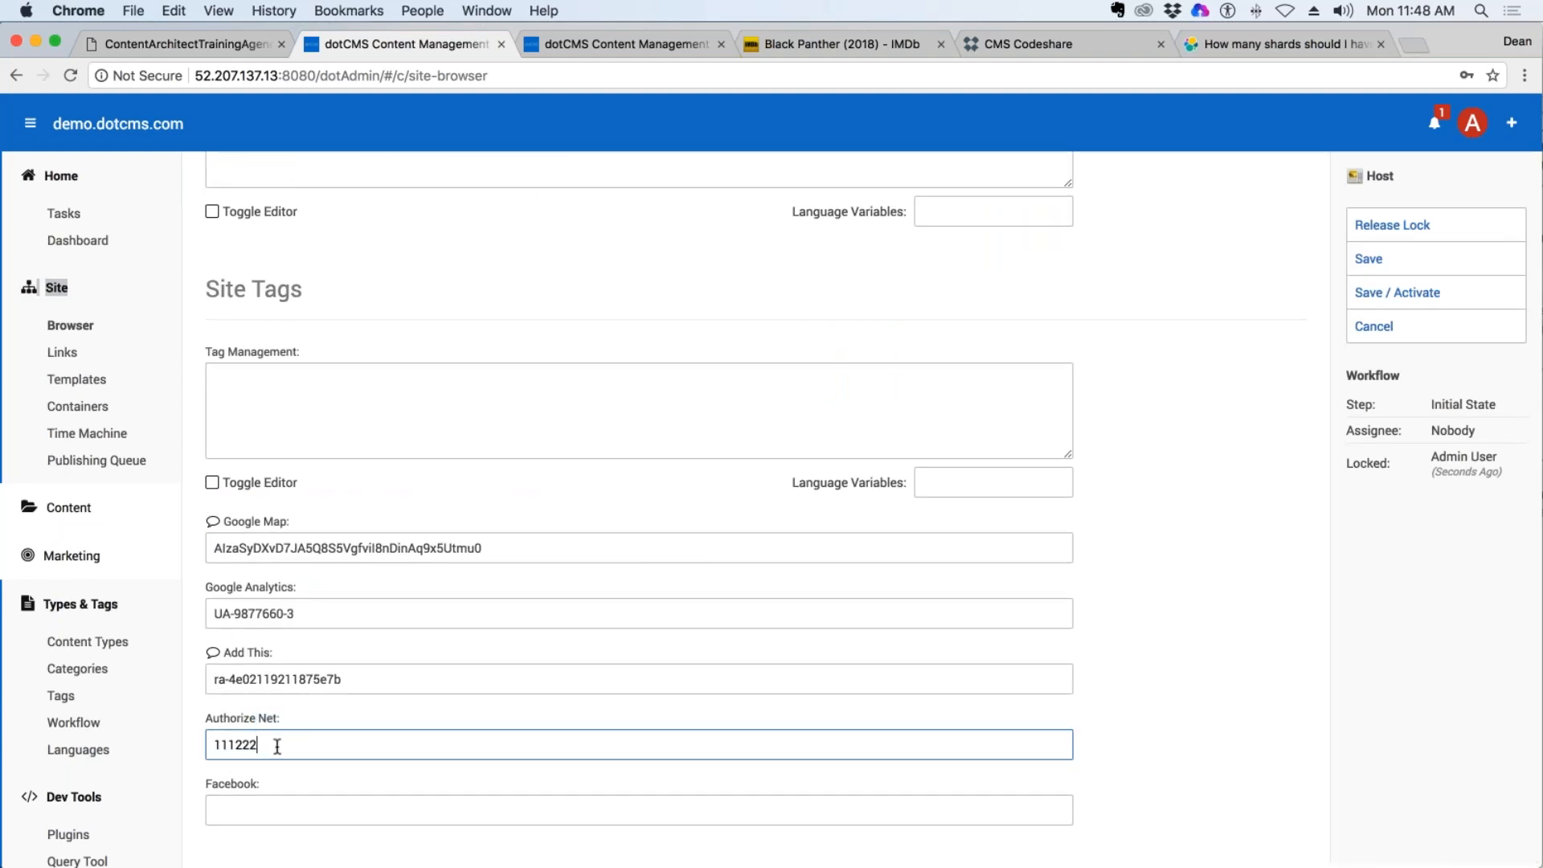
{"action": "type", "text": "33344455"}
Set the host's Facebook field to facebook.com/dotcms/myfacebook.
{"action": "left_click", "coordinate": [277, 809]}
{"action": "type", "text": "/dotcms/"}
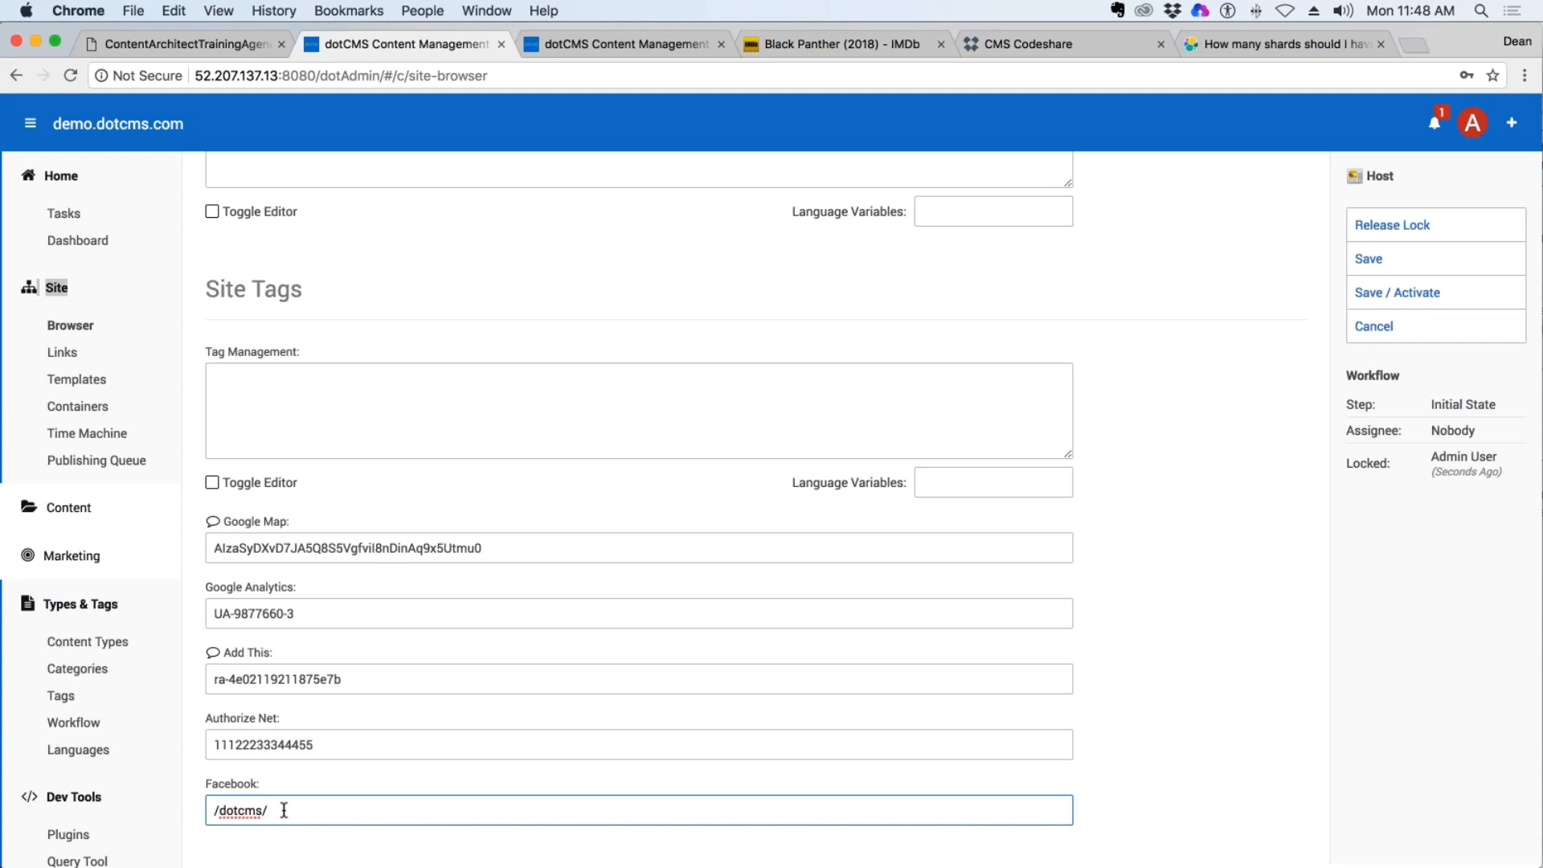
{"action": "type", "text": "myfaceboo"}
{"action": "type", "text": "k"}
{"action": "type", "text": "facebook.com"}
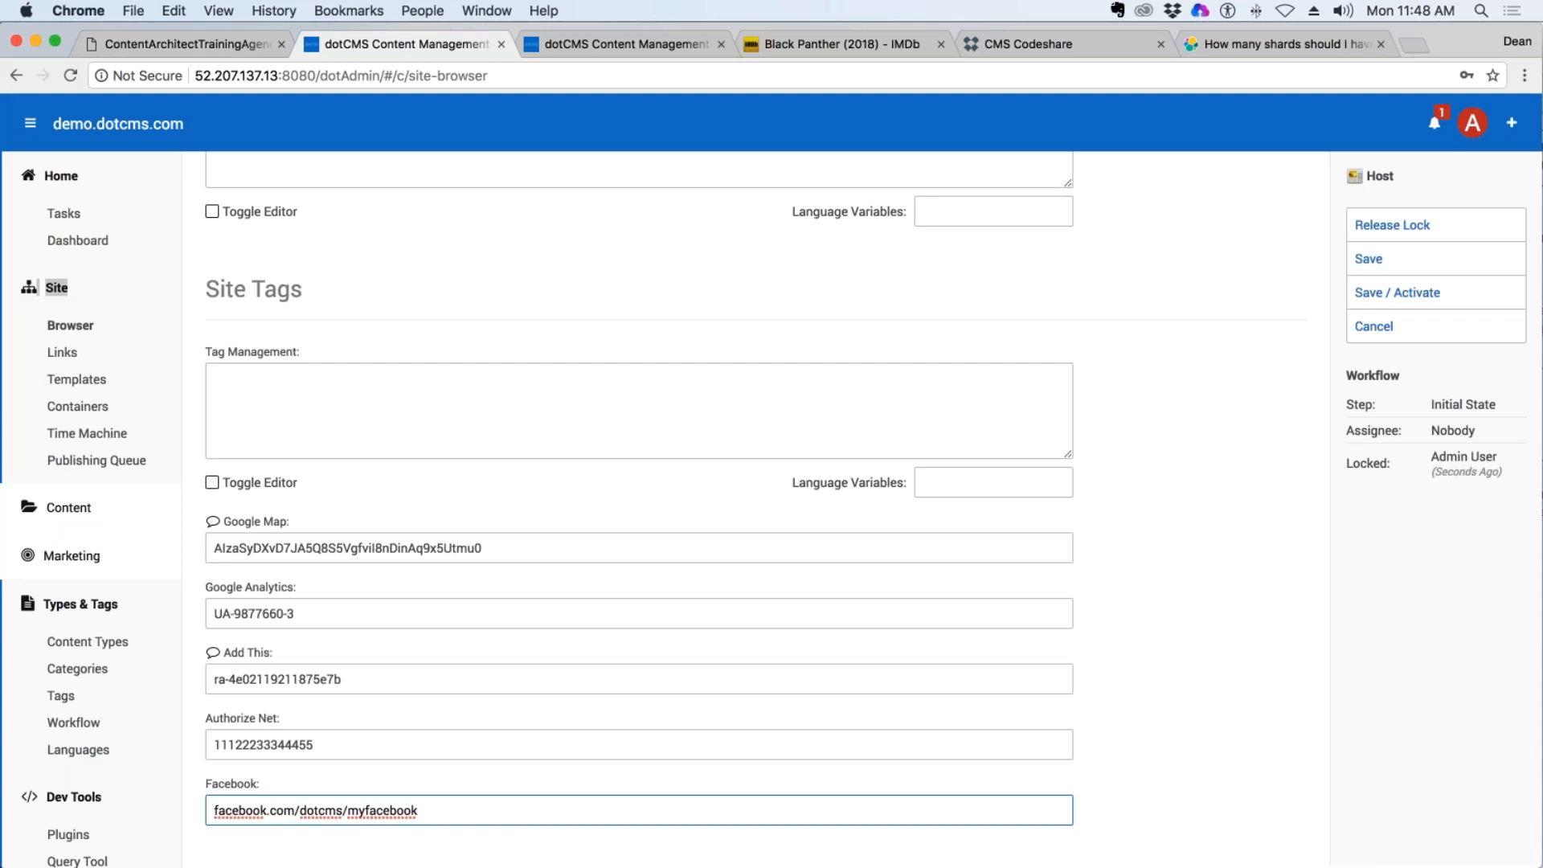
Save and activate the host, and open the index page from the training/deang folder.
{"action": "left_click", "coordinate": [1420, 292]}
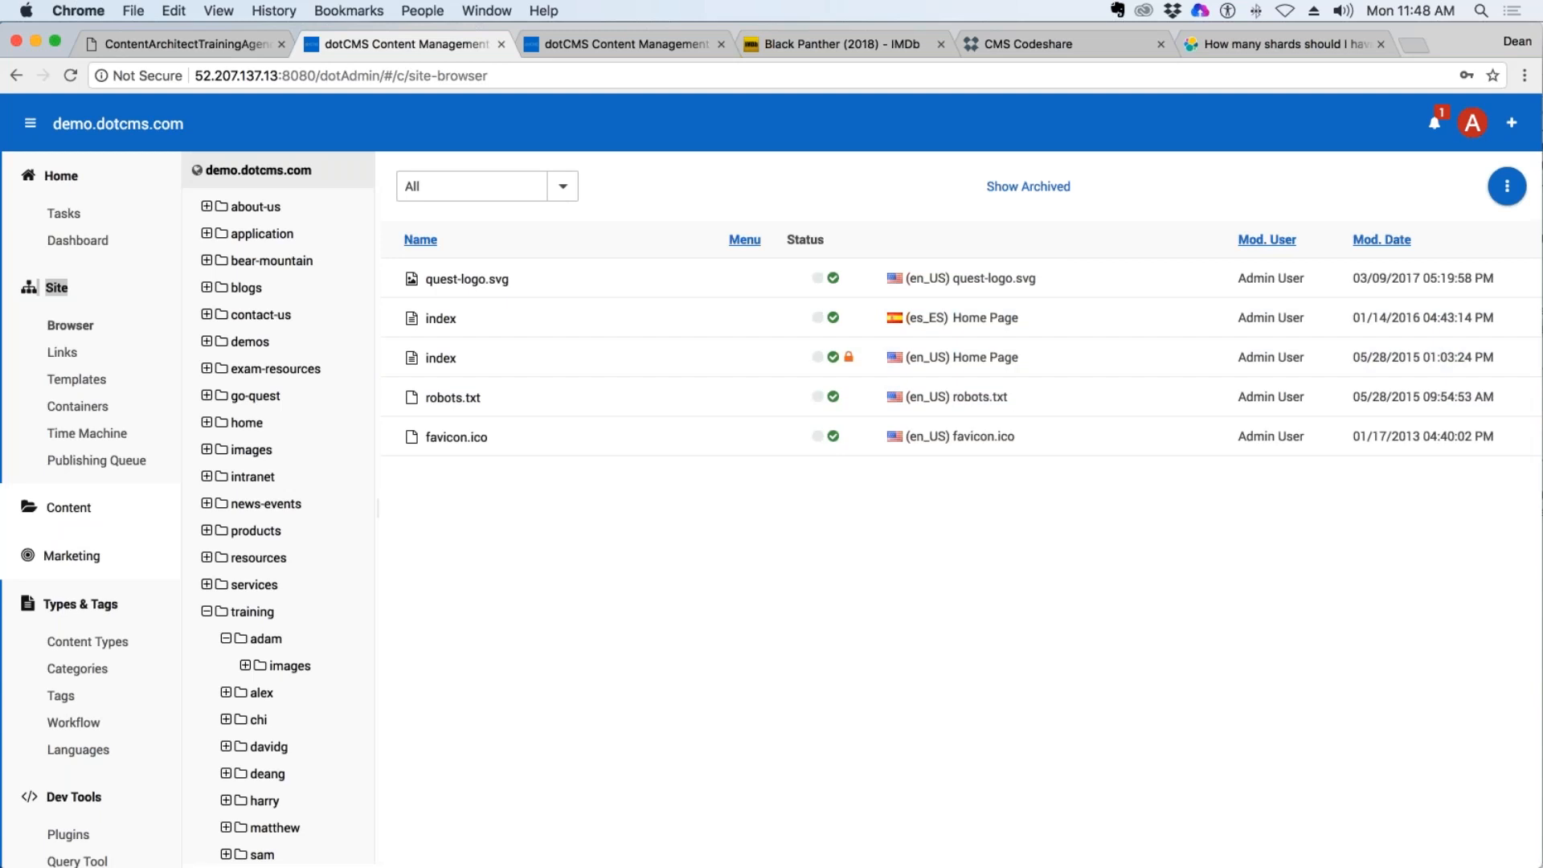
{"action": "left_click", "coordinate": [254, 613]}
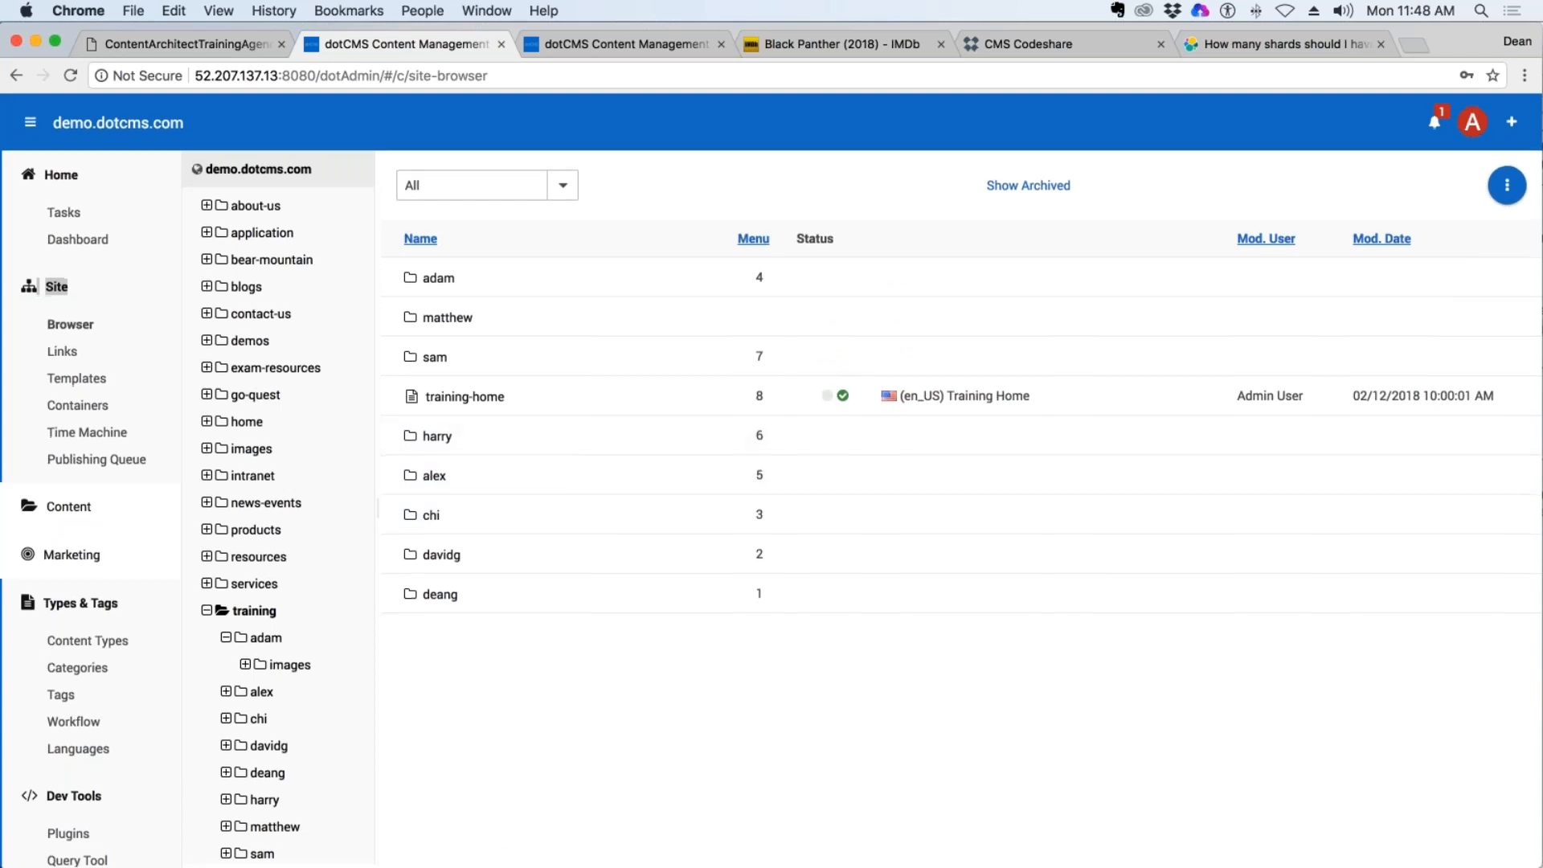
{"action": "left_click", "coordinate": [265, 775]}
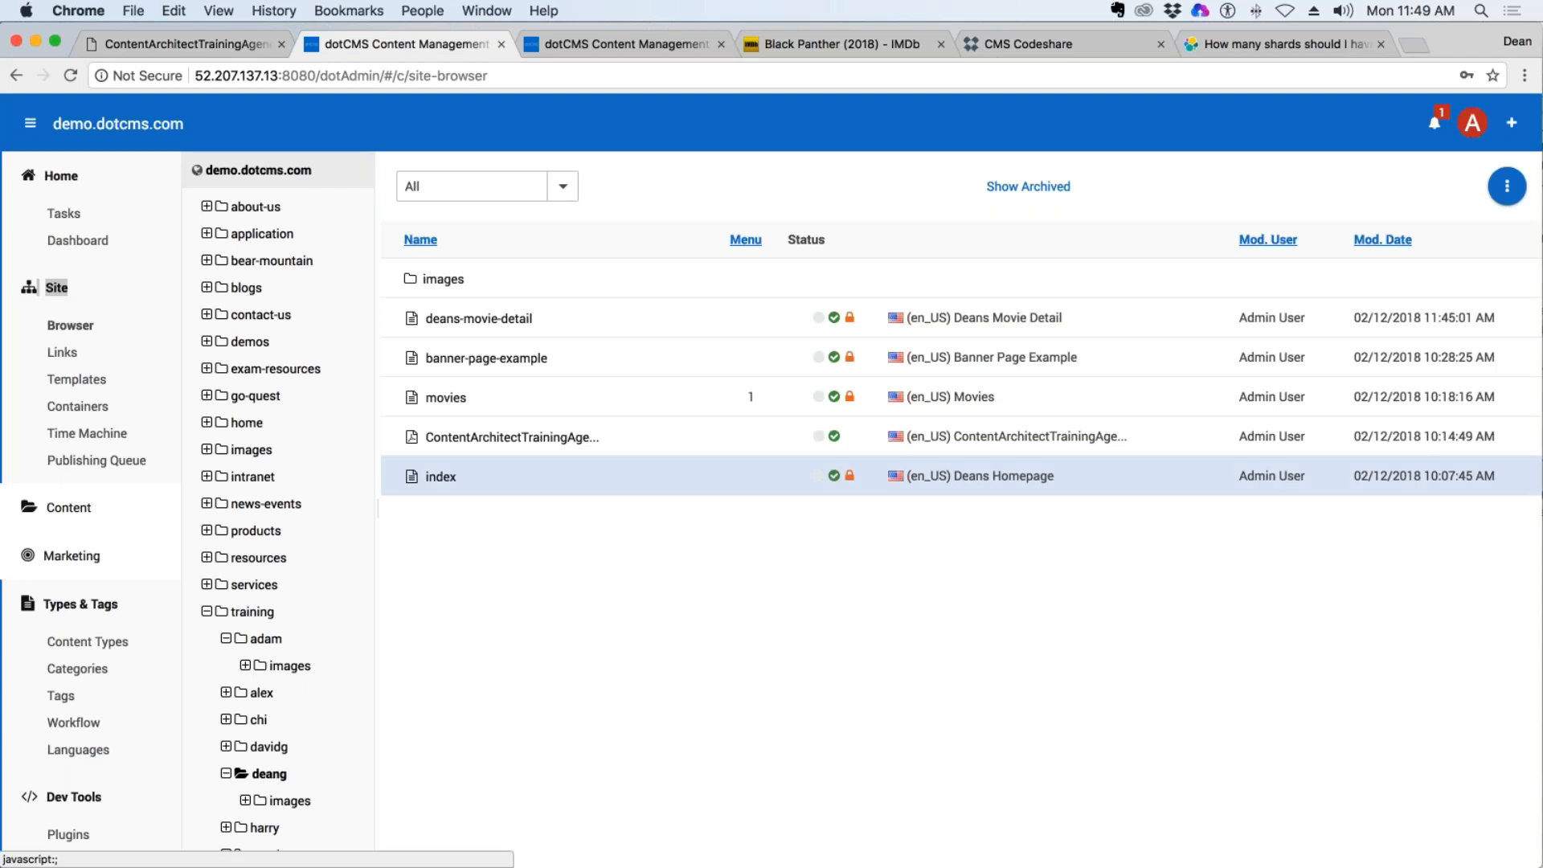
{"action": "left_click", "coordinate": [446, 479]}
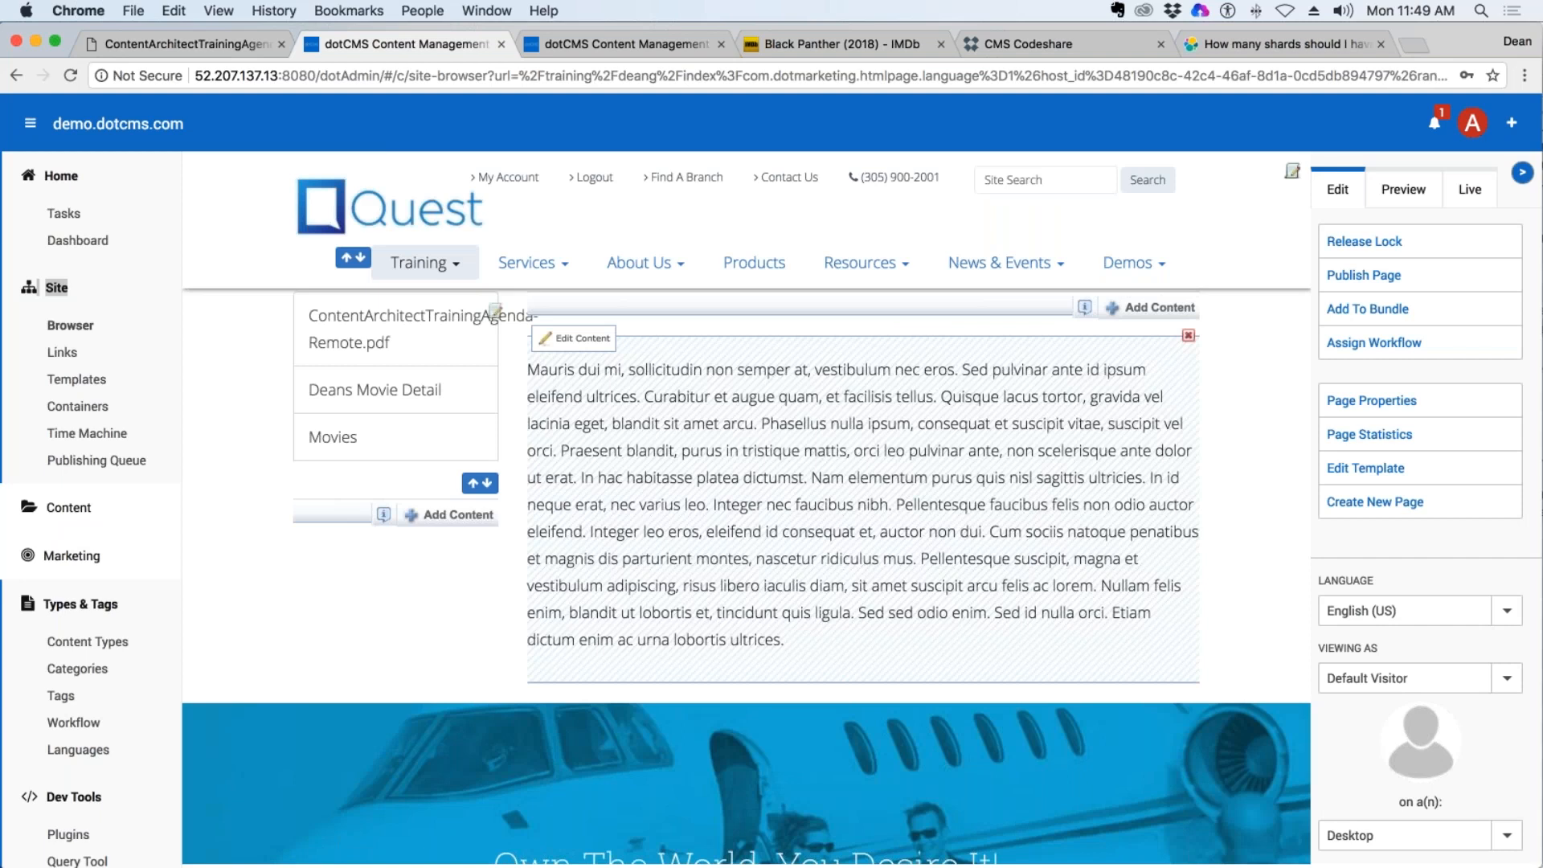
{"action": "left_click", "coordinate": [1149, 310]}
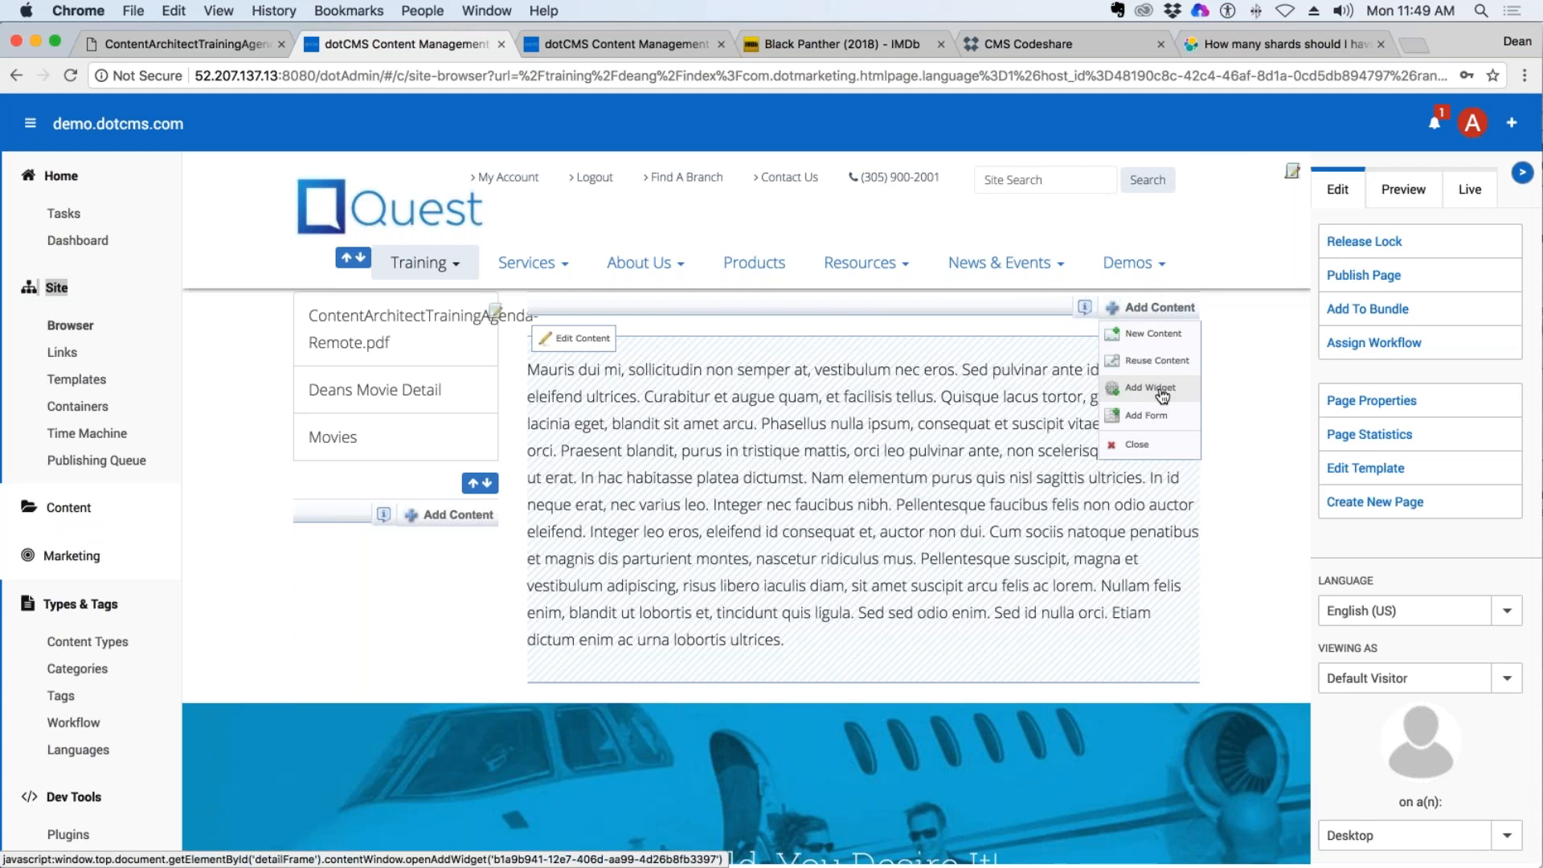
{"action": "left_click", "coordinate": [1161, 394]}
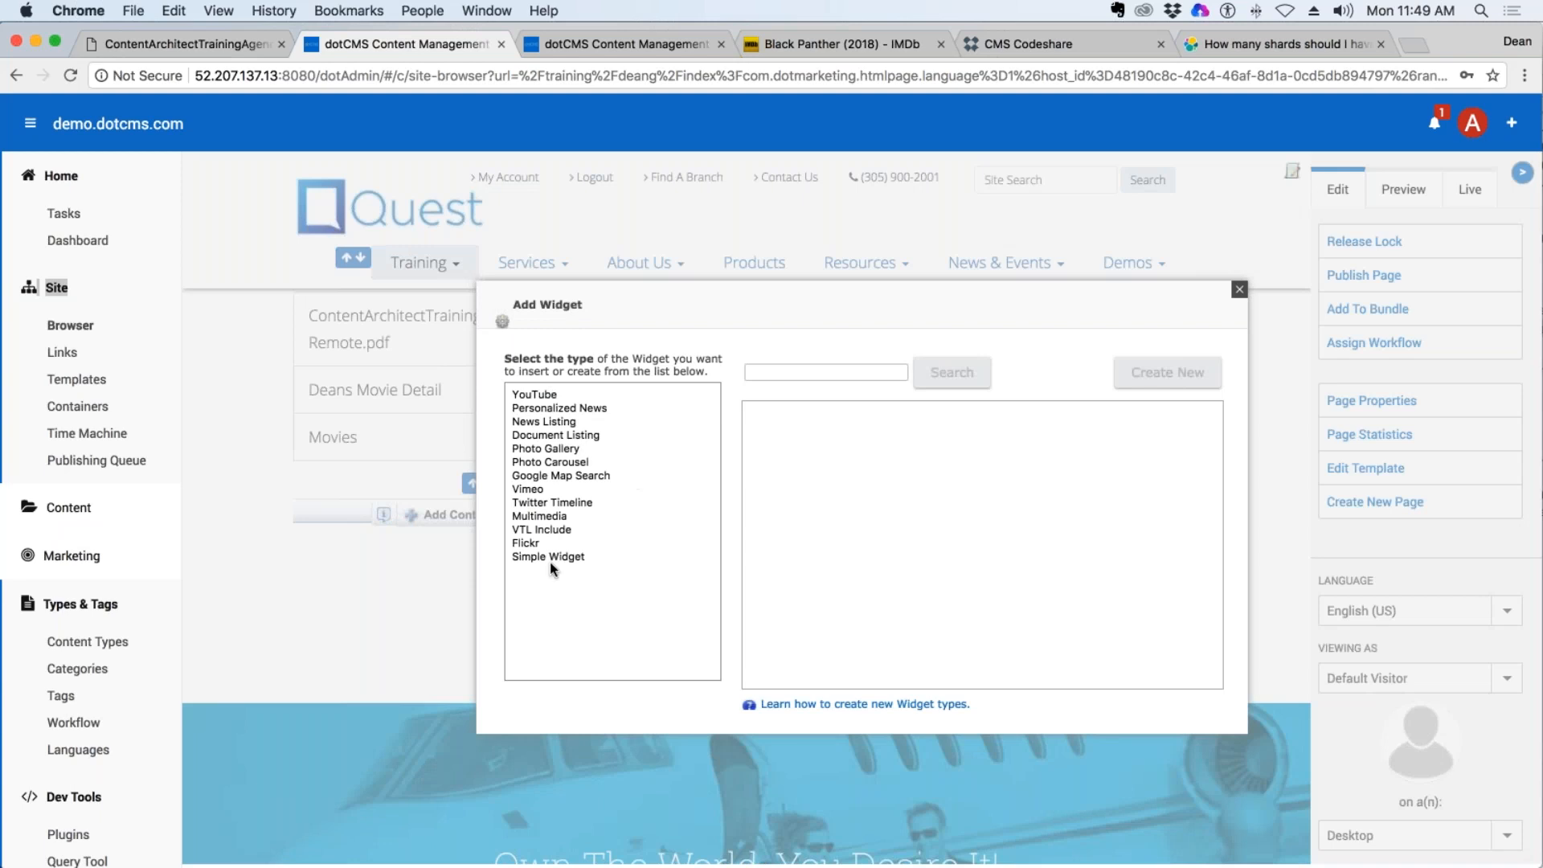
{"action": "left_click", "coordinate": [709, 554]}
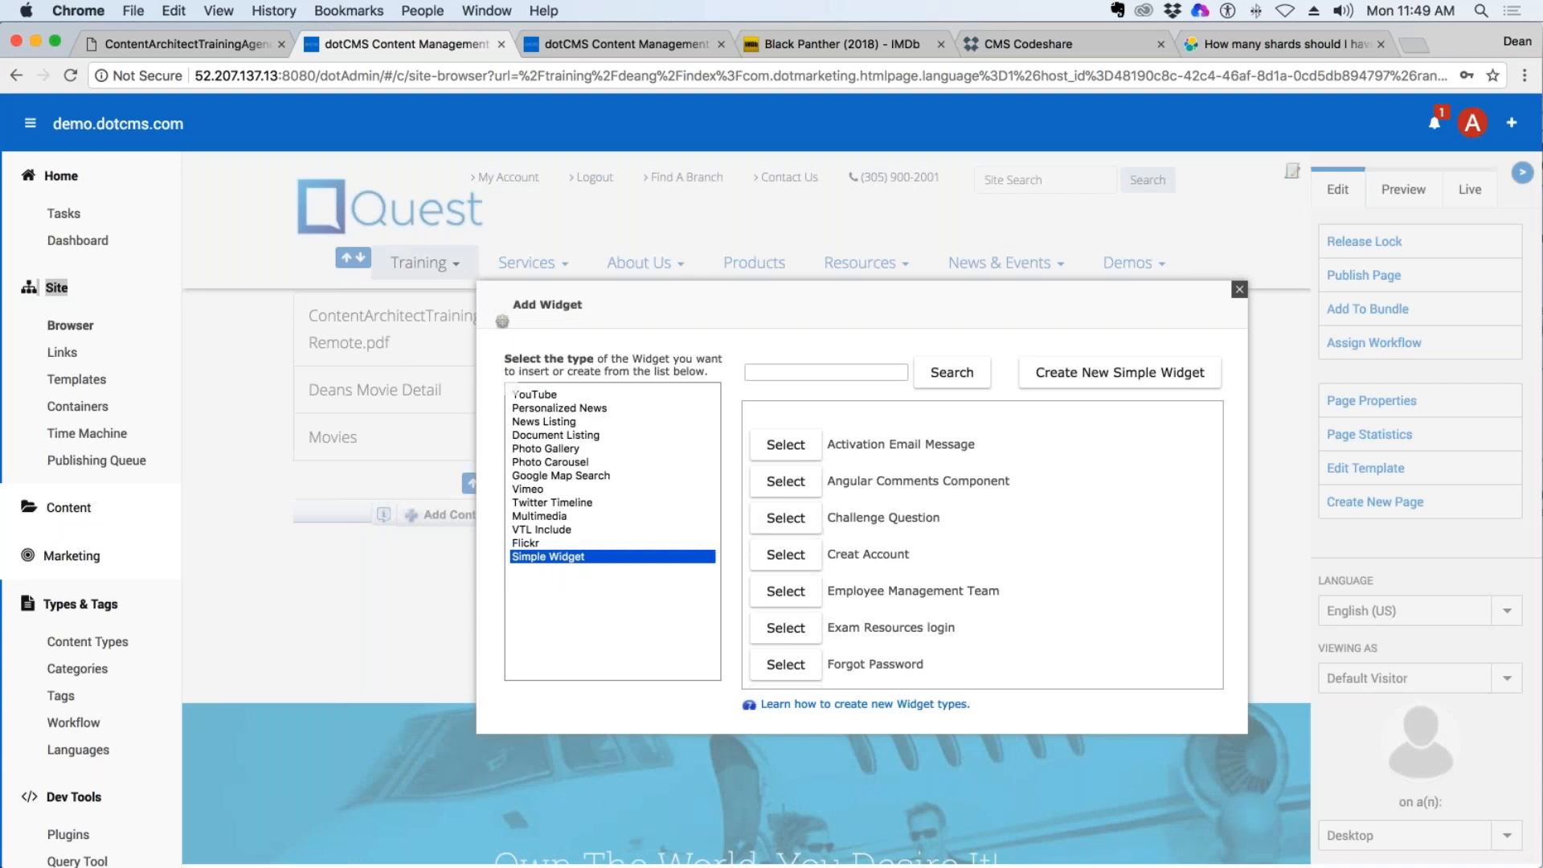
{"action": "left_click", "coordinate": [1239, 289]}
Start a new Simple Widget in the page's main content container.
{"action": "left_click", "coordinate": [1172, 310]}
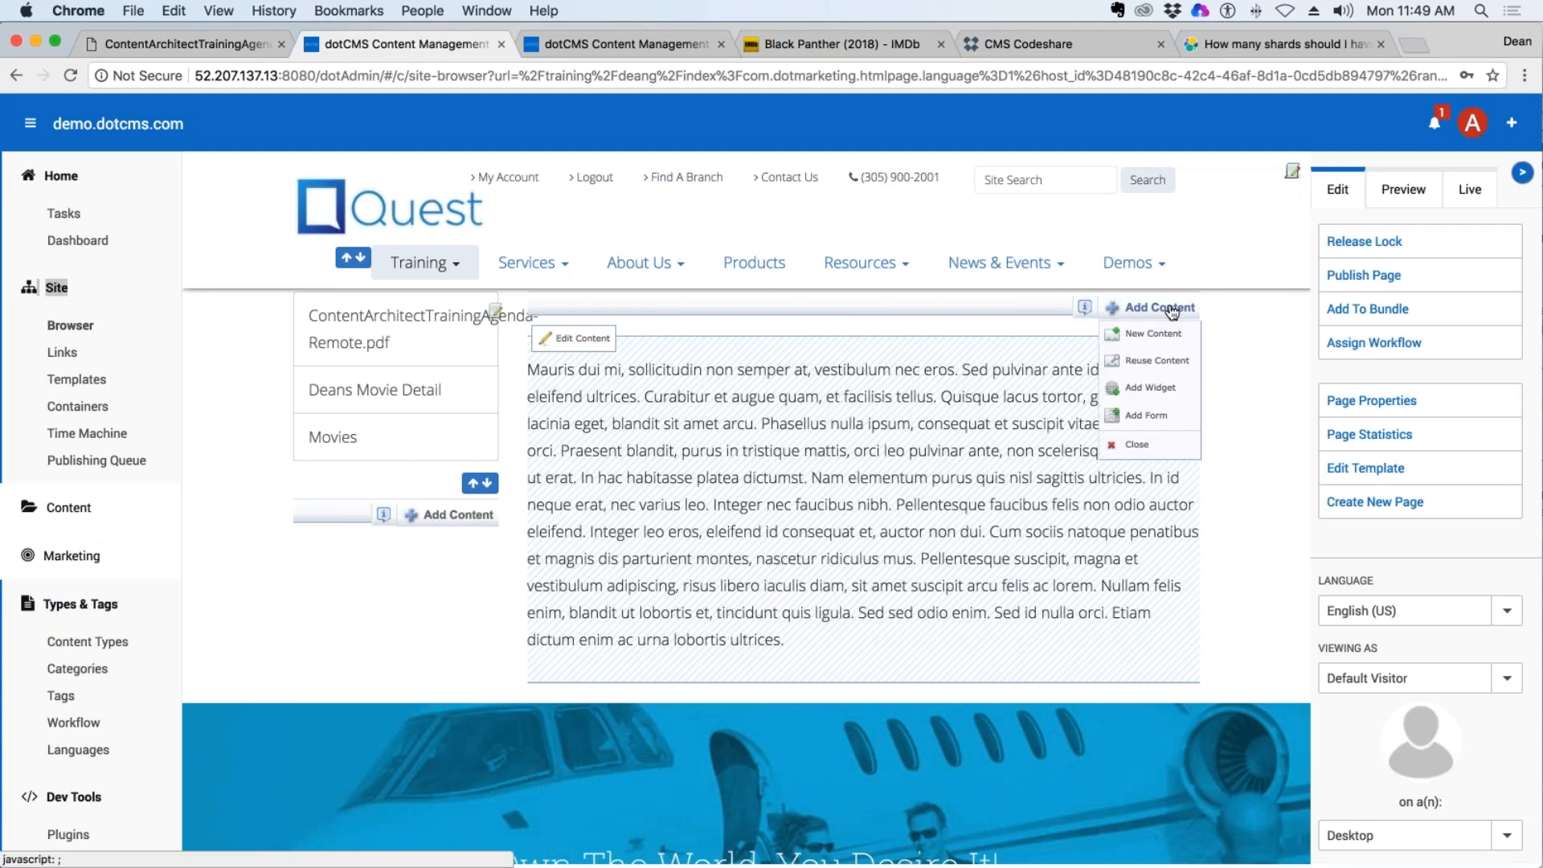
{"action": "left_click", "coordinate": [1161, 387]}
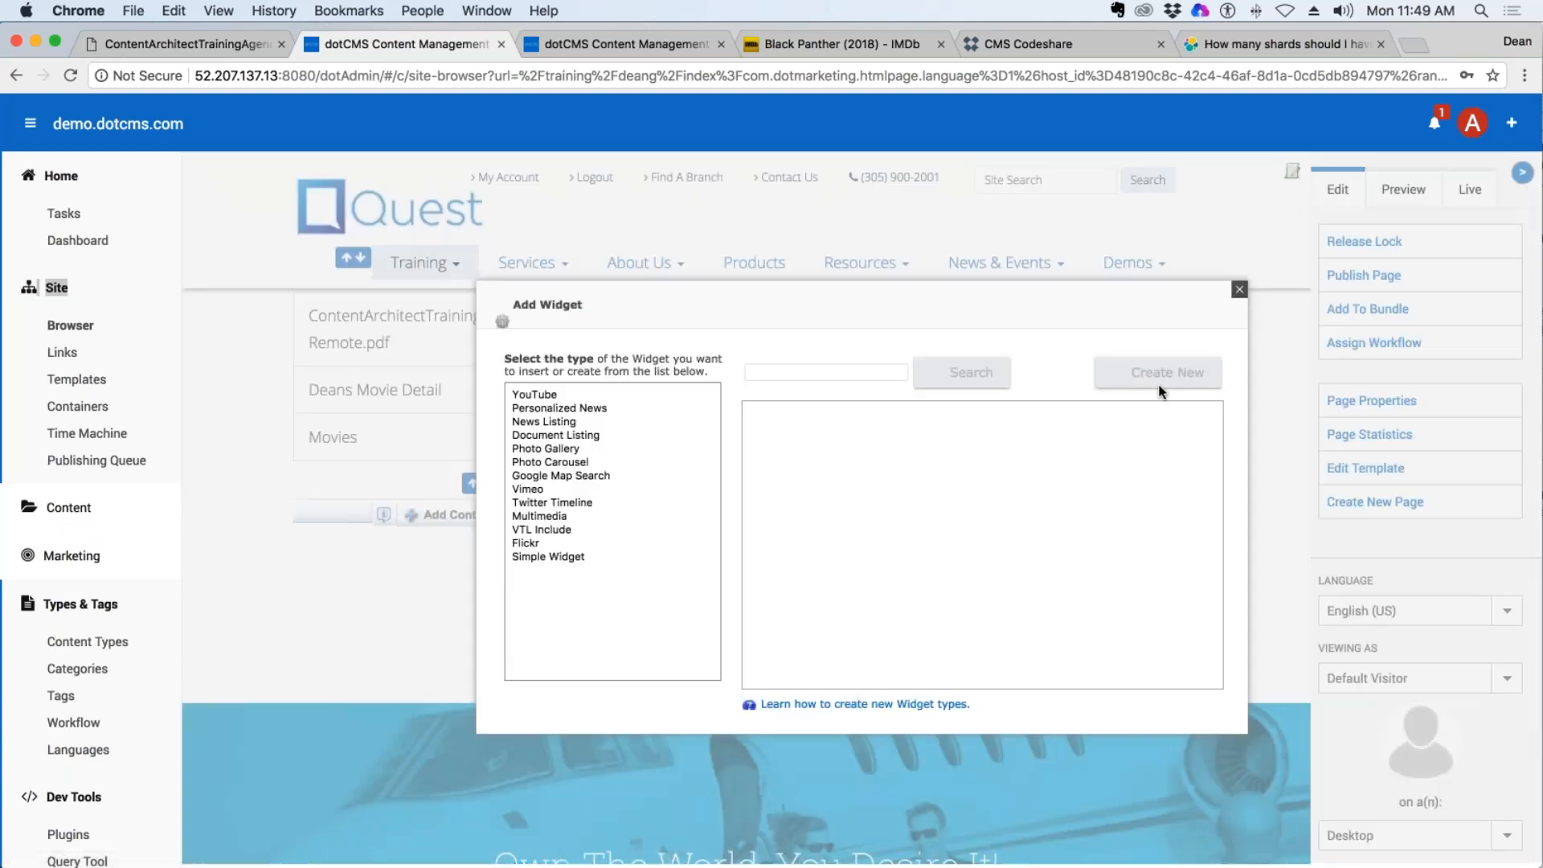
{"action": "left_click", "coordinate": [571, 557]}
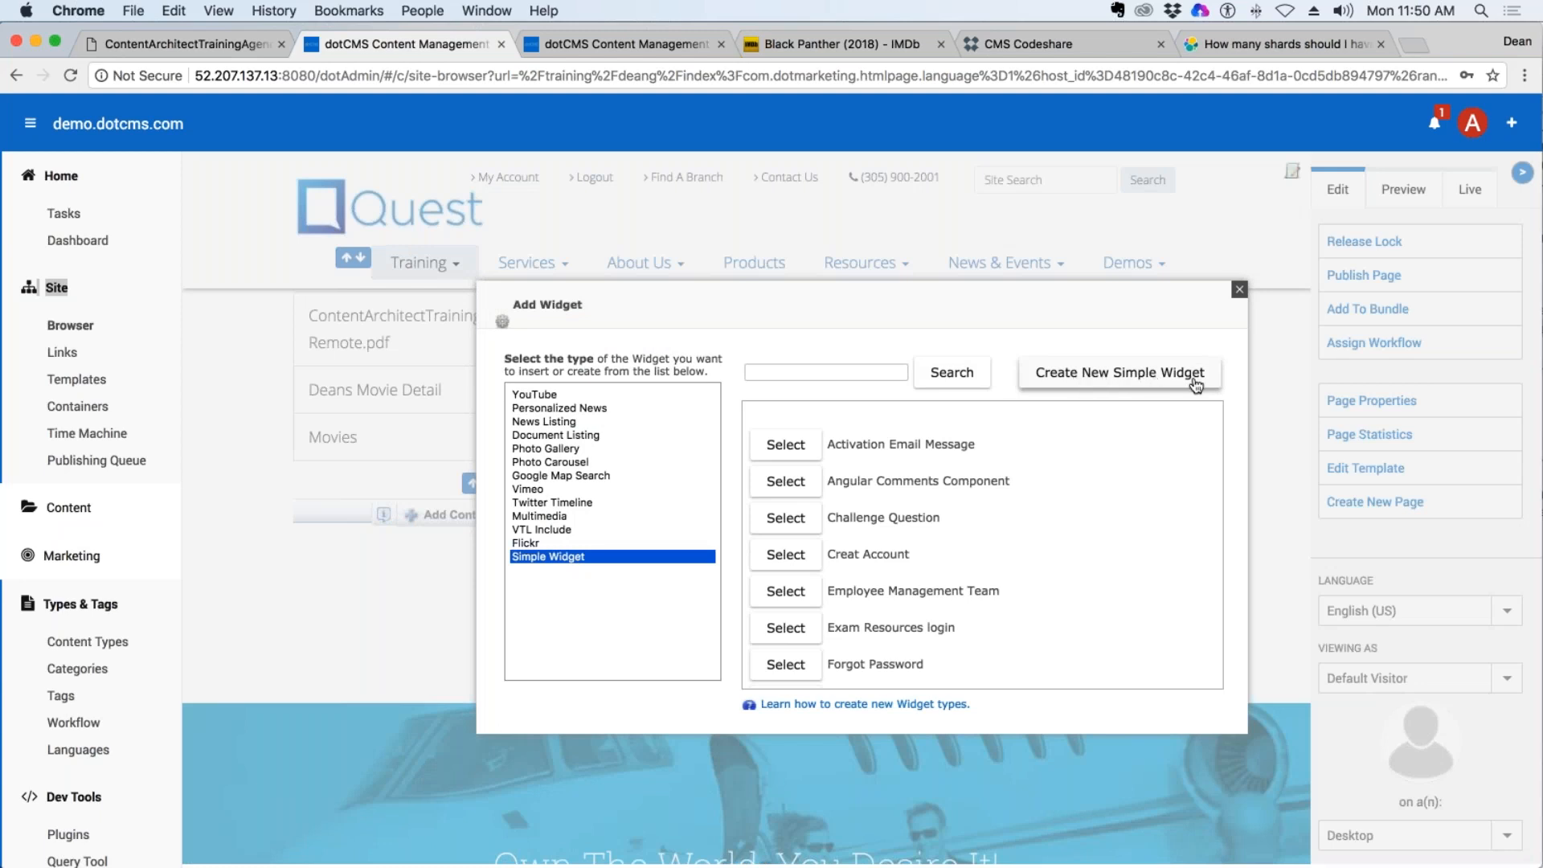
{"action": "left_click", "coordinate": [1137, 383]}
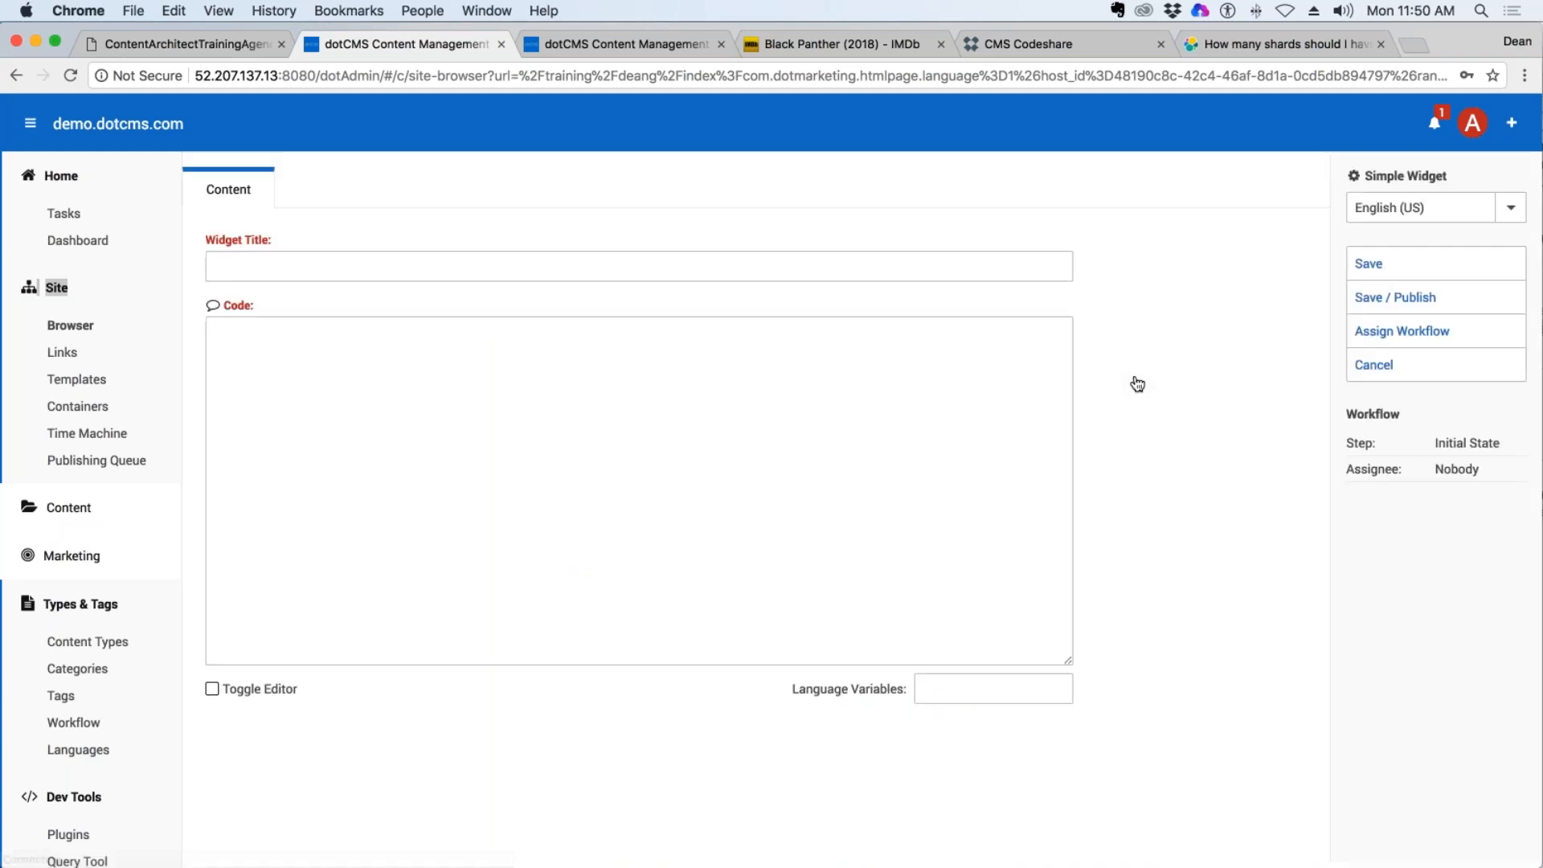
Set the widget title to "Deans host property pull".
{"action": "left_click", "coordinate": [283, 268]}
{"action": "left_click", "coordinate": [274, 359]}
{"action": "left_click", "coordinate": [272, 265]}
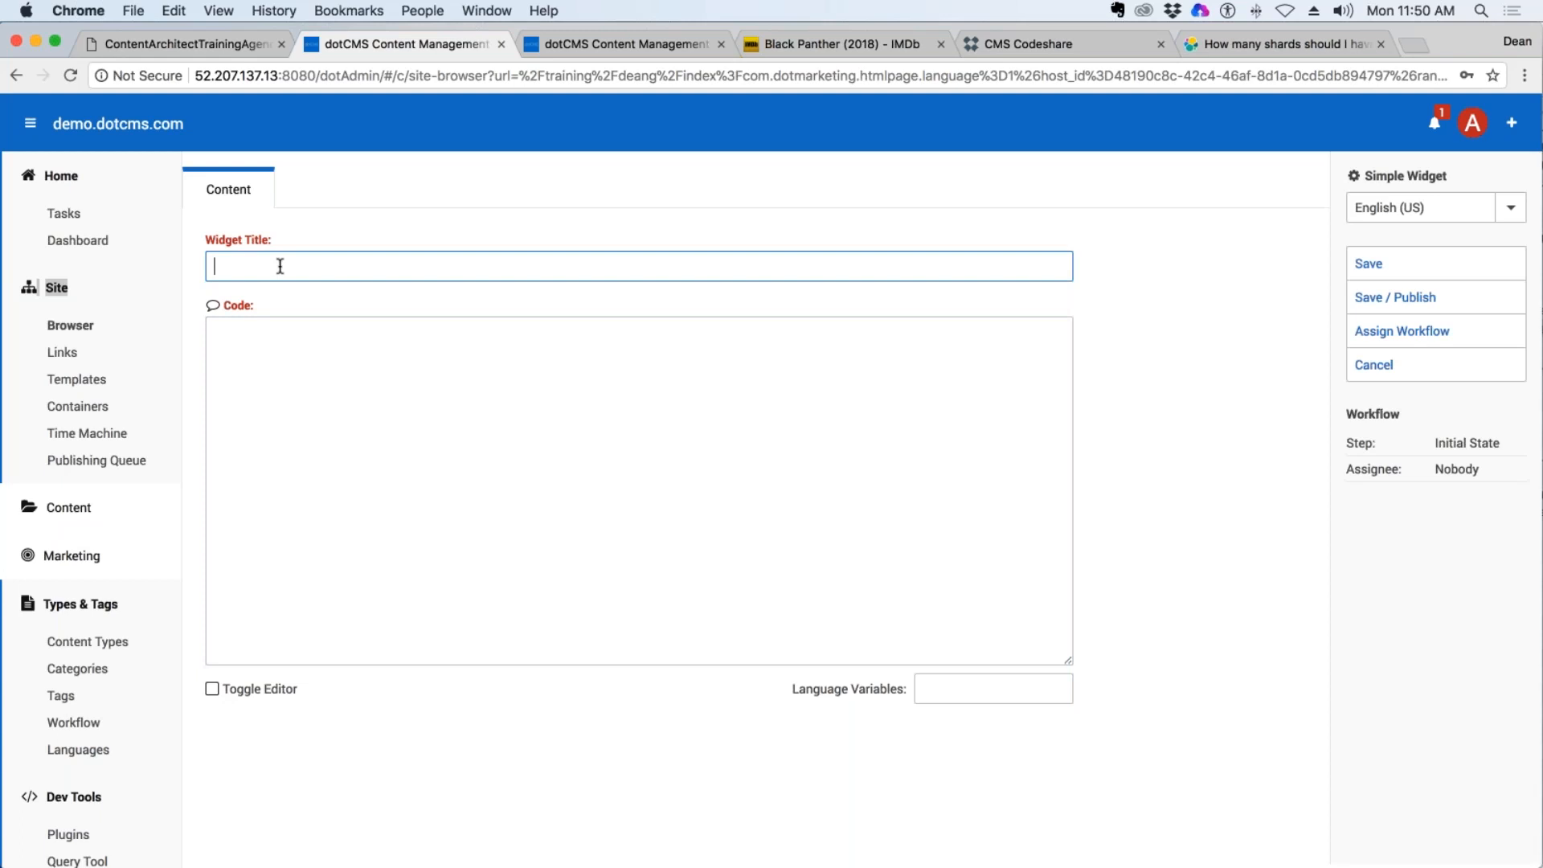
{"action": "type", "text": "Deans host property pull"}
Enter the label lines "Host Name:" and "Facebook Link:" in the widget's code.
{"action": "left_click", "coordinate": [315, 345]}
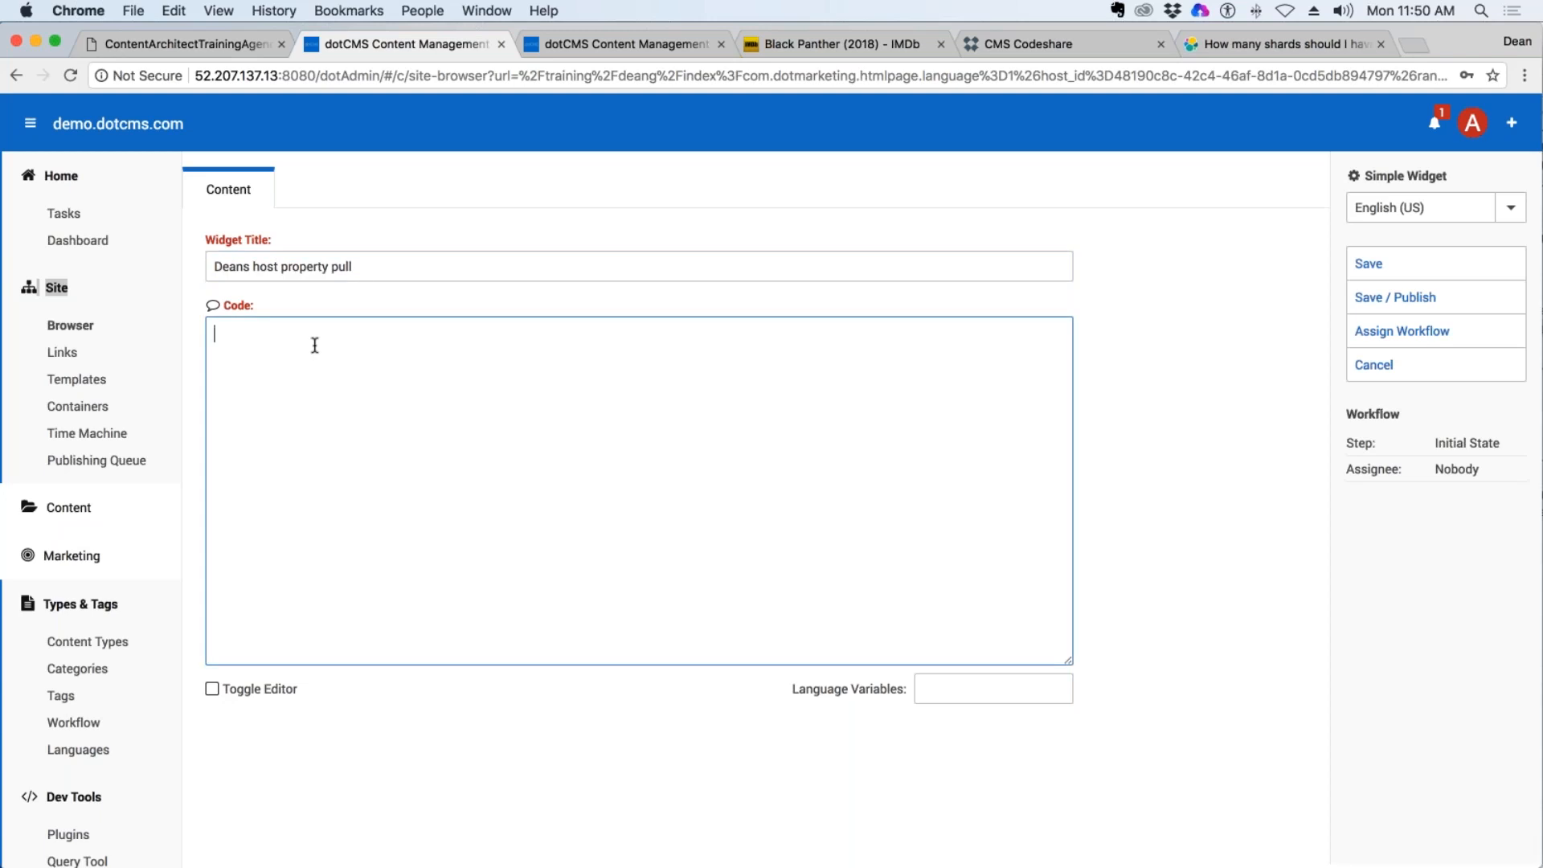
{"action": "type", "text": "Host Name:"}
{"action": "key", "text": "Return"}
{"action": "type", "text": "Facebook"}
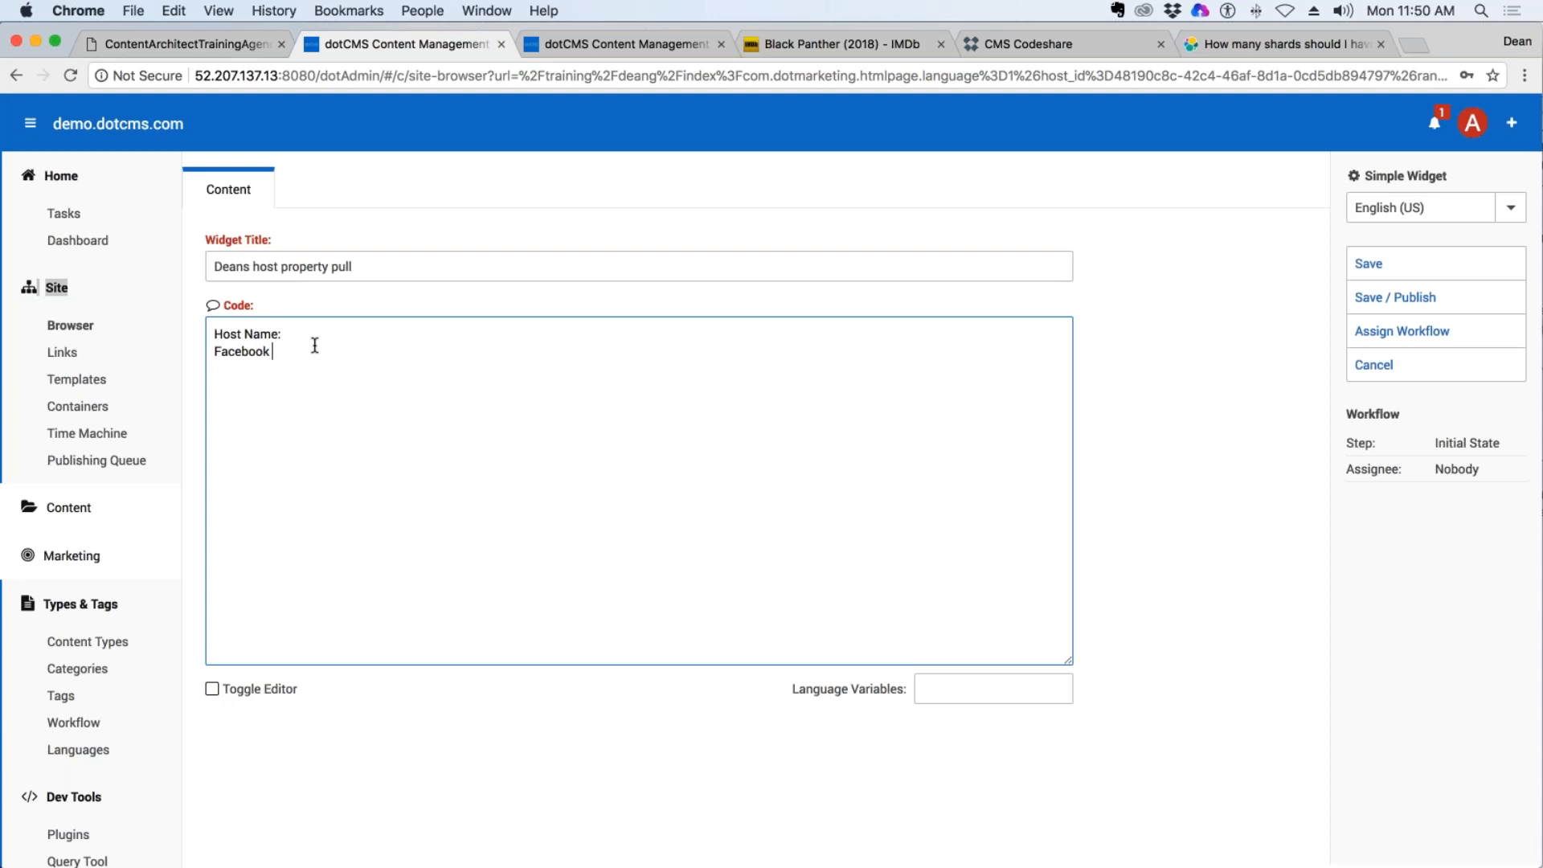
{"action": "type", "text": " Link:"}
{"action": "key", "text": "Return"}
Add the label lines "Shopping Cart Key:" and "Google Analytics:", and begin a "$" variable reference after "Host Name:".
{"action": "type", "text": "Shopi"}
{"action": "type", "text": "fy"}
{"action": "key", "text": "BackSpace"}
{"action": "key", "text": "BackSpace"}
{"action": "key", "text": "BackSpace"}
{"action": "type", "text": "ping Cart Key:"}
{"action": "key", "text": "Return"}
{"action": "type", "text": "Google Analytica"}
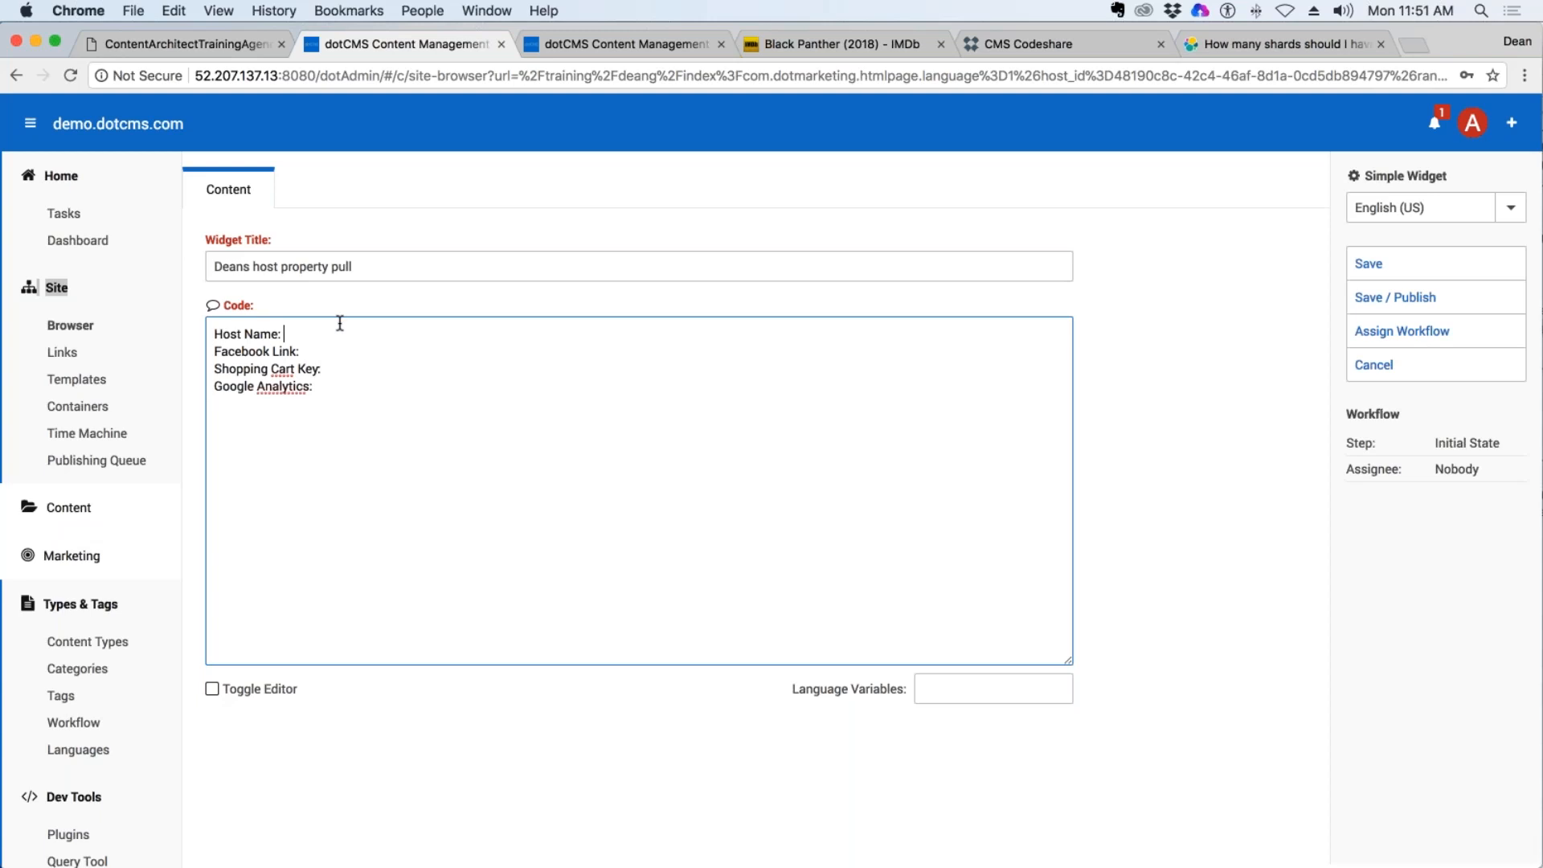
{"action": "type", "text": "$."}
Search the dotCMS documentation site for "reserved words" and open the Built-in Variables & Reserved Words page.
{"action": "left_click", "coordinate": [1103, 40]}
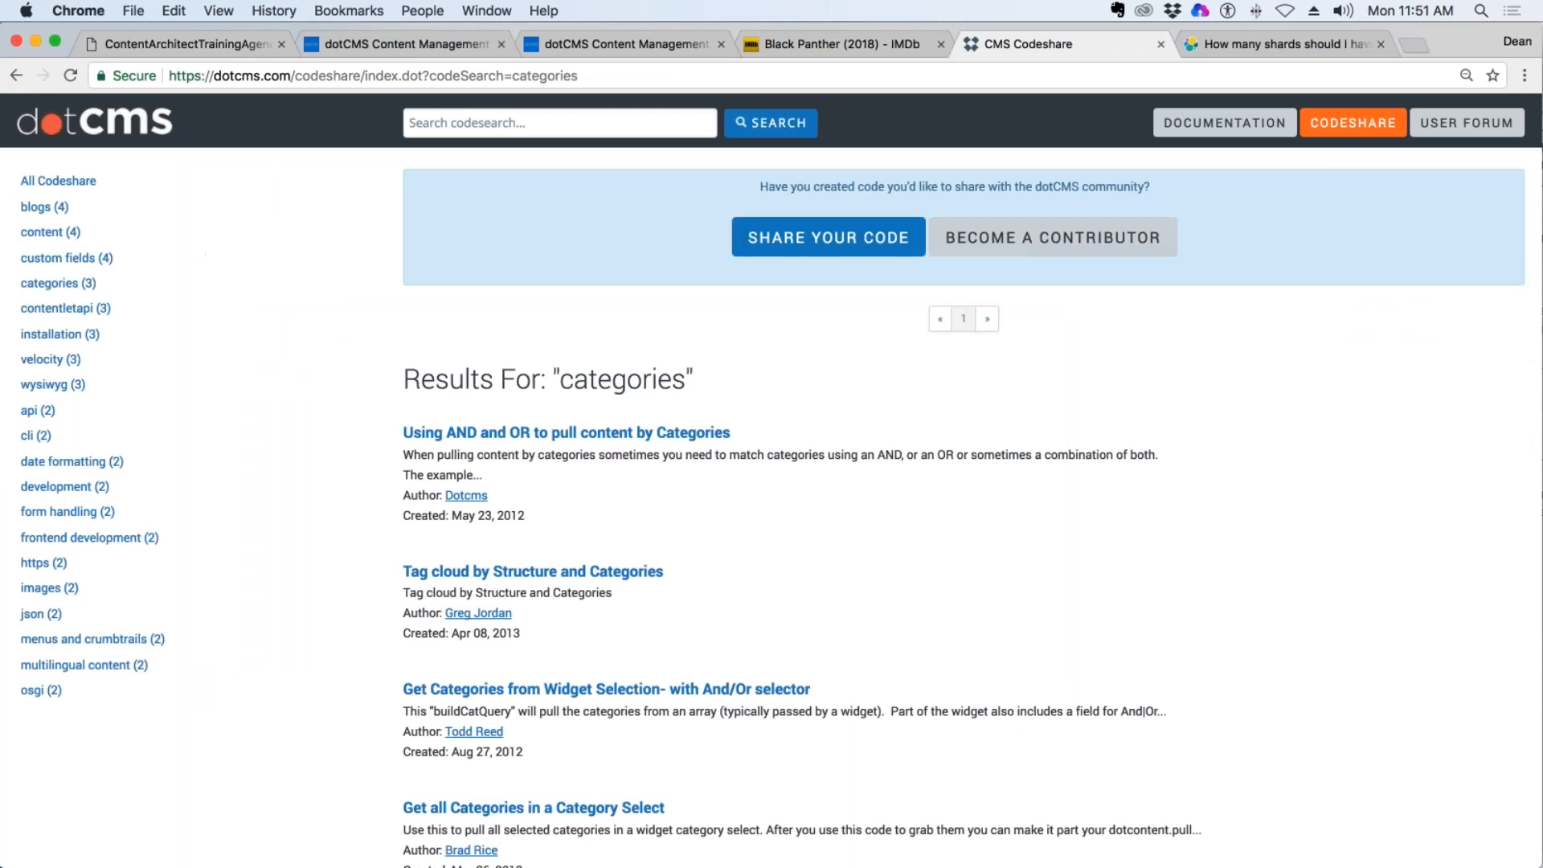
{"action": "left_click", "coordinate": [1225, 122]}
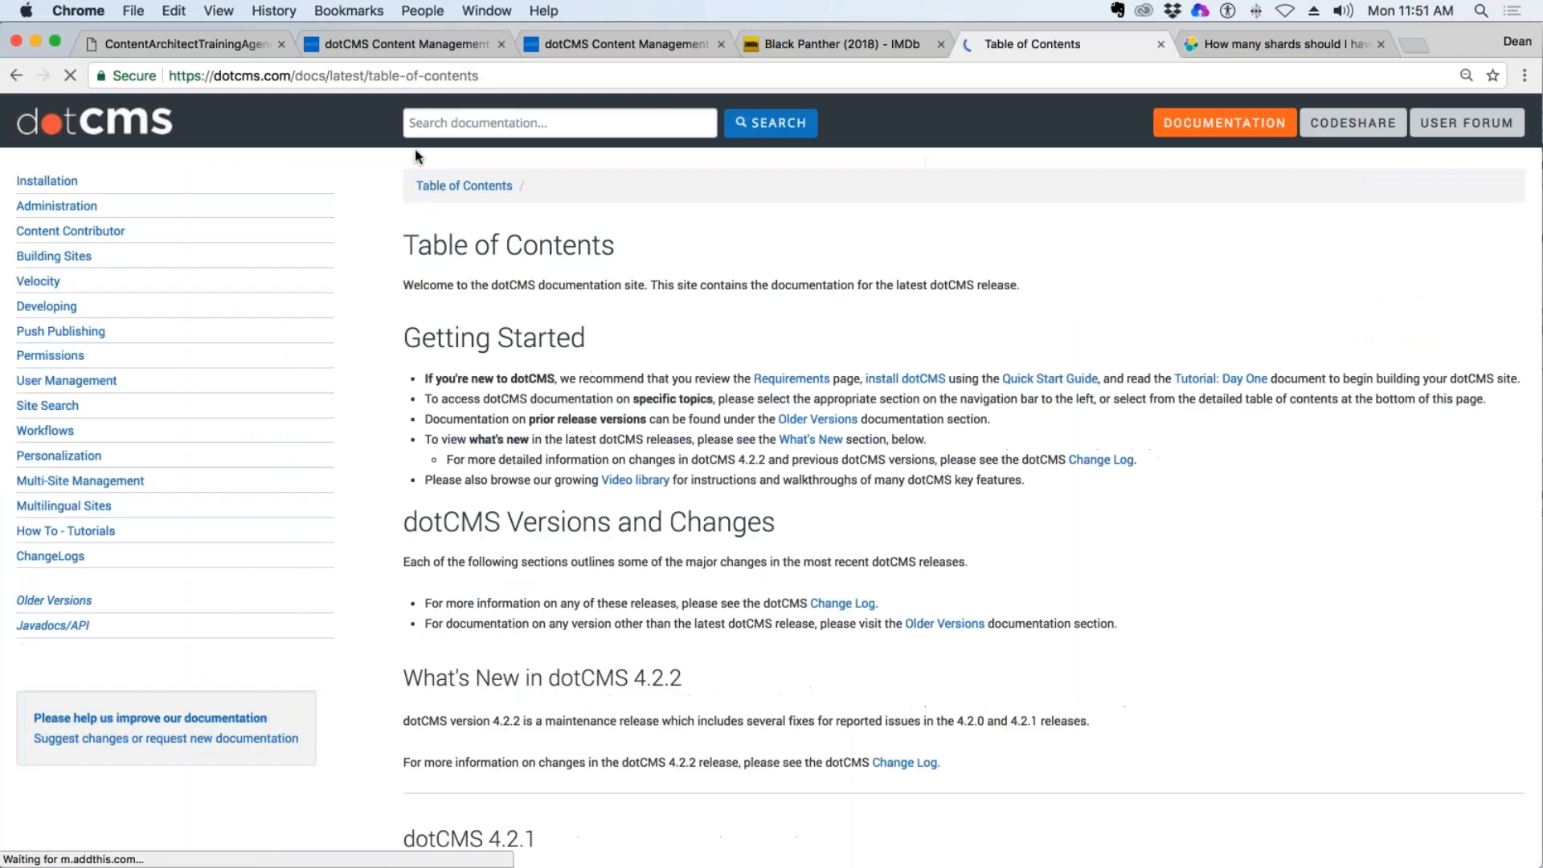
{"action": "type", "text": "host pro"}
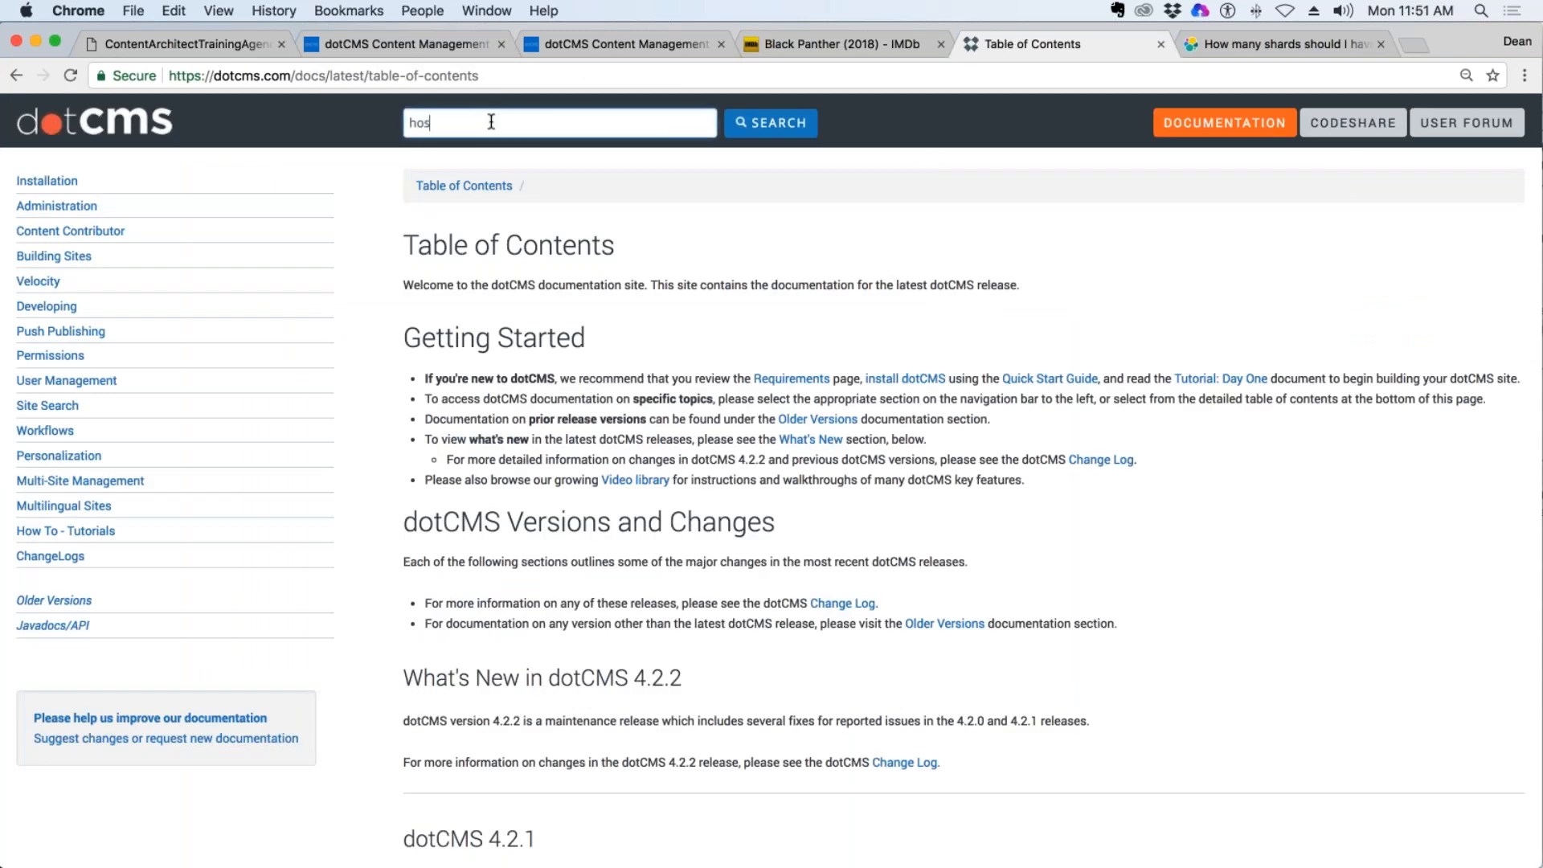
{"action": "key", "text": "BackSpace"}
{"action": "key", "text": "BackSpace"}
{"action": "key", "text": "BackSpace"}
{"action": "key", "text": "BackSpace"}
{"action": "key", "text": "BackSpace"}
{"action": "key", "text": "BackSpace"}
{"action": "key", "text": "BackSpace"}
{"action": "key", "text": "BackSpace"}
{"action": "type", "text": "reserved words"}
{"action": "key", "text": "Return"}
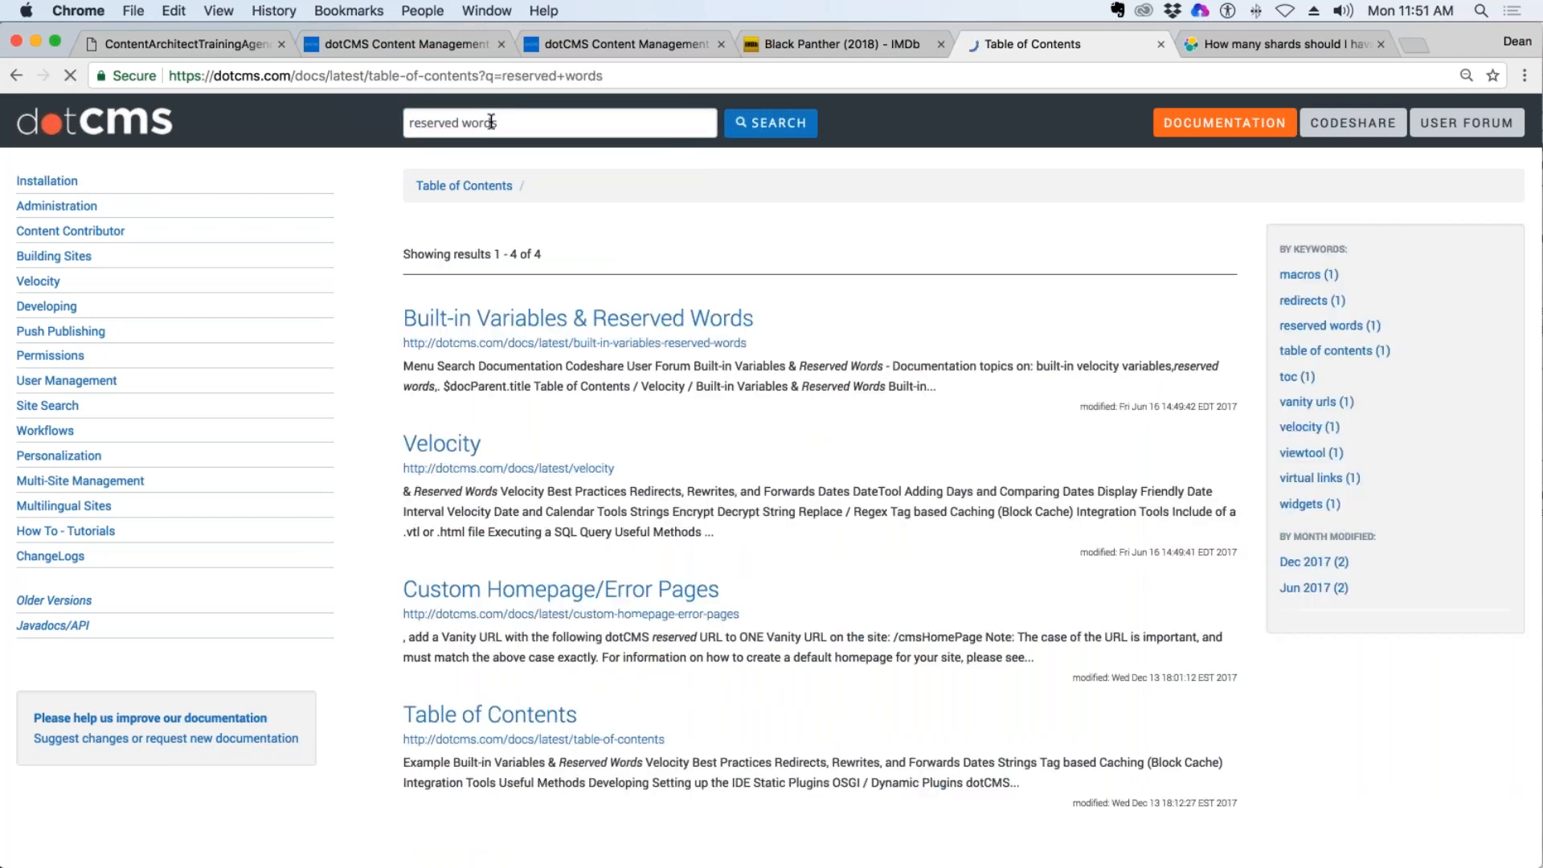
{"action": "left_click", "coordinate": [537, 320]}
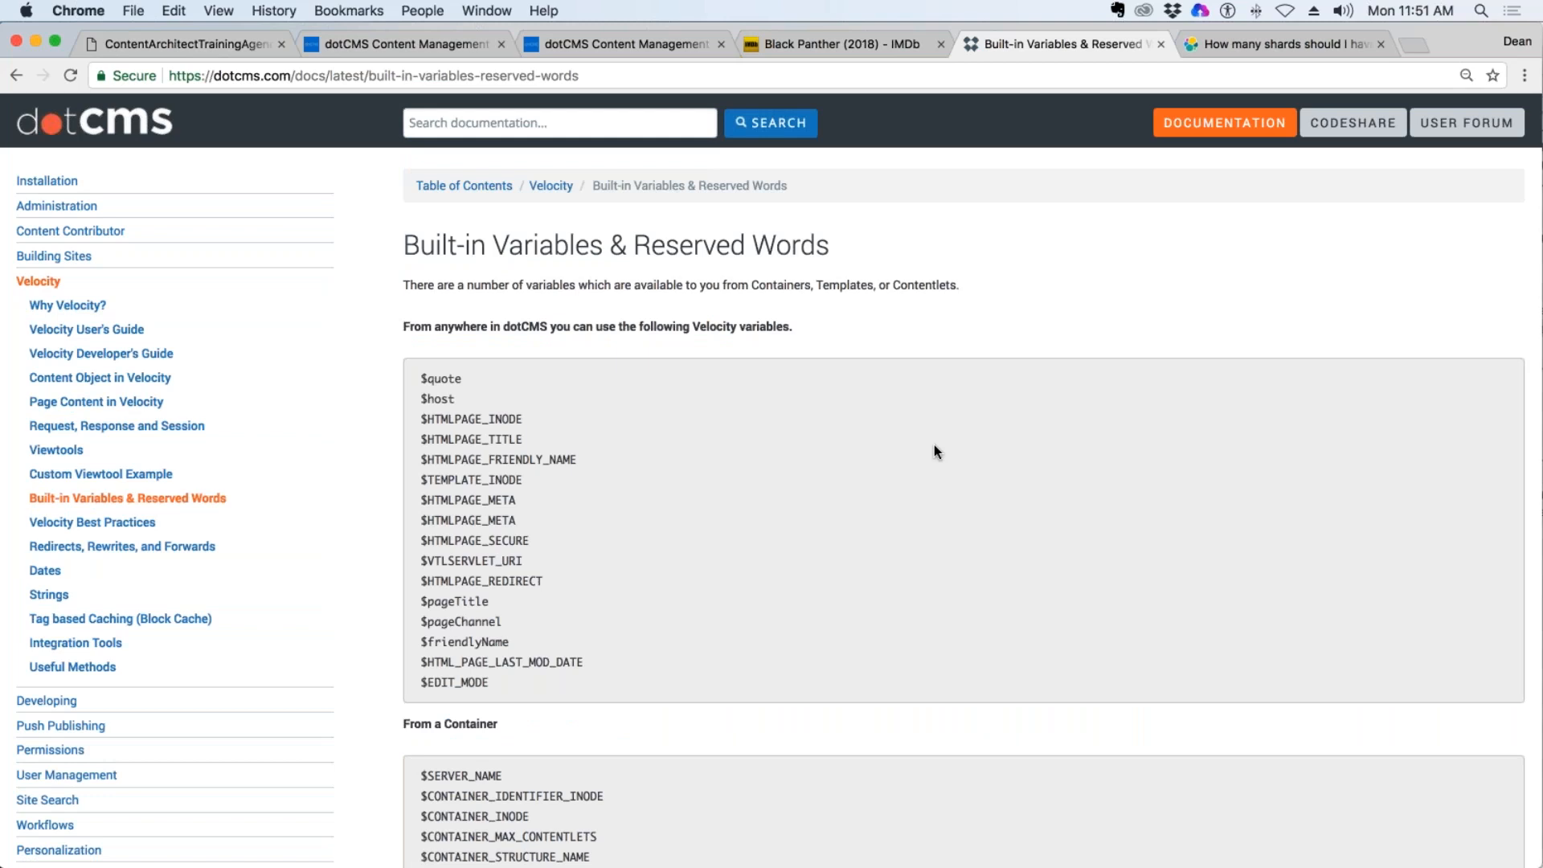
Find "host" on the documentation page and highlight it in the reserved words list.
{"action": "key", "text": "cmd+f"}
{"action": "type", "text": "host"}
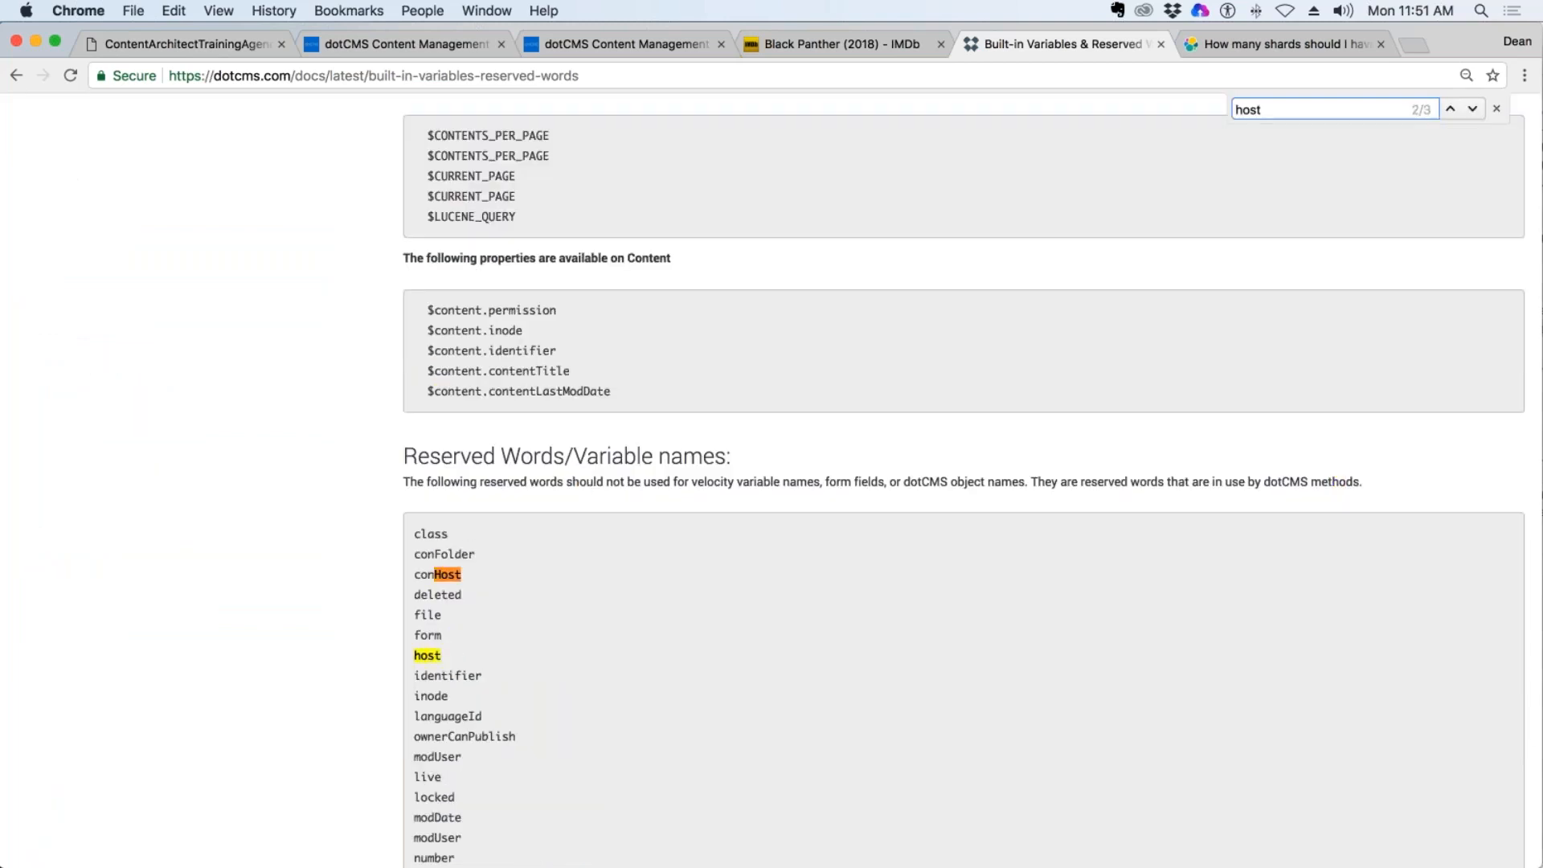
{"action": "scroll", "coordinate": [886, 667], "scroll_direction": "down", "scroll_amount": 3}
{"action": "scroll", "coordinate": [886, 666], "scroll_direction": "down", "scroll_amount": 2}
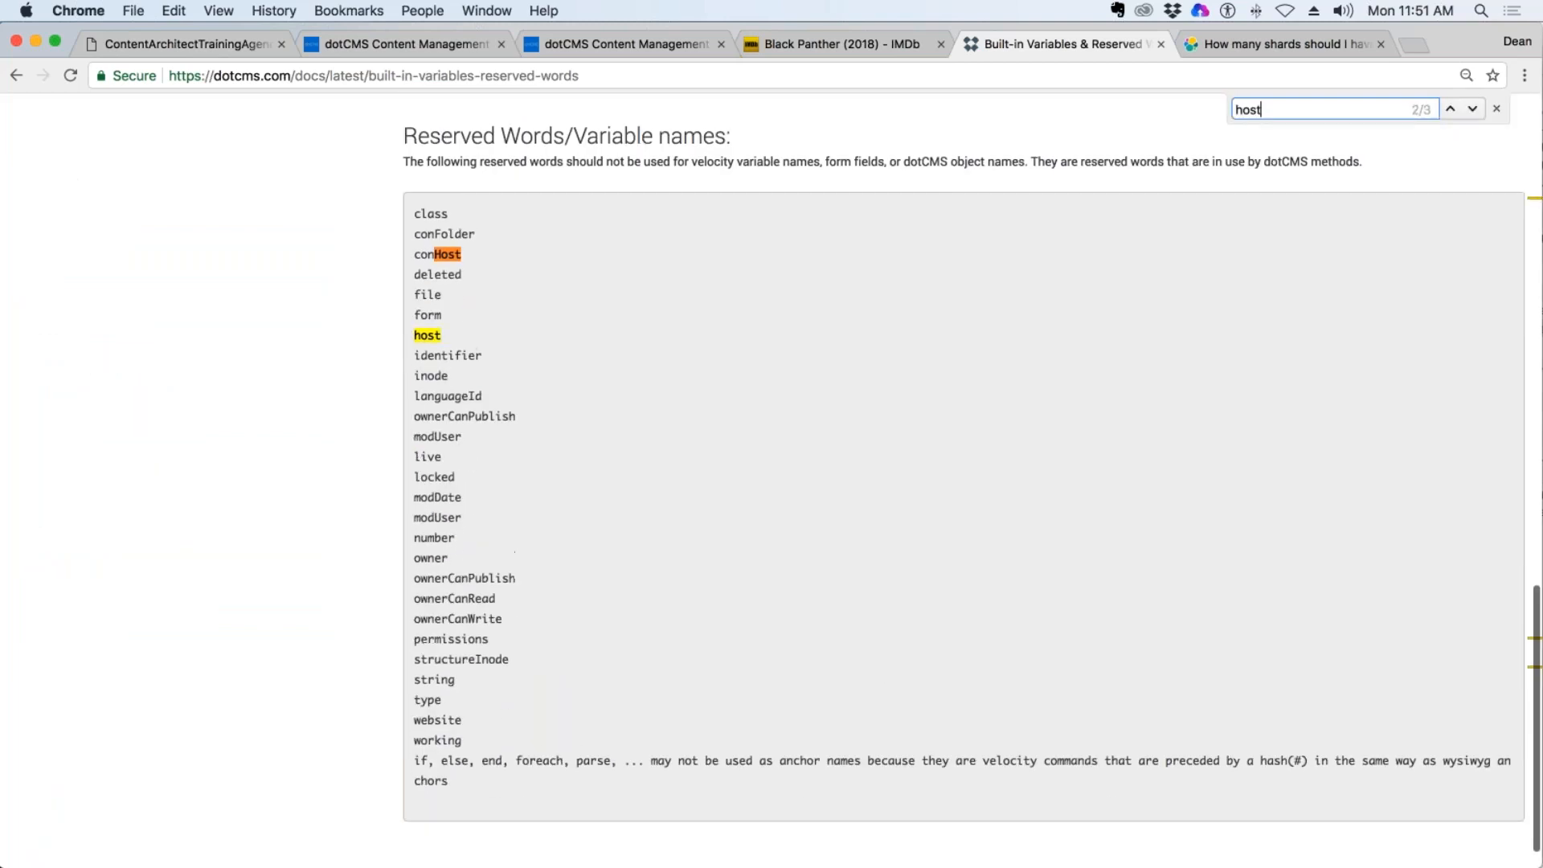
{"action": "left_click_drag", "start_coordinate": [468, 331], "coordinate": [416, 333]}
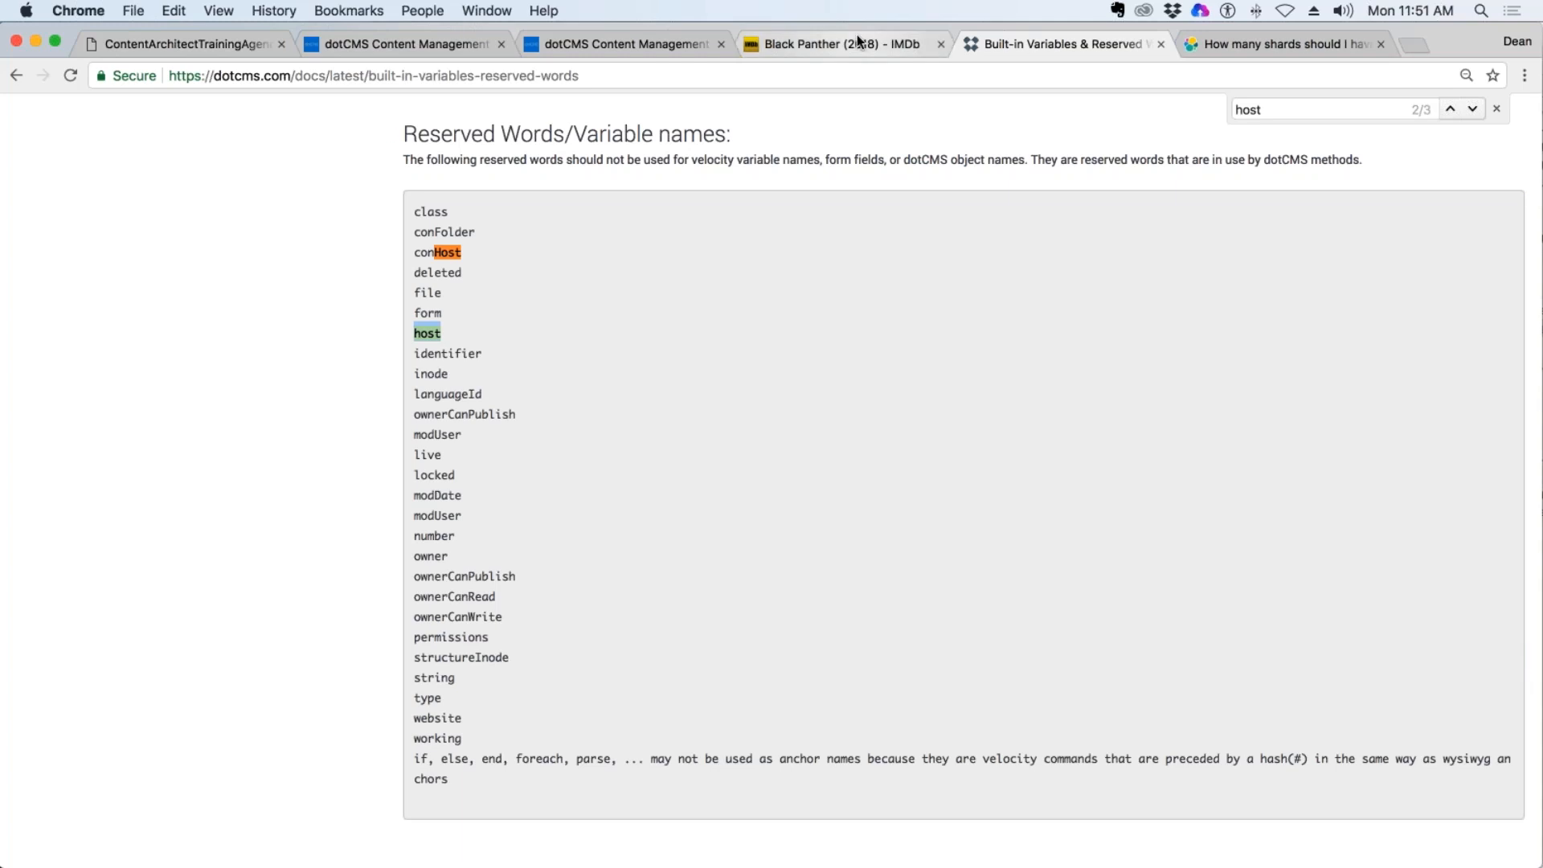
Return to the widget and complete the Host Name line with $host.hostName.
{"action": "left_click", "coordinate": [624, 45]}
{"action": "left_click", "coordinate": [405, 50]}
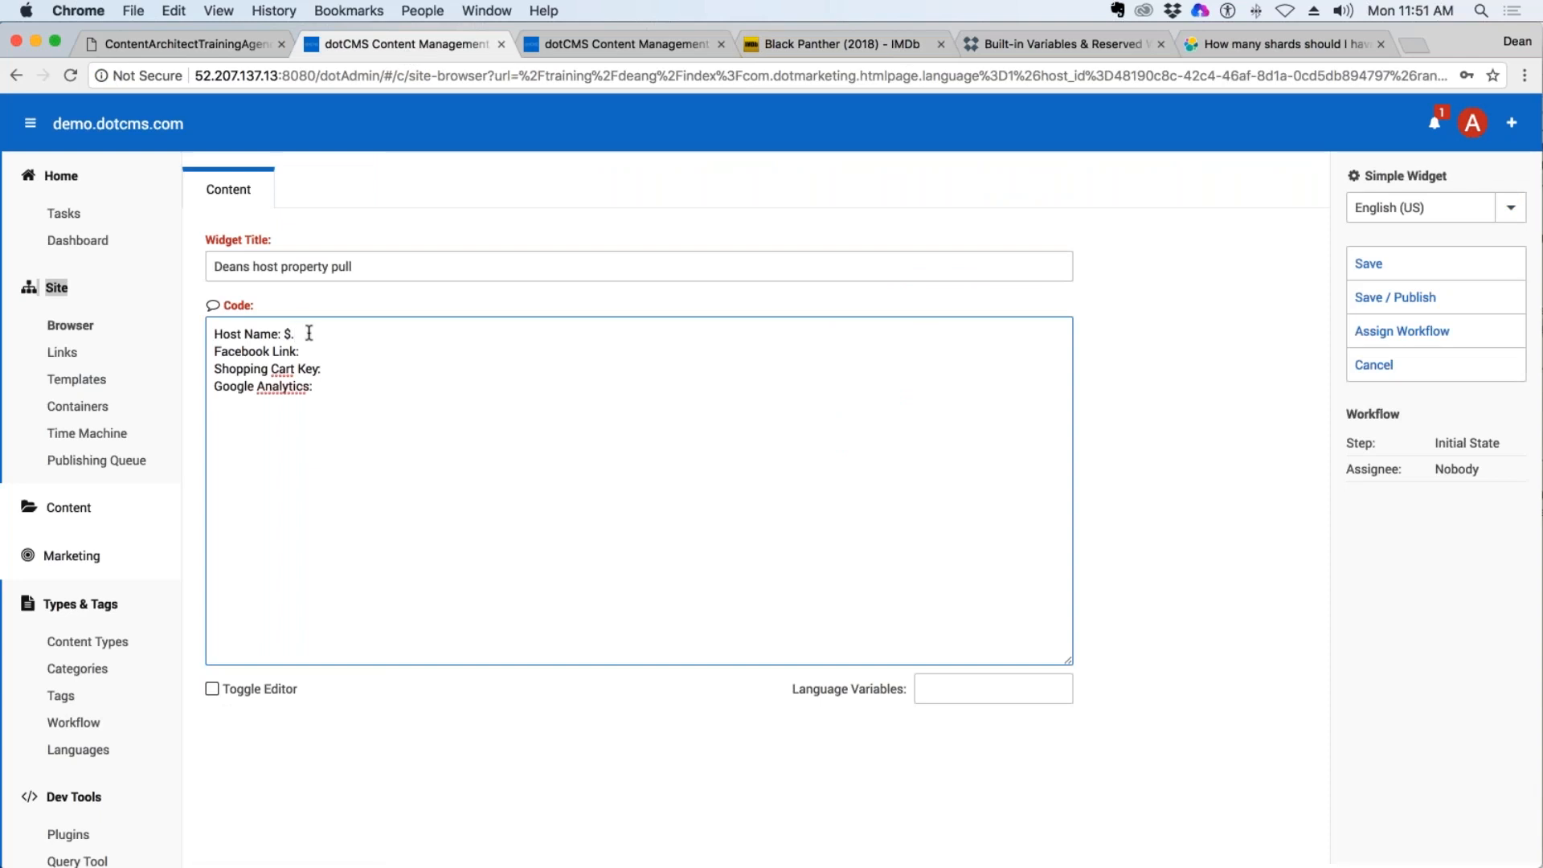
{"action": "type", "text": "host.hostName"}
{"action": "left_click_drag", "start_coordinate": [378, 333], "coordinate": [319, 334]}
Open the Host content type in the second dotCMS session and look through its fields' variable names.
{"action": "left_click", "coordinate": [639, 49]}
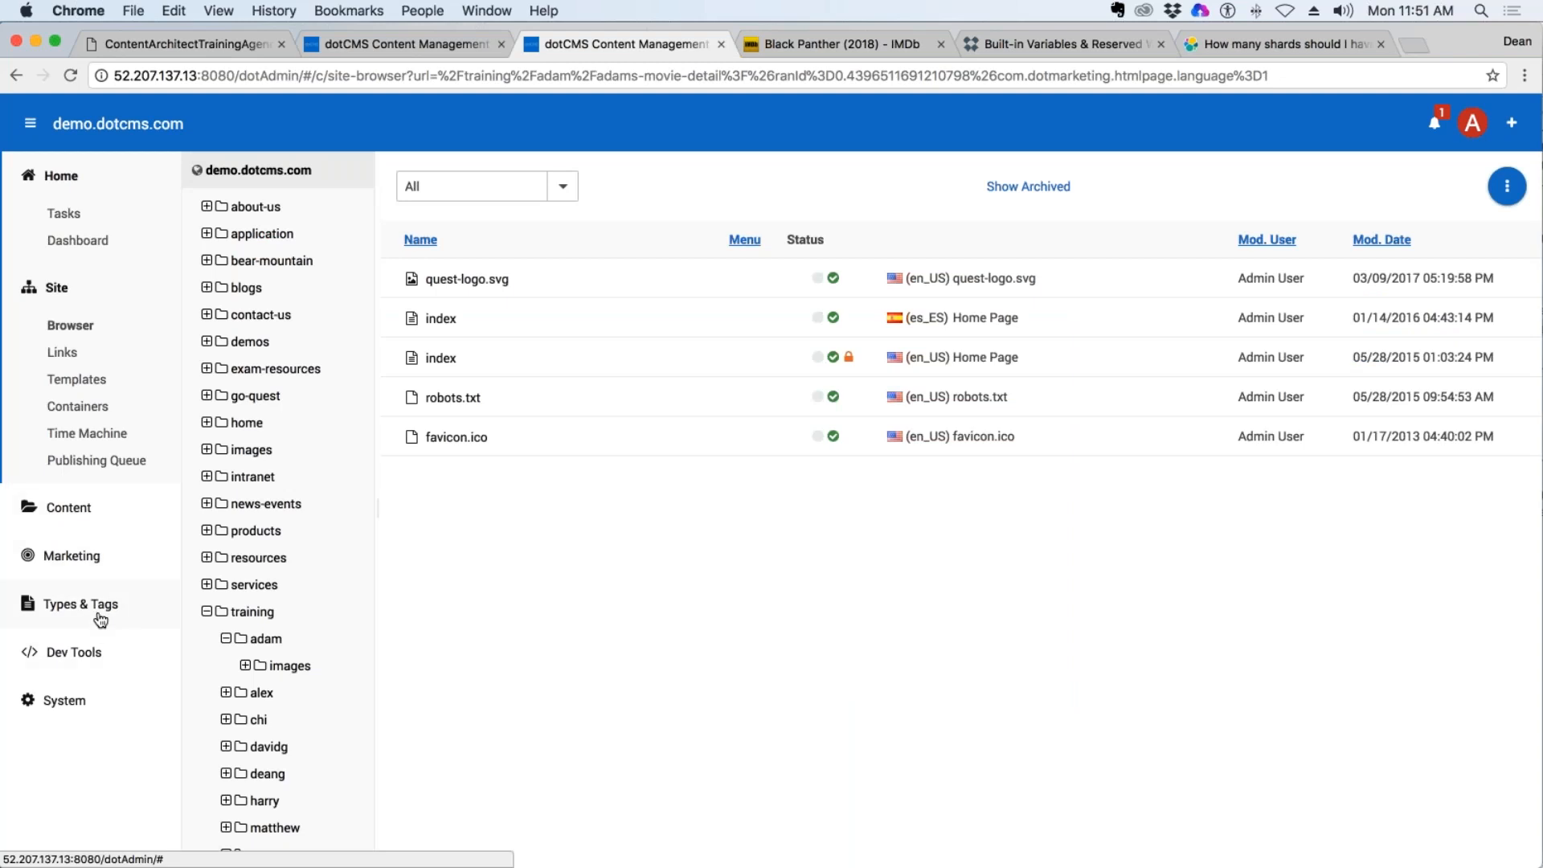
{"action": "left_click", "coordinate": [72, 603]}
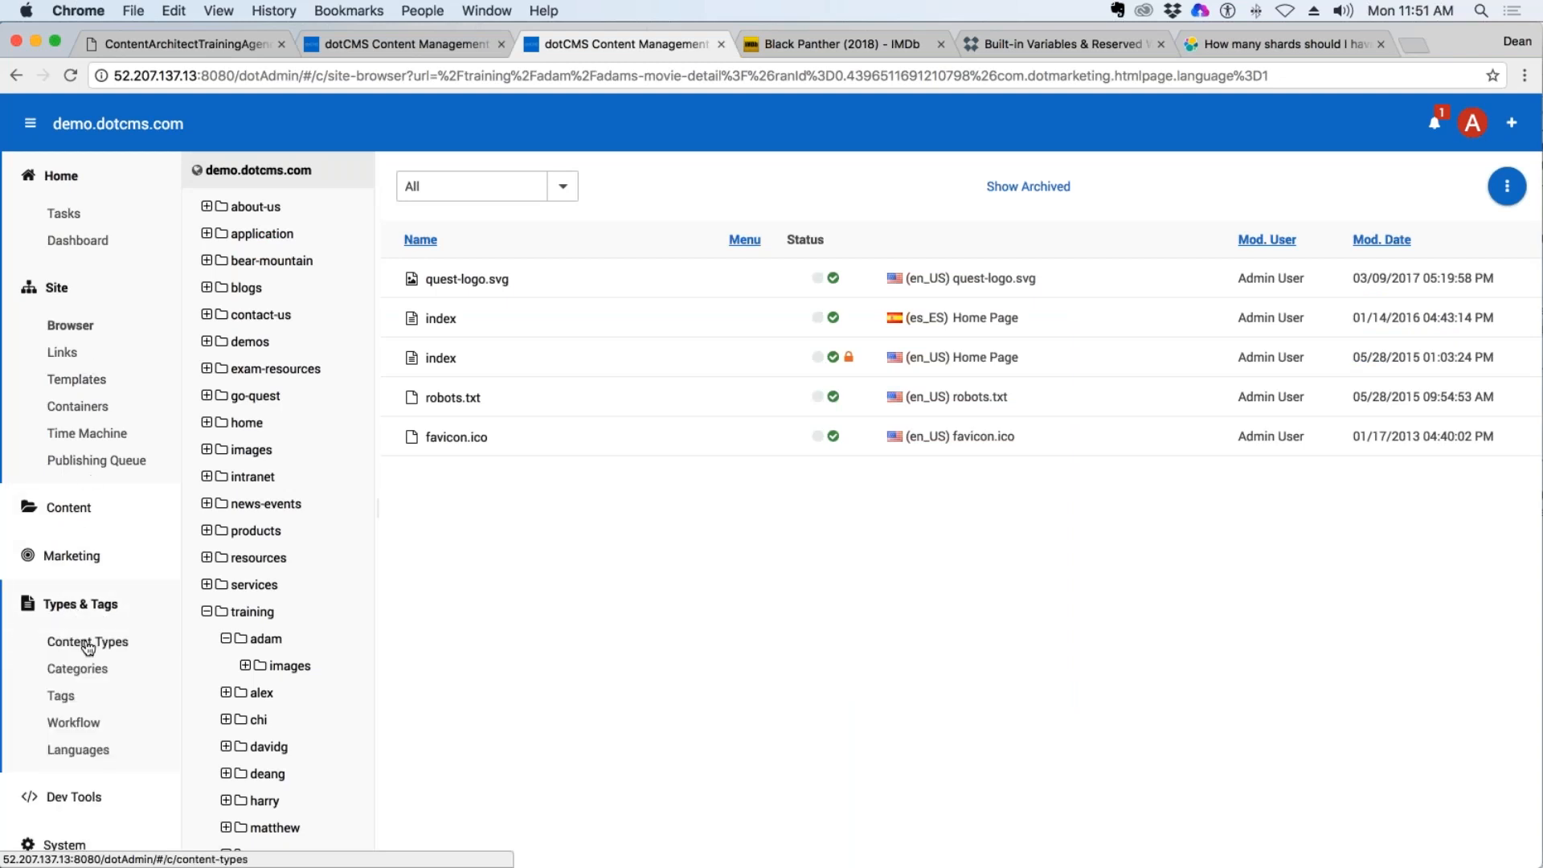
{"action": "left_click", "coordinate": [76, 641]}
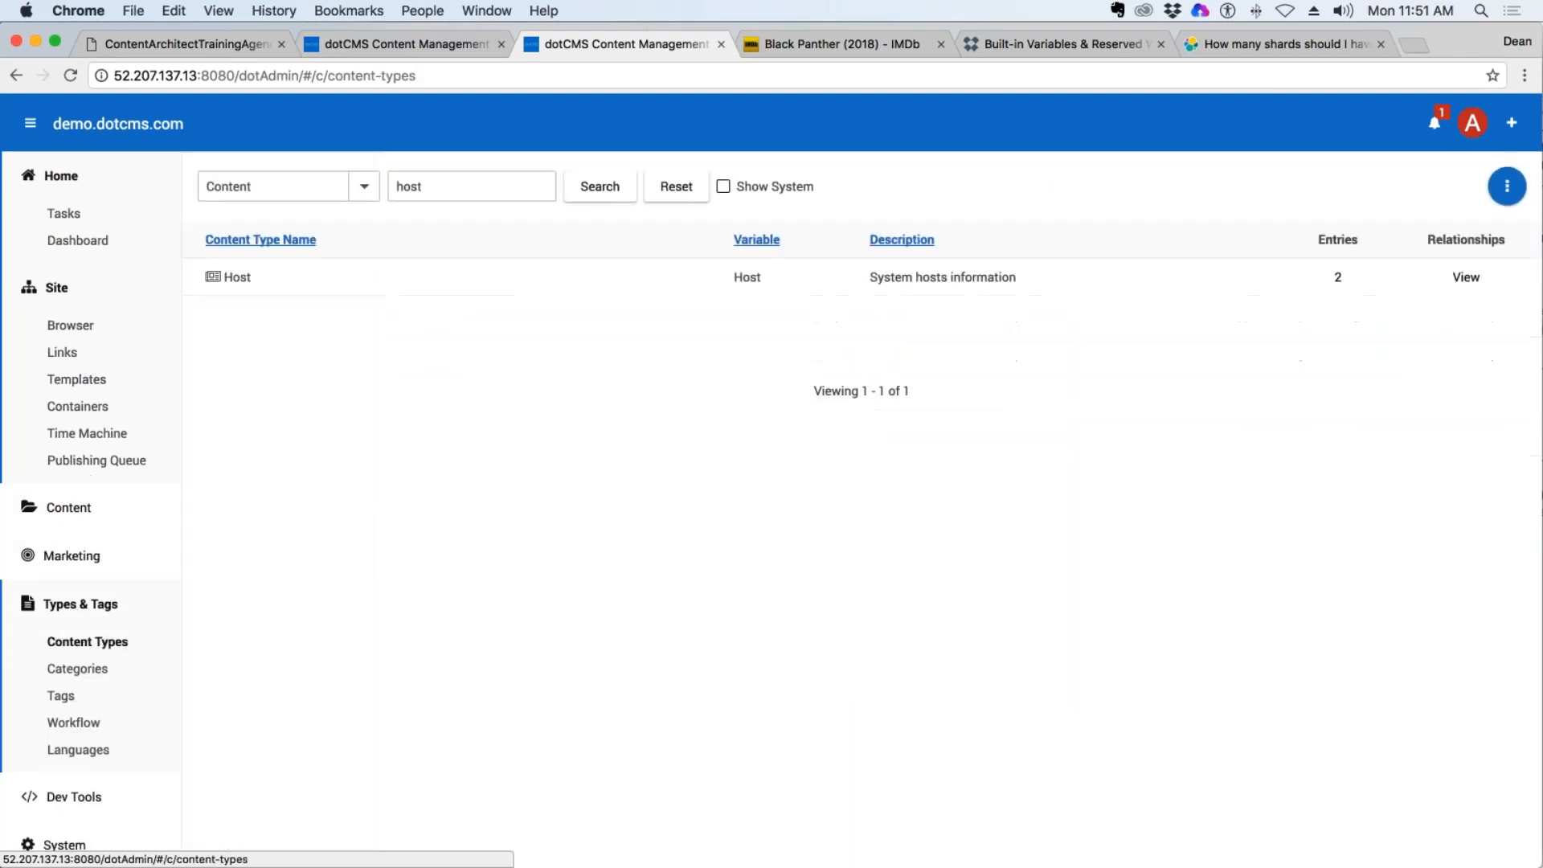
{"action": "left_click", "coordinate": [233, 278]}
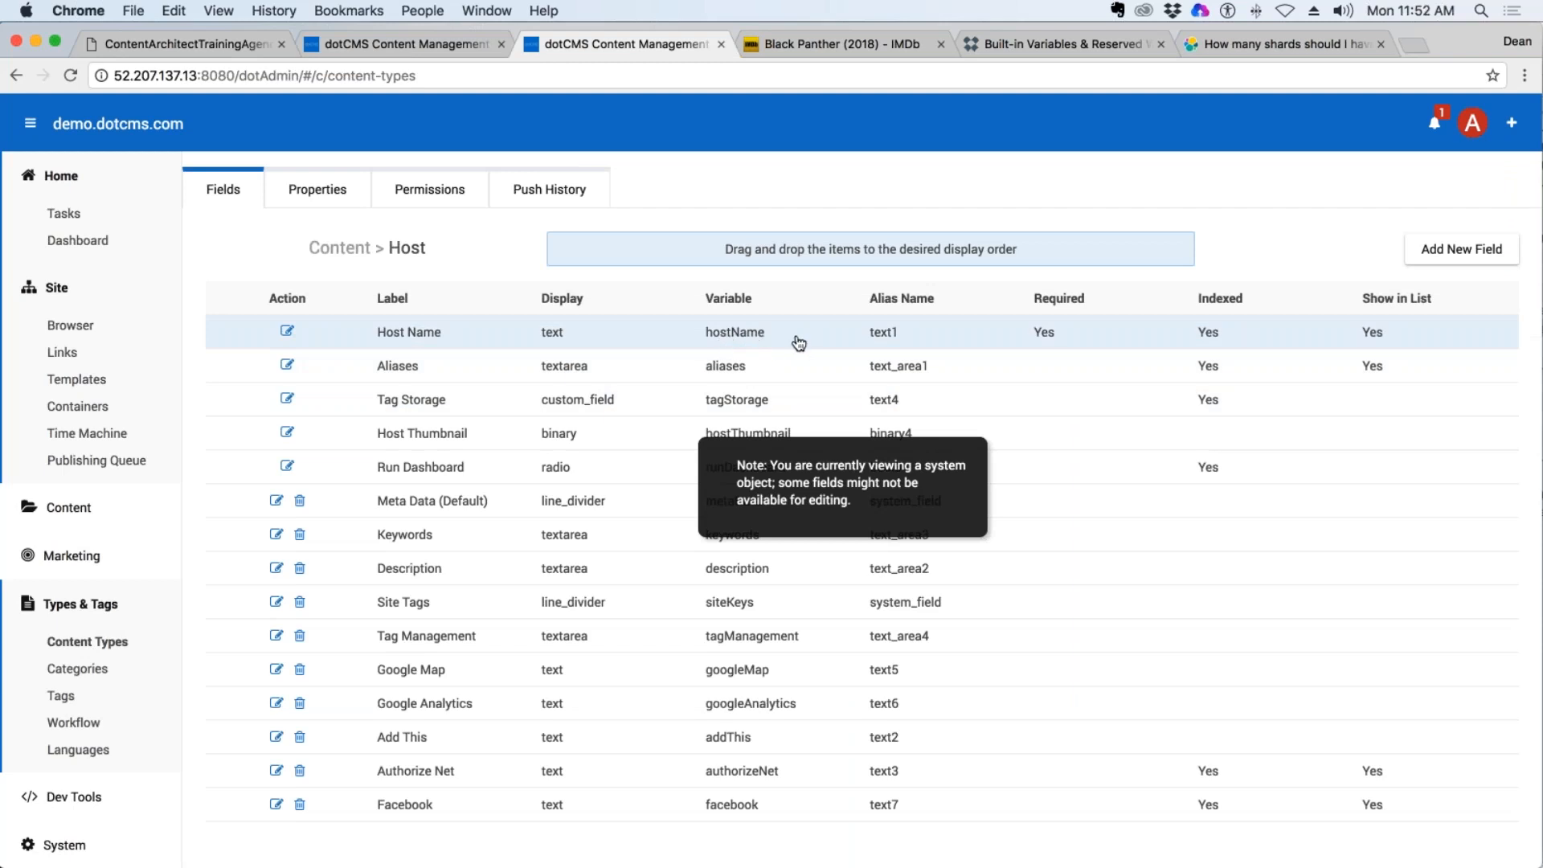
{"action": "scroll", "coordinate": [739, 594], "scroll_direction": "down", "scroll_amount": 3}
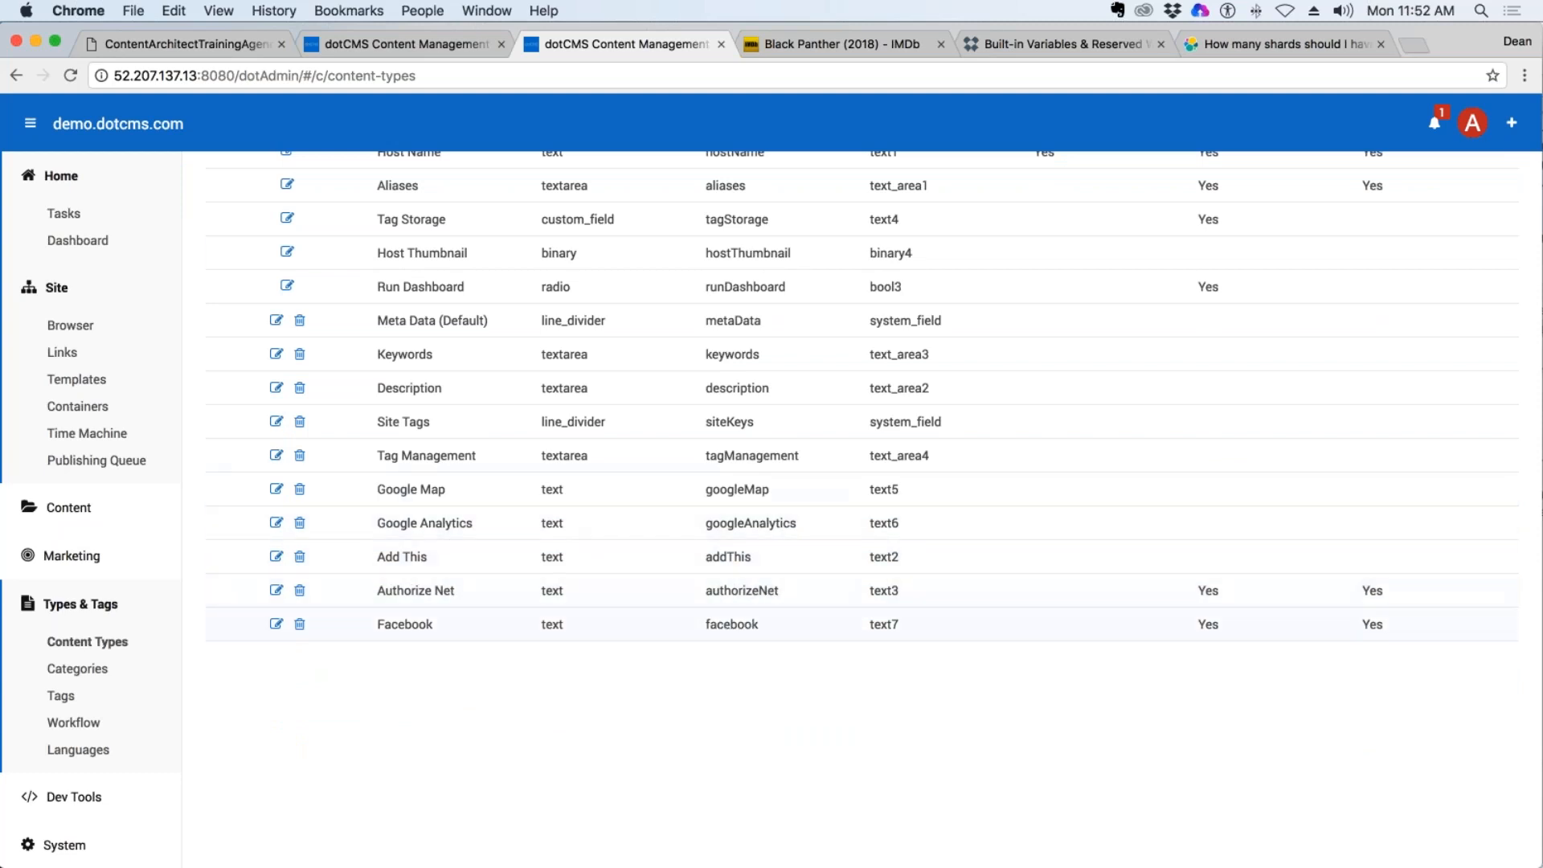
{"action": "scroll", "coordinate": [861, 482], "scroll_direction": "up", "scroll_amount": 3}
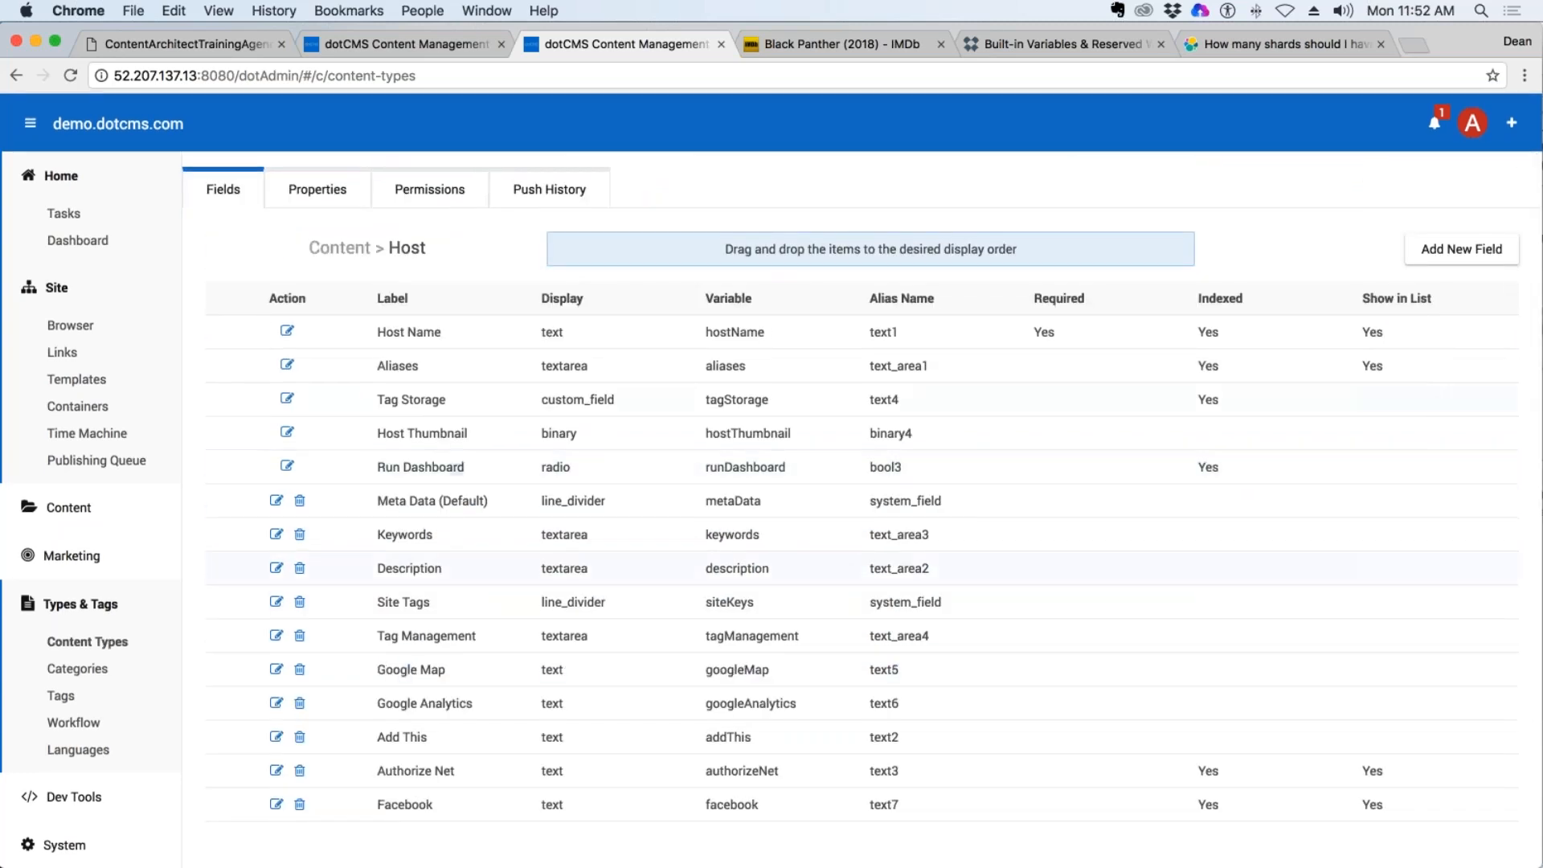
Return to the widget code and output $host.facebook after "Facebook Link:", reusing the copied $host reference.
{"action": "key", "text": "super+alt+Left"}
{"action": "left_click", "coordinate": [365, 354]}
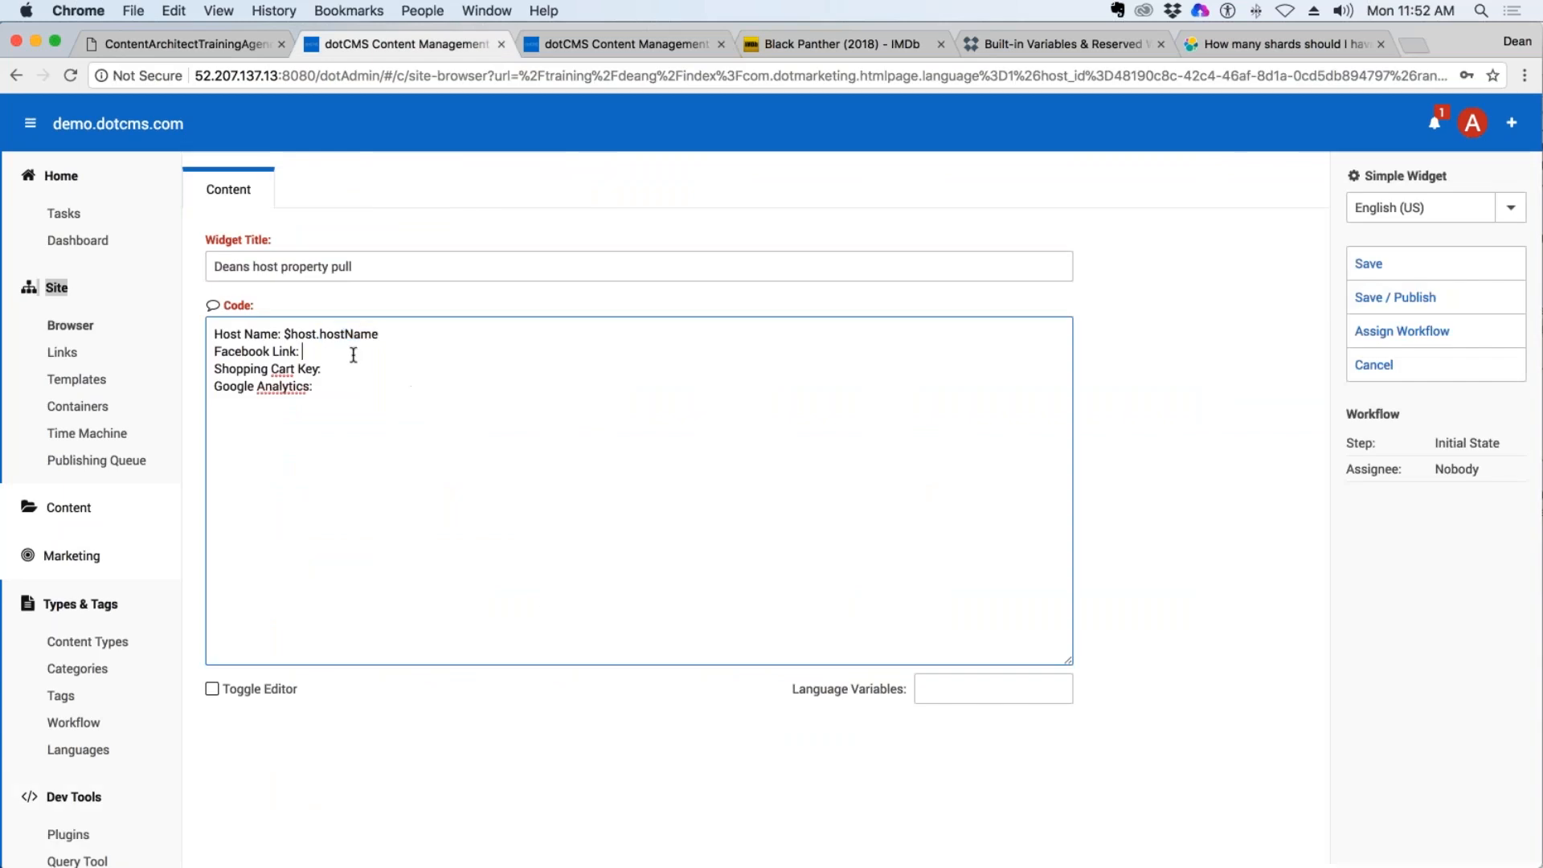
{"action": "left_click_drag", "start_coordinate": [319, 335], "coordinate": [283, 334]}
{"action": "key", "text": "super+c"}
{"action": "left_click", "coordinate": [365, 346]}
{"action": "key", "text": "super+v"}
{"action": "type", "text": ".facebook"}
Output $host.authorizeNet after "Shopping Cart Key:".
{"action": "left_click", "coordinate": [365, 373]}
{"action": "key", "text": "super+v"}
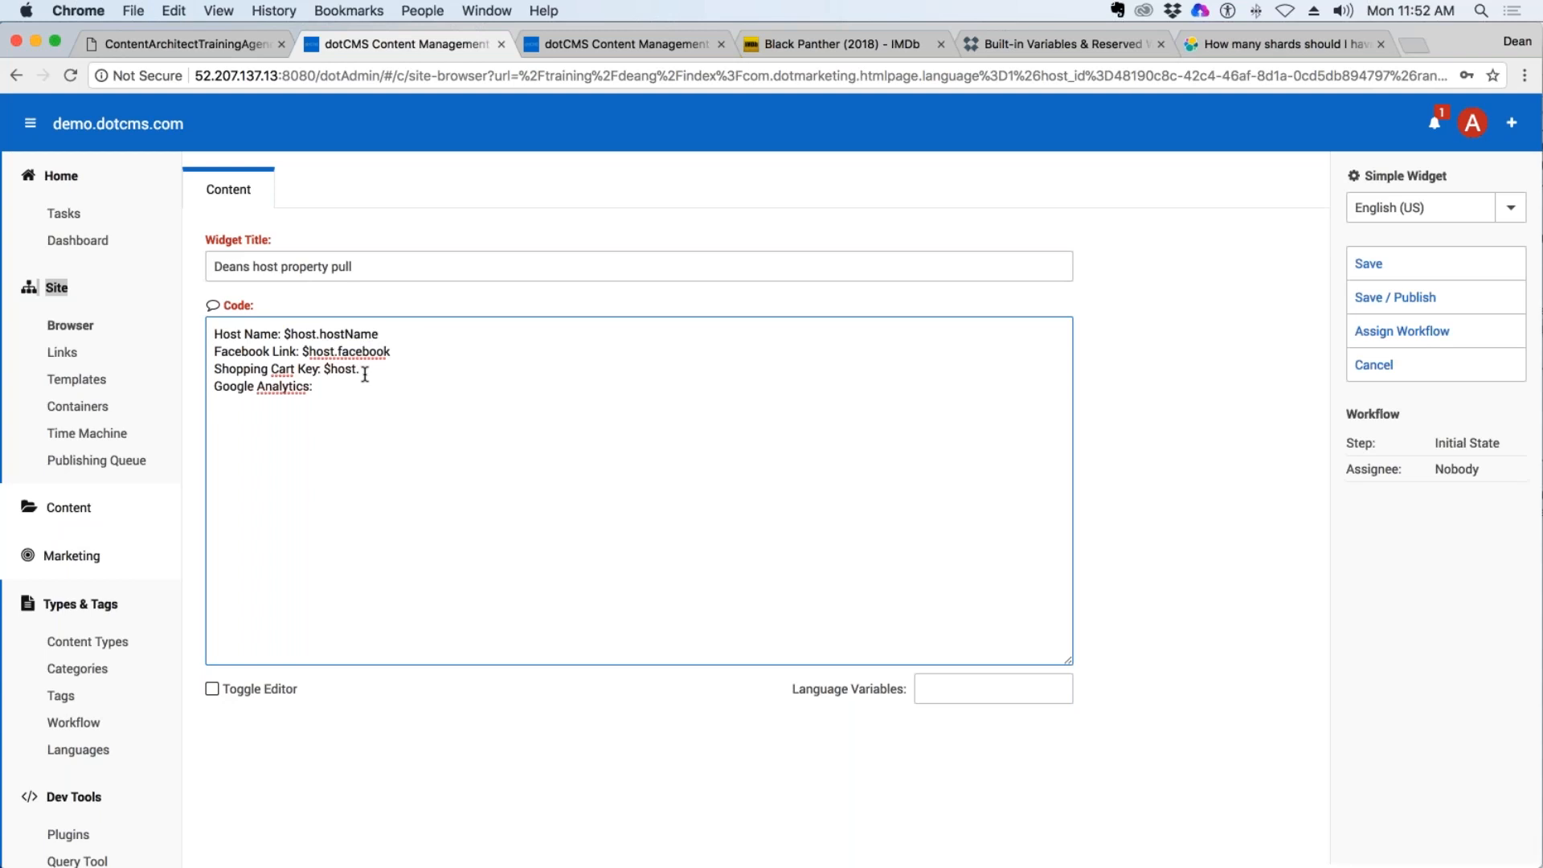
{"action": "type", "text": "."}
{"action": "type", "text": "a"}
{"action": "type", "text": "auth"}
{"action": "type", "text": "or"}
{"action": "type", "text": "izeNet"}
Output $host.googleAnalytics after "Google Analytics:".
{"action": "left_click", "coordinate": [360, 395]}
{"action": "type", "text": "$host.googleAnalytics"}
End each of the four code lines with a <br> tag and copy the whole widget code.
{"action": "left_click", "coordinate": [422, 334]}
{"action": "type", "text": "<bre>"}
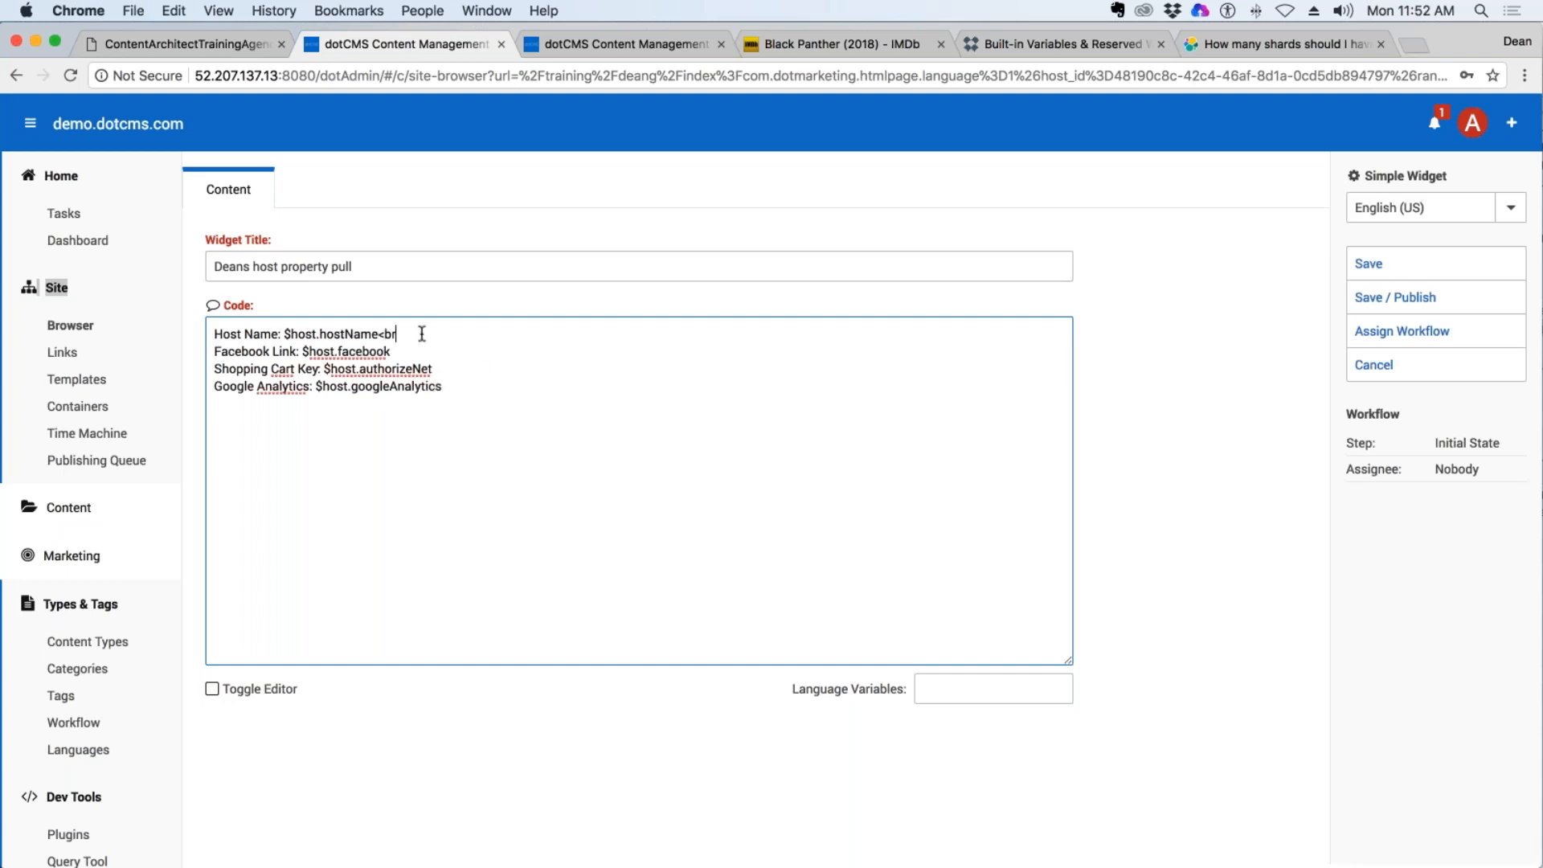
{"action": "key", "text": "Left"}
{"action": "key", "text": "BackSpace"}
{"action": "left_click_drag", "start_coordinate": [444, 331], "coordinate": [380, 333]}
{"action": "key", "text": "super+c"}
{"action": "left_click", "coordinate": [414, 352]}
{"action": "key", "text": "super+v"}
{"action": "left_click", "coordinate": [474, 372]}
{"action": "key", "text": "super+v"}
{"action": "left_click", "coordinate": [466, 385]}
{"action": "key", "text": "super+v"}
{"action": "key", "text": "super+a"}
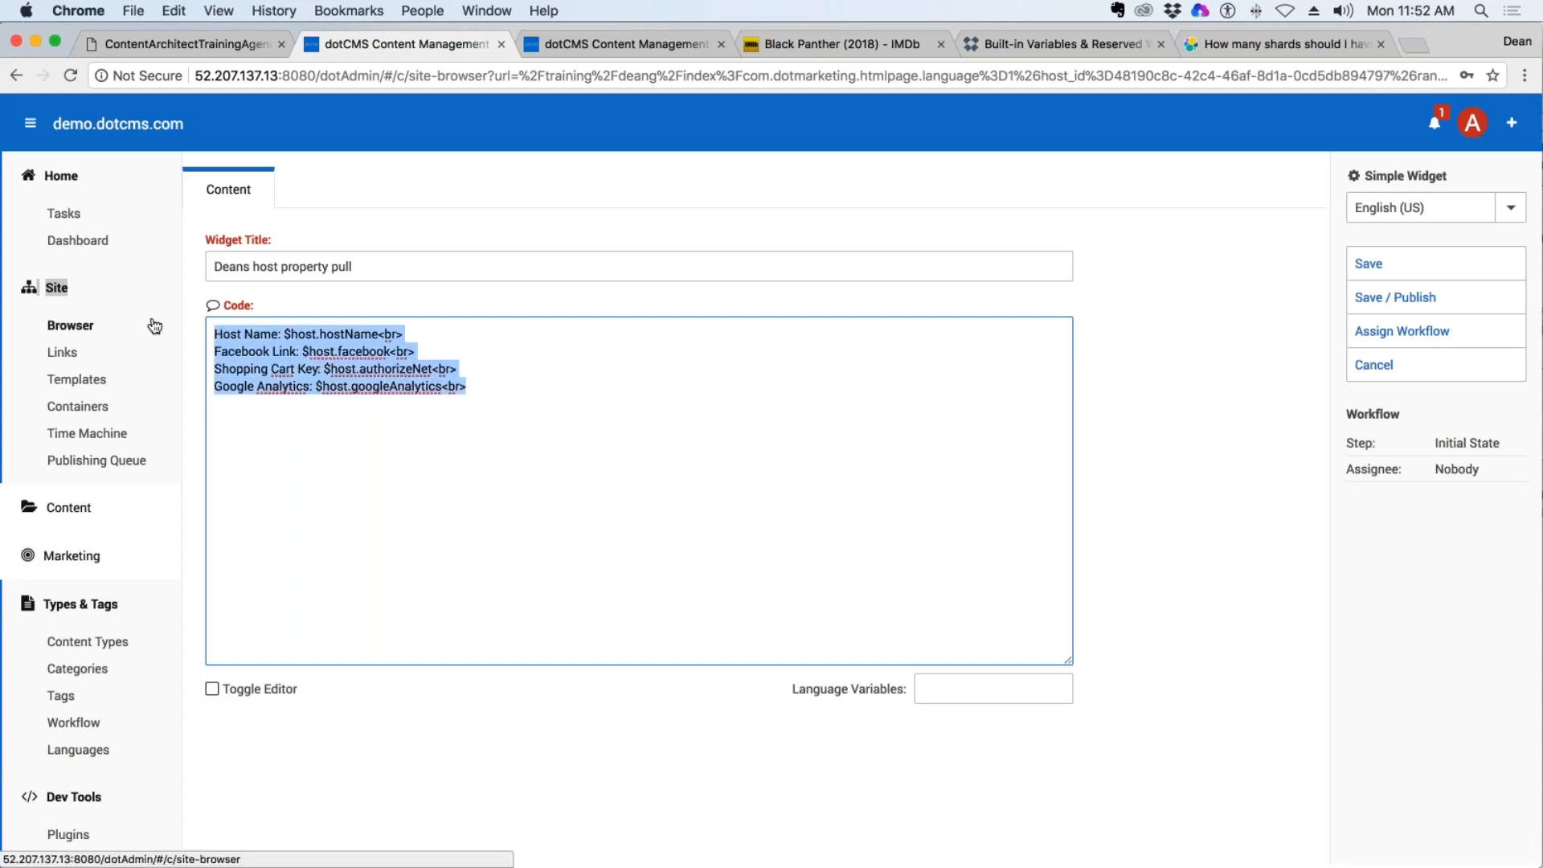
{"action": "key", "text": "super+c"}
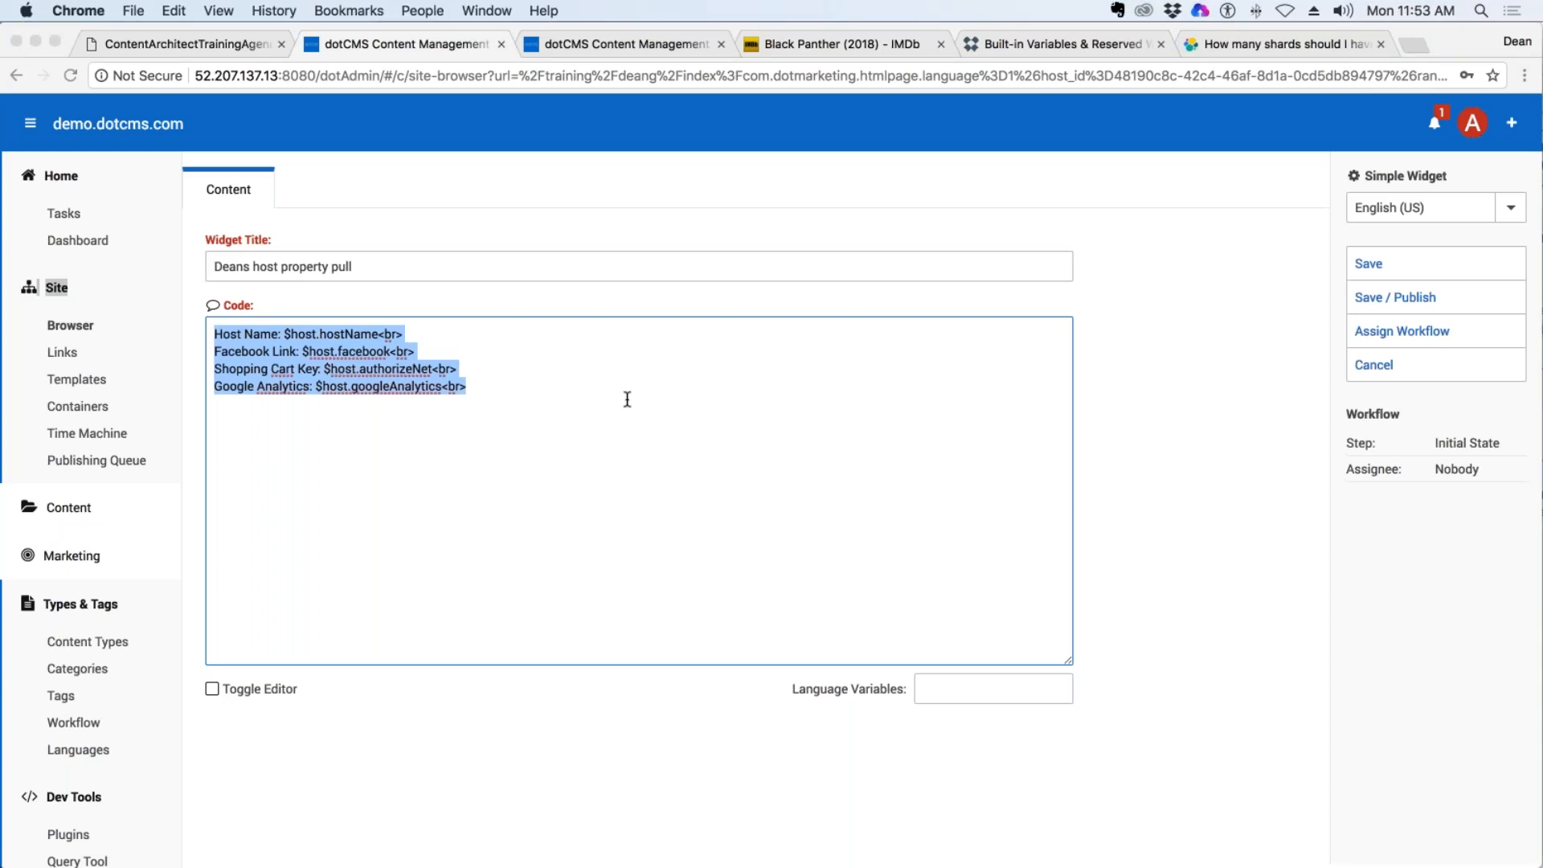
Save and publish the widget, and check the host name, Facebook link, shopping cart key and Google Analytics values on the page.
{"action": "left_click", "coordinate": [1417, 305]}
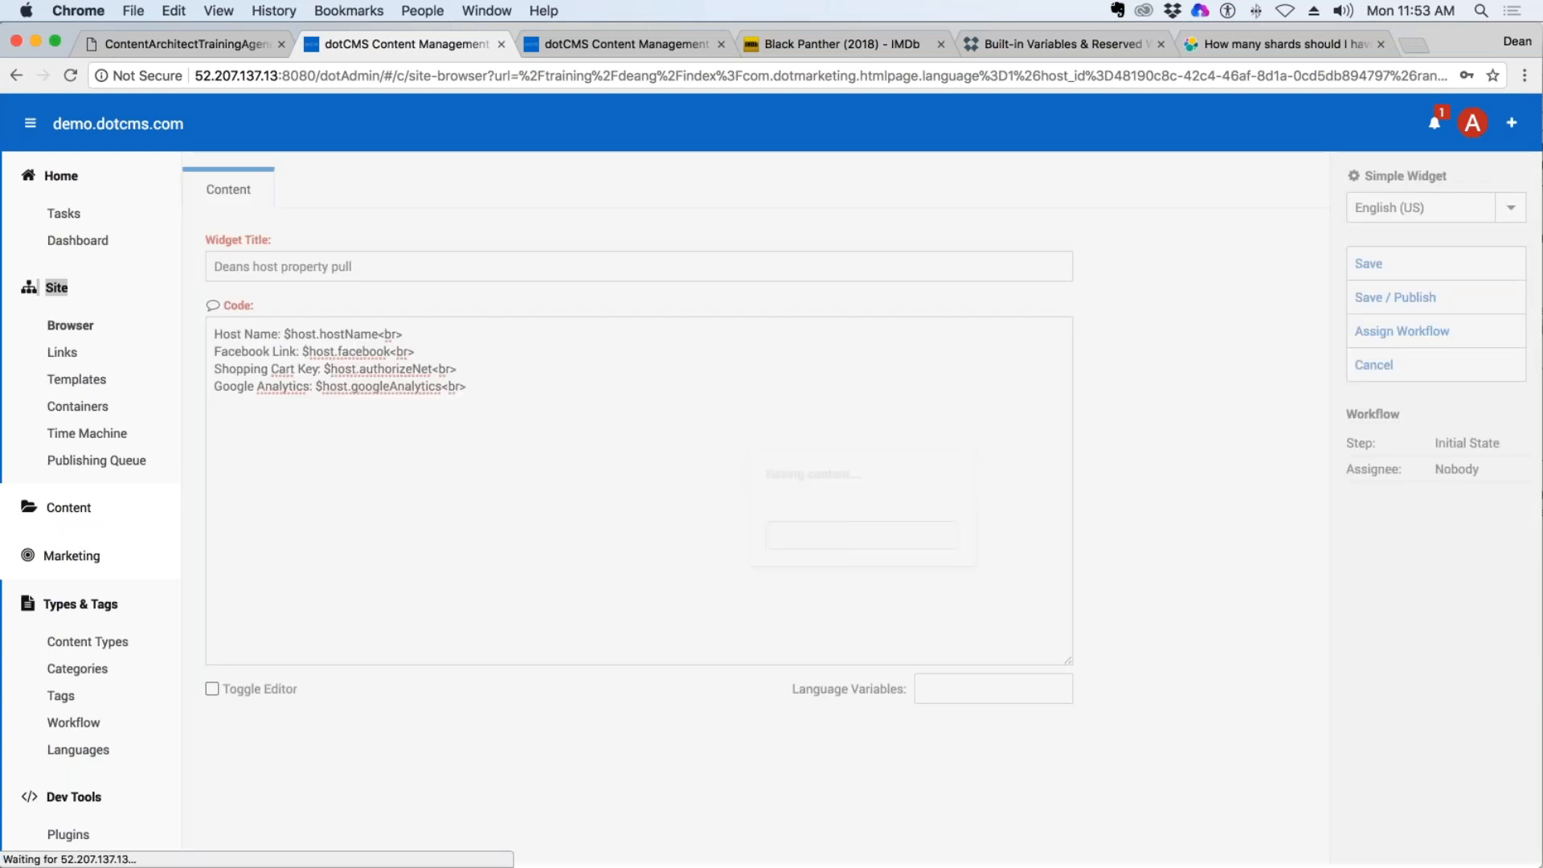
{"action": "scroll", "coordinate": [902, 745], "scroll_direction": "down", "scroll_amount": 3}
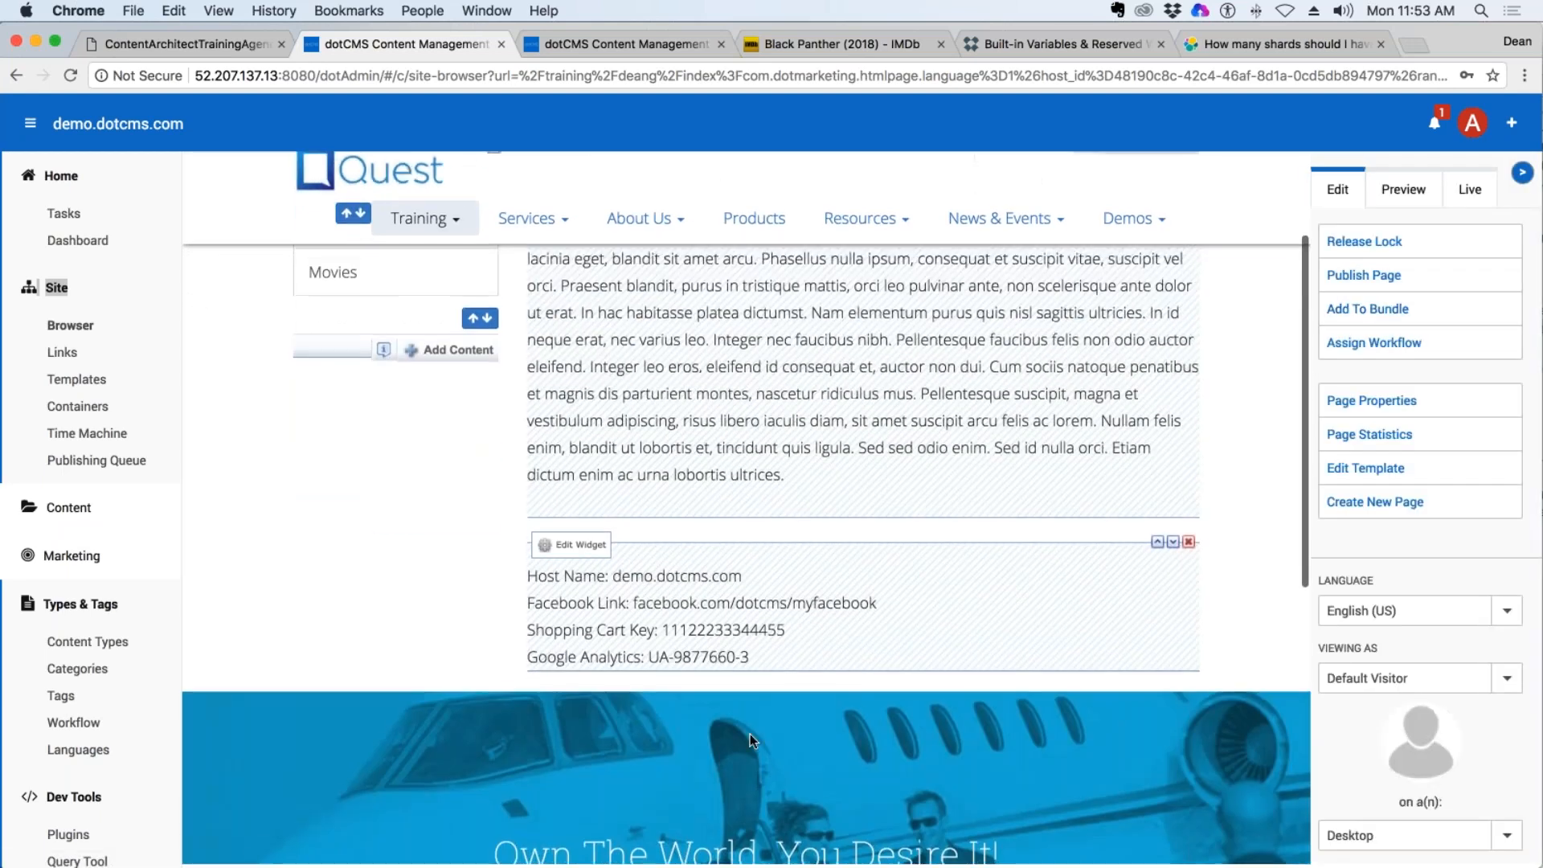
{"action": "left_click_drag", "start_coordinate": [741, 570], "coordinate": [619, 569]}
{"action": "left_click_drag", "start_coordinate": [877, 597], "coordinate": [633, 597]}
{"action": "left_click_drag", "start_coordinate": [784, 624], "coordinate": [664, 624]}
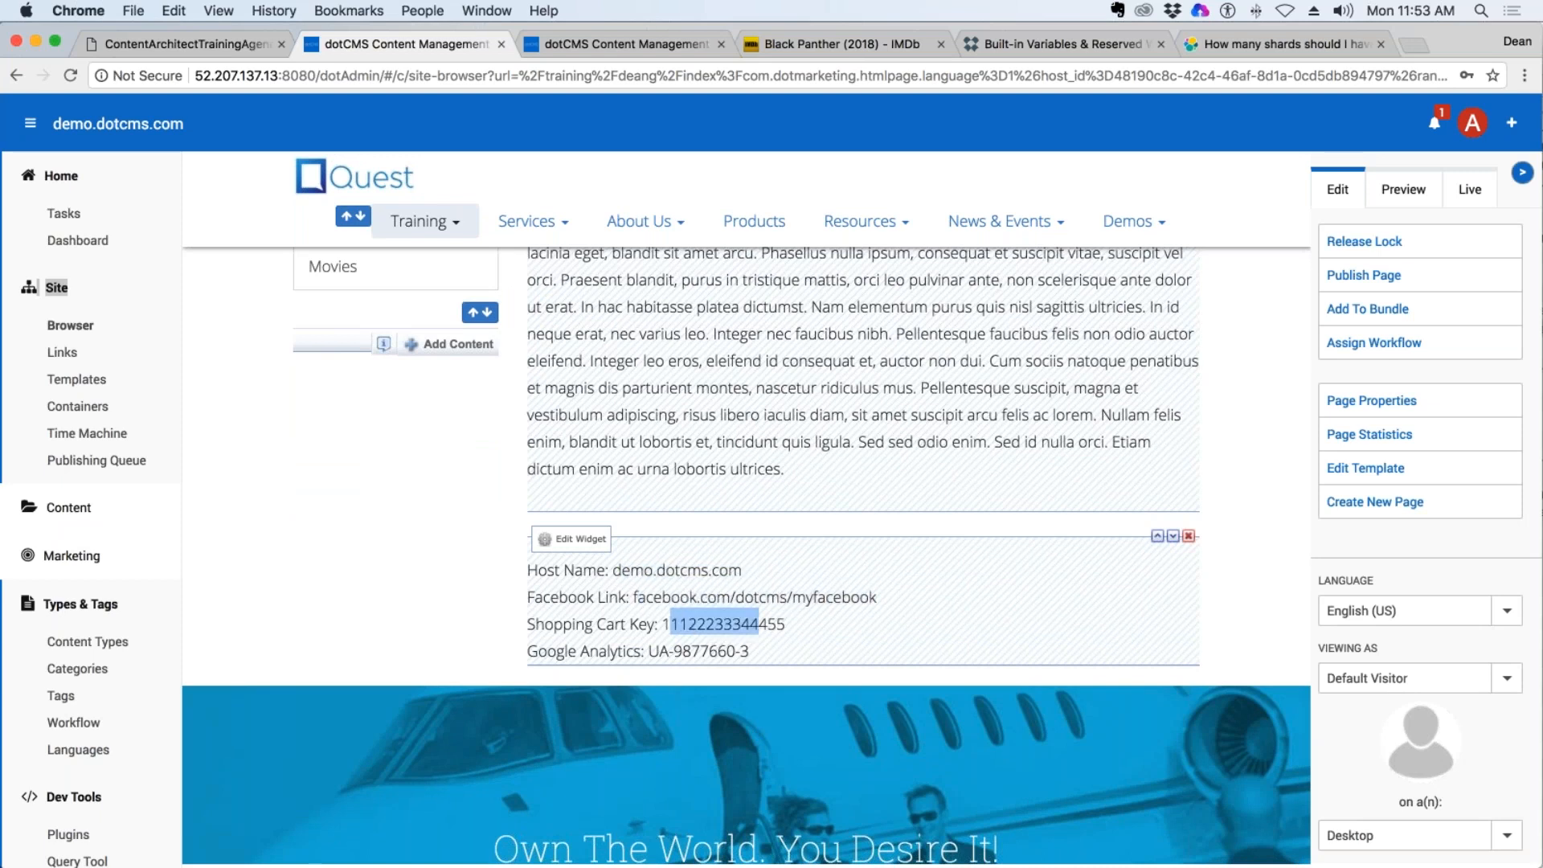
{"action": "left_click_drag", "start_coordinate": [749, 650], "coordinate": [649, 651]}
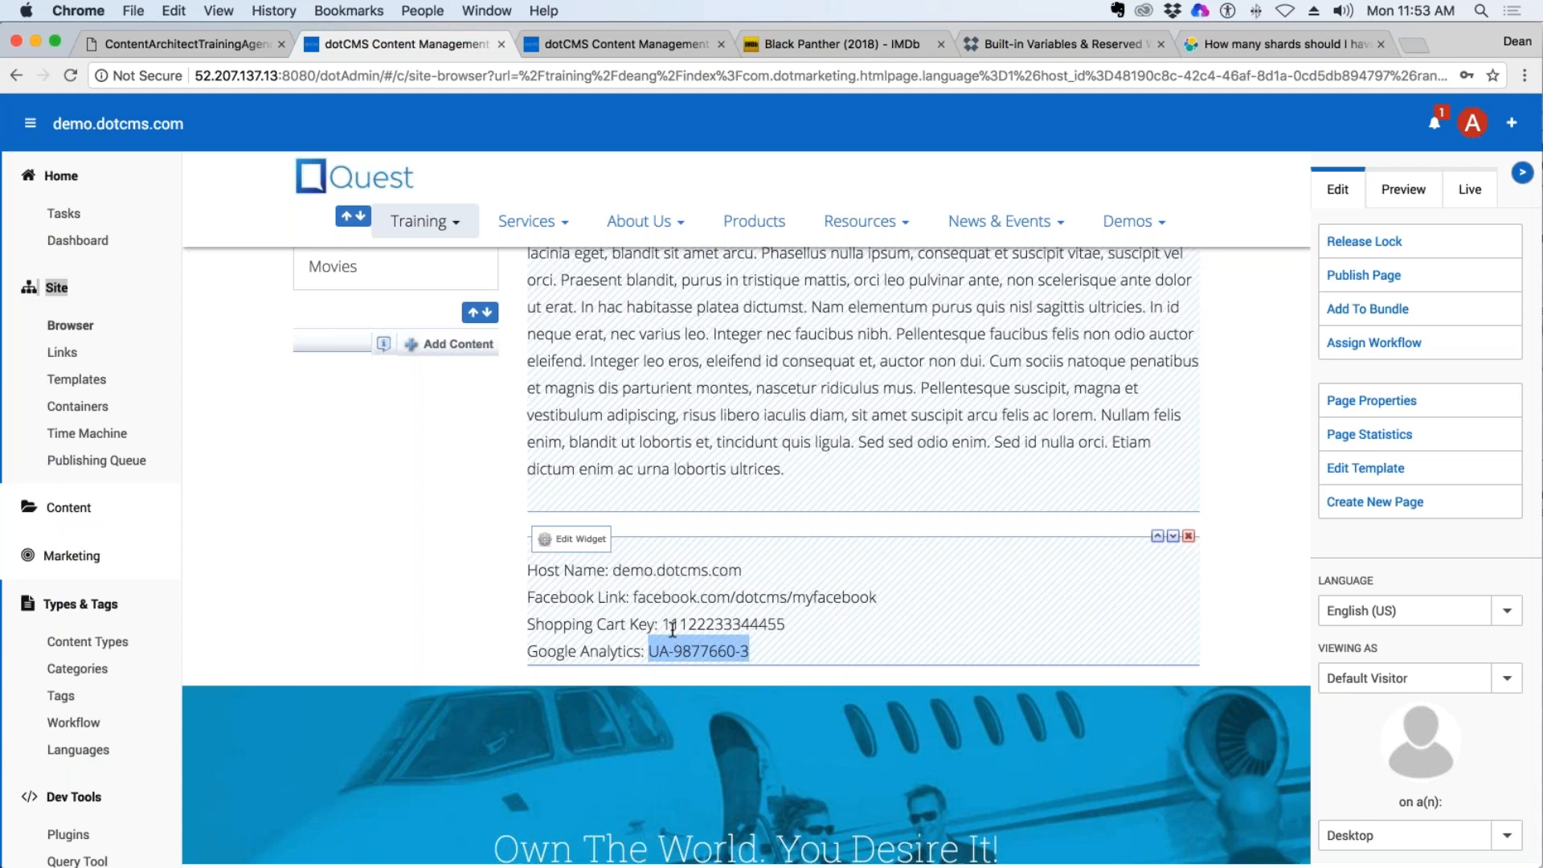
{"action": "scroll", "coordinate": [672, 629], "scroll_direction": "up", "scroll_amount": 1}
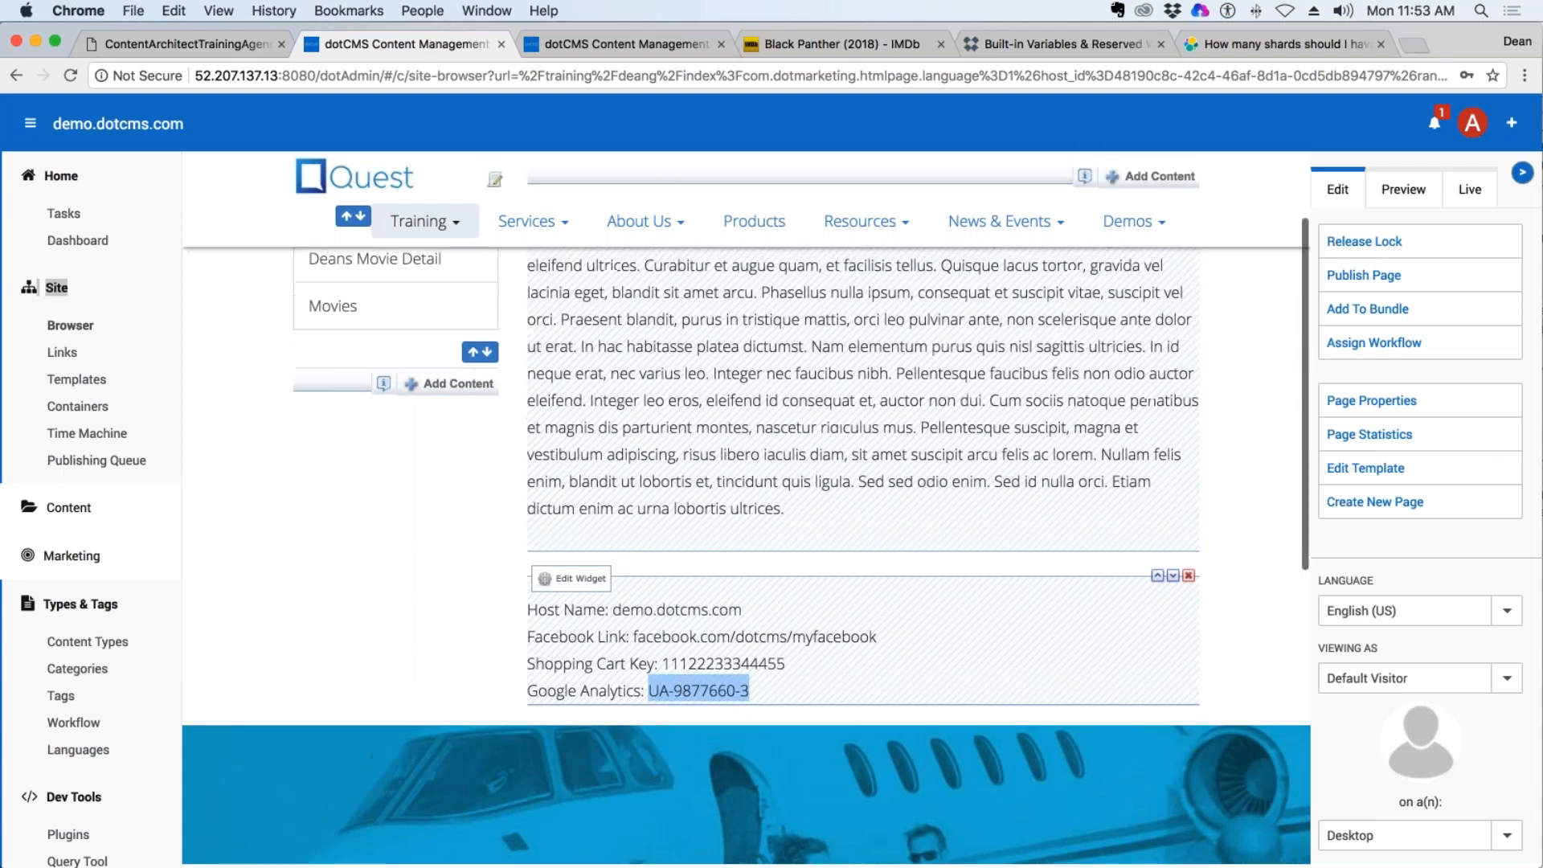
{"action": "left_click_drag", "start_coordinate": [550, 636], "coordinate": [612, 691]}
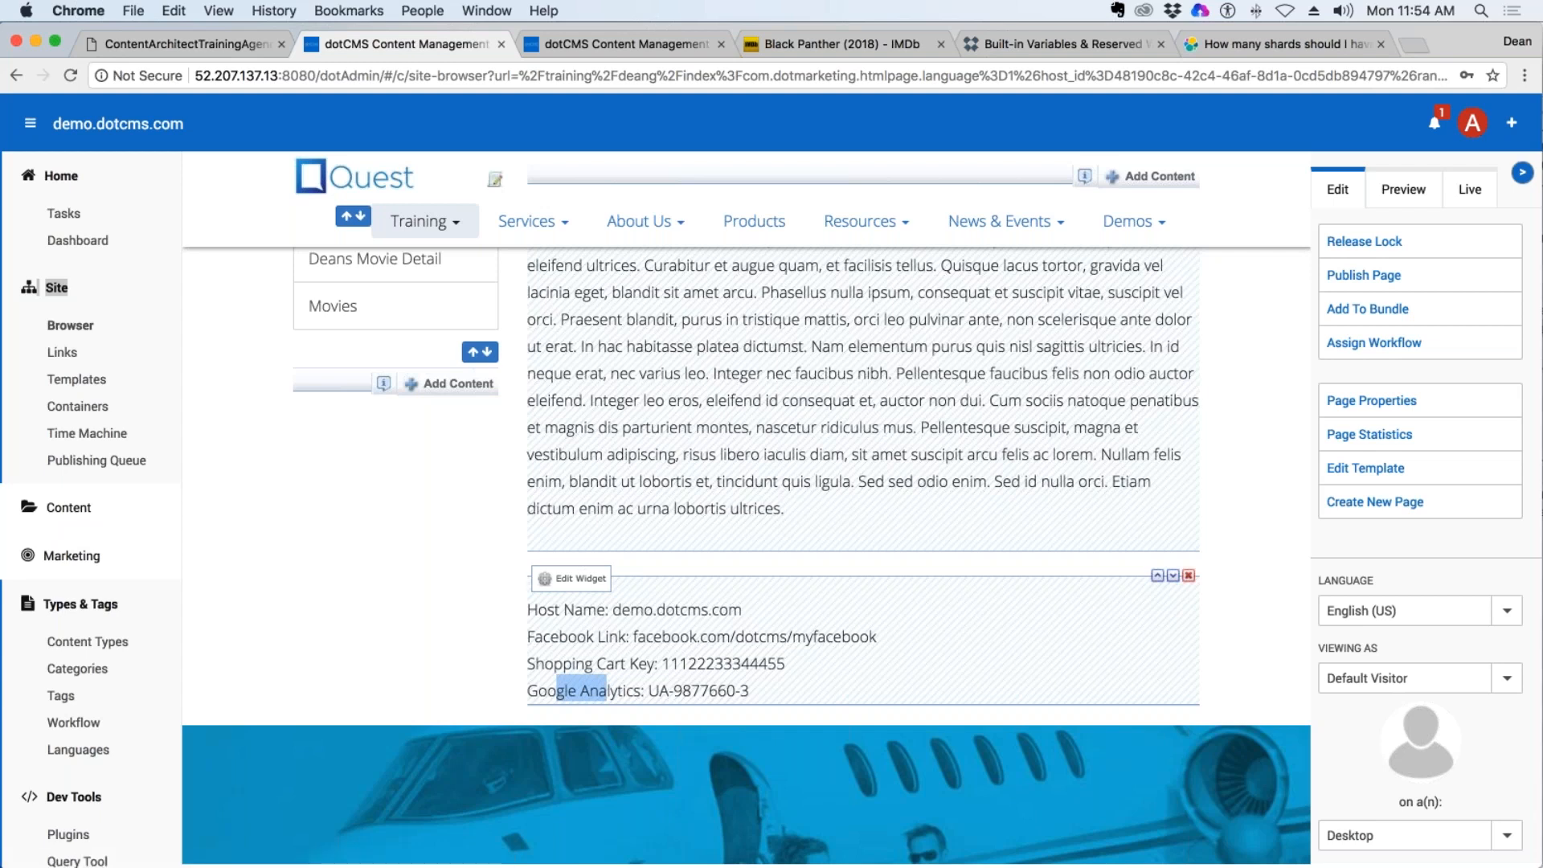
{"action": "key", "text": "ctrl+Up"}
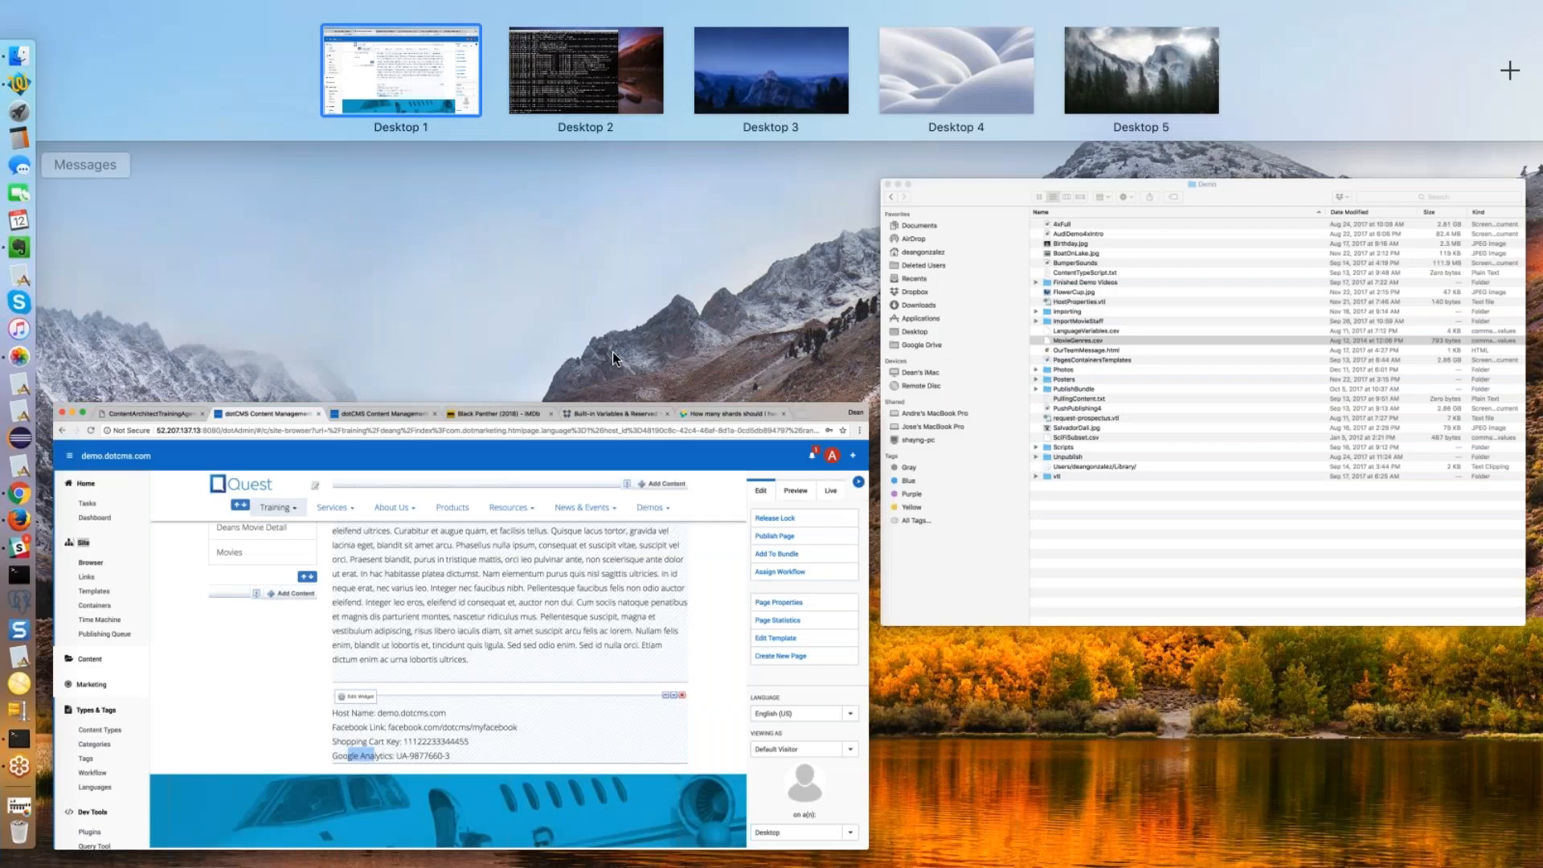
{"action": "left_click", "coordinate": [729, 623]}
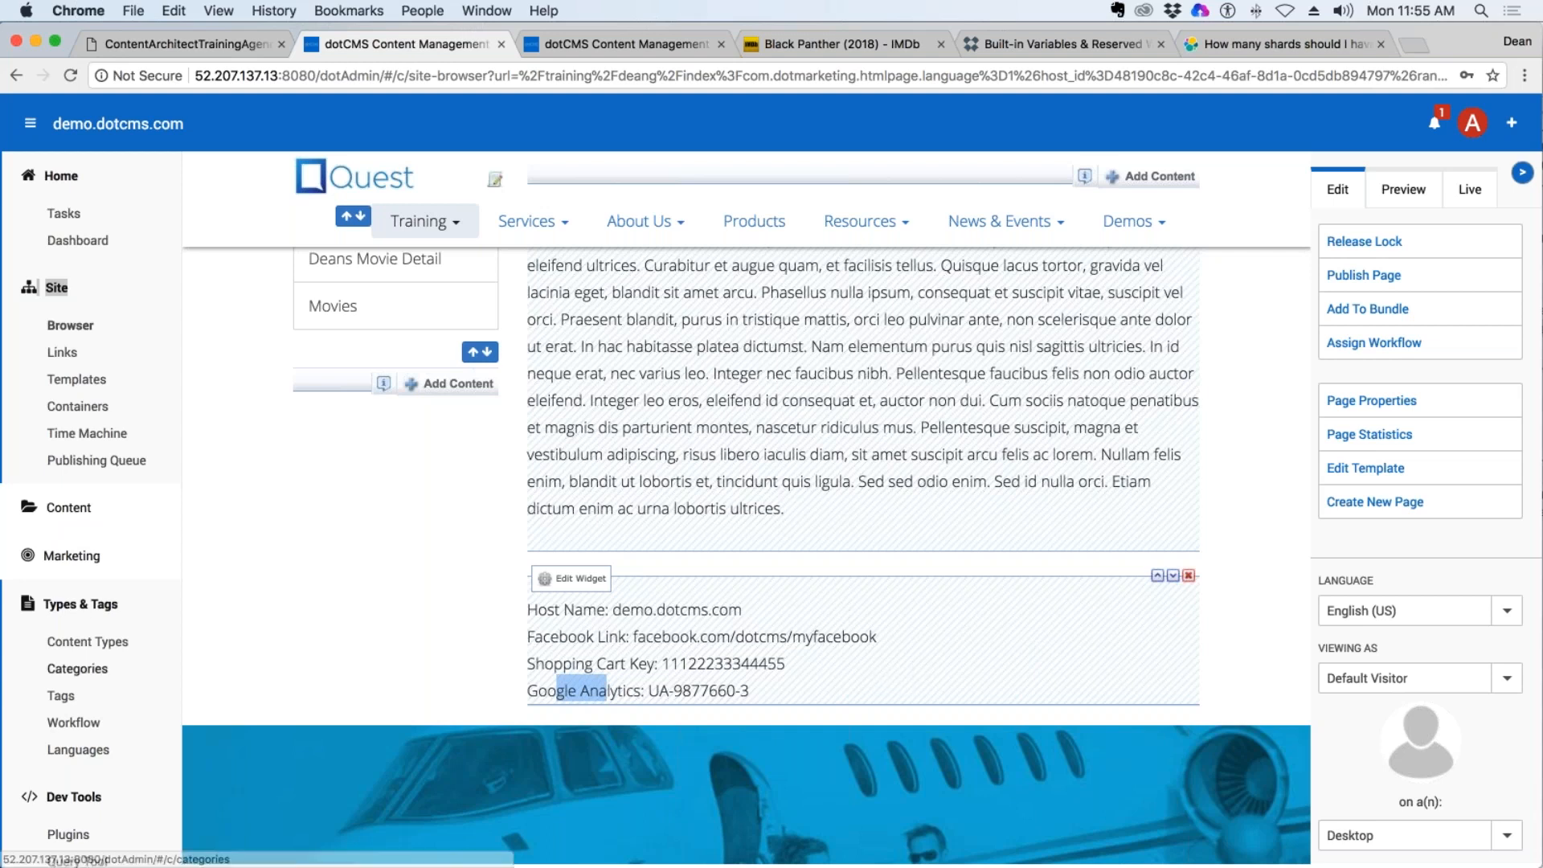
Open the Sites list in the System section and collapse the other navigation sections.
{"action": "scroll", "coordinate": [141, 522], "scroll_direction": "down", "scroll_amount": 3}
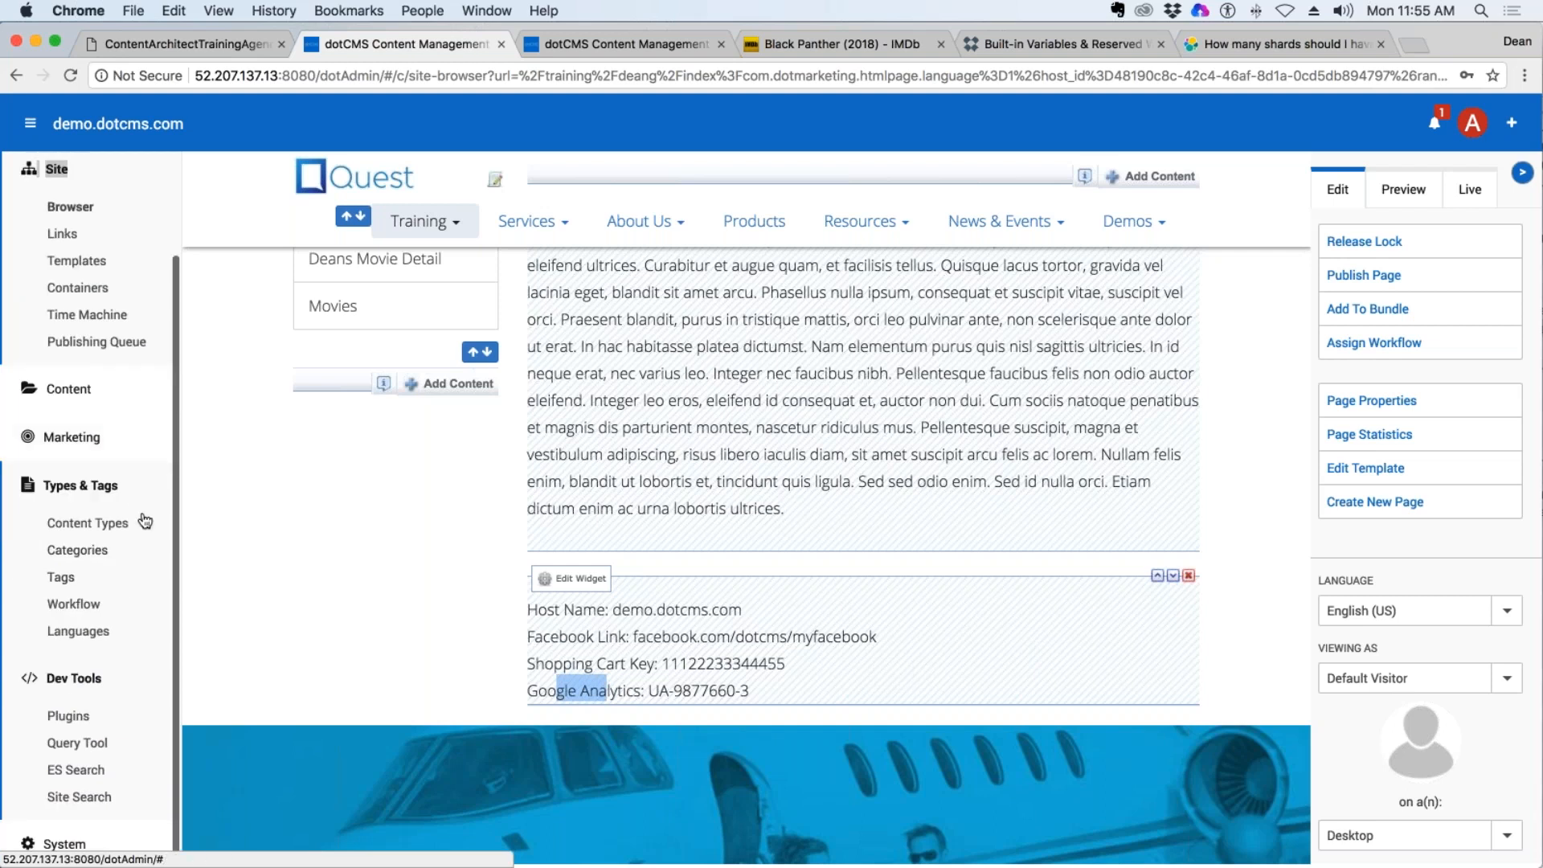
{"action": "left_click", "coordinate": [76, 842]}
{"action": "scroll", "coordinate": [79, 803], "scroll_direction": "down", "scroll_amount": 1}
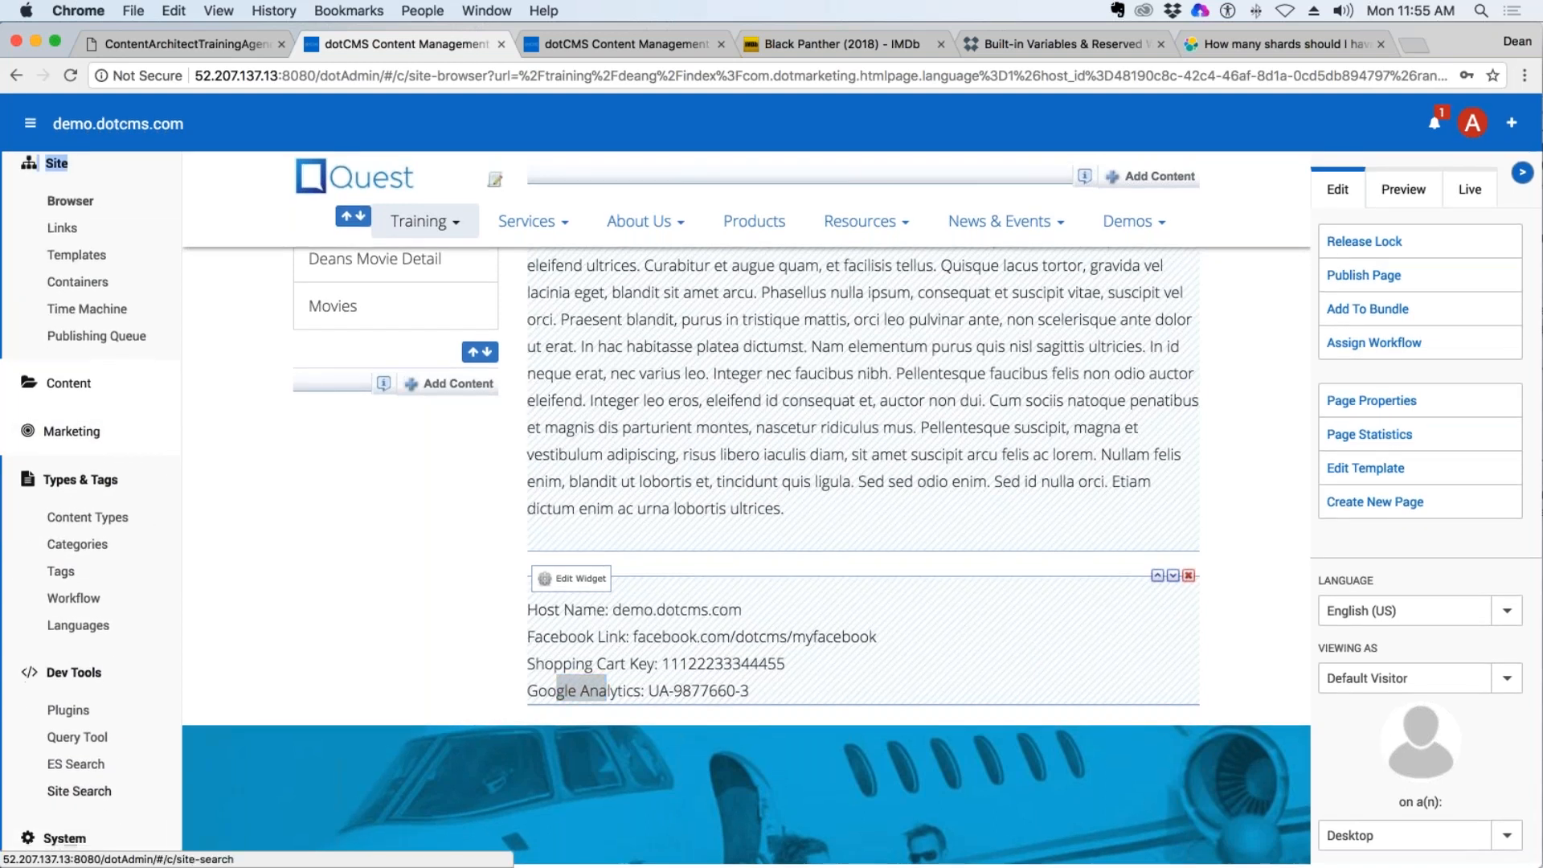
{"action": "scroll", "coordinate": [80, 790], "scroll_direction": "down", "scroll_amount": 3}
{"action": "left_click", "coordinate": [62, 845]}
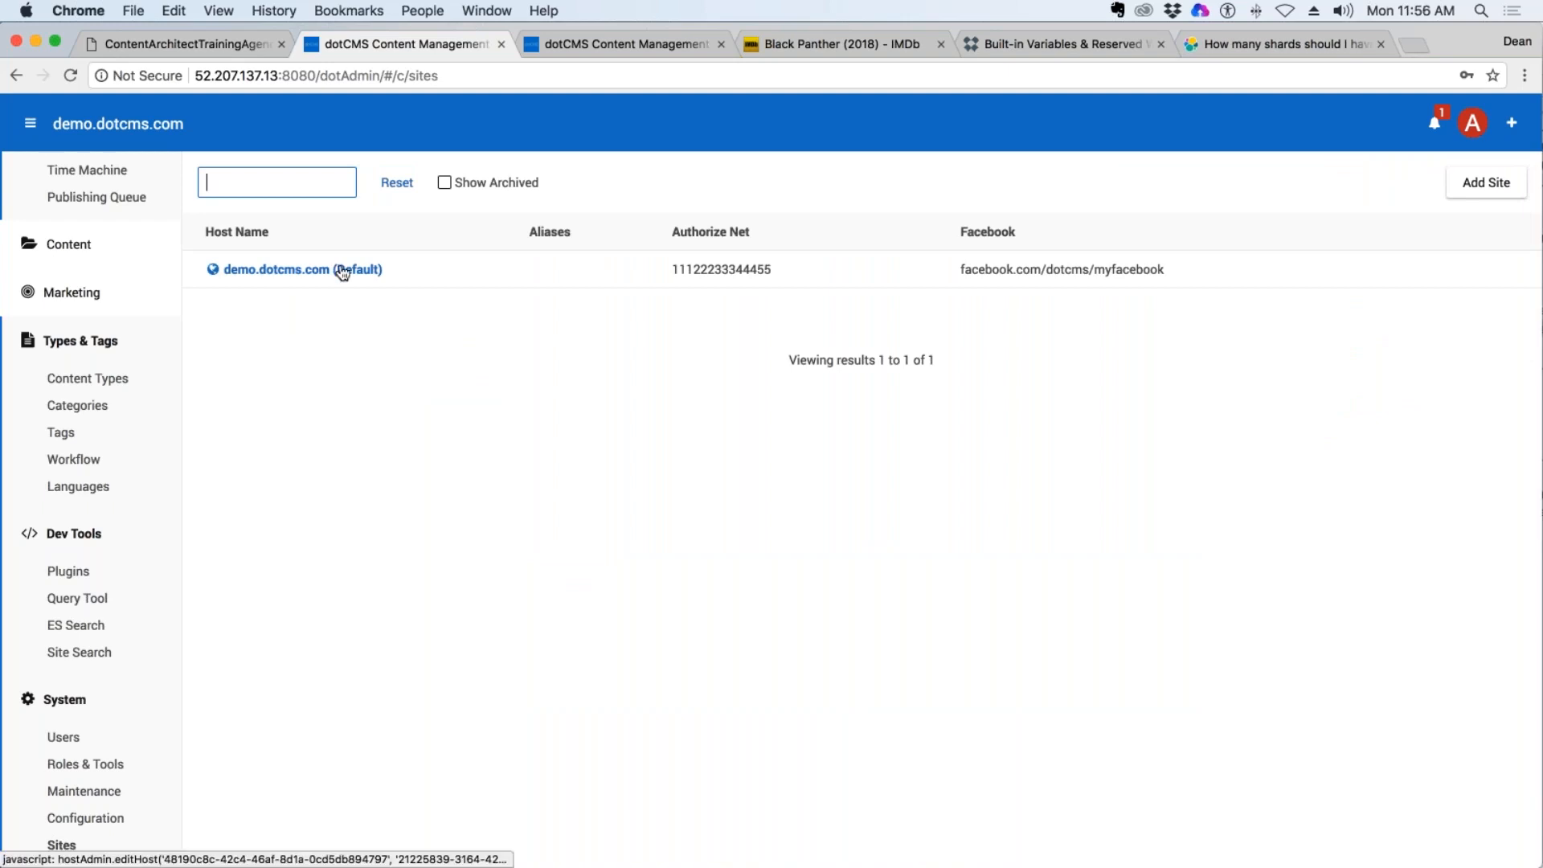
{"action": "left_click_drag", "start_coordinate": [396, 268], "coordinate": [231, 269]}
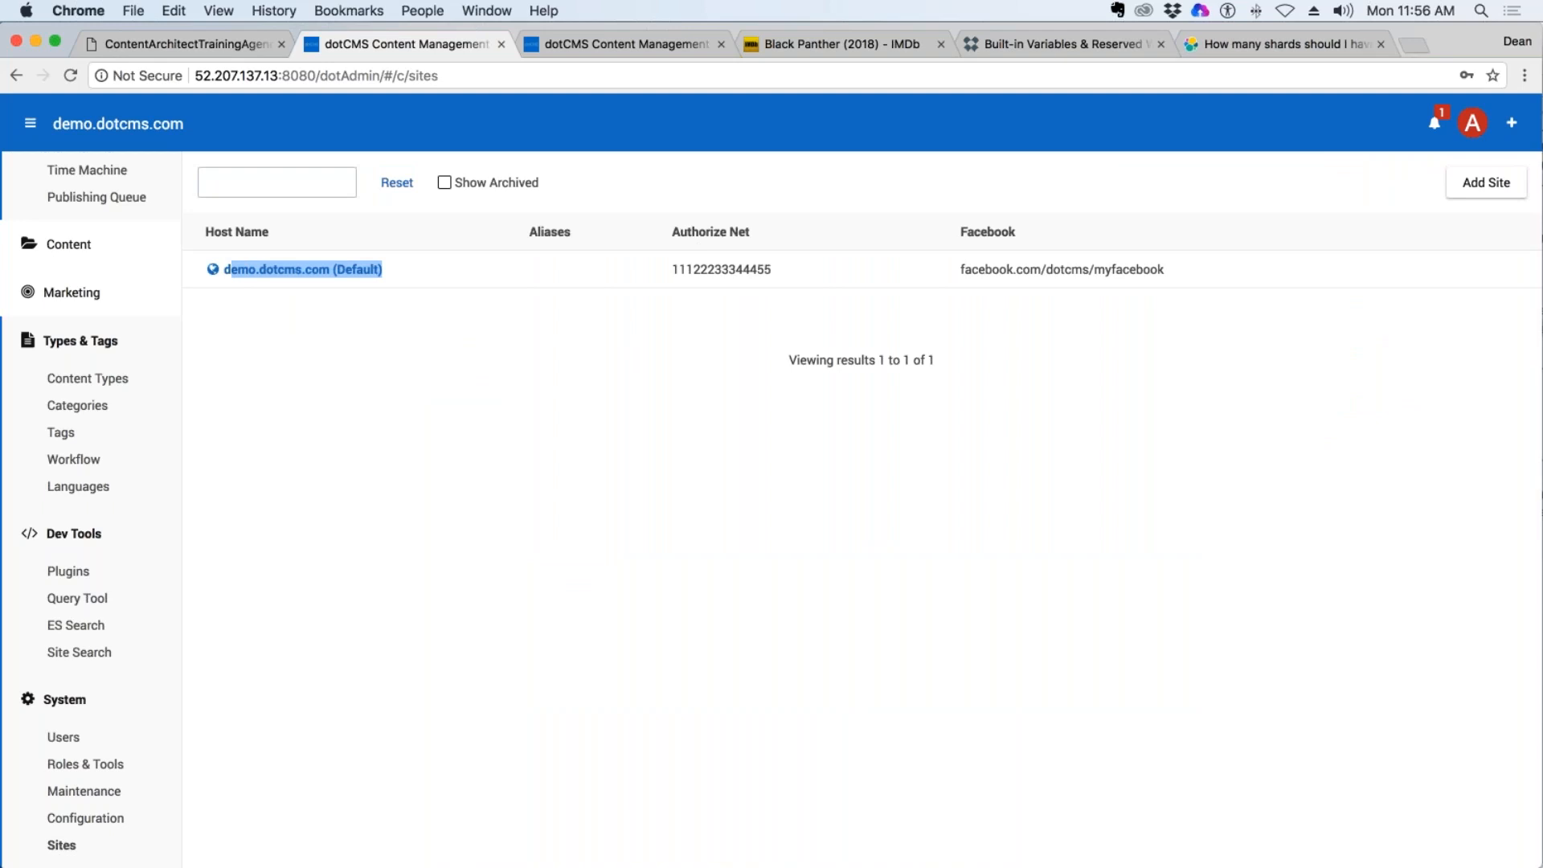
{"action": "left_click", "coordinate": [55, 535]}
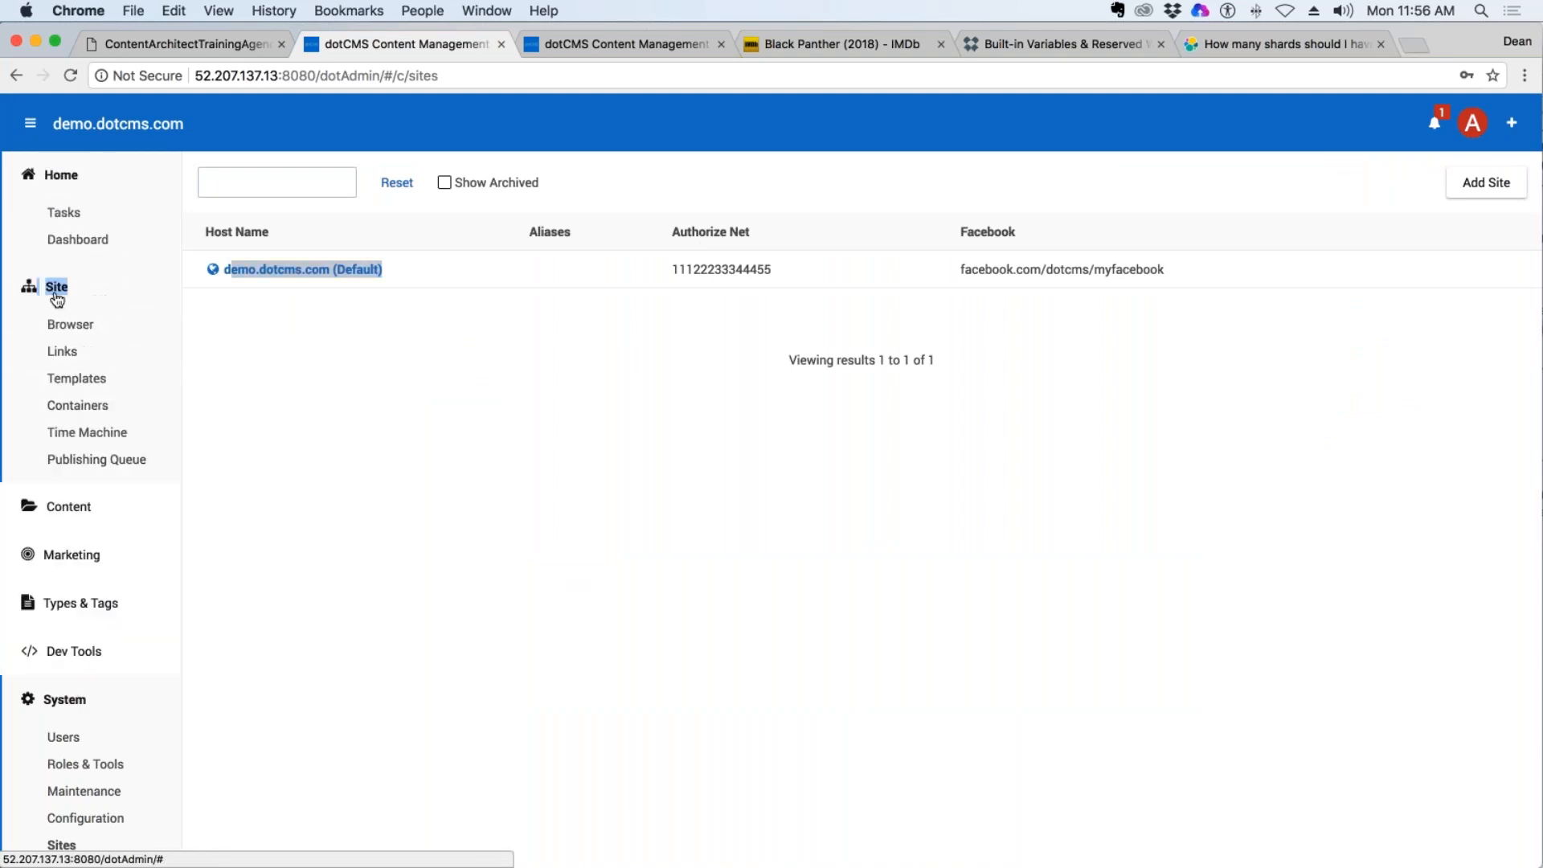
{"action": "left_click", "coordinate": [56, 291]}
{"action": "left_click", "coordinate": [61, 178]}
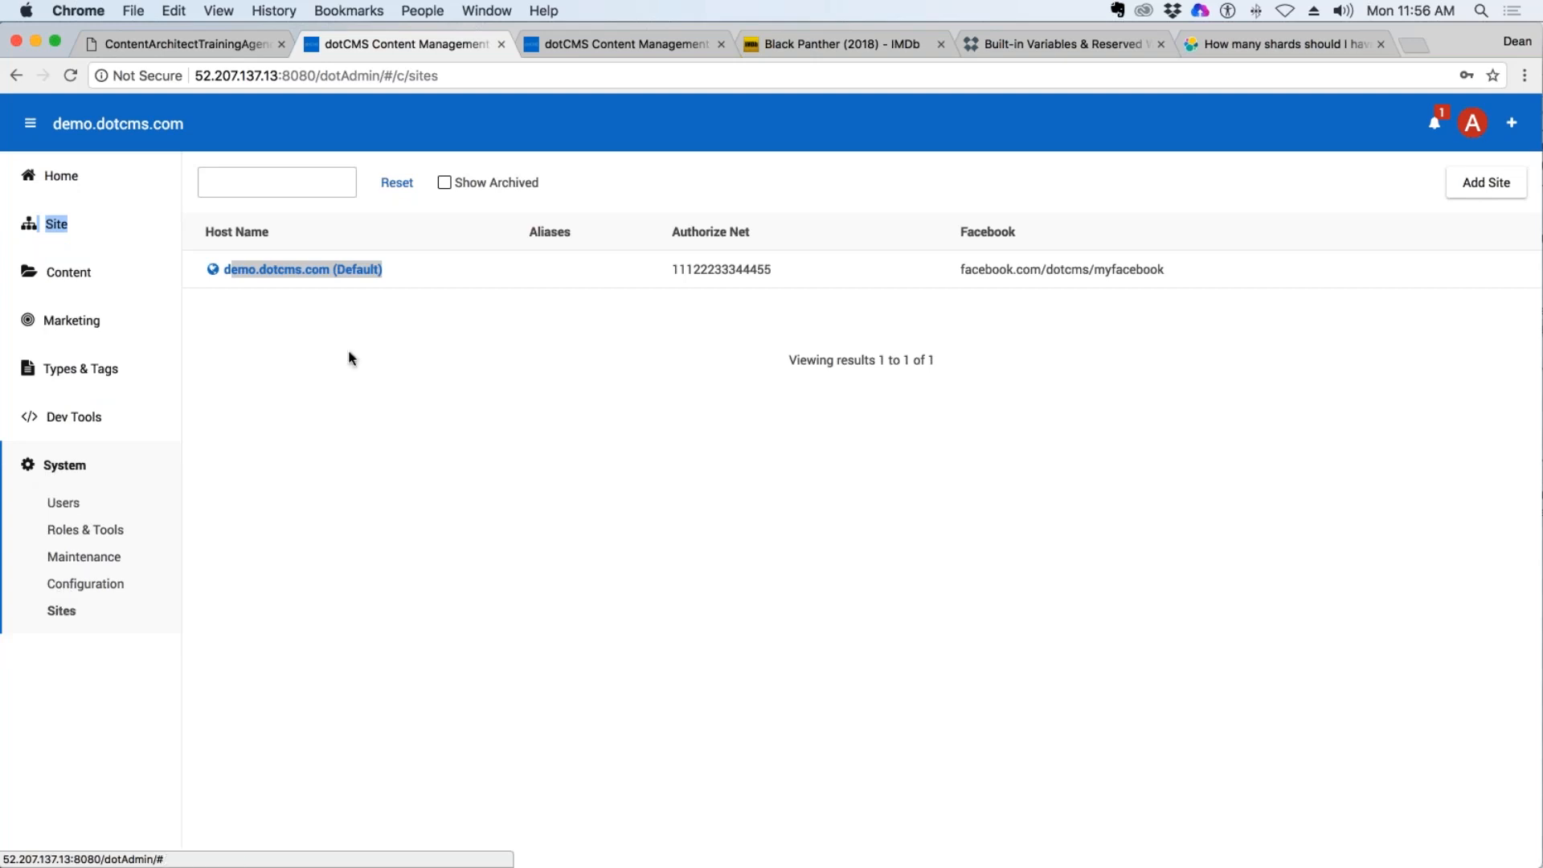
Start a new site as a copy of demo.dotcms.com, including everything except Content on Pages and Content on Site.
{"action": "left_click", "coordinate": [1485, 182]}
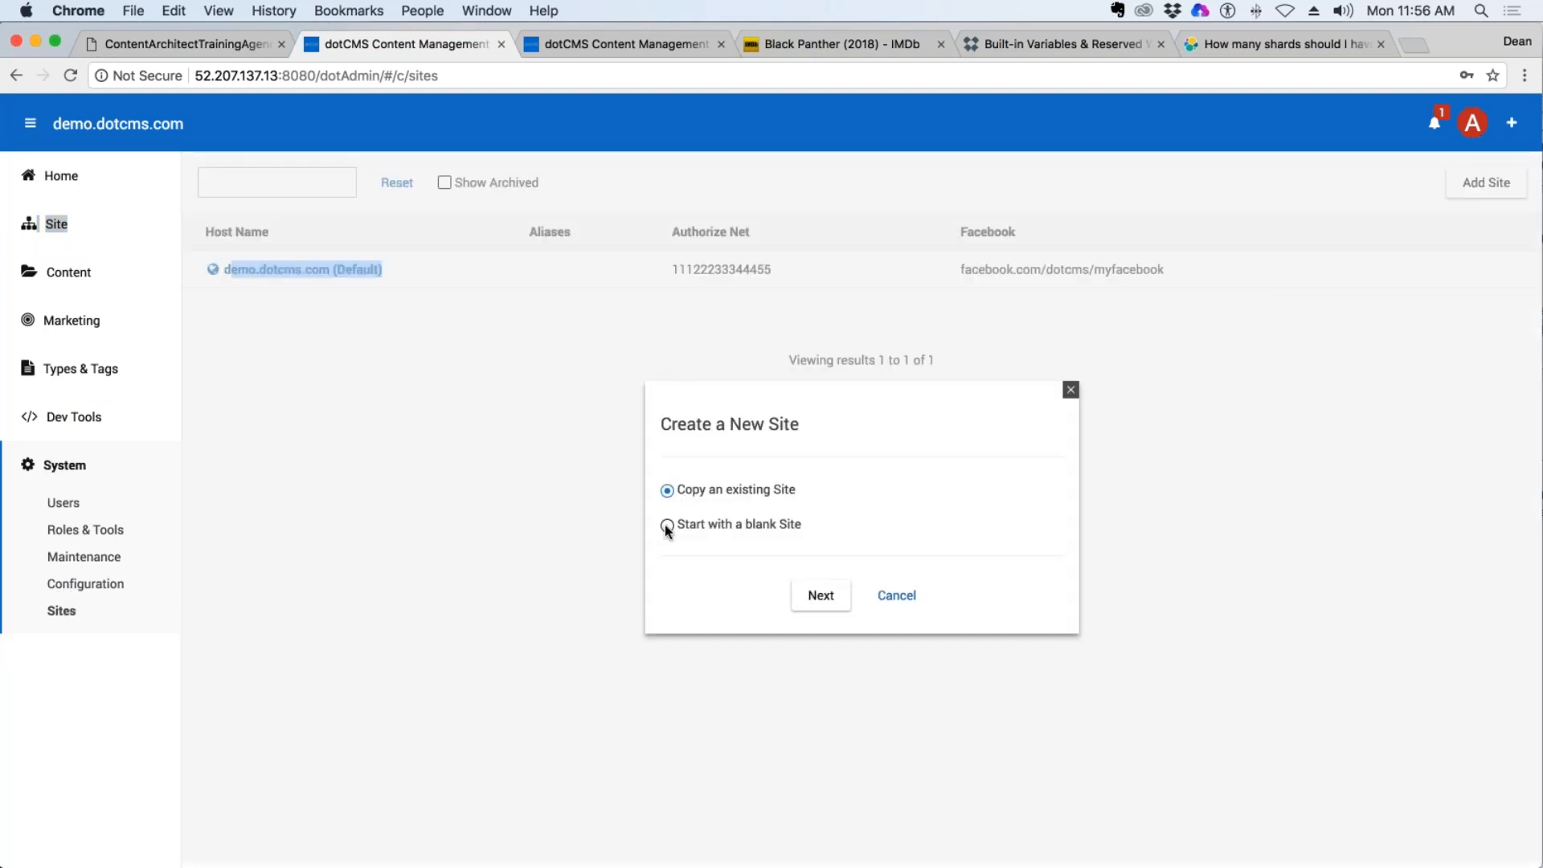
{"action": "left_click", "coordinate": [668, 487]}
{"action": "left_click", "coordinate": [821, 595]}
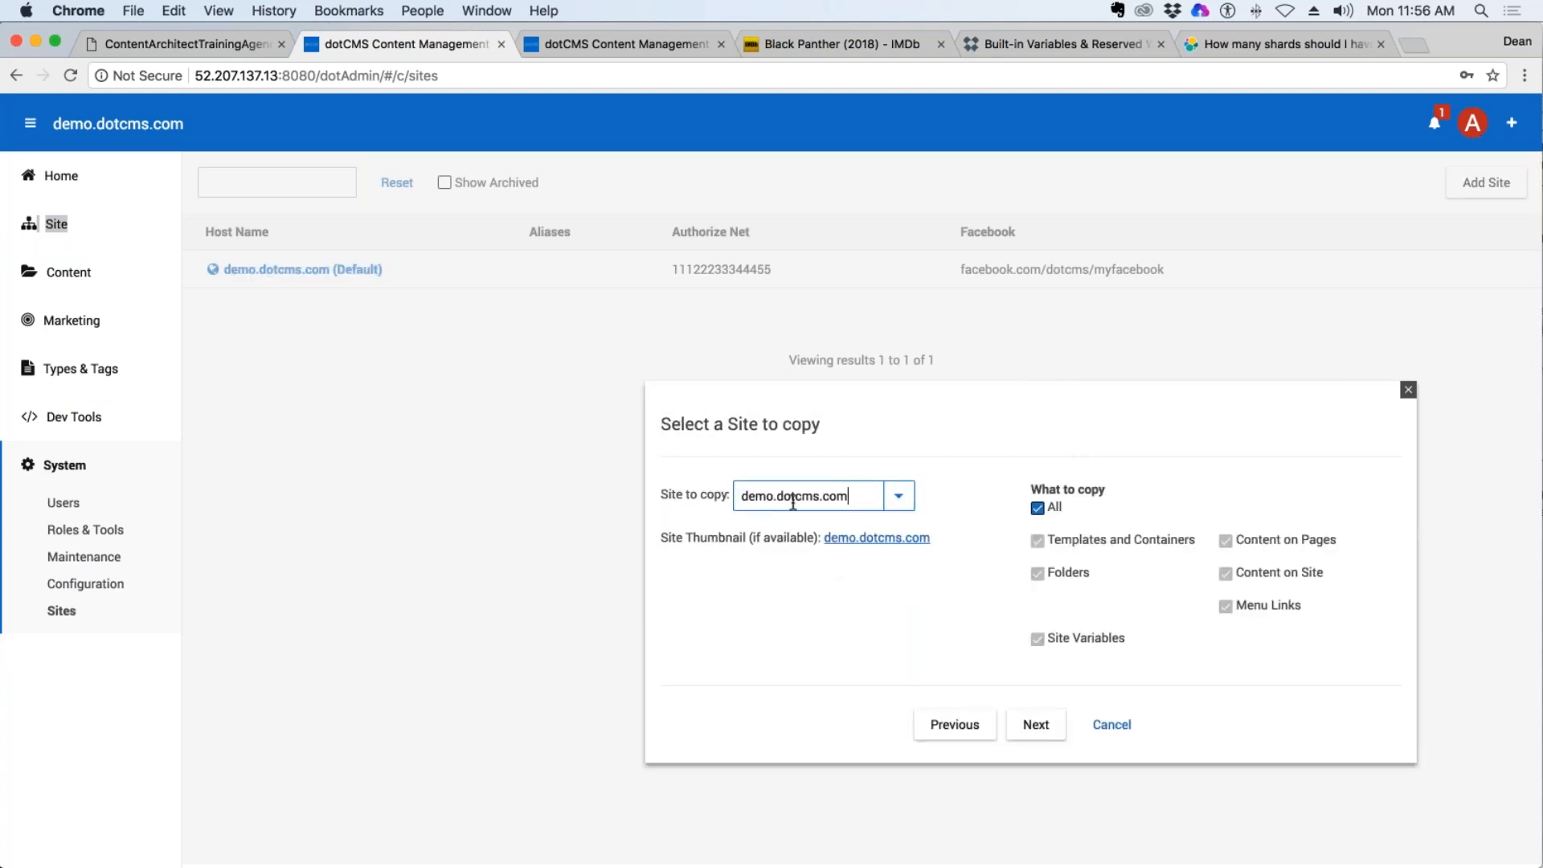
{"action": "left_click_drag", "start_coordinate": [1013, 509], "coordinate": [1034, 509]}
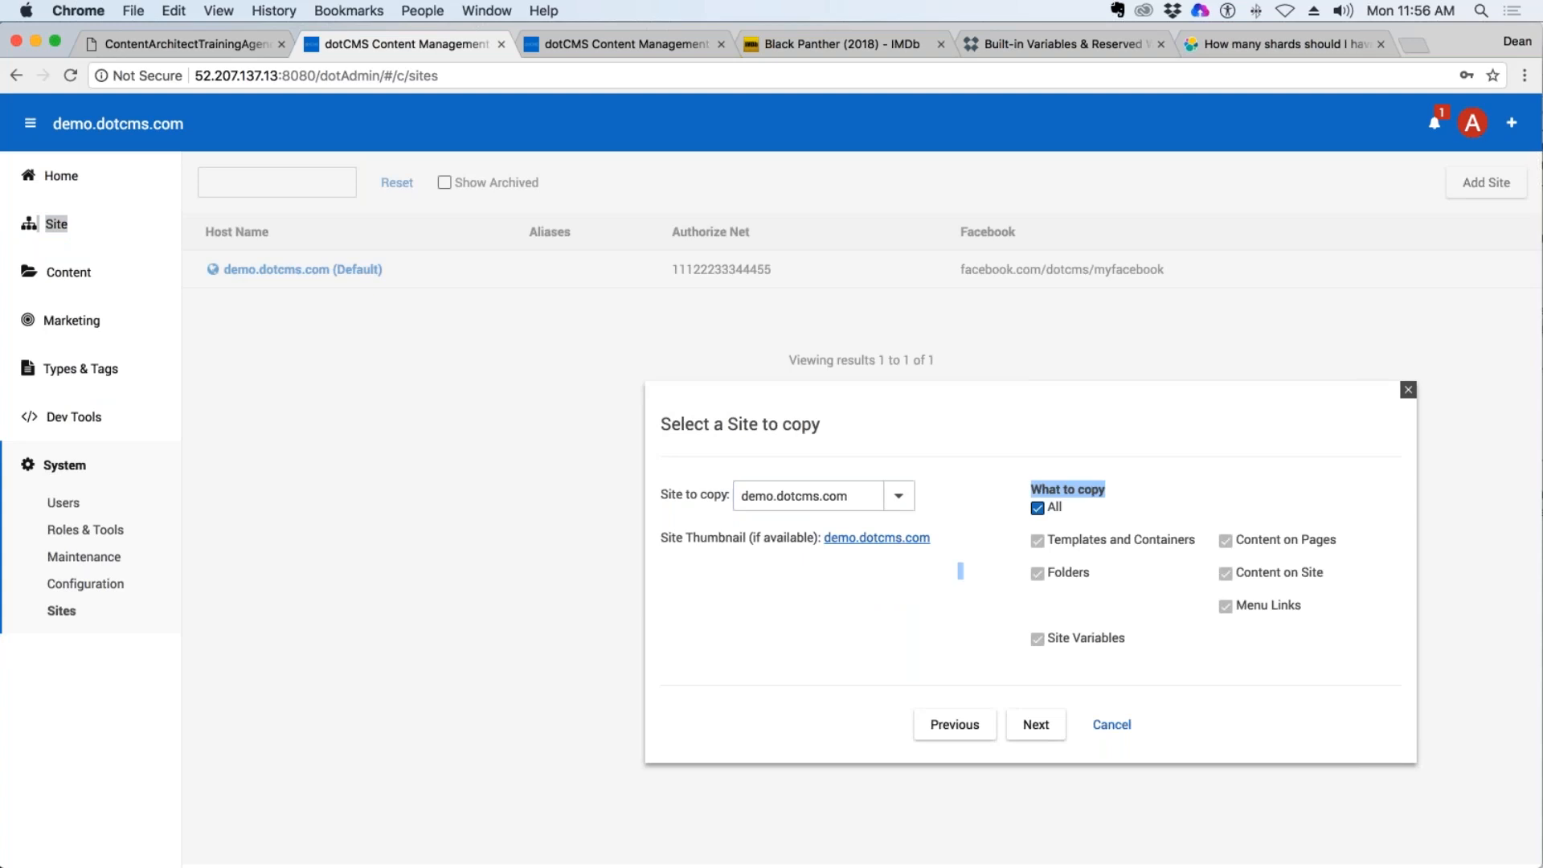
{"action": "left_click", "coordinate": [1038, 513]}
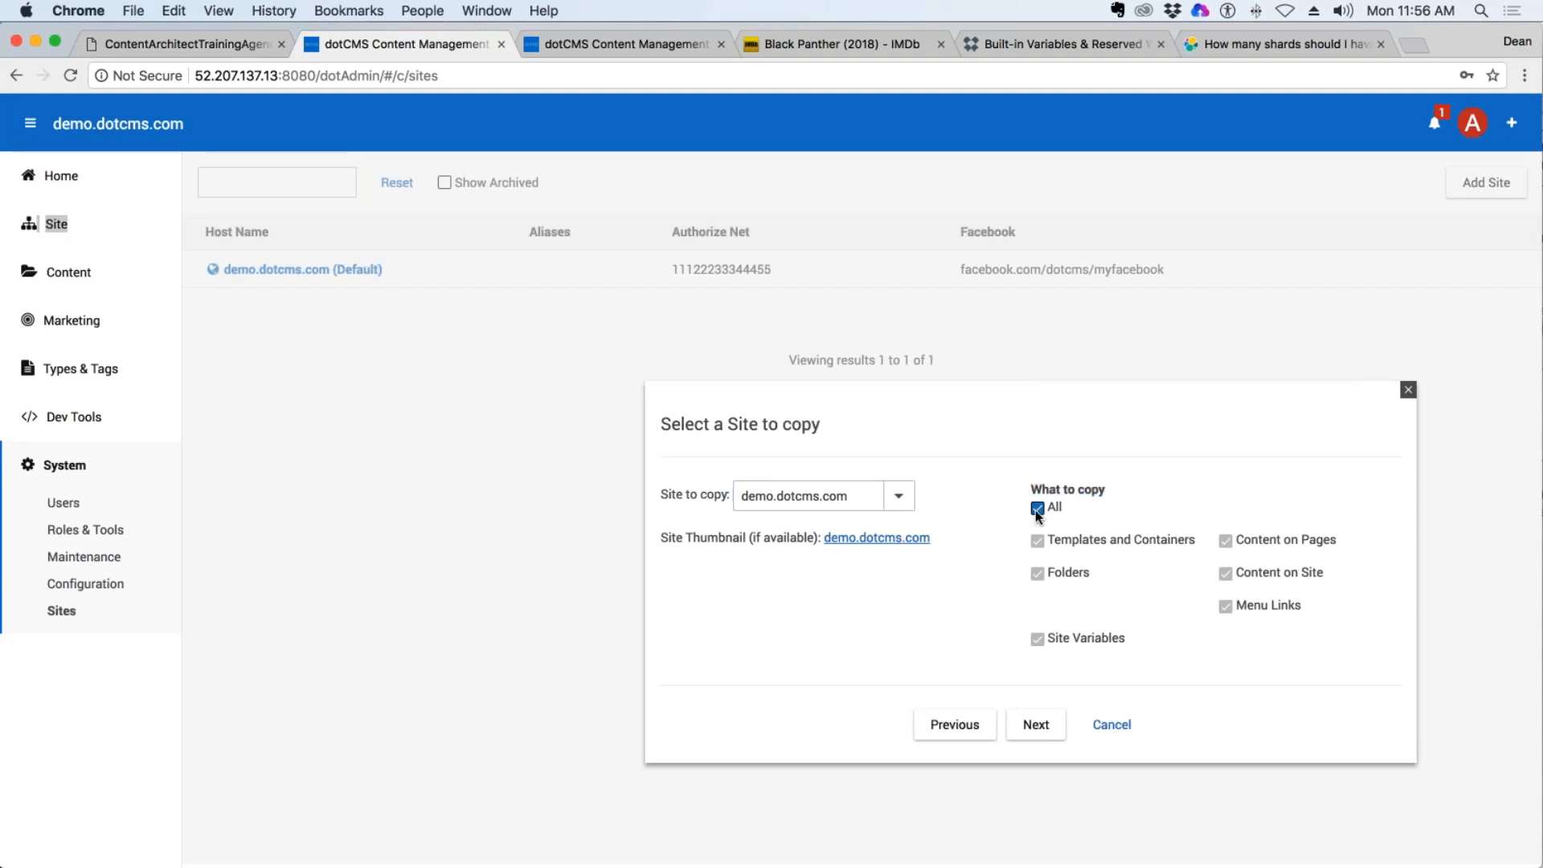
{"action": "left_click", "coordinate": [1036, 511]}
{"action": "left_click", "coordinate": [1246, 571]}
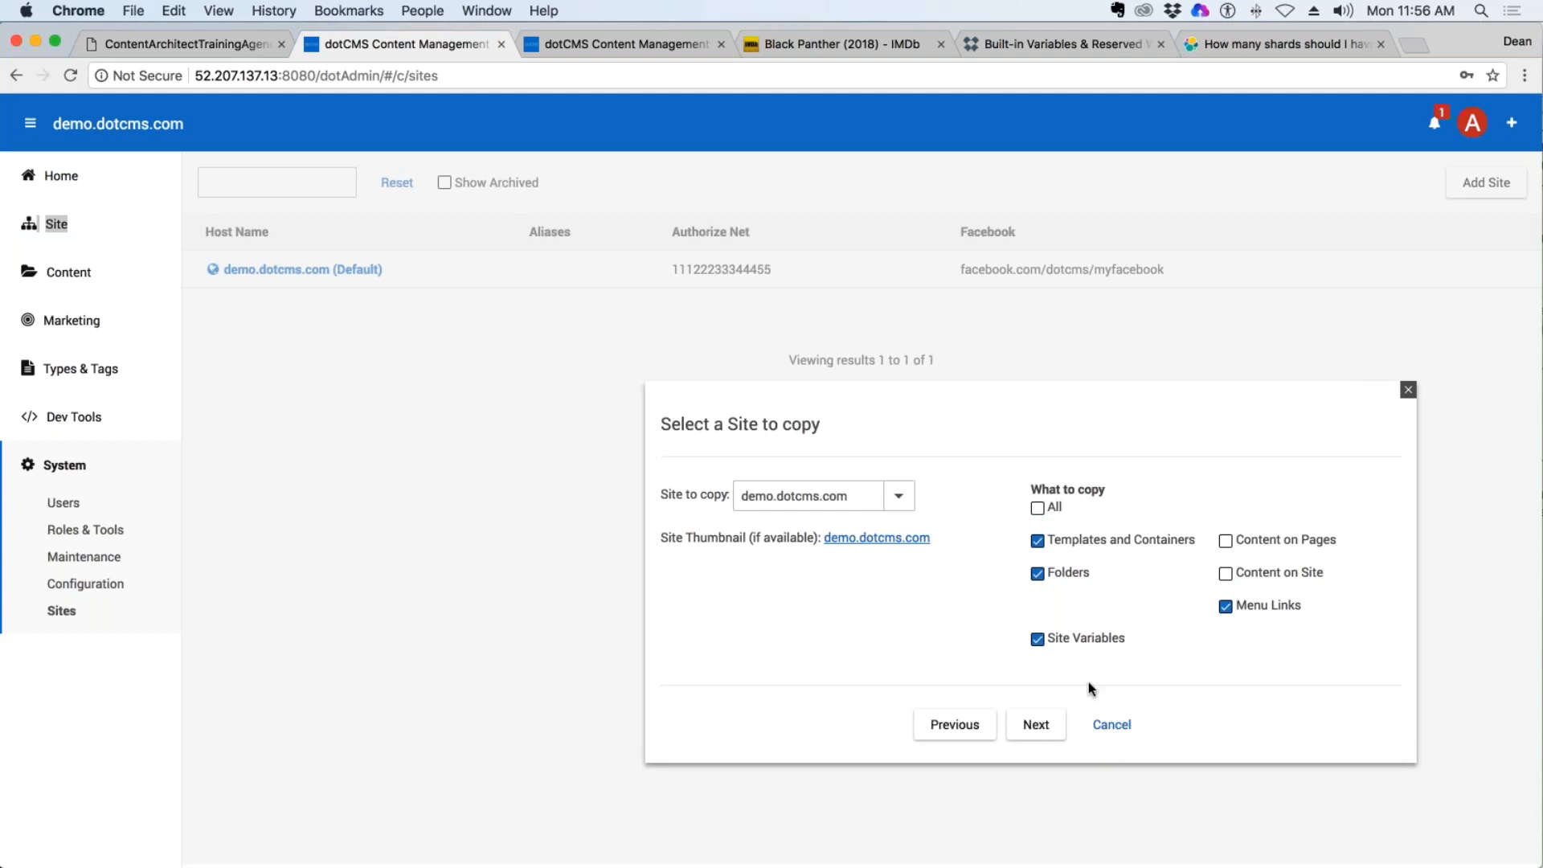
{"action": "left_click", "coordinate": [1040, 724]}
Enter "Clone Site" as the new site's host name.
{"action": "left_click", "coordinate": [335, 253]}
{"action": "type", "text": "Cloh"}
{"action": "key", "text": "BackSpace"}
{"action": "key", "text": "BackSpace"}
{"action": "type", "text": "ne Site"}
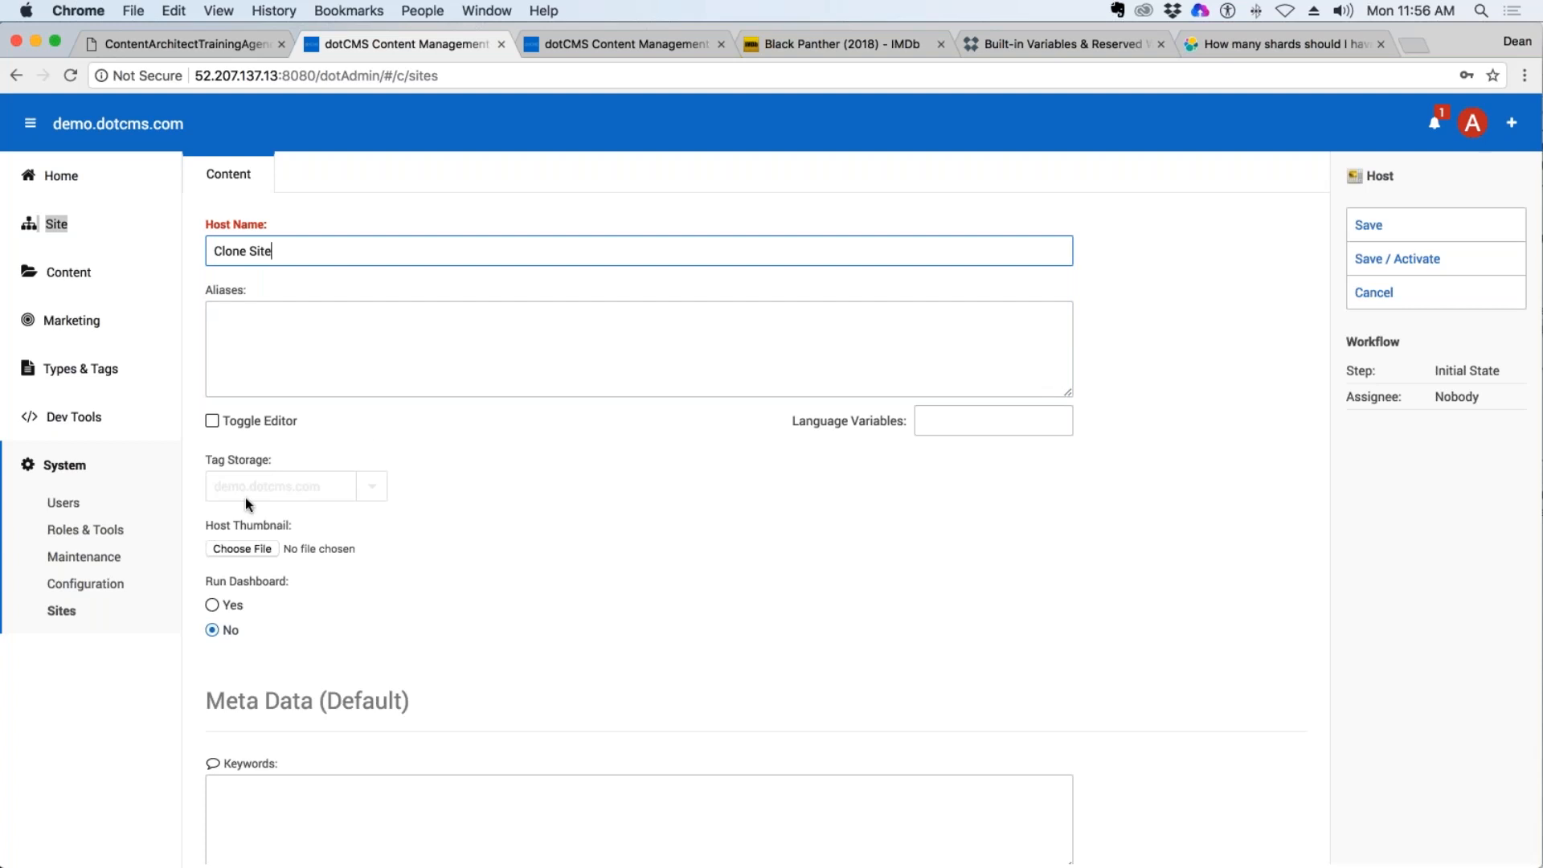
Go through the new host's Site Tags fields from Google Analytics to Facebook, and cancel creating the site, returning to the Sites list.
{"action": "scroll", "coordinate": [248, 503], "scroll_direction": "down", "scroll_amount": 10}
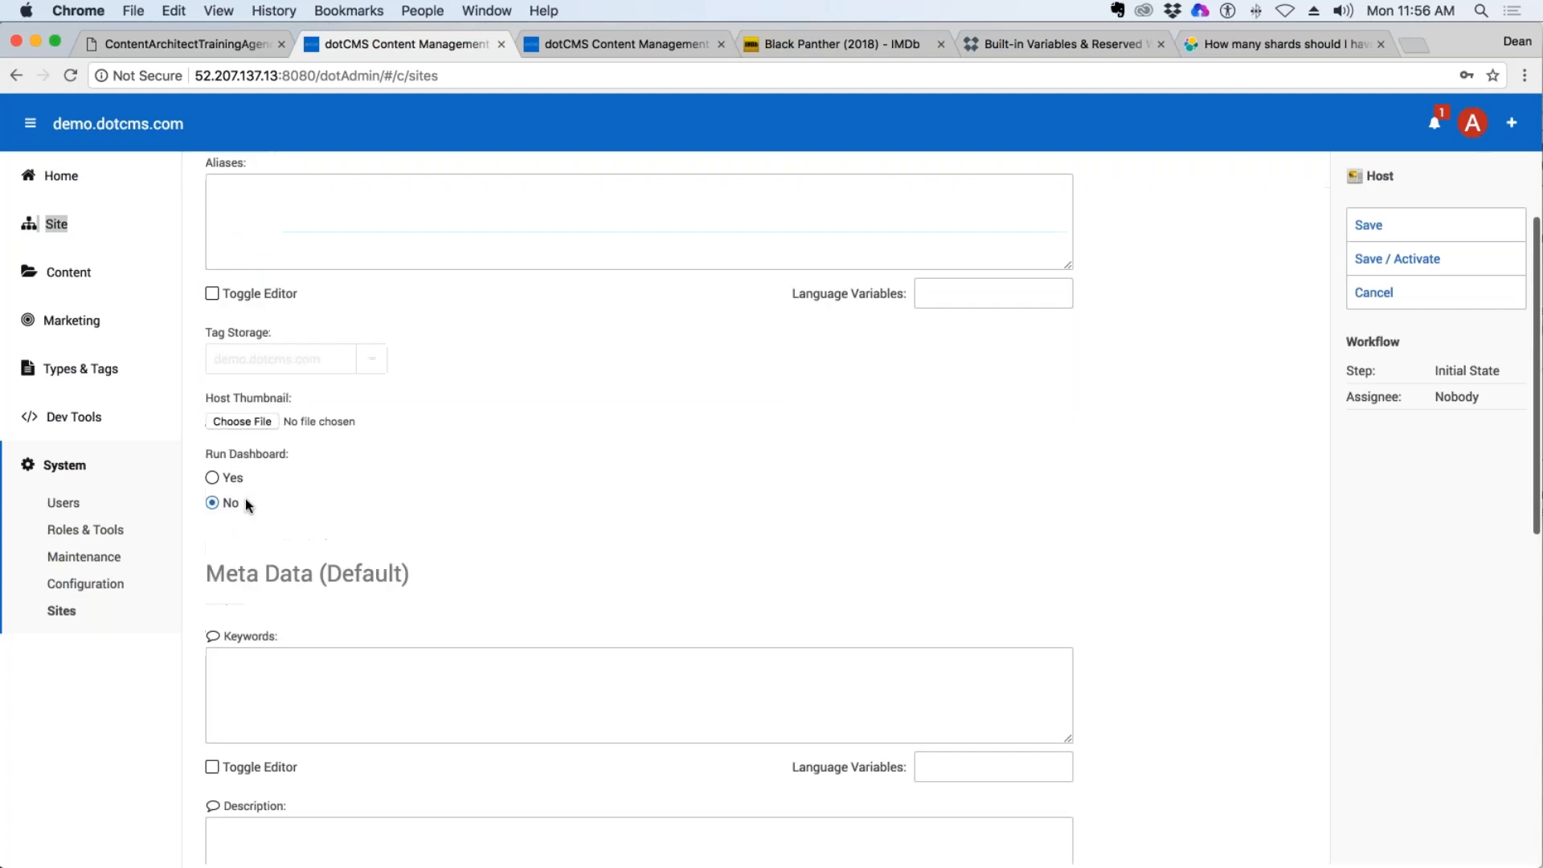
{"action": "scroll", "coordinate": [345, 562], "scroll_direction": "down", "scroll_amount": 5}
{"action": "left_click", "coordinate": [273, 613]}
{"action": "key", "text": "Tab"}
{"action": "key", "text": "Tab"}
{"action": "key", "text": "Tab"}
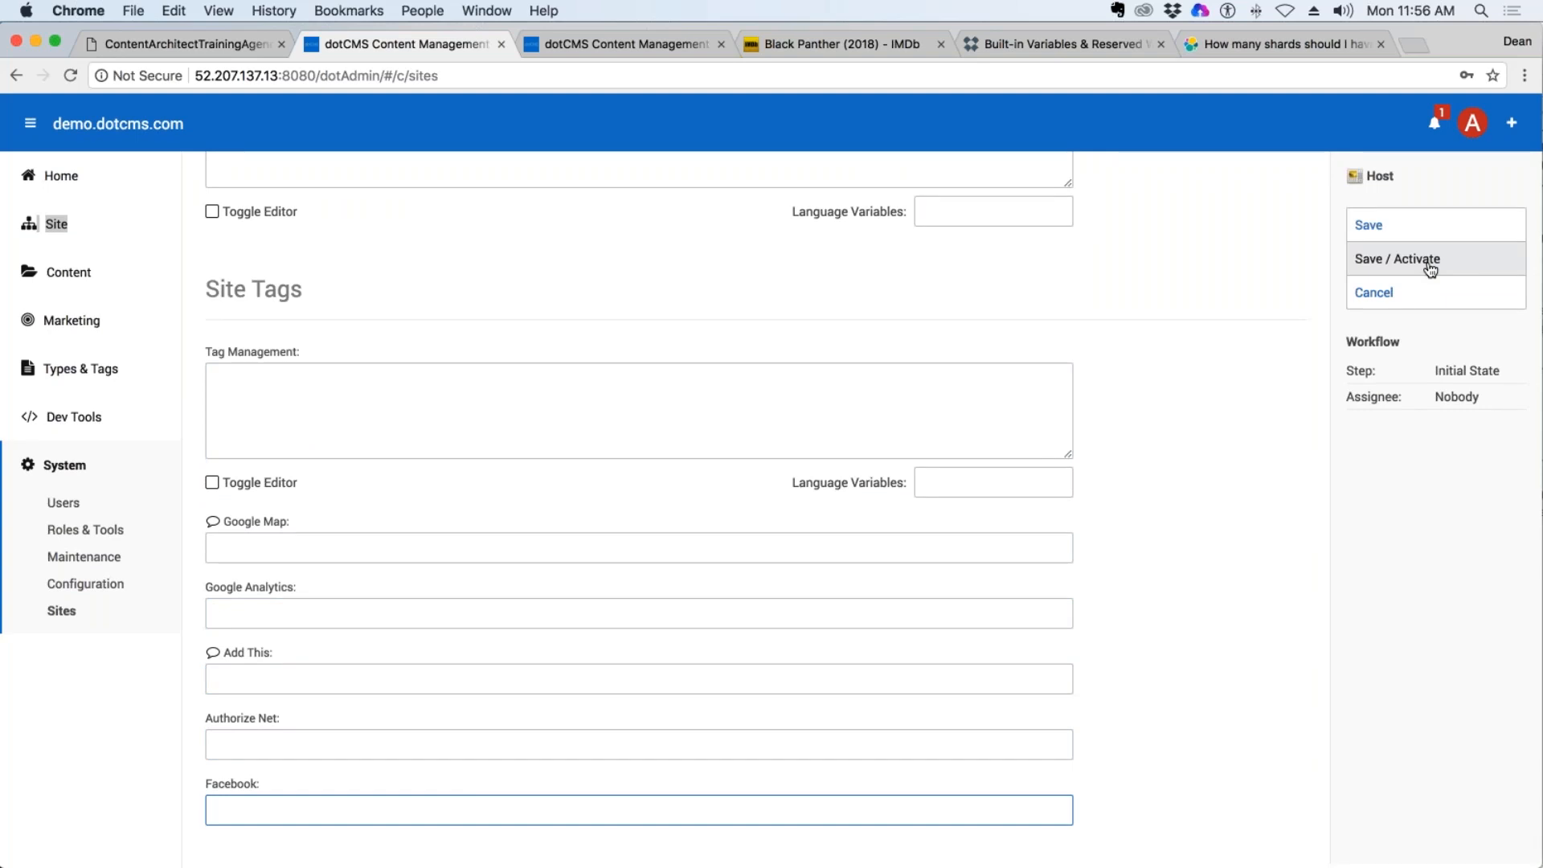
{"action": "left_click", "coordinate": [1390, 296]}
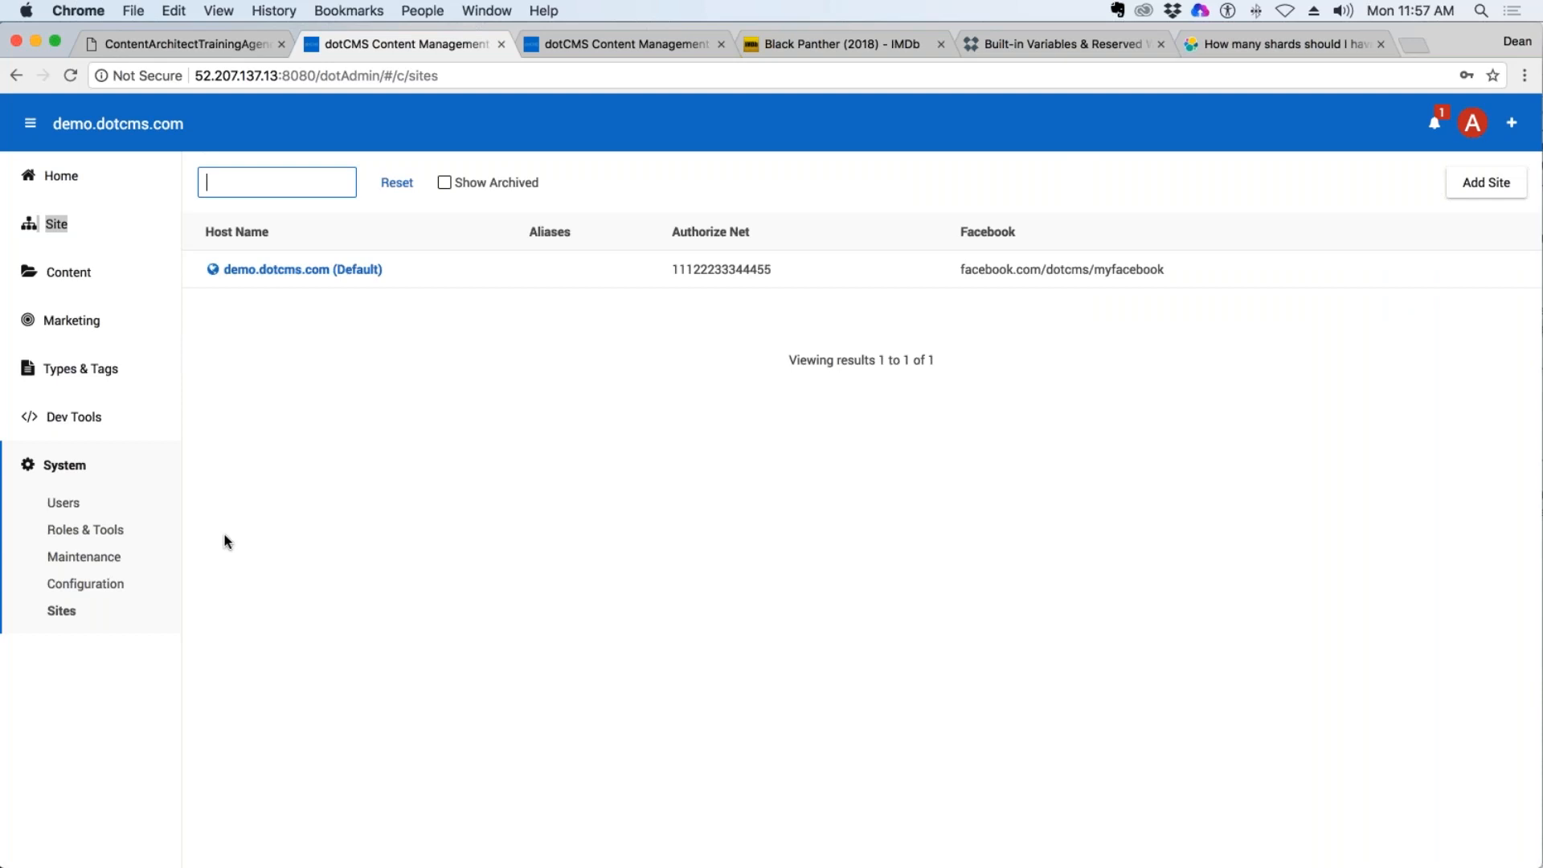
{"action": "left_click", "coordinate": [64, 613]}
{"action": "left_click", "coordinate": [1397, 146]}
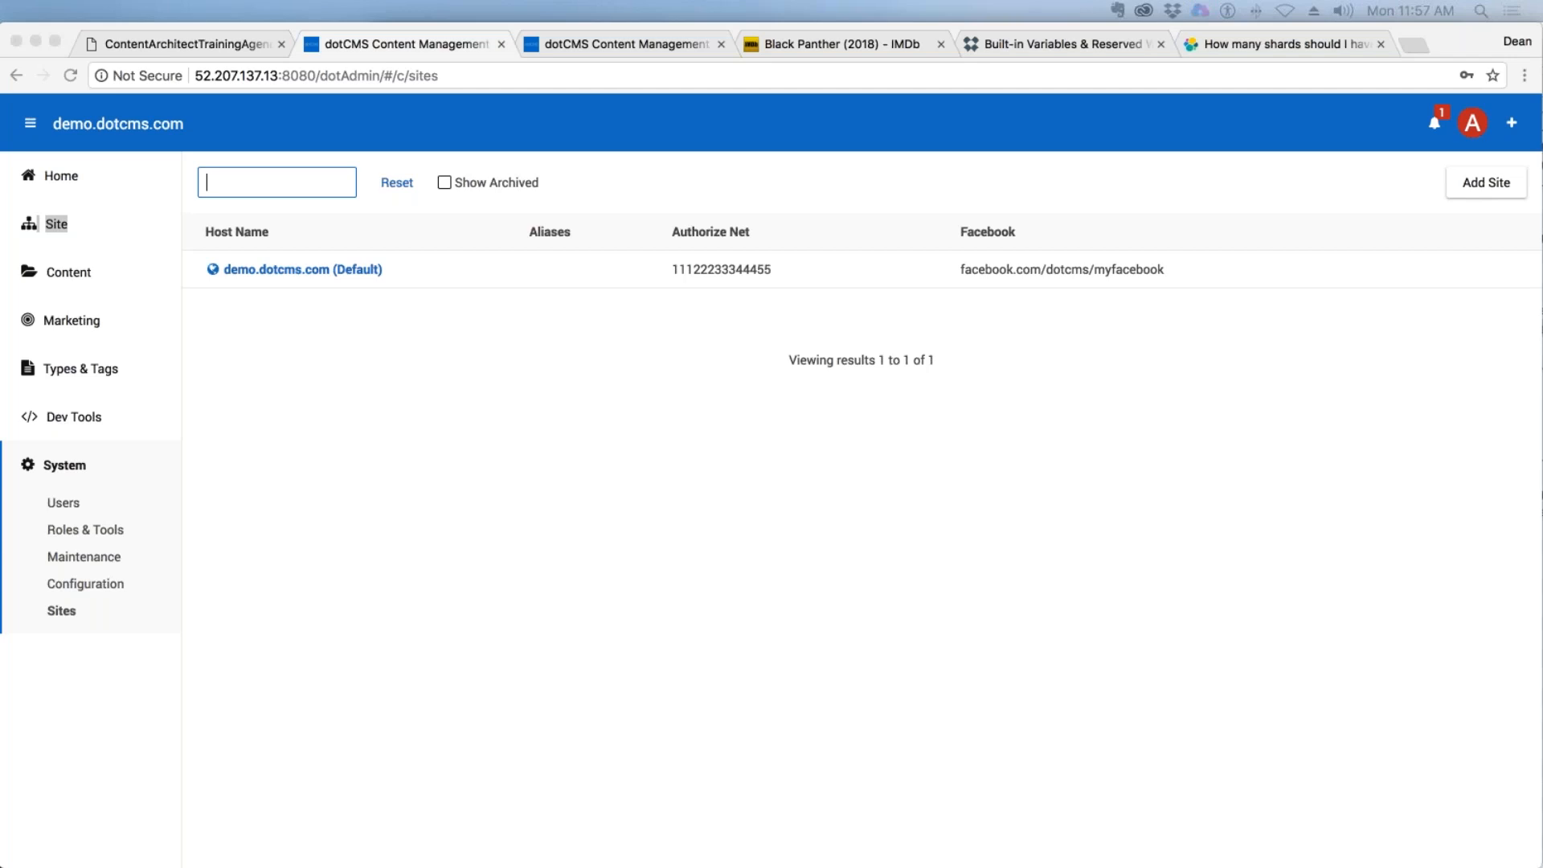
Switch to the training agenda PDF and review Session 1's Backend Overview and File Asset & Page Content Types topics.
{"action": "left_click", "coordinate": [197, 44]}
{"action": "scroll", "coordinate": [906, 393], "scroll_direction": "up", "scroll_amount": 4}
{"action": "scroll", "coordinate": [906, 392], "scroll_direction": "up", "scroll_amount": 7}
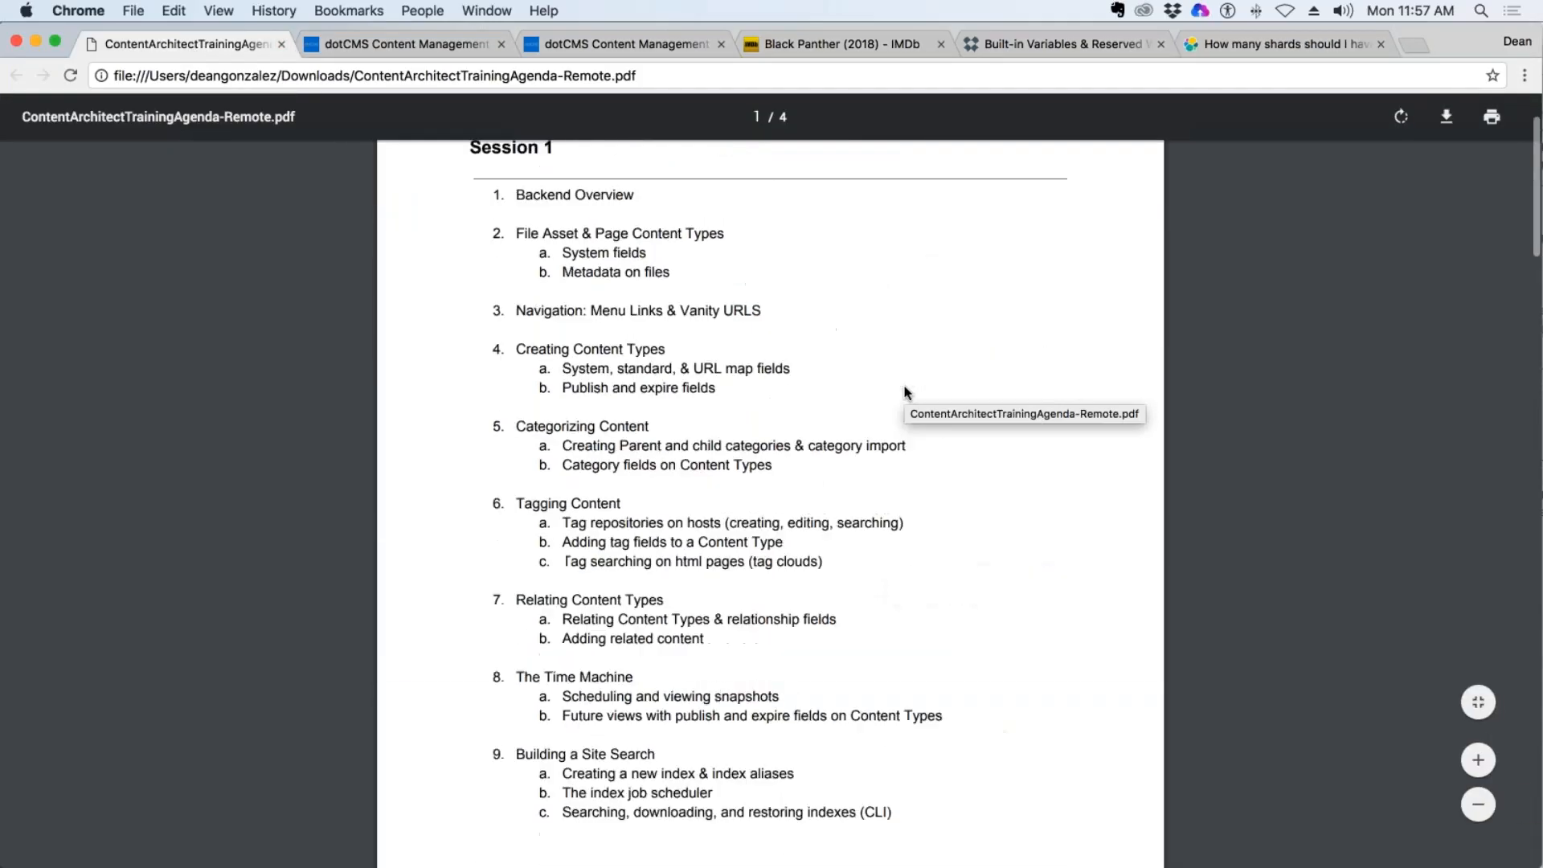
{"action": "scroll", "coordinate": [884, 381], "scroll_direction": "down", "scroll_amount": 2}
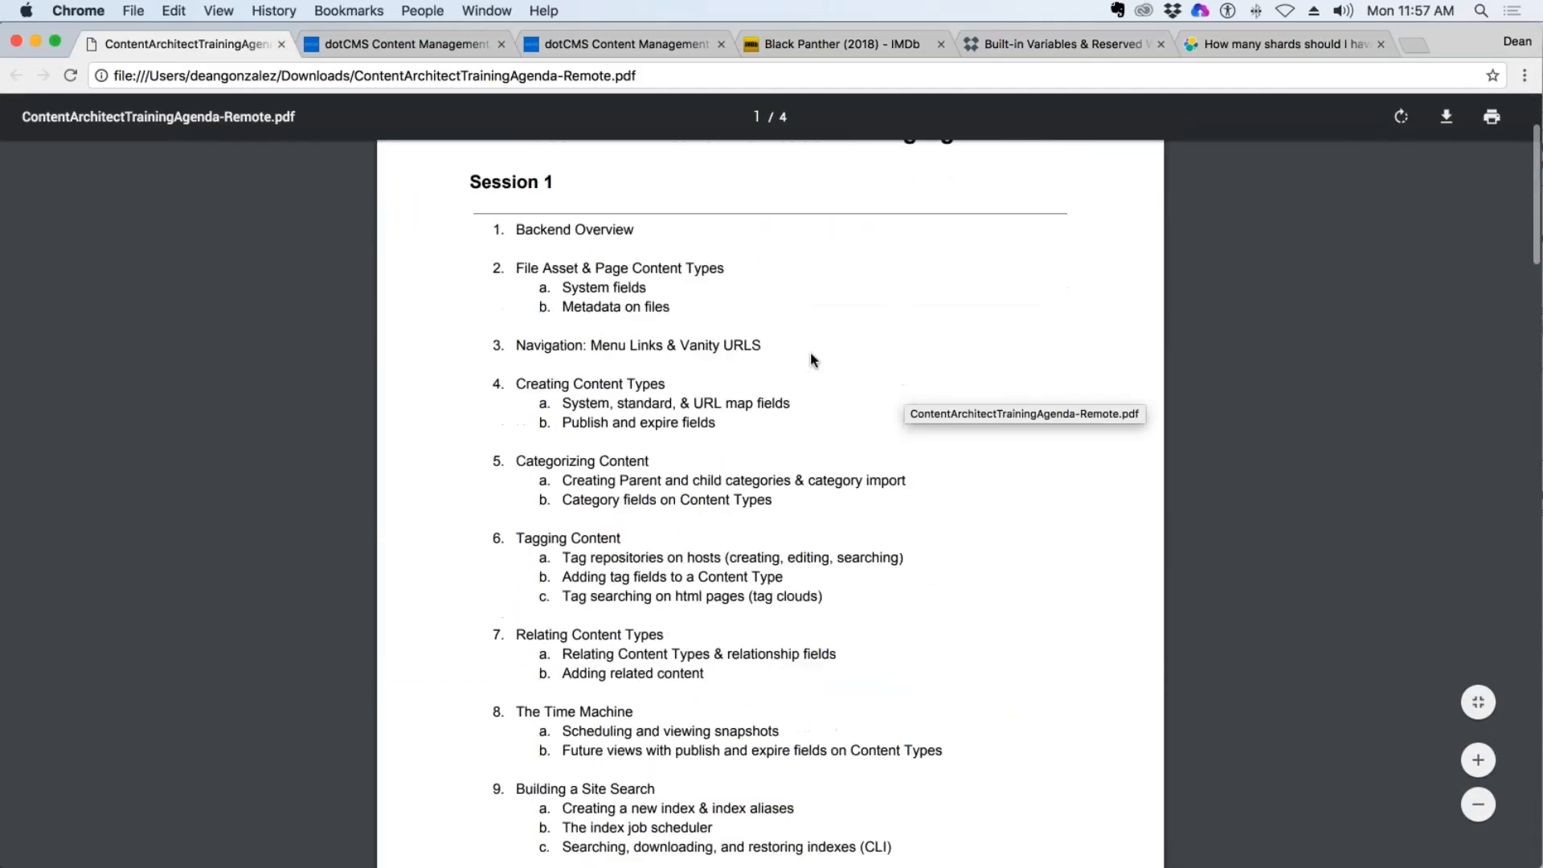
{"action": "left_click_drag", "start_coordinate": [640, 230], "coordinate": [514, 230]}
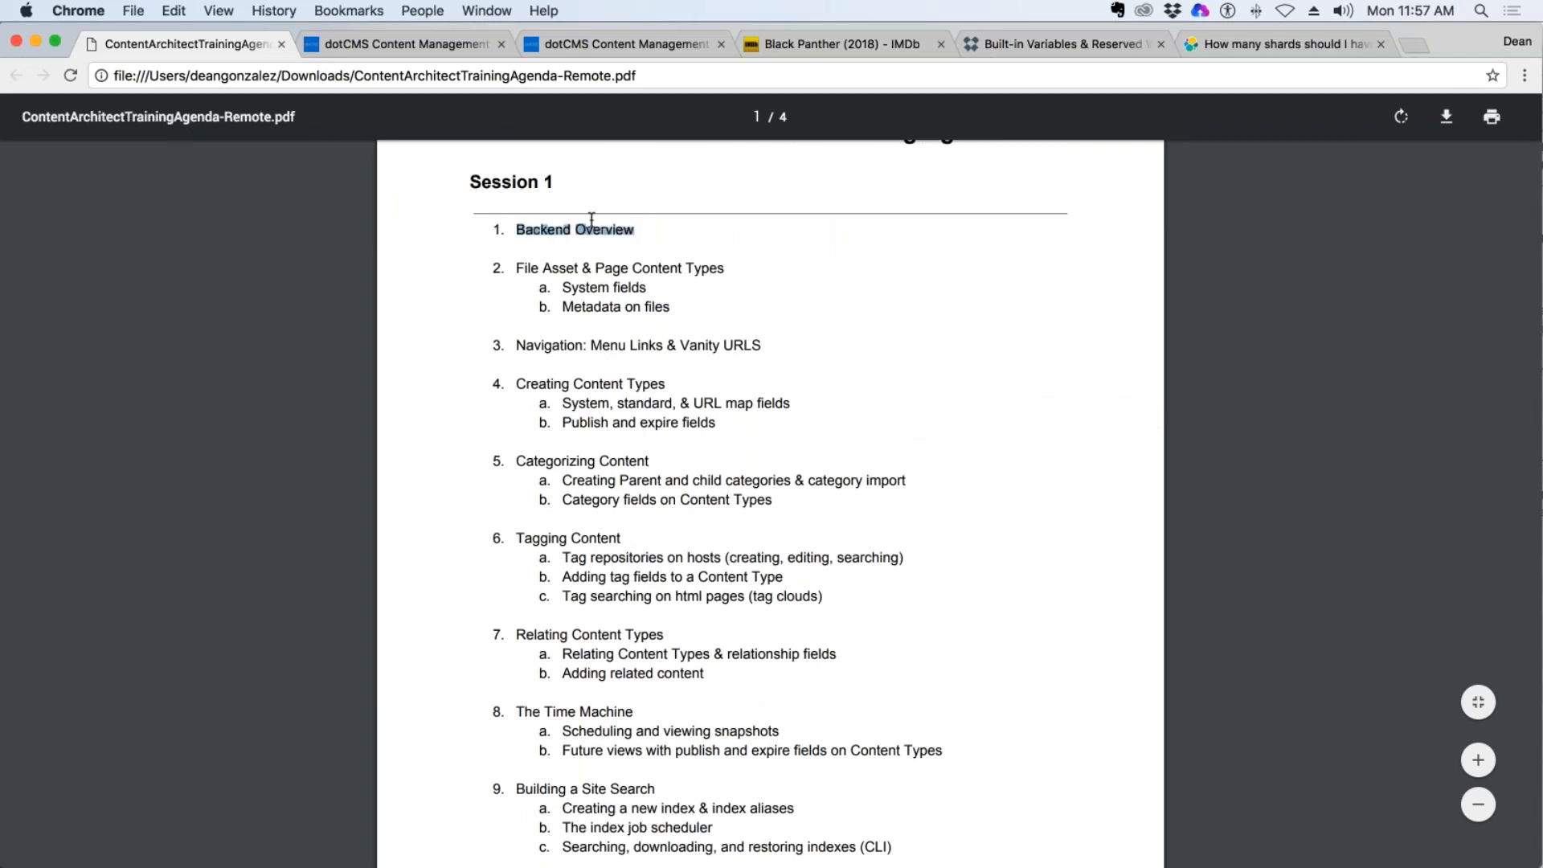
{"action": "left_click_drag", "start_coordinate": [578, 268], "coordinate": [520, 272]}
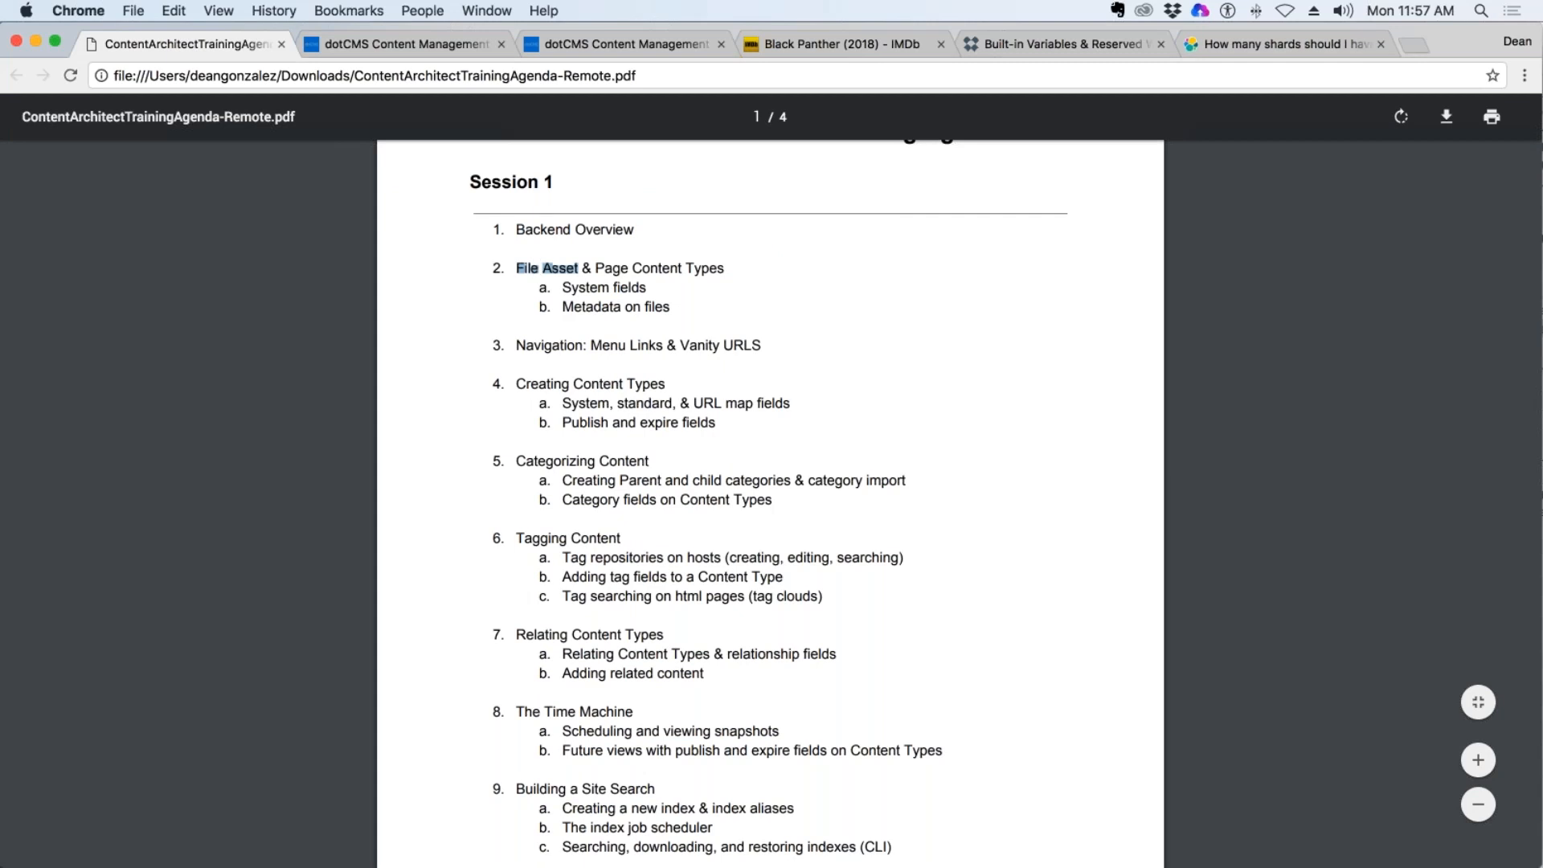
{"action": "left_click_drag", "start_coordinate": [725, 269], "coordinate": [594, 269]}
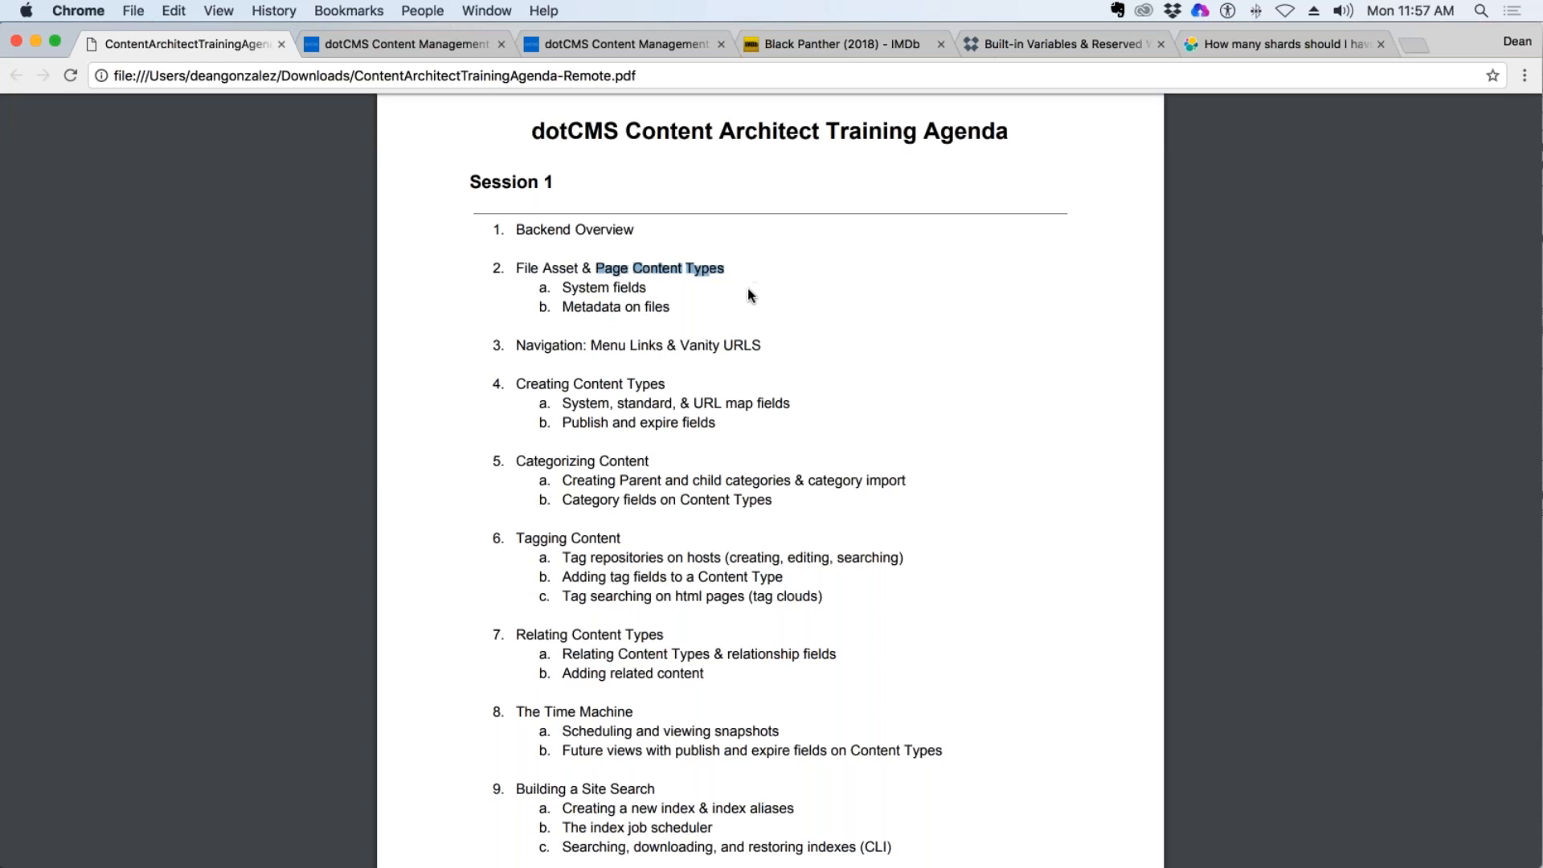
Review the Session 1 agenda topics on Menu Links, Vanity URLs and Creating Content Types, including system, standard and URL map fields.
{"action": "scroll", "coordinate": [747, 298], "scroll_direction": "down", "scroll_amount": 2}
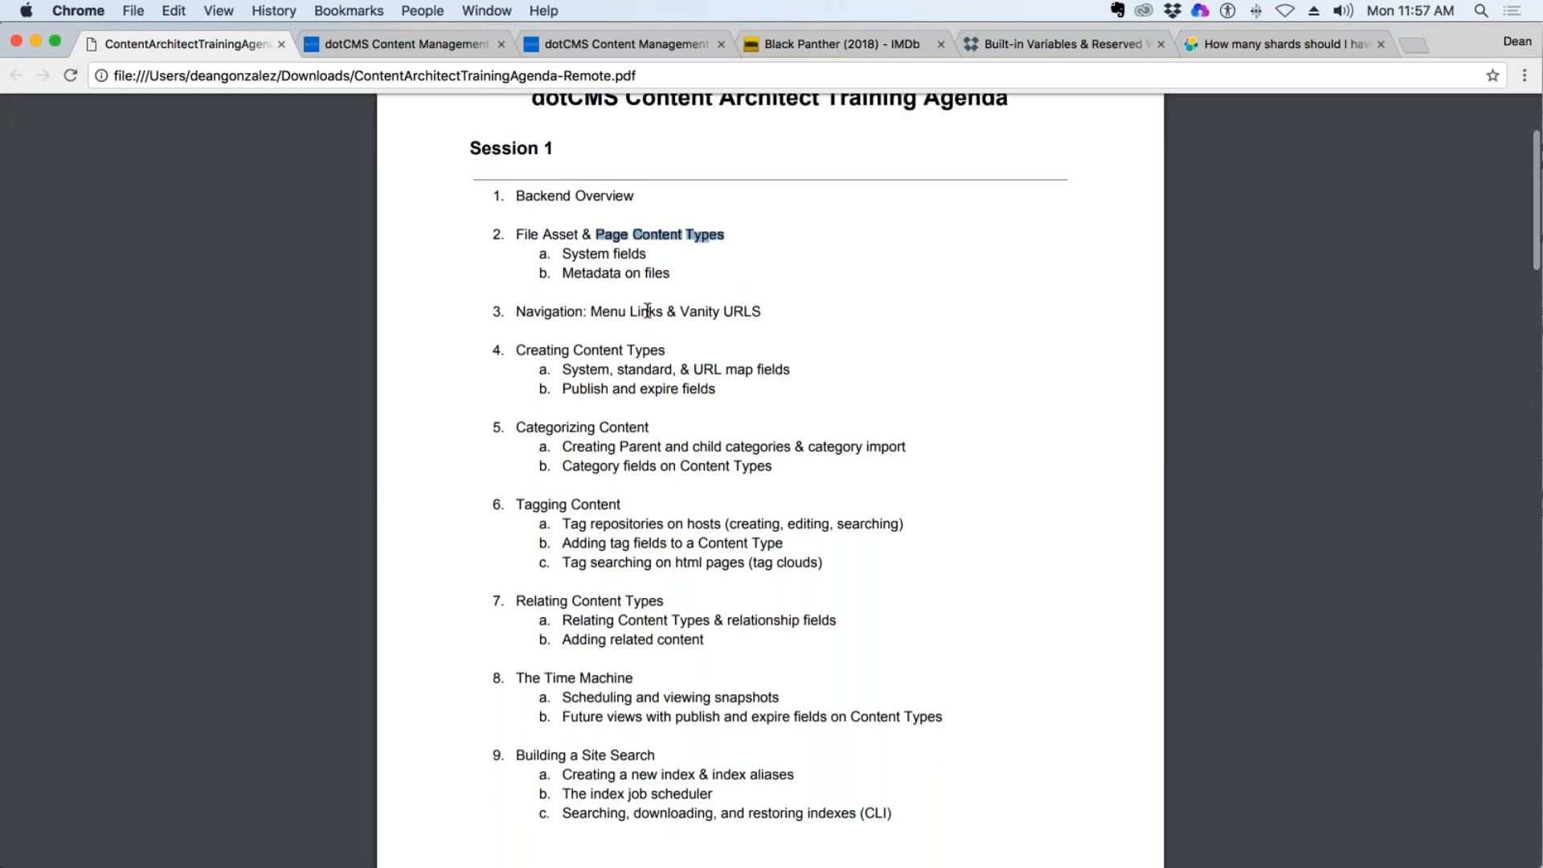
{"action": "left_click_drag", "start_coordinate": [664, 311], "coordinate": [592, 312]}
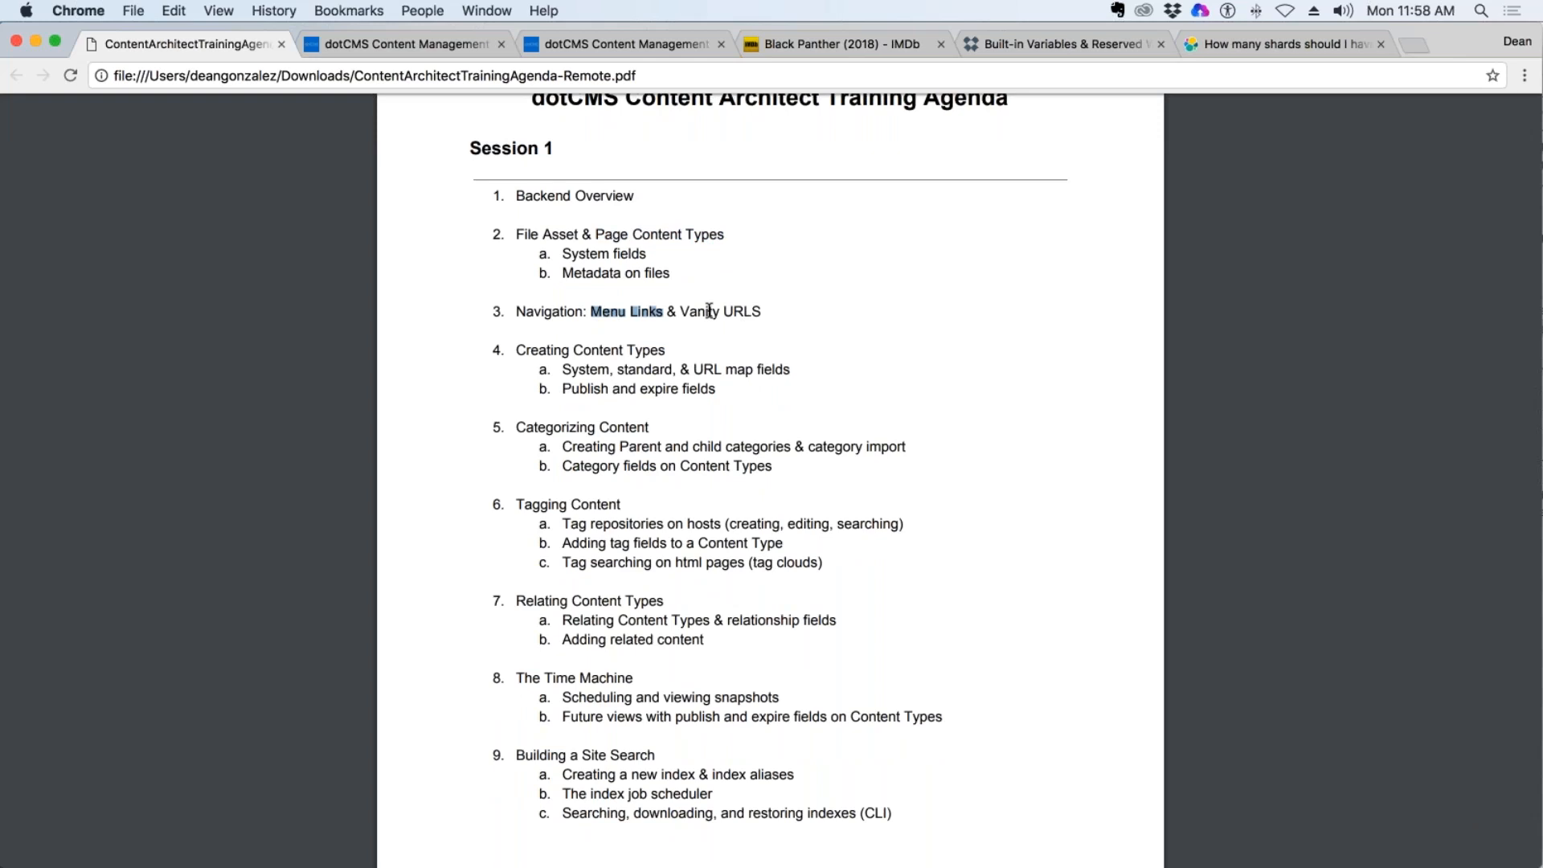
{"action": "left_click_drag", "start_coordinate": [761, 312], "coordinate": [679, 312]}
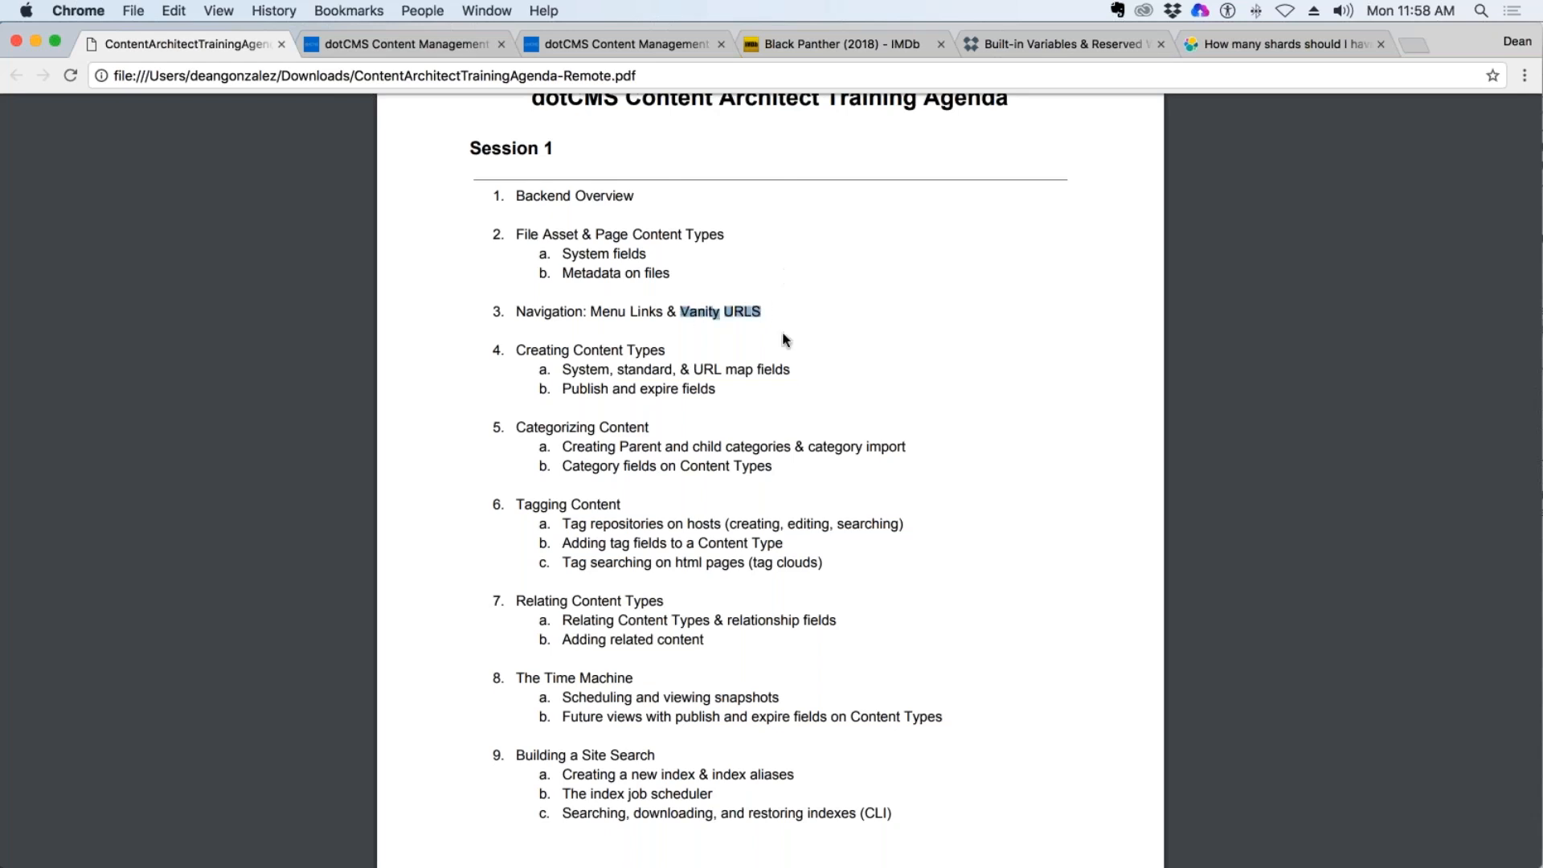
{"action": "left_click_drag", "start_coordinate": [665, 351], "coordinate": [573, 351]}
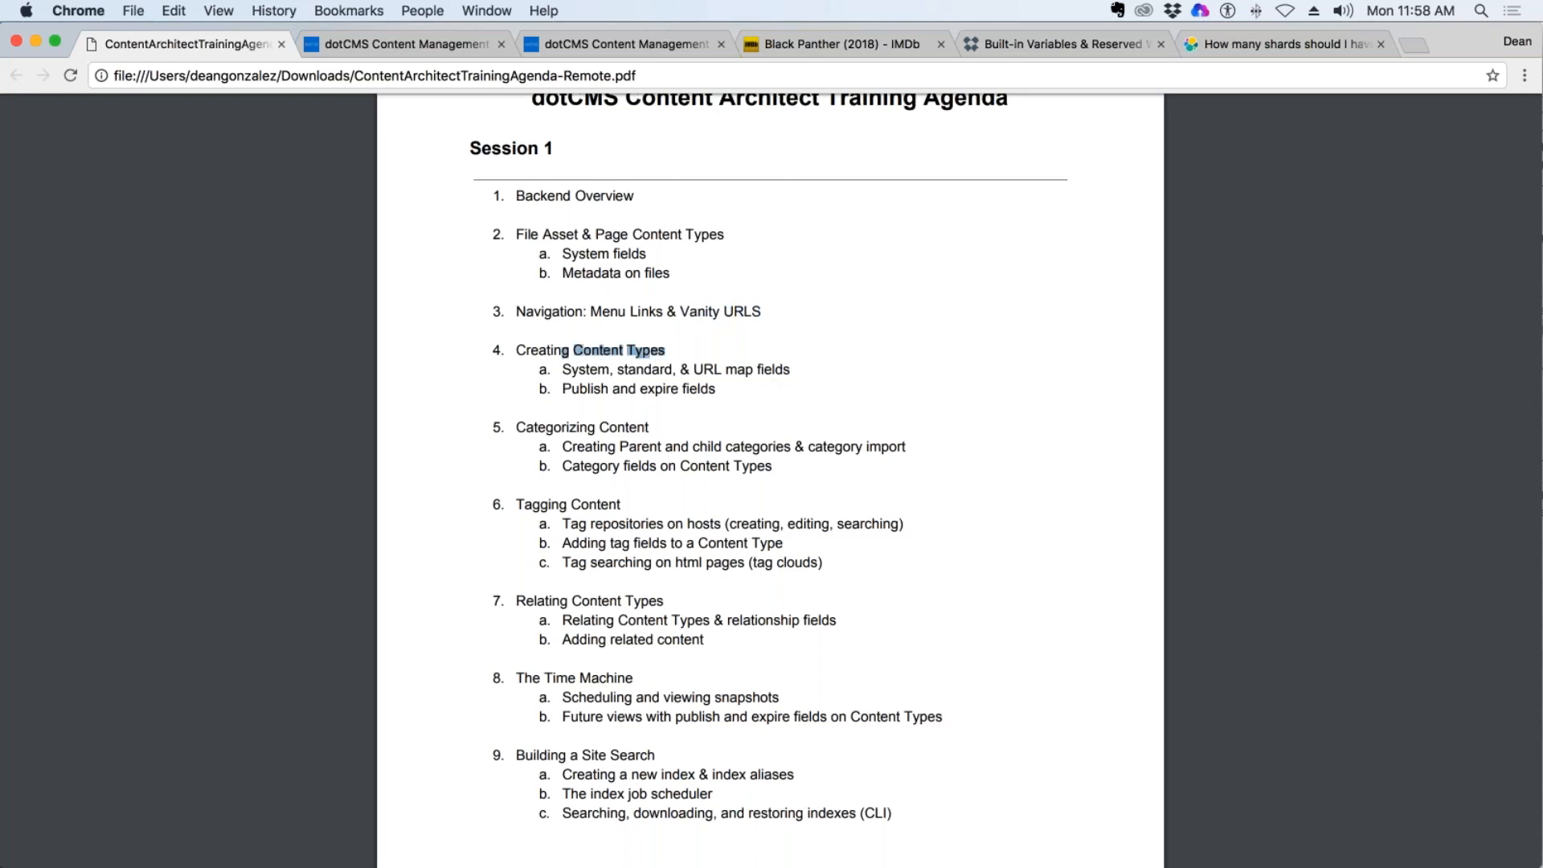
{"action": "left_click_drag", "start_coordinate": [578, 370], "coordinate": [788, 372]}
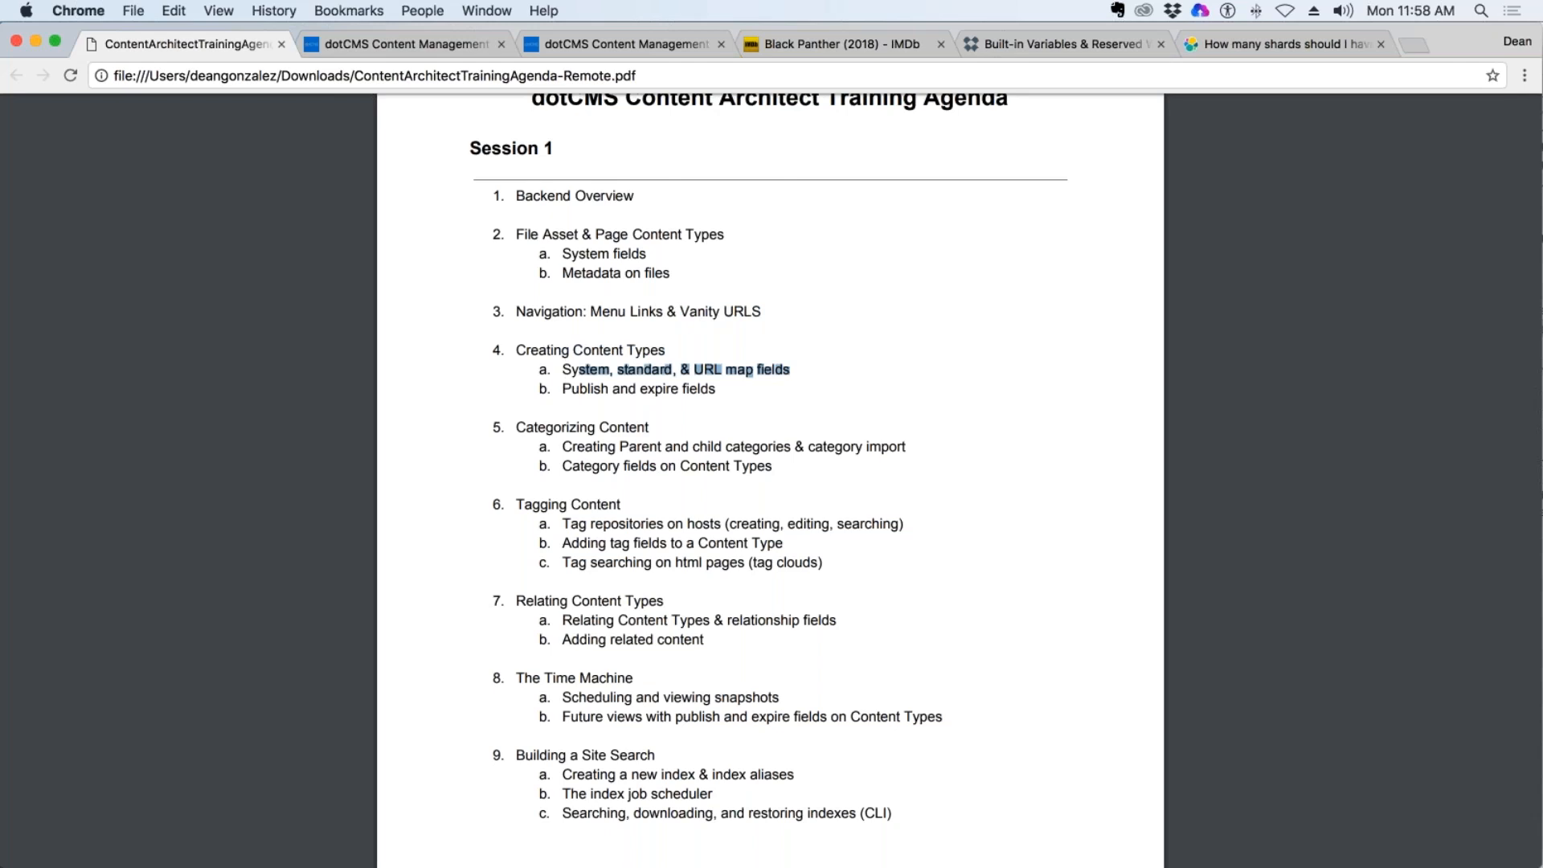
{"action": "left_click_drag", "start_coordinate": [790, 370], "coordinate": [694, 372]}
{"action": "left_click", "coordinate": [718, 395]}
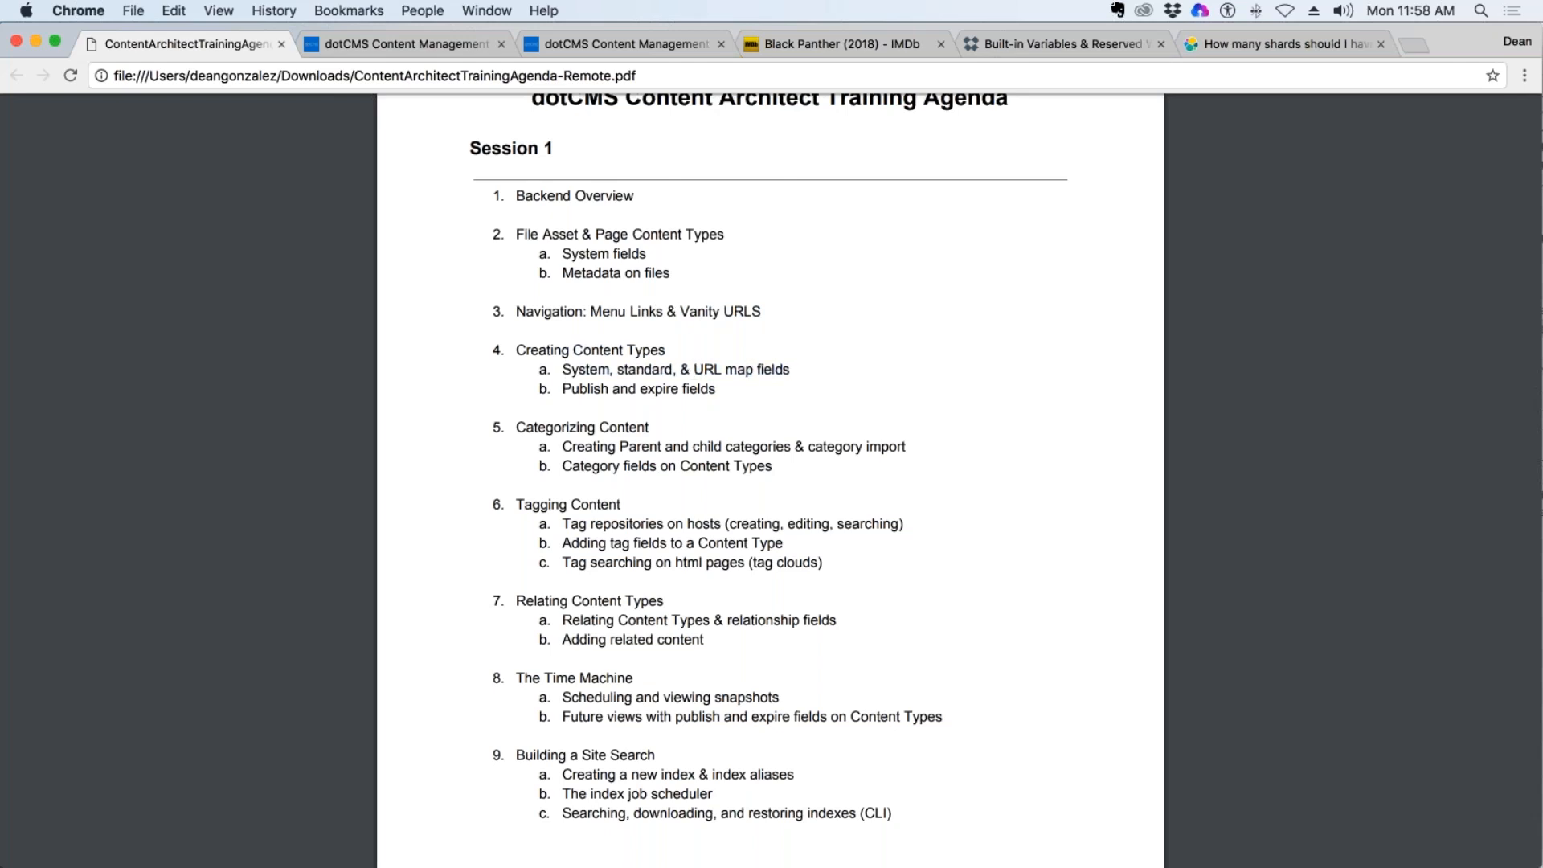
Review the agenda's publish and expire fields item and the Categorizing Content and Tagging Content topics of Session 1.
{"action": "left_click_drag", "start_coordinate": [725, 377], "coordinate": [617, 389]}
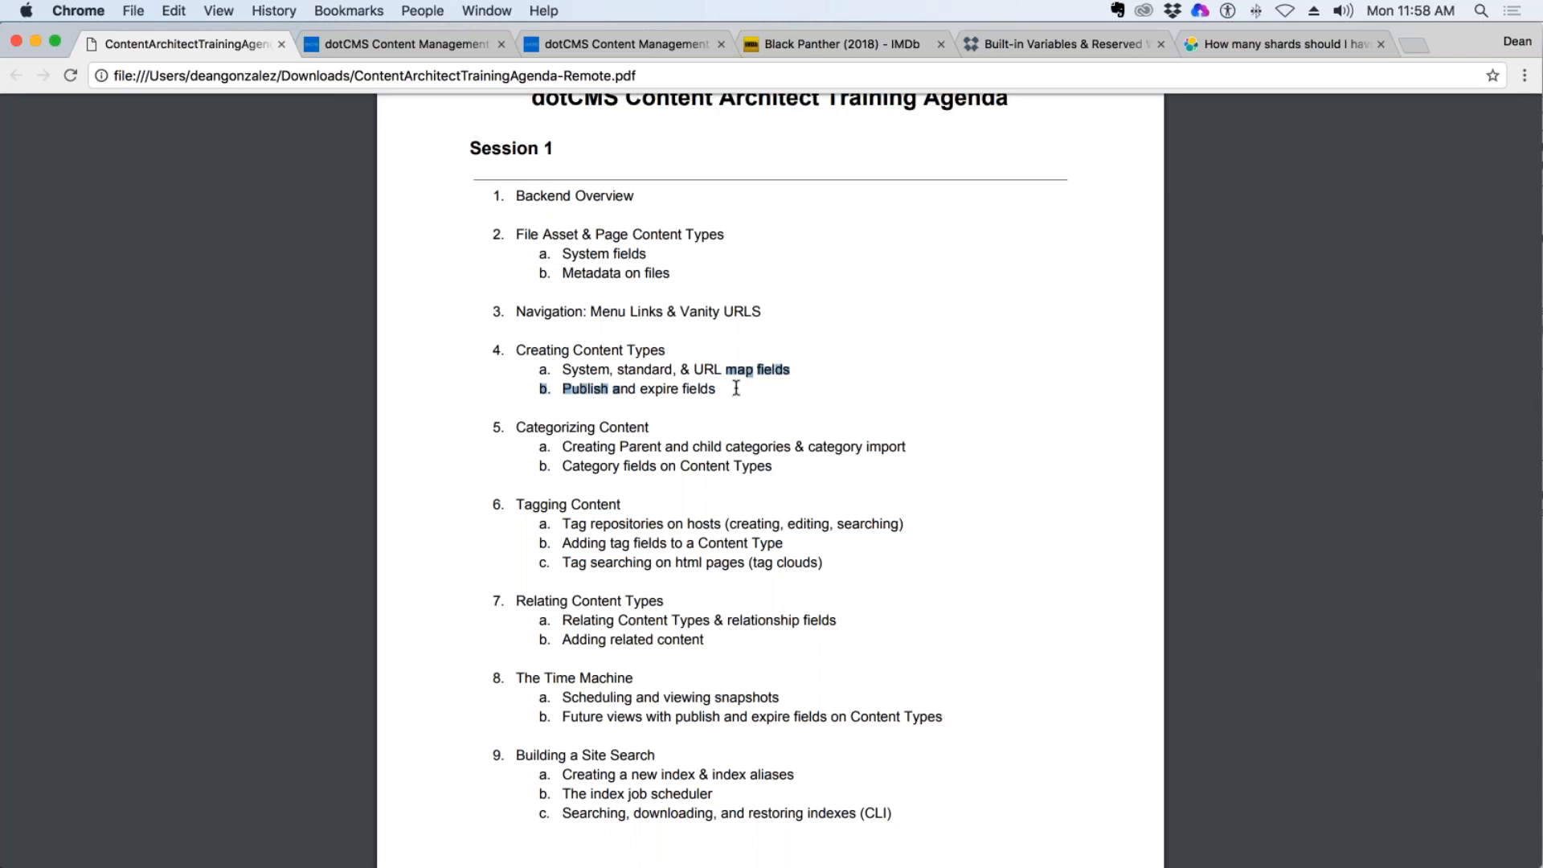
{"action": "scroll", "coordinate": [736, 388], "scroll_direction": "down", "scroll_amount": 3}
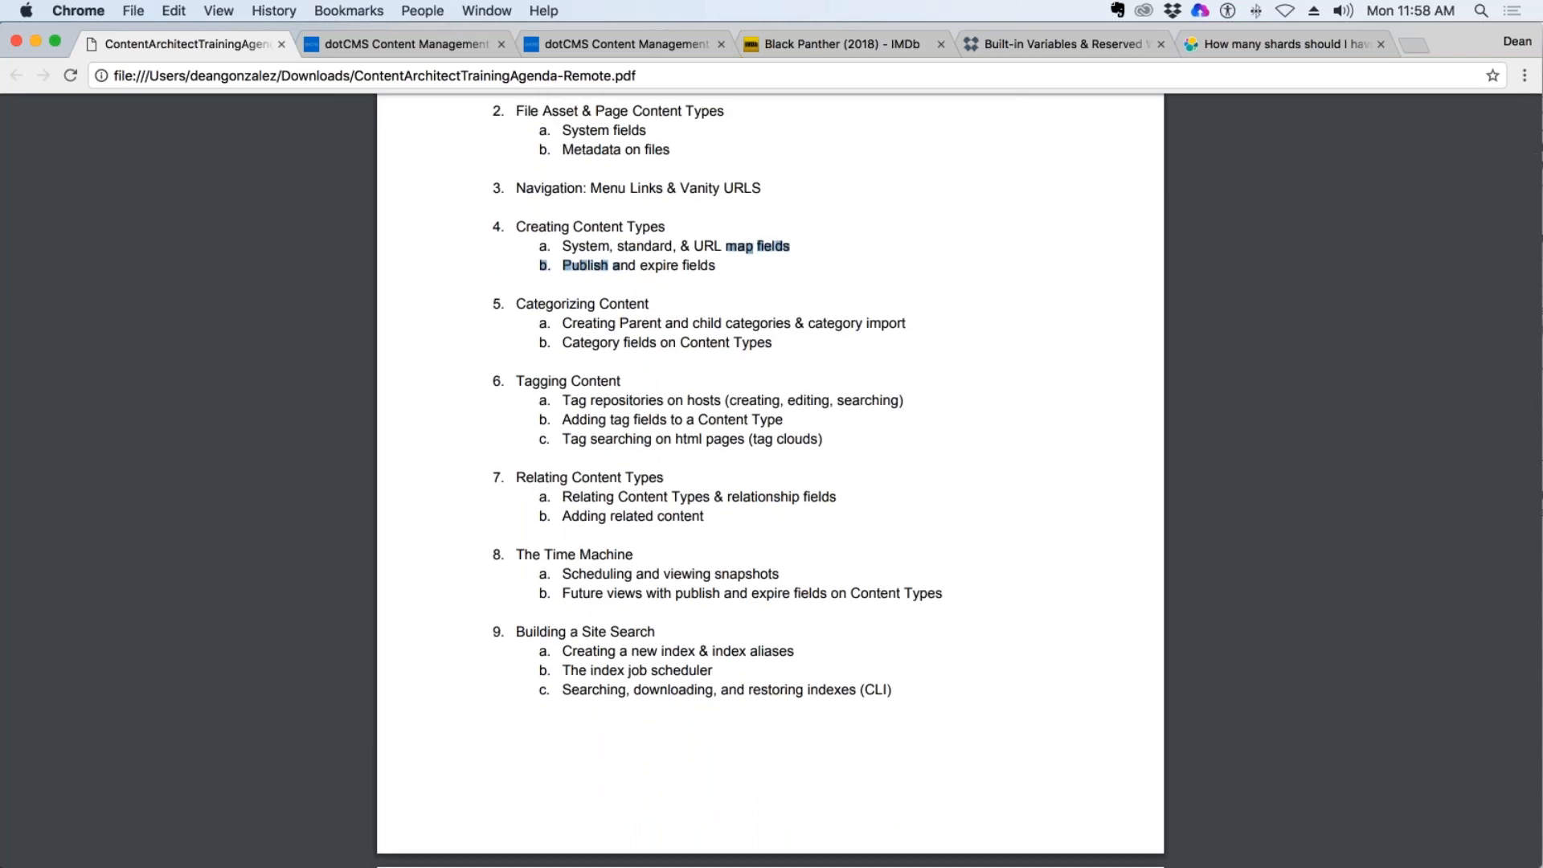
{"action": "left_click_drag", "start_coordinate": [581, 306], "coordinate": [637, 305]}
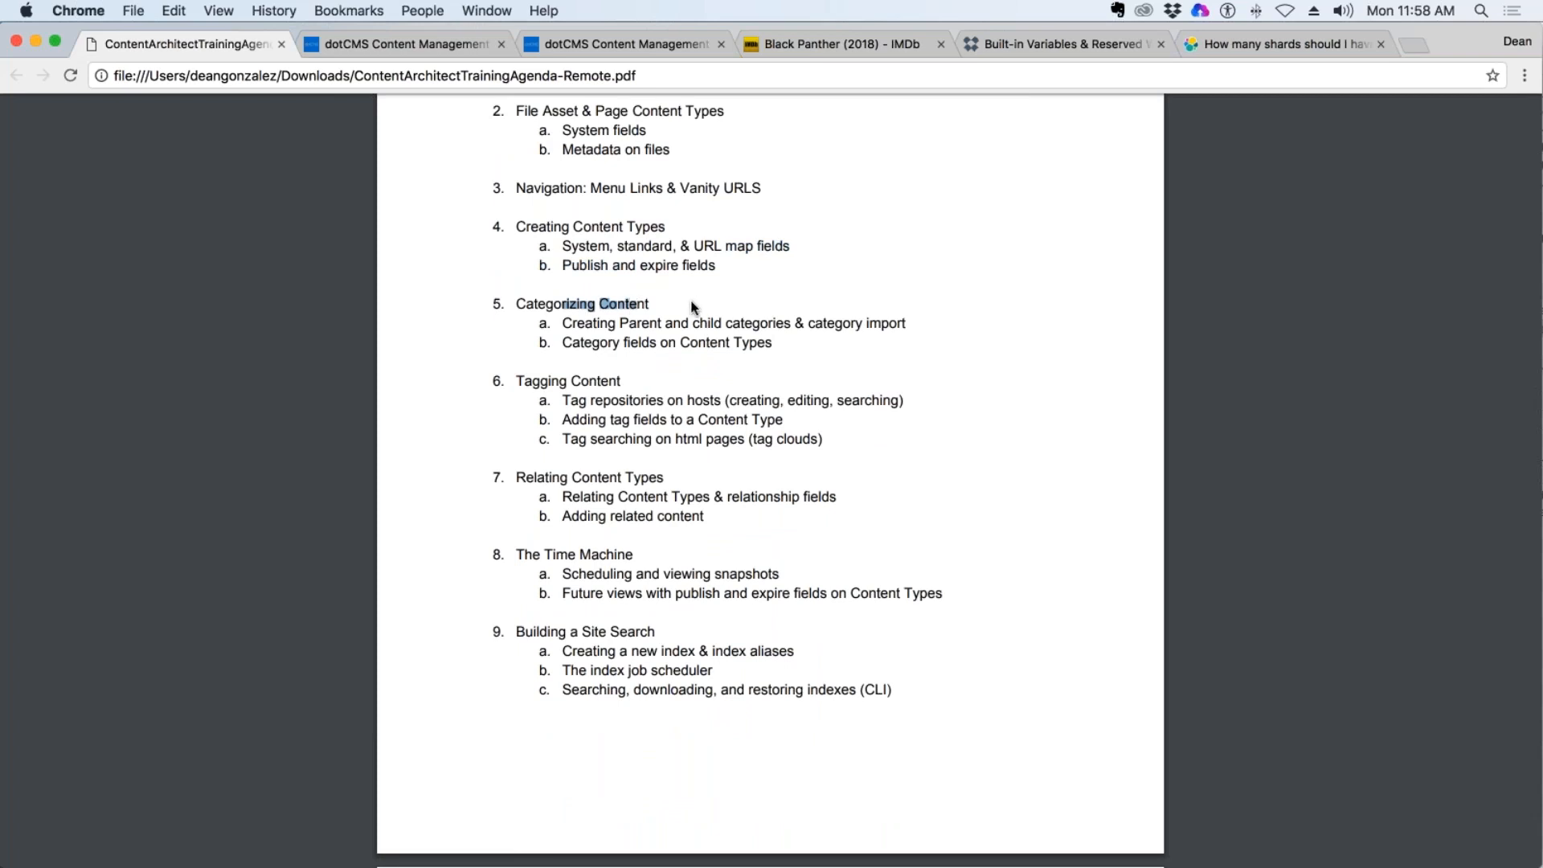
{"action": "left_click_drag", "start_coordinate": [524, 381], "coordinate": [629, 382]}
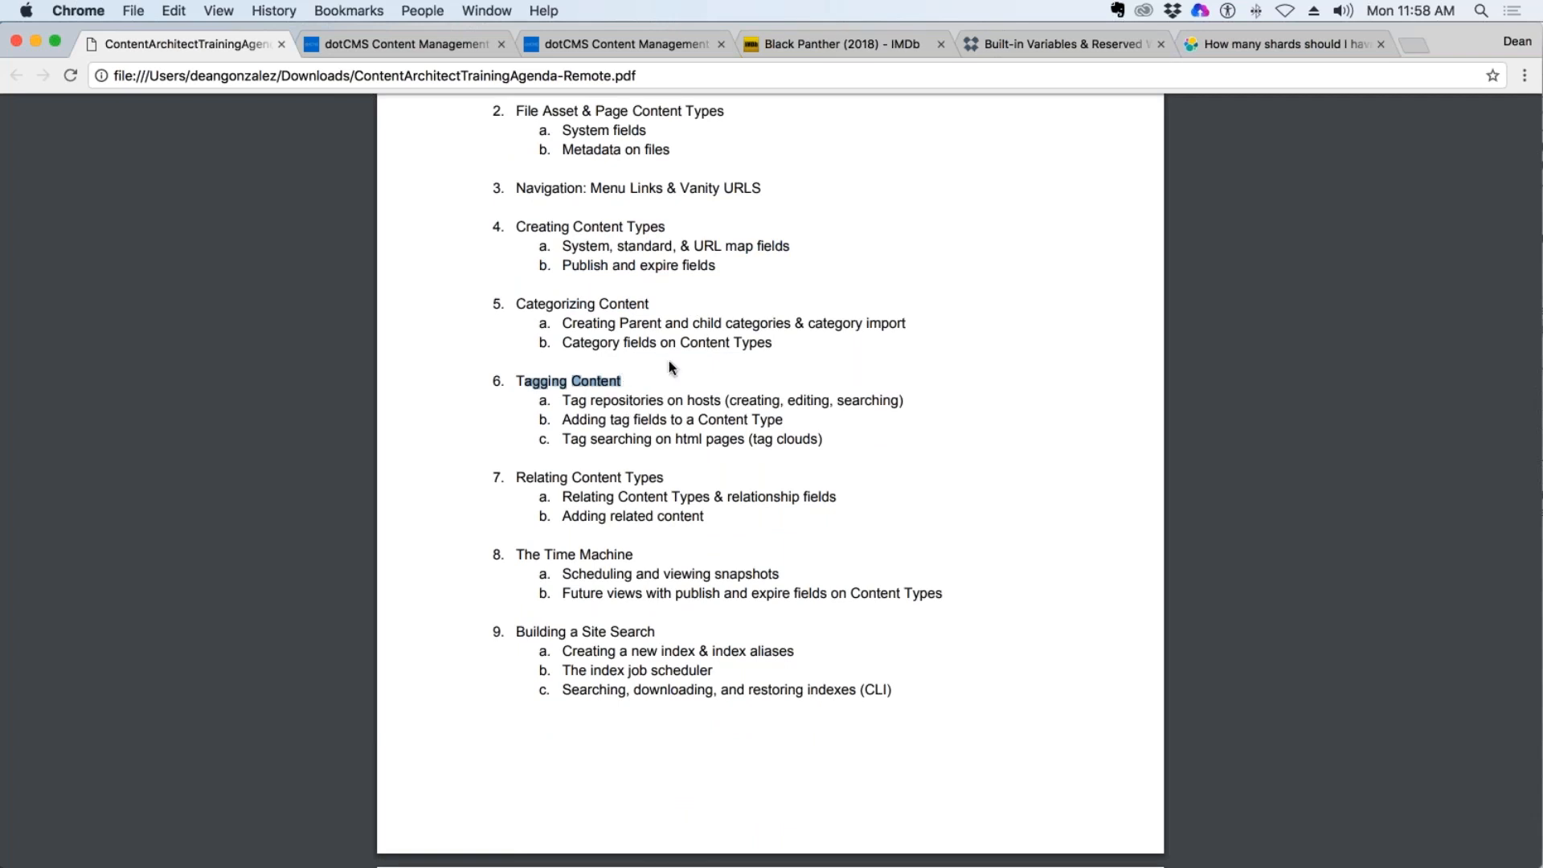
{"action": "left_click_drag", "start_coordinate": [611, 400], "coordinate": [746, 397]}
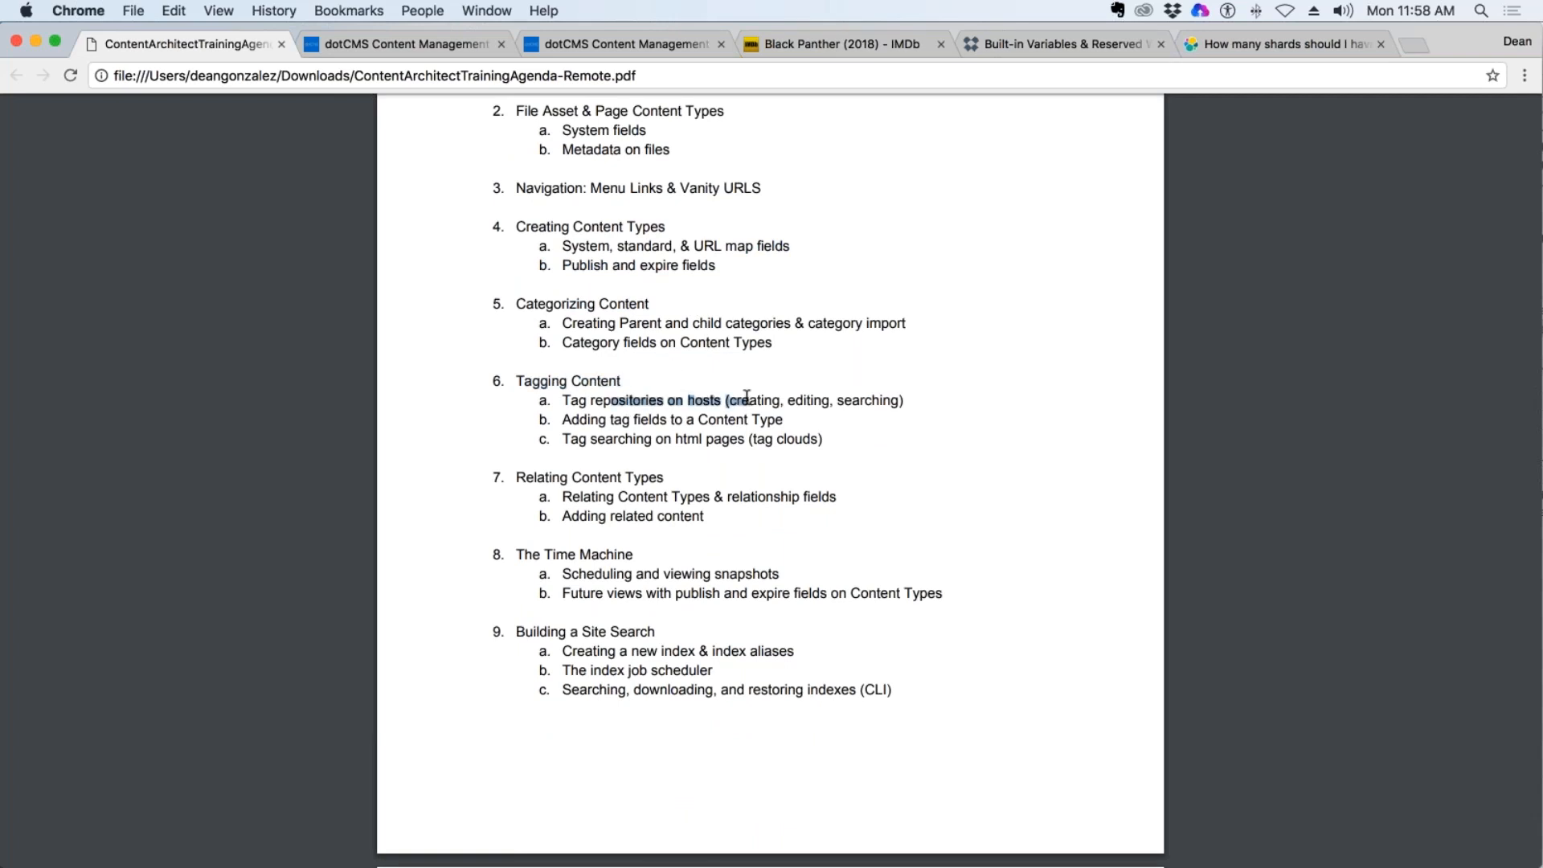
{"action": "left_click_drag", "start_coordinate": [600, 342], "coordinate": [738, 342]}
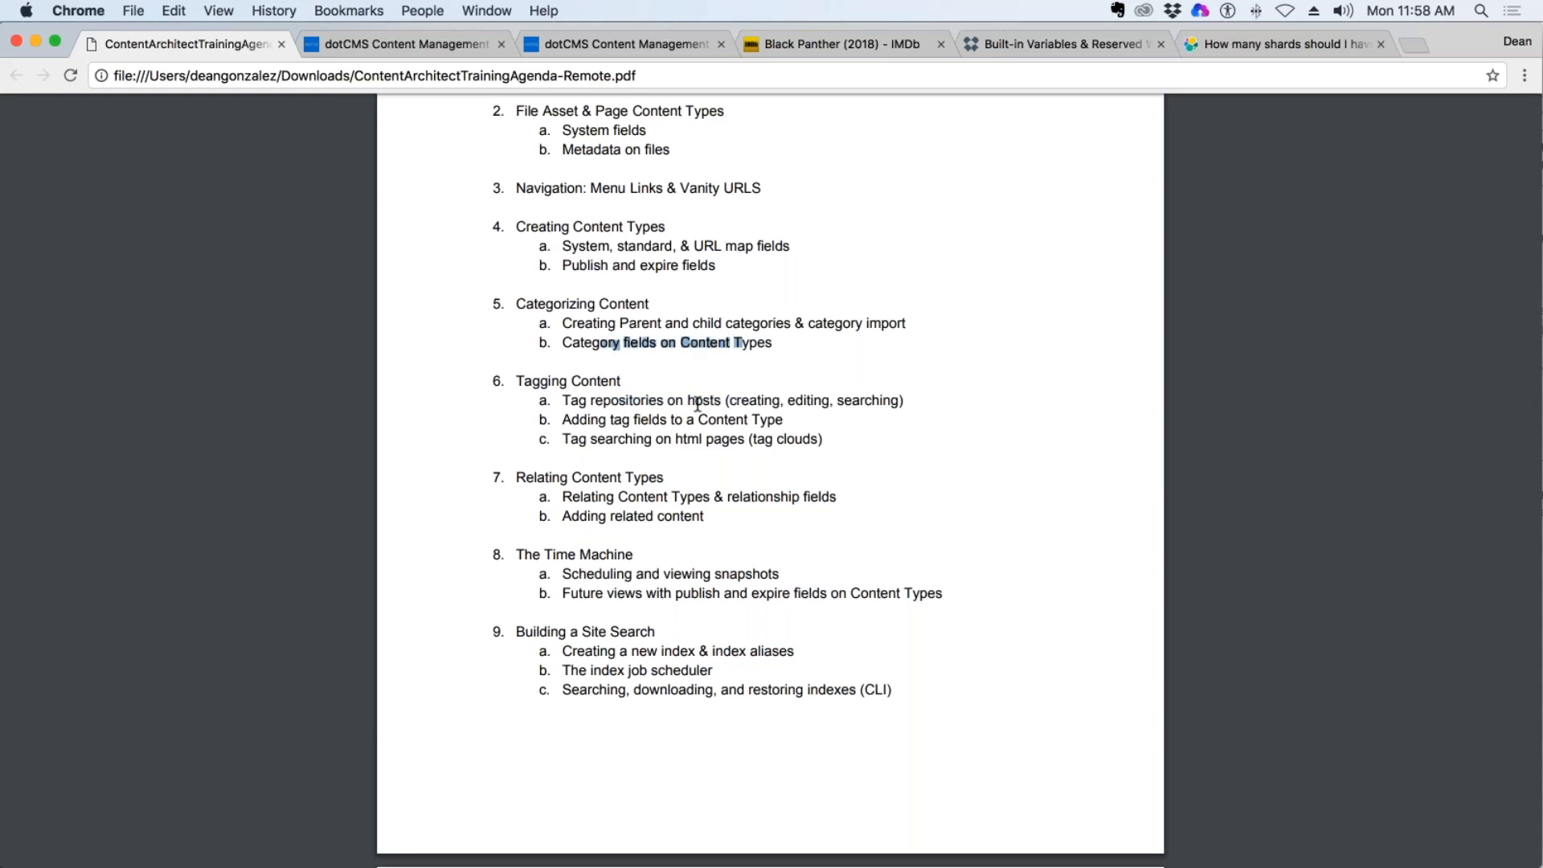
{"action": "left_click_drag", "start_coordinate": [610, 400], "coordinate": [726, 419]}
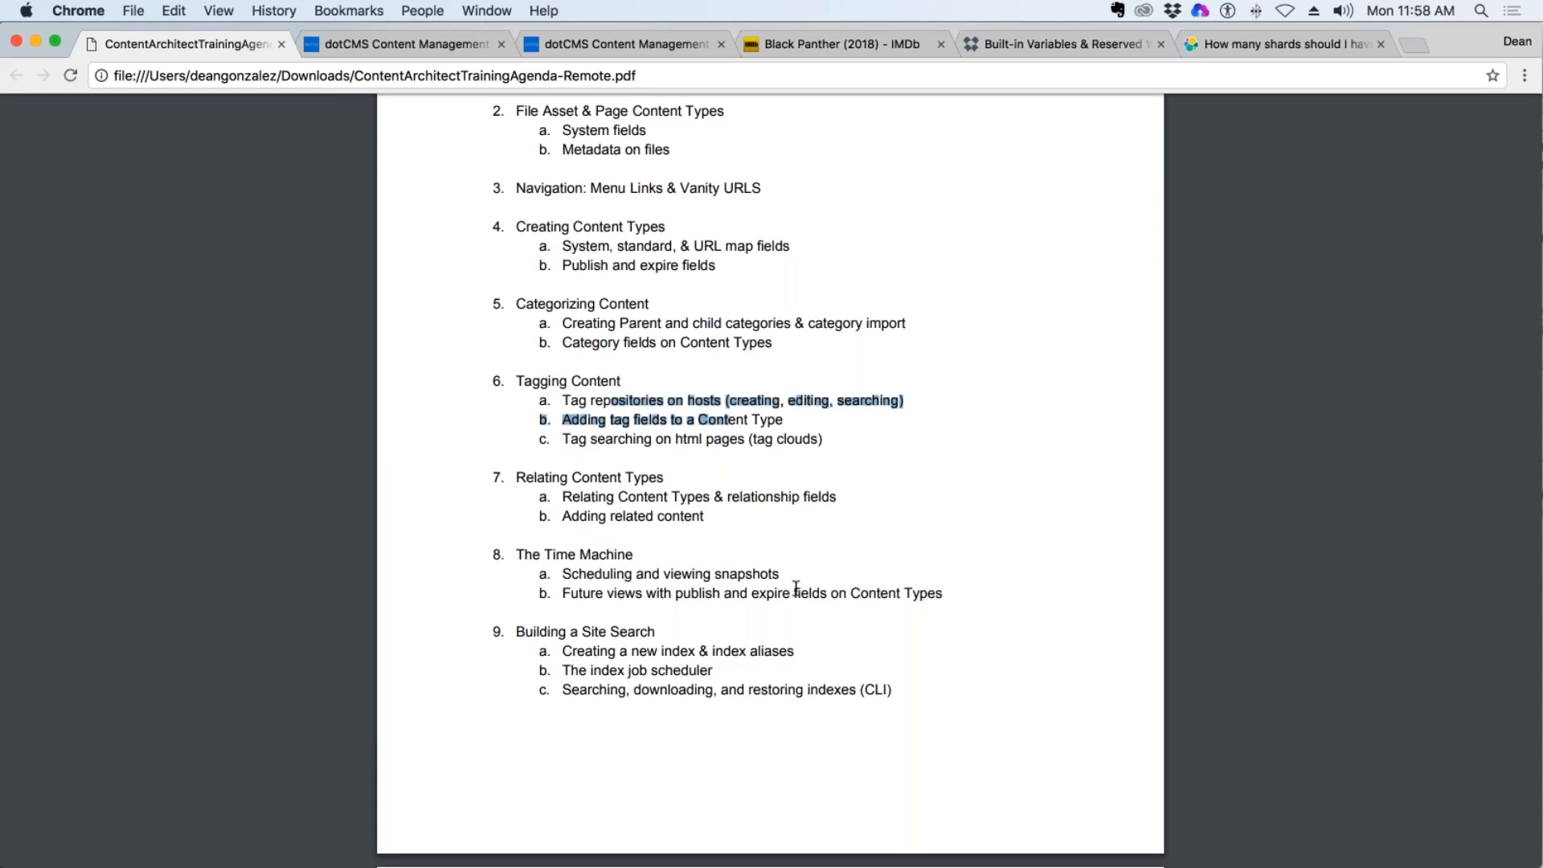
Review the Session 1 agenda topics on Relating Content Types, The Time Machine and Building a Site Search.
{"action": "left_click_drag", "start_coordinate": [552, 477], "coordinate": [731, 492]}
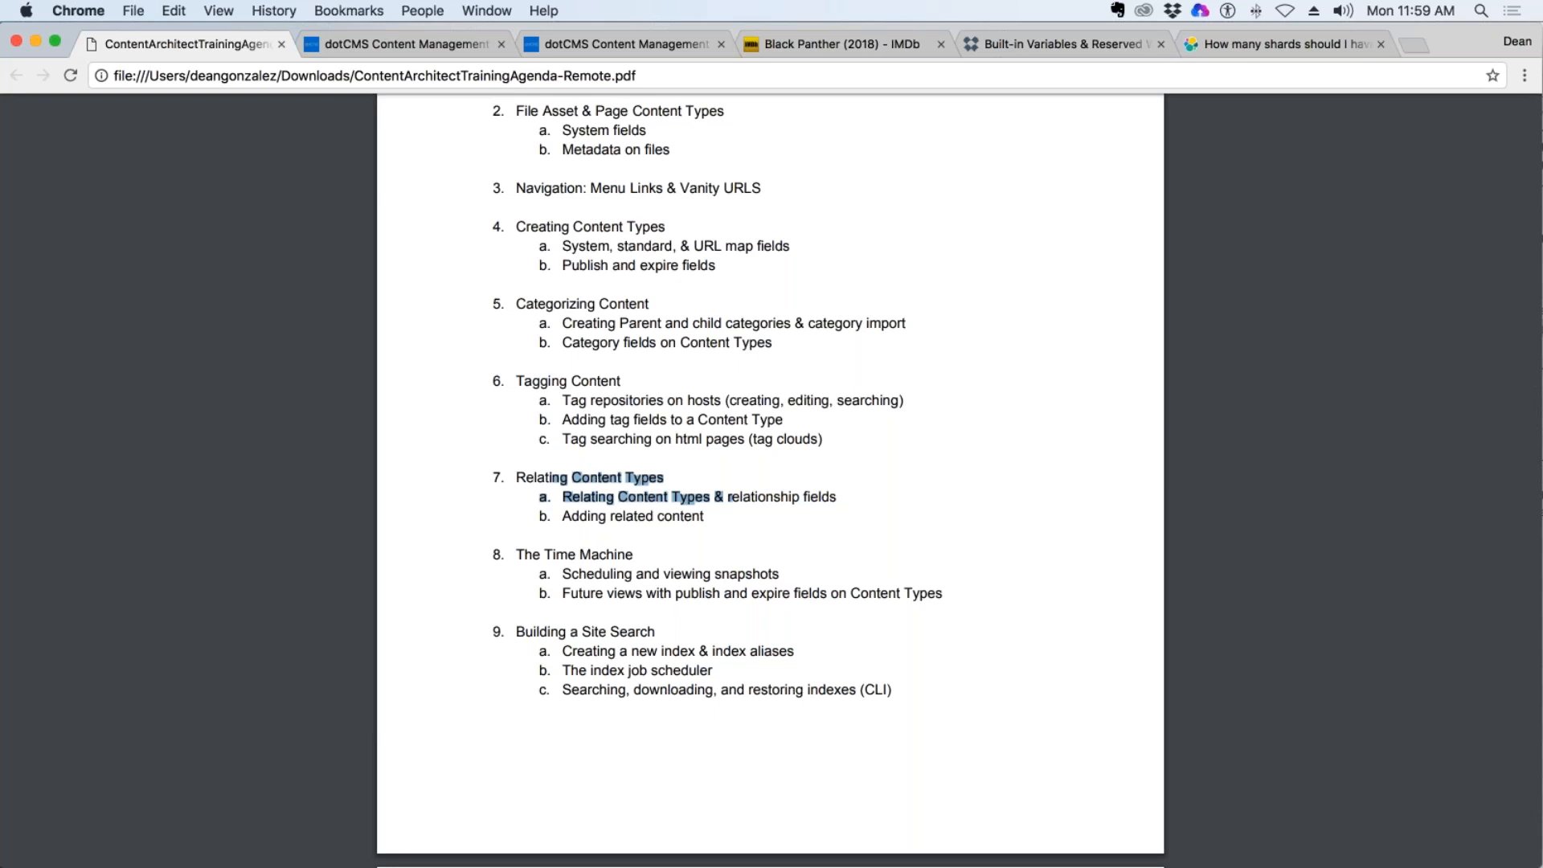
{"action": "left_click_drag", "start_coordinate": [612, 555], "coordinate": [667, 573]}
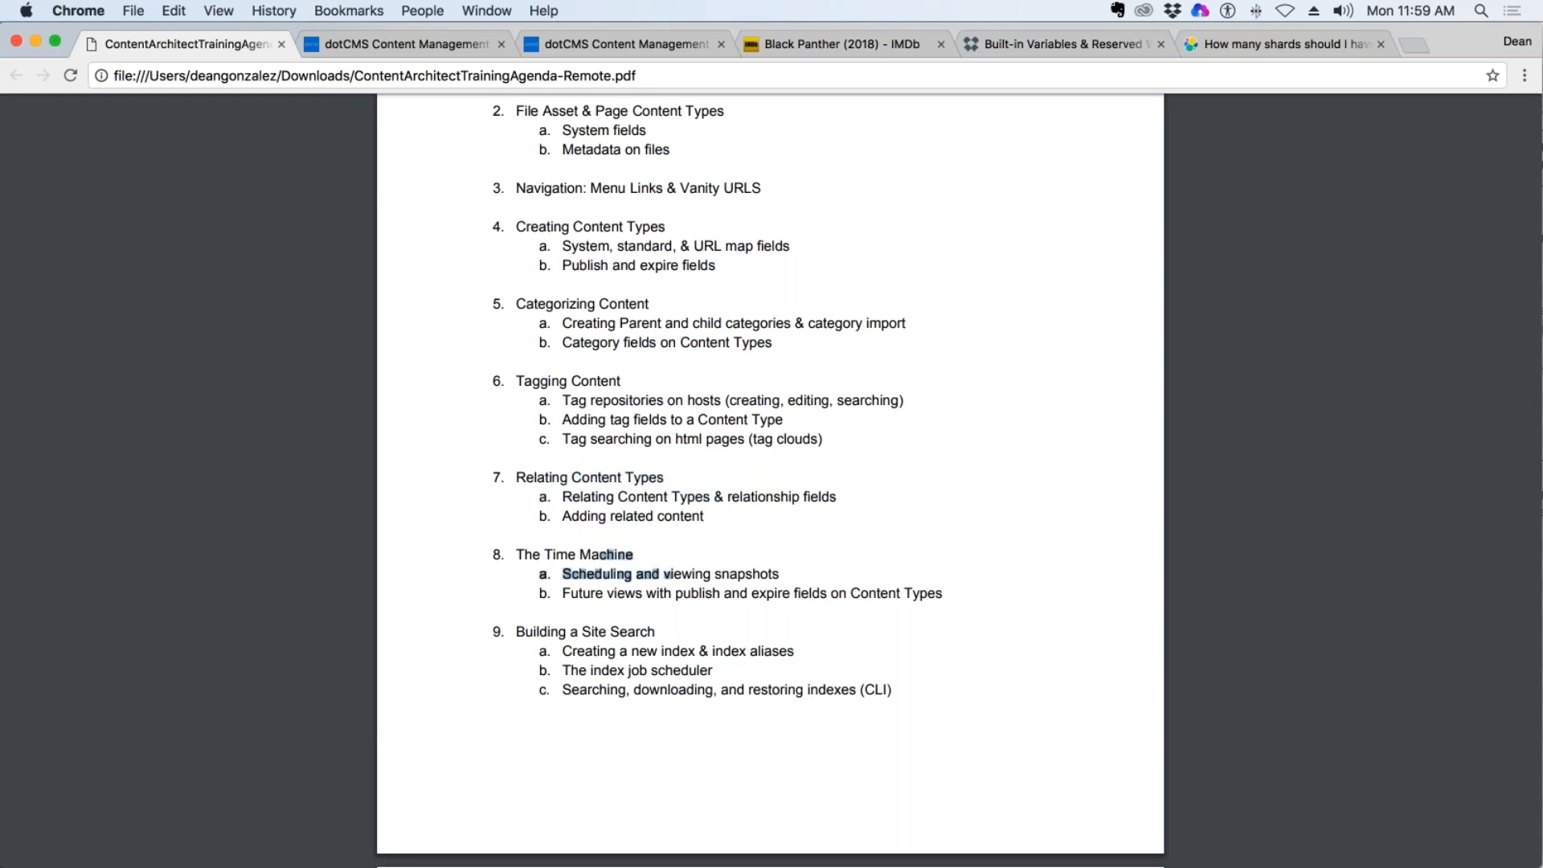
{"action": "scroll", "coordinate": [706, 555], "scroll_direction": "down", "scroll_amount": 5}
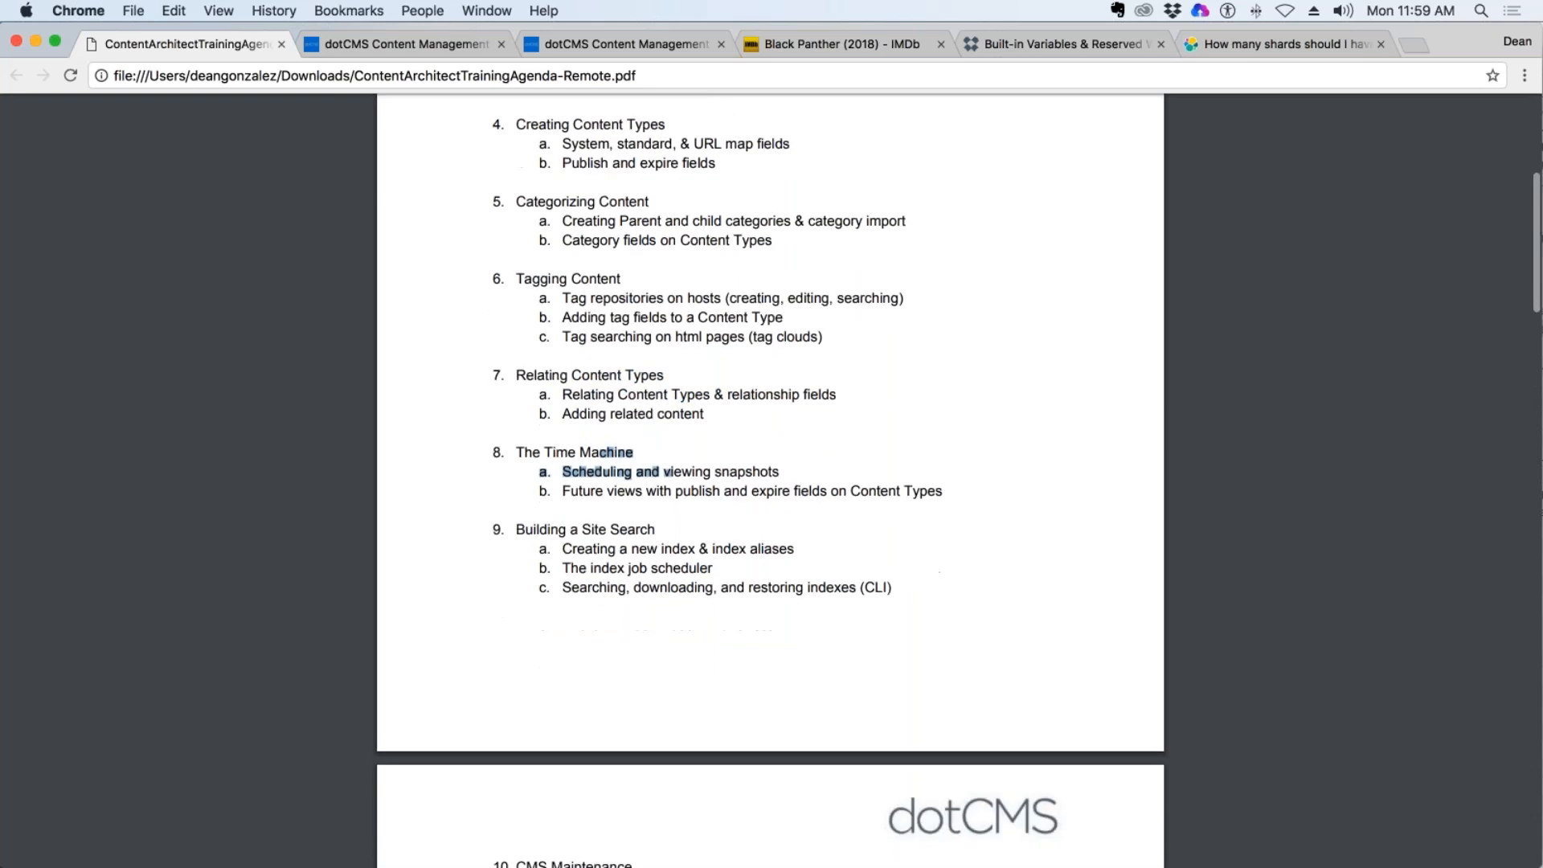
{"action": "scroll", "coordinate": [689, 495], "scroll_direction": "down", "scroll_amount": 3}
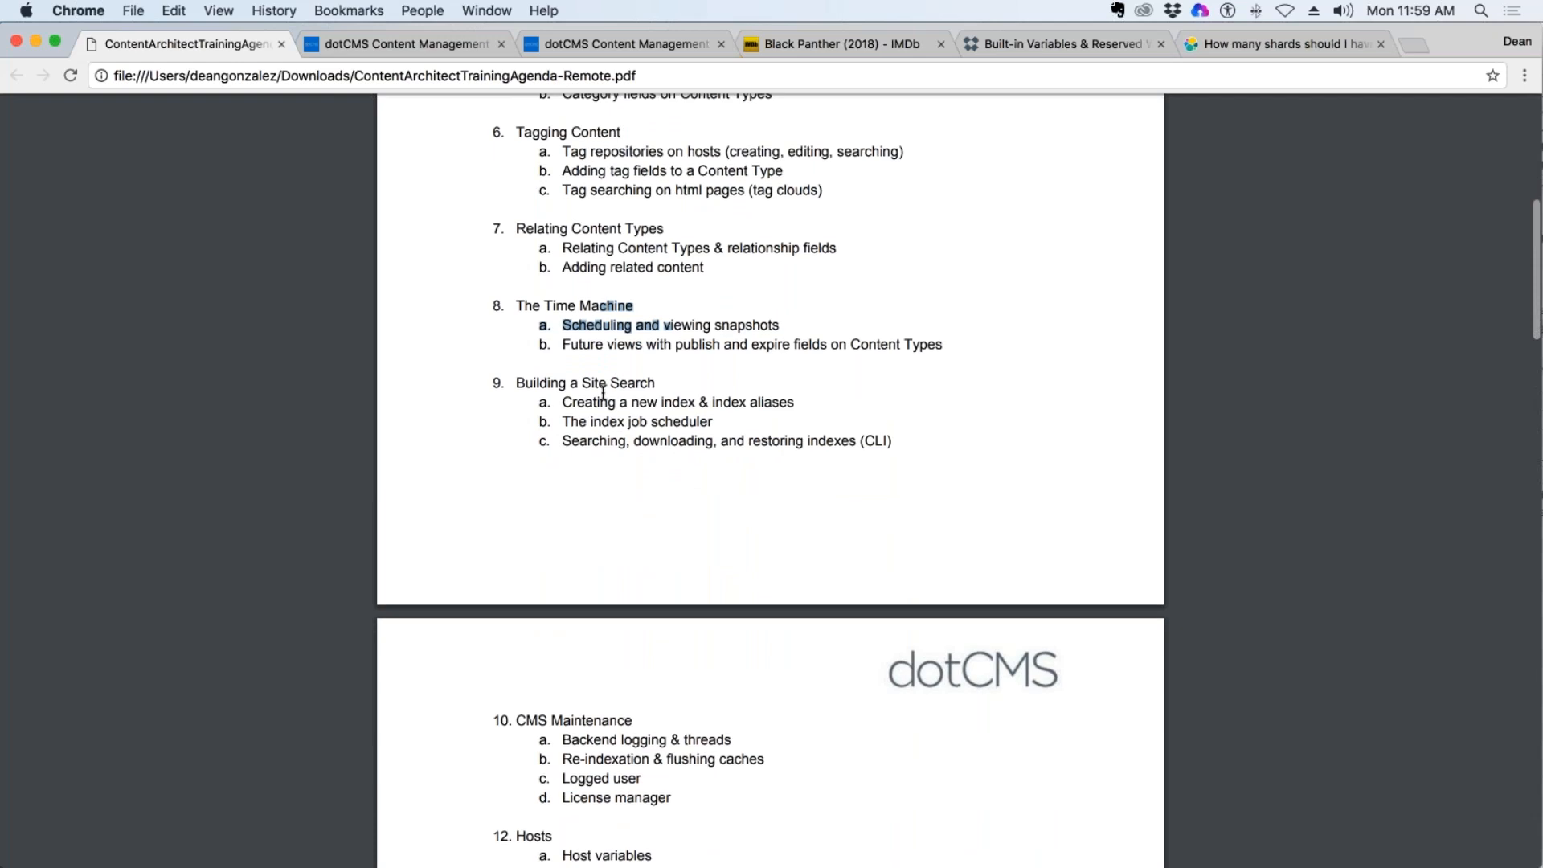
{"action": "left_click_drag", "start_coordinate": [581, 384], "coordinate": [634, 384]}
{"action": "left_click_drag", "start_coordinate": [579, 323], "coordinate": [615, 325]}
{"action": "scroll", "coordinate": [615, 325], "scroll_direction": "down", "scroll_amount": 2}
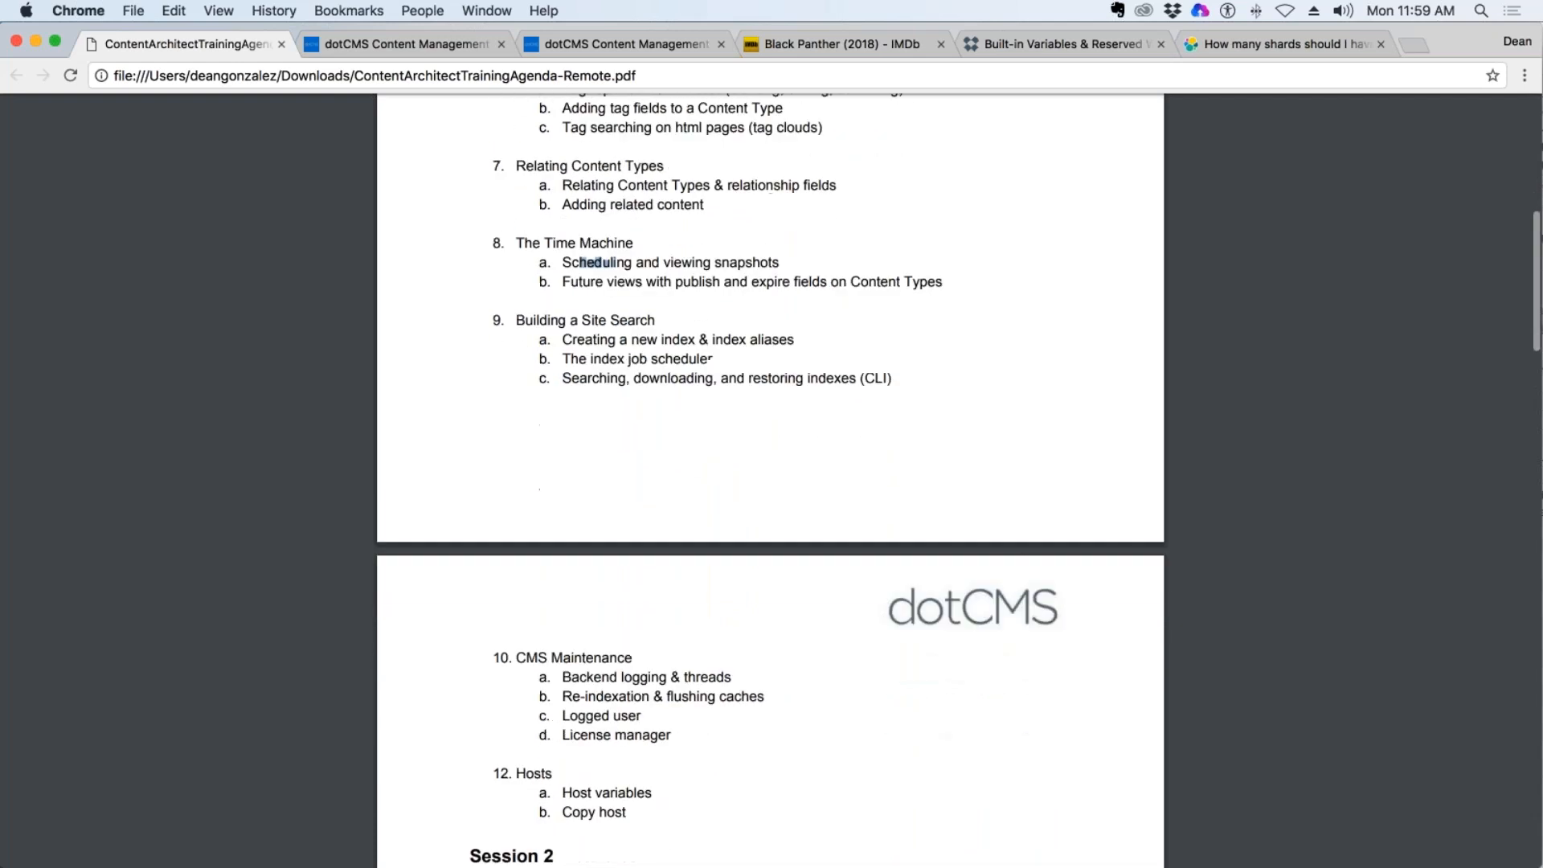
{"action": "left_click_drag", "start_coordinate": [581, 322], "coordinate": [660, 323]}
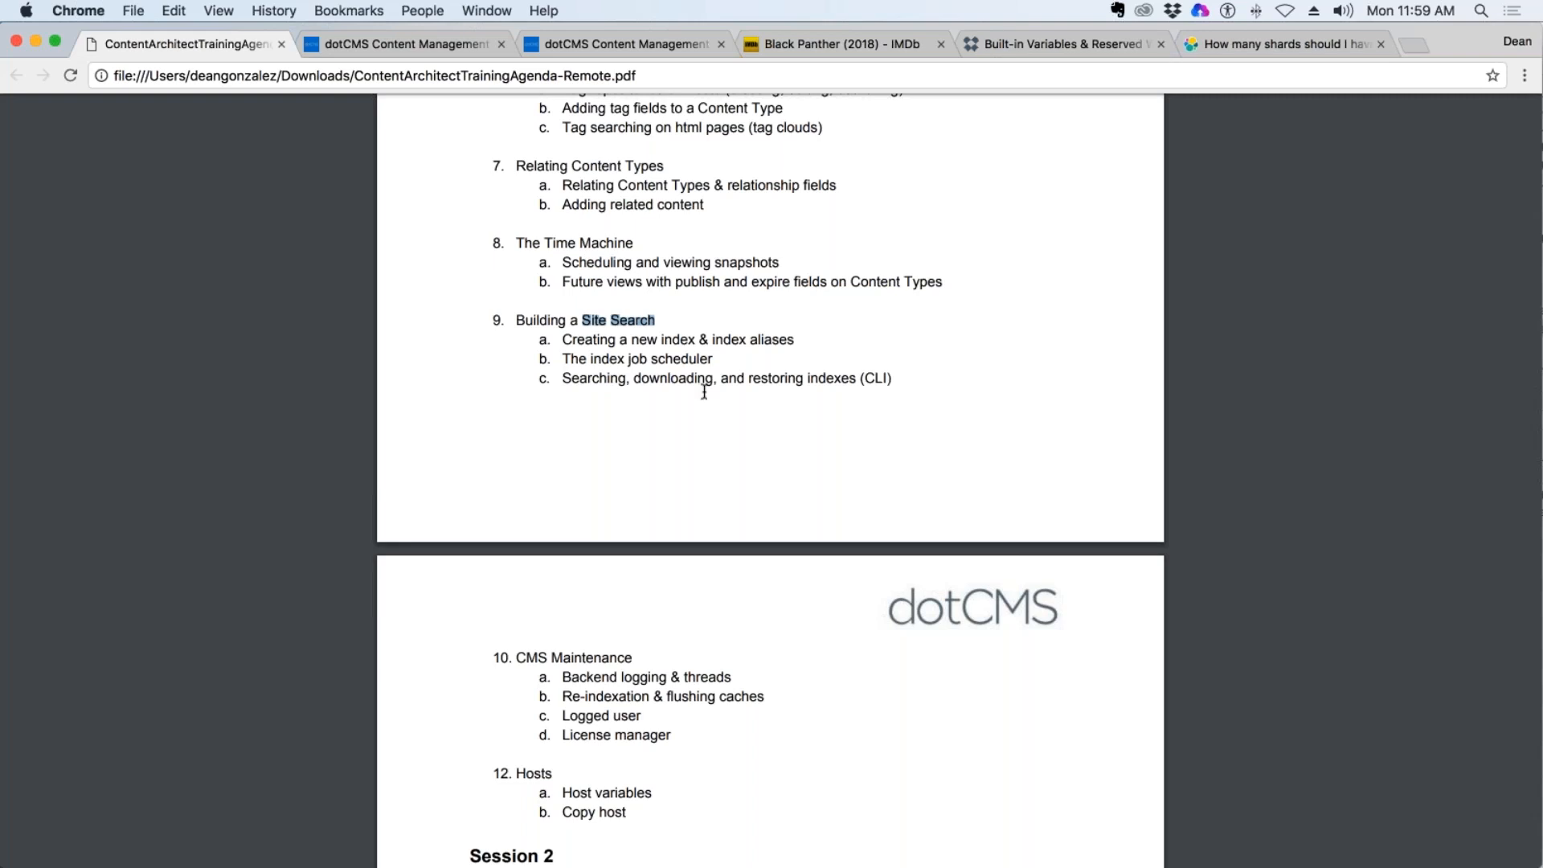
Review the closing Session 1 agenda topics, CMS Maintenance and Hosts, including host variables and copy host.
{"action": "scroll", "coordinate": [660, 324], "scroll_direction": "down", "scroll_amount": 5}
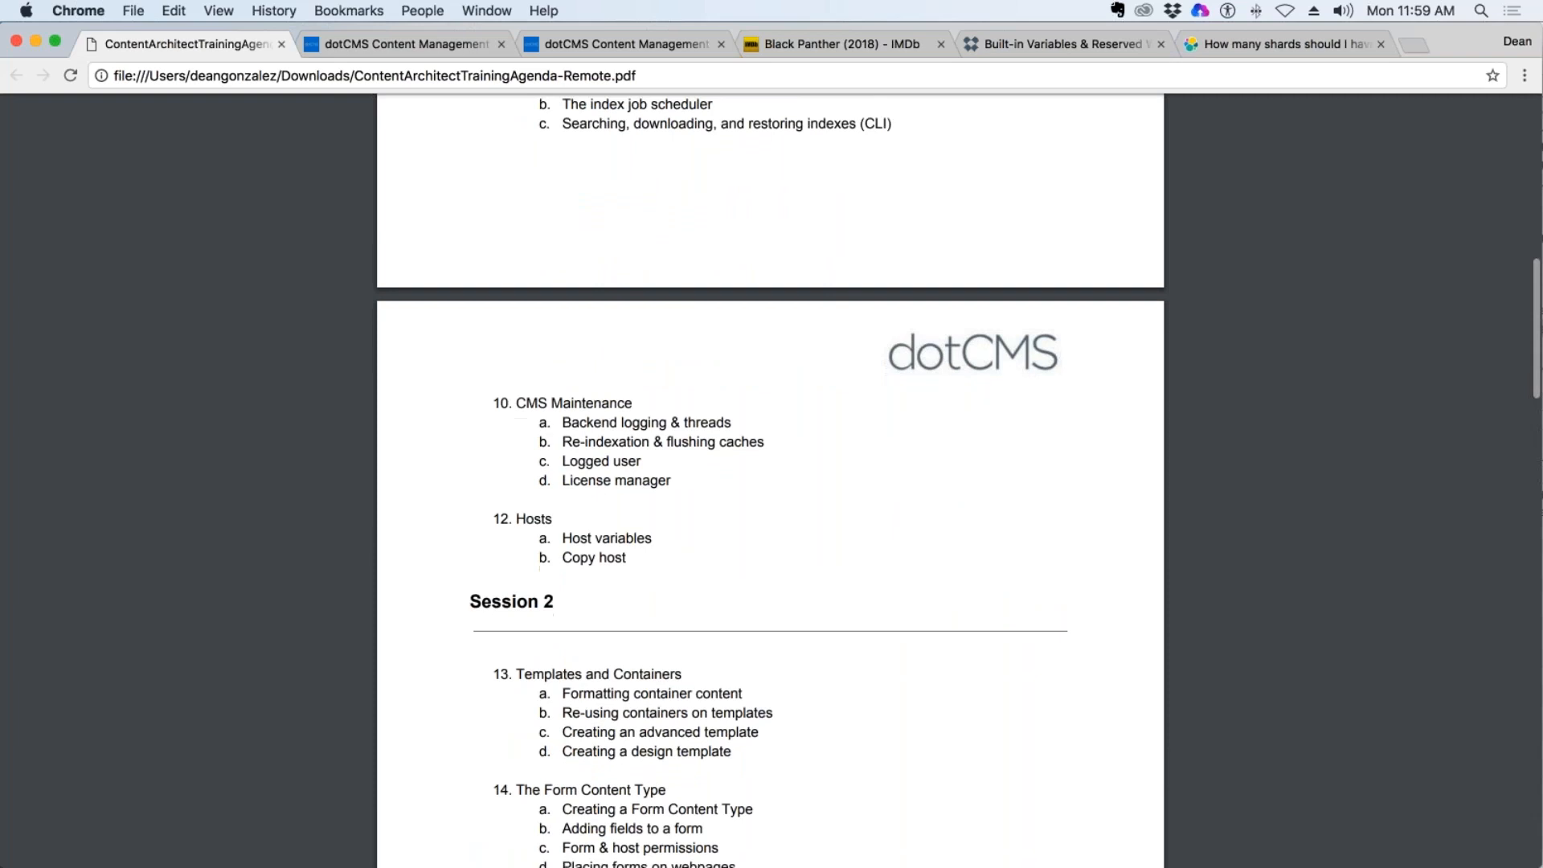
{"action": "left_click_drag", "start_coordinate": [564, 403], "coordinate": [678, 483]}
{"action": "scroll", "coordinate": [807, 440], "scroll_direction": "down", "scroll_amount": 2}
{"action": "scroll", "coordinate": [806, 444], "scroll_direction": "down", "scroll_amount": 2}
{"action": "left_click", "coordinate": [641, 427]}
{"action": "left_click_drag", "start_coordinate": [602, 389], "coordinate": [654, 390]}
{"action": "left_click_drag", "start_coordinate": [562, 407], "coordinate": [627, 408]}
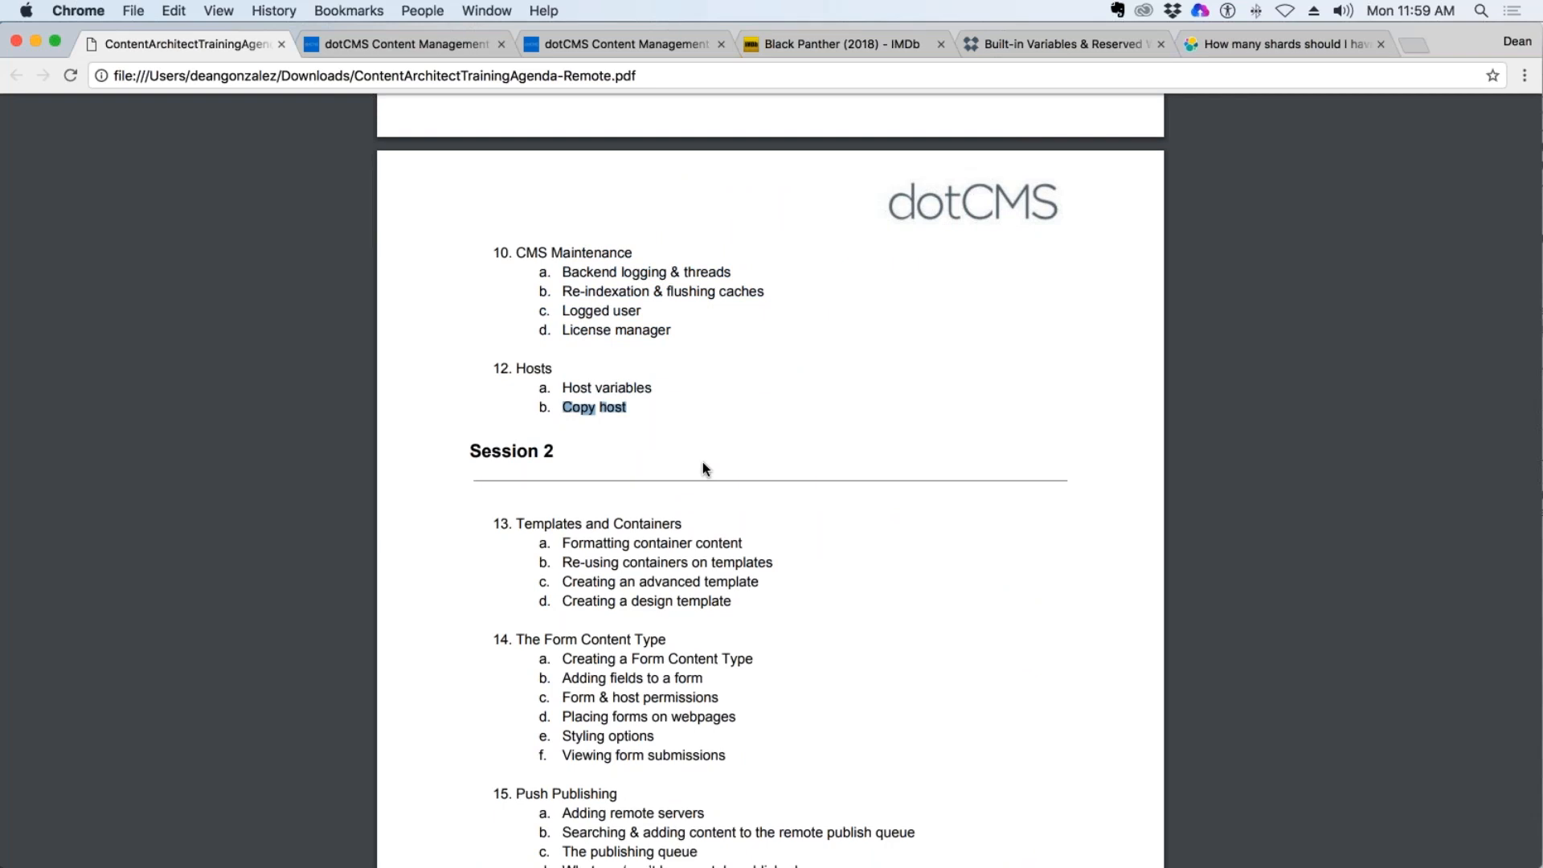
Preview the Session 2 agenda from Templates and Containers through The Broken Link Checker and Internationalization Basics.
{"action": "scroll", "coordinate": [744, 441], "scroll_direction": "down", "scroll_amount": 5}
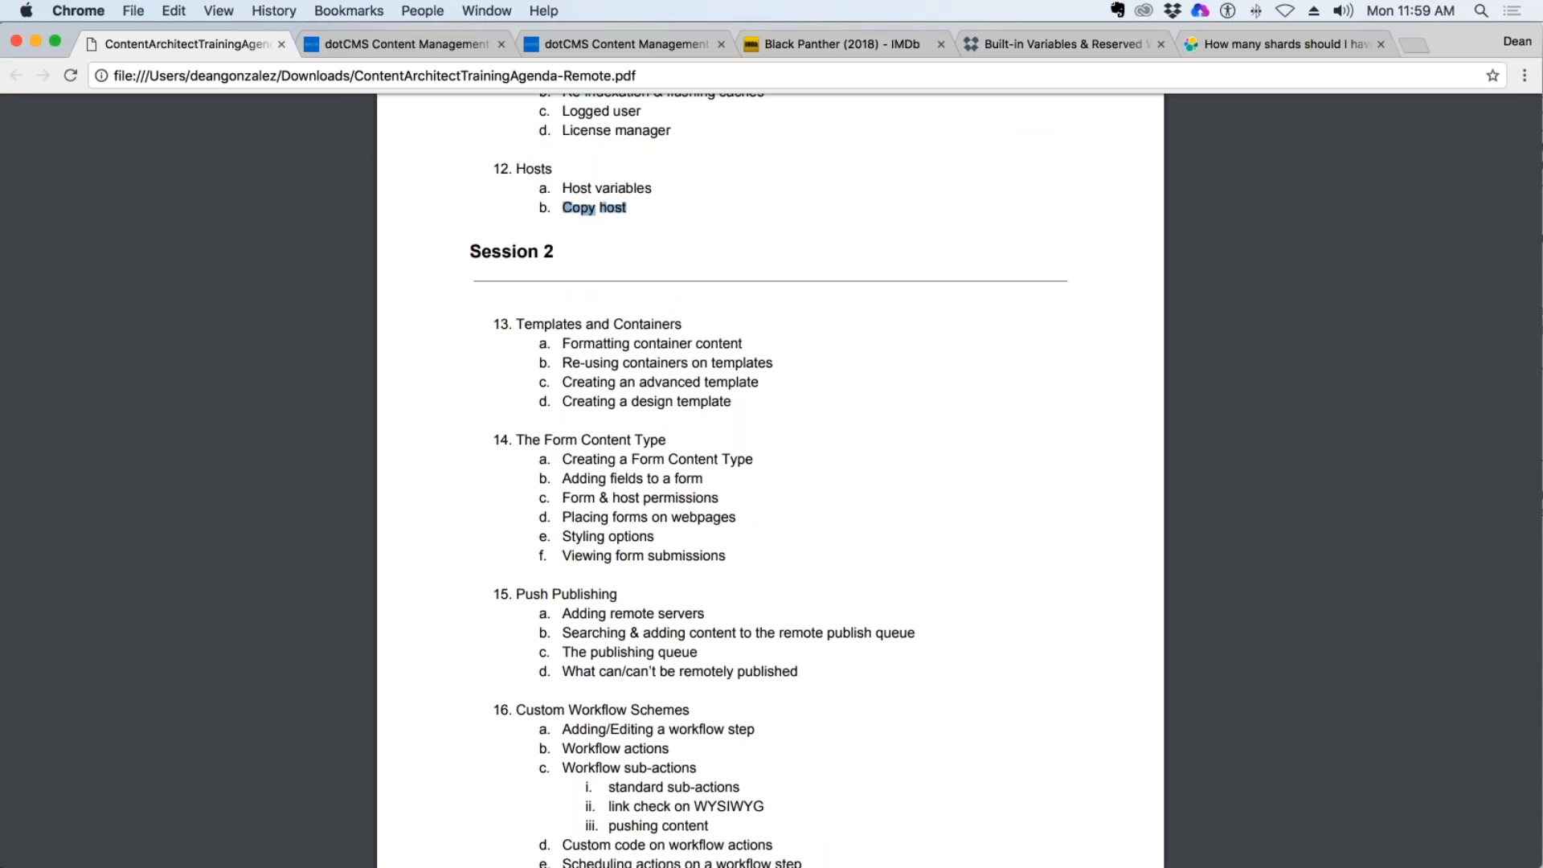
{"action": "scroll", "coordinate": [772, 451], "scroll_direction": "down", "scroll_amount": 3}
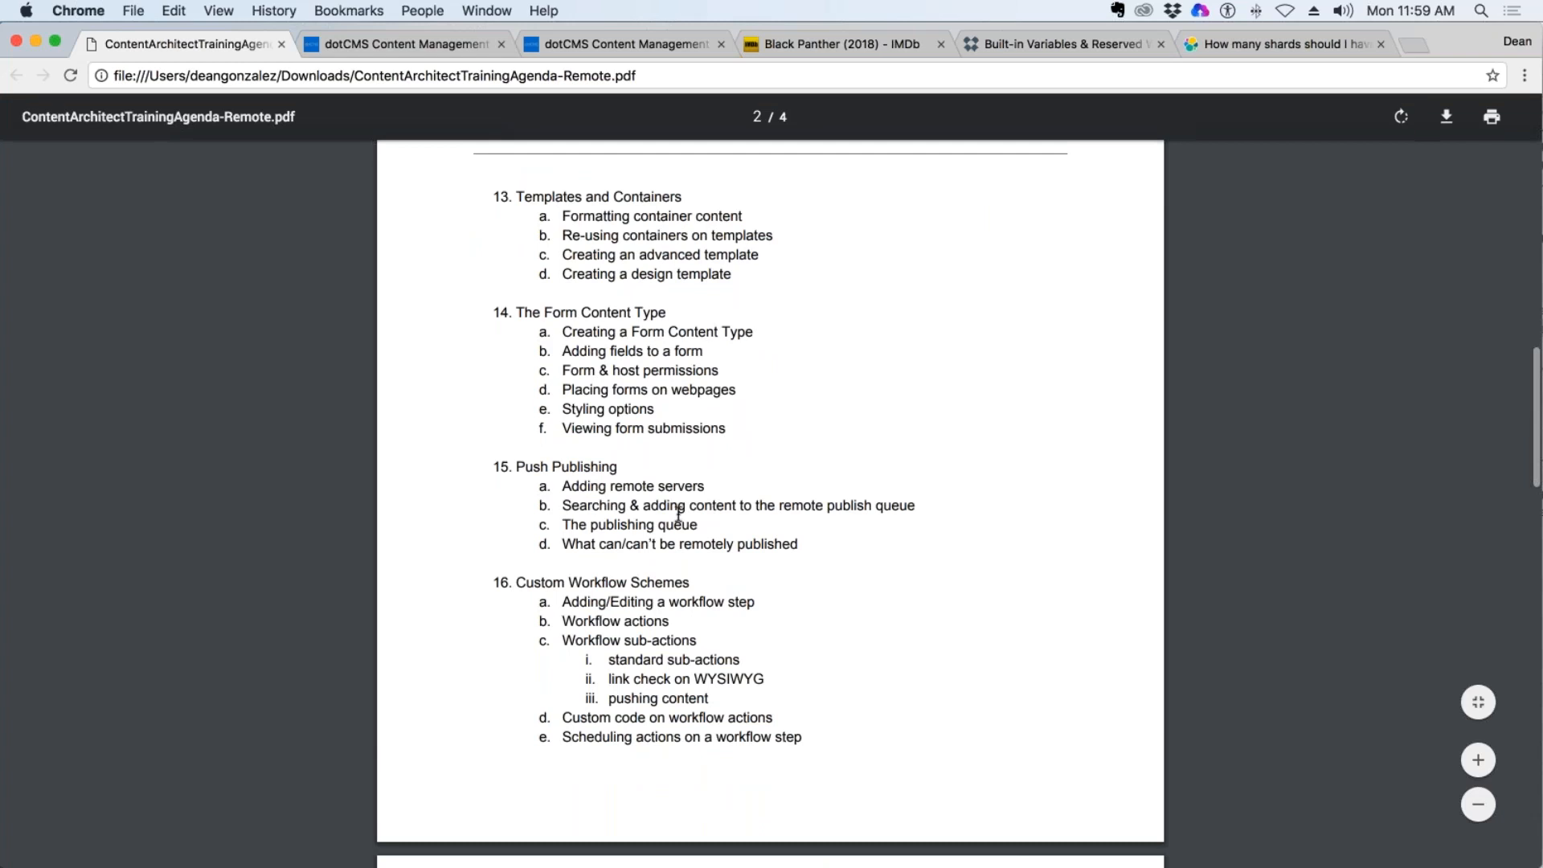
{"action": "scroll", "coordinate": [678, 514], "scroll_direction": "down", "scroll_amount": 1}
{"action": "scroll", "coordinate": [726, 639], "scroll_direction": "down", "scroll_amount": 9}
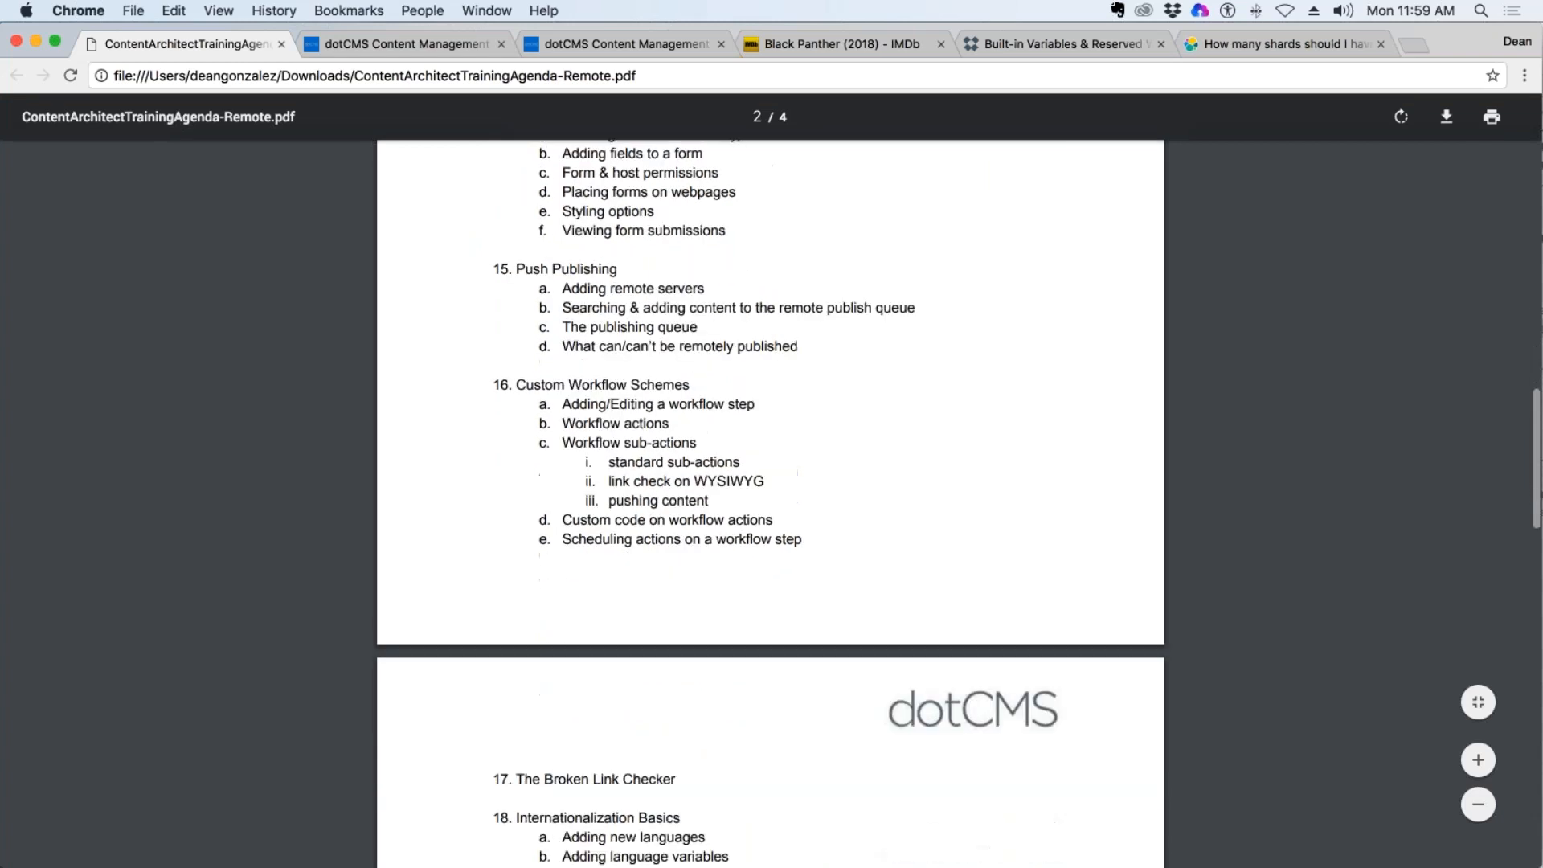
{"action": "scroll", "coordinate": [743, 625], "scroll_direction": "down", "scroll_amount": 1}
{"action": "left_click_drag", "start_coordinate": [557, 481], "coordinate": [678, 480]}
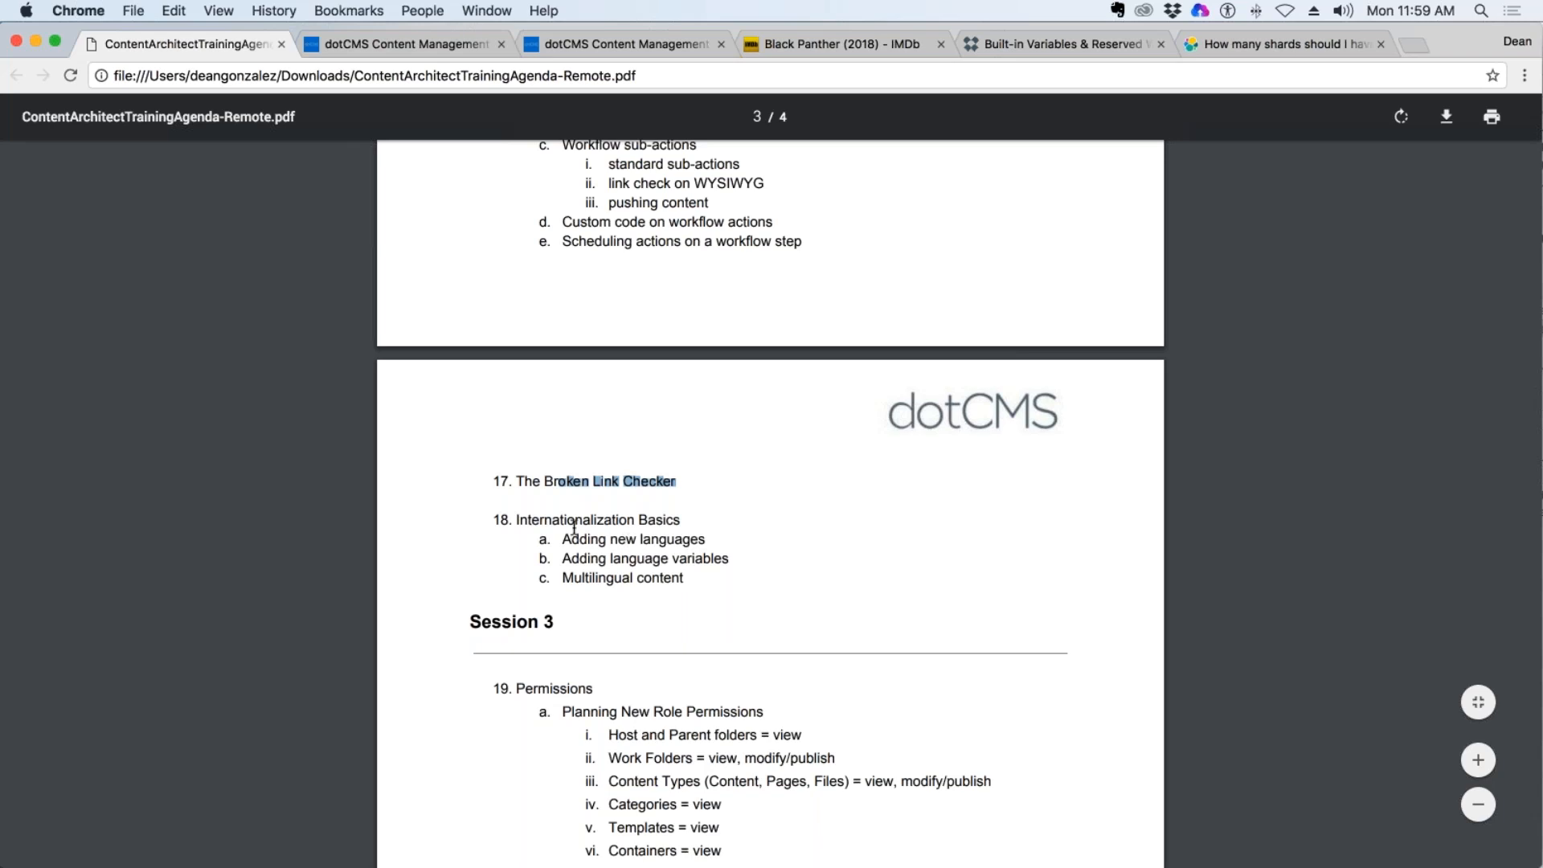
{"action": "left_click_drag", "start_coordinate": [529, 522], "coordinate": [683, 580]}
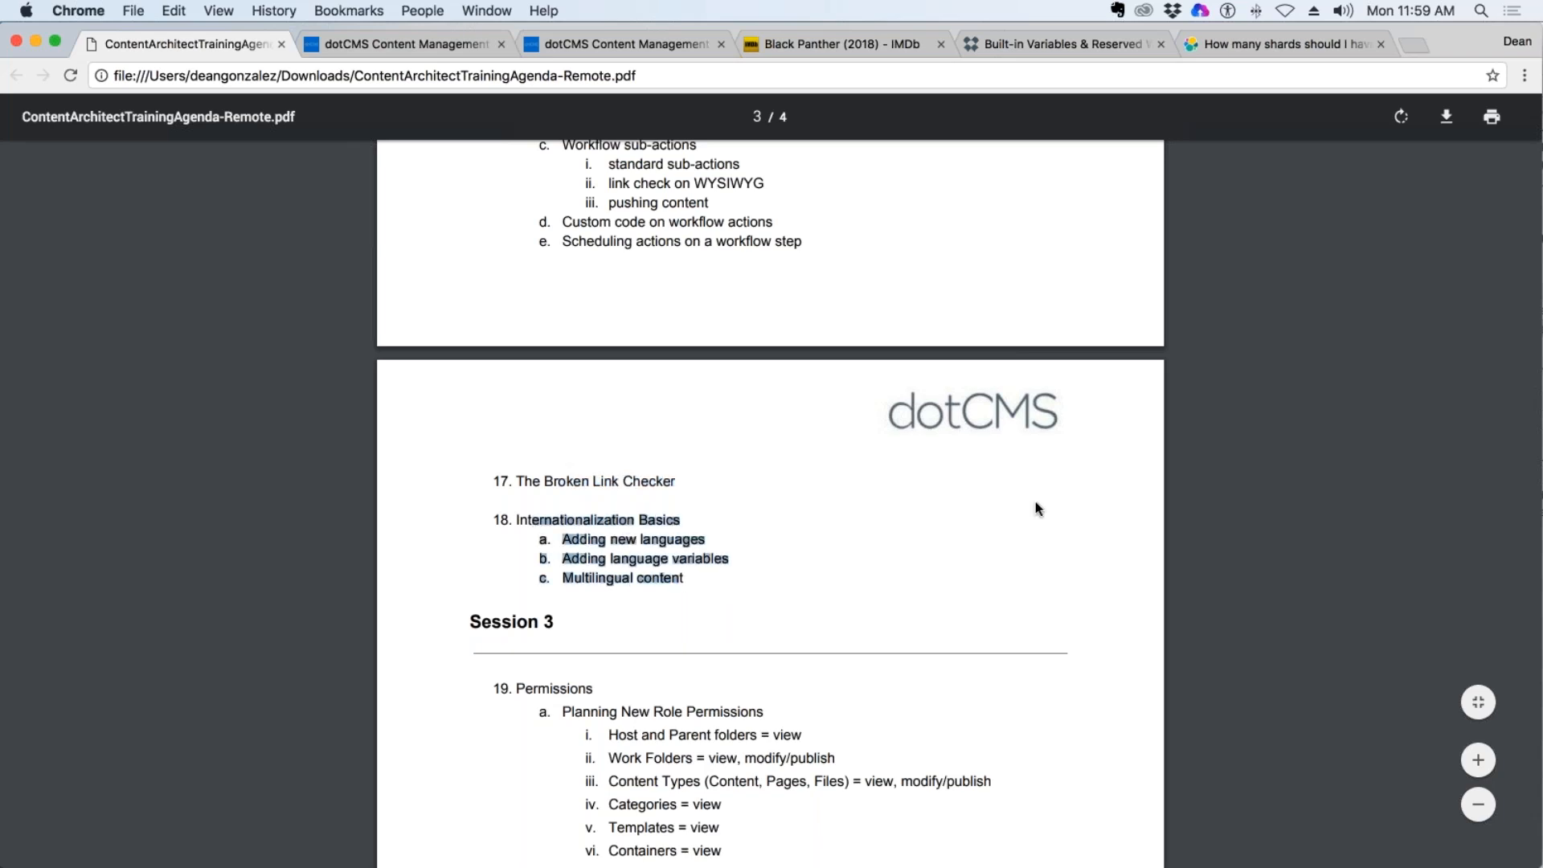